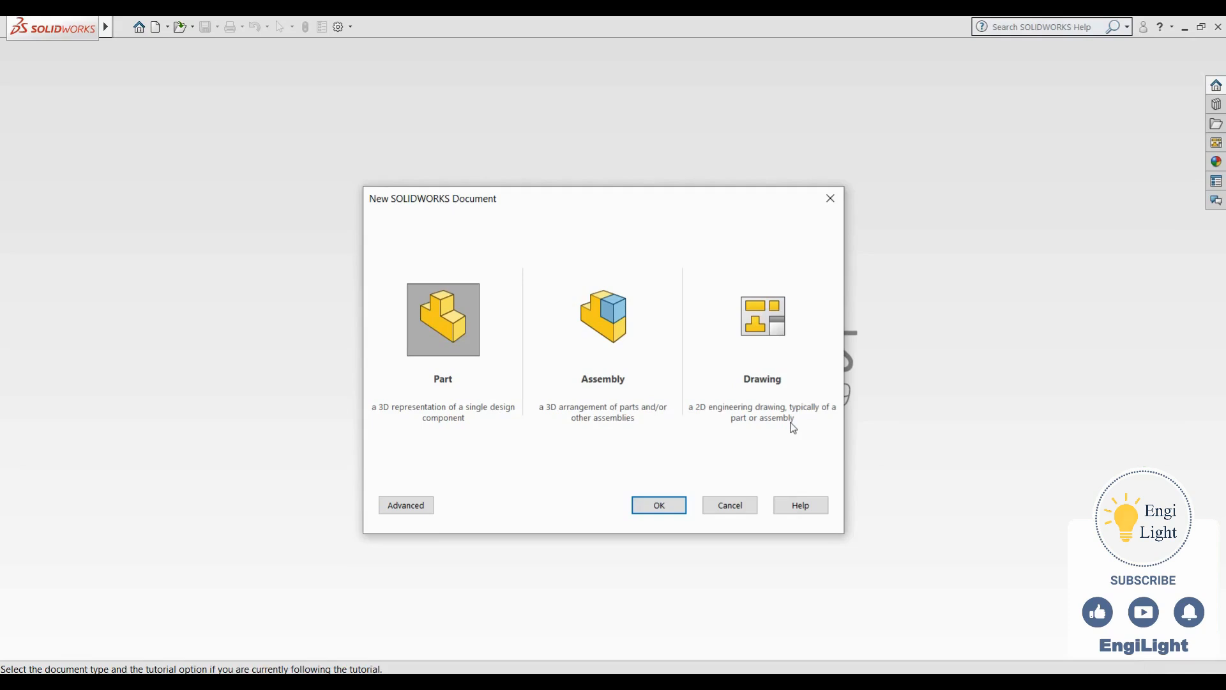
Create a new part document
left_click(416, 510)
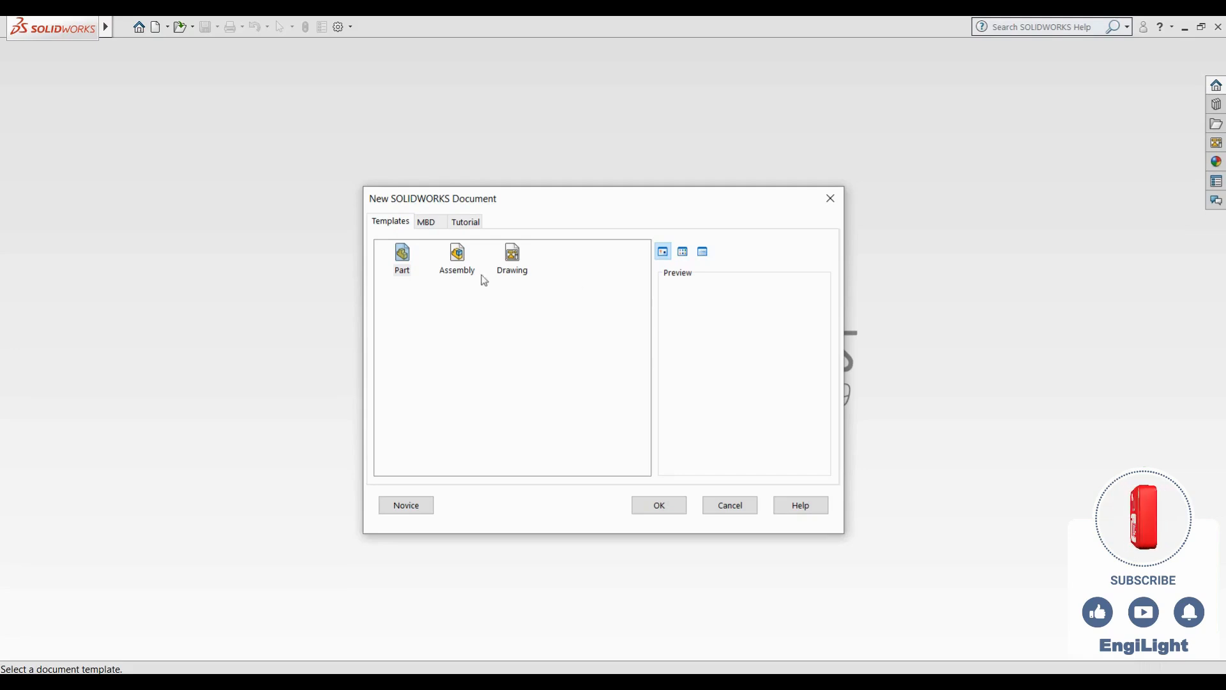
left_click(407, 505)
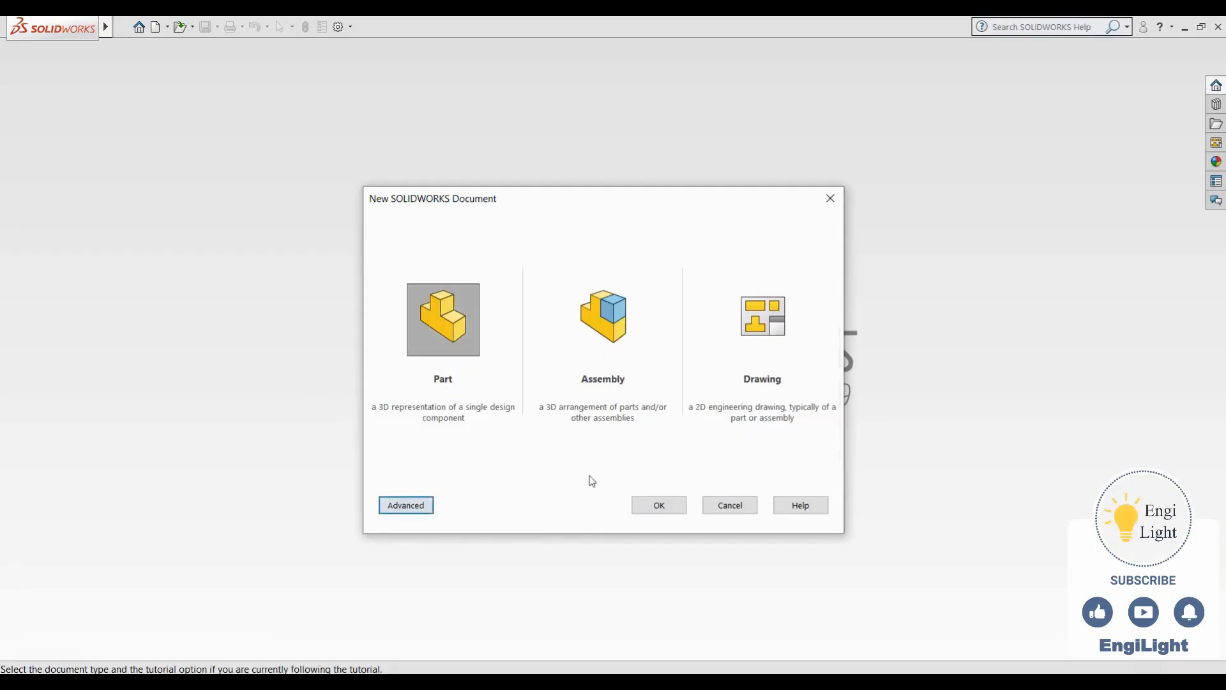
left_click(659, 506)
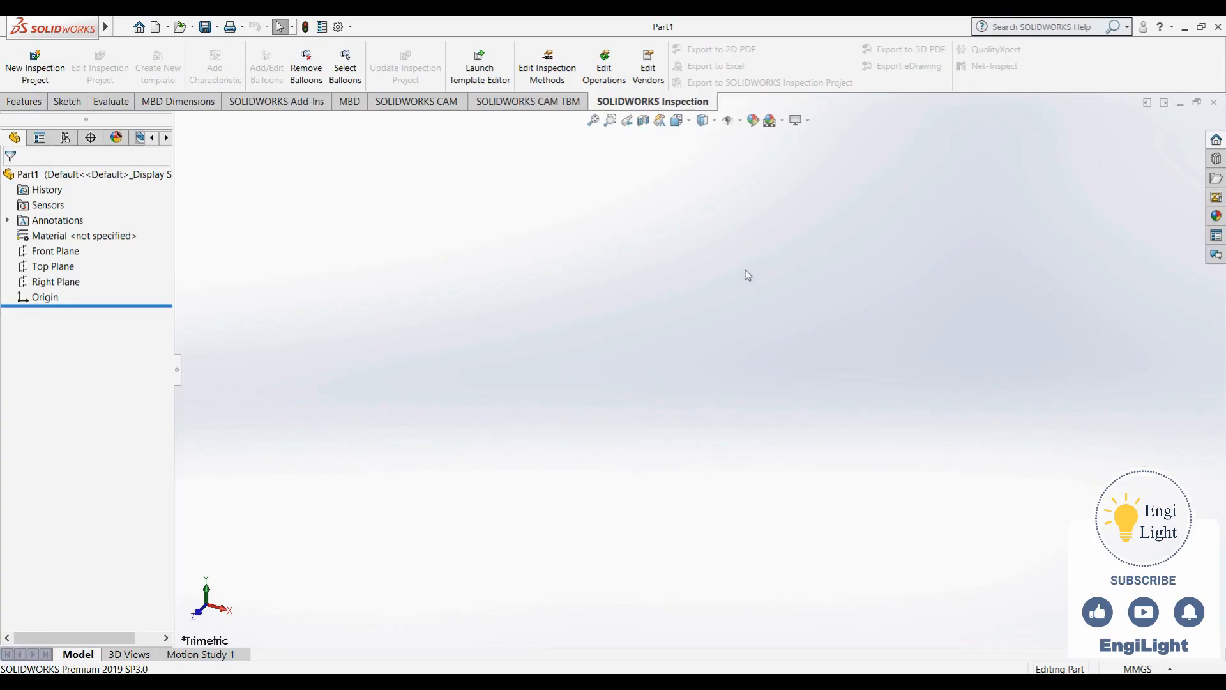
Add the Weldments command set to the CommandManager, view its tools, and remove it again
left_click(420, 102)
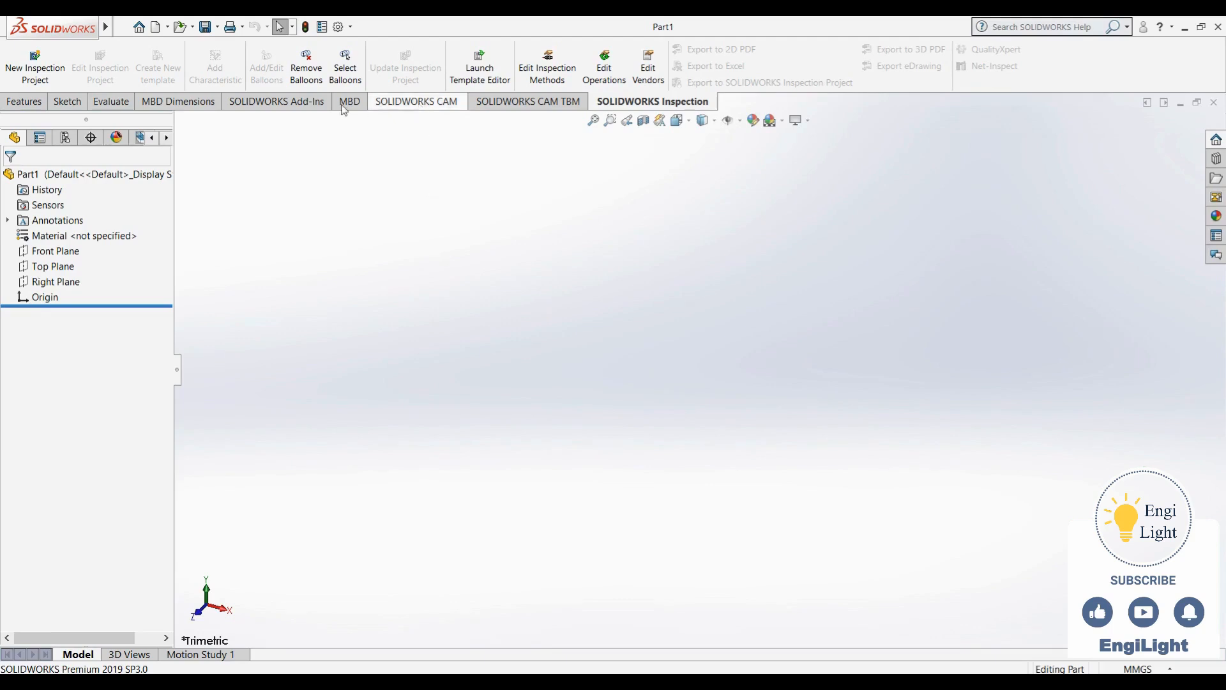
left_click(183, 104)
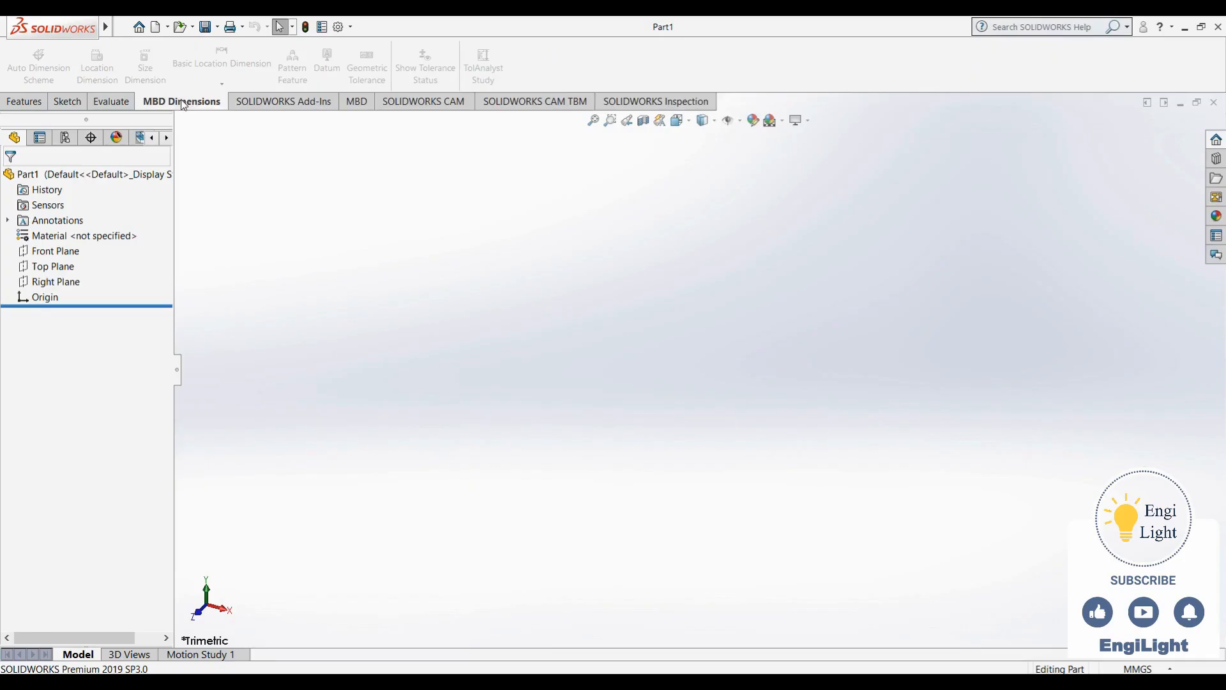
right_click(265, 105)
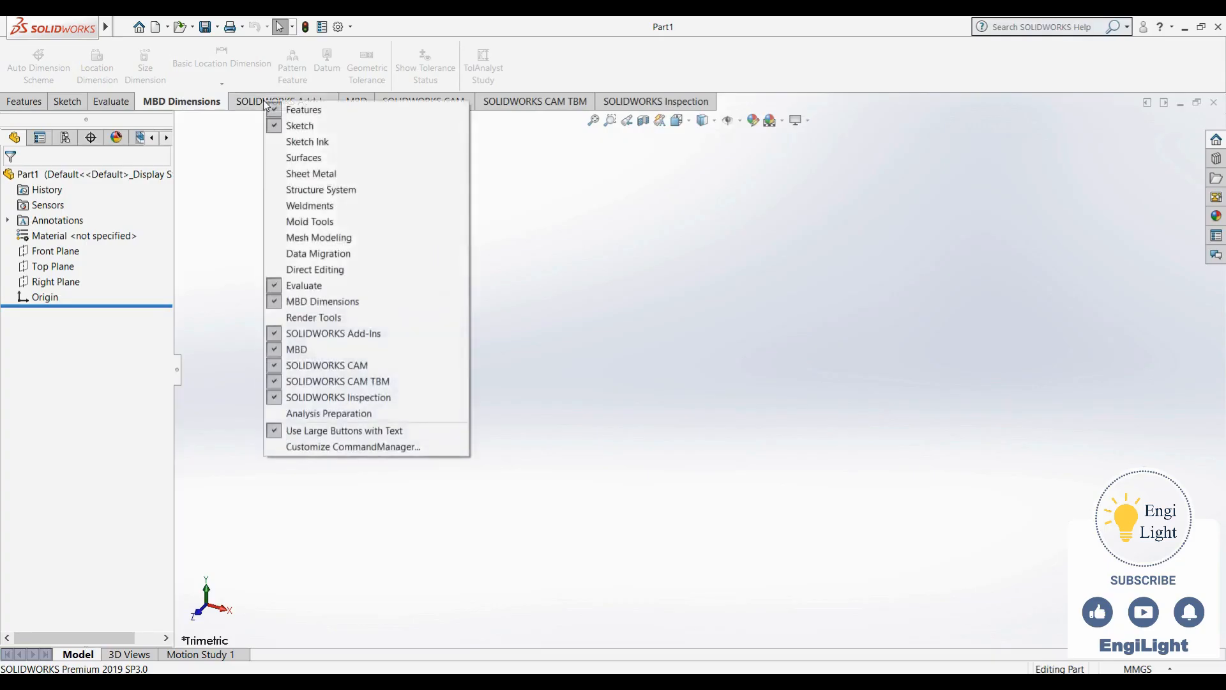
left_click(313, 207)
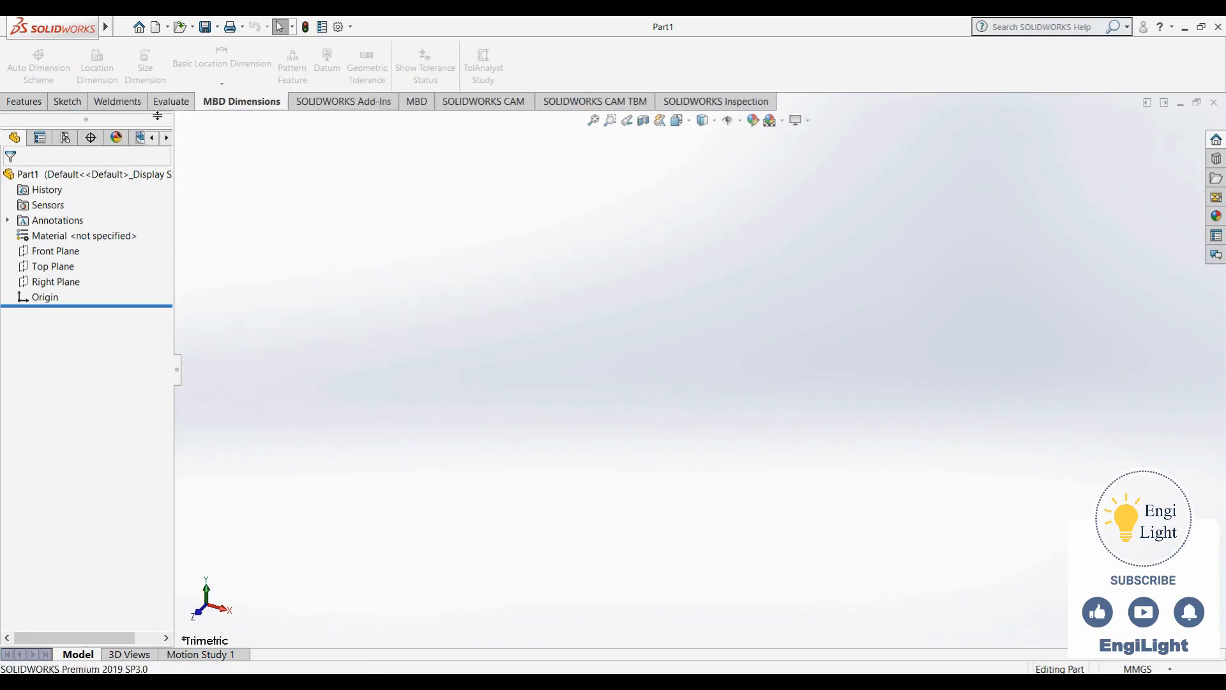
left_click(126, 103)
right_click(124, 103)
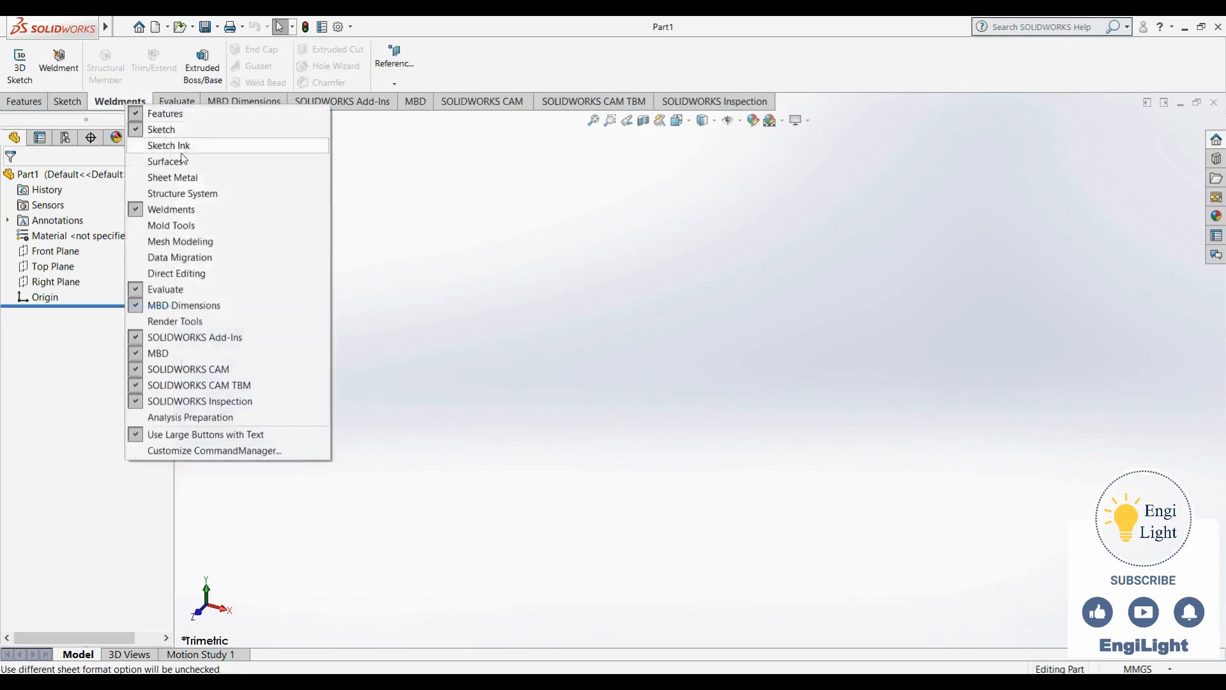
left_click(171, 209)
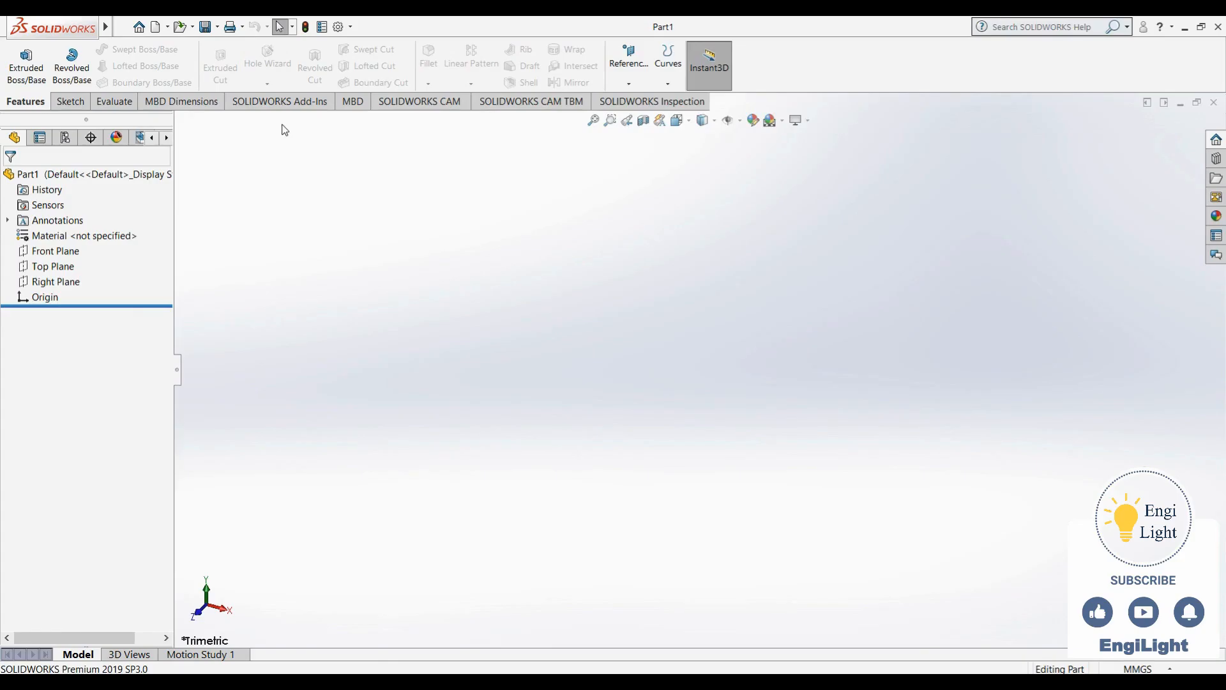
Start a sketch on the preselected Front Plane and exit it without drawing anything
left_click(71, 102)
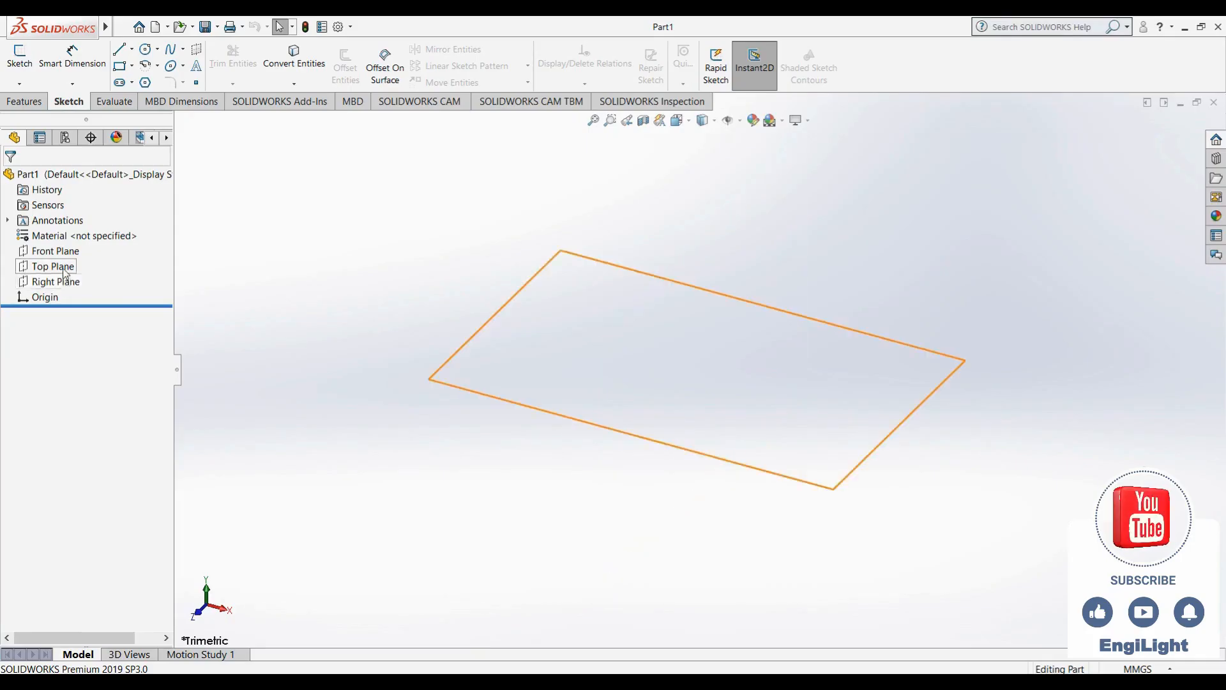
left_click(62, 253)
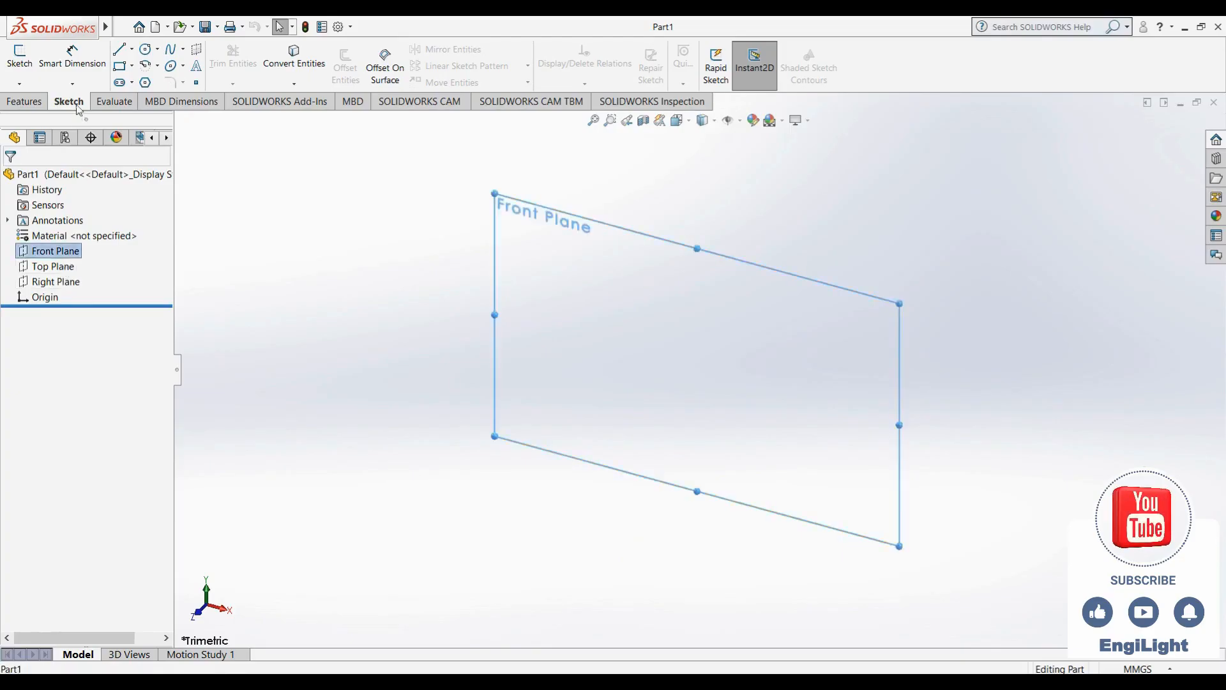
left_click(20, 63)
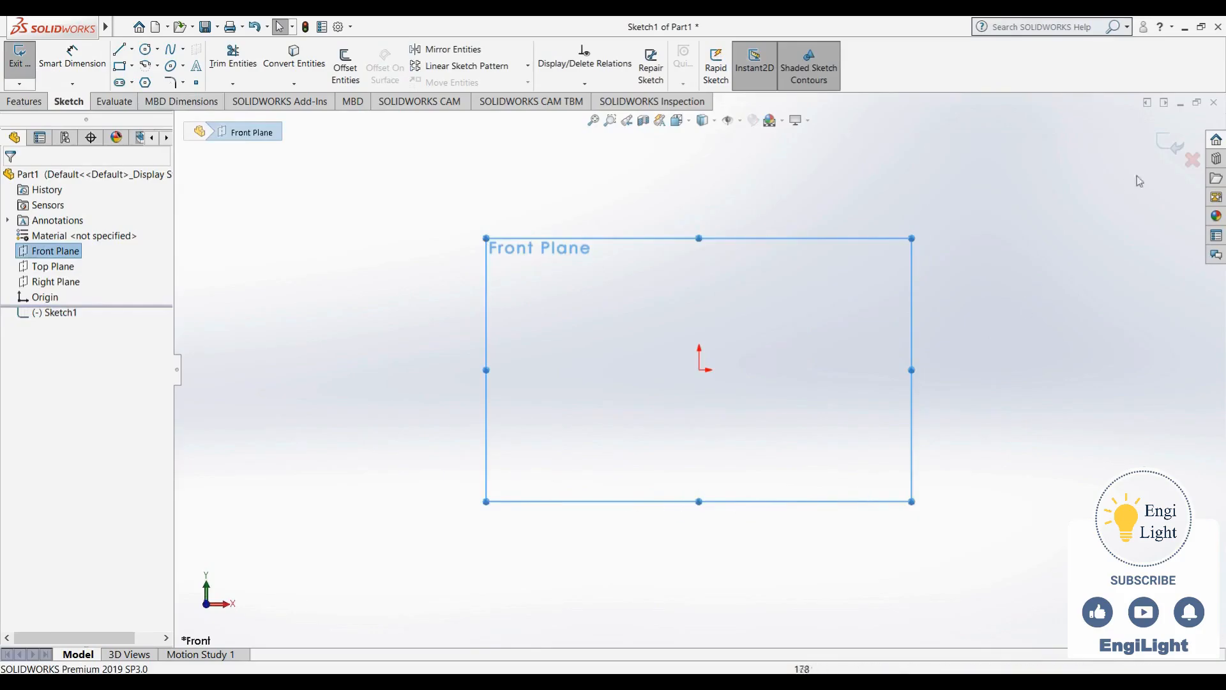
left_click(1172, 145)
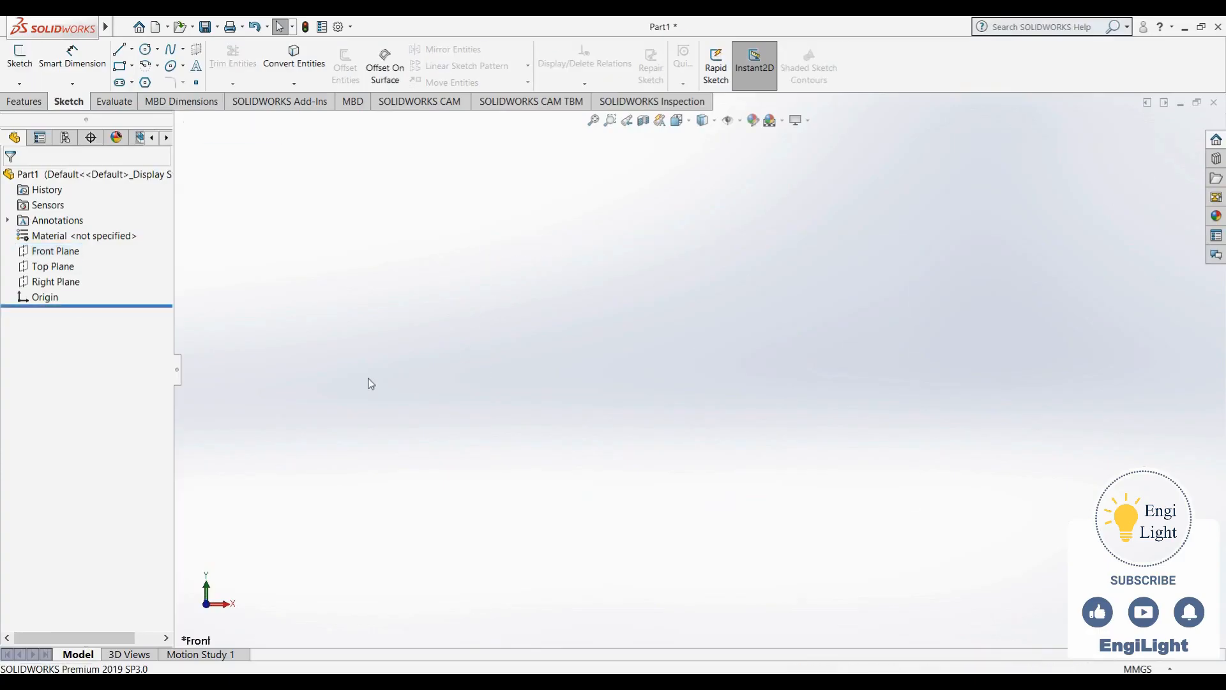
Start the Sketch command first, pick the Front Plane in the graphics area, and exit the empty sketch
left_click(21, 64)
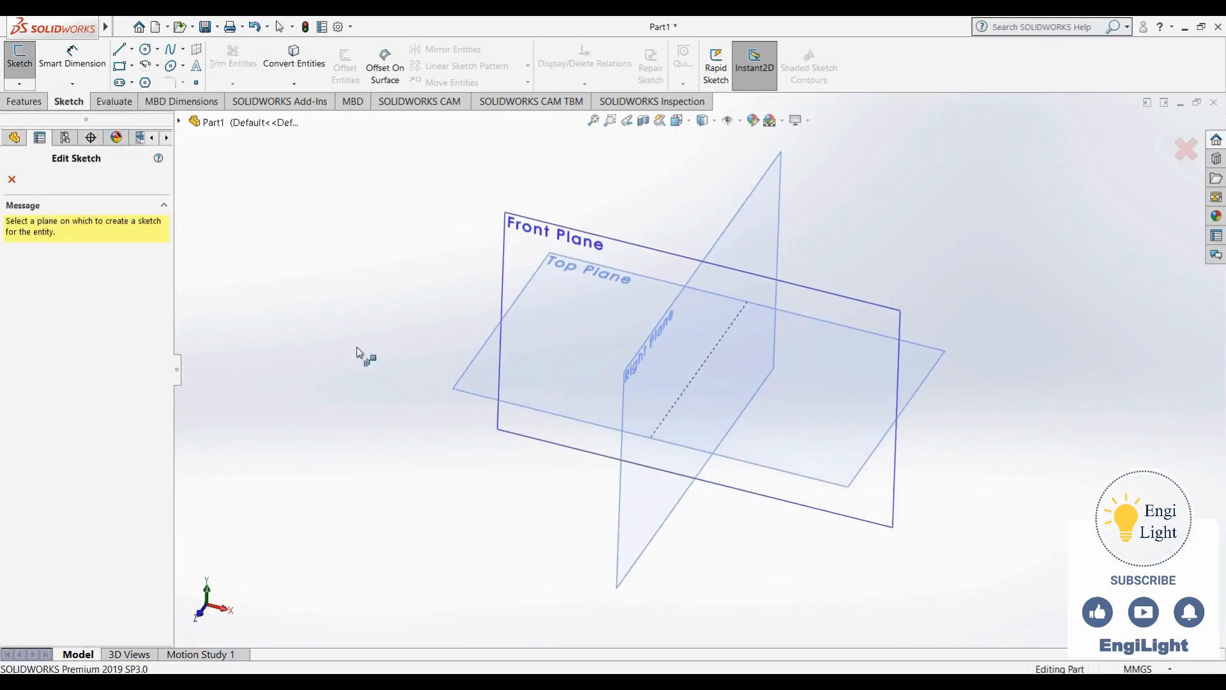
left_click(546, 228)
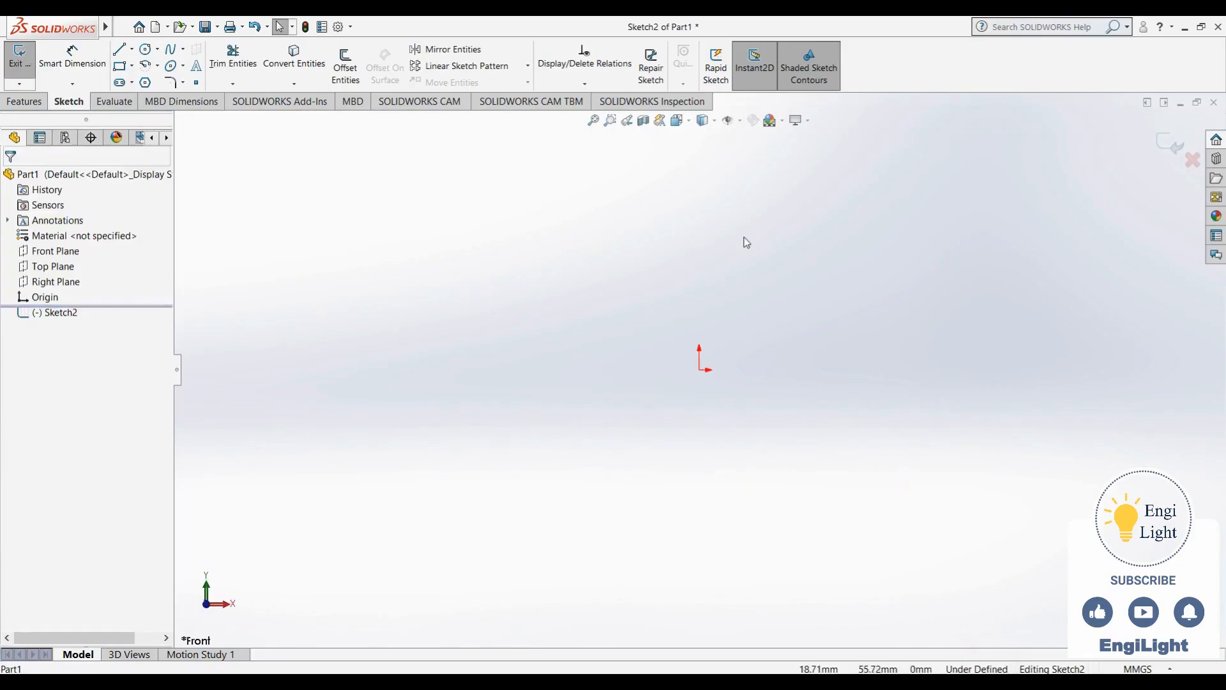
left_click(1173, 144)
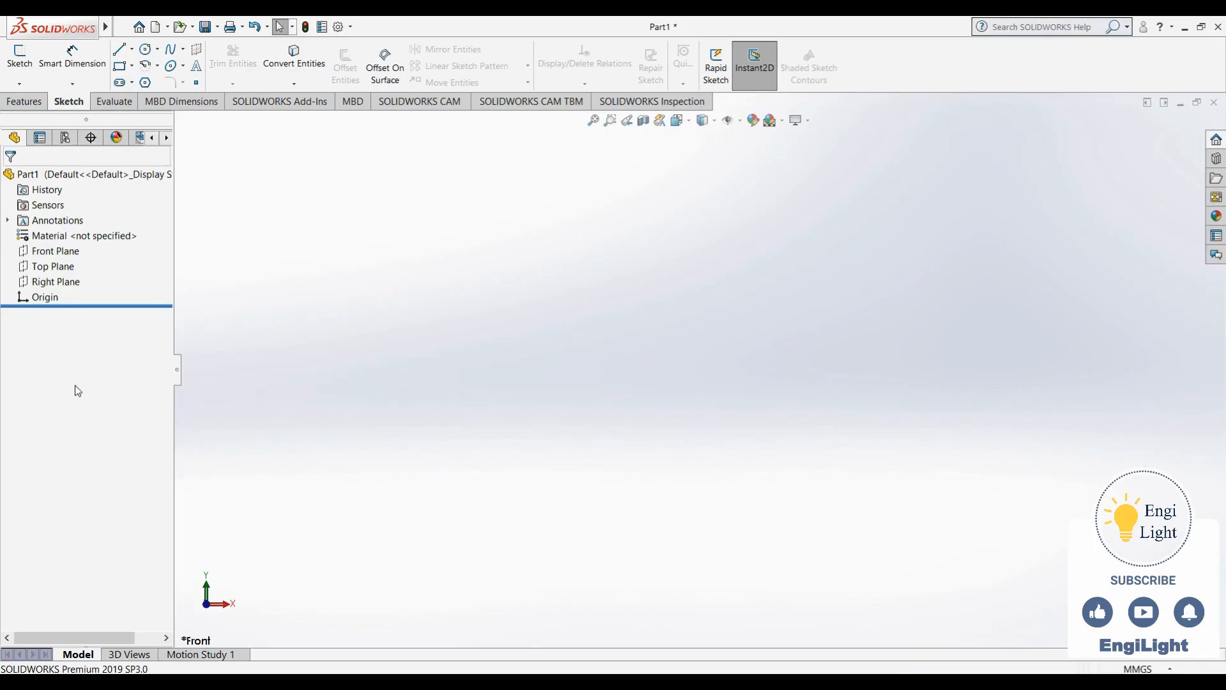
Start a sketch directly on the Top Plane from the feature tree and exit it empty
left_click(55, 267)
right_click(55, 267)
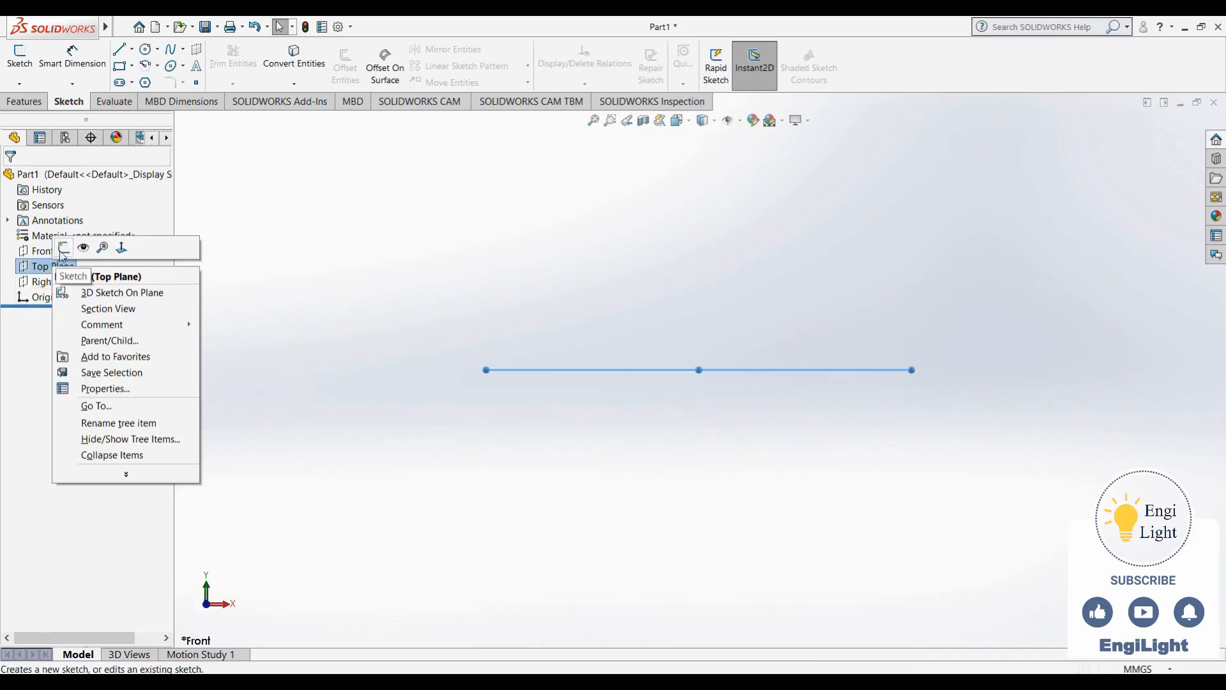
left_click(63, 250)
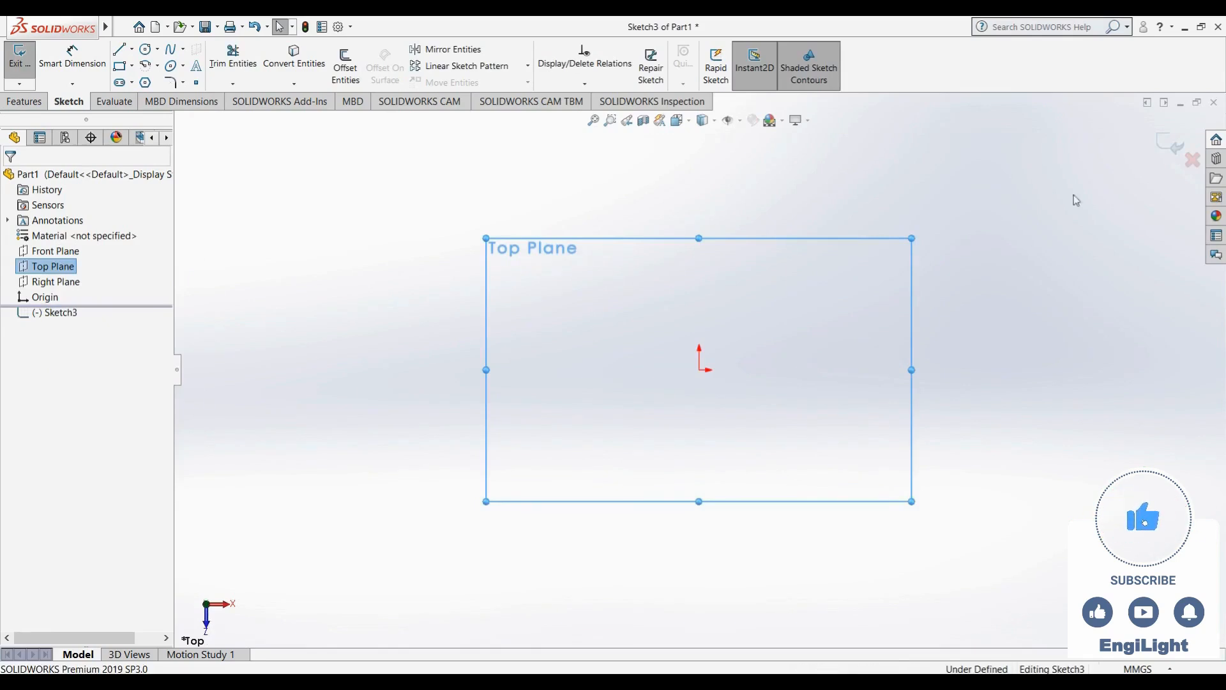
left_click(1164, 154)
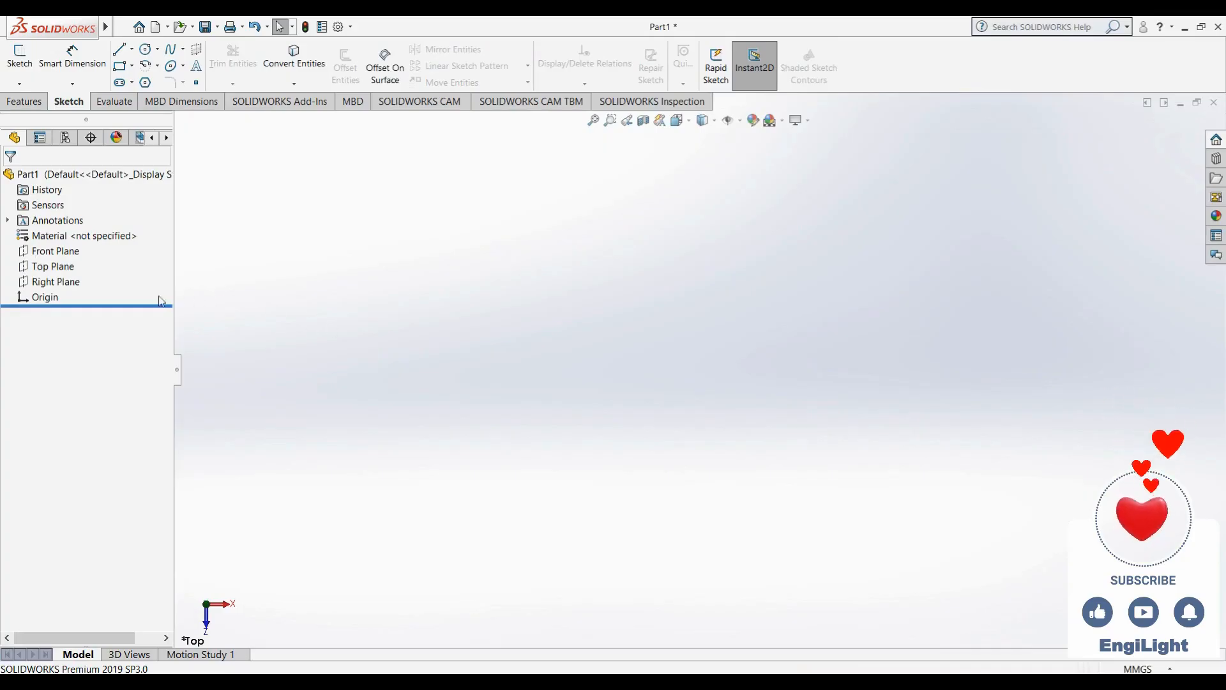
Sketch a single upward-sloping line on the Front Plane, to the left of the origin, and exit the sketch
left_click(55, 251)
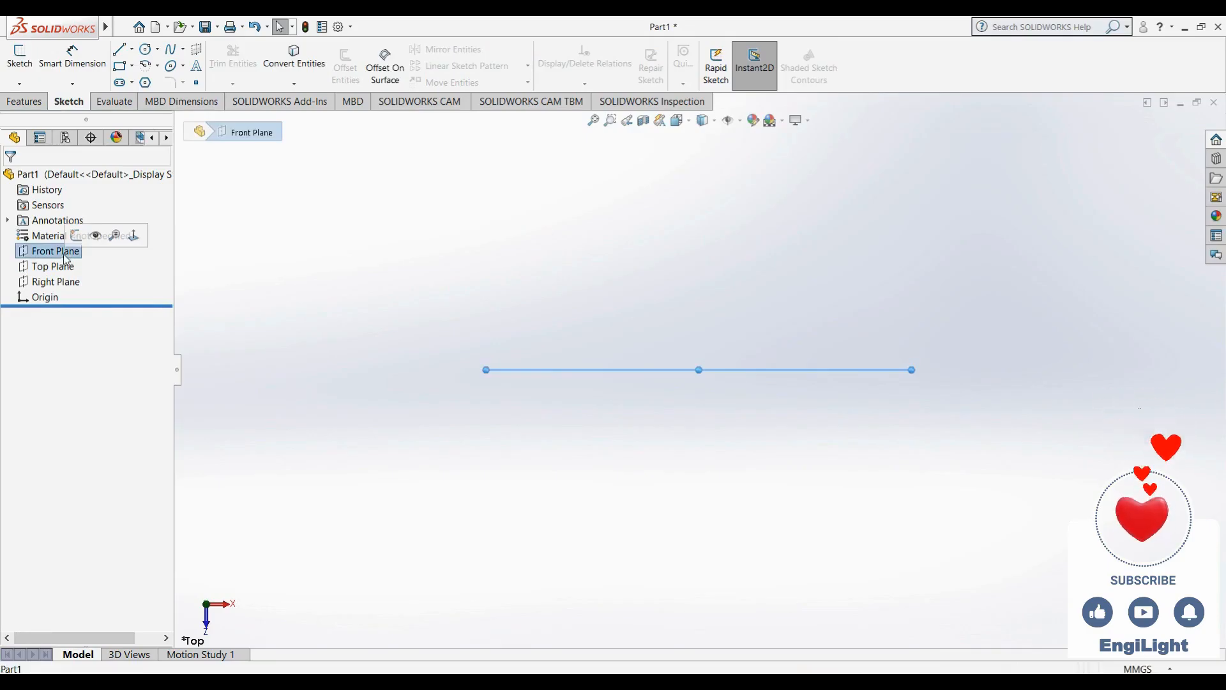
left_click(73, 237)
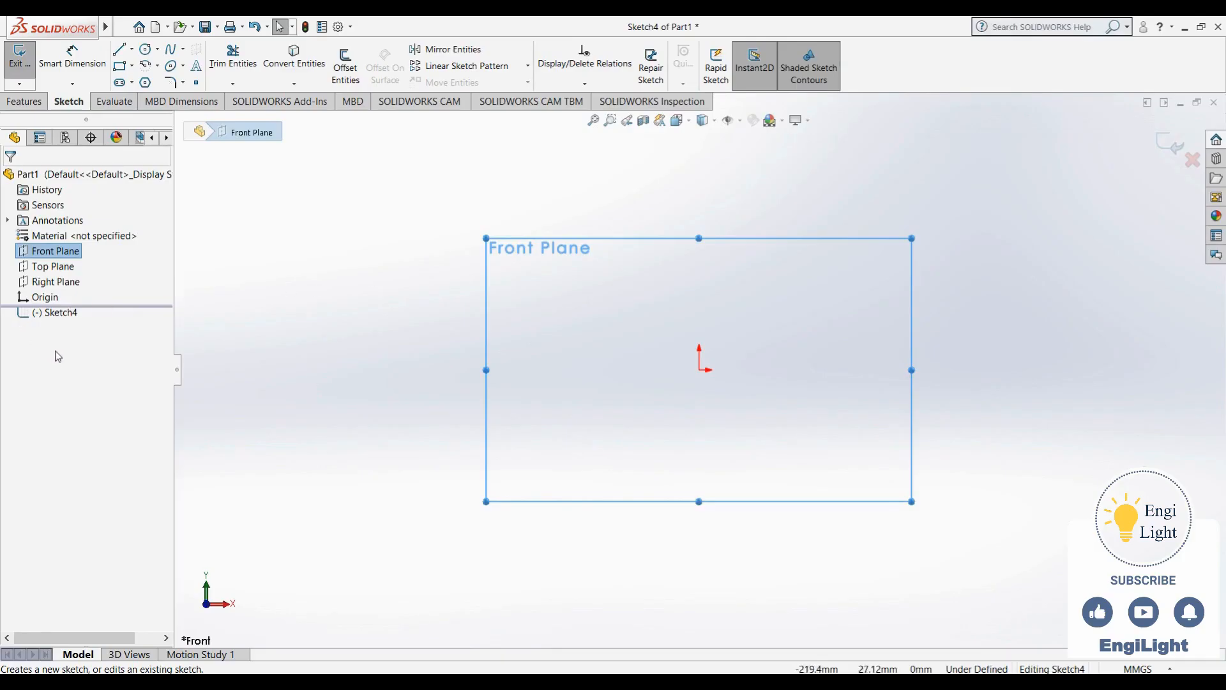
left_click(120, 49)
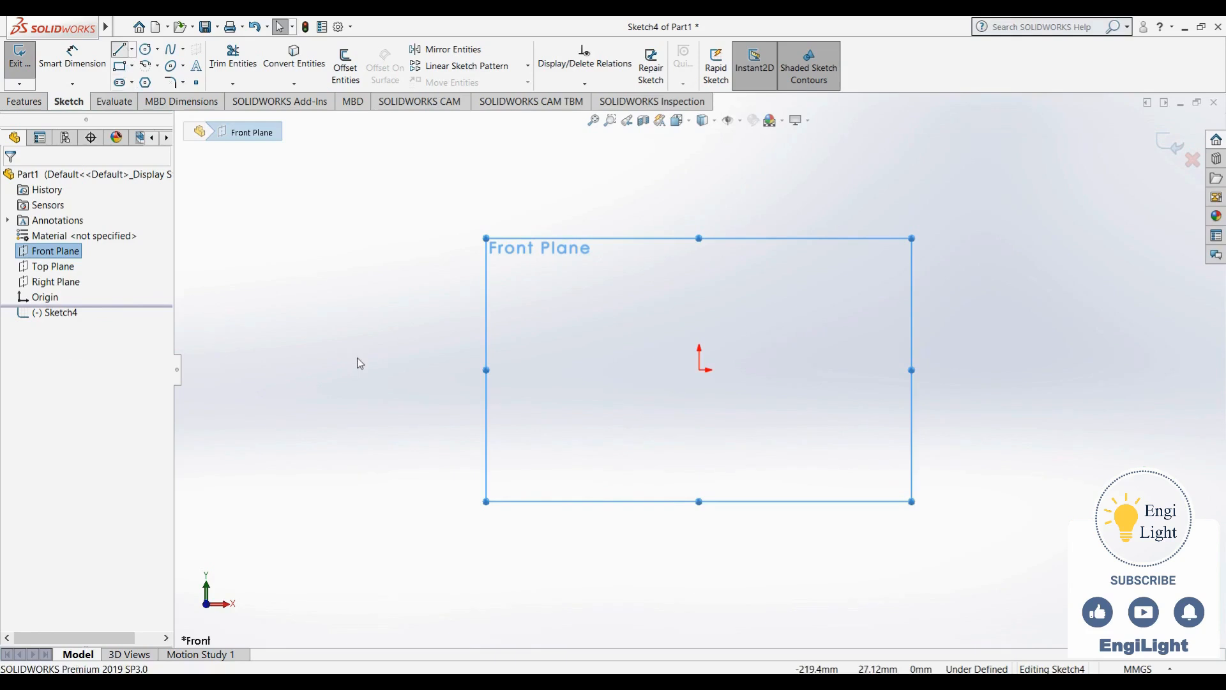
left_click(412, 354)
left_click(614, 256)
key("Escape")
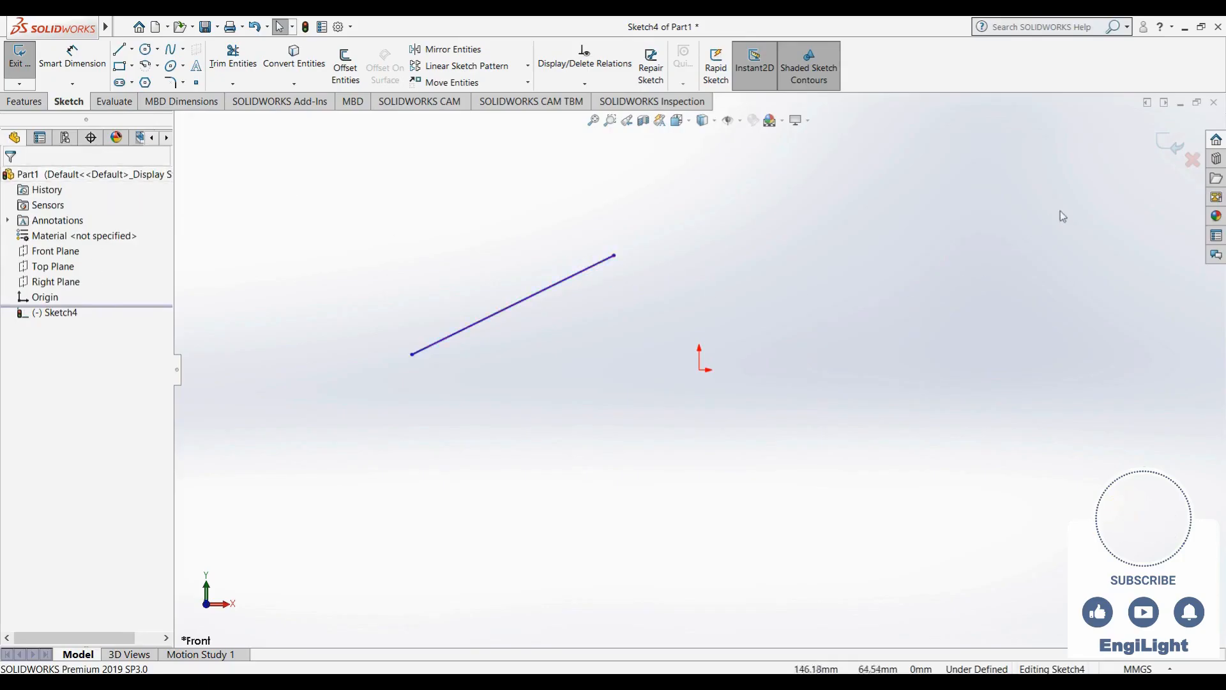
left_click(1164, 147)
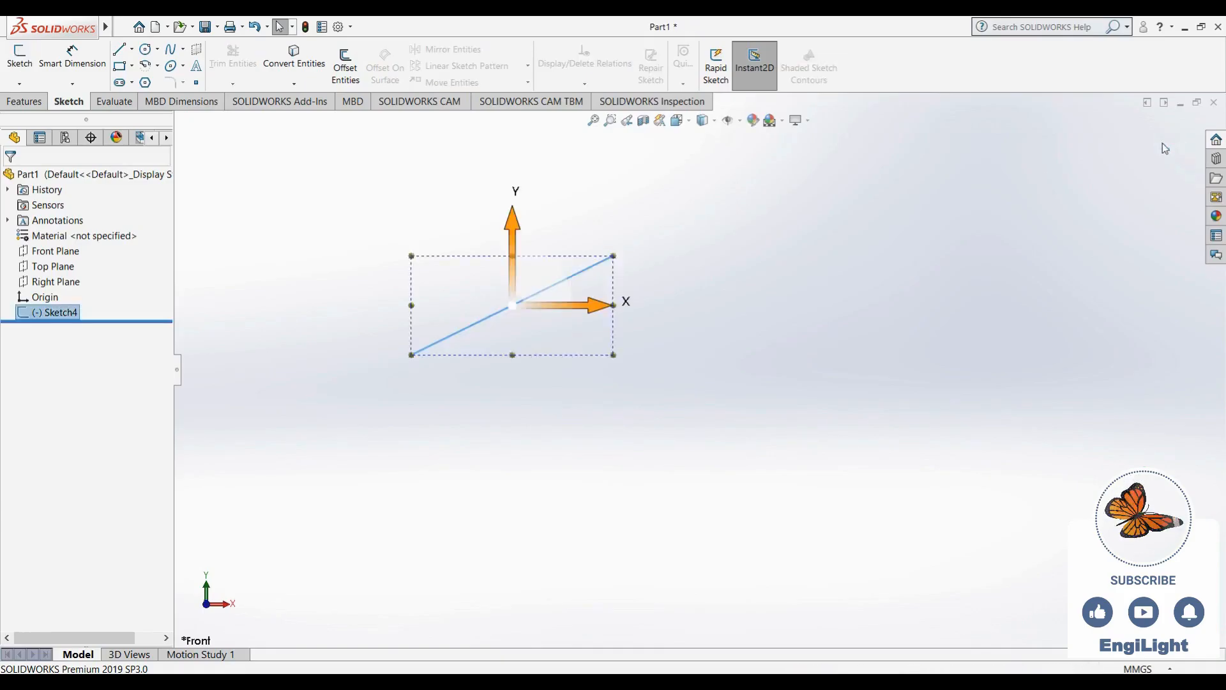
left_click(479, 508)
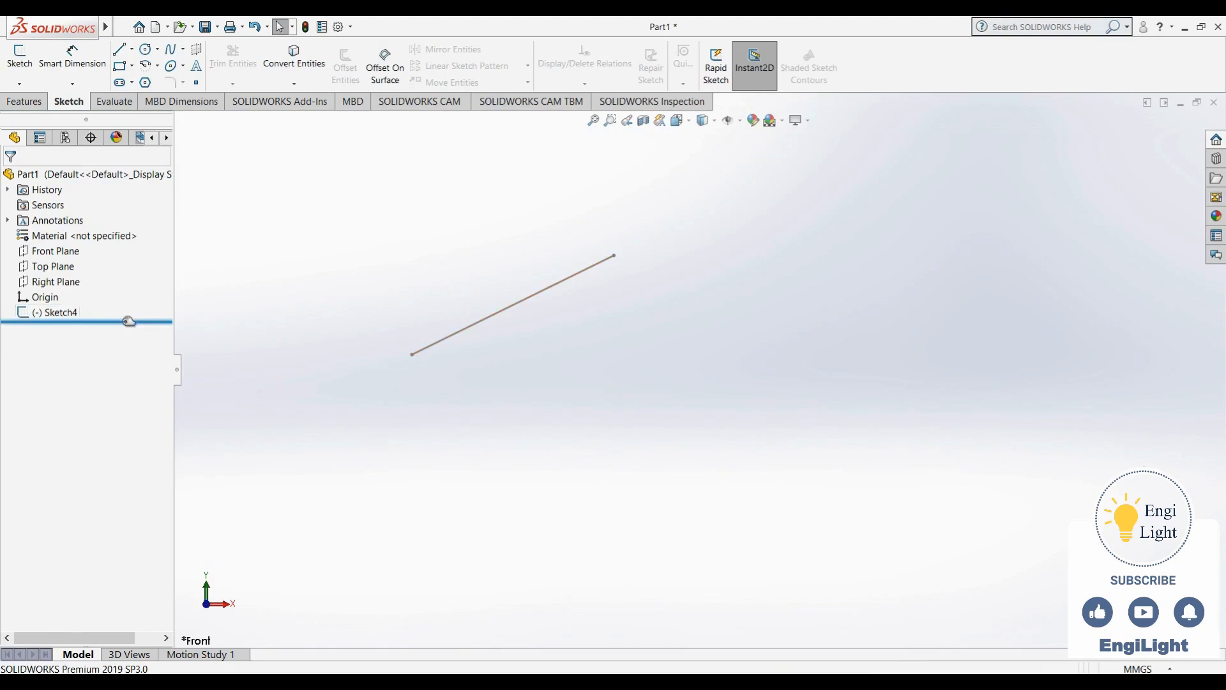
Sketch a sloping line on the Right Plane, then leave the sketch discarding its changes
left_click(56, 281)
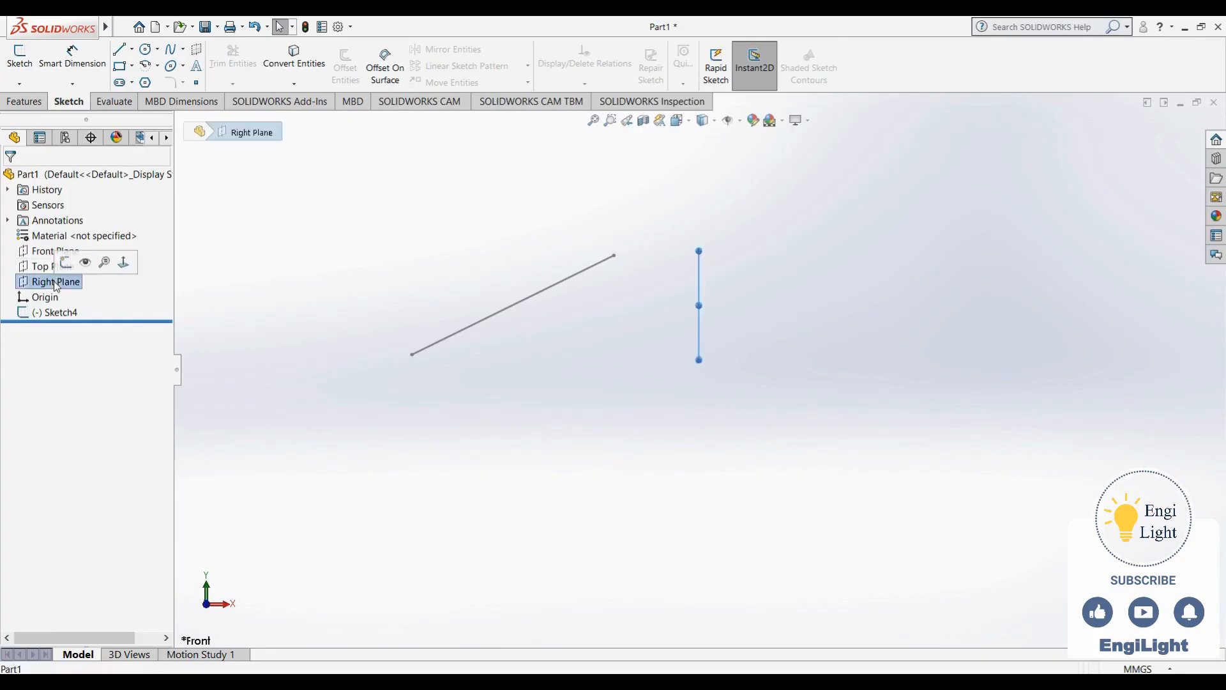
left_click(66, 262)
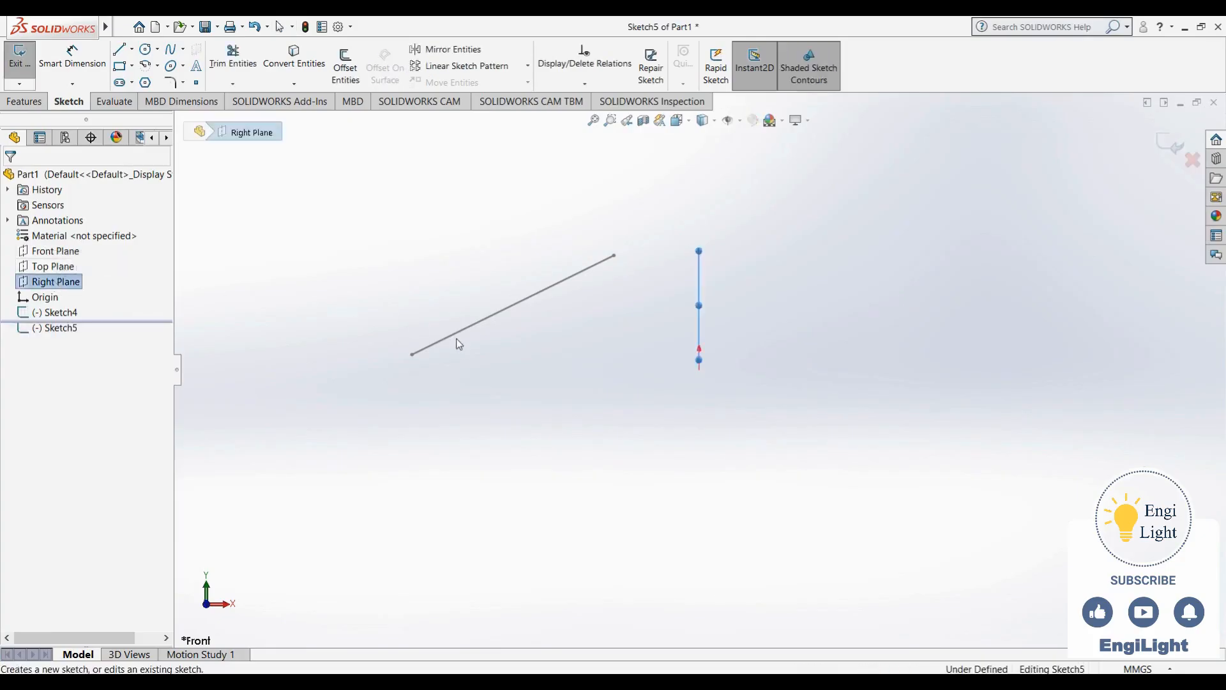
middle_click_drag(457, 339, 621, 337)
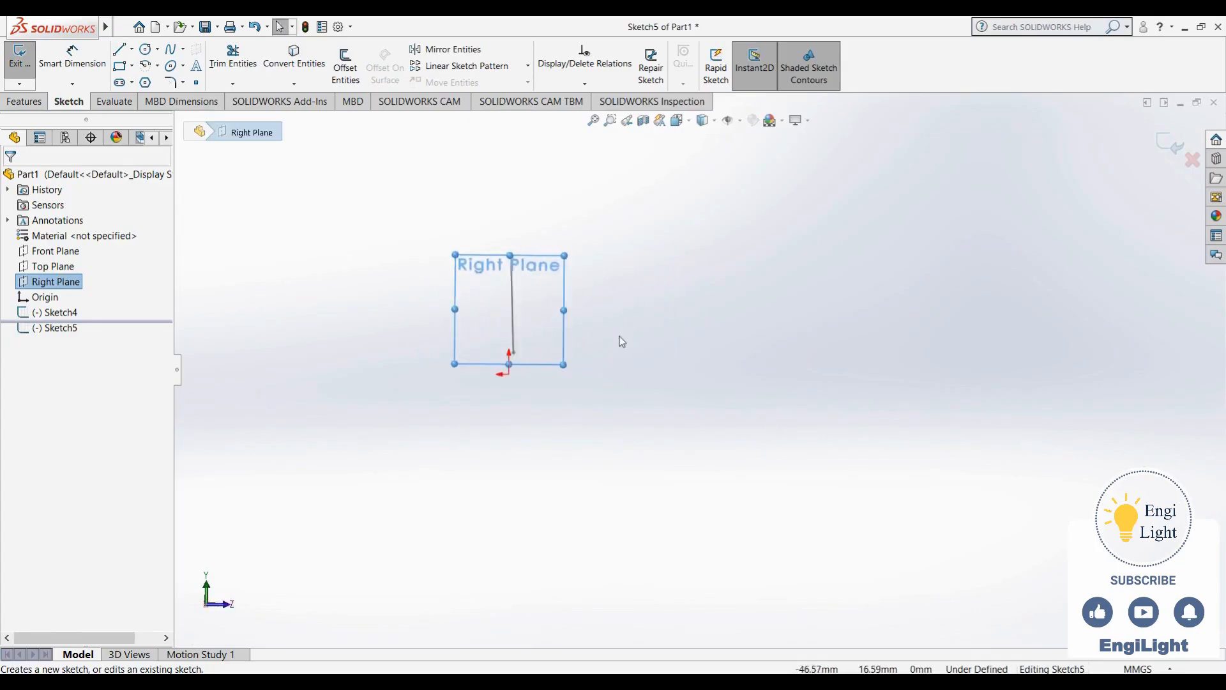
left_click(119, 49)
left_click_drag(467, 347, 629, 271)
key("Escape")
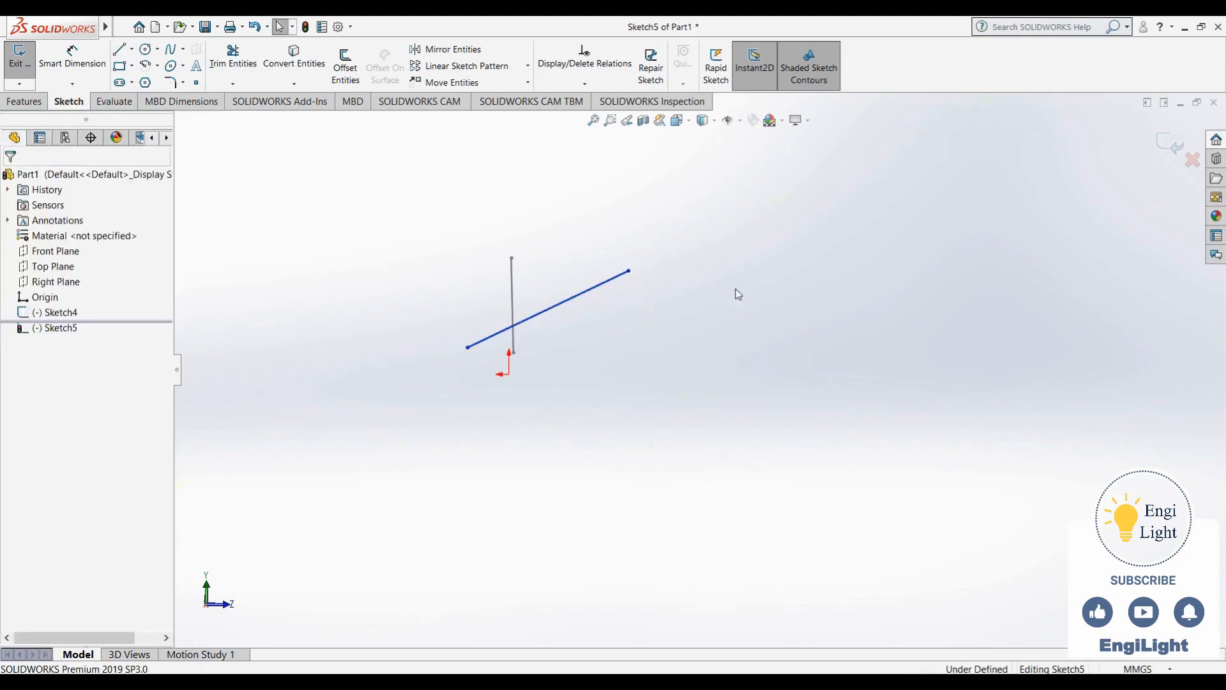
mouse_move(756, 292)
middle_mouse_down()
mouse_move(717, 298)
mouse_move(689, 336)
middle_mouse_up()
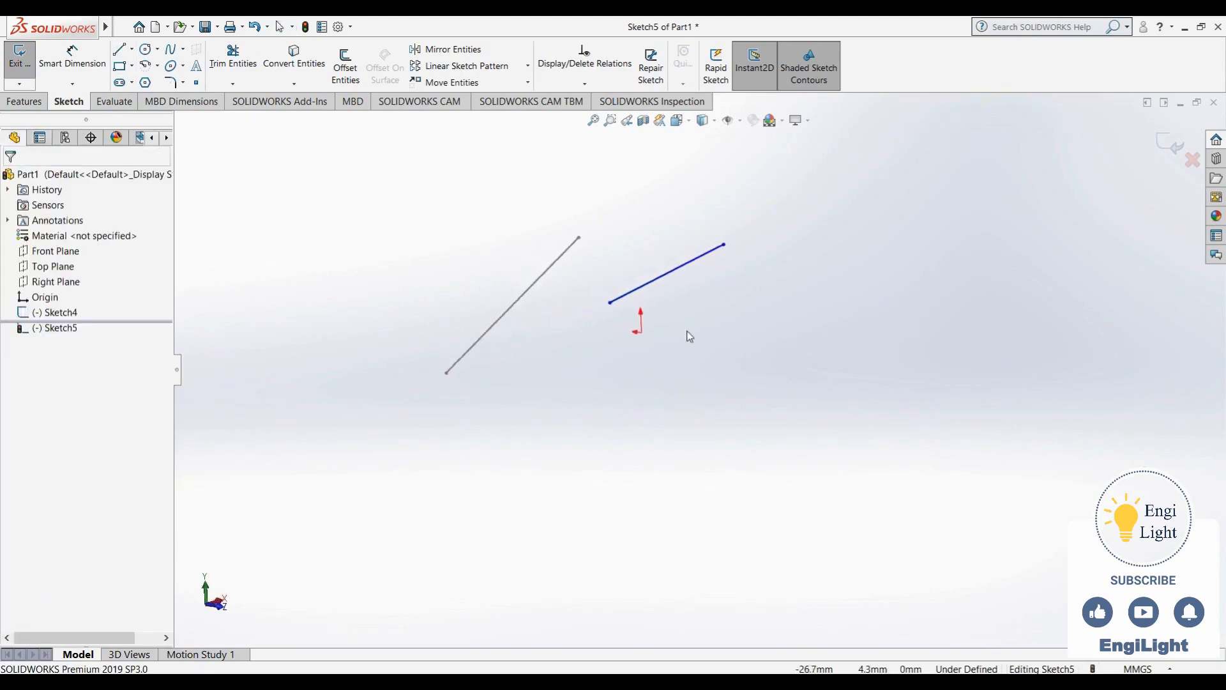
left_click(1192, 163)
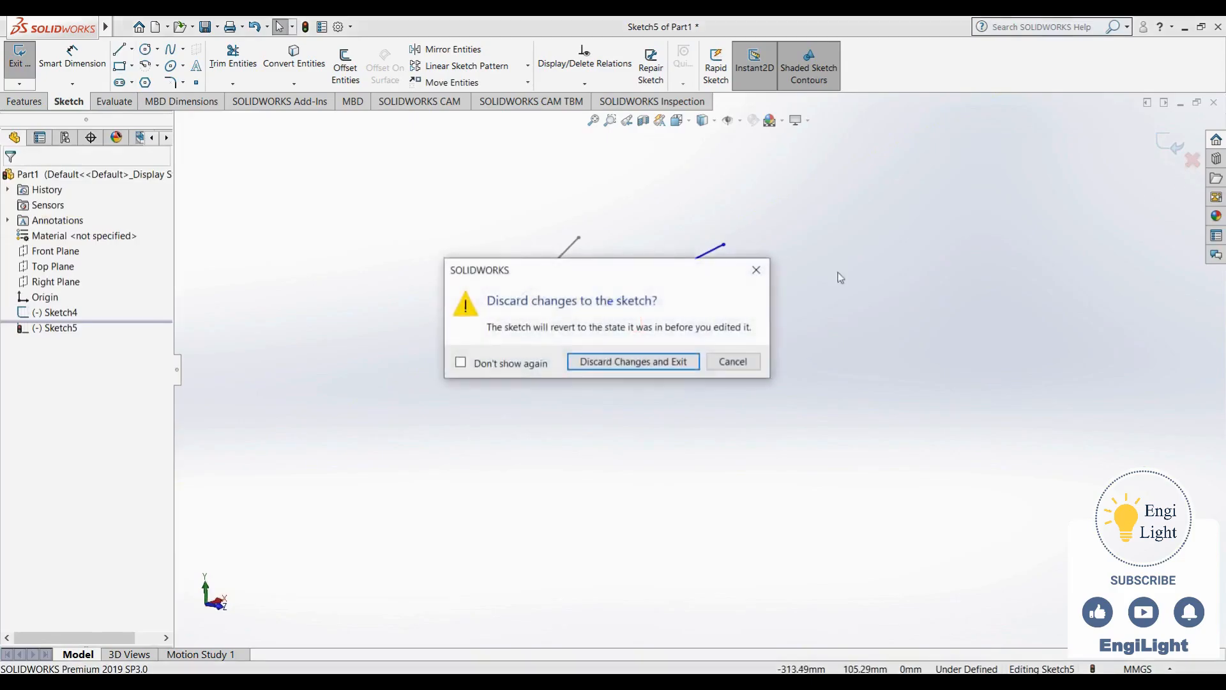
left_click(668, 362)
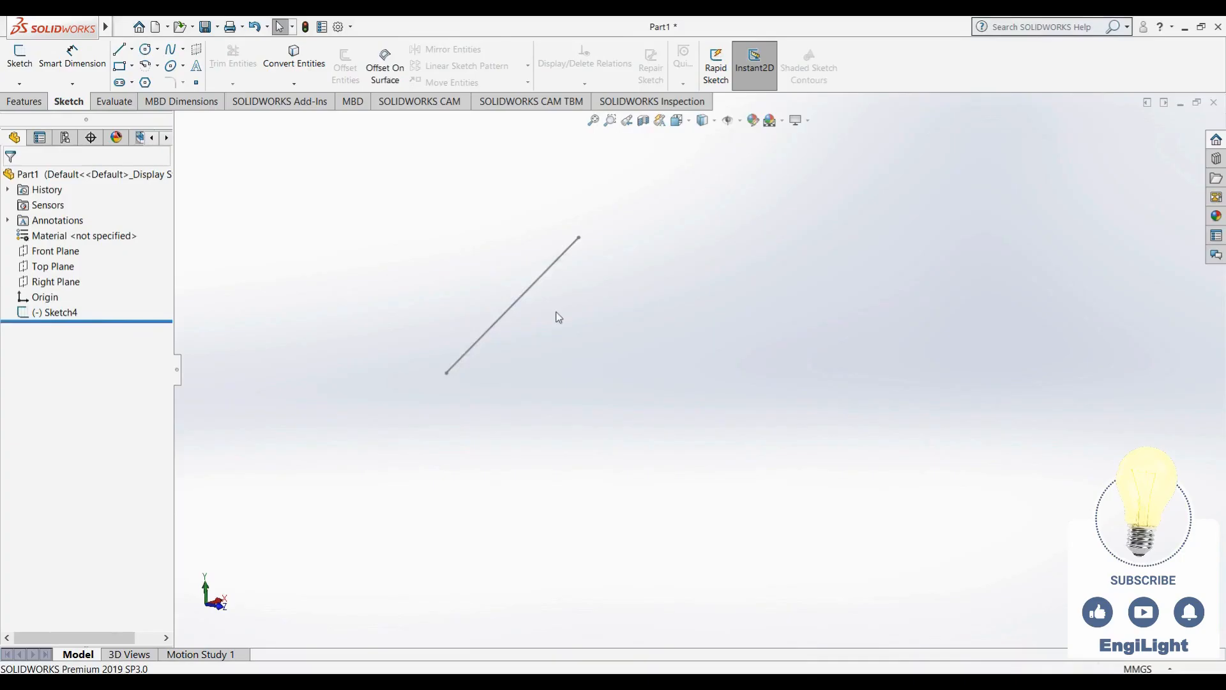
Sketch two connected lines forming an open corner on the Front Plane, above and left of the existing line, and exit the sketch
mouse_move(613, 304)
middle_mouse_down()
mouse_move(517, 323)
mouse_move(538, 344)
middle_mouse_up()
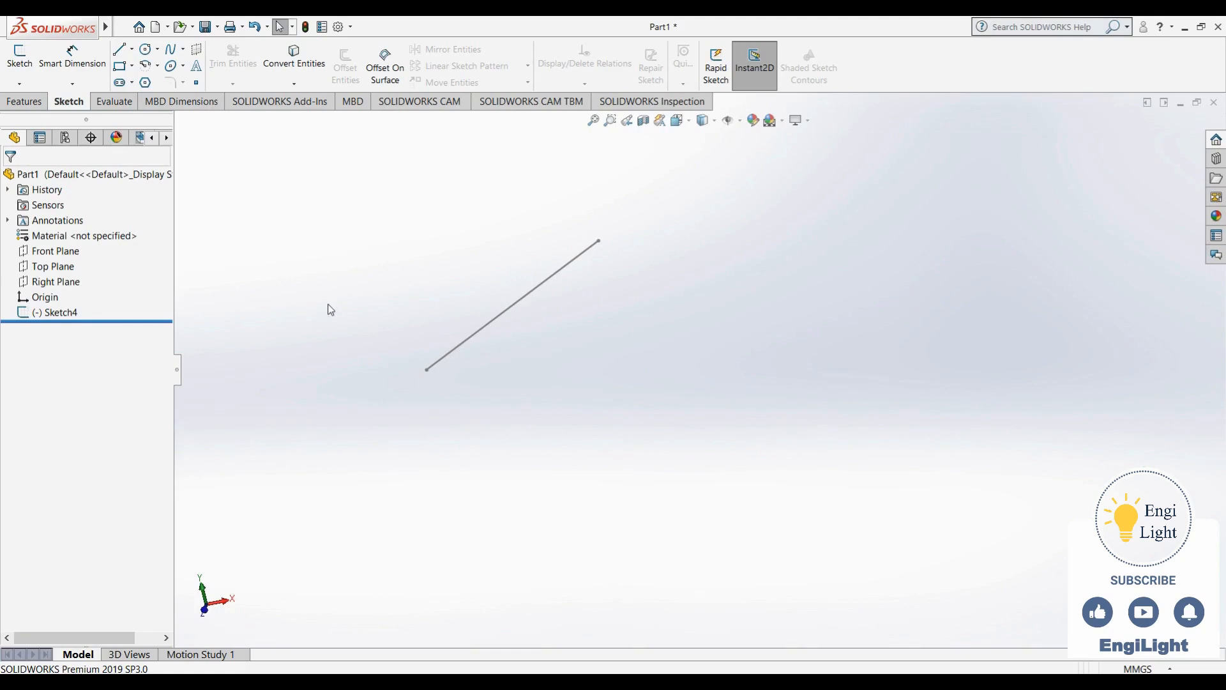
left_click(61, 251)
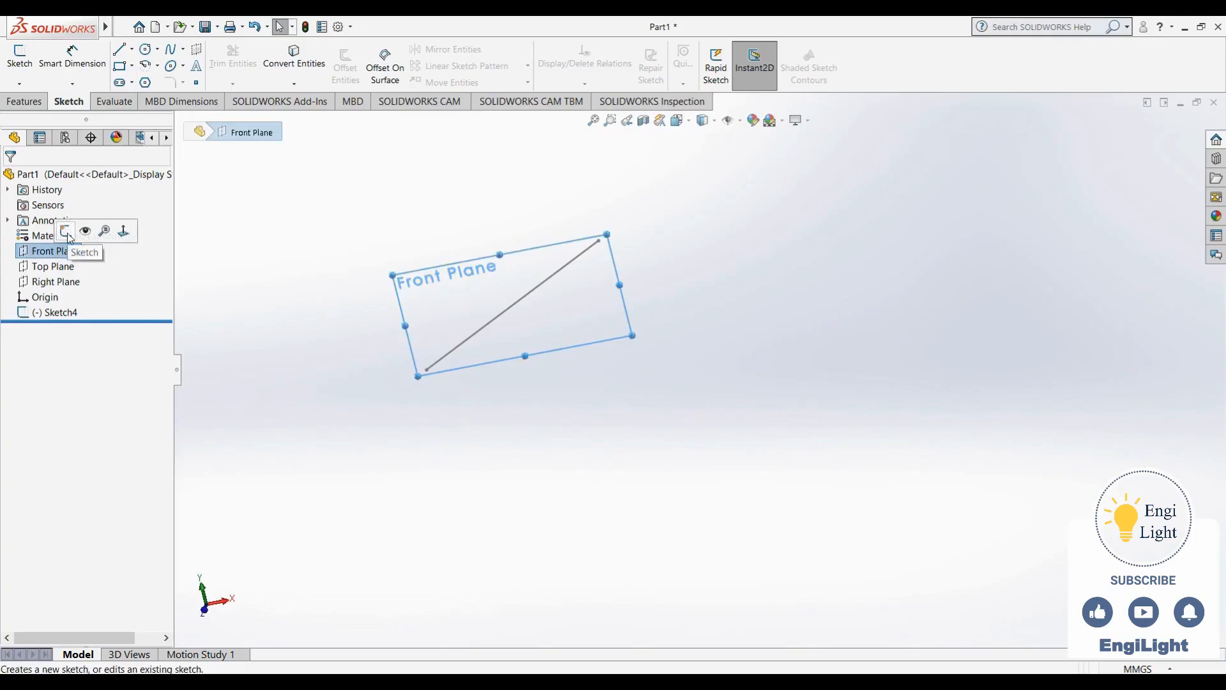
left_click(66, 231)
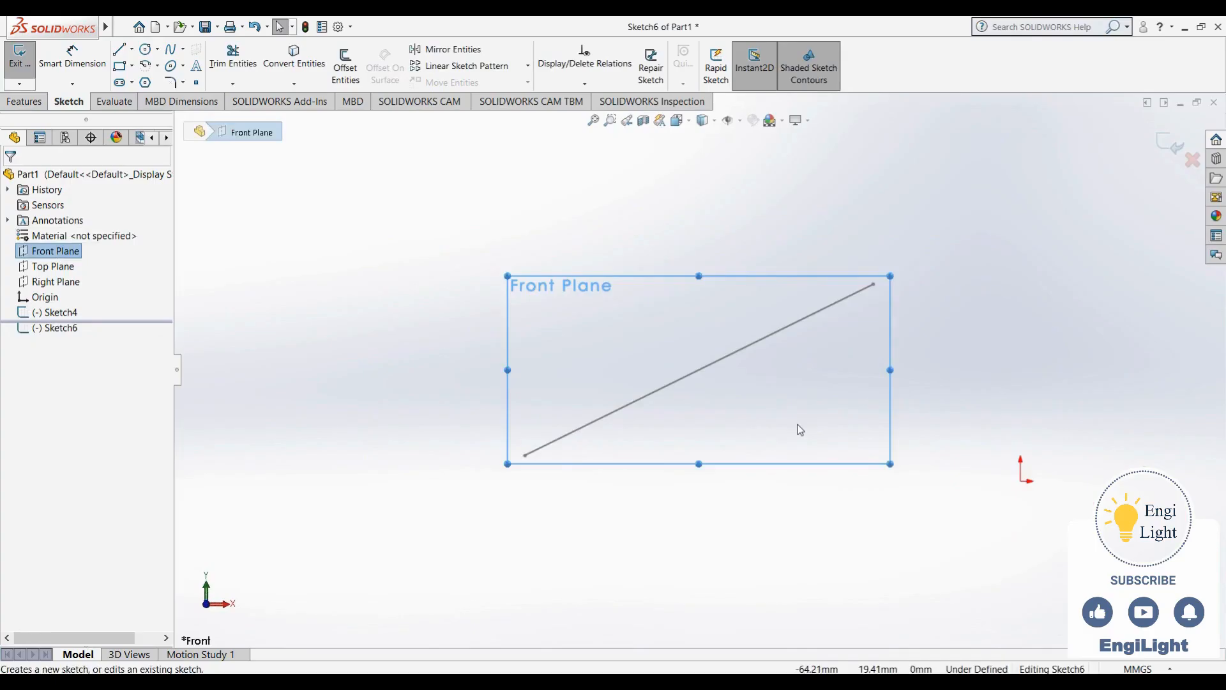
scroll(797, 426, "up", 3)
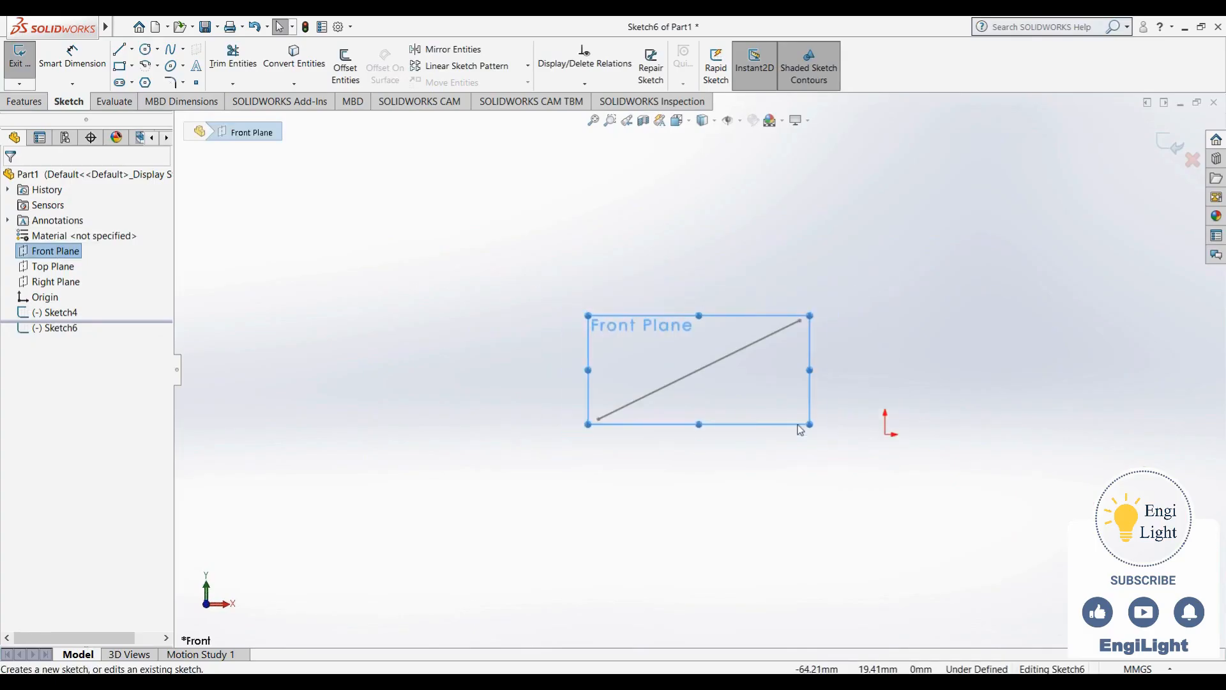
left_click(119, 50)
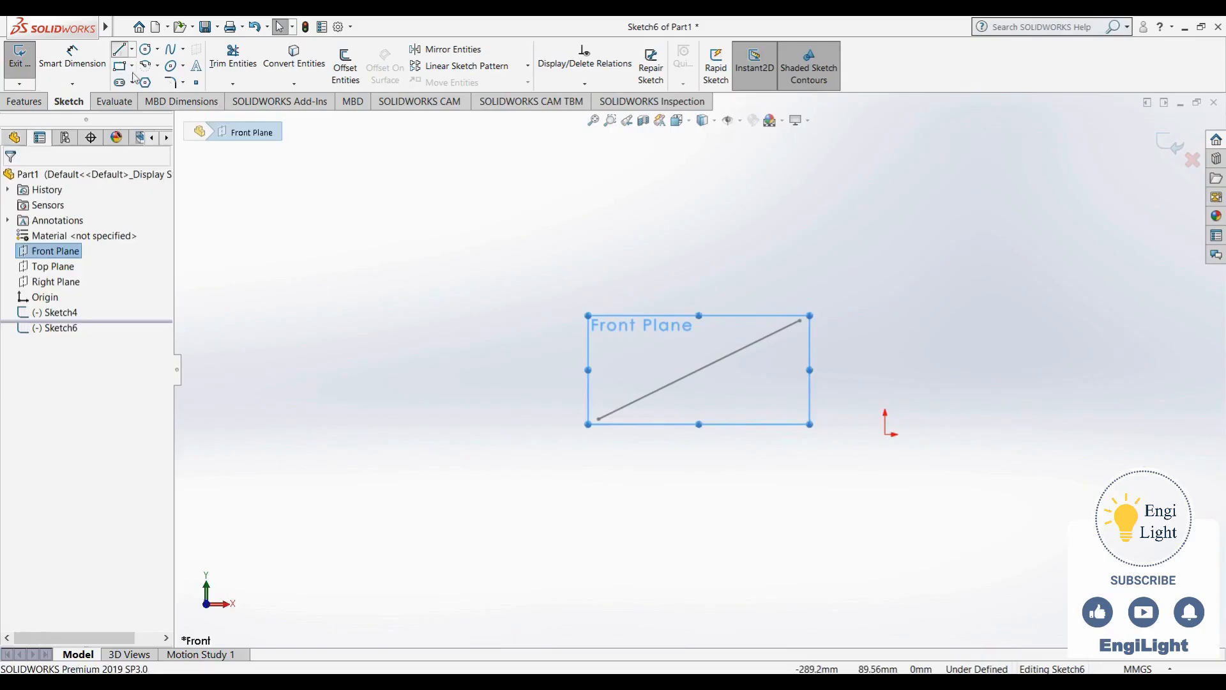
left_click(455, 383)
left_click(439, 278)
double_click(640, 245)
key("Escape")
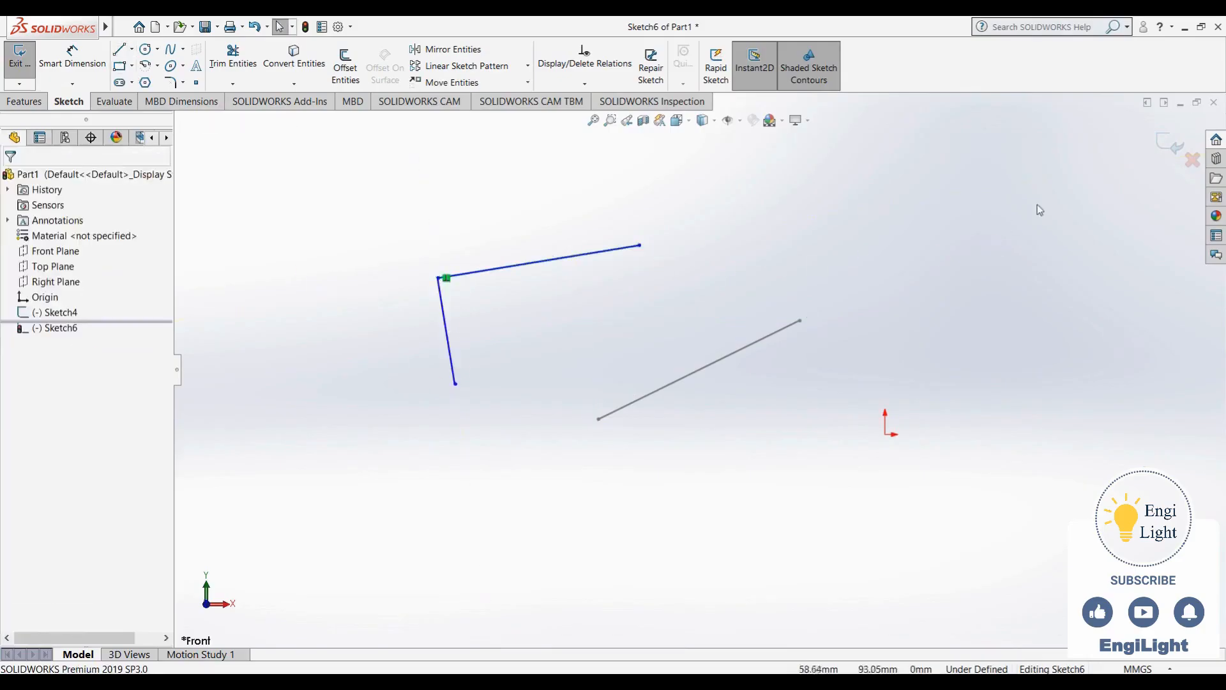
left_click(1166, 145)
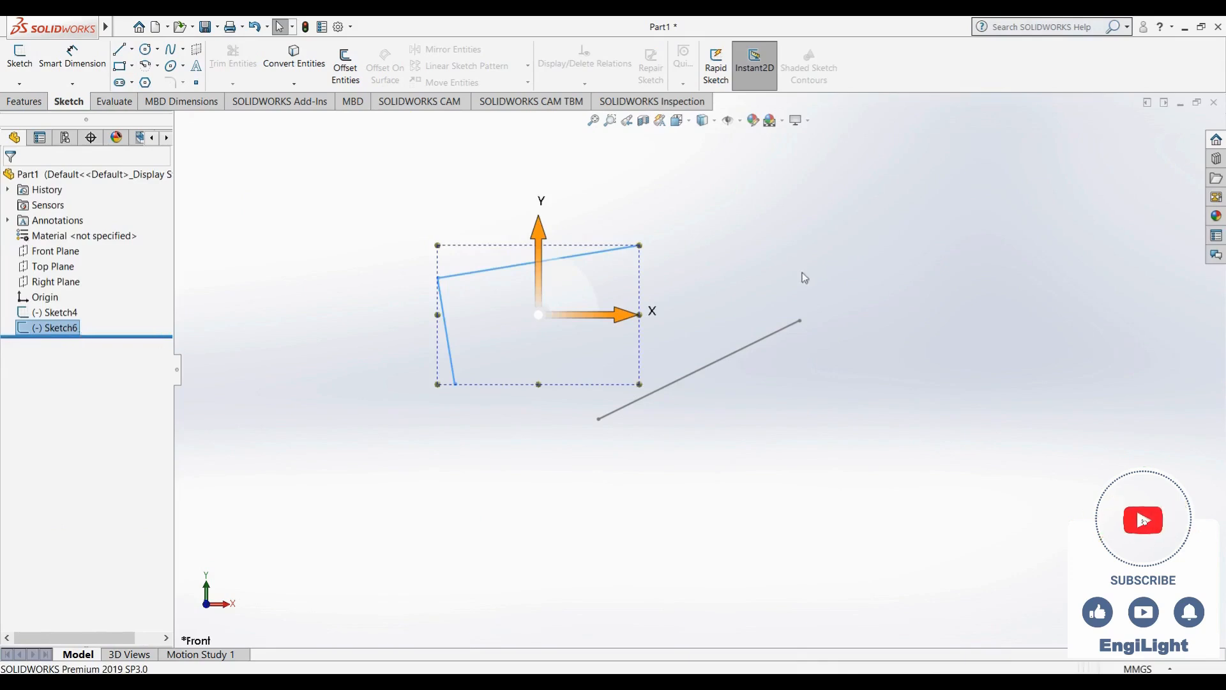
left_click(779, 252)
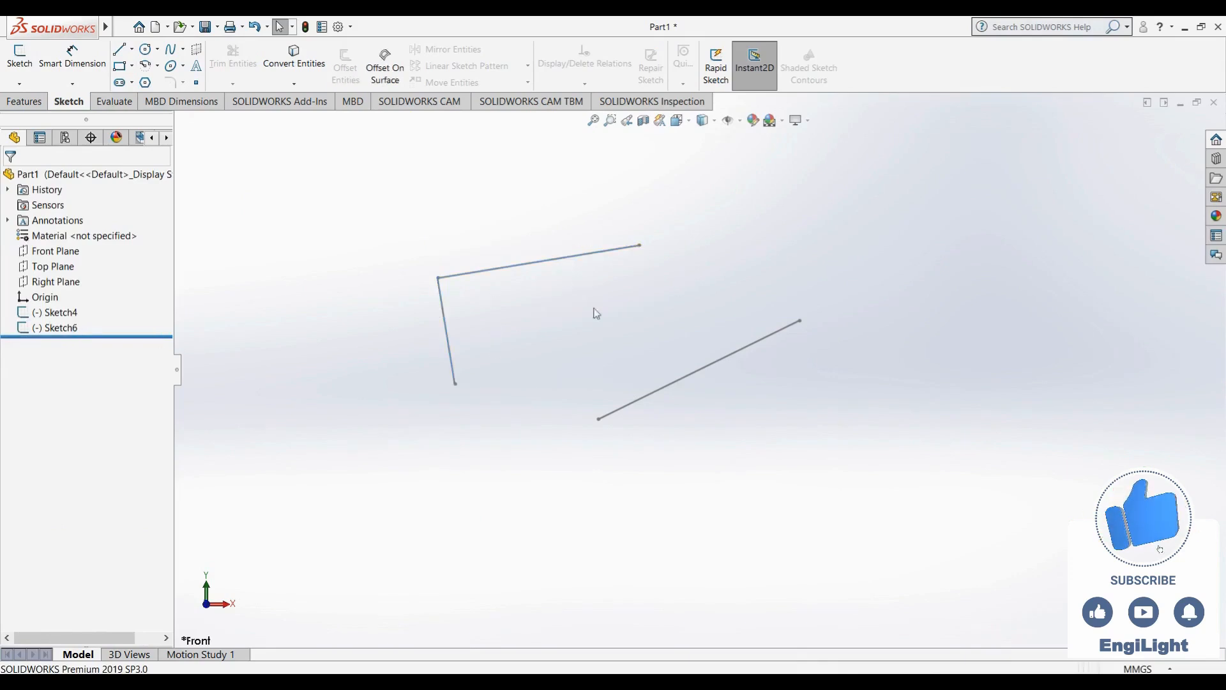
Highlight Sketch6 and Sketch4 in turn to see which lines belong to each, then clear the selection
left_click_drag(672, 205, 397, 389)
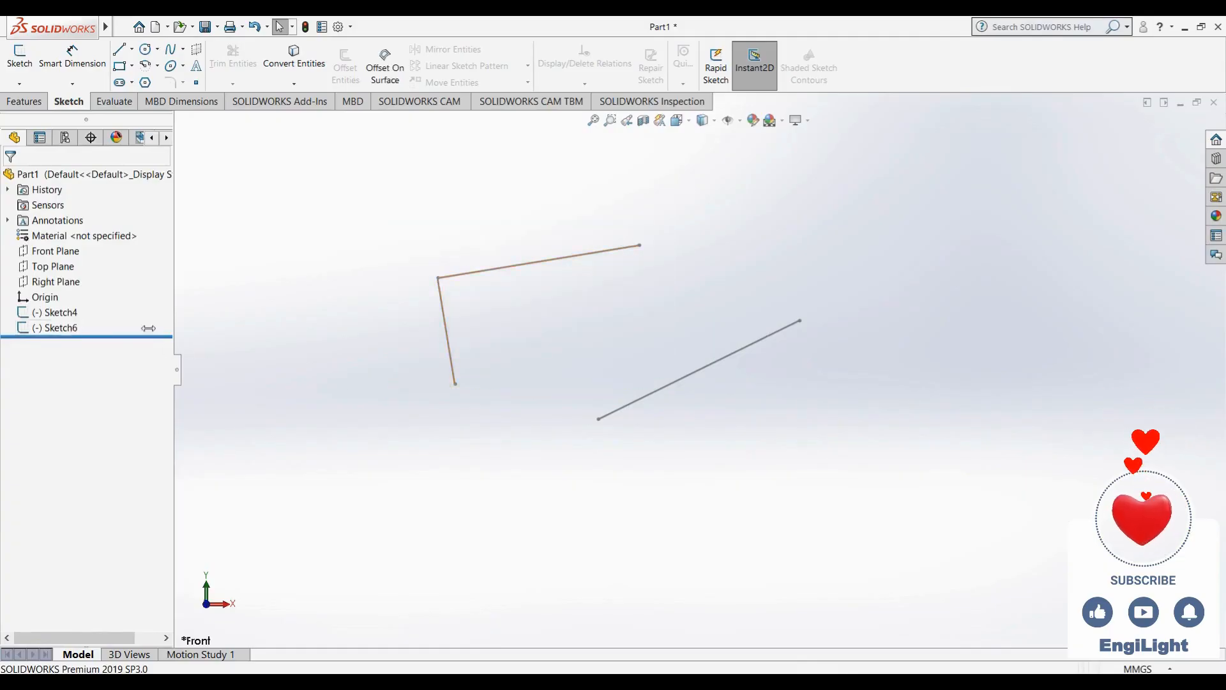
left_click(75, 330)
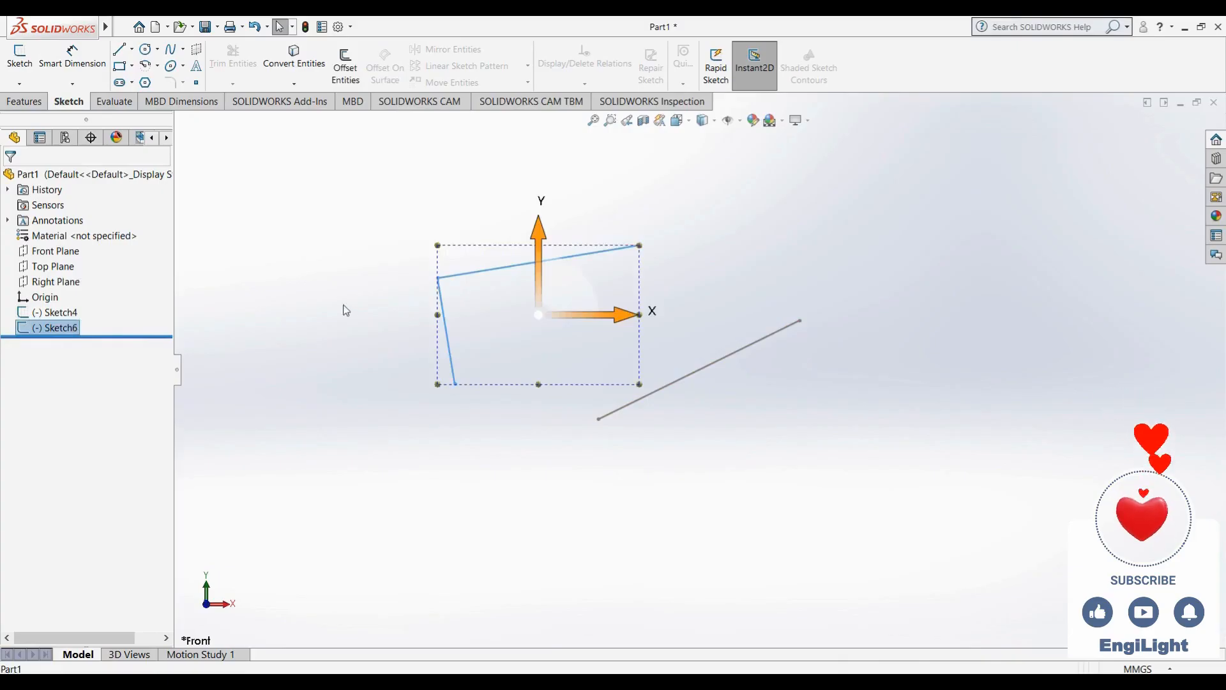
left_click(75, 314)
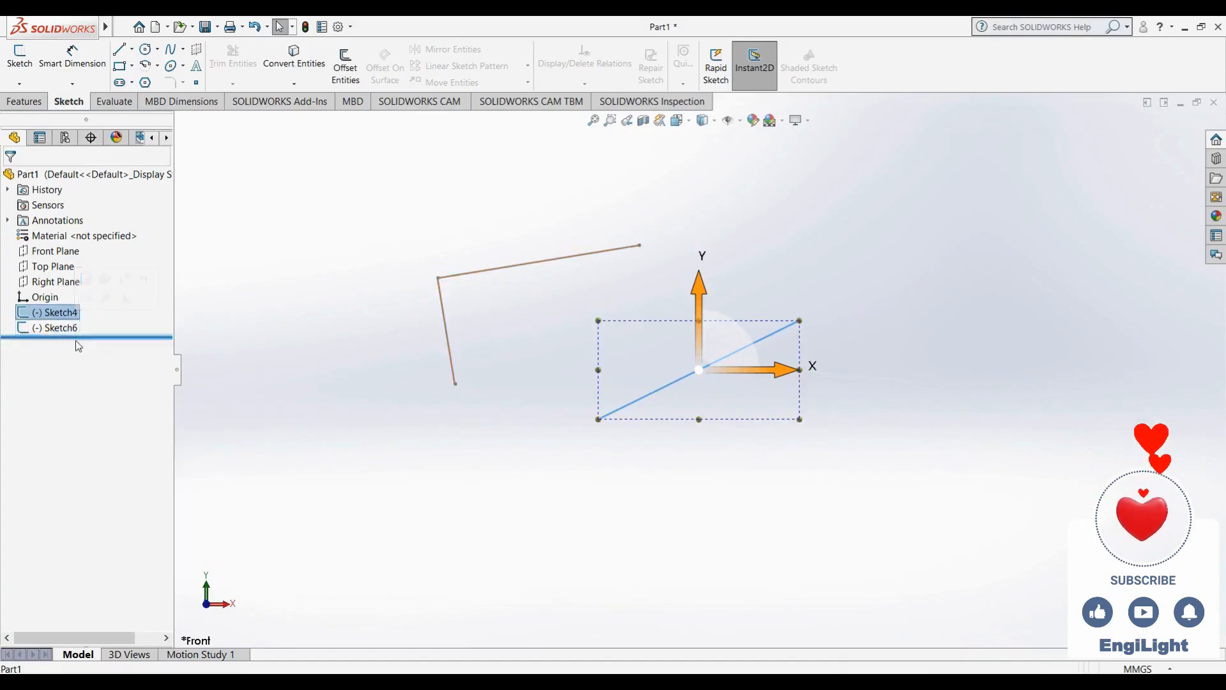
right_click(59, 313)
left_click(330, 295)
left_click(330, 295)
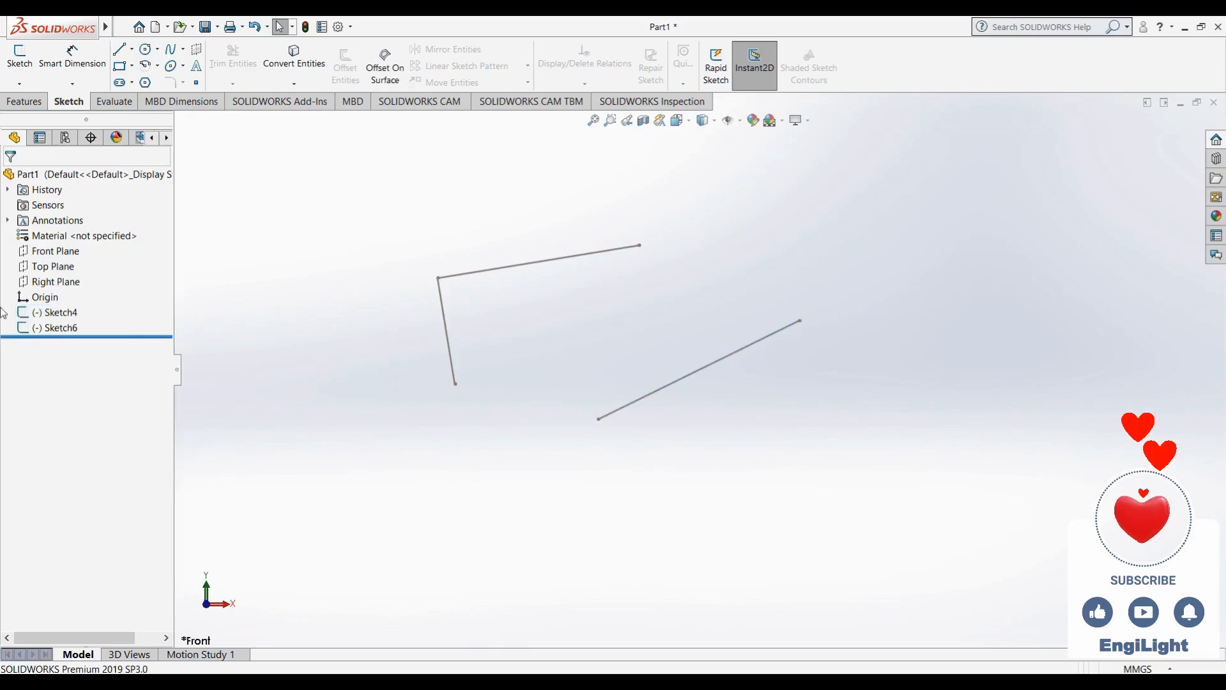
Reopen Sketch4 for editing and move the sloping line's lower endpoint upward until the line is horizontal
left_click(58, 313)
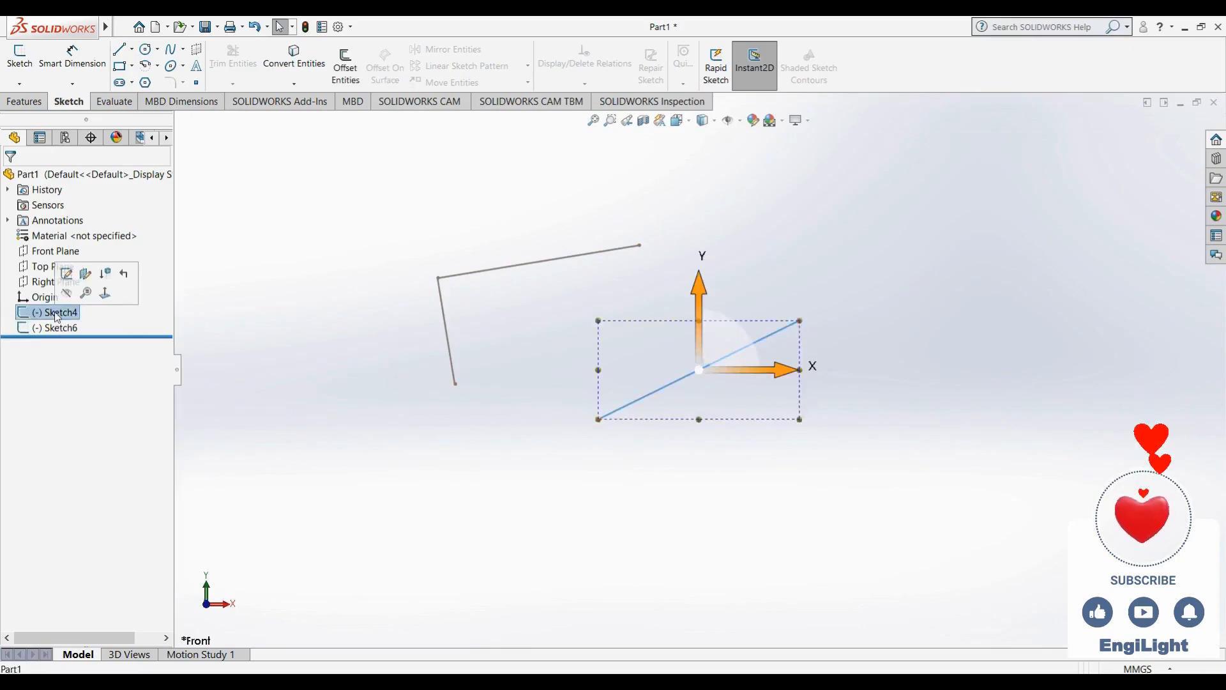
left_click(69, 280)
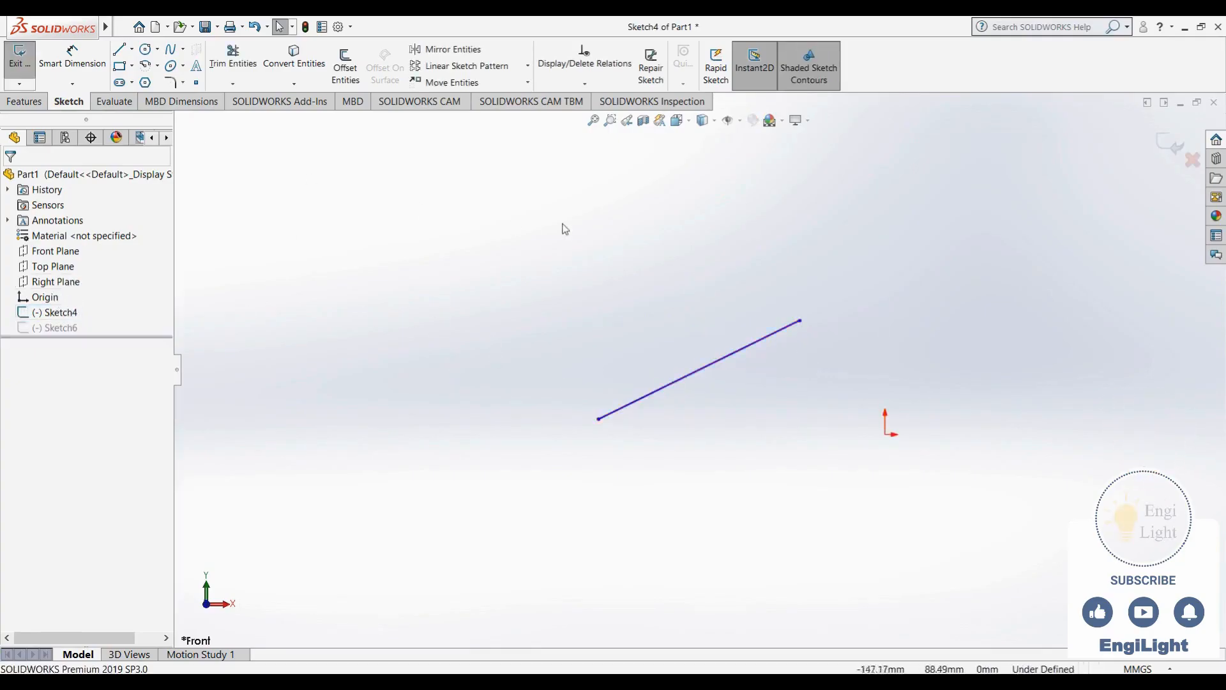
left_click(119, 48)
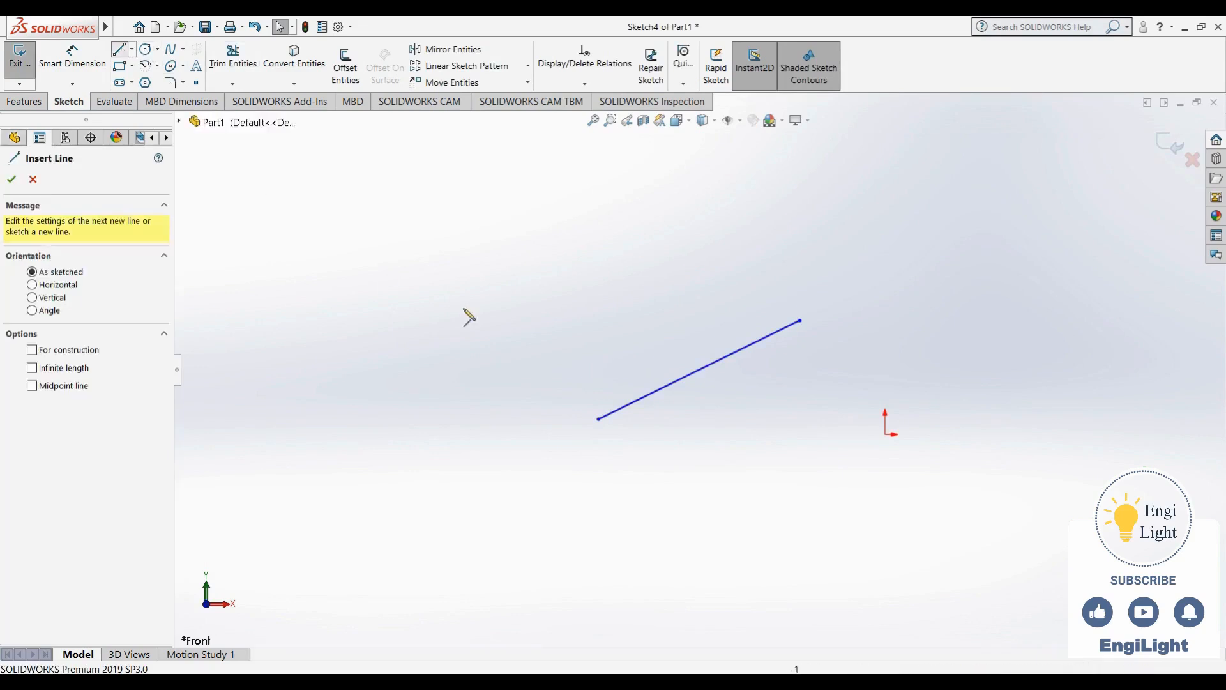
key("Escape")
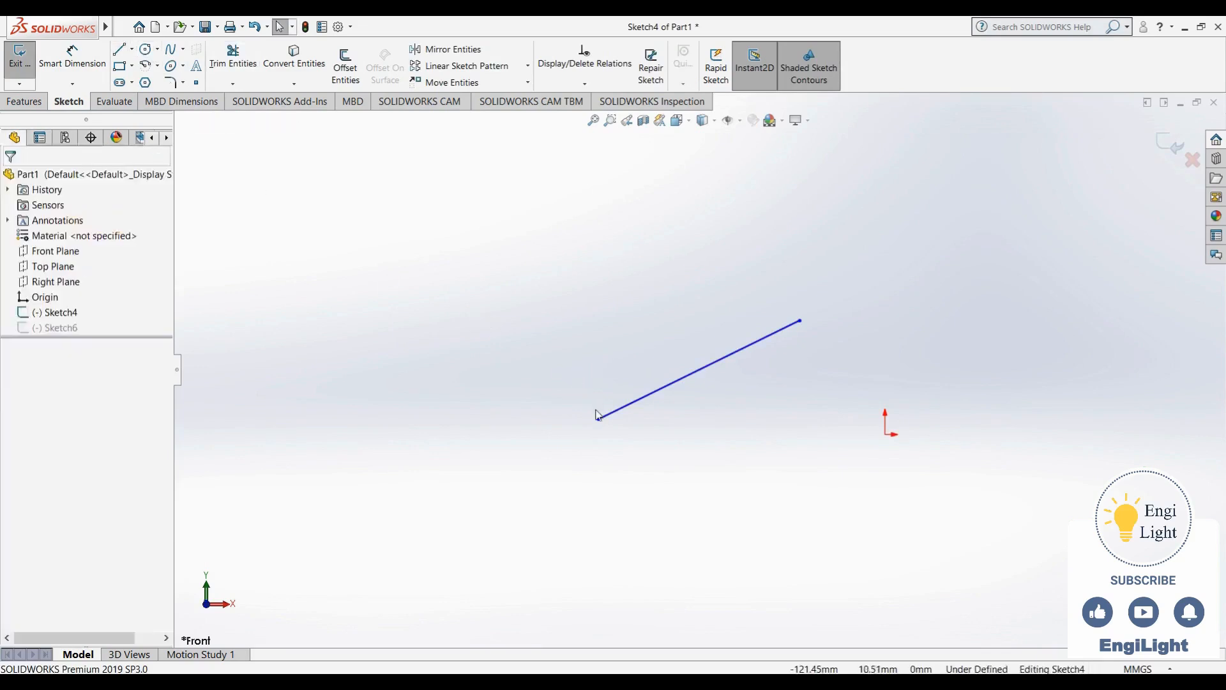
left_click_drag(597, 417, 594, 320)
left_click(434, 282)
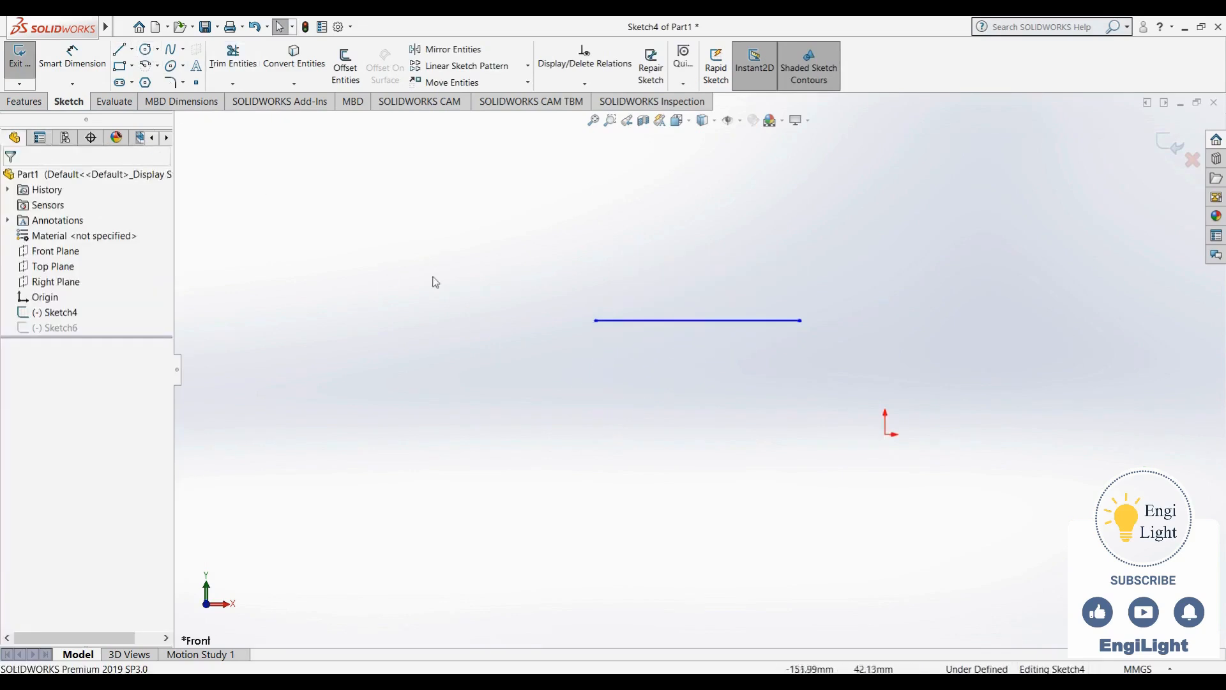
Add a second, upward-sloping line to Sketch4 below the horizontal one and exit the sketch
left_click(119, 49)
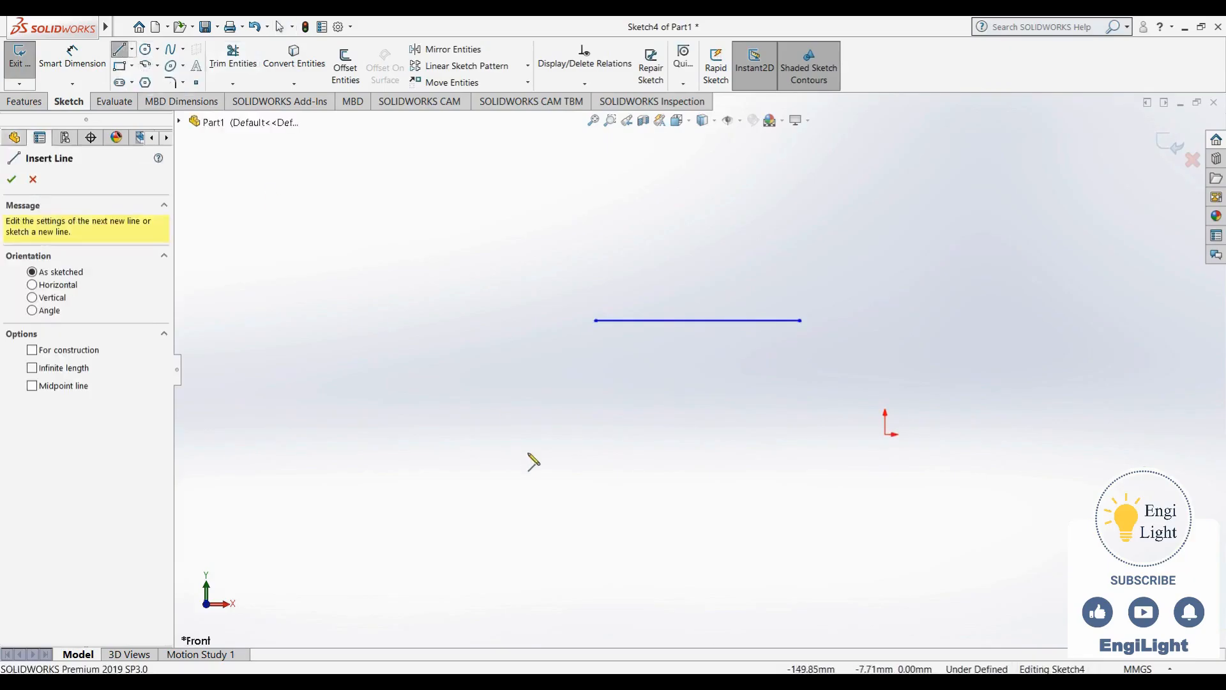
left_click(528, 452)
left_click(654, 389)
key("Escape")
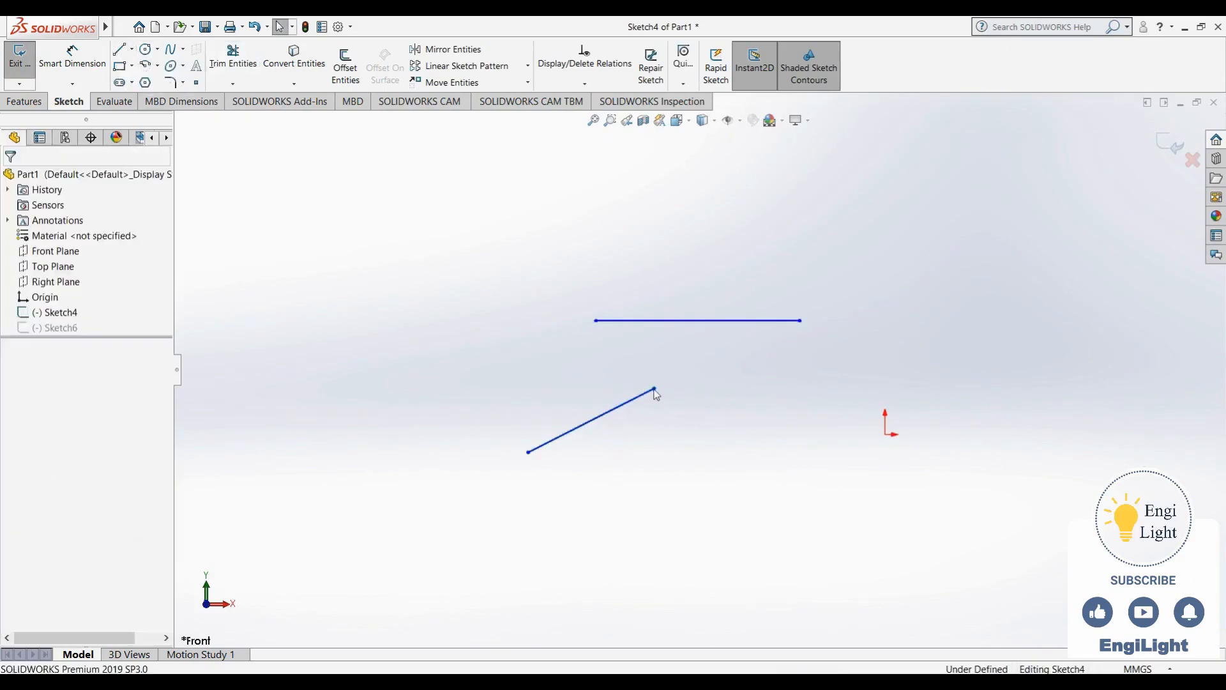
left_click(1163, 146)
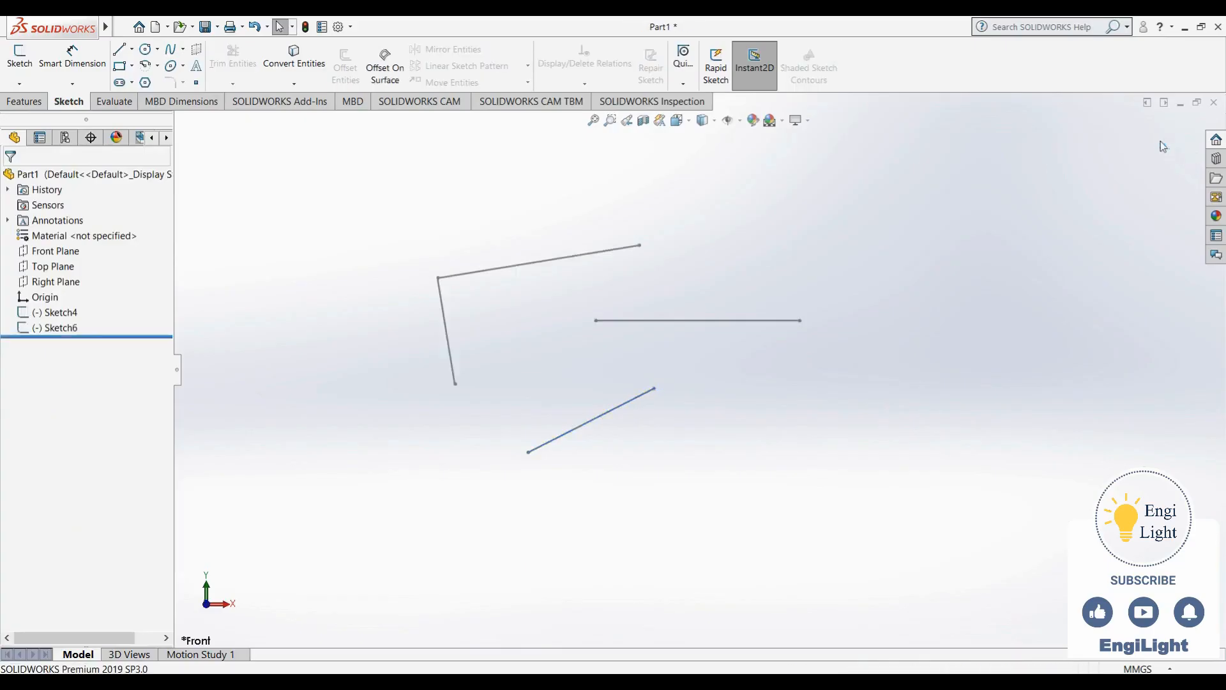
Highlight Sketch4 and Sketch6 to compare their lines, then close the part without saving it
left_click(66, 314)
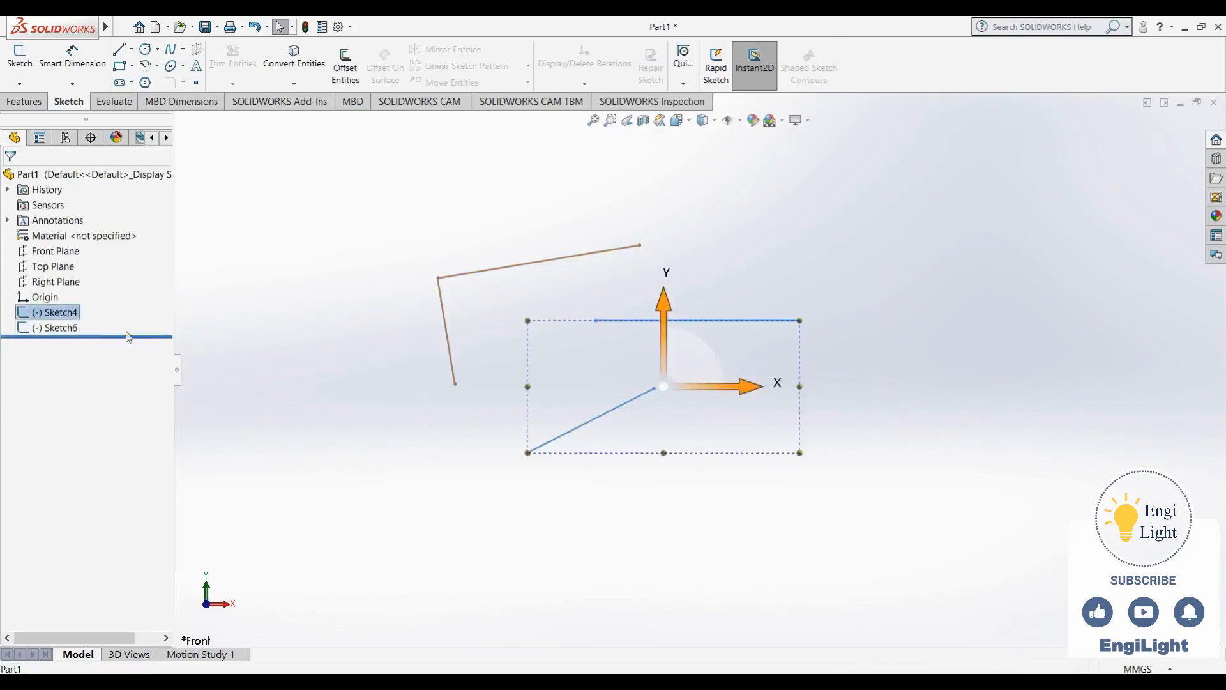
left_click(64, 327)
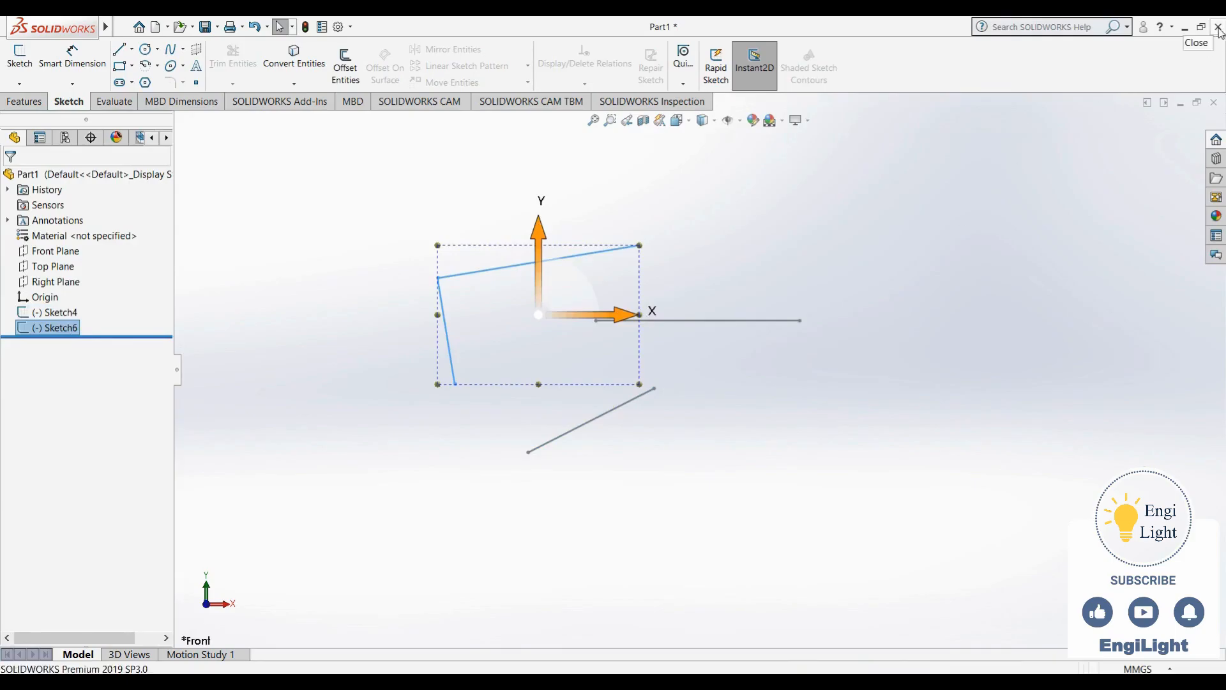
left_click(1213, 103)
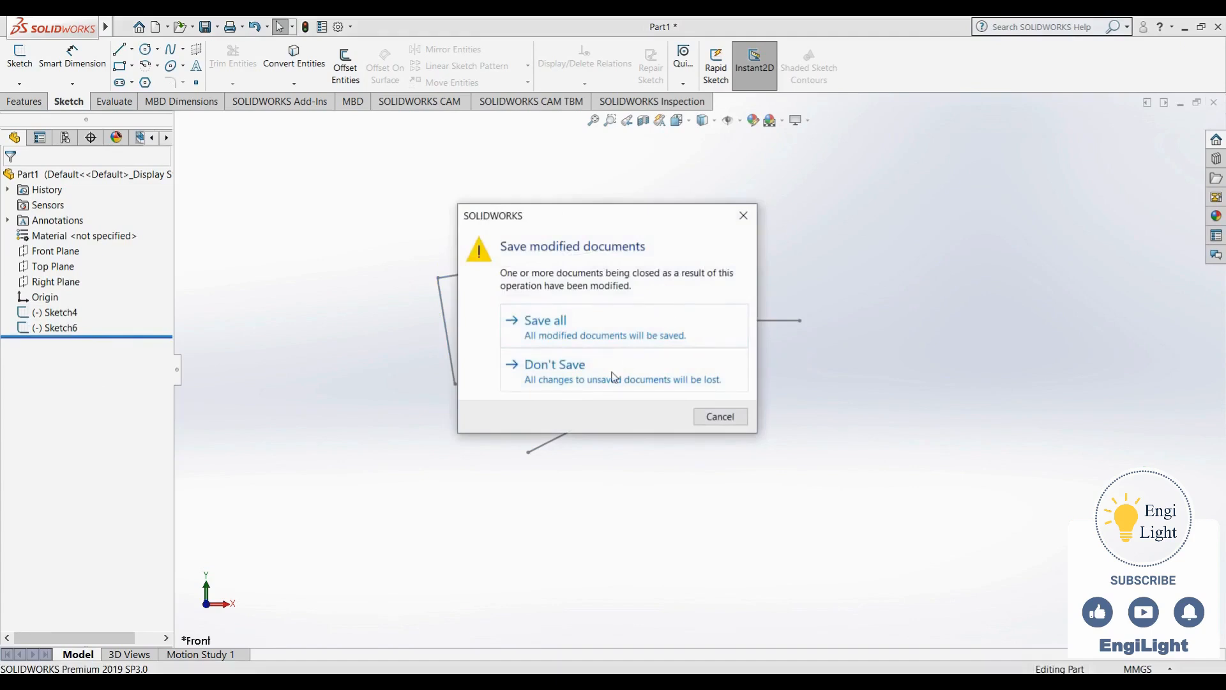
left_click(613, 377)
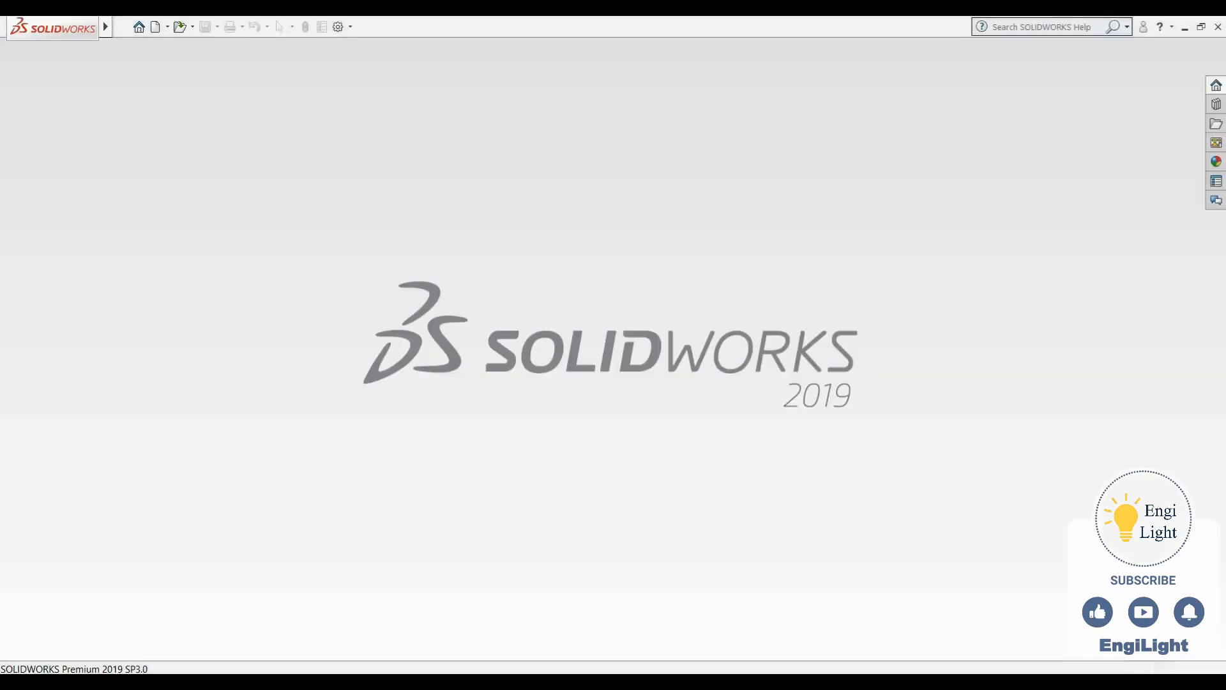
Create a new part document and start a sketch on its Front Plane
key("ctrl+n")
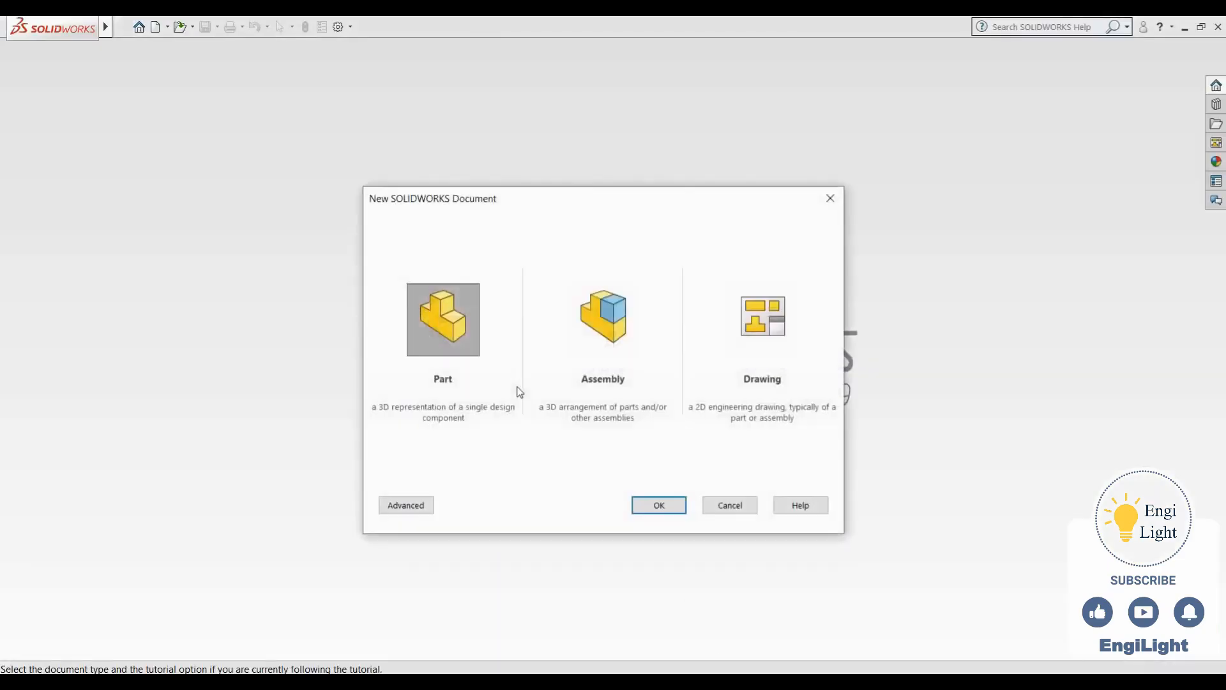
left_click(658, 505)
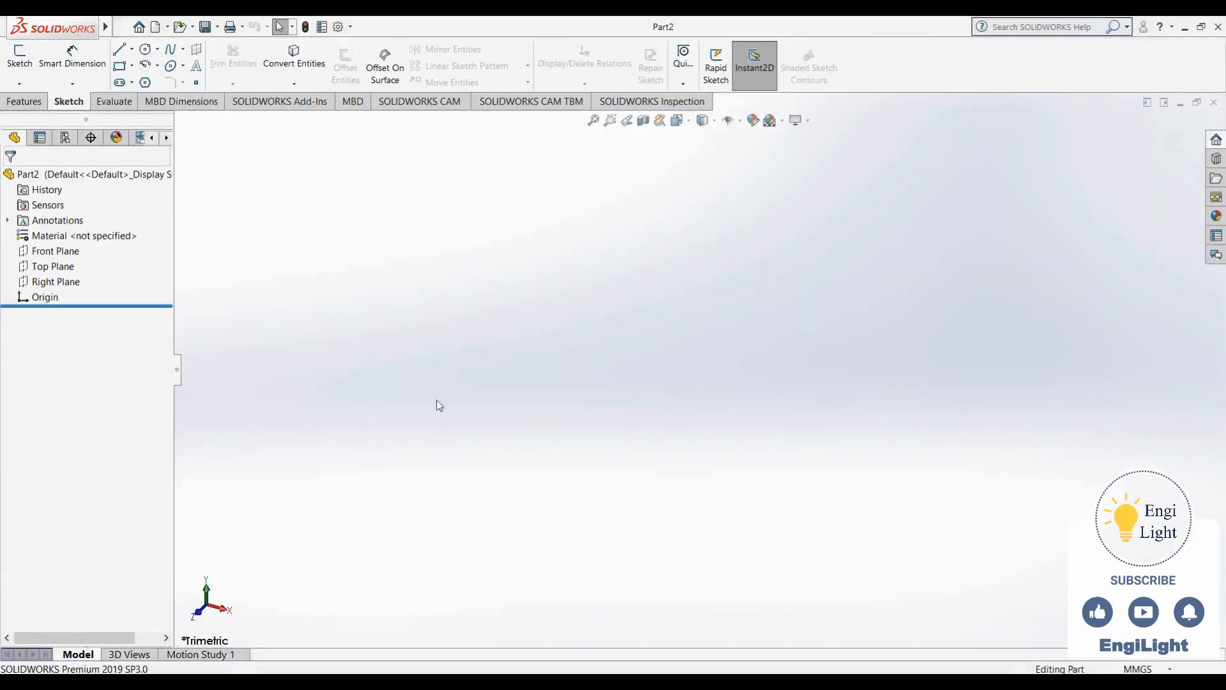
left_click(63, 253)
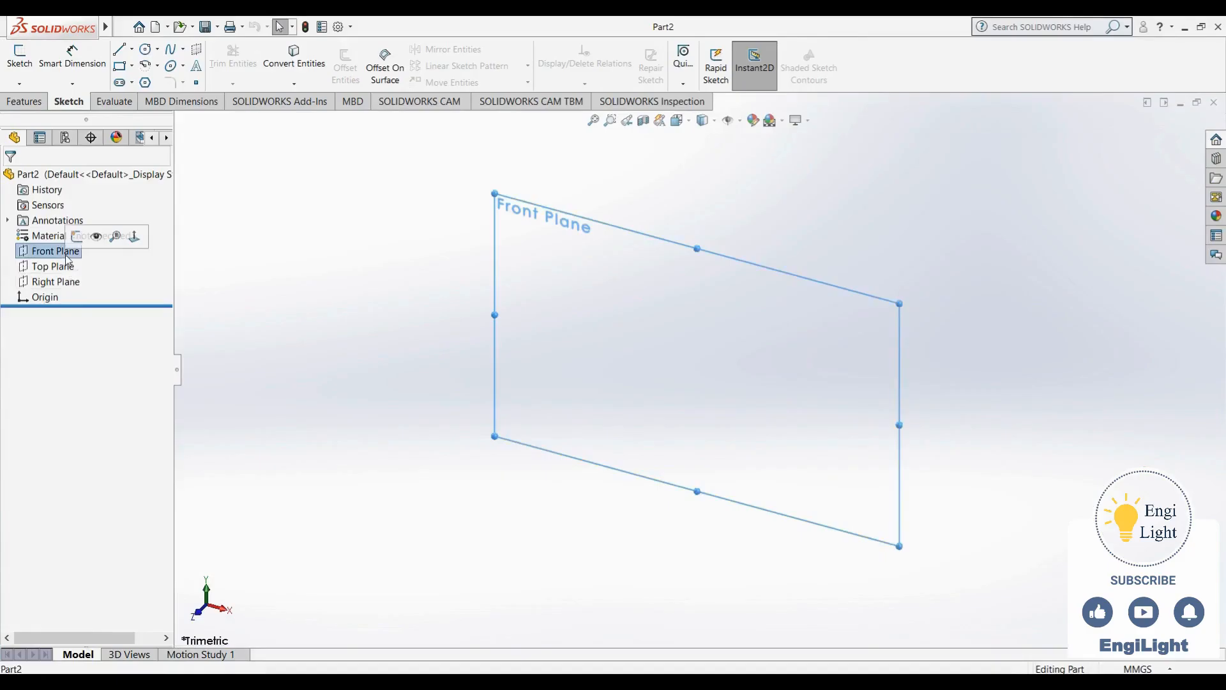
left_click(76, 237)
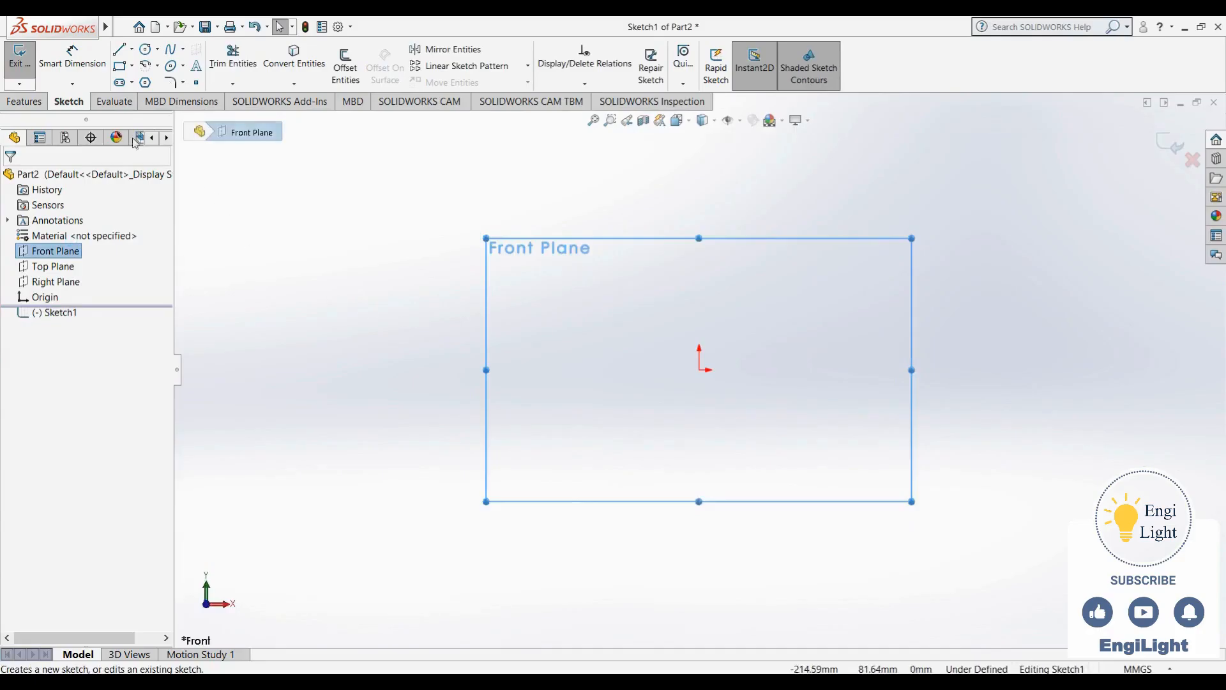
Check the house-shaped reference image and sketch a rough closed five-sided profile left of the origin, with a lower edge about 43 mm long
left_click(119, 49)
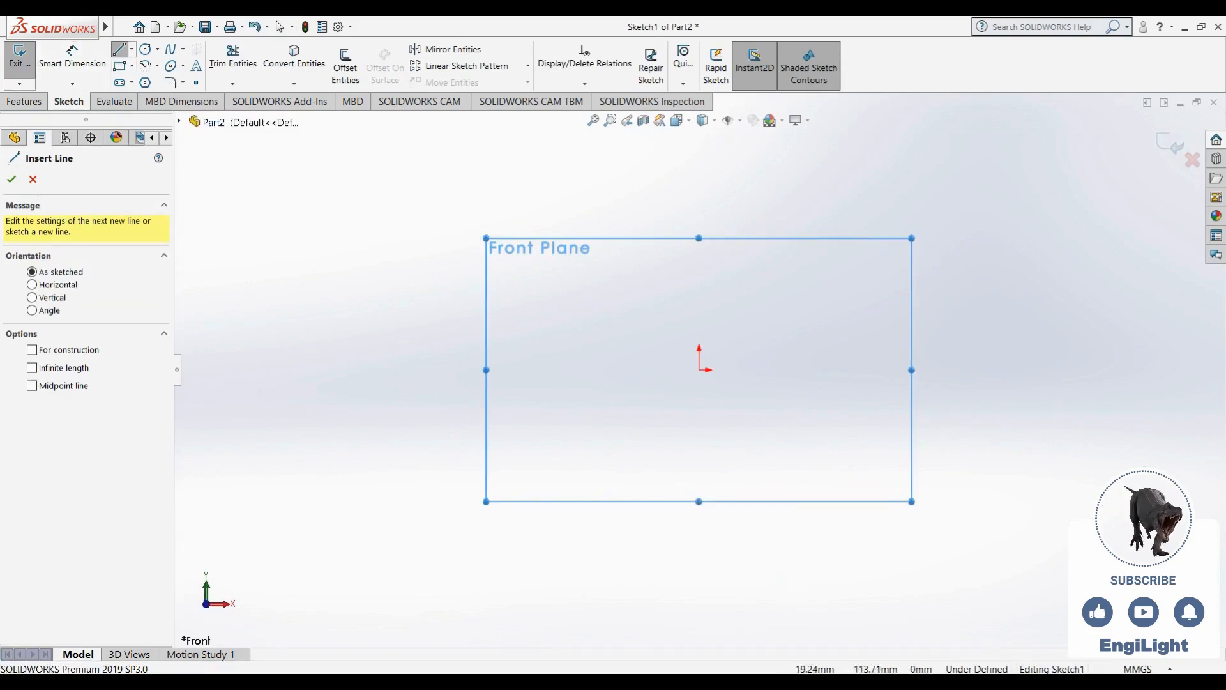
left_click(732, 681)
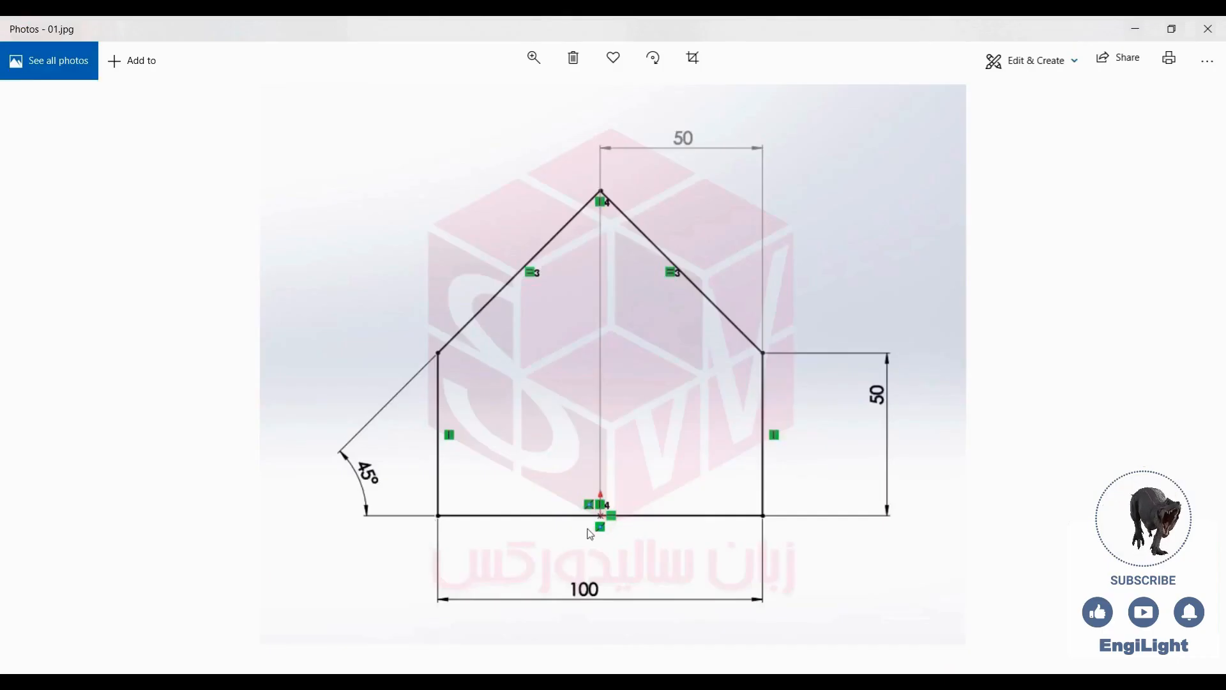
left_click(721, 681)
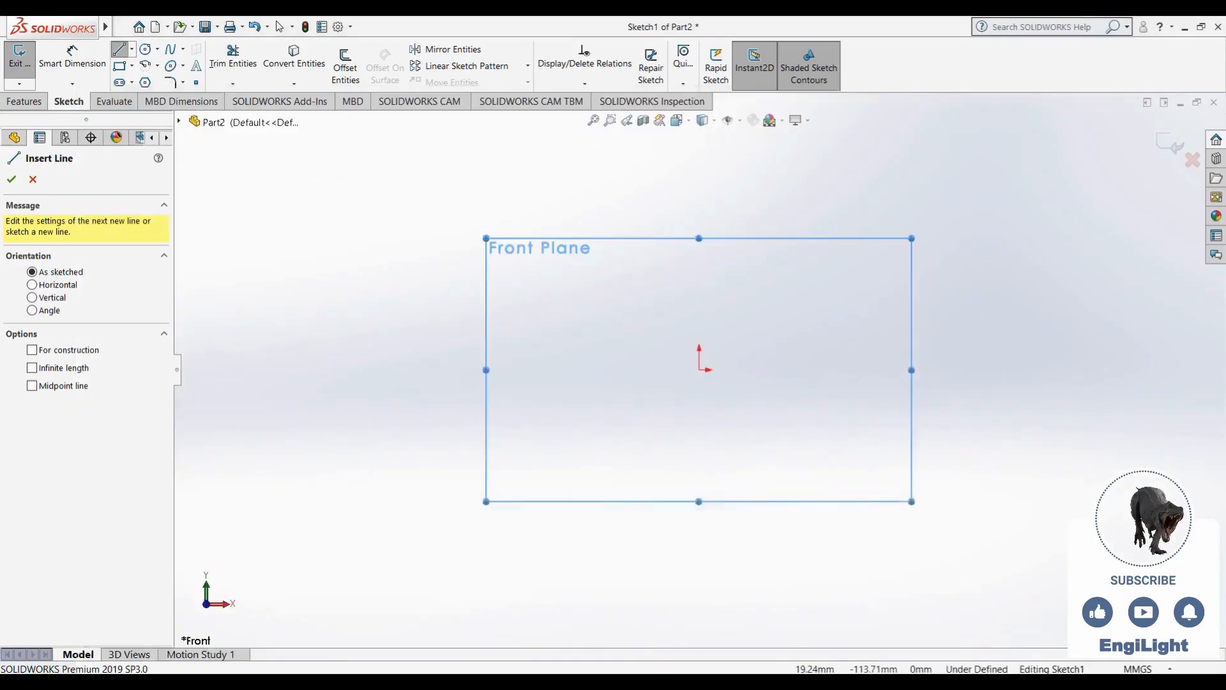
left_click(299, 361)
left_click(398, 388)
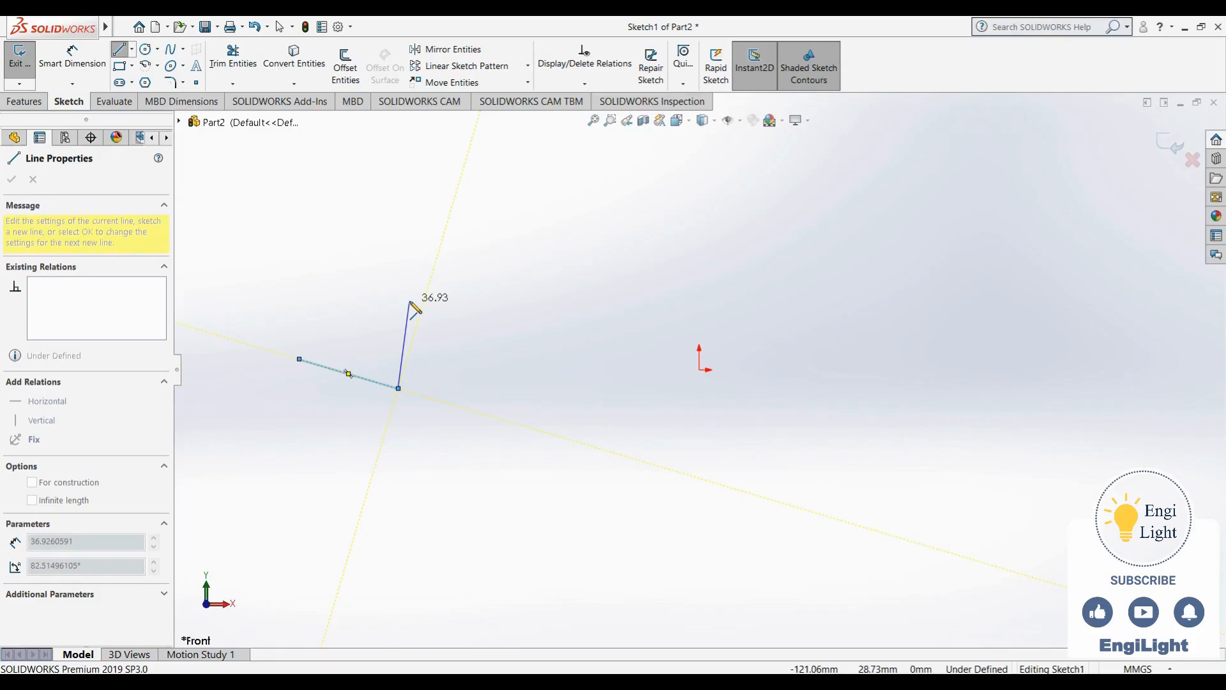
double_click(410, 302)
left_click(410, 301)
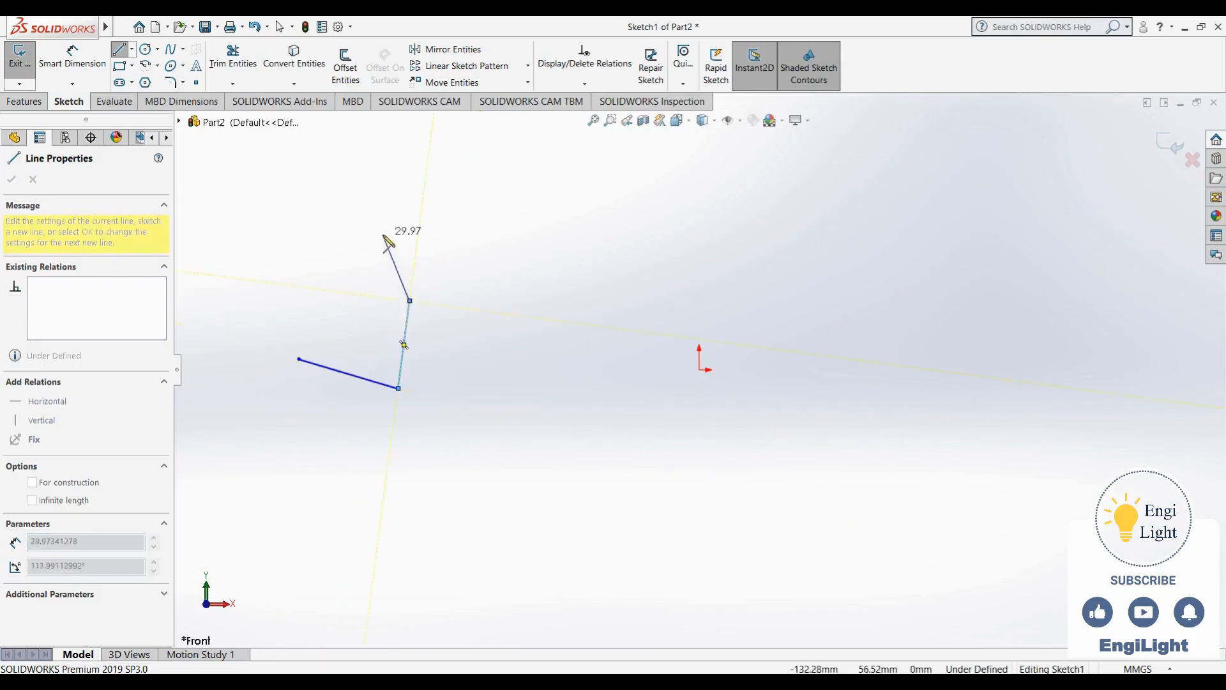
left_click(383, 234)
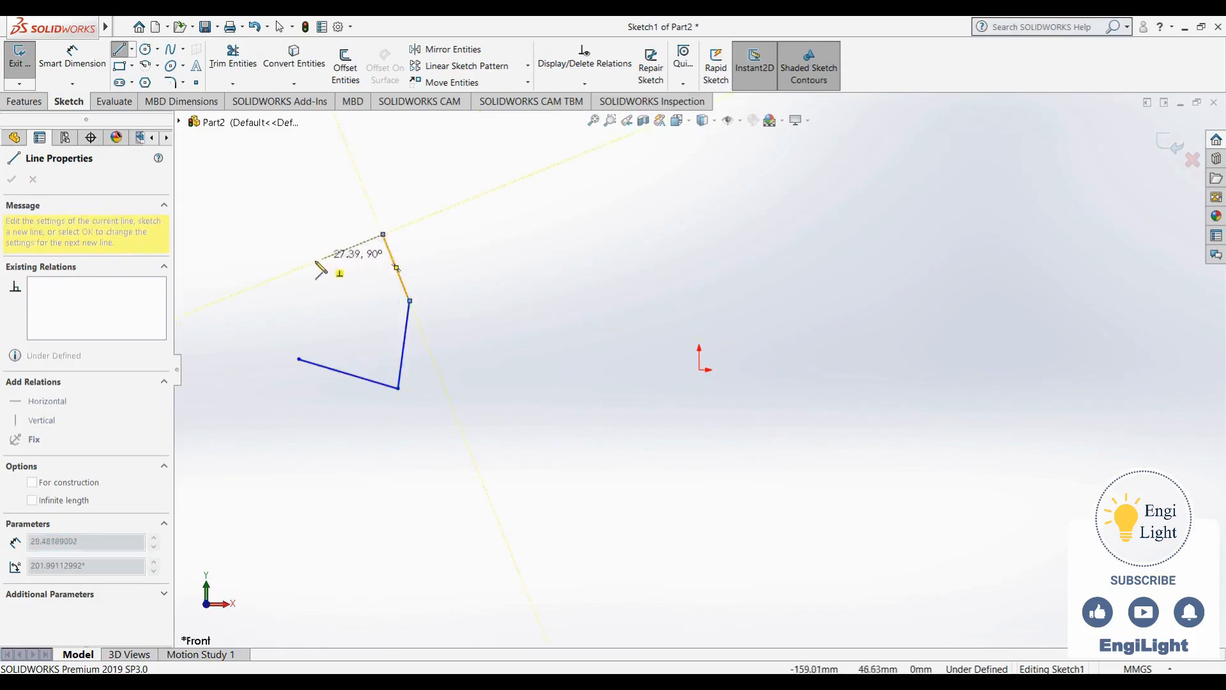
left_click(293, 267)
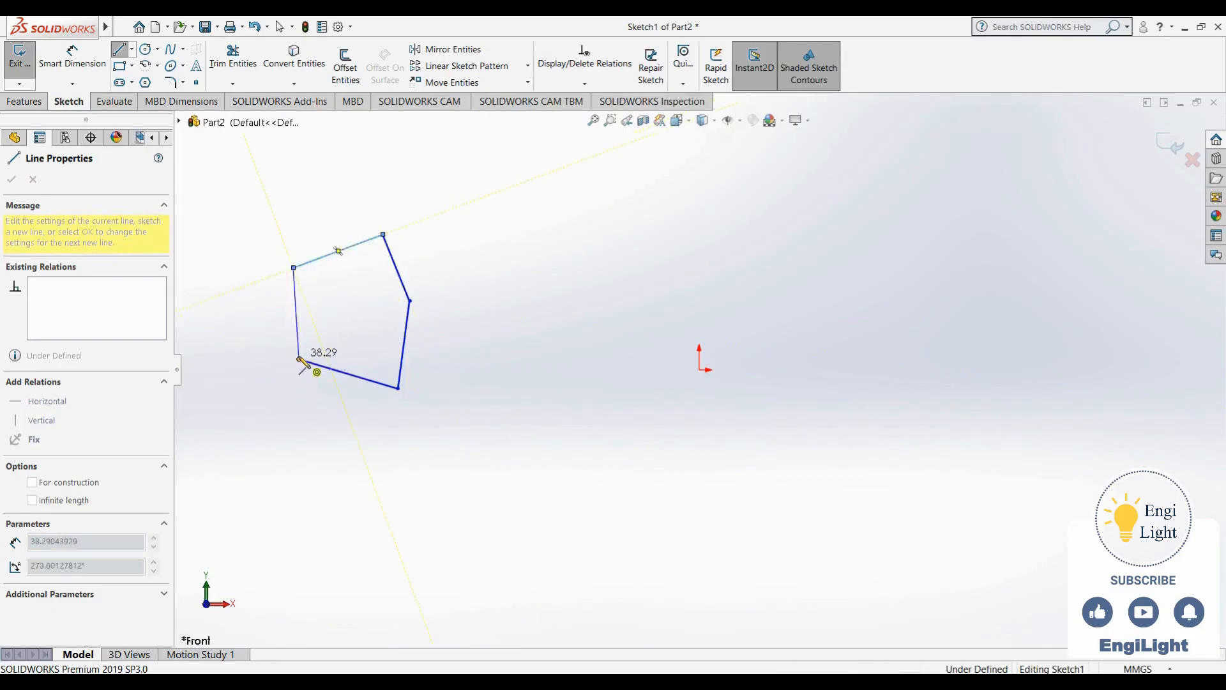
left_click(299, 359)
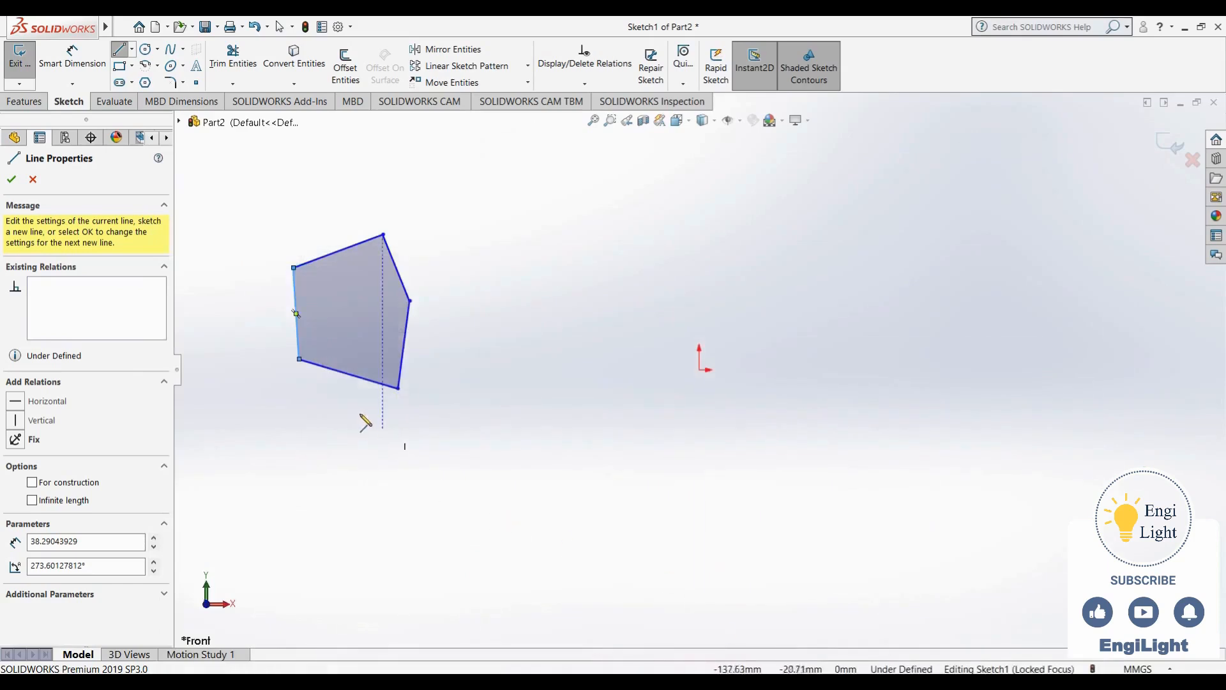
key("Escape")
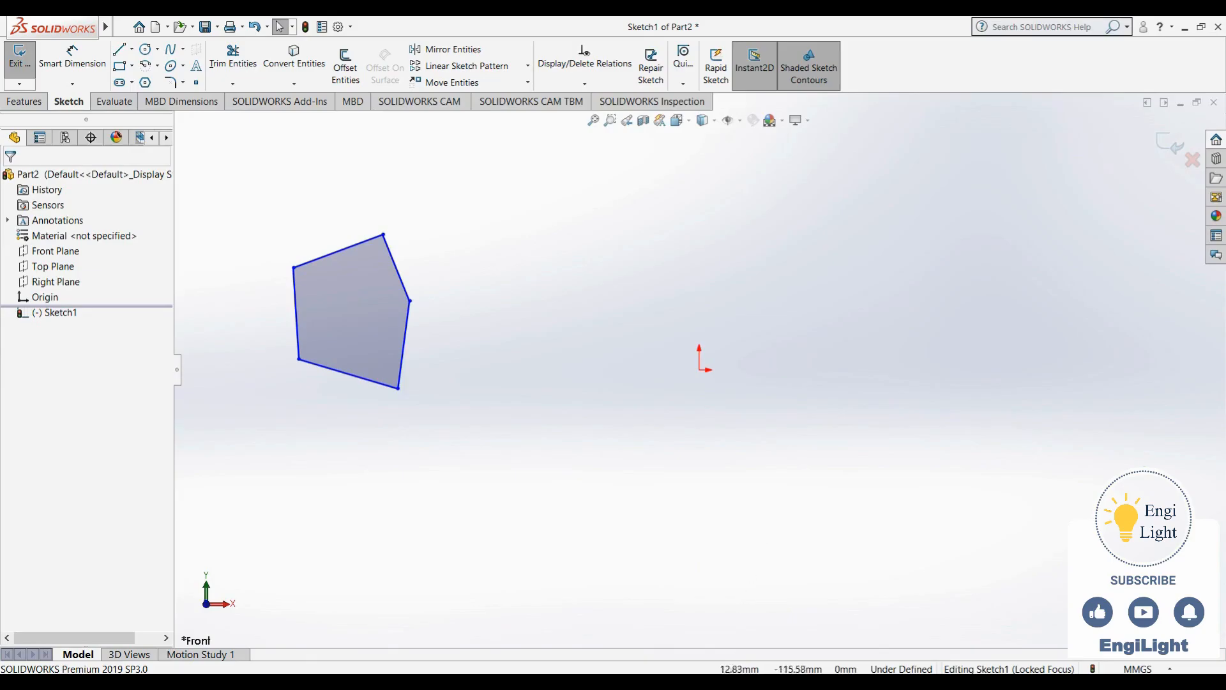
Apply a Horizontal relation to the lower edge of the five-sided profile
left_click(728, 686)
left_click(728, 686)
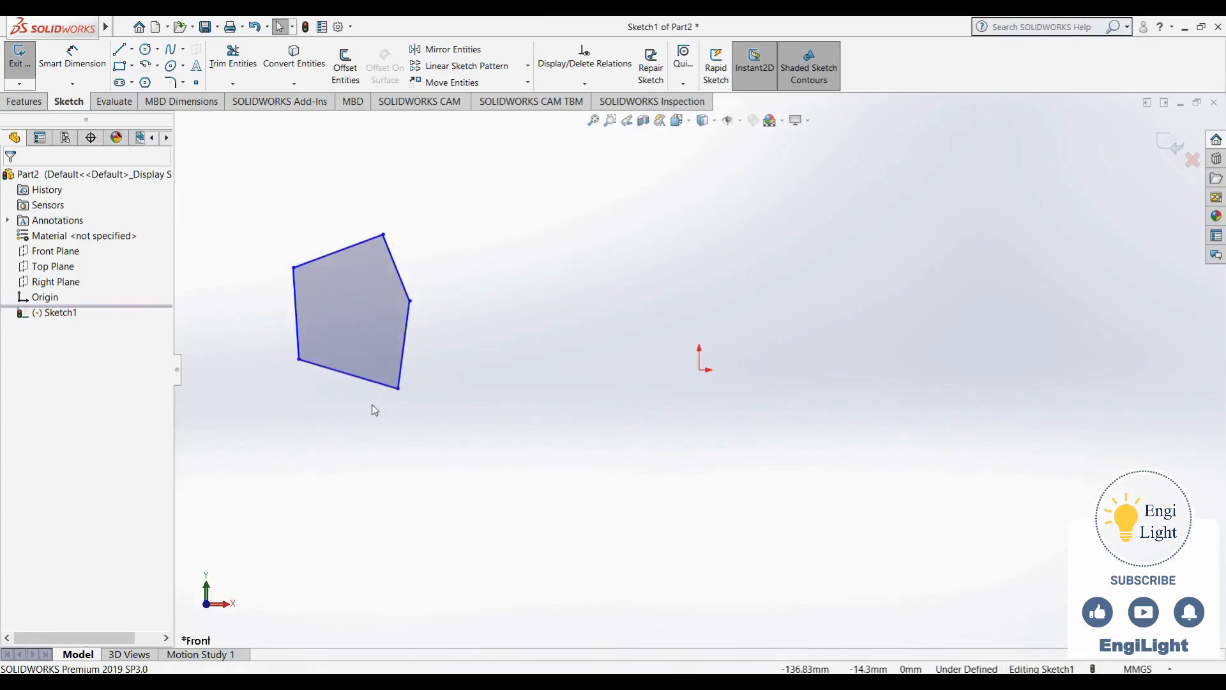
left_click(370, 385)
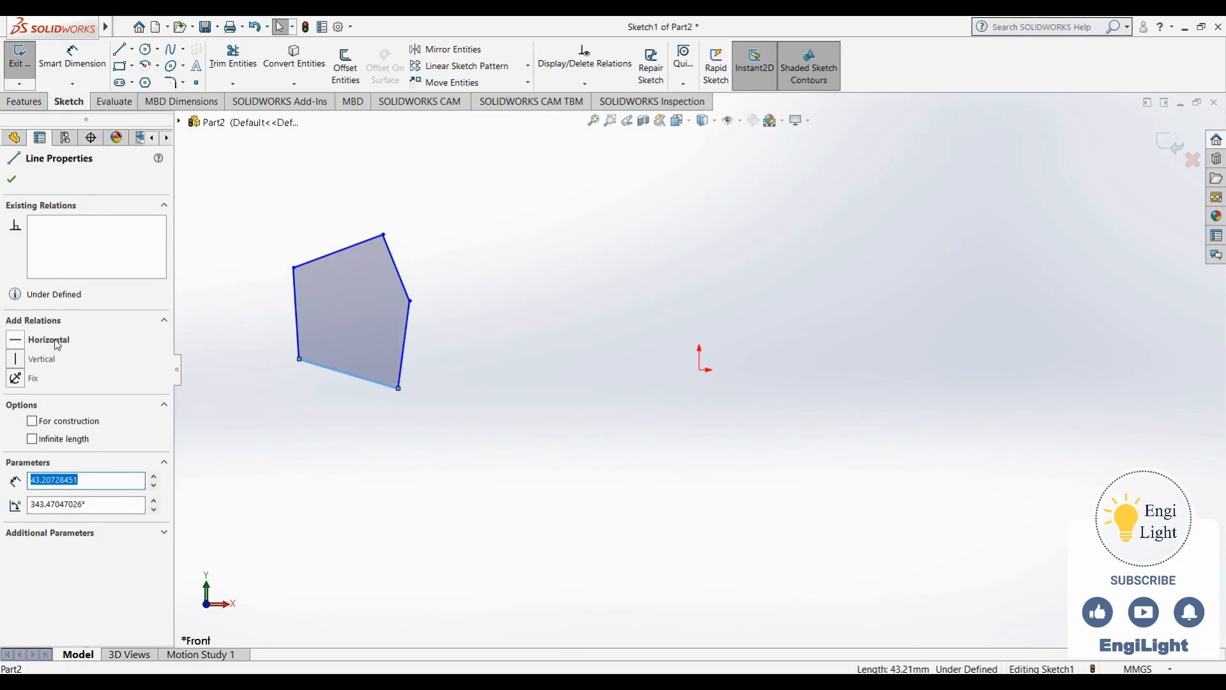
left_click(17, 345)
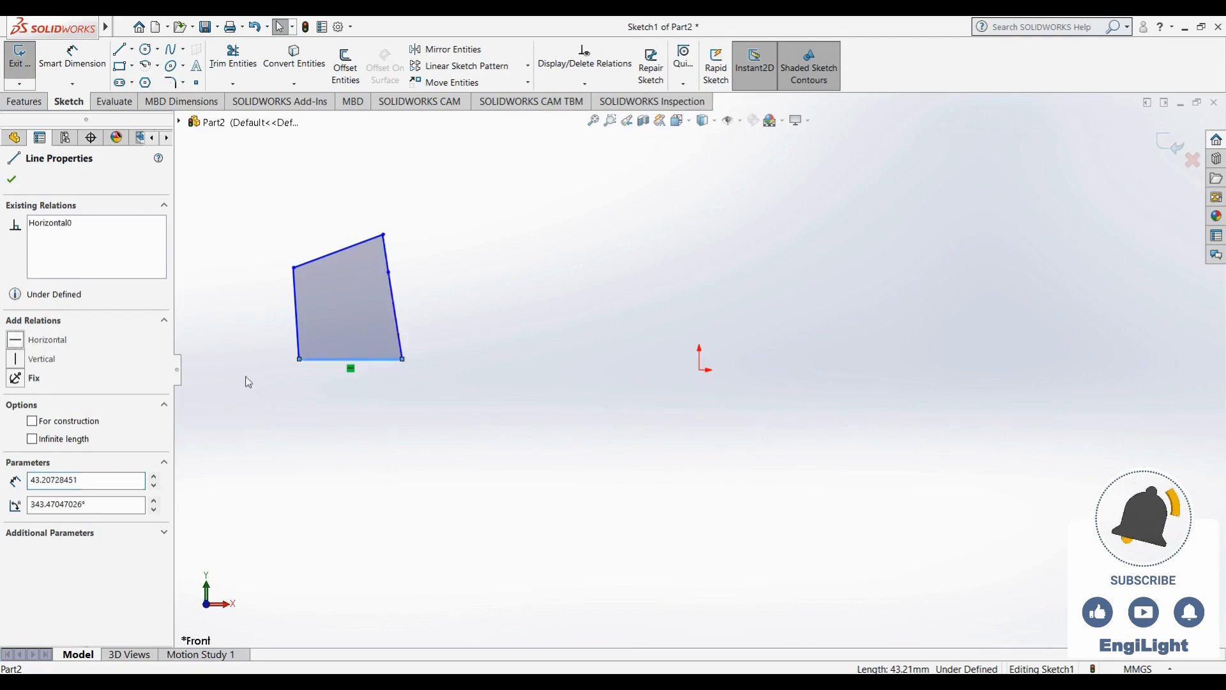
left_click(396, 387)
Sketch a separate sloping line below the profile and lower its right endpoint, making the line about 57 mm long
left_click(119, 51)
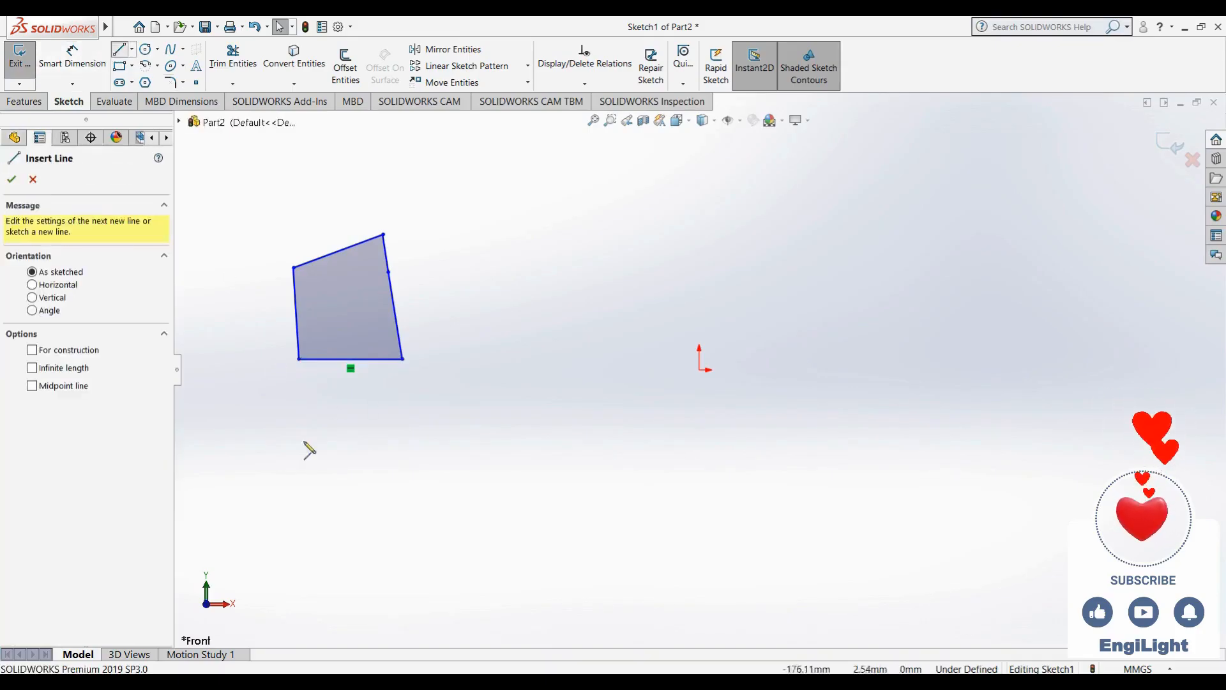
left_click(328, 488)
left_click(449, 525)
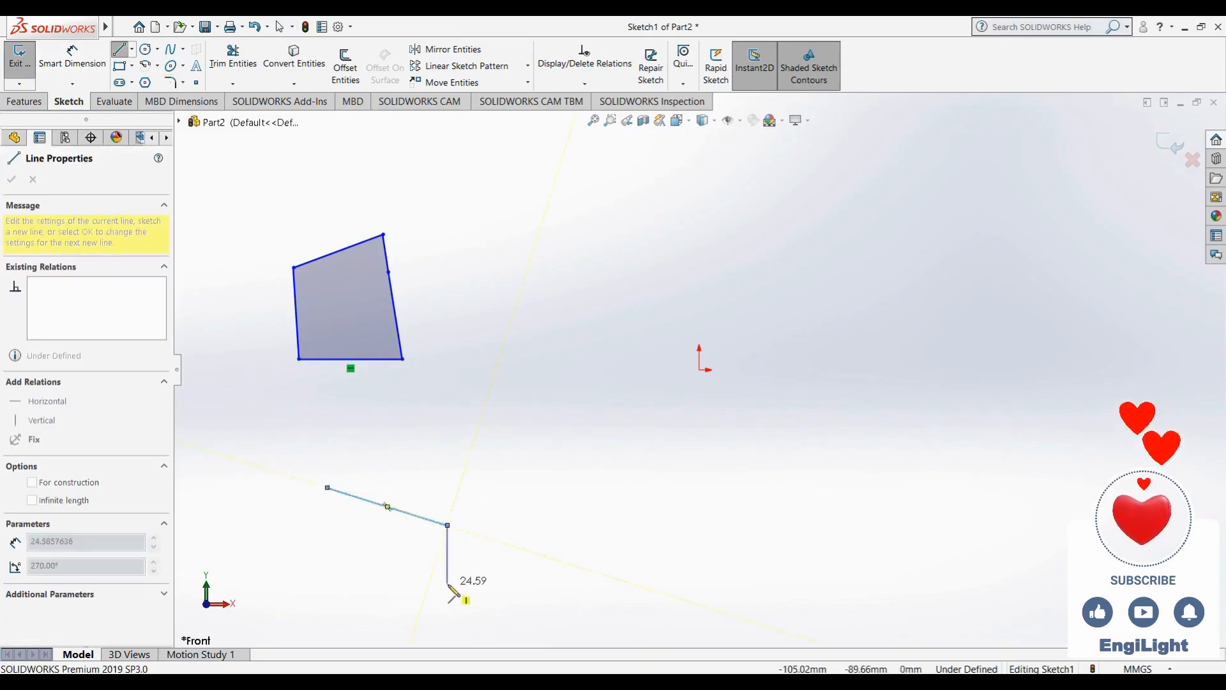
key("Escape")
left_click_drag(450, 528, 446, 555)
left_click(410, 575)
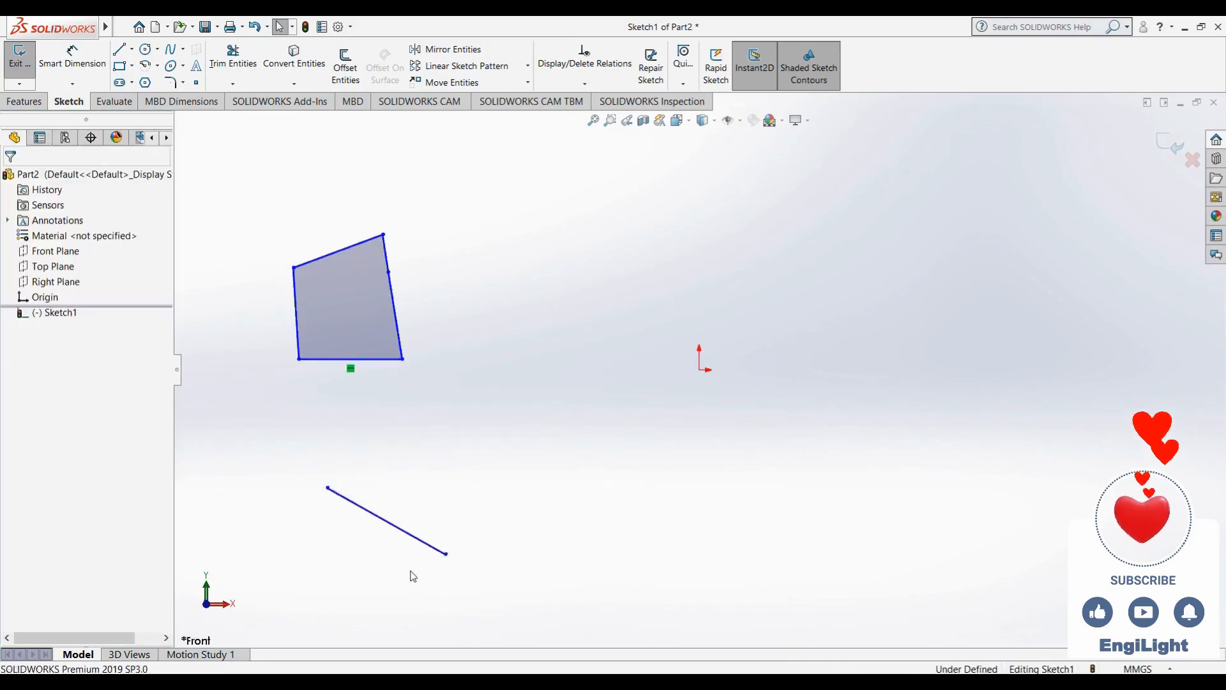
Make the separate line horizontal with a relation and stretch its right endpoint to about X -87 mm
left_click(404, 534)
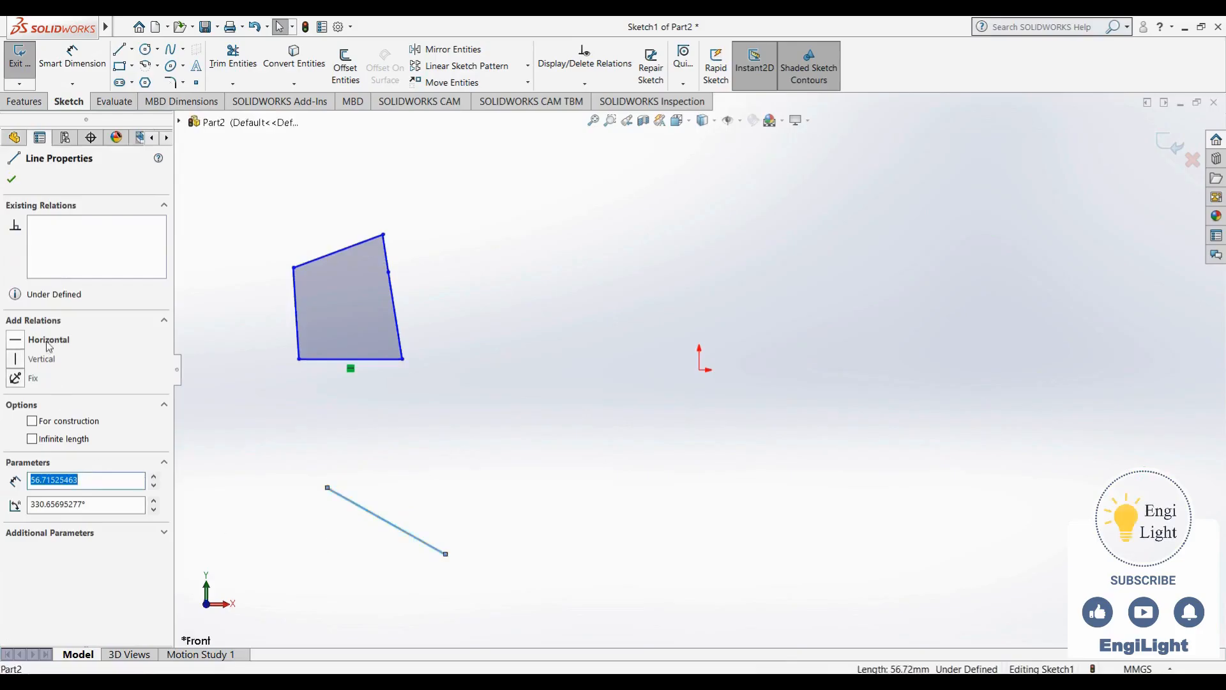
left_click(49, 341)
left_click(472, 549)
left_click_drag(467, 496, 494, 530)
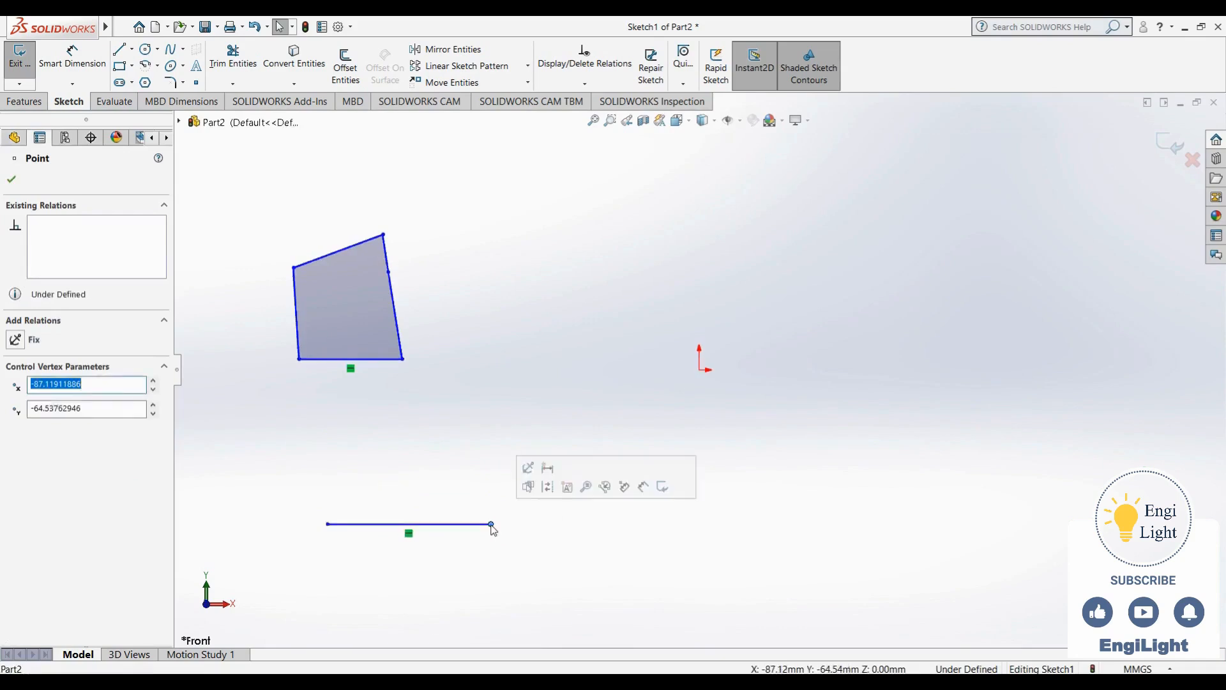
left_click(477, 496)
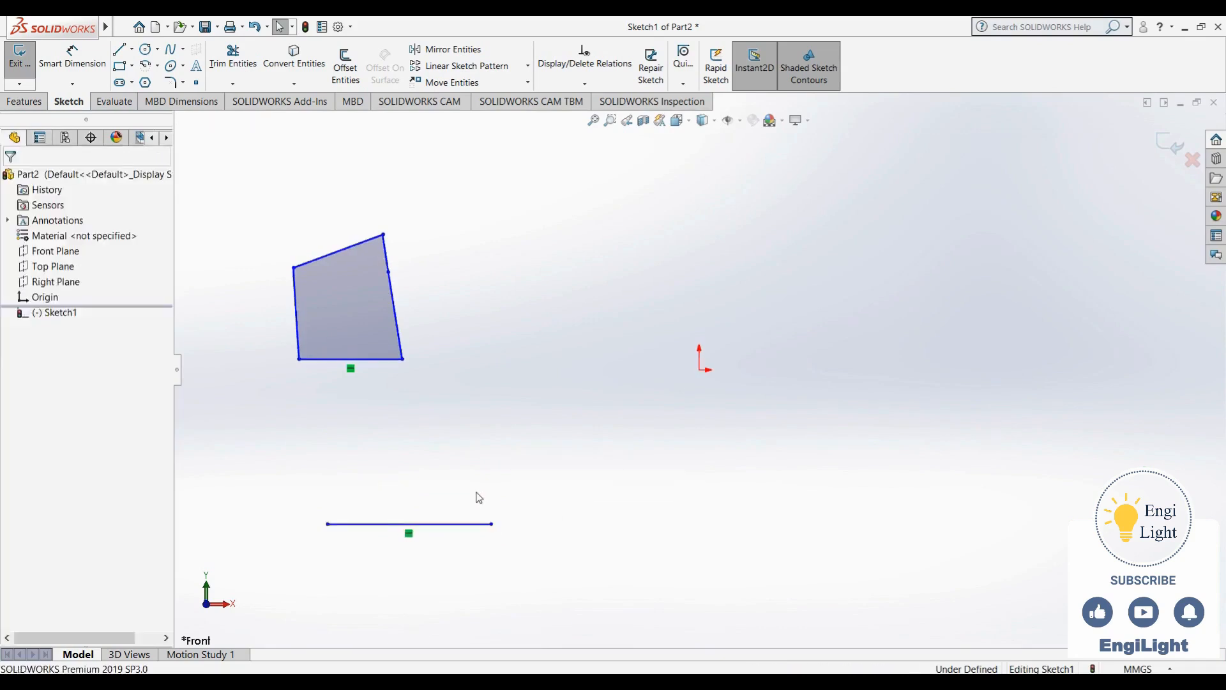
Apply Vertical relations to both side edges of the profile and move its top vertex left to about mid-width
left_click(402, 340)
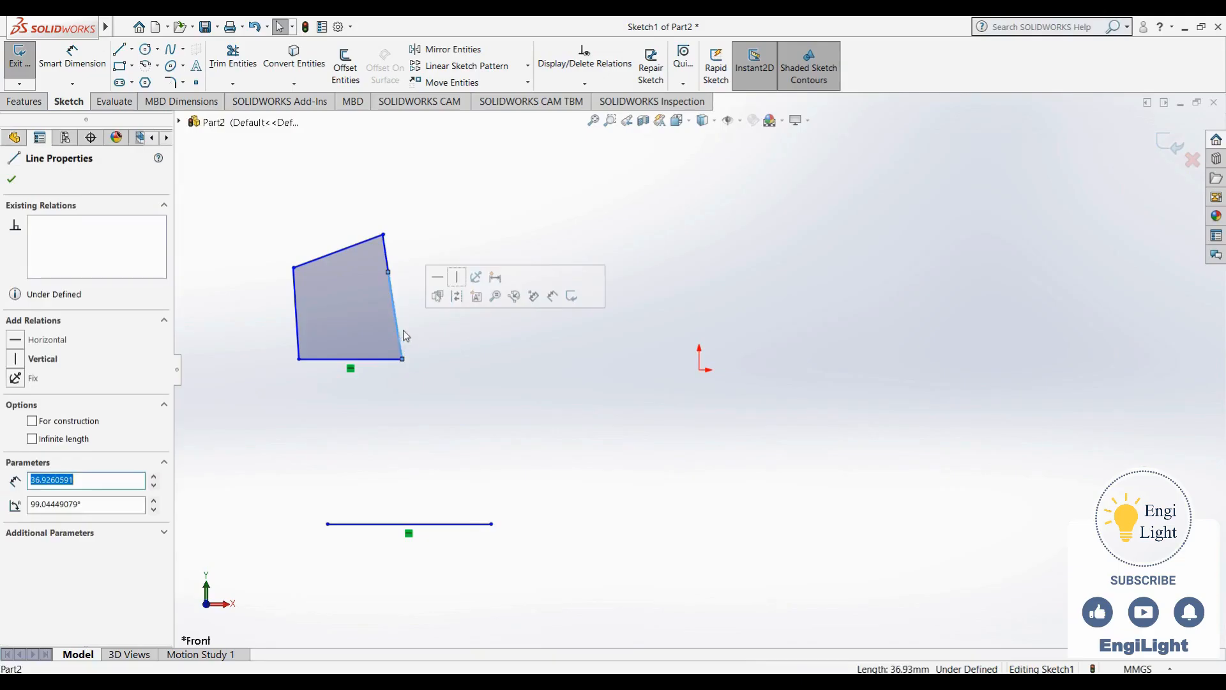
left_click(458, 279)
left_click(462, 355)
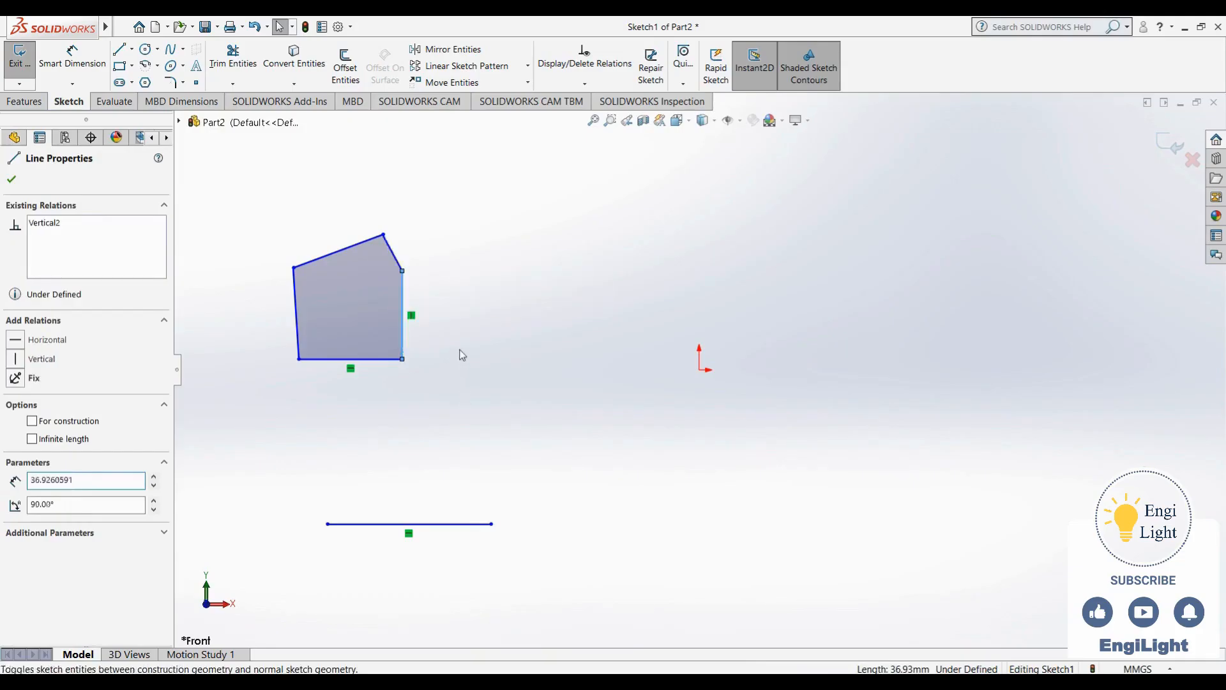
left_click(298, 331)
left_click(356, 283)
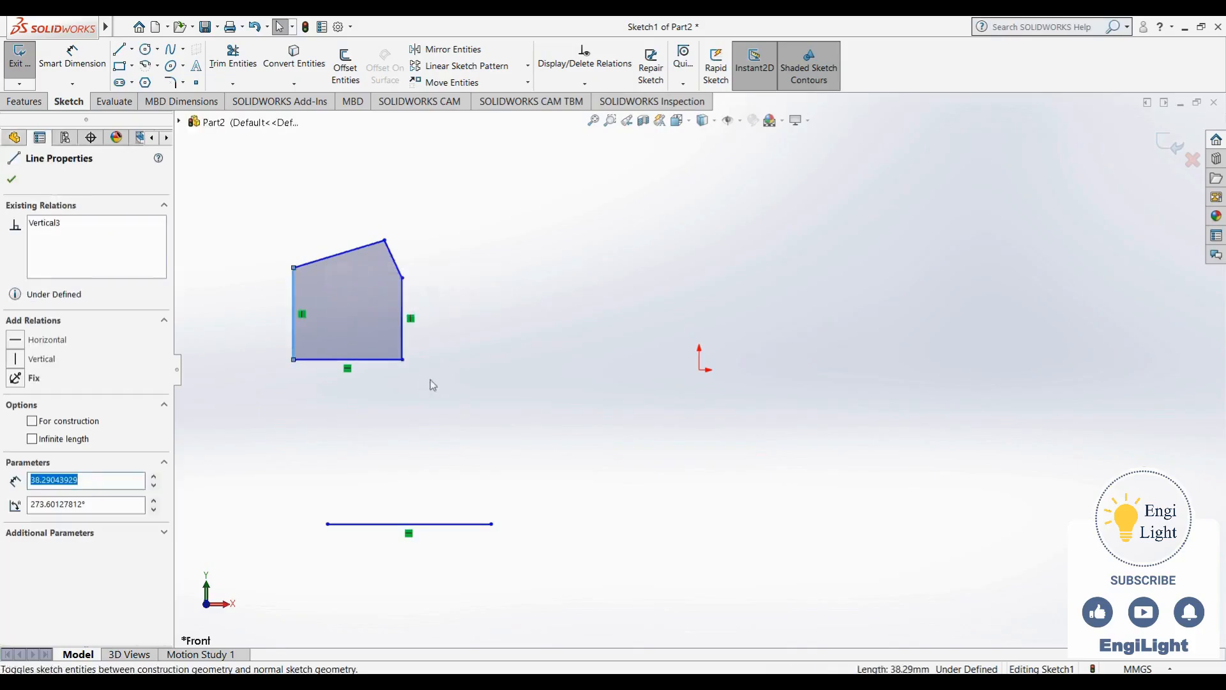
left_click(429, 383)
left_click_drag(385, 241, 348, 223)
left_click(443, 249)
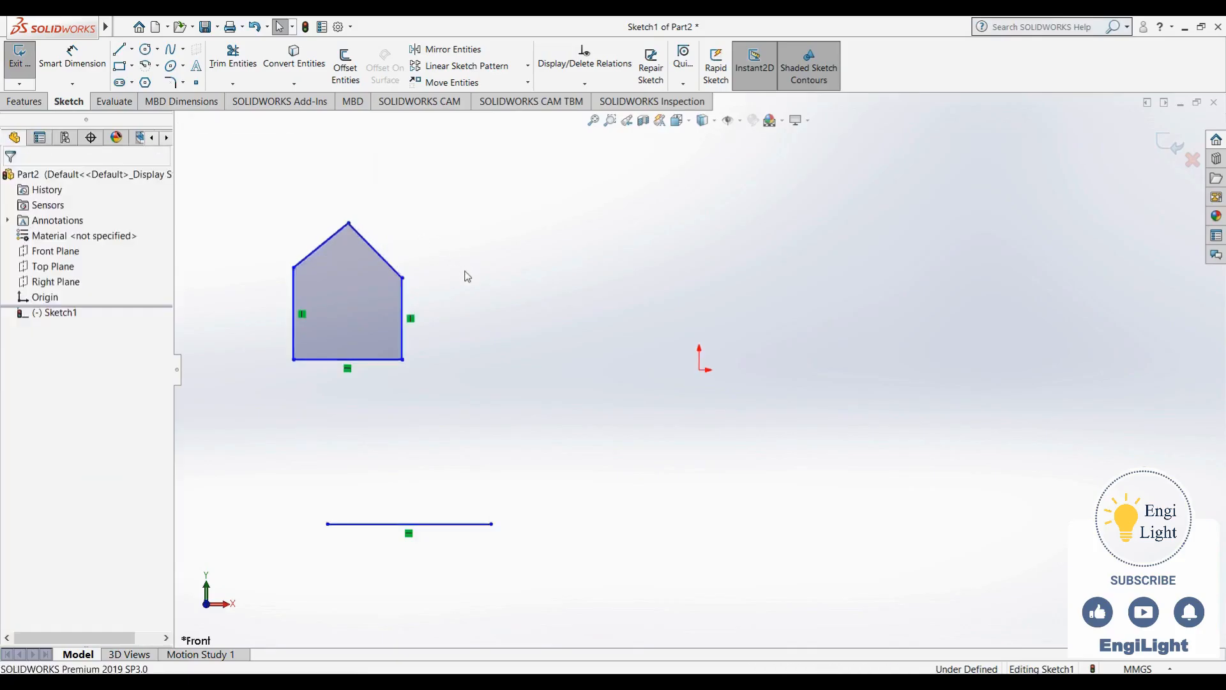
Apply an Equal relation between the two vertical side edges of the profile
left_click(402, 295)
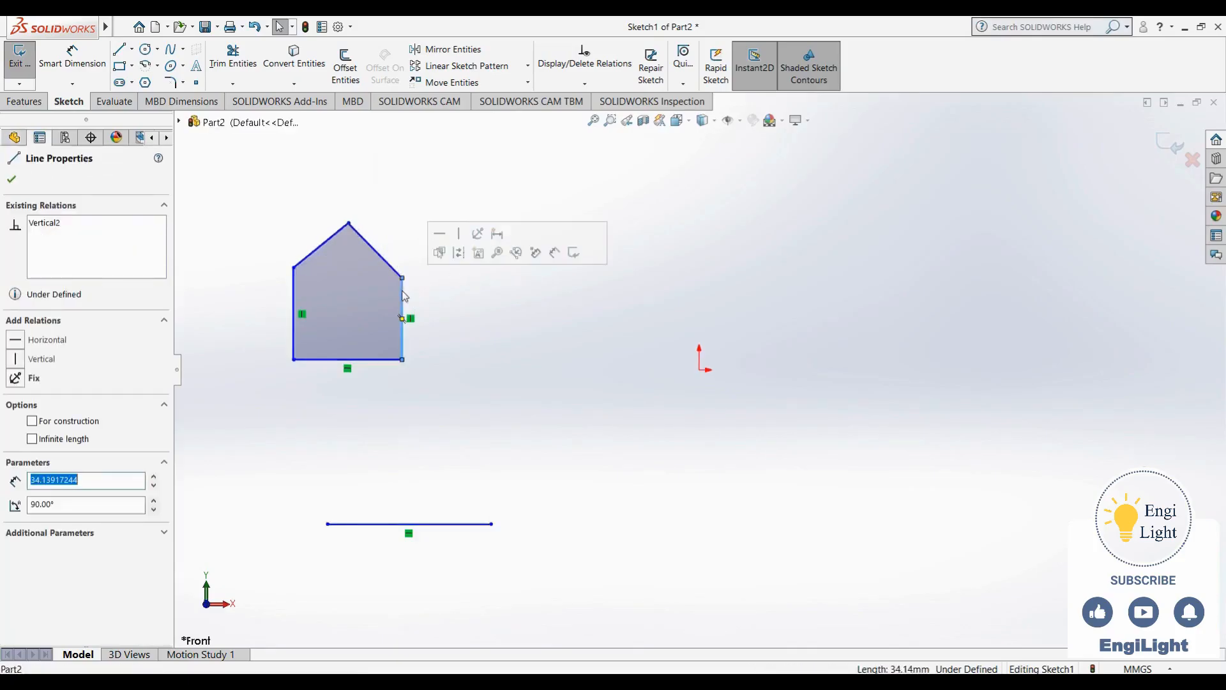
left_click(461, 324)
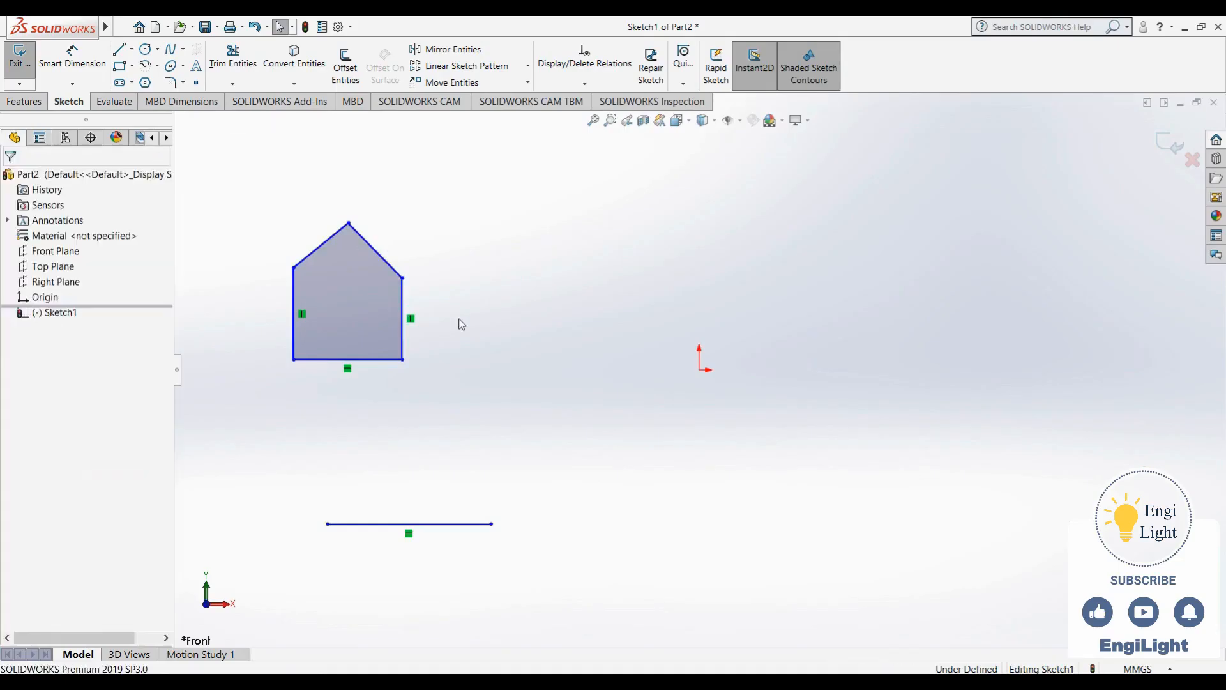
left_click(403, 308)
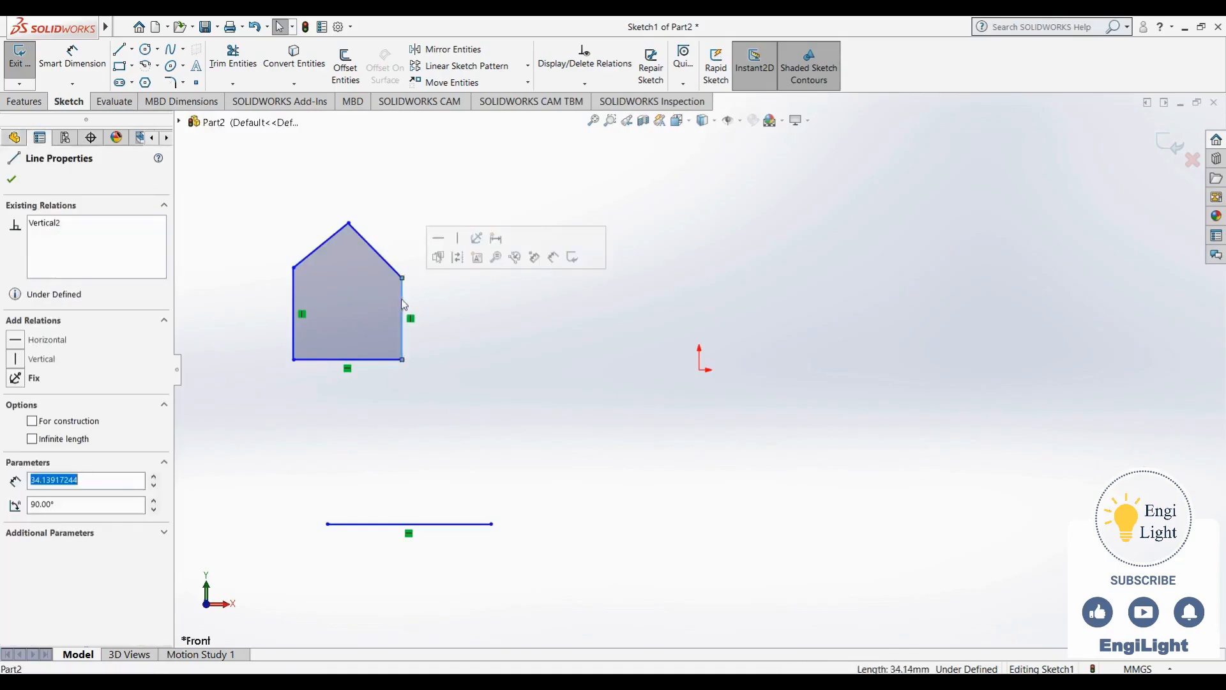
left_click(291, 301, "ctrl")
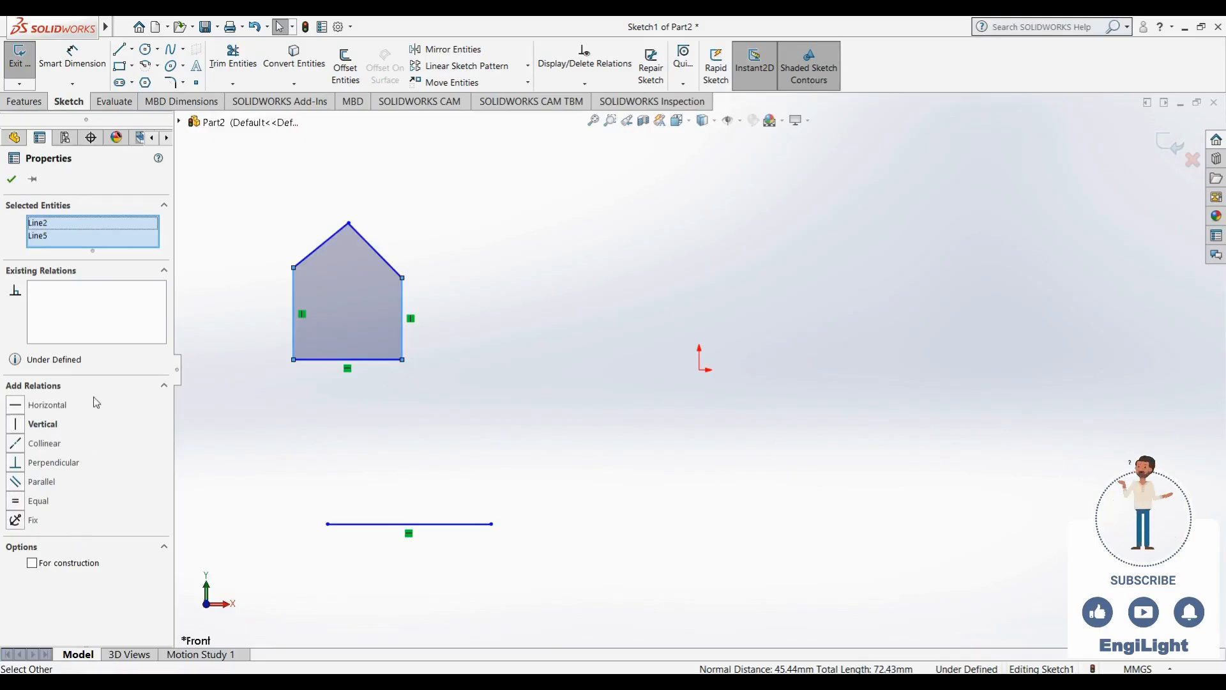
left_click(40, 502)
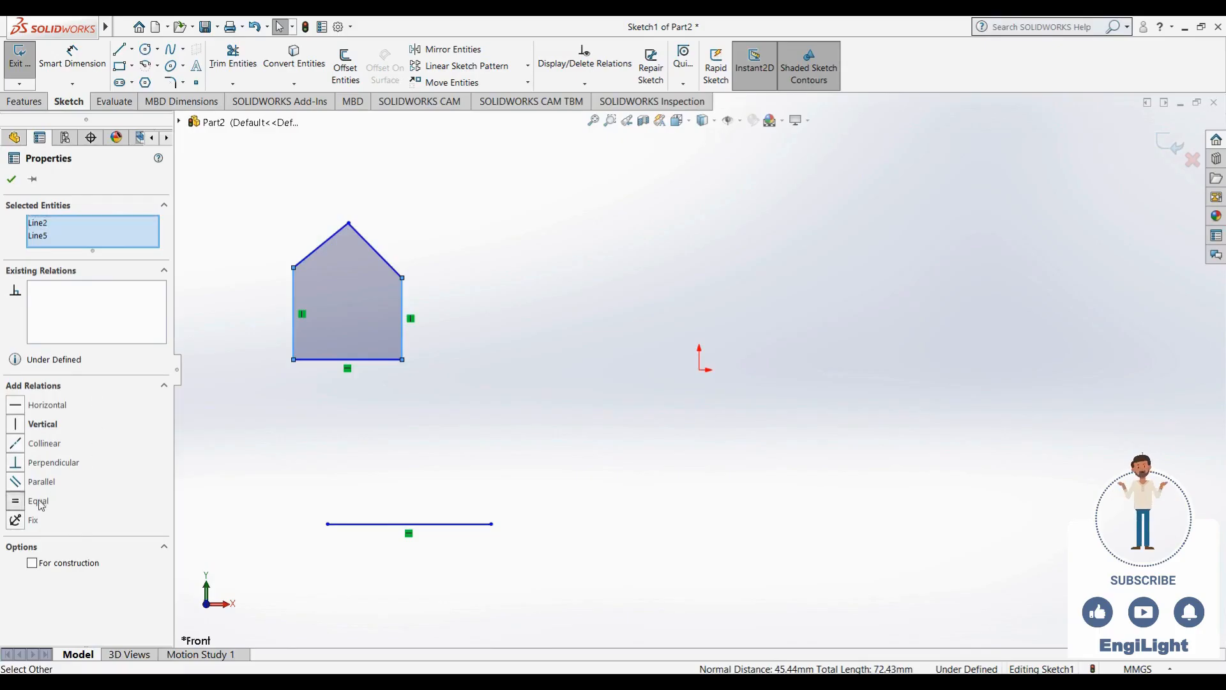
left_click(269, 385)
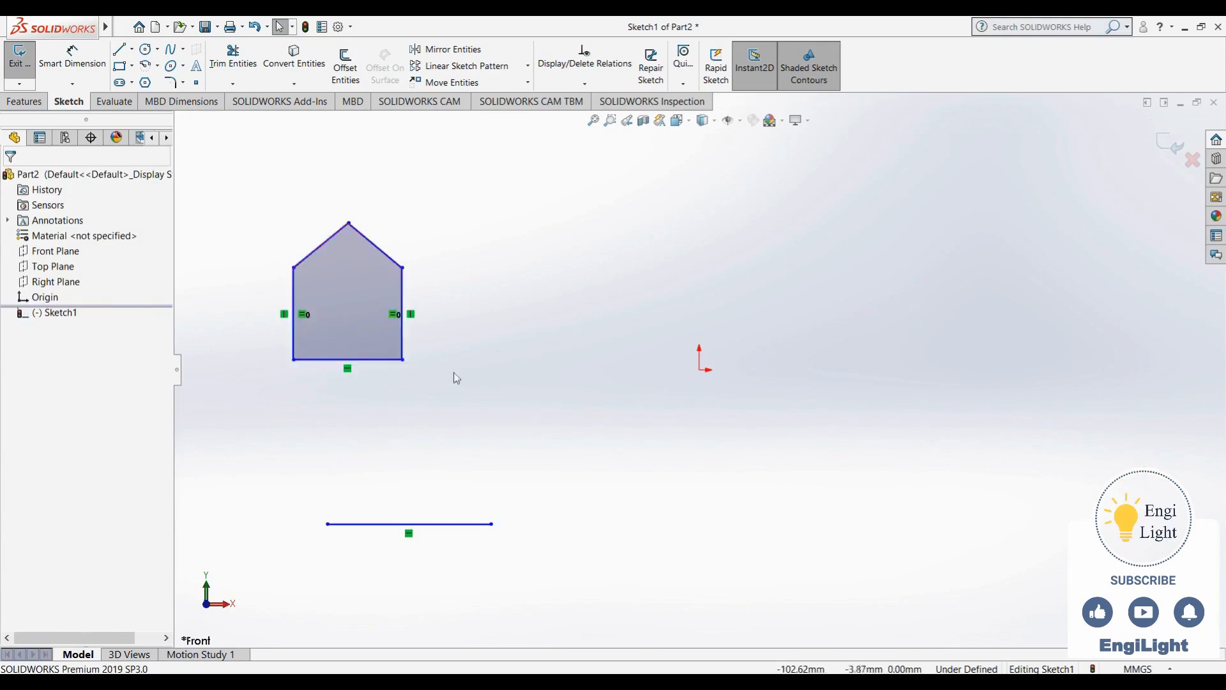
Apply an Equal relation between the two sloping roof lines of the profile
left_click(394, 263)
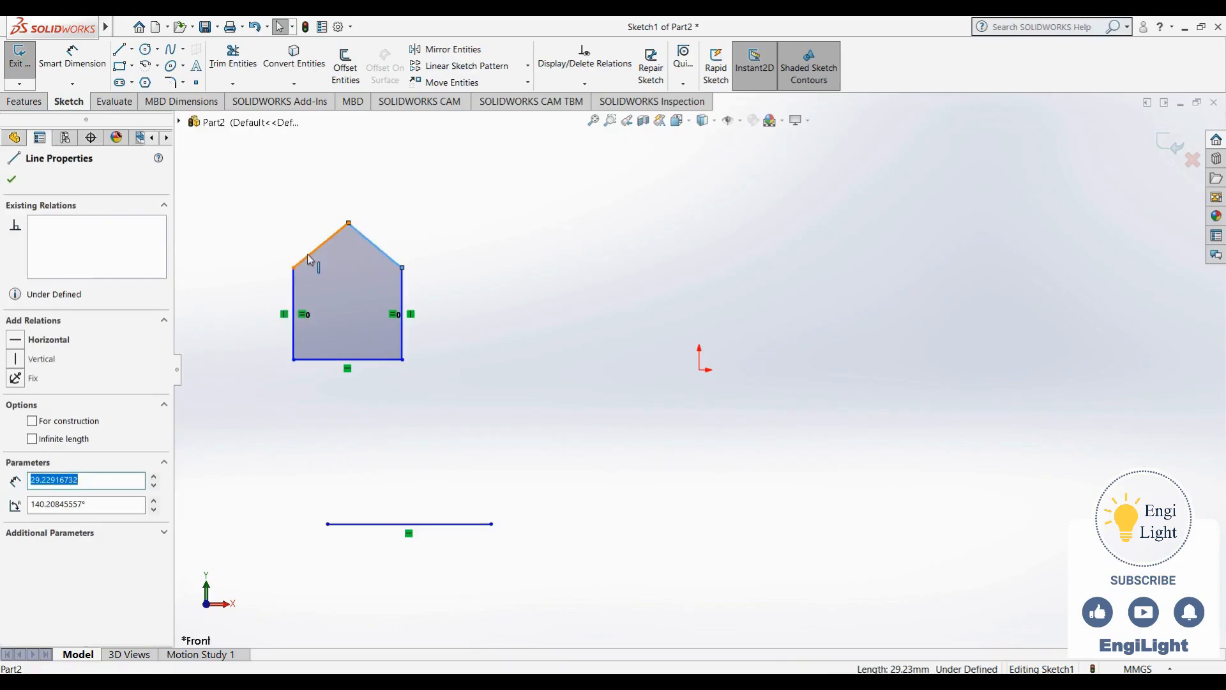
left_click(310, 258, "ctrl")
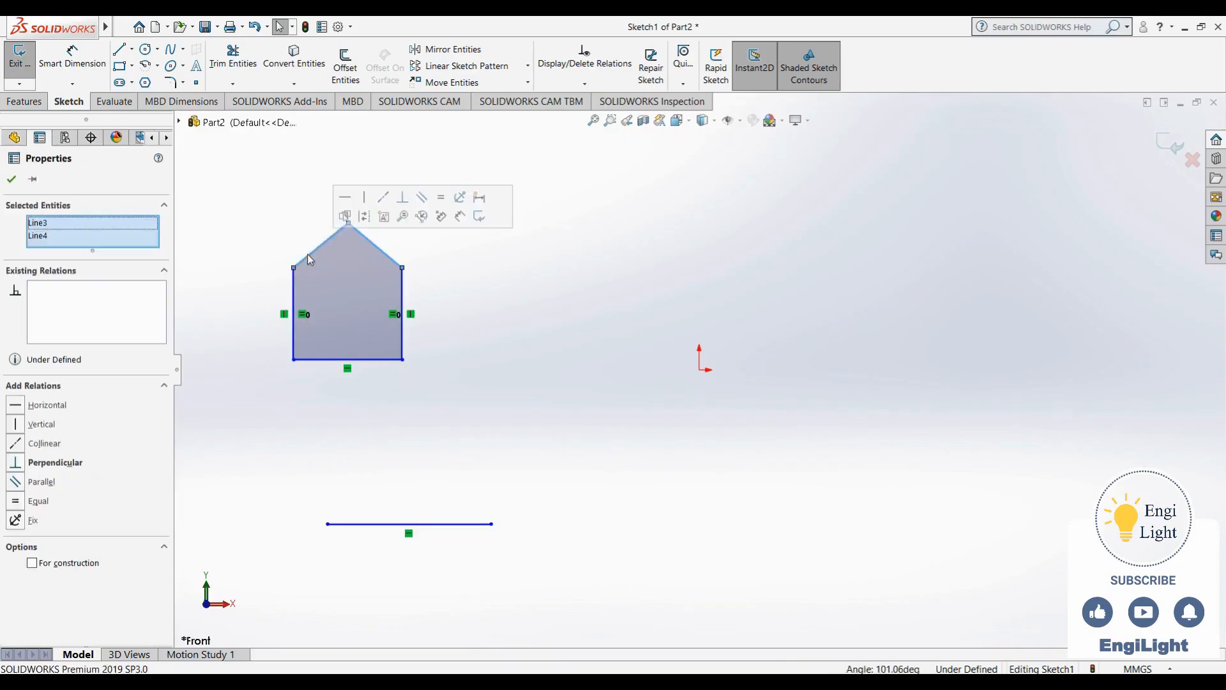
left_click(38, 502)
left_click(312, 434)
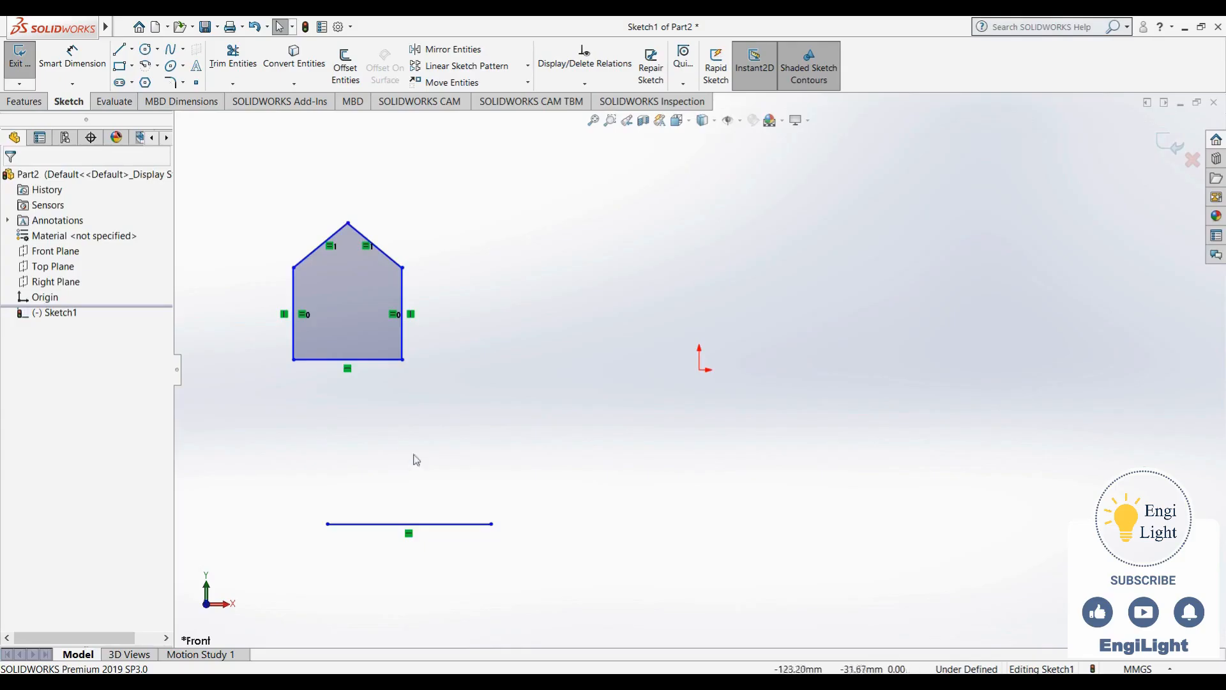
Delete the Horizontal relation from the separate line and shorten it by moving its right endpoint to about X -96 mm
left_click(409, 532)
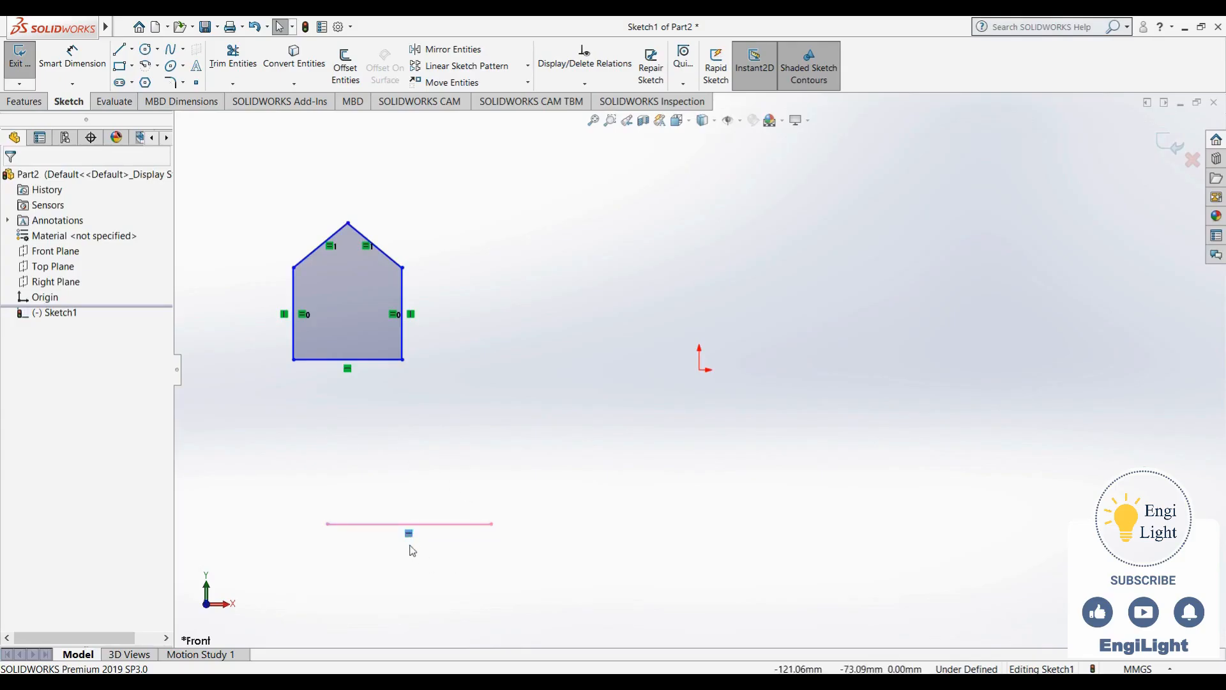
key("Delete")
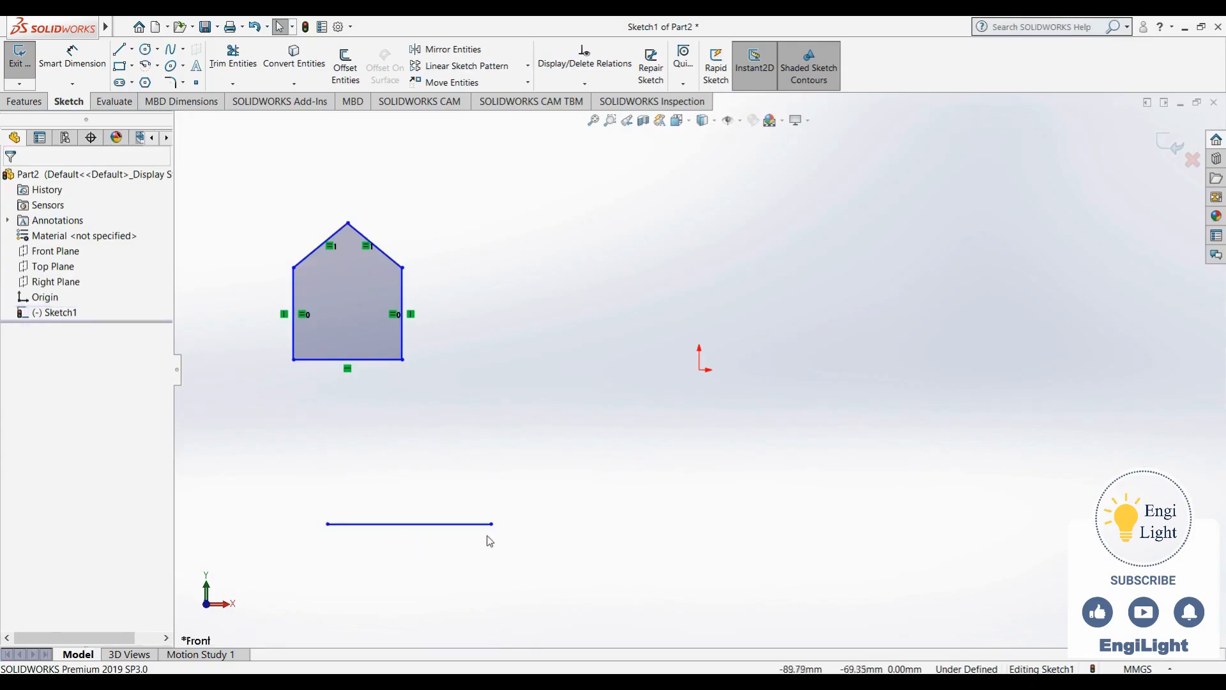
mouse_move(492, 526)
left_mouse_down()
mouse_move(443, 416)
mouse_move(474, 612)
mouse_move(485, 434)
mouse_move(480, 534)
left_mouse_up()
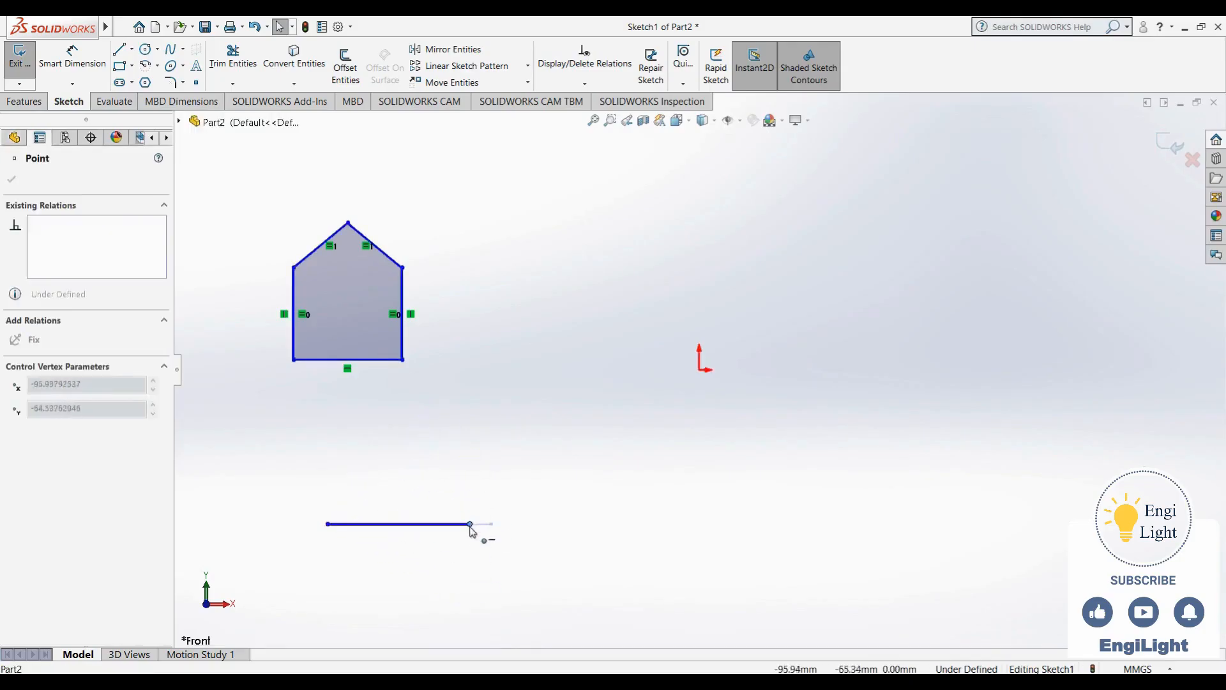
left_click(385, 385)
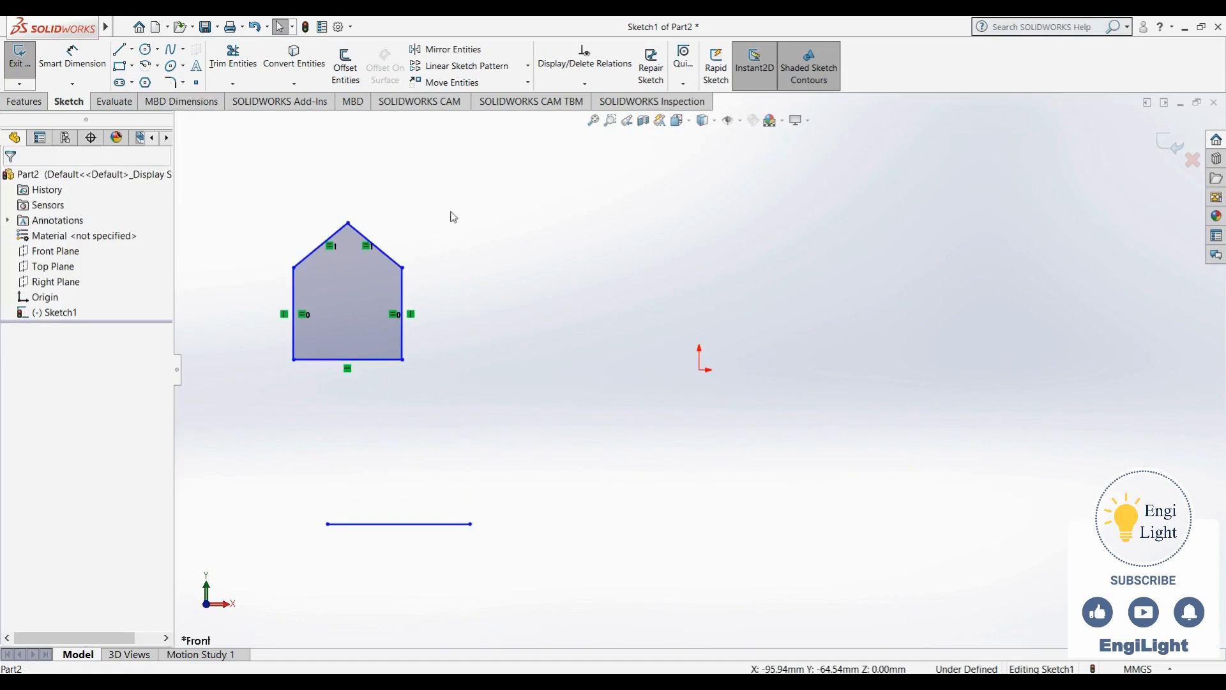
key("alt+Tab")
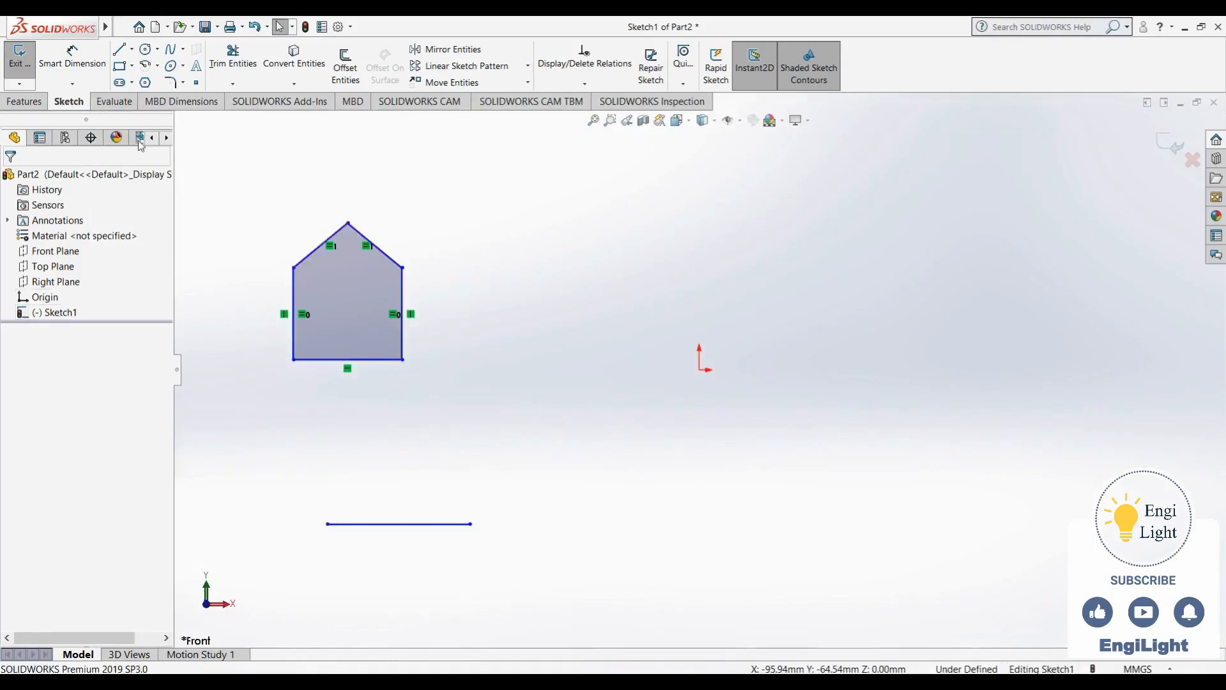
left_click(74, 63)
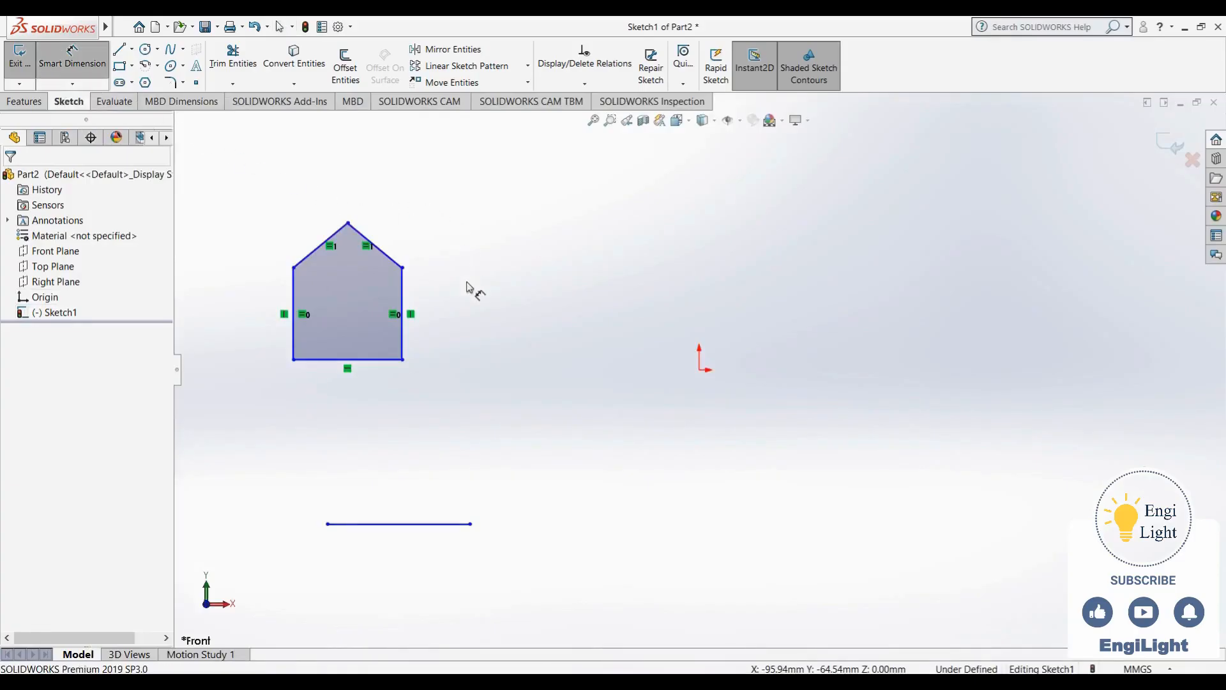
left_click(403, 288)
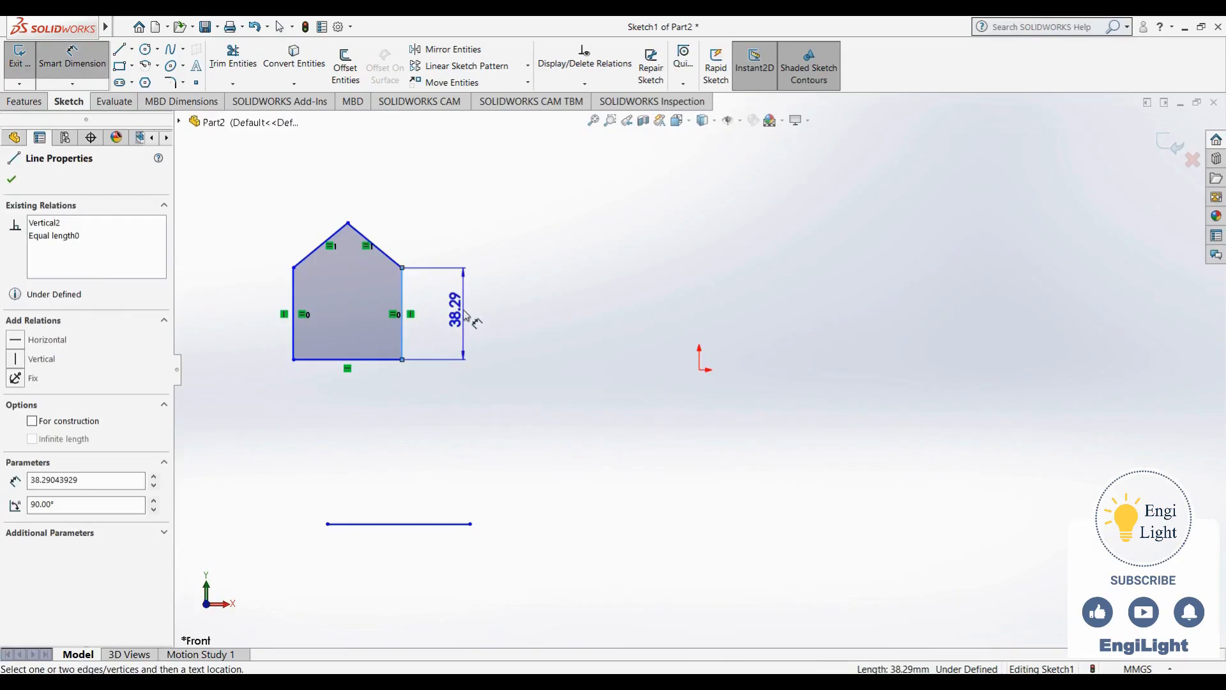
key("Escape")
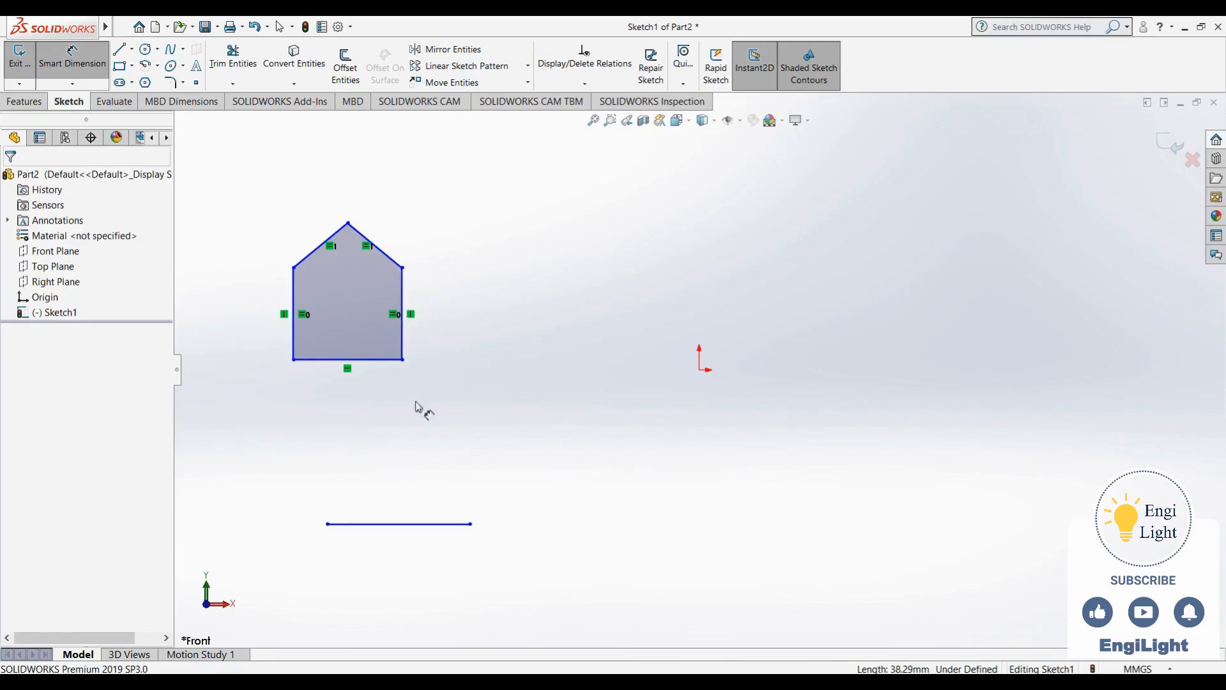
Dimension the right vertical edge of the house profile and set its length to 50 mm
left_click(68, 67)
left_click(407, 299)
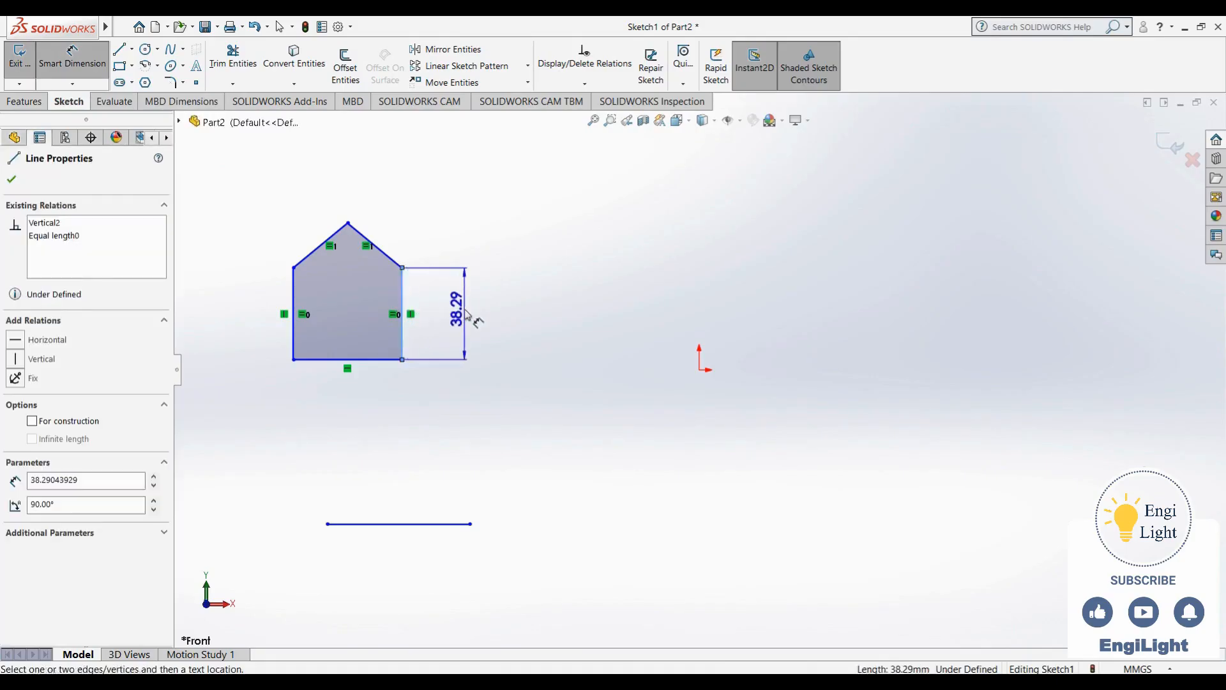
left_click(469, 333)
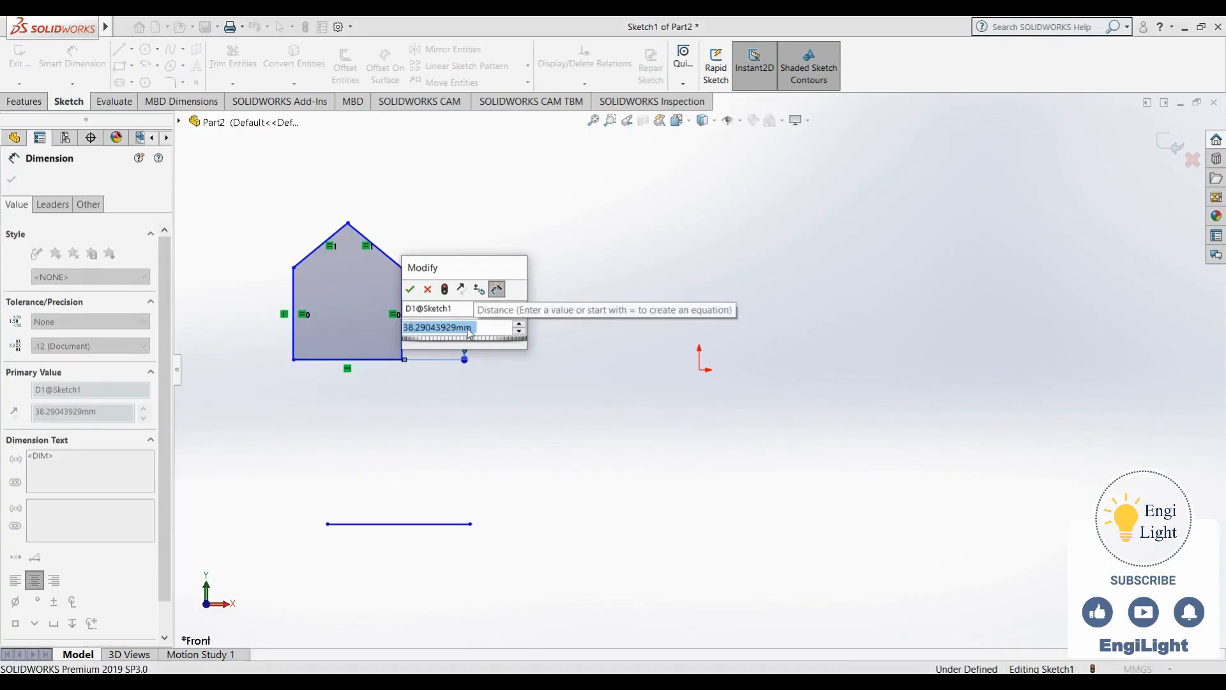
type("50")
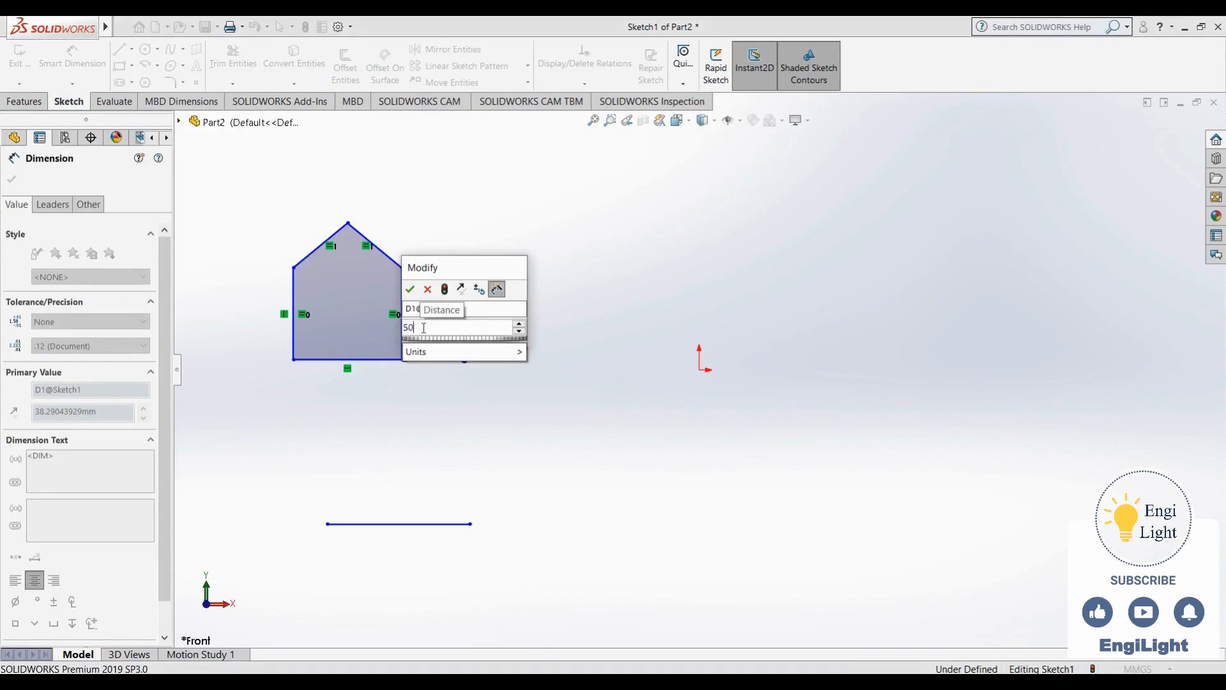
key("Return")
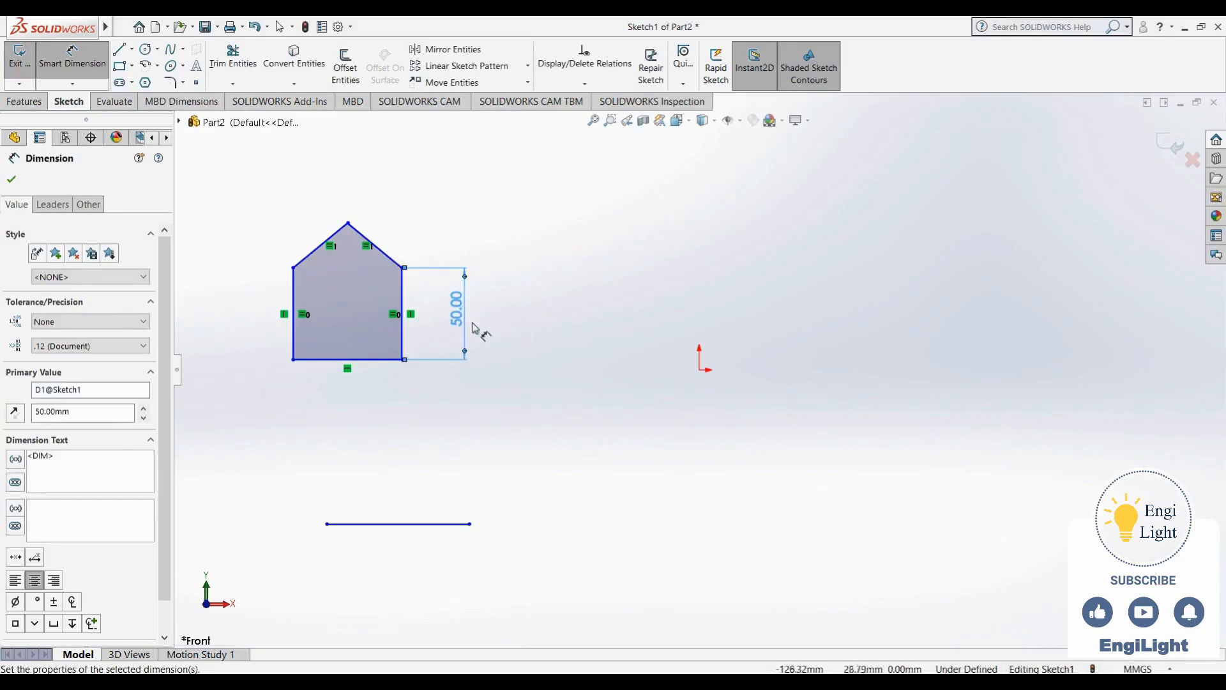
key("Escape")
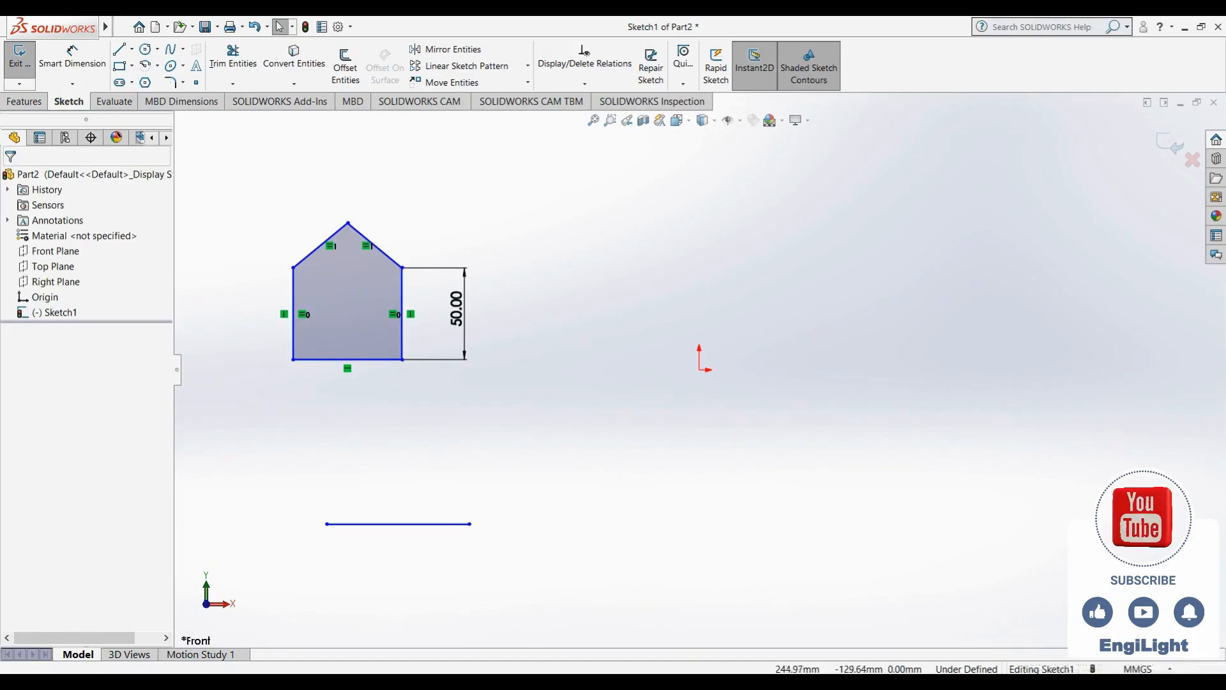
Look at the document's unit system options and check the dimensions in the reference image 01.jpg in Photos
left_click(1166, 668)
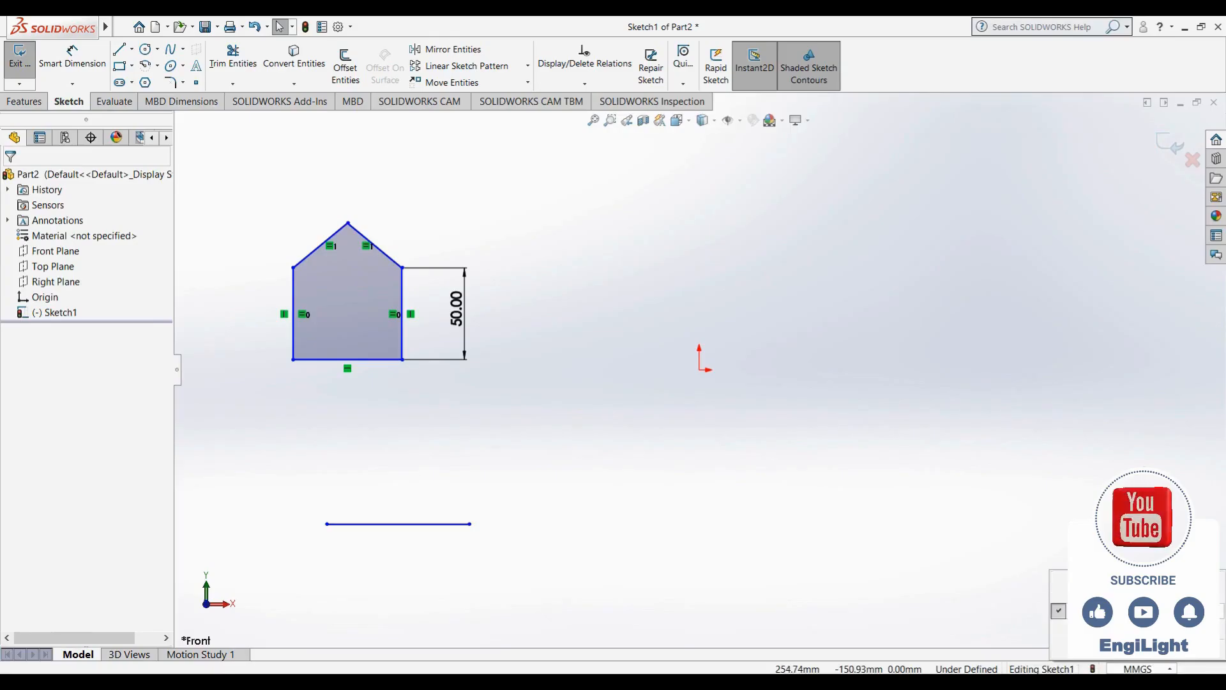
left_click(584, 407)
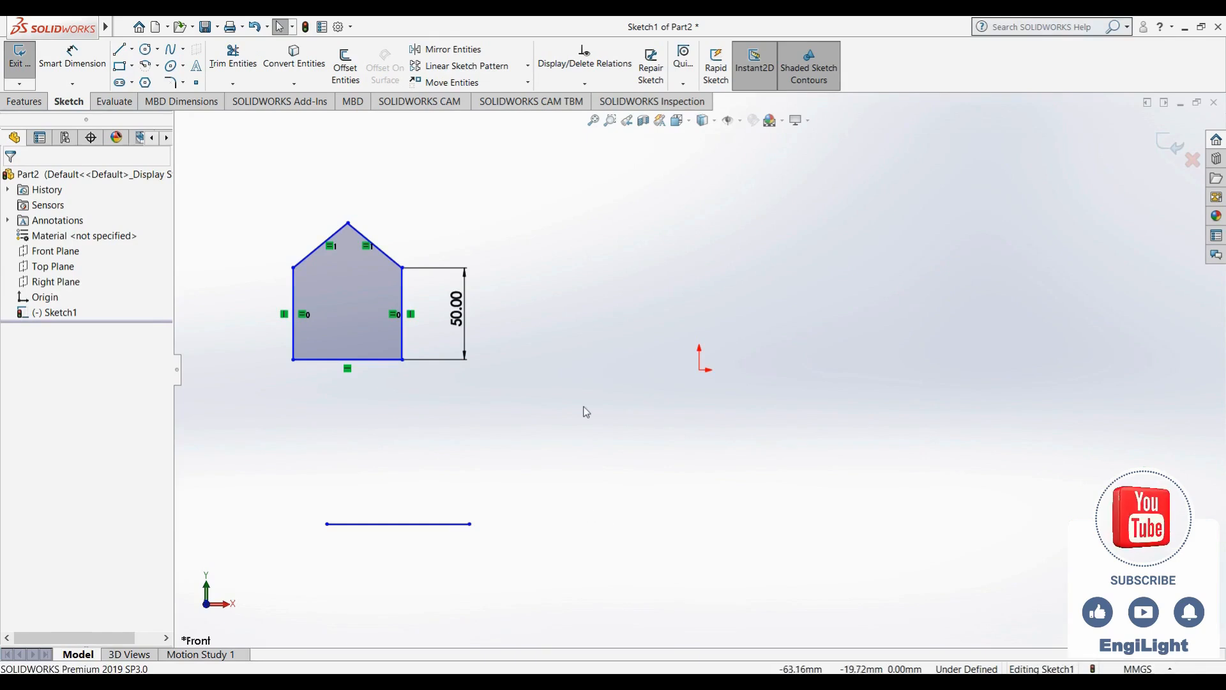
mouse_move(718, 677)
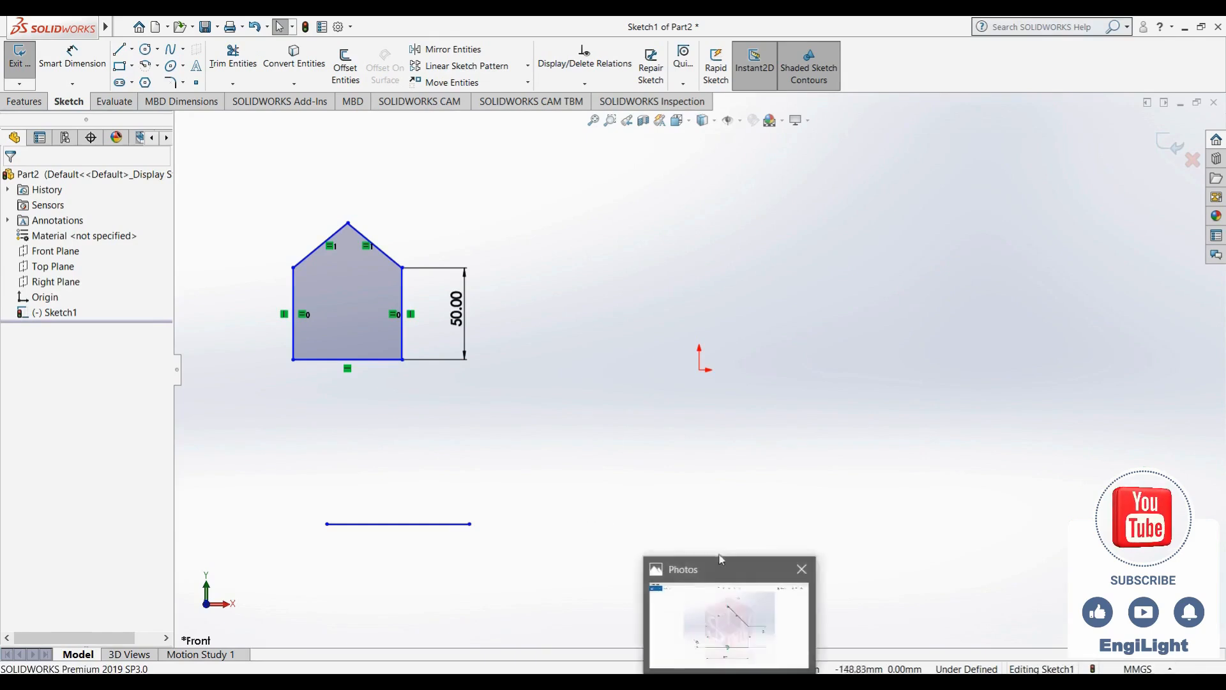
left_click(721, 590)
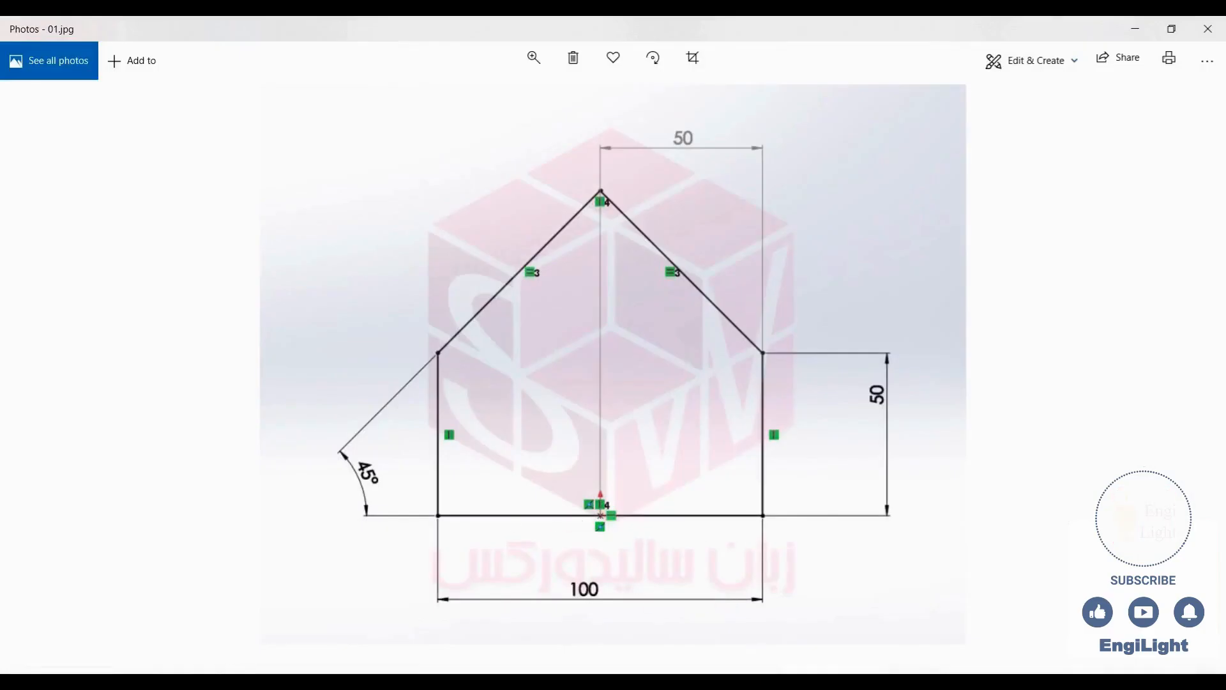
left_click(744, 682)
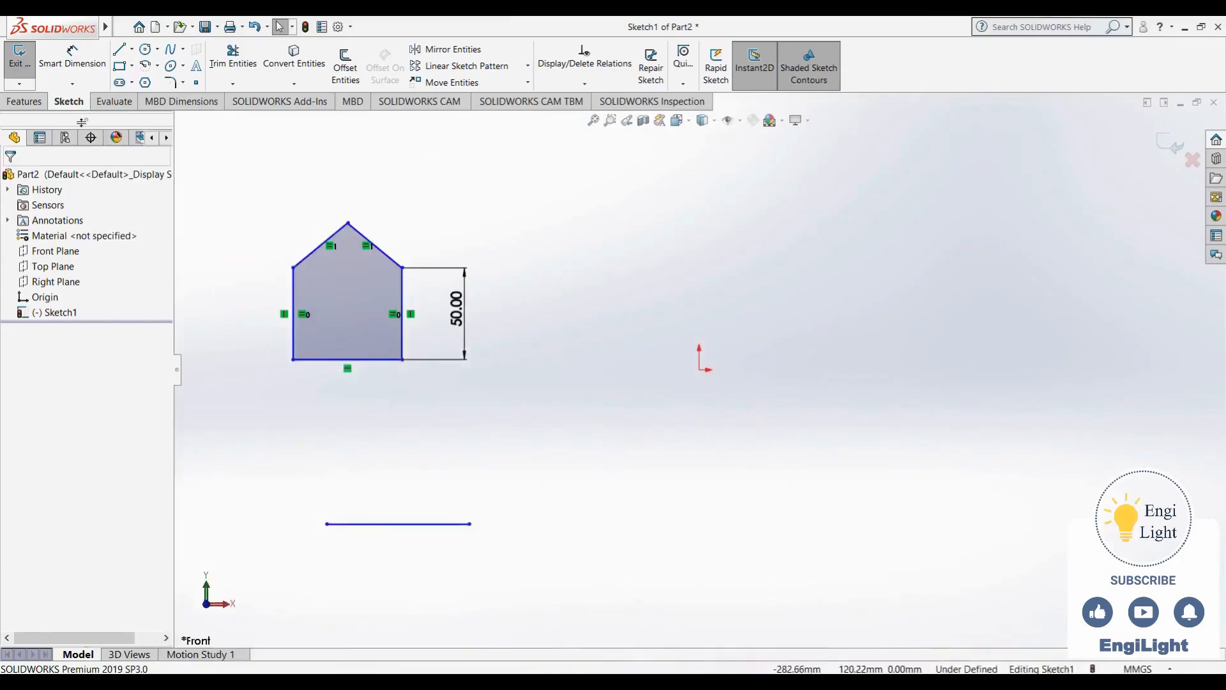
Dimension the distance between the two bottom corners of the house profile and set it to 100 mm
left_click(73, 56)
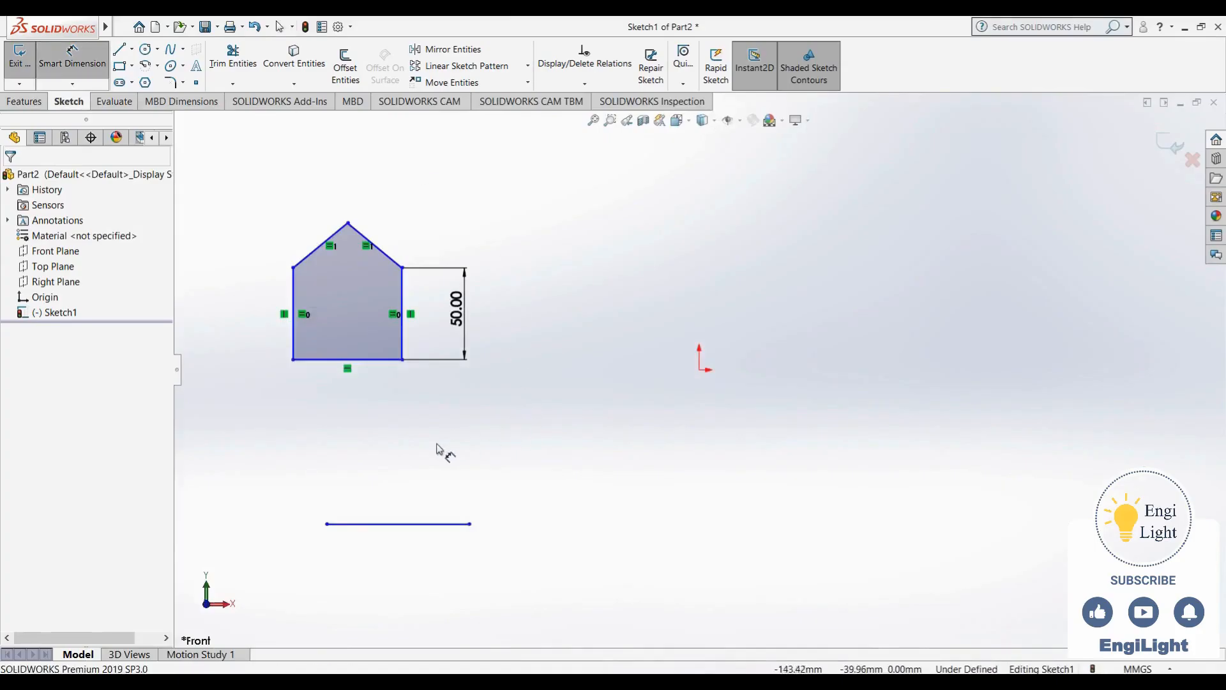
left_click(373, 362)
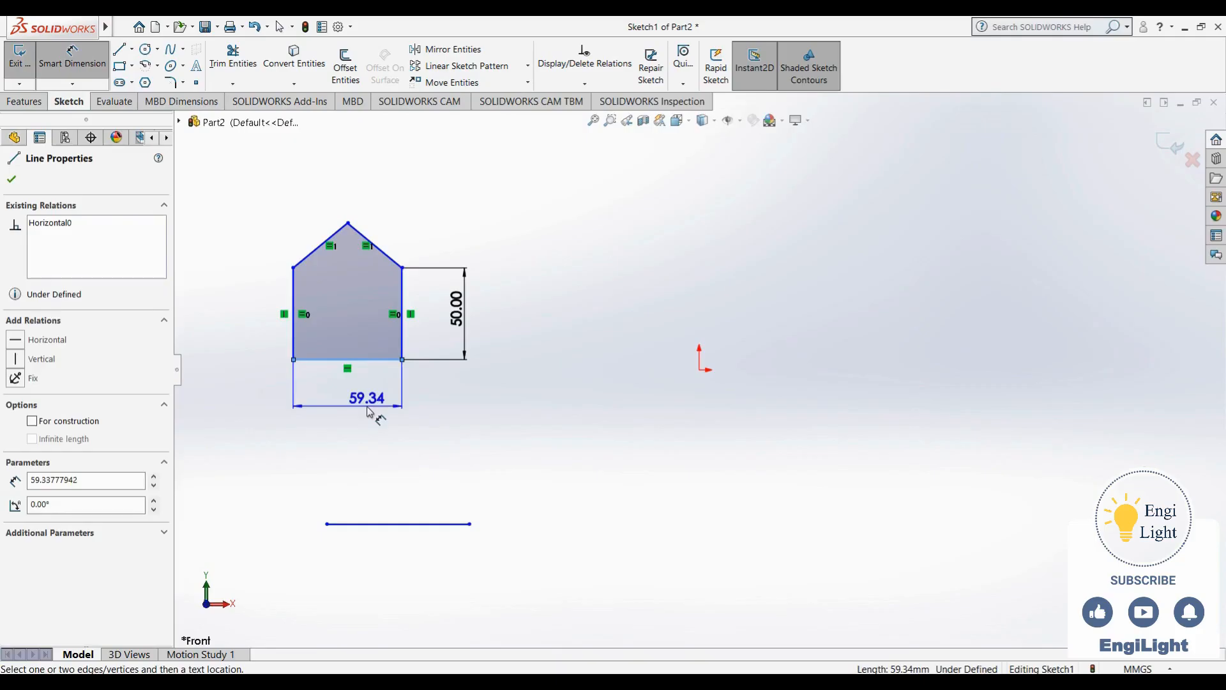
key("Escape")
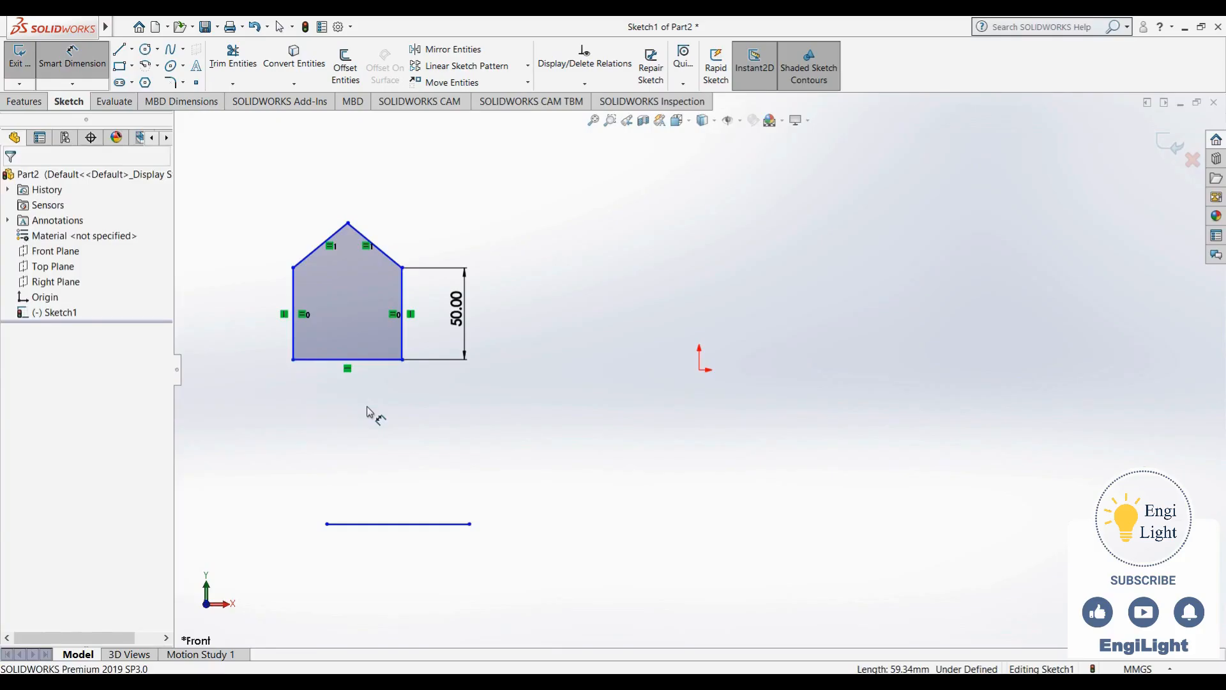
left_click(294, 360)
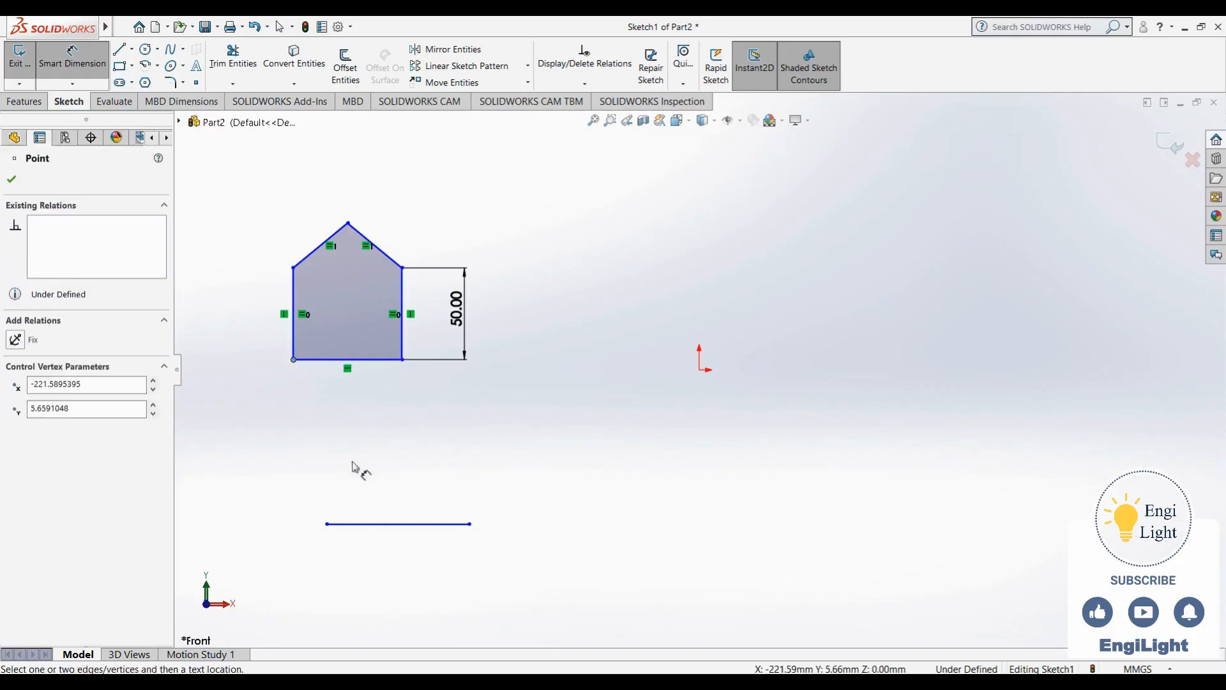
left_click(402, 360)
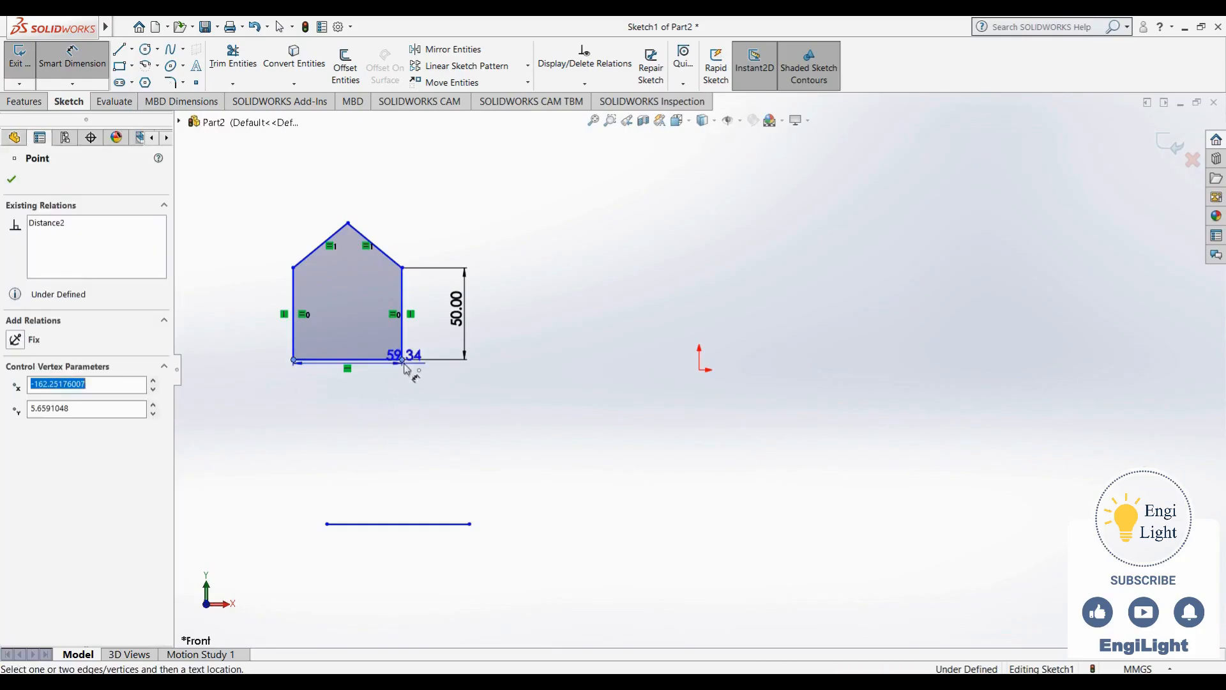
left_click(369, 424)
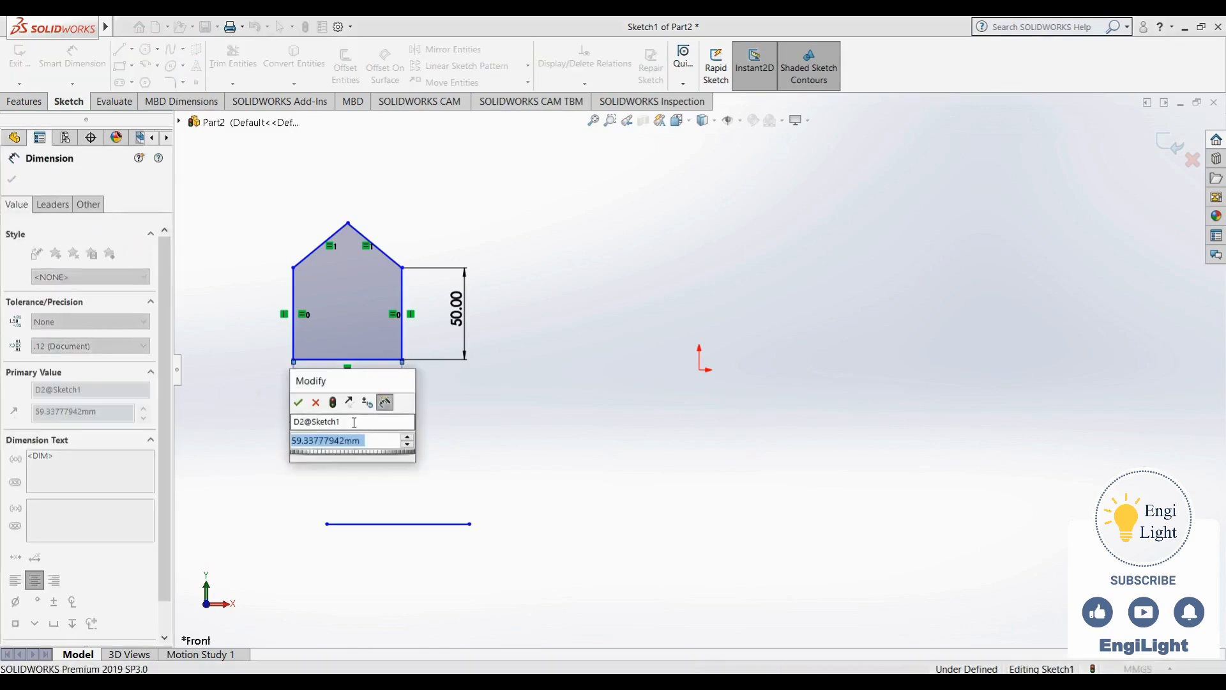
type("100")
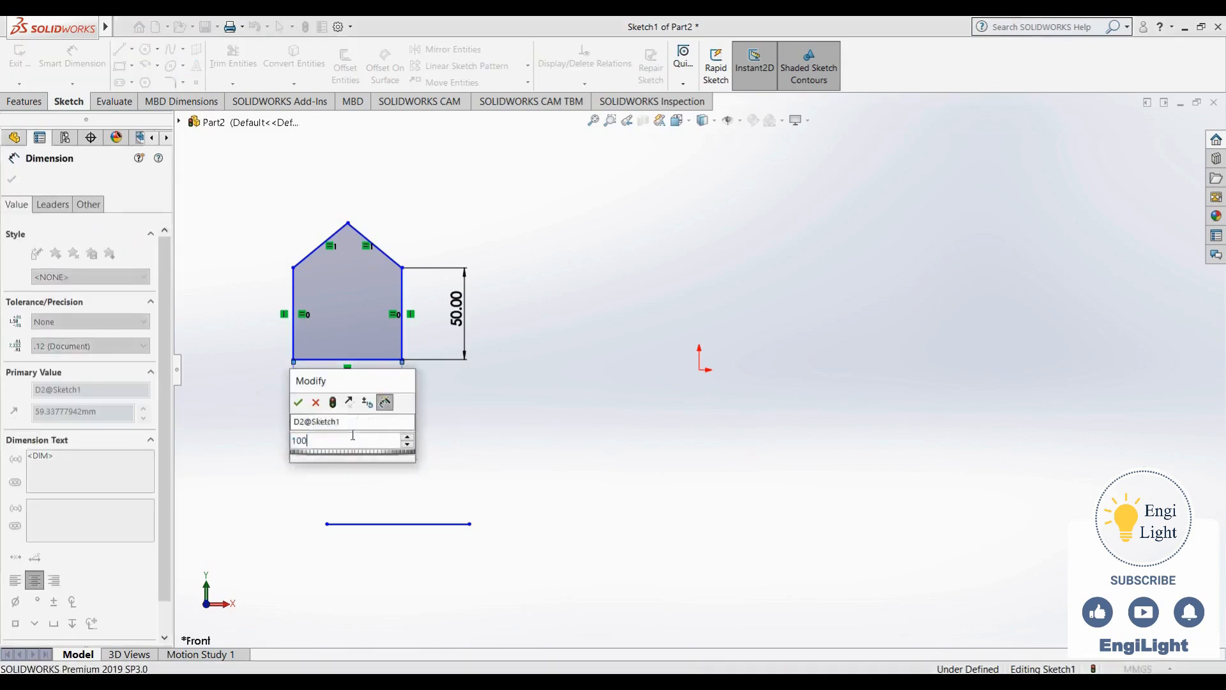
key("Return")
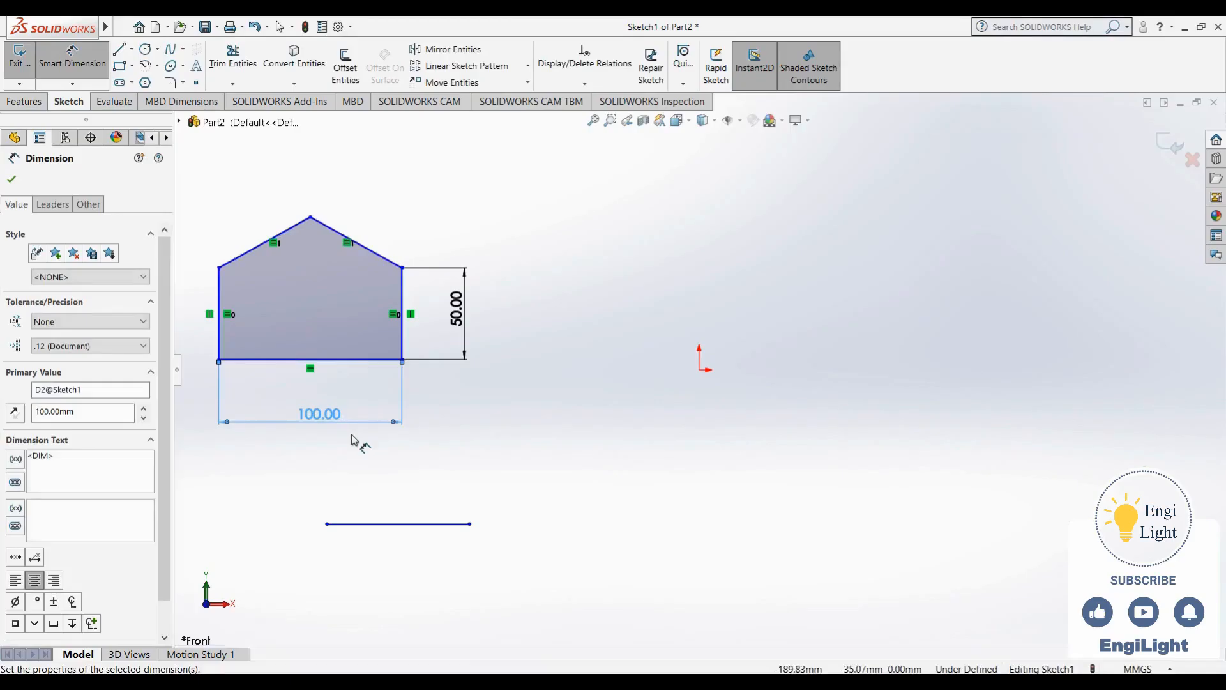
scroll(353, 437, "up", 2)
scroll(427, 371, "down", 1)
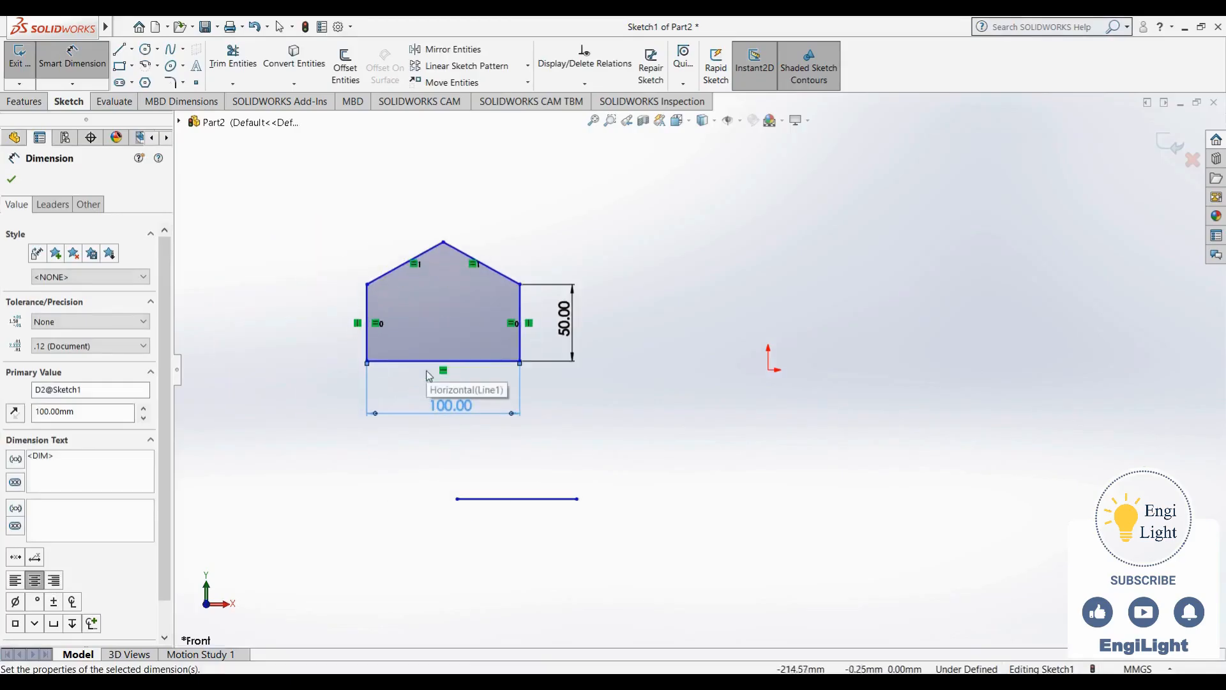
key("Escape")
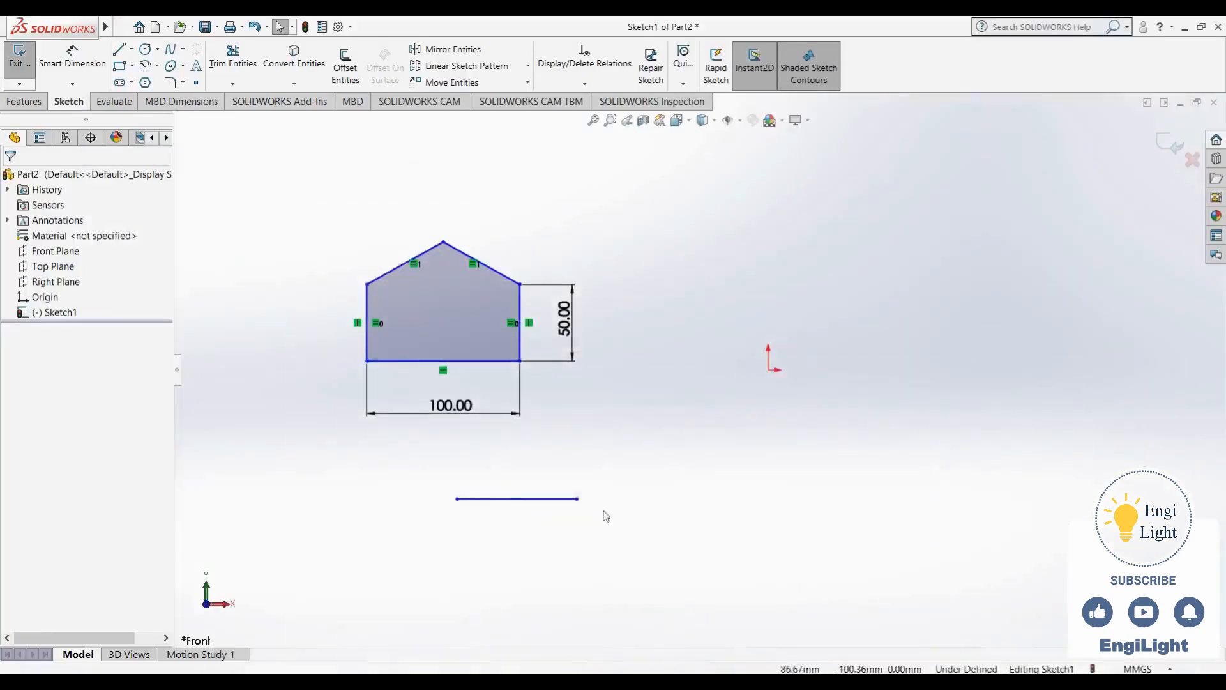
Add a 45° angle dimension between the left roof line and the base line, placing its label outside the profile's left edge
left_click(76, 64)
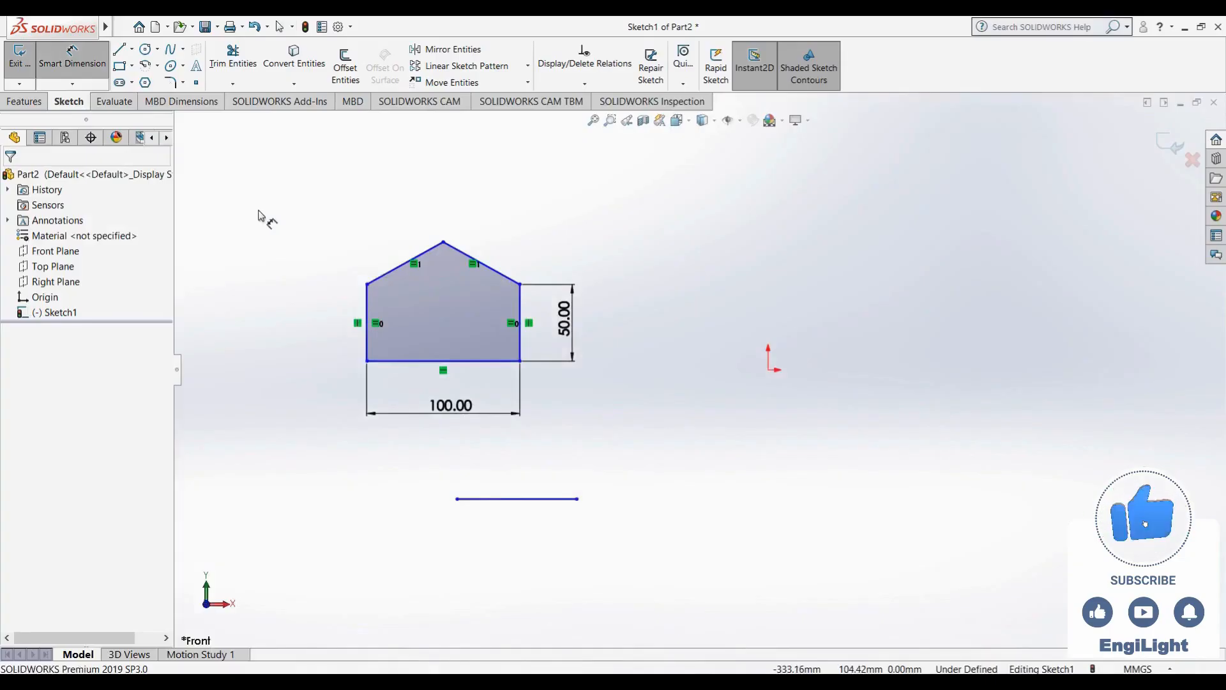
left_click(385, 277)
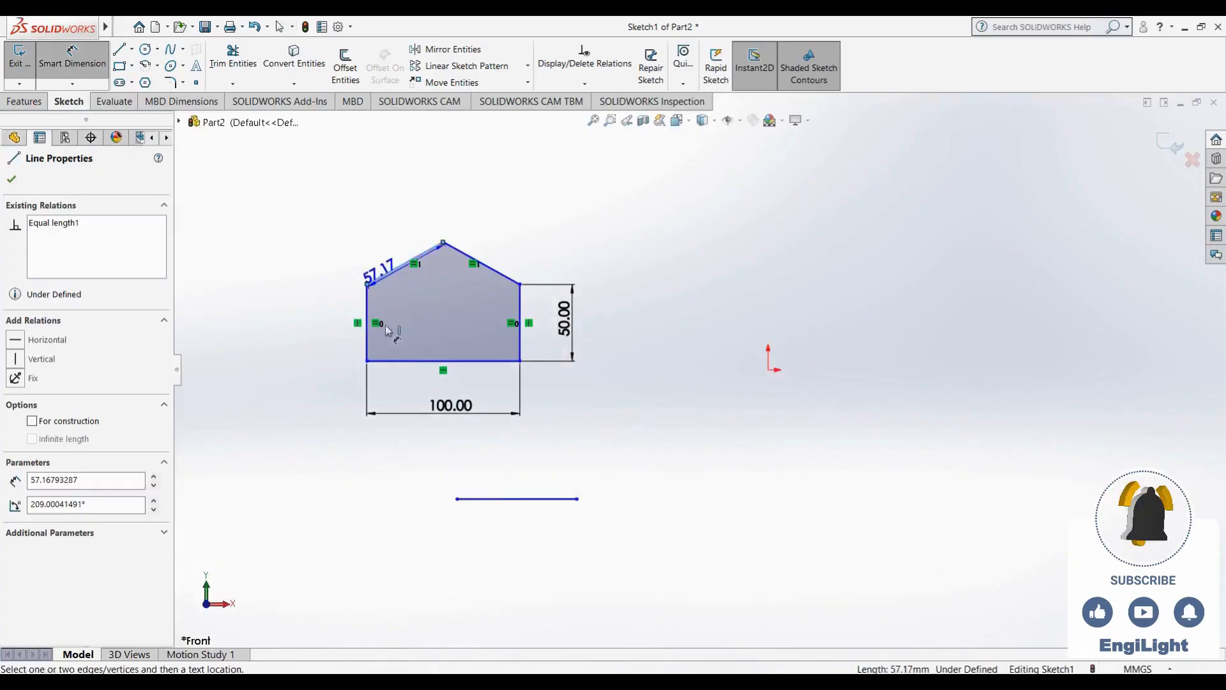
left_click(393, 362)
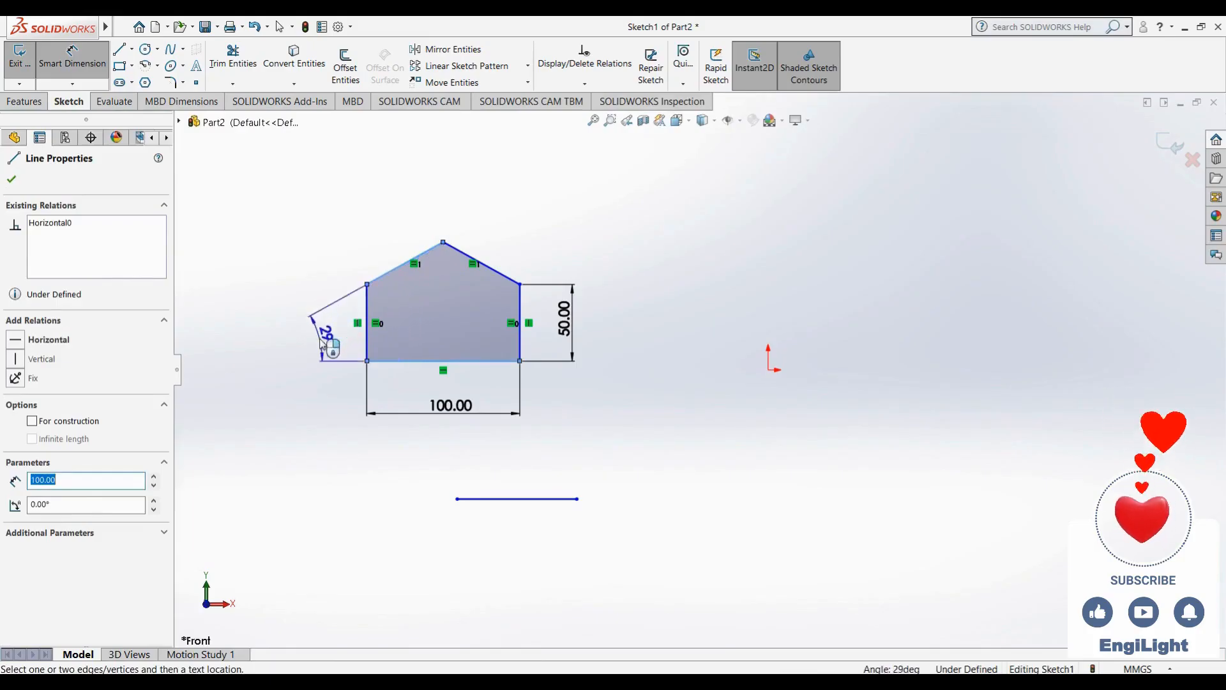
left_click(321, 345)
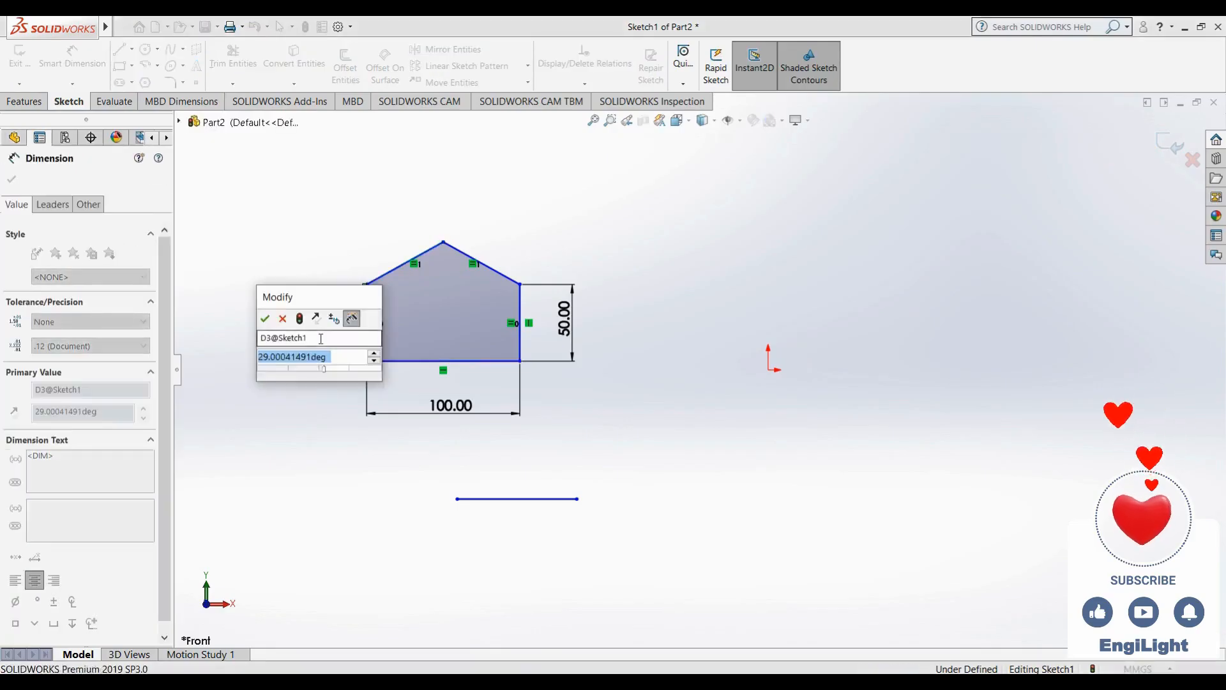
type("45")
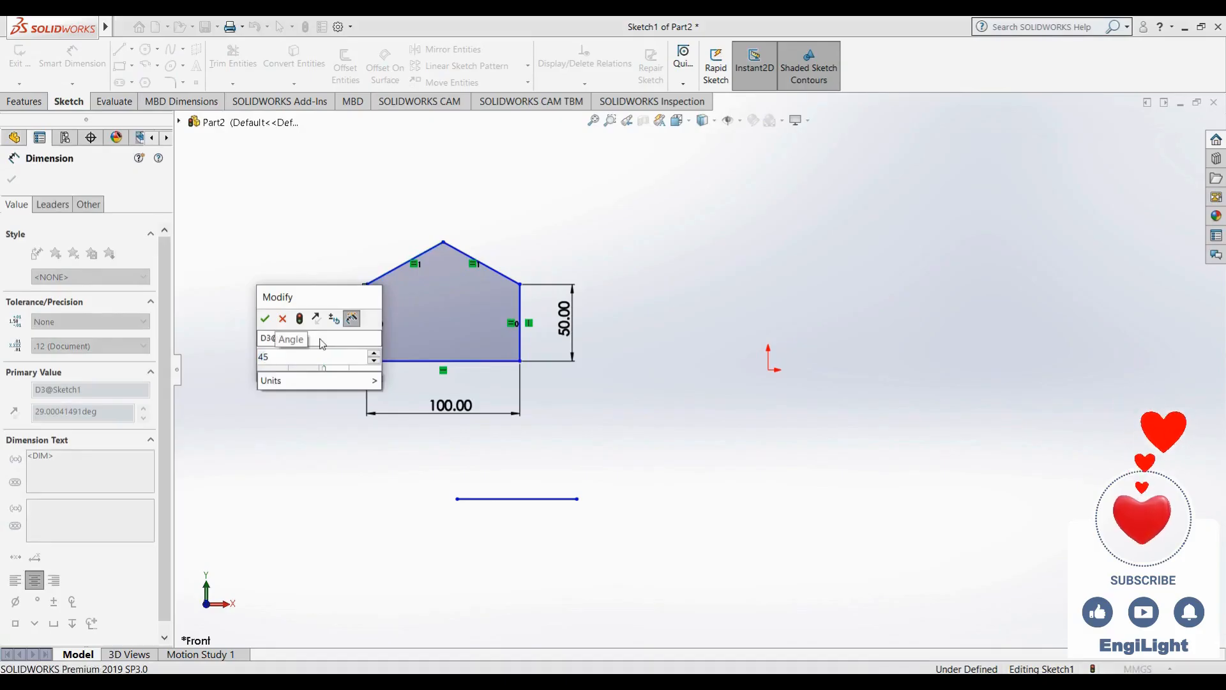
key("Return")
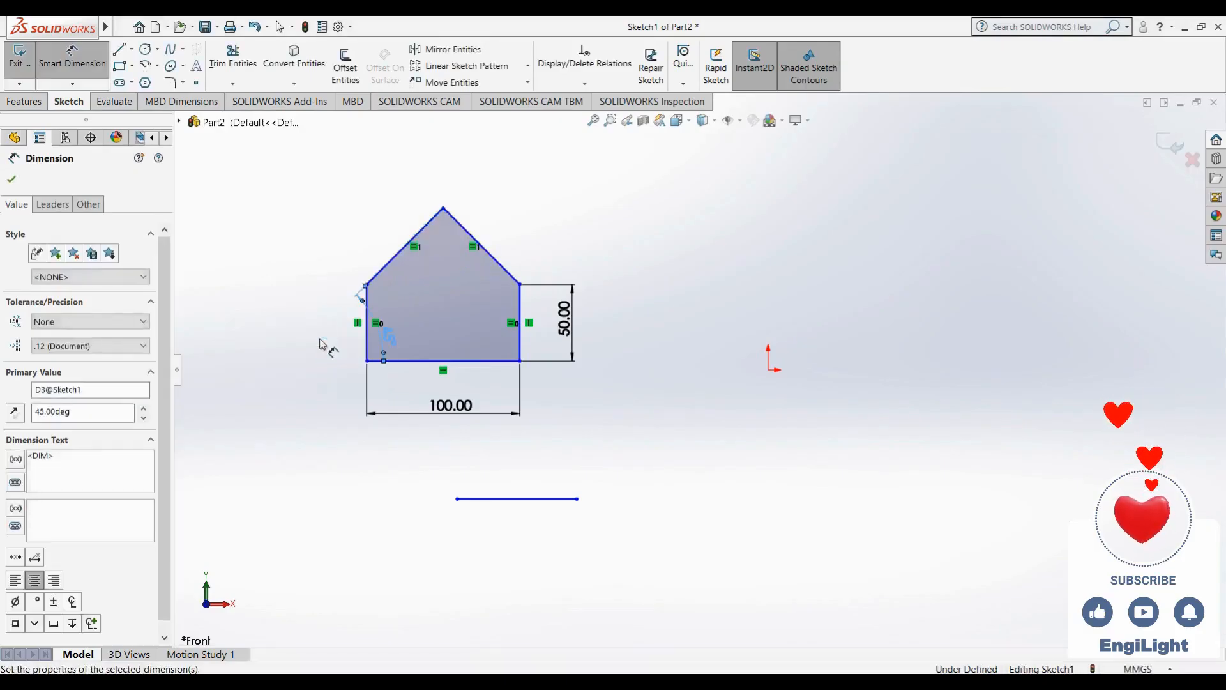
mouse_move(388, 334)
left_mouse_down()
mouse_move(419, 301)
mouse_move(381, 331)
mouse_move(304, 345)
mouse_move(327, 346)
left_mouse_up()
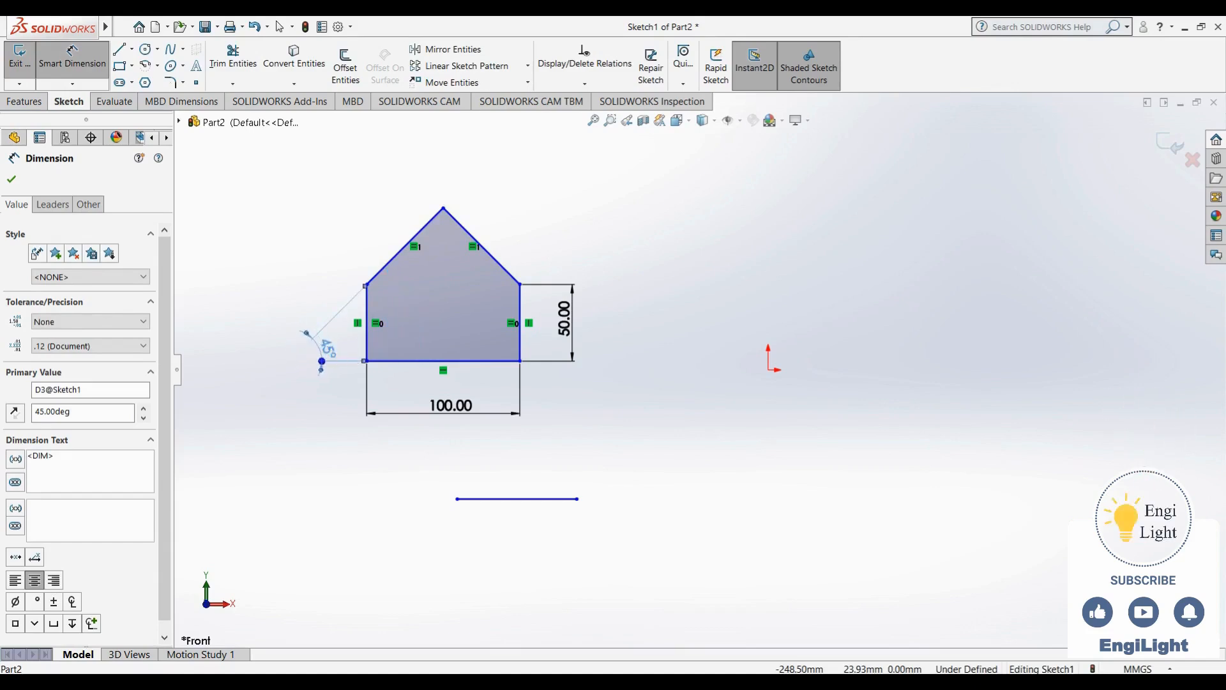
key("Escape")
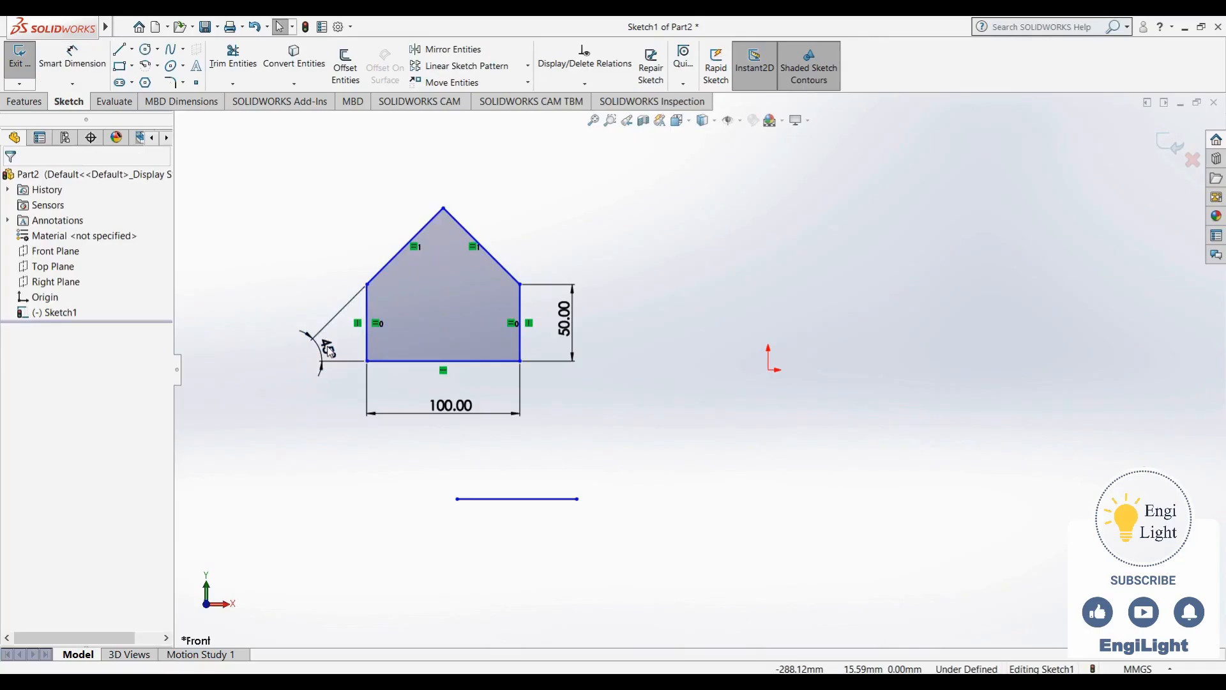
left_click(82, 75)
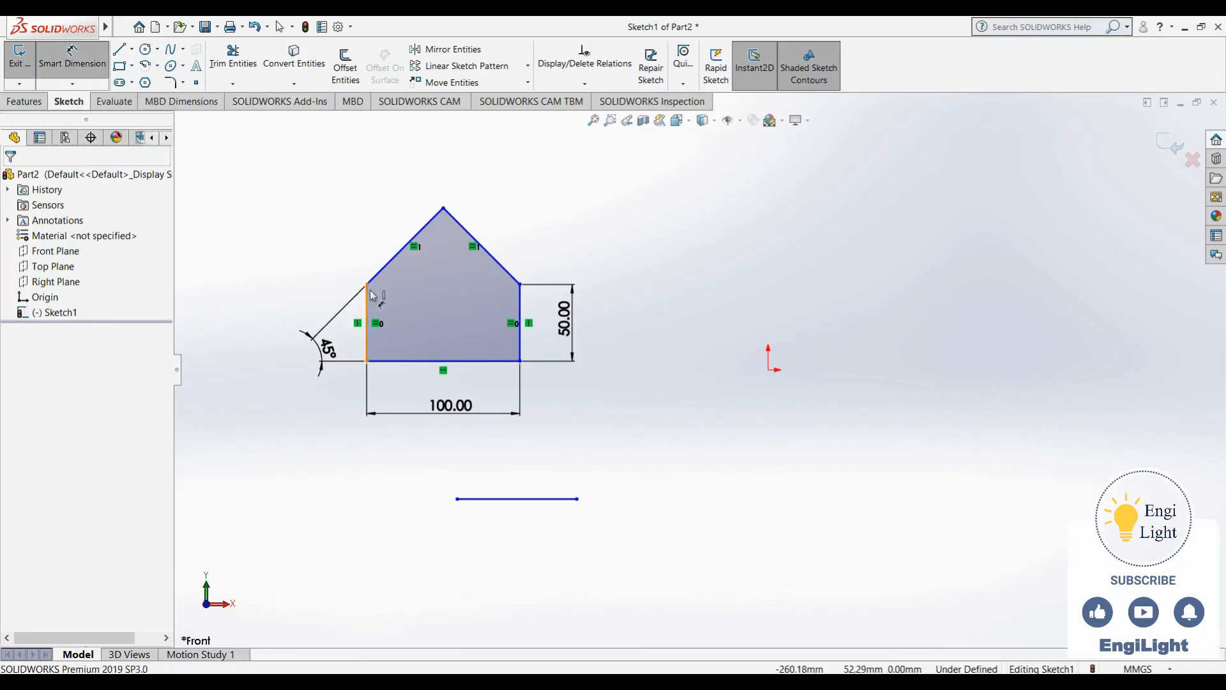
left_click(323, 340)
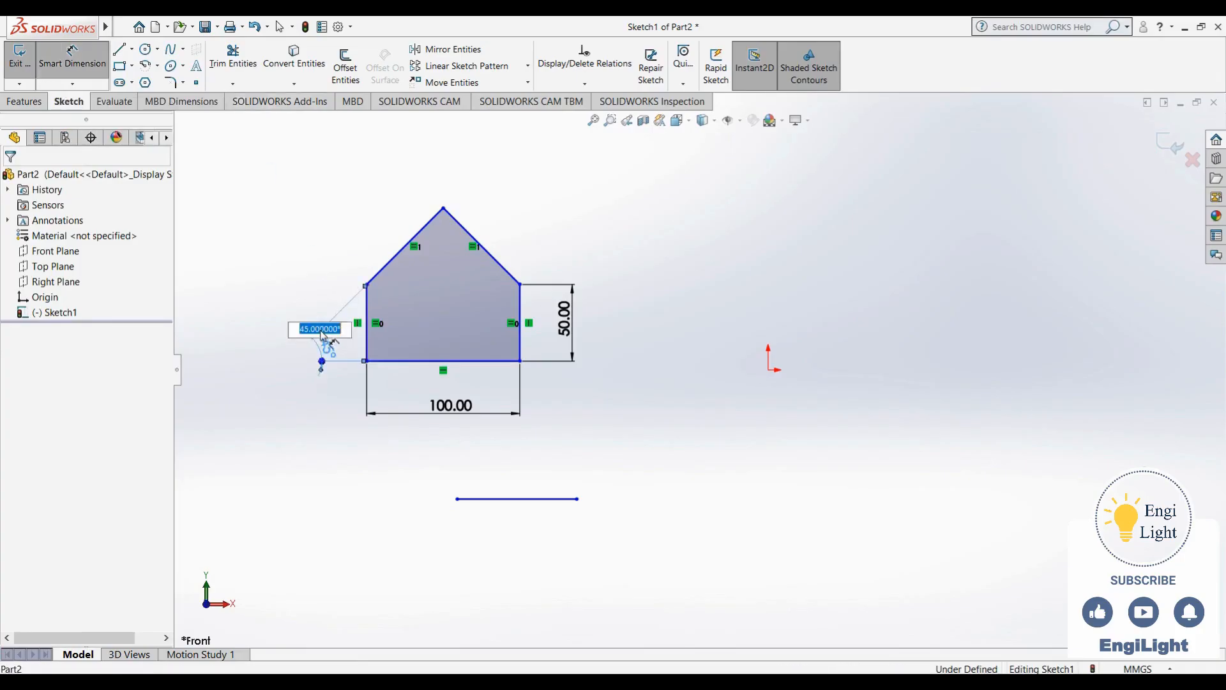
left_click(310, 390)
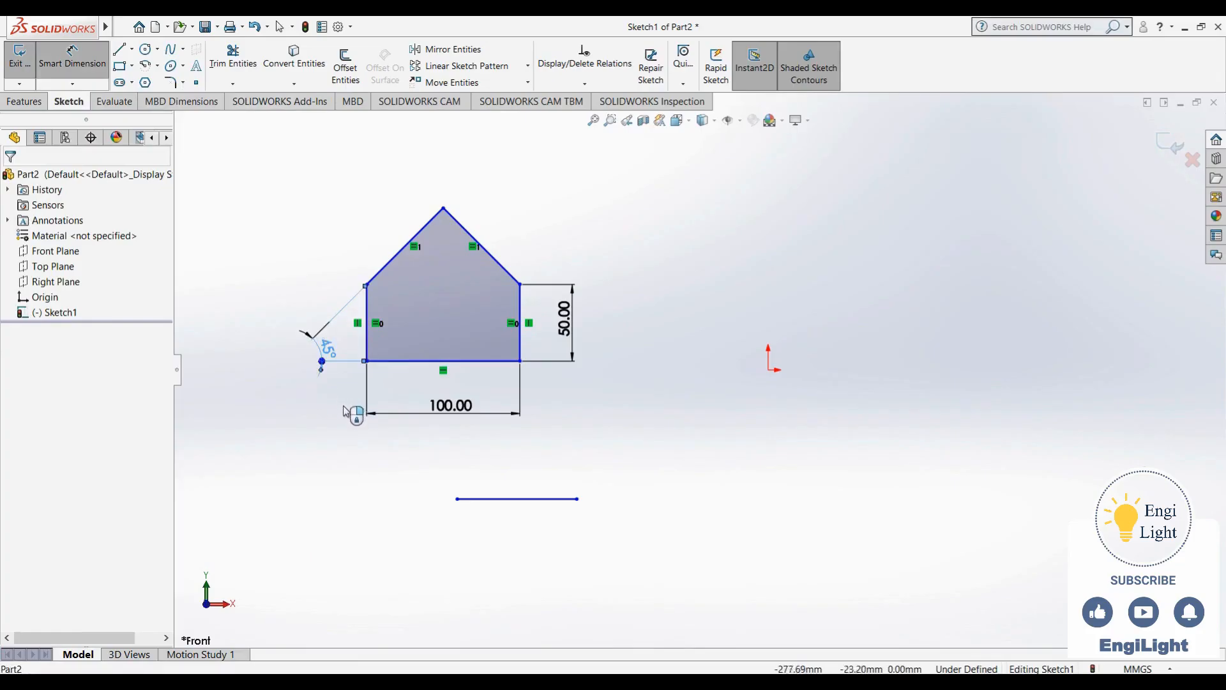
Set the right vertical edge's dimension on the house profile to 51 mm
key("Escape")
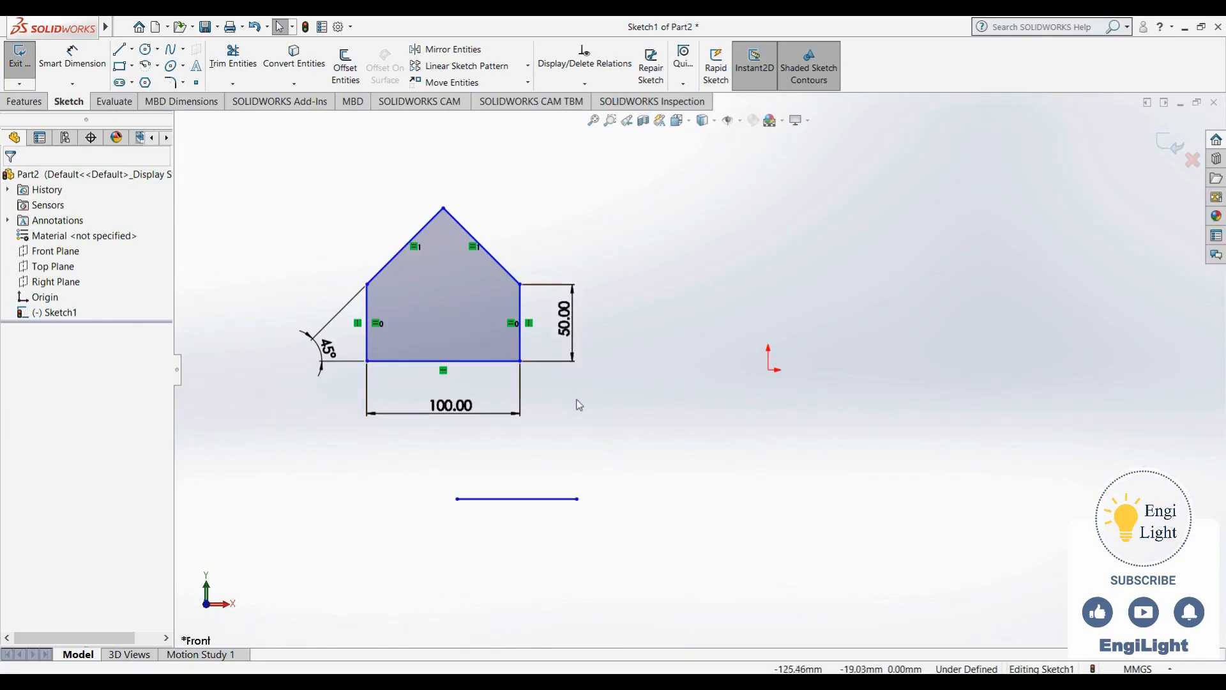
double_click(575, 329)
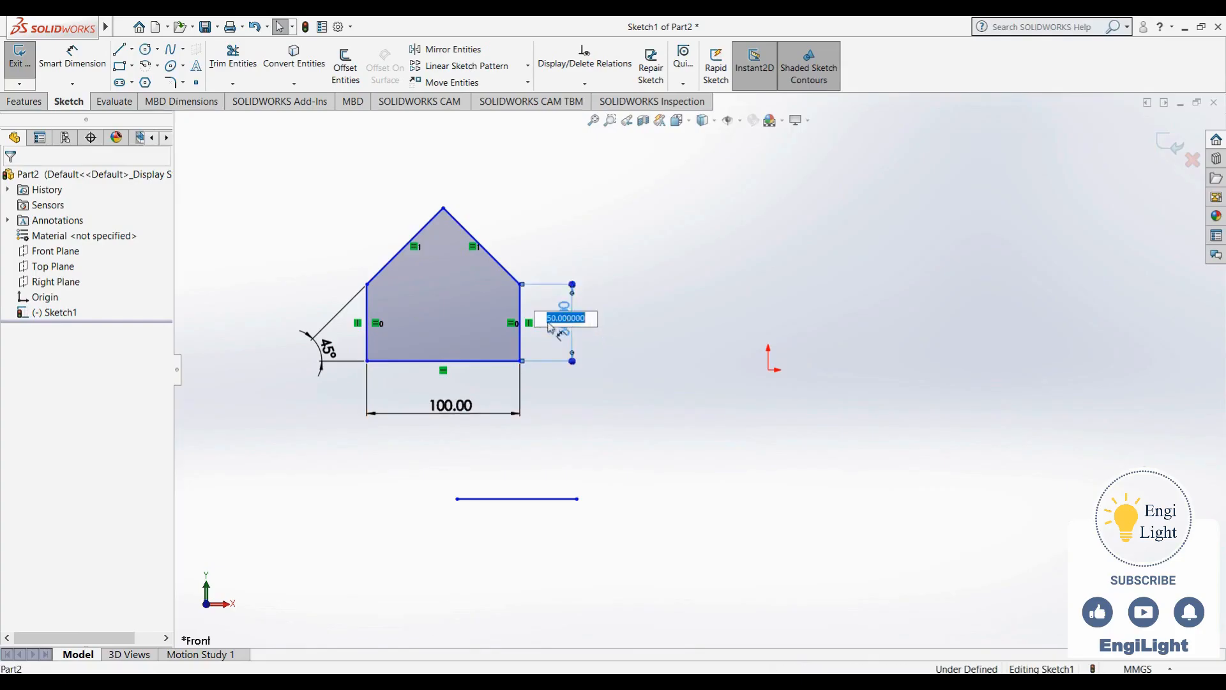
type("51")
key("Return")
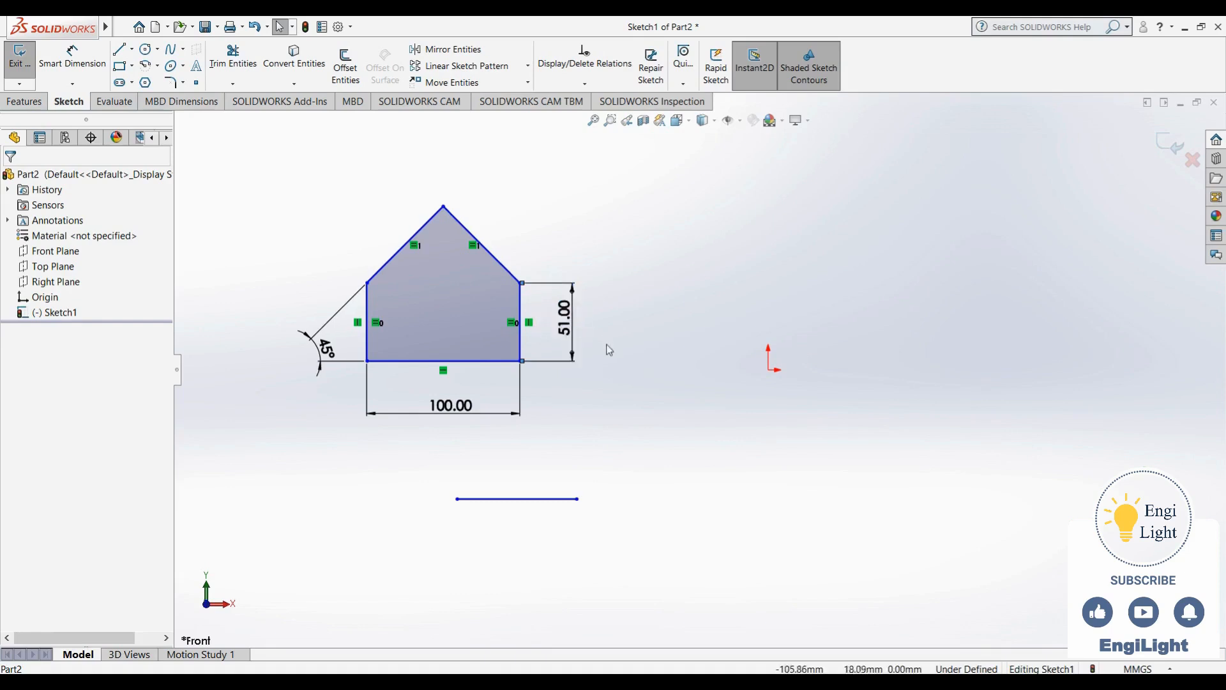
Delete the right edge's length, the base width and the roof angle dimensions from the house profile
left_click(539, 366)
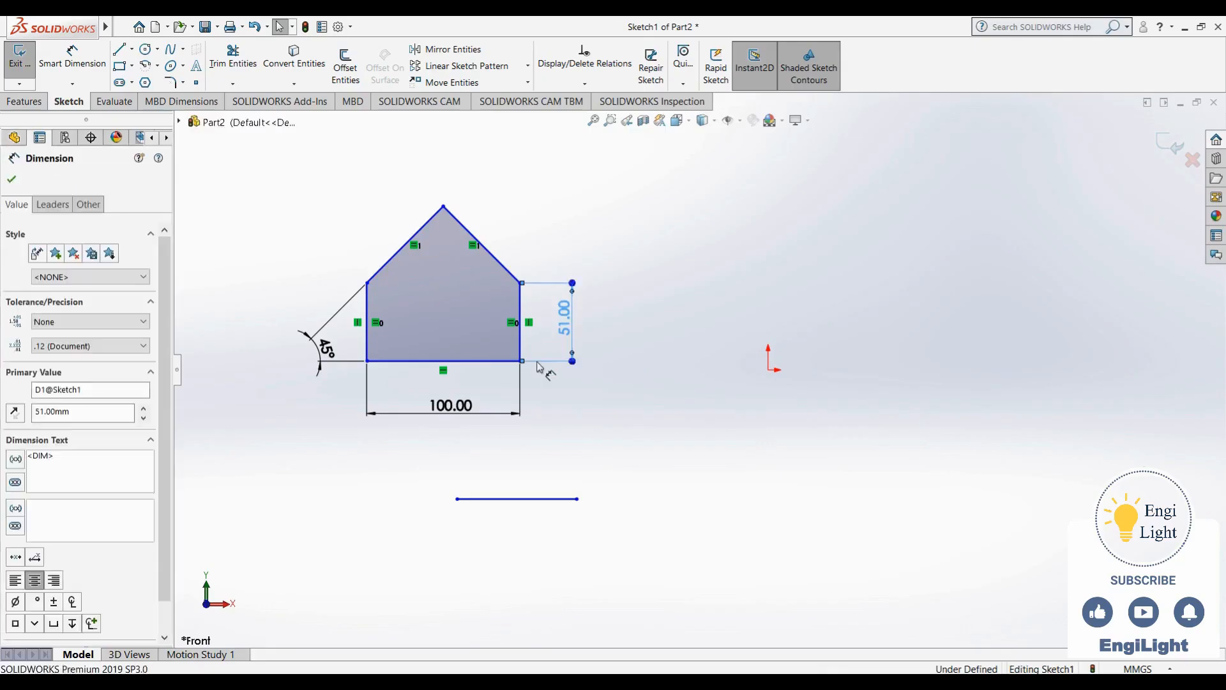
key("Delete")
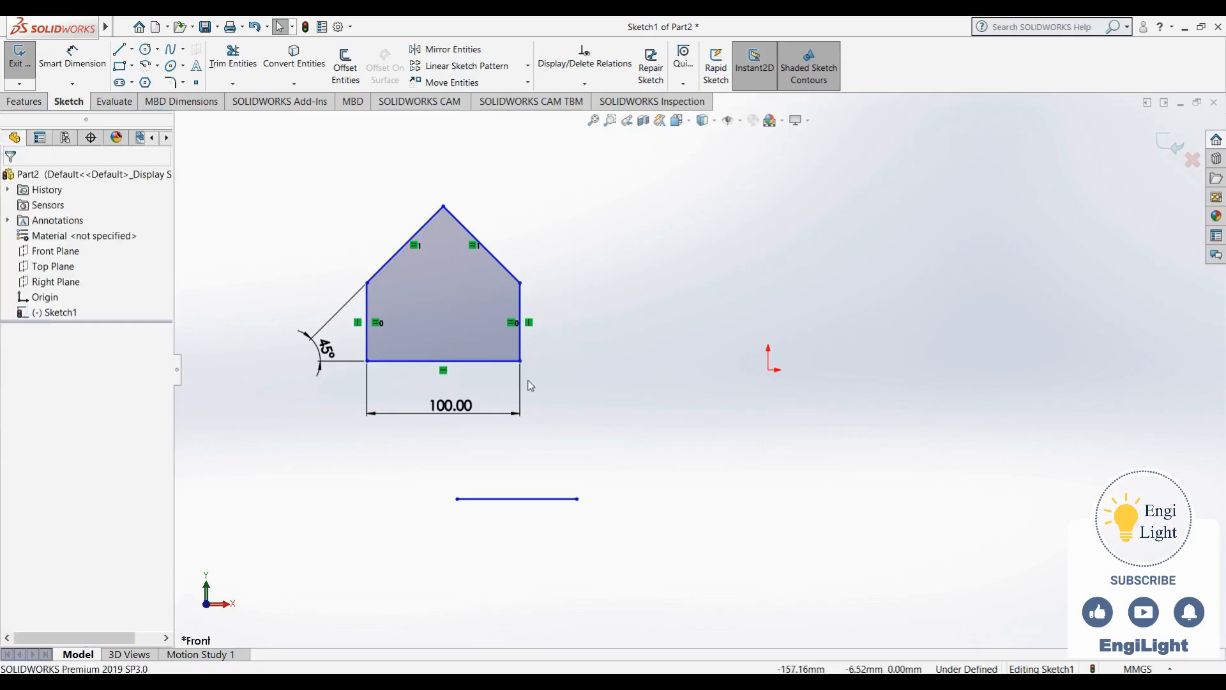
left_click(520, 387)
key("Delete")
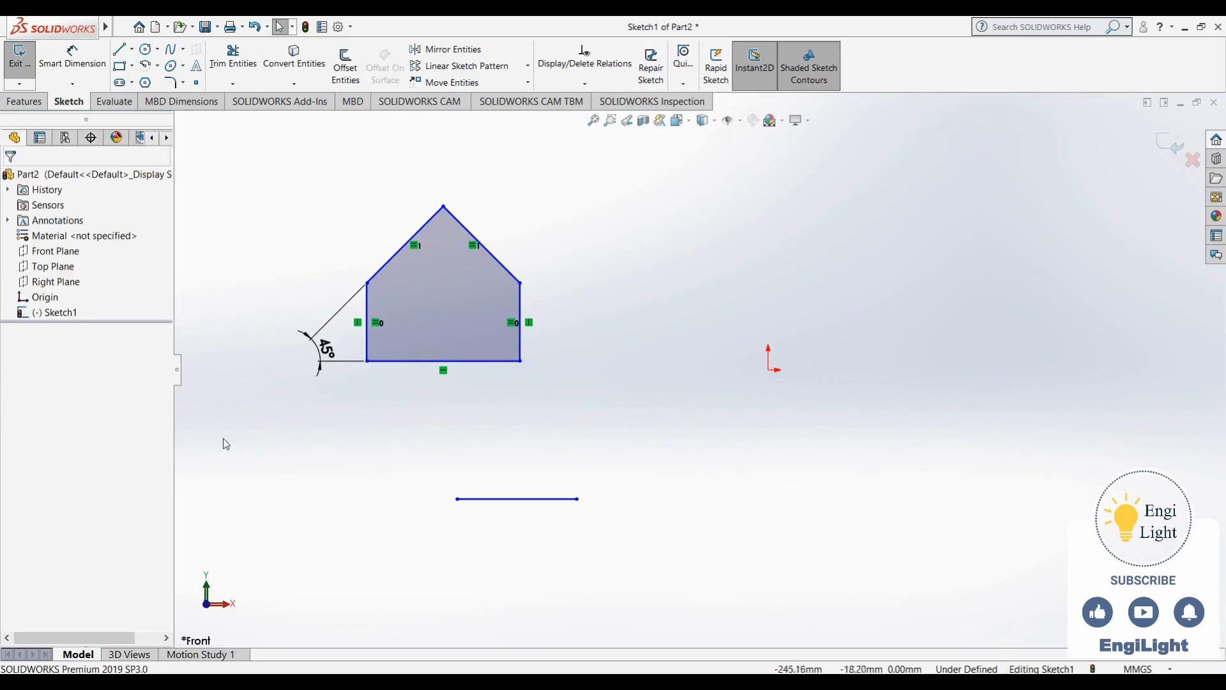
left_click(352, 371)
key("Delete")
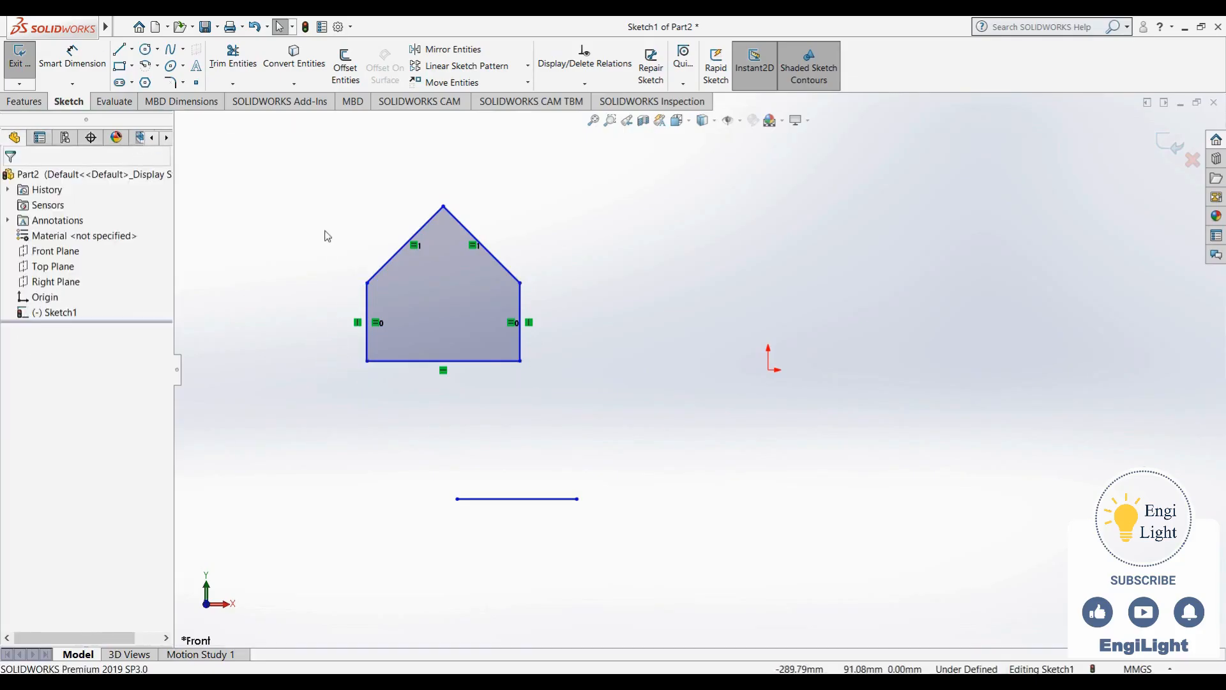
Dimension the profile's right vertical edge at 50 mm and its base line at 100 mm, placing the labels outside the shape
left_click(88, 73)
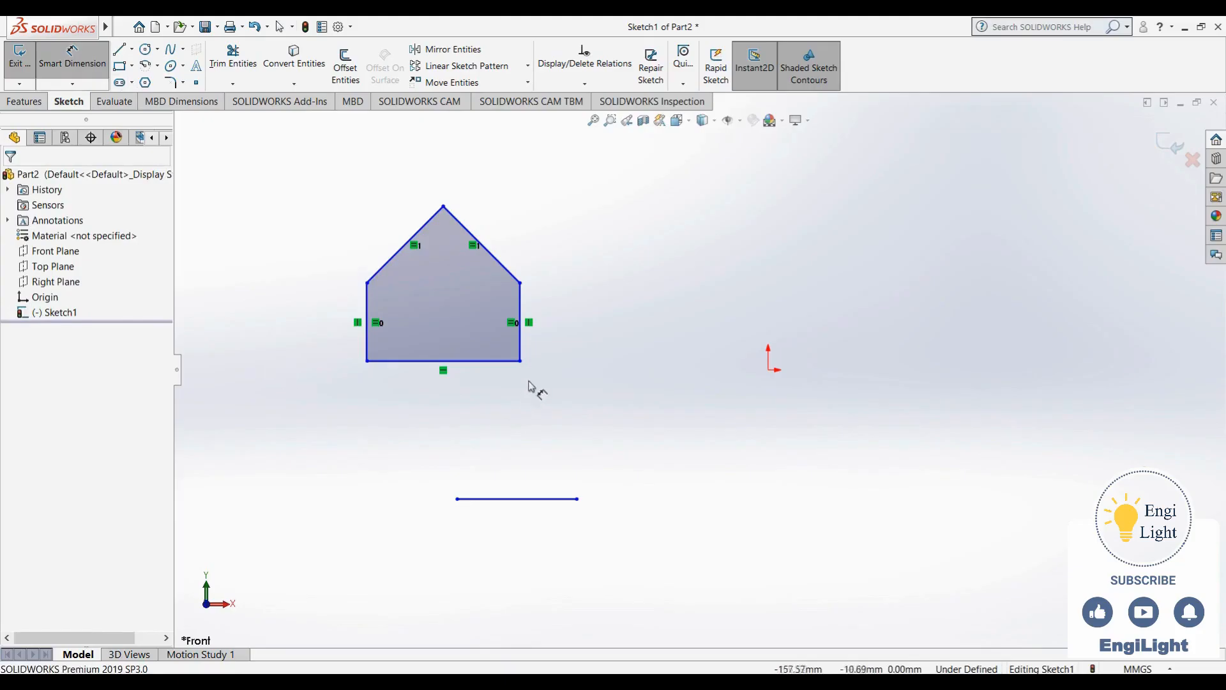
left_click(522, 351)
left_click(584, 336)
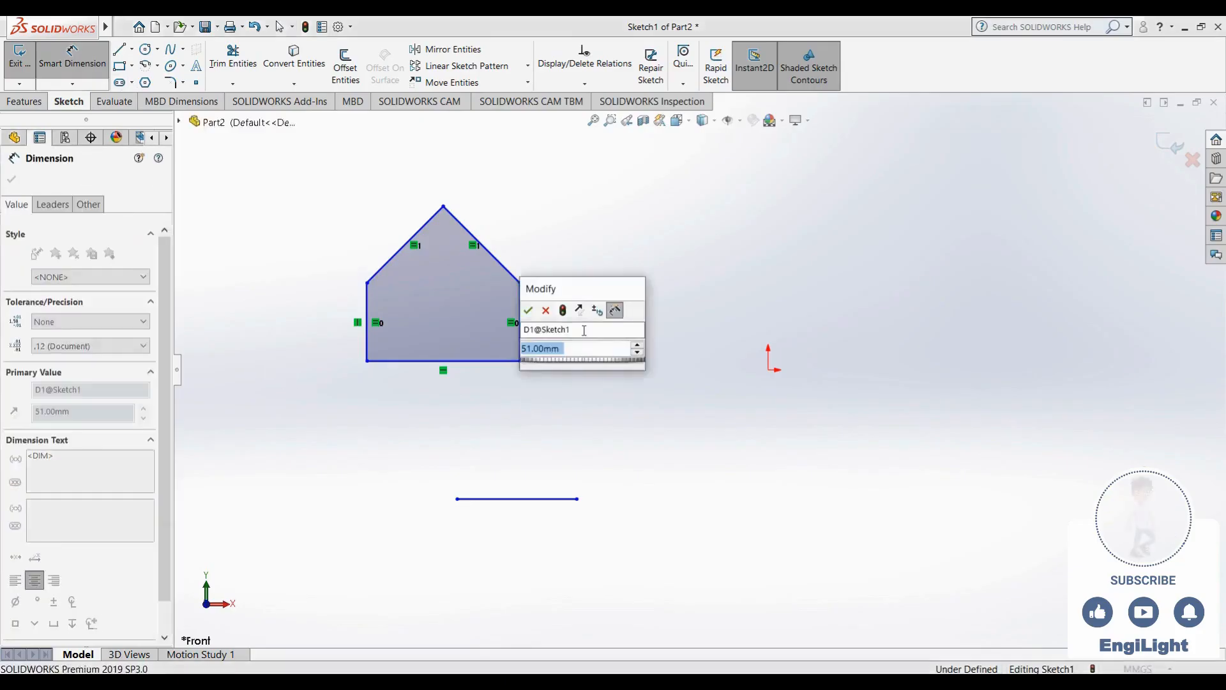
key("Return")
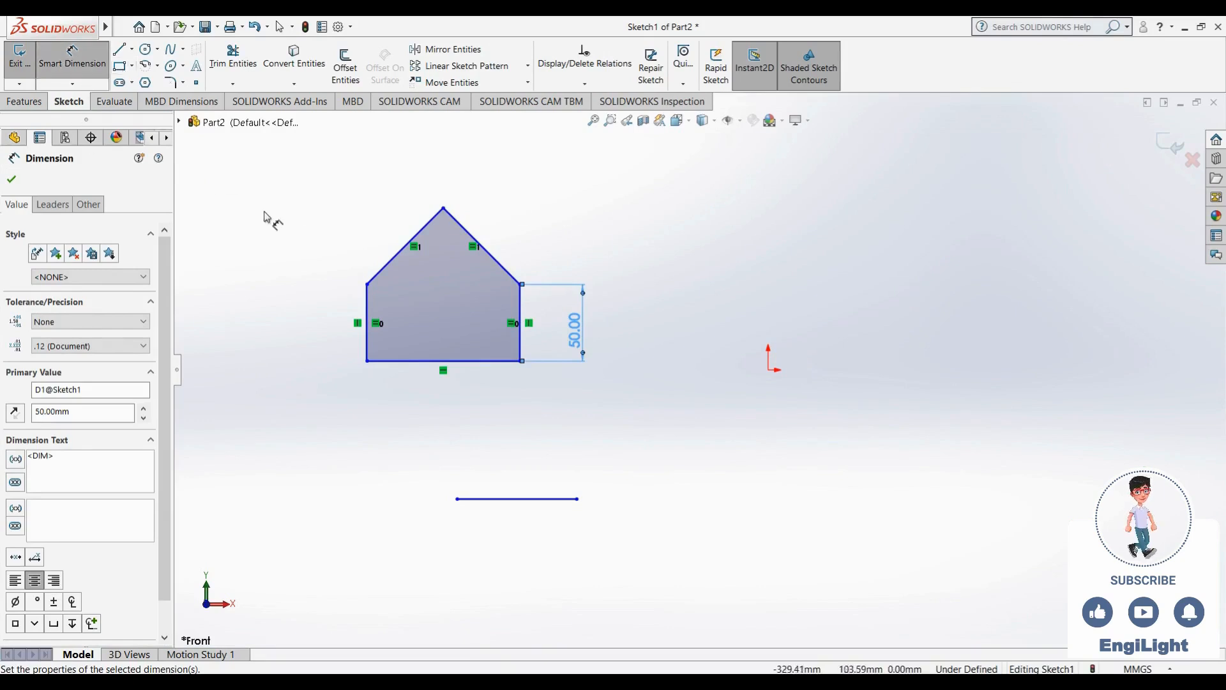
left_click(405, 362)
left_click(423, 424)
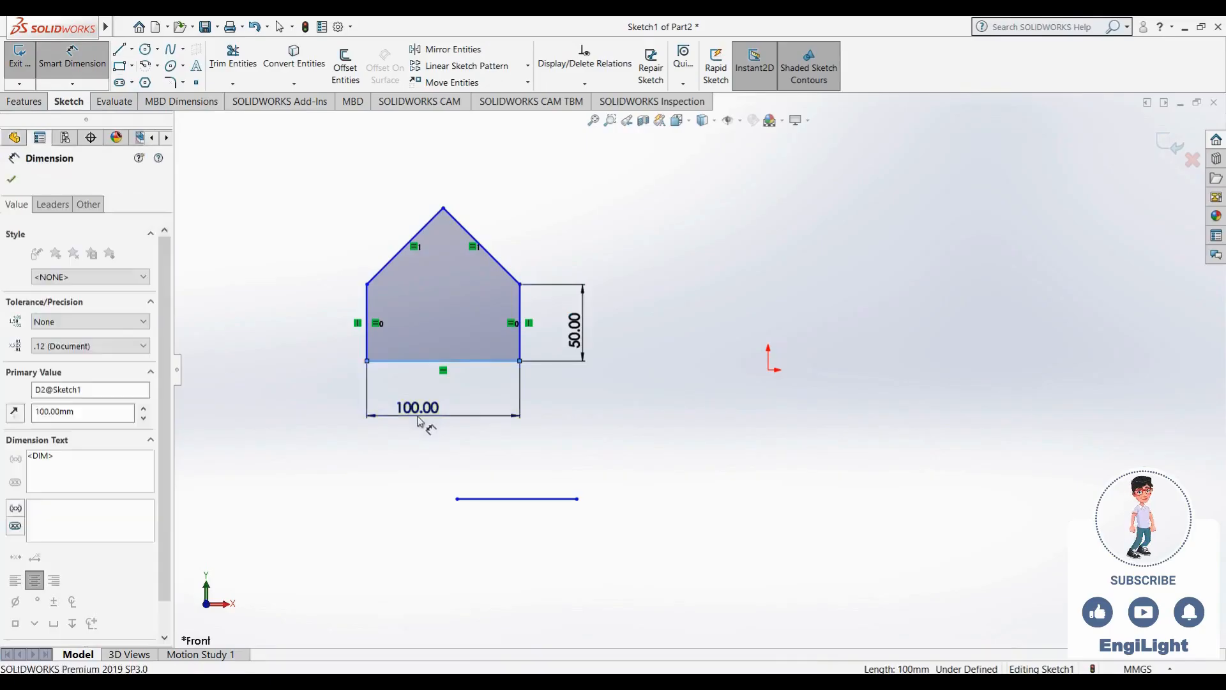
left_click(364, 396)
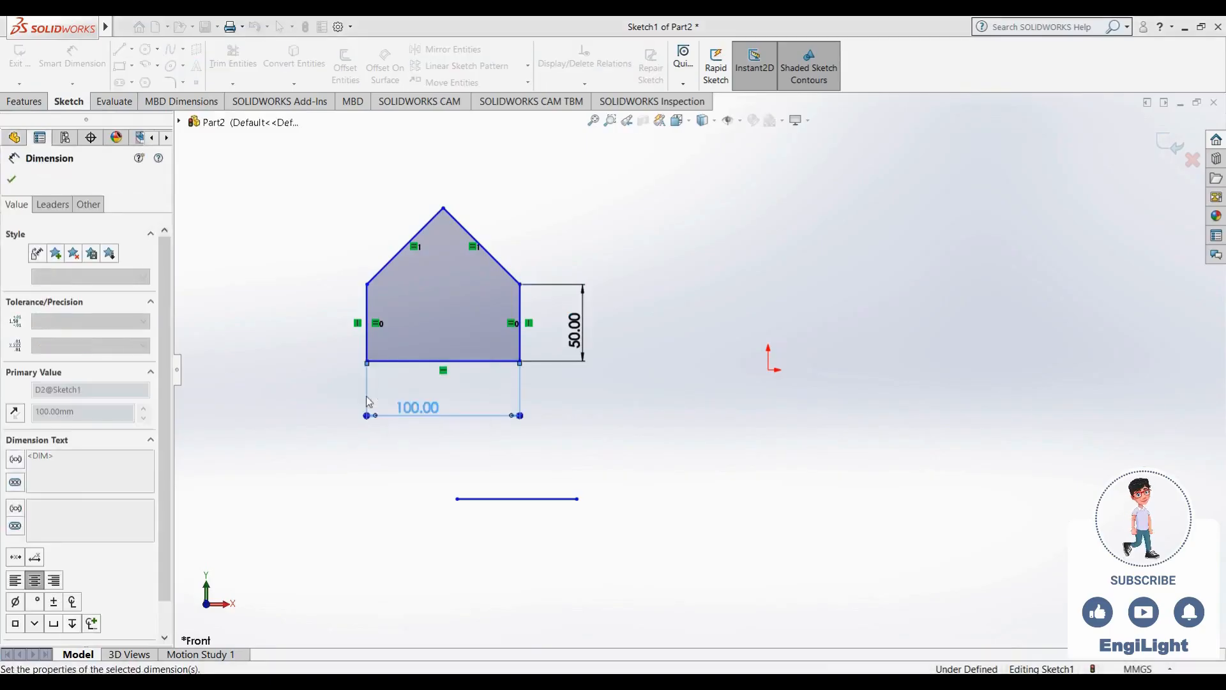
Add a 45° angle dimension between the left roof line and the base line, with its label outside the left edge
left_click(382, 282)
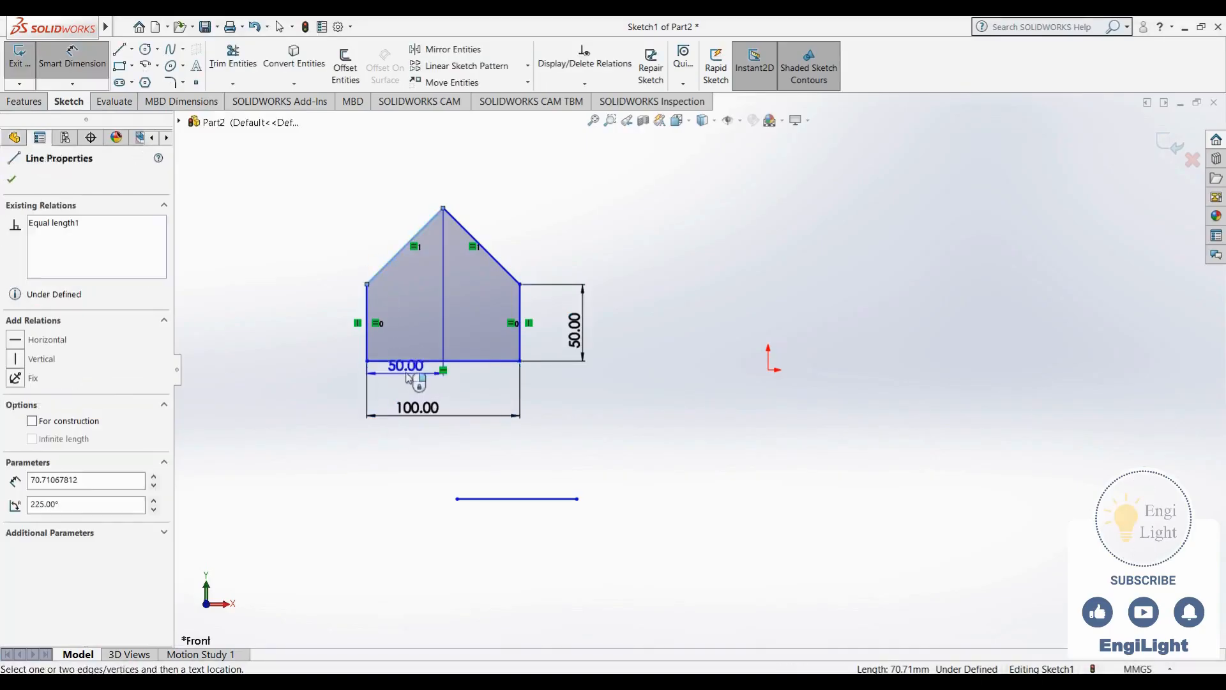
left_click(410, 362)
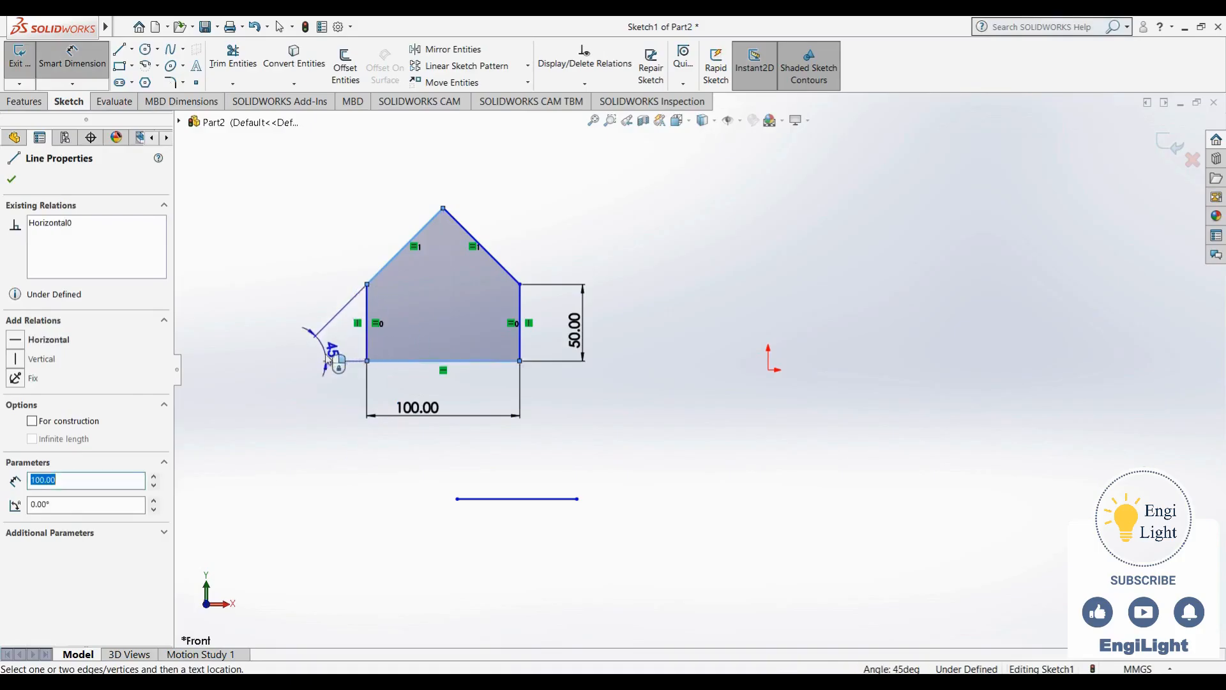
left_click(327, 353)
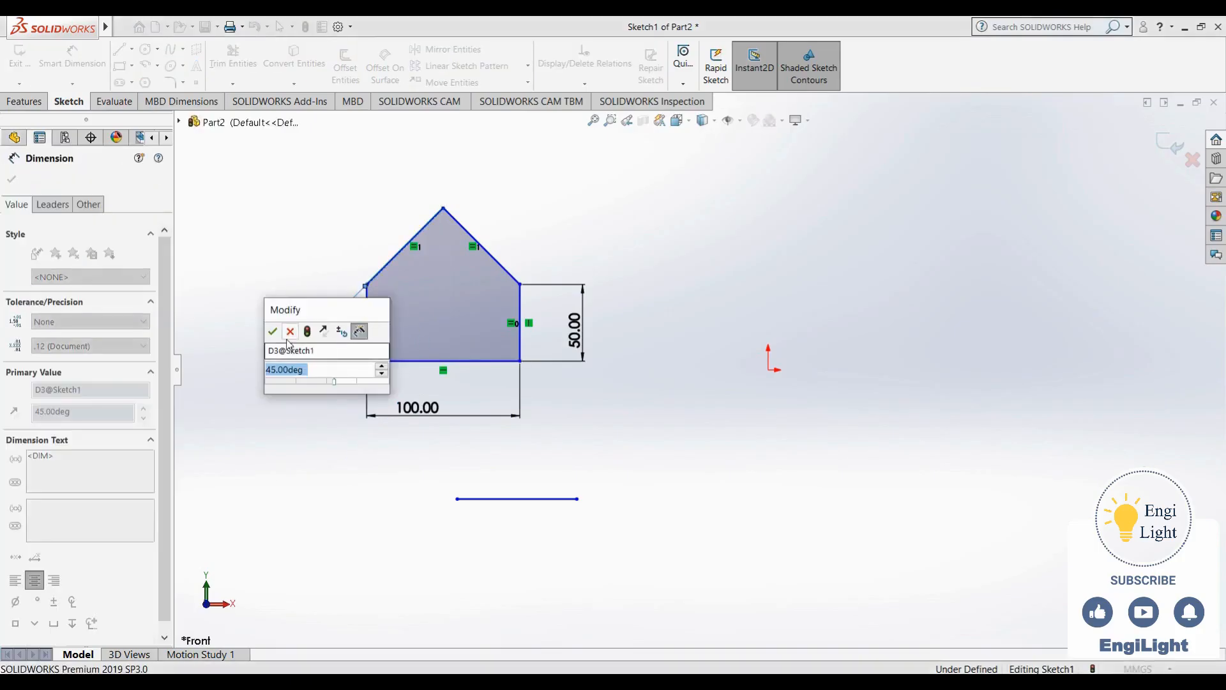
left_click(274, 327)
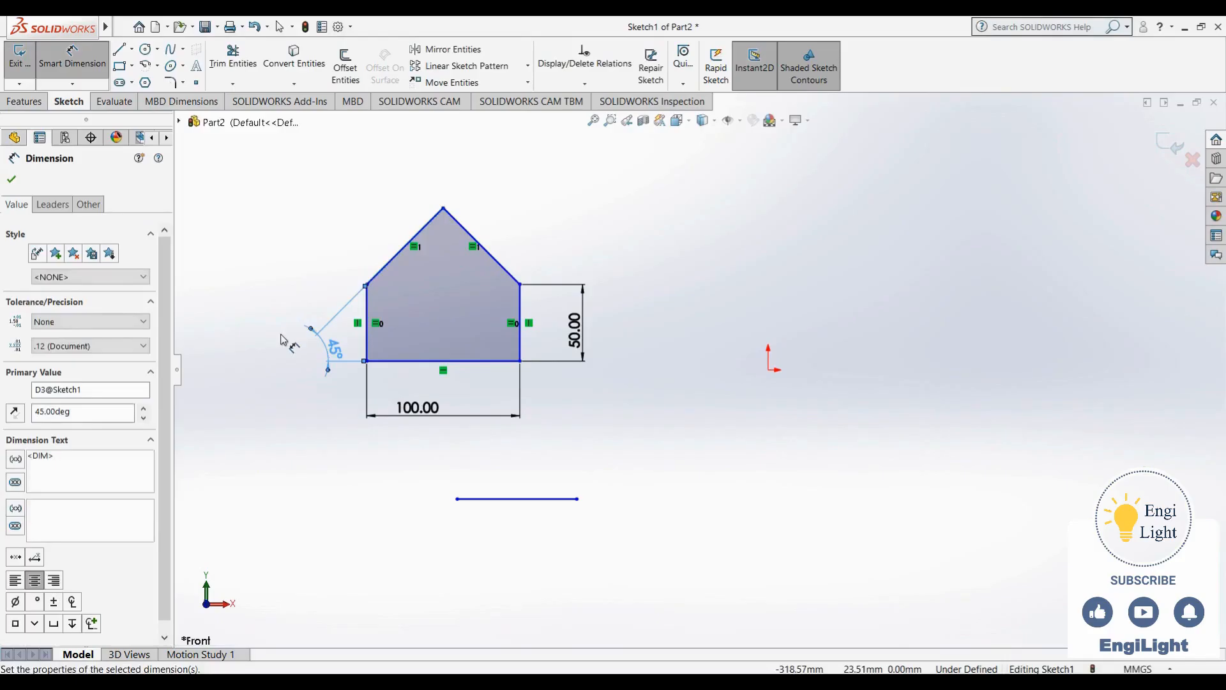
key("Escape")
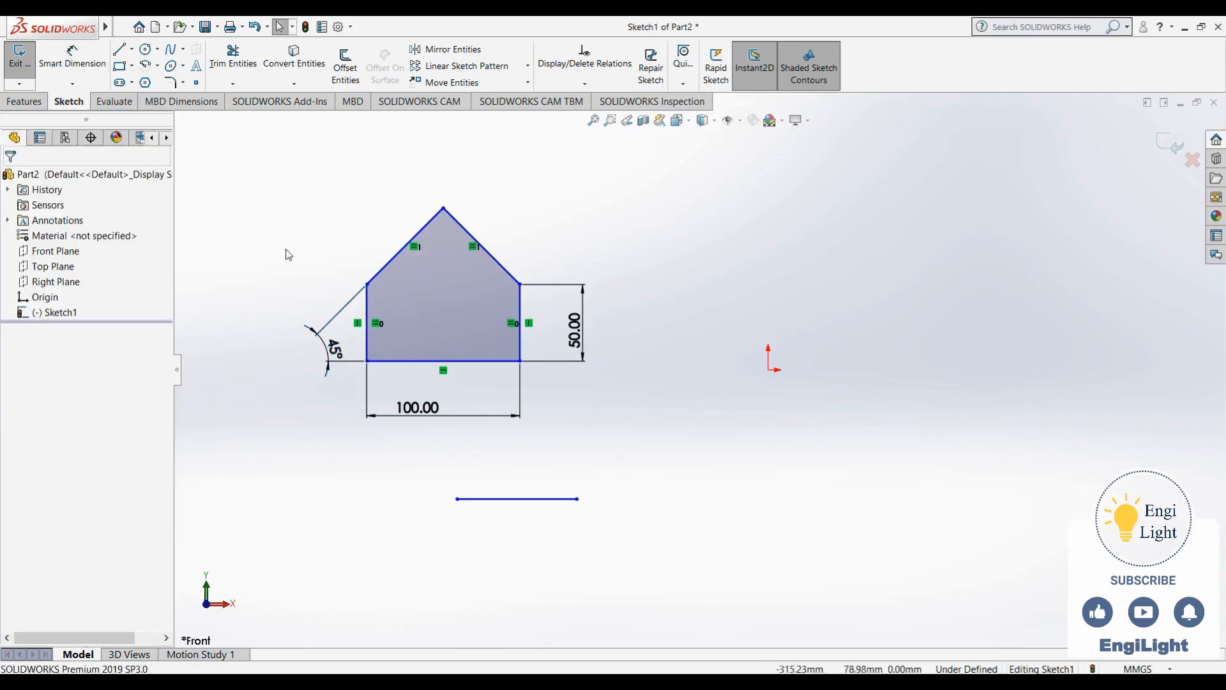
left_click(95, 60)
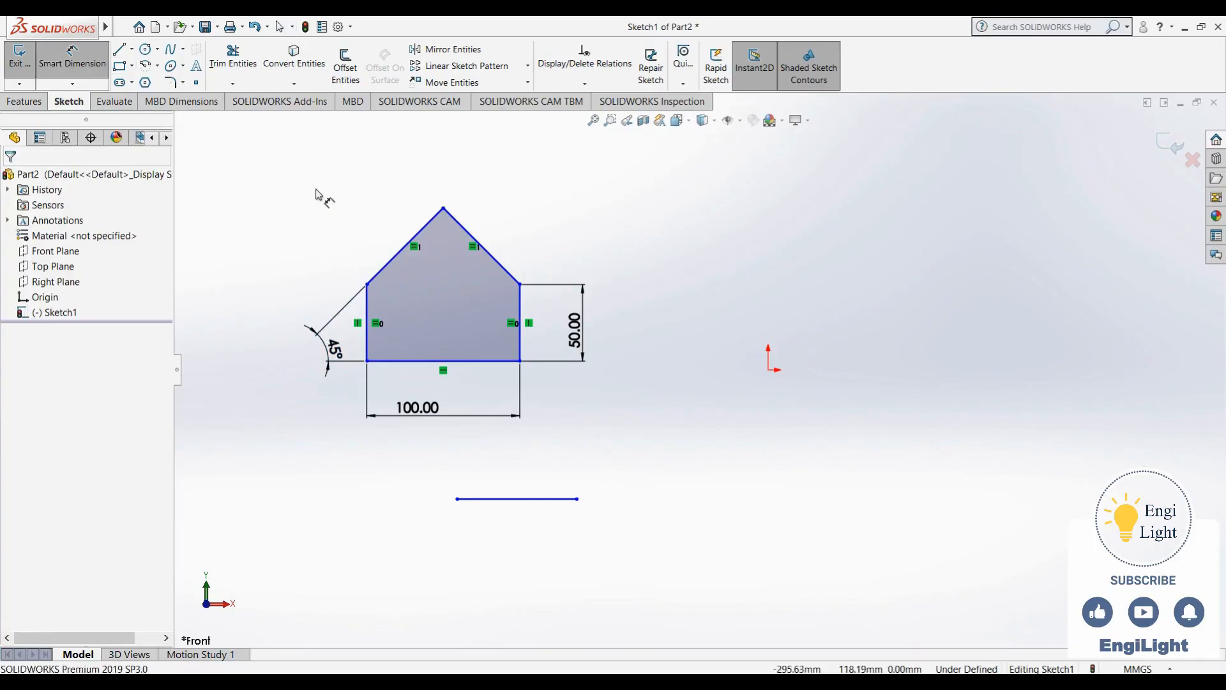
key("Escape")
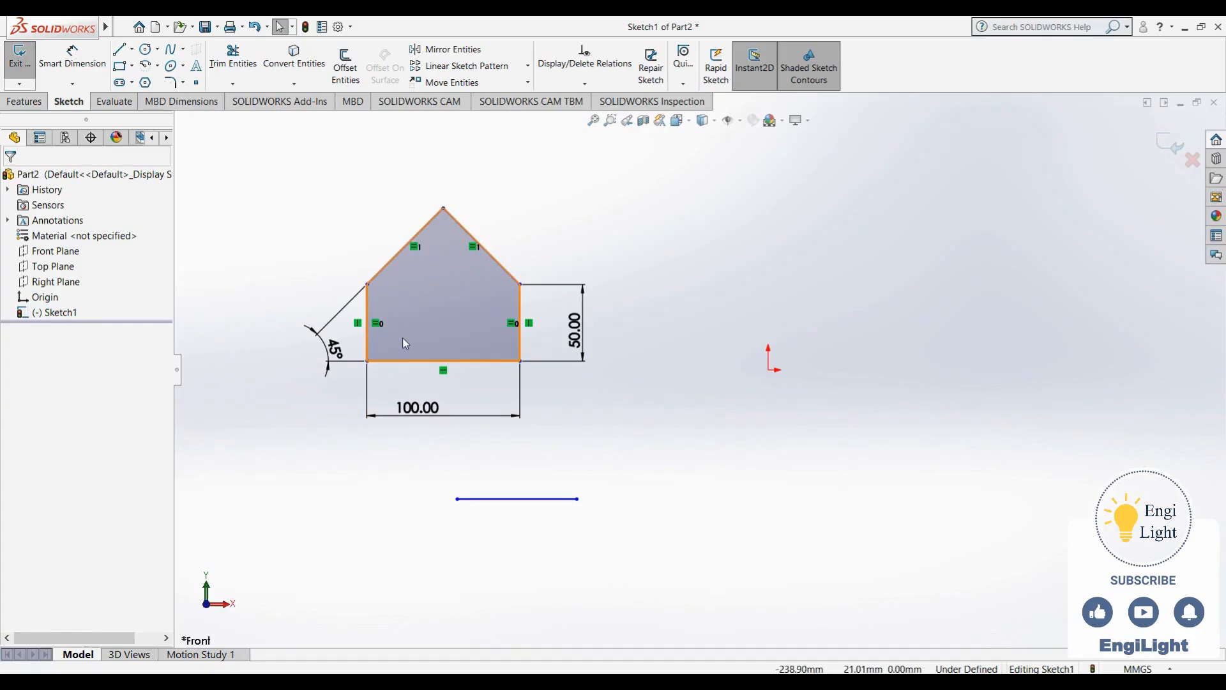
Draw a slightly sloping centerline about 166 mm long between the house profile and the separate horizontal line
left_click(133, 50)
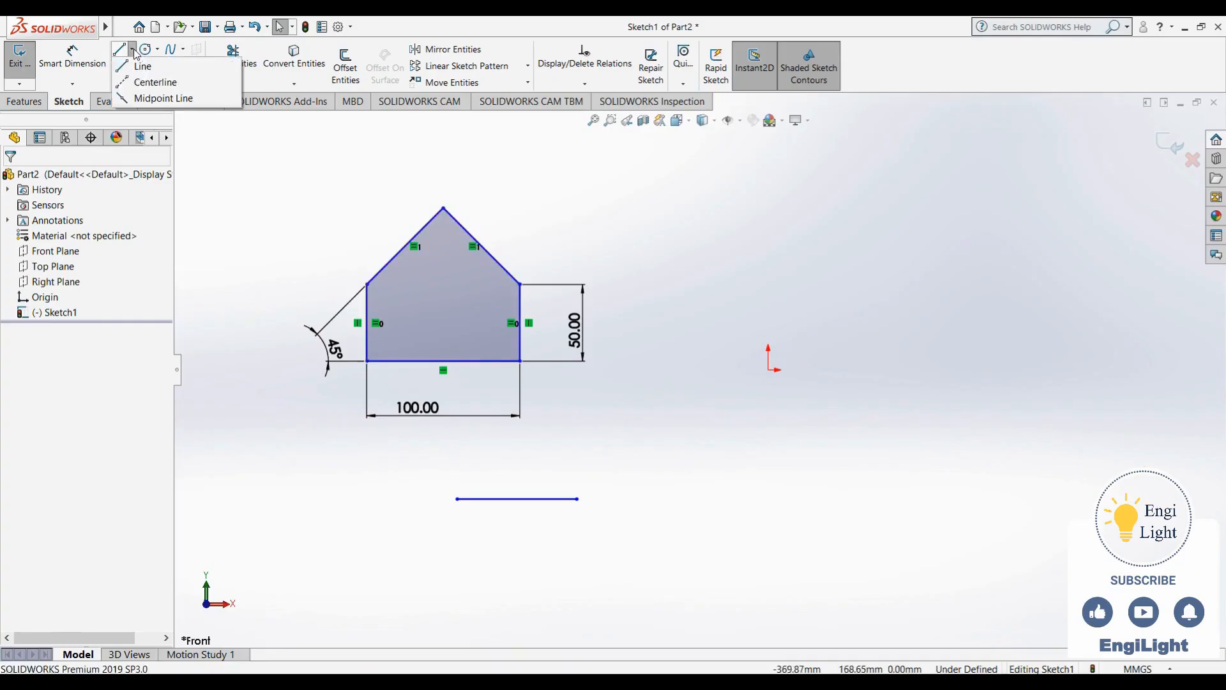
left_click(141, 85)
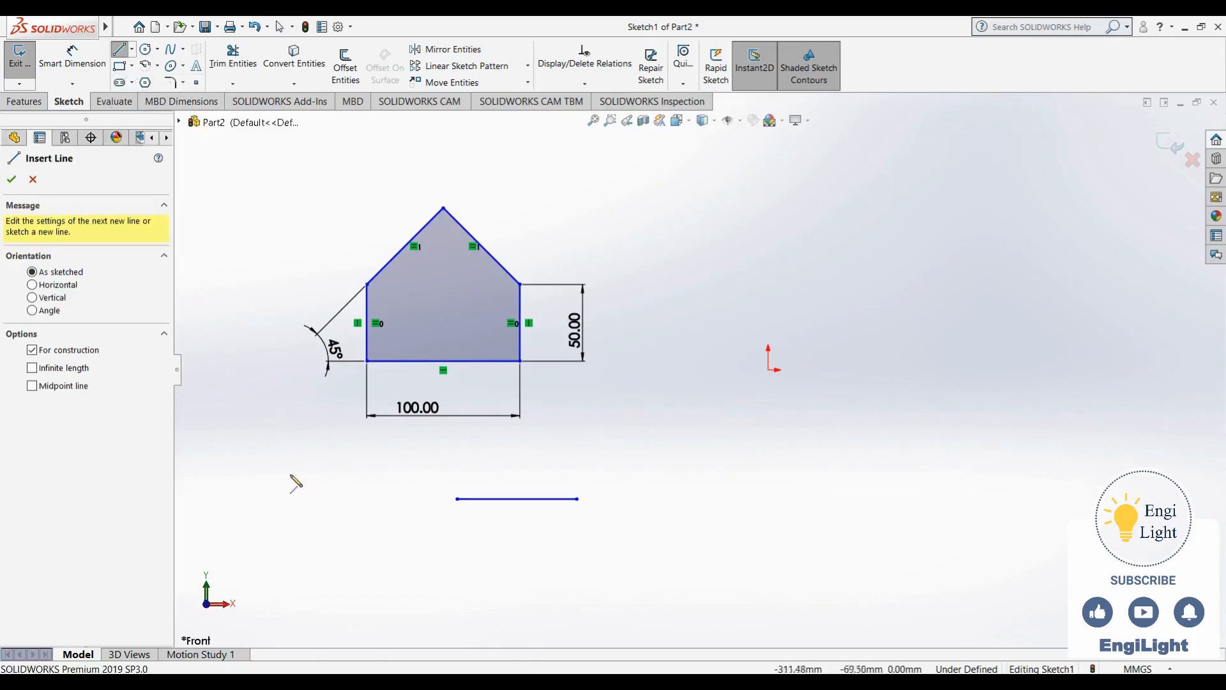
left_click(374, 480)
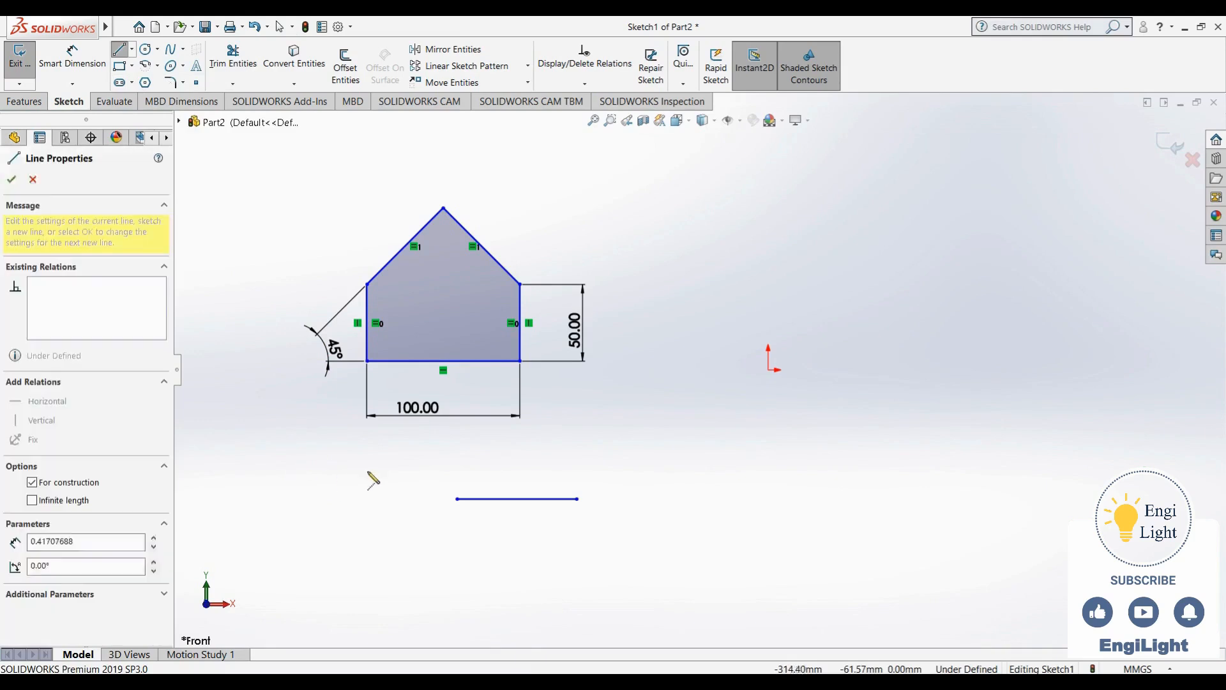
left_click(540, 439)
key("Escape")
key("Escape")
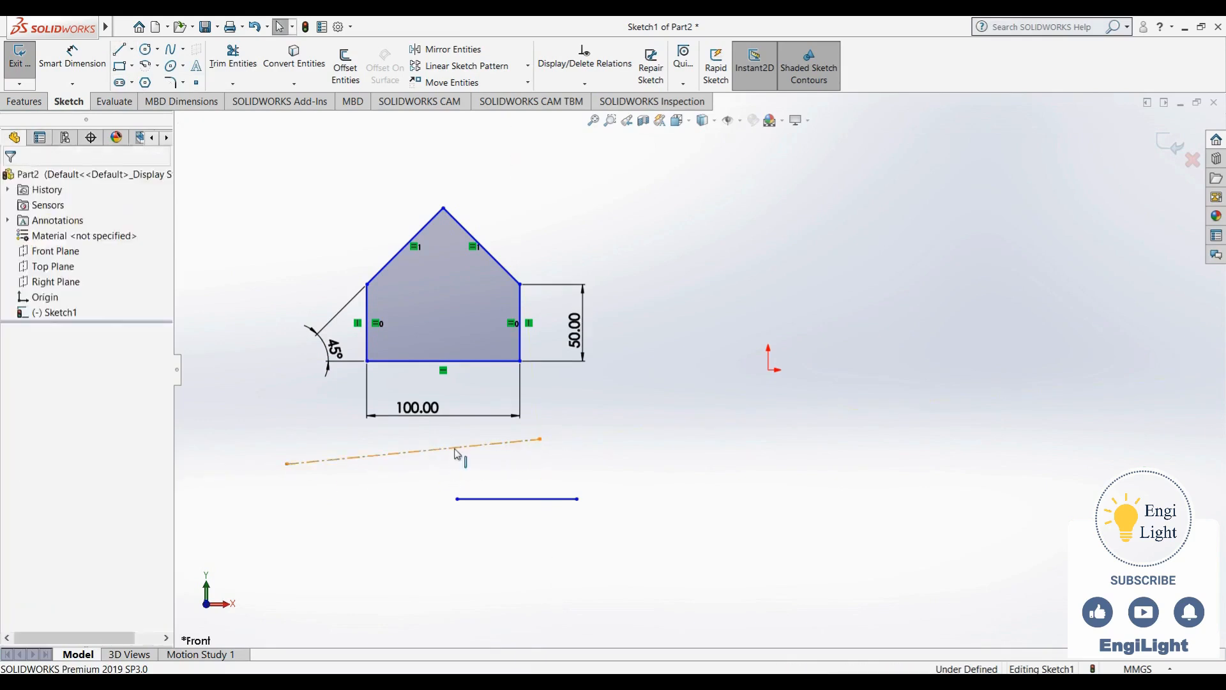
Apply a Horizontal relation to the centerline below the house profile
left_click(459, 447)
left_click(42, 343)
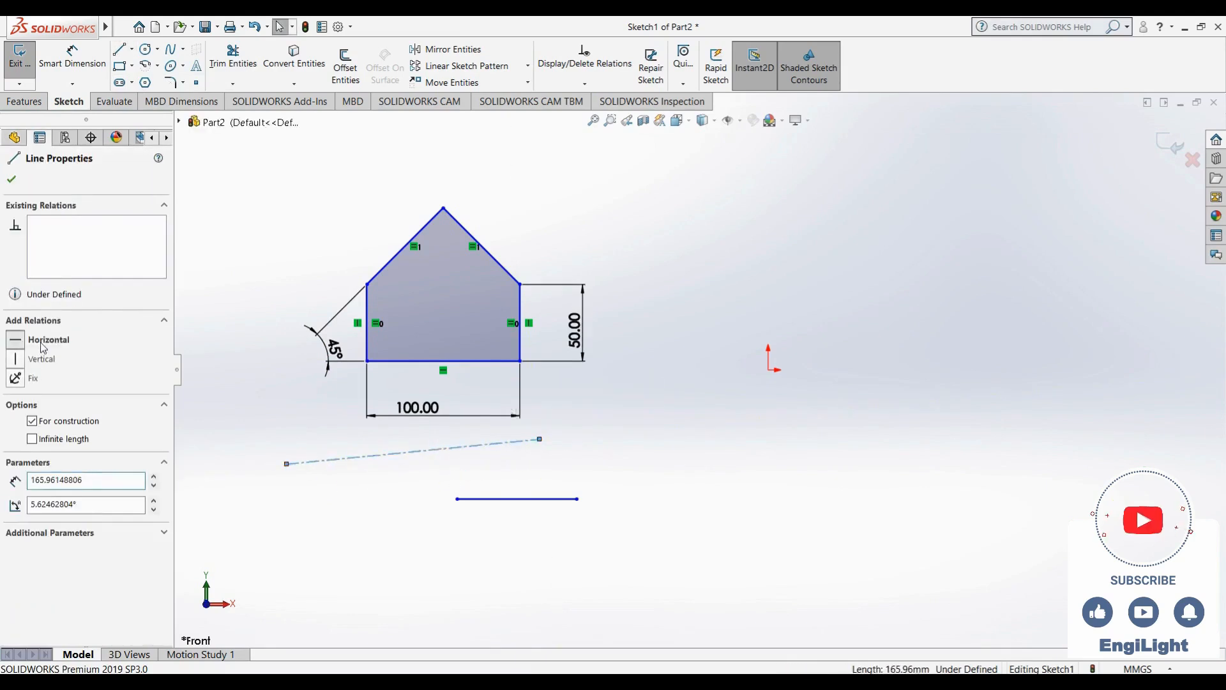
left_click(277, 272)
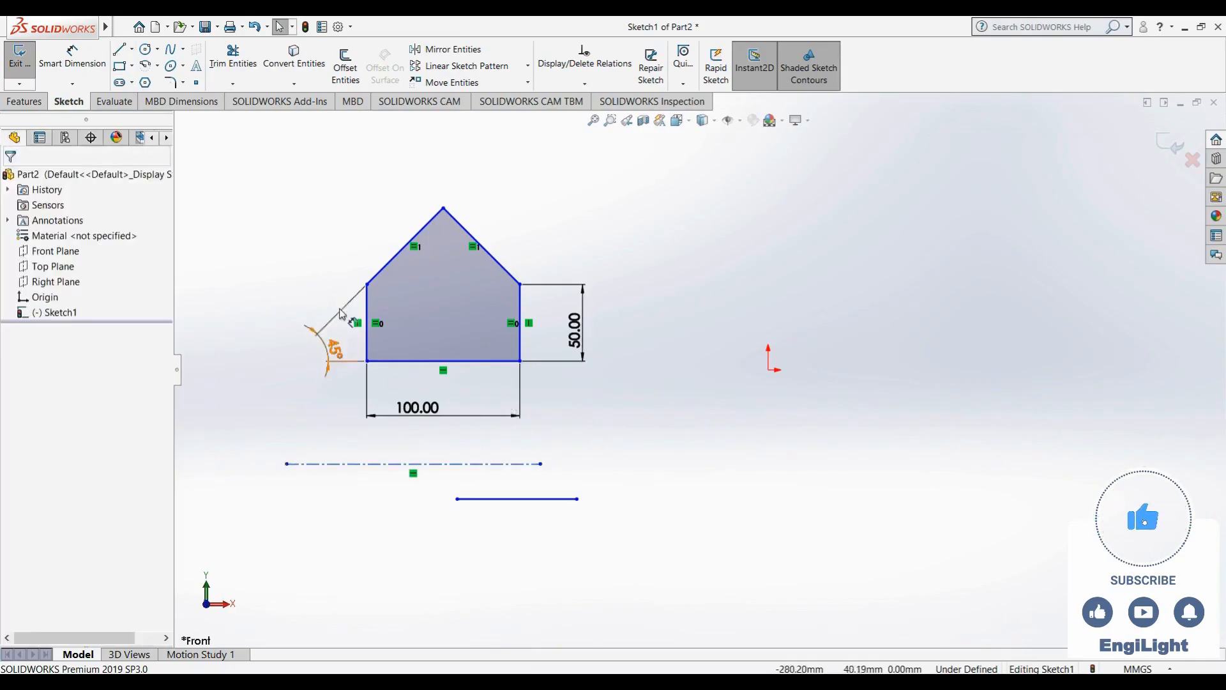
Replace the base-line angle dimension with a 45° angle between the left roof line and the horizontal centerline
left_click(334, 345)
key("Delete")
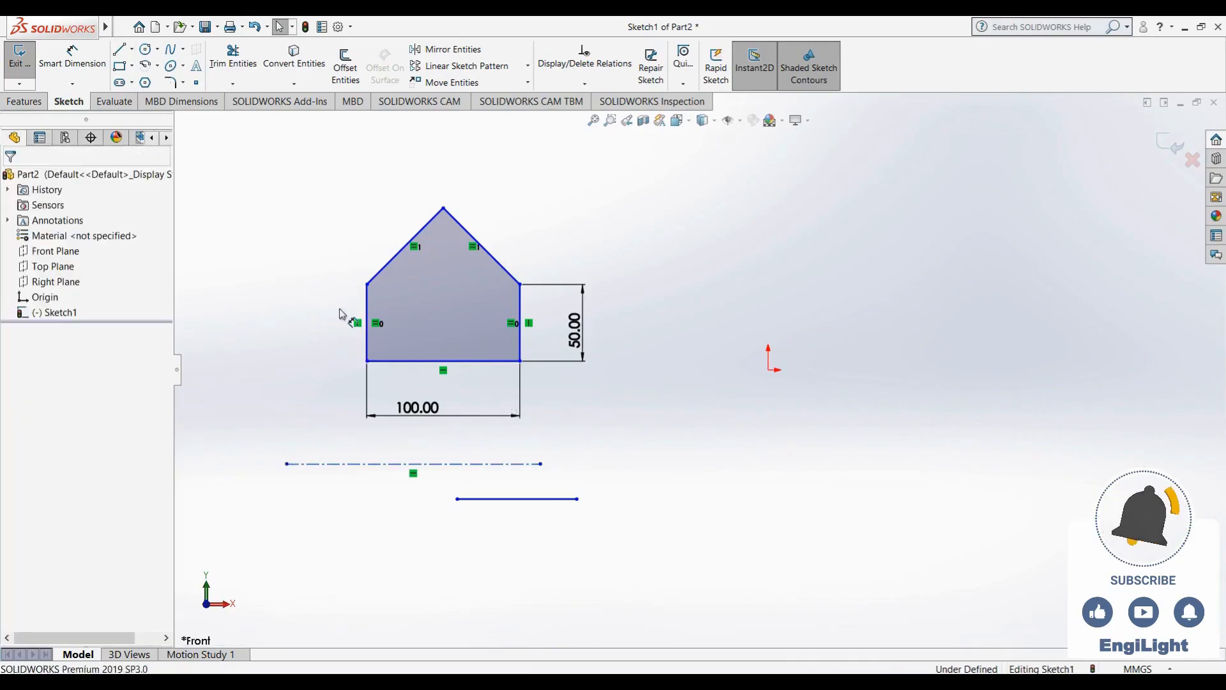
left_click(73, 64)
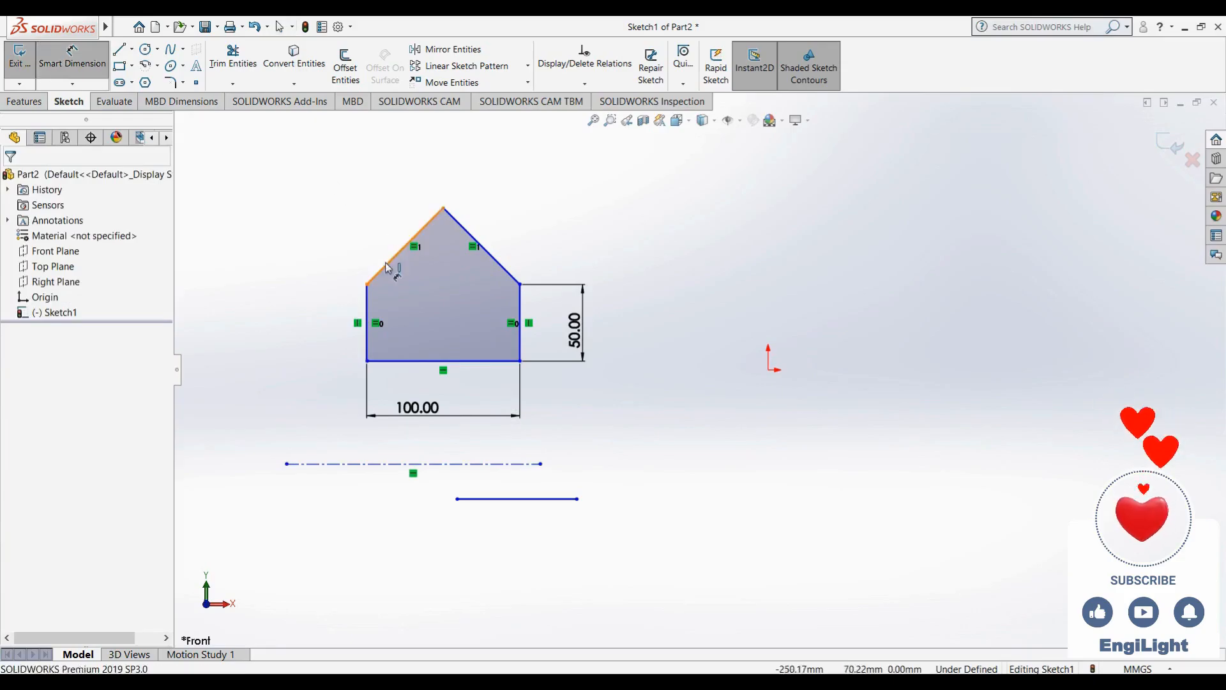
left_click(397, 256)
left_click(364, 464)
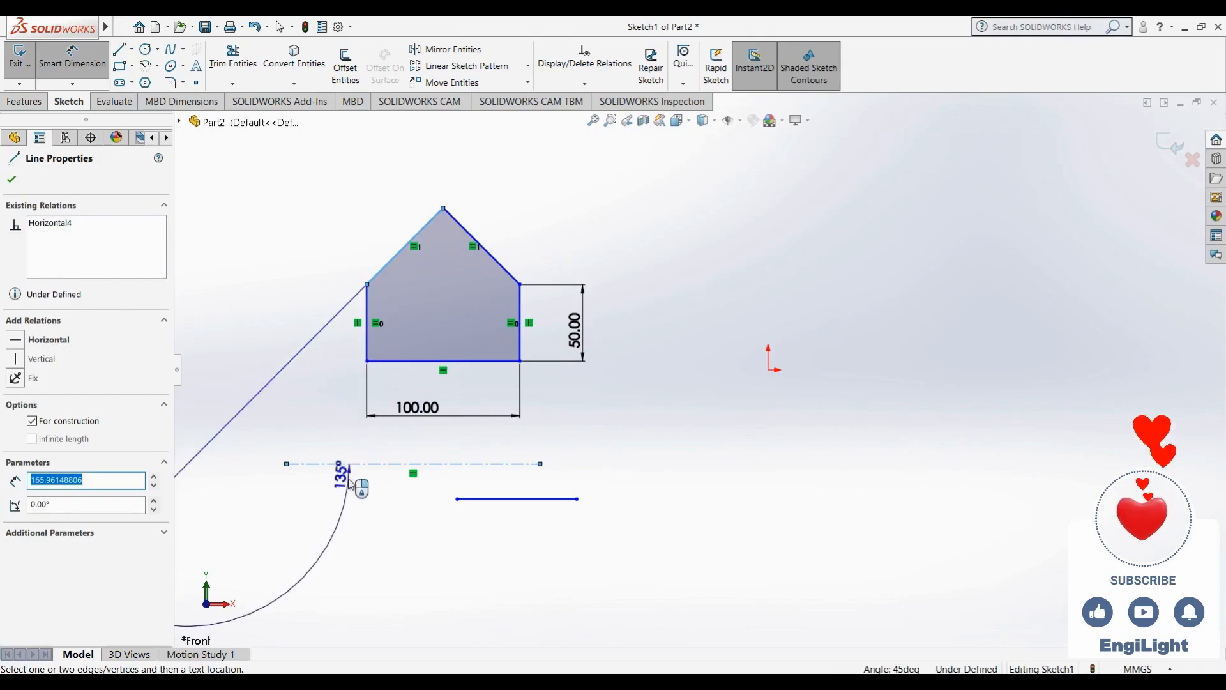
scroll(345, 497, "up", 2)
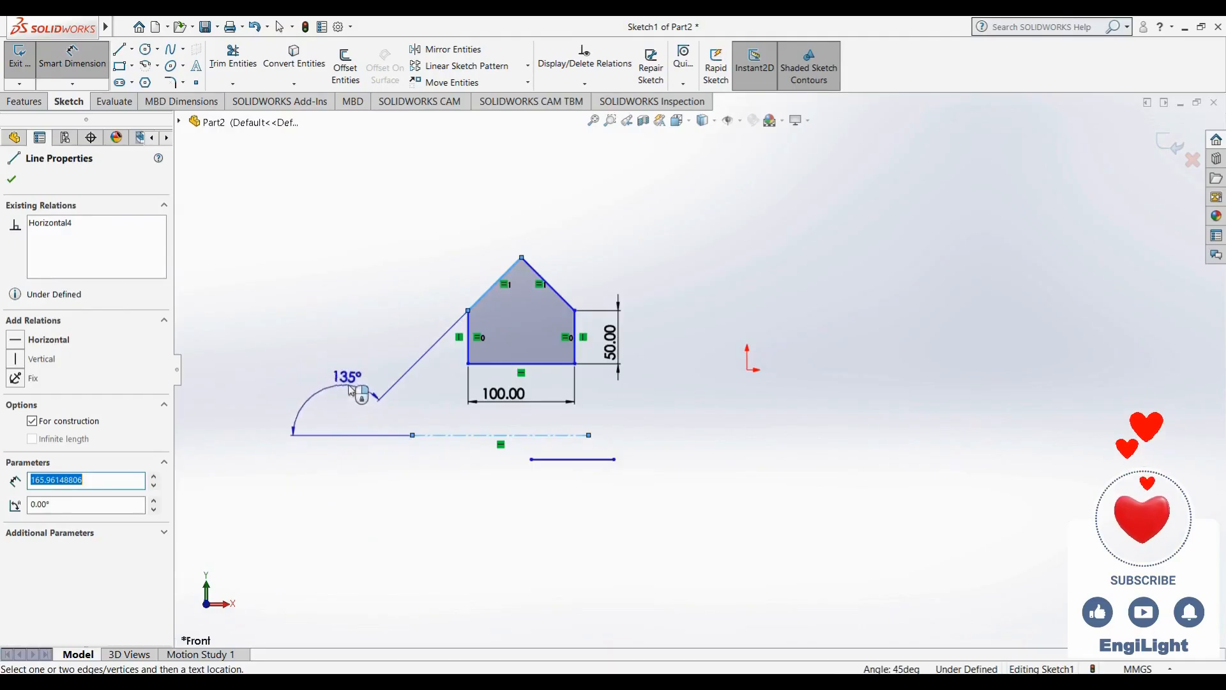
left_click(425, 397)
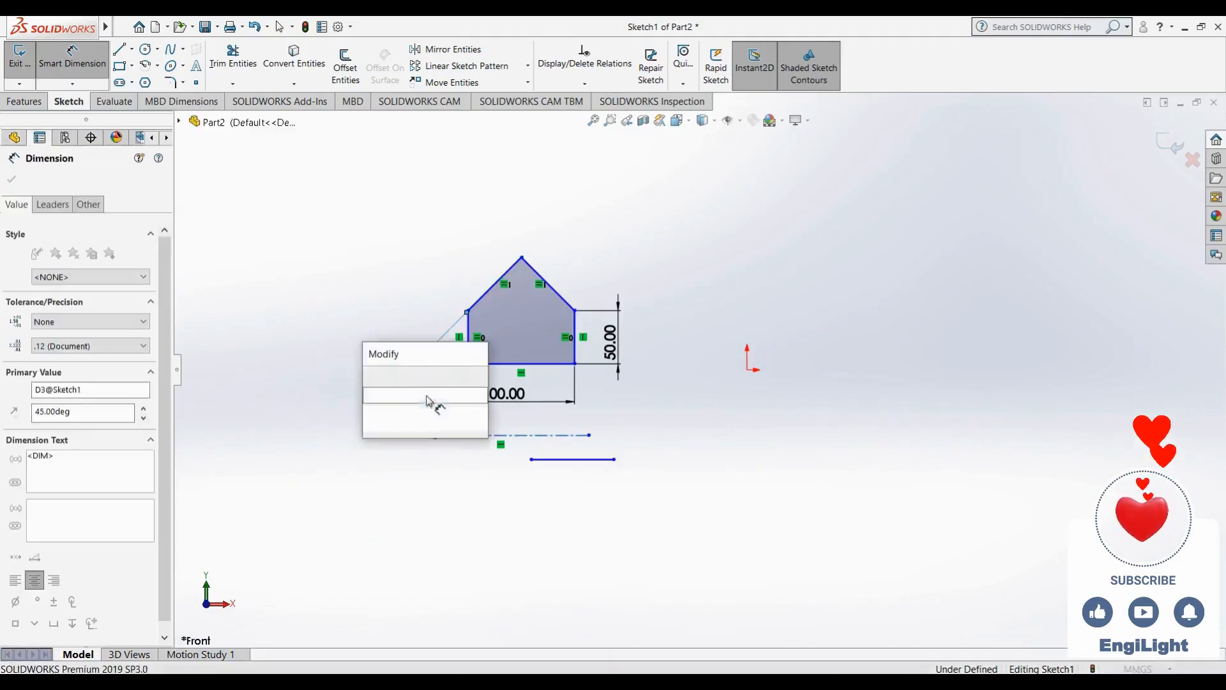
type("45")
key("Return")
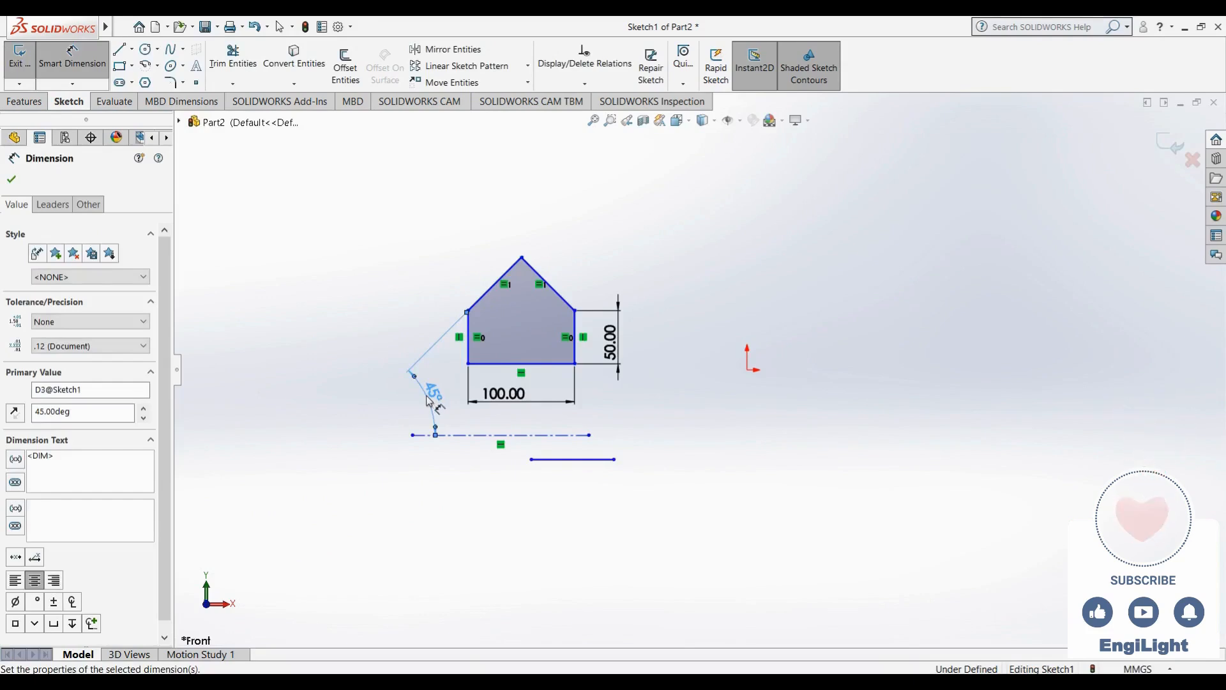
key("Escape")
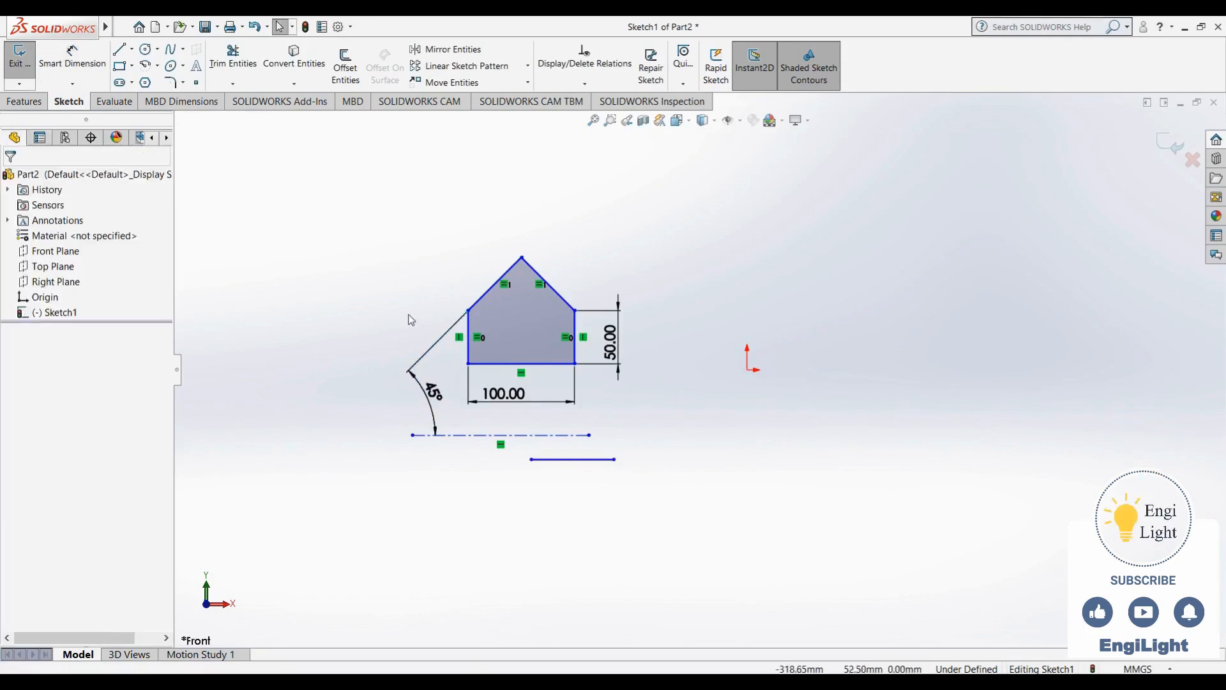
Draw a closed five-sided profile below the house with a horizontal base, an off-centre peak and a left side about 26 mm high
left_click(126, 50)
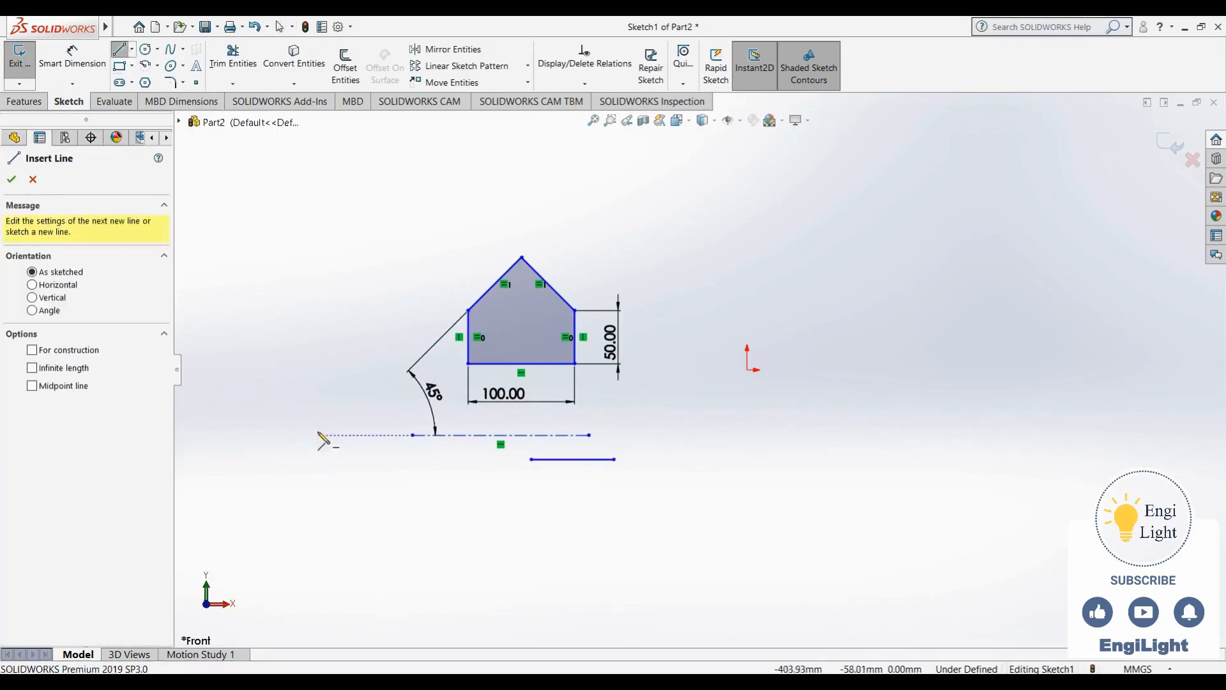
left_click(322, 532)
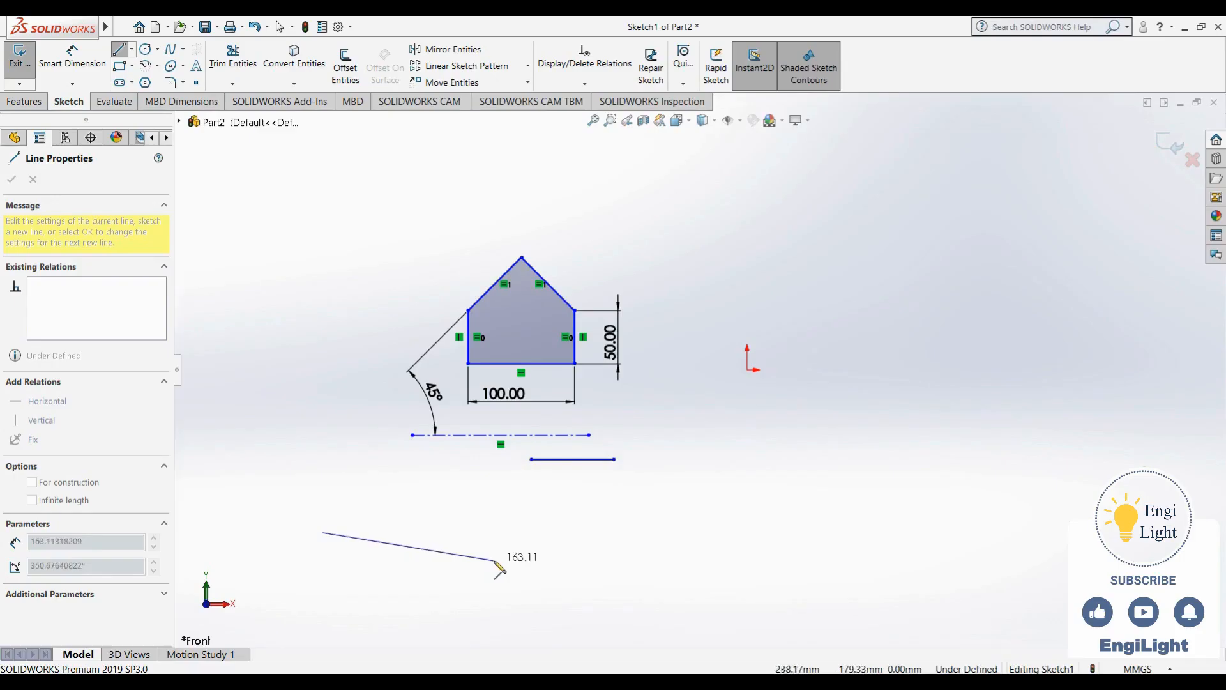
left_click(498, 533)
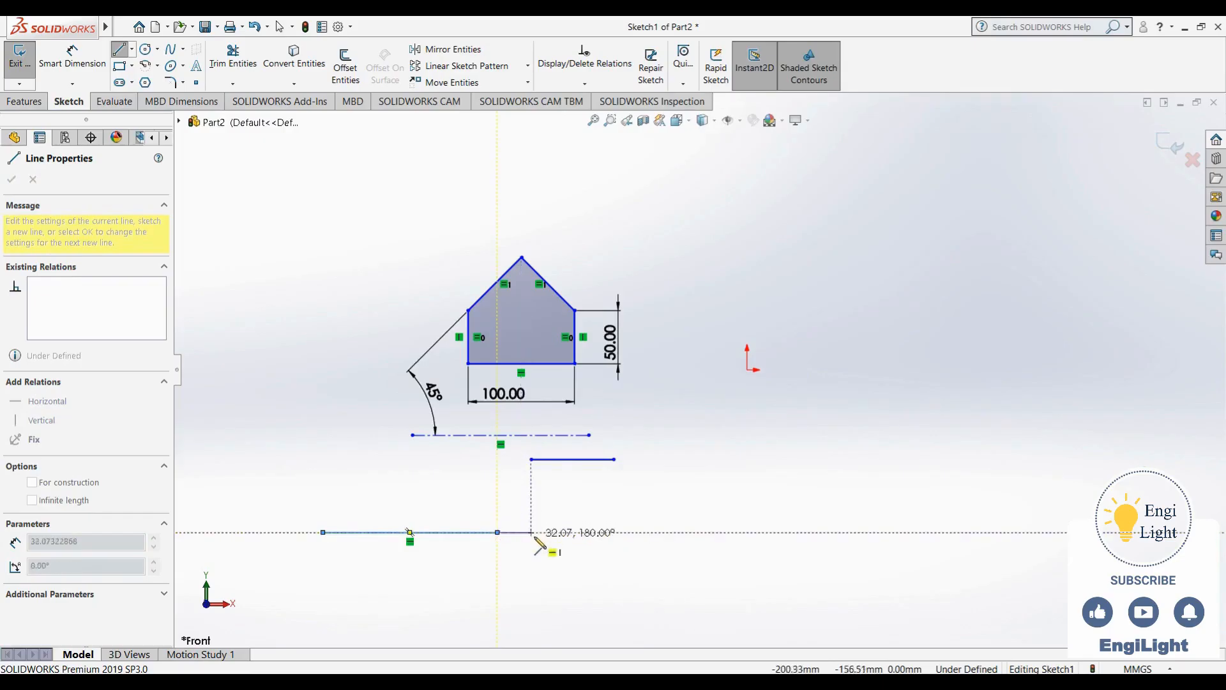
left_click(498, 479)
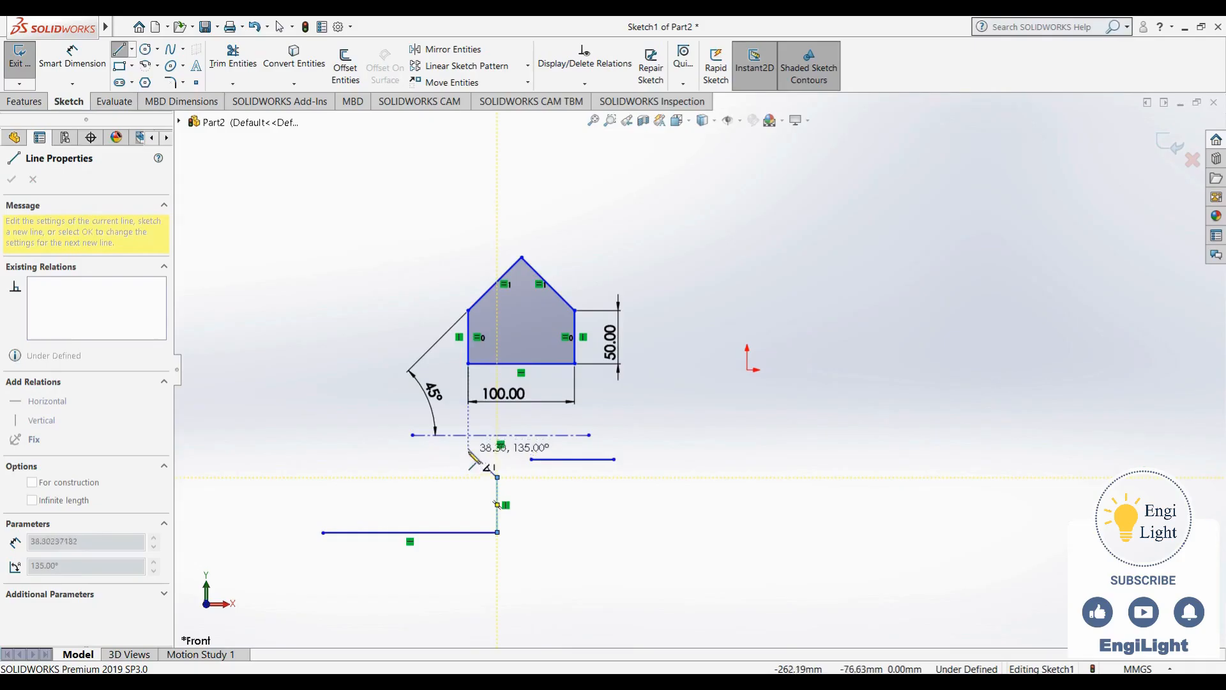
left_click(469, 449)
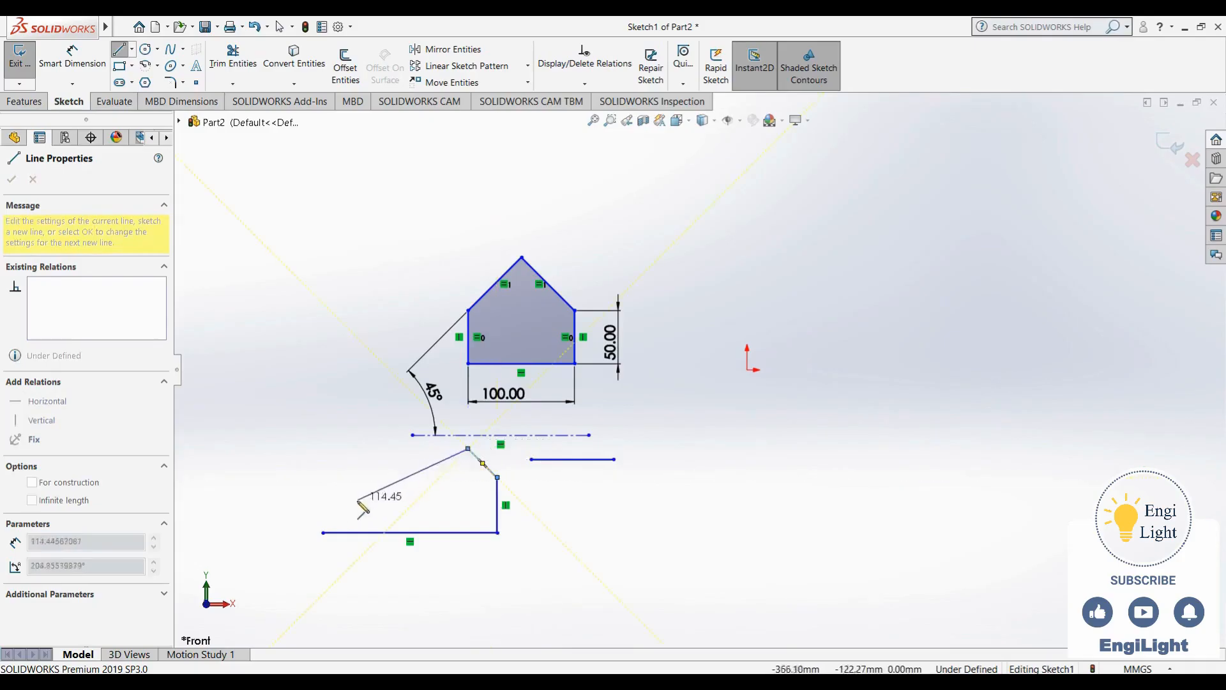
left_click(322, 504)
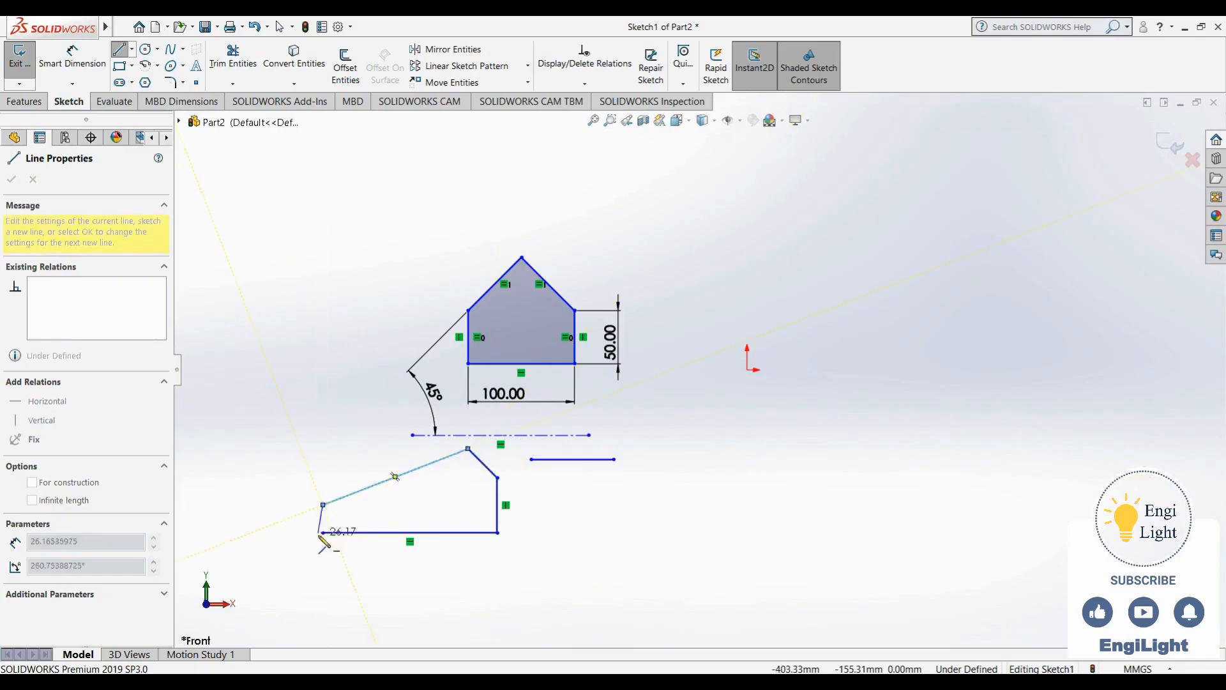
left_click(323, 532)
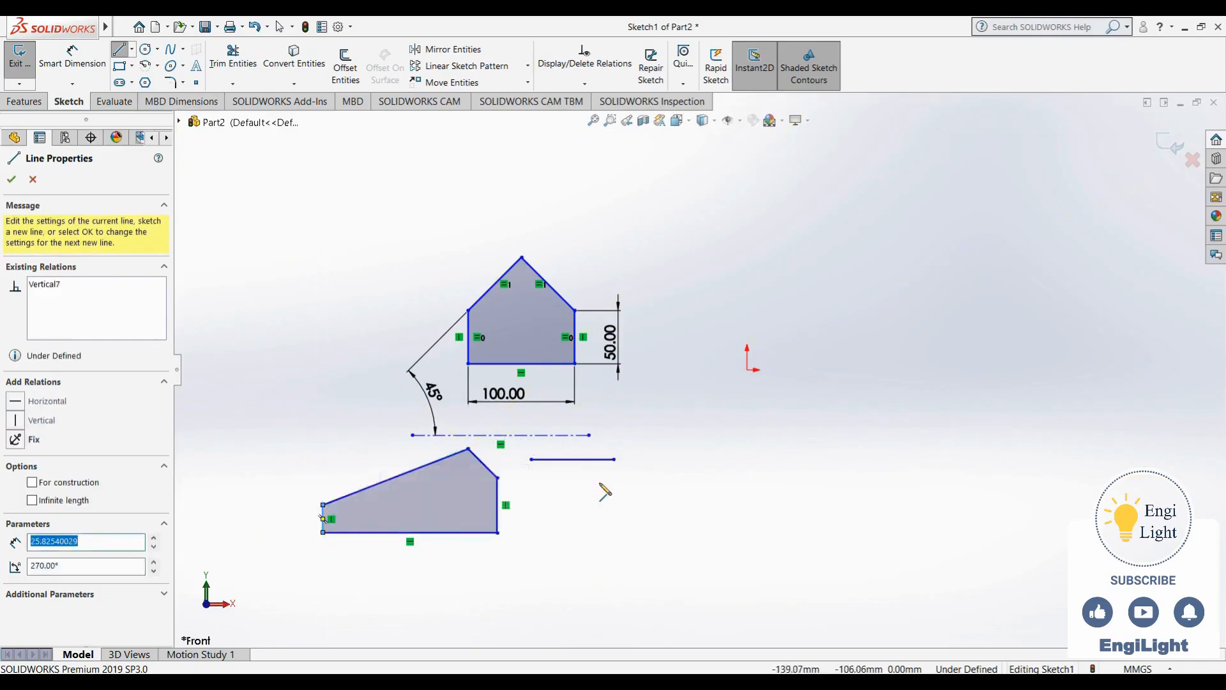
key("Escape")
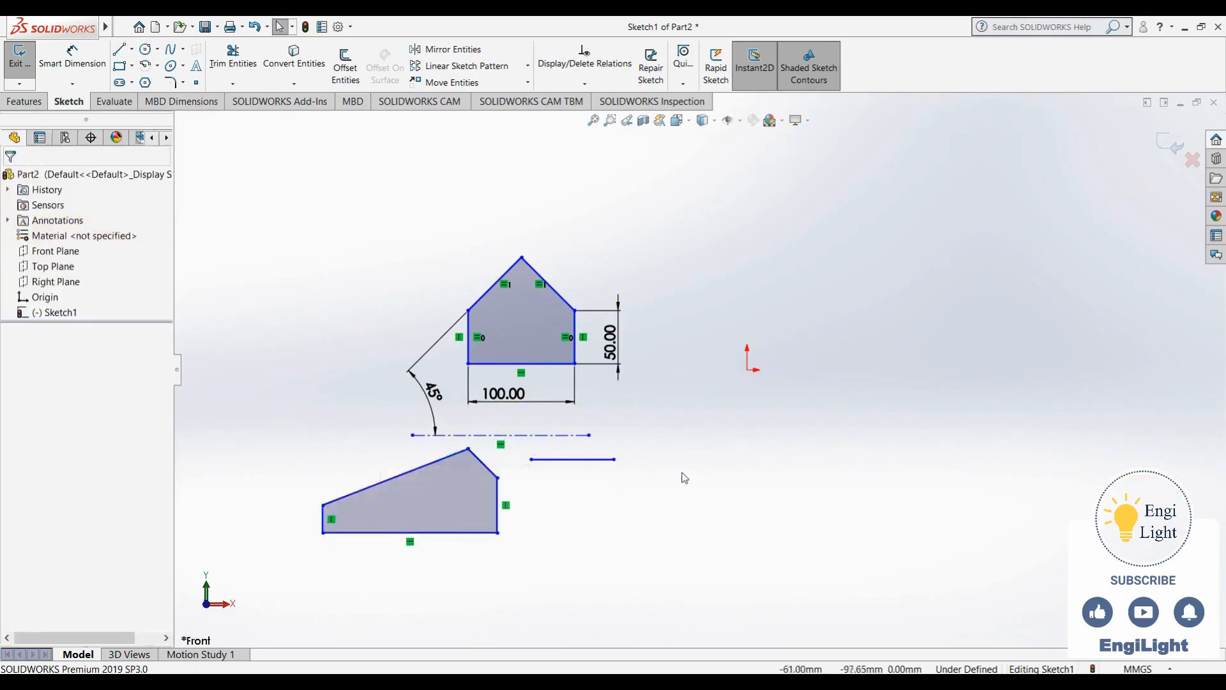
Delete the five-sided profile, the centerline, the separate line and the roof angle dimension, keeping only the house profile with its length dimensions
left_click_drag(679, 420, 229, 576)
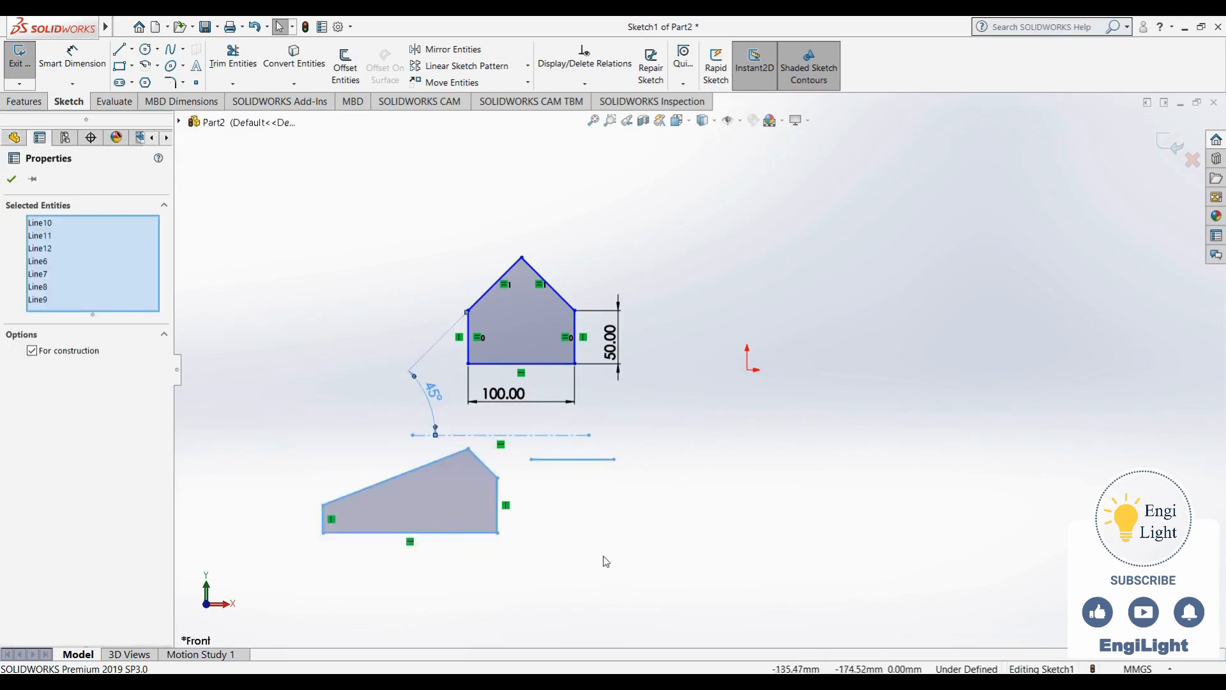
key("Delete")
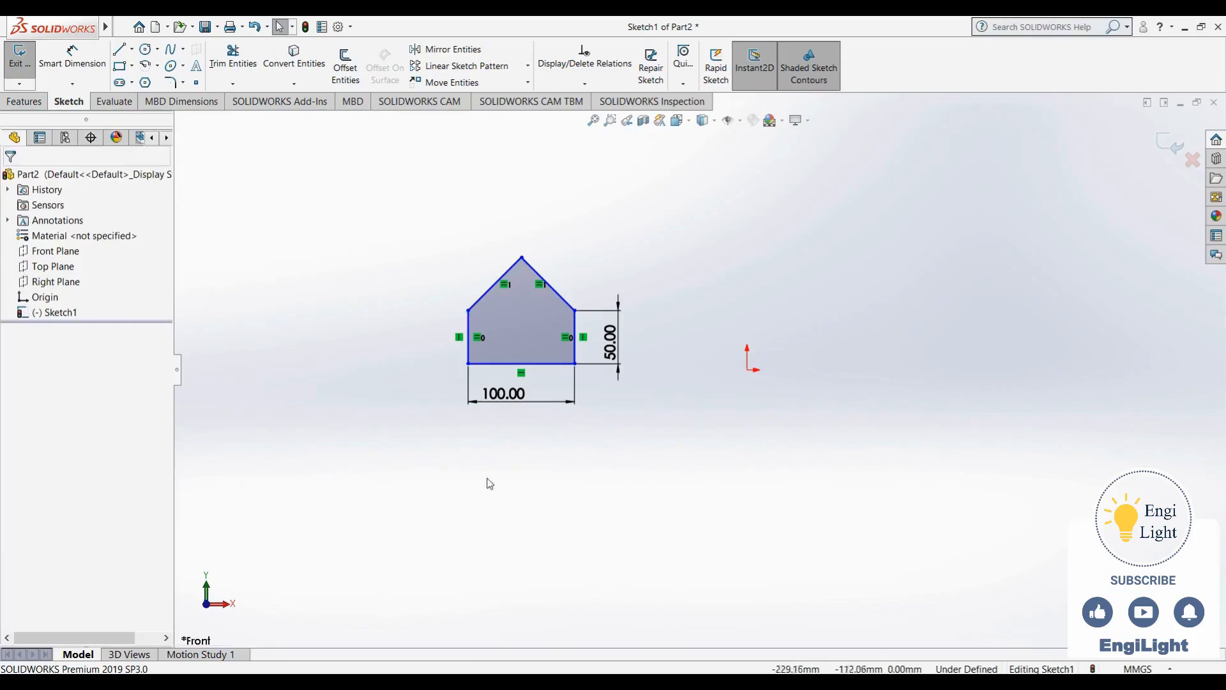
Add a 45° angle dimension between the house's left roof line and its base, placed just outside the left wall
left_click(72, 57)
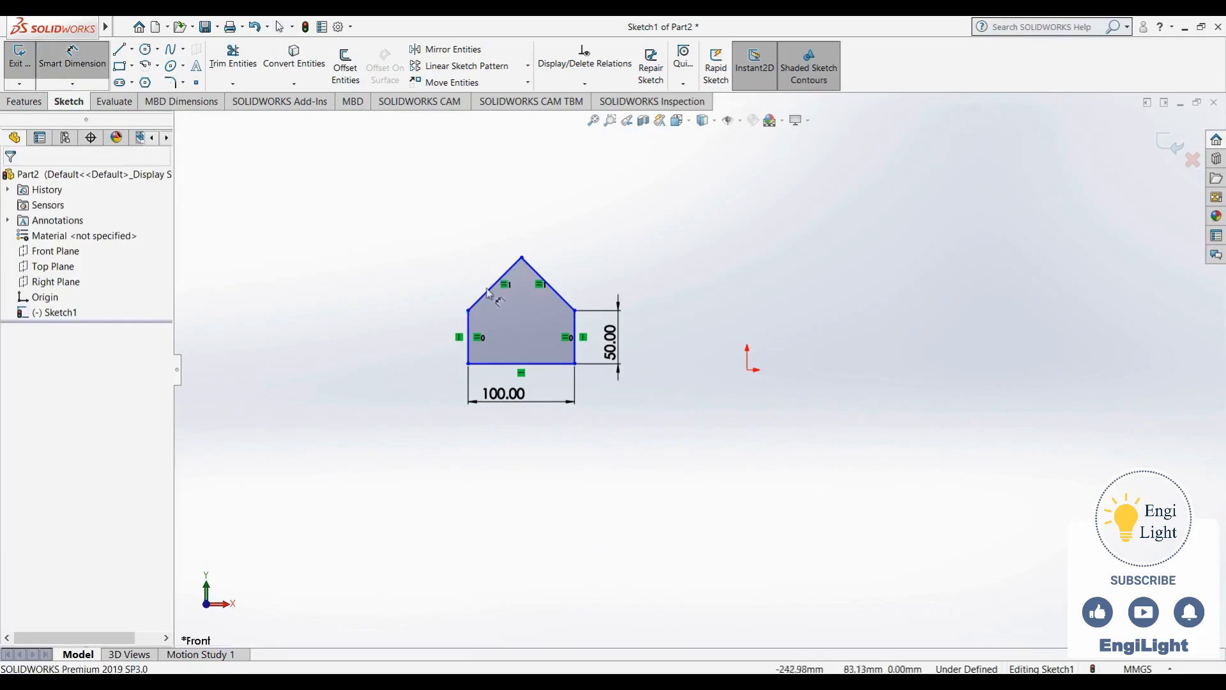
left_click(495, 285)
left_click(496, 365)
left_click(450, 360)
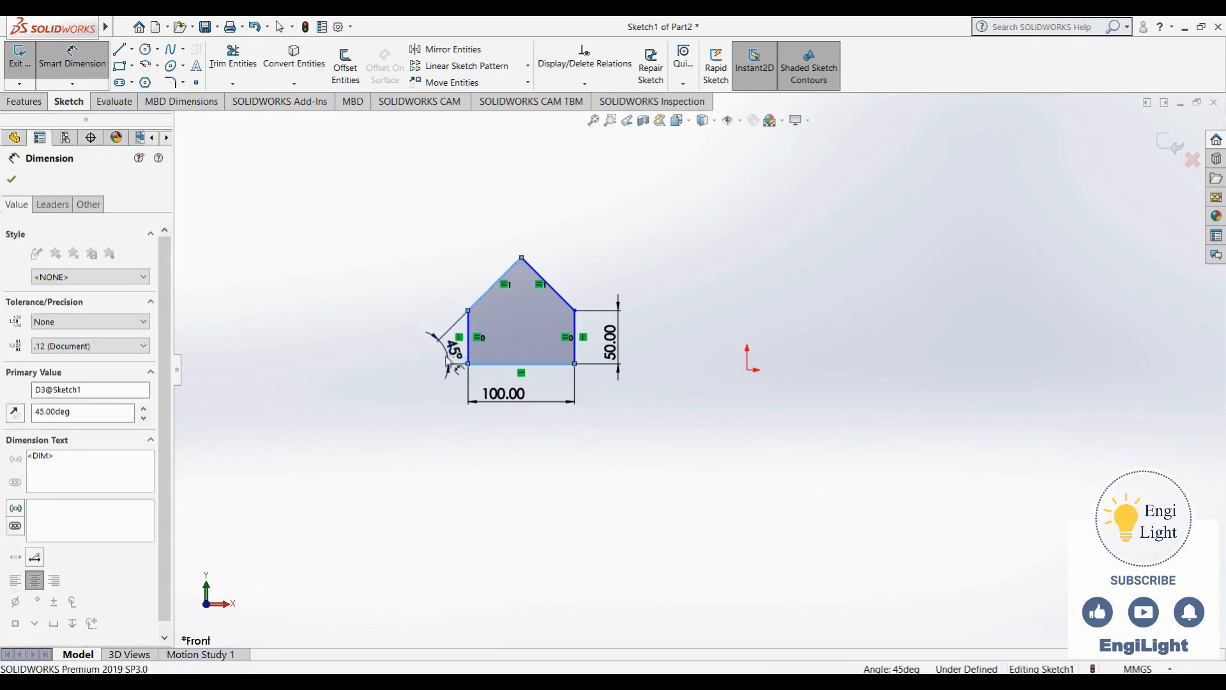
left_click(396, 329)
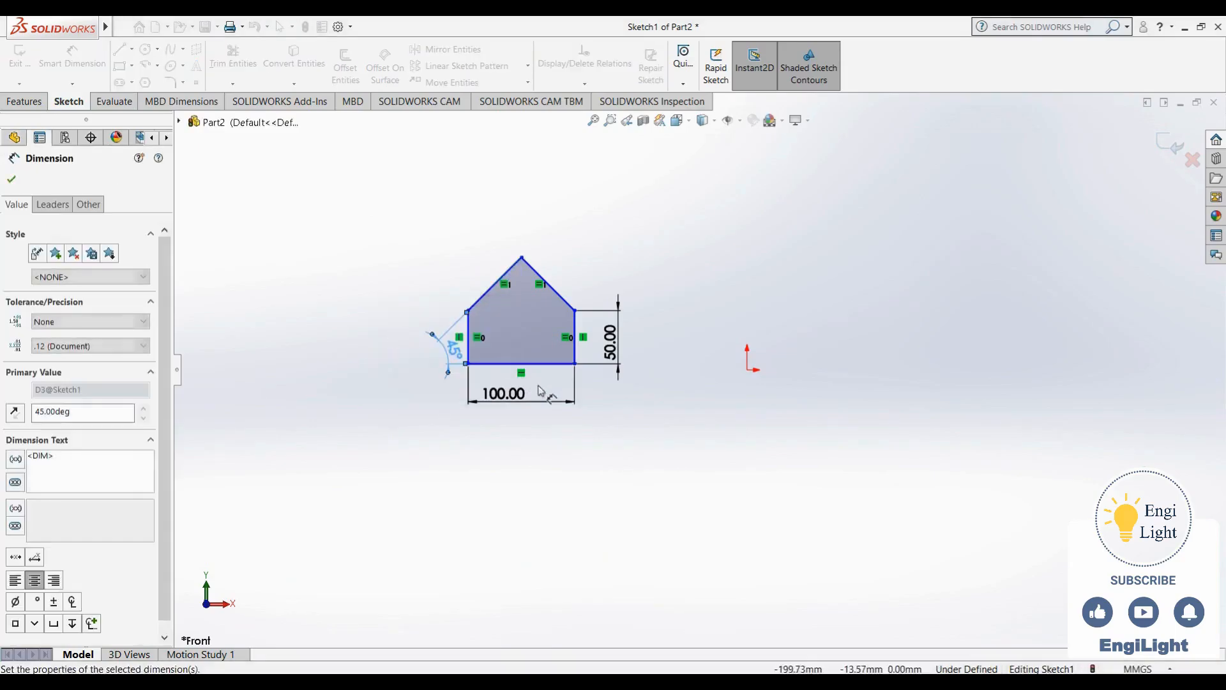
key("Escape")
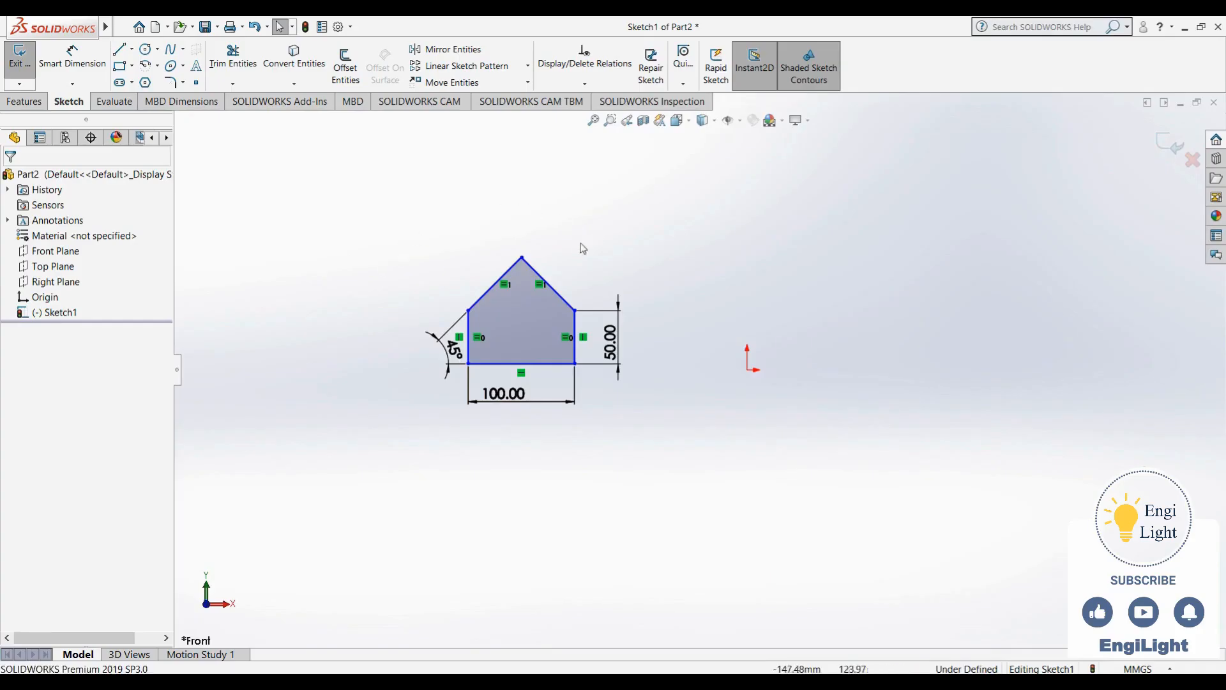
Move the house profile by its apex, ending with the apex at about X -226 mm, Y 28 mm
mouse_move(522, 262)
left_mouse_down()
mouse_move(504, 255)
mouse_move(357, 320)
mouse_move(339, 364)
mouse_move(372, 385)
mouse_move(502, 415)
mouse_move(515, 382)
mouse_move(426, 359)
mouse_move(515, 220)
mouse_move(682, 182)
mouse_move(603, 174)
mouse_move(428, 212)
mouse_move(396, 328)
mouse_move(413, 380)
left_mouse_up()
left_click(705, 482)
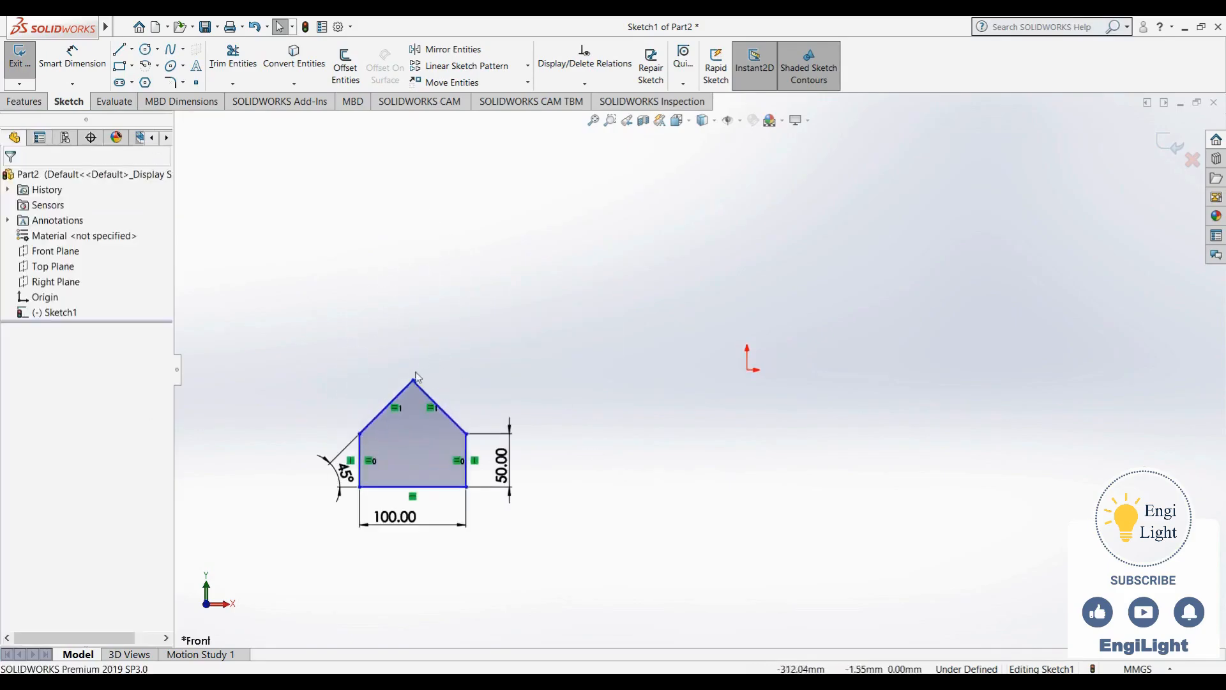
left_click_drag(413, 381, 508, 339)
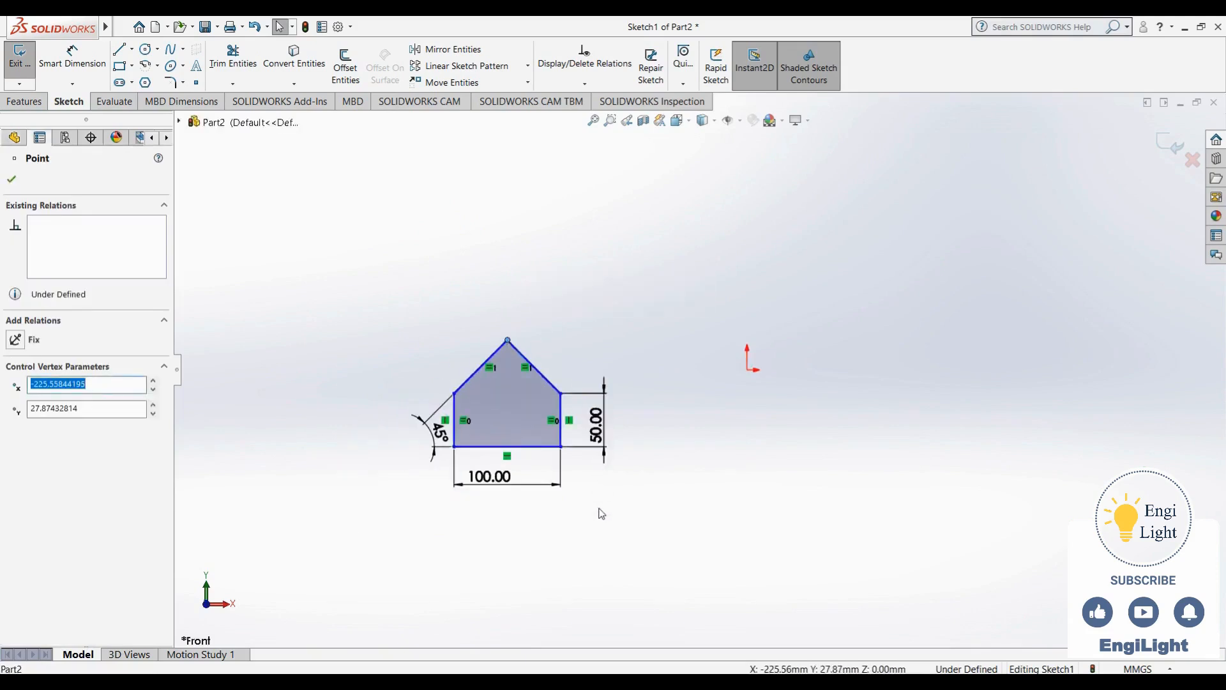
key("Escape")
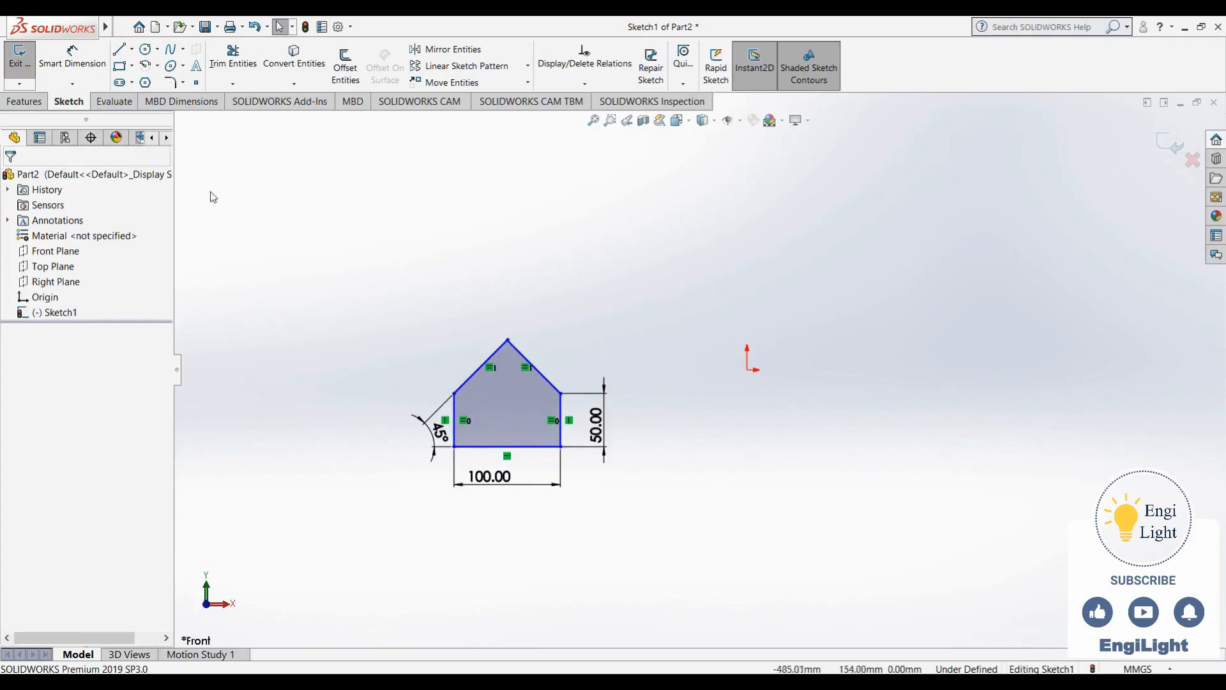
Dimension the horizontal distance from the roof apex to the origin as 225 mm, placed above the profile
left_click(70, 56)
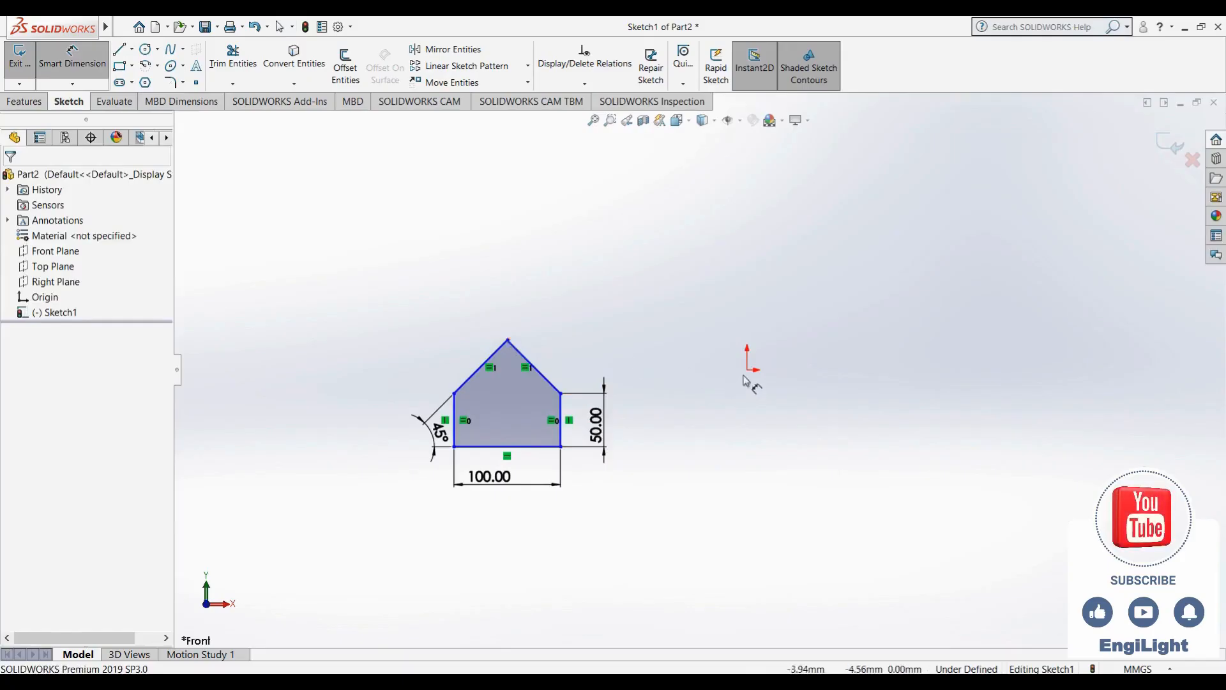
left_click(508, 340)
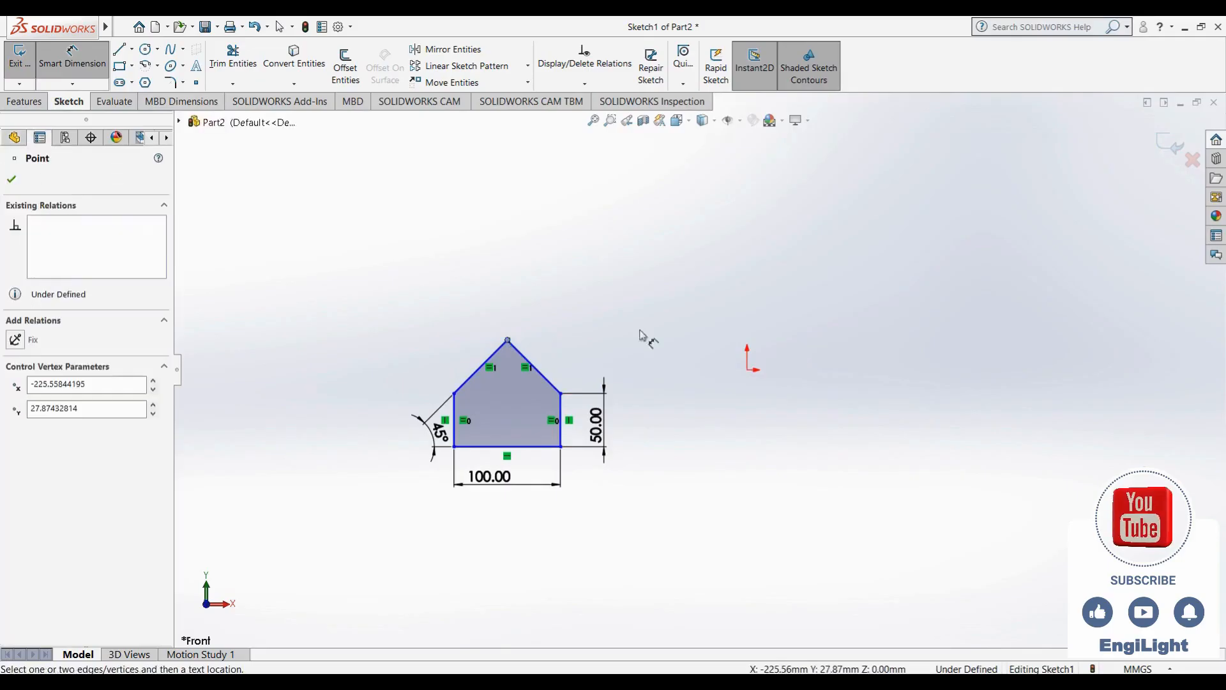
left_click(747, 369)
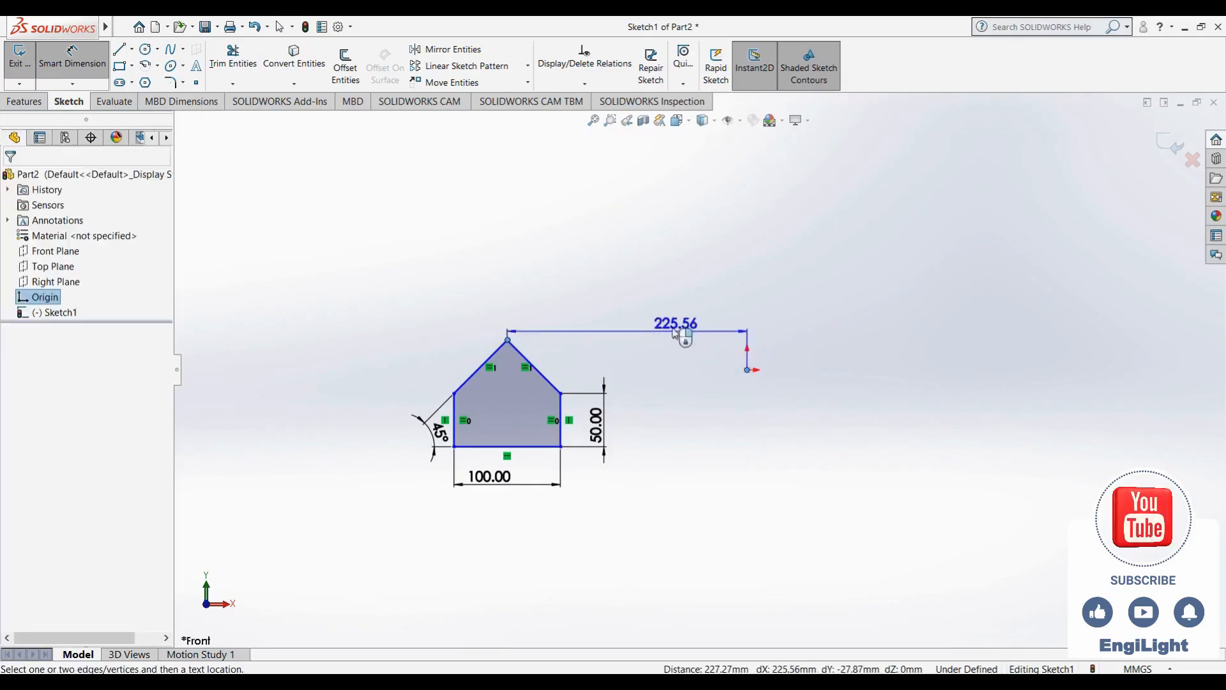
left_click(658, 270)
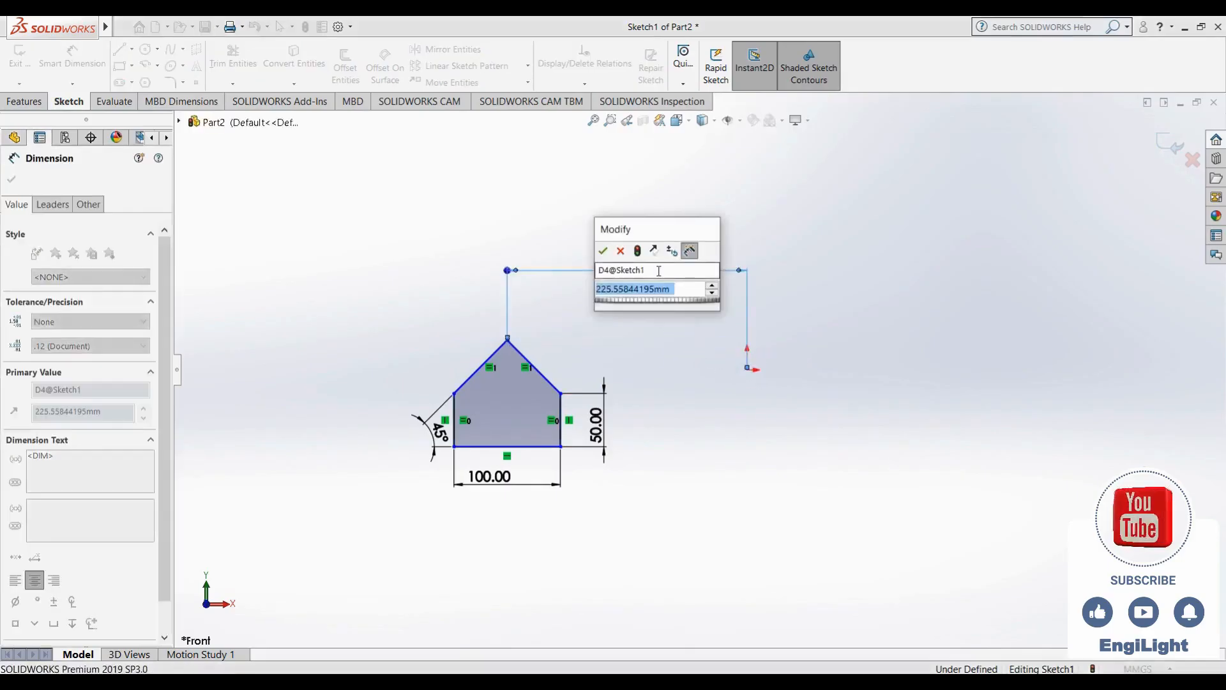
type("225")
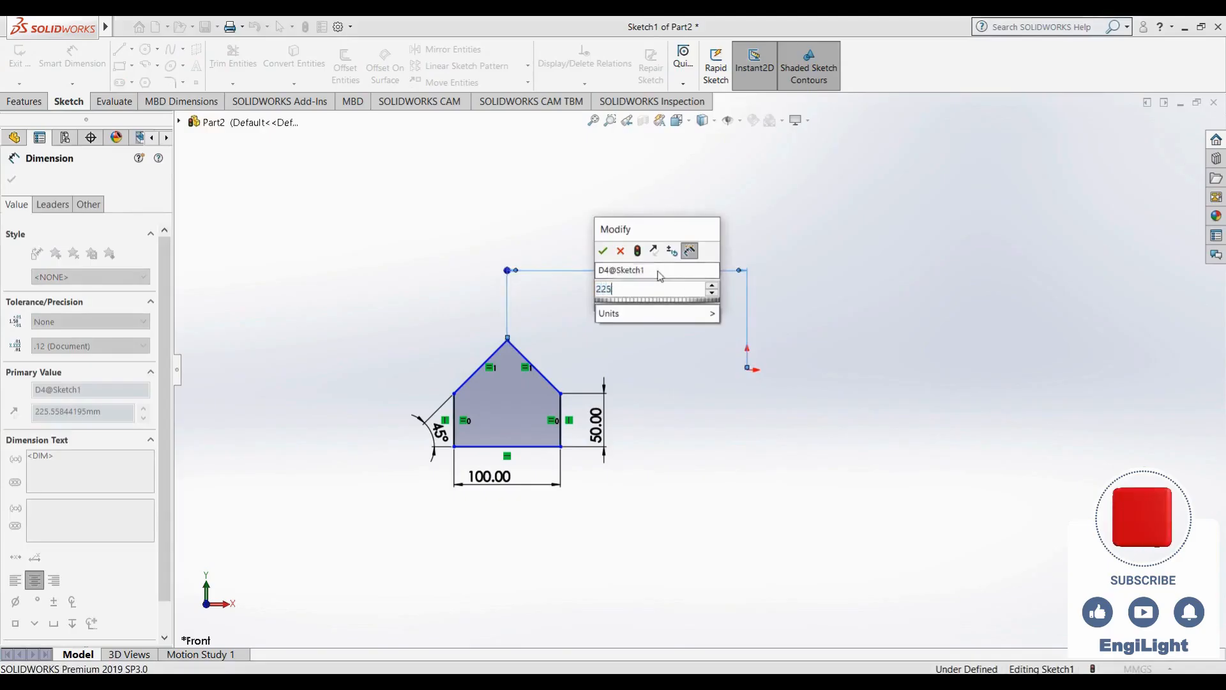
key("Return")
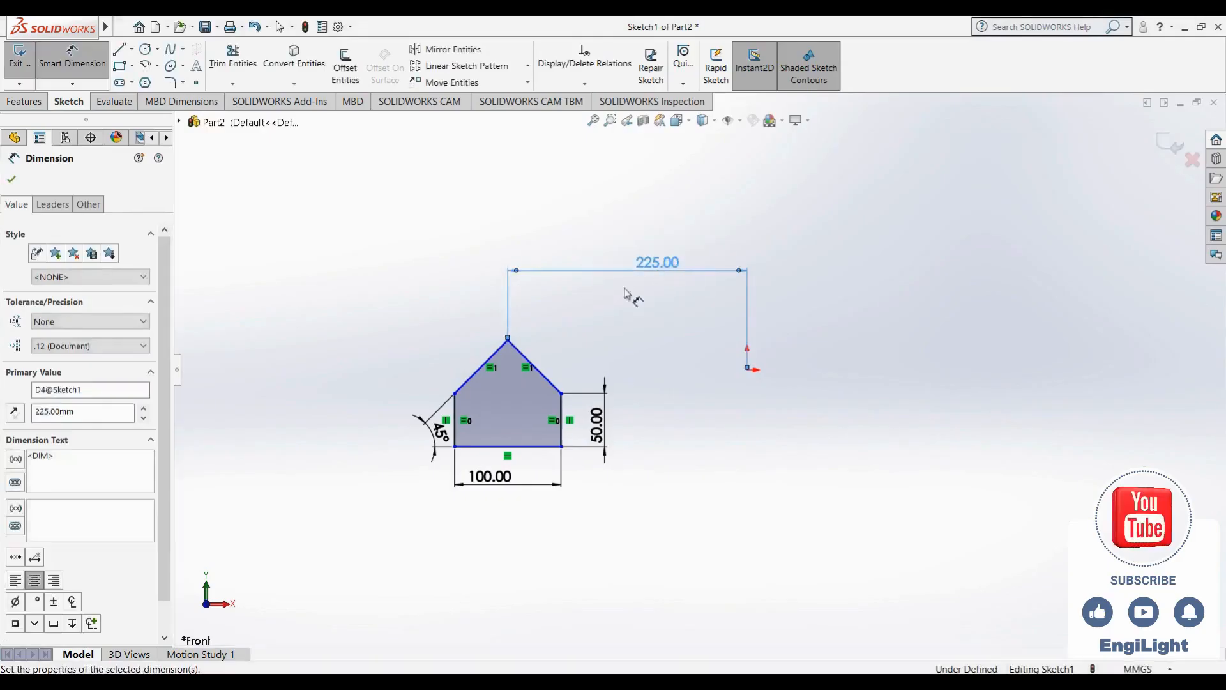
Dimension the vertical distance between the roof apex and the origin as 30 mm, placed beyond the origin
left_click(508, 340)
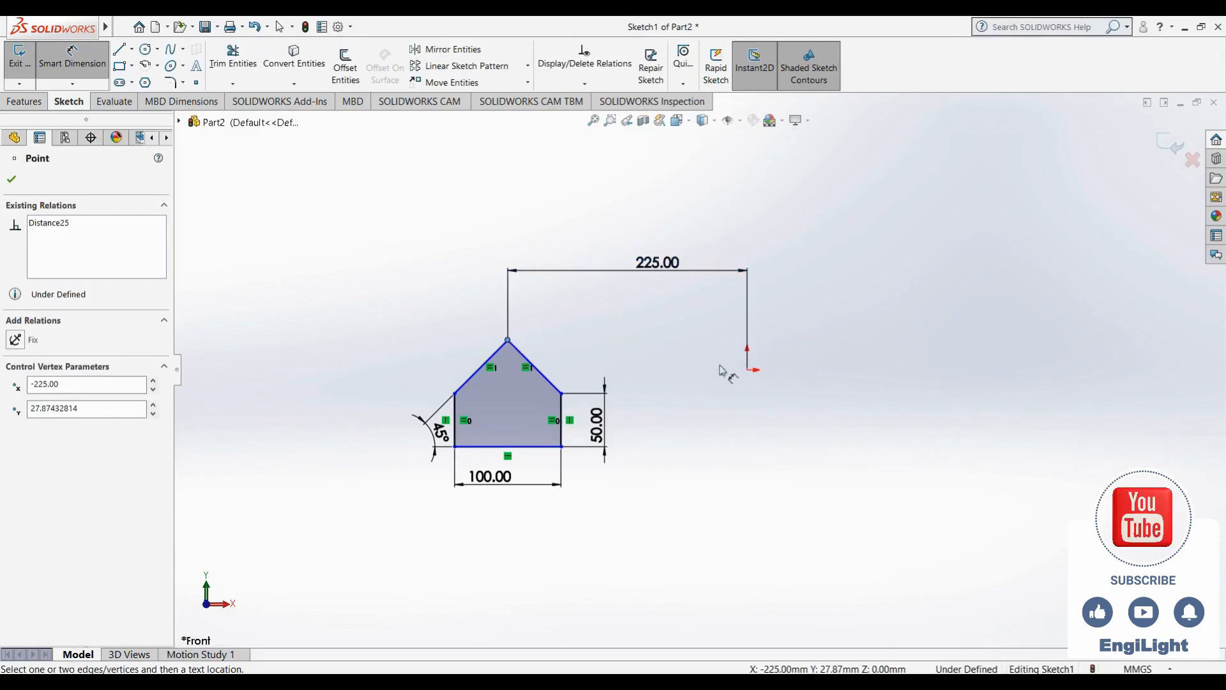
left_click(747, 370)
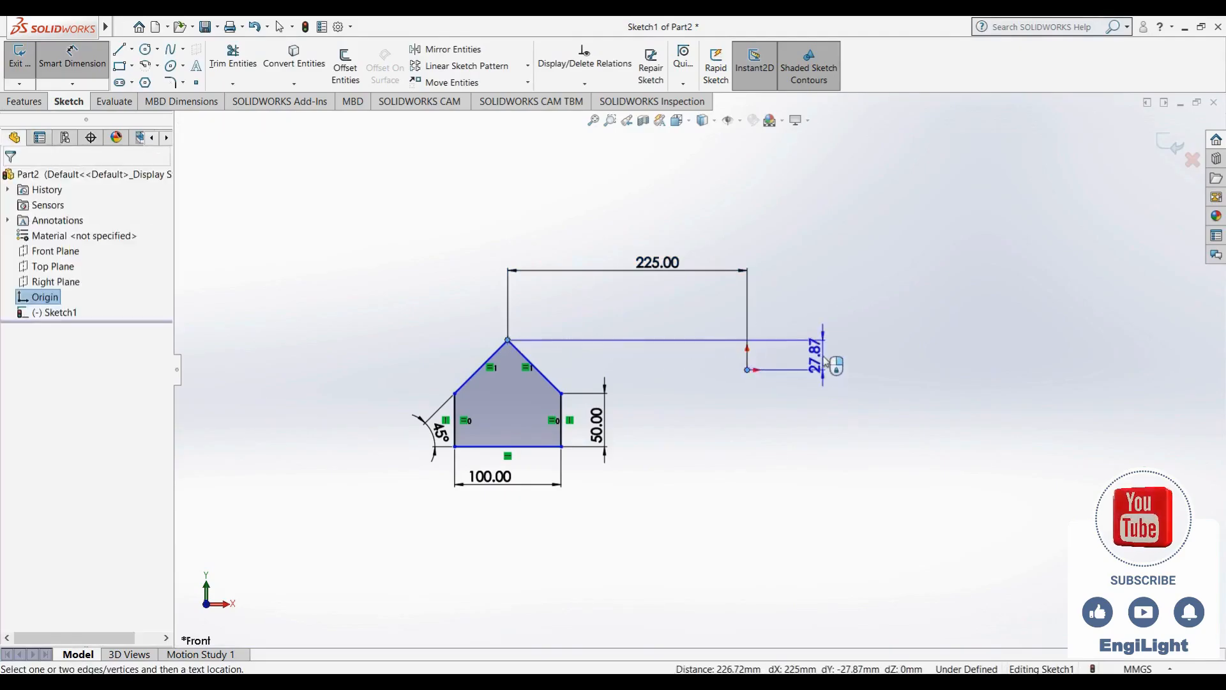
left_click(826, 362)
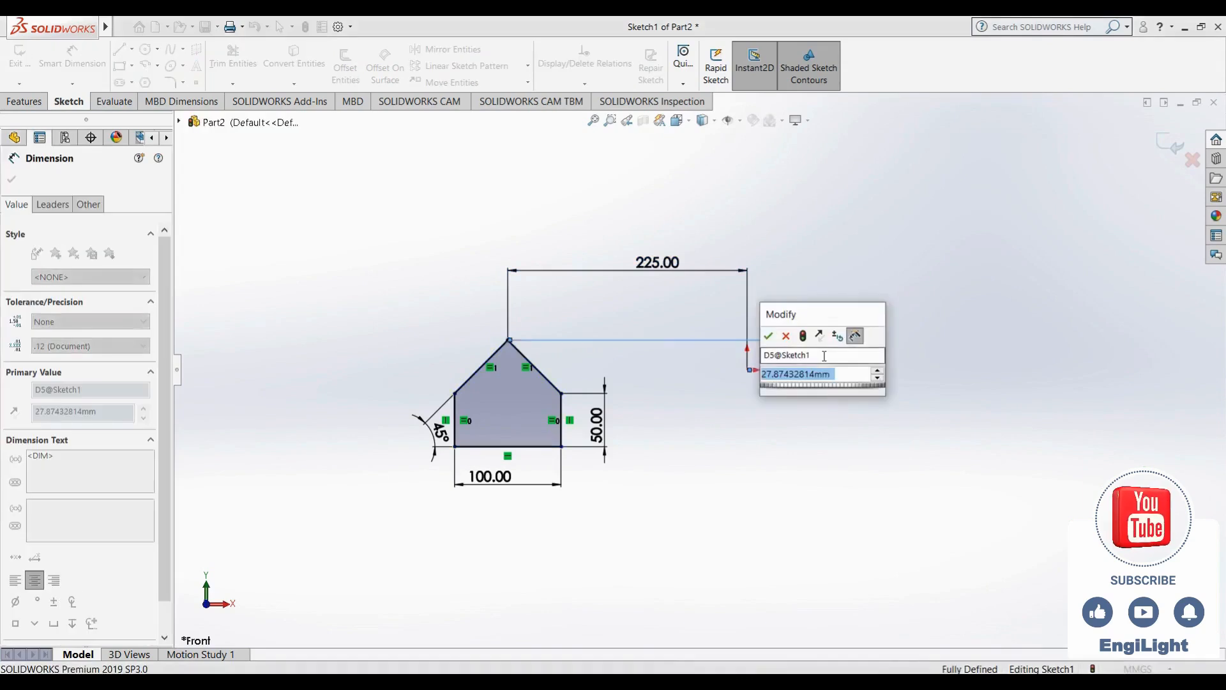
type("30")
key("Return")
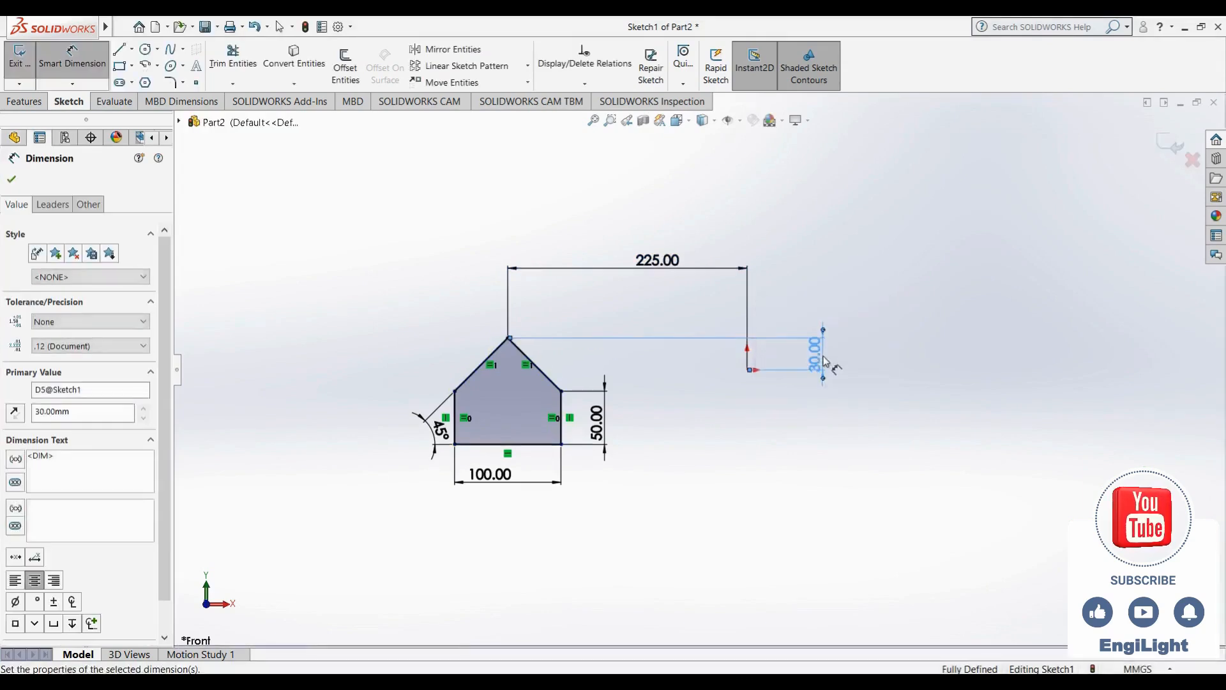
key("Escape")
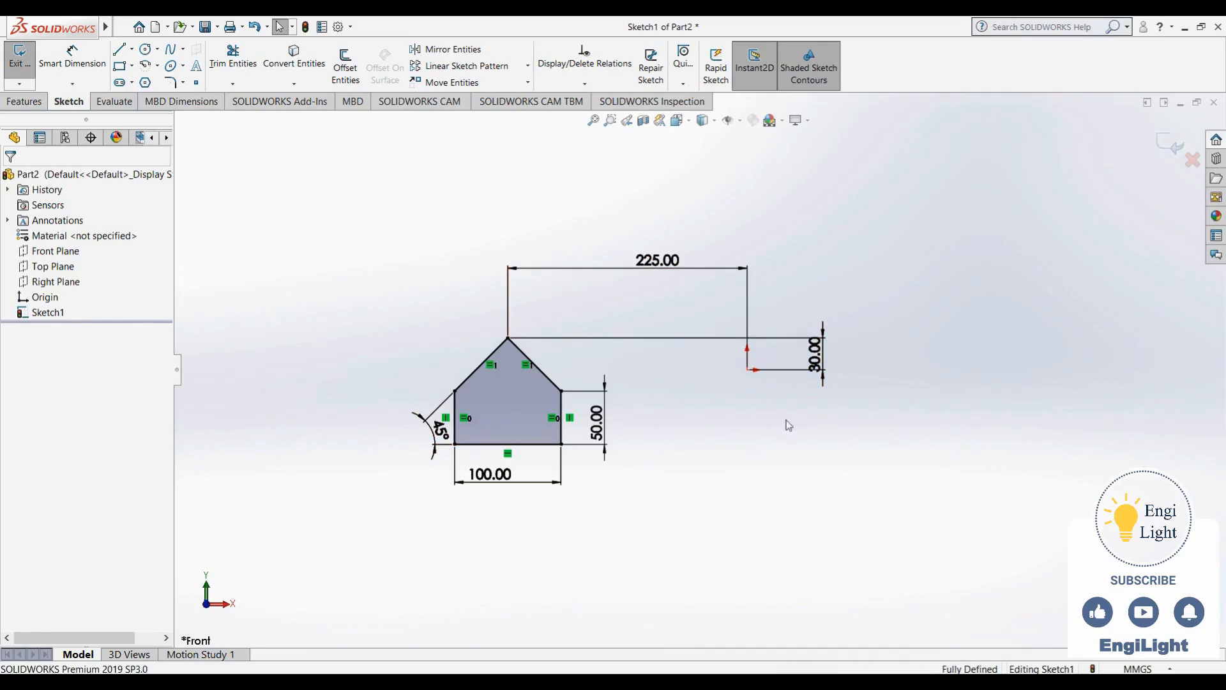
Delete the 225 mm and 30 mm dimensions that locate the apex from the origin
left_click_drag(898, 204, 614, 430)
key("Delete")
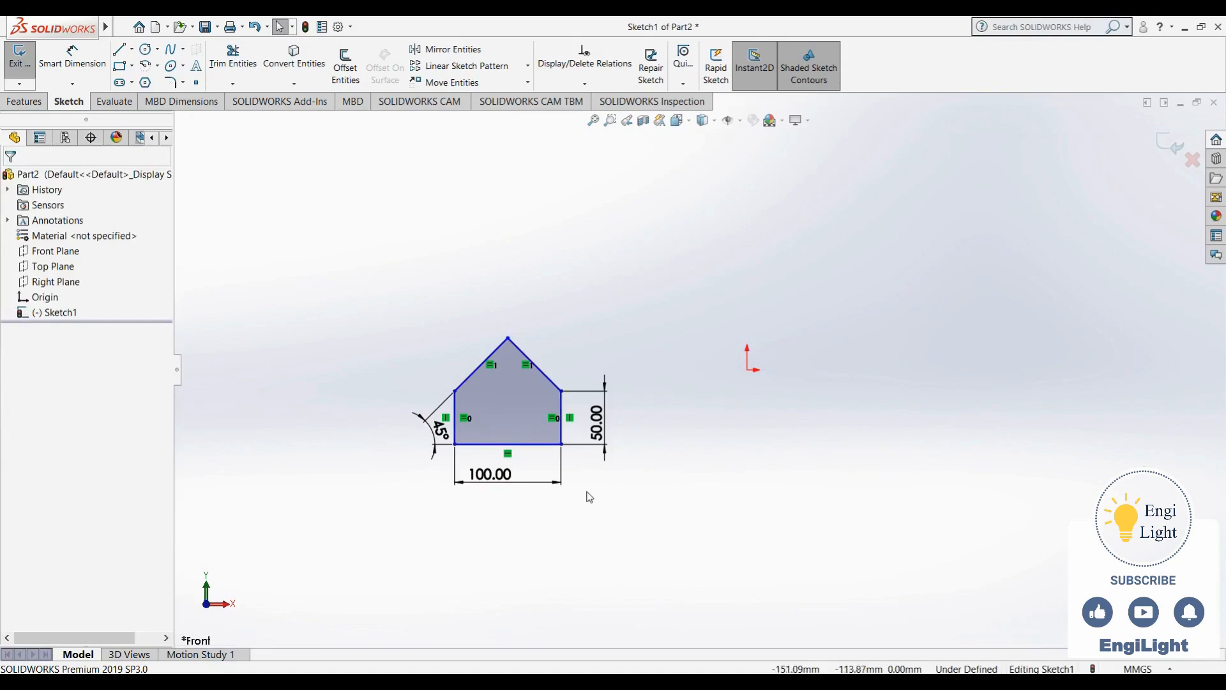
Try a Coincident relation between the right endpoint of the house's base and the origin, and undo it
left_click(563, 446)
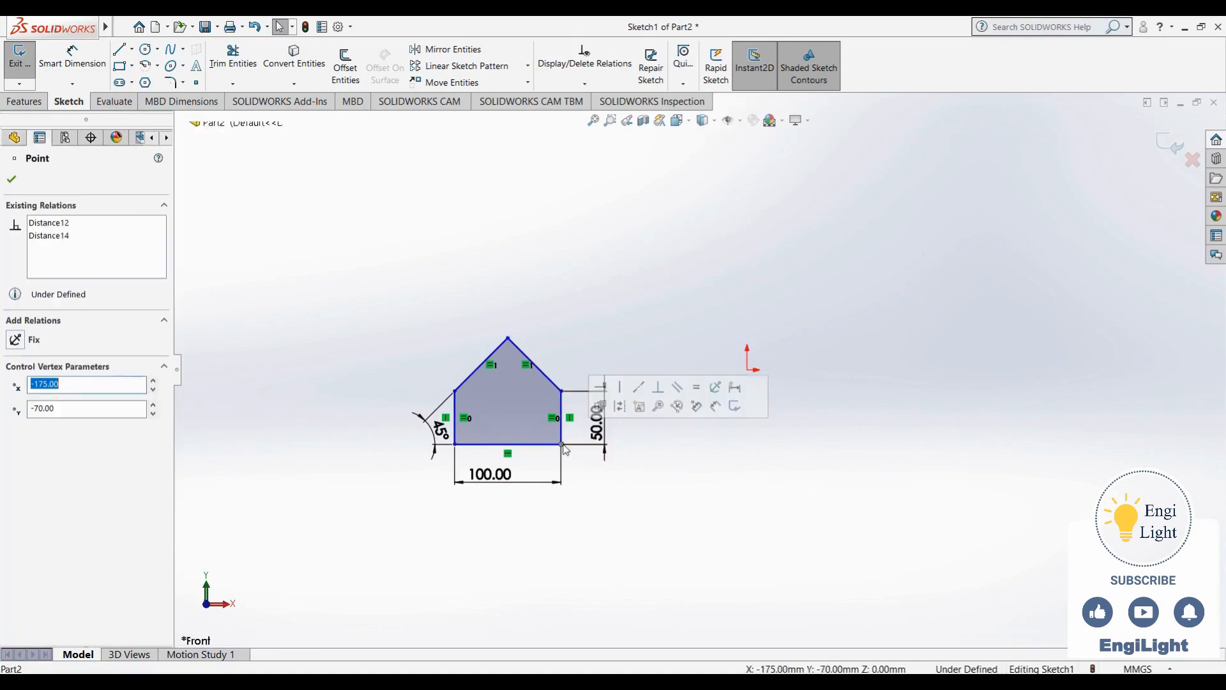
left_click(748, 370, "ctrl")
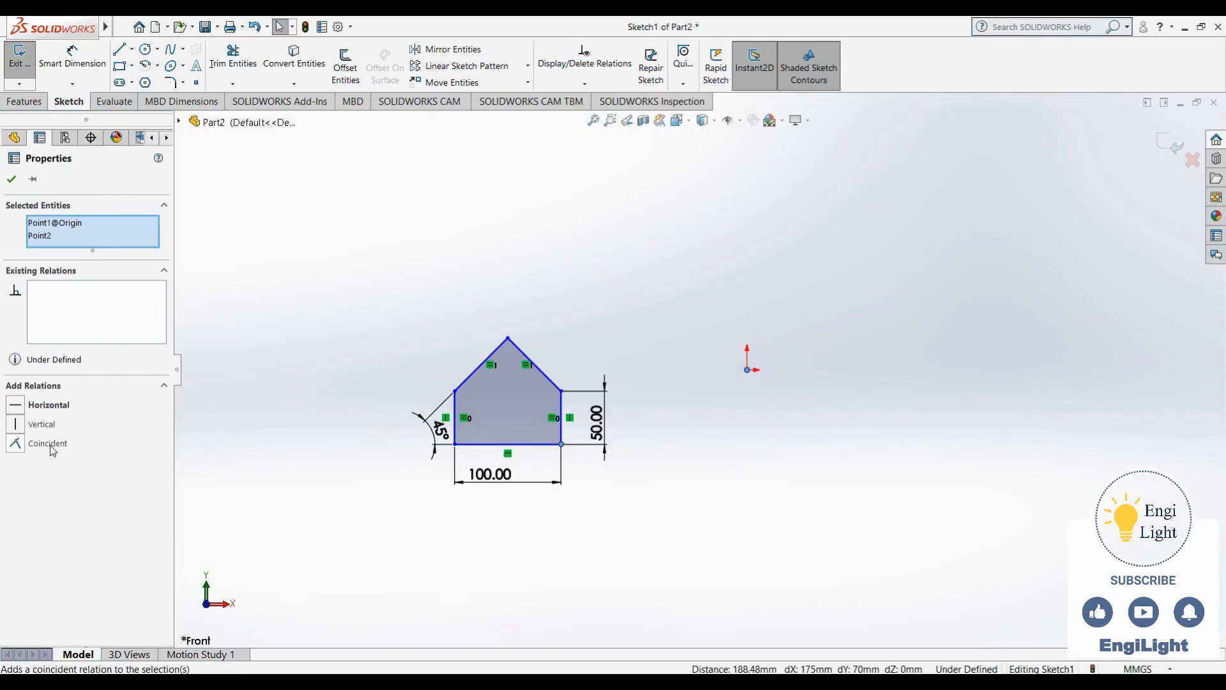
left_click(48, 443)
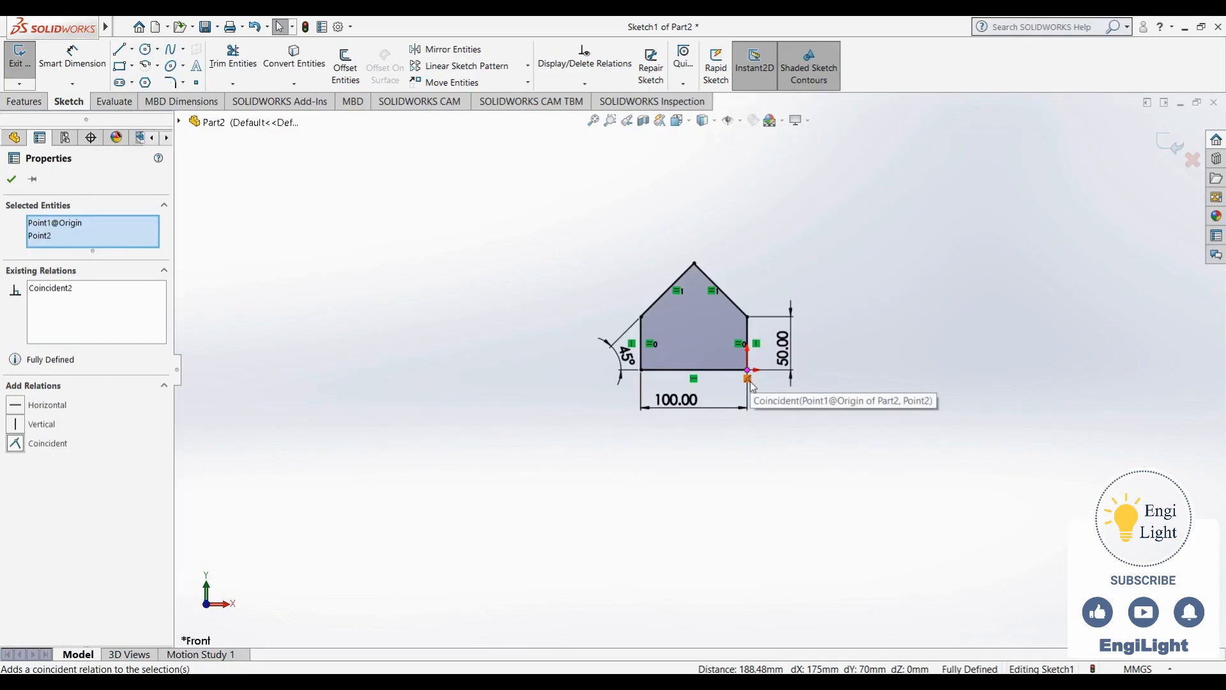
key("ctrl+z")
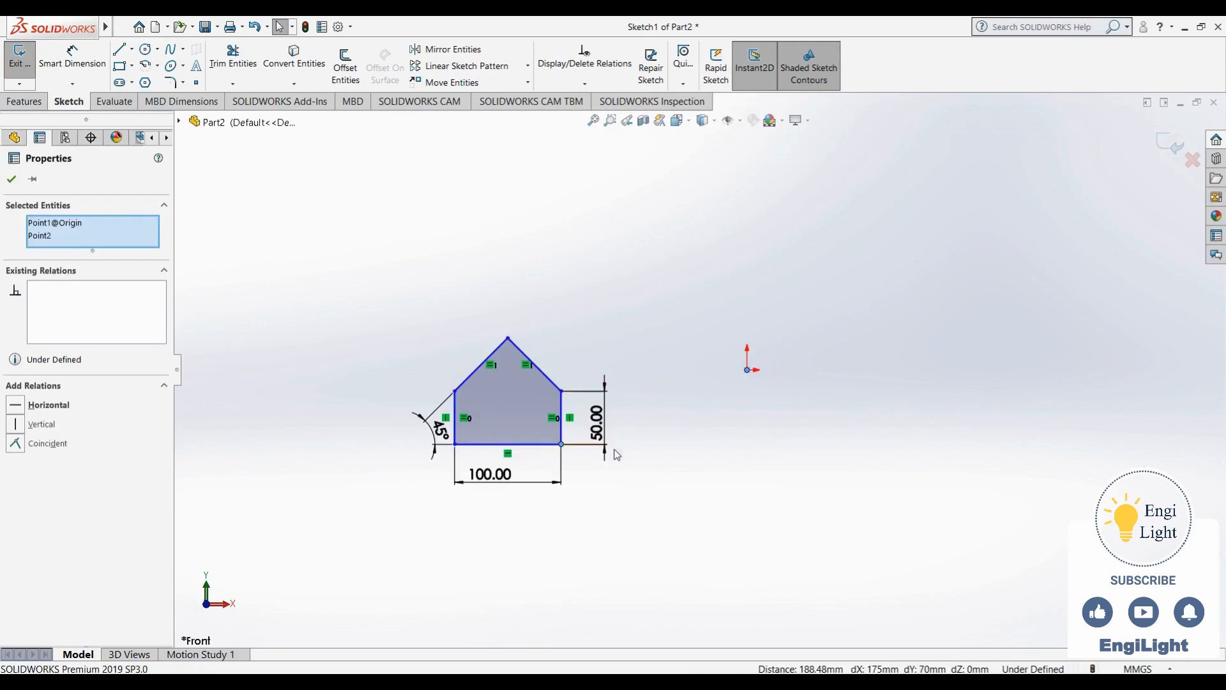
left_click(698, 506)
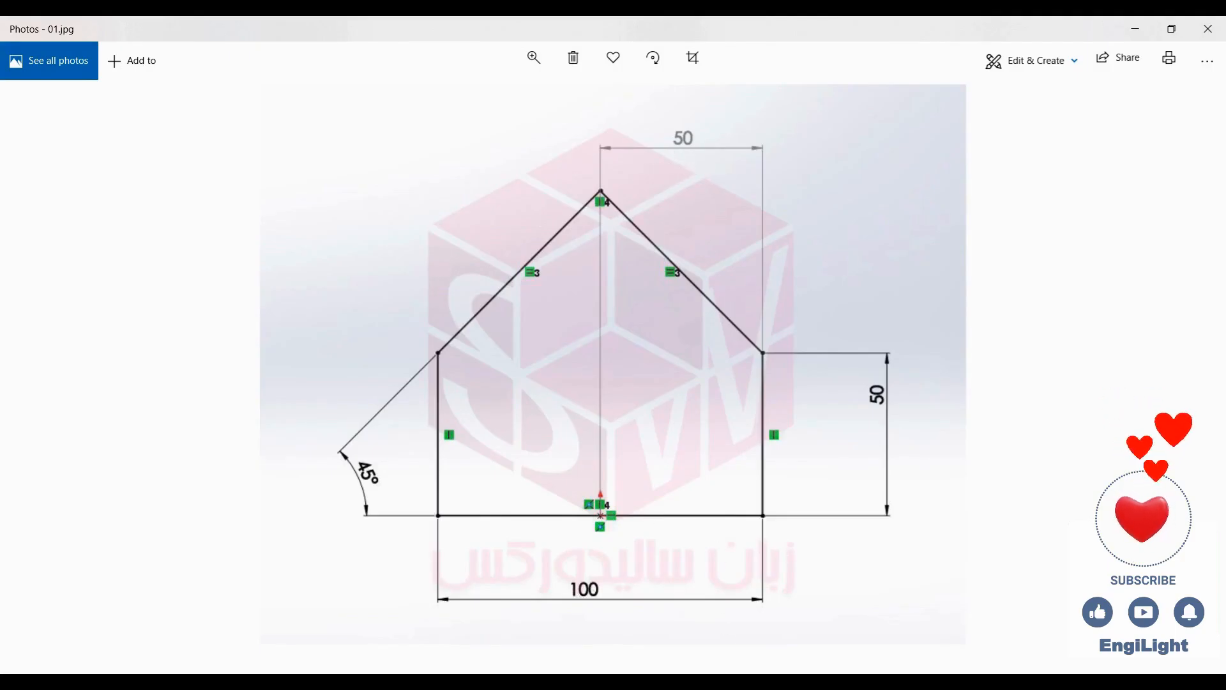
Switch from the reference image 01.jpg in Photos back to the house sketch in SOLIDWORKS
left_click(726, 681)
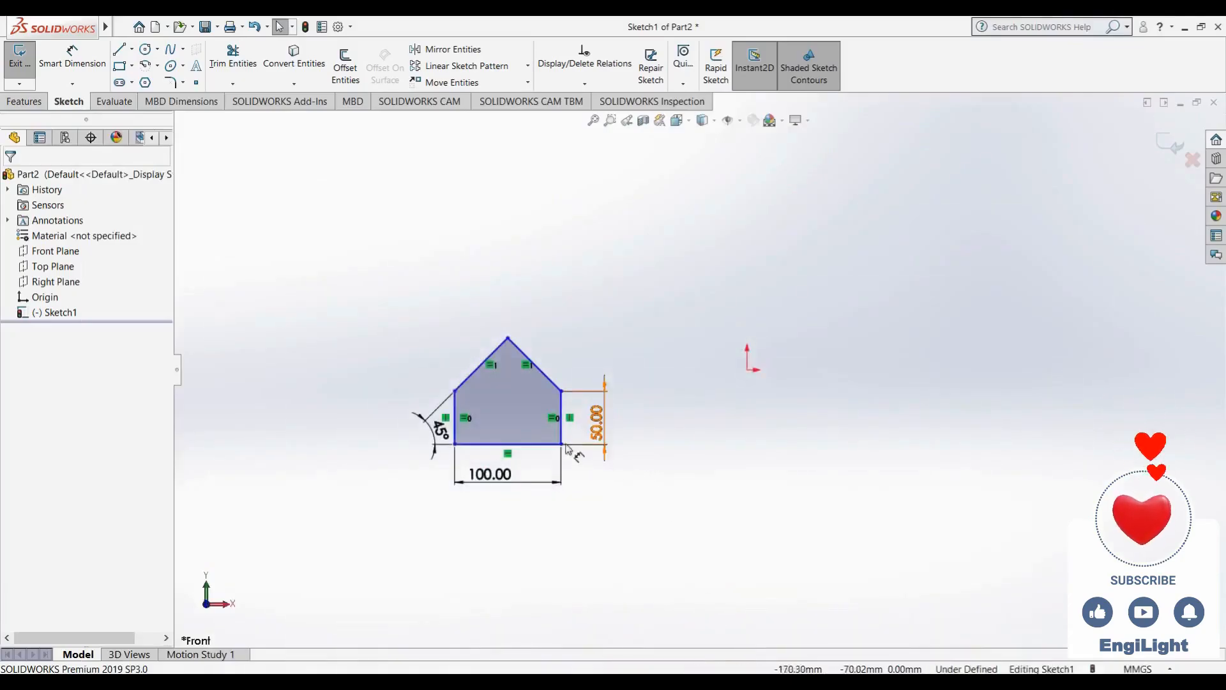
Move the house upward and add a Horizontal relation between the right endpoint of its base and the origin
left_click_drag(561, 443, 566, 339)
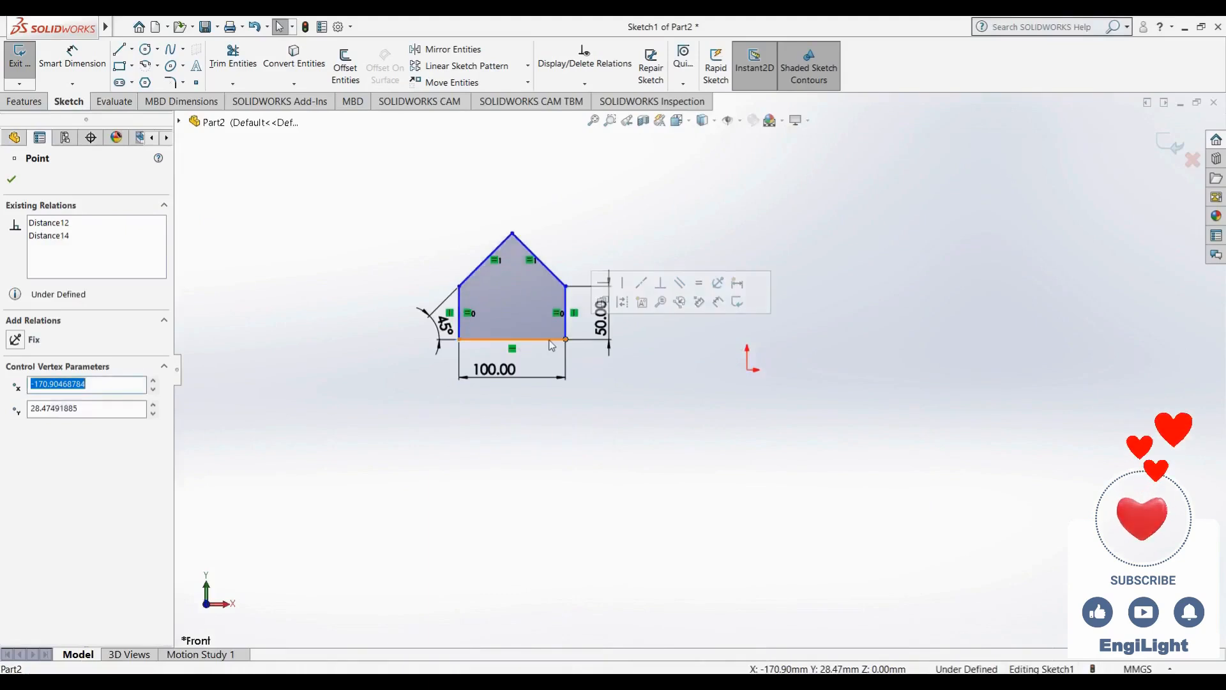
left_click(747, 371)
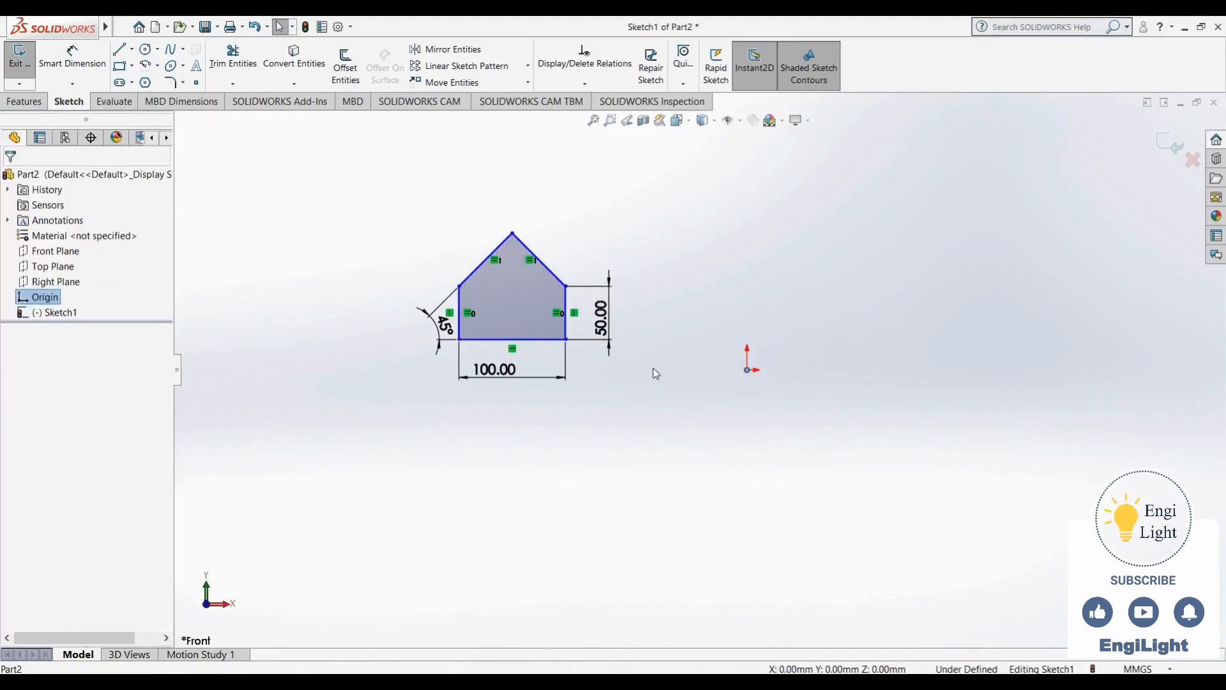
left_click(656, 374)
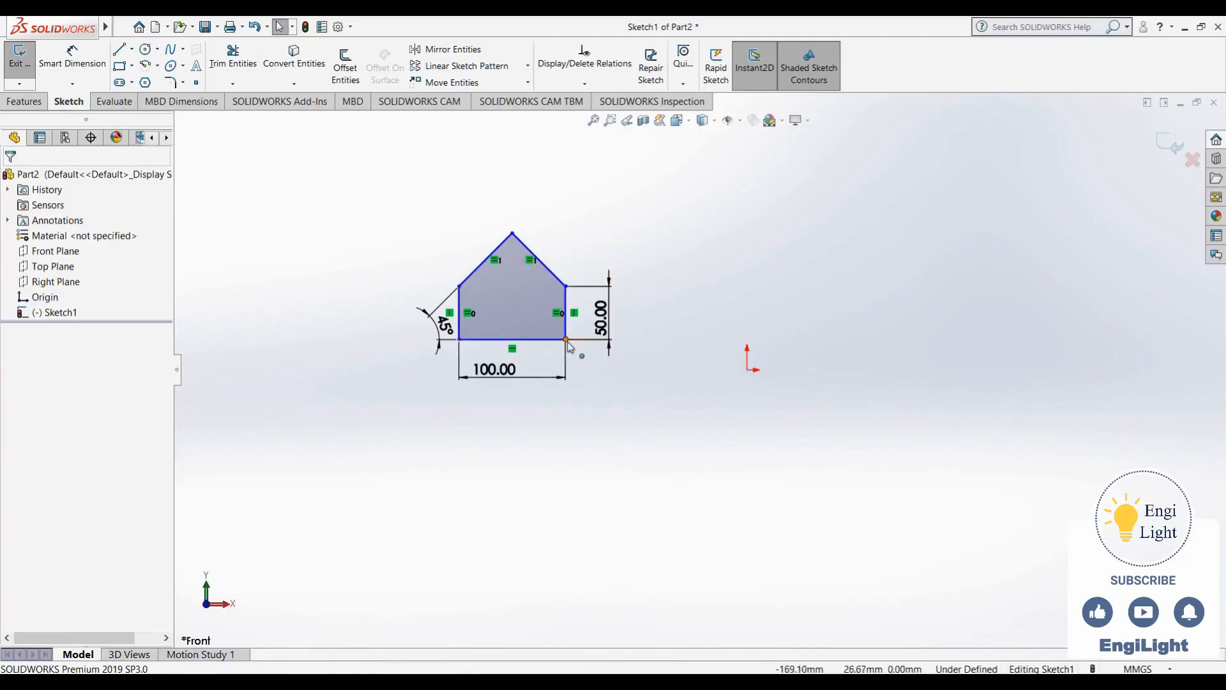
left_click(566, 340)
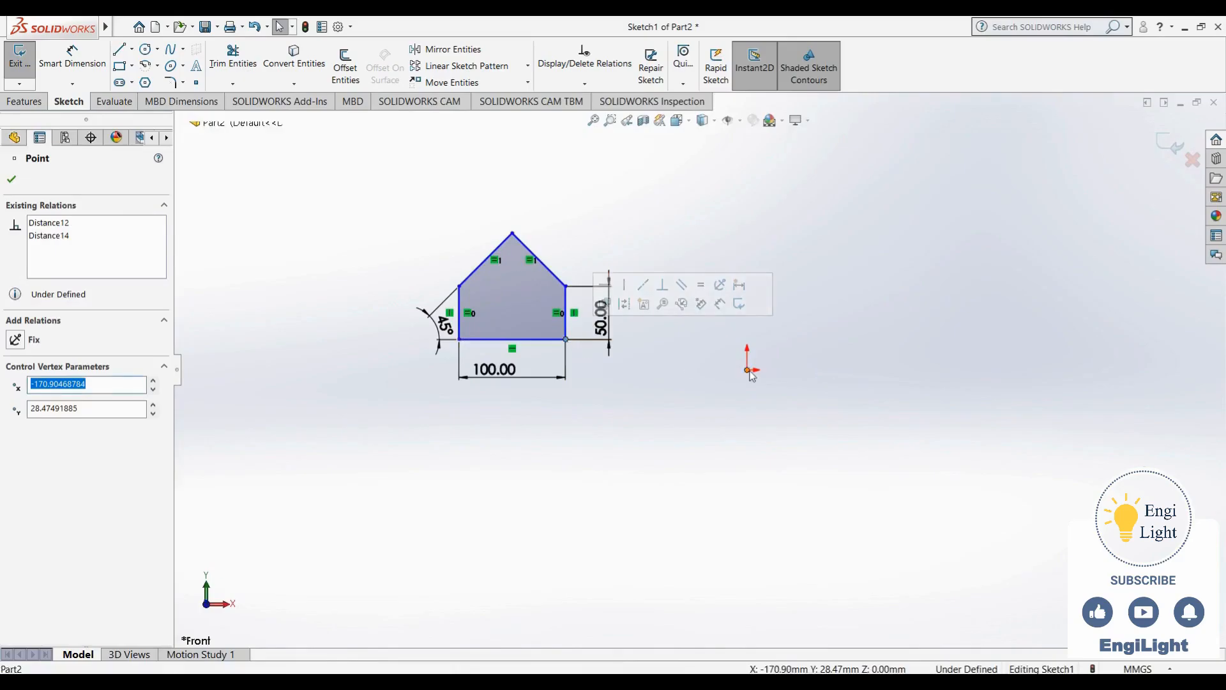
left_click(748, 370)
left_click(749, 371, "ctrl")
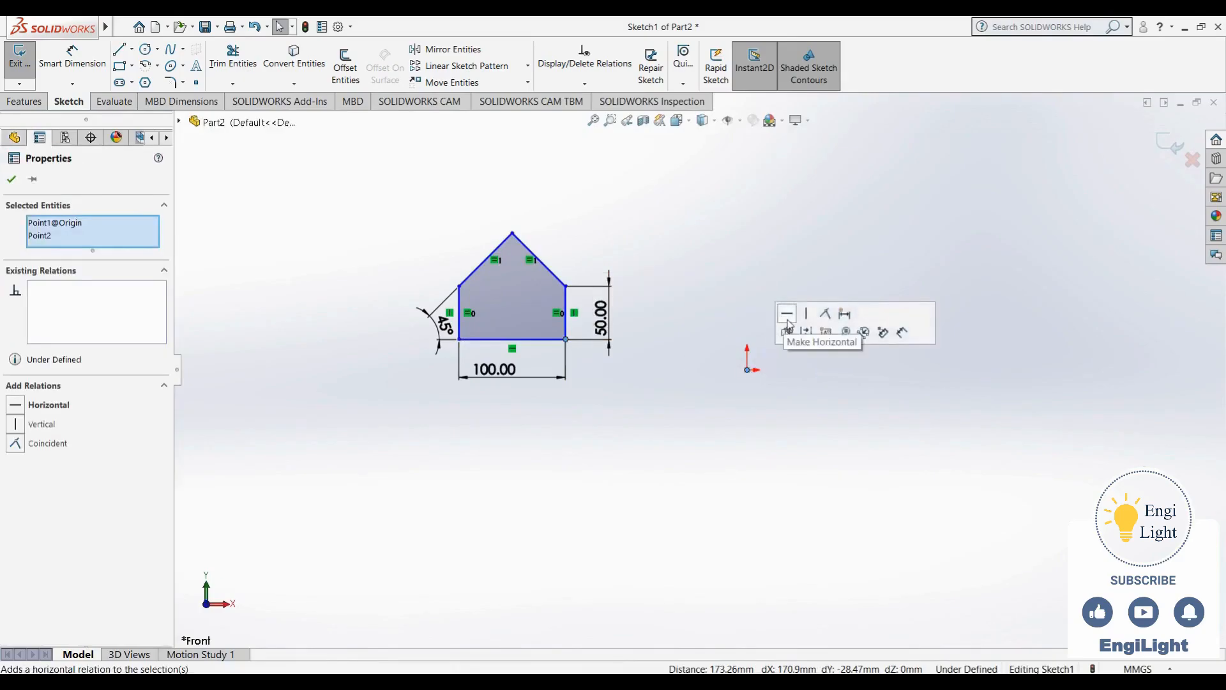
left_click(788, 321)
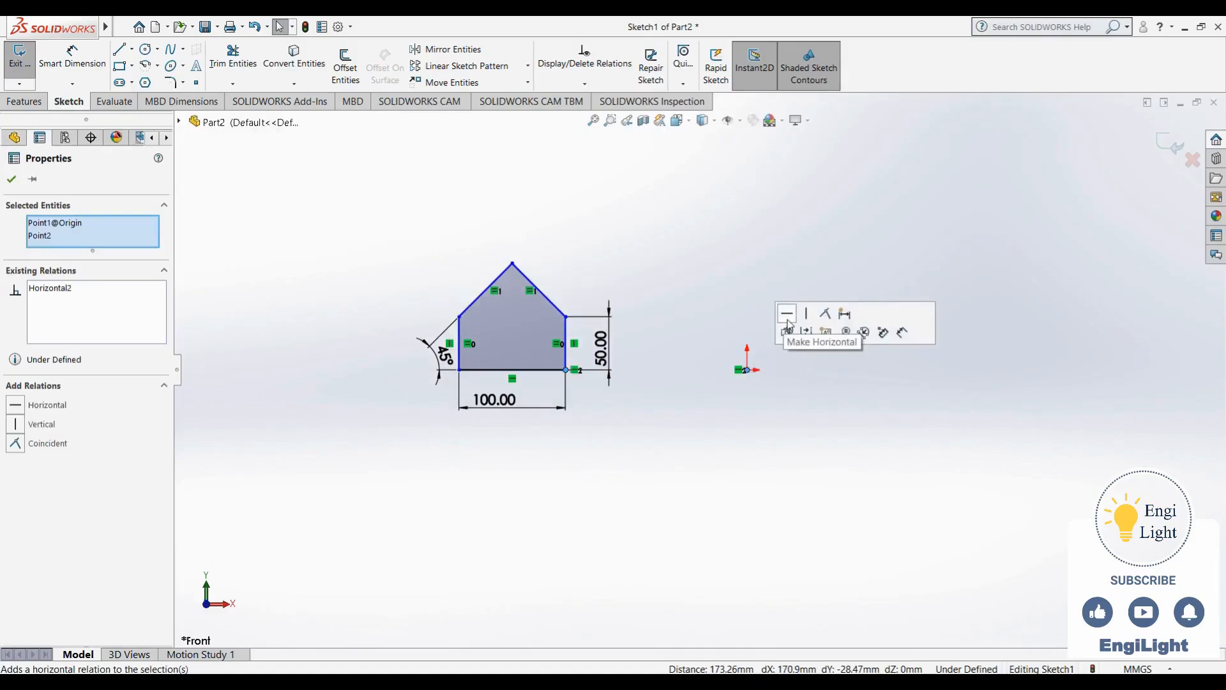
left_click(632, 397)
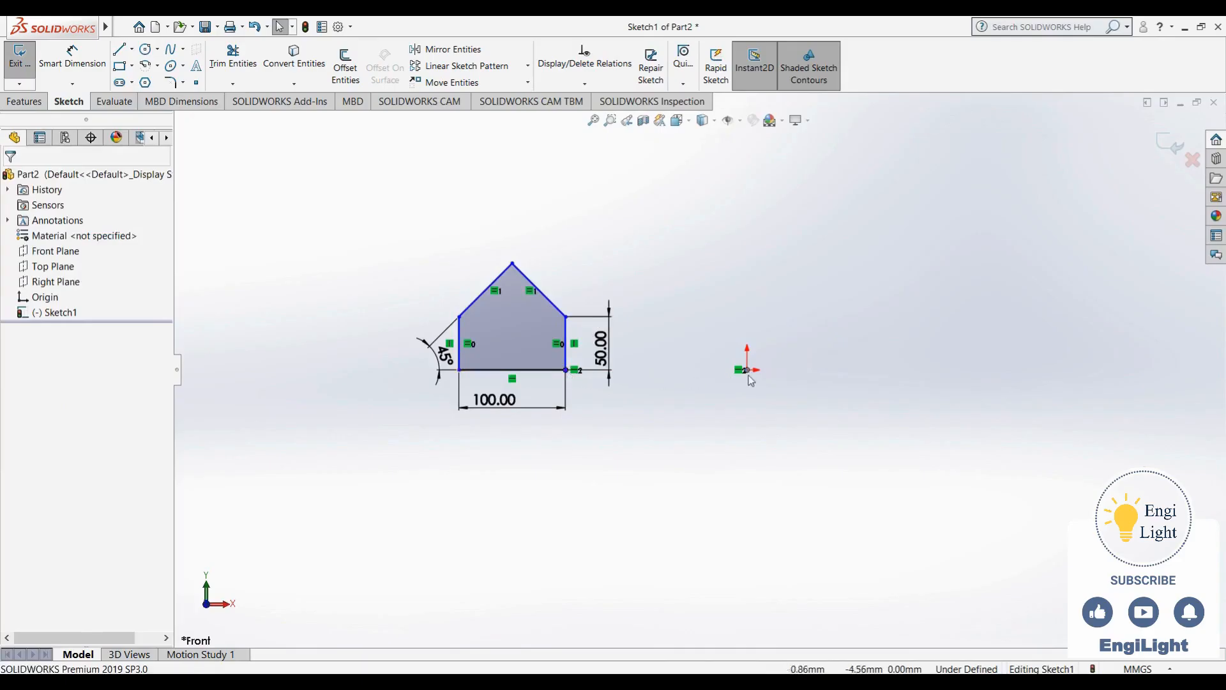
Slide the house sideways until its base spans the origin, and dimension its right wall 50 mm from the origin
mouse_move(565, 370)
left_mouse_down()
mouse_move(568, 273)
mouse_move(565, 394)
mouse_move(567, 240)
mouse_move(574, 465)
mouse_move(402, 438)
mouse_move(719, 424)
mouse_move(555, 417)
mouse_move(813, 429)
mouse_move(792, 424)
left_mouse_up()
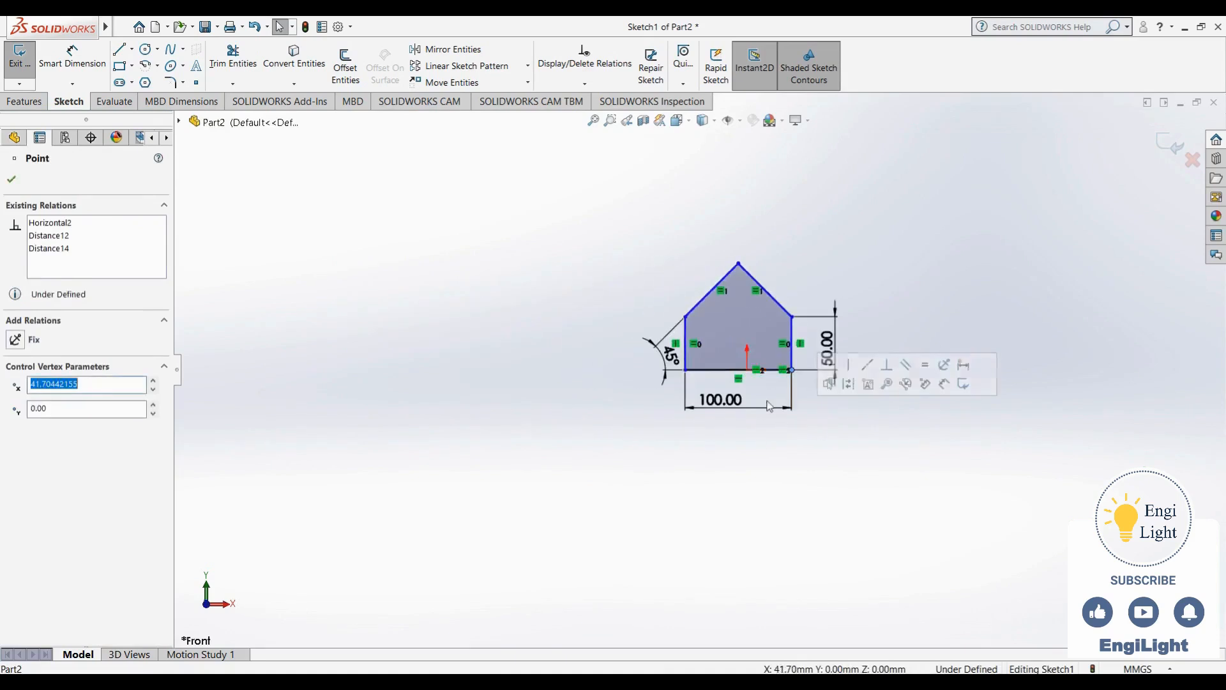
left_click(759, 442)
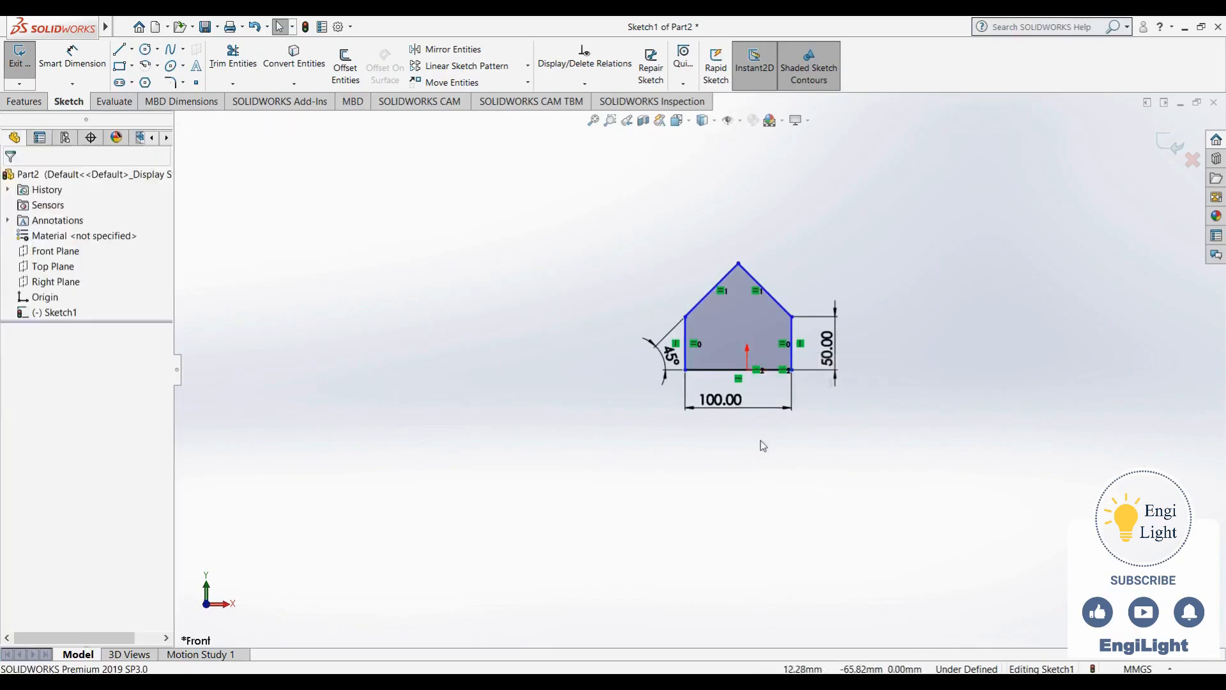
left_click(72, 58)
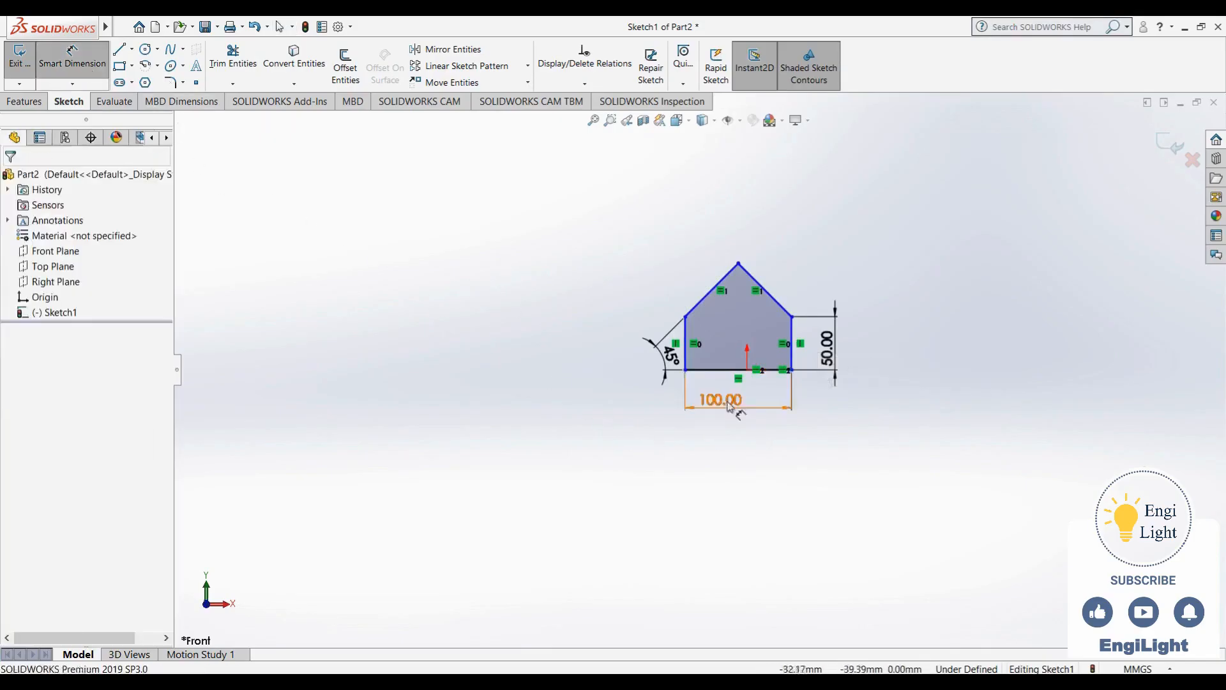
left_click(792, 333)
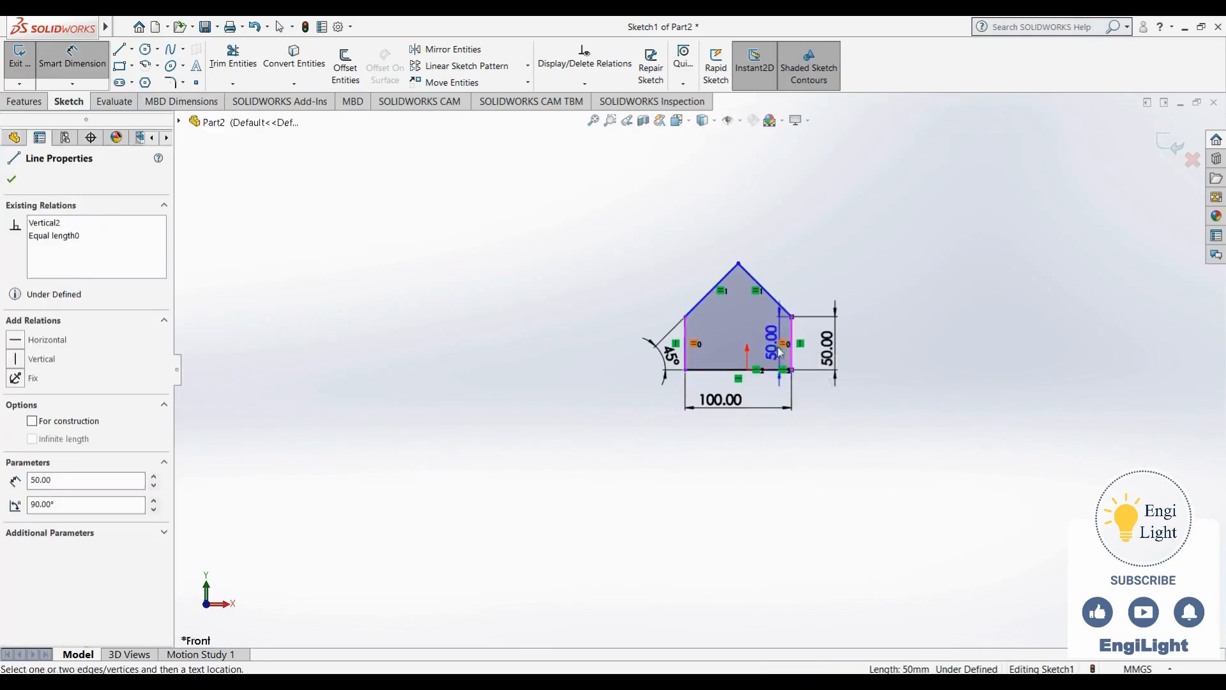
left_click(746, 372)
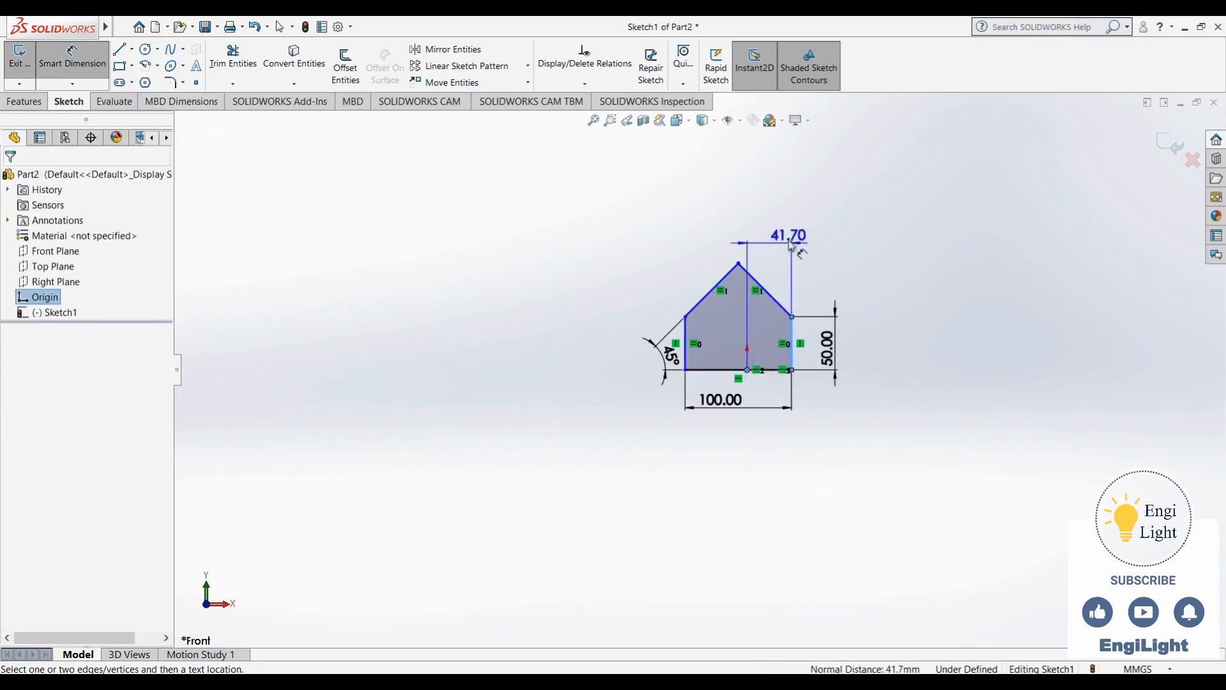
left_click(779, 201)
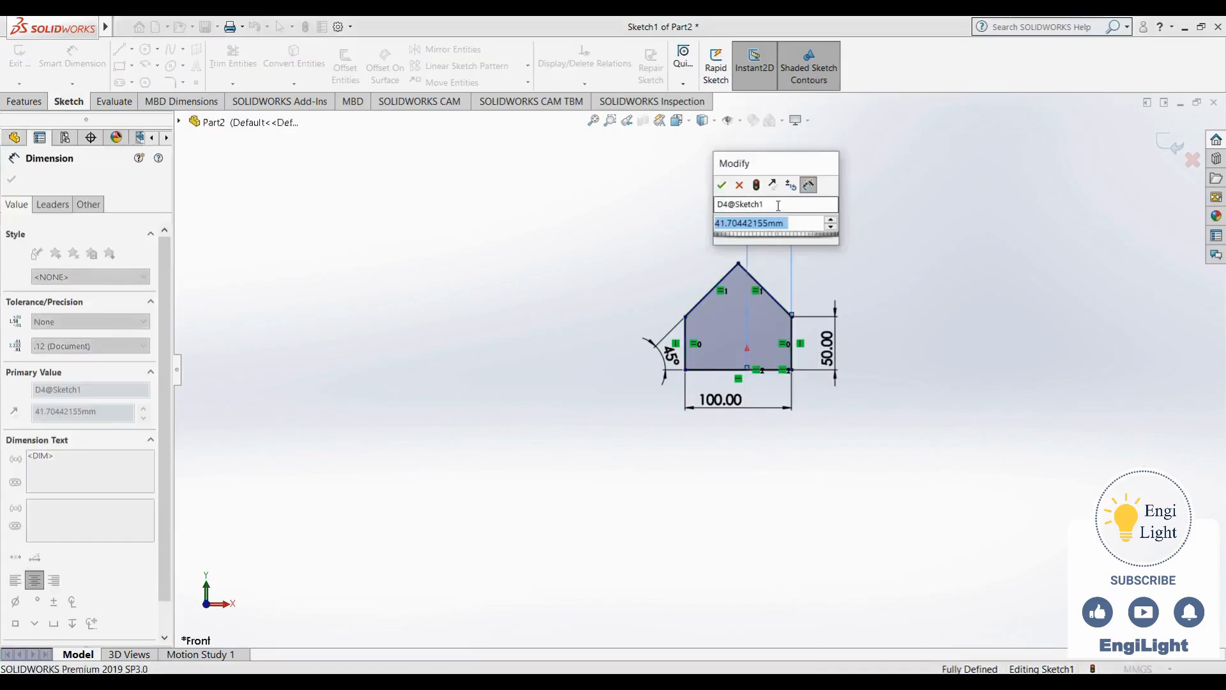
type("50")
key("Return")
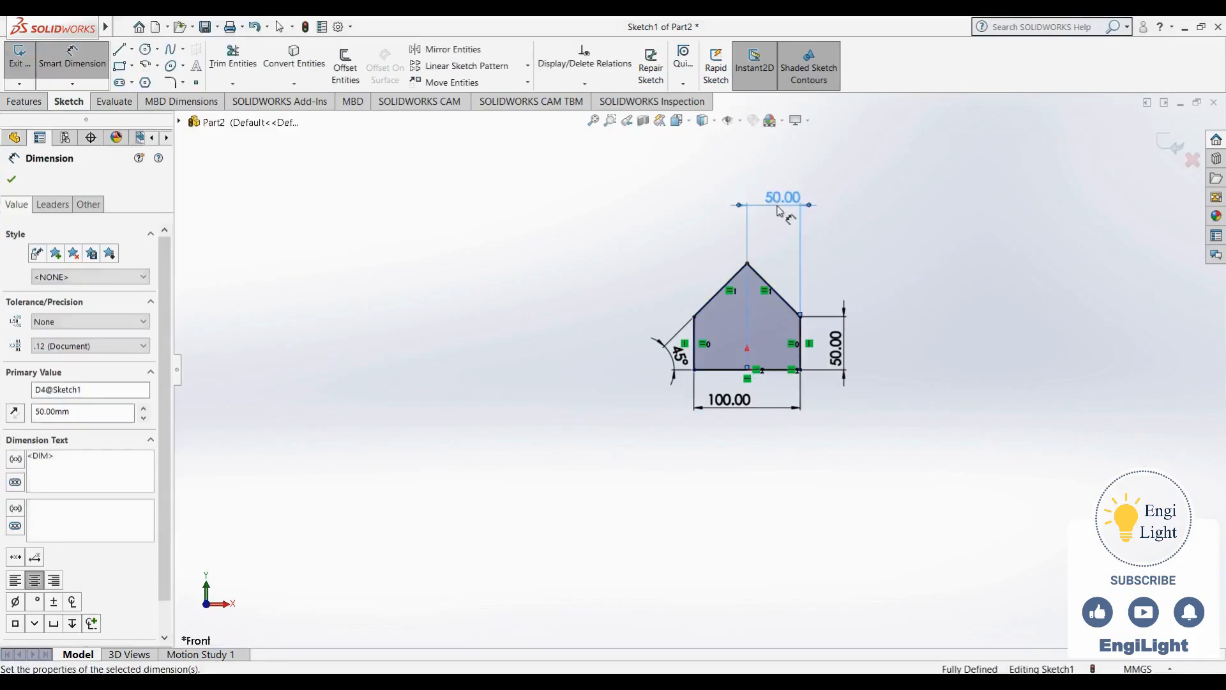
key("Escape")
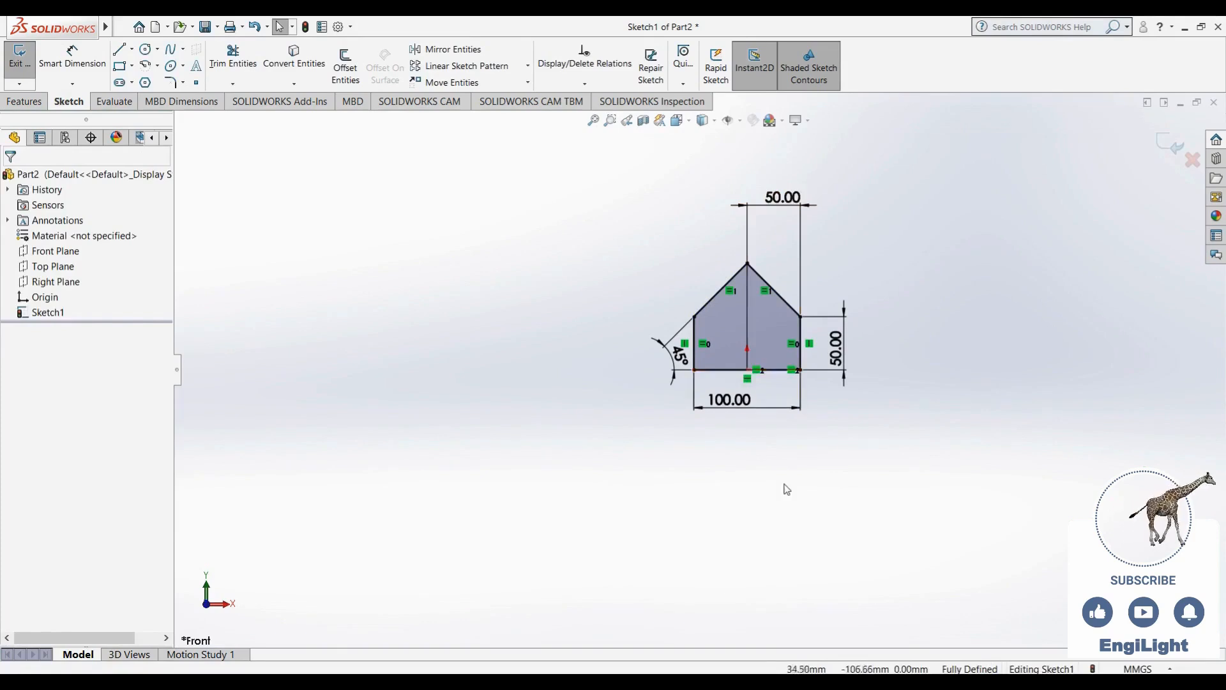
Undo the 50 mm dimension to the origin, the sideways move of the house and the Horizontal relation
key("ctrl+z")
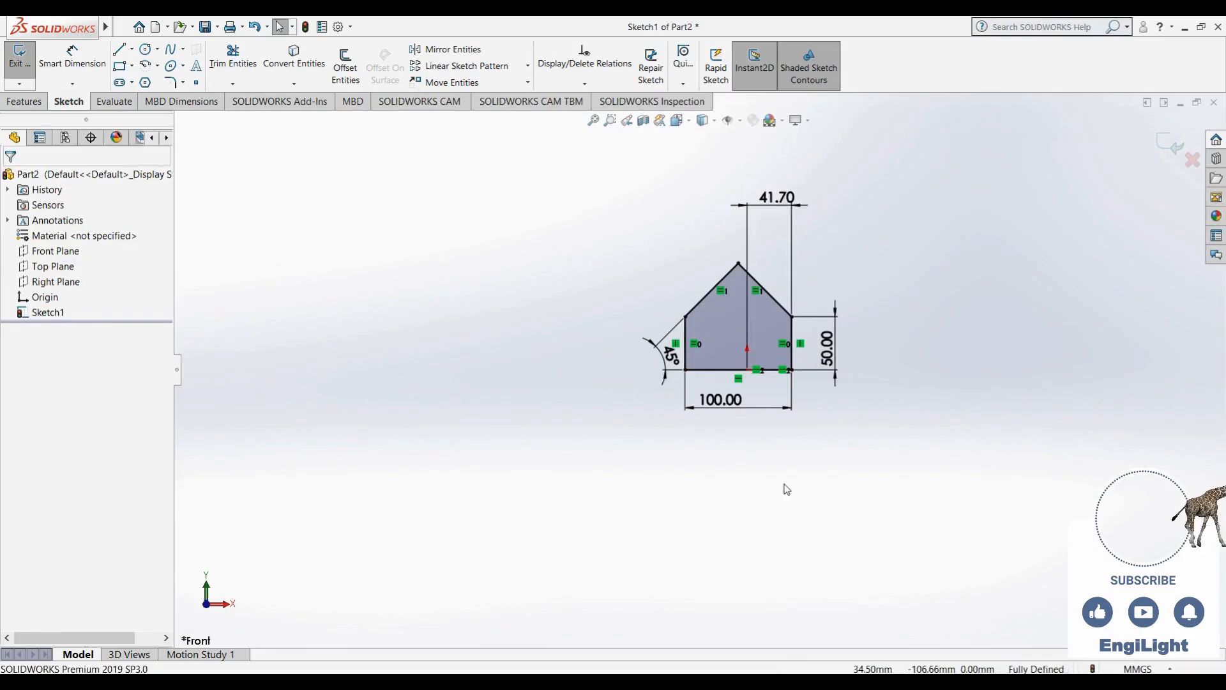
key("ctrl+z")
key("ctrl+z")
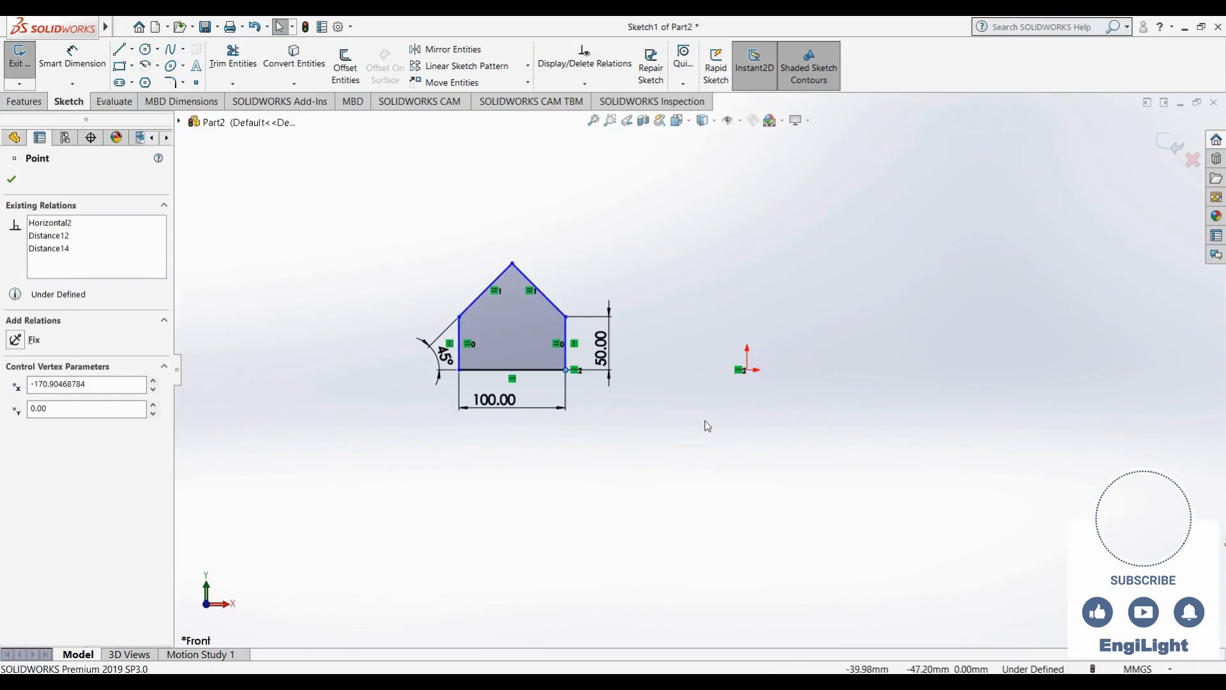
key("ctrl+z")
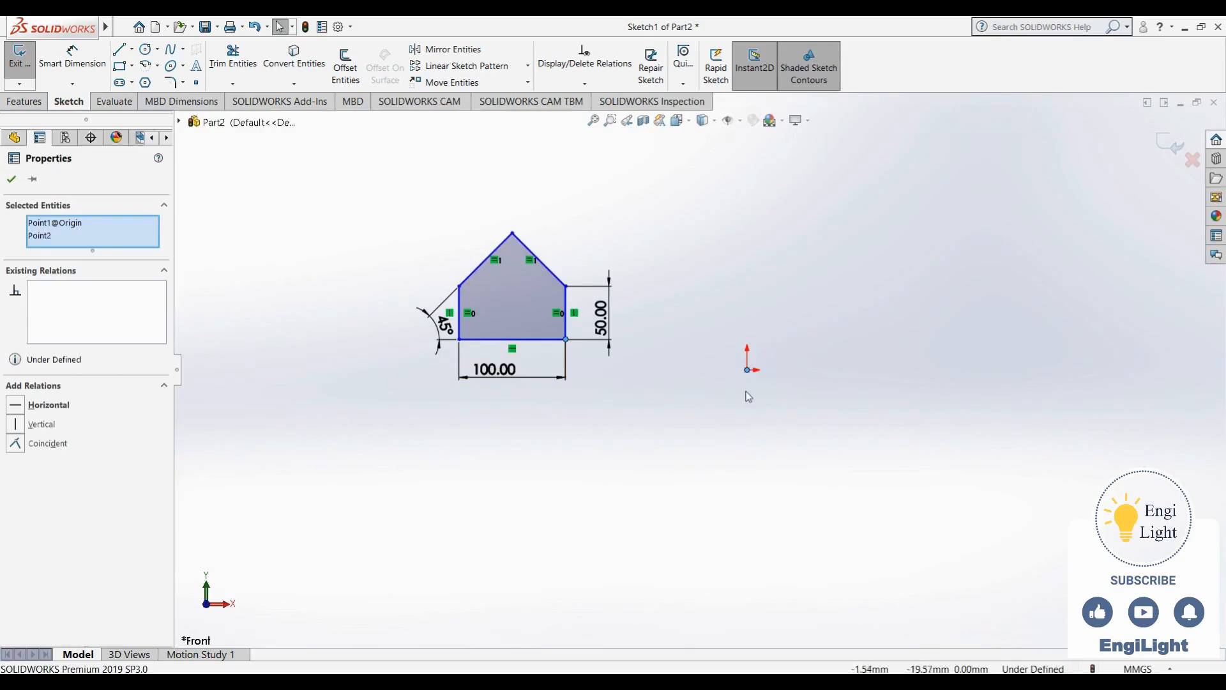
left_click(672, 386)
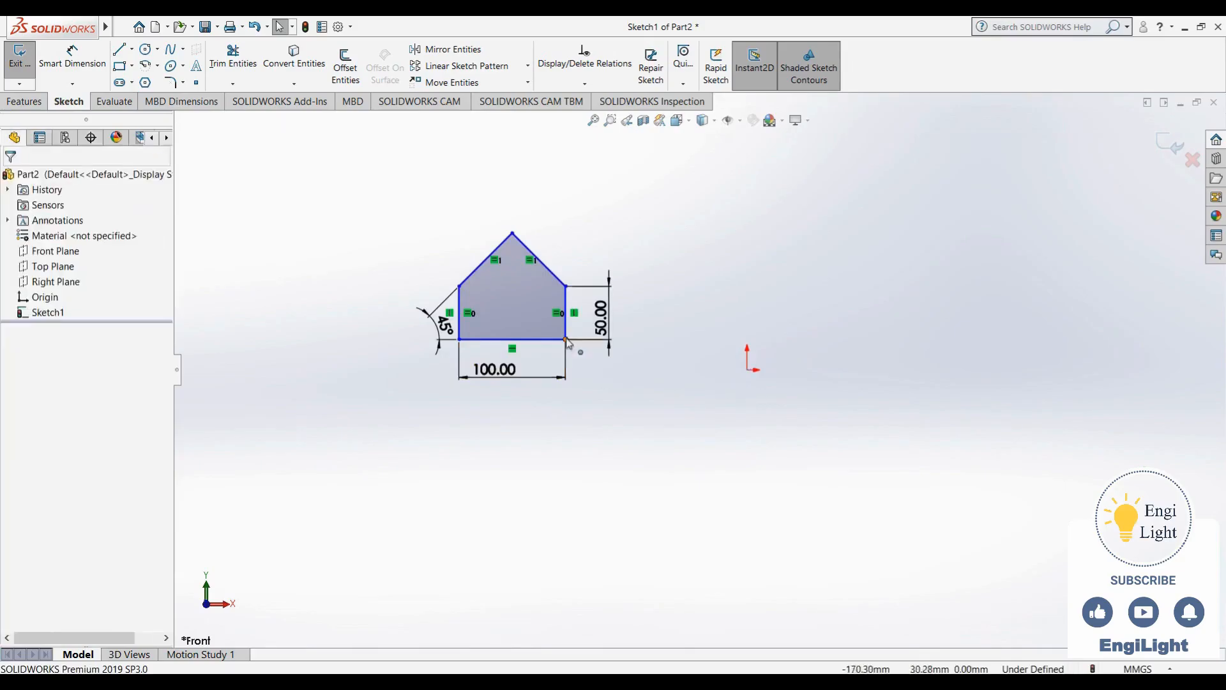
Move the house below the origin's level and make the midpoint of its base coincident with the origin
left_click_drag(567, 342, 571, 490)
left_click(624, 526)
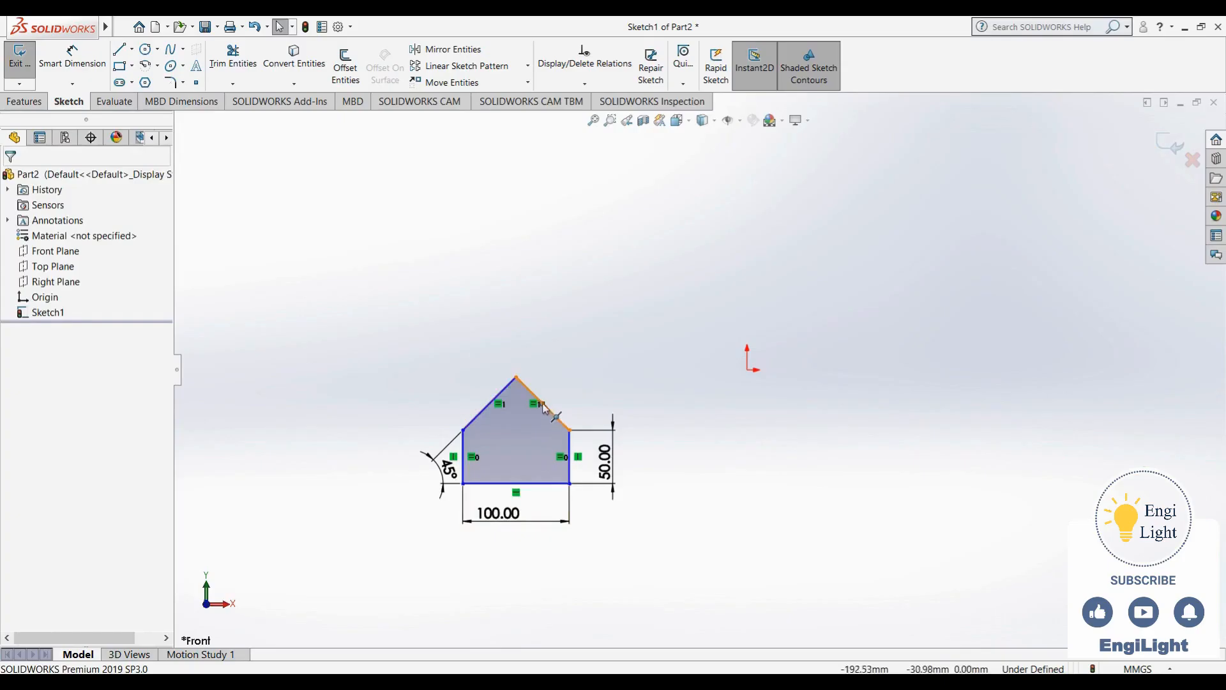
left_click(516, 484)
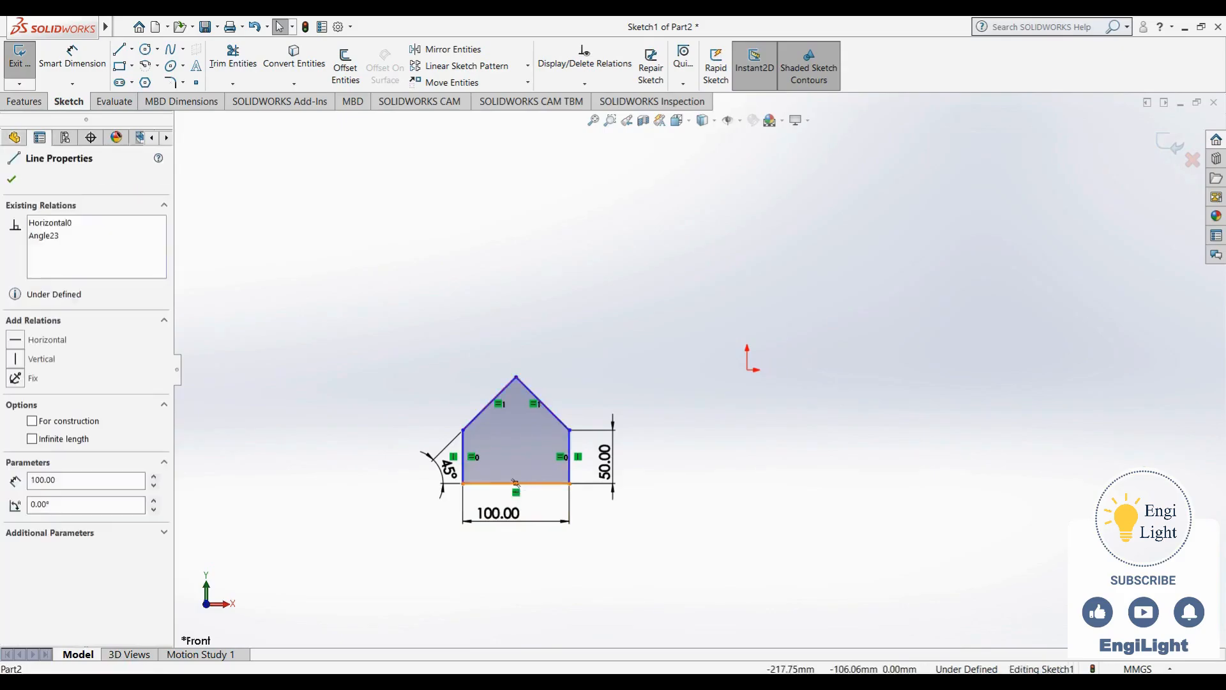
left_click(748, 371, "ctrl")
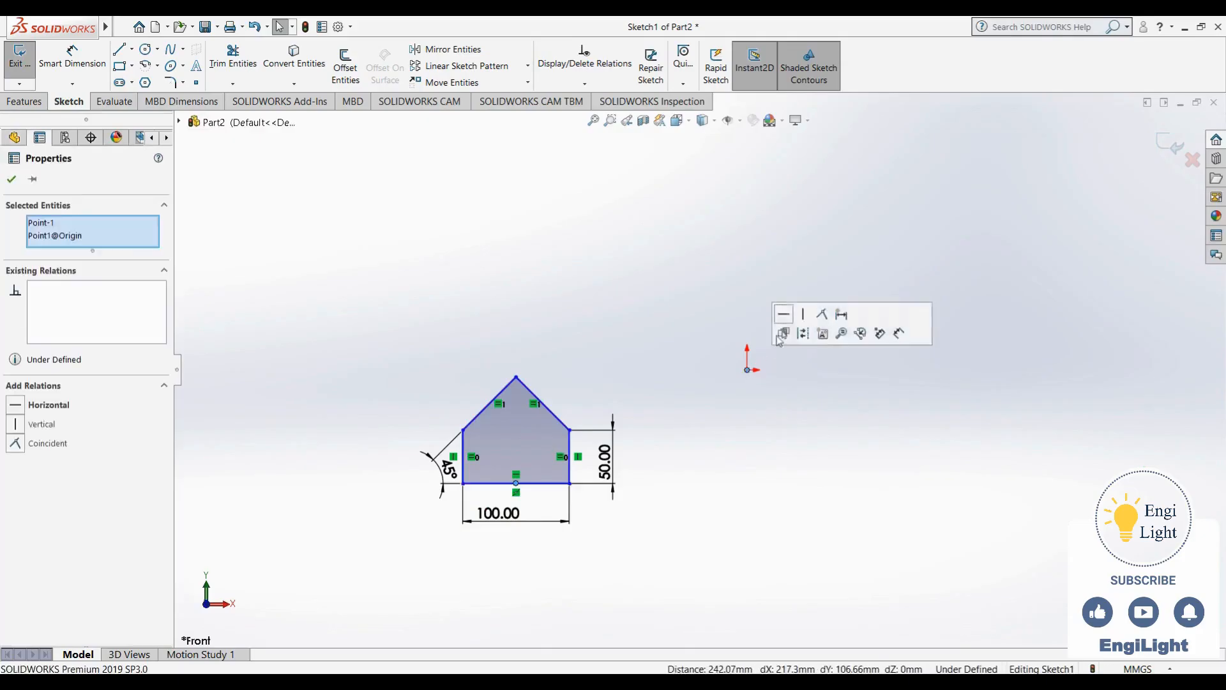
left_click(820, 316)
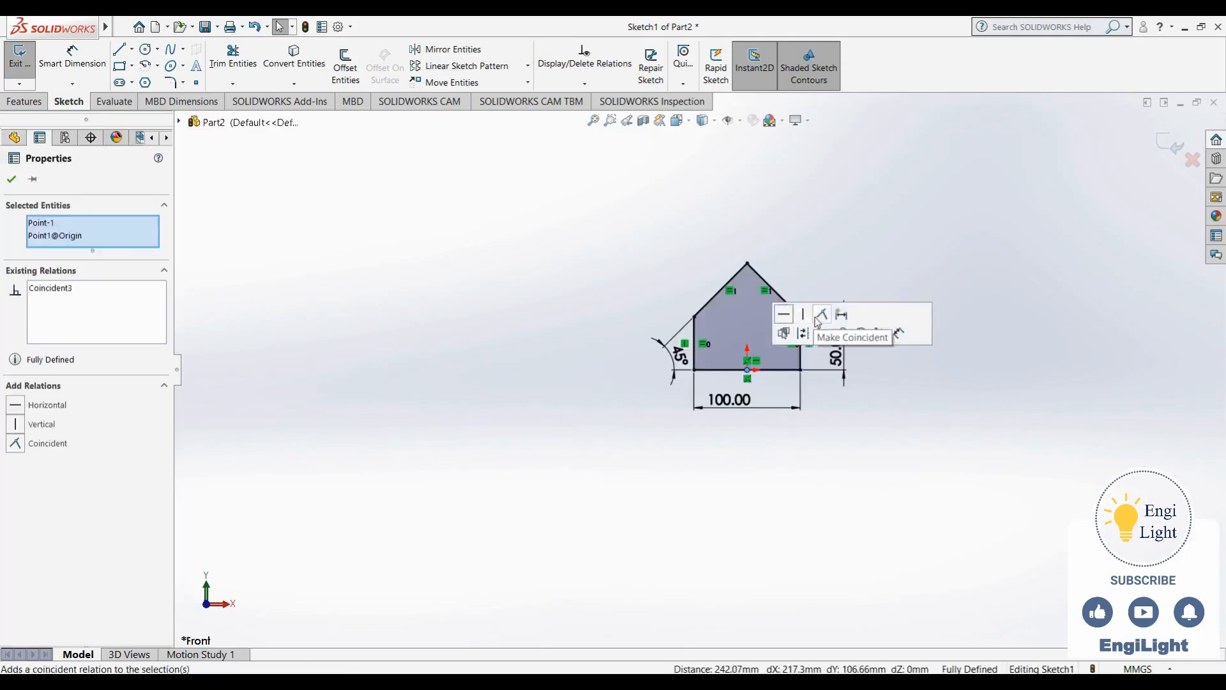
left_click(864, 441)
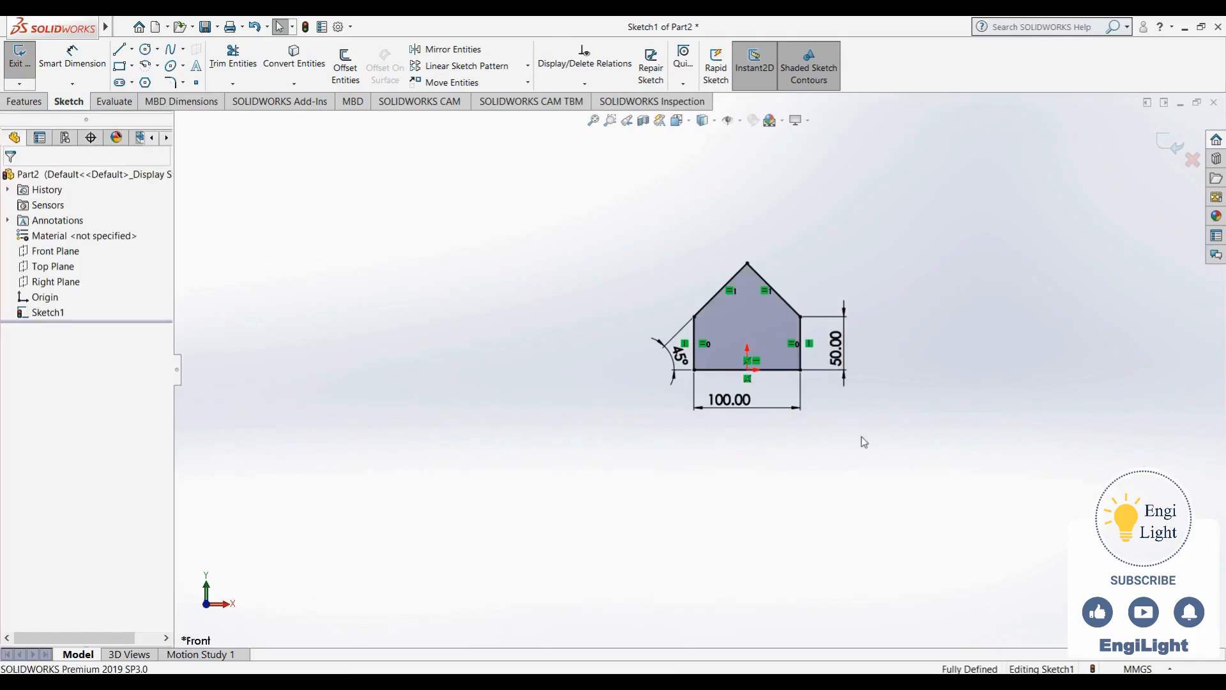
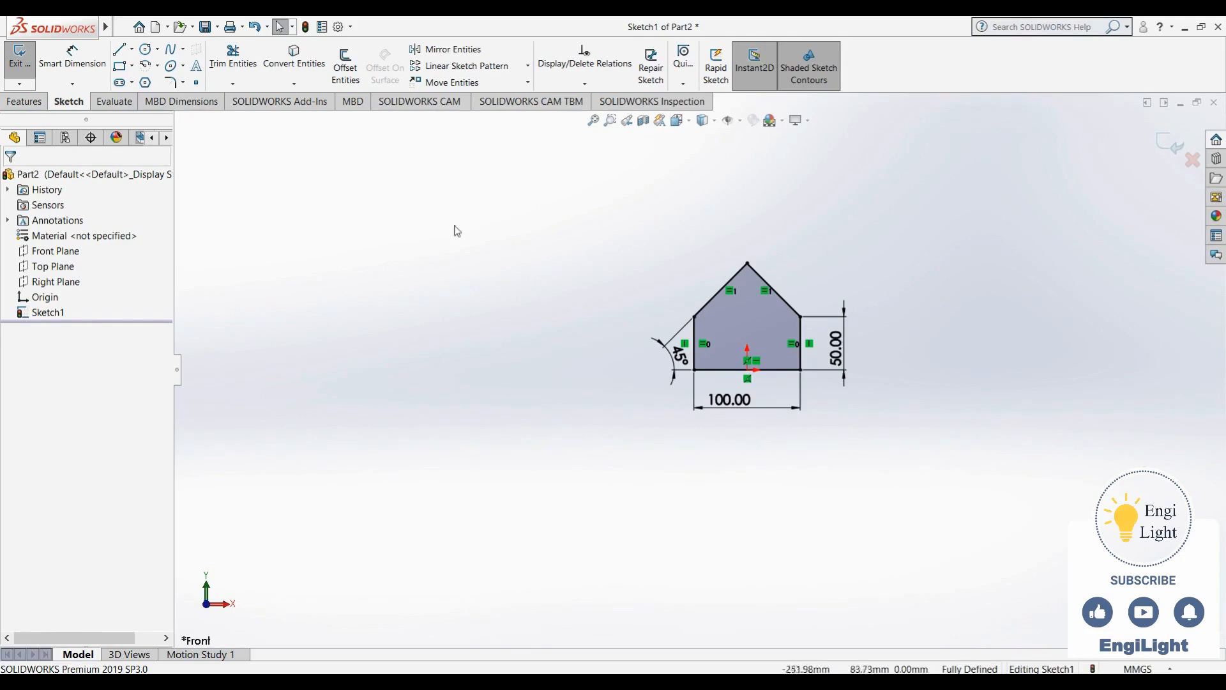
Dimension the length of the house's left wall and leave this redundant dimension driving
left_click(82, 59)
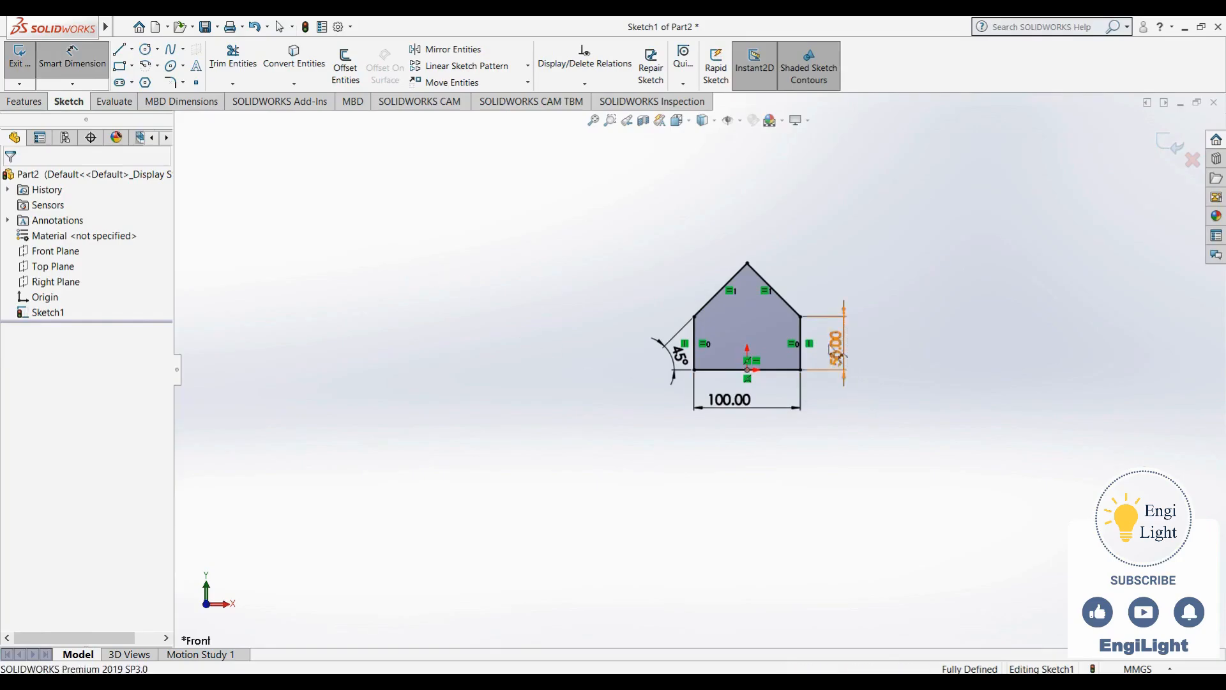
left_click(694, 336)
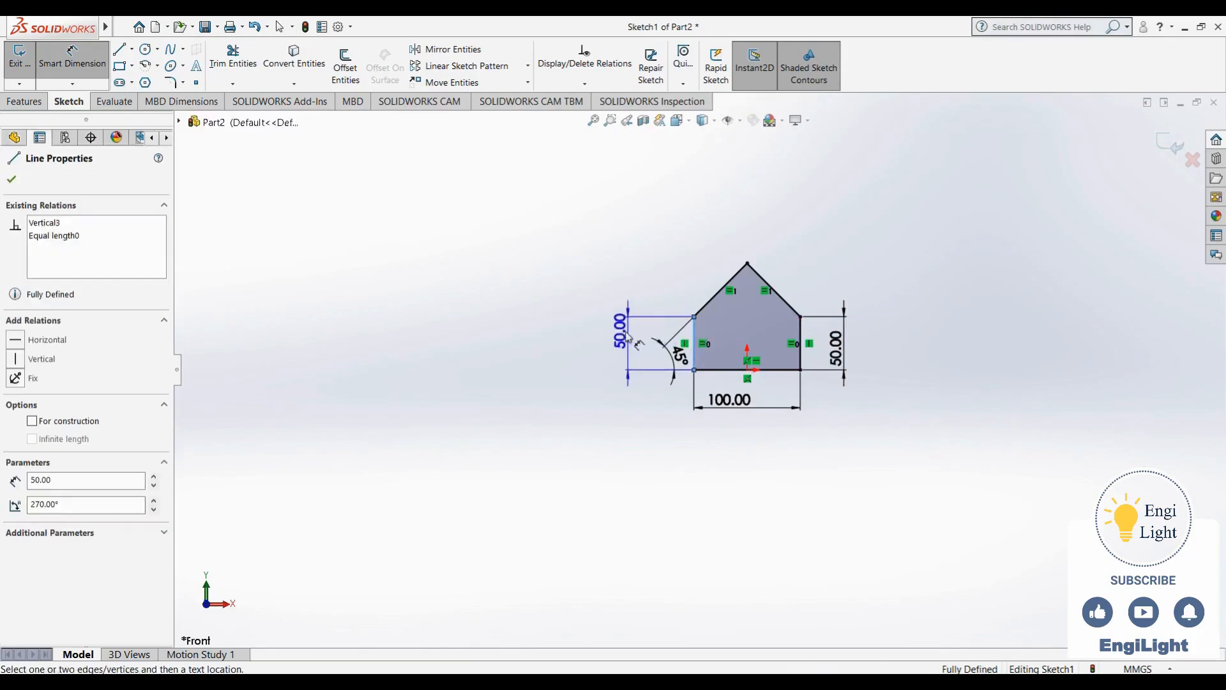
left_click(618, 343)
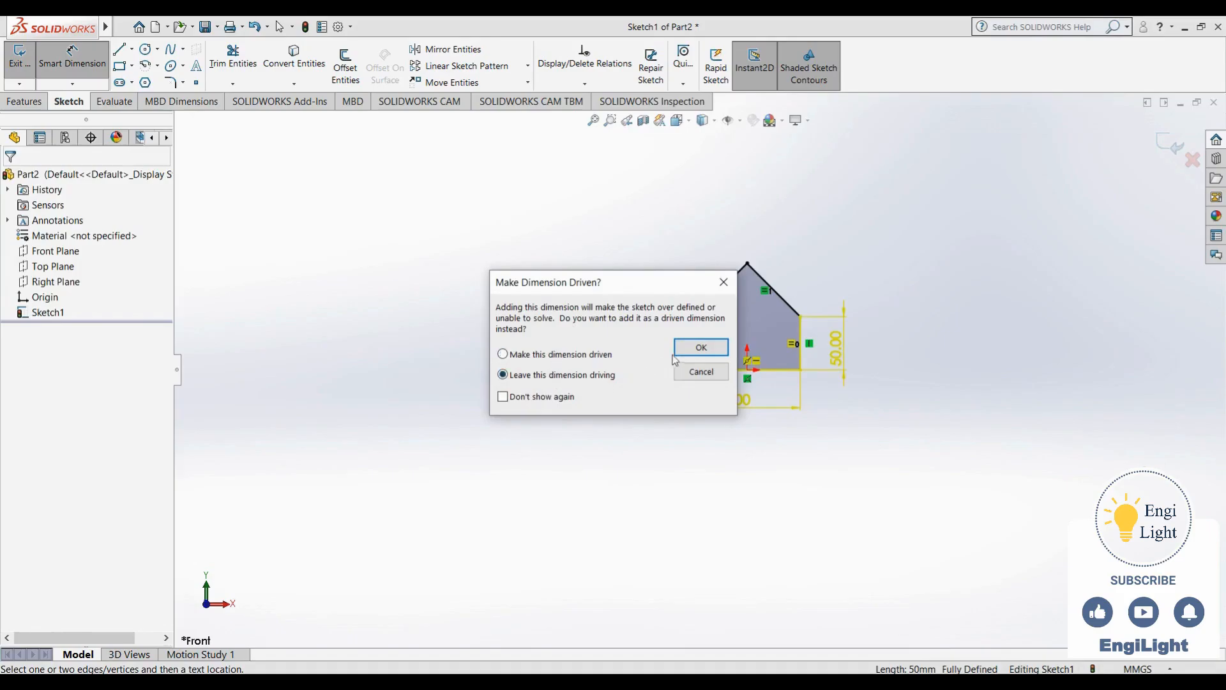
left_click(701, 346)
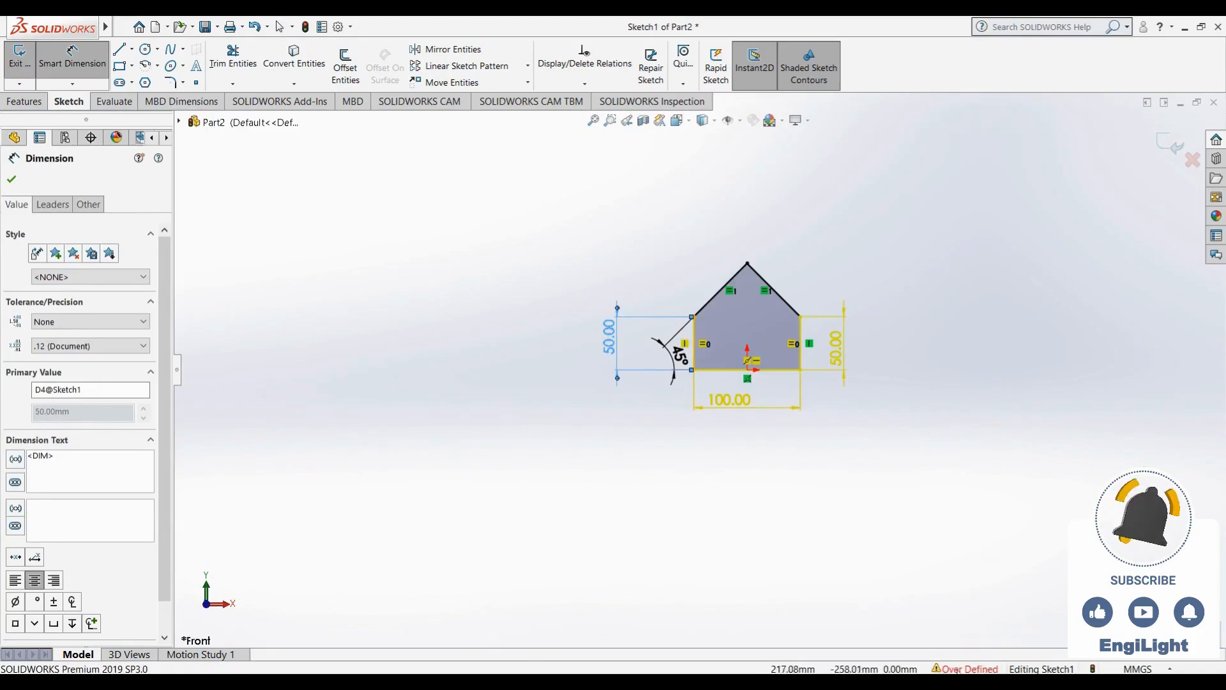
key("Escape")
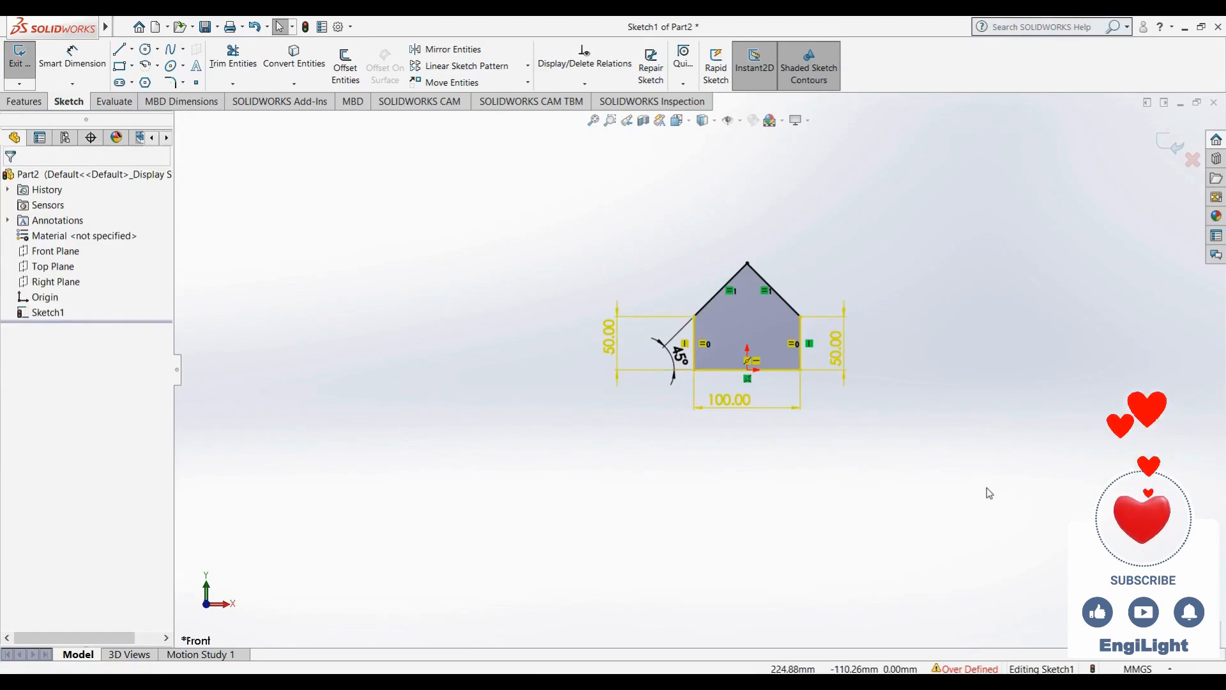
Diagnose the over-defined sketch with SketchXpert, browse the proposed solutions, and accept the one that deletes the left wall's 50 mm dimension
left_click(980, 669)
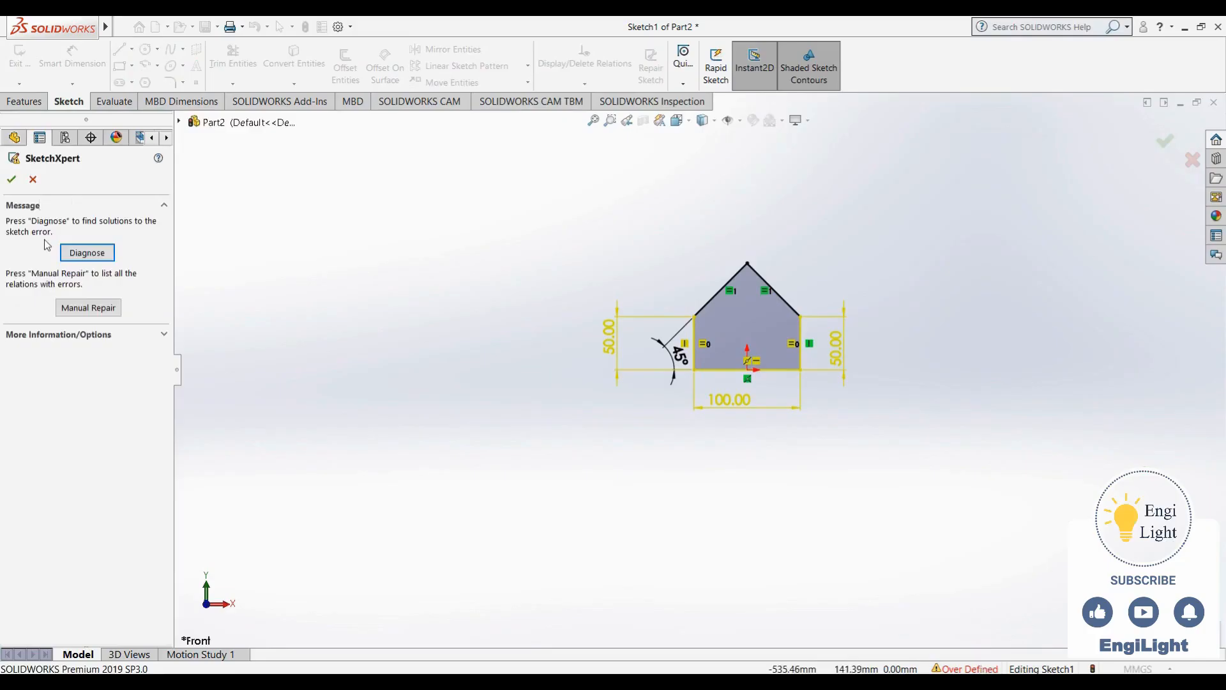
left_click(85, 255)
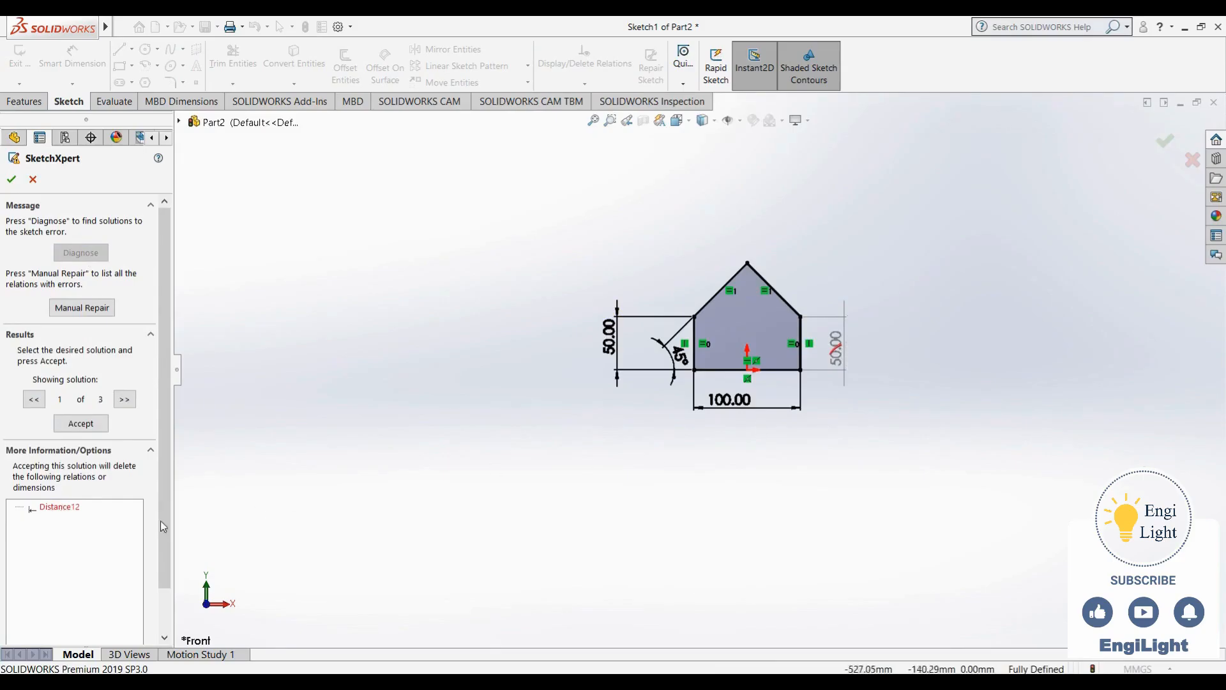
left_click(124, 400)
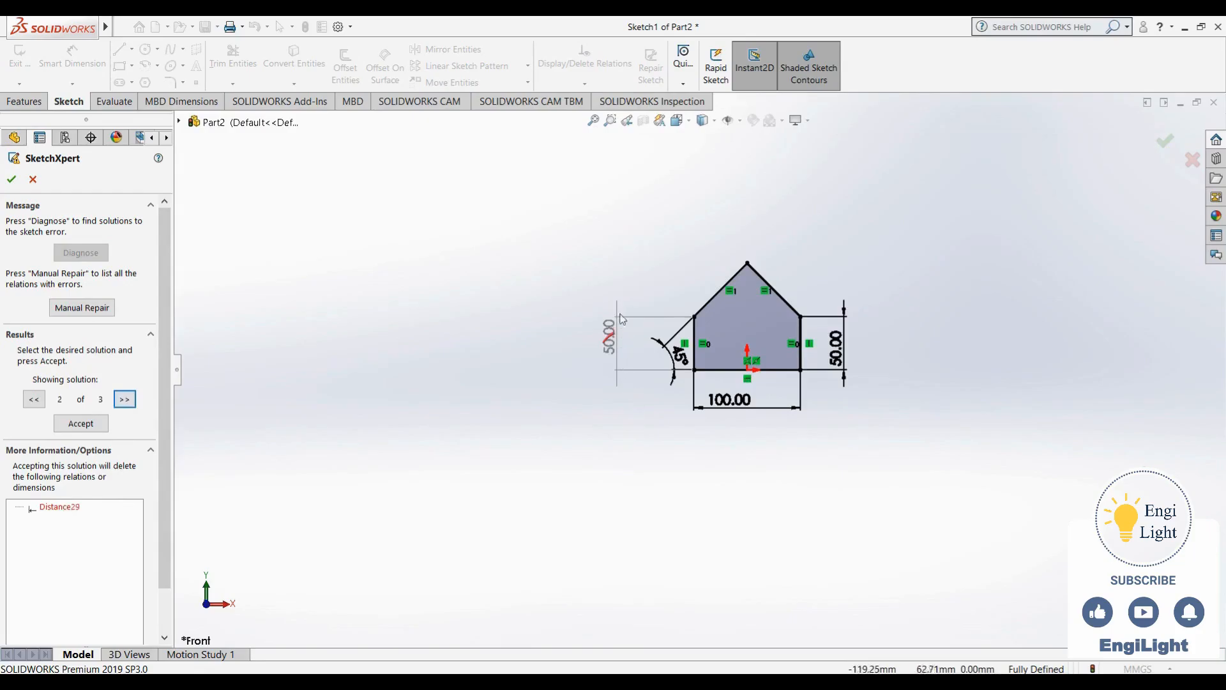
left_click(126, 401)
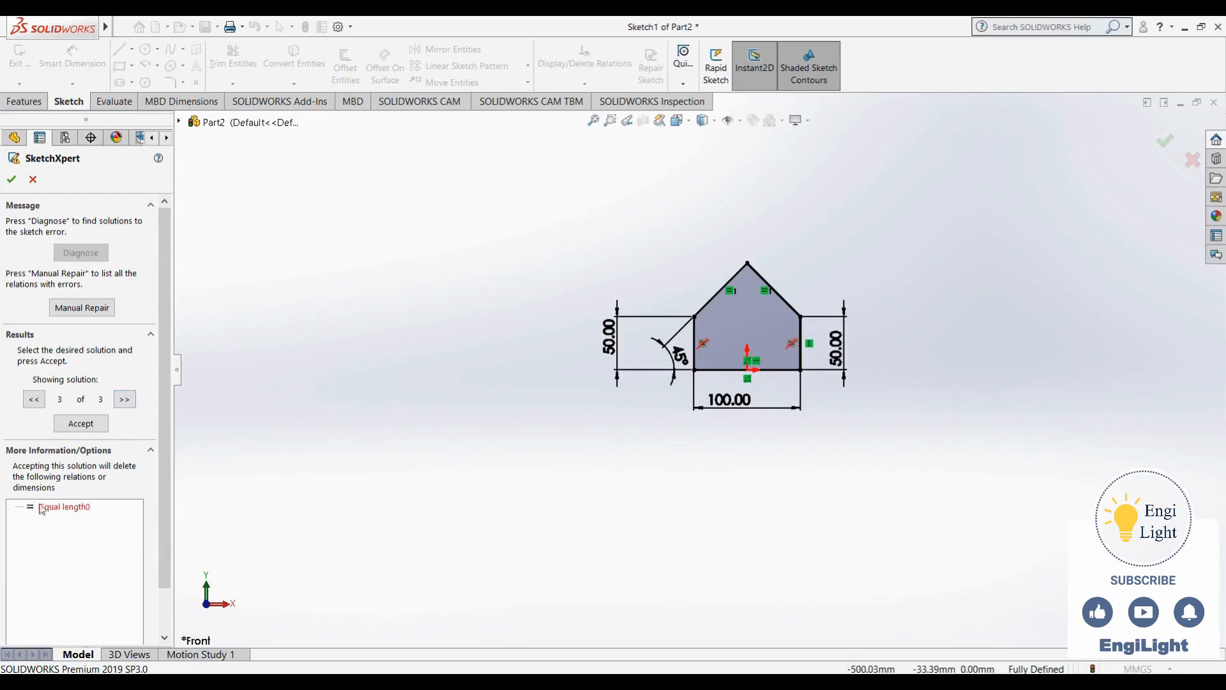
left_click(35, 400)
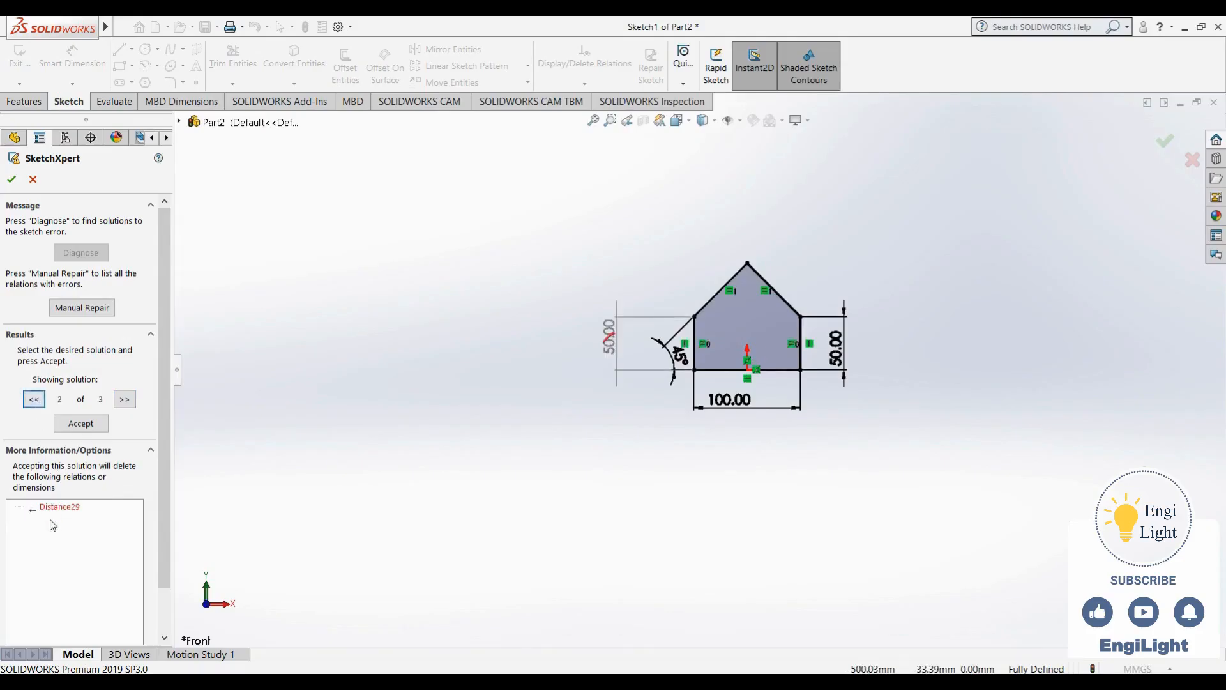
left_click(81, 424)
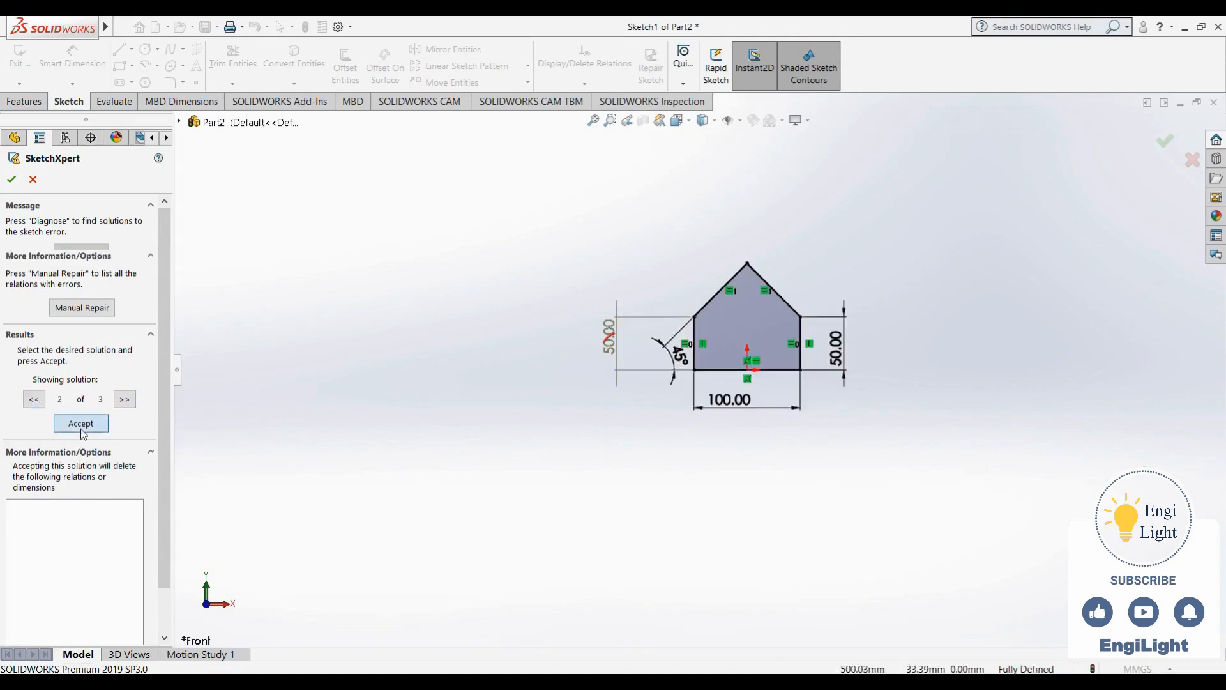
left_click(12, 179)
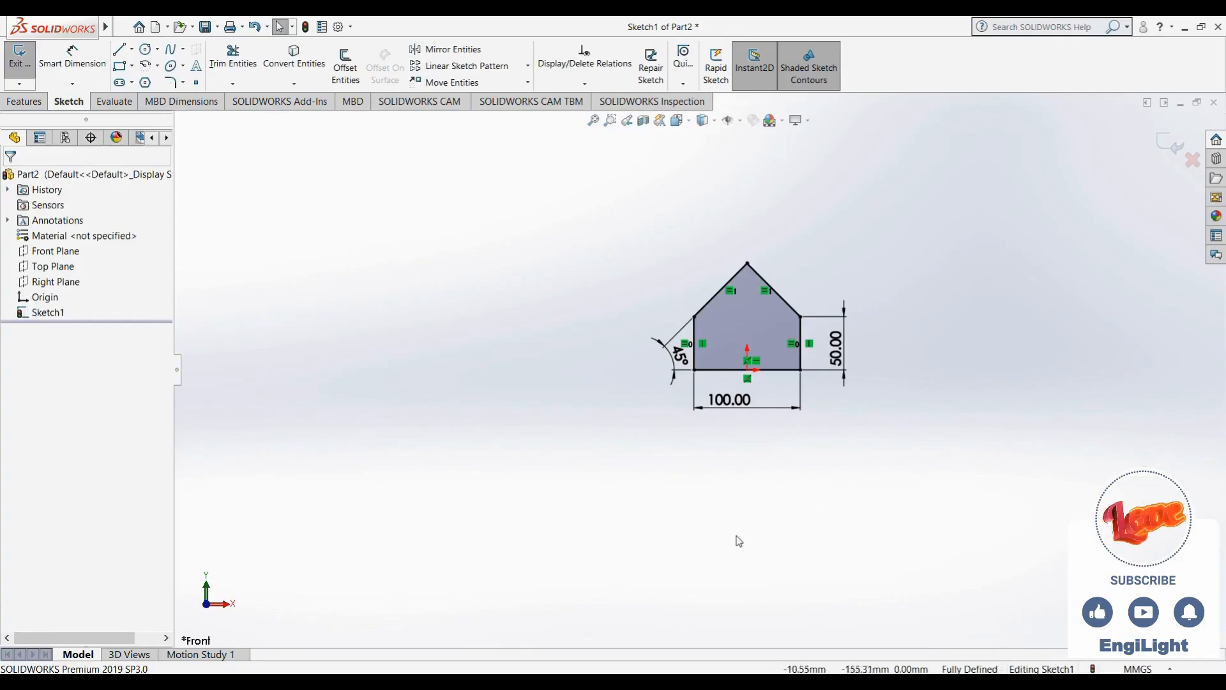
Delete the 50 mm height dimension from the house's right wall
left_click(838, 375)
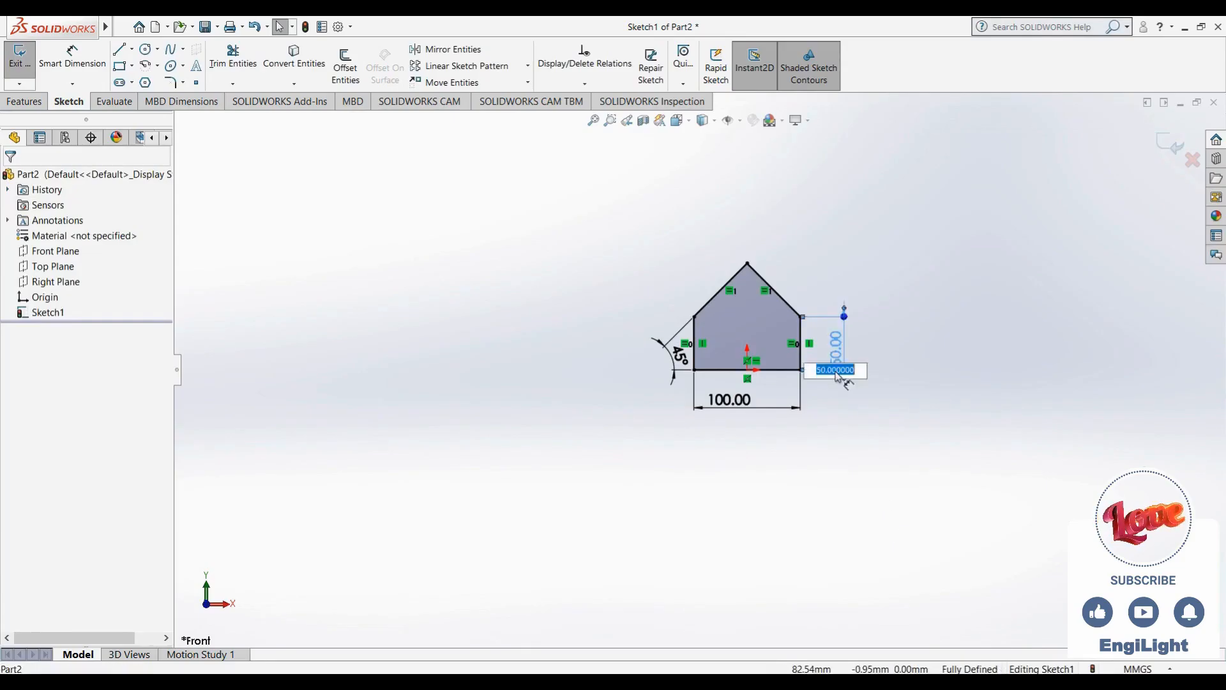
key("Escape")
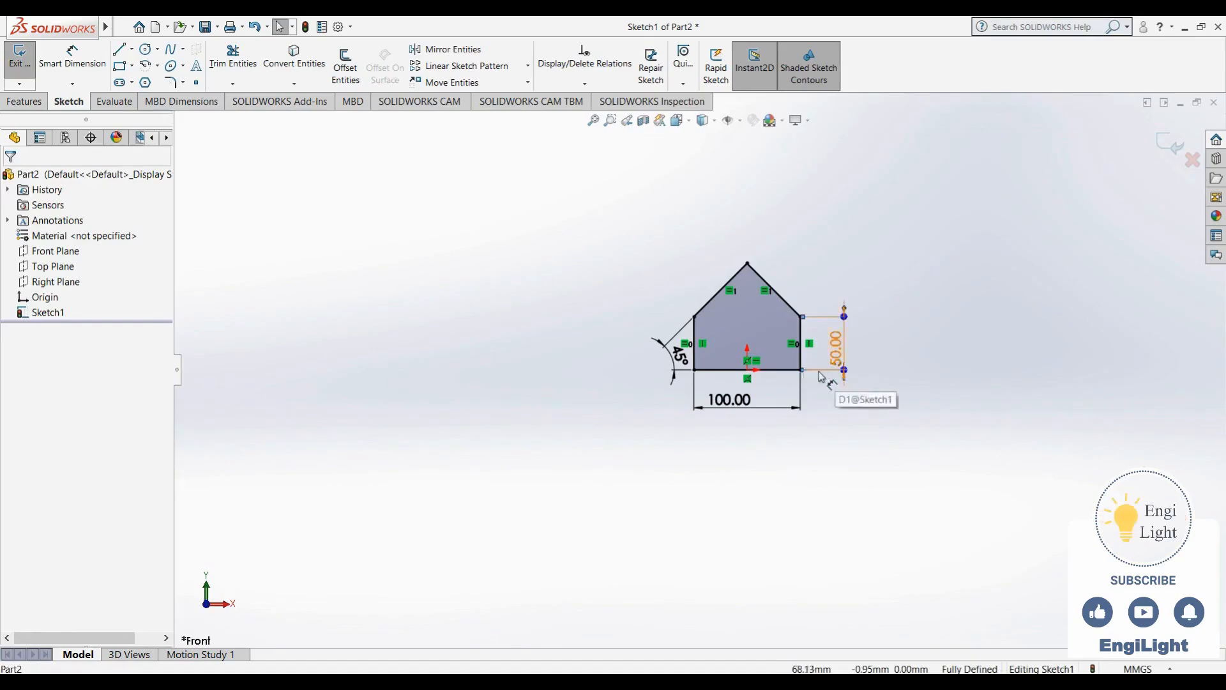
double_click(820, 375)
key("Delete")
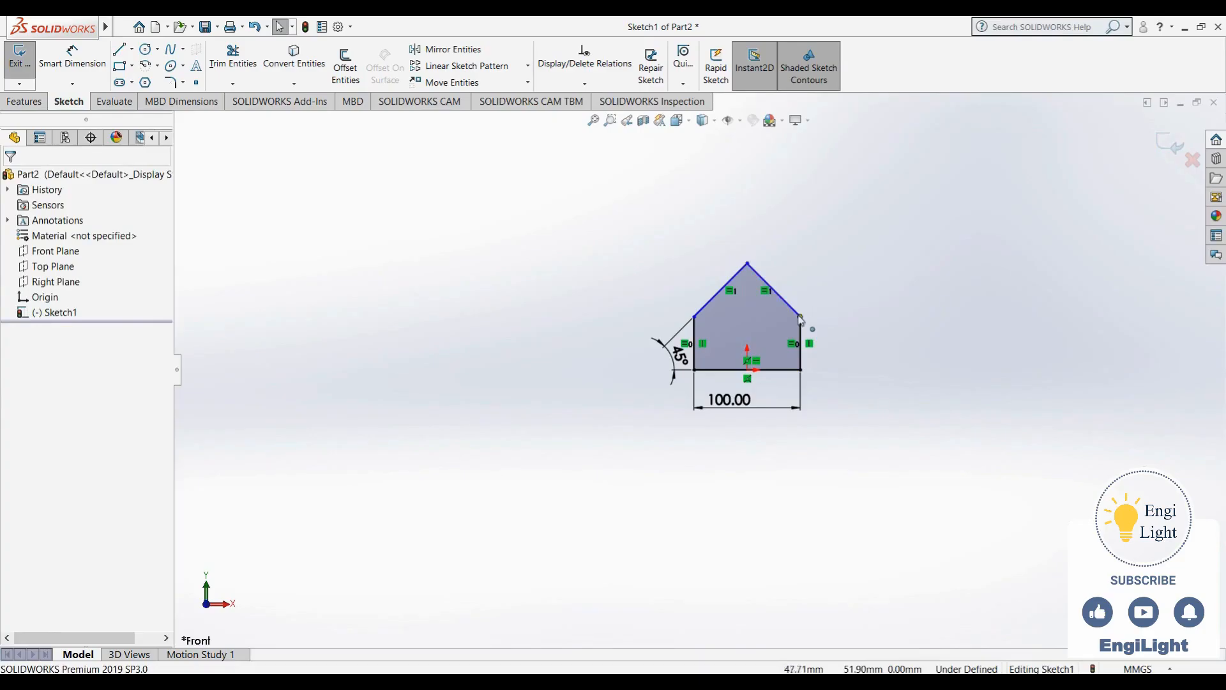
Stretch the house vertically by its right wall corner and roof peak to test the sketch's remaining freedom
mouse_move(801, 317)
left_mouse_down()
mouse_move(835, 309)
mouse_move(835, 294)
mouse_move(786, 310)
mouse_move(824, 290)
mouse_move(840, 300)
mouse_move(843, 269)
mouse_move(832, 258)
mouse_move(819, 307)
mouse_move(750, 313)
mouse_move(820, 281)
mouse_move(814, 314)
mouse_move(802, 319)
mouse_move(801, 271)
mouse_move(792, 324)
mouse_move(783, 307)
mouse_move(797, 332)
mouse_move(766, 307)
mouse_move(790, 305)
left_mouse_up()
left_click(793, 240)
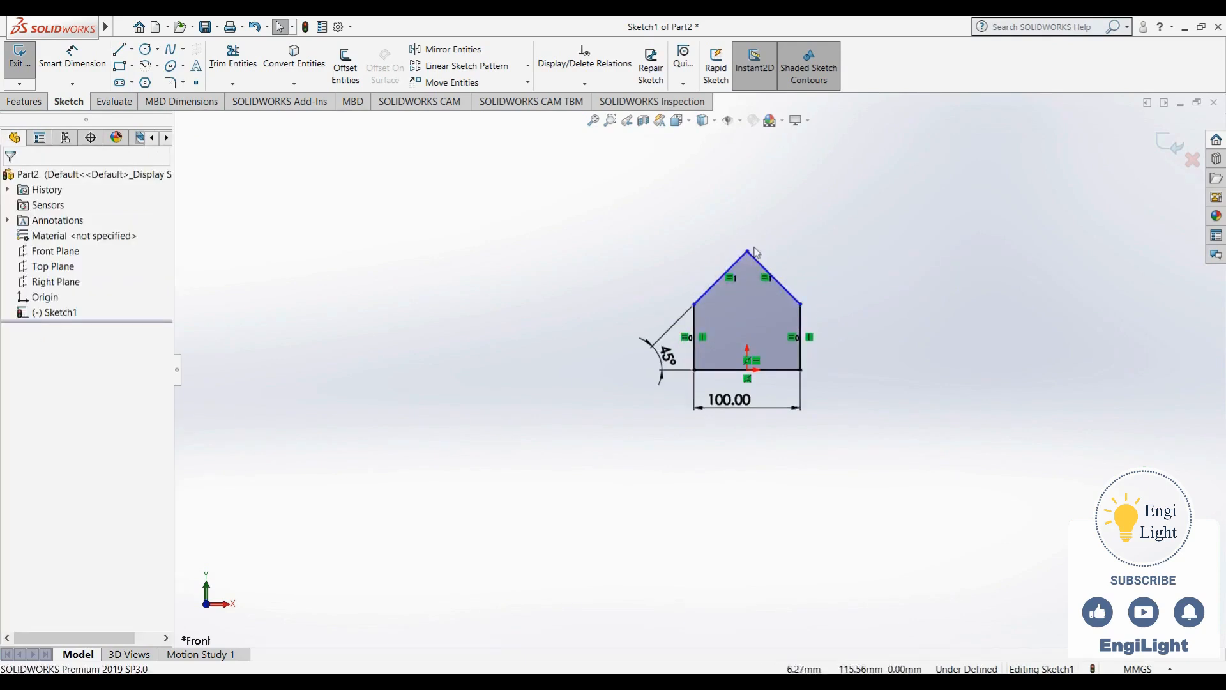
left_click(747, 252)
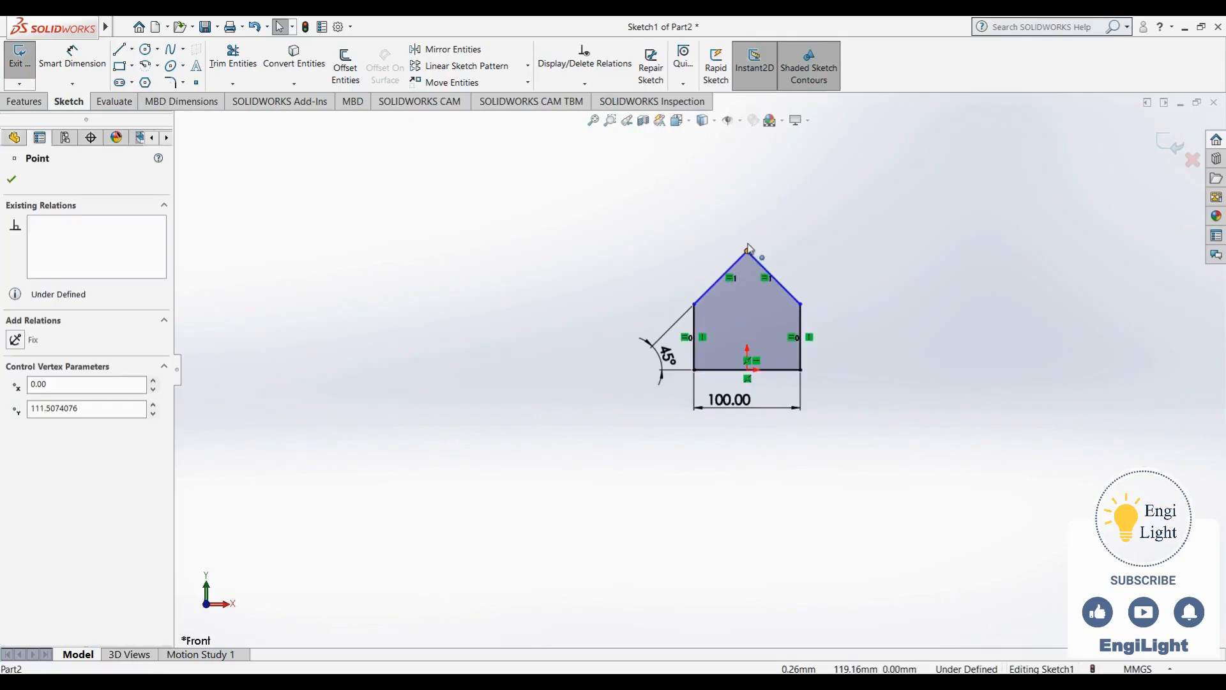
left_click_drag(748, 252, 766, 220)
left_click(769, 215)
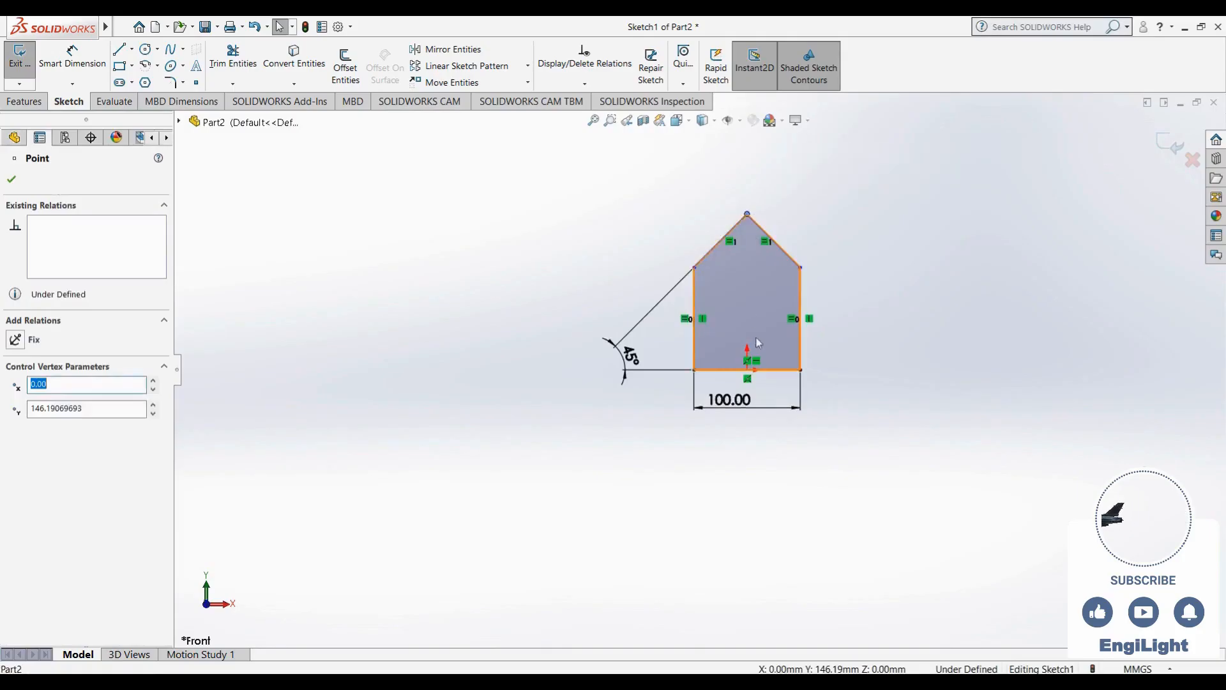
left_click_drag(748, 214, 748, 239)
left_click(754, 184)
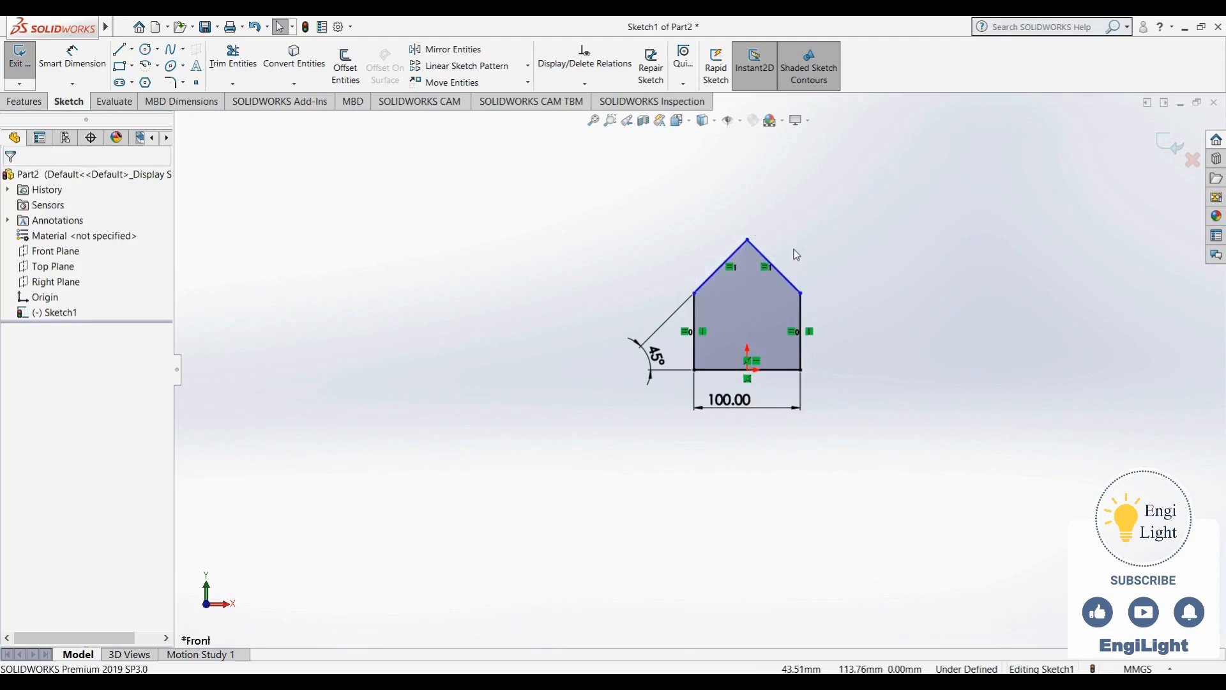
left_click_drag(801, 293, 756, 277)
left_click(839, 311)
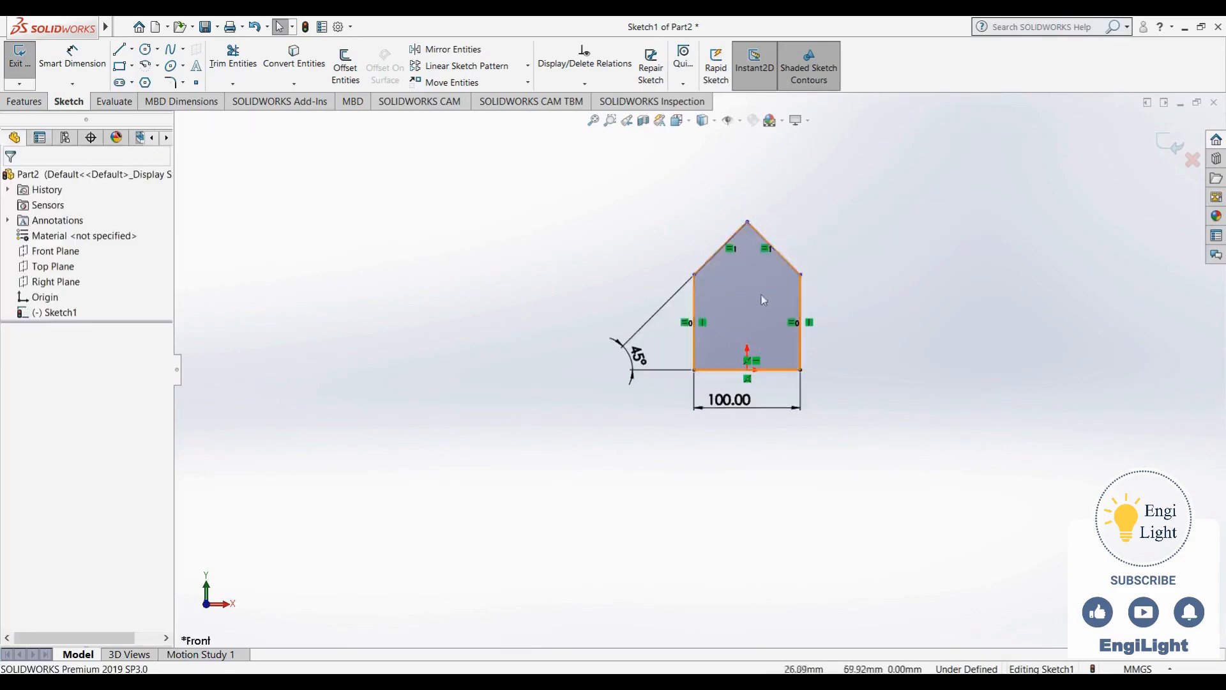
Dimension the house's right wall with a height of 50 mm using Smart Dimension
left_click(68, 64)
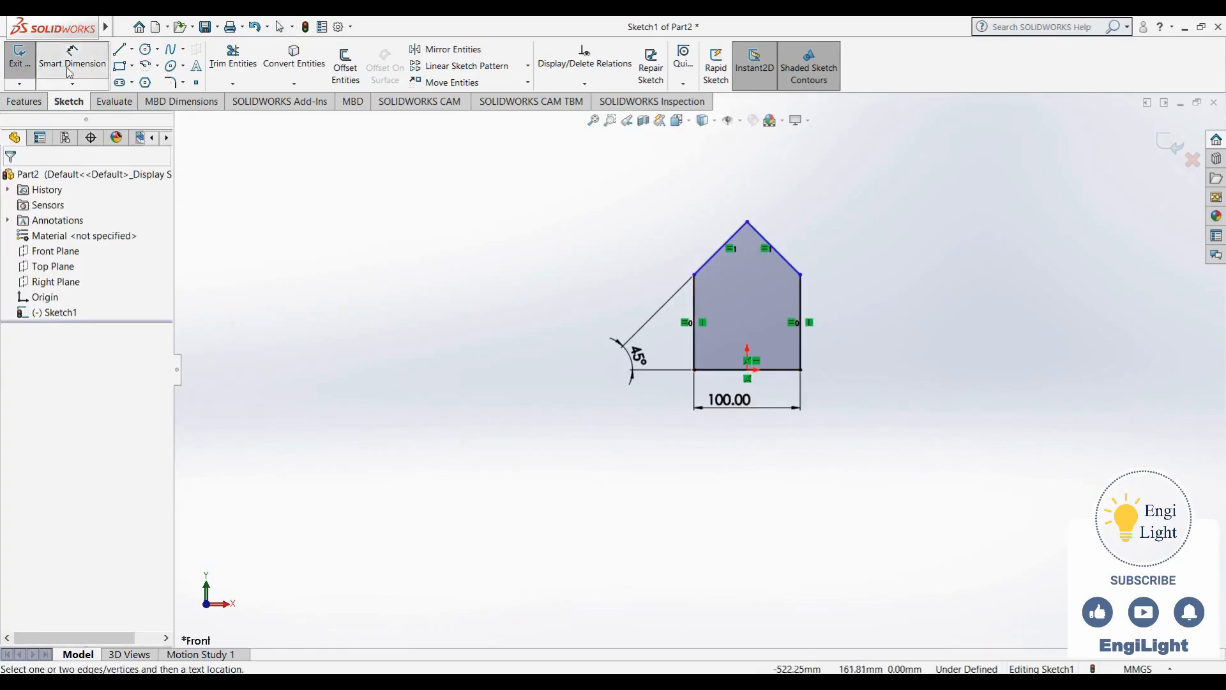
left_click(802, 308)
left_click(856, 334)
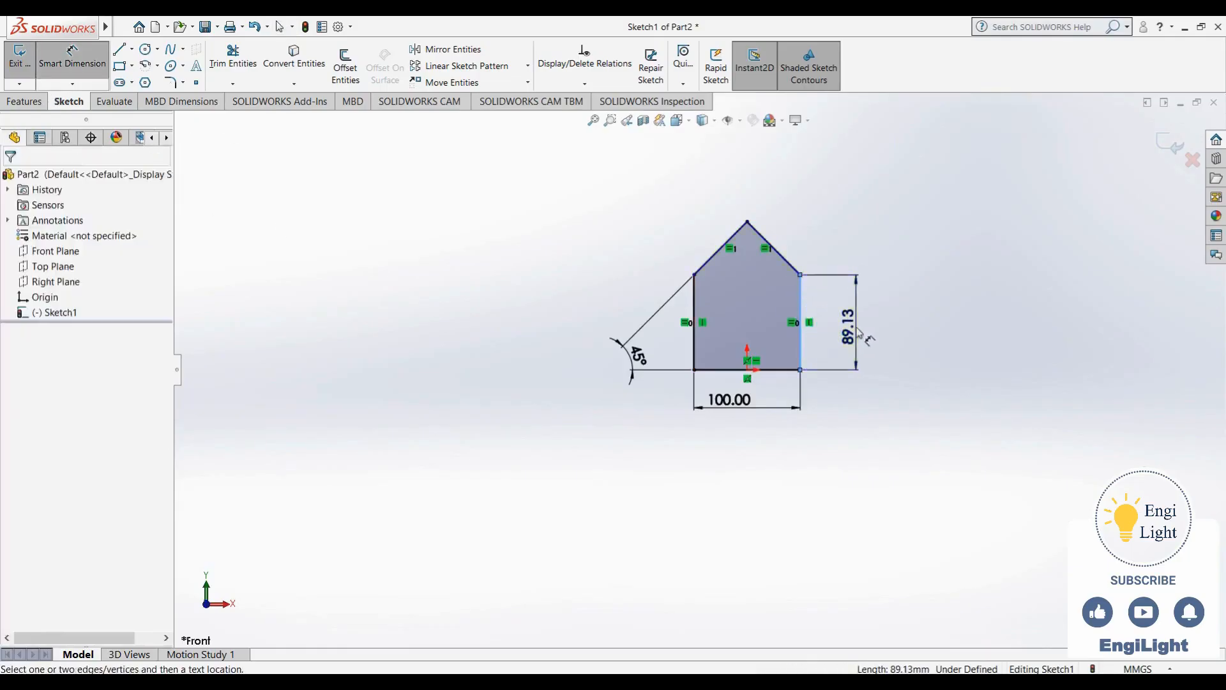
key("Return")
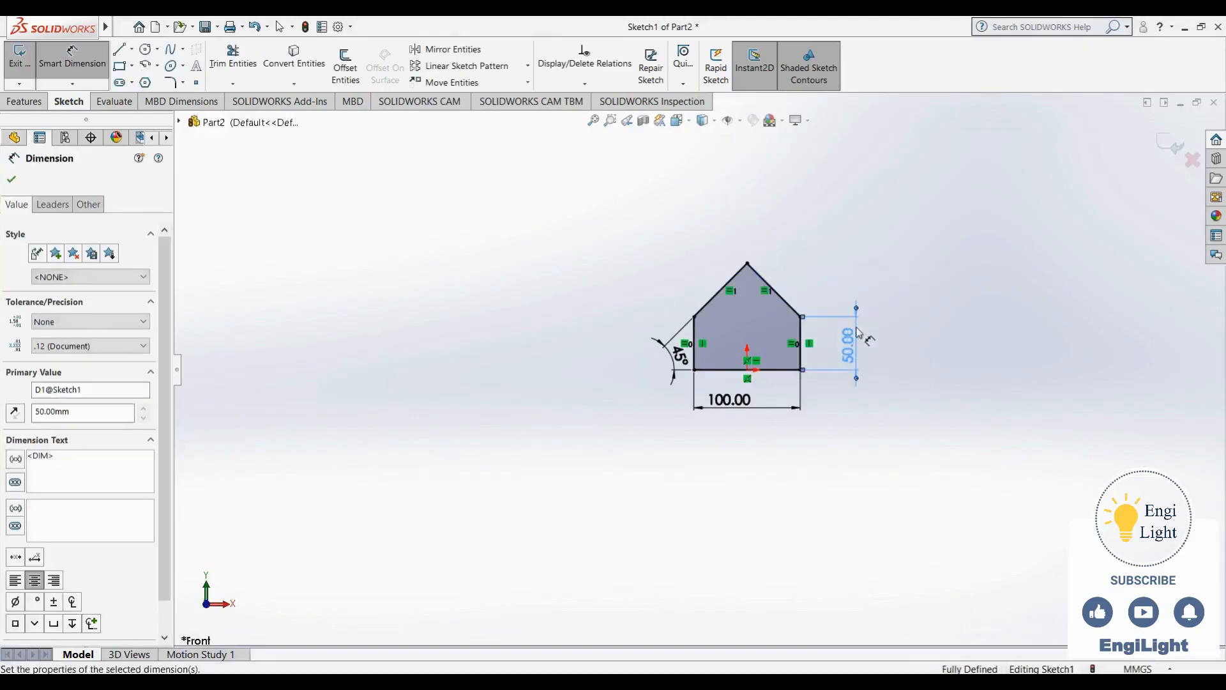
key("Escape")
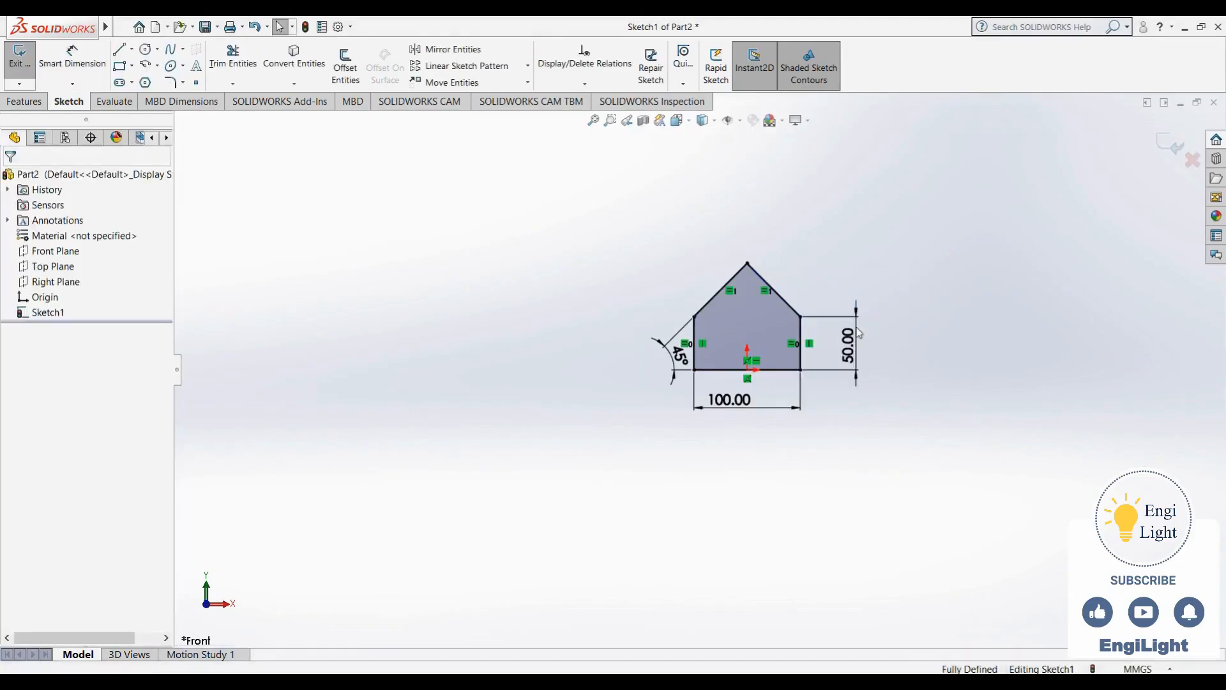
Delete the newly placed height dimension beside the right wall
left_click_drag(887, 282, 852, 410)
key("Delete")
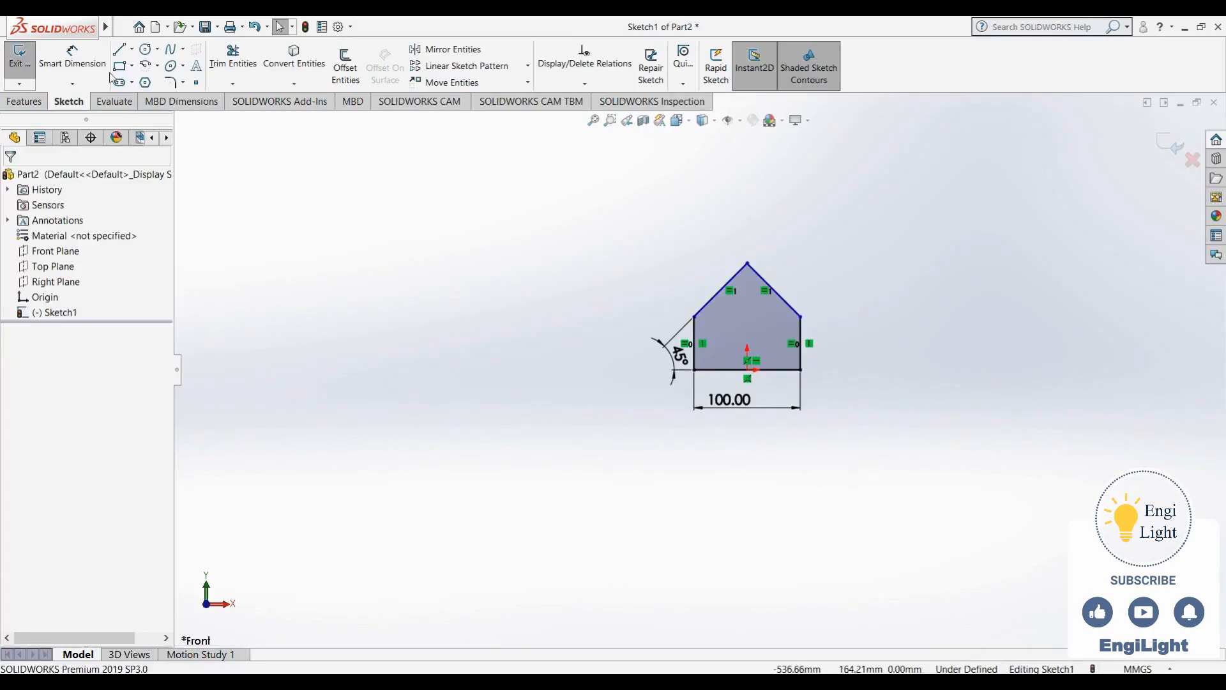
Try aligned and vertical Smart Dimension placements on the right roof line without placing a dimension
left_click(72, 58)
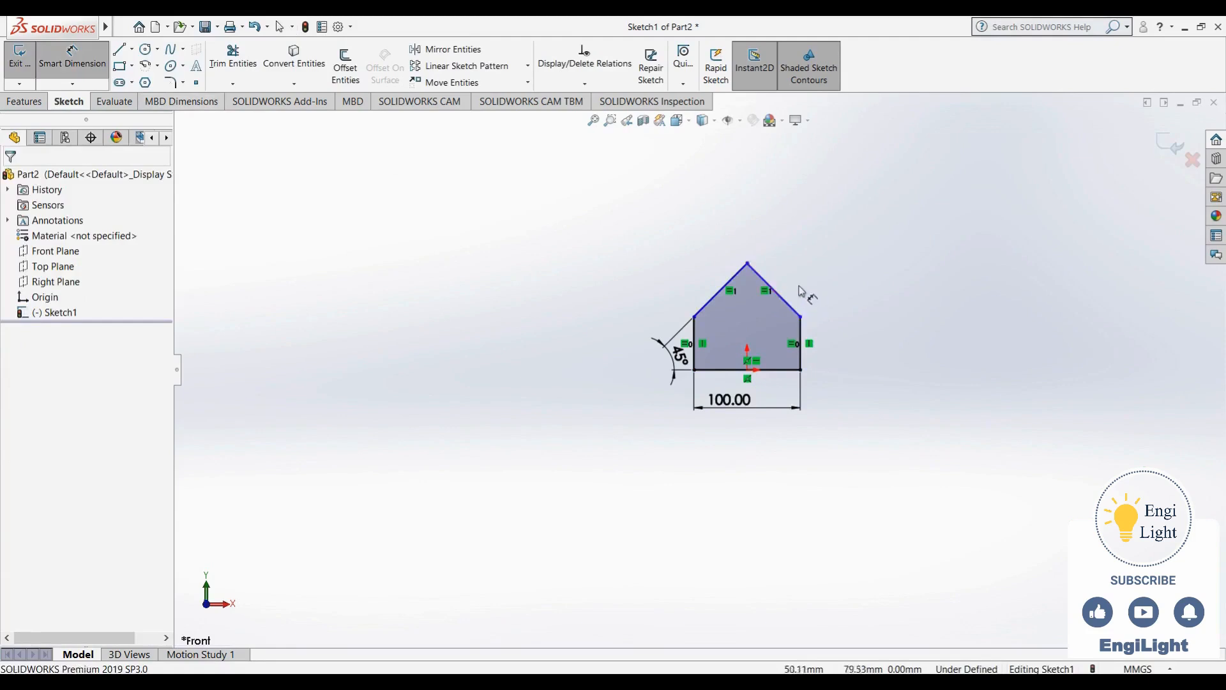
left_click(789, 308)
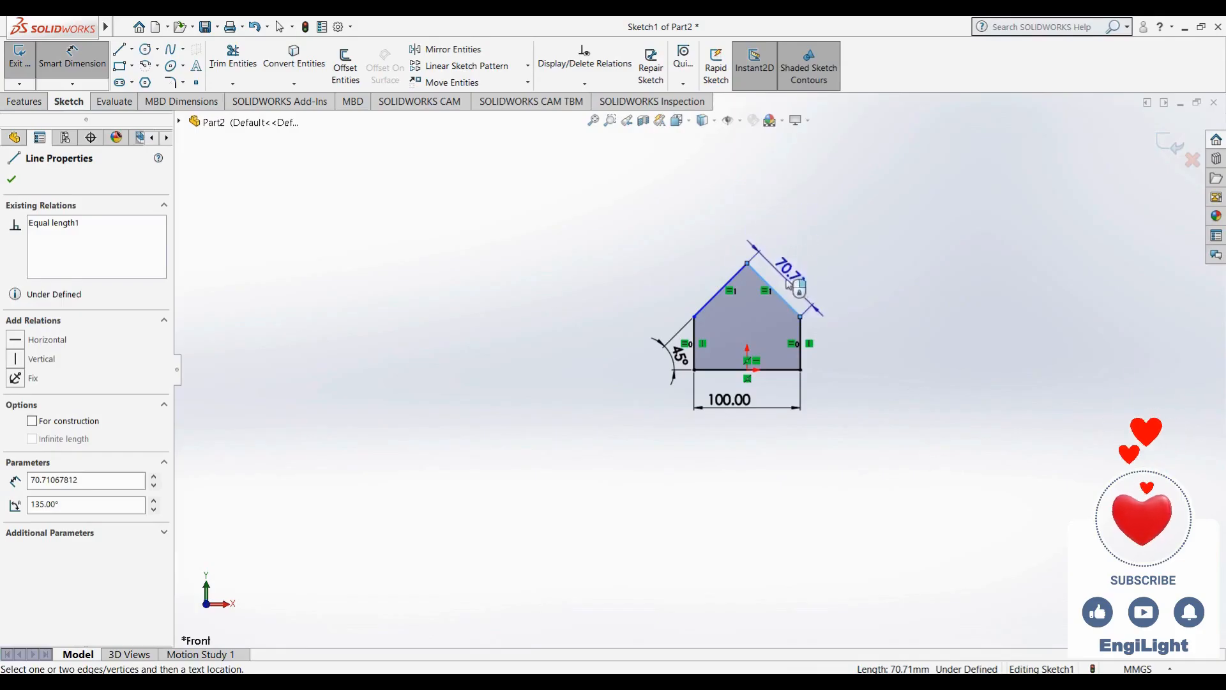
key("Escape")
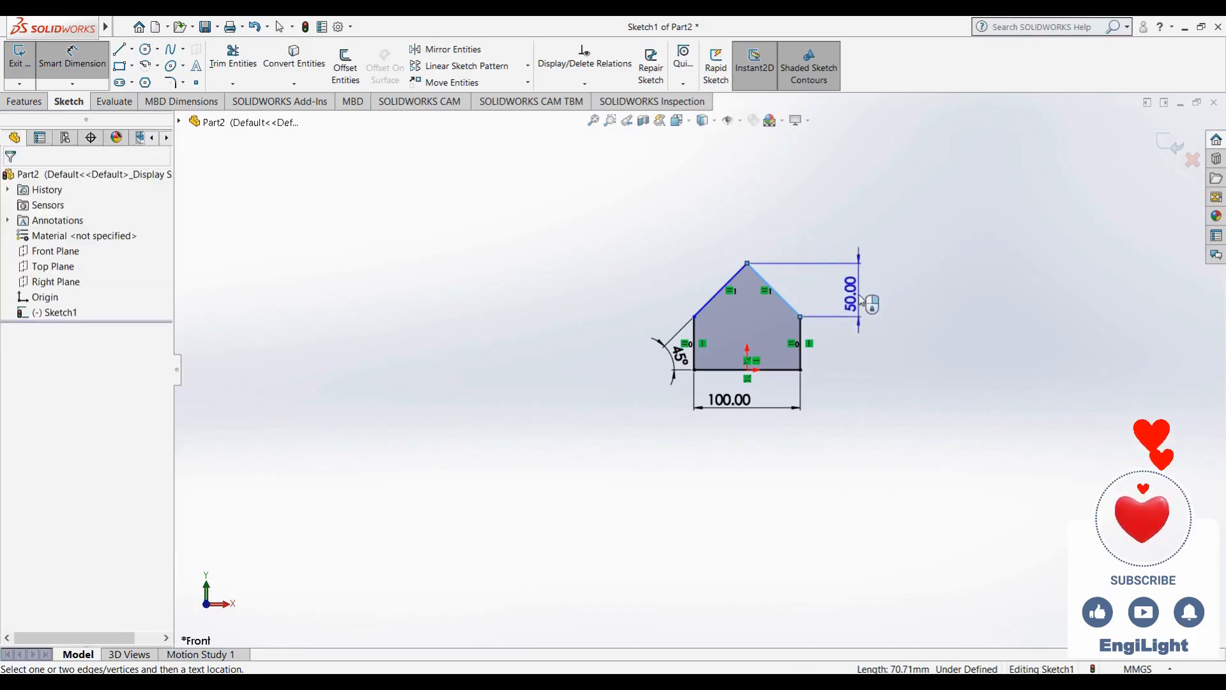
key("Escape")
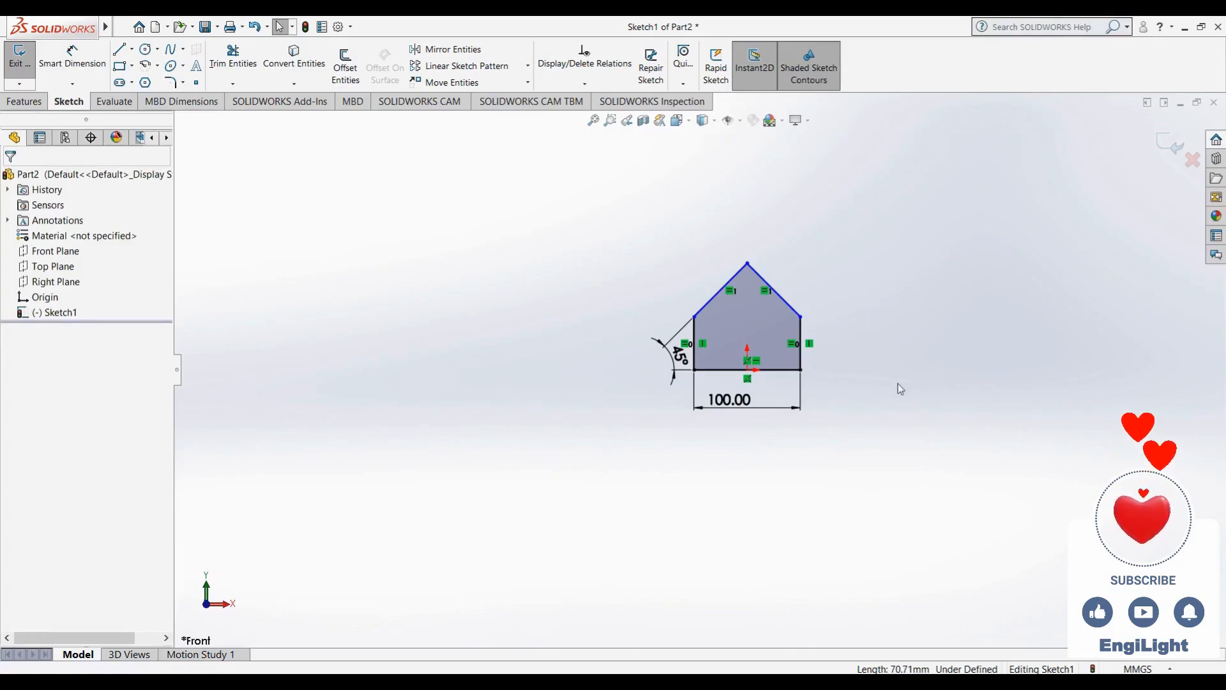
Exit the house sketch, switch to Photos and view the exercise drawing 02.jpg
left_click(1170, 146)
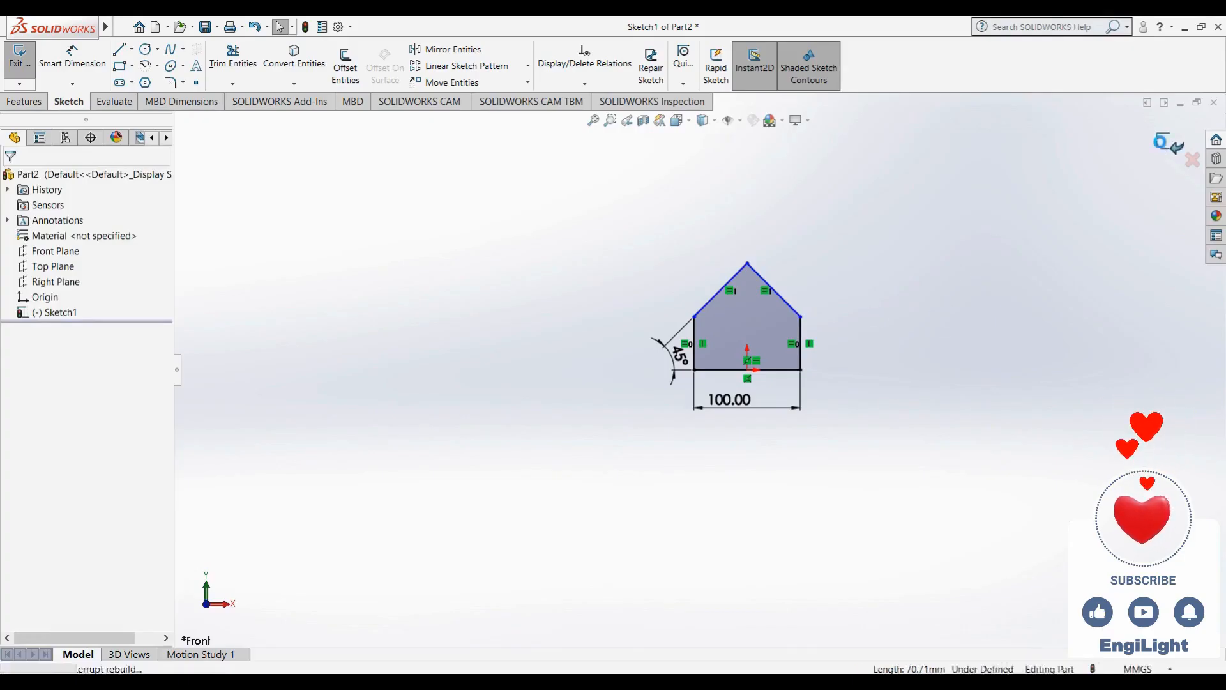
left_click(478, 356)
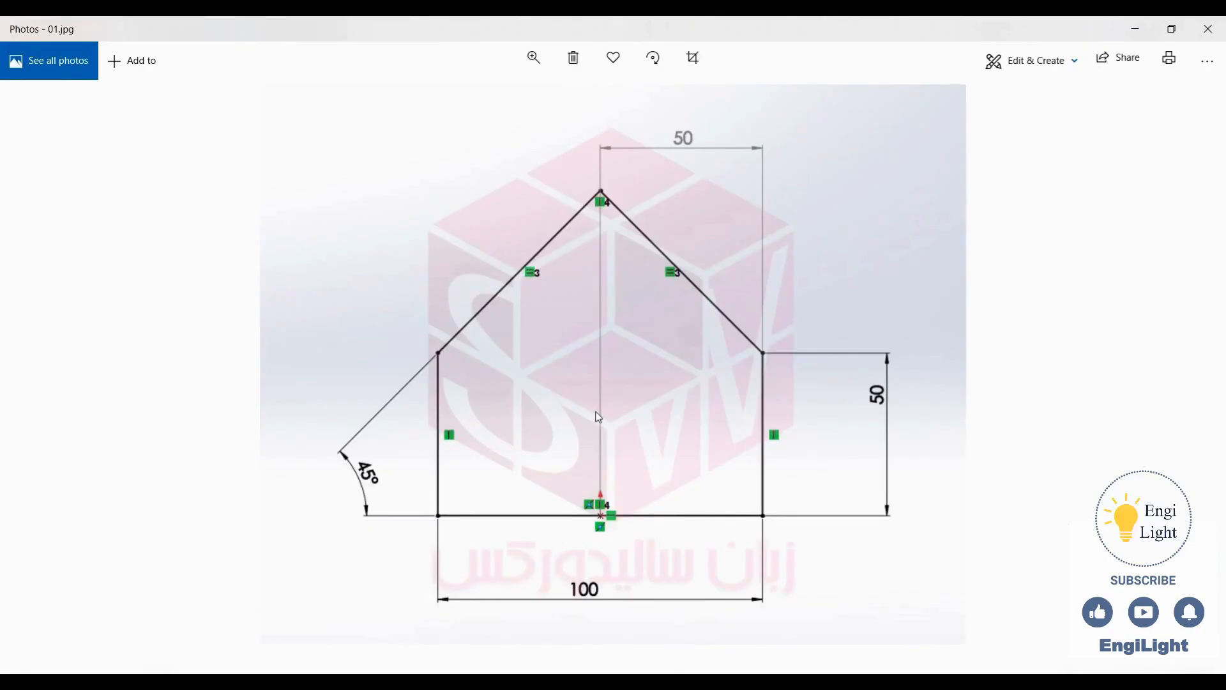
key("Right")
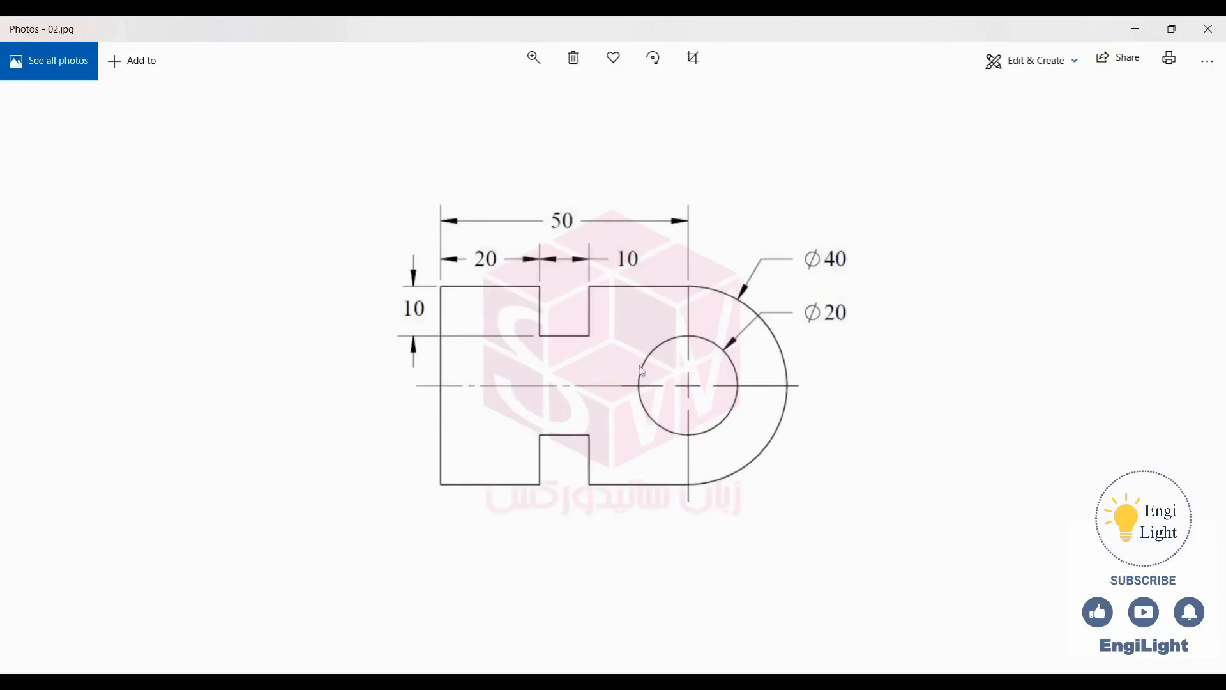
Switch back to SOLIDWORKS, close the house part without saving, and create a new part
left_click(746, 681)
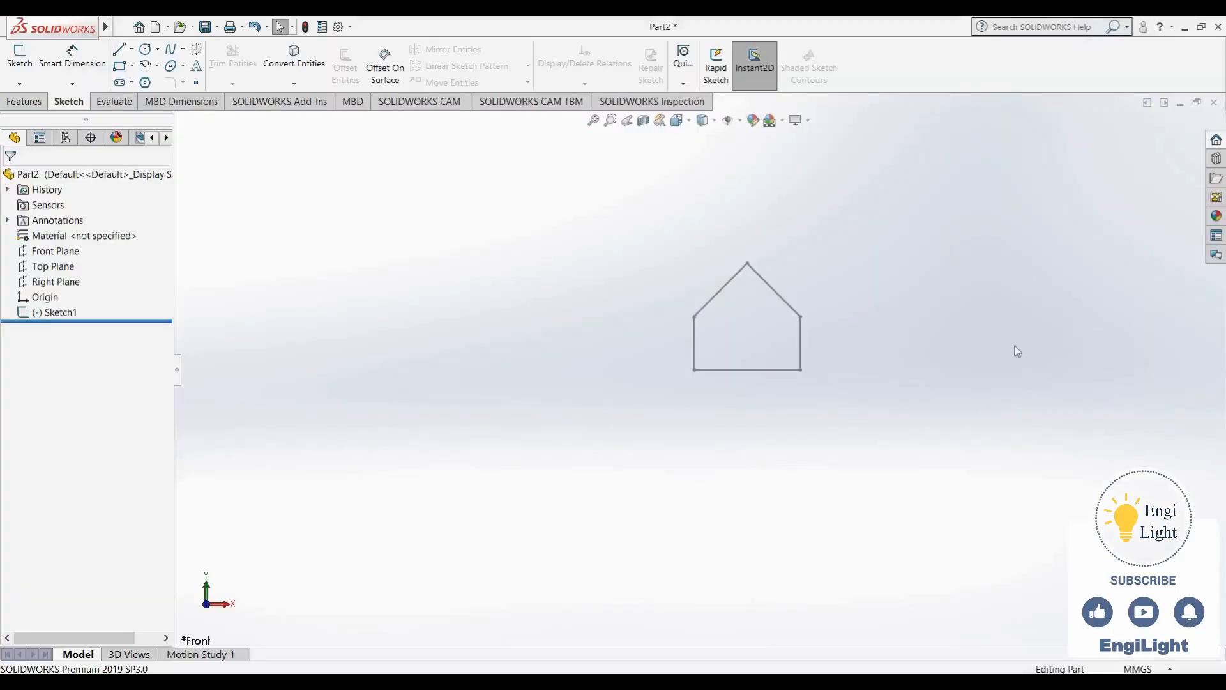
left_click(1214, 102)
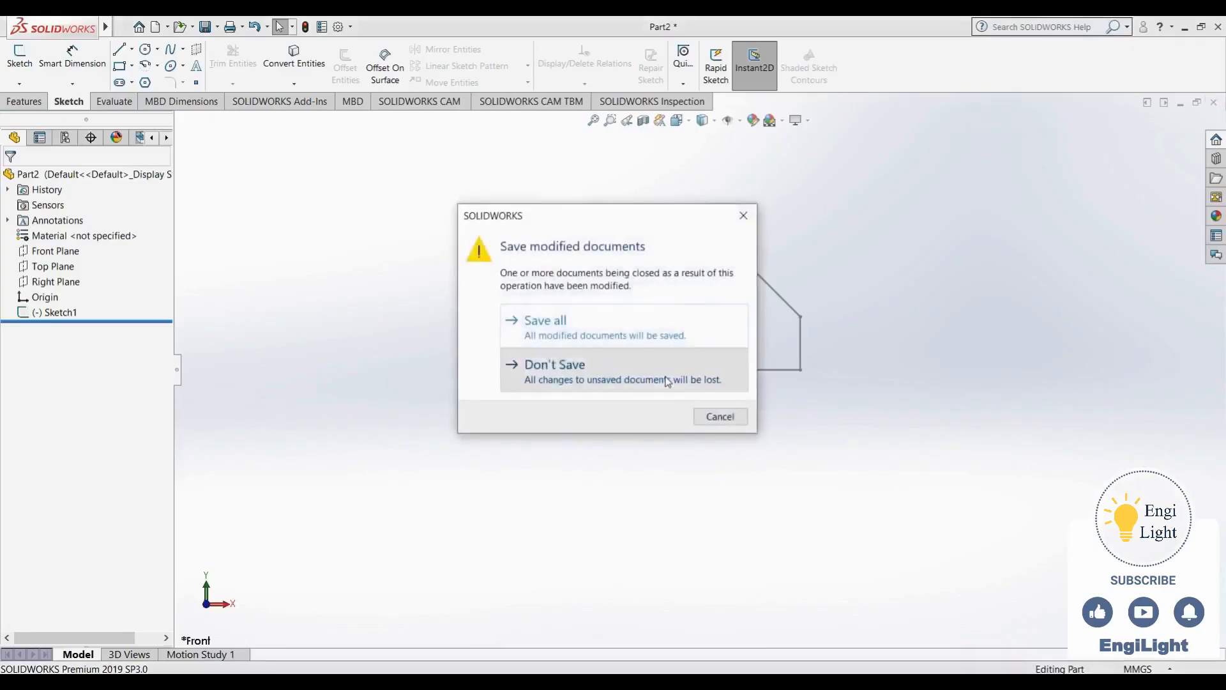
left_click(664, 378)
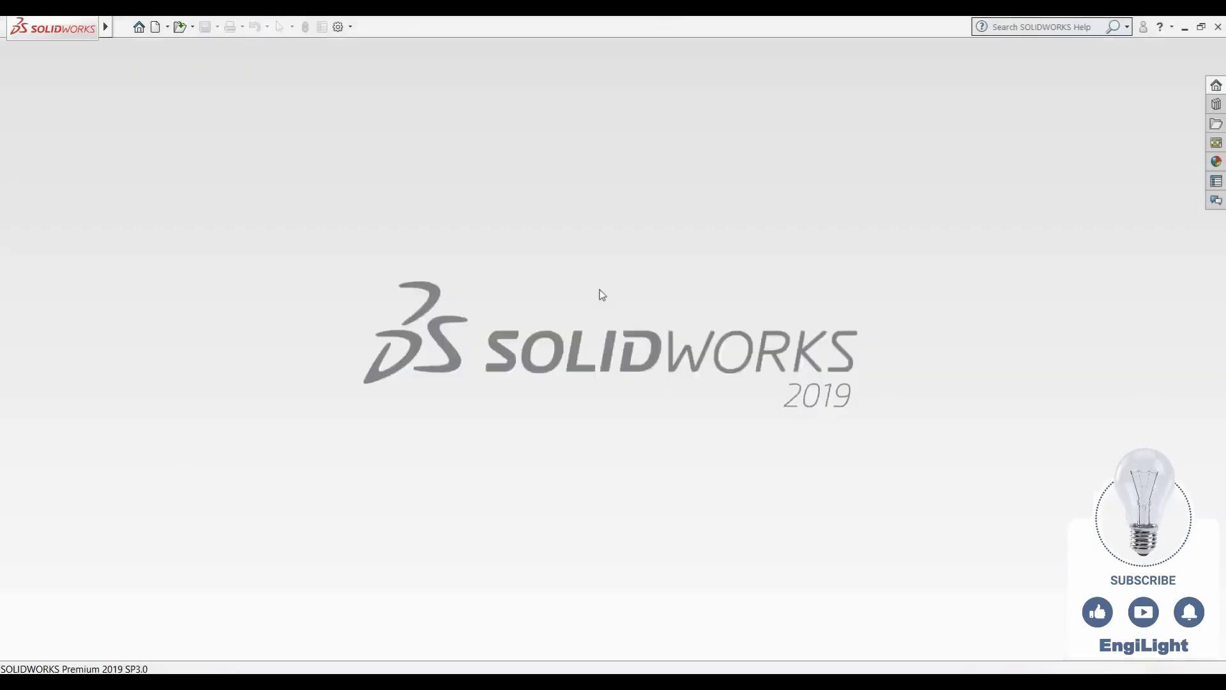
key("ctrl+n")
left_click(658, 504)
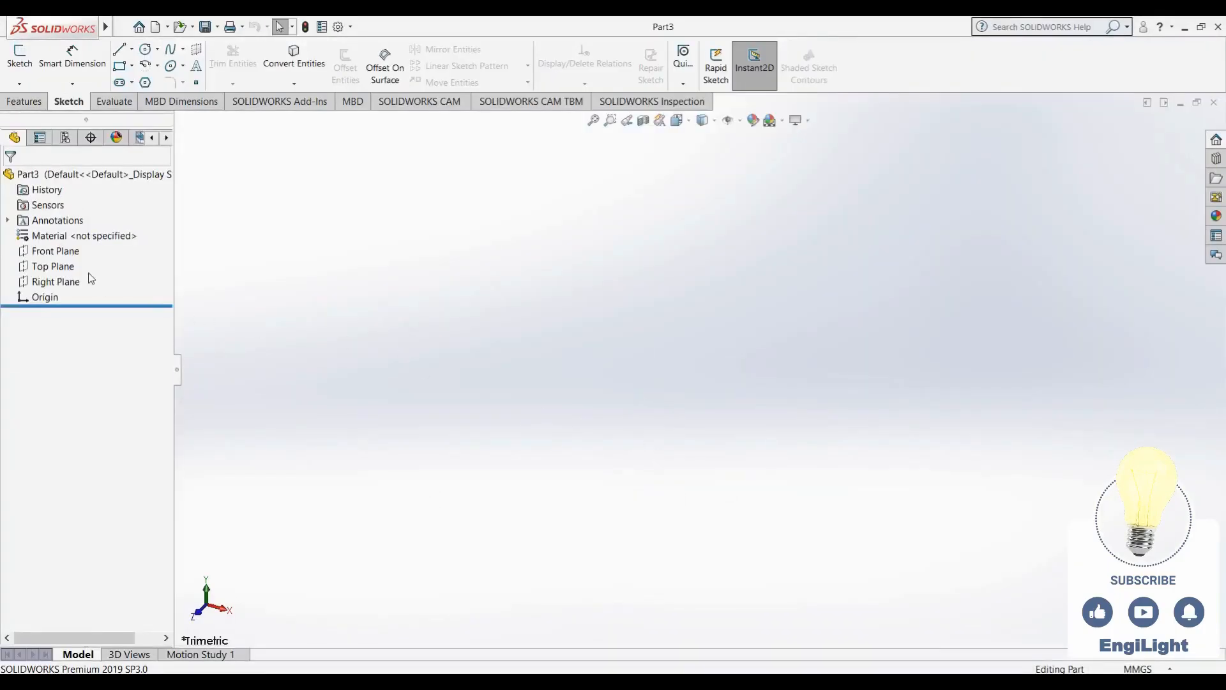
Start a sketch on the Front Plane and draw a circle of about 67 mm radius centred on the origin
left_click(72, 253)
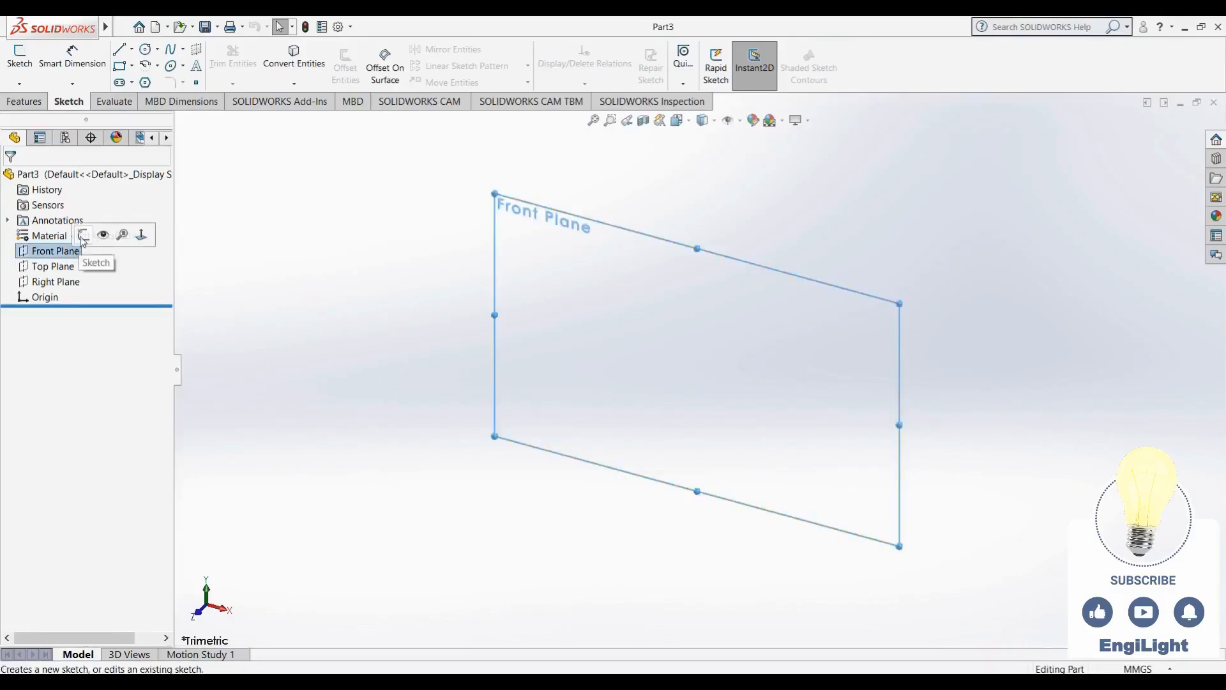
left_click(82, 237)
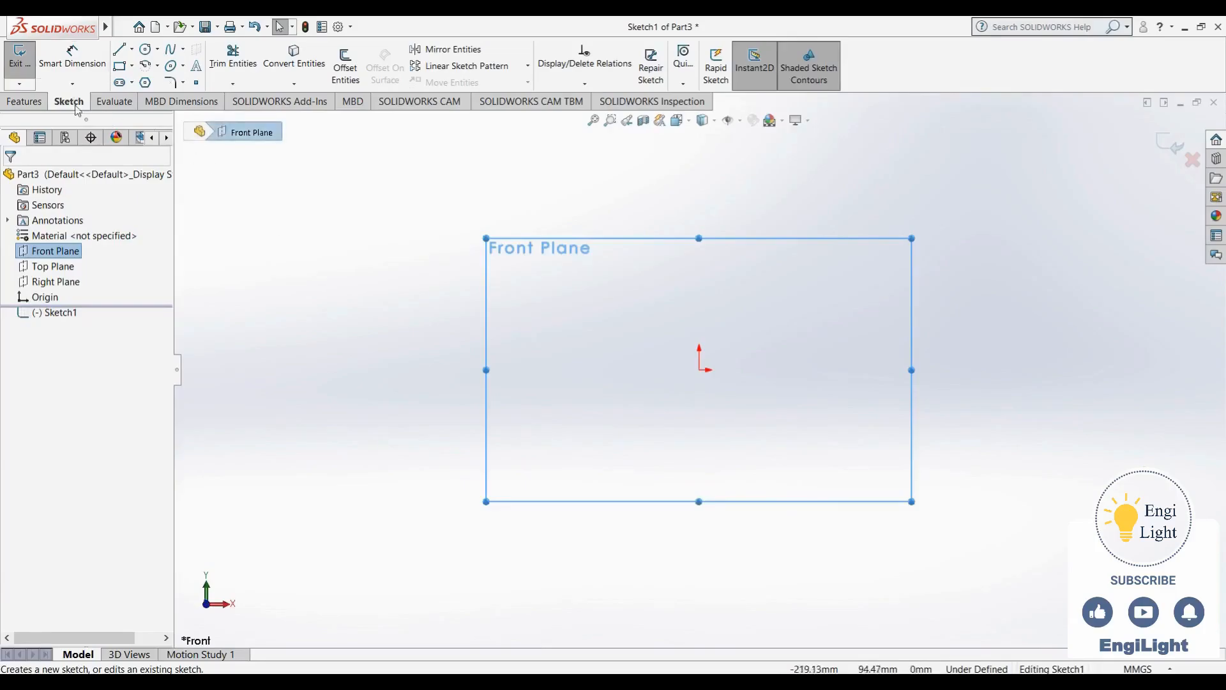
left_click(143, 52)
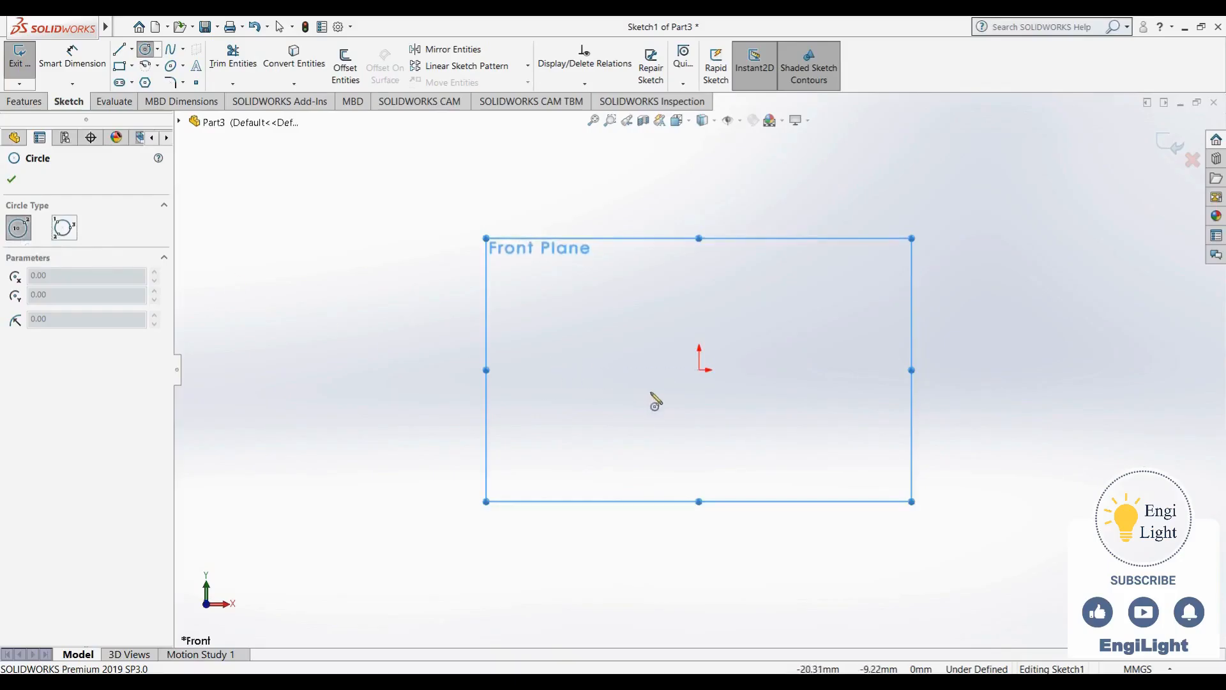
left_click(699, 370)
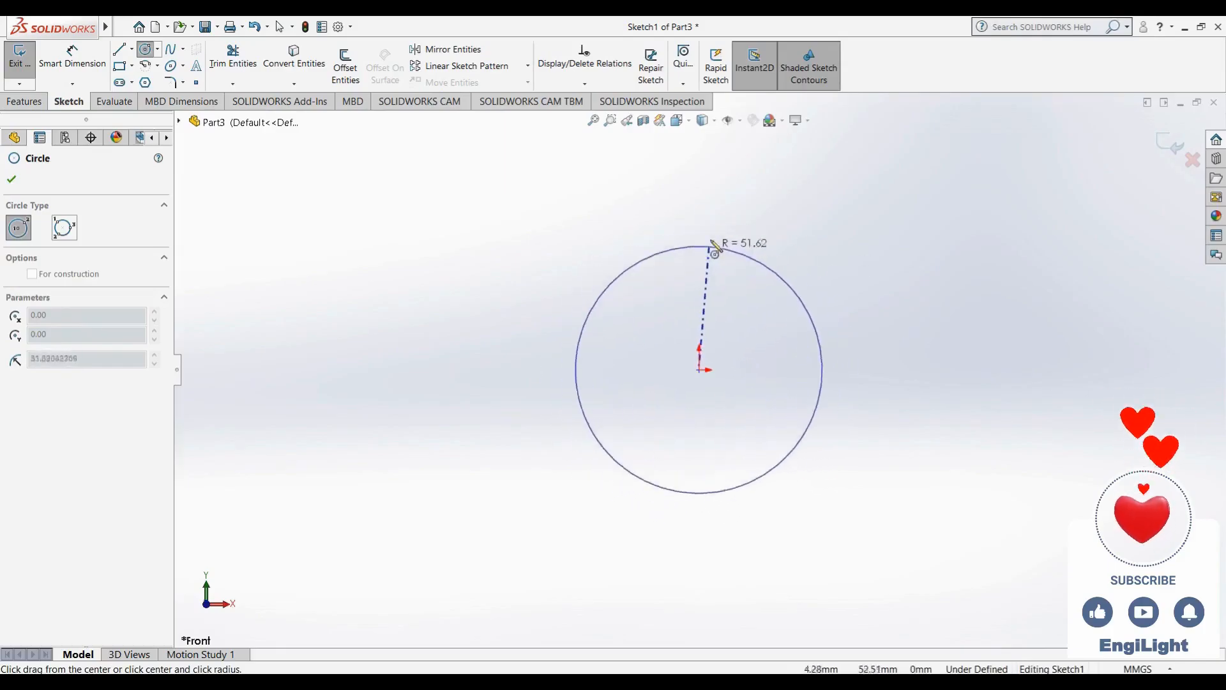
left_click(700, 210)
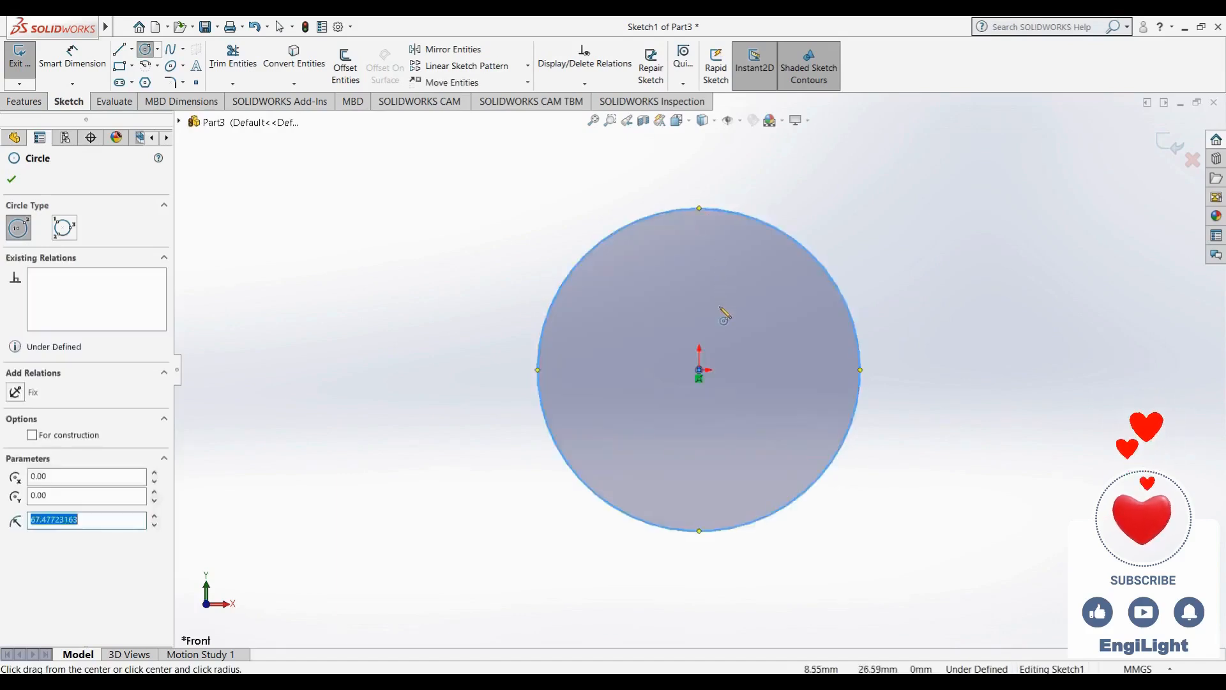
key("Escape")
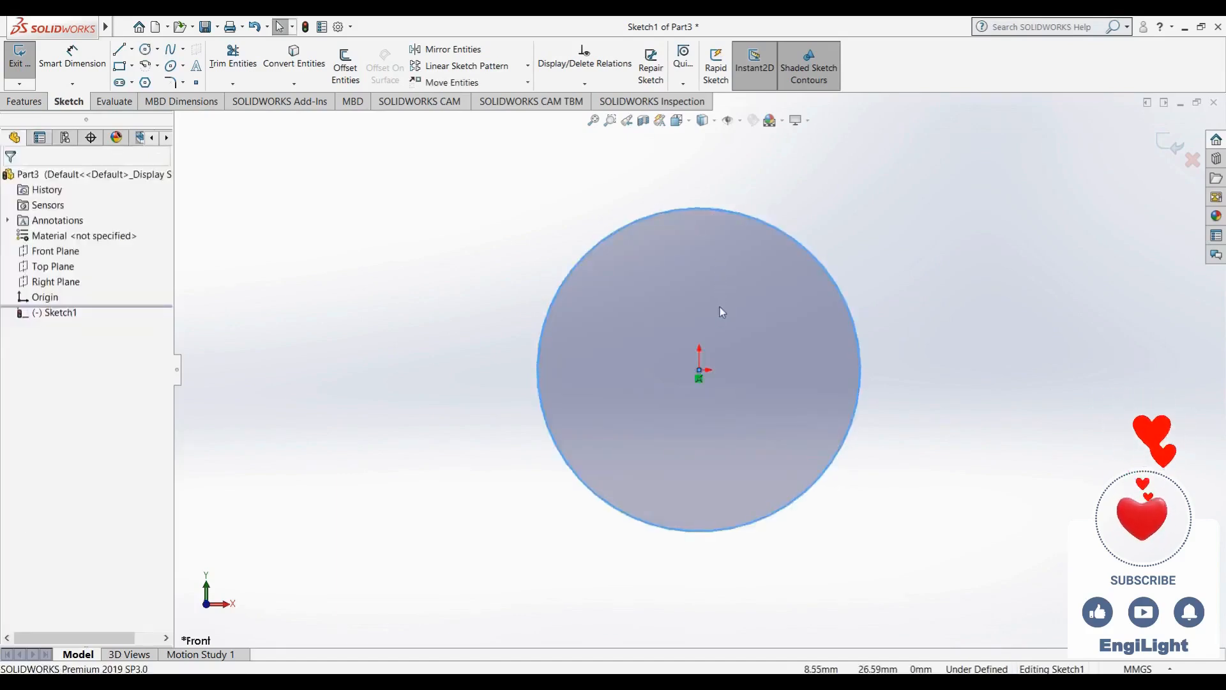
scroll(716, 312, "down", 5)
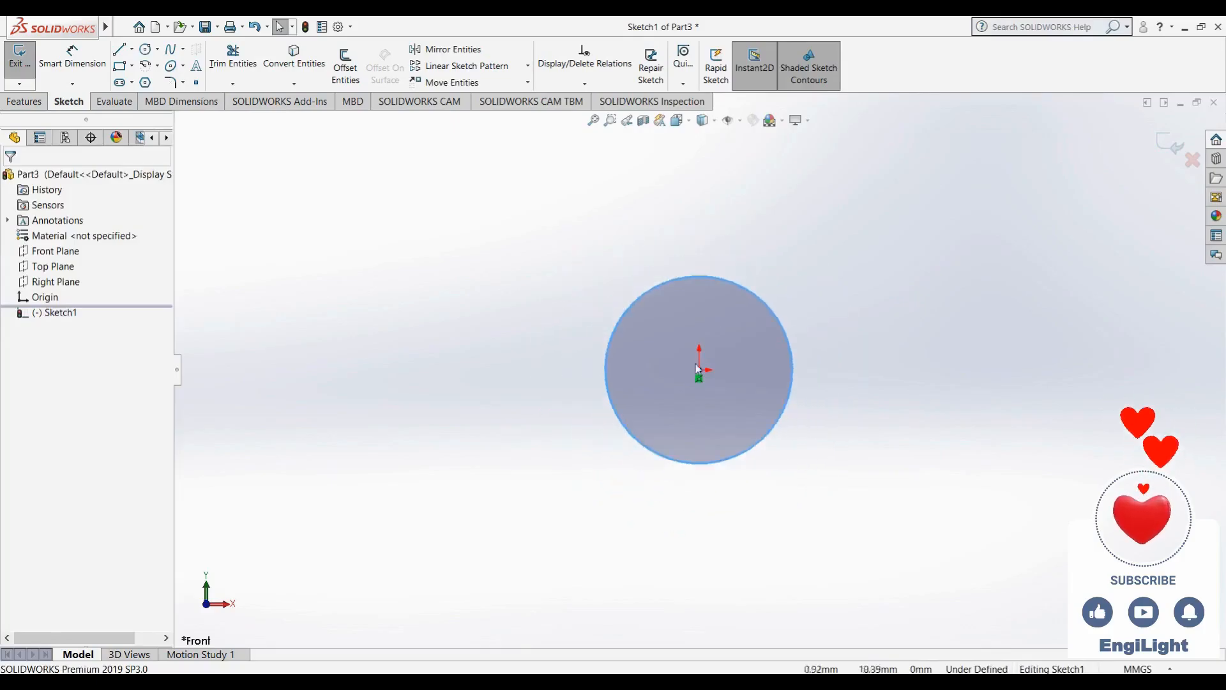
scroll(690, 383, "down", 2)
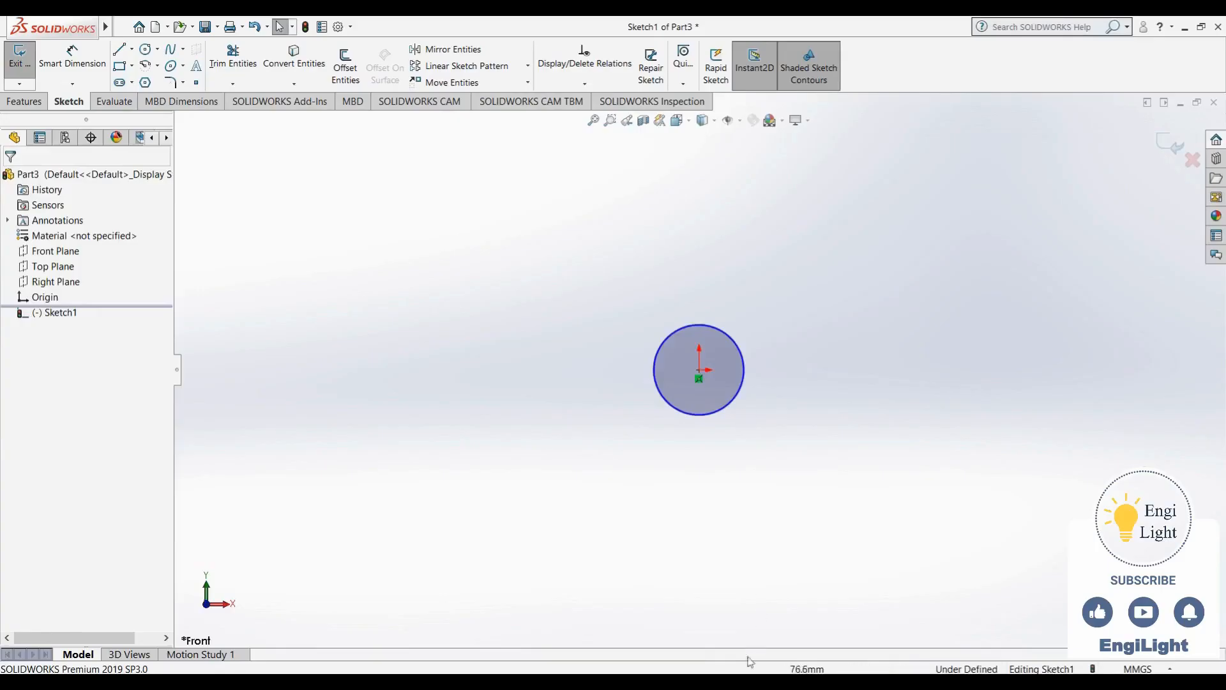
Check drawing 02.jpg in Photos, then back in SOLIDWORKS sketch the plate's lower edge below the circle with a rectangular notch about 48 mm deep
left_click(738, 681)
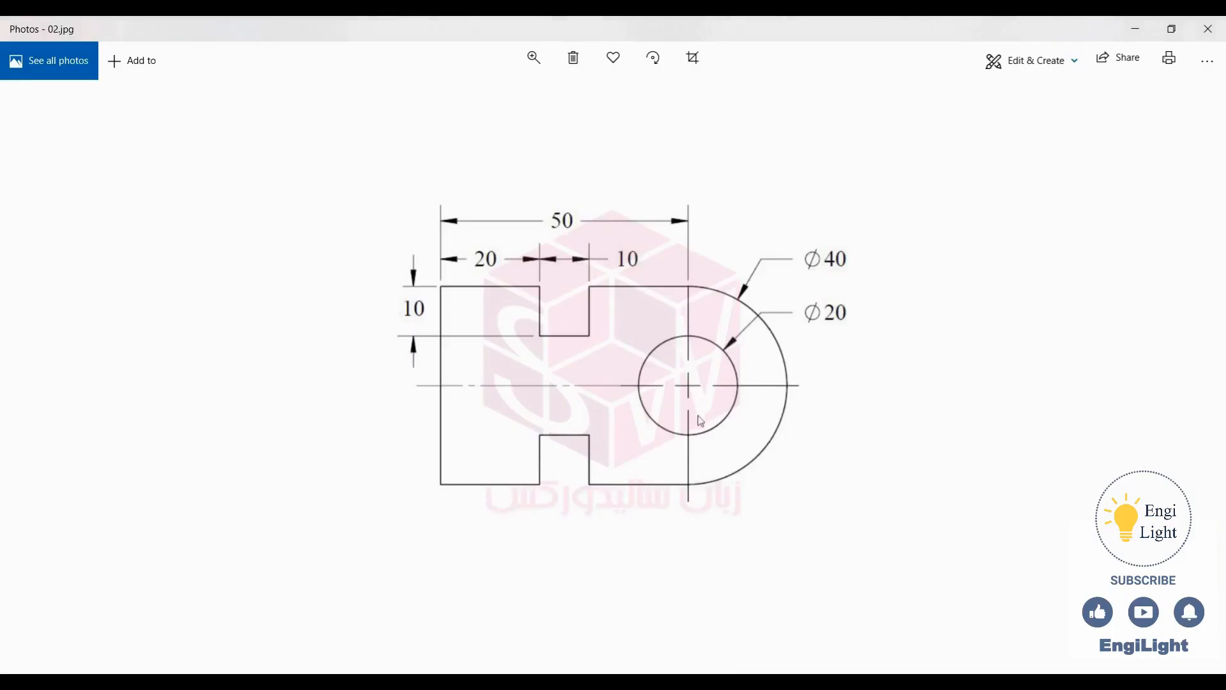
left_click(737, 680)
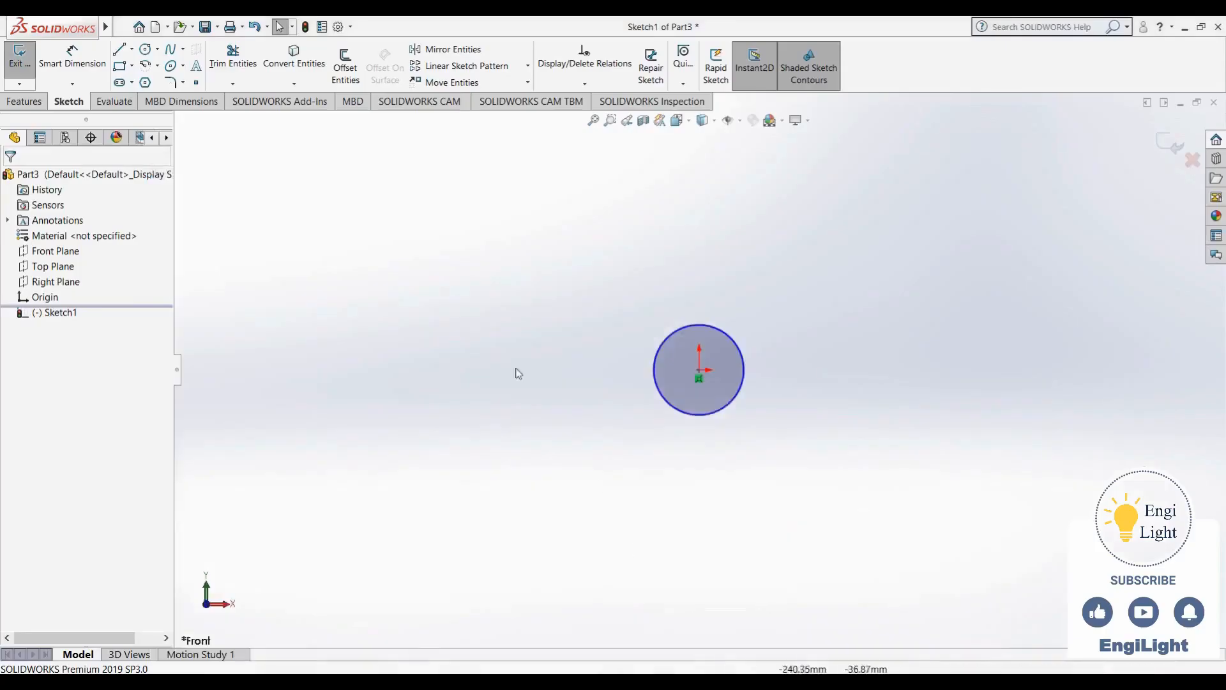
left_click(119, 52)
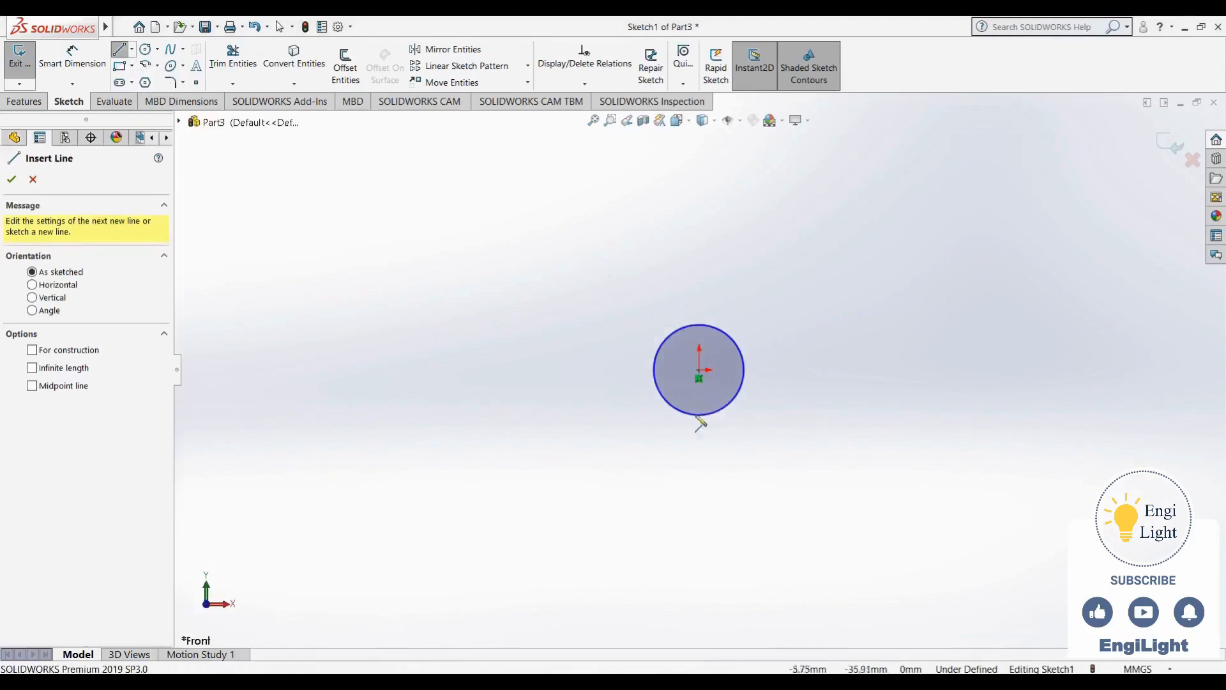
left_click(700, 483)
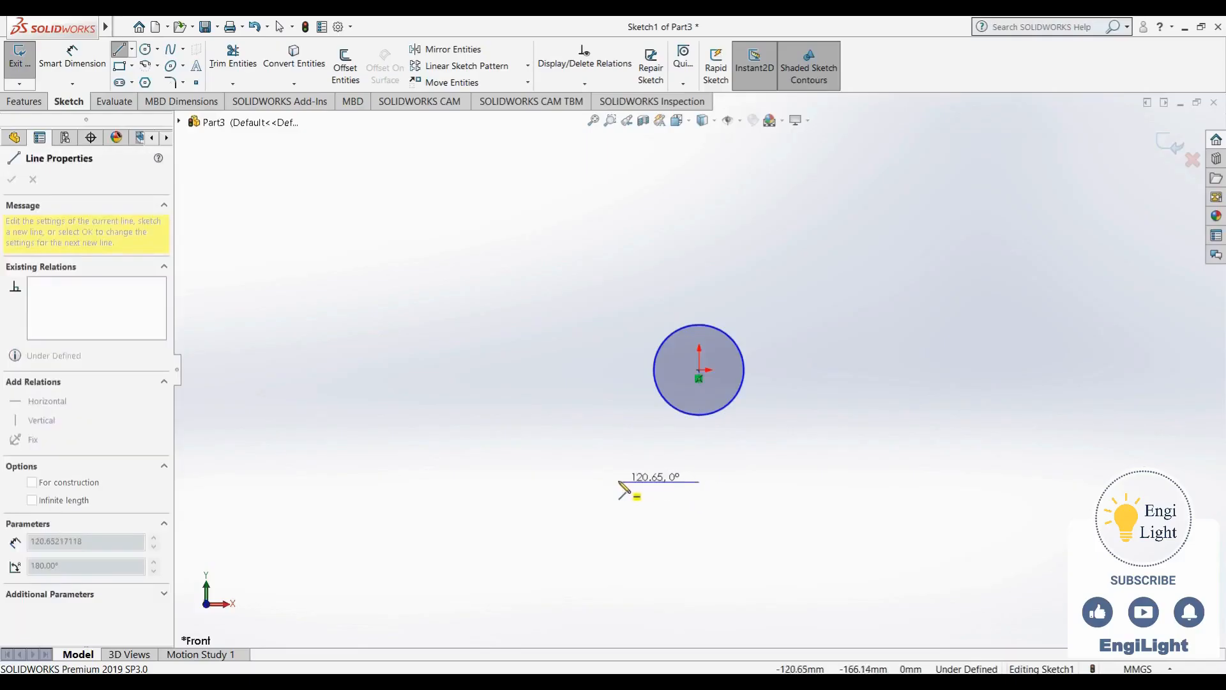
left_click(618, 482)
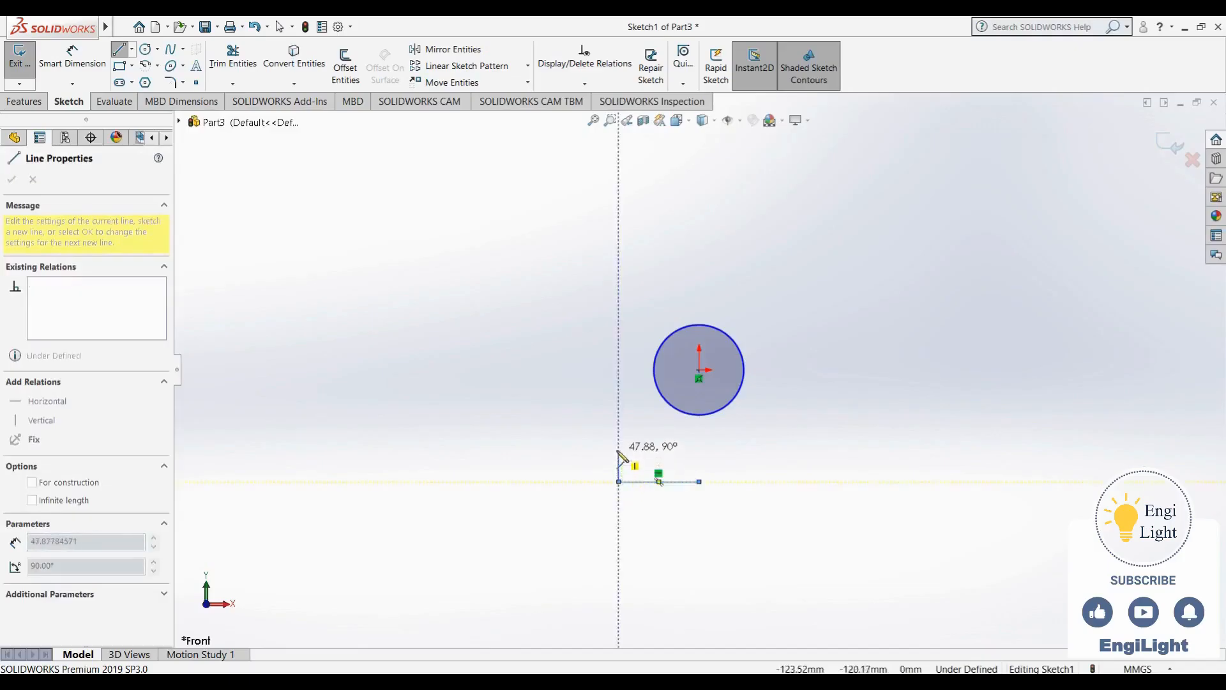
left_click(619, 450)
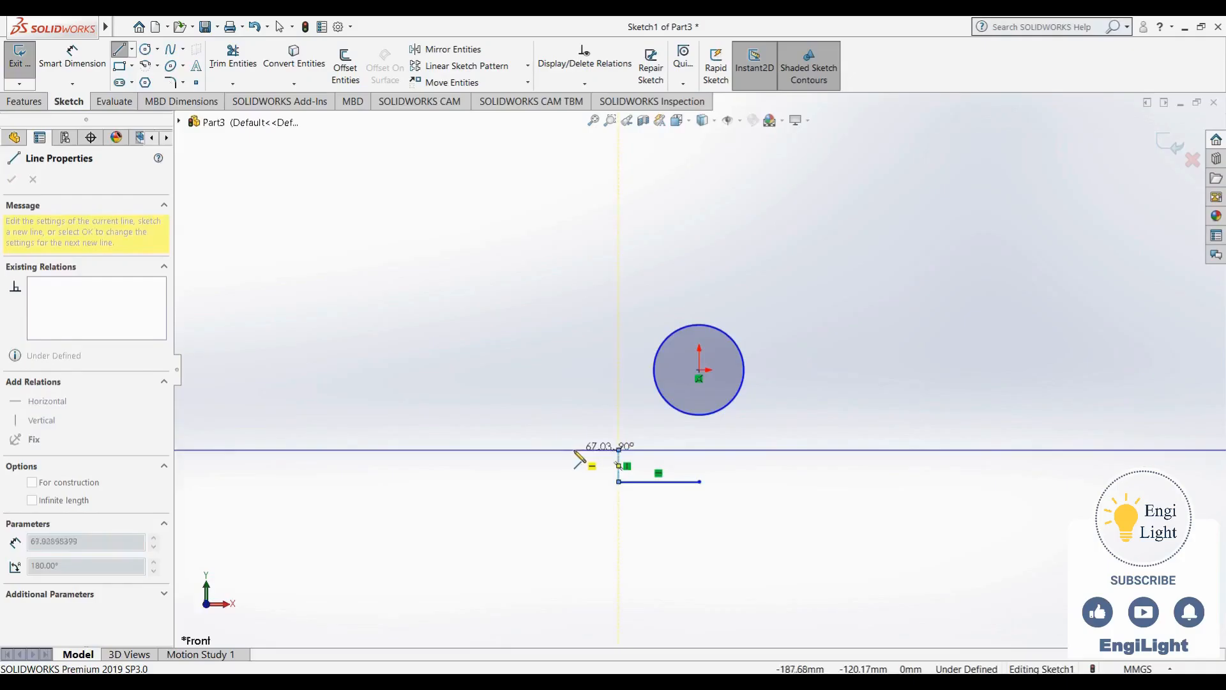
left_click(582, 450)
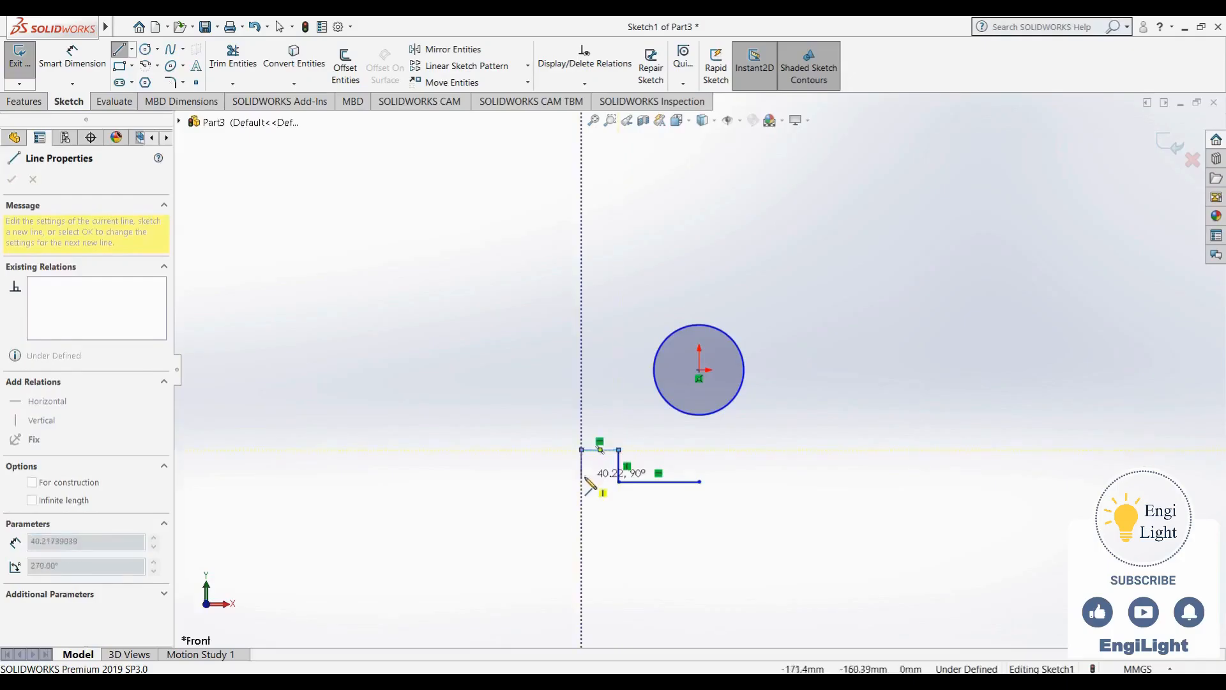
left_click(581, 482)
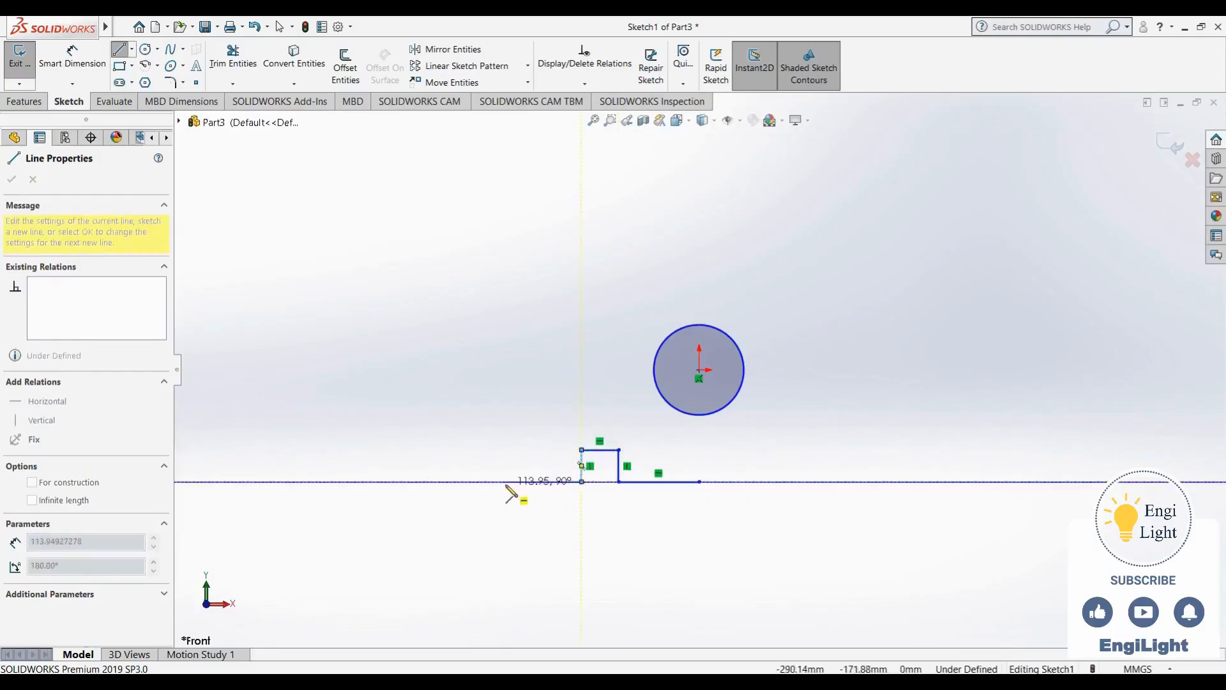
left_click(506, 482)
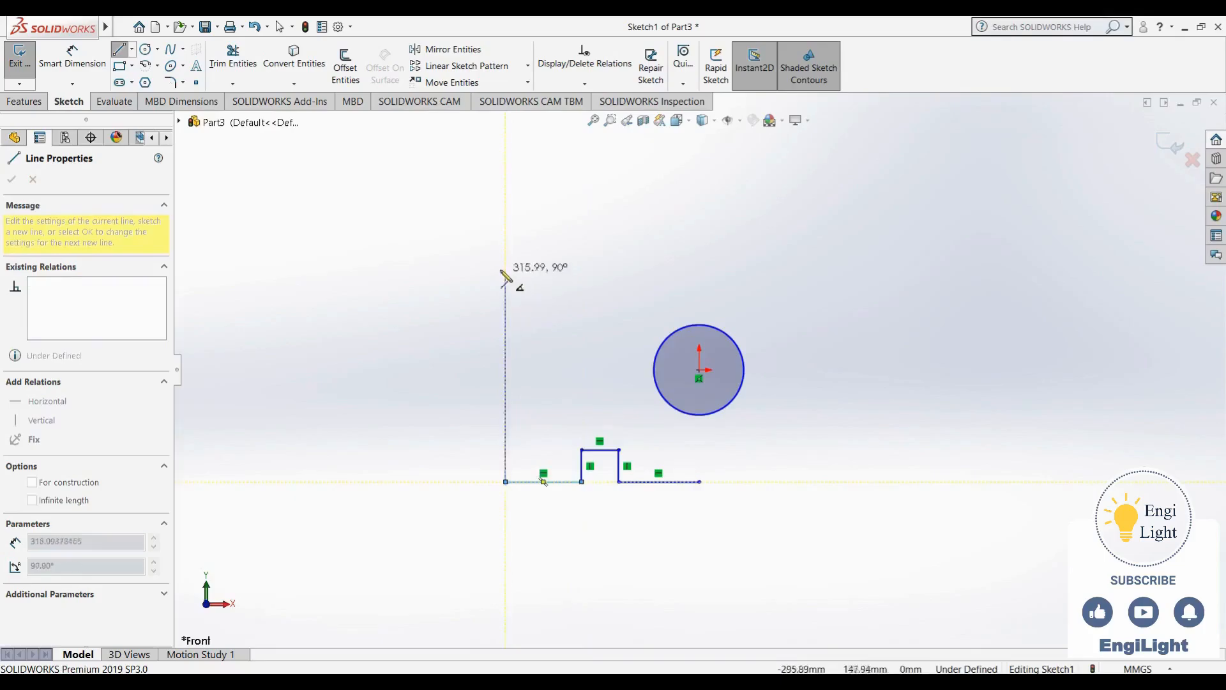
Continue the outline with a vertical left edge and an upper edge notched about 64 mm deep, ending directly above the lower edge's open end
left_click(506, 229)
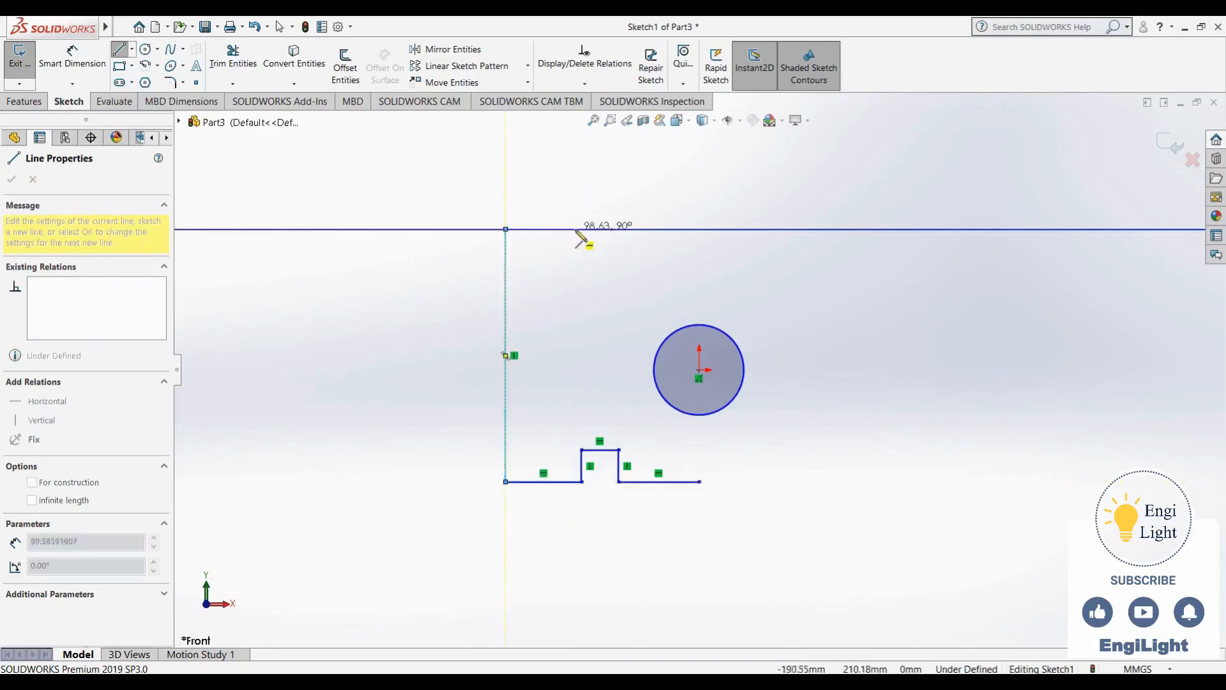
left_click(582, 228)
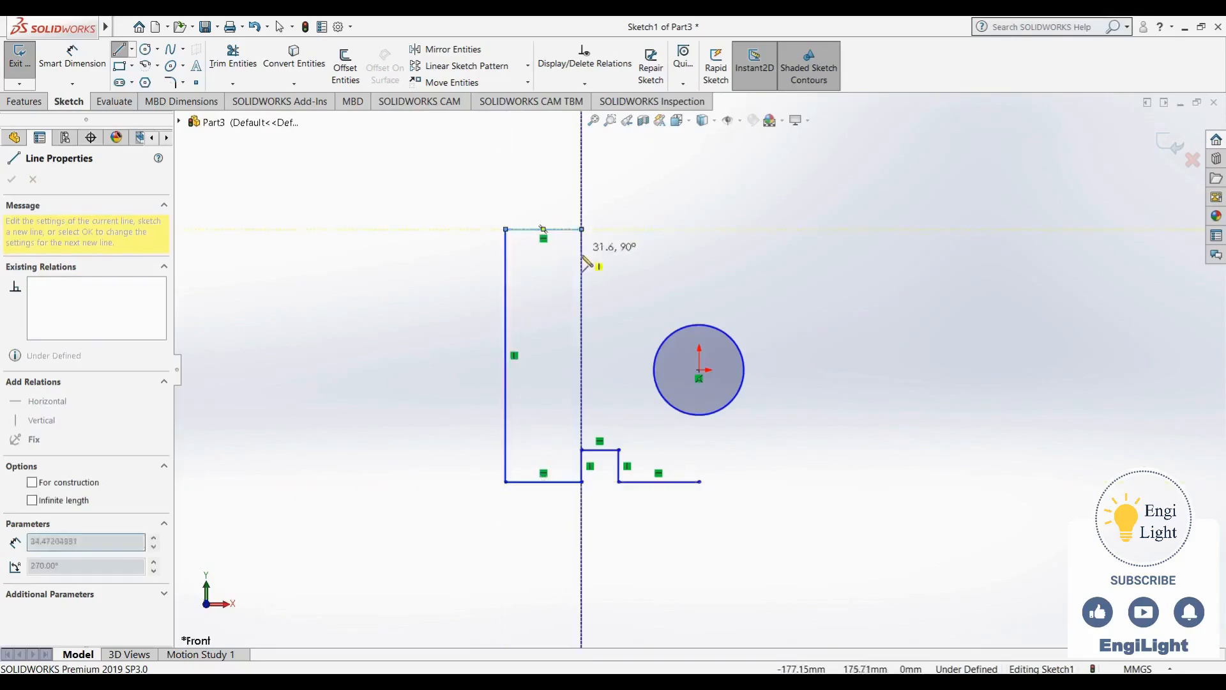
left_click(581, 272)
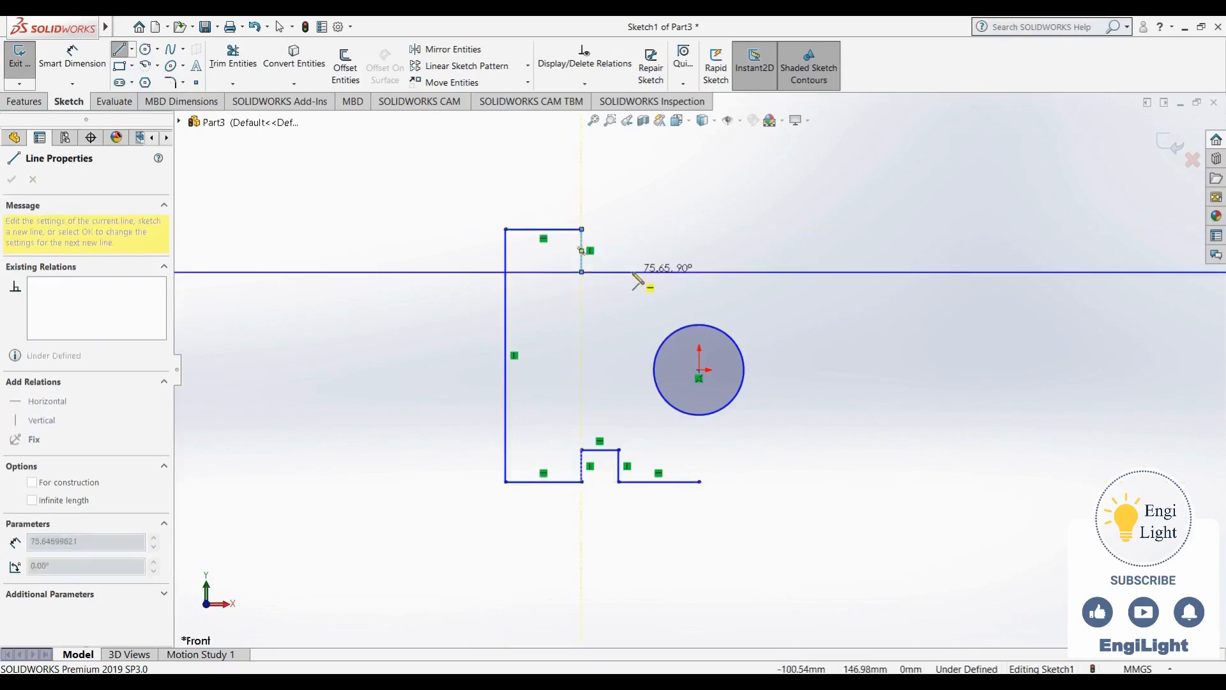
left_click(618, 272)
left_click(618, 229)
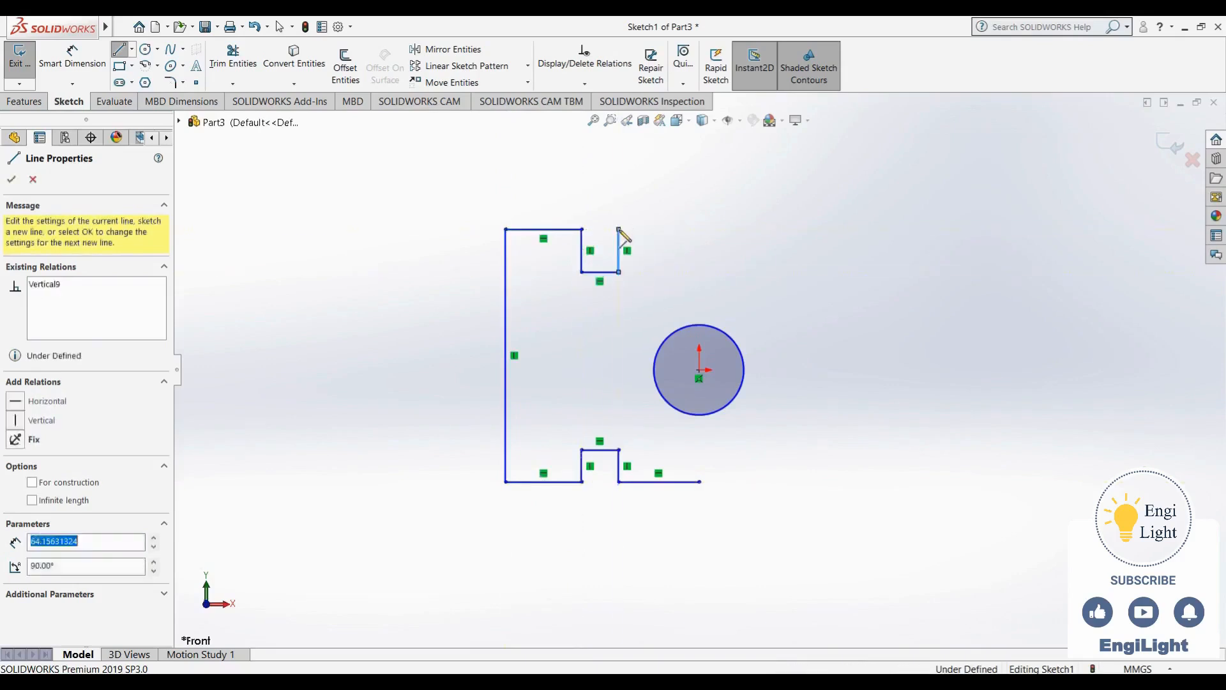
left_click(700, 233)
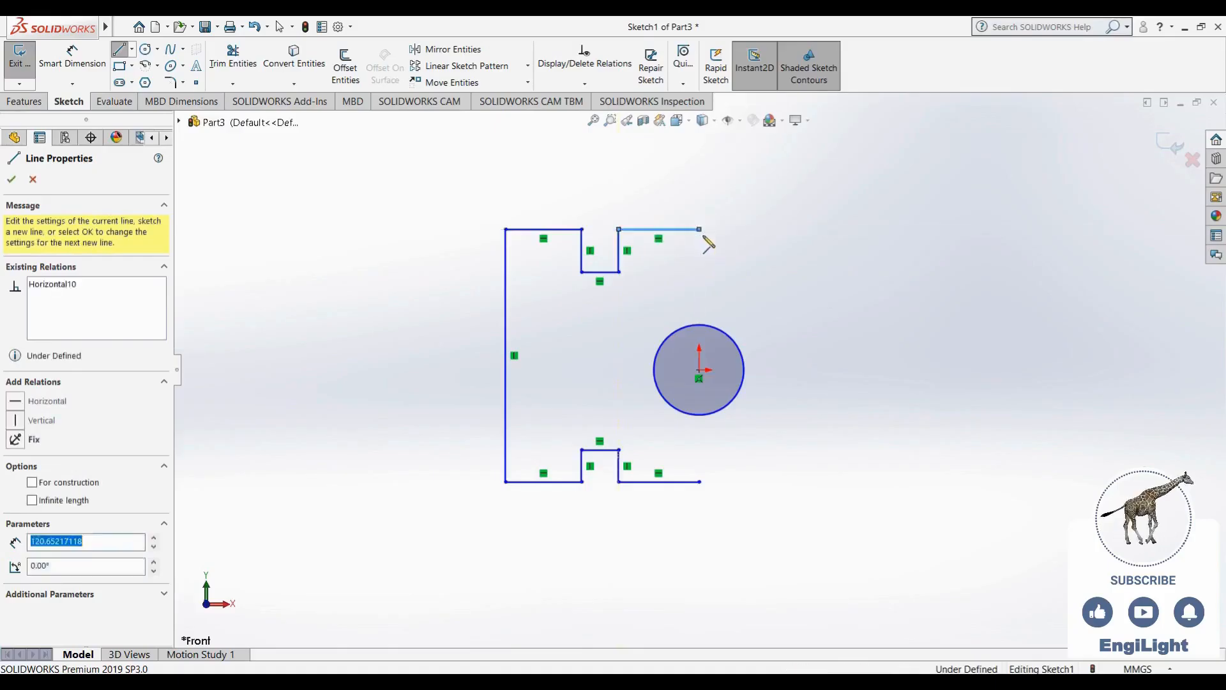
key("Escape")
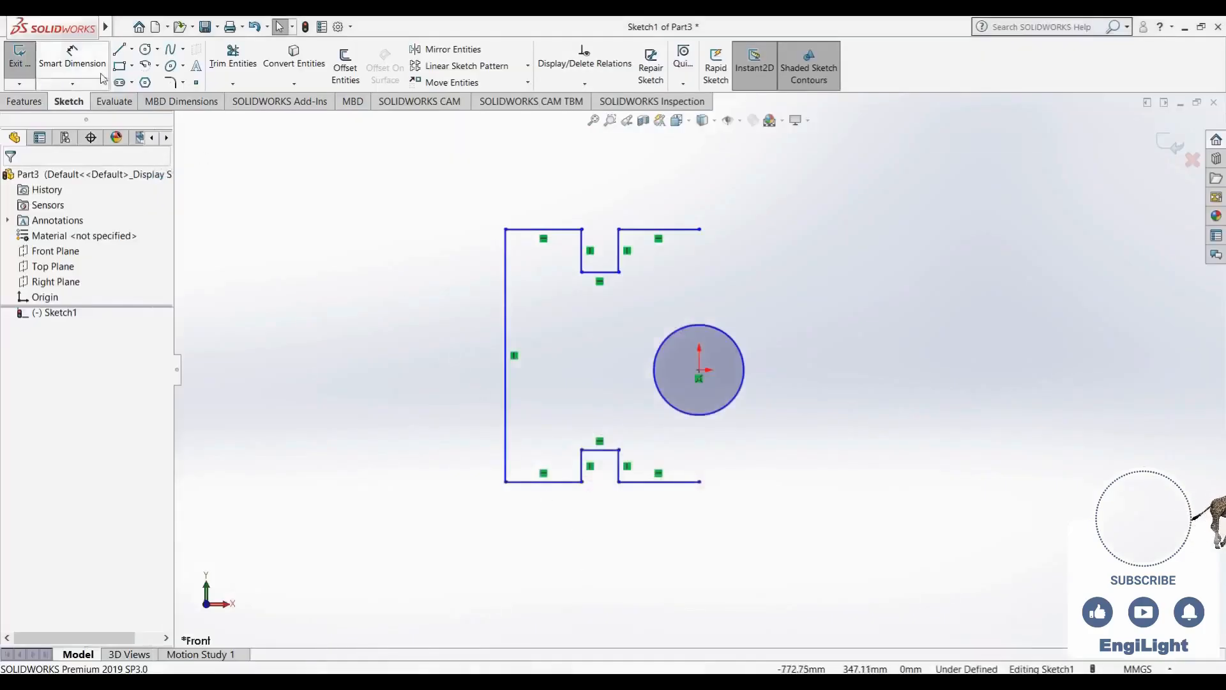
Close the outline's open right side with a 3 Point Arc of about 231 mm radius between the upper and lower line ends
left_click(145, 68)
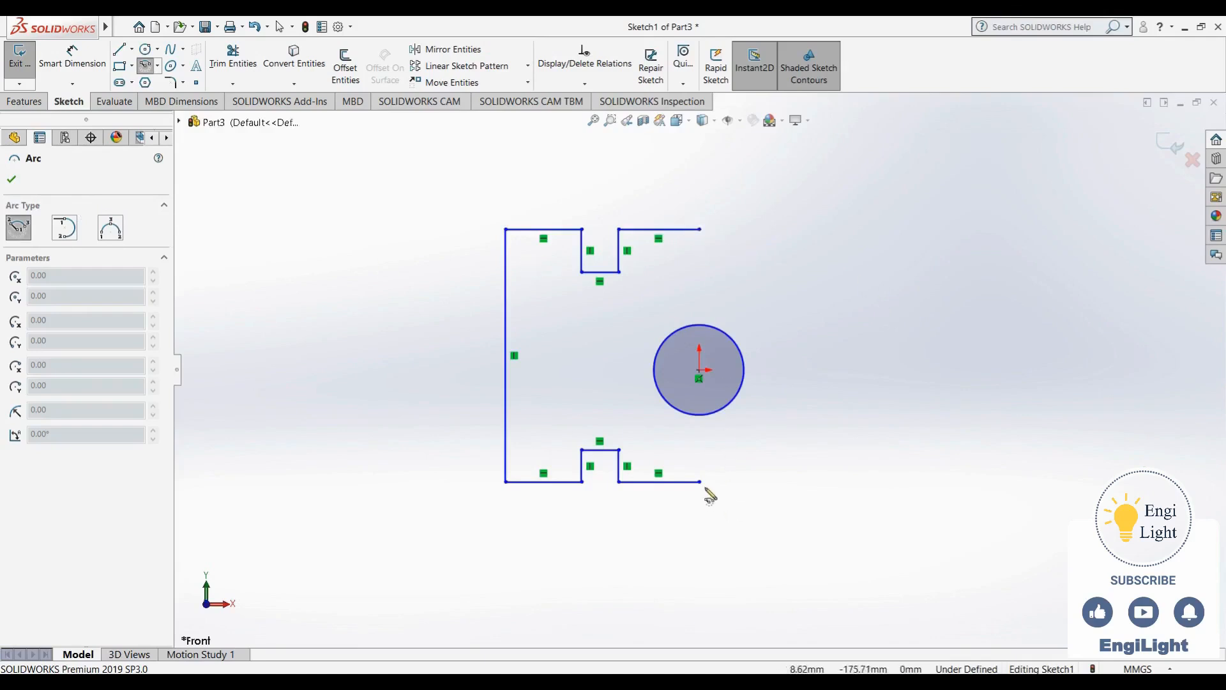
left_click(110, 235)
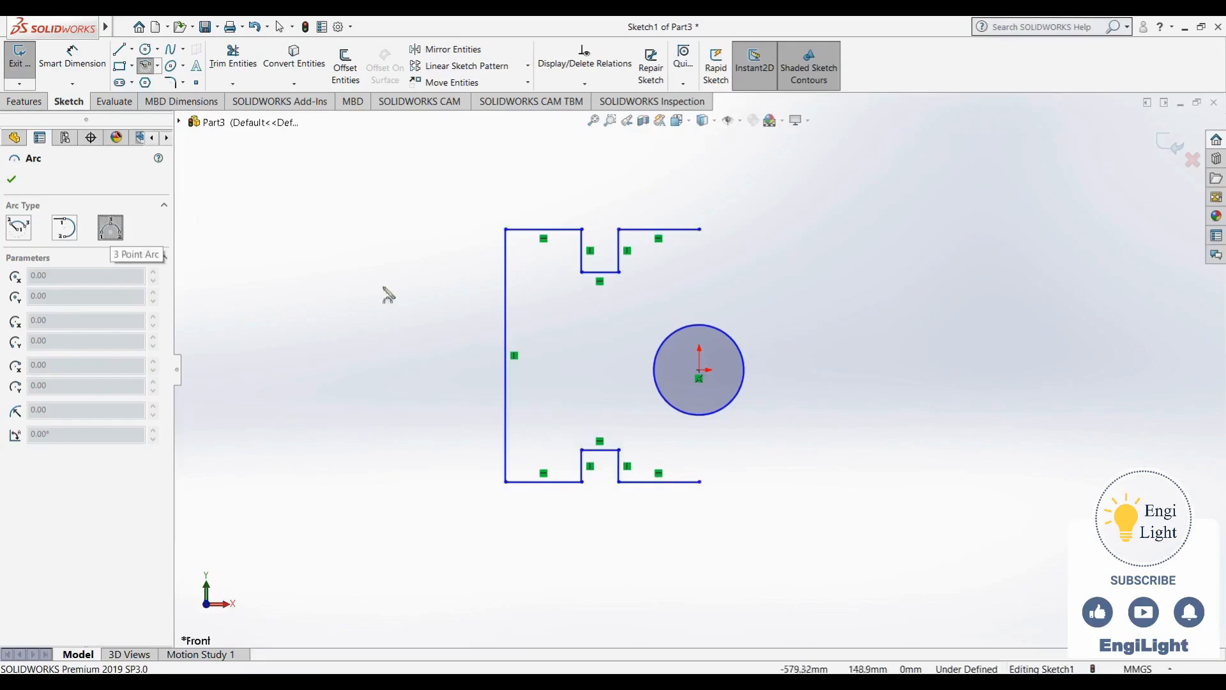
left_click(700, 229)
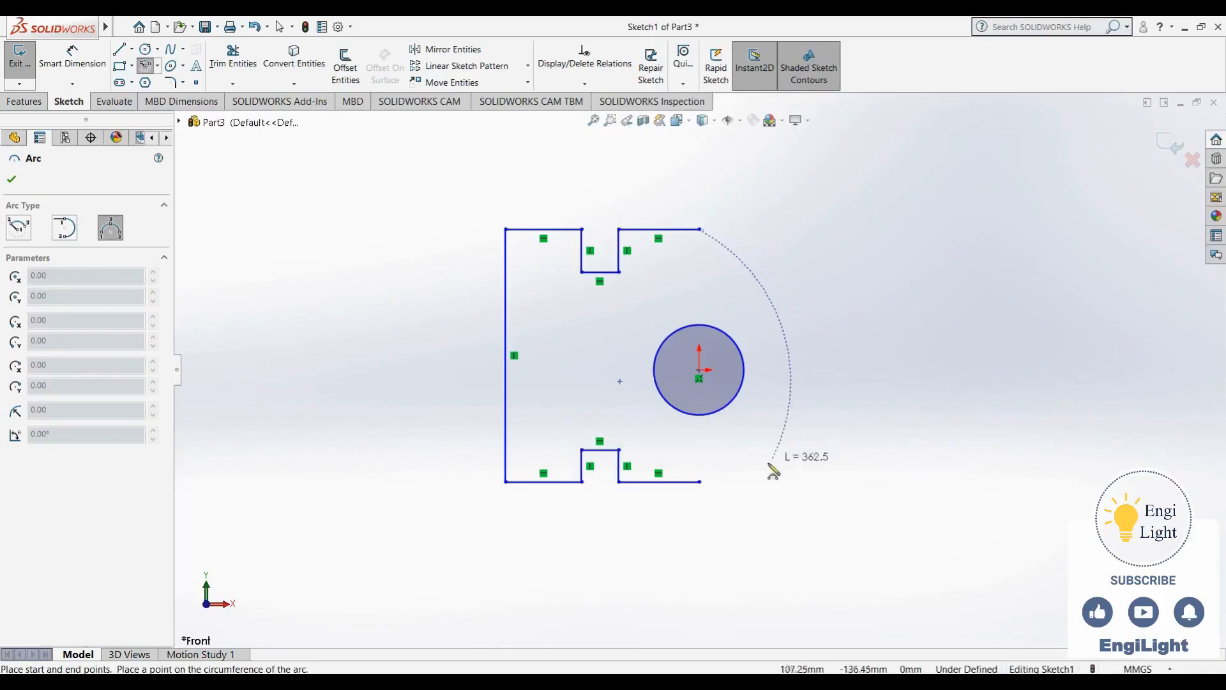
left_click(700, 481)
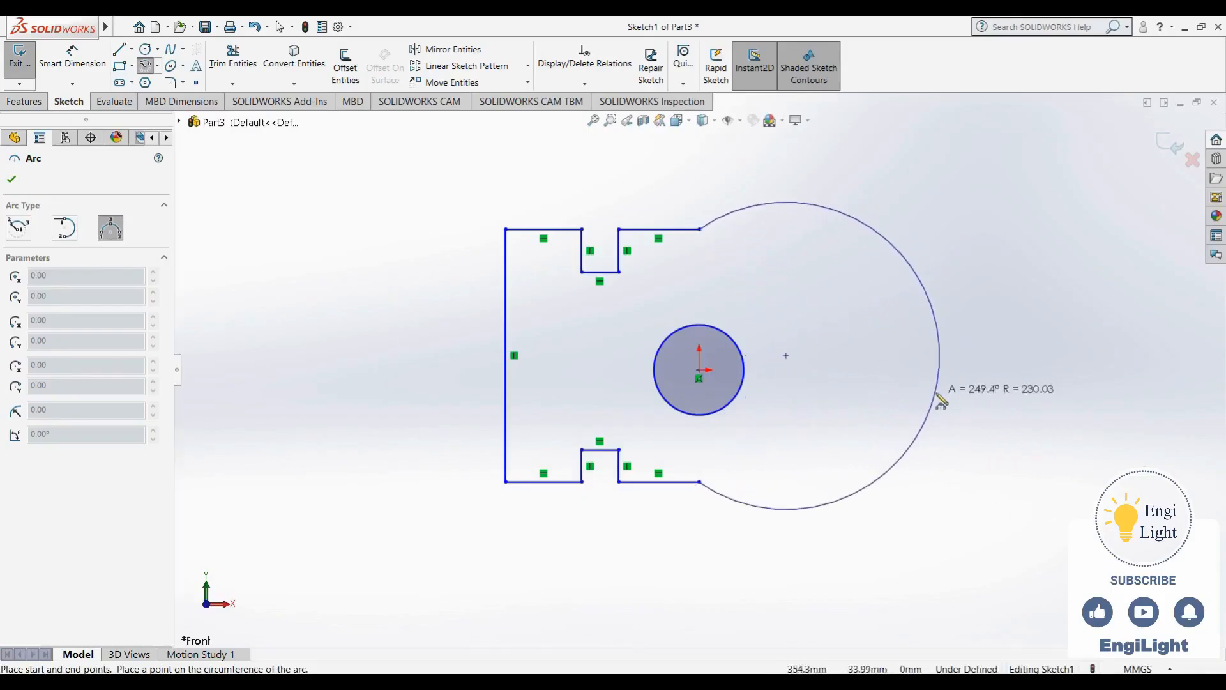
left_click(940, 396)
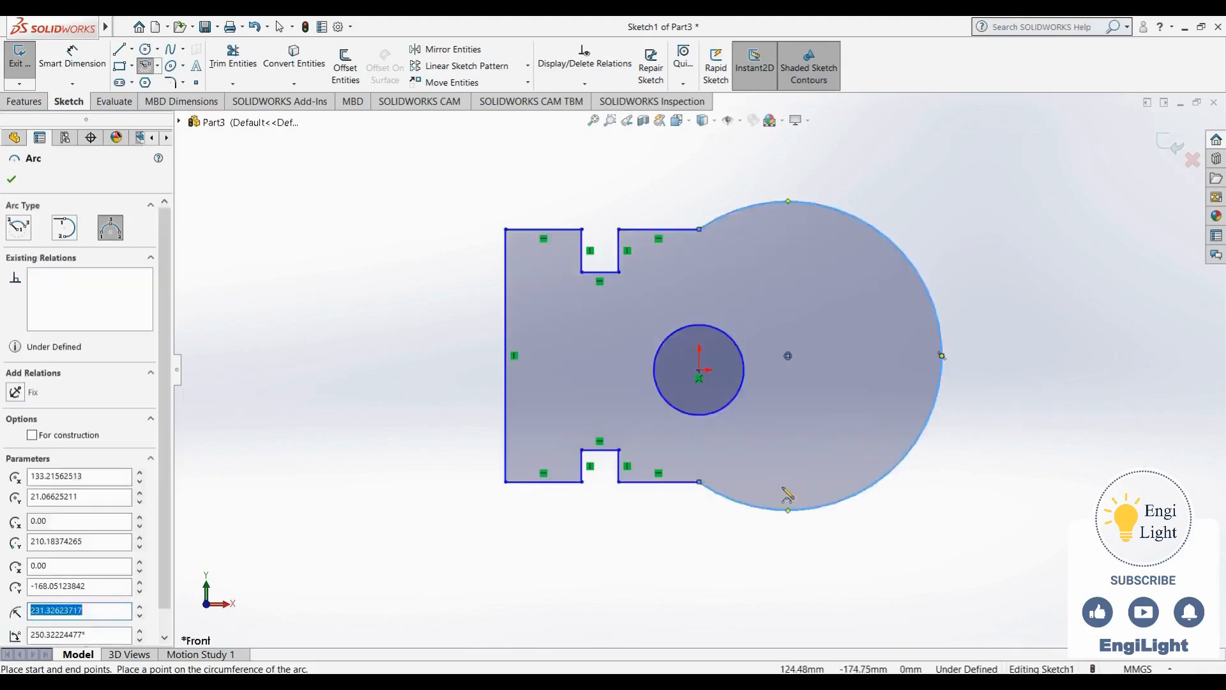
key("Escape")
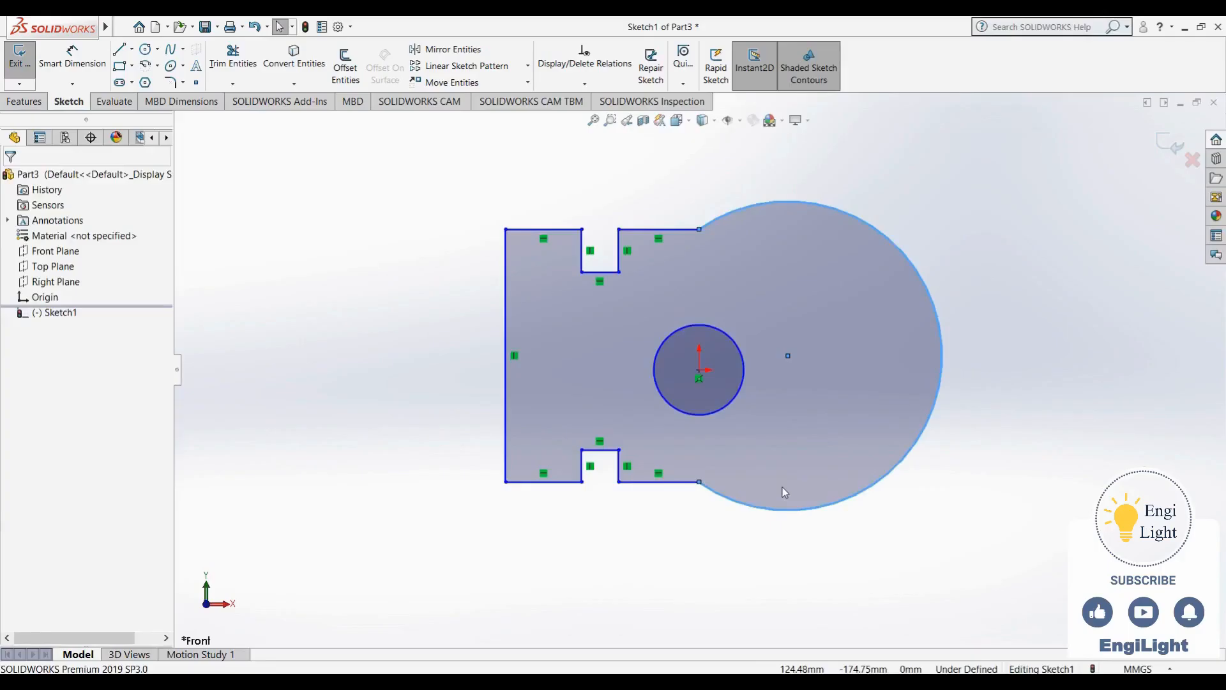
left_click(930, 536)
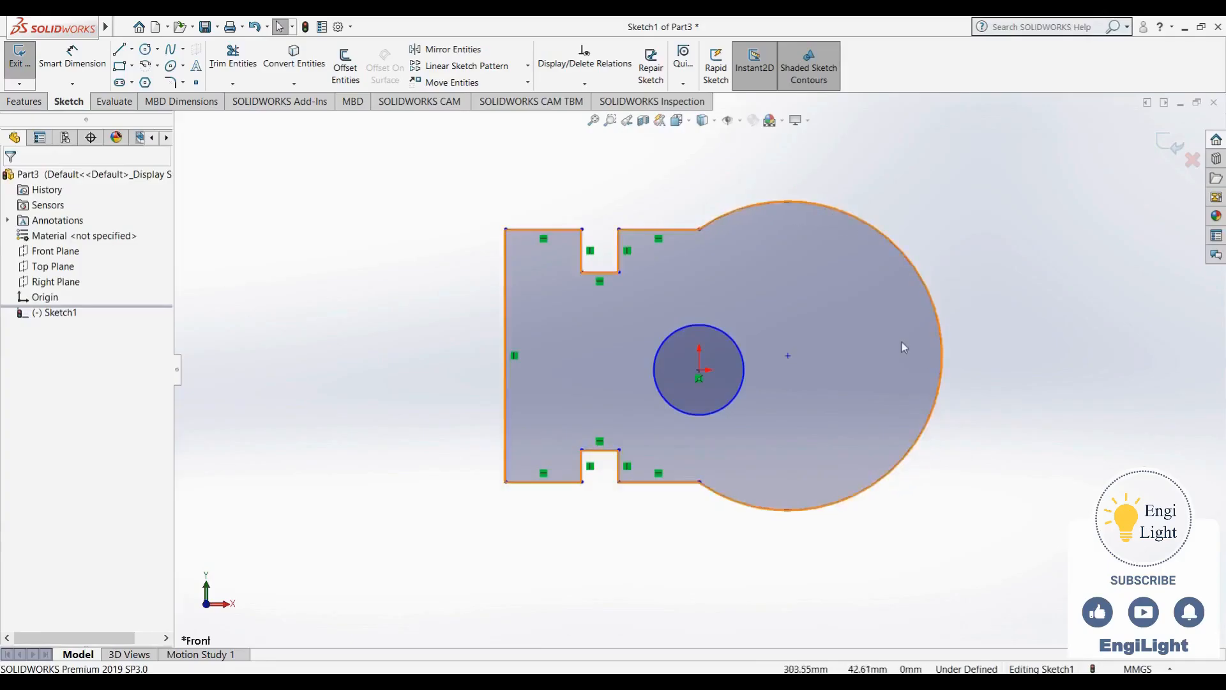
Add a Vertical relation between the arc's two endpoints and its centre point
left_click(700, 482)
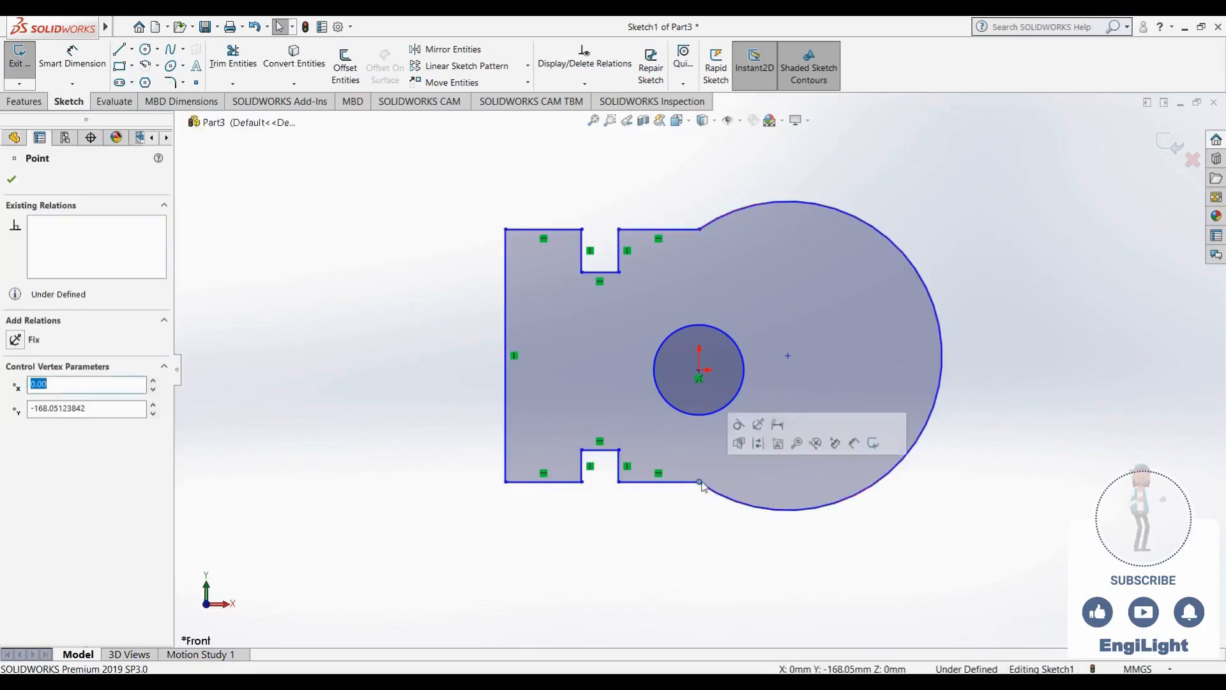
left_click(699, 229, "ctrl")
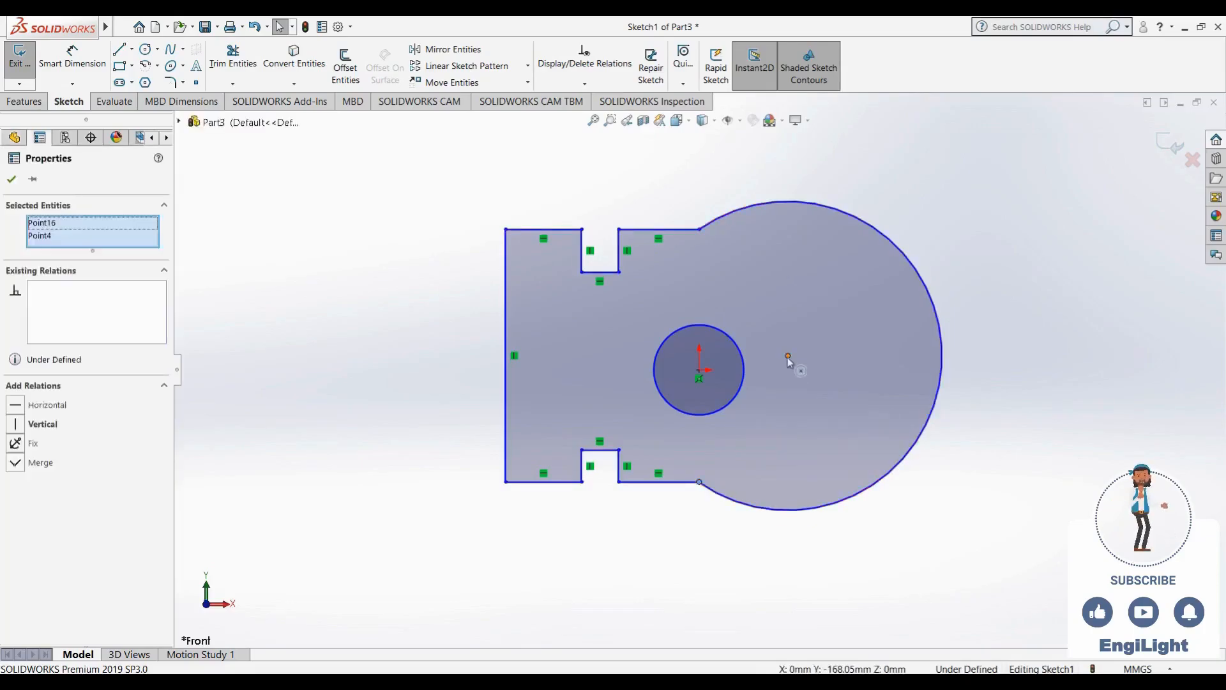
left_click(700, 230, "ctrl")
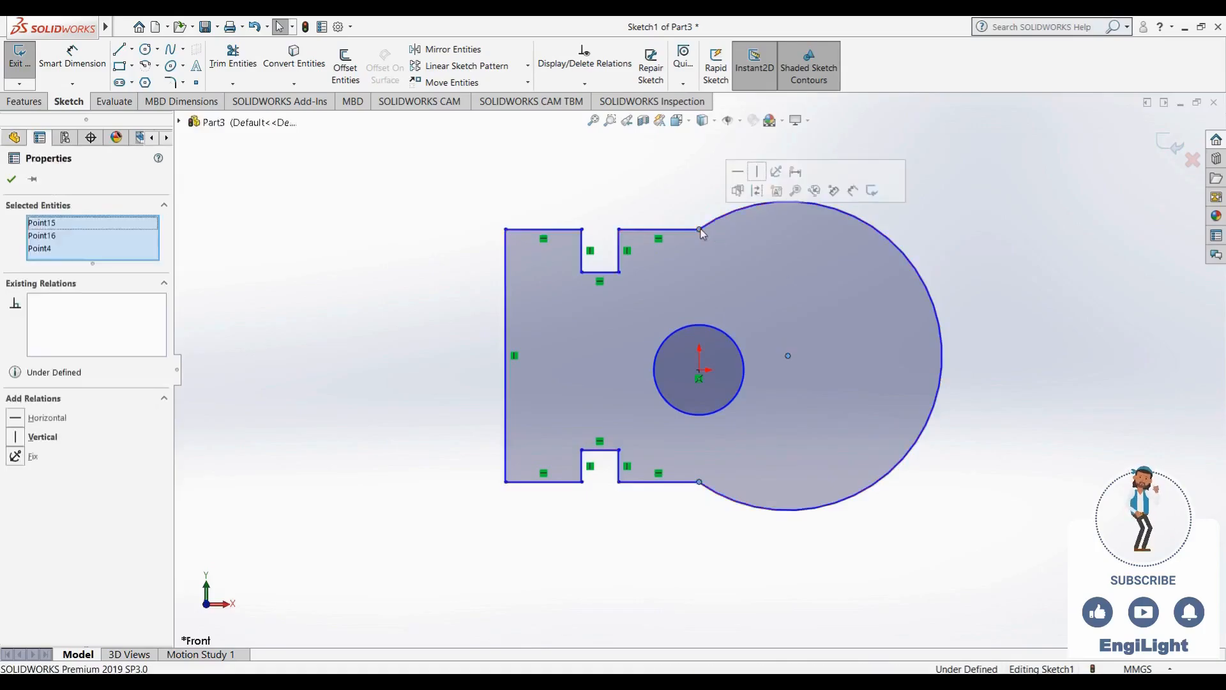
left_click(756, 178)
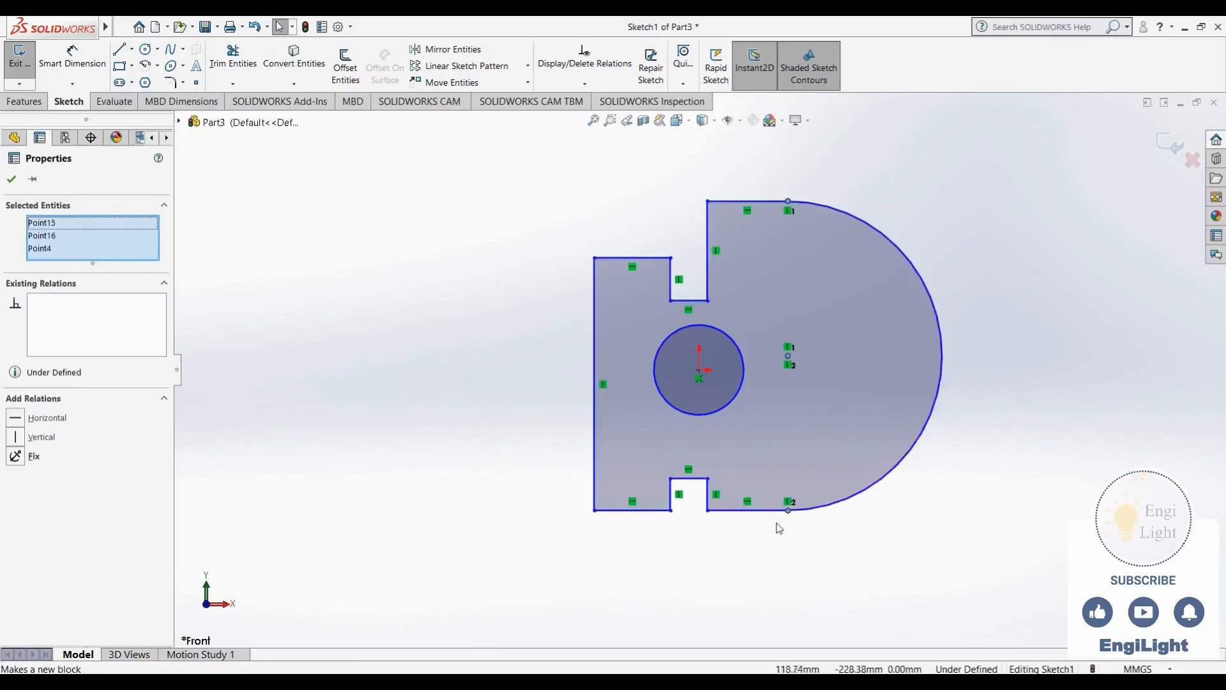
left_click(1013, 350)
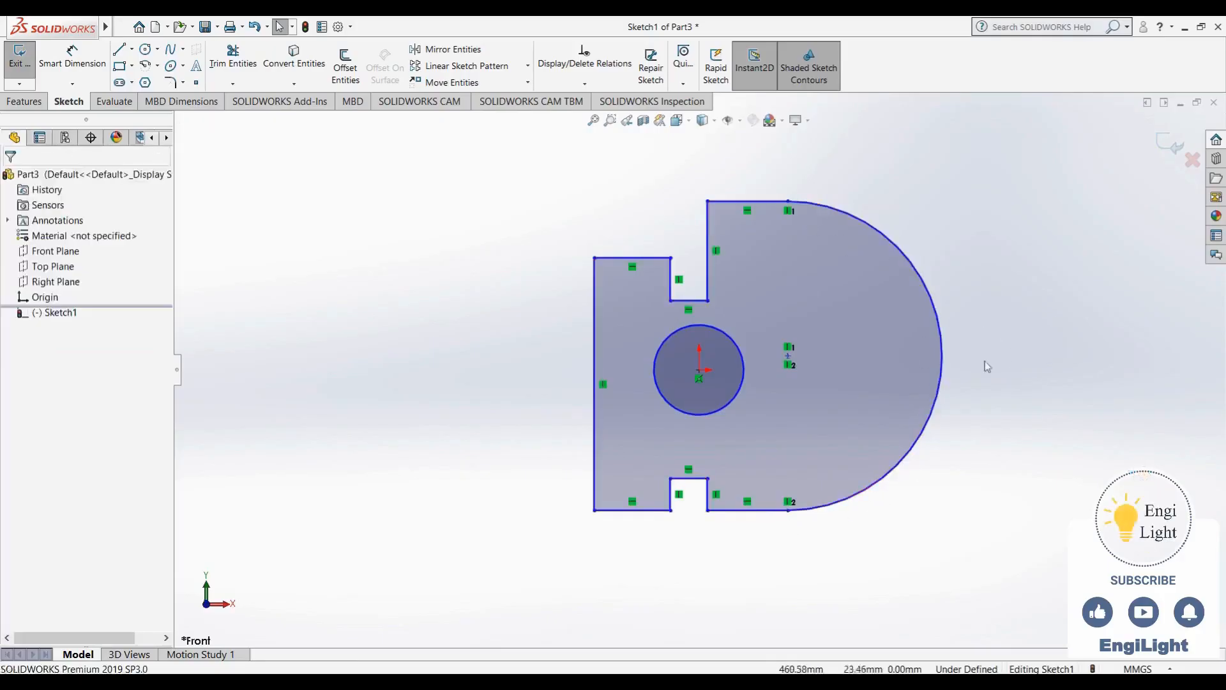
Merge the arc's centre point with the circle's centre at the origin
left_click(789, 358)
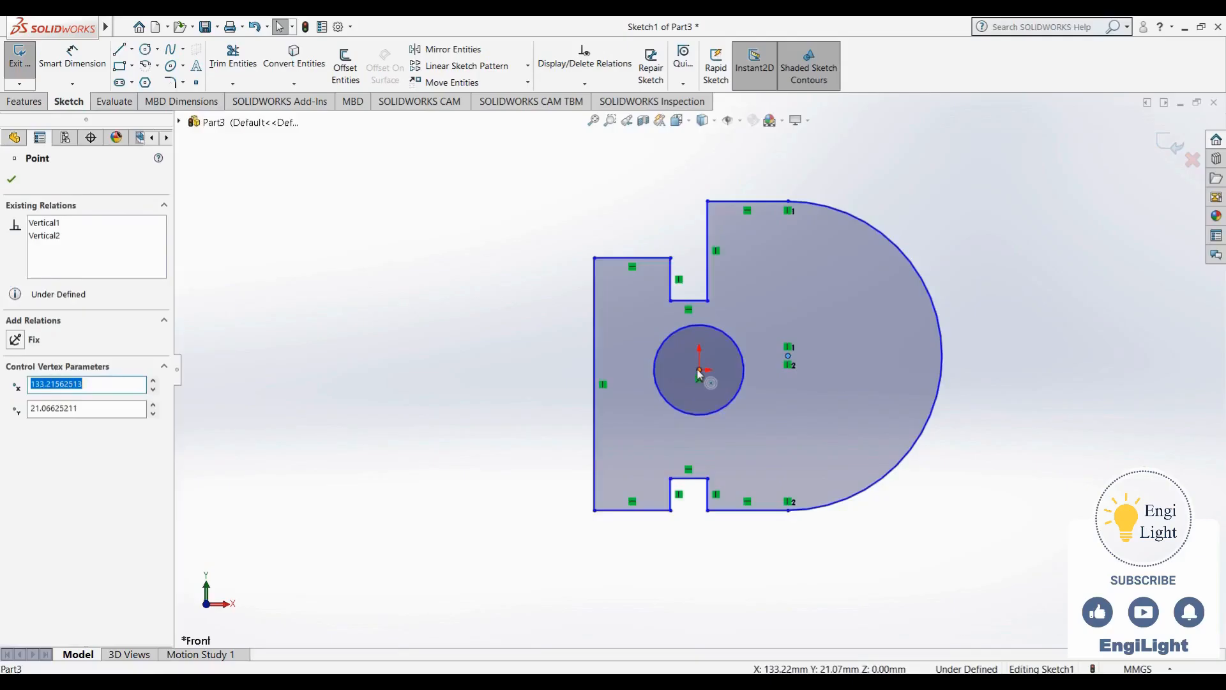
left_click(790, 359)
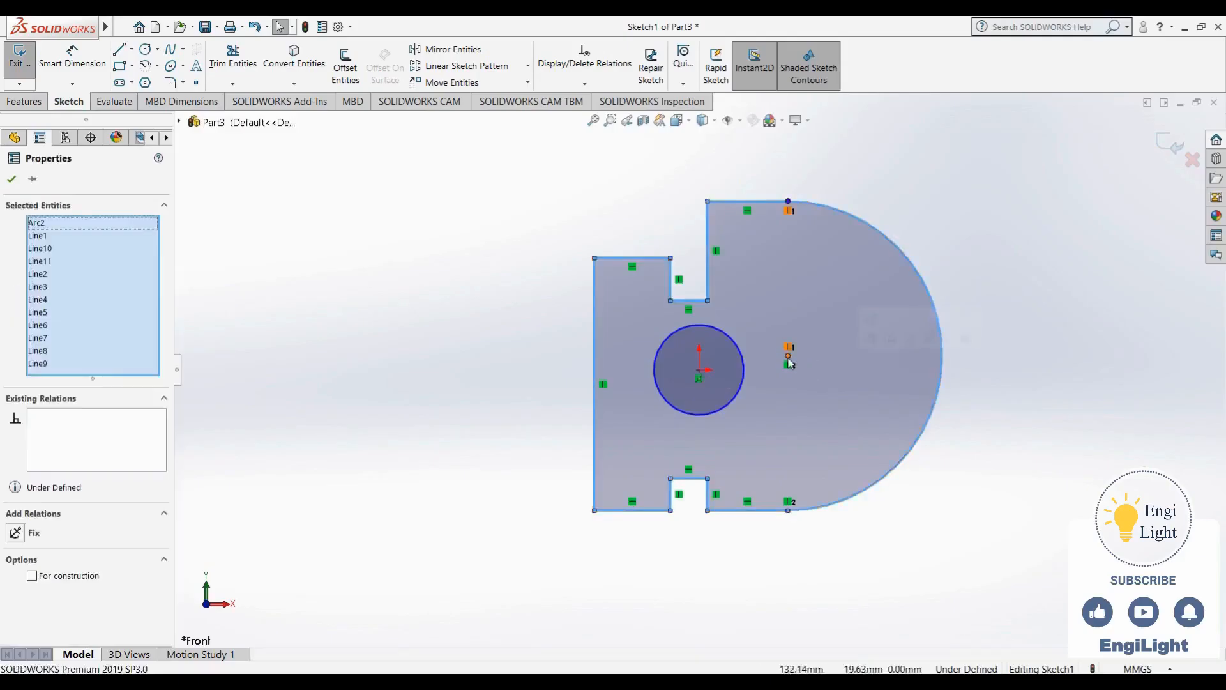
left_click(789, 357)
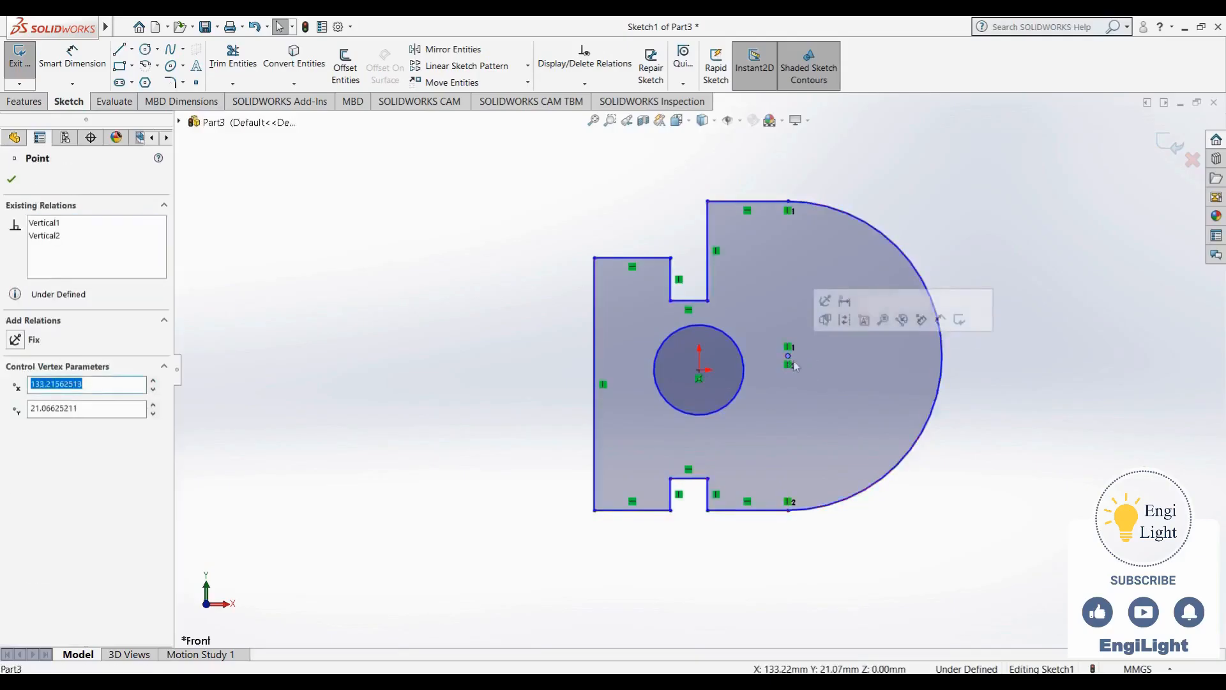
left_click(982, 435)
left_click(789, 357)
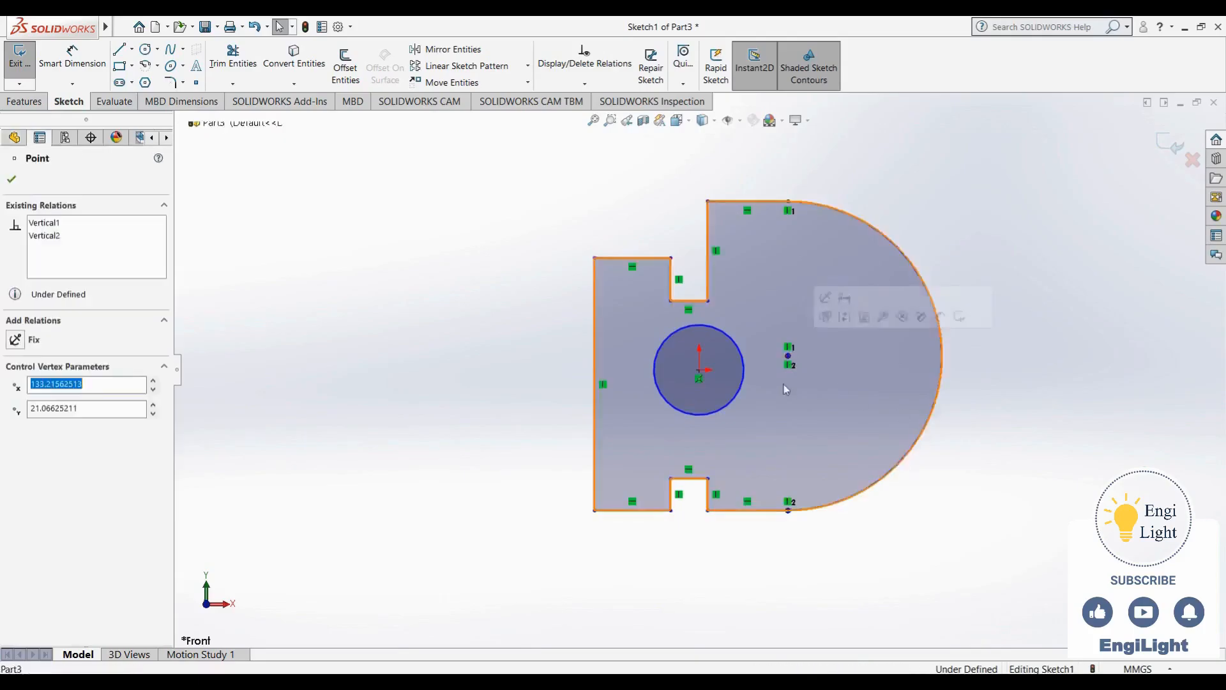
left_click(698, 372, "ctrl")
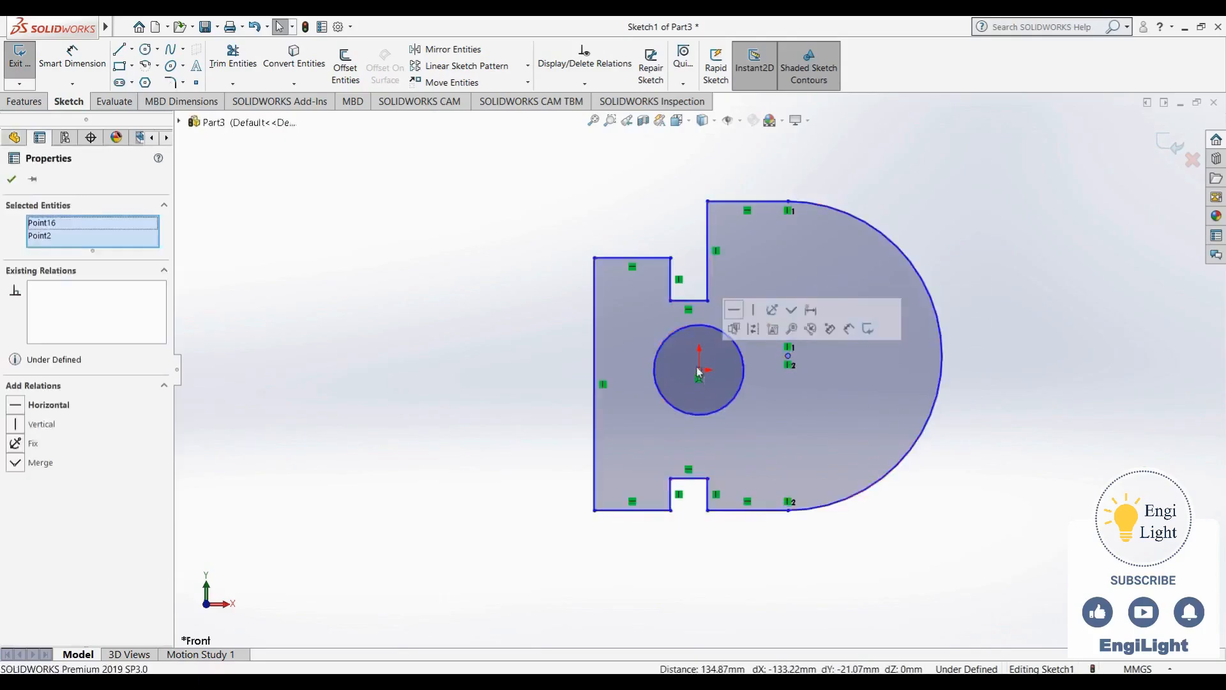
left_click(790, 311)
left_click(1004, 542)
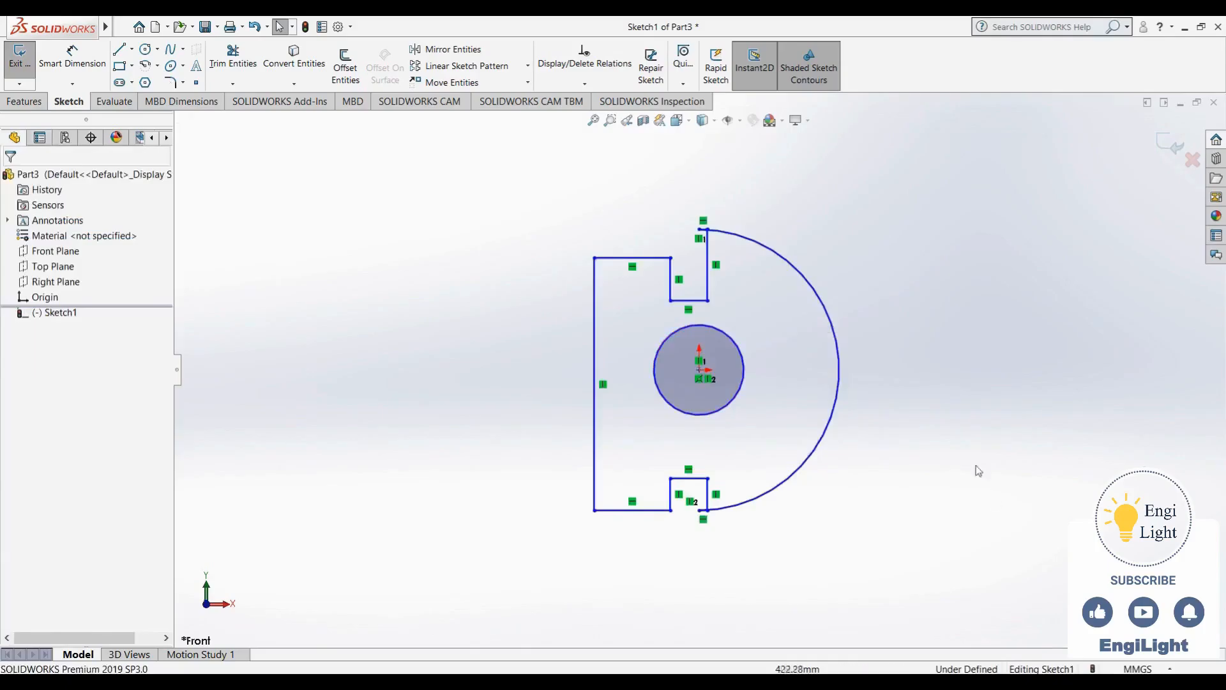
Stretch the plate's left edge out to about X -498 mm and shift the upper notch left of the circle, about 123 mm wide
left_click_drag(594, 260, 511, 261)
left_click_drag(409, 258, 364, 251)
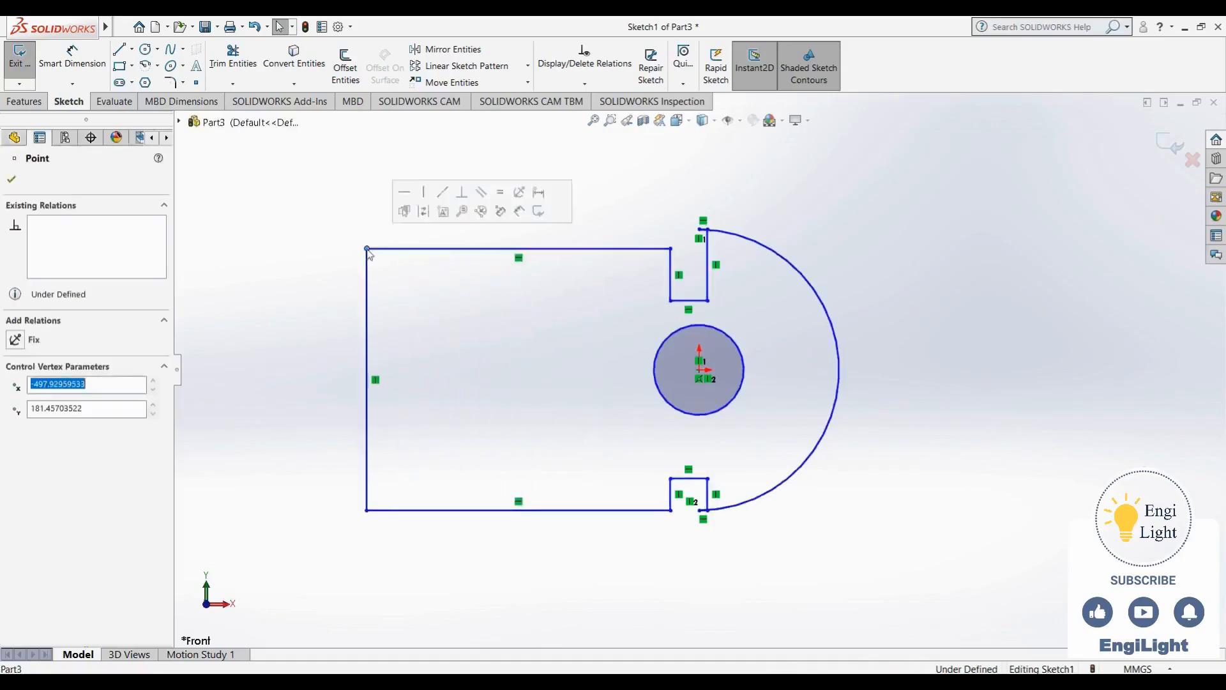
left_click_drag(672, 305, 562, 306)
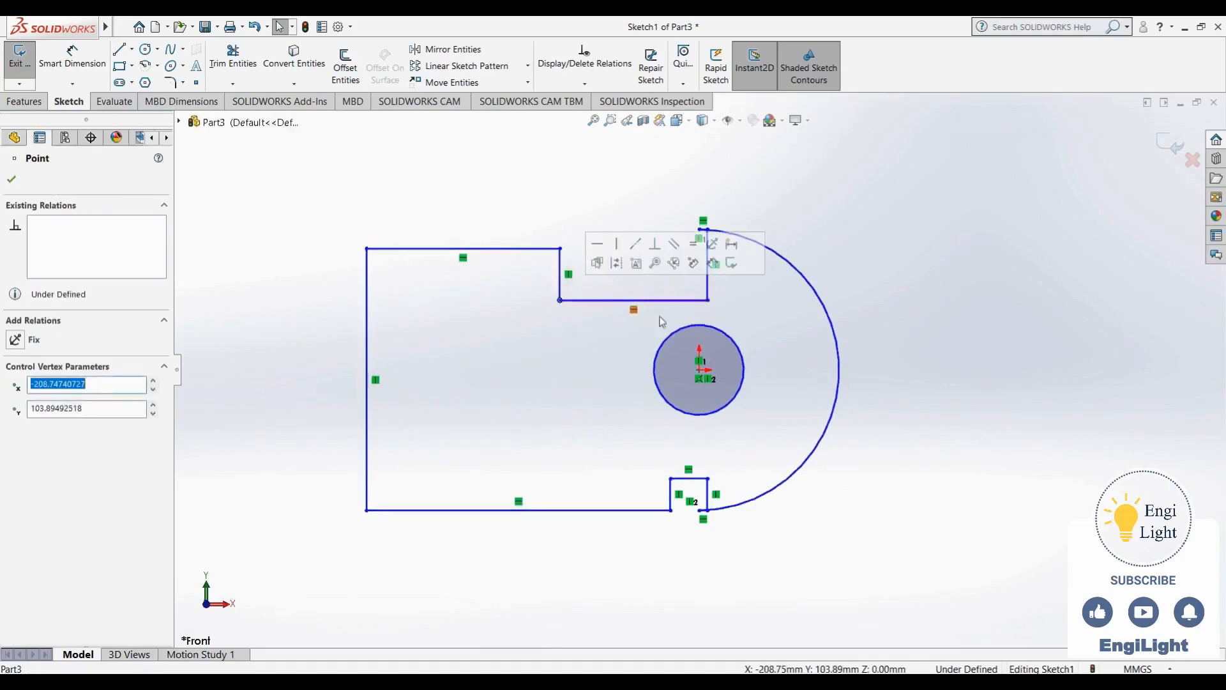
left_click(716, 313)
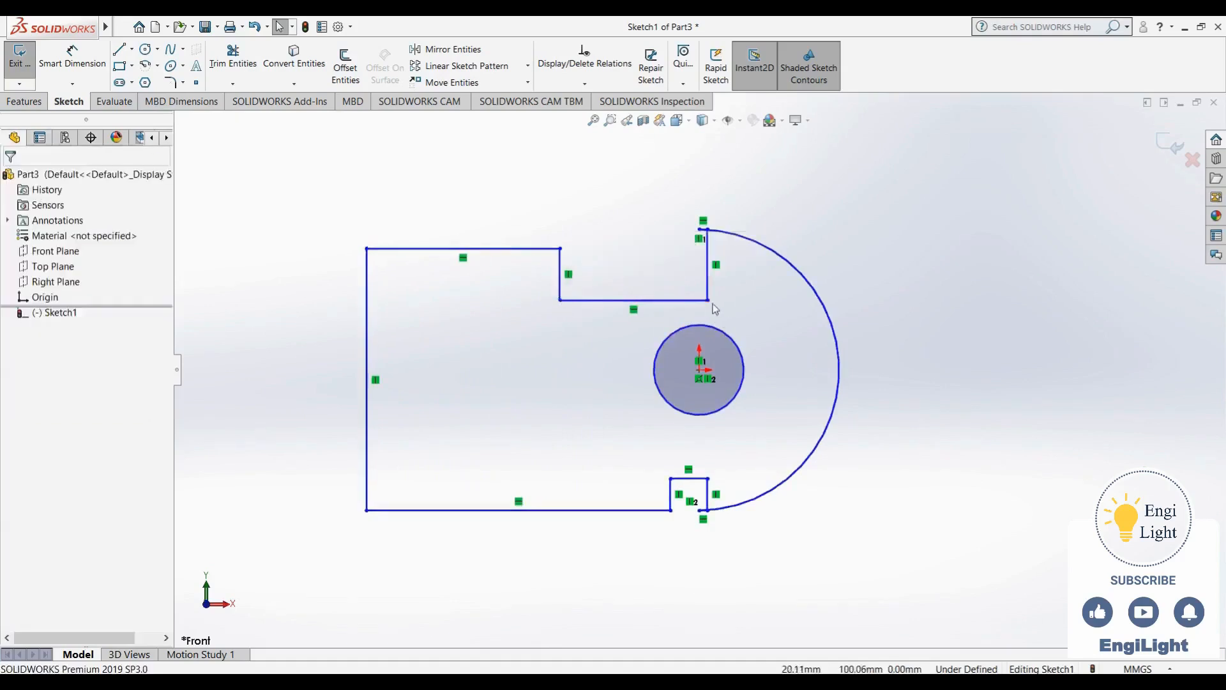
left_click_drag(709, 301, 641, 307)
left_click(641, 313)
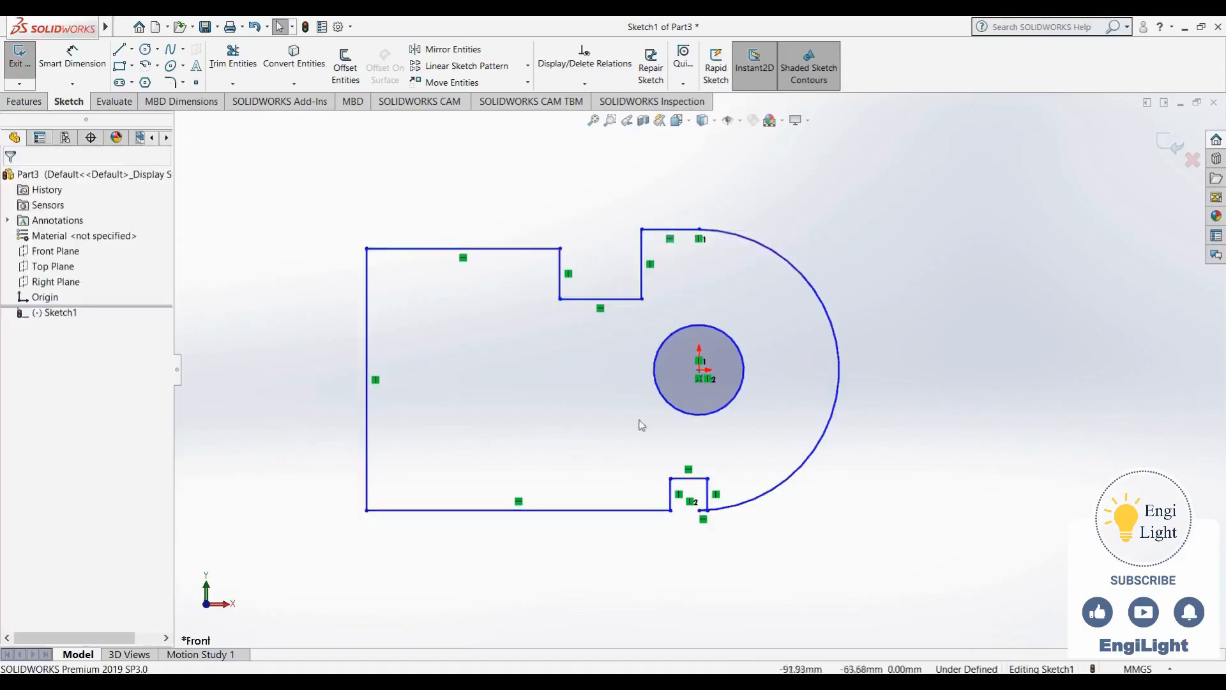
Shift the lower notch left of the circle, from about X -225 mm to about X -114 mm
left_click_drag(668, 509, 548, 516)
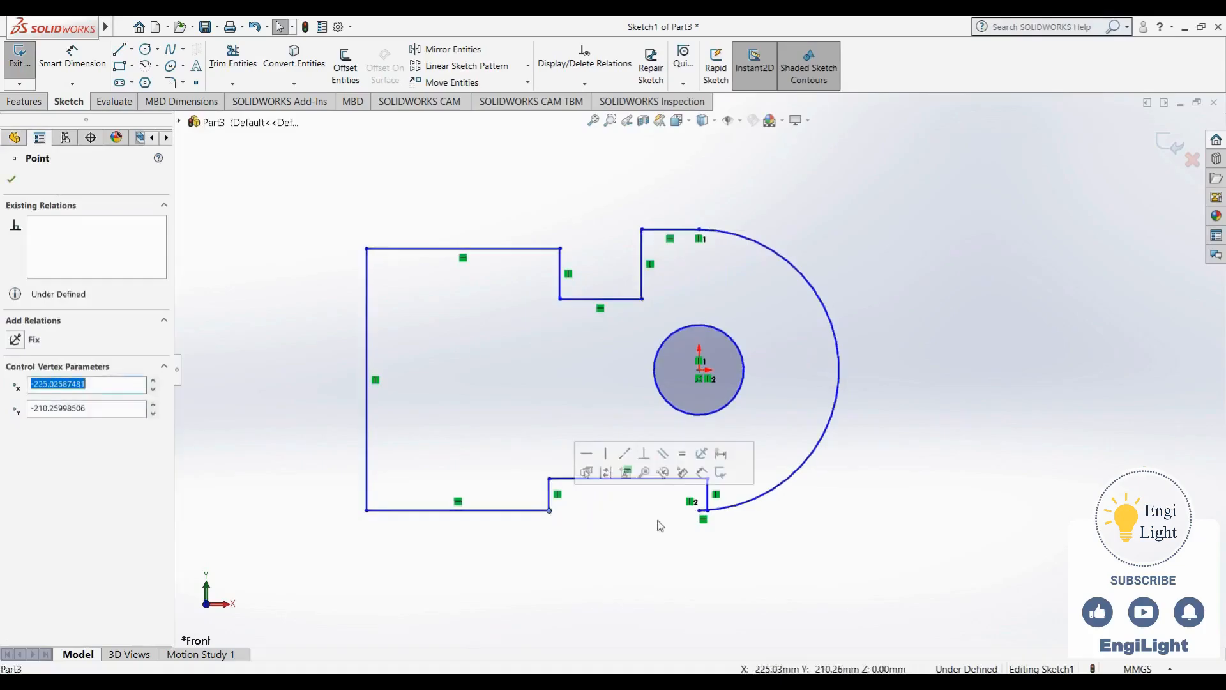
left_click_drag(709, 513, 625, 511)
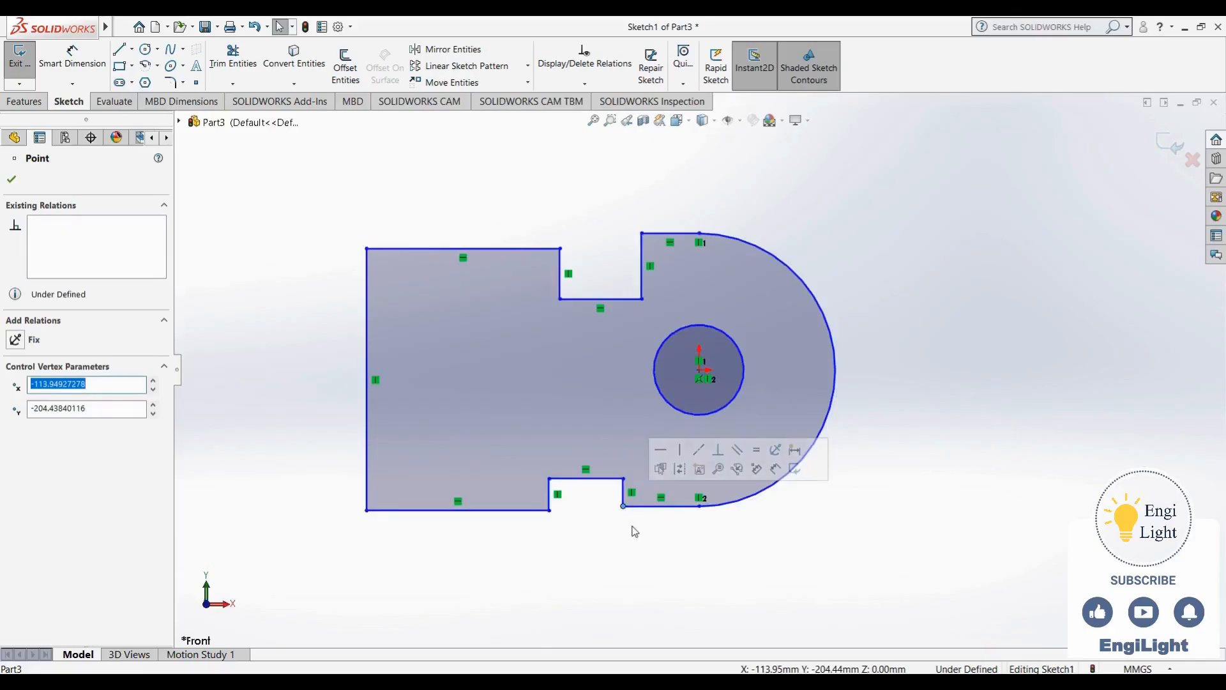
left_click(634, 531)
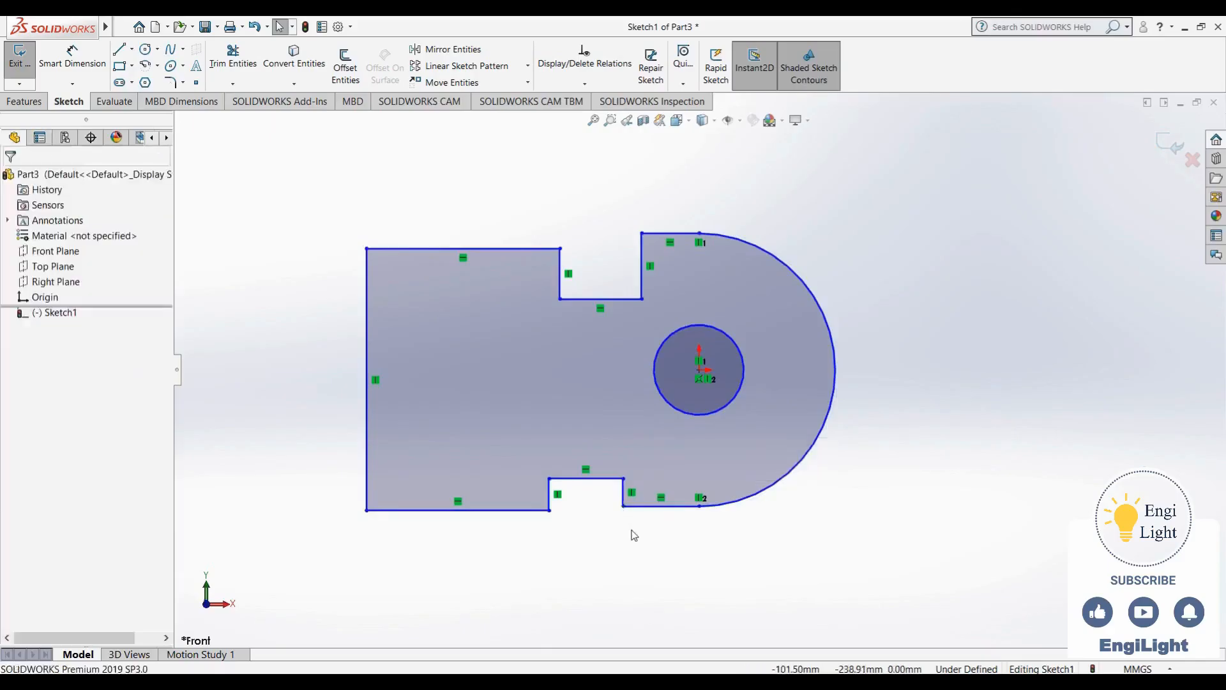
Add an Equal relation between the two vertical sides of the lower notch
left_click(623, 493)
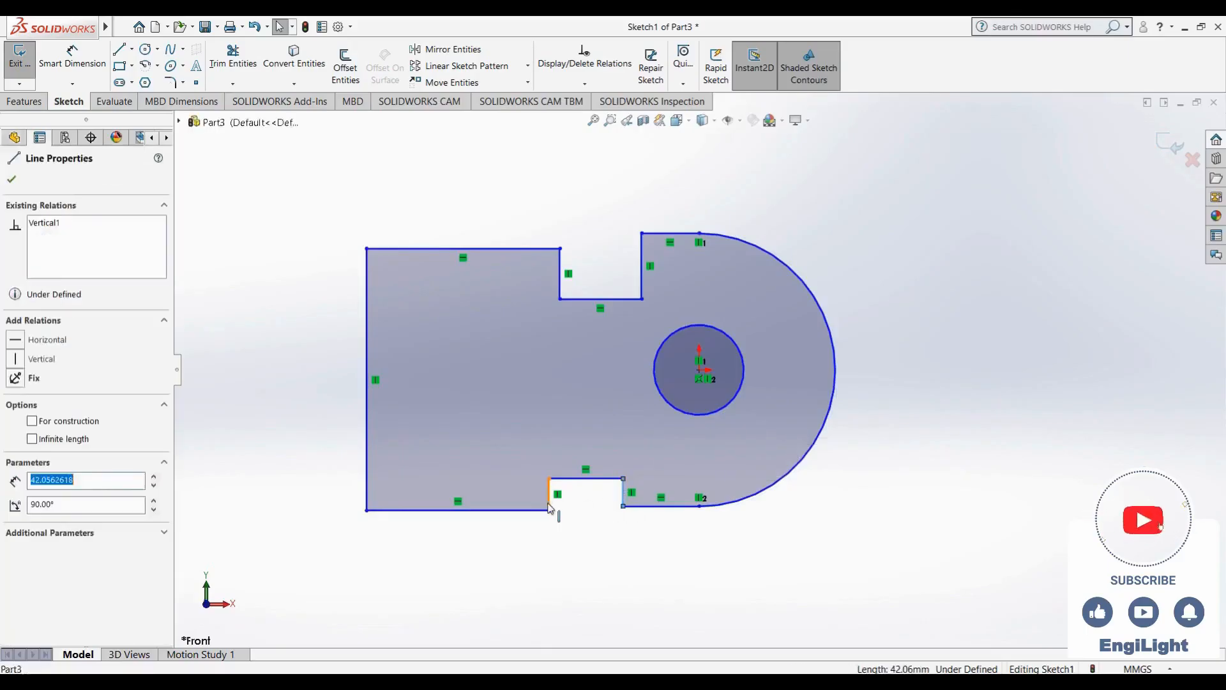
left_click(550, 501, "ctrl")
left_click(680, 445)
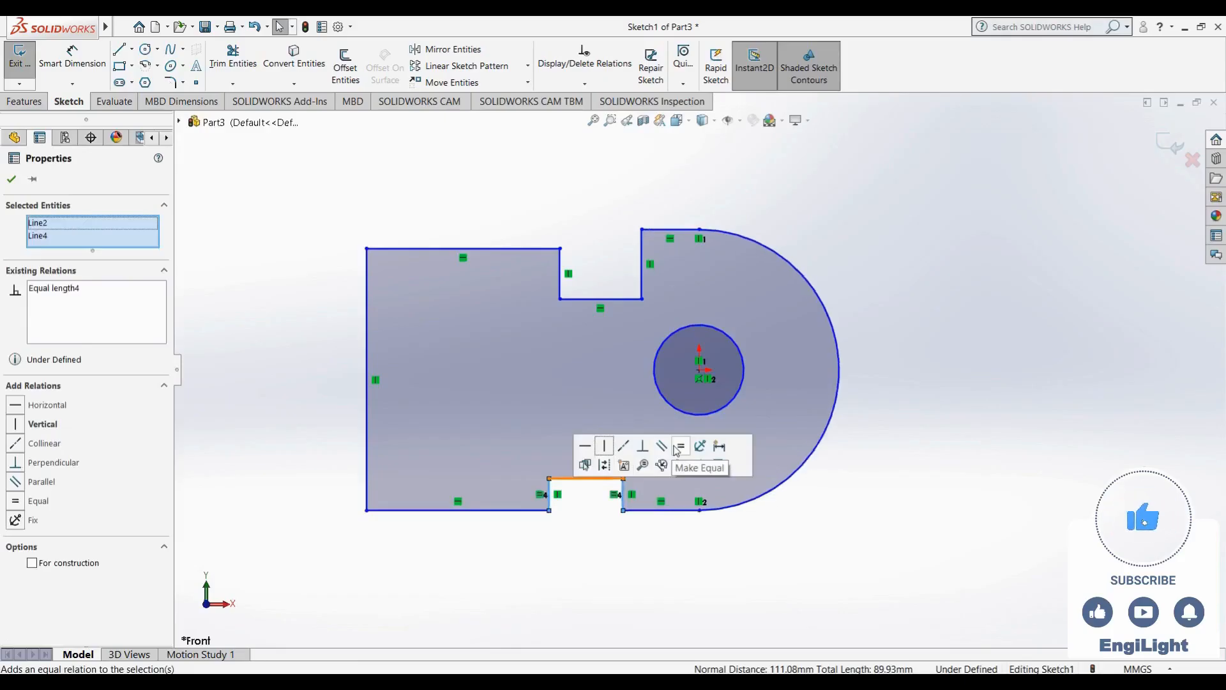
left_click(573, 273)
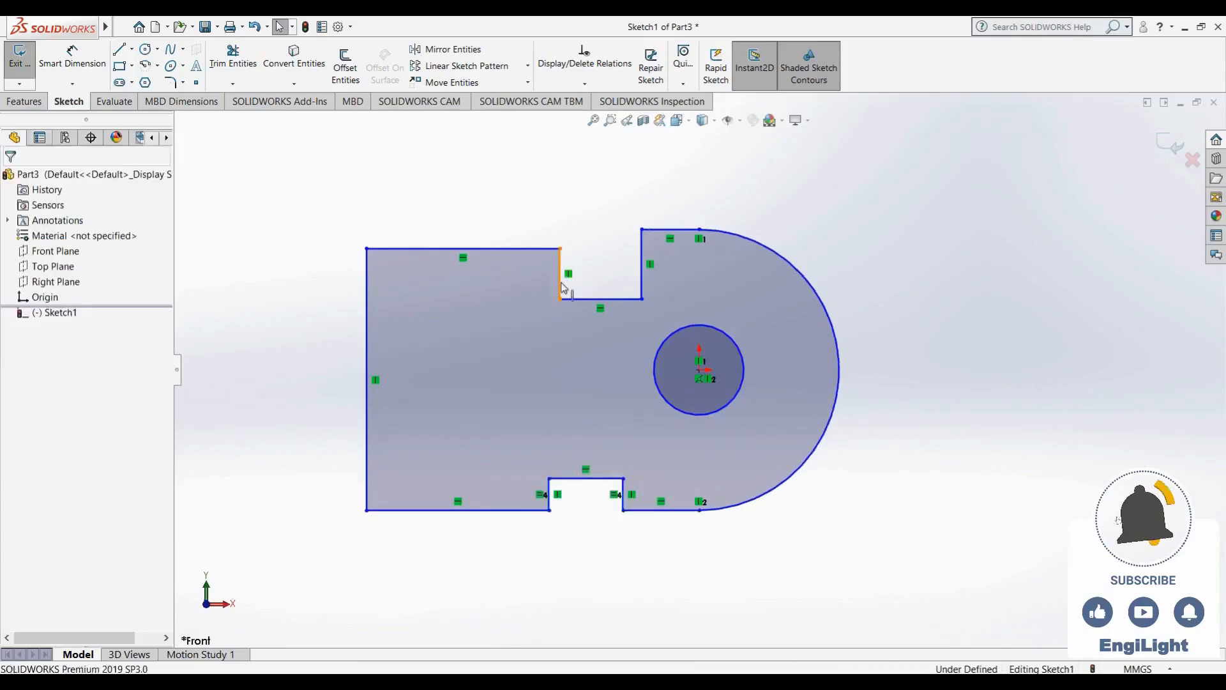
Make the vertical sides of the upper notch equal to those of the lower notch
left_click(642, 288)
left_click(642, 296, "ctrl")
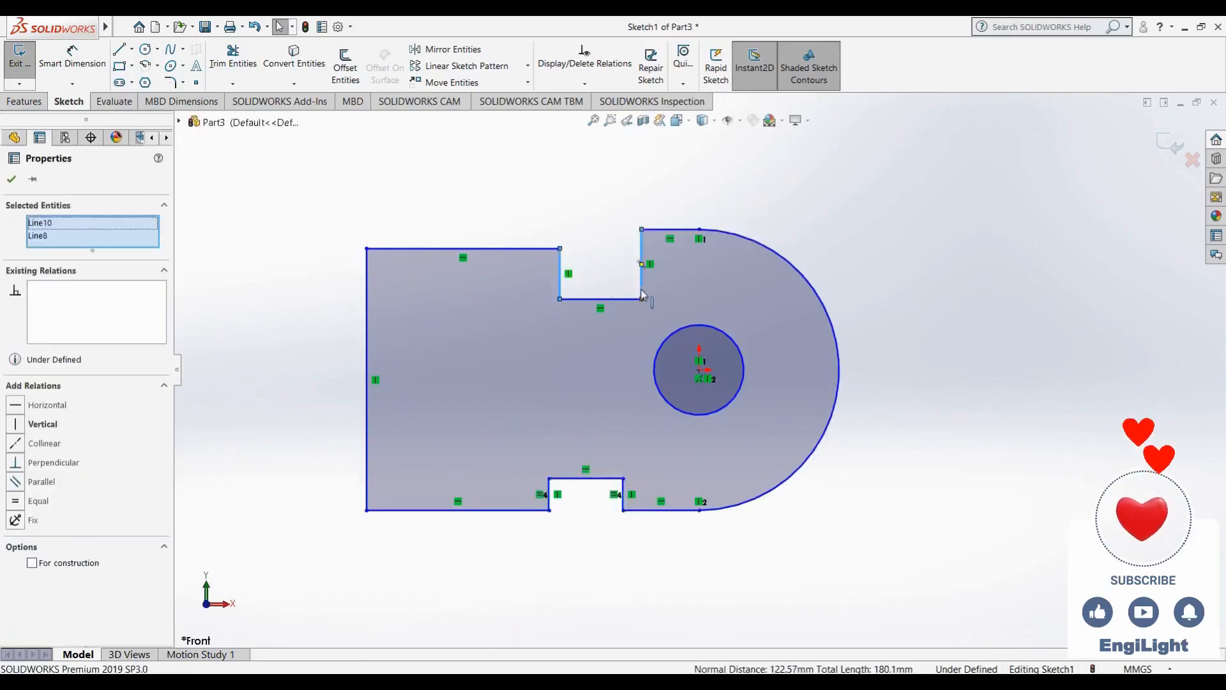
left_click(550, 492, "ctrl")
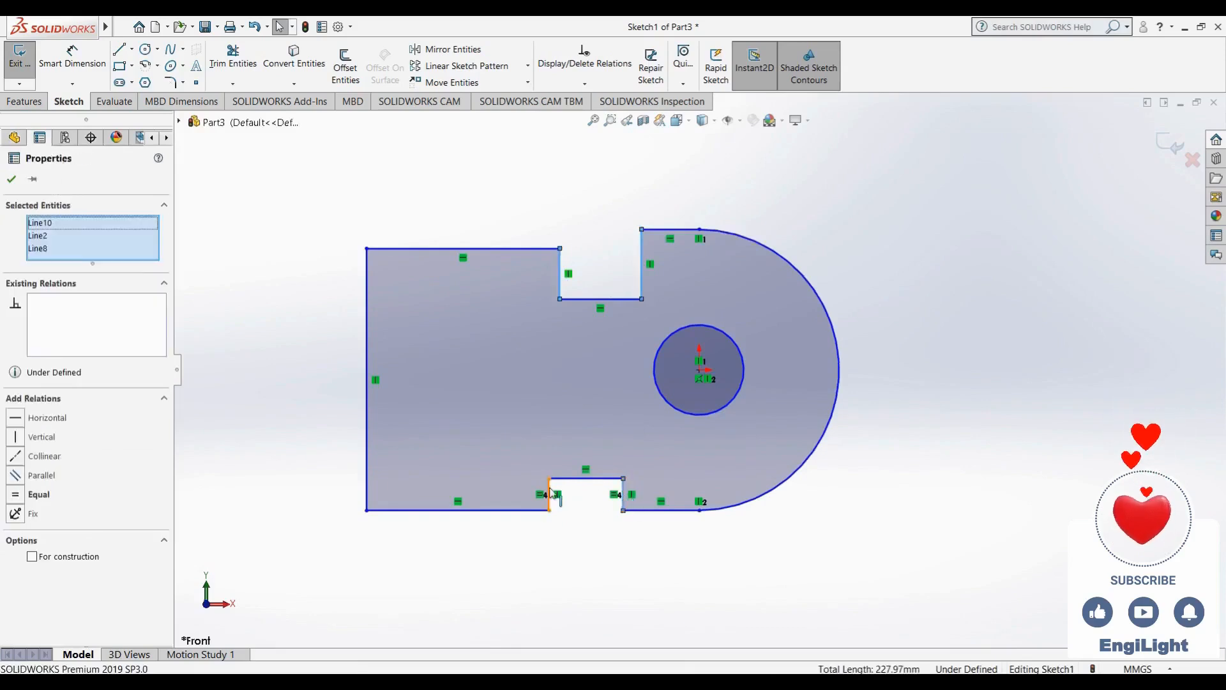
left_click(623, 495, "ctrl")
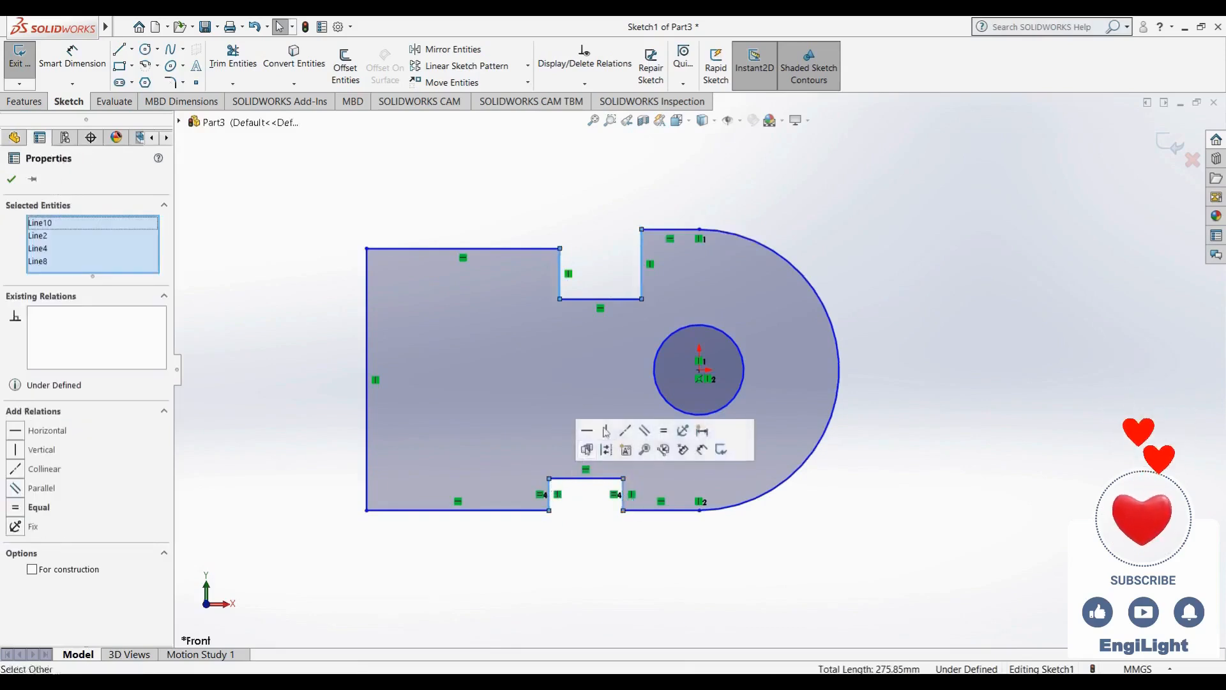
left_click(664, 433)
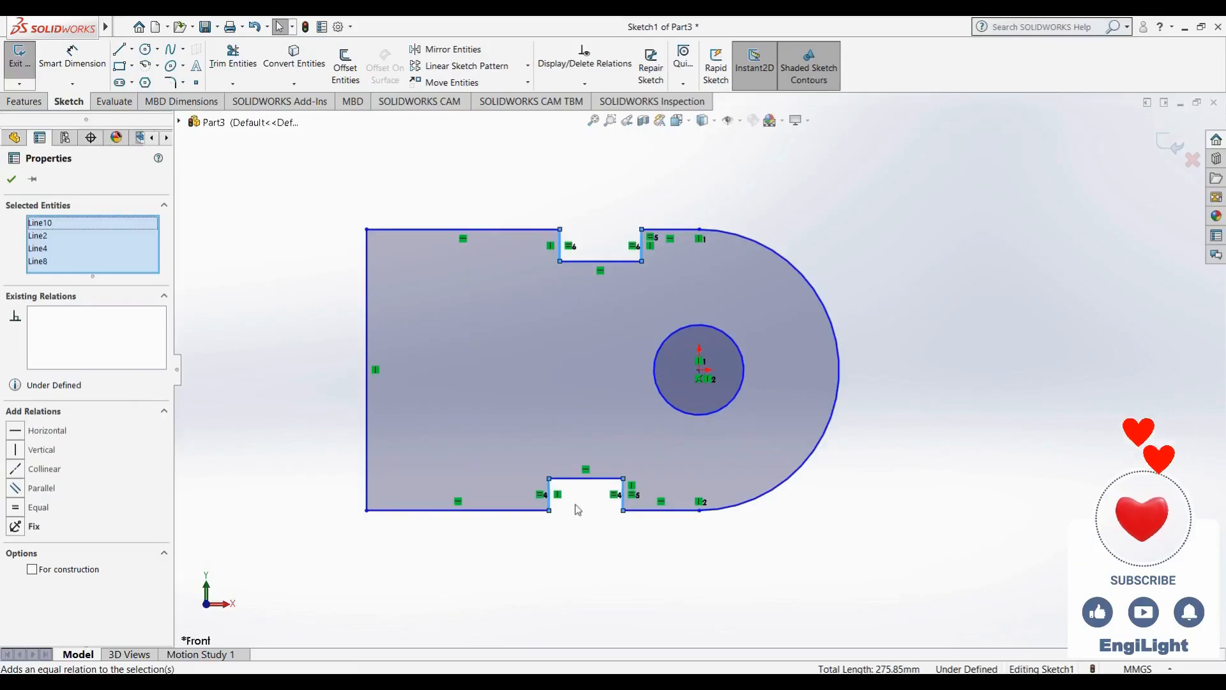
left_click(578, 509)
Add an Equal relation between the horizontal base lines of the upper and lower notches
left_click(574, 261)
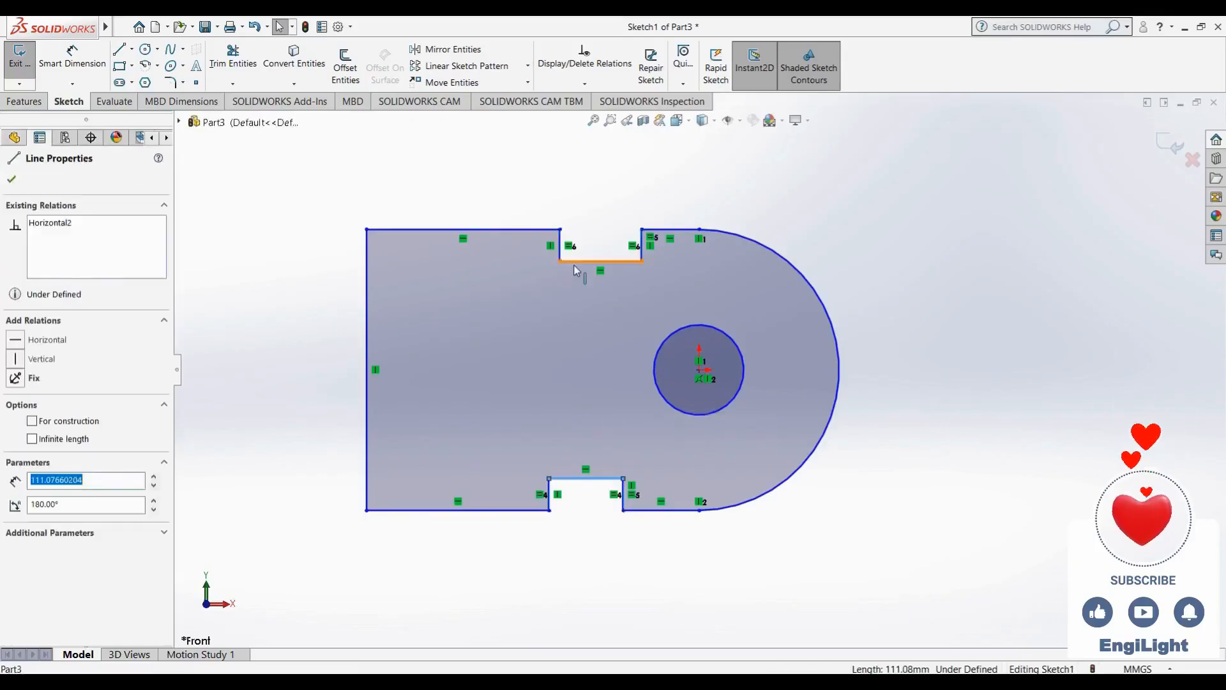
left_click(573, 262, "ctrl")
left_click(705, 207)
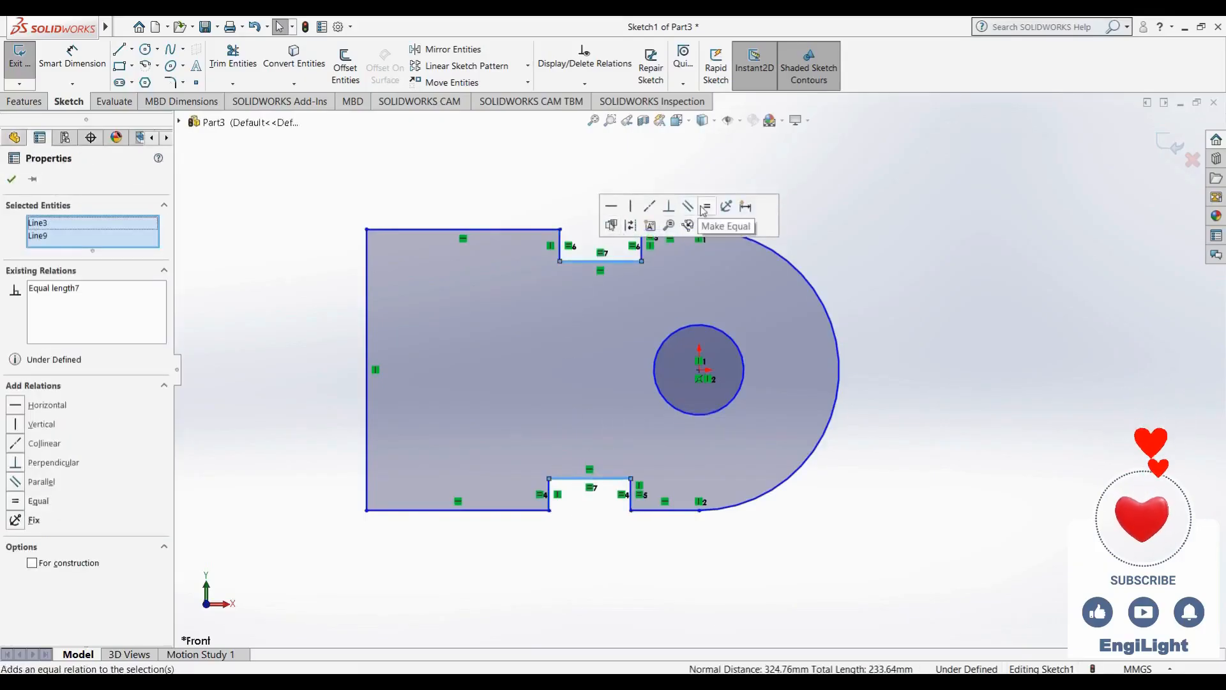
left_click(777, 539)
Shift the lower notch left, and make the plate's upper and lower edges left of the notches equal in length
left_click_drag(549, 510, 505, 508)
left_click(491, 508)
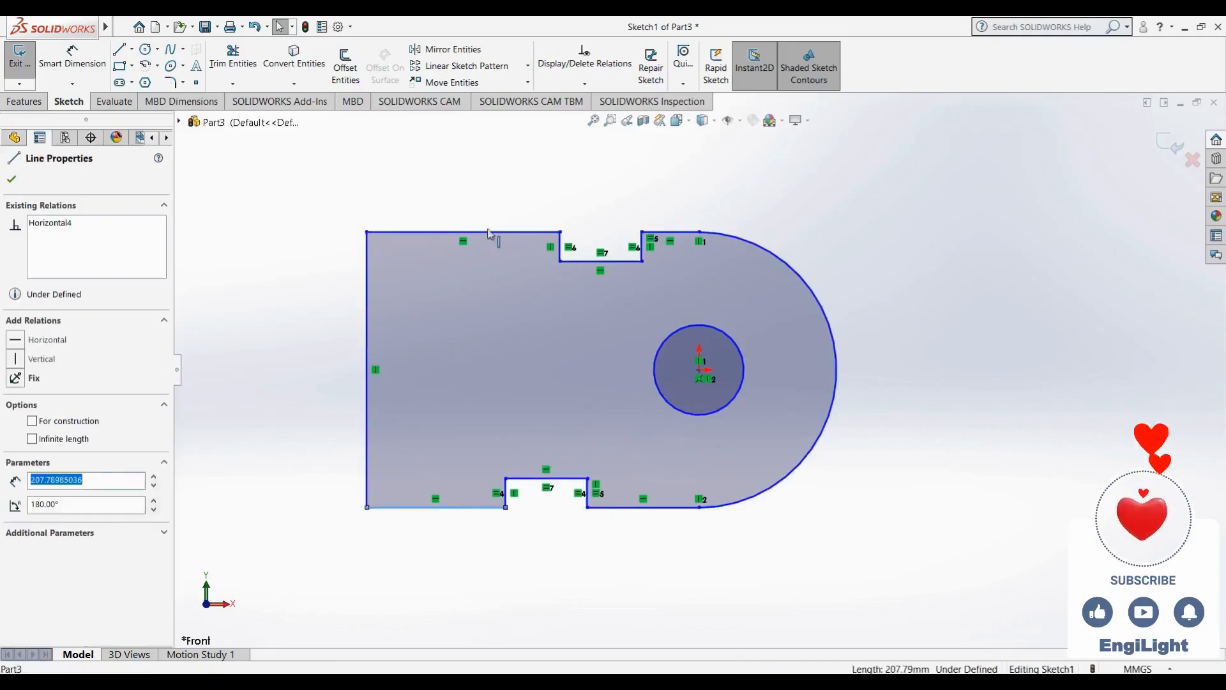
left_click(489, 232, "ctrl")
left_click(624, 186)
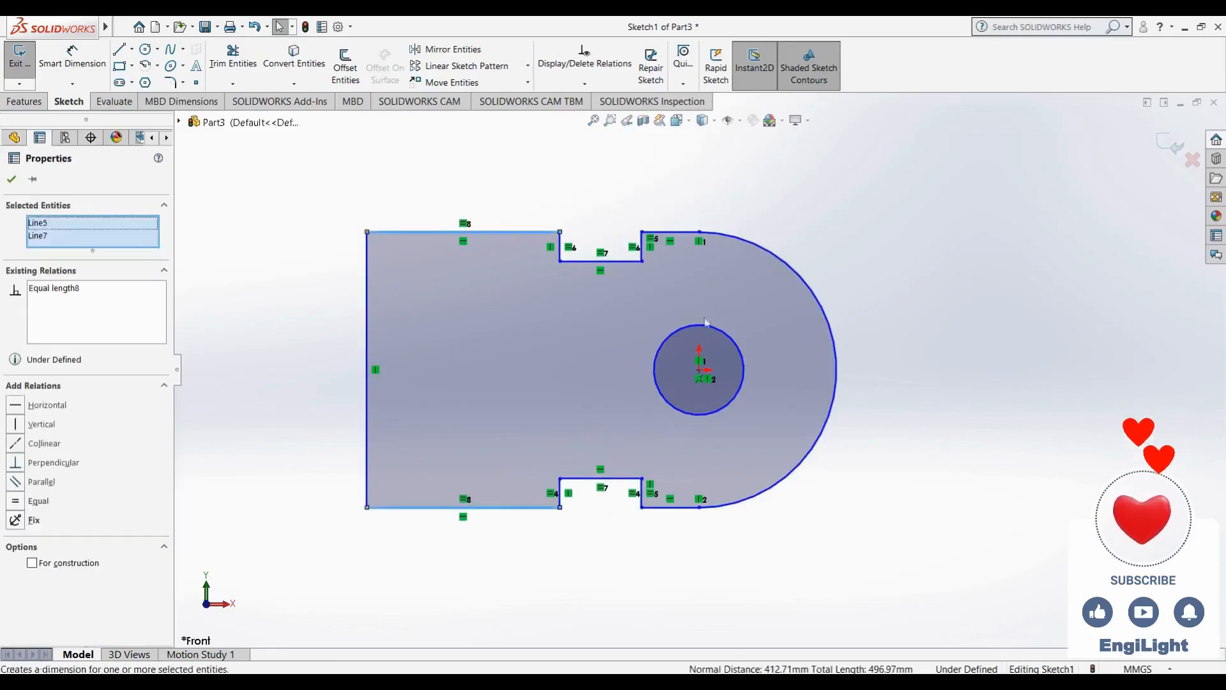
left_click(848, 469)
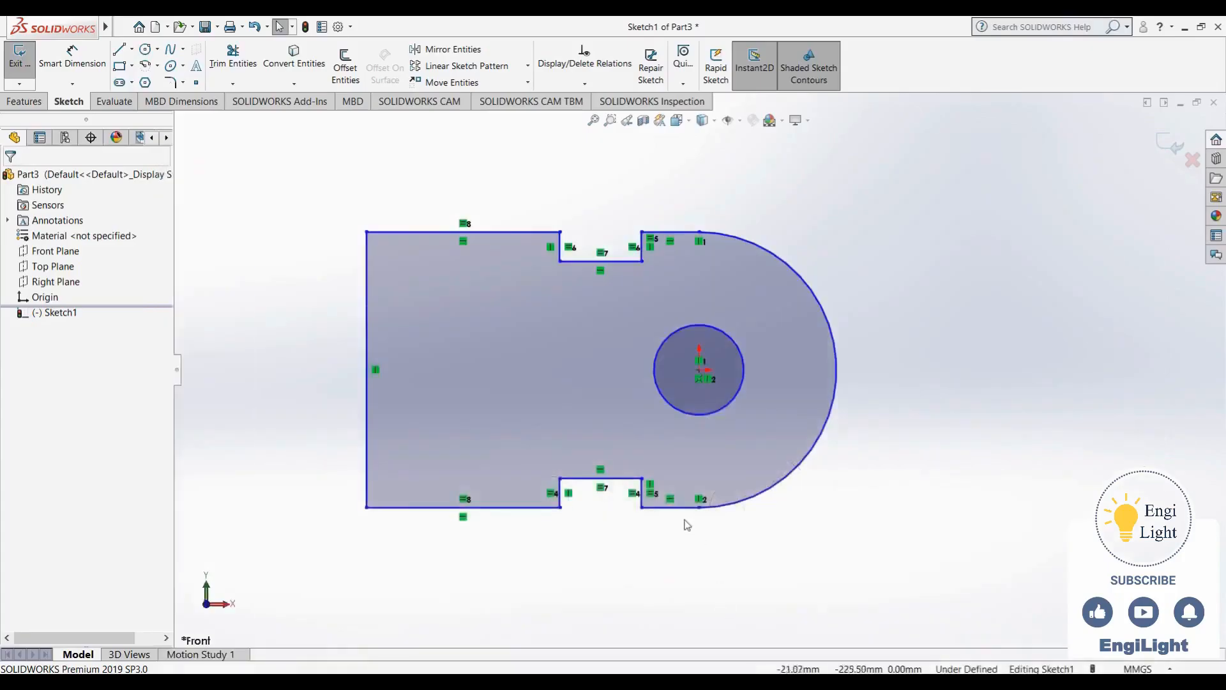
Move the lower notch's outer right corner to about X -115 mm, Y -222 mm to test the relations
mouse_move(642, 508)
left_mouse_down()
mouse_move(624, 512)
mouse_move(635, 523)
left_mouse_up()
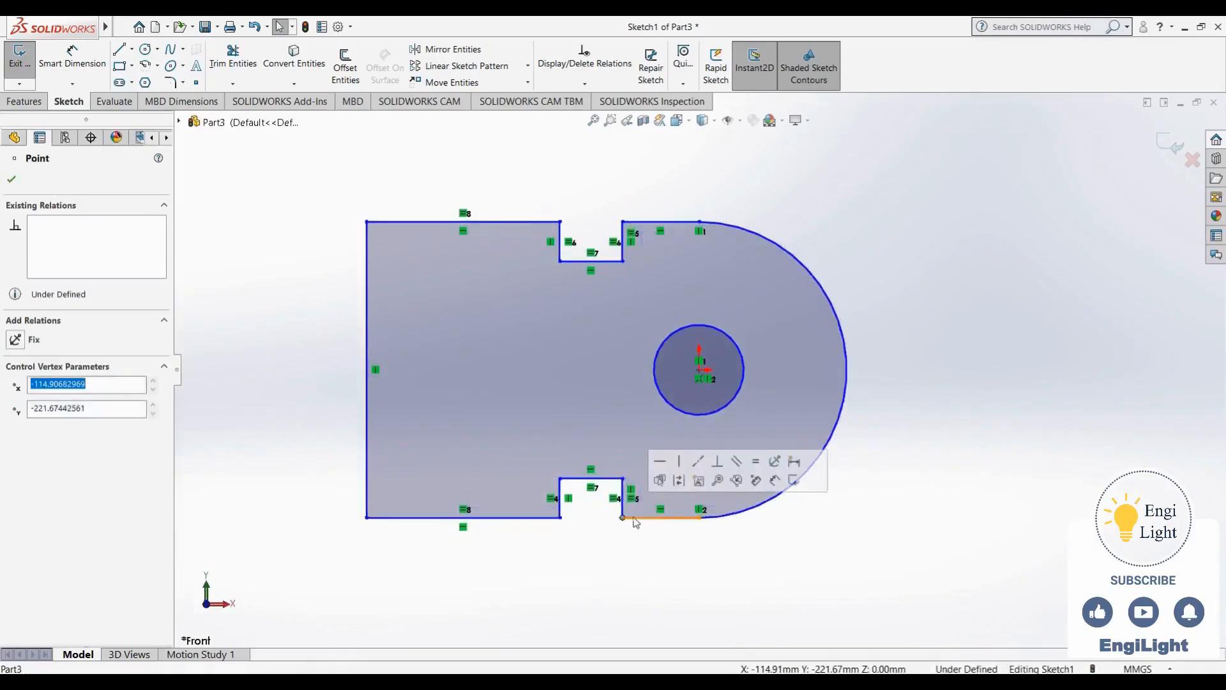
left_click(641, 517)
left_click(642, 222)
left_click(636, 178)
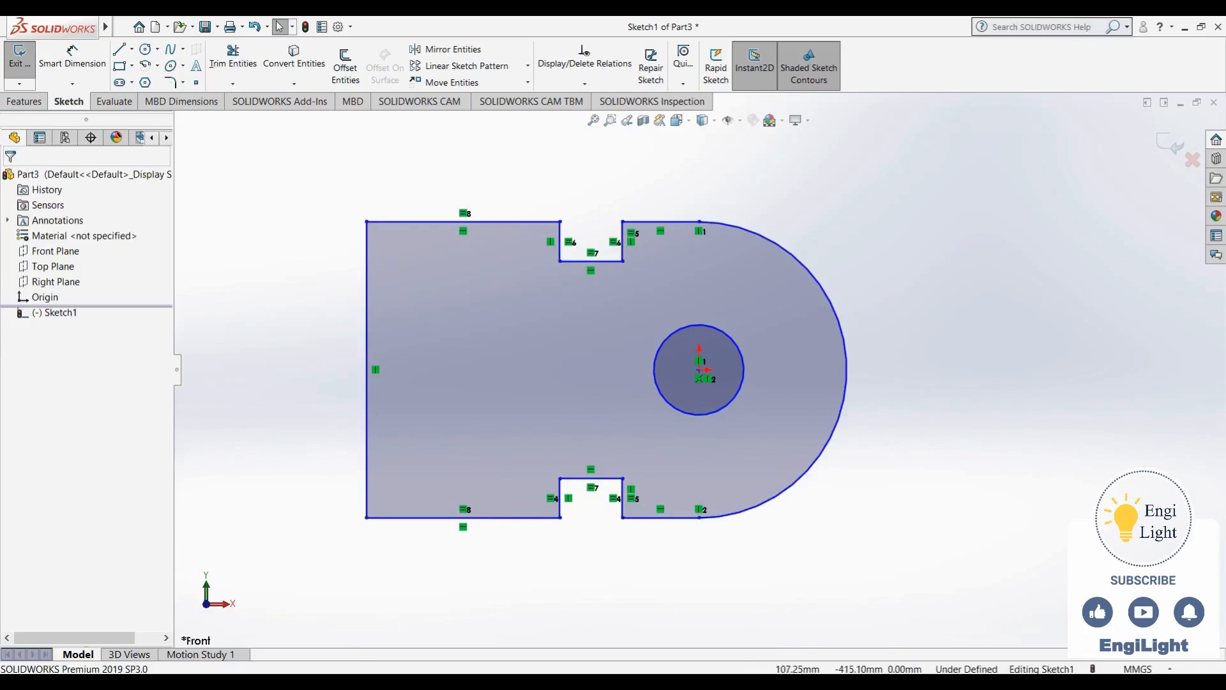
left_click(733, 671)
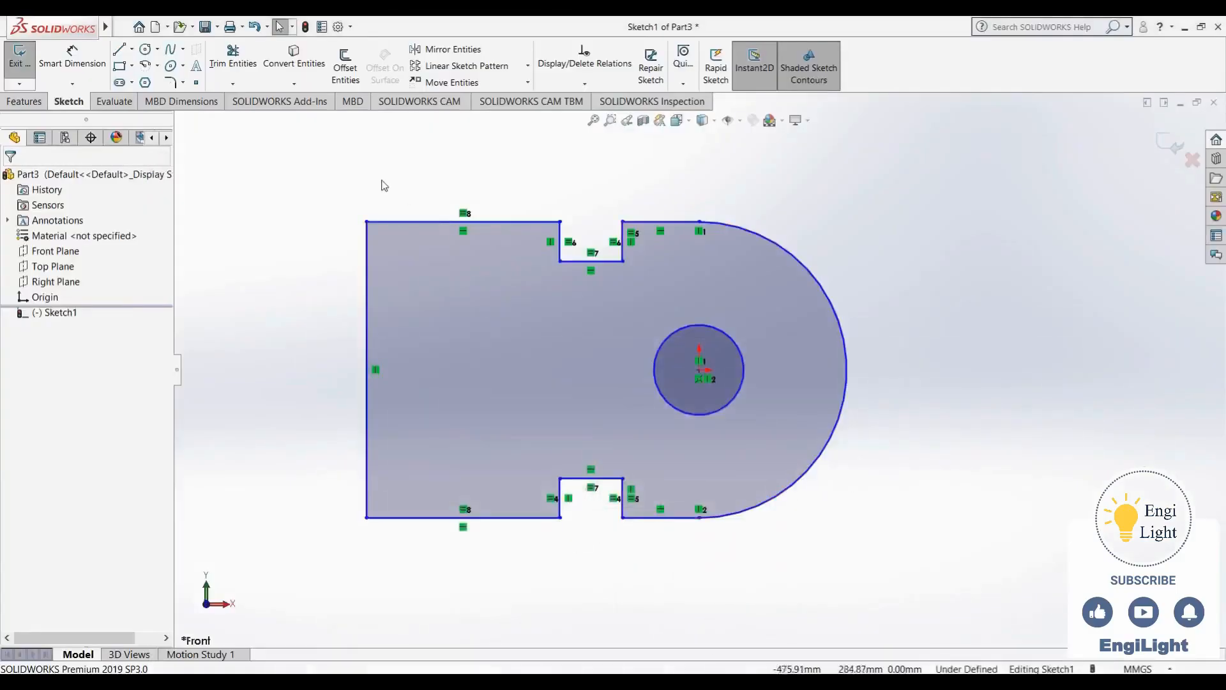
Dimension the circle's diameter as 20 mm with Smart Dimension
left_click(79, 75)
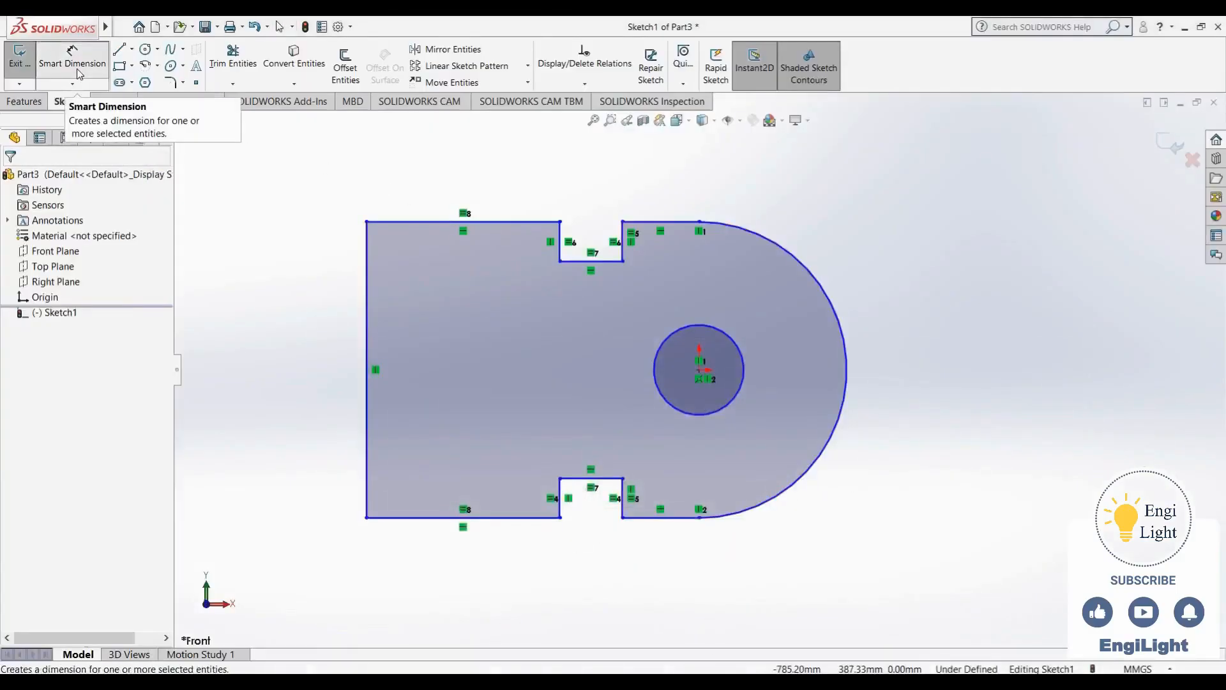
left_click(742, 351)
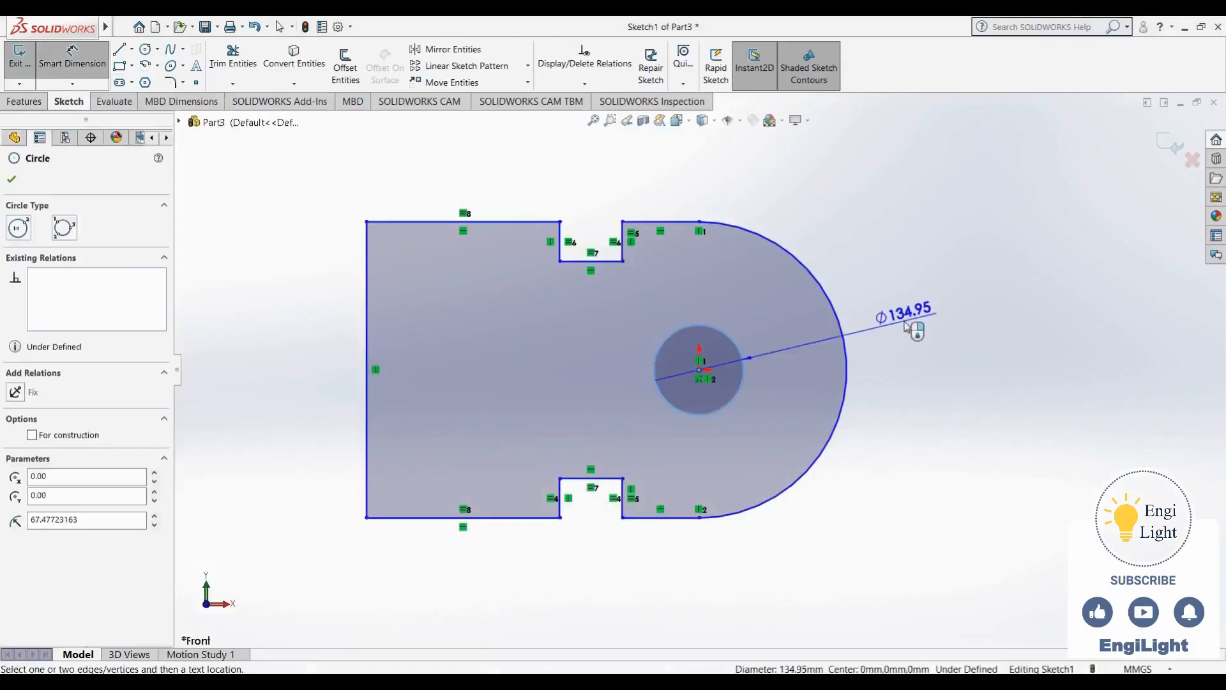
left_click(905, 369)
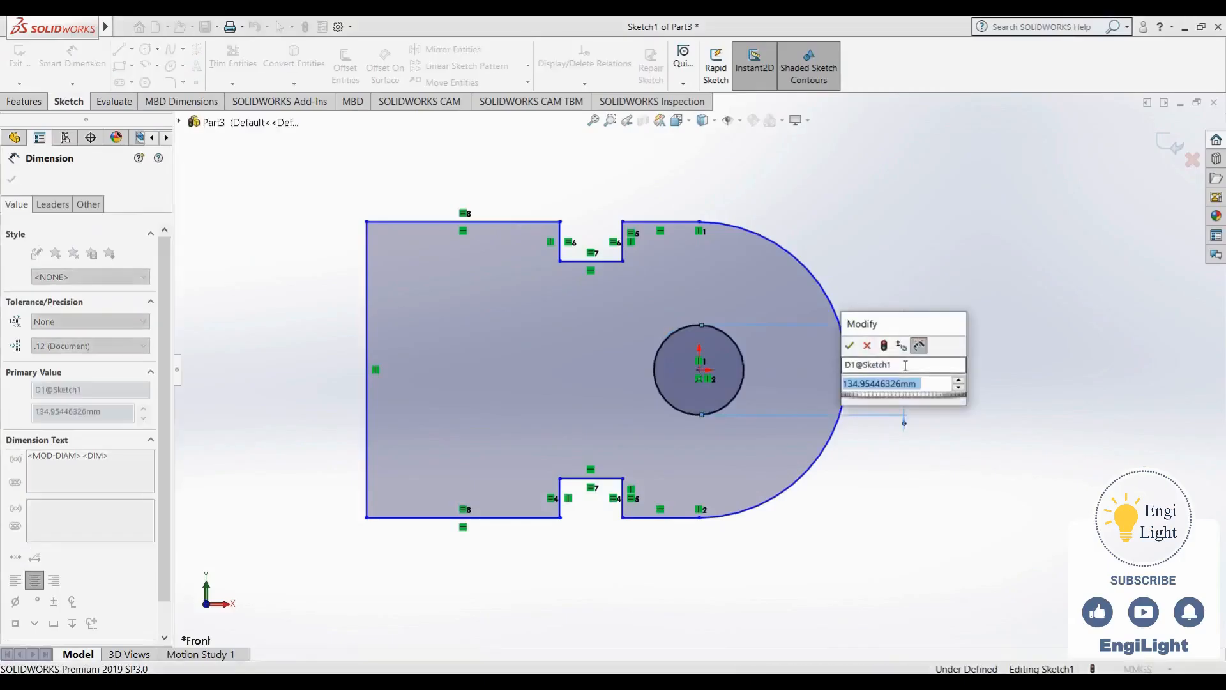
type("20")
key("Return")
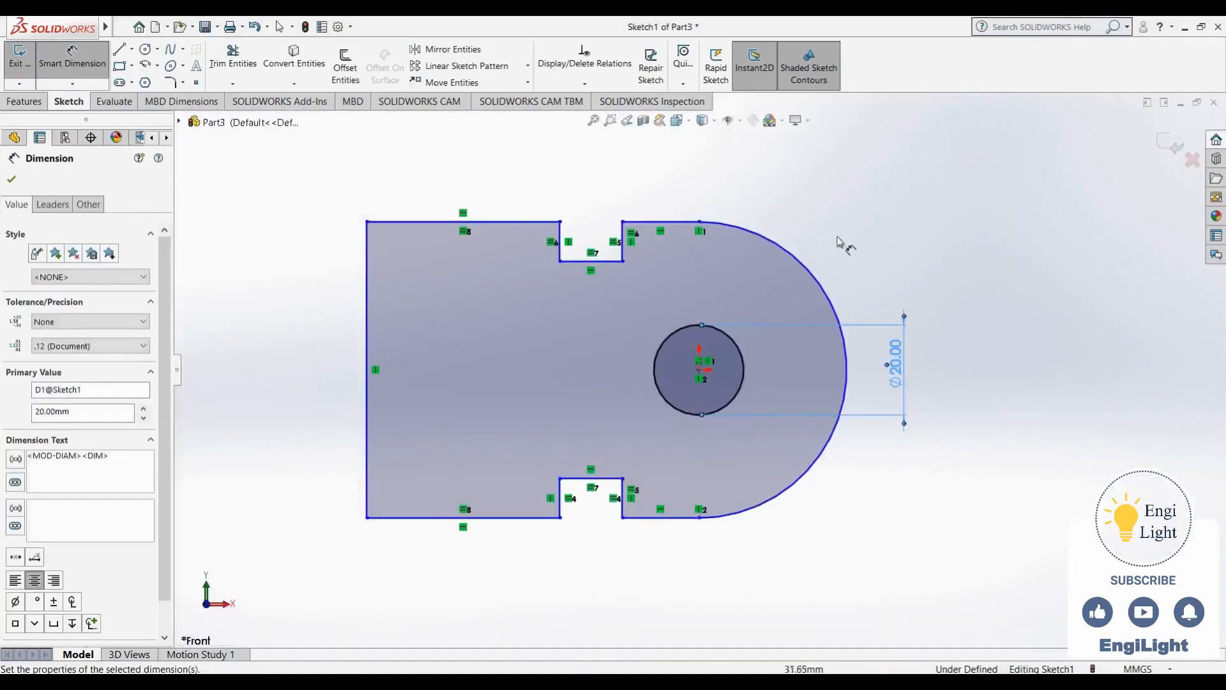
Dimension the radius of the plate's rounded end as 20 mm
left_click(796, 257)
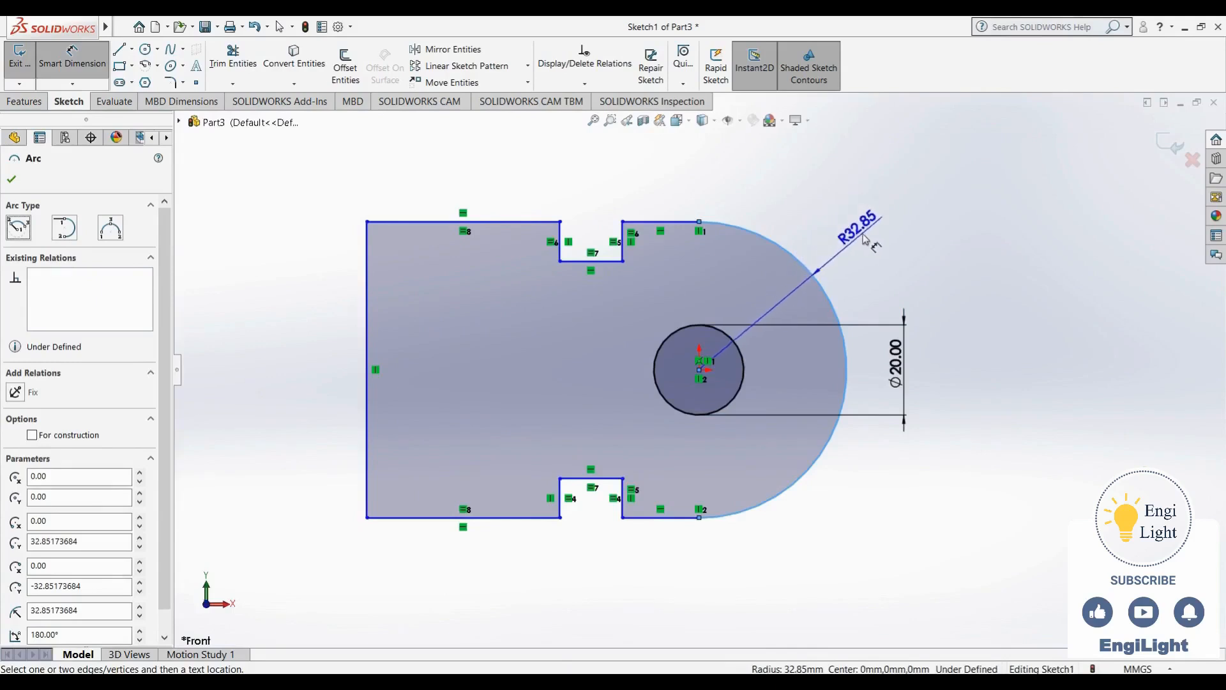
left_click(863, 240)
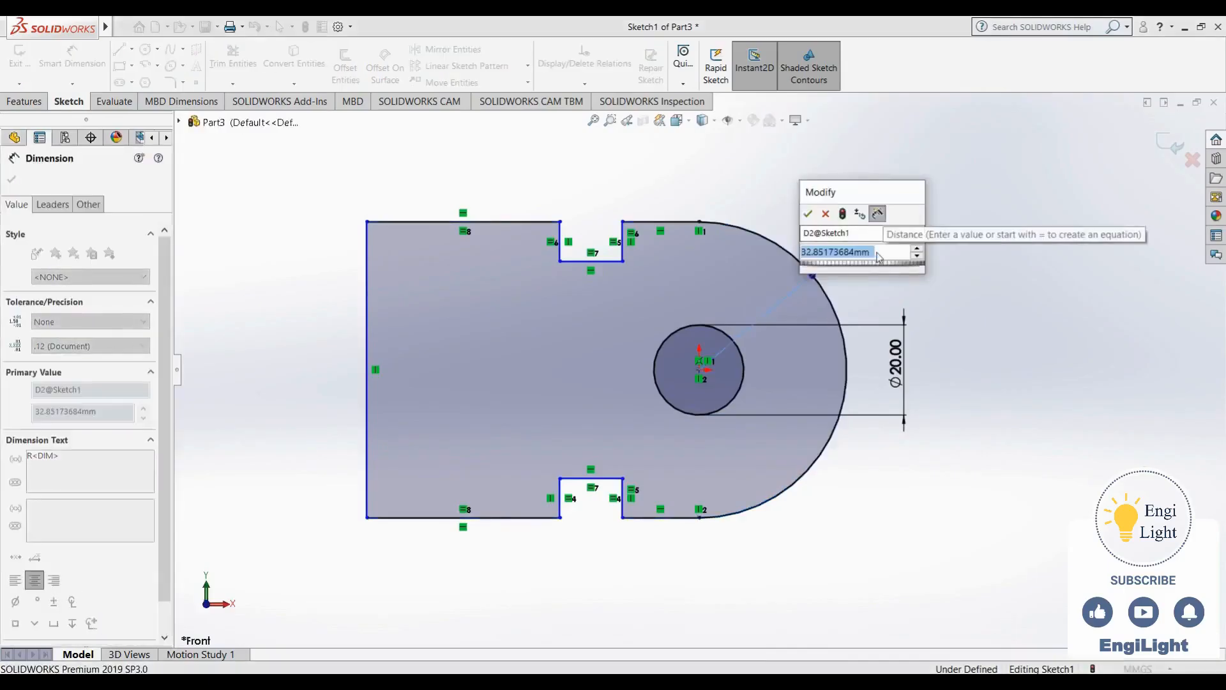
type("20")
key("Return")
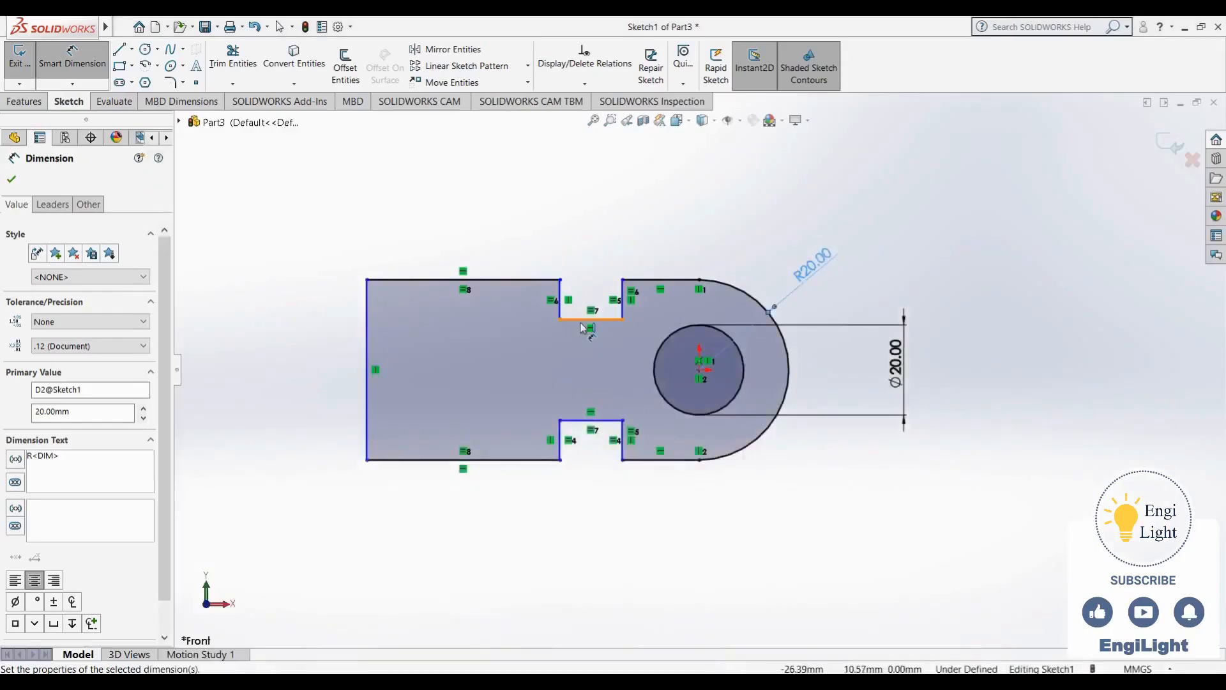
Dimension the upper notch's width as 10 mm
left_click(591, 319)
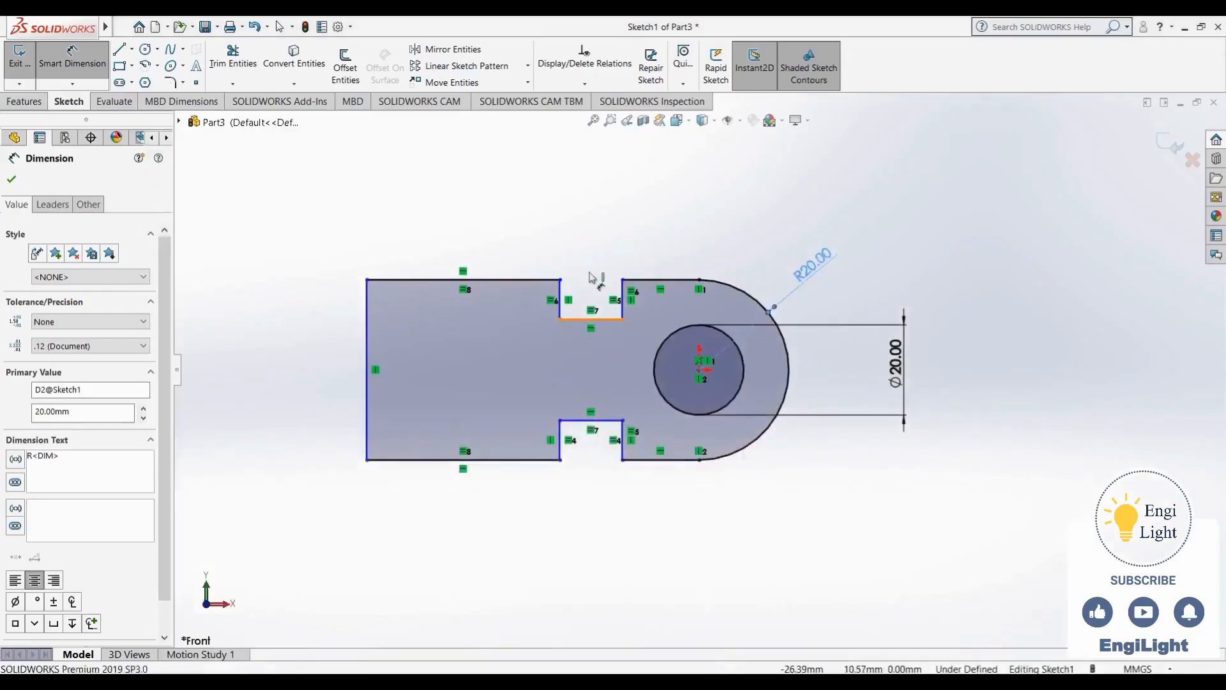
left_click(594, 250)
type("10")
key("Return")
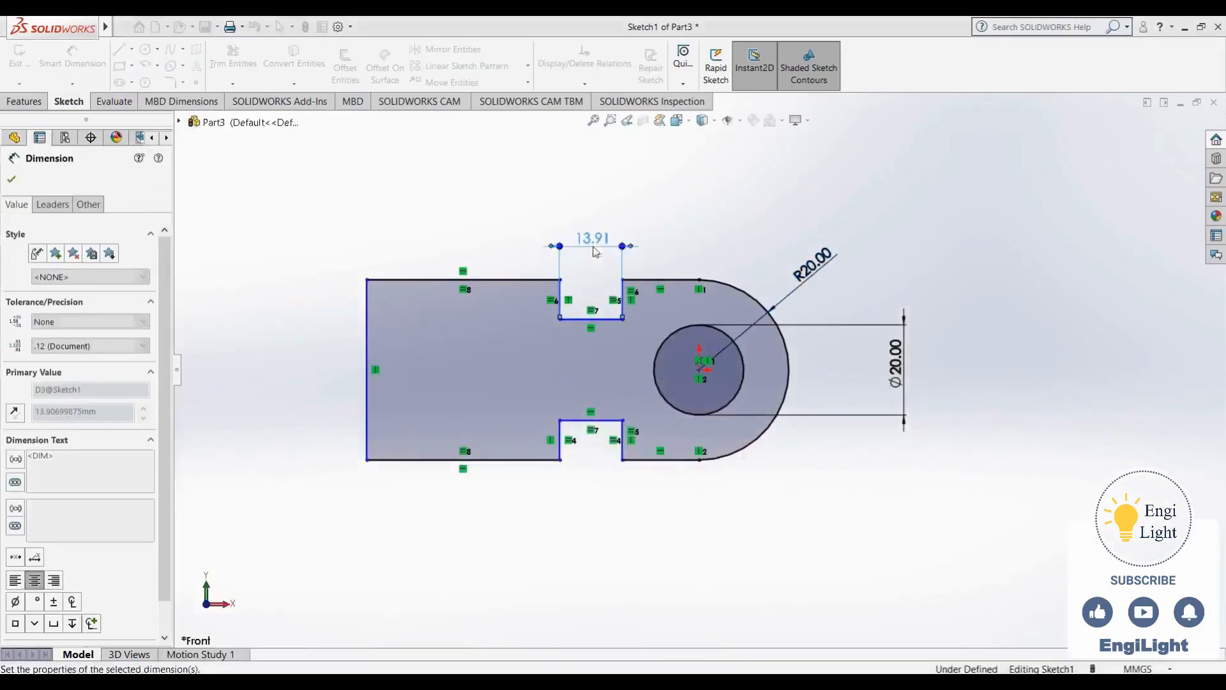
Dimension the plate's upper edge left of the notch as 20 mm
left_click(536, 279)
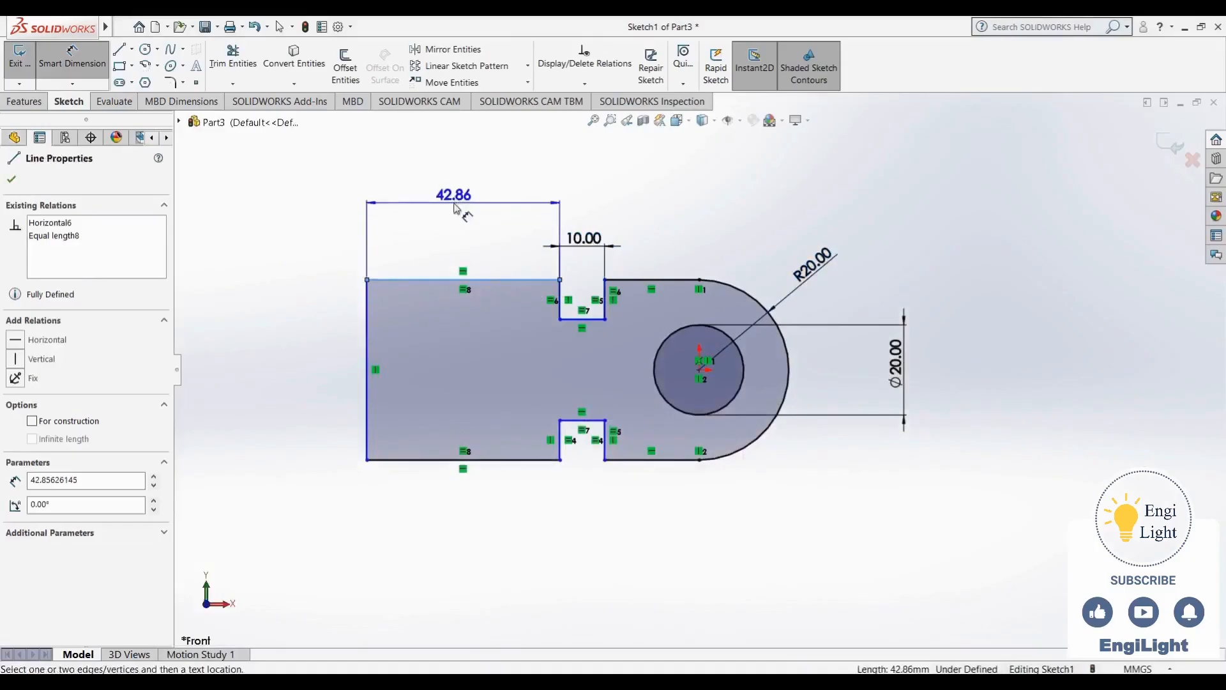
left_click(455, 203)
type("20")
key("Return")
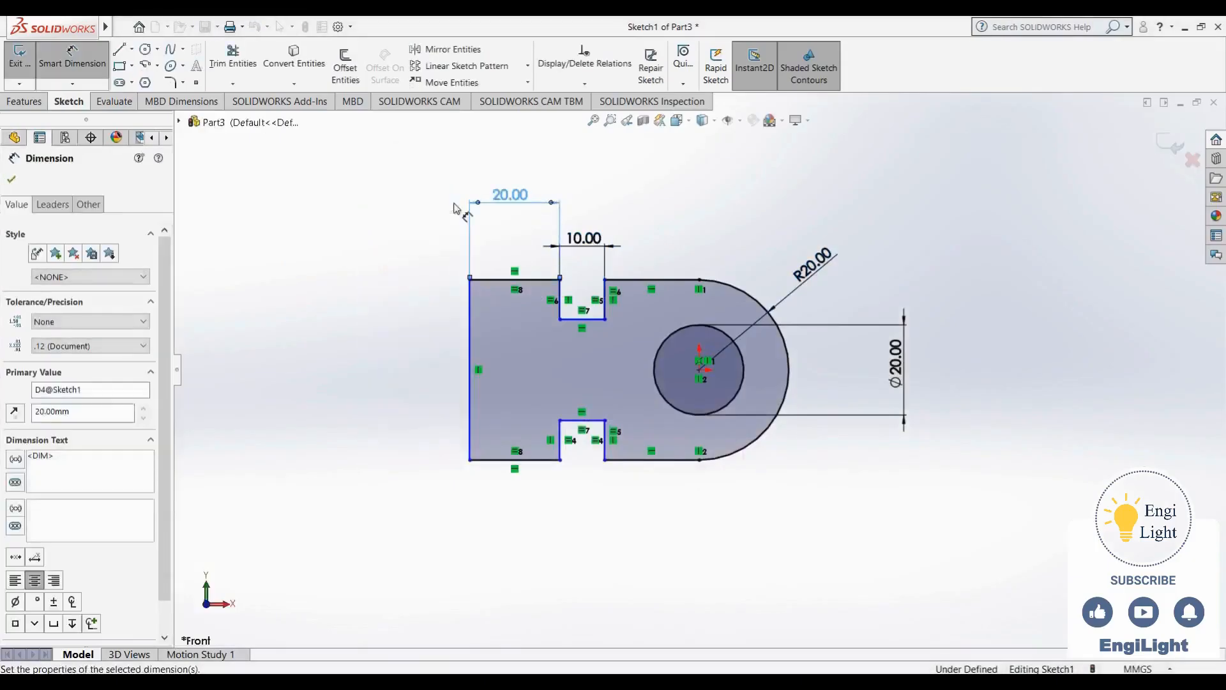
Dimension the distance from the plate's left edge to the upper start point of the rounded end as 50 mm
left_click(470, 313)
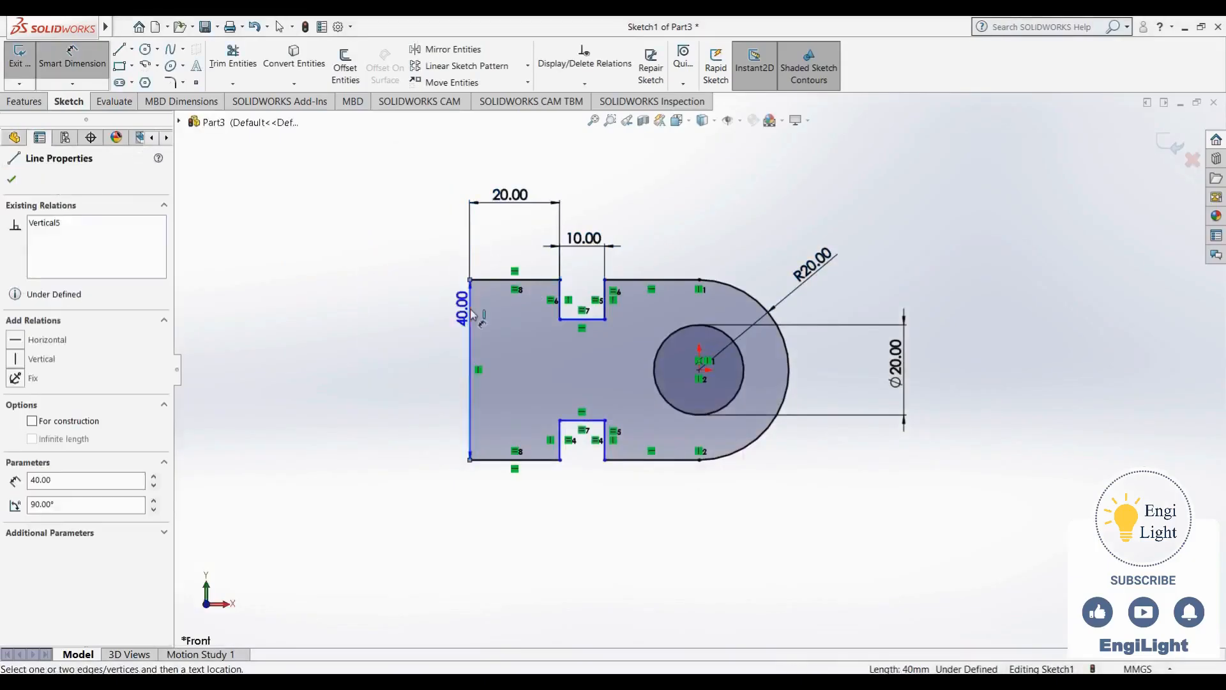
left_click(700, 280)
scroll(698, 371, "up", 3)
left_click(614, 216)
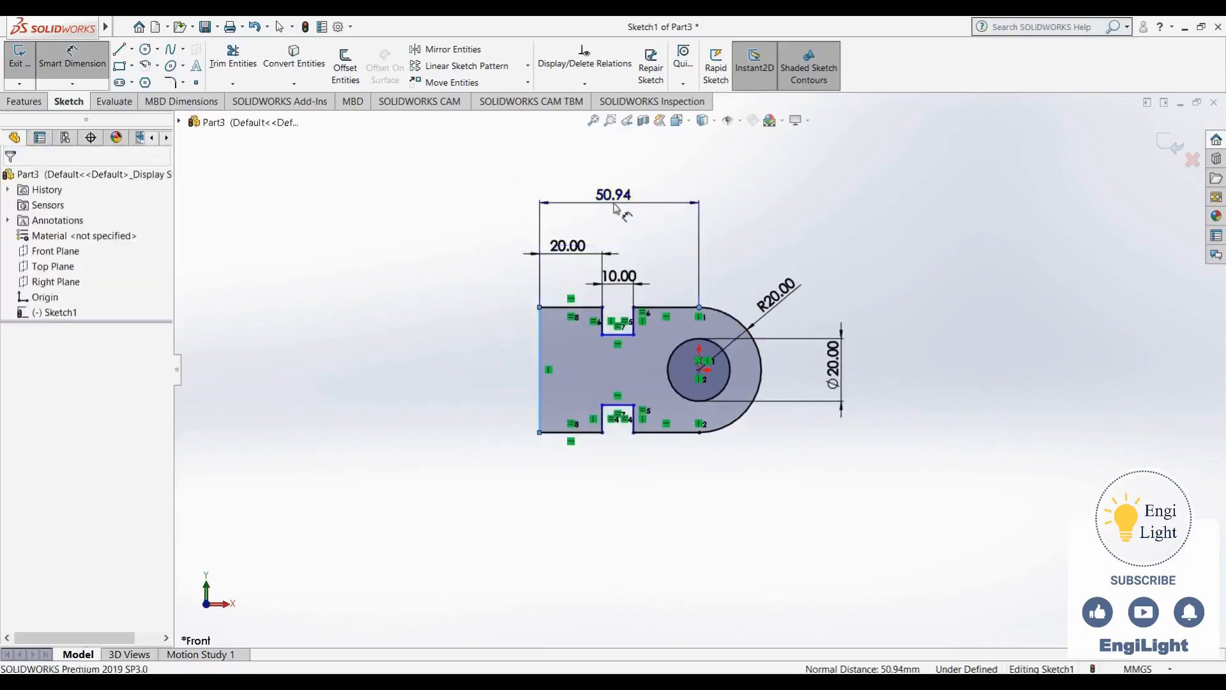
key("Return")
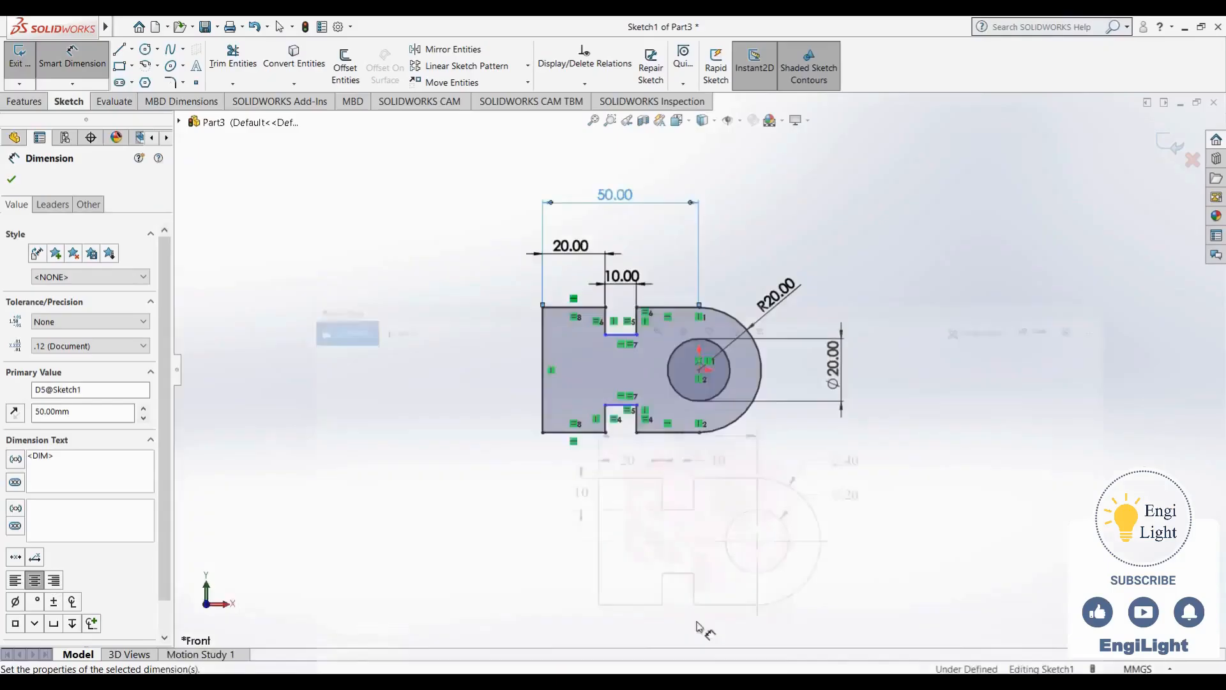
Dimension the upper notch's depth as 10 mm, and end Smart Dimension
left_click(605, 321)
left_click(492, 327)
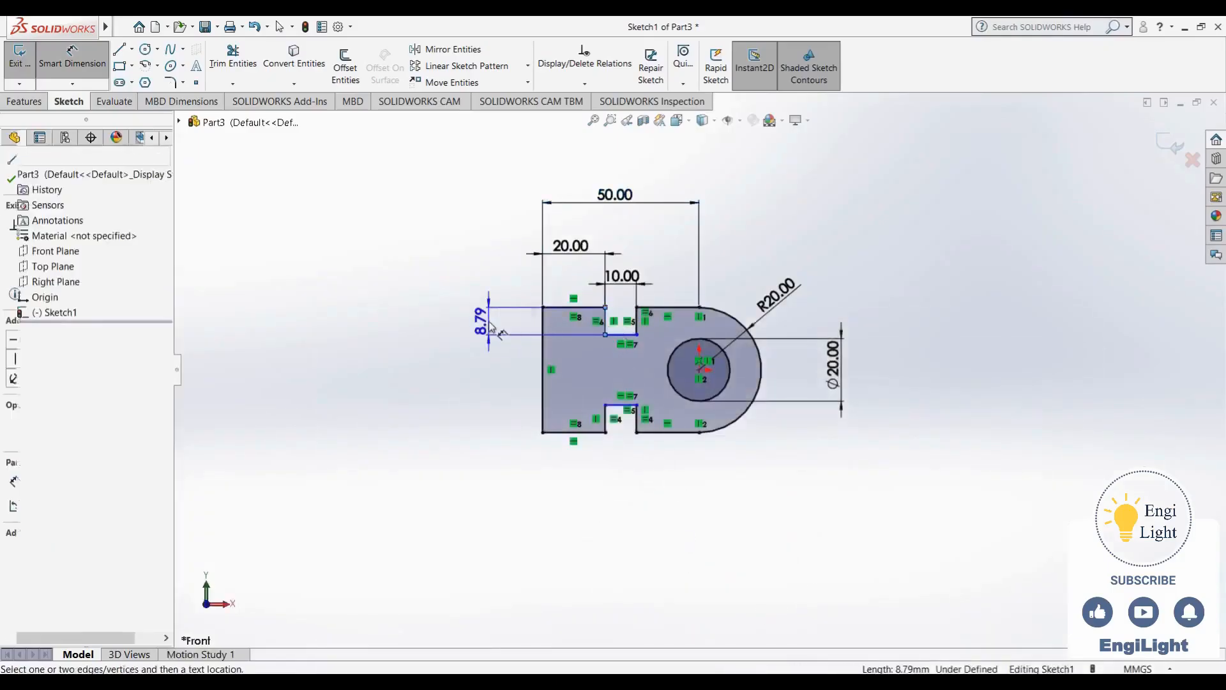
type("10")
key("Return")
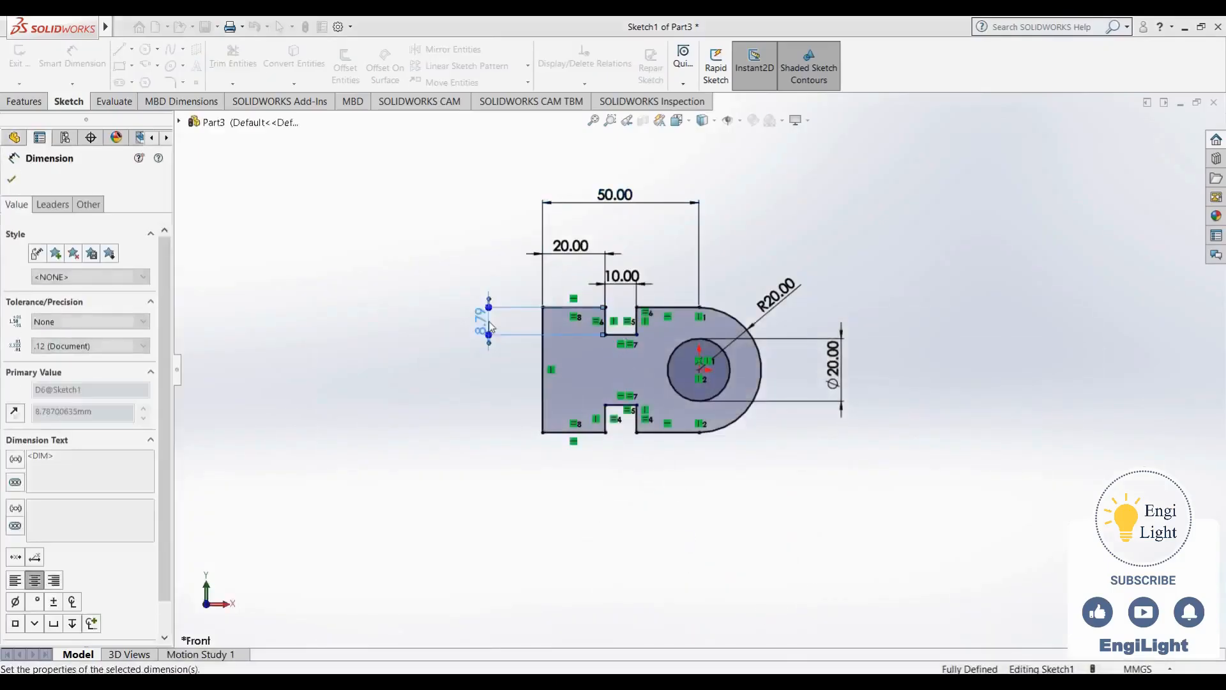
key("Escape")
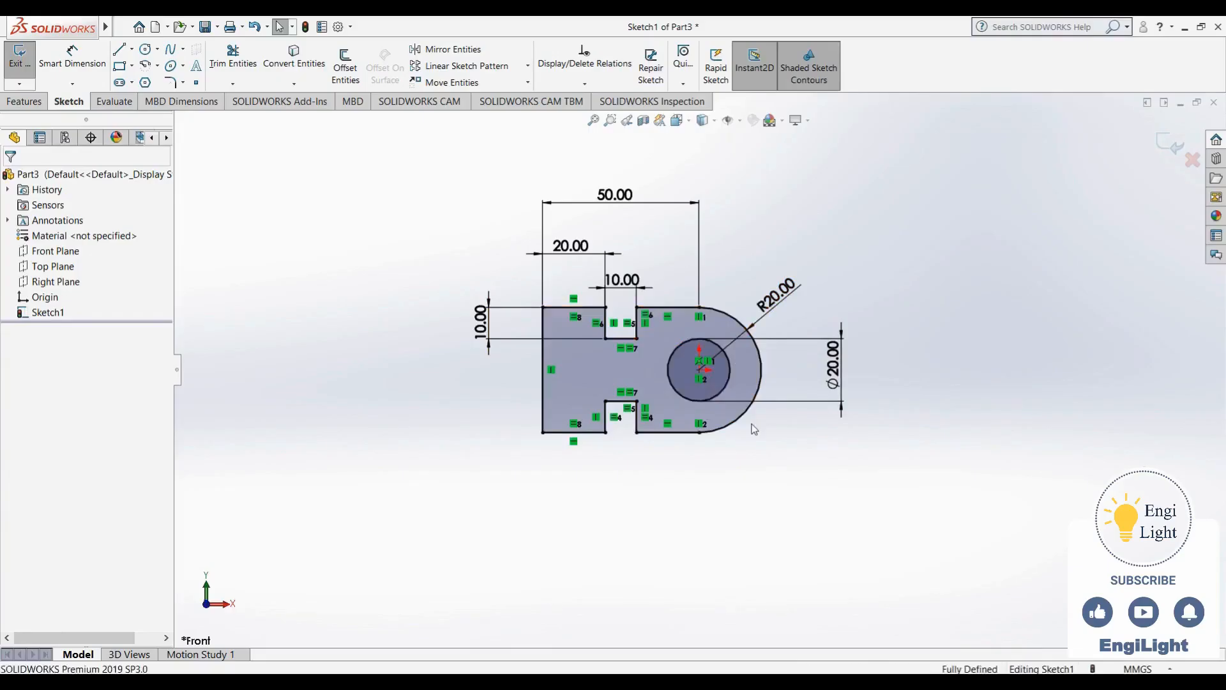
Exit the finished sketch and close its part, then switch to Photos and show the drawing after 02.jpg
left_click(1172, 147)
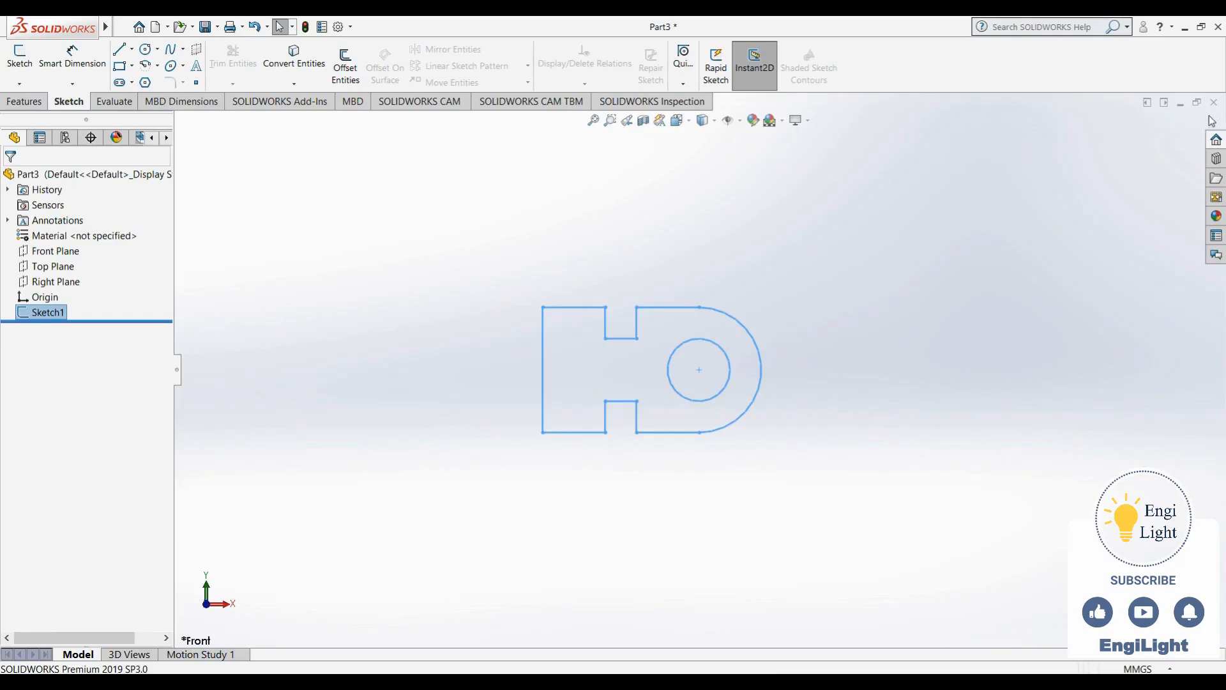
left_click(1214, 103)
left_click(672, 366)
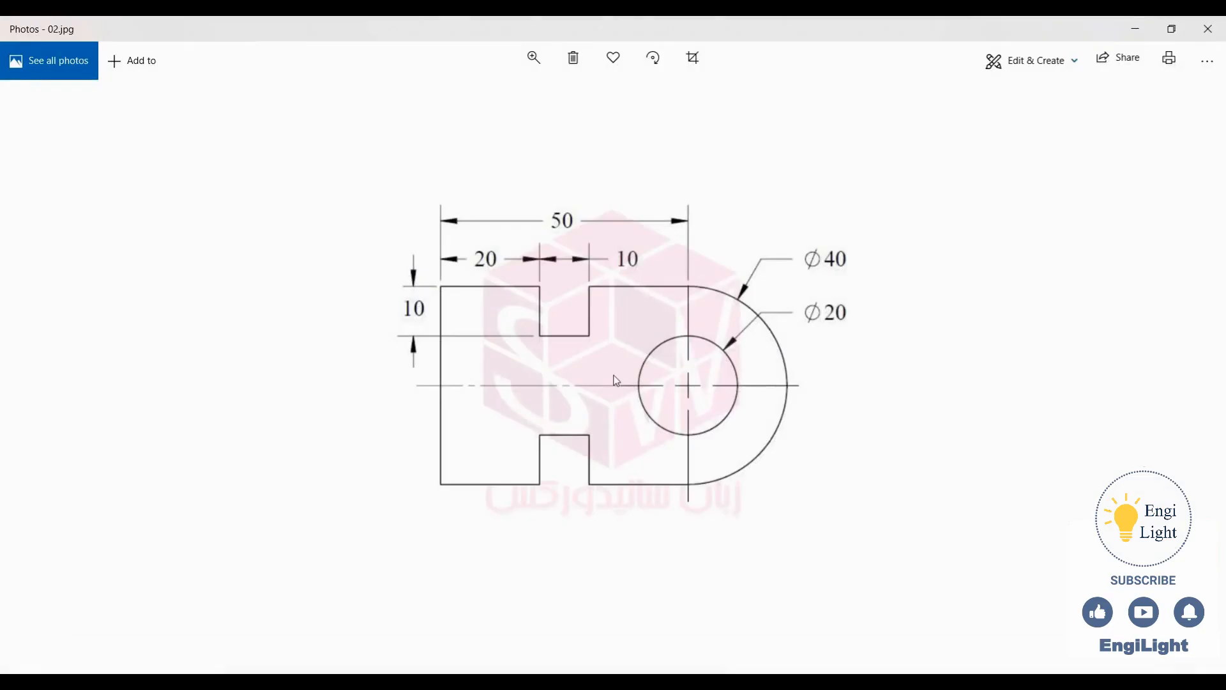
key("Right")
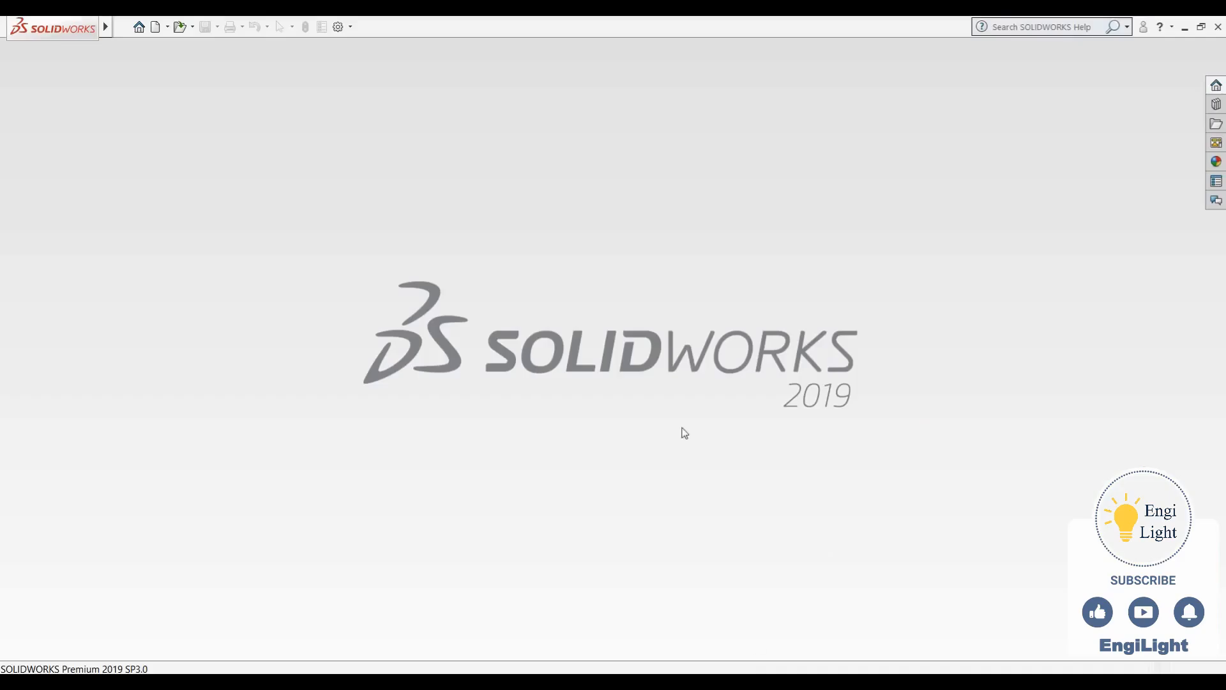
Create a new part in SOLIDWORKS and start a sketch on the Front Plane
key("ctrl+n")
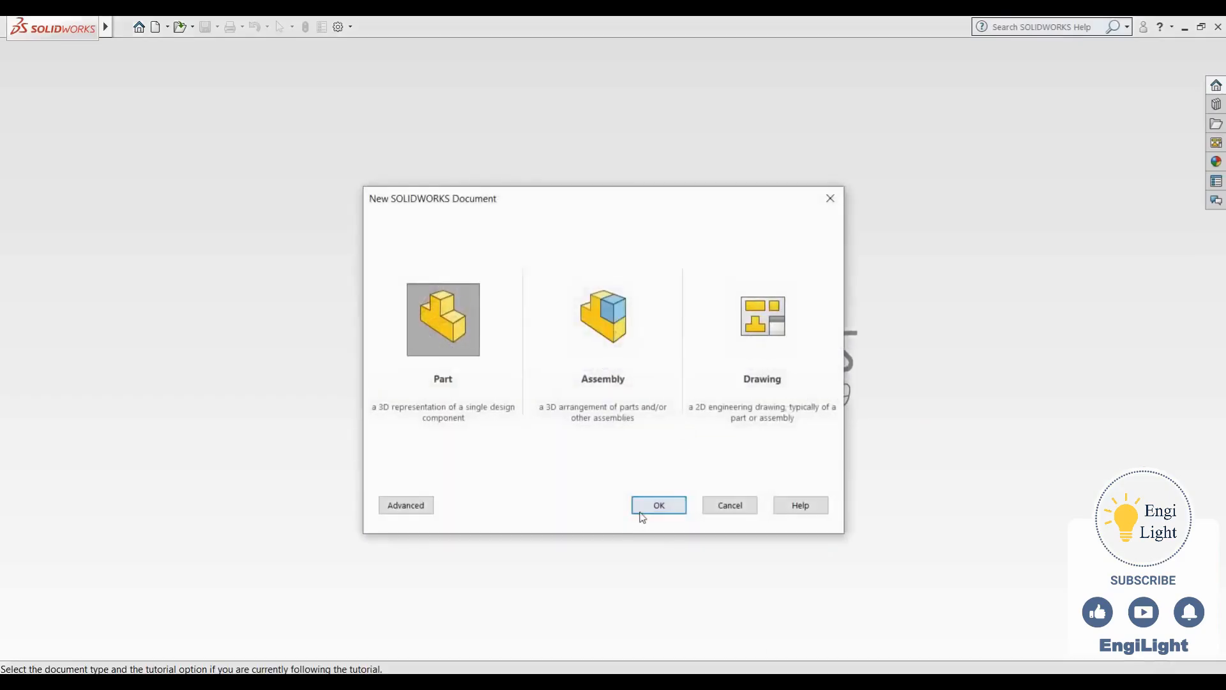
left_click(645, 510)
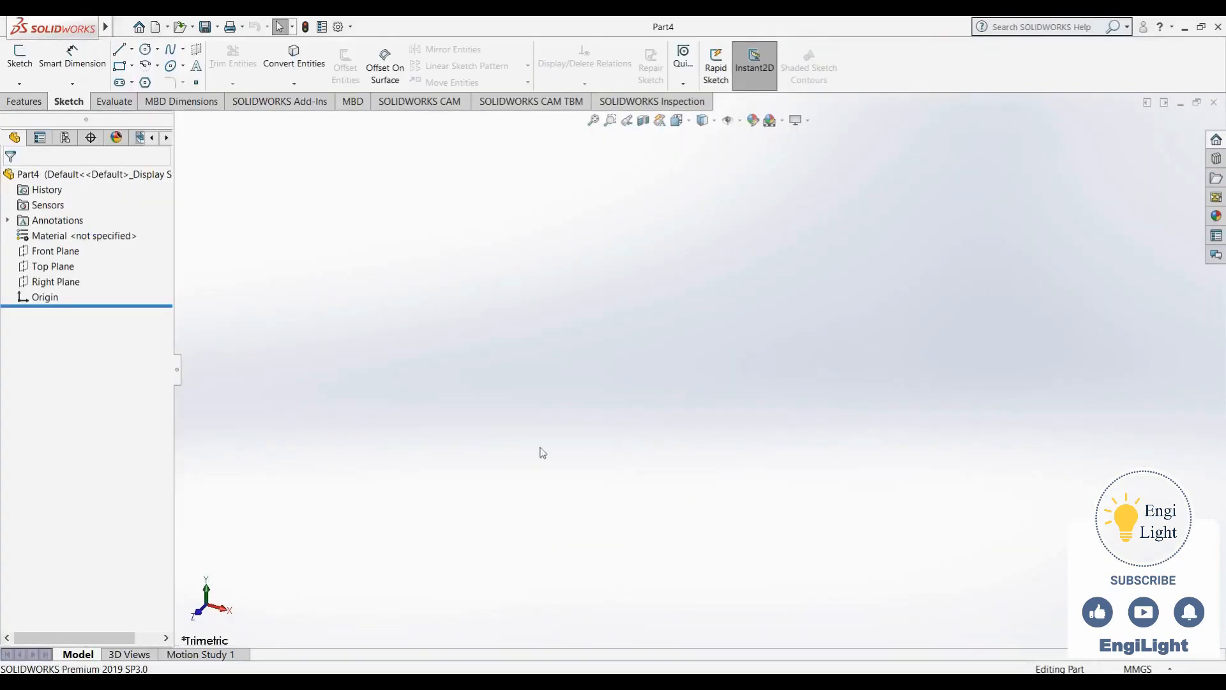
left_click(56, 251)
left_click(78, 234)
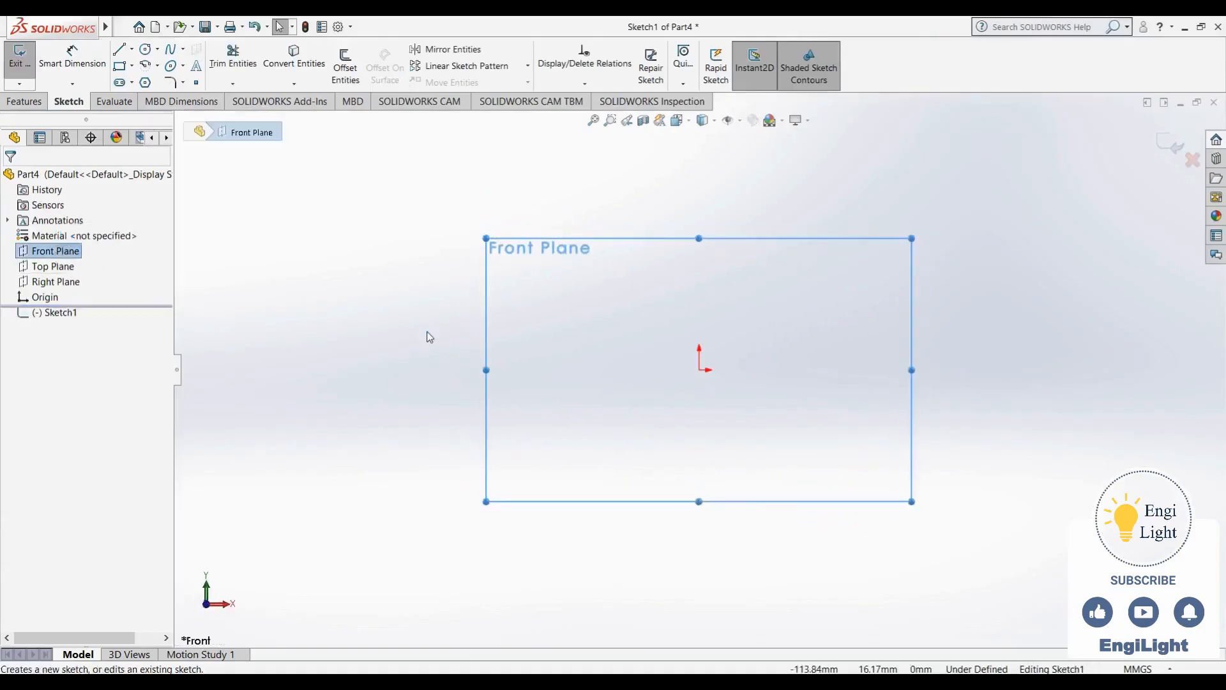
Sketch a closed cross-shaped outline of twelve horizontal and vertical lines left of the origin, with its lower arm about 35 mm wide
key("l")
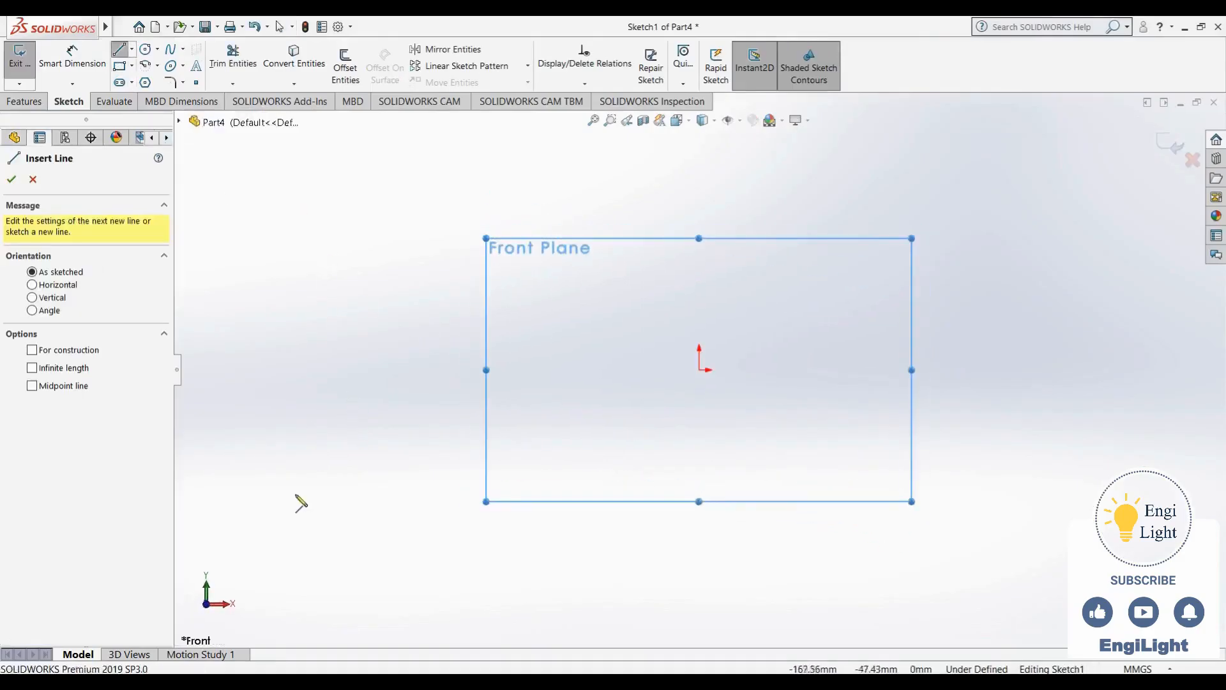
left_click(294, 504)
left_click(378, 503)
left_click(378, 405)
left_click(479, 405)
left_click(479, 319)
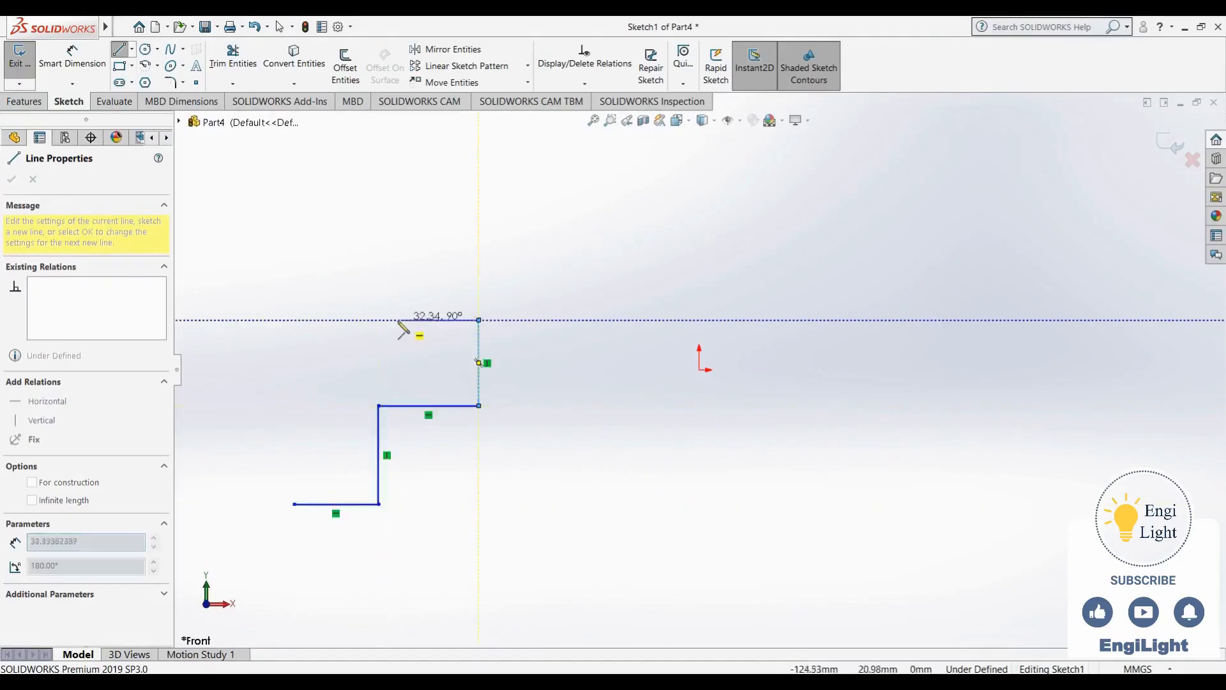
left_click(378, 319)
left_click(378, 256)
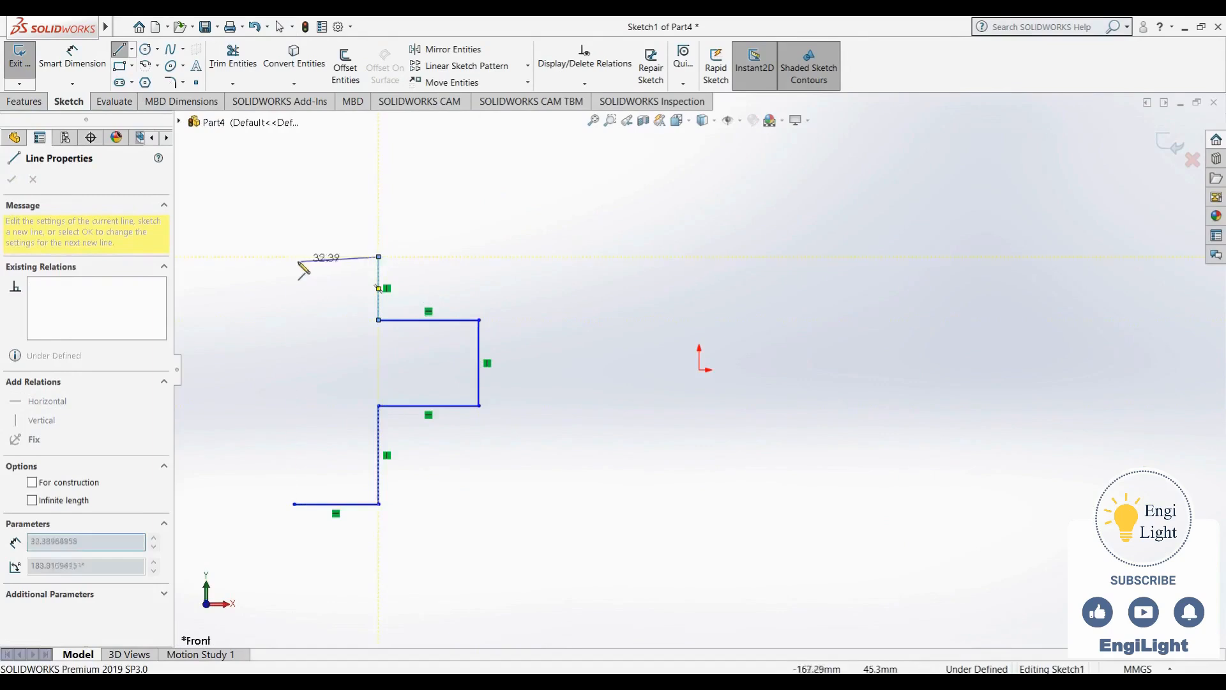
left_click(287, 256)
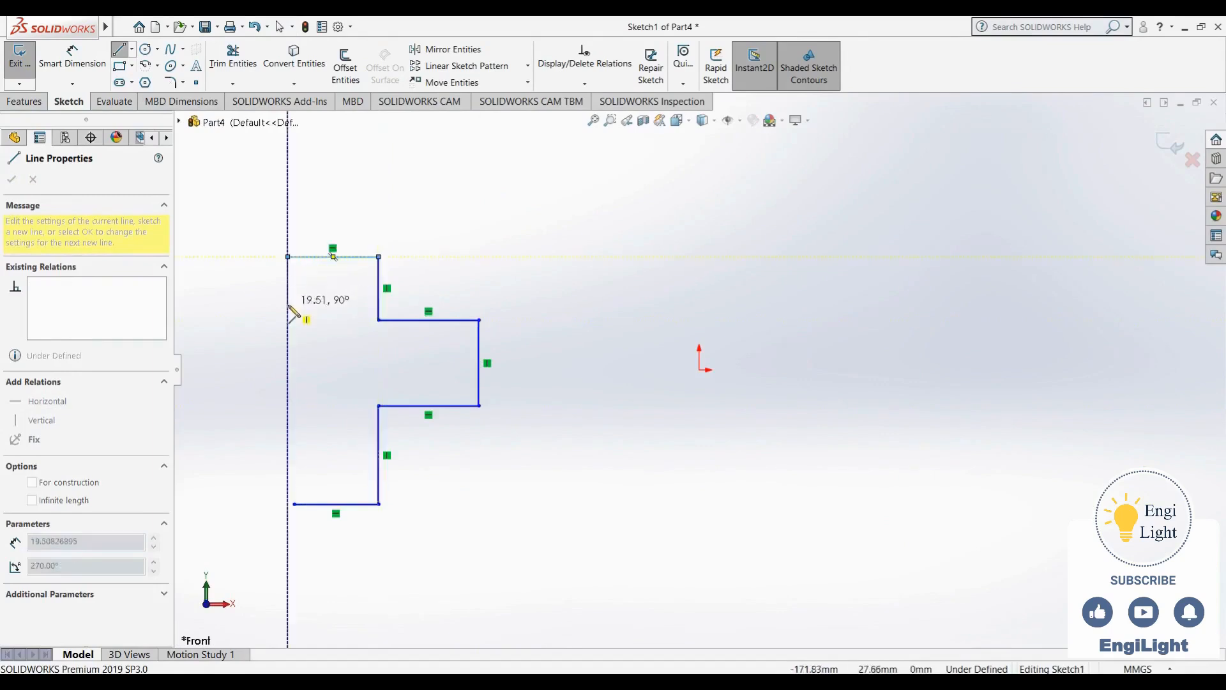
key("z")
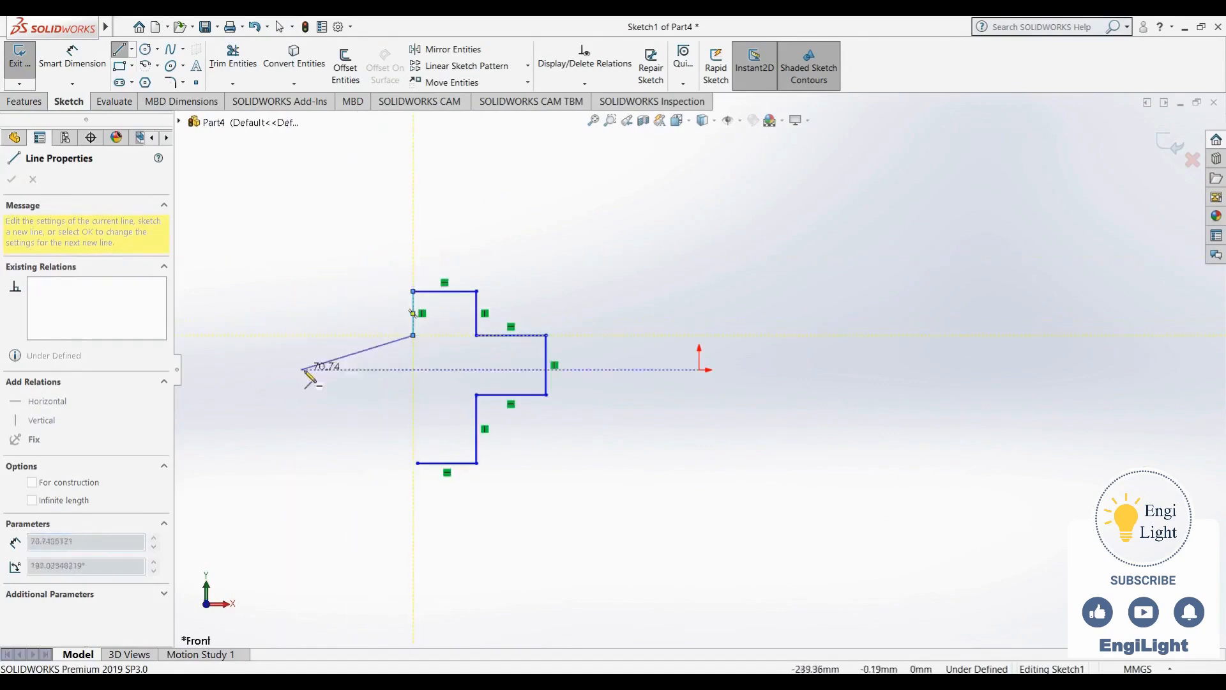
left_click(349, 400)
left_click(417, 400)
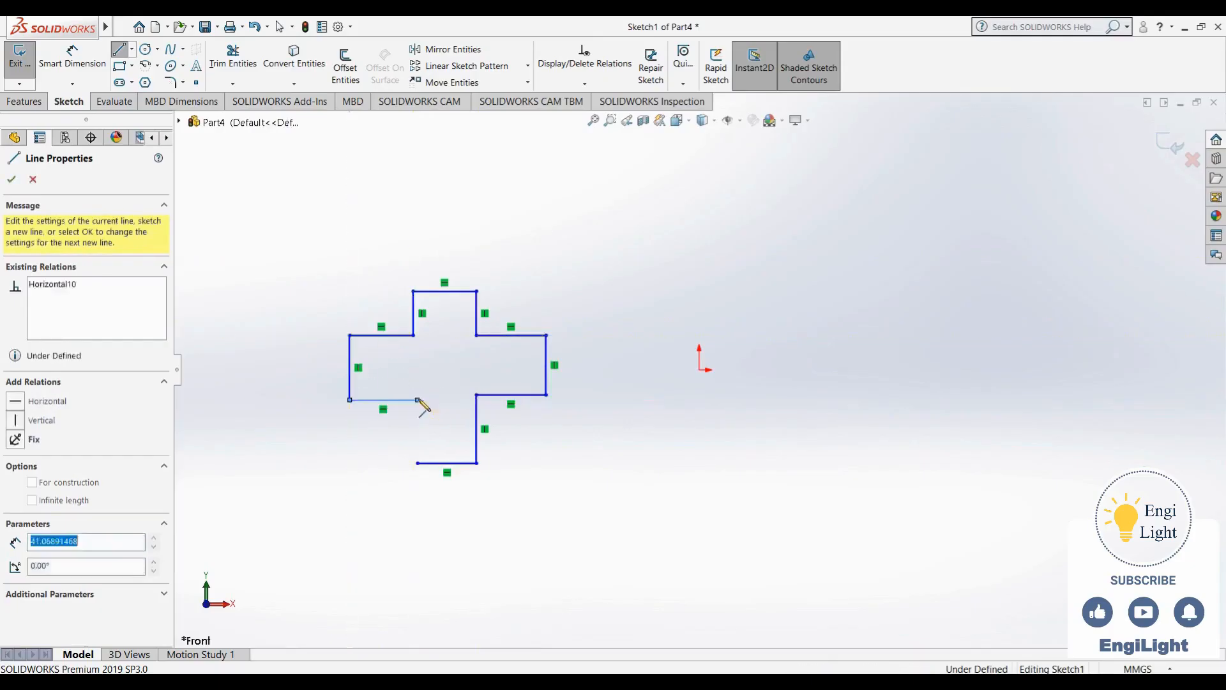
left_click(417, 463)
key("Escape")
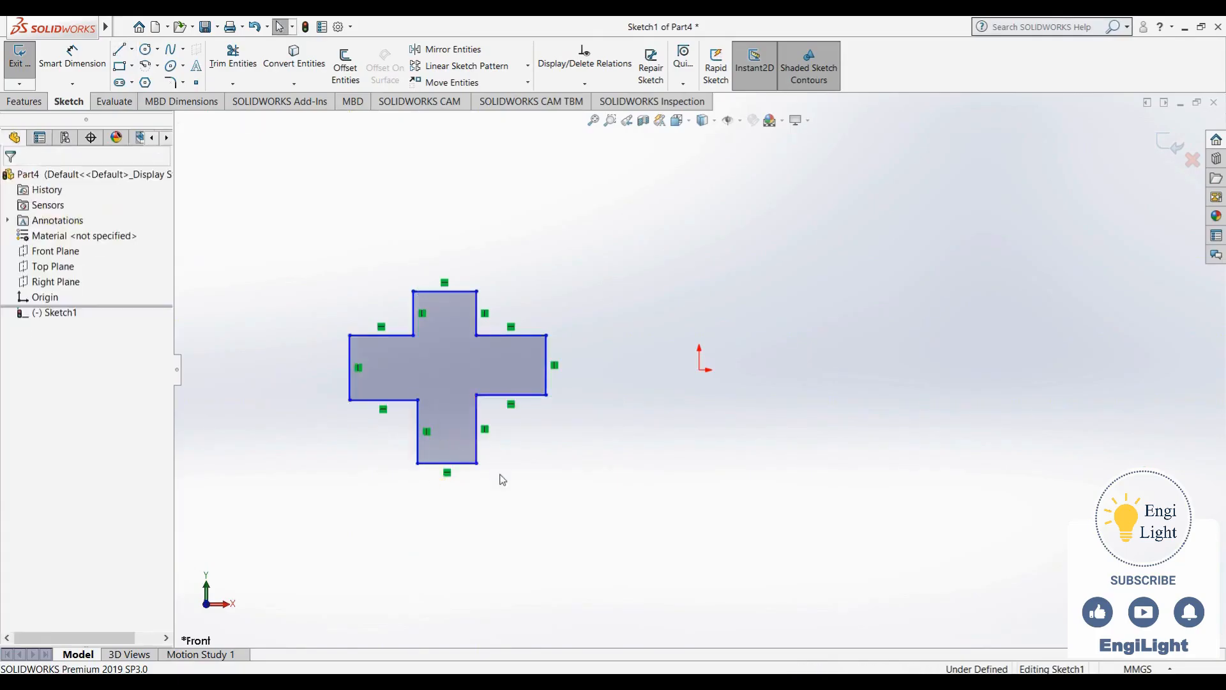
Try making the end edges of the cross's four arms equal in length, and undo the relation
left_click(546, 383)
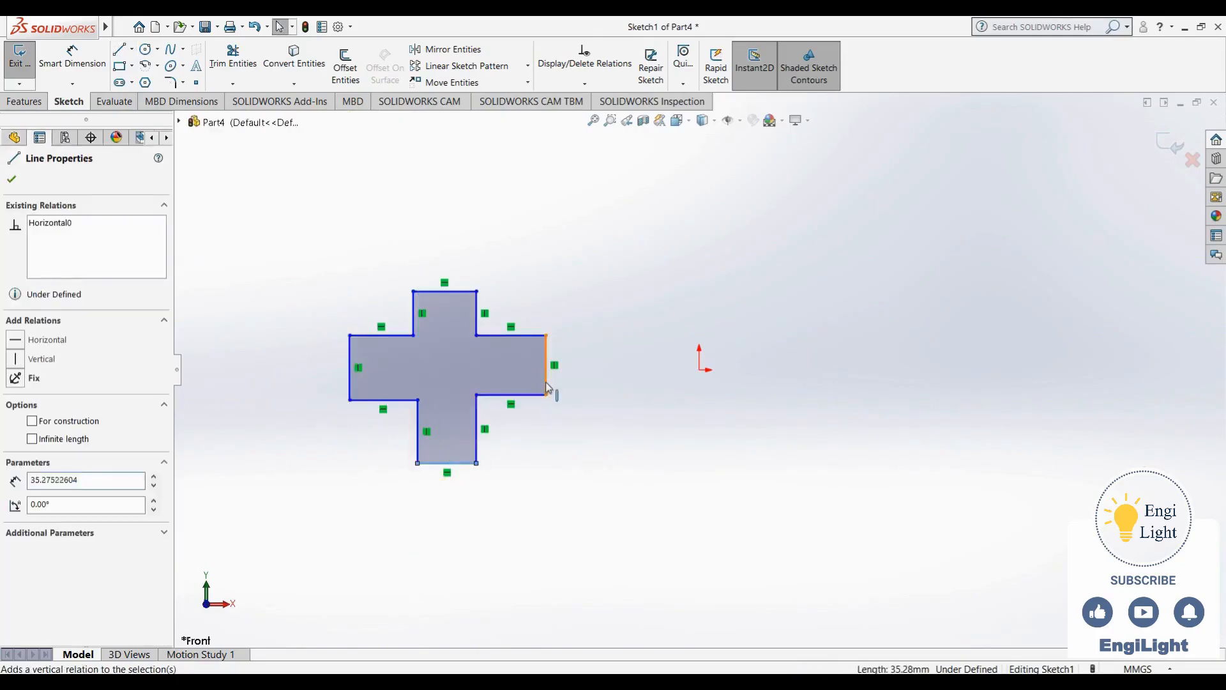
left_click(546, 383, "ctrl")
left_click(463, 291, "ctrl")
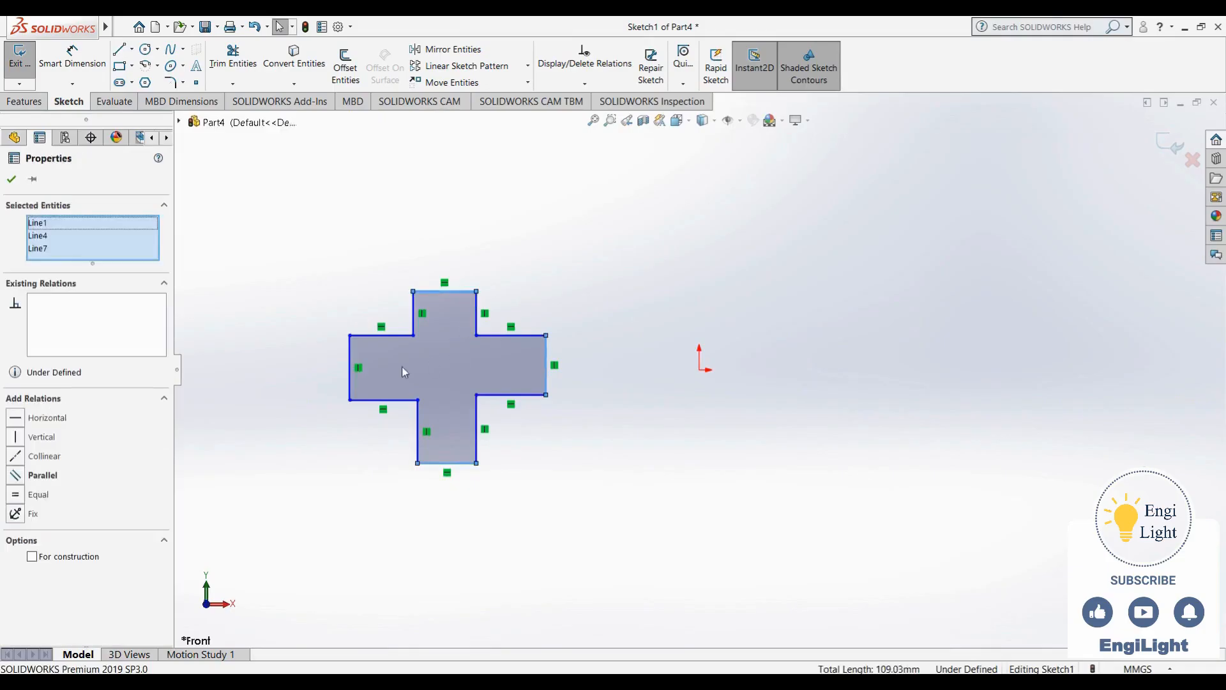
left_click(351, 351, "ctrl")
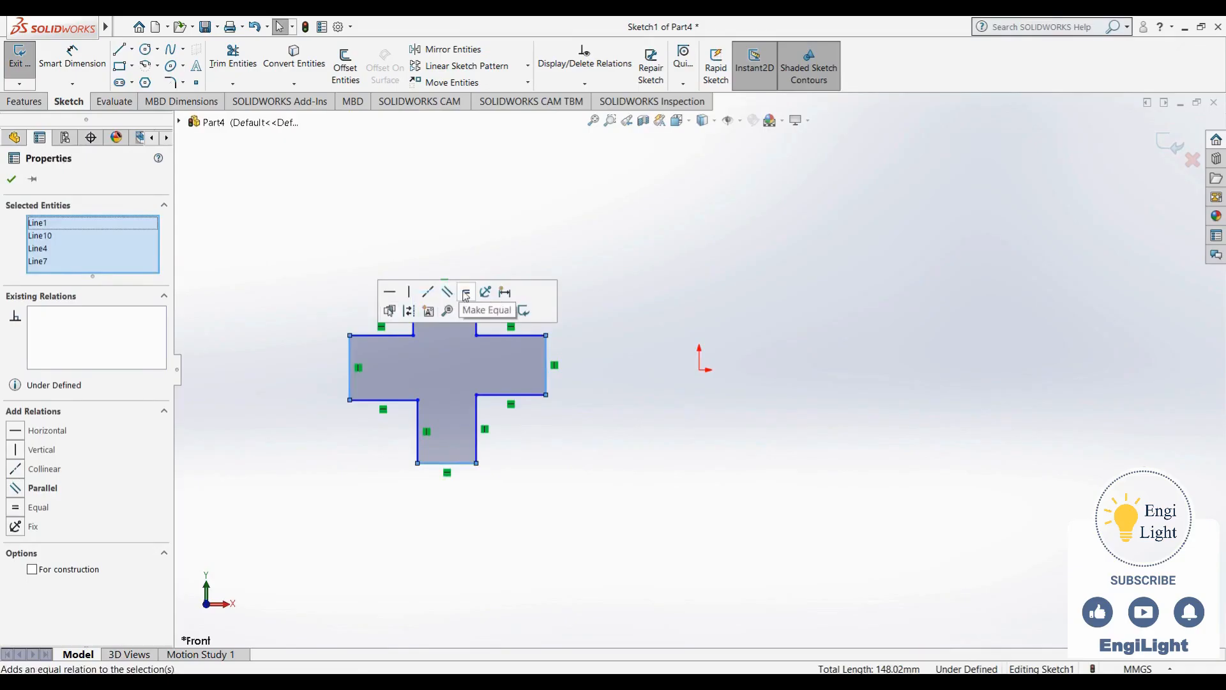
left_click(466, 293)
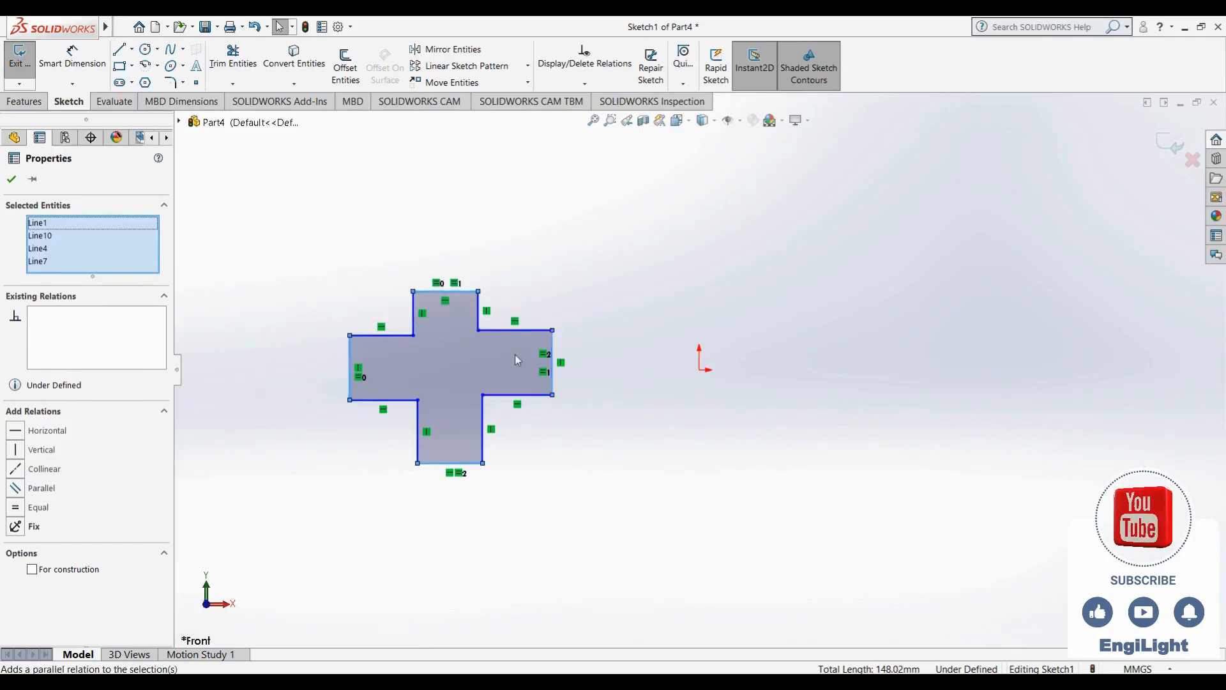
key("ctrl+z")
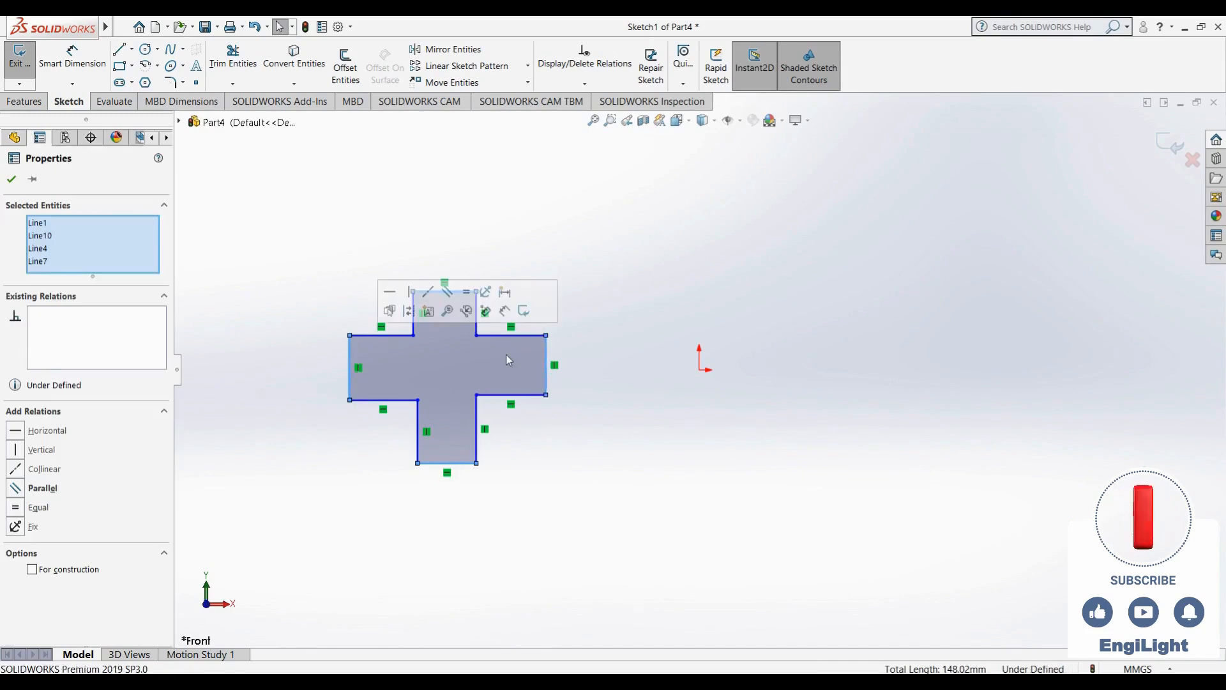
left_click(546, 434)
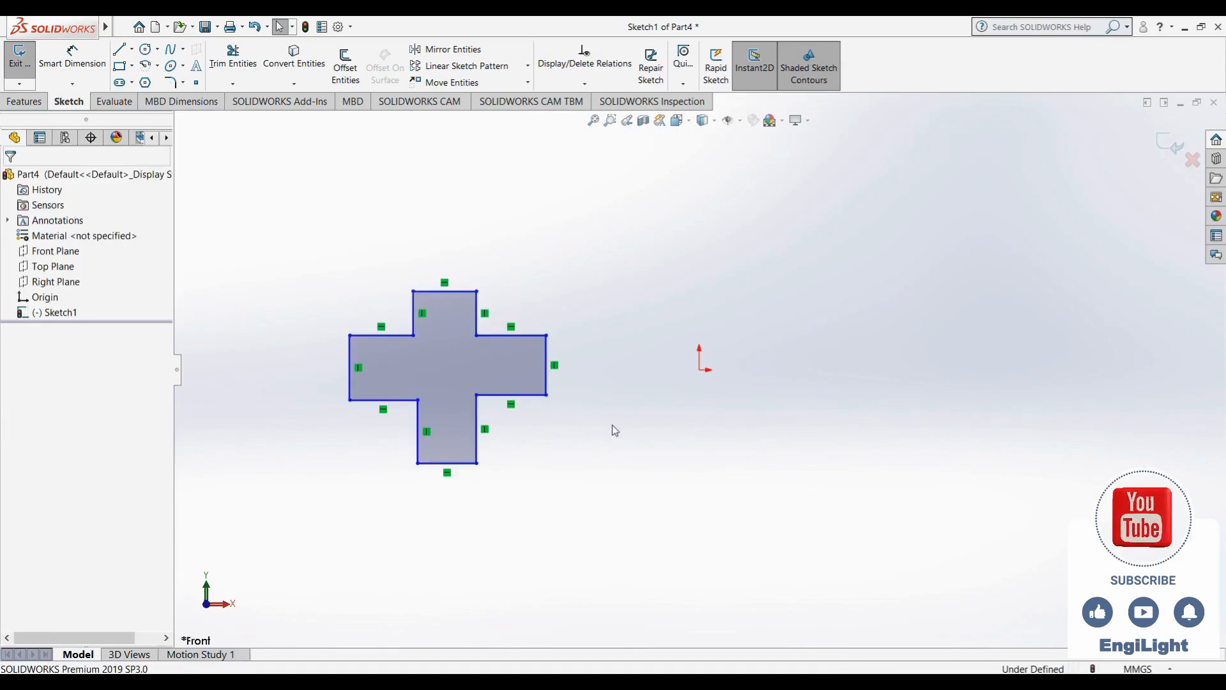
Make the upper edges of the cross's left and right arms collinear
left_click(494, 336)
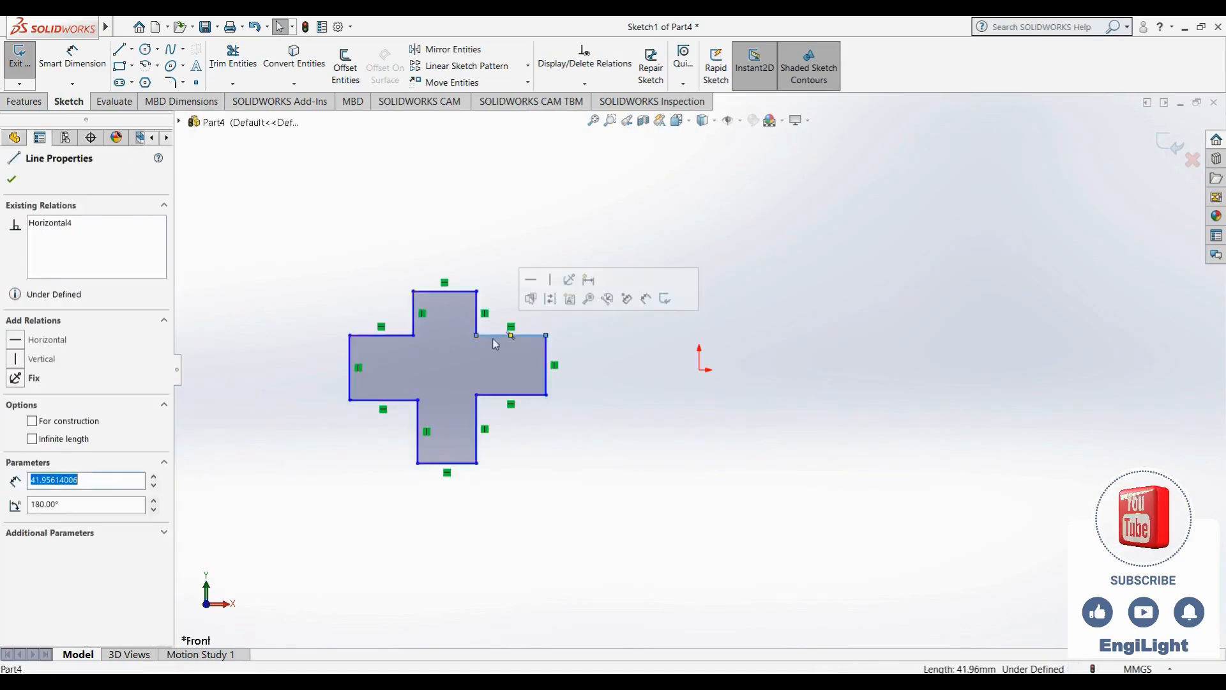
left_click(404, 336, "ctrl")
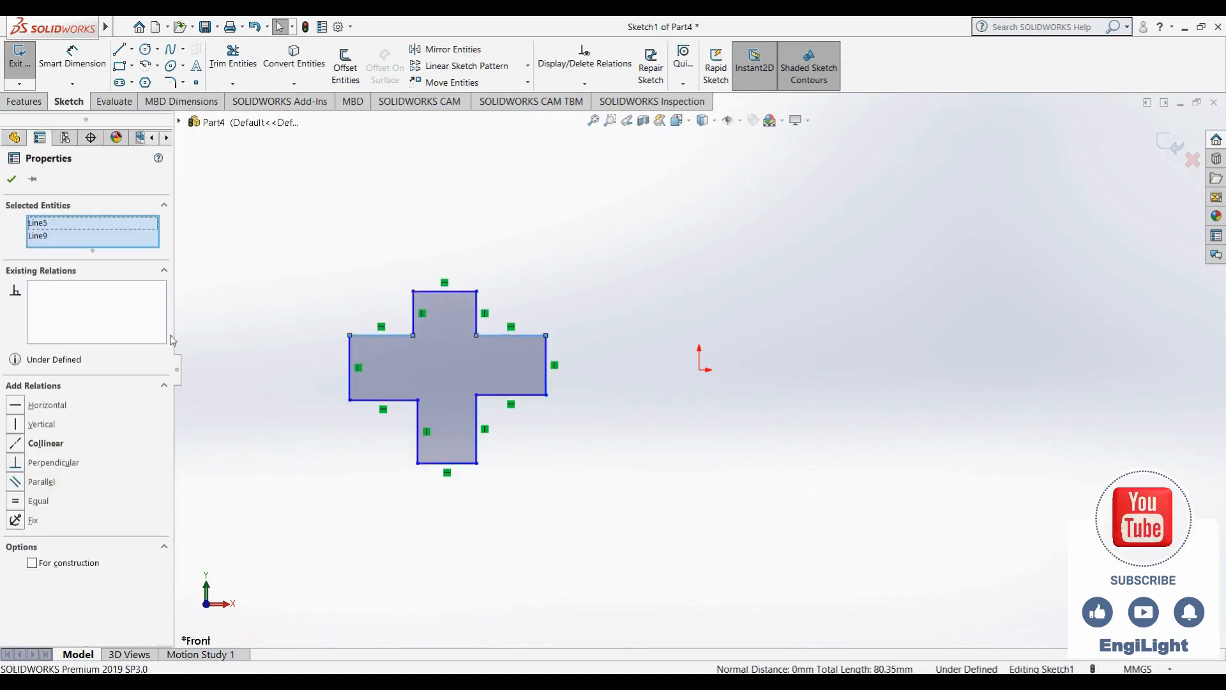
left_click(59, 447)
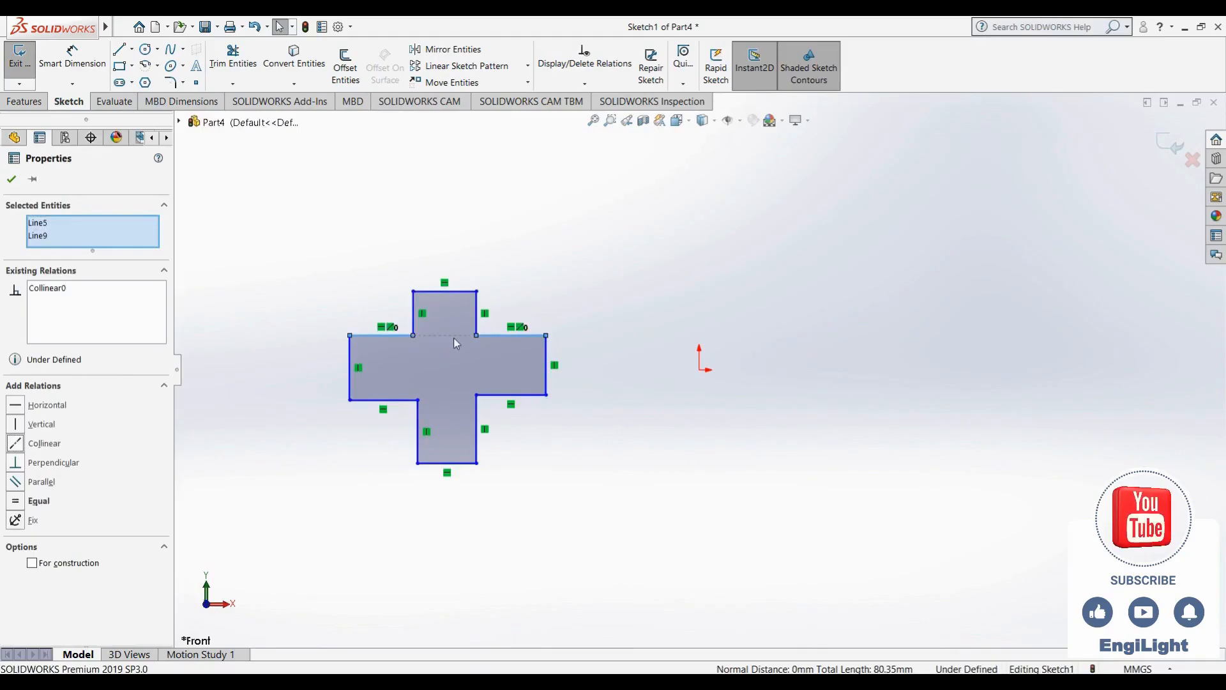
left_click(436, 344)
left_click(358, 289)
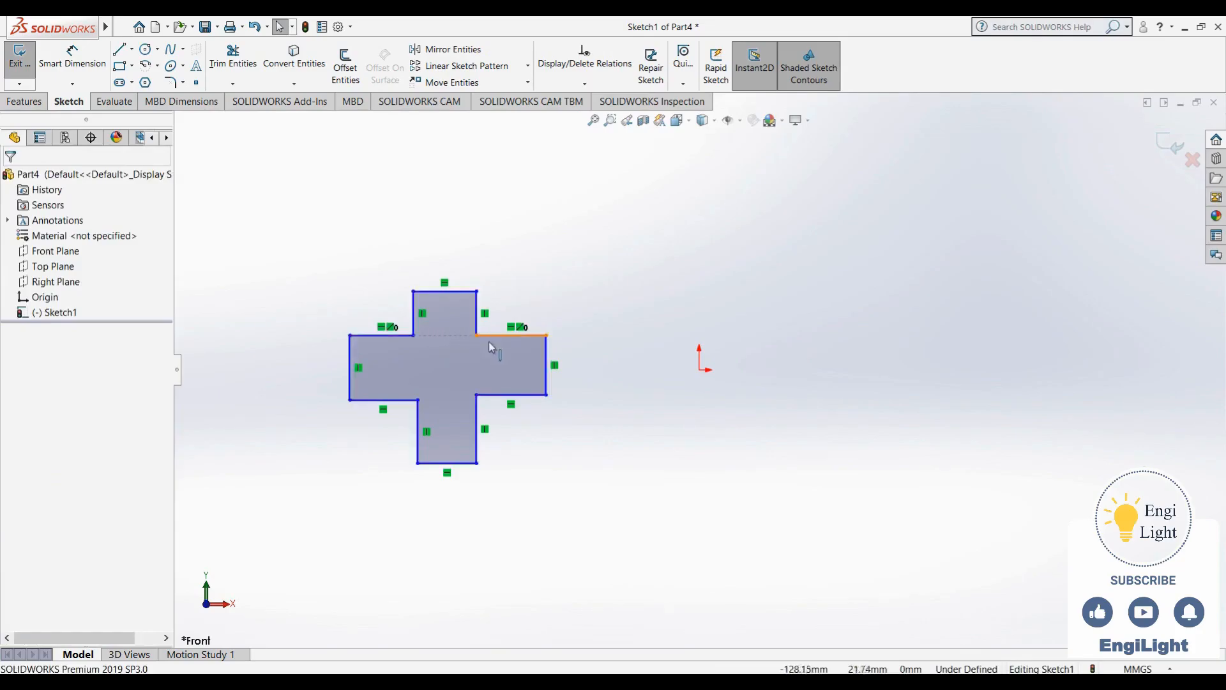
Make the lower edges of the cross's left and right arms collinear
left_click(502, 395)
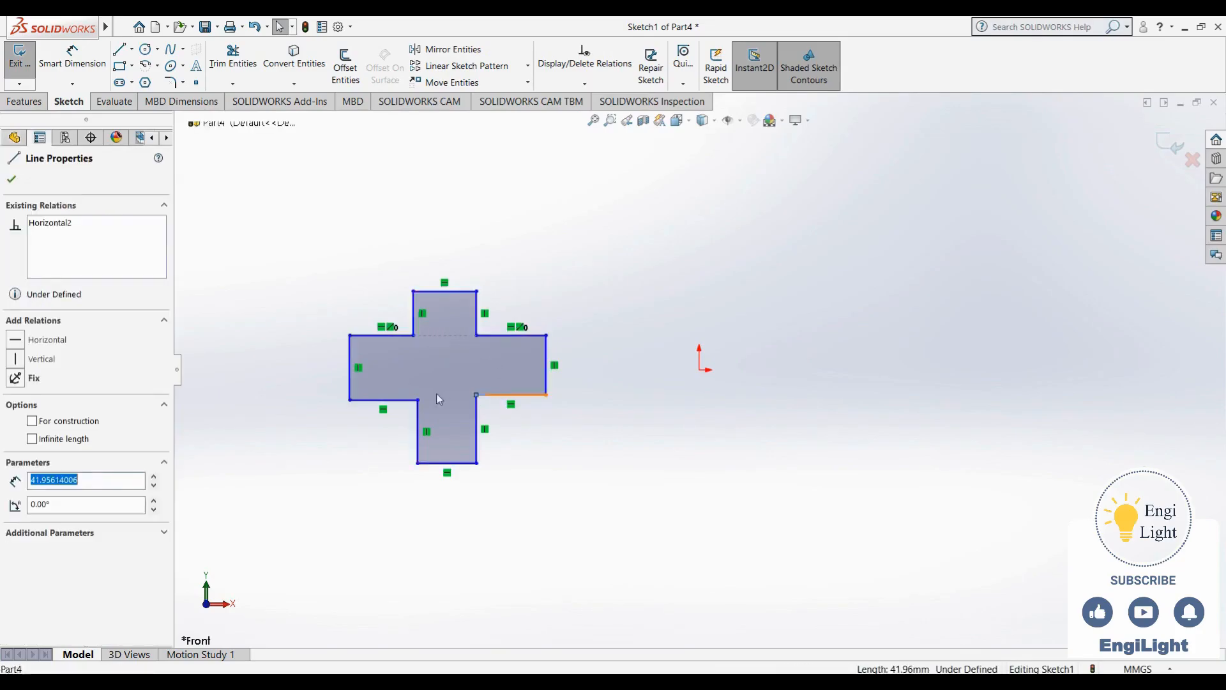
left_click(404, 400, "ctrl")
left_click(488, 355)
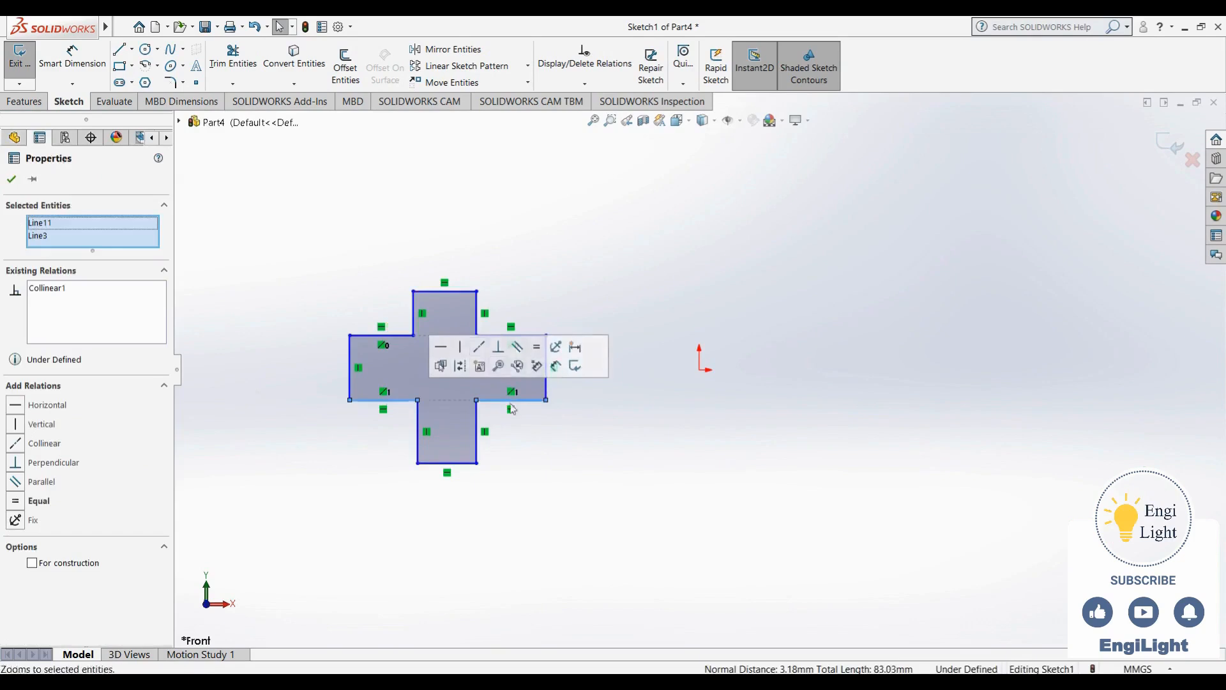
Undo both collinear relations between the edges of the cross's left and right arms
left_click(528, 424)
left_click(350, 381)
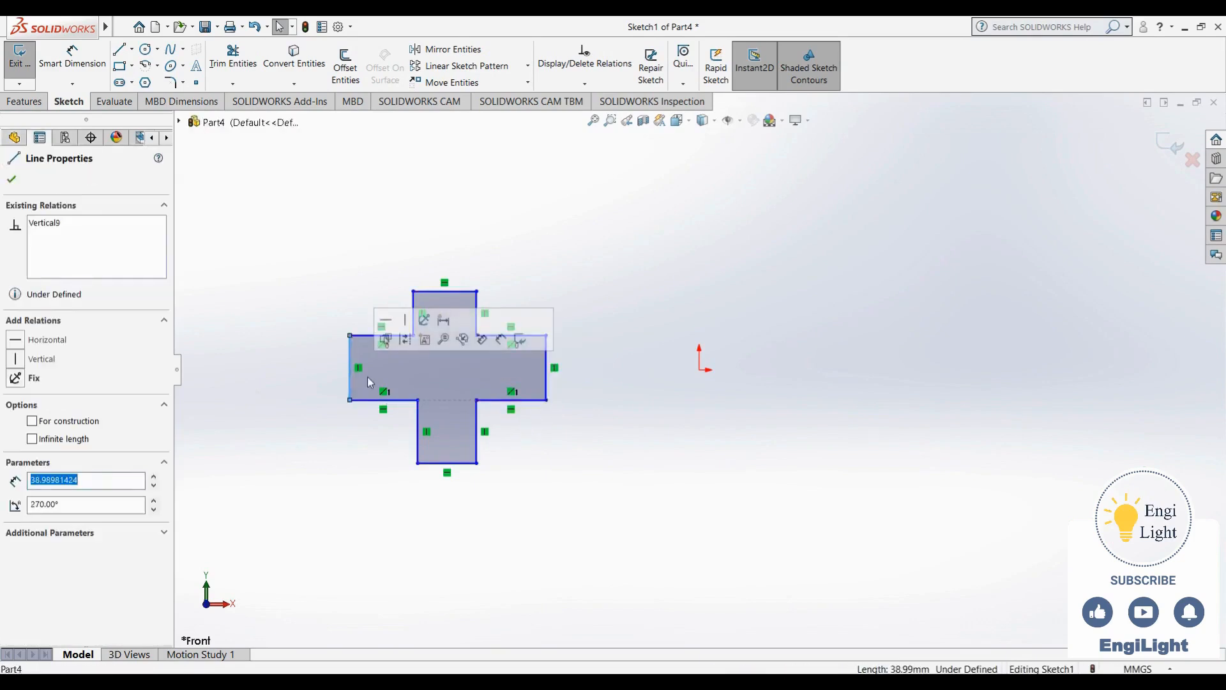
left_click(548, 437)
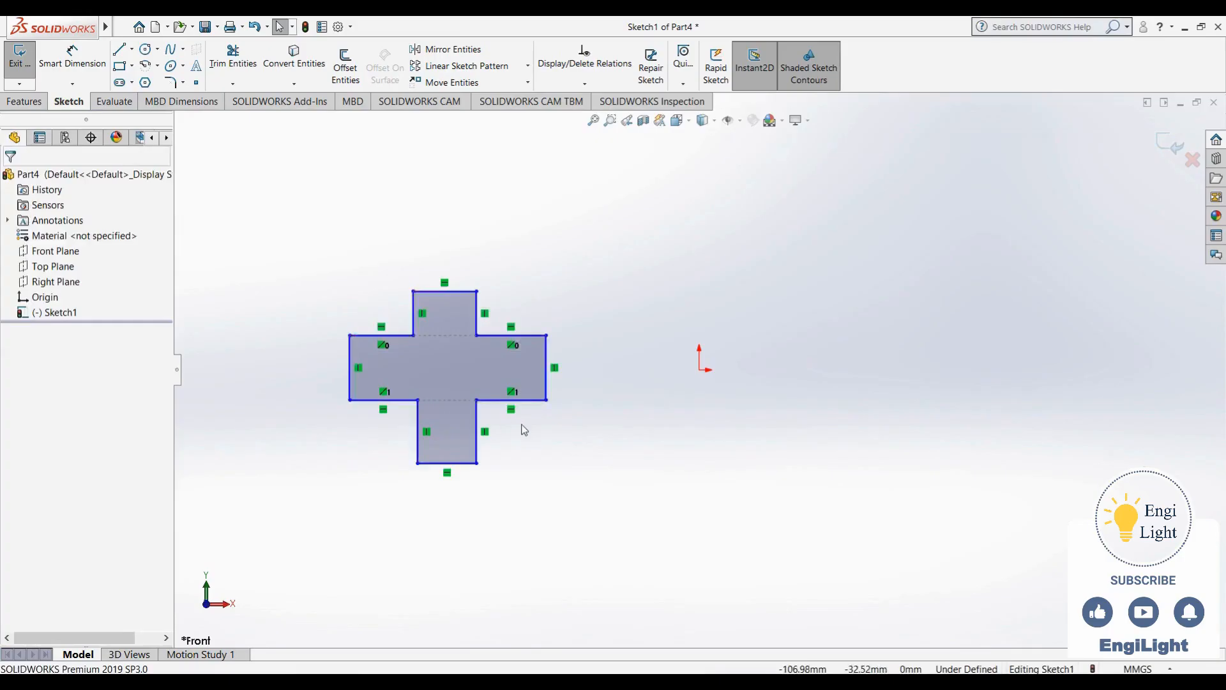
key("ctrl+z")
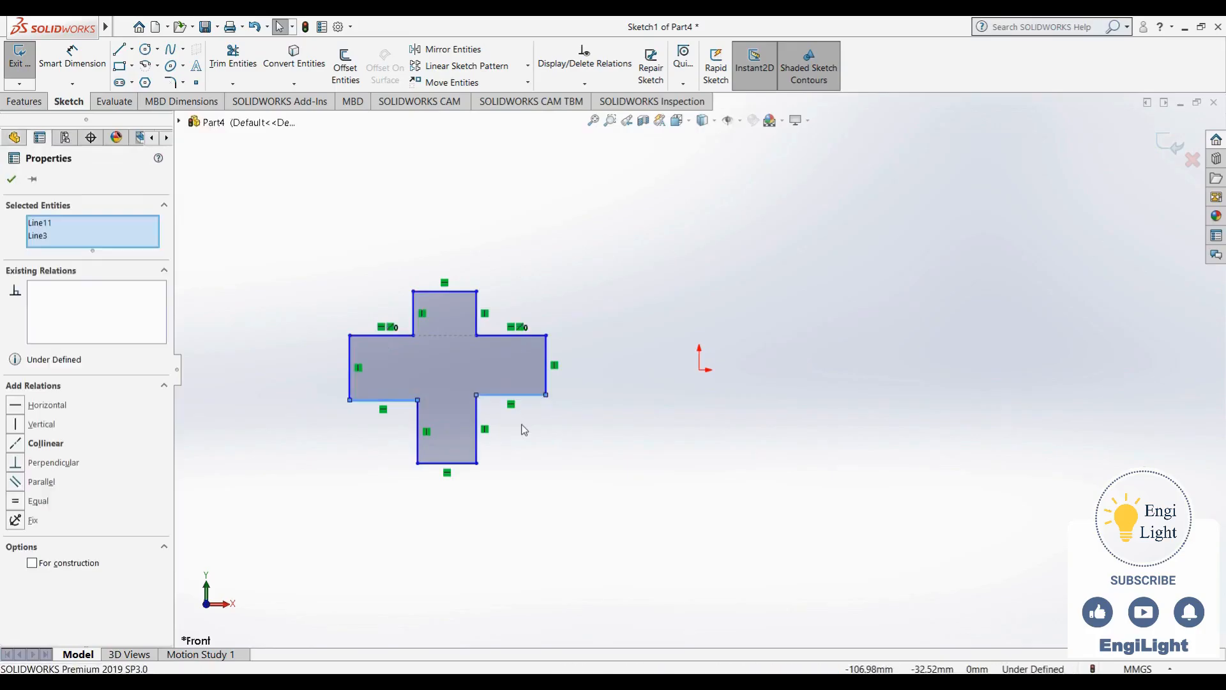
key("ctrl+z")
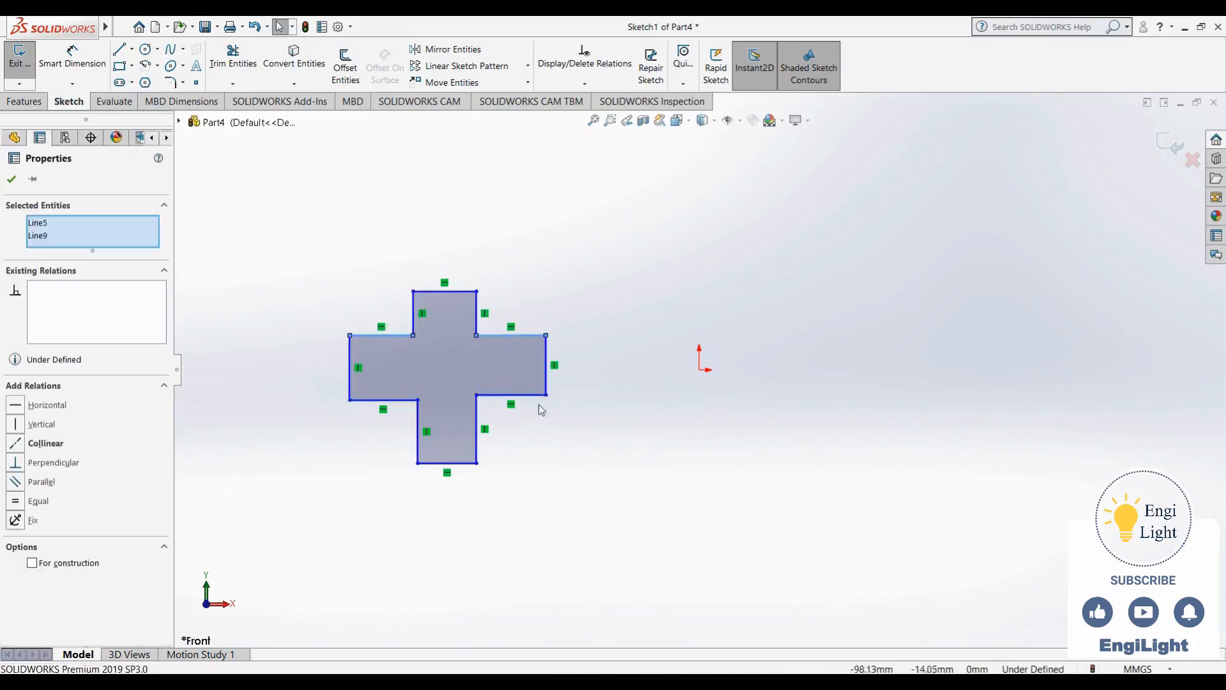
key("ctrl+z")
Make the end edges of the cross's four arms equal in length
left_click(542, 396)
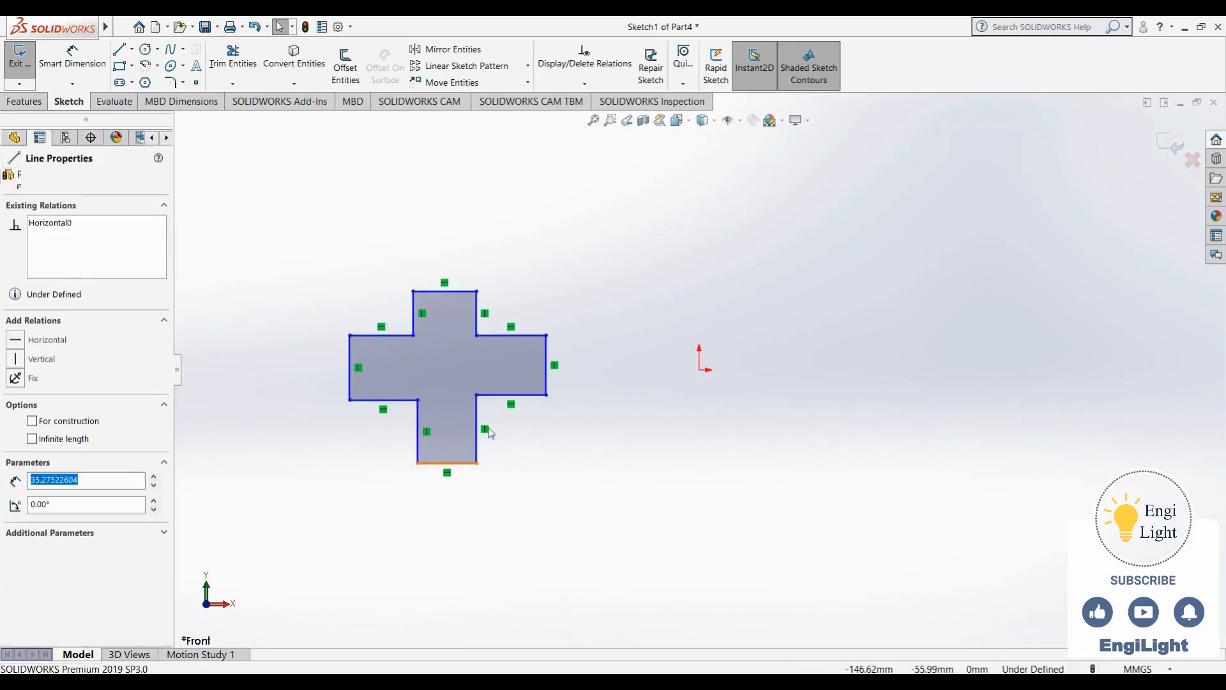
left_click(546, 383, "ctrl")
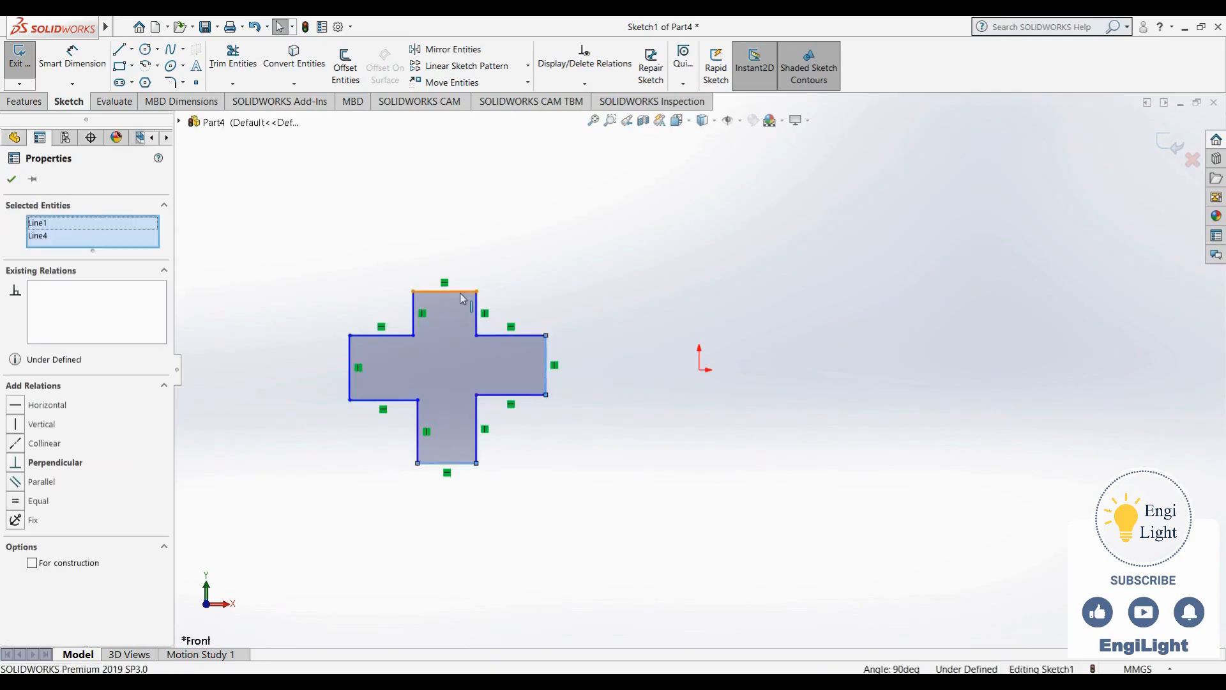
left_click(462, 293, "ctrl")
left_click(355, 356, "ctrl")
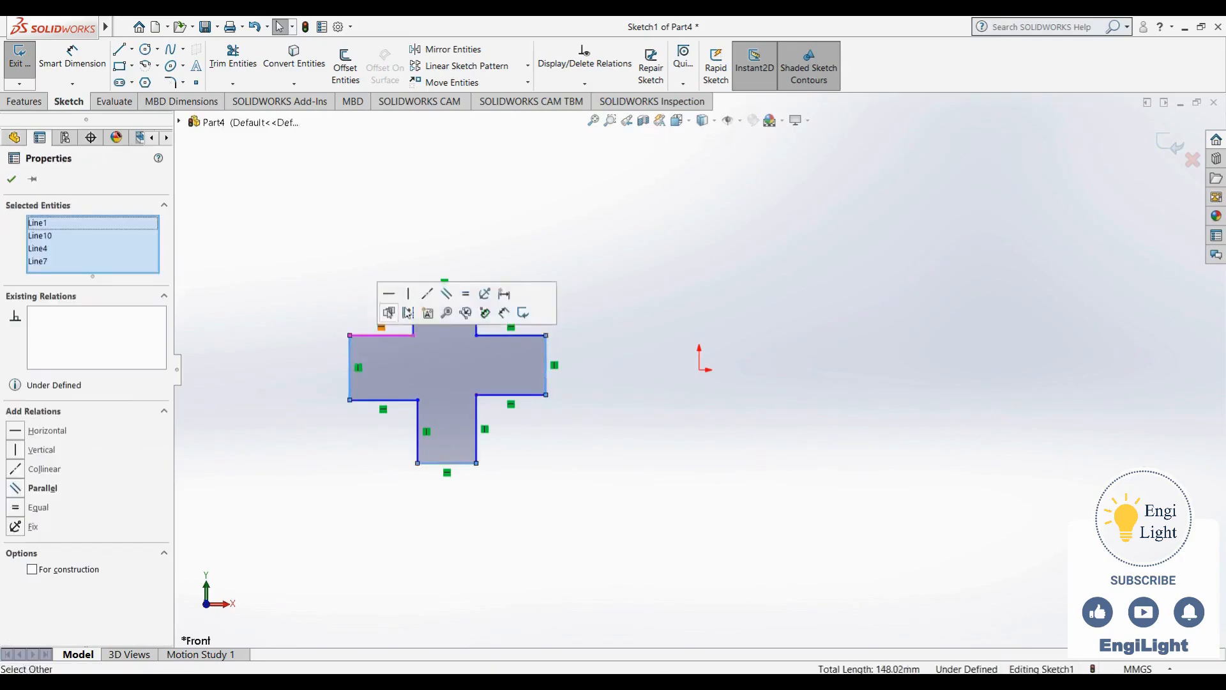
left_click(472, 293)
left_click(532, 442)
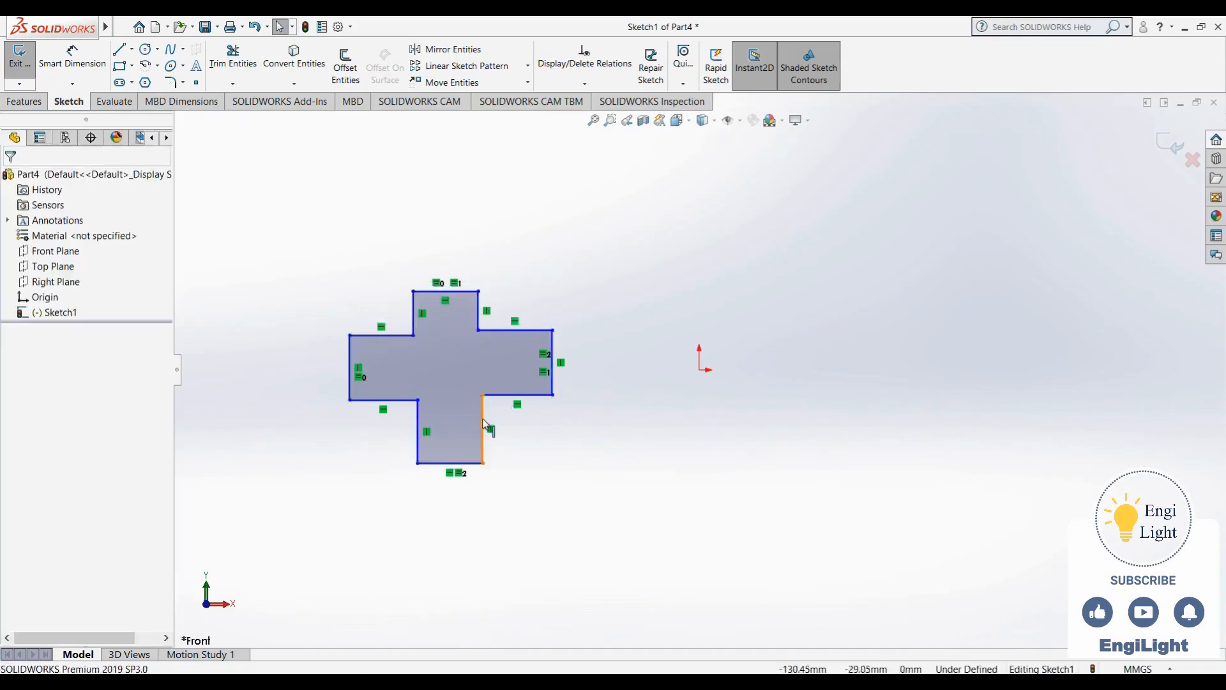
Make the side edges of all four arms of the cross equal in length
left_click(483, 424)
left_click(493, 395, "ctrl")
left_click(508, 331, "ctrl")
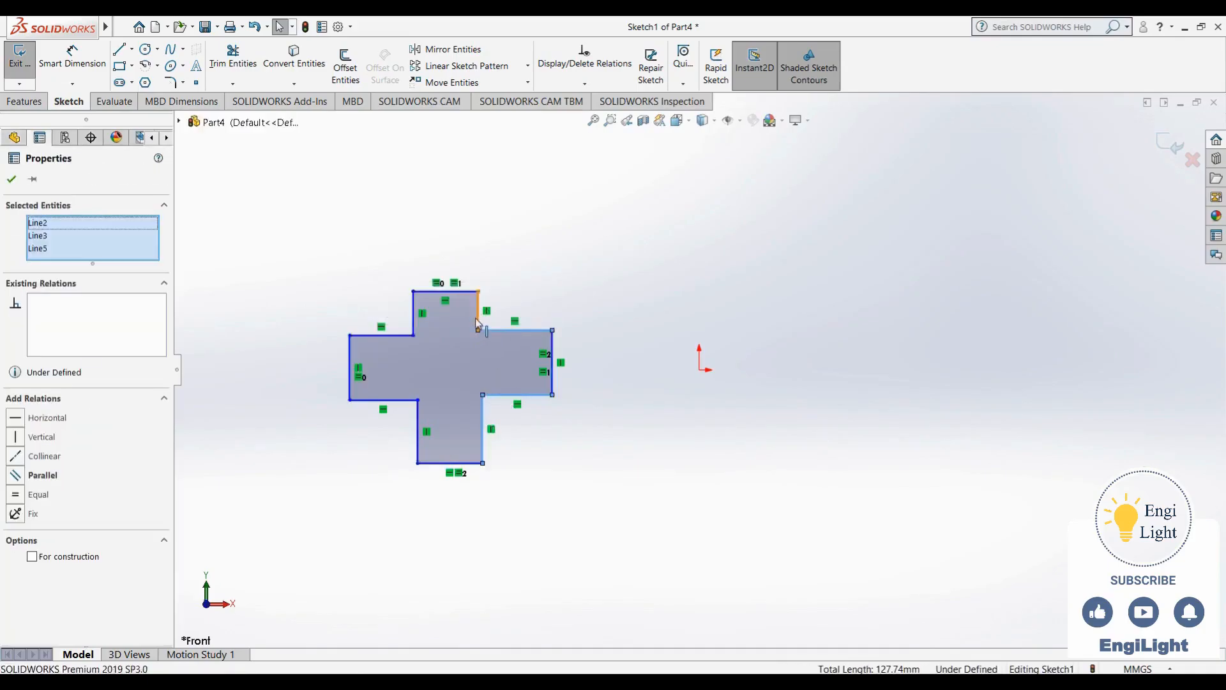
left_click(477, 318, "ctrl")
left_click(411, 319, "ctrl")
left_click(409, 400, "ctrl")
left_click(410, 401, "ctrl")
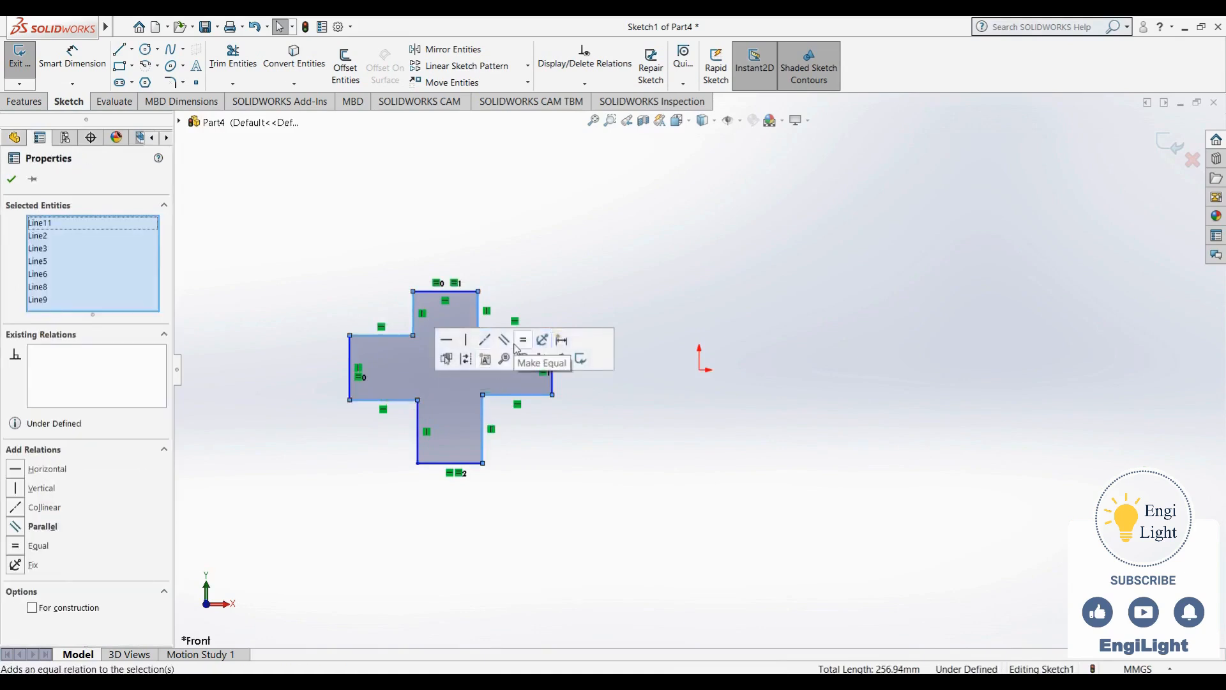
left_click(537, 344)
left_click(558, 466)
Check the dimensions in 03.jpg in Photos, return to SOLIDWORKS and dimension the upper arm's end edge as 45 mm
key("alt+Tab")
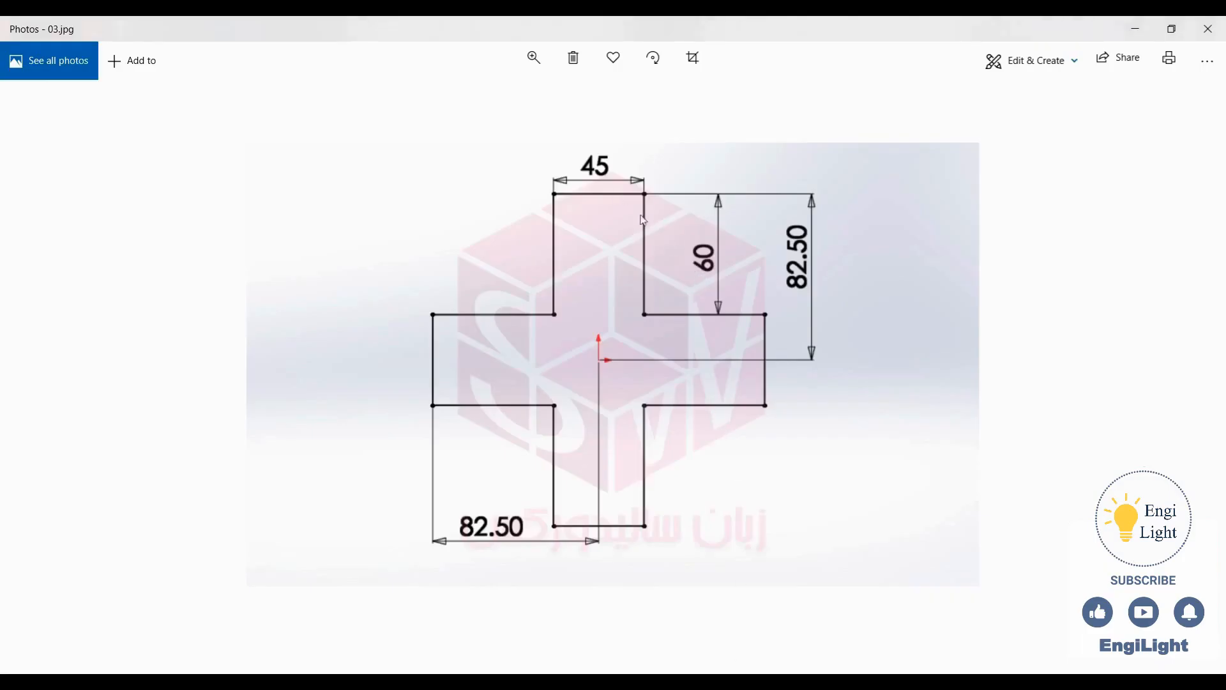
key("alt+Tab")
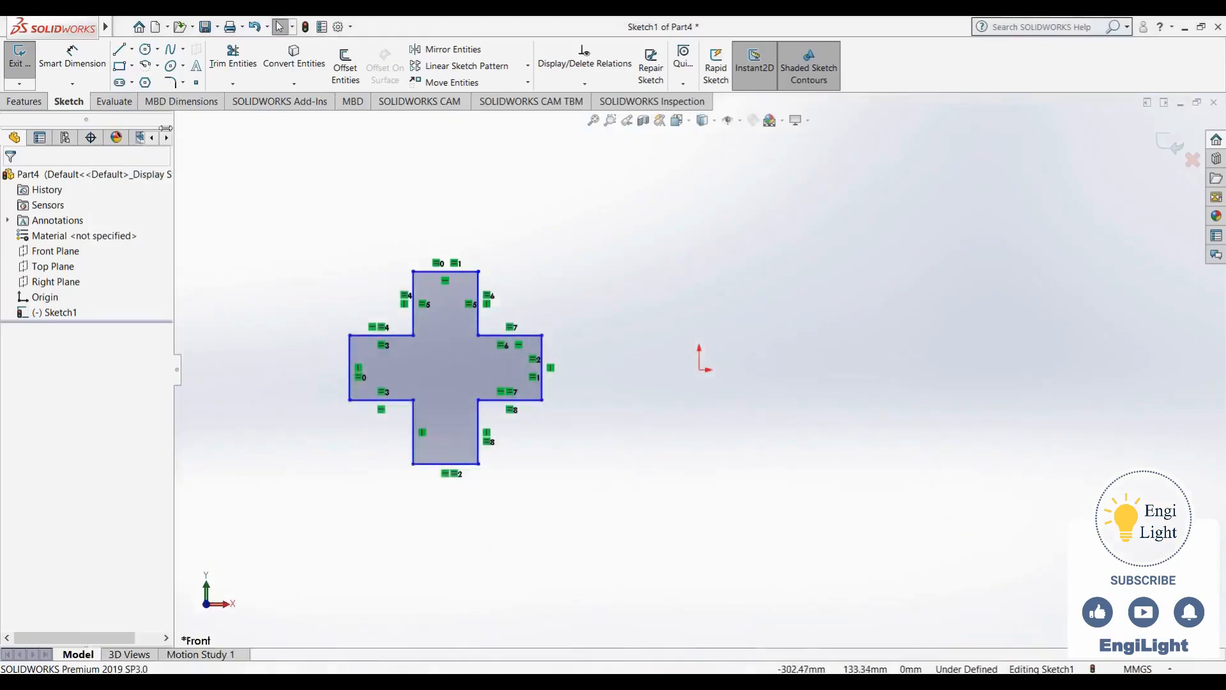
left_click(72, 56)
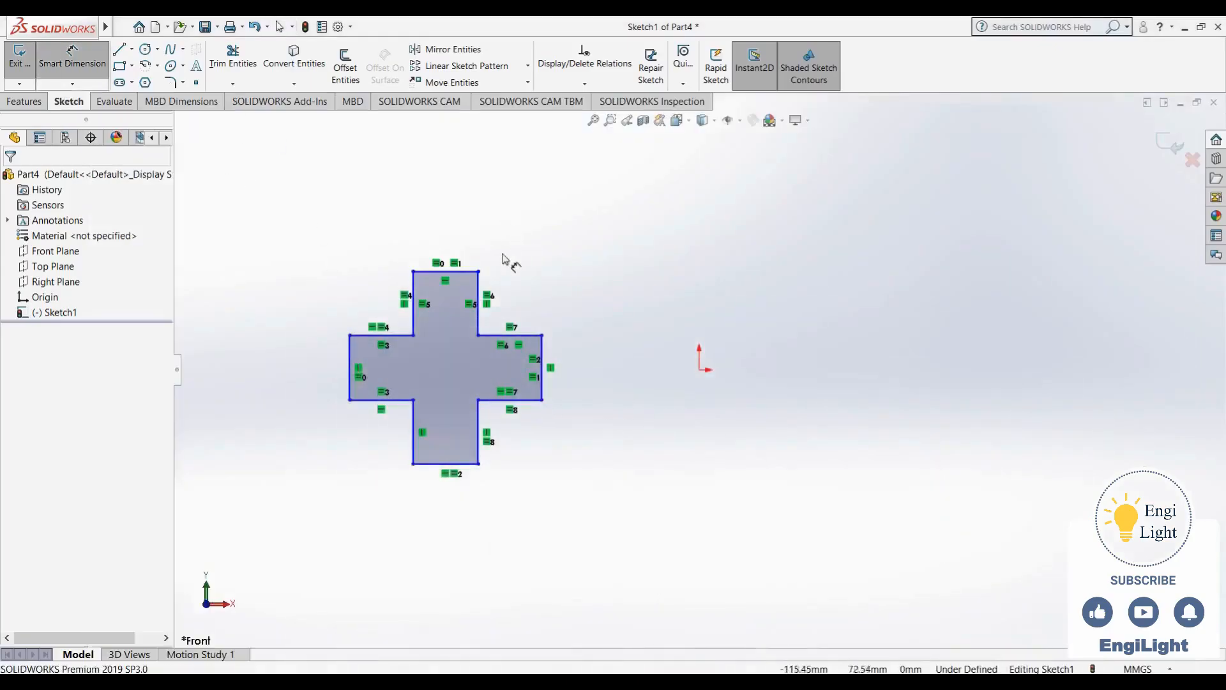
left_click(473, 274)
left_click(456, 217)
type("45")
key("Return")
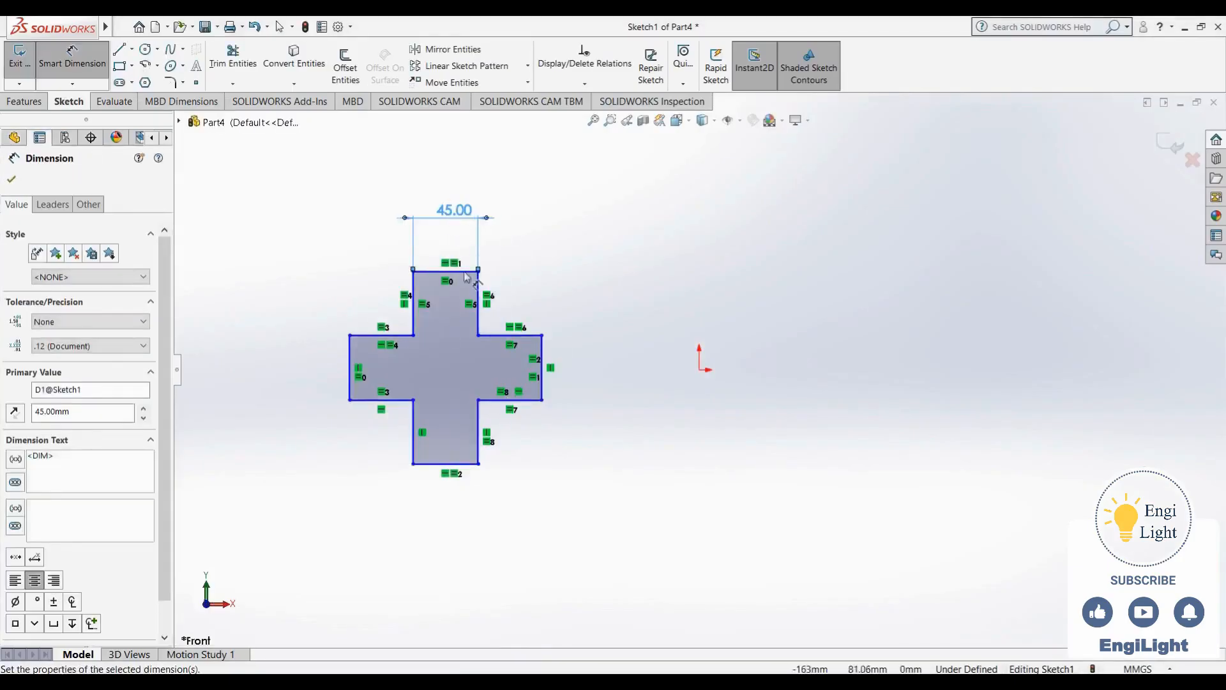
Dimension the right side edge of the cross's upper arm as 60 mm
left_click(479, 304)
left_click(601, 313)
type("45")
key("Return")
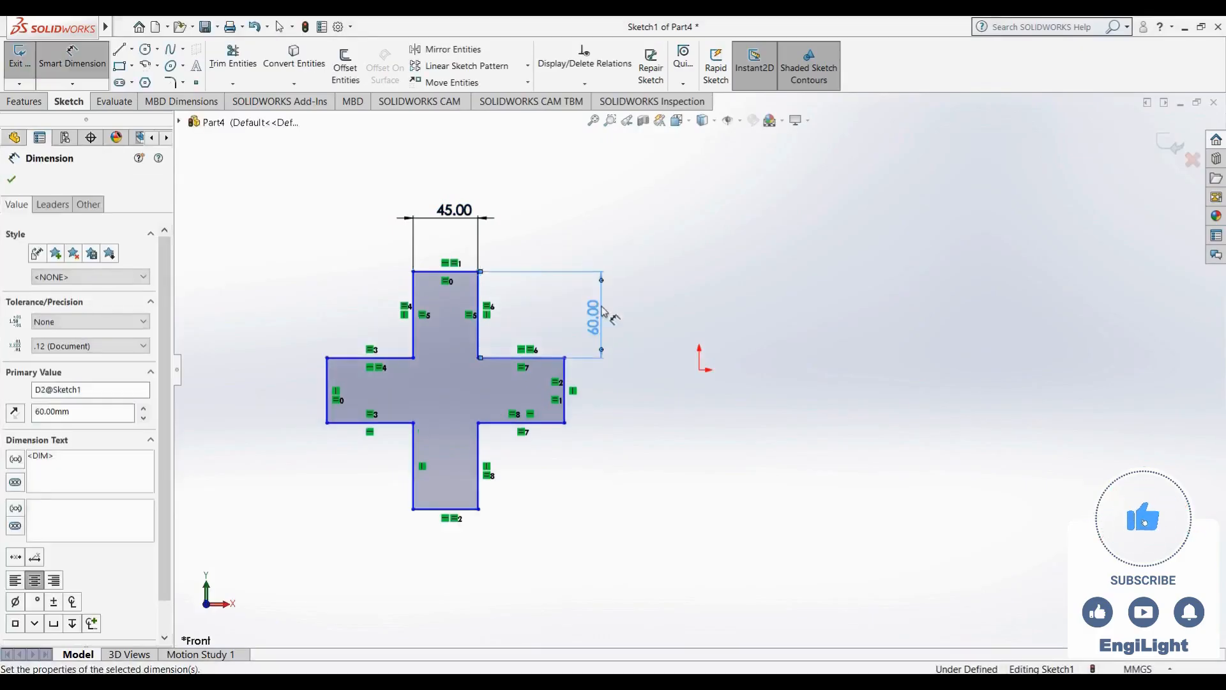
key("Escape")
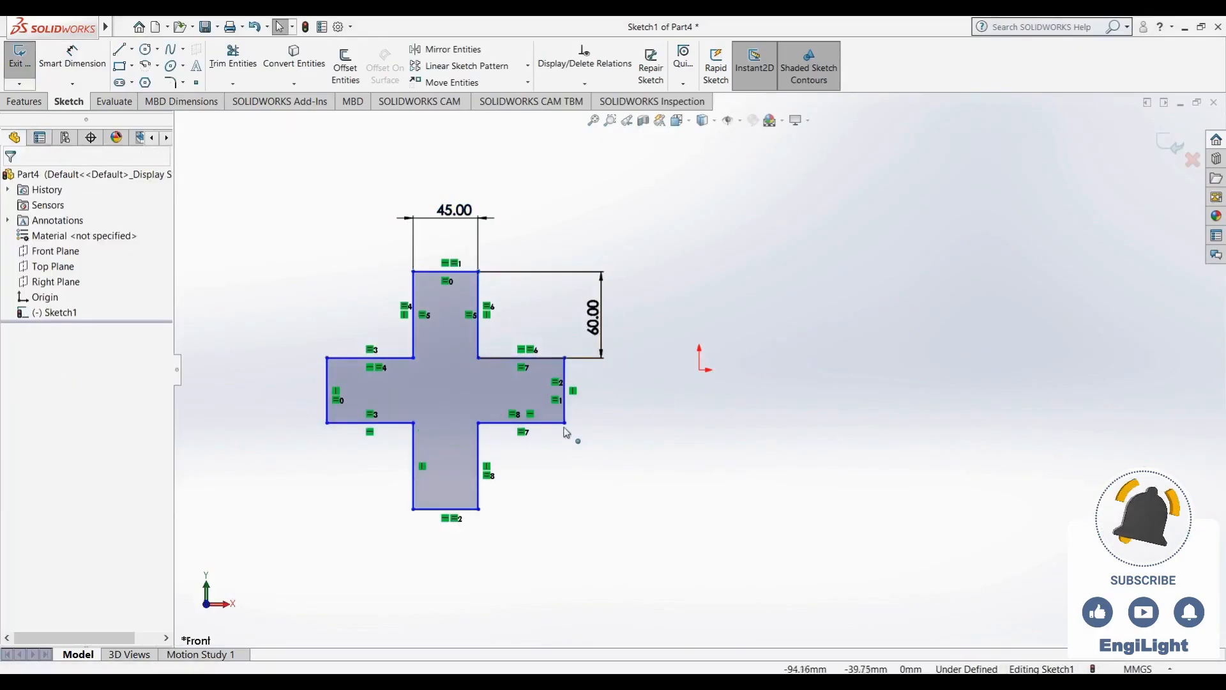
Move the whole cross by its right arm's lower corner until it roughly surrounds the origin
left_click_drag(565, 423, 534, 410)
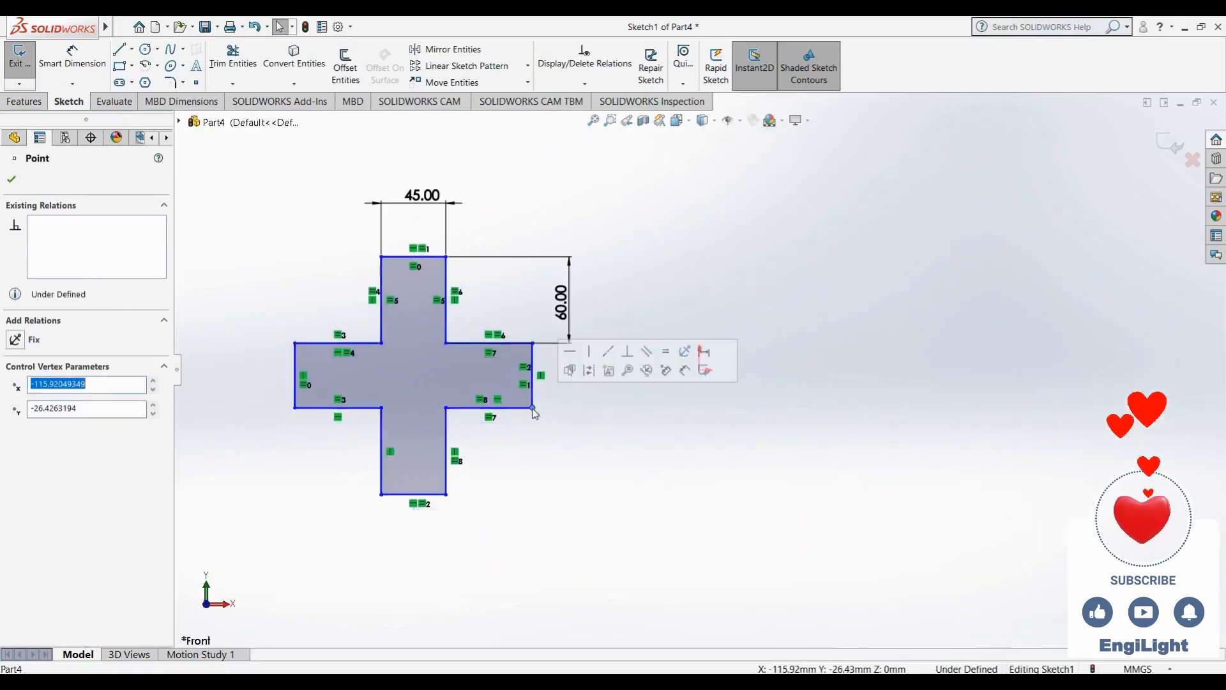
left_click(517, 445)
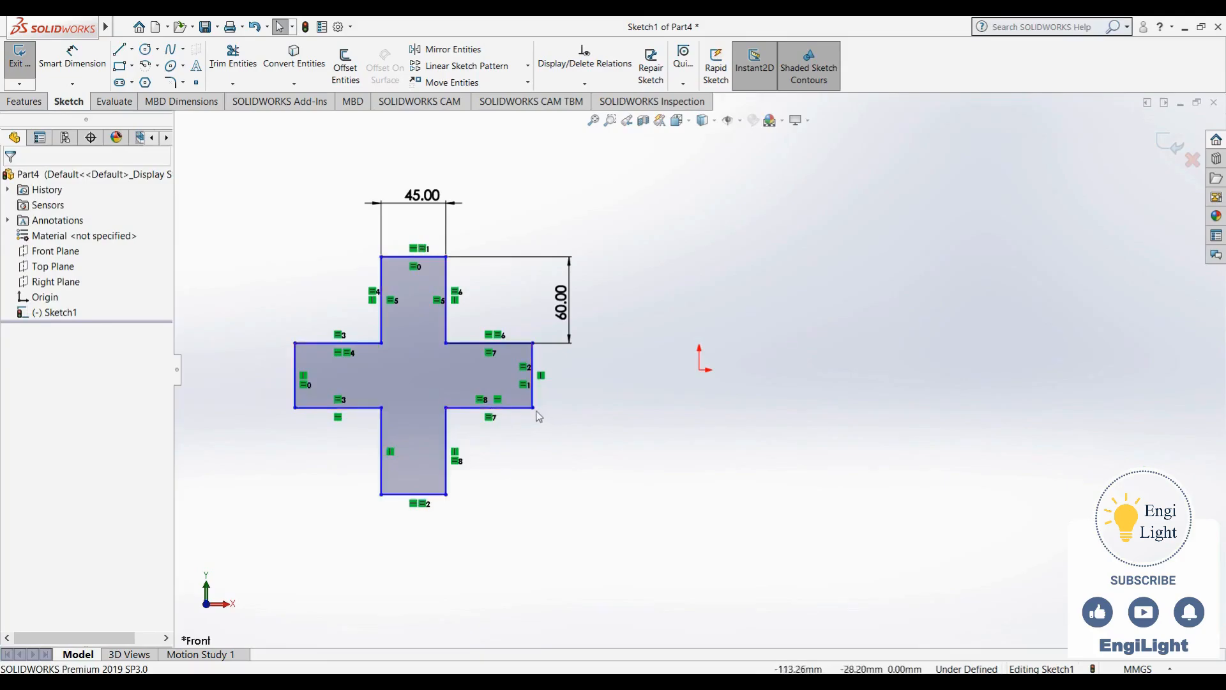
left_click_drag(534, 408, 825, 401)
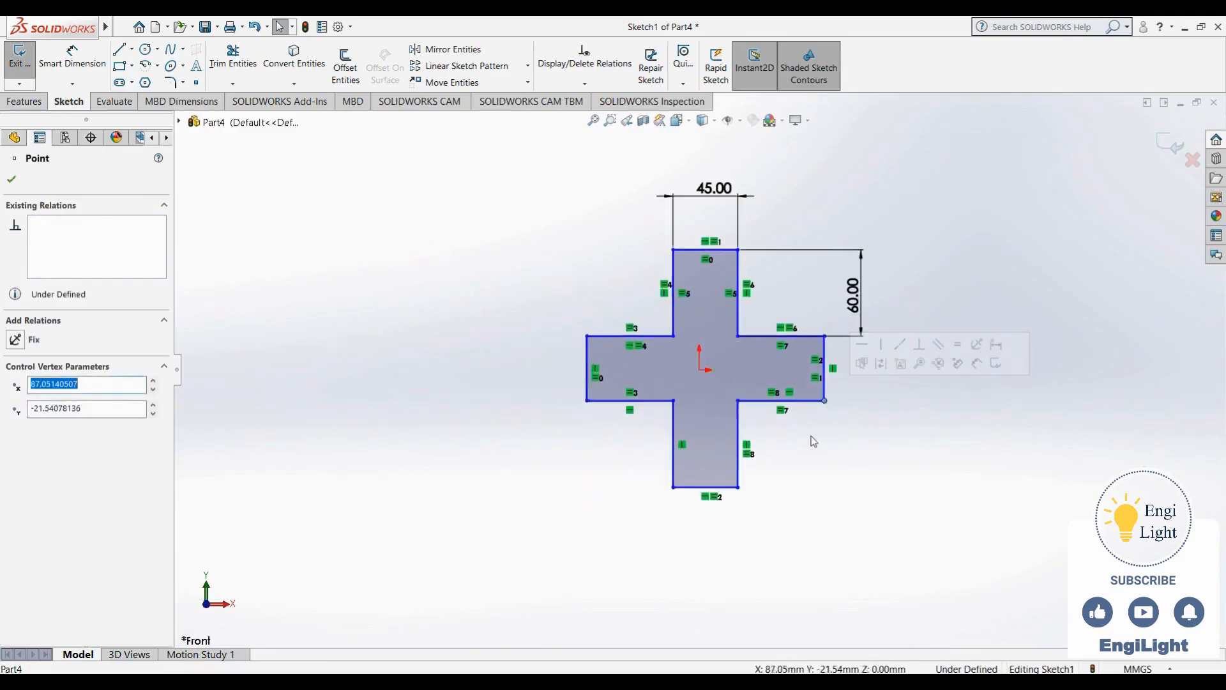
left_click(806, 452)
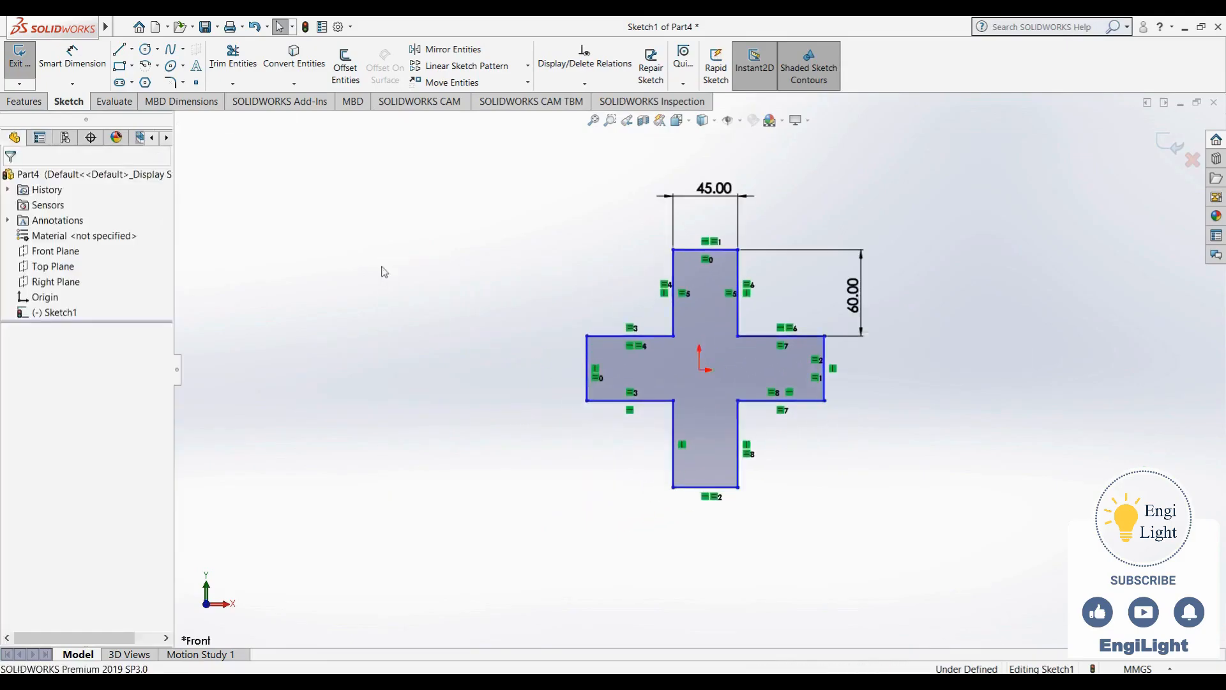
Dimension the horizontal distance from the origin to the right arm's end edge, entering the expression 60+60
left_click(72, 56)
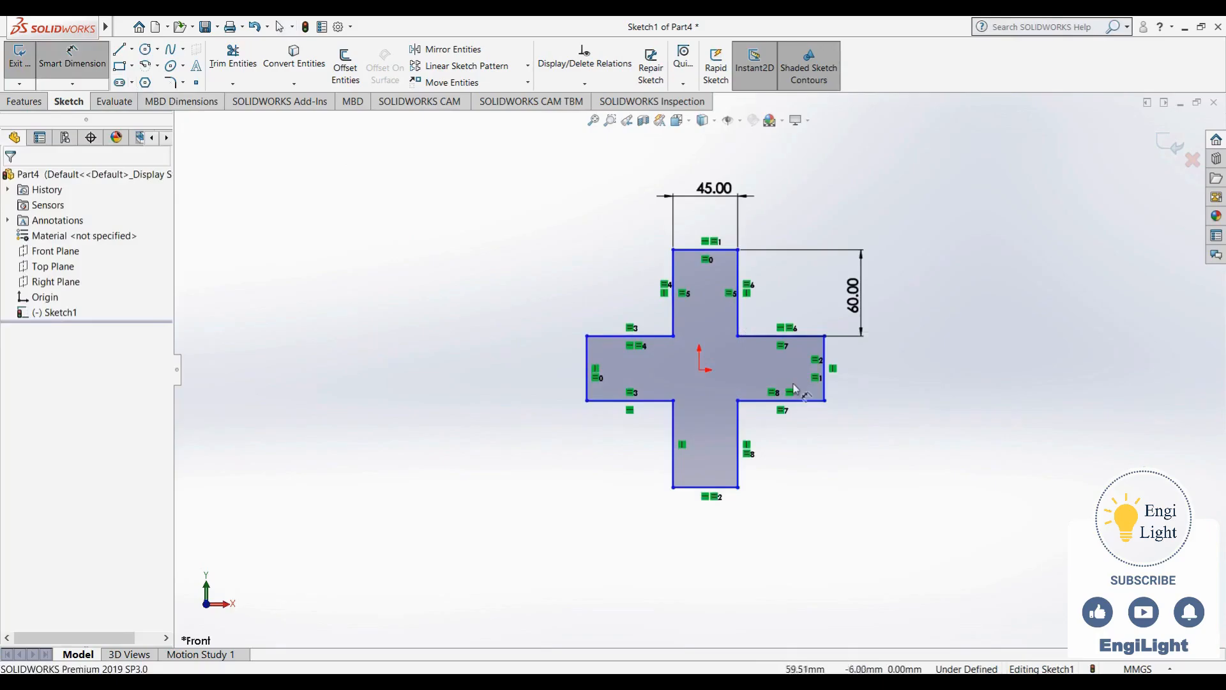
left_click(700, 370)
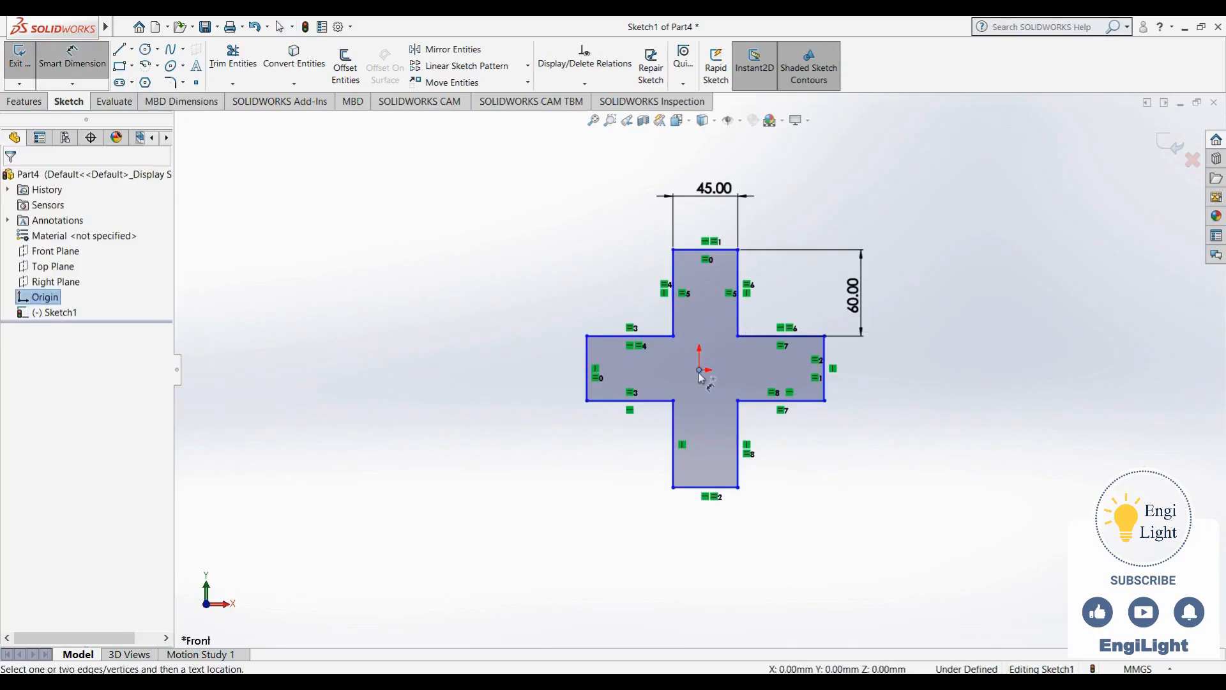
left_click(827, 383)
left_click(821, 571)
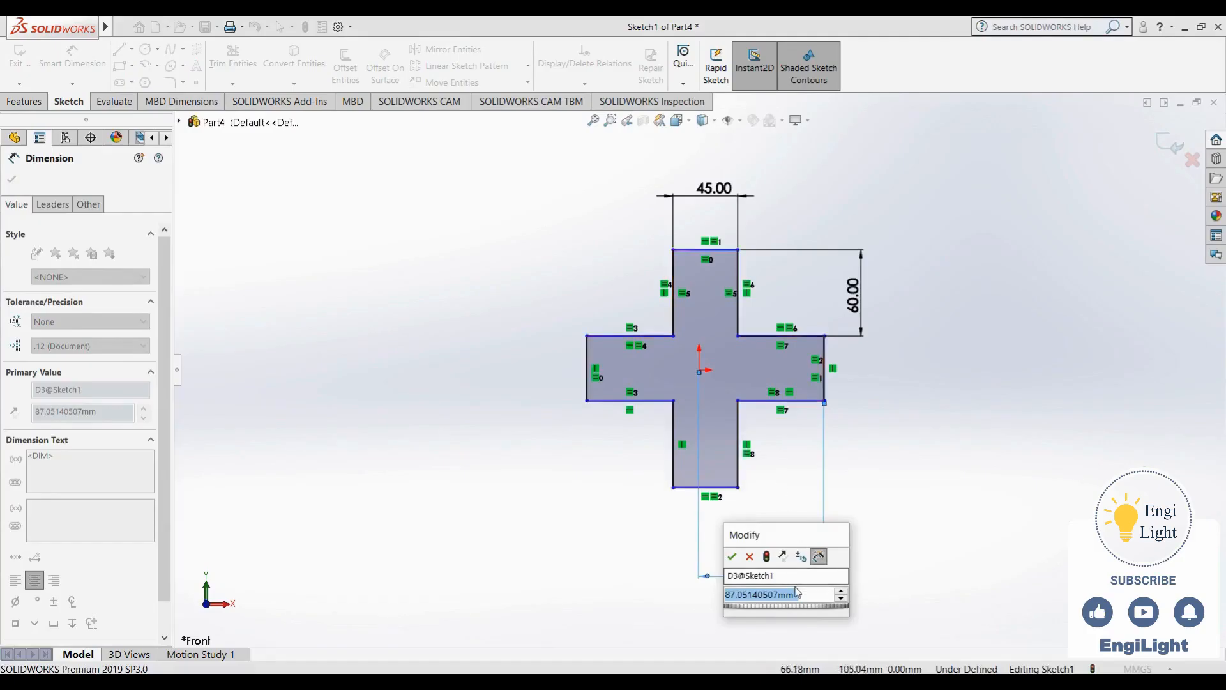
type("60")
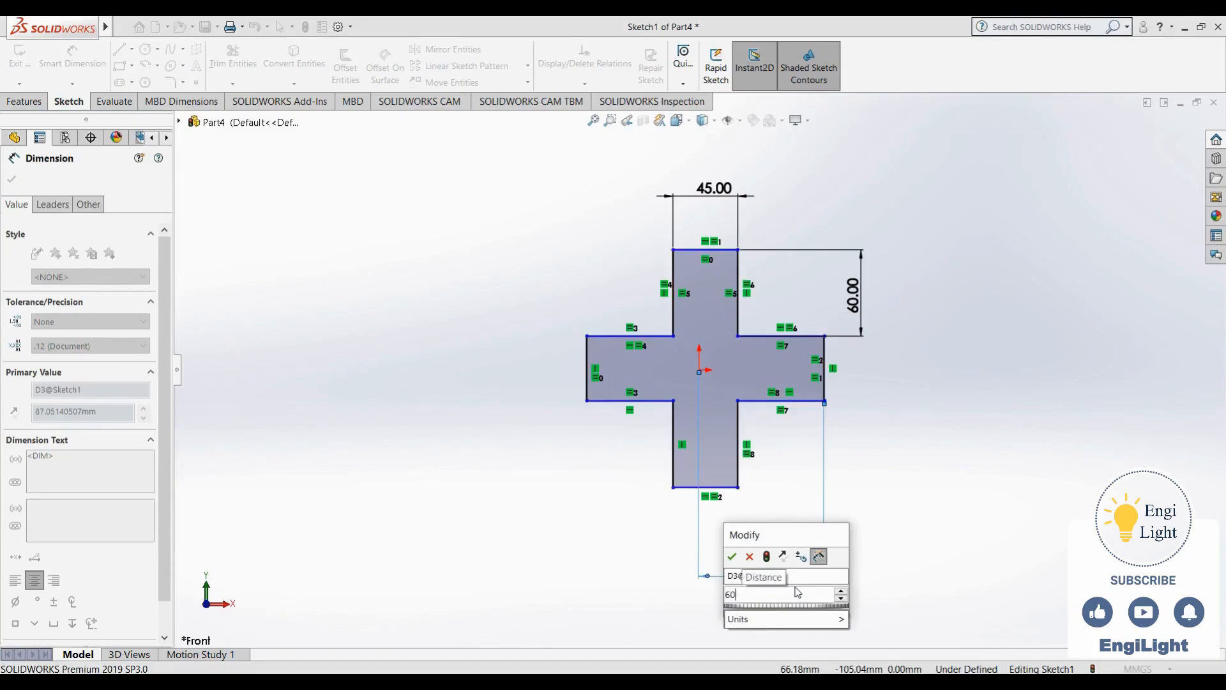
type("+60")
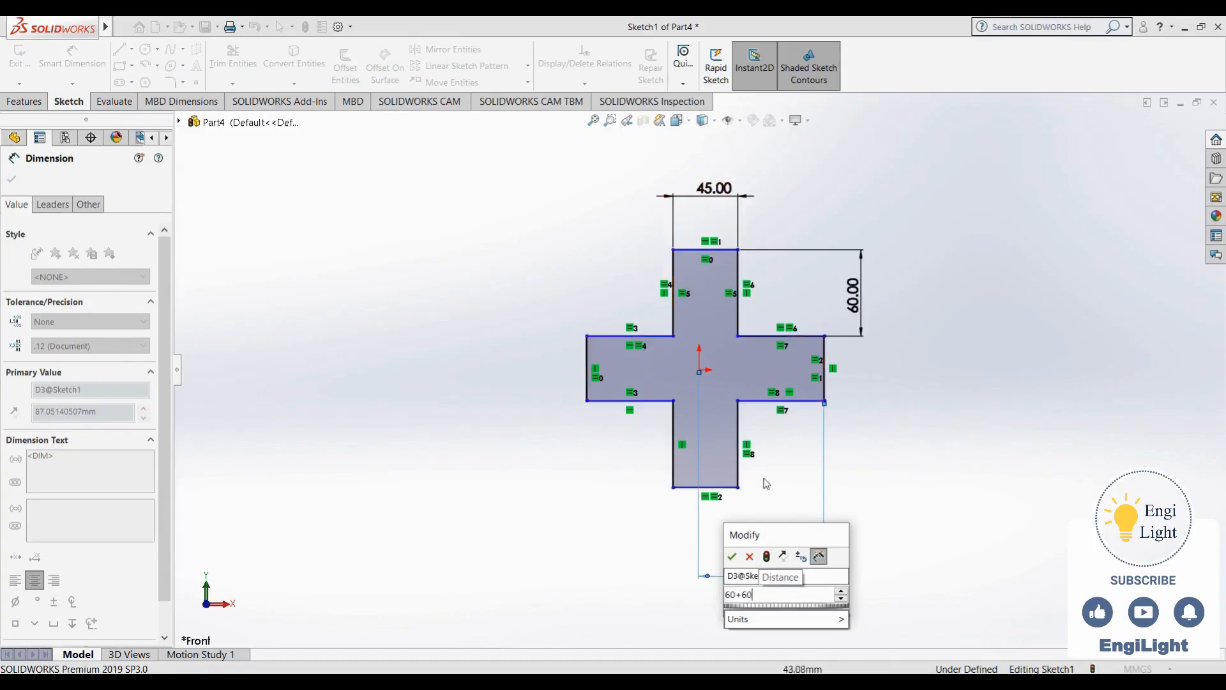
Set the horizontal distance from the origin to the cross's right end to (60+60+45)/2 mm
type("+45")
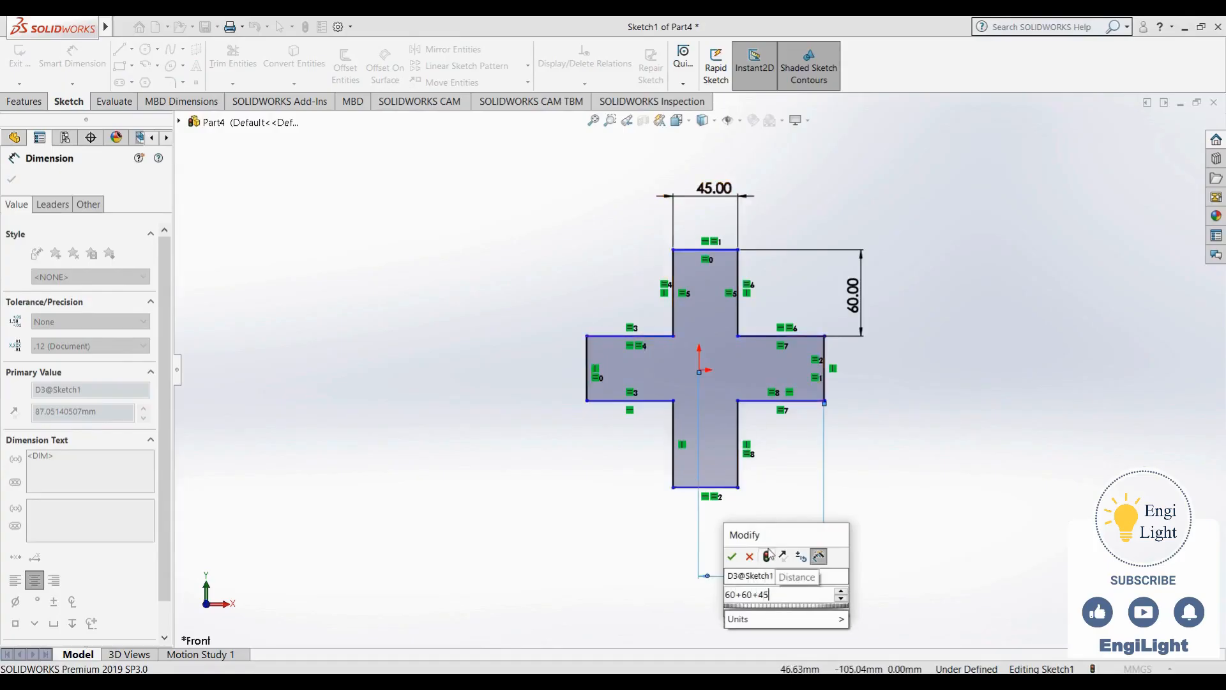
type(")")
key("Left")
key("Left")
key("Left")
key("Left")
key("Left")
key("Left")
type("(")
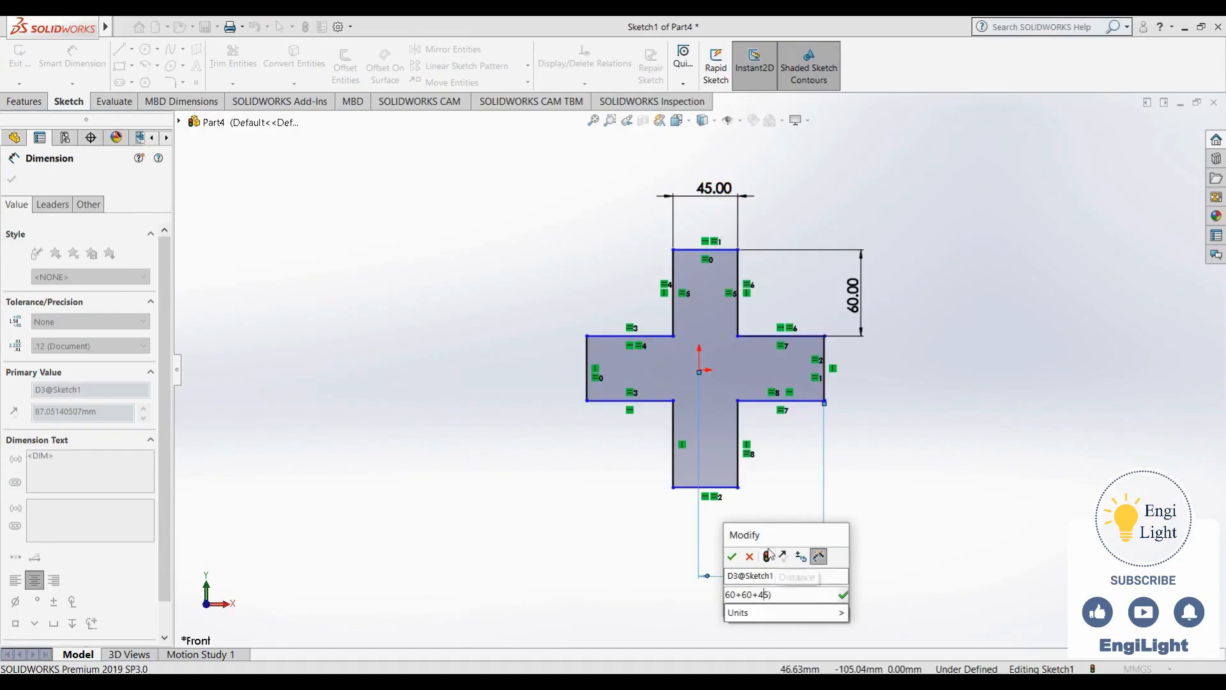
key("Left")
key("Left")
key("Left")
type("(")
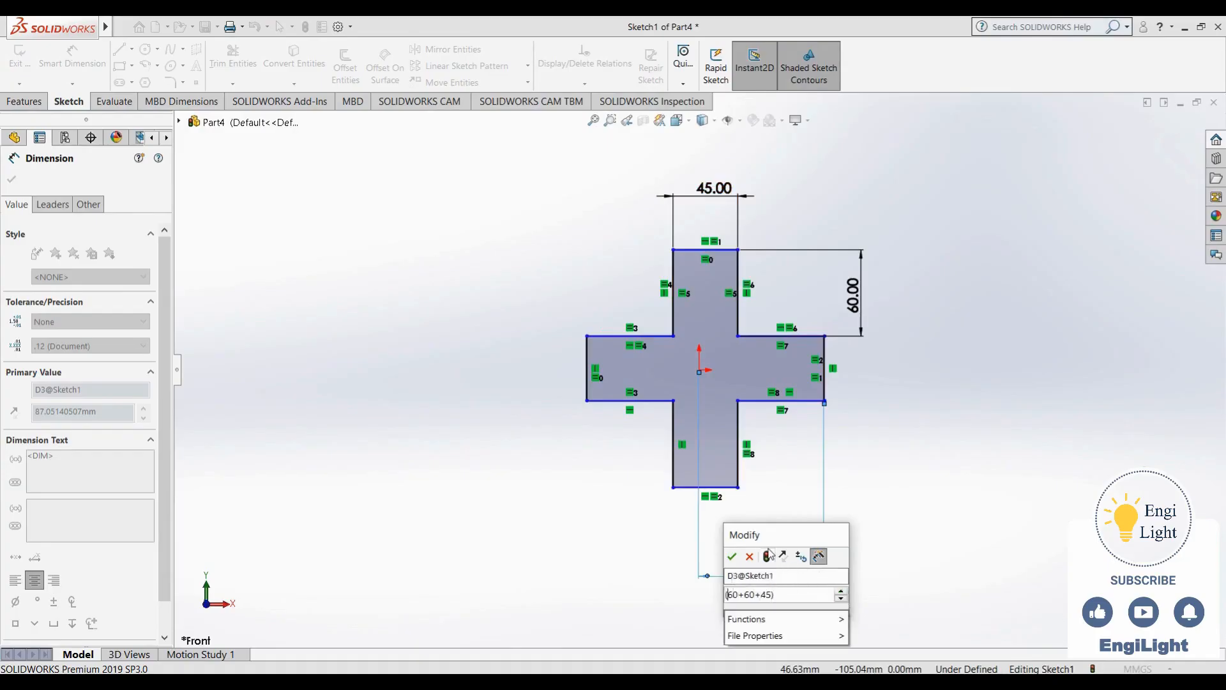
key("Right")
key("Right")
key("Right")
key("Right")
key("Right")
key("Right")
key("Right")
key("Right")
key("Right")
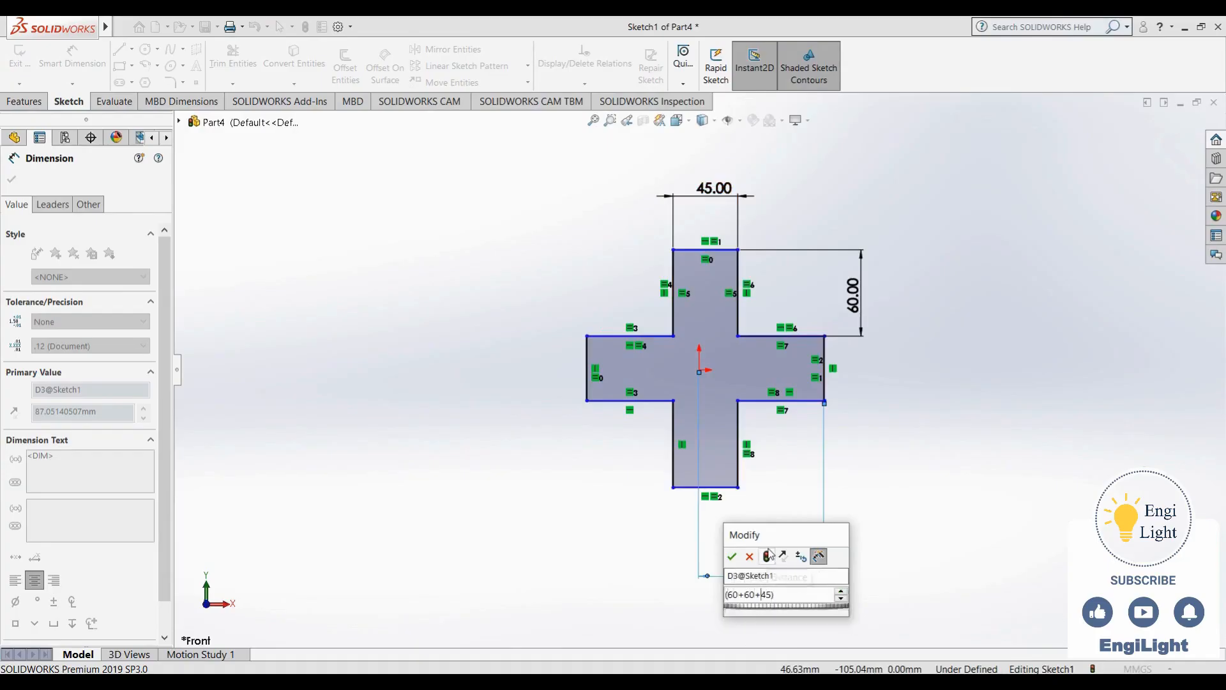
type("/2")
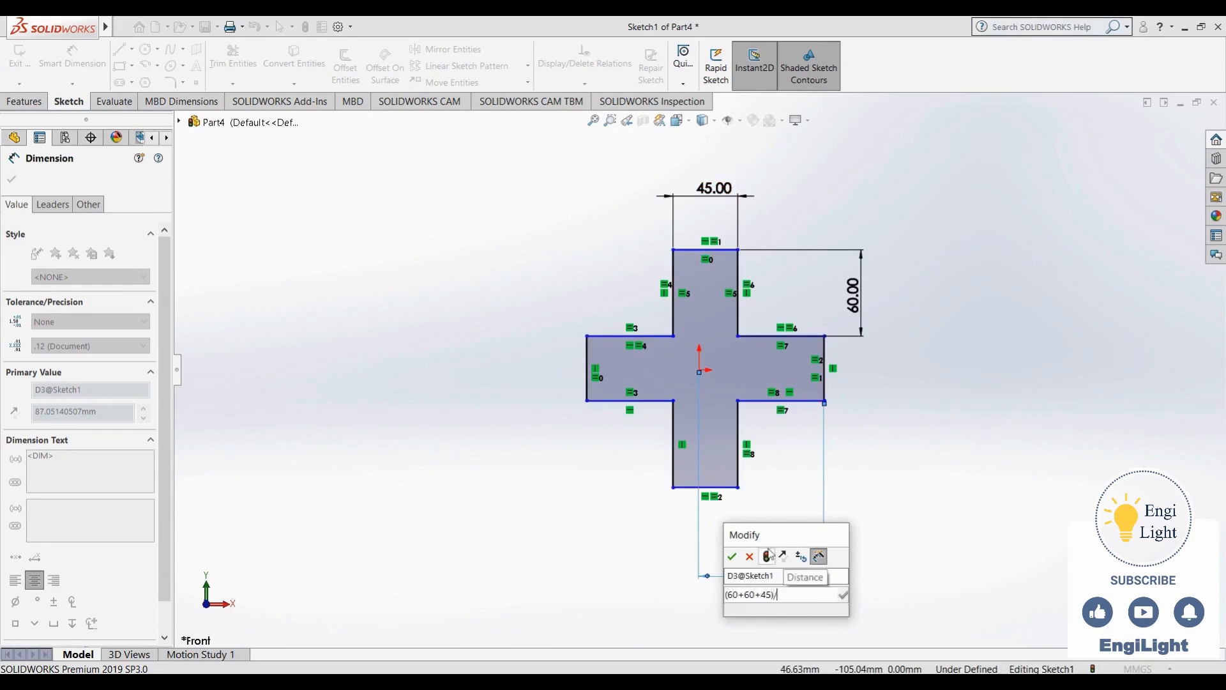
key("Return")
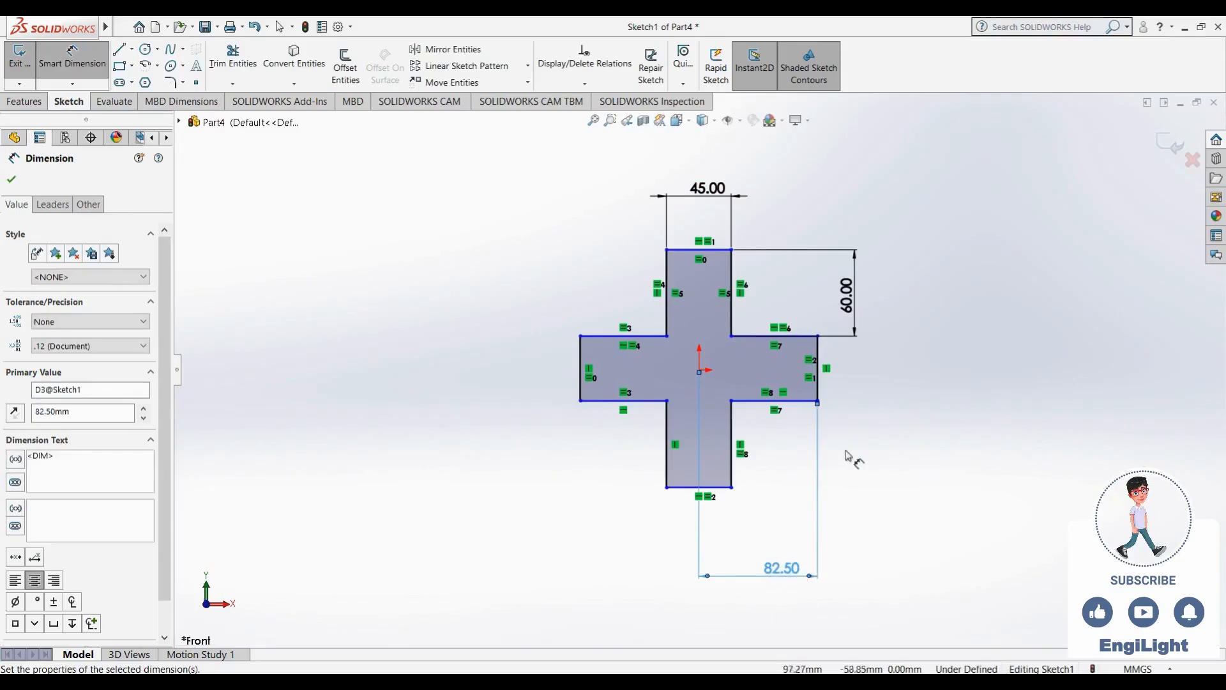
left_click(907, 443)
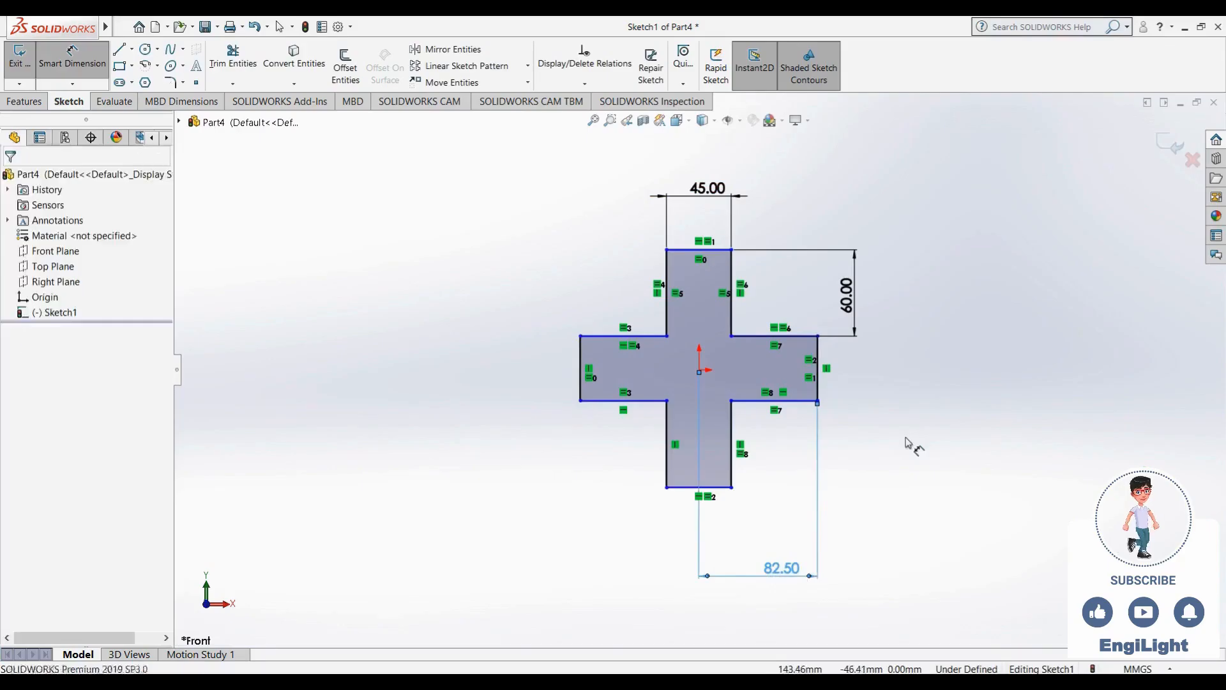
Dimension the vertical distance from the origin to the cross's top edge as (60+60+45)/2 mm
left_click(699, 370)
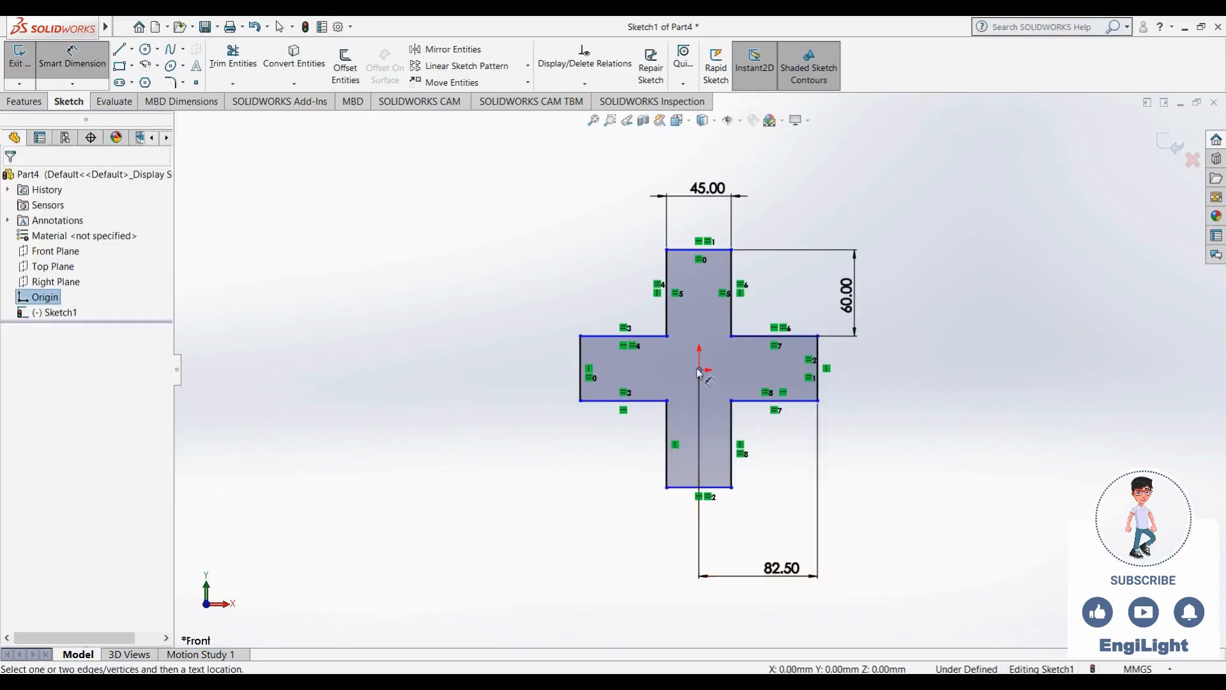
left_click(689, 251)
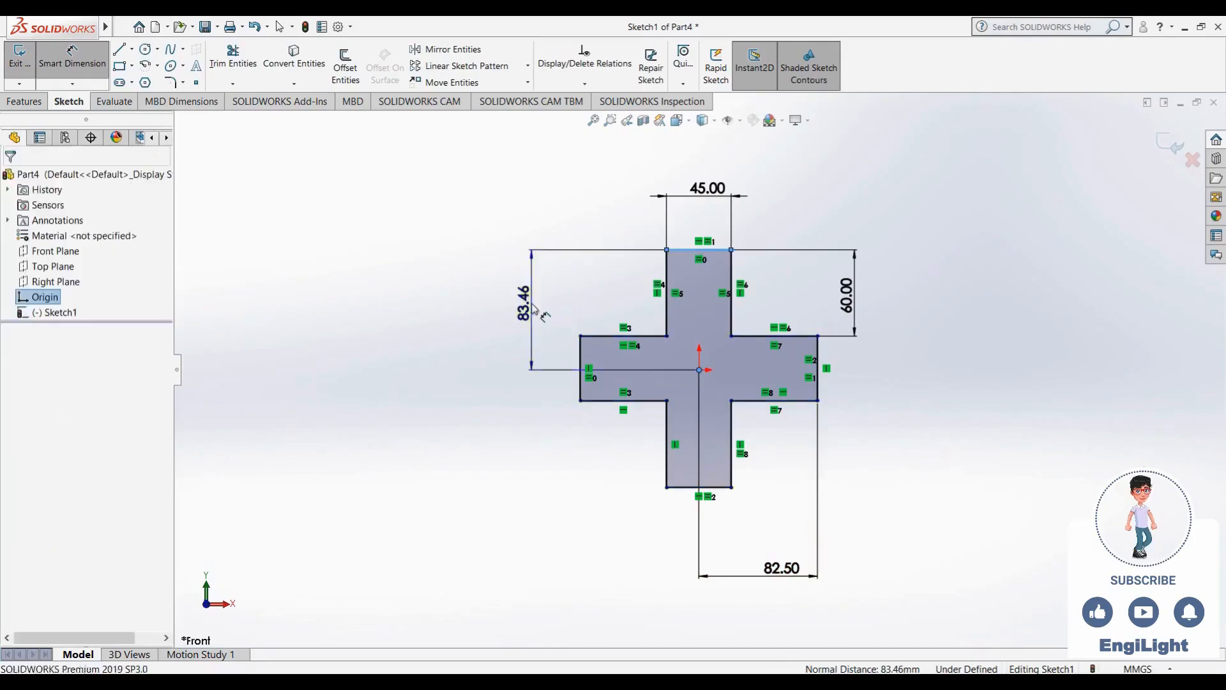
left_click(535, 345)
type("=60")
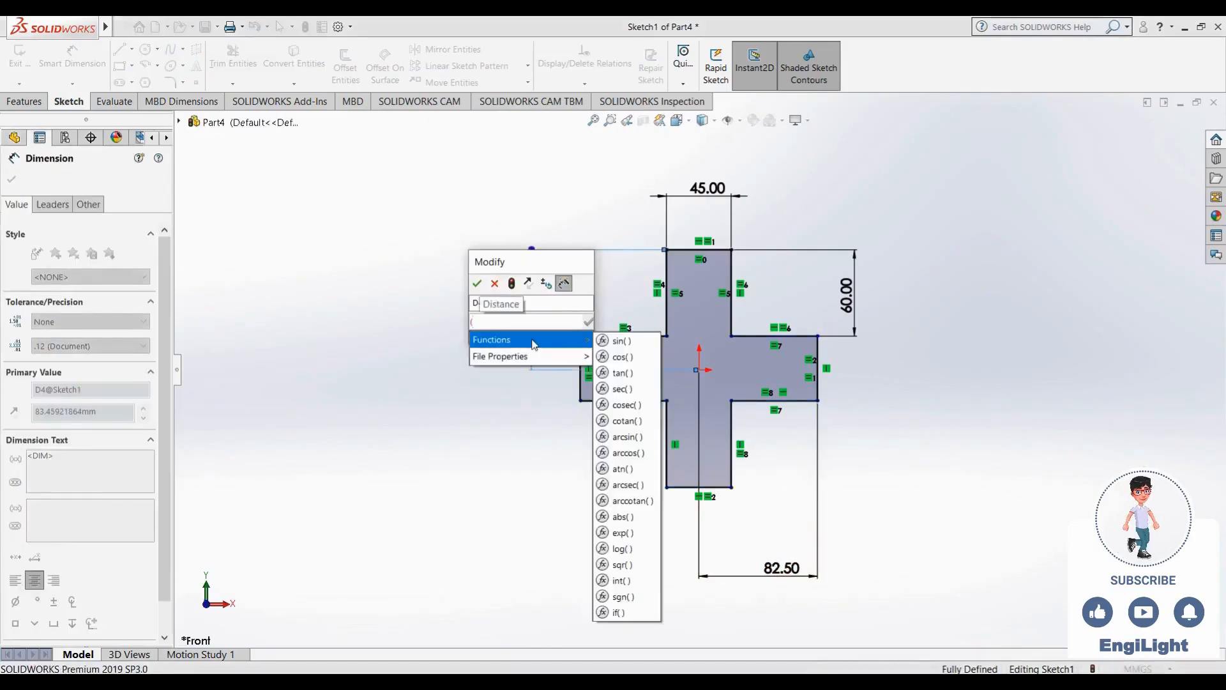
type("60+45)")
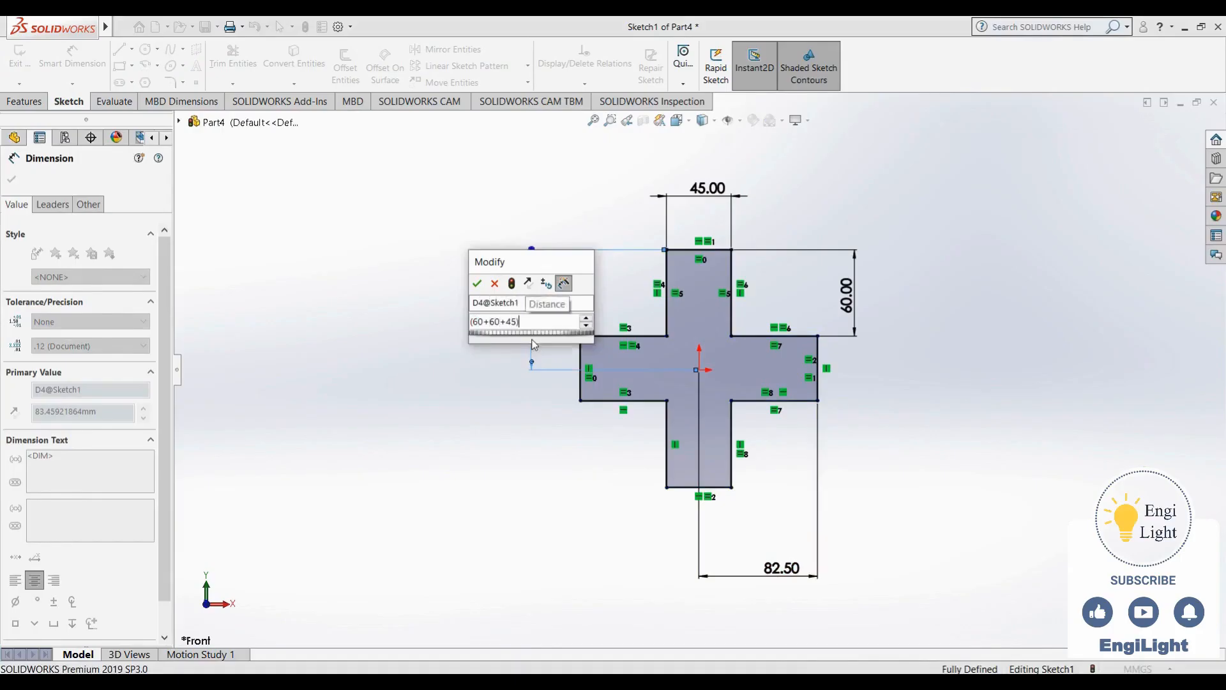
right_click(534, 343)
mouse_move(533, 345)
key("Return")
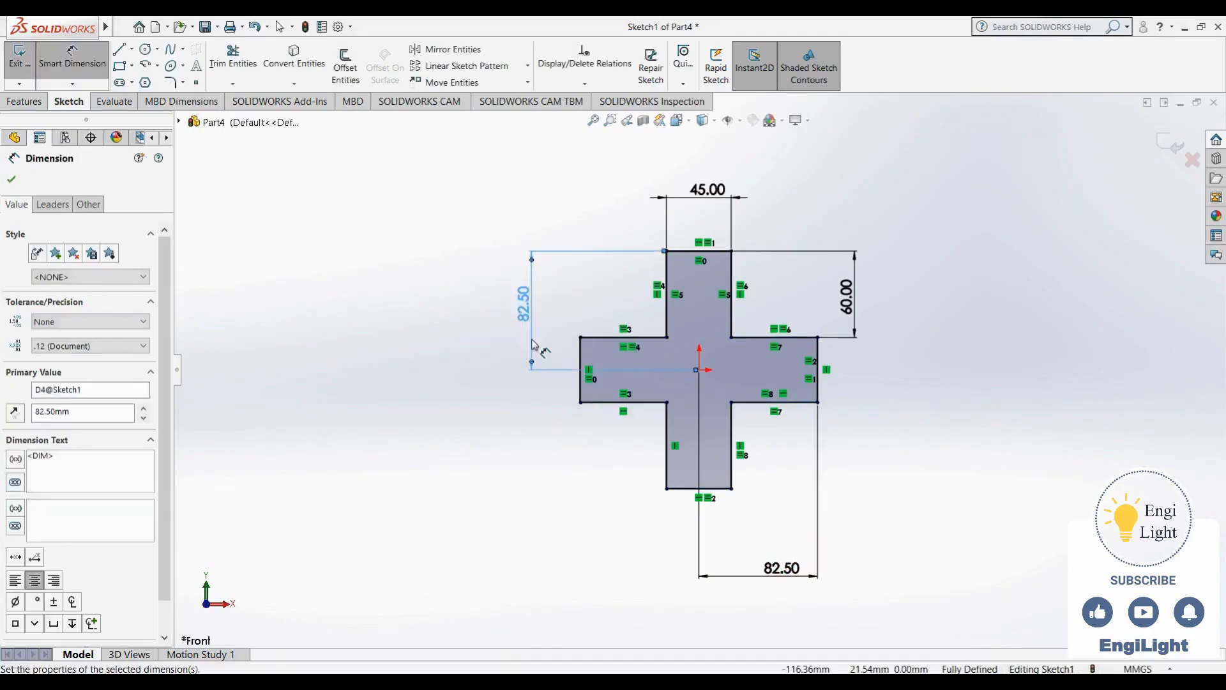
key("Escape")
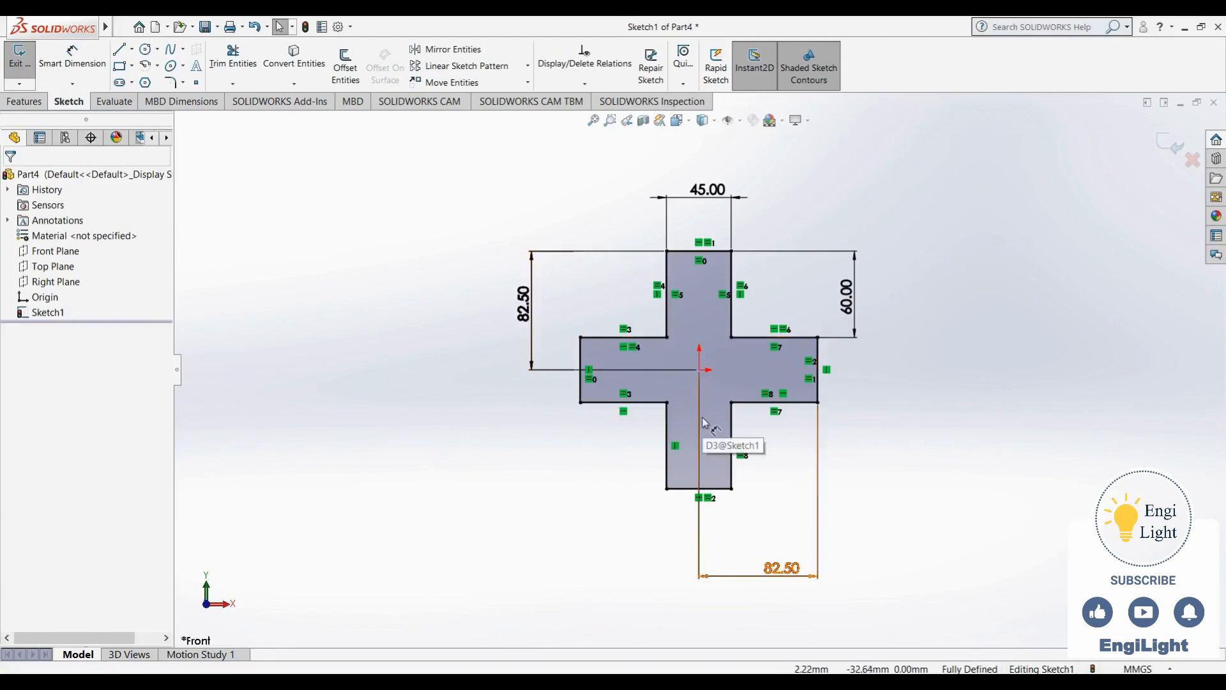
Undo the vertical and horizontal distance dimensions that locate the cross from the origin
key("ctrl+z")
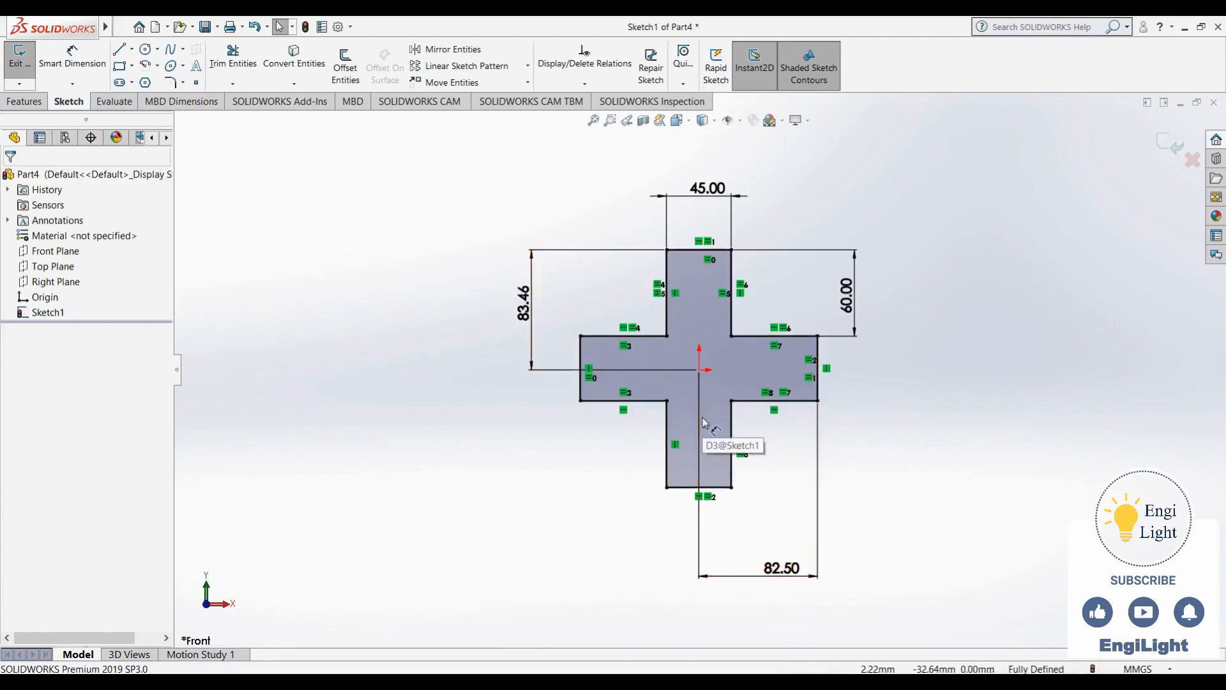
key("ctrl+z")
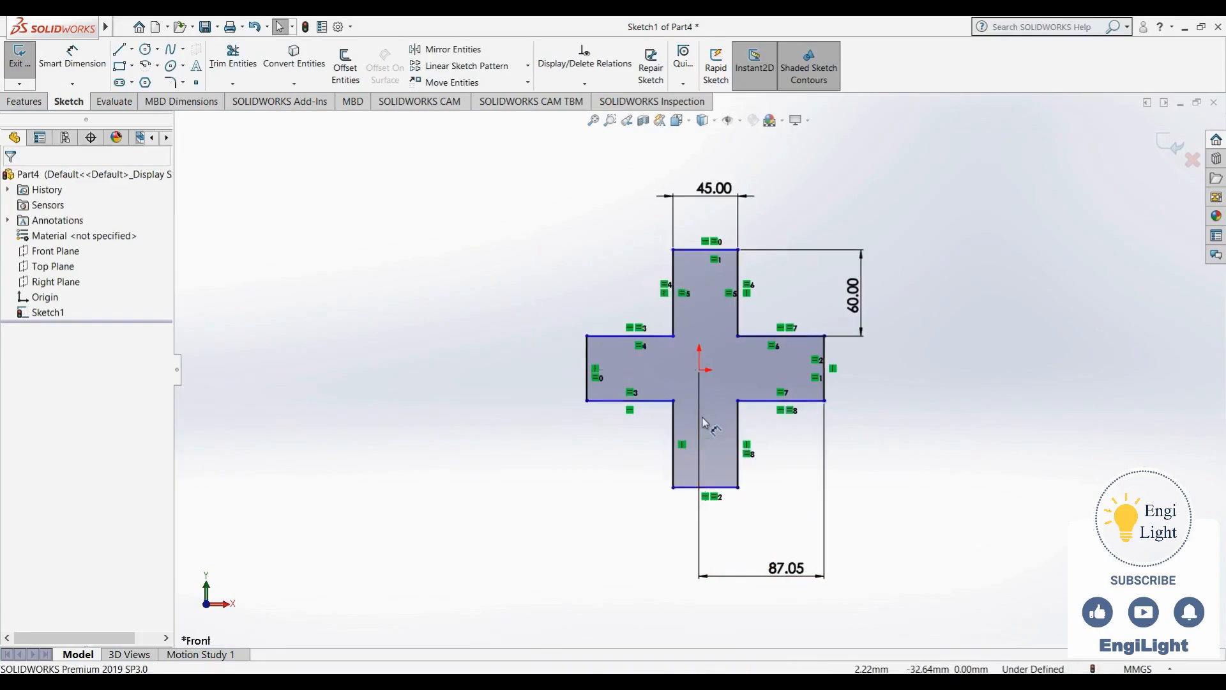
key("ctrl+z")
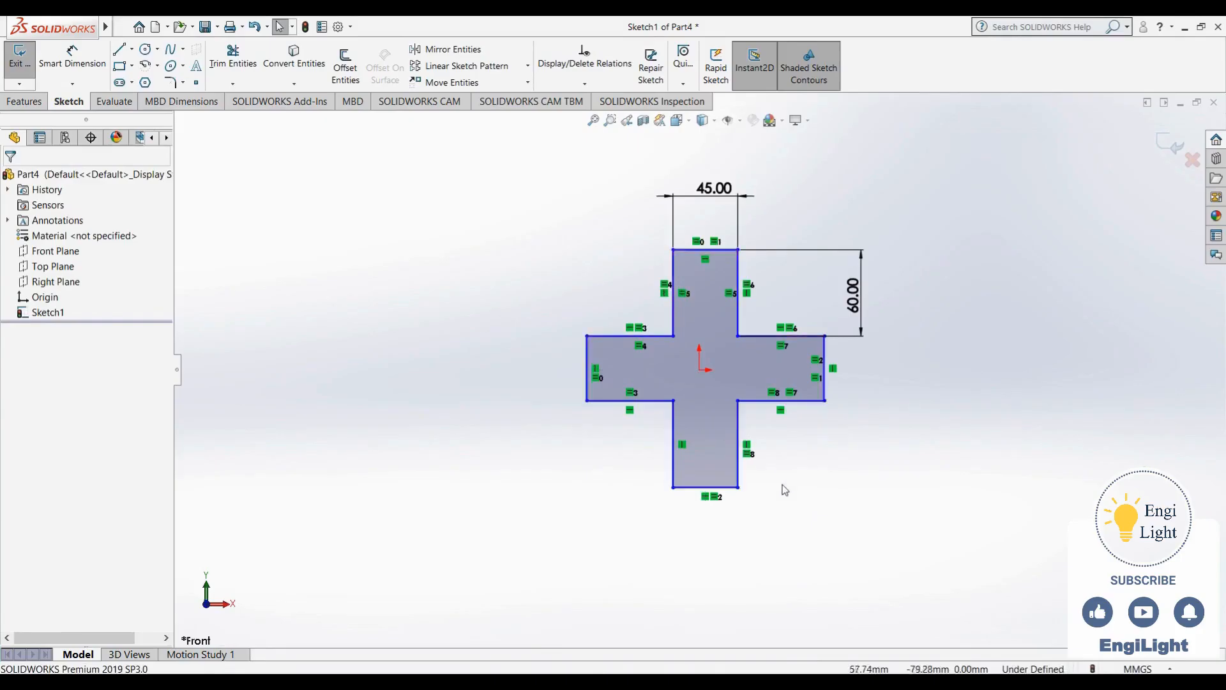
Add a Vertical relation between the midpoint of the cross's bottom edge and the origin
left_click(707, 488)
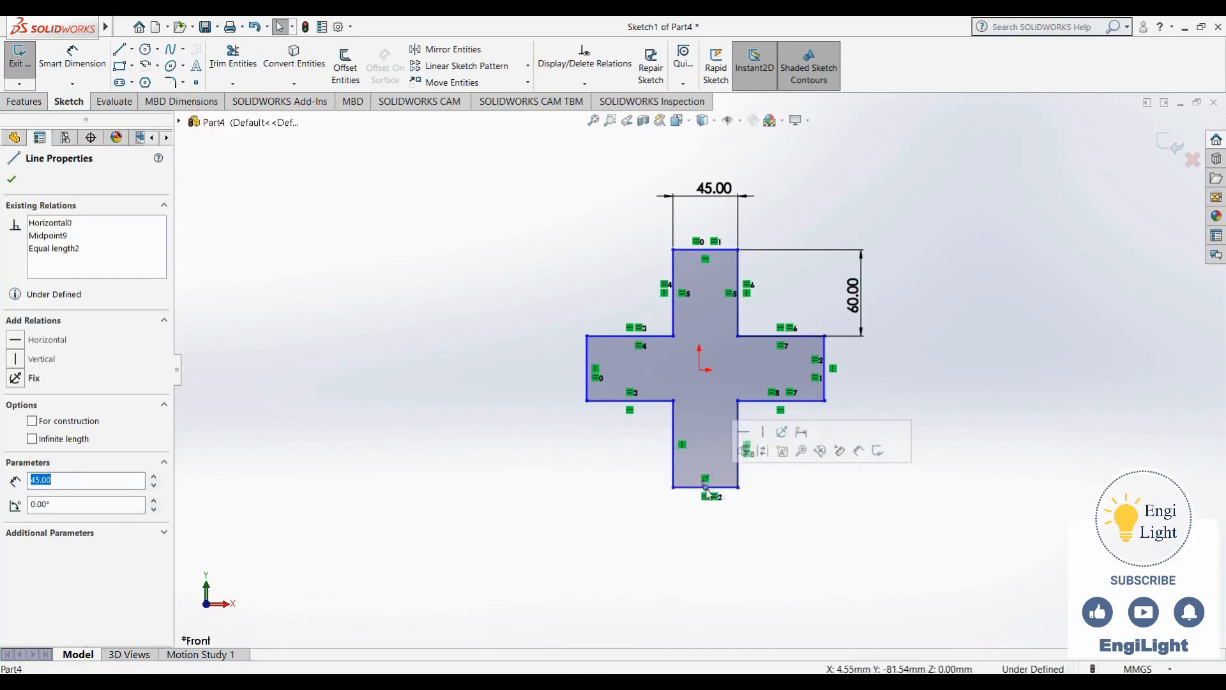
left_click(699, 369, "ctrl")
left_click(756, 316)
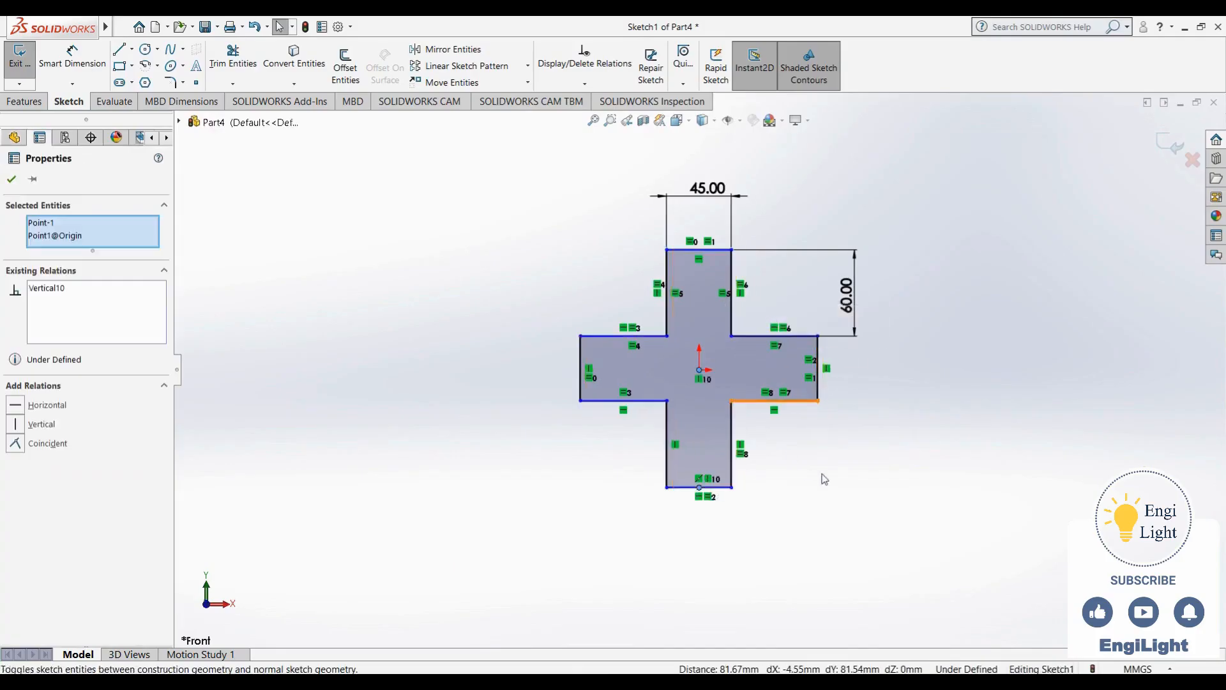
left_click(821, 477)
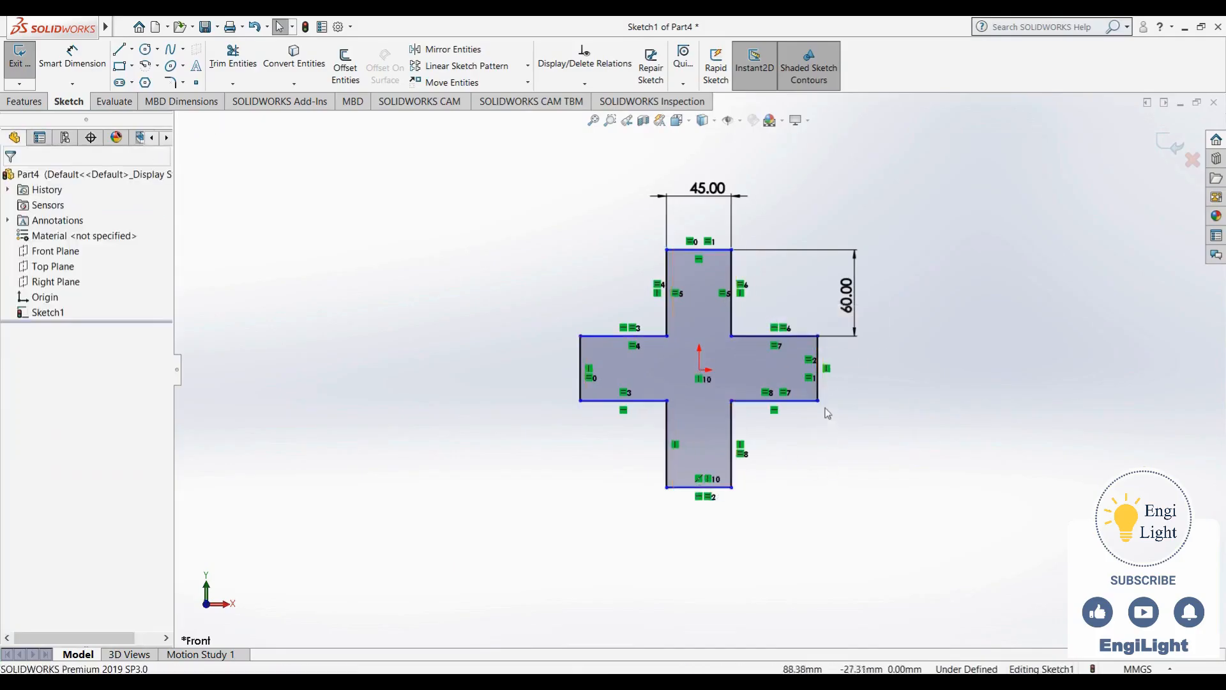
Add a Horizontal relation between the midpoint of the cross's right edge and the origin
left_click(817, 370)
left_click(700, 370, "ctrl")
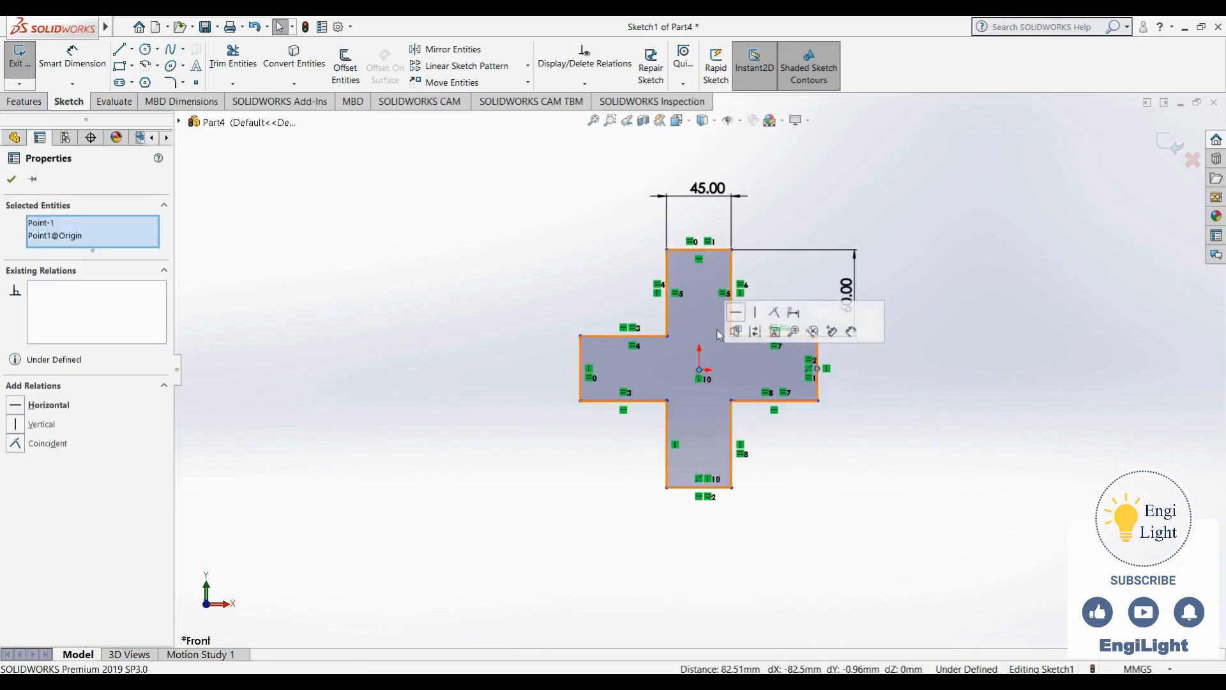
left_click(736, 312)
left_click(794, 476)
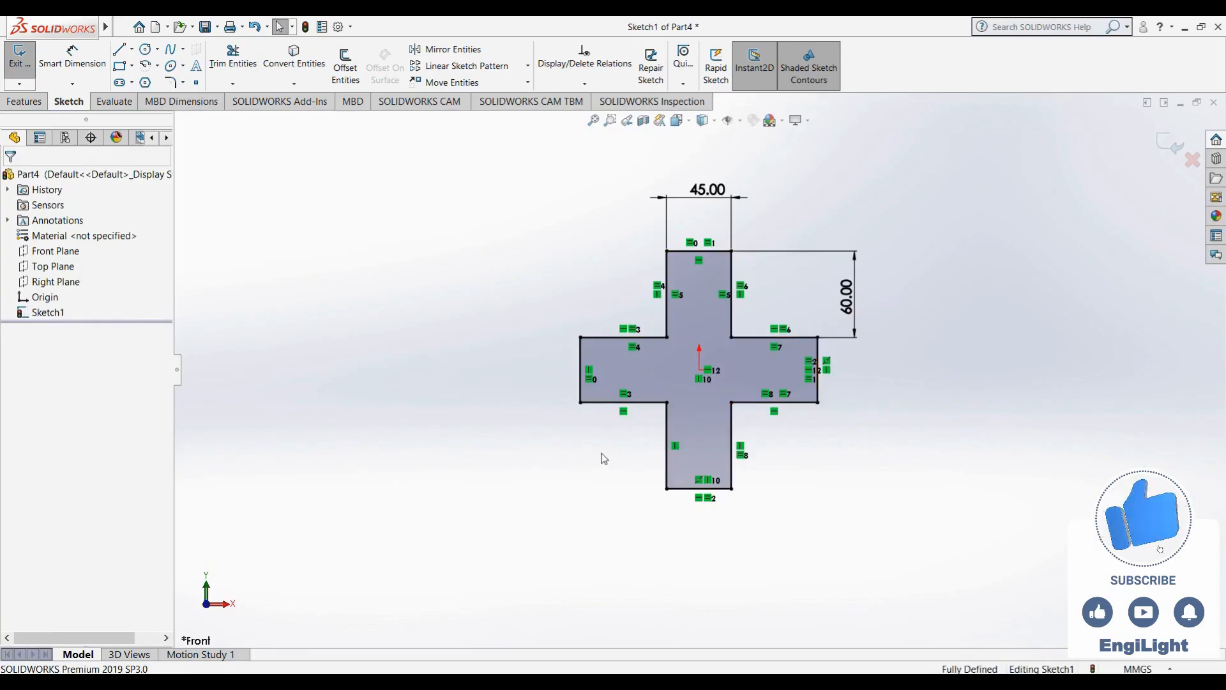
Toggle the display of the sketch relations off and back on
left_click(741, 122)
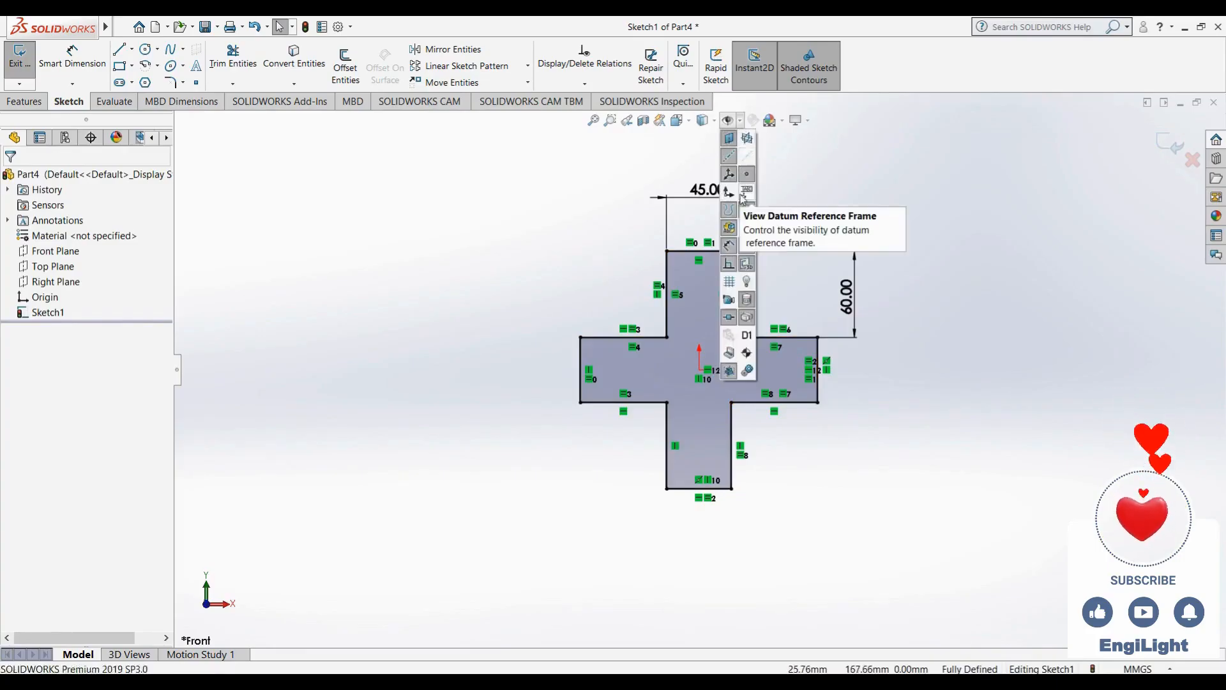
left_click(728, 263)
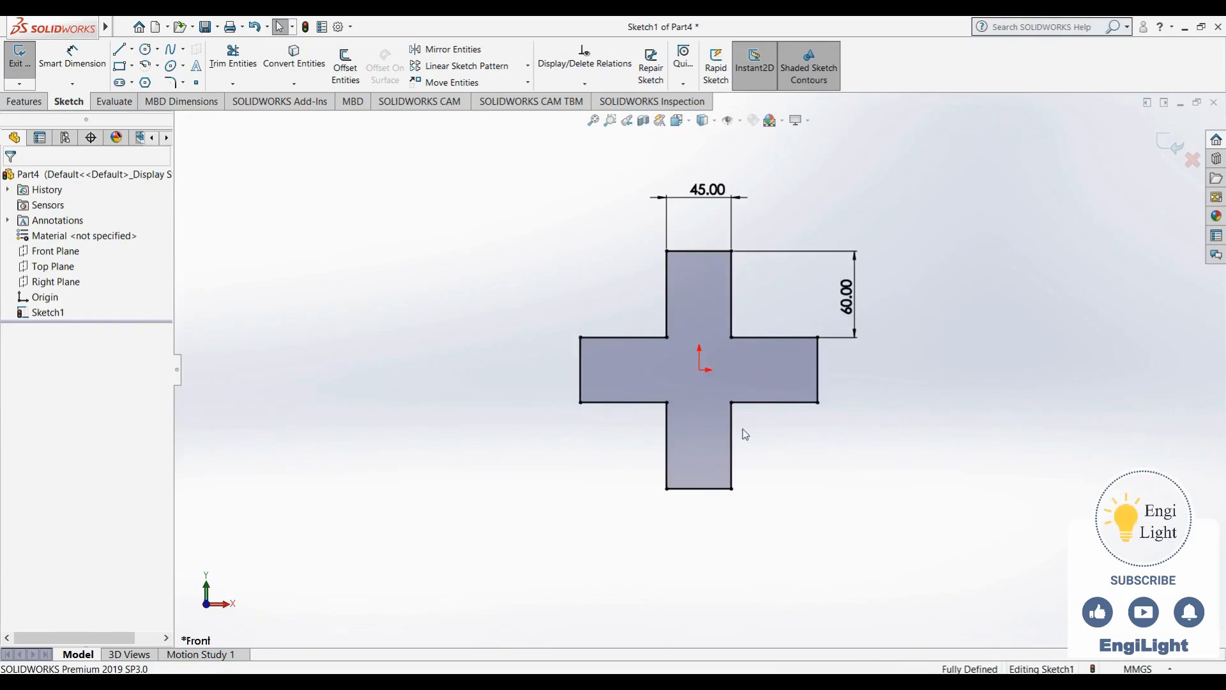
left_click(740, 122)
left_click(730, 263)
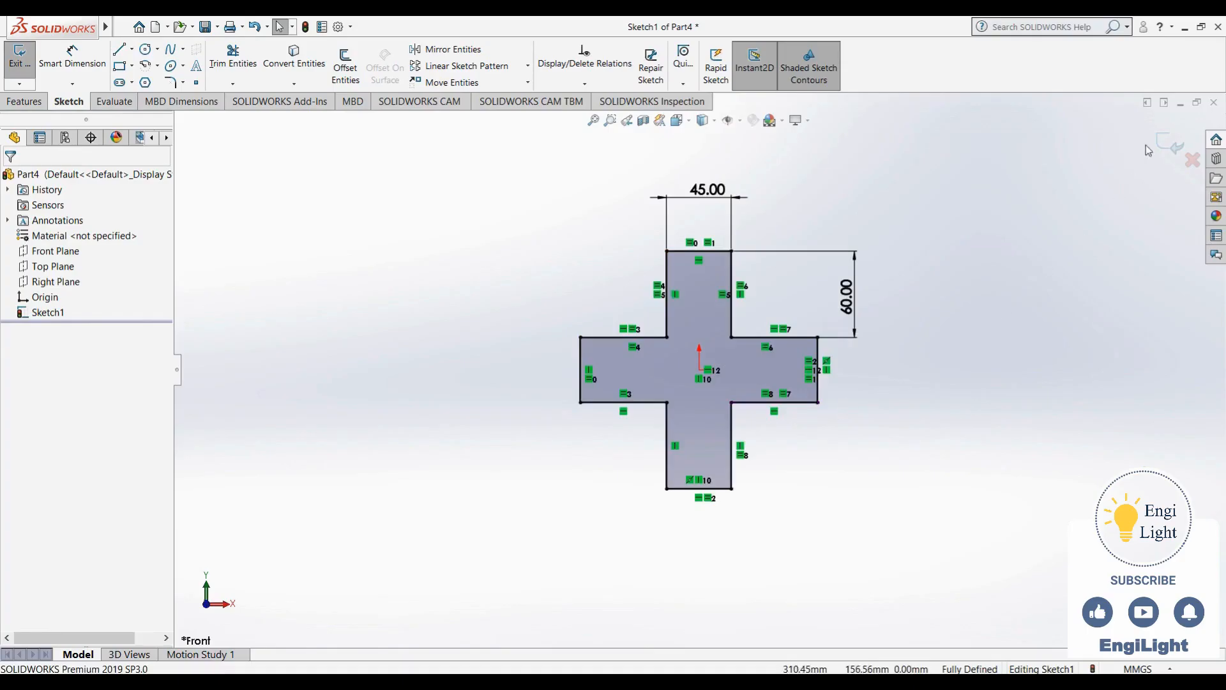
Exit the cross sketch and close the part without saving it
left_click(1172, 145)
left_click(1213, 102)
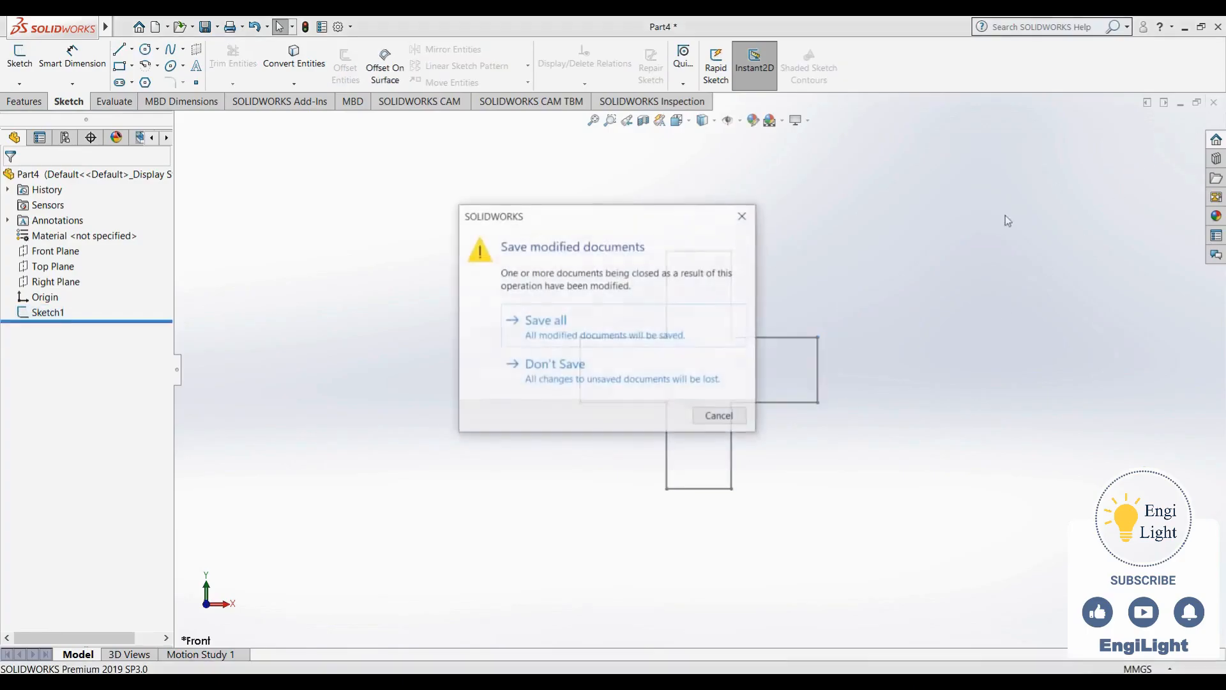
left_click(641, 381)
Switch to Photos to examine the next exercise drawing, 04.jpg, and return to SOLIDWORKS
key("alt+Tab")
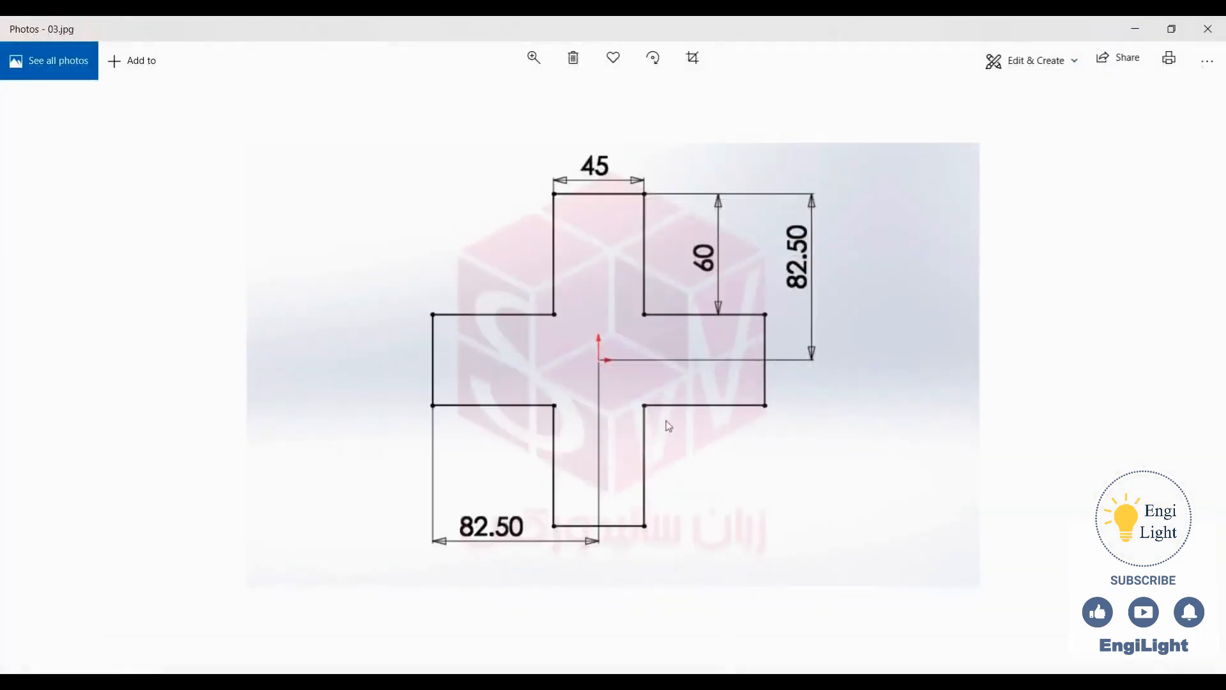
key("Right")
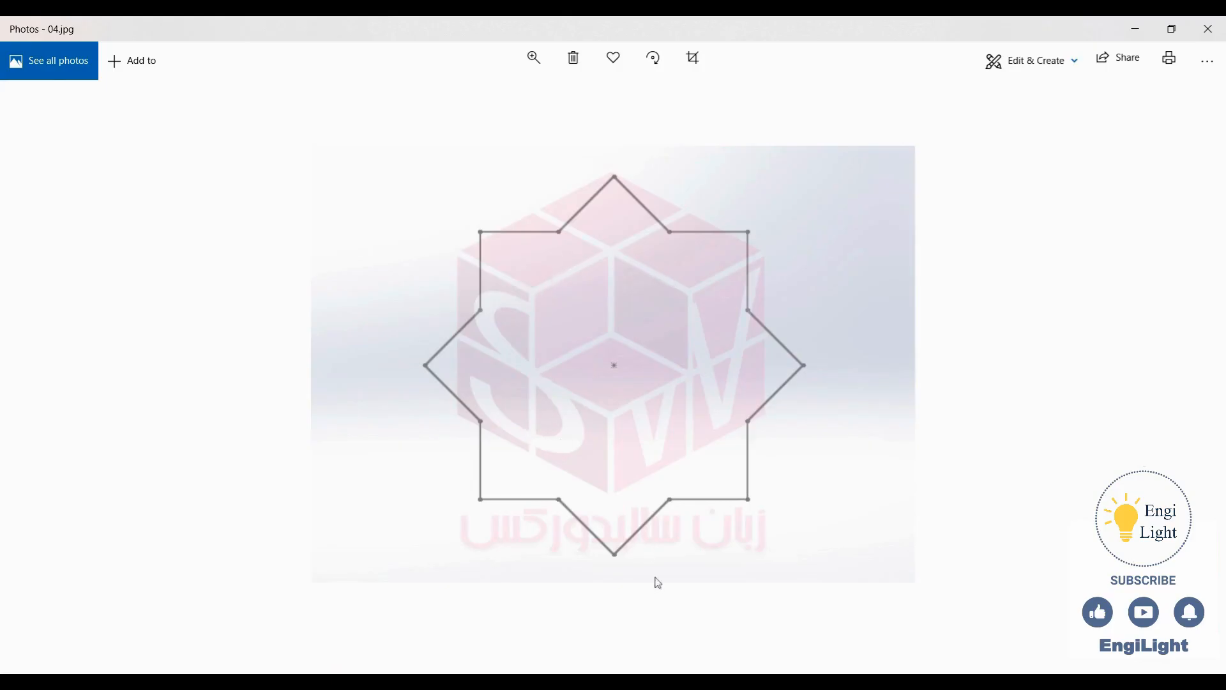
key("alt+Tab")
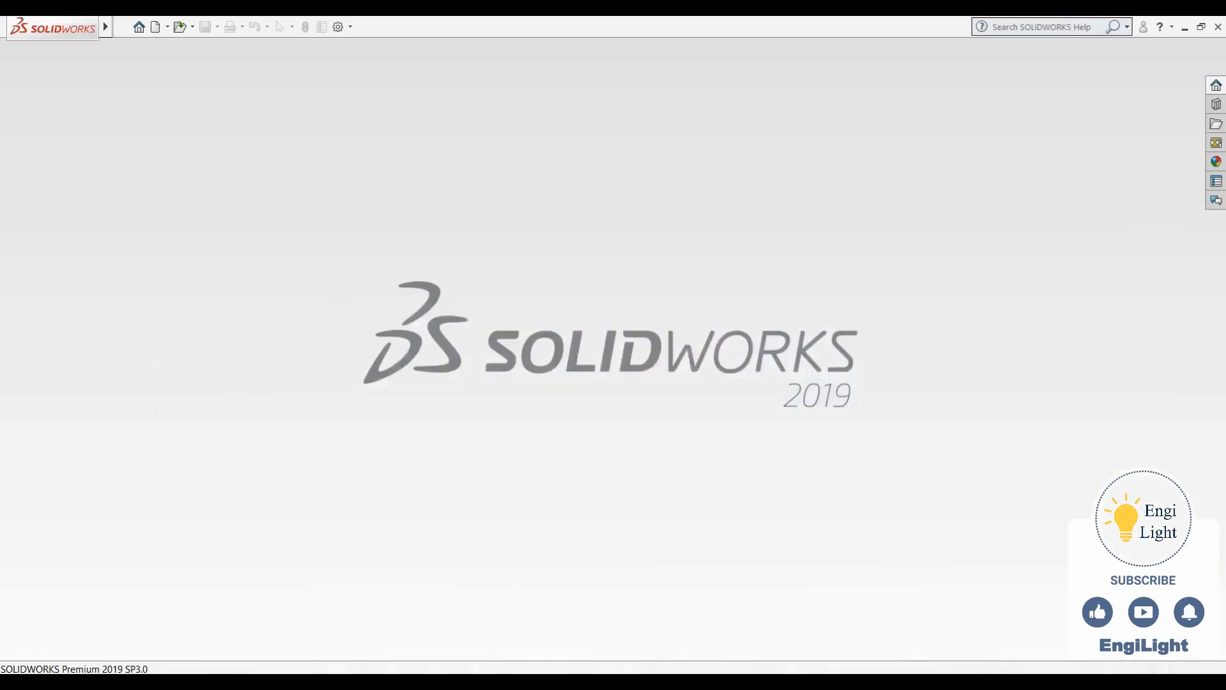
Create a new part and start a sketch on the Front Plane
key("ctrl+n")
left_click(649, 503)
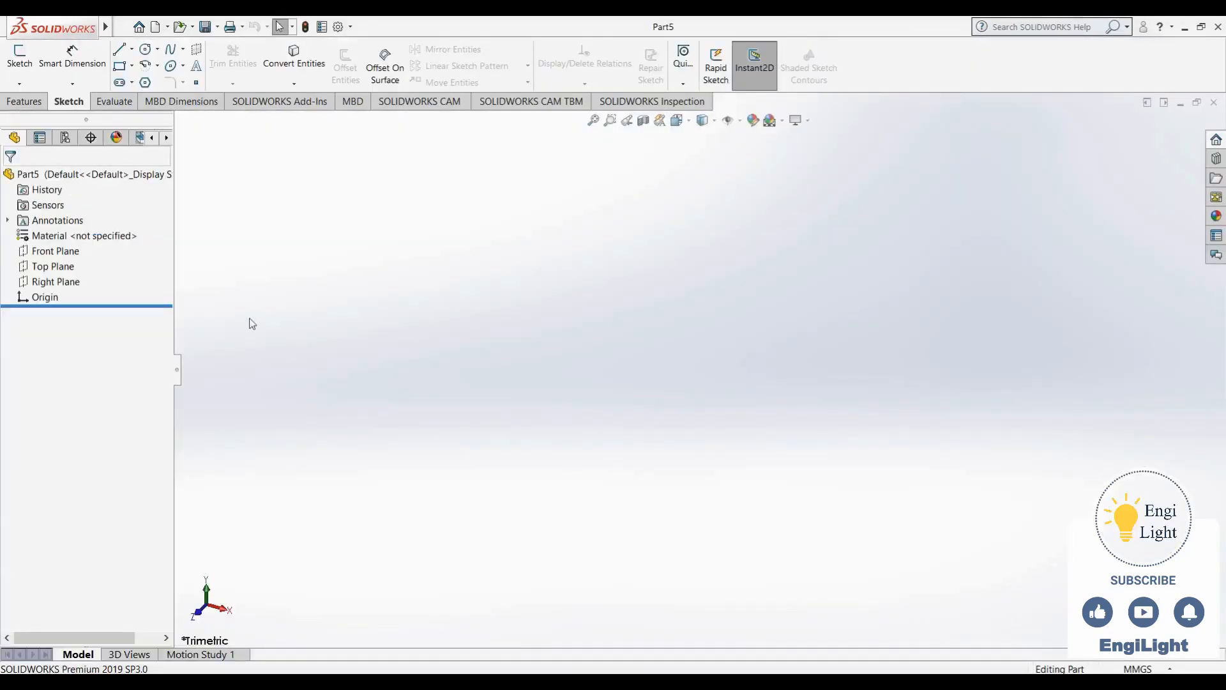
left_click(37, 253)
left_click(46, 230)
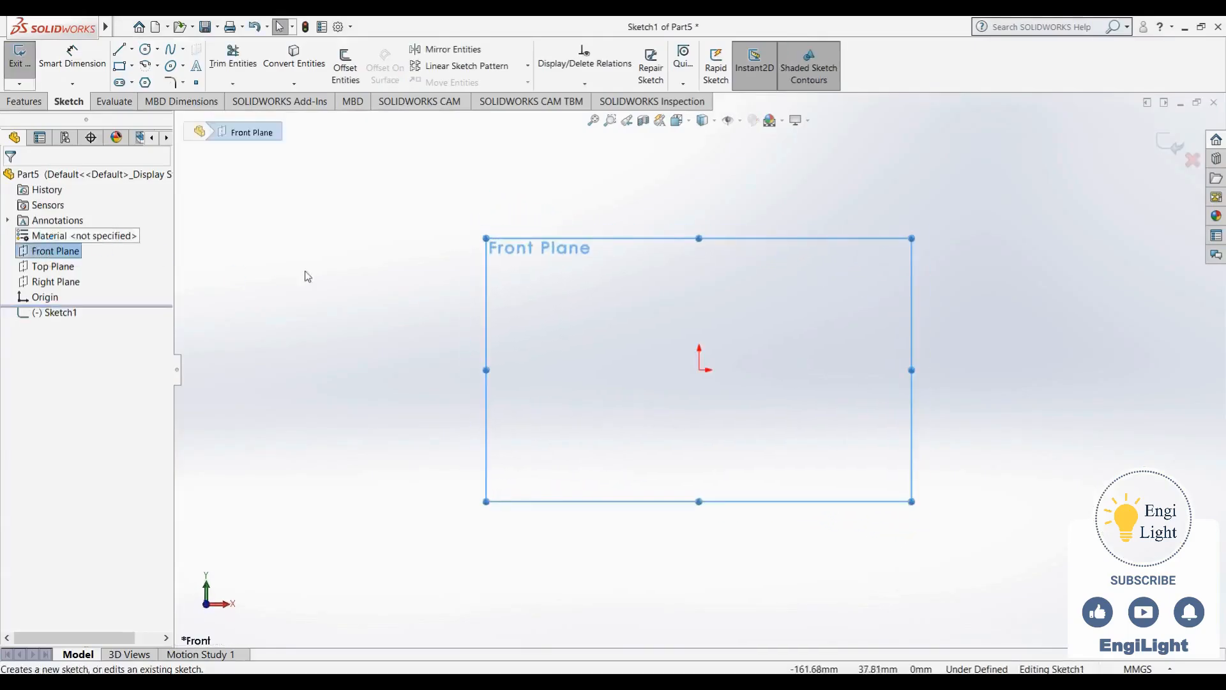
Sketch a center rectangle from corners about 215 mm wide and 116 mm high, centered on the origin
left_click(123, 70)
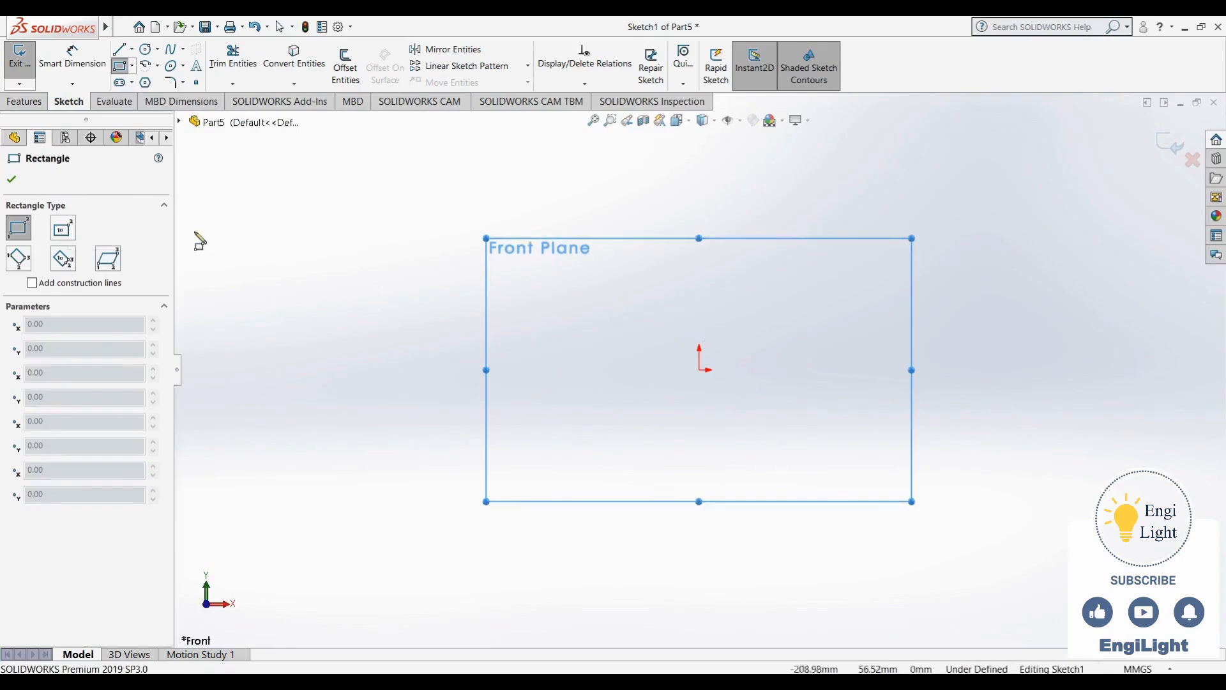
left_click(65, 229)
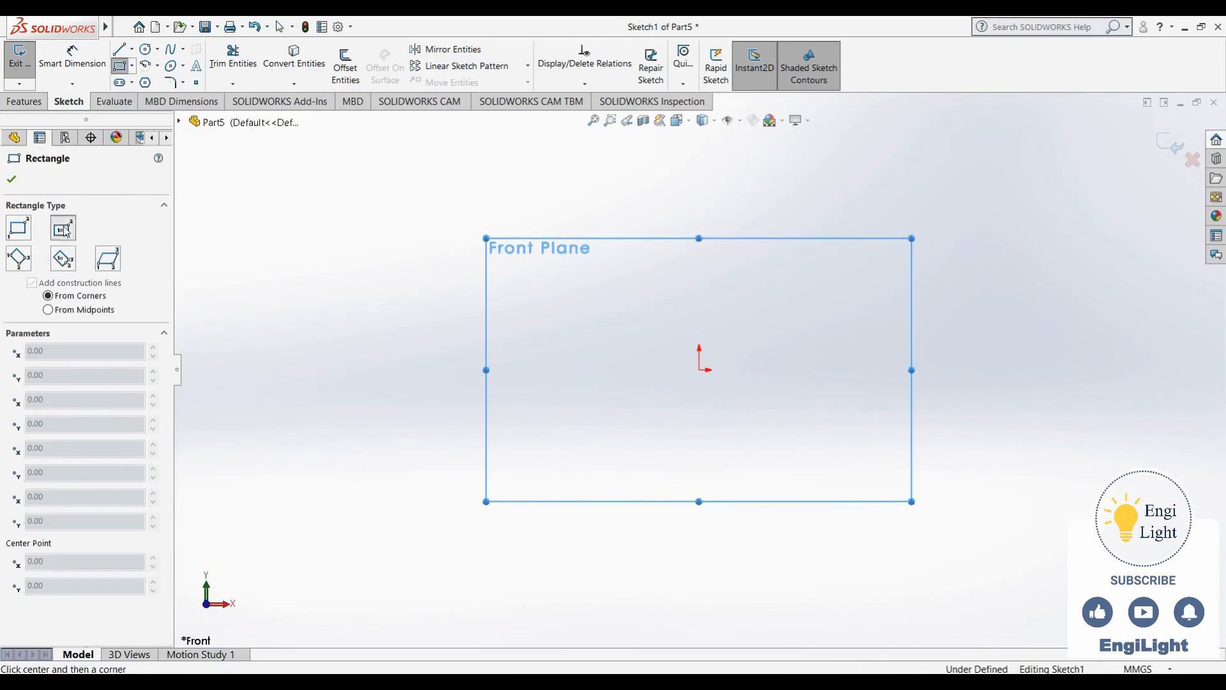
left_click(699, 369)
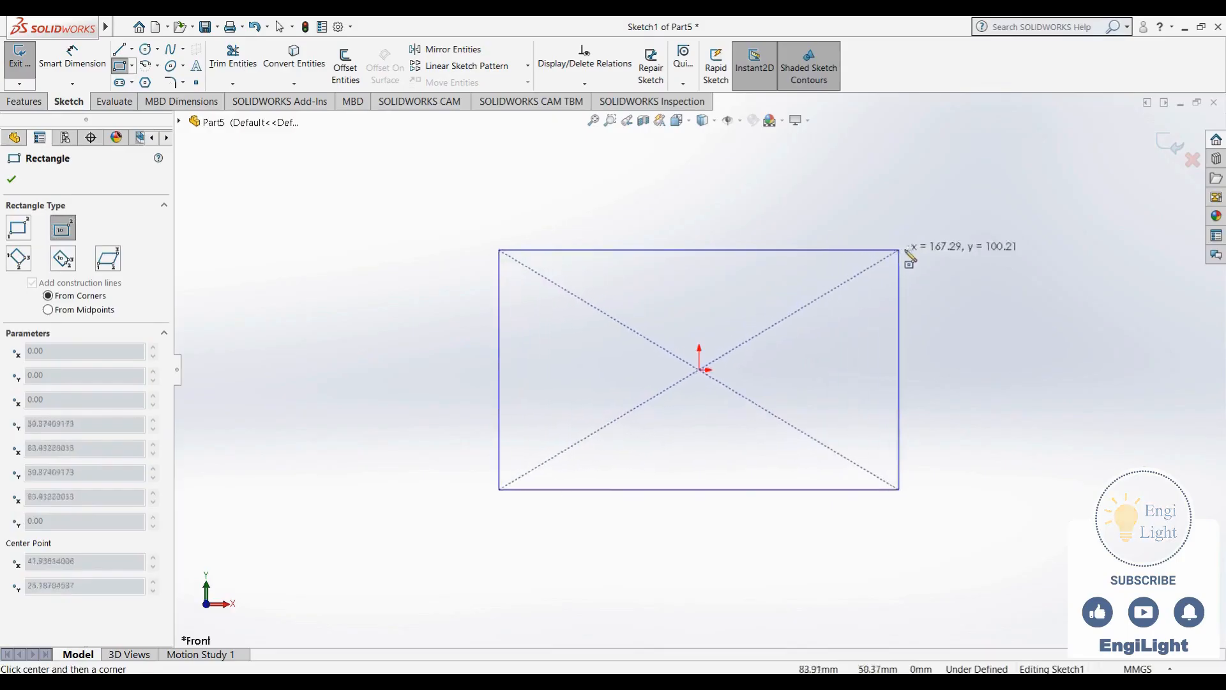
left_click(956, 232)
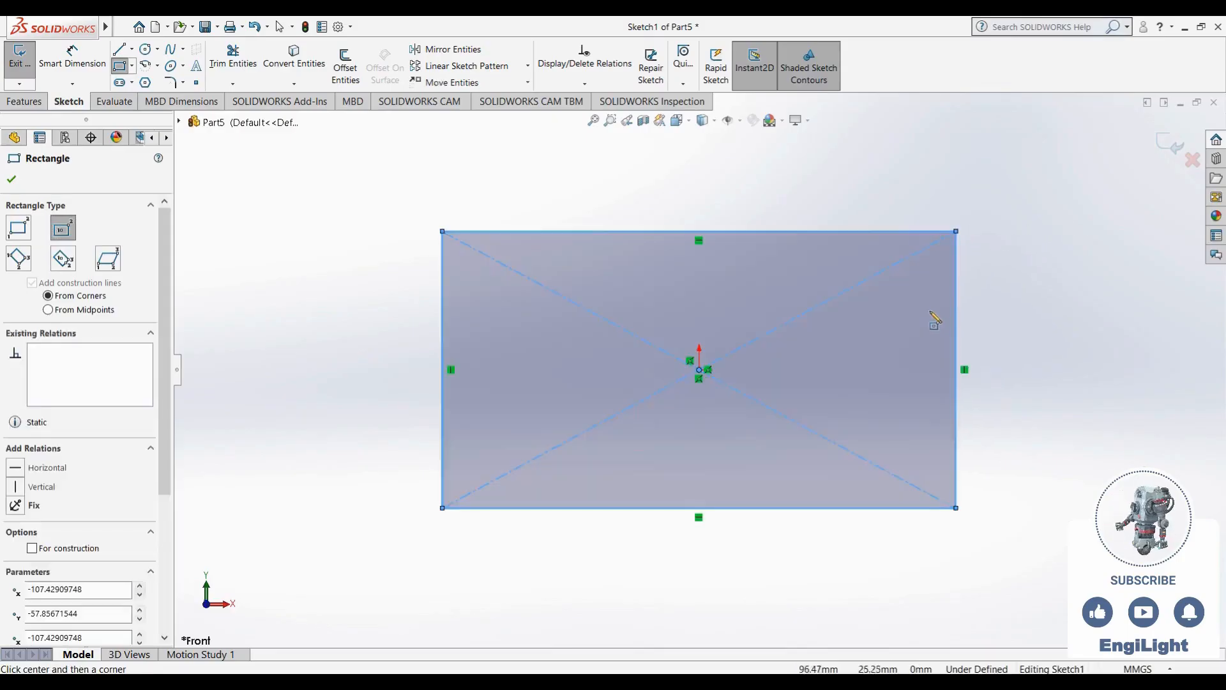
key("Escape")
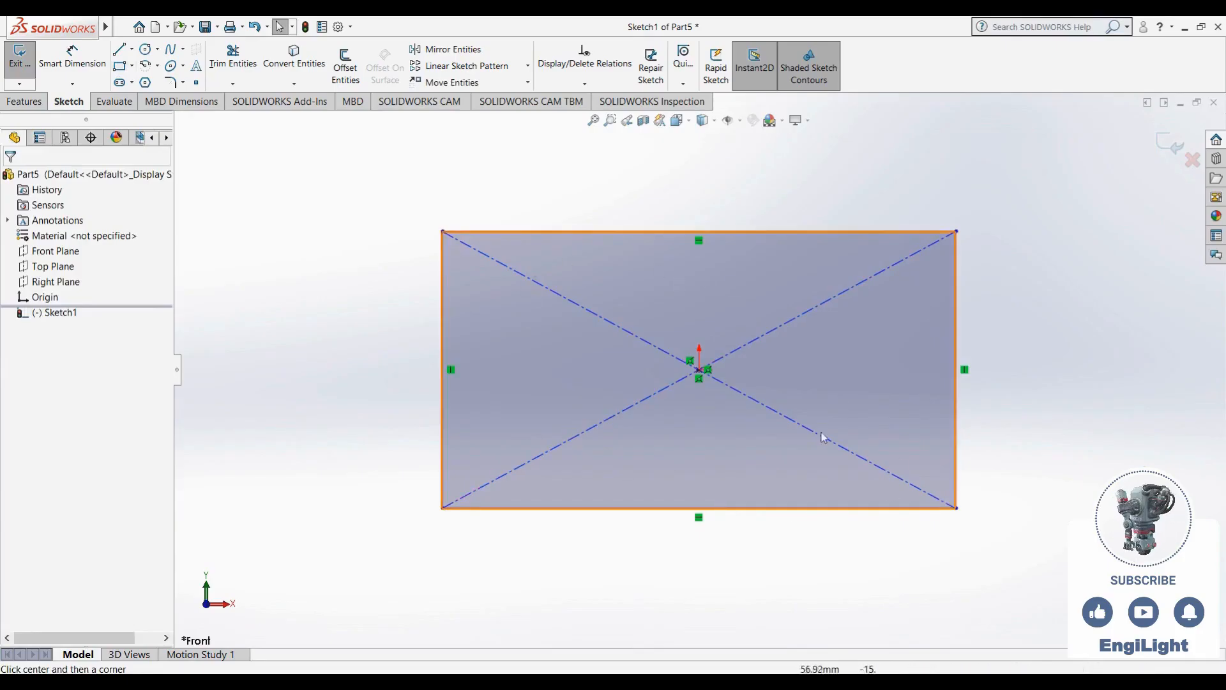
Make two adjacent sides of the center rectangle equal and resize the resulting square to about 139 mm per side
left_click(443, 341)
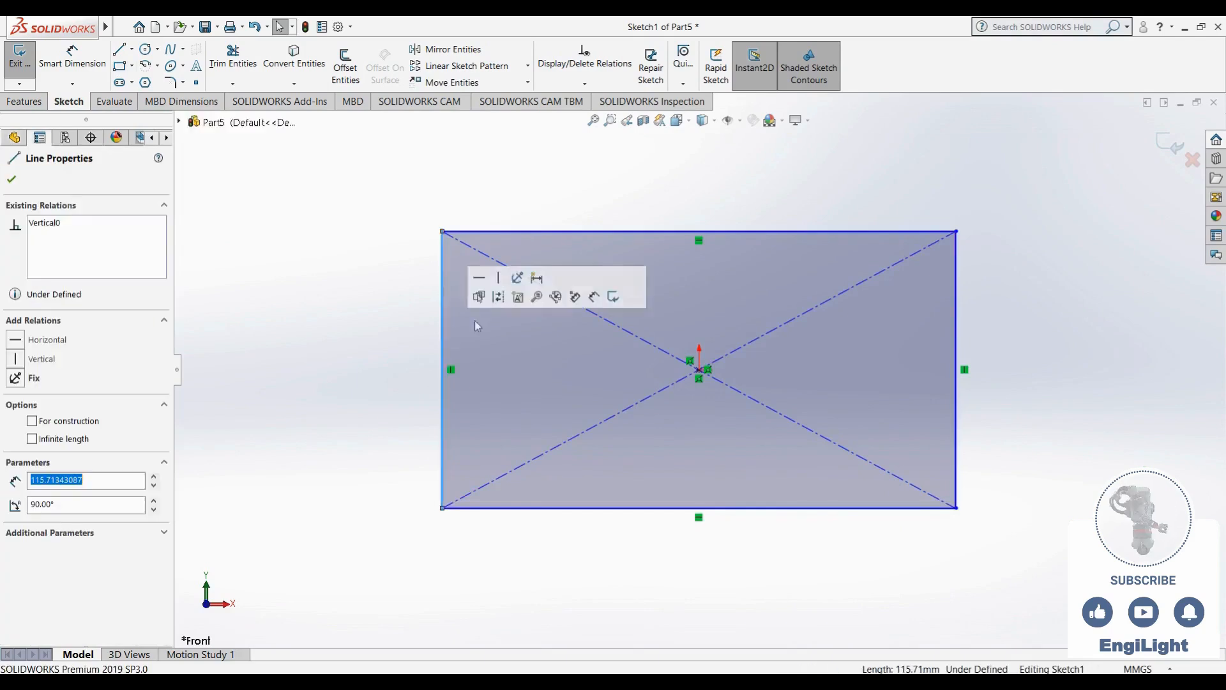
left_click(621, 233, "ctrl")
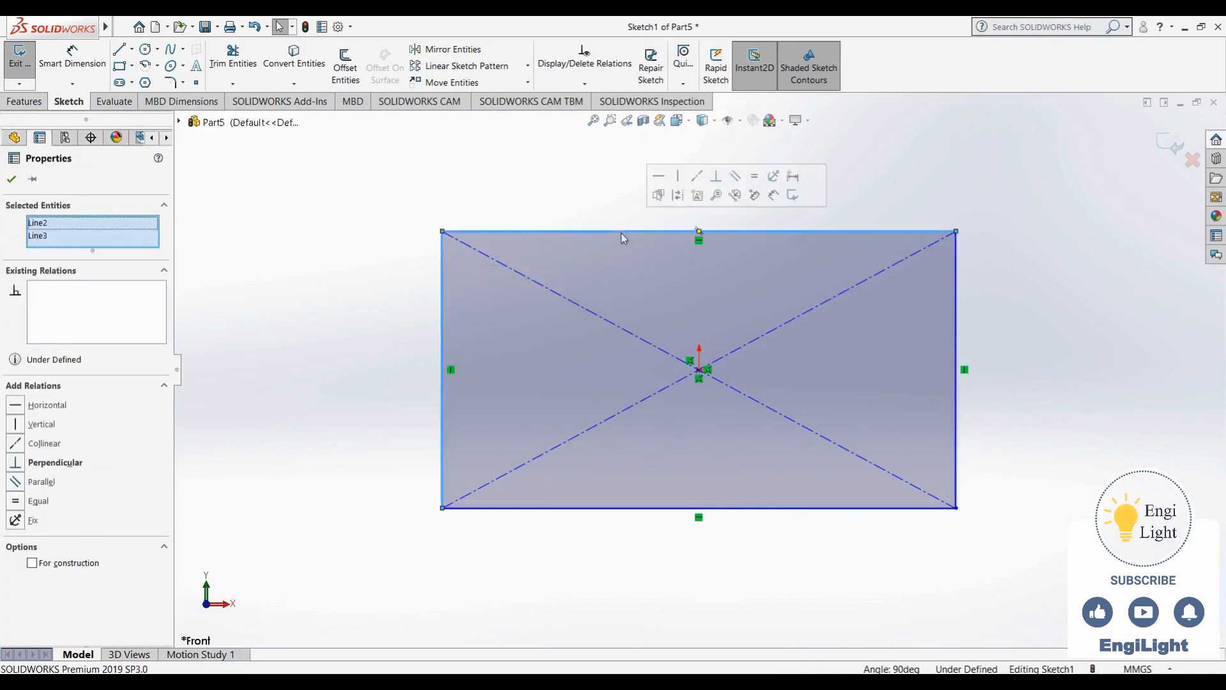
left_click(754, 175)
left_click(886, 252)
left_click_drag(838, 232, 865, 203)
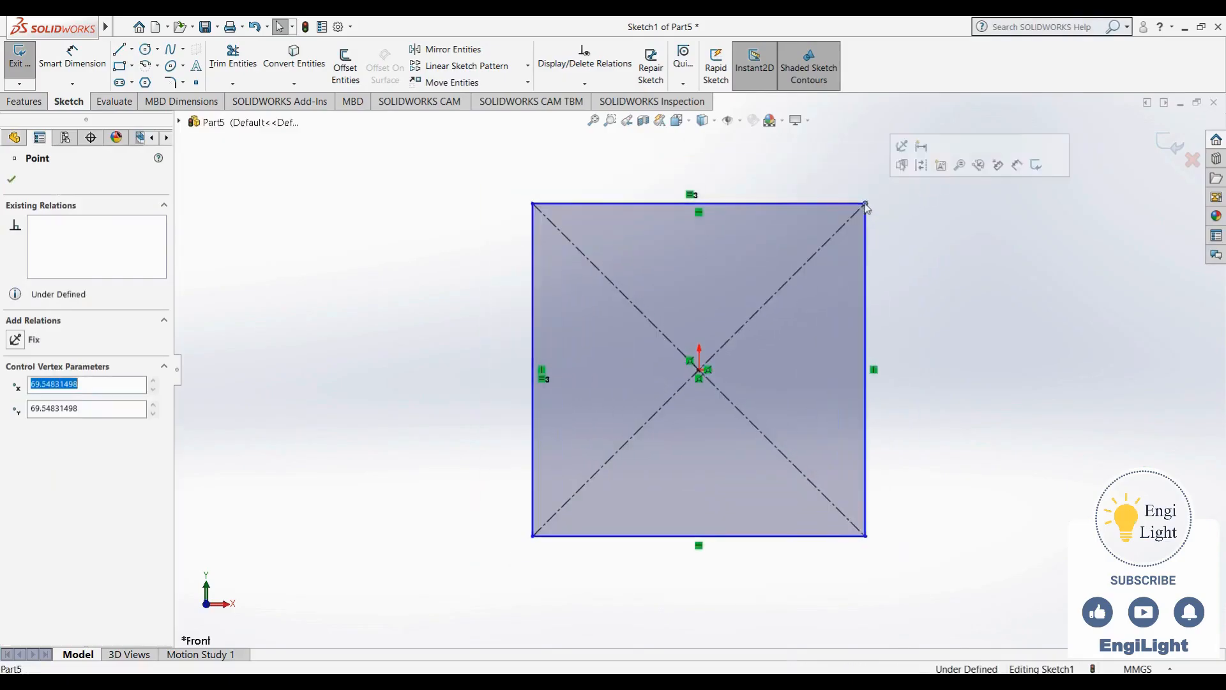
left_click(914, 286)
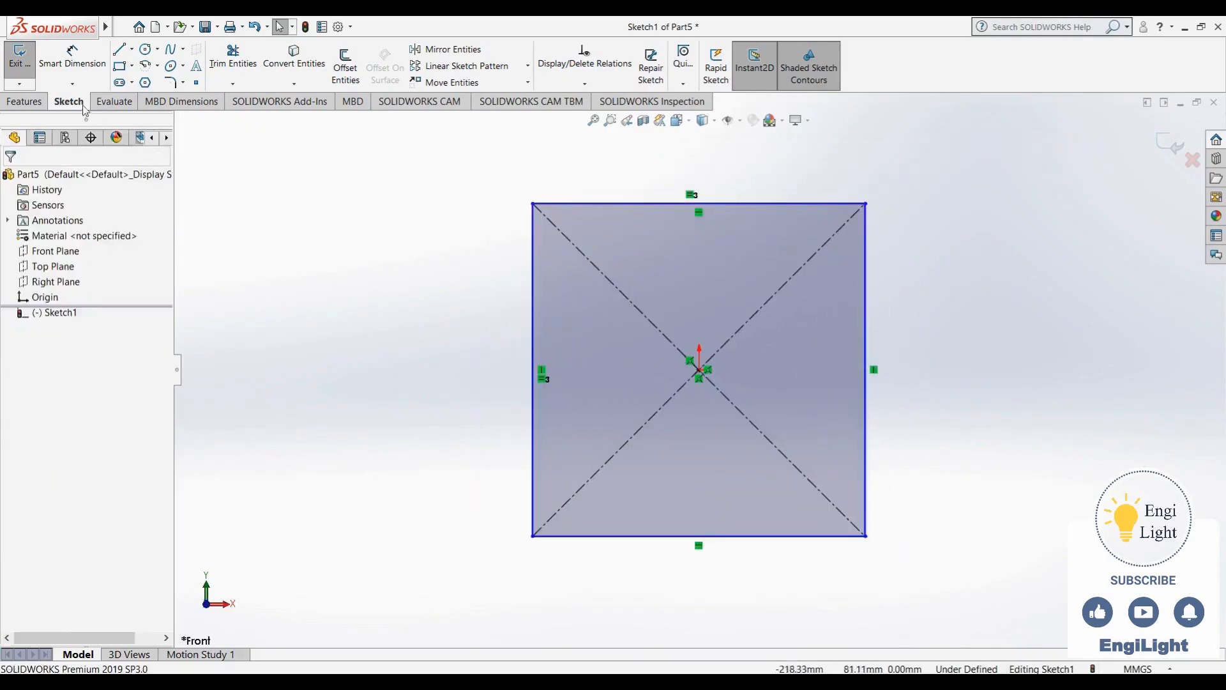
Sketch a 3-point center rectangle centered on the origin, turned about 45° as a diamond, with its side corners about 174 mm from the center
left_click(119, 66)
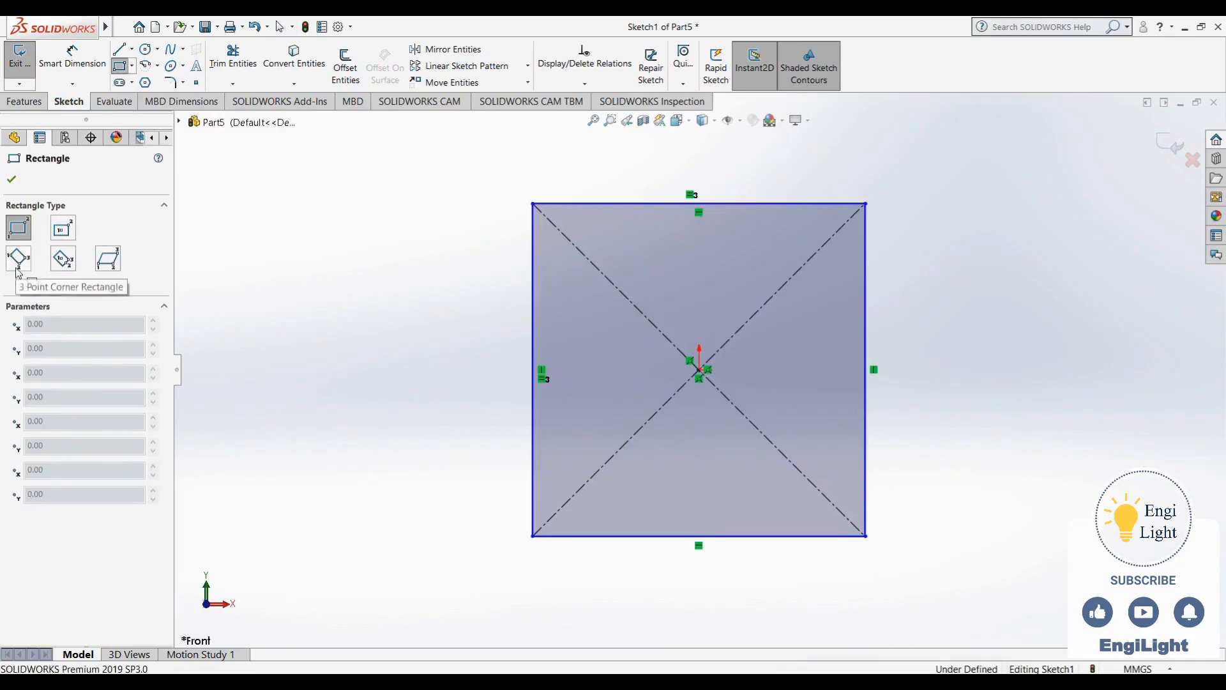
left_click(63, 267)
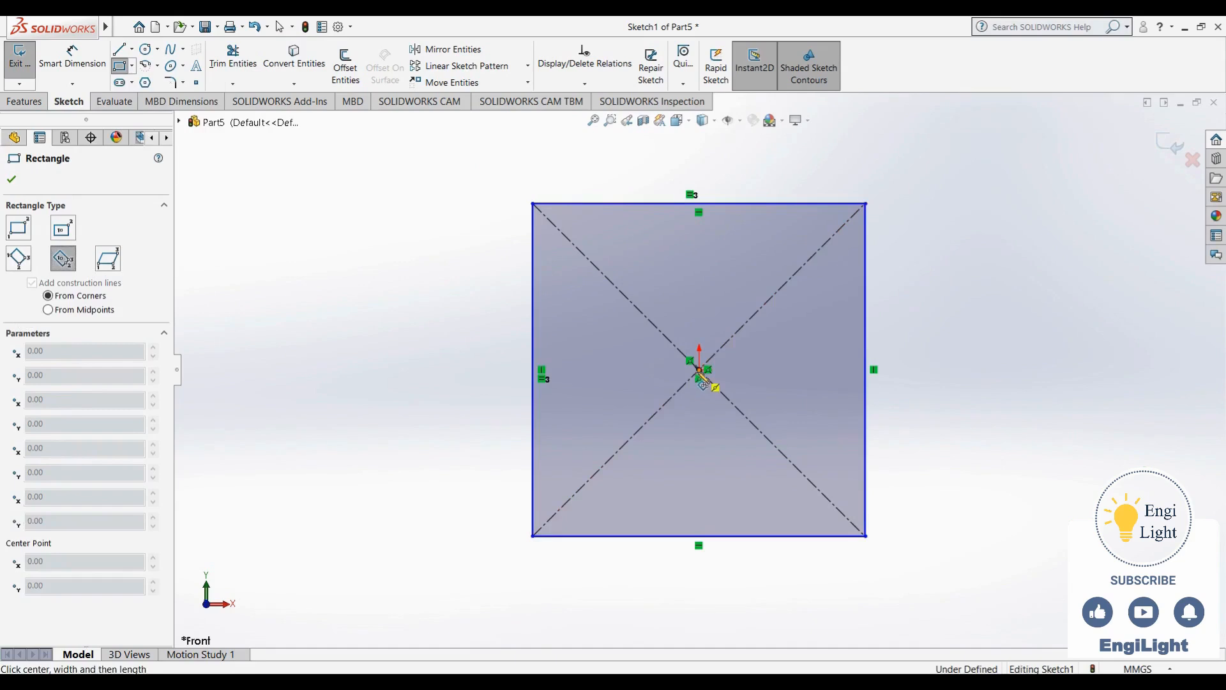
left_click(700, 370)
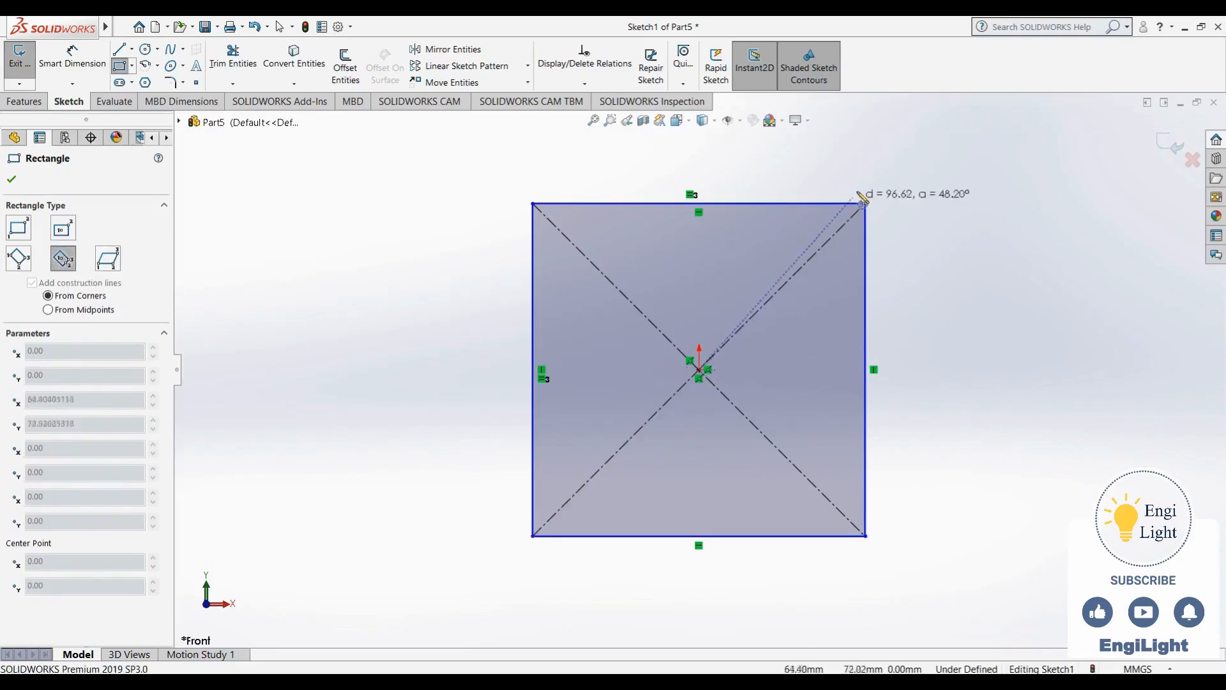
left_click(907, 166)
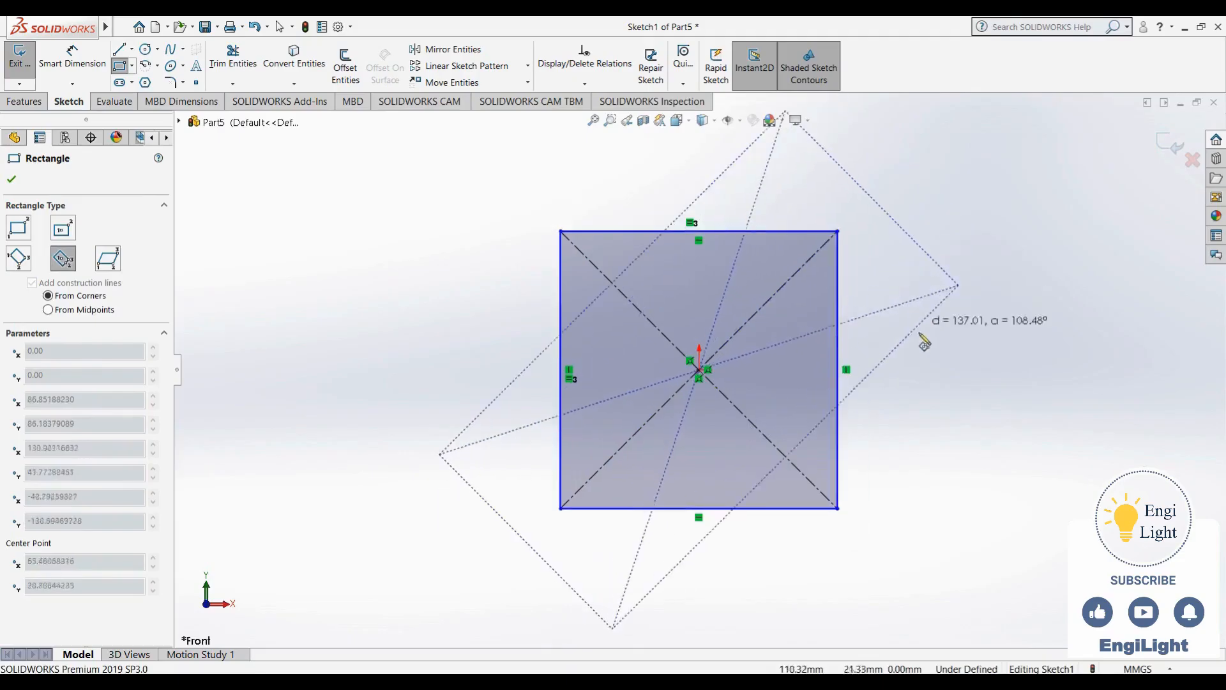
left_click(927, 422)
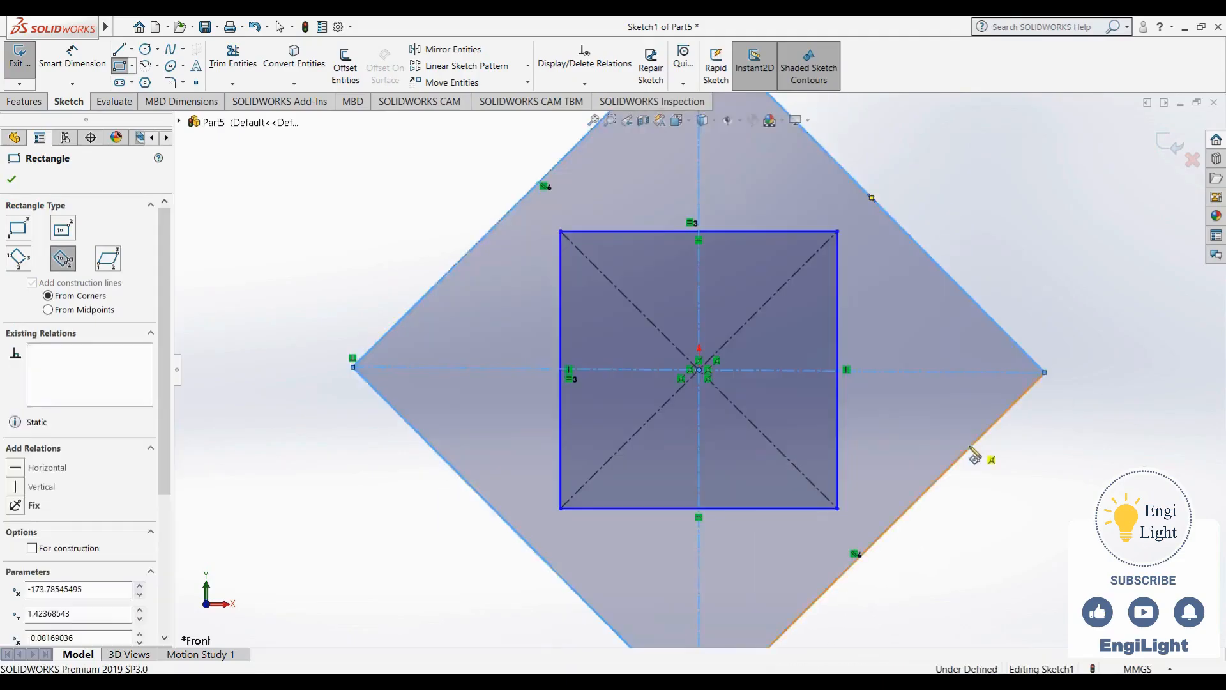
key("Escape")
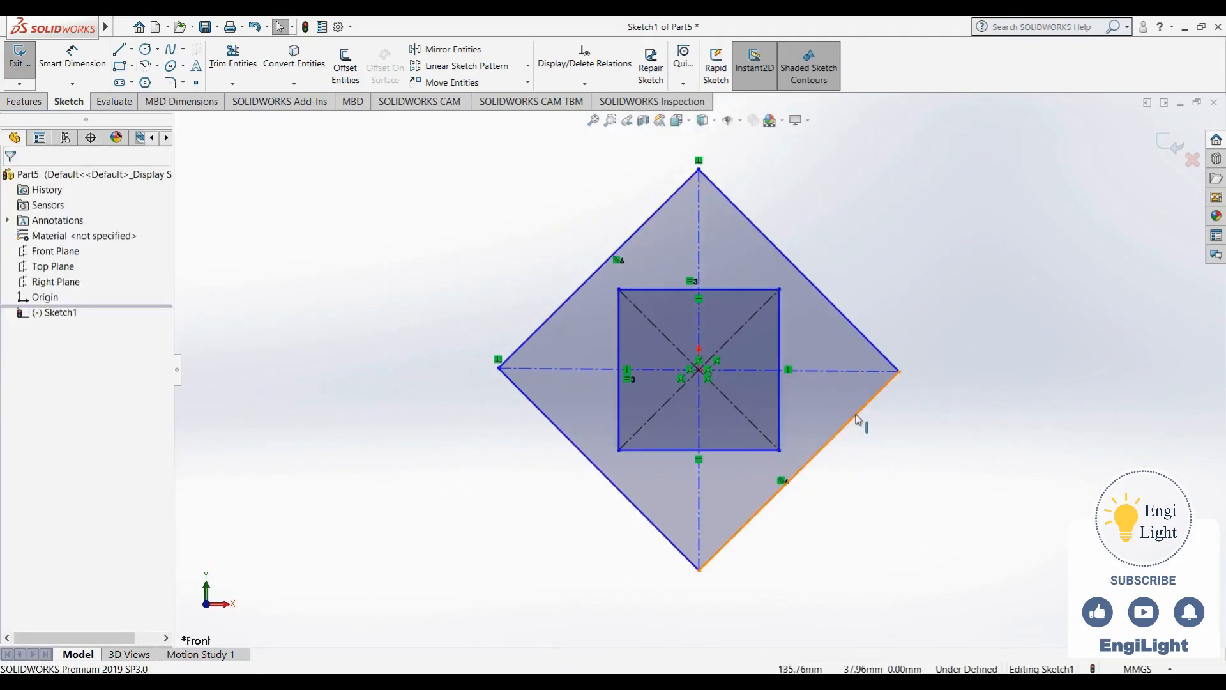
Apply an Equal relation to two adjacent sides of the large rotated rectangle
left_click(838, 437)
left_click(866, 342, "ctrl")
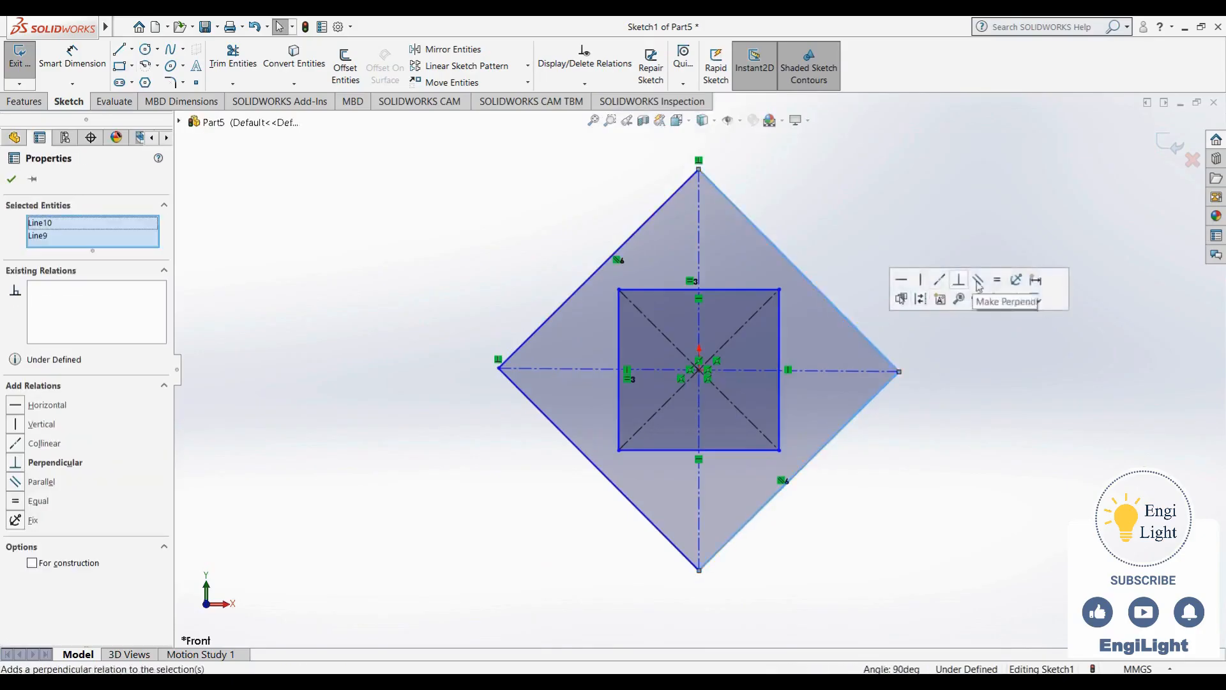
left_click(997, 279)
left_click(964, 371)
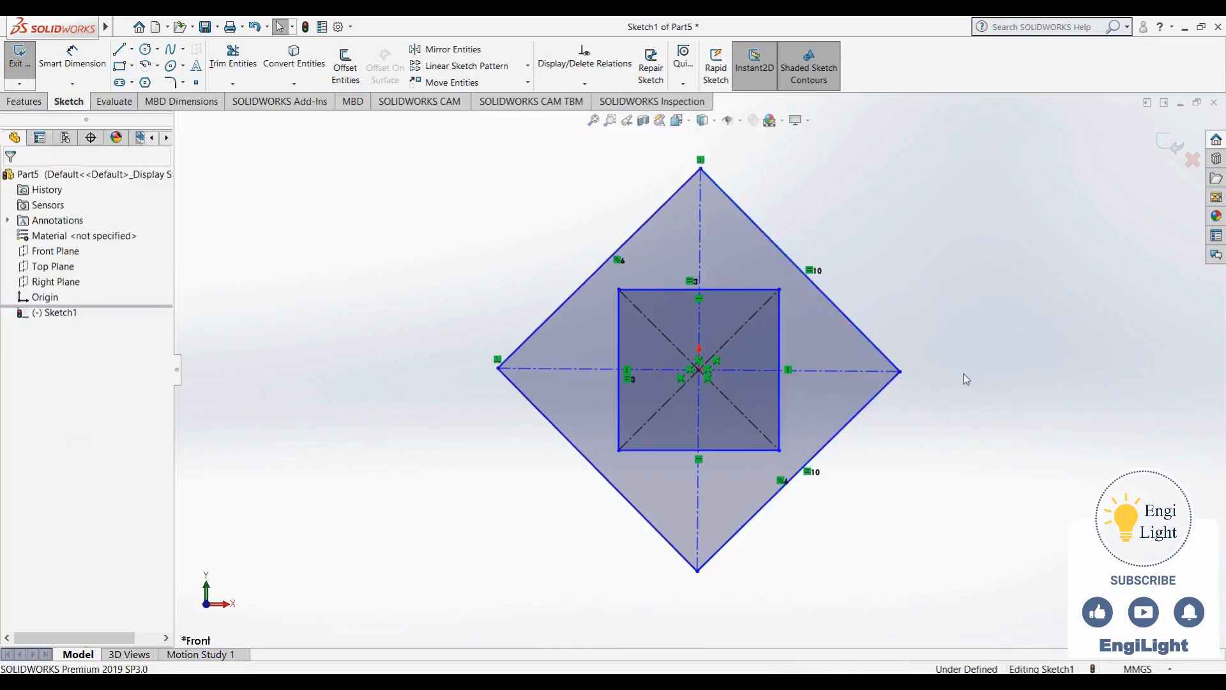
Pull a corner of the rotated square to test its freedom, and apply a Horizontal relation to its construction diagonal
mouse_move(901, 371)
left_mouse_down()
mouse_move(812, 381)
mouse_move(844, 388)
mouse_move(850, 466)
mouse_move(840, 447)
mouse_move(854, 440)
mouse_move(894, 312)
mouse_move(889, 374)
mouse_move(857, 301)
mouse_move(858, 323)
left_mouse_up()
left_click(889, 397)
left_click(809, 345)
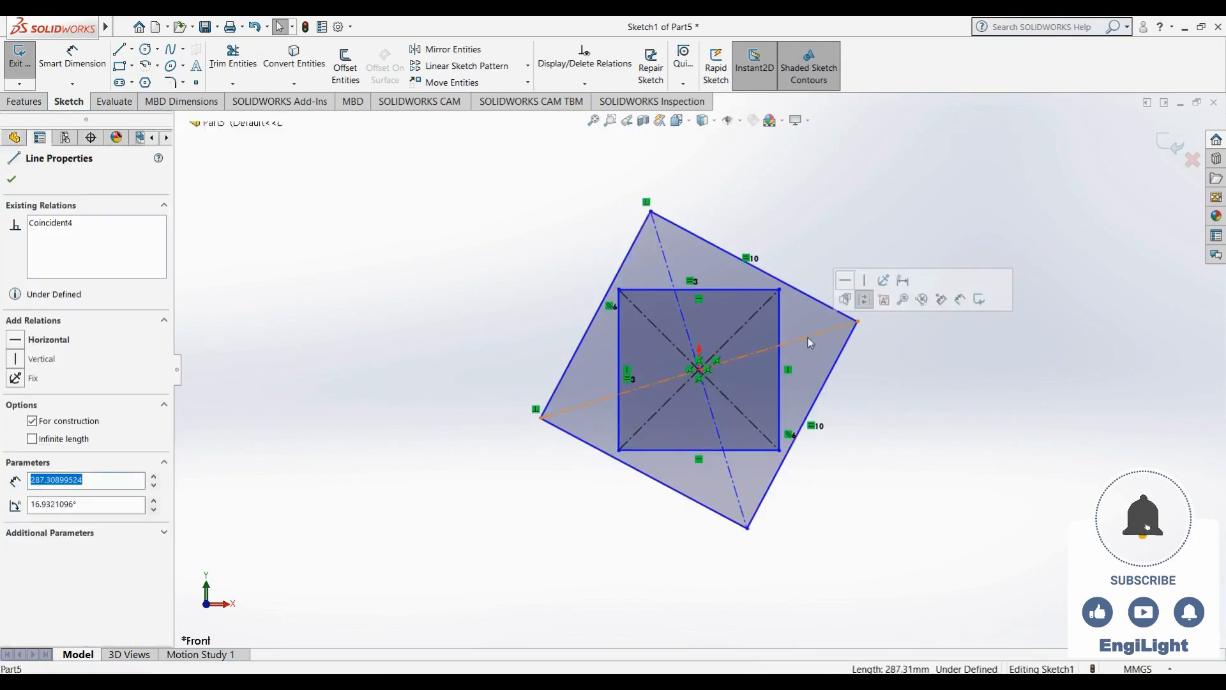
left_click(845, 281)
left_click(875, 455)
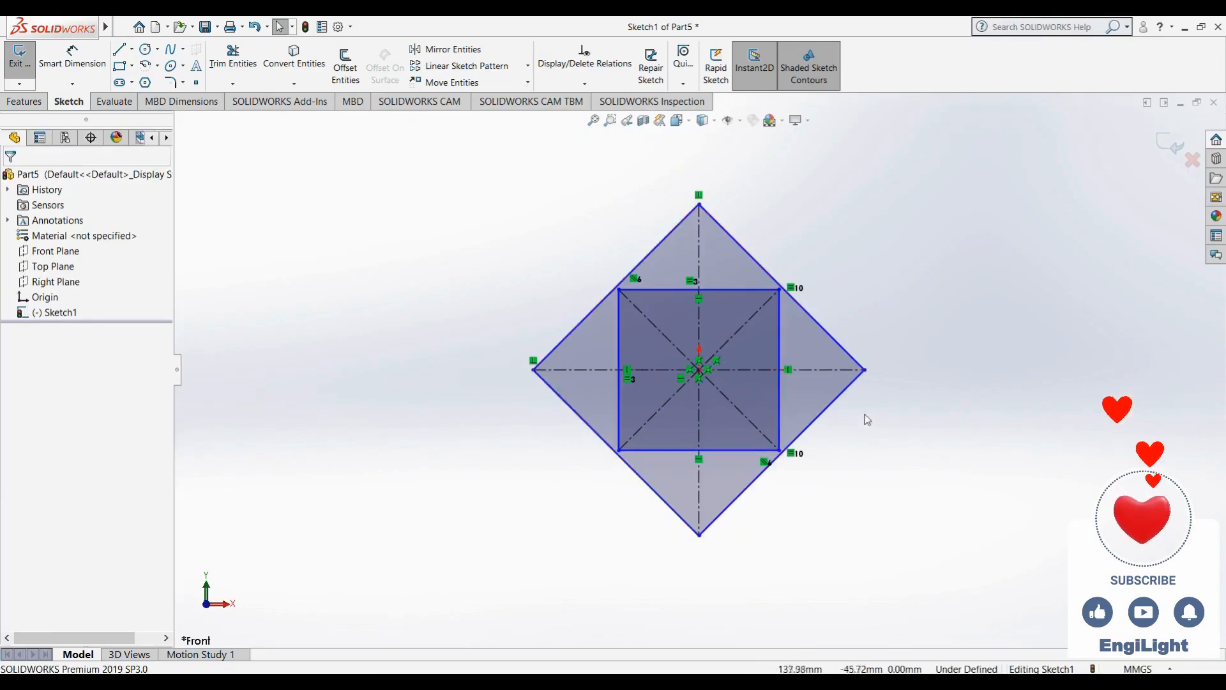
Make a side of the diamond equal to a side of the upright square, and slightly enlarge both squares from the diamond's side corner
left_click_drag(867, 377, 908, 381)
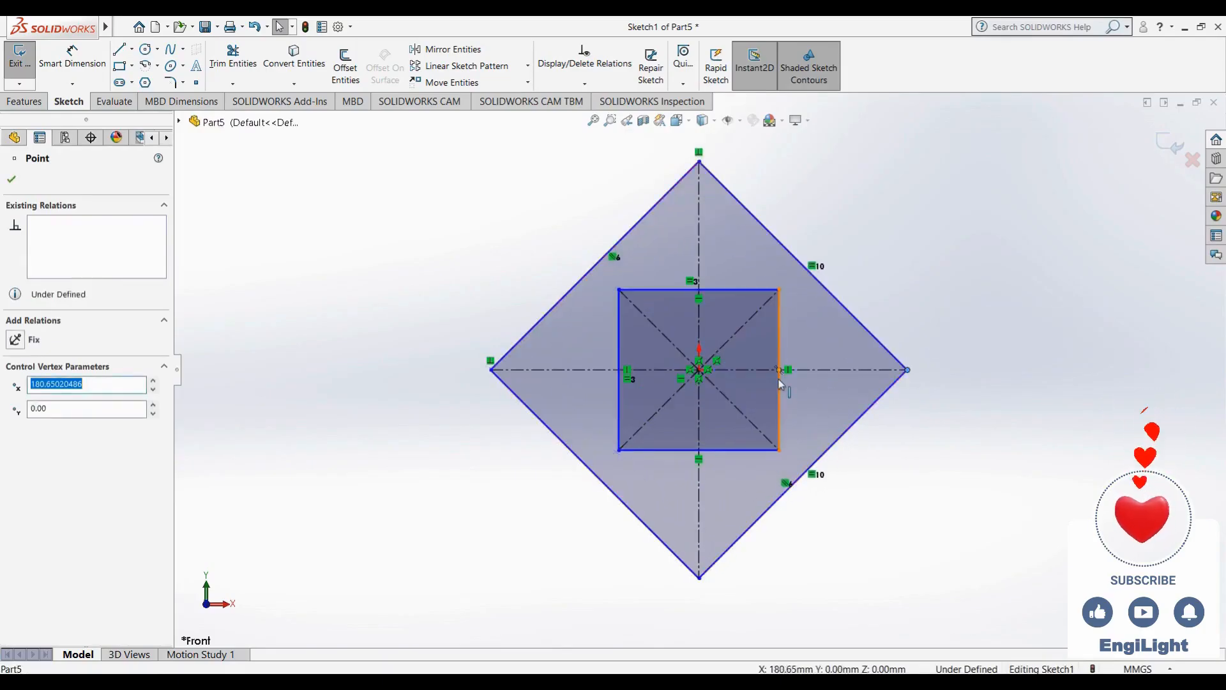
left_click(874, 448)
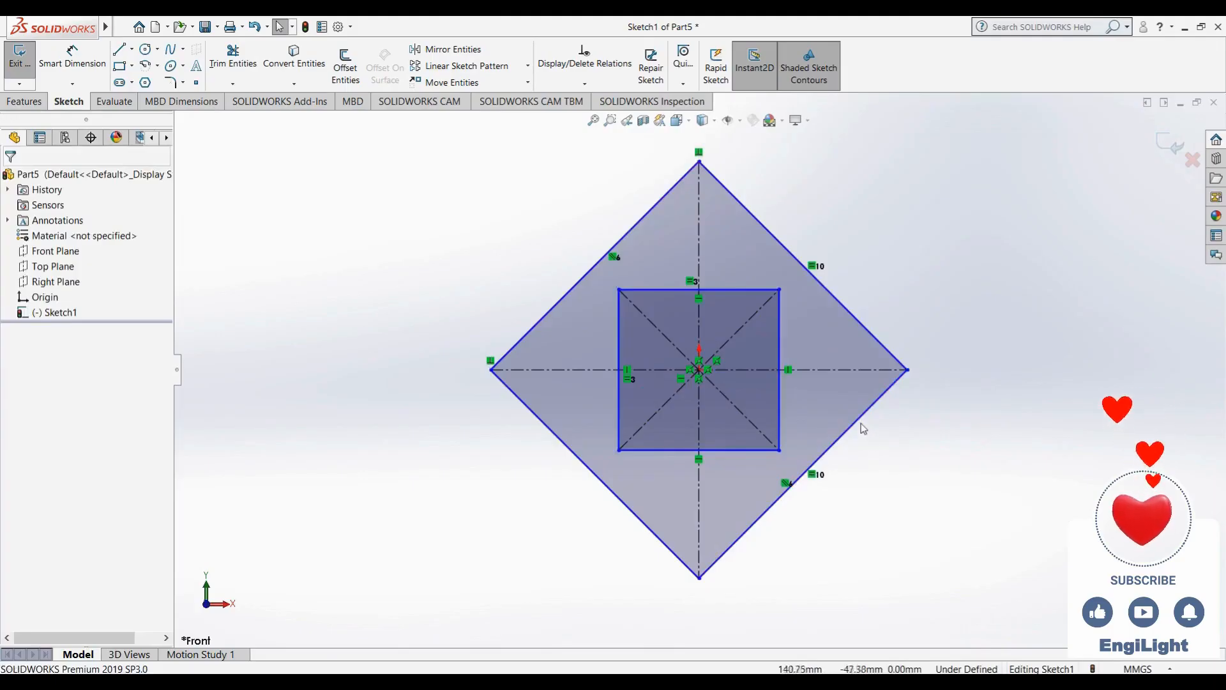
left_click(862, 429)
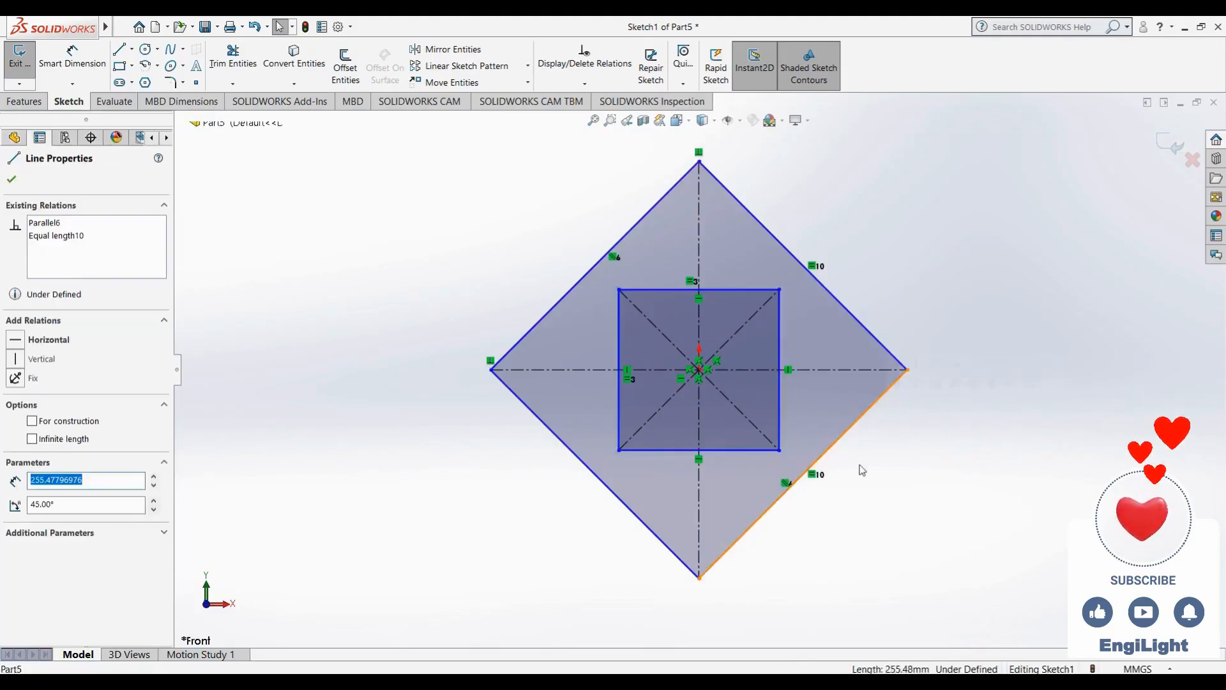
left_click(780, 404, "ctrl")
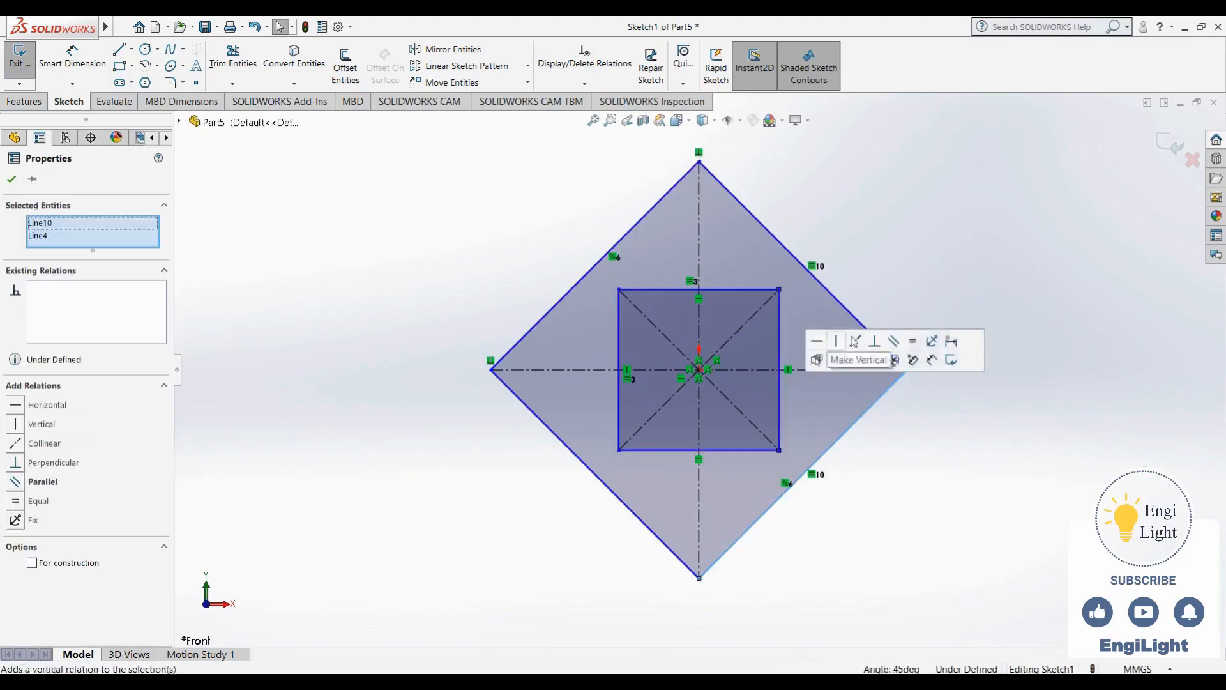
left_click(899, 338)
left_click(906, 416)
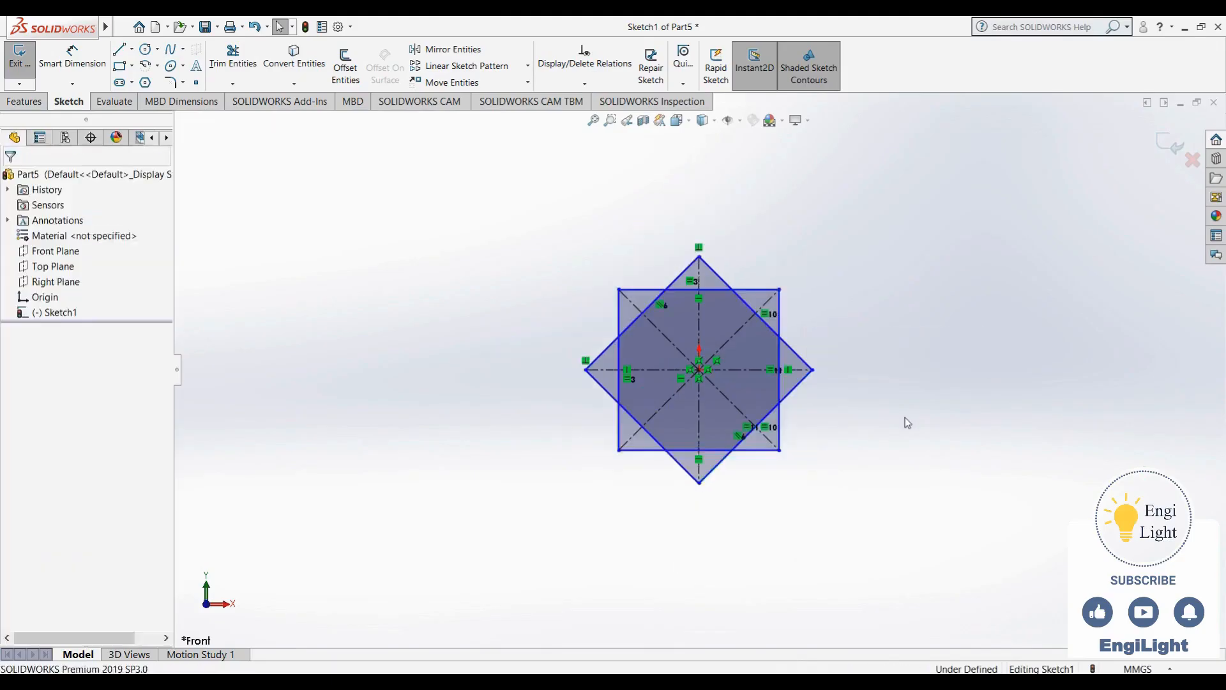
mouse_move(816, 375)
left_mouse_down()
mouse_move(999, 298)
mouse_move(808, 358)
mouse_move(865, 343)
mouse_move(819, 358)
left_mouse_up()
left_click(874, 375)
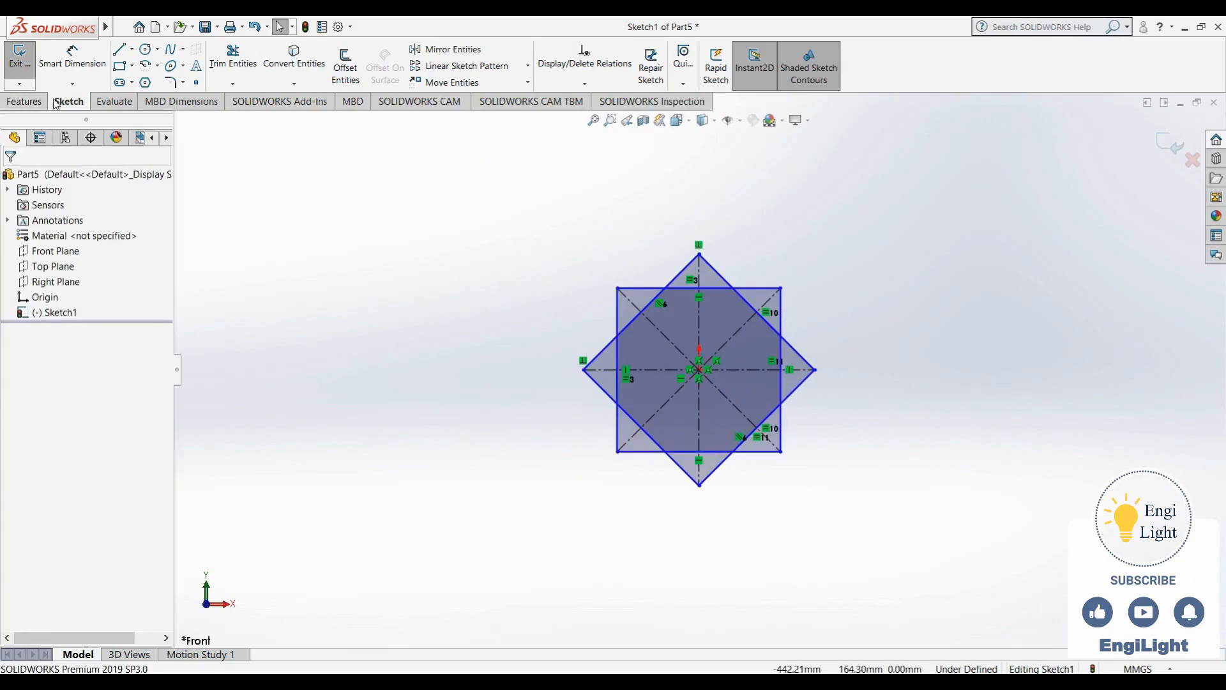
Power-trim all lines inside the overlapping squares to leave the eight-pointed star outline, and hide the sketch relation symbols
left_click(223, 56)
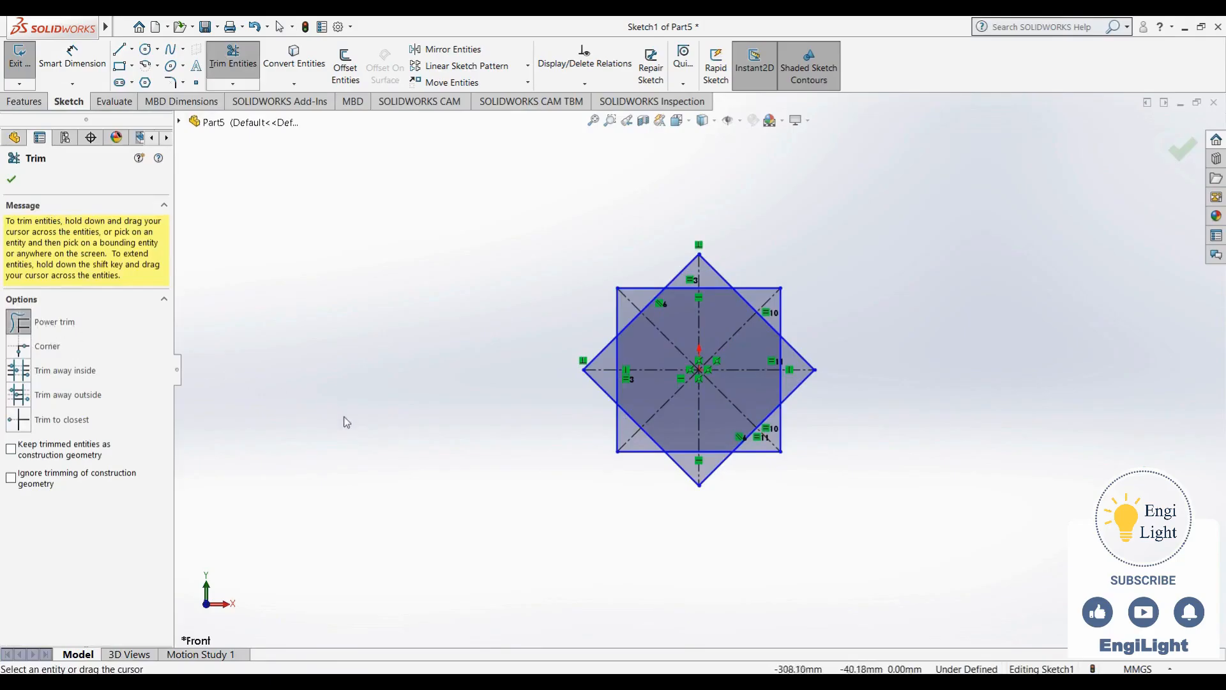
mouse_move(370, 427)
left_mouse_down()
mouse_move(320, 364)
mouse_move(328, 309)
mouse_move(427, 310)
mouse_move(457, 251)
mouse_move(388, 225)
mouse_move(332, 249)
mouse_move(242, 372)
left_mouse_up()
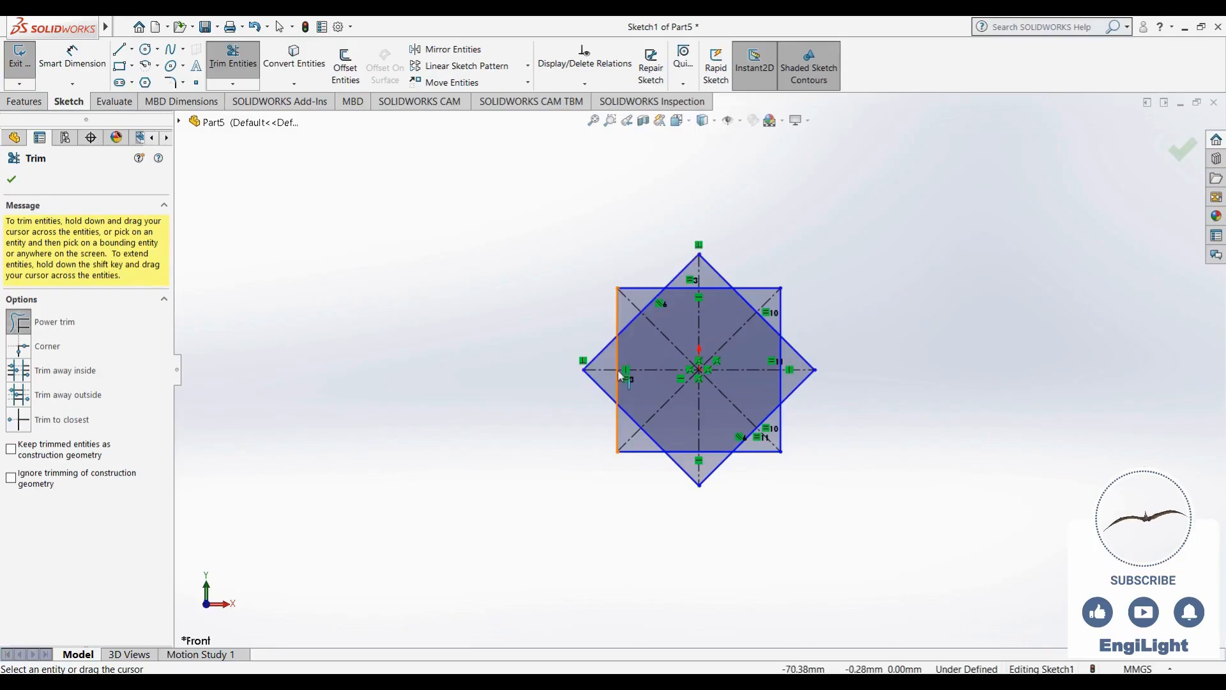
left_click_drag(633, 355, 616, 353)
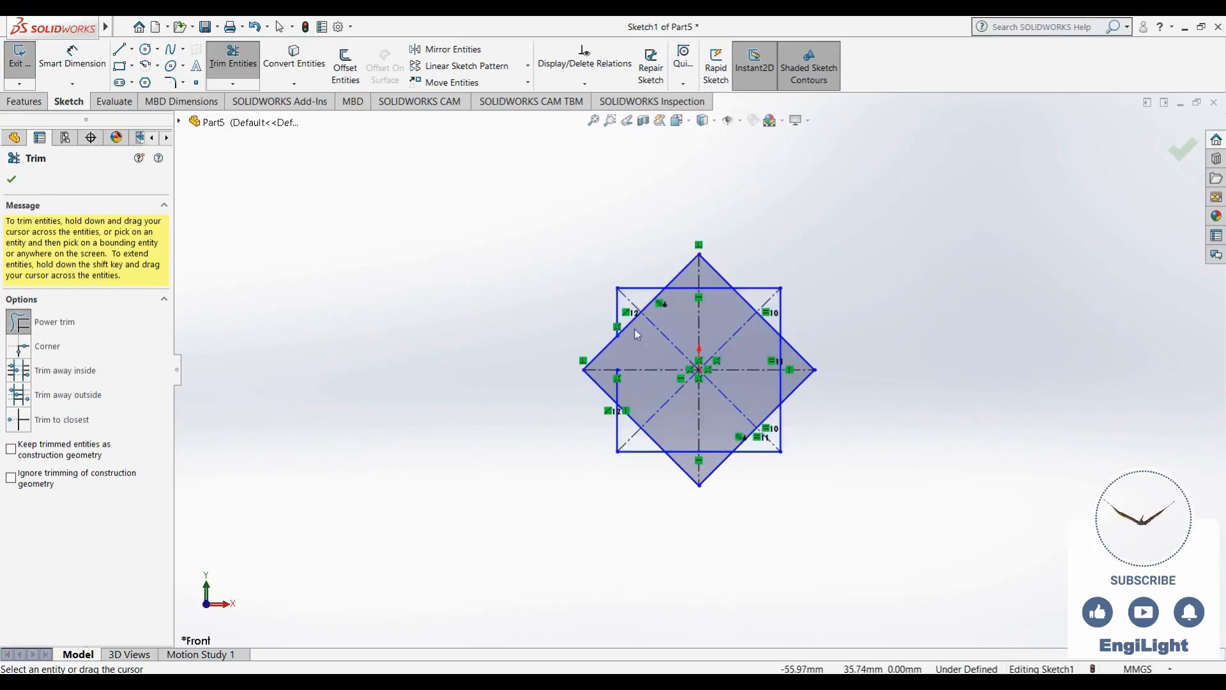
mouse_move(634, 328)
left_mouse_down()
mouse_move(636, 308)
mouse_move(663, 313)
mouse_move(661, 332)
mouse_move(681, 297)
mouse_move(707, 286)
mouse_move(703, 329)
mouse_move(734, 345)
mouse_move(760, 306)
mouse_move(752, 322)
mouse_move(783, 384)
mouse_move(694, 418)
mouse_move(649, 352)
mouse_move(629, 360)
mouse_move(623, 392)
mouse_move(636, 432)
mouse_move(678, 432)
mouse_move(698, 460)
mouse_move(757, 442)
mouse_move(768, 412)
left_mouse_up()
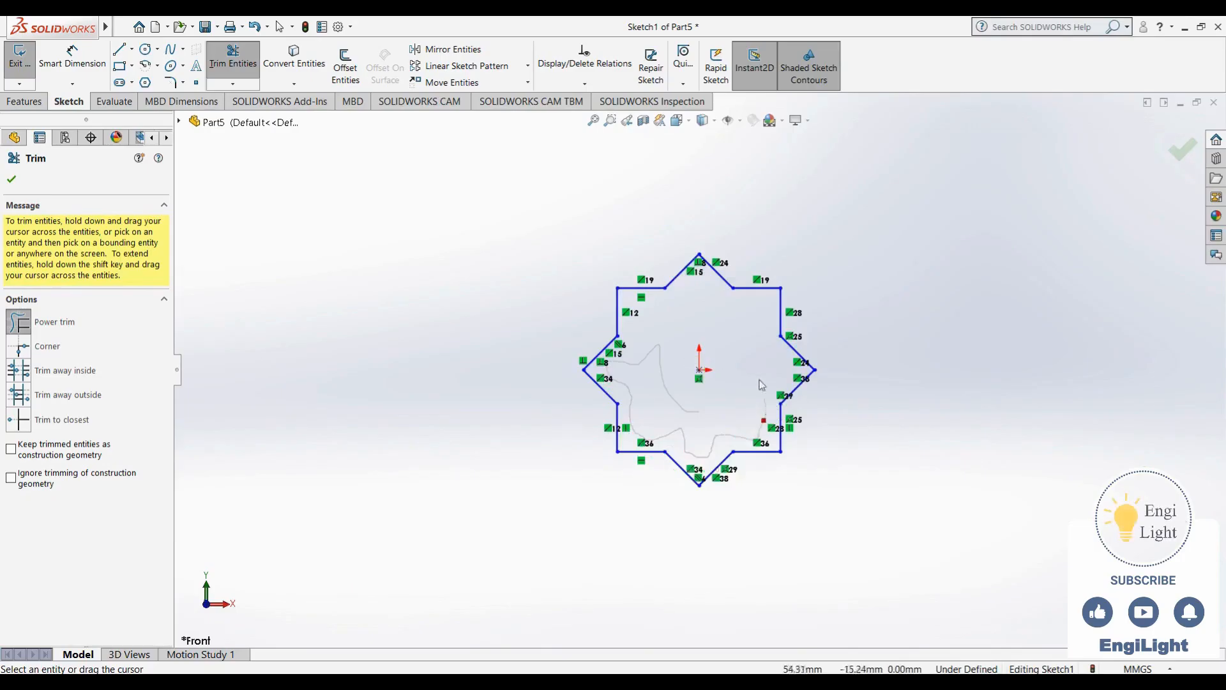
left_click(739, 121)
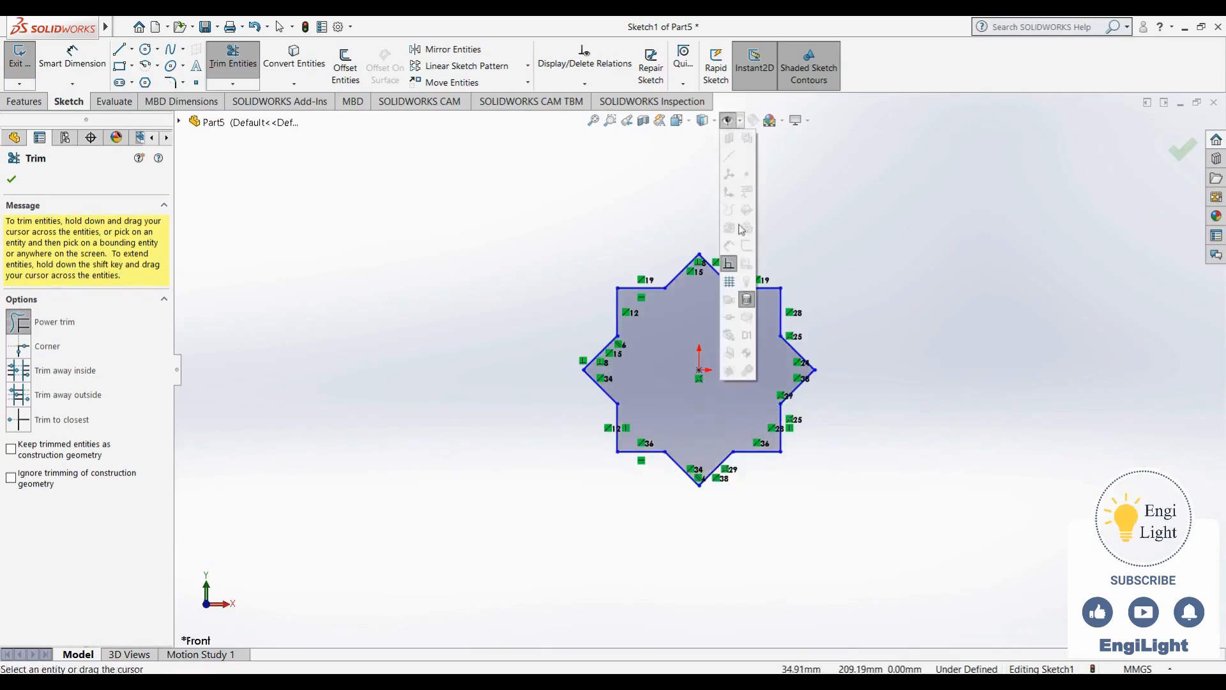
left_click(729, 263)
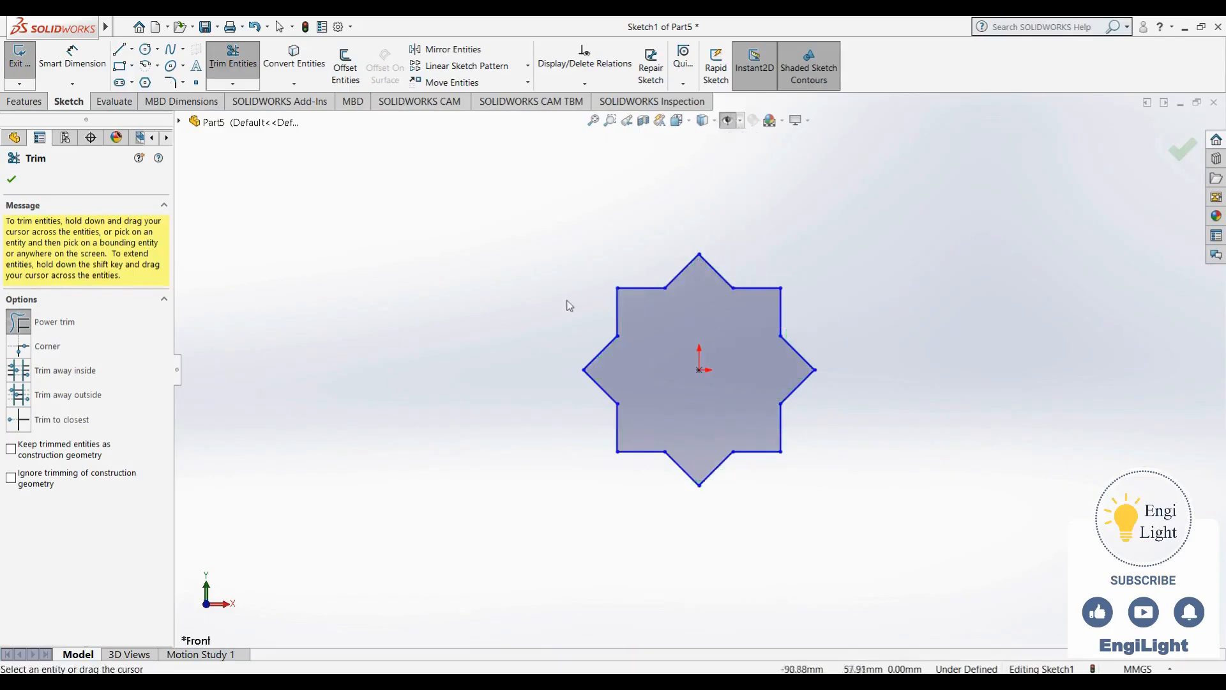
left_click(12, 179)
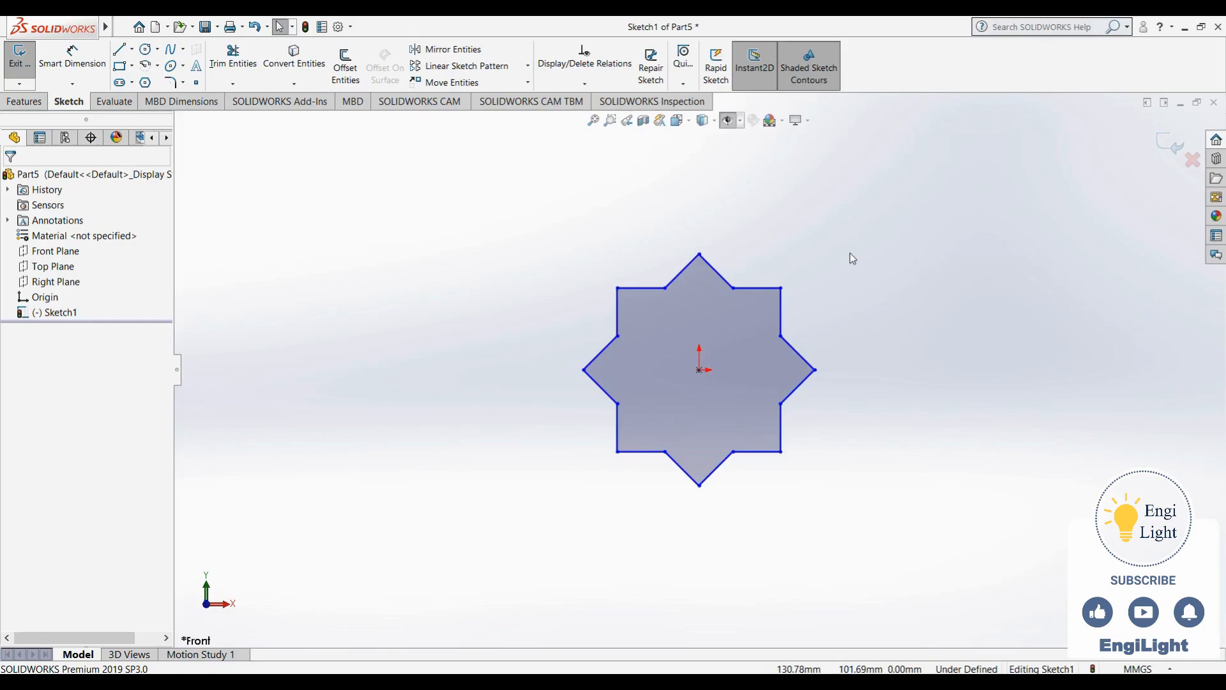
Exit the star sketch and close the part without saving it
left_click(1171, 144)
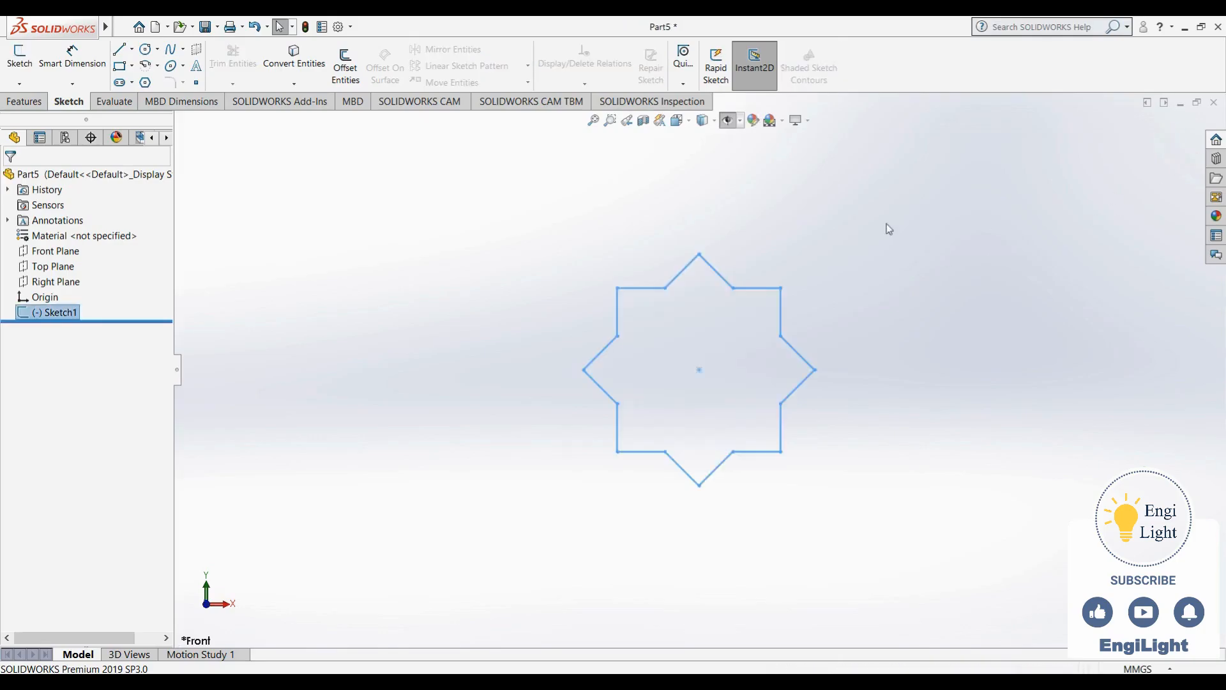
left_click(809, 244)
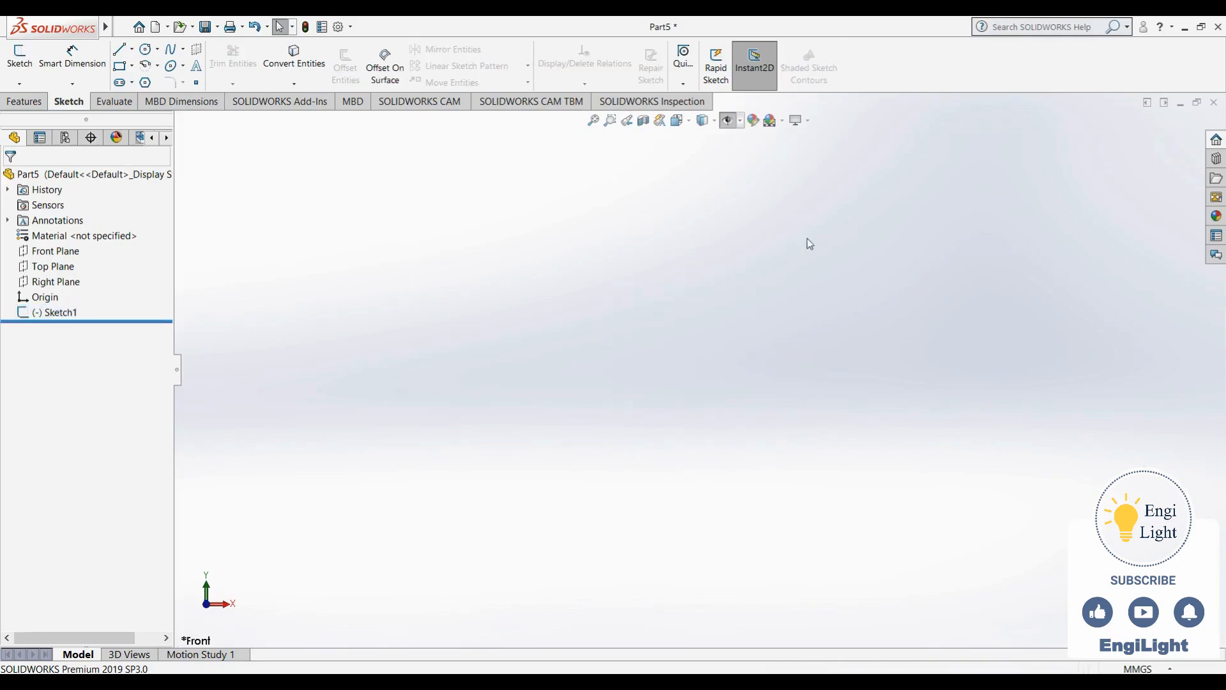
left_click(55, 313)
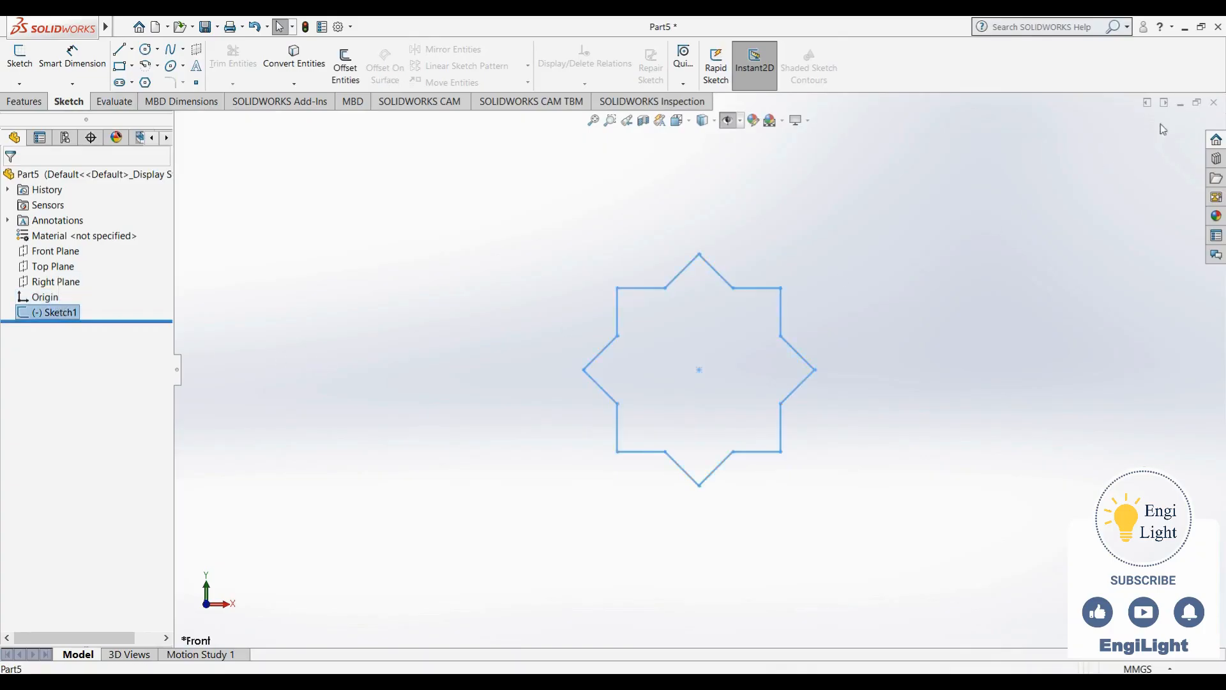
left_click(1213, 102)
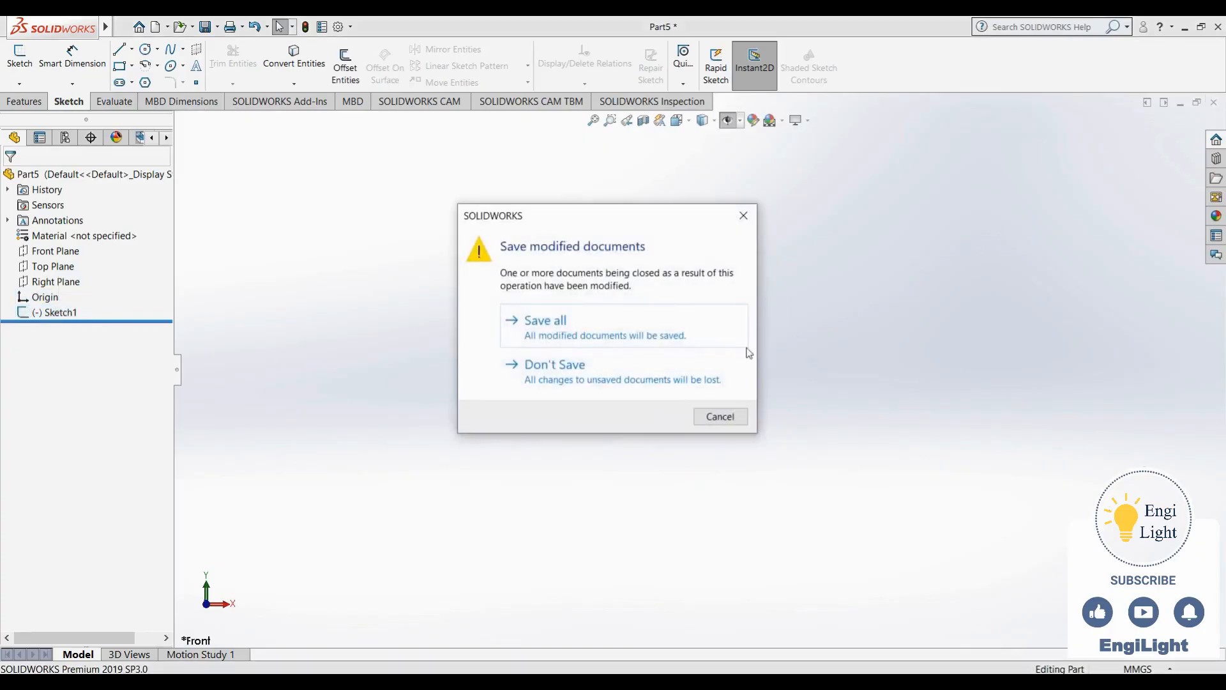
left_click(713, 365)
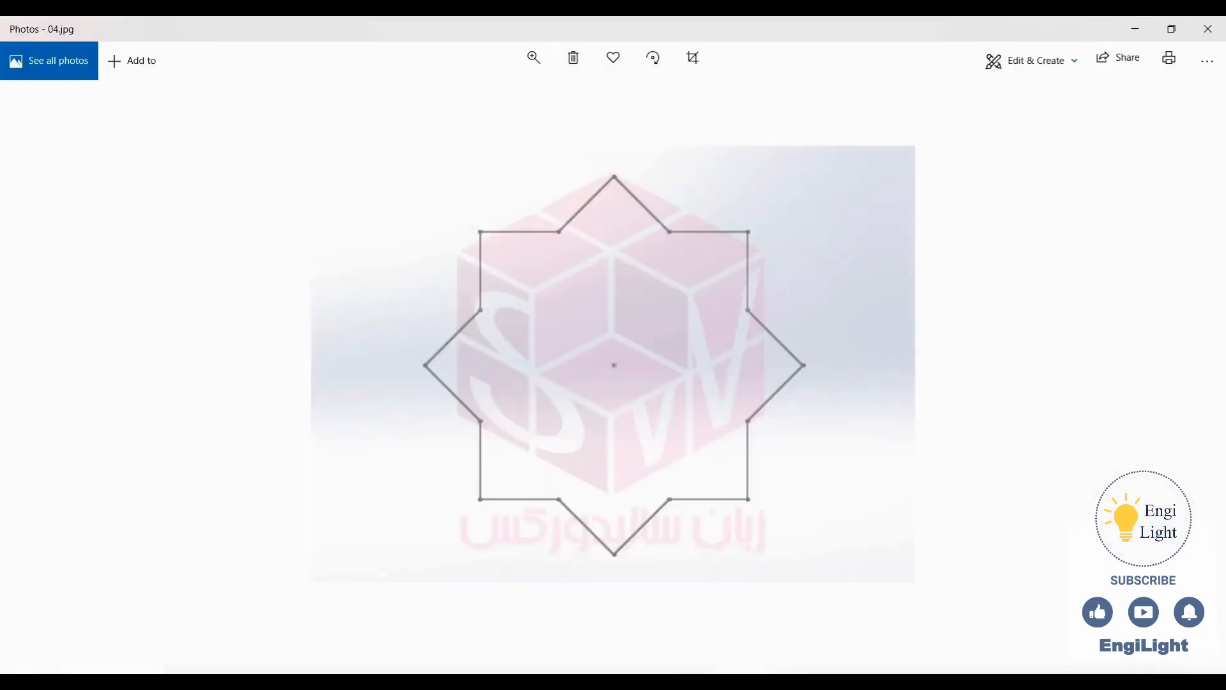
Switch to Photos to examine the next exercise drawing, 05.jpg, and return to SOLIDWORKS to create a new part
key("Right")
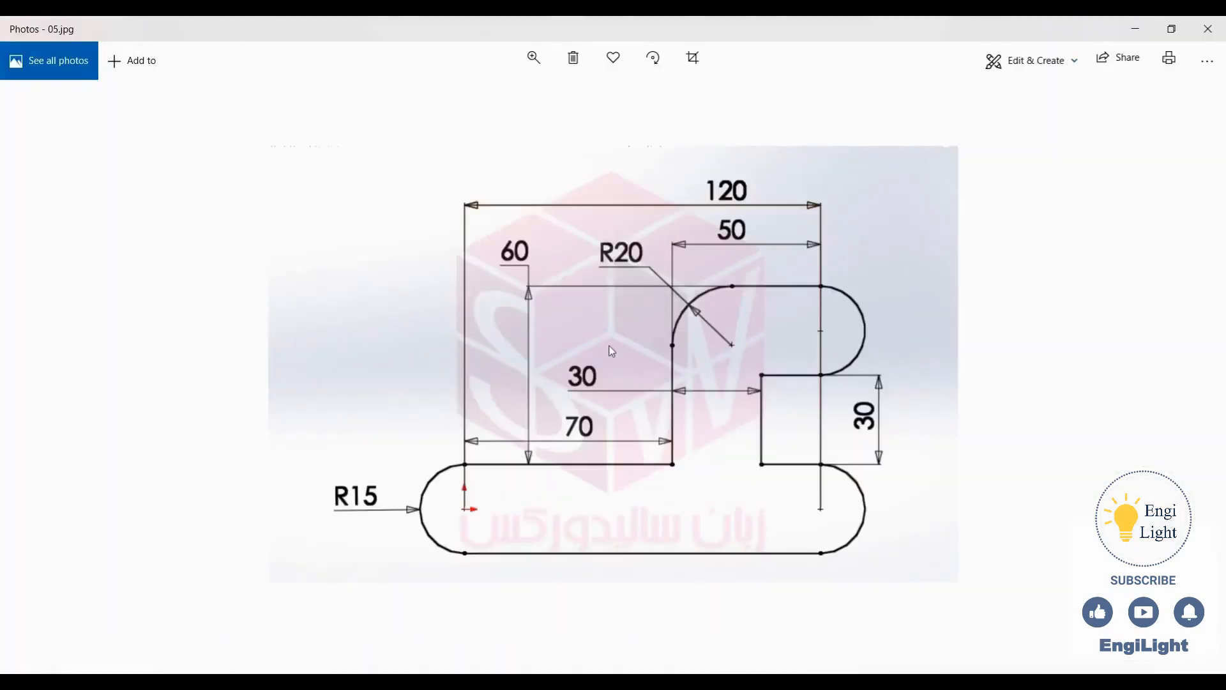
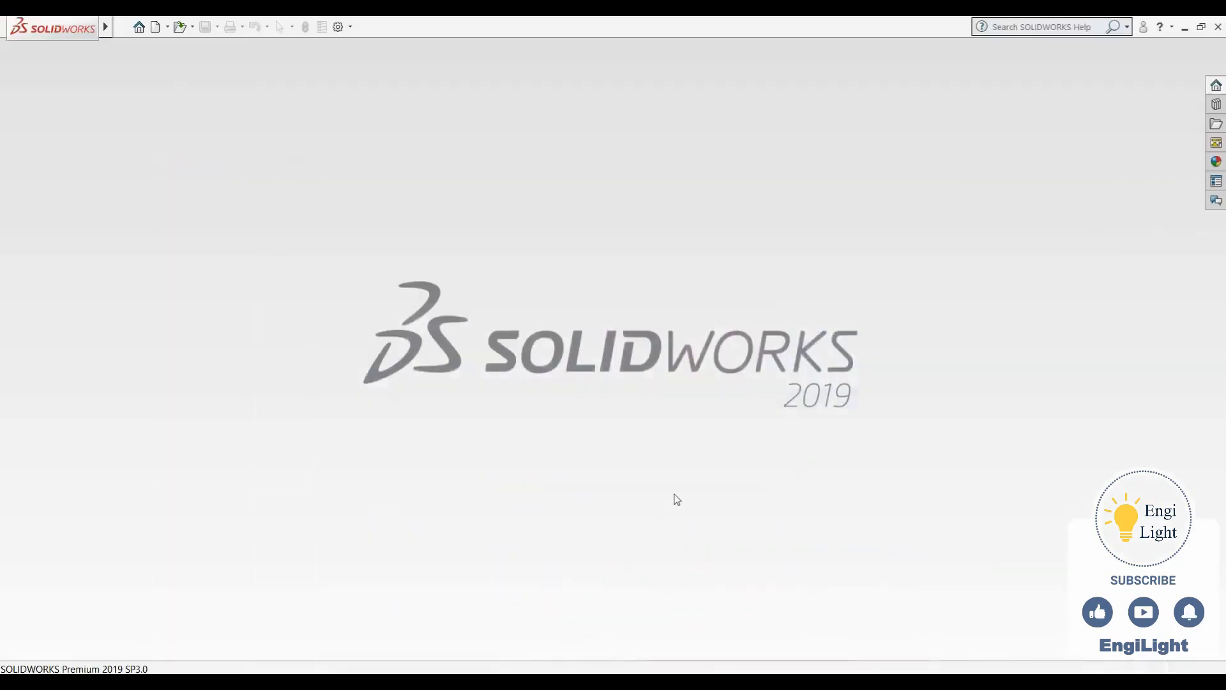
key("ctrl+n")
left_click(660, 505)
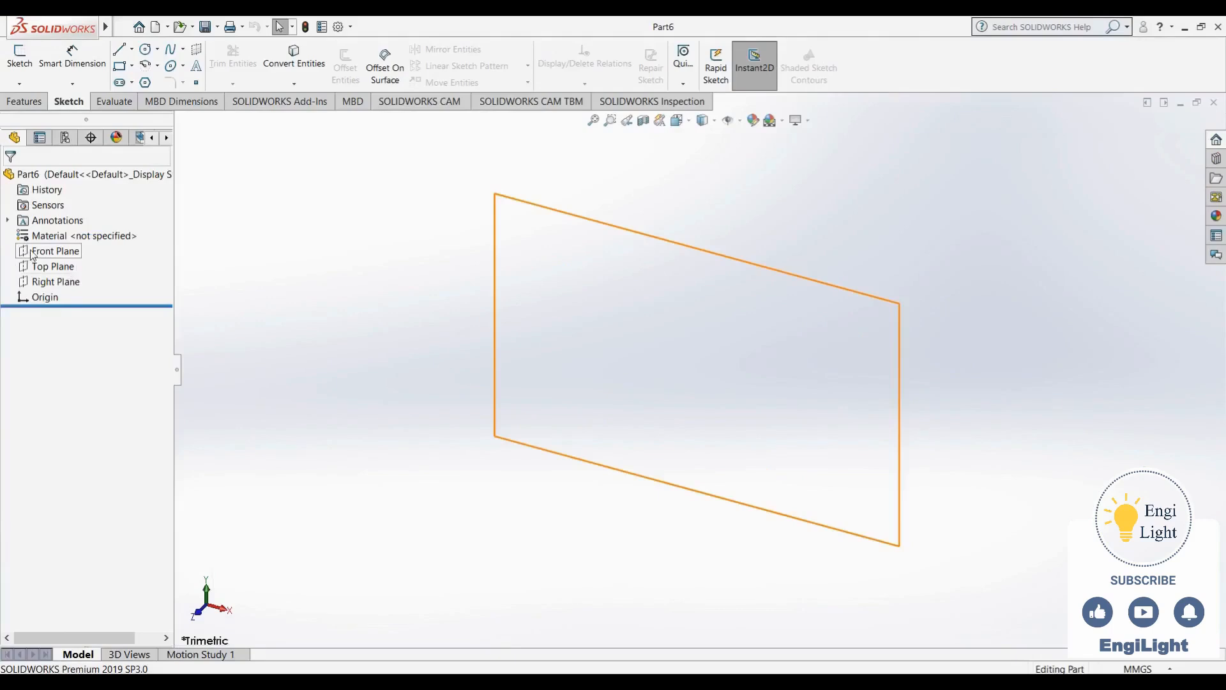
Start a sketch on the Front Plane and draw a horizontal line about 254 mm long to the right, starting directly below the origin
left_click(34, 252)
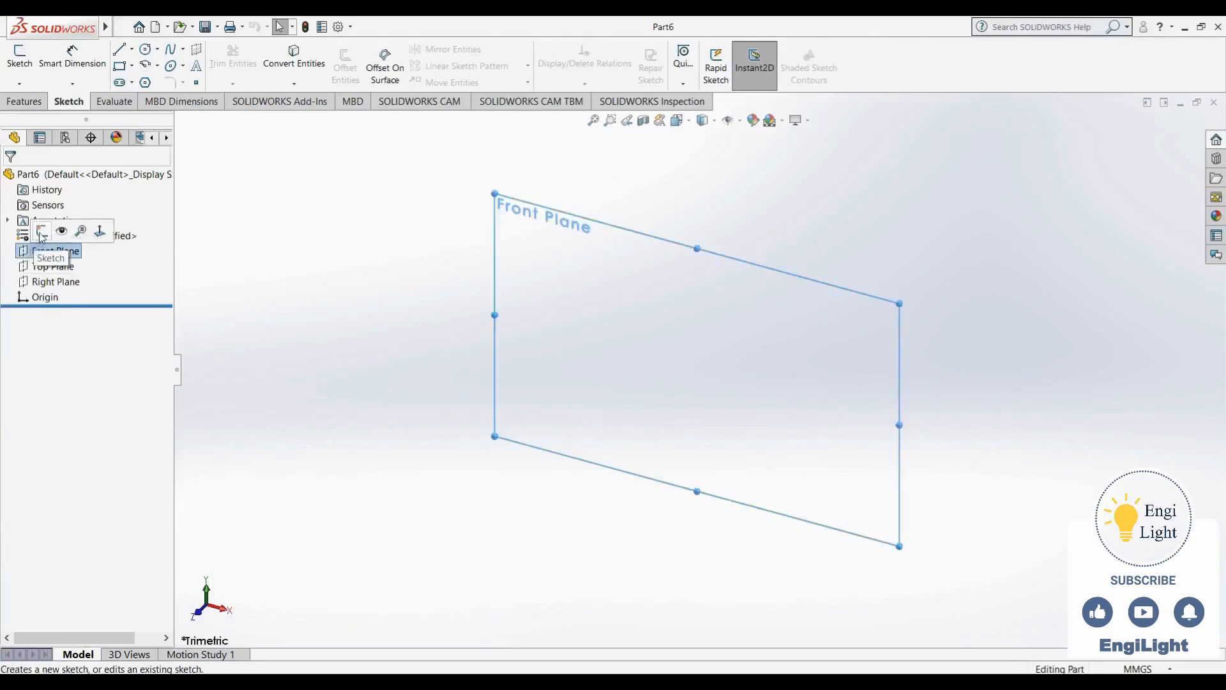
left_click(41, 232)
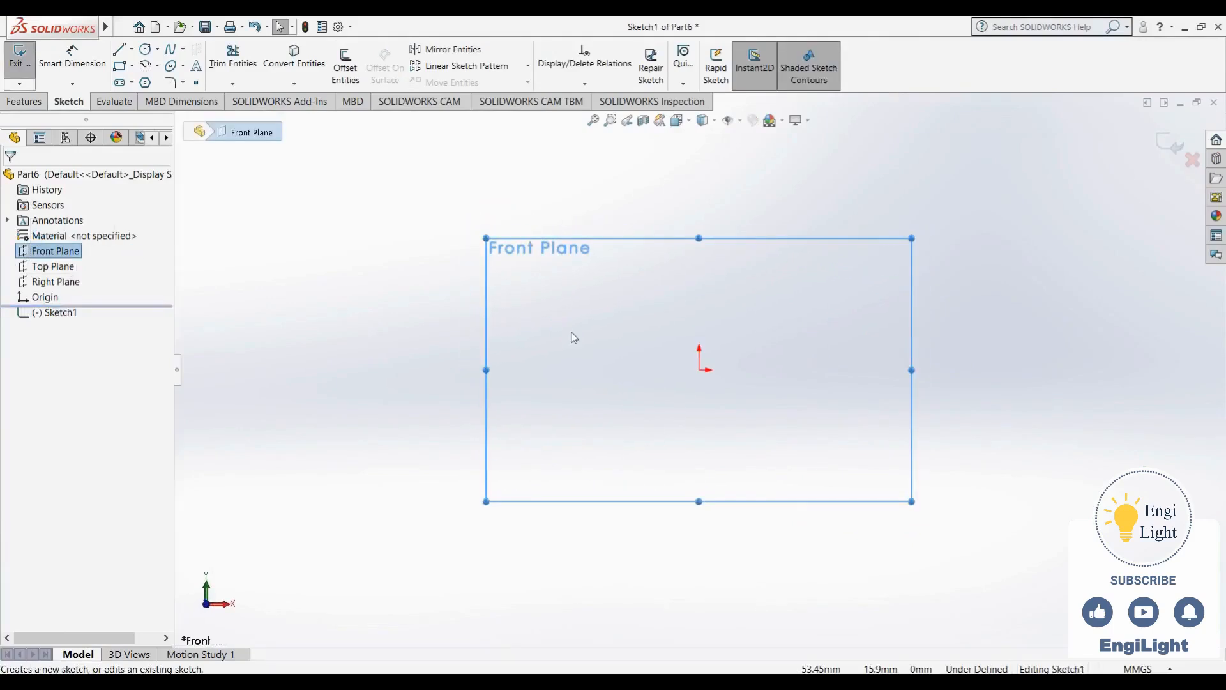
left_click(118, 49)
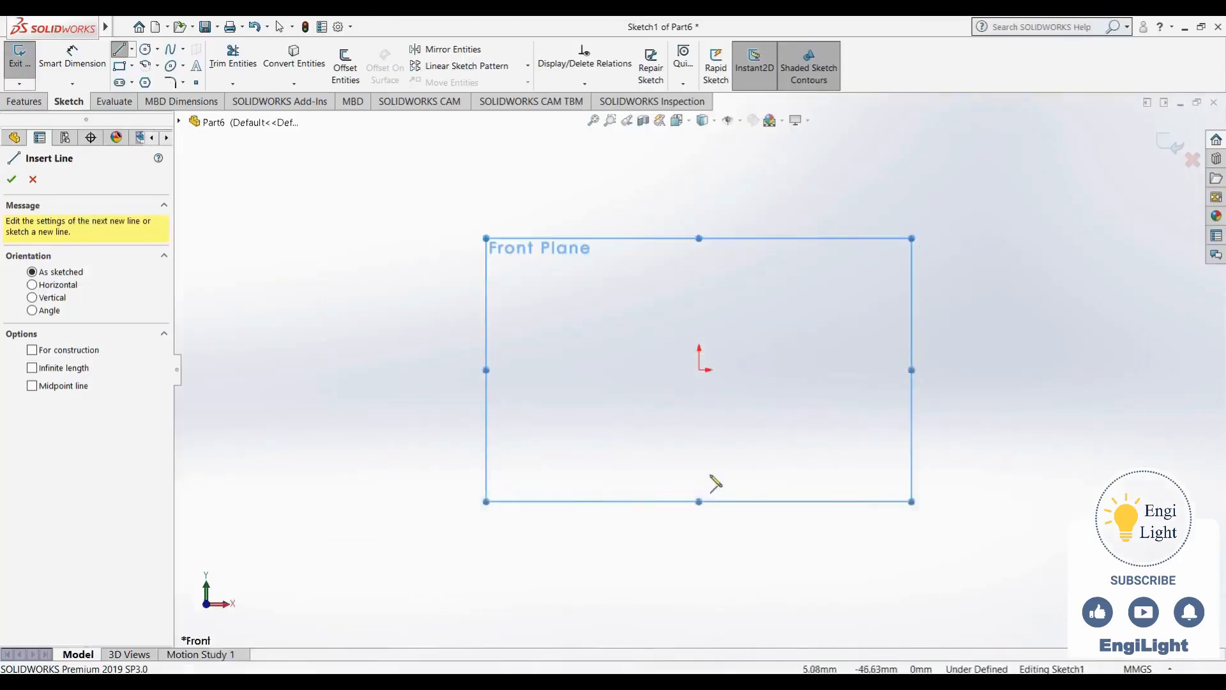
left_click(699, 426)
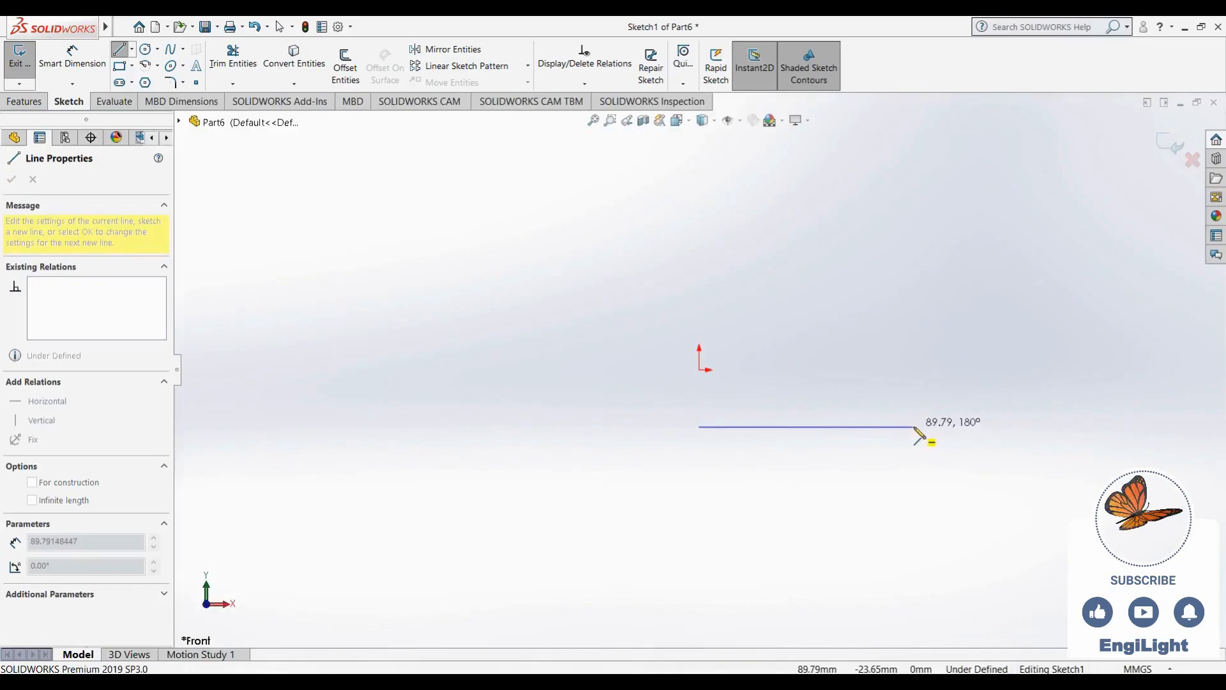
scroll(914, 427, "up", 5)
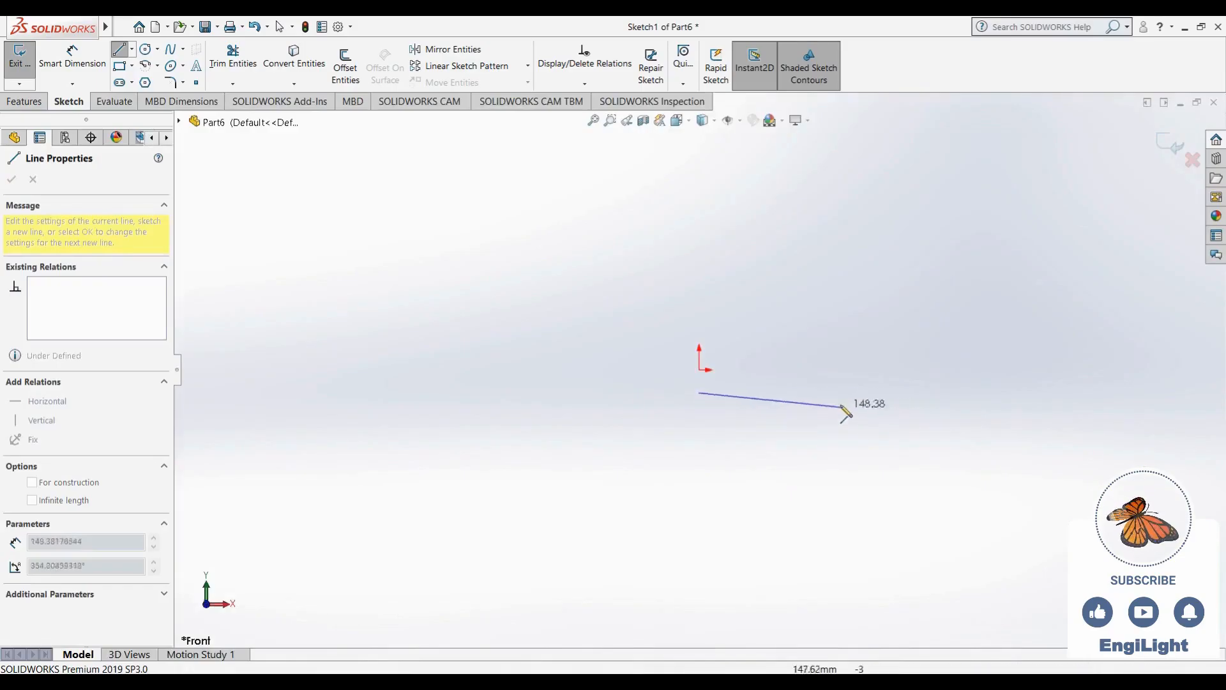
left_click(944, 392)
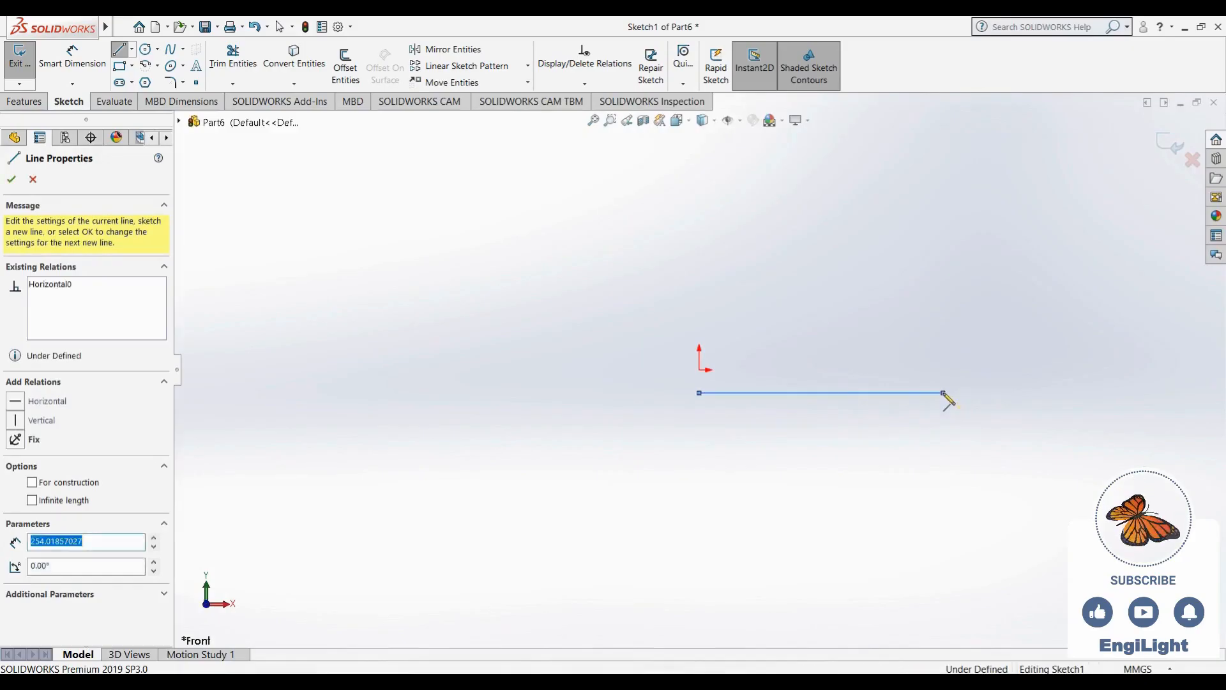
key("Escape")
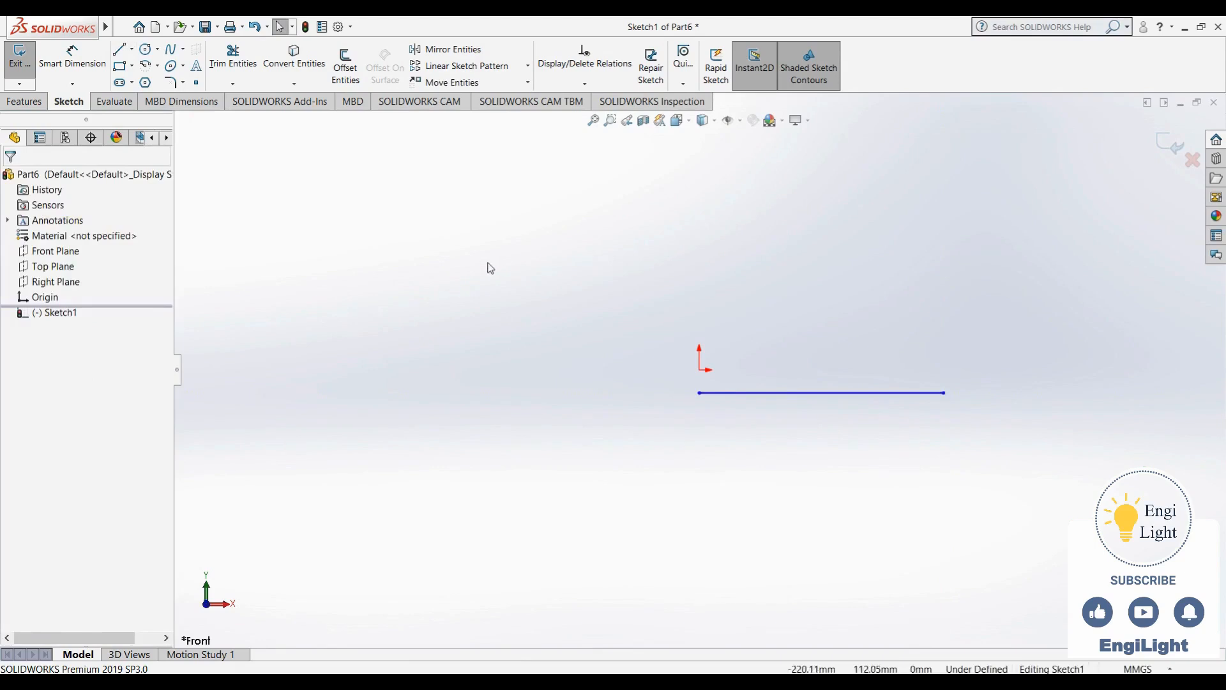
Draw a three-point semicircular arc, radius about 49 mm, upward from the line's right end and bulging outward to the right
left_click(145, 66)
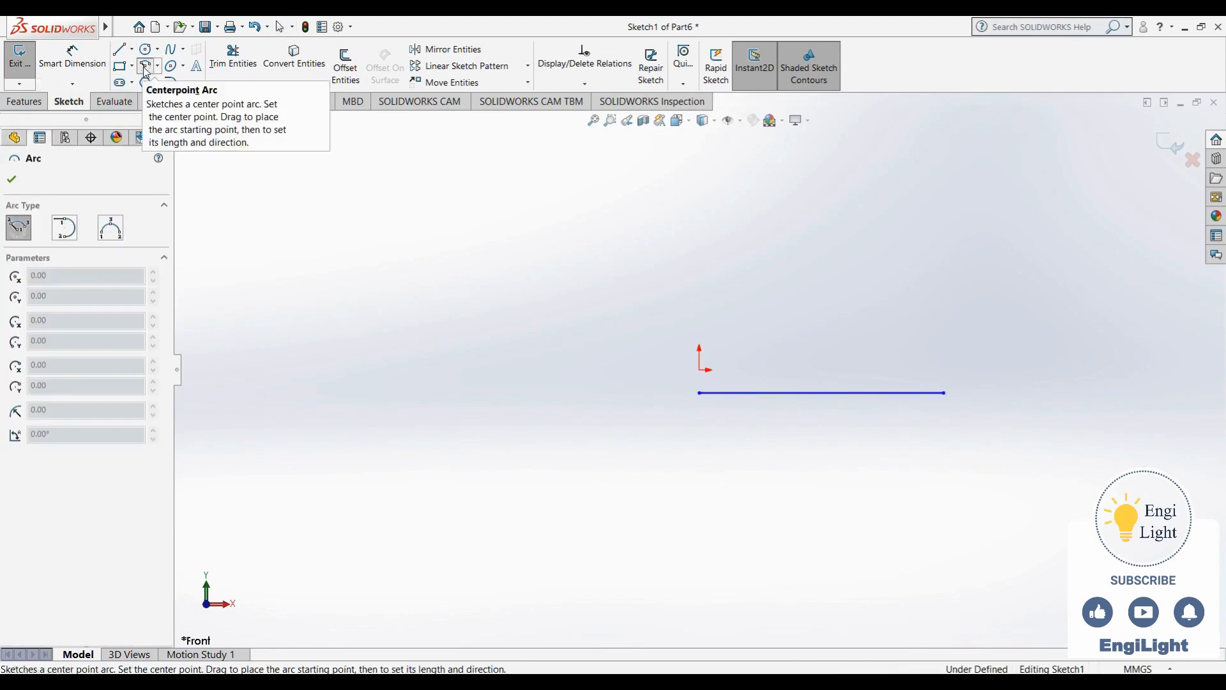
left_click(110, 228)
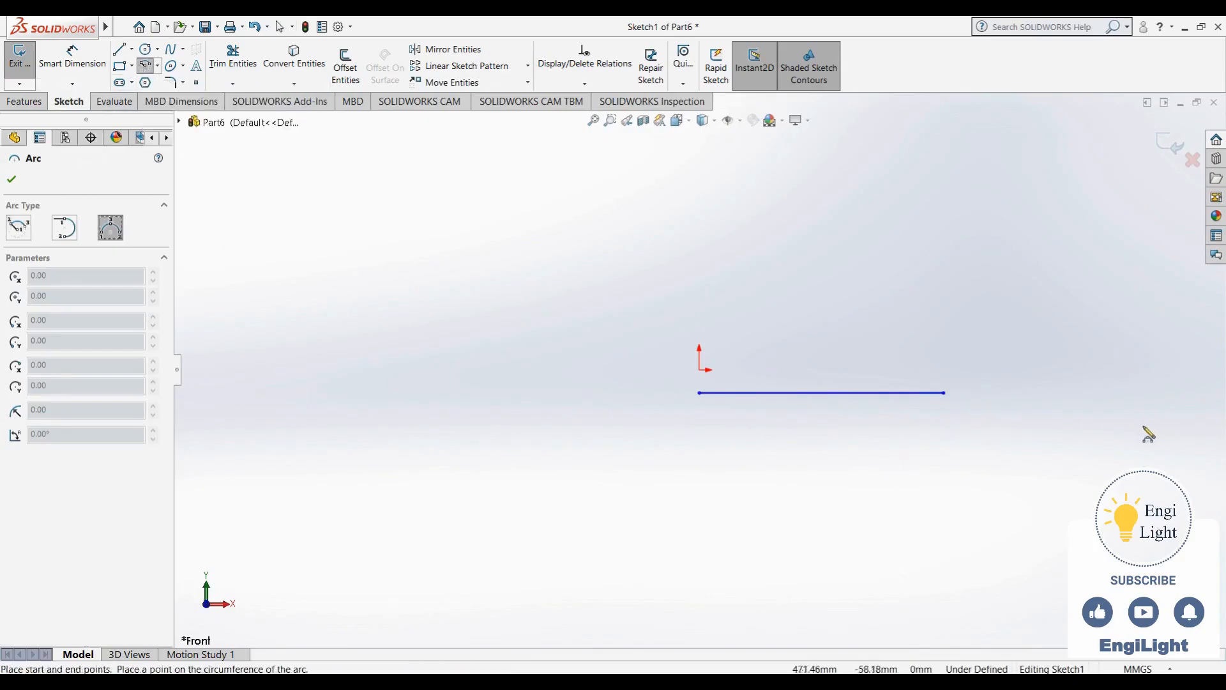
left_click(944, 392)
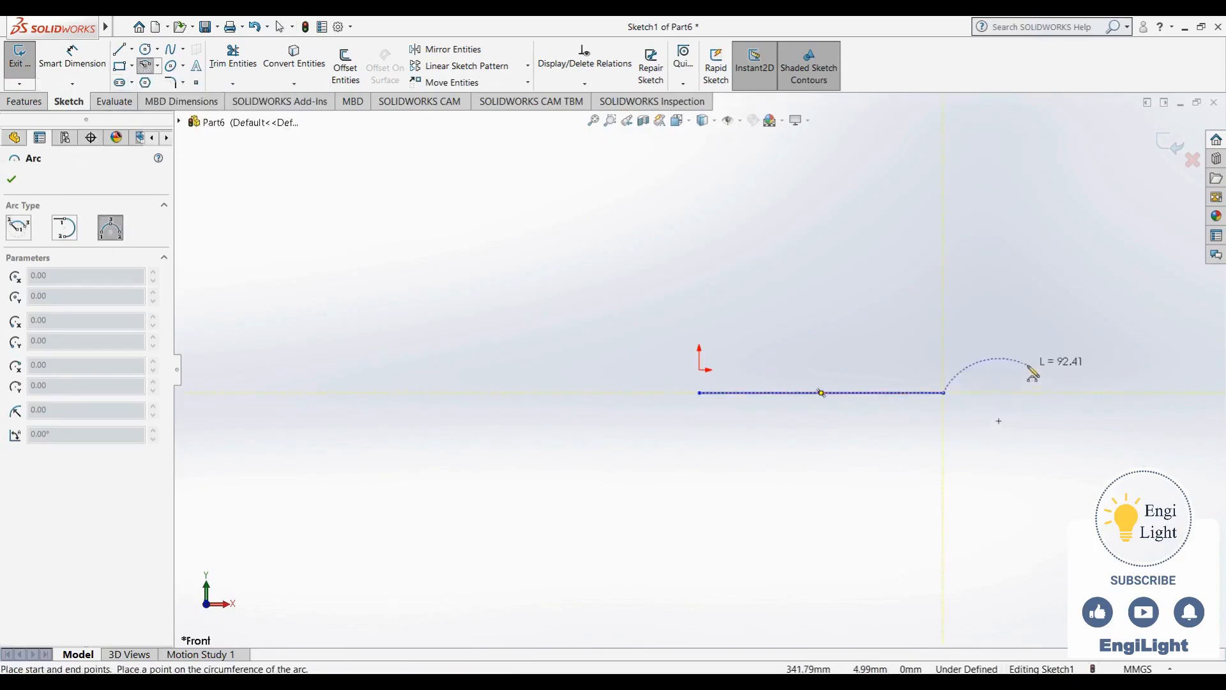
left_click(944, 298)
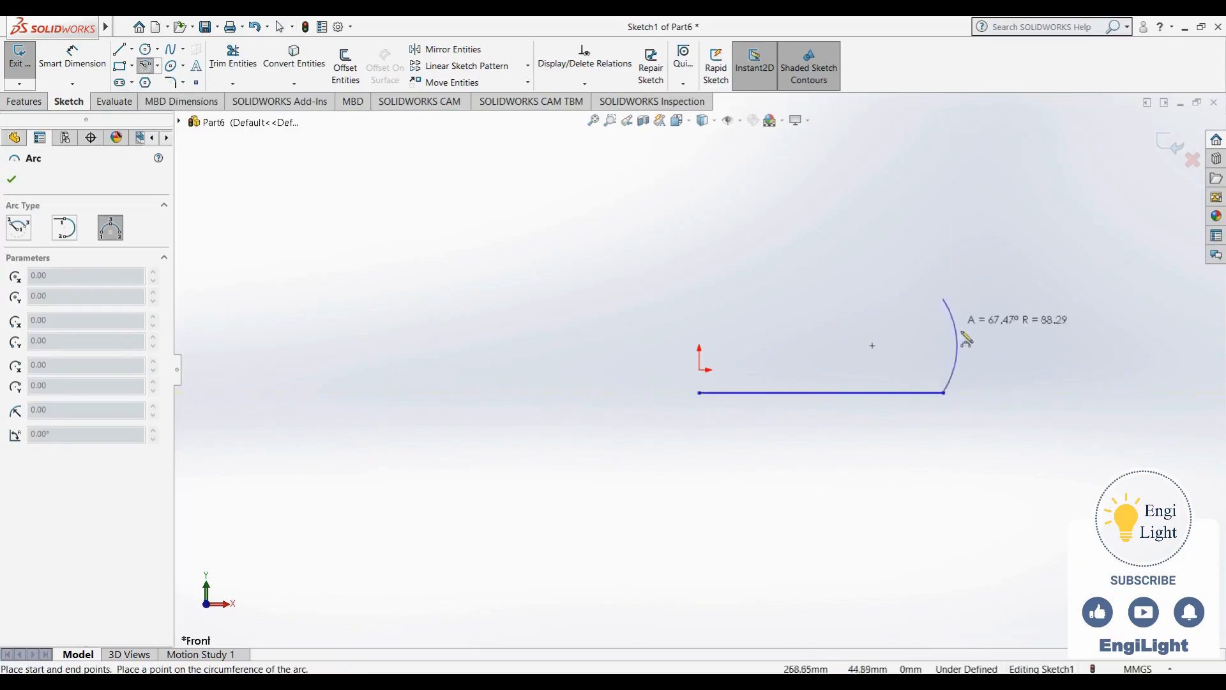
left_click(990, 369)
key("Escape")
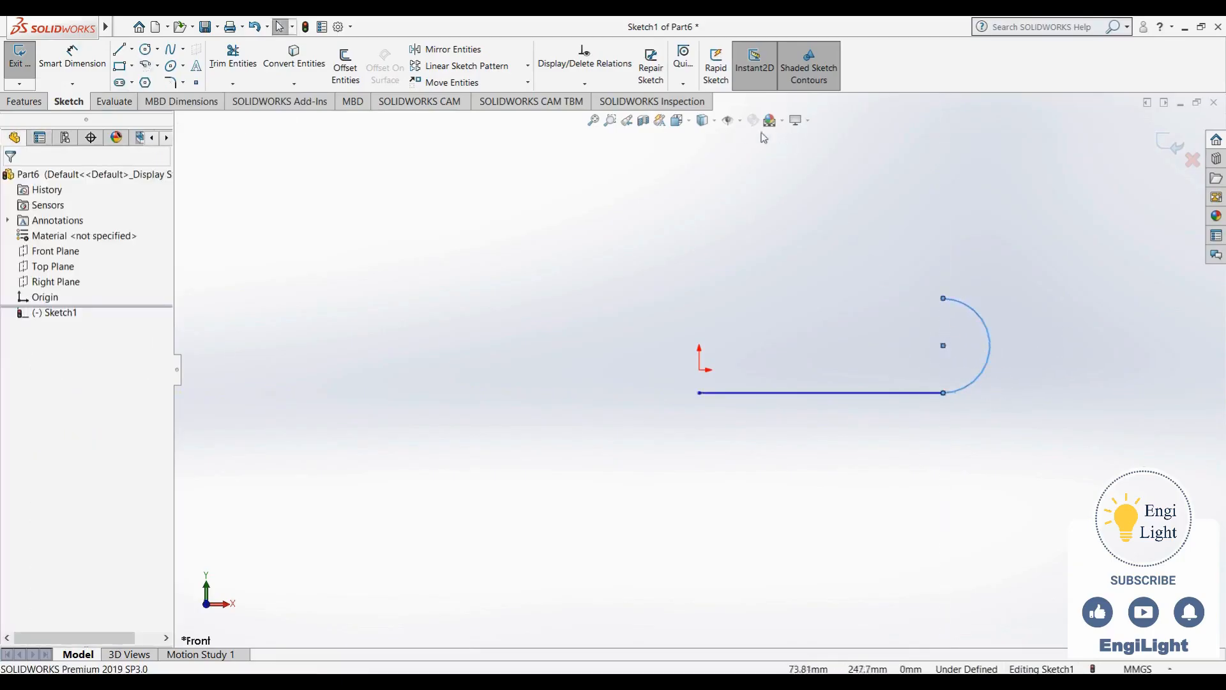
Show the sketch relations and add a vertical relation between the arc's two endpoints and its centre
left_click(734, 120)
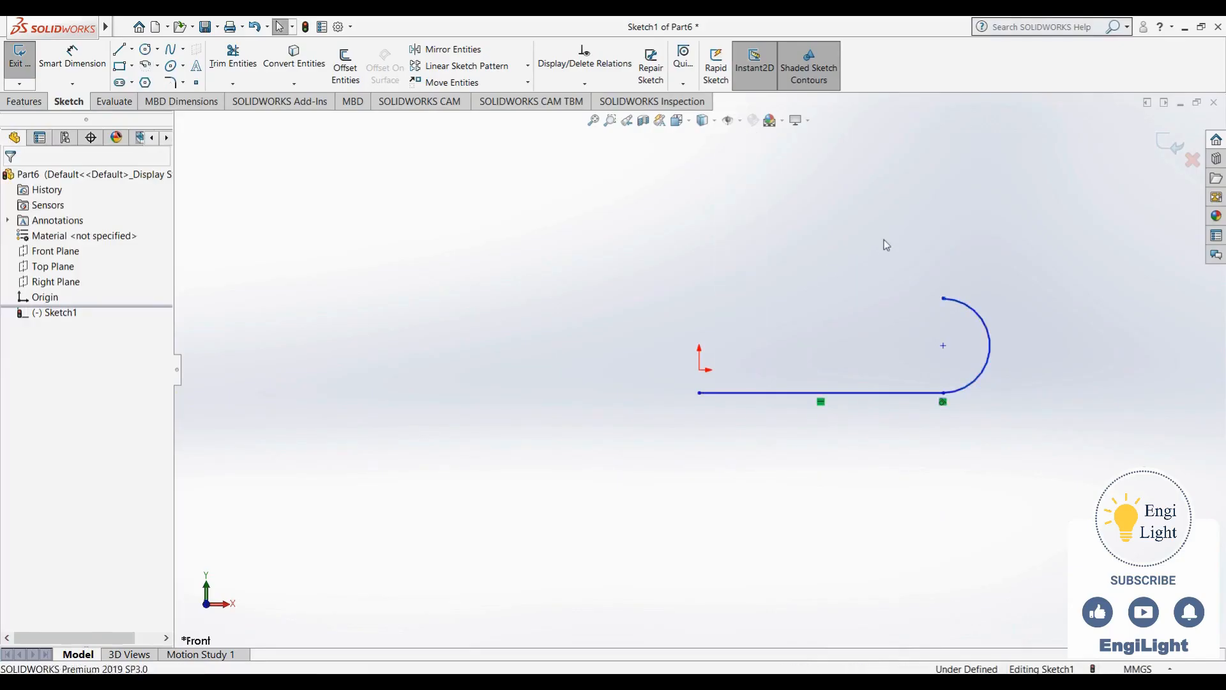
left_click(943, 394)
left_click(943, 345, "ctrl")
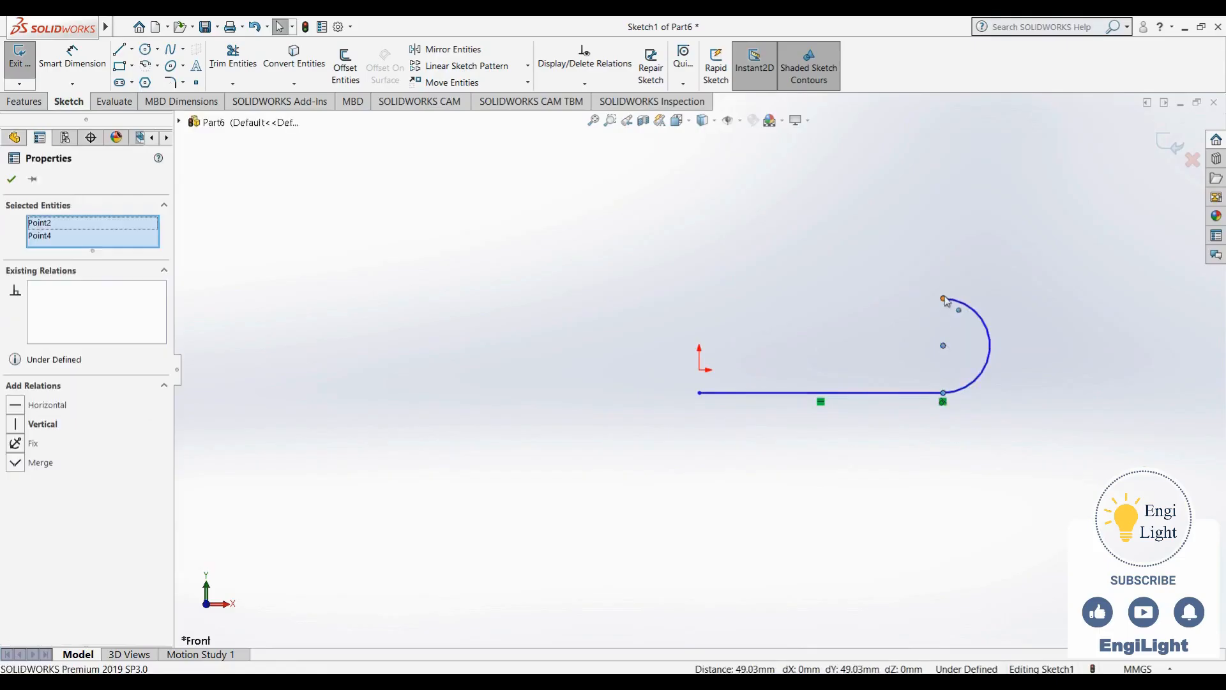
left_click(943, 299, "ctrl")
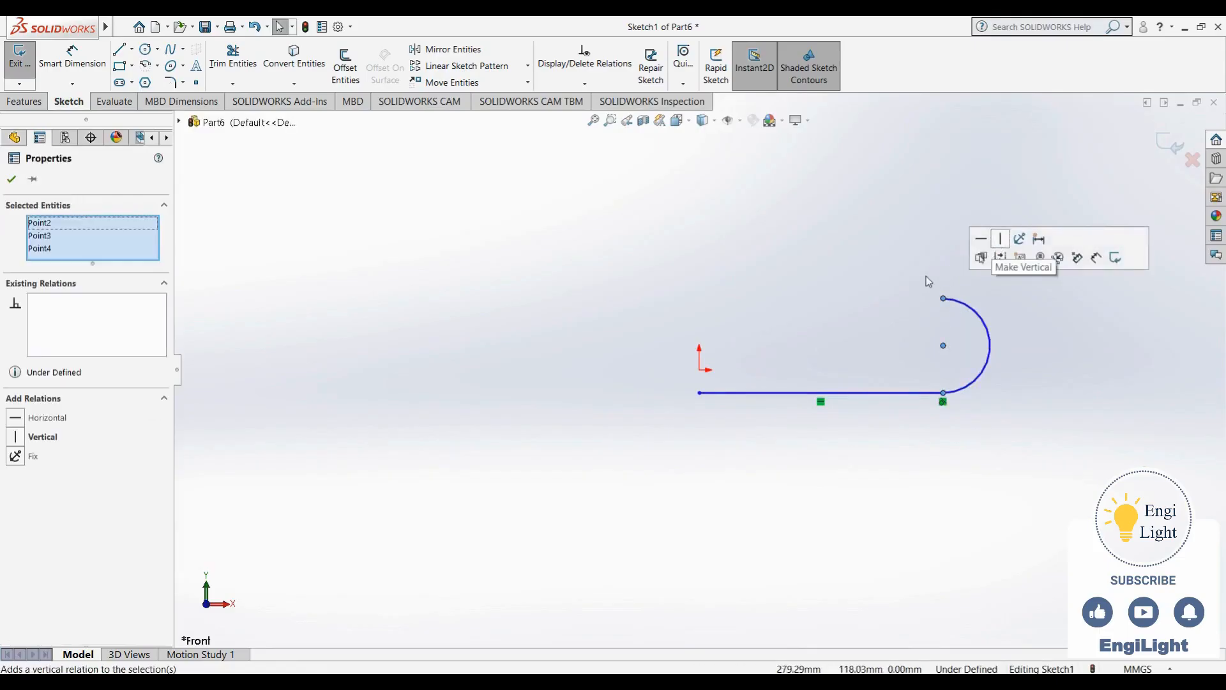
left_click(1000, 238)
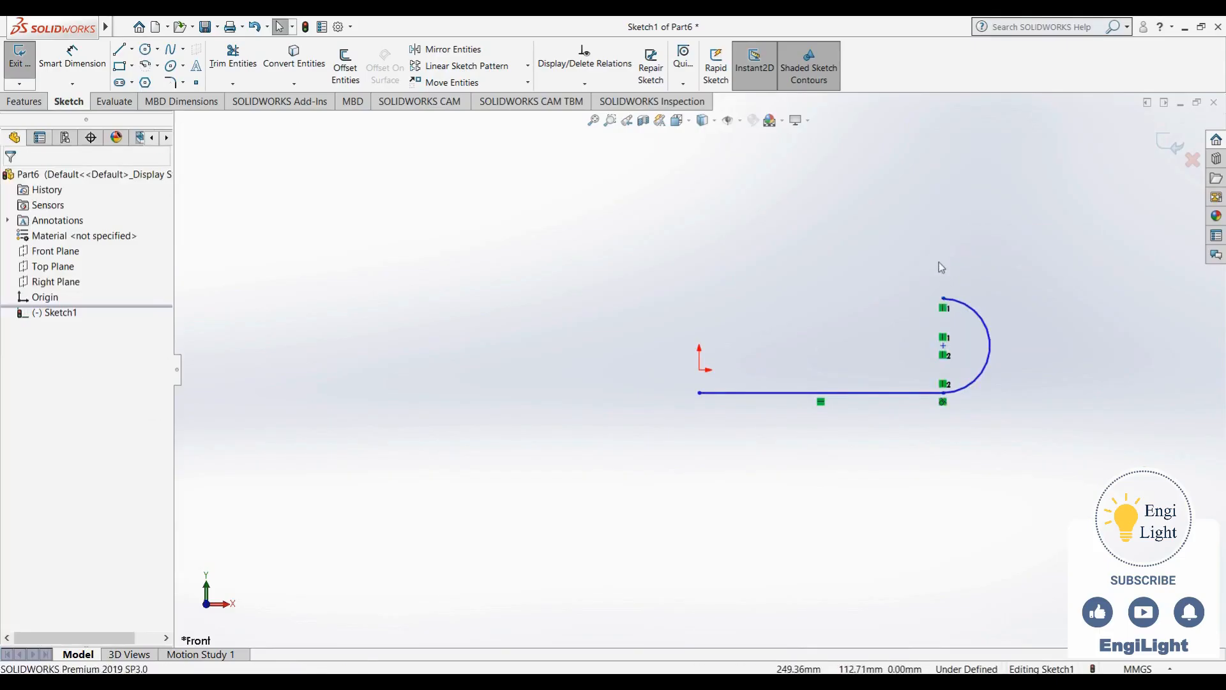
Draw a square-cornered notch from the arc's upper end: a line to the left, one straight up, and one about 65 mm back right
left_click(124, 55)
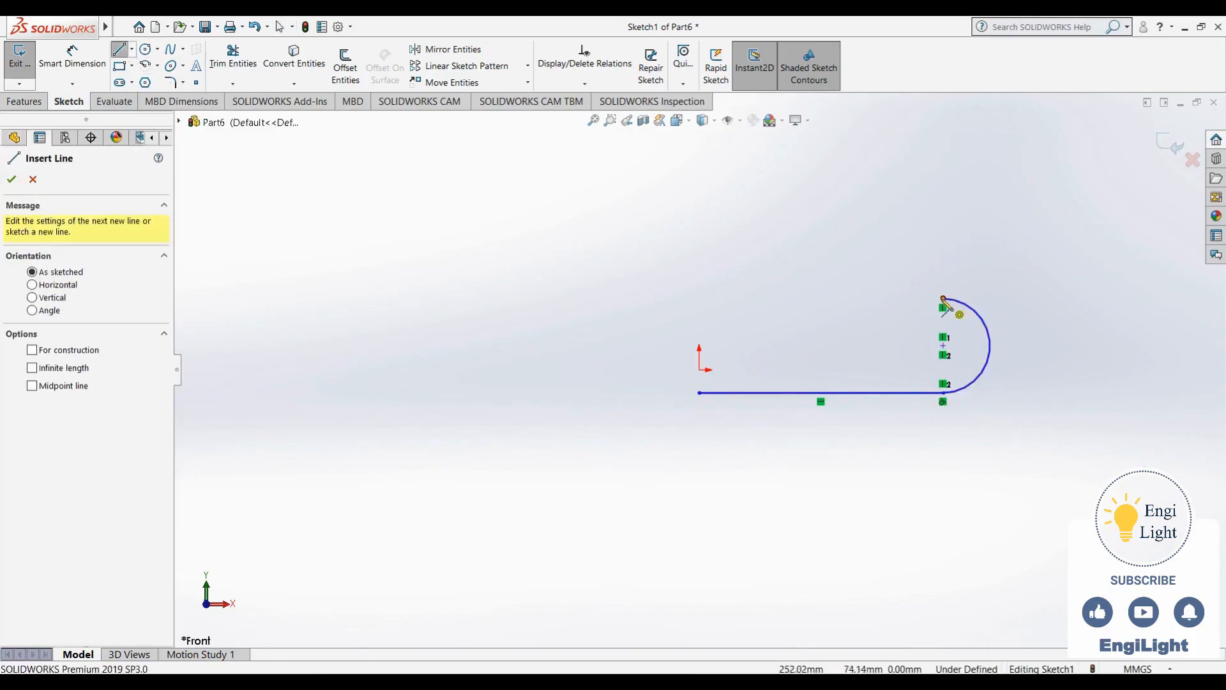
left_click(944, 298)
left_click(881, 298)
left_click(881, 221)
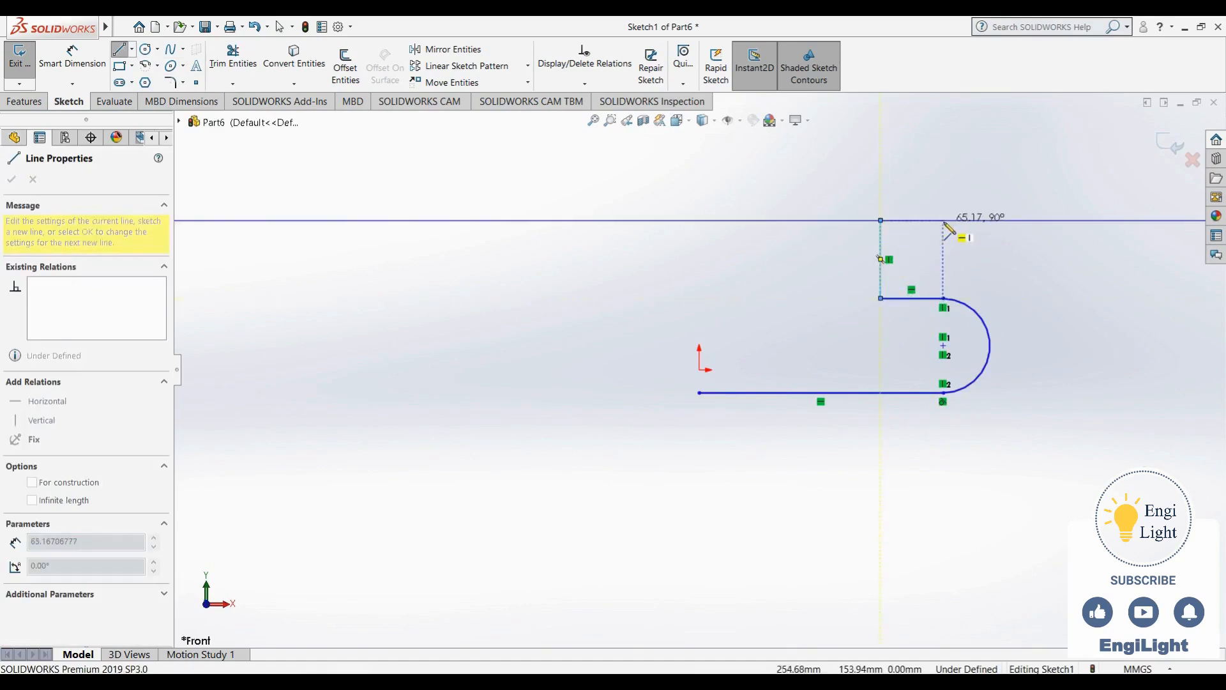
double_click(944, 221)
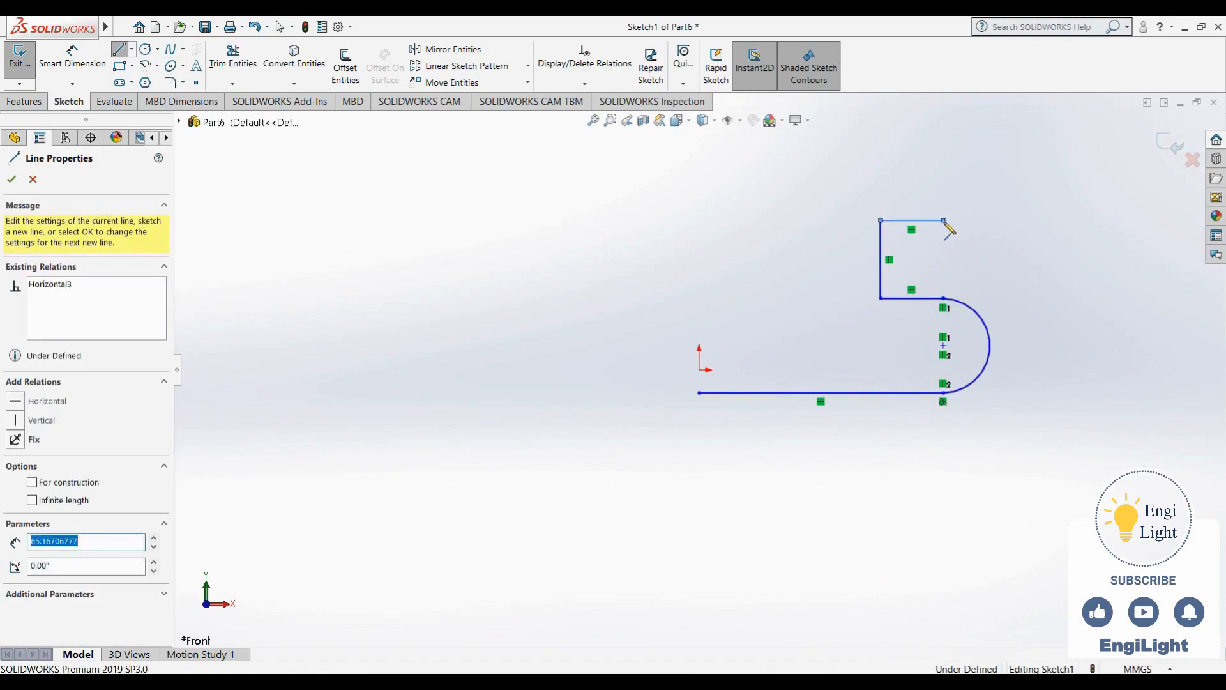
key("Escape")
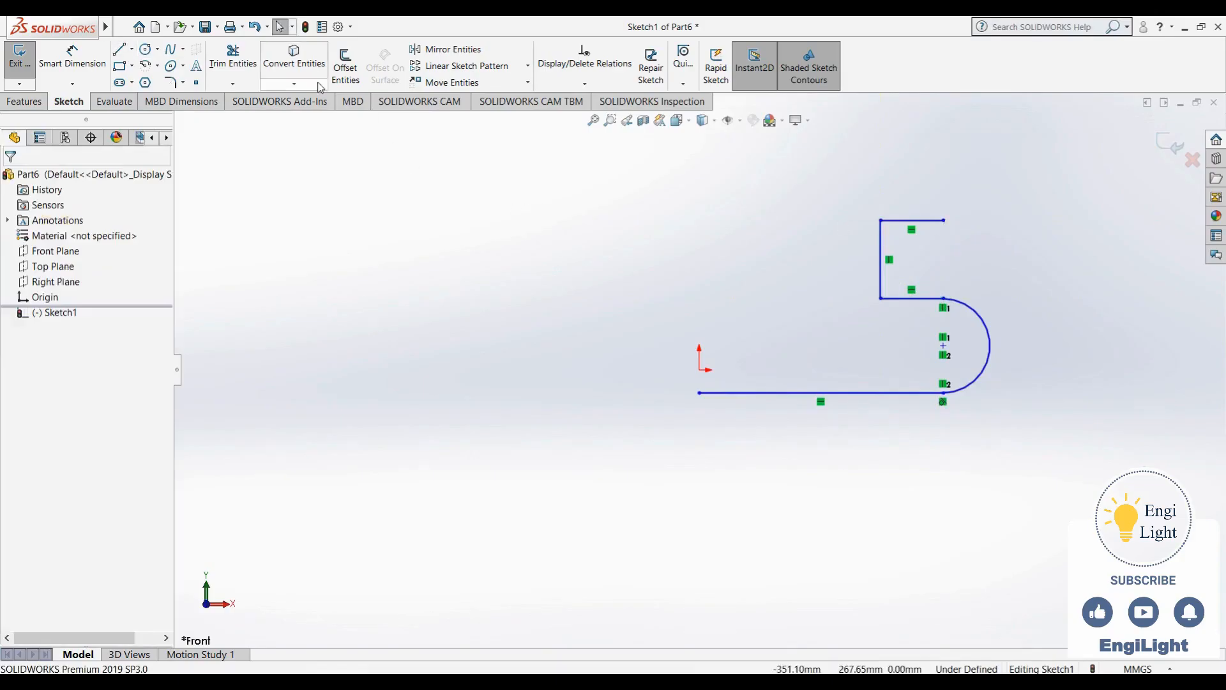
Draw a second three-point semicircular arc, radius about 64 mm, upward from the right end of the notch's upper line
left_click(145, 67)
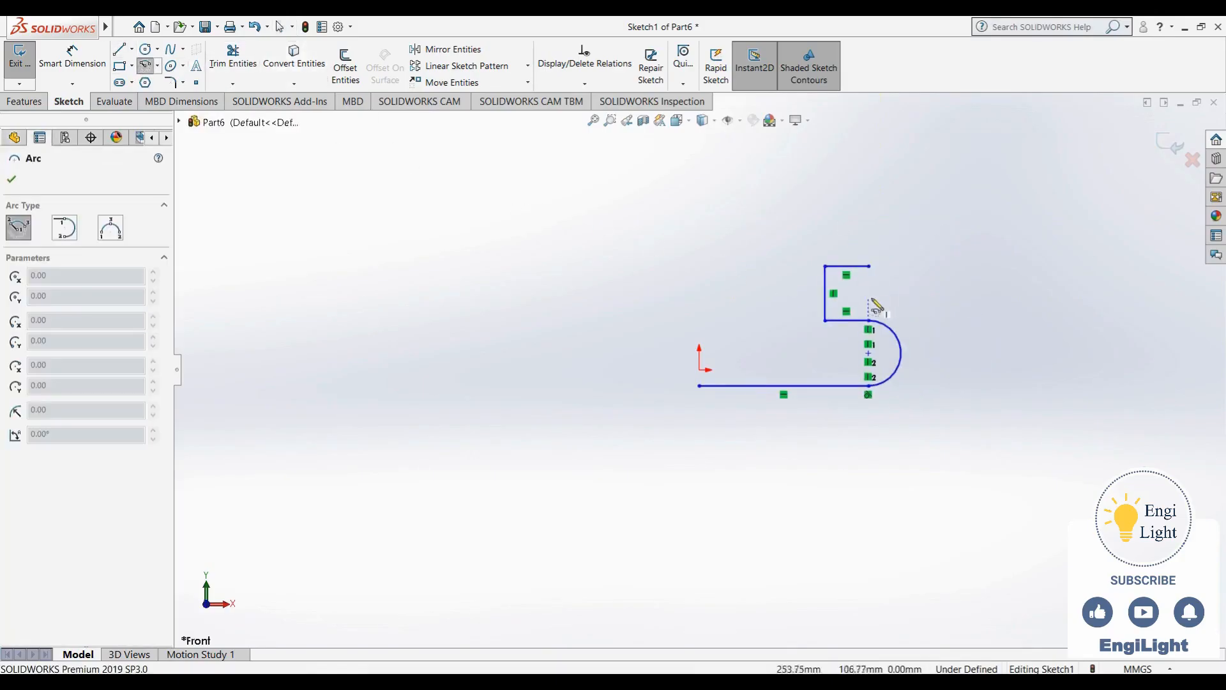
left_click(111, 229)
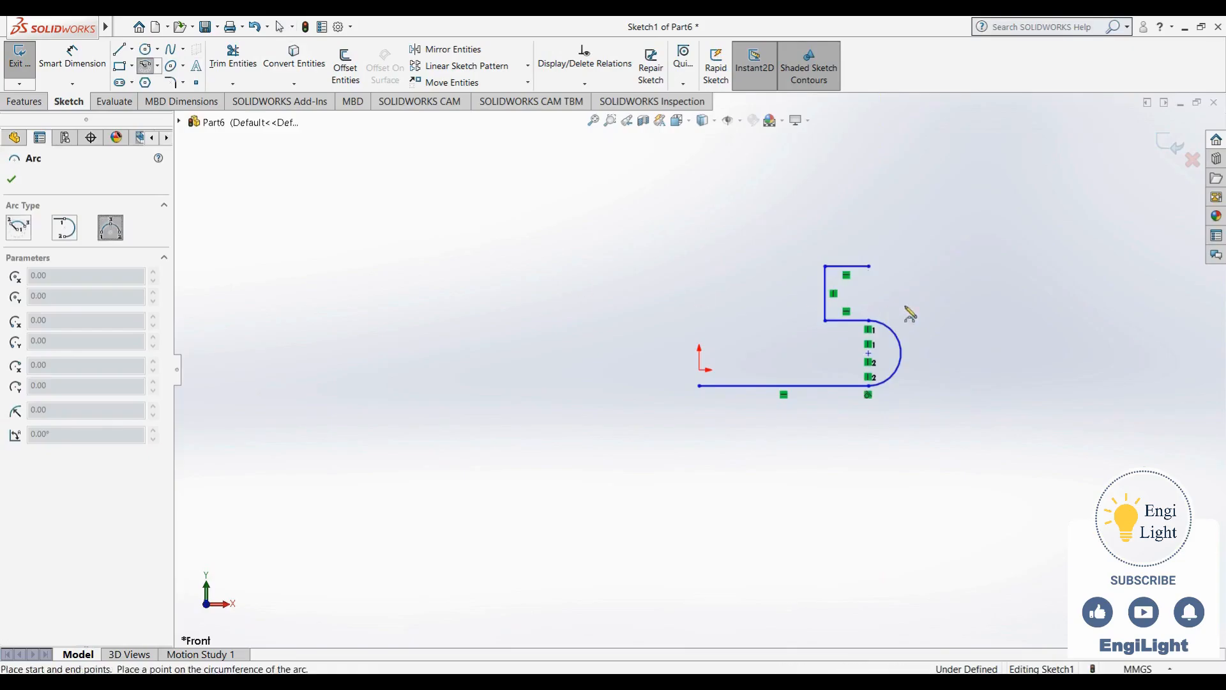
left_click(868, 266)
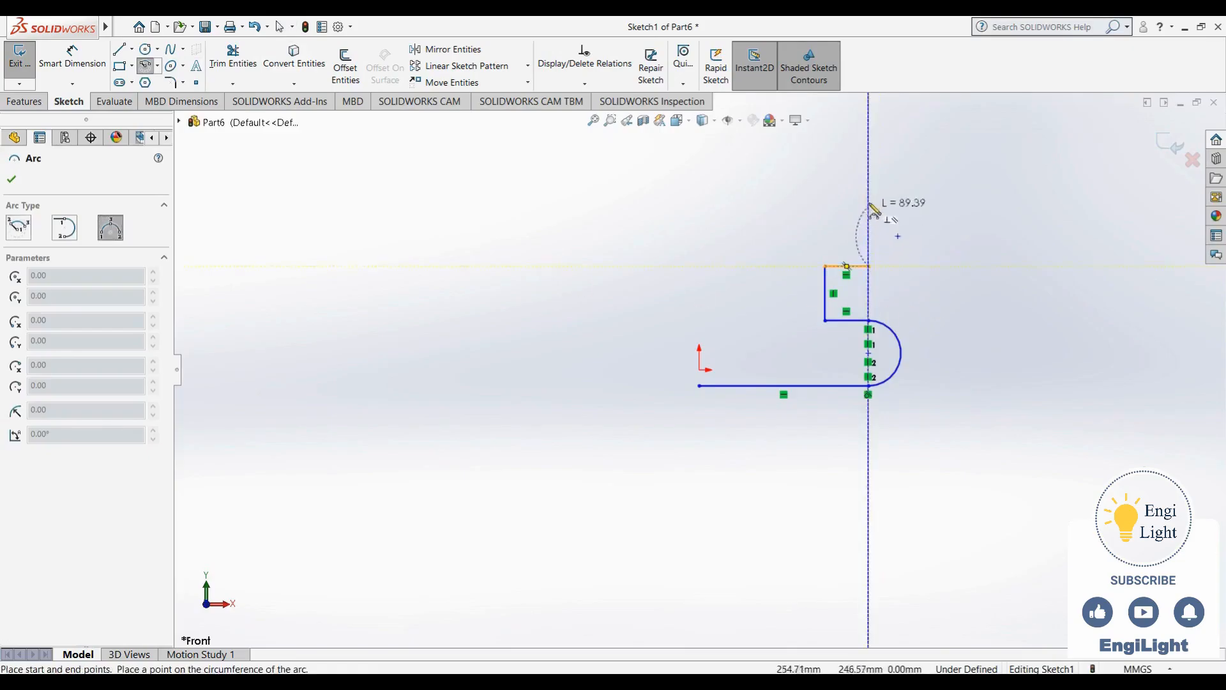
left_click(868, 181)
left_click(914, 235)
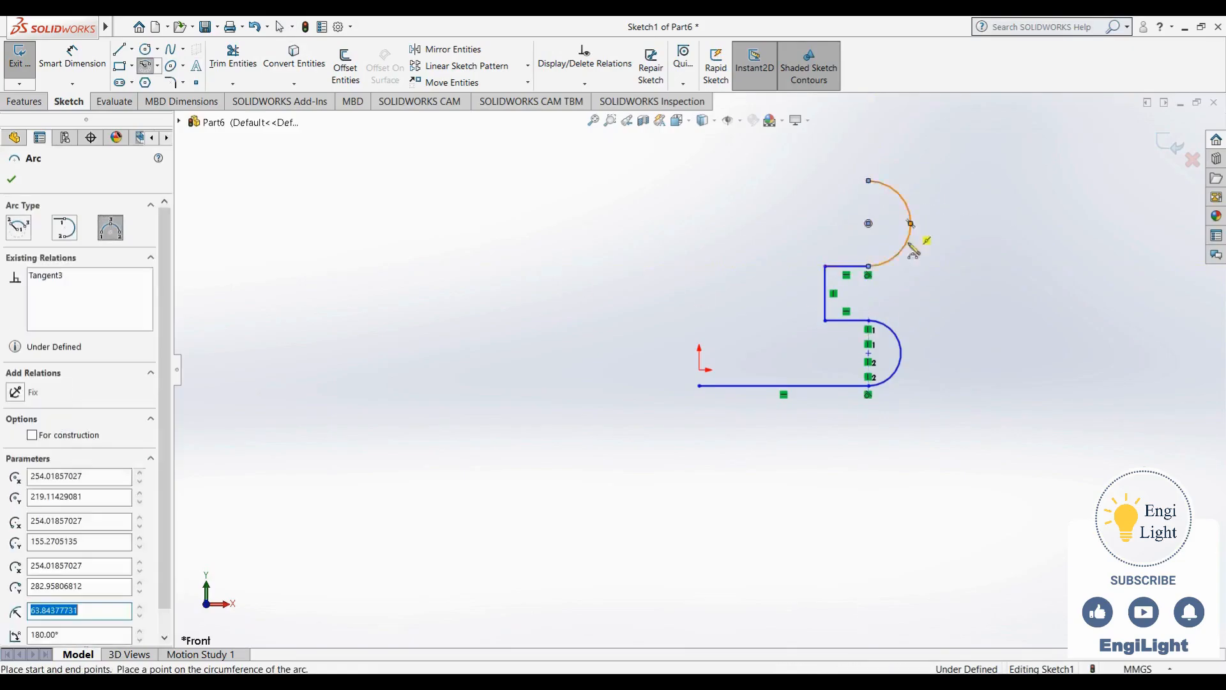
key("Escape")
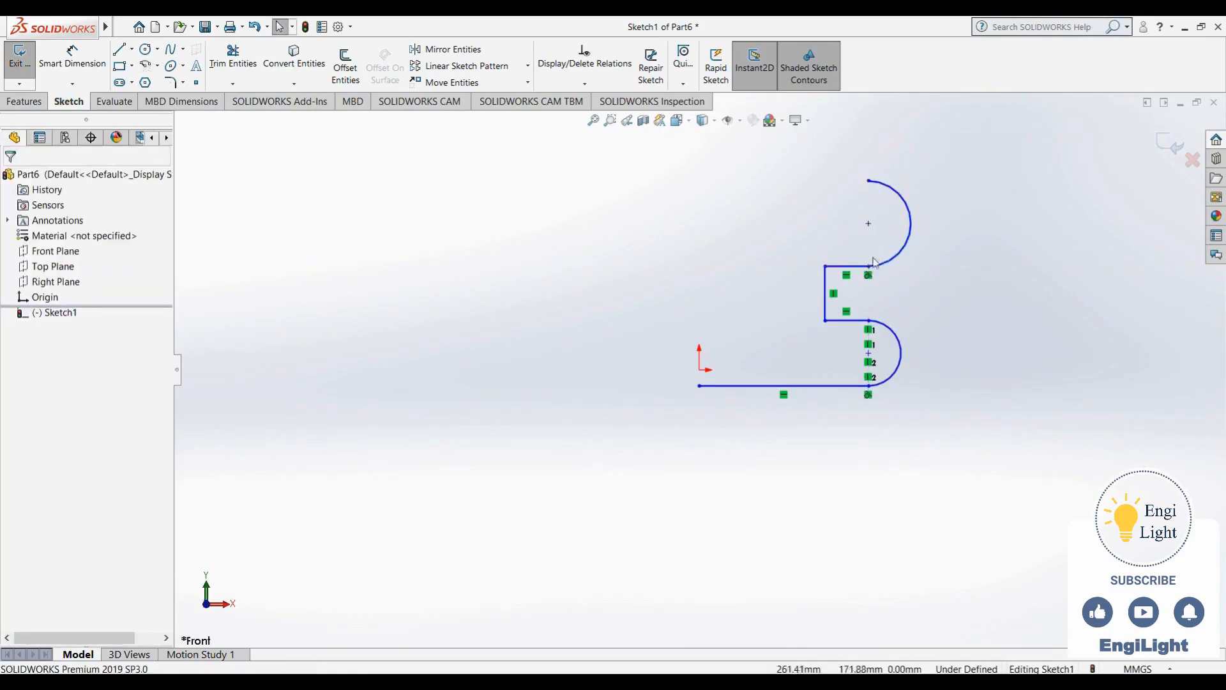
Add a vertical relation between the upper arc's two endpoints and its centre
left_click(869, 267)
left_click(870, 225, "ctrl")
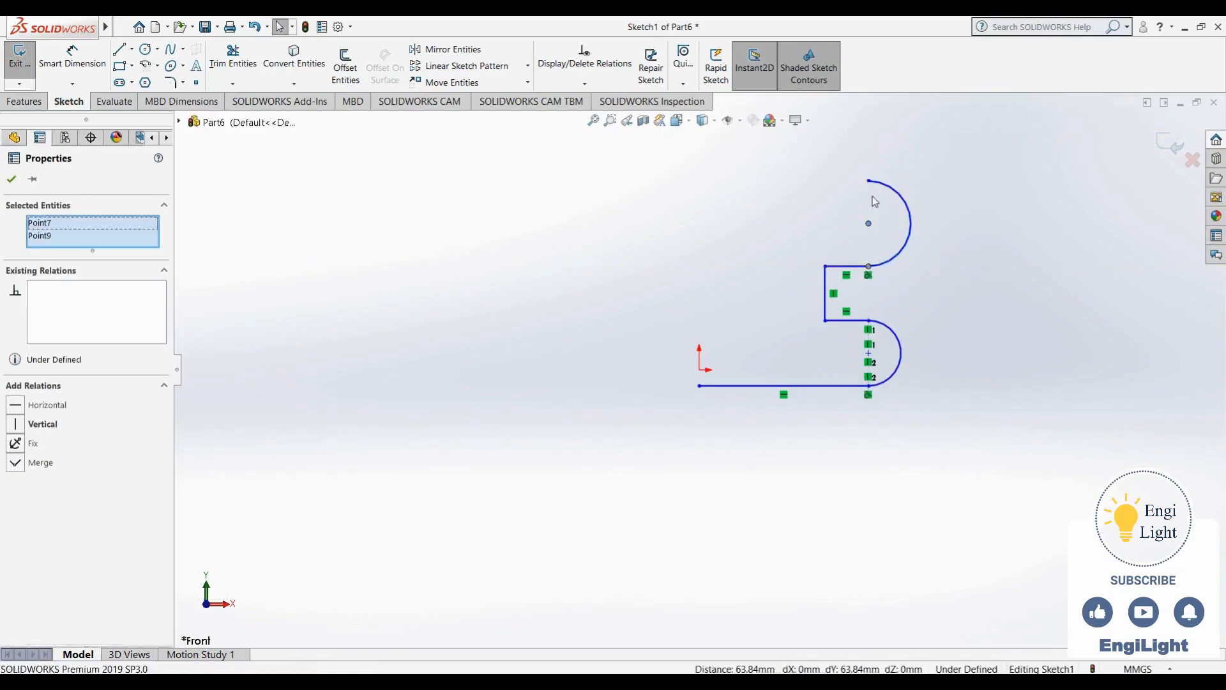
left_click(870, 184, "ctrl")
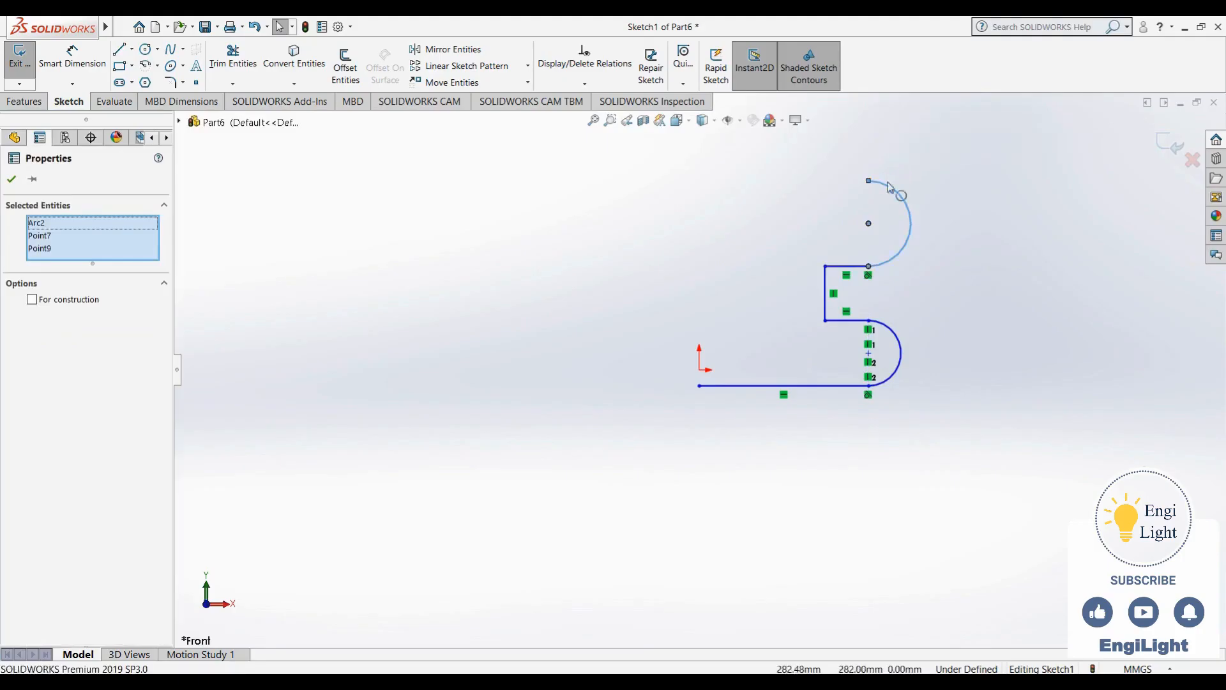
left_click(872, 157)
left_click(869, 182)
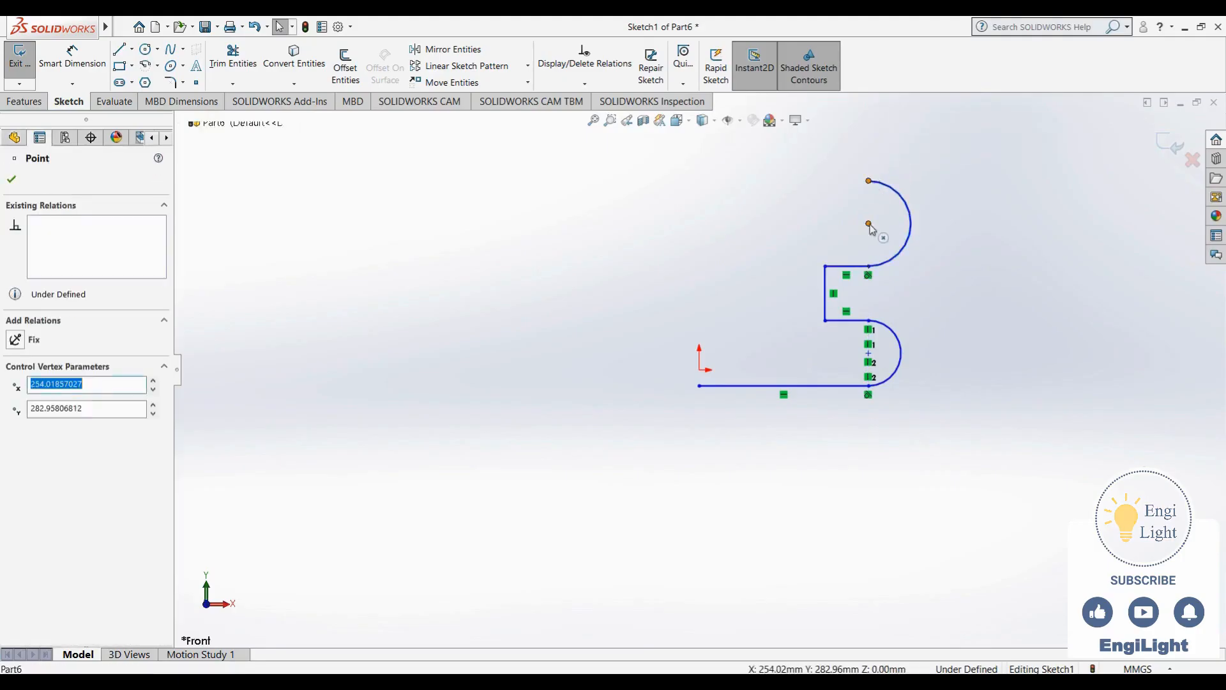
left_click(869, 266, "ctrl")
left_click(868, 223, "ctrl")
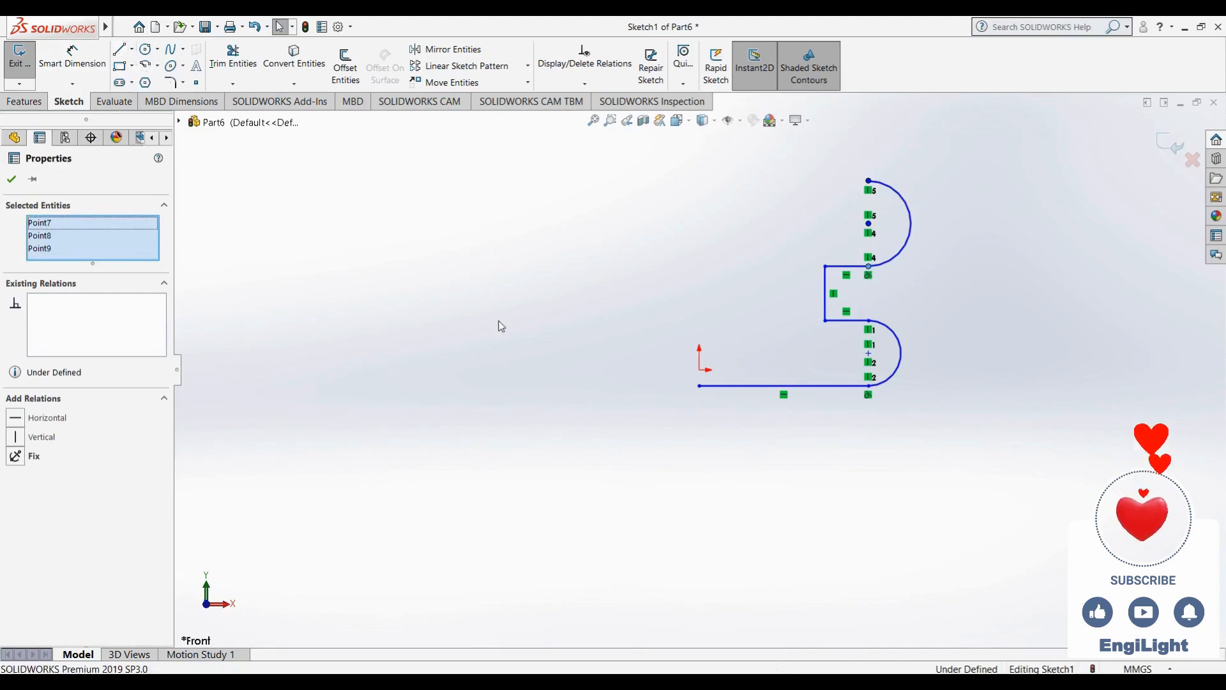
Draw a horizontal line about 133 mm long to the left from the upper arc's top end, tangent to the arc
mouse_move(498, 321)
right_mouse_down()
mouse_move(487, 321)
mouse_move(493, 301)
mouse_move(530, 299)
right_mouse_up()
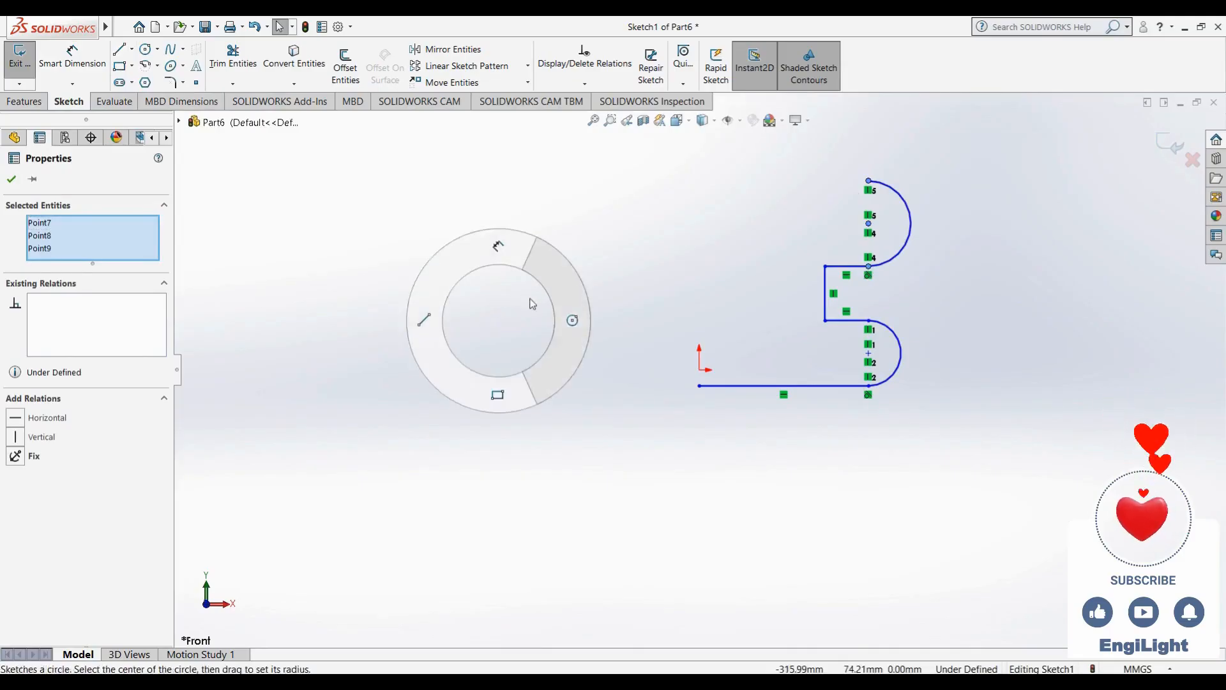
mouse_move(535, 346)
right_mouse_down()
mouse_move(529, 362)
mouse_move(458, 349)
right_mouse_up()
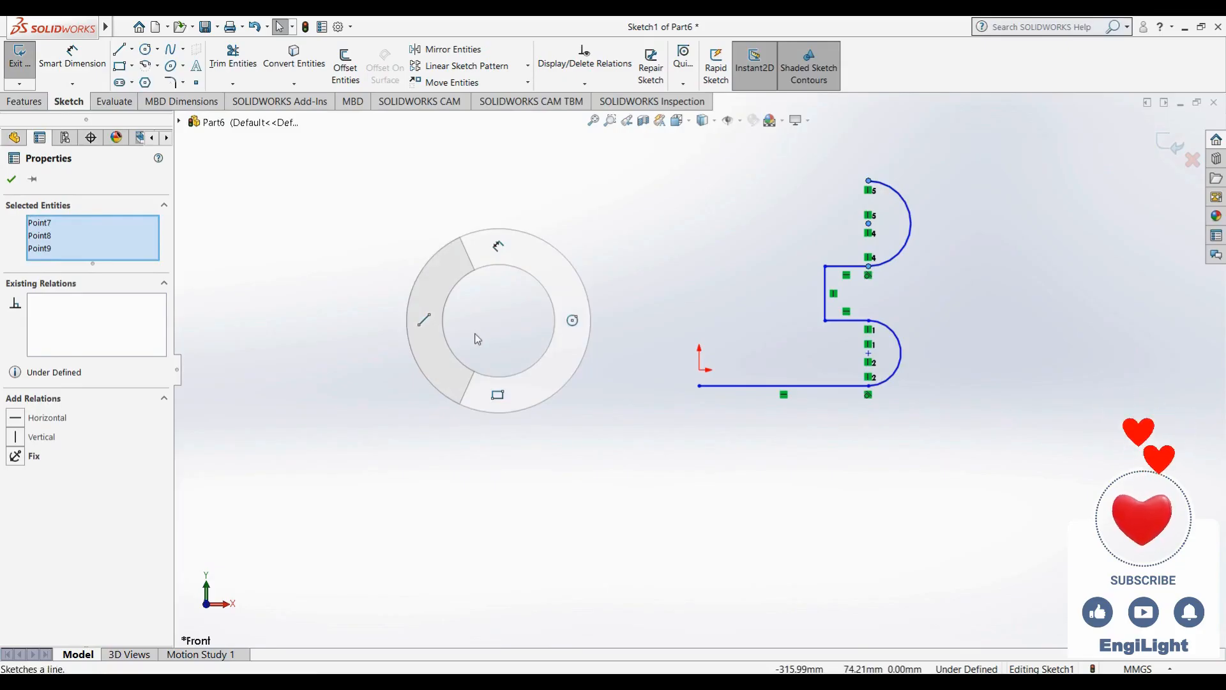
right_click_drag(467, 337, 433, 331)
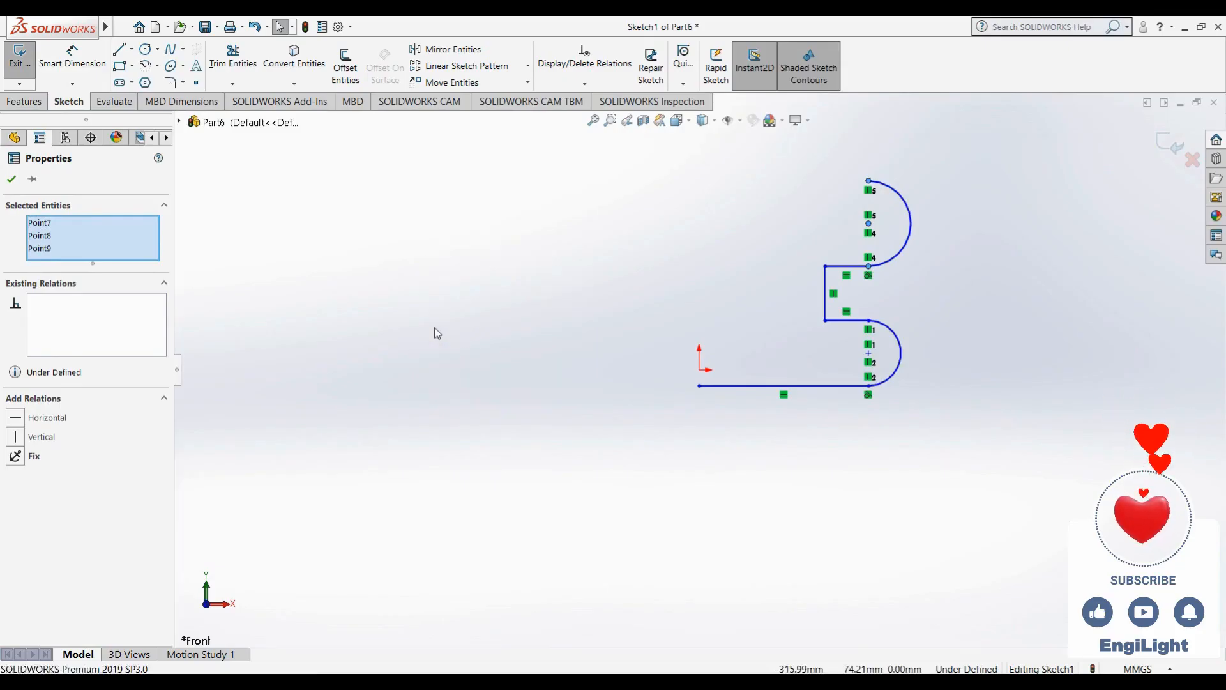
left_click(869, 181)
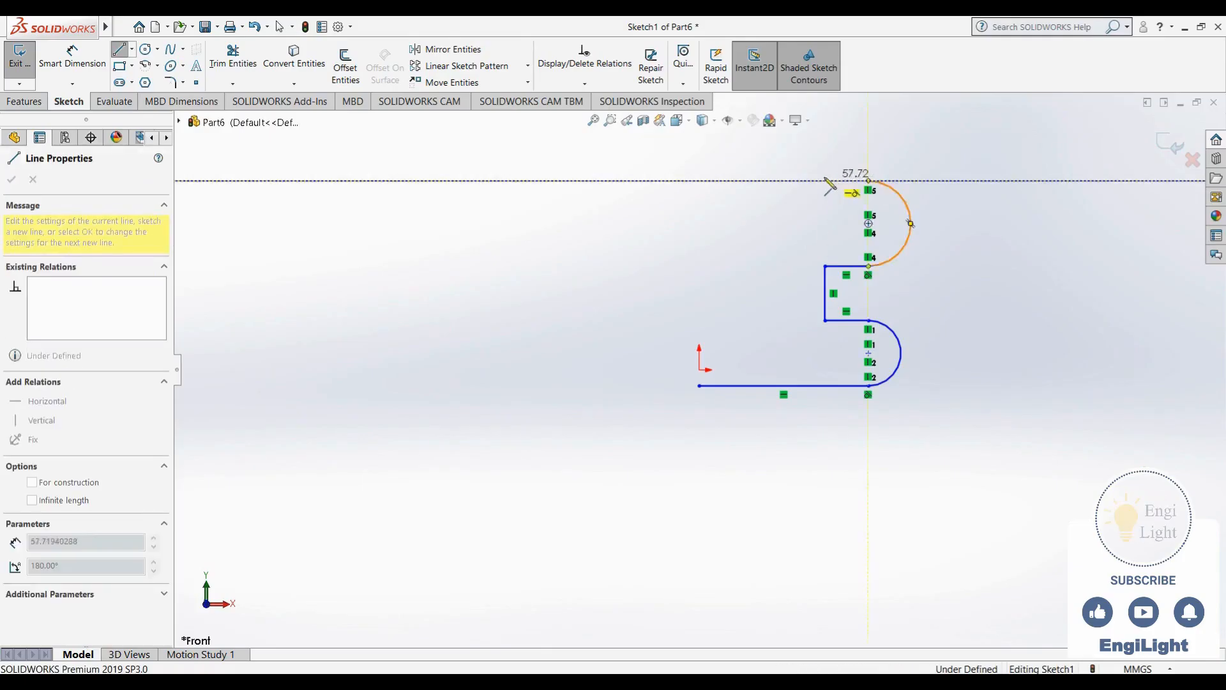
left_click(779, 181)
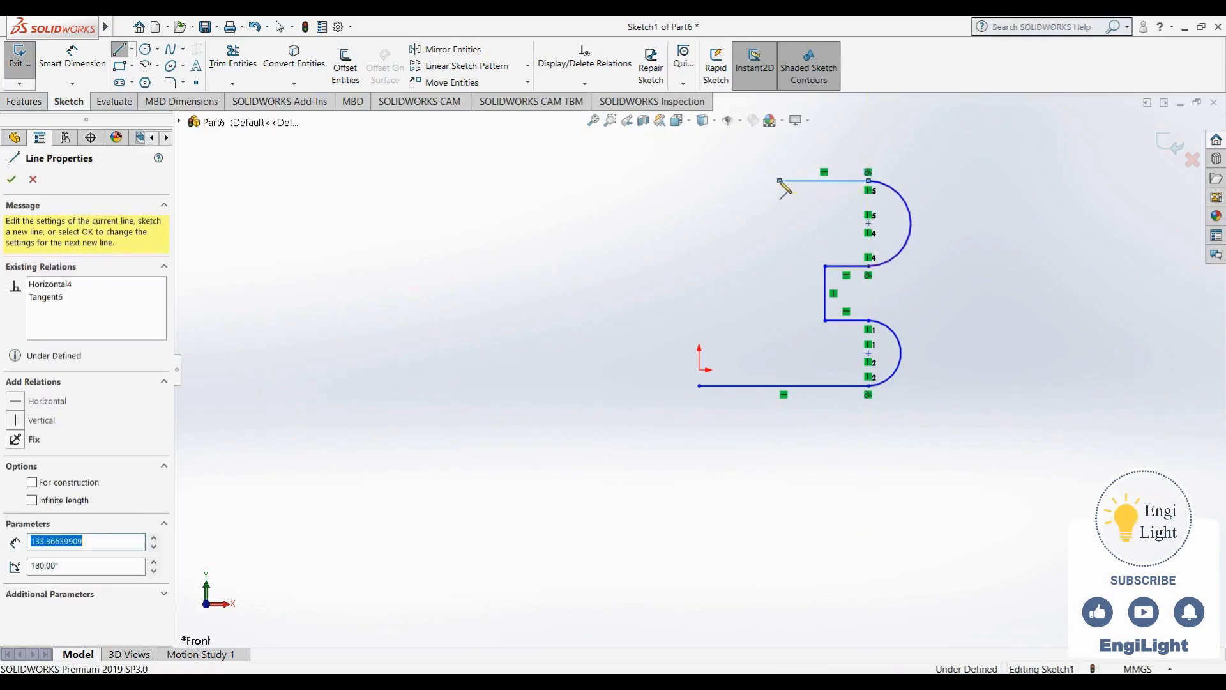
key("Escape")
left_click(146, 64)
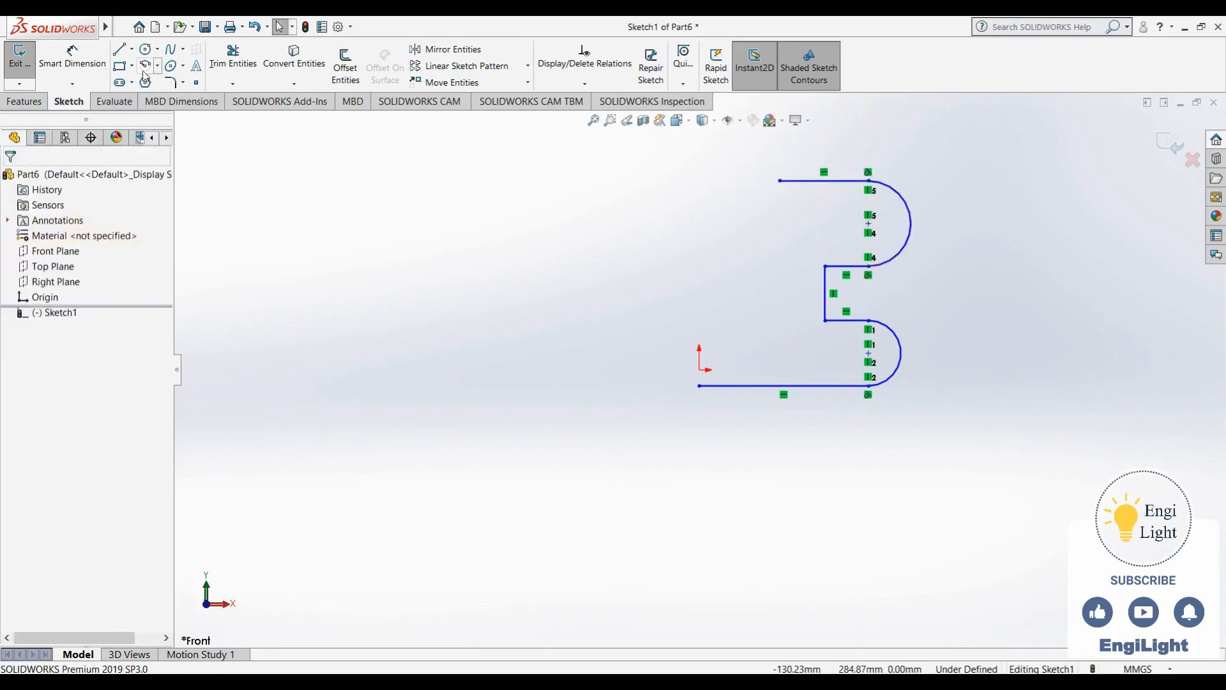
left_click(779, 181)
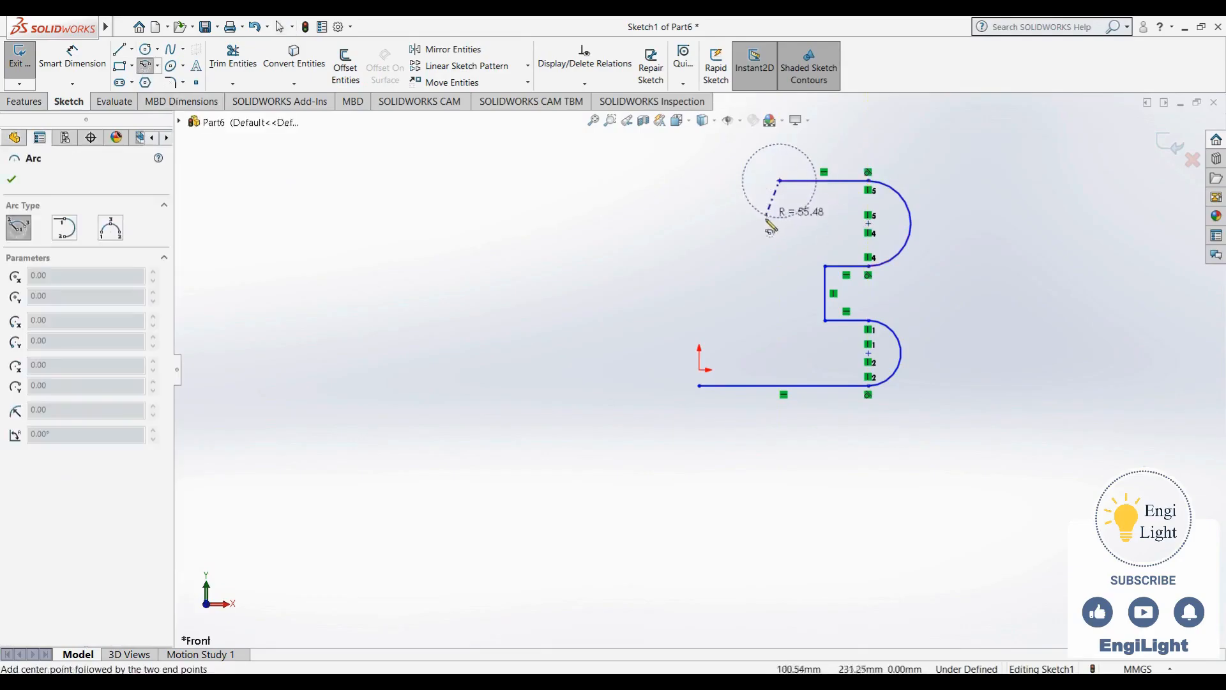
key("Escape")
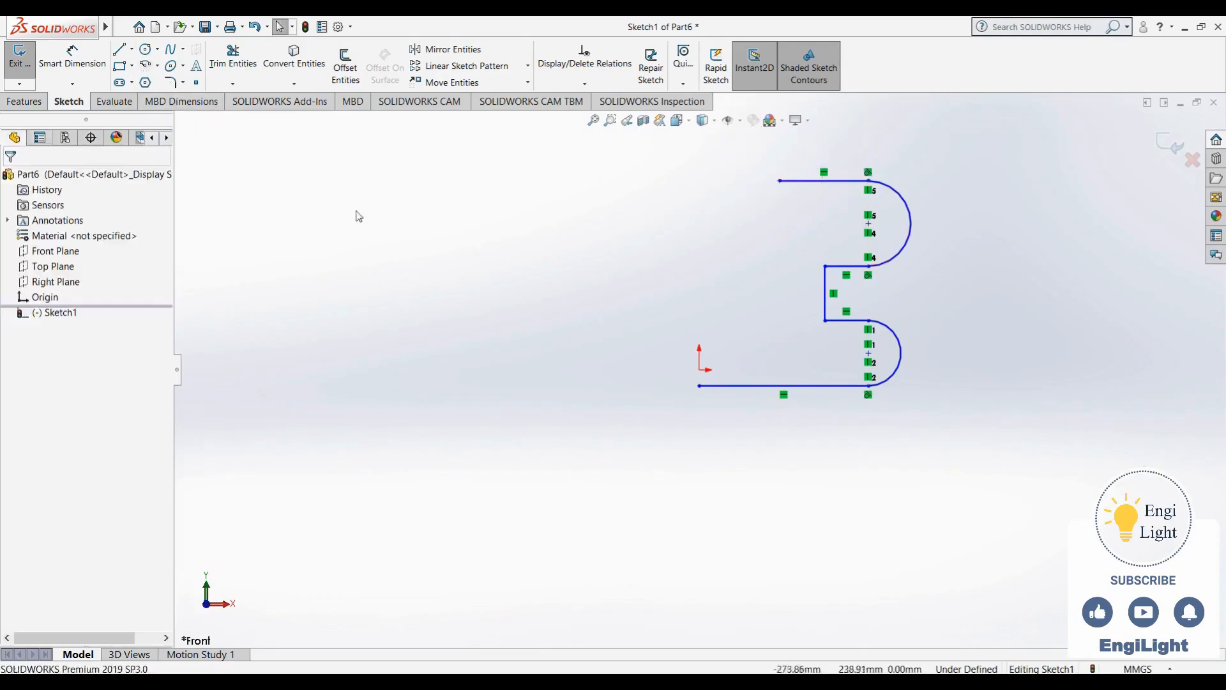
Draw a three-point 90° arc, radius about 77 mm, curving down and left from the left end of the top horizontal line
left_click(145, 65)
left_click(110, 227)
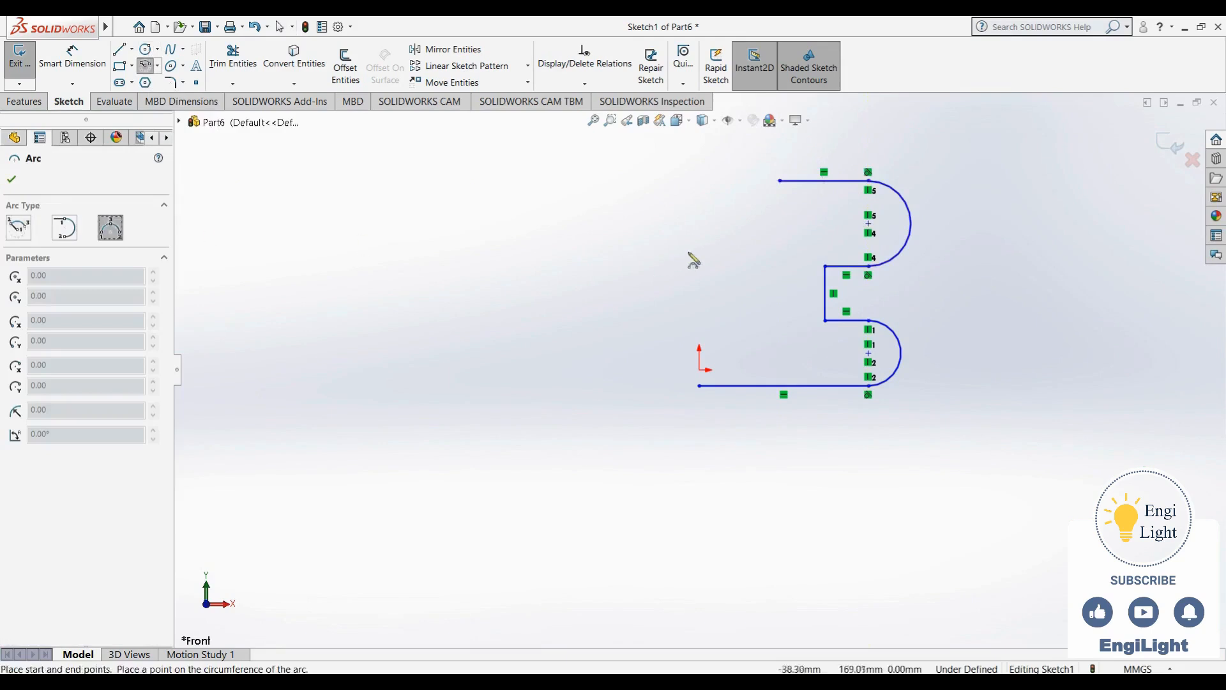
left_click(780, 182)
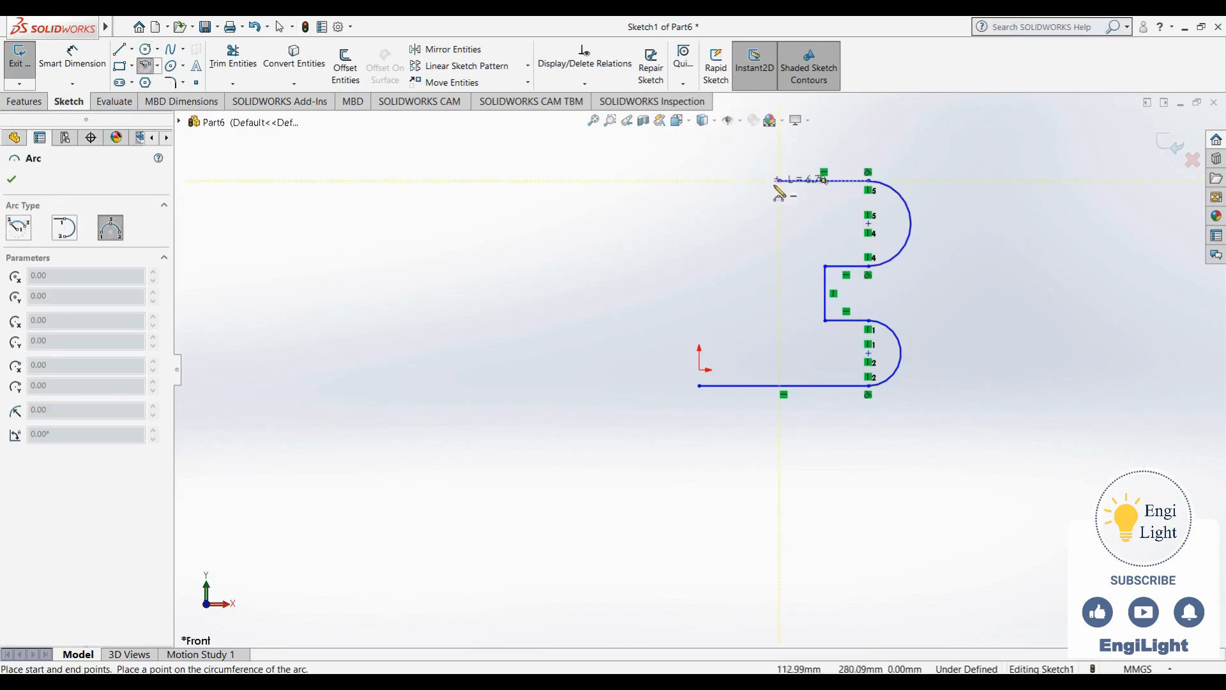
left_click(735, 238)
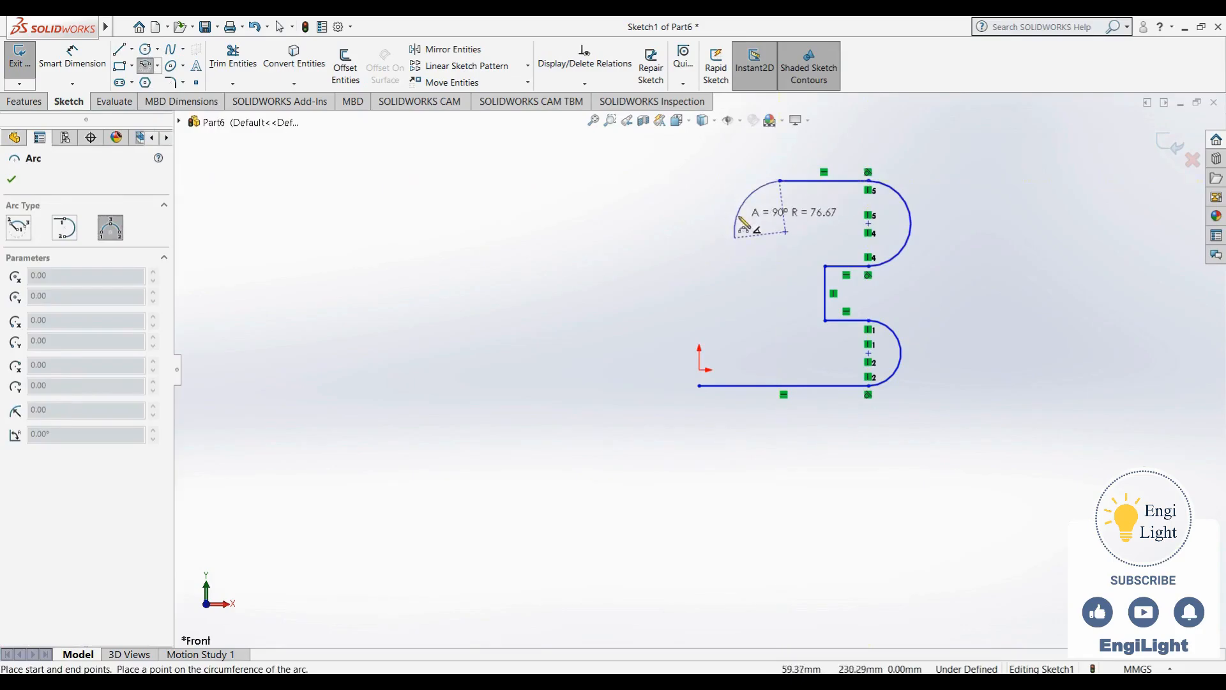
left_click(740, 225)
key("Escape")
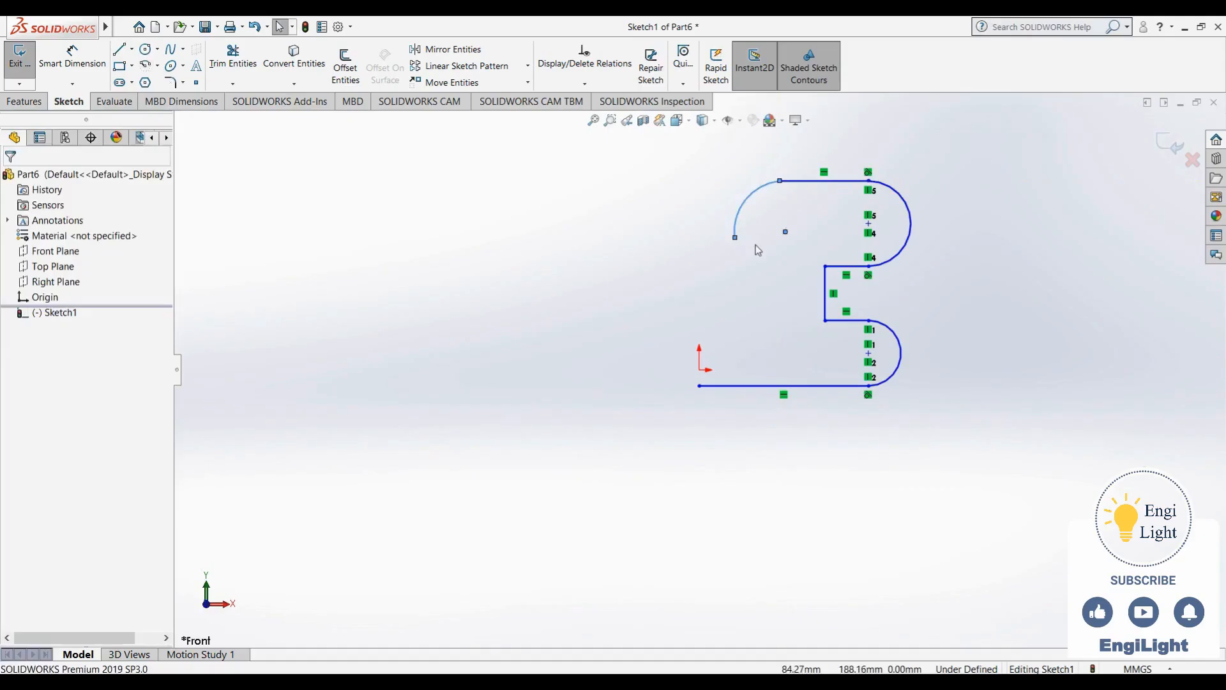
Make the corner arc's centre vertical with its upper endpoint and horizontal with its lower endpoint
left_click(785, 231)
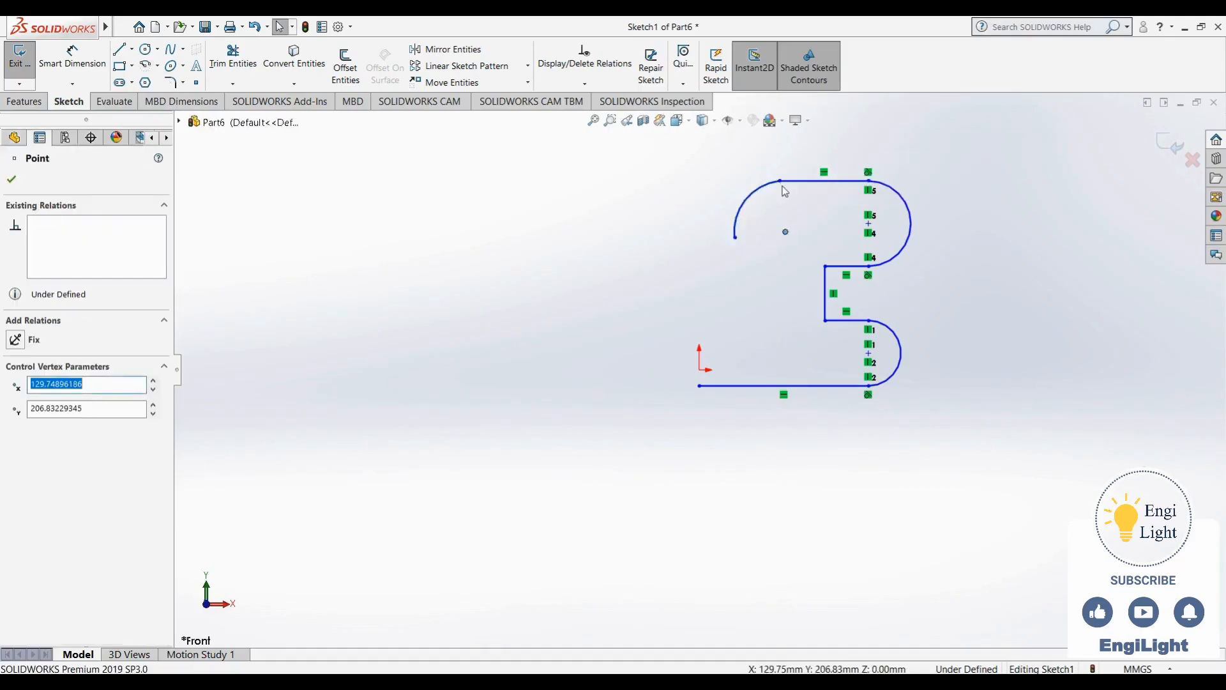
left_click(779, 181, "ctrl")
left_click(836, 125)
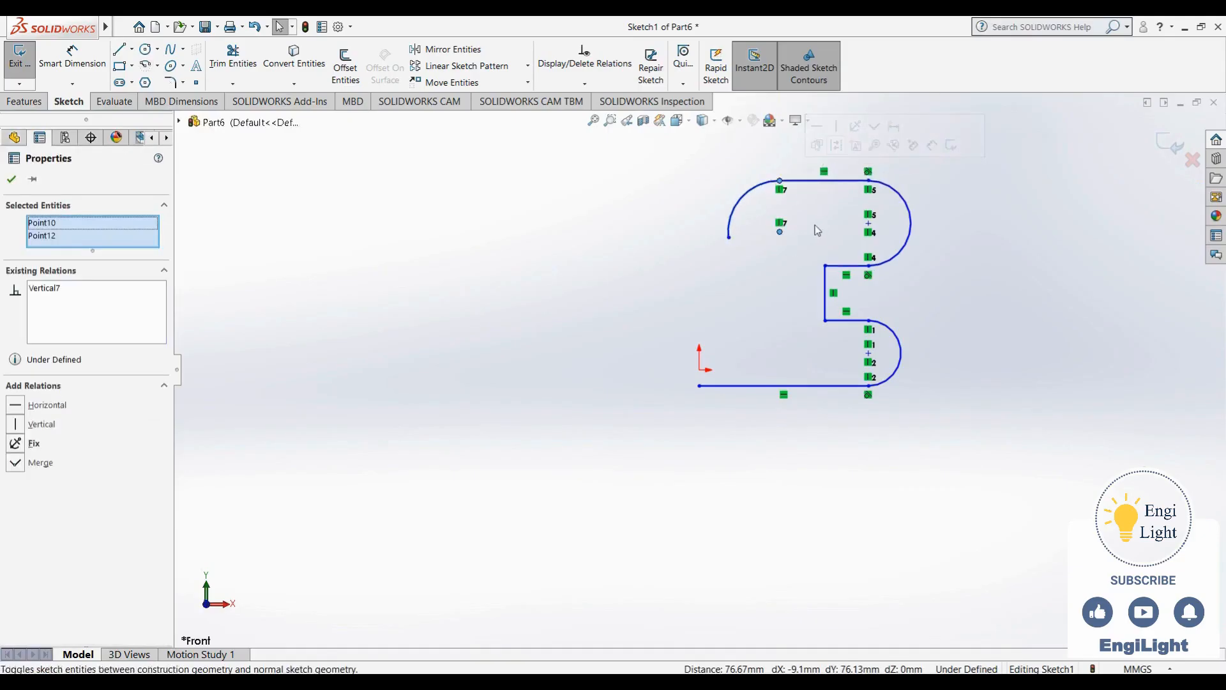
left_click(799, 231)
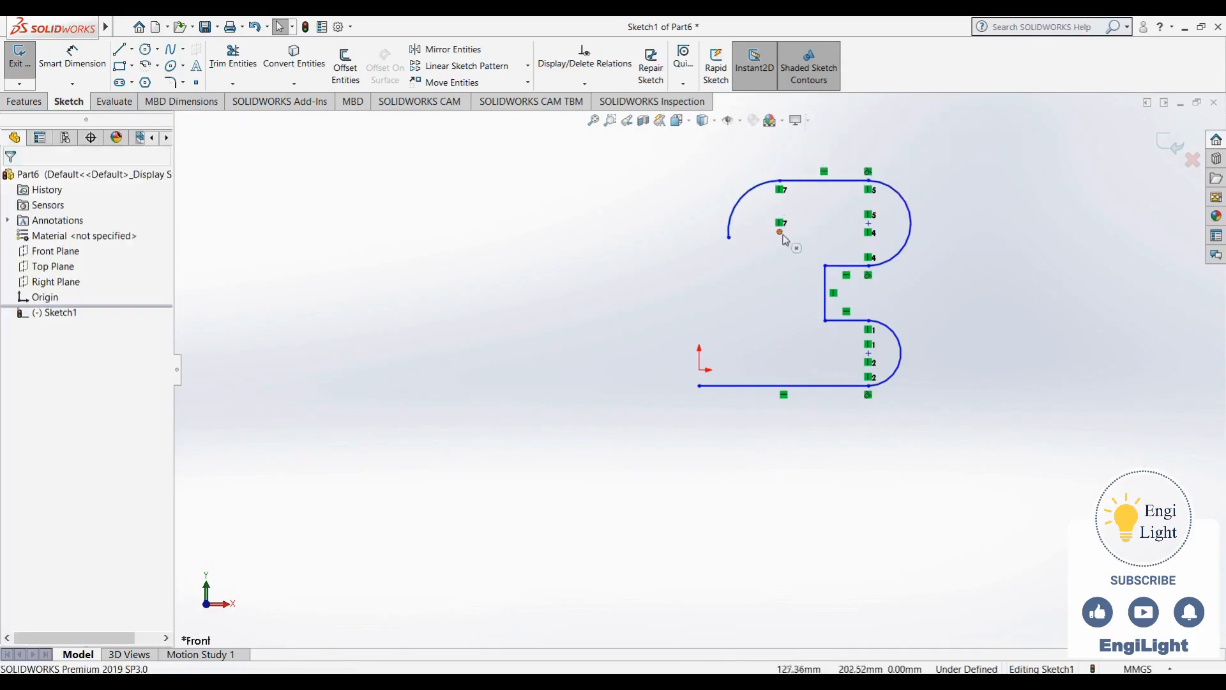
left_click(780, 232)
left_click(728, 238, "ctrl")
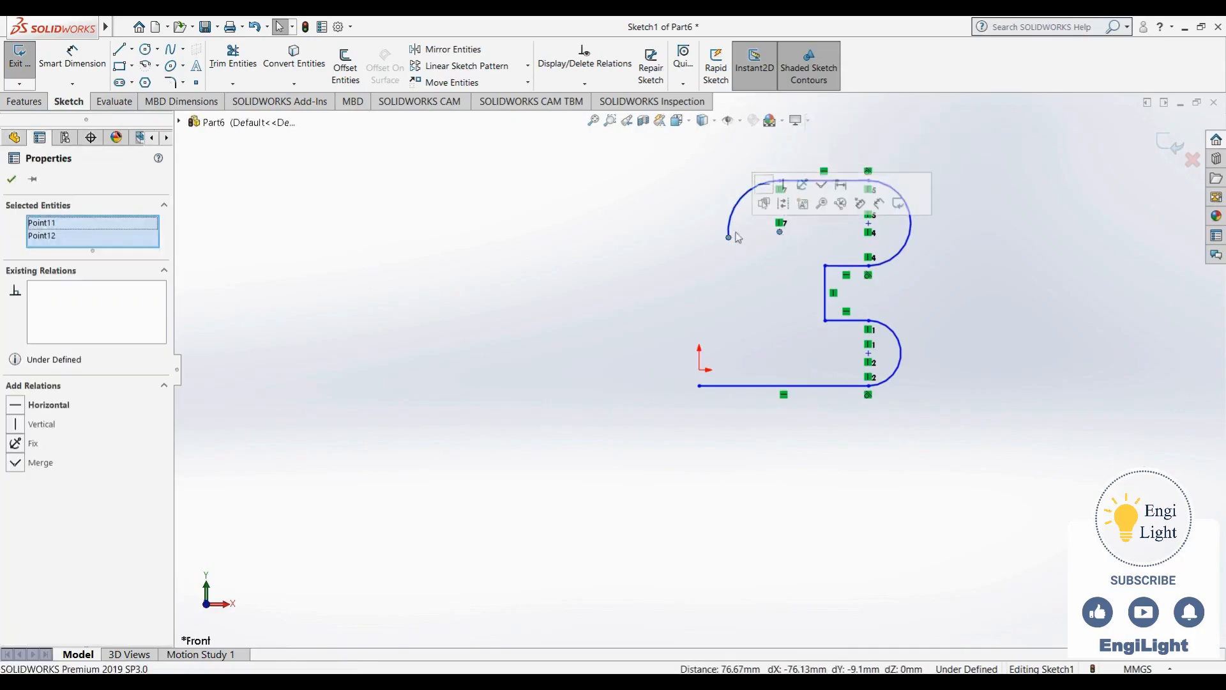
left_click(764, 186)
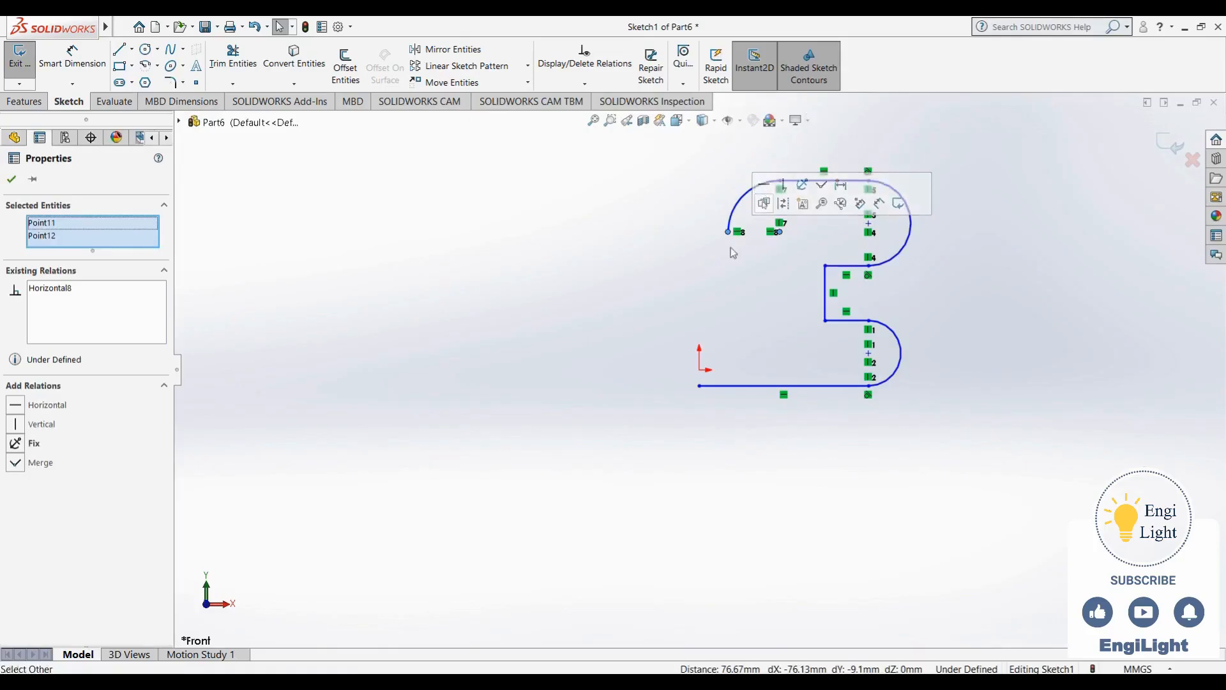
left_click(742, 274)
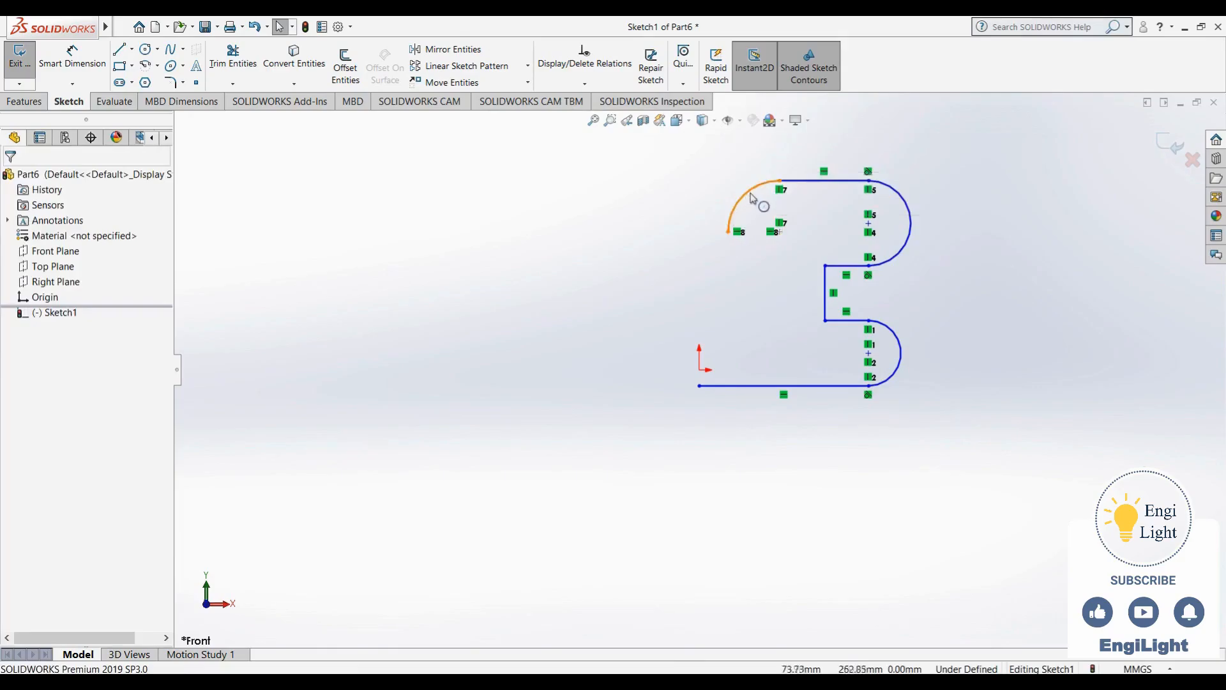
Draw a vertical line down from the corner arc's lower end, followed by a horizontal line about 44 mm long to the left, ending above the origin
key("l")
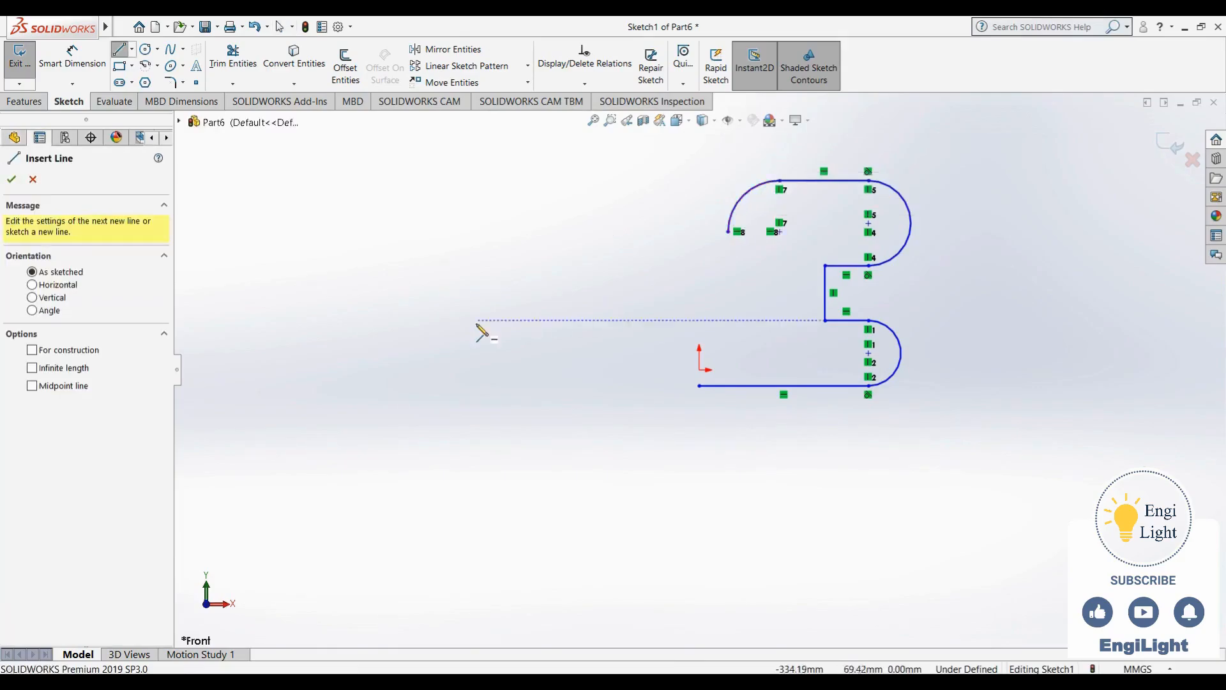
left_click(728, 232)
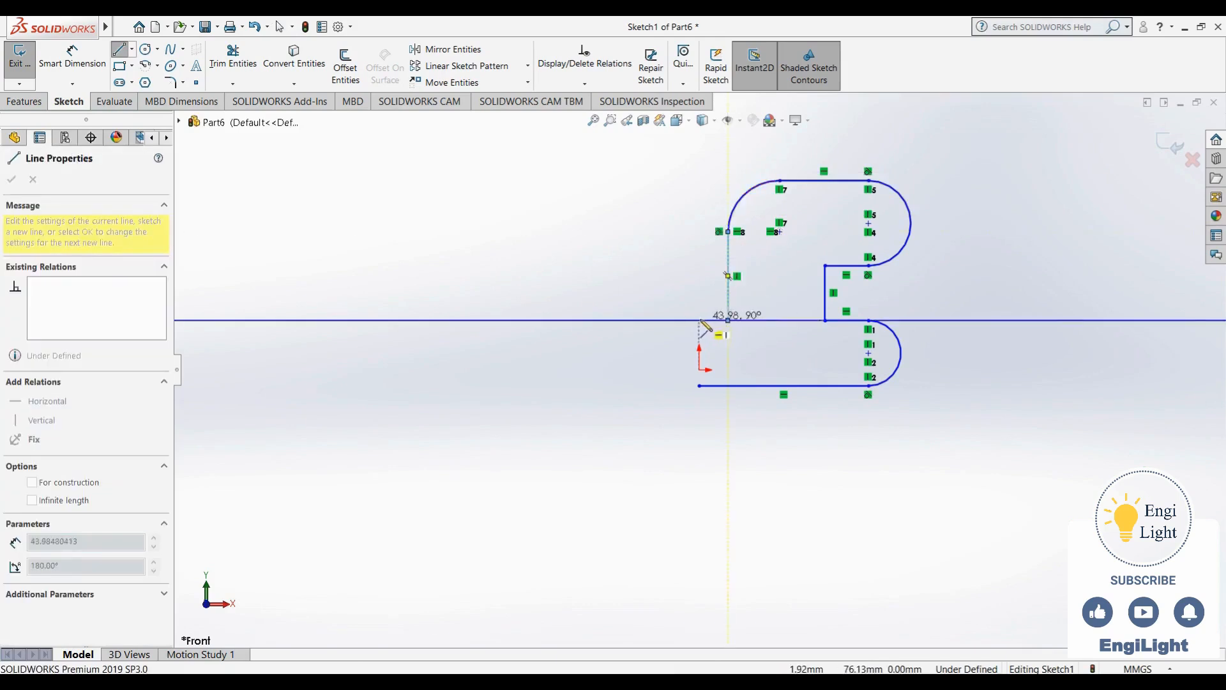
left_click(699, 320)
key("Escape")
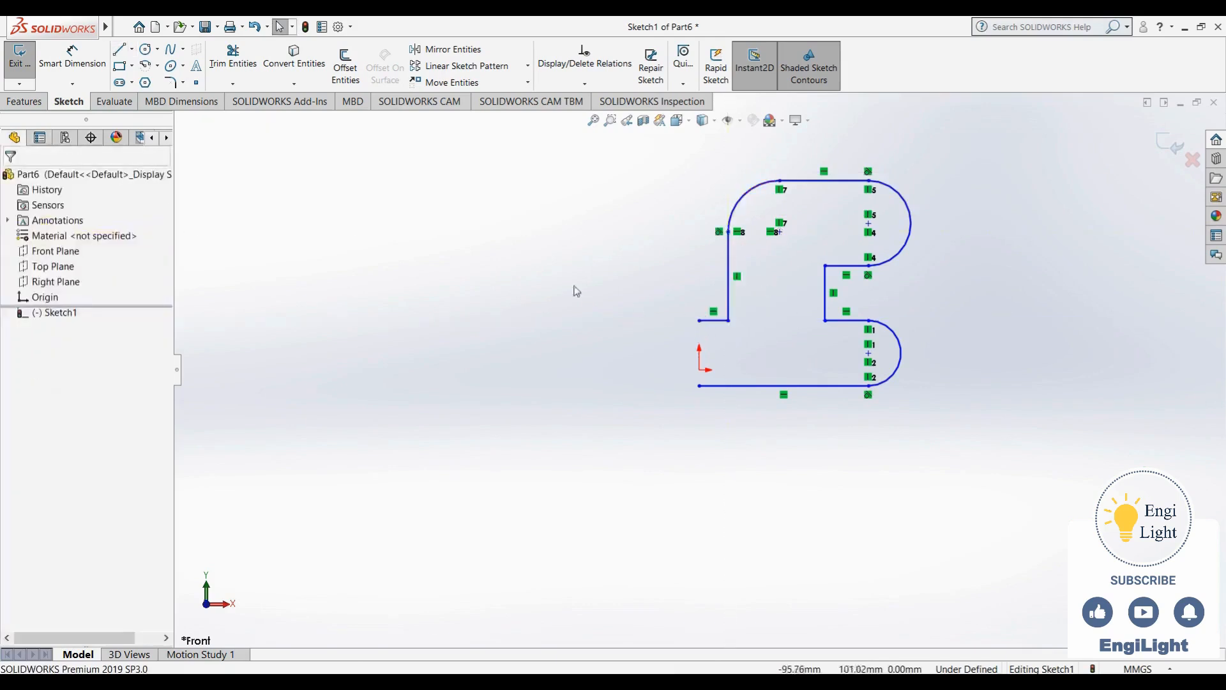
Close the profile's left side with a three-point semicircular arc, radius about 49 mm, between the open ends of the two horizontal lines
left_click(145, 65)
left_click(115, 221)
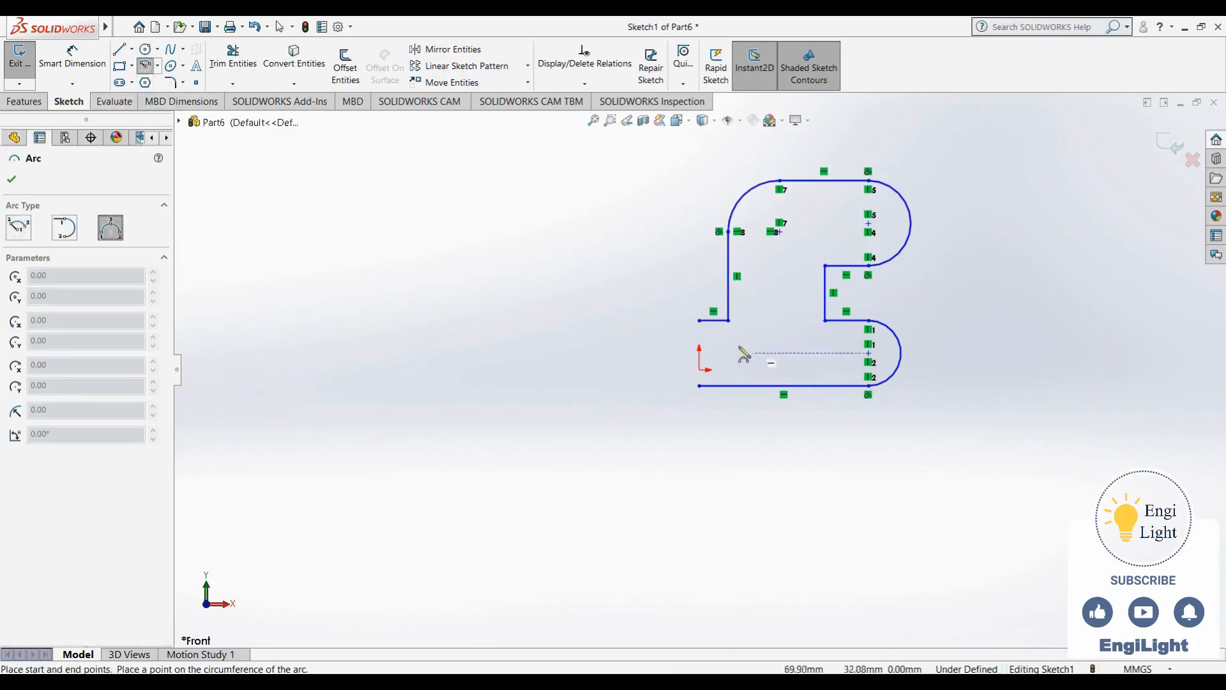
left_click(699, 321)
left_click(699, 386)
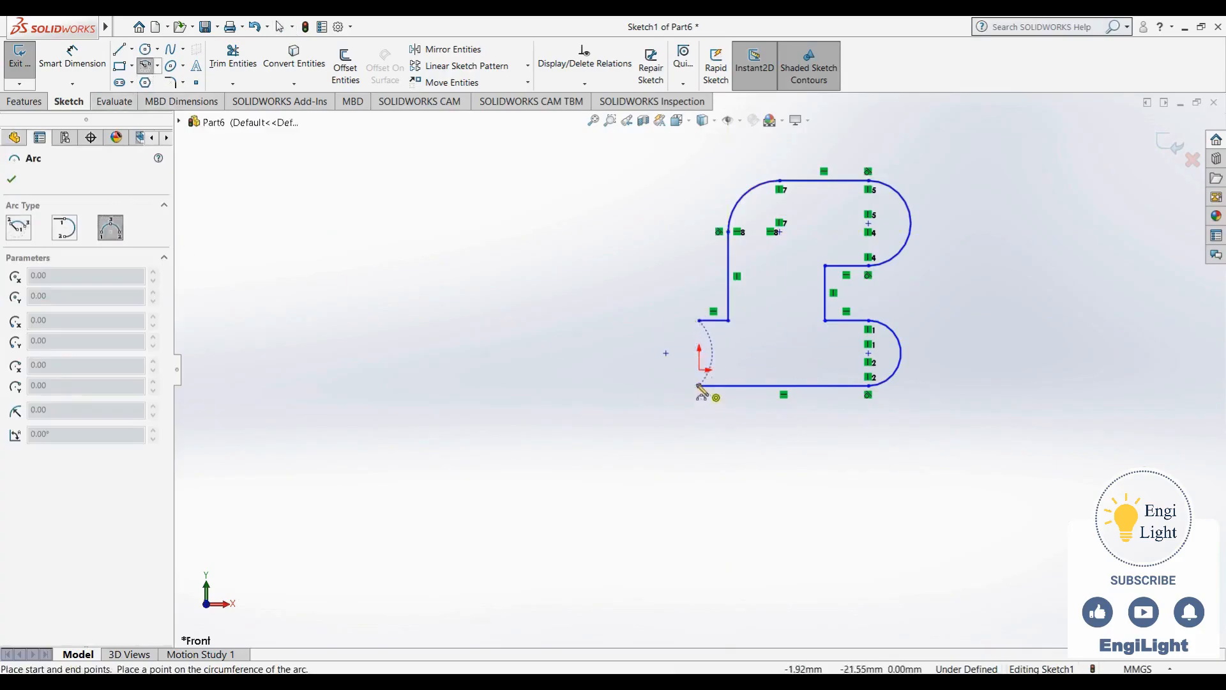
left_click(685, 381)
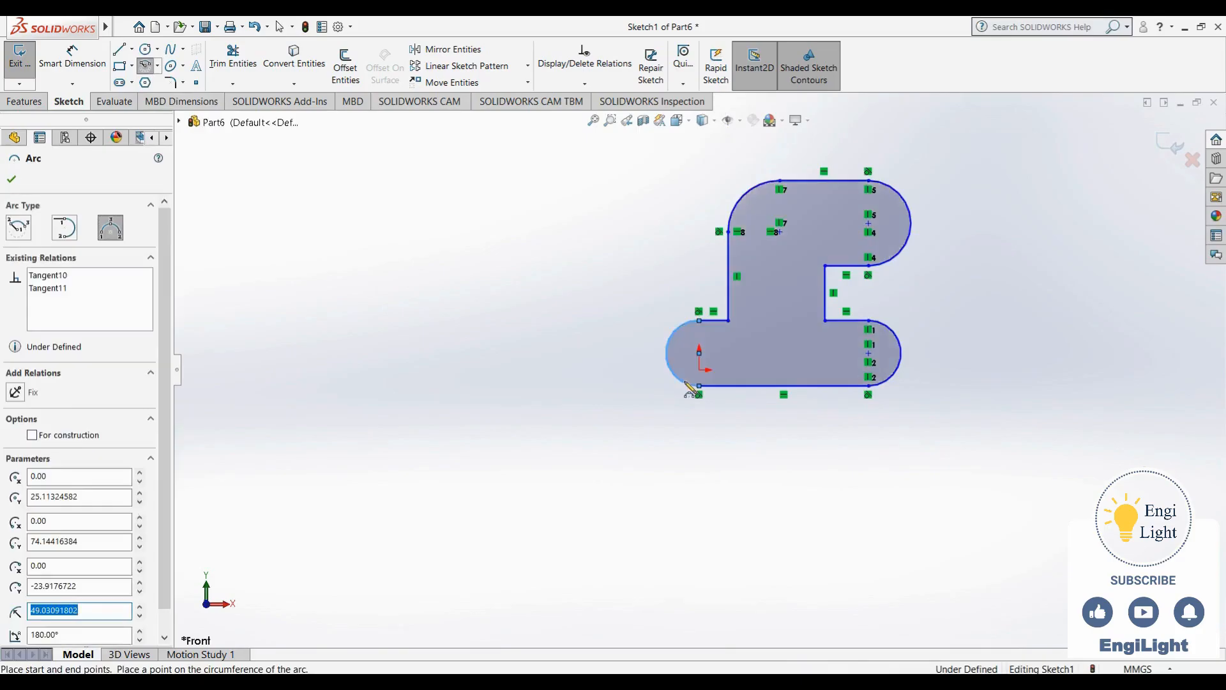
key("Escape")
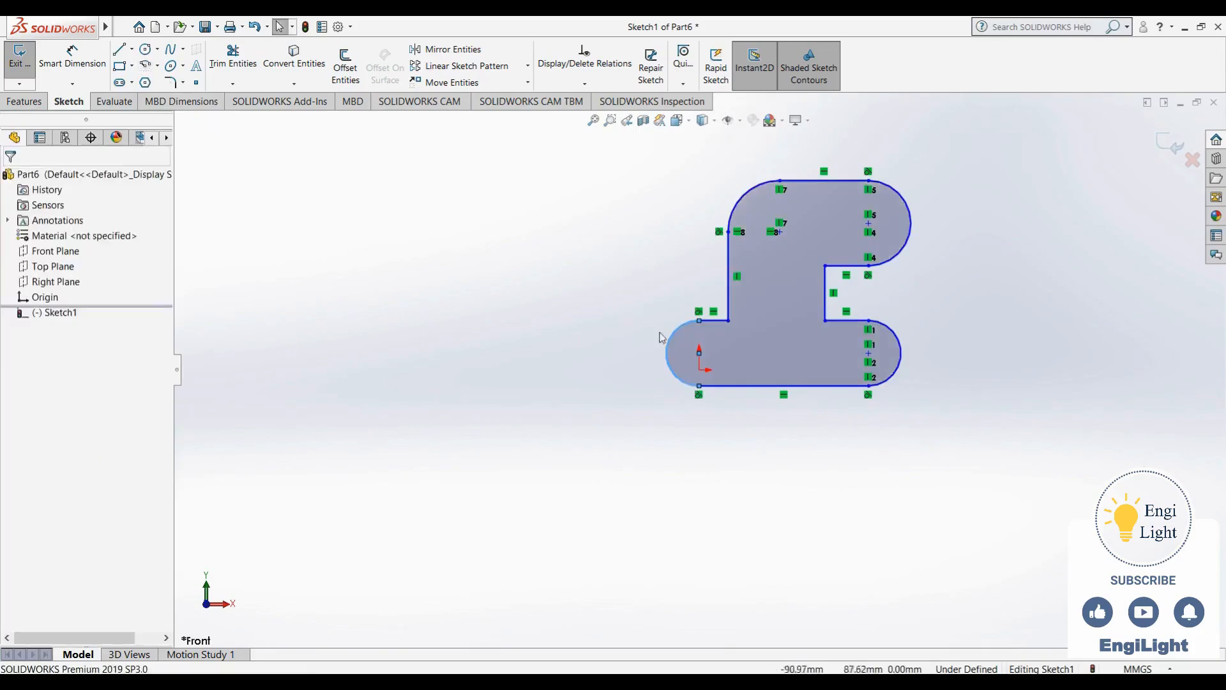
Add a vertical relation between the left arc's two endpoints and its centre
left_click(699, 386)
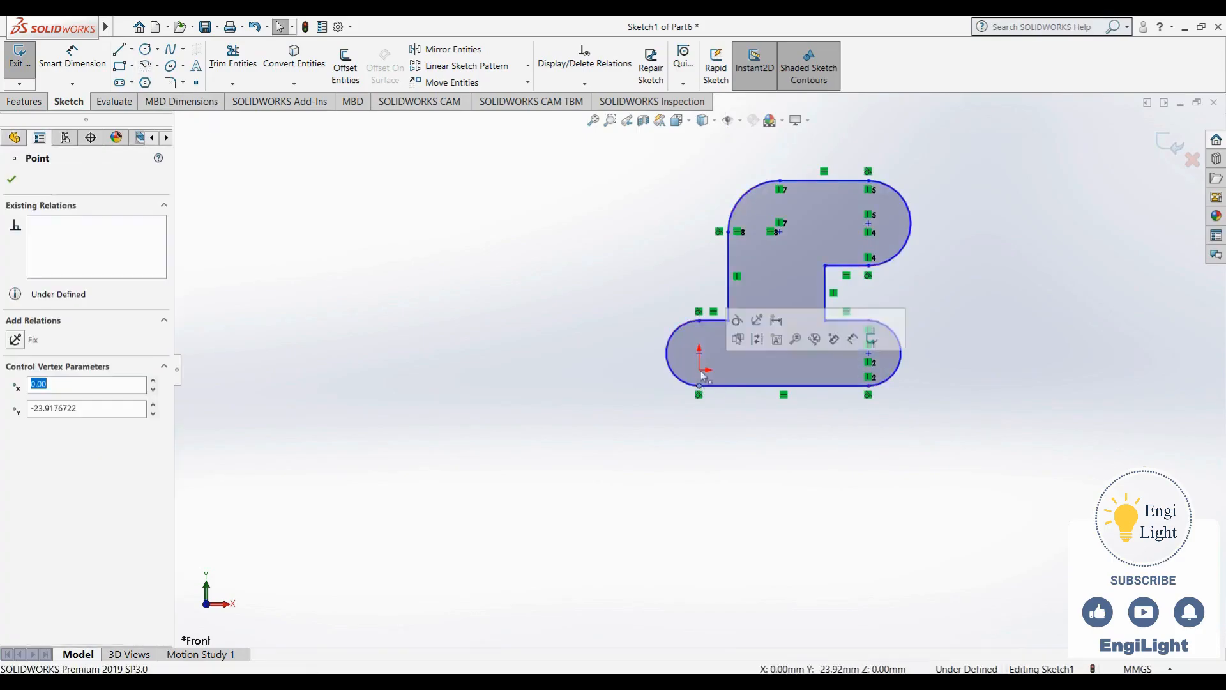
left_click(699, 355, "ctrl")
left_click(699, 322, "ctrl")
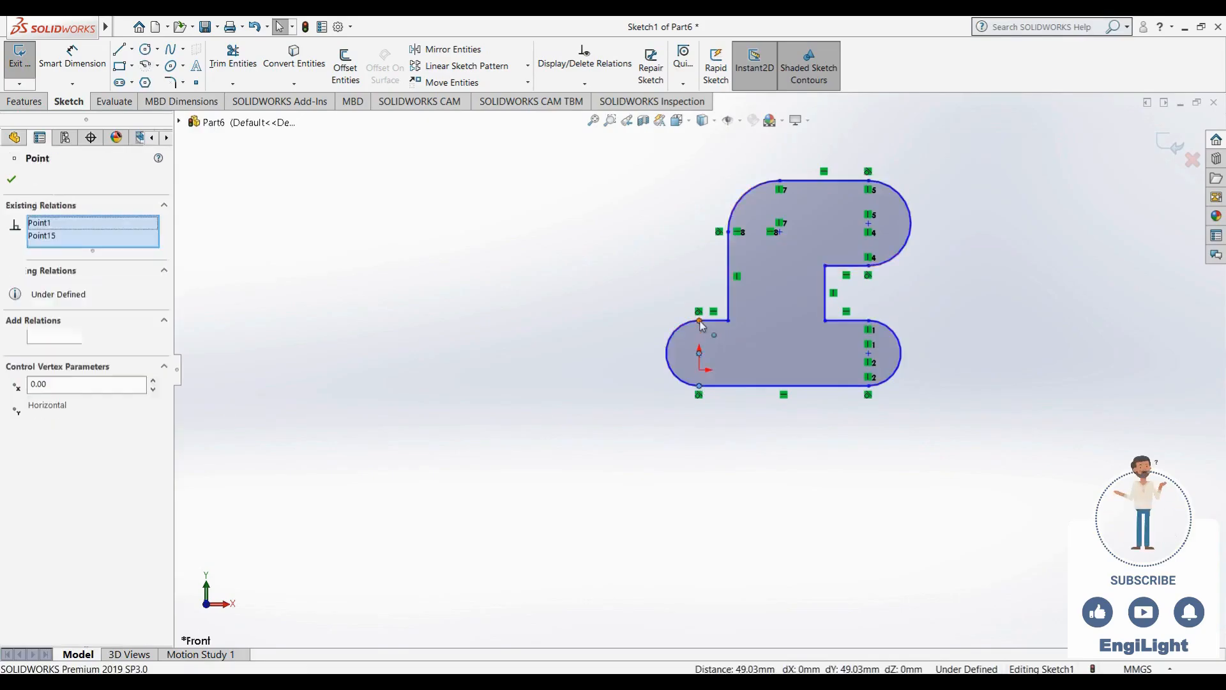
left_click(758, 264)
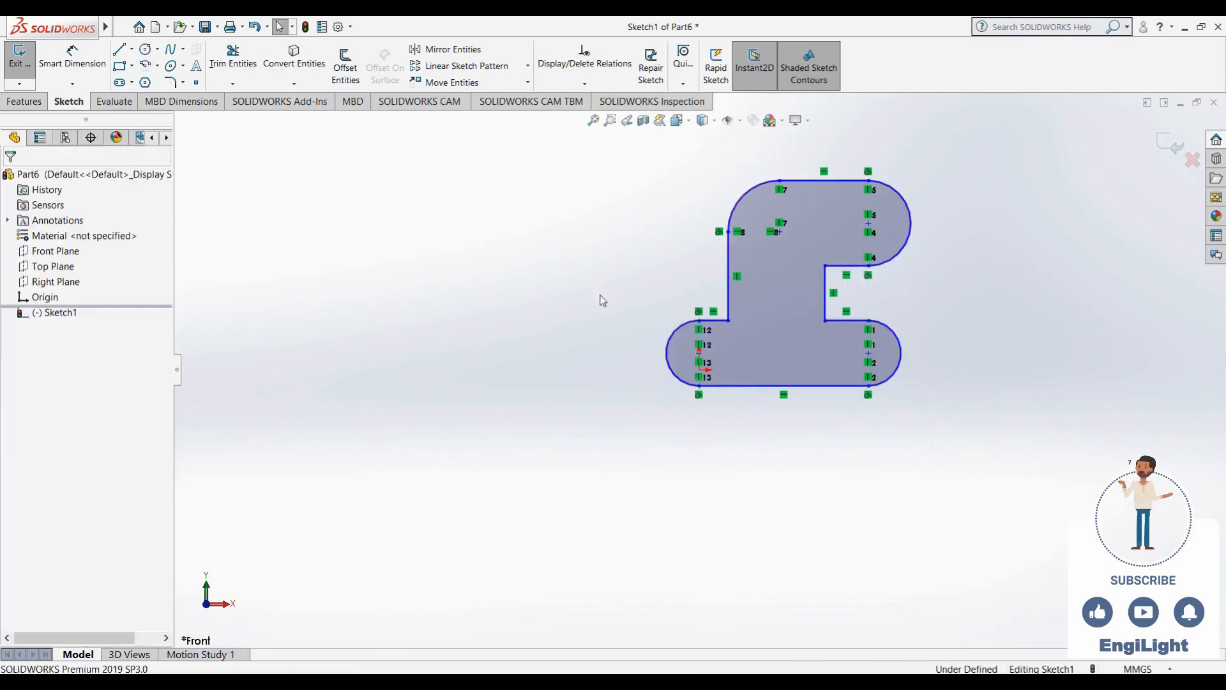
Make the left arc's centre point coincident with the sketch origin
left_click(699, 353)
scroll(703, 356, "down", 5)
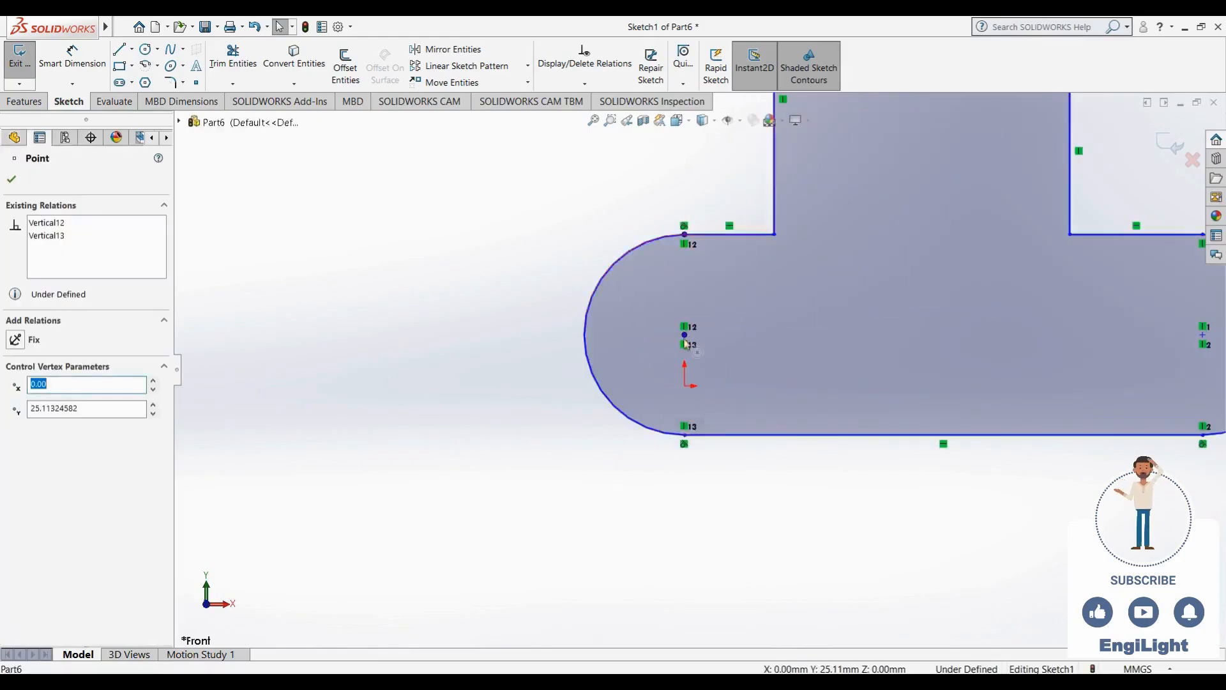
left_click(683, 388, "ctrl")
left_click(686, 388, "ctrl")
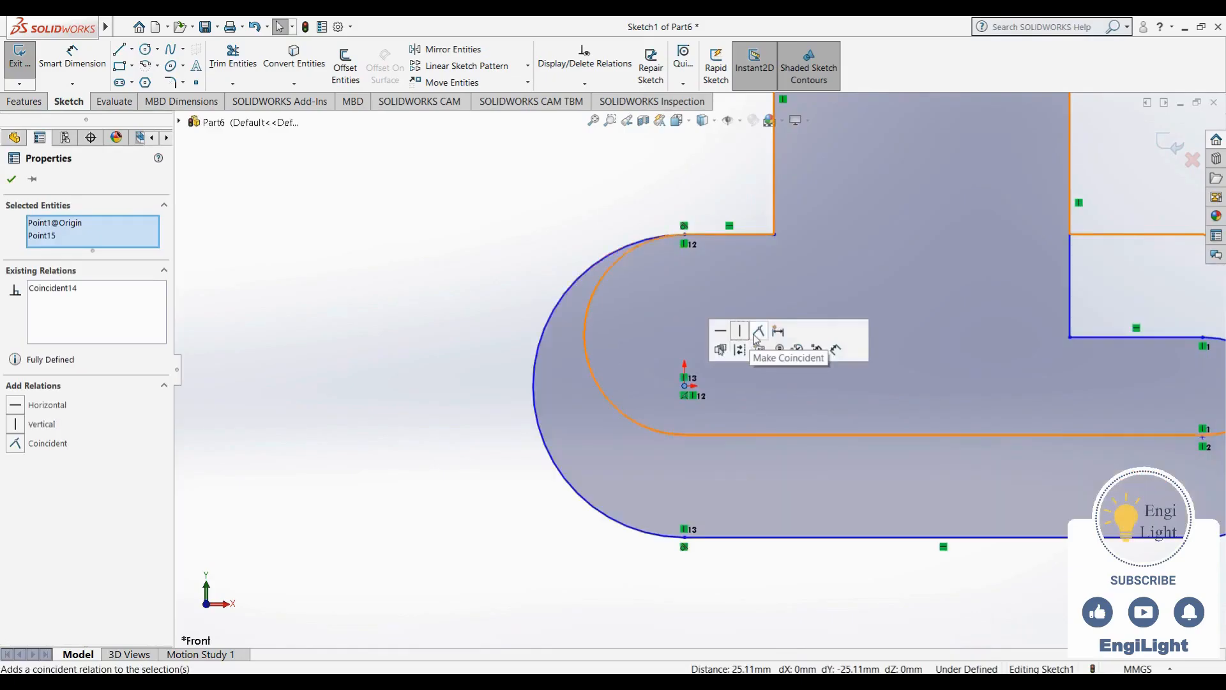
scroll(590, 228, "up", 6)
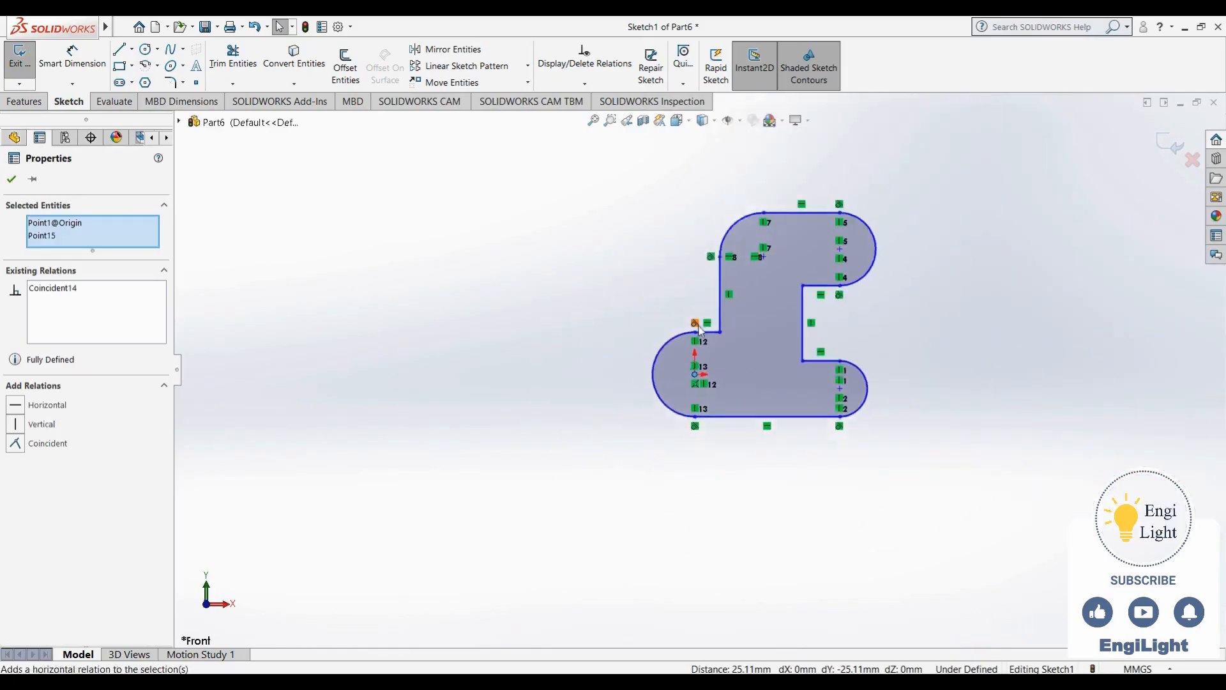
scroll(699, 329, "up", 1)
left_click(877, 341)
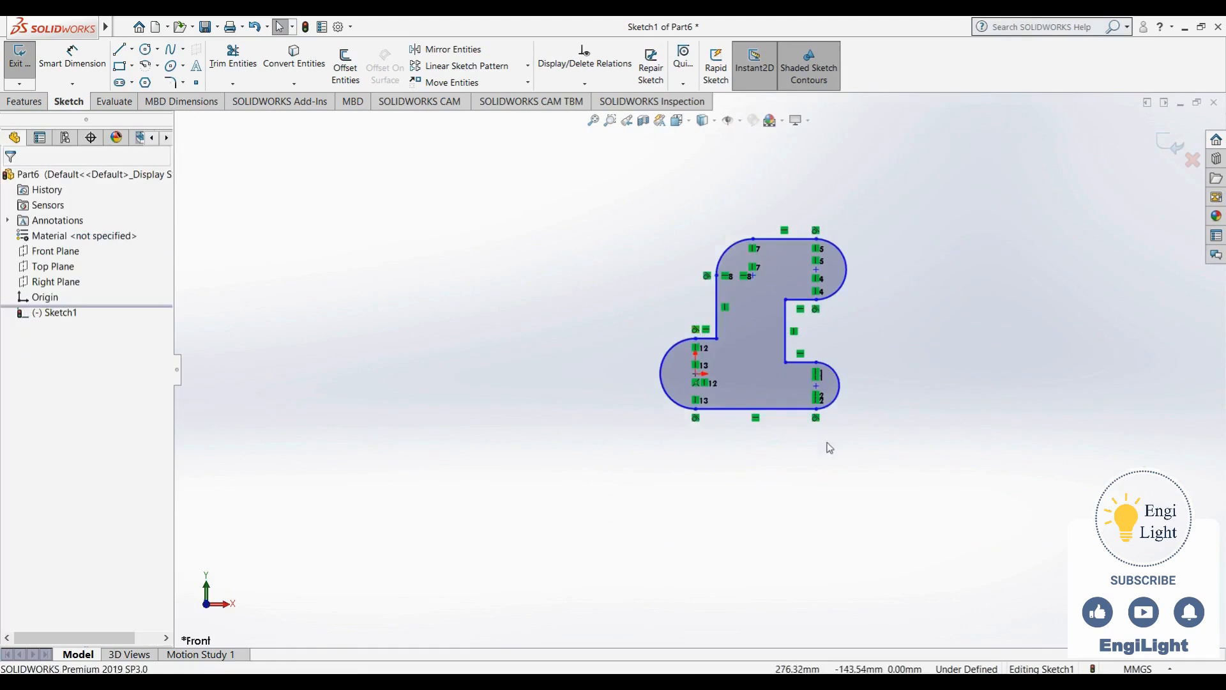
left_click(795, 363)
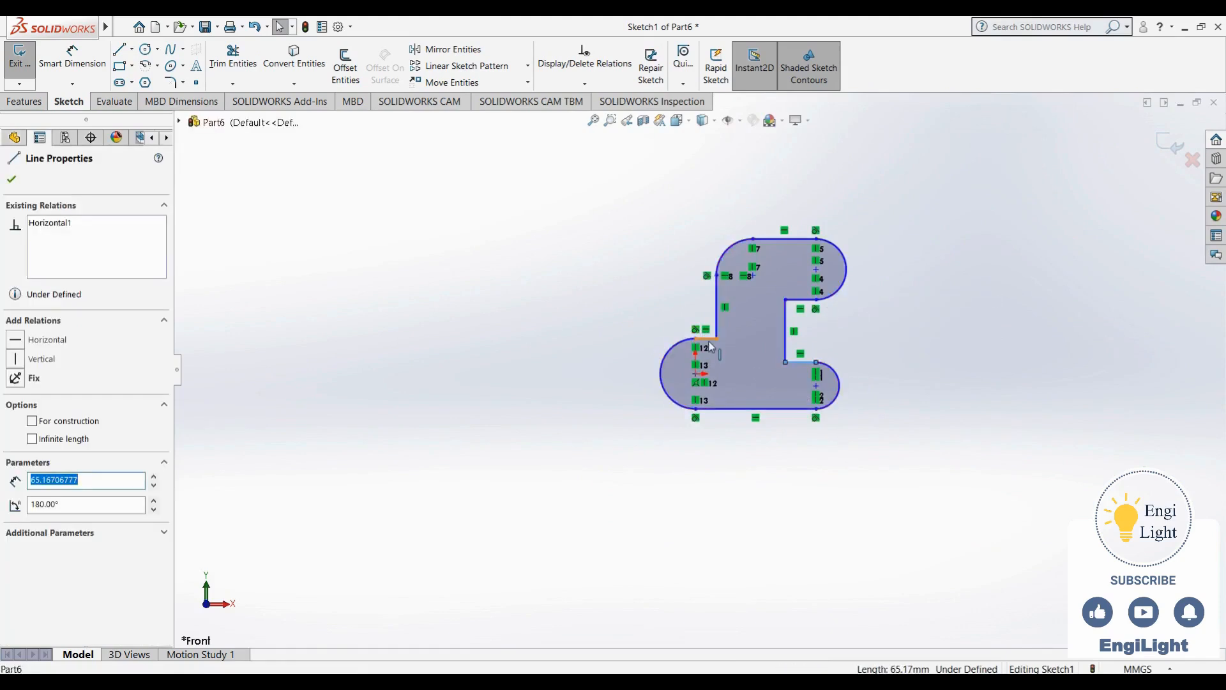
left_click(706, 338, "ctrl")
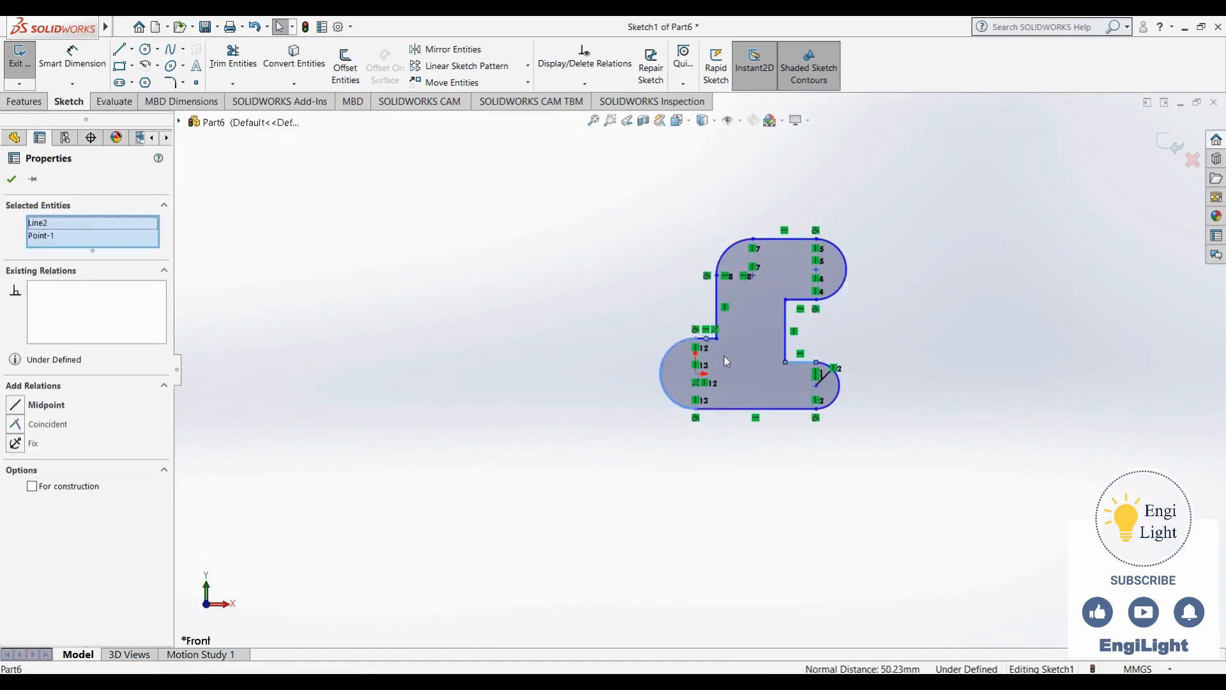
left_click(872, 350)
Make the notch's lower horizontal line collinear with the short horizontal line above the left arc
scroll(866, 363, "down", 3)
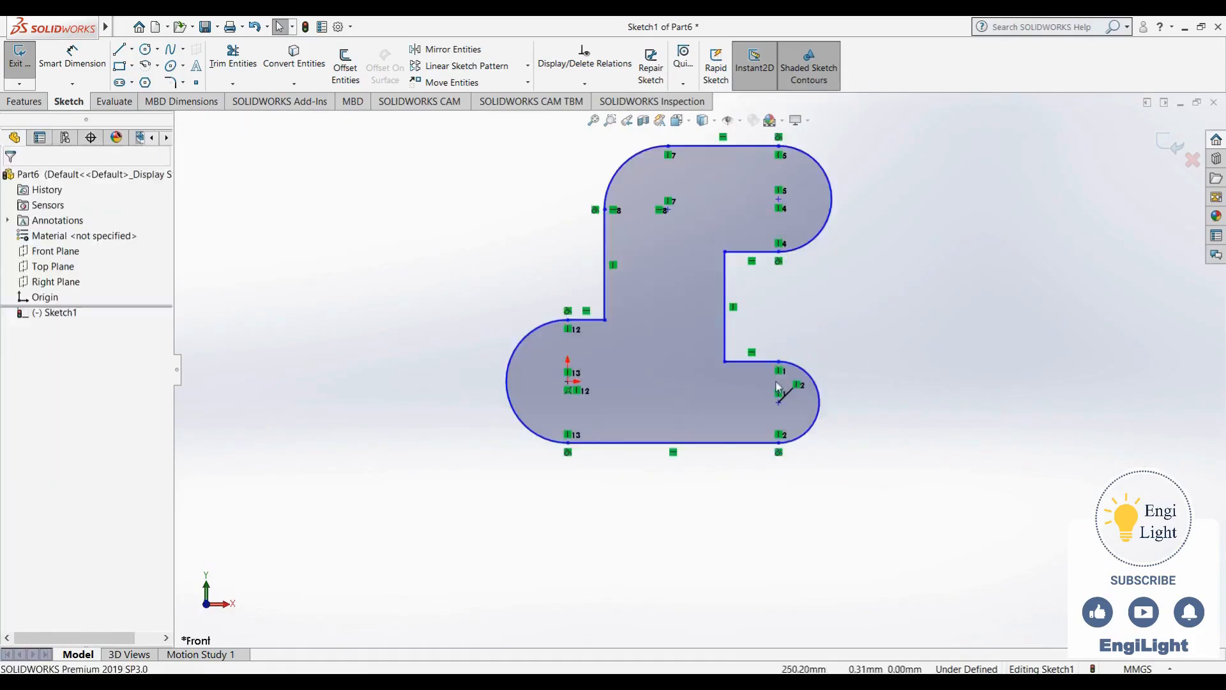
left_click(737, 363)
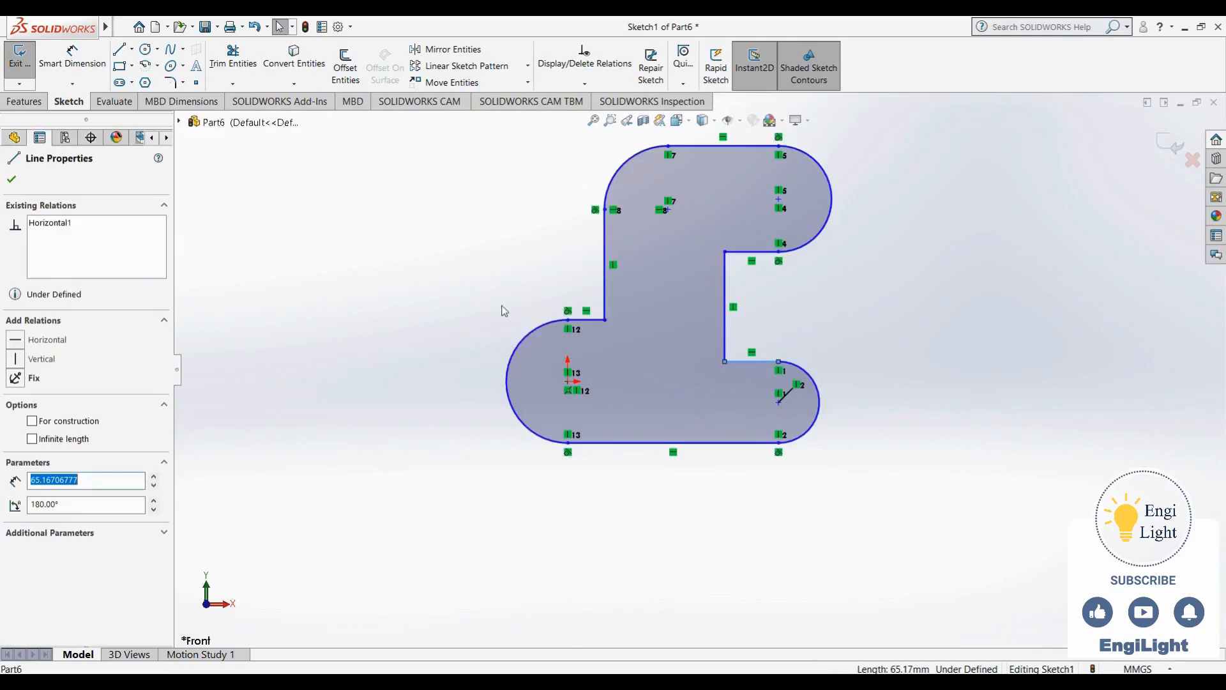
left_click(593, 322, "ctrl")
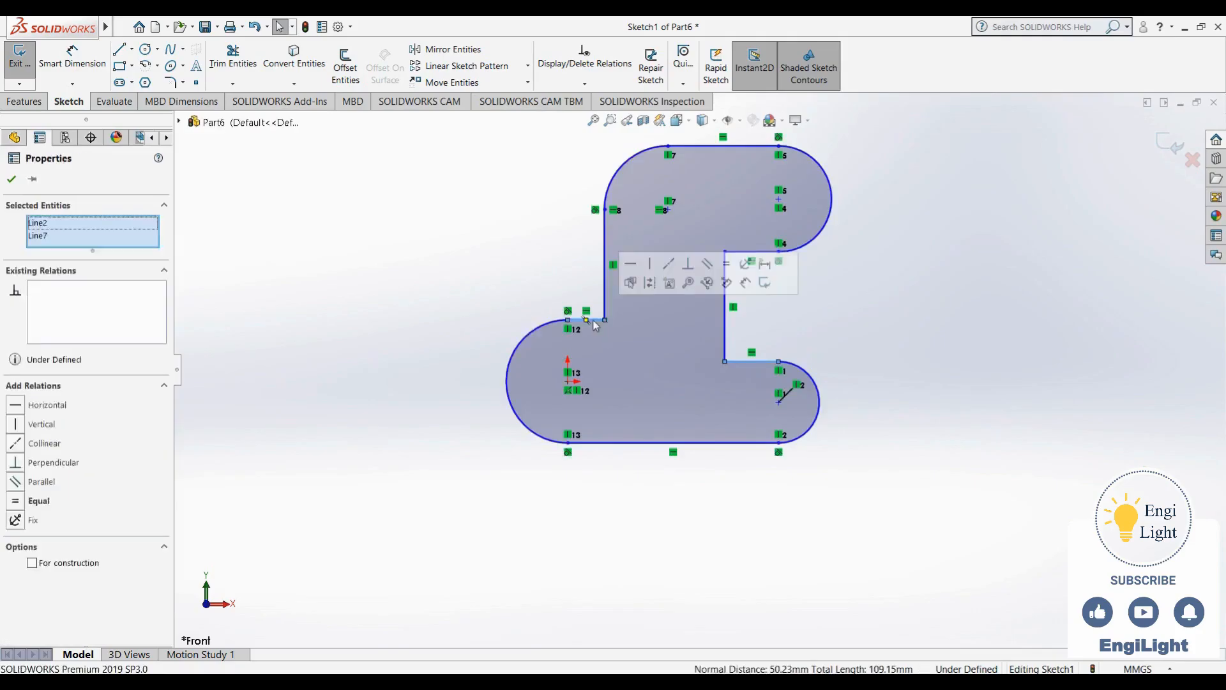
left_click(667, 264)
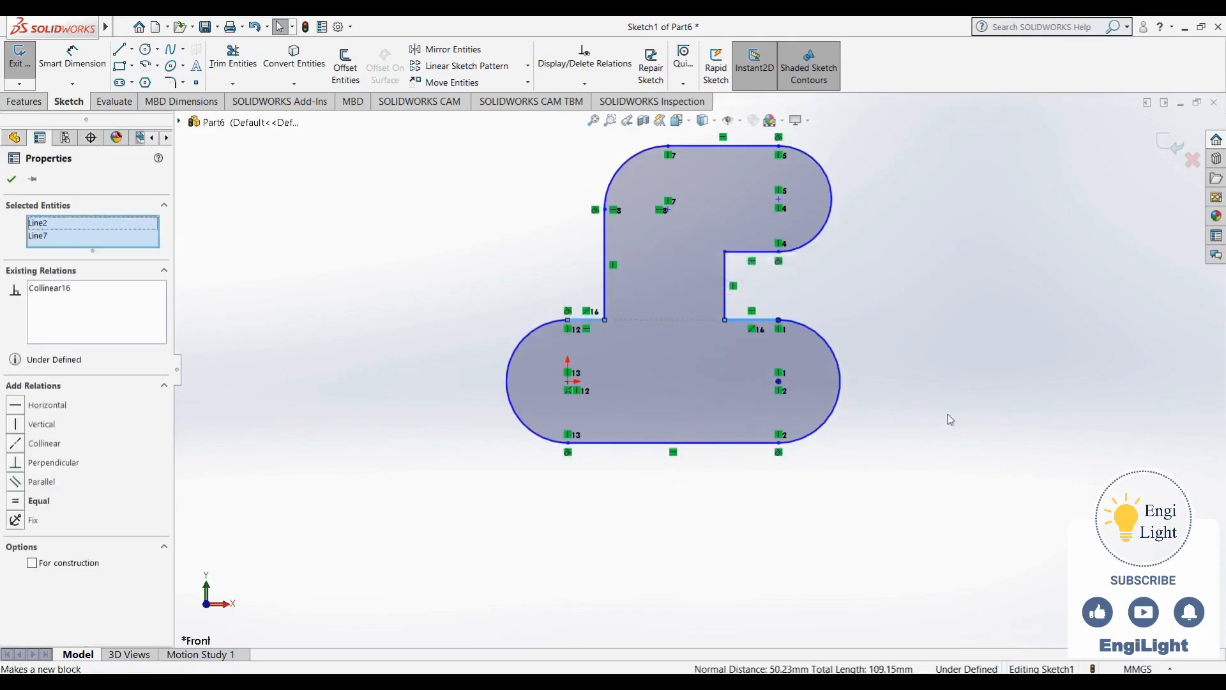
left_click(906, 349)
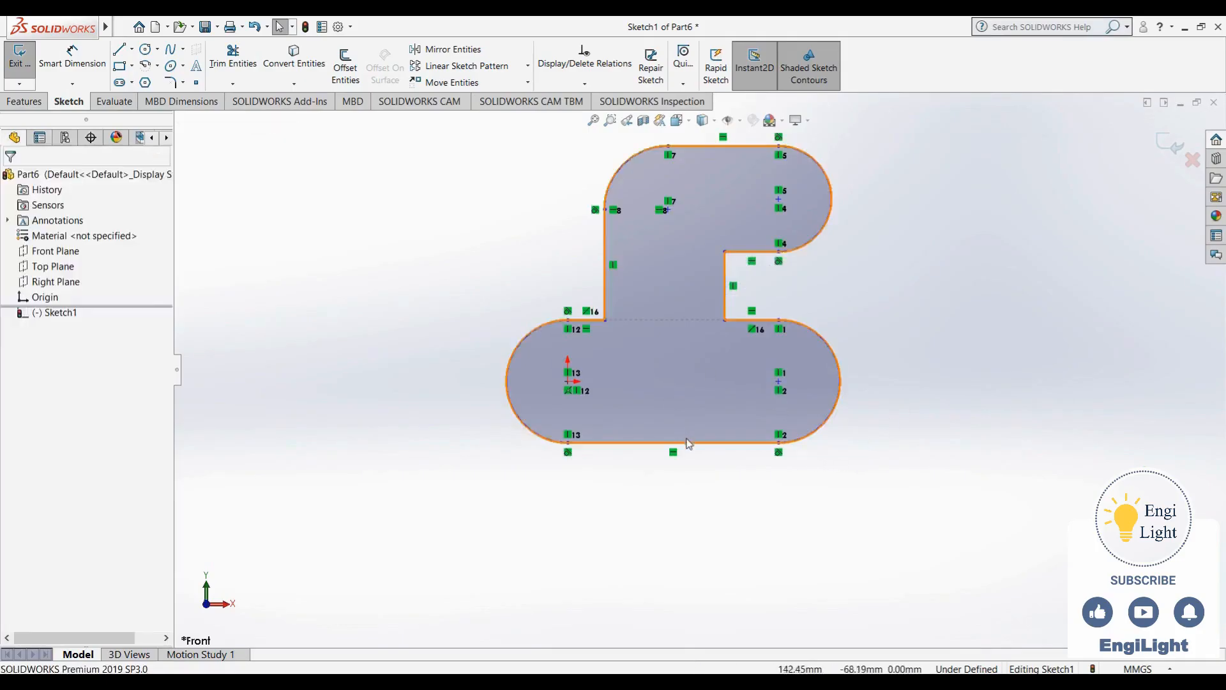
Add an equal relation between the lower-left, lower-right and upper-right semicircular arcs
scroll(698, 370, "up", 3)
left_click(585, 418)
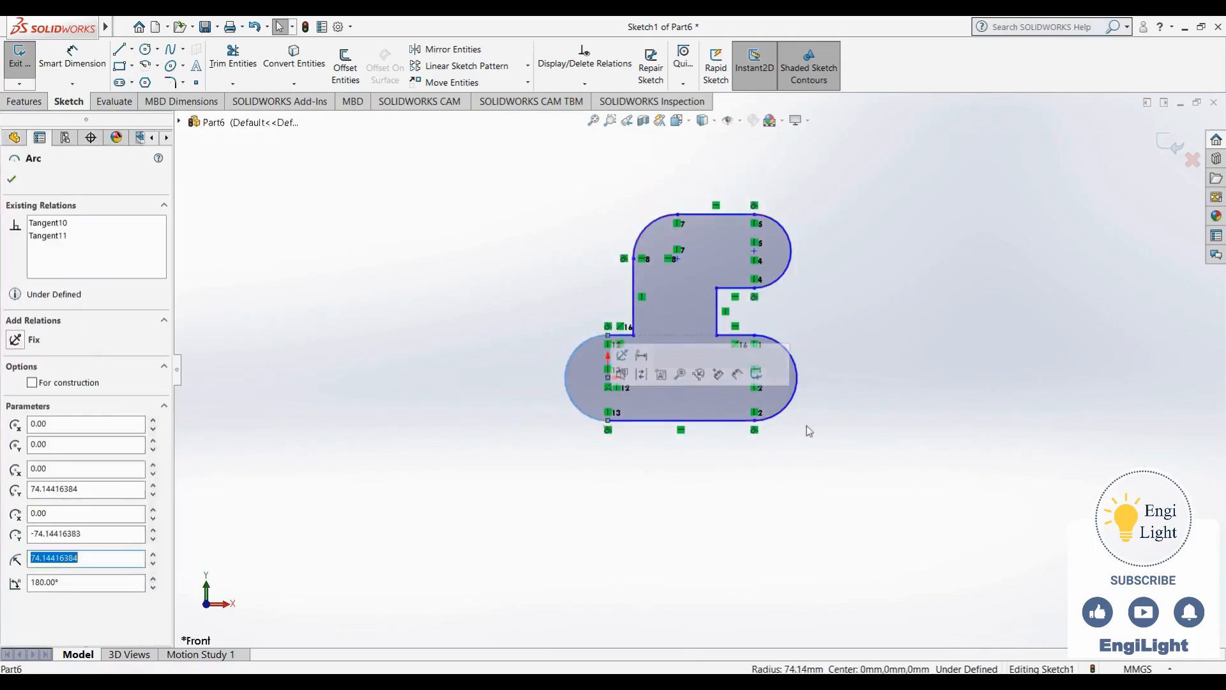
left_click(798, 357, "ctrl")
left_click(777, 288, "ctrl")
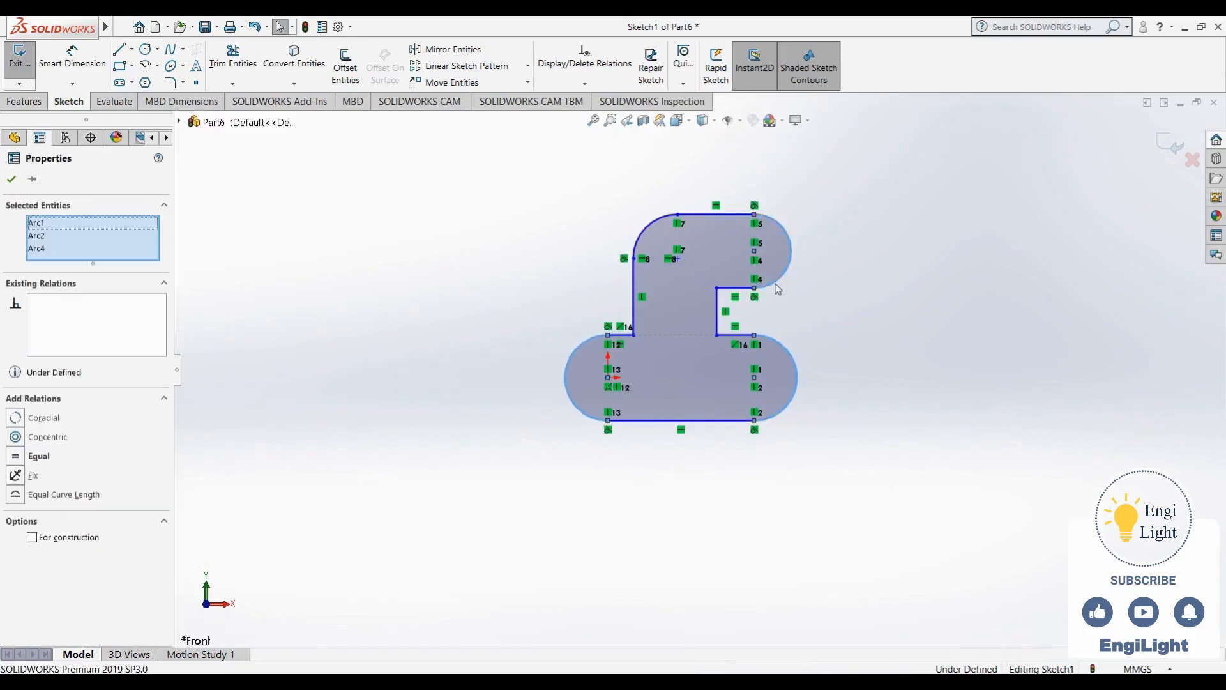
left_click(852, 304)
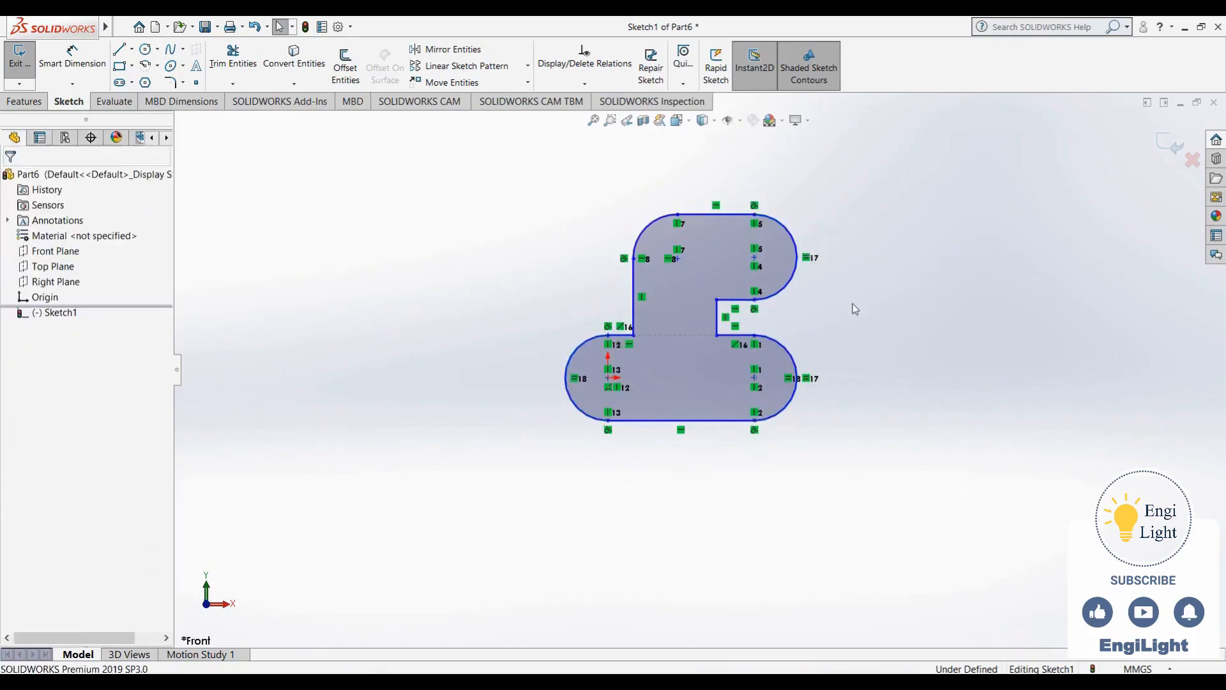
Reshape the profile by its points, shrinking the semicircular arcs, narrowing the upright stem and lowering the upper-left corner arc
left_click_drag(754, 334, 754, 348)
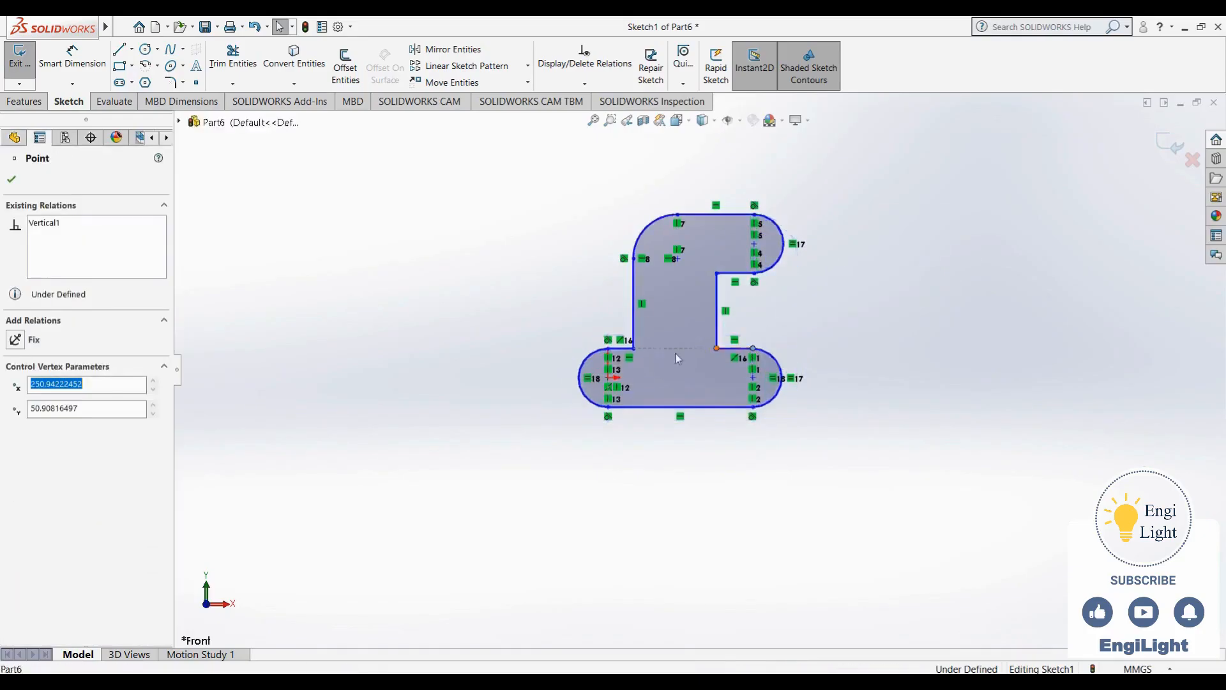
mouse_move(632, 348)
left_mouse_down()
mouse_move(661, 349)
mouse_move(642, 346)
left_mouse_up()
mouse_move(641, 246)
left_mouse_down()
mouse_move(660, 271)
mouse_move(643, 263)
left_mouse_up()
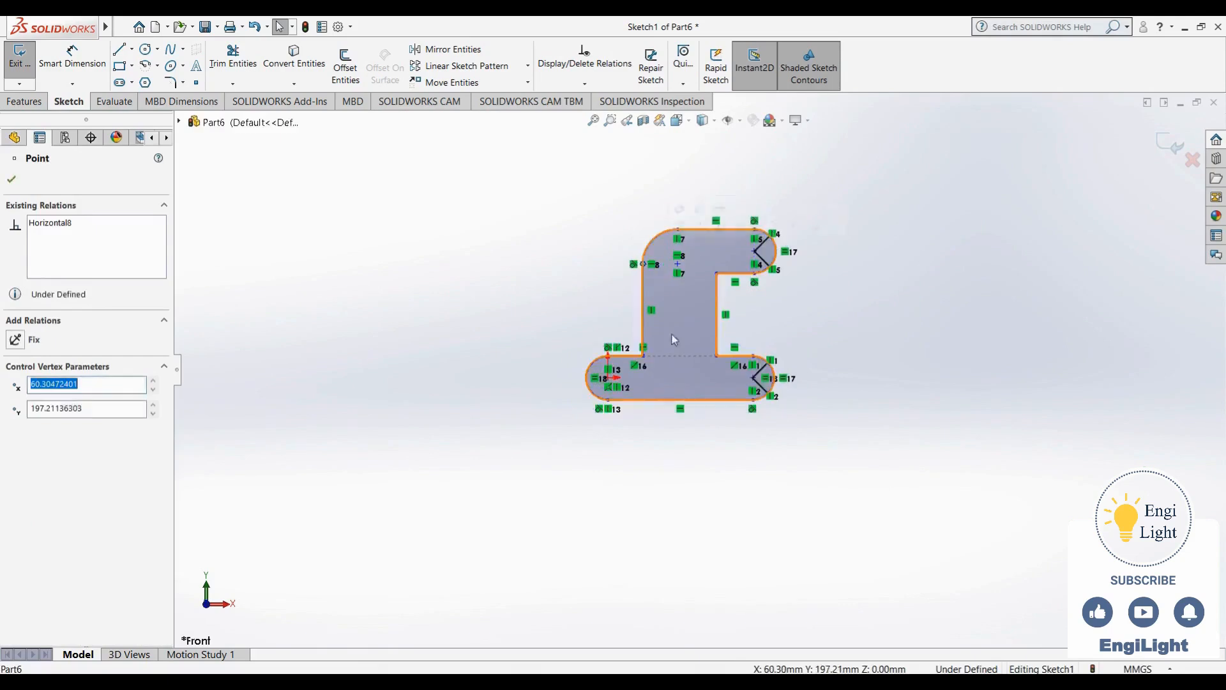
left_click(713, 465)
Check 05.jpg in Photos, return to SOLIDWORKS and dimension the notch's lower horizontal line as 30 mm
key("alt+Tab")
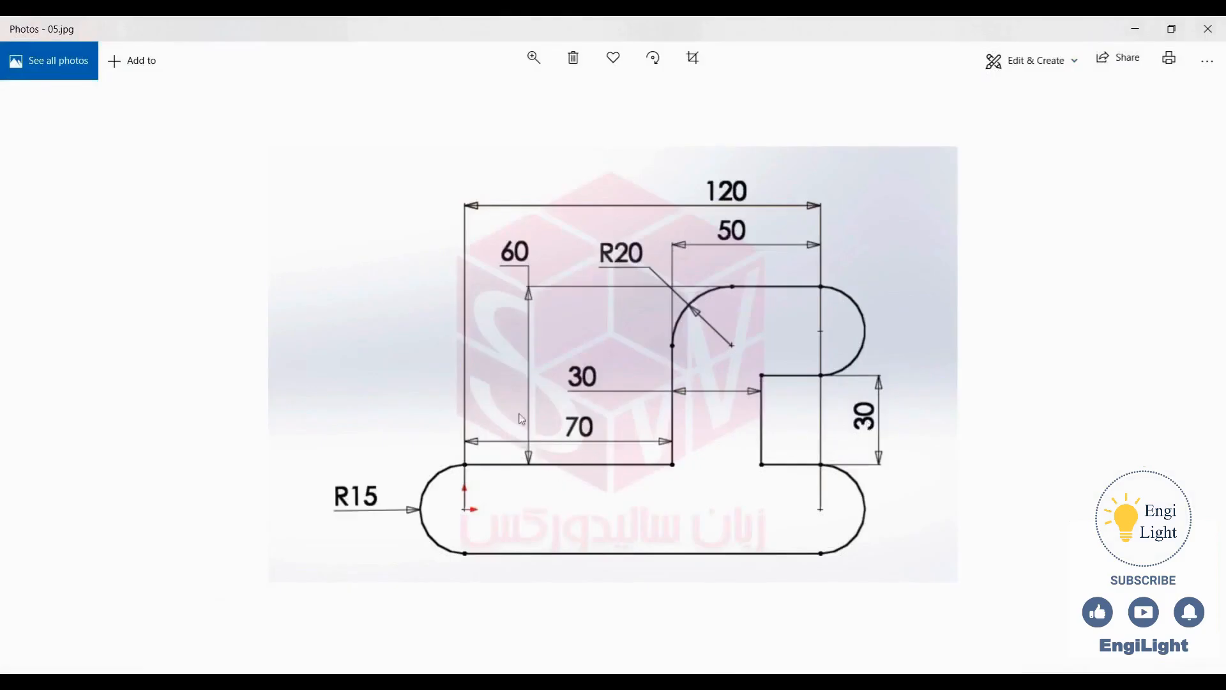
key("alt+Tab")
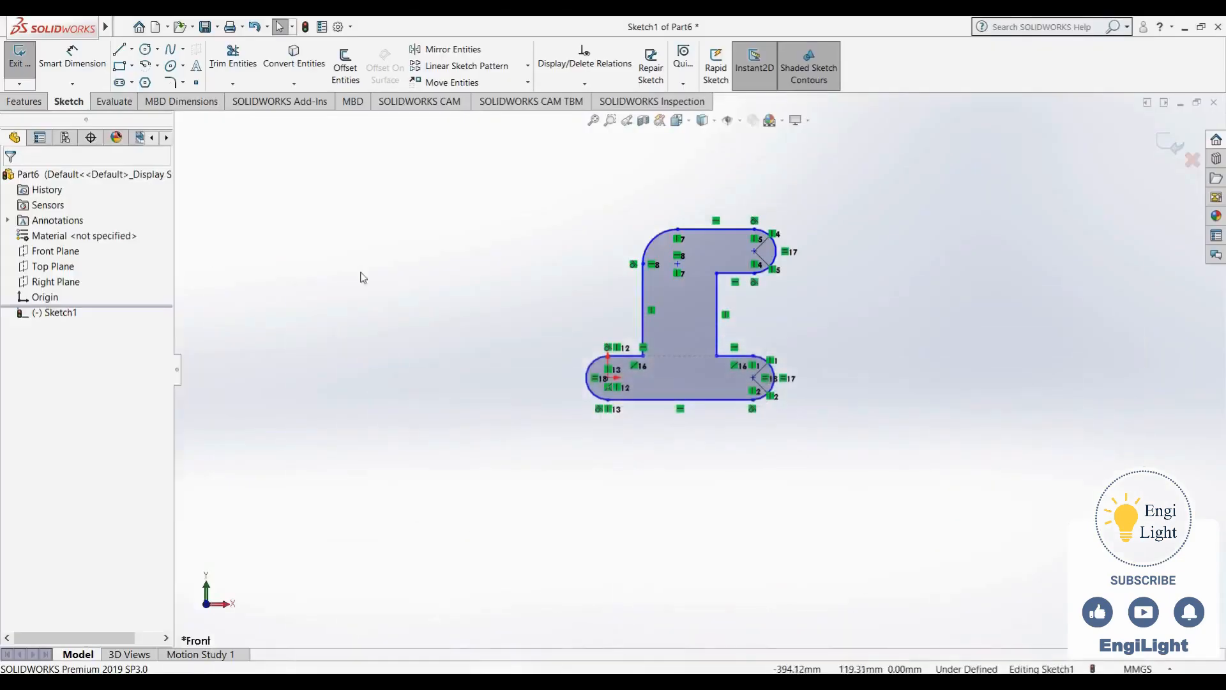
left_click(72, 56)
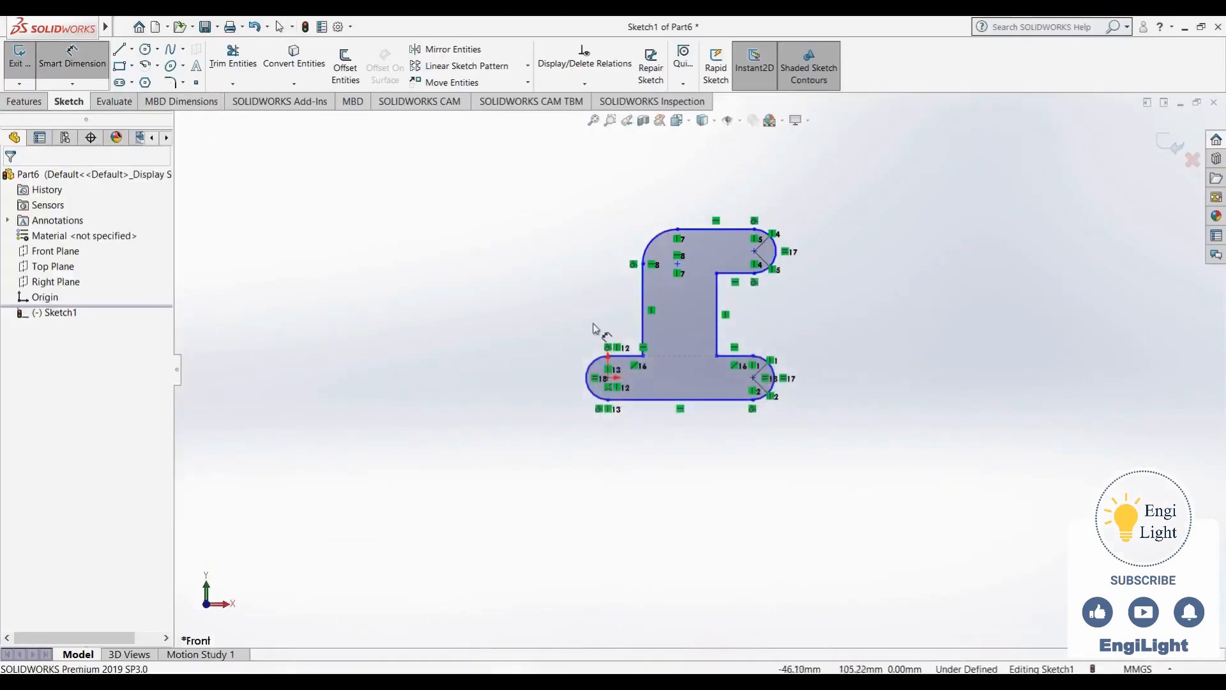
left_click(735, 356)
left_click(792, 334)
type("30")
key("Return")
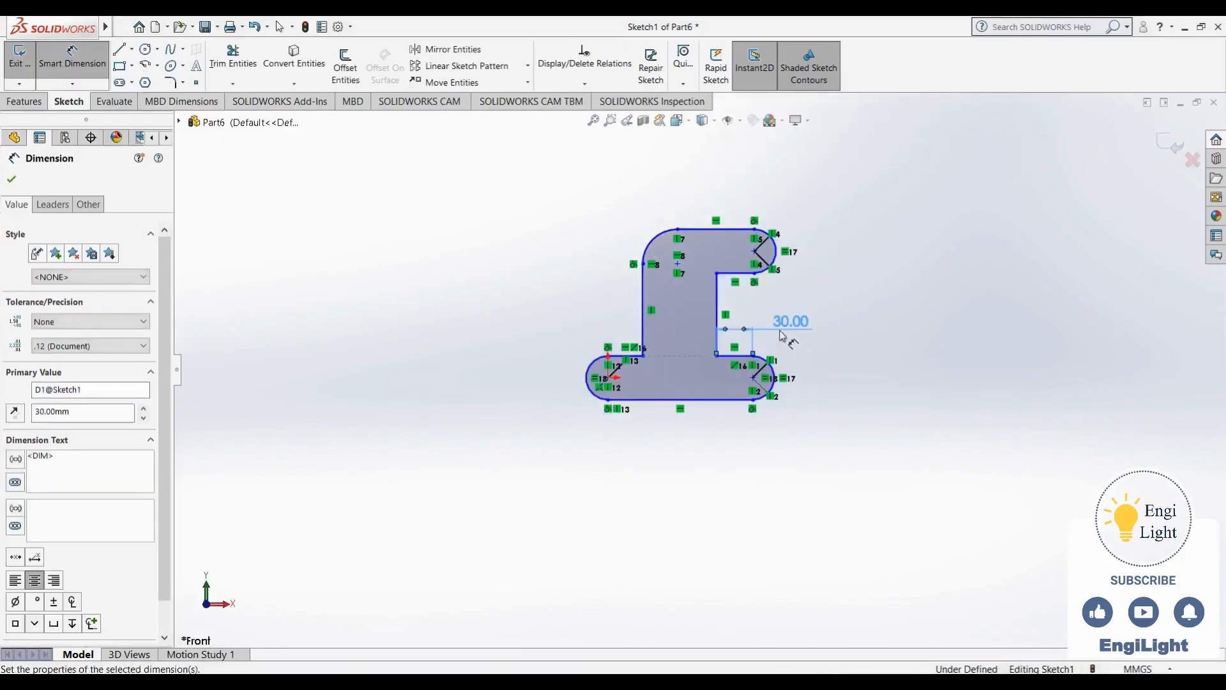
Dimension the horizontal line between the left arc and the upright stem as 70 mm
scroll(652, 375, "down", 4)
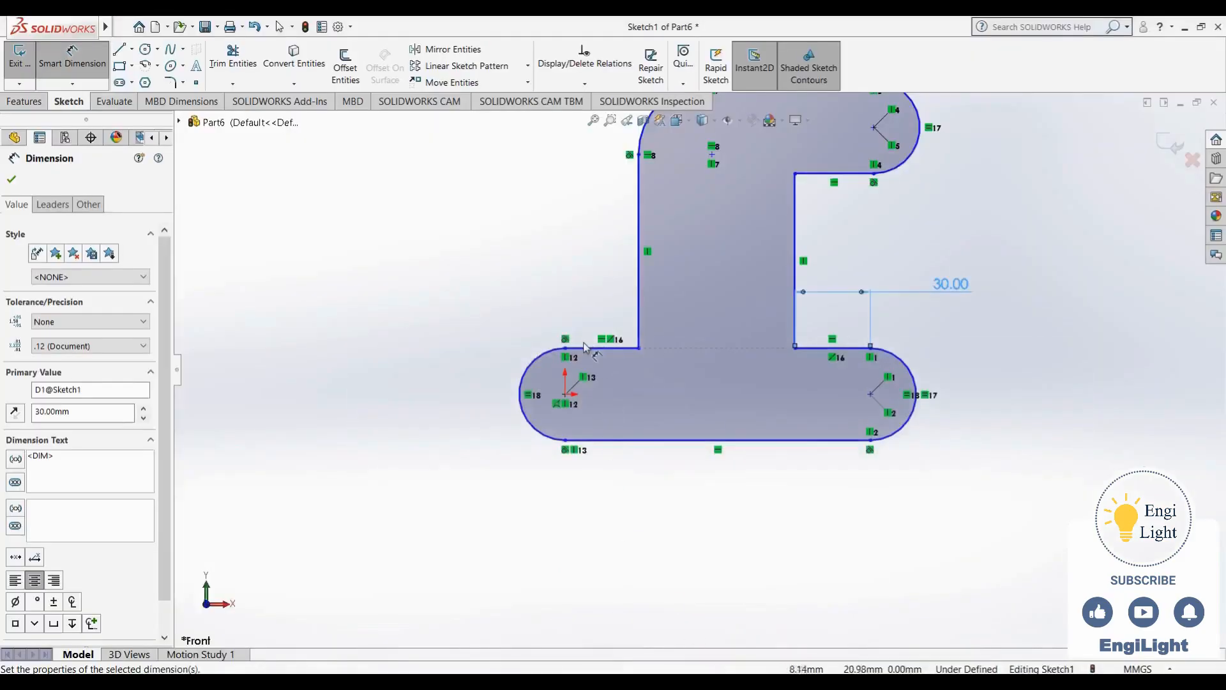
left_click(585, 348)
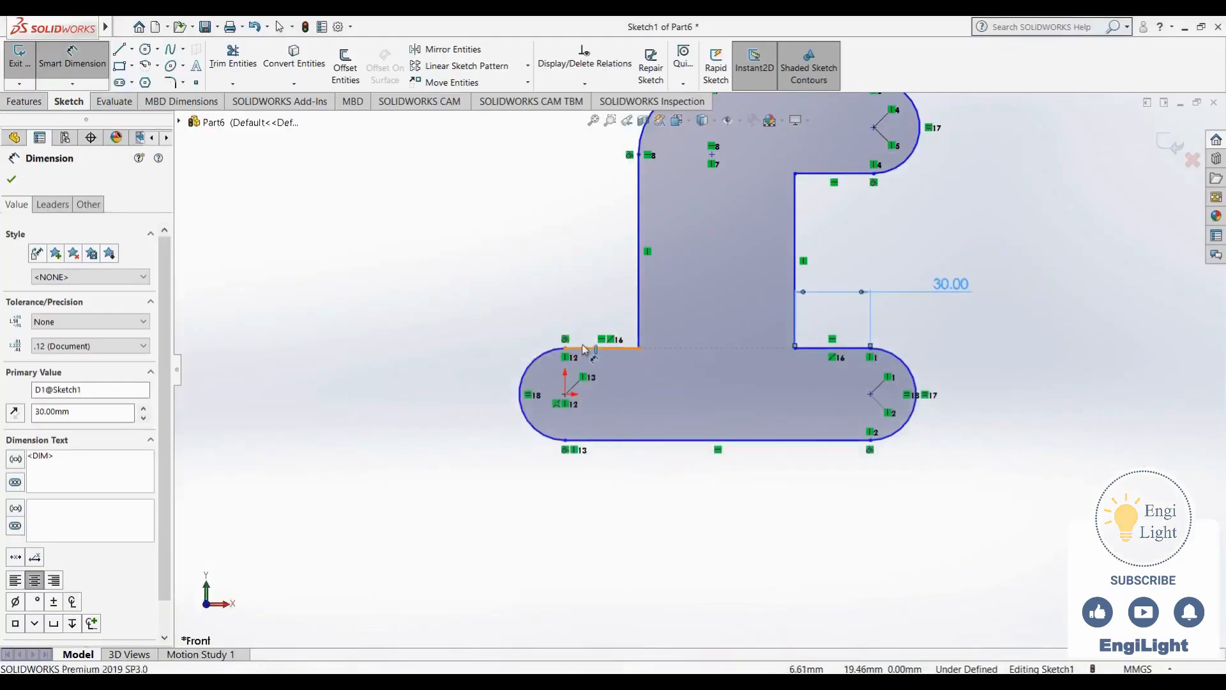
left_click(575, 276)
type("70")
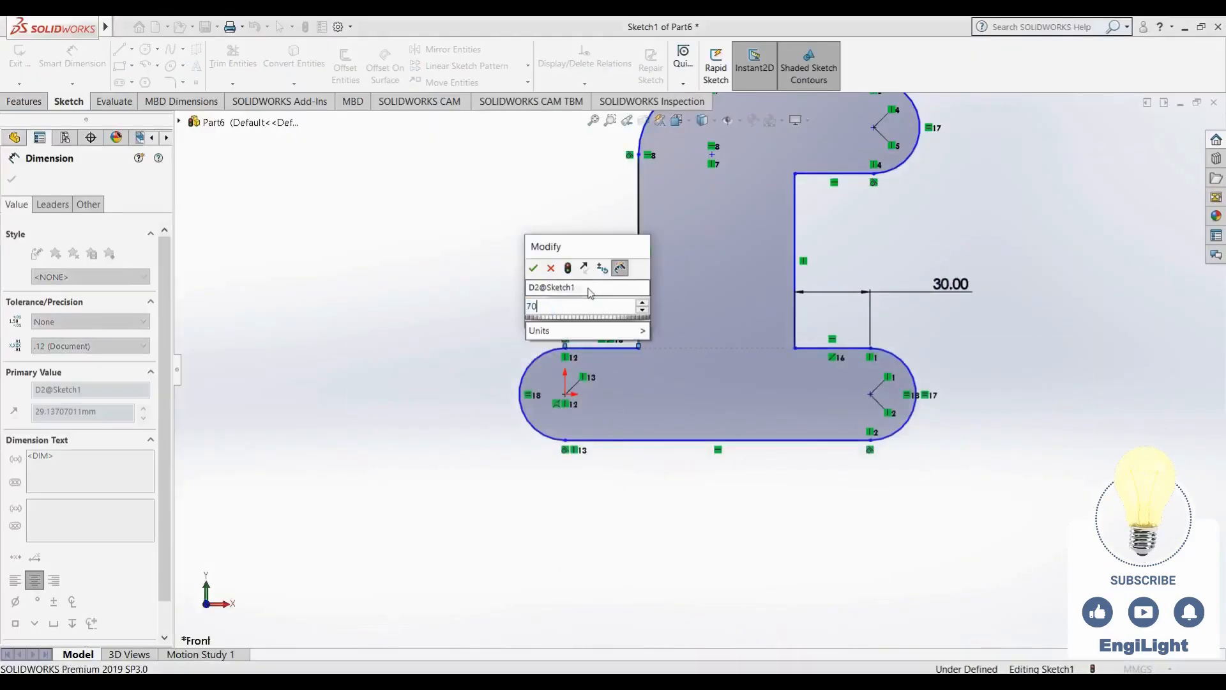
key("Return")
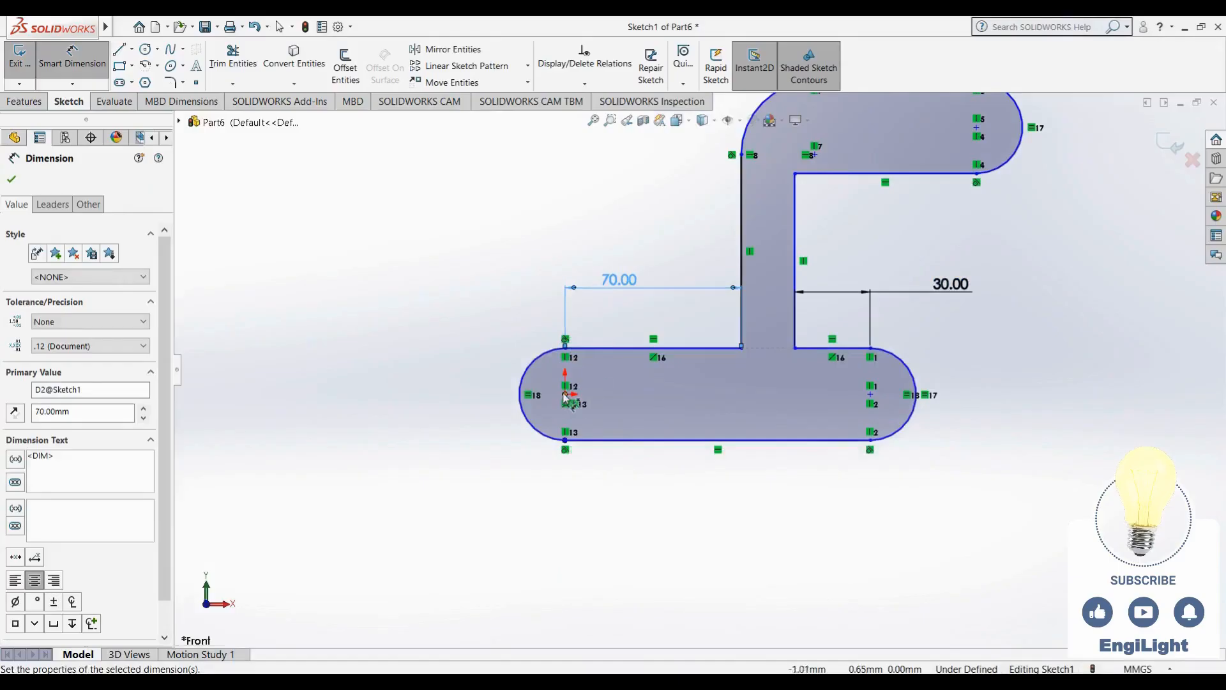
Dimension the distance between the centres of the lower-left and lower-right arcs as 120 mm
left_click(565, 394)
left_click(870, 394)
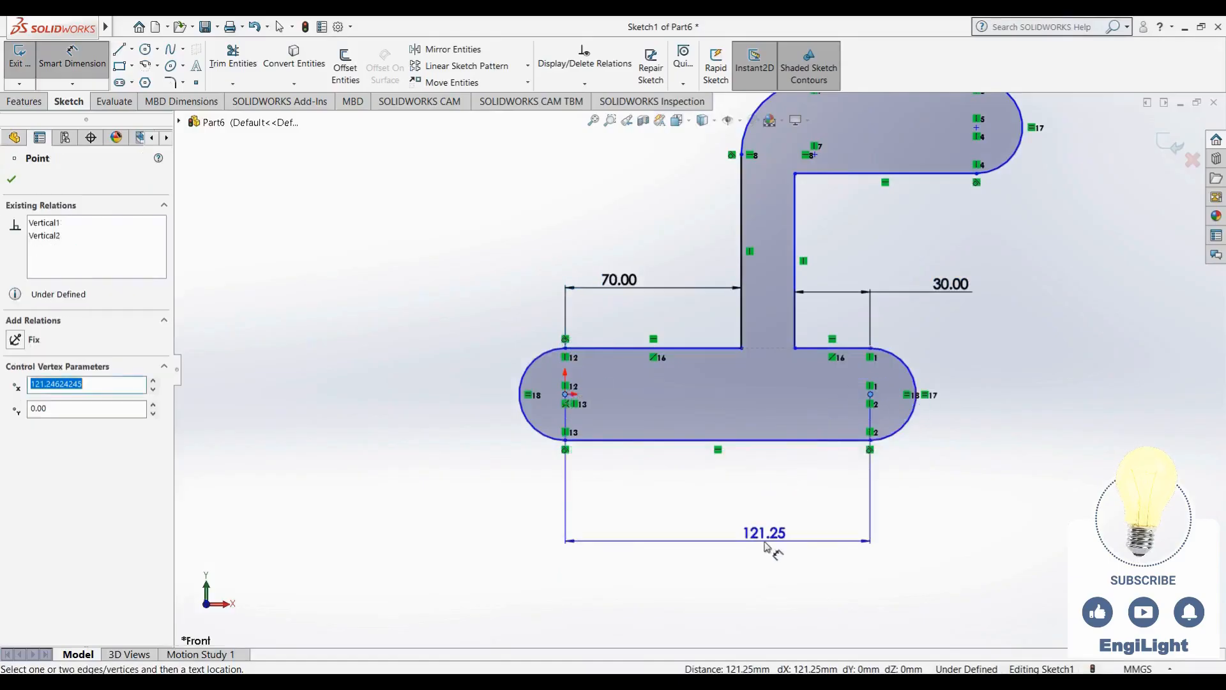
left_click(767, 543)
type("12")
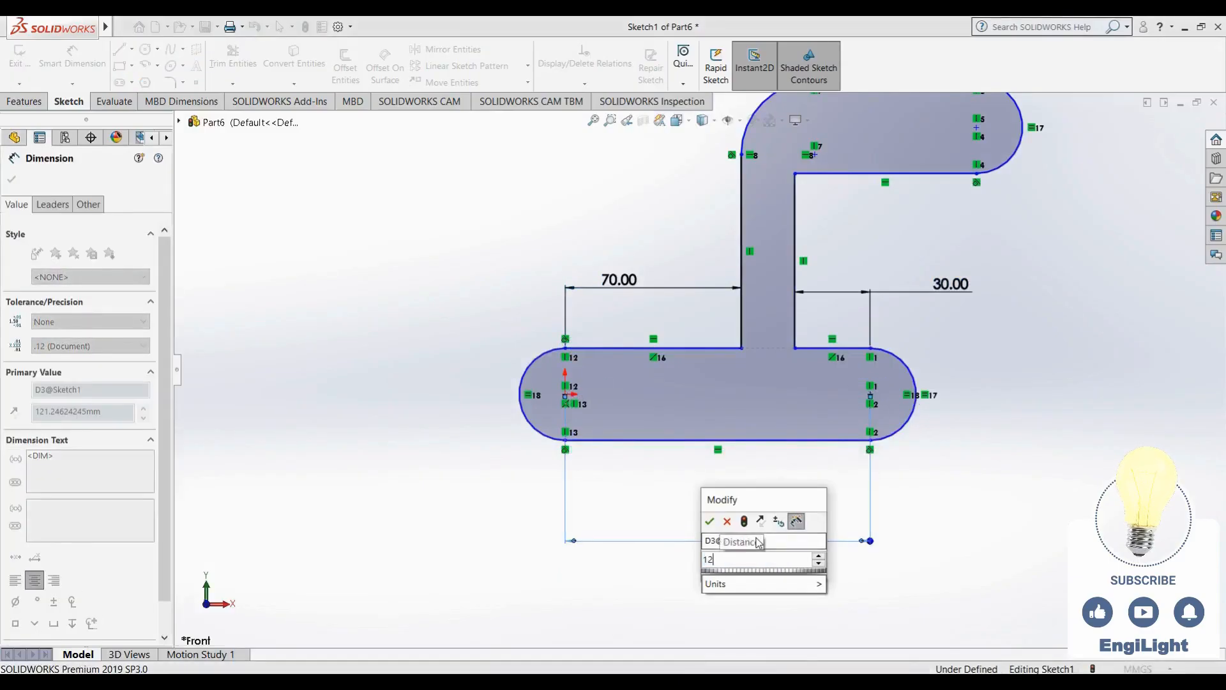
type("0")
key("Return")
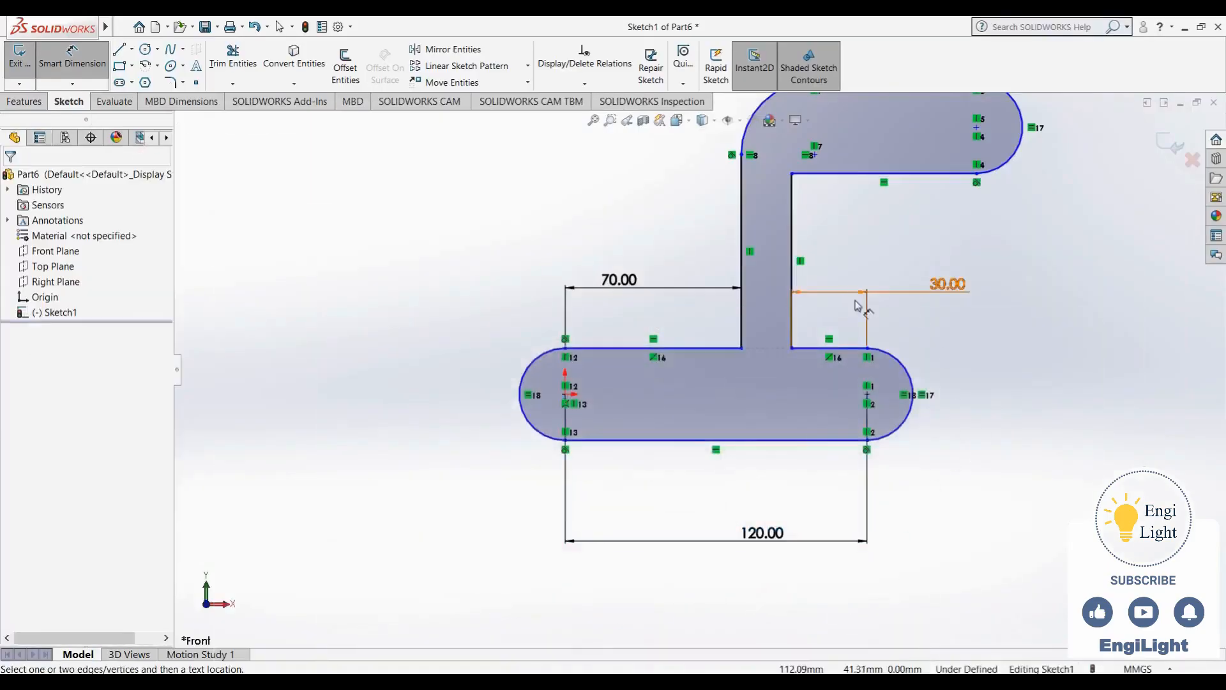
Delete the 30 mm dimension on the notch's lower line and dimension the stem's width between its vertical lines as 30 mm
left_click(870, 320)
left_click(904, 359)
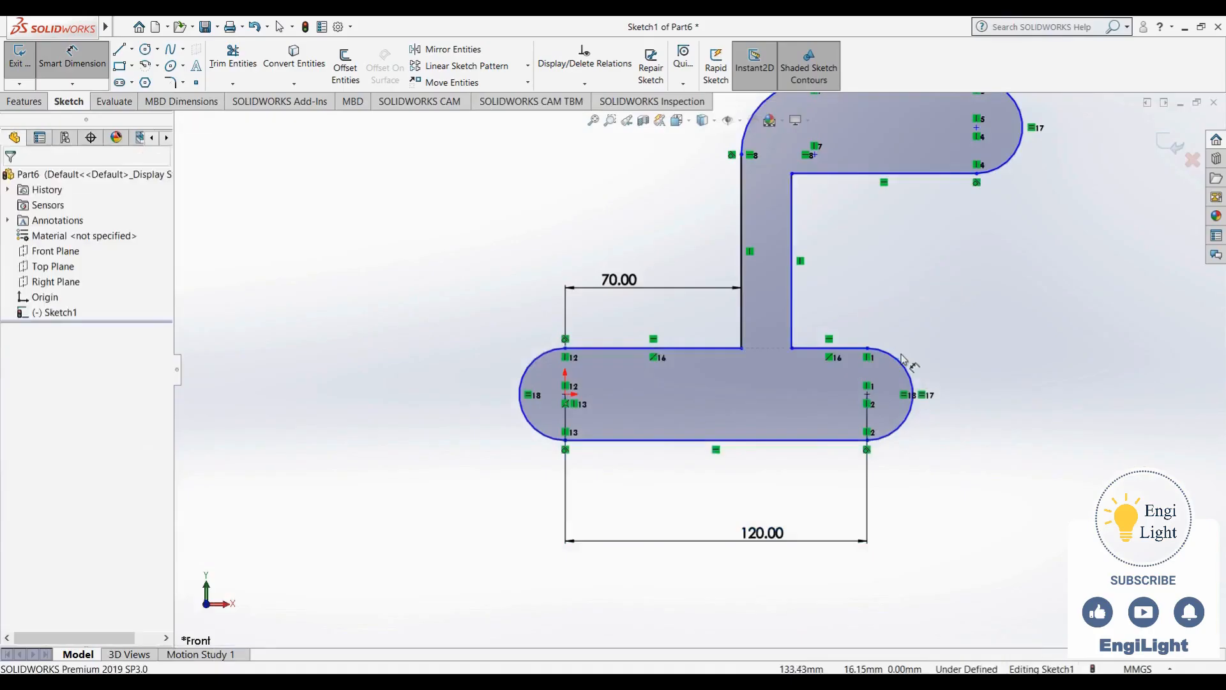
left_click(740, 326)
left_click(792, 313)
left_click(776, 397)
type("30")
key("Return")
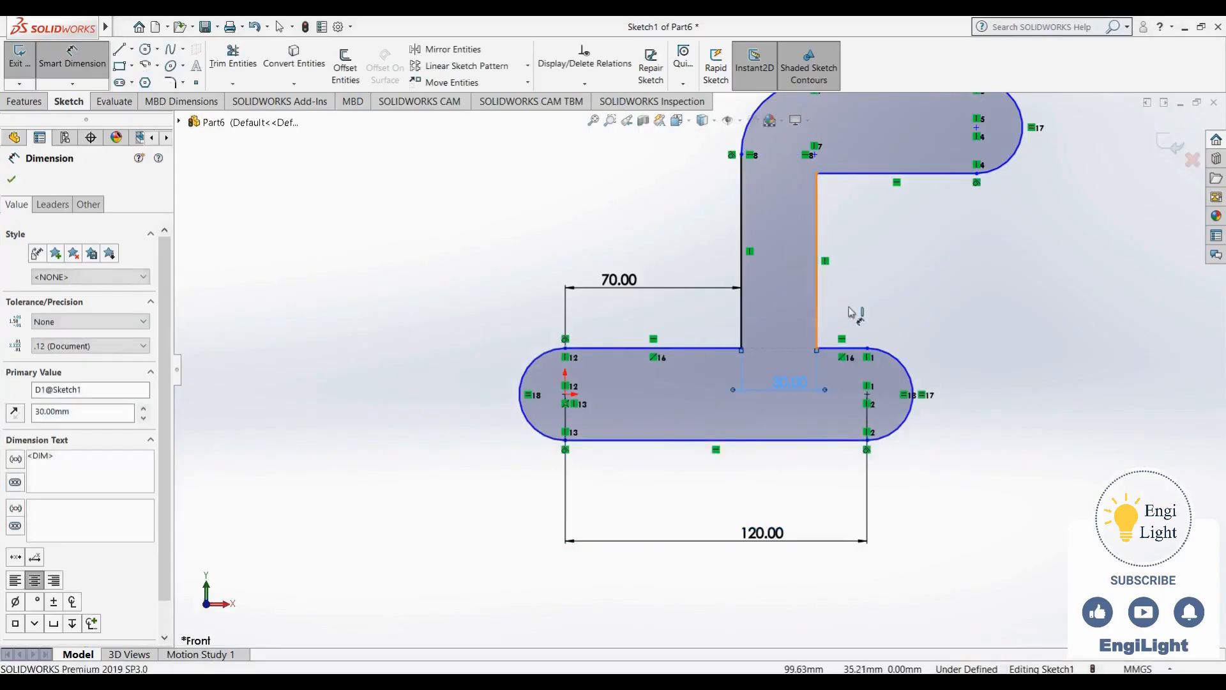
Dimension the notch's vertical line as 30 mm and leave the dimension command
left_click(817, 311)
left_click(953, 305)
type("30")
key("Return")
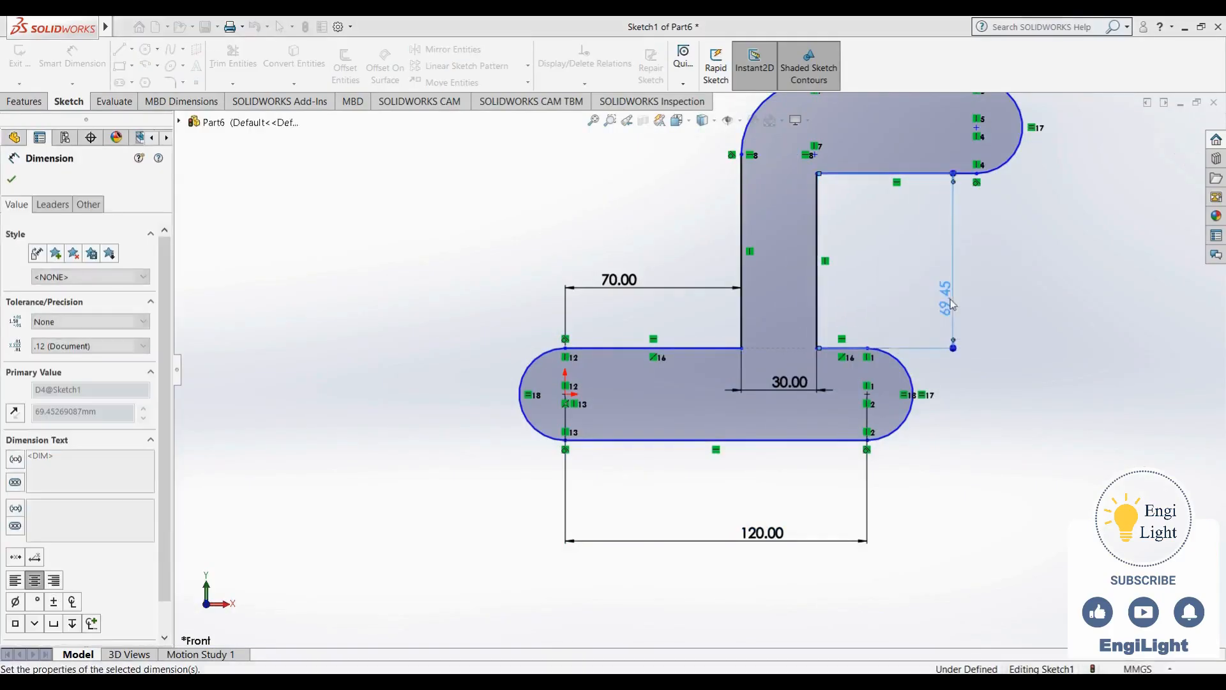
key("Escape")
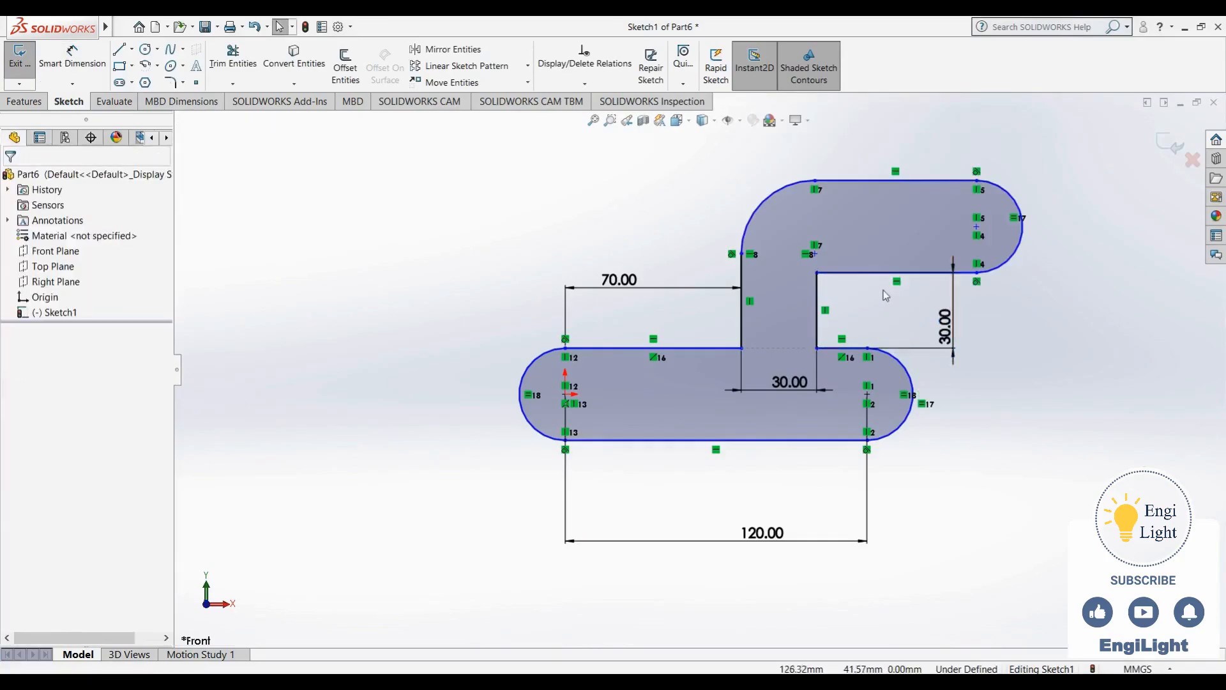
Add an equal relation between the notch's lower and upper horizontal lines
left_click(856, 349)
left_click(894, 273, "ctrl")
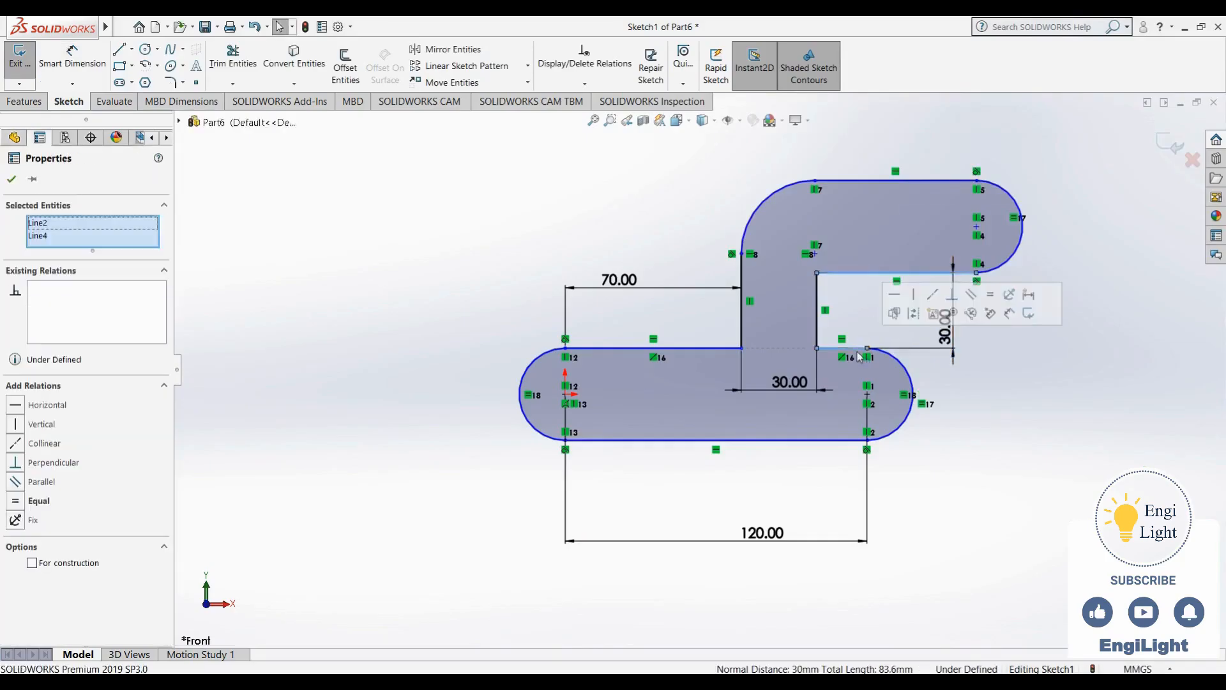
left_click(990, 295)
left_click(1004, 379)
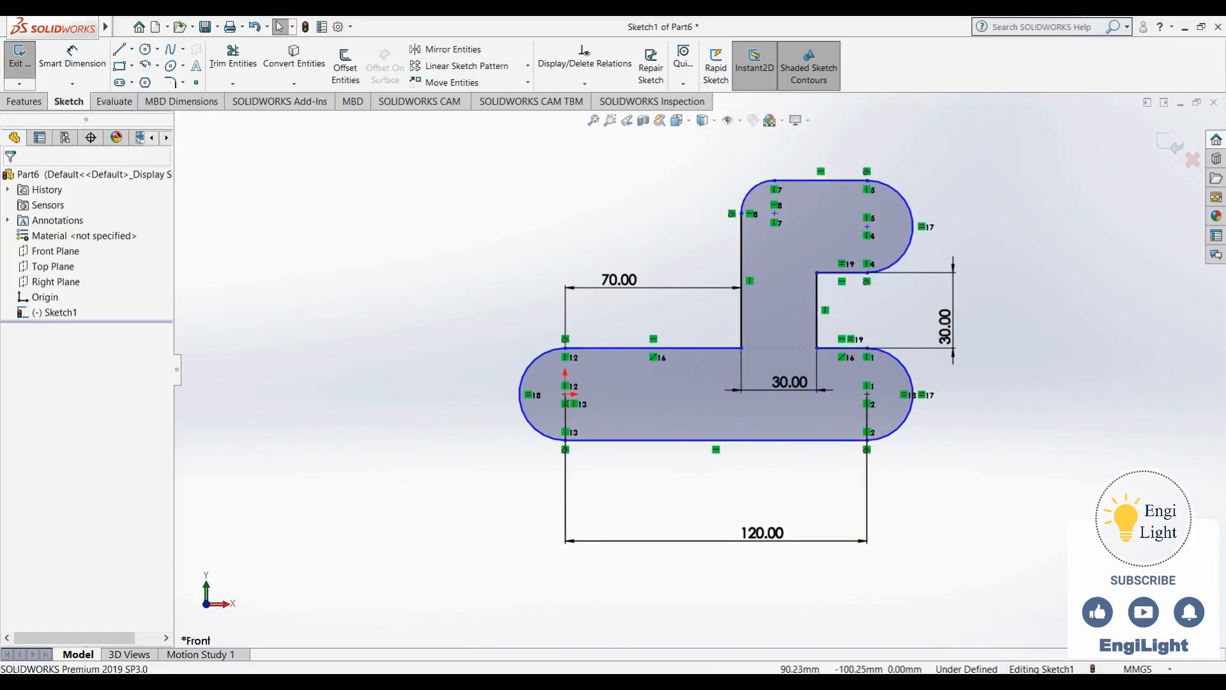
Check 05.jpg in Photos, return to SOLIDWORKS and dimension the upper-left corner arc's radius as 20 mm
left_click(741, 680)
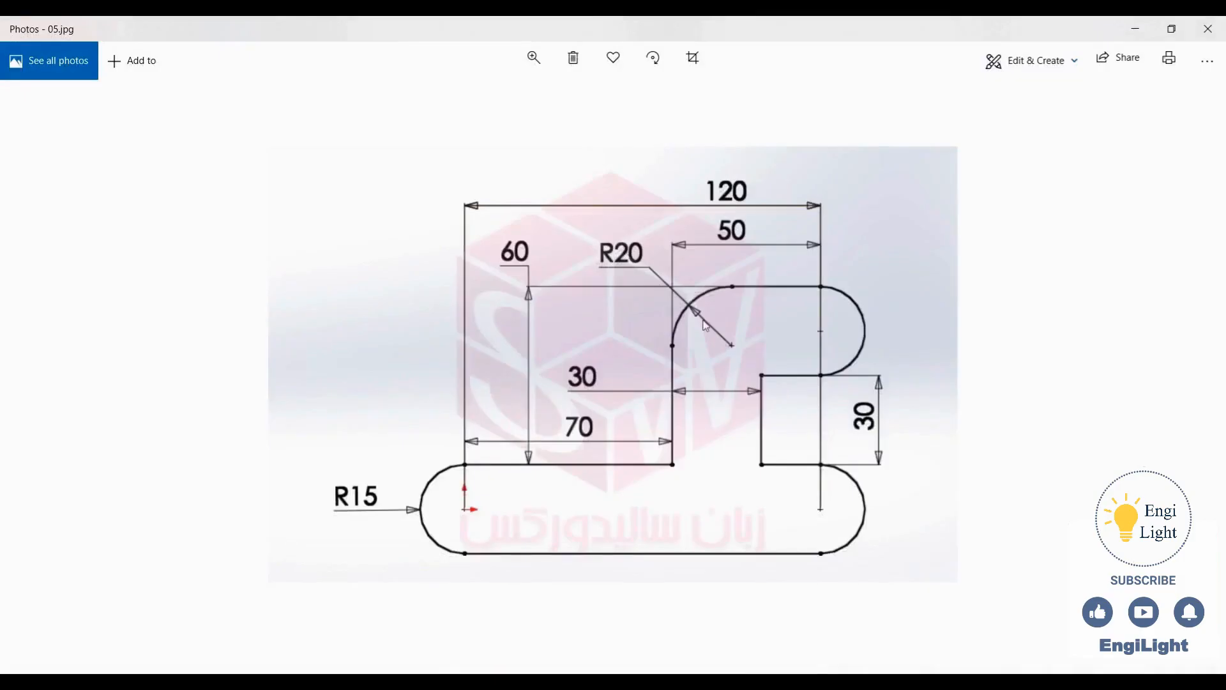
left_click(740, 681)
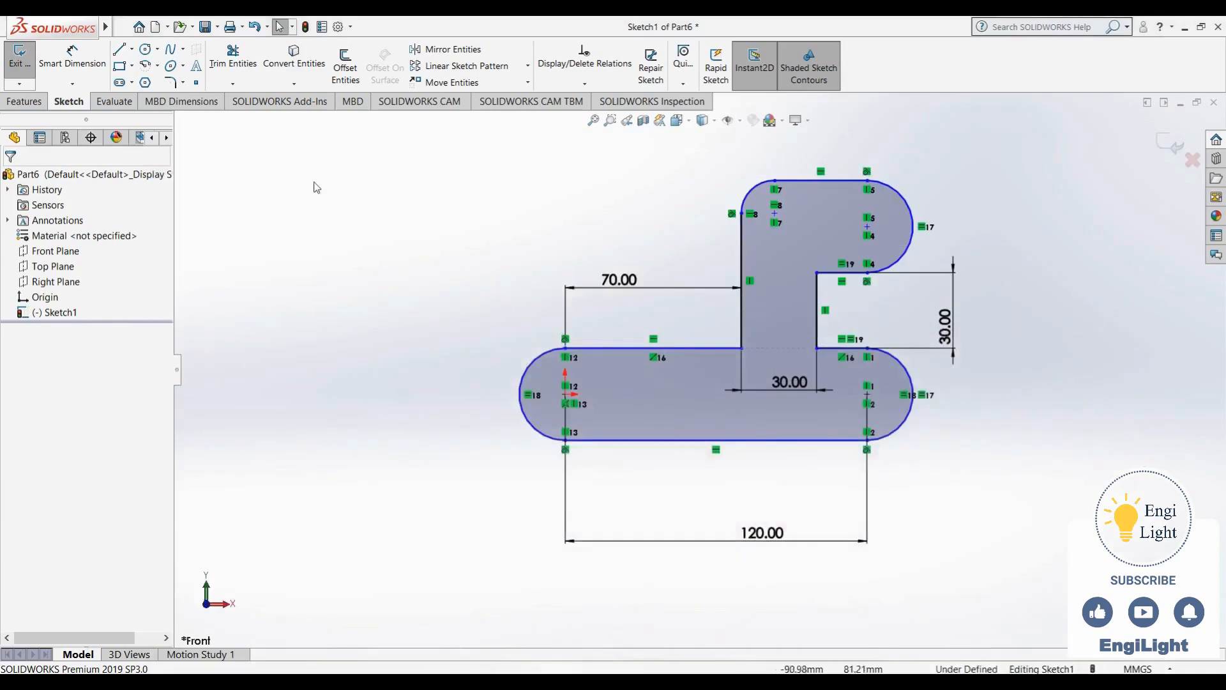
left_click(88, 72)
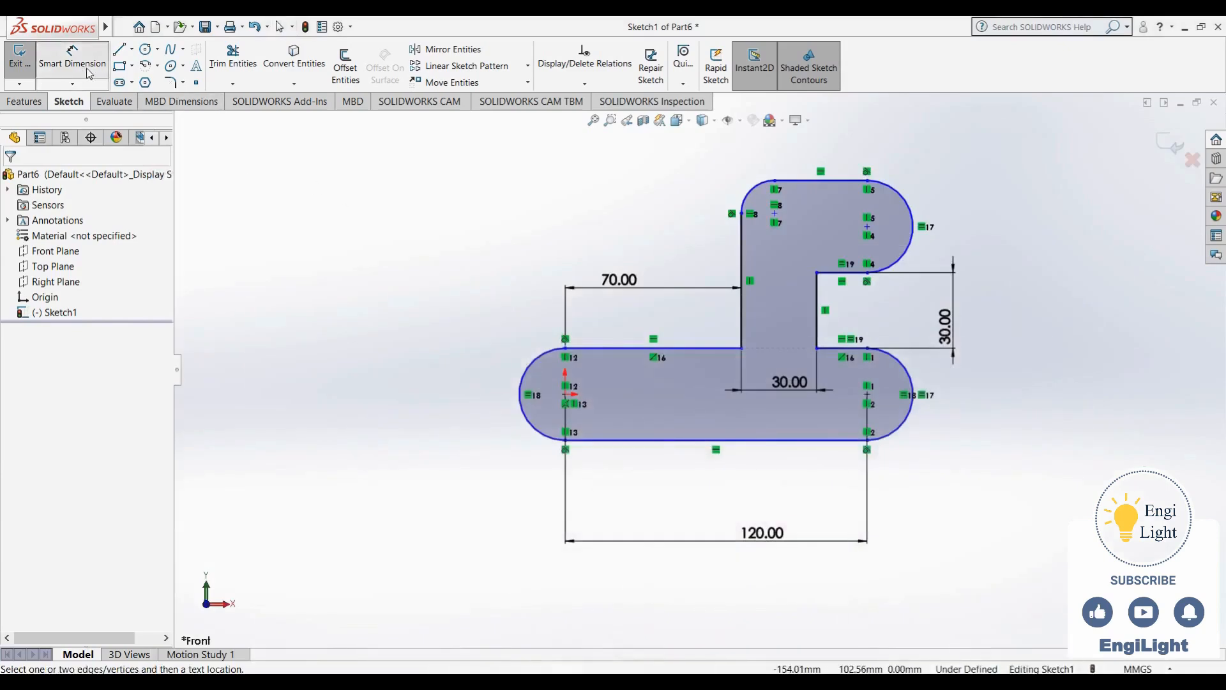
left_click(750, 191)
left_click(703, 183)
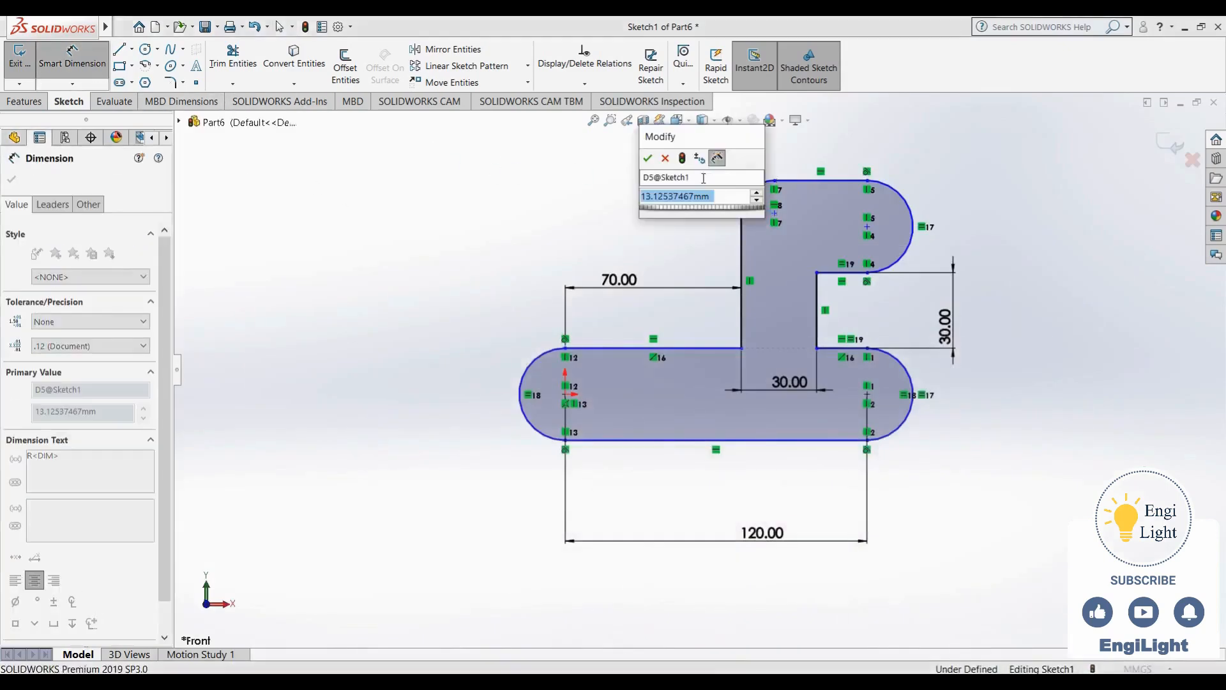
type("20")
key("Return")
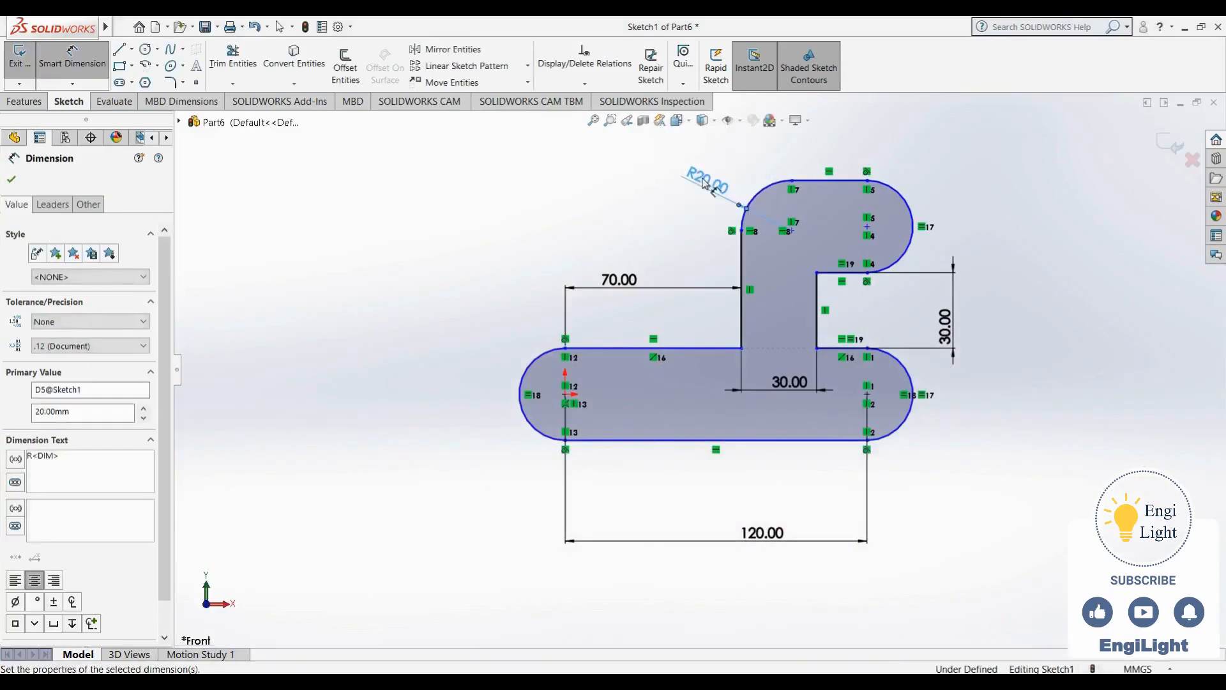
Dimension the height from the horizontal line beside the left arc to the profile's top line as 60 mm
left_click(808, 182)
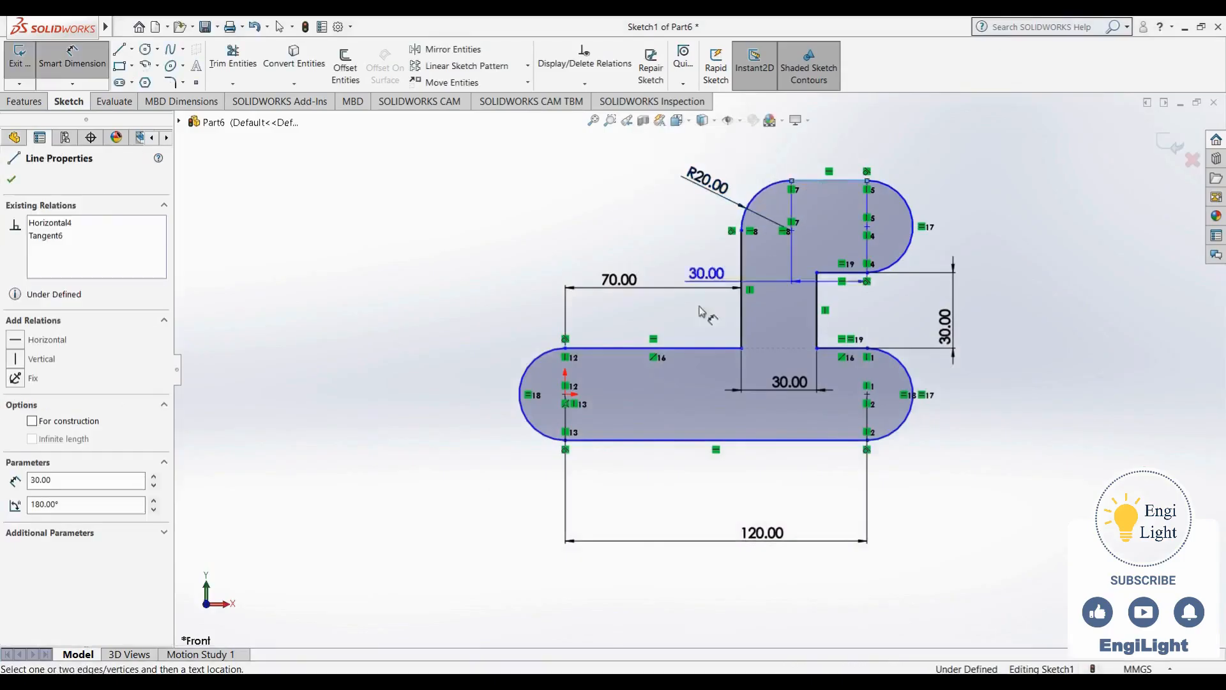
left_click(698, 348)
left_click(497, 256)
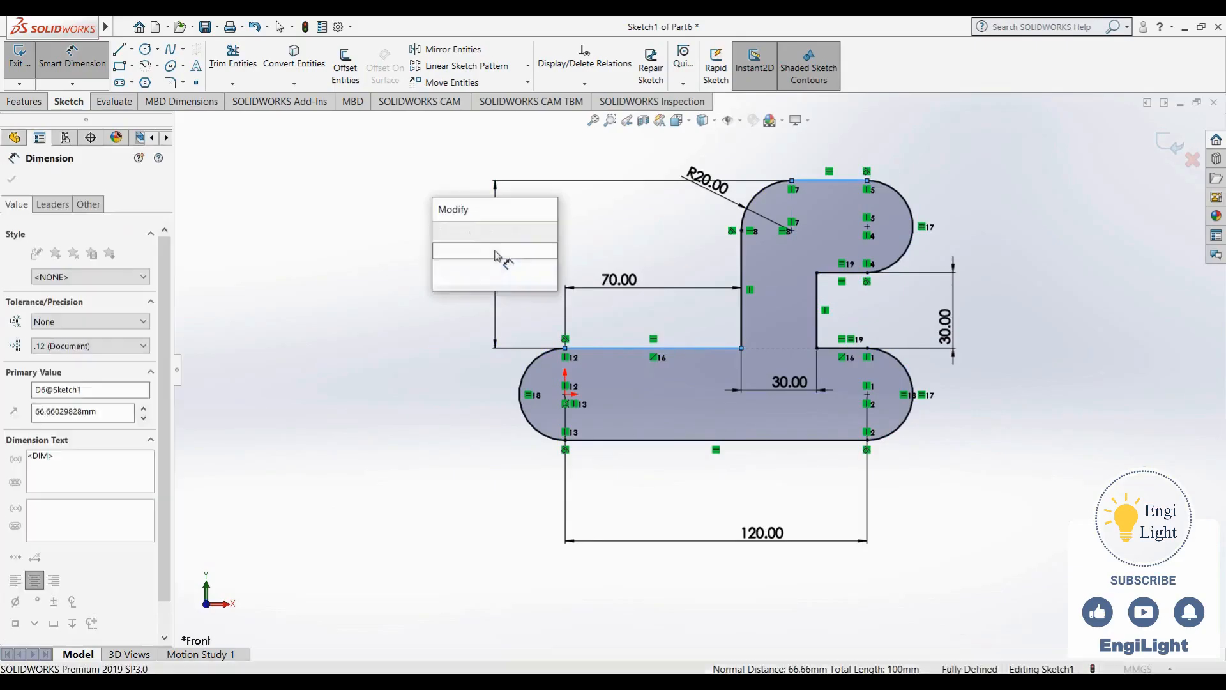
type("60")
key("Return")
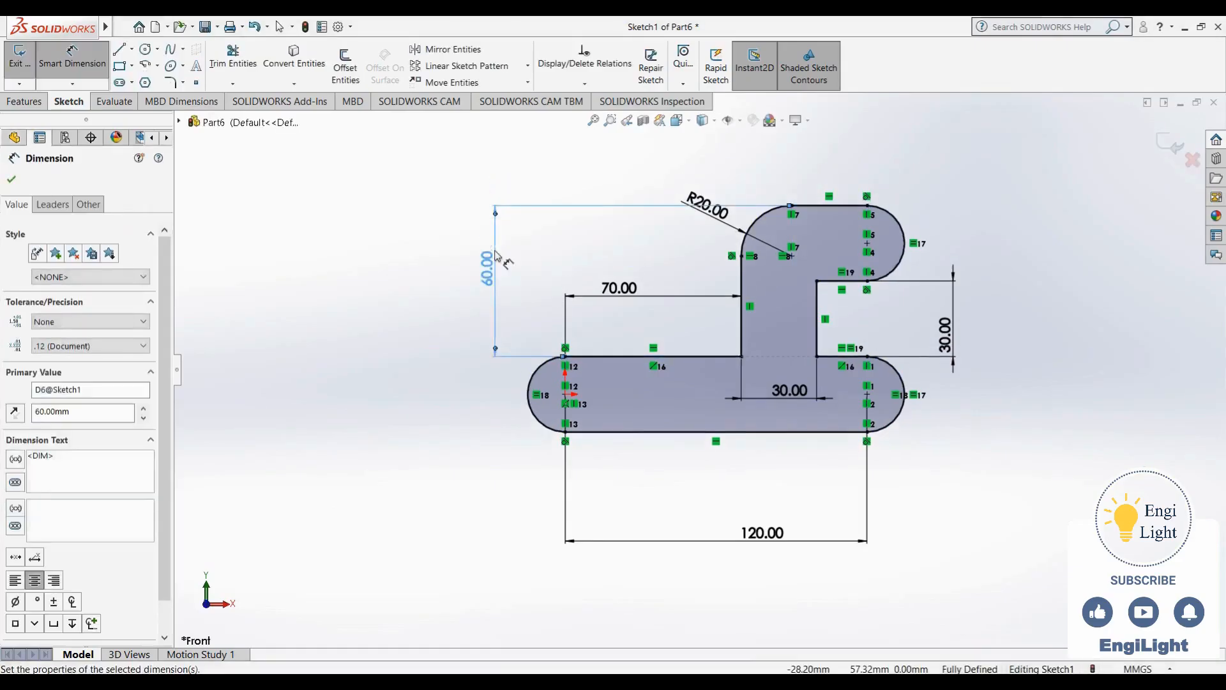
key("Escape")
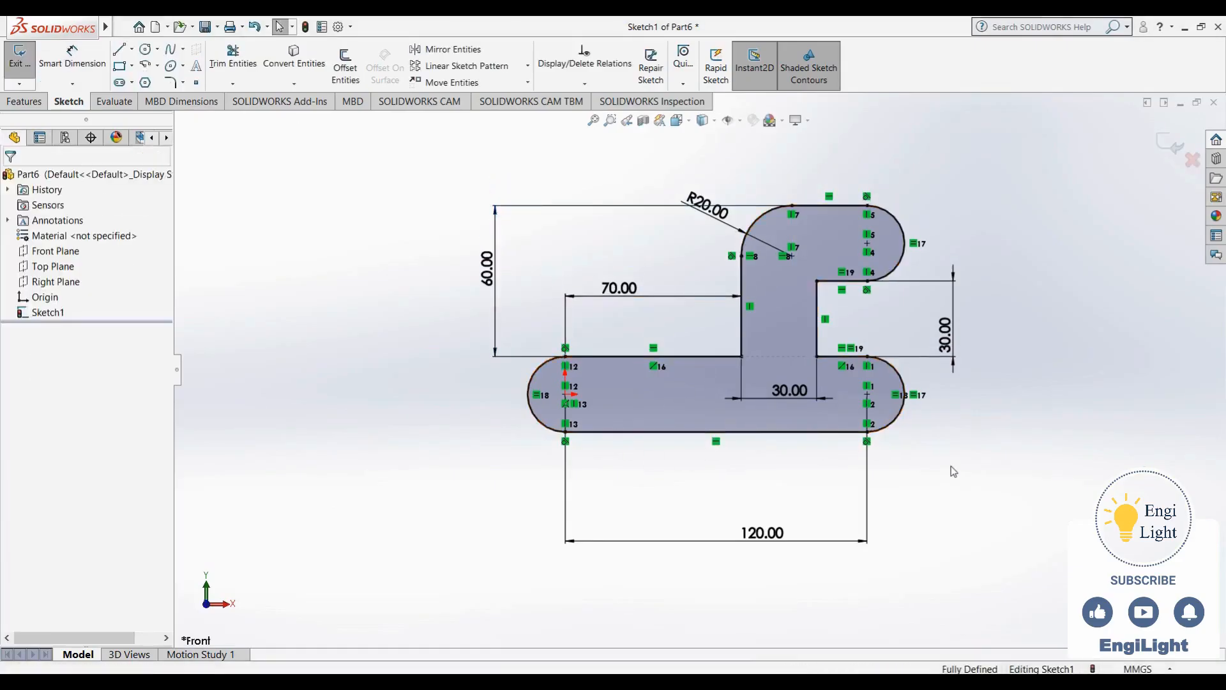
Move the 60 mm height dimension closer to the upright stem and compare the finished sketch with 05.jpg in Photos
left_click_drag(487, 271, 667, 276)
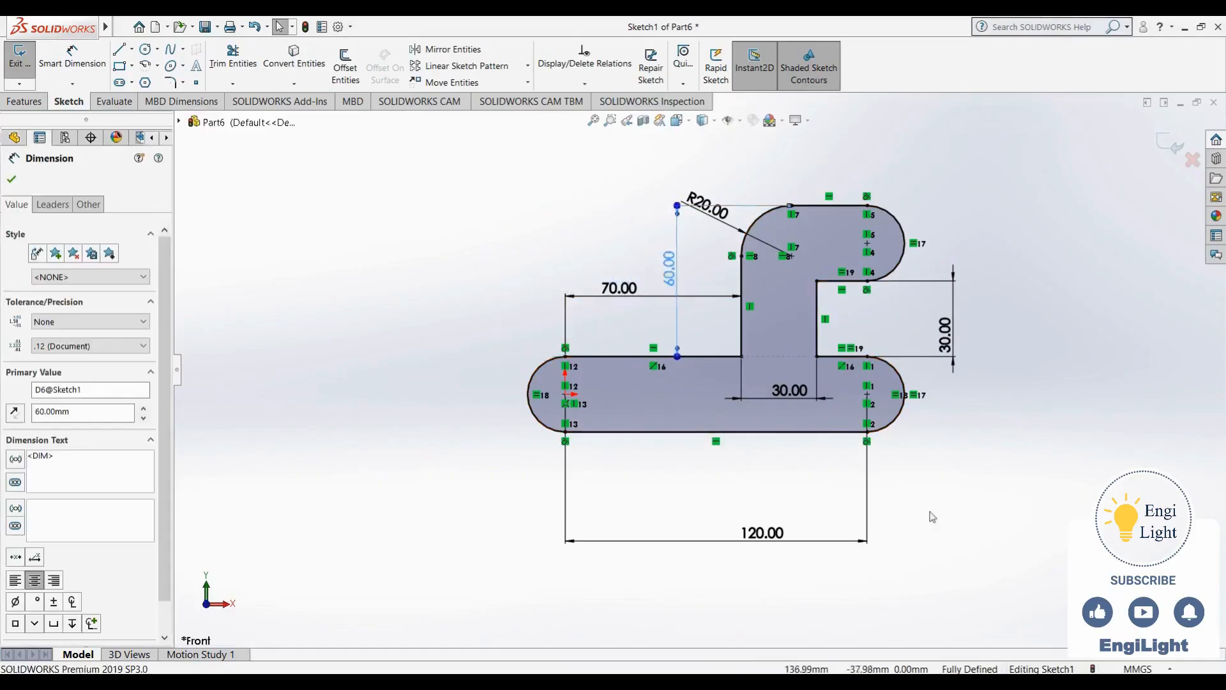
left_click(970, 509)
left_click(716, 681)
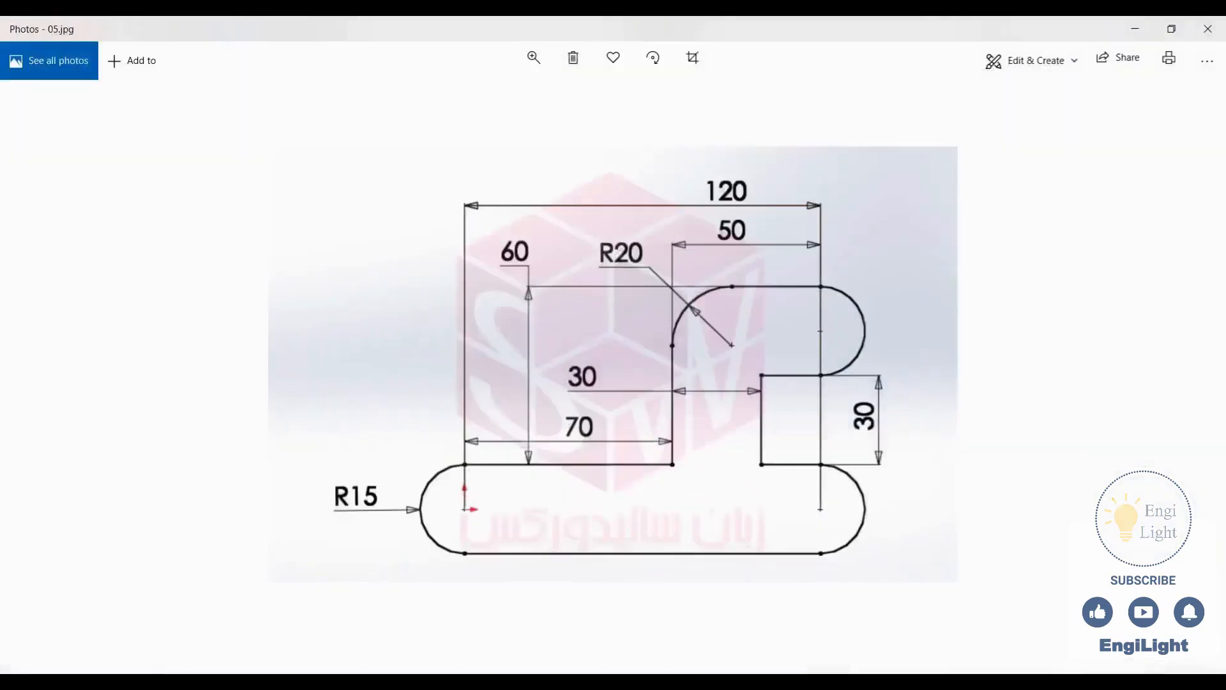
left_click(731, 681)
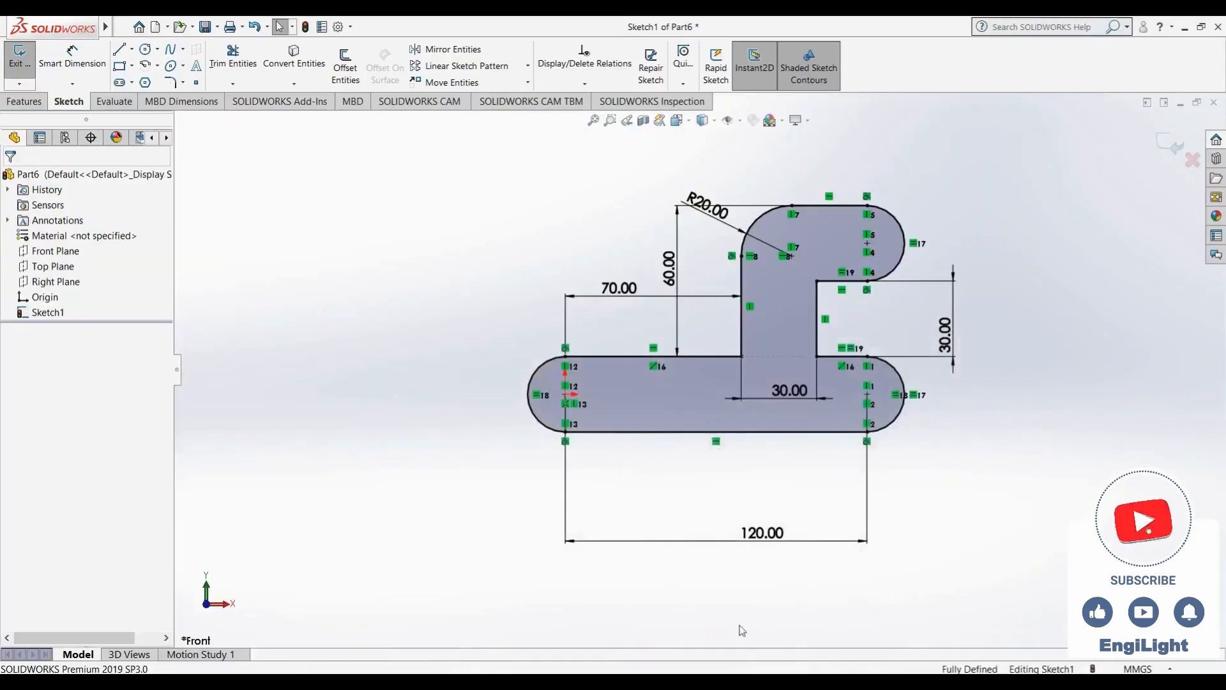
scroll(851, 427, "up", 4)
scroll(813, 337, "down", 2)
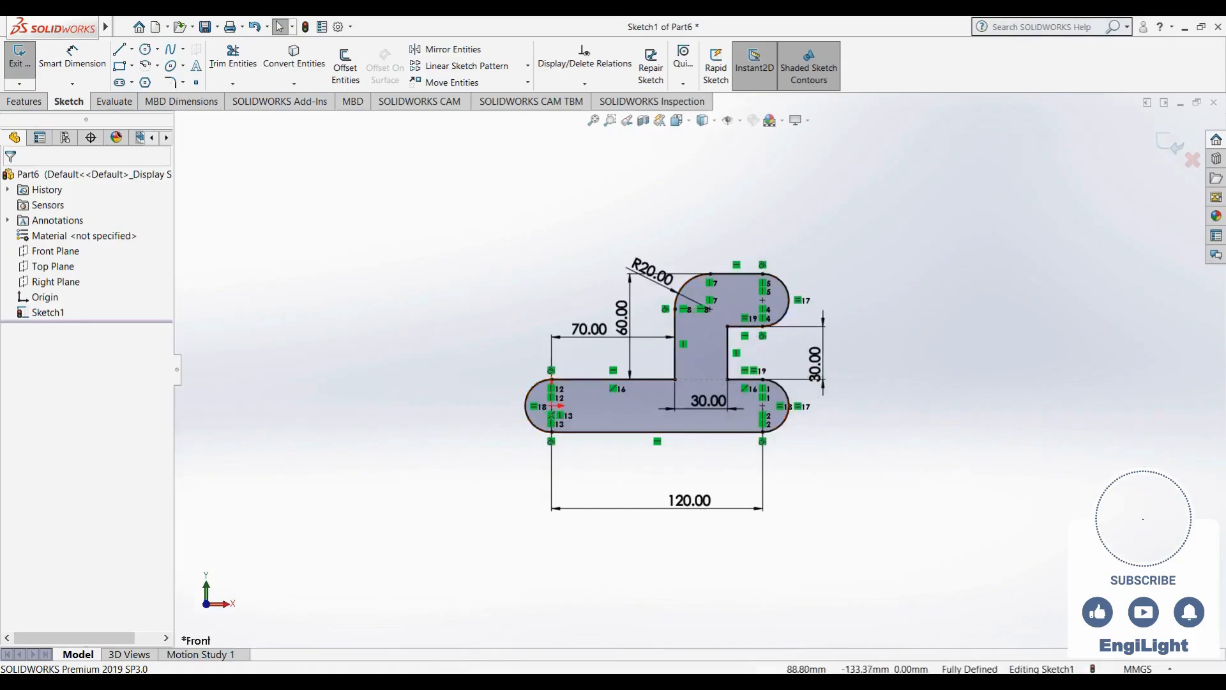
Delete the entire 05.jpg profile from the sketch and close the part without saving it
mouse_move(846, 230)
left_mouse_down()
mouse_move(801, 309)
mouse_move(505, 530)
left_mouse_up()
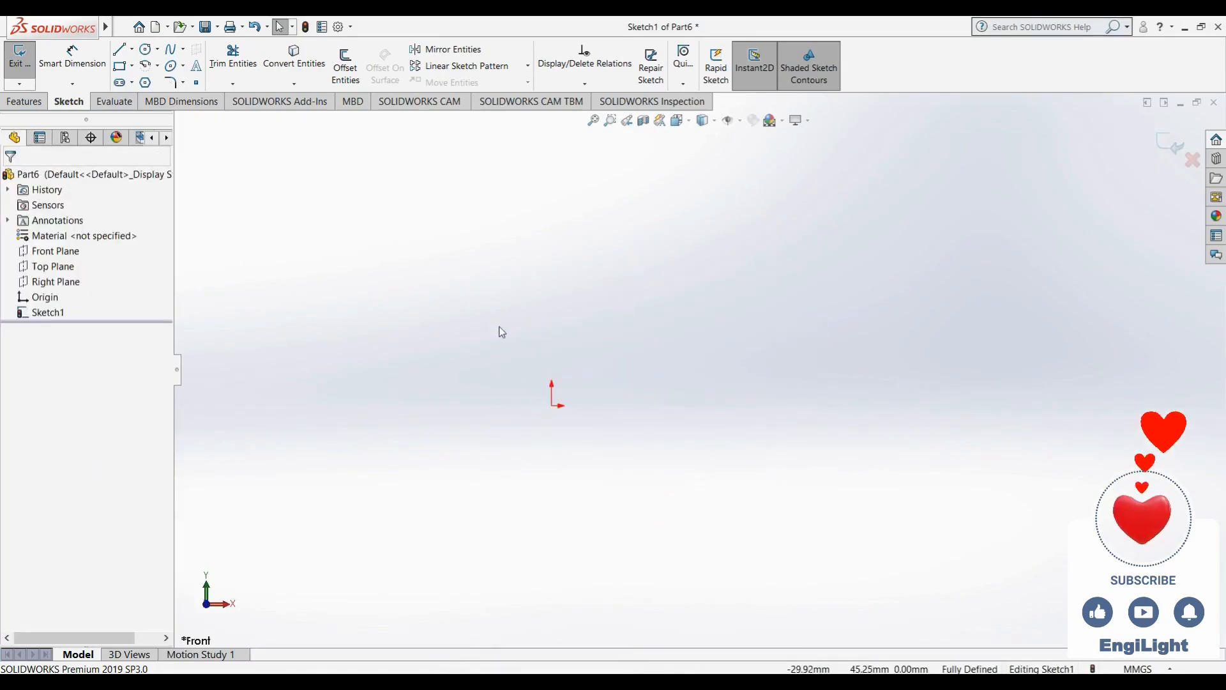
left_click(1192, 159)
left_click(634, 362)
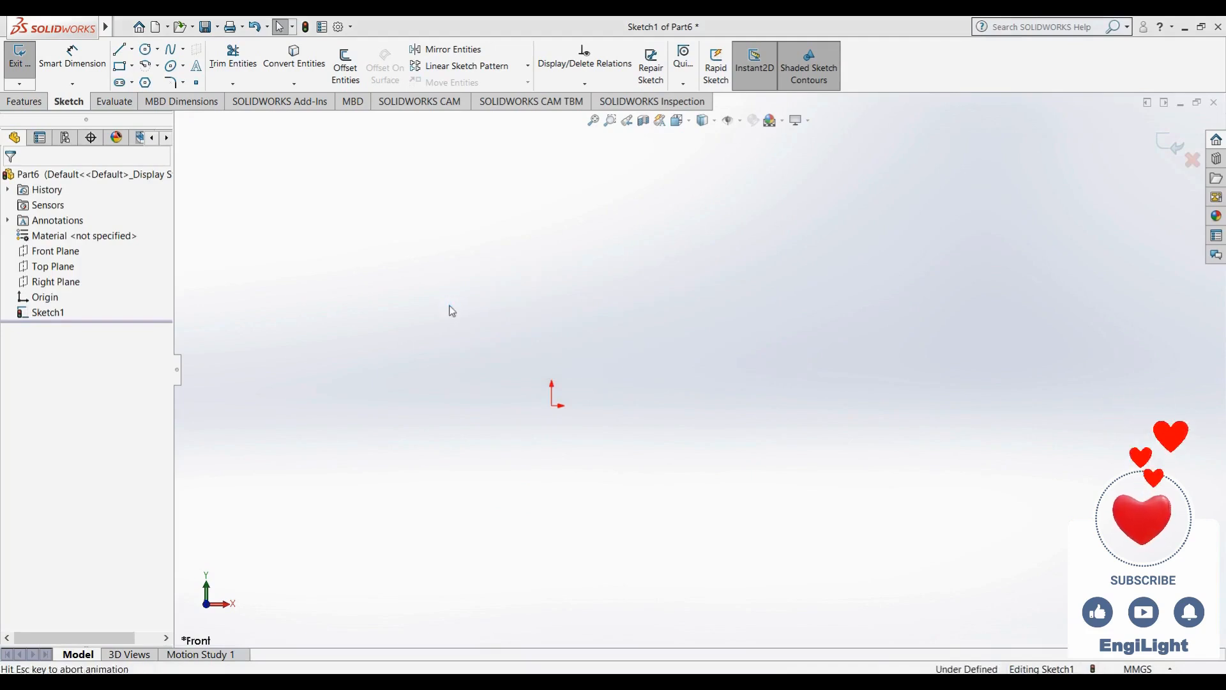
left_click(1214, 103)
left_click(606, 388)
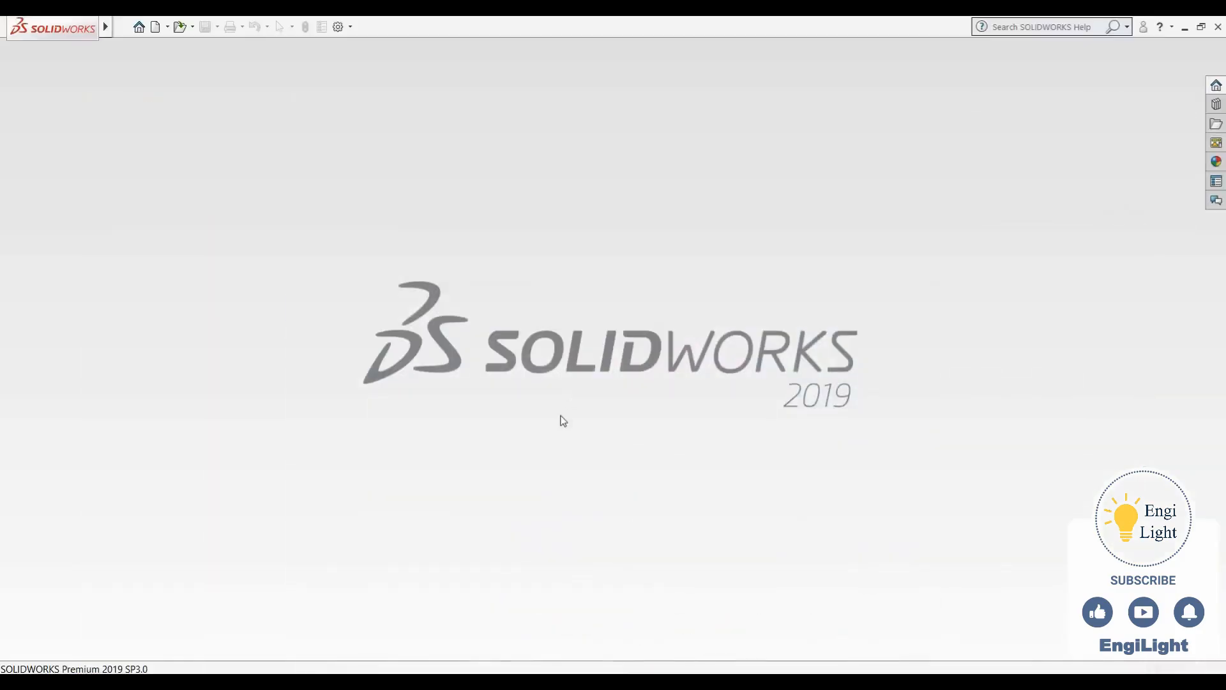
Create a new part document and start a sketch on the Front Plane
key("ctrl+n")
left_click(650, 502)
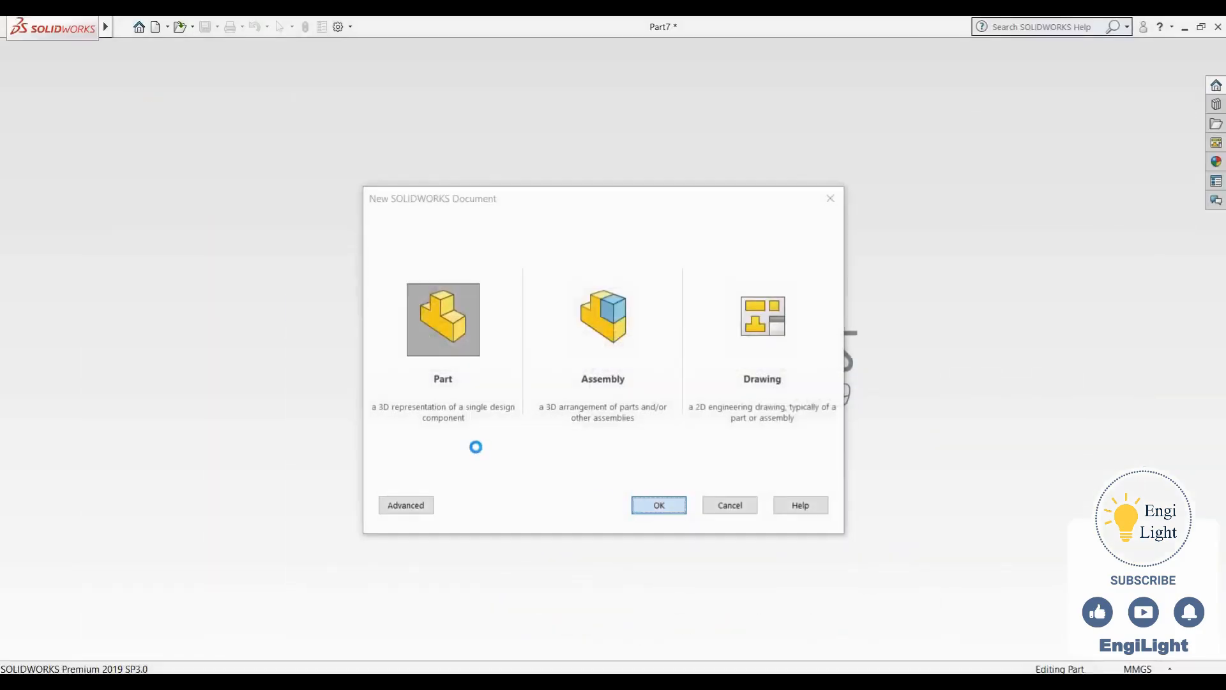
left_click(56, 251)
left_click(83, 236)
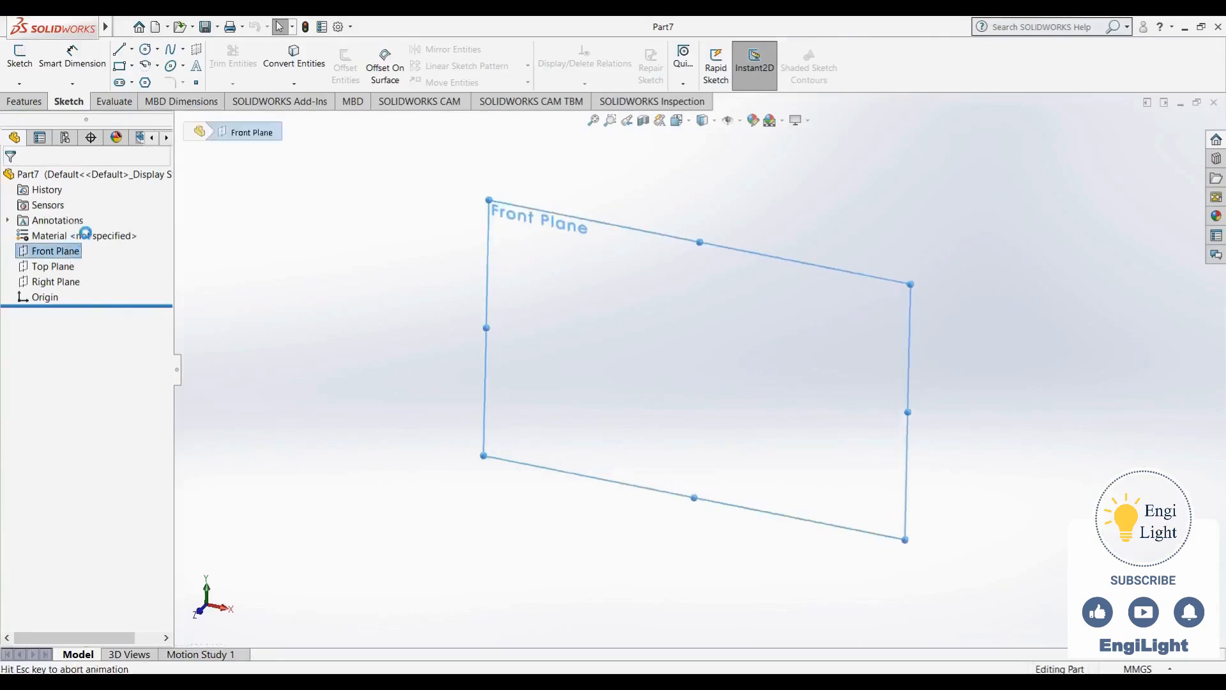
Check 05.jpg in Photos, return to SOLIDWORKS and sketch a horizontal straight slot from the origin, about 110 mm between centers and 56 mm wide
left_click(124, 84)
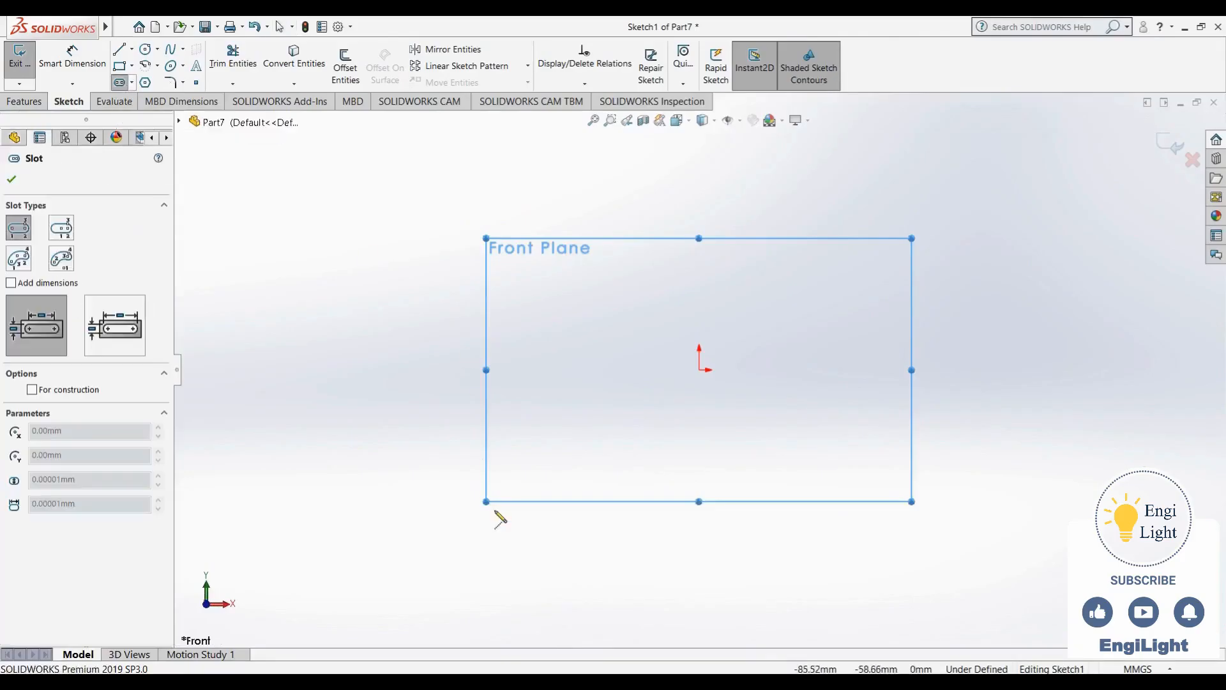
key("alt+Tab")
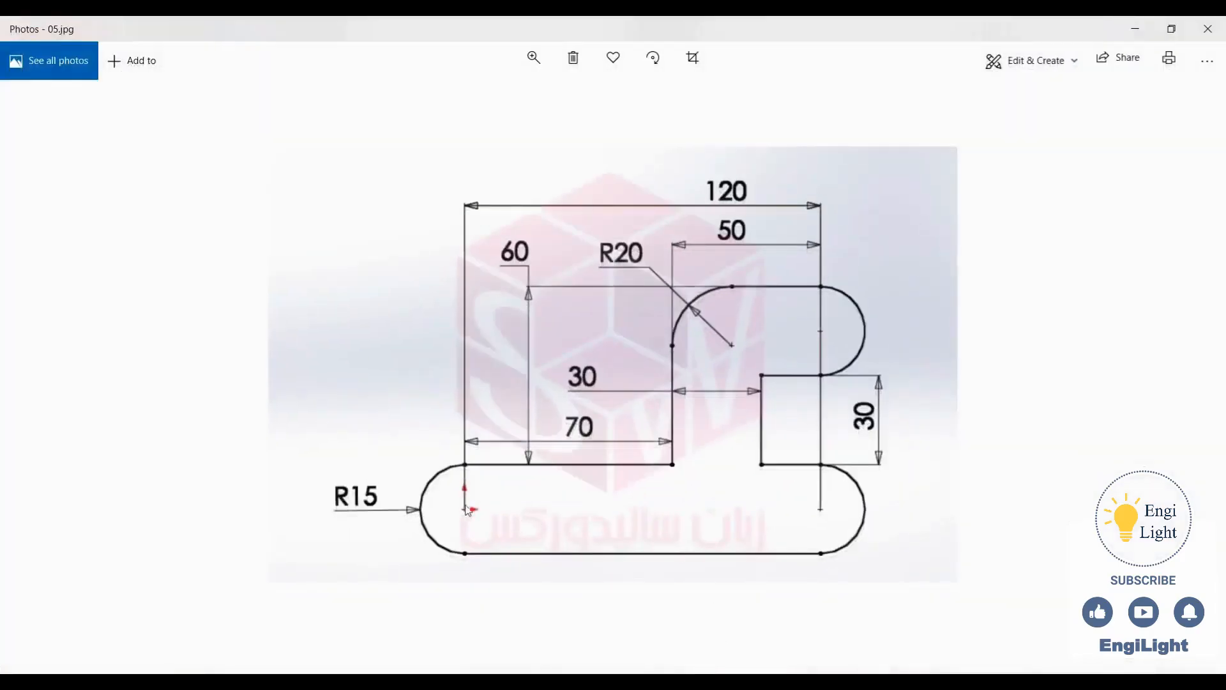
key("alt+Tab")
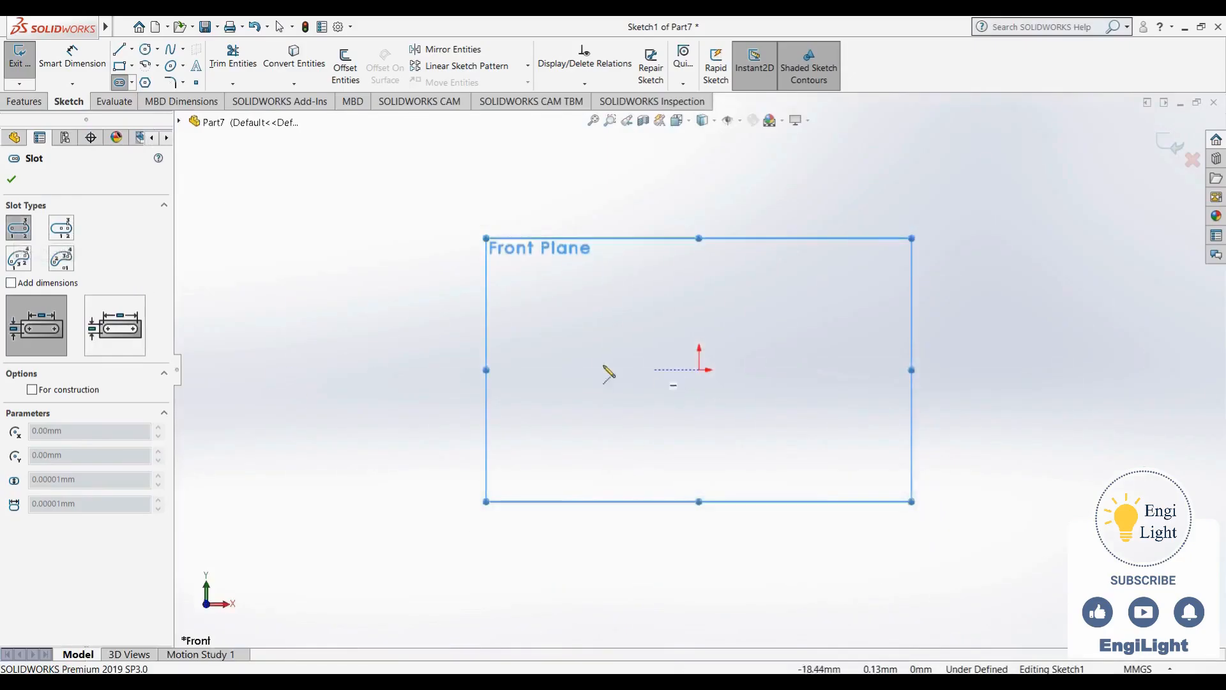
left_click(21, 233)
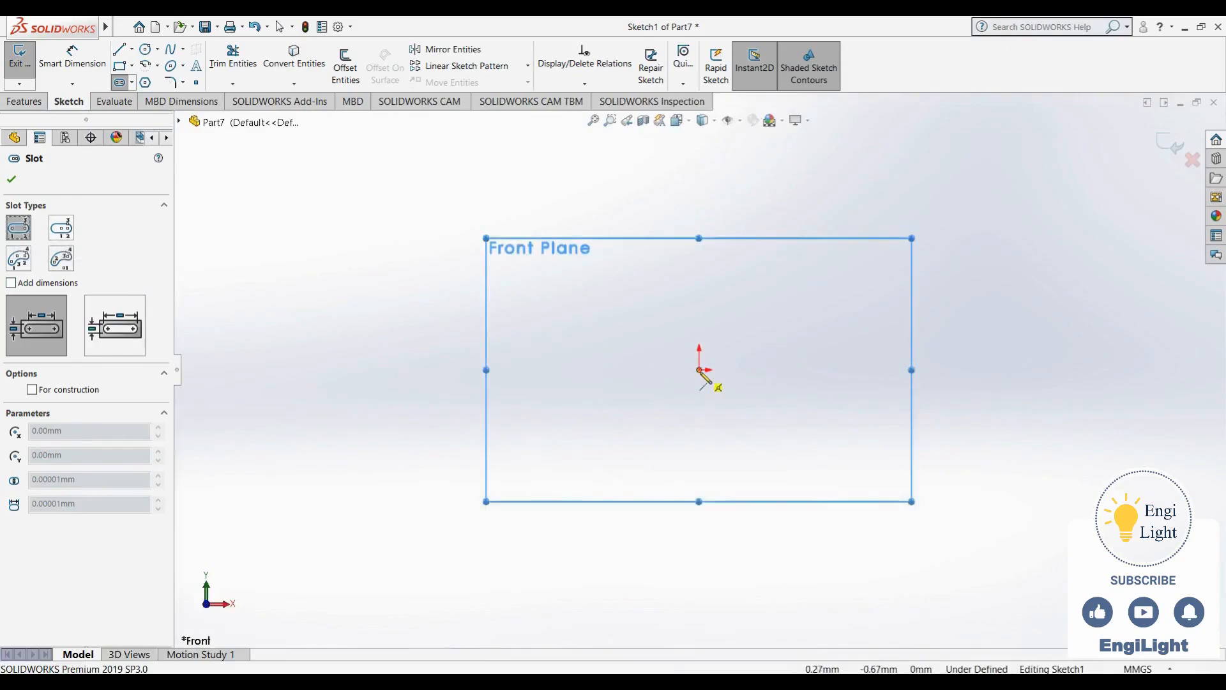
left_click(700, 370)
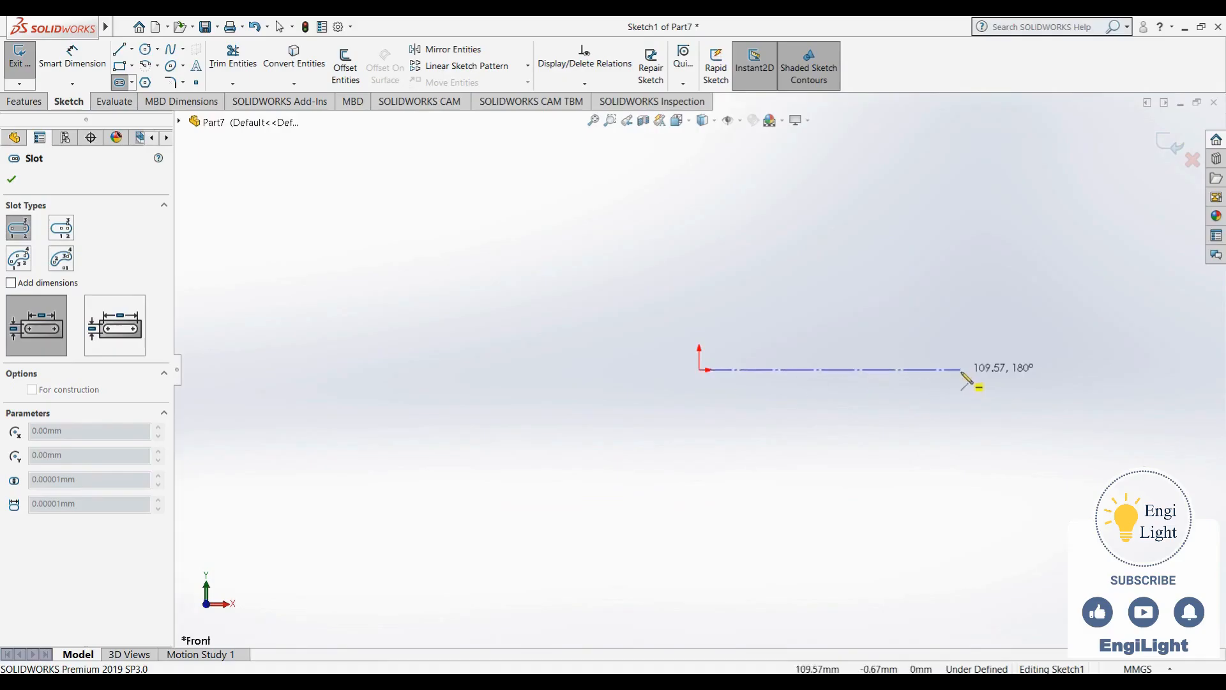
left_click(962, 370)
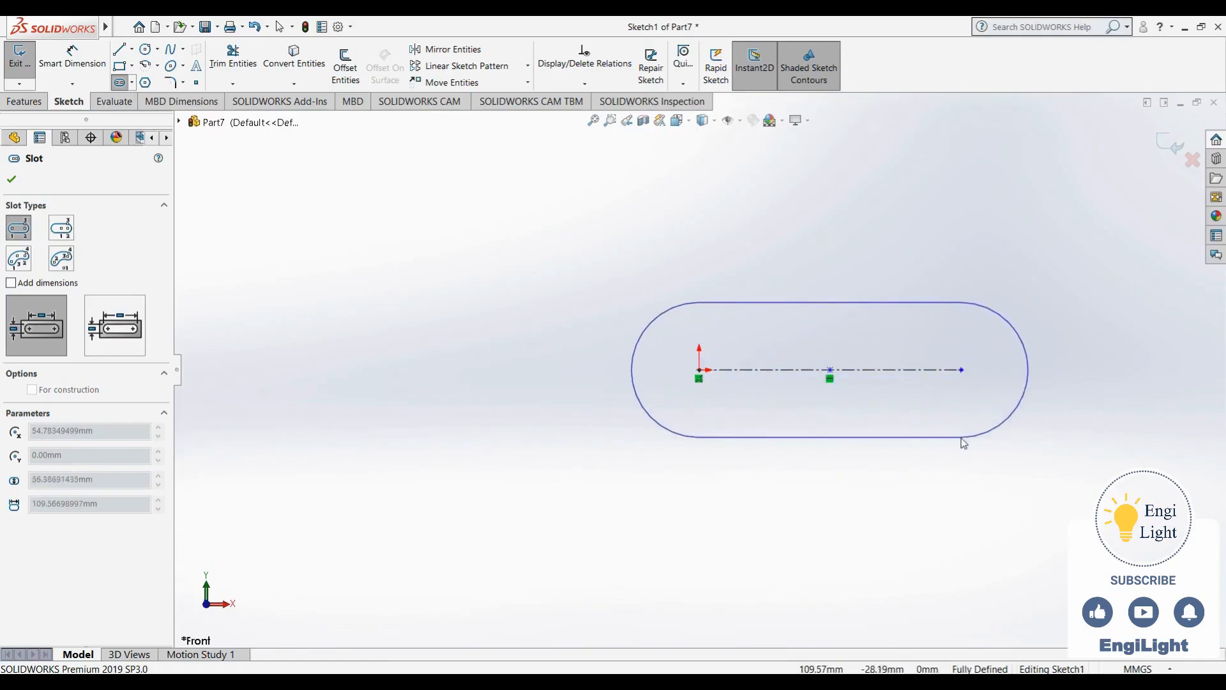
left_click(964, 442)
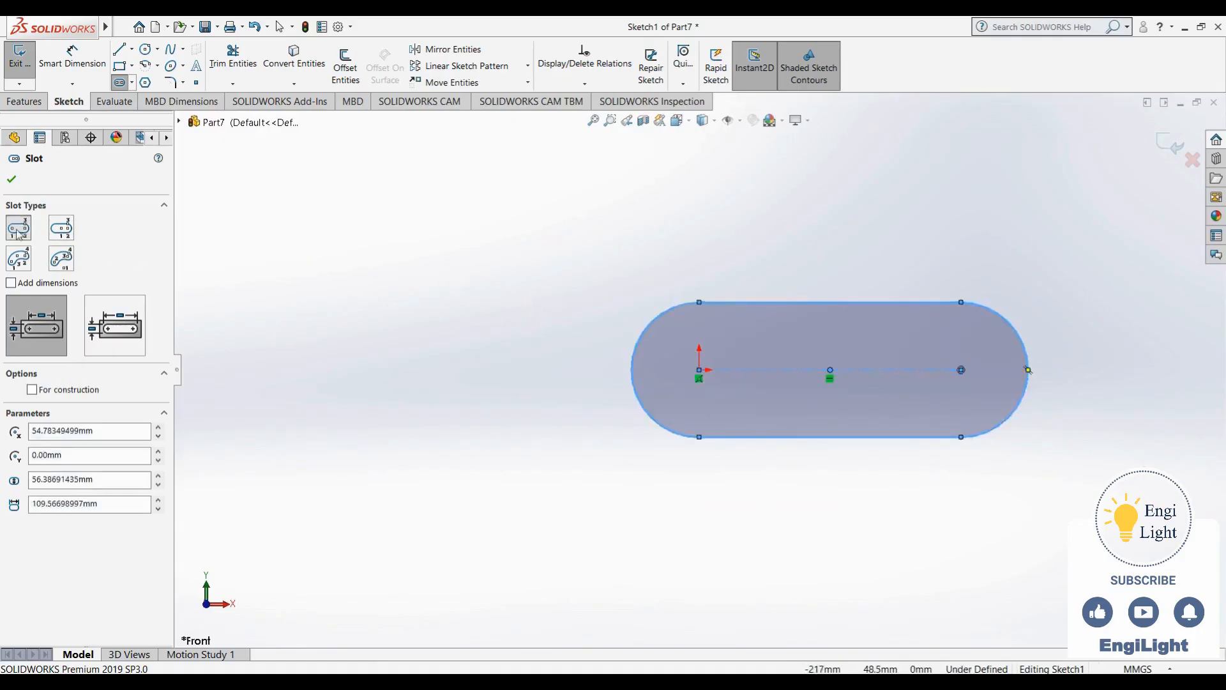
Sketch a second horizontal slot above the first one's right end, about 38 mm between centers and 49 mm wide, with the right centers aligned vertically
scroll(974, 258, "up", 2)
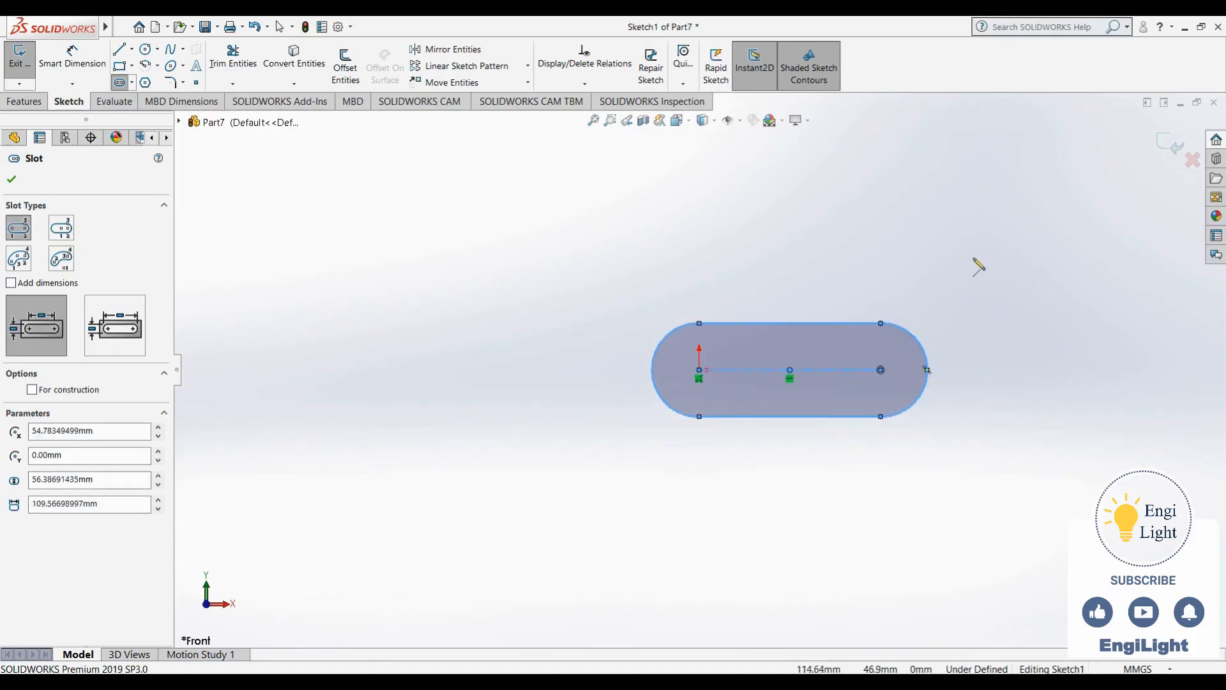
left_click(881, 220)
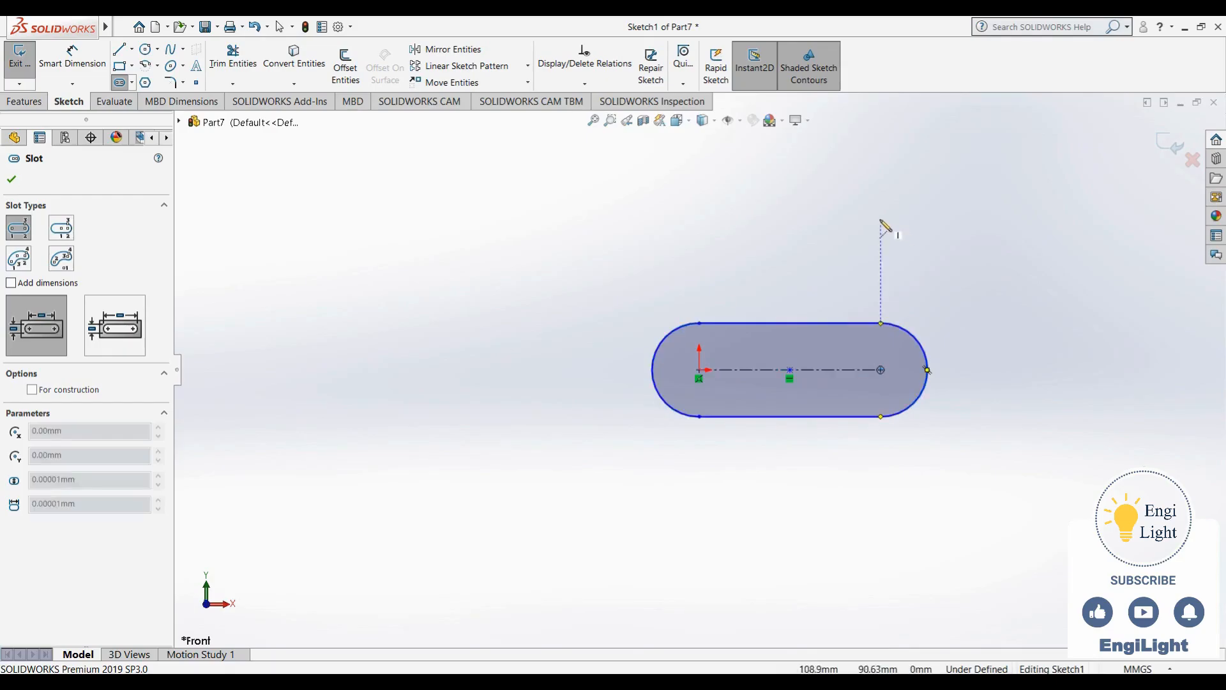
left_click(819, 219)
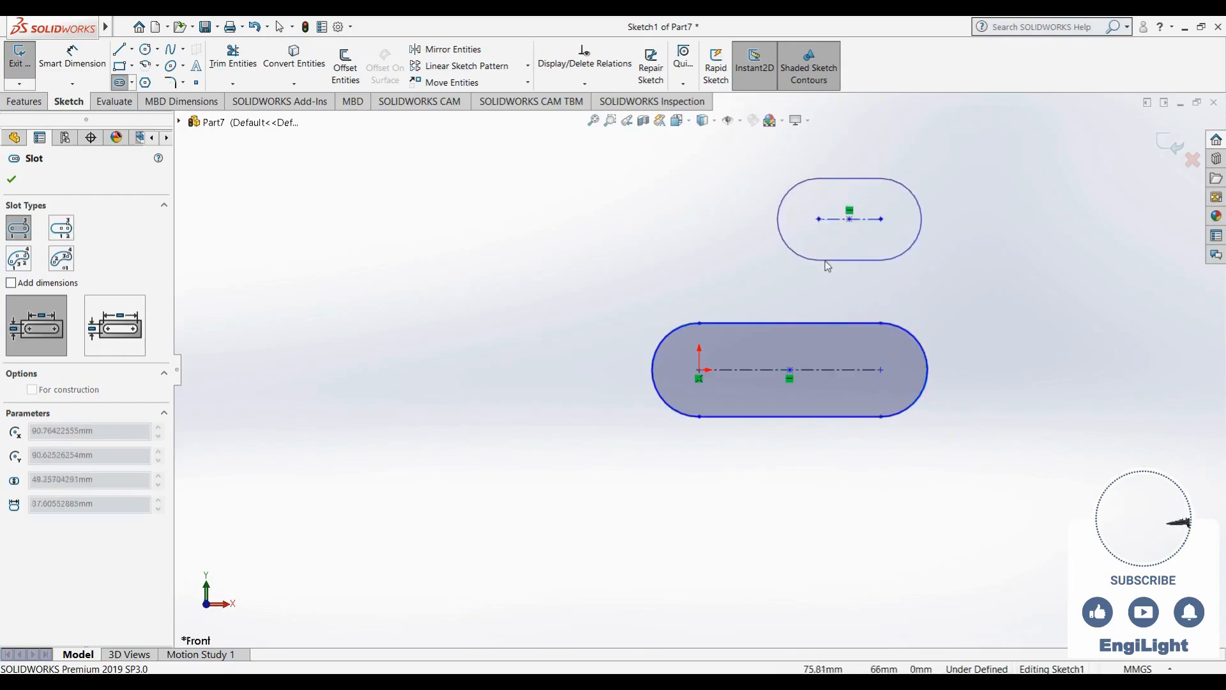
left_click(827, 266)
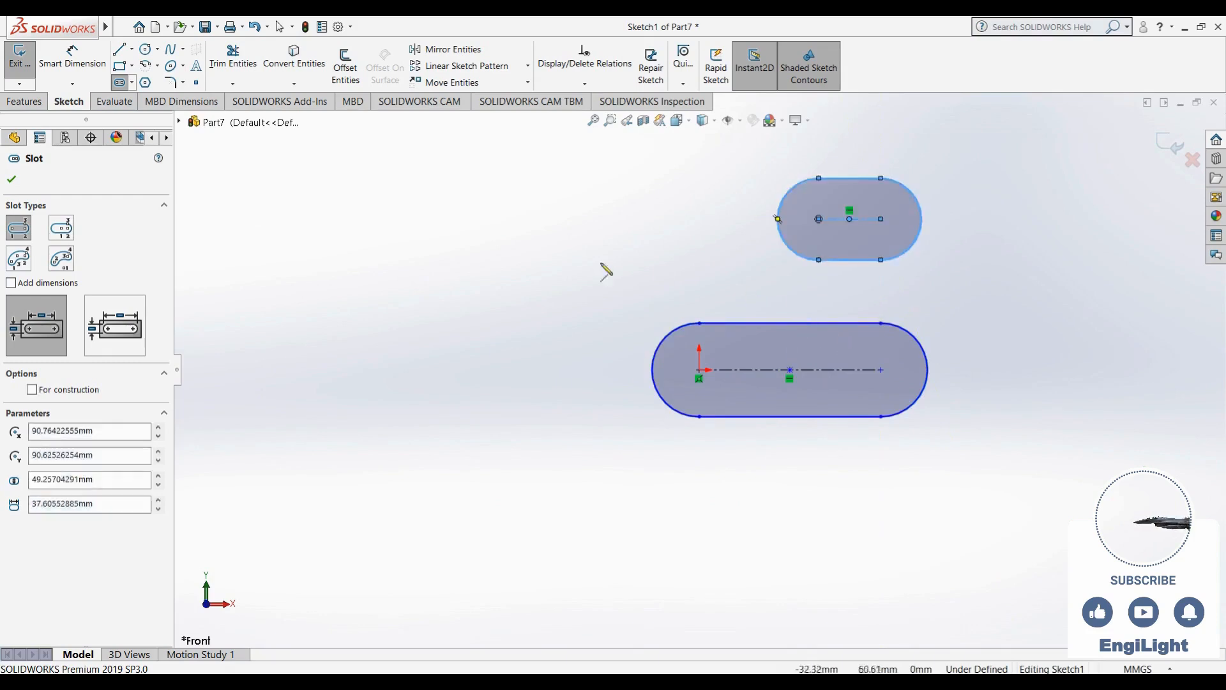
key("Escape")
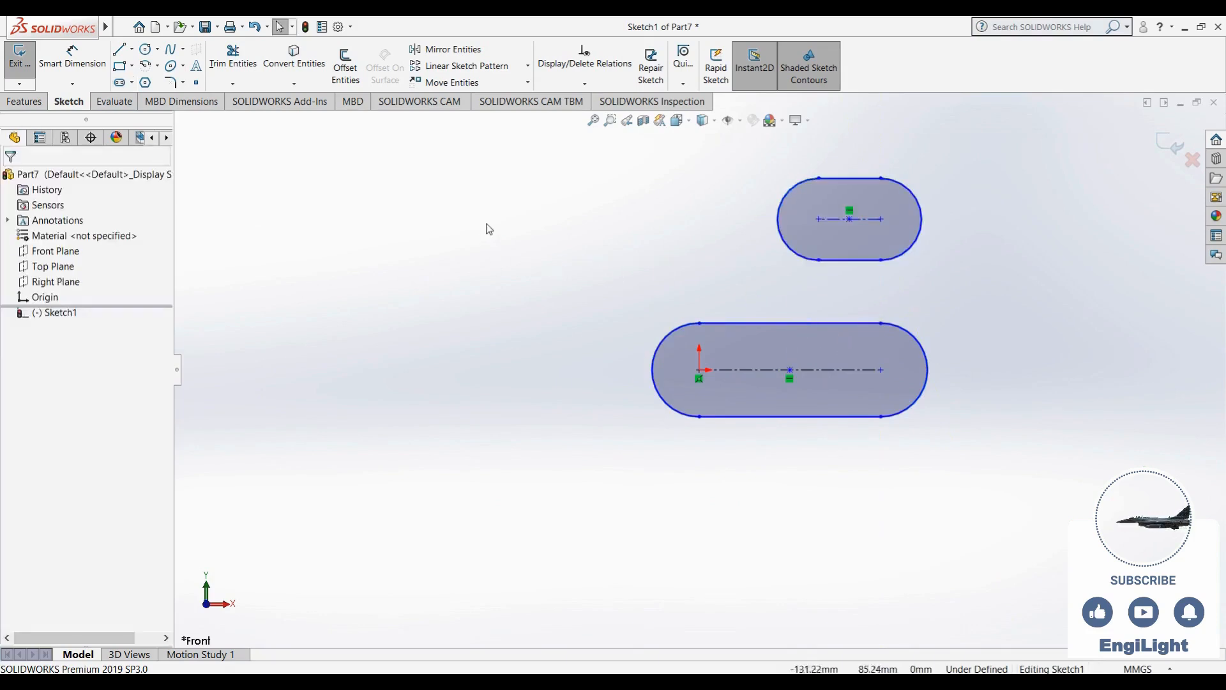
Draw two vertical lines down to the lower slot's top edge, from the upper slot's leftmost point and from its bottom edge
left_click(122, 51)
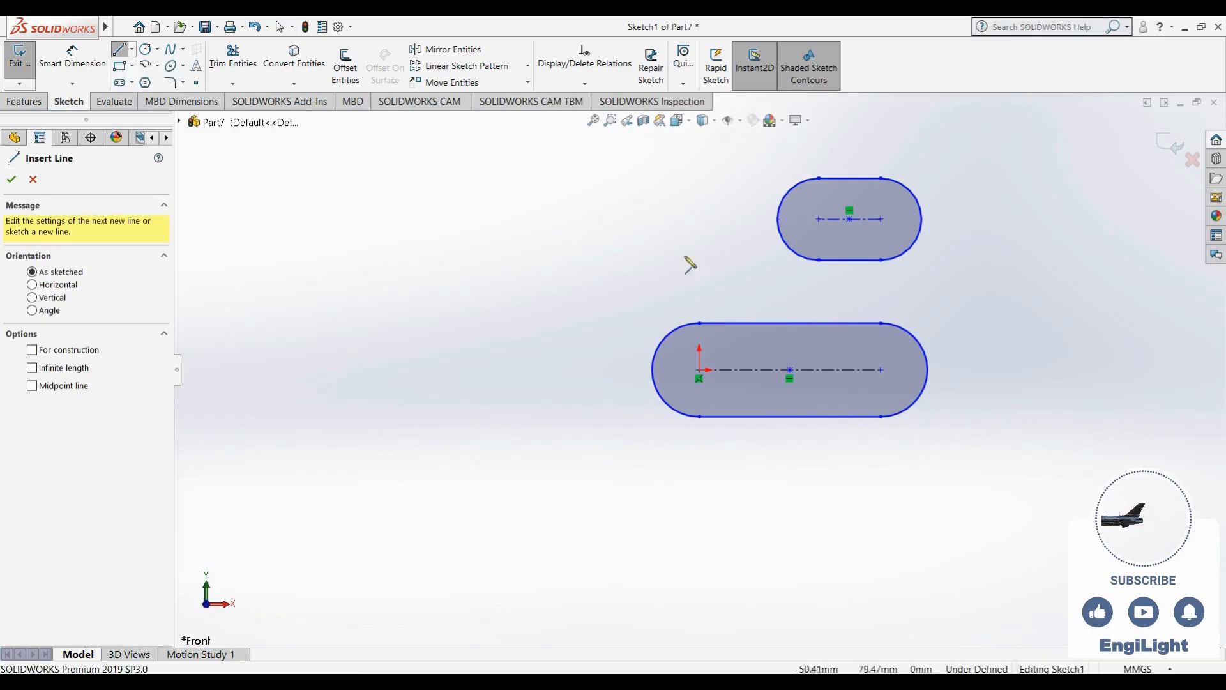
left_click(777, 219)
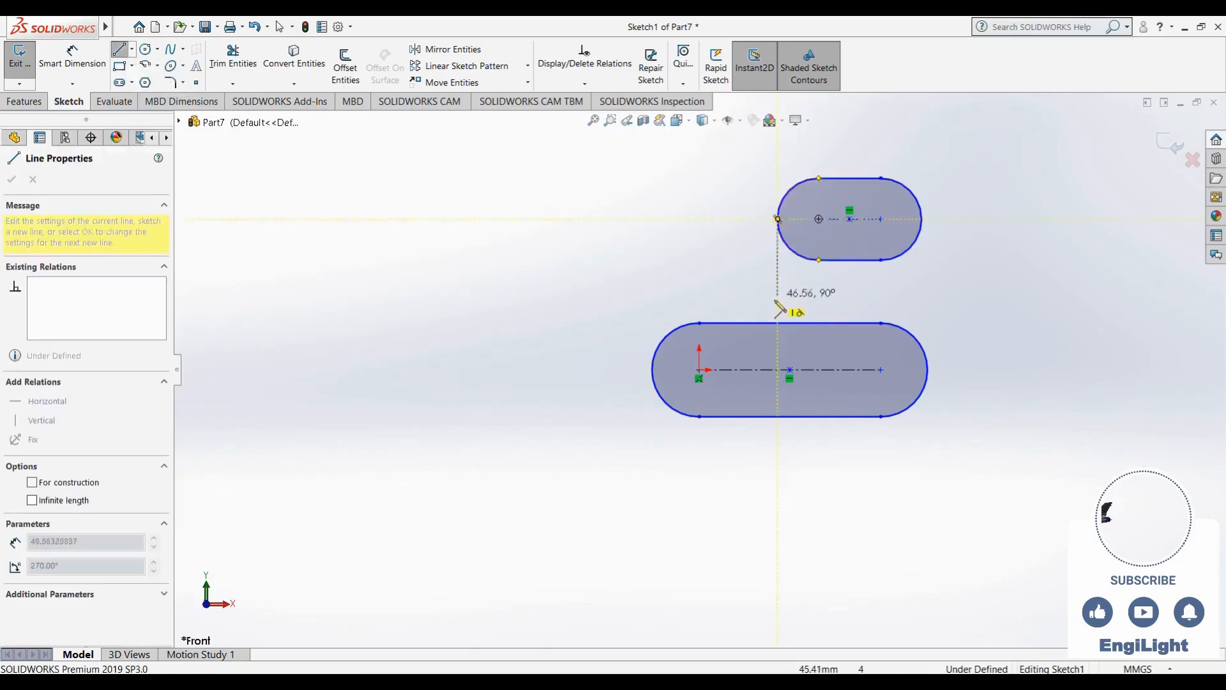
left_click(777, 324)
key("Escape")
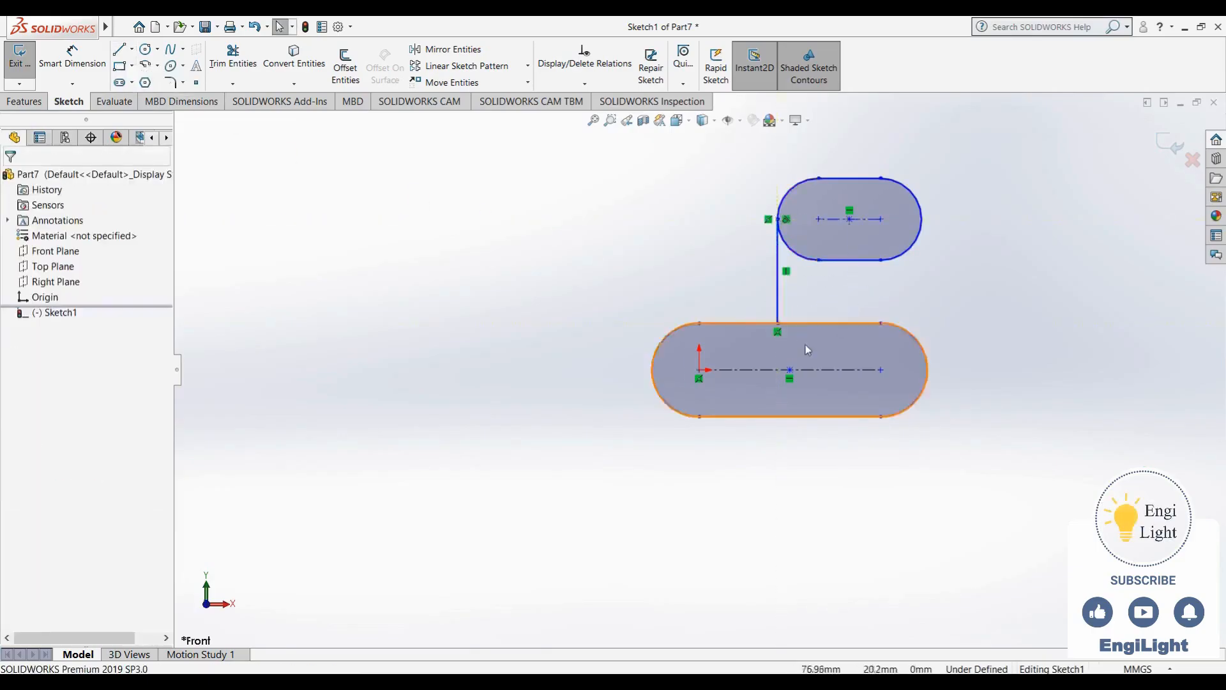
left_click(831, 260)
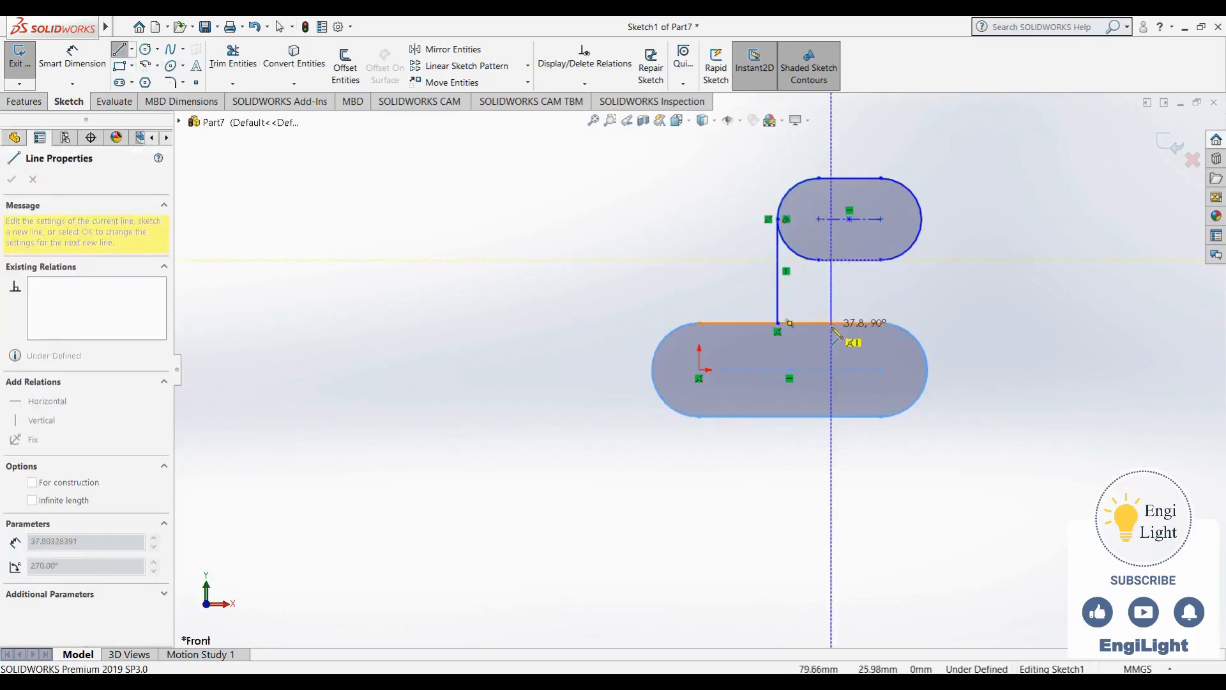
left_click(832, 325)
key("Escape")
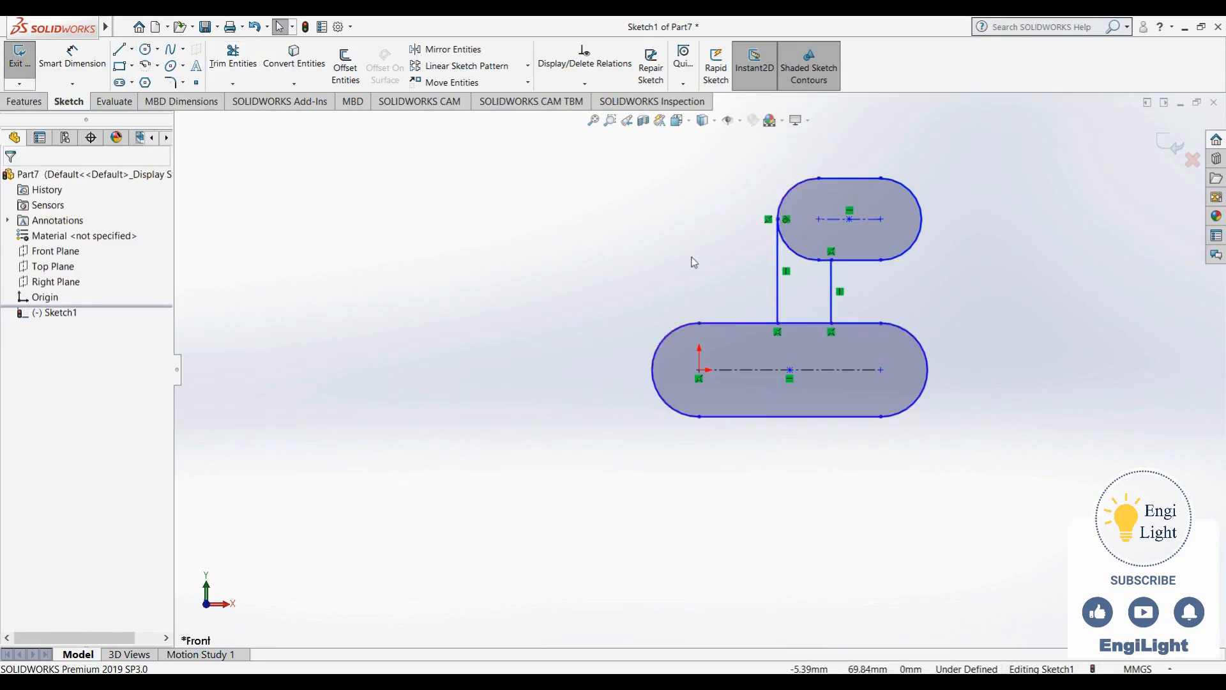
Trim away the lower-left portion of the upper slot's left arc between the vertical line and the bottom edge
left_click(248, 66)
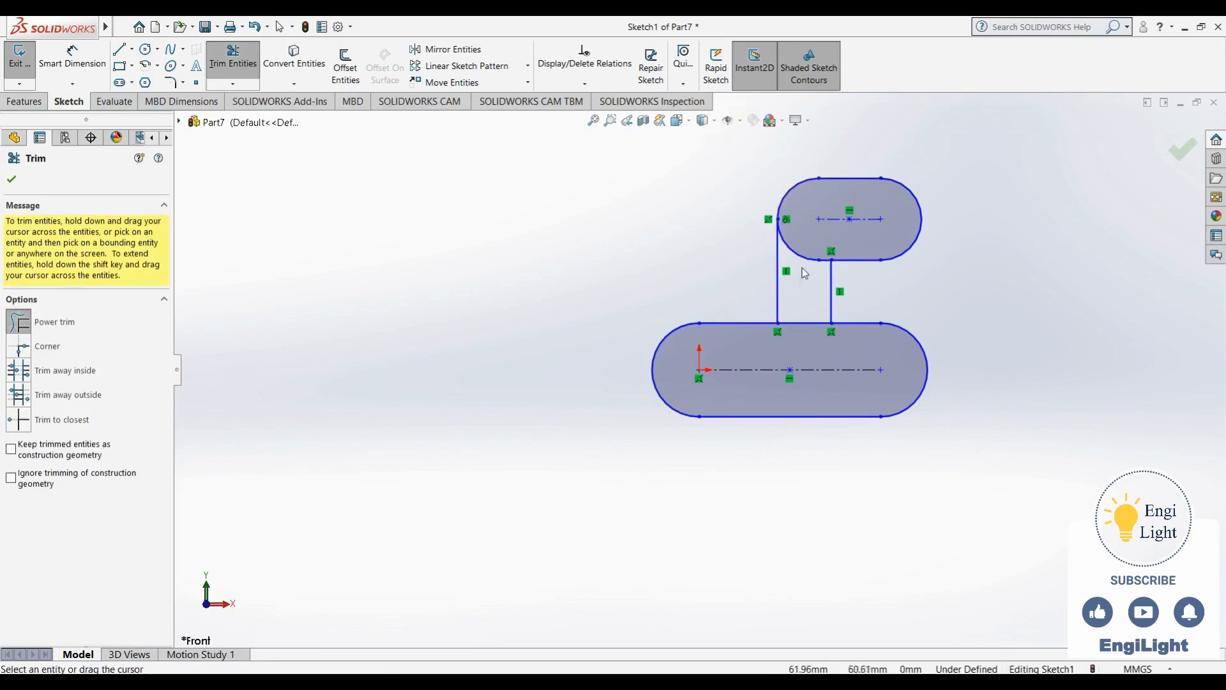
left_click_drag(804, 254, 808, 239)
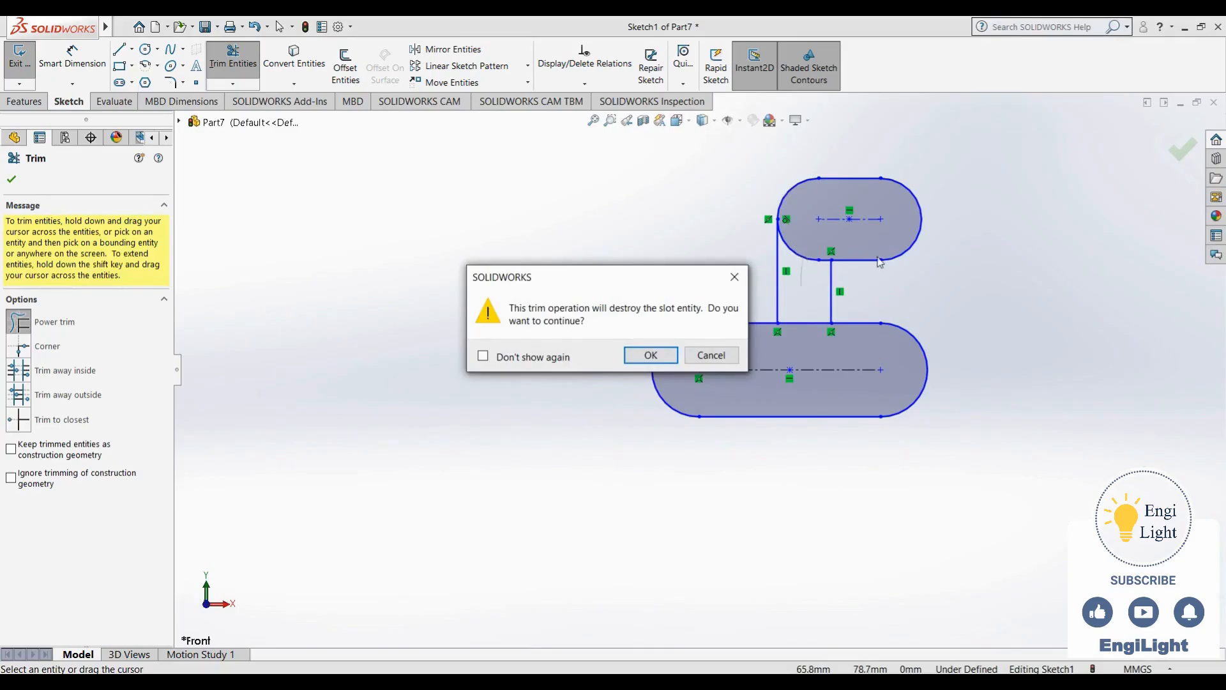
left_click(673, 354)
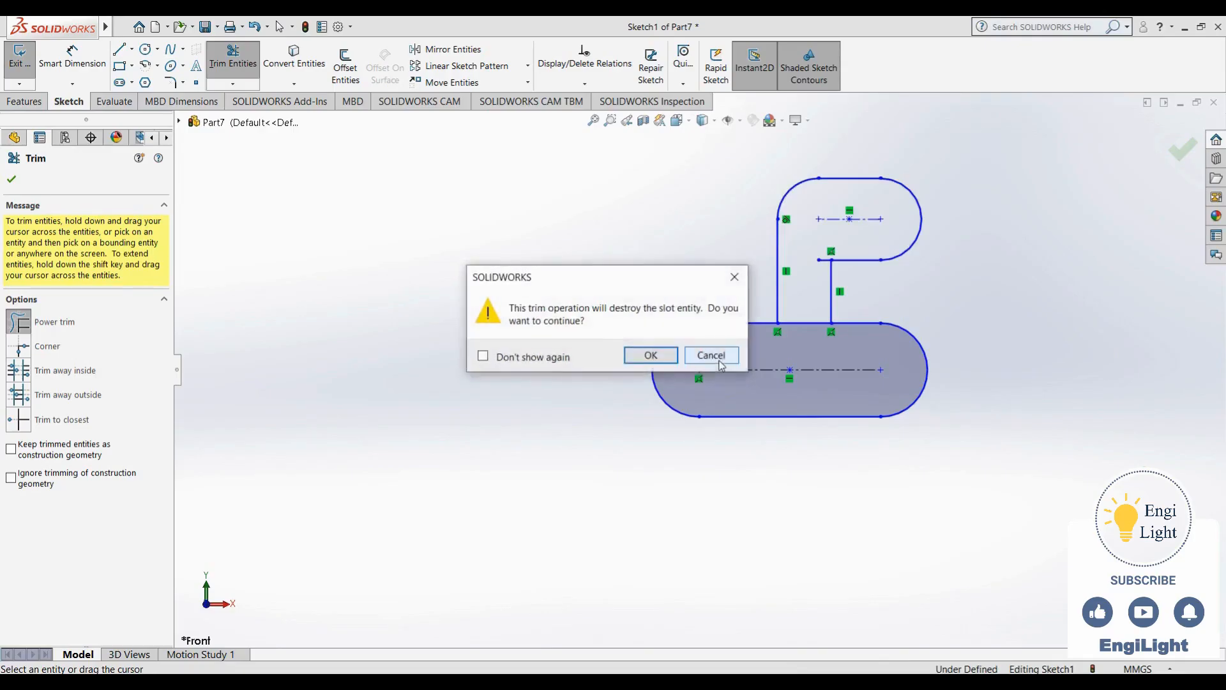
left_click(734, 276)
key("Escape")
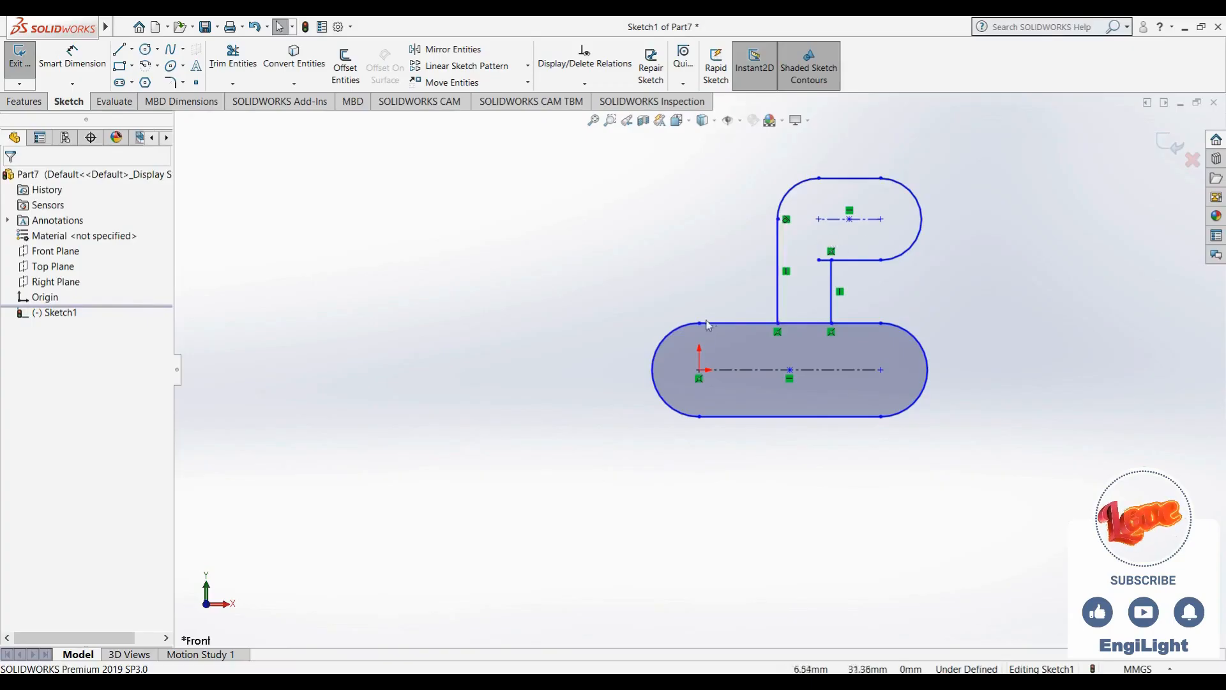
Widen the lower slot to about 57 mm and pull the upper right arc's top endpoint upward to test the sketch's constraints
mouse_move(699, 324)
left_mouse_down()
mouse_move(677, 341)
mouse_move(679, 322)
mouse_move(725, 313)
mouse_move(701, 341)
mouse_move(701, 322)
left_mouse_up()
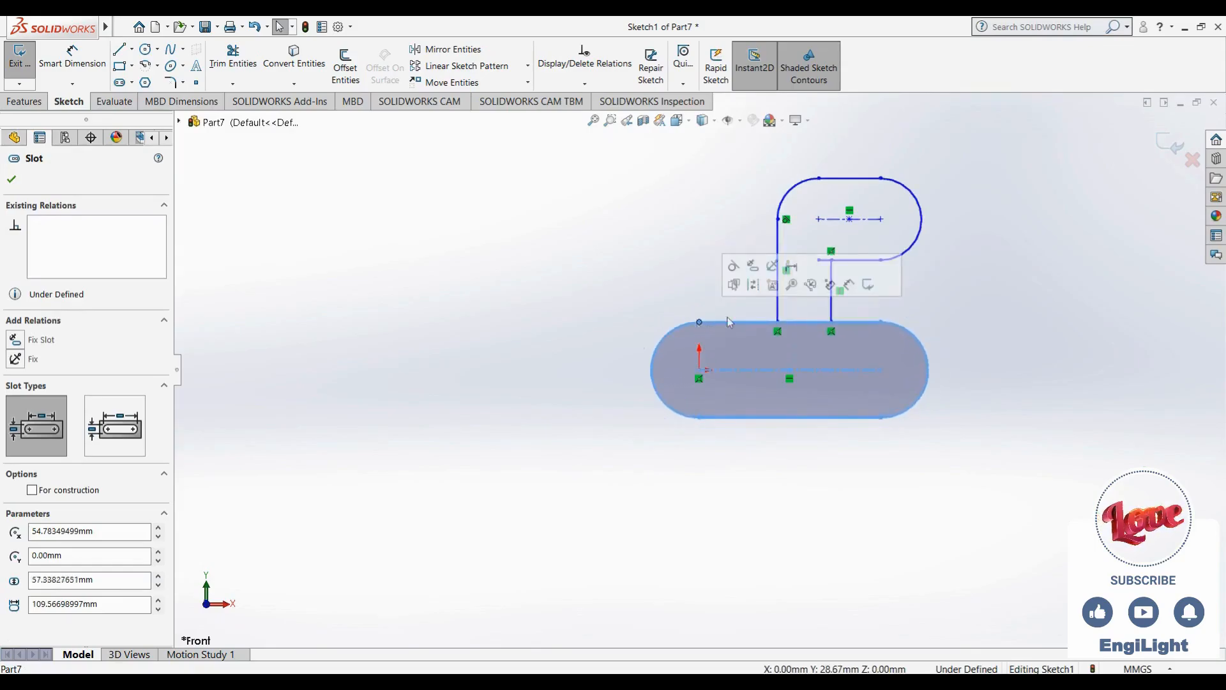
left_click(946, 283)
left_click_drag(882, 180, 889, 168)
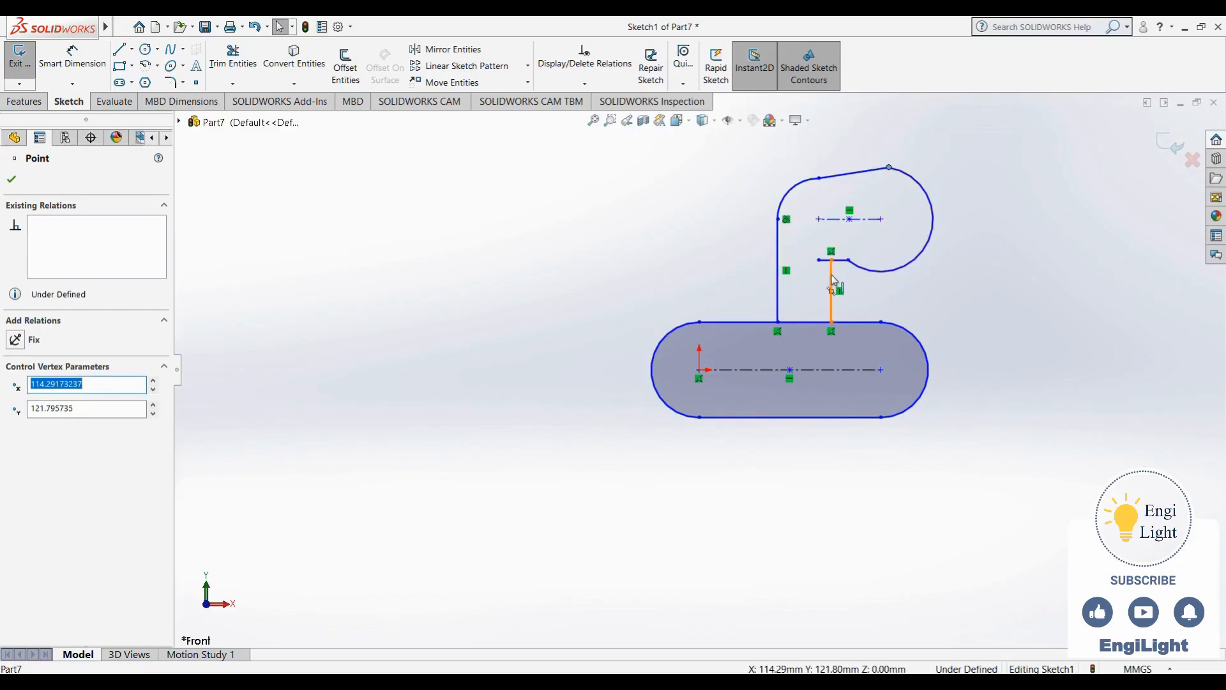
key("Escape")
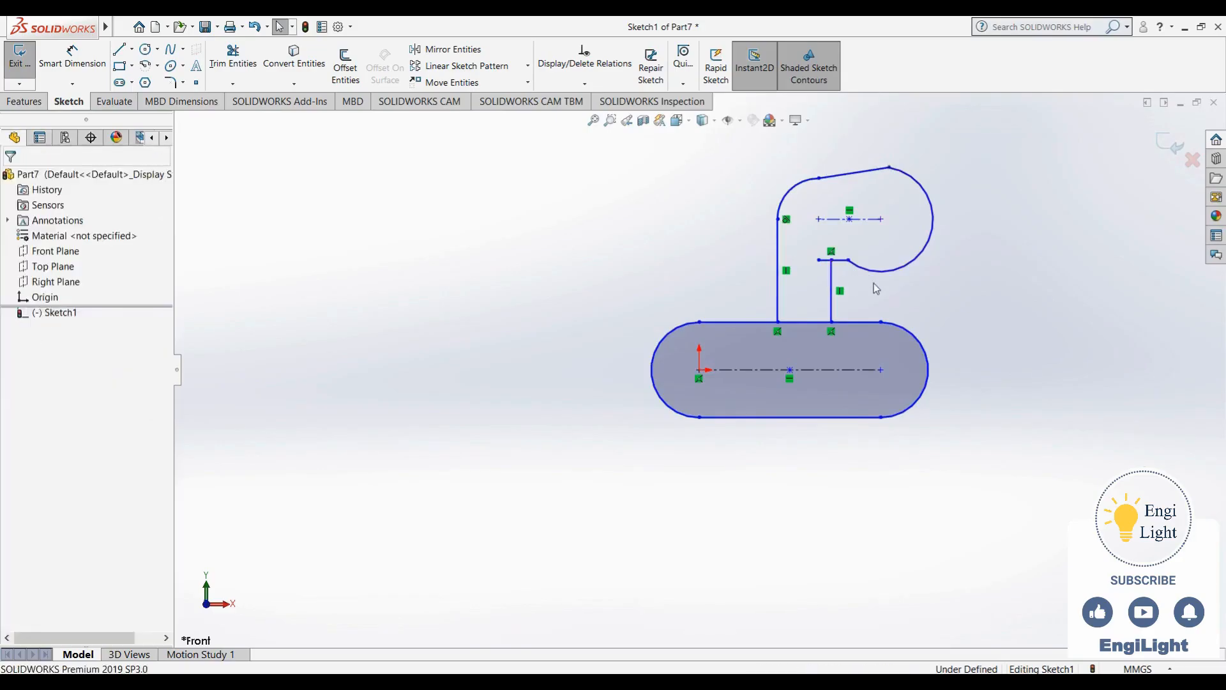
Make the upper profile's top line horizontal and tangent to the large right end arc
left_click(870, 177)
left_click(902, 118)
key("Escape")
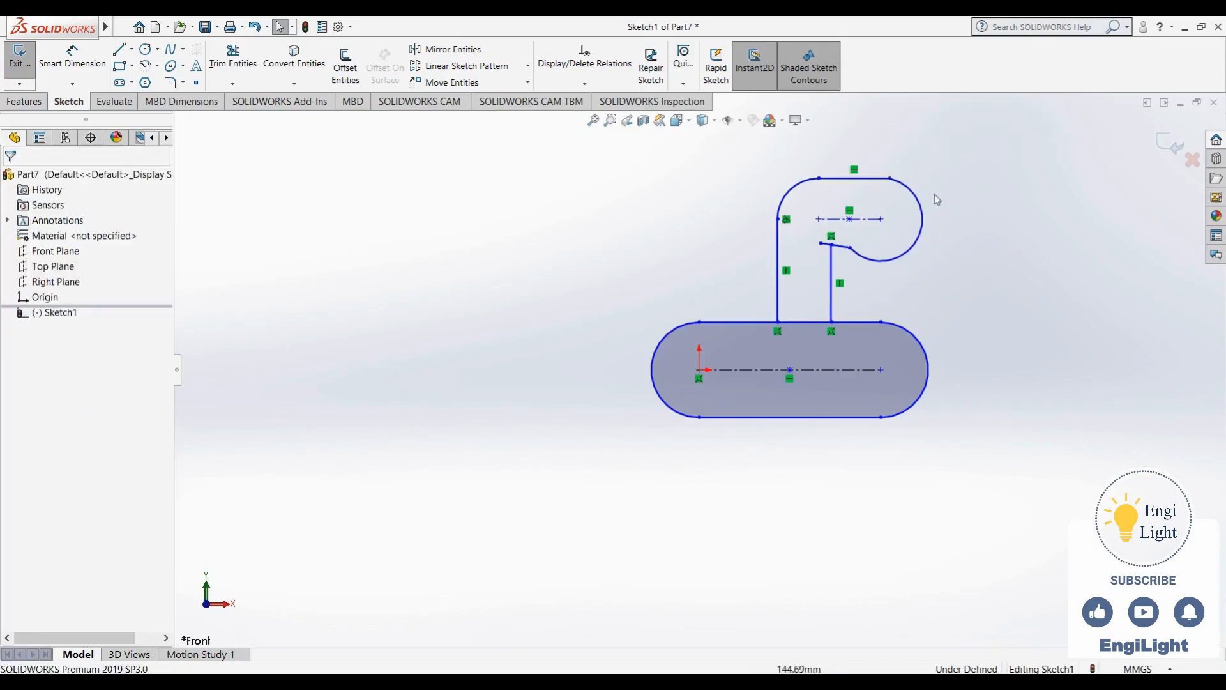
left_click(920, 200)
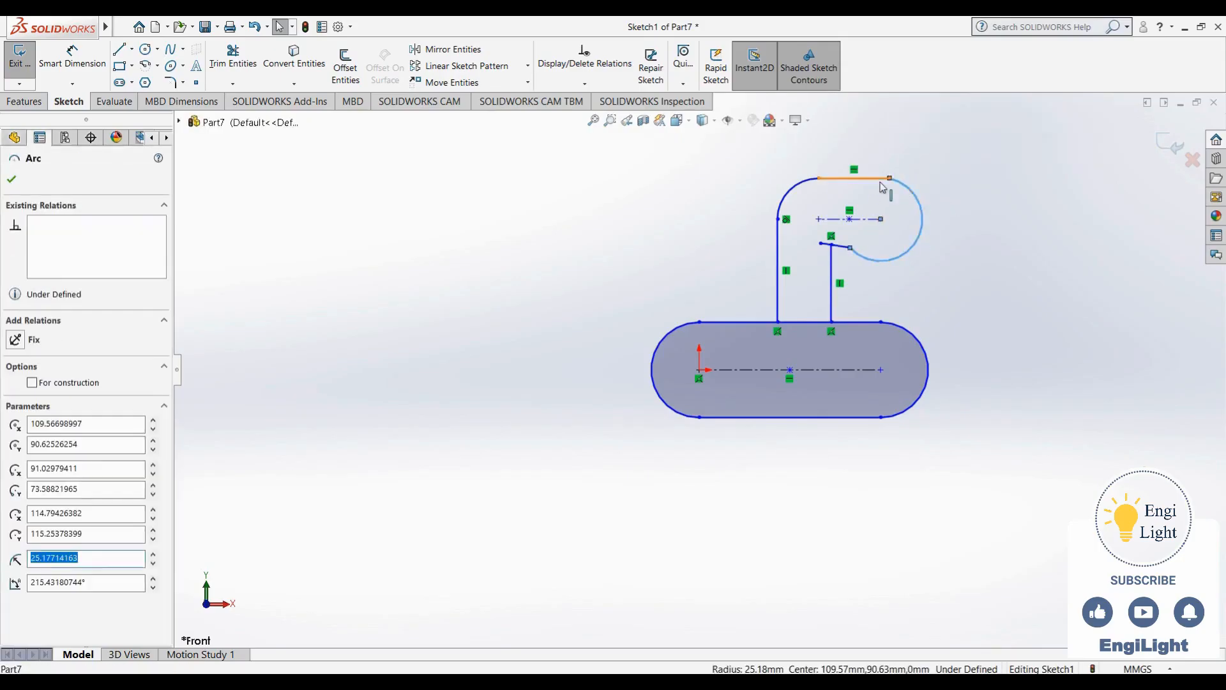
left_click(880, 179, "ctrl")
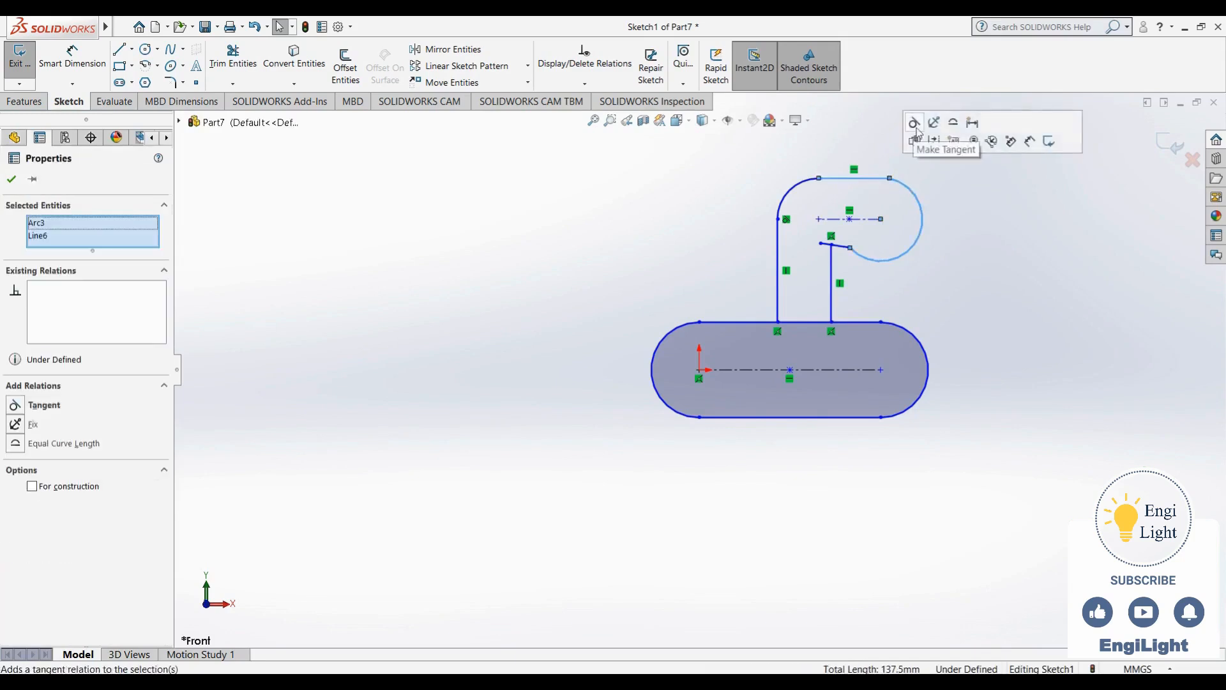
left_click(918, 132)
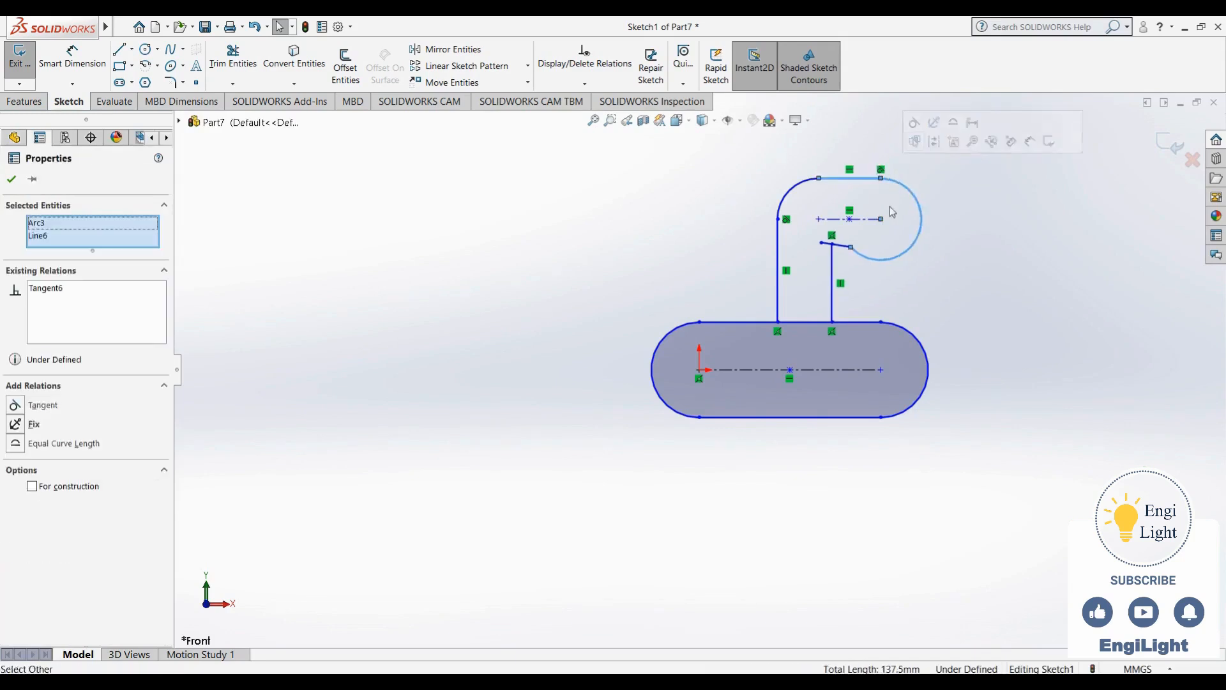
key("Escape")
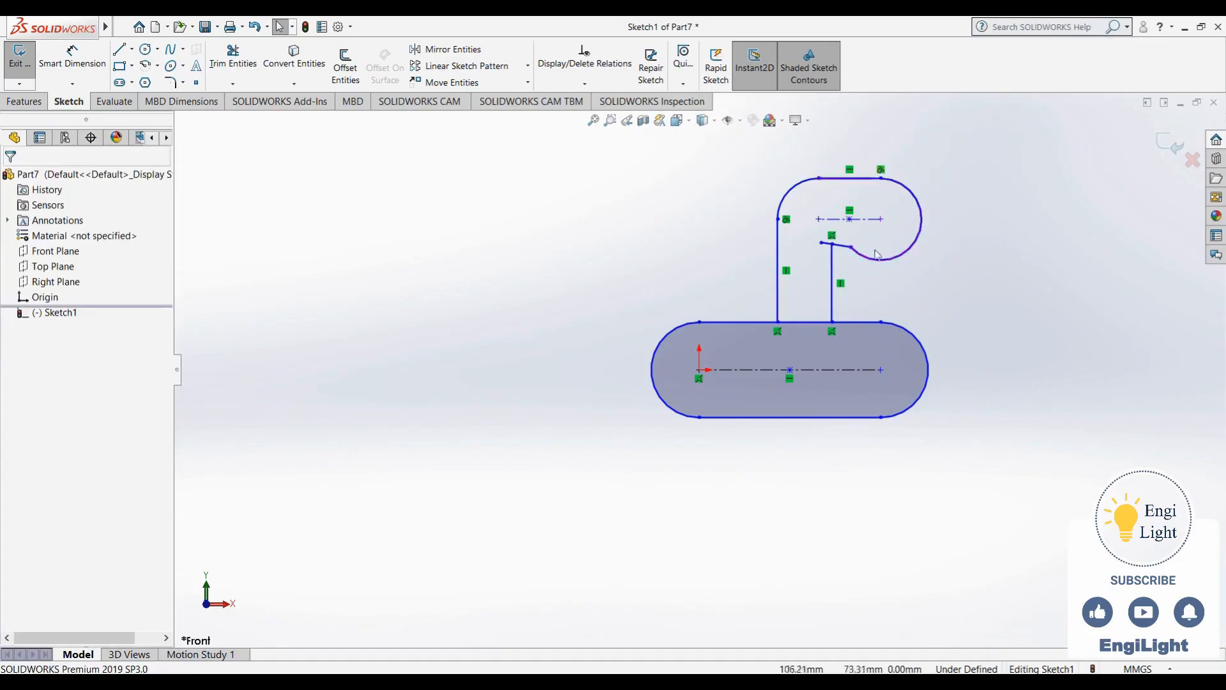
Add a horizontal relation to the short slanted line at the bottom of the upper profile
left_click(842, 246)
left_click(888, 192)
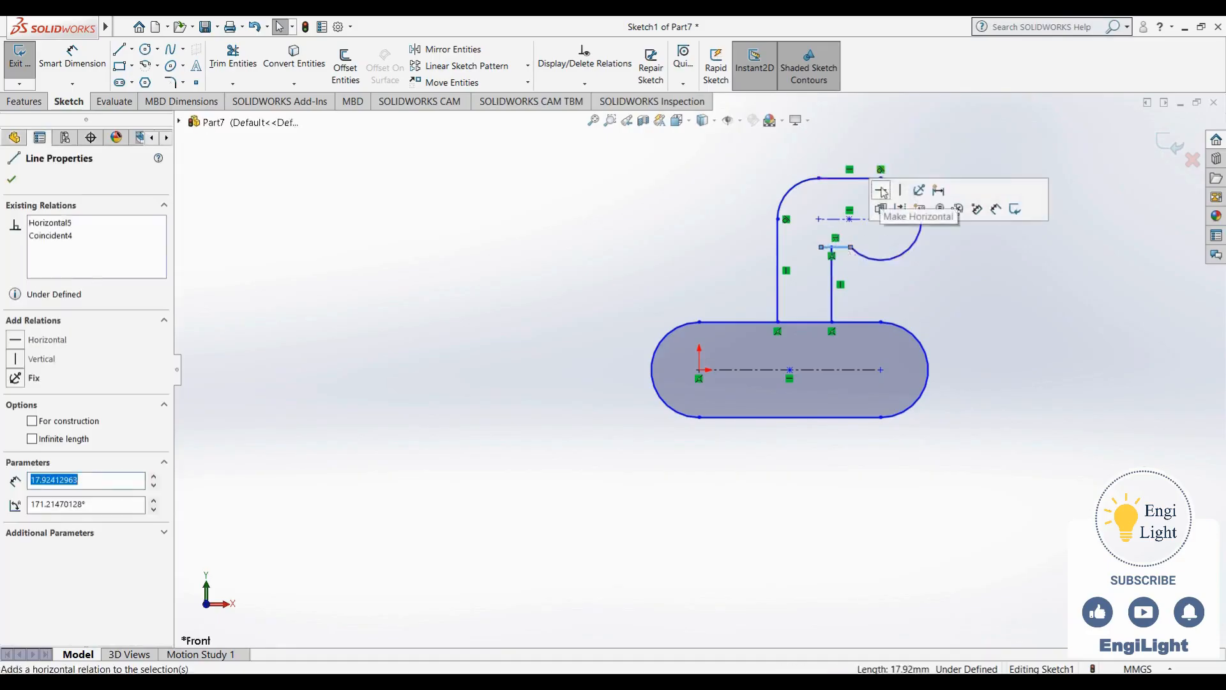
Trim away the short horizontal line's stub extending left past the inner vertical line of the upper profile
key("Escape")
scroll(859, 263, "down", 5)
scroll(789, 268, "down", 1)
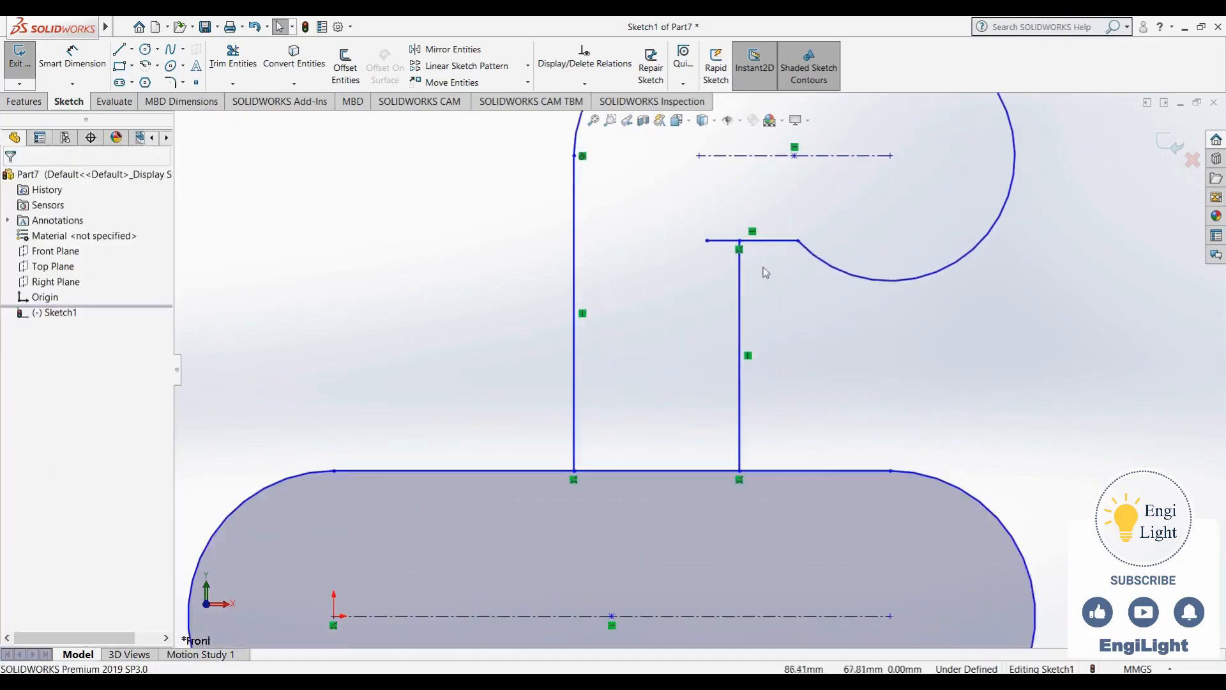
left_click(234, 55)
left_click_drag(717, 289, 733, 218)
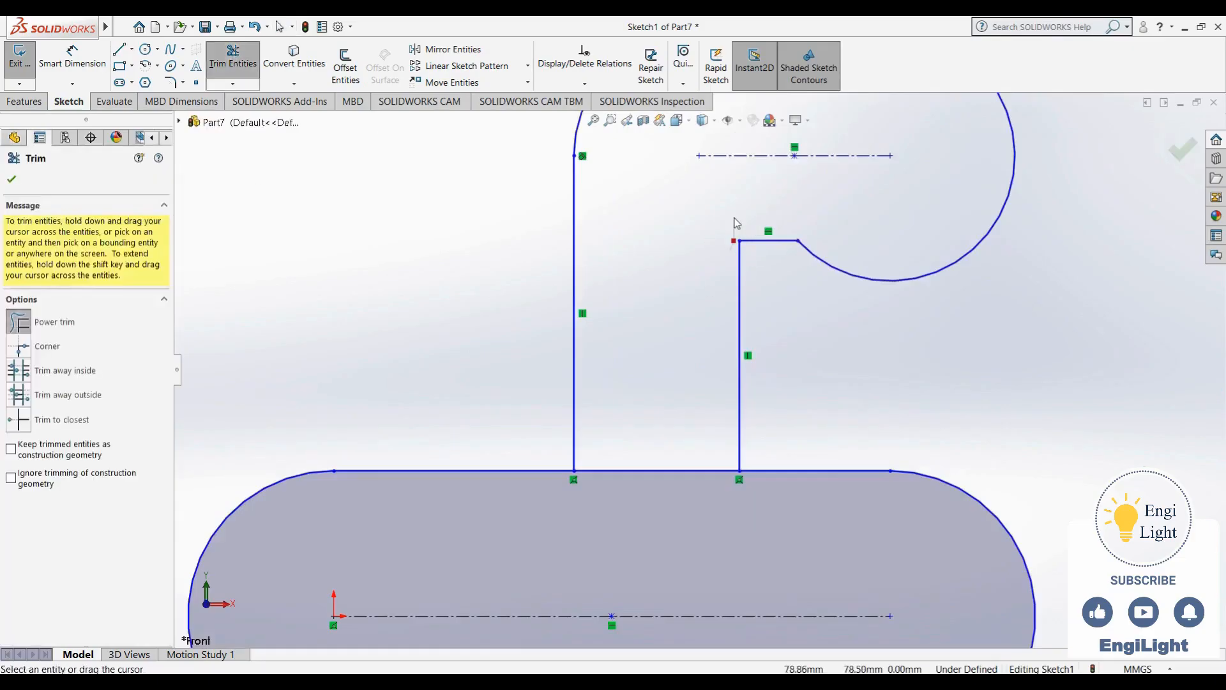
key("Escape")
Make the short horizontal line tangent to the large right end arc of the upper profile
left_click(823, 259)
left_click(781, 241, "ctrl")
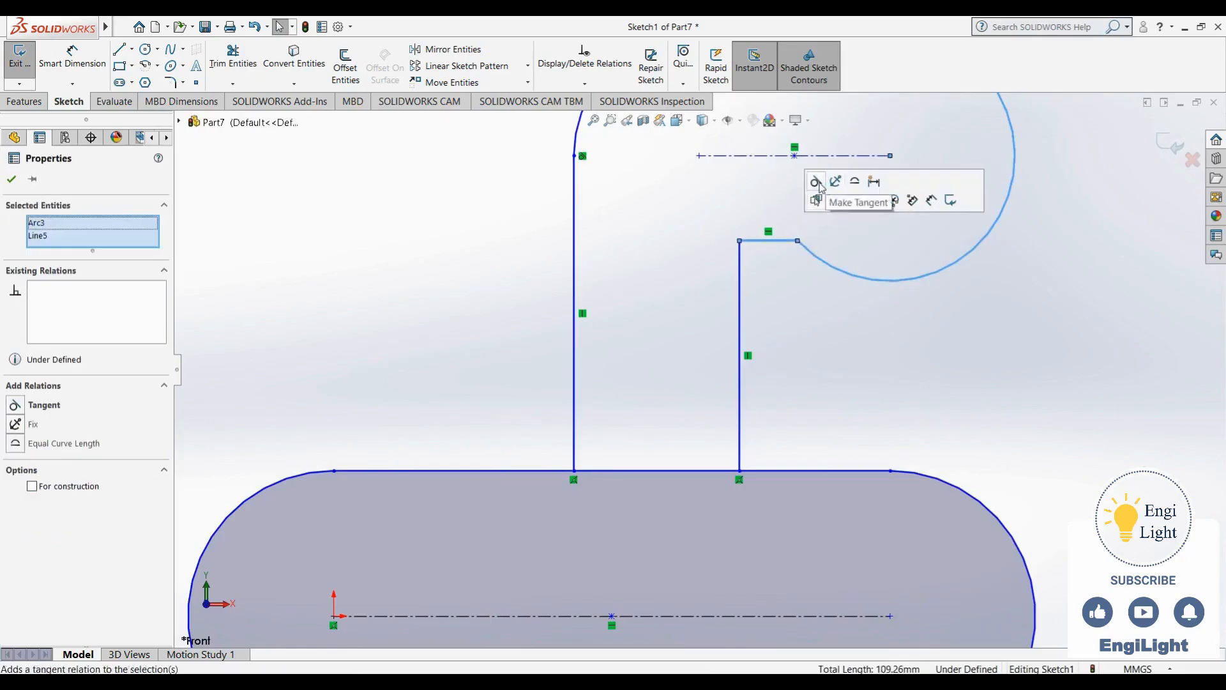
left_click(817, 183)
left_click(891, 294)
key("f")
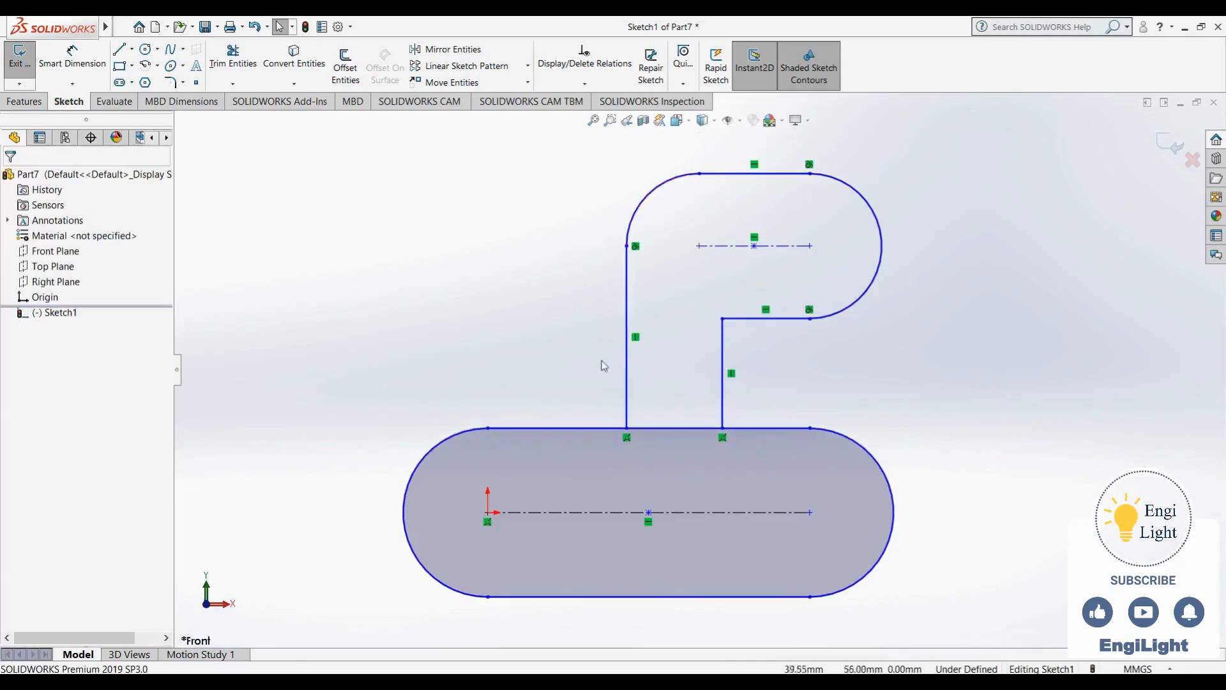
Delete all entities of the profile sketch, leaving only the origin
scroll(572, 382, "up", 3)
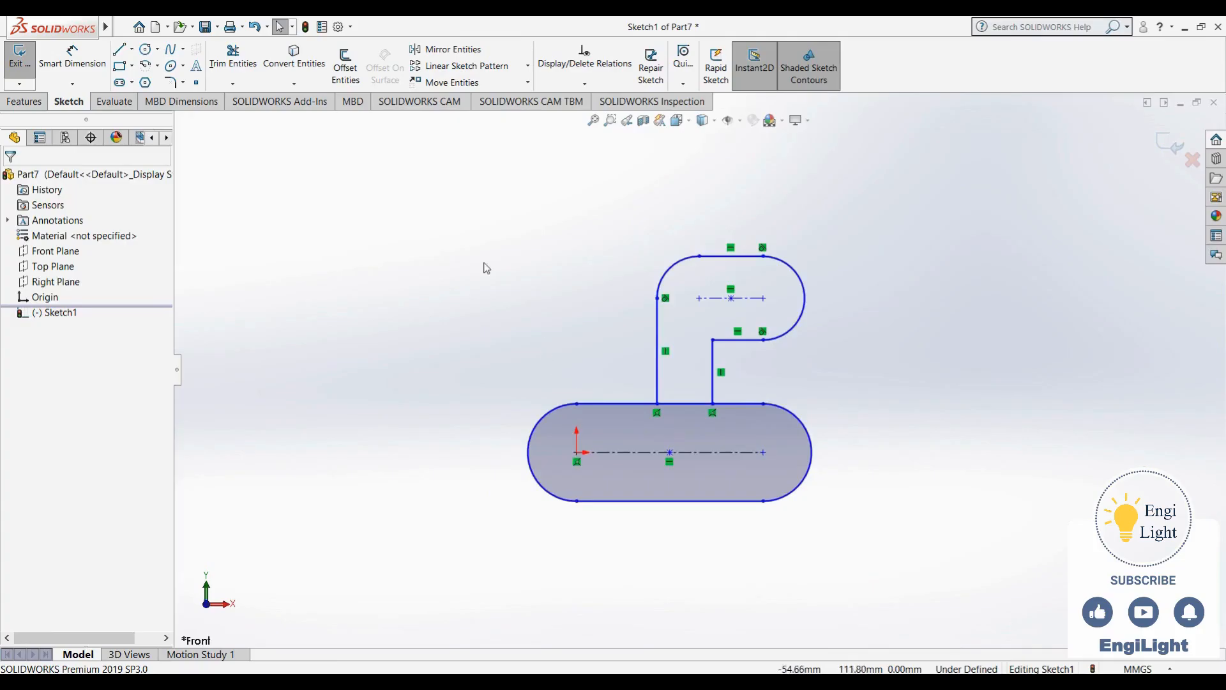
mouse_move(913, 213)
left_mouse_down()
mouse_move(706, 411)
mouse_move(504, 544)
left_mouse_up()
key("Delete")
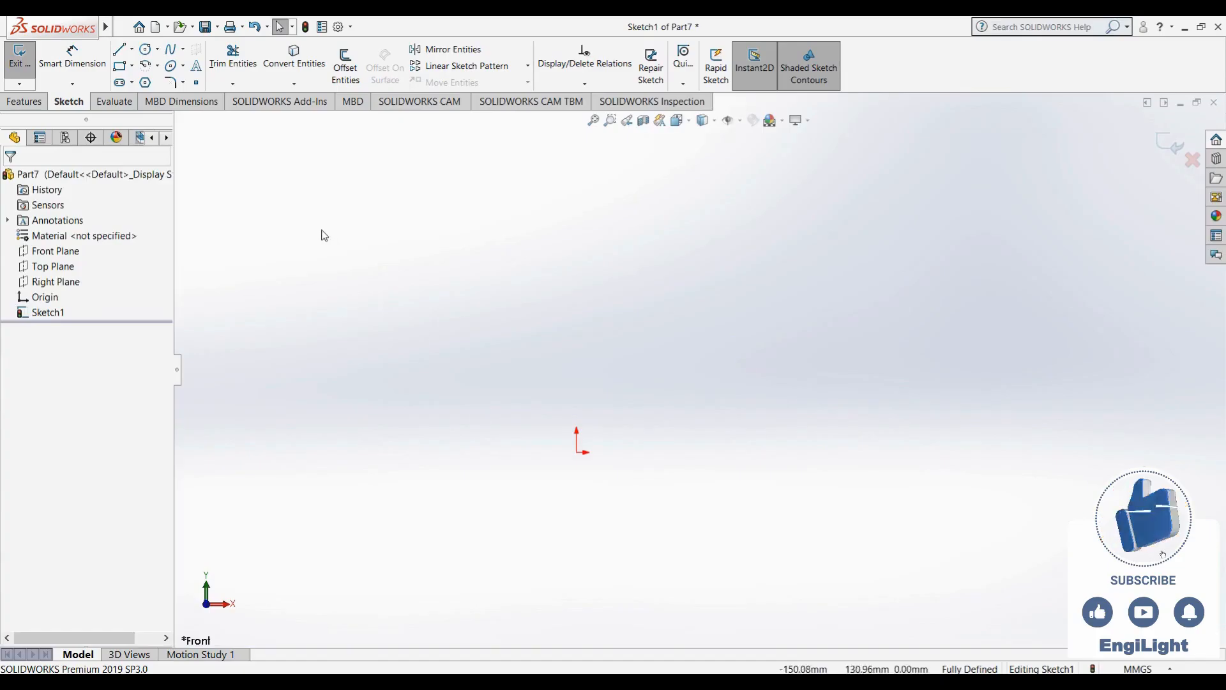
Consult 05.jpg and sketch a horizontal bottom line about 223 mm long from below the origin, ending in a tangent semicircle of about 35 mm radius
left_click(120, 50)
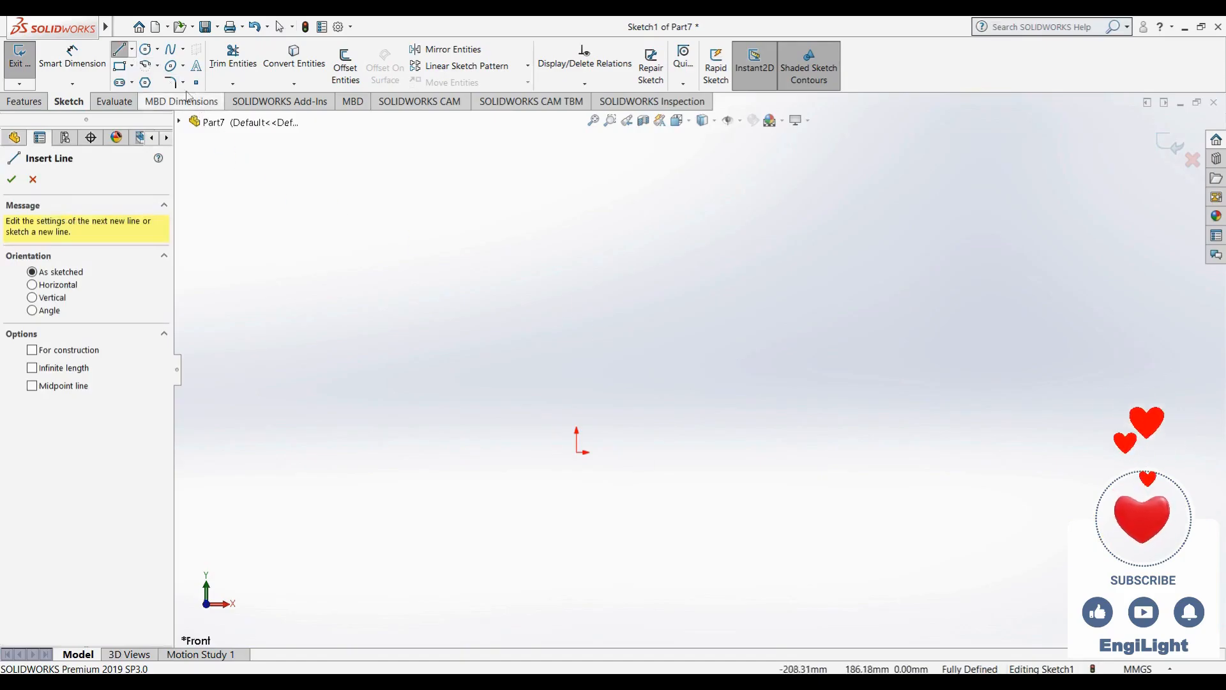
key("alt+Tab")
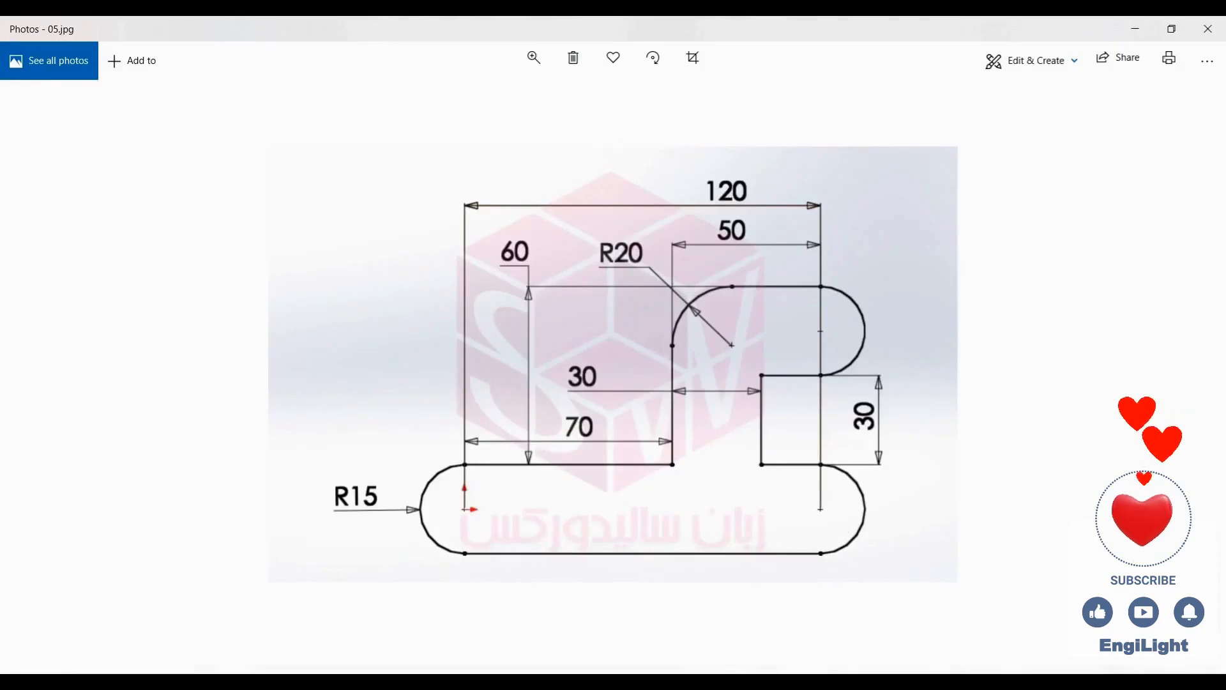
left_click(731, 682)
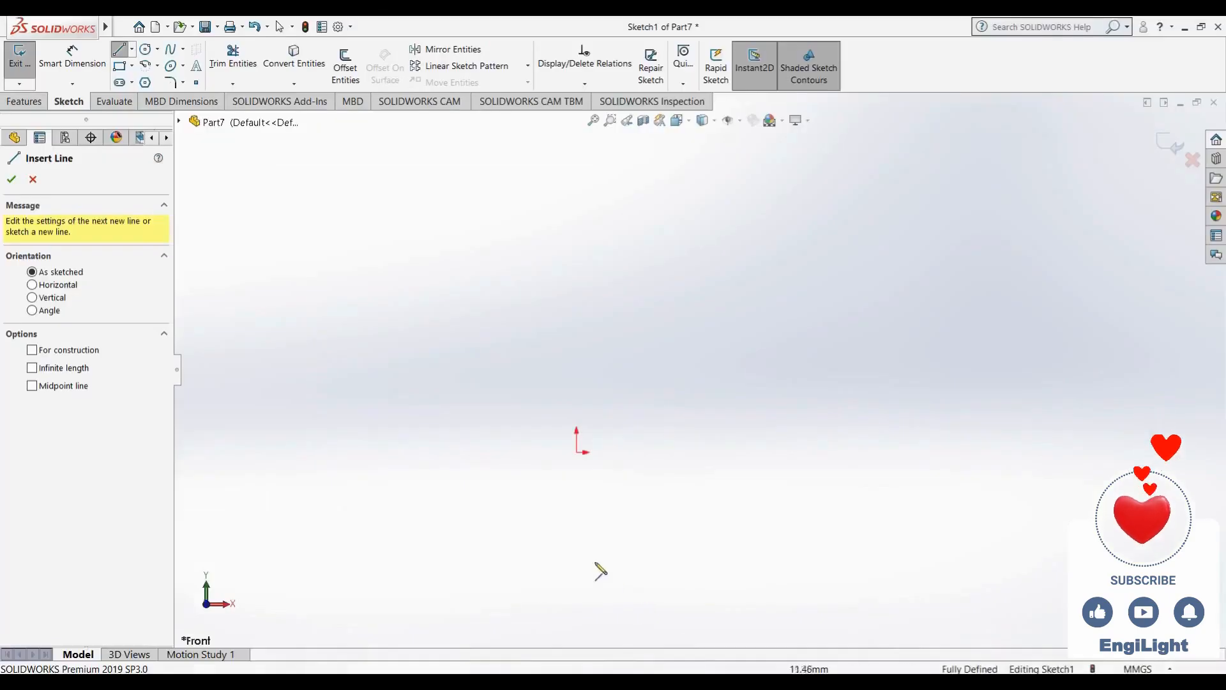
left_click(577, 507)
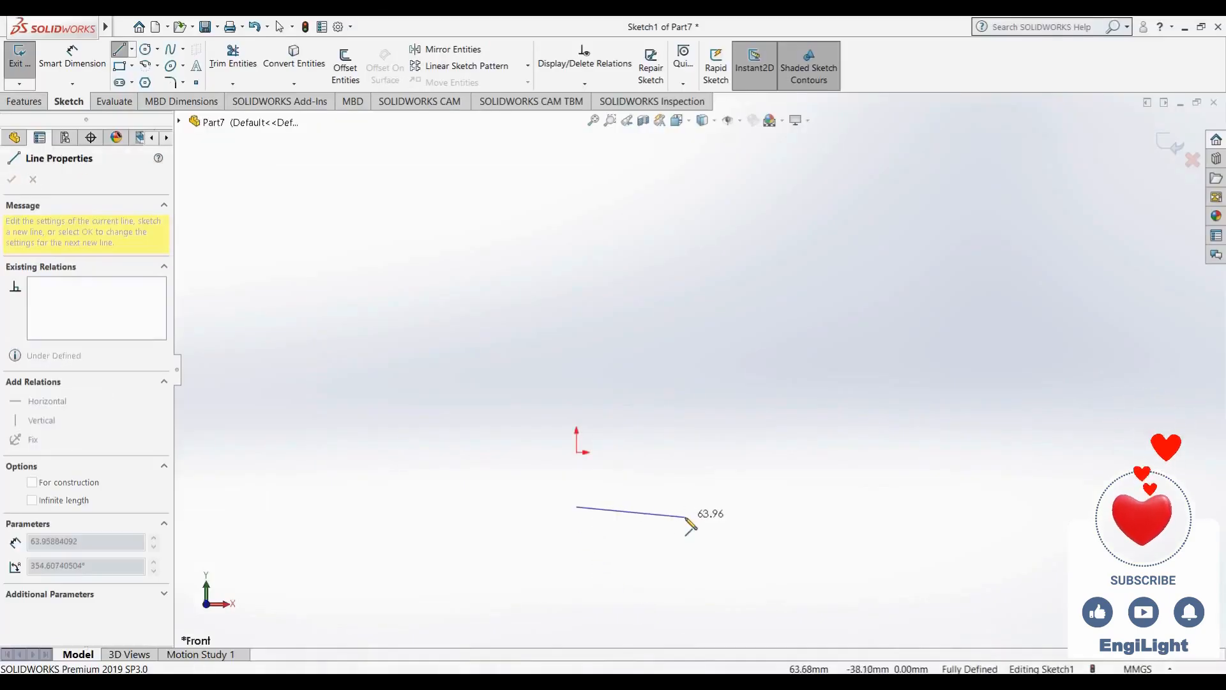
left_click(956, 507)
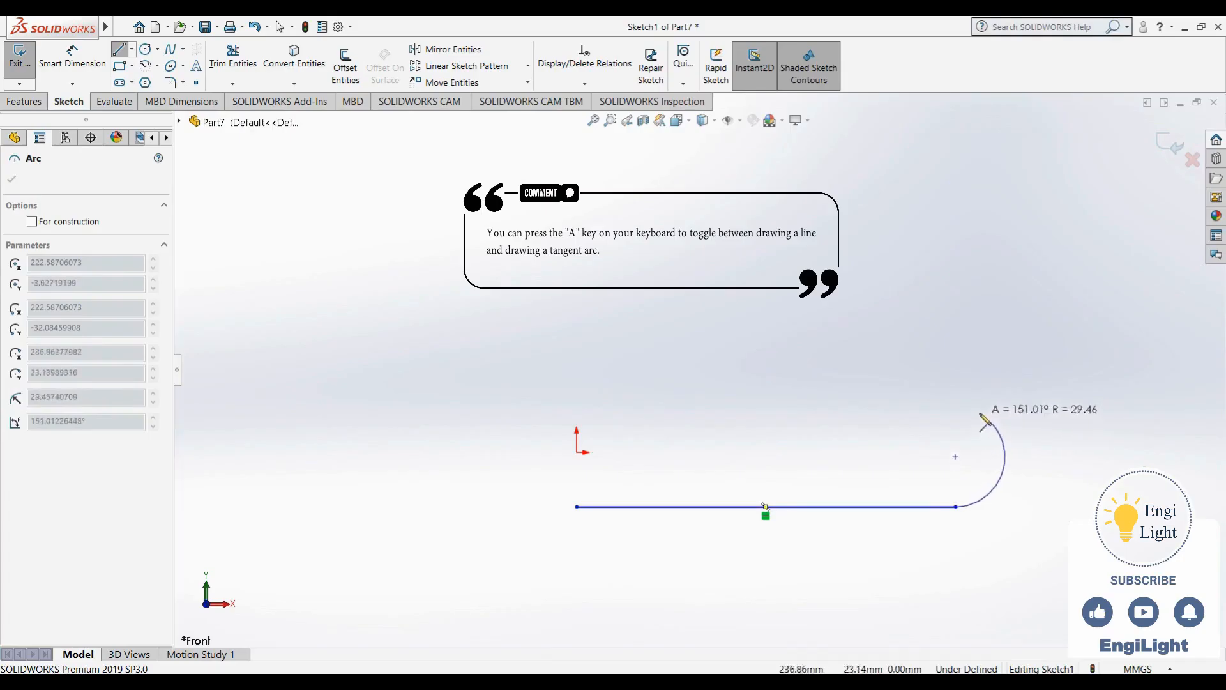
left_click(955, 387)
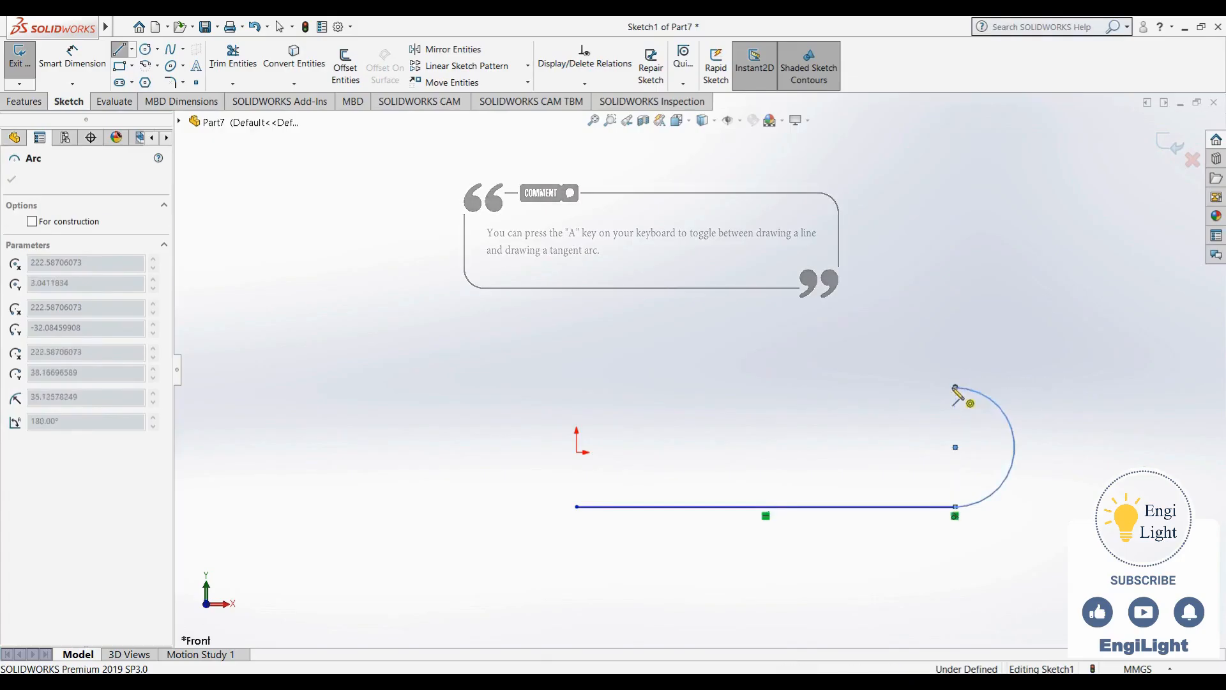
Continue the outline with a short line leftward, a vertical line up, a short line rightward and a tangent semicircle turning upward
left_click(854, 387)
left_click(854, 273)
left_click(955, 272)
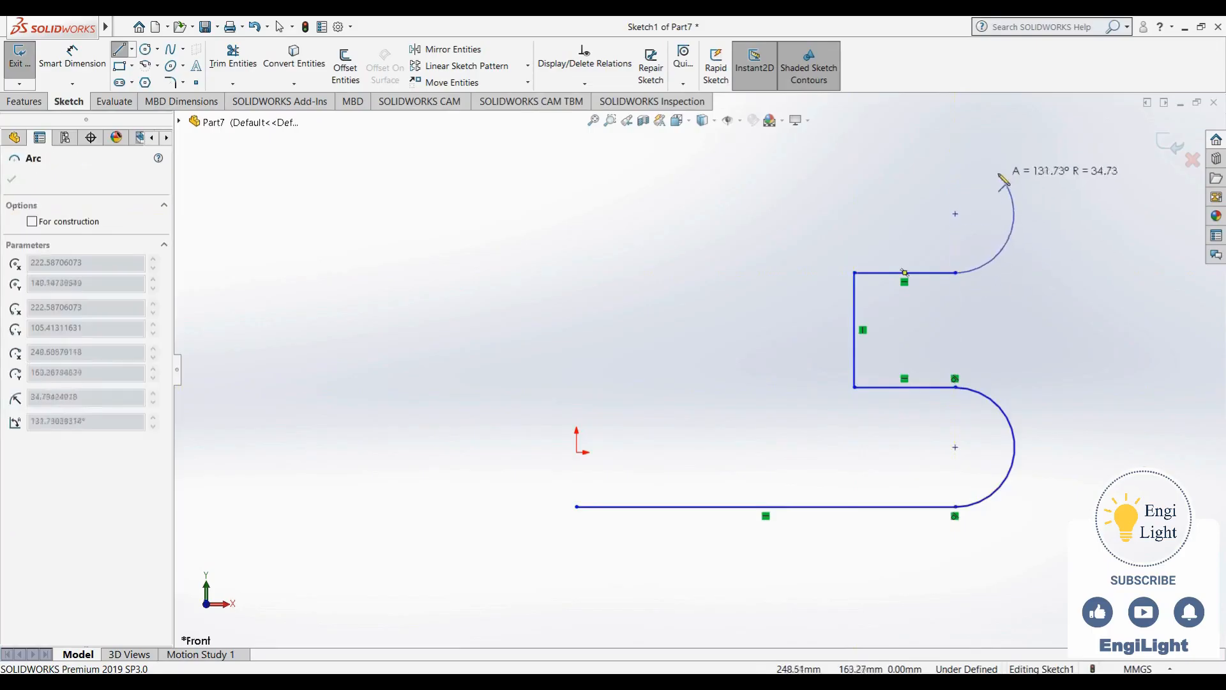
left_click(956, 143)
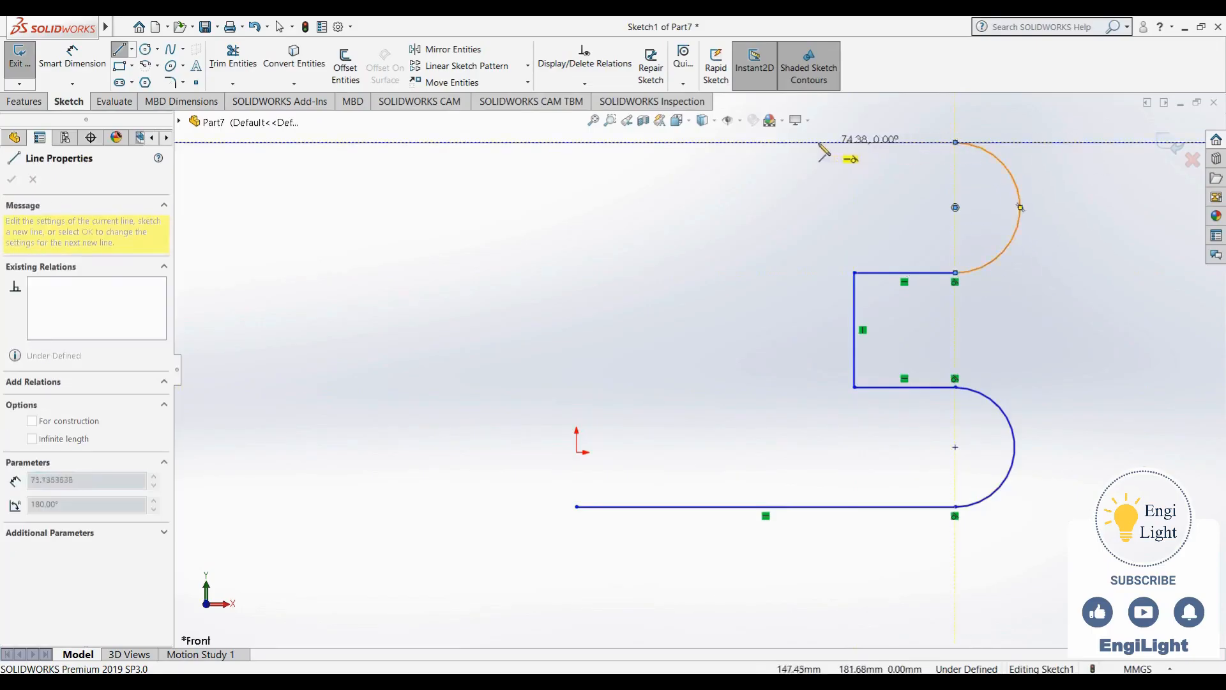
Continue with a horizontal top line, a tangent quarter-arc corner, a vertical line down and a horizontal line ending above the origin
left_click(805, 142)
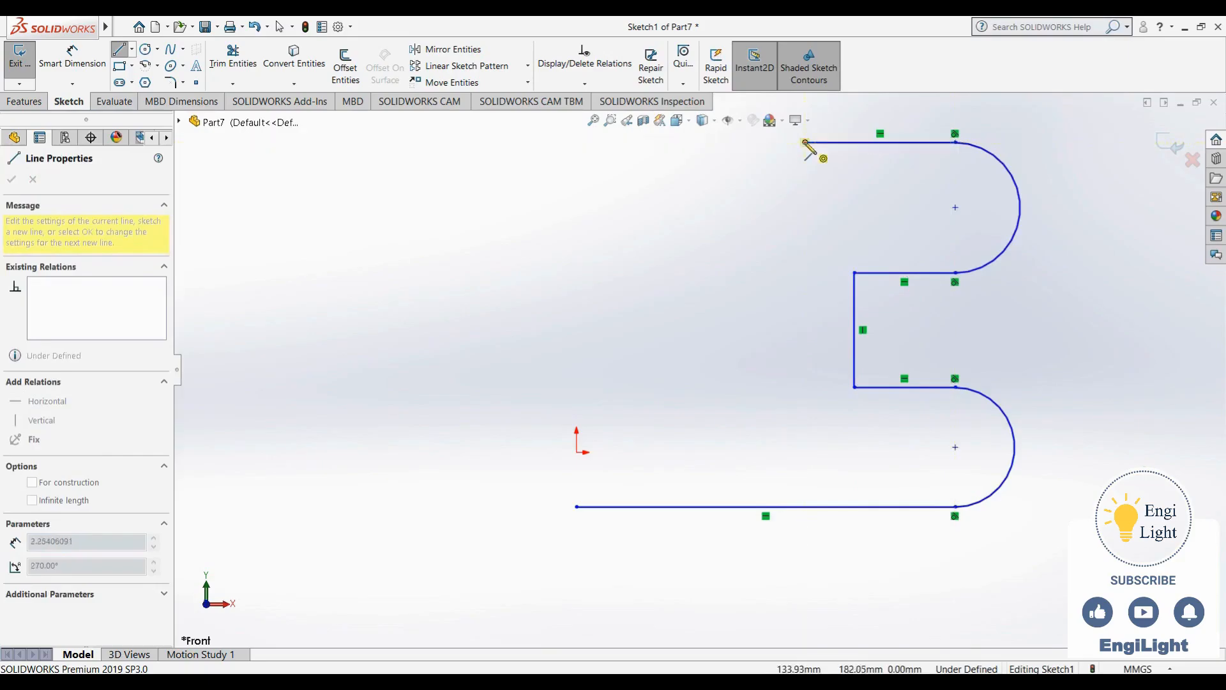
left_click(741, 208)
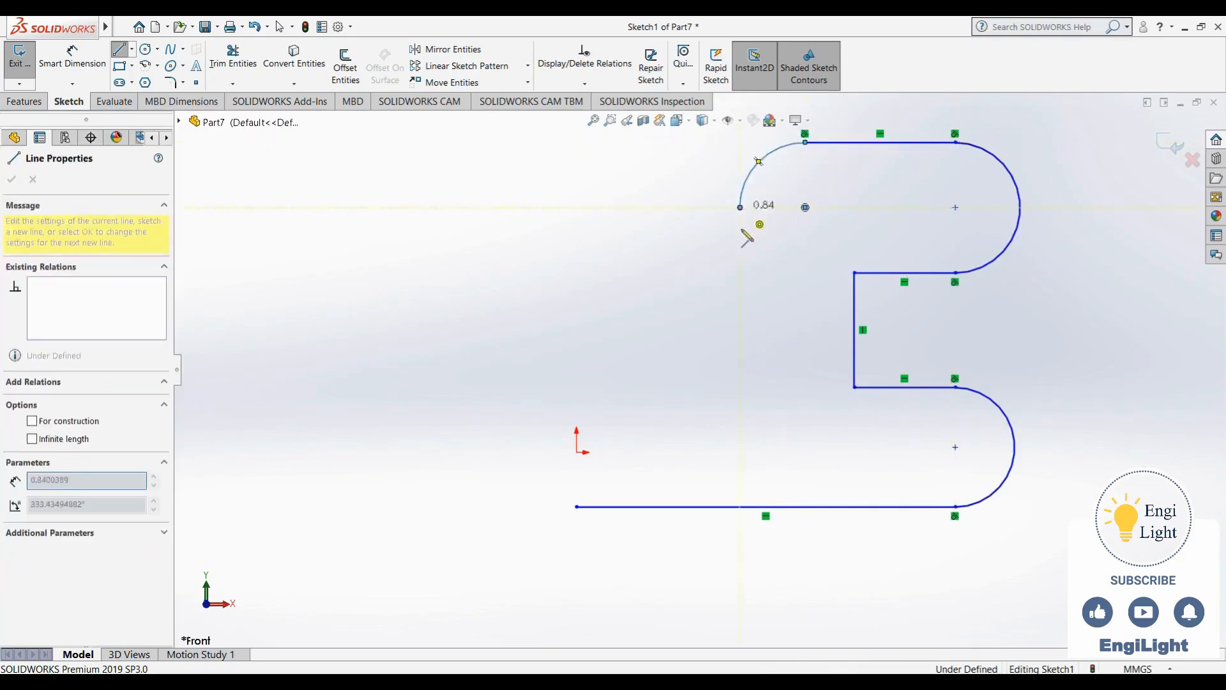
left_click(740, 387)
left_click(576, 387)
Close the profile with a tangent arc joining the left ends of the two horizontal lines around the origin
double_click(577, 388)
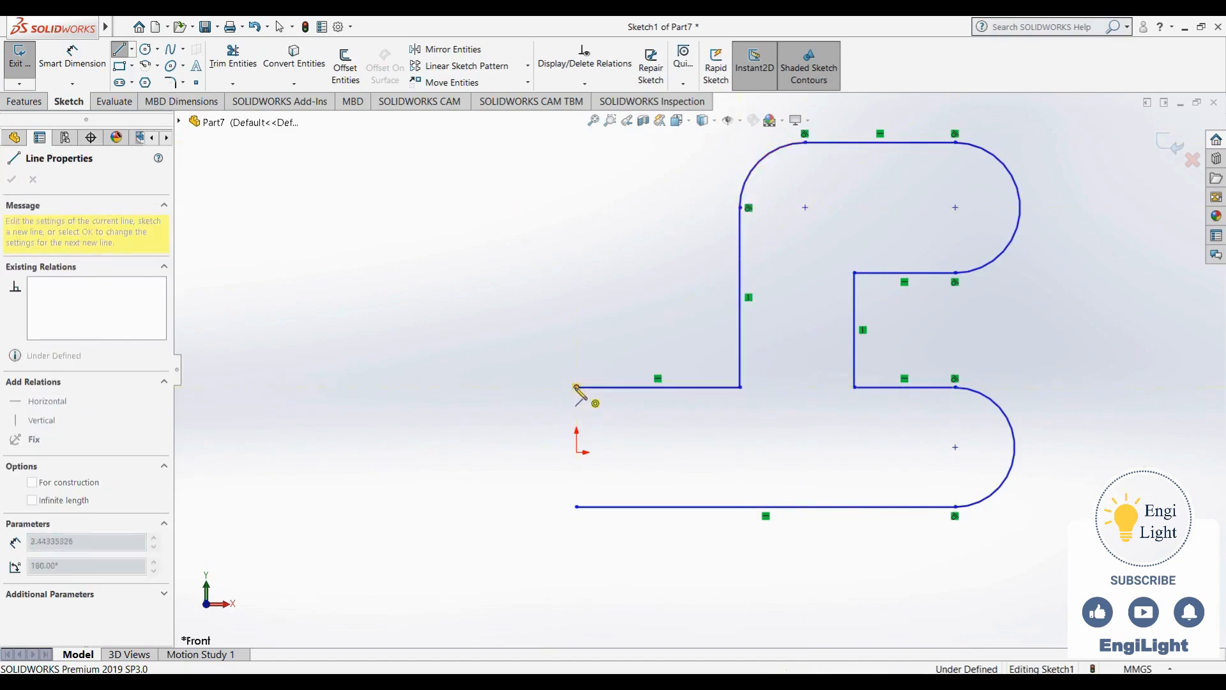
left_click(577, 387)
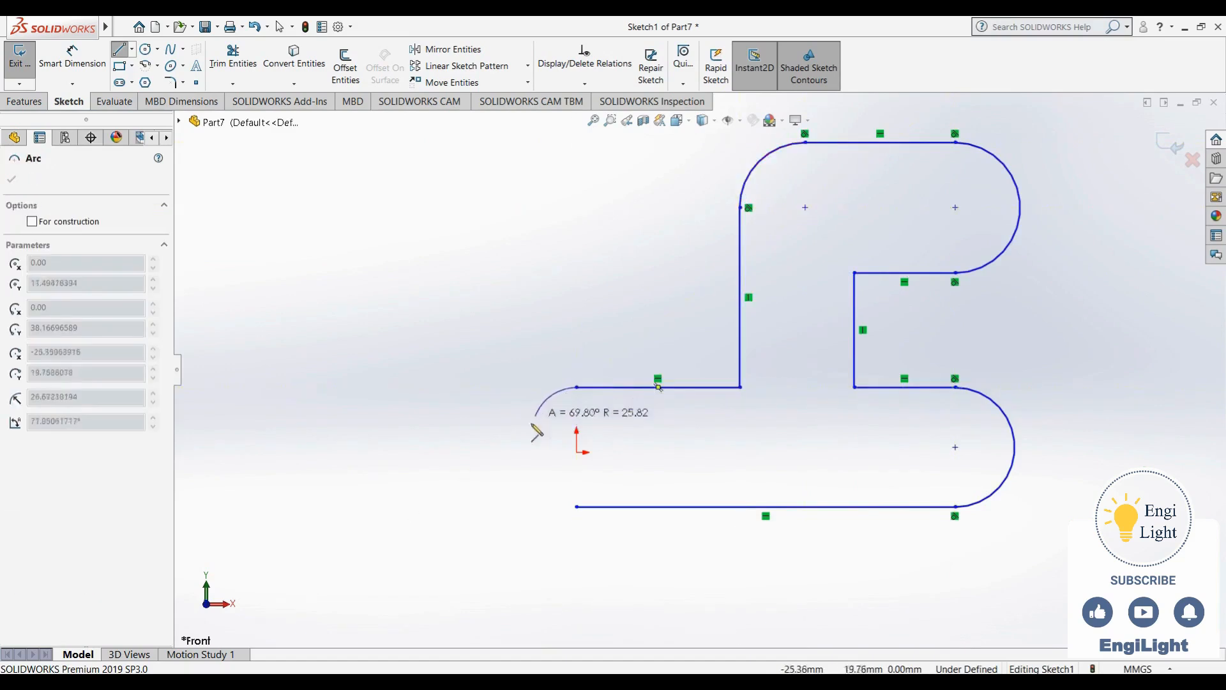
left_click(577, 507)
key("Escape")
key("Escape")
scroll(958, 439, "up", 5)
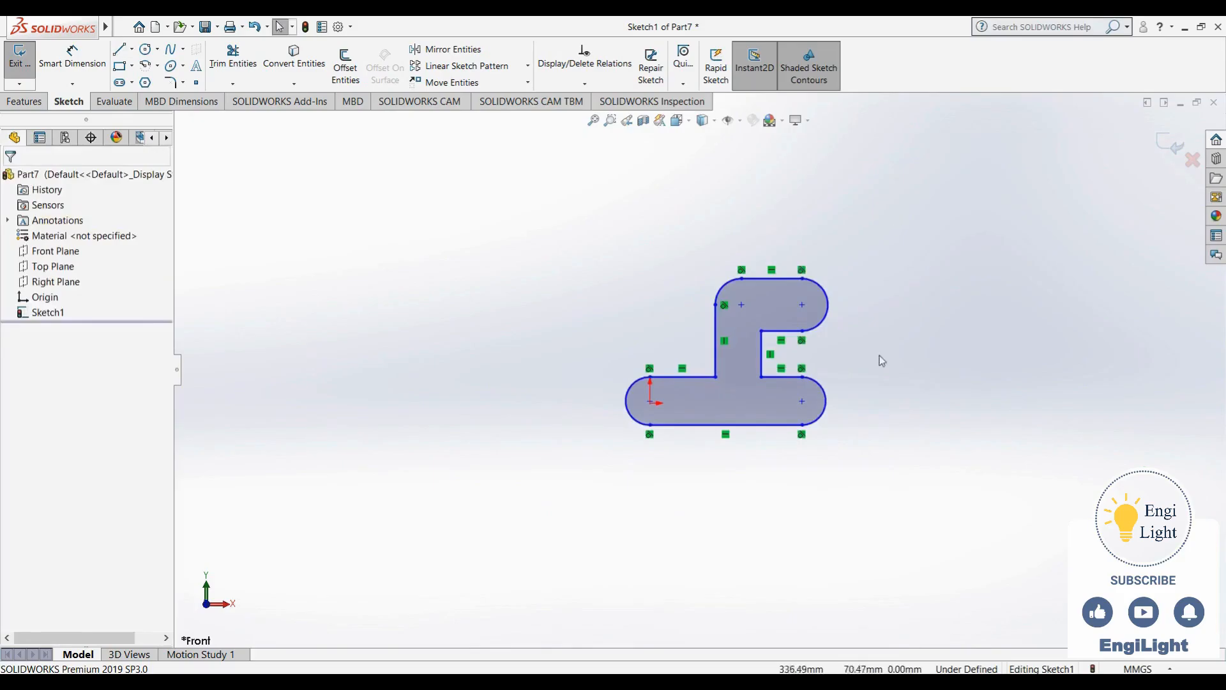
scroll(741, 433, "up", 2)
scroll(723, 326, "down", 3)
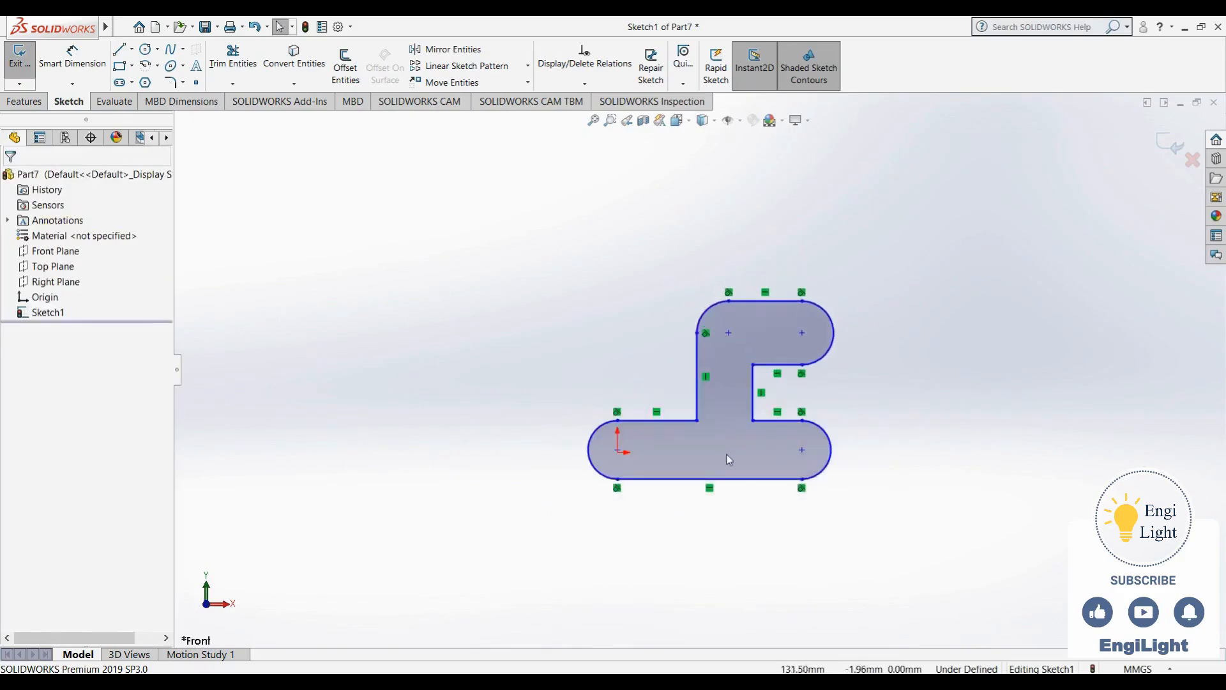
scroll(729, 459, "down", 1)
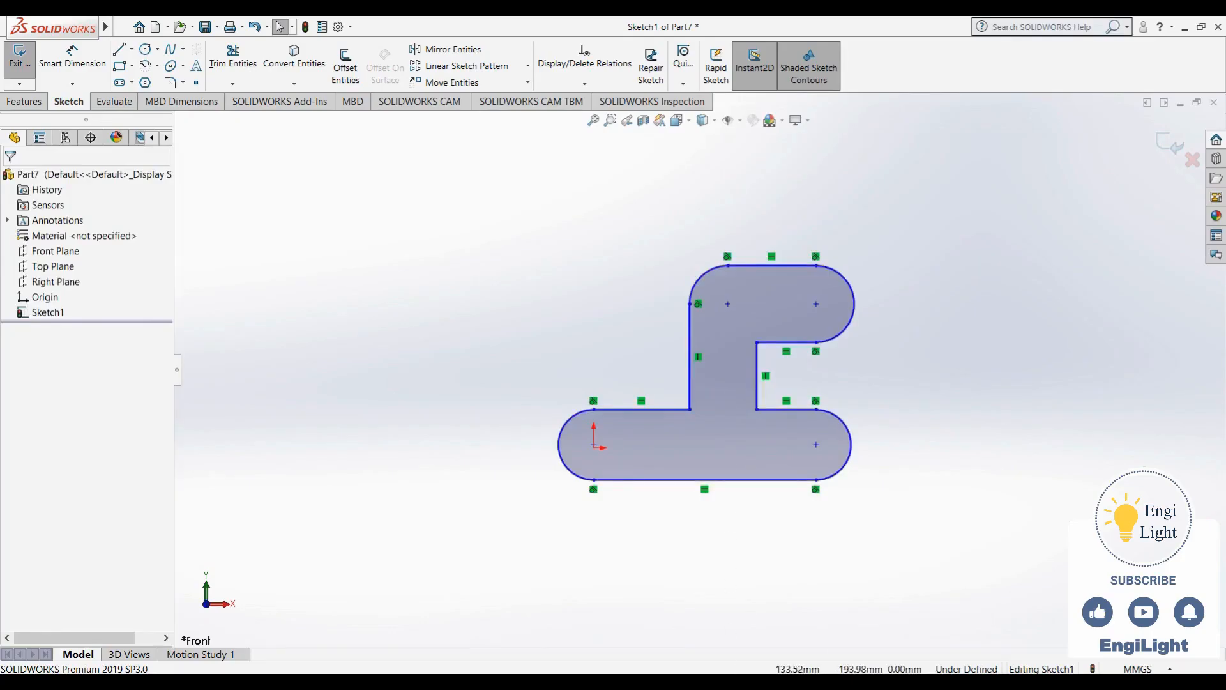
Switch to the Photos viewer, display the next reference drawing, 06.jpg, and return to SOLIDWORKS
left_click(722, 594)
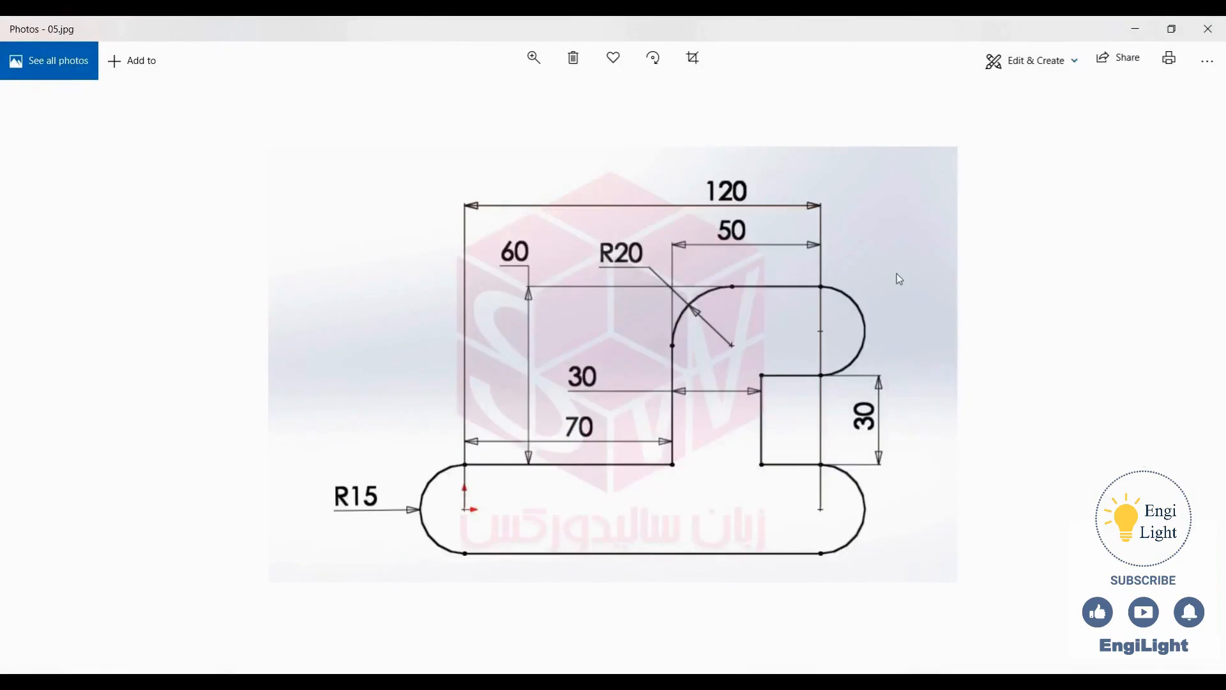
key("Right")
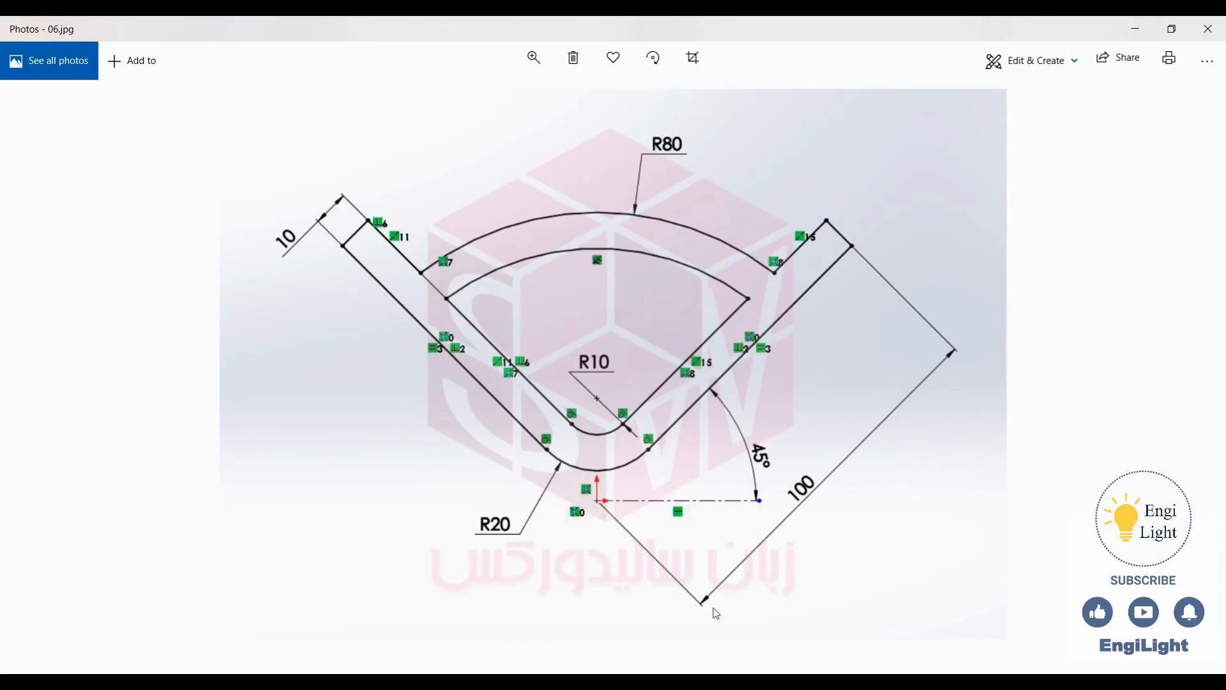
left_click(741, 683)
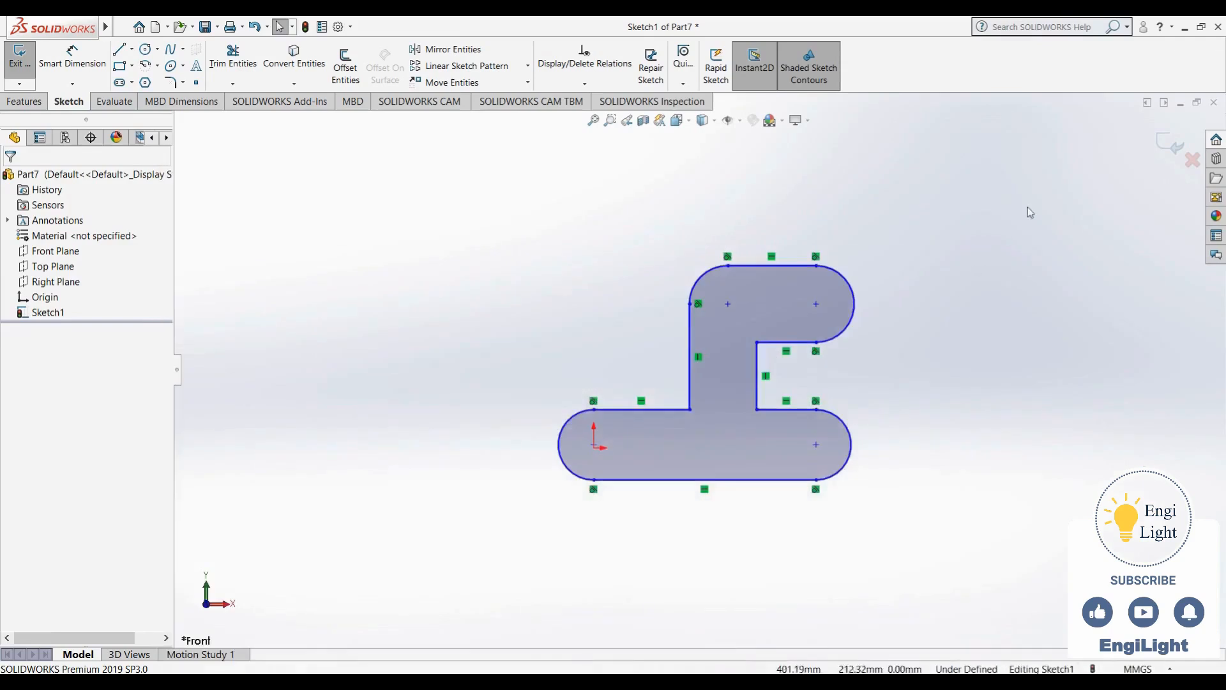
Close the Part7 document and create a new part
left_click(1214, 102)
left_click(635, 376)
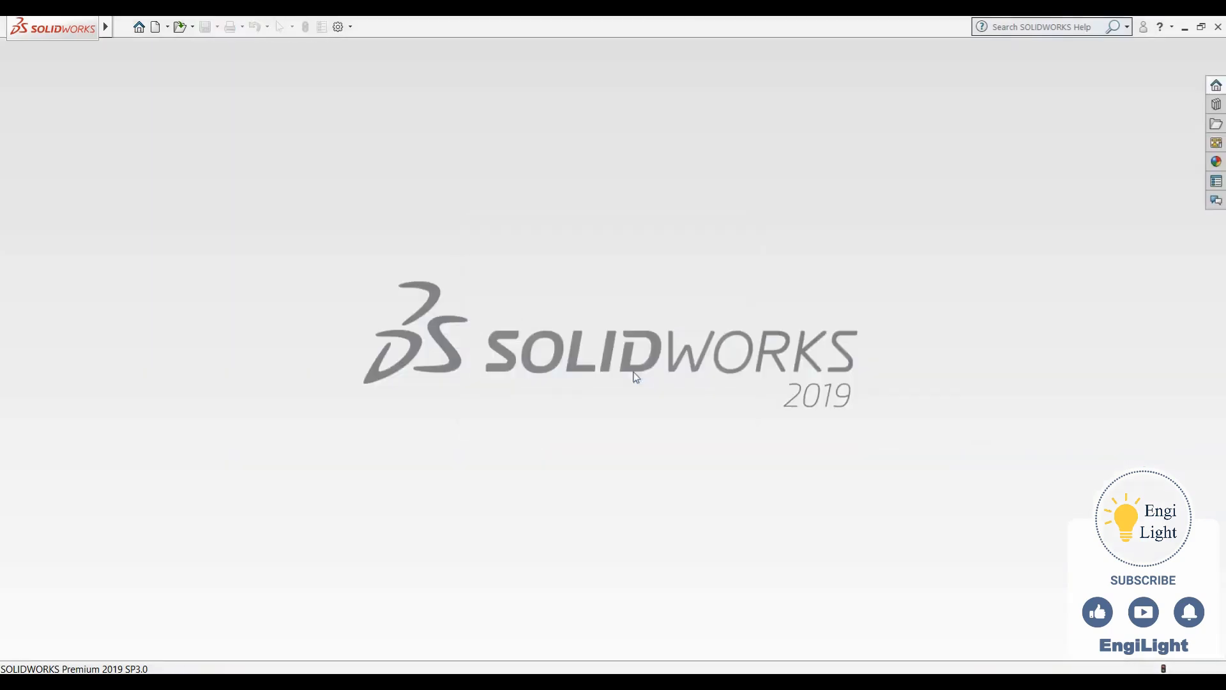
key("ctrl+n")
left_click(659, 508)
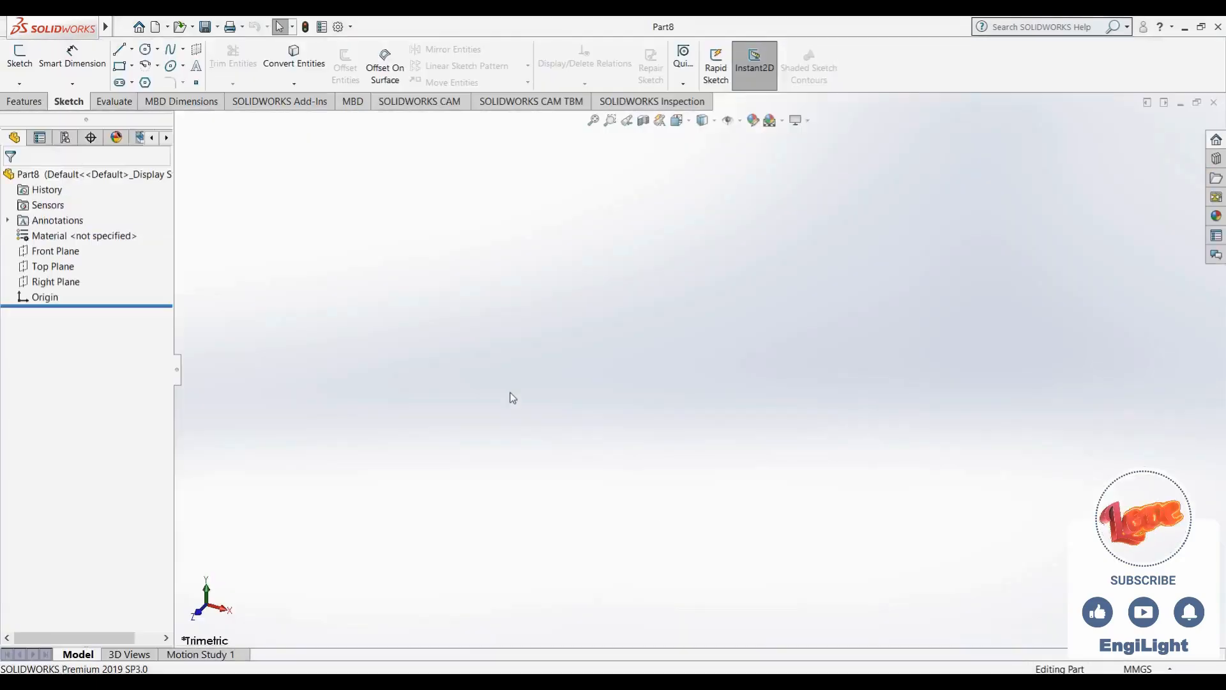
Start a sketch on the Front Plane and draw a slanted line from the origin up to the right
left_click(64, 251)
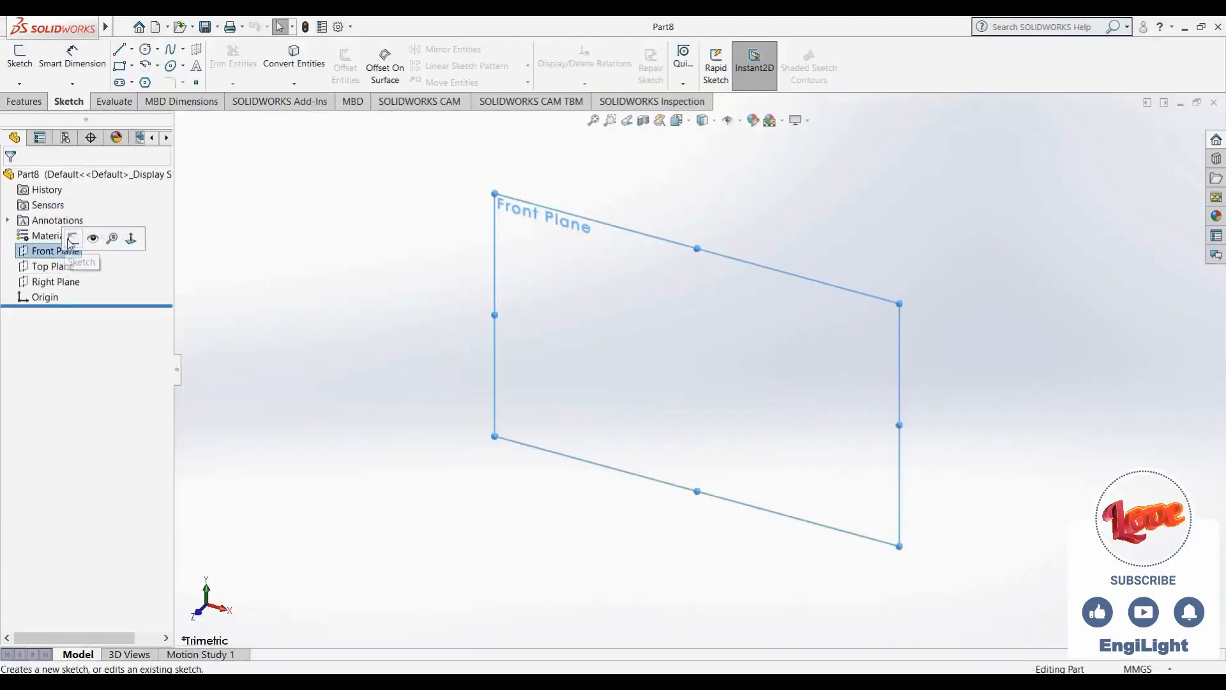
left_click(73, 239)
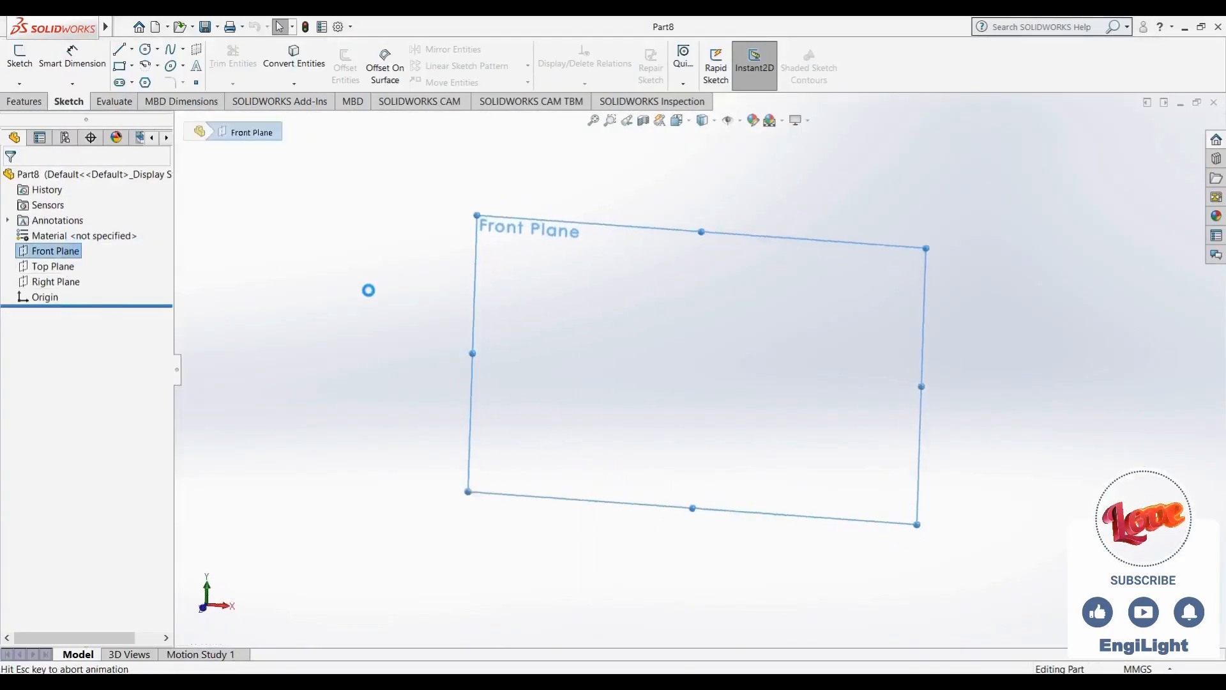
left_click(125, 52)
left_click(699, 369)
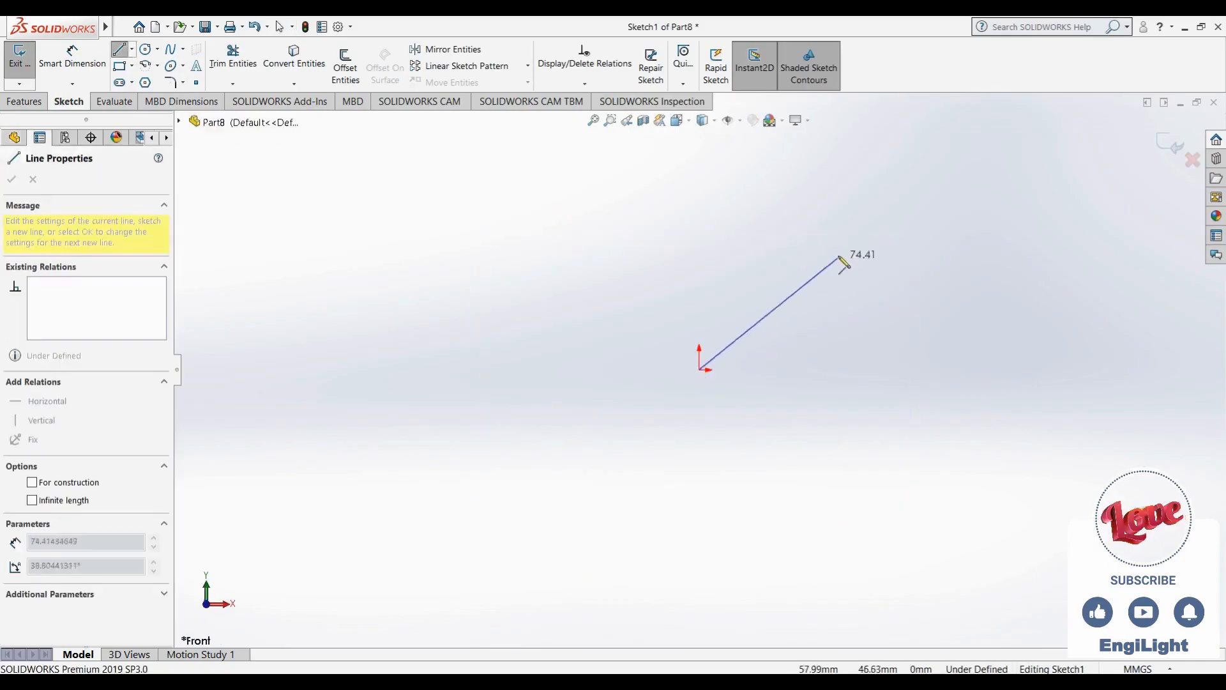
left_click(843, 251)
key("Escape")
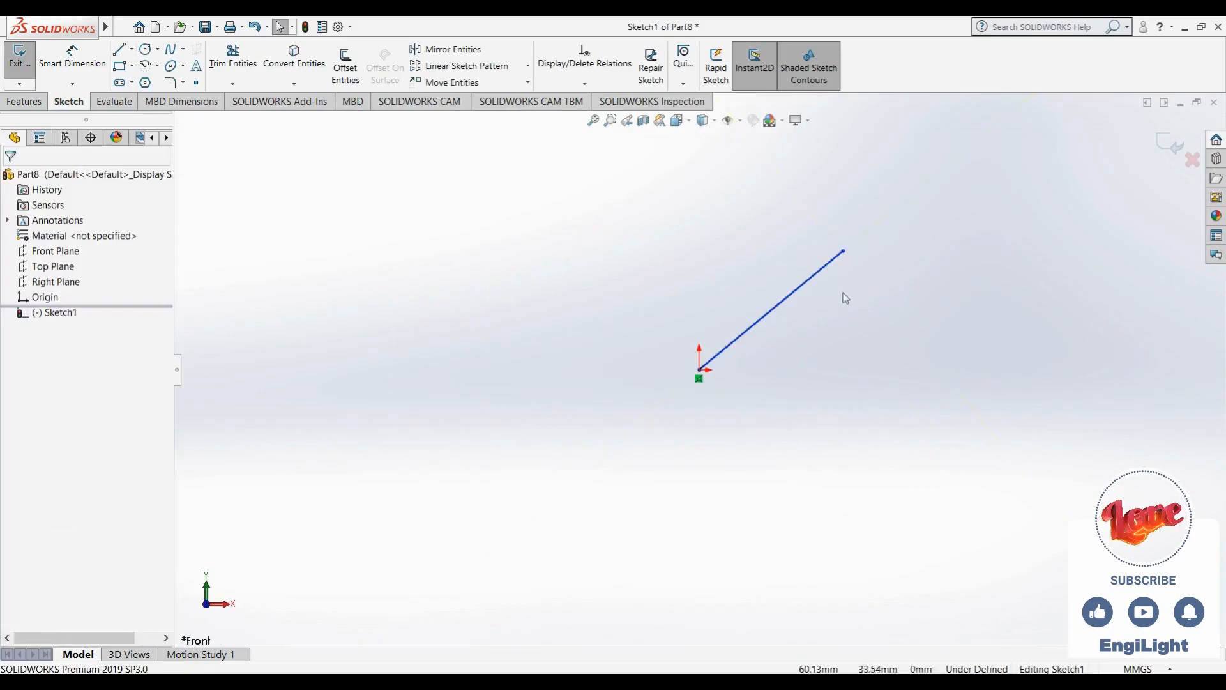
Sketch a second slanted line from the origin up to the left and compare the V shape with reference drawing 06.jpg
right_click_drag(846, 385, 747, 394)
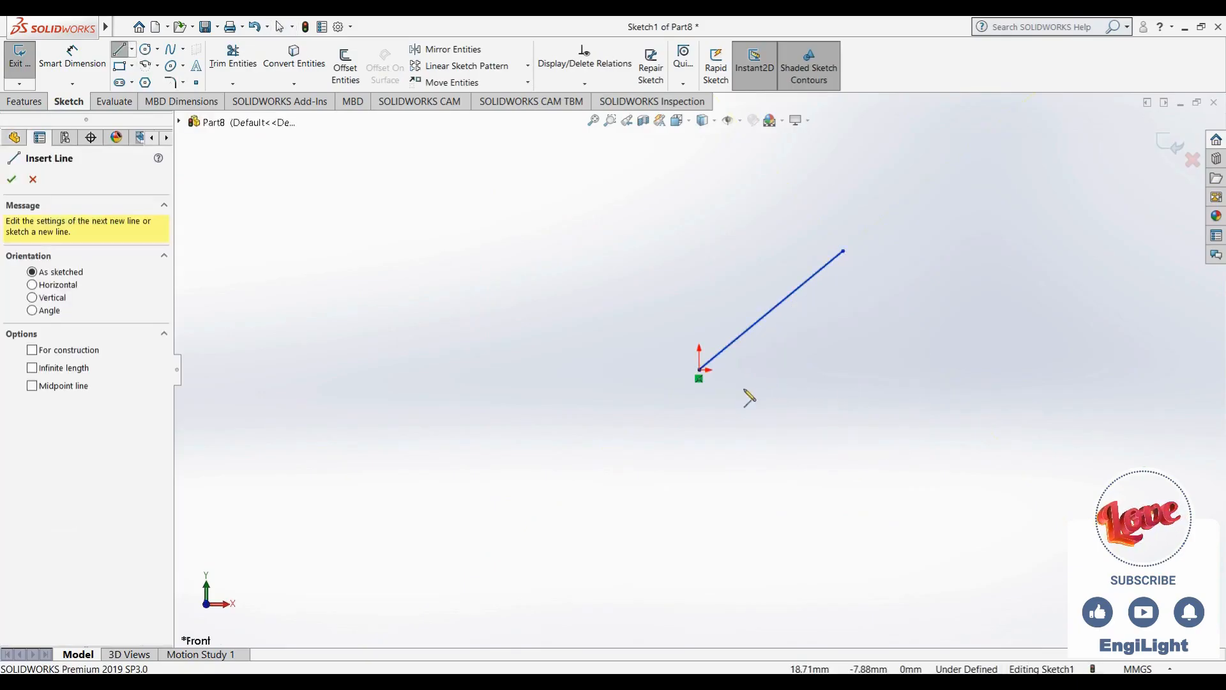
left_click(700, 369)
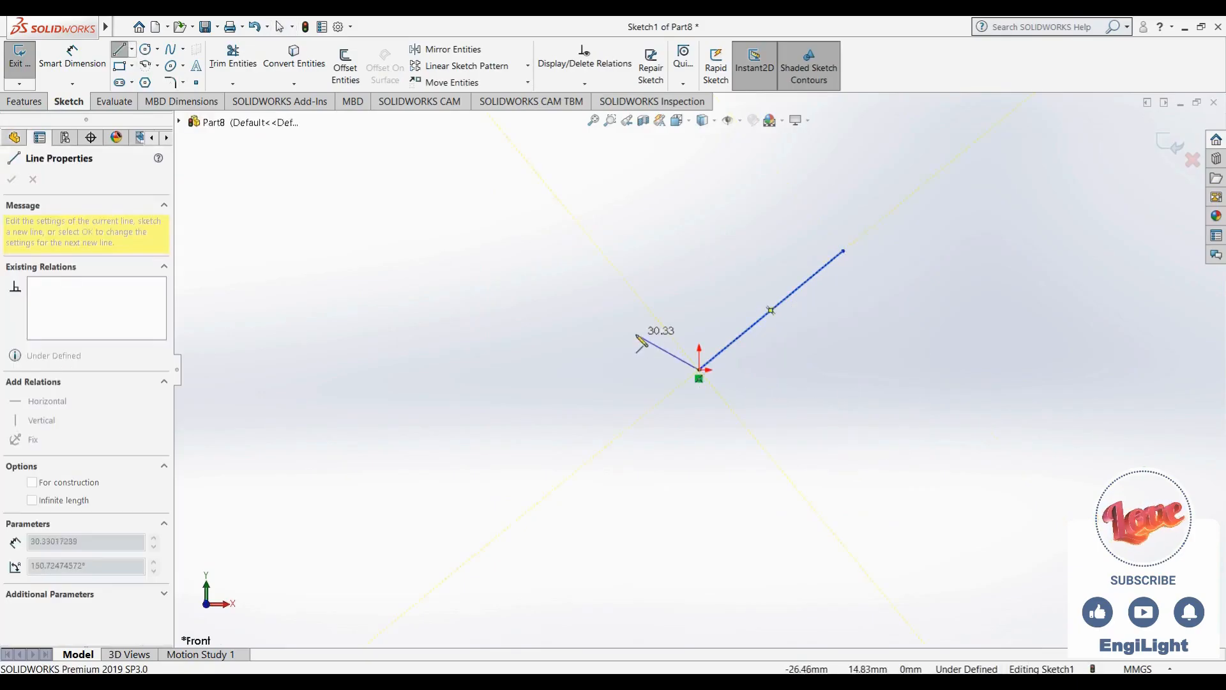
left_click(550, 285)
key("Escape")
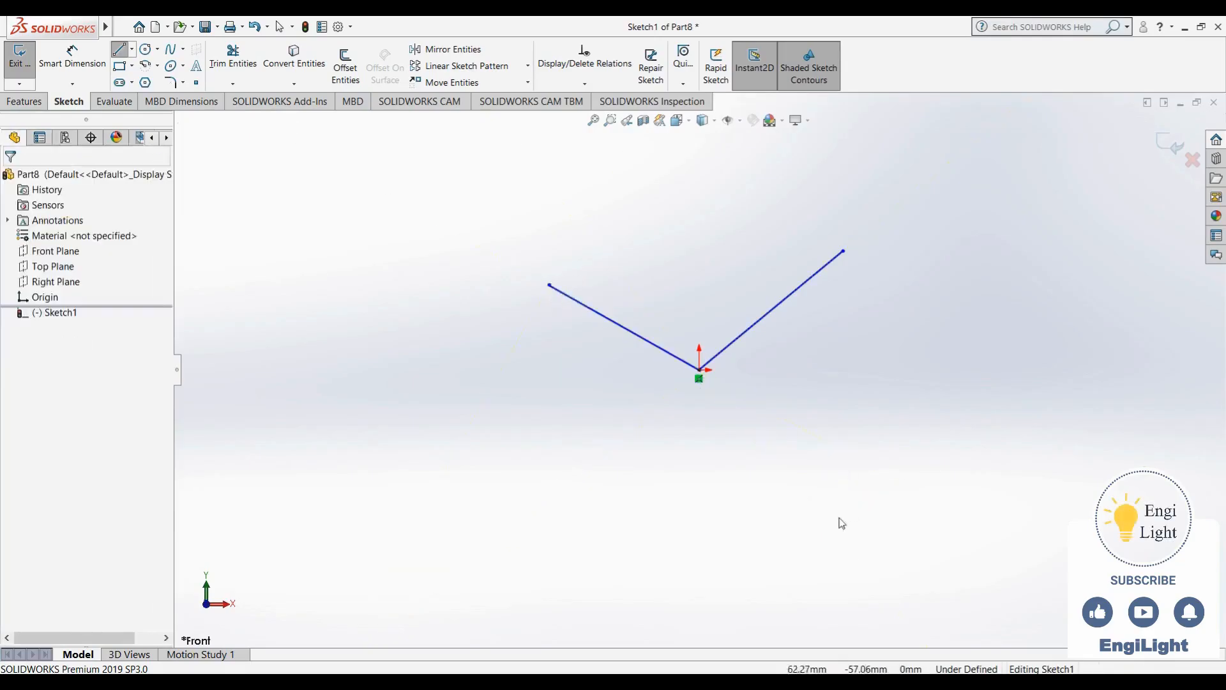
left_click(746, 682)
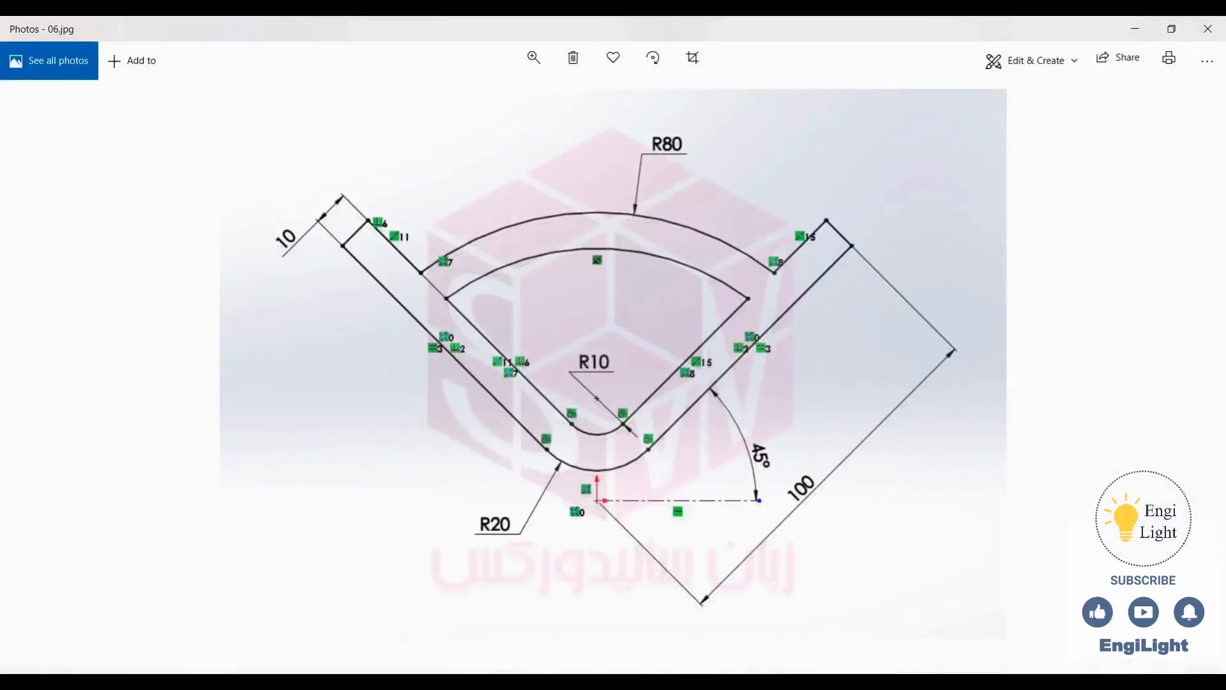
left_click(746, 682)
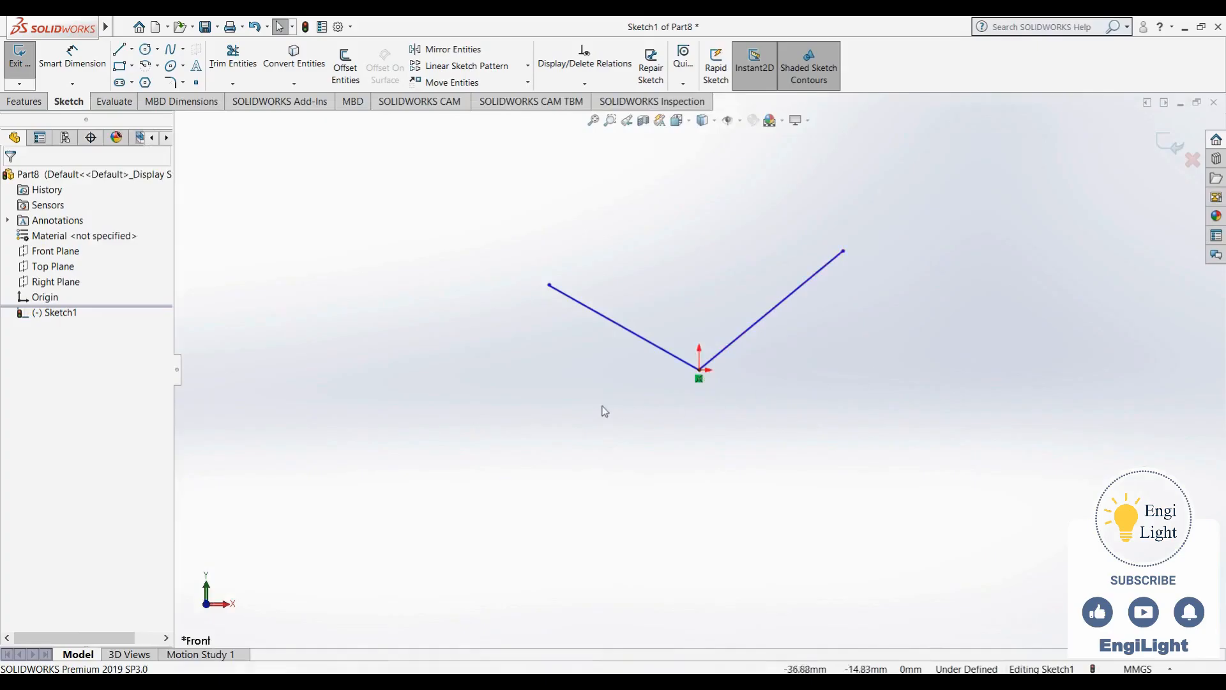
Sketch a horizontal centerline about 70 mm long from the origin to the right and delete it
left_click(133, 49)
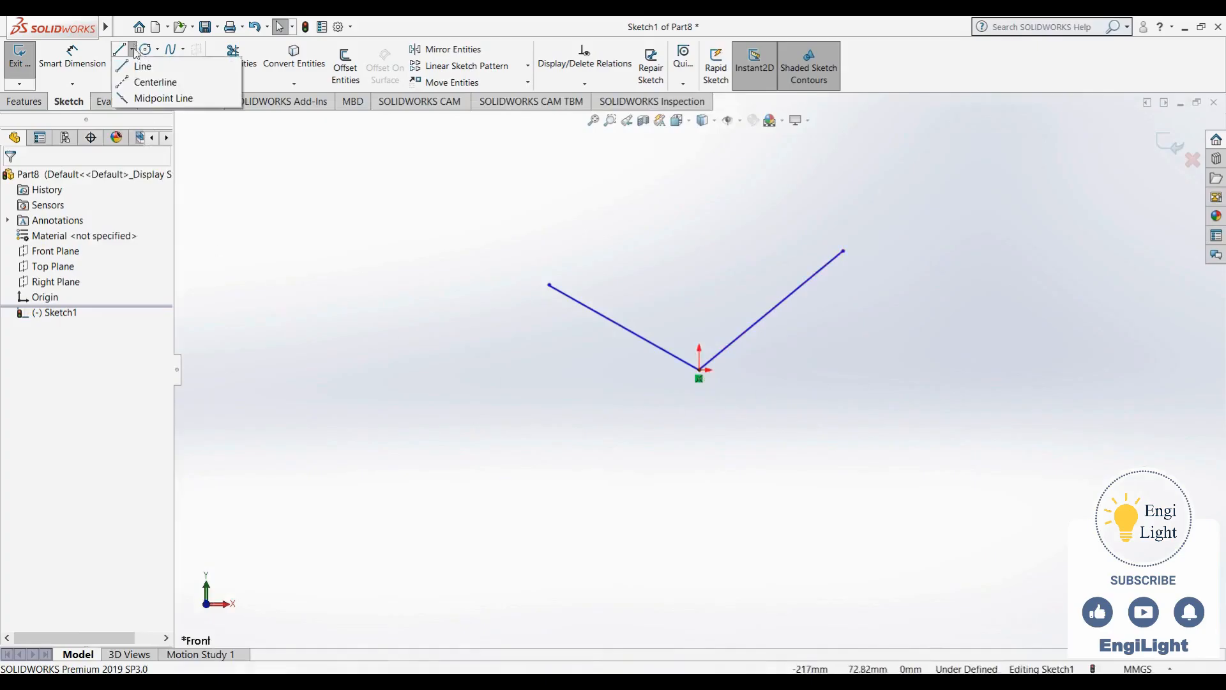
left_click(137, 83)
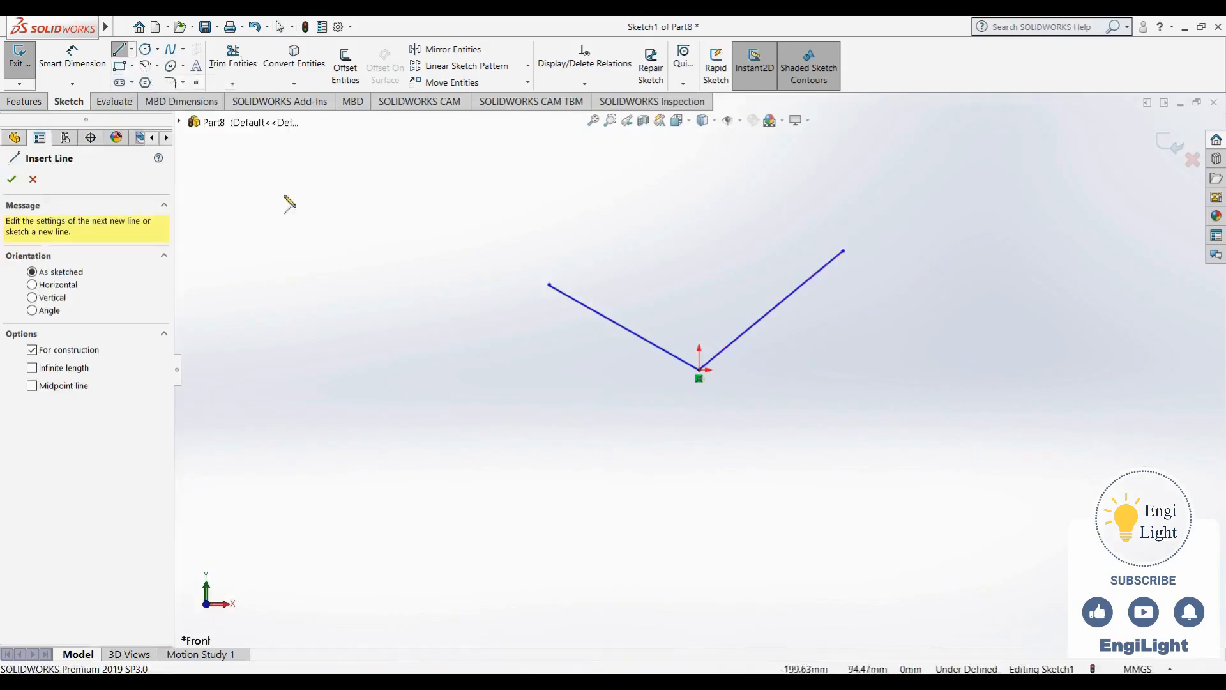
left_click(700, 371)
left_click(868, 370)
key("Escape")
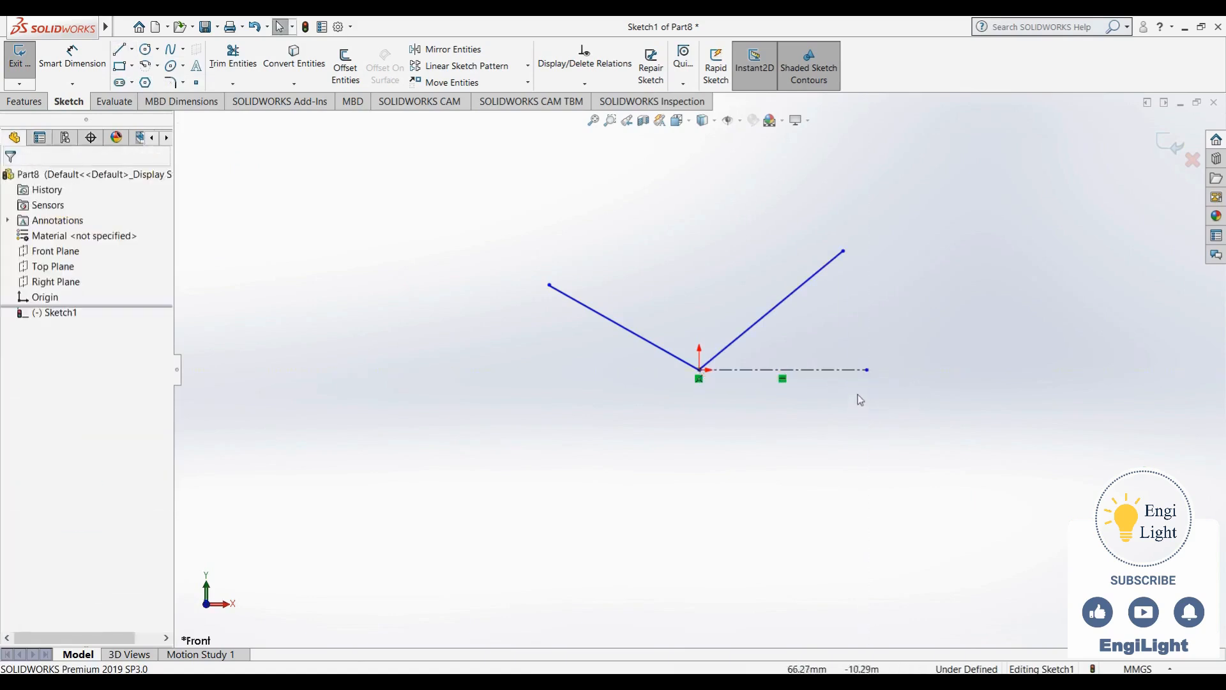
left_click(850, 371)
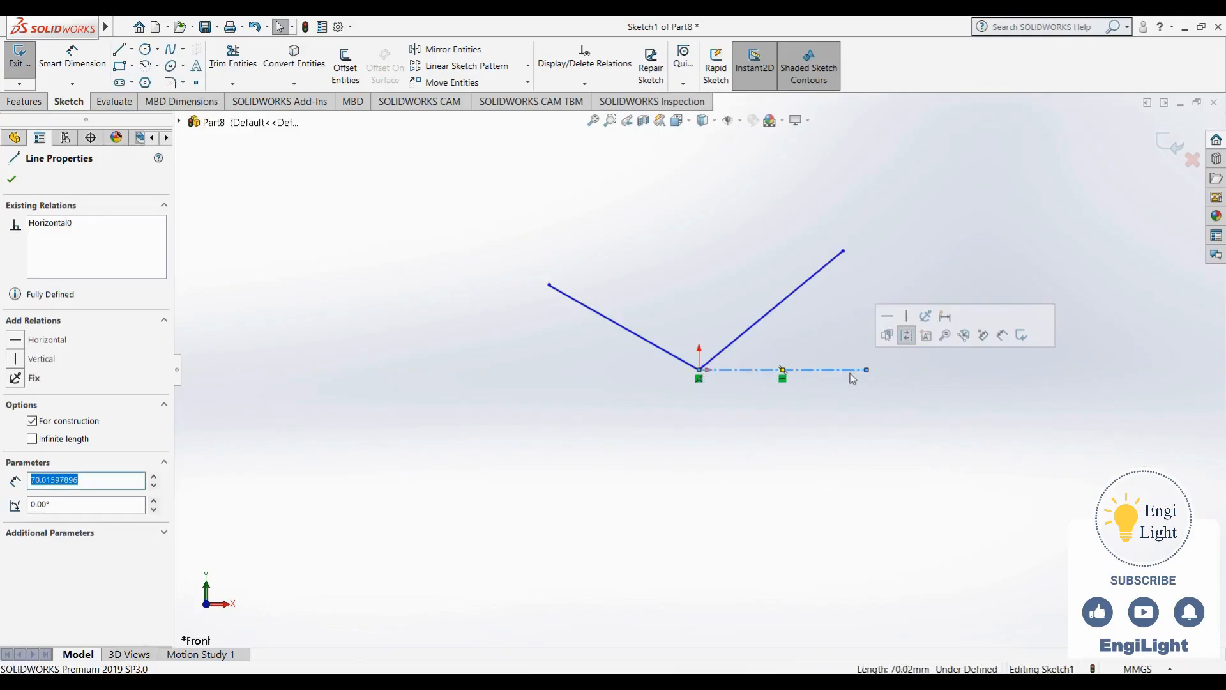
key("Delete")
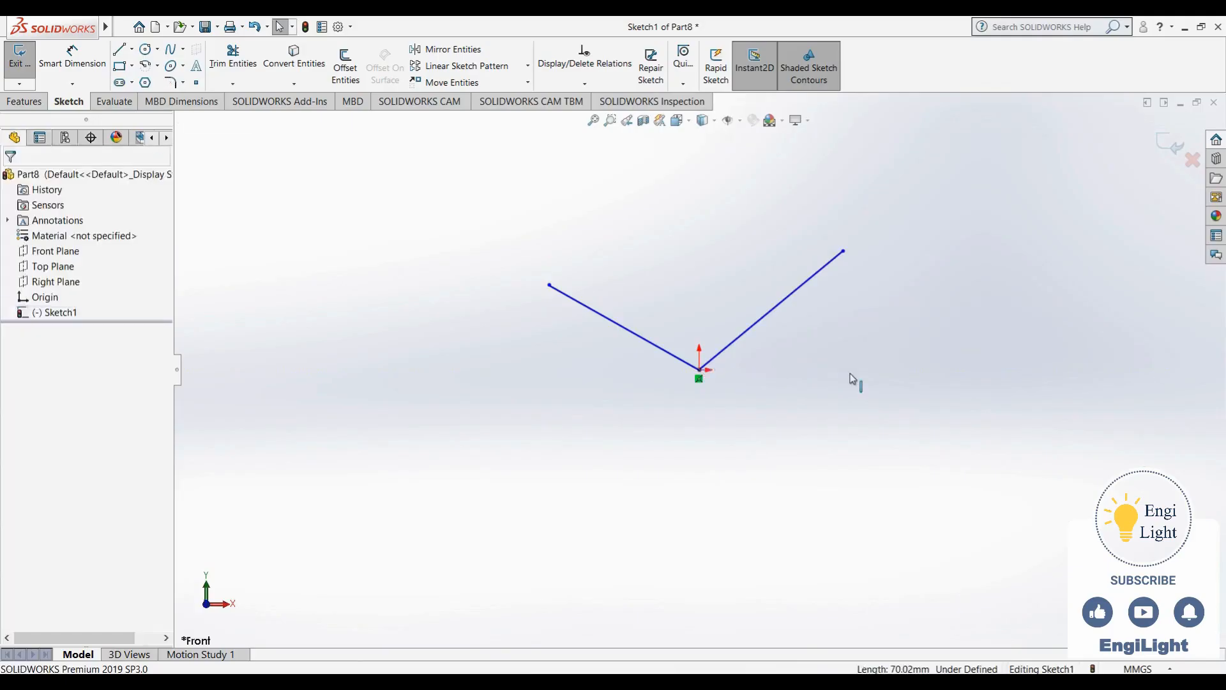
Sketch a solid horizontal line about 78 mm long from the origin to the right
key("l")
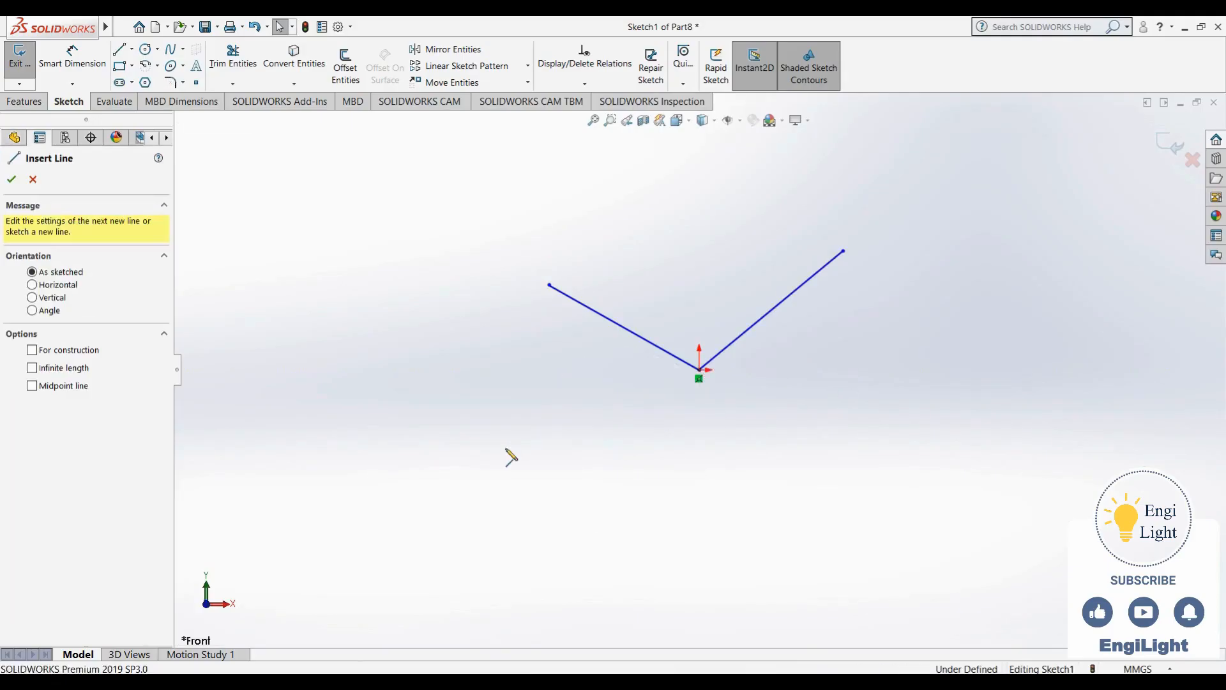
left_click(700, 369)
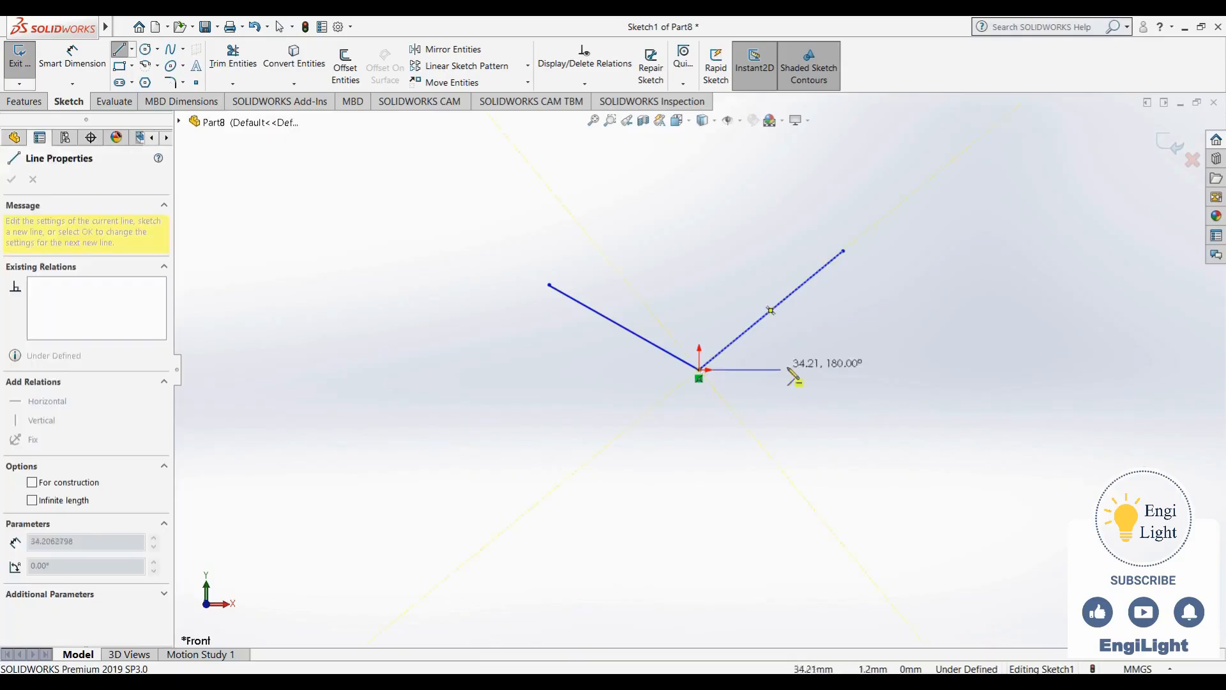
double_click(885, 370)
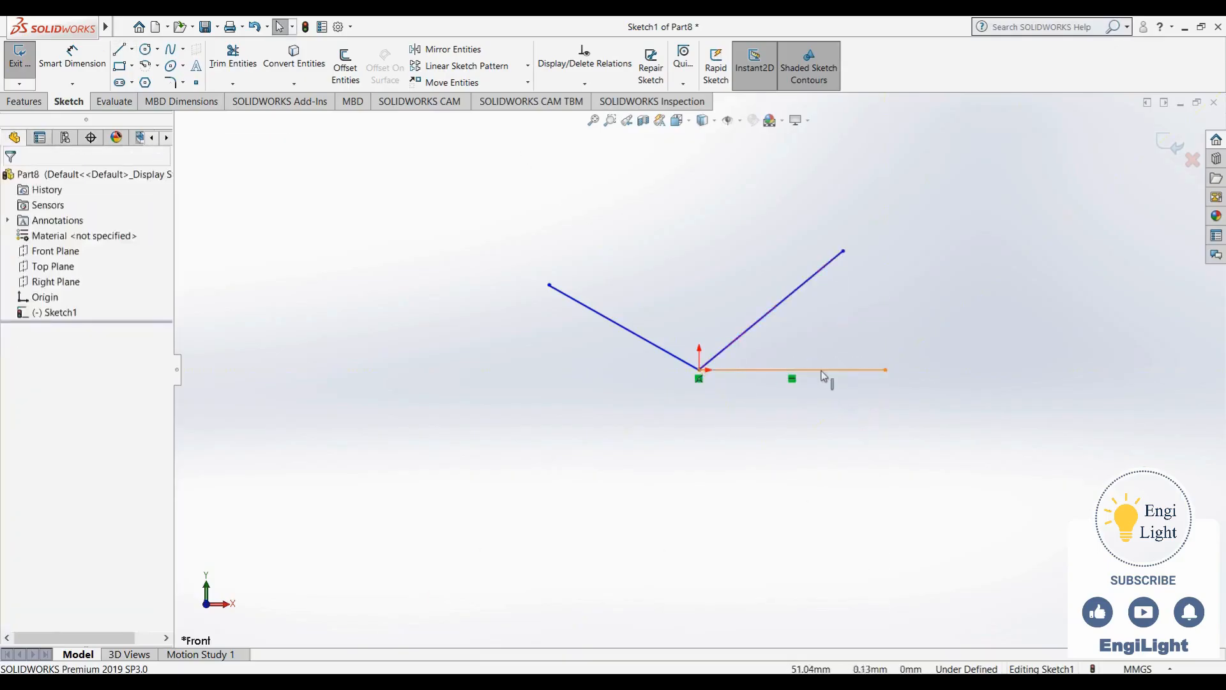
Switch the horizontal line to construction geometry and back to a solid line
left_click(826, 376)
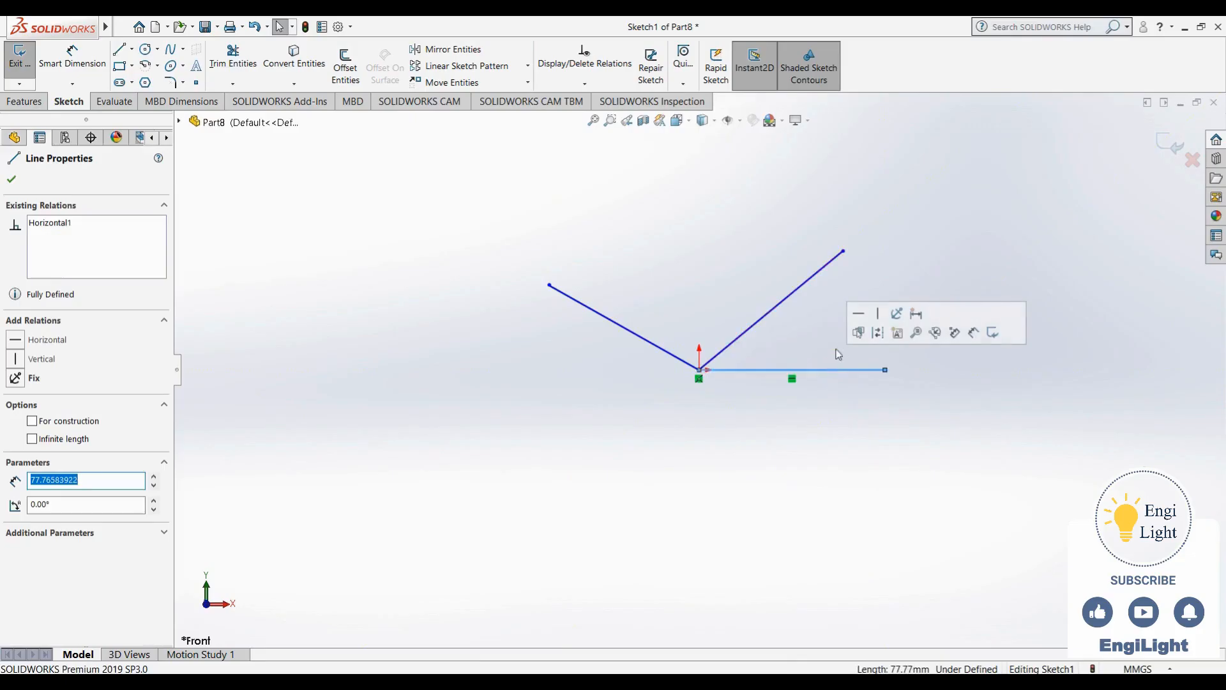
left_click(877, 334)
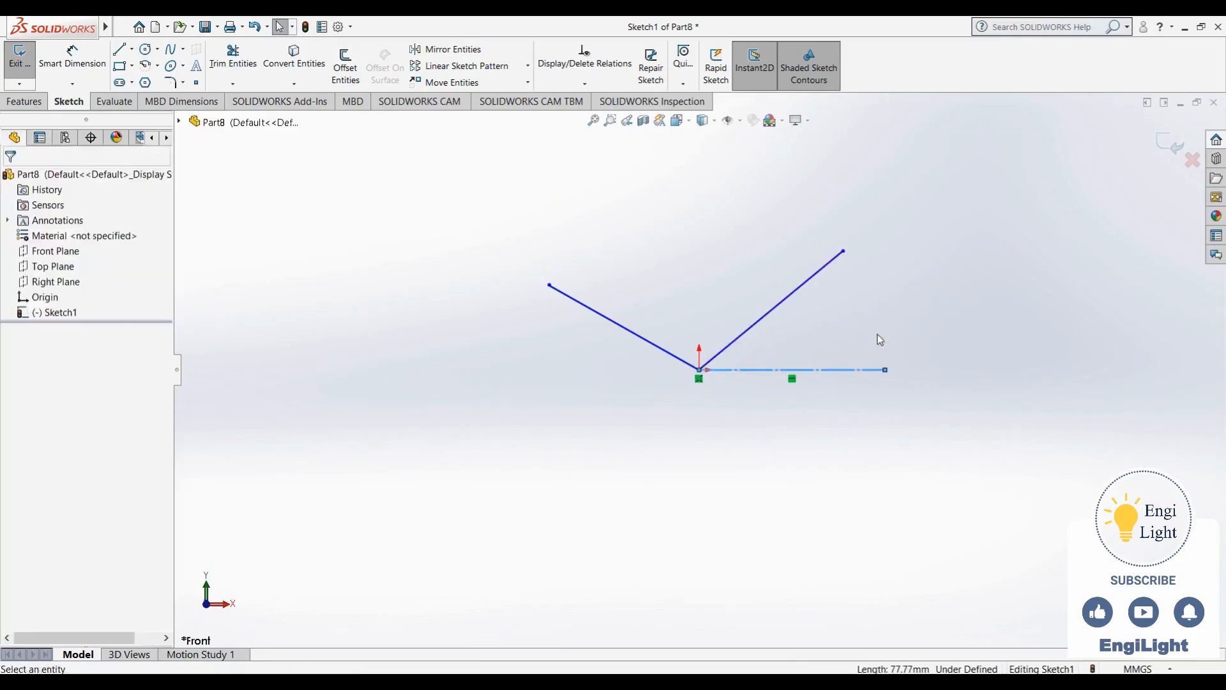
left_click(856, 371)
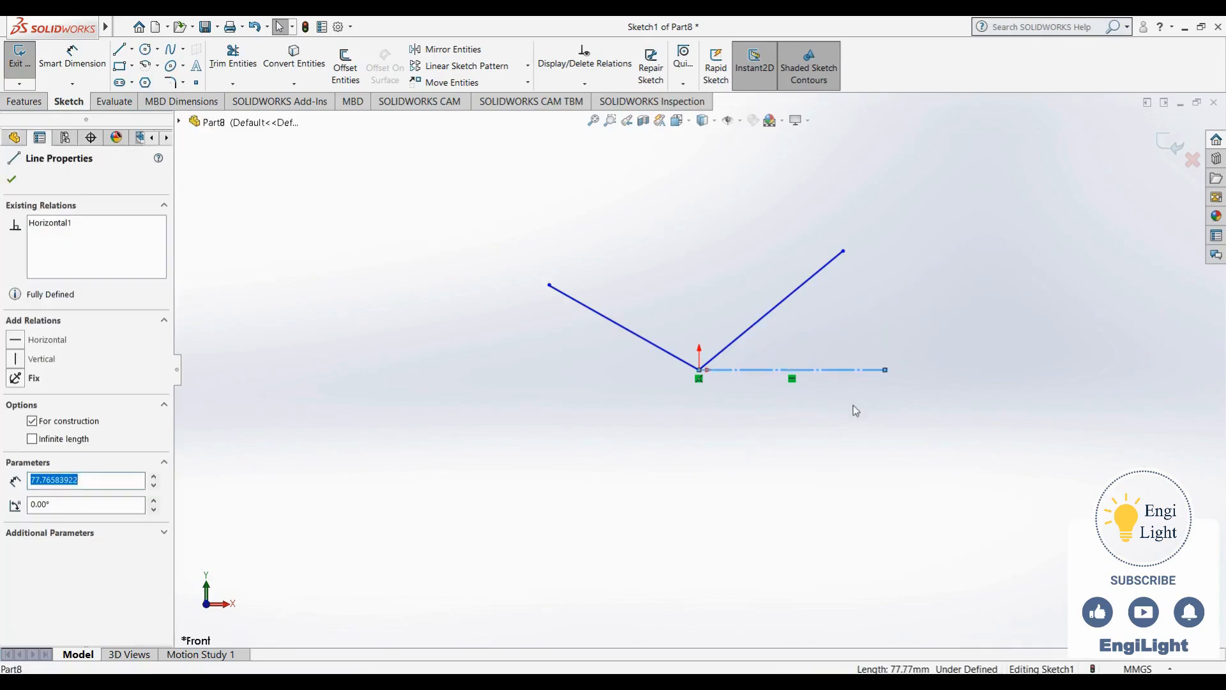
key("alt+c")
left_click(853, 408)
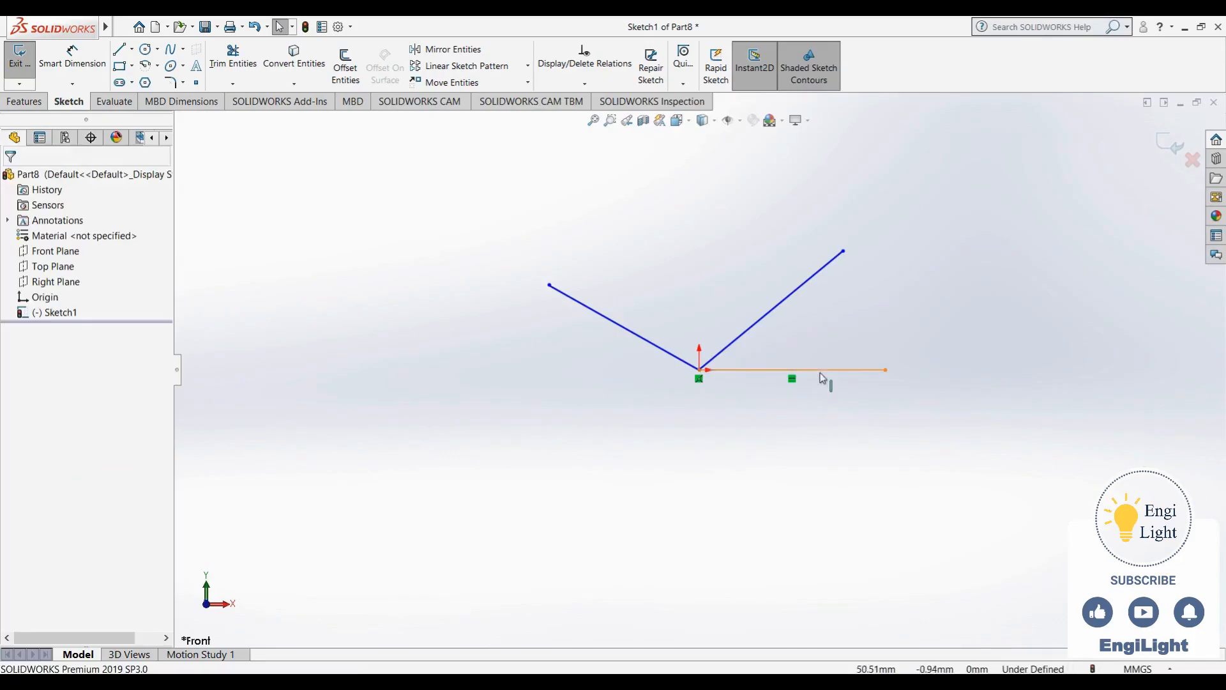
Set the horizontal line from the origin as For construction in its line properties
left_click(822, 373)
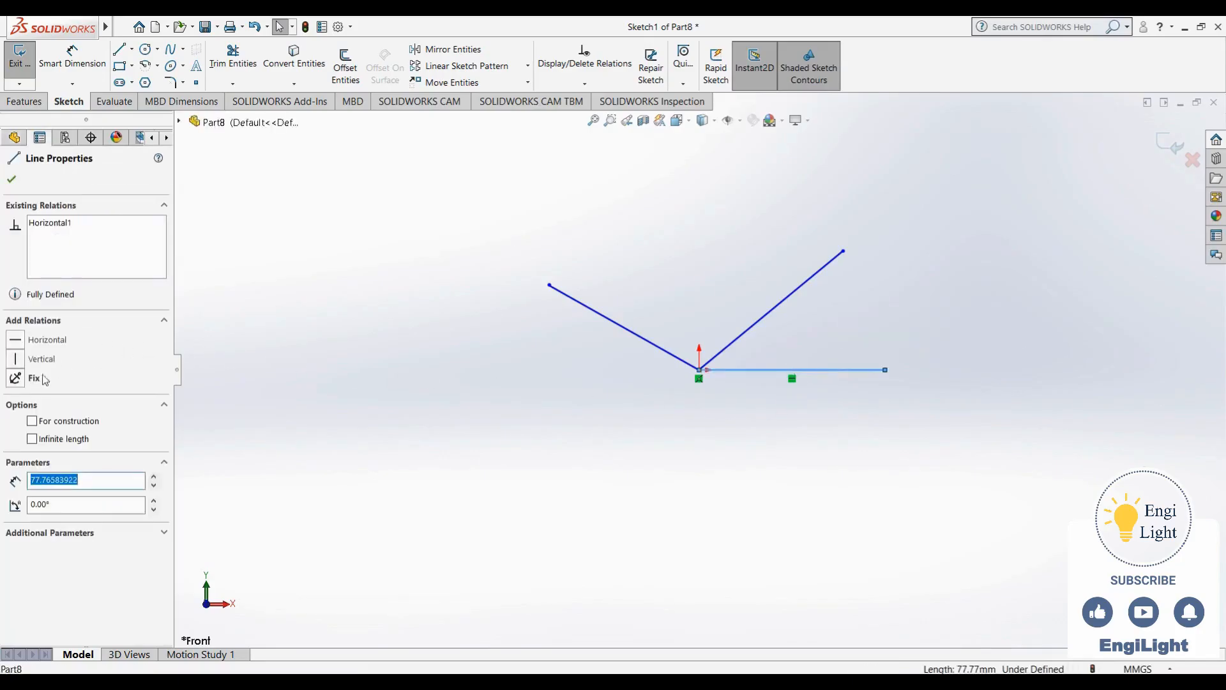
left_click(70, 426)
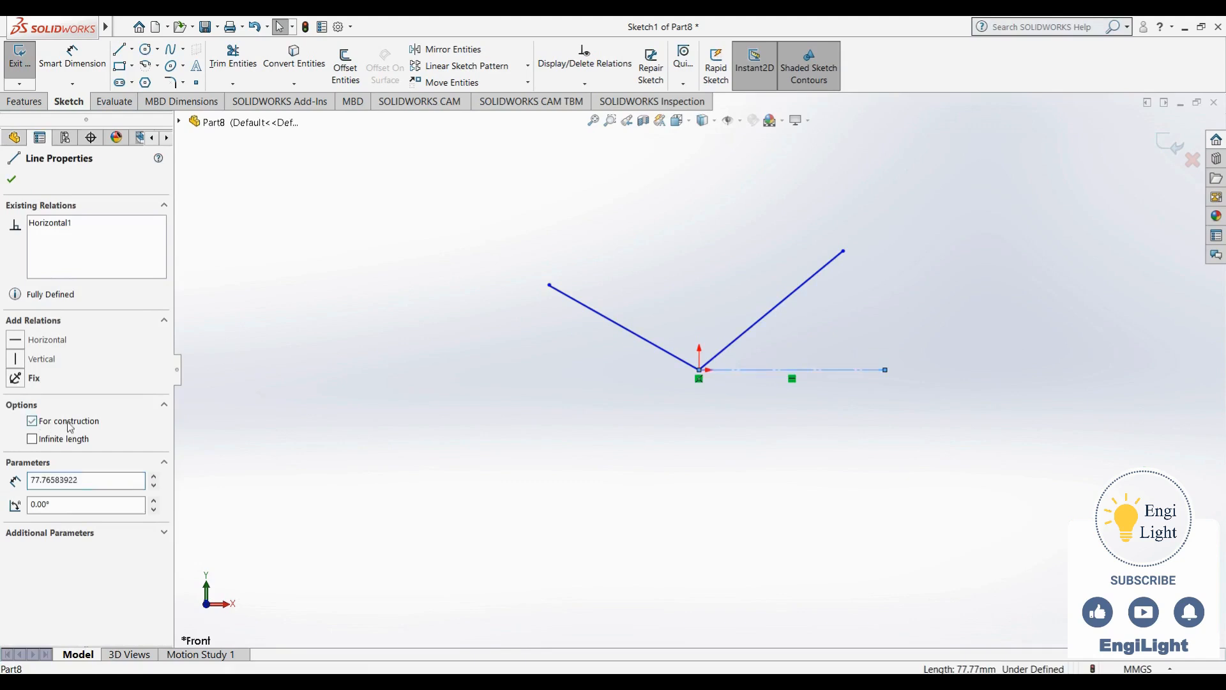
left_click(451, 430)
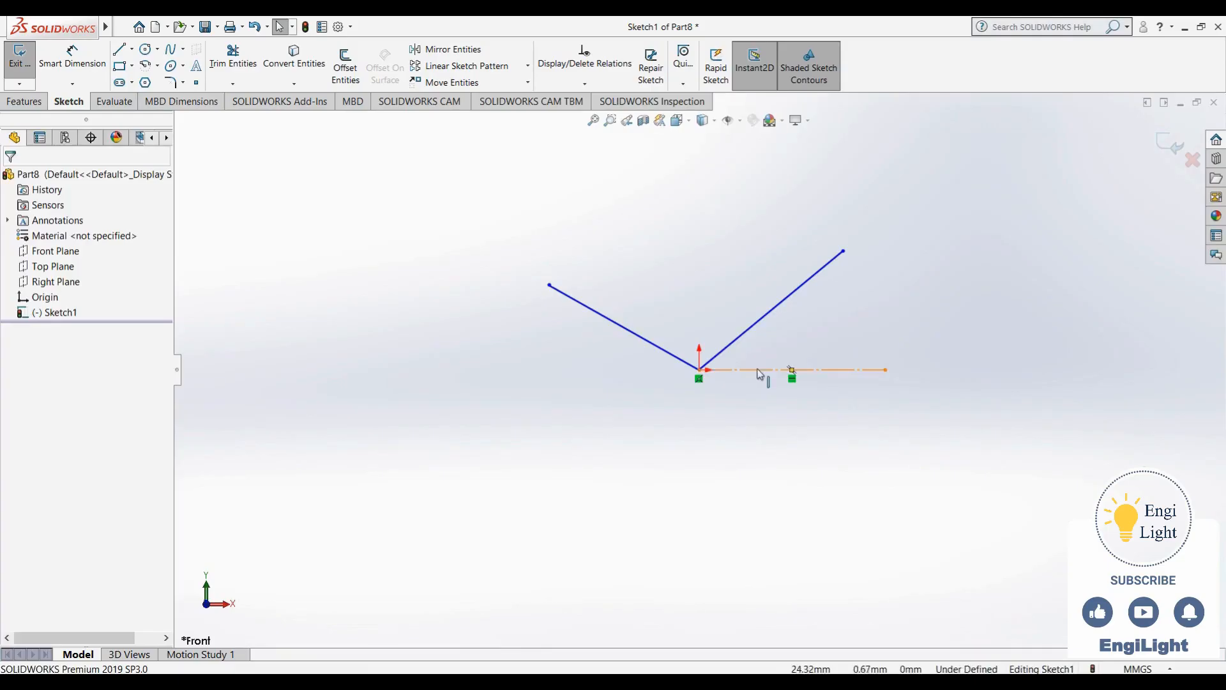
Dimension the angle between the right slanted line and the horizontal construction line as 45 degrees
left_click(86, 65)
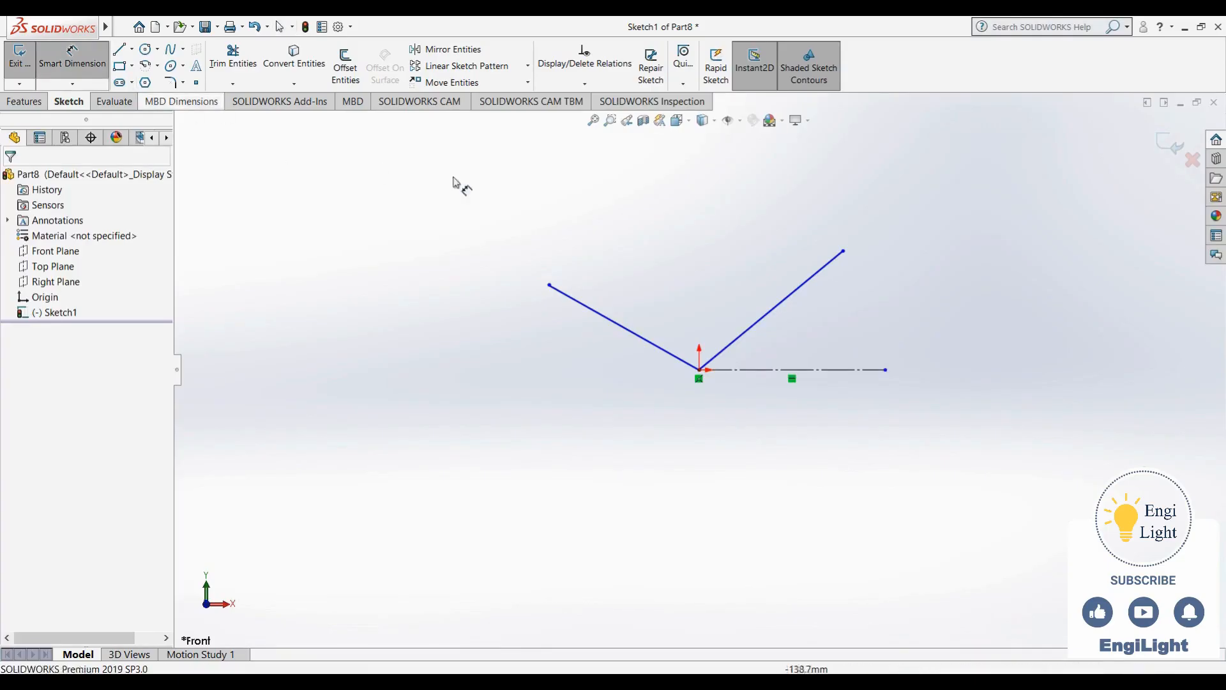
left_click(766, 317)
left_click(776, 371)
left_click(883, 322)
type("45")
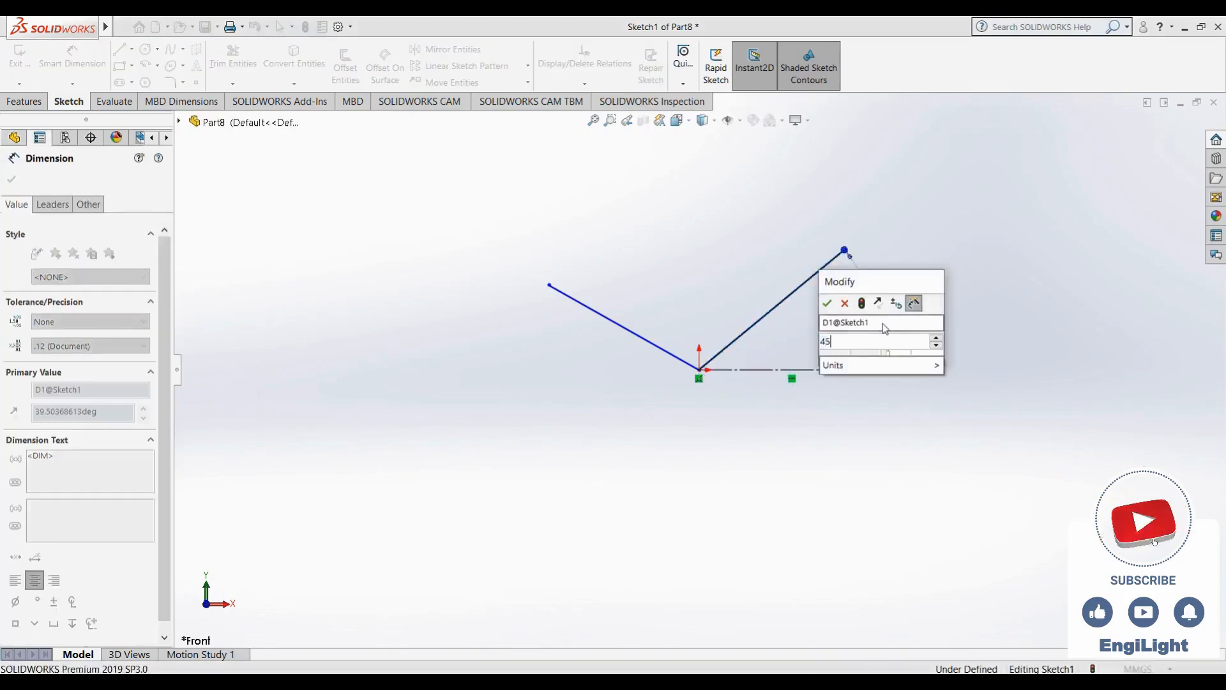
key("Return")
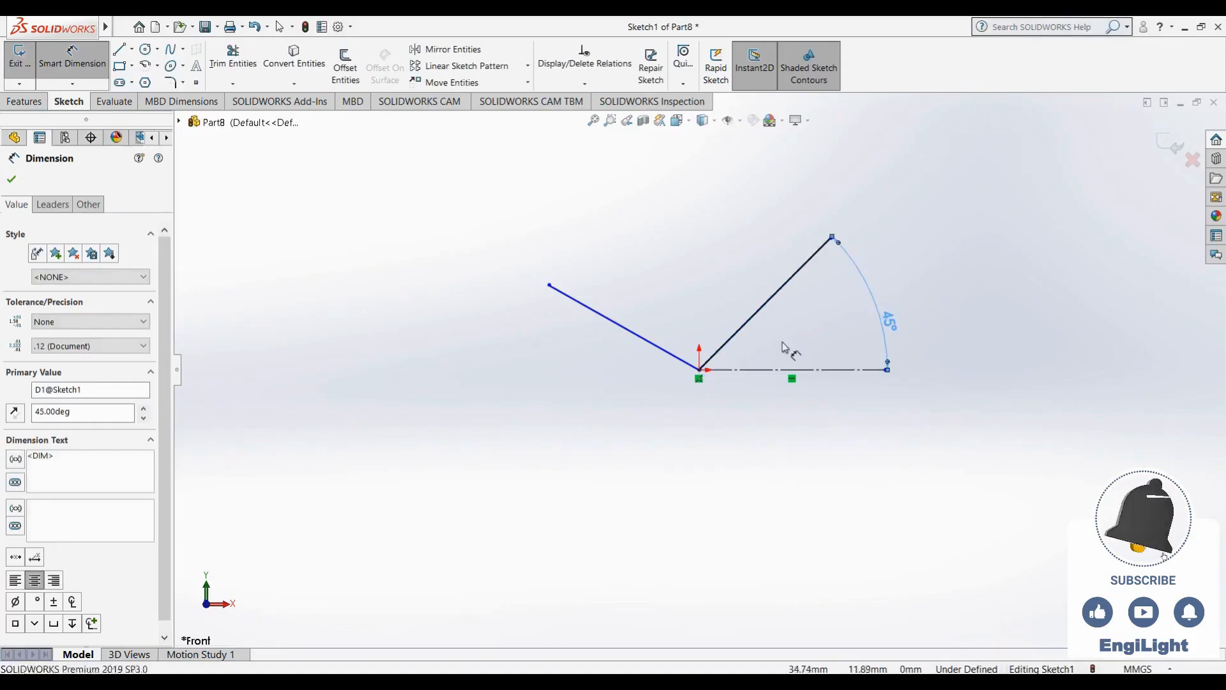
key("Escape")
Add an Equal relation between the two slanted lines of the V
left_click(756, 314)
left_click(664, 350)
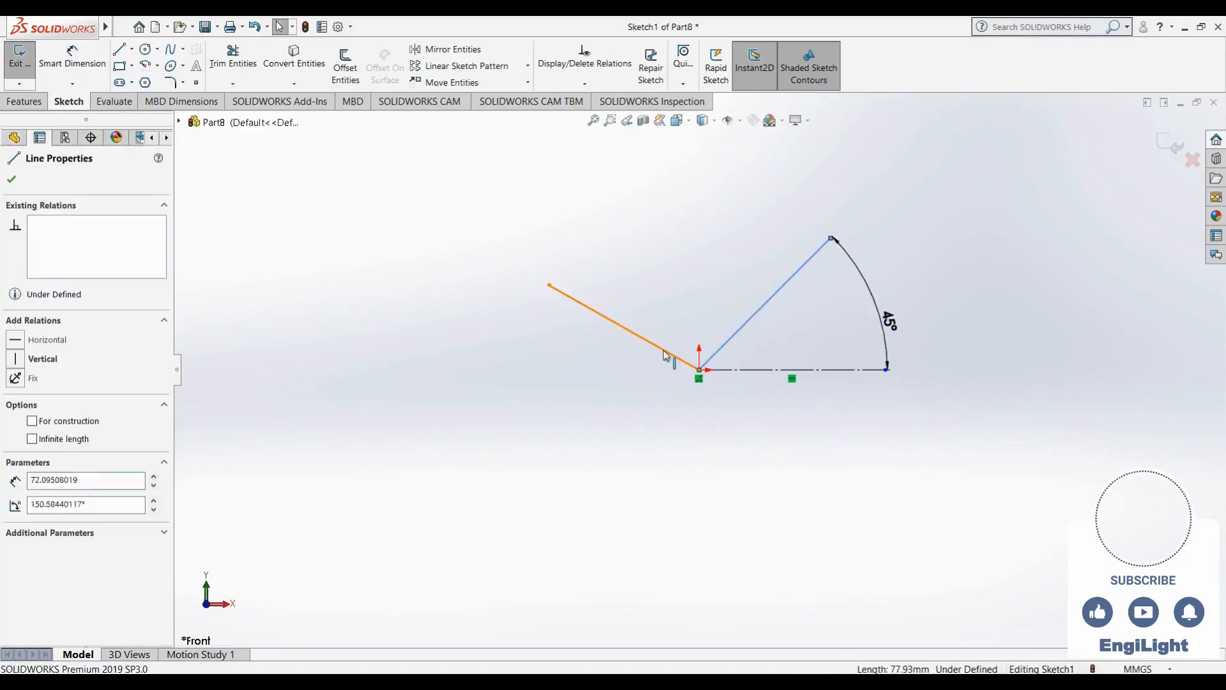
left_click(734, 334, "ctrl")
left_click(808, 295)
left_click(752, 342)
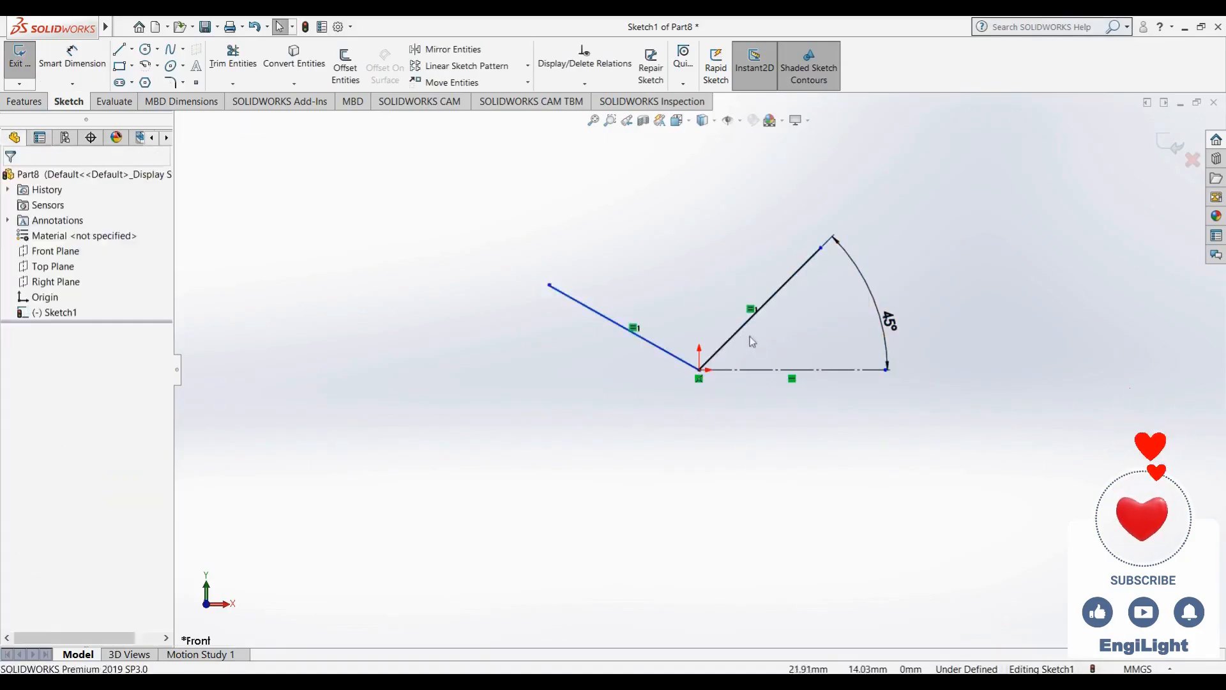
Add a Perpendicular relation between the two slanted lines of the V
left_click(728, 341)
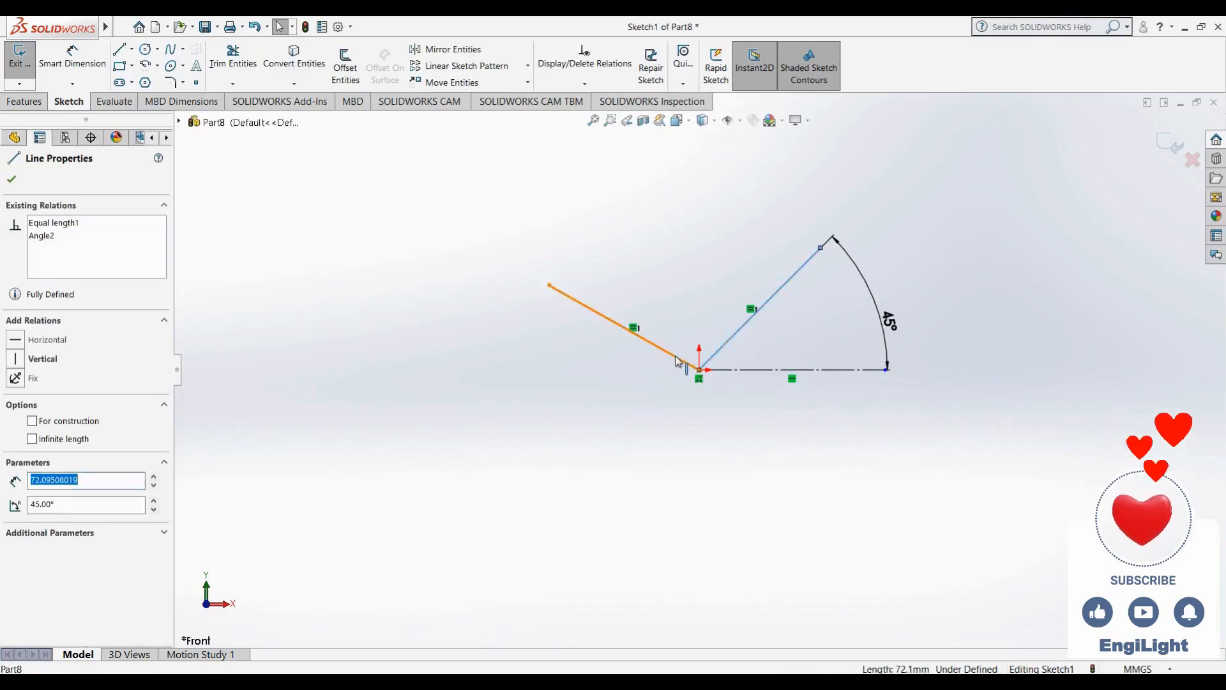
left_click(676, 358, "ctrl")
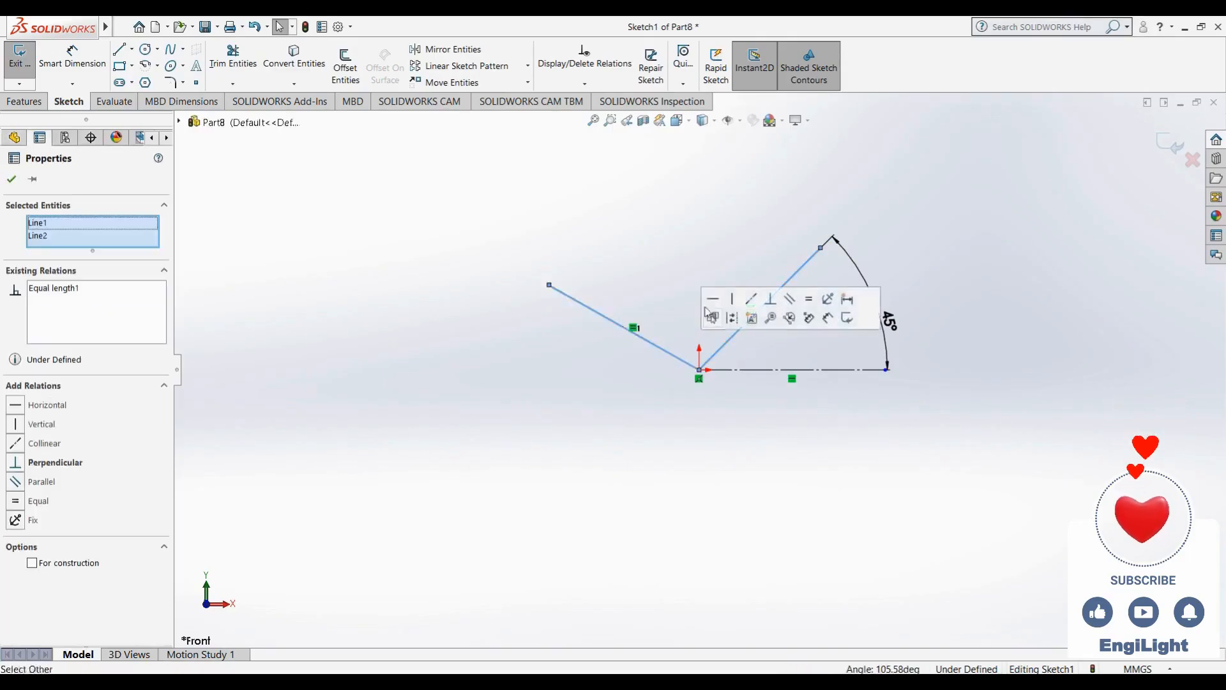
left_click(770, 300)
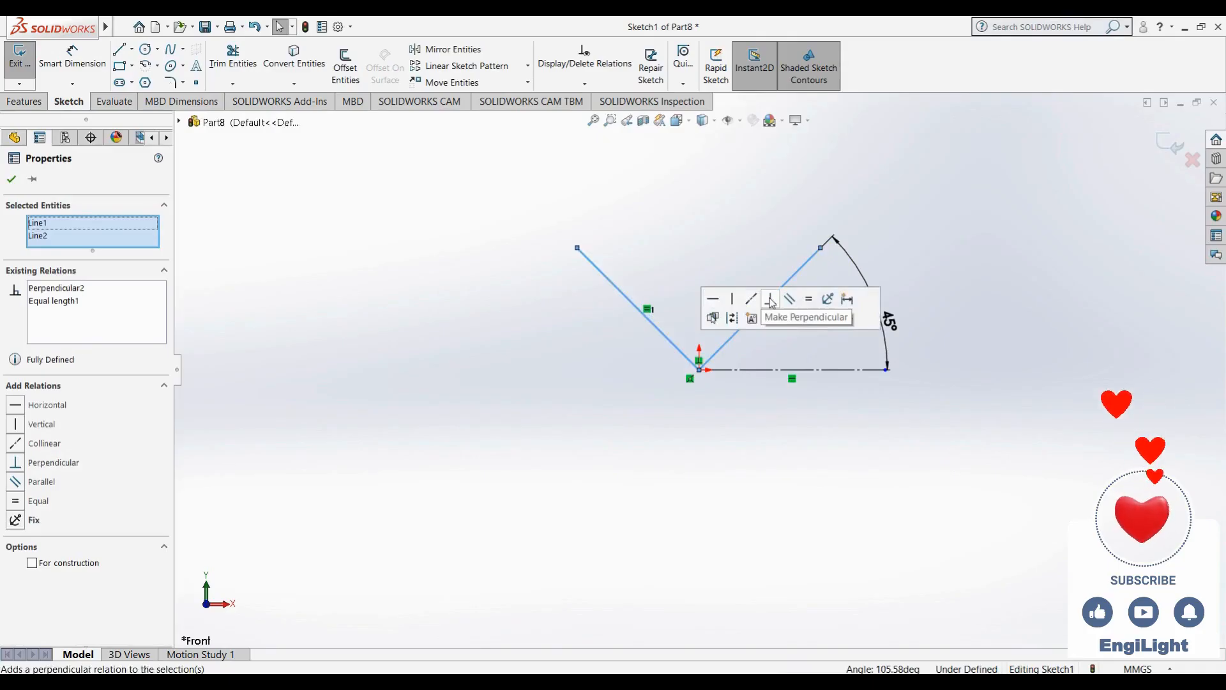
left_click(696, 262)
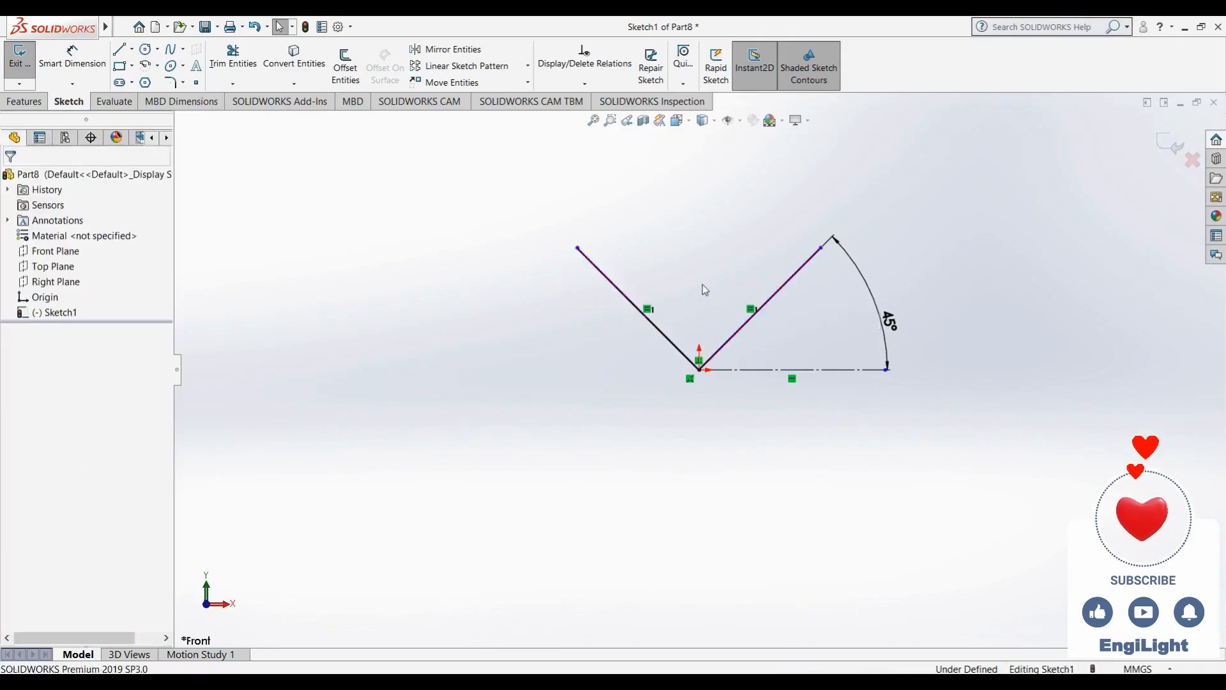
Check the arm length in reference drawing 06.jpg and dimension the right slanted line as 100 mm
key("alt+Tab")
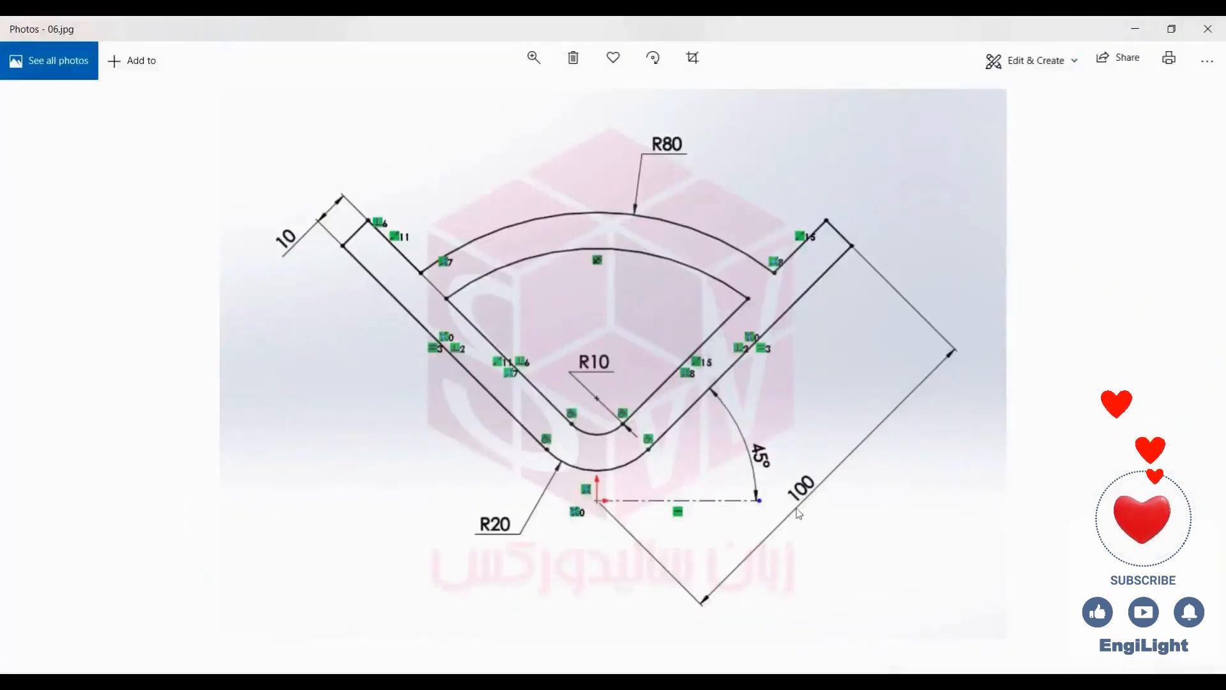
key("alt+Tab")
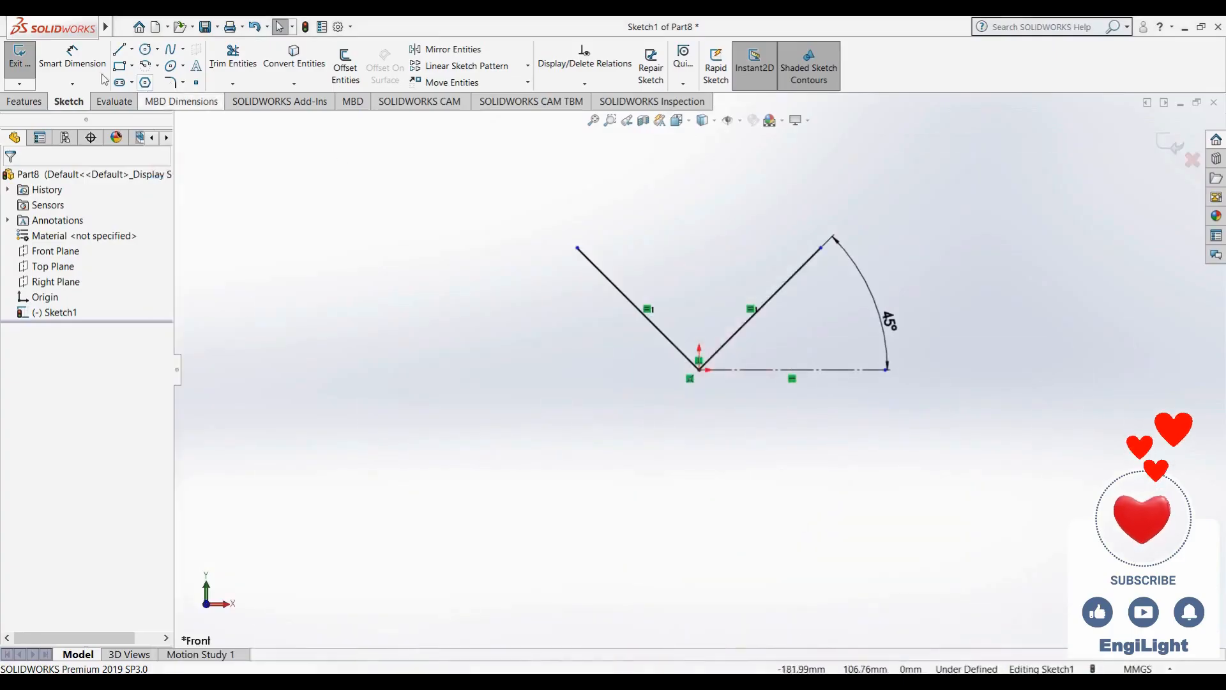
left_click(736, 333)
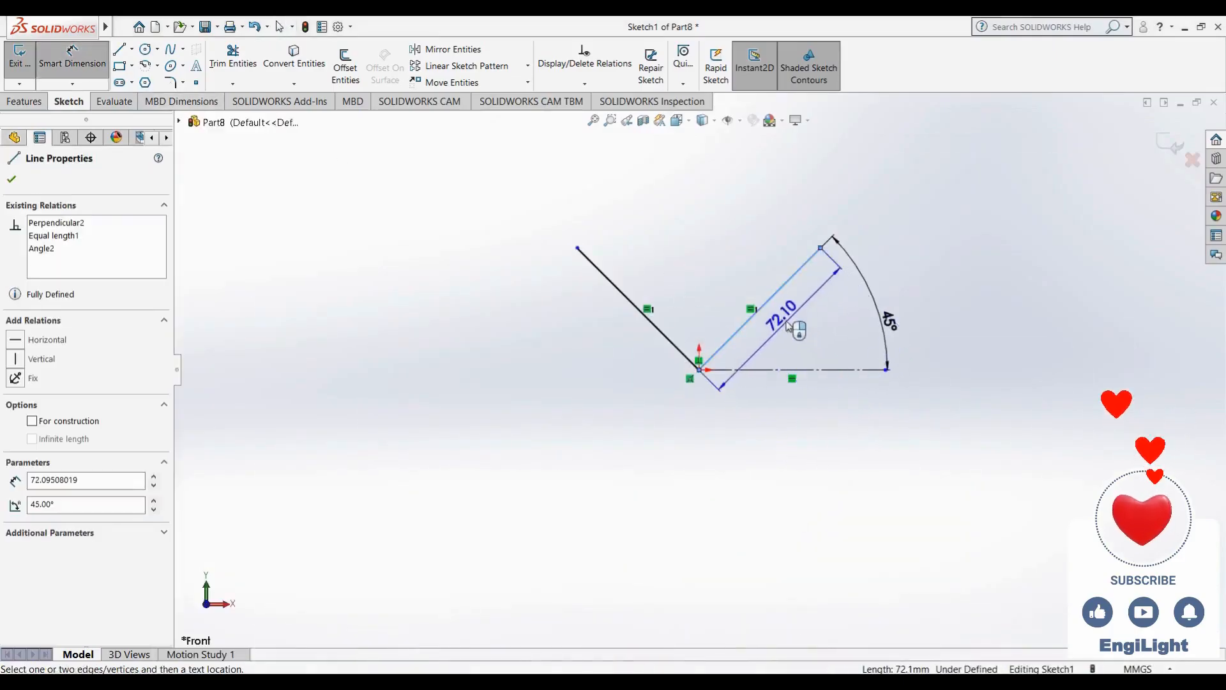
left_click(789, 325)
type("100")
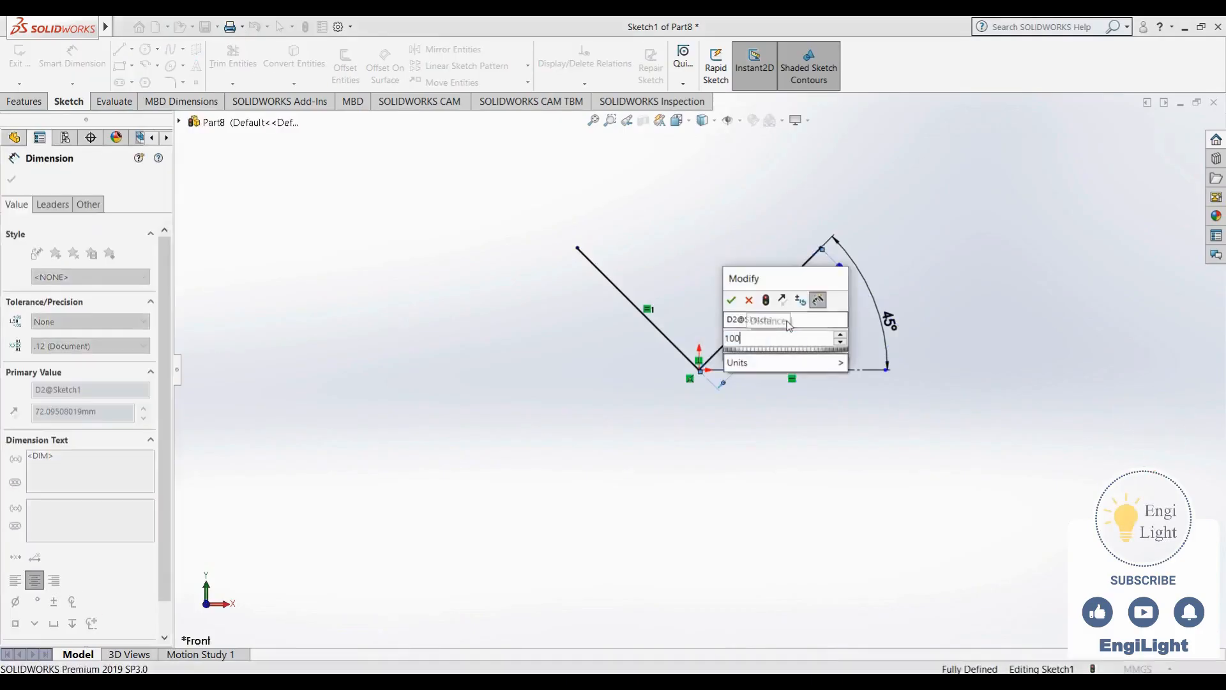
key("Return")
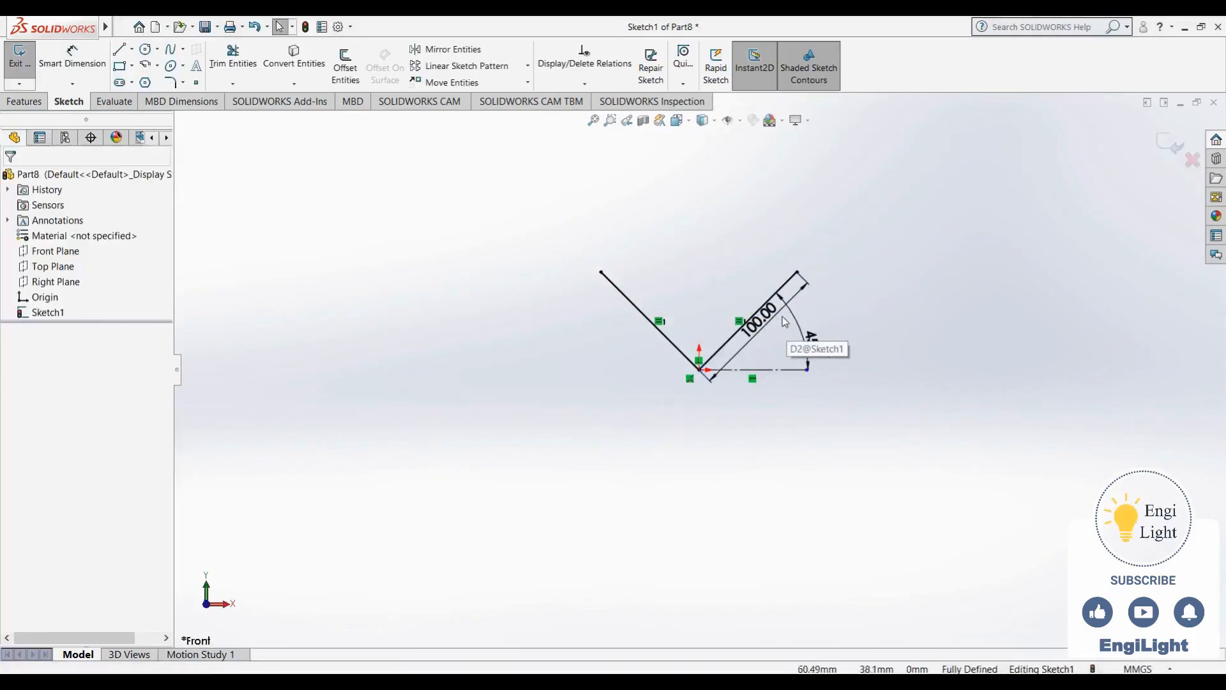
Check the corner radius in reference drawing 06.jpg and try setting up a Sketch Fillet with a 20 mm radius
scroll(696, 329, "down", 2)
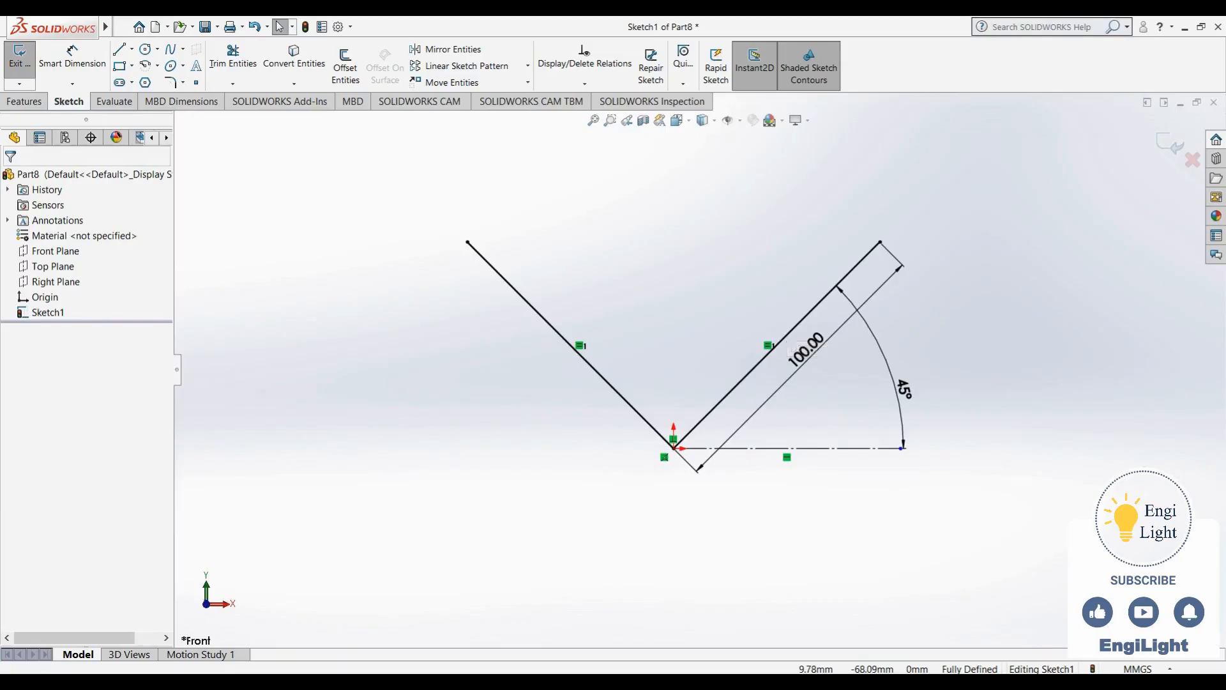
key("alt+Tab")
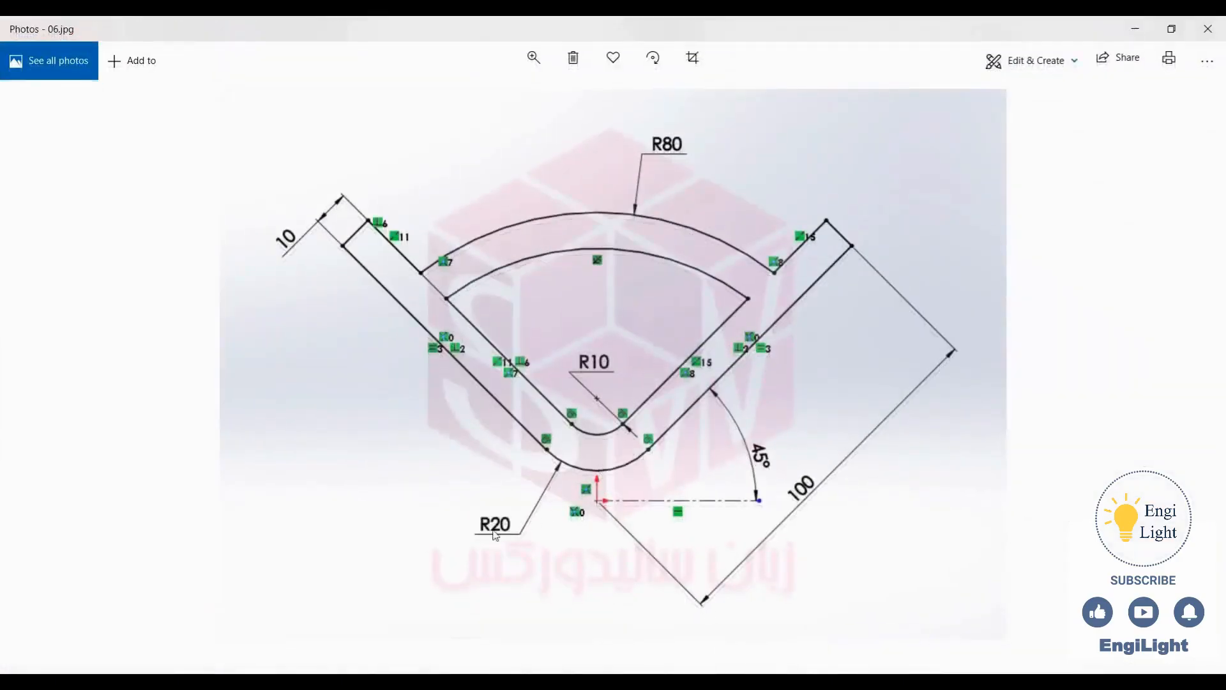
key("alt+Tab")
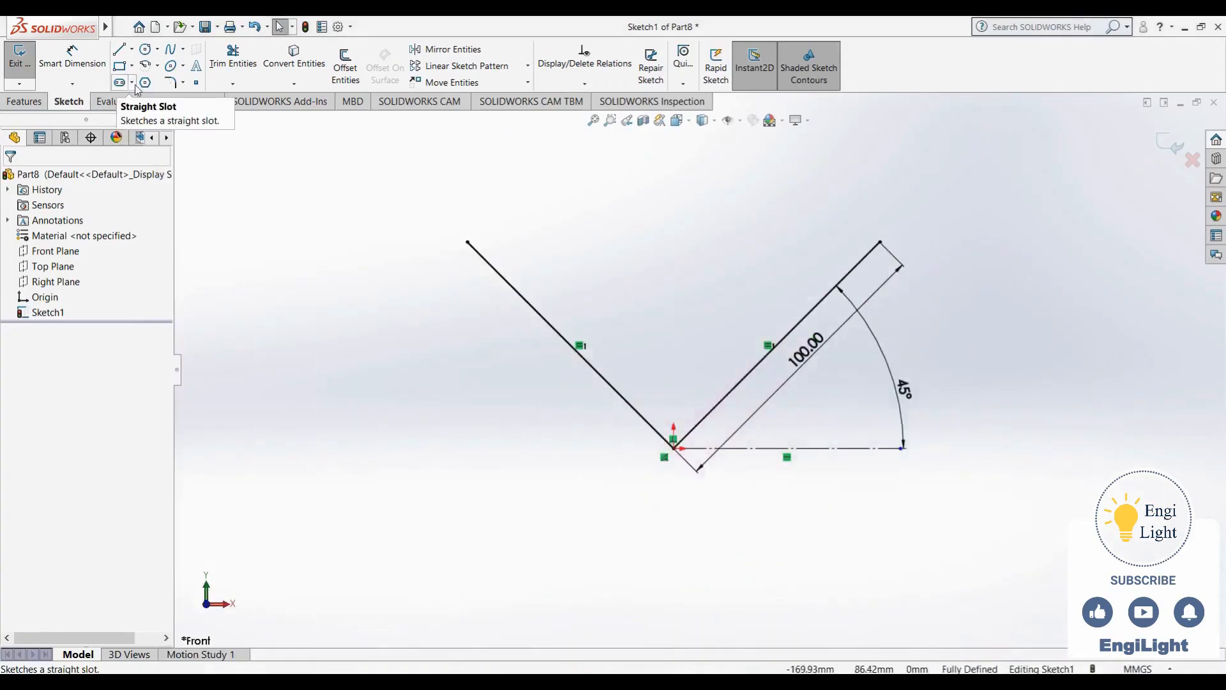
left_click(170, 85)
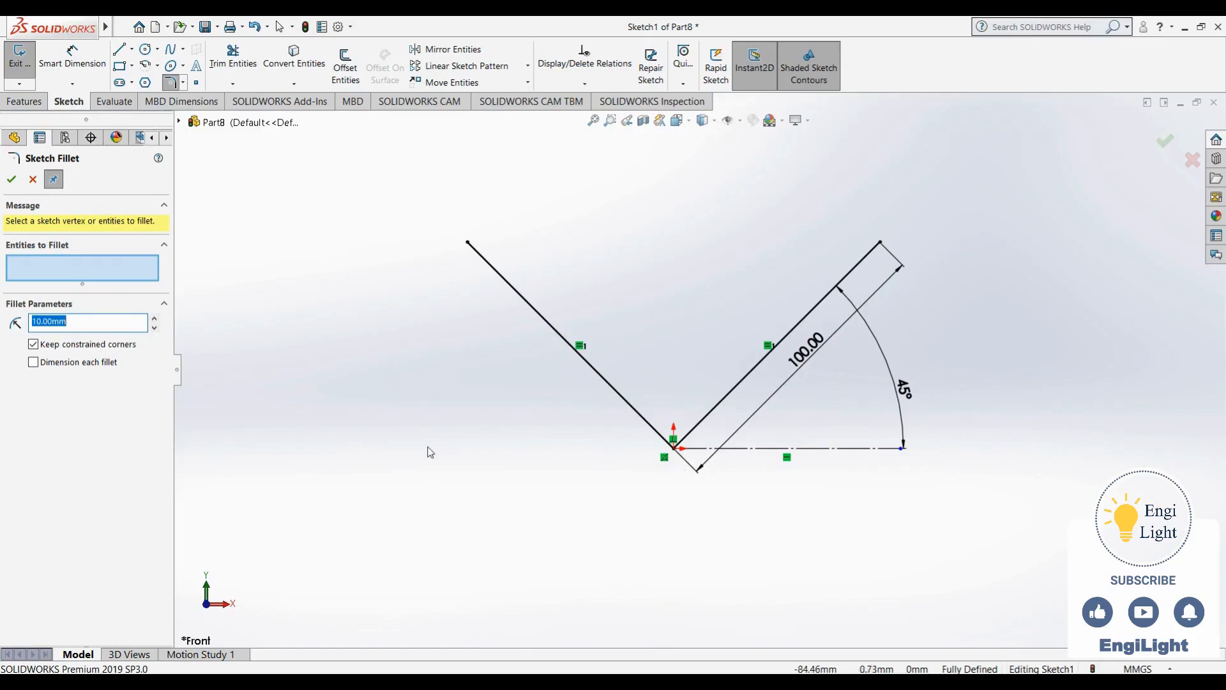
left_click(130, 322)
double_click(130, 322)
type("20")
key("Return")
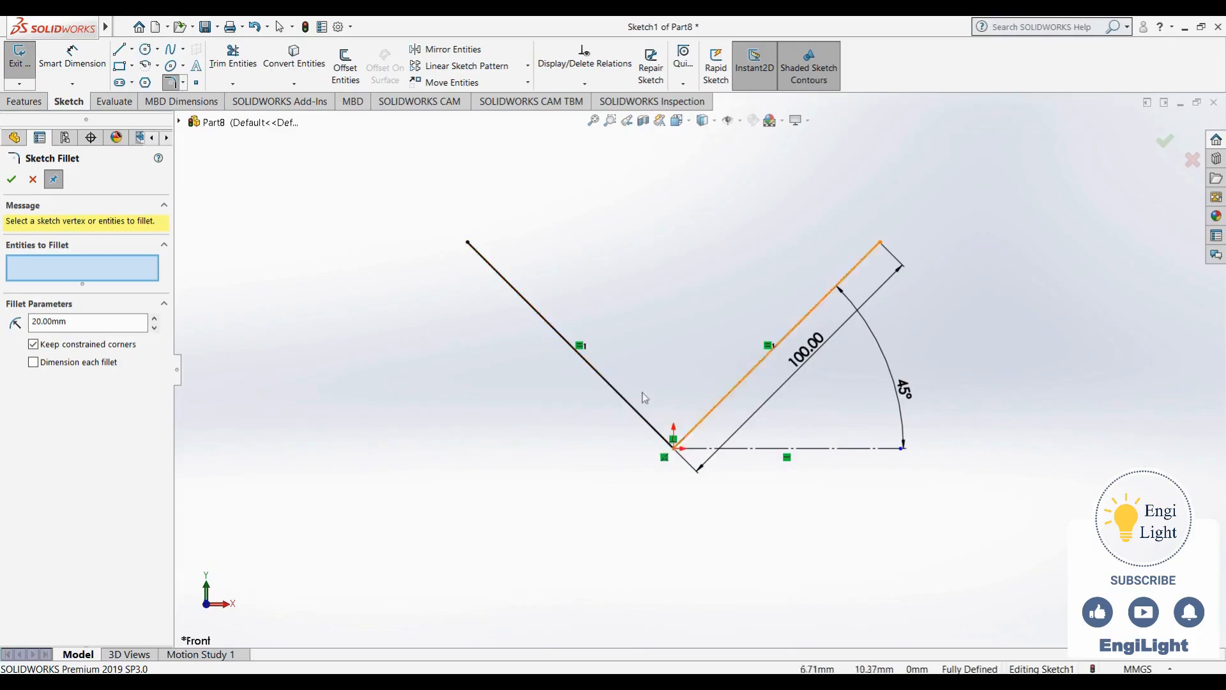
key("Escape")
Sketch a separate line slanting down to the right in the empty area left of the V shape
left_click(118, 51)
left_click(327, 344)
left_click(429, 453)
key("Escape")
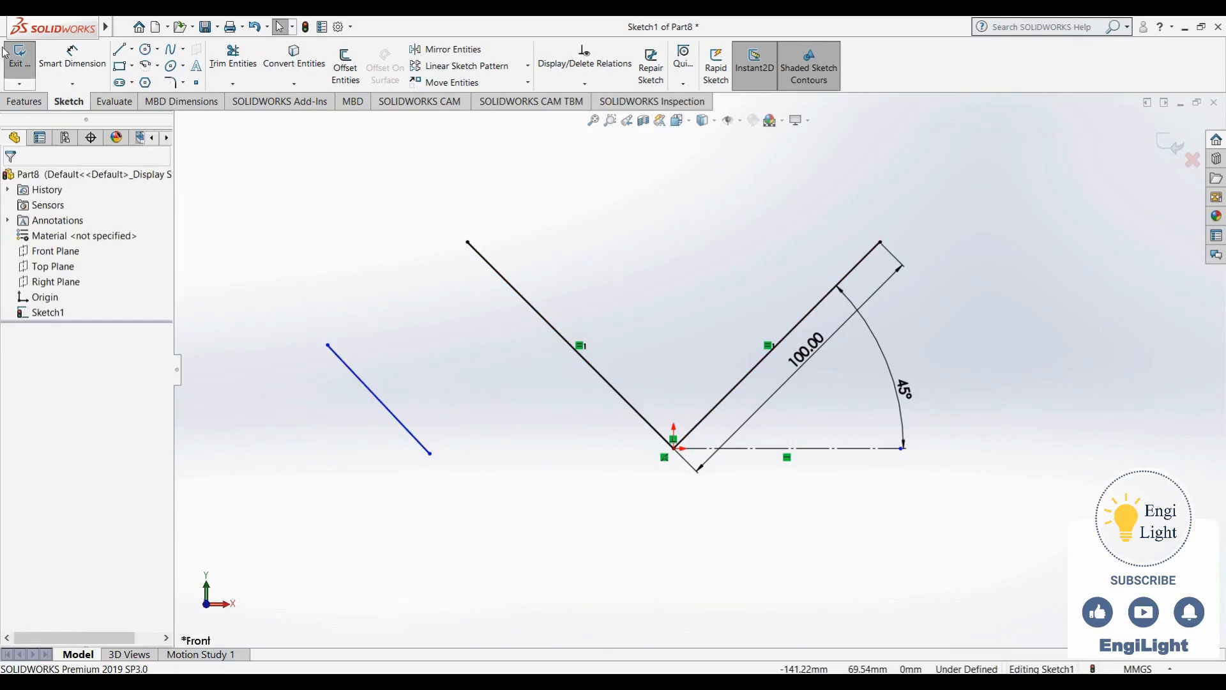
Sketch a second line about 43 mm long crossing the separate slanted line and trim both below their intersection into a small V
left_click(119, 51)
left_click(421, 363)
left_click(320, 439)
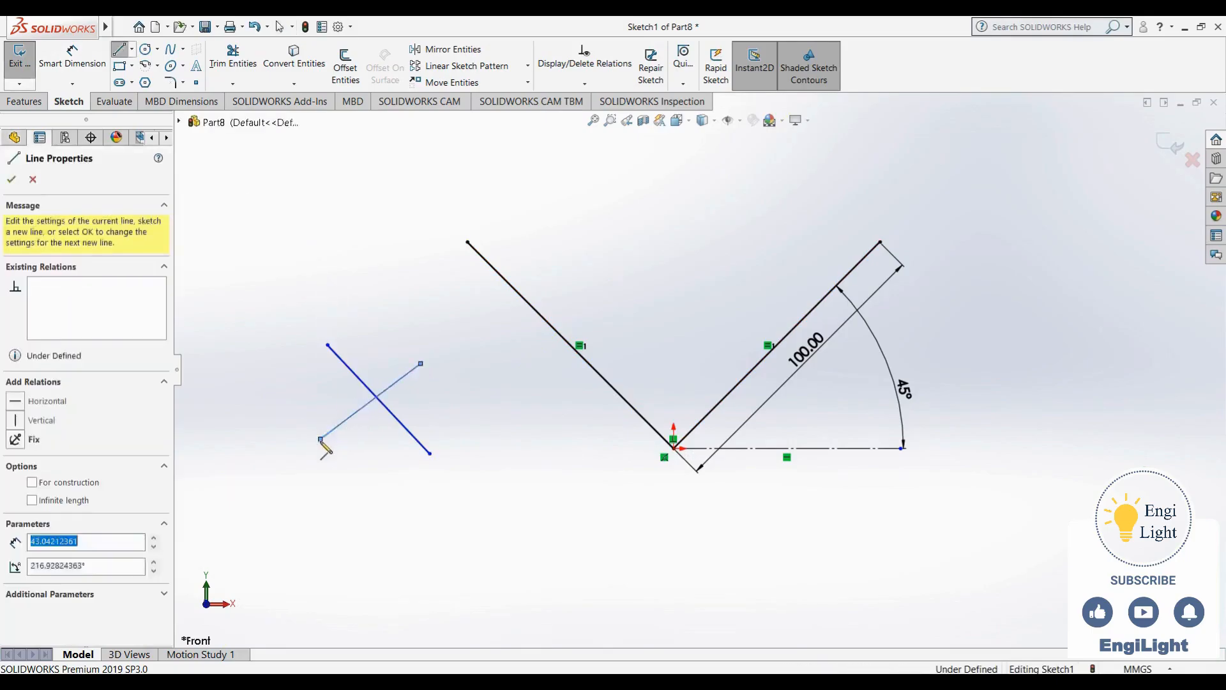
key("Escape")
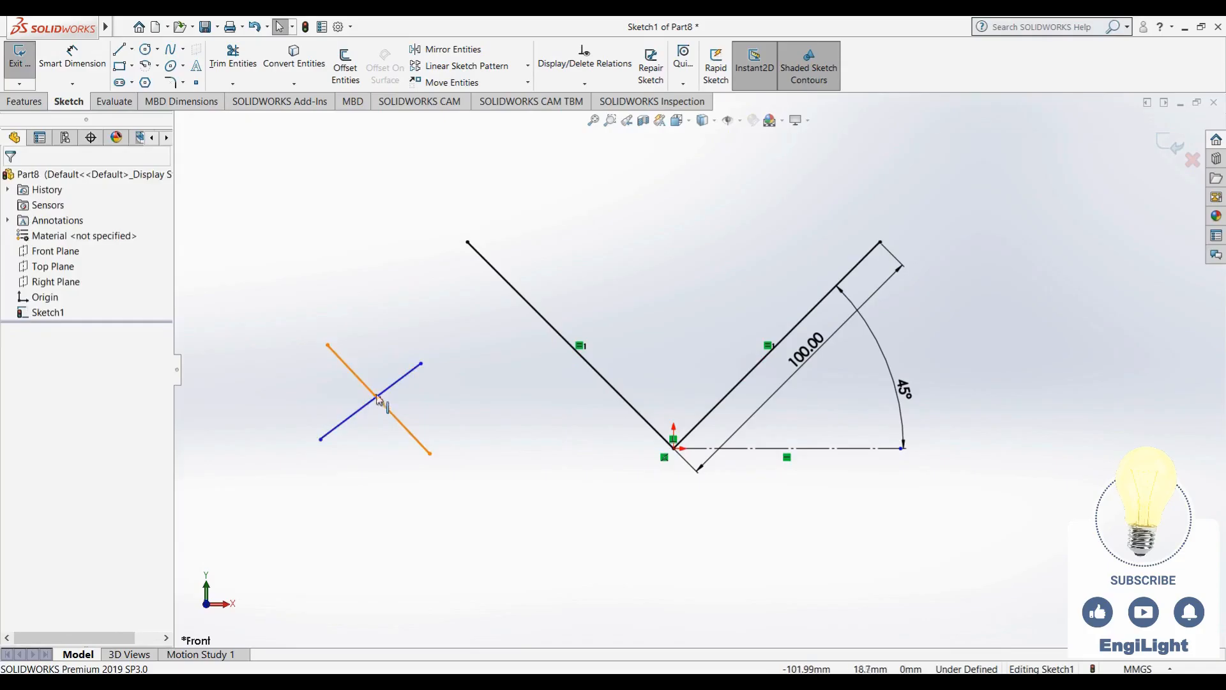
left_click(233, 58)
mouse_move(318, 390)
left_mouse_down()
mouse_move(351, 413)
mouse_move(420, 425)
left_mouse_up()
key("Escape")
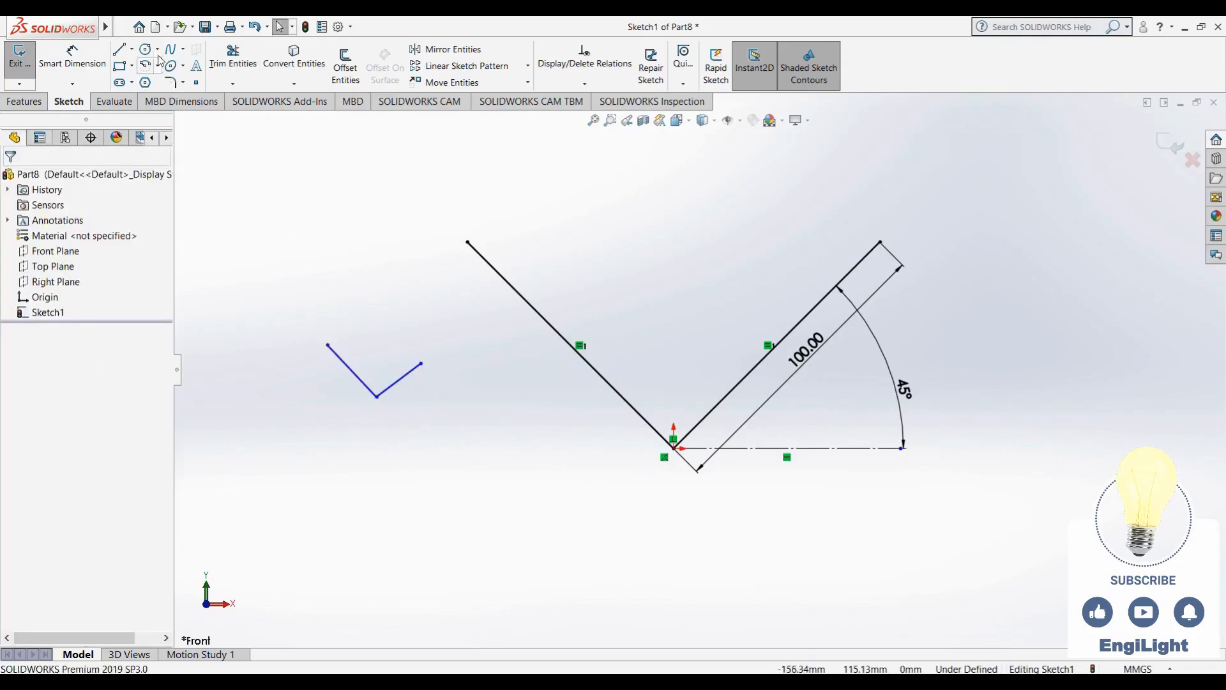
Try a 20 mm Sketch Fillet on the small V's corner, then delete both of its lines
left_click(170, 82)
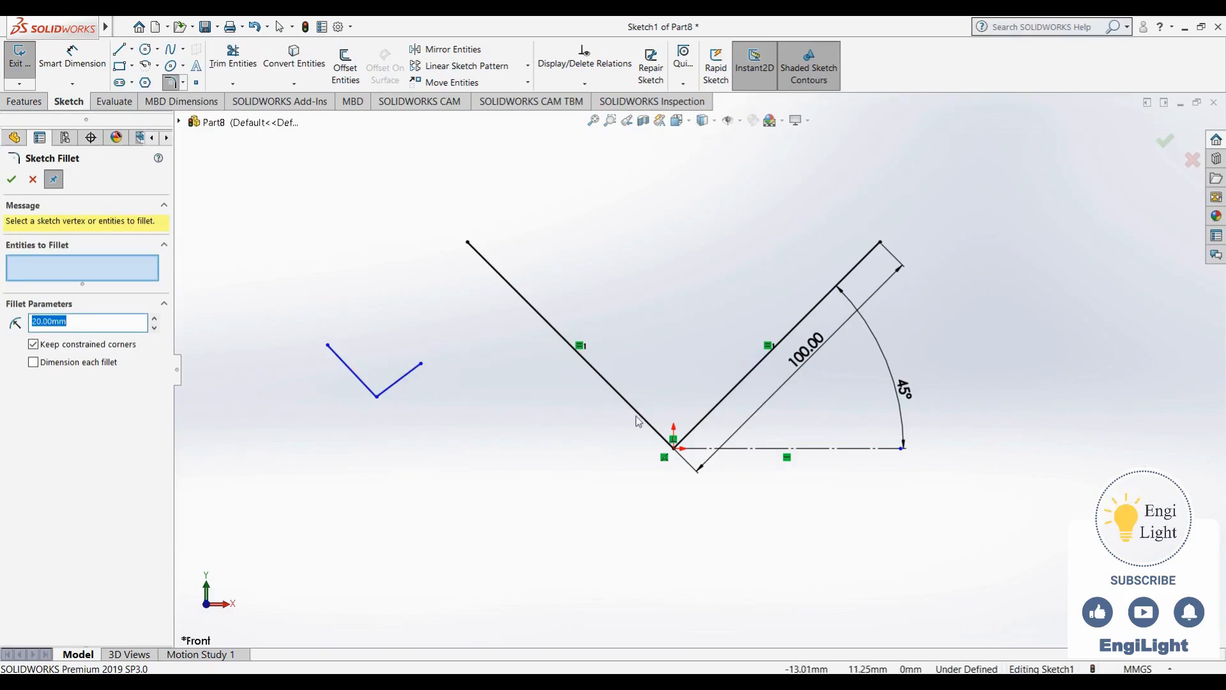
left_click_drag(451, 327, 298, 447)
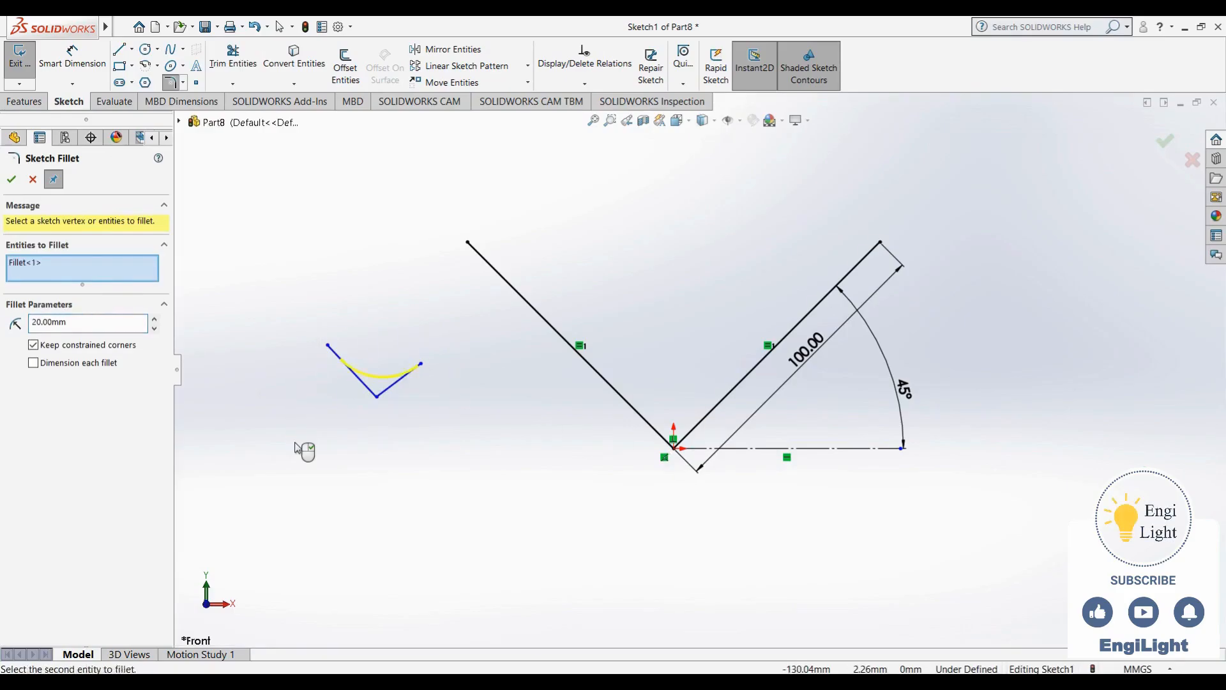
key("Escape")
left_click_drag(274, 328, 460, 470)
left_click(458, 466)
key("Delete")
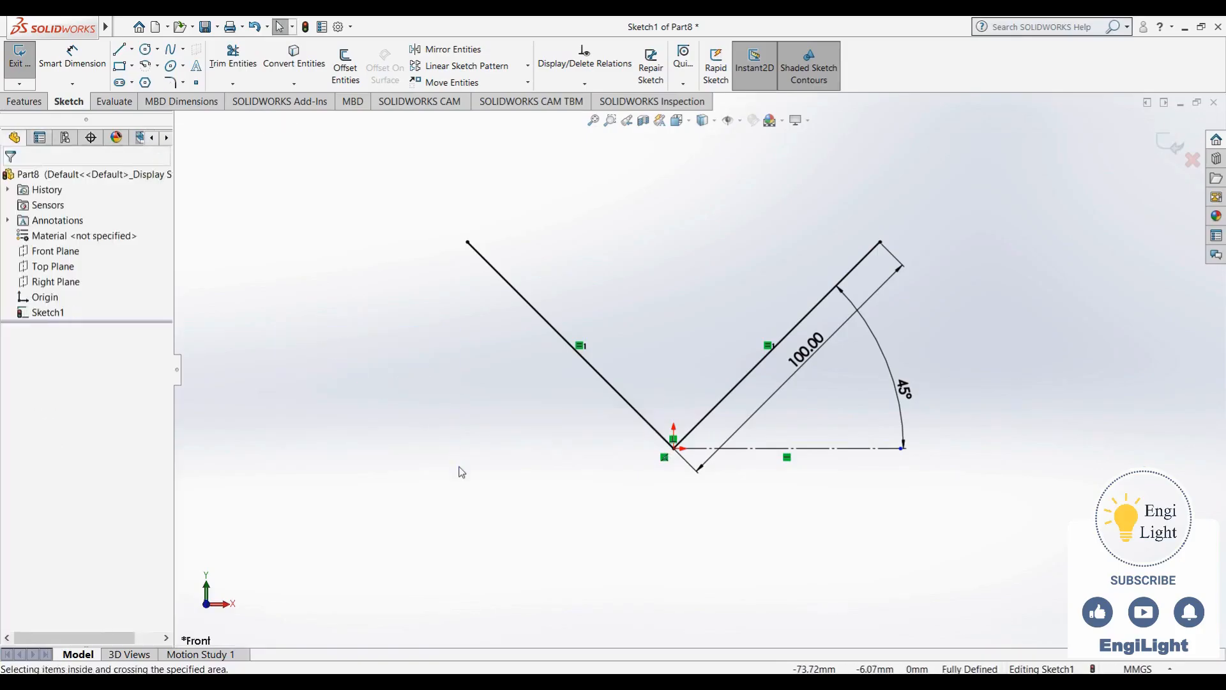
Round the large V's corner at the origin with a 20 mm Sketch Fillet, accepting deletion of the conflicting relation
left_click(170, 83)
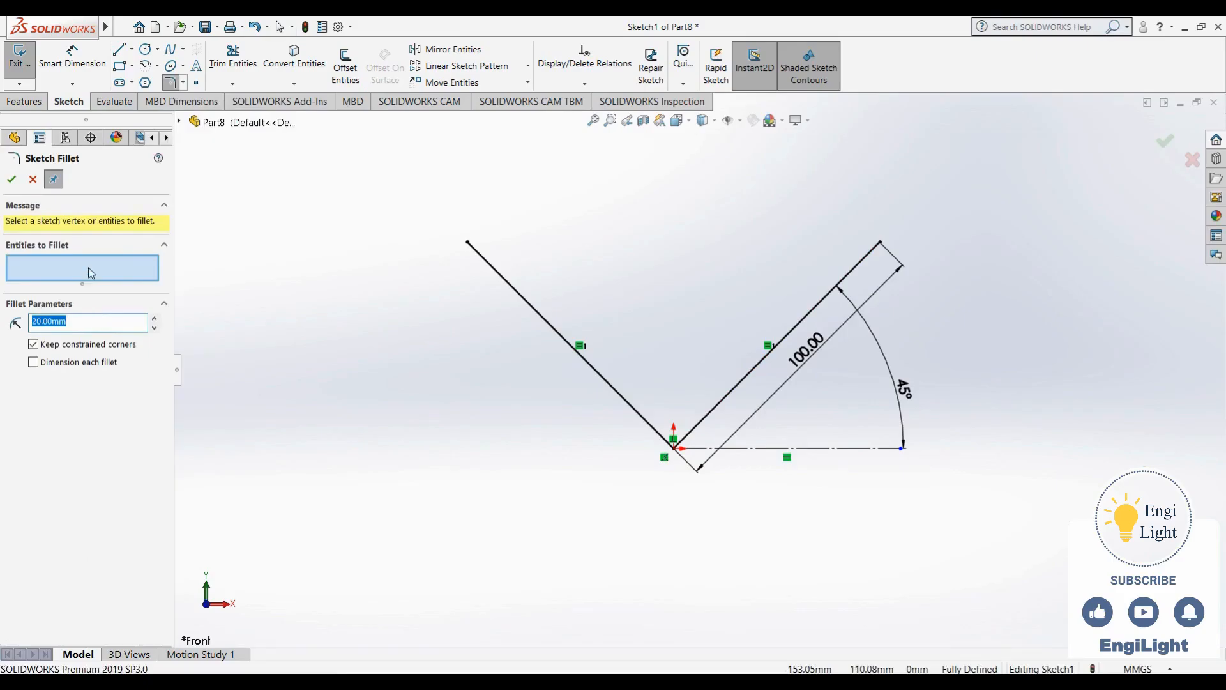
left_click(674, 449)
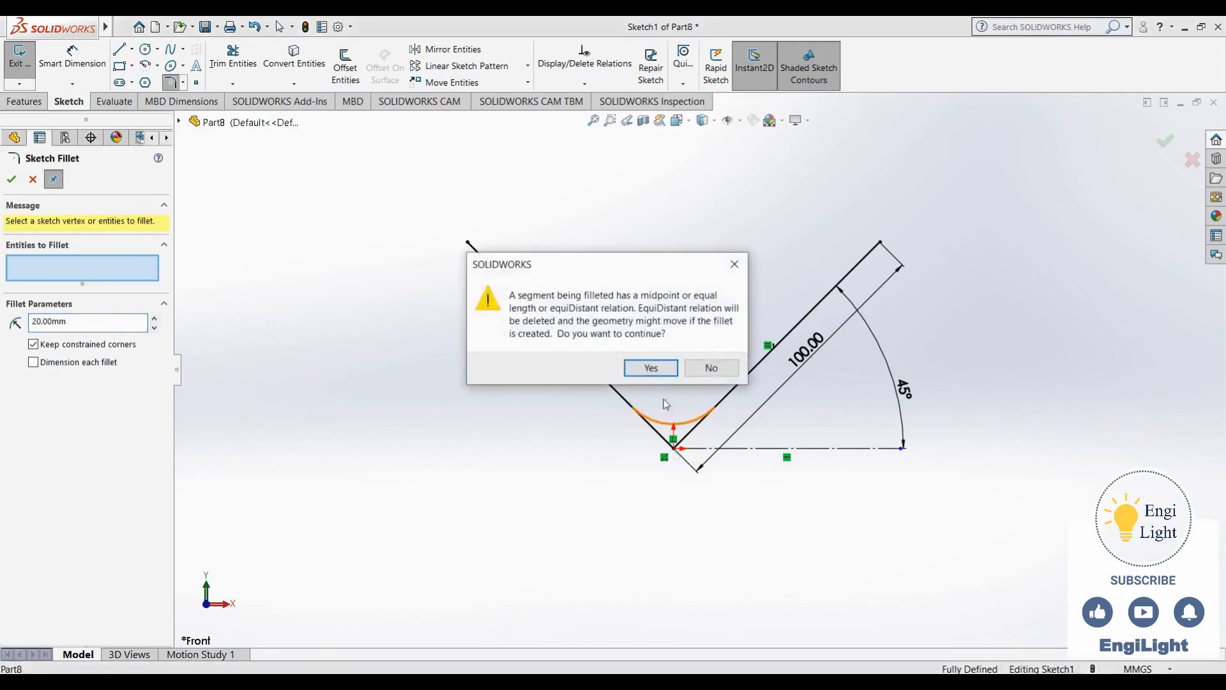
left_click(658, 371)
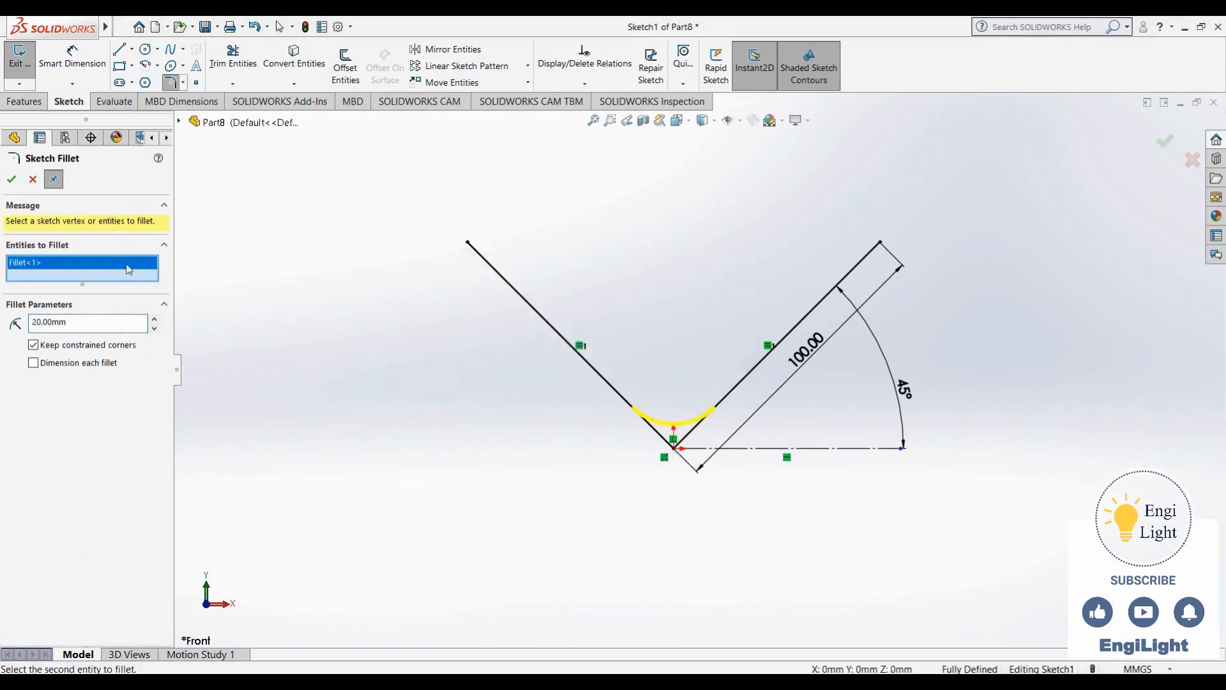
left_click(12, 182)
key("alt+Tab")
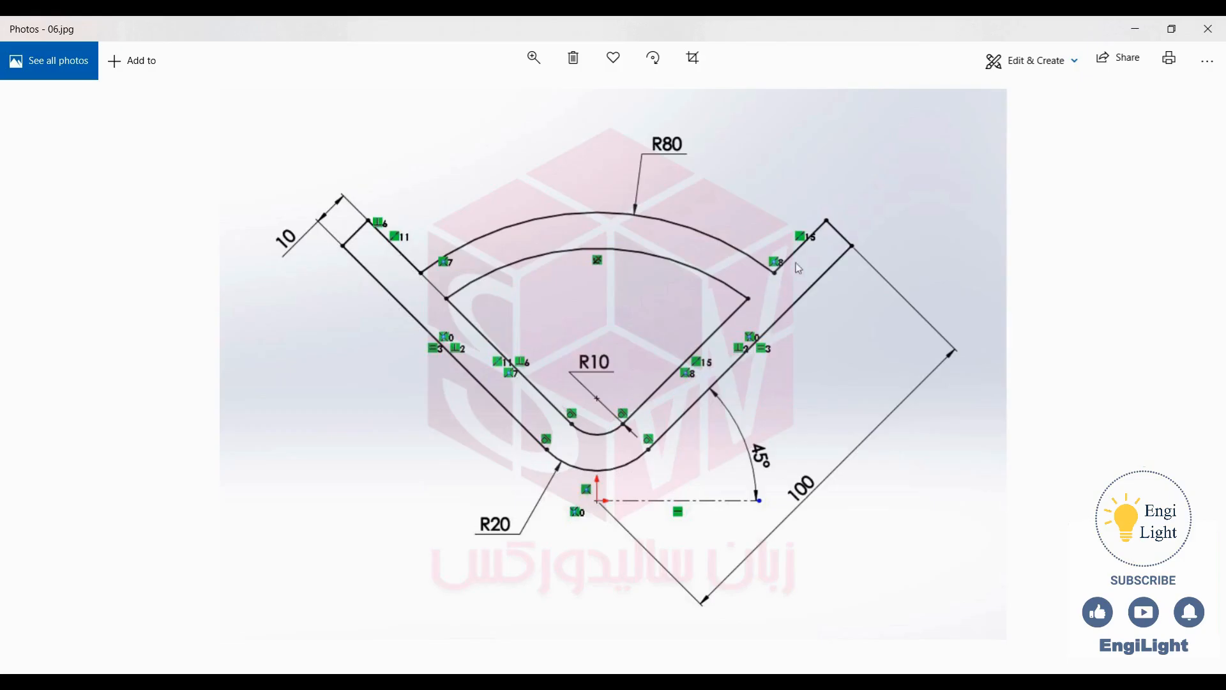
key("alt+Tab")
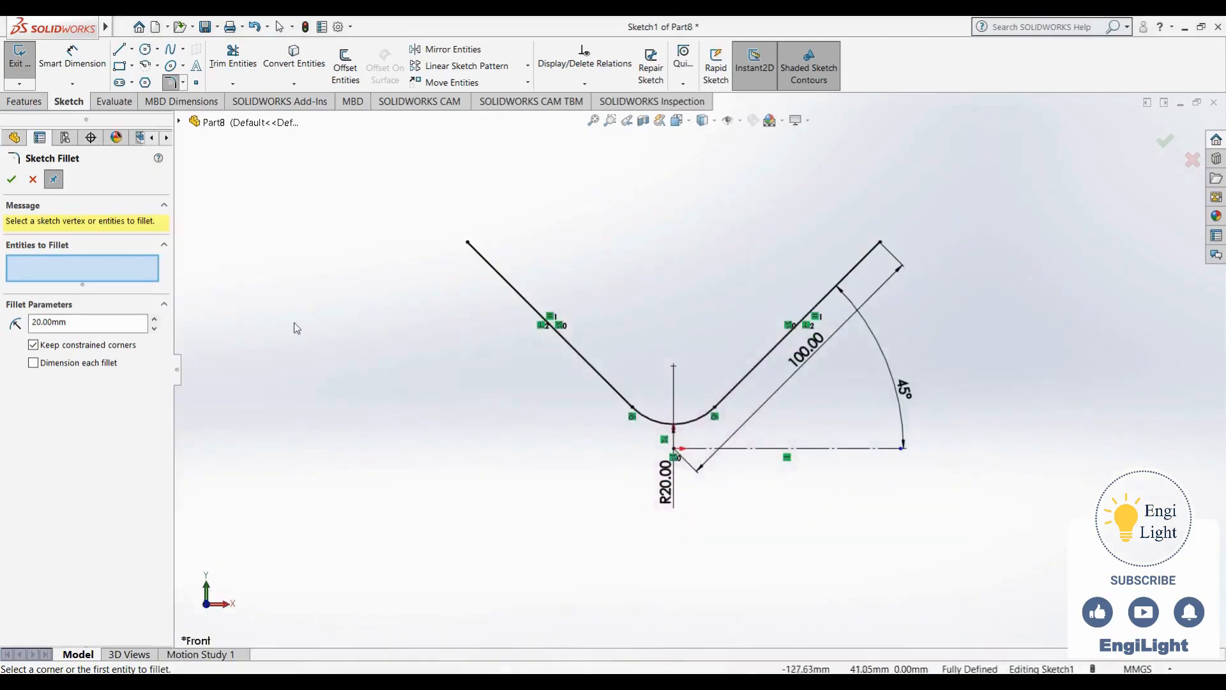
left_click(32, 180)
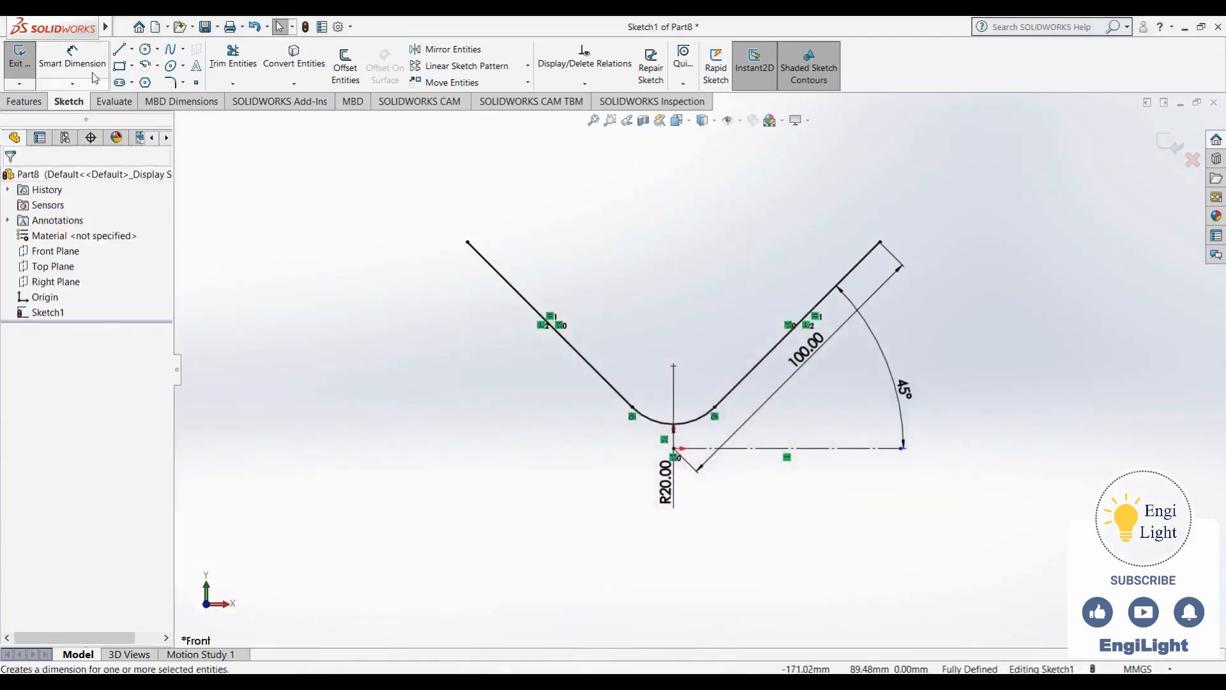
Offset the whole filleted V chain 10 mm toward its inner side with dimensions added and the ends capped with lines
left_click(345, 70)
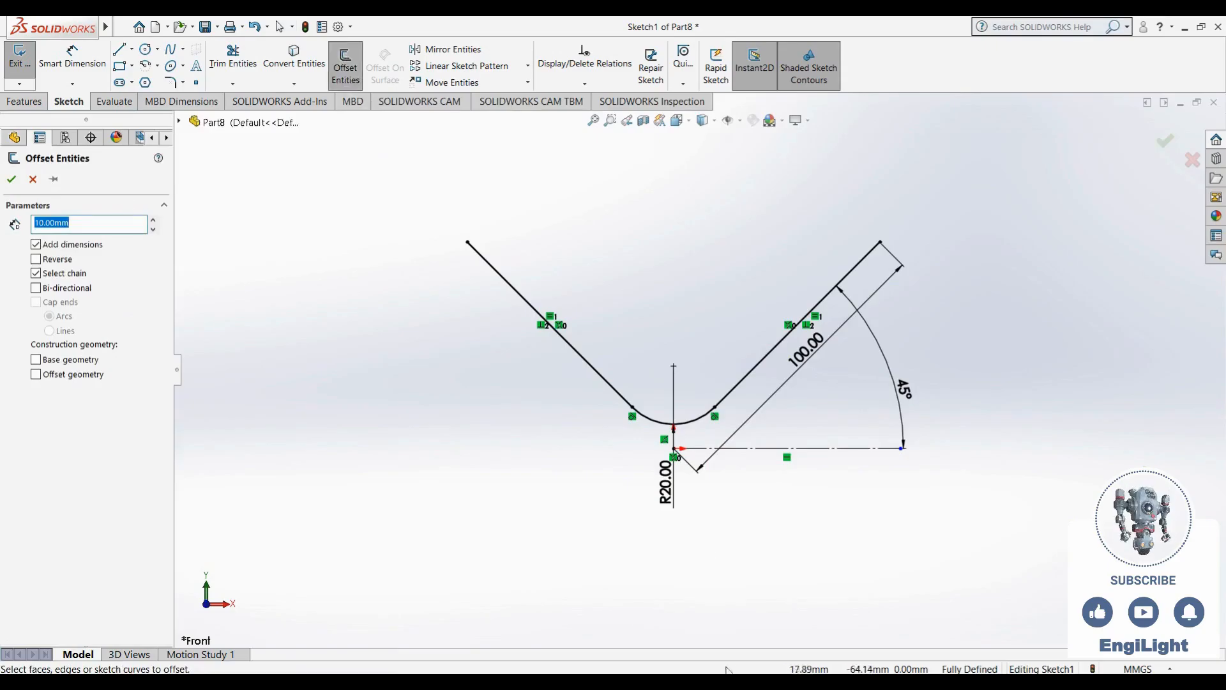
key("alt+Tab")
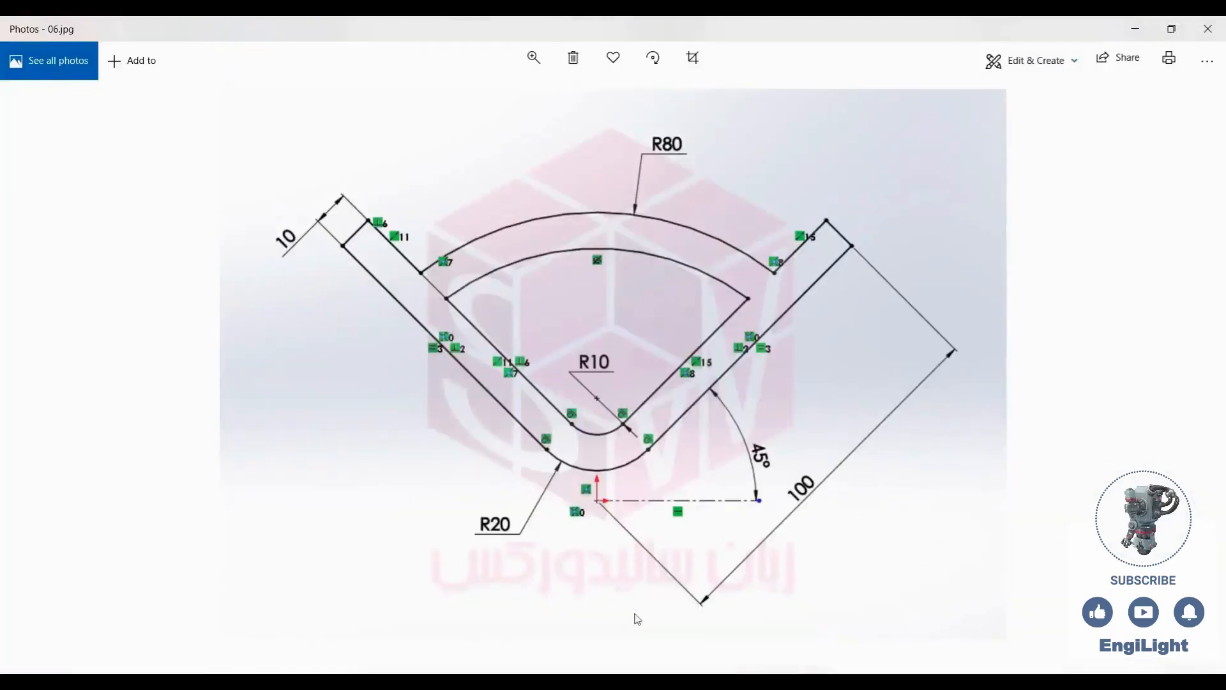
key("alt+Tab")
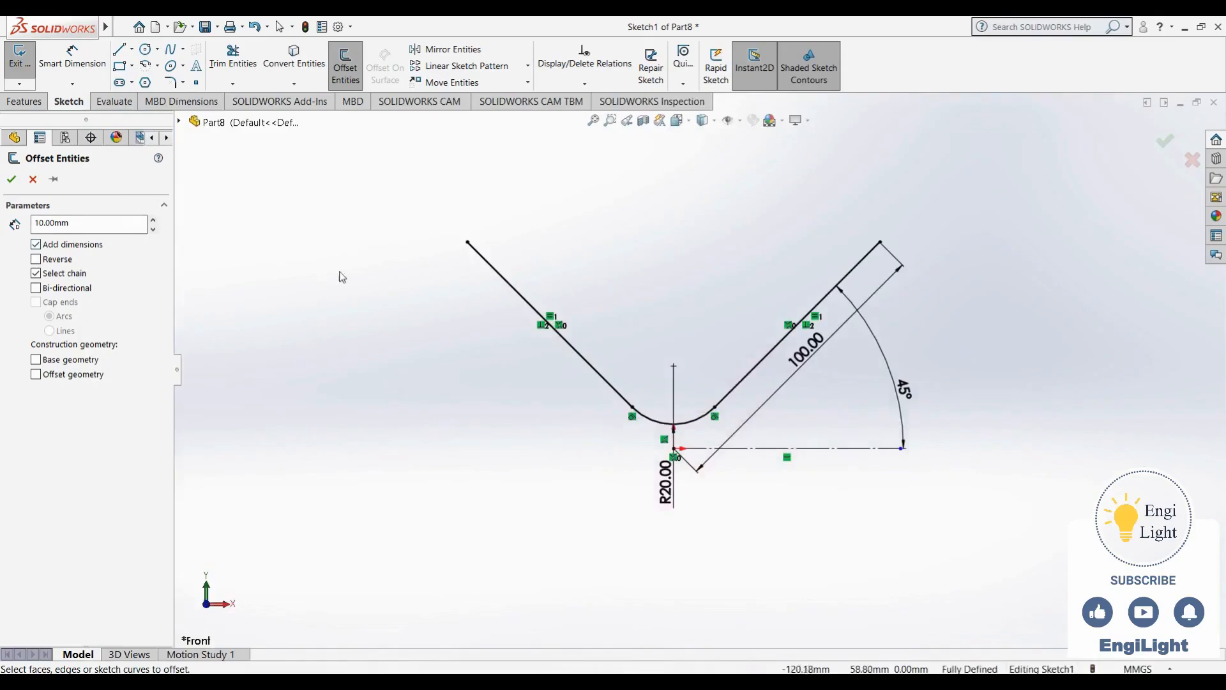
left_click(857, 270)
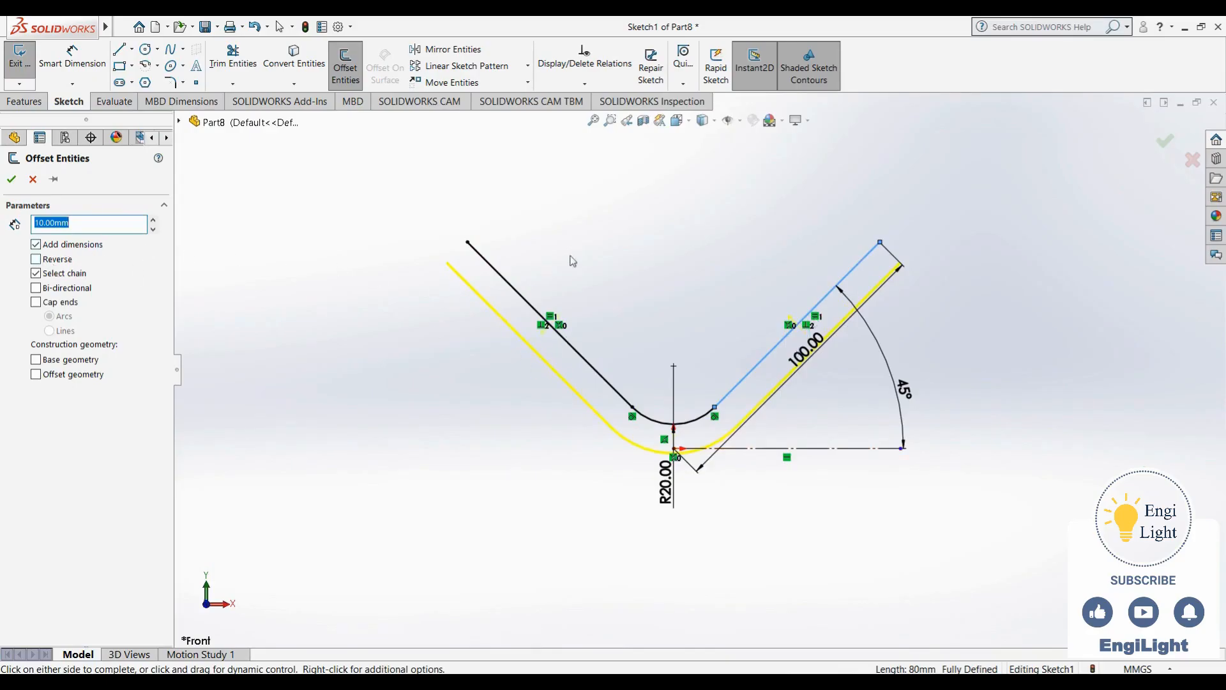
left_click(36, 260)
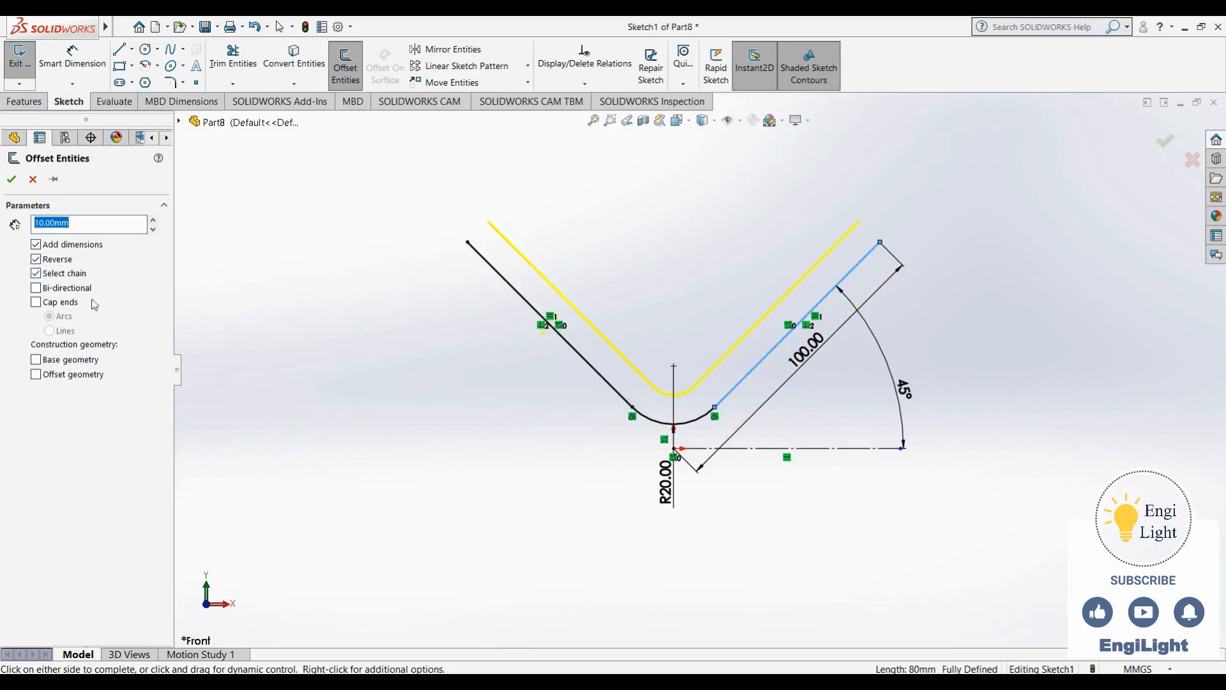
left_click(62, 279)
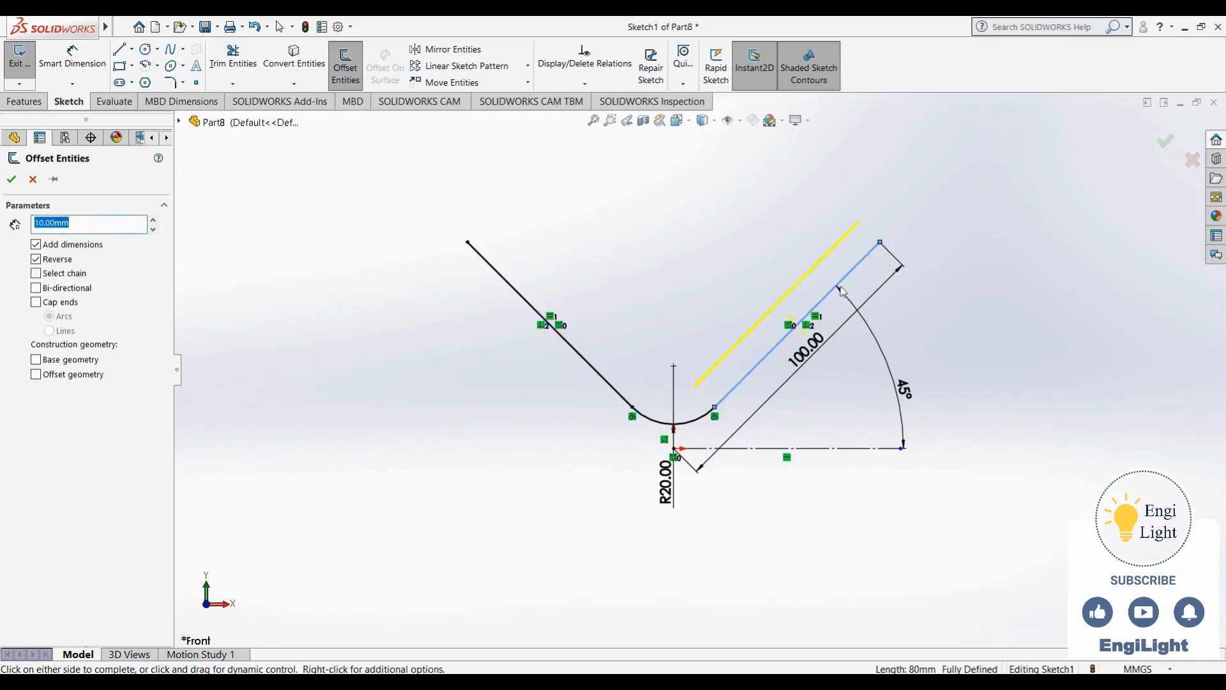
left_click(36, 273)
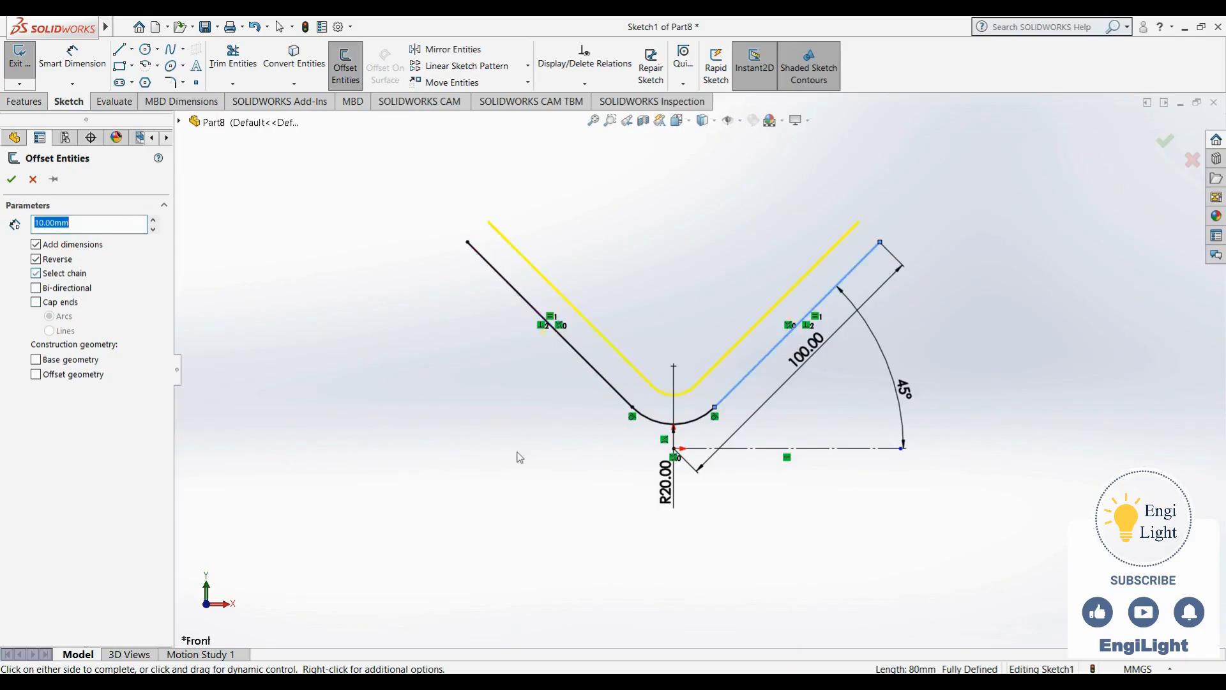
mouse_move(759, 682)
left_click(759, 623)
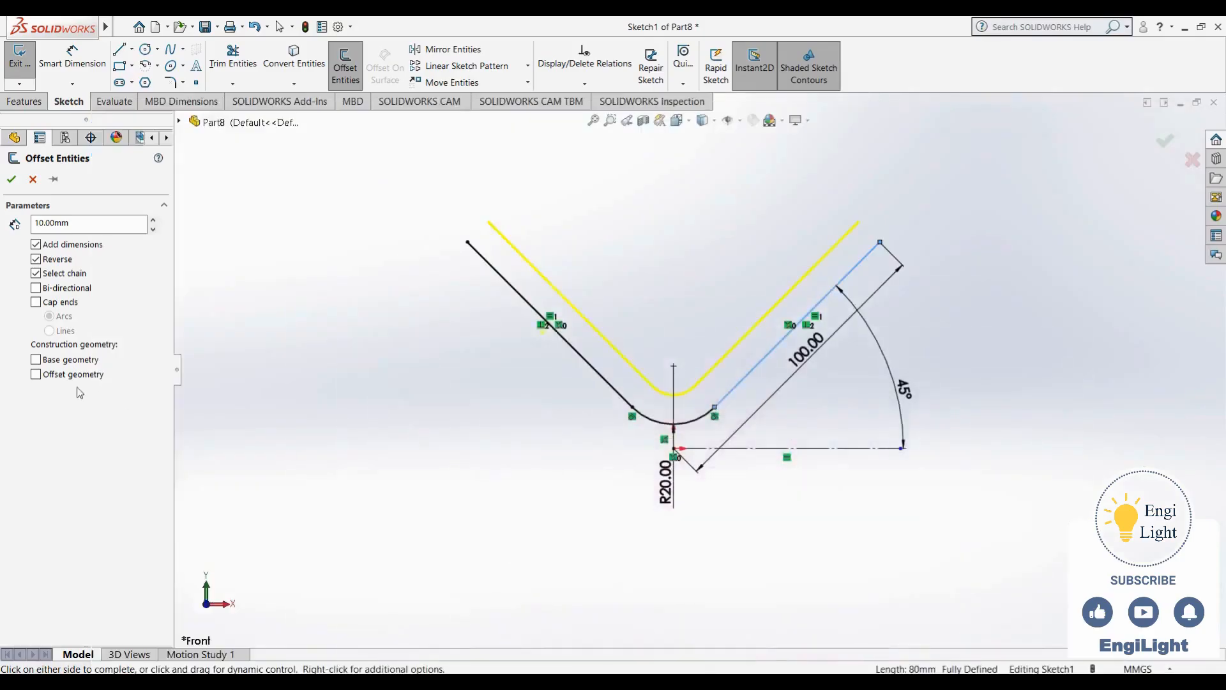
left_click(36, 302)
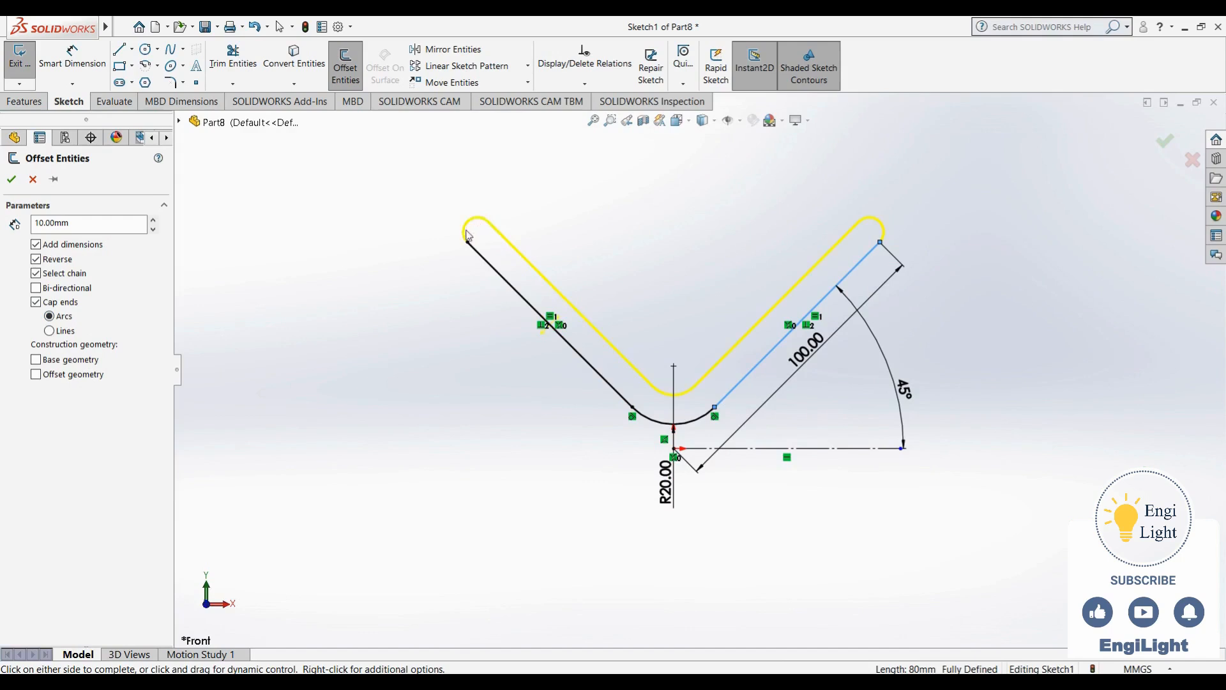
left_click(49, 331)
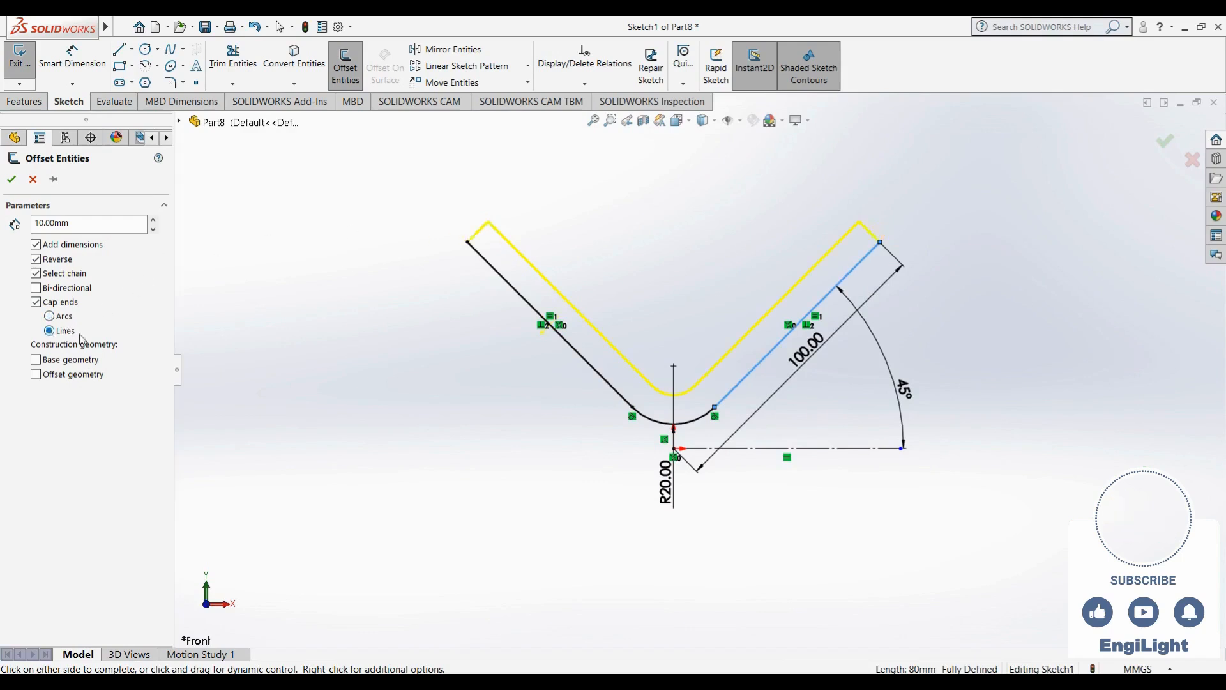
left_click(11, 179)
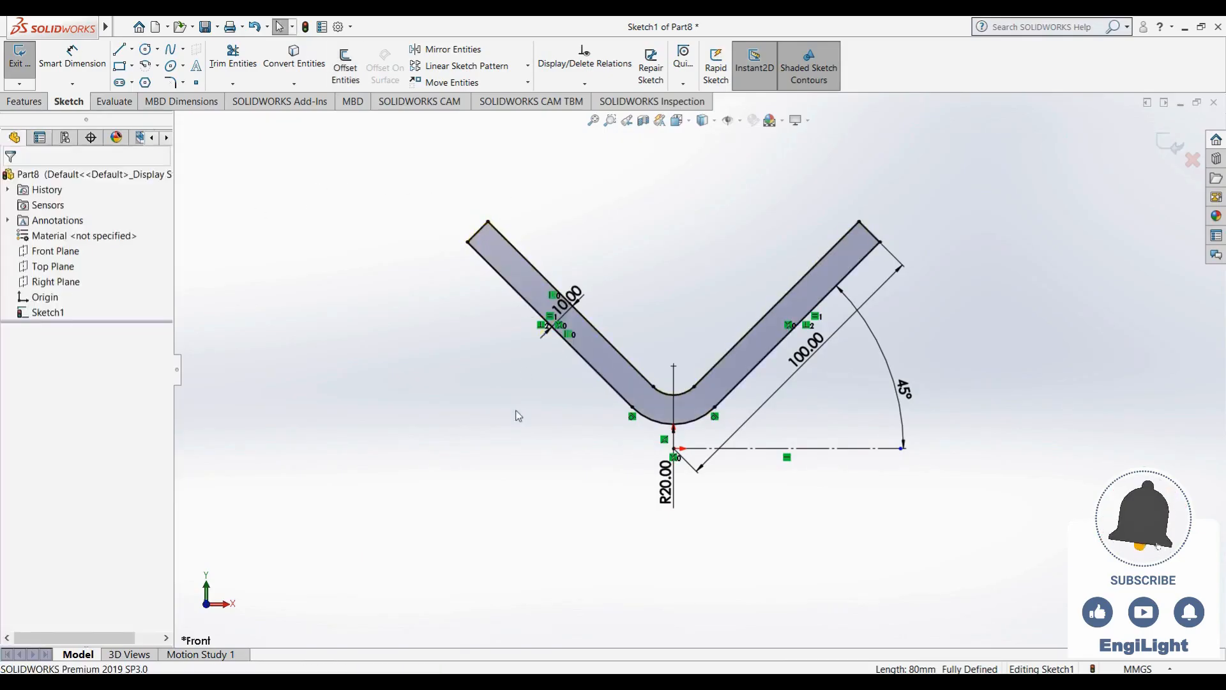
Reposition the 10 mm offset dimension beyond the left arm's end and the R20 dimension below the left of the bend
left_click_drag(566, 304, 437, 222)
left_click(469, 393)
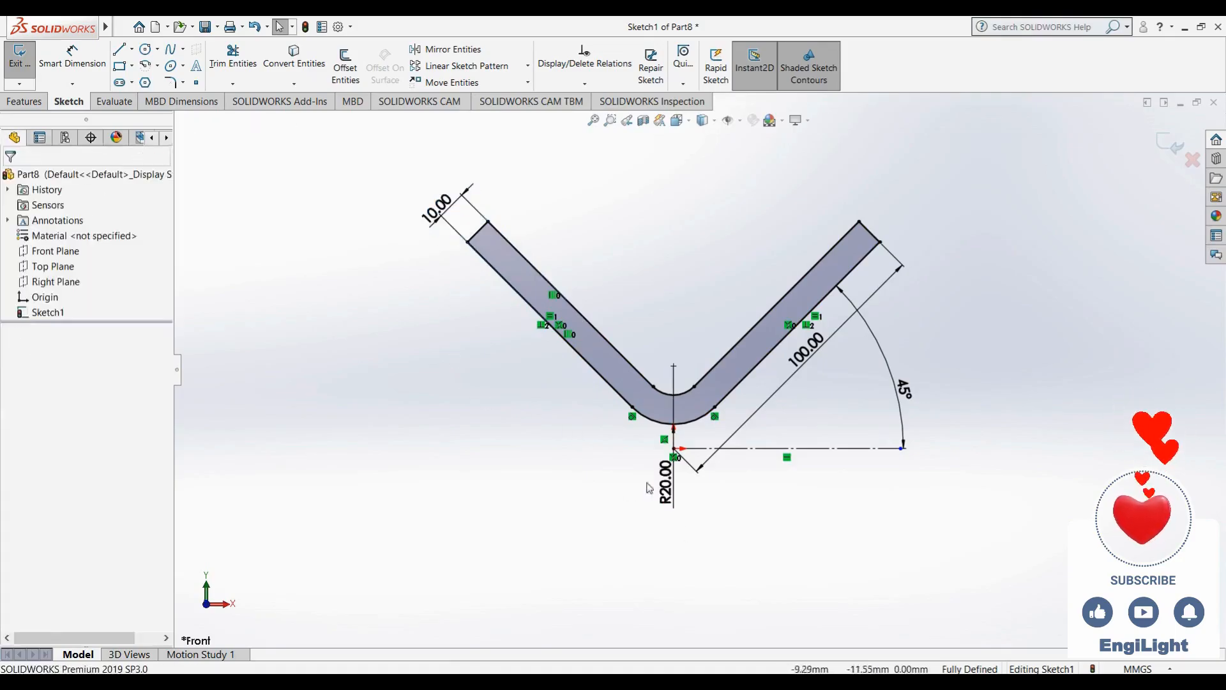
left_click_drag(664, 484, 590, 471)
left_click(734, 551)
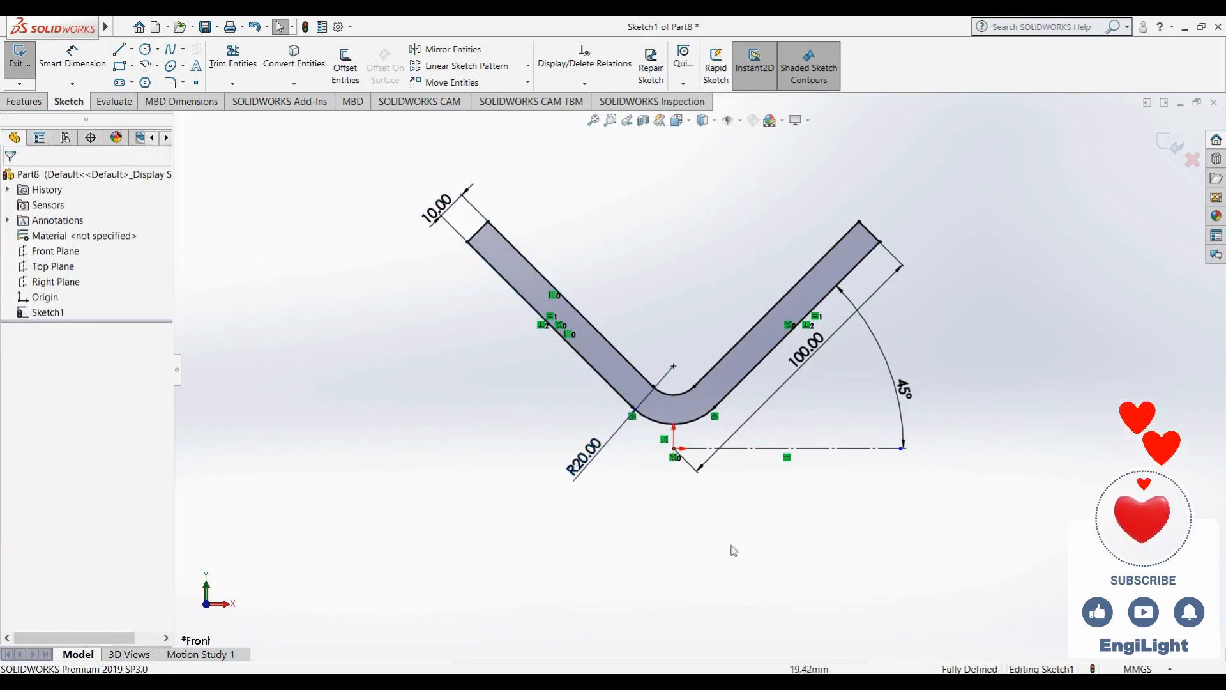
Check reference drawing 06.jpg and sketch a centerpoint arc about the origin, radius about 83 mm, between the inner edges of both arms
key("alt+Tab")
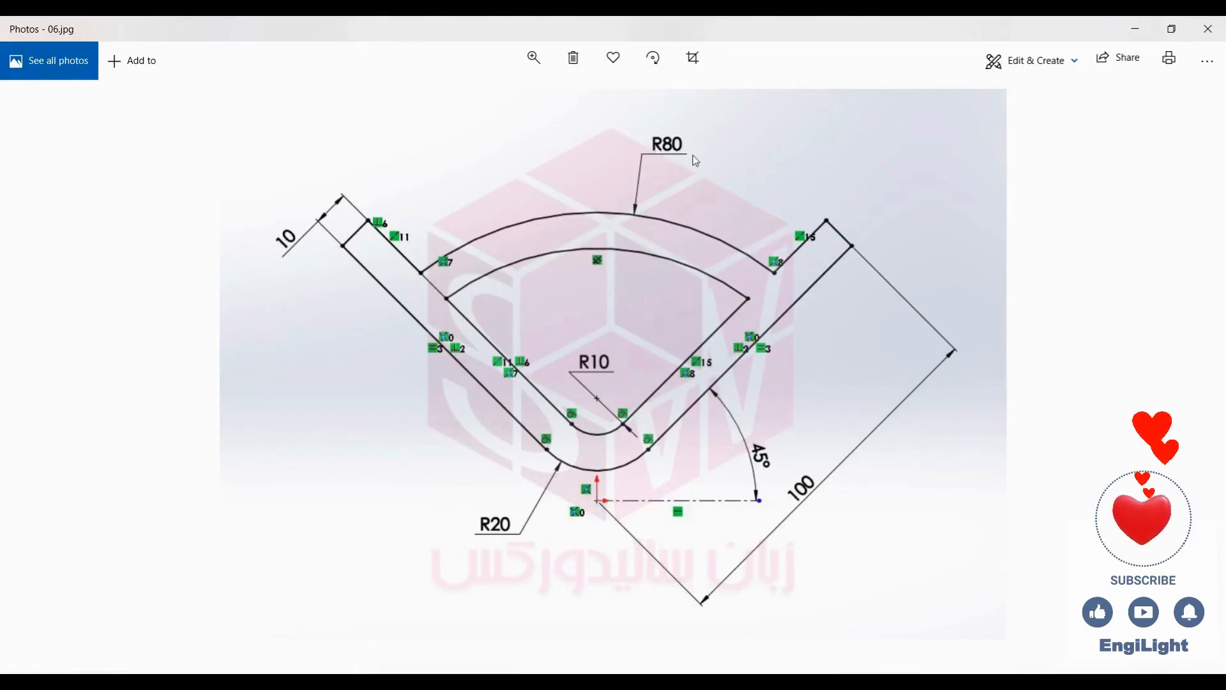
key("alt+Tab")
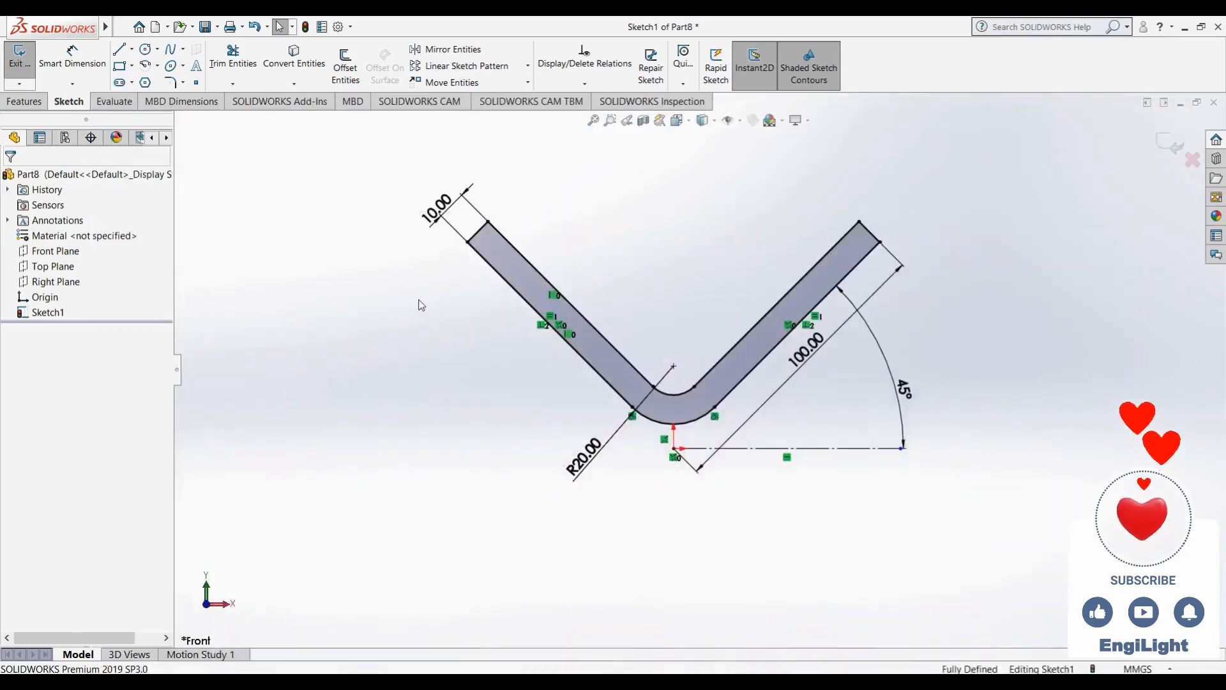
left_click(147, 66)
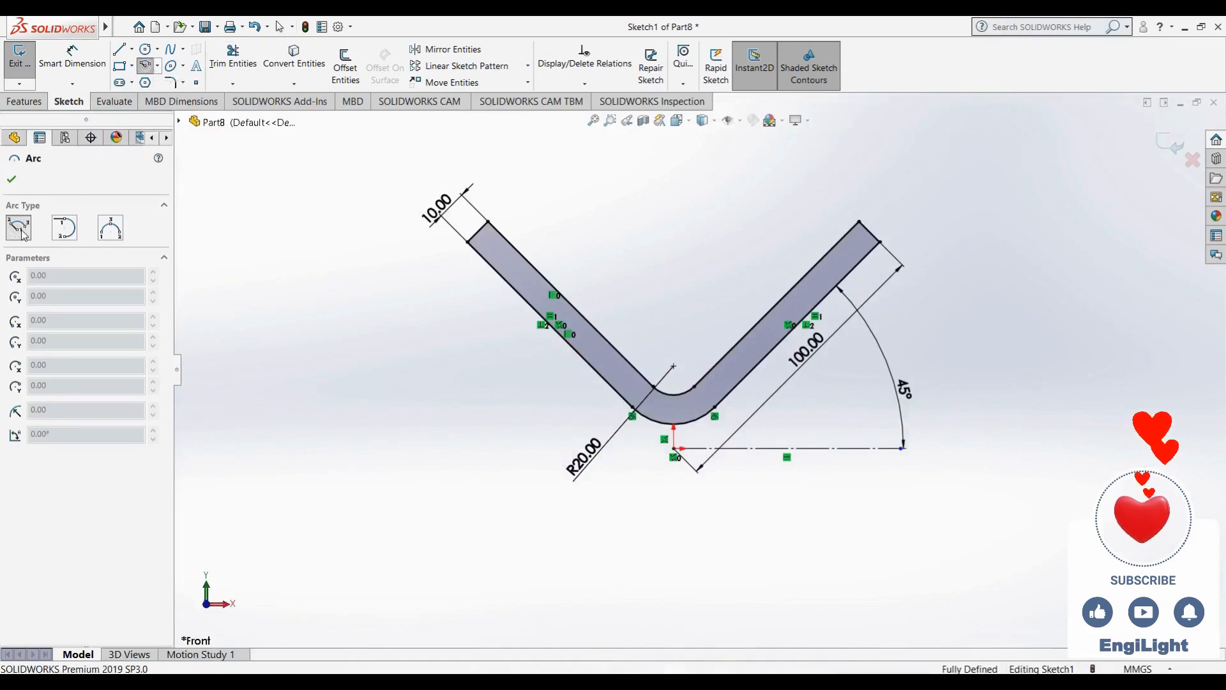
left_click(675, 450)
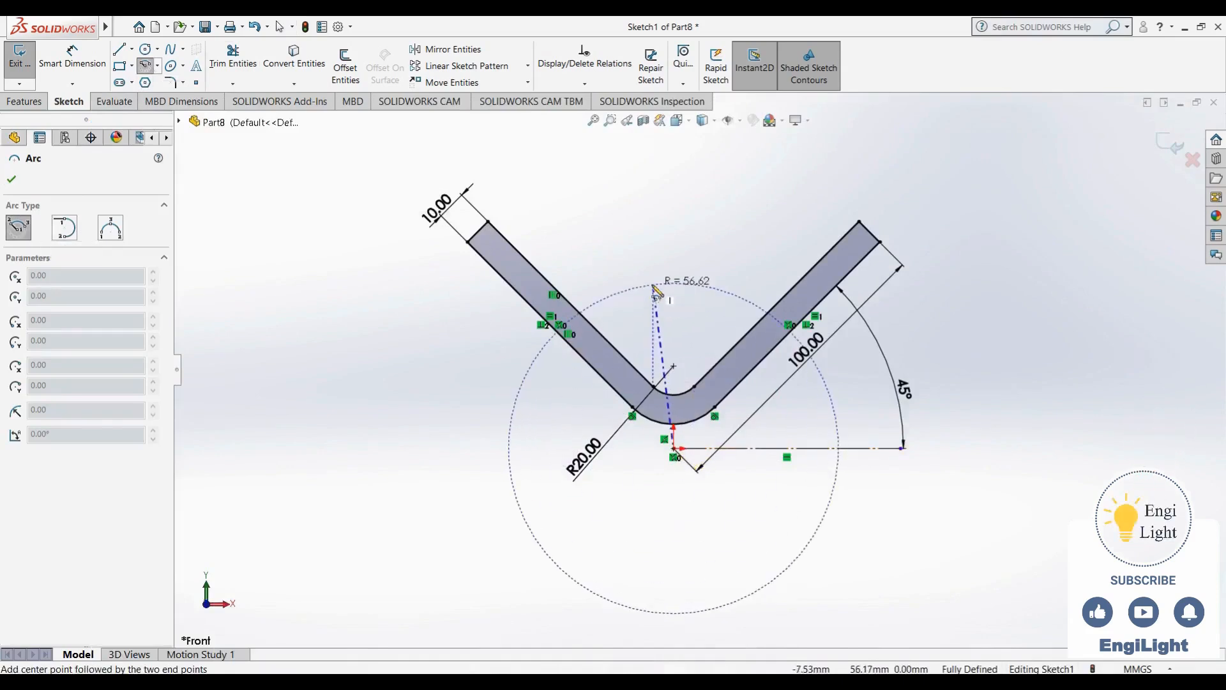
left_click(531, 268)
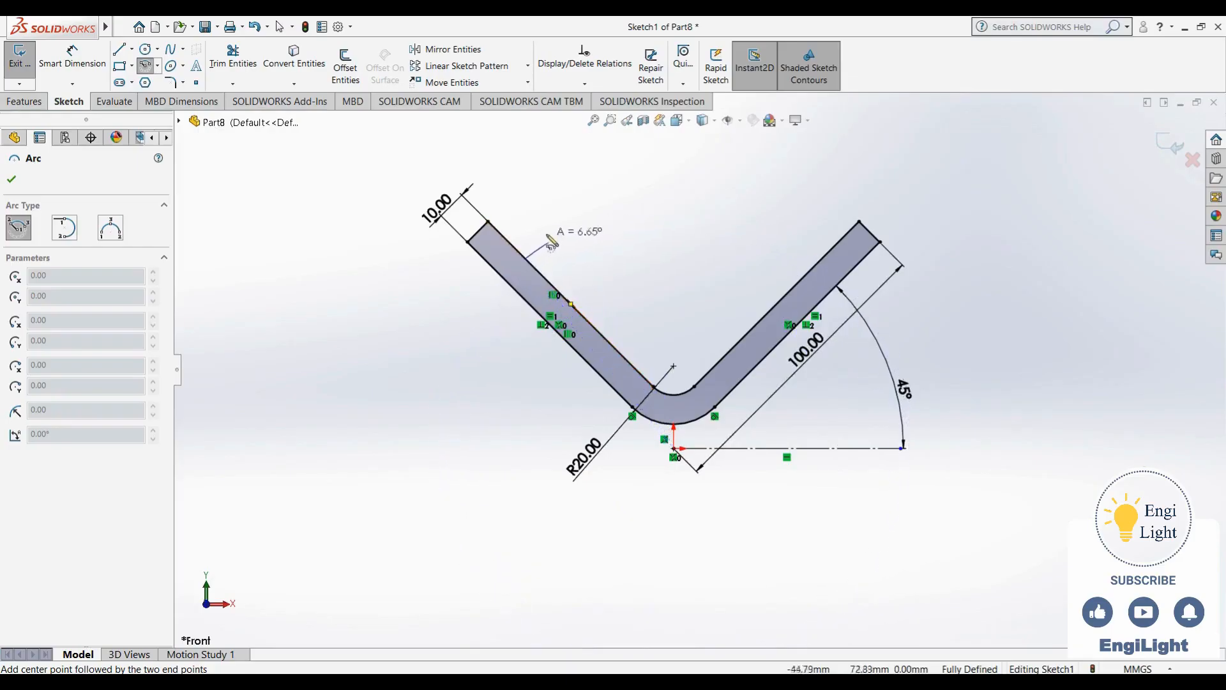
left_click(822, 259)
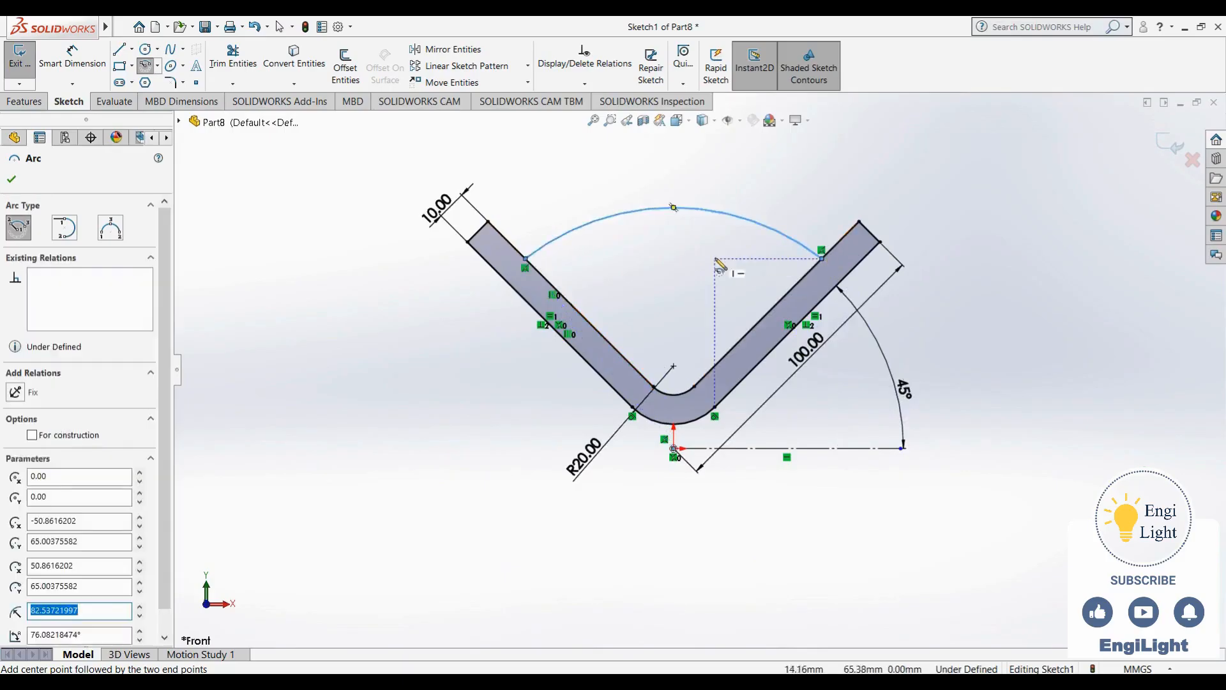
key("Escape")
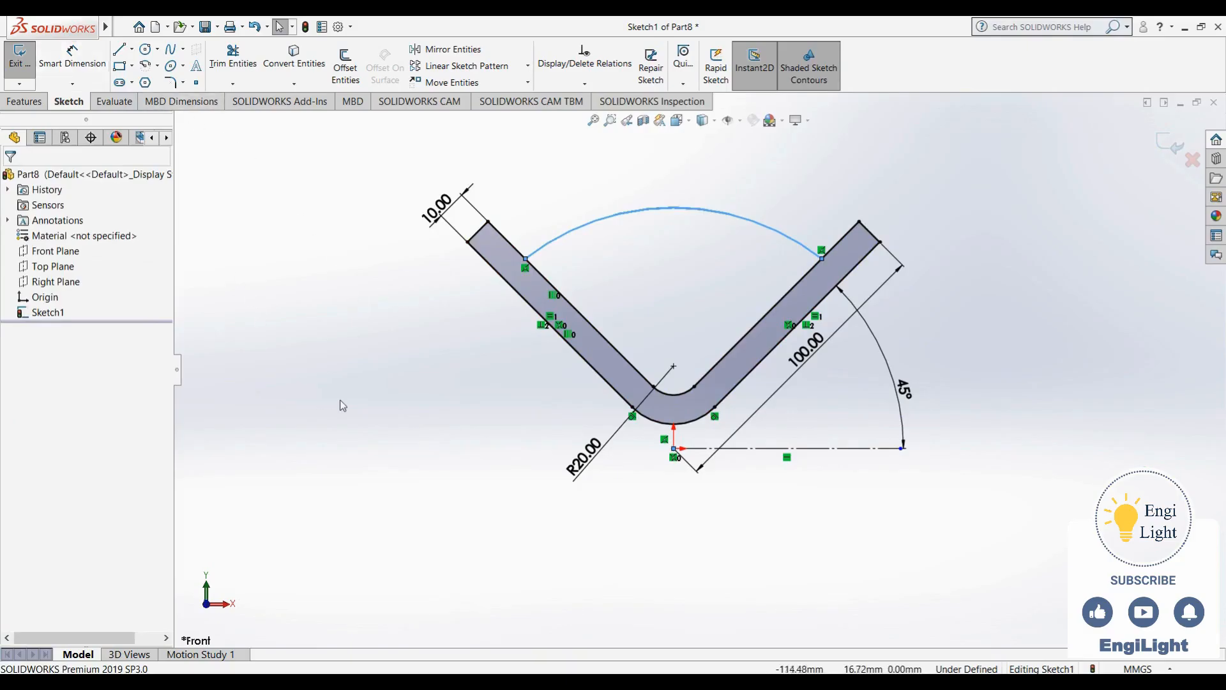
Dimension the arc between the two arms and set its radius to 80 mm
right_click_drag(340, 400, 342, 300)
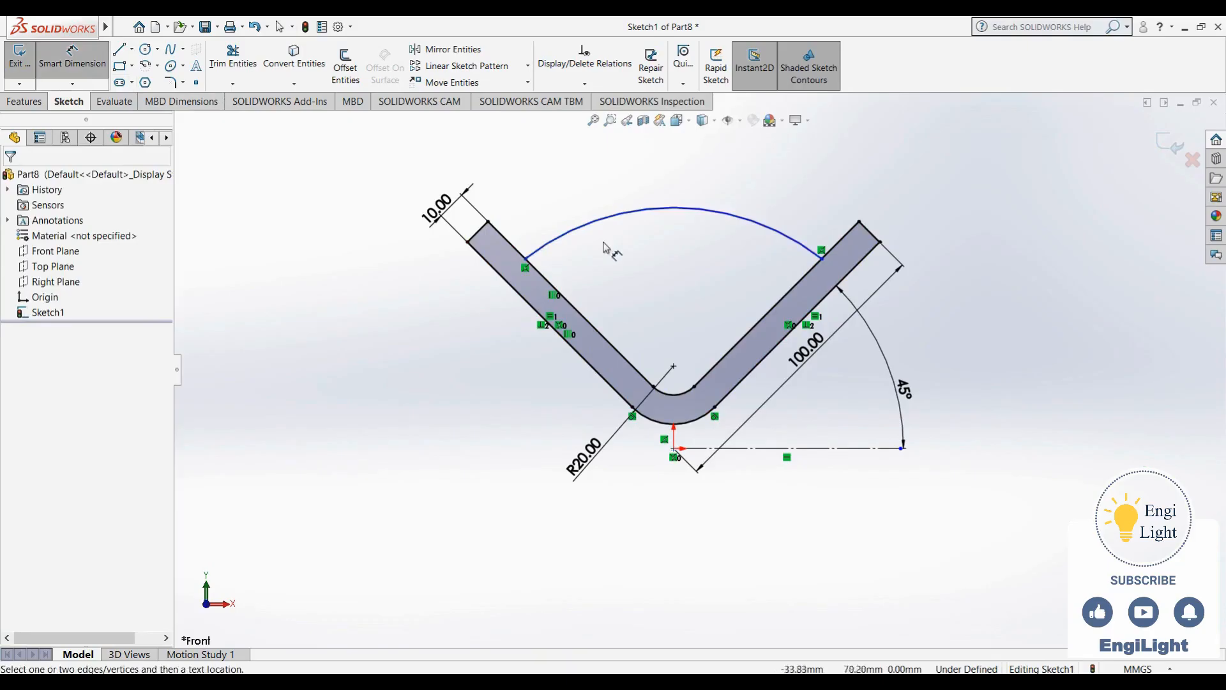
left_click(630, 212)
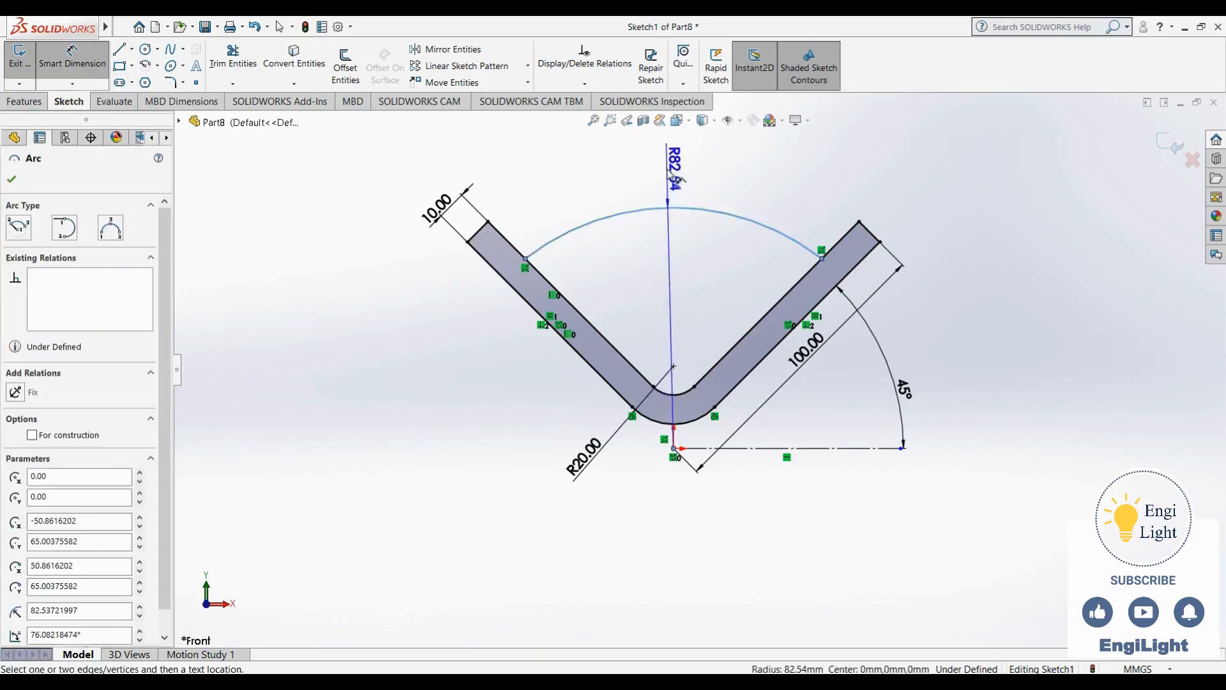
left_click(673, 176)
type("80")
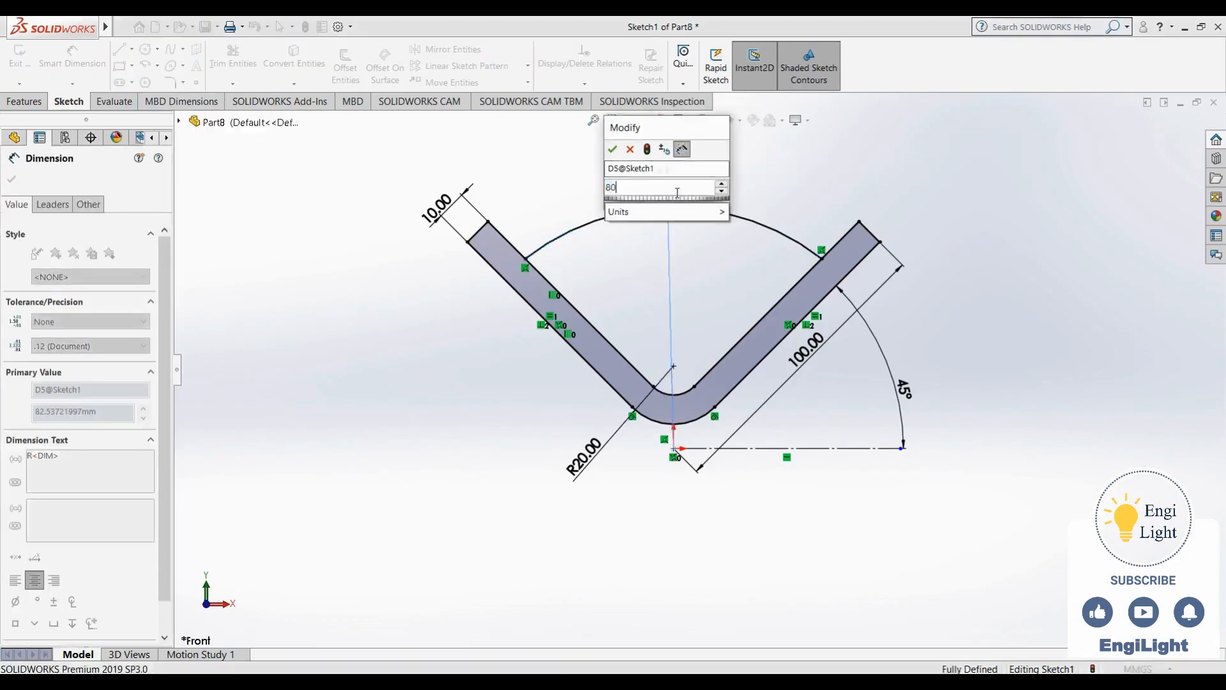
key("Return")
key("Escape")
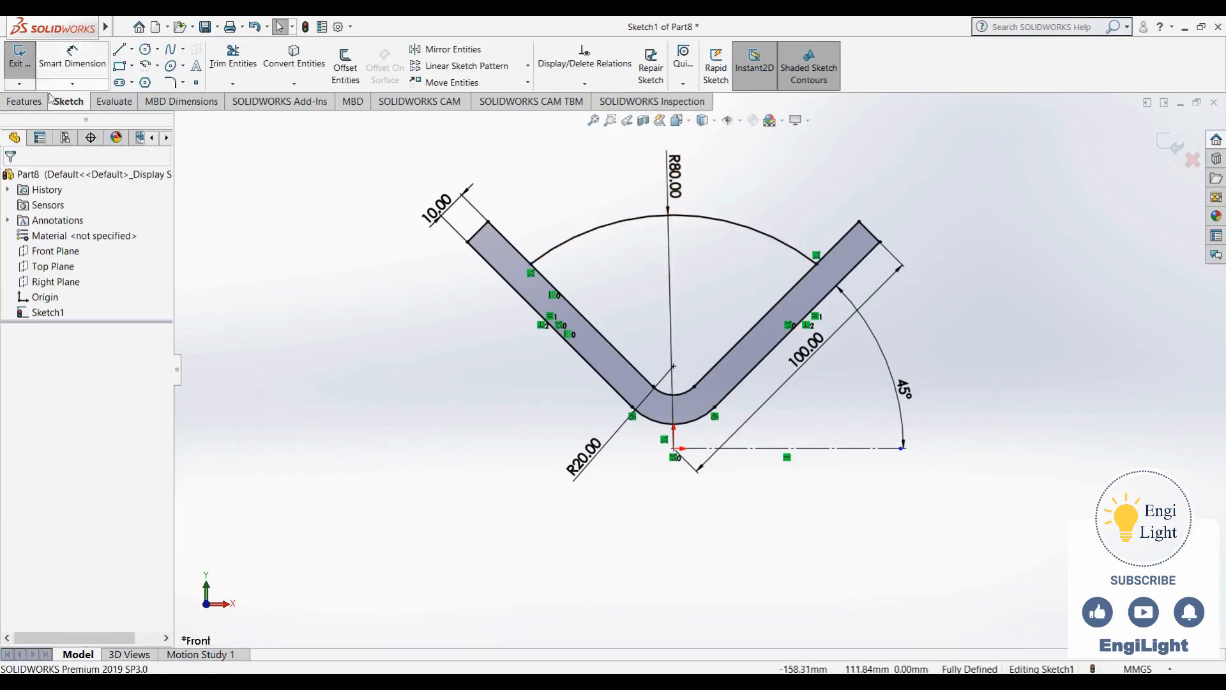
Offset the R80 arc 10 mm toward the origin with dimensions added and without capped ends
left_click(358, 61)
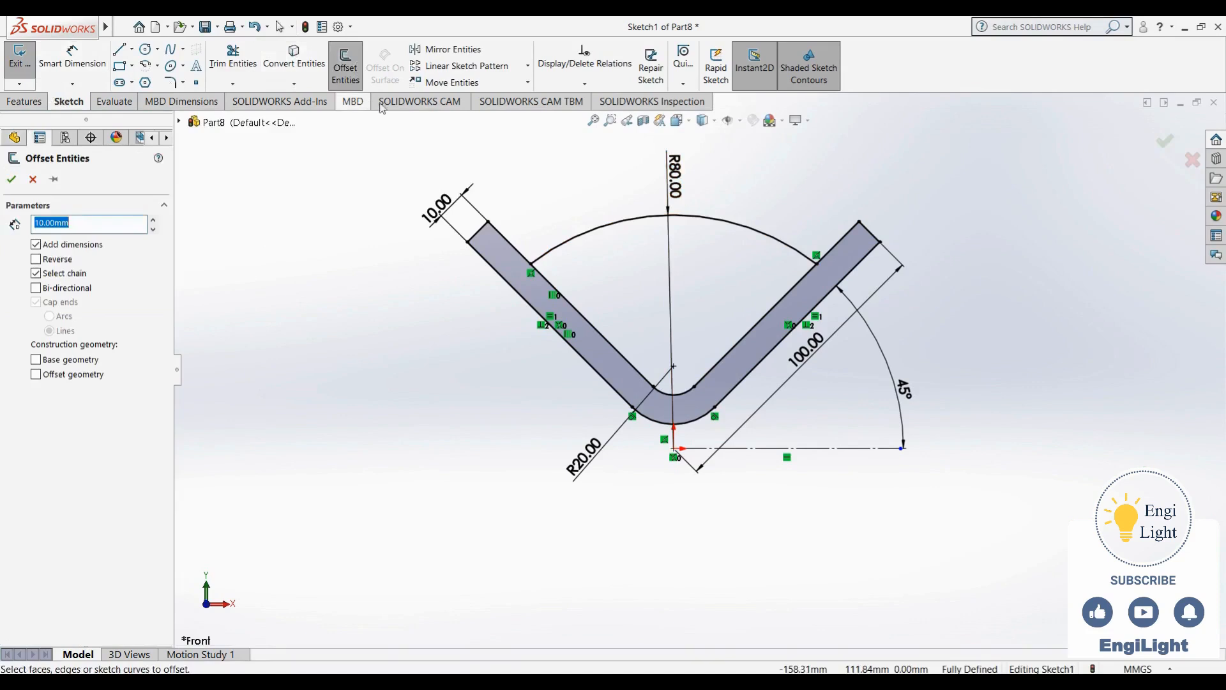
left_click(595, 232)
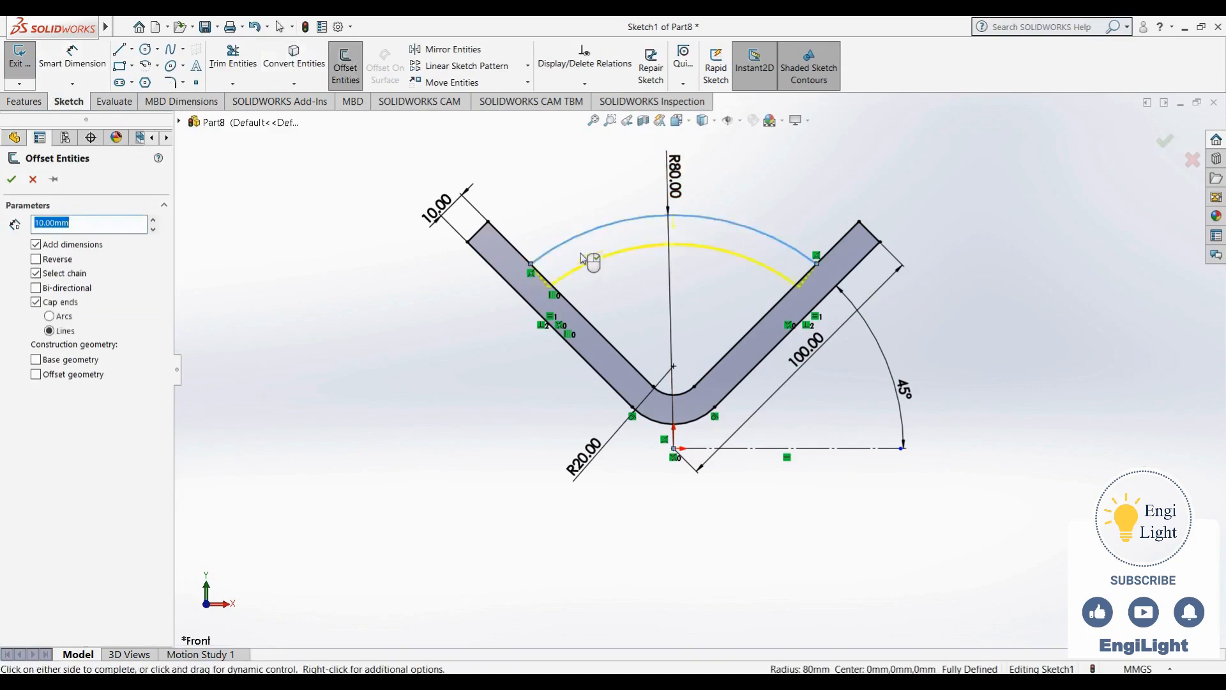
left_click(53, 306)
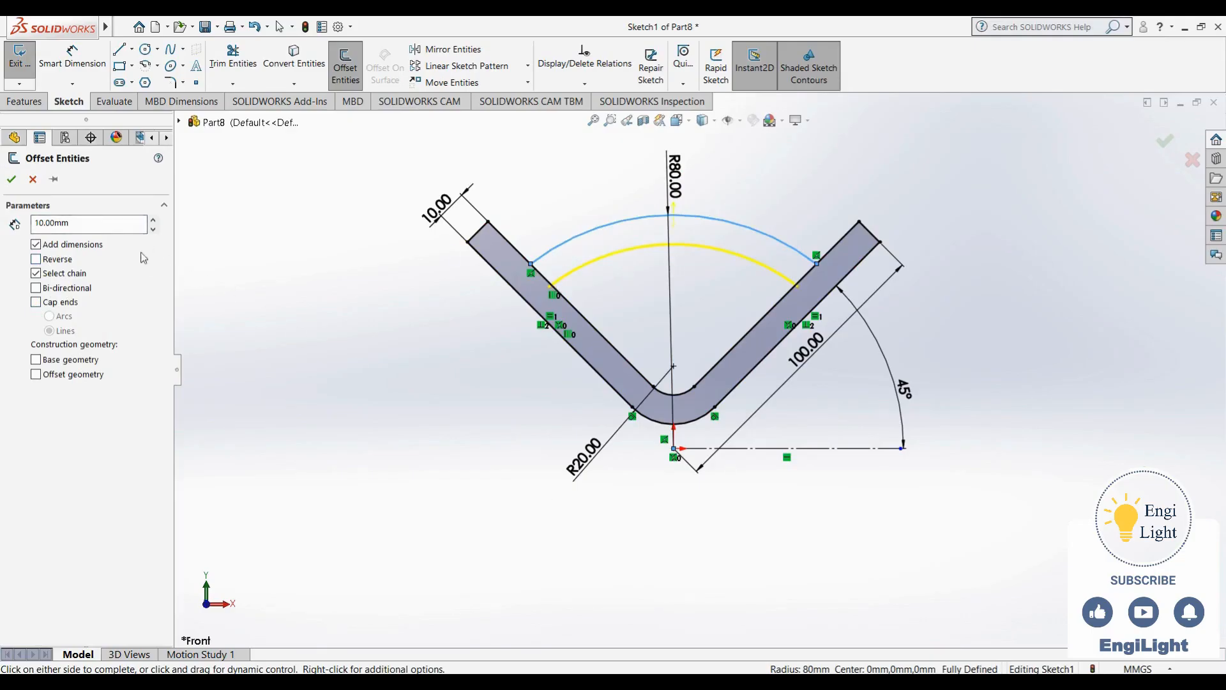
left_click(11, 180)
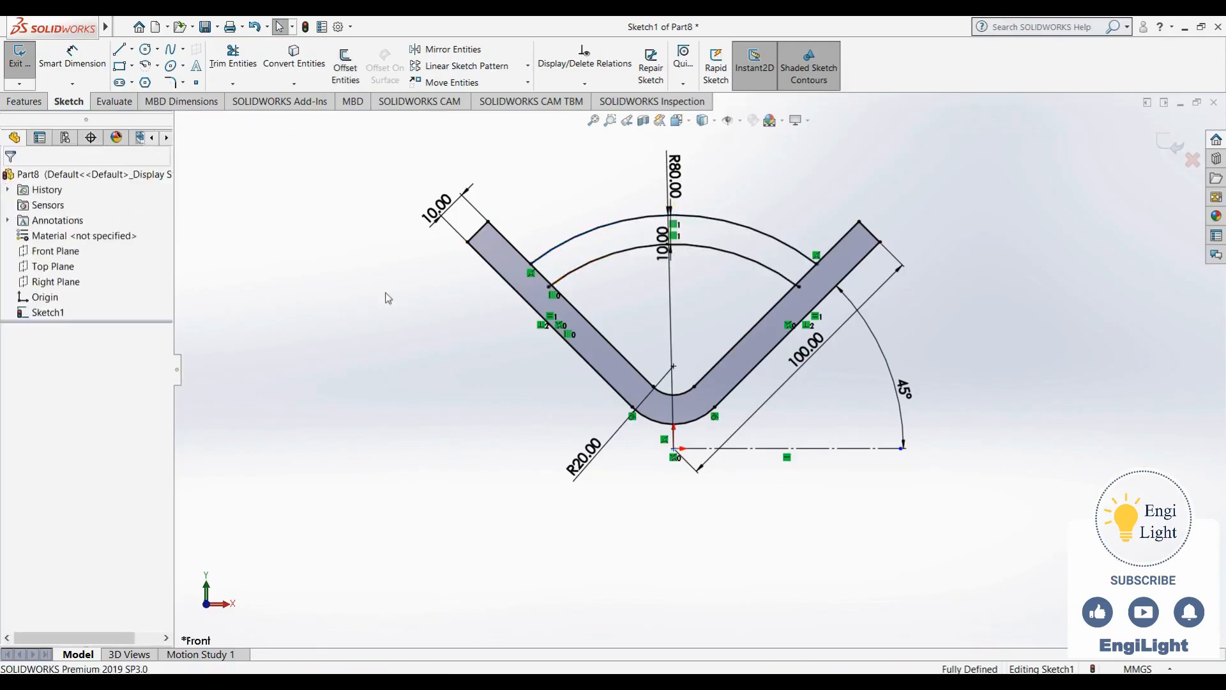
Power-trim the inner arc's overhanging ends and the inner edge segments between the two arcs on both arms
left_click(244, 71)
scroll(632, 279, "down", 5)
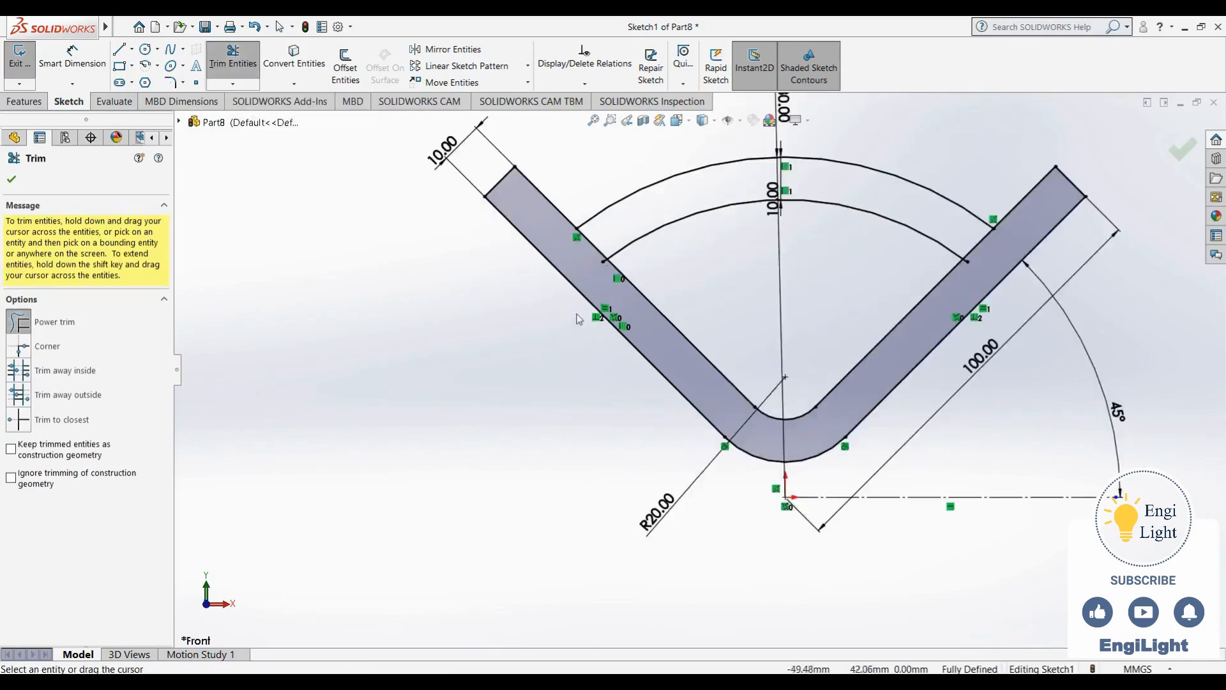
scroll(632, 280, "down", 2)
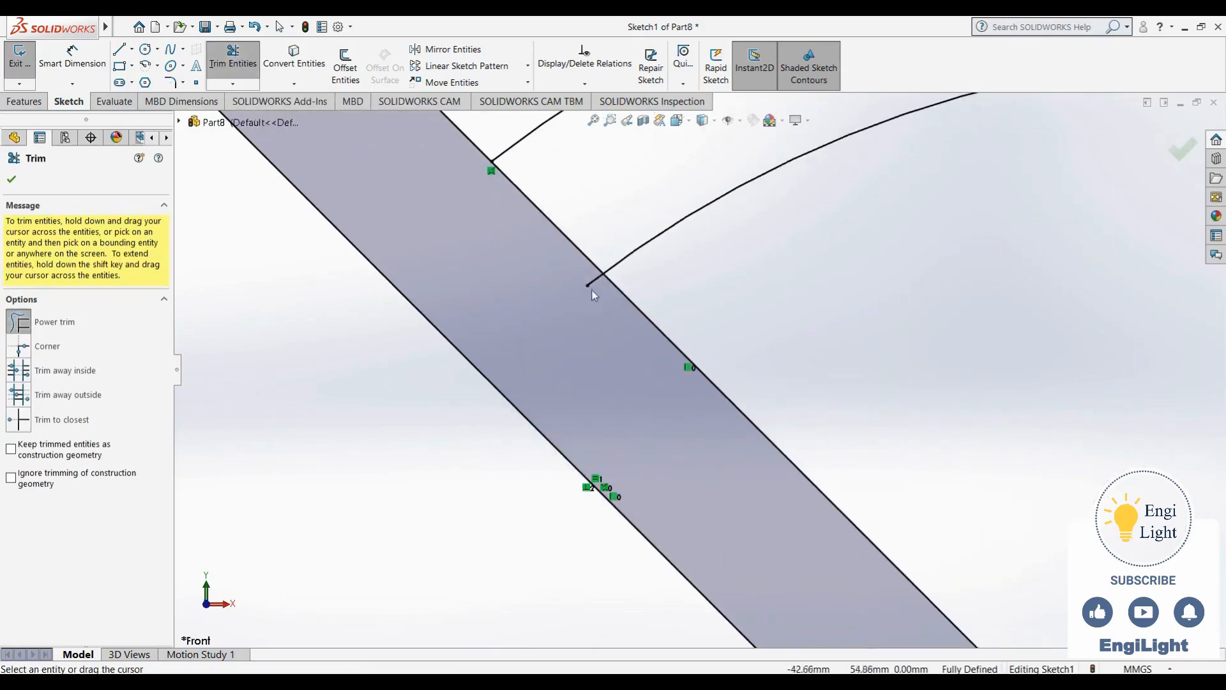
mouse_move(594, 282)
left_mouse_down()
mouse_move(572, 262)
mouse_move(581, 218)
left_mouse_up()
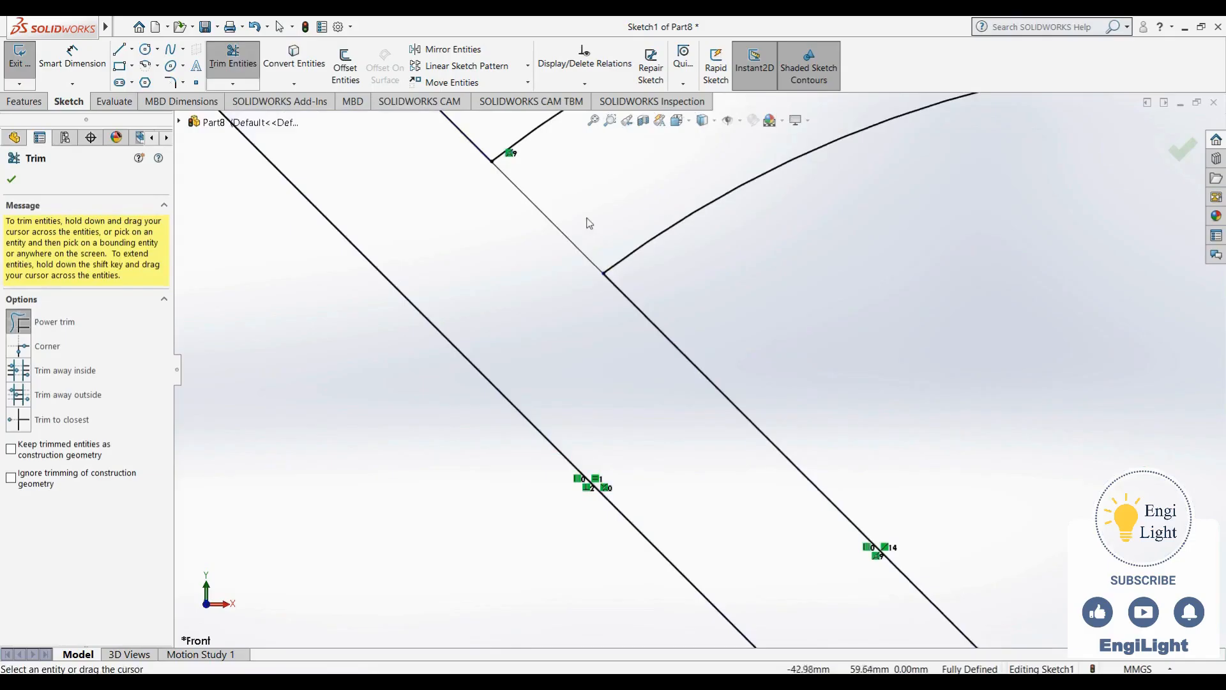
scroll(586, 219, "up", 8)
scroll(996, 370, "down", 6)
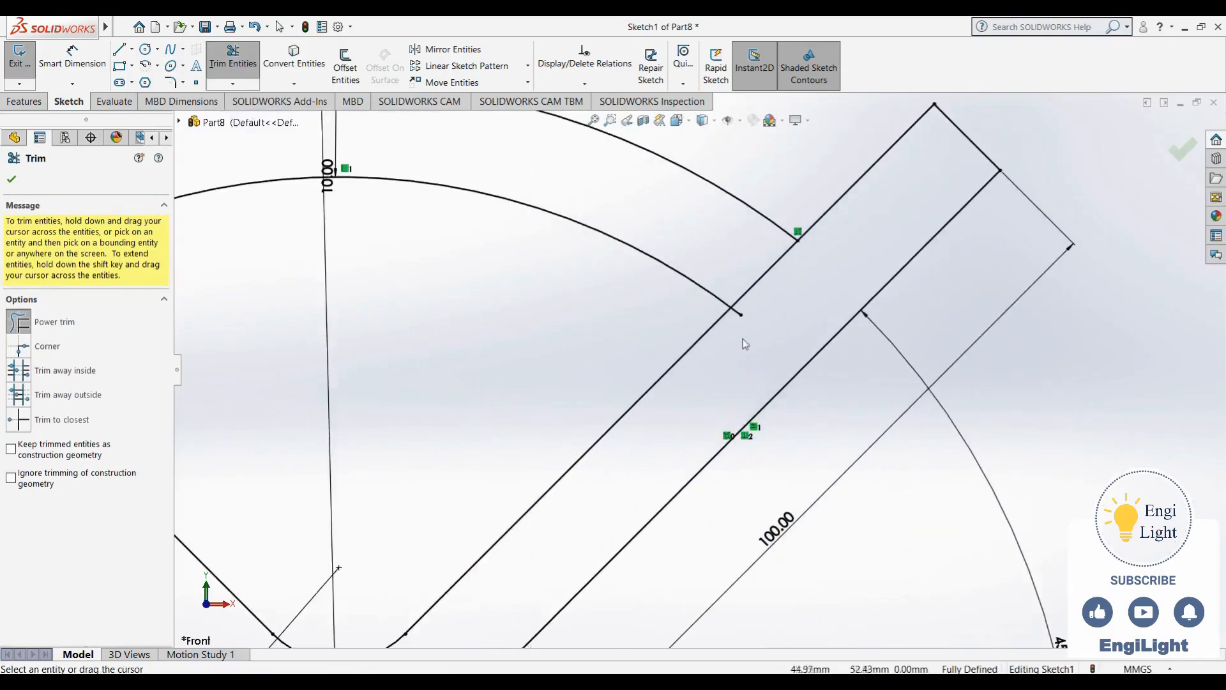
mouse_move(735, 327)
left_mouse_down()
mouse_move(733, 301)
mouse_move(671, 287)
left_mouse_up()
scroll(671, 287, "up", 6)
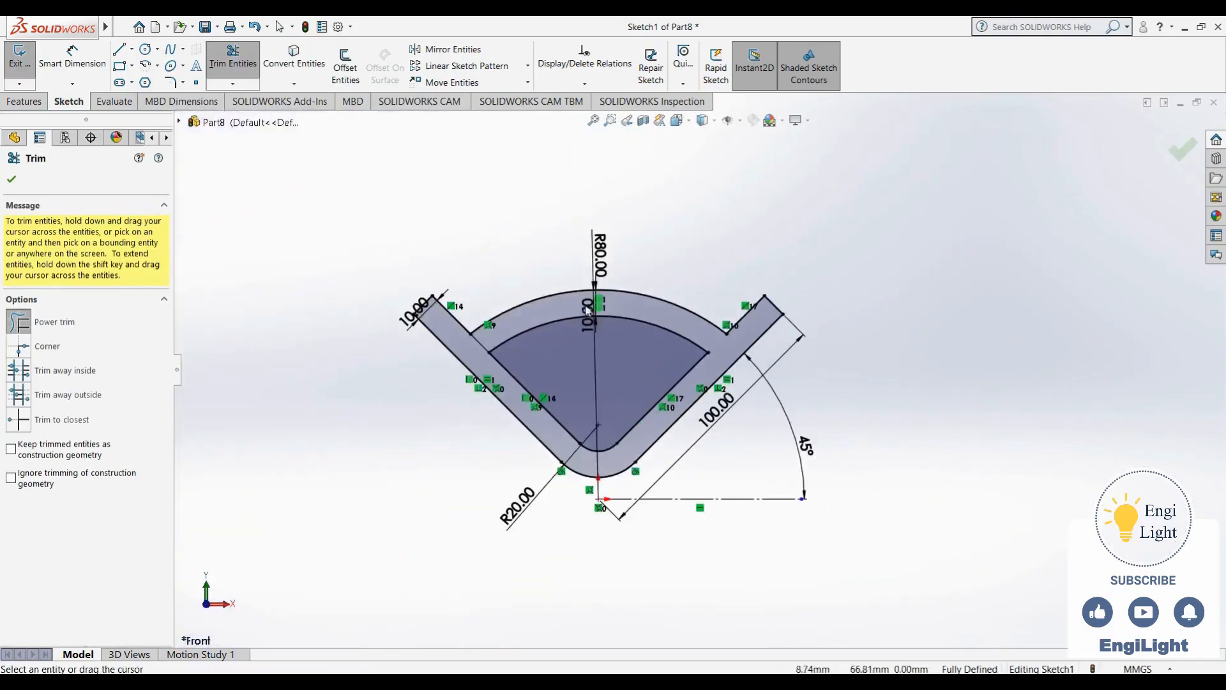
Reposition the arc's 10 mm offset dimension above its left half and the R80 dimension above its right half
key("Escape")
left_click_drag(599, 329, 507, 272)
left_click(680, 242)
left_click_drag(602, 249, 672, 214)
left_click(728, 267)
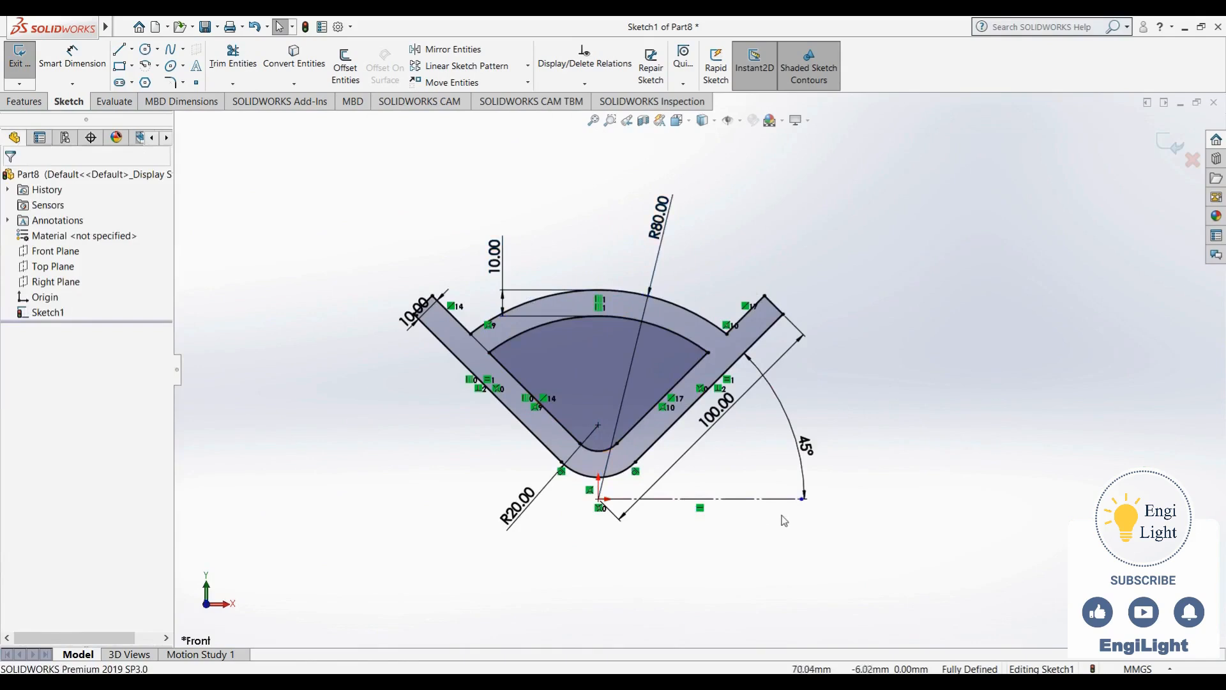
Exit the finished V-profile sketch and close the part without saving it
left_click(1173, 147)
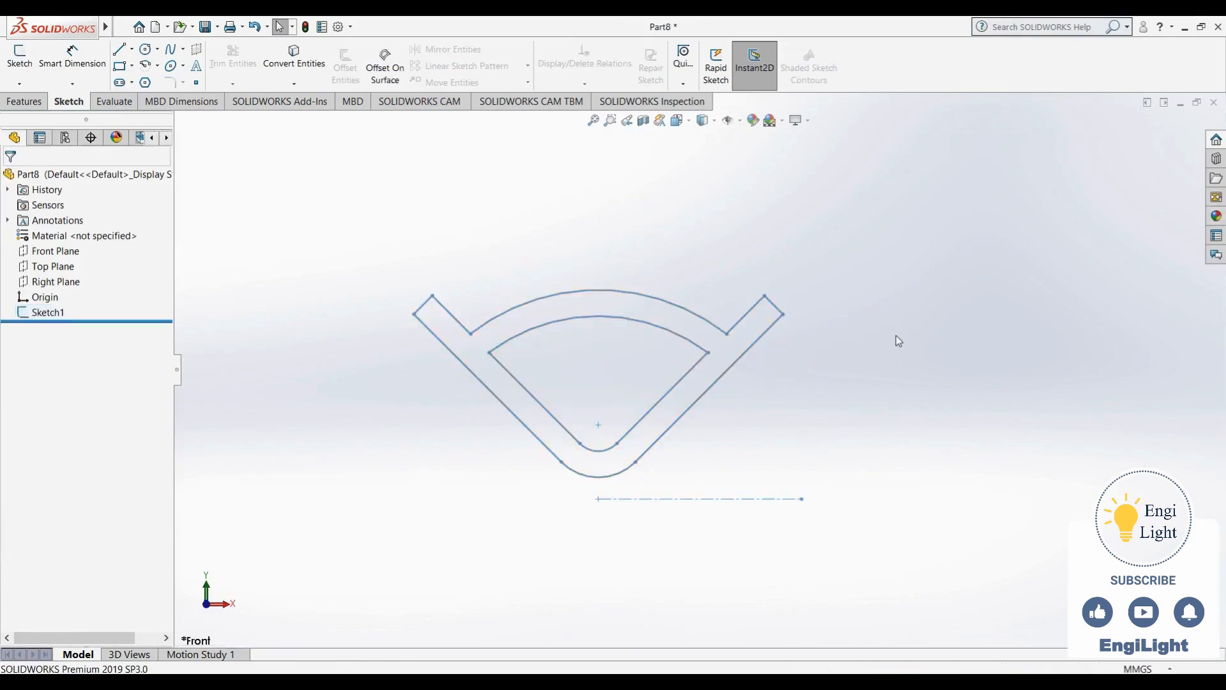
key("z")
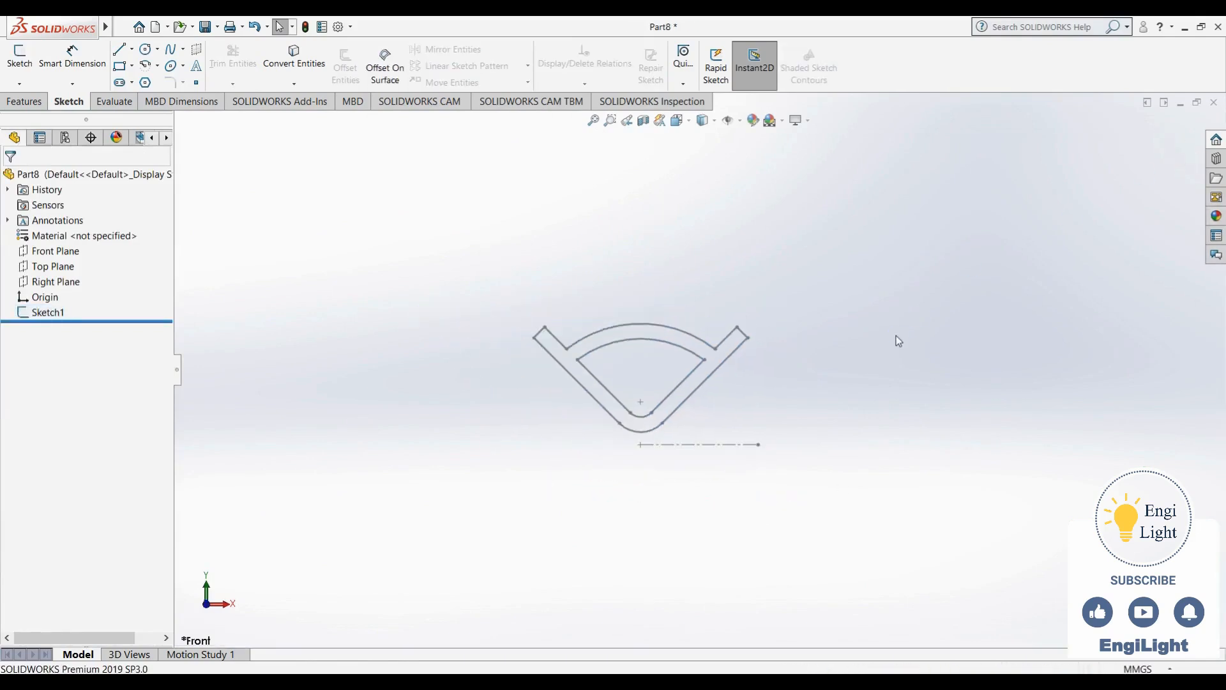
left_click(1214, 103)
left_click(555, 365)
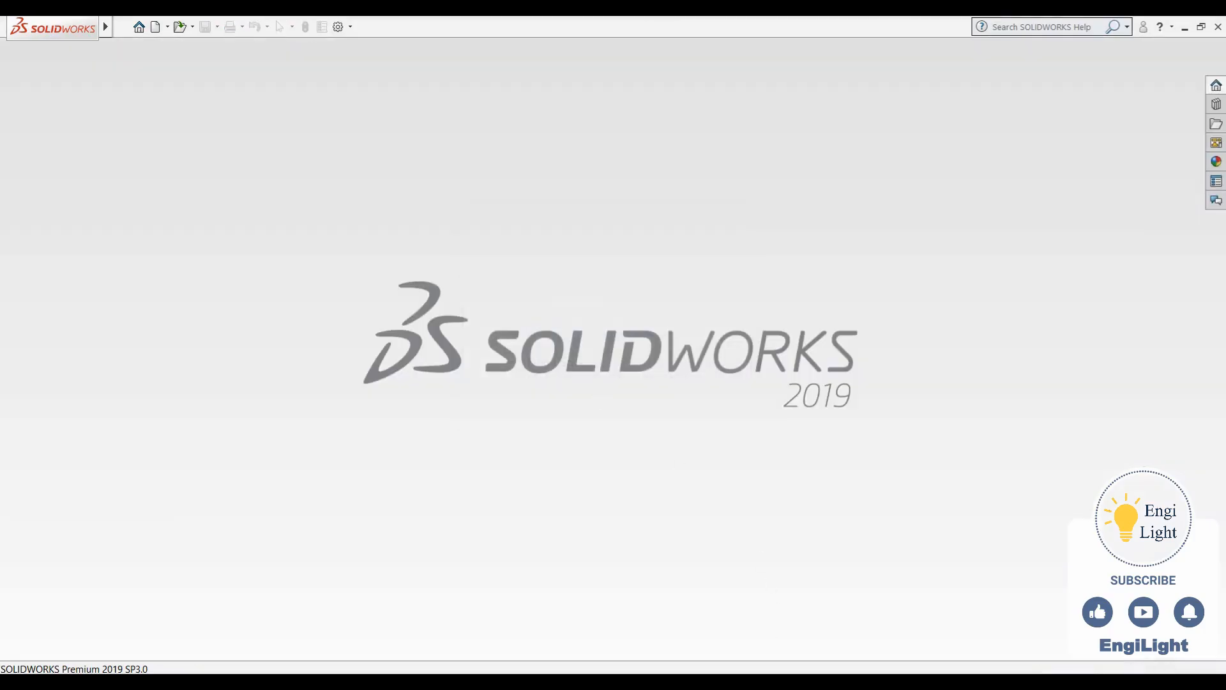
Check the next reference drawing, 07.JPG, and start a sketch on the Front Plane of a new SOLIDWORKS part
key("alt+Tab")
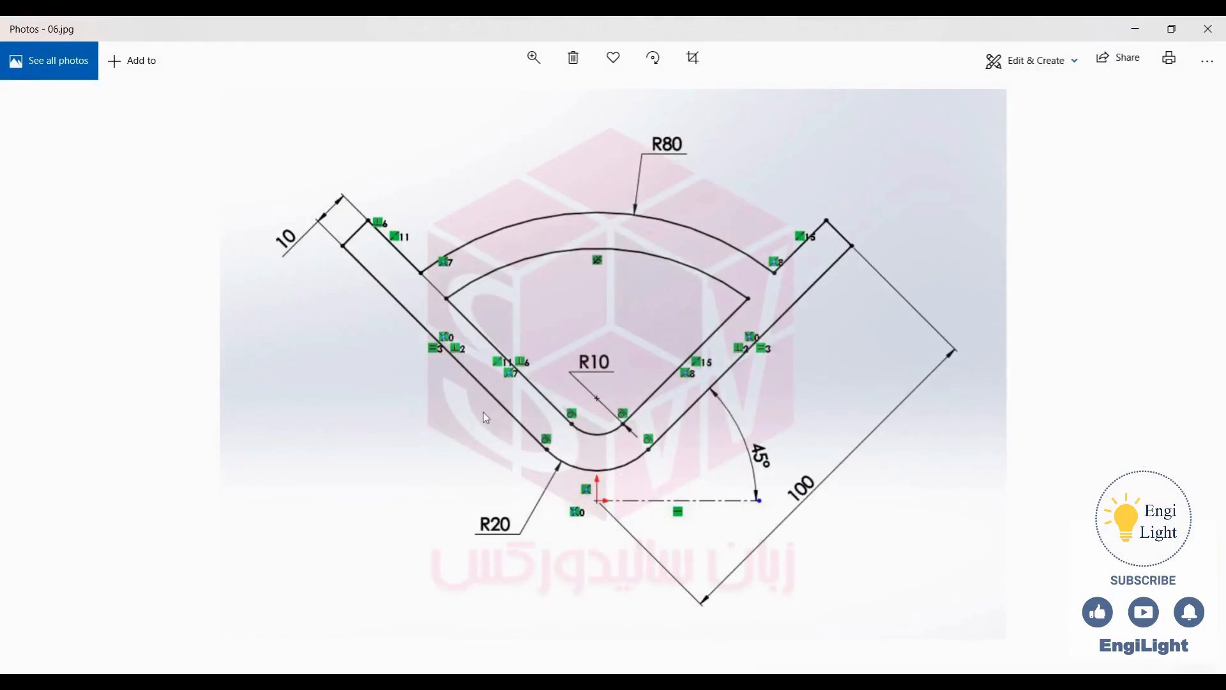
key("Right")
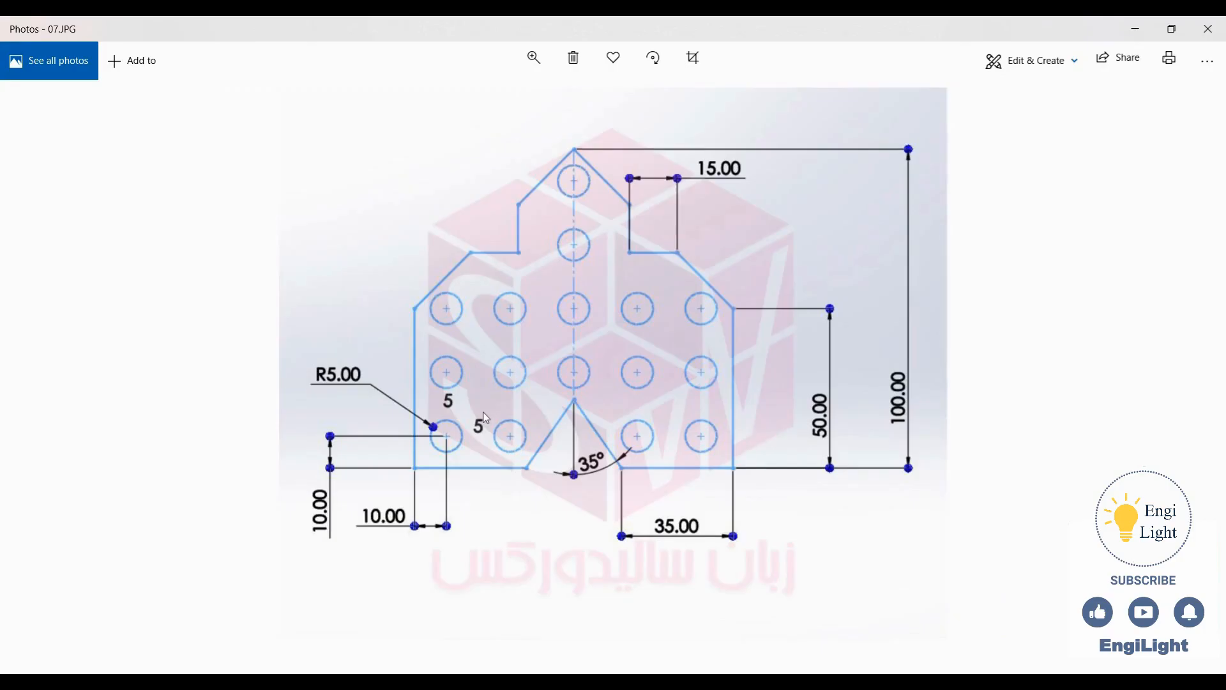
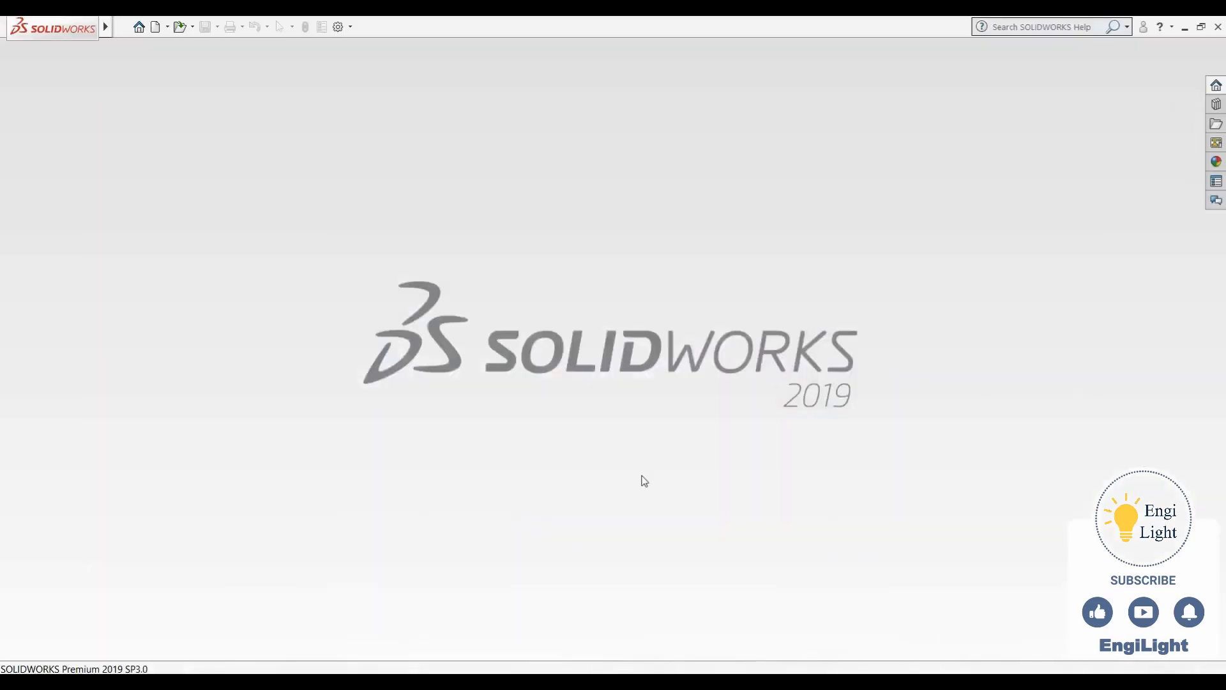
key("ctrl+n")
left_click(645, 503)
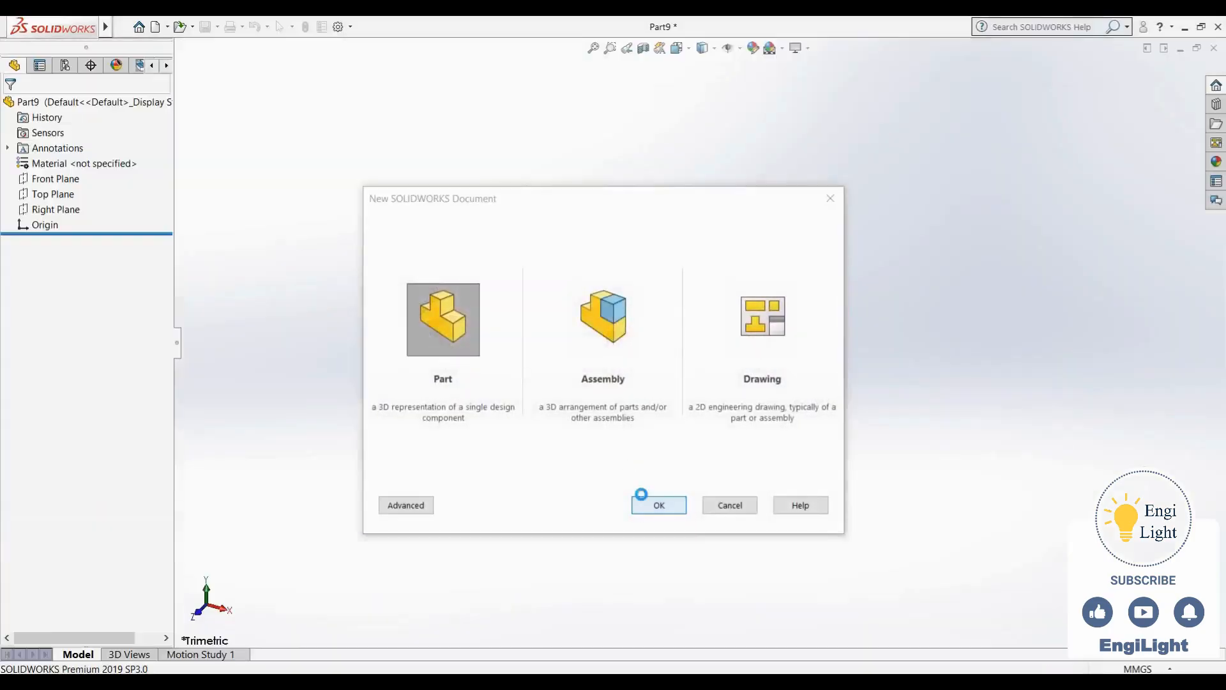
left_click(56, 251)
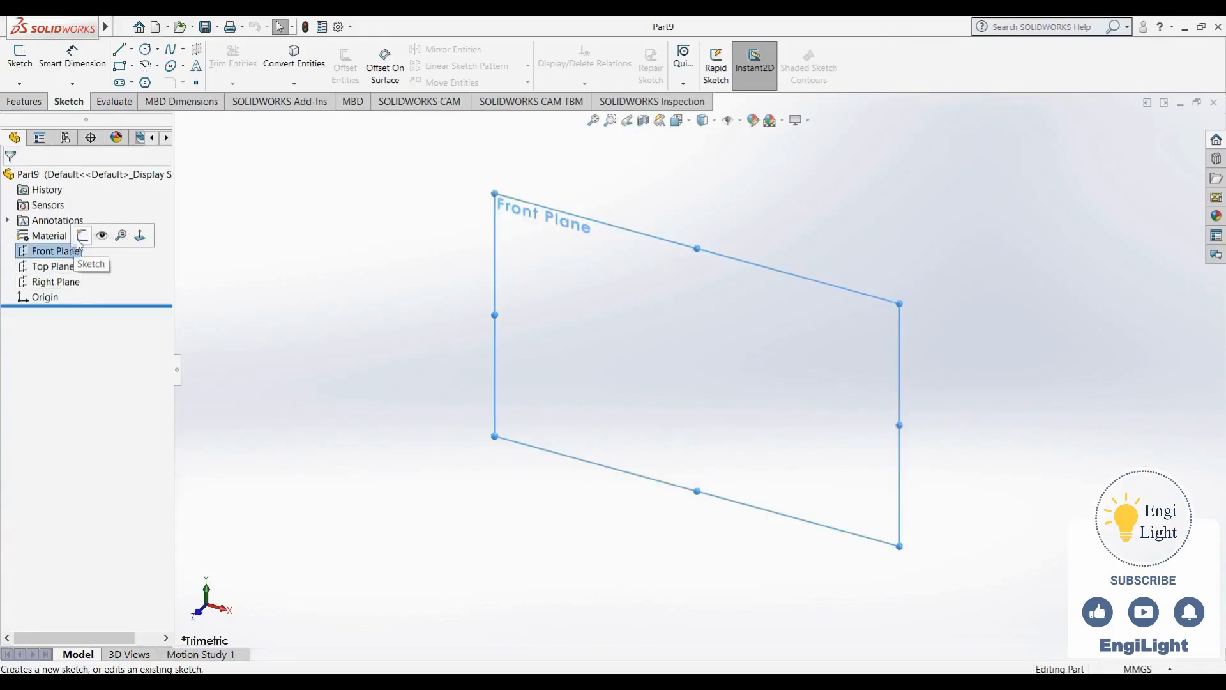
left_click(79, 239)
Sketch the right half's lower outline from the origin: a line sloping down to the right, a horizontal base and a vertical side
key("l")
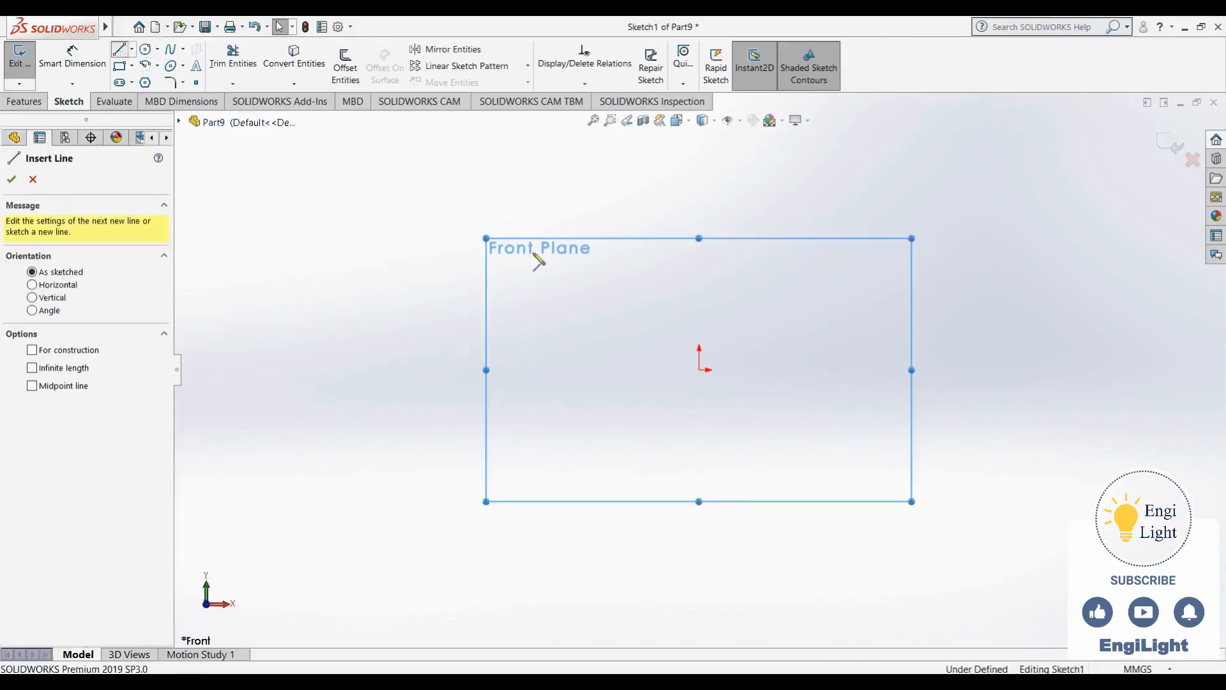
left_click(699, 370)
left_click(802, 443)
left_click(909, 443)
left_click(908, 296)
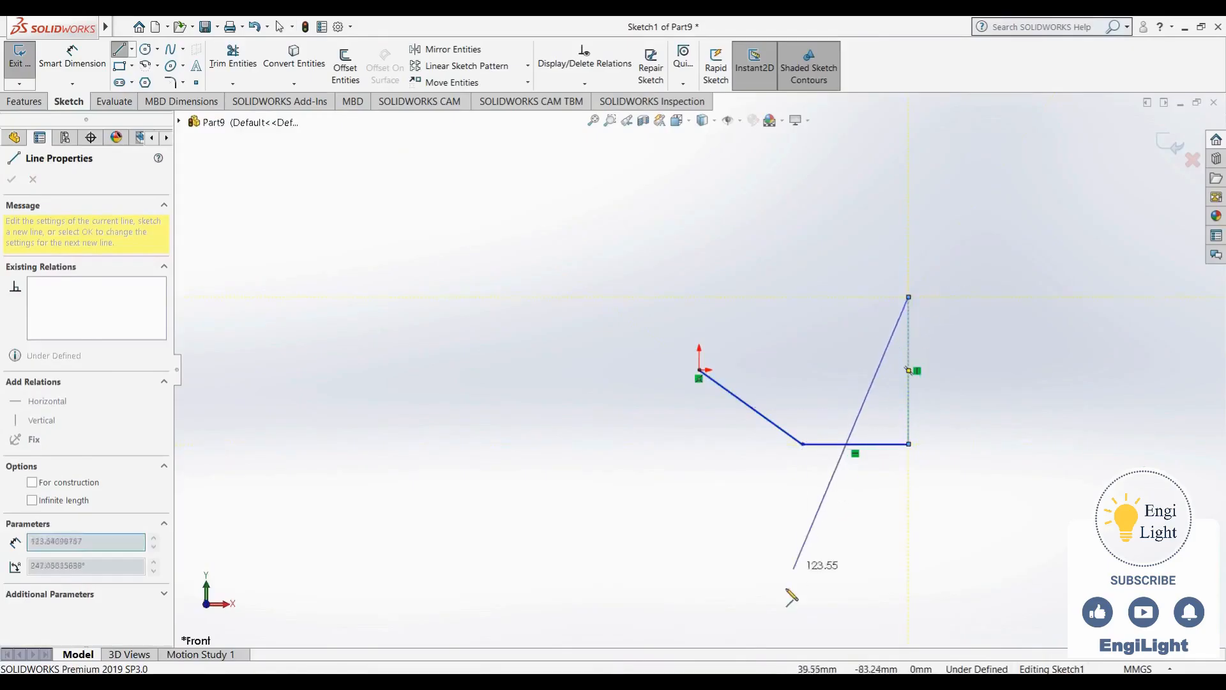
Complete the half outline with an about 22 mm line at 135°, a small step, a slope to above the origin and a vertical closing line
mouse_move(746, 670)
left_click(737, 586)
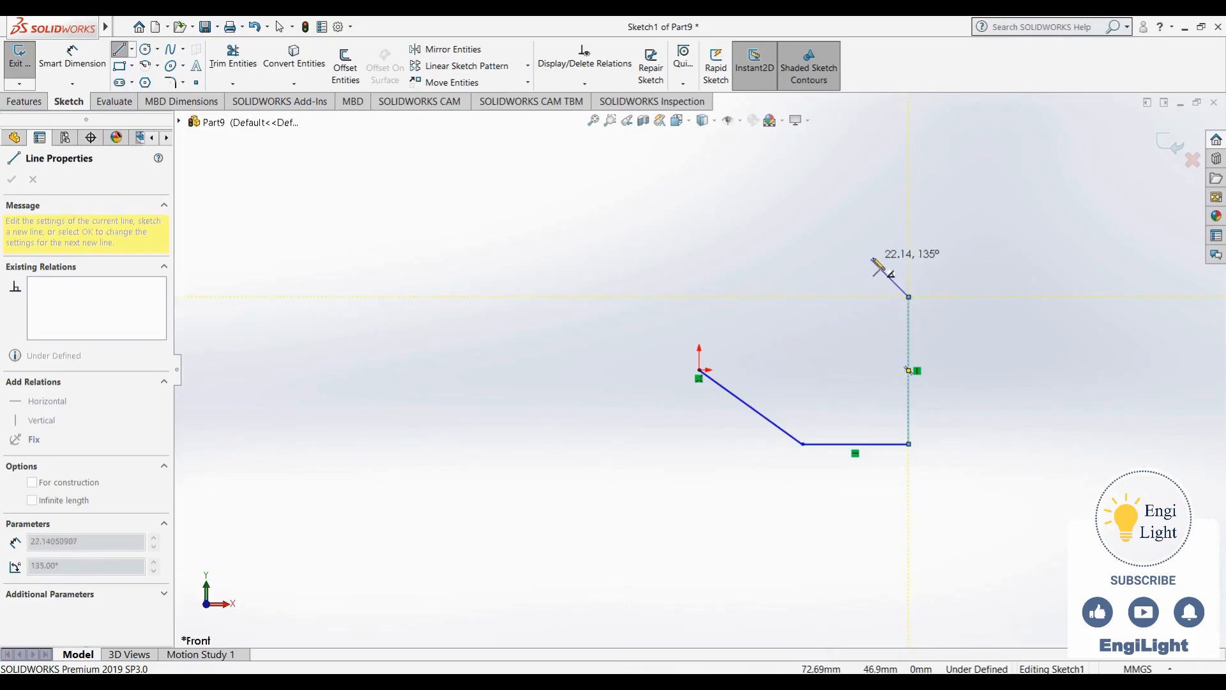
left_click(871, 259)
left_click(841, 259)
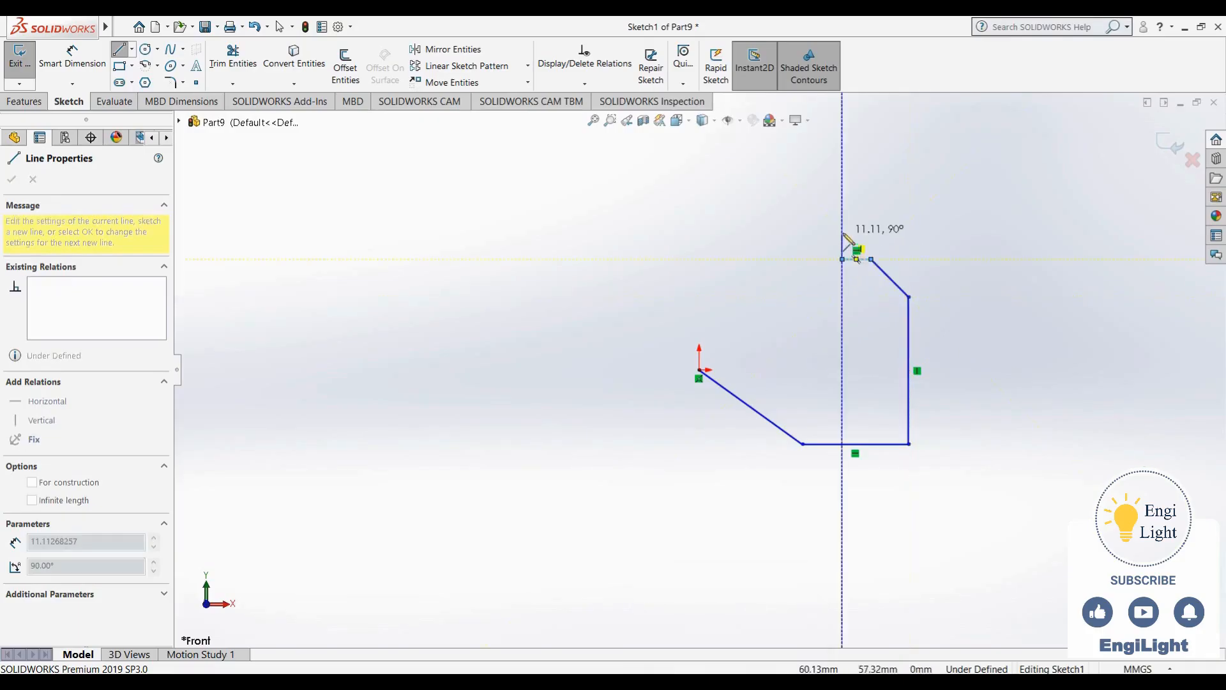
left_click(842, 219)
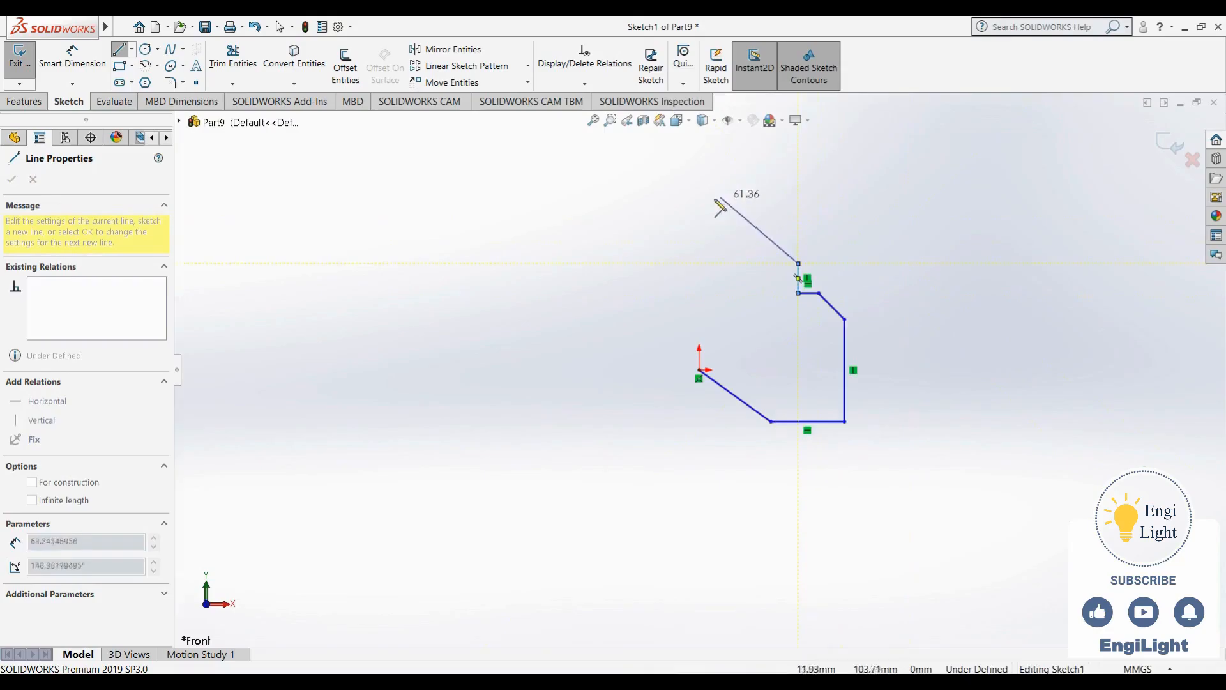
left_click(698, 200)
left_click(699, 371)
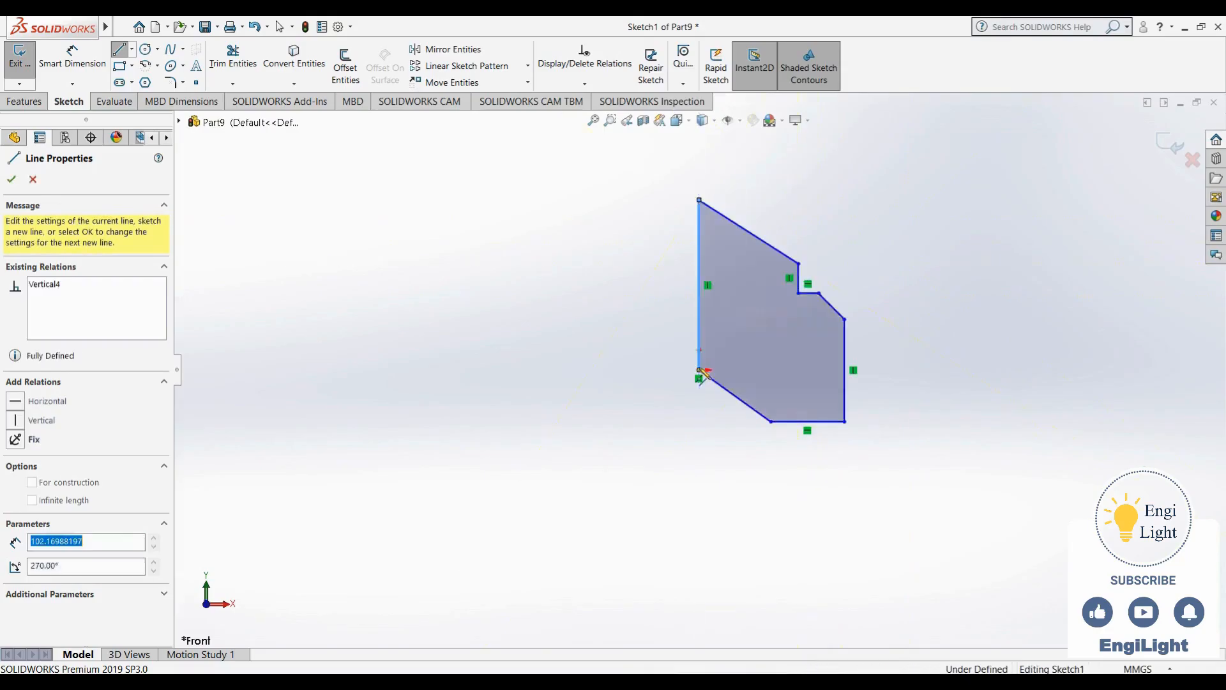
key("Escape")
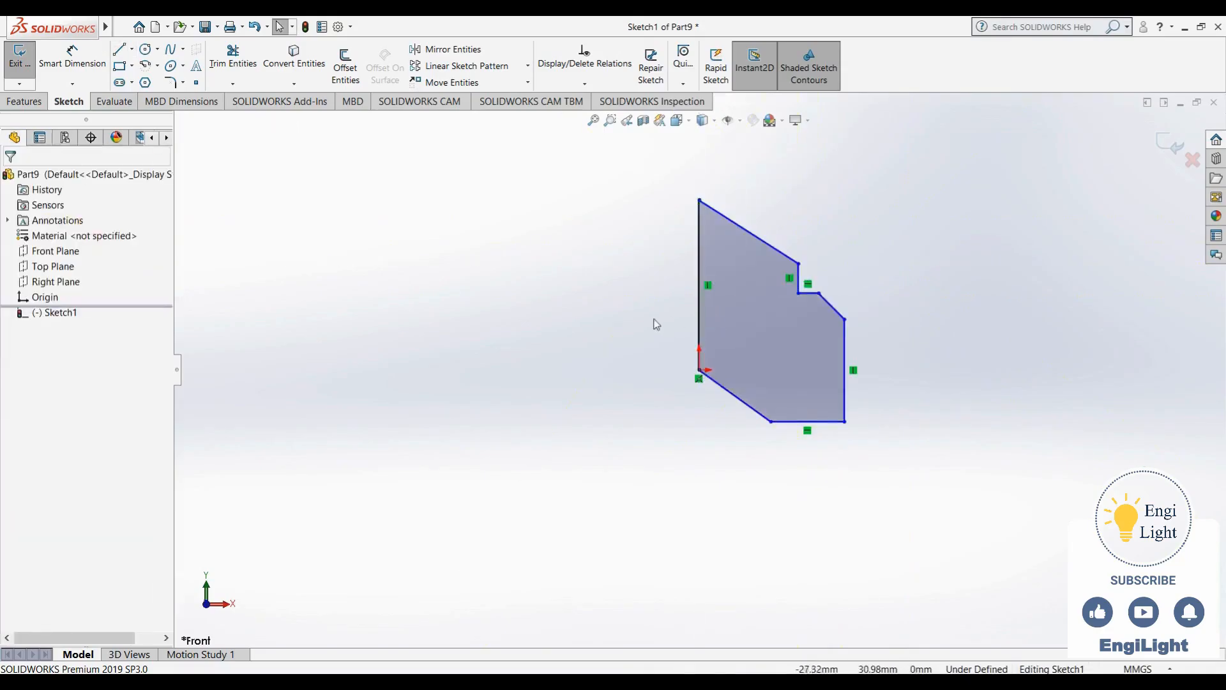
Convert the vertical line through the origin to construction geometry and make the step's short horizontal and vertical lines equal
left_click(698, 285)
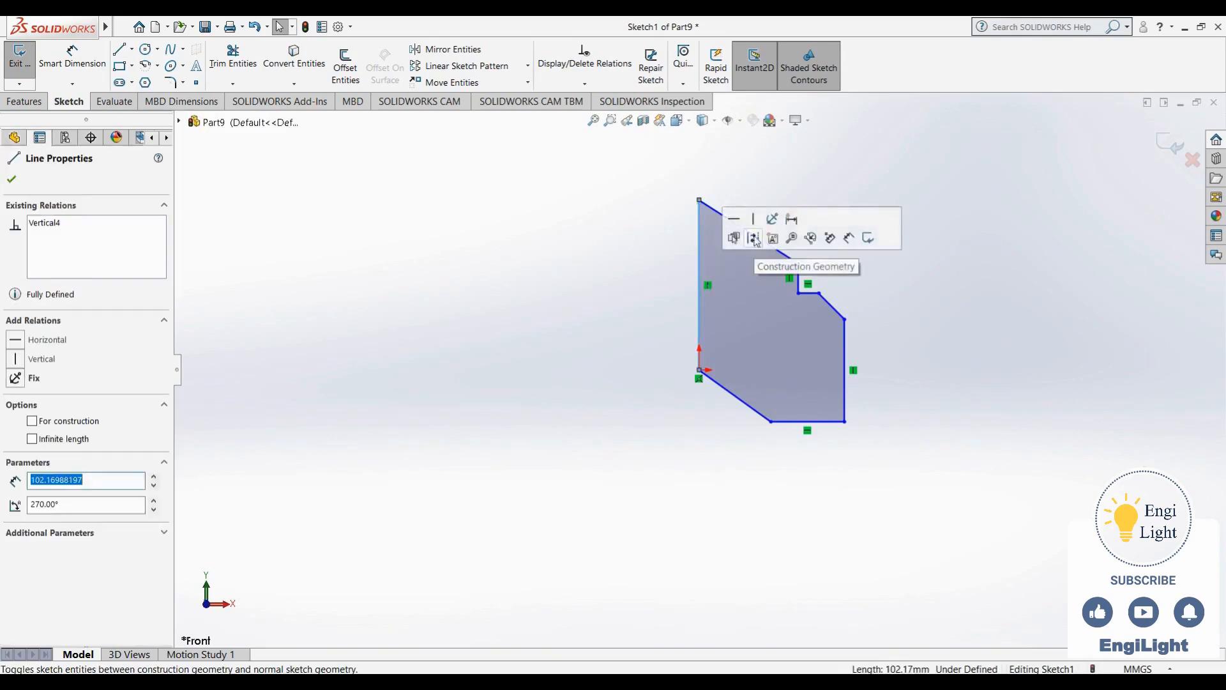
left_click(755, 241)
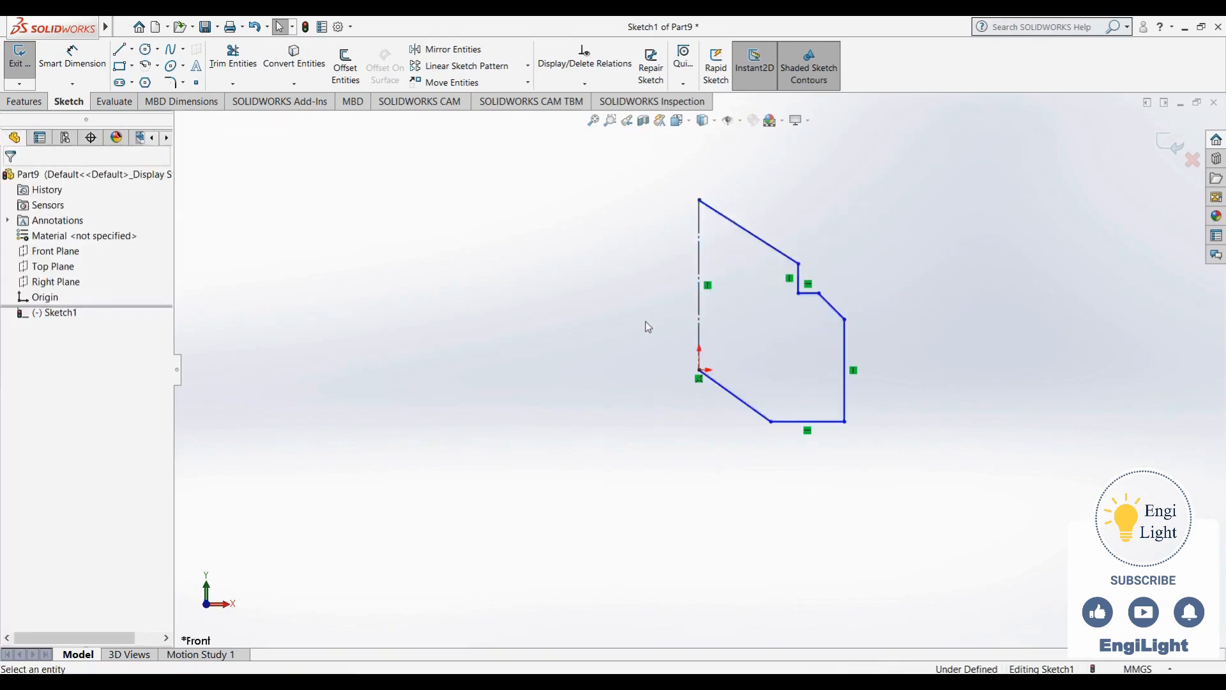
left_click(808, 292)
left_click(798, 277, "ctrl")
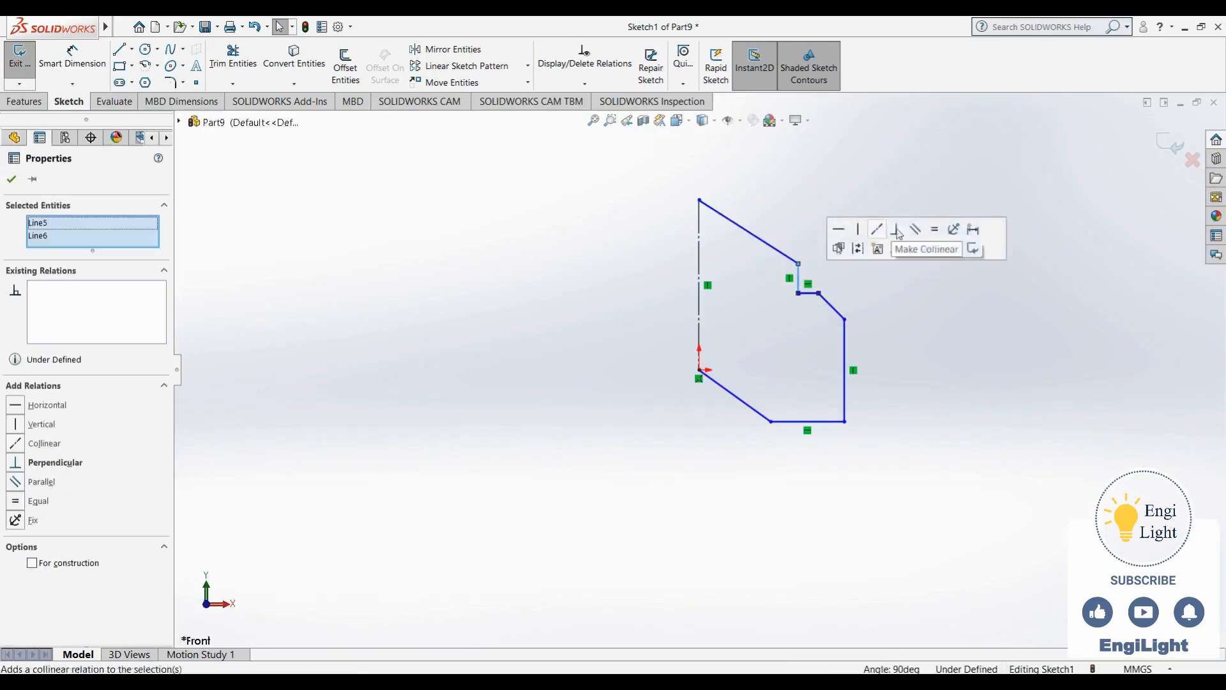
left_click(934, 228)
left_click(883, 294)
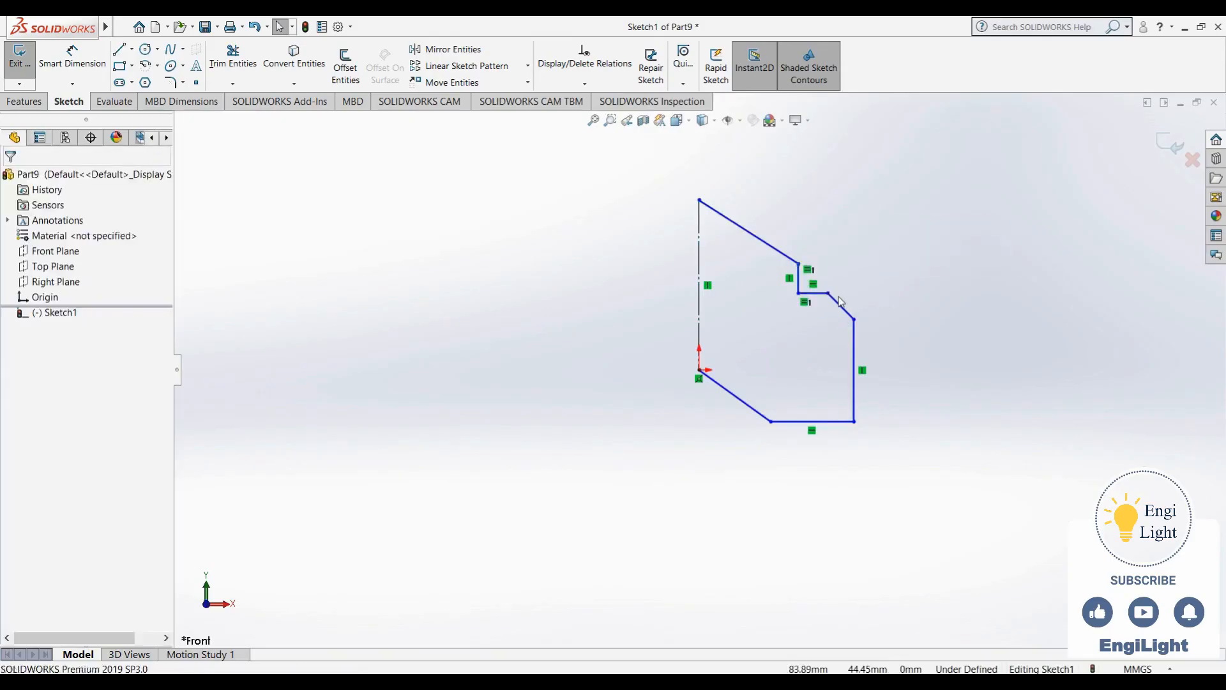
Move the step's outer corner up slightly and make the upper and lower sloped lines of the right half collinear
mouse_move(828, 292)
left_mouse_down()
mouse_move(835, 266)
mouse_move(830, 278)
left_mouse_up()
left_click(852, 283)
left_click(838, 292)
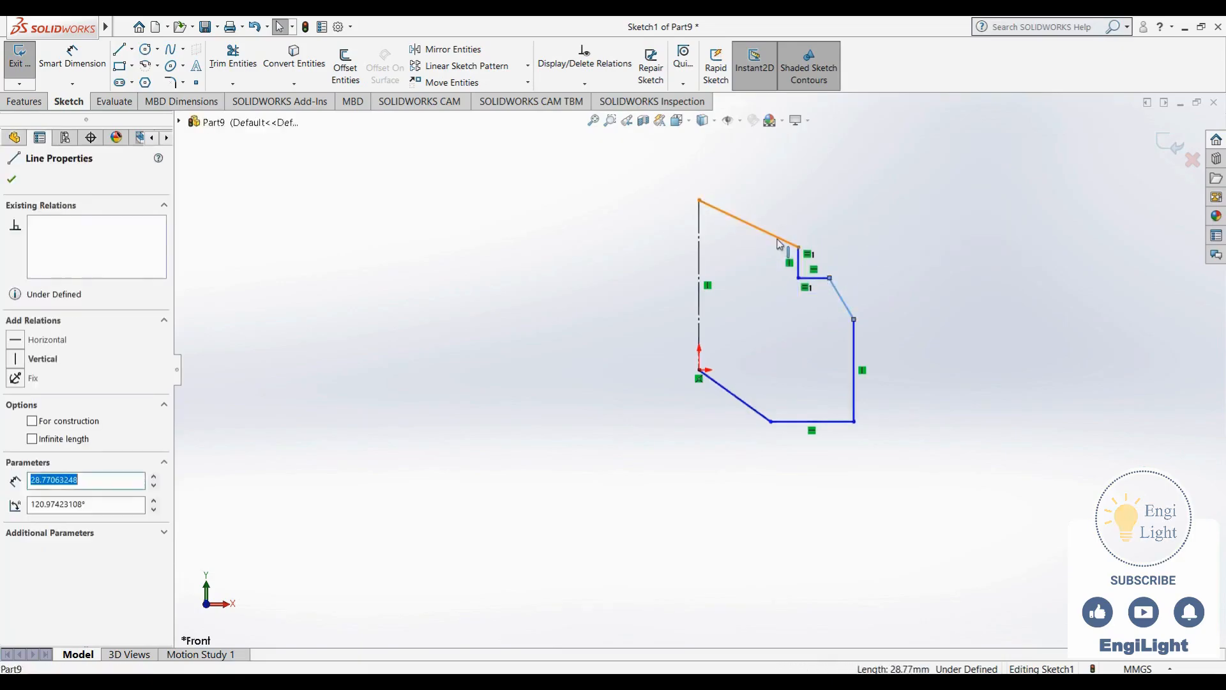
left_click(783, 245, "ctrl")
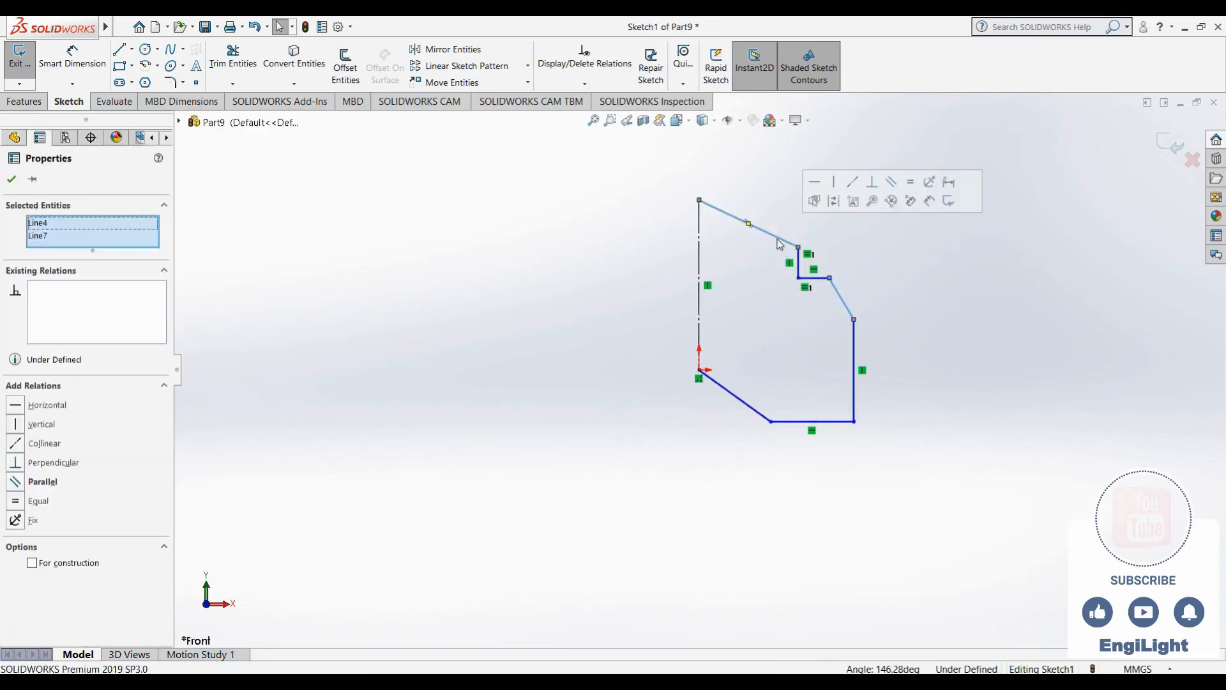
left_click(854, 184)
left_click(830, 511)
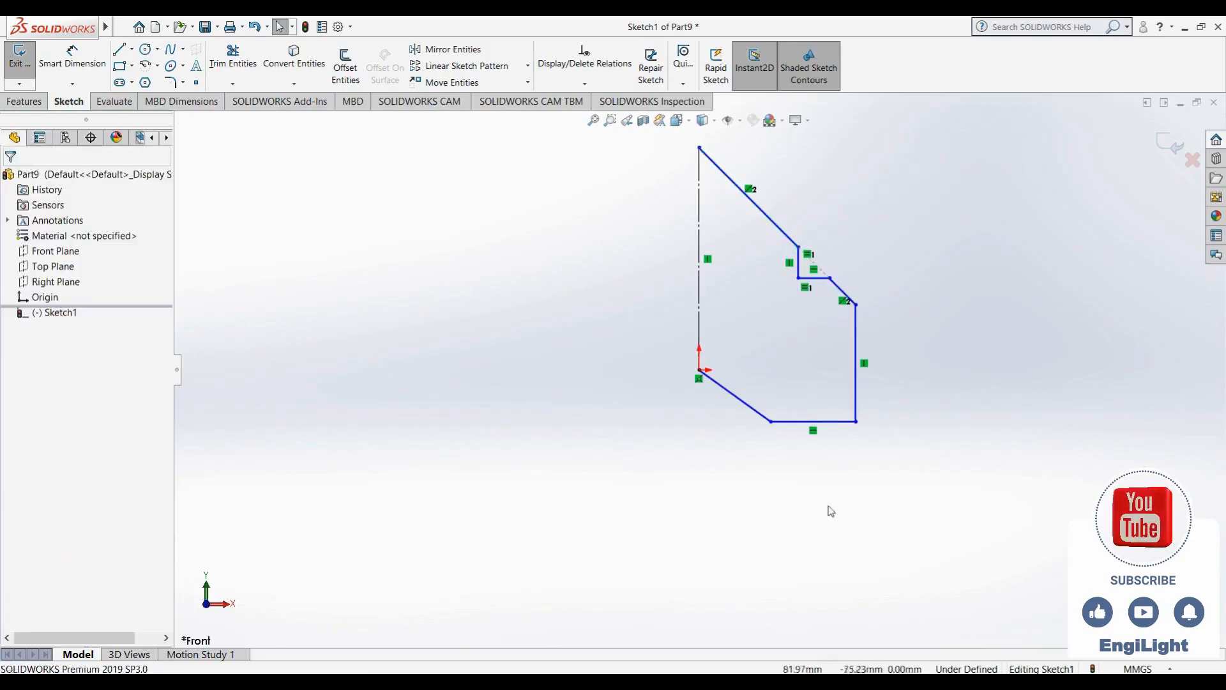
Dimension the angle between the vertical centerline and the lower sloped line from the origin as 35°
left_click(764, 682)
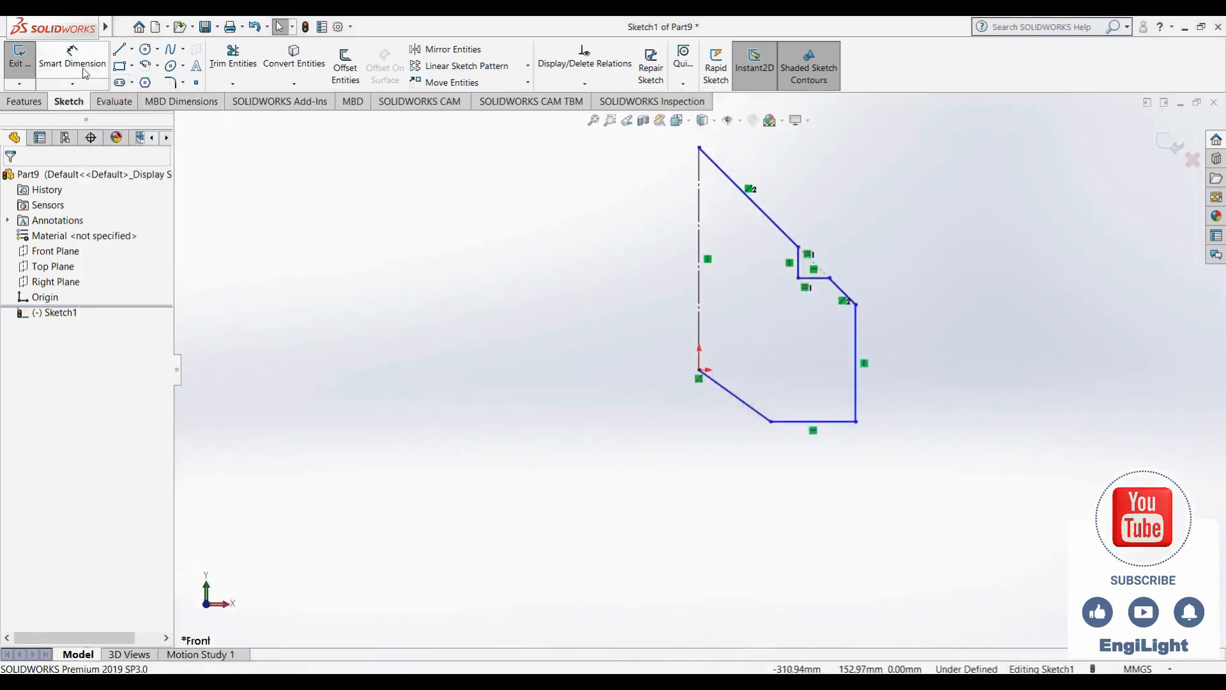
left_click(72, 57)
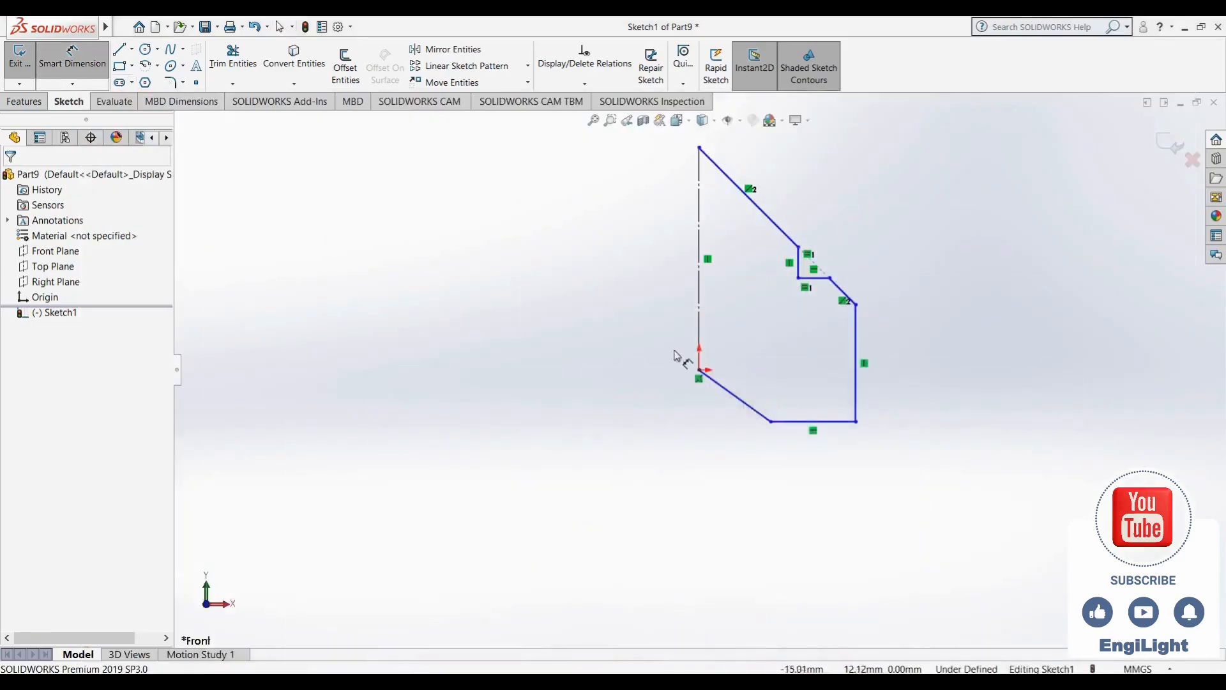
left_click(722, 393)
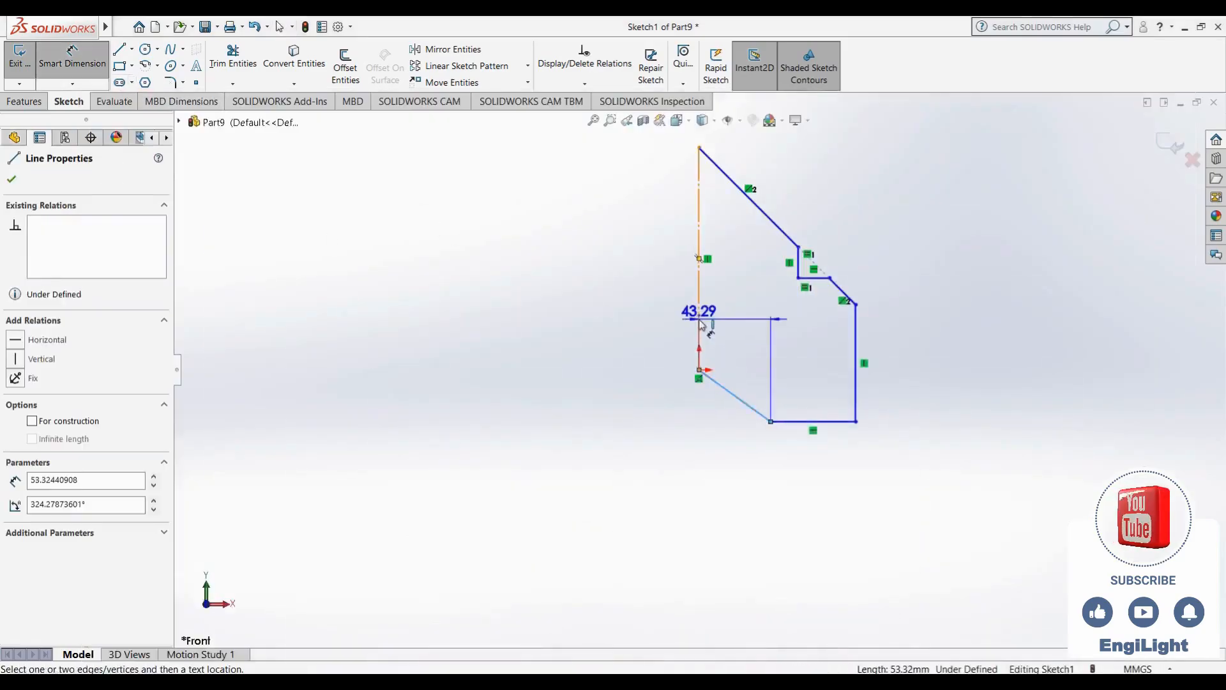
left_click(699, 324)
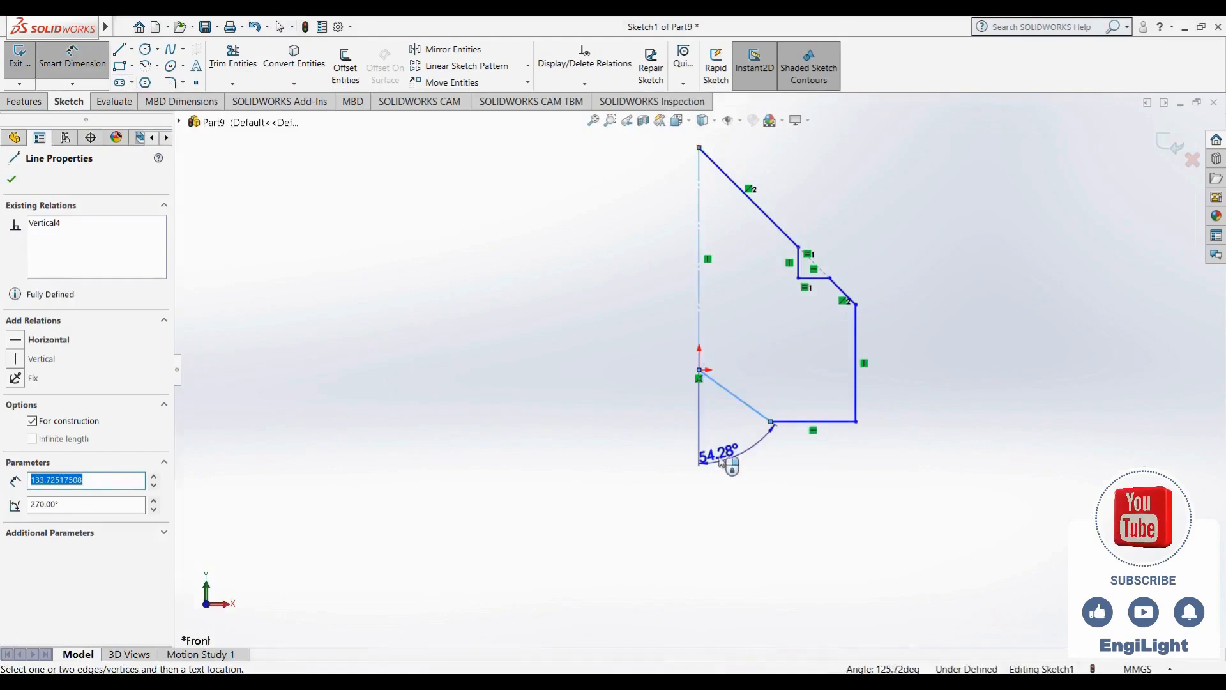
left_click(718, 429)
key("Return")
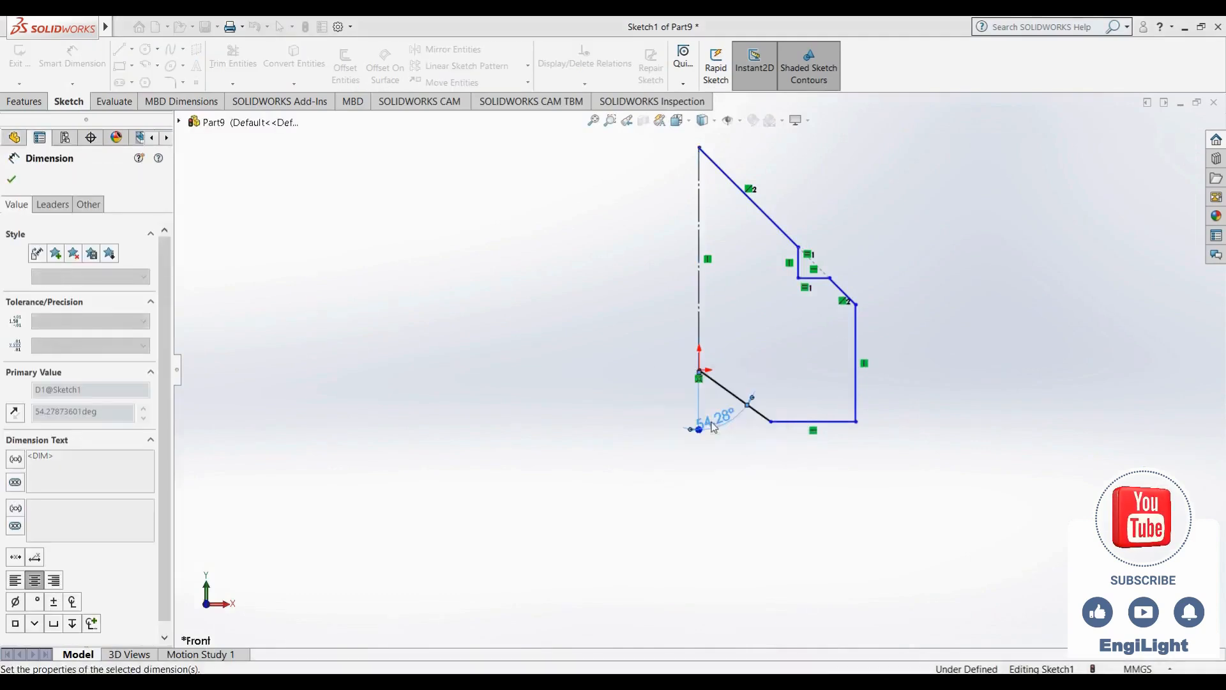
Dimension the horizontal base line as 35 mm and check the value against reference drawing 07.JPG
left_click(766, 442)
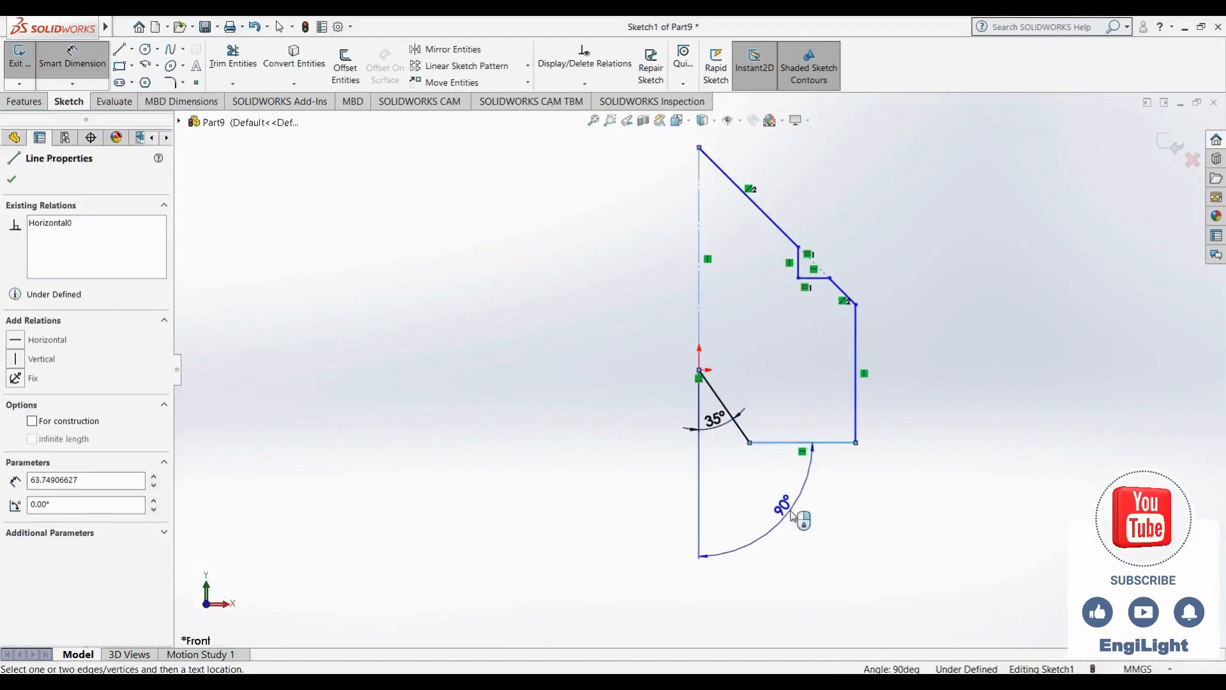
key("Escape")
left_click(789, 443)
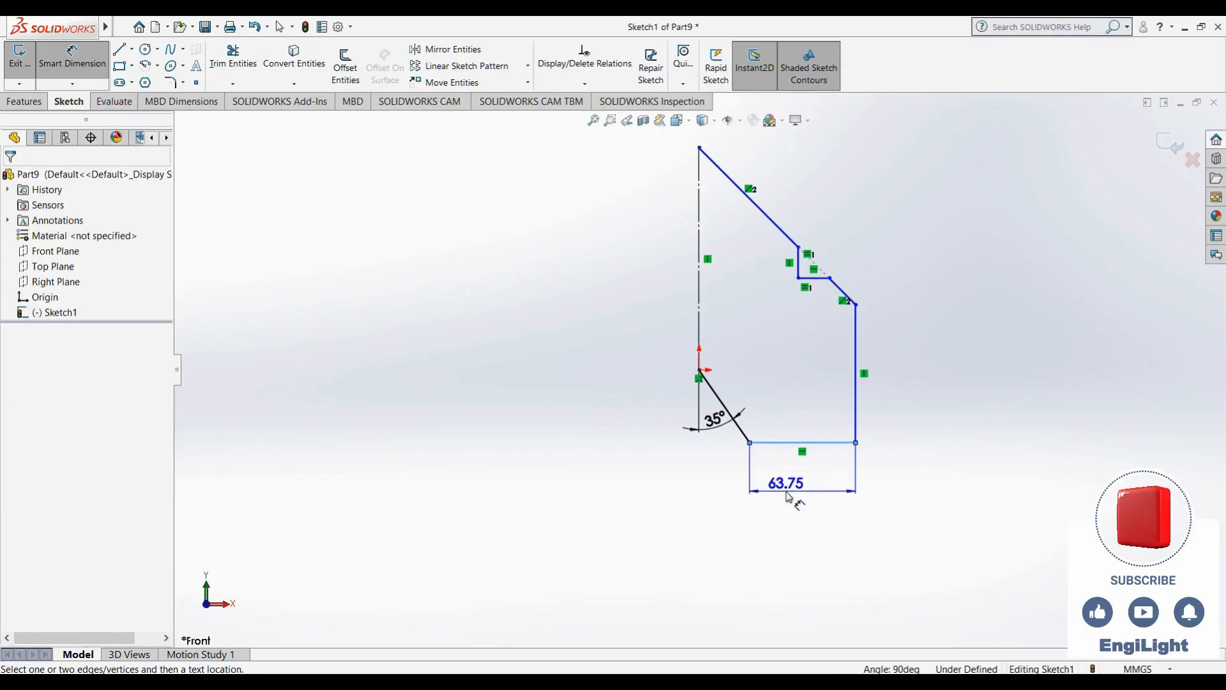
left_click(799, 504)
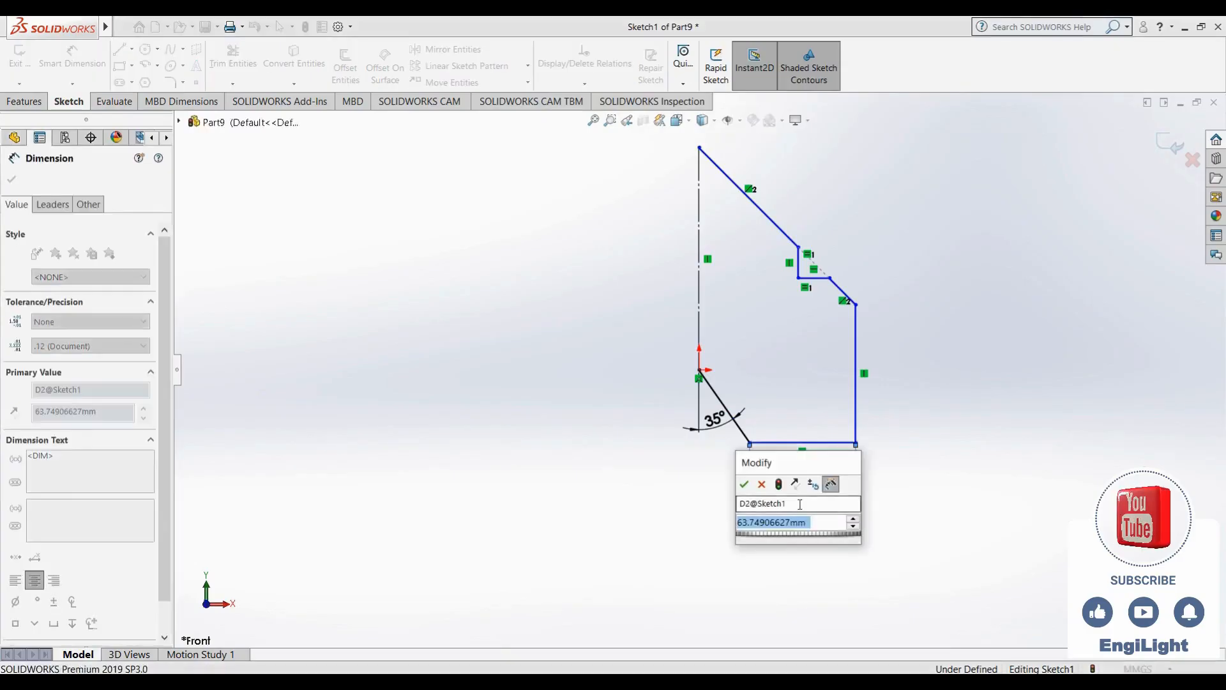
type("35")
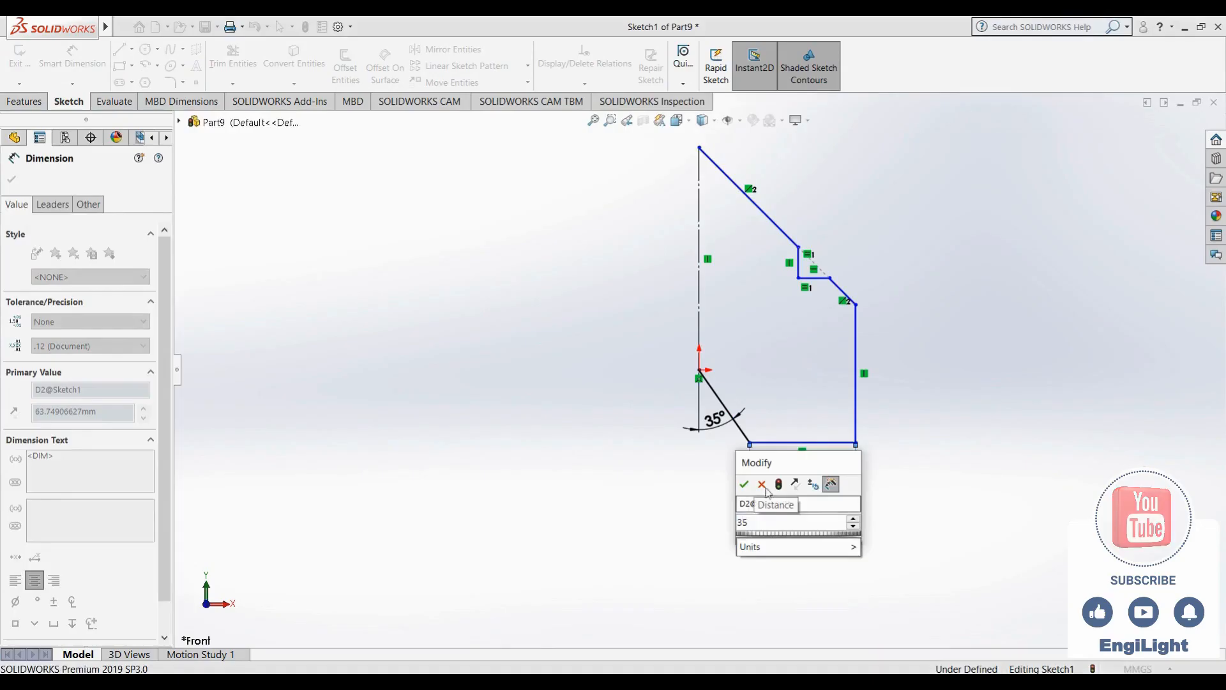
key("Return")
key("alt+Tab")
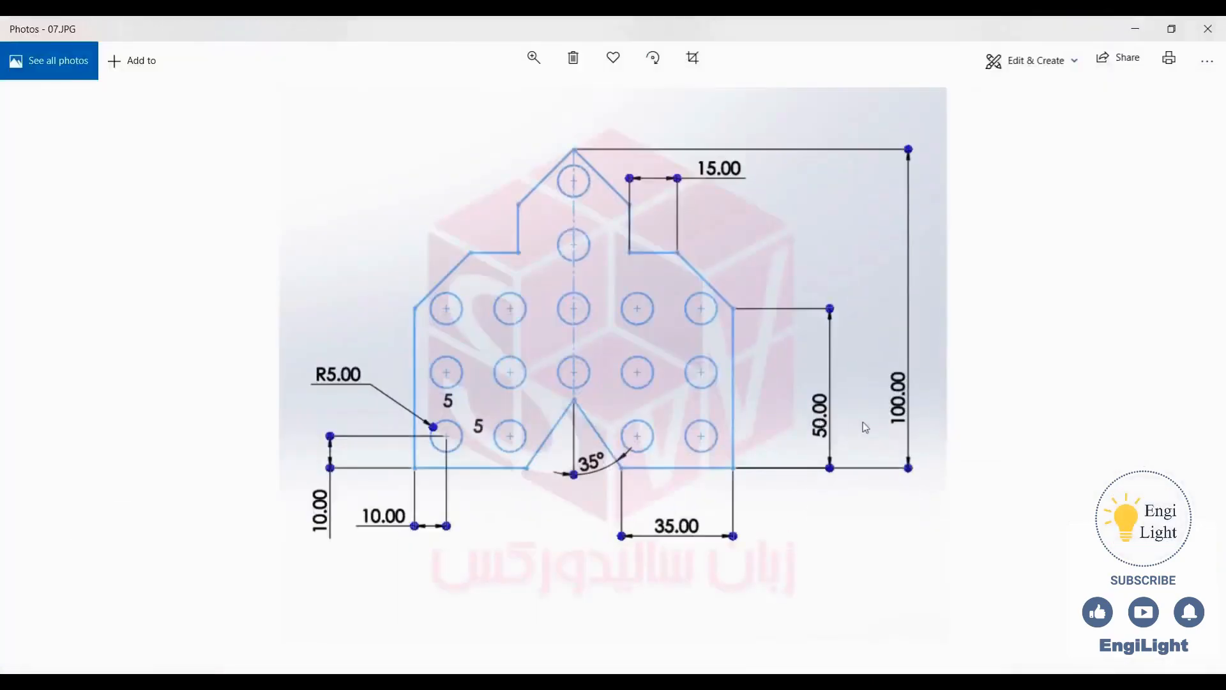
key("alt+Tab")
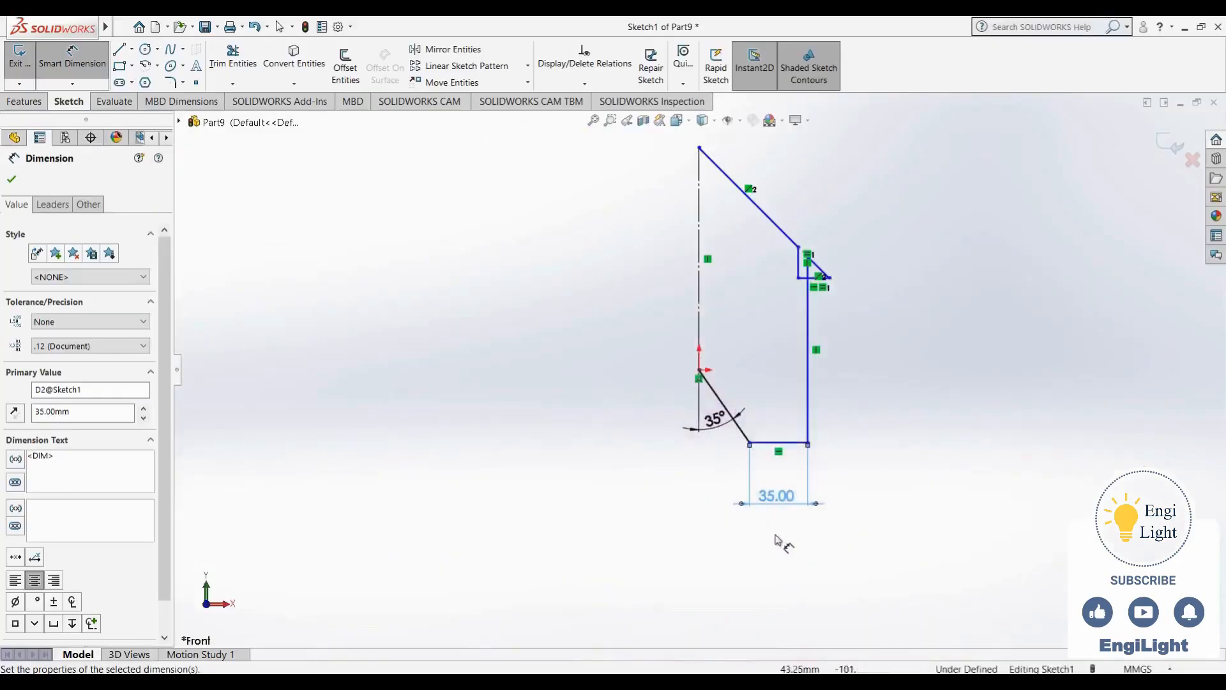
Try dimensioning the right vertical side, and undo back to before the base's 35 mm value
left_click(808, 407)
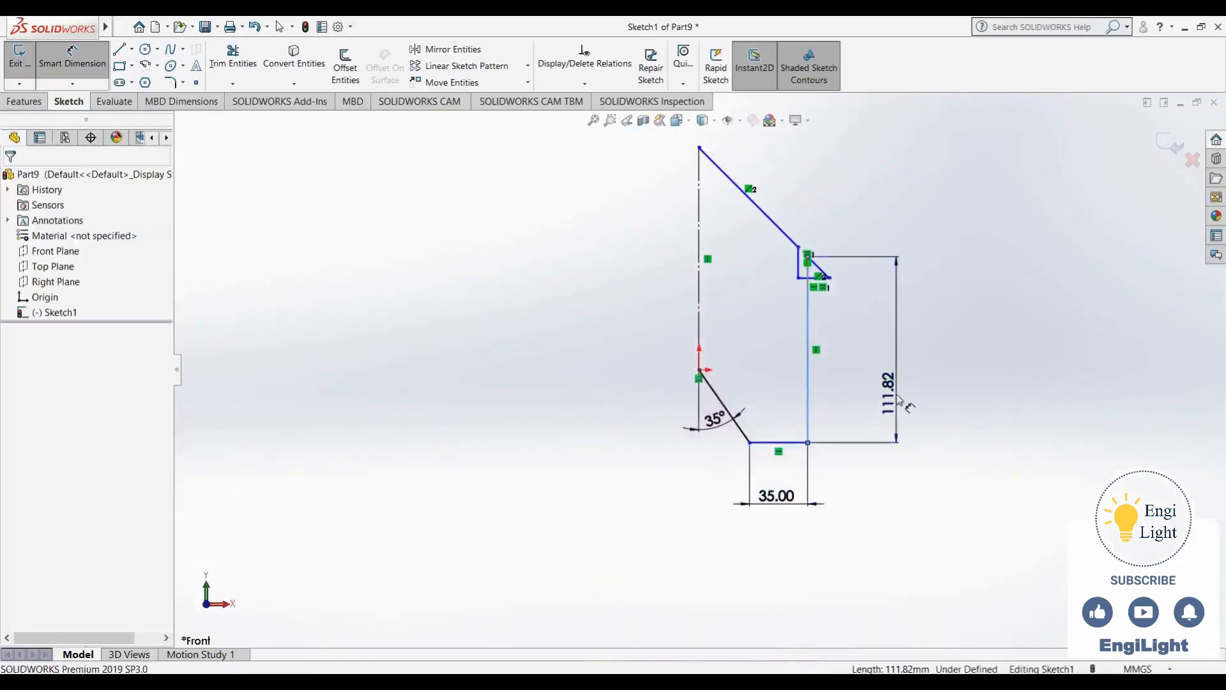
left_click(896, 404)
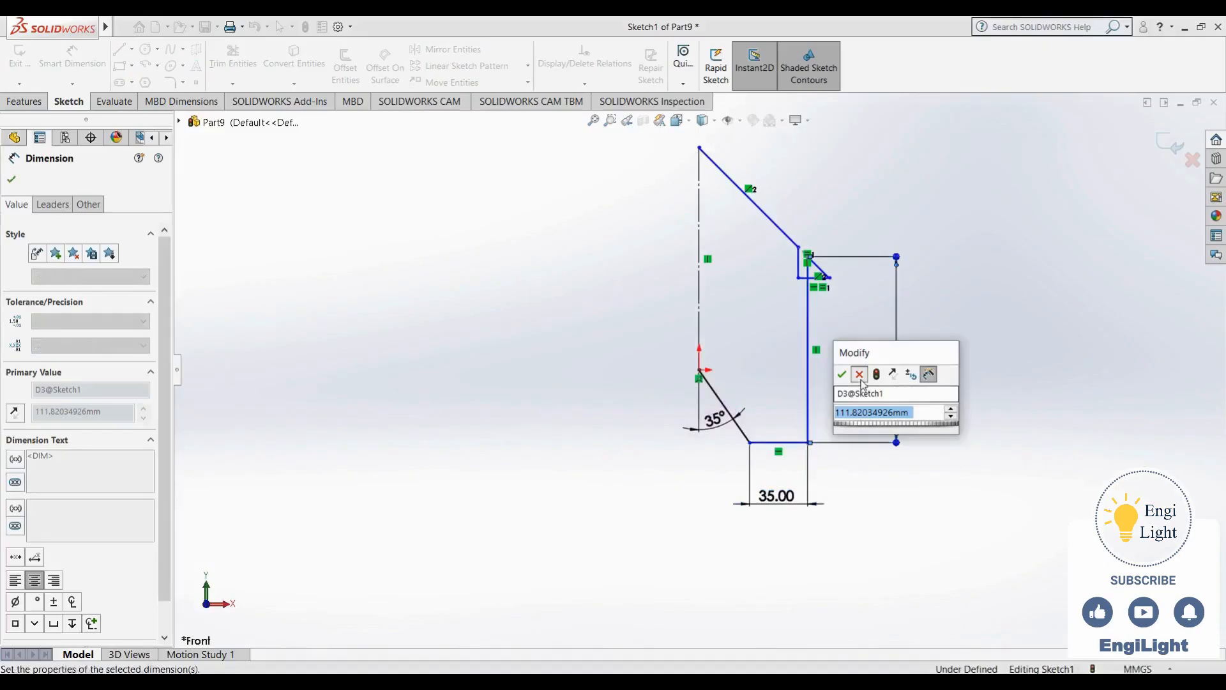
left_click(841, 375)
key("Escape")
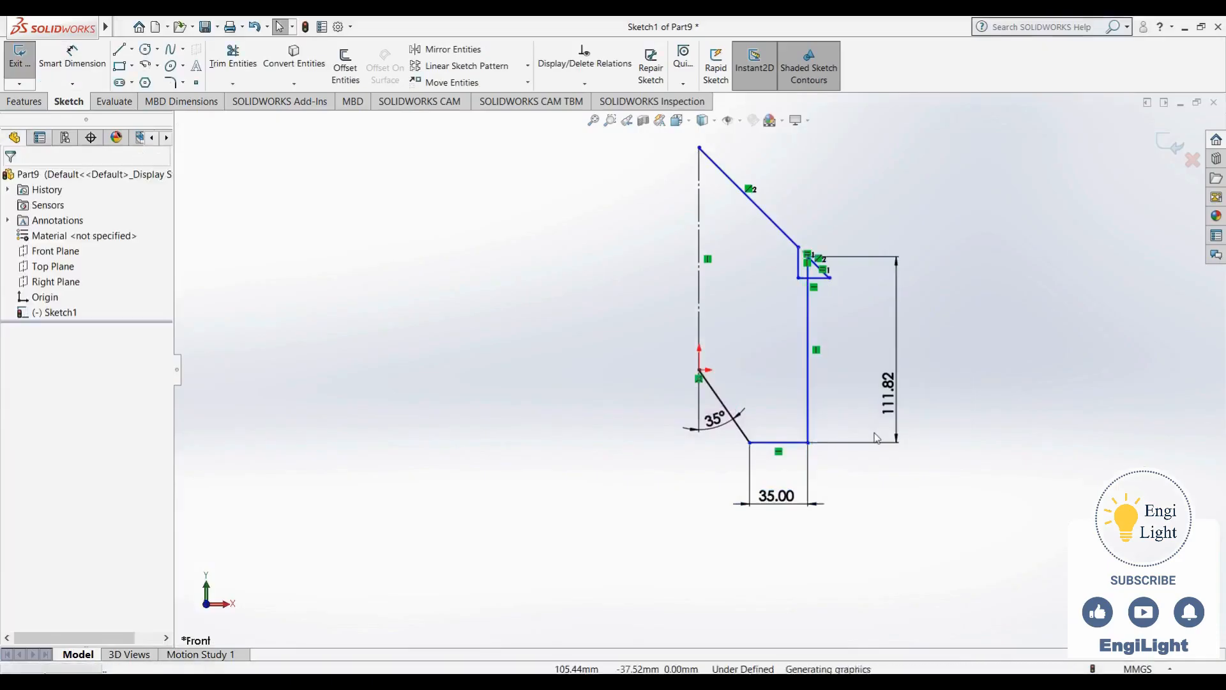
key("ctrl+z")
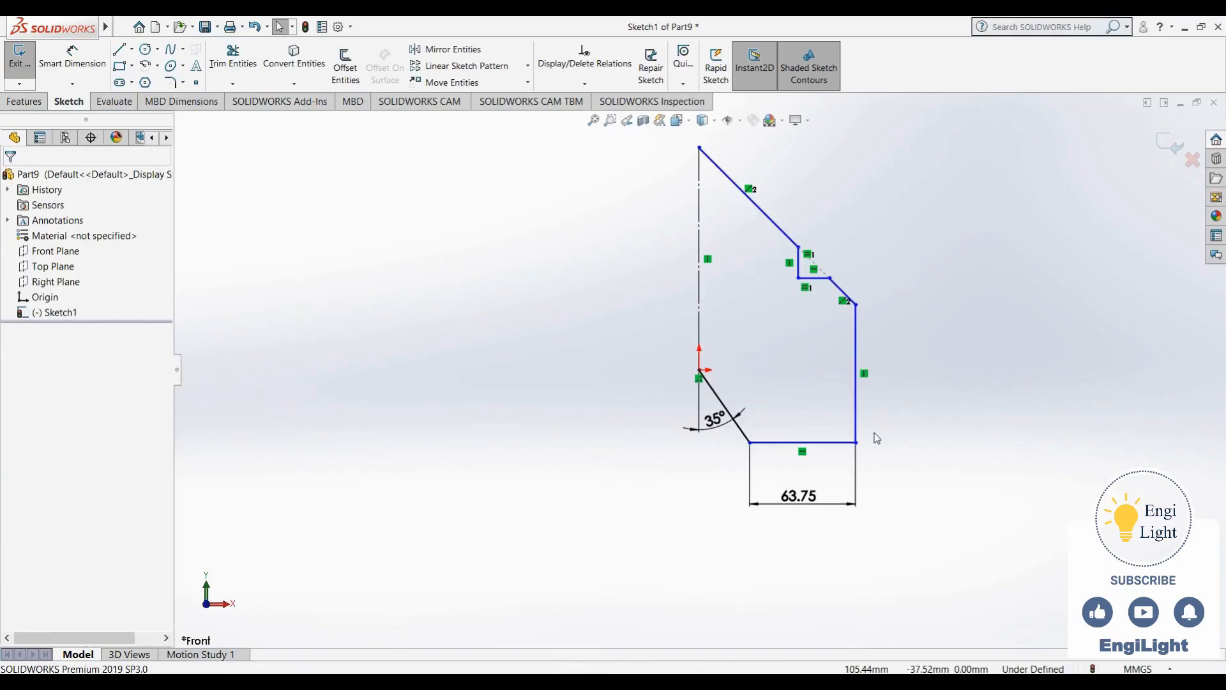
Try to set the base line's dimension to 0.55 mm
double_click(798, 495)
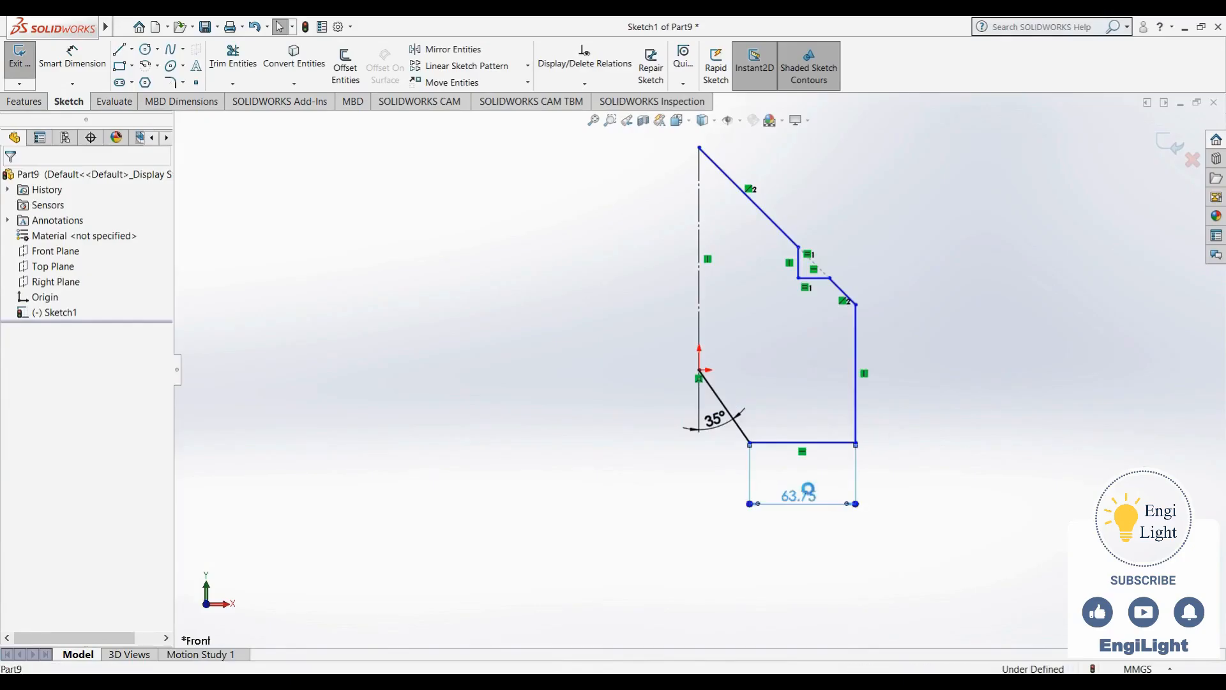
type("35")
key("BackSpace")
key("BackSpace")
type("0.55")
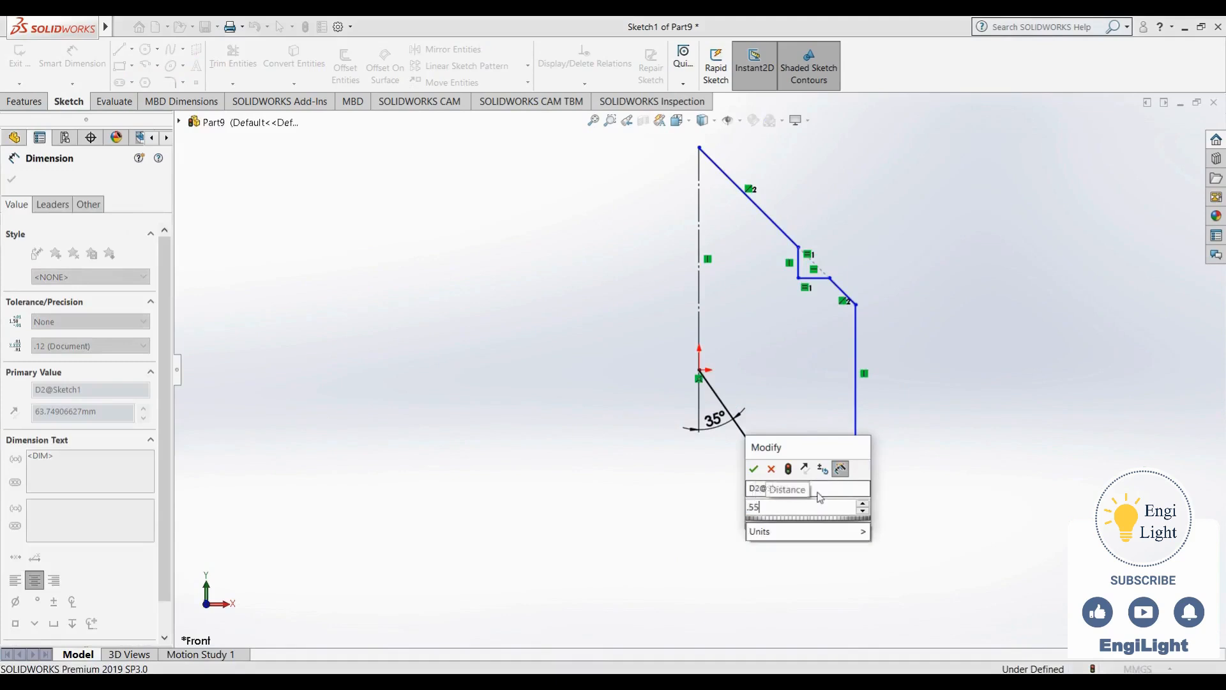
key("Return")
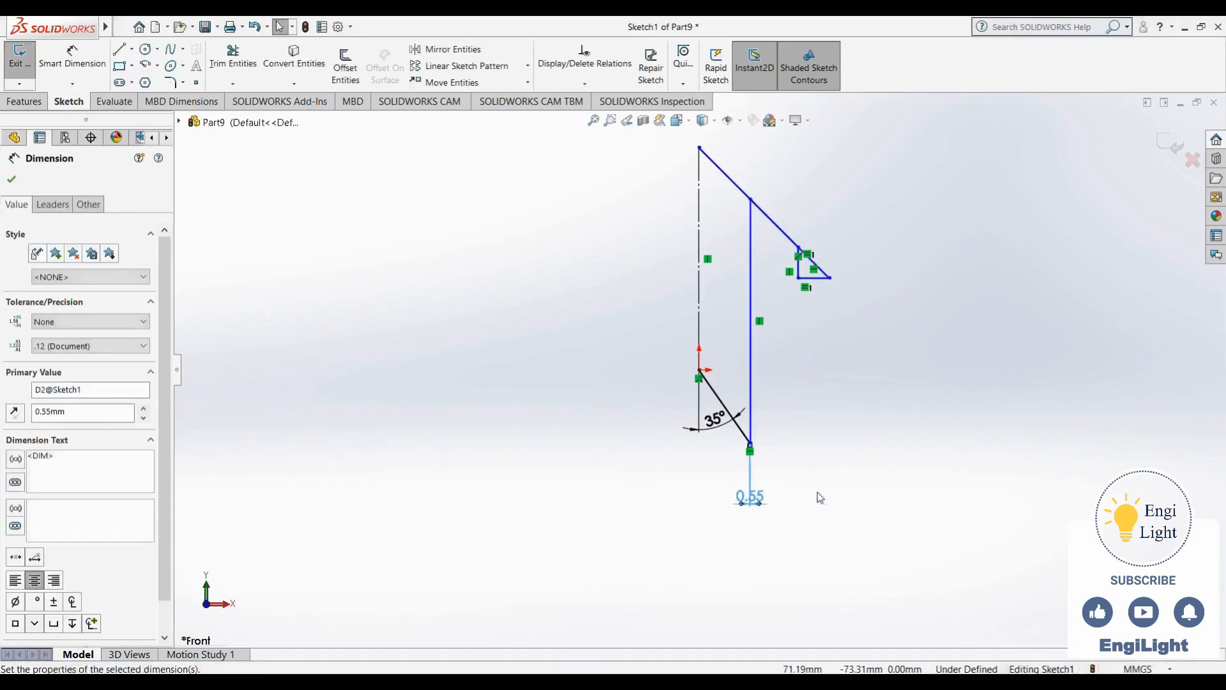
left_click(811, 401)
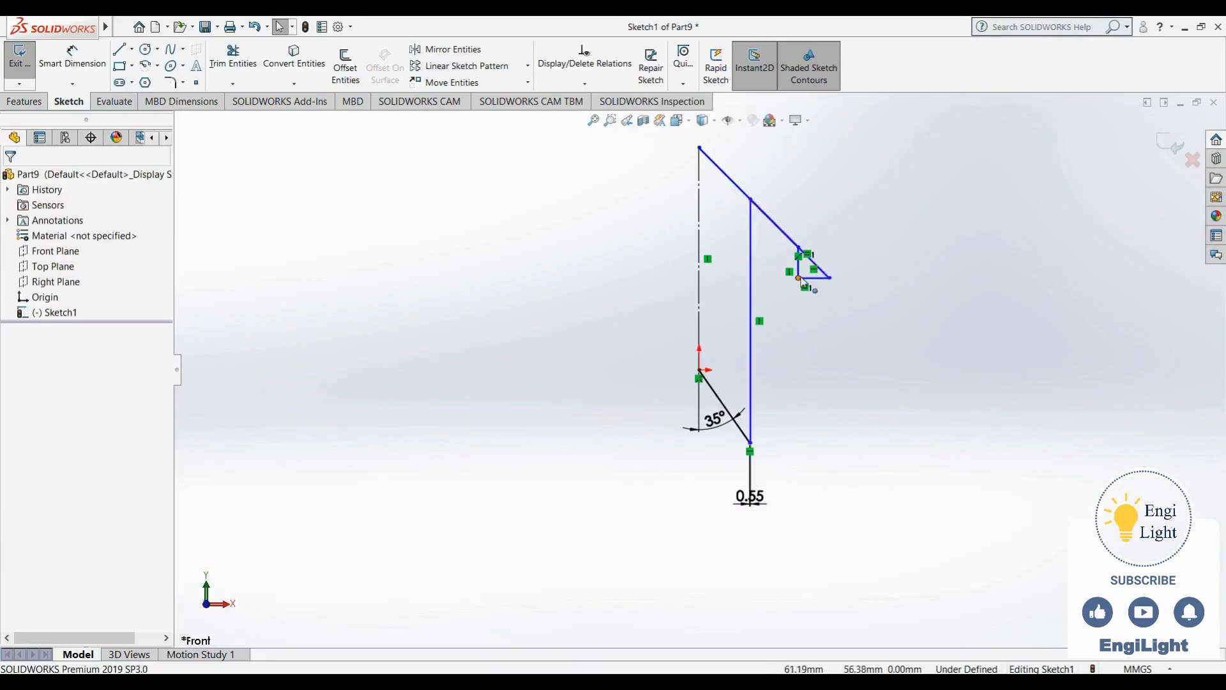
Reposition the step corner, the upper end of the vertical side and the centerline to untangle the outline
mouse_move(829, 279)
left_mouse_down()
mouse_move(806, 223)
mouse_move(720, 180)
mouse_move(839, 259)
left_mouse_up()
left_click_drag(751, 204, 774, 349)
left_click(734, 219)
left_click(697, 269)
left_click_drag(696, 269, 695, 250)
left_click(802, 406)
scroll(806, 470, "down", 6)
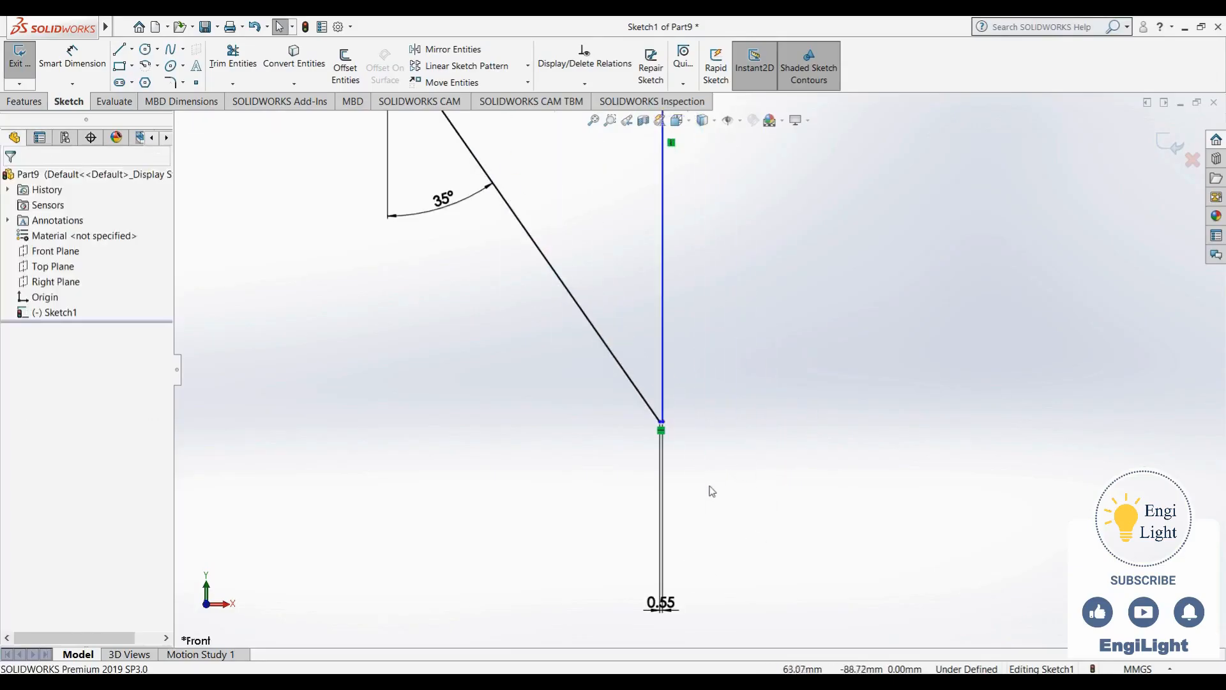
Change the base line's dimension to 50 mm first and reduce it to 35 mm
double_click(671, 603)
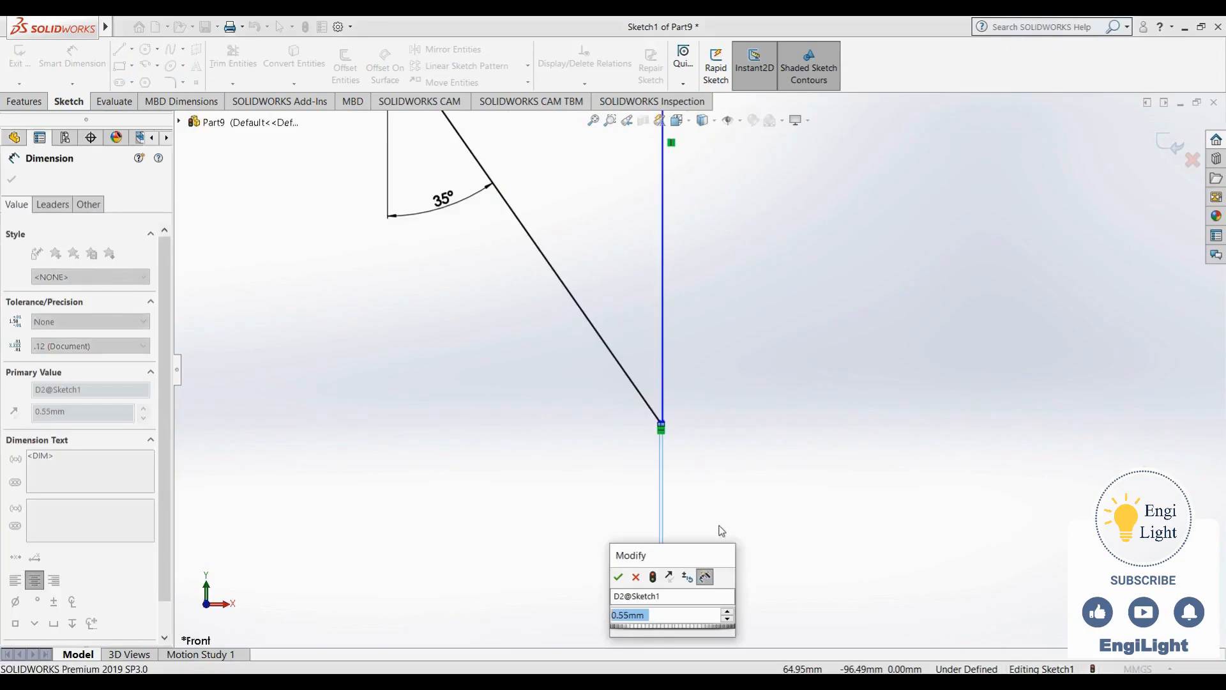
type("50")
key("Return")
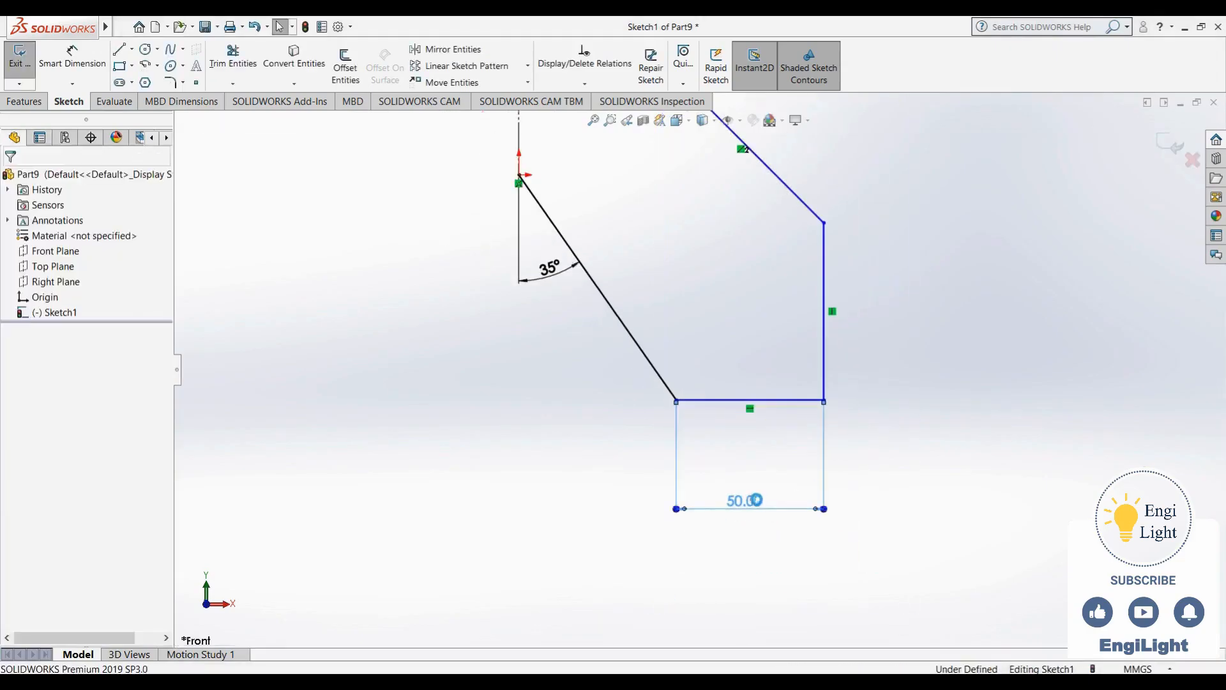
double_click(758, 499)
type("35")
key("Return")
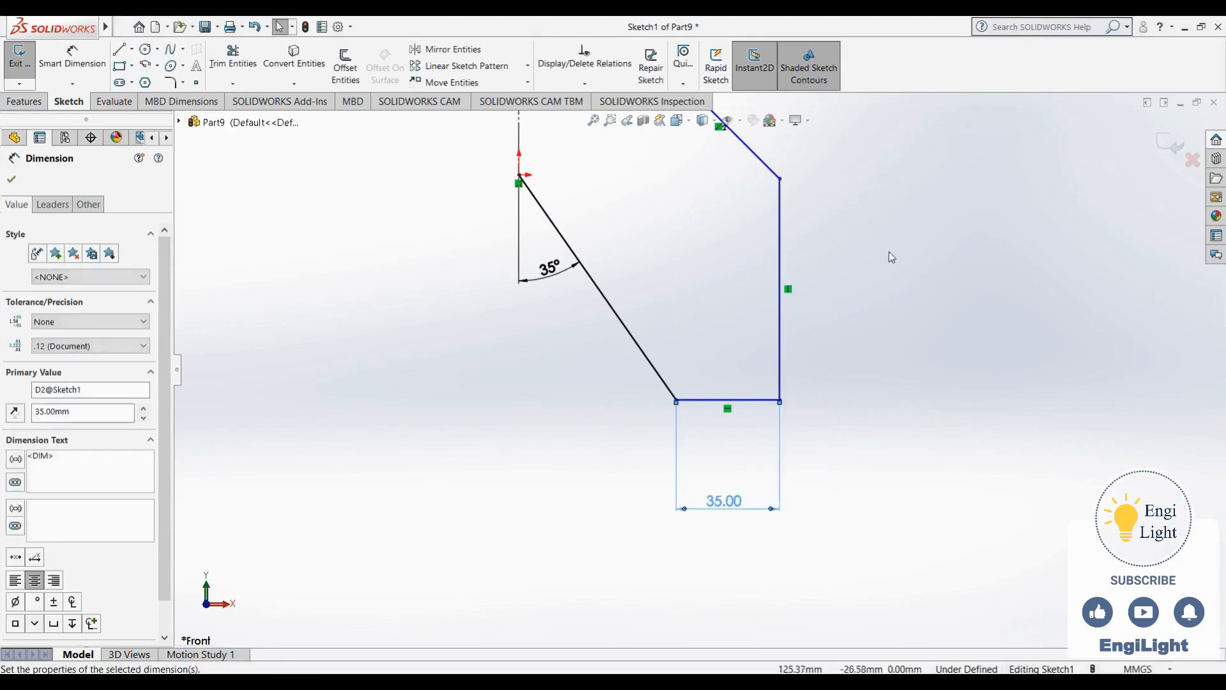
key("Escape")
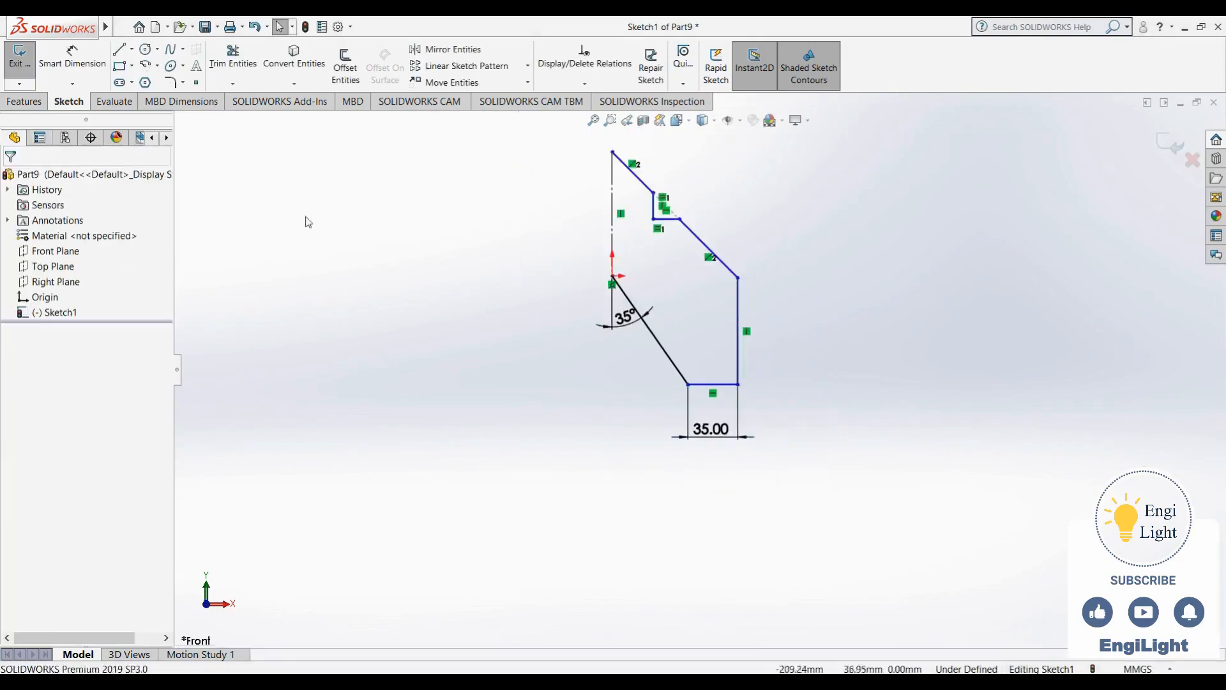
Dimension the height of the right vertical side as 50 mm
left_click(79, 60)
left_click(738, 326)
left_click(809, 333)
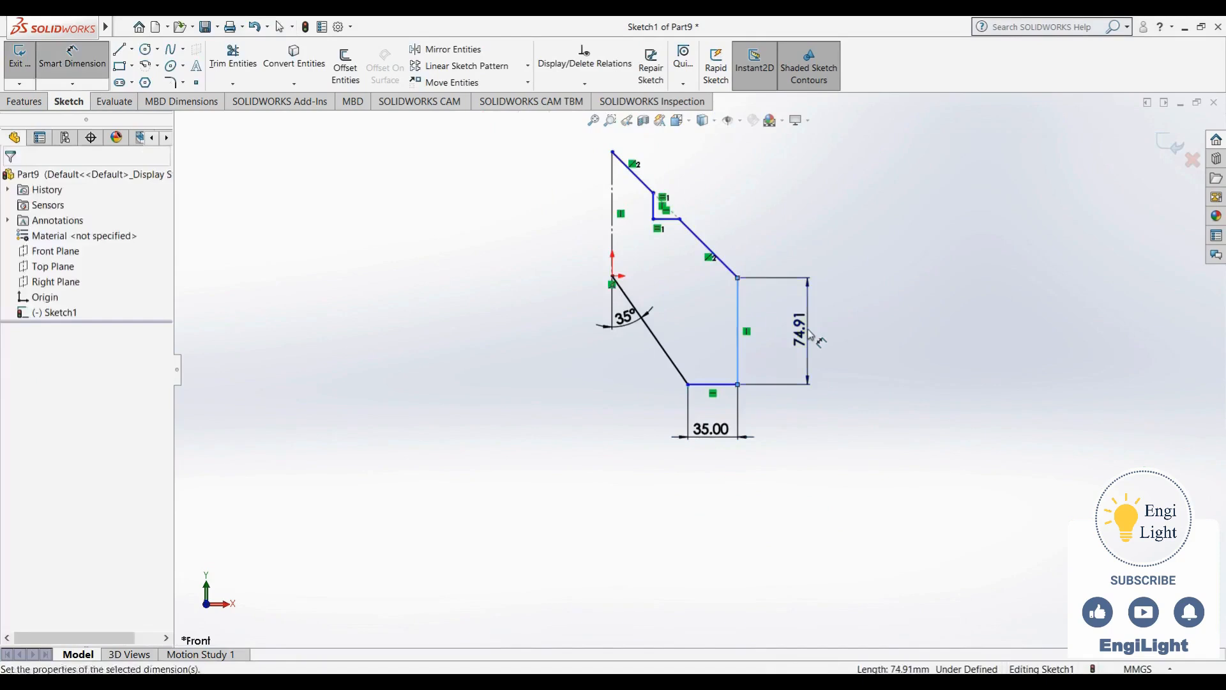
key("Return")
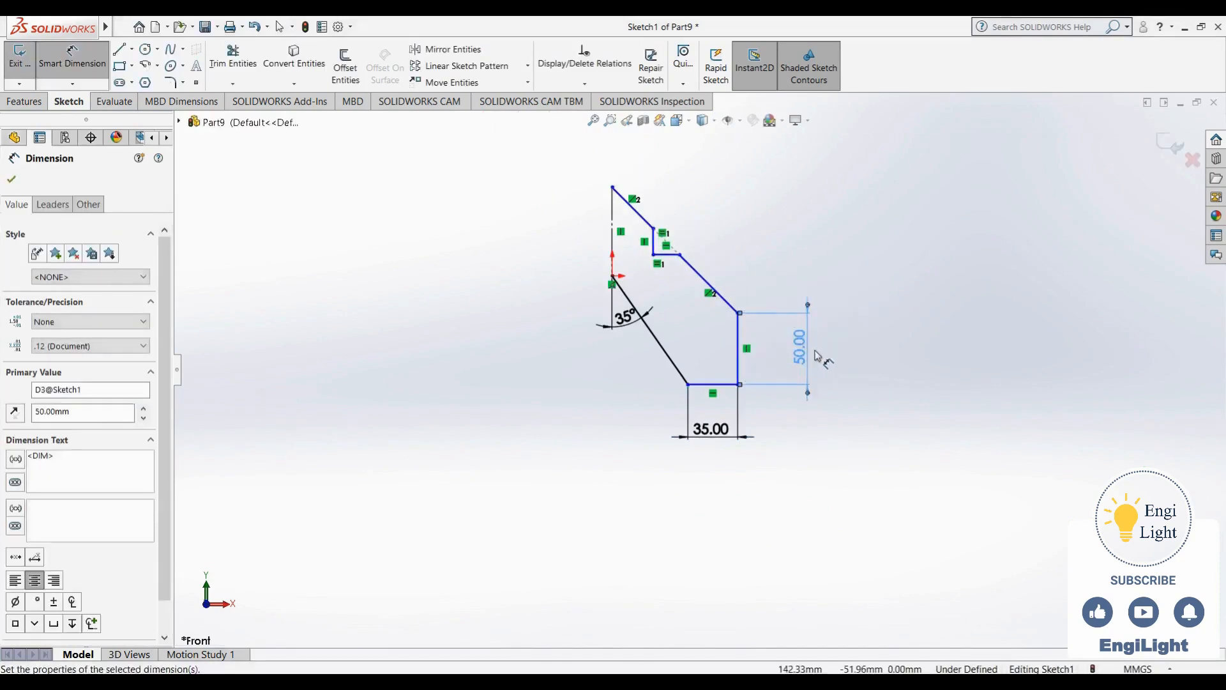
Dimension the overall height from the base line to the apex on the centerline as 100 mm
left_click(728, 385)
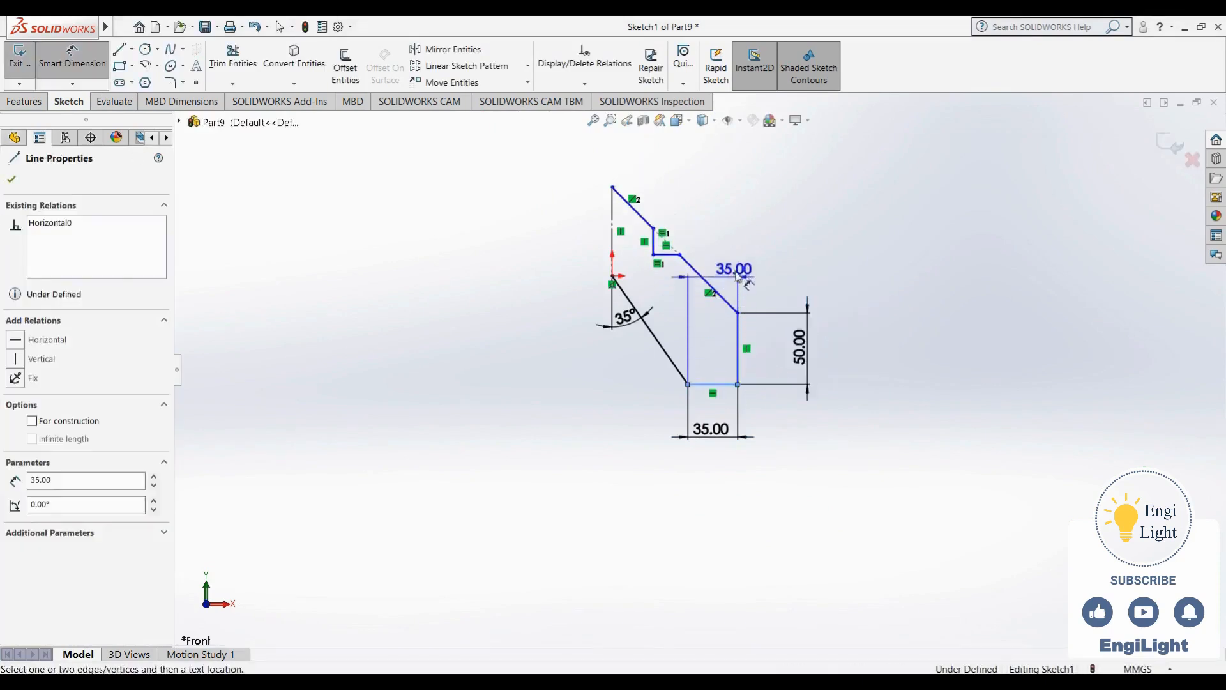
left_click(612, 187)
left_click(880, 265)
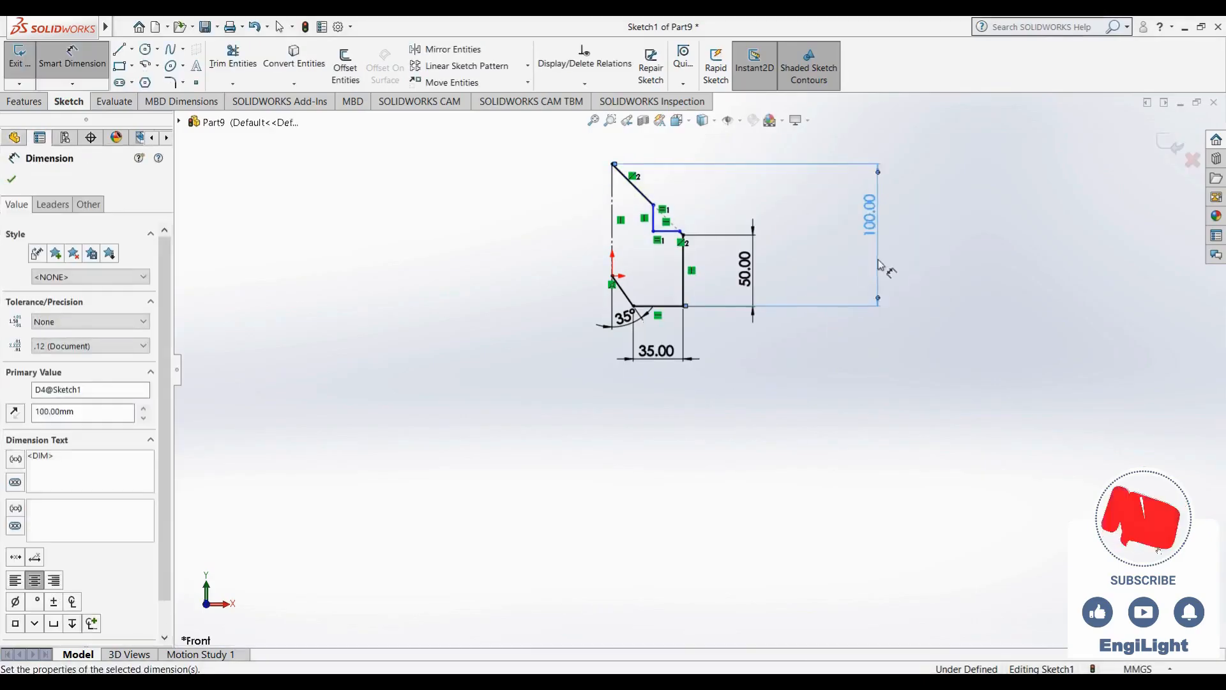
scroll(612, 248, "down", 3)
key("Escape")
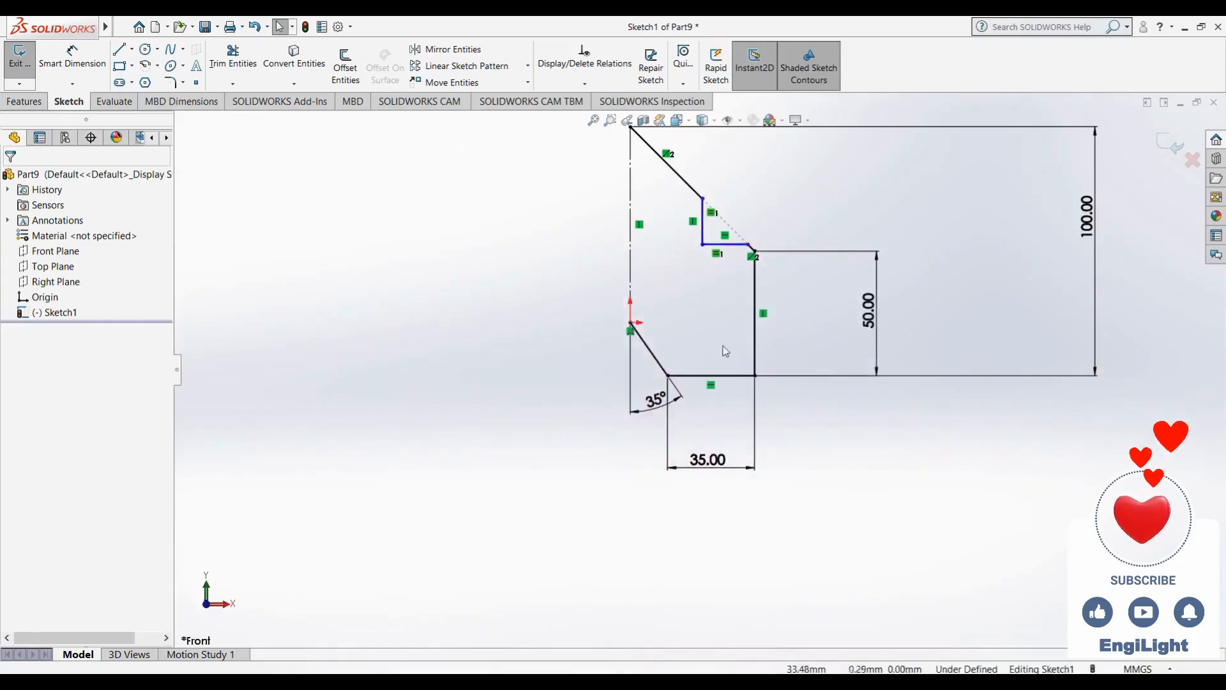
Dimension the step's short horizontal line as 15 mm
right_click_drag(721, 355, 721, 284)
left_click(734, 244)
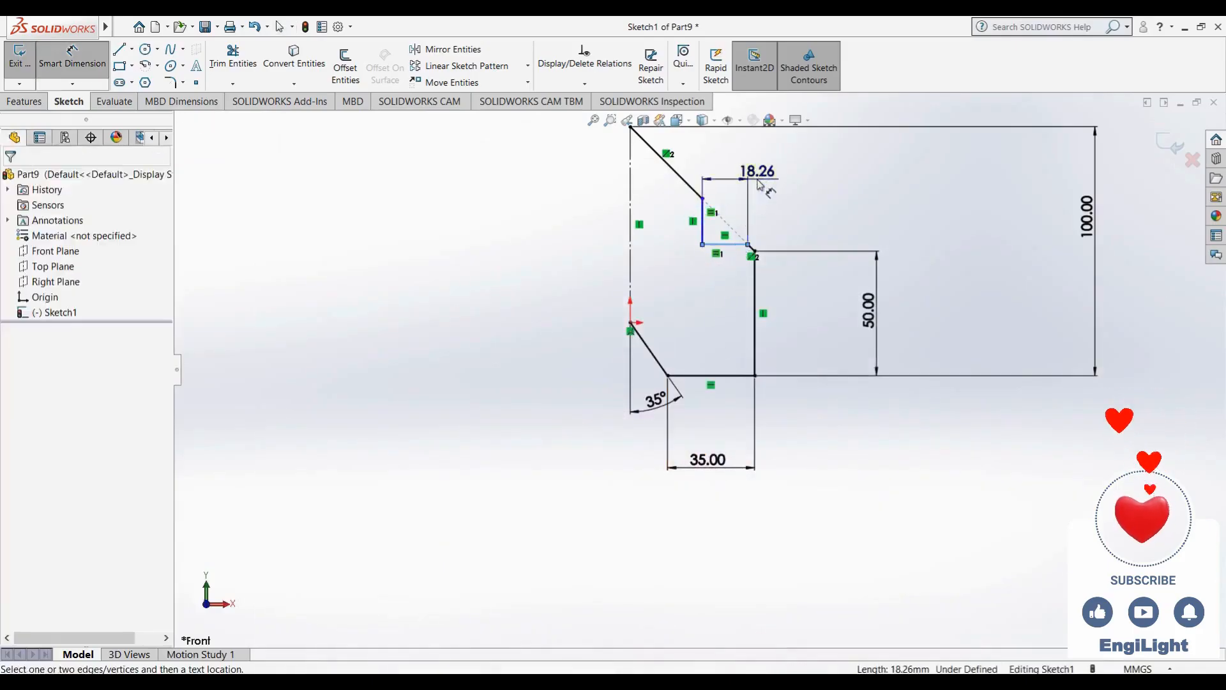
left_click(759, 185)
type("15")
key("Return")
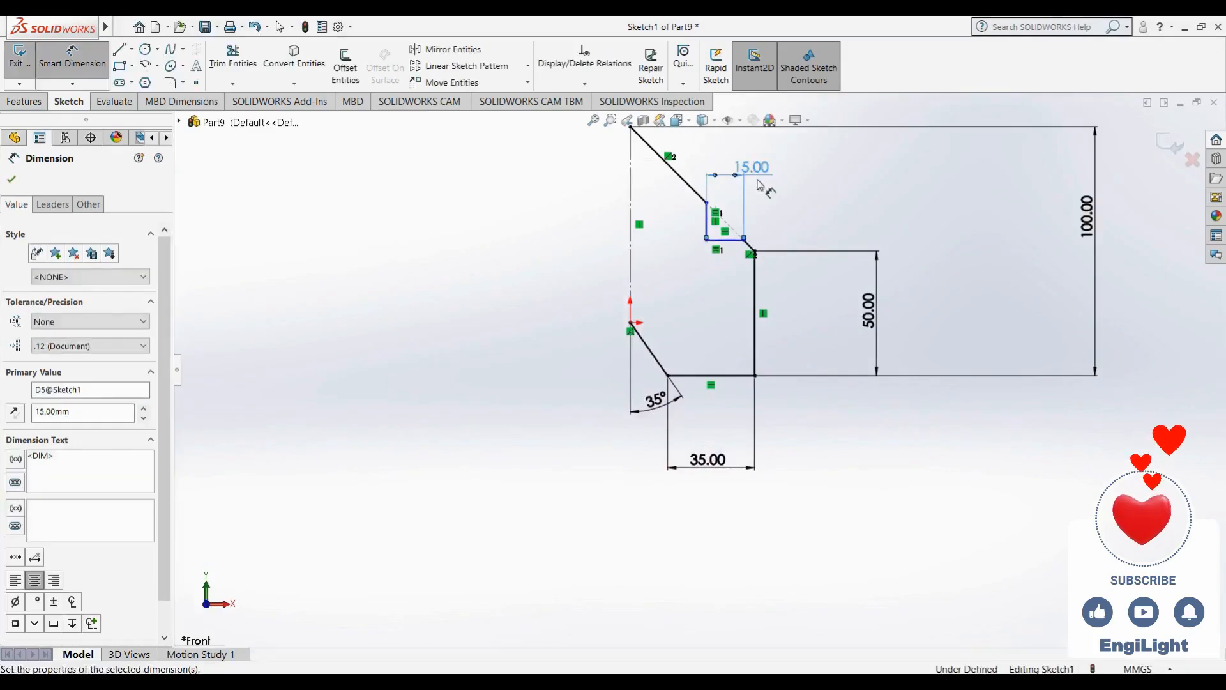
key("Escape")
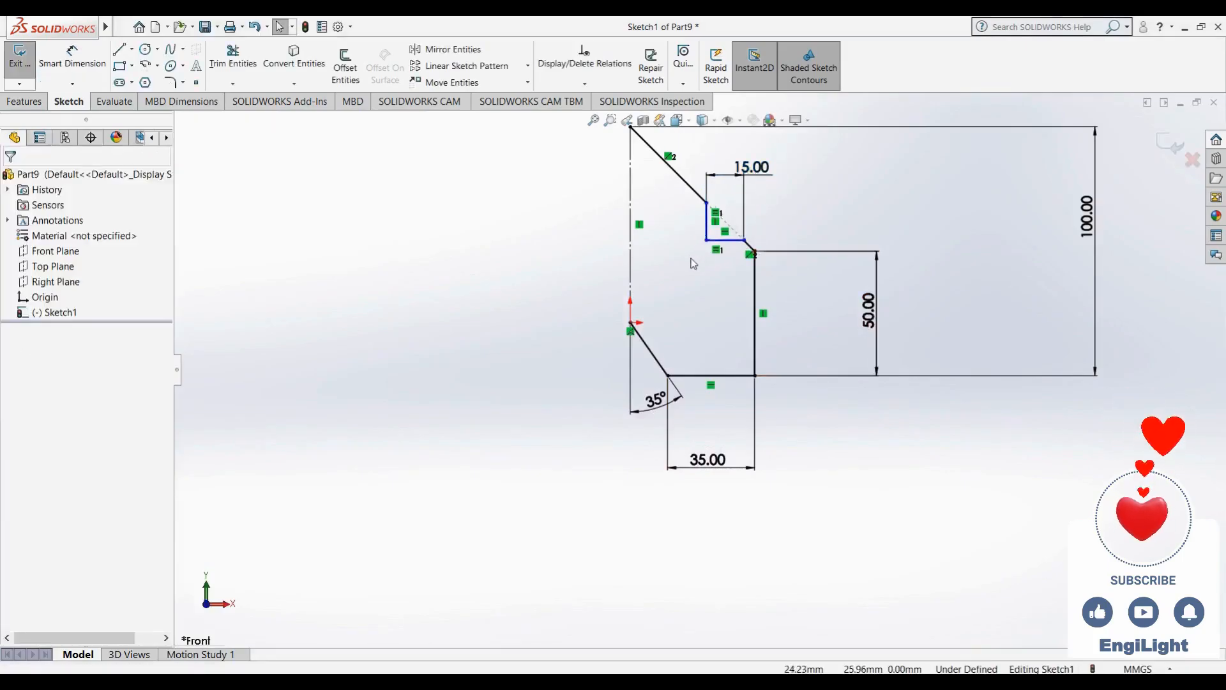
Shift the step's corner along the slanted edge to check how the underdefined geometry still moves
left_click_drag(745, 240, 719, 215)
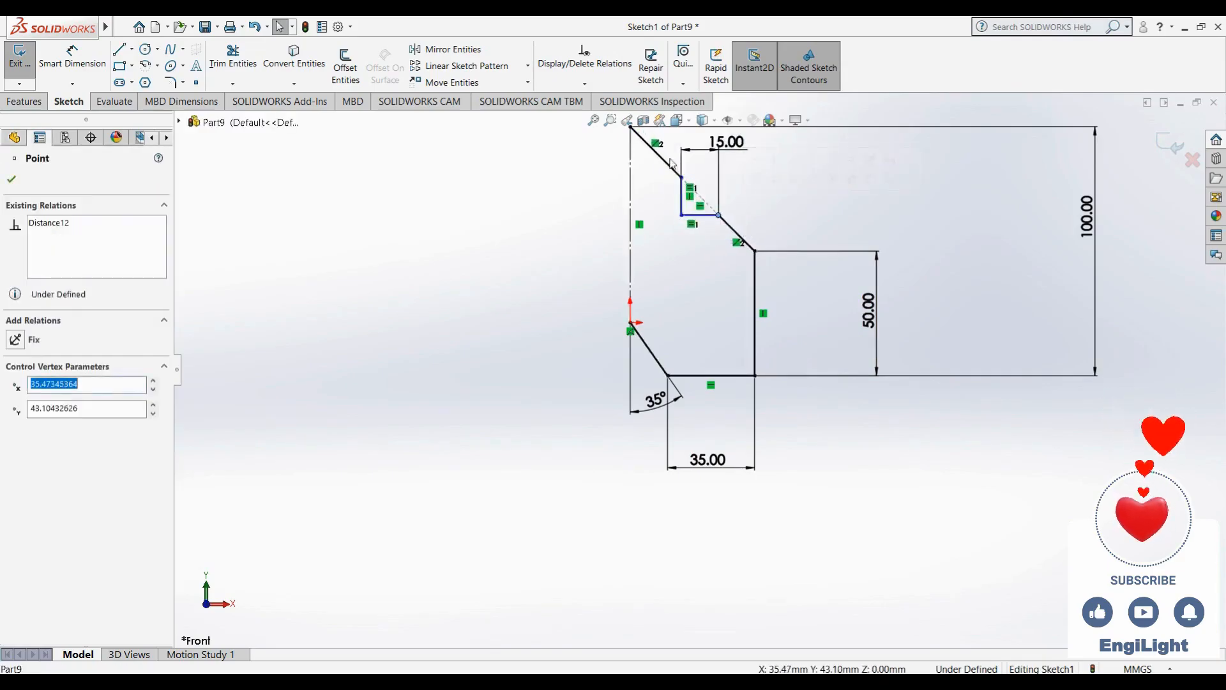
left_click(682, 229)
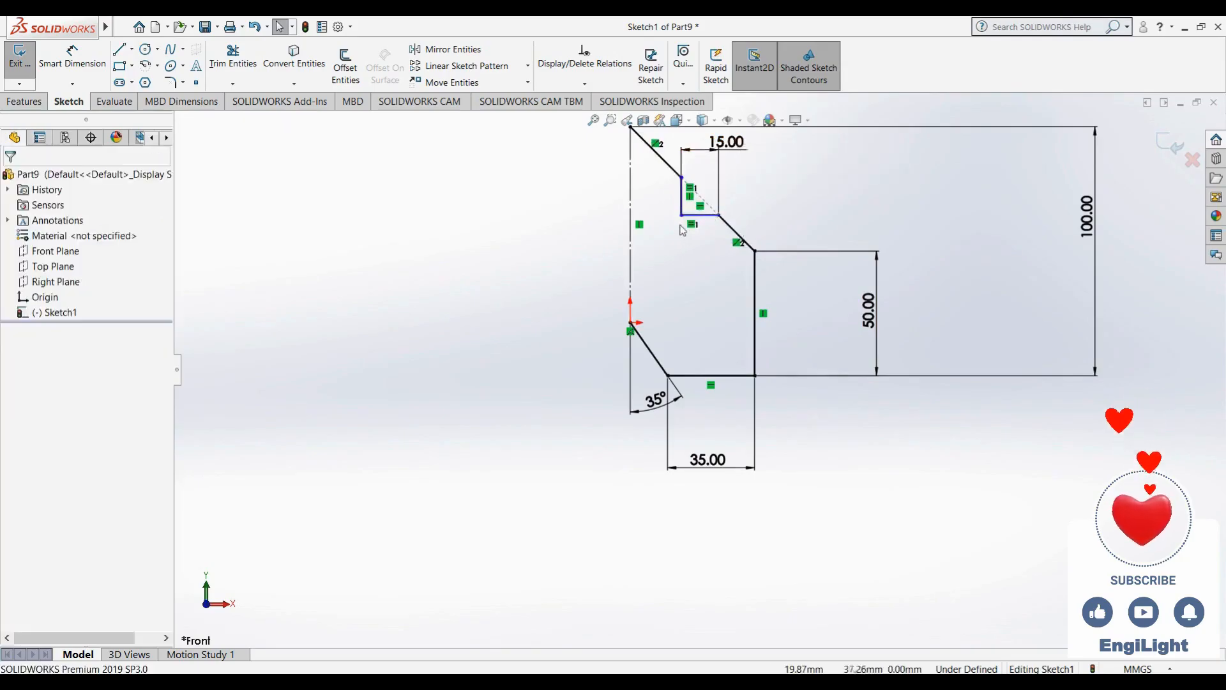
mouse_move(682, 230)
left_mouse_down()
mouse_move(671, 236)
mouse_move(677, 279)
left_mouse_up()
left_click(682, 274)
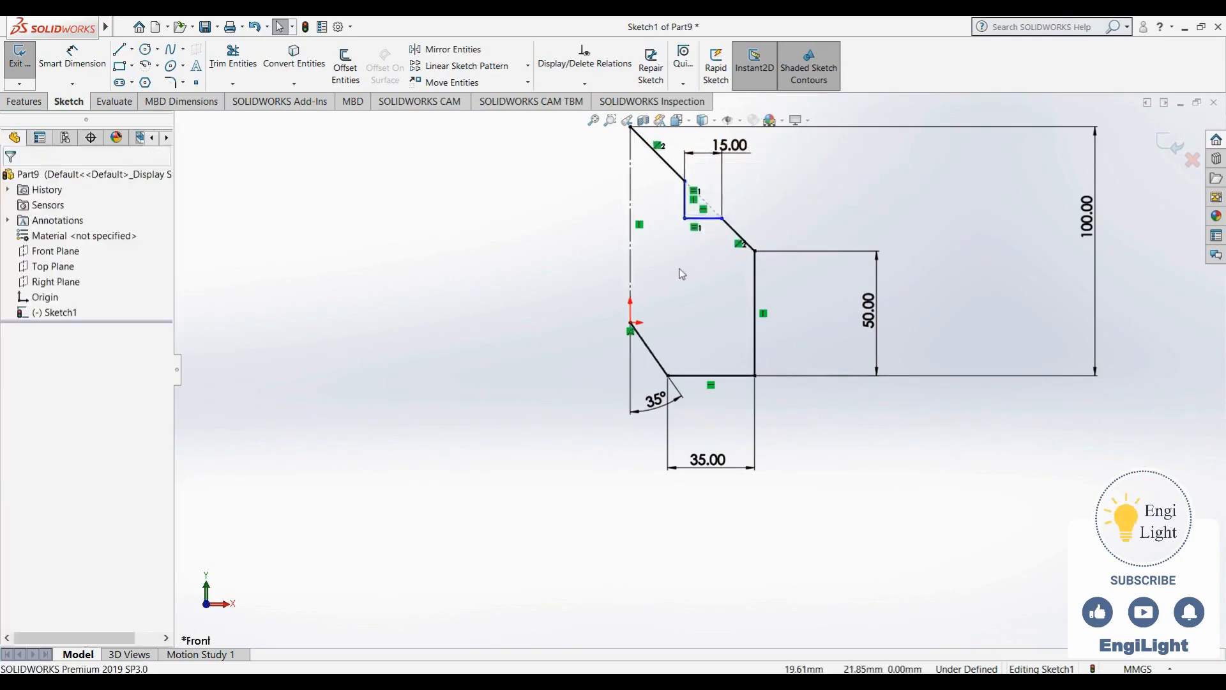
Check the step's position in reference drawing 07.JPG and make the slanted lines above and below the step equal in length
left_click(741, 681)
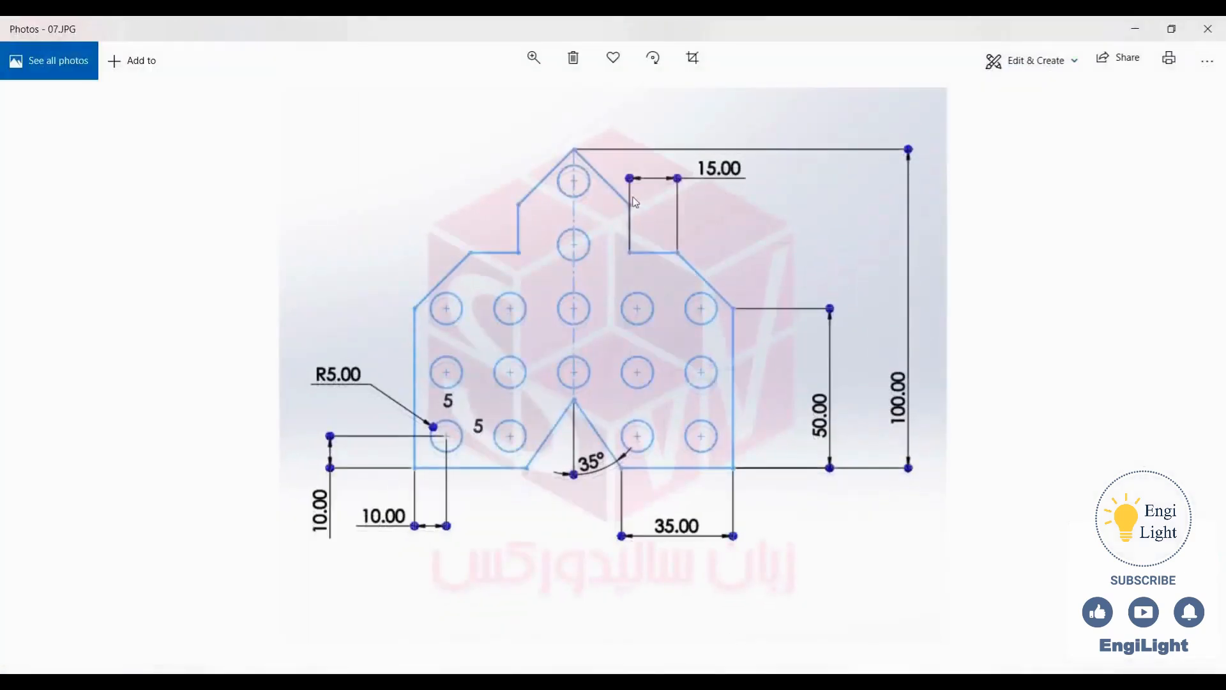
left_click(731, 666)
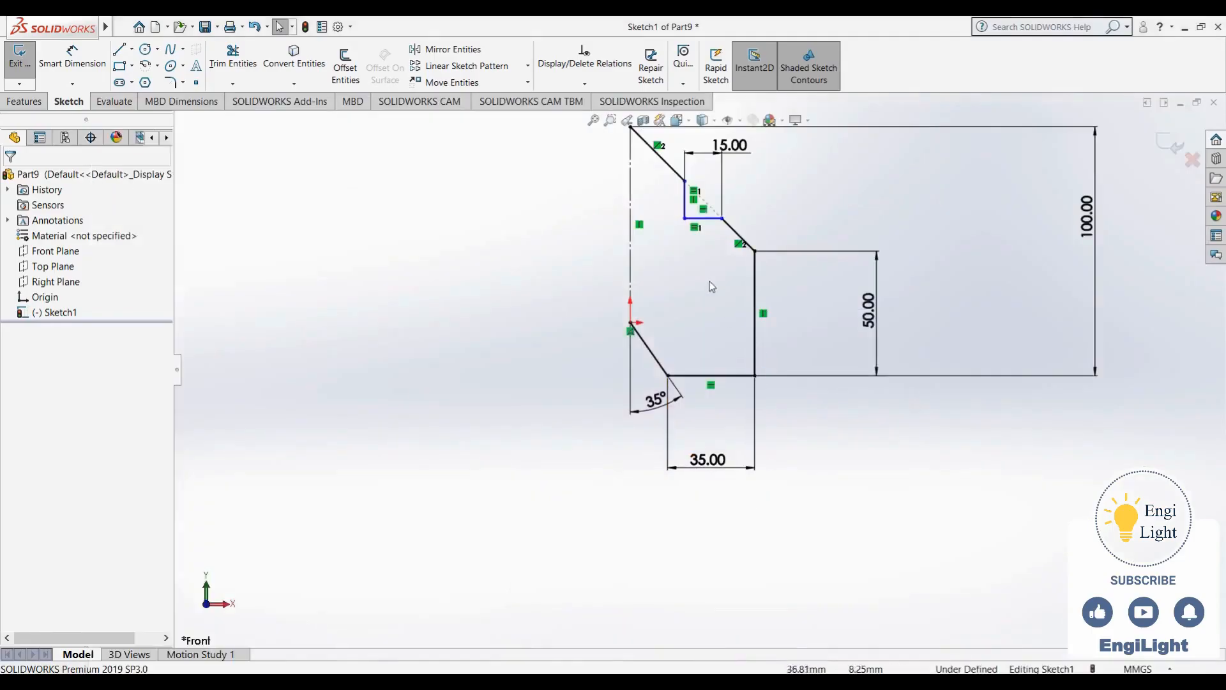
left_click(733, 230)
left_click(665, 160, "ctrl")
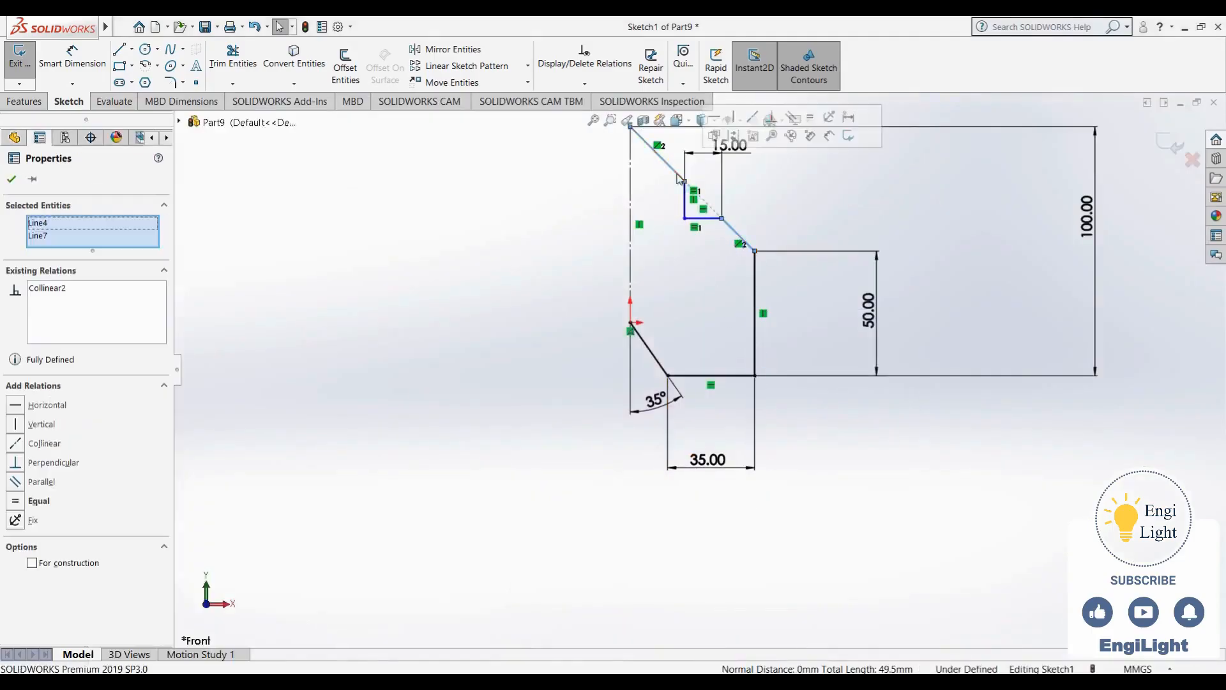
left_click(810, 119)
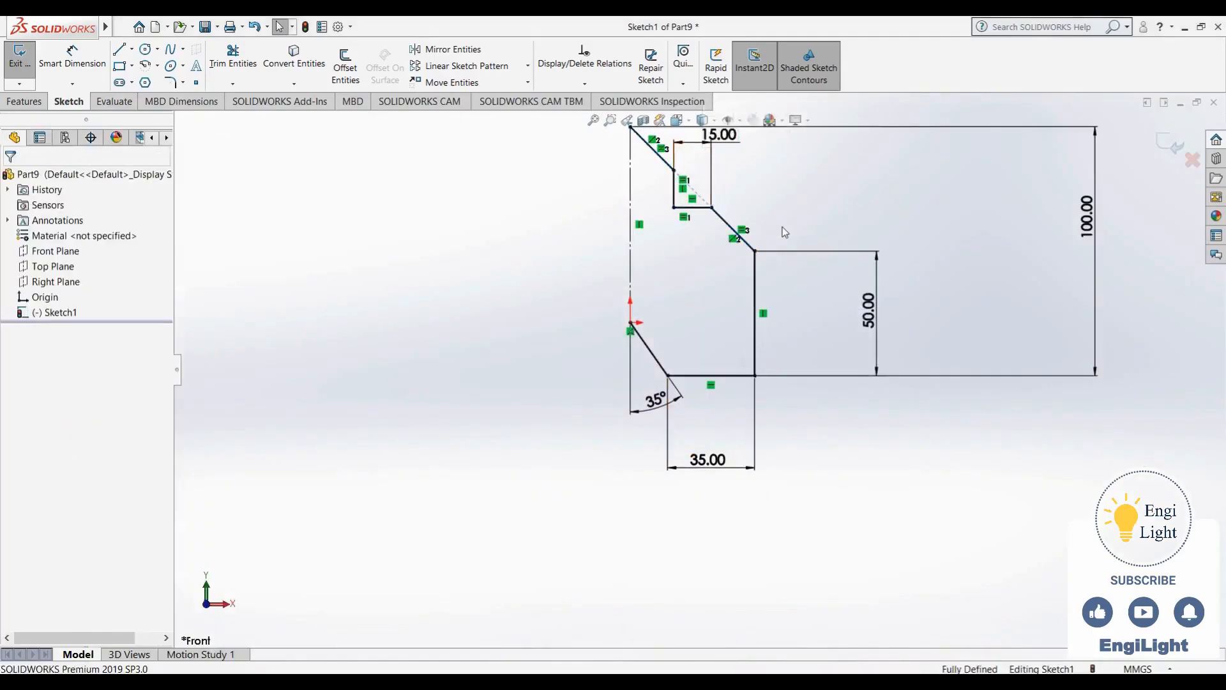
Move the 100 mm overall height dimension closer to the outline, just outside the 50 mm dimension
scroll(783, 229, "up", 2)
left_click_drag(728, 210, 746, 229)
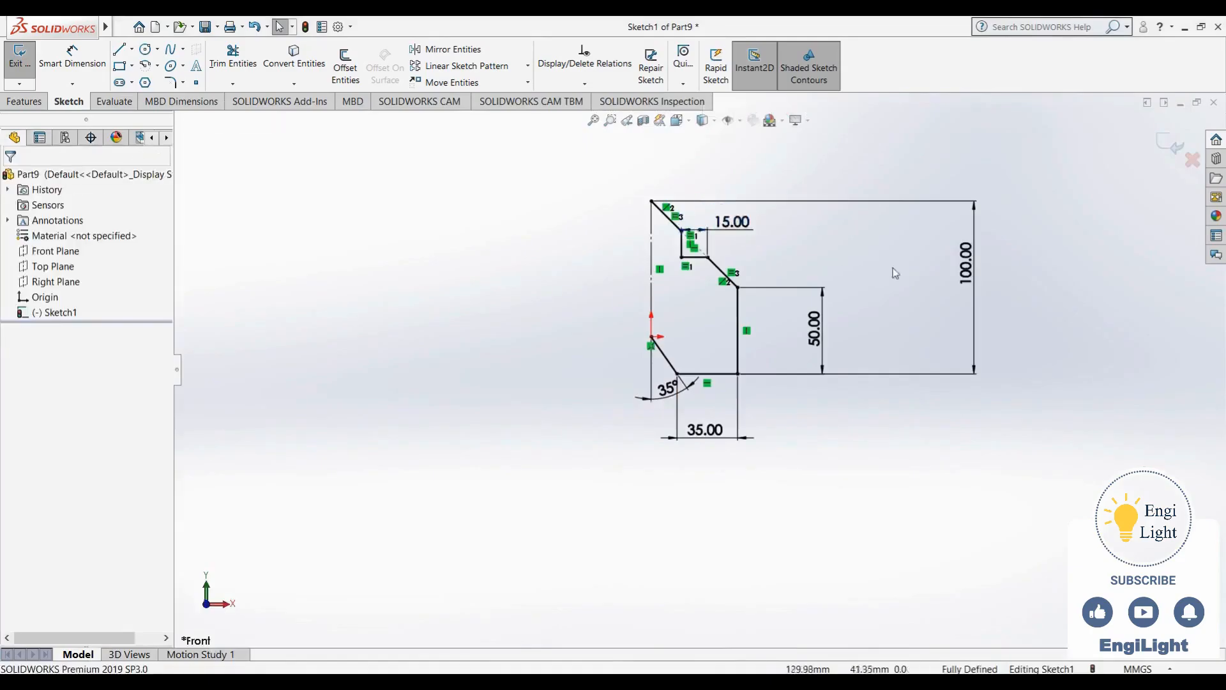
left_click_drag(965, 267, 844, 272)
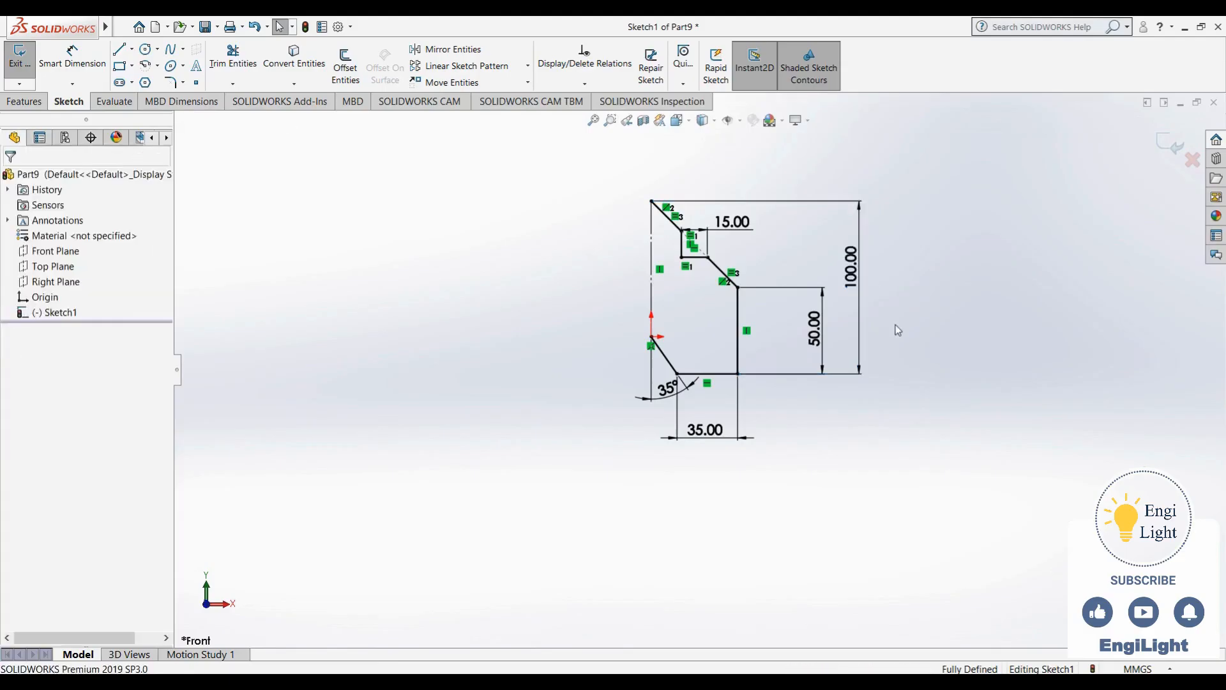
Mirror the seven solid lines of the half profile about the vertical centerline, keeping the originals
scroll(721, 428, "up", 2)
scroll(707, 420, "down", 2)
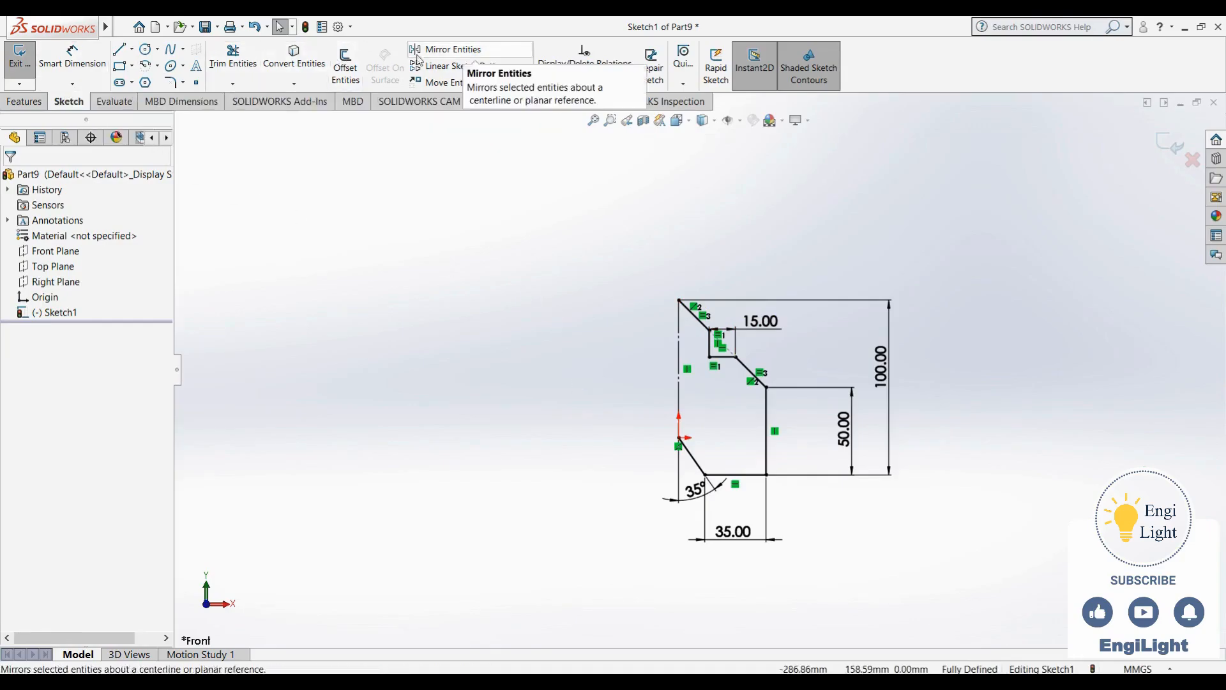
left_click(433, 60)
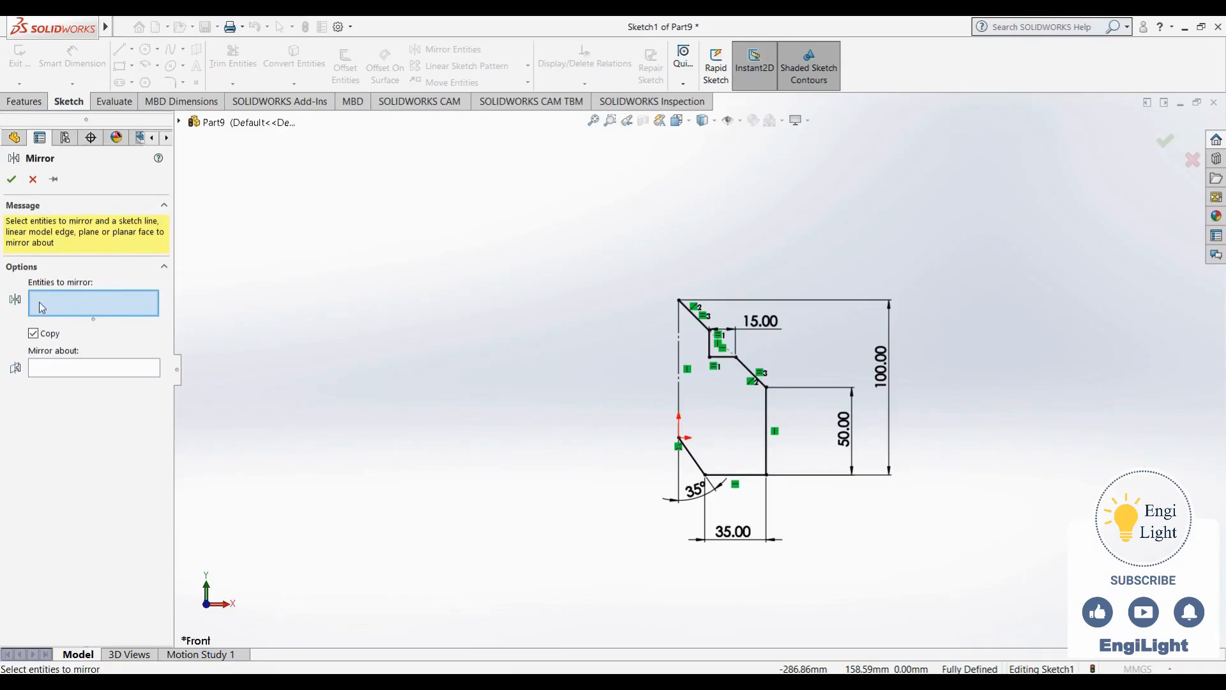
left_click(693, 456)
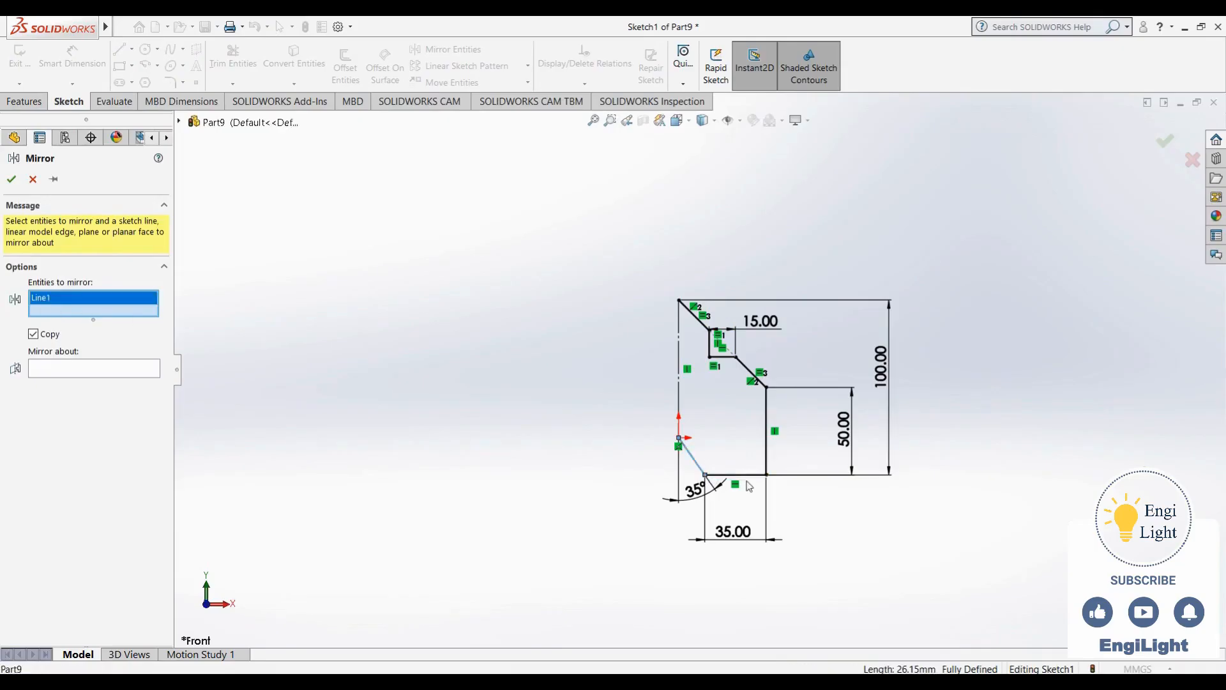
left_click(749, 477)
left_click(767, 459)
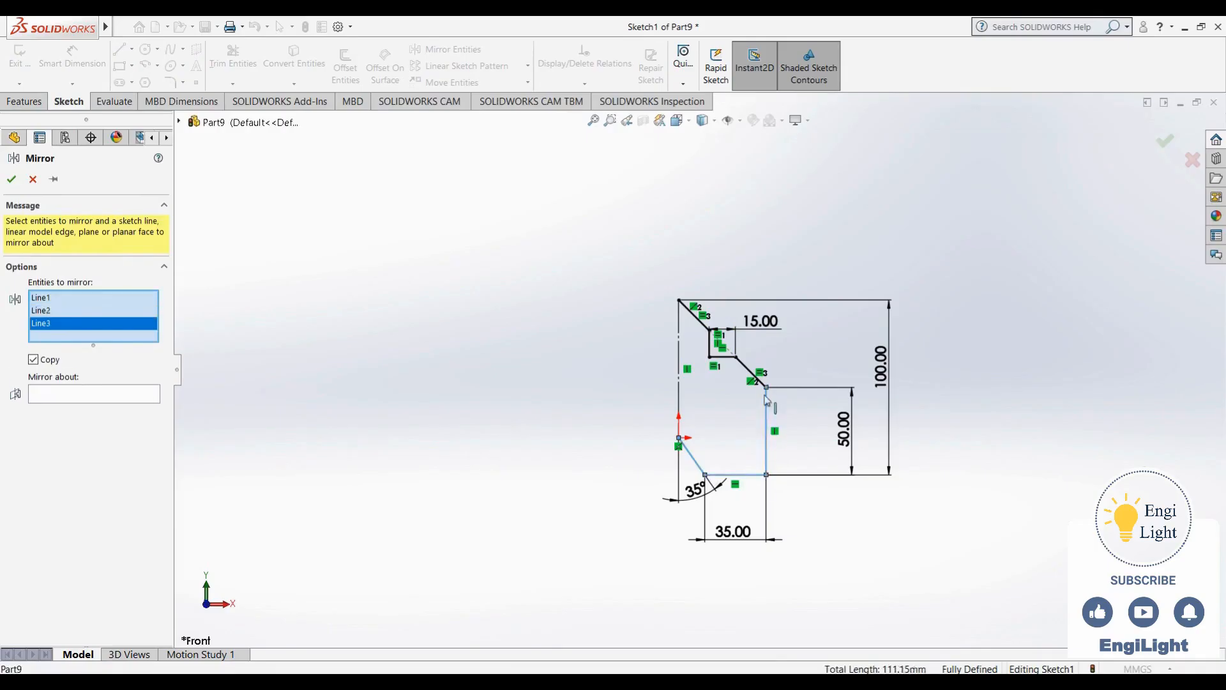
left_click(762, 383)
left_click(721, 357)
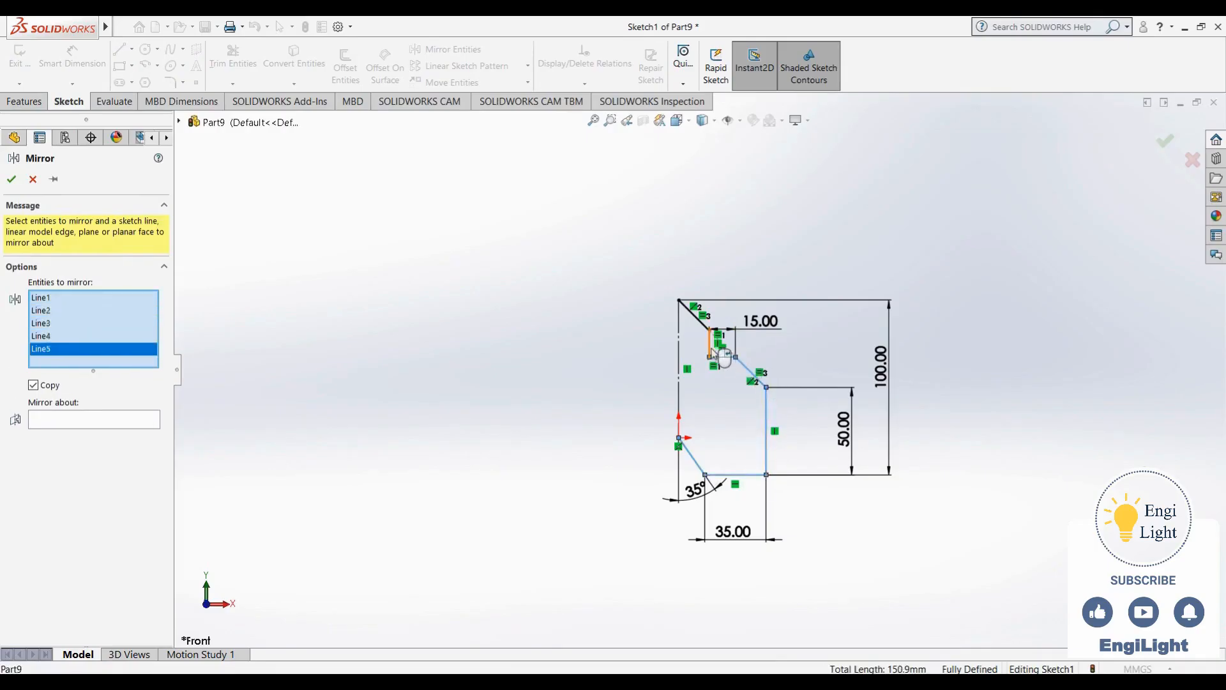
left_click(708, 340)
left_click(702, 329)
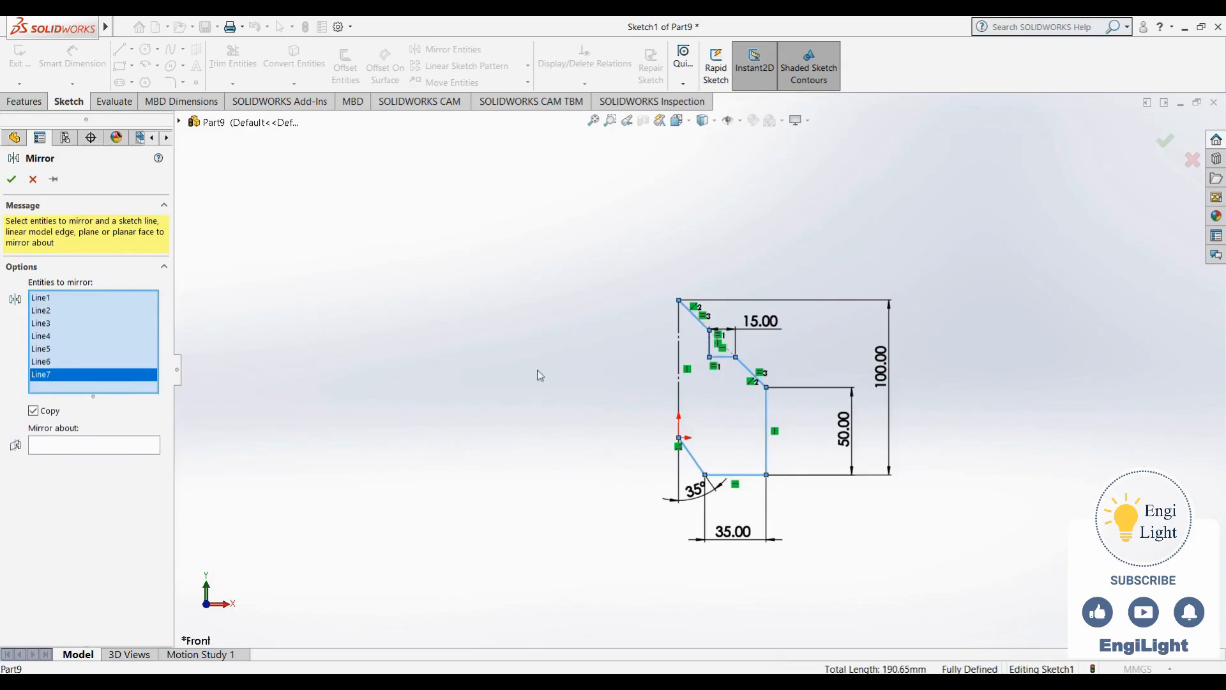
left_click(41, 447)
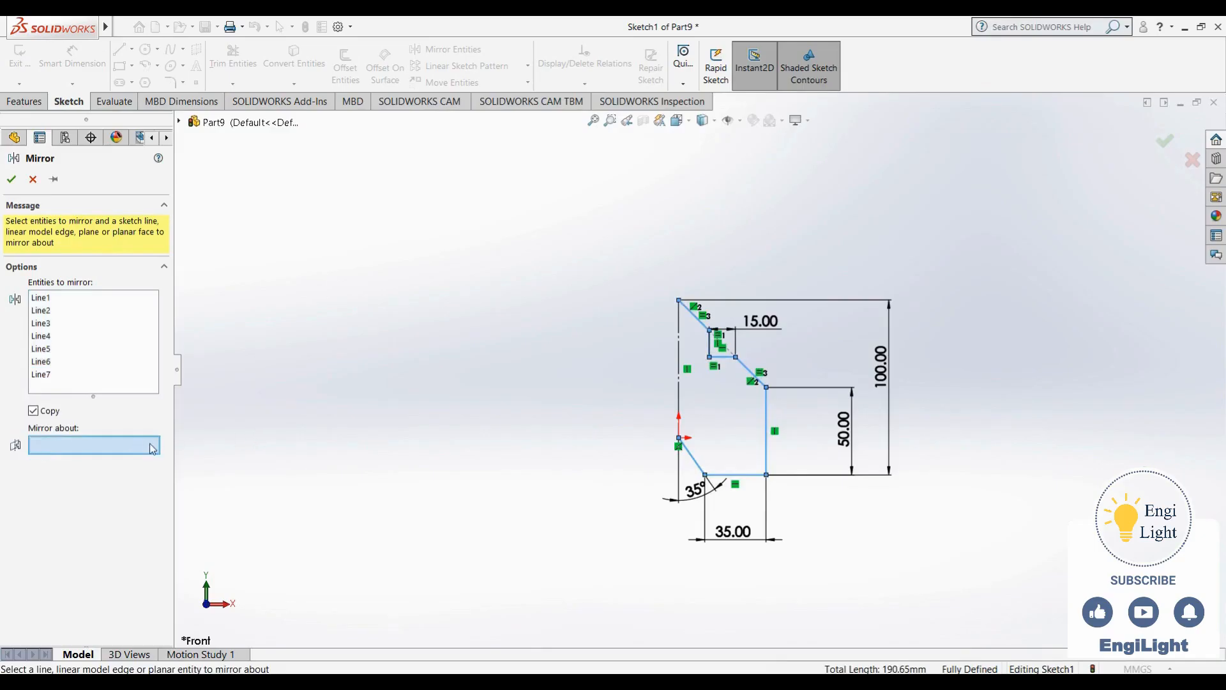
left_click(680, 391)
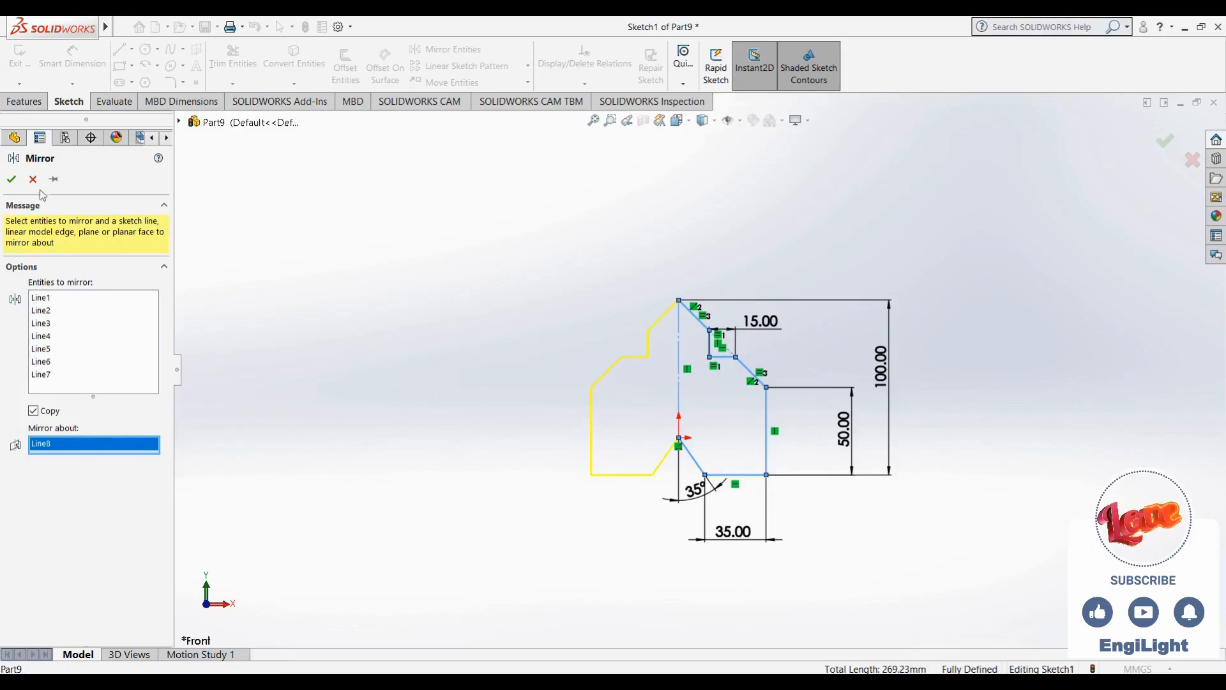
left_click(11, 179)
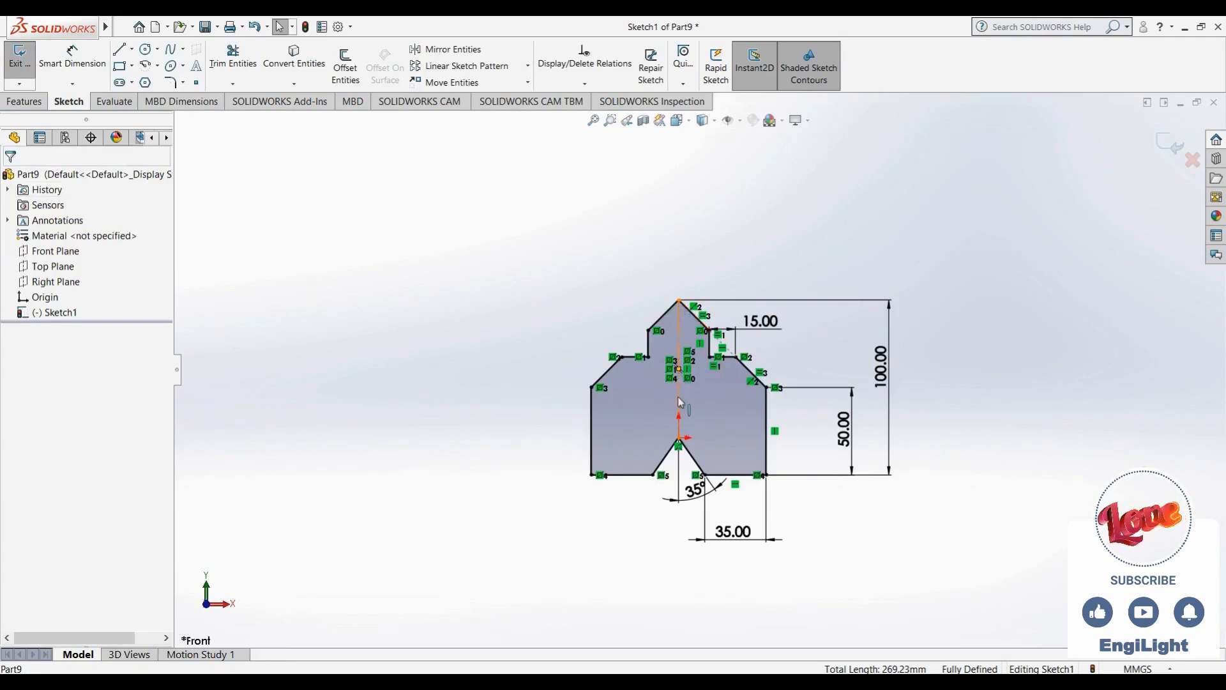
Inspect the mirrored corner points of the profile and undo the mirror
scroll(663, 330, "down", 8)
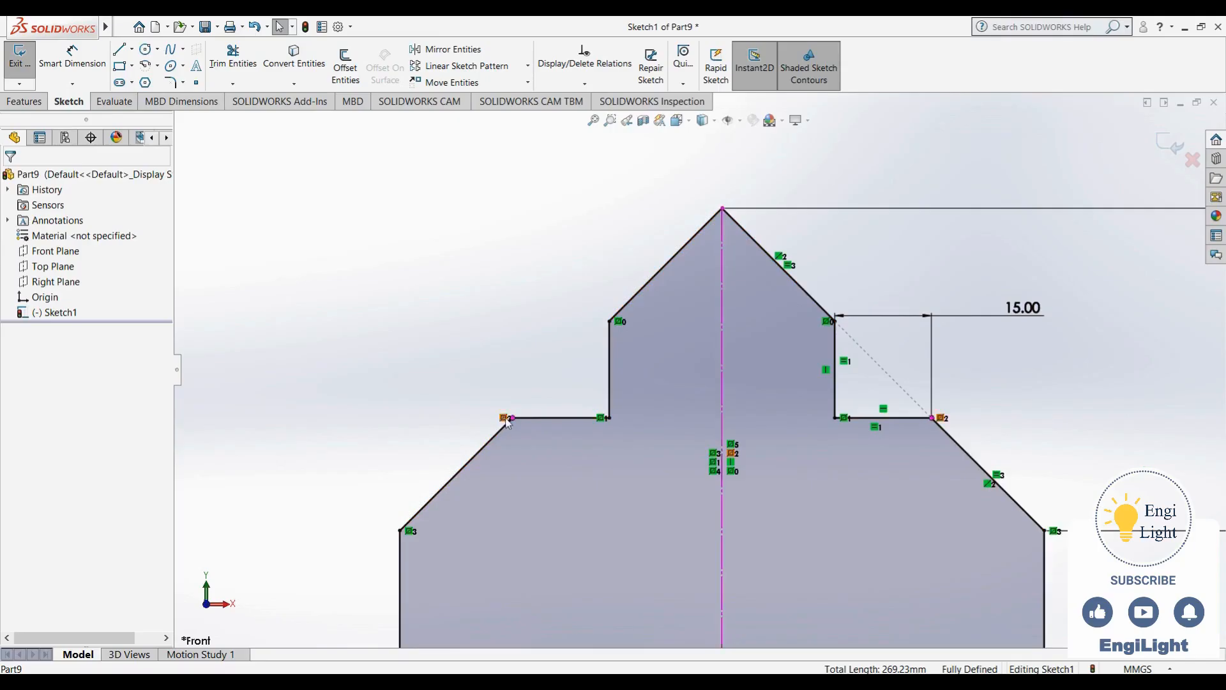
scroll(577, 441, "up", 5)
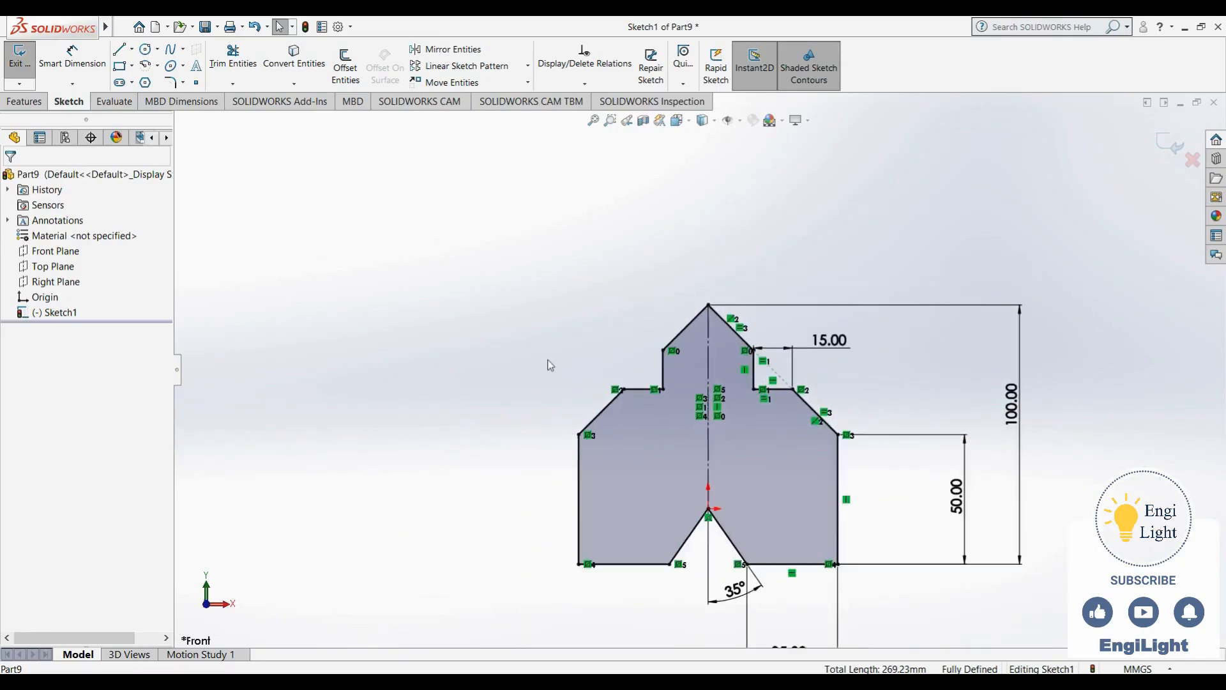
key("ctrl+z")
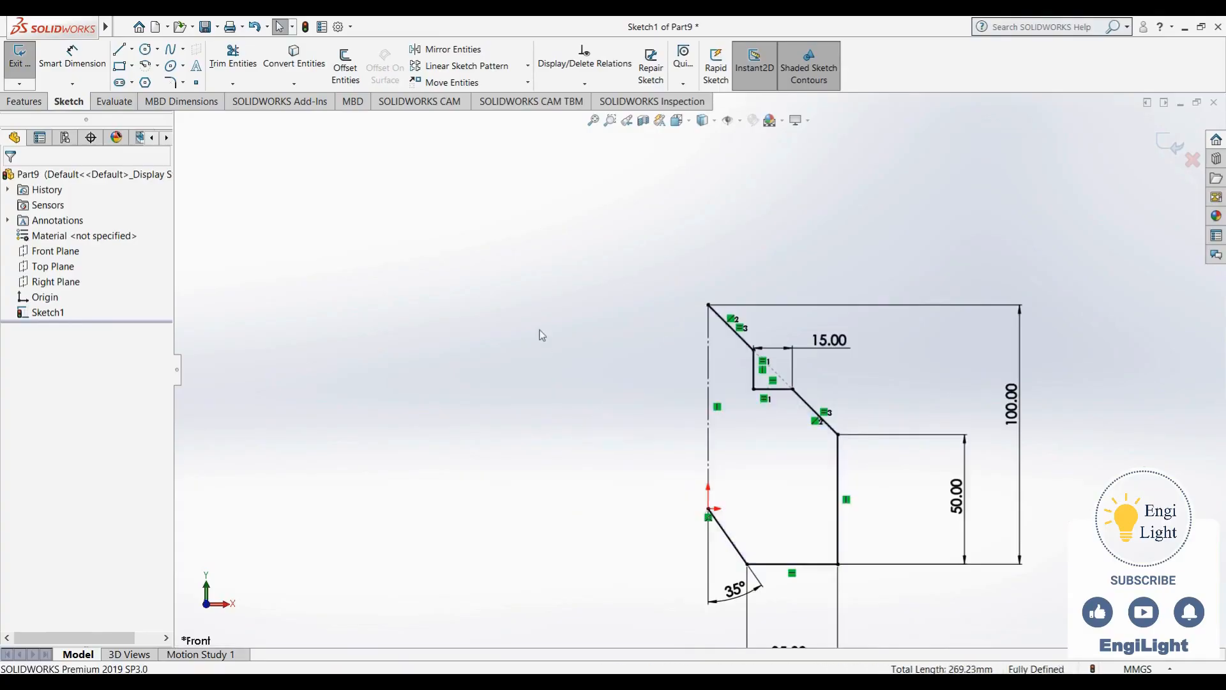
scroll(639, 440, "up", 3)
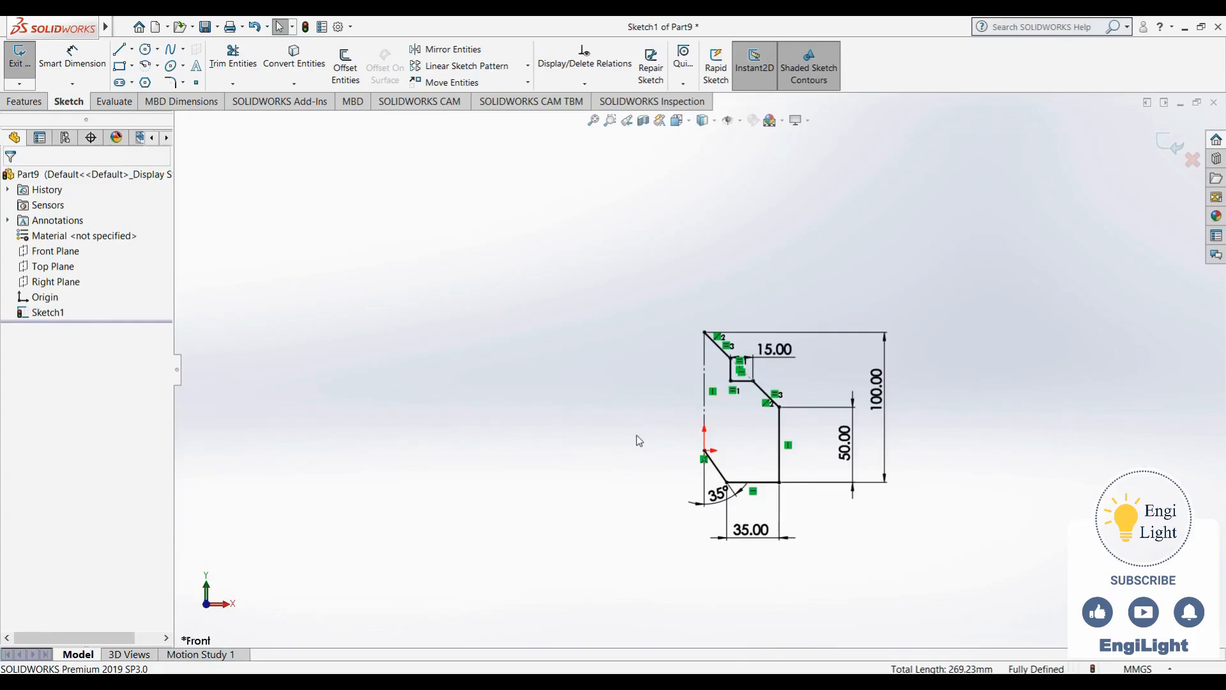
Select the entire half-profile sketch, mirror it about its centerline, and hide the sketch relation symbols
key("ctrl+a")
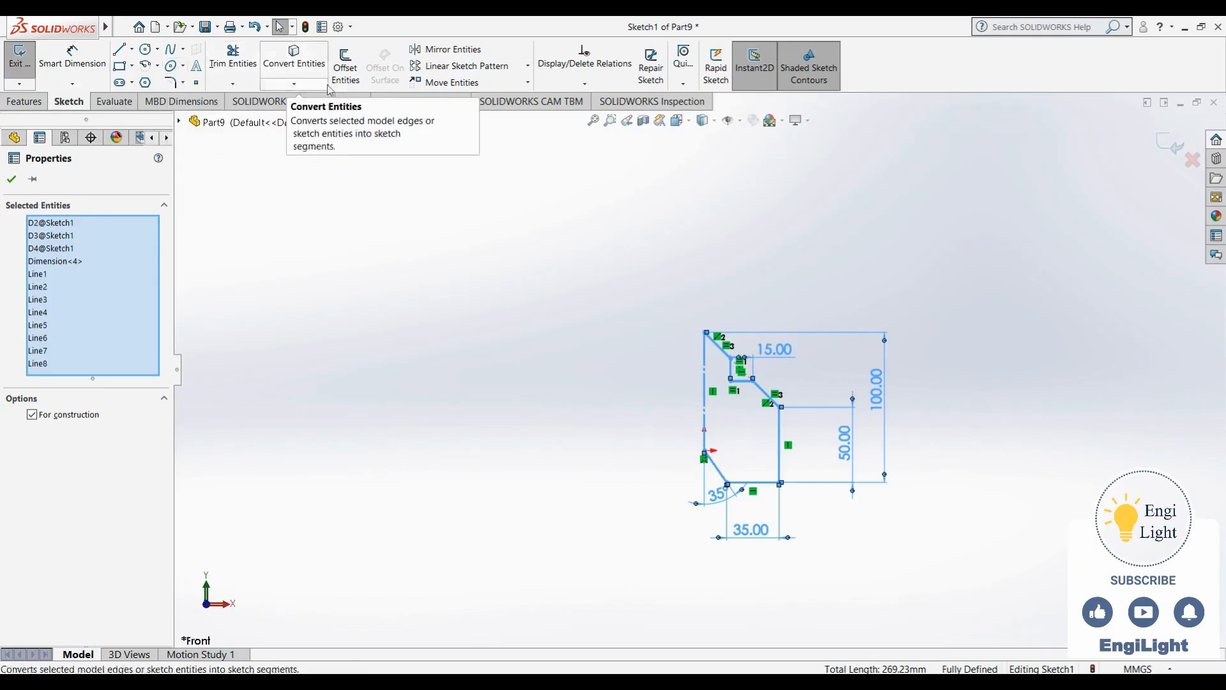
left_click(481, 54)
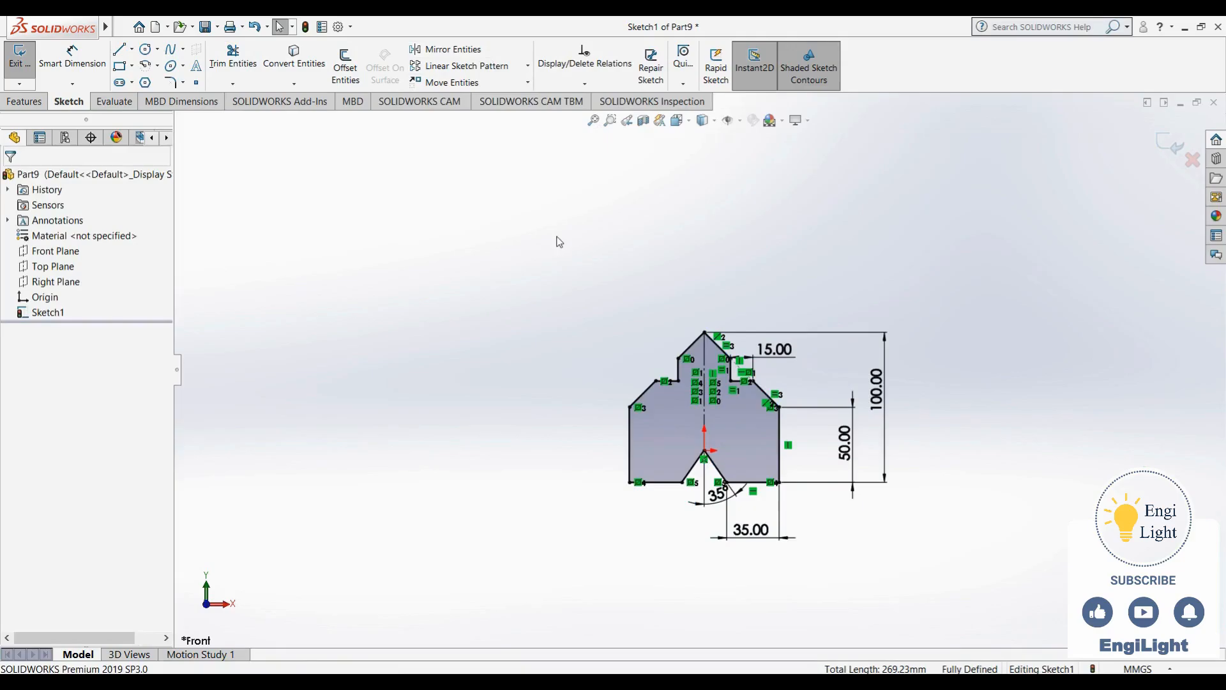
scroll(792, 426, "down", 2)
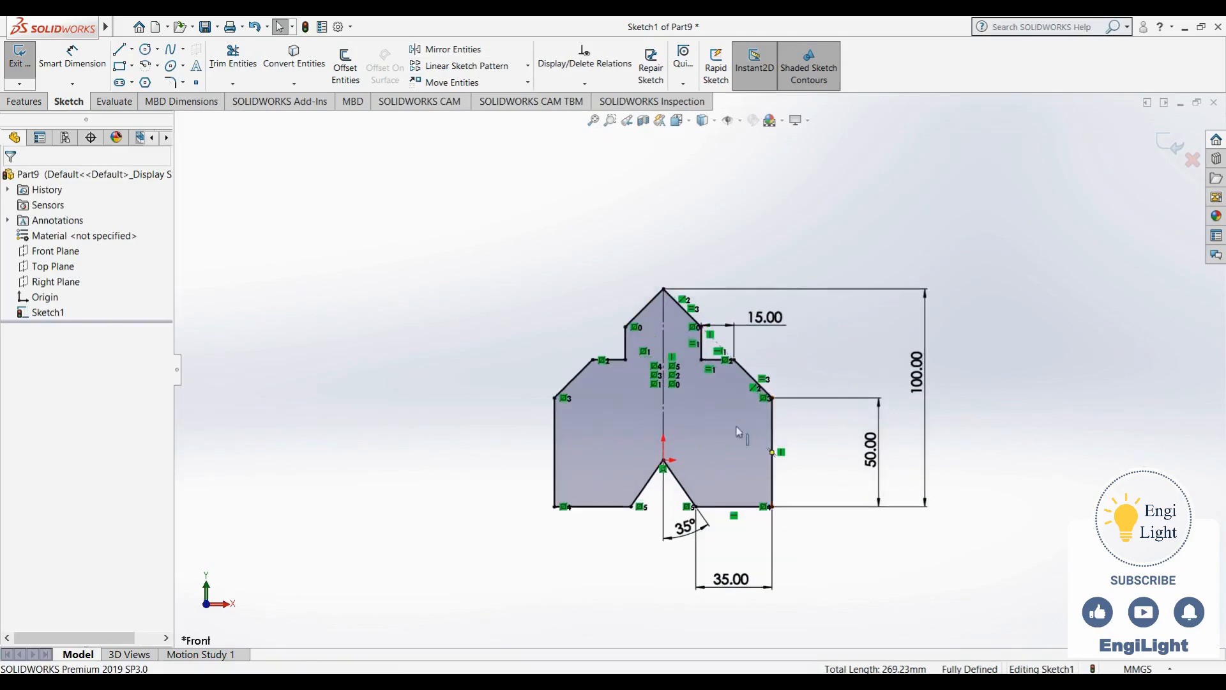
left_click(728, 121)
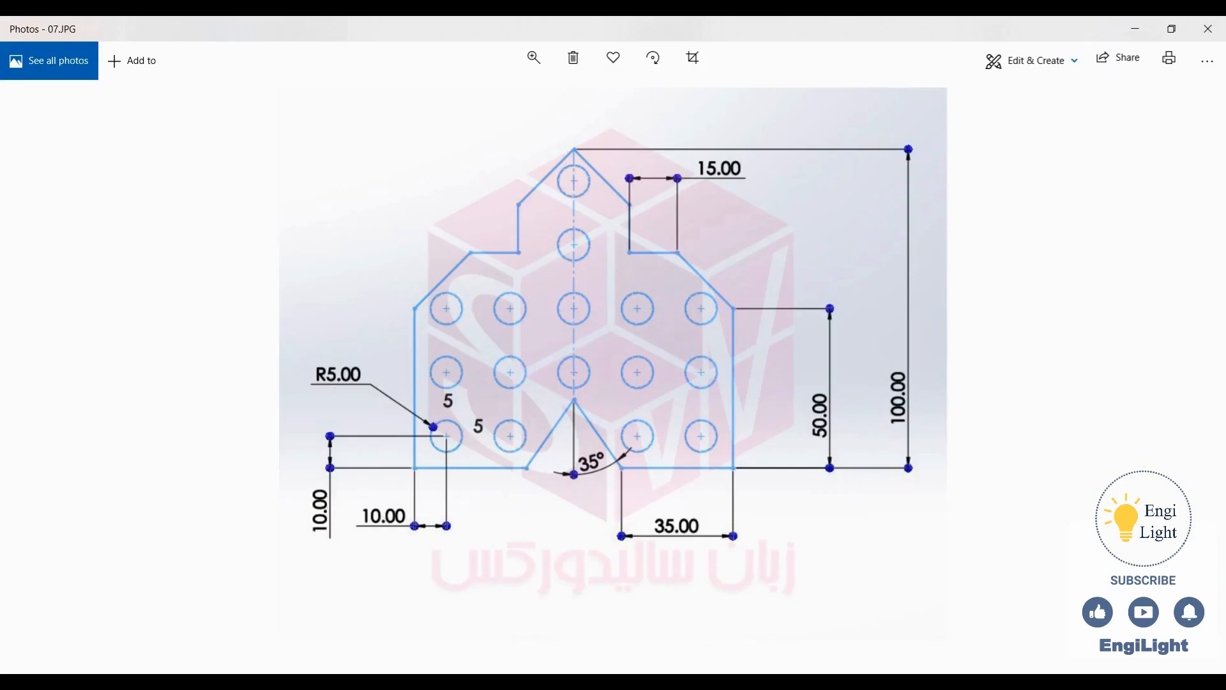
Return from the reference drawing to SOLIDWORKS and sketch a circle about 12 mm in diameter inside the lower-left part of the profile
key("alt+Tab")
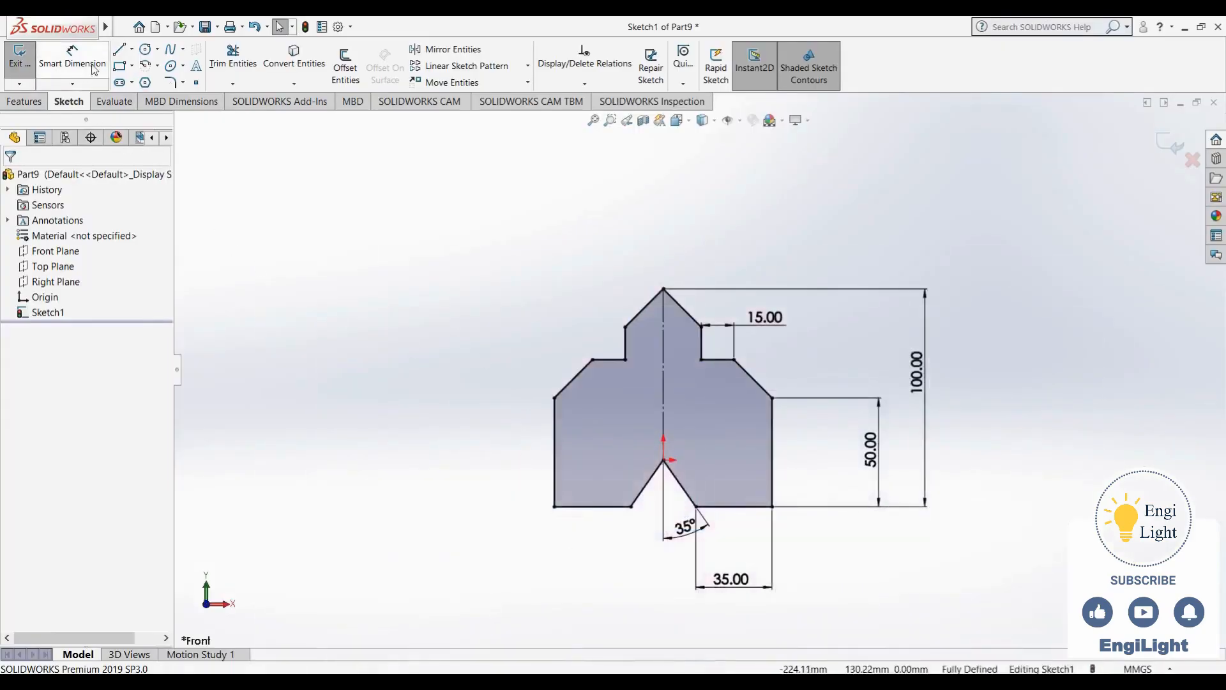
left_click(145, 49)
left_click(599, 460)
left_click(599, 473)
key("Escape")
Dimension the circle's diameter as 10 mm
right_click_drag(479, 448, 480, 373)
left_click(603, 450)
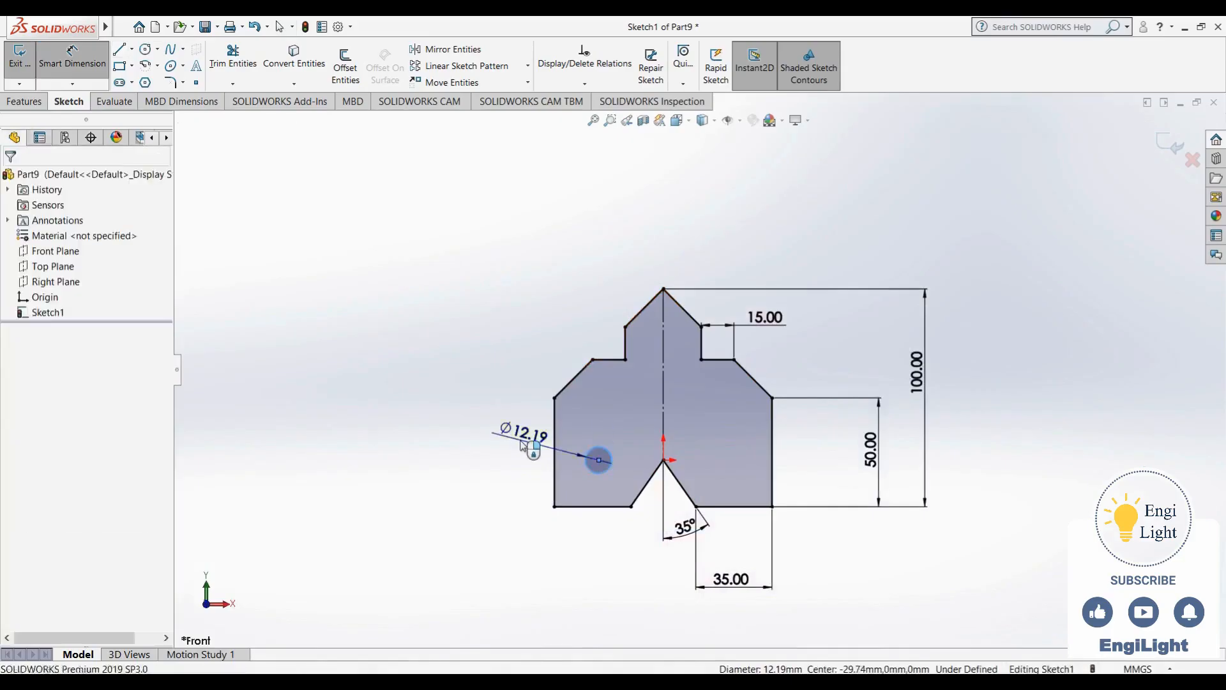
left_click(523, 446)
type("10")
key("Return")
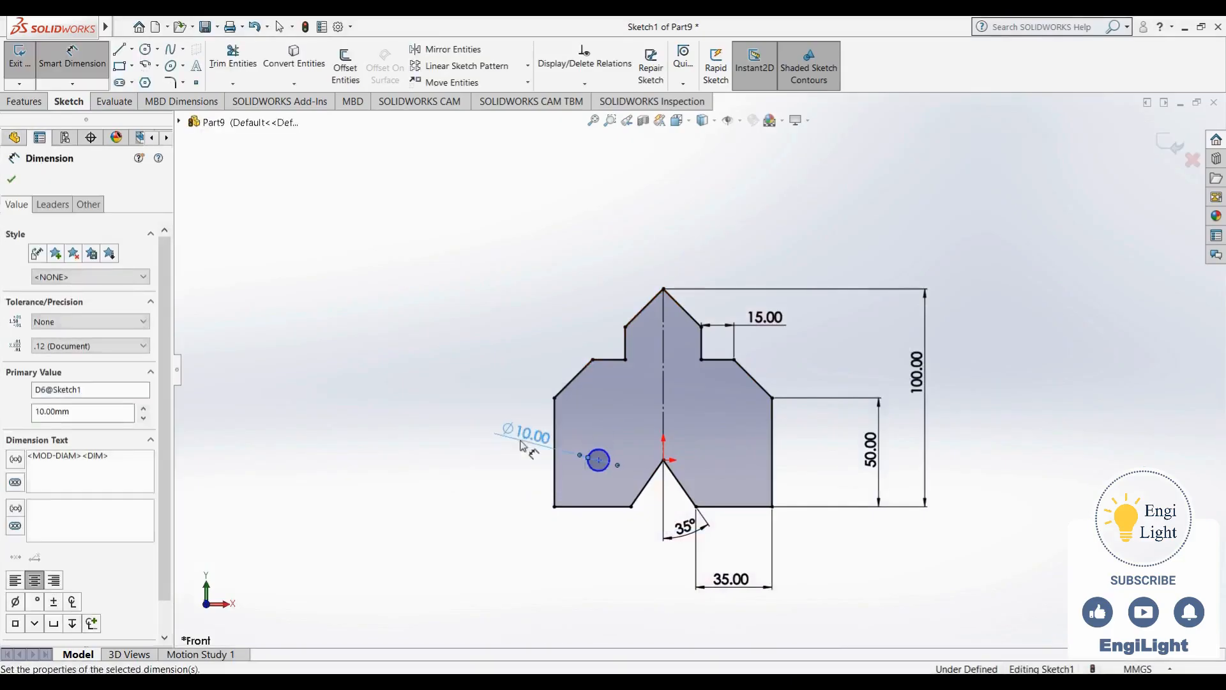
key("Escape")
Dimension the vertical distance from the circle's center to the profile's lower-left horizontal edge as 10 mm
right_click_drag(495, 490, 491, 355)
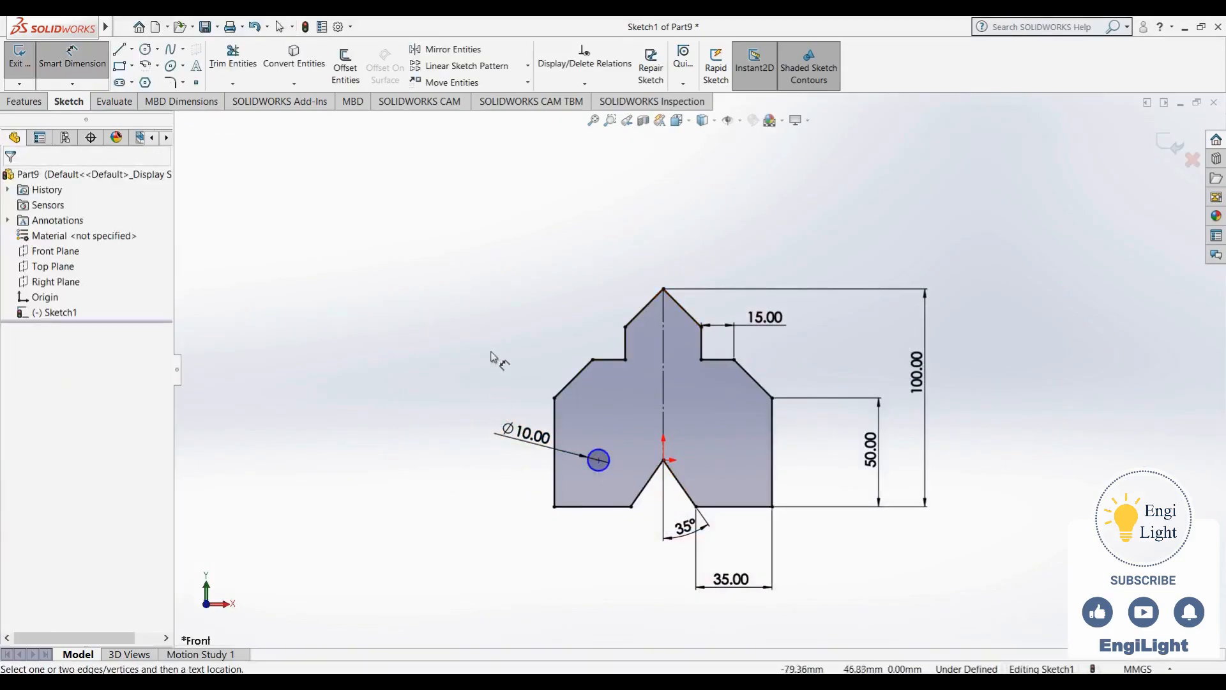
left_click(598, 459)
left_click(588, 508)
left_click(499, 498)
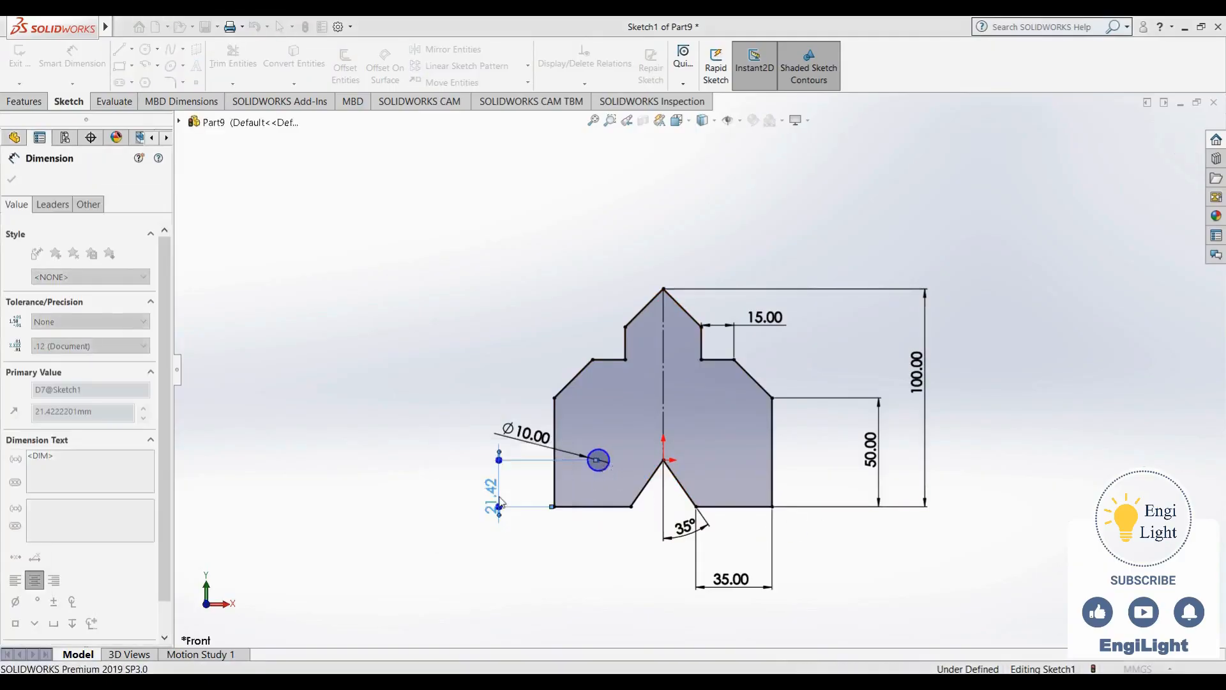
type("10")
key("Return")
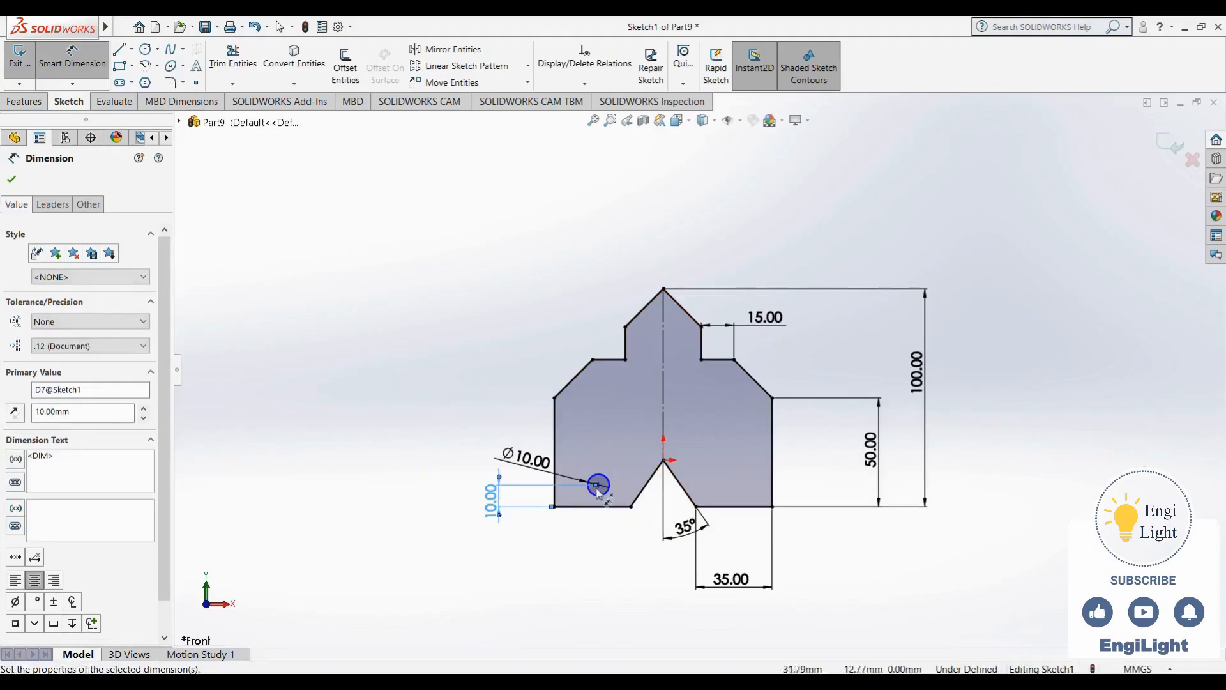
Dimension the horizontal distance from the circle's center to the profile's left vertical edge as 10 mm
left_click(598, 486)
left_click(553, 491)
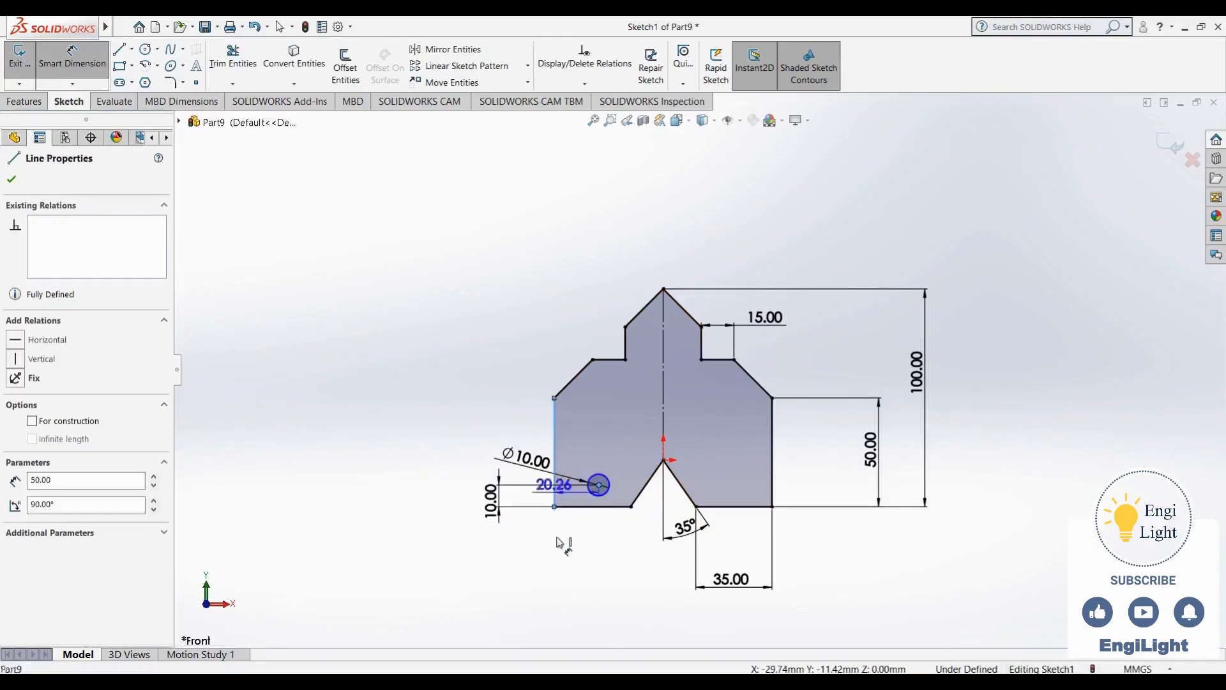
left_click(562, 559)
type("10")
key("Return")
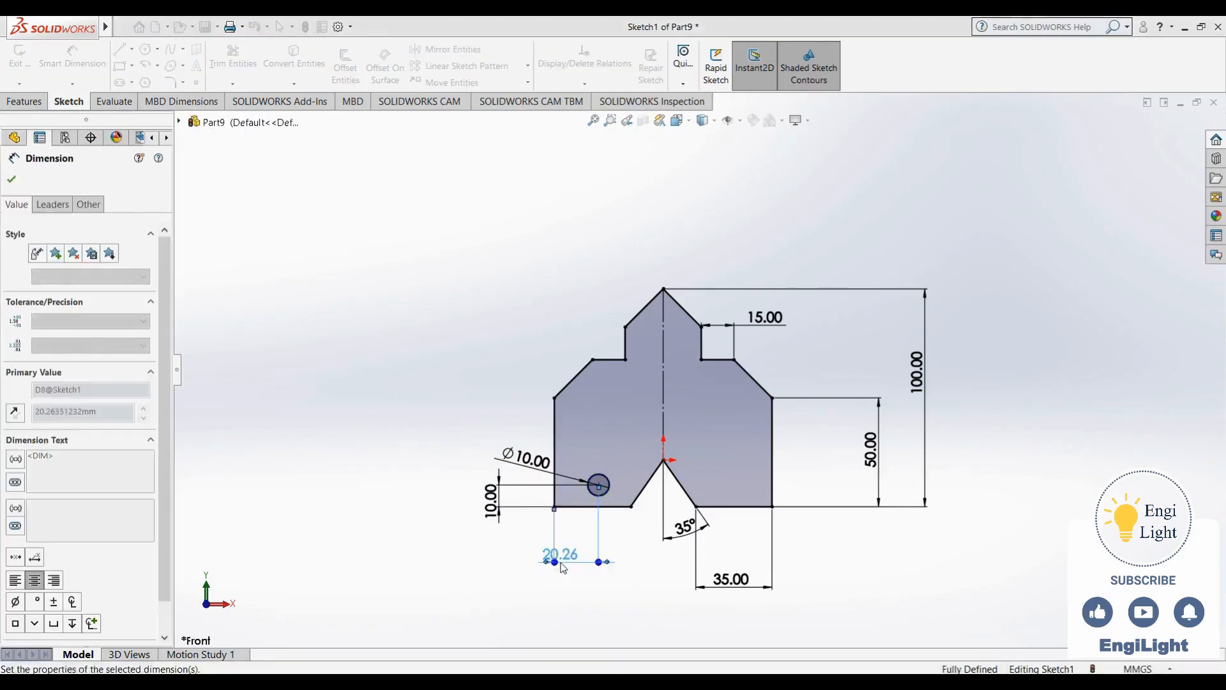
key("Escape")
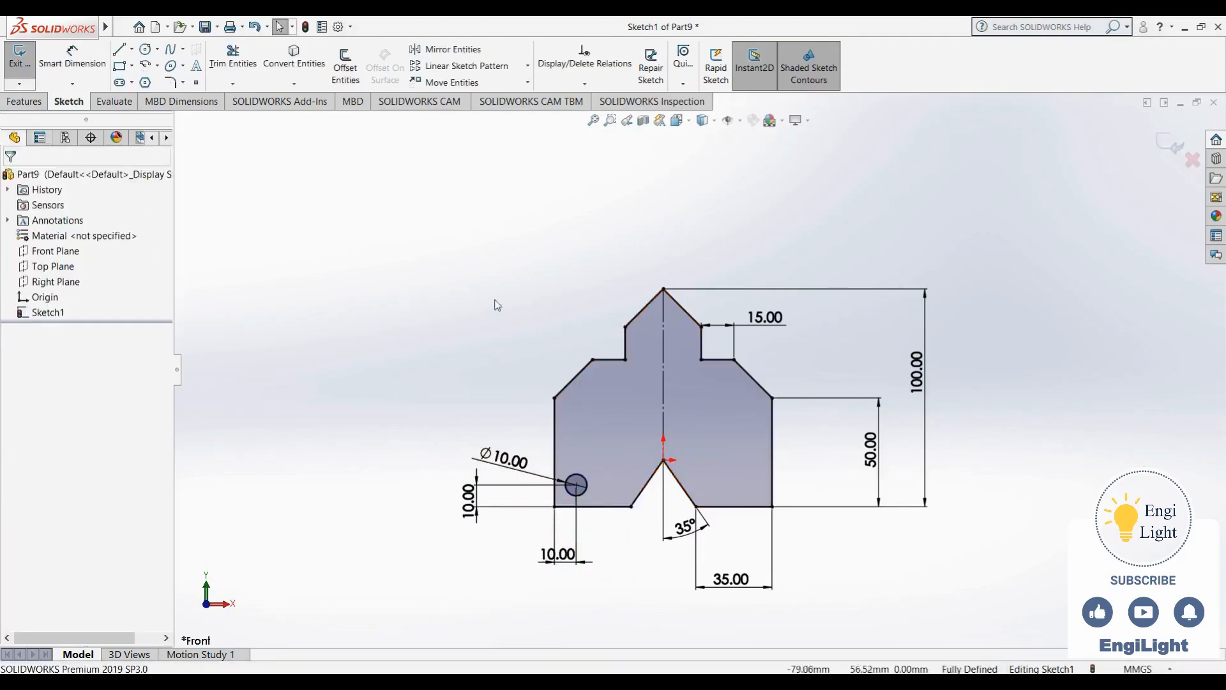
Set up a linear sketch pattern of the circle along the X-axis with 20 mm spacing and 5 instances
left_click(427, 69)
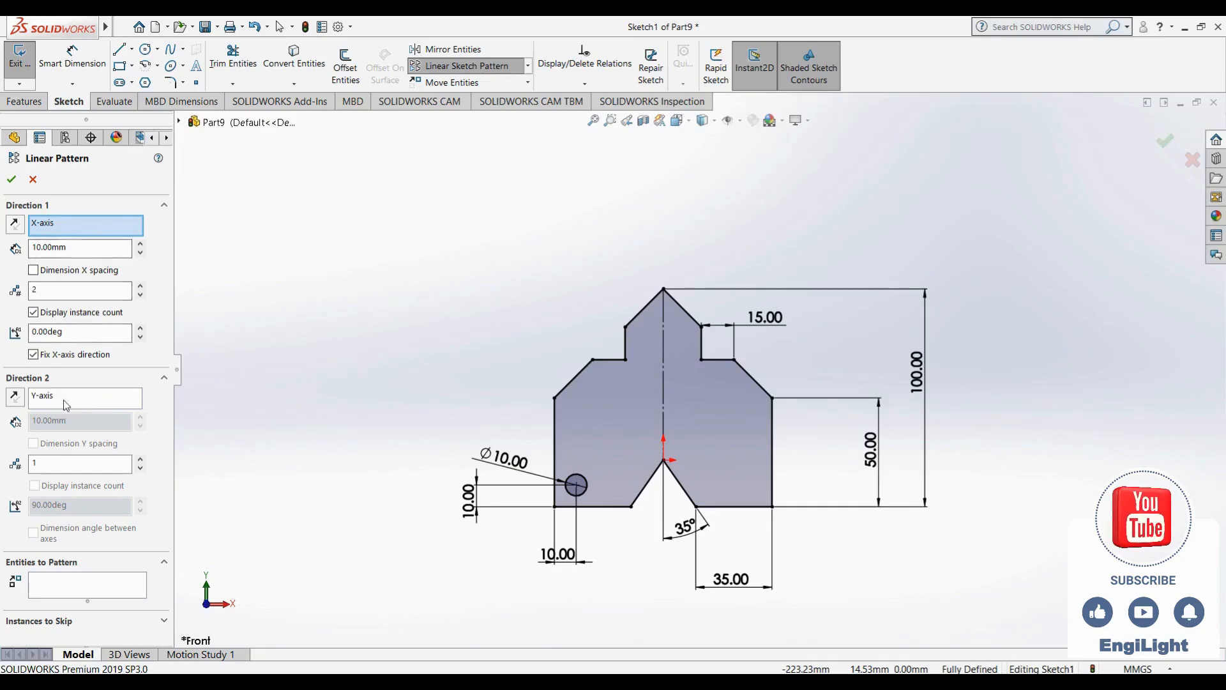
left_click(69, 581)
left_click(587, 489)
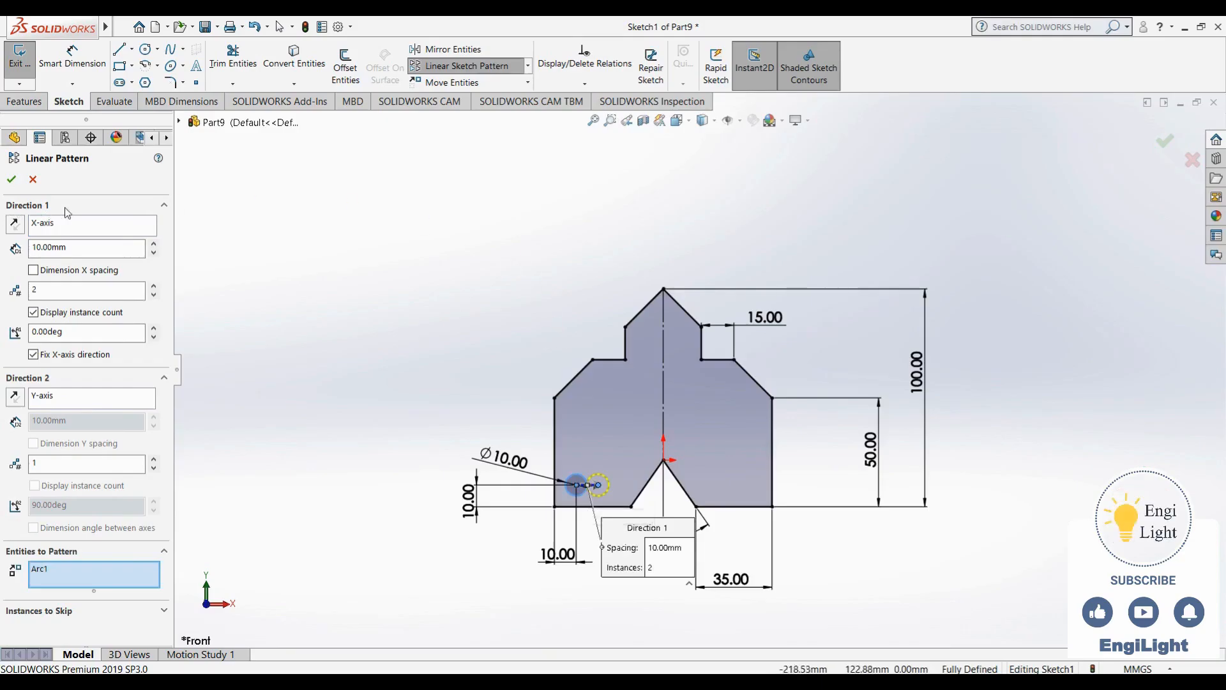
left_click(89, 247)
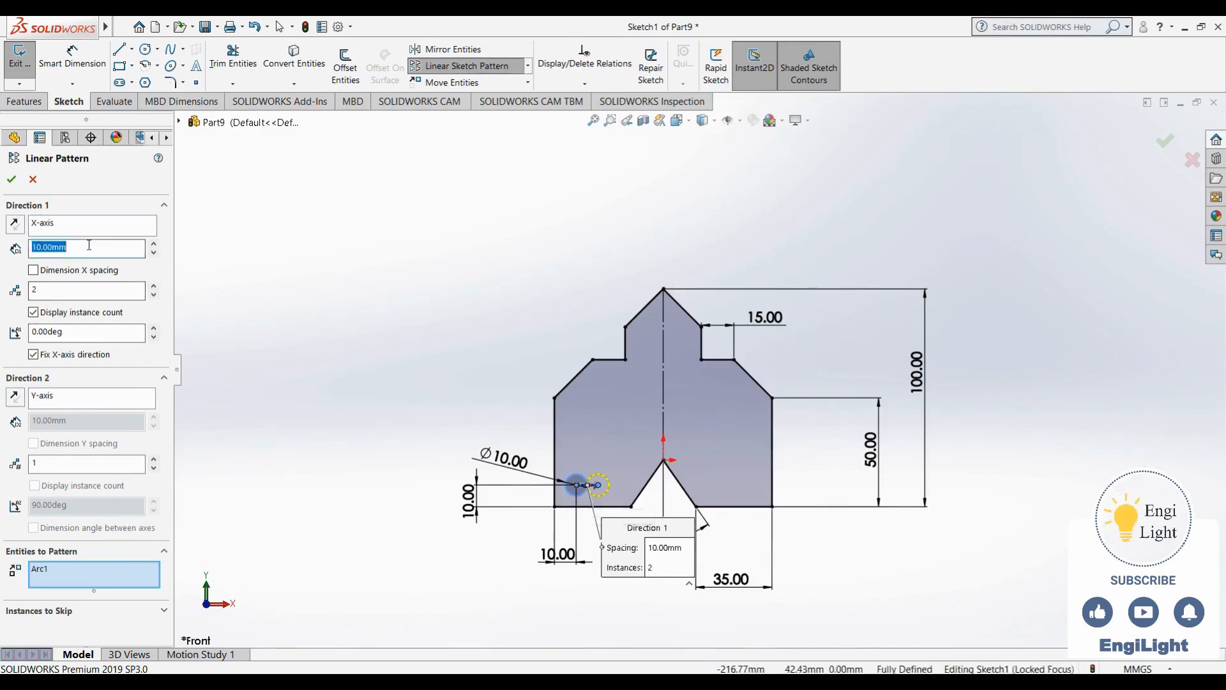
type("20")
key("Return")
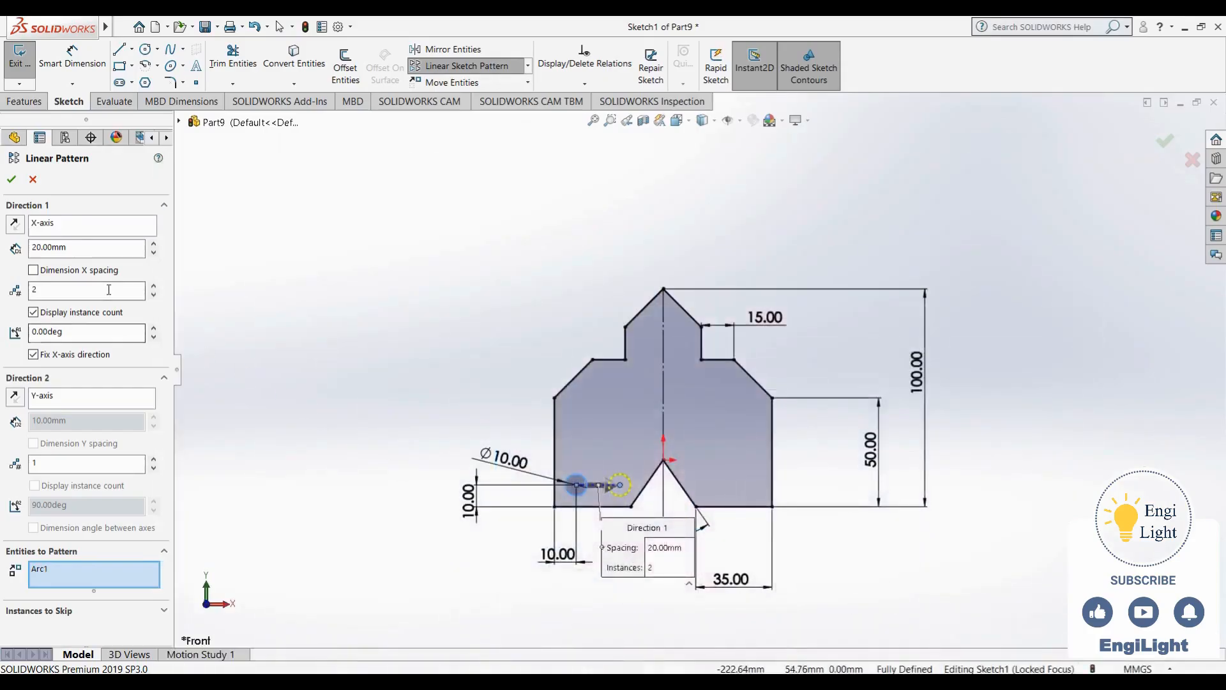
double_click(110, 289)
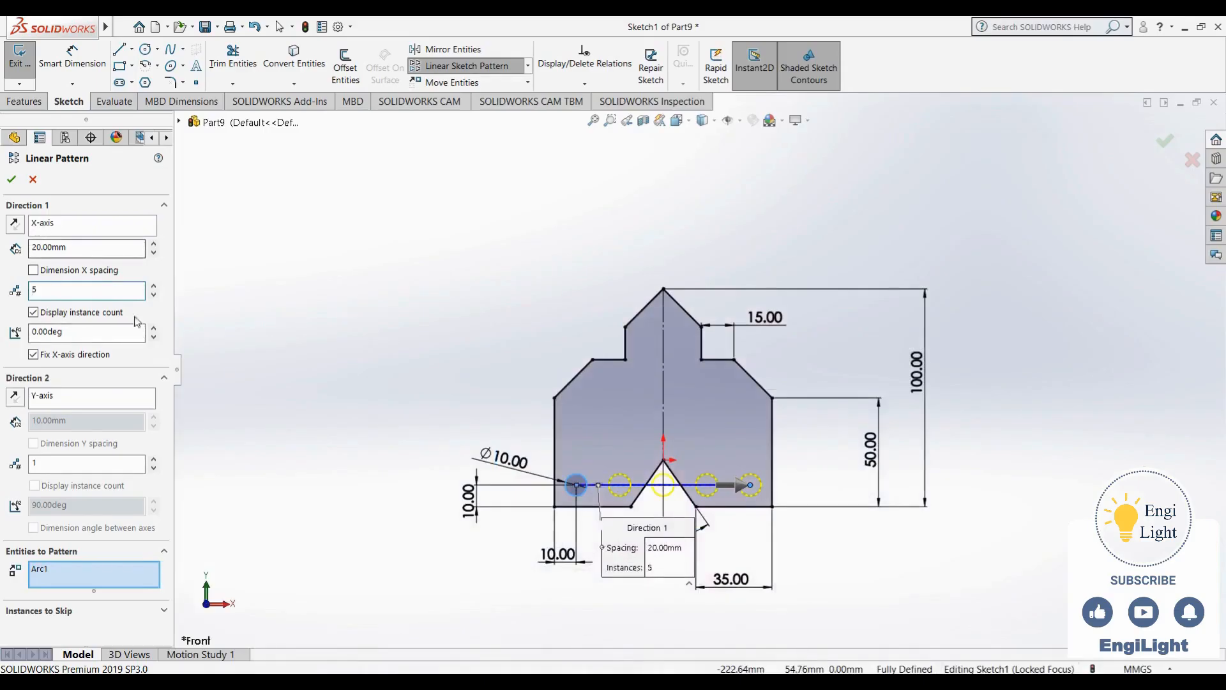
Try tilting the pattern's X-axis direction to 11 degrees and return the angle to 0 degrees
left_click(154, 328)
left_click(154, 328)
left_click(154, 329)
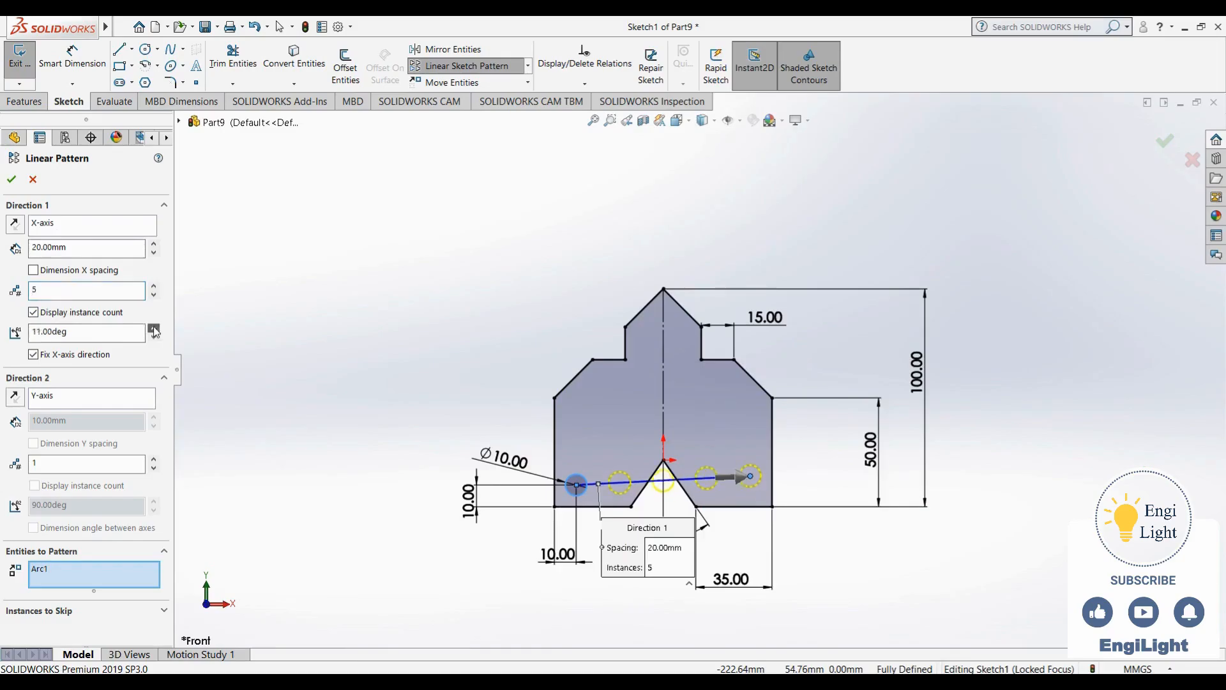
double_click(109, 332)
type("0")
key("Return")
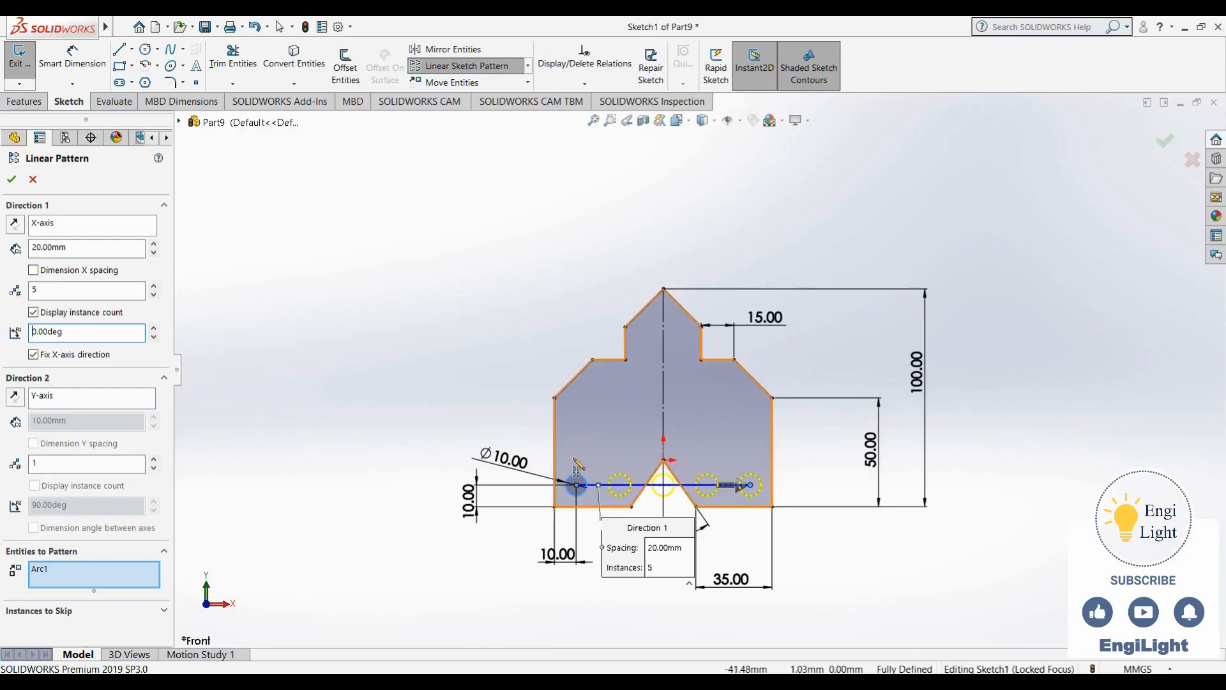
Extend the circle pattern along the Y-axis with 5 instances at 20 mm spacing
double_click(129, 468)
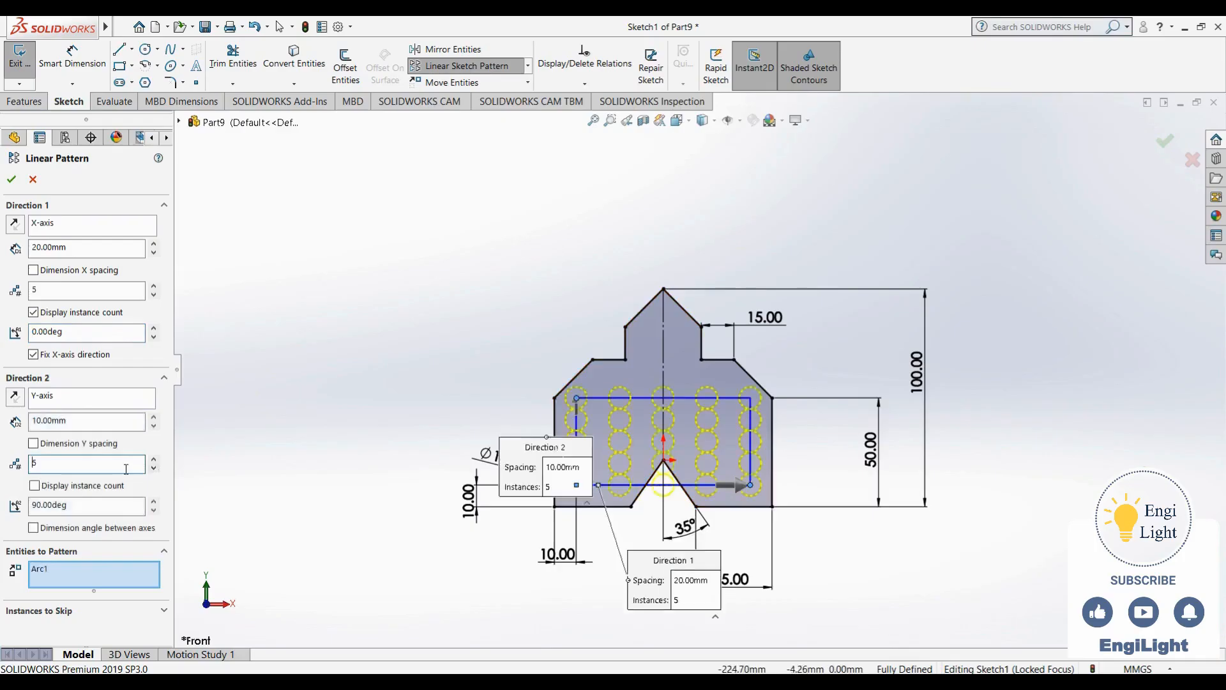
double_click(99, 422)
type("20")
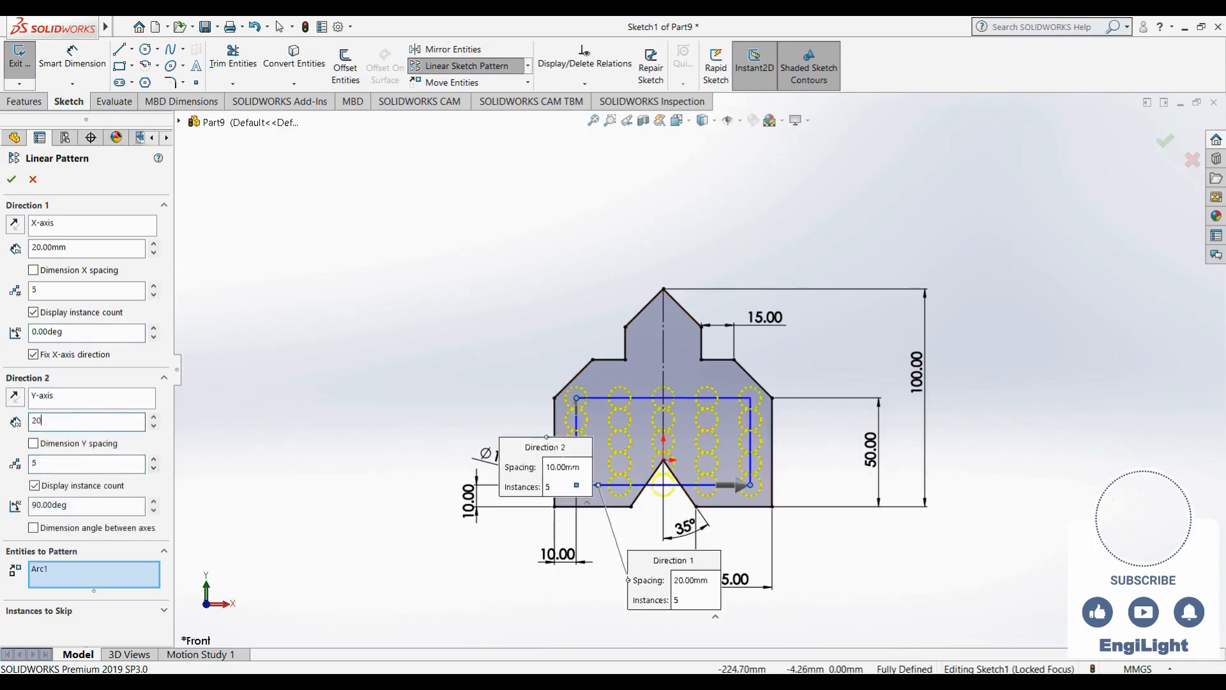
key("Return")
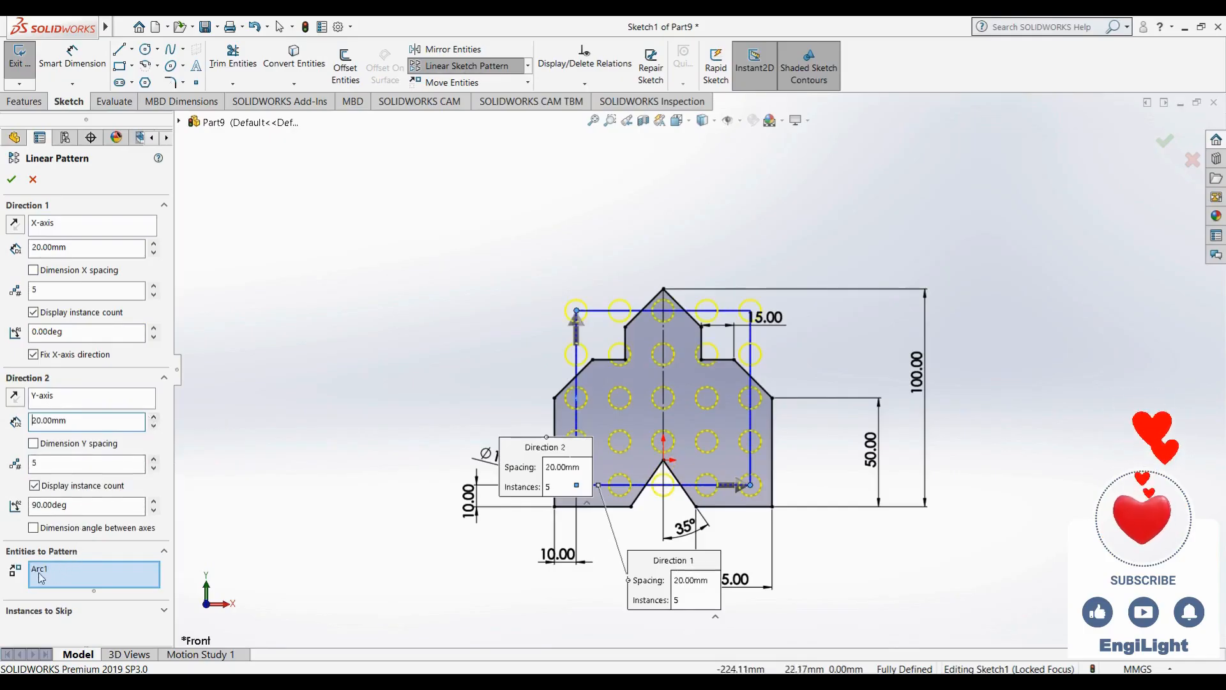
left_click_drag(514, 466, 382, 352)
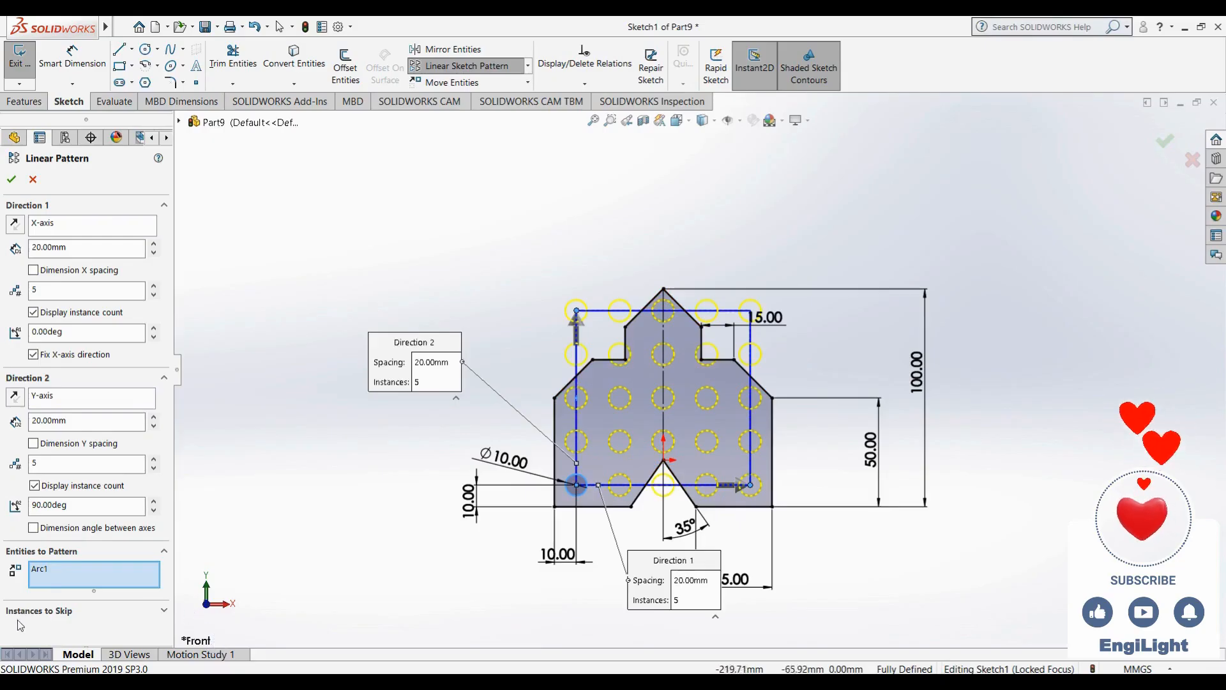
Create the pattern with the circle in the bottom notch and the upper circles outside the profile skipped, and undo it
left_click(164, 610)
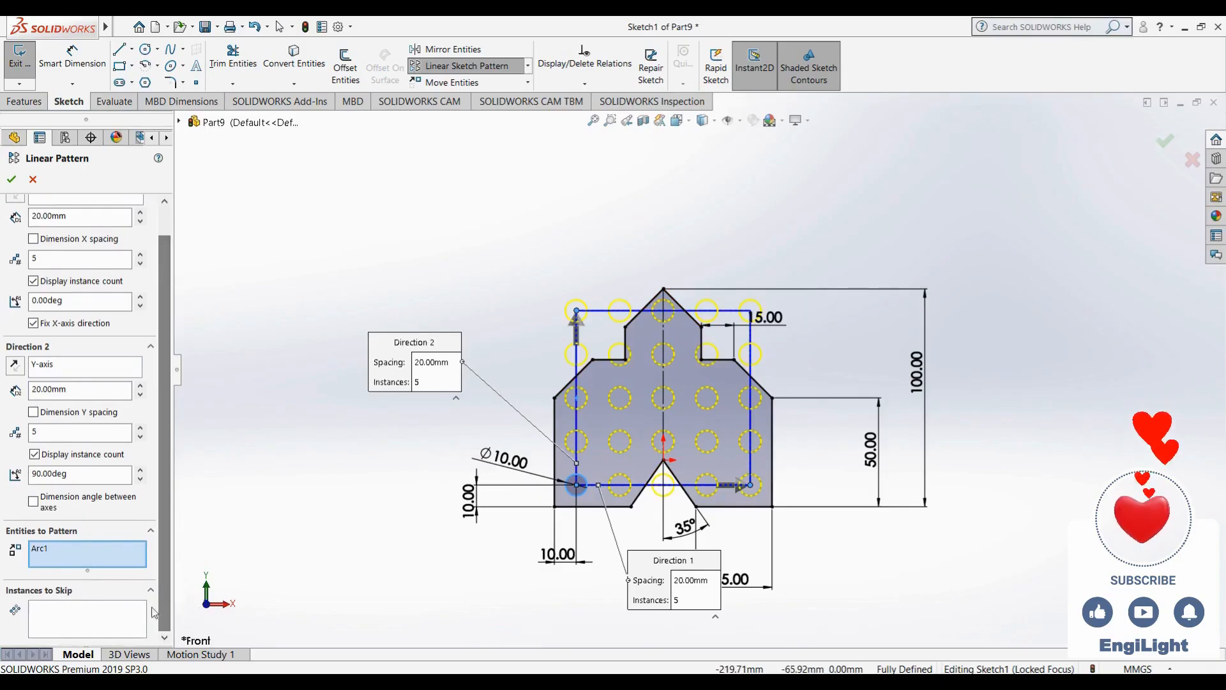
left_click(111, 618)
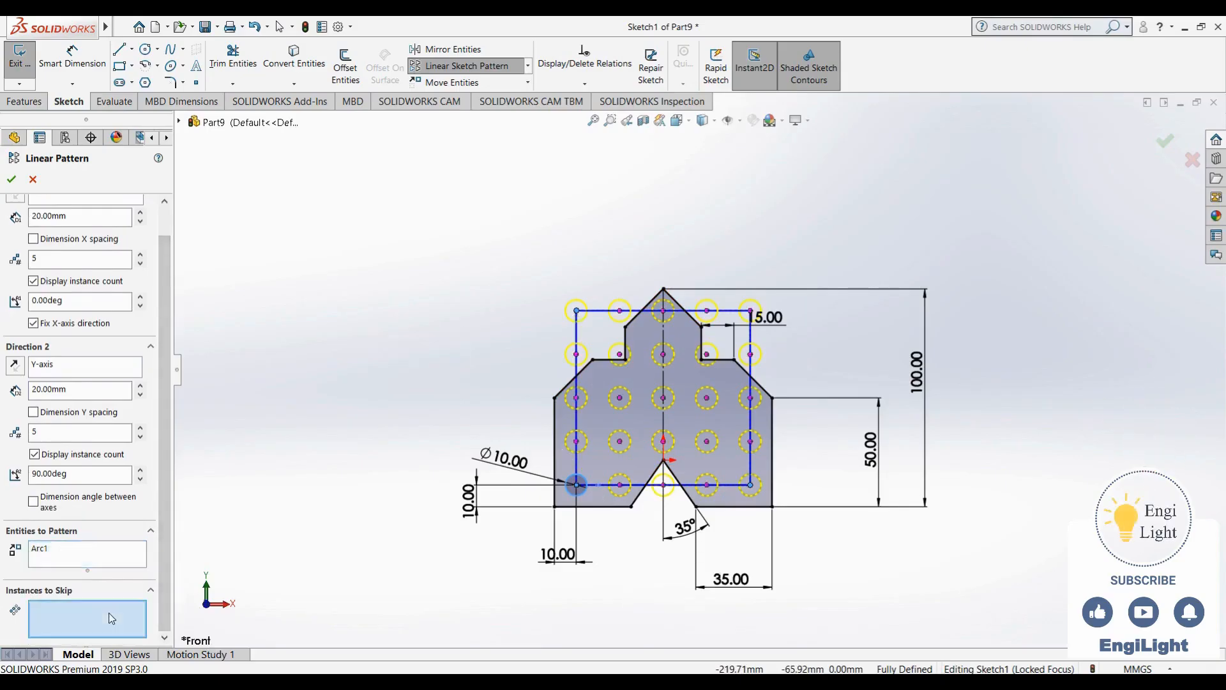
left_click(664, 485)
left_click(576, 354)
left_click(576, 311)
left_click(621, 312)
left_click(619, 354)
left_click(707, 354)
left_click(707, 311)
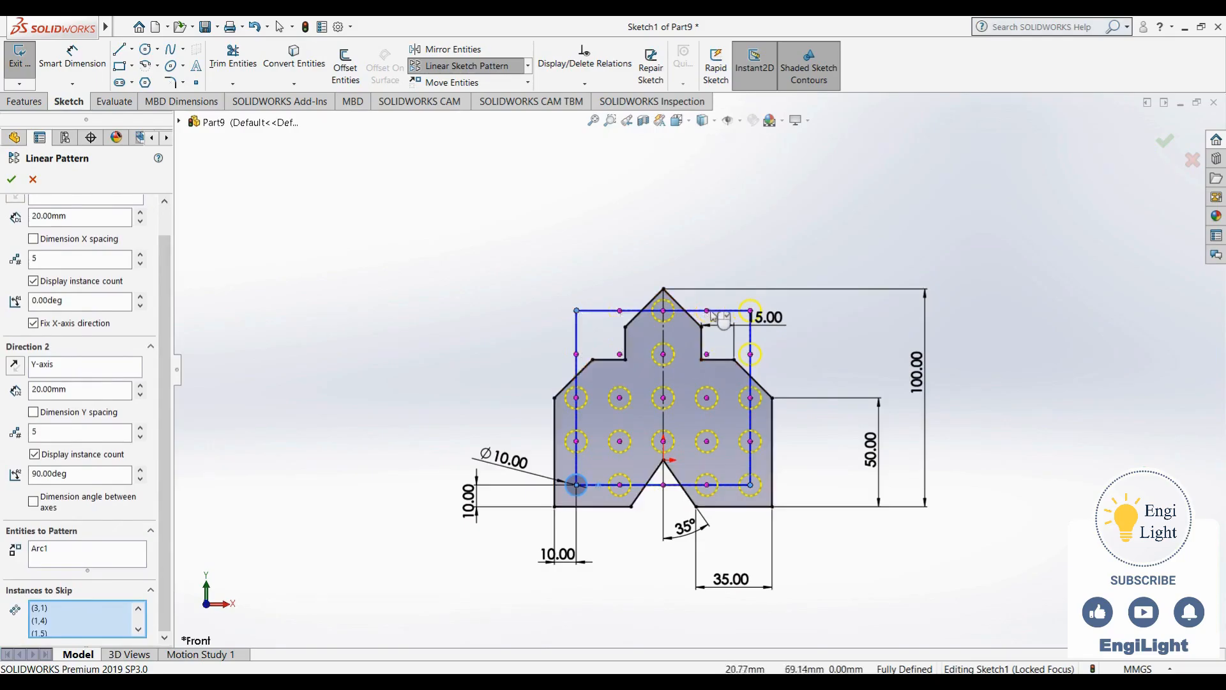
left_click(750, 311)
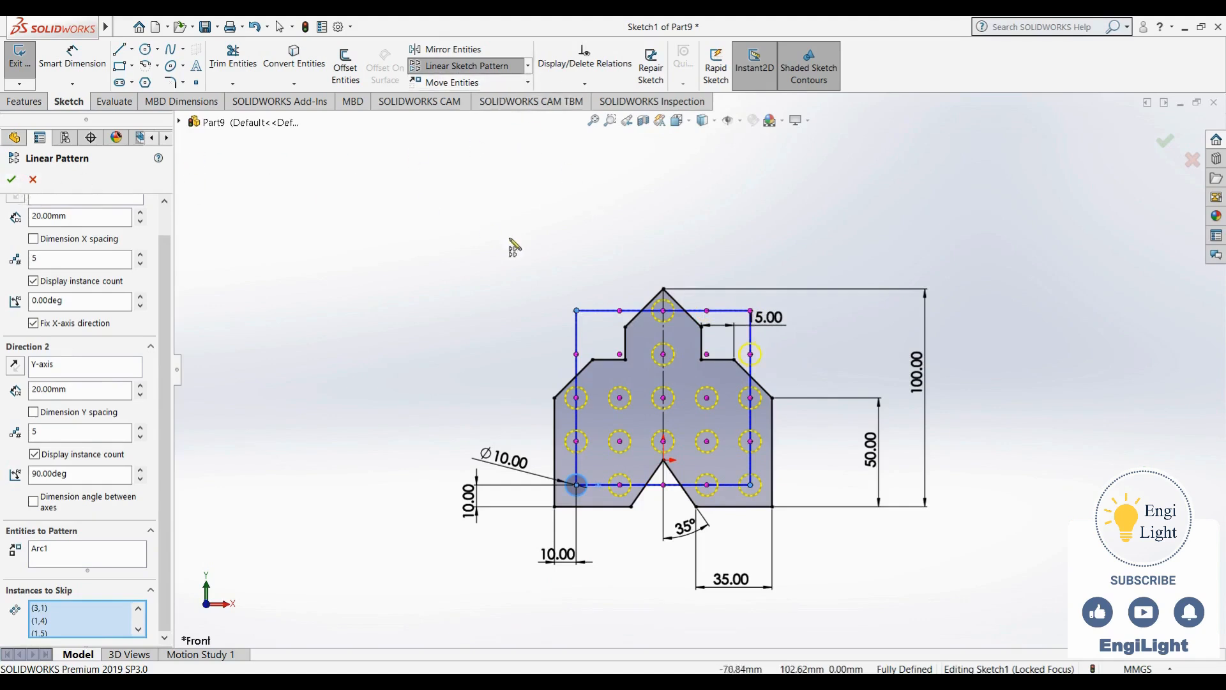
left_click(12, 180)
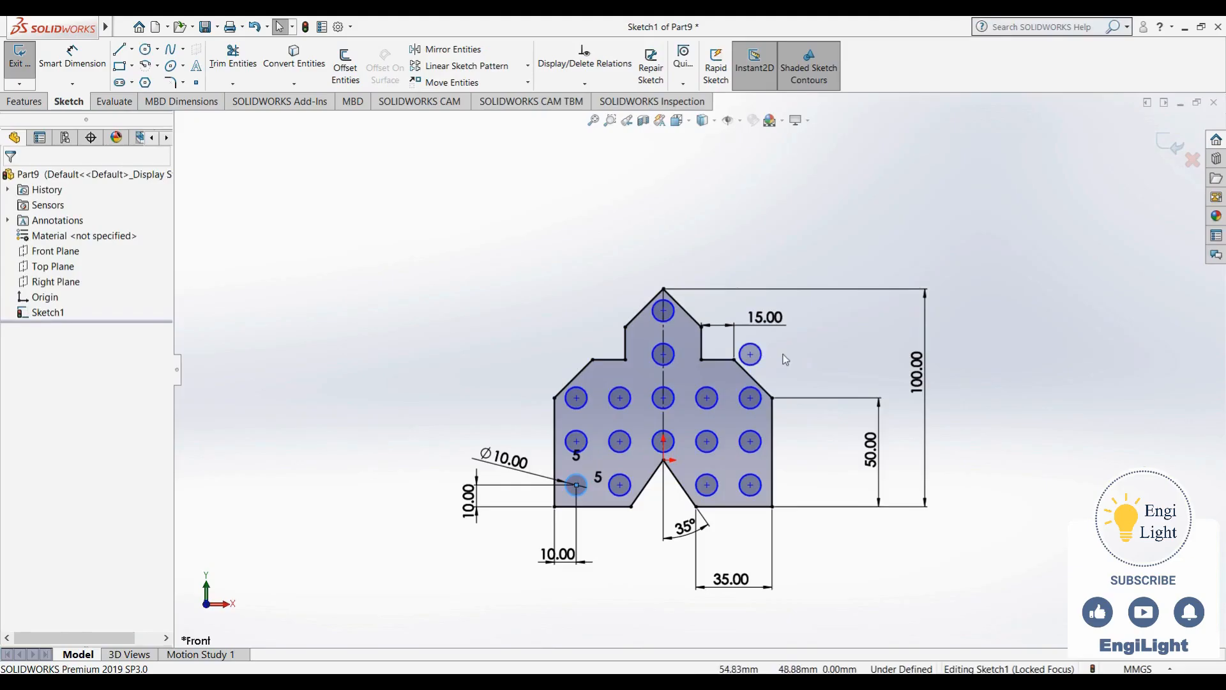
key("ctrl+z")
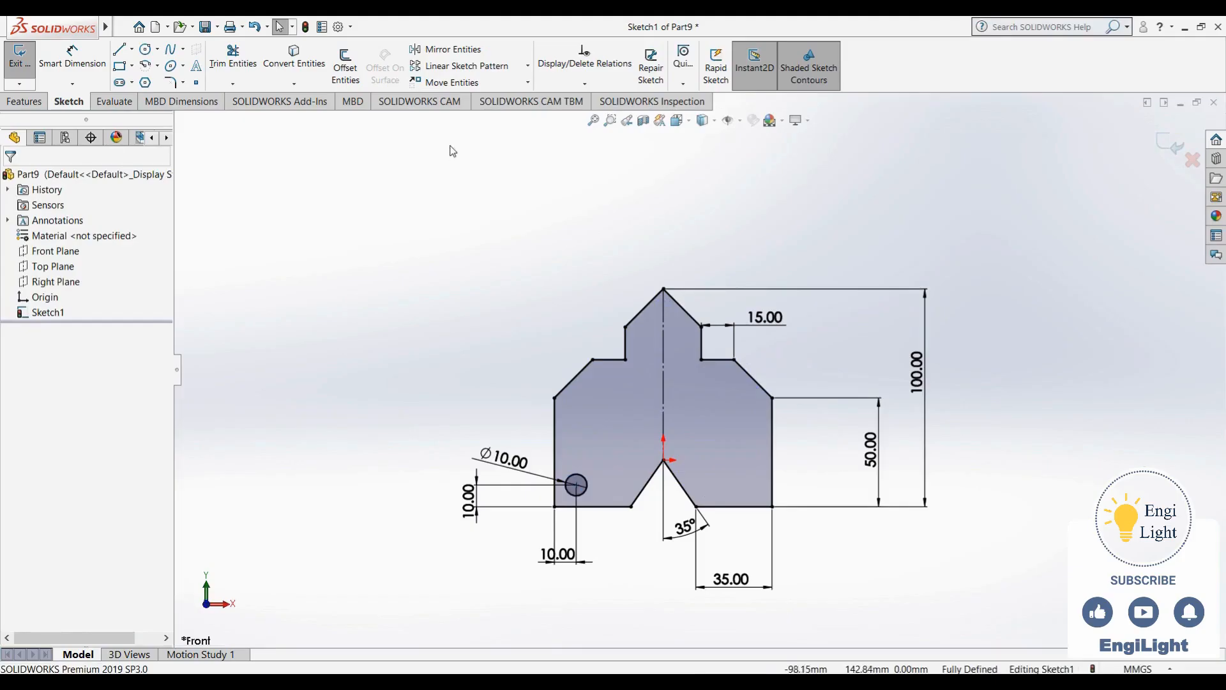
Set up a linear sketch pattern of the 10 mm circle with 5 instances at 20 mm spacing along both the X-axis and Y-axis
left_click(466, 66)
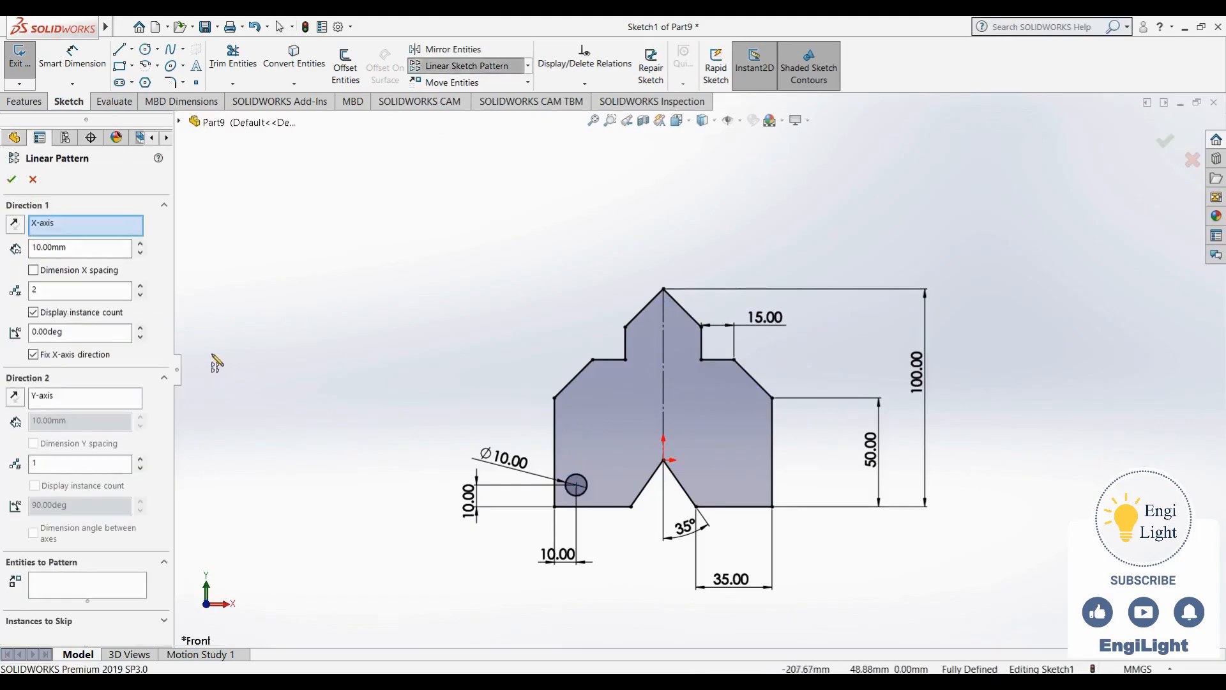
double_click(117, 289)
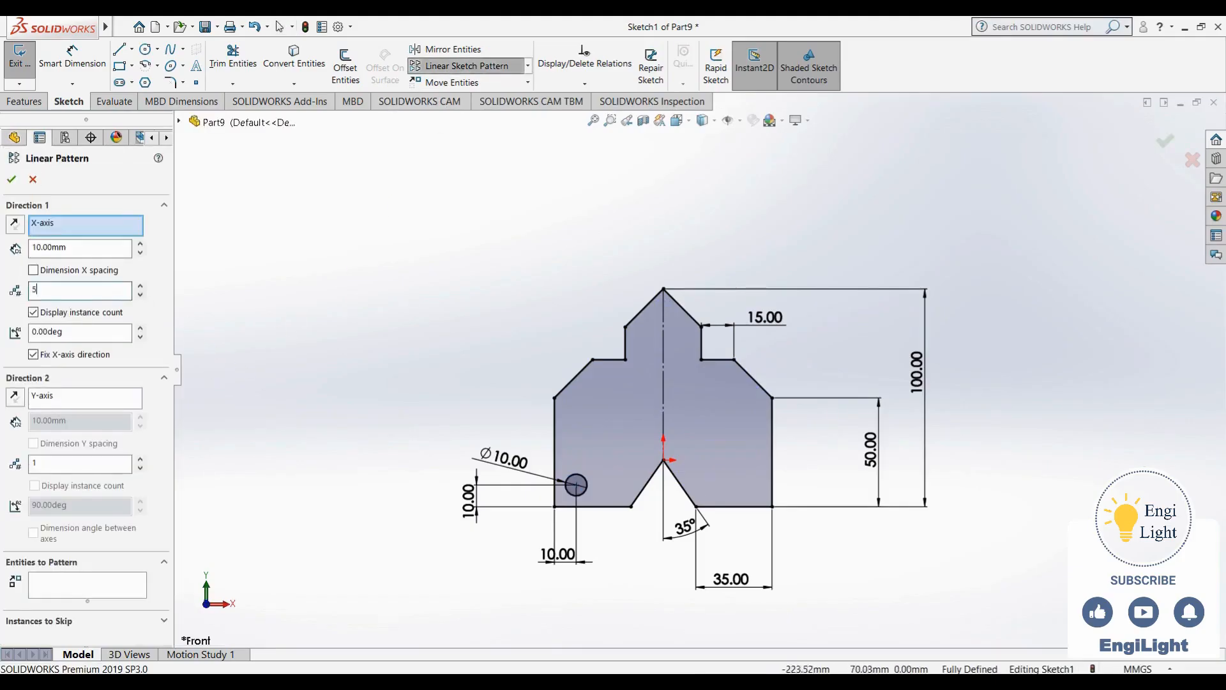
double_click(99, 249)
type("20")
double_click(57, 465)
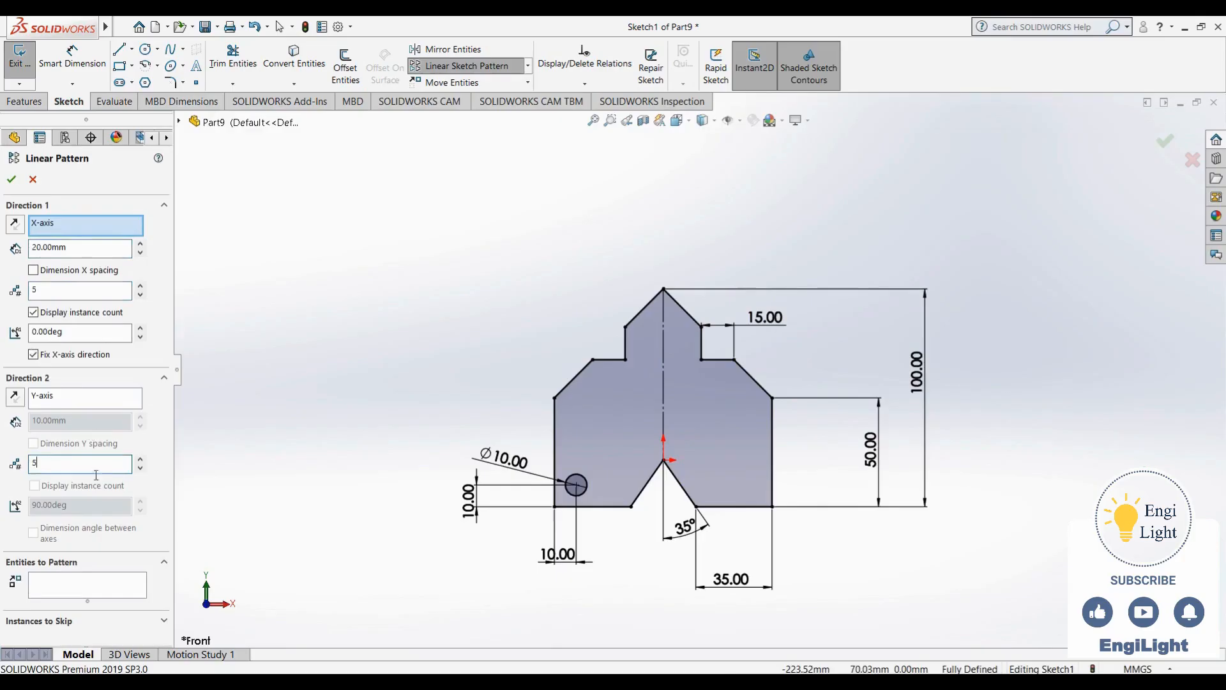
double_click(106, 425)
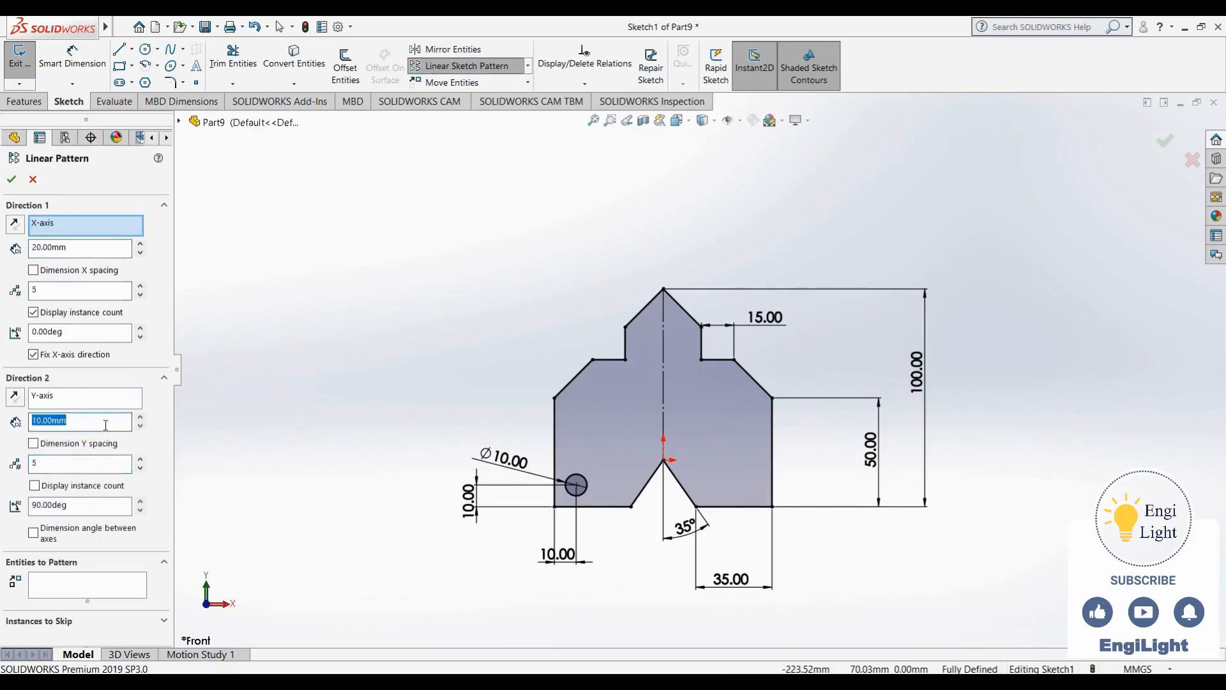
type("20")
left_click(109, 584)
left_click(571, 493)
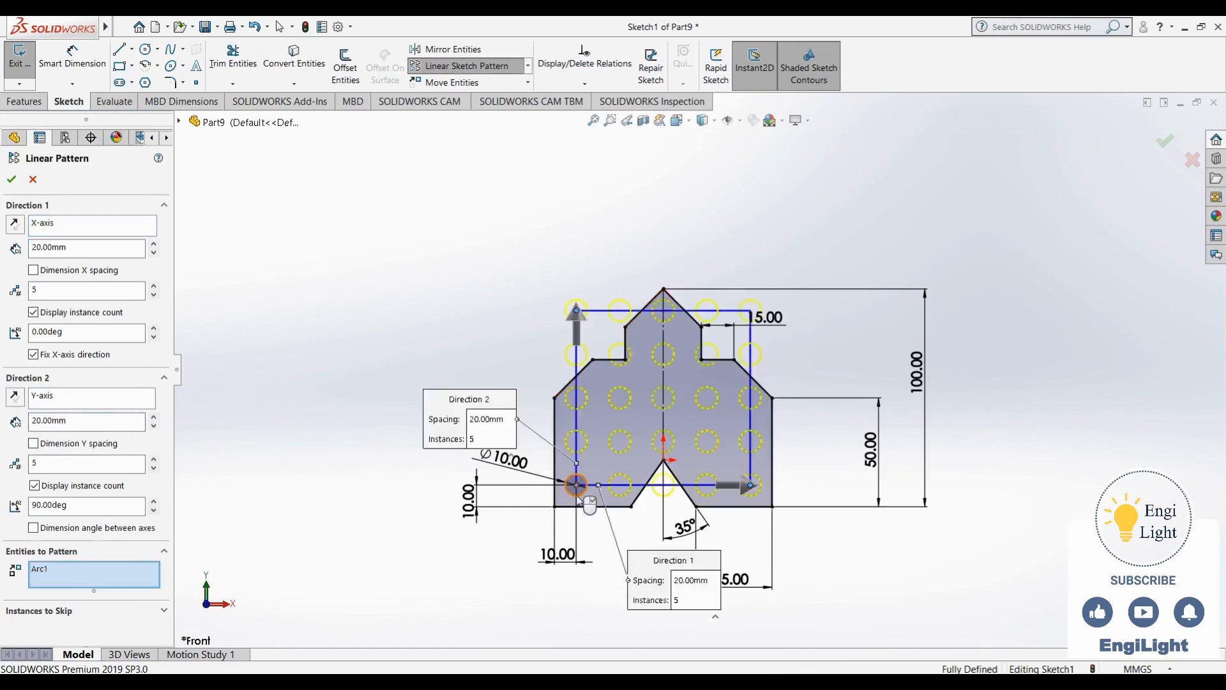
Skip the circle in the bottom notch and the four upper circles on each side of the tower, and create the pattern
left_click(124, 622)
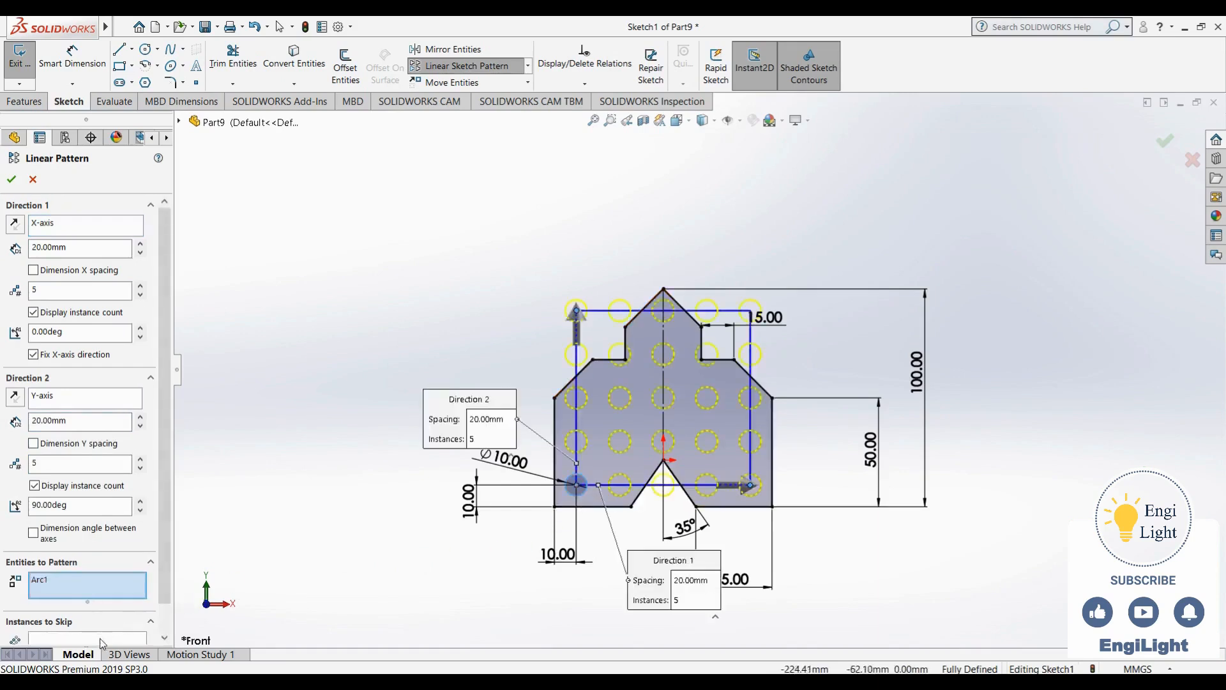
left_click(100, 640)
left_click(664, 485)
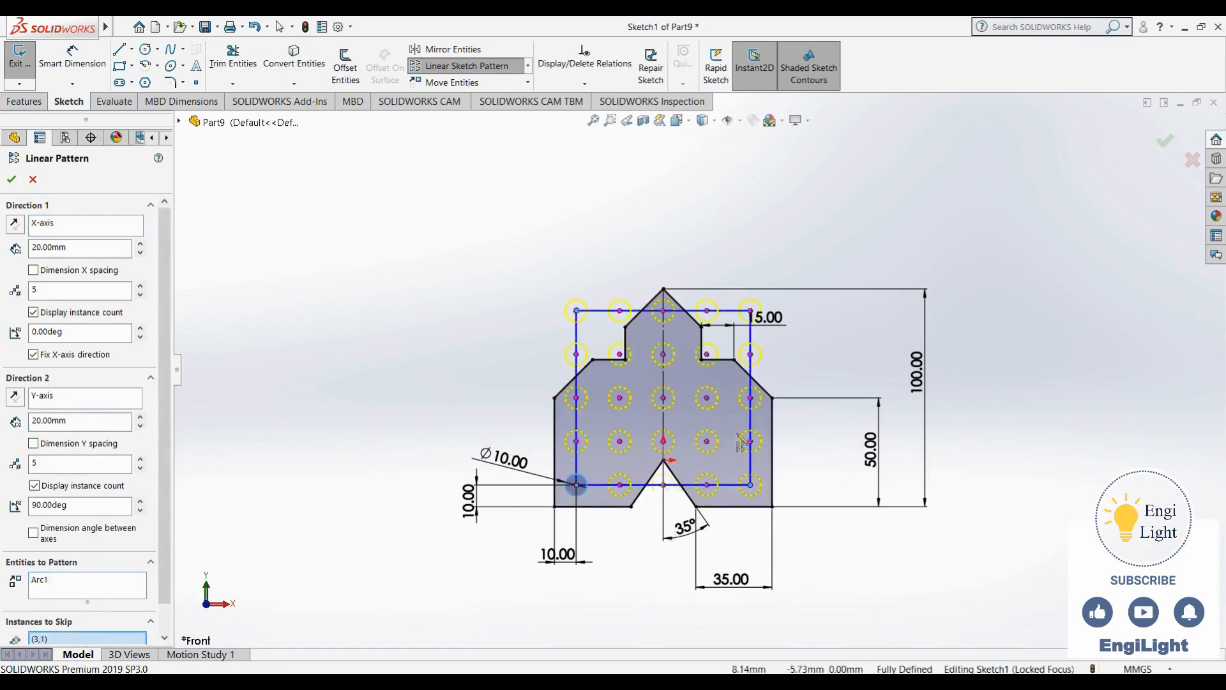
left_click(752, 355)
left_click(707, 355)
left_click(707, 311)
left_click(750, 311)
left_click(619, 355)
left_click(577, 355)
left_click(577, 312)
left_click(619, 311)
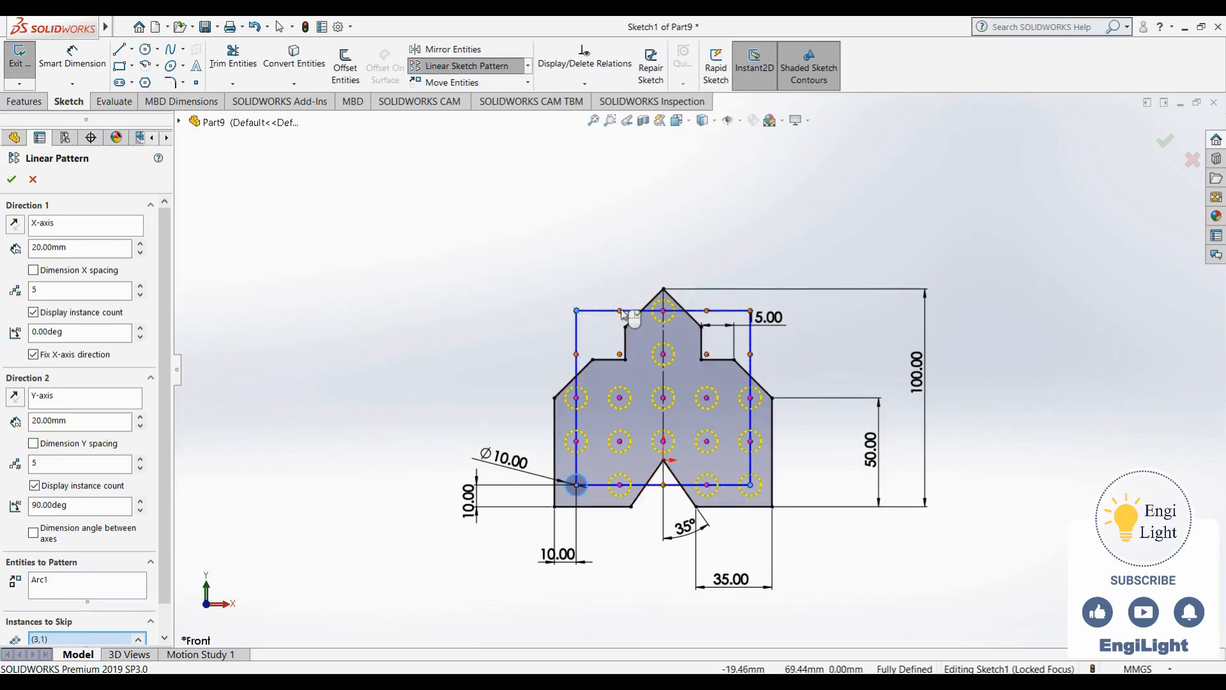
left_click(12, 179)
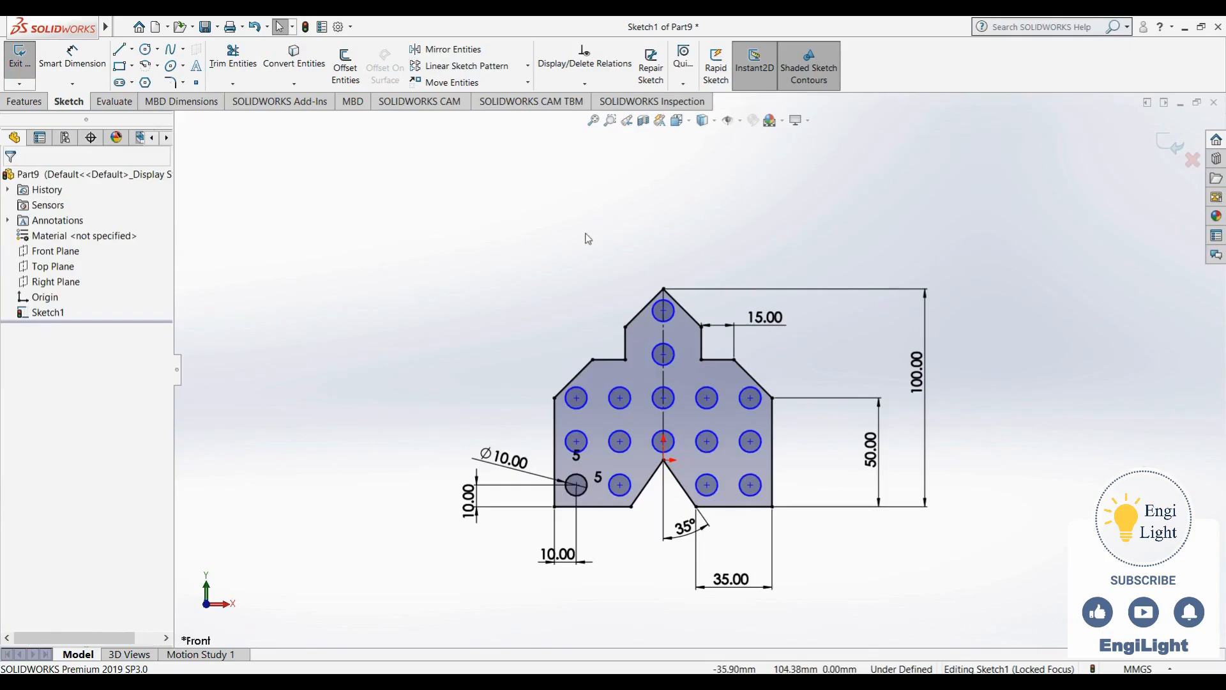
Exit the sketch and close the part document
left_click(1171, 146)
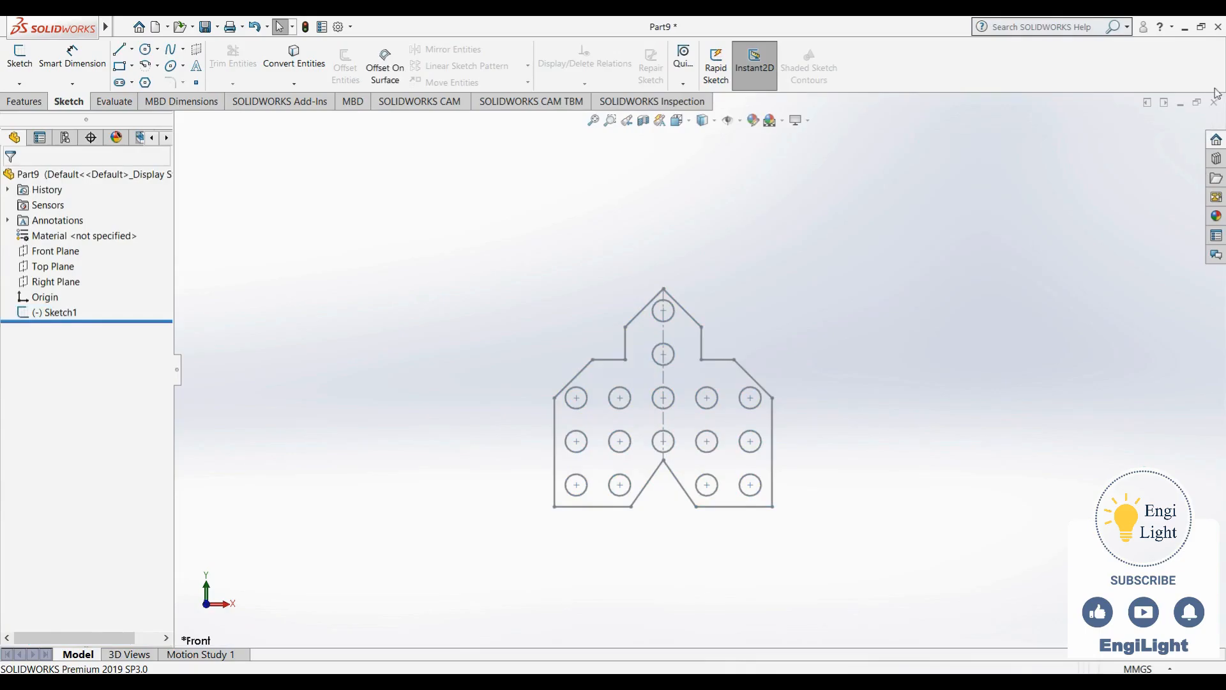
left_click(1214, 102)
left_click(672, 384)
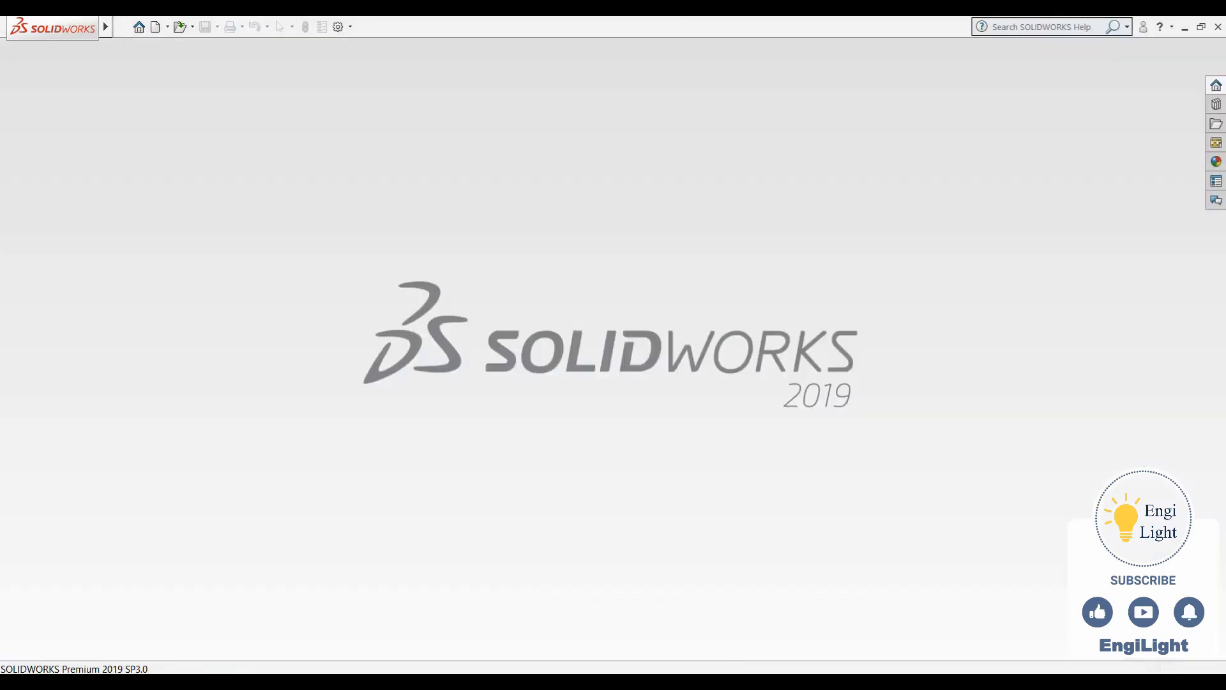
Switch to Photos and bring up the next reference image, 08.jpg
key("alt+Tab")
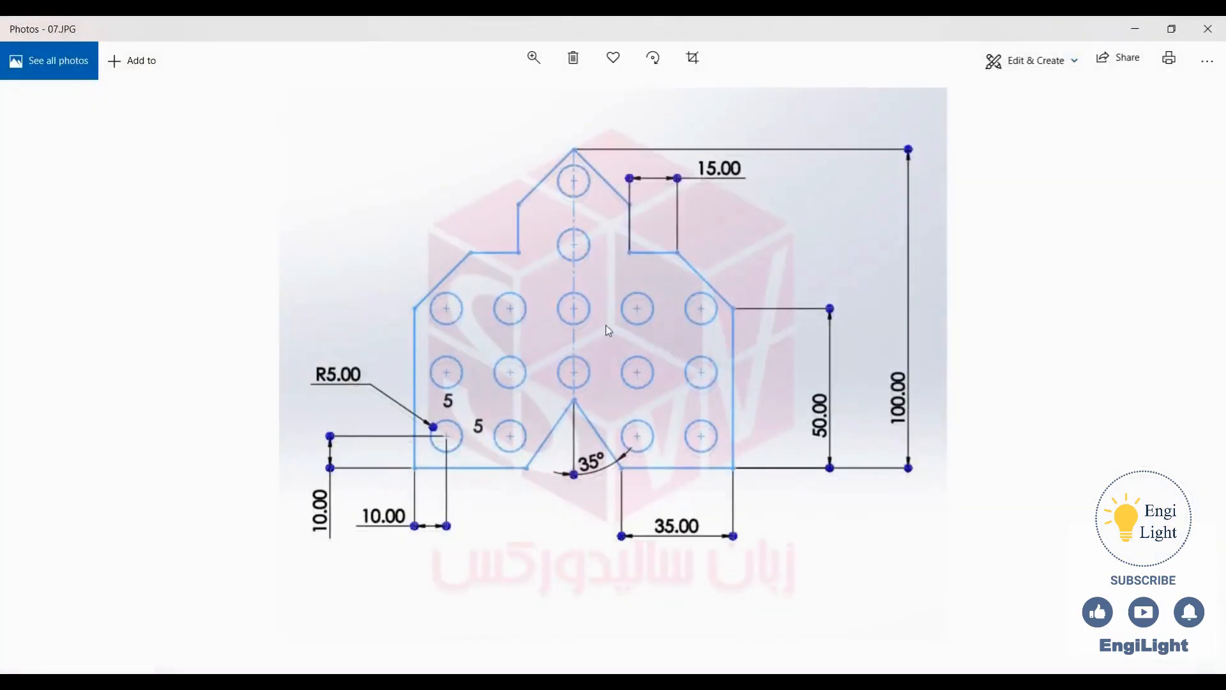
key("Right")
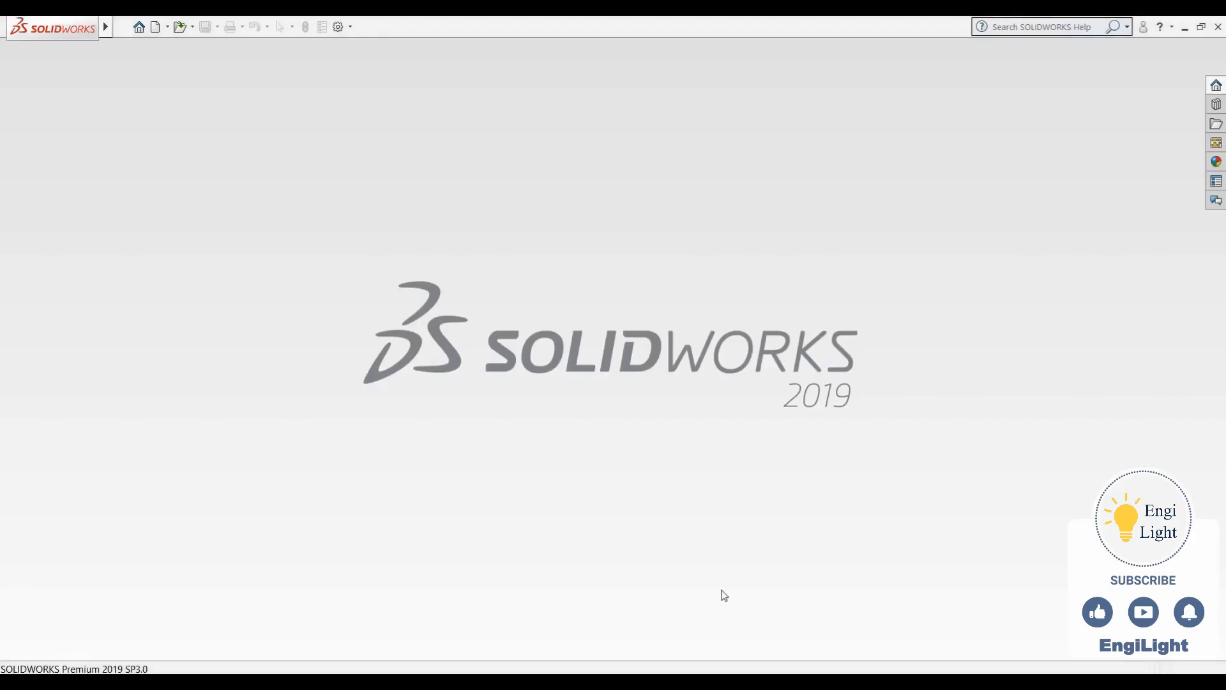
Create a new part in SOLIDWORKS and start a sketch on the Front Plane
key("ctrl+n")
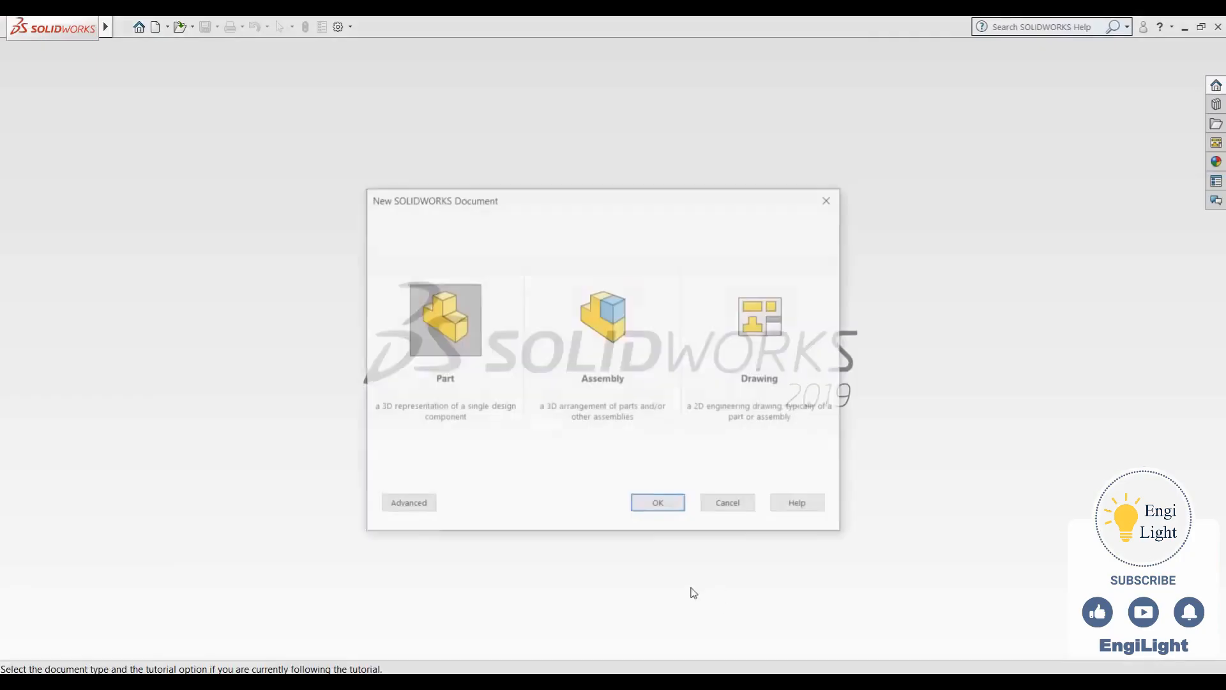
left_click(648, 507)
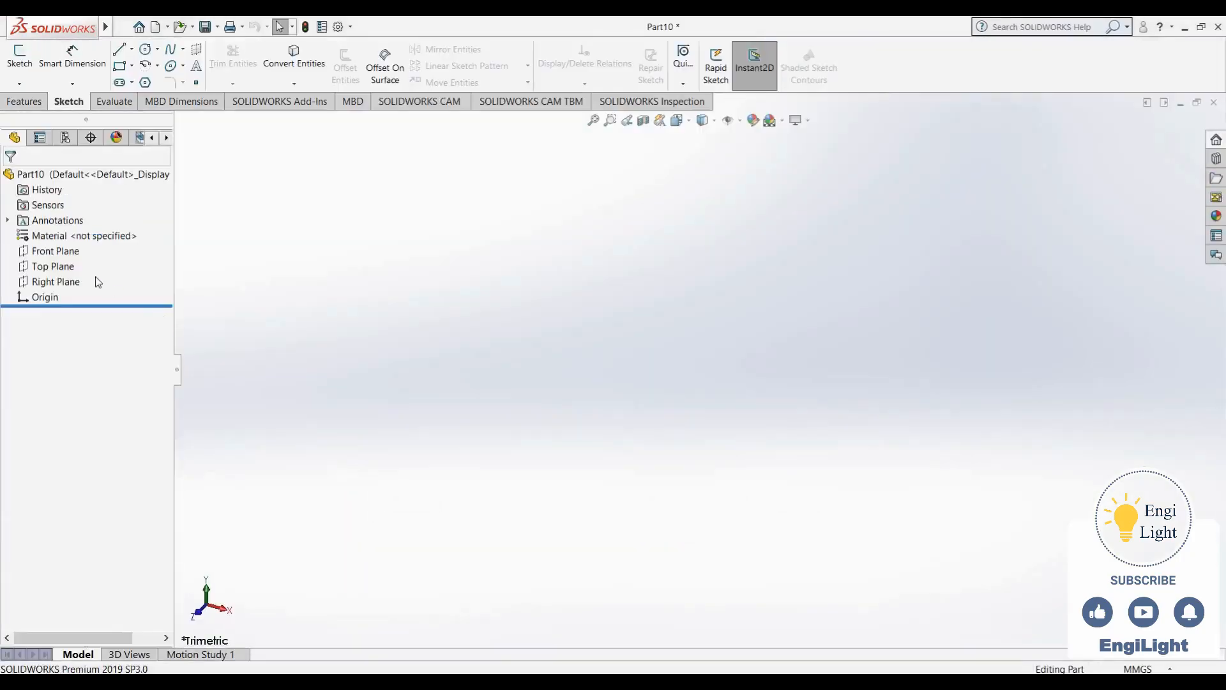
left_click(51, 250)
left_click(64, 234)
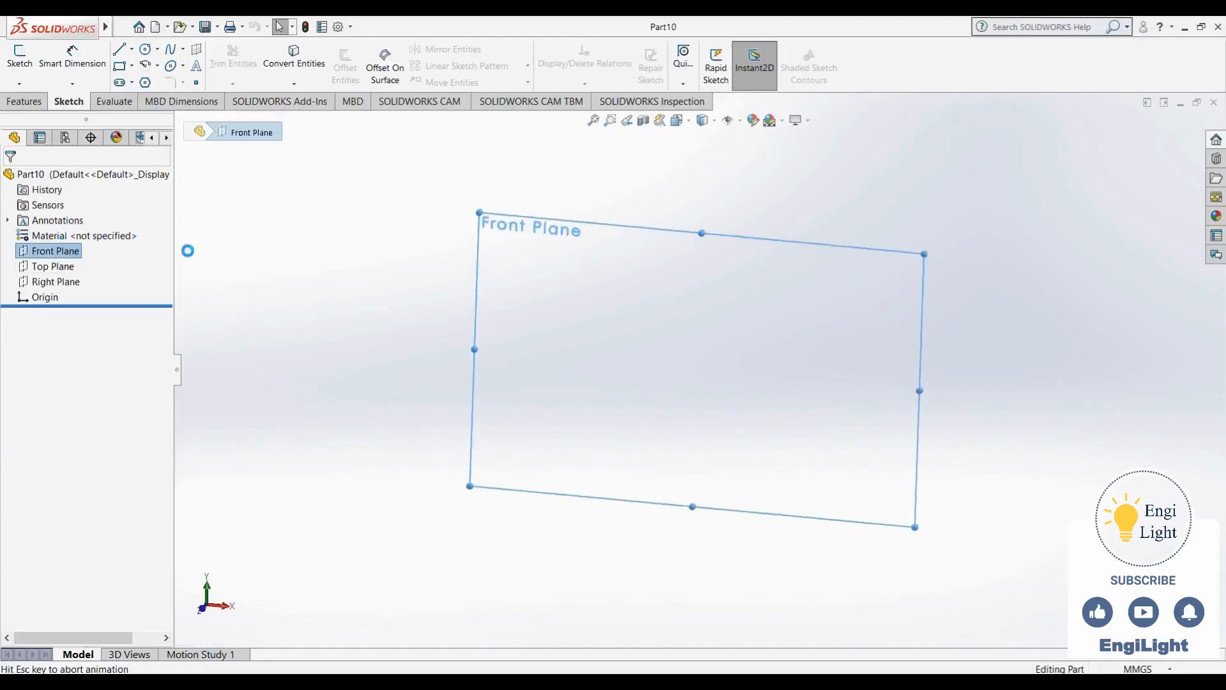
Sketch a circle of about 37 mm radius centered on the origin and another about 76.5 mm in diameter above it
left_click(147, 51)
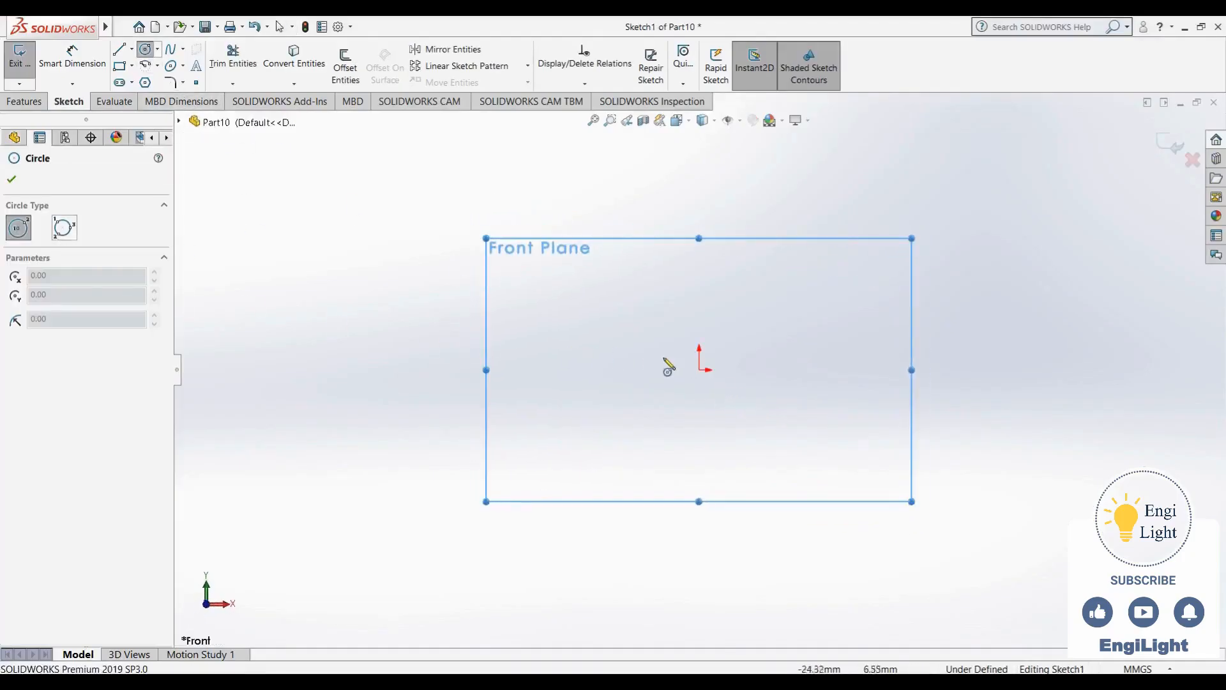
left_click(699, 370)
left_click(646, 446)
scroll(720, 416, "up", 4)
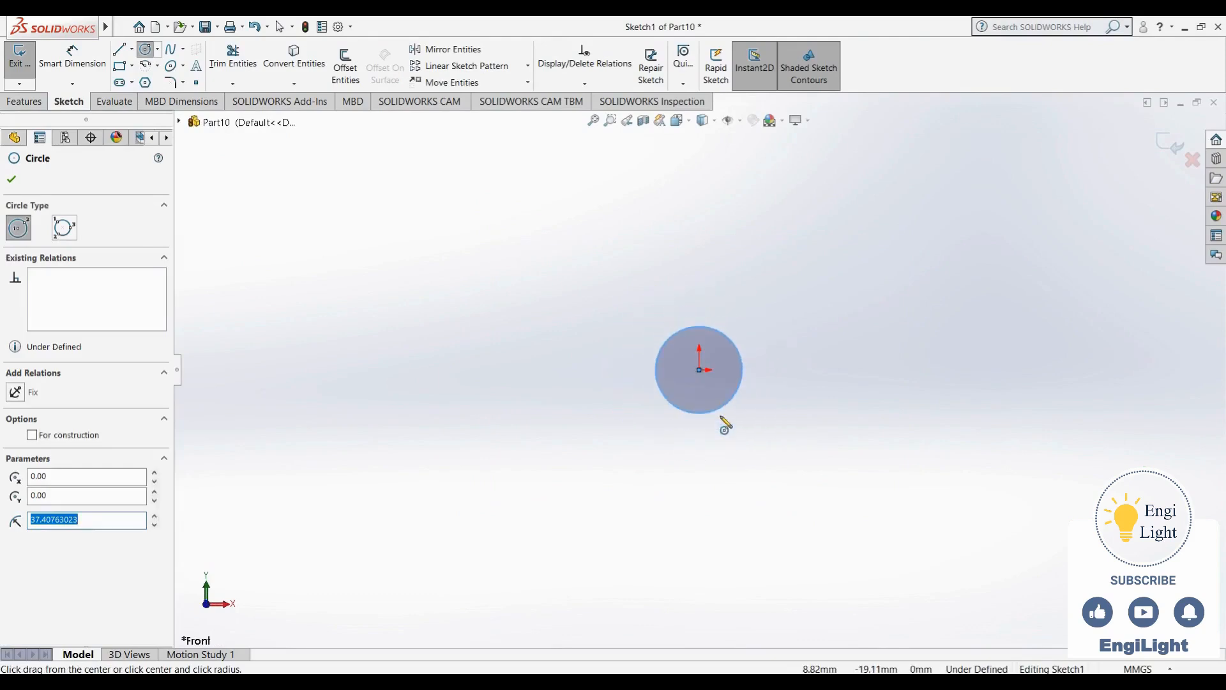
left_click(702, 233)
left_click(679, 268)
key("Escape")
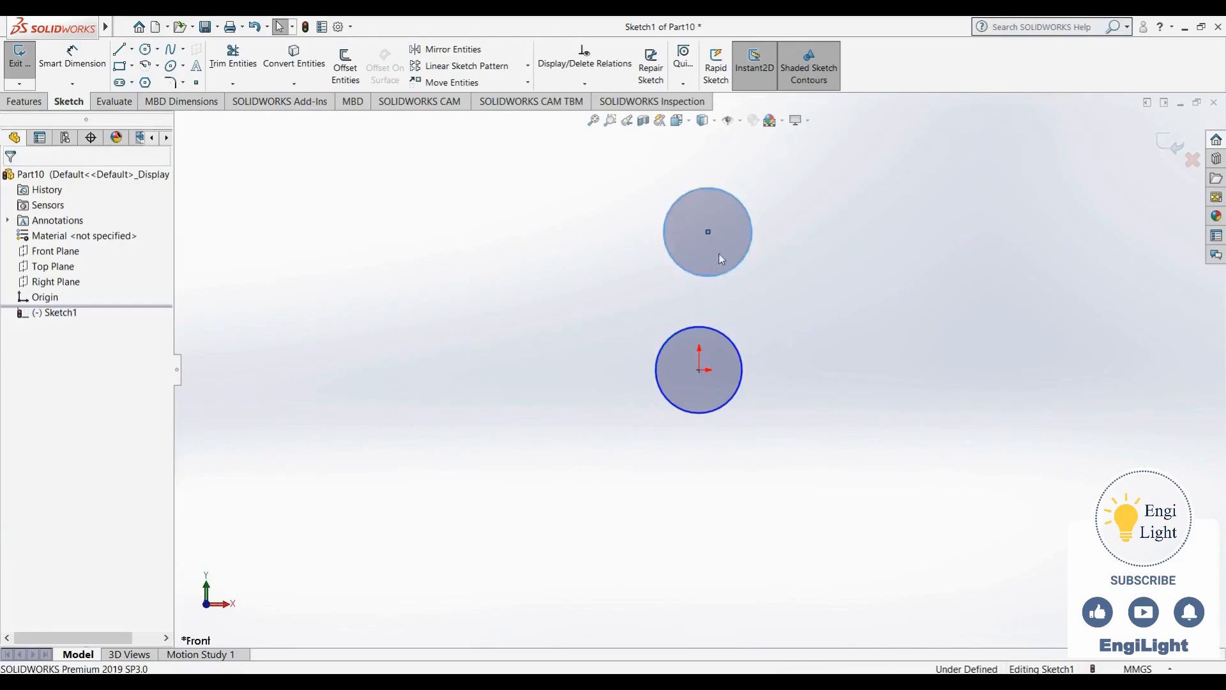
Add a vertical relation between the two circle centers and move the upper circle down to about 89 mm above the origin
left_click(707, 233)
left_click(700, 369, "ctrl")
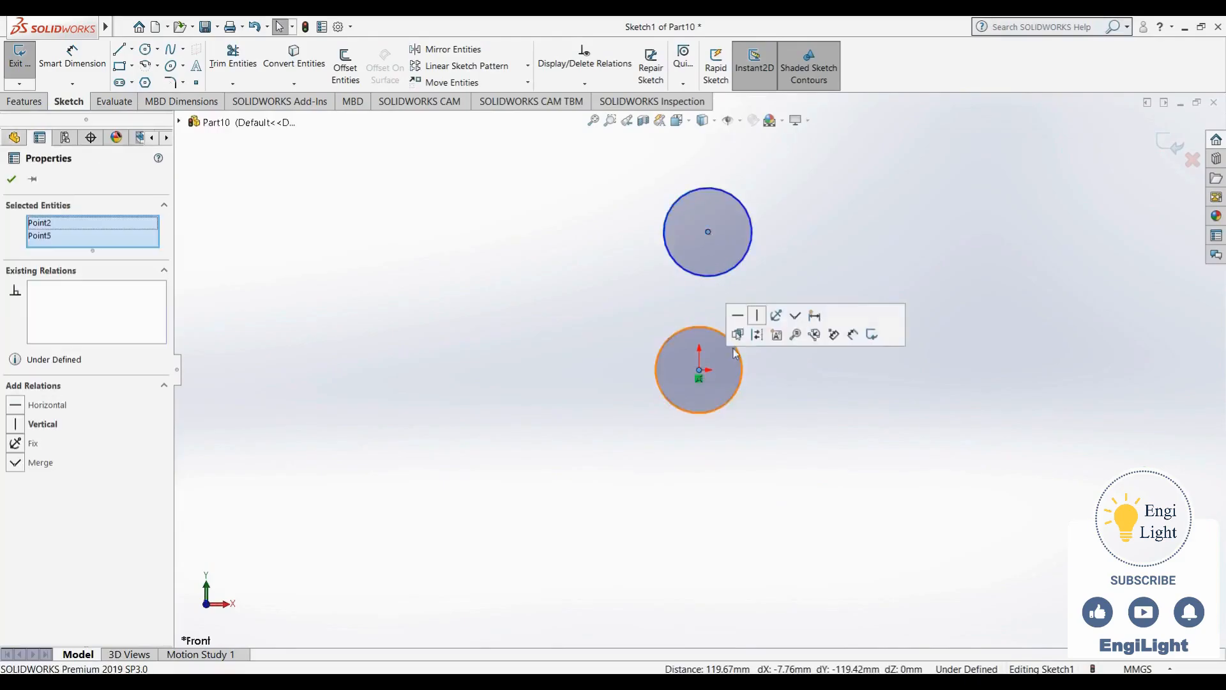
left_click(758, 317)
left_click_drag(701, 233, 703, 269)
left_click(765, 158)
Turn on the display of sketch relations and check the sketch against reference image 08.jpg in Photos
left_click(740, 121)
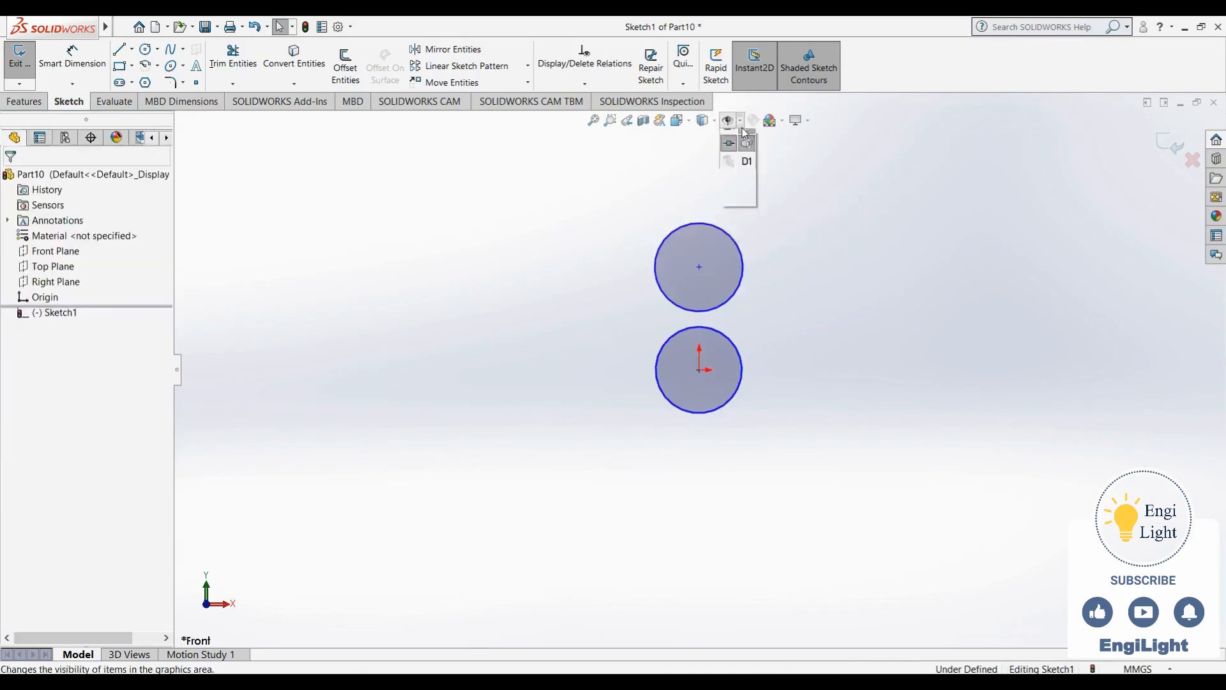
left_click(729, 246)
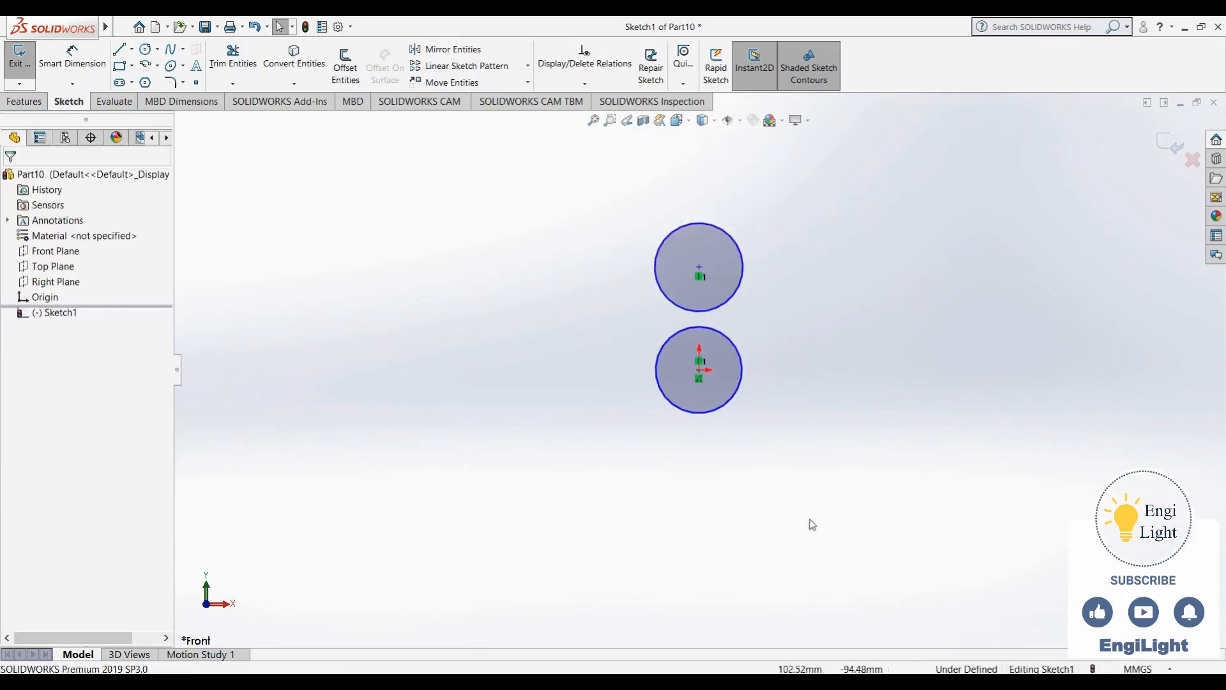
left_click(758, 683)
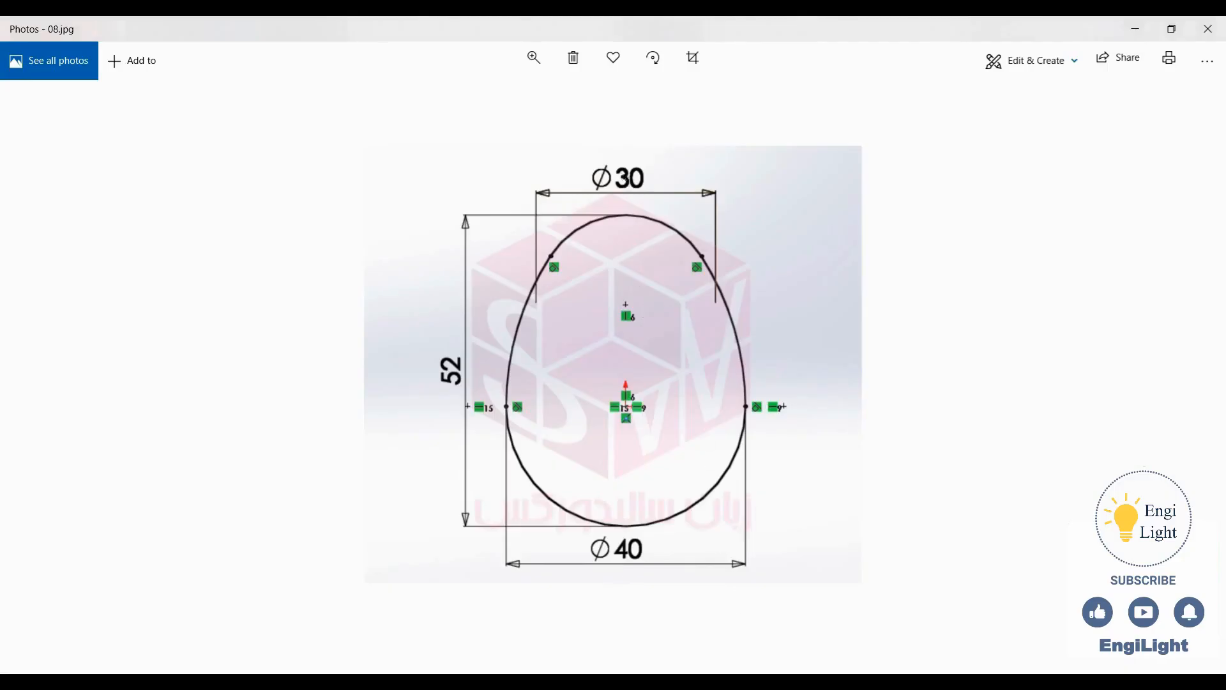
left_click(728, 683)
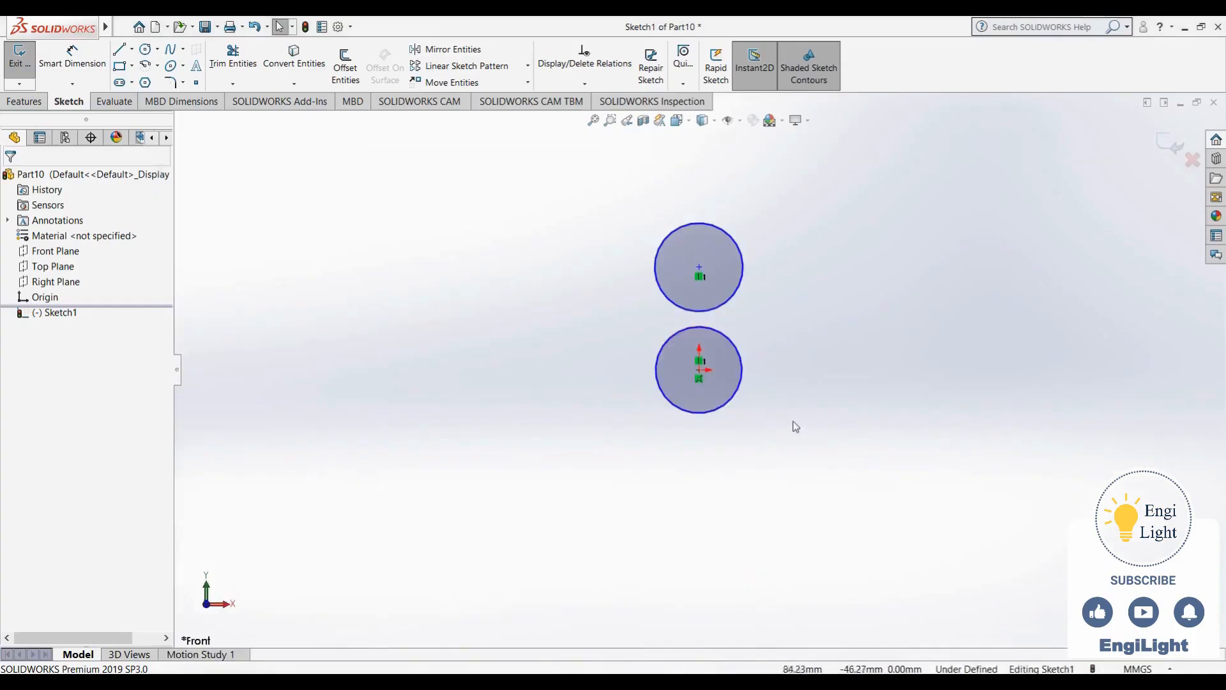
Dimension the upper circle's diameter as 30 mm
right_click_drag(793, 421, 786, 247)
left_click(742, 265)
left_click(843, 219)
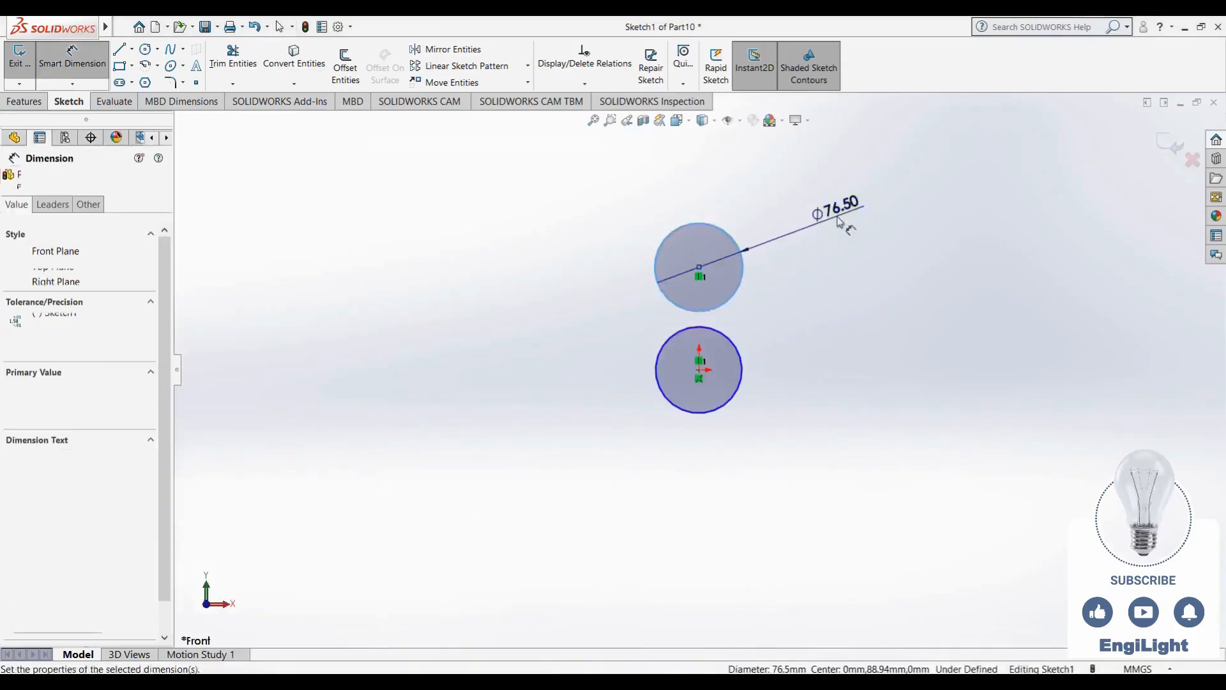
type("30")
key("Return")
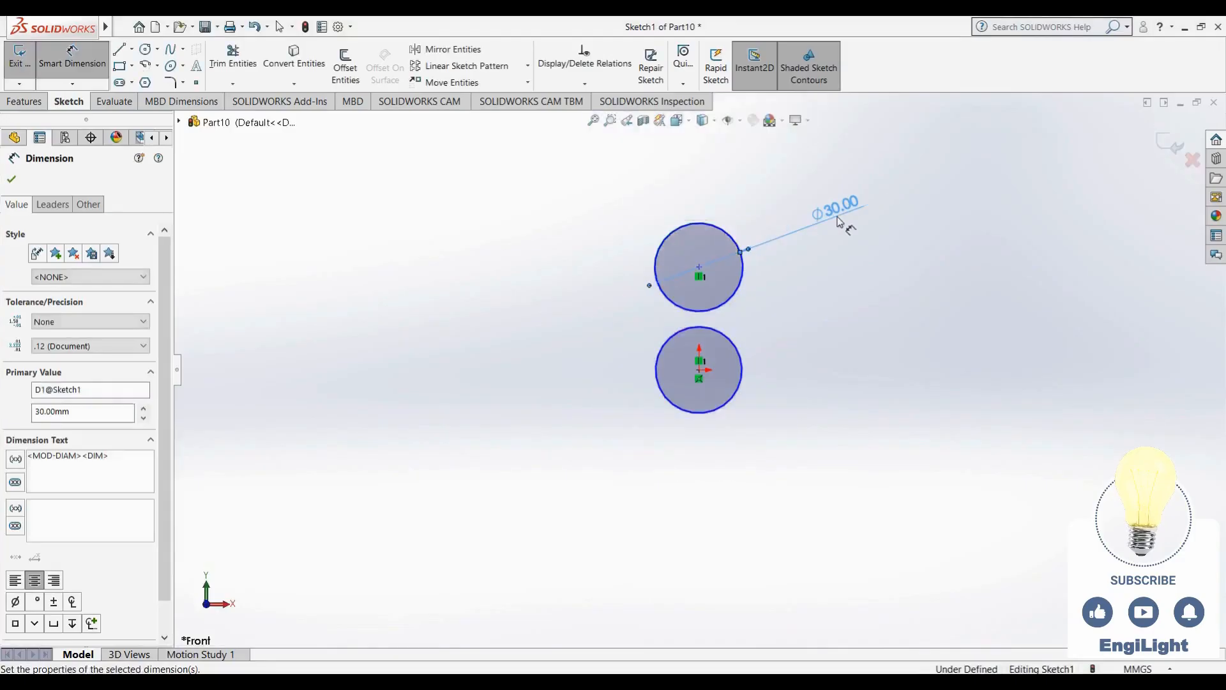
Dimension the diameter of the lower circle at the origin as 40 mm
left_click(743, 390)
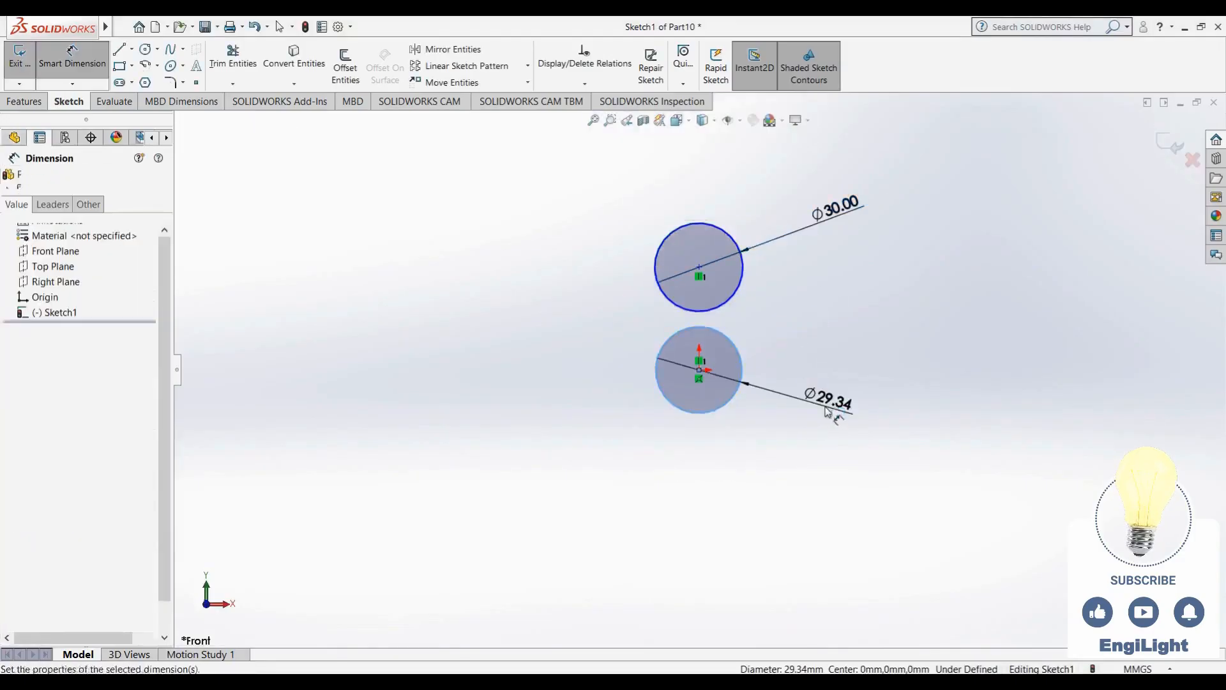
left_click(826, 406)
type("40")
key("Return")
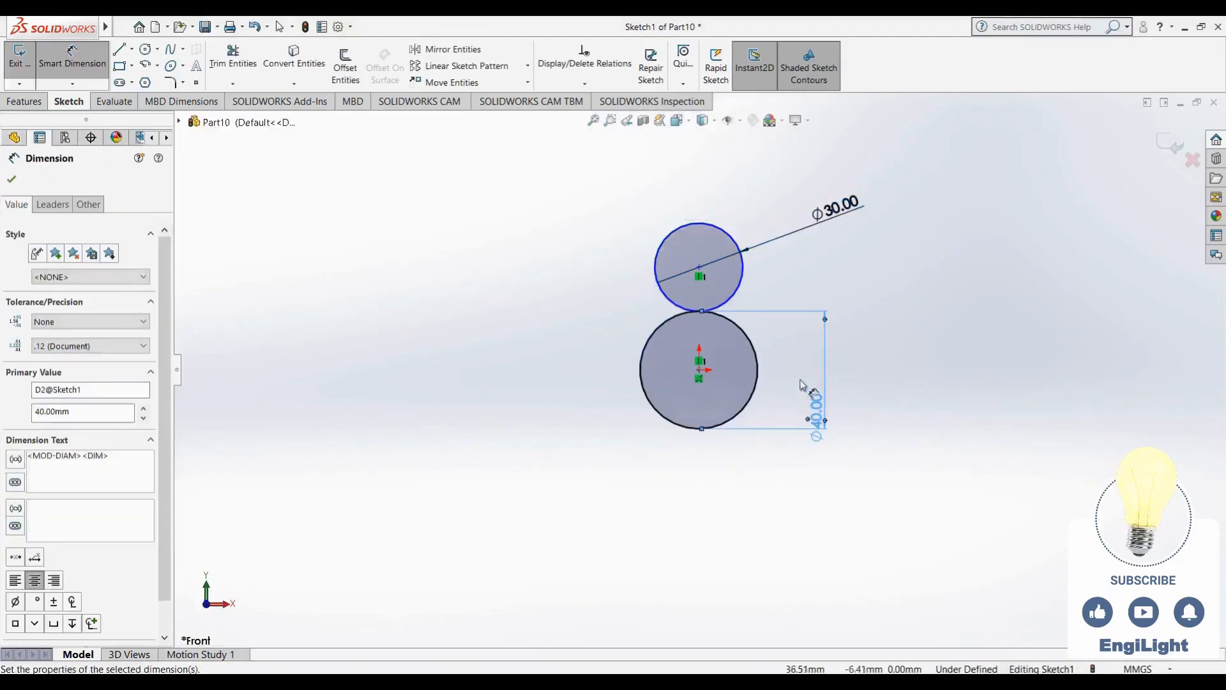
scroll(761, 361, "up", 3)
scroll(760, 361, "down", 2)
key("Escape")
Check reference image 08.jpg in Photos, return to SOLIDWORKS and dimension the vertical distance between the two circles, keeping its current value
left_click(737, 681)
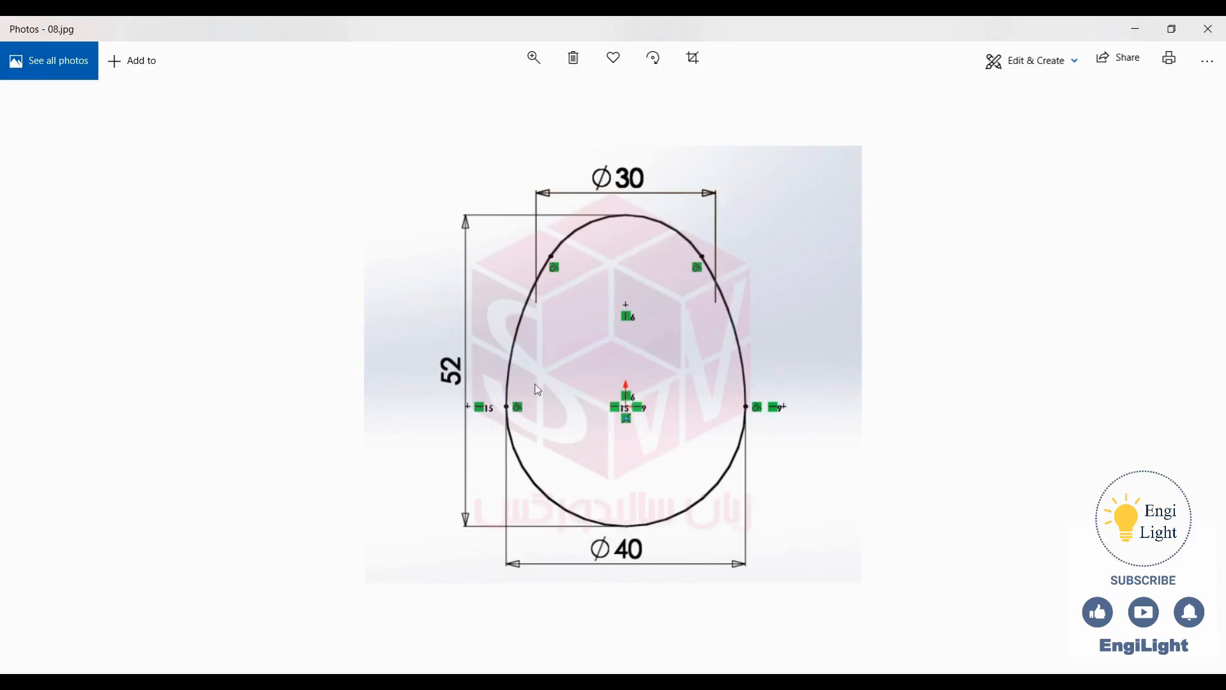
mouse_move(730, 682)
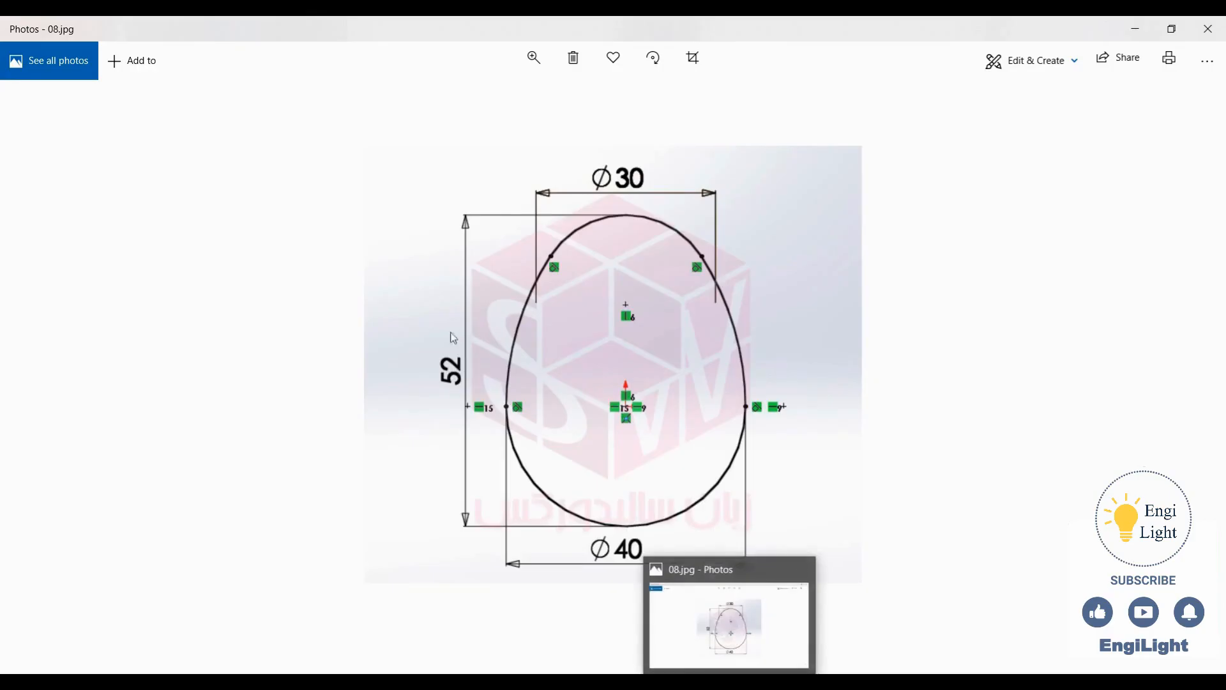
left_click(729, 682)
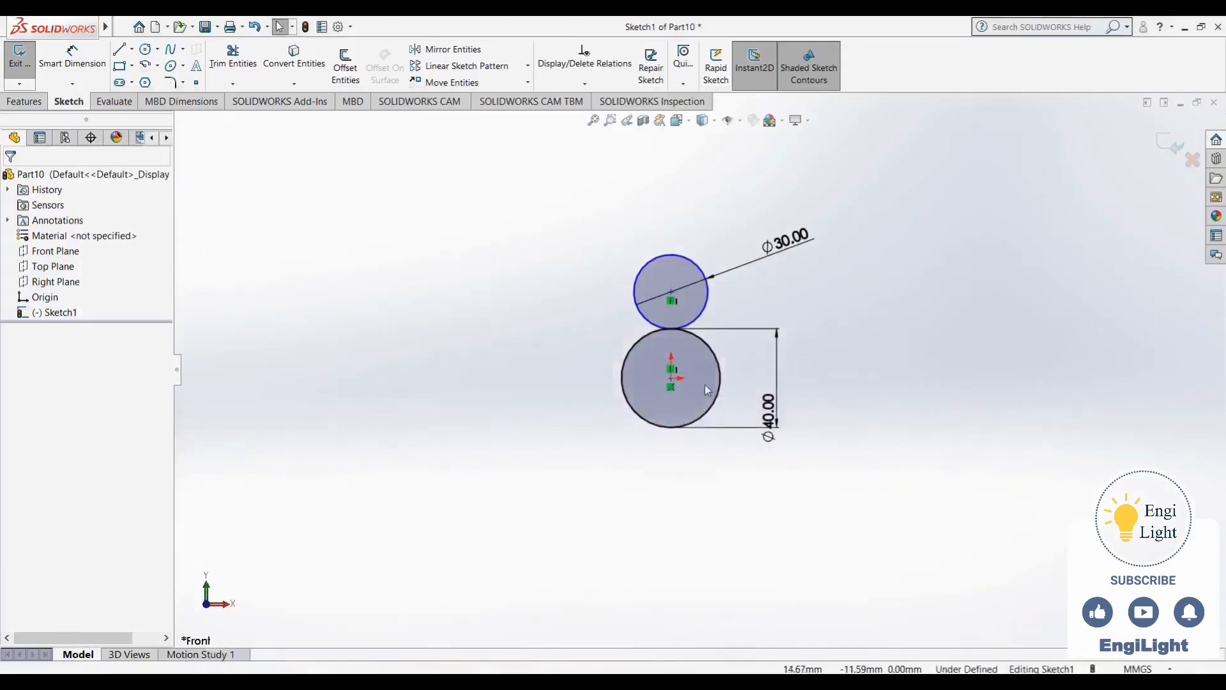
left_click(90, 72)
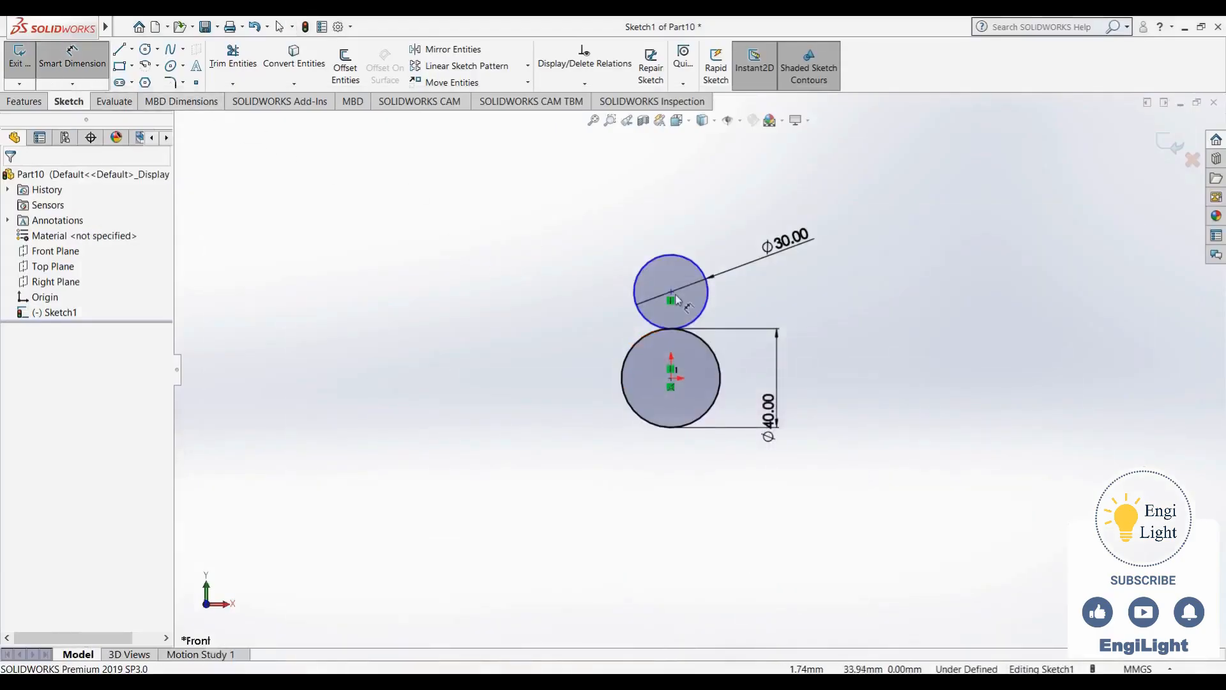
left_click(674, 261)
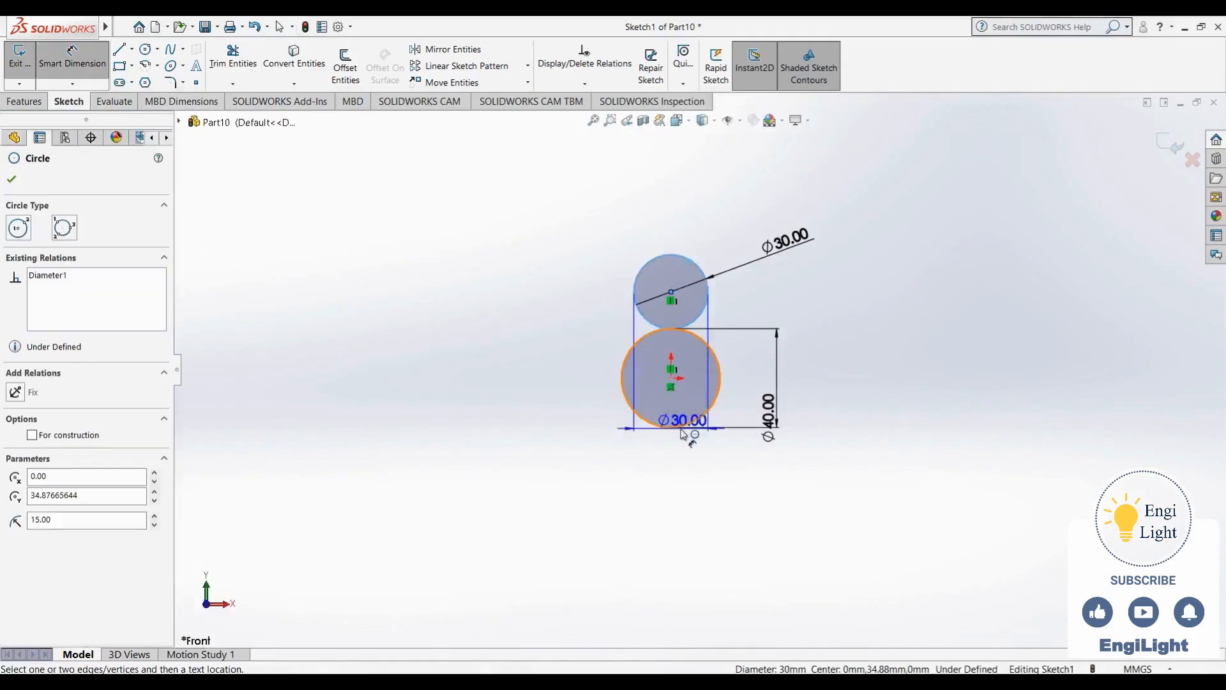
left_click(680, 428)
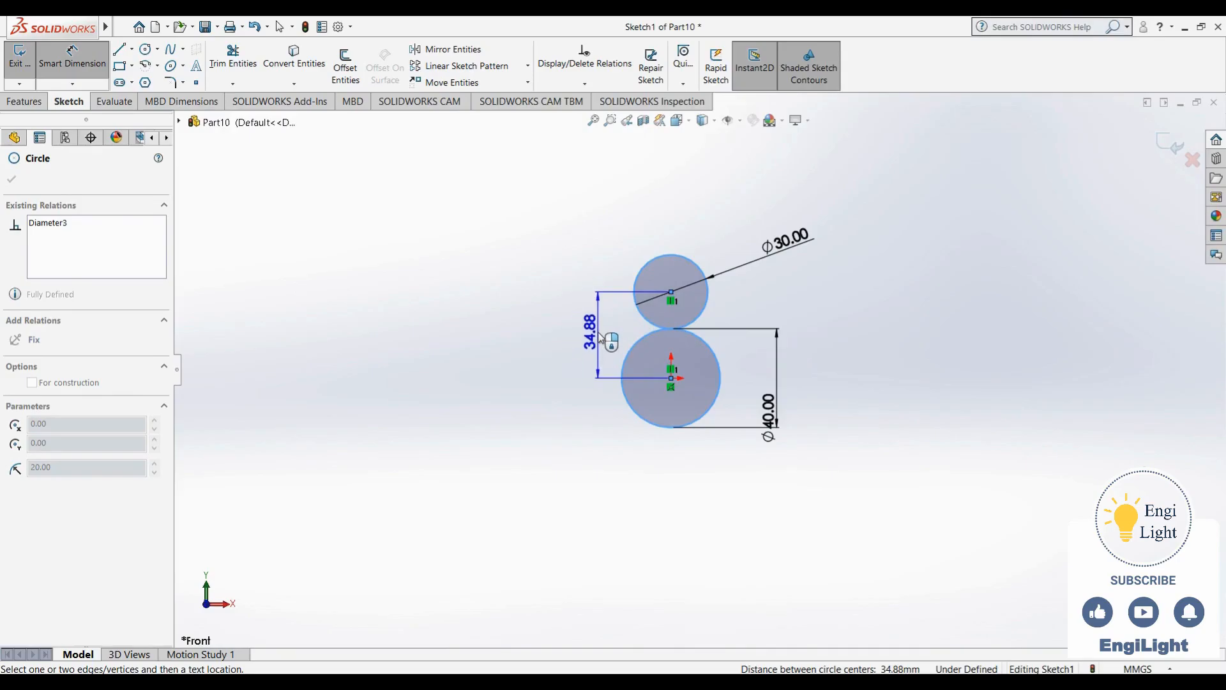
left_click(598, 334)
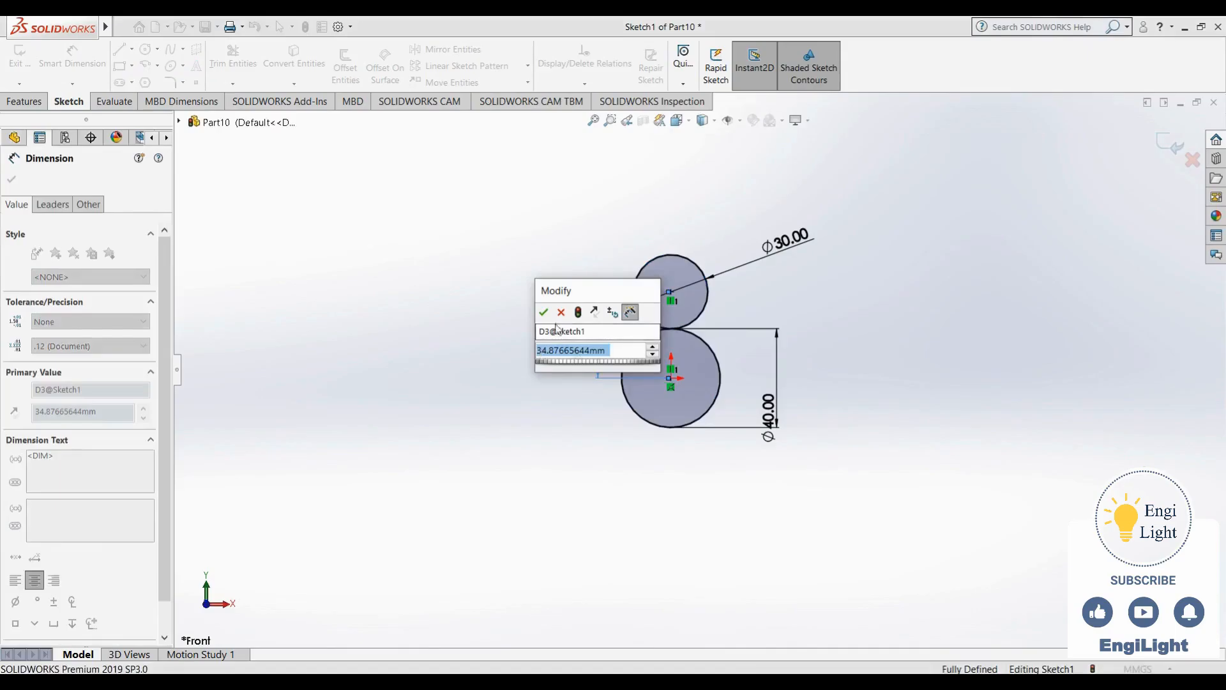
left_click(546, 311)
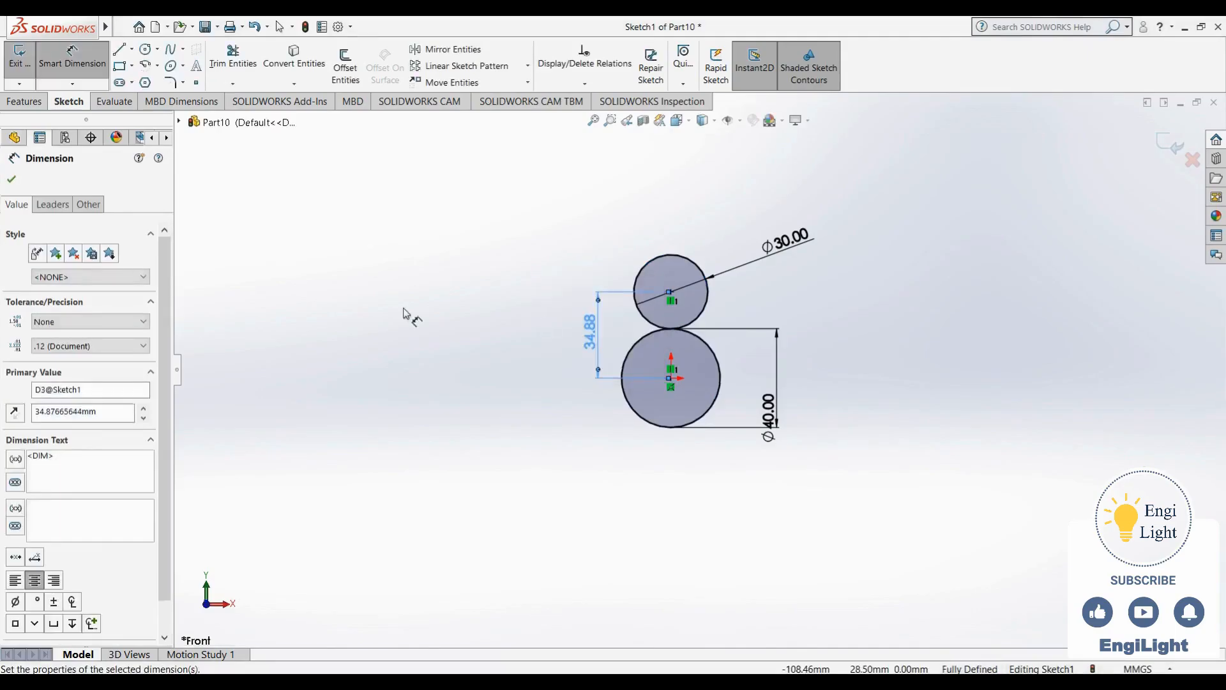
key("Escape")
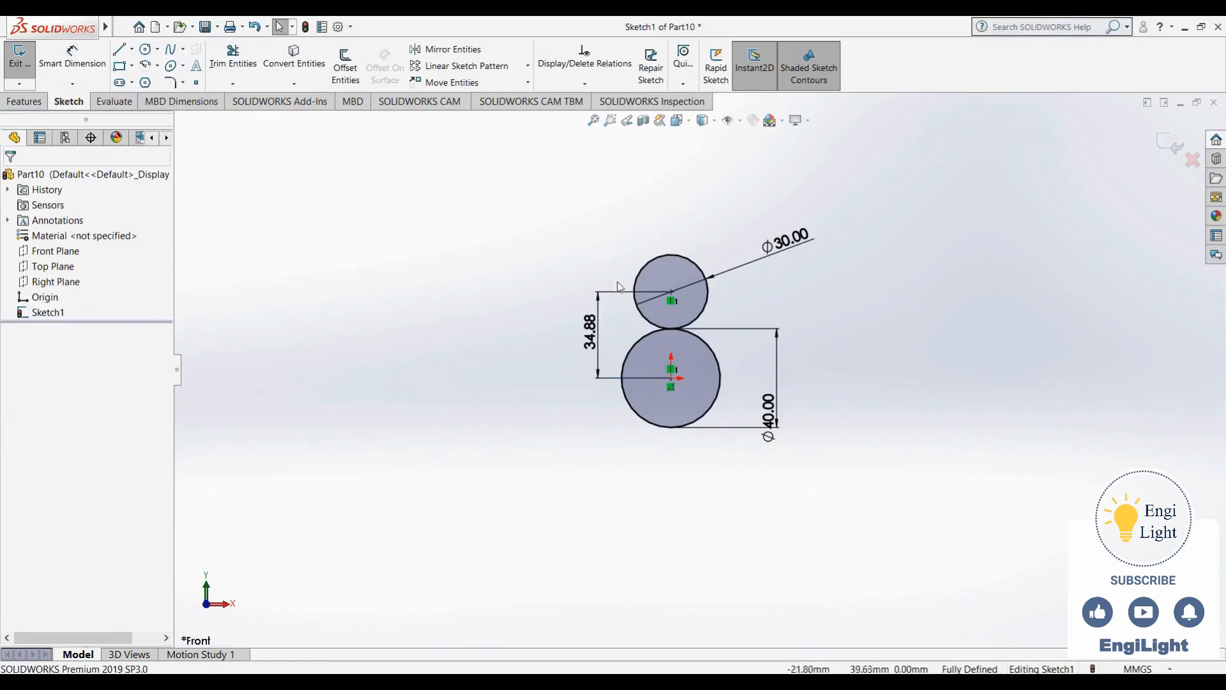
Try the .12345678 display precision on the center-to-center dimension and restore it to .12 (Document), leaving the tolerance at None
left_click(617, 300)
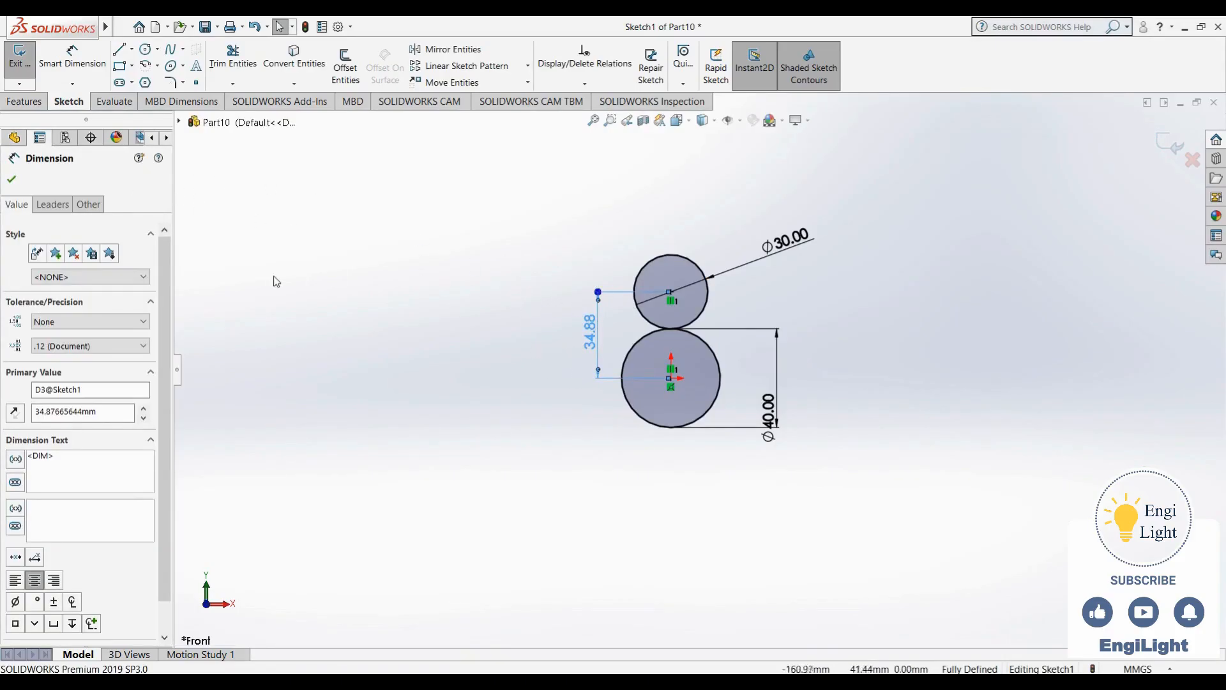
left_click_drag(163, 244, 161, 267)
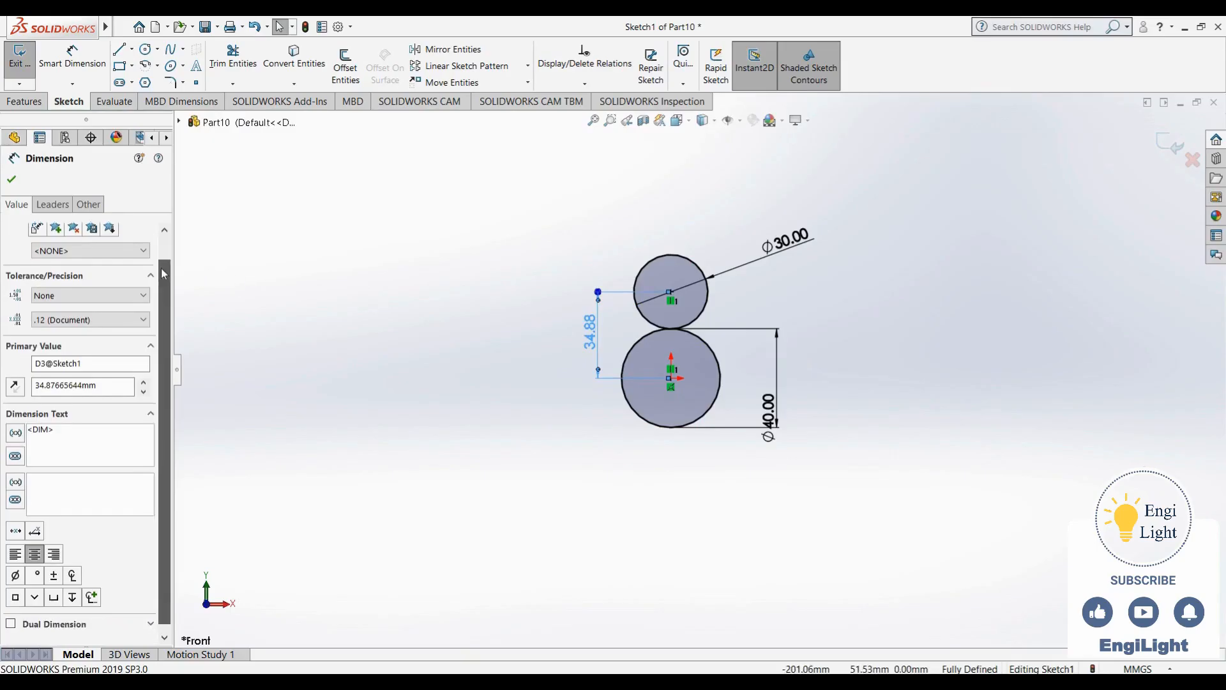
left_click(50, 297)
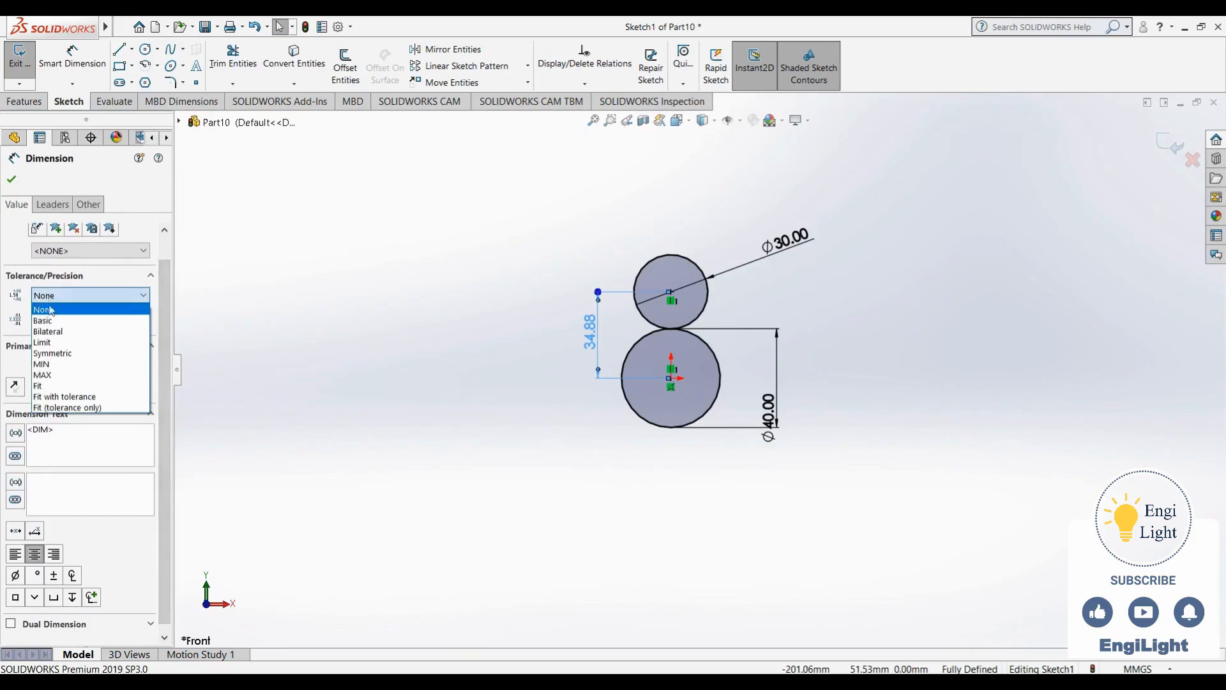
left_click(64, 309)
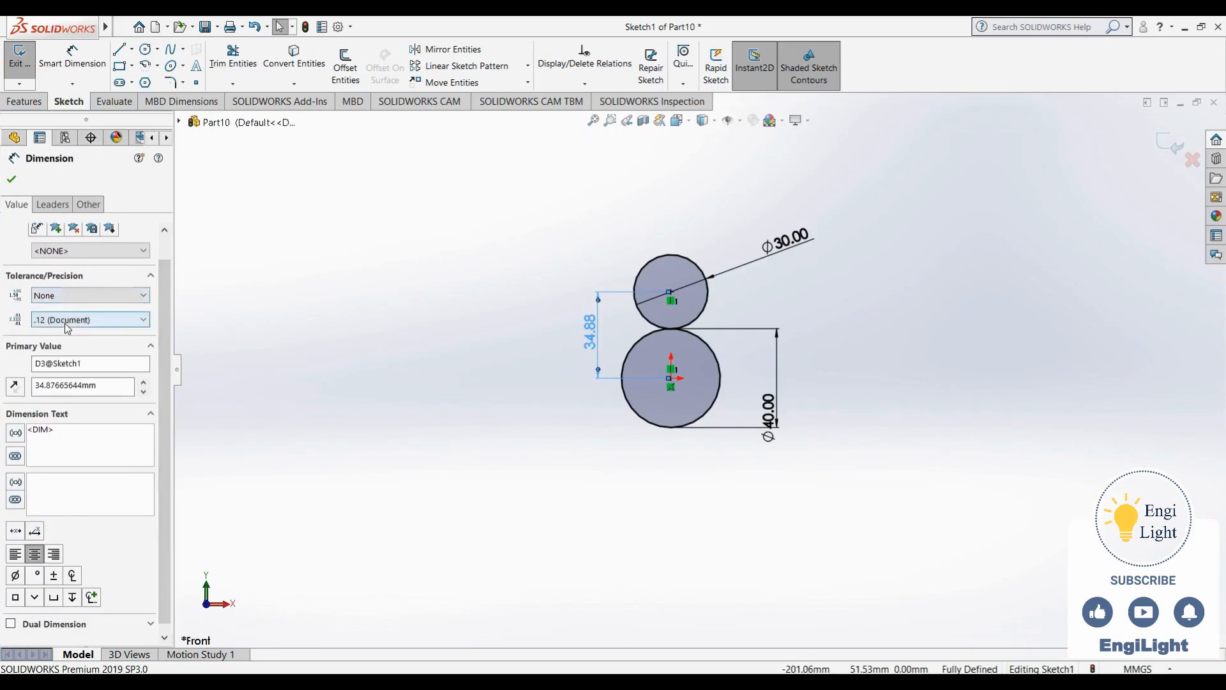
left_click(68, 321)
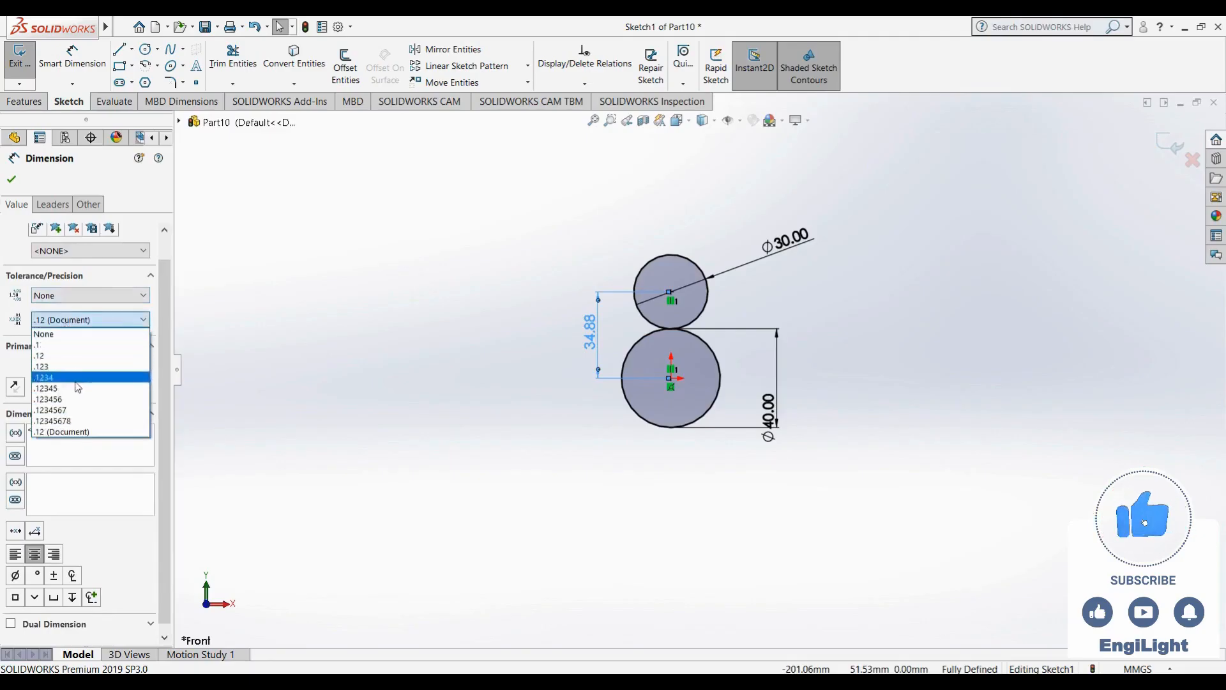
left_click(81, 422)
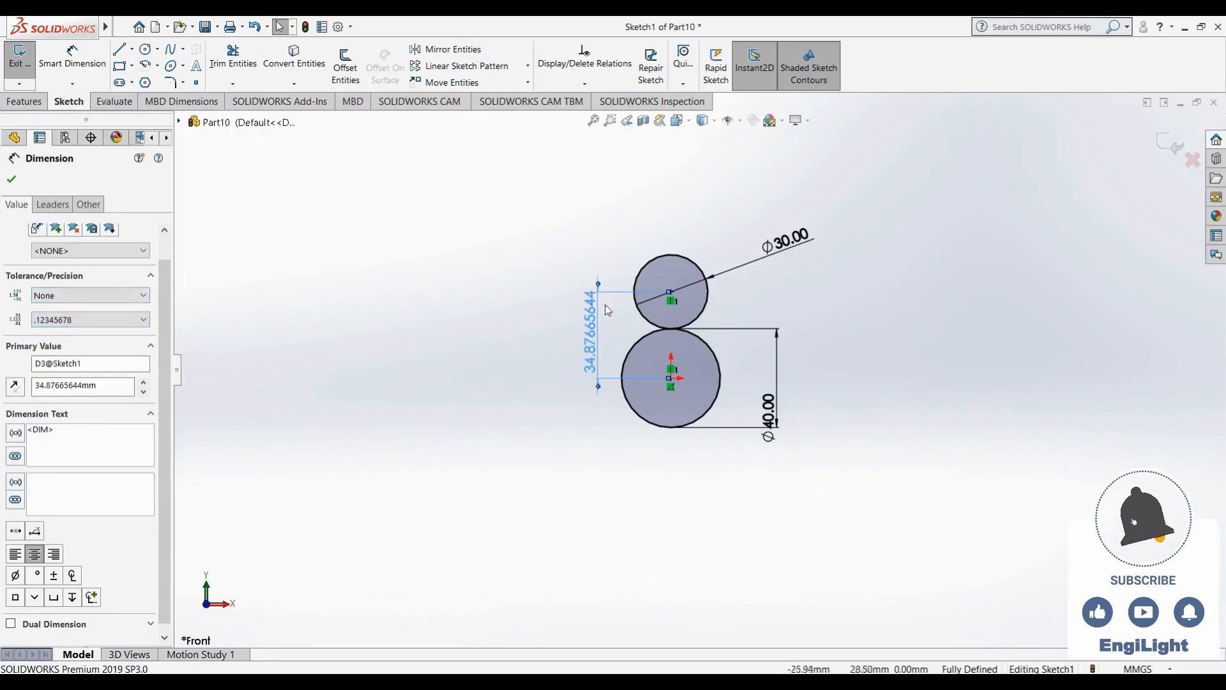
left_click(83, 319)
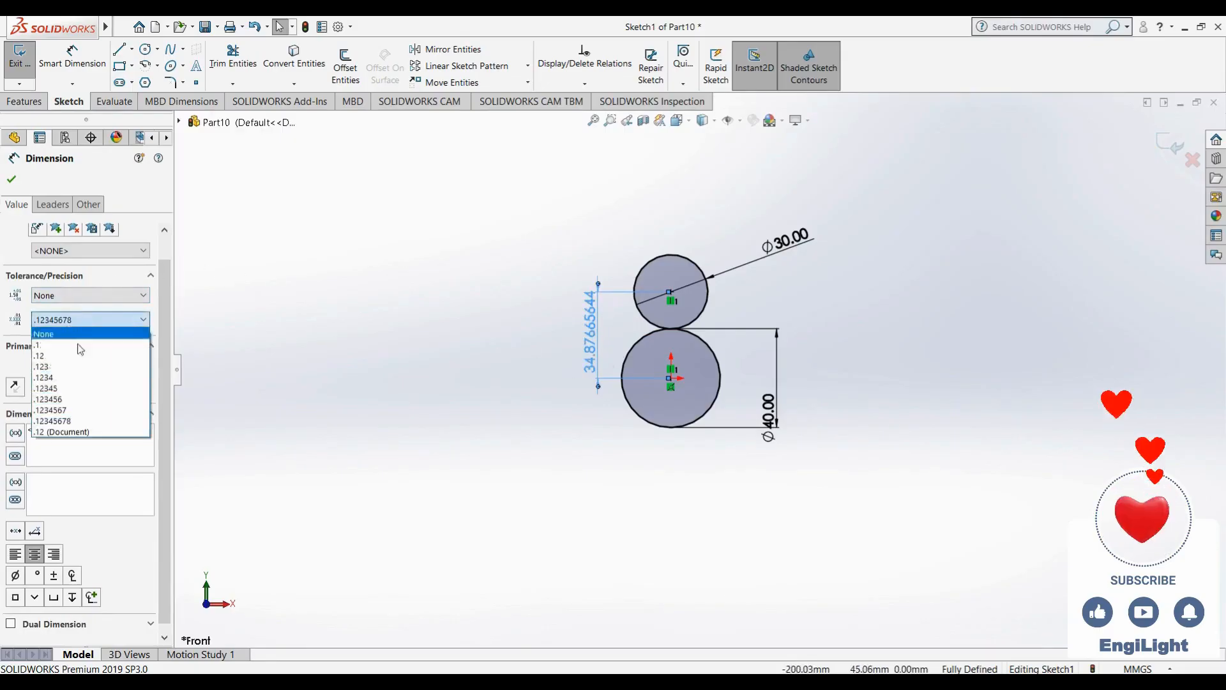
left_click(71, 432)
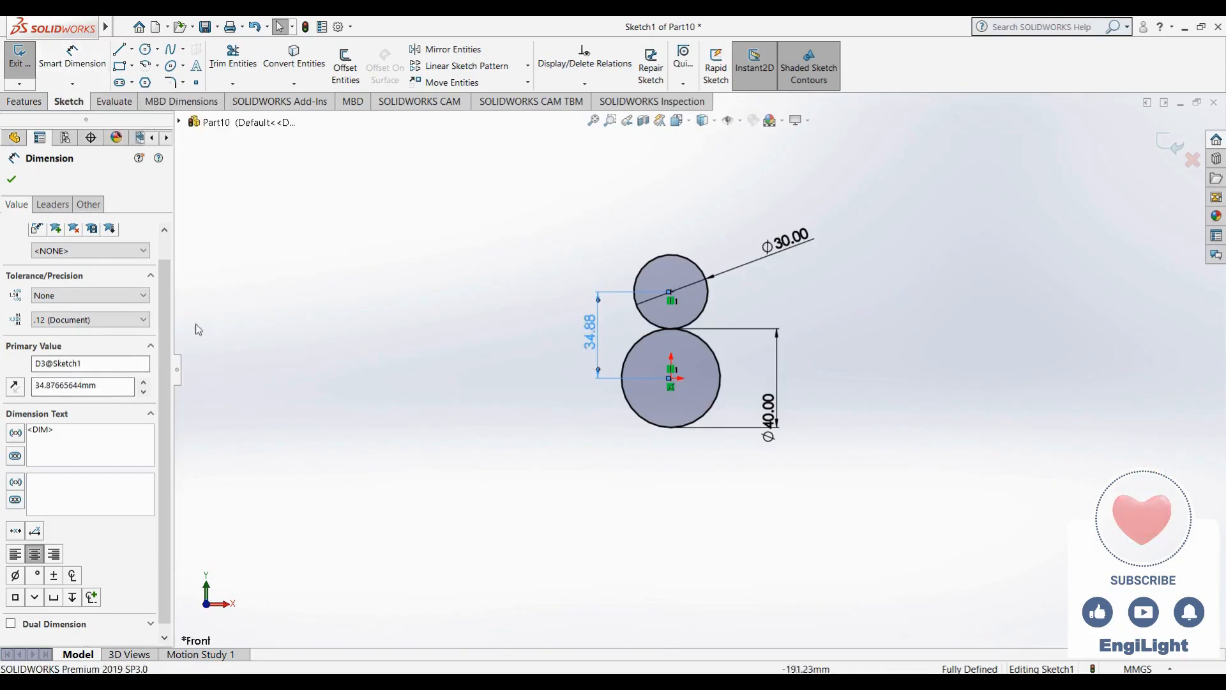
Try appending the text "ahksa" to the center-to-center dimension's text and remove it again
scroll(157, 320, "down", 1)
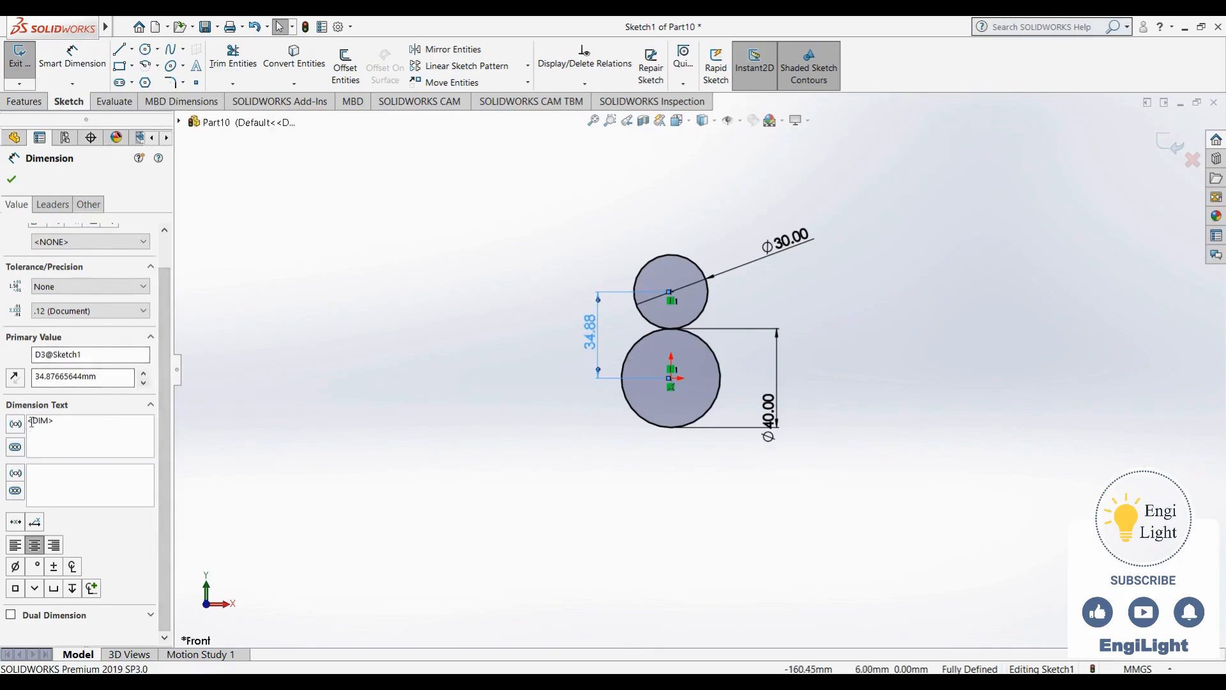
left_click_drag(30, 420, 58, 420)
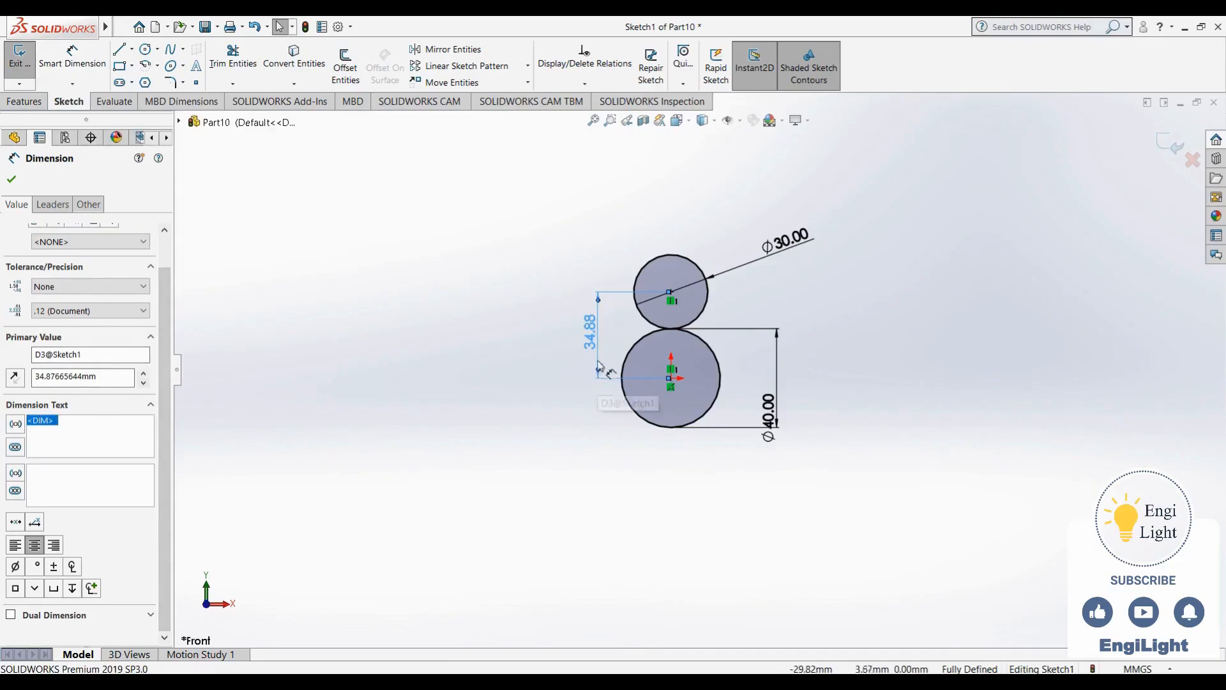
left_click(64, 428)
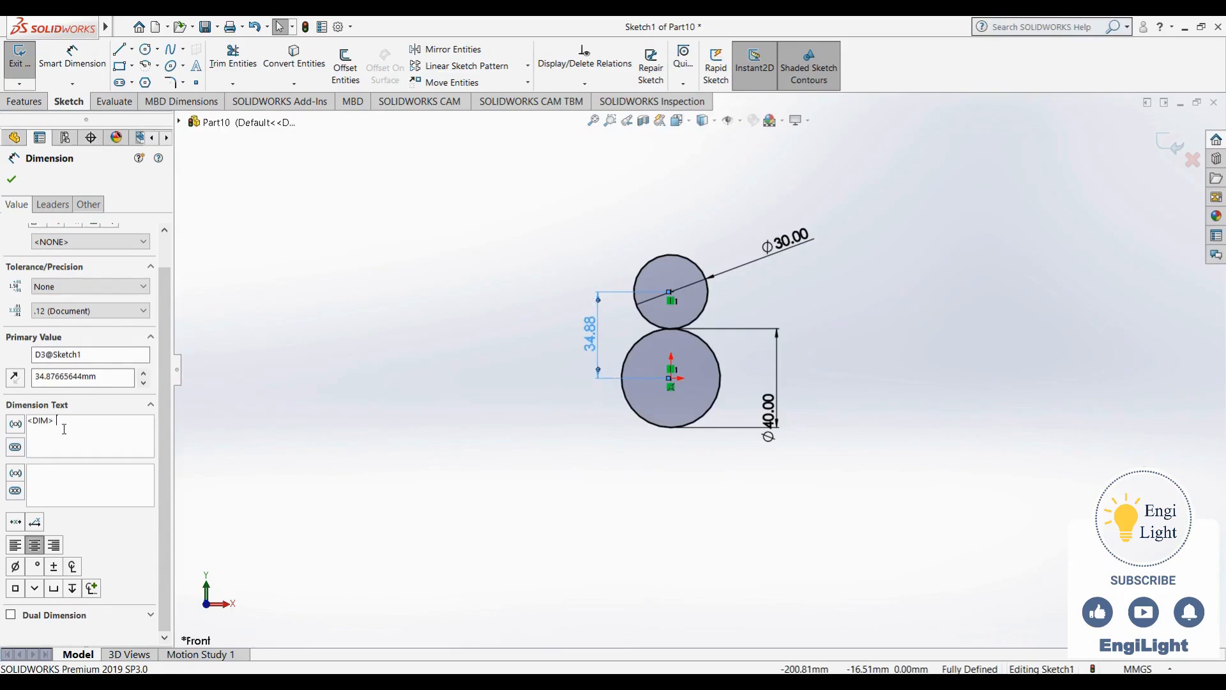
type("ahksa")
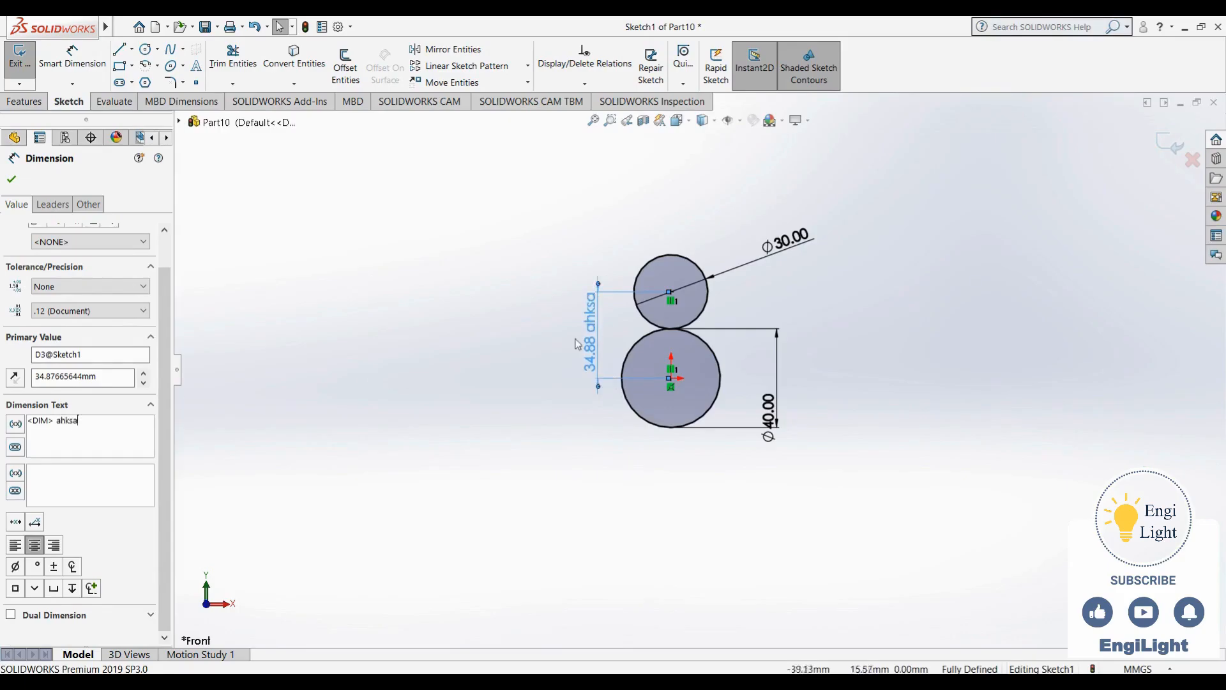
key("BackSpace")
key("BackSpace")
key("BackSpace")
key("BackSpace")
key("BackSpace")
key("BackSpace")
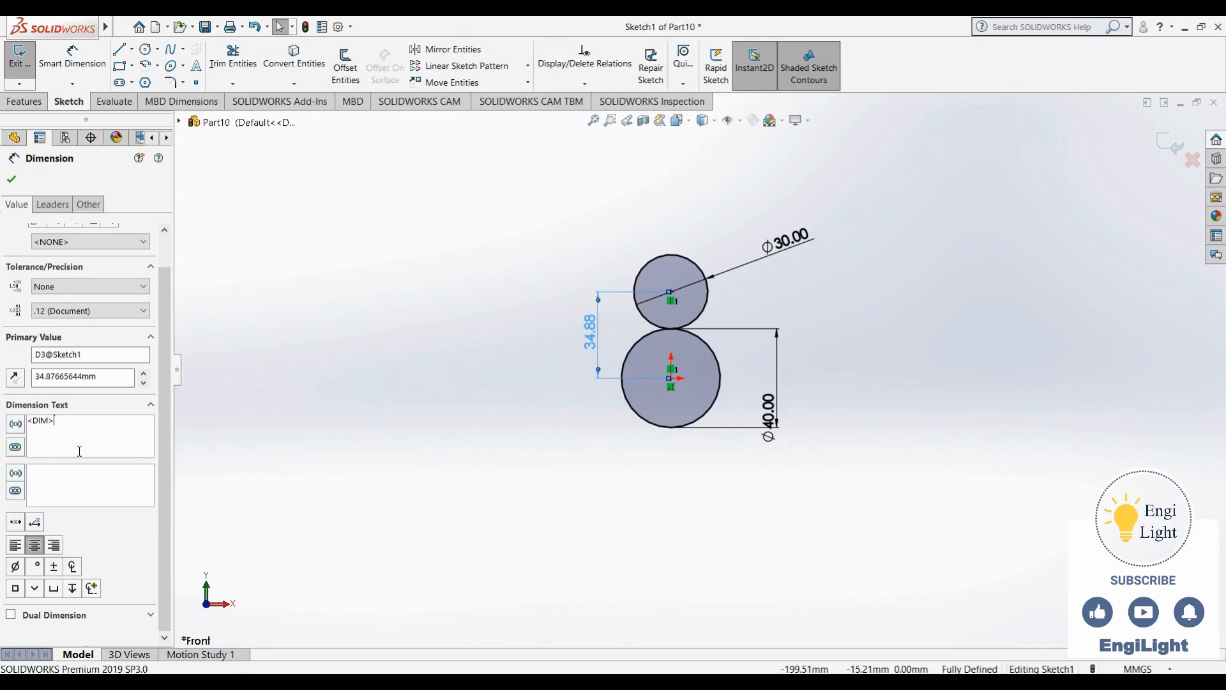
left_click_drag(162, 332, 162, 275)
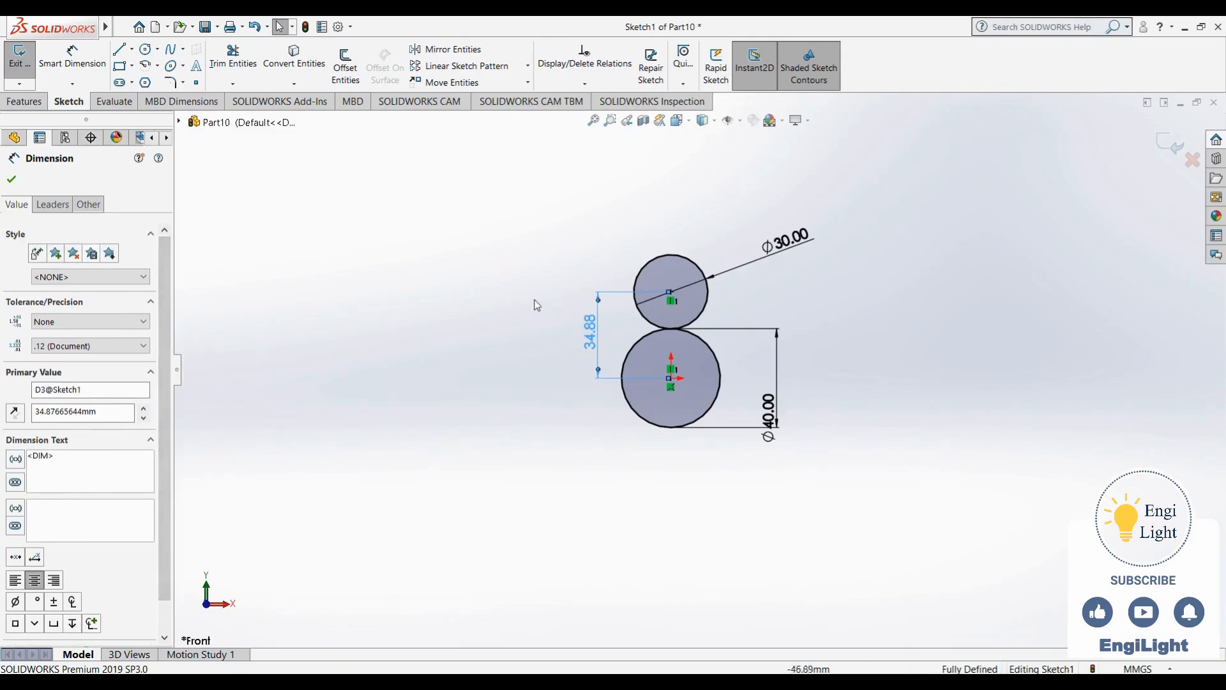
Try outside arrows on the center-to-center dimension and set its arrows to display inside
left_click(53, 205)
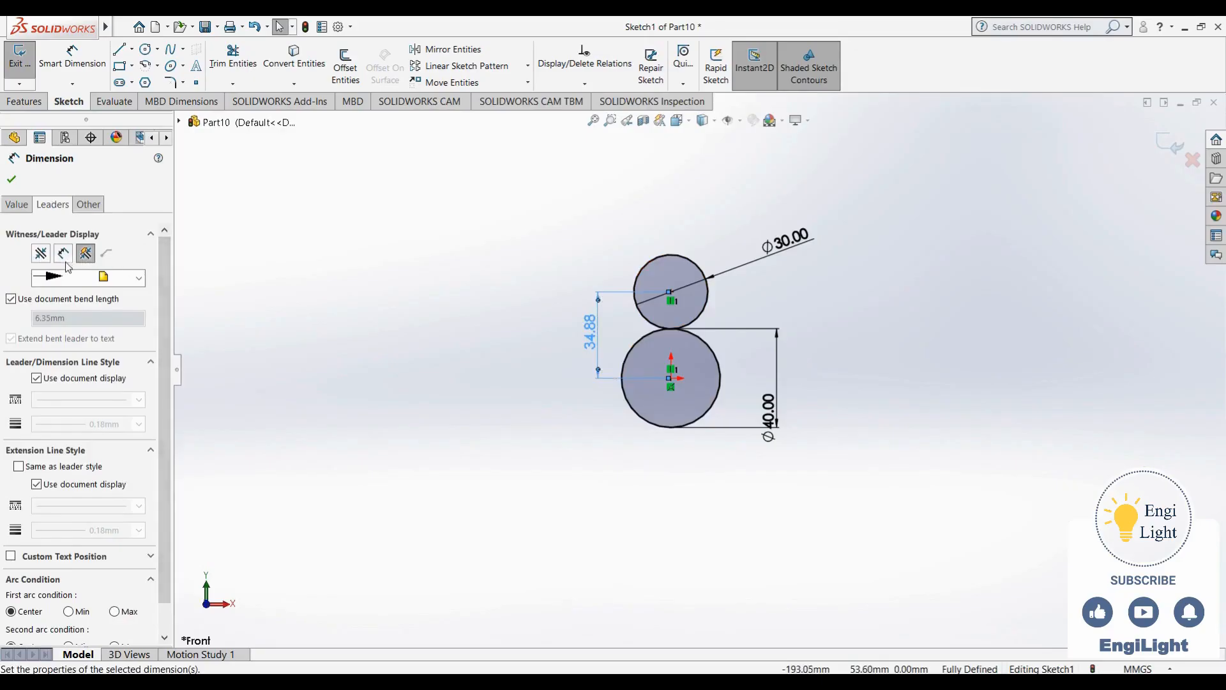
left_click(47, 257)
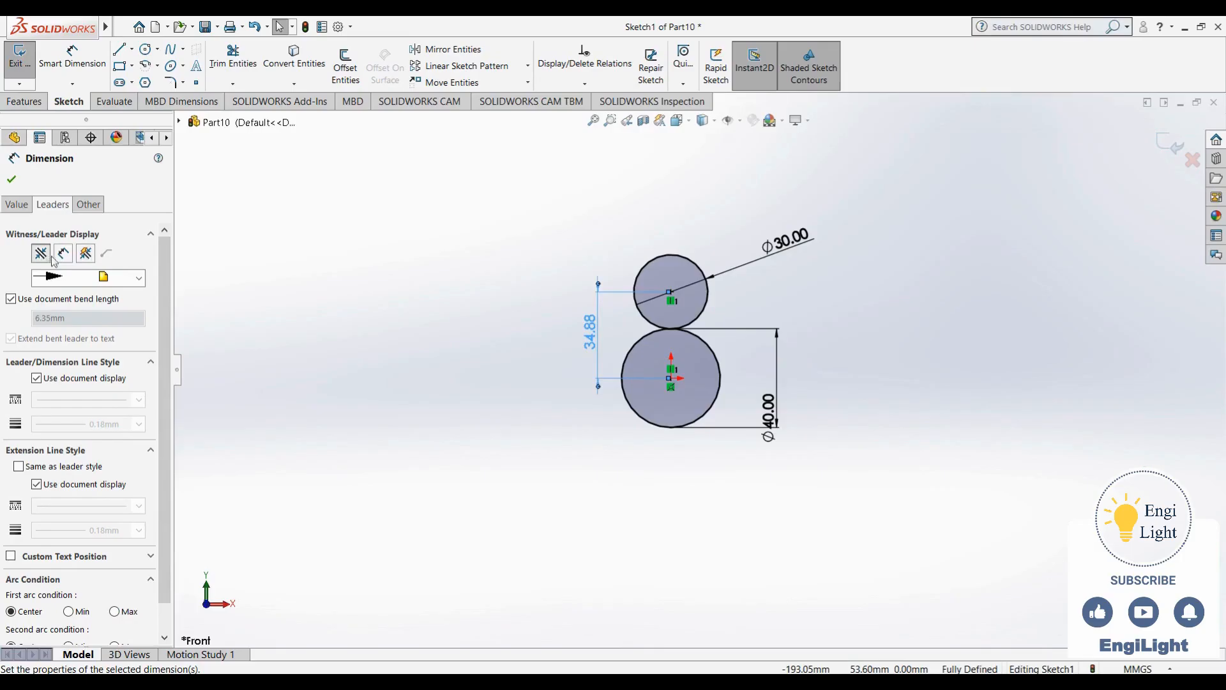
left_click(63, 253)
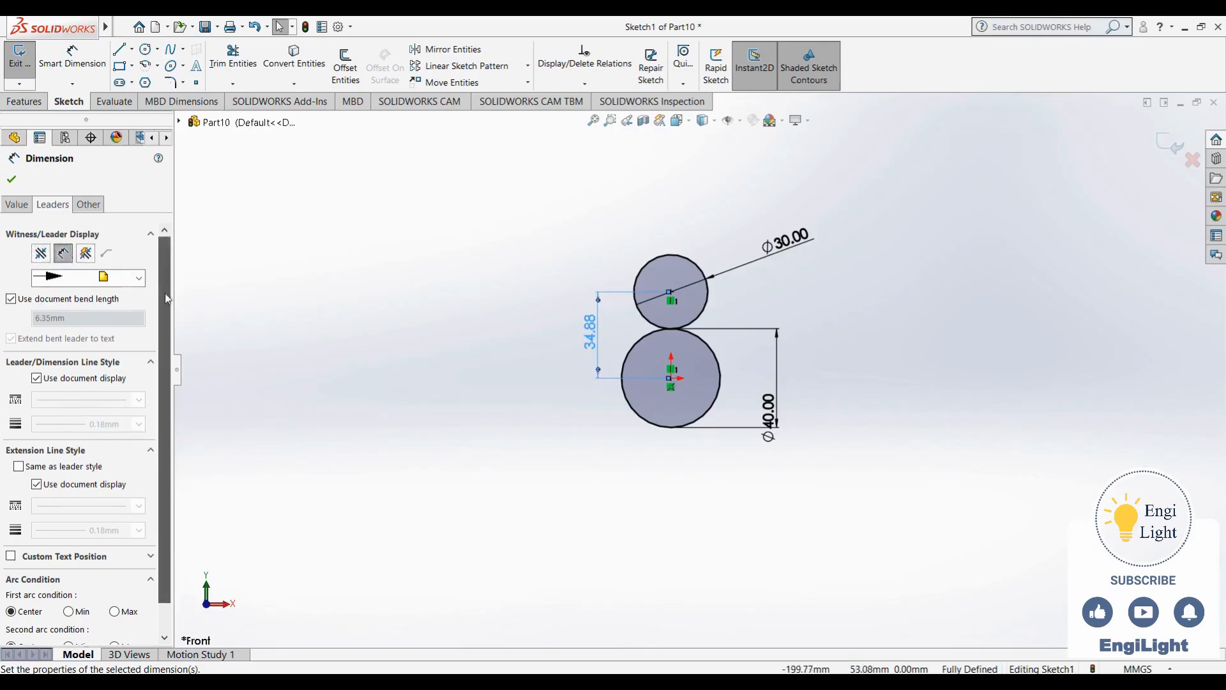
scroll(164, 293, "down", 1)
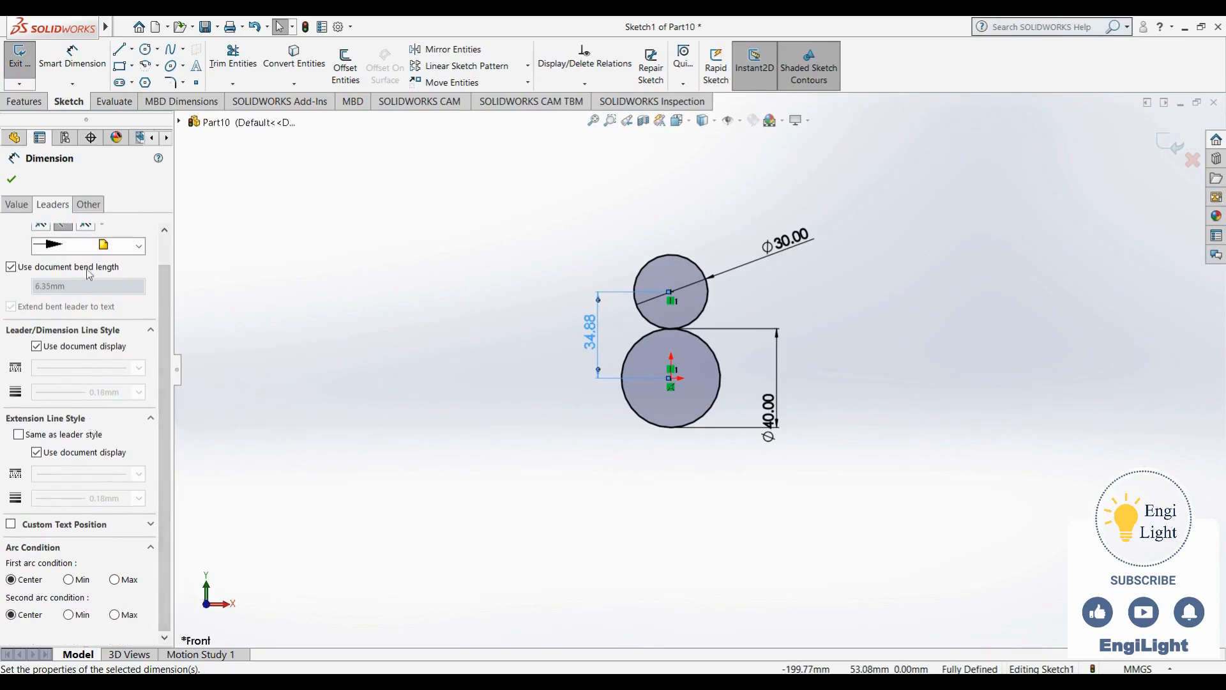
Set the first arc condition of the dimension between the circles to Max
left_click(88, 204)
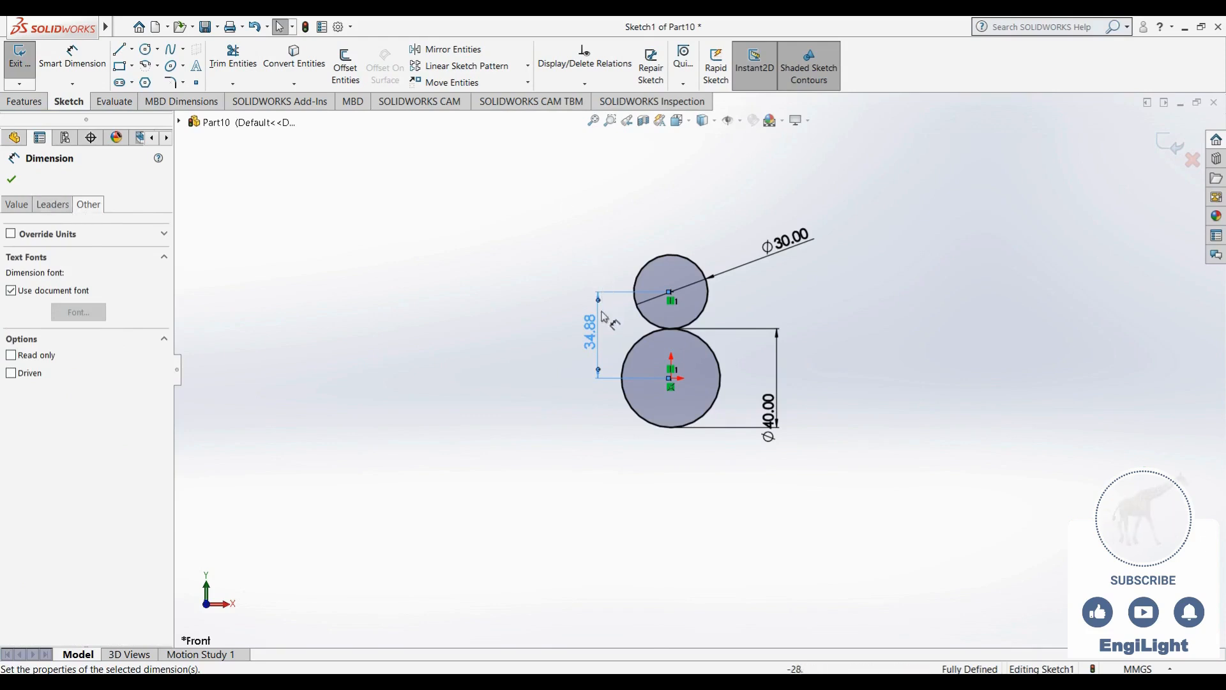
left_click(67, 204)
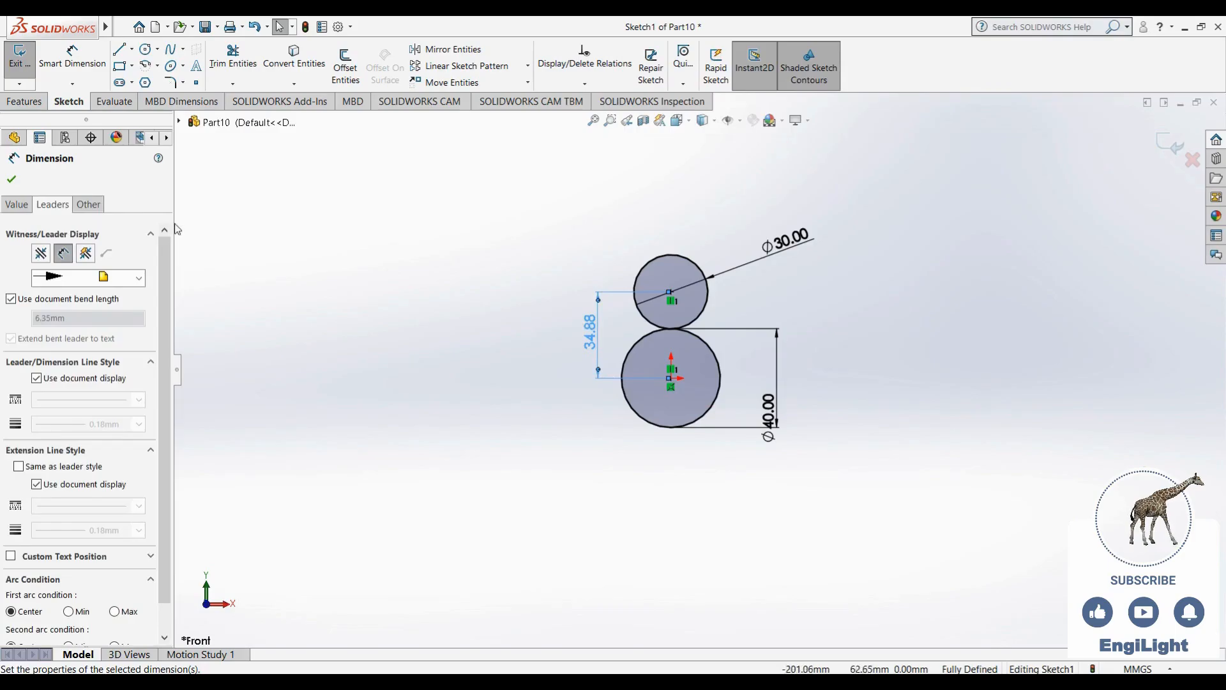
scroll(160, 346, "down", 2)
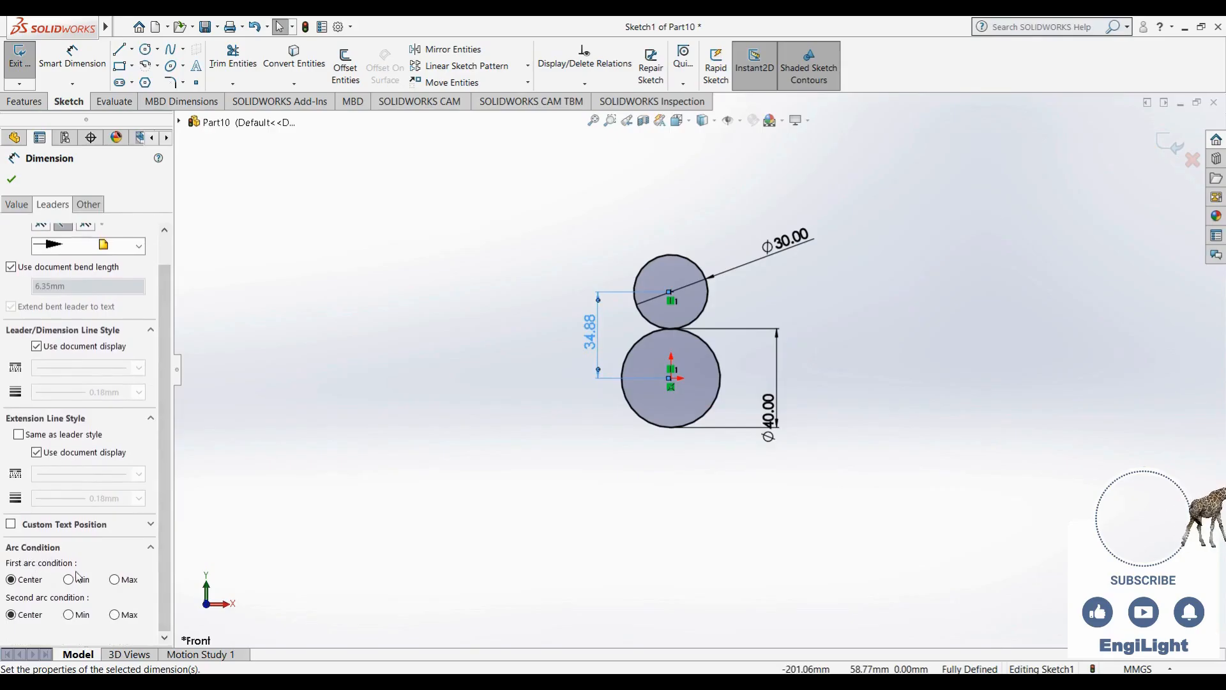
left_click(115, 579)
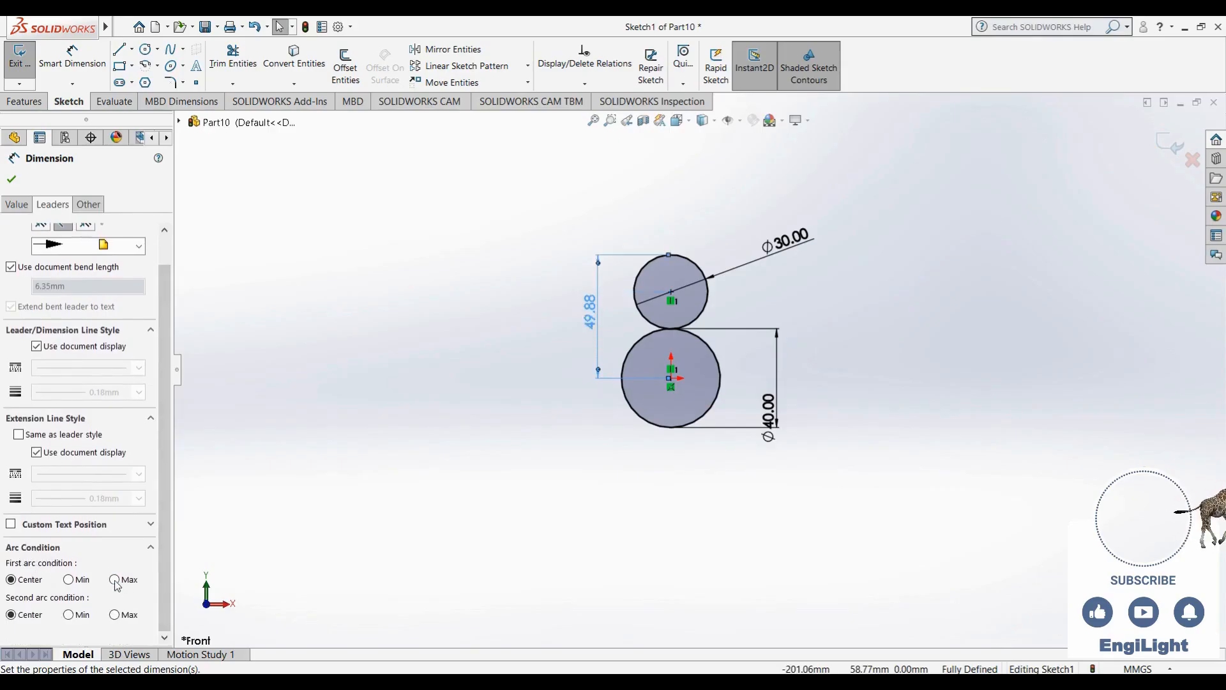
Set the second arc condition of the vertical dimension to Max and its overall height value to 52 mm
left_click(115, 615)
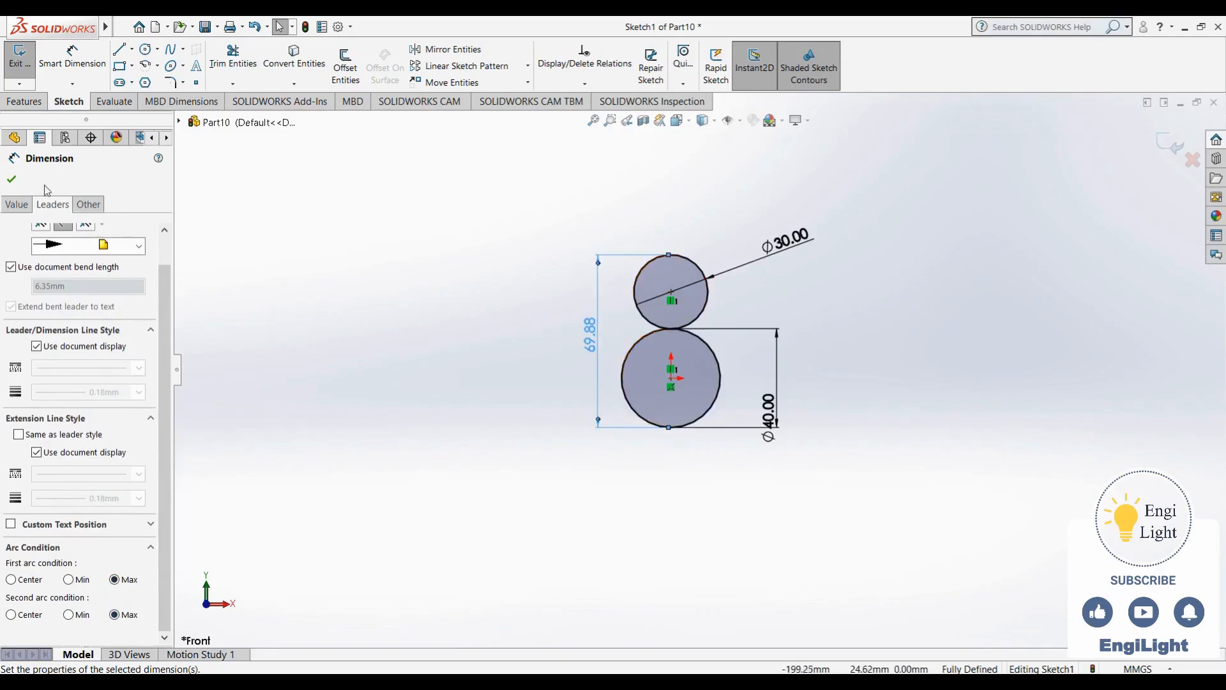
left_click(13, 180)
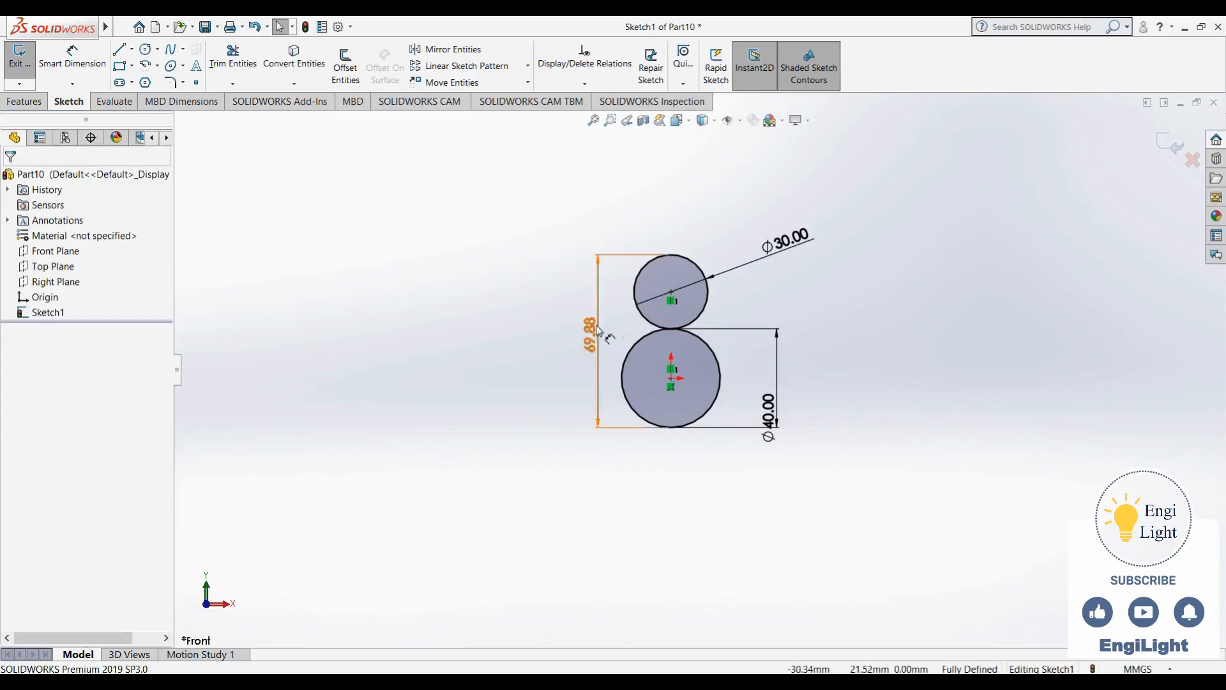
left_click(579, 383)
type("52")
key("Return")
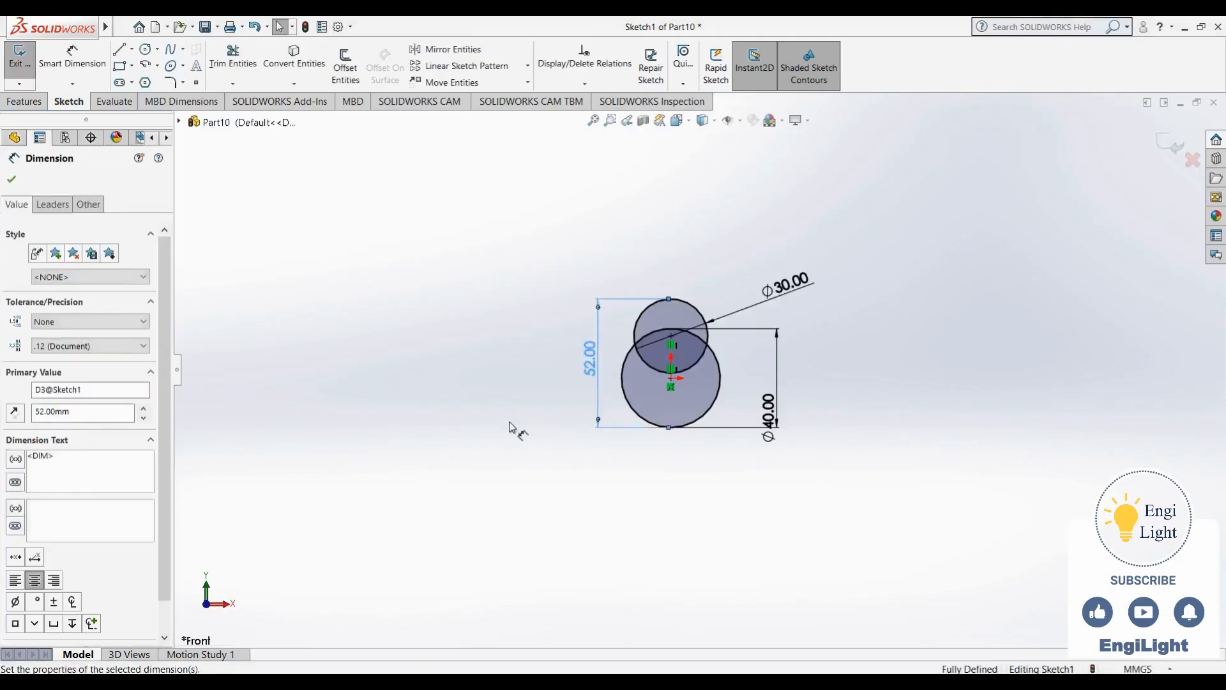
key("Escape")
scroll(740, 406, "down", 3)
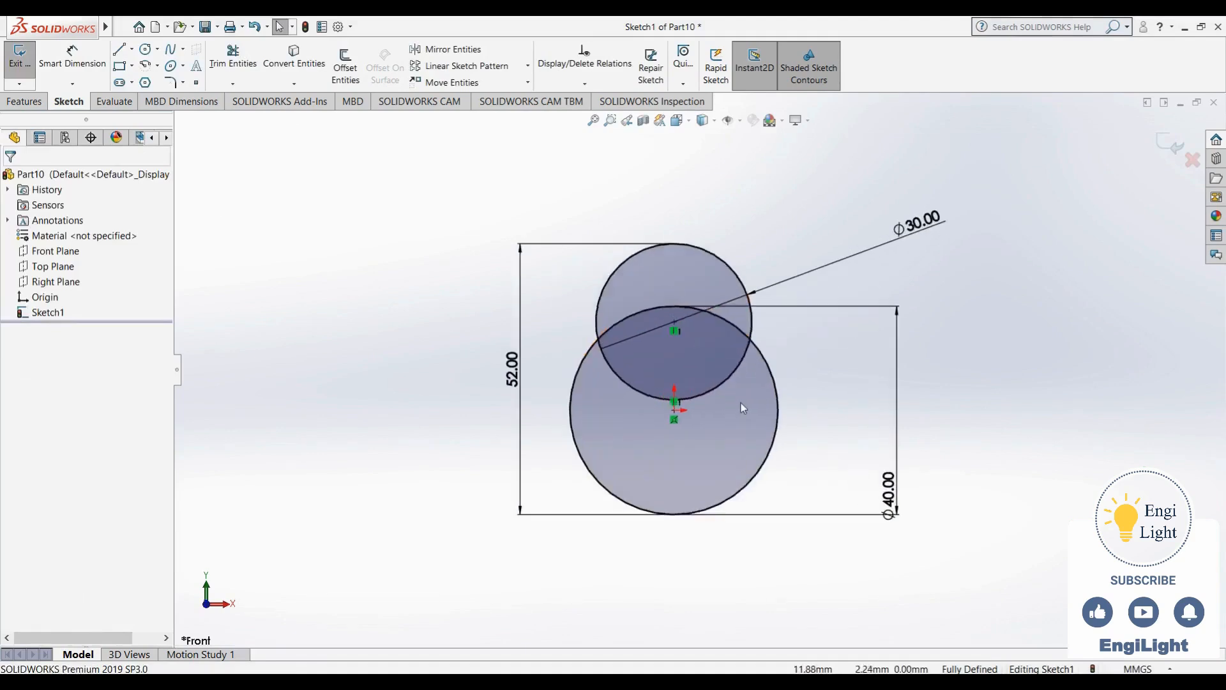
Undo the height and arc condition changes, and delete the vertical dimension between the two circles
key("ctrl+z")
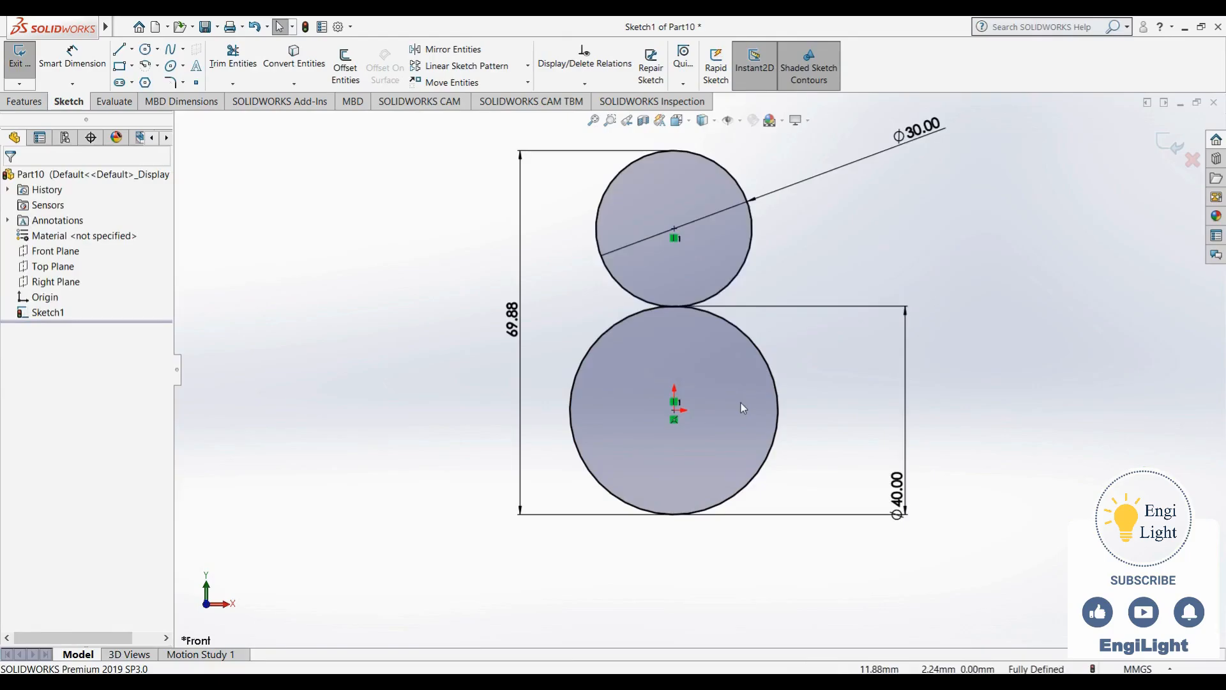
key("ctrl+z")
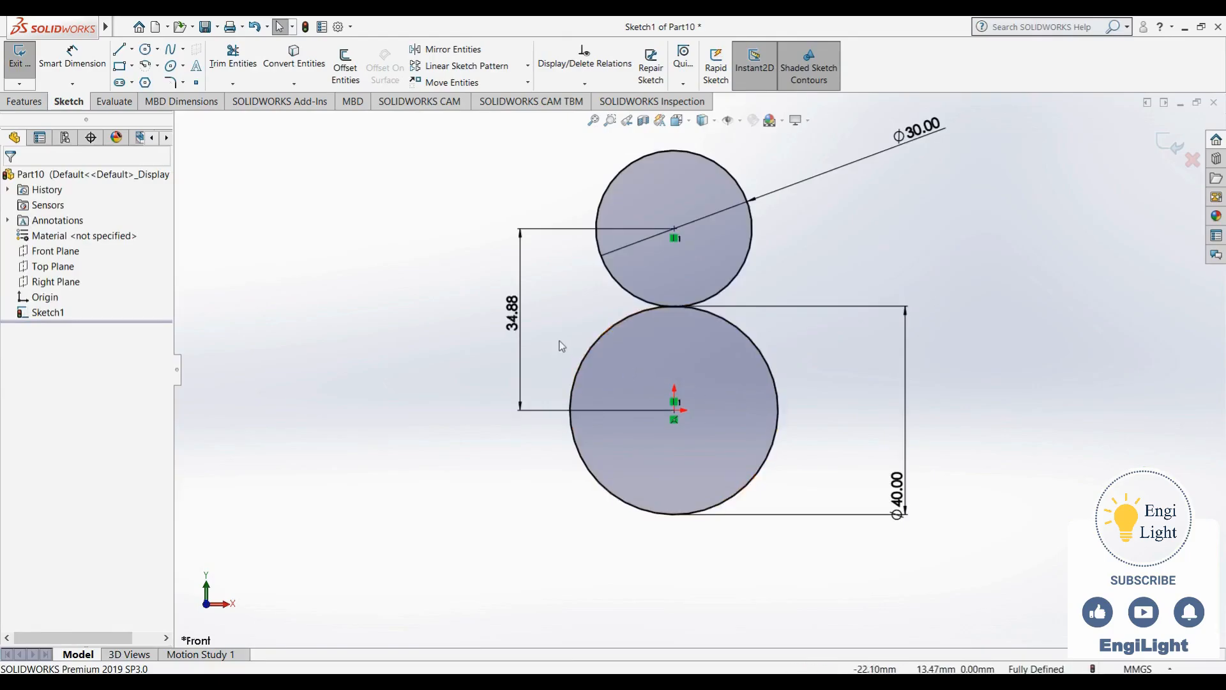
left_click(548, 416)
key("Delete")
scroll(616, 406, "up", 2)
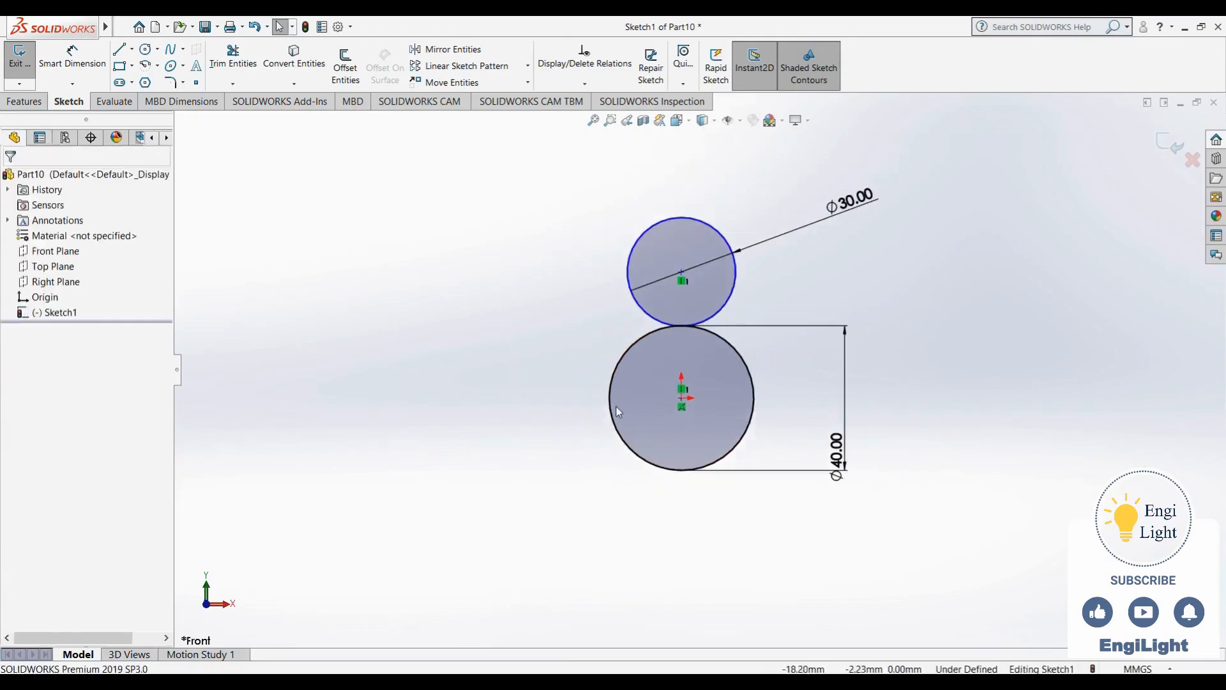
Dimension the vertical distance between the two circles' center points, accepting the proposed value
left_click(73, 58)
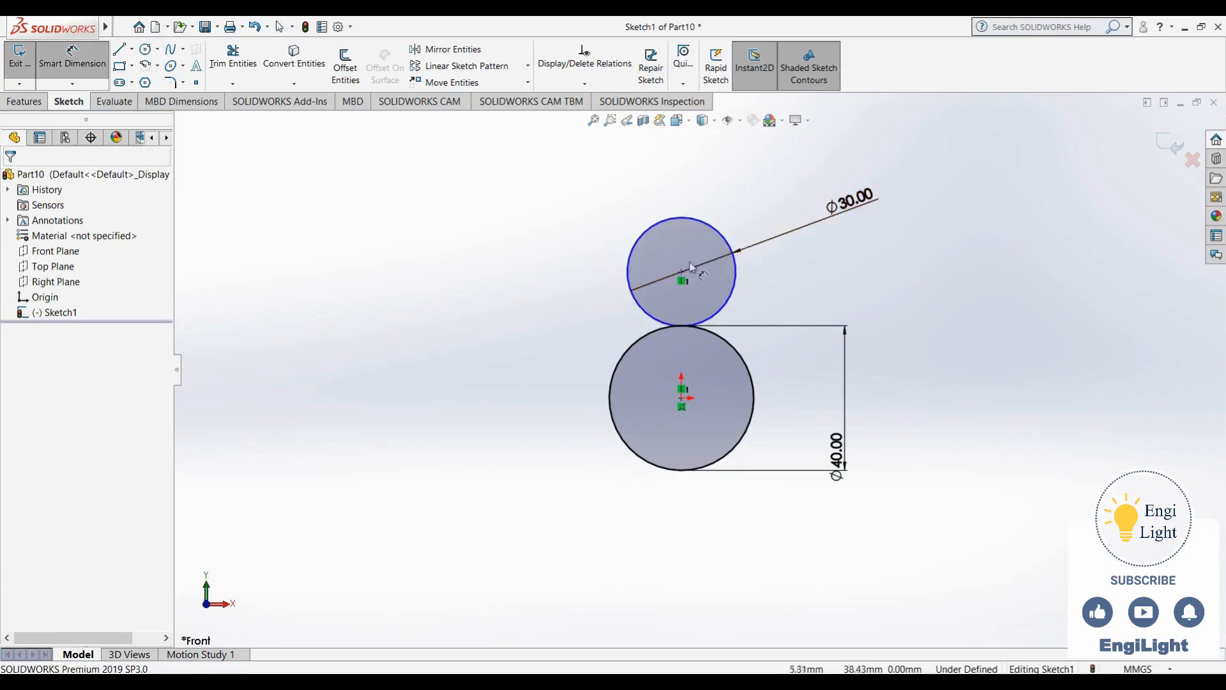
left_click(682, 273)
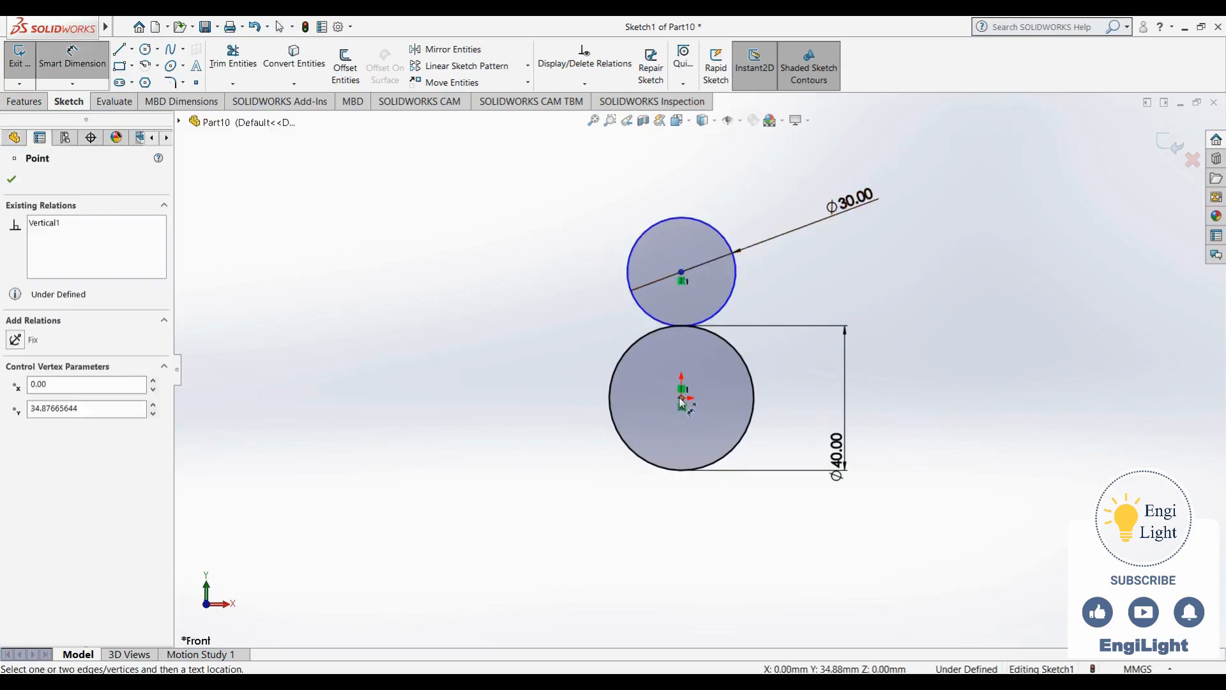
left_click(681, 401)
left_click(515, 339)
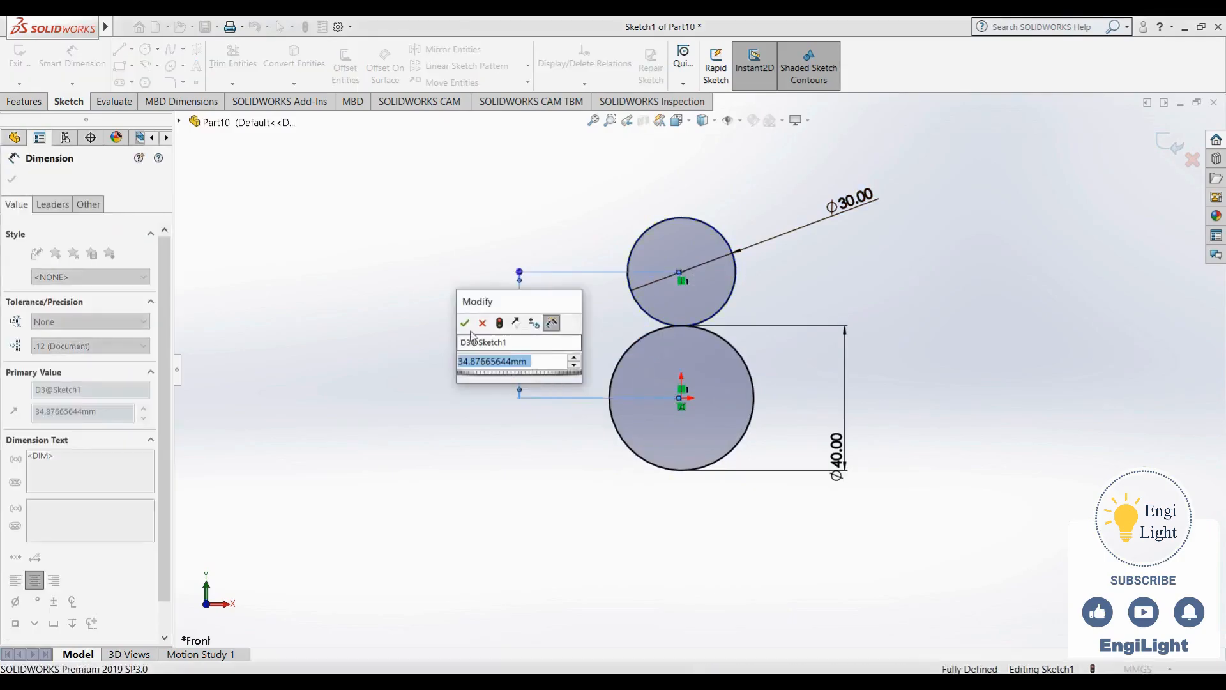
left_click(464, 323)
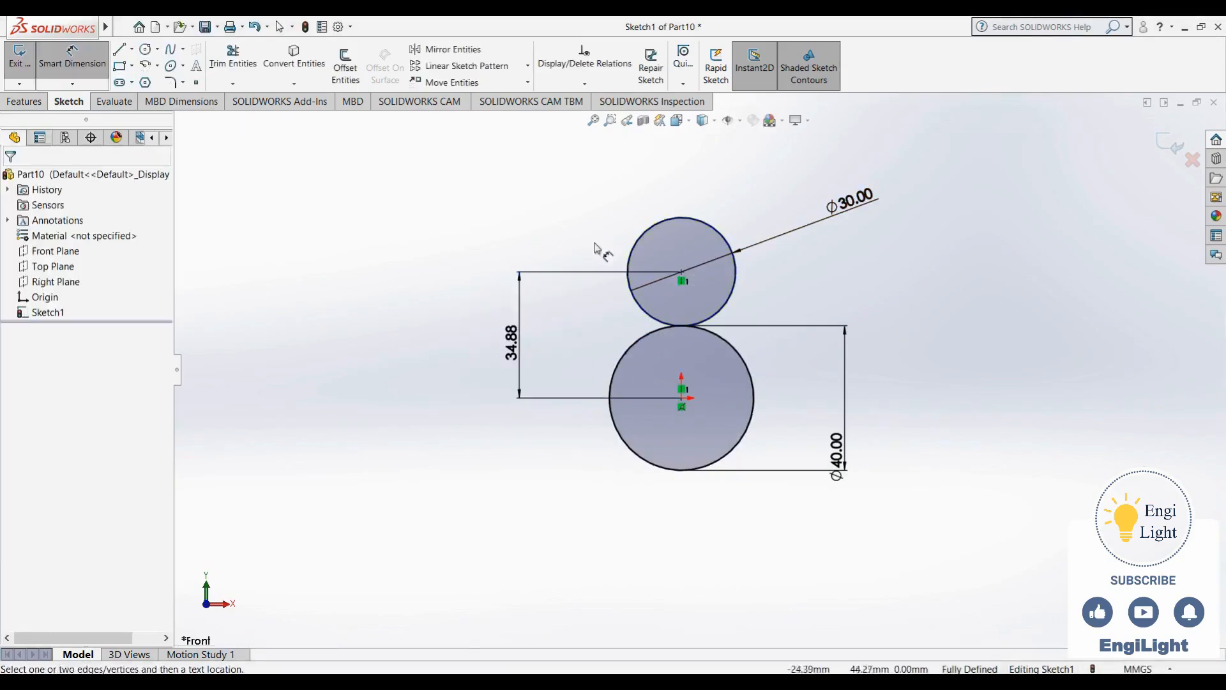
Check the leader options of the center-point dimension, and delete that dimension
left_click(578, 275)
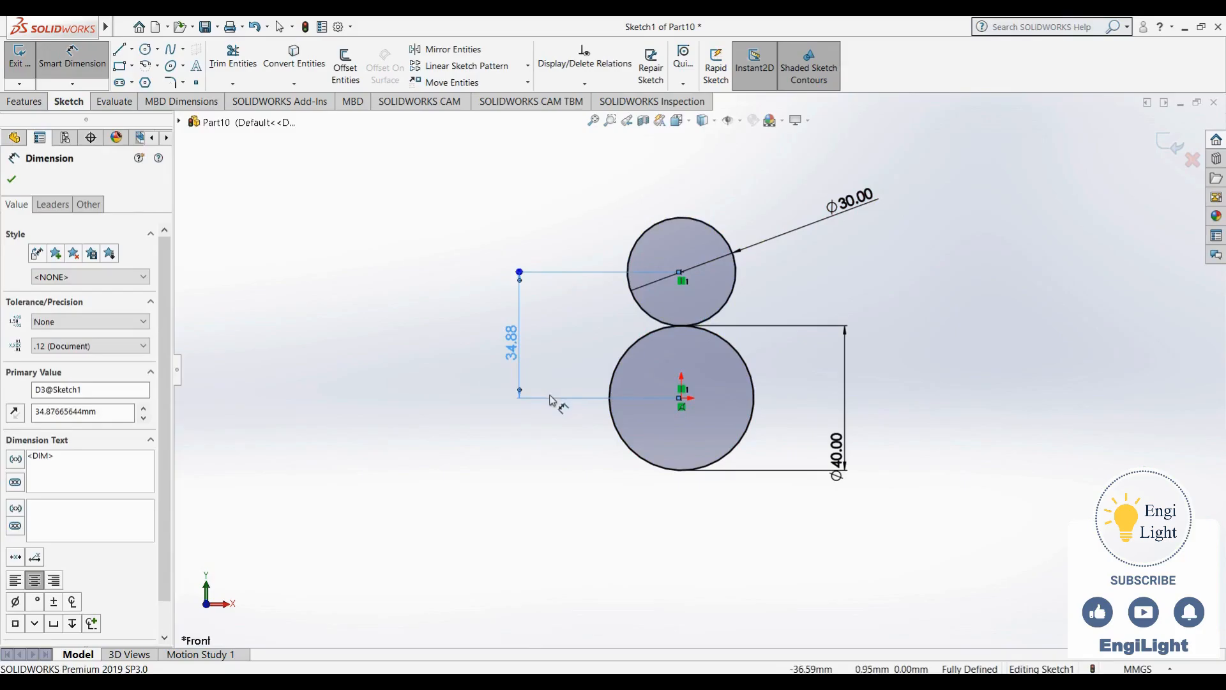
left_click(52, 204)
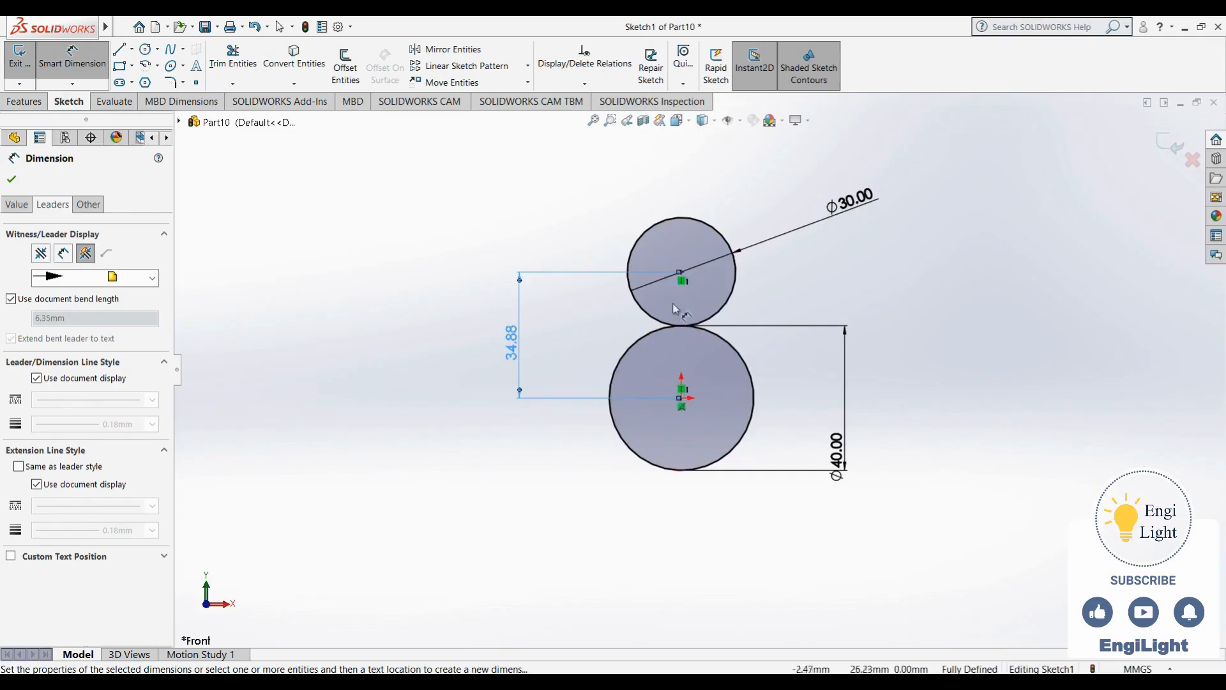
key("Escape")
left_click_drag(356, 180, 551, 444)
key("Delete")
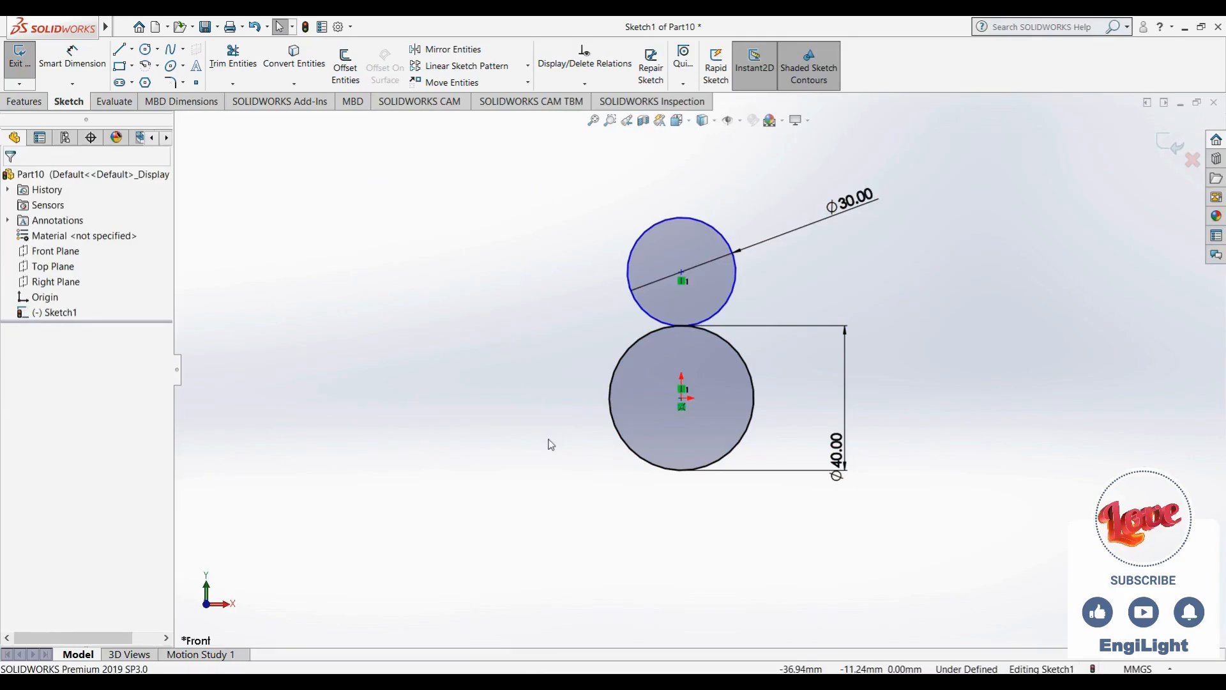
Add a vertical dimension between the two circles by selecting their circumferences, placed beside them, and accept the proposed value
left_click(91, 64)
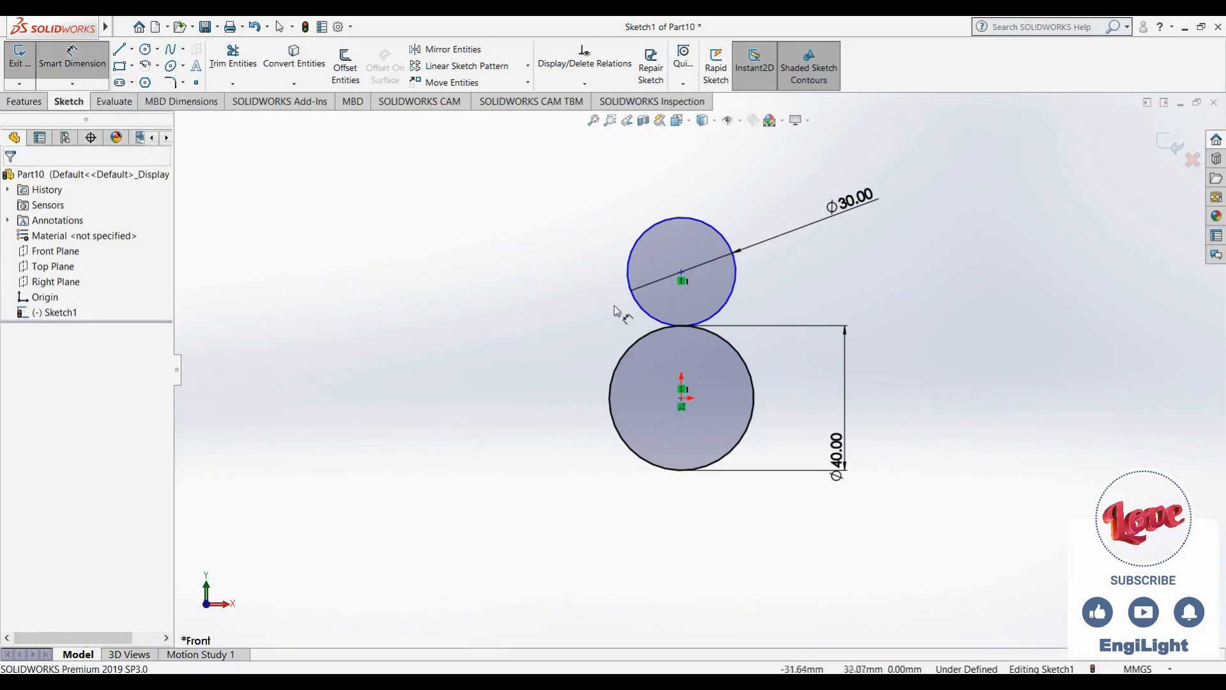
left_click(641, 306)
left_click(610, 385)
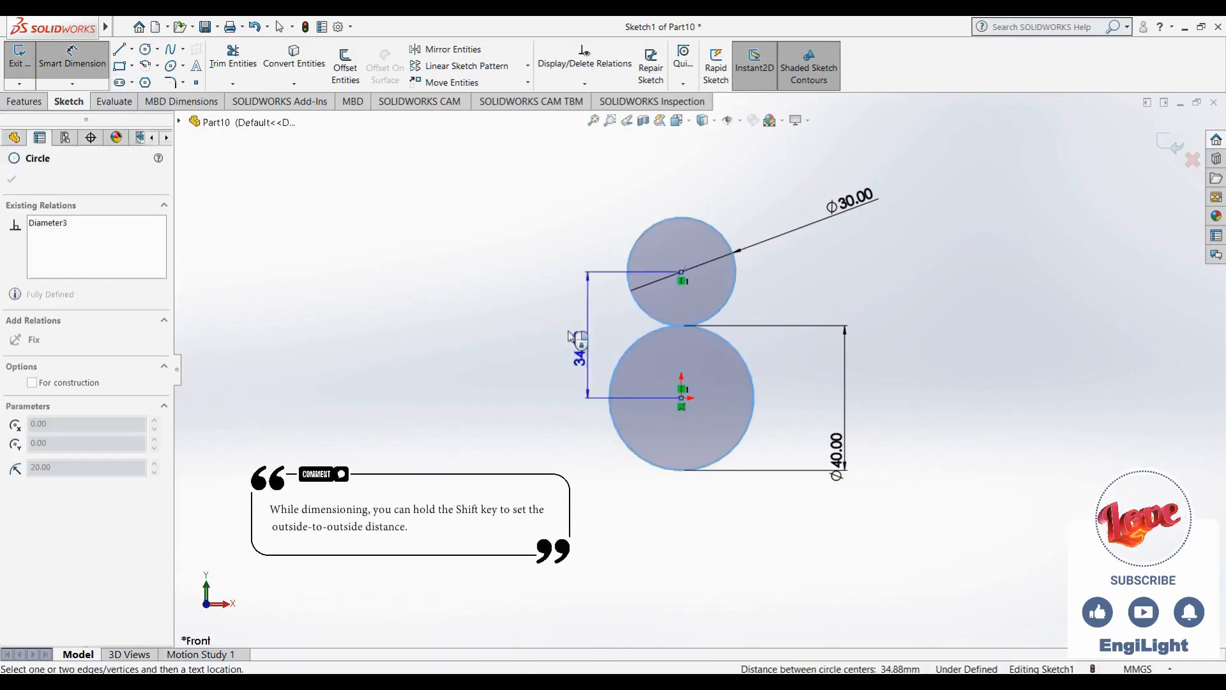
left_click(548, 323)
left_click(497, 300)
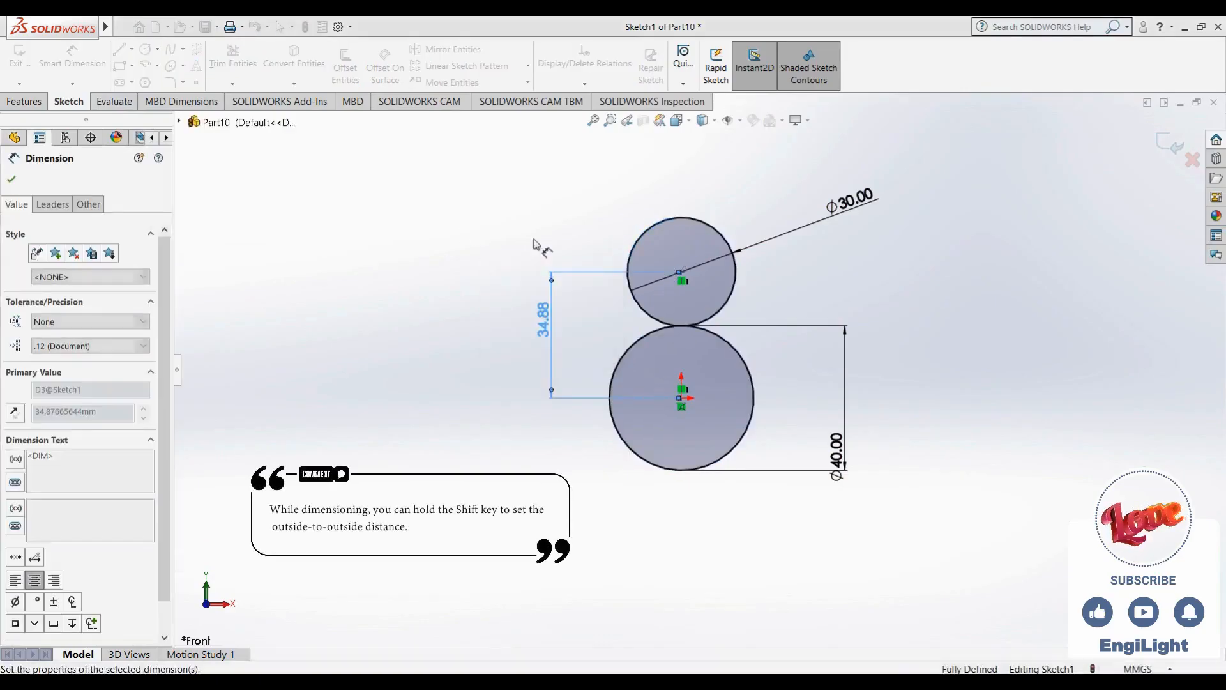
Set both the first and second arc conditions of the circle-to-circle dimension to Max
left_click(53, 204)
scroll(169, 316, "down", 3)
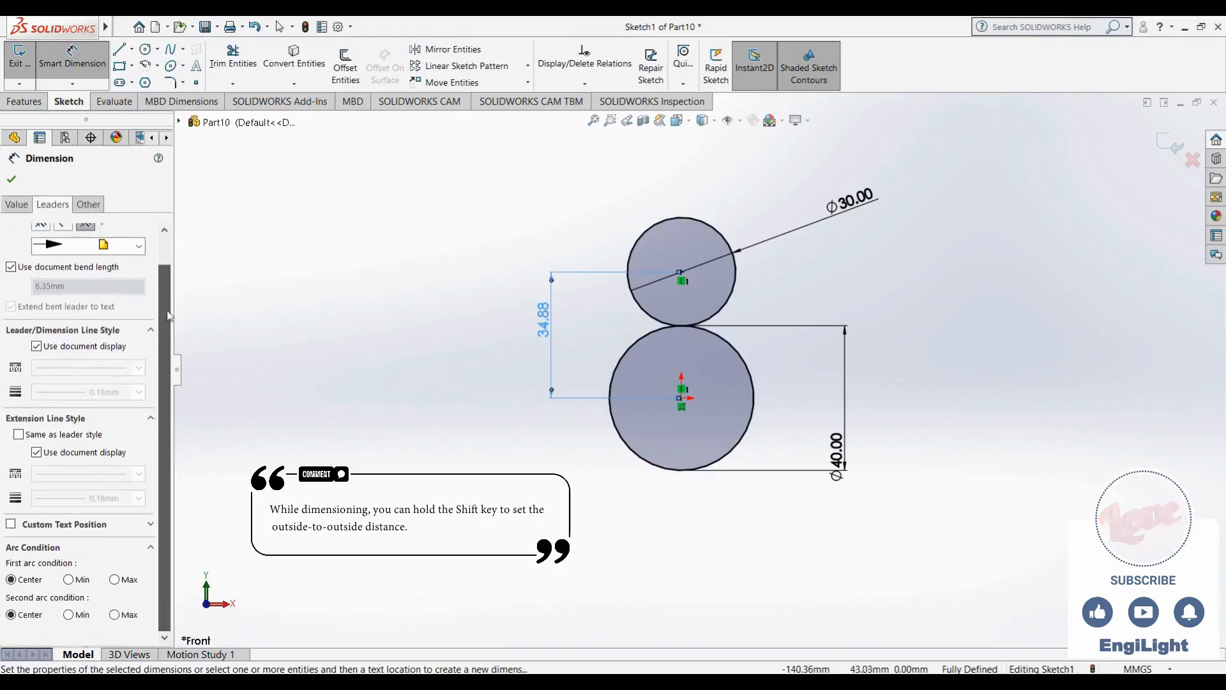
left_click(114, 579)
left_click(115, 614)
left_click(11, 178)
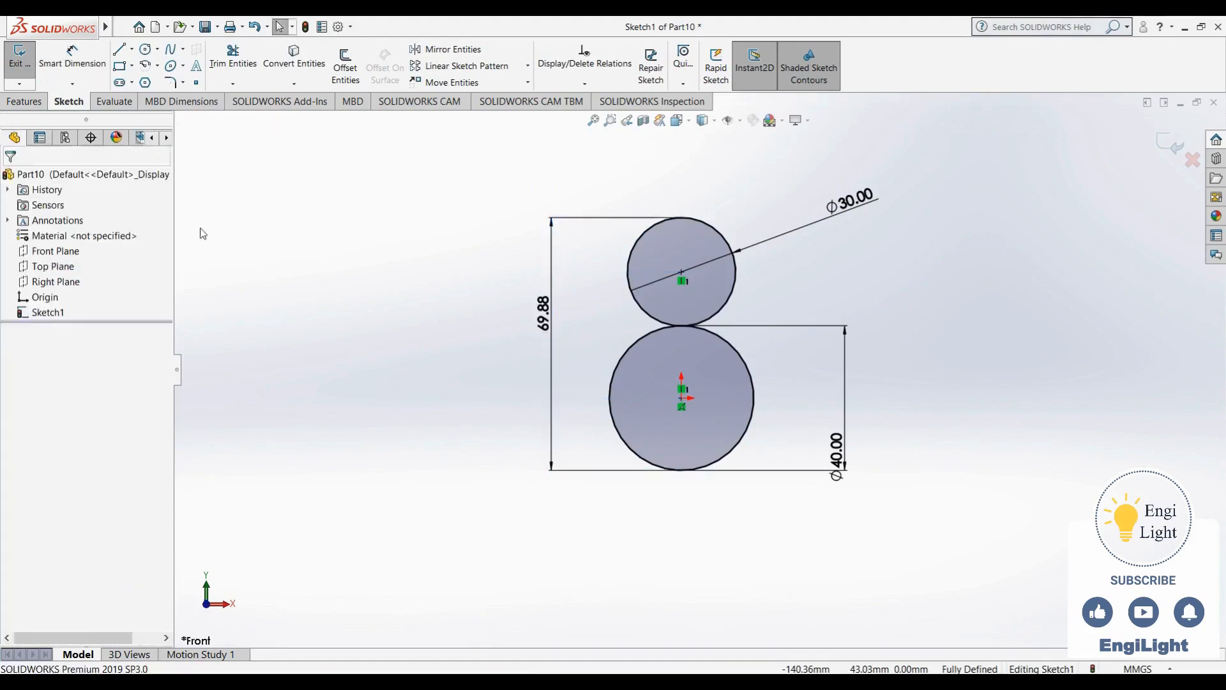
Set the overall height dimension across the two circles to 52 mm
double_click(545, 327)
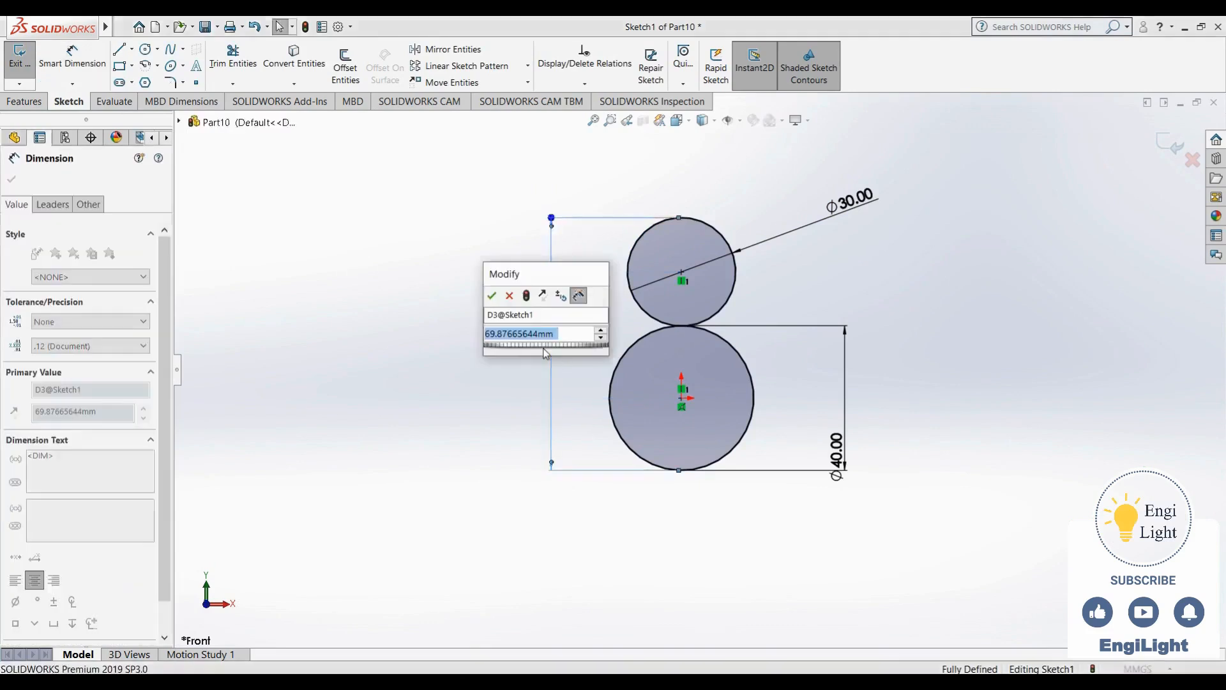
type("52")
key("Return")
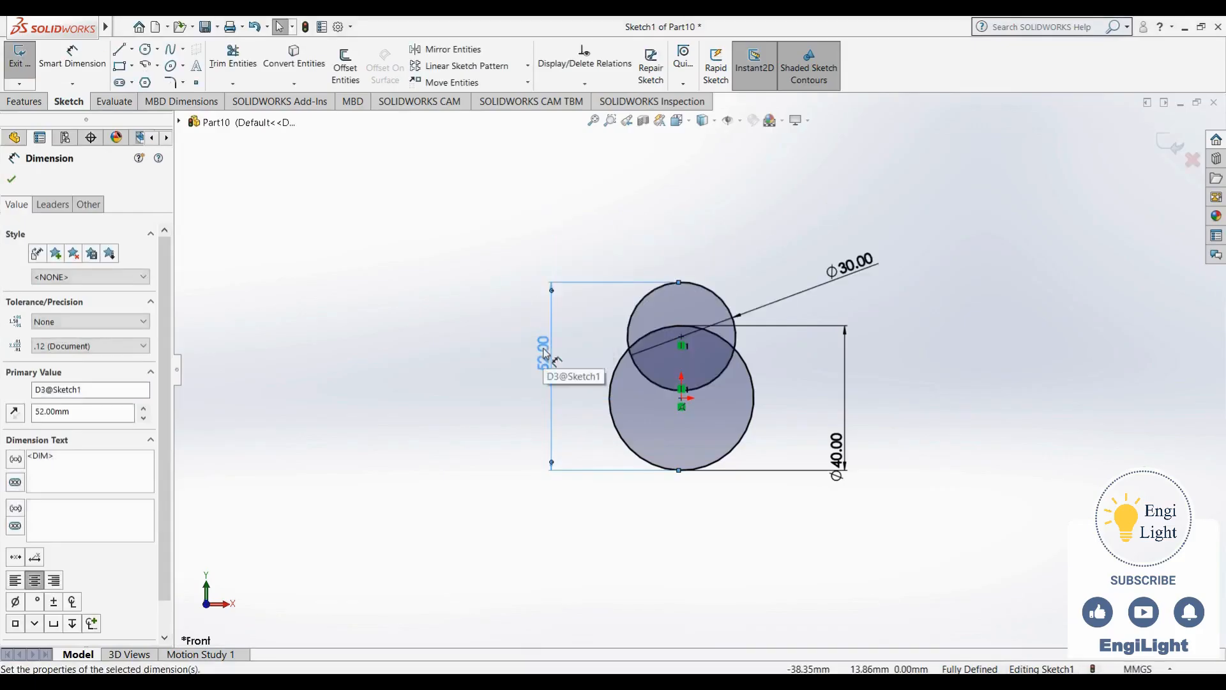
key("Escape")
Reposition the 30 mm diameter dimension above the small circle and give it a single-arrow leader without a line inside the circle
left_click_drag(877, 289, 773, 199)
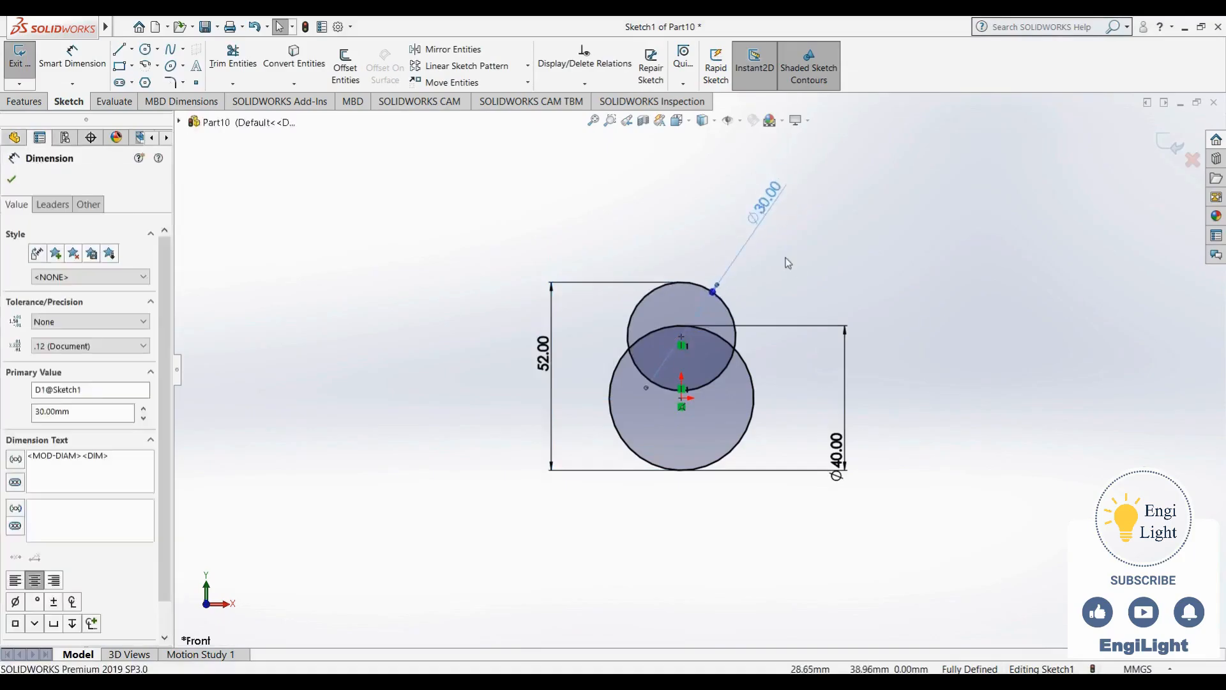
key("Escape")
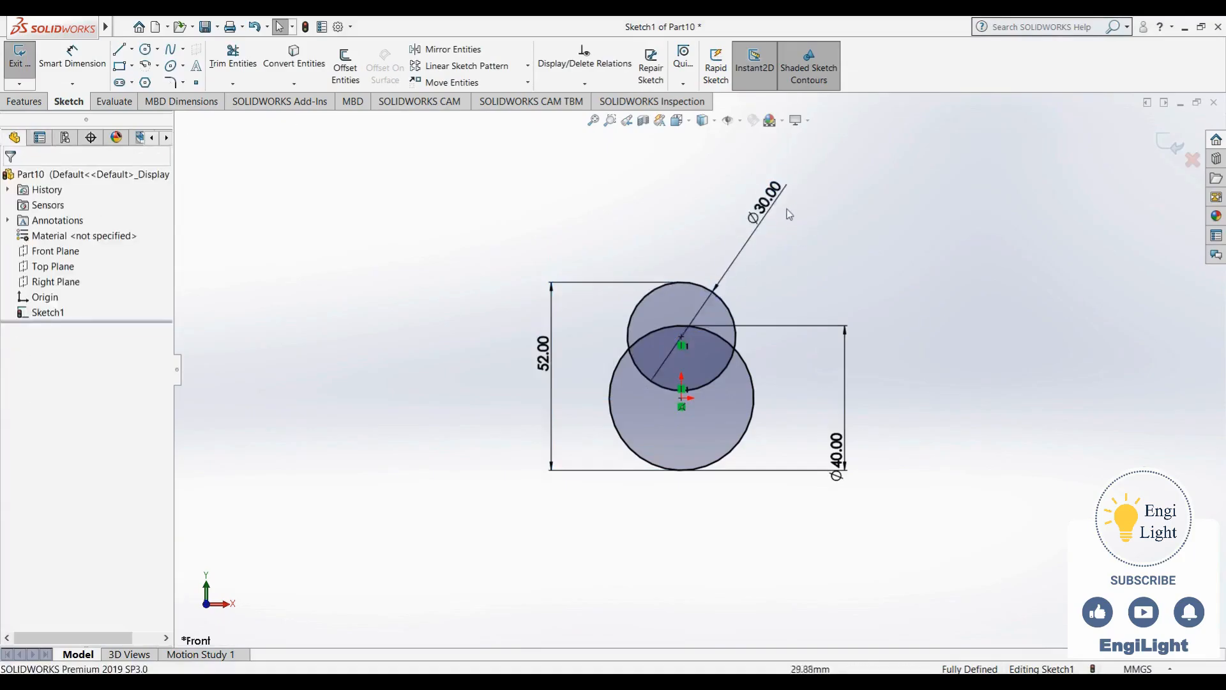
left_click(748, 241)
left_click(51, 204)
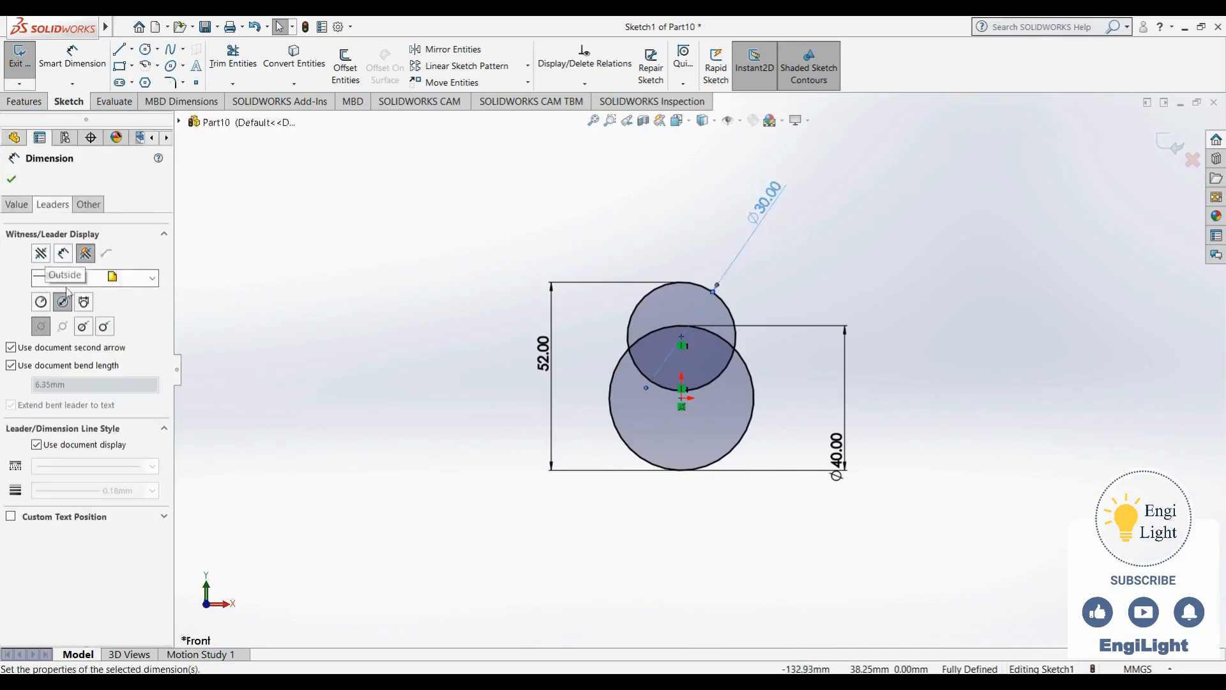
left_click(83, 327)
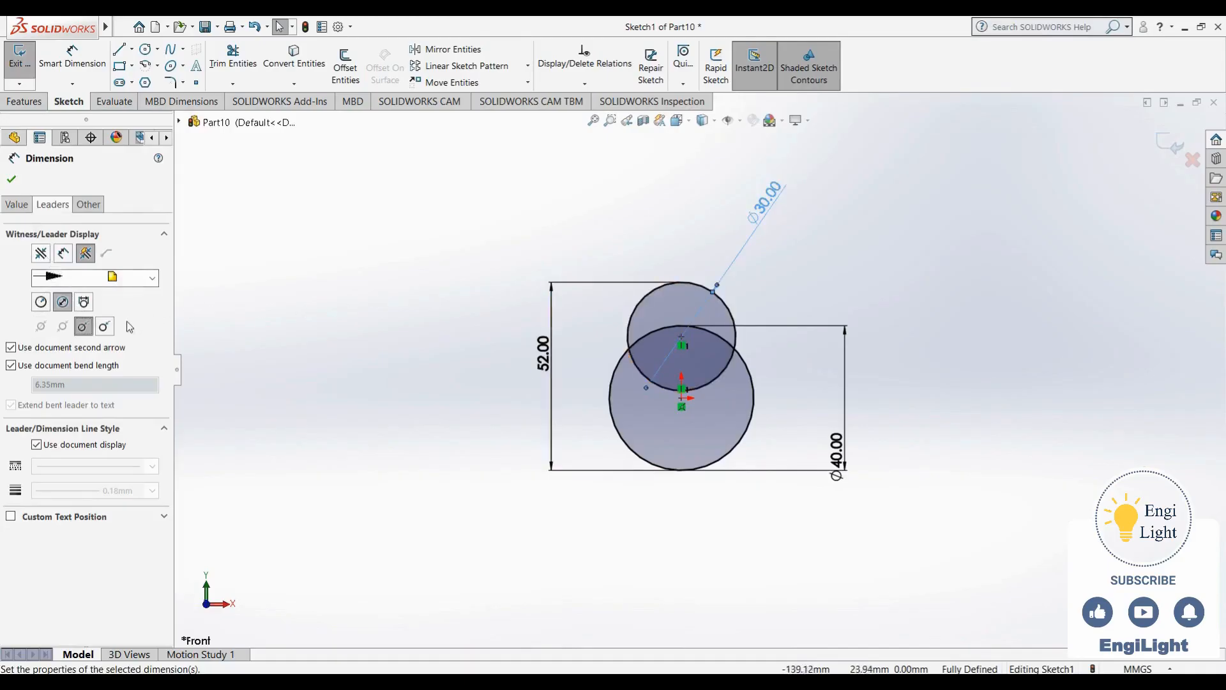
left_click(105, 328)
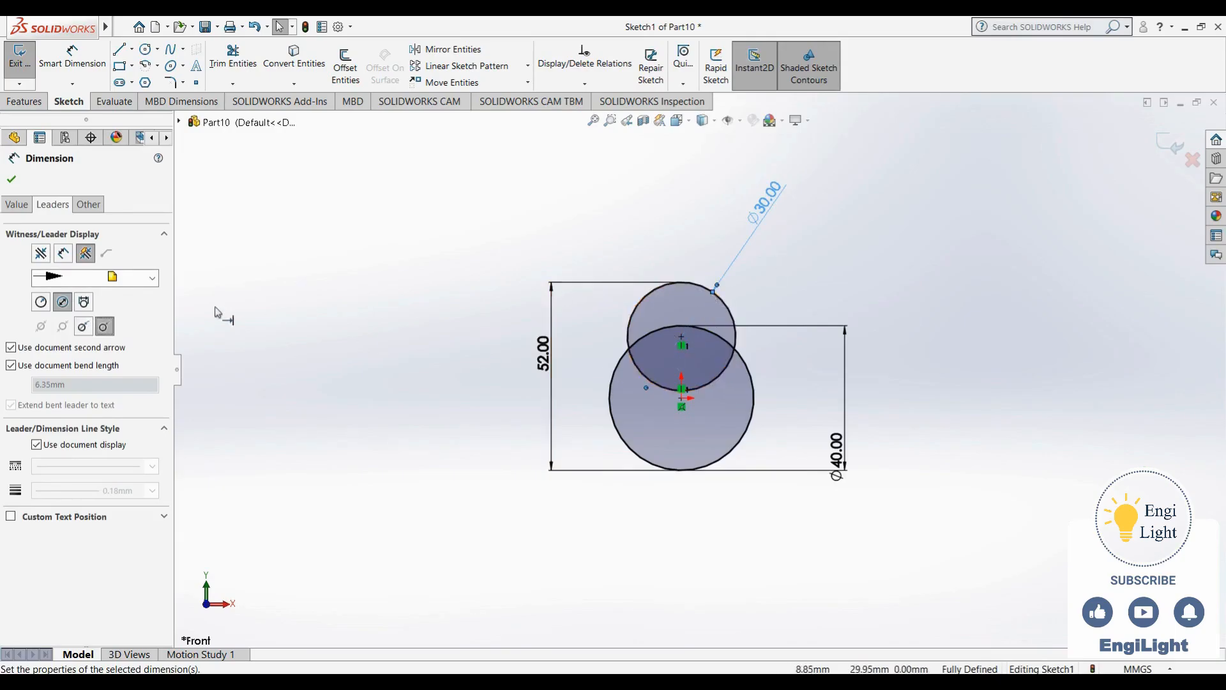
Enable a custom text position for the 30 mm diameter dimension, using horizontal text on a bent leader
left_click(55, 517)
left_click(56, 538)
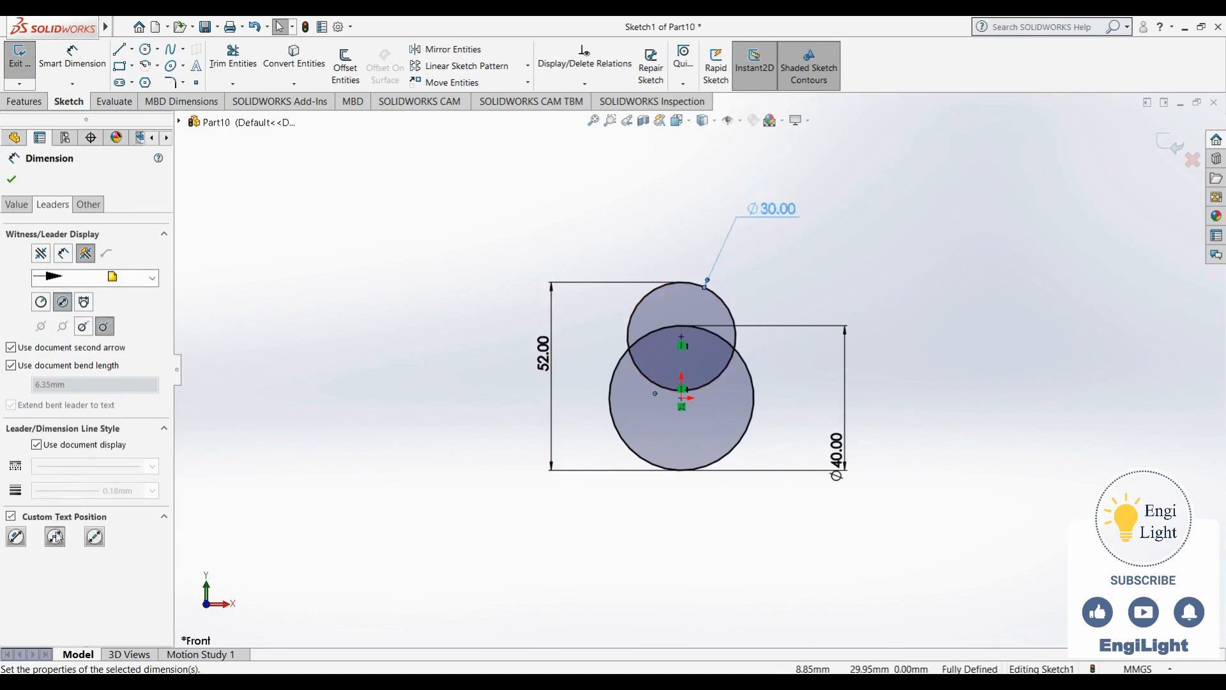
left_click(9, 180)
Move the 30 mm diameter text farther out from the small circle and the 40 mm dimension closer to the large circle
left_click_drag(776, 209, 862, 224)
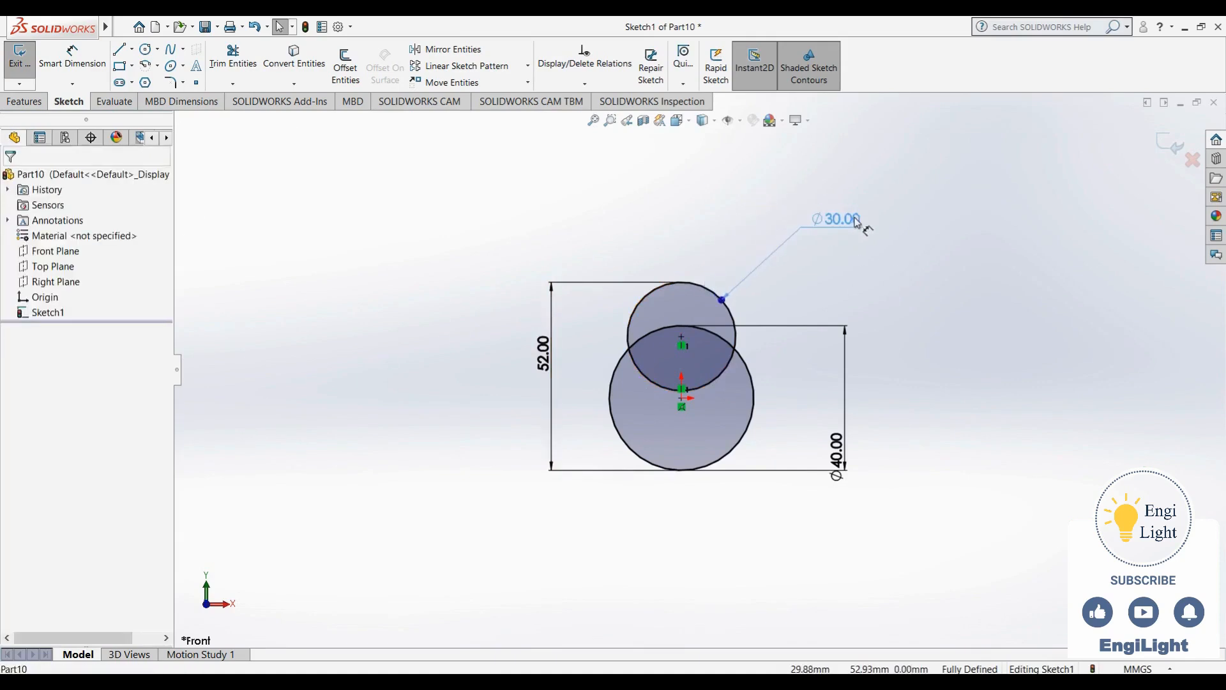
left_click(664, 218)
mouse_move(839, 468)
left_mouse_down()
mouse_move(827, 412)
mouse_move(806, 416)
left_mouse_up()
left_click(818, 509)
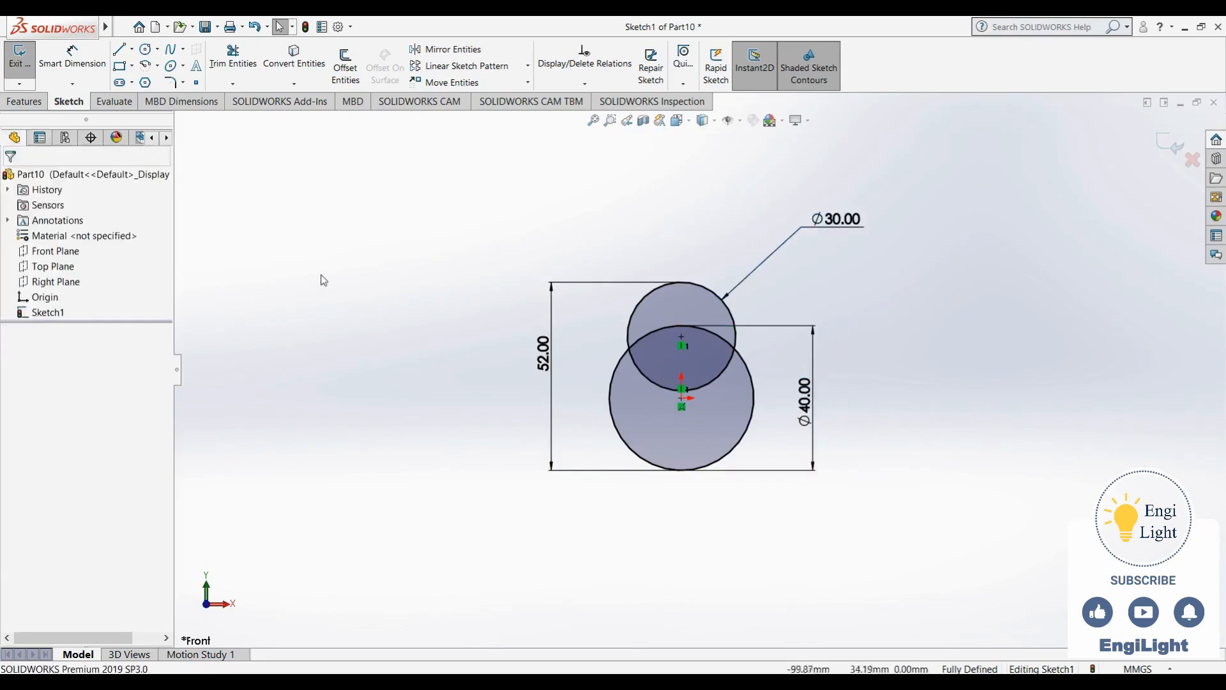
Check 08.jpg and draw a 3-point arc of about 17 mm radius joining the left sides of the small and large circles
key("alt+Tab")
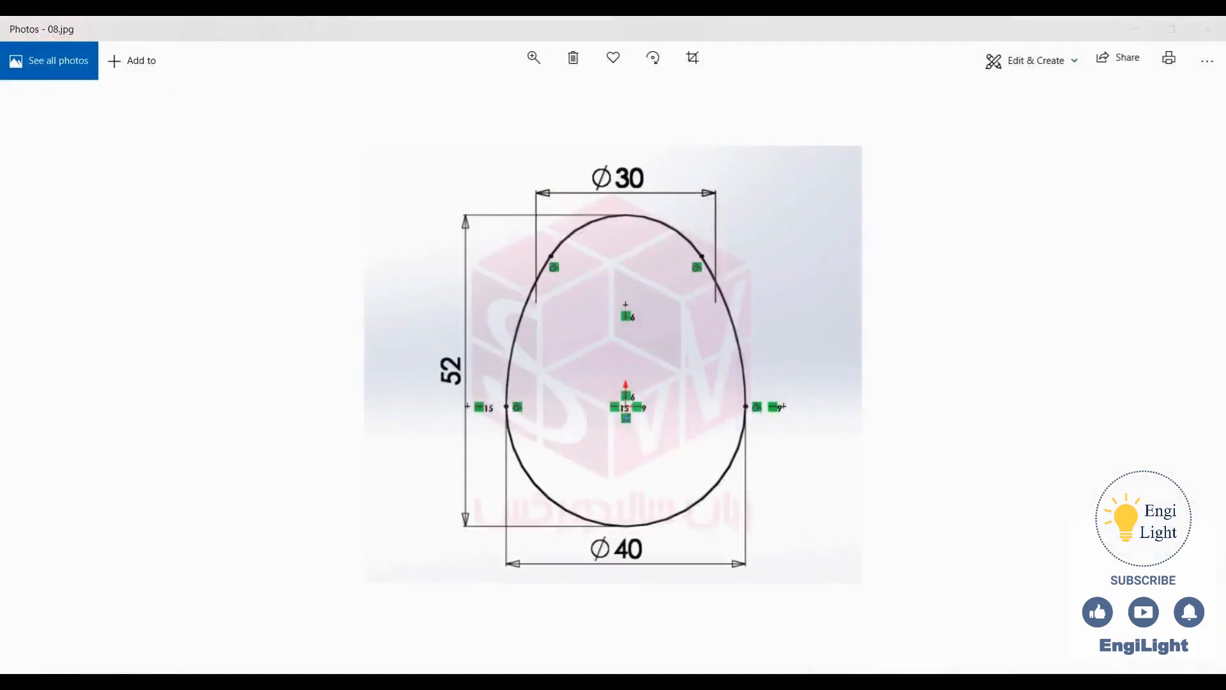
key("alt+Tab")
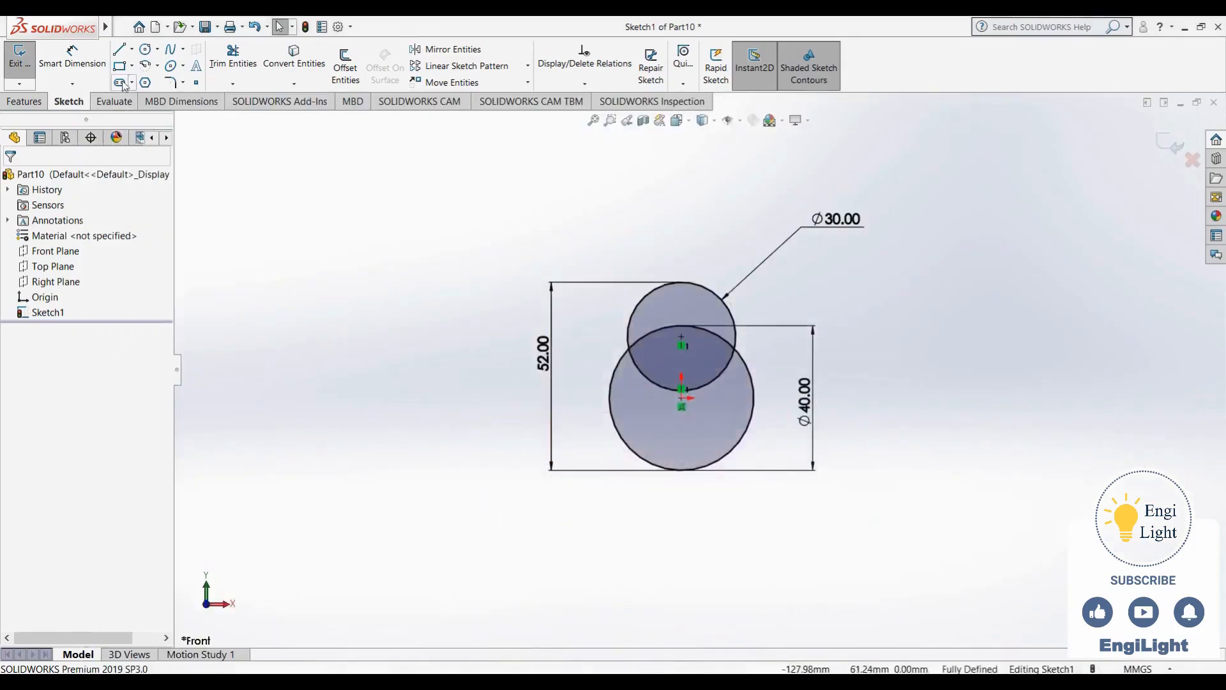
left_click(145, 67)
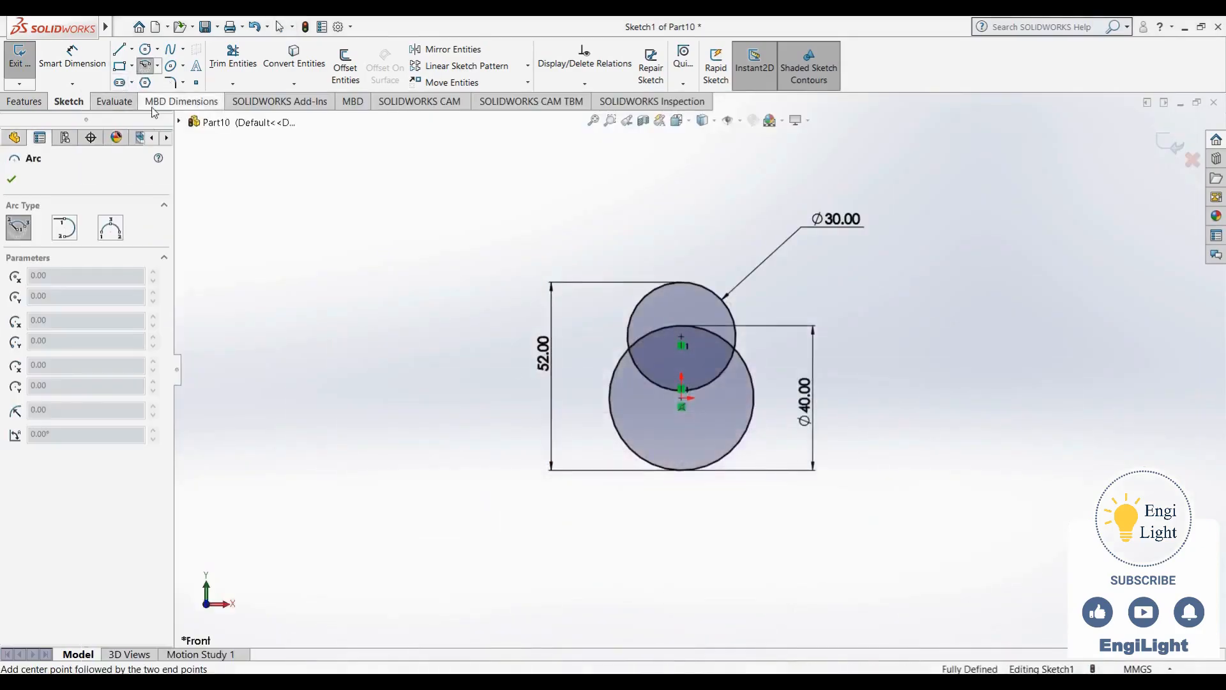
left_click(117, 232)
left_click(636, 310)
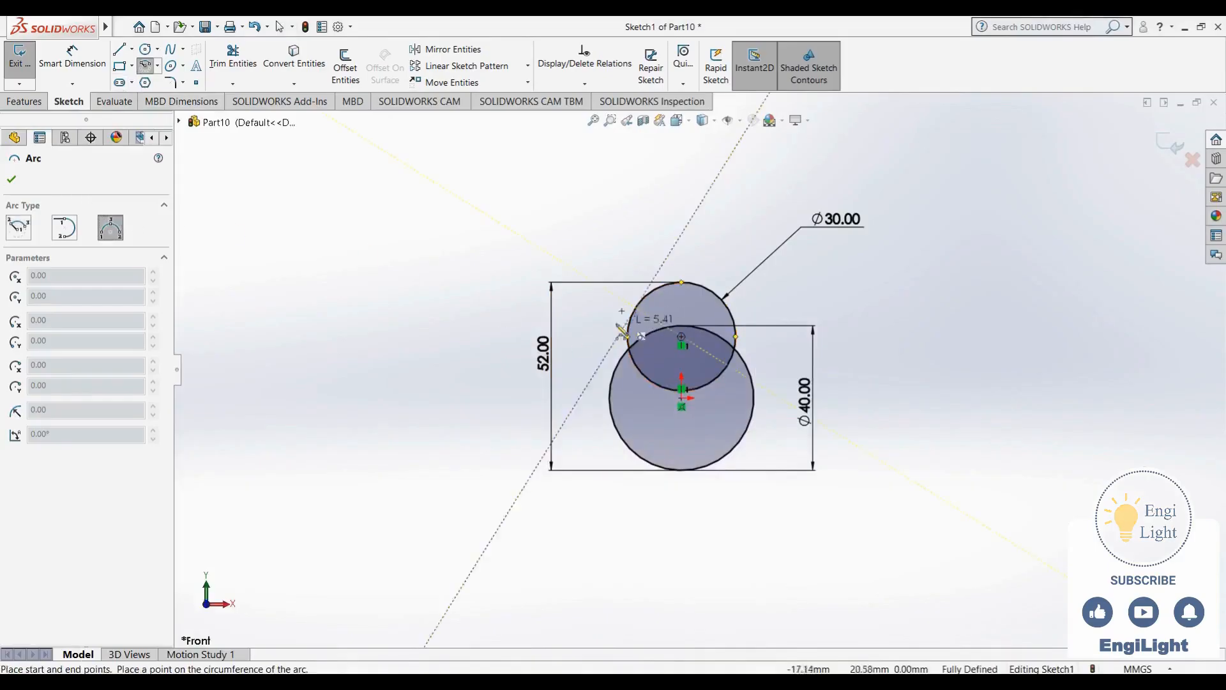
left_click(601, 372)
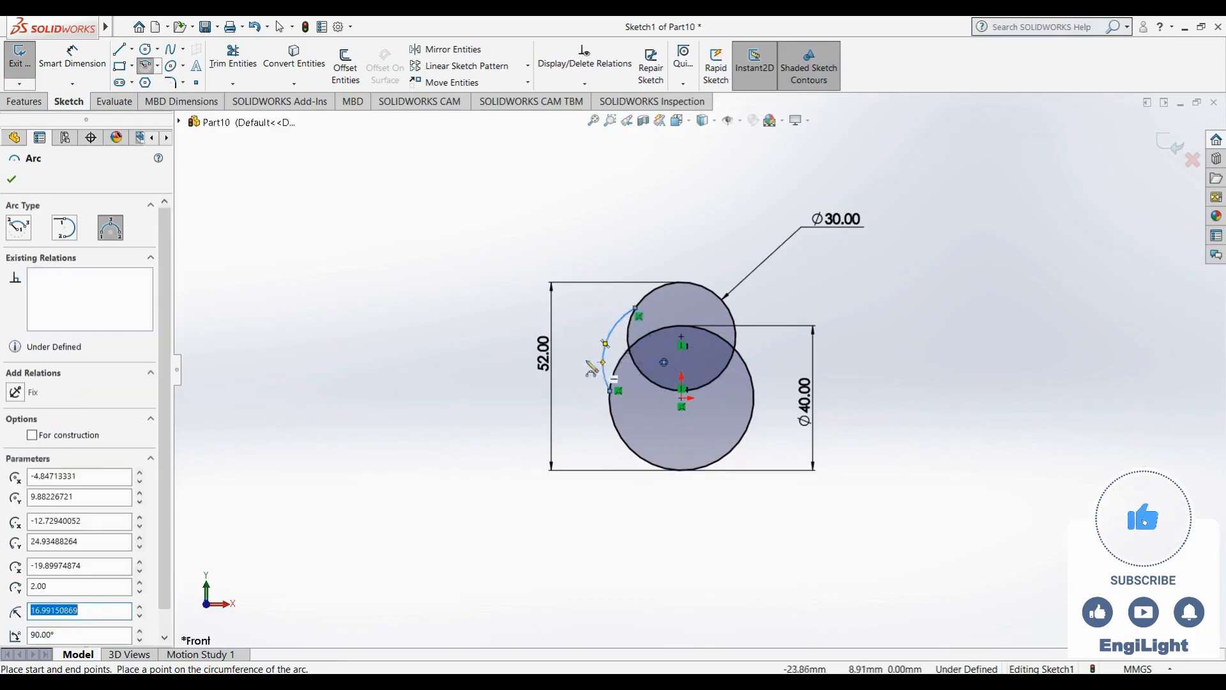
key("Escape")
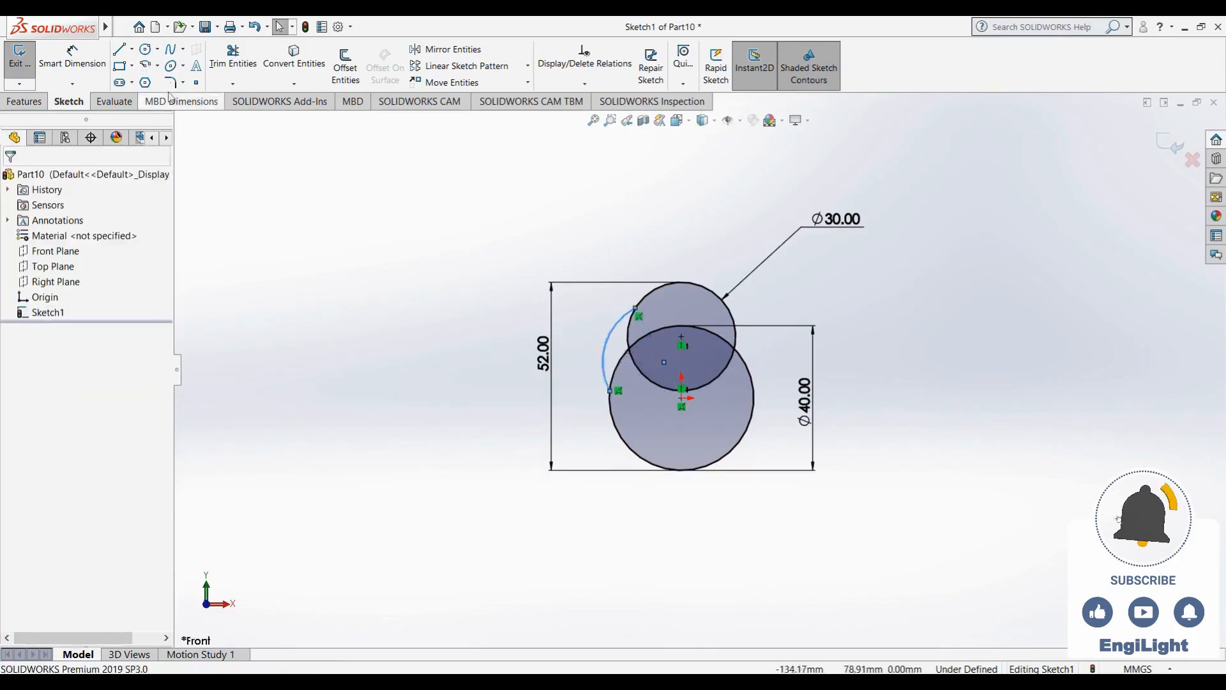
Draw a 3-point arc of about 13 mm radius joining the right sides of the small and large circles
left_click(147, 67)
left_click(113, 235)
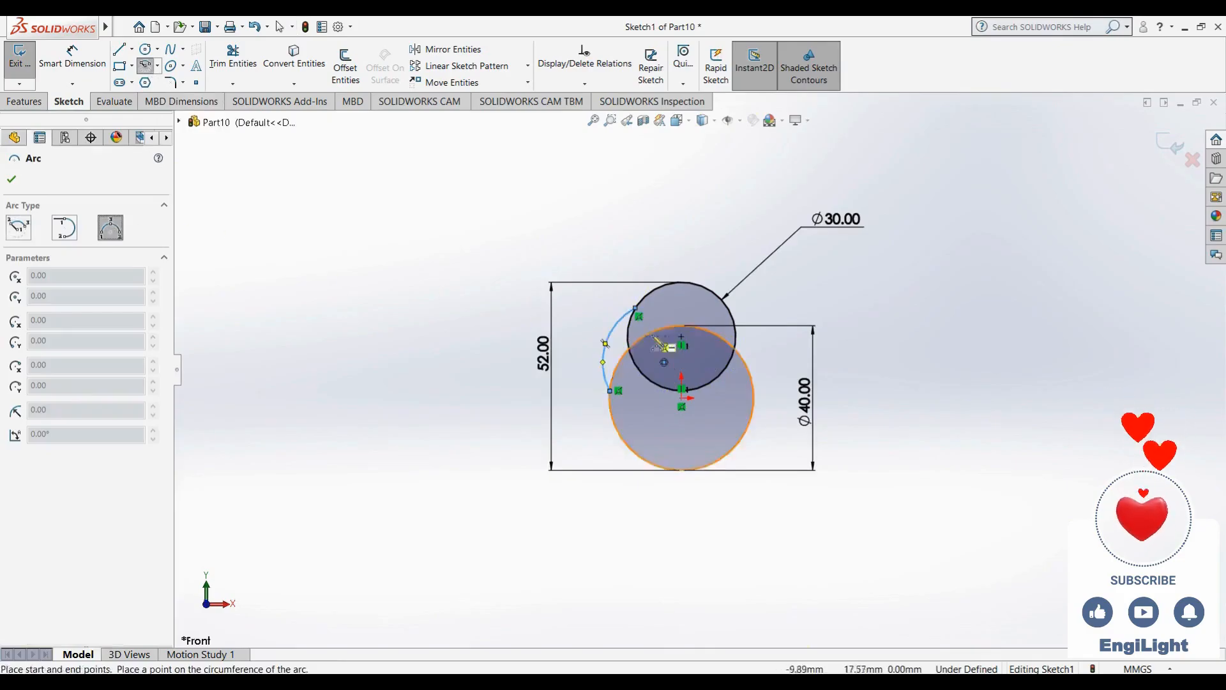
left_click(728, 309)
left_click(756, 389)
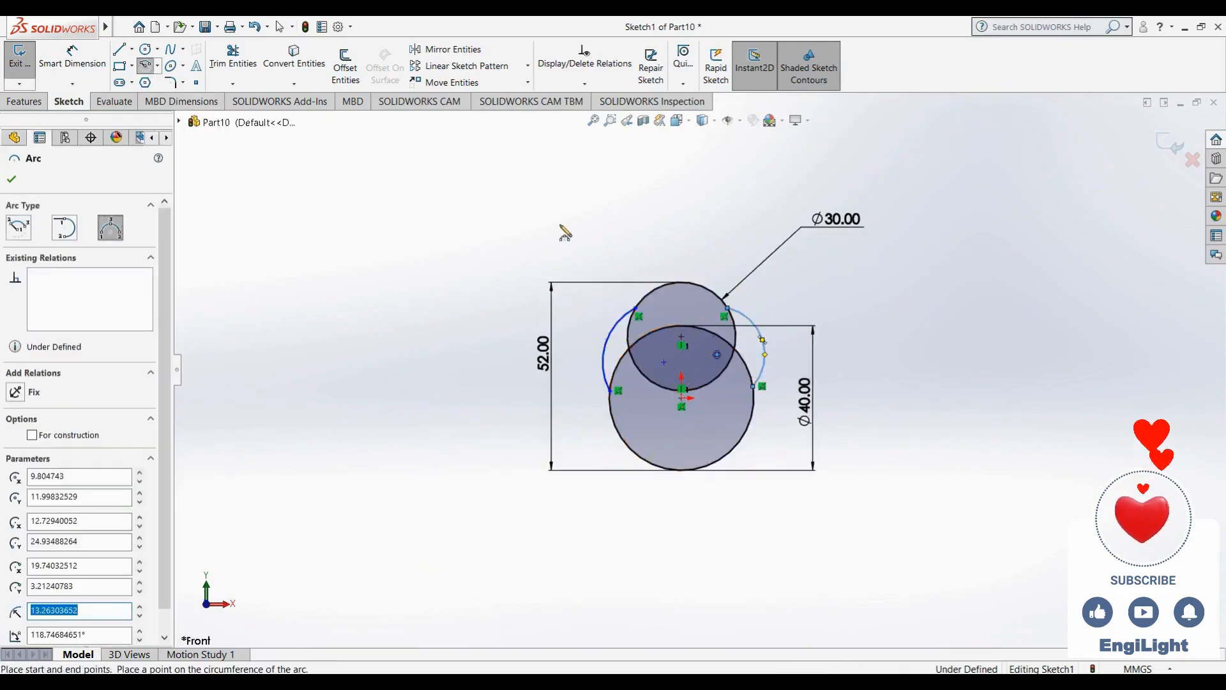
key("Escape")
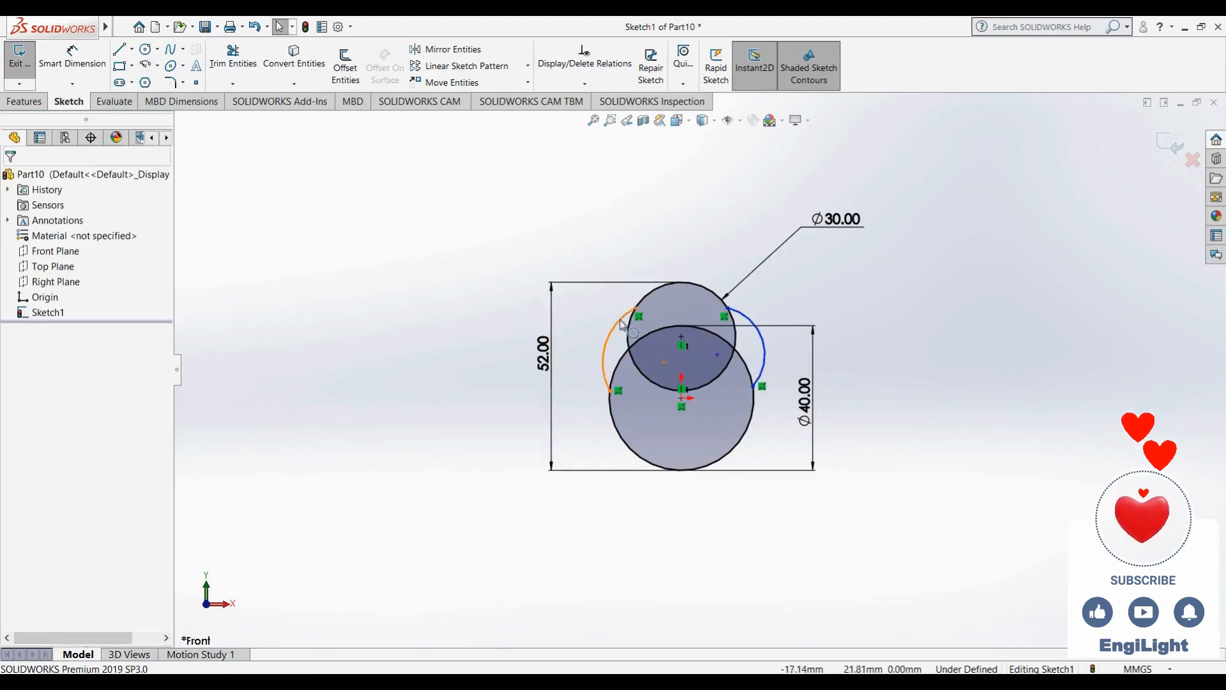
Make the left arc tangent to the small circle and move its upper end to the circle's upper-left side
left_click(643, 298)
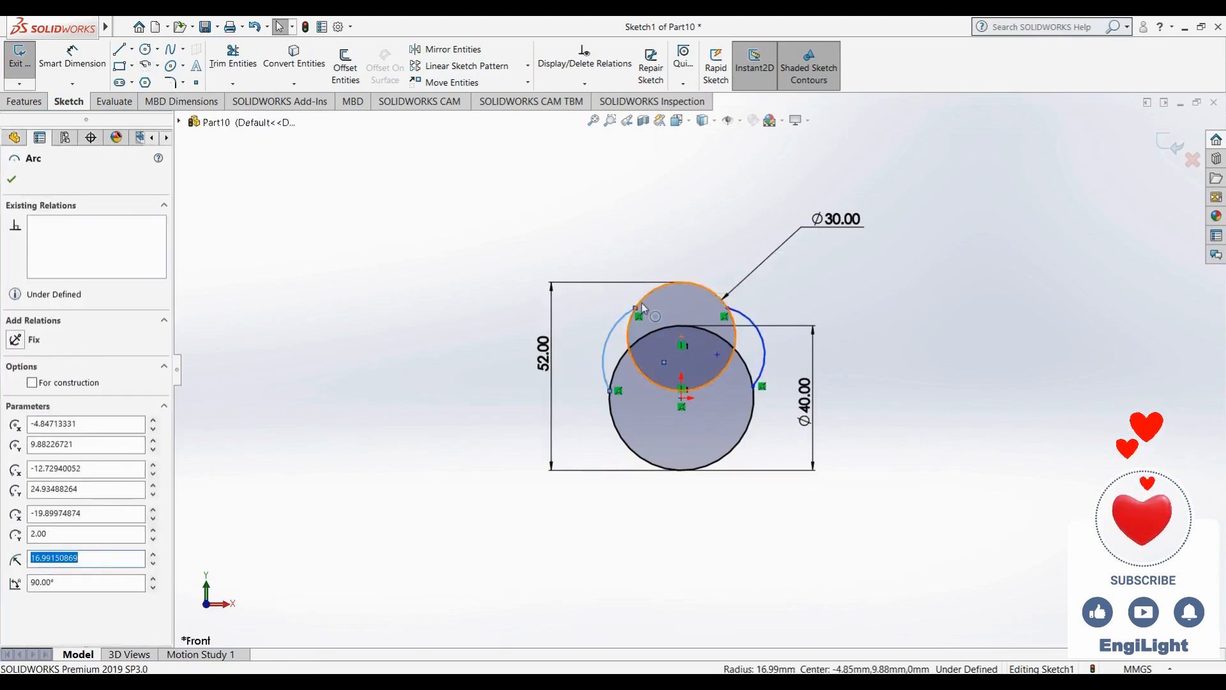
left_click(643, 304, "ctrl")
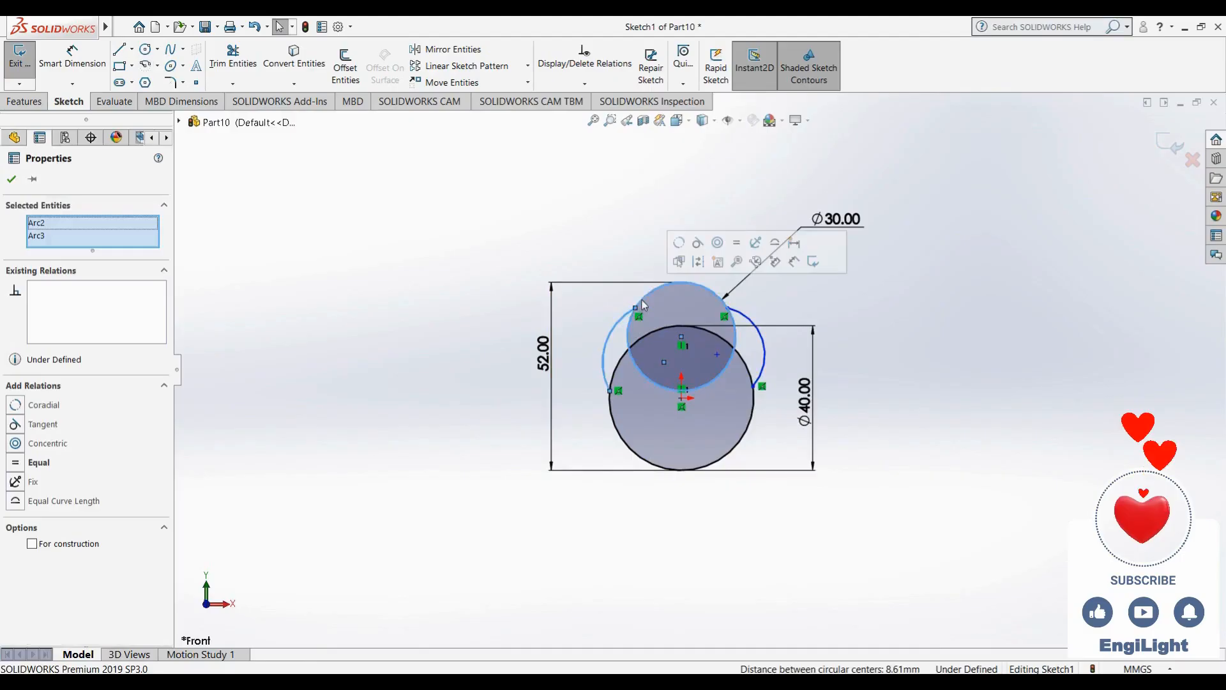
left_click(697, 243)
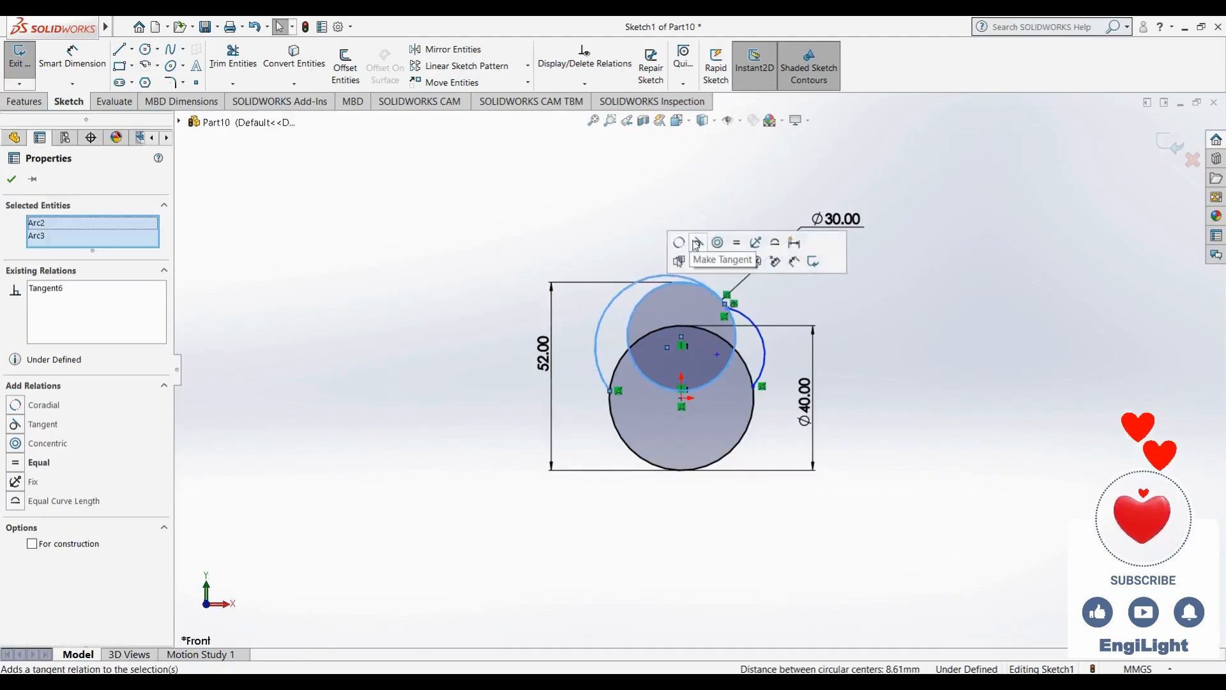
left_click(608, 192)
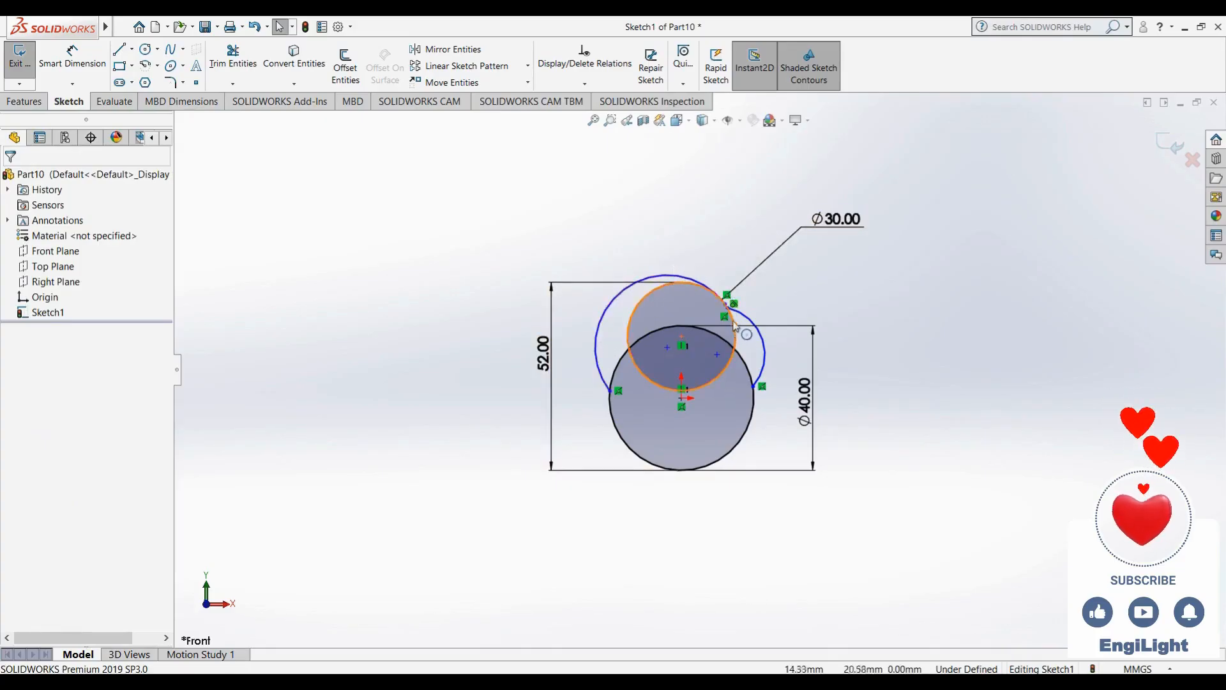
scroll(733, 319, "down", 5)
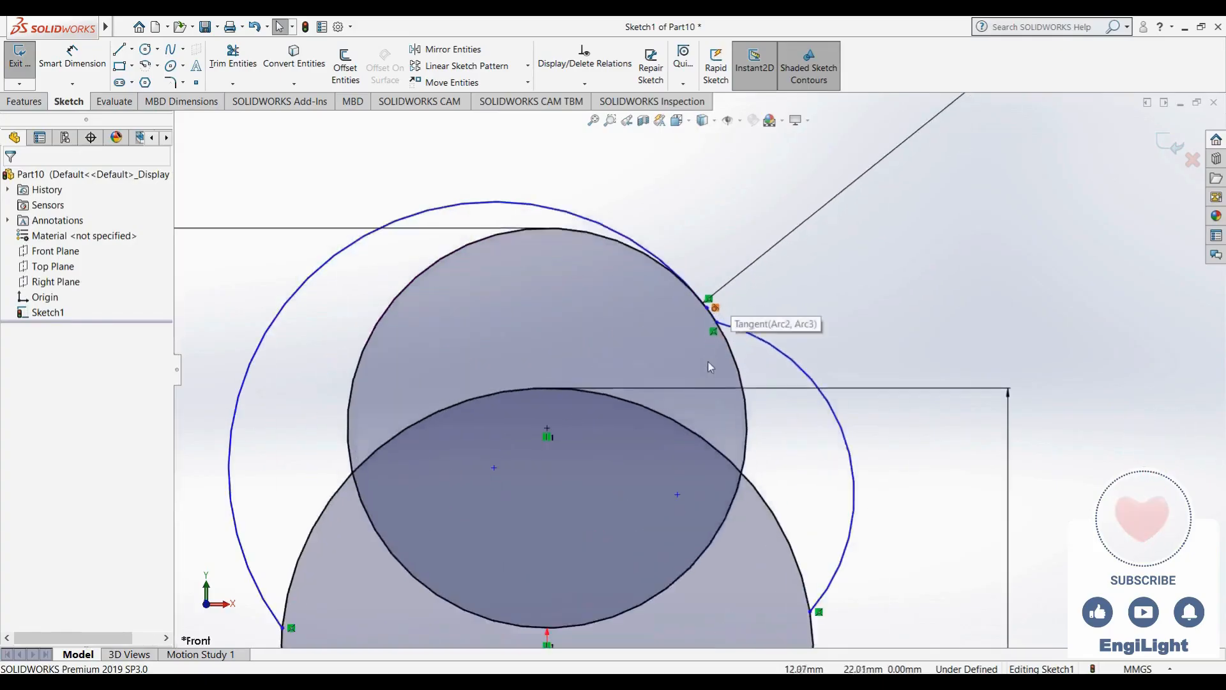
scroll(703, 367, "up", 3)
left_click_drag(701, 345, 537, 325)
left_click(429, 199)
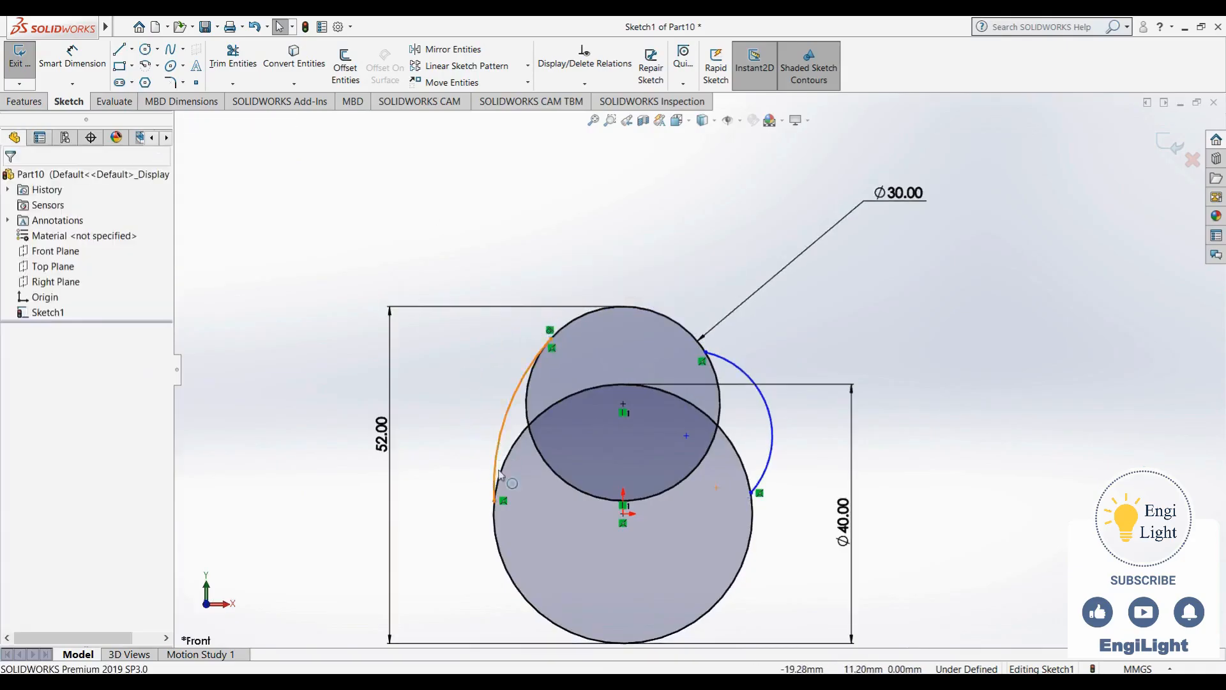
Add a tangent relation between the left arc and the large circle
left_click(500, 474)
left_click(501, 546, "ctrl")
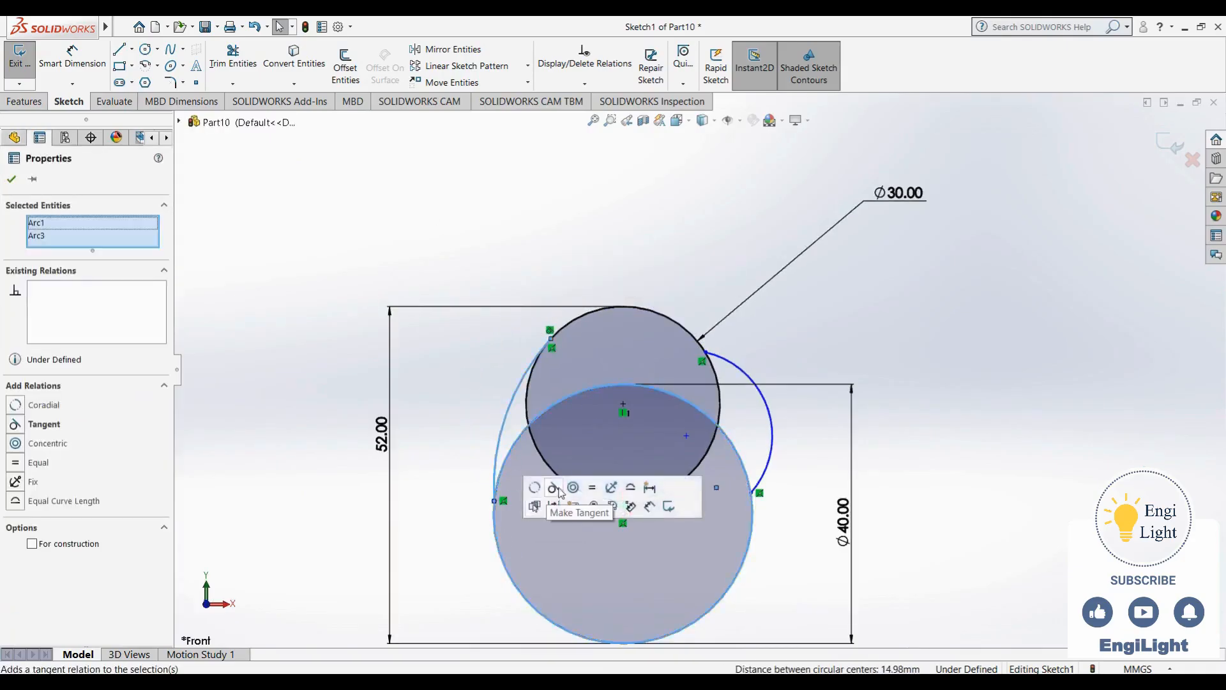
left_click(559, 492)
left_click(788, 363)
Make the right arc tangent to the small circle and move its upper end to the circle's upper-right side
left_click(738, 369)
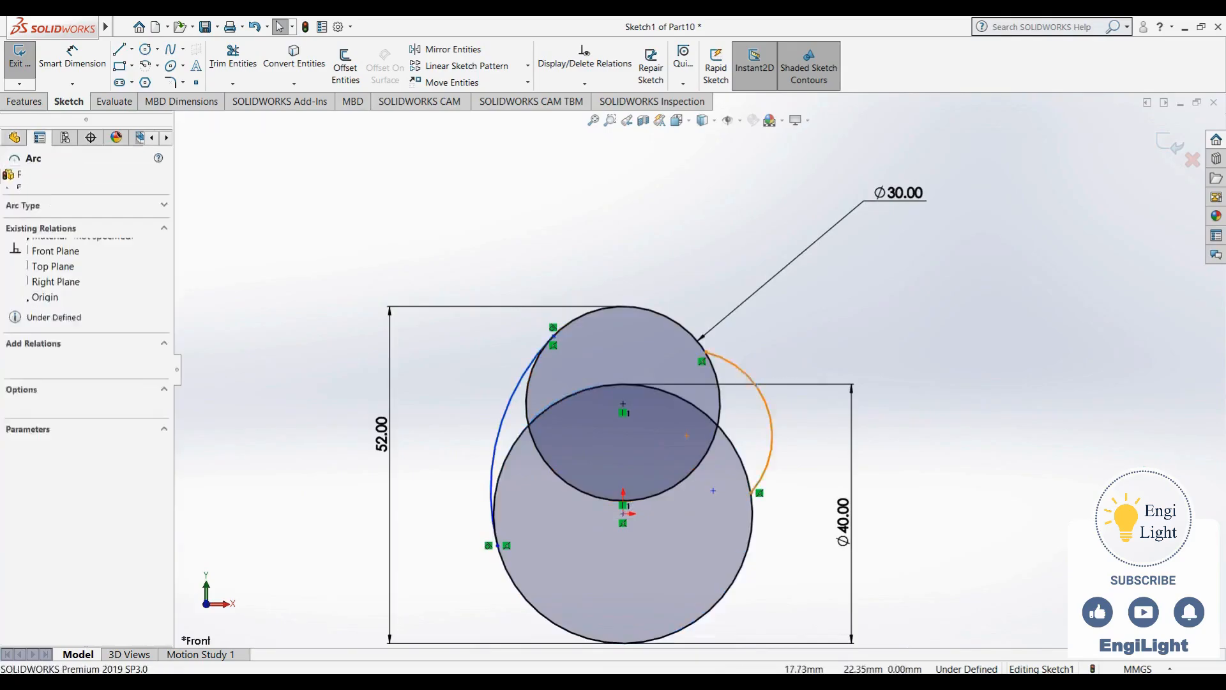
left_click(715, 375, "ctrl")
left_click(738, 270)
left_click(505, 221)
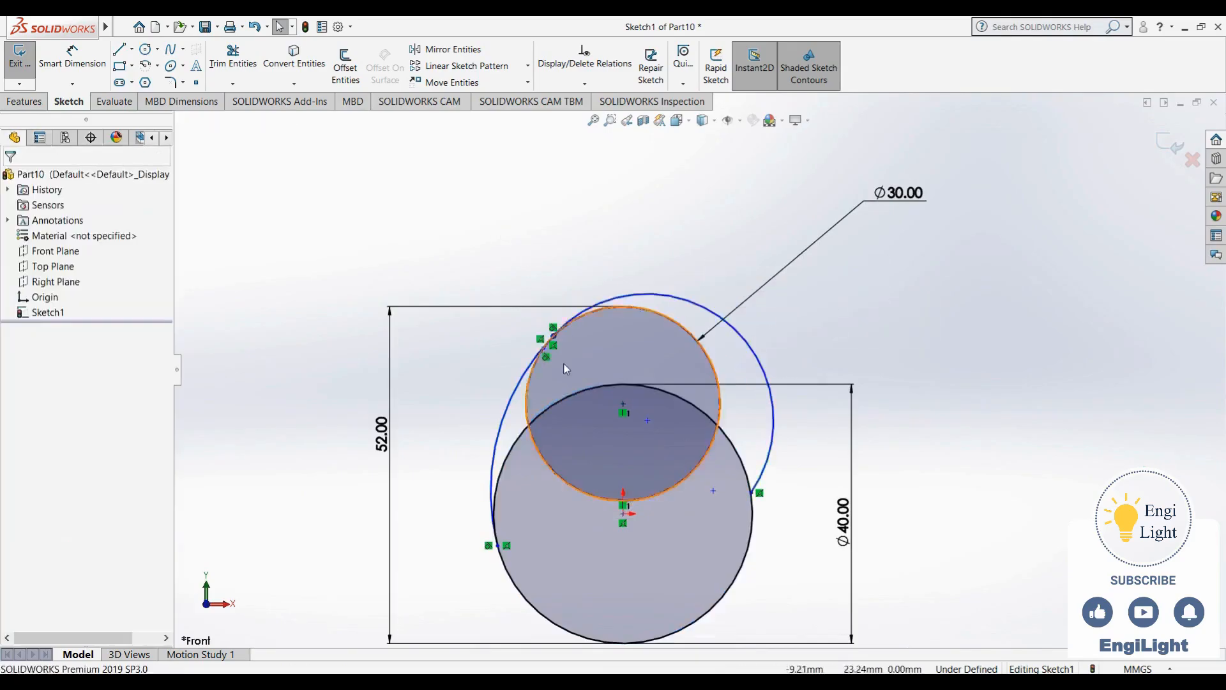
scroll(564, 364, "down", 7)
left_click_drag(574, 321, 1103, 295)
scroll(979, 416, "up", 3)
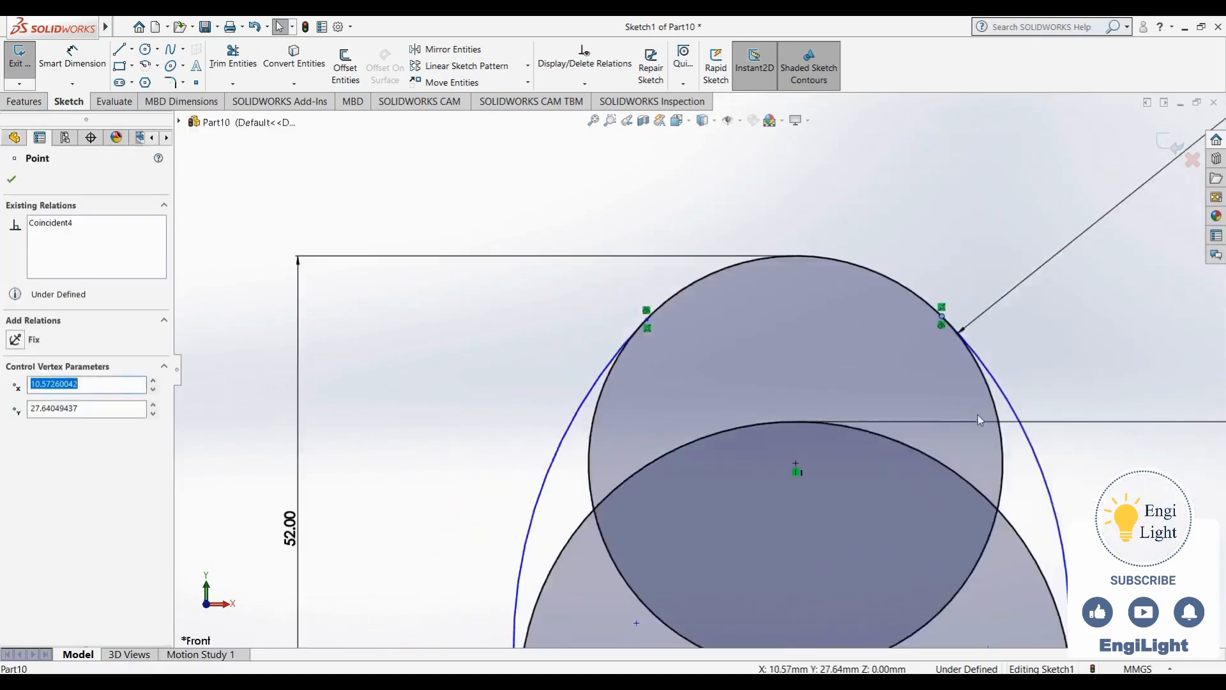
scroll(978, 416, "up", 3)
left_click(949, 478)
scroll(908, 462, "up", 2)
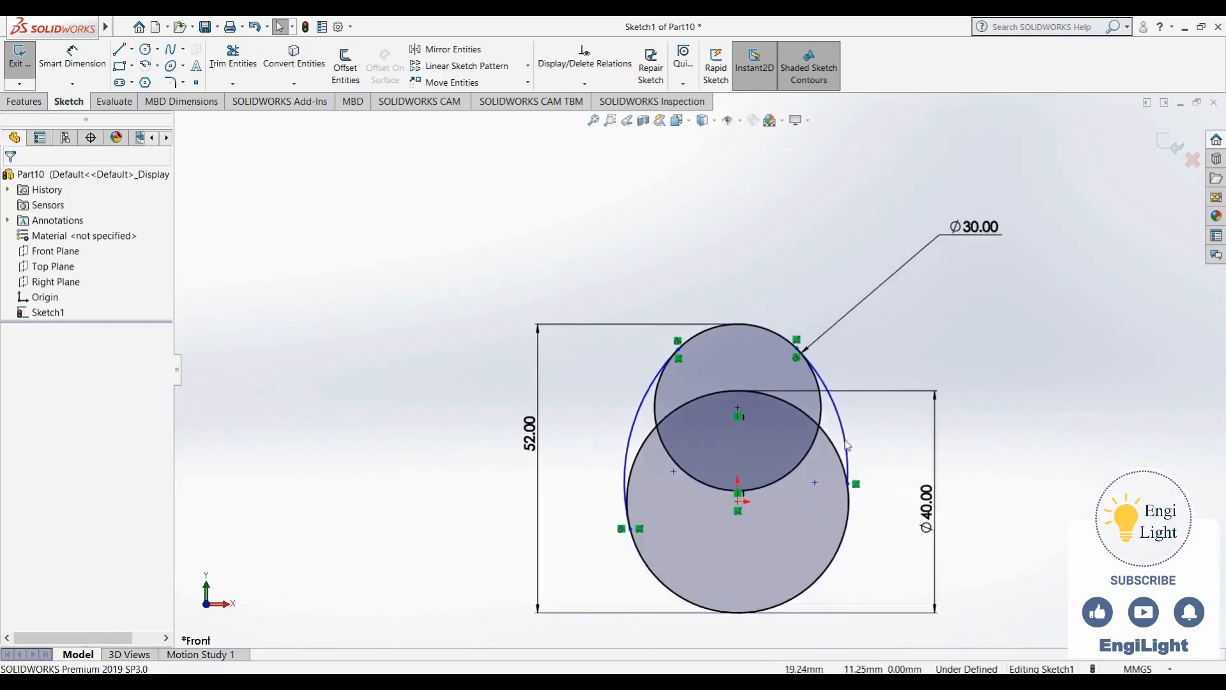
Add a tangent relation between the right arc and the large circle
left_click(846, 440)
left_click(852, 538, "ctrl")
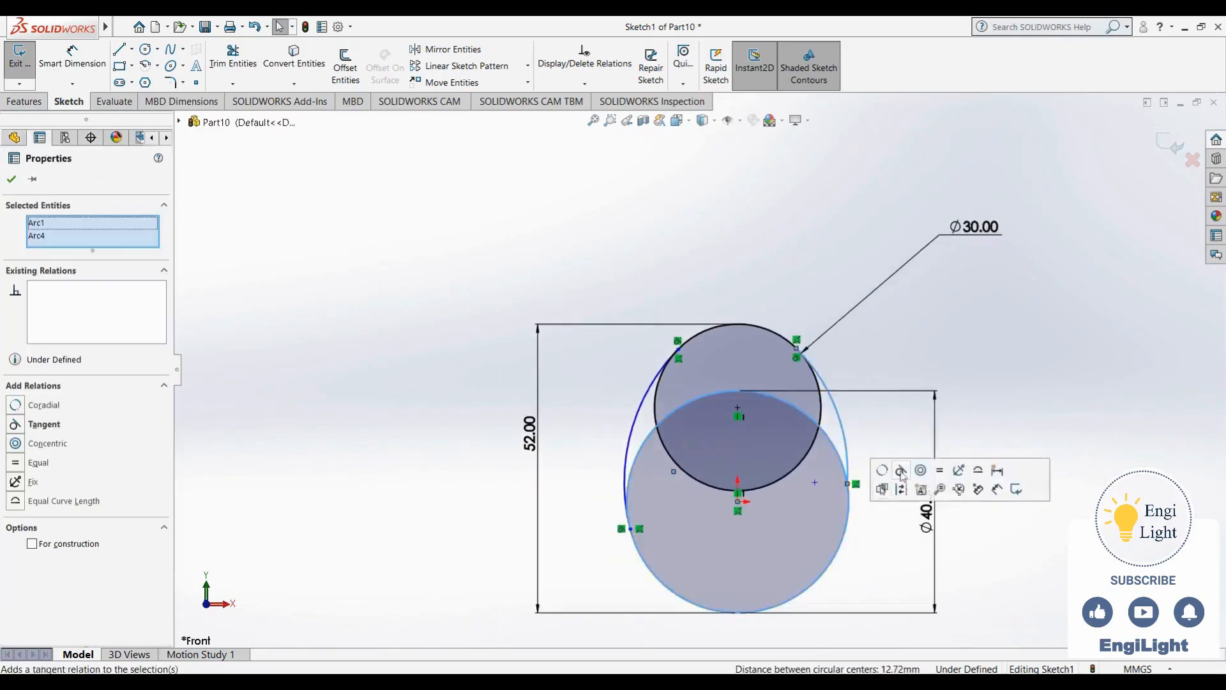
left_click(902, 471)
left_click(911, 376)
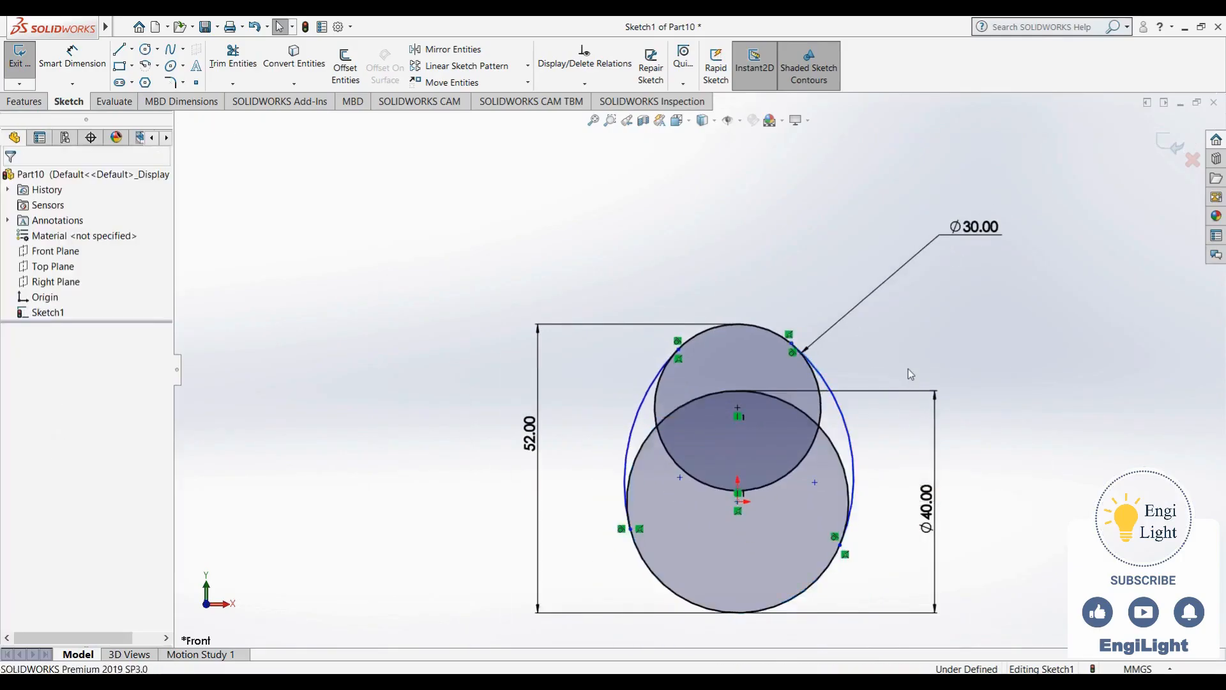
Check the reference drawing and move the lower ends of both side arcs up to about the height of the large circle's centre
left_click(732, 684)
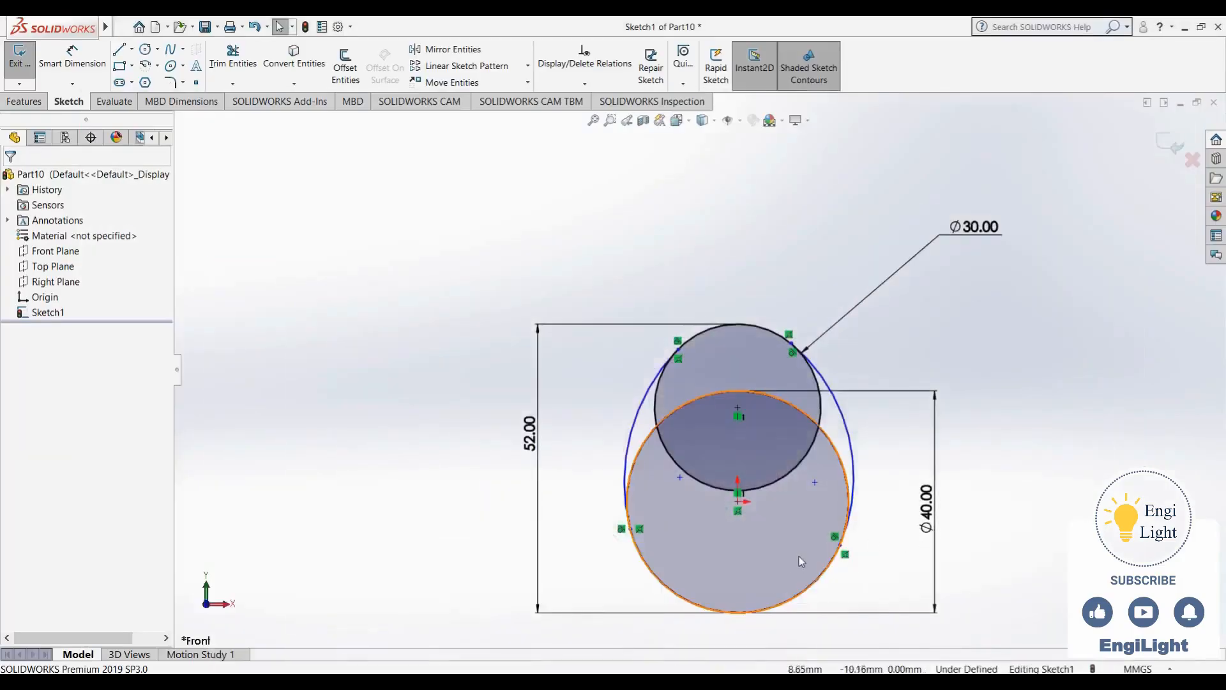
left_click(851, 511)
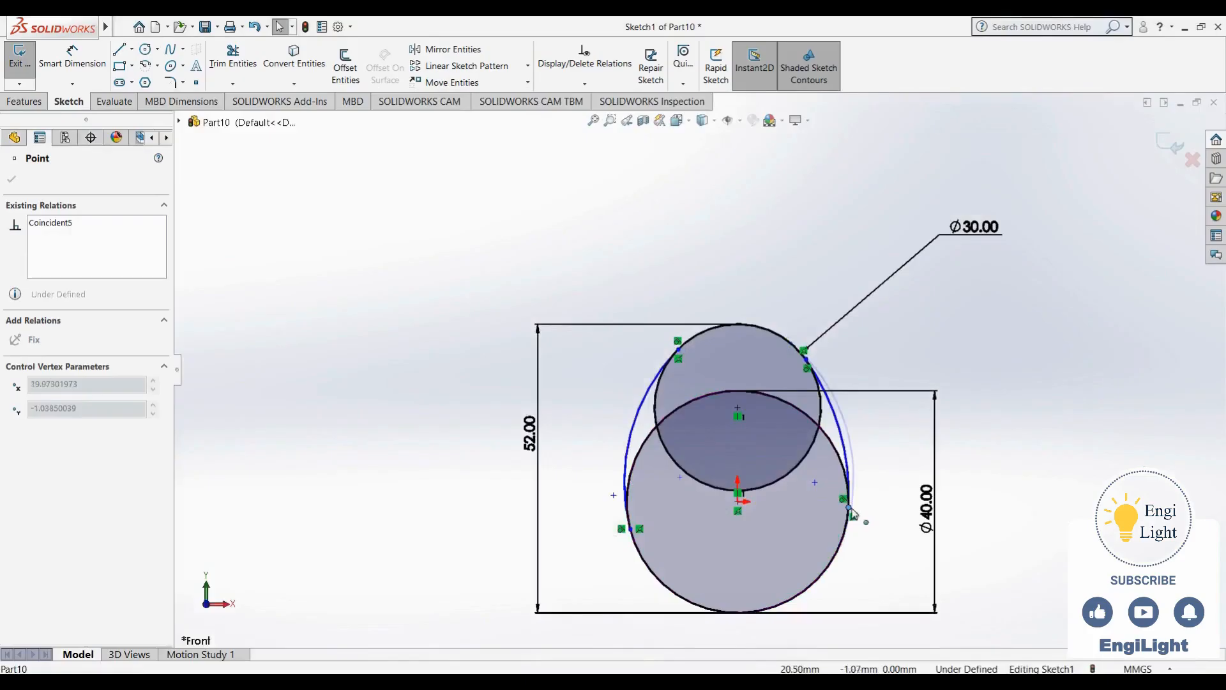
left_click(629, 534)
left_click_drag(630, 531, 627, 507)
left_click(561, 468)
Align the lower endpoints of both side arcs horizontally with the large circle's centre
left_click(628, 508)
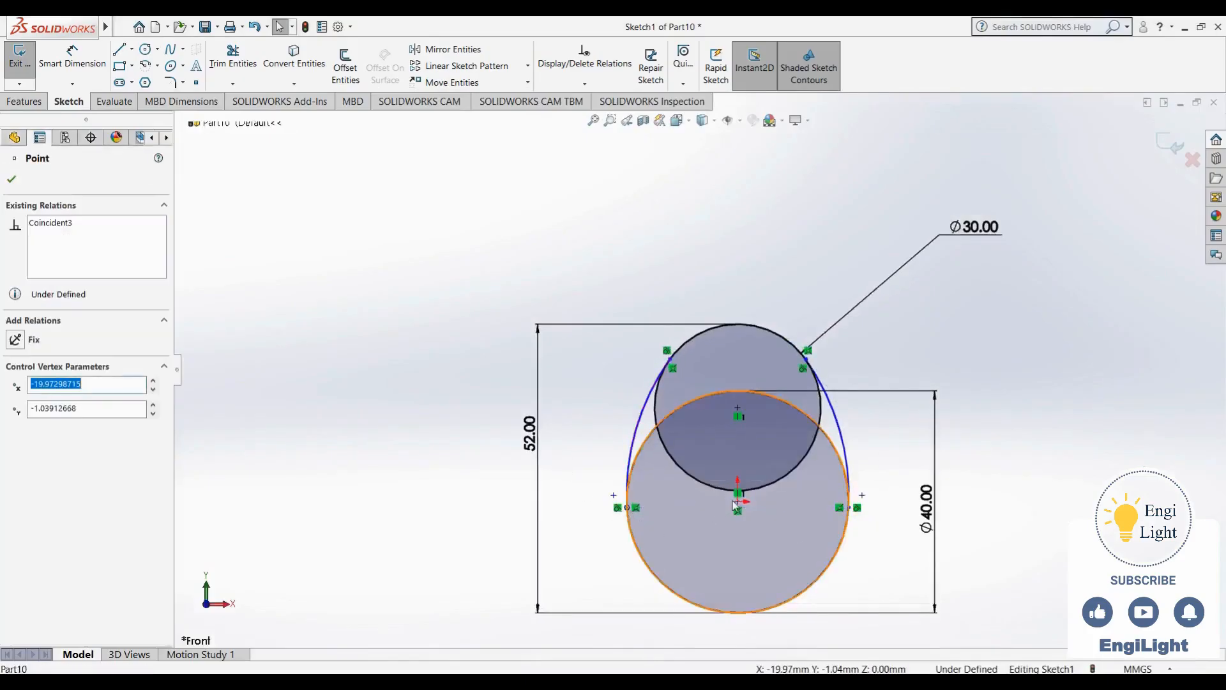
left_click(738, 509, "ctrl")
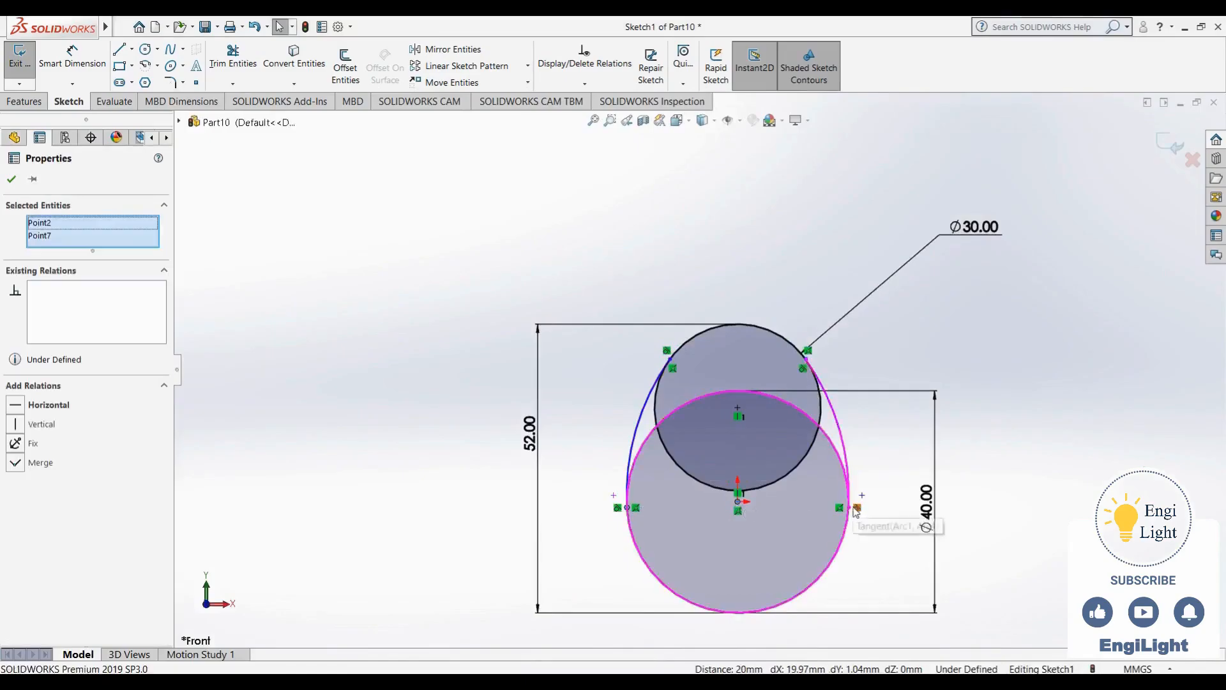
left_click(849, 508, "ctrl")
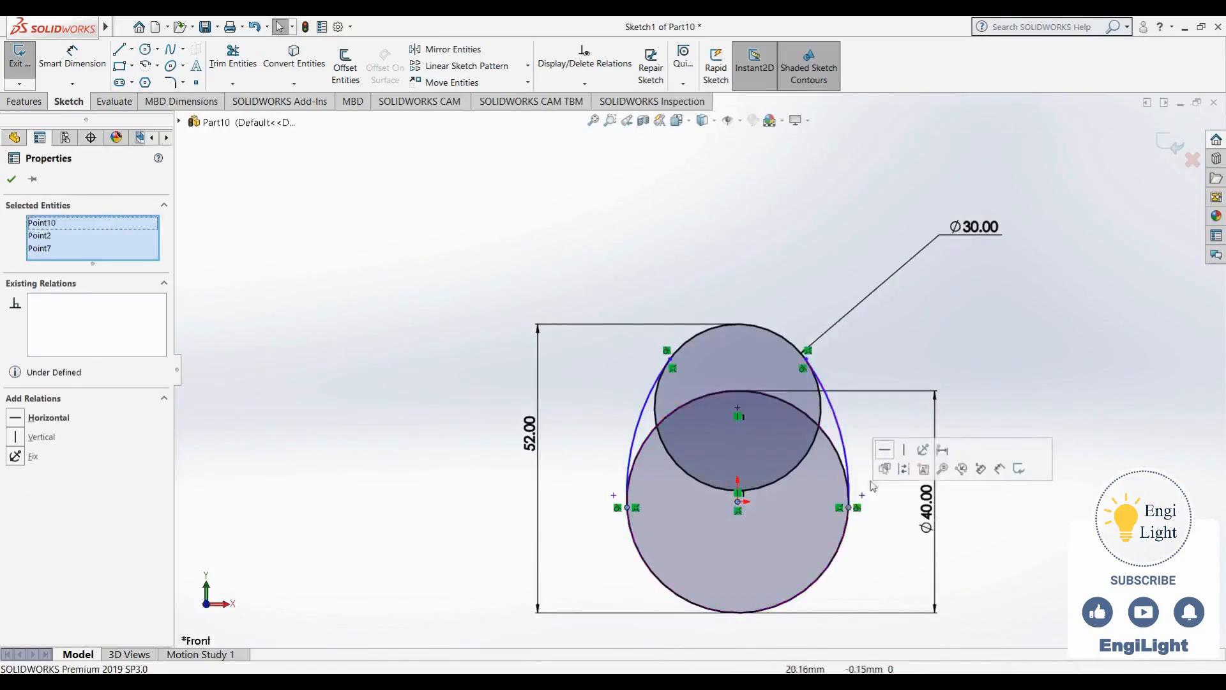
left_click(887, 453)
left_click(885, 361)
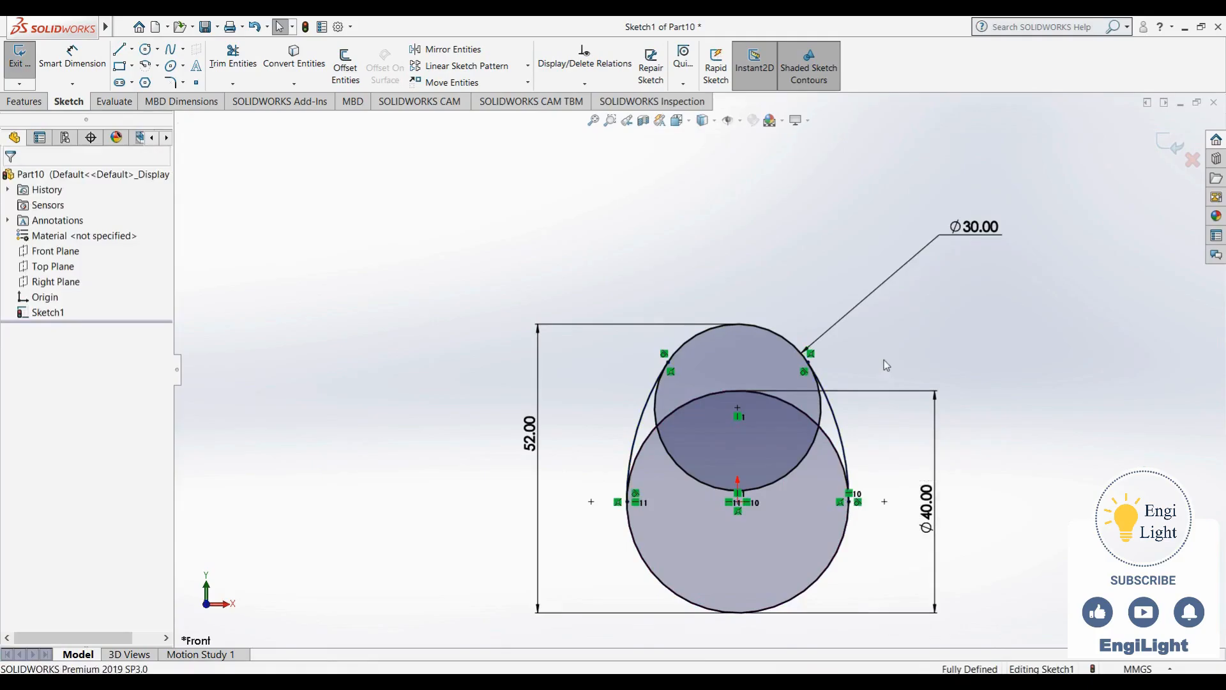
scroll(813, 507, "up", 3)
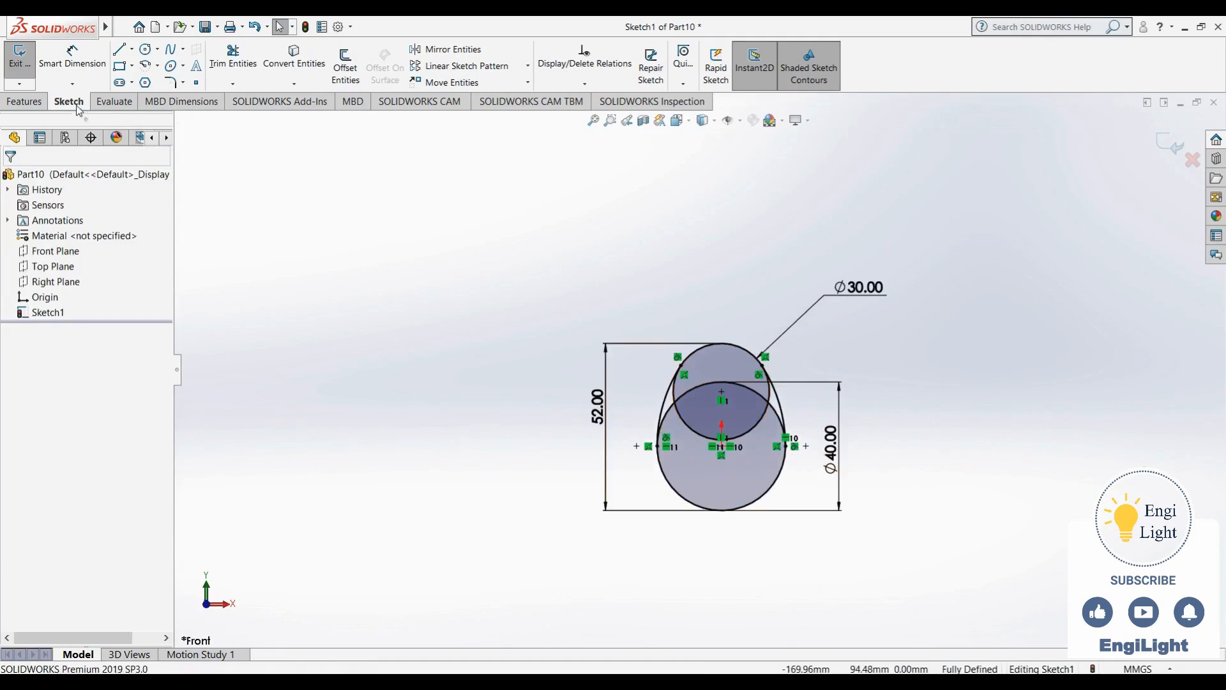
Power-trim the inner portions of both circles so only the closed egg outline remains
left_click(233, 56)
mouse_move(700, 462)
left_mouse_down()
mouse_move(678, 403)
mouse_move(674, 415)
mouse_move(715, 393)
mouse_move(772, 403)
mouse_move(760, 437)
left_mouse_up()
scroll(756, 437, "up", 3)
scroll(730, 429, "down", 3)
scroll(712, 320, "down", 2)
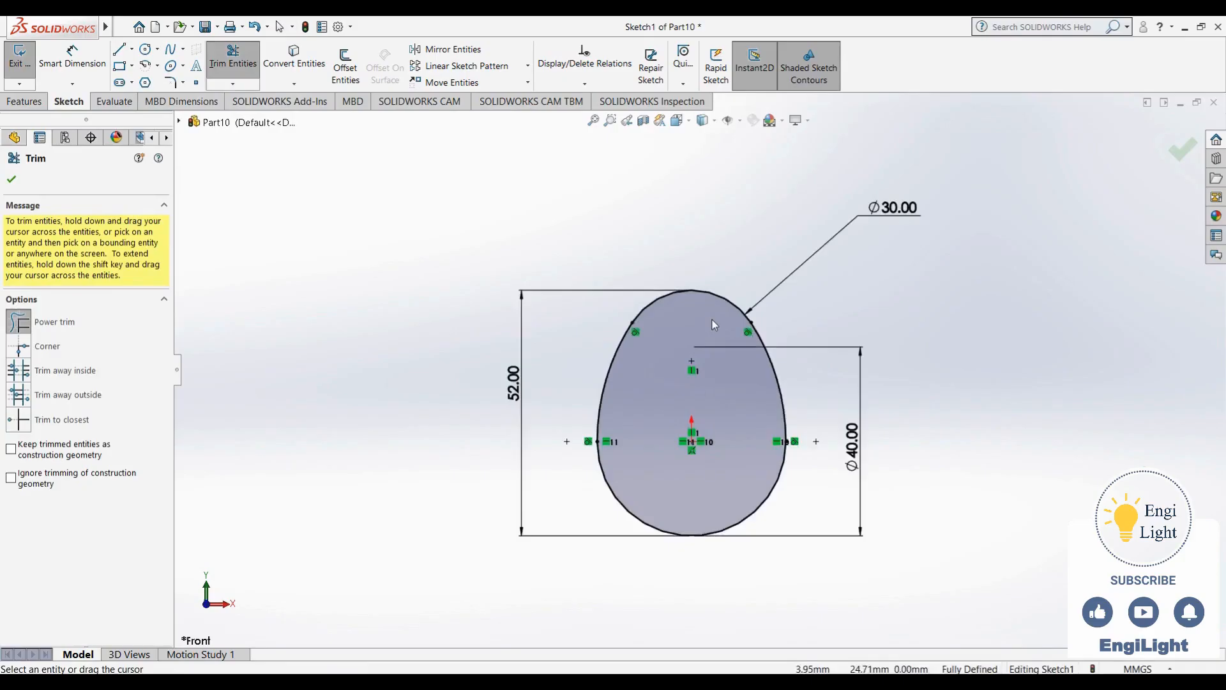
Finish trimming, exit the egg sketch and close the part without saving it
left_click(1175, 160)
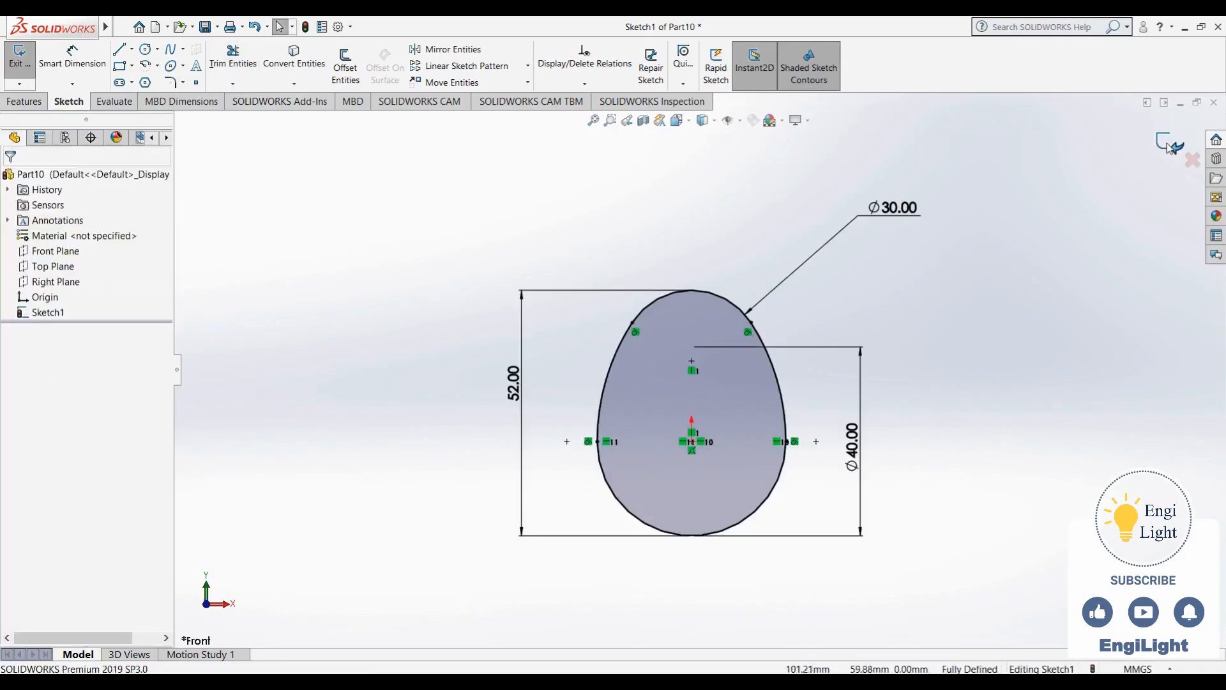
left_click(1172, 157)
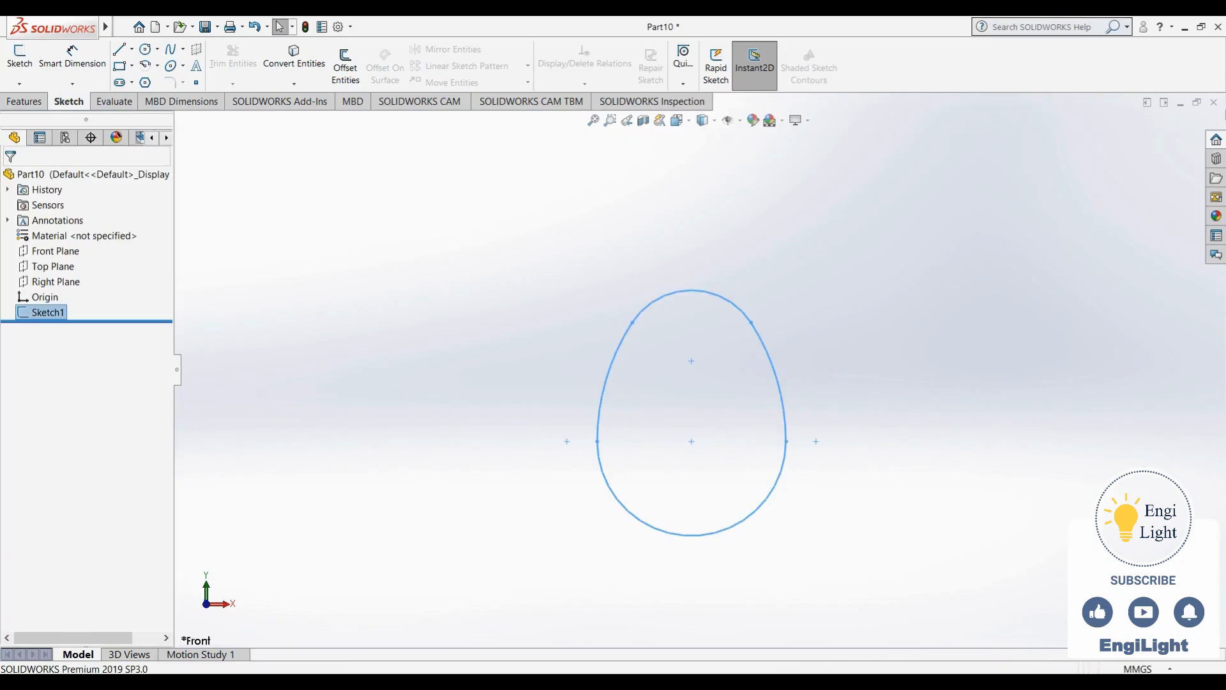
left_click(1219, 102)
left_click(690, 371)
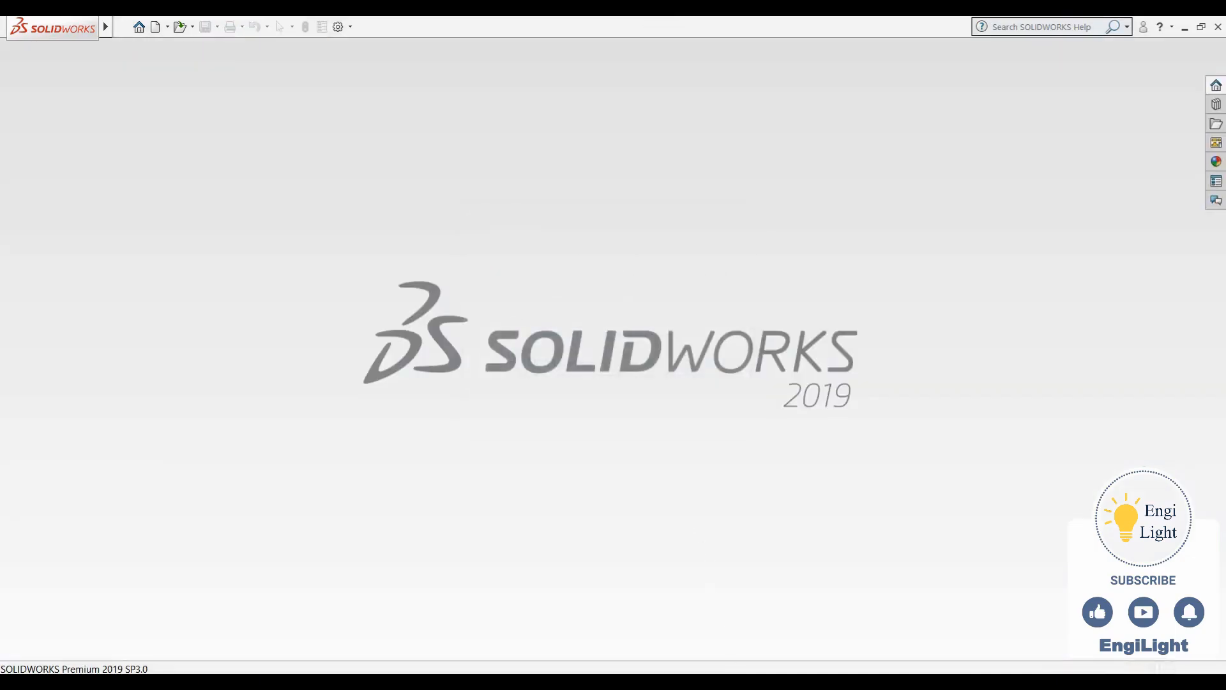
View the next reference drawing, then create a new part and open a sketch on the Front Plane
left_click(718, 680)
key("Right")
key("ctrl+n")
left_click(656, 501)
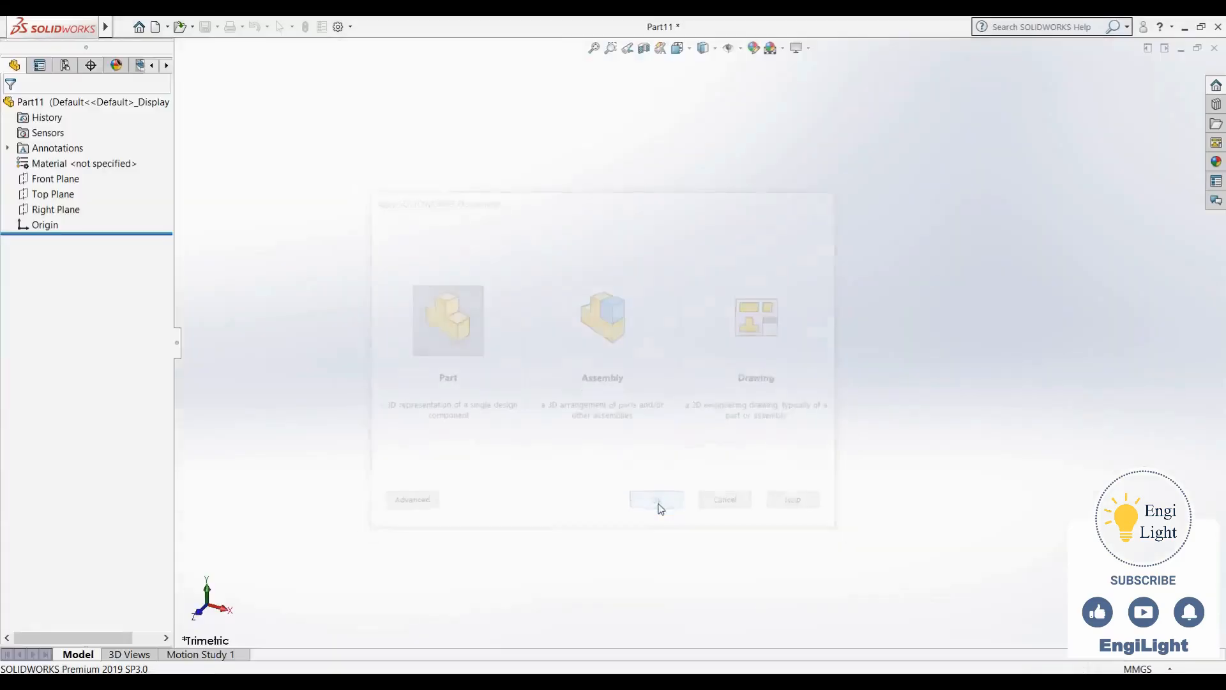
left_click(61, 253)
left_click(73, 237)
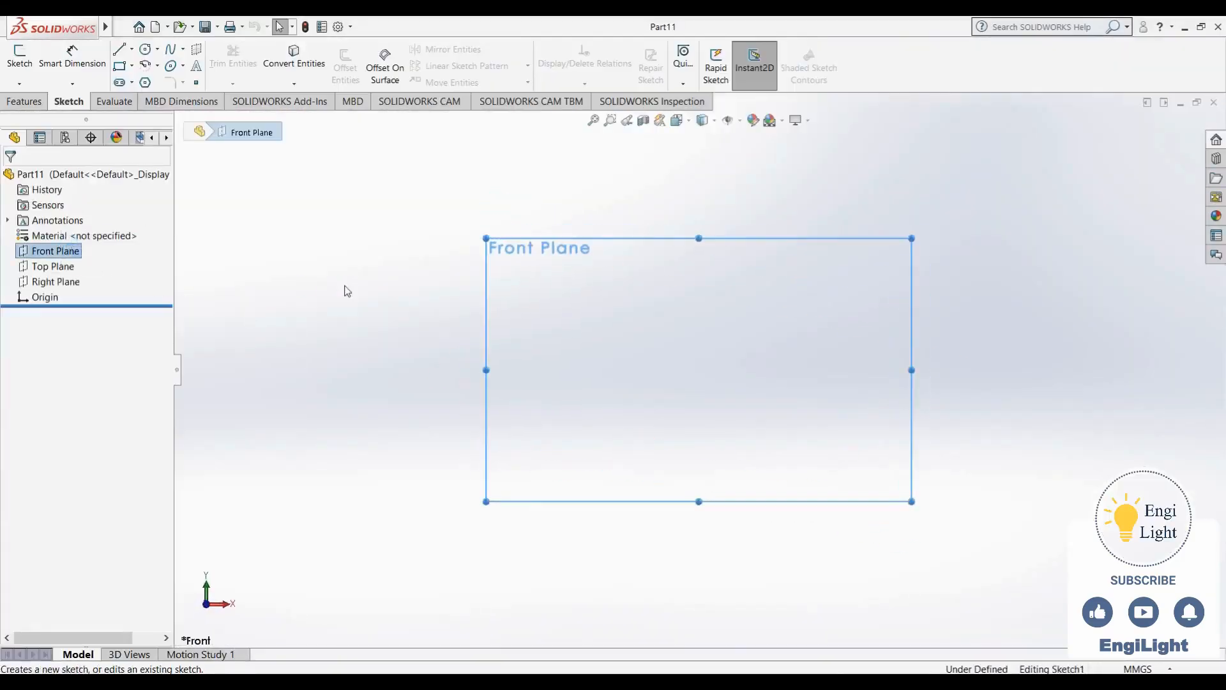
Draw a circle centred on the origin and dimension its diameter as 300 mm
left_click(146, 51)
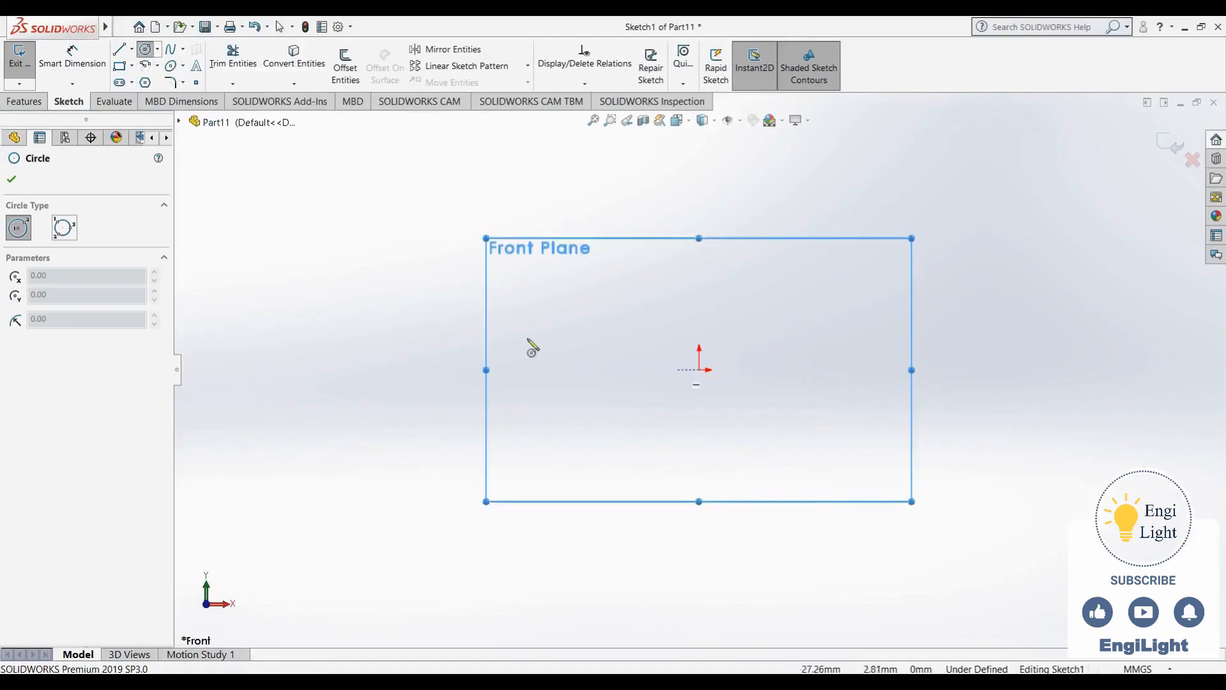
left_click(699, 369)
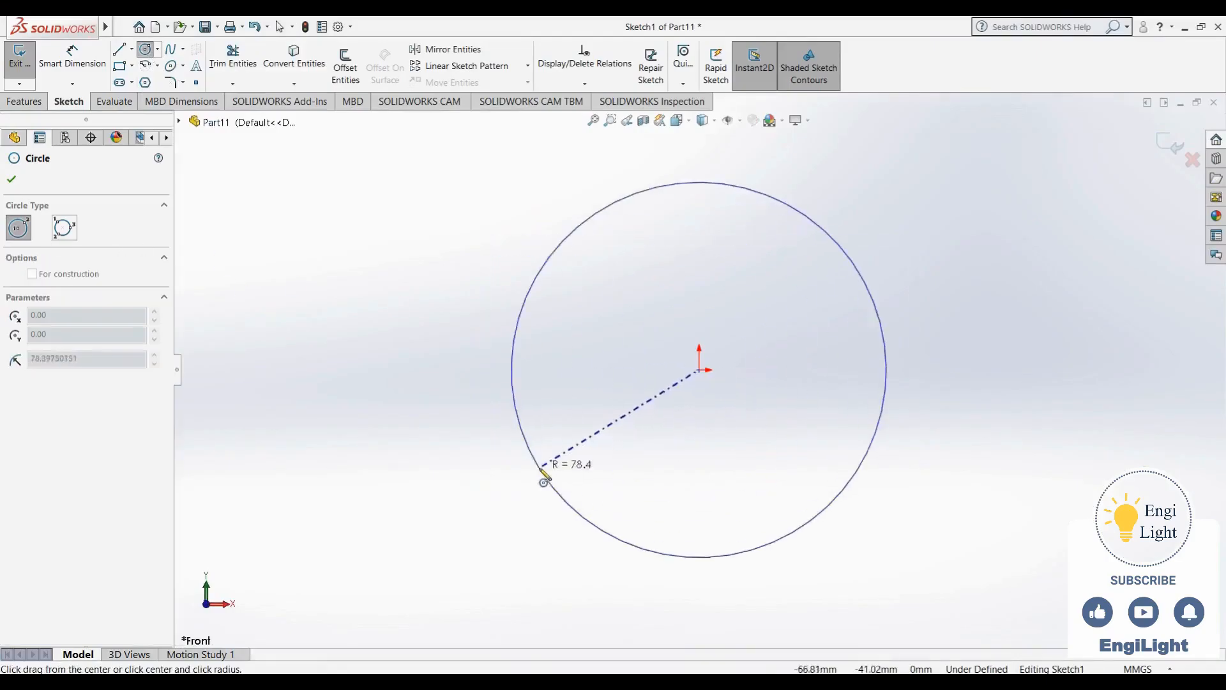
left_click(534, 412)
key("Escape")
right_click_drag(500, 369, 515, 230)
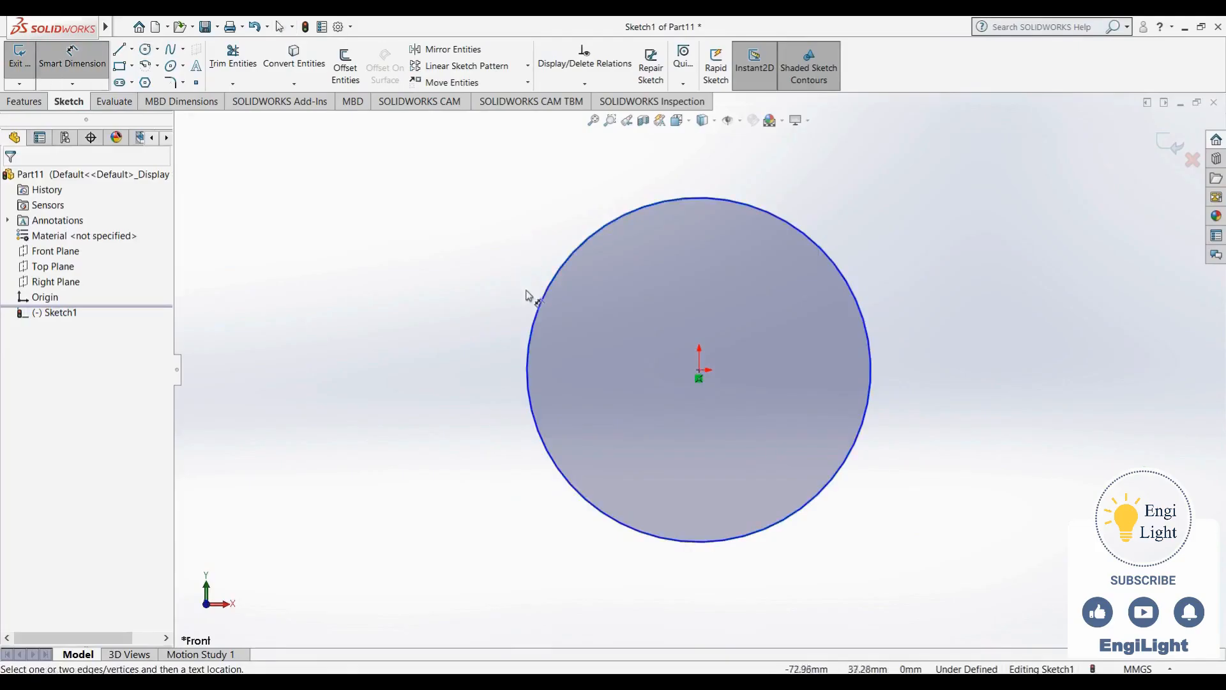
left_click(533, 329)
left_click(442, 377)
type("300")
key("Return")
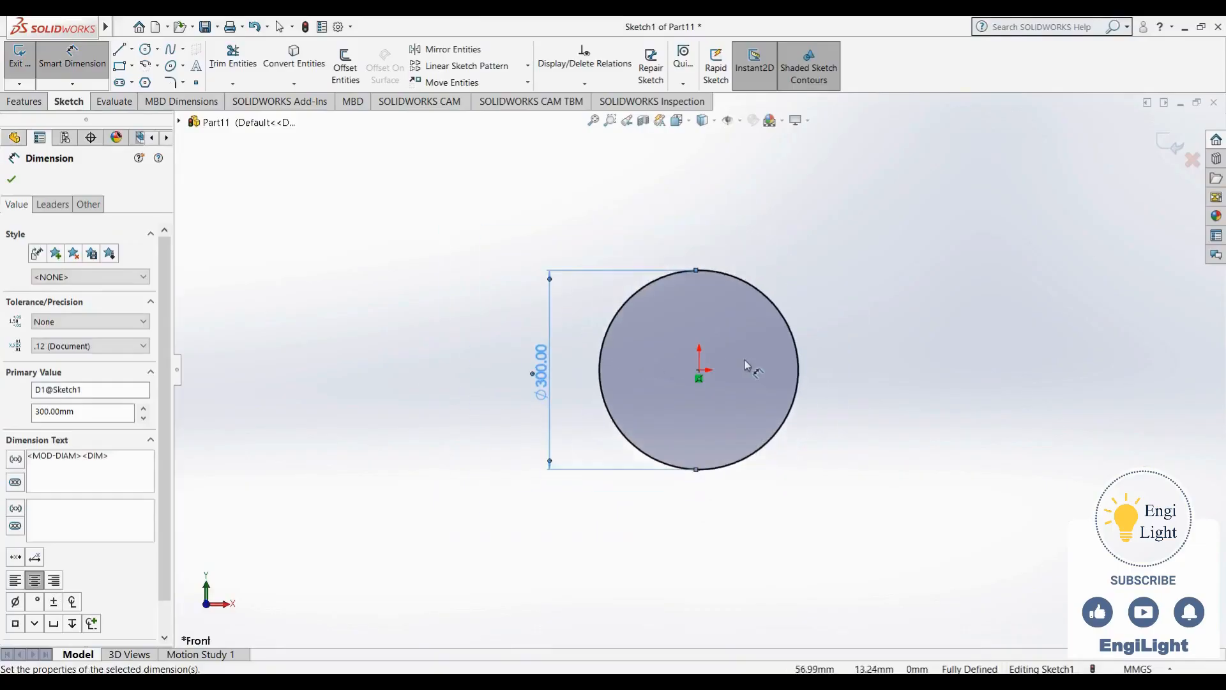
key("Escape")
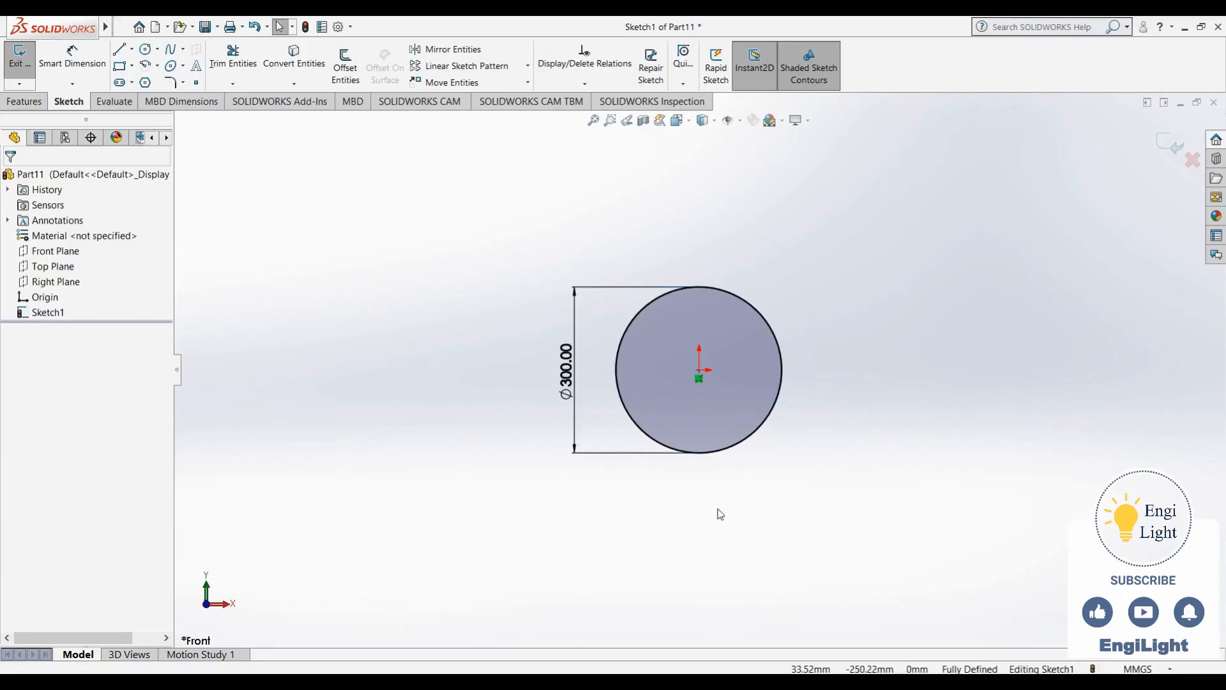
Draw a centerpoint arc slot centred on the origin inside the circle's upper part, about 100 mm arc radius, 72° span and 48 mm wide
left_click(118, 83)
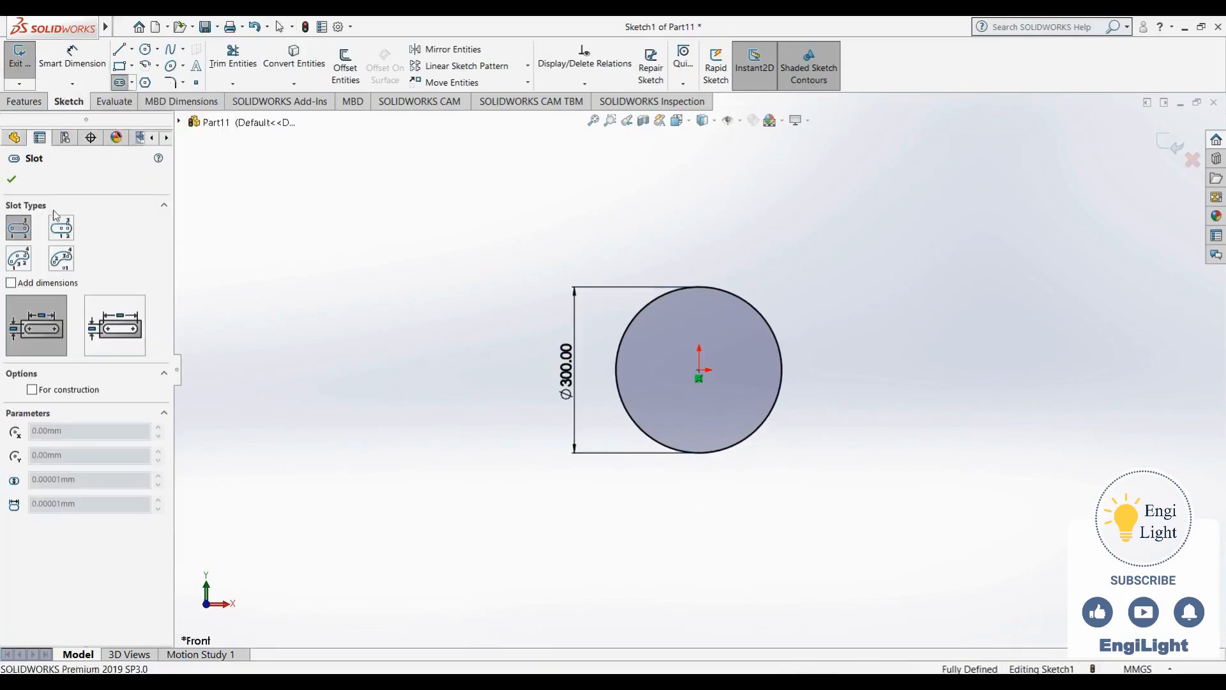
left_click(748, 682)
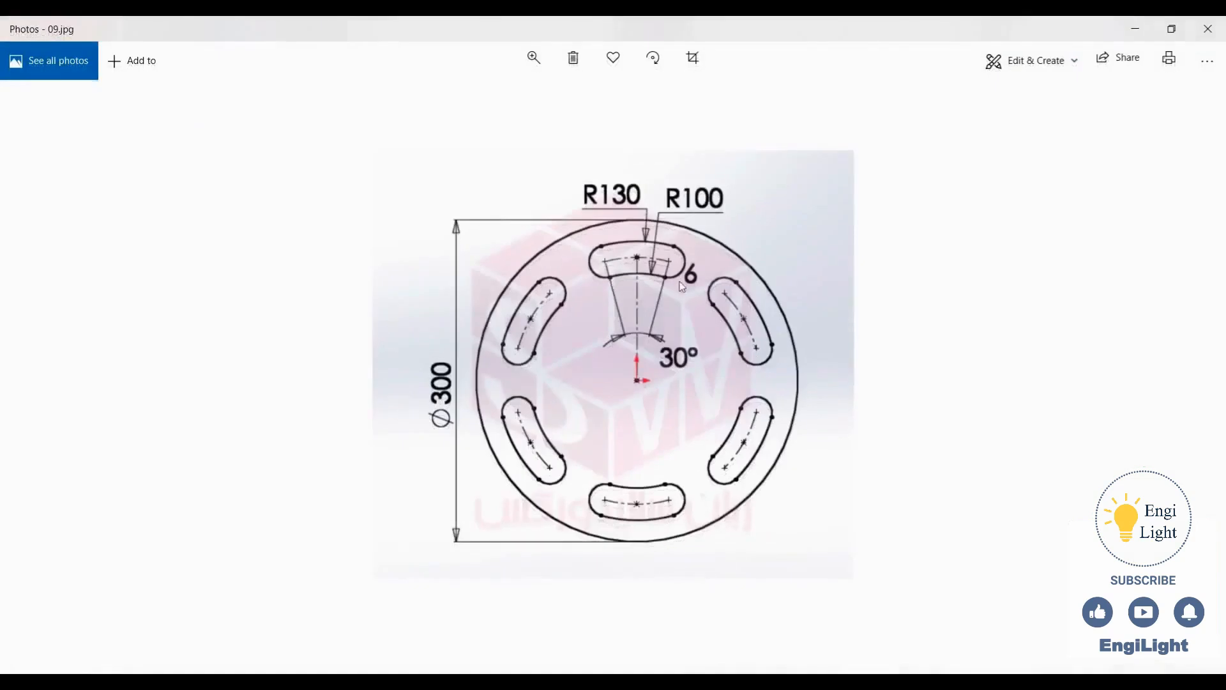
left_click(727, 672)
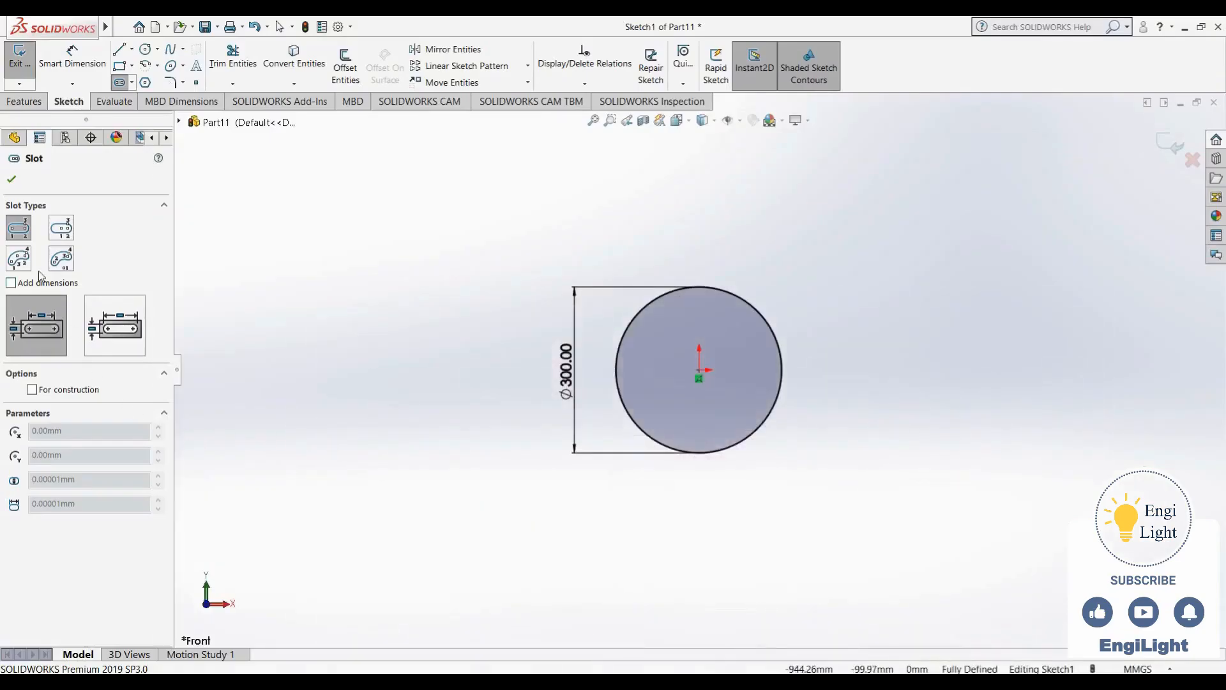
left_click(72, 262)
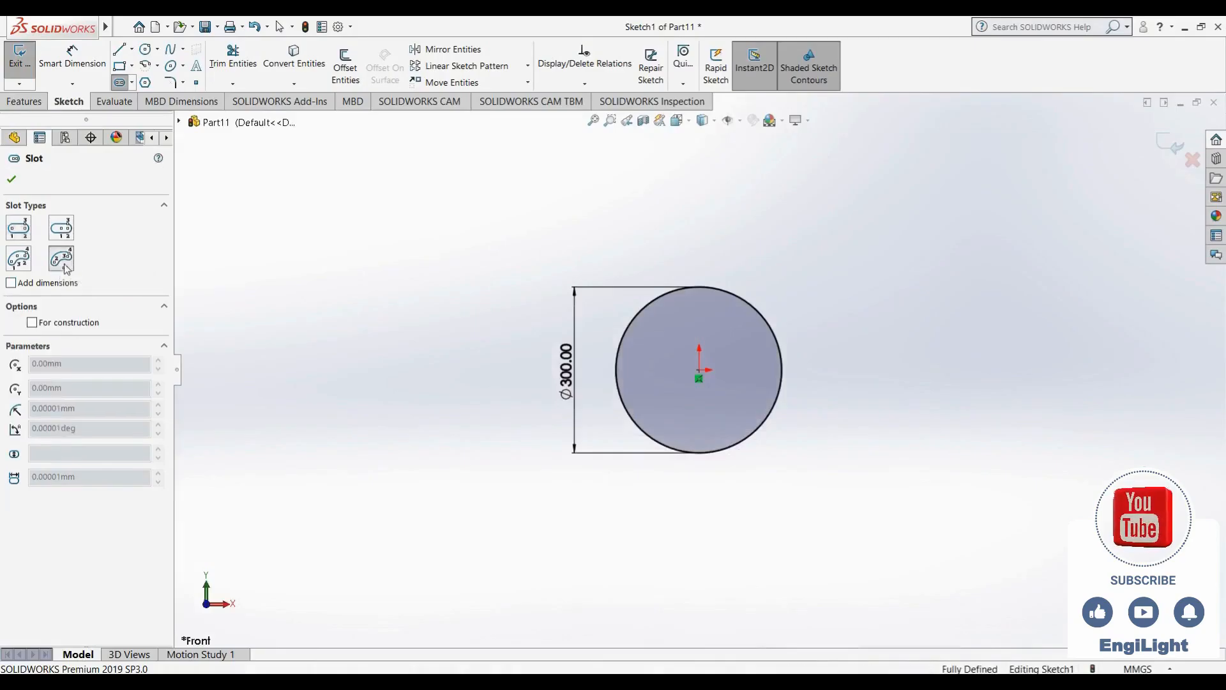
left_click(700, 372)
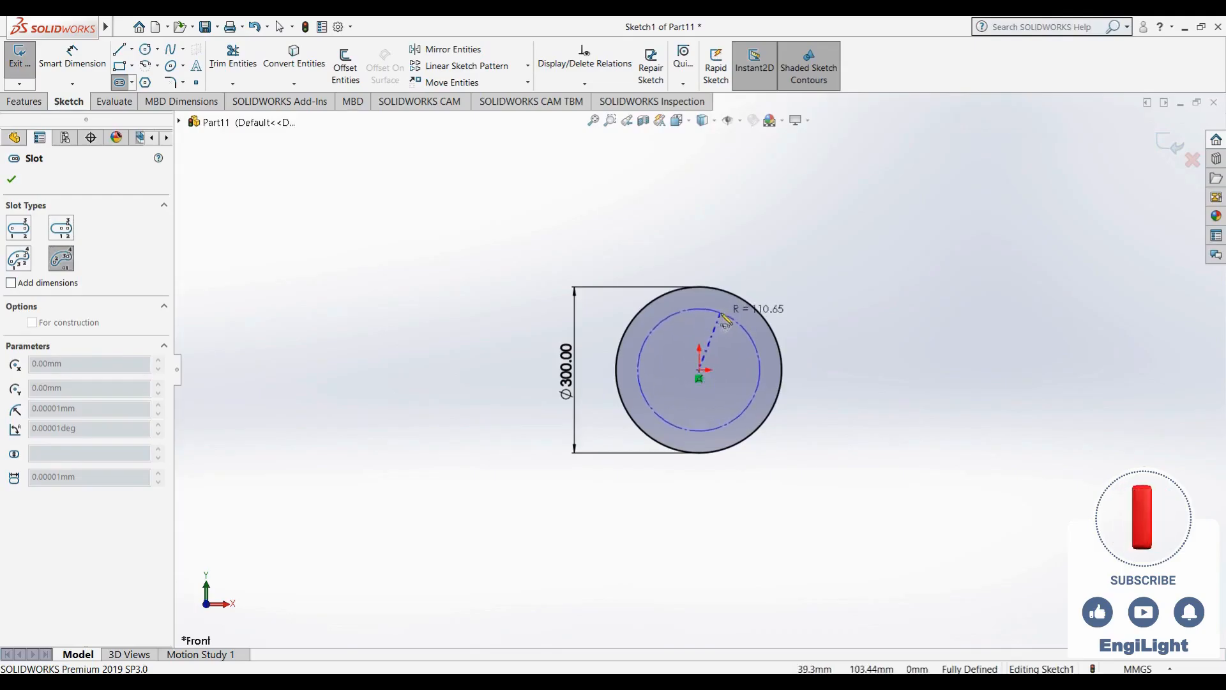
left_click(669, 323)
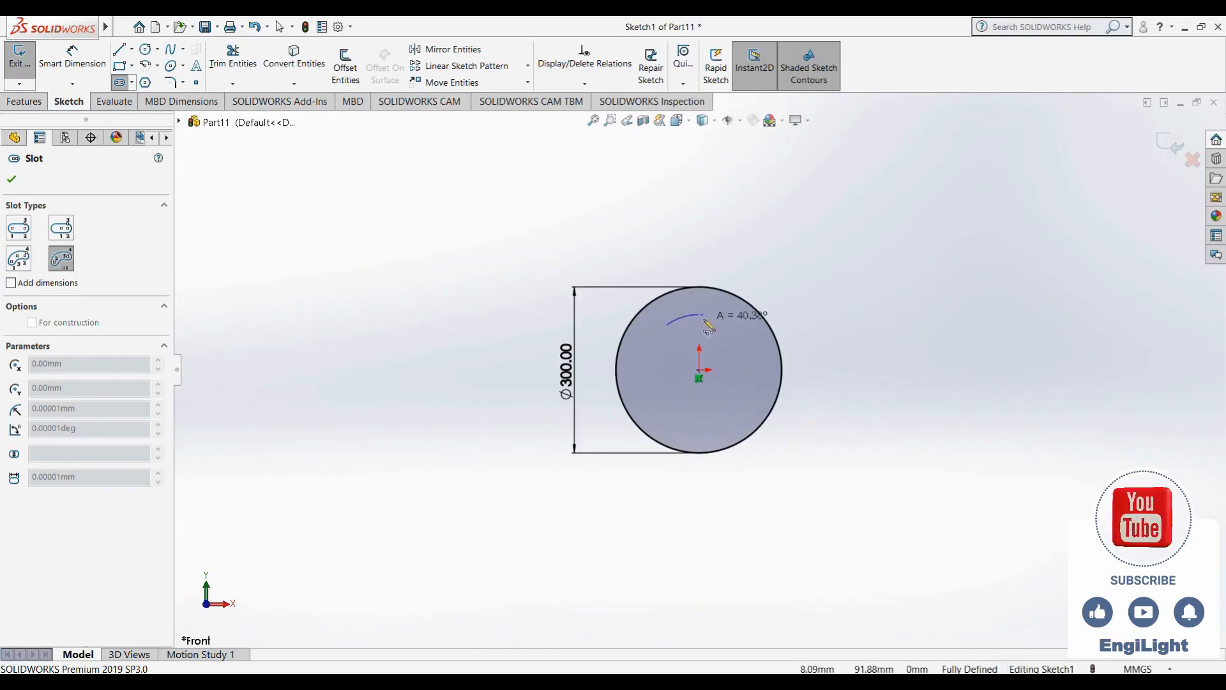
left_click(733, 325)
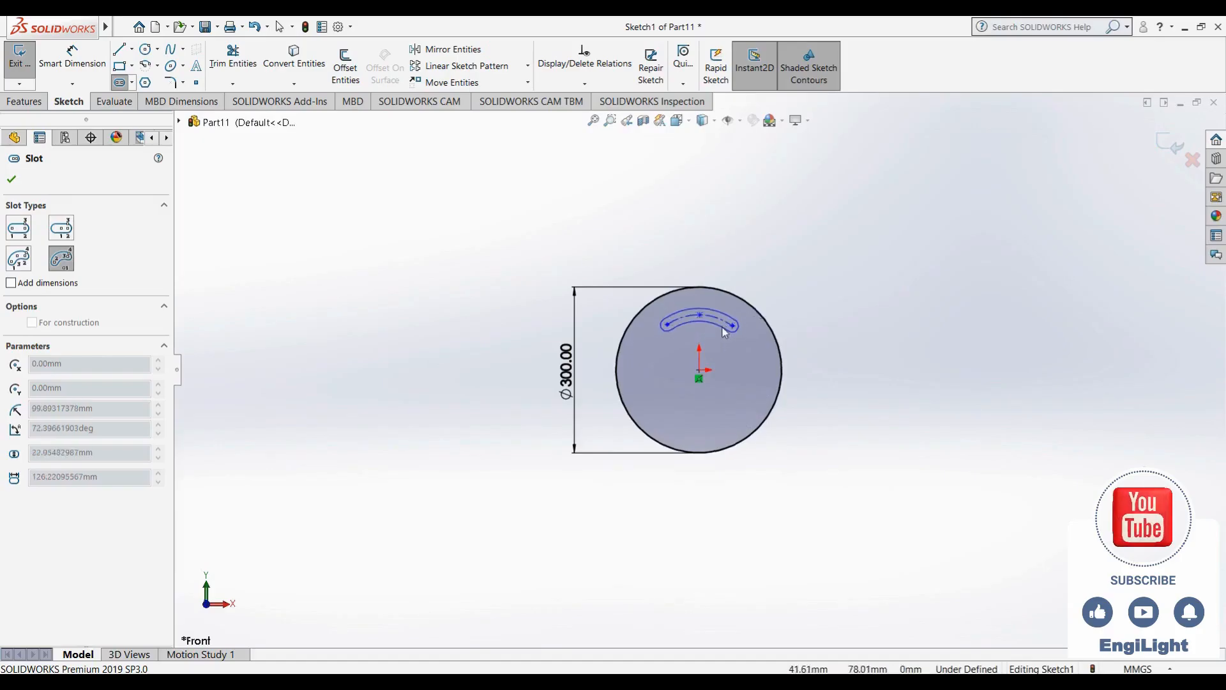
left_click(720, 341)
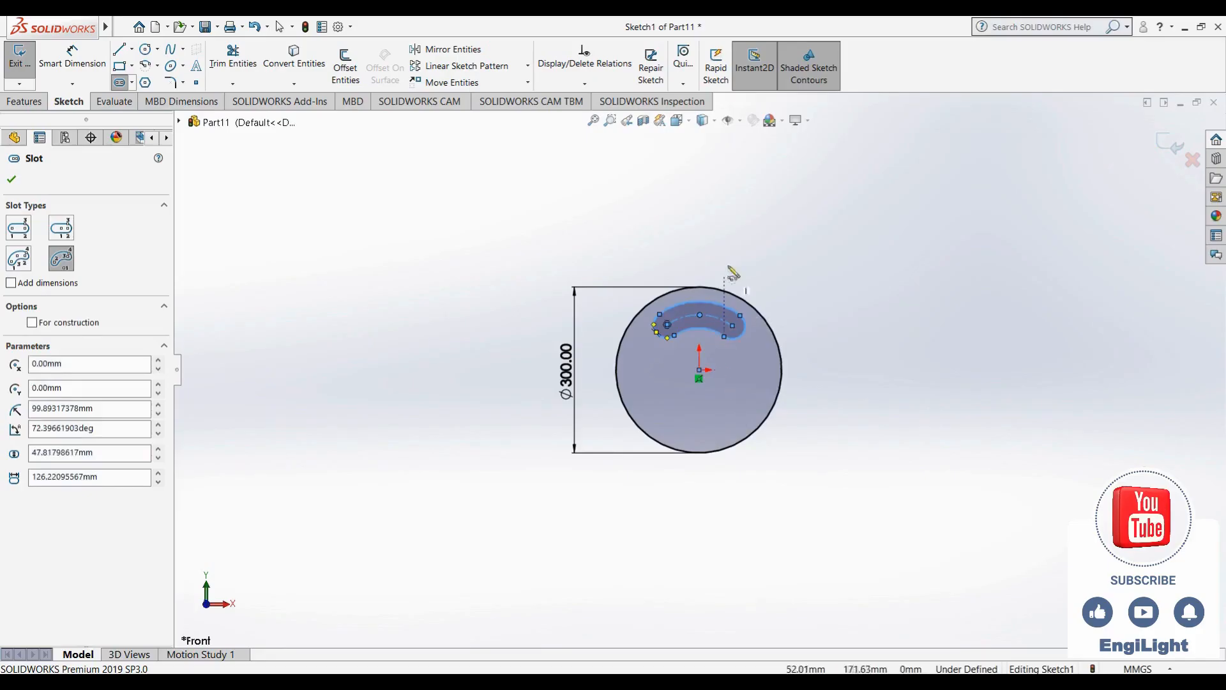
key("Escape")
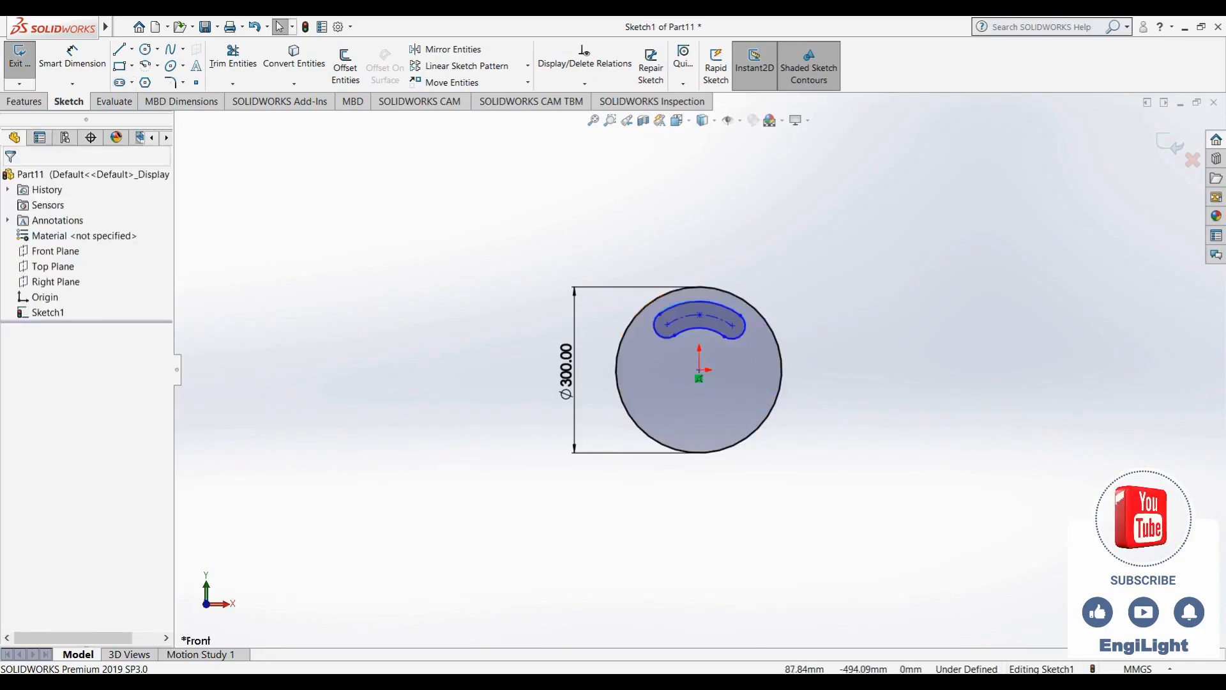
key("alt+Tab")
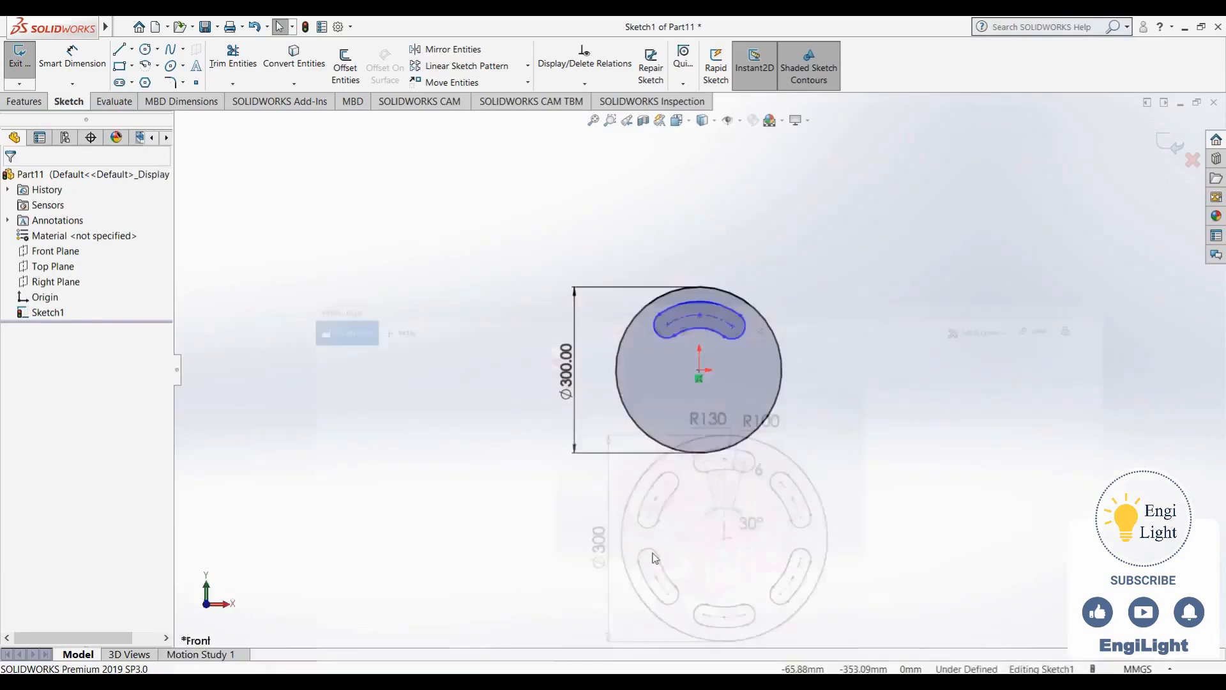
scroll(730, 405, "down", 3)
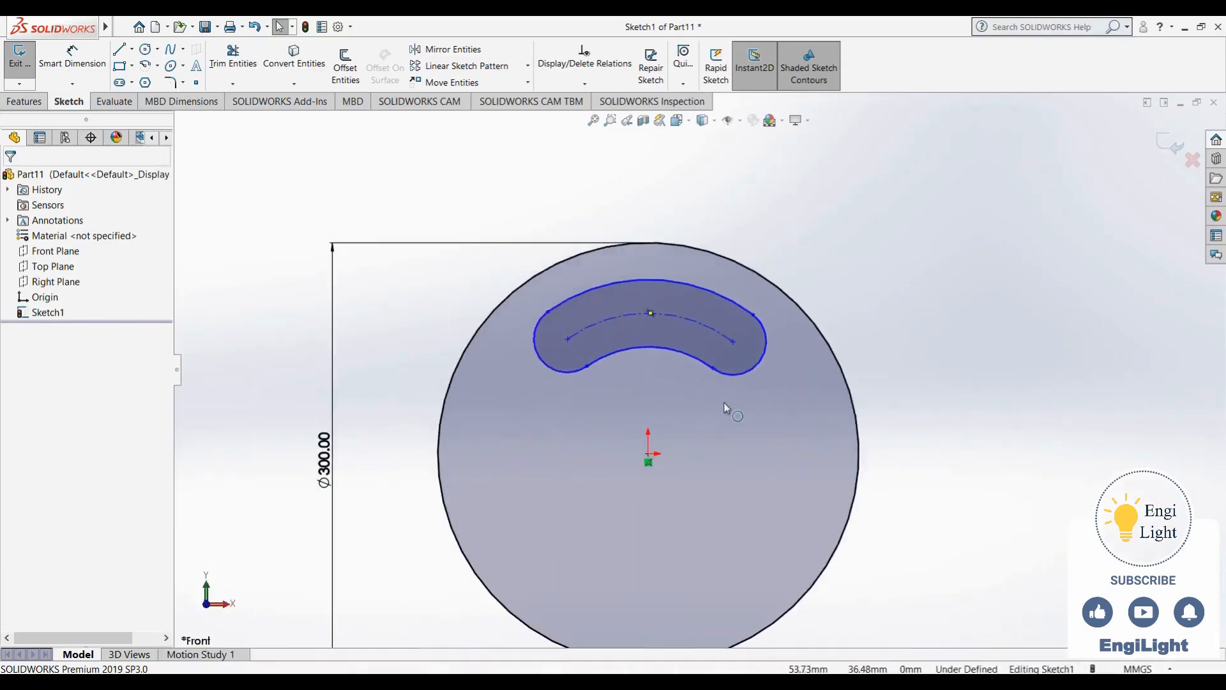
left_click(649, 312)
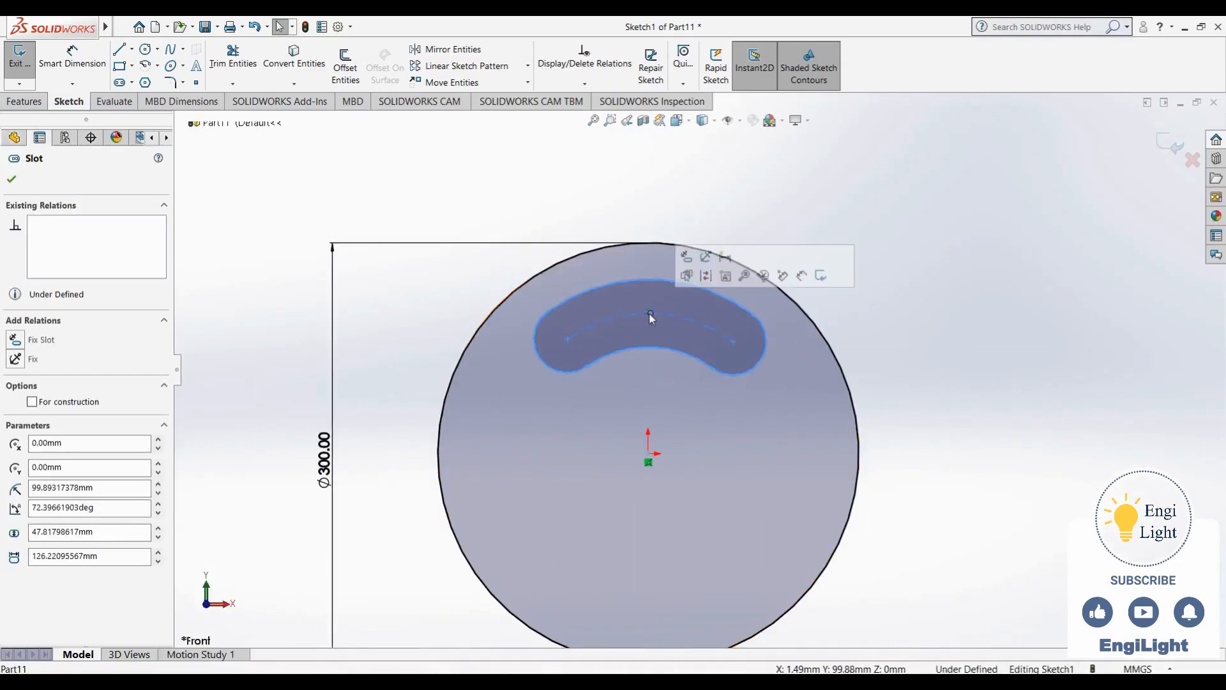
left_click(648, 455, "ctrl")
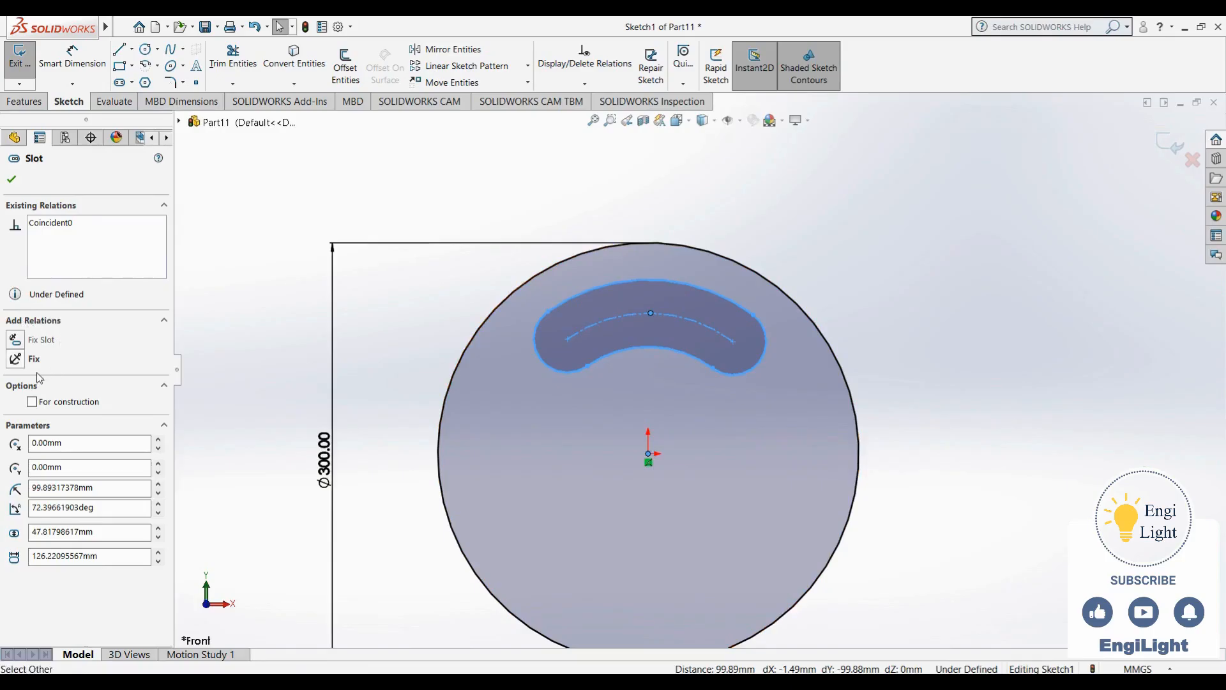
key("Escape")
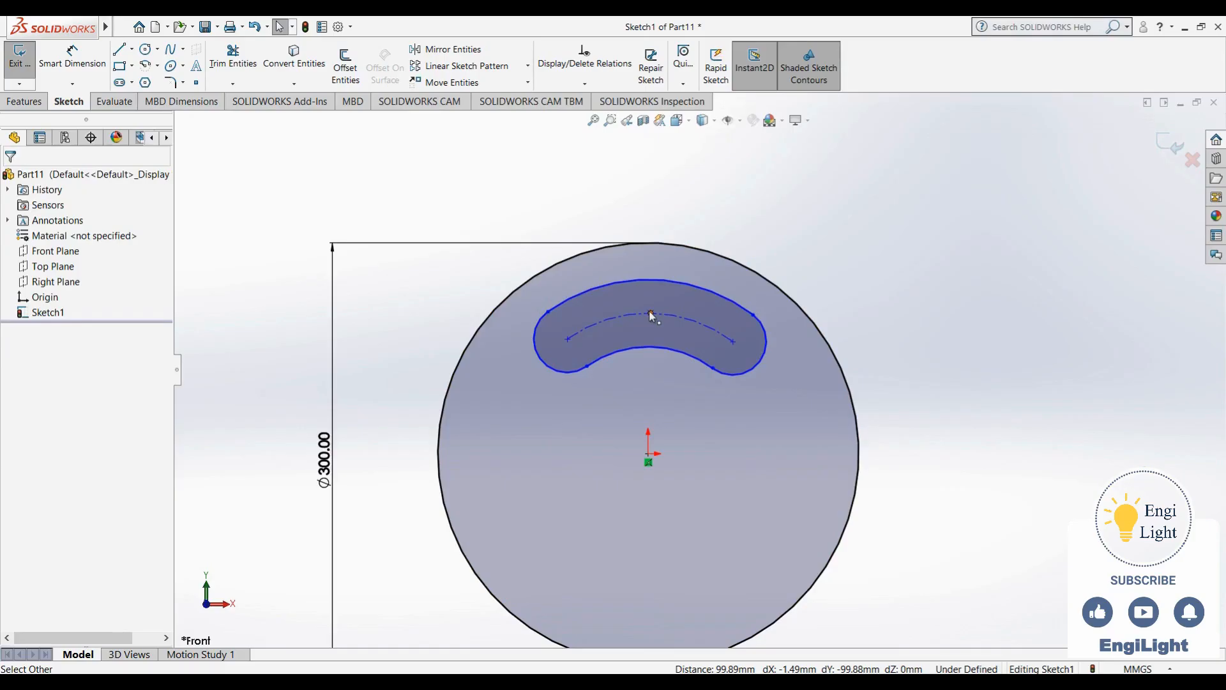
Draw a centerline from the slot arc's midpoint to the origin, constrain it vertical and pull the slot slightly smaller
left_click(132, 50)
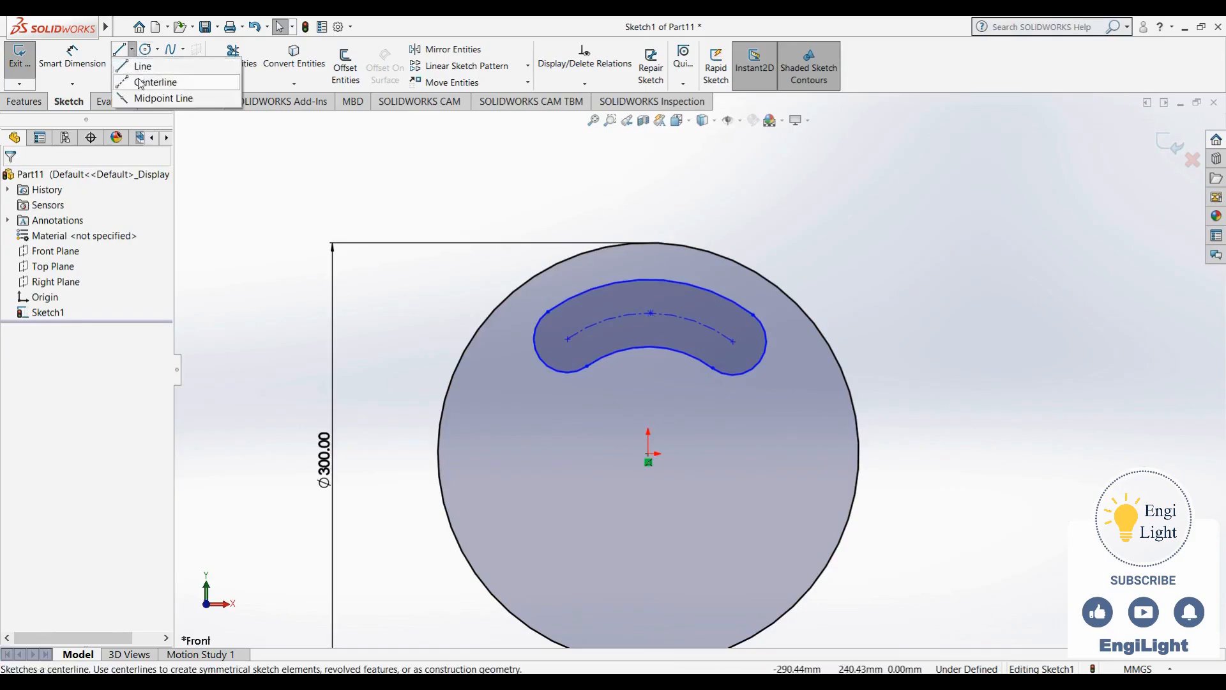
left_click(140, 83)
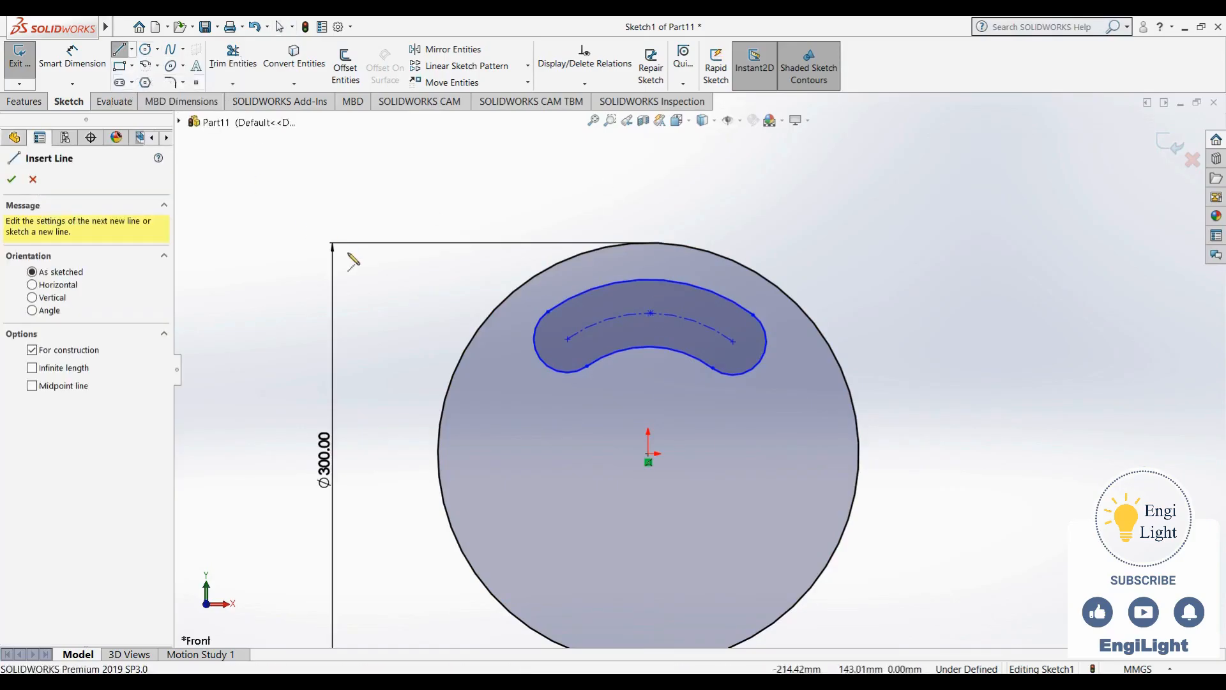
left_click(651, 313)
left_click(648, 453)
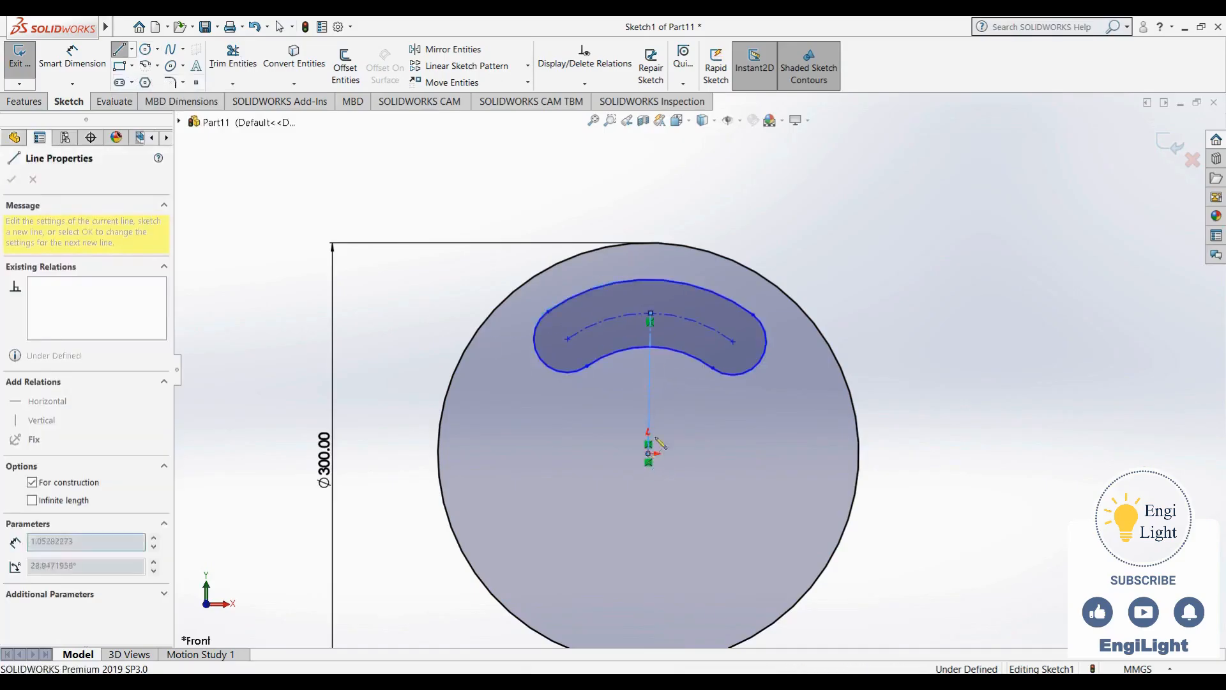
key("Escape")
left_click(651, 367)
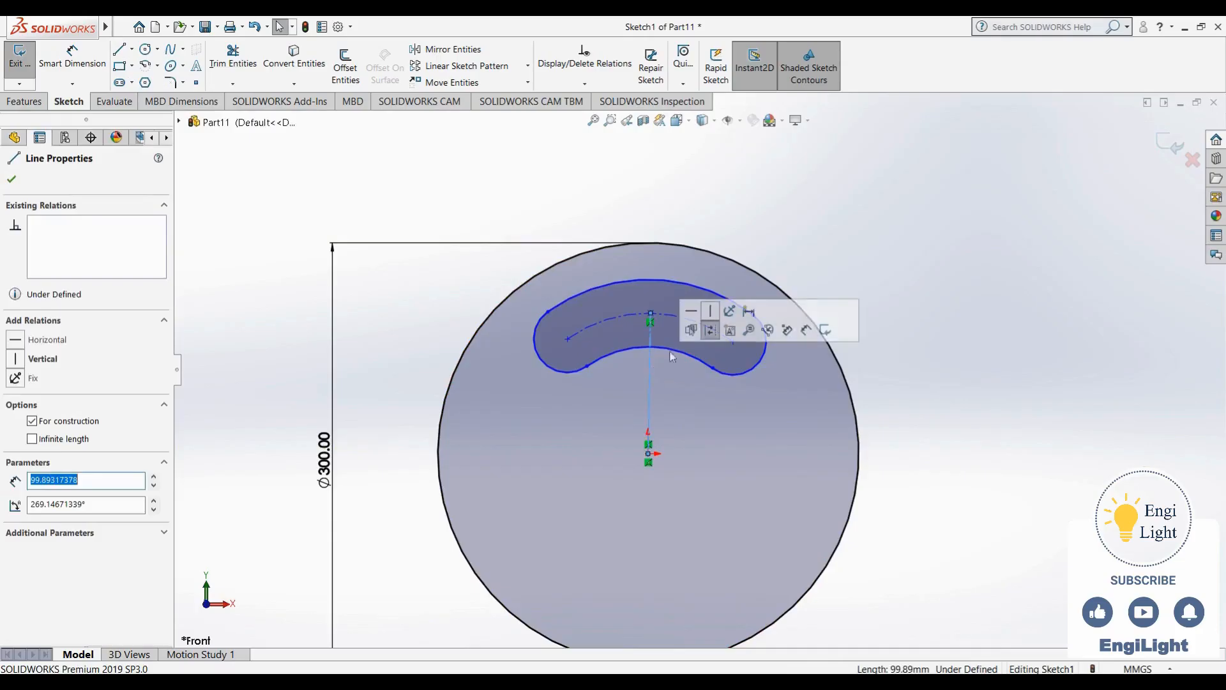
left_click(710, 311)
left_click(700, 218)
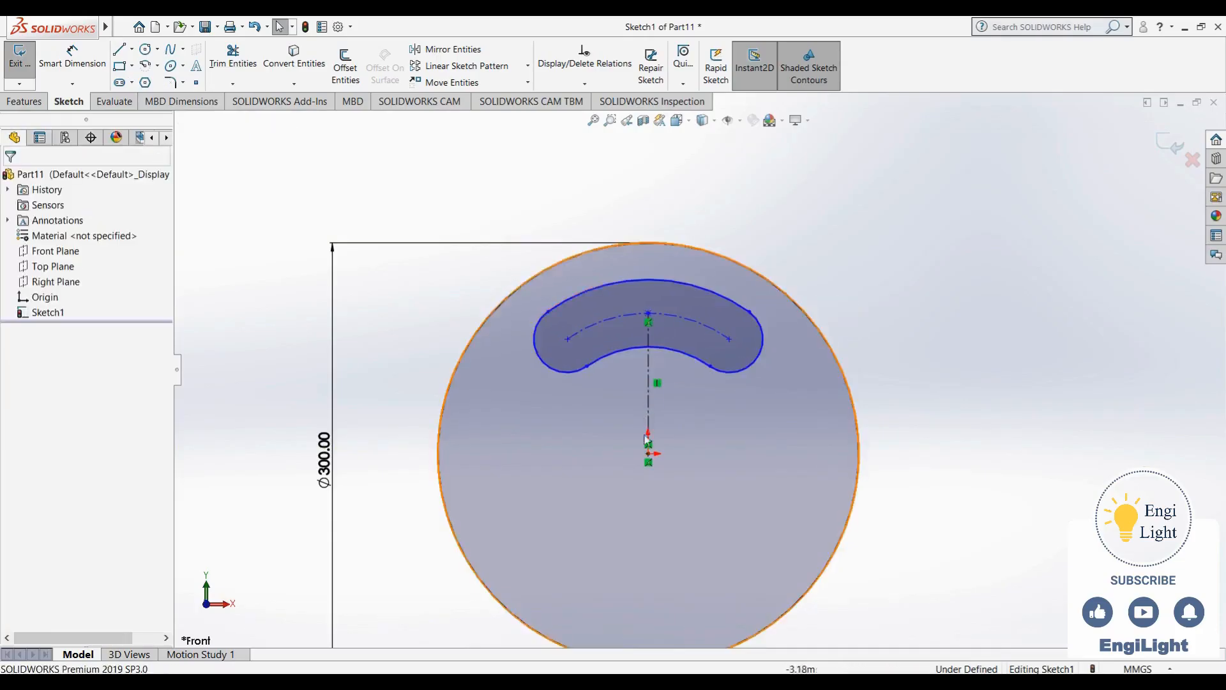
mouse_move(734, 340)
left_mouse_down()
mouse_move(701, 329)
mouse_move(708, 319)
mouse_move(727, 346)
left_mouse_up()
left_click(816, 240)
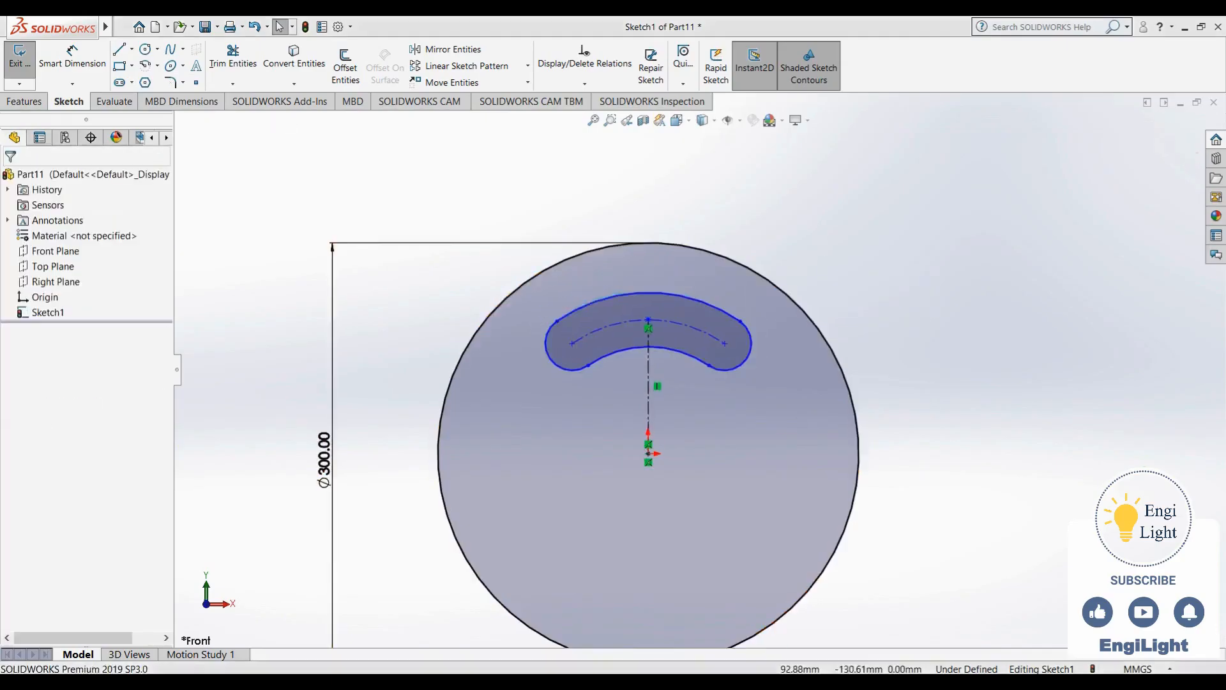
Check the slot radii in the 09.jpg reference drawing and dimension the slot's outer arc radius as 130 mm
left_click(736, 682)
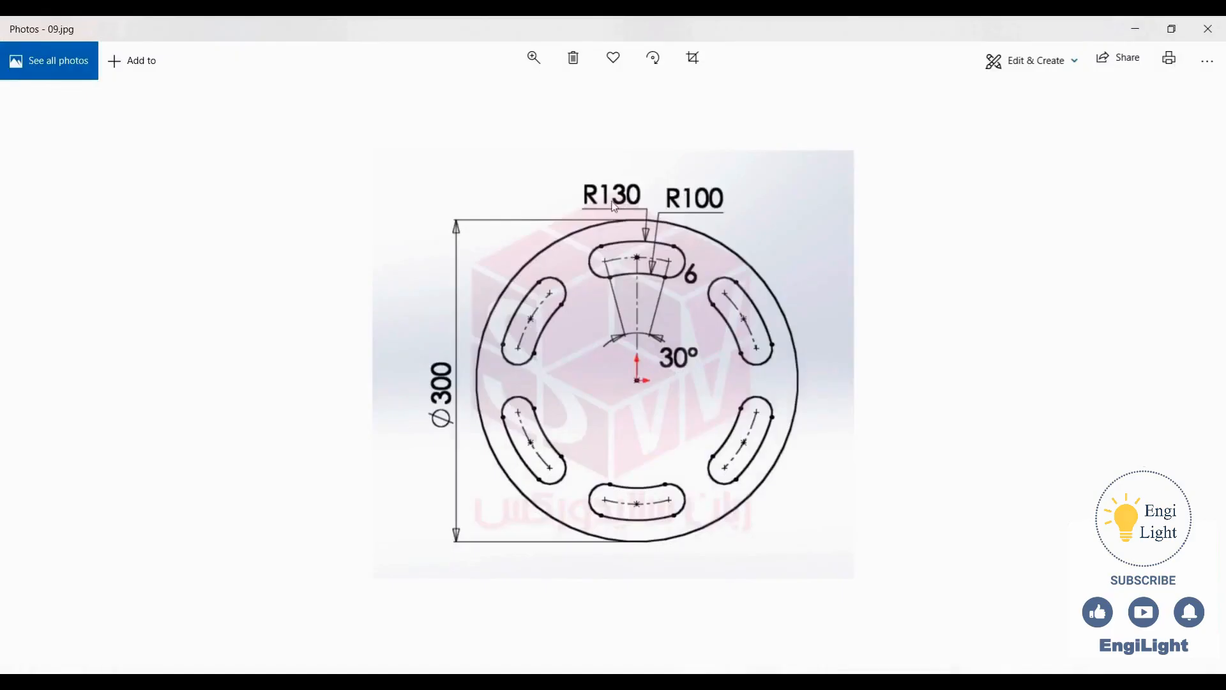
left_click(769, 682)
left_click(73, 56)
left_click(605, 298)
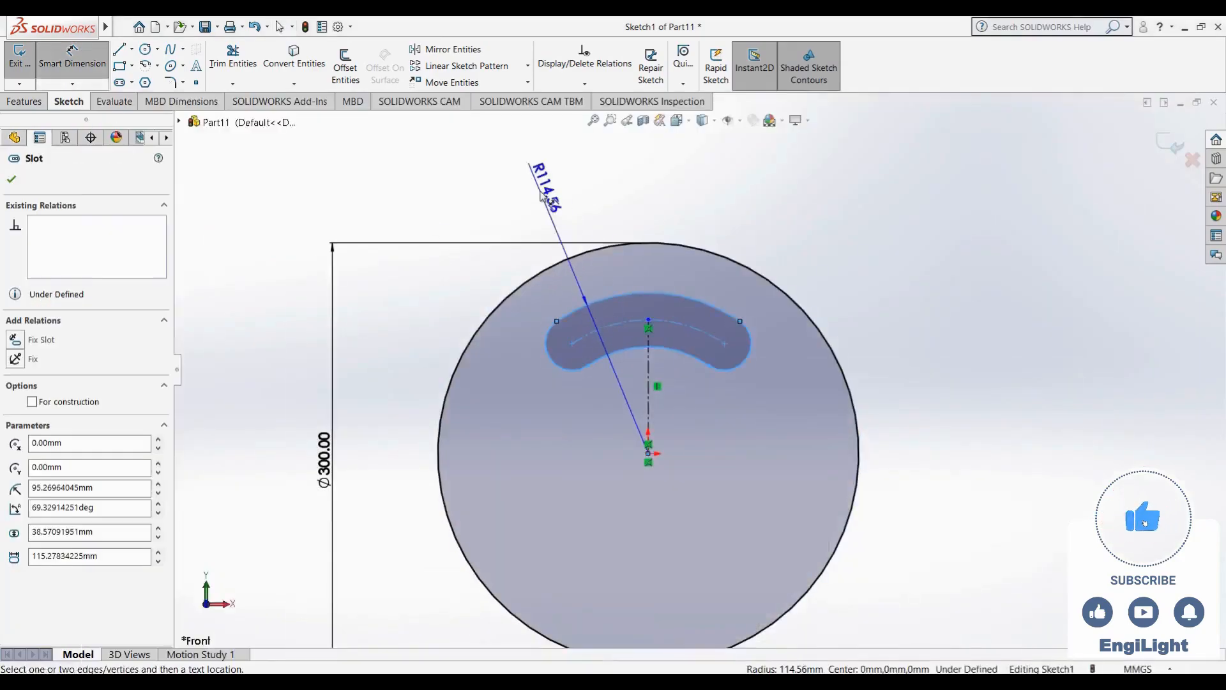
left_click(541, 196)
type("130")
key("Return")
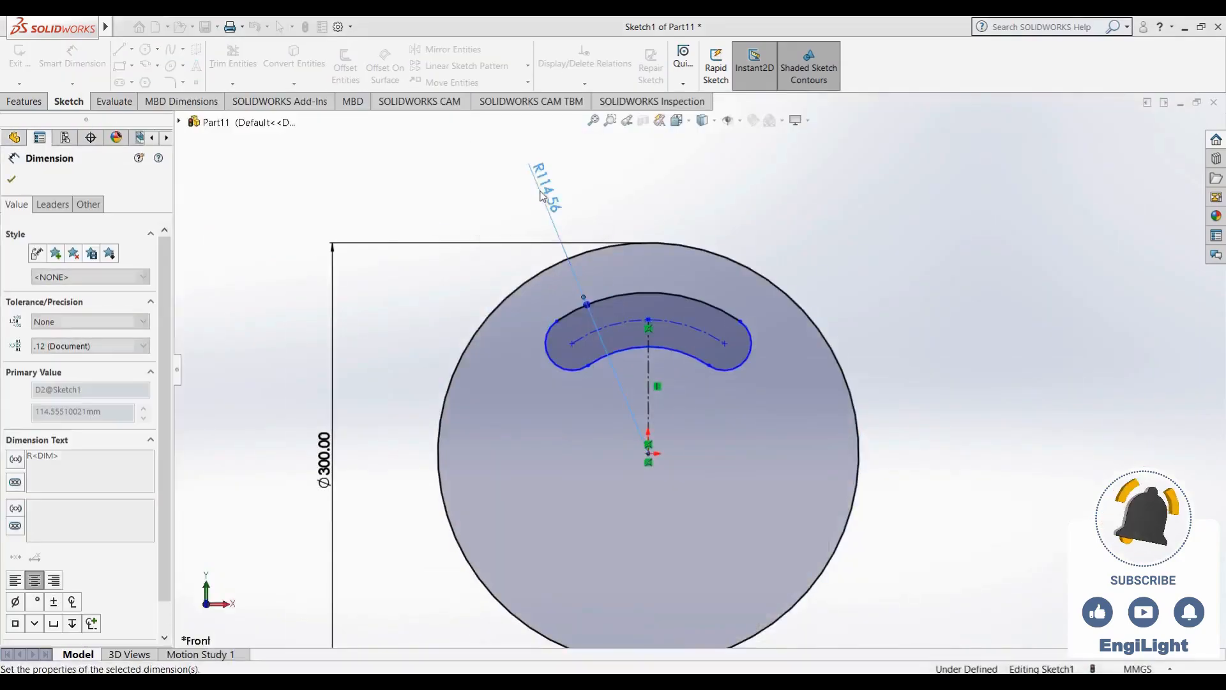
Dimension the slot's inner arc radius as 100 mm and reposition its dimension text just above the circle
left_click(636, 370)
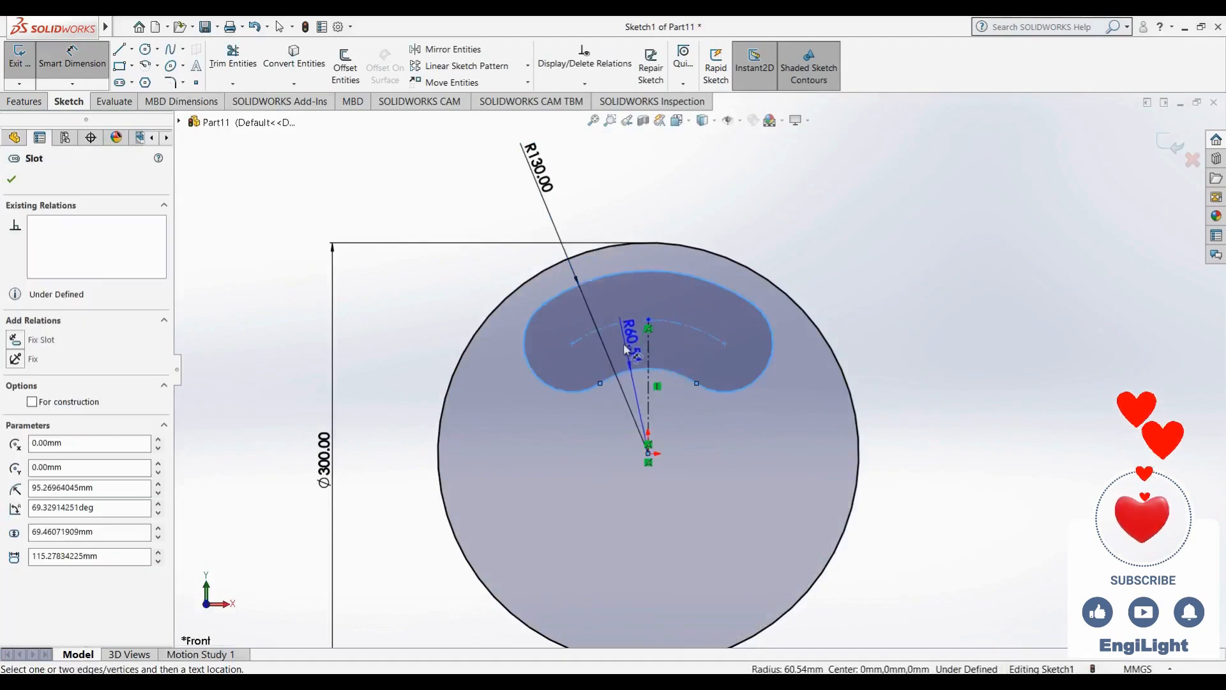
left_click(623, 214)
type("100")
key("Return")
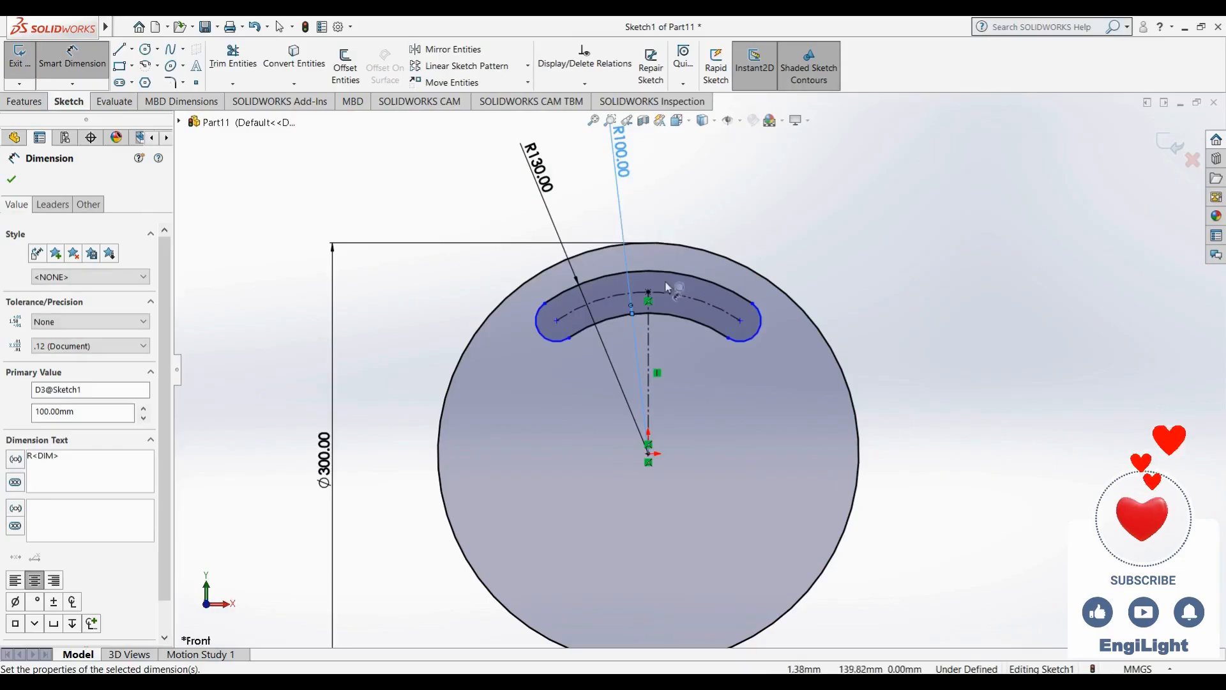
key("Escape")
left_click_drag(623, 158, 628, 231)
left_click_drag(608, 201, 607, 198)
left_click(529, 214)
left_click(721, 680)
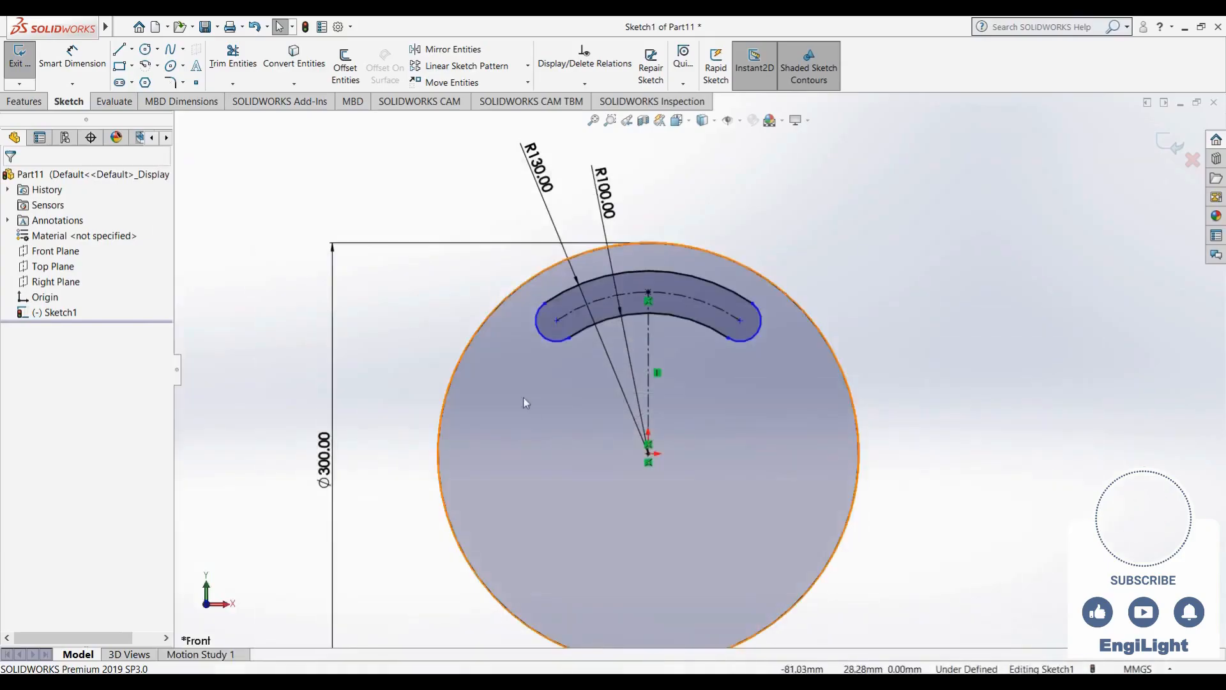
left_click(89, 68)
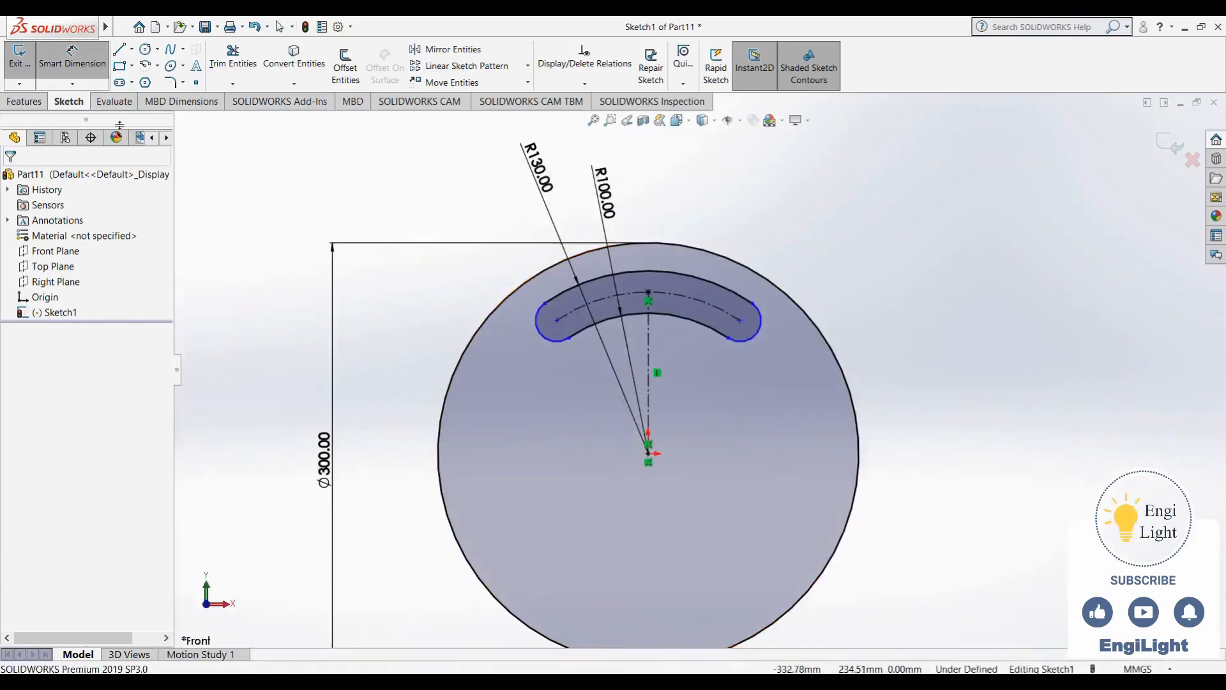
left_click(557, 322)
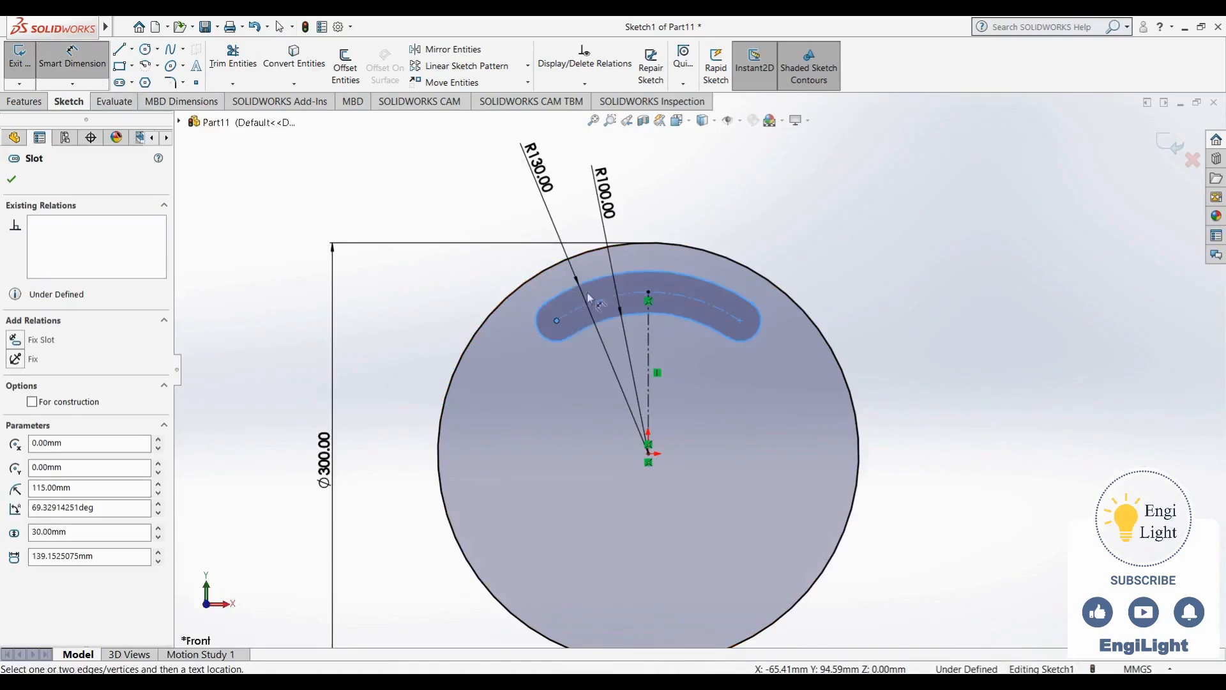
left_click(740, 321)
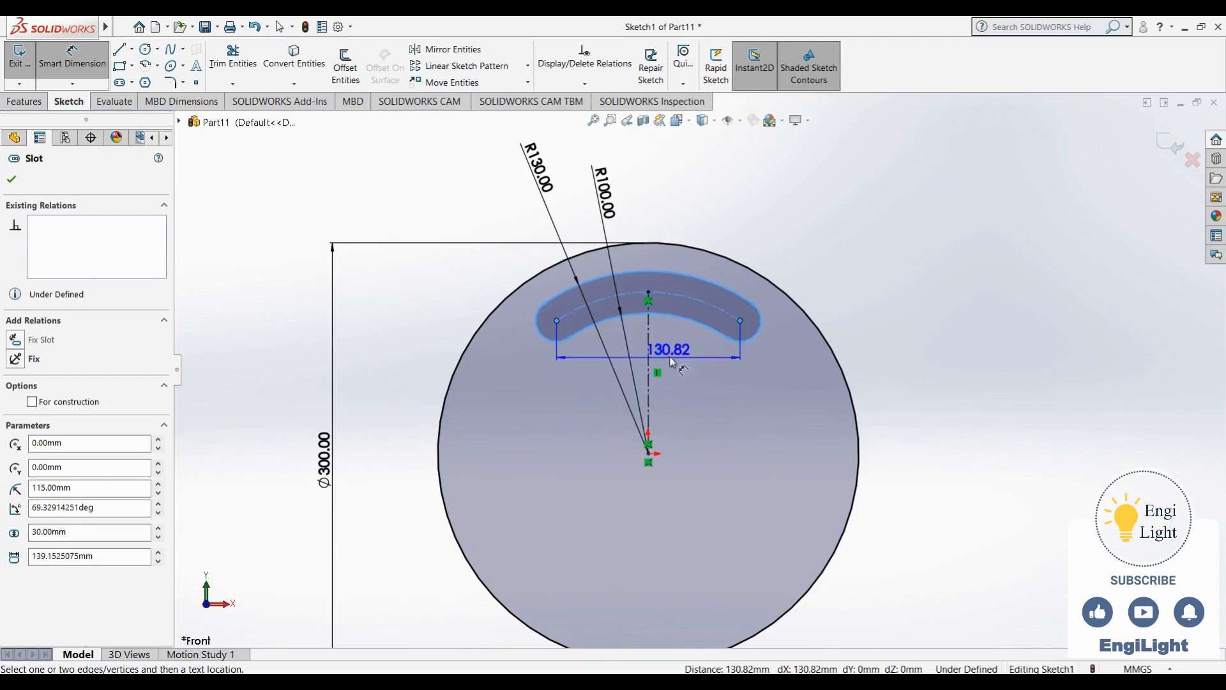
left_click(649, 455)
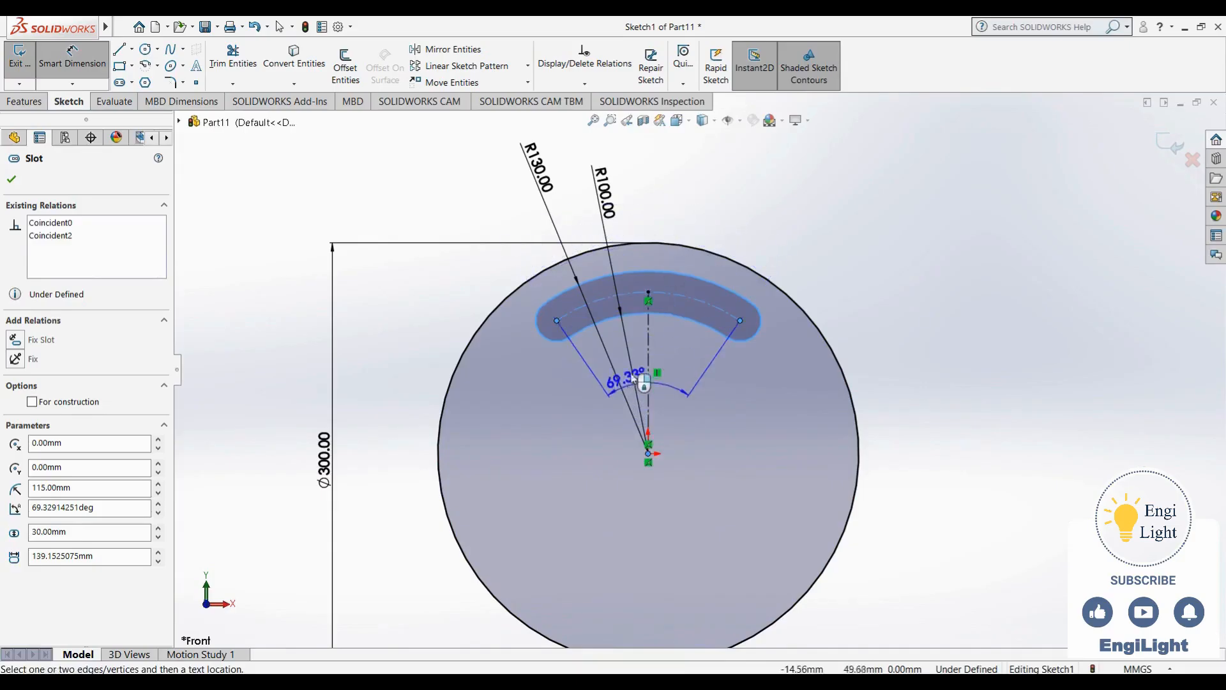
left_click(633, 363)
key("Escape")
key("Escape")
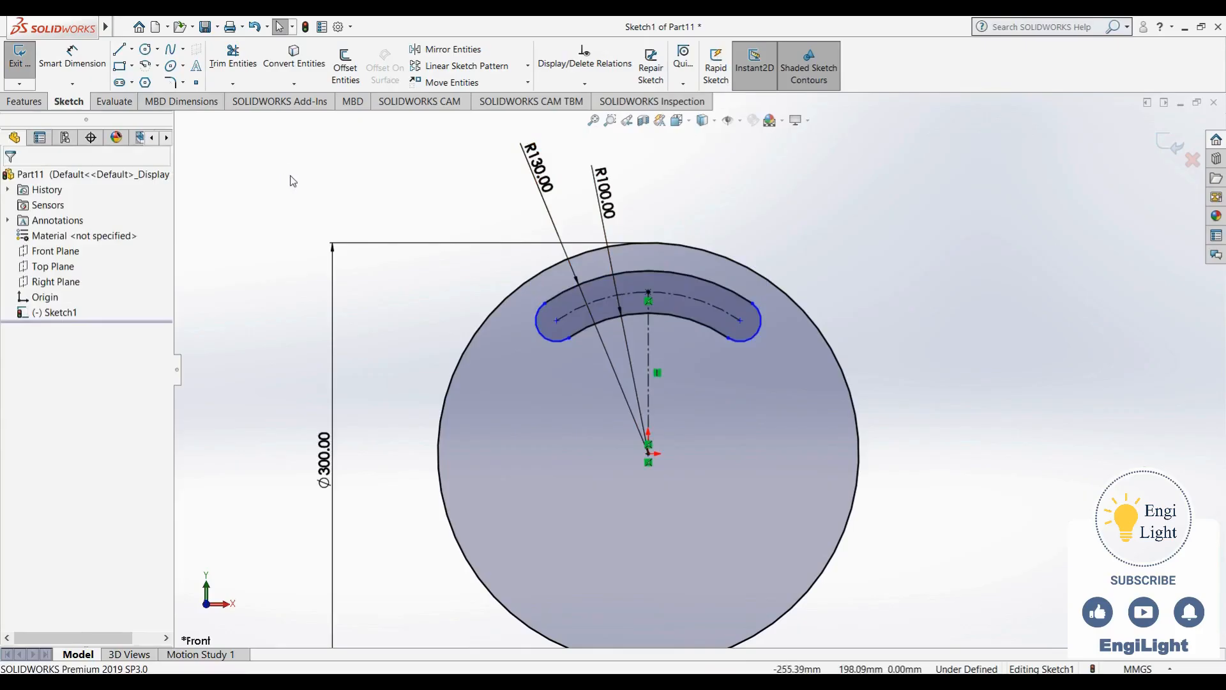
left_click(74, 61)
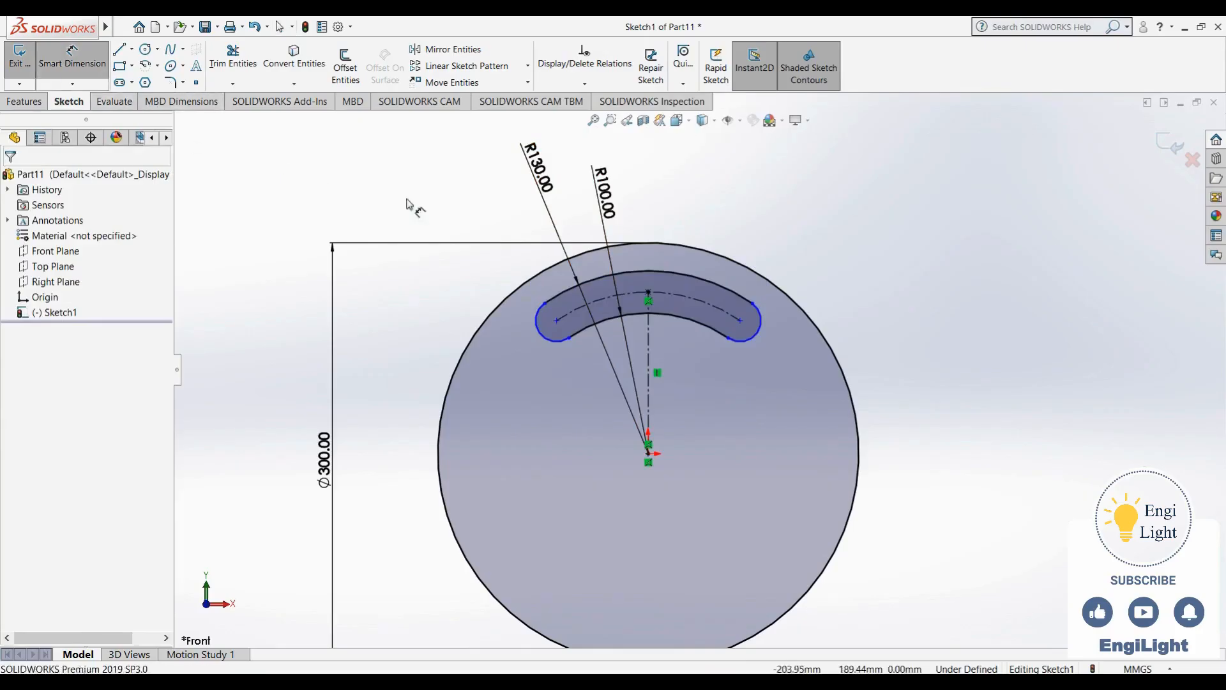
left_click(556, 321)
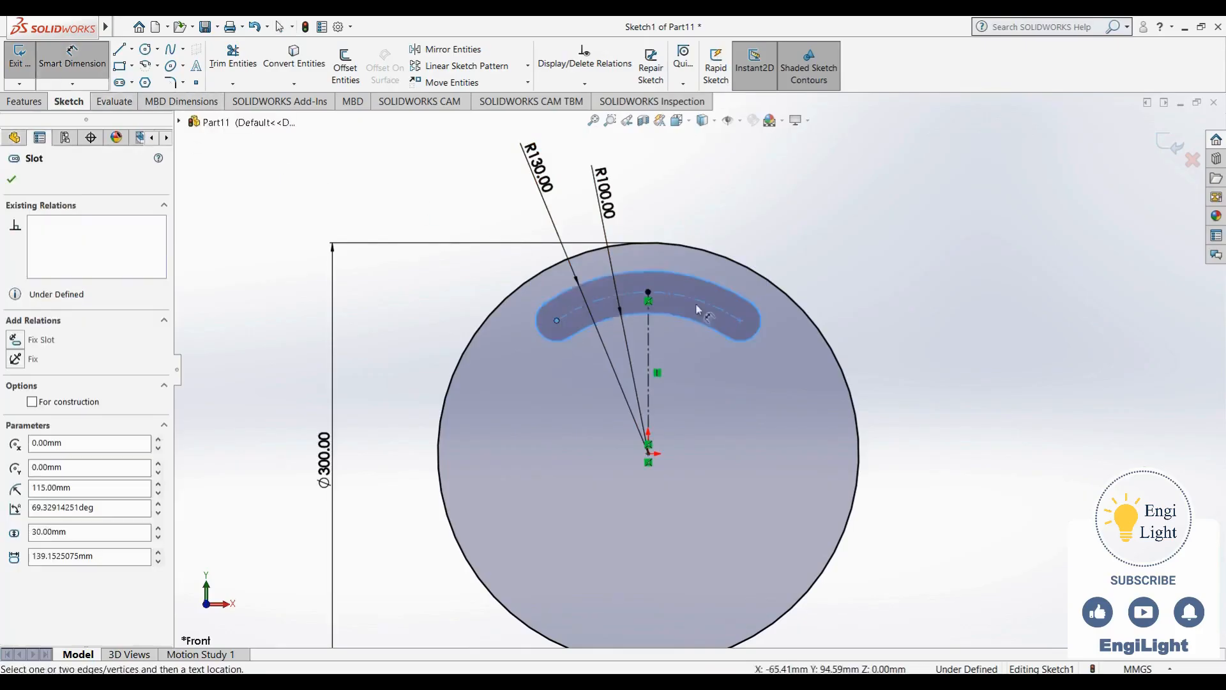
left_click(739, 321)
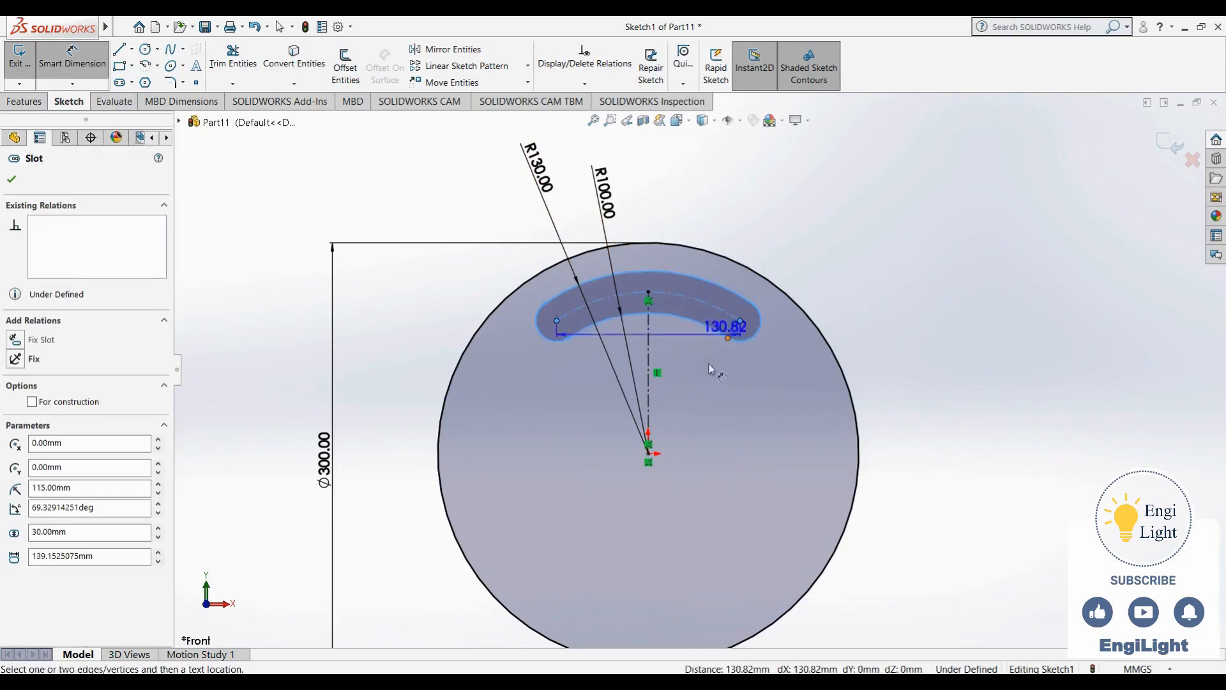
left_click(648, 452)
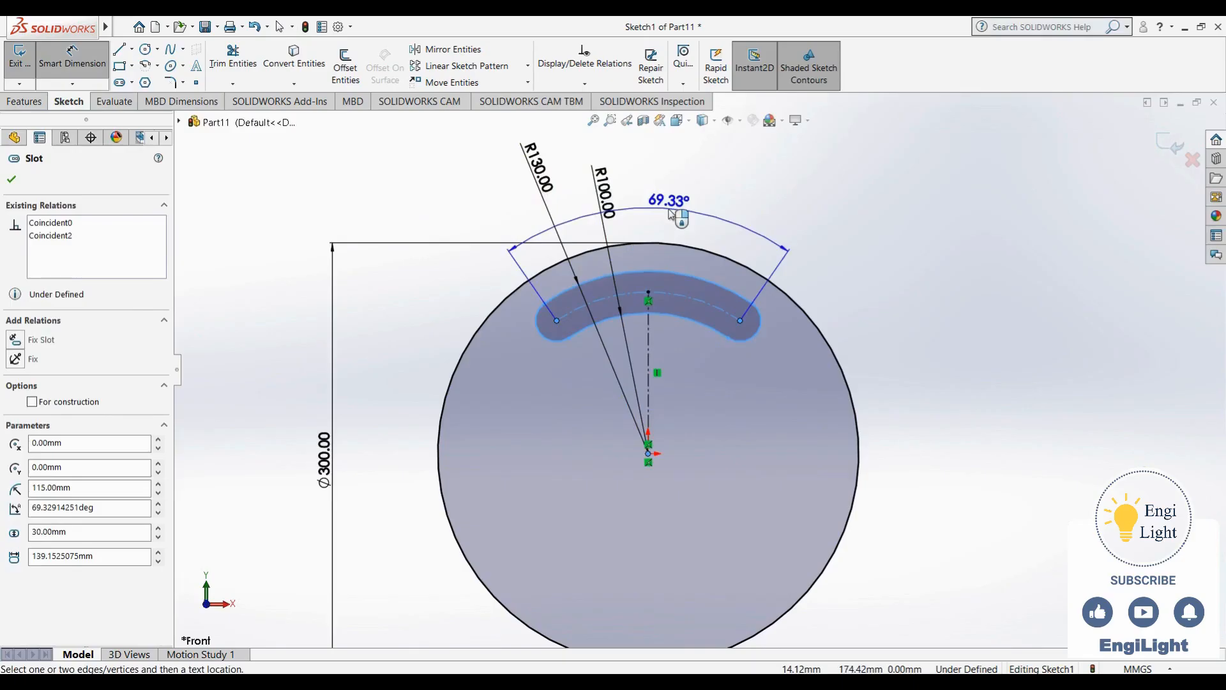
key("Escape")
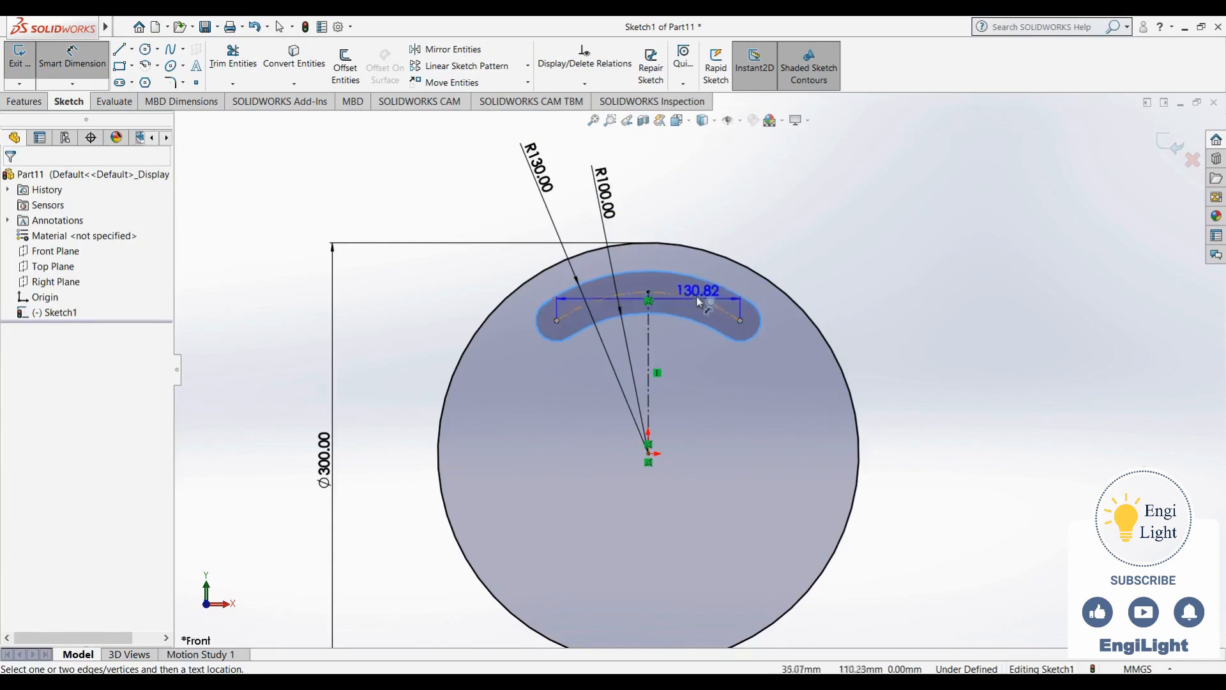
left_click(674, 297)
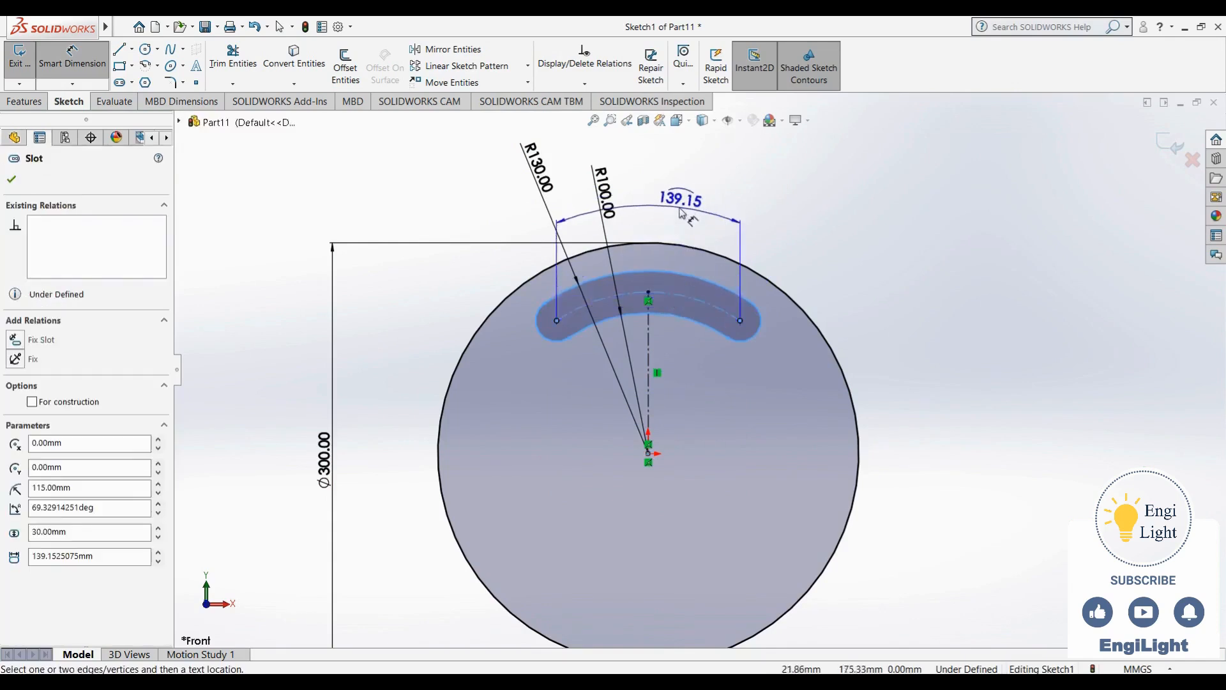
key("Escape")
key("Escape")
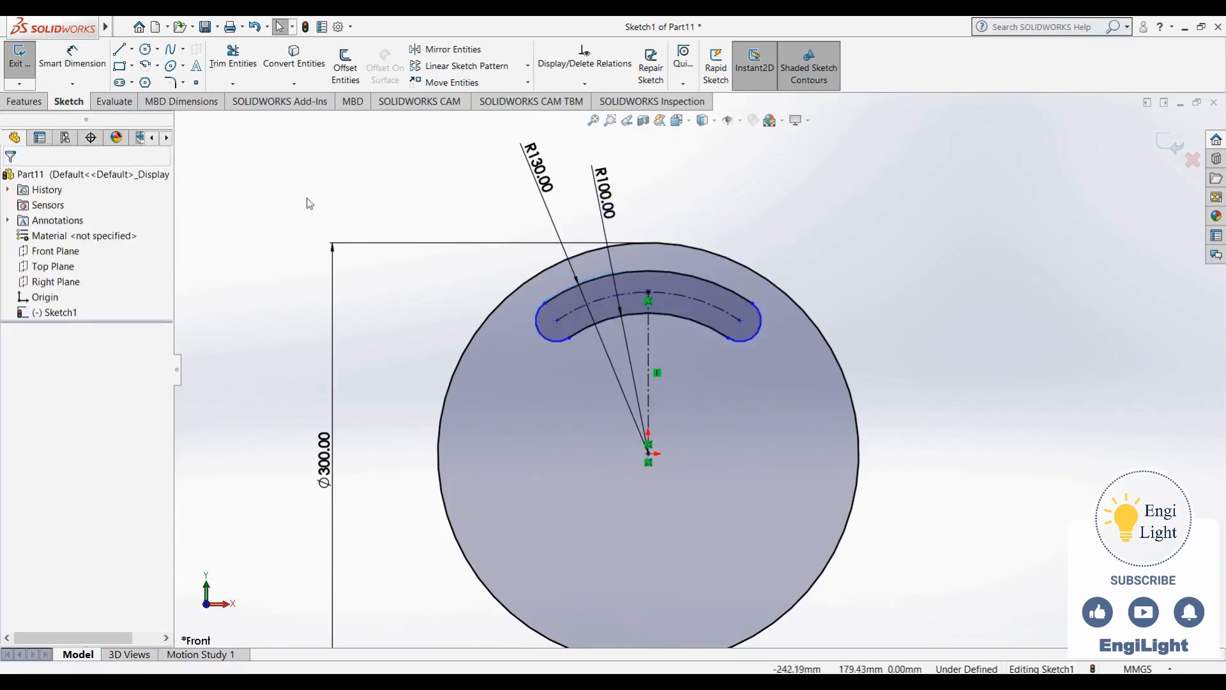
Dimension the angle between the slot's two end centres about the origin as 30 degrees
left_click(72, 58)
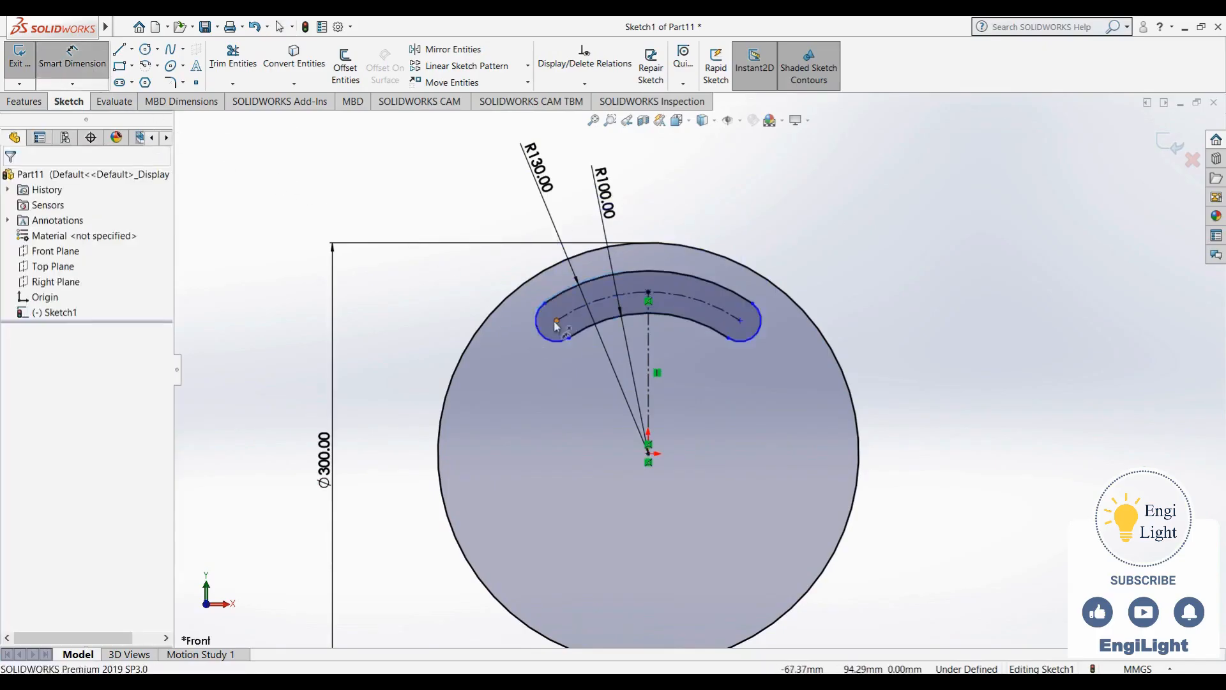
left_click(711, 336)
left_click(740, 321)
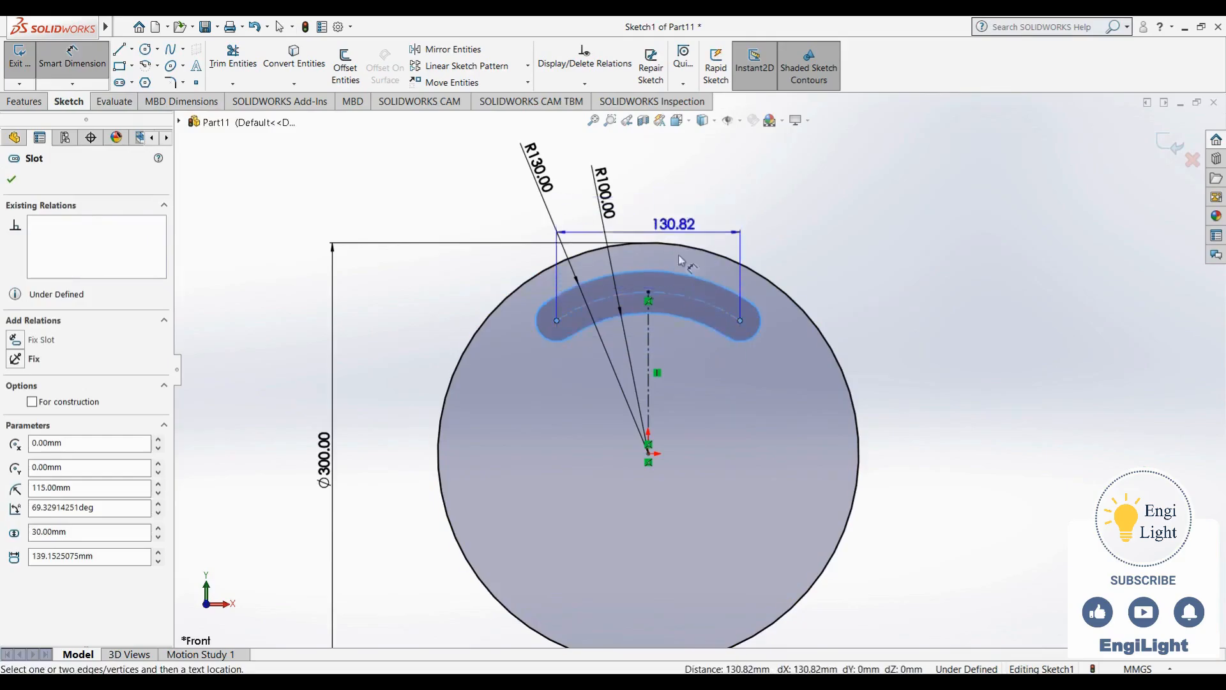
left_click(649, 454)
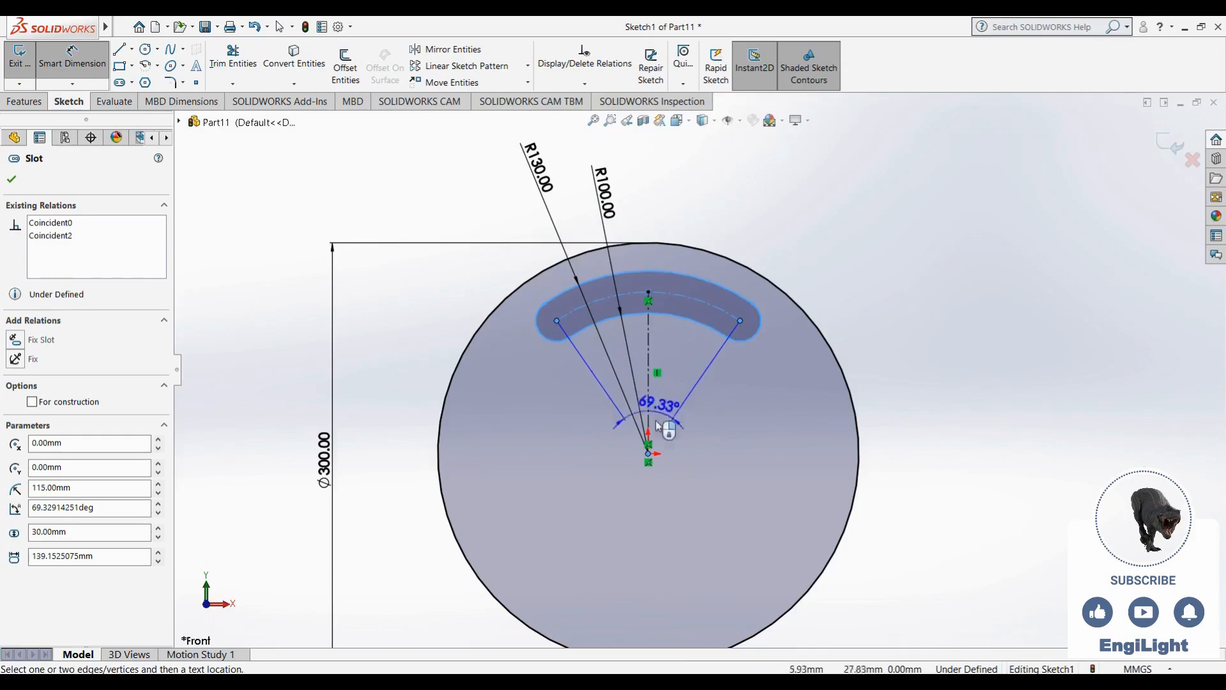
left_click(676, 364)
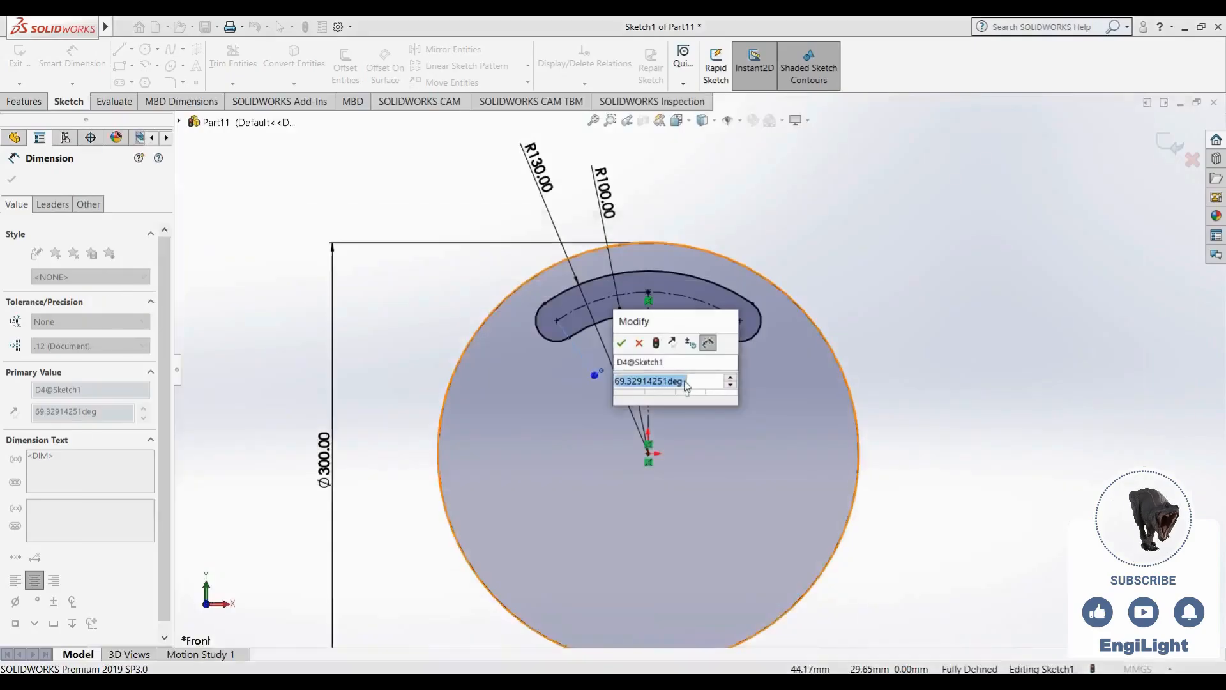
type("30")
key("Return")
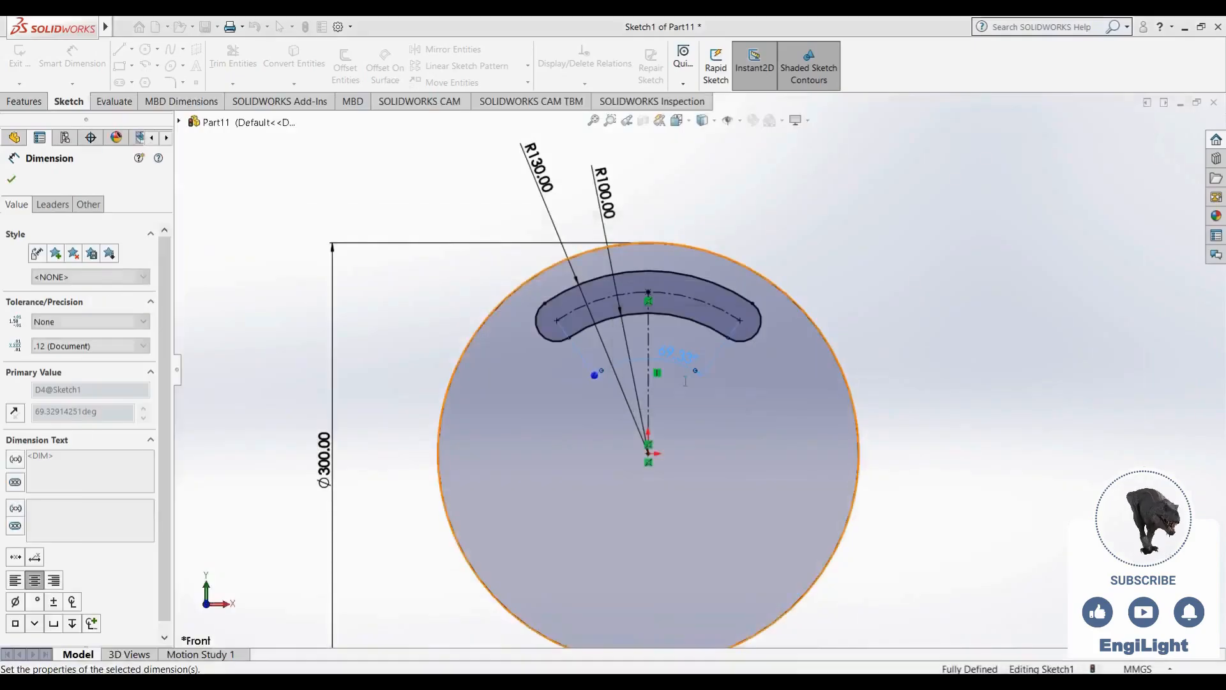
Move the R100 dimension text to the right of the slot and the R130 text closer to the circle's upper-left edge
left_click_drag(609, 211, 770, 300)
left_click_drag(538, 169, 548, 237)
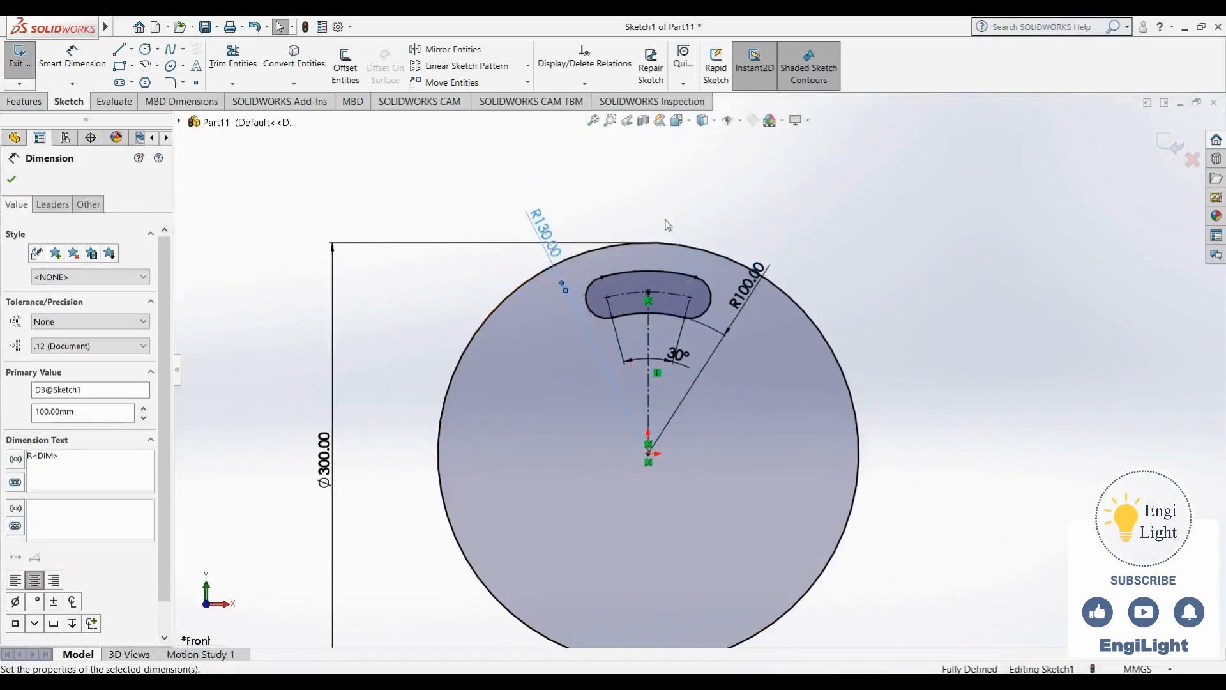
left_click(665, 224)
Check the slot layout in the 09.jpg reference drawing and set up a circular sketch pattern of the arc slot about the origin
key("alt+Tab")
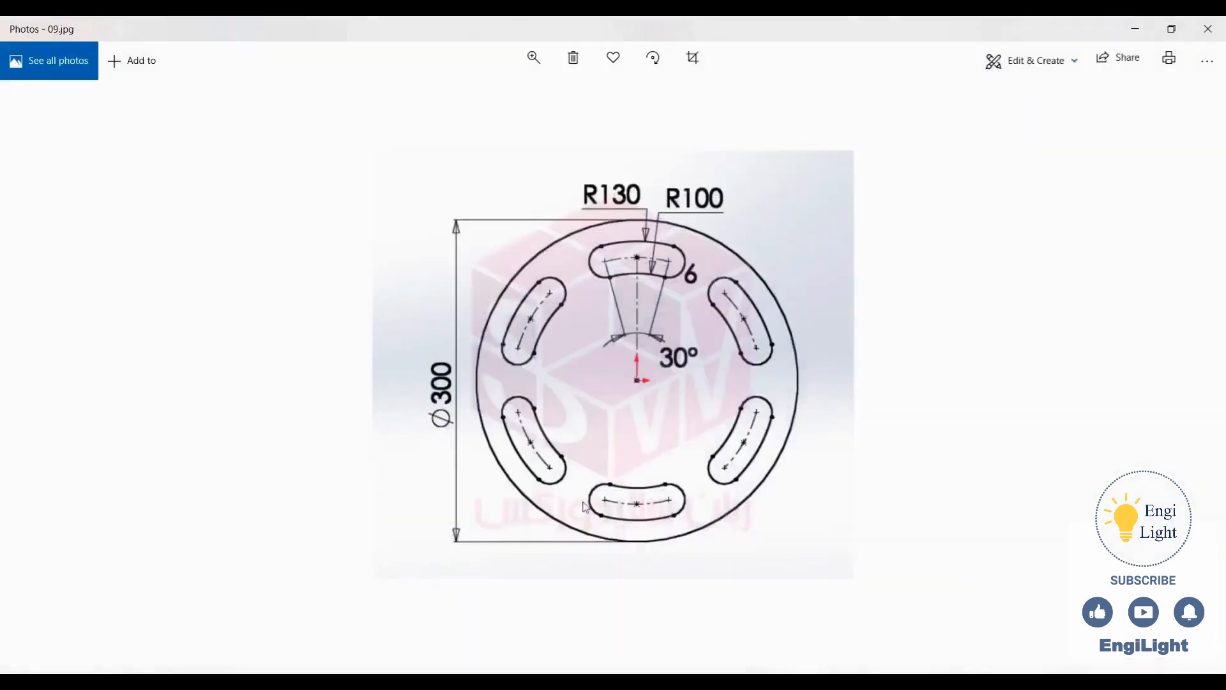
key("alt+Tab")
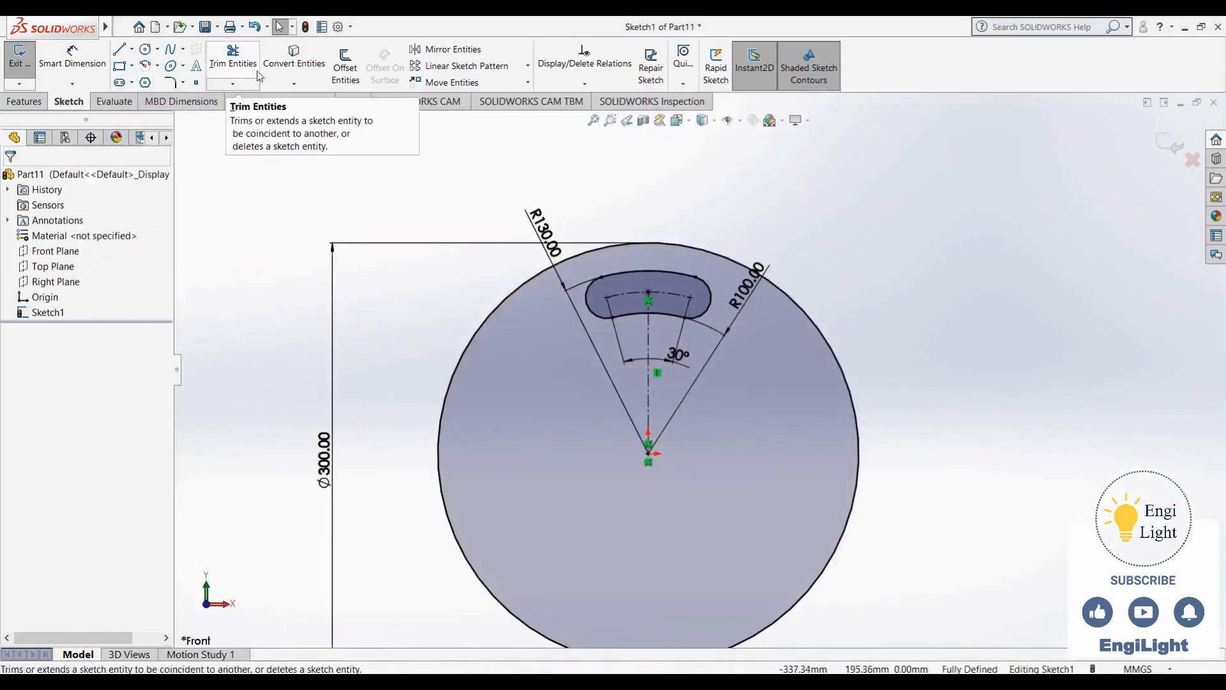
left_click(528, 66)
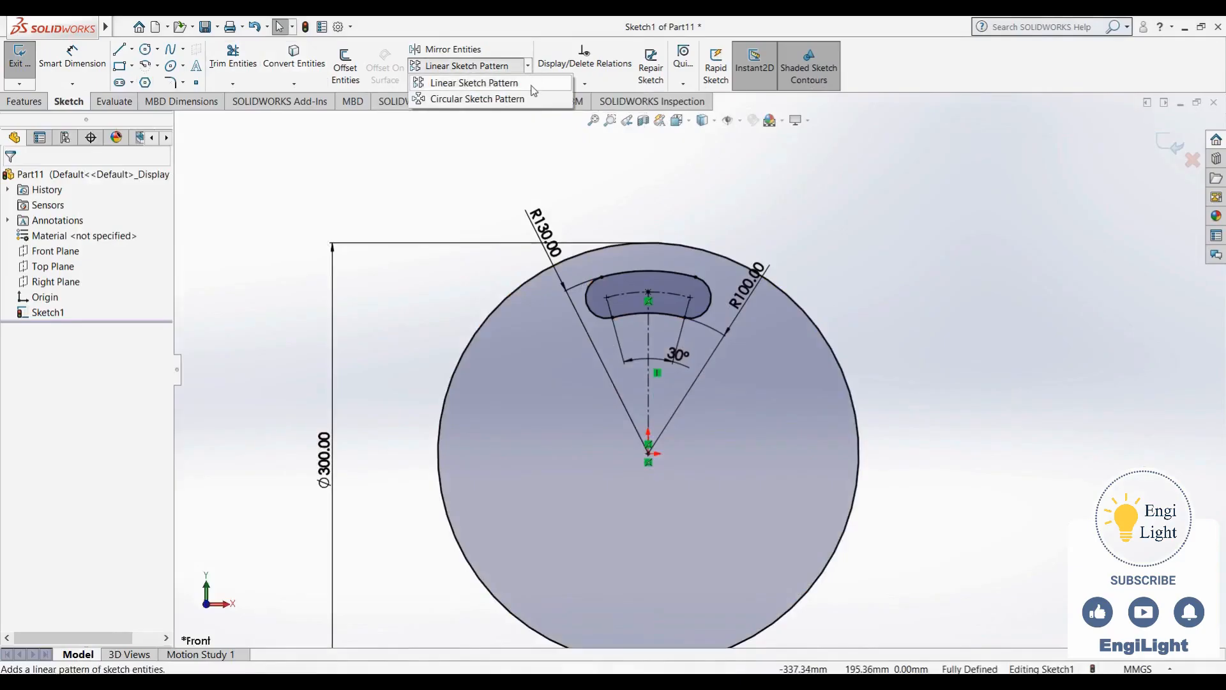
left_click(438, 100)
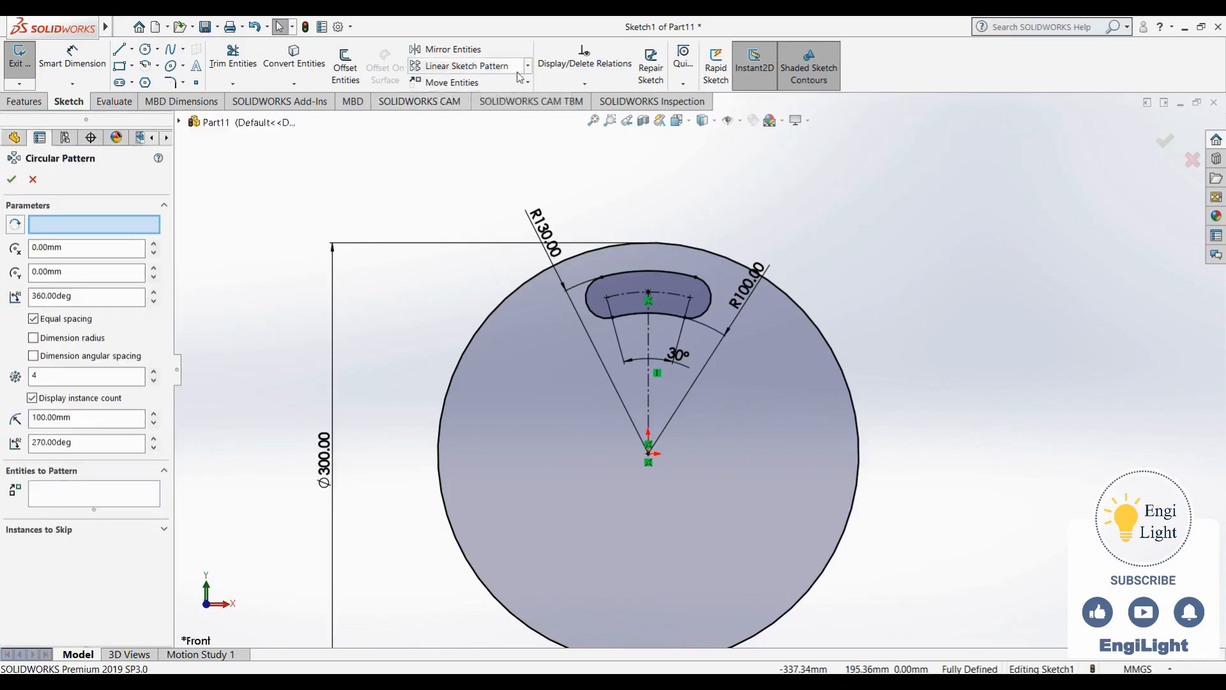
left_click(97, 230)
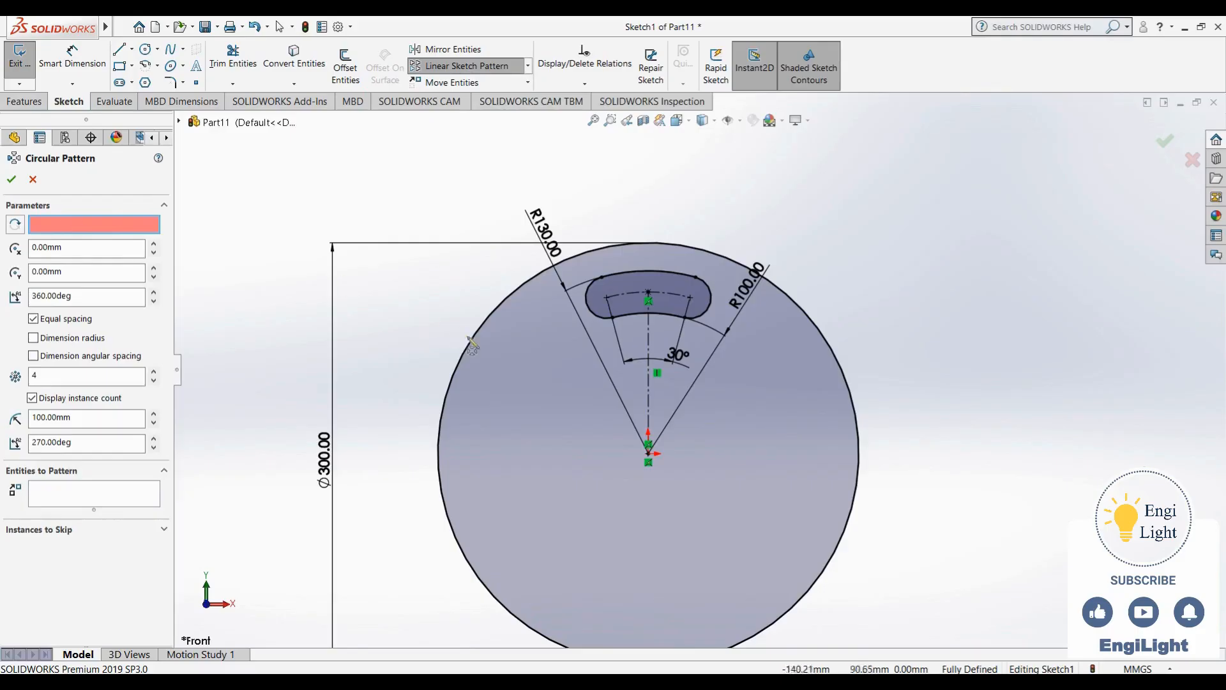
left_click(649, 455)
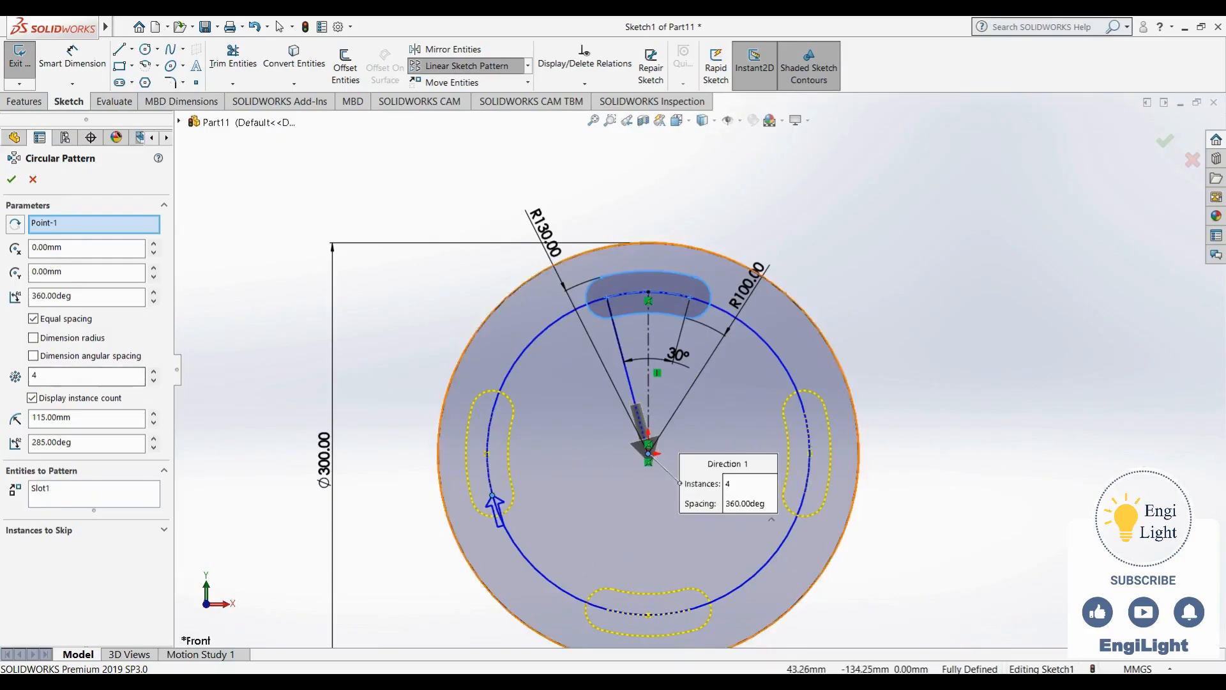
Check the slot count in the reference drawing, set the pattern to 6 instances, reselect the slot as its entity and apply it
left_click(715, 683)
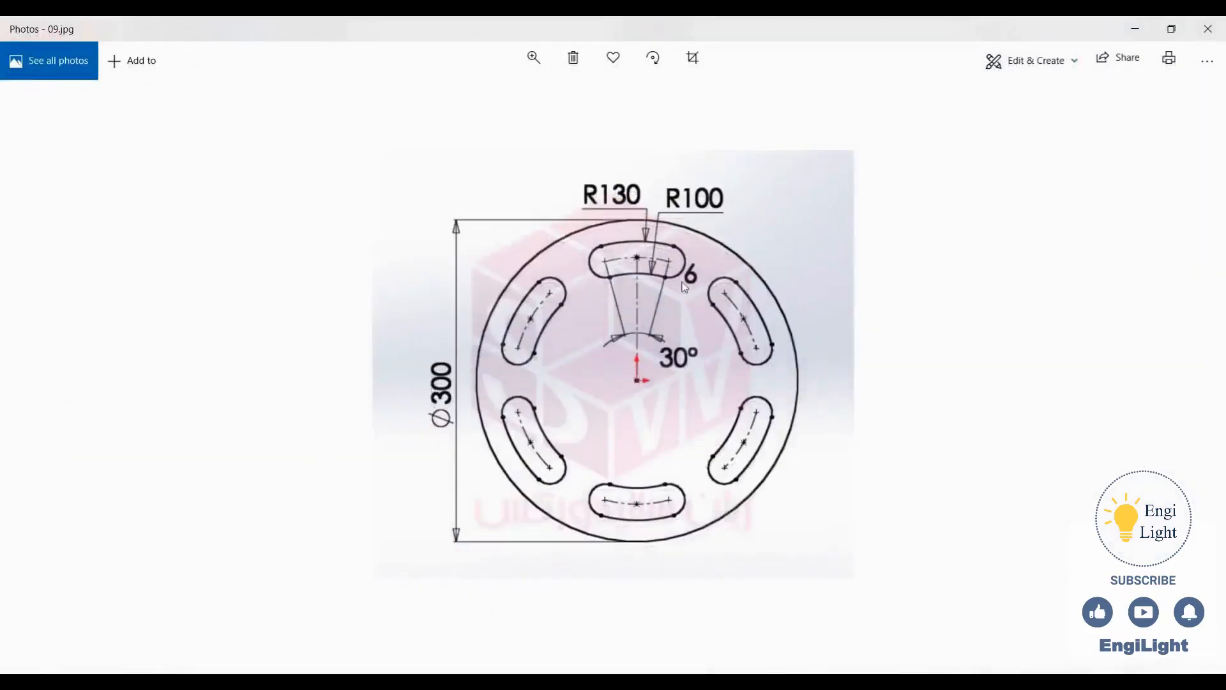
left_click(706, 683)
double_click(123, 378)
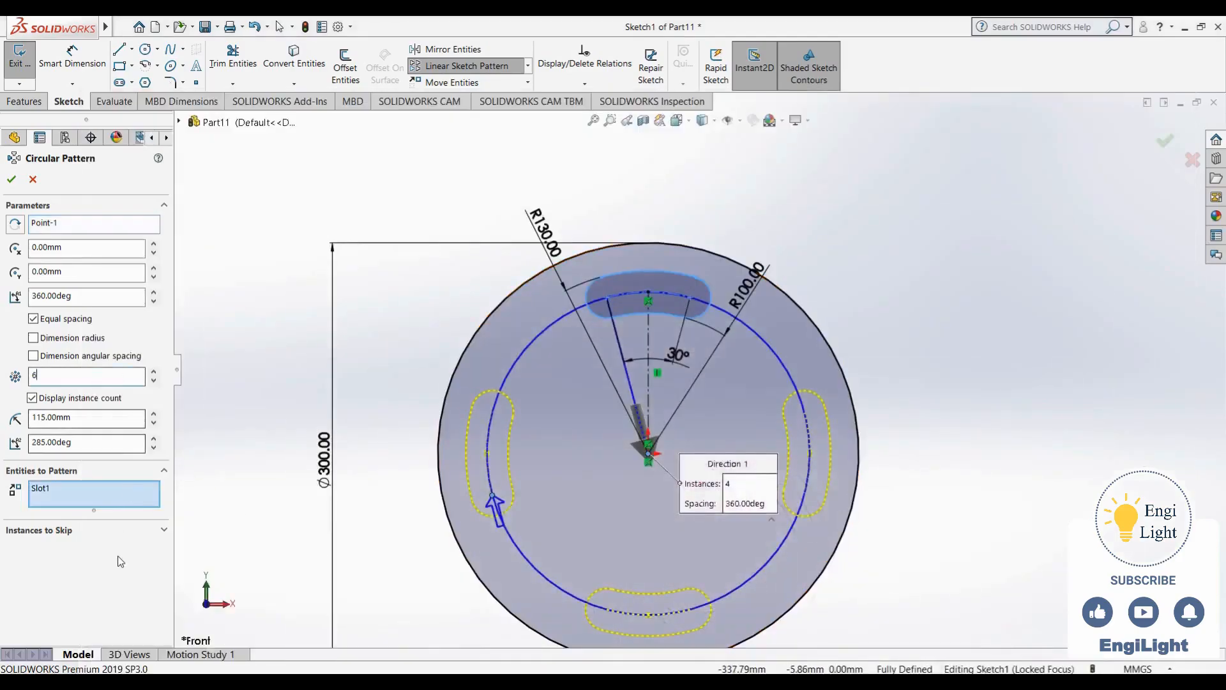
right_click(81, 497)
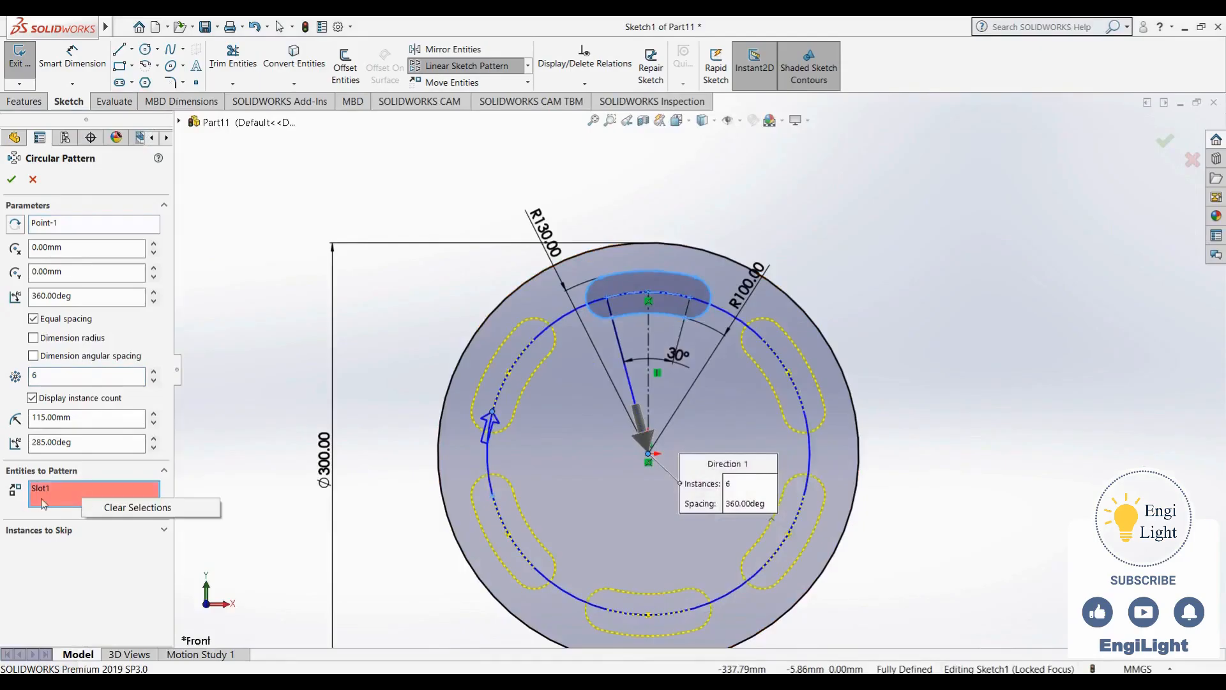
left_click(148, 505)
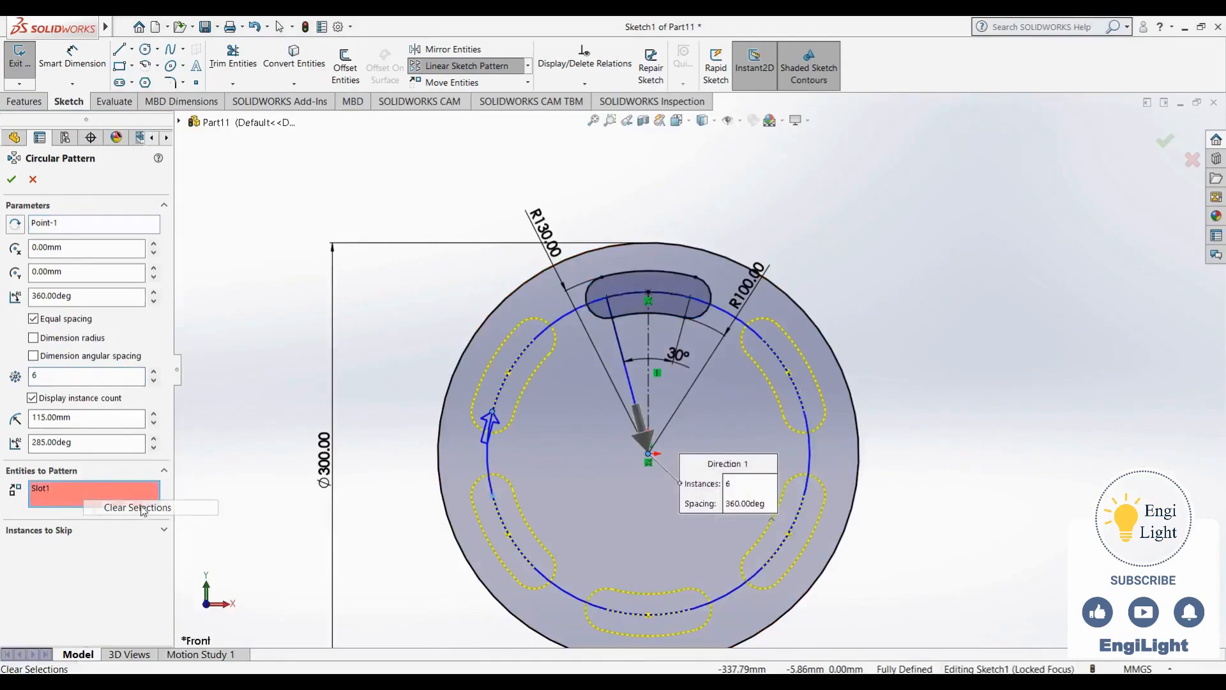
left_click(75, 494)
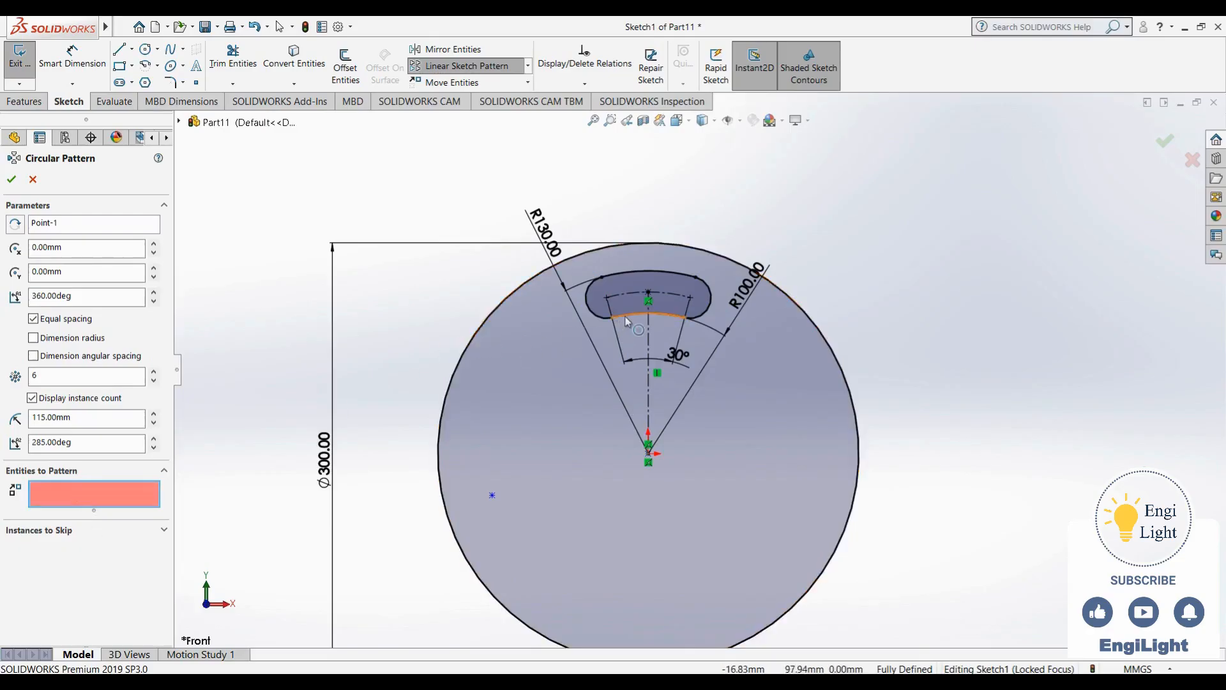
left_click(628, 321)
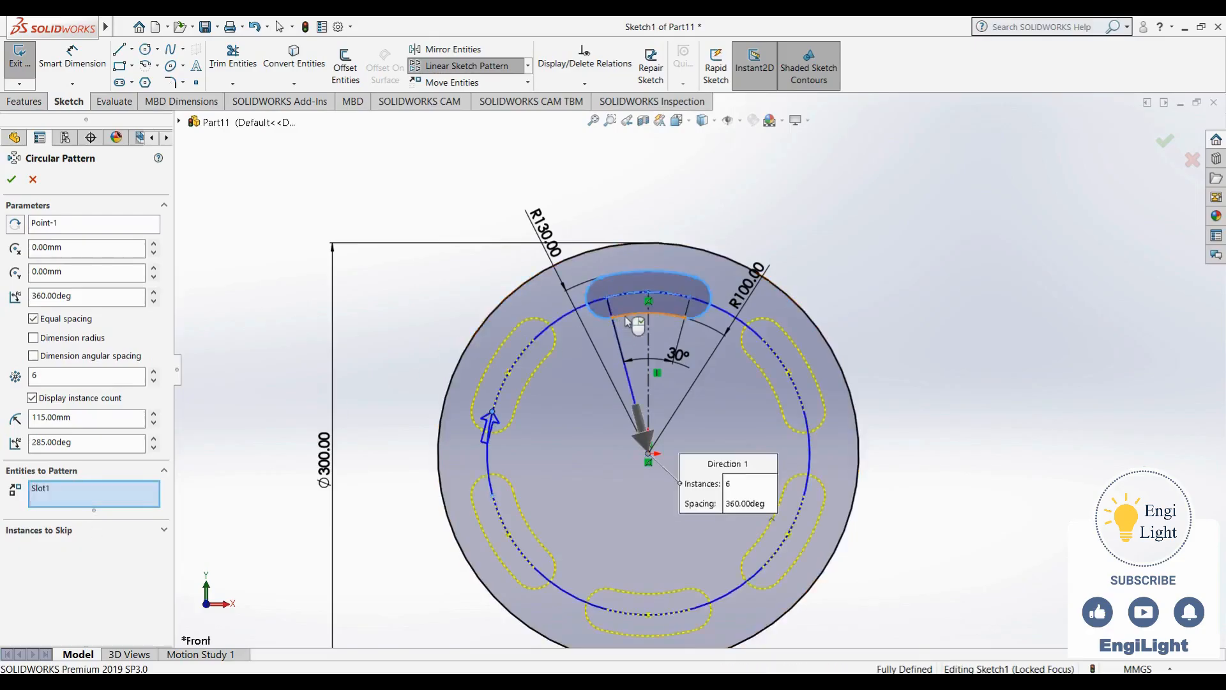
left_click(11, 179)
scroll(696, 371, "up", 3)
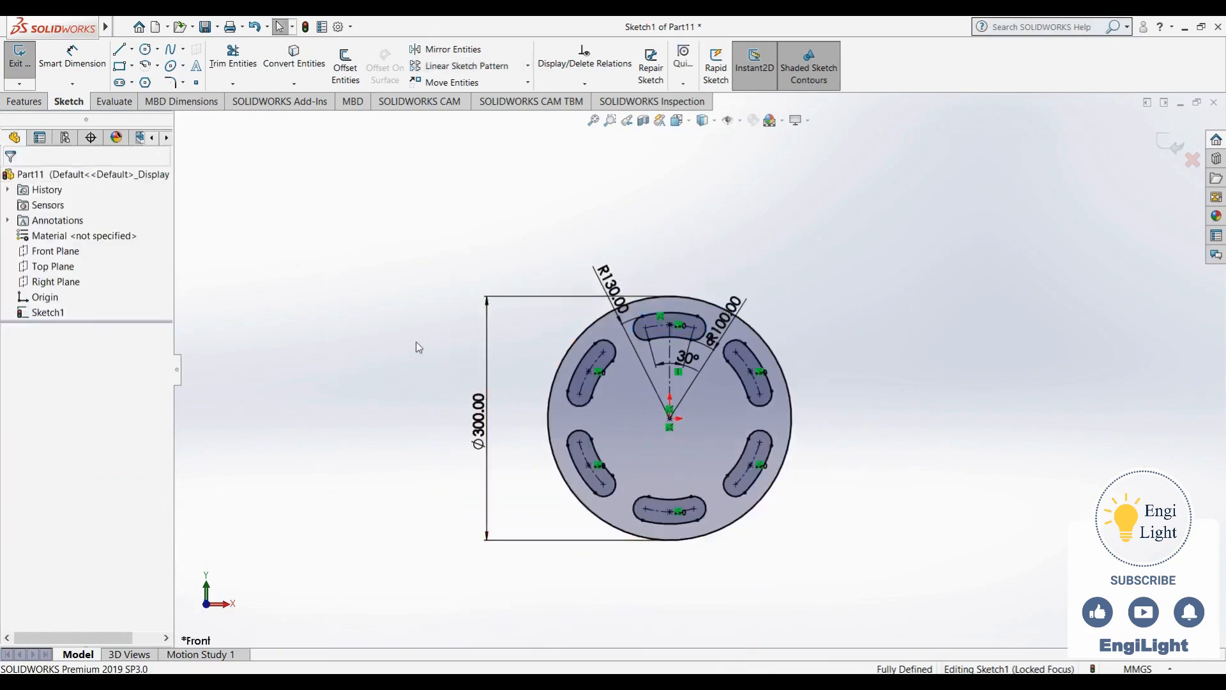
Exit the slotted-circle sketch and close the part without saving it
left_click(1170, 144)
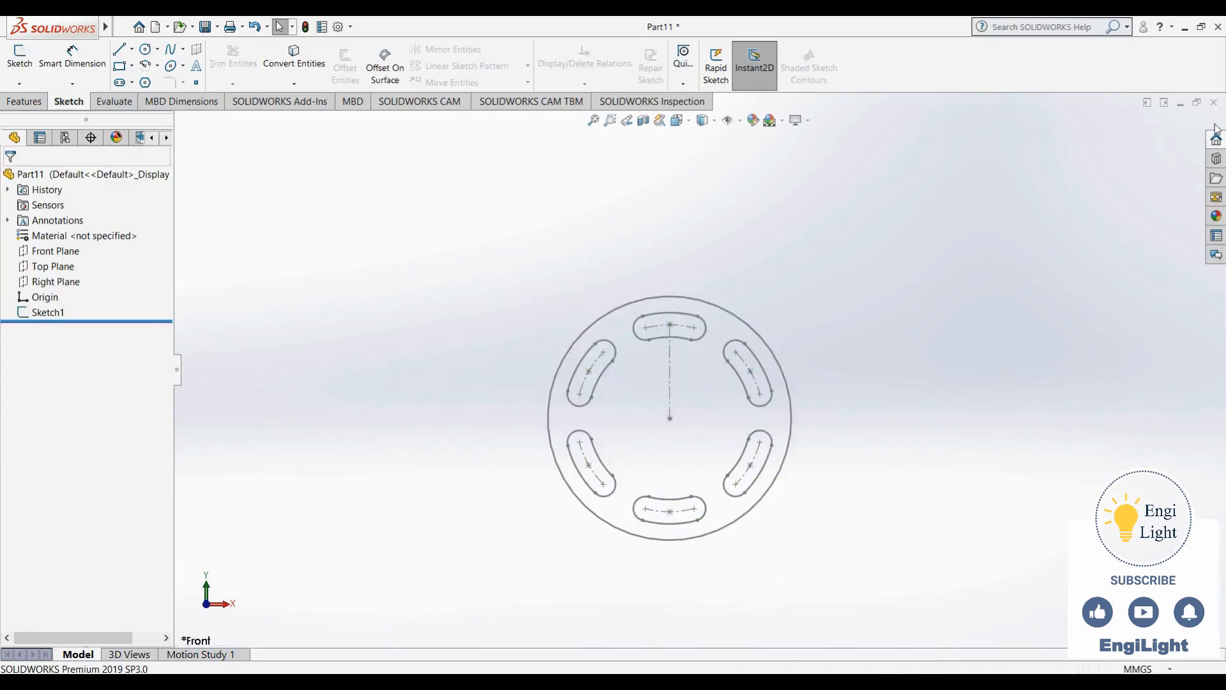
left_click(1214, 102)
left_click(631, 365)
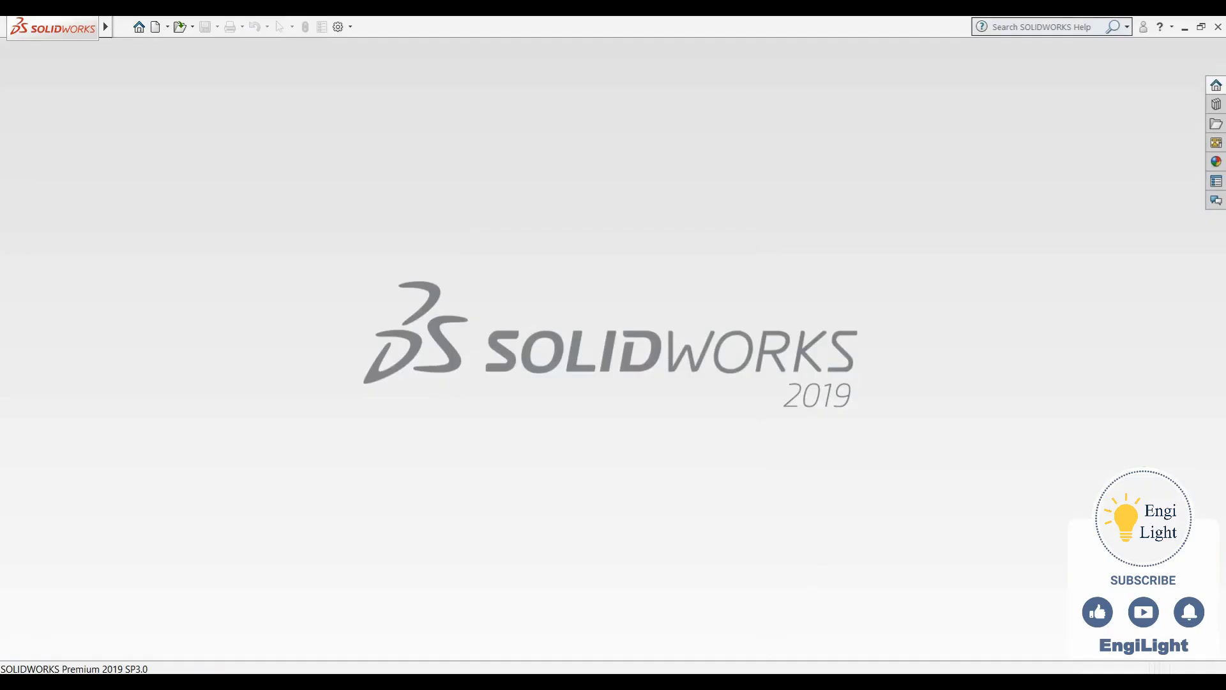
Bring up the next reference drawing, 10.jpg, in Photos and create a new part in SOLIDWORKS
key("alt+Tab")
key("Right")
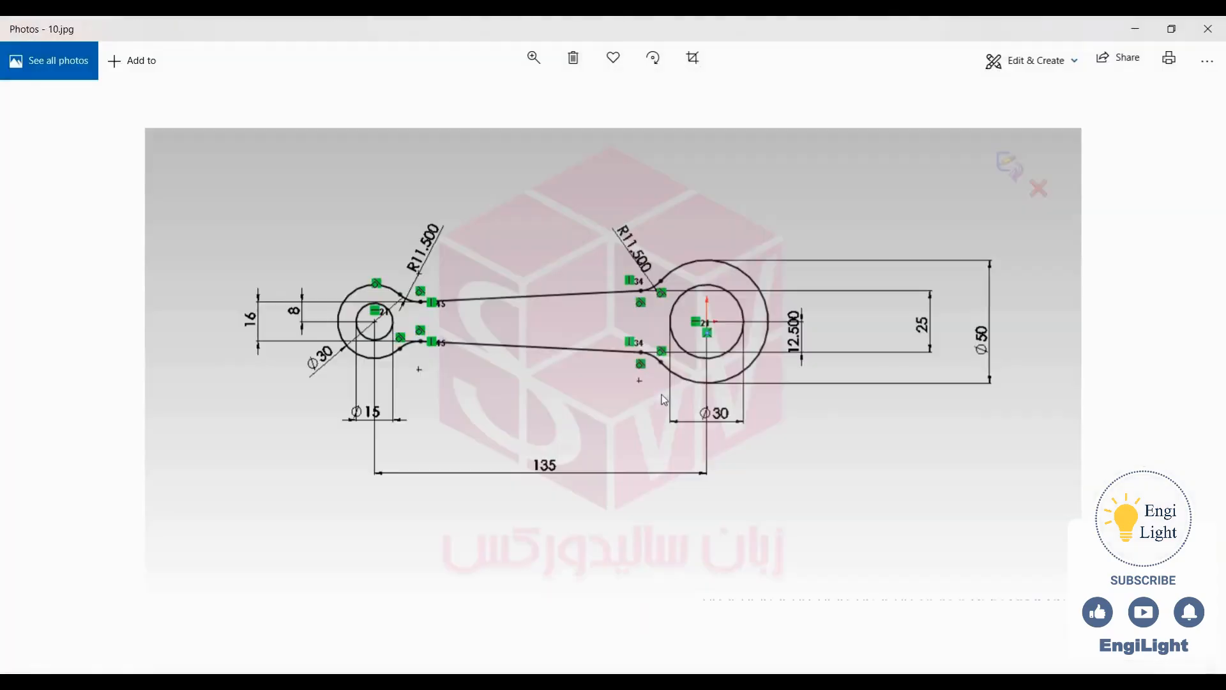
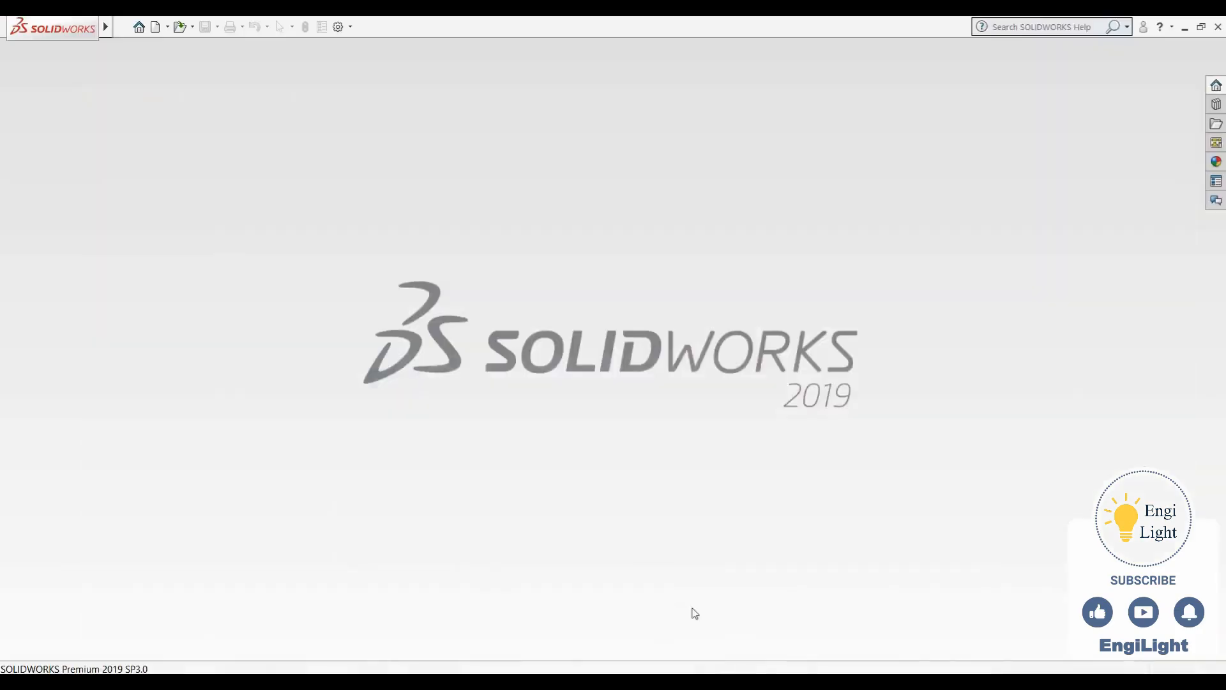
key("ctrl+n")
left_click(658, 504)
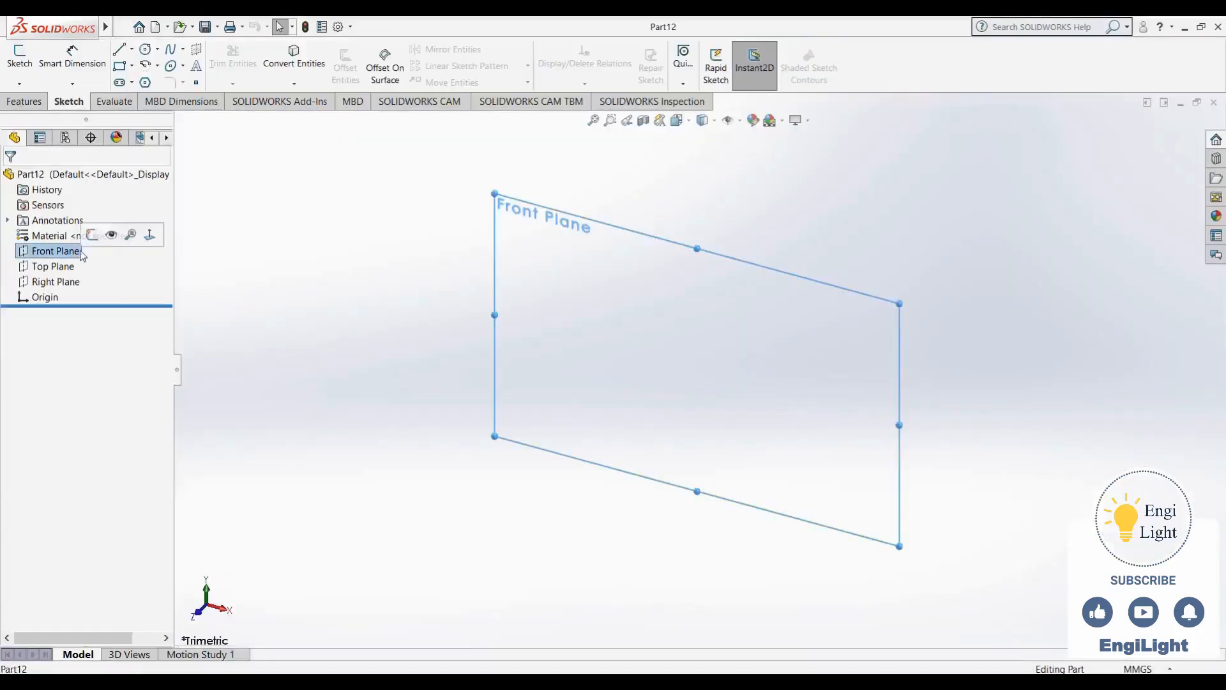
Start a sketch on the Front Plane and draw a circle of about 27.5 mm radius centred on the origin
left_click(55, 251)
left_click(146, 49)
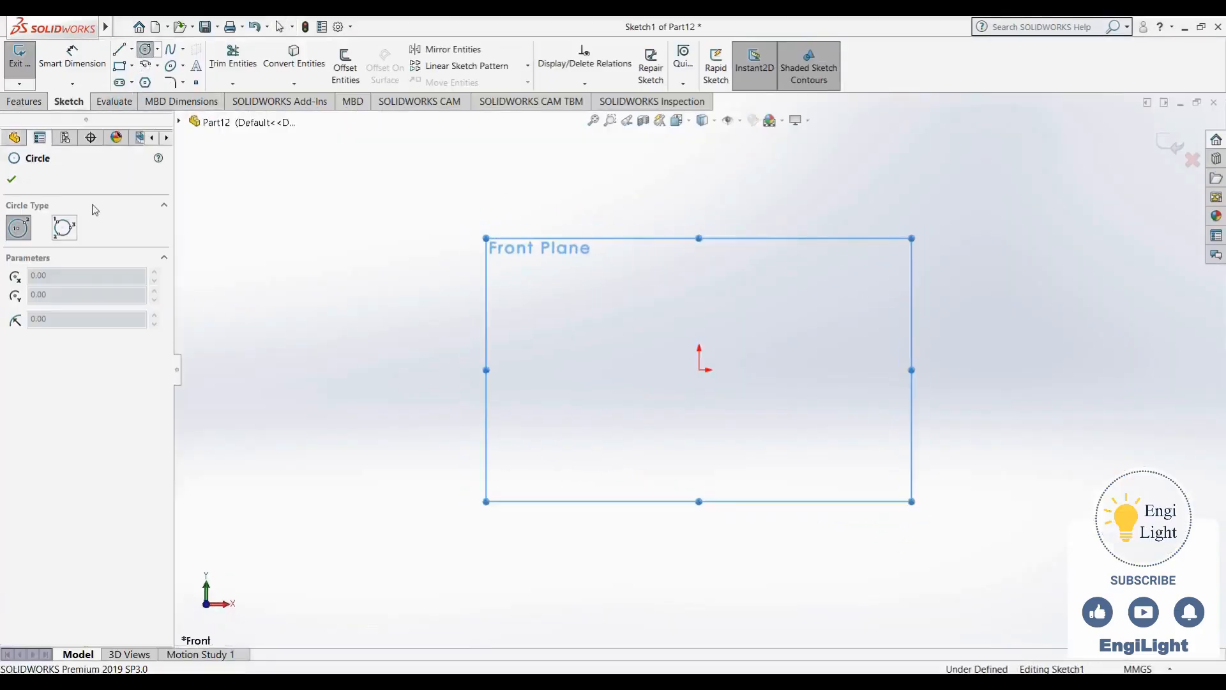
left_click(701, 371)
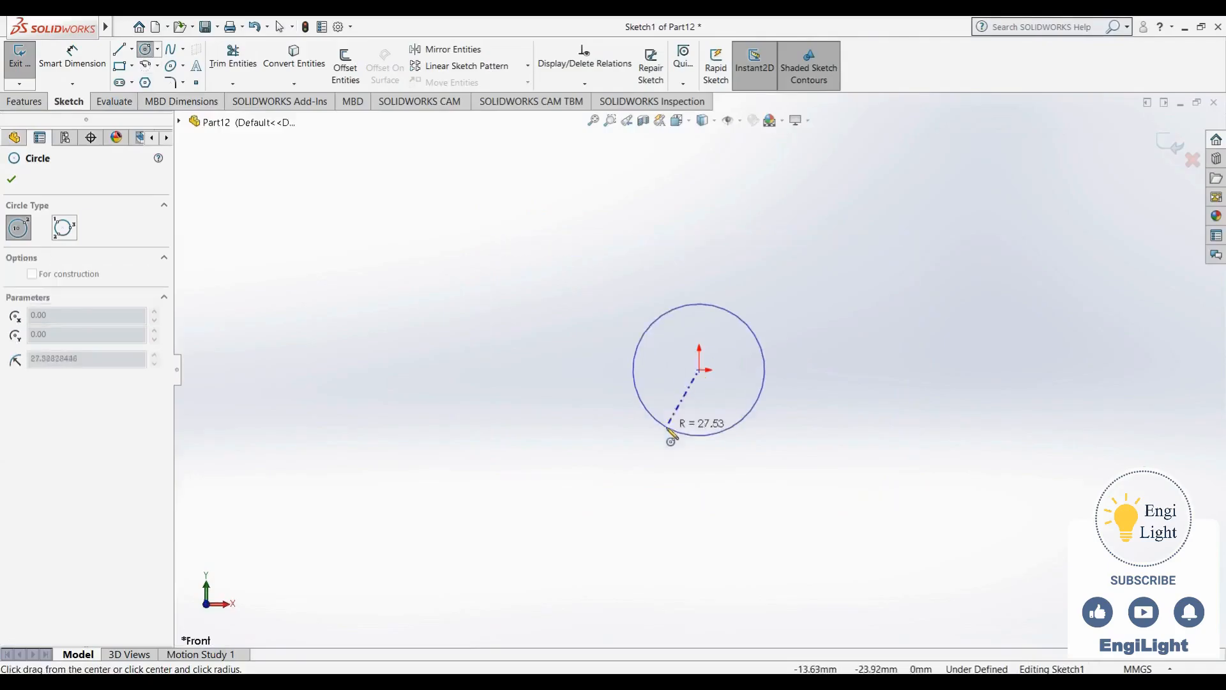
left_click(672, 434)
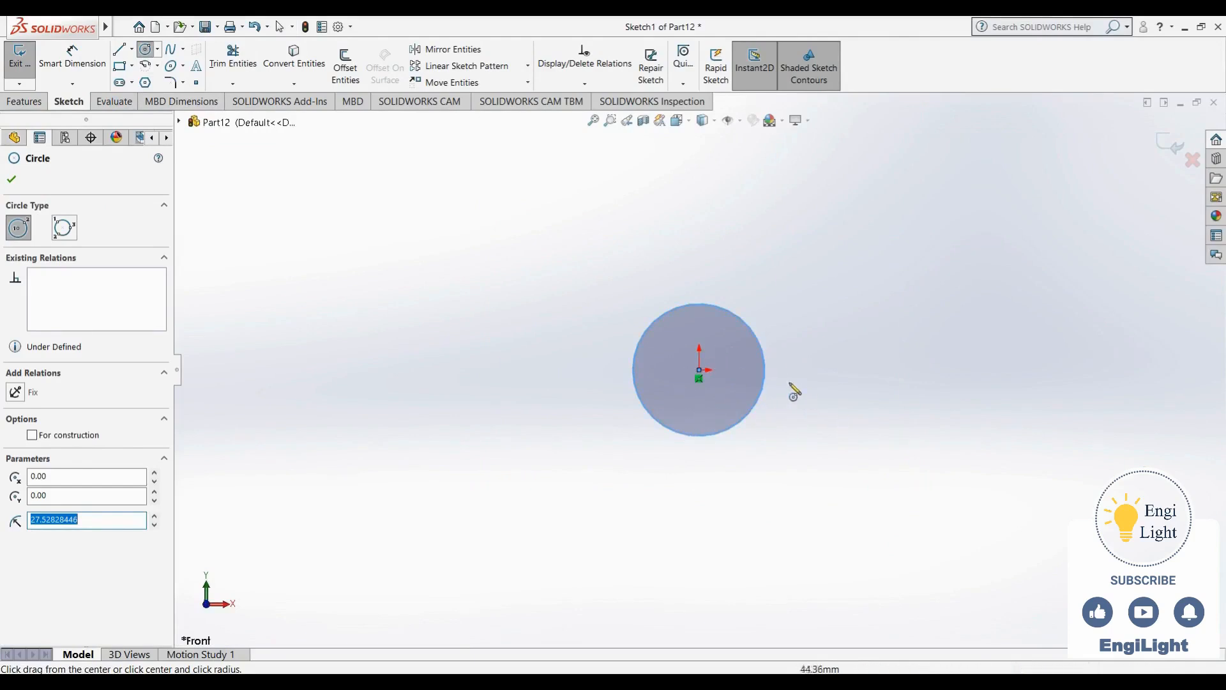
Draw a second circle of about 55 mm radius around the first one, with its centre slightly off the origin
left_click(737, 378)
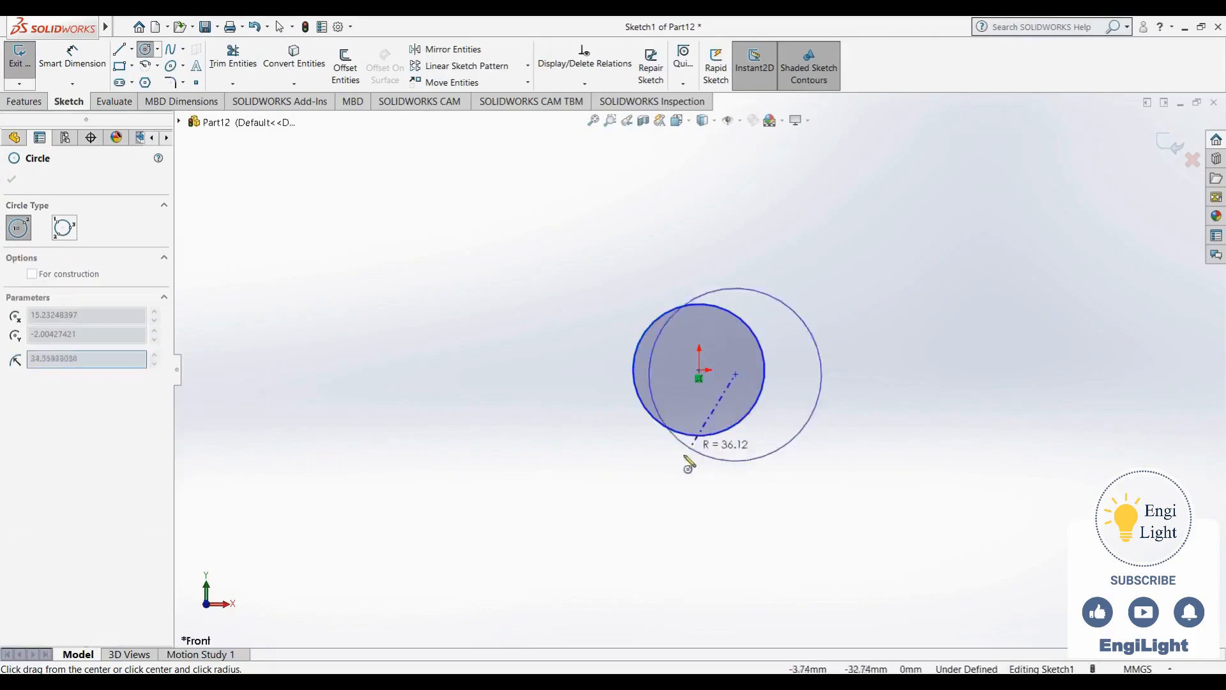
left_click(661, 486)
key("Escape")
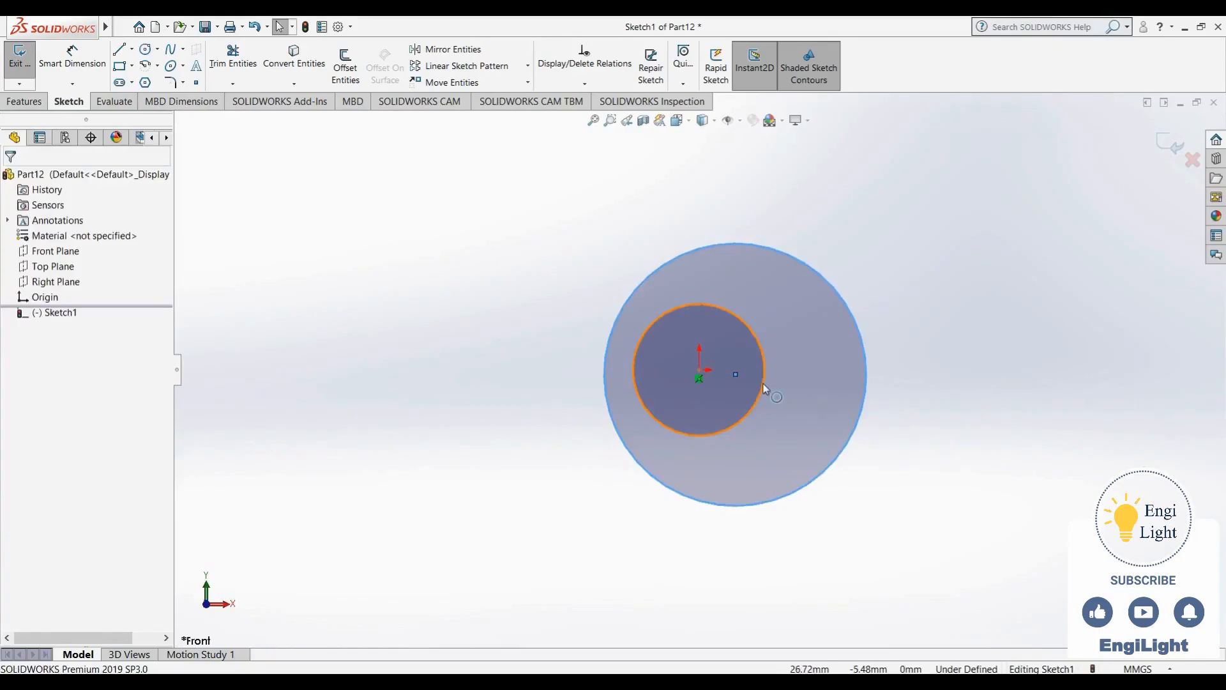
Try merging the larger circle's centre with the centre of the circle at the origin, and undo the merge
left_click(736, 374)
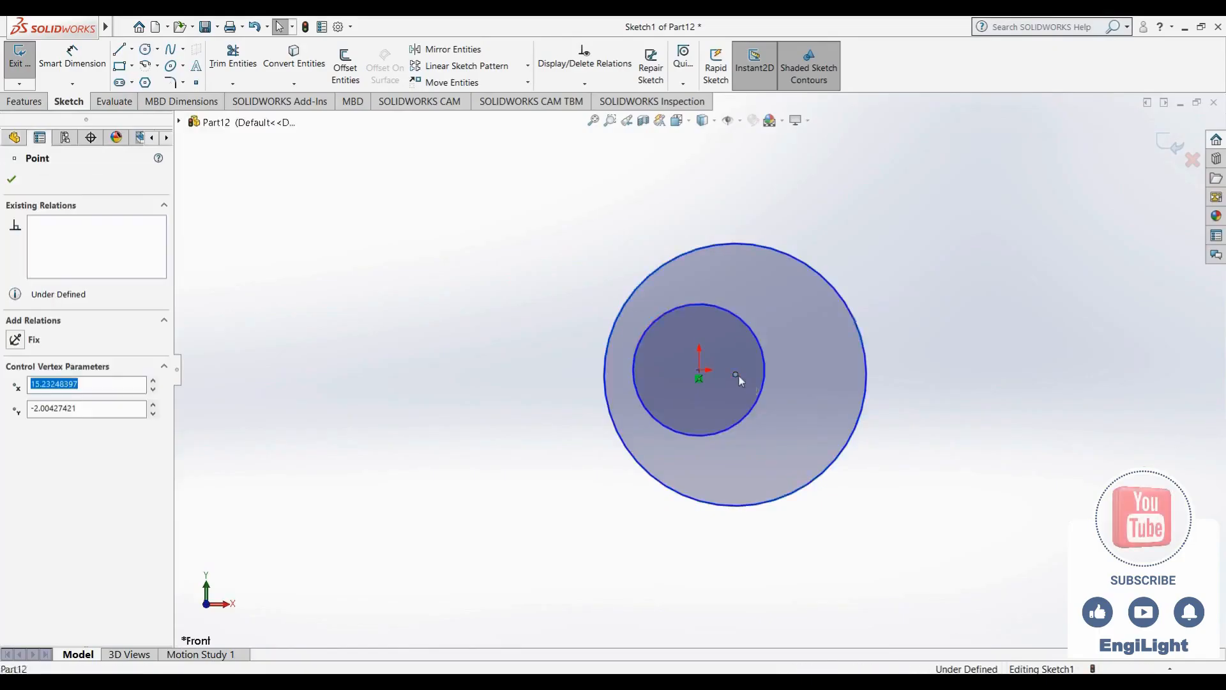
left_click(700, 372, "ctrl")
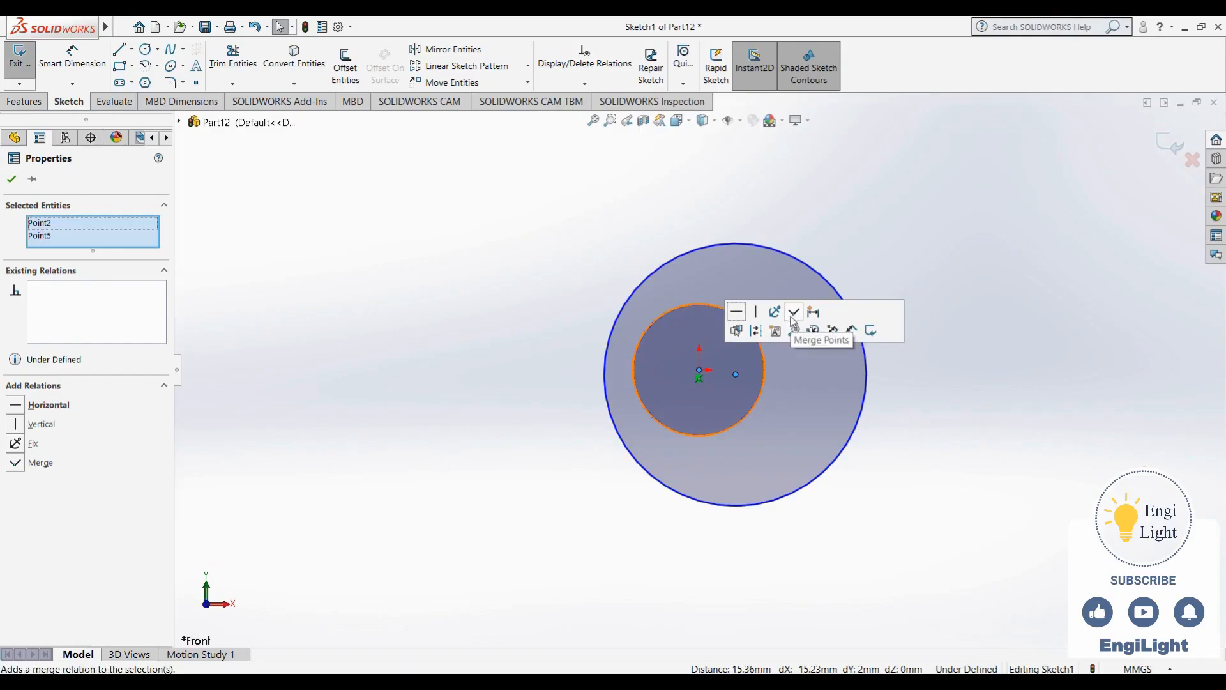
left_click(793, 317)
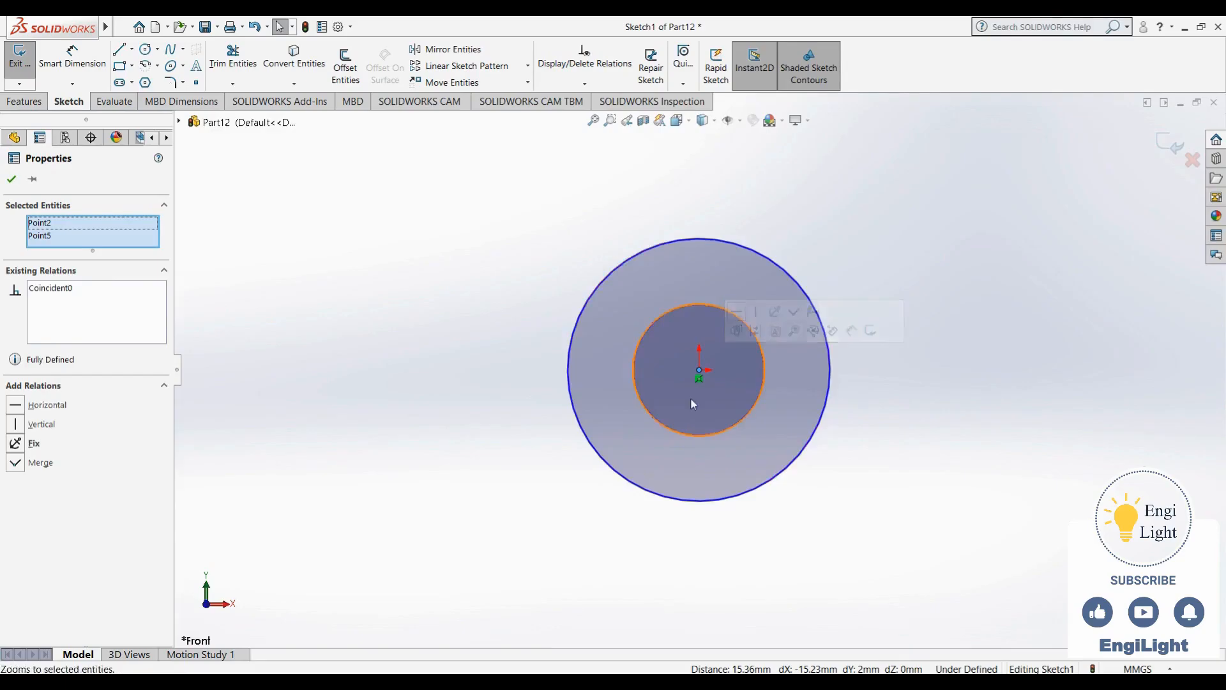
left_click(479, 277)
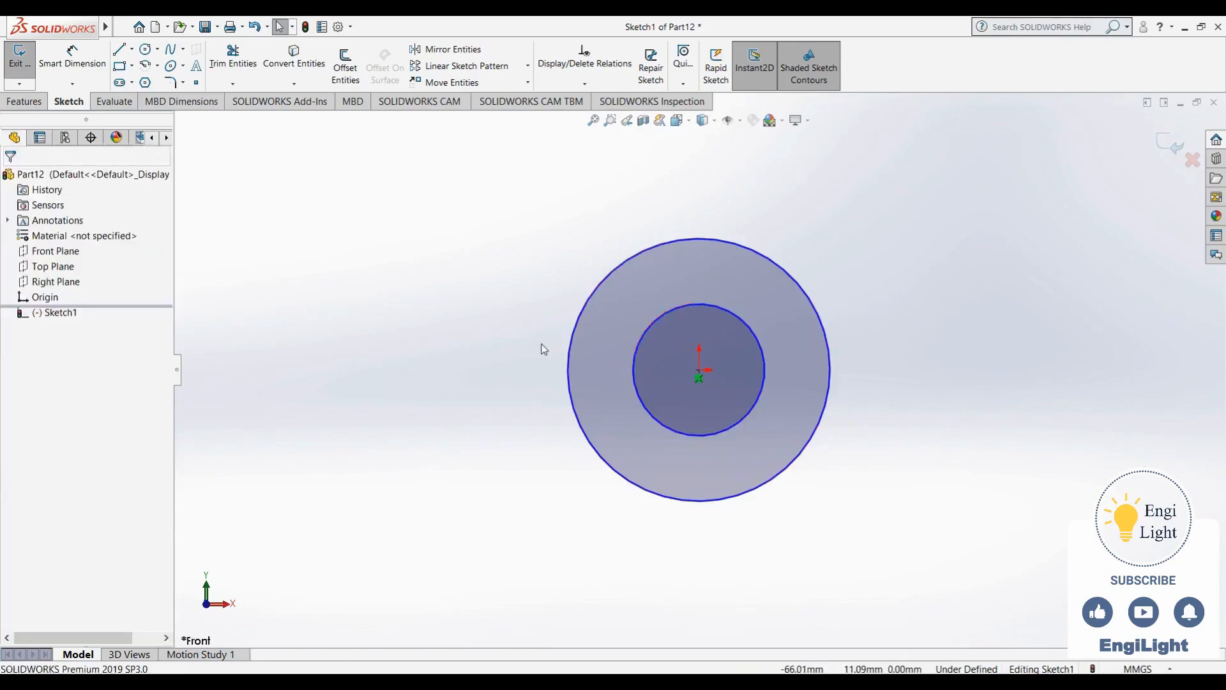
key("ctrl+z")
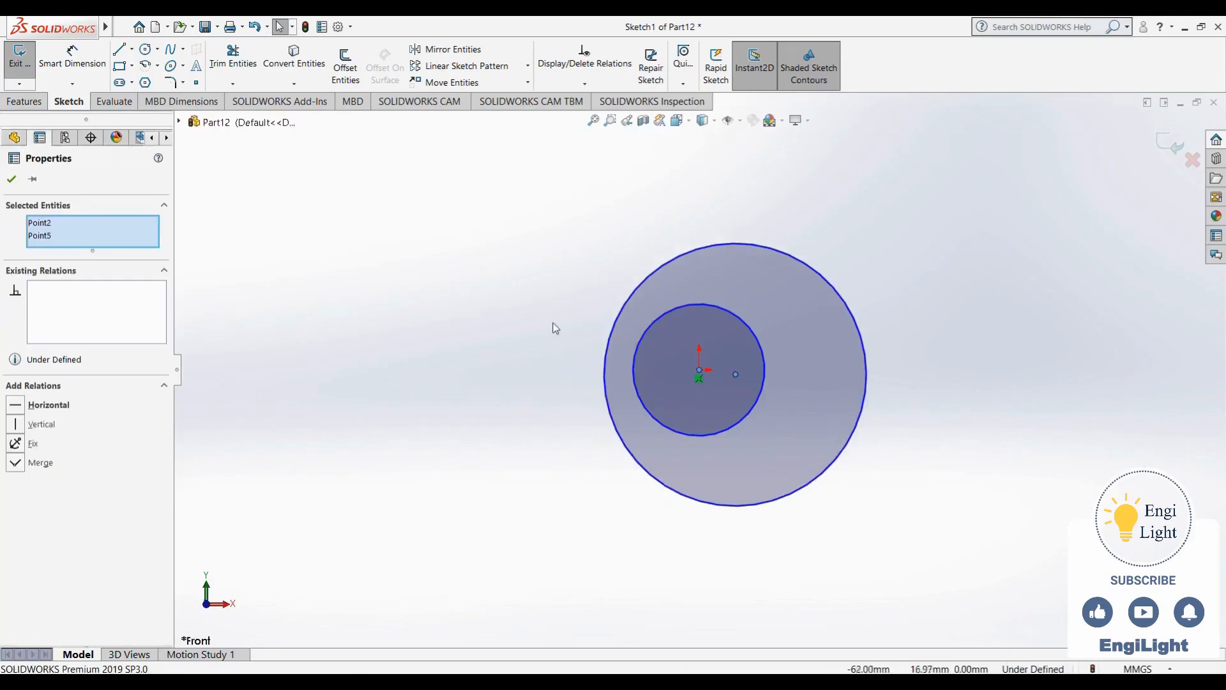
left_click(560, 309)
Add a concentric relation between the larger circle and the circle at the origin
left_click(711, 249)
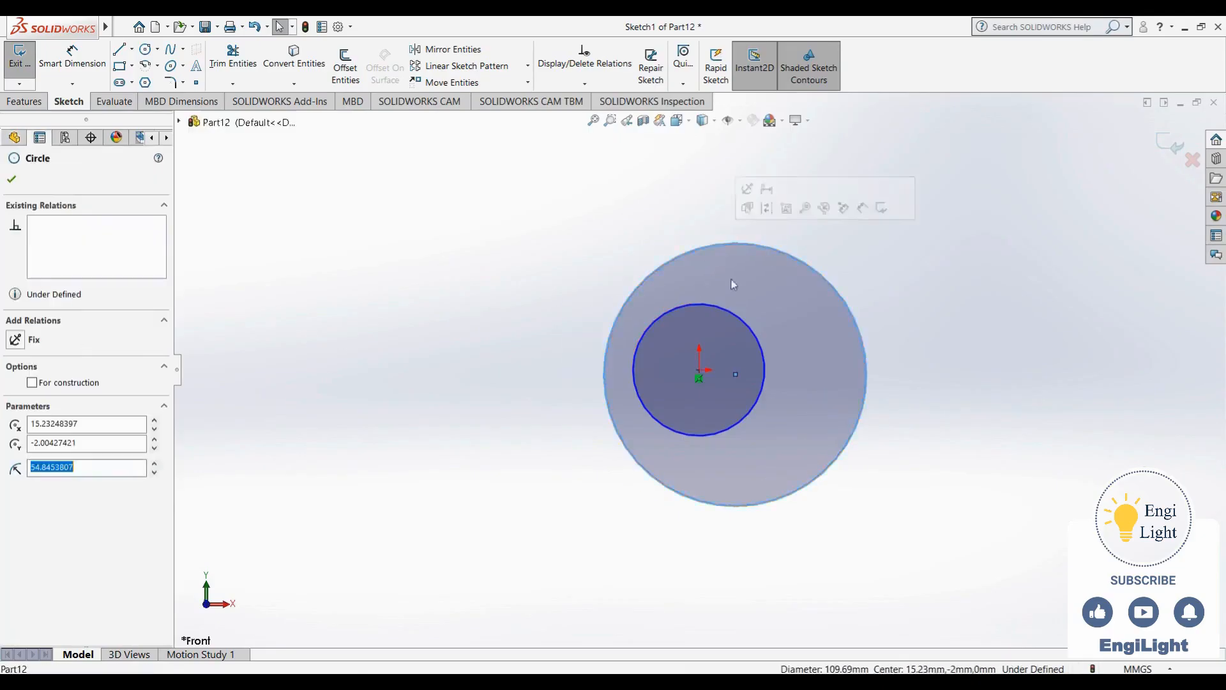
left_click(741, 320, "ctrl")
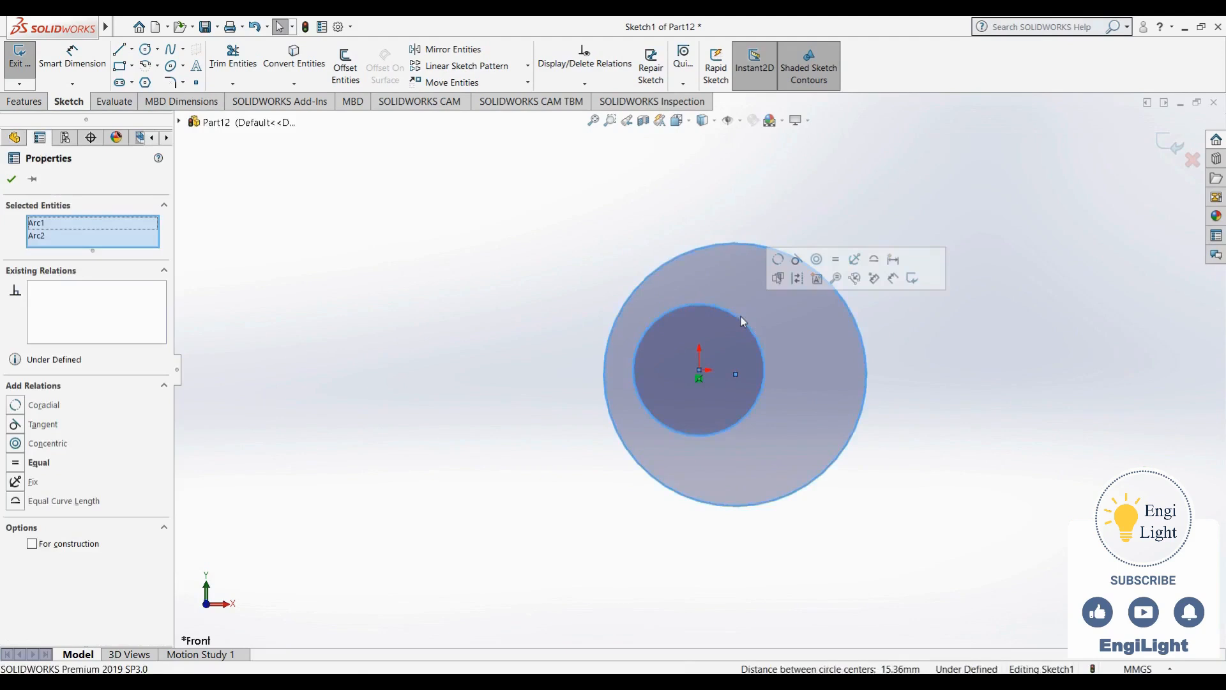
left_click(818, 259)
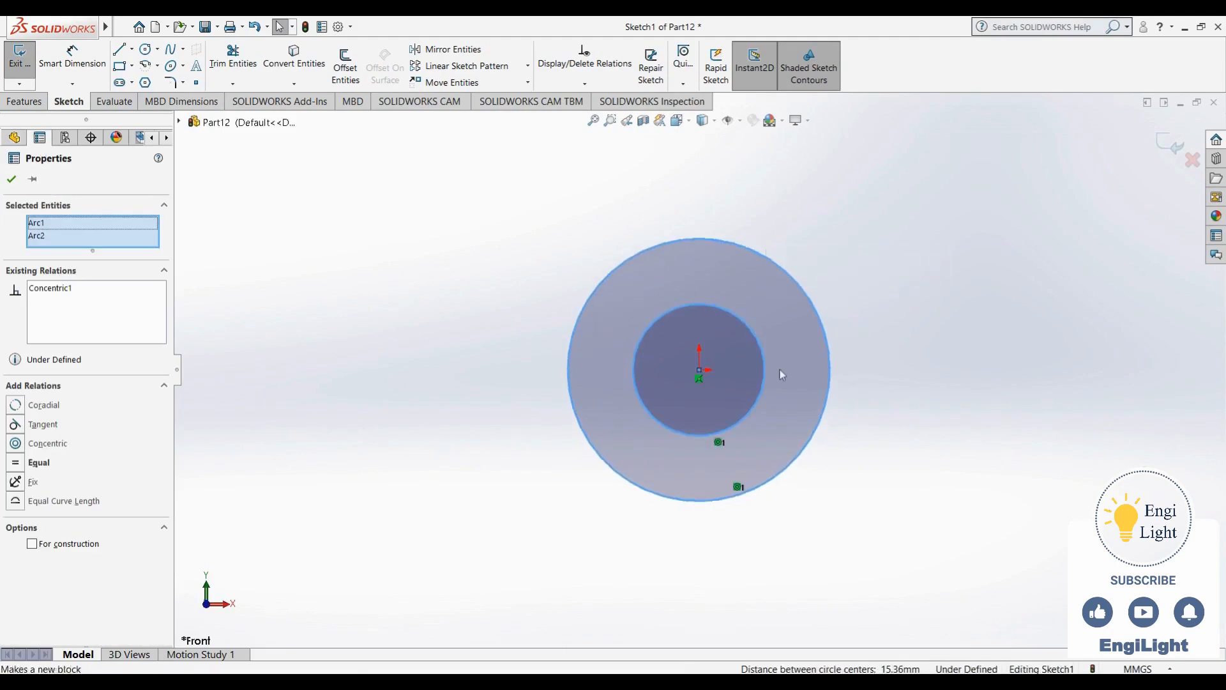
left_click(884, 330)
Draw a circle of about 59.5 mm radius well left of the origin circles and a larger circle around the same centre
scroll(772, 382, "up", 7)
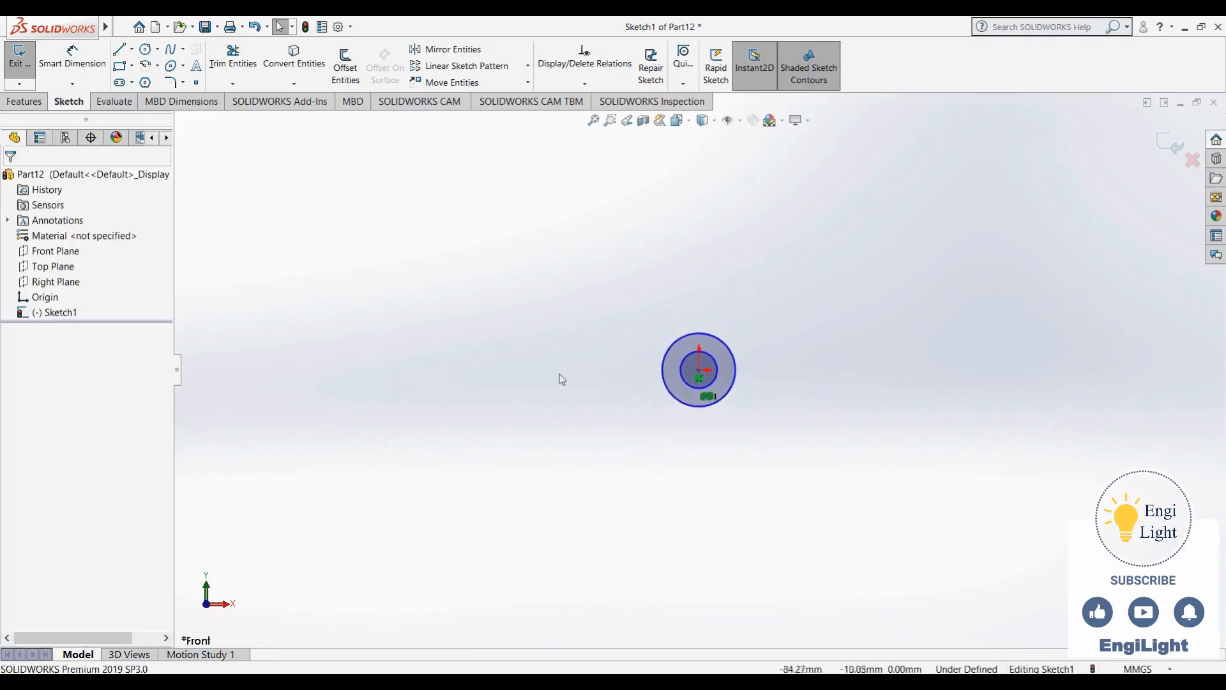
left_click(145, 49)
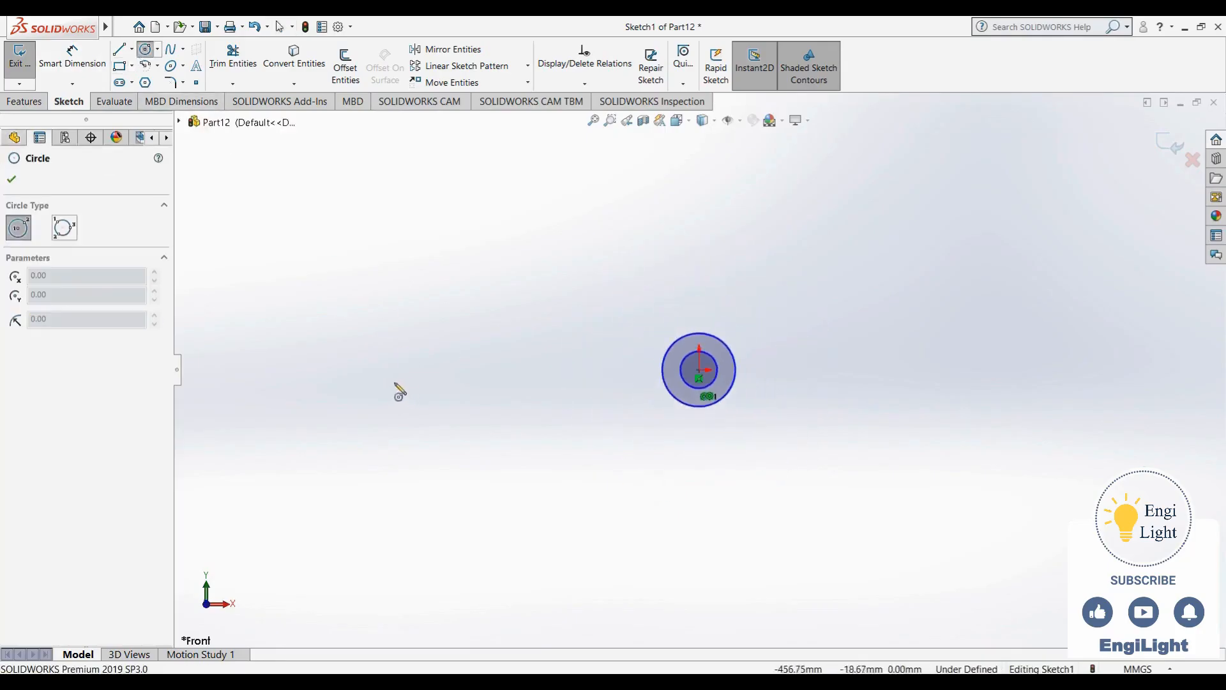
left_click(394, 382)
left_click(378, 416)
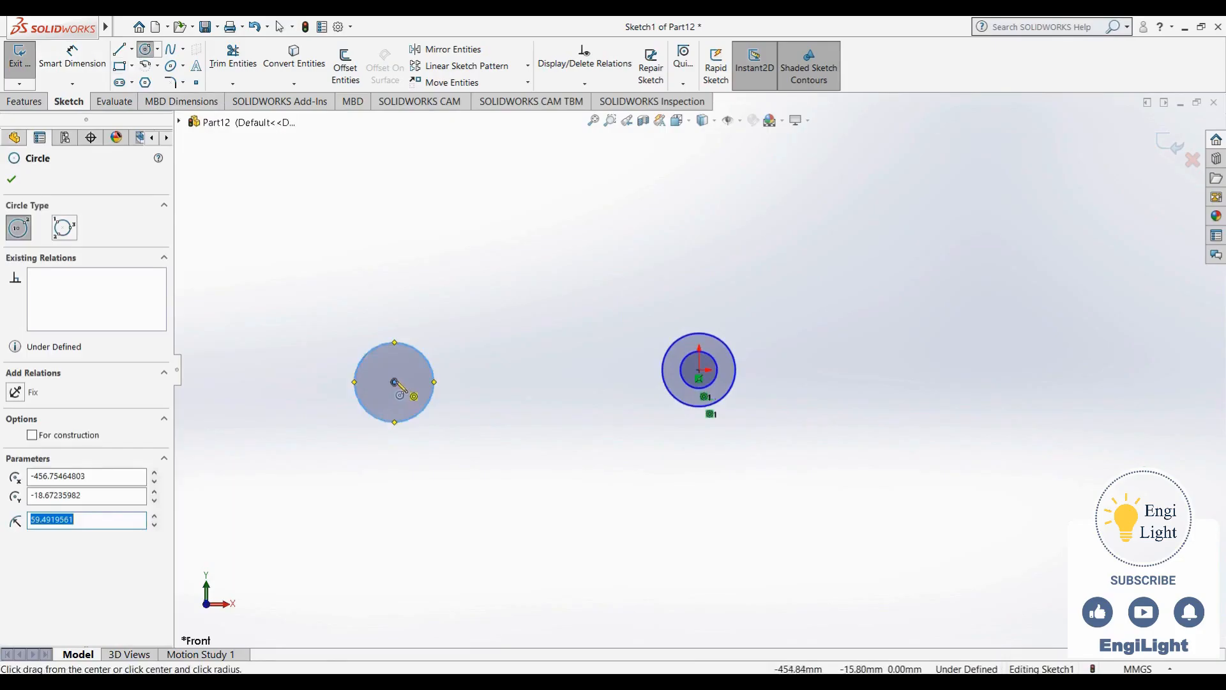
left_click(394, 382)
left_click(356, 456)
key("Escape")
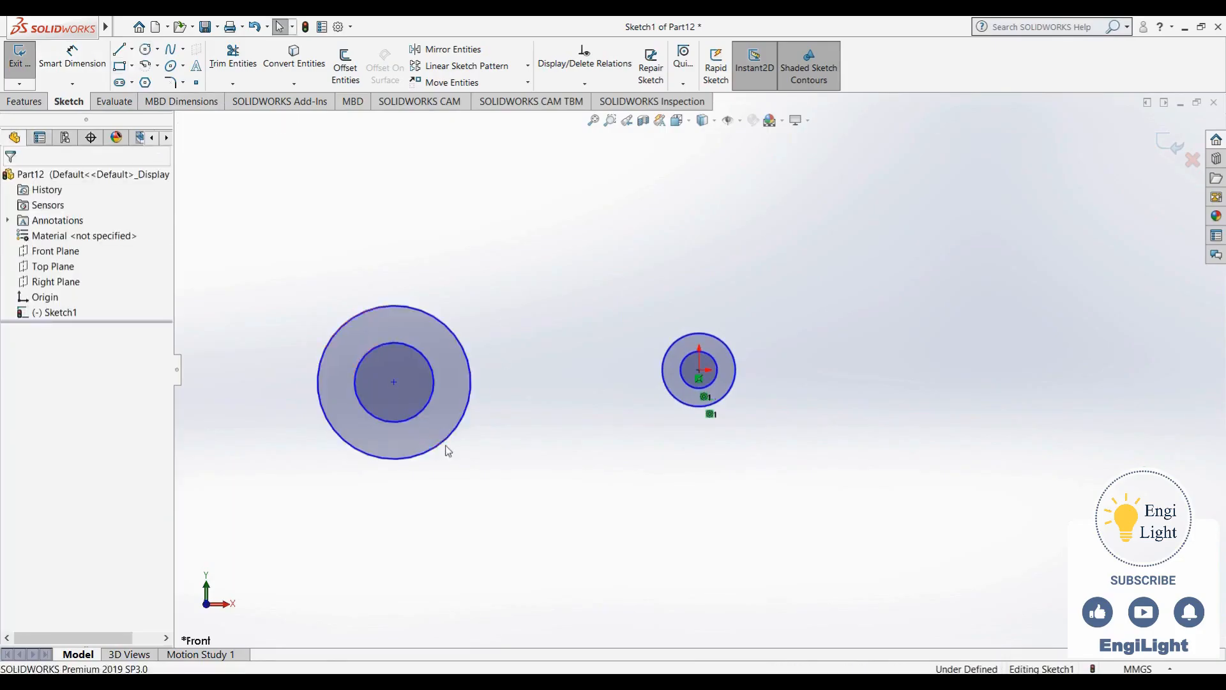
Make the two left circles concentric and align their centre horizontally with the origin circles' centre
left_click(448, 440)
left_click(423, 413, "ctrl")
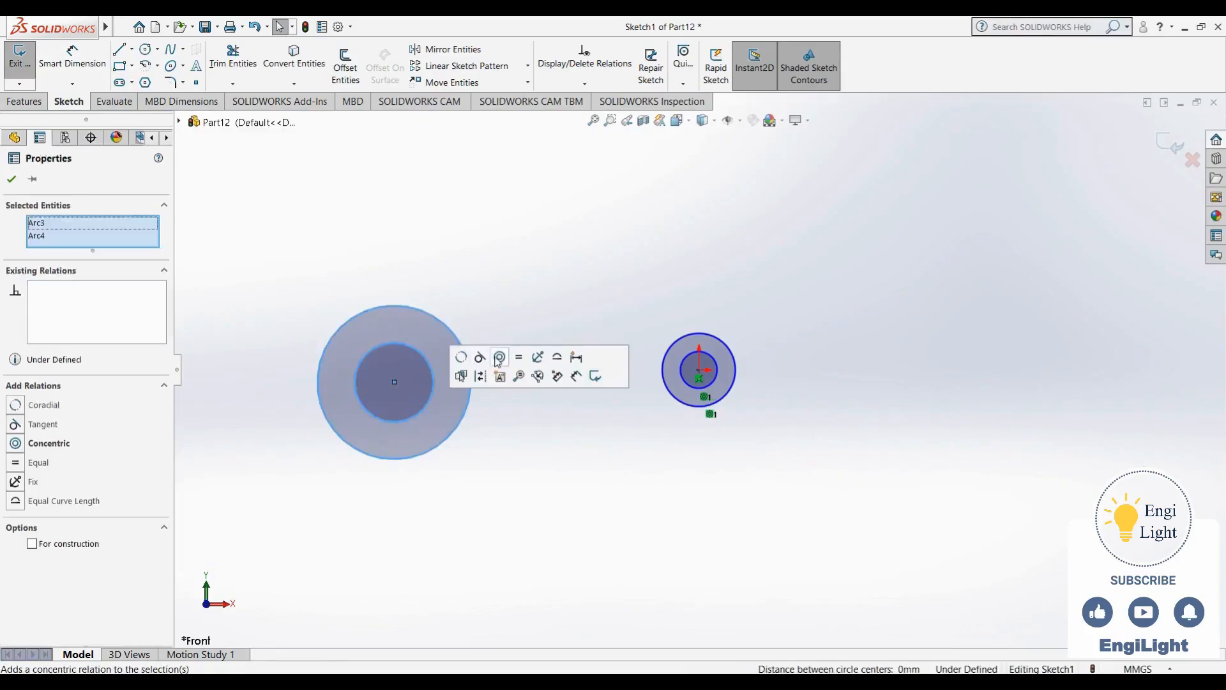
left_click(484, 432)
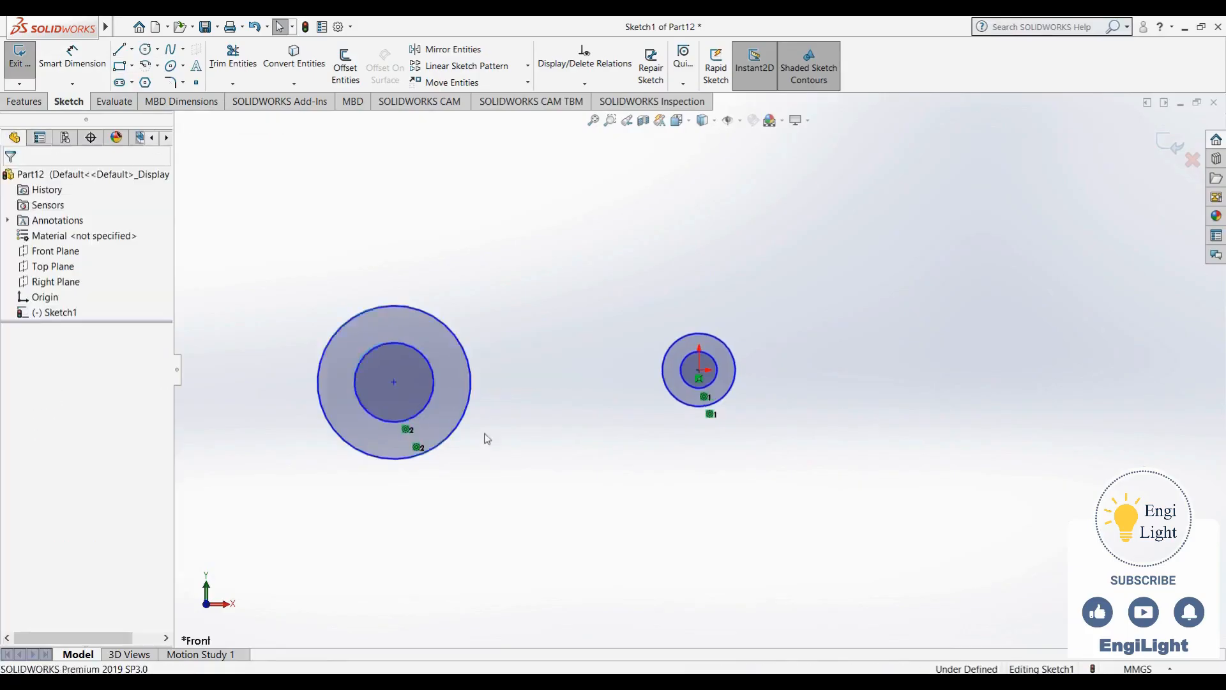
left_click(394, 382)
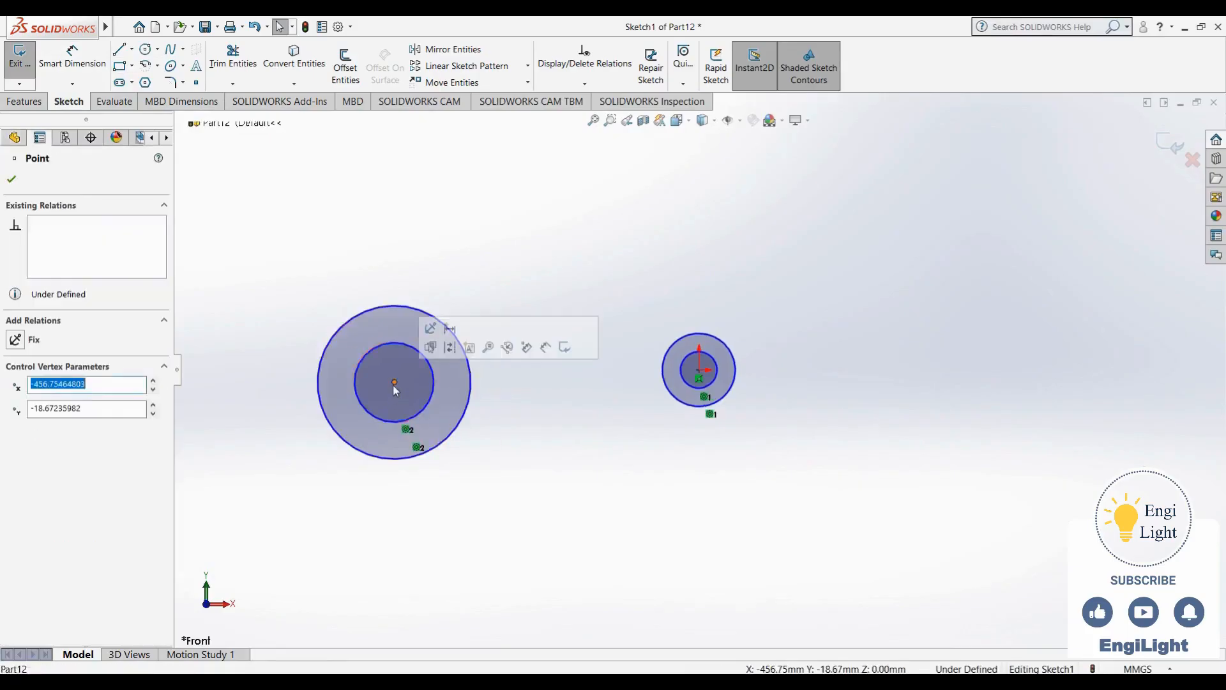
left_click(700, 370, "ctrl")
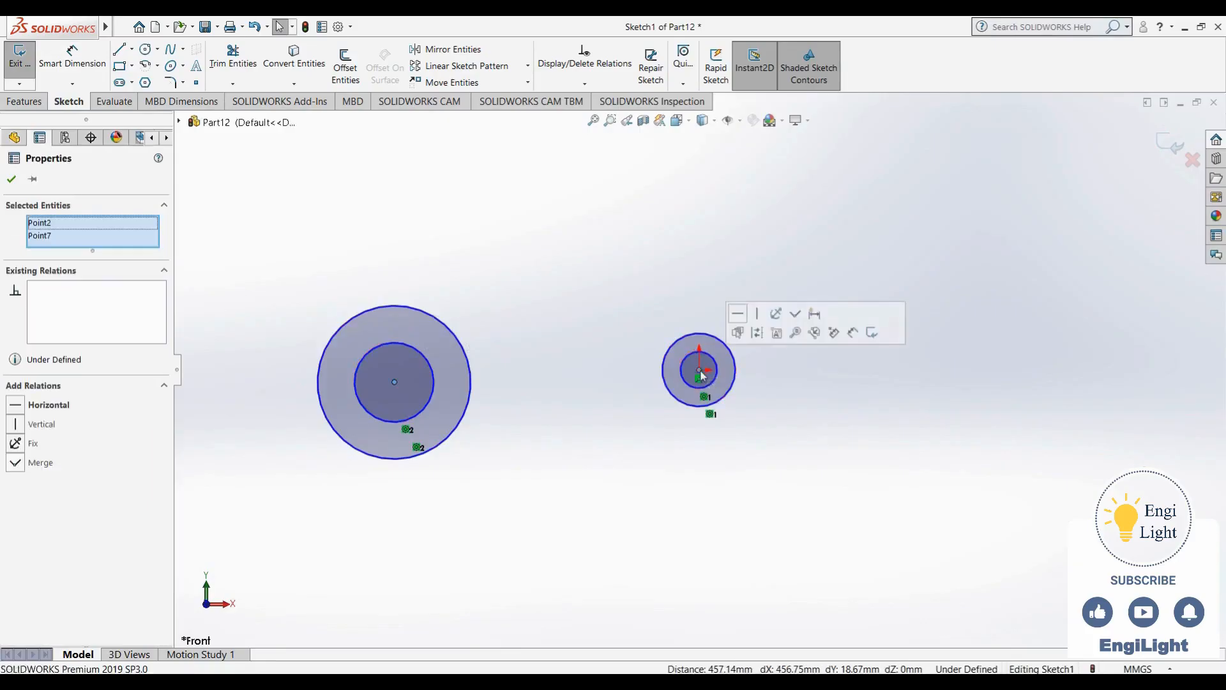
left_click(737, 313)
left_click(552, 320)
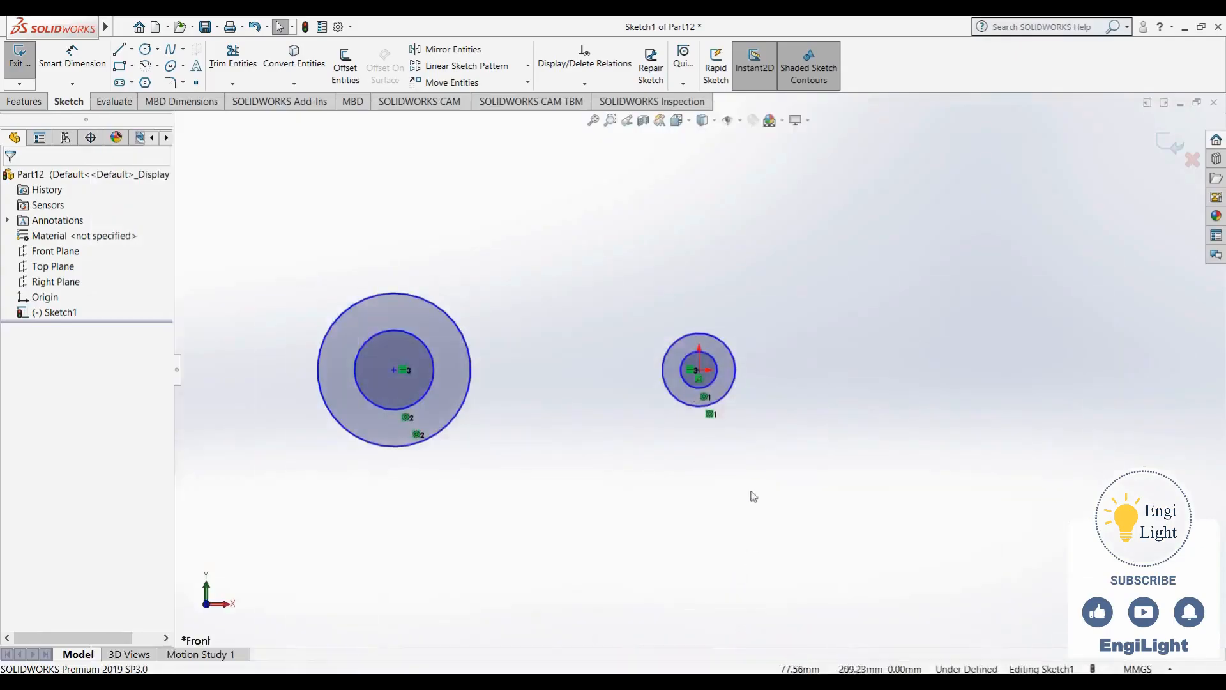
Dimension the origin circles with a diameter of 30 mm for the inner and 50 mm for the outer one
key("d")
left_click(713, 383)
left_click(747, 430)
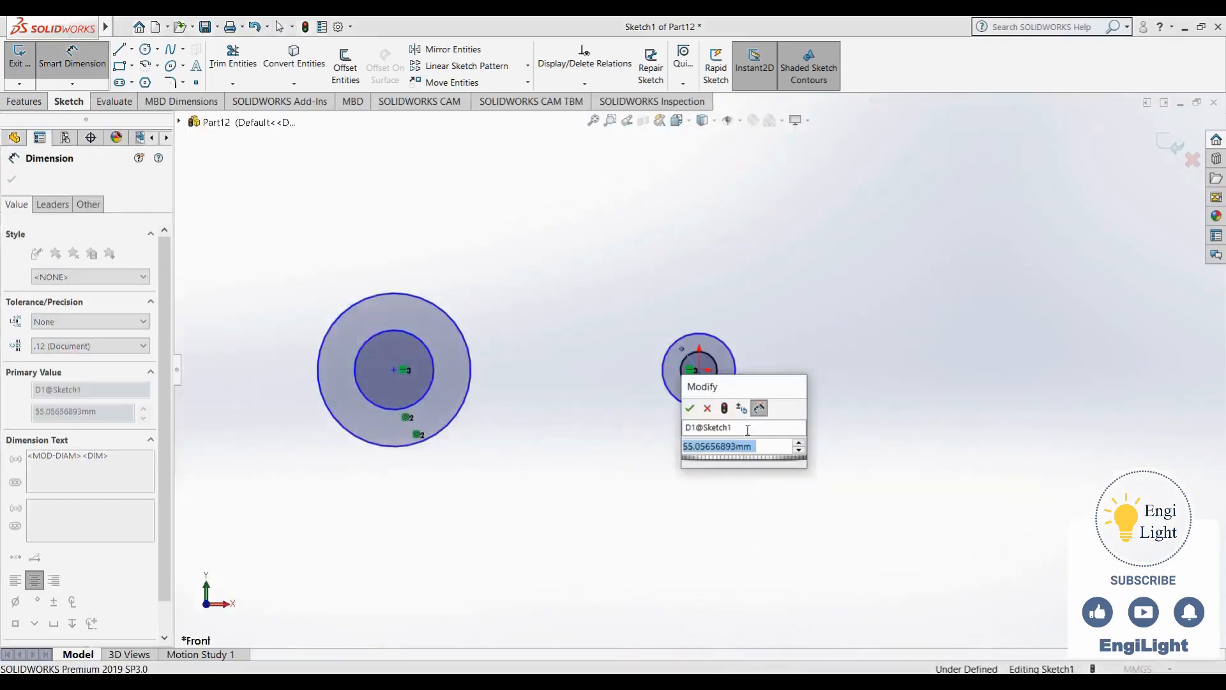
type("100")
key("Return")
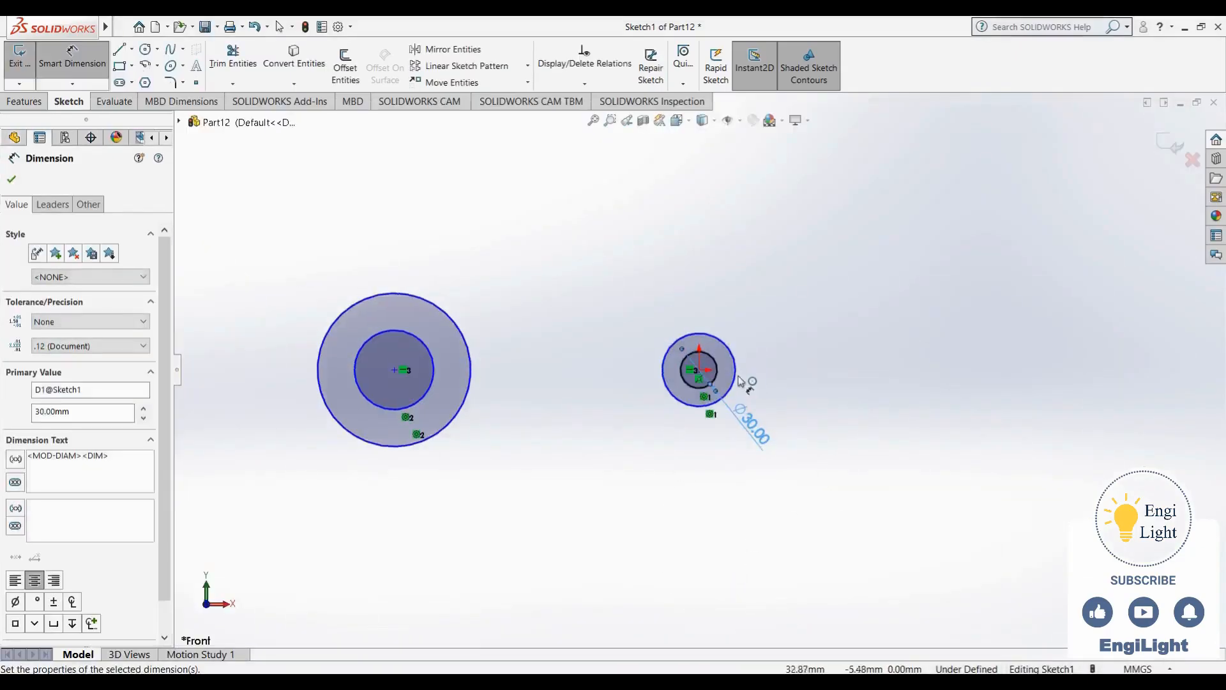
left_click(734, 382)
left_click(848, 375)
type("50")
key("Return")
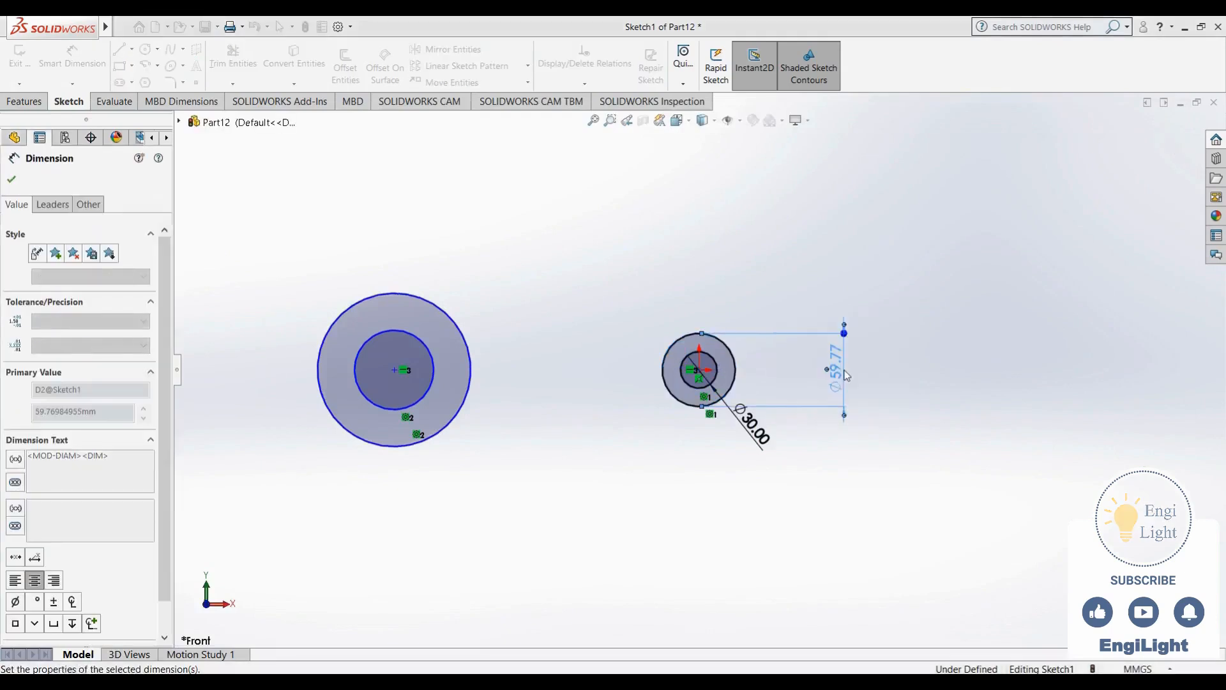
Dimension the left circles with a diameter of 15 mm for the inner and 30 mm for the outer one
left_click(429, 391)
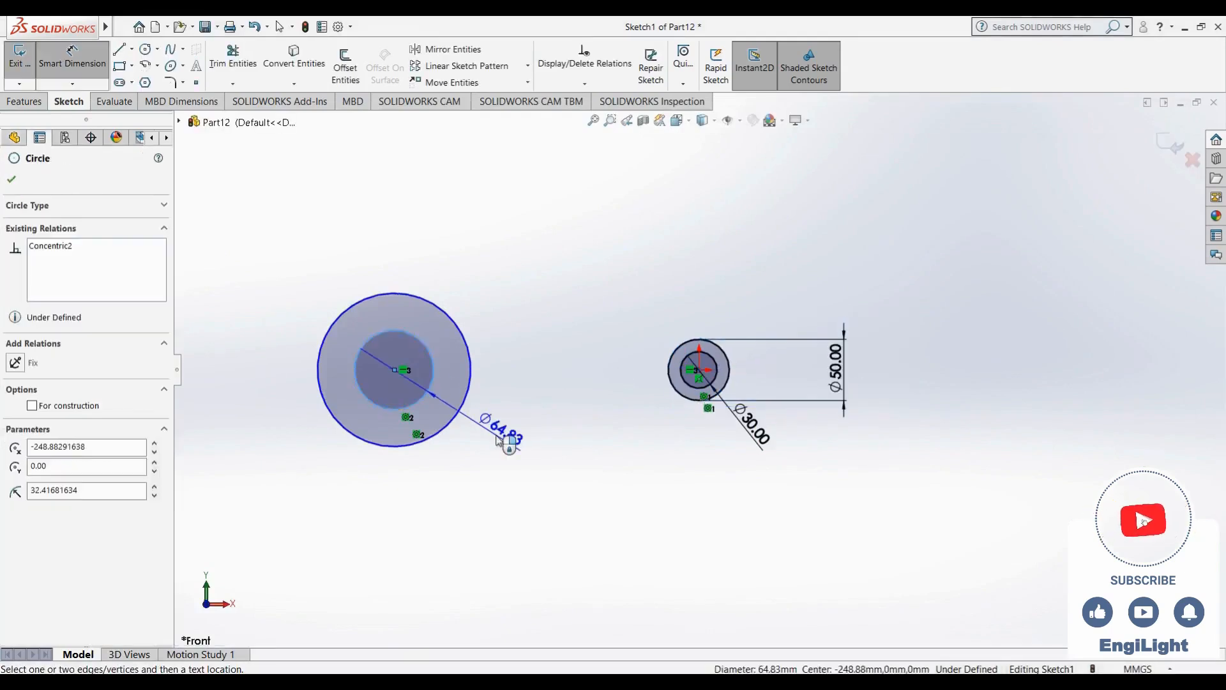
left_click(498, 440)
type("15")
key("Return")
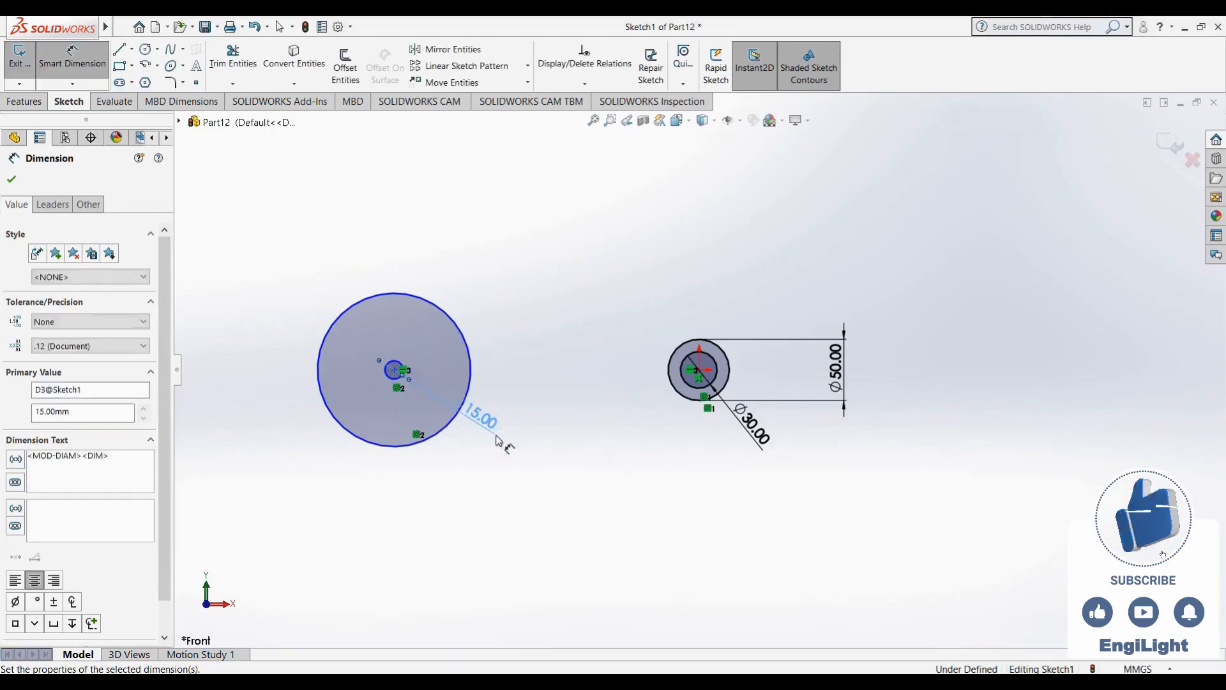
left_click(449, 426)
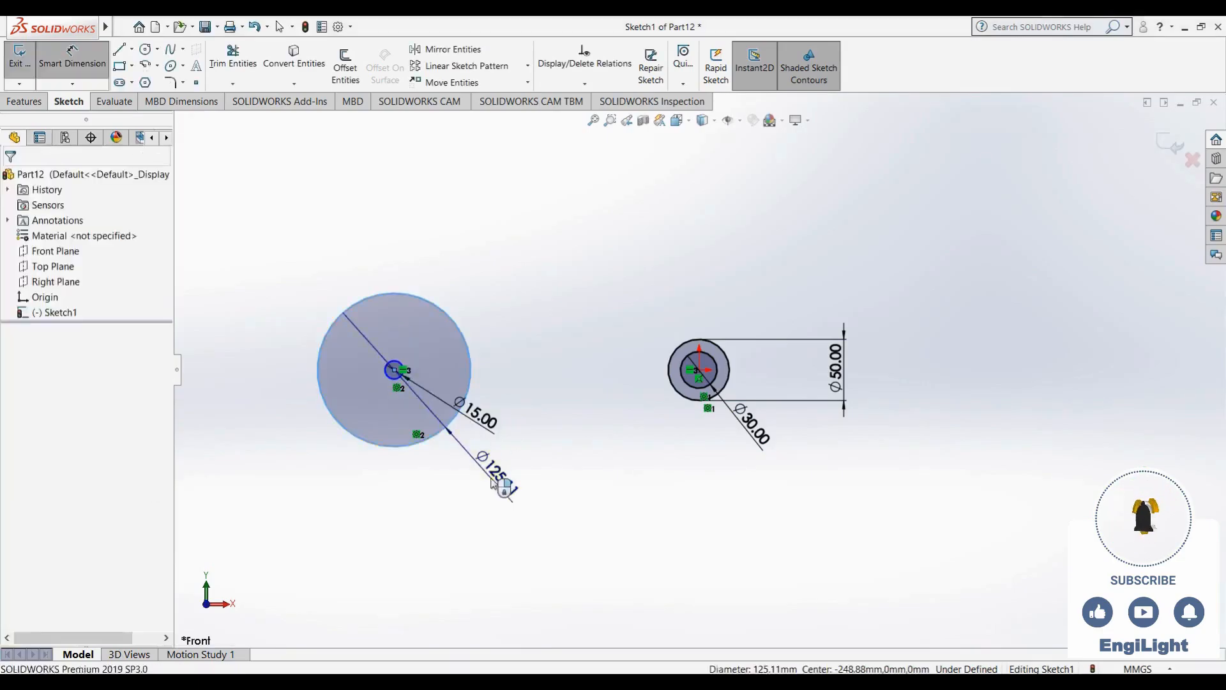
left_click(492, 483)
type("30")
key("Return")
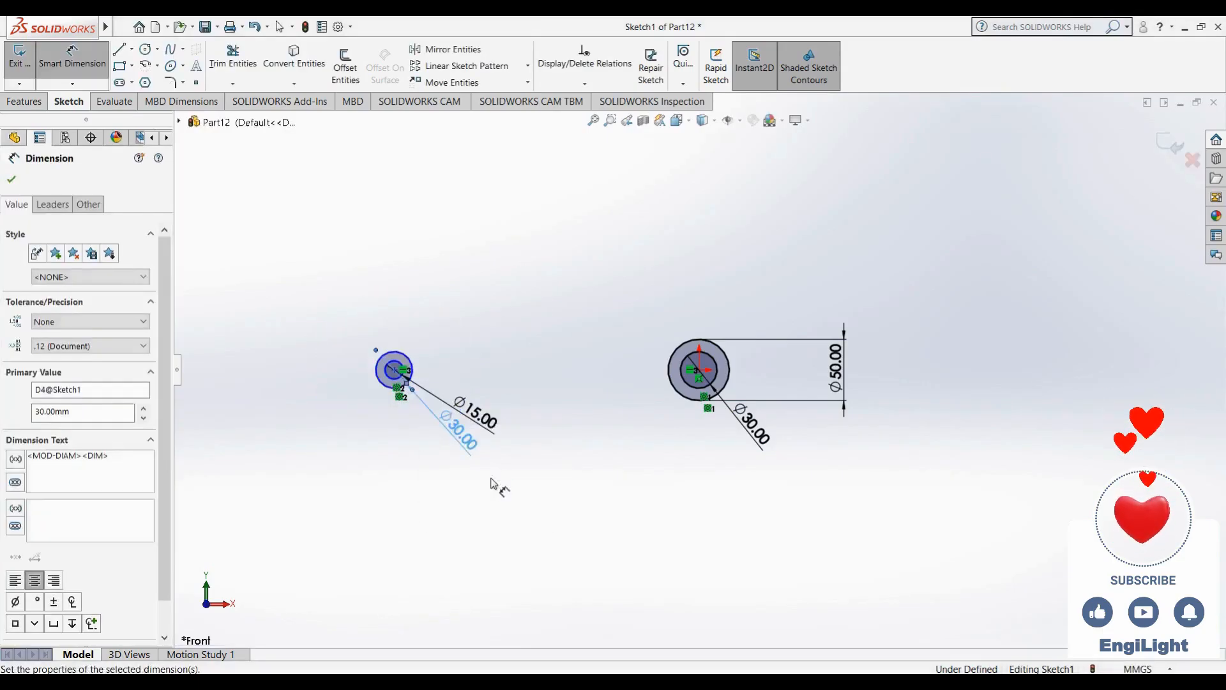
key("Escape")
Move the left circle pair closer to the origin circles and place its two diameter dimensions on the pair's left side
left_click_drag(394, 371, 556, 369)
left_click(666, 267)
scroll(670, 389, "down", 4)
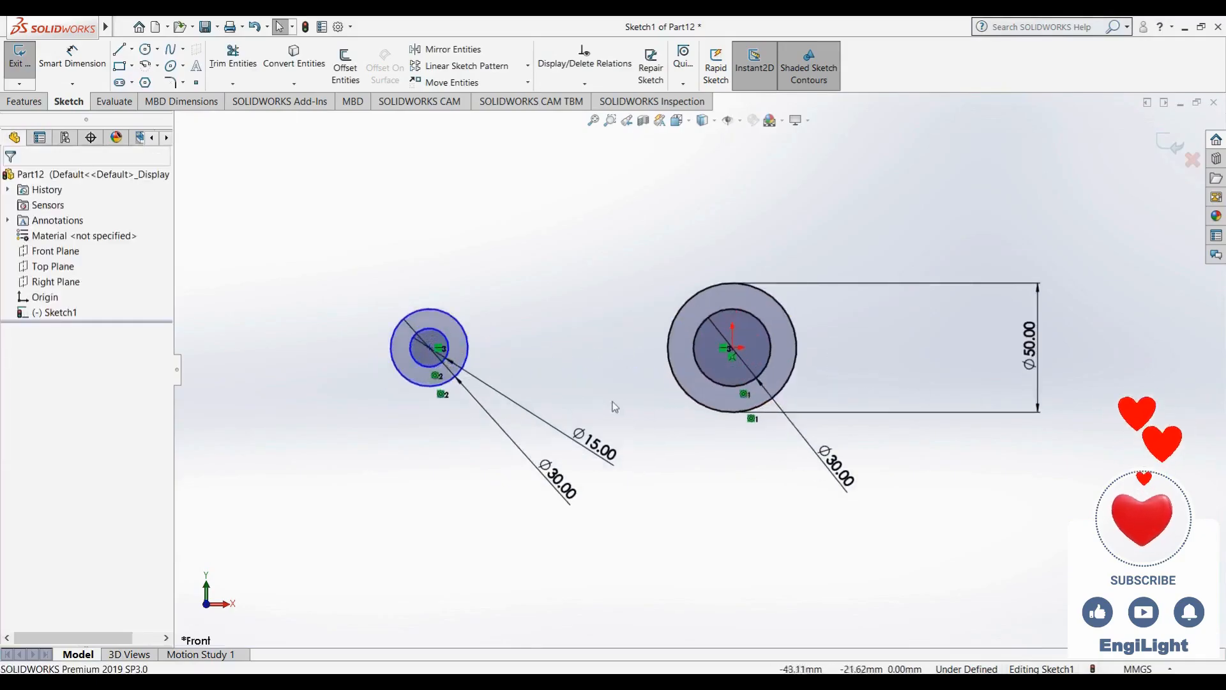
scroll(529, 374, "down", 1)
mouse_move(562, 501)
left_mouse_down()
mouse_move(339, 412)
mouse_move(306, 326)
left_mouse_up()
left_click_drag(610, 463, 331, 408)
left_click(726, 553)
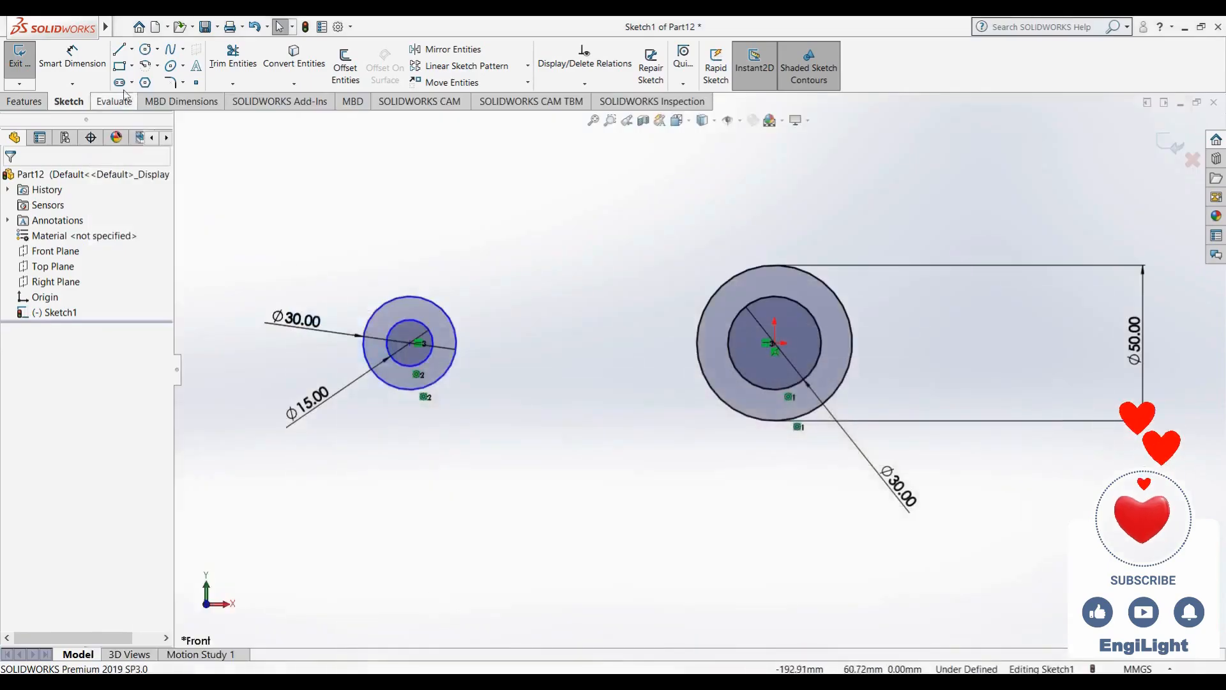
Draw an upper line about 85 mm long and a matching lower line joining the left outer circle to the 50 mm circle
left_click(119, 49)
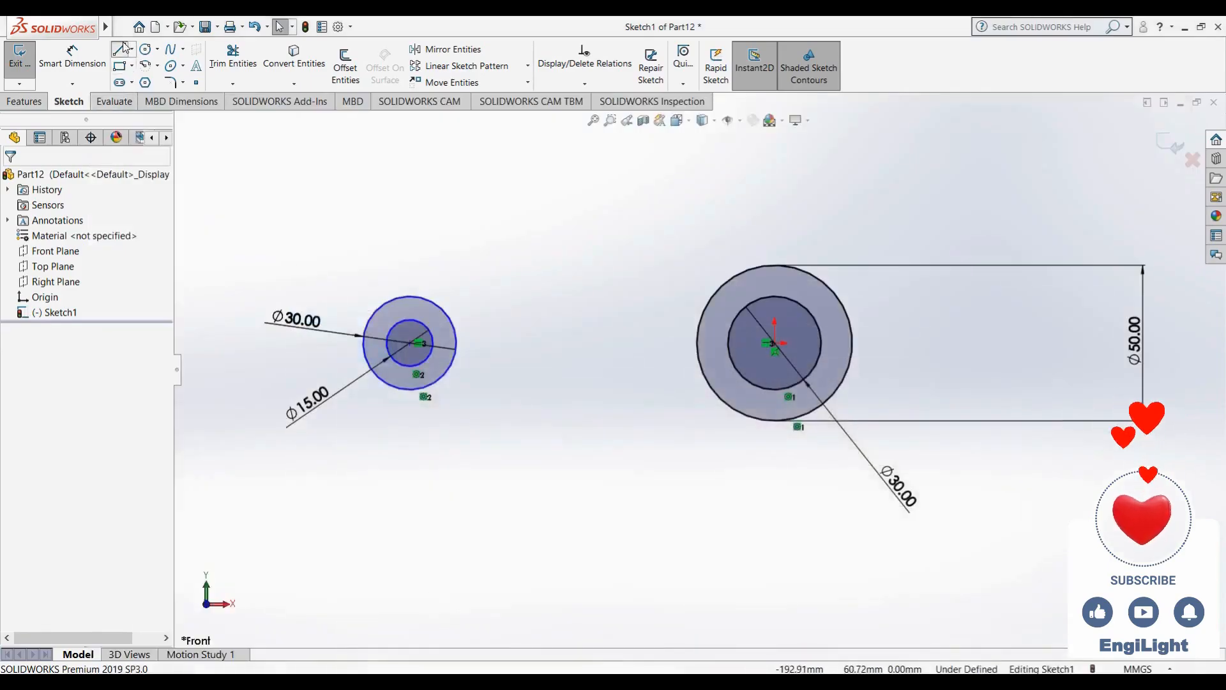
left_click(451, 319)
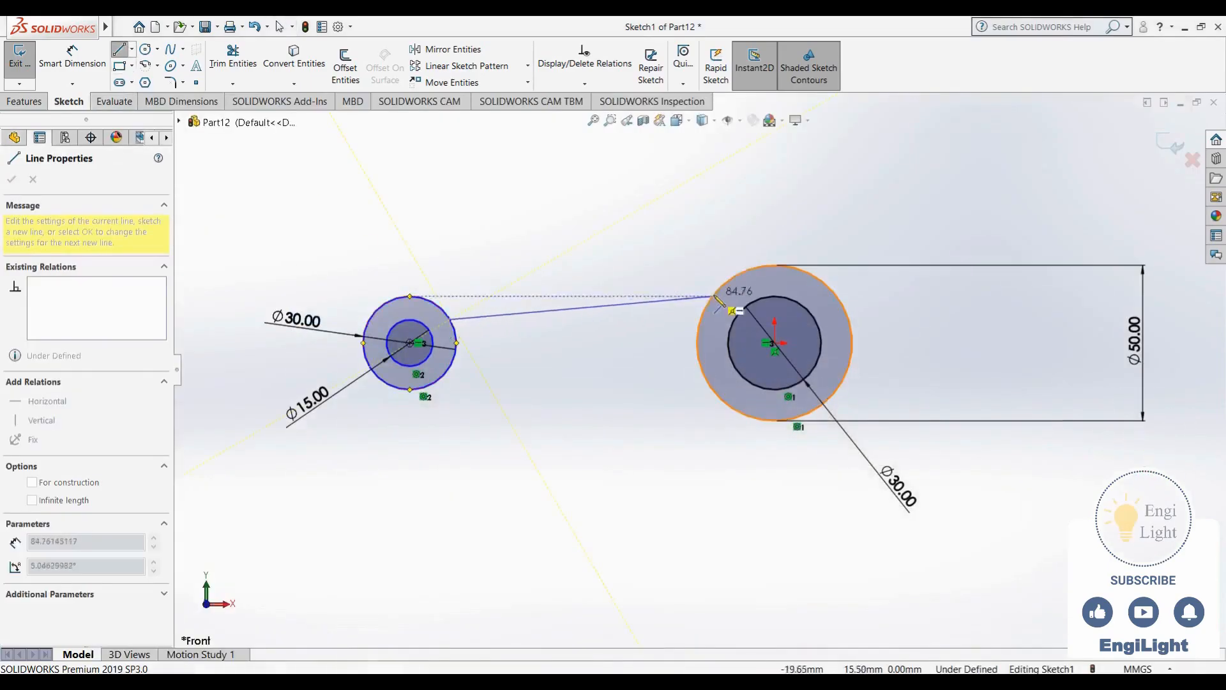
left_click(718, 292)
key("Escape")
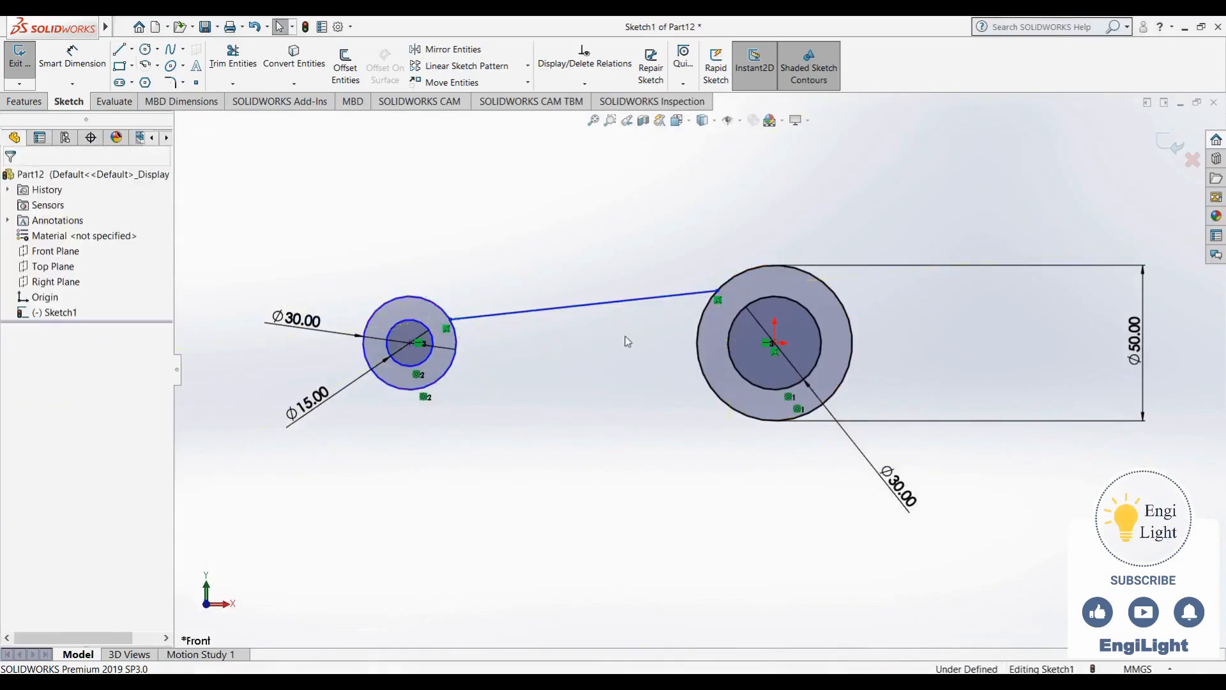
left_click(116, 49)
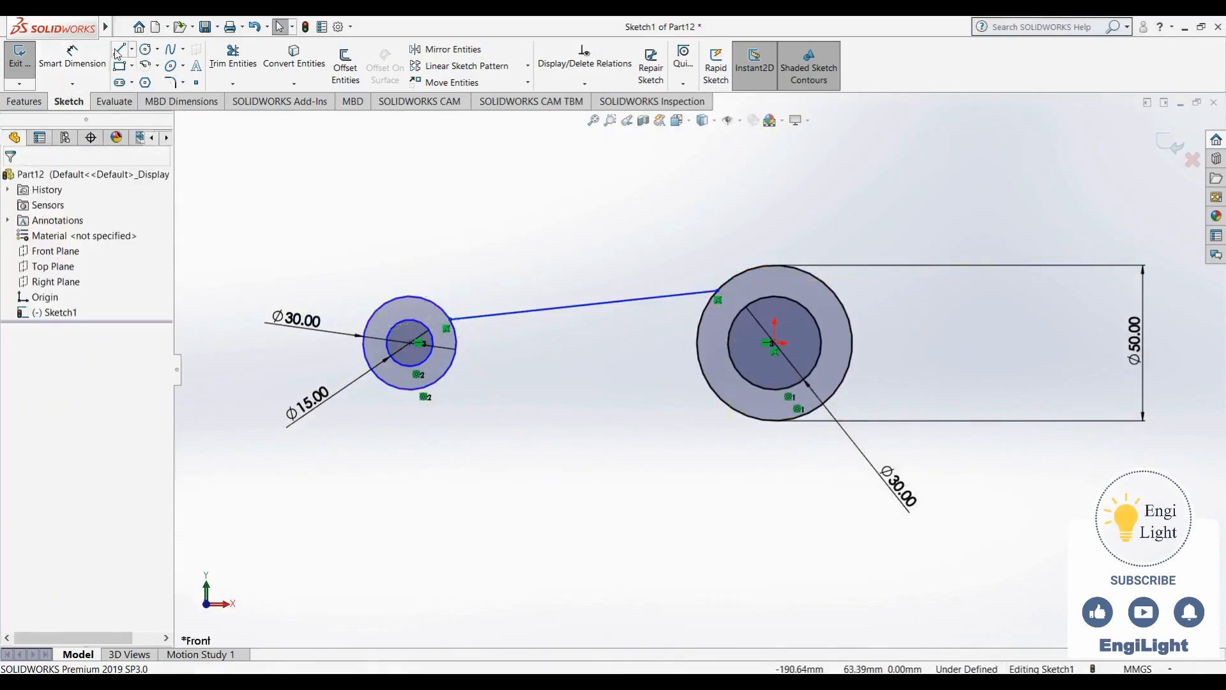
left_click(449, 369)
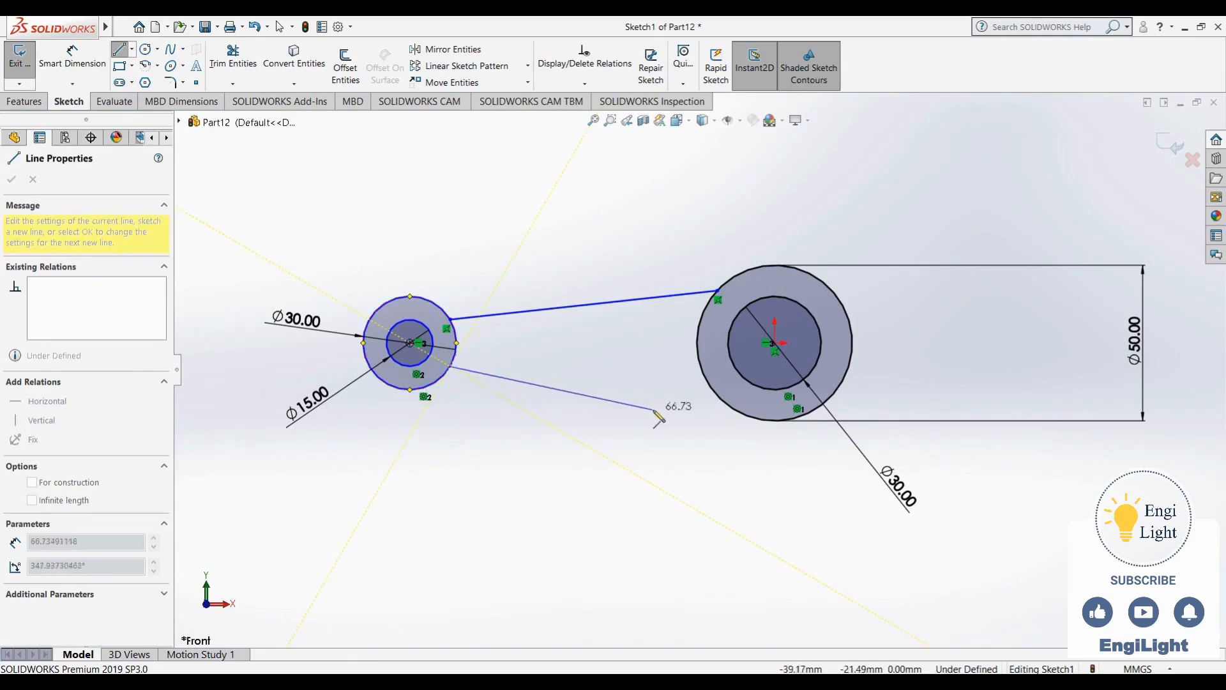
left_click(714, 388)
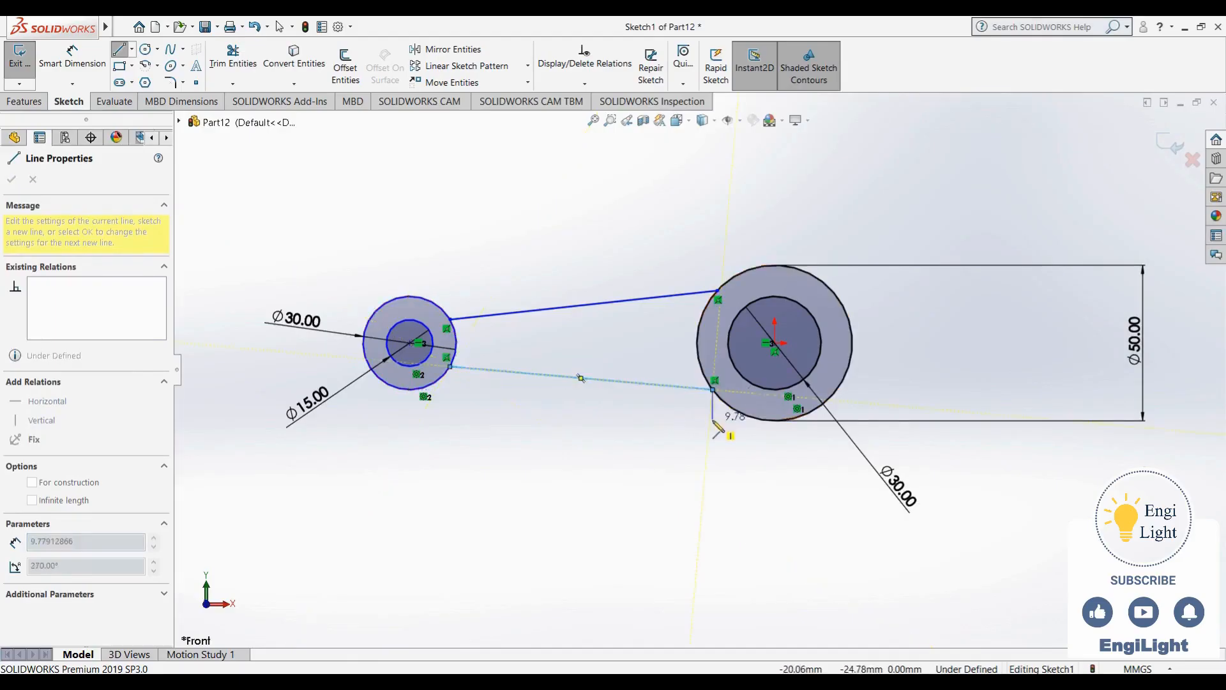
key("Escape")
key("Escape")
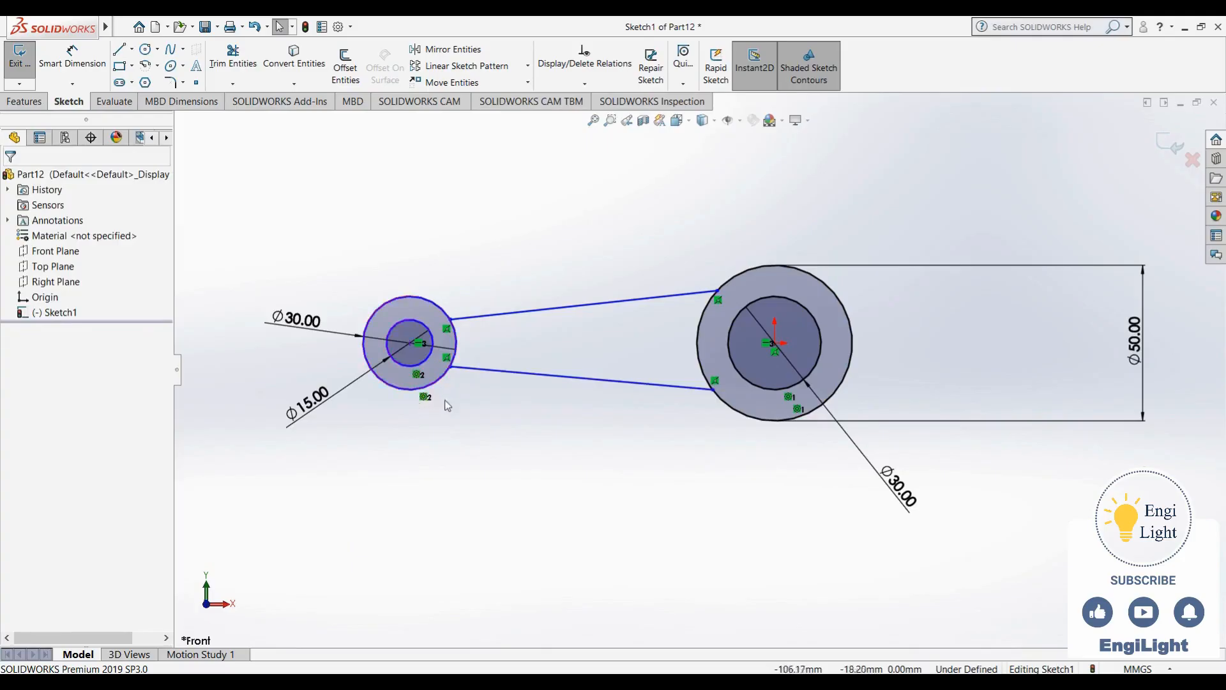
Add Vertical relations between the two connecting lines' left endpoints and between their right endpoints
left_click(451, 367)
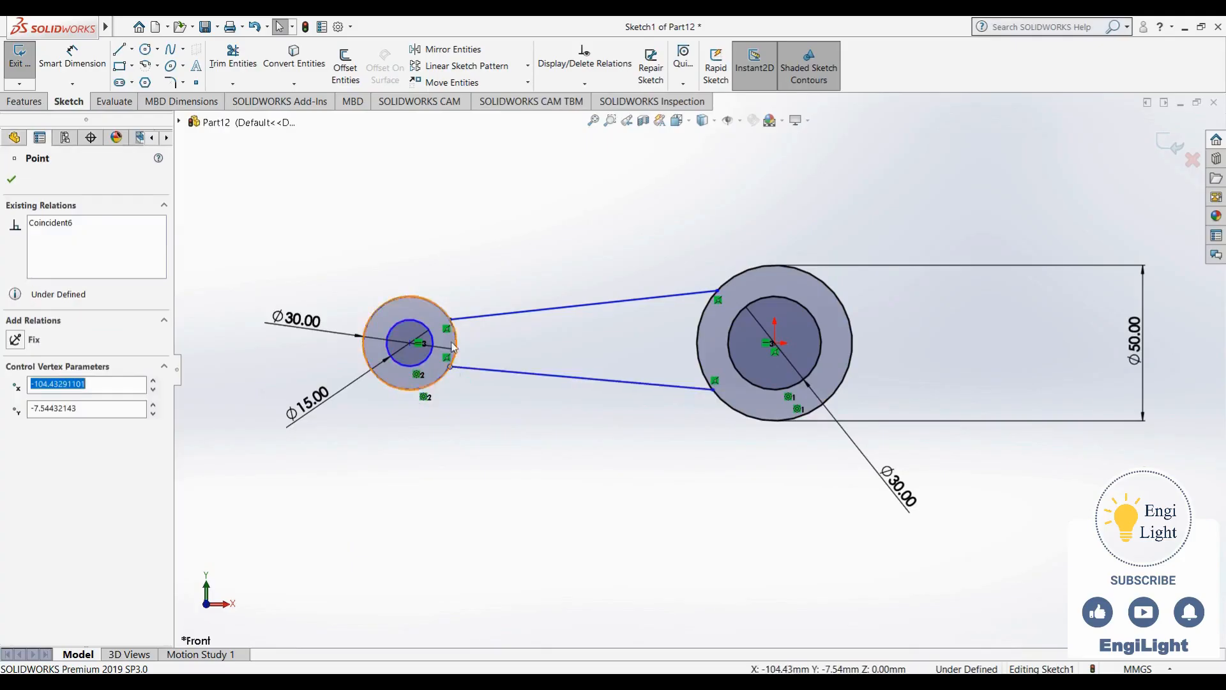
left_click(450, 319, "ctrl")
left_click(506, 263)
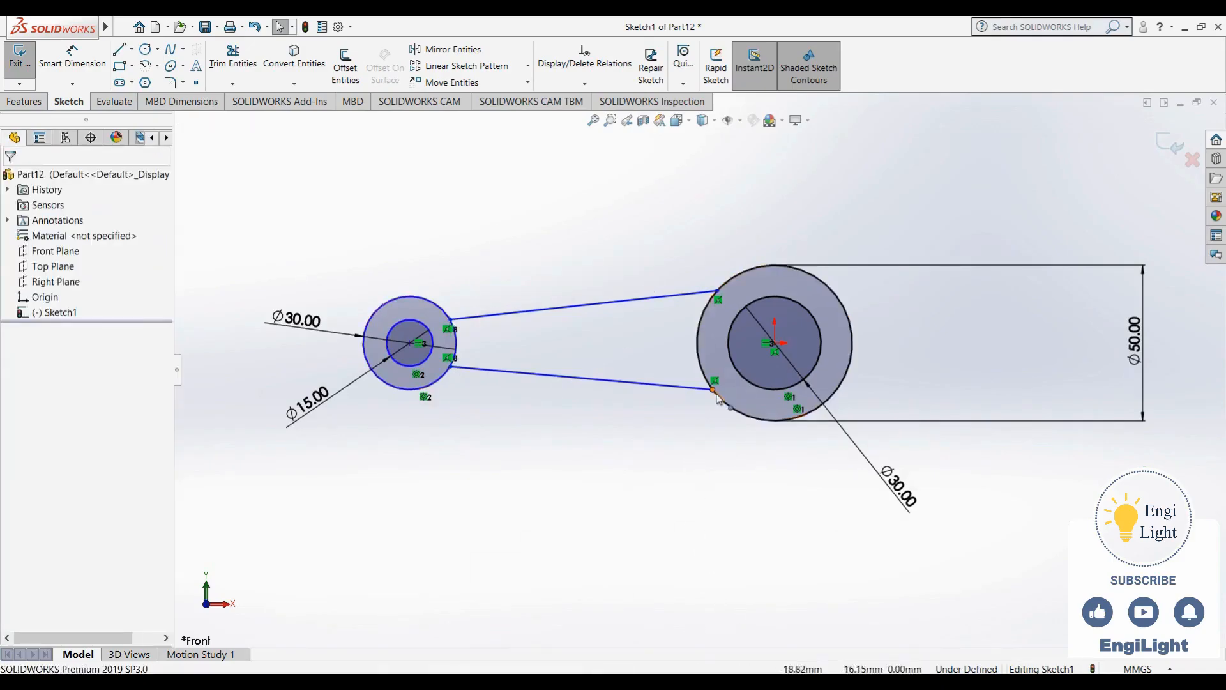
left_click(712, 389)
left_click(717, 291, "ctrl")
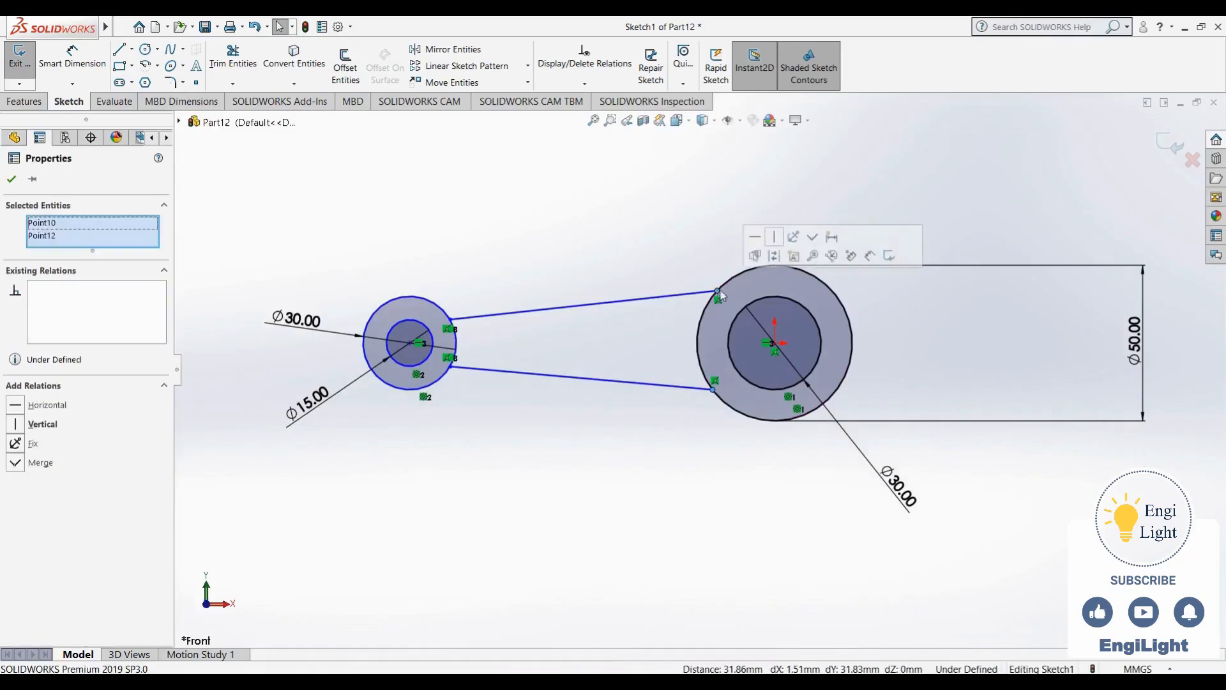
left_click(774, 237)
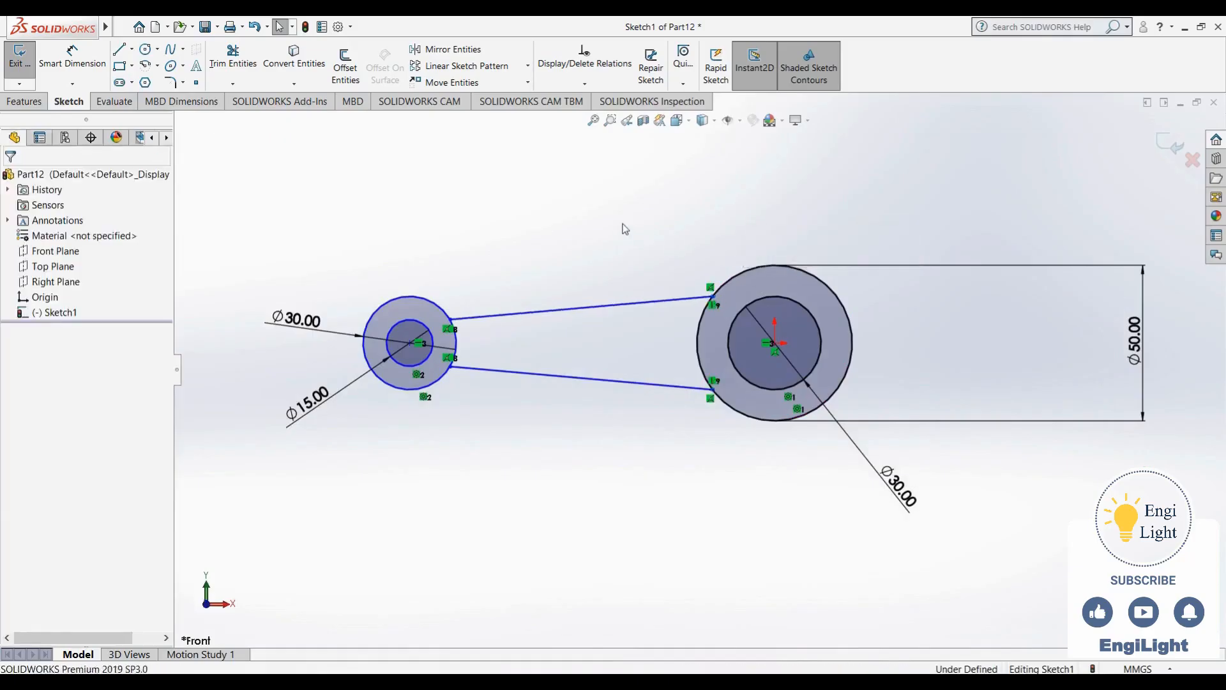
Move the upper line's left endpoint slightly toward the origin, shifting the left circle pair with it
mouse_move(451, 319)
left_mouse_down()
mouse_move(445, 297)
mouse_move(472, 315)
left_mouse_up()
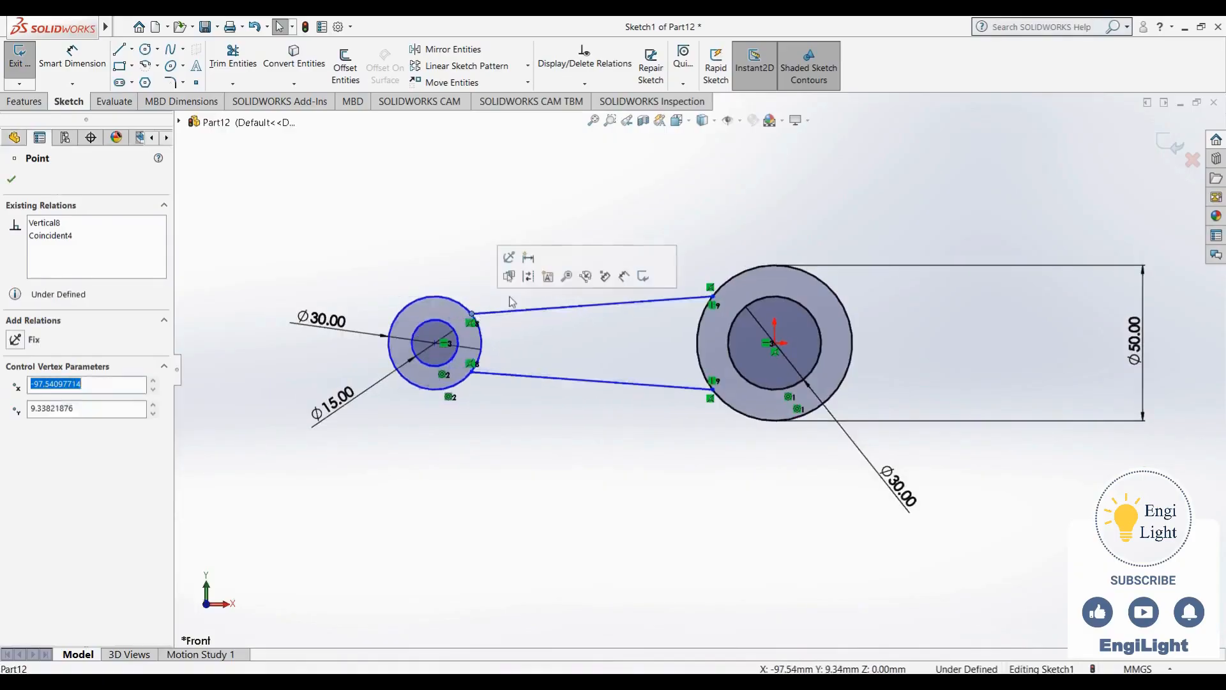
left_click(569, 189)
scroll(670, 349, "down", 2)
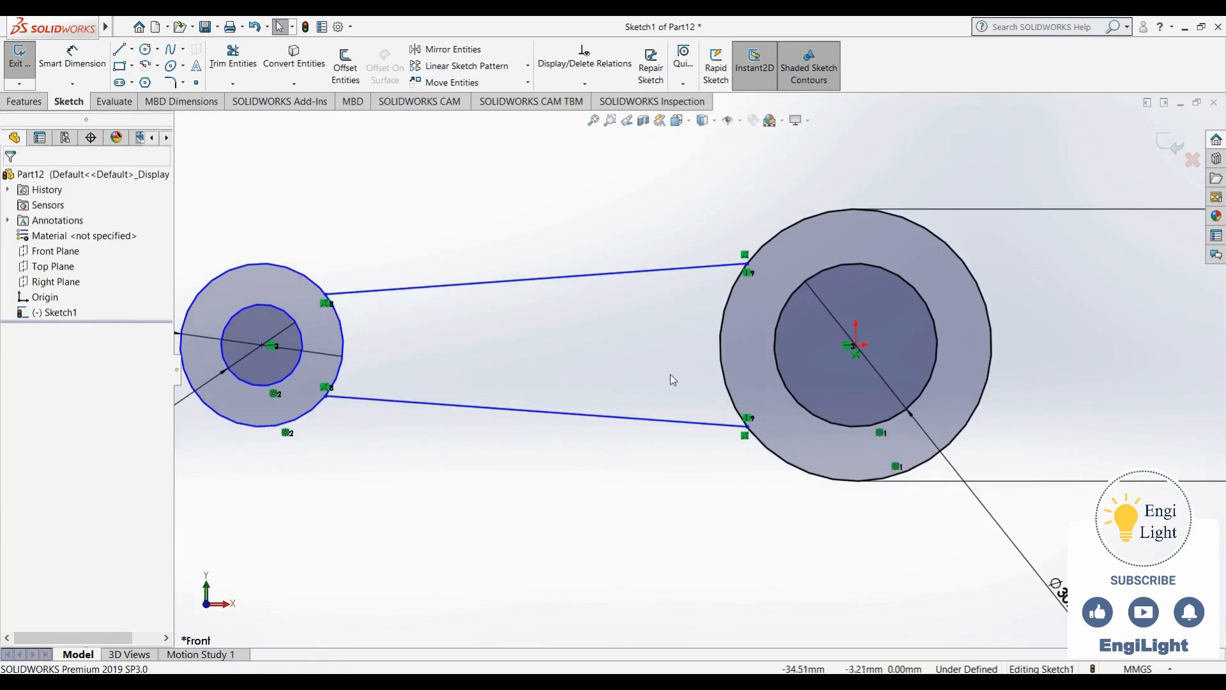
scroll(672, 383, "up", 2)
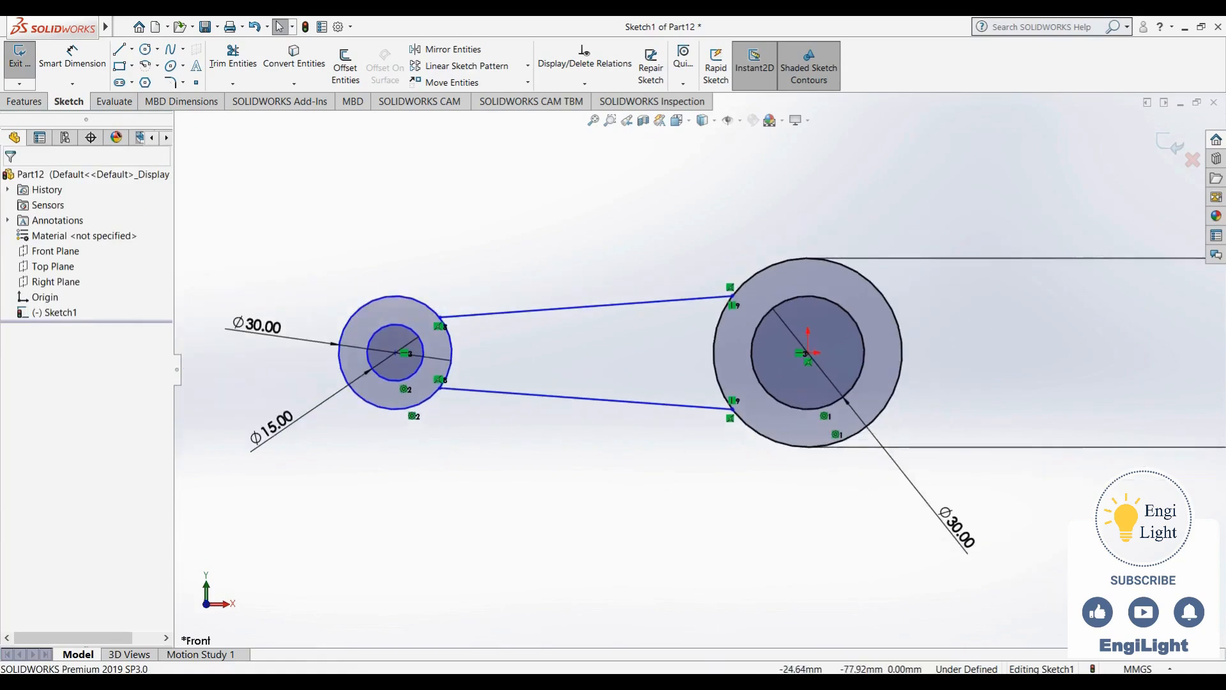
Check the 10.jpg reference in Photos and dimension the horizontal distance between the two circle pairs' centres as 135 mm
left_click(719, 681)
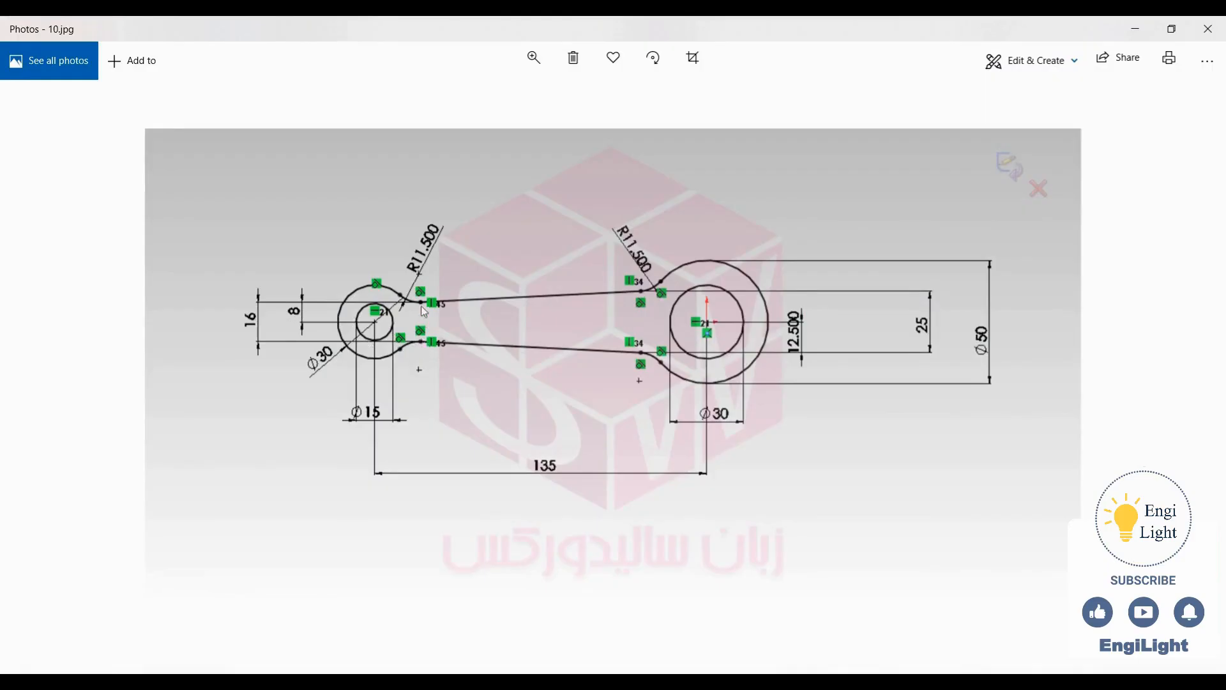
left_click(457, 682)
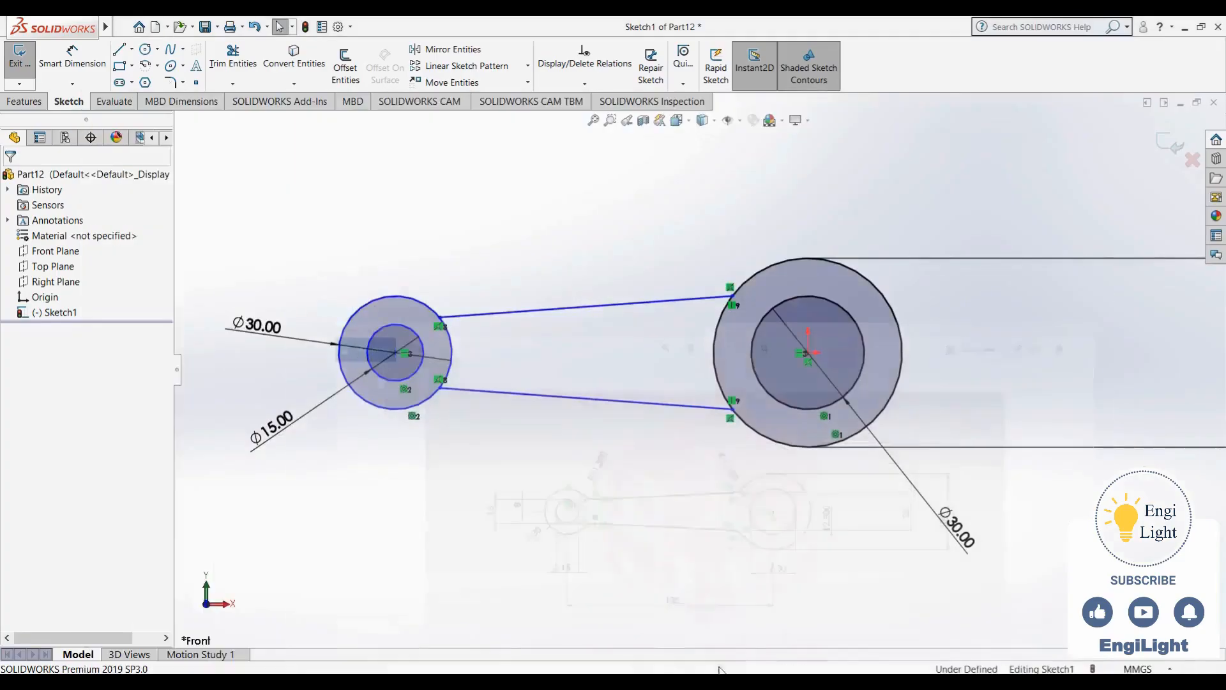
left_click(72, 62)
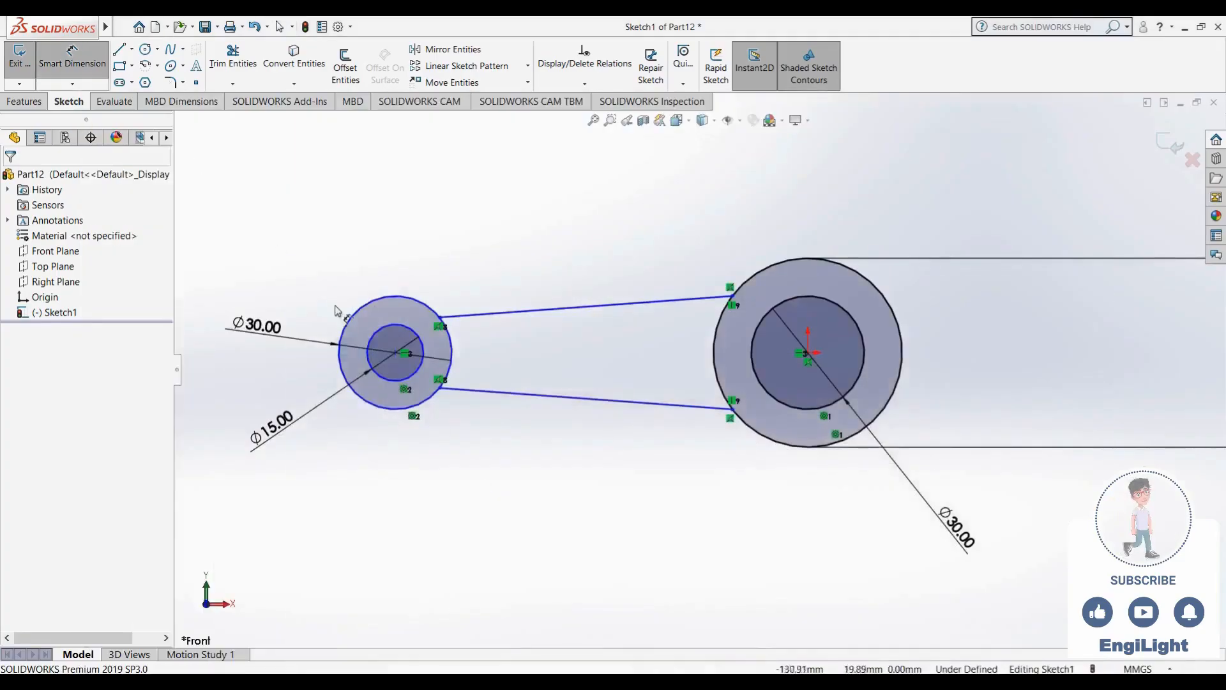
left_click(395, 352)
scroll(698, 374, "up", 3)
left_click(632, 530)
type("5")
key("Return")
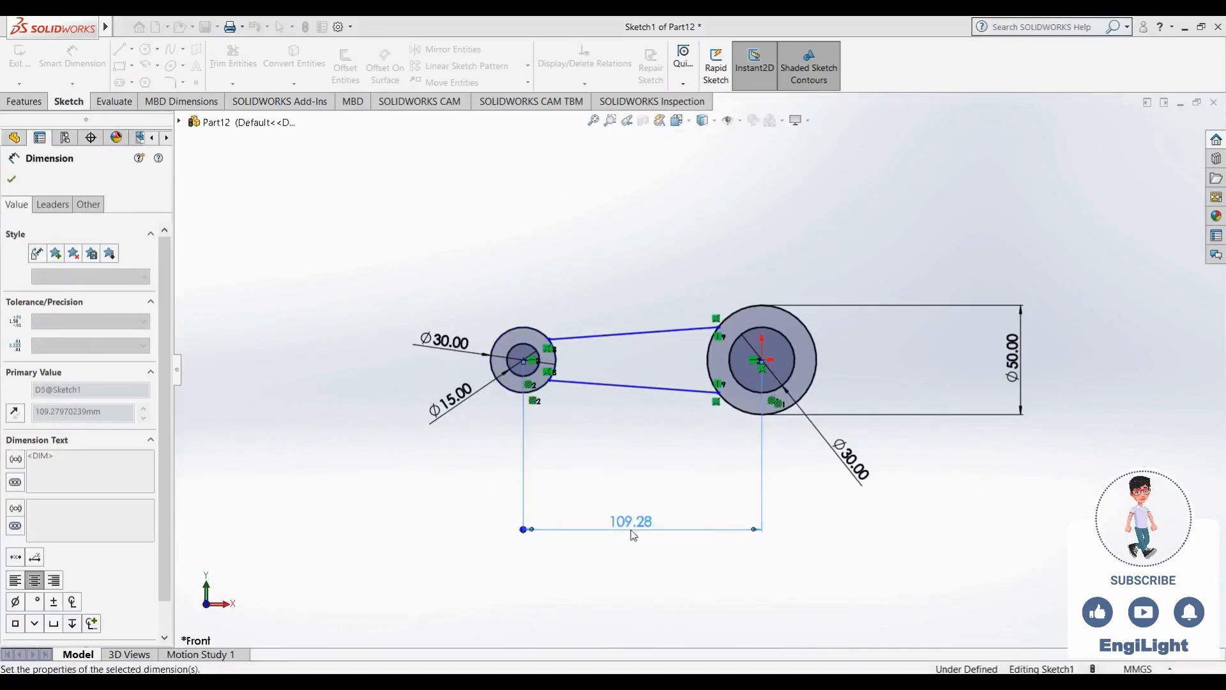
left_click(597, 293)
key("Escape")
scroll(597, 293, "down", 4)
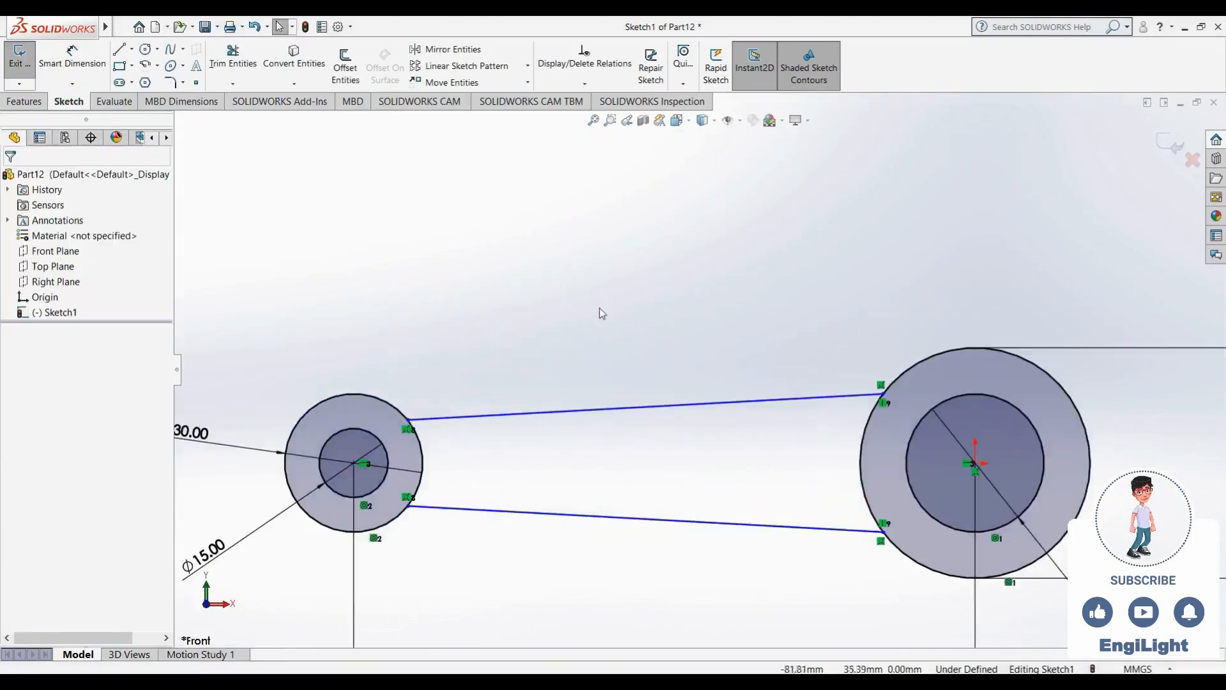
Trim the inward-facing arcs of both outer circles between the two lines and undo the trim on the 50 mm circle
scroll(603, 316, "up", 3)
left_click(233, 61)
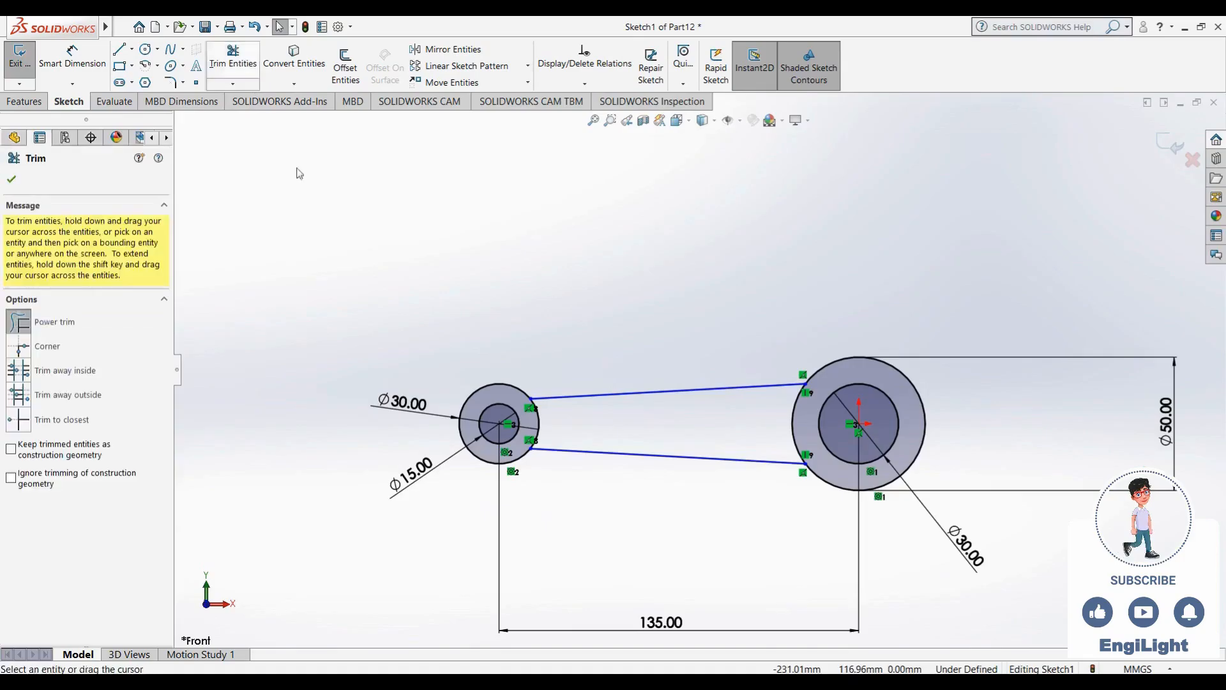
mouse_move(546, 428)
left_mouse_down()
mouse_move(534, 427)
mouse_move(801, 423)
left_mouse_up()
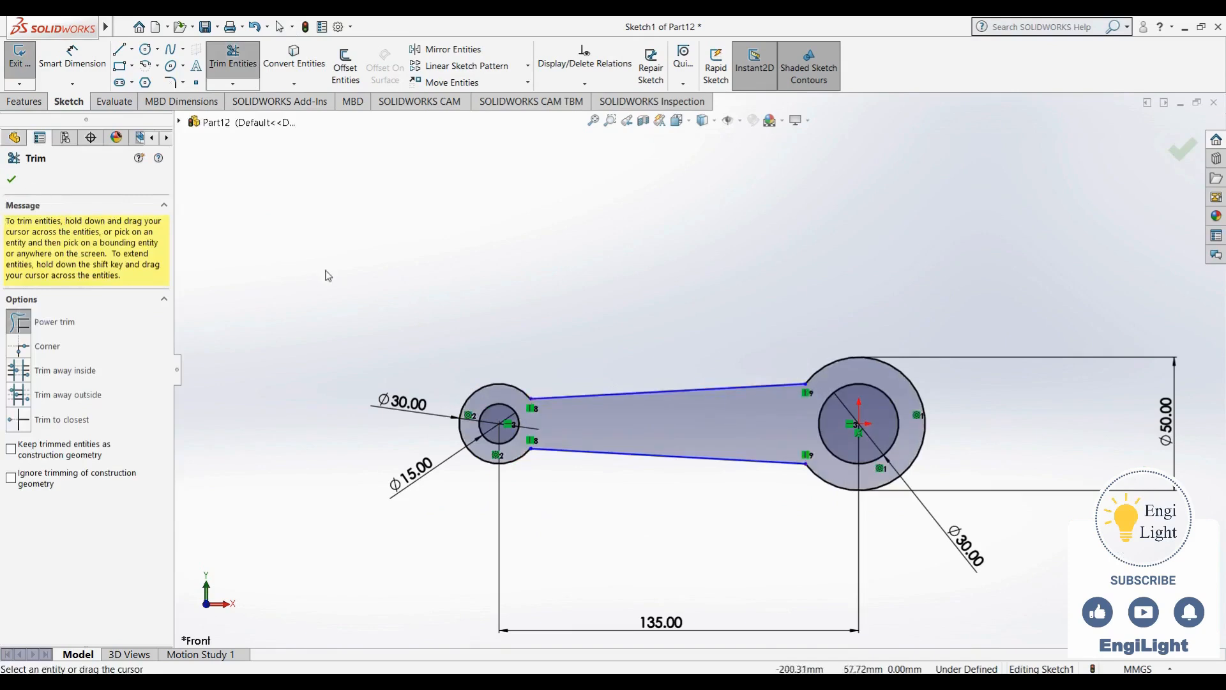
key("ctrl+z")
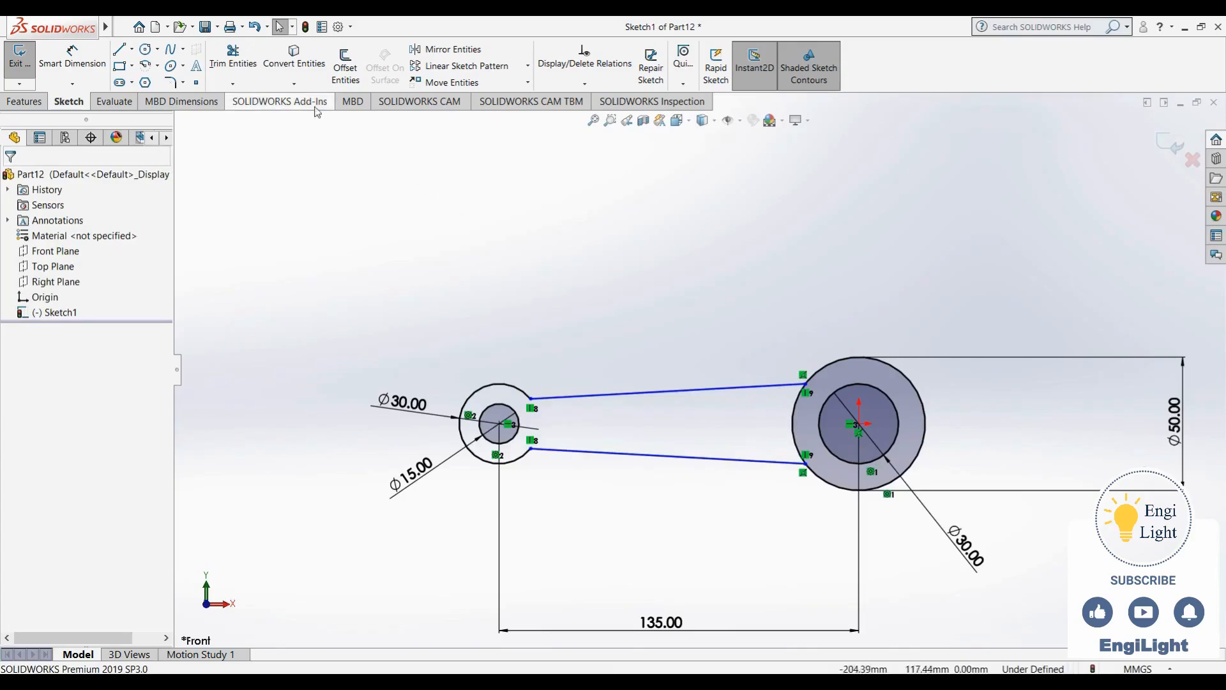
left_click(170, 82)
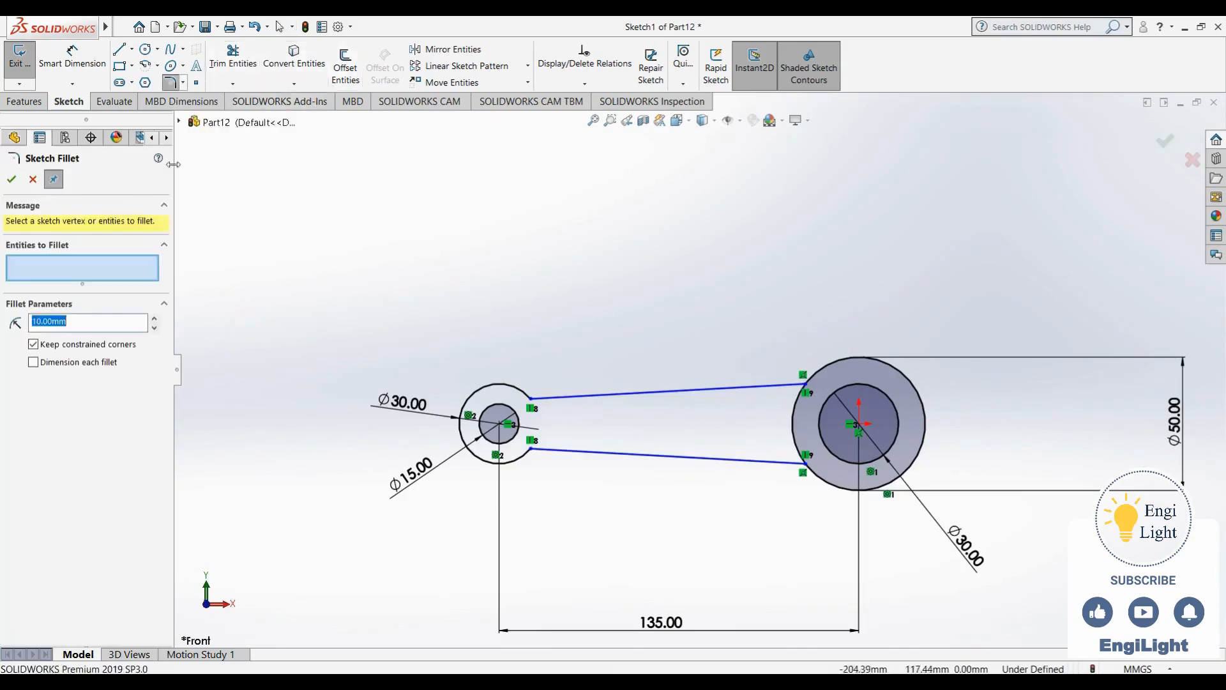
left_click(104, 274)
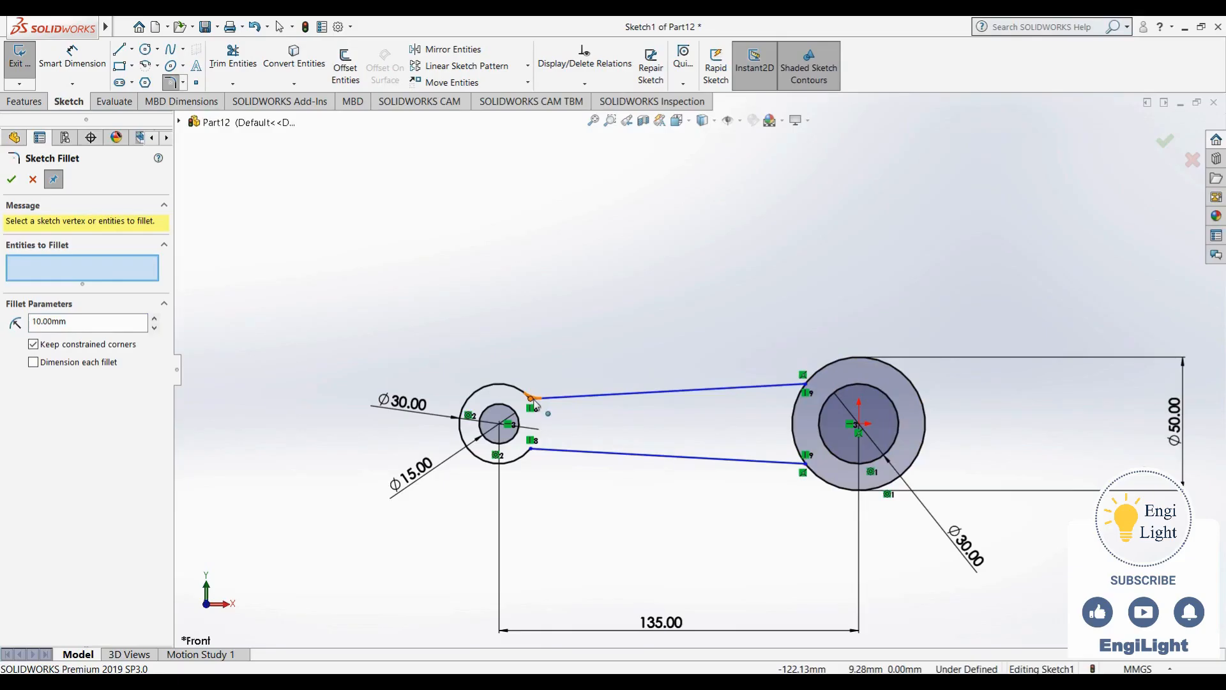
key("Escape")
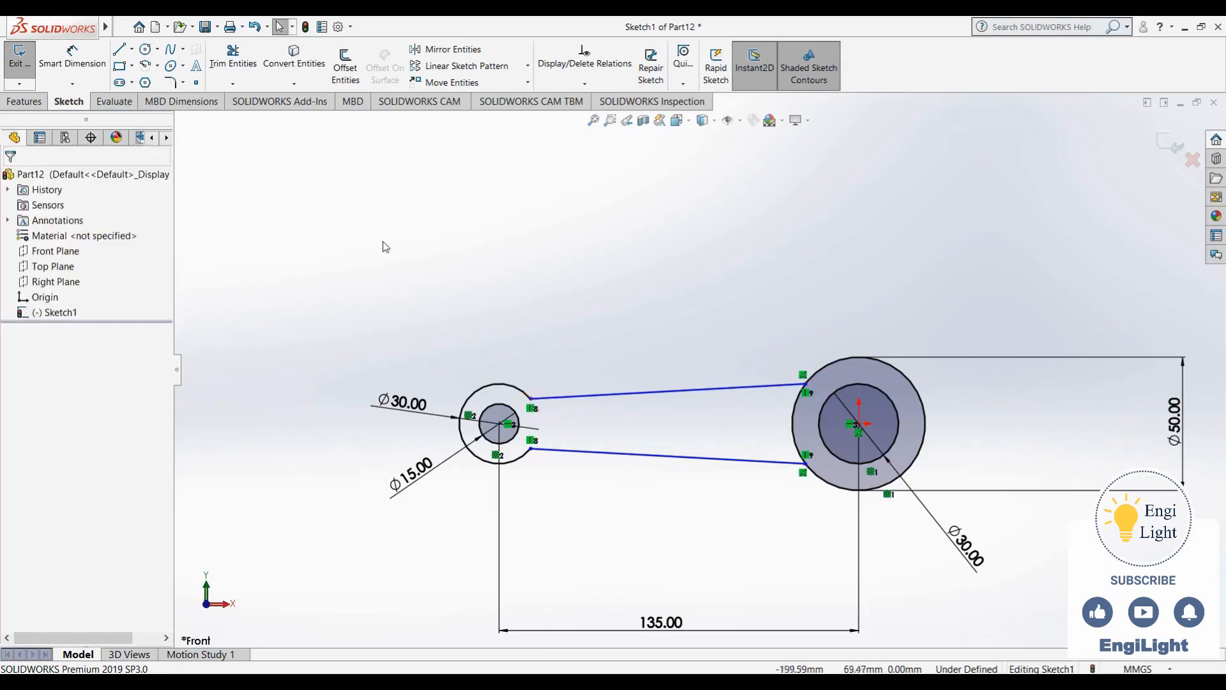
Trim the 50 mm circle's arc between the lines and fillet all four line-to-circle corners with an 11.50 mm radius
left_click(250, 67)
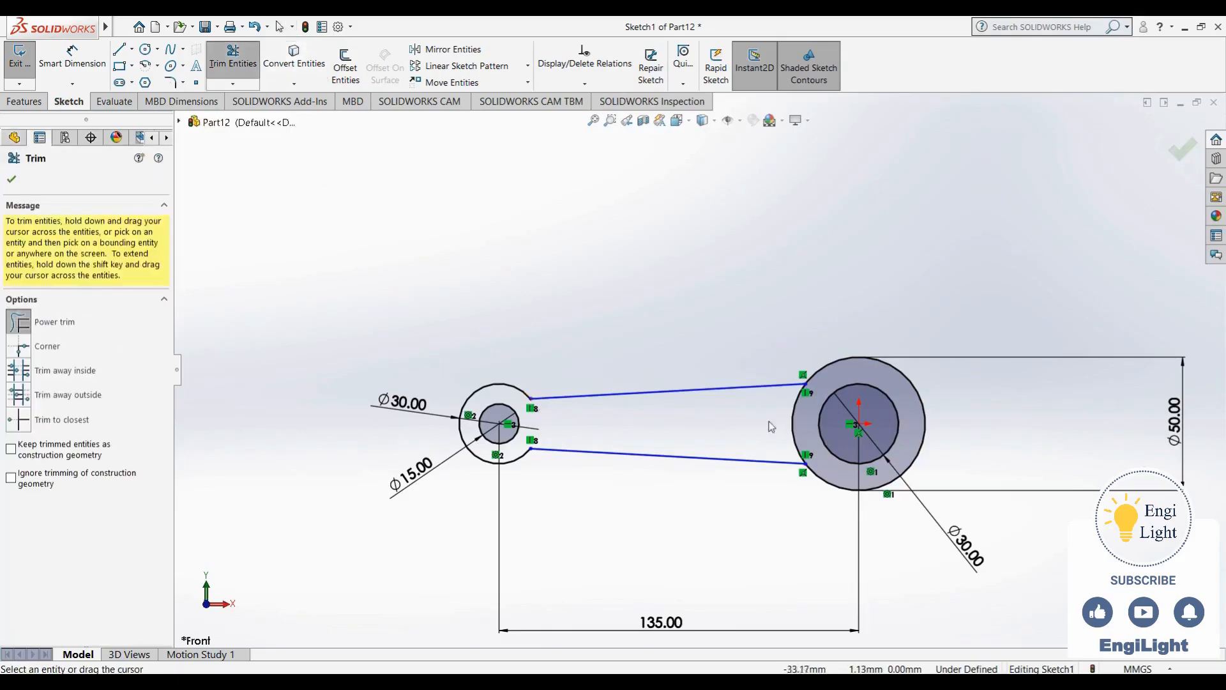
key("Escape")
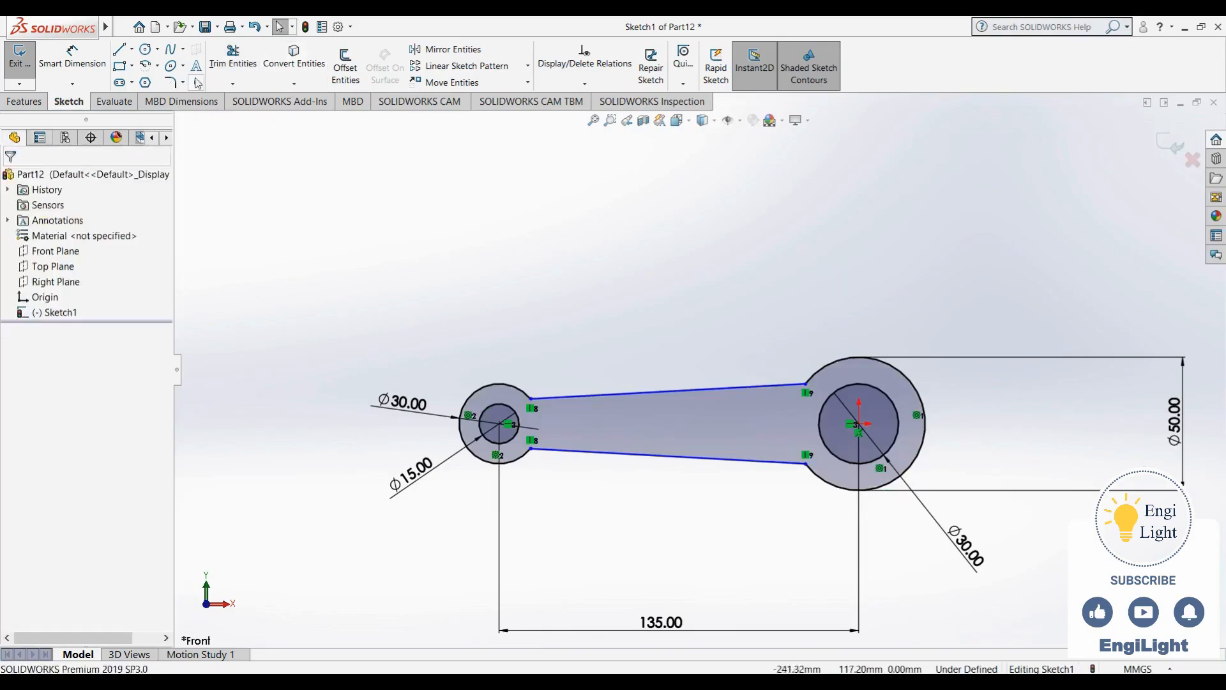
left_click(171, 82)
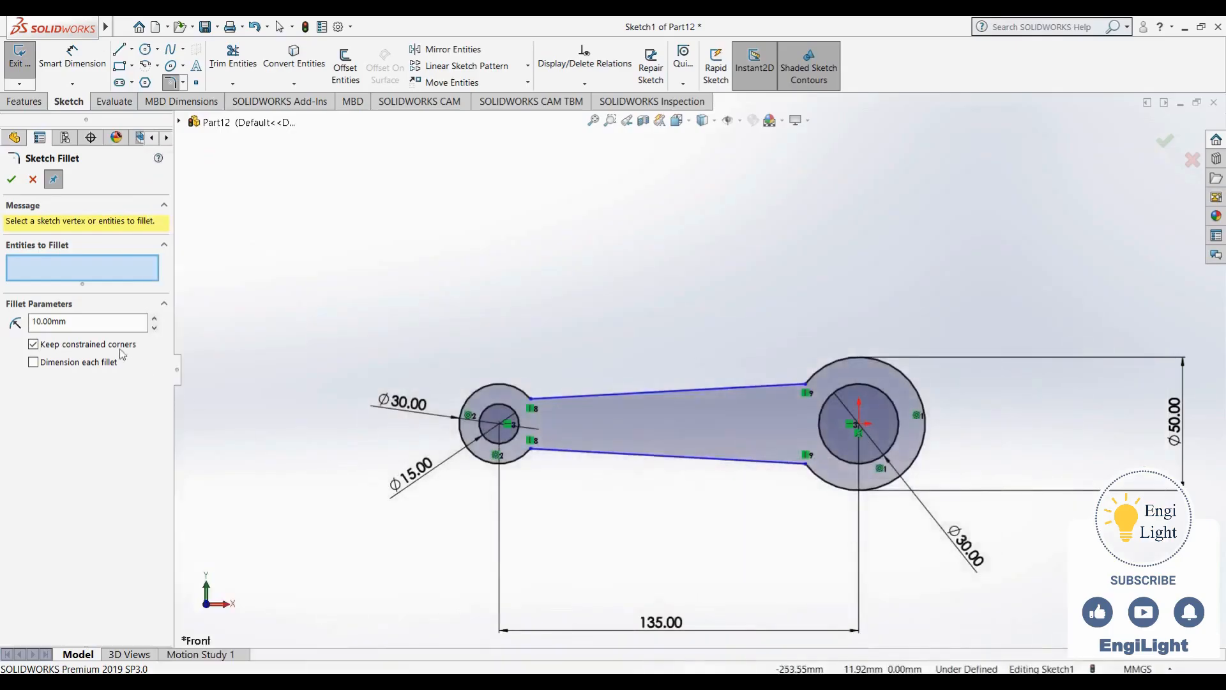
double_click(83, 321)
type("11.50mm")
left_click(530, 402)
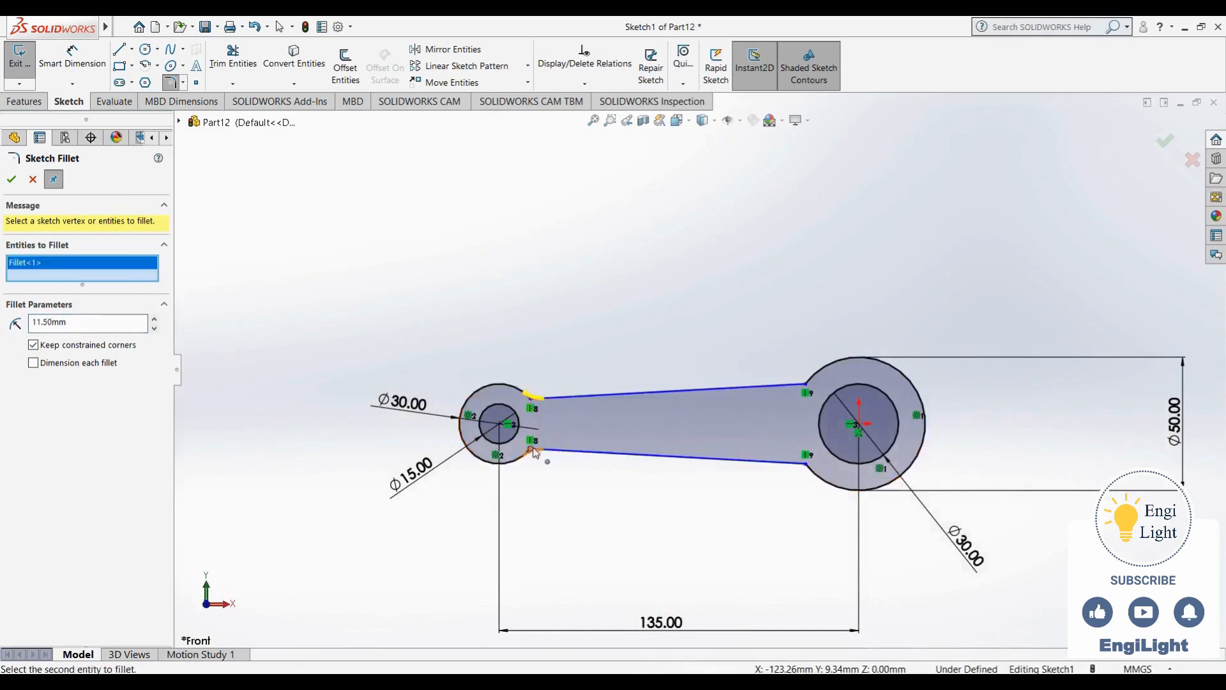
left_click(535, 451)
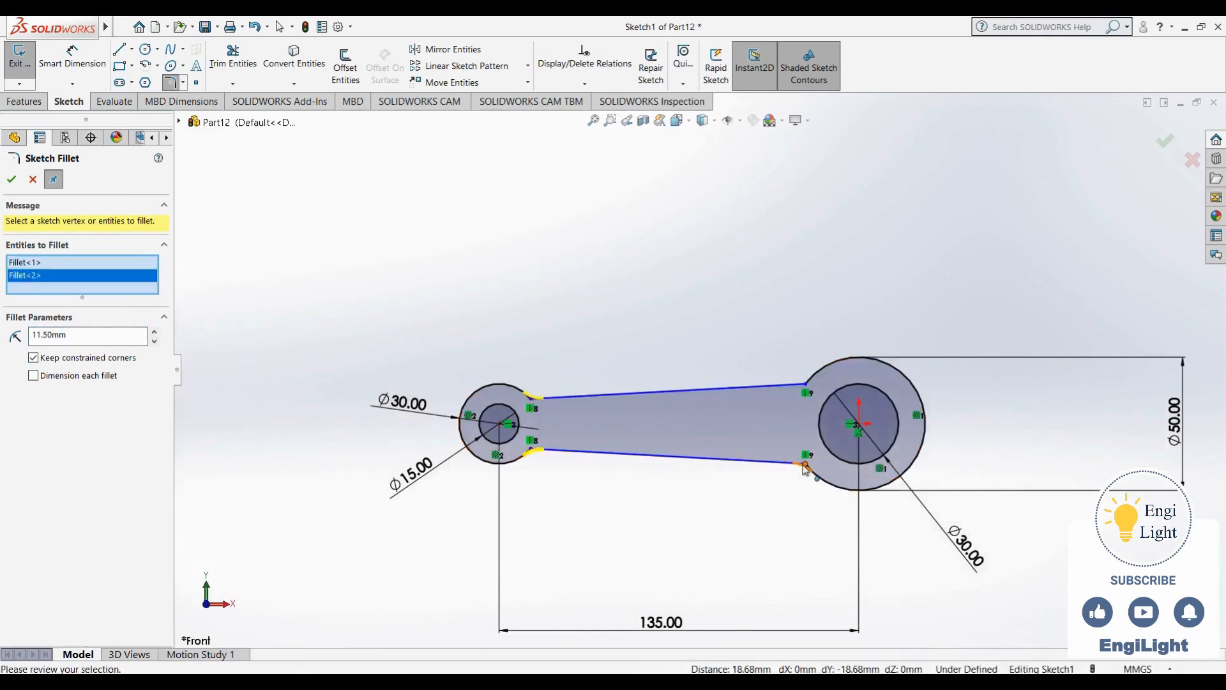
left_click(805, 463)
left_click(803, 384)
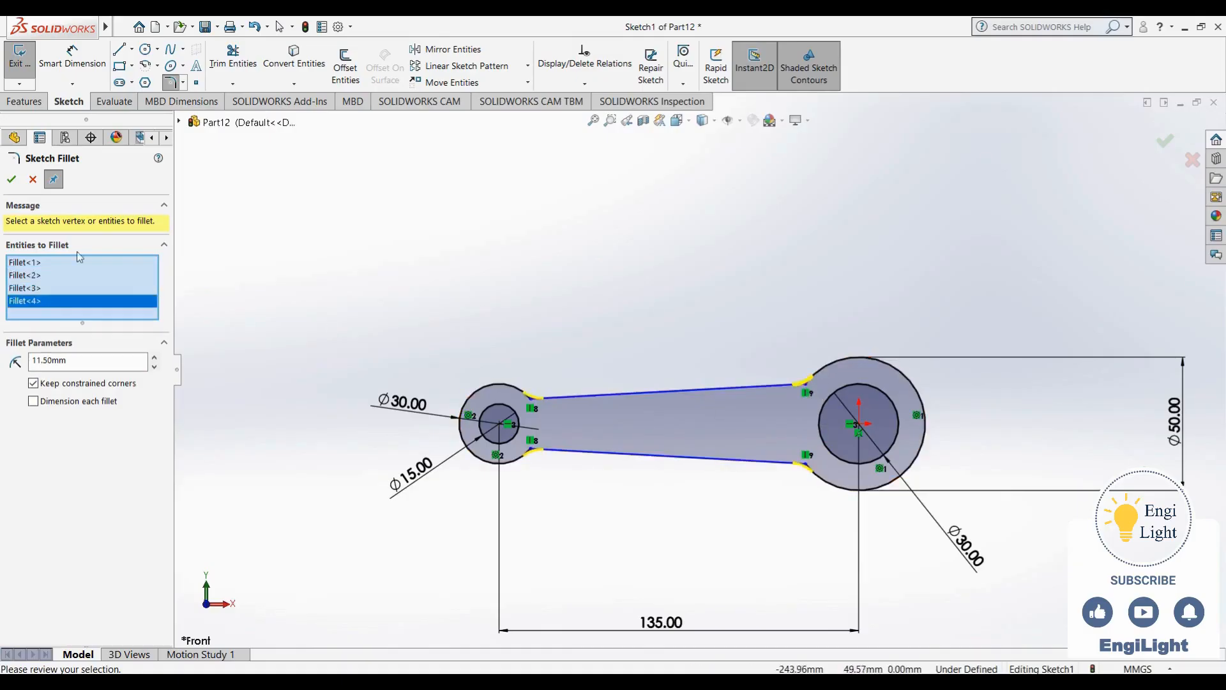
left_click(12, 182)
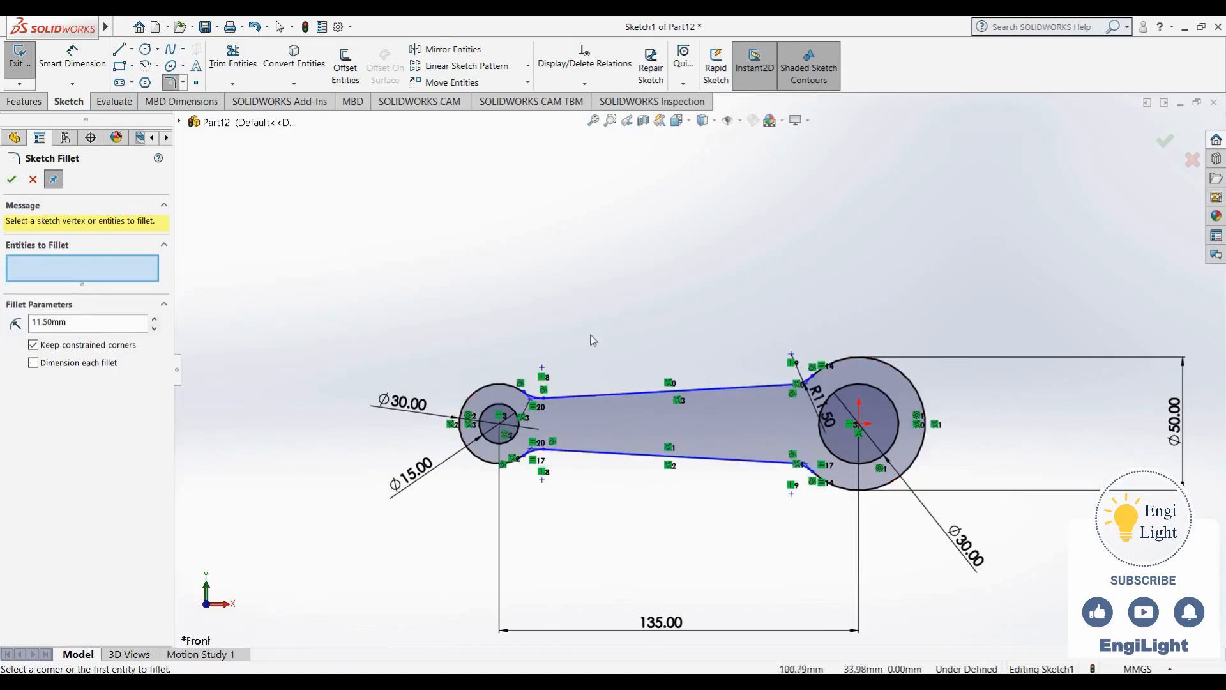
Check the 10.jpg reference and dimension the vertical distance between the connecting lines' left ends as 16 mm
left_click(690, 683)
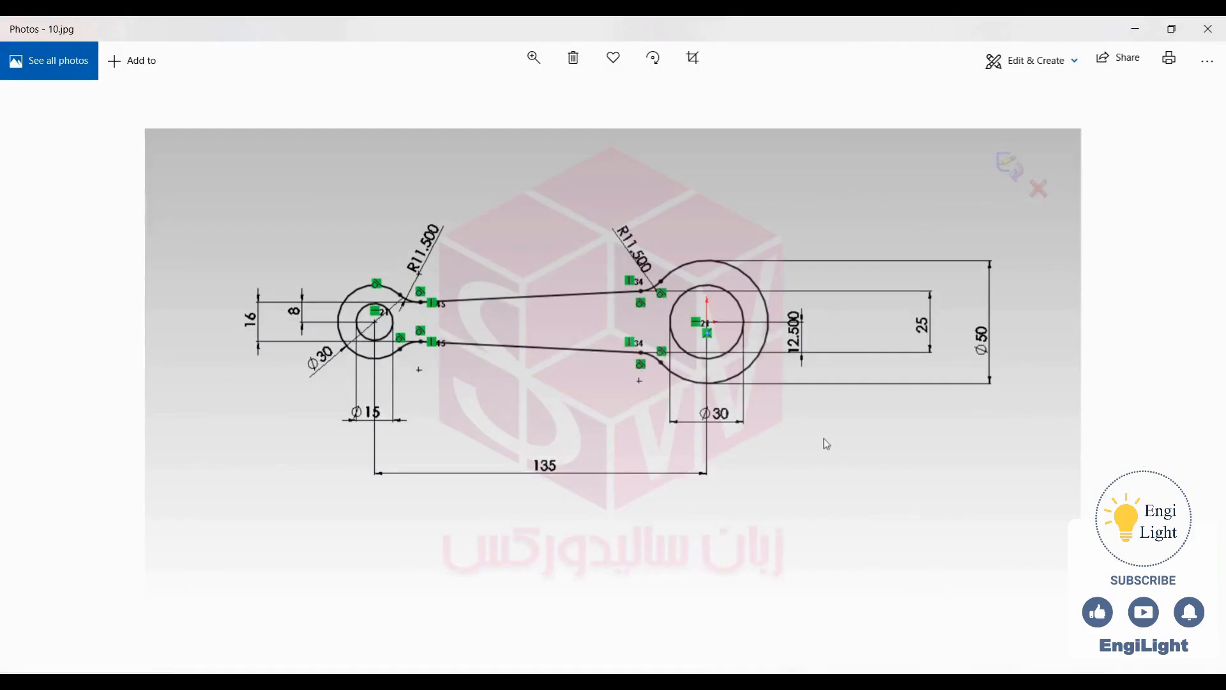
left_click(751, 683)
right_click_drag(377, 355, 399, 191)
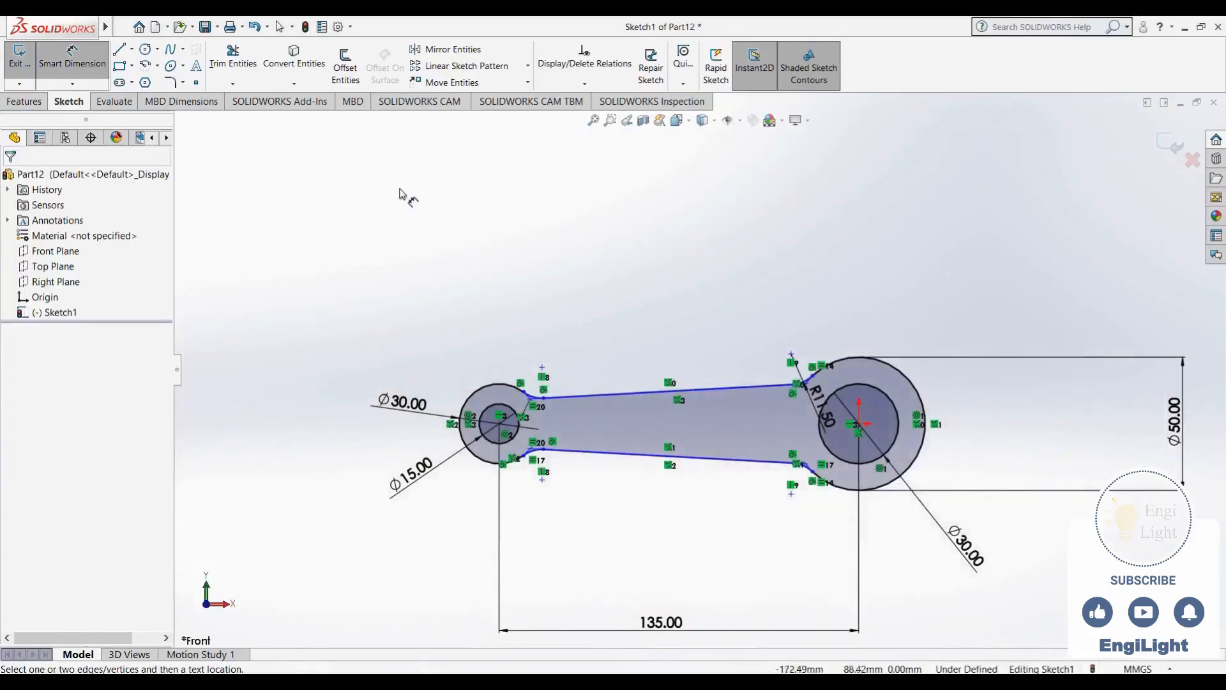
left_click(543, 450)
left_click(543, 398)
left_click(317, 429)
type("16")
key("Return")
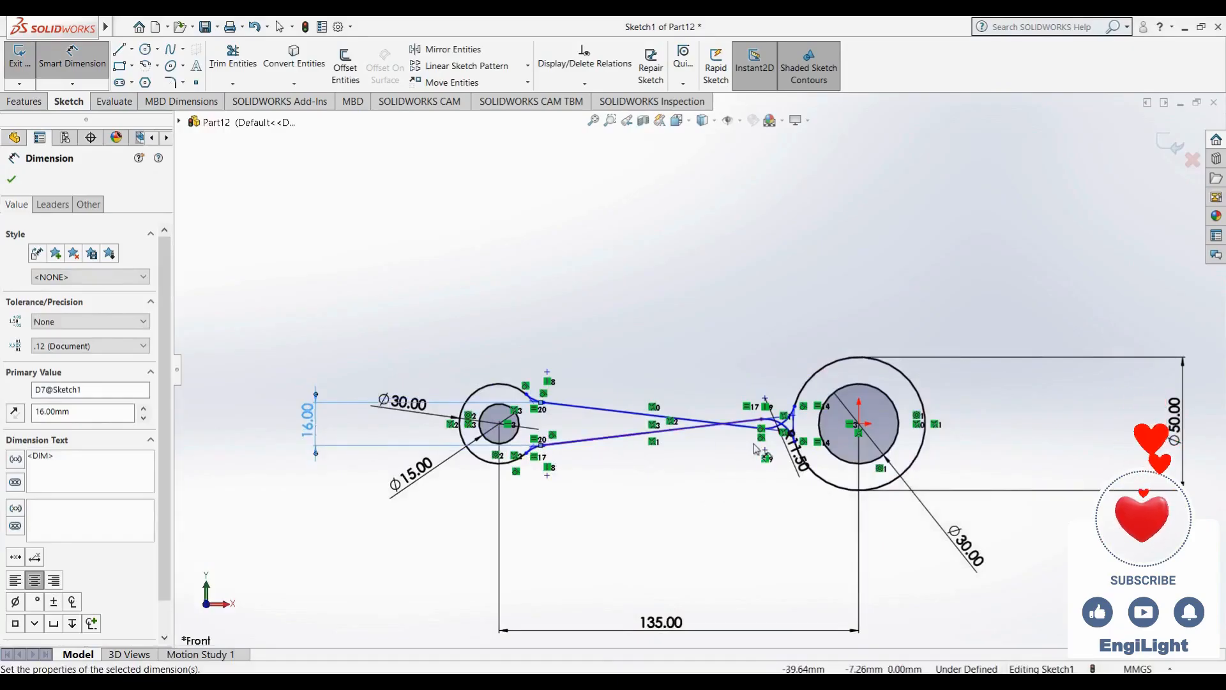
key("Escape")
Uncross the two connecting lines by moving the crossed fillet endpoint to the lower side of the 50 mm circle
scroll(811, 436, "down", 2)
scroll(810, 434, "down", 2)
mouse_move(746, 437)
left_mouse_down()
mouse_move(748, 397)
mouse_move(775, 492)
left_mouse_up()
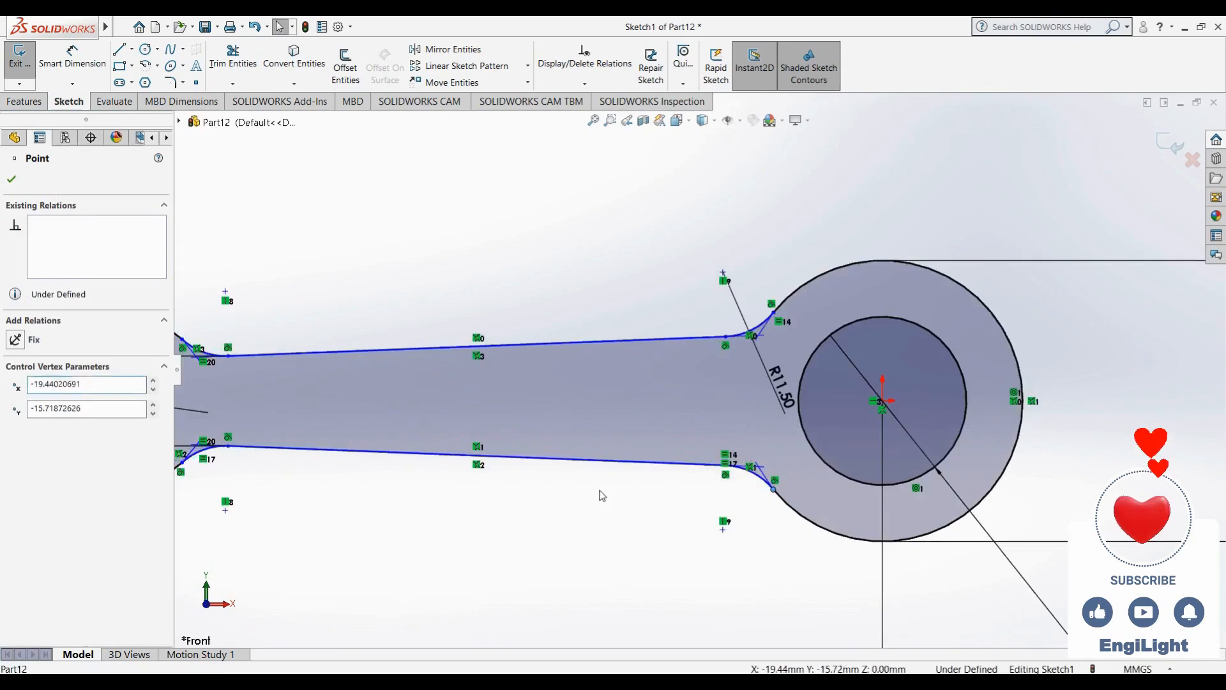
left_click(602, 495)
scroll(652, 524, "up", 2)
scroll(654, 524, "up", 1)
Check the 10.jpg reference and dimension the vertical distance between the connecting lines' right ends as 25 mm
left_click(72, 59)
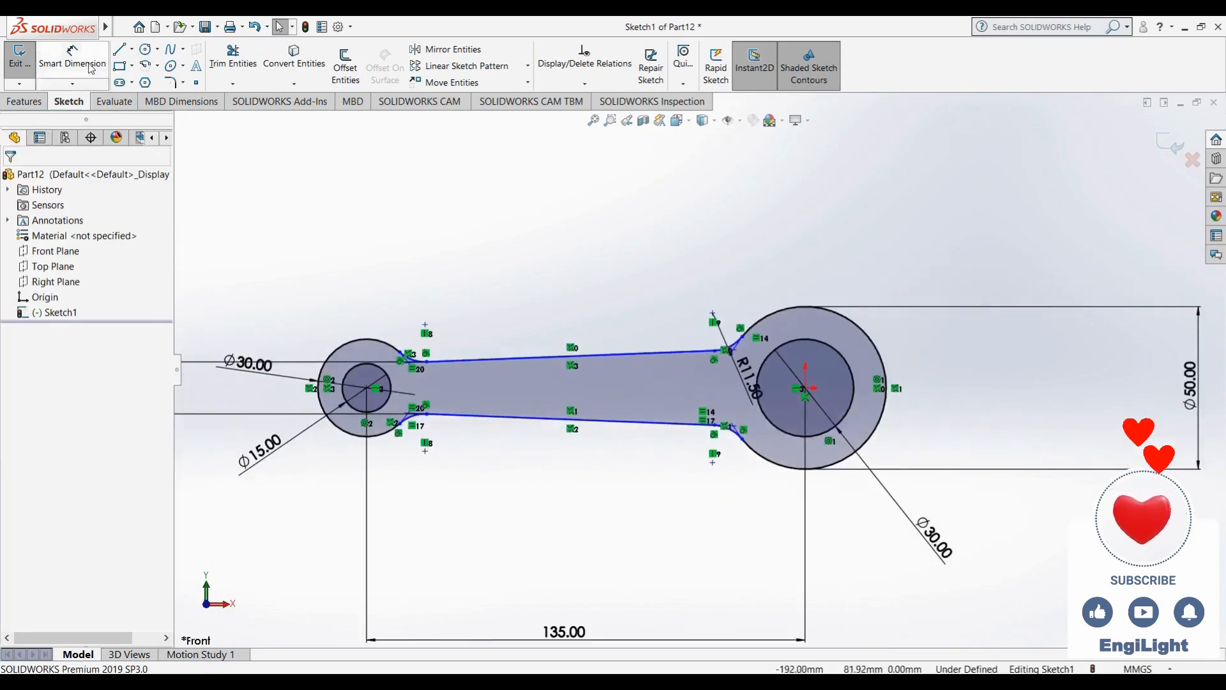
left_click(714, 425)
left_click(714, 351)
left_click(988, 410)
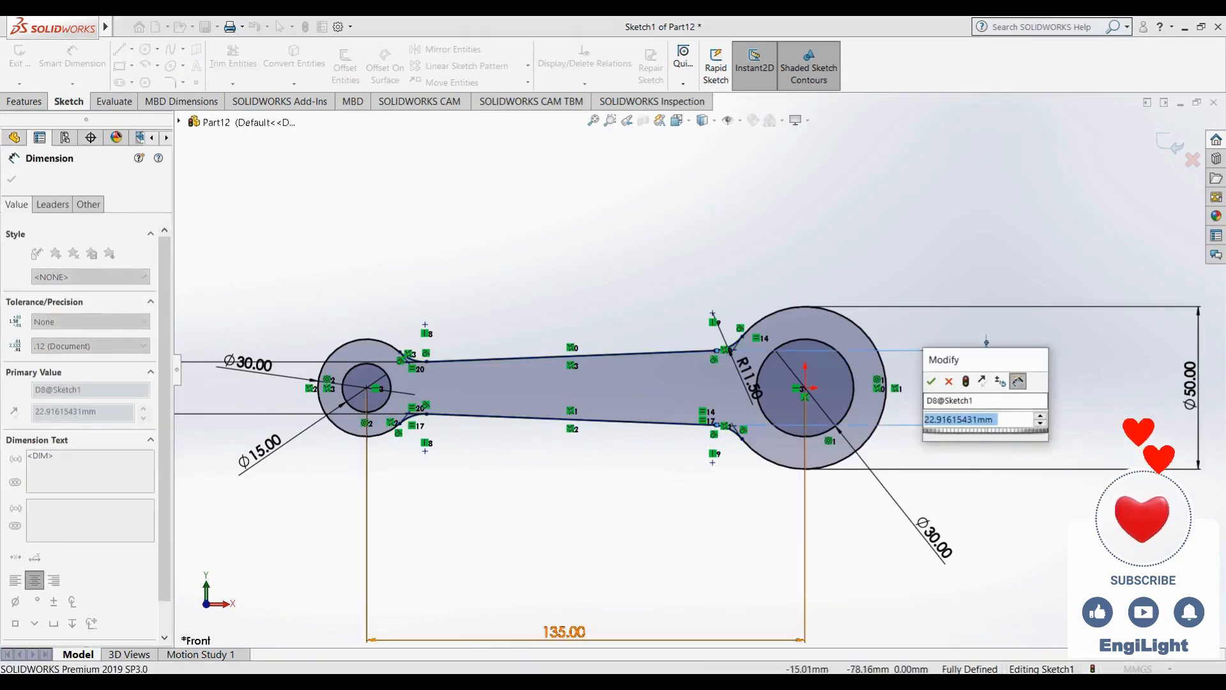
key("alt+Tab")
key("alt+Tab")
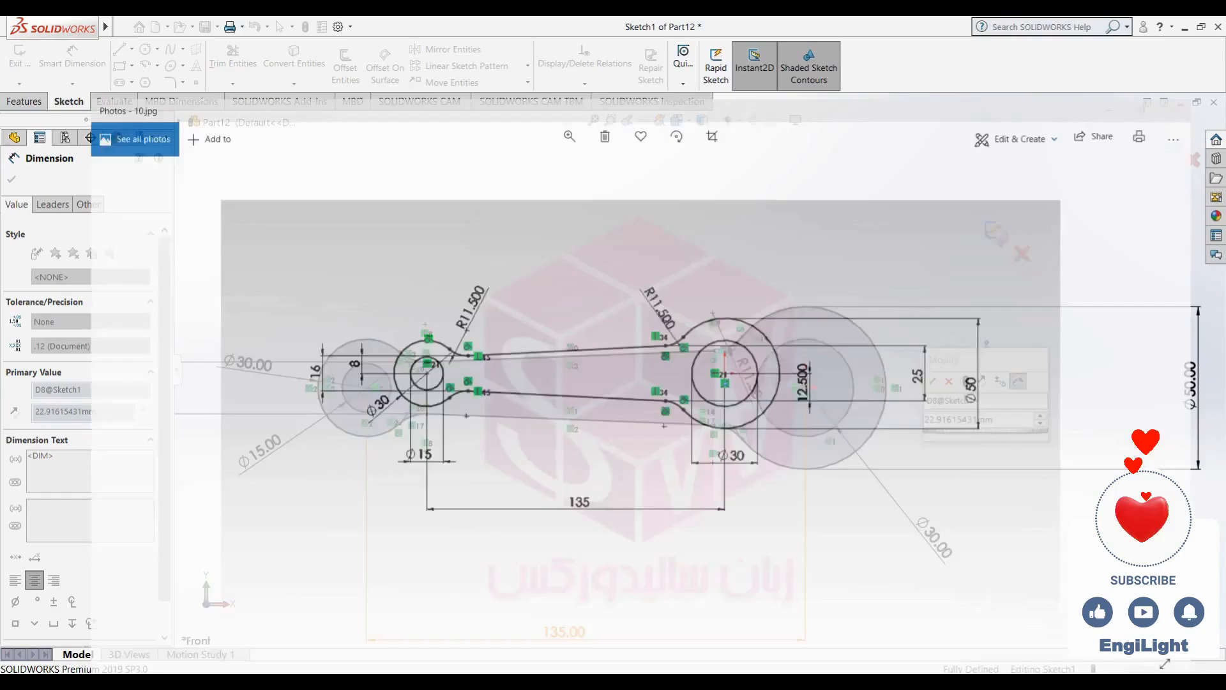
type("25")
key("Return")
key("Escape")
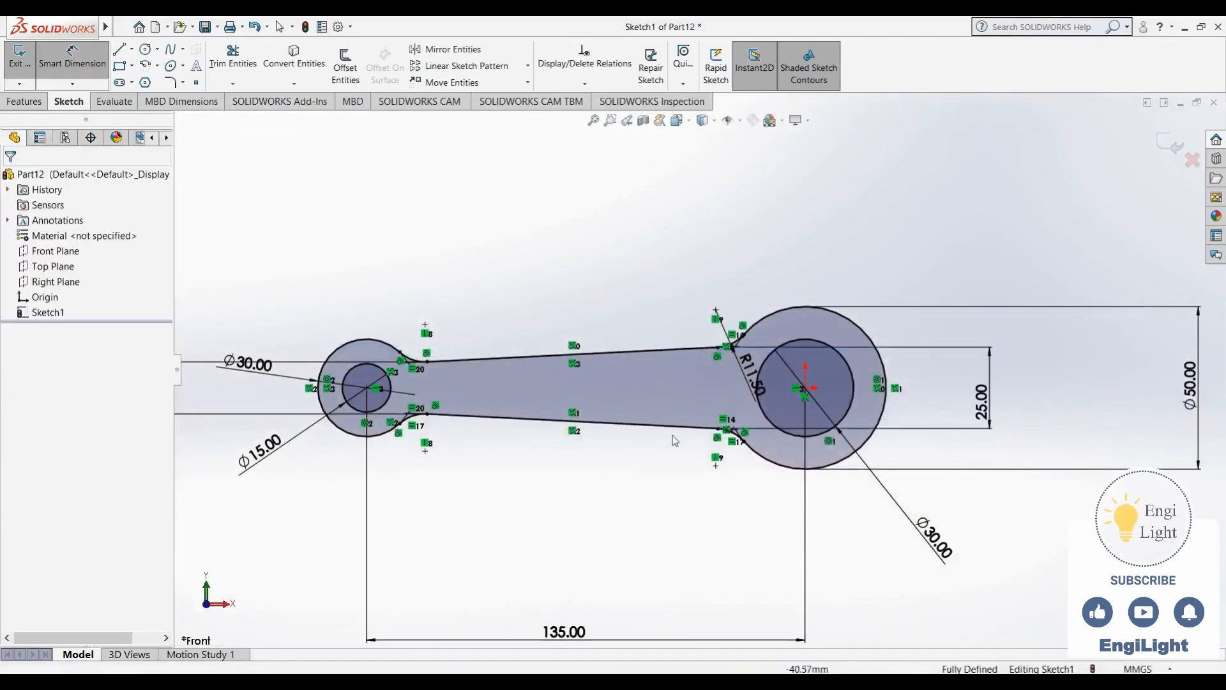
Move the 135 mm centre-distance dimension closer beneath the link profile
scroll(669, 472, "up", 3)
left_click_drag(624, 514, 623, 454)
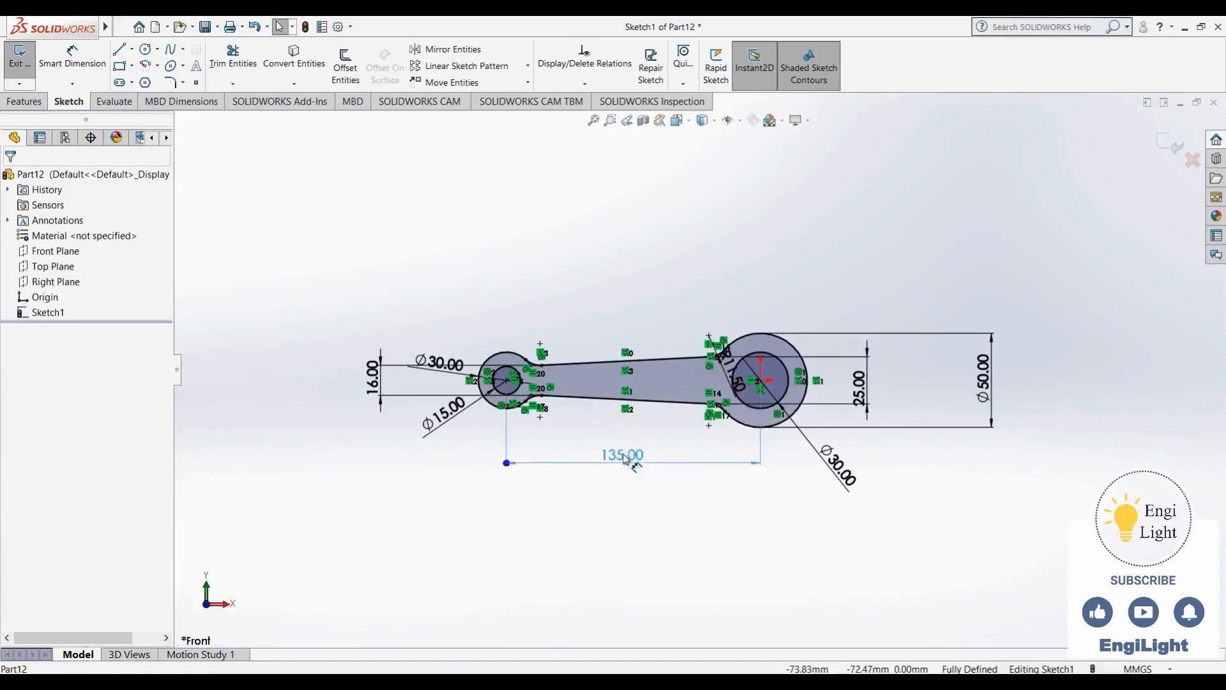
left_click(624, 295)
Hide the sketch relation markers and exit the finished connecting-link sketch
left_click(739, 123)
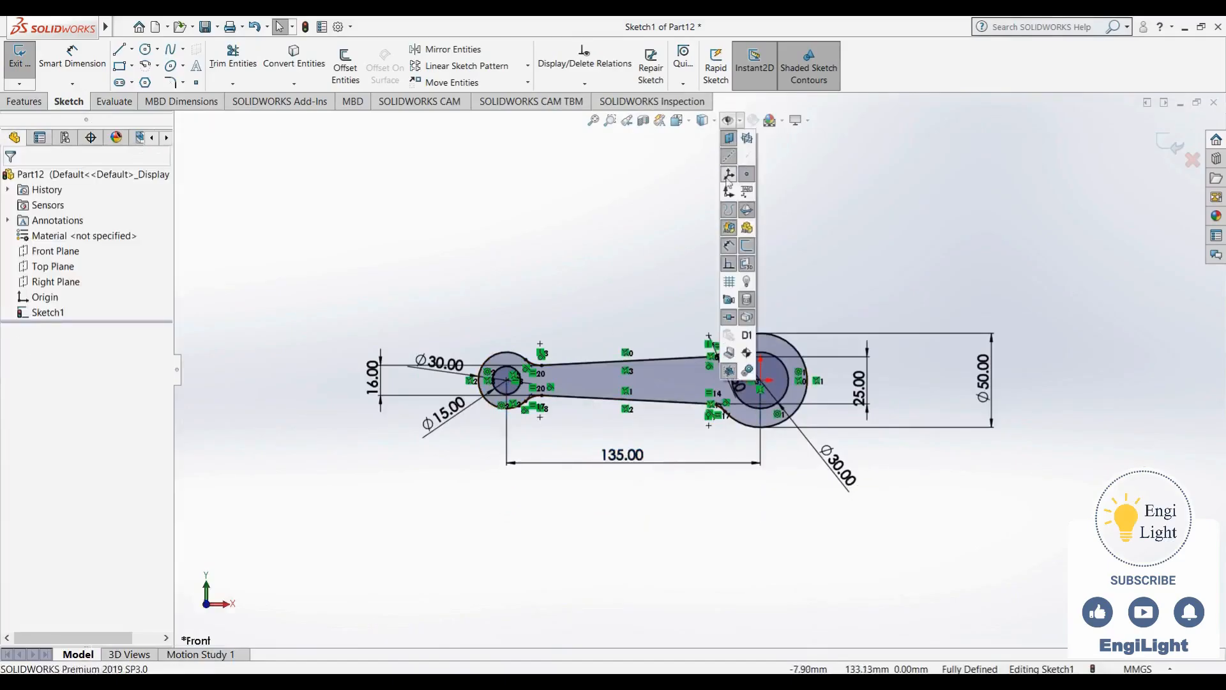
left_click(729, 264)
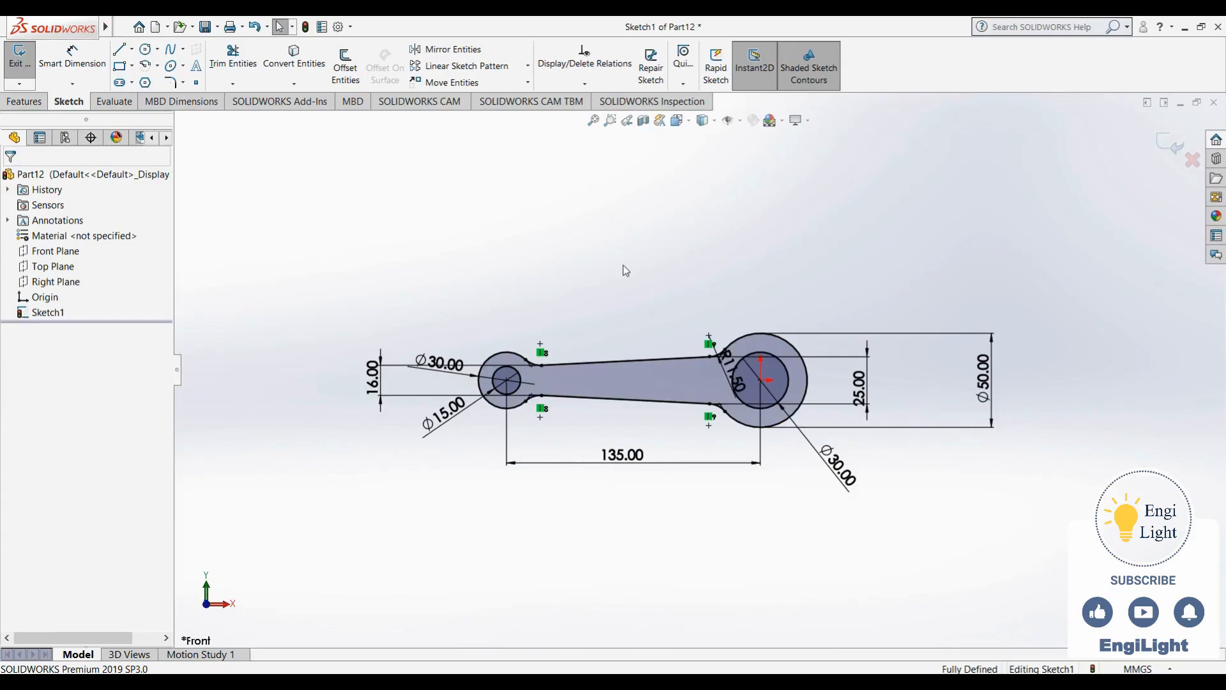
left_click(1174, 146)
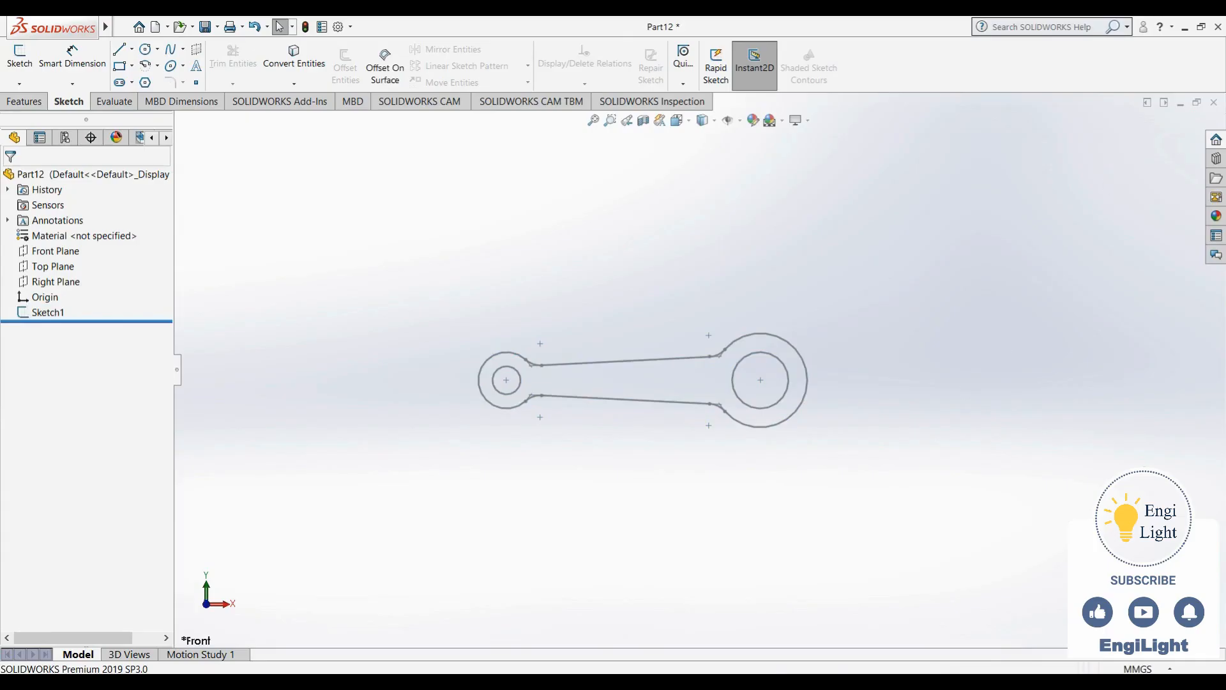
Close the connecting-link part document
key("alt+Tab")
key("alt+Tab")
left_click(1213, 104)
left_click(629, 377)
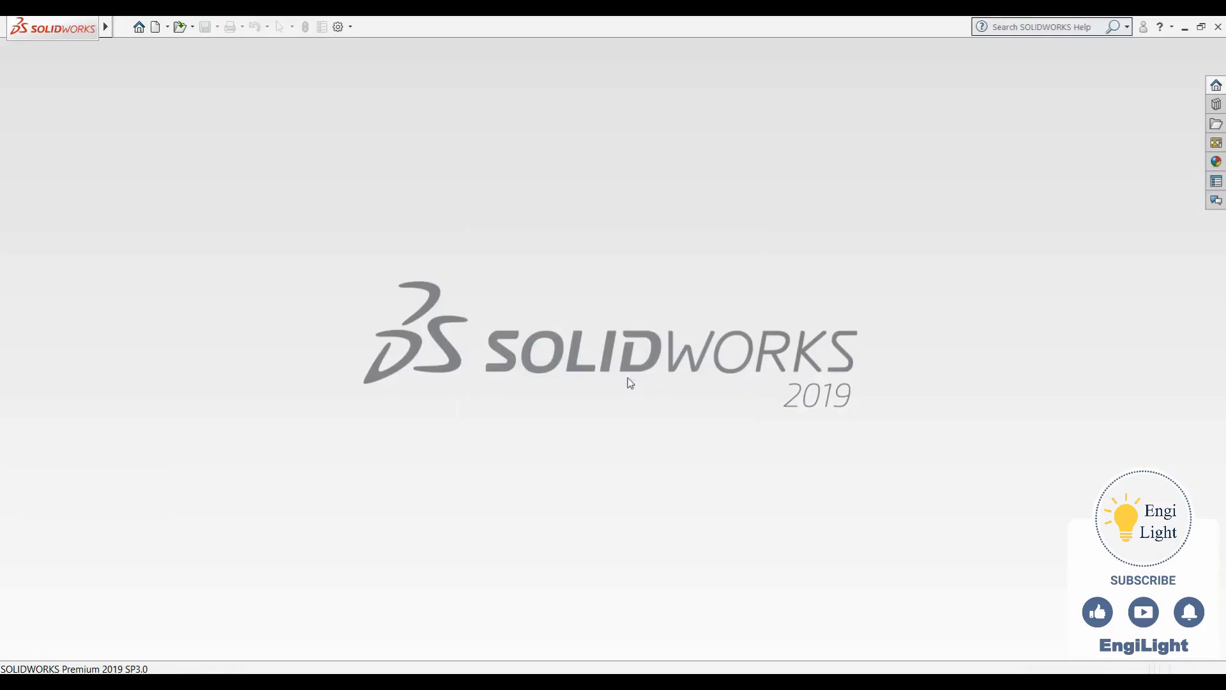
Switch to Photos, advance to the 11.jpg reference to study its crescent profile, and return to SOLIDWORKS
key("alt+Tab")
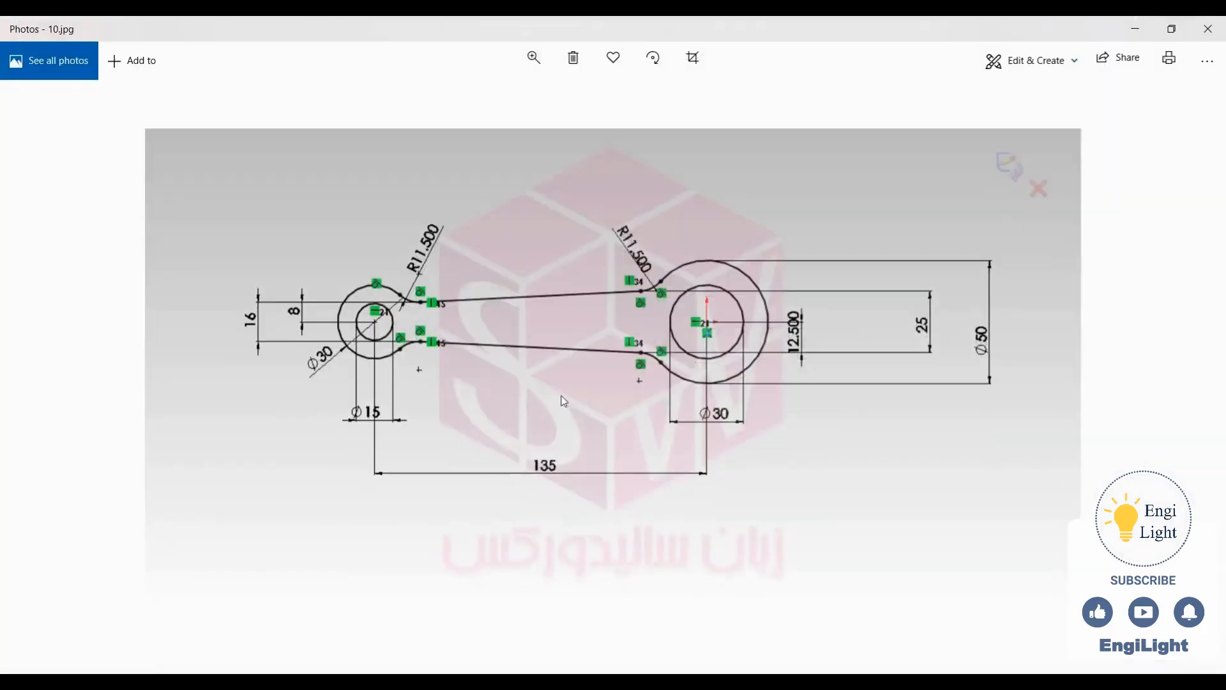
key("Right")
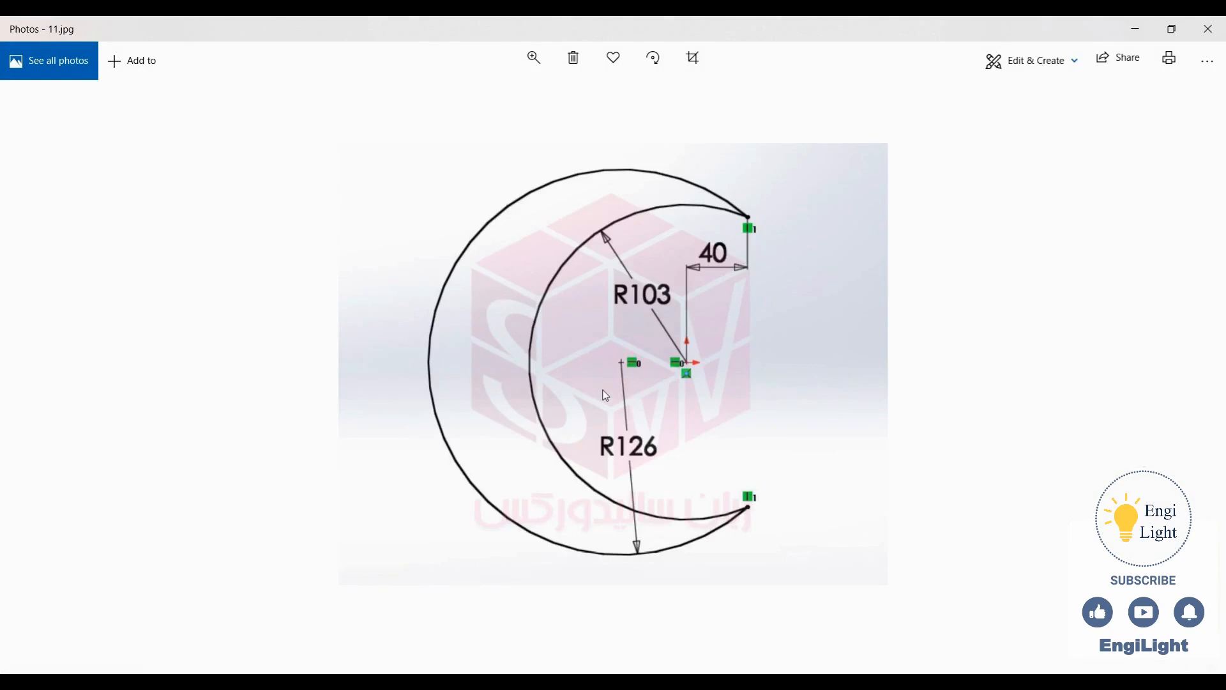
key("alt+Tab")
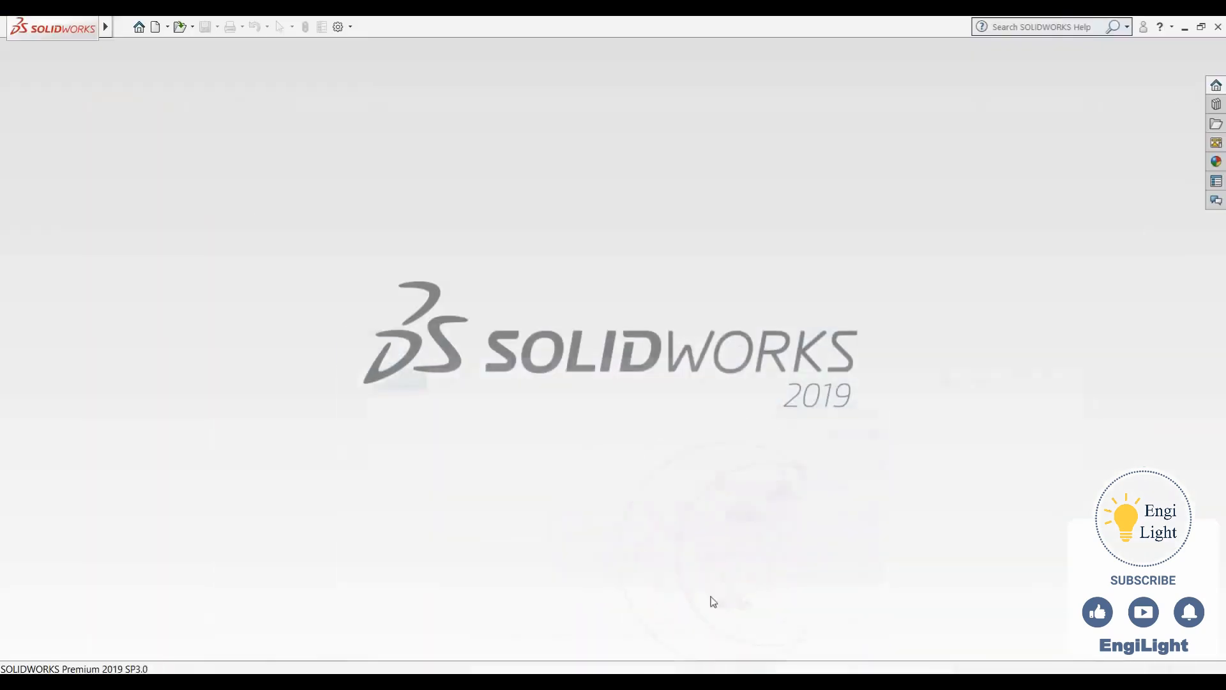
Create a new part document and start a sketch on the Front Plane
key("ctrl+n")
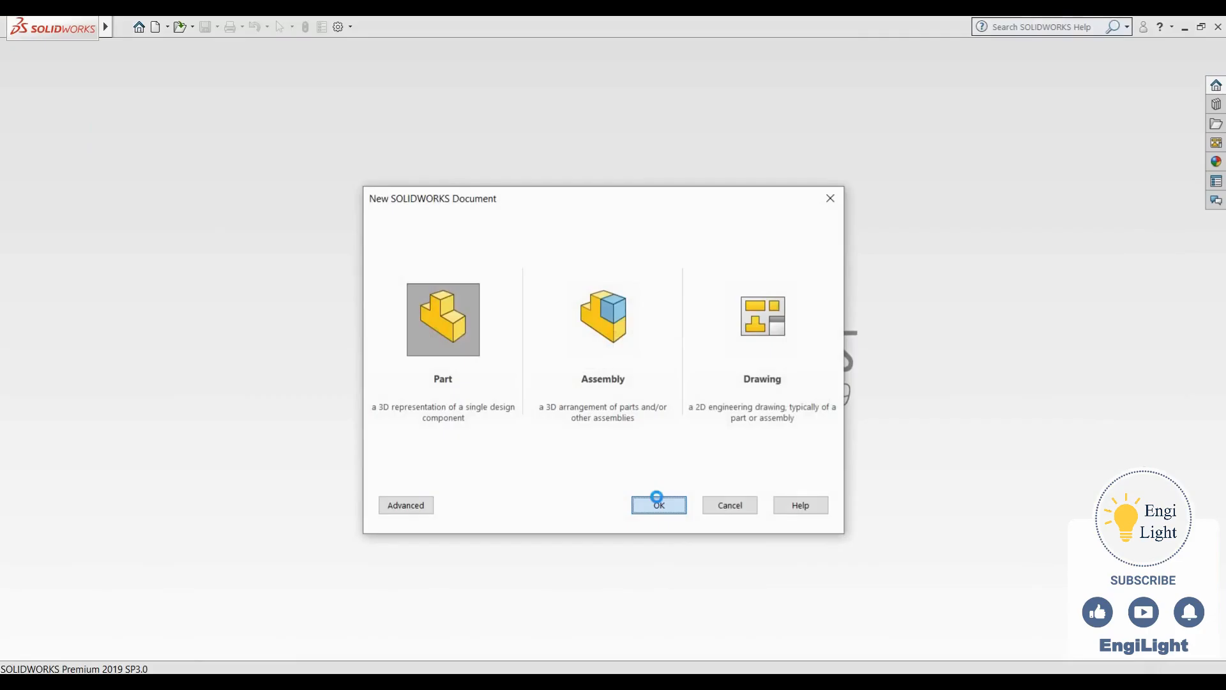
left_click(658, 502)
left_click(72, 251)
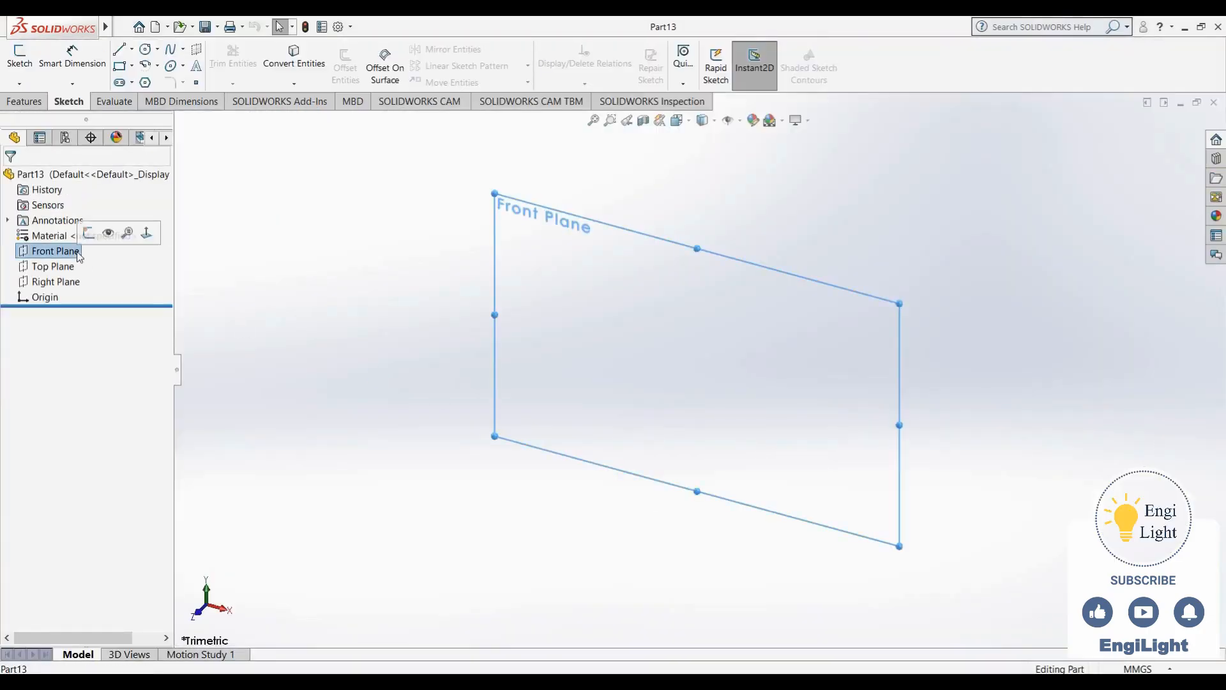
left_click(90, 235)
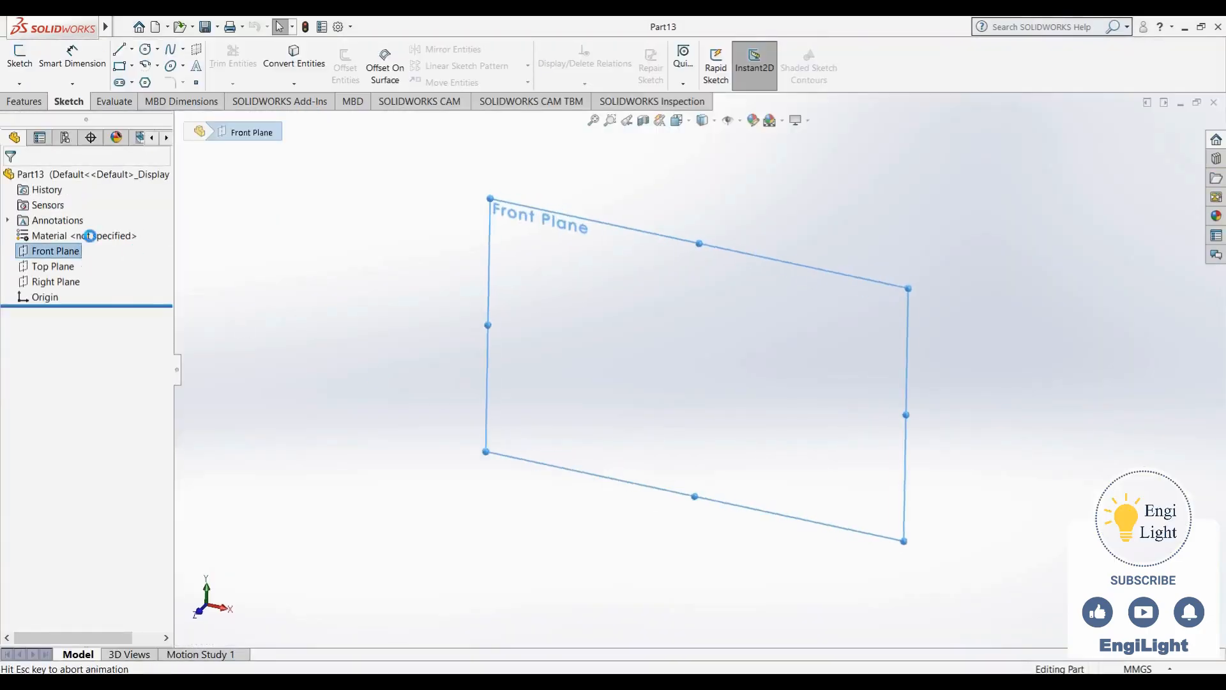
Draw a circle of about 58 mm radius on the origin and a larger overlapping circle centred about 34 mm to its left
left_click(145, 49)
left_click(699, 370)
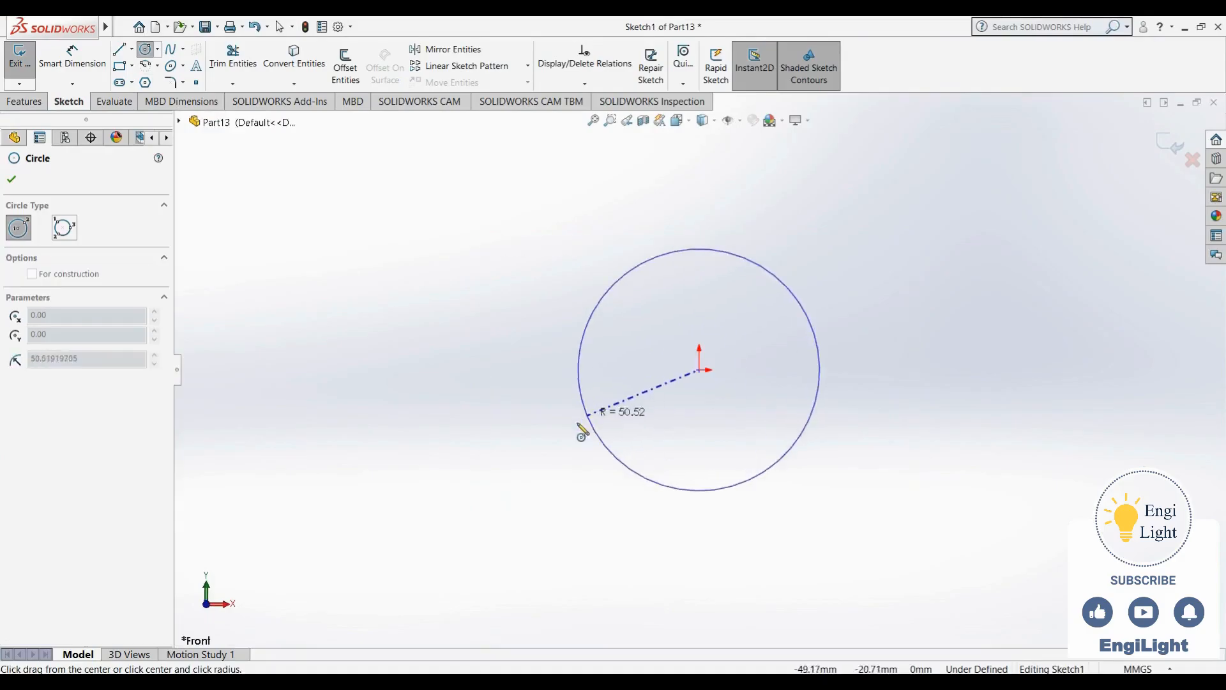
left_click(568, 410)
left_click(618, 370)
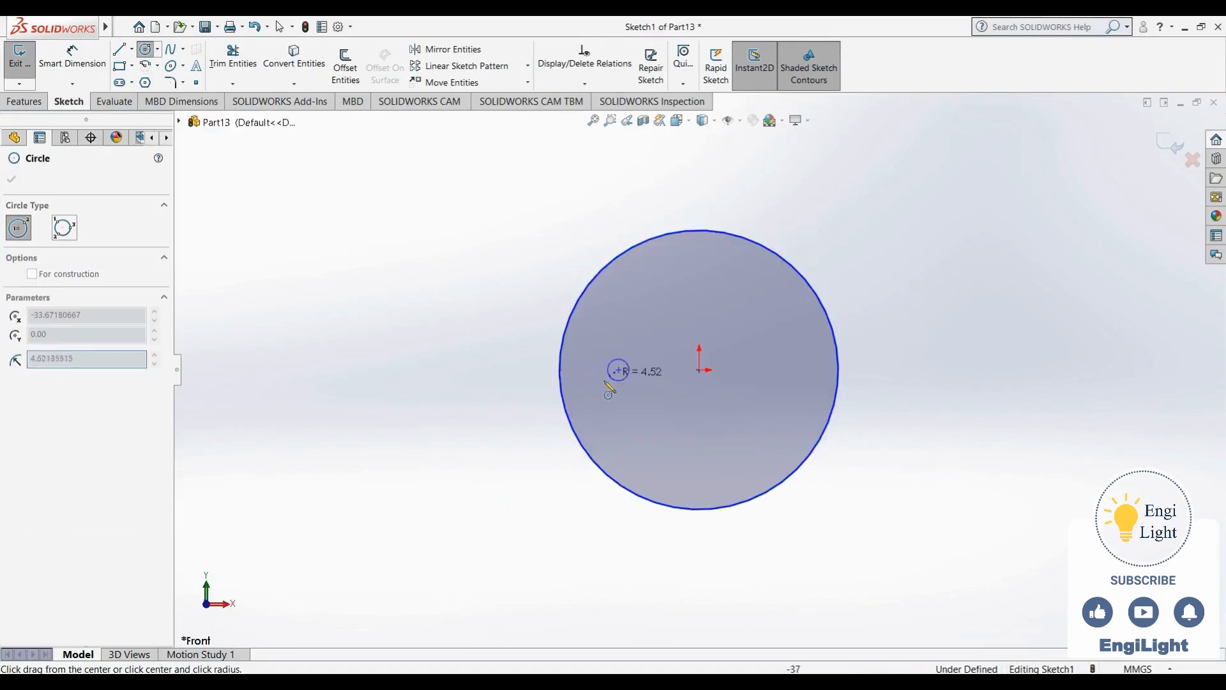
left_click(480, 450)
key("Escape")
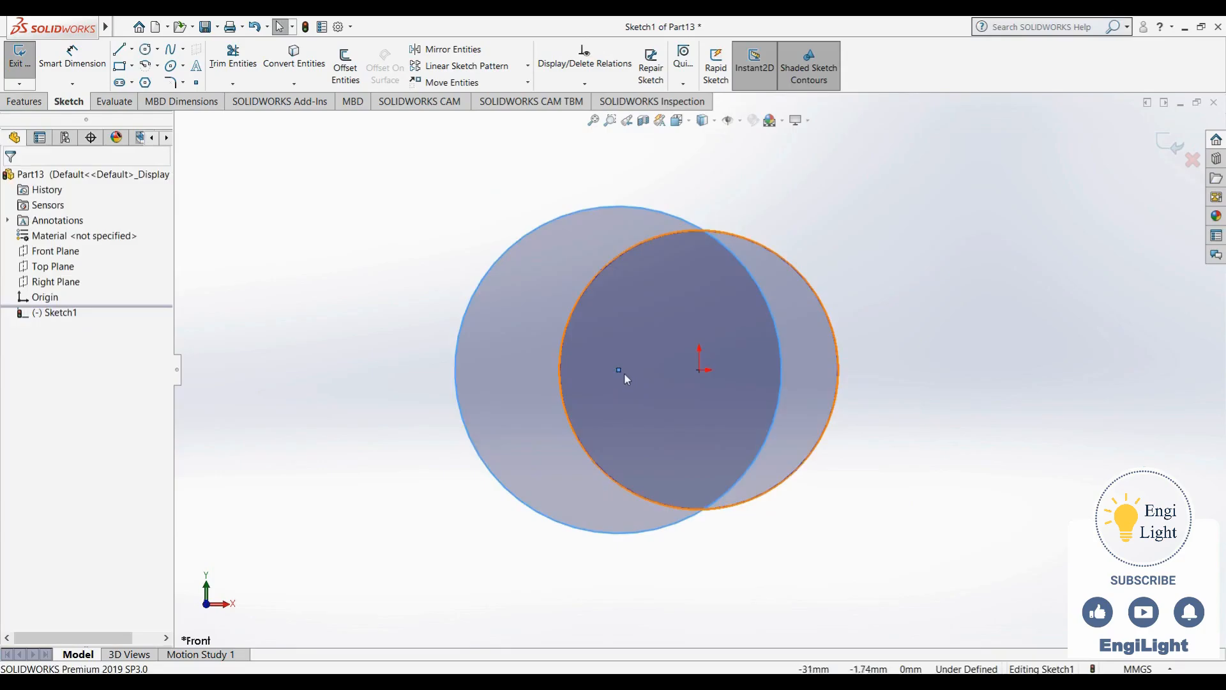
Add a Horizontal relation between the two circle centres and show the sketch relation markers
left_click(618, 370)
left_click(699, 370, "ctrl")
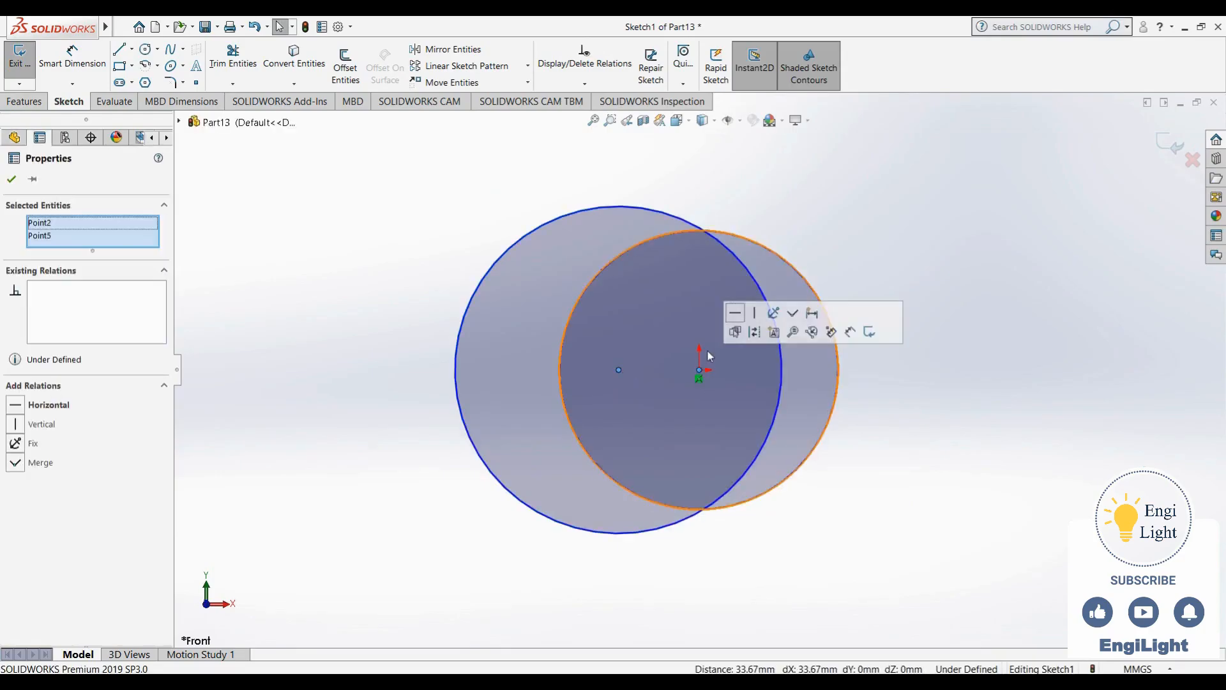
left_click(734, 314)
left_click(751, 194)
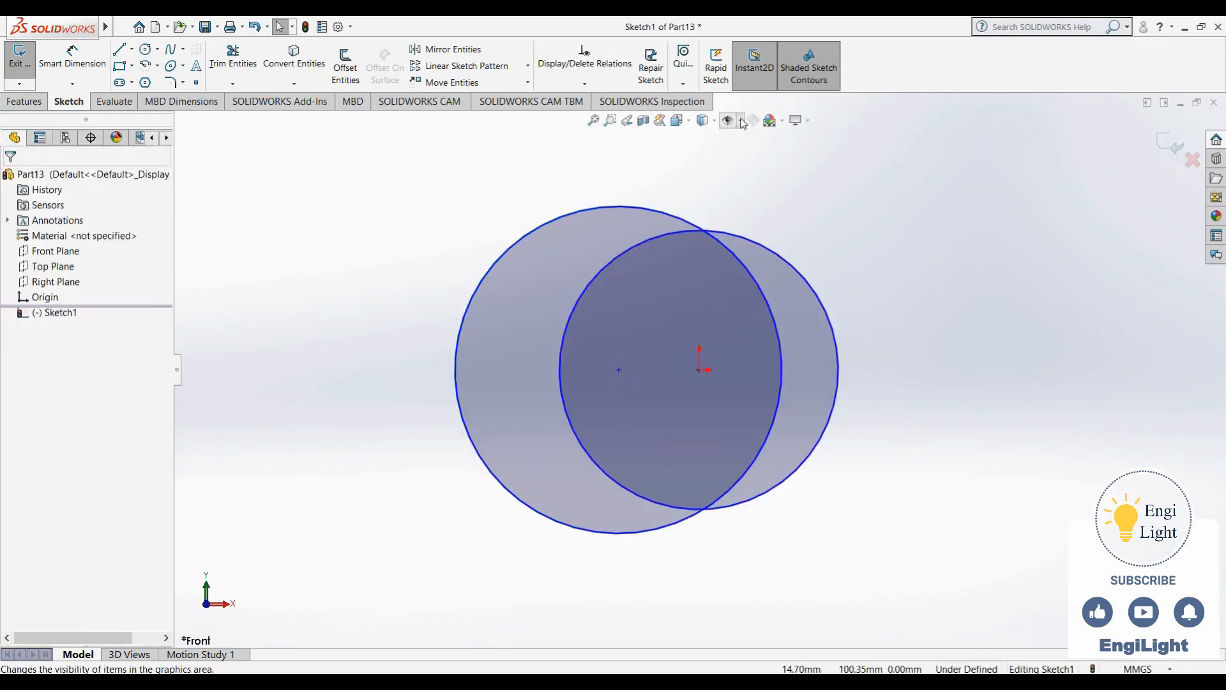
left_click(739, 121)
left_click(729, 262)
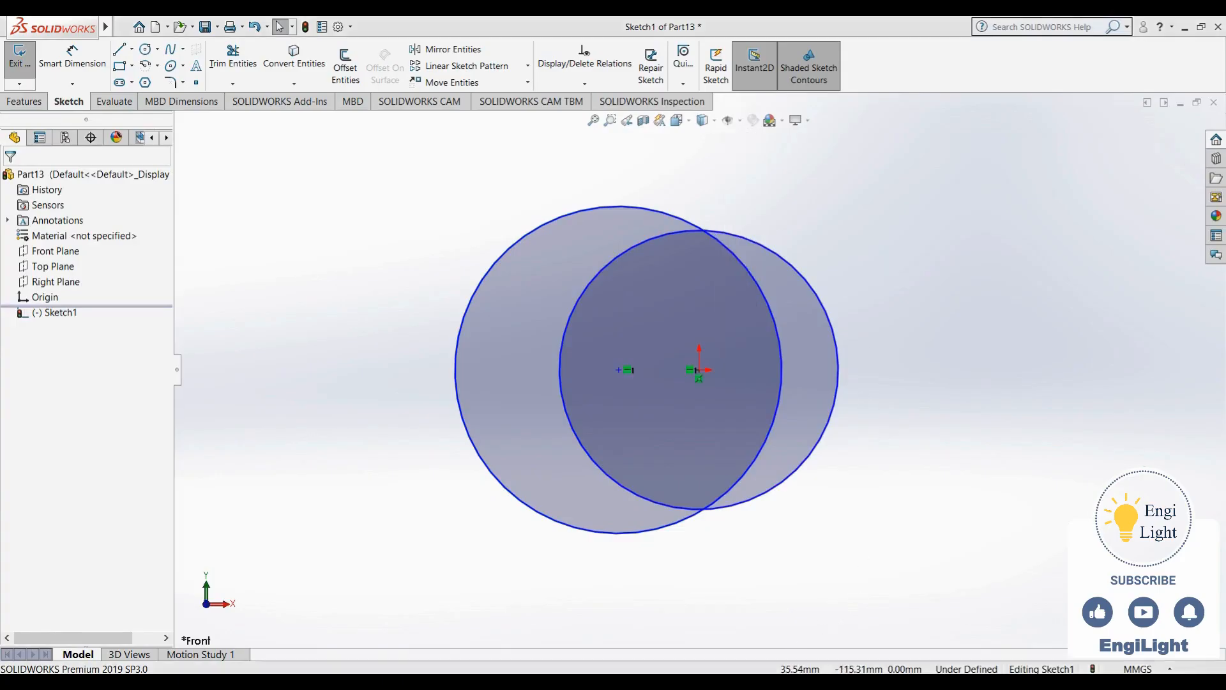
Check the 11.jpg reference and dimension the origin-centred circle's diameter as 206 mm, twice the 103 mm radius
key("alt+Tab")
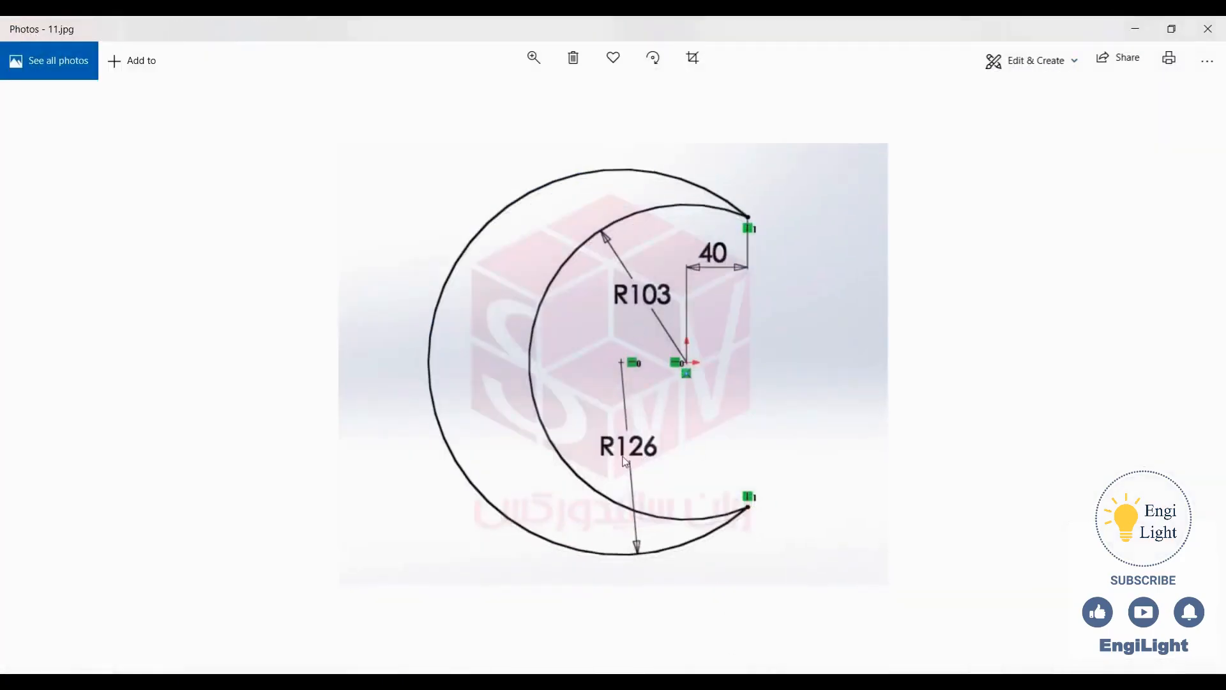
key("alt+Tab")
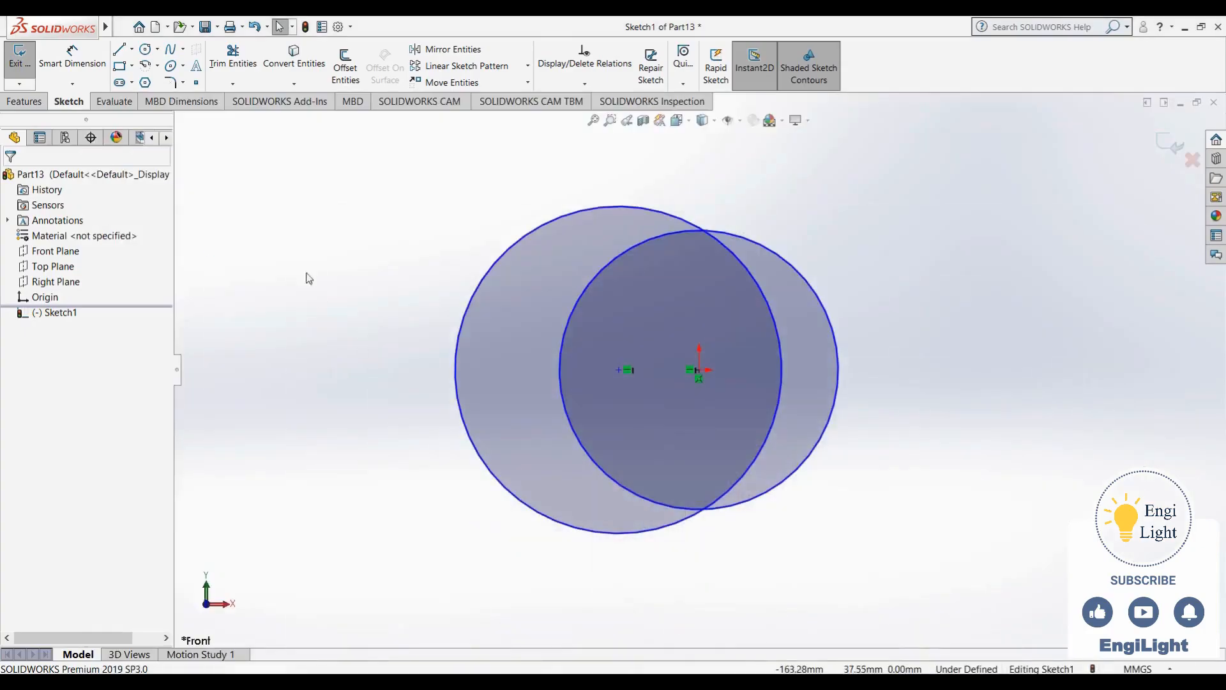
left_click(72, 58)
left_click(761, 254)
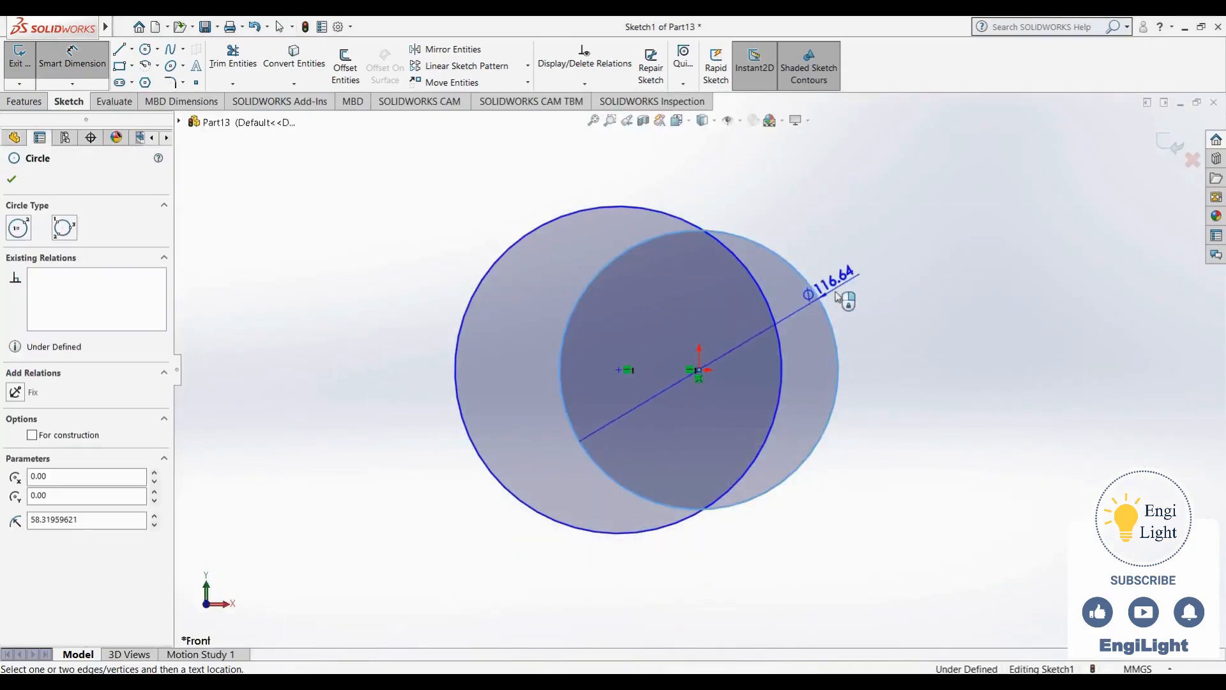
left_click(902, 350)
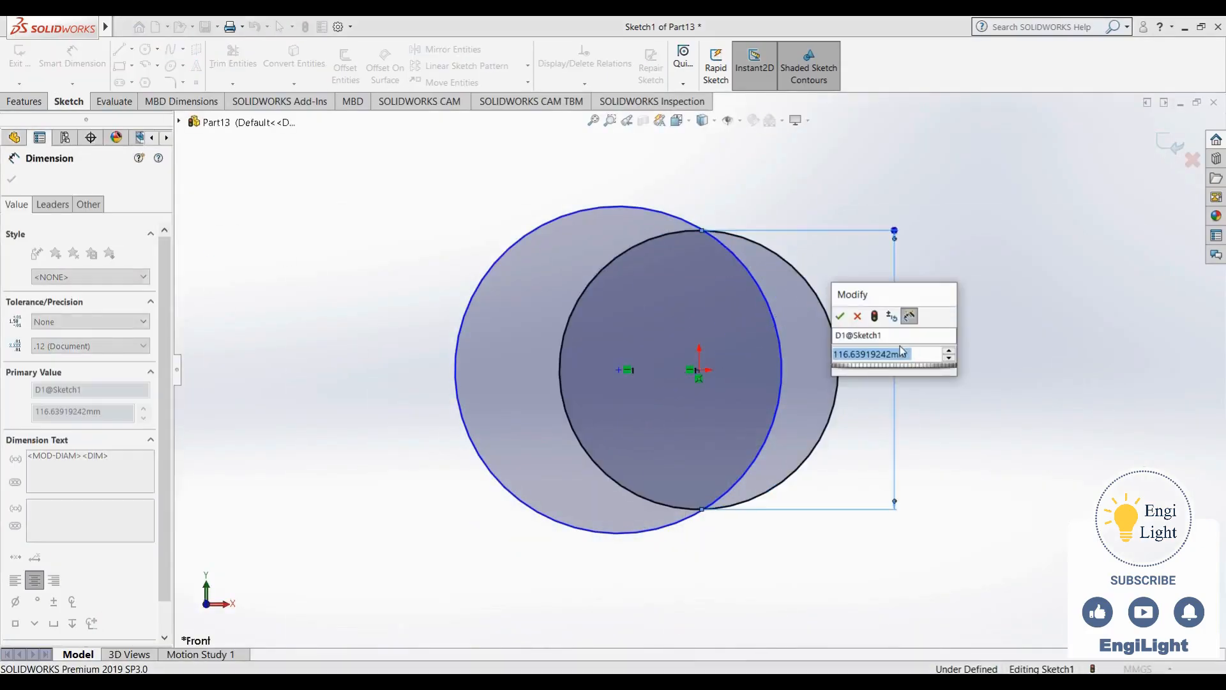
type("1")
key("BackSpace")
type("206")
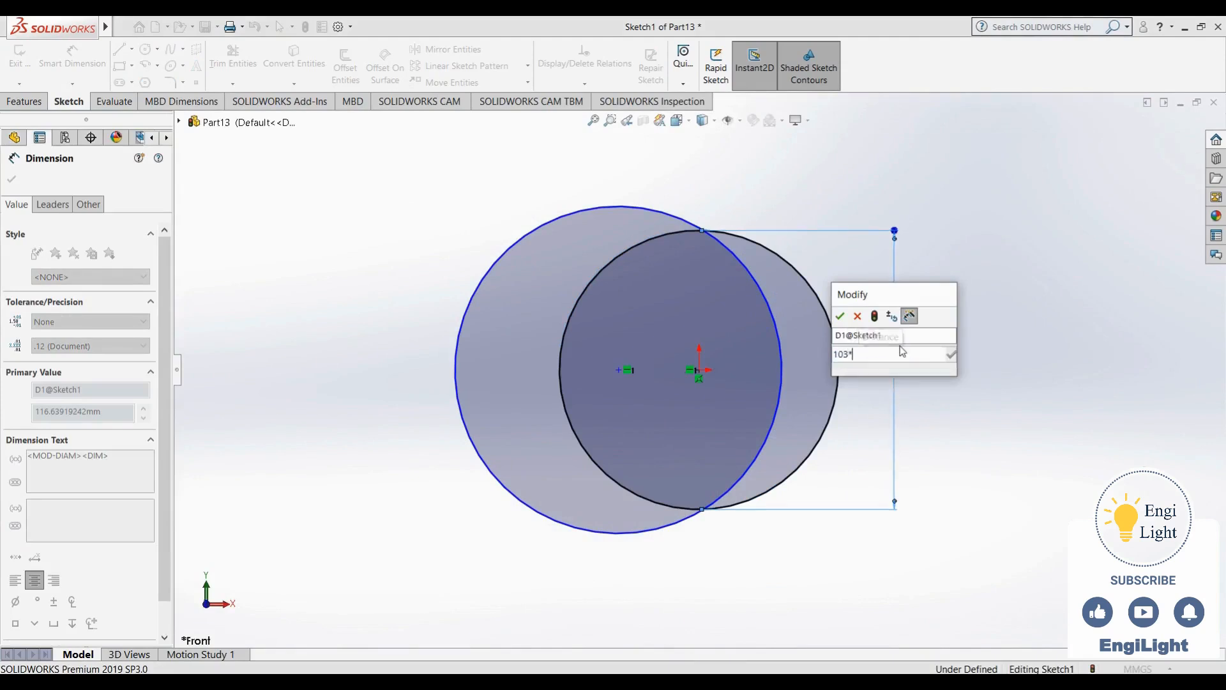
key("Return")
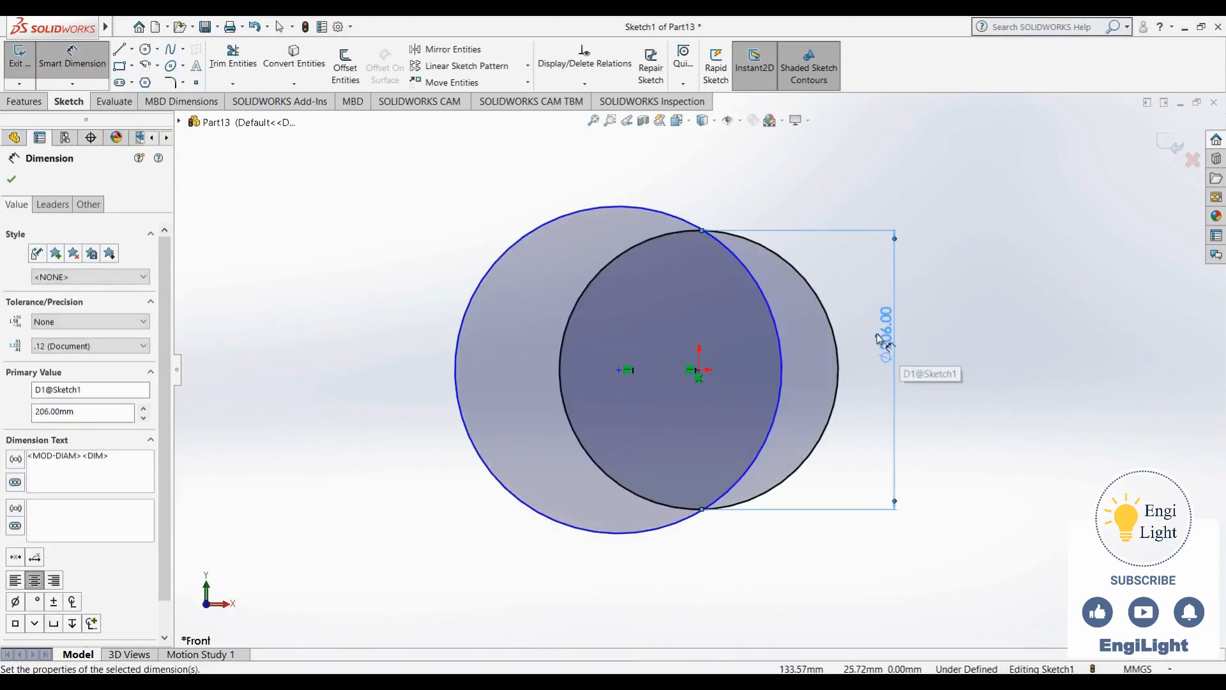
Dimension the larger circle's diameter as 126*2 (252 mm)
left_click(635, 209)
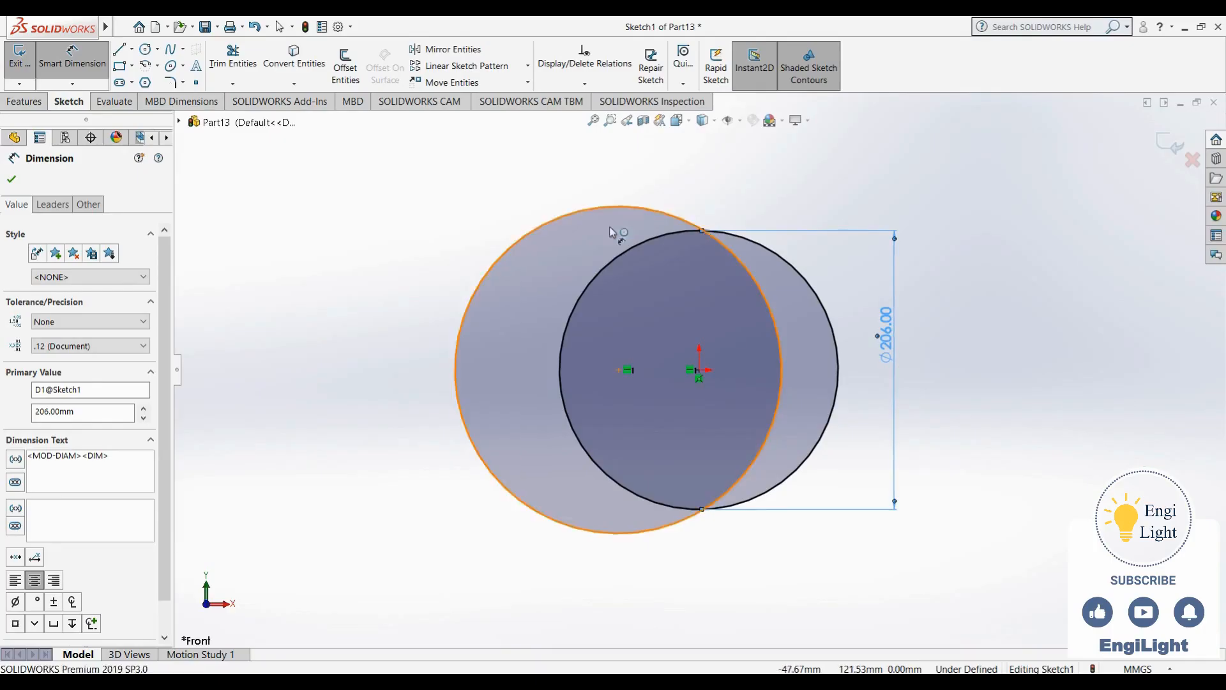
left_click(394, 349)
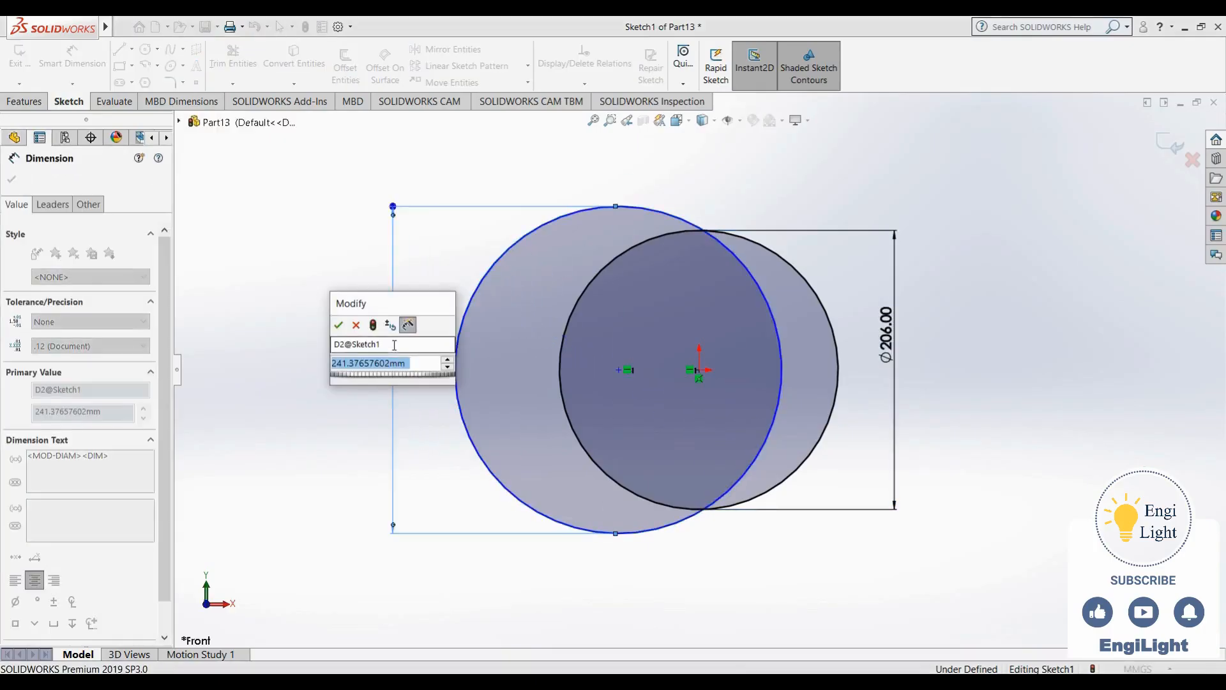
type("126*2")
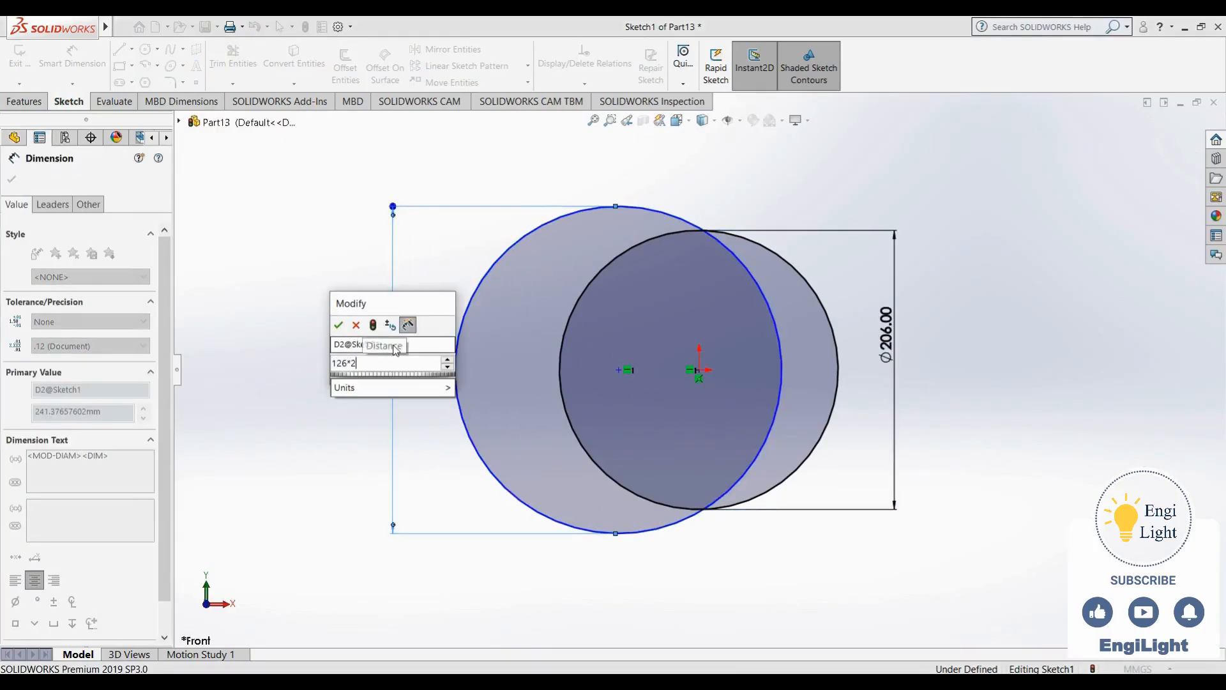
key("Return")
key("Escape")
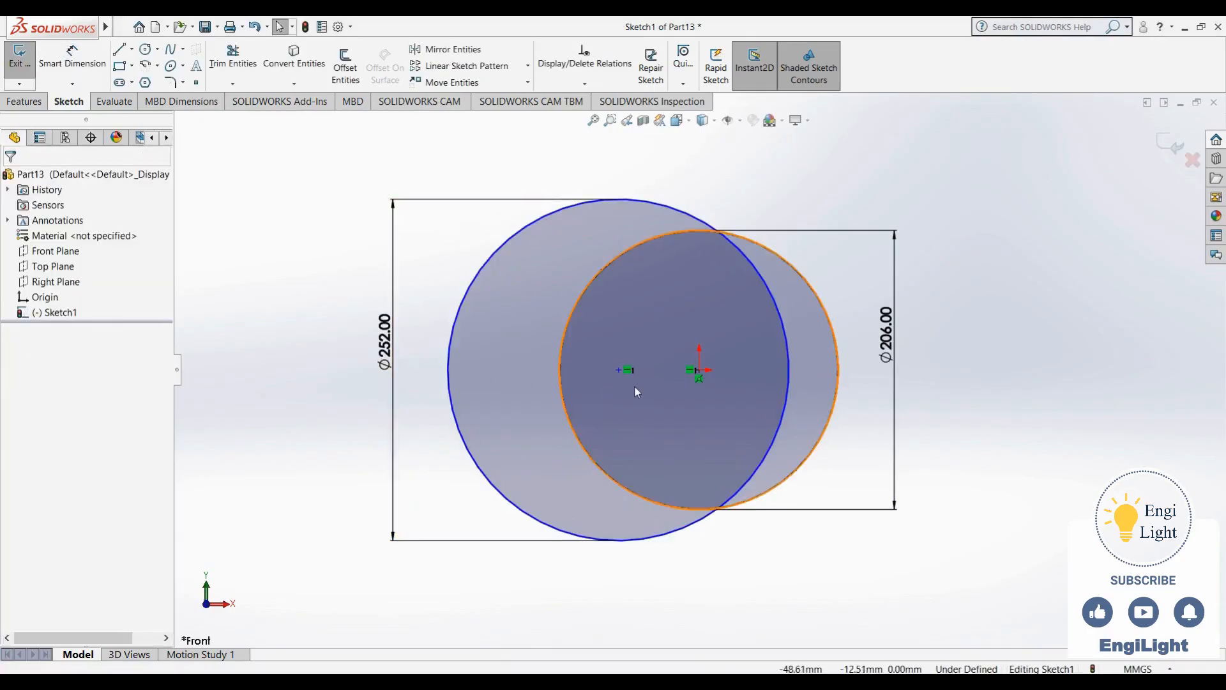
Move the larger circle's centre closer to the origin, to about 40 mm left of it
left_click(619, 370)
left_click_drag(631, 370, 645, 371)
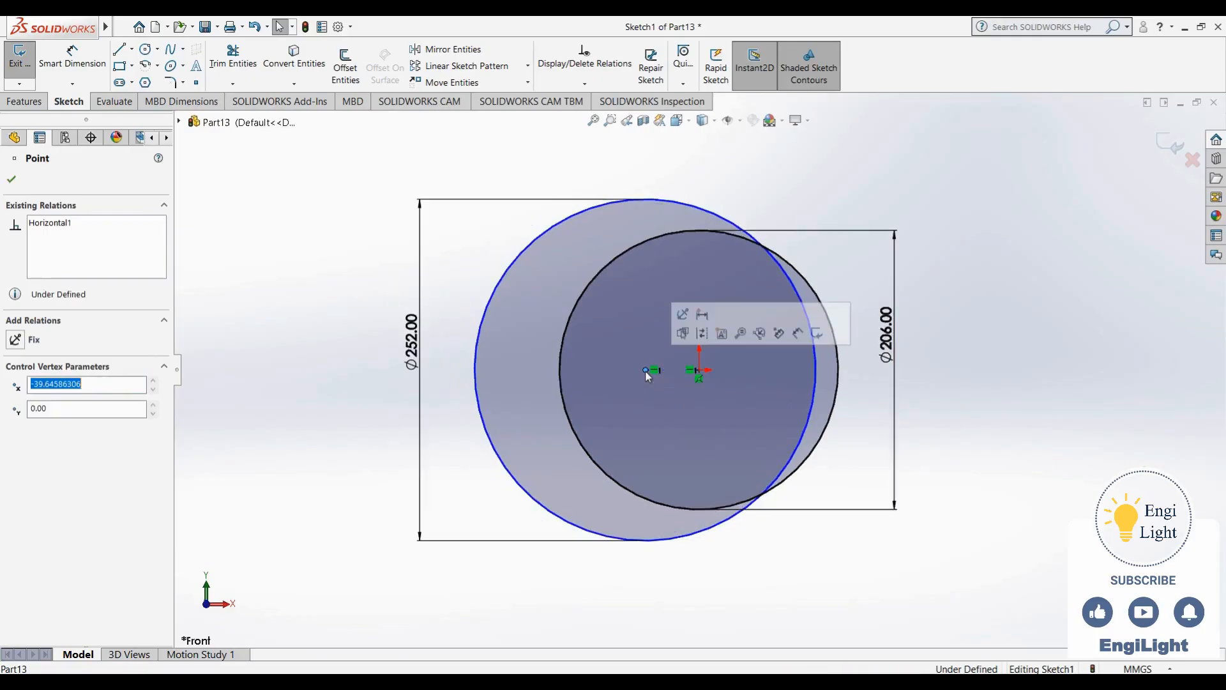
left_click(966, 470)
scroll(733, 395, "up", 3)
scroll(733, 395, "down", 3)
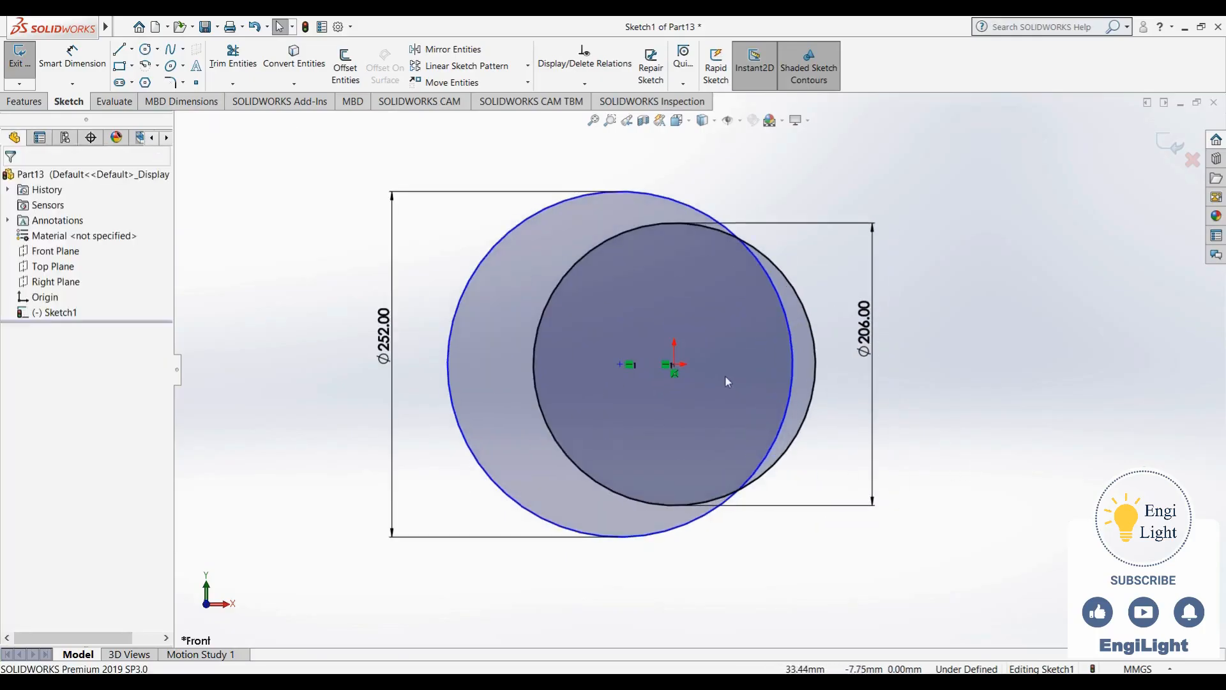
Trim the right-hand arcs of both circles with Power trim to leave a crescent profile
left_click(245, 64)
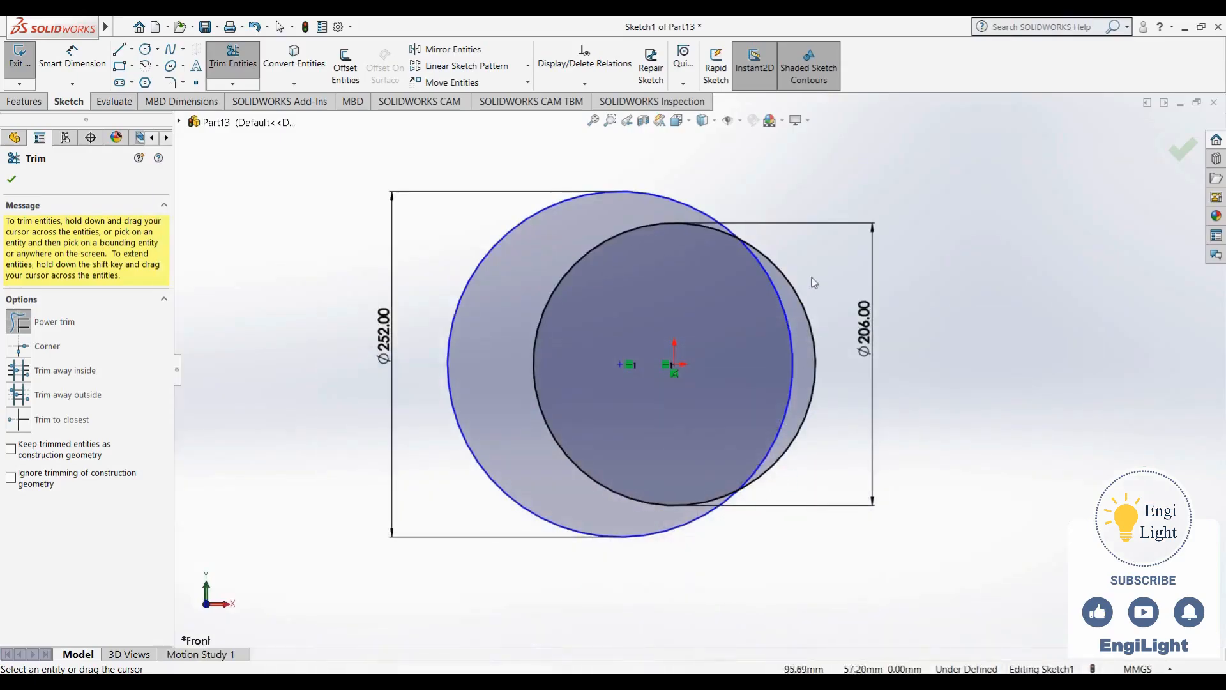
left_click_drag(815, 283, 766, 296)
key("Escape")
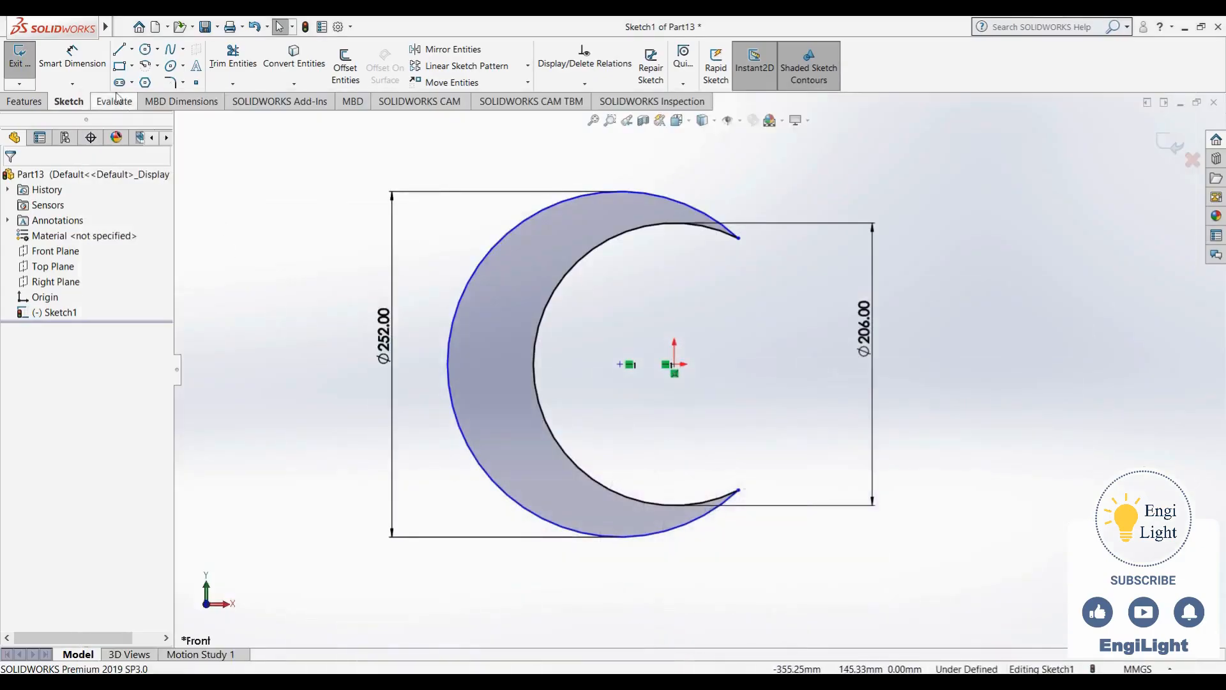
Dimension the horizontal distance from the origin to the crescent's upper tip as 40 mm and exit the sketch
left_click(72, 57)
left_click(674, 364)
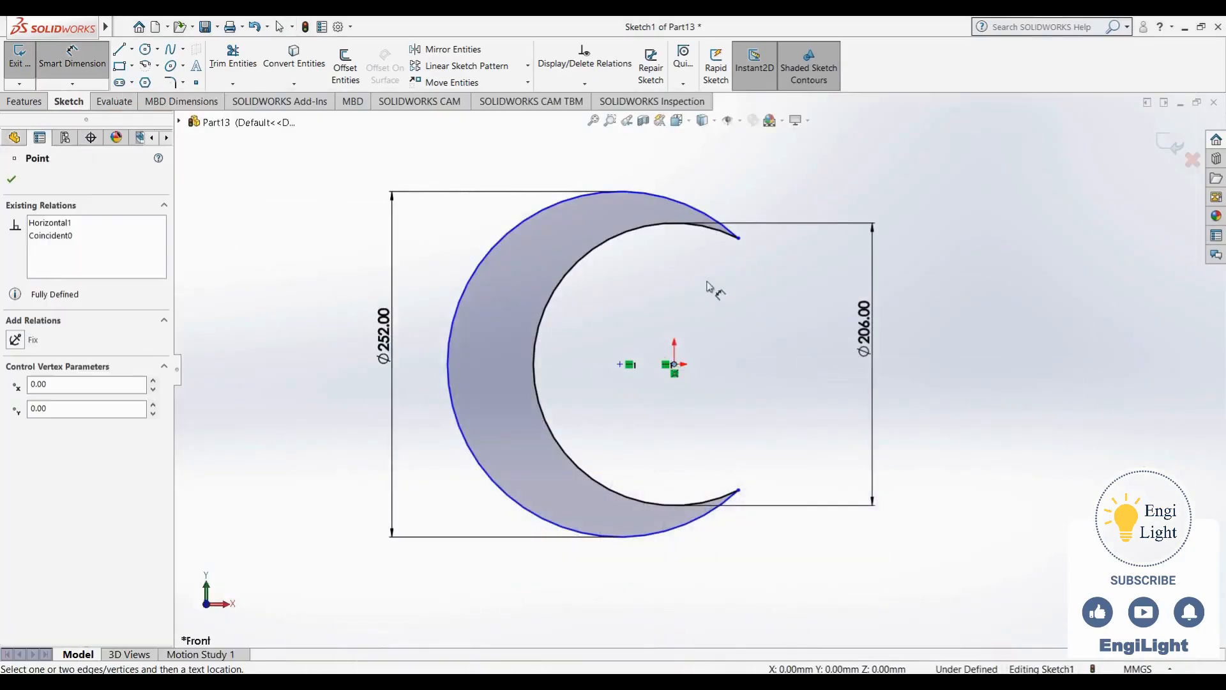
left_click(738, 239)
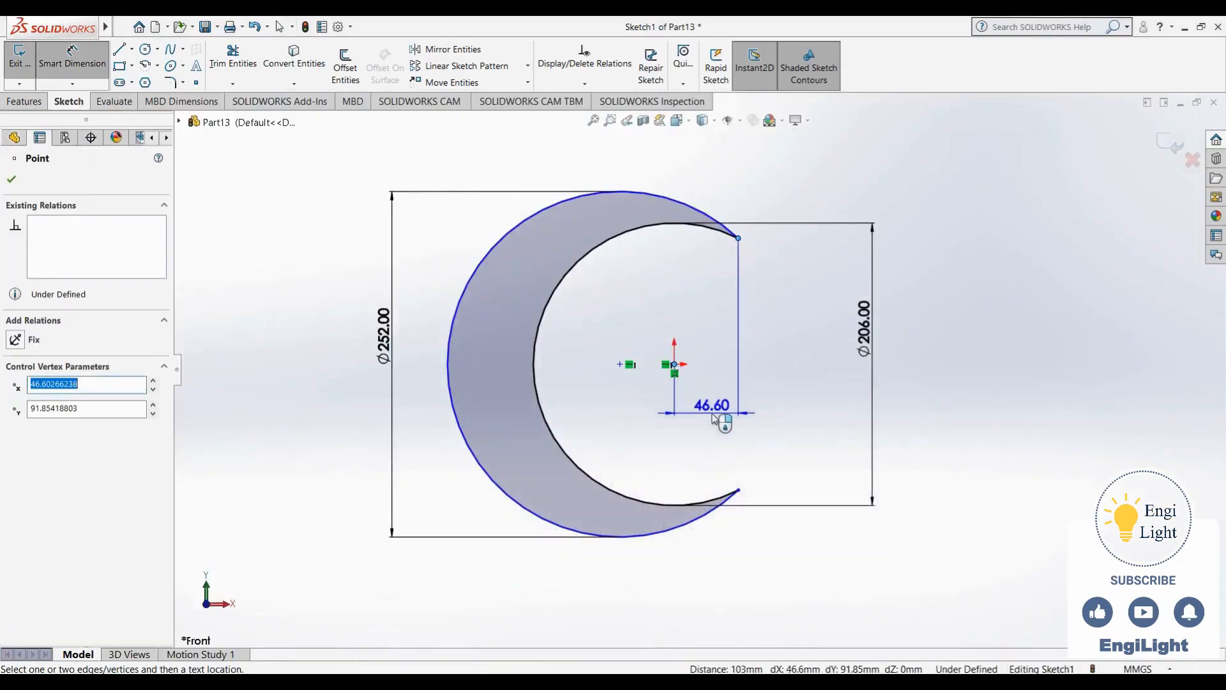
left_click(714, 420)
type("40")
key("Return")
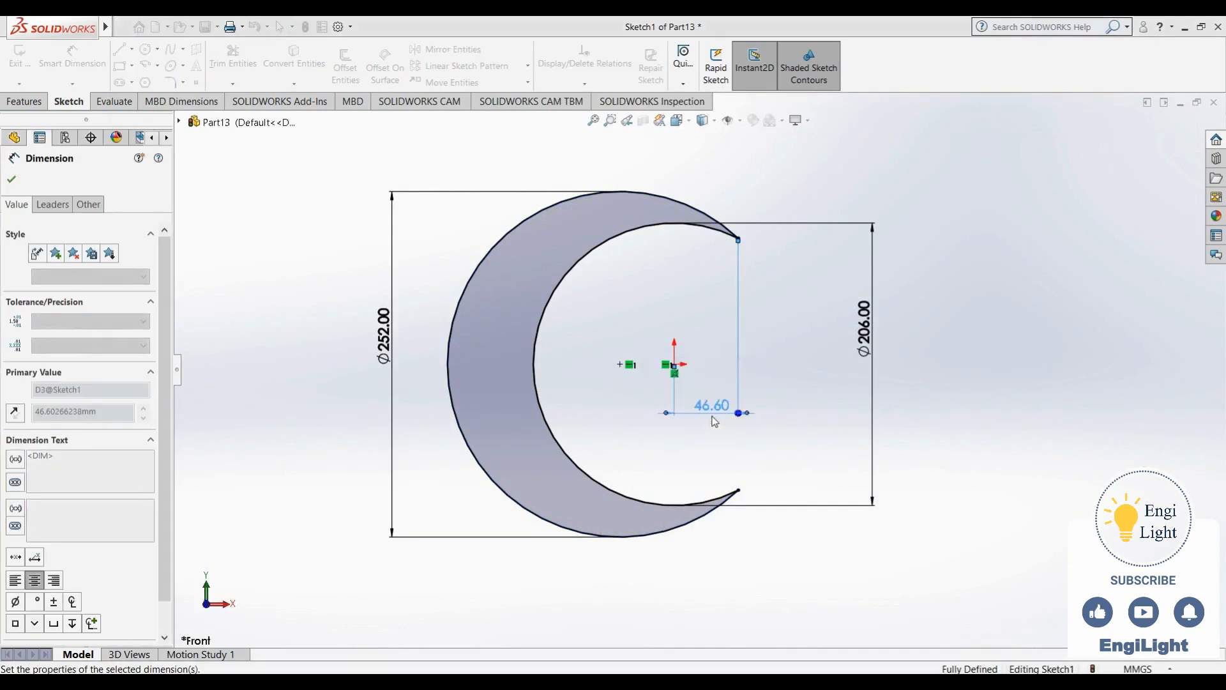
key("Escape")
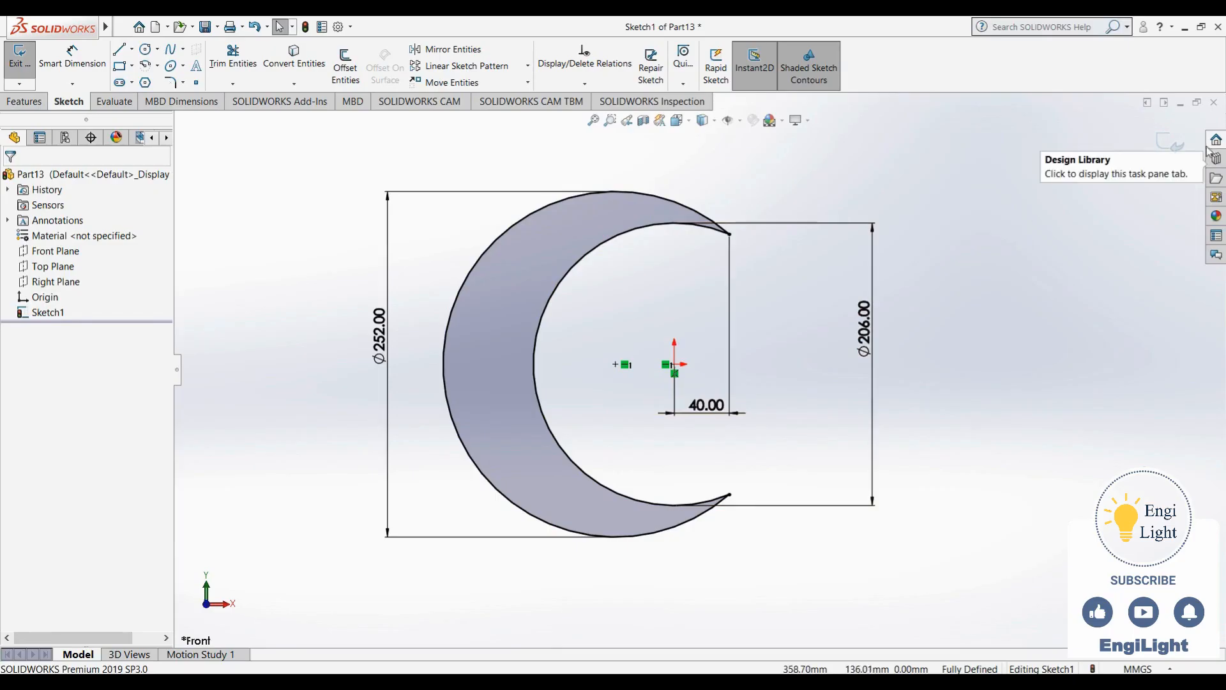
left_click(1174, 144)
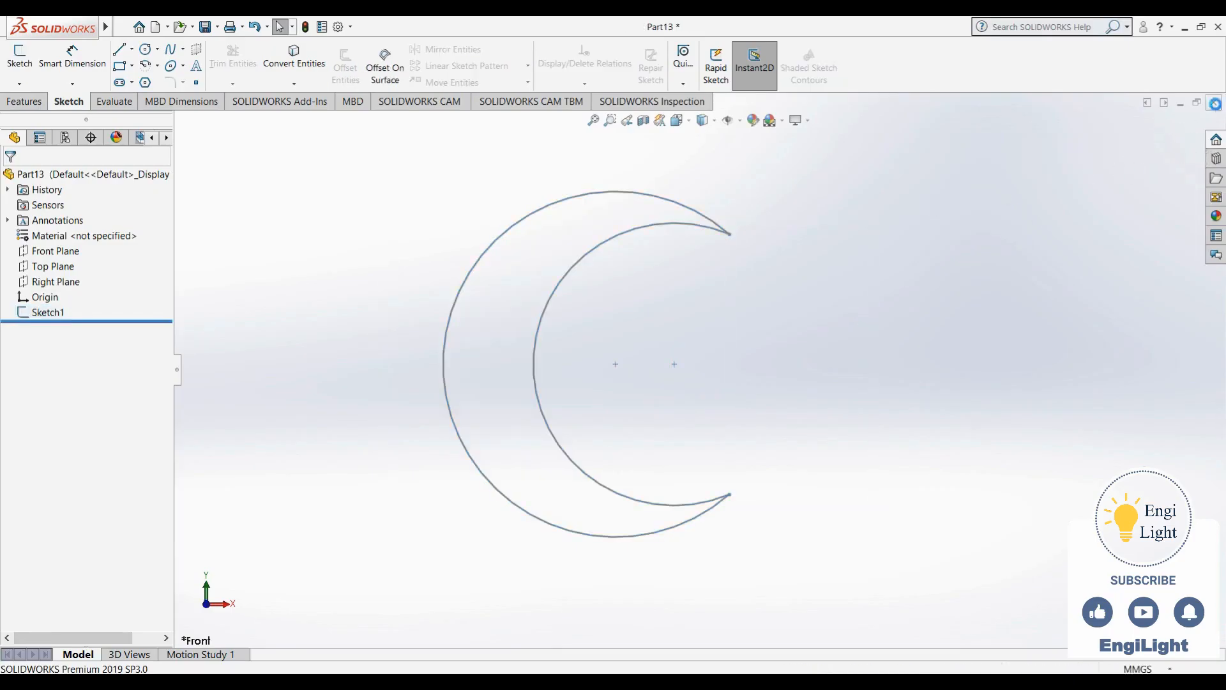
Close the finished crescent part and bring up the next reference image, 12.jpg, in Photos
key("ctrl+w")
left_click(646, 385)
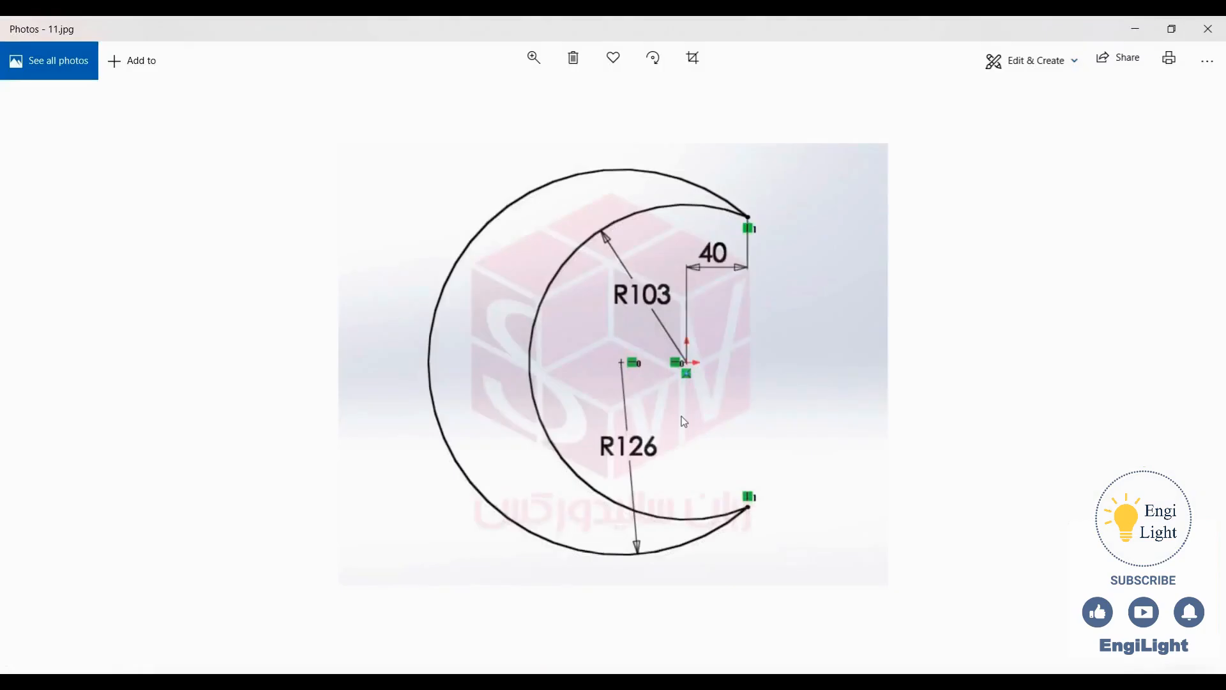
key("Right")
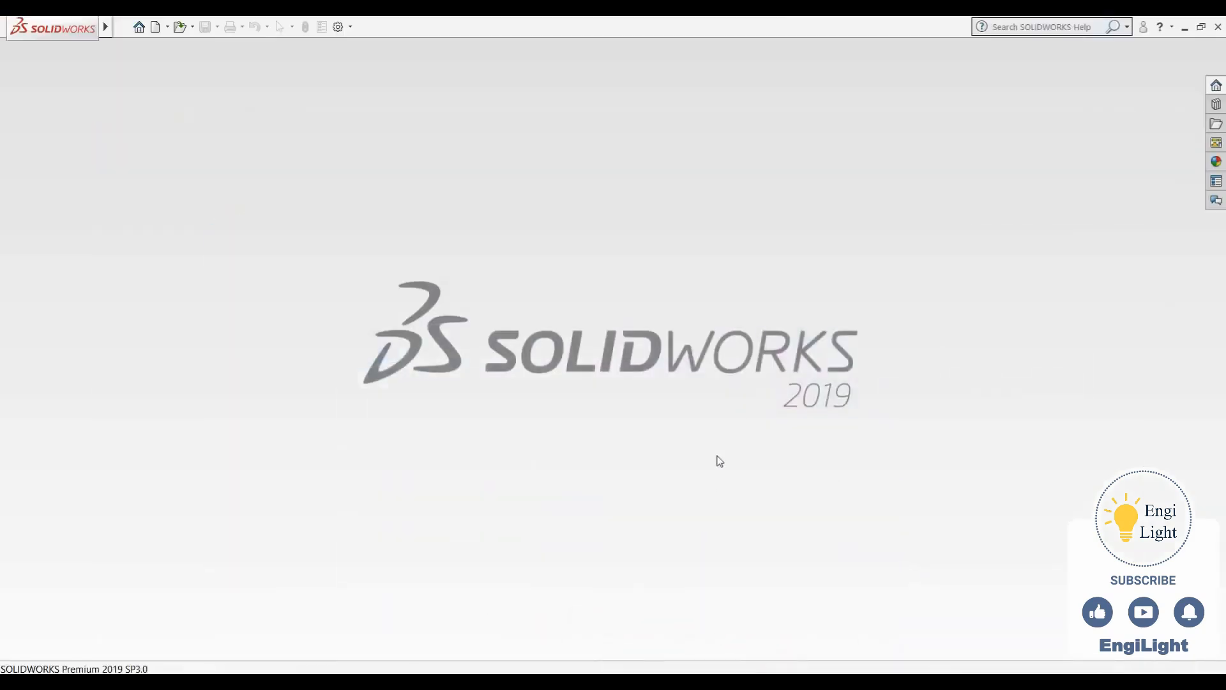
Create a new part in SOLIDWORKS and start a sketch on the Front Plane
key("ctrl+n")
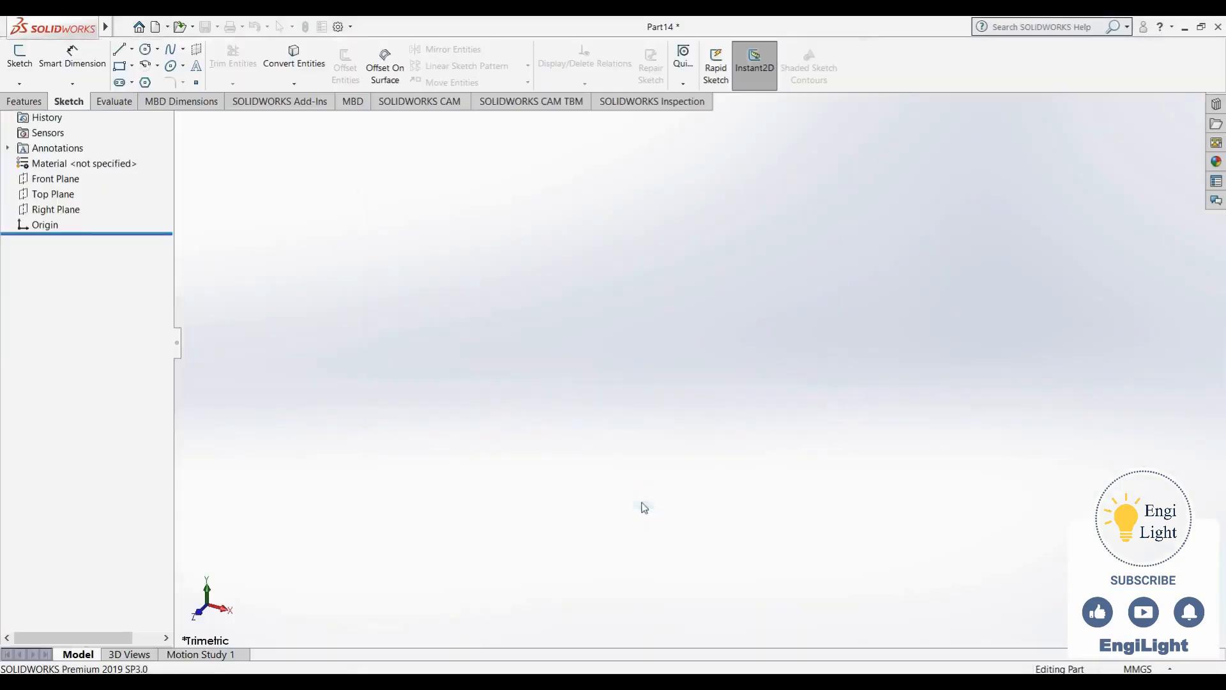
left_click(51, 255)
left_click(61, 232)
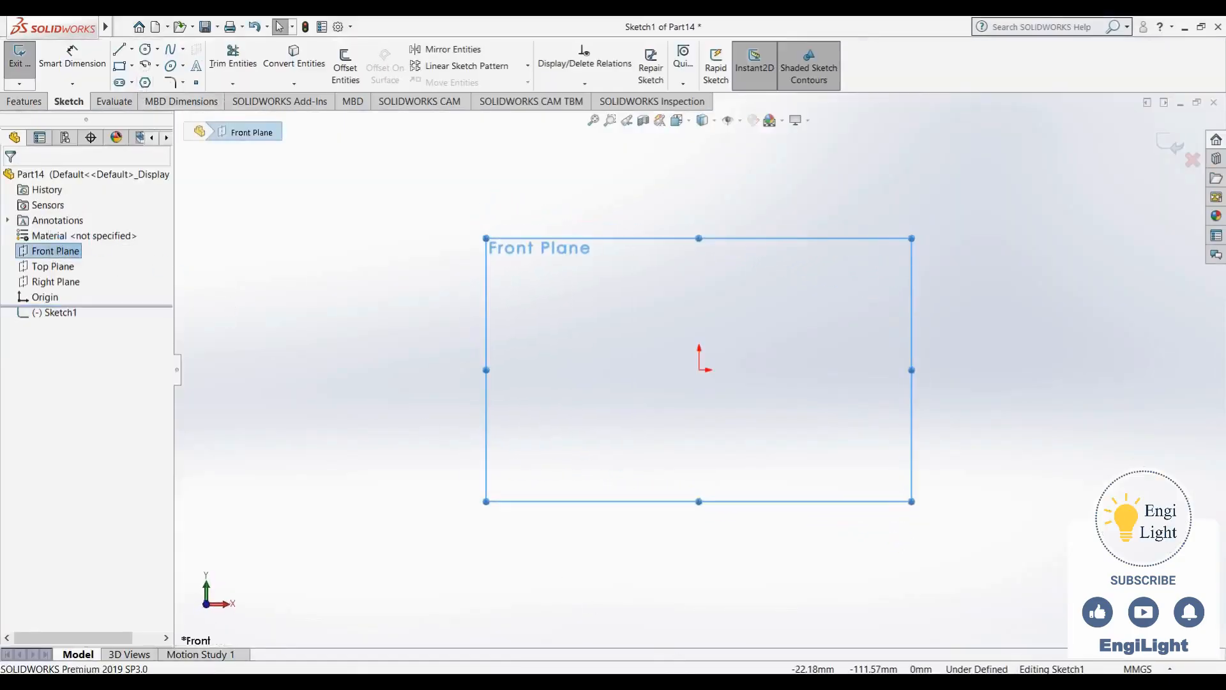
left_click(685, 681)
left_click(685, 680)
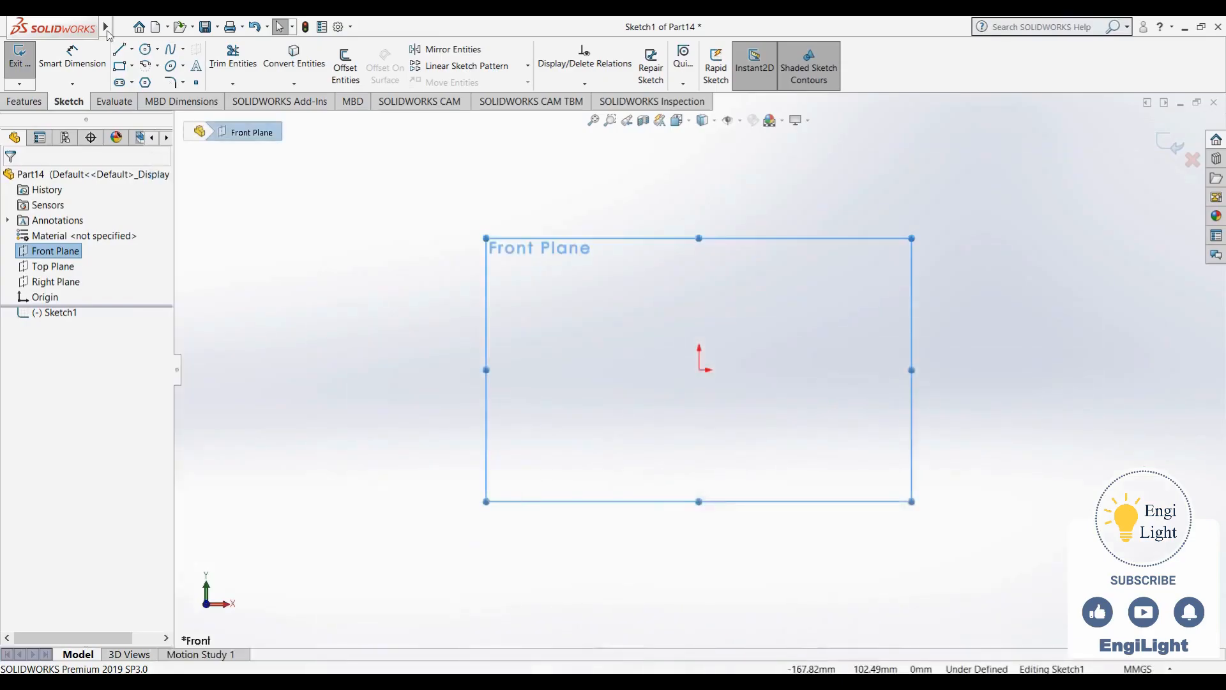
Sketch three separate circles, radius about 28 mm directly below the origin, about 34 mm at its upper left and about 30 mm at its upper right
left_click(149, 54)
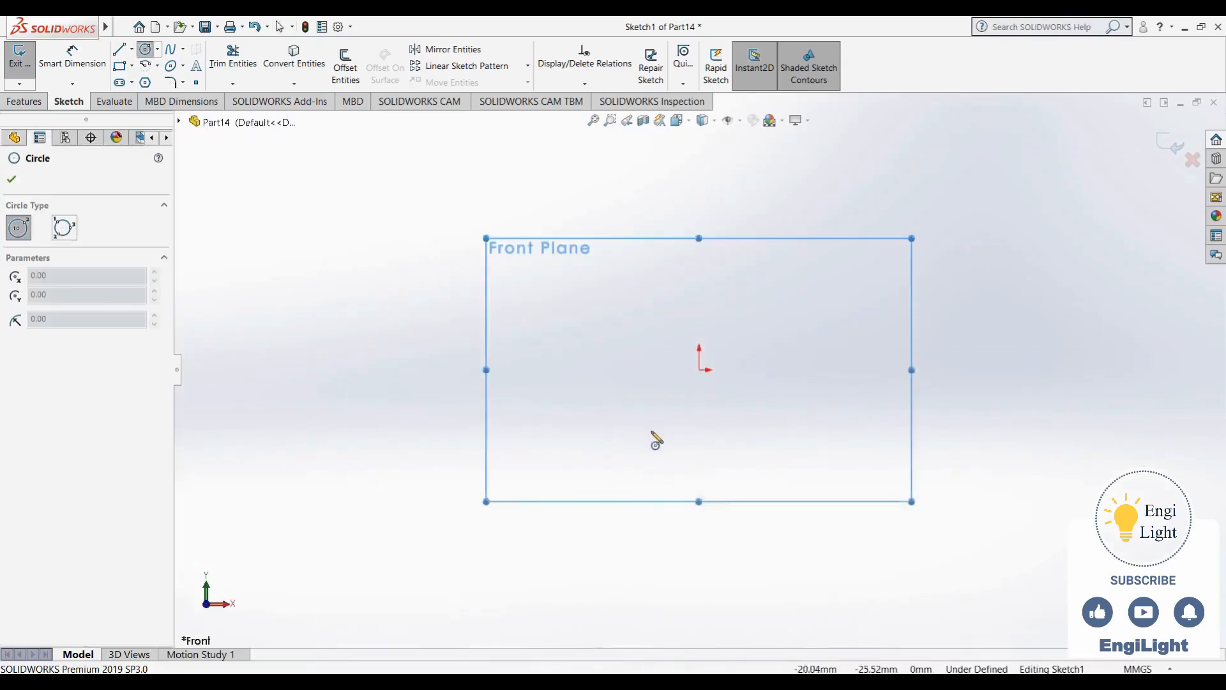
left_click(699, 443)
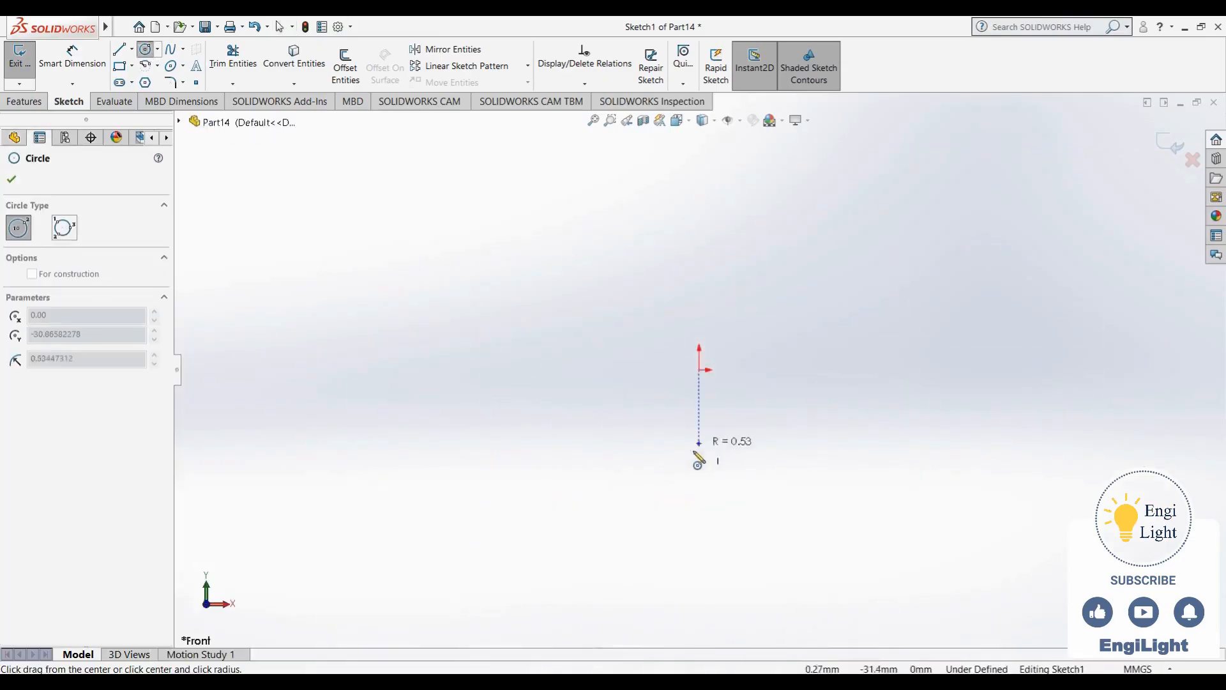
left_click(656, 494)
left_click(617, 301)
left_click(585, 376)
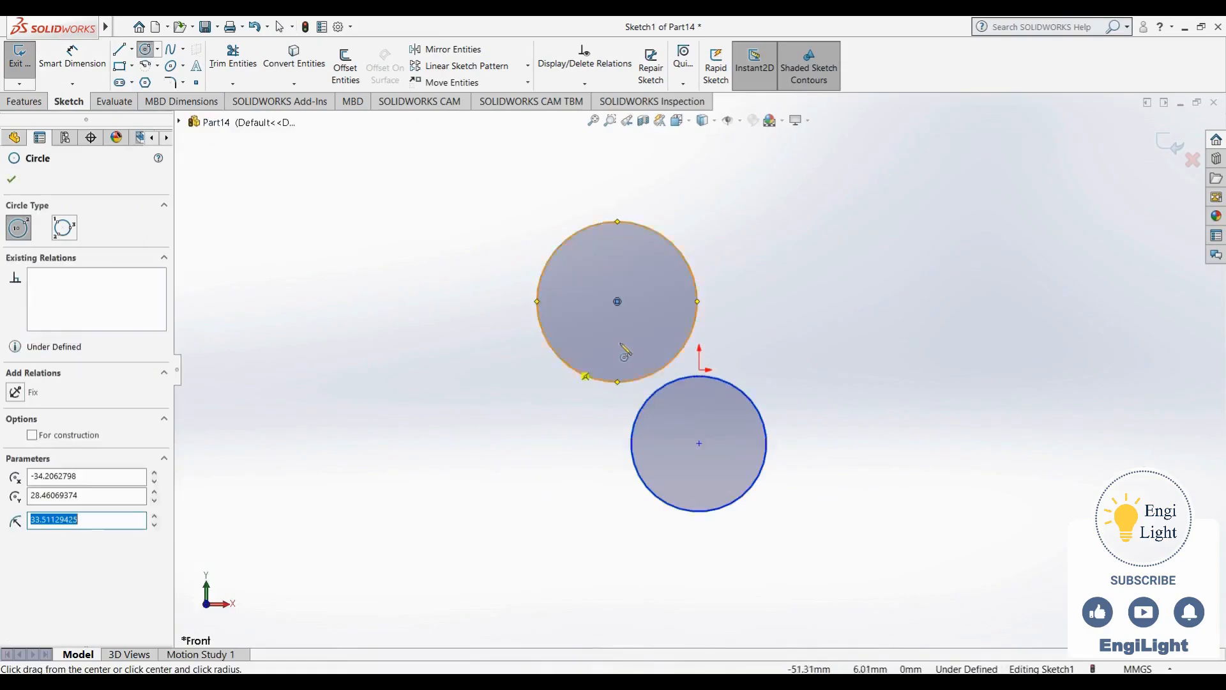
left_click(817, 291)
left_click(777, 353)
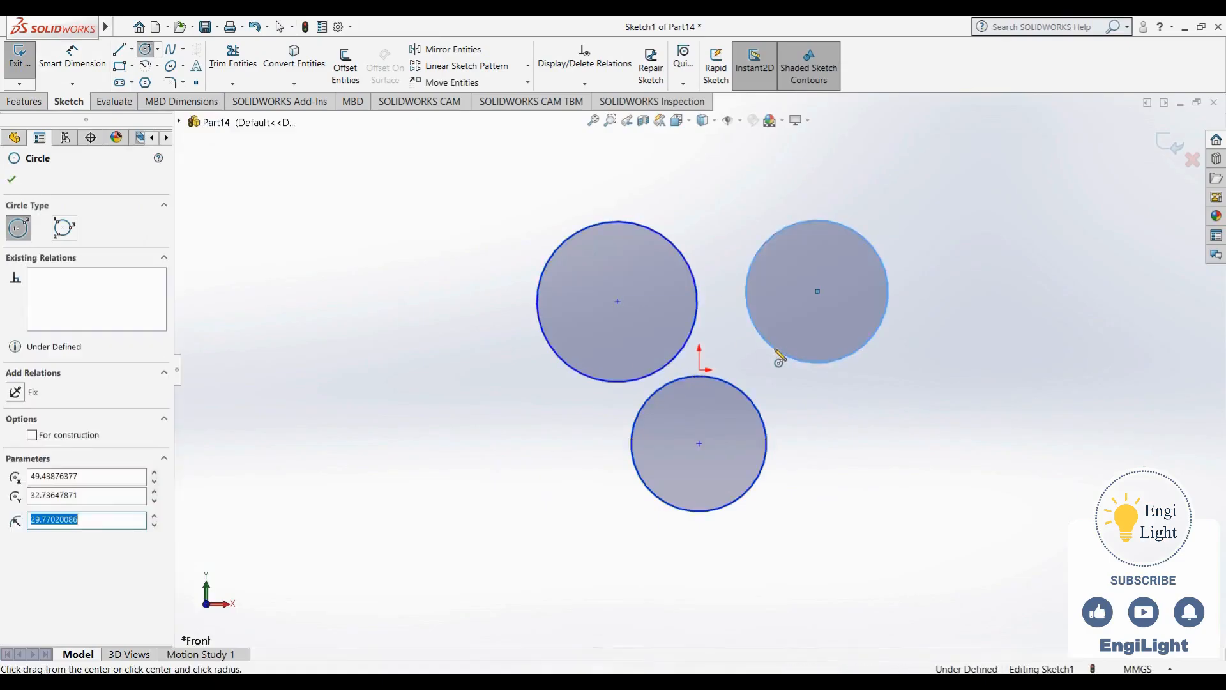
key("Escape")
Apply an Equal relation to the three circles
left_click(777, 354)
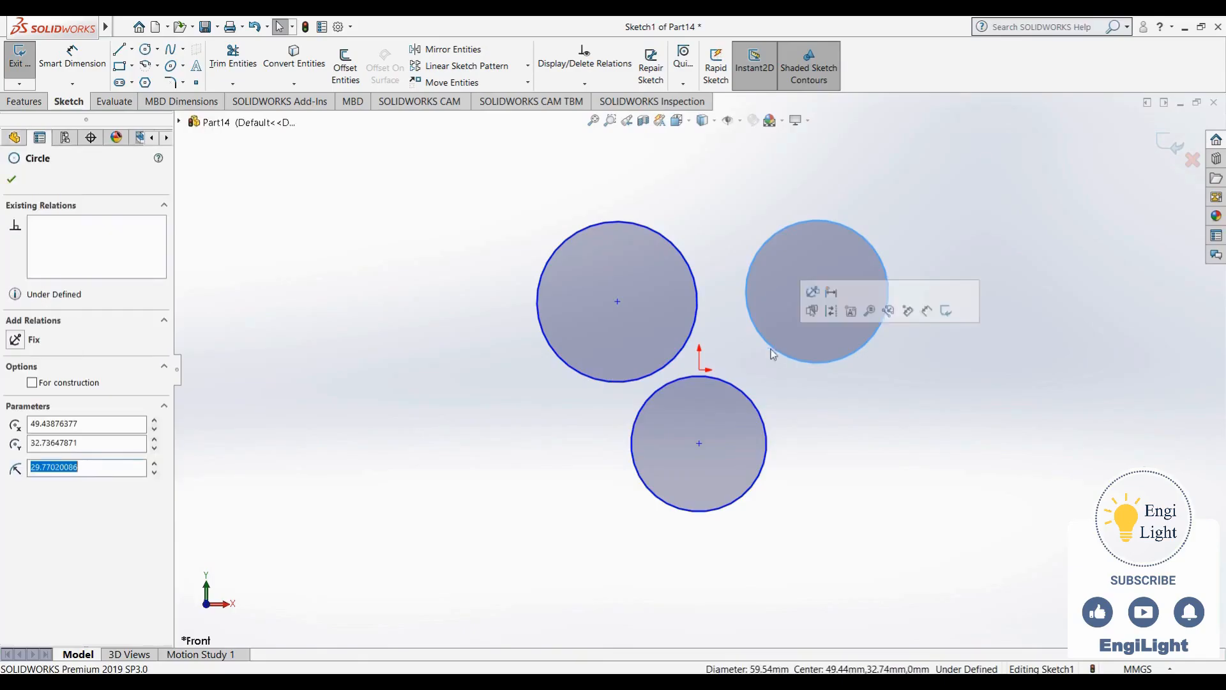
left_click(695, 340, "ctrl")
left_click(756, 411, "ctrl")
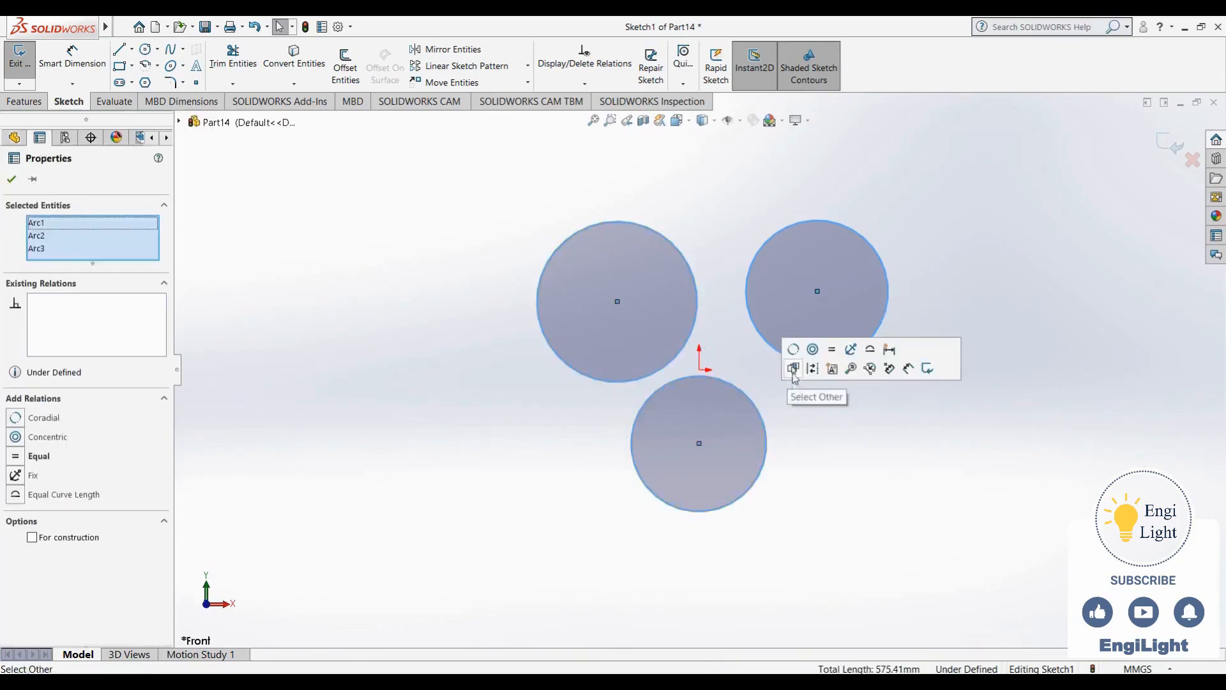
left_click(831, 351)
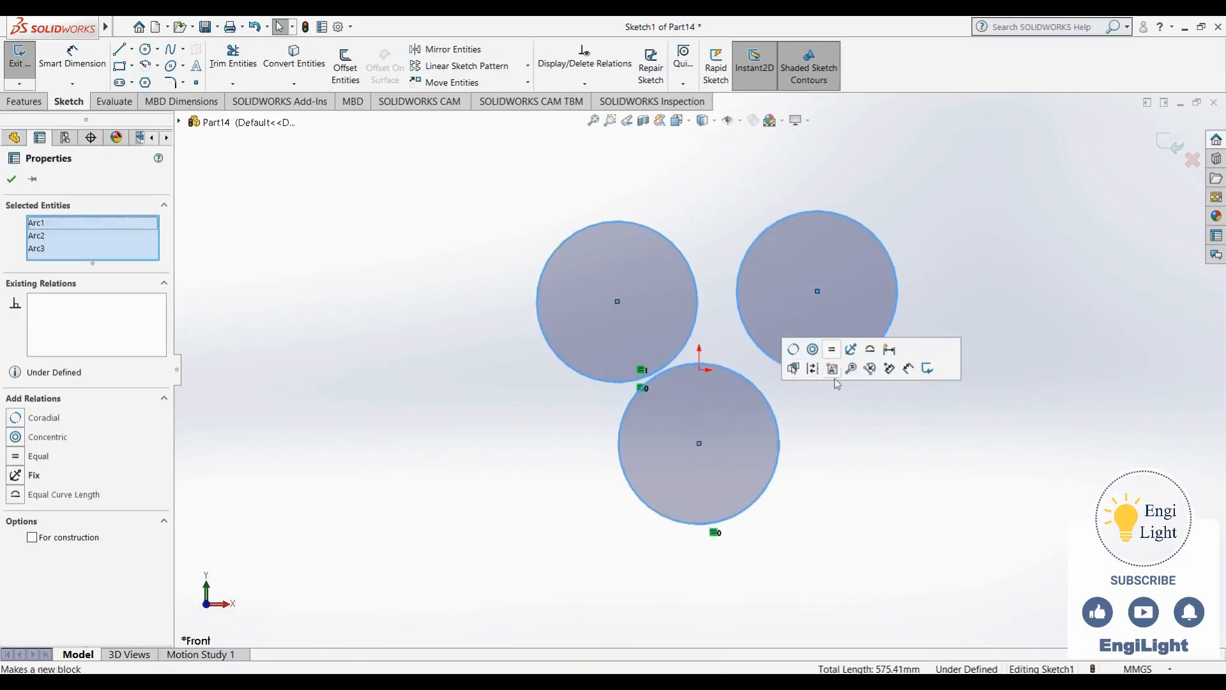
left_click(831, 568)
Check the 12.jpg reference and join the three circle centres with construction lines to form a closed triangle
left_click(729, 681)
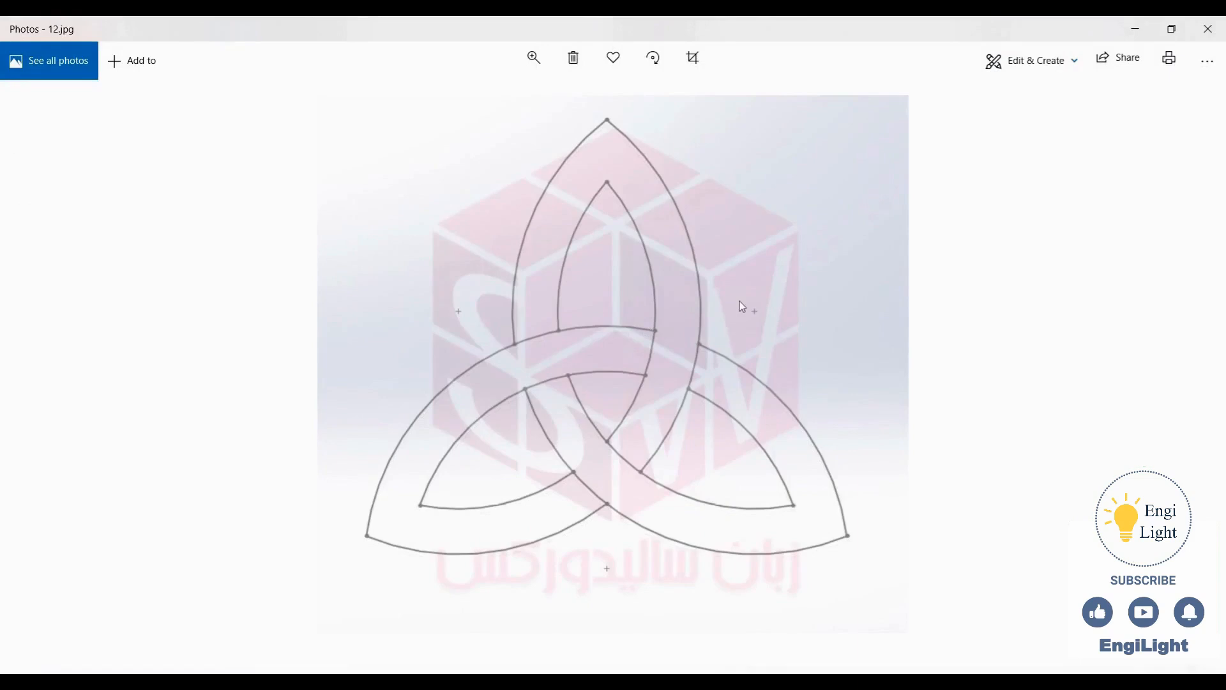
left_click(710, 680)
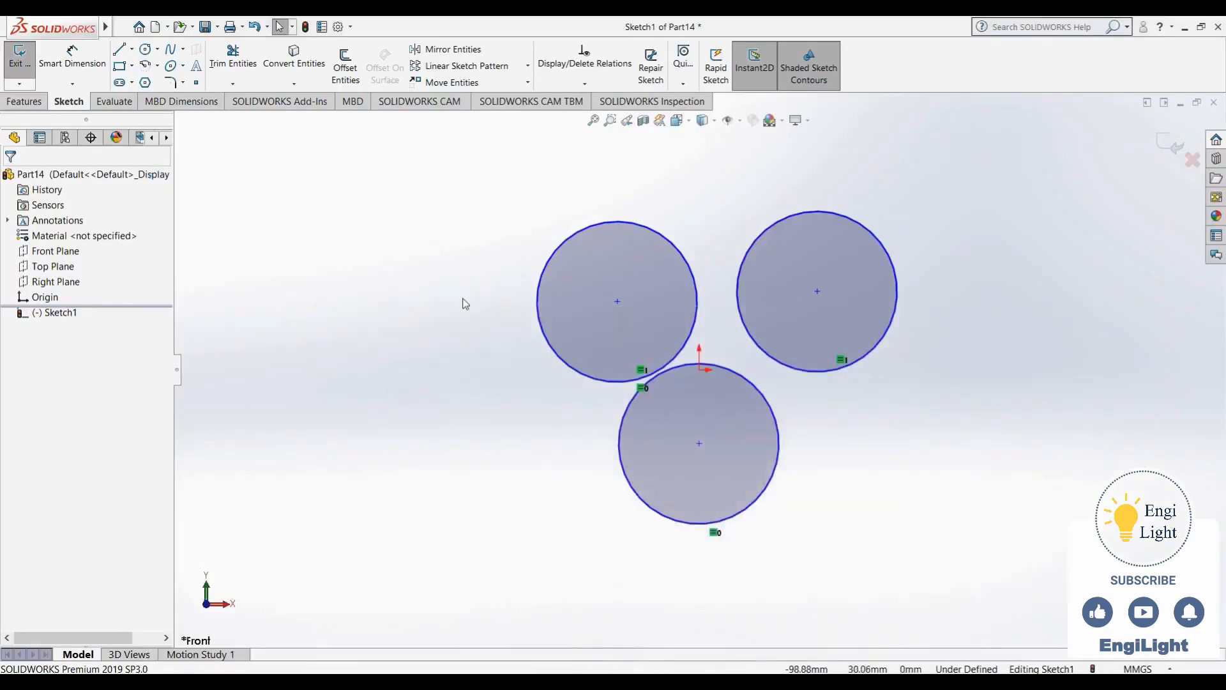
left_click(133, 49)
left_click(142, 61)
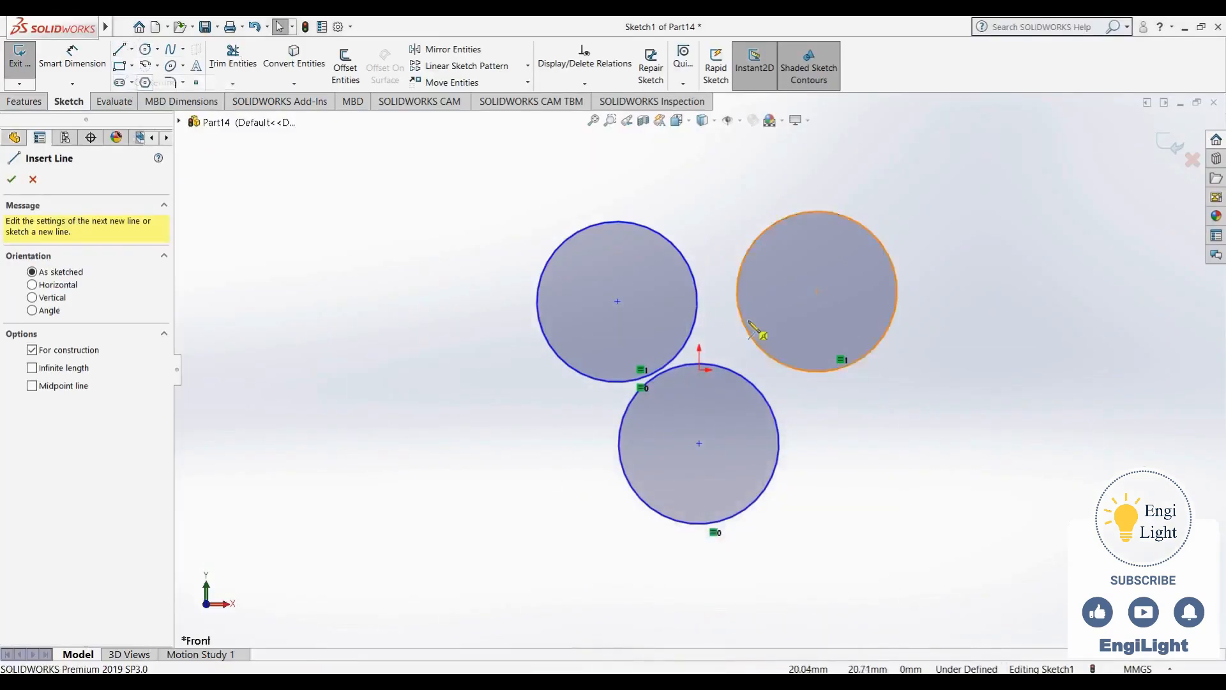
left_click(617, 301)
left_click(817, 291)
left_click(700, 443)
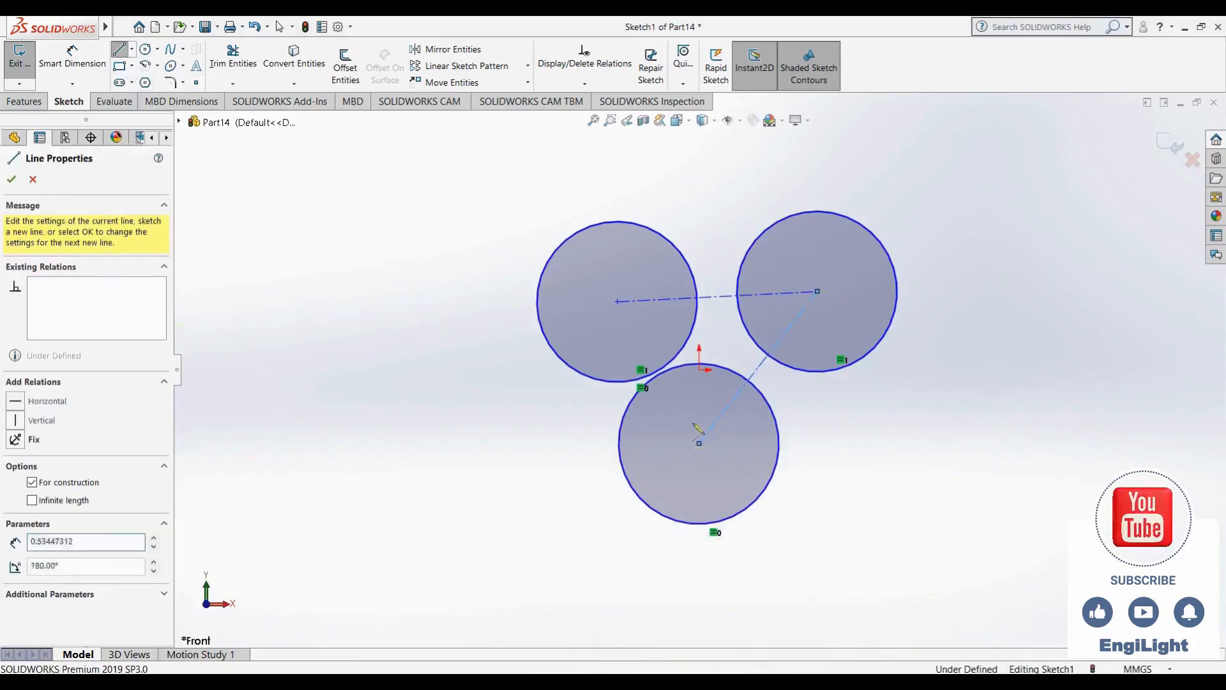
left_click(617, 301)
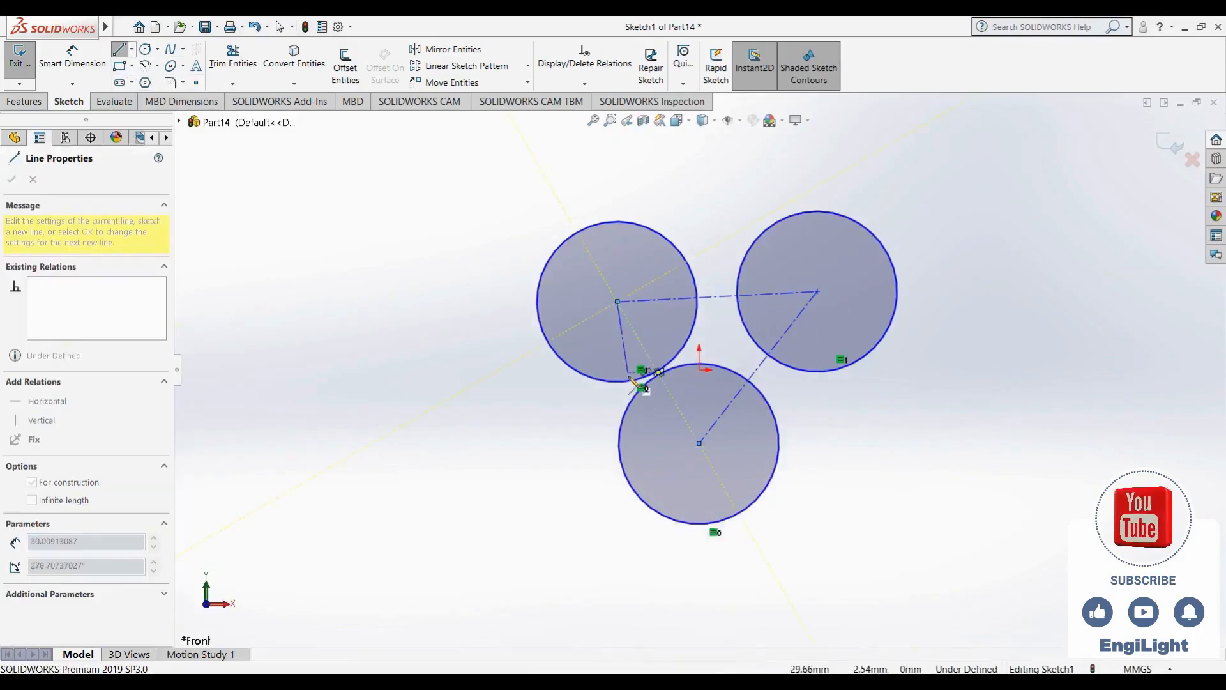
key("Escape")
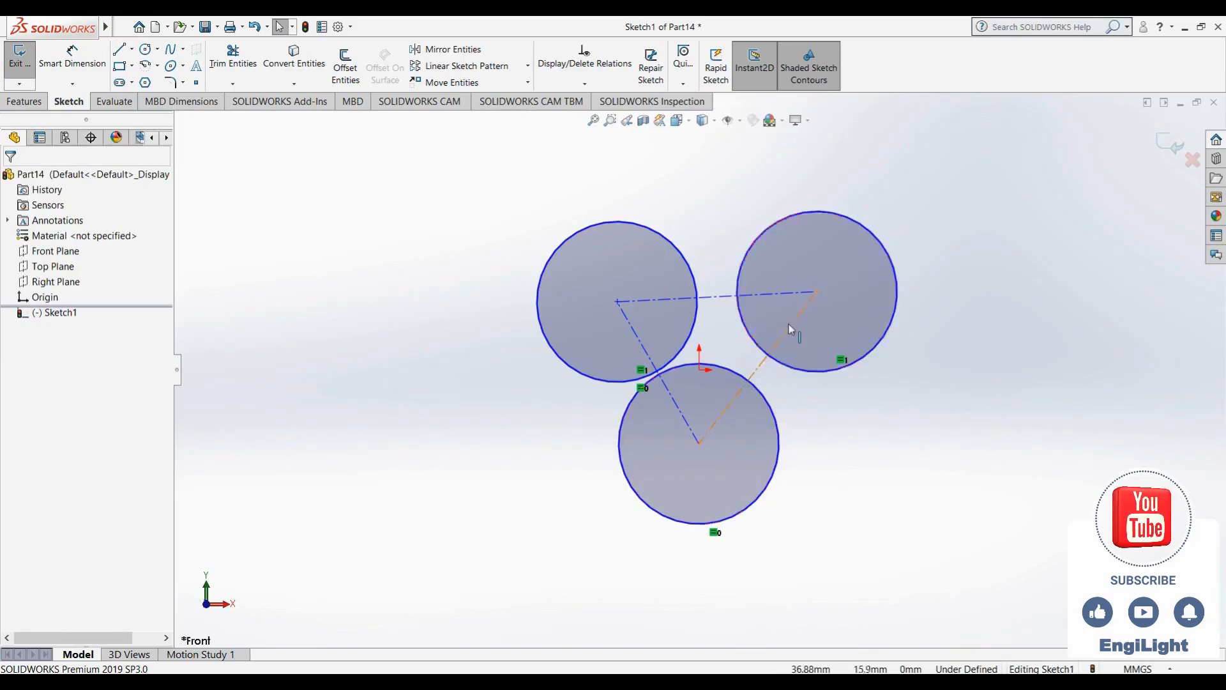
Make the triangle's three construction lines equal and its upper line horizontal
left_click(644, 354)
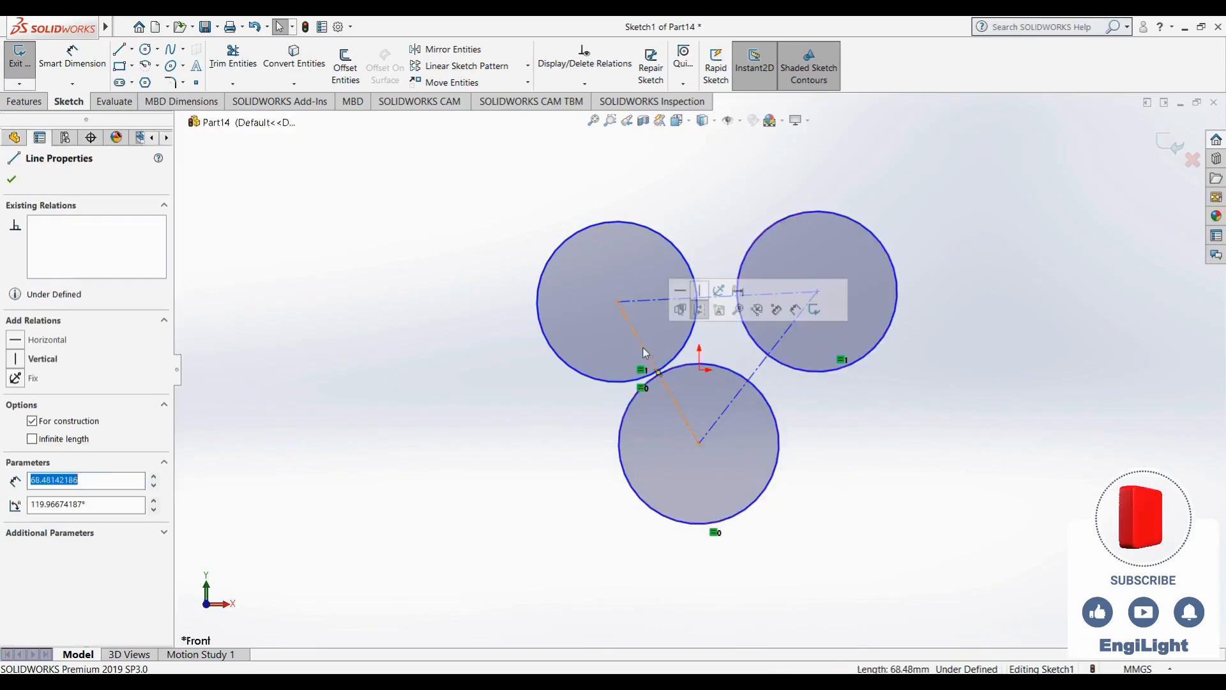
left_click(652, 298, "ctrl")
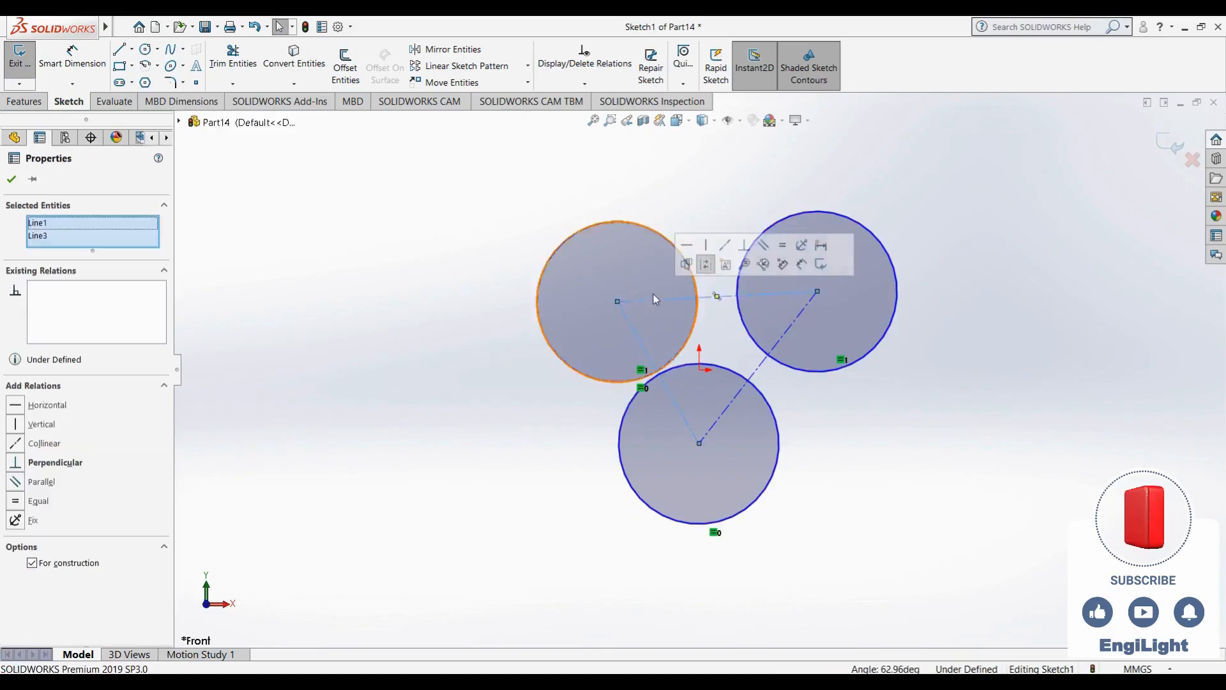
left_click(779, 342, "ctrl")
left_click(896, 277)
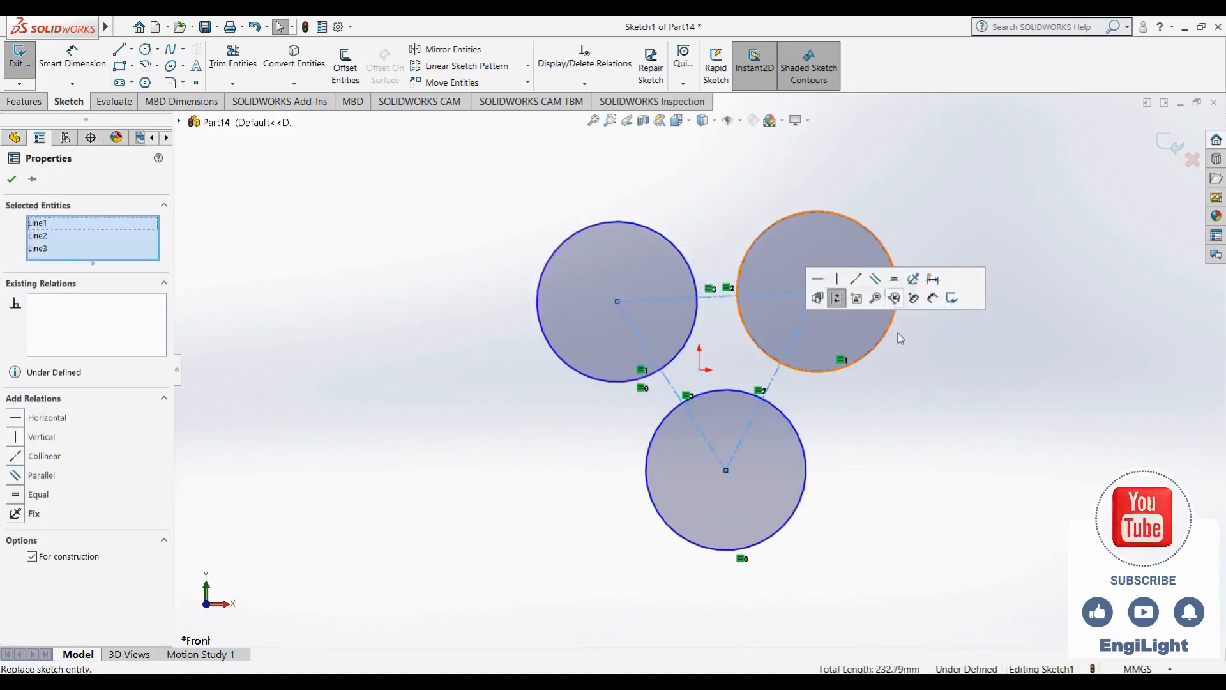
left_click(798, 292)
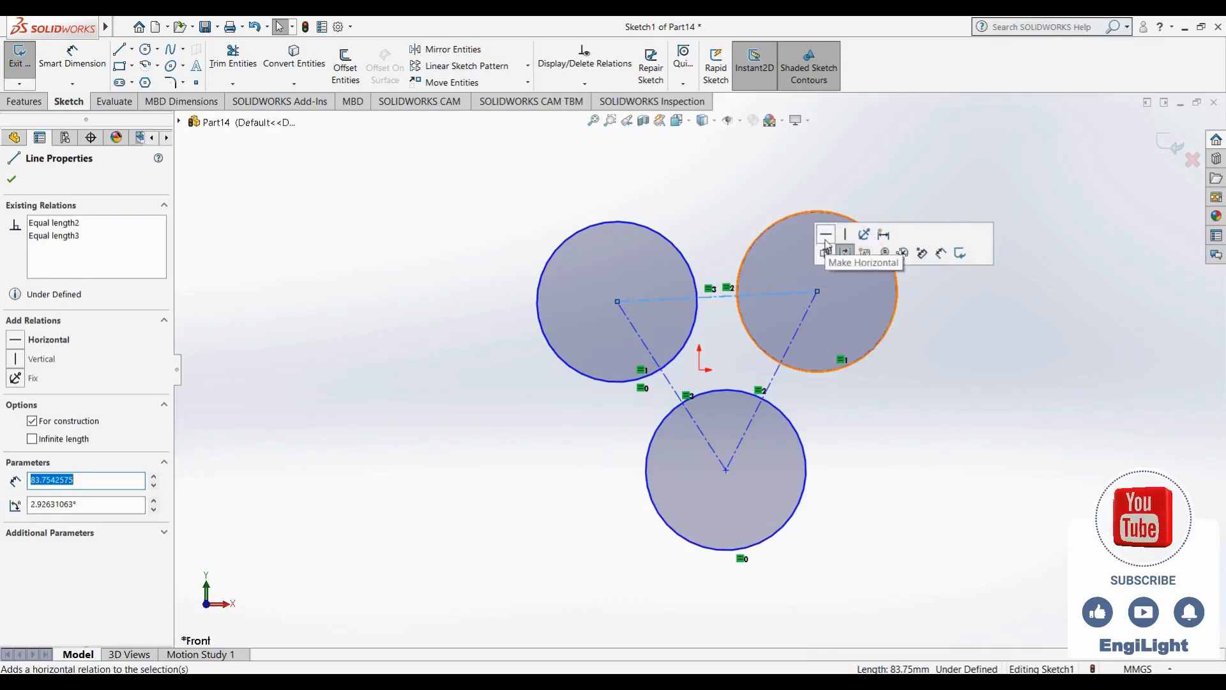
left_click(826, 234)
left_click(846, 434)
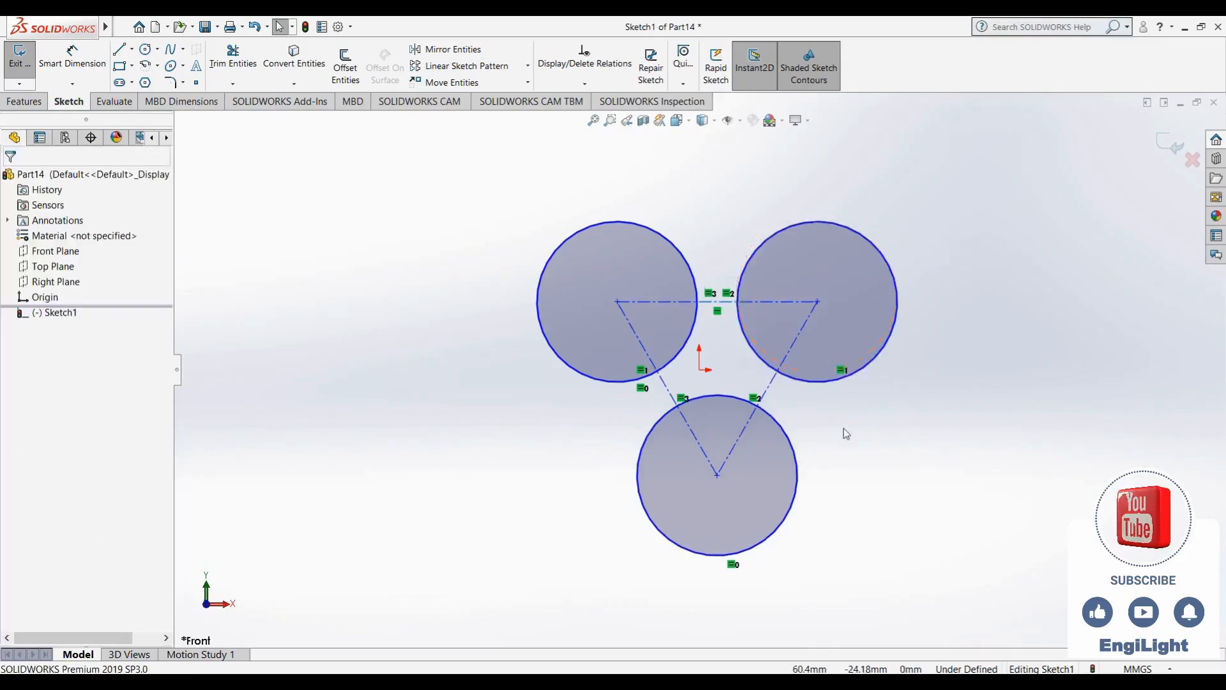
Enlarge the three equal circles to a radius of about 67 mm so they overlap, and compare them with 12.jpg
left_click(815, 385)
left_click_drag(816, 397, 803, 468)
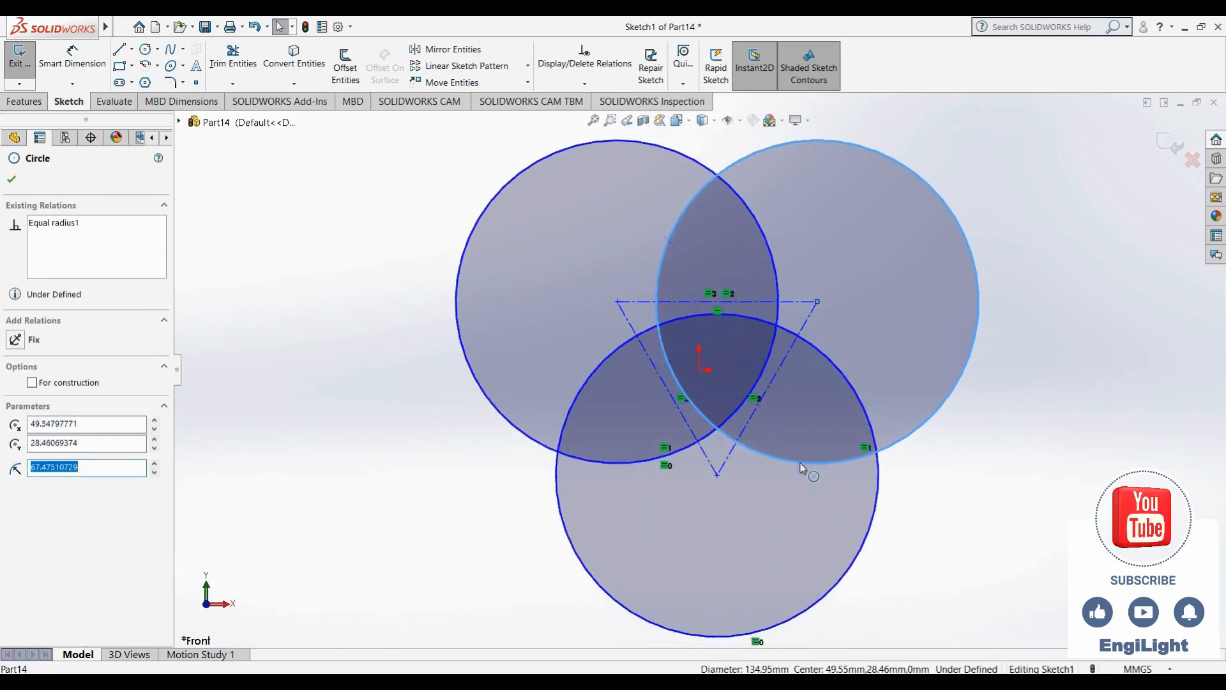
left_click(729, 682)
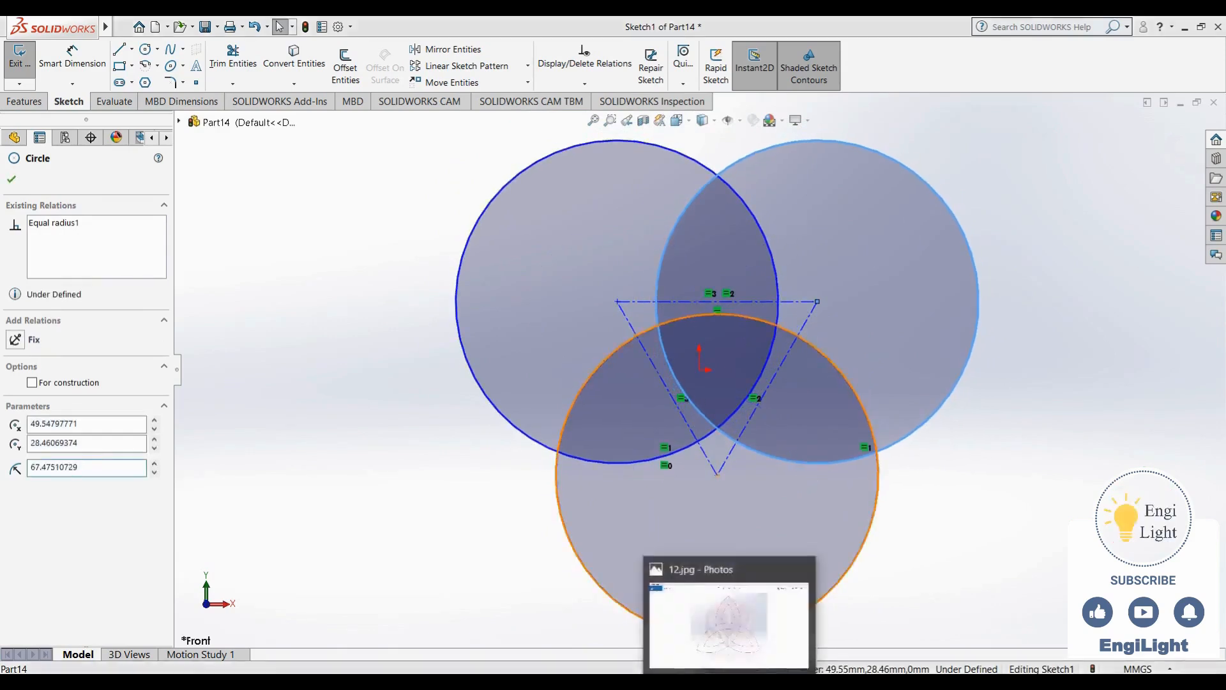
left_click(728, 624)
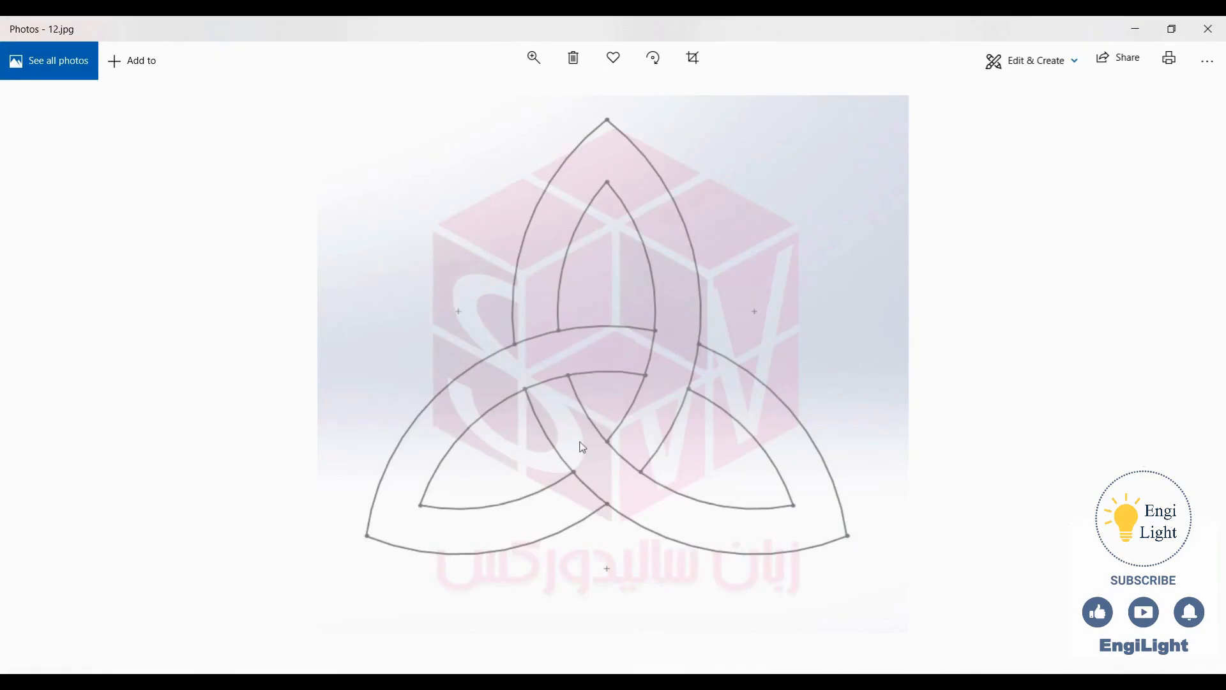
left_click(728, 682)
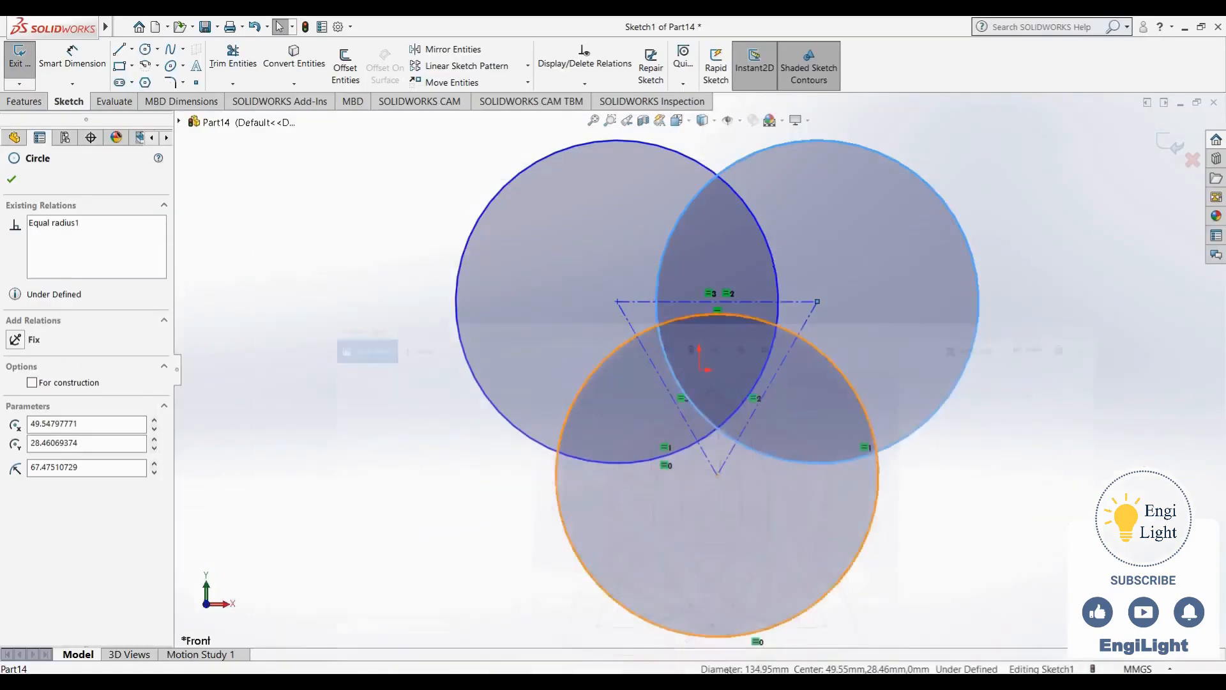
scroll(811, 480, "up", 4)
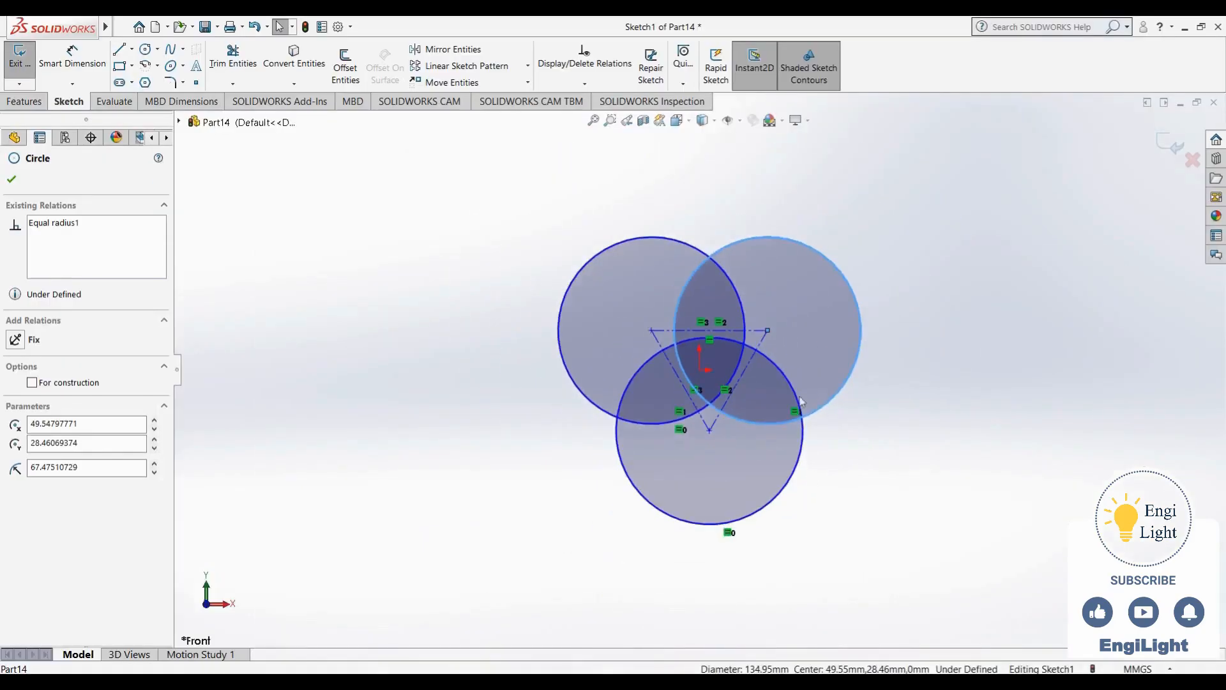
scroll(791, 377, "down", 3)
left_click(368, 237)
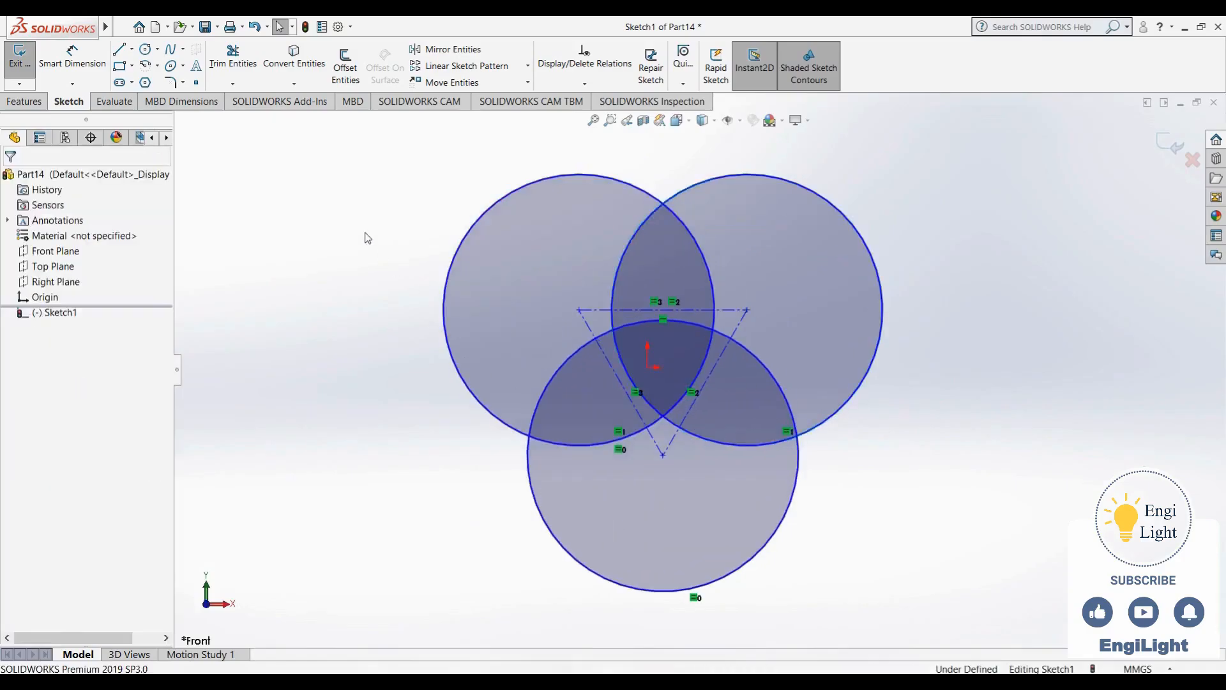
Offset the three circles outward by 10 mm with dimensions added
left_click(345, 67)
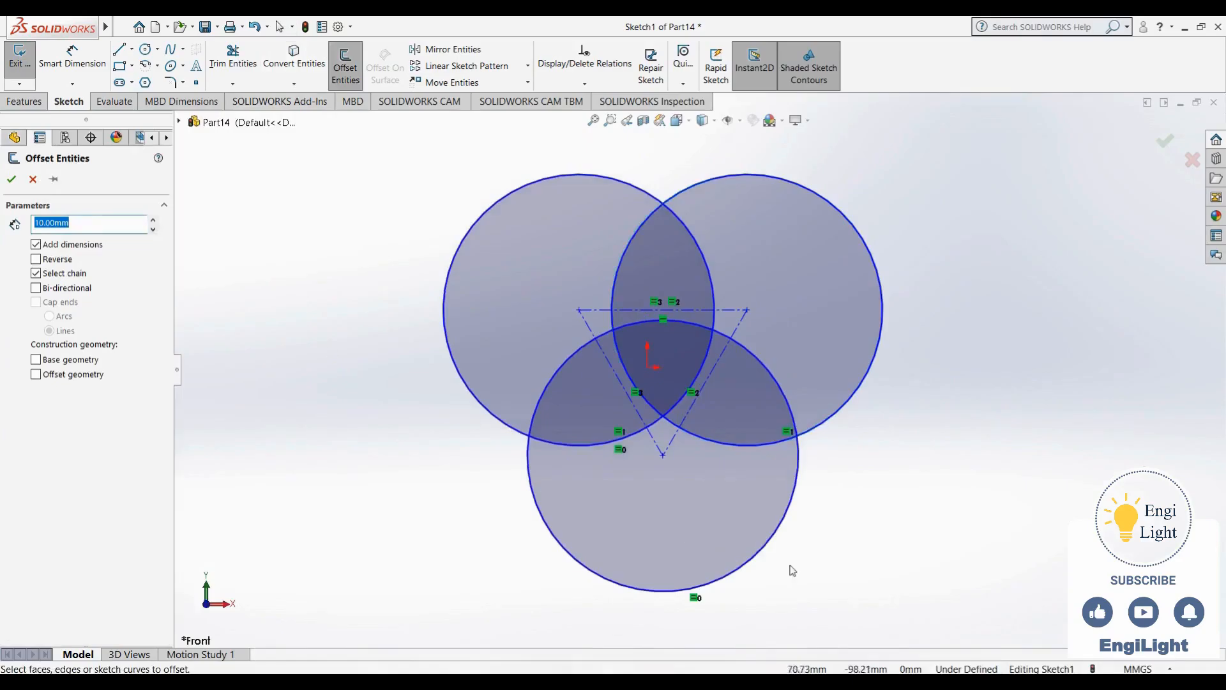
left_click(455, 260)
left_click(749, 178)
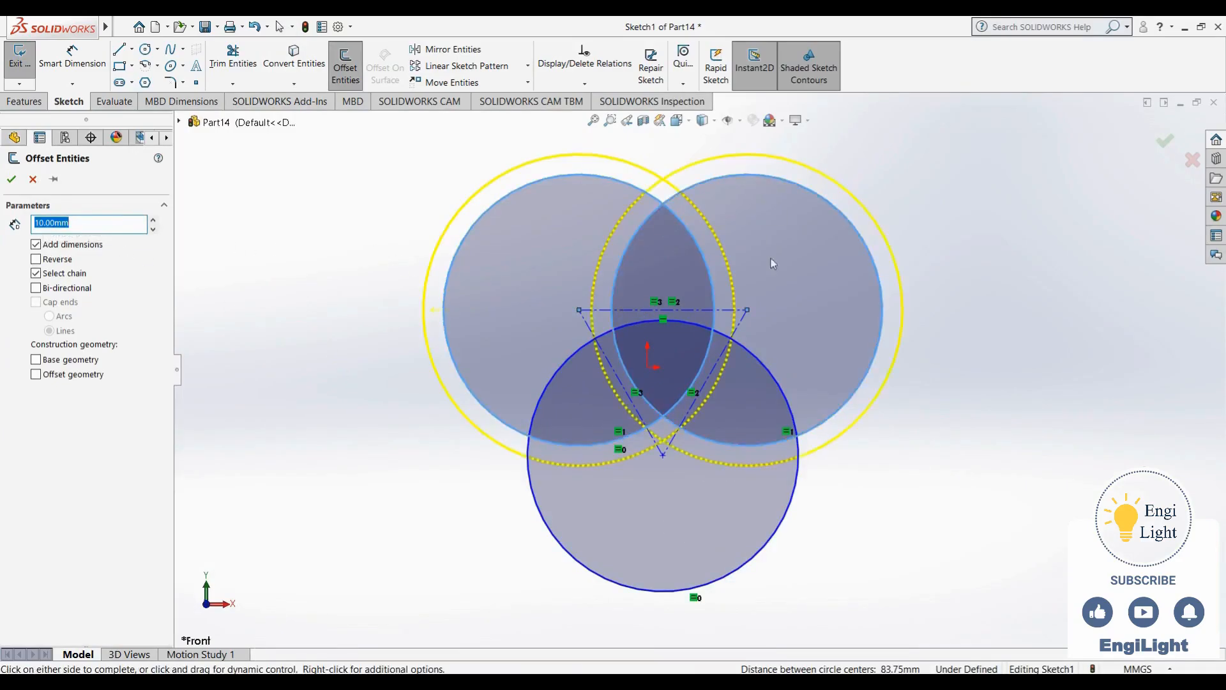
left_click(798, 489)
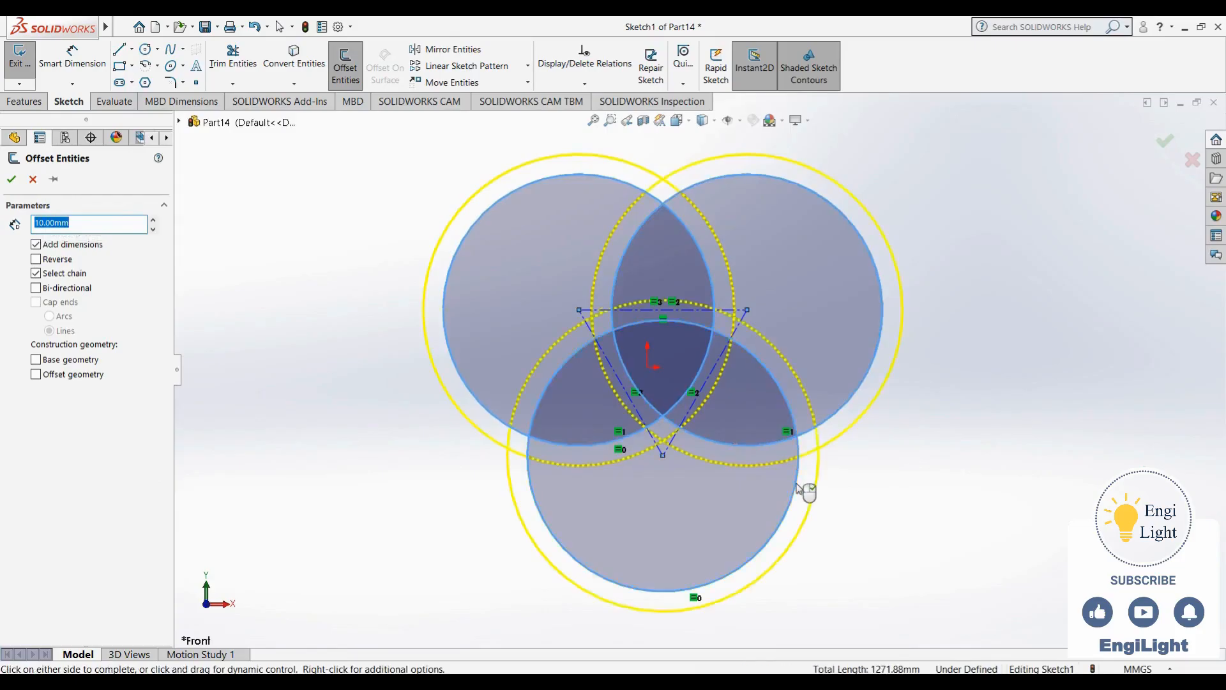
left_click(12, 181)
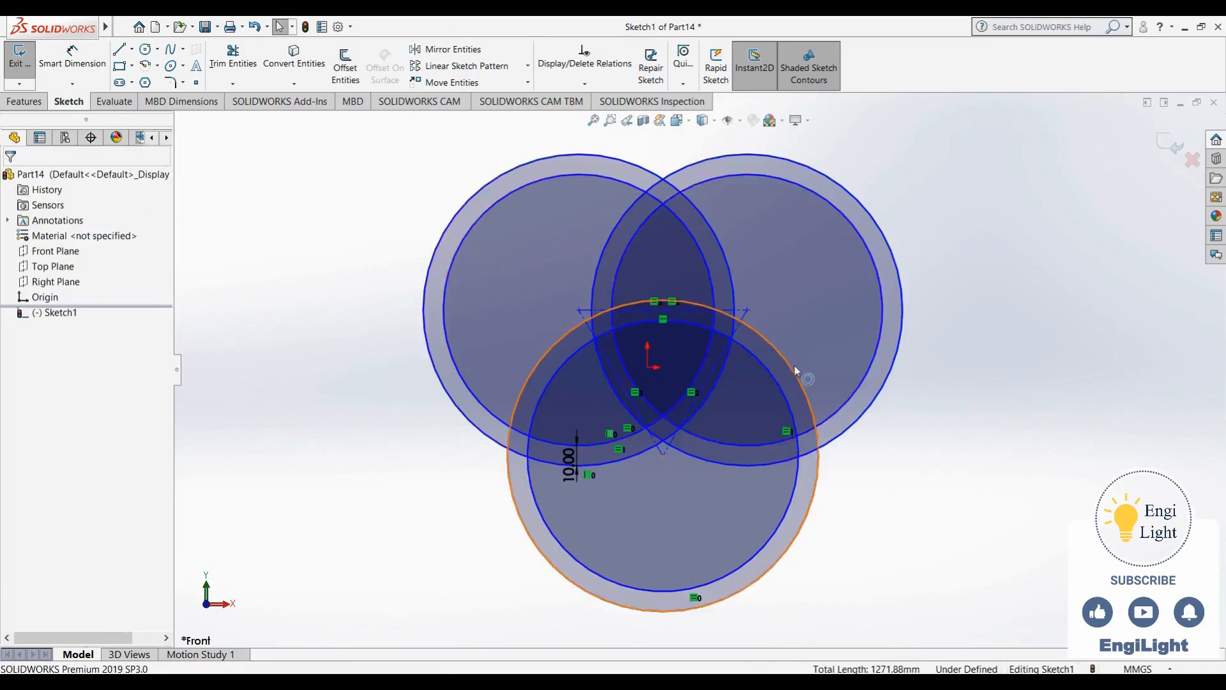
Try shrinking the circles together with their offsets, and undo both the resize and the 10 mm offset
left_click(785, 394)
left_click_drag(784, 391, 782, 396)
left_click(884, 430)
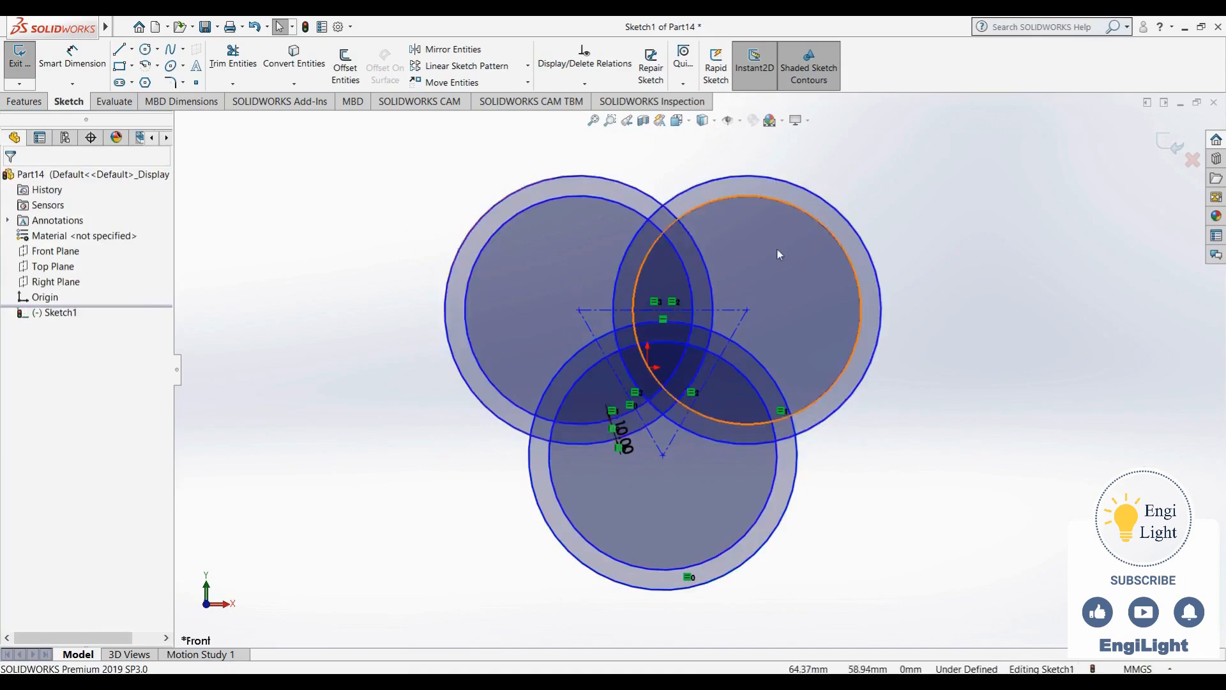
key("ctrl+z")
key("ctrl+z")
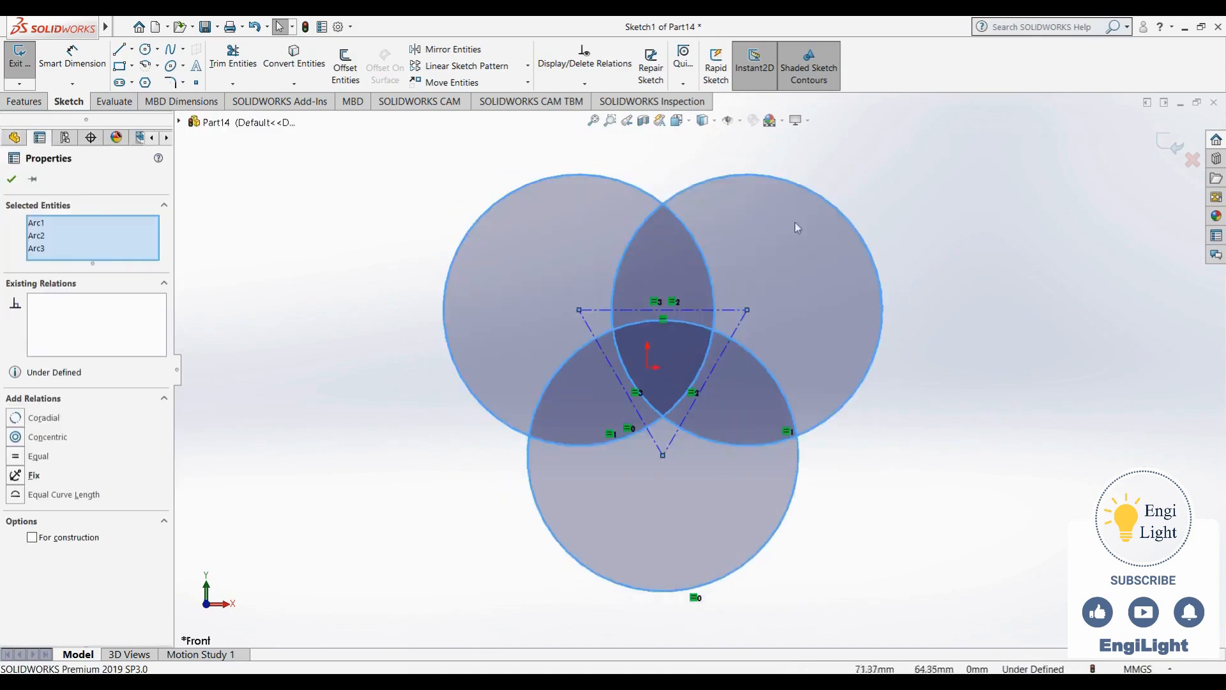
Shrink the three equal overlapping circles to a radius of about 57 mm
mouse_move(797, 187)
left_mouse_down()
mouse_move(788, 211)
mouse_move(791, 195)
left_mouse_up()
left_click(885, 359)
mouse_move(867, 373)
left_mouse_down()
mouse_move(840, 356)
mouse_move(870, 376)
mouse_move(851, 369)
left_mouse_up()
key("Escape")
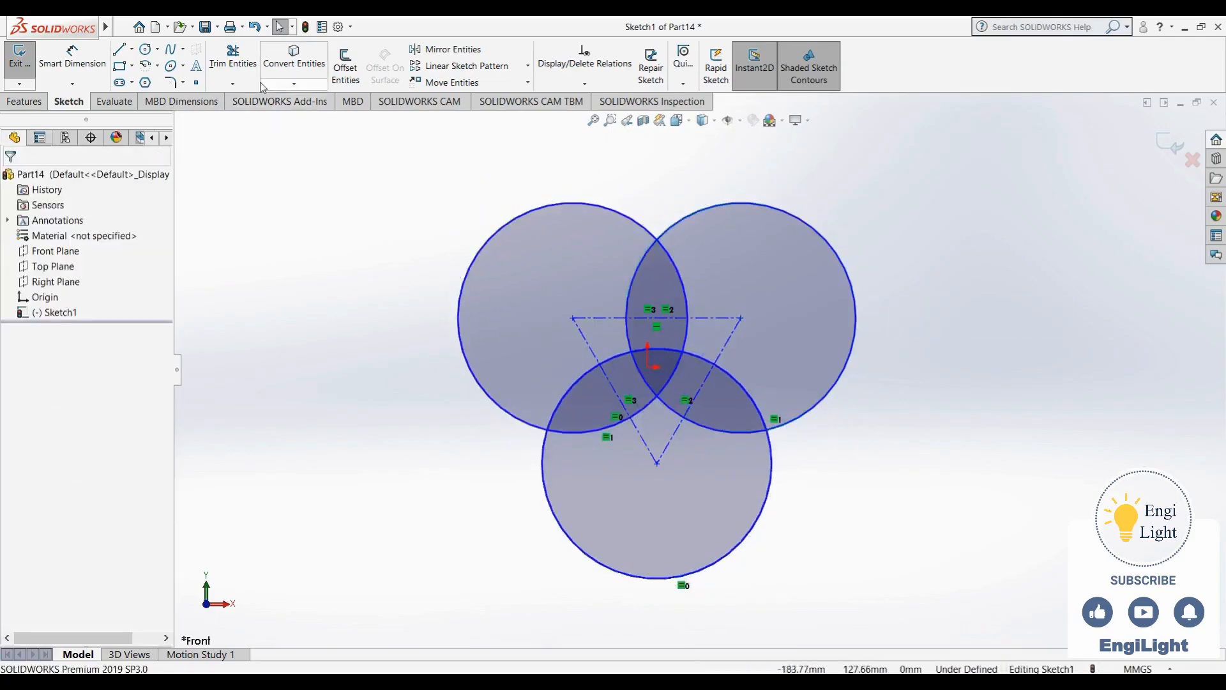
Try trimming away the outer arcs of the three circles, leaving only the three overlapping petals
left_click(232, 57)
mouse_move(393, 386)
left_mouse_down()
mouse_move(500, 285)
mouse_move(703, 191)
mouse_move(841, 414)
mouse_move(785, 536)
mouse_move(682, 537)
left_mouse_up()
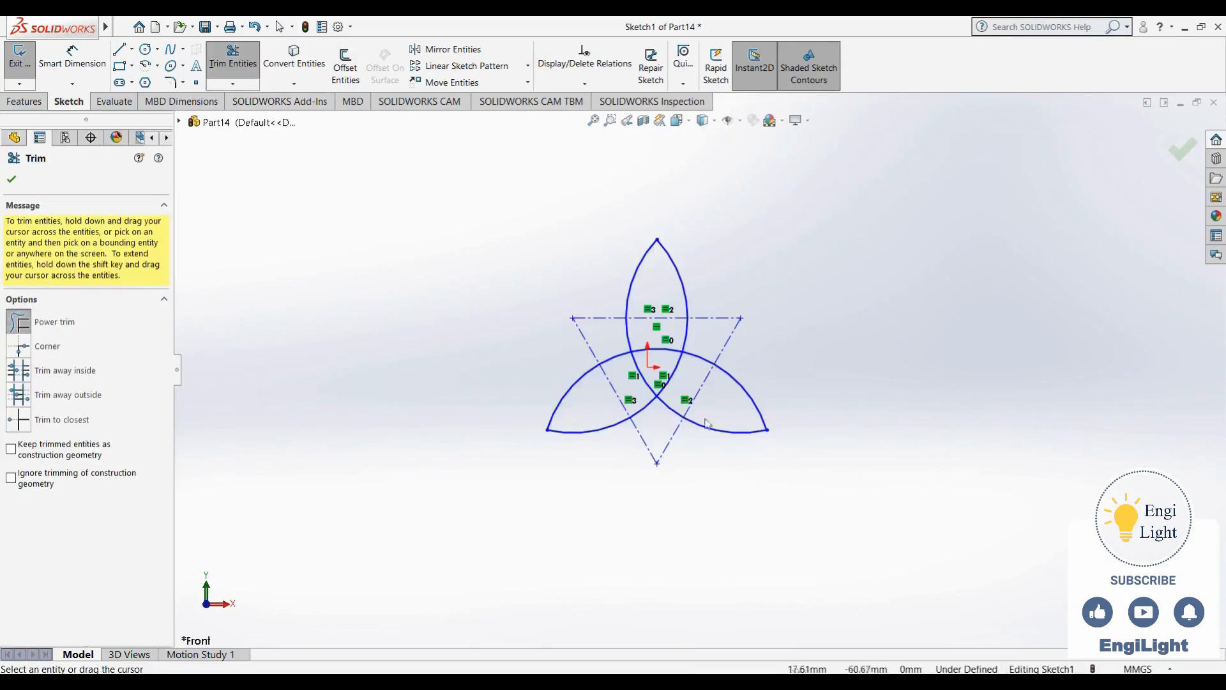
key("Escape")
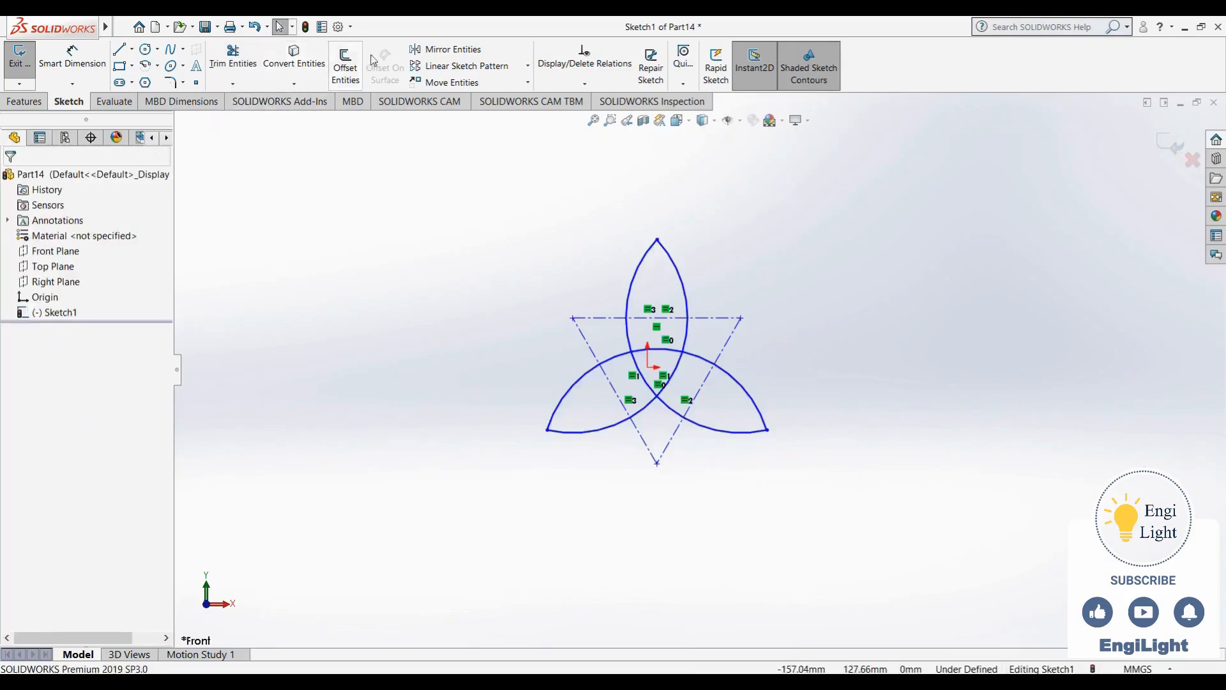
Try offsetting two of the petal arcs individually outward by 10 mm, with chain selection off and dimensions added
left_click(346, 64)
left_click(637, 276)
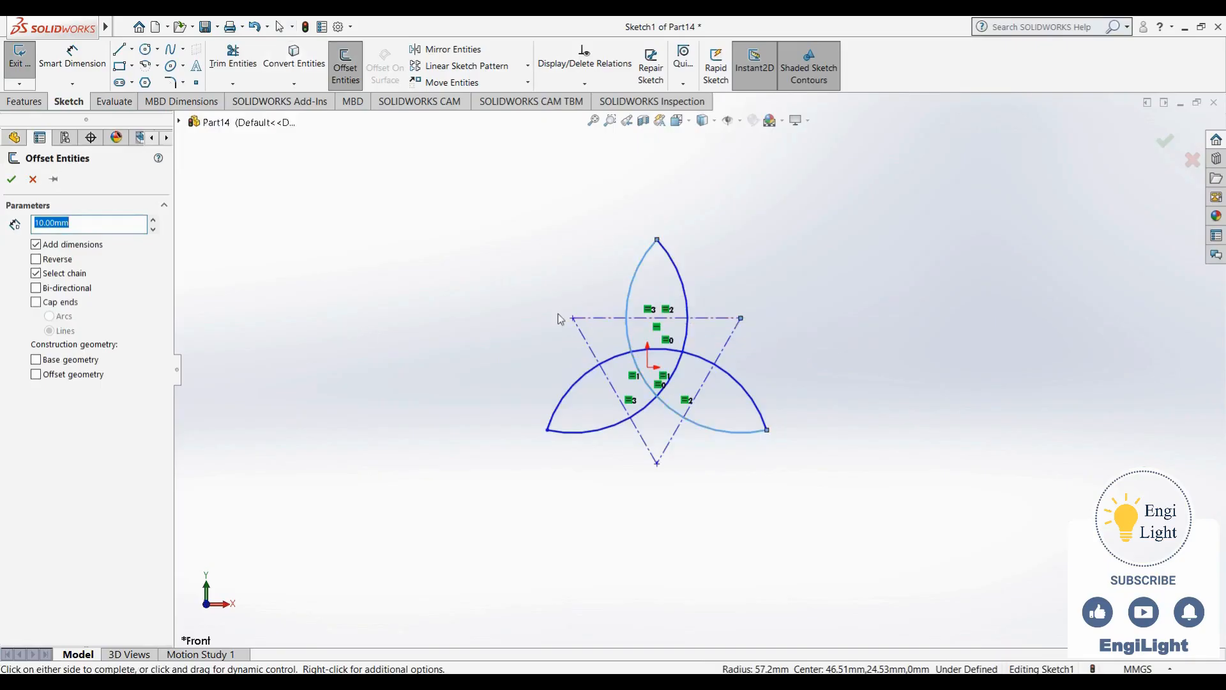
left_click(35, 273)
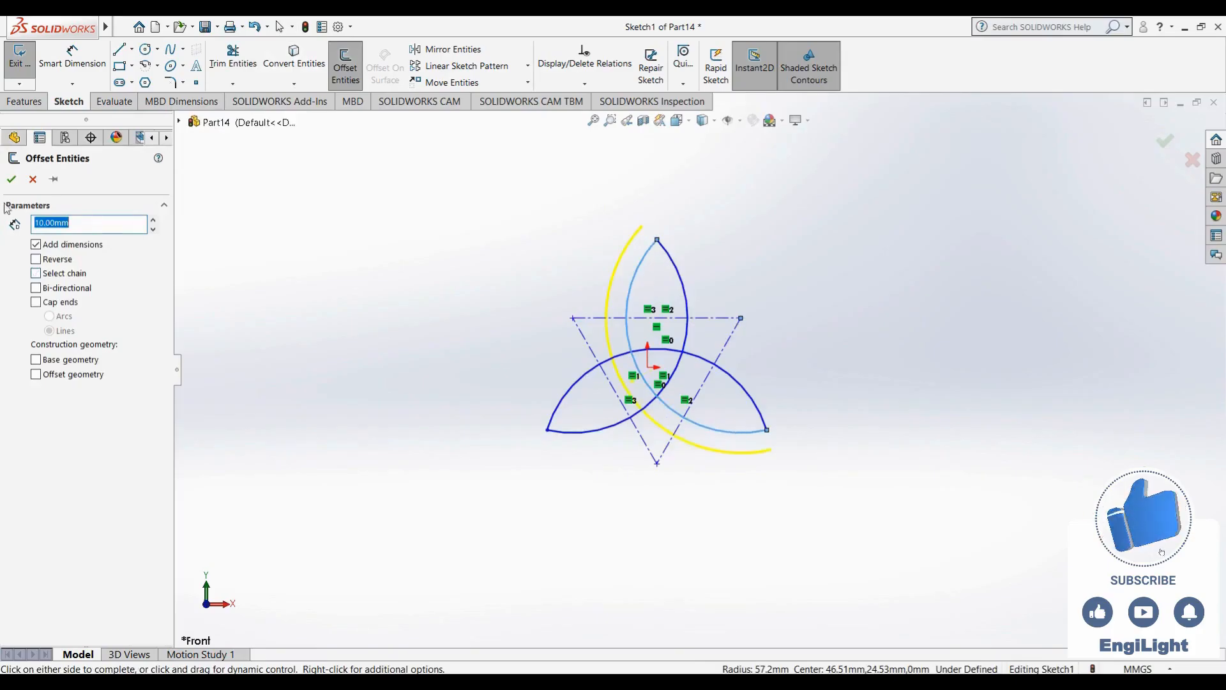
left_click(11, 179)
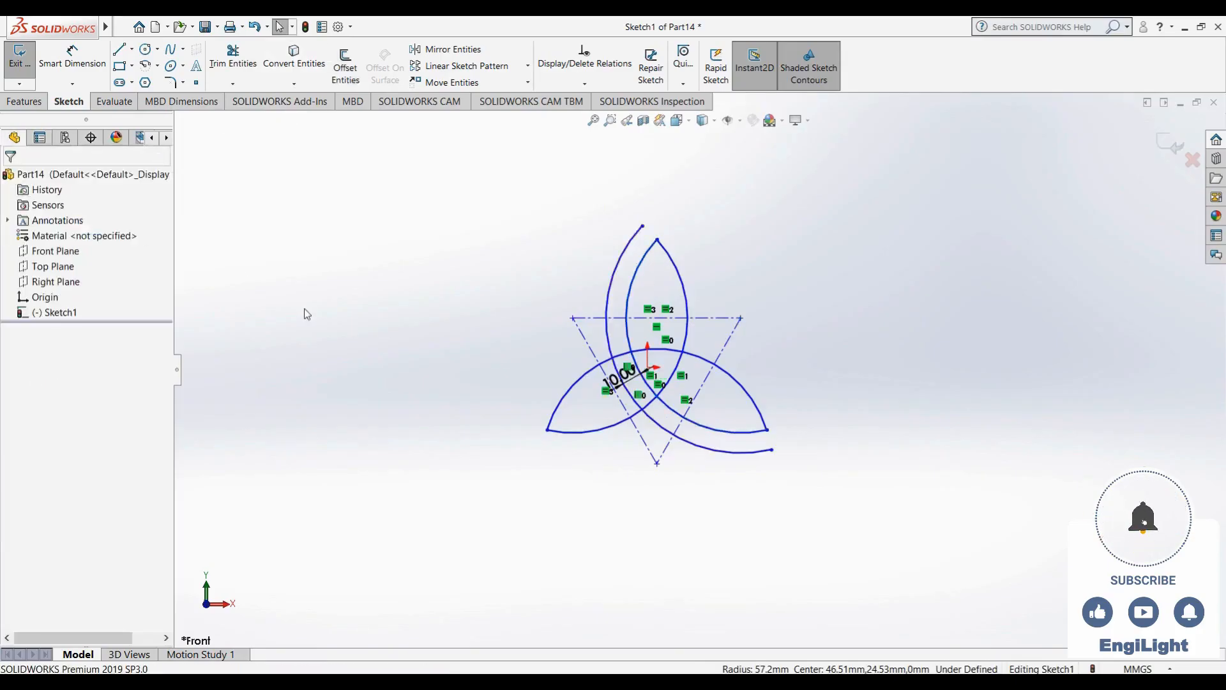
left_click(568, 395)
left_click(346, 67)
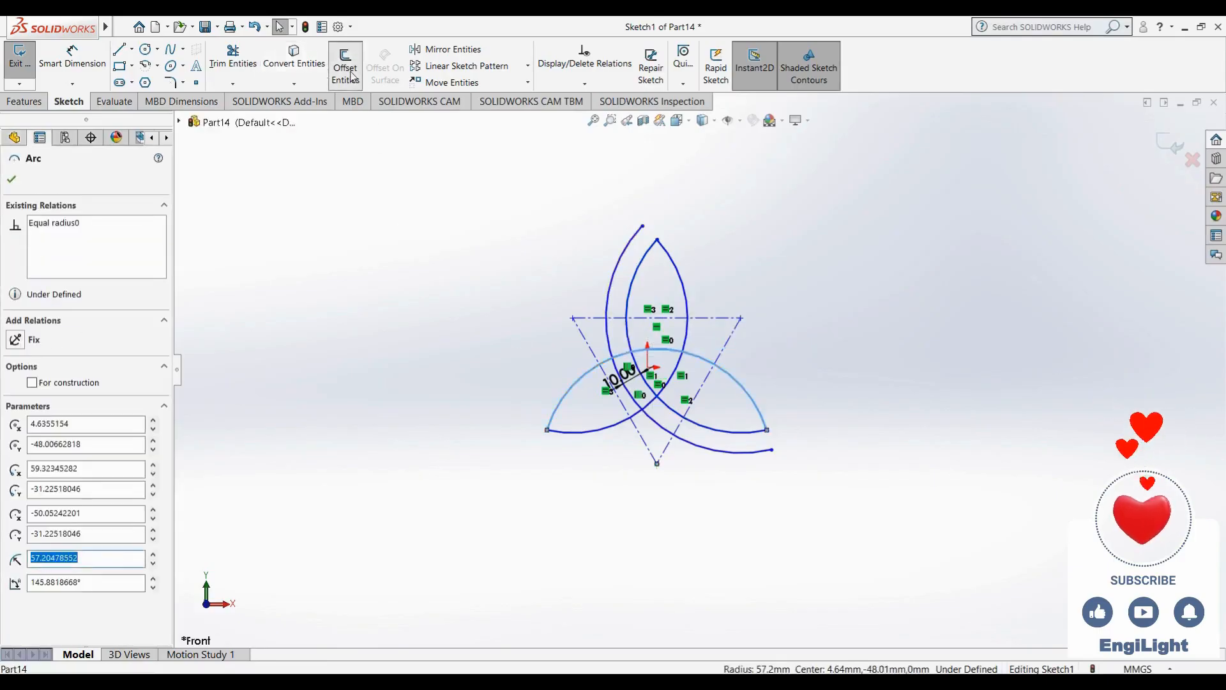
left_click(12, 180)
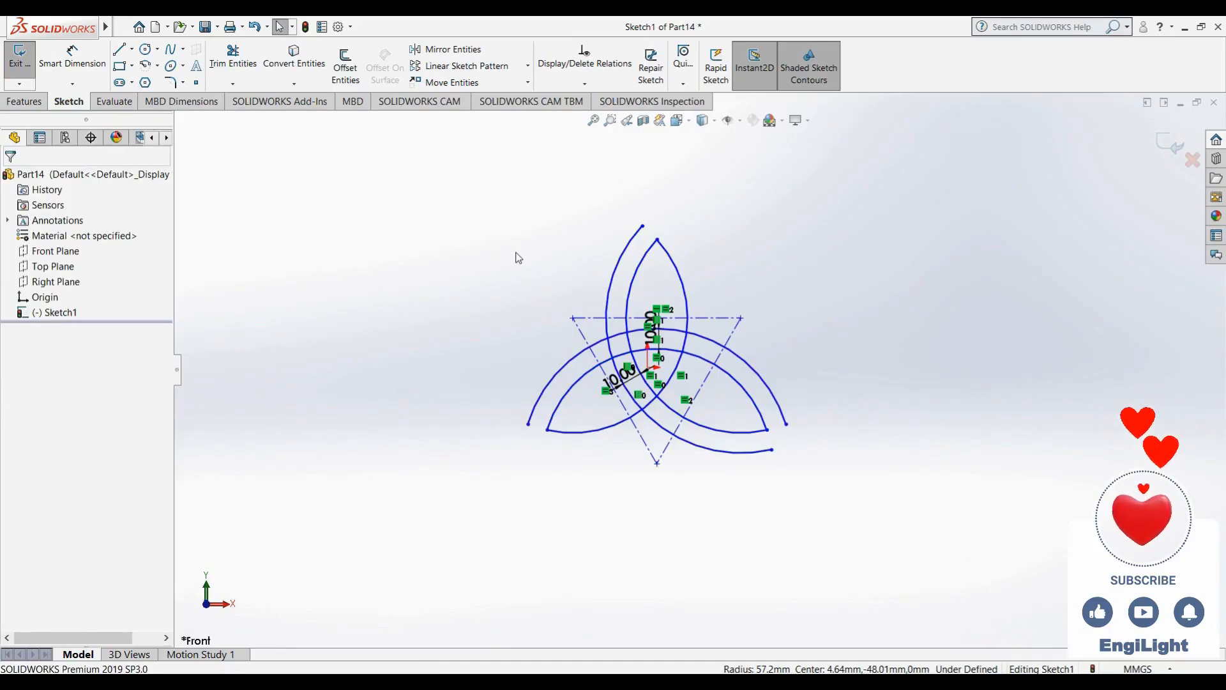
key("Return")
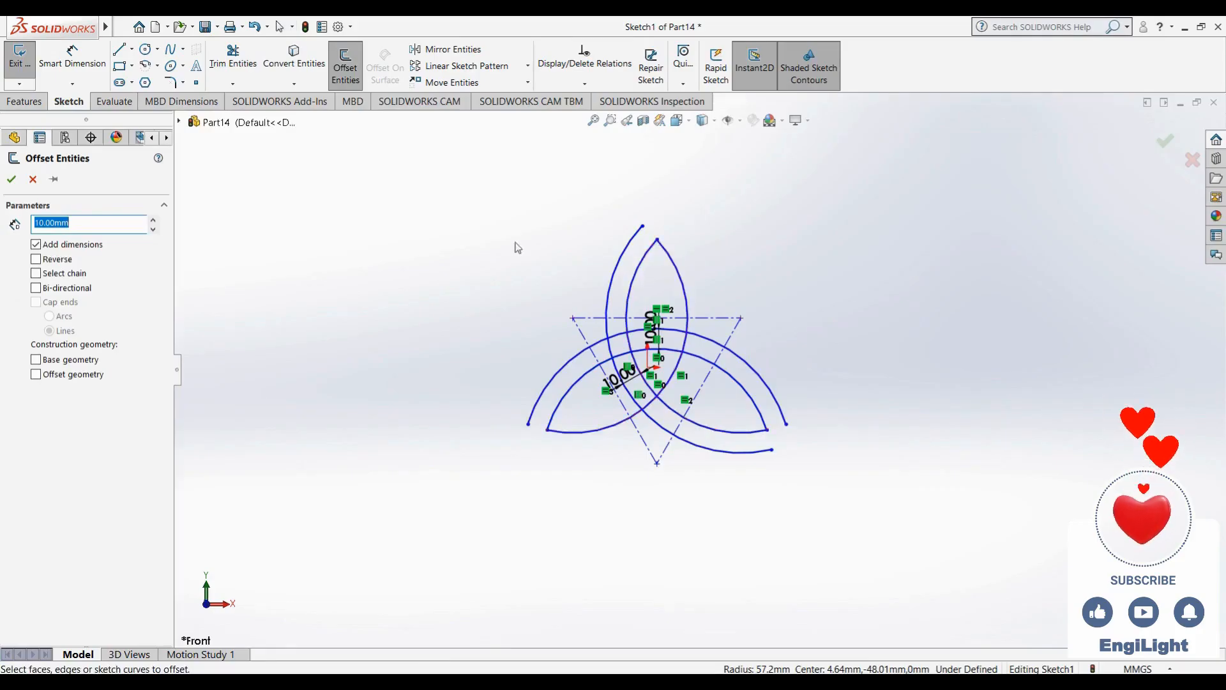
left_click(32, 178)
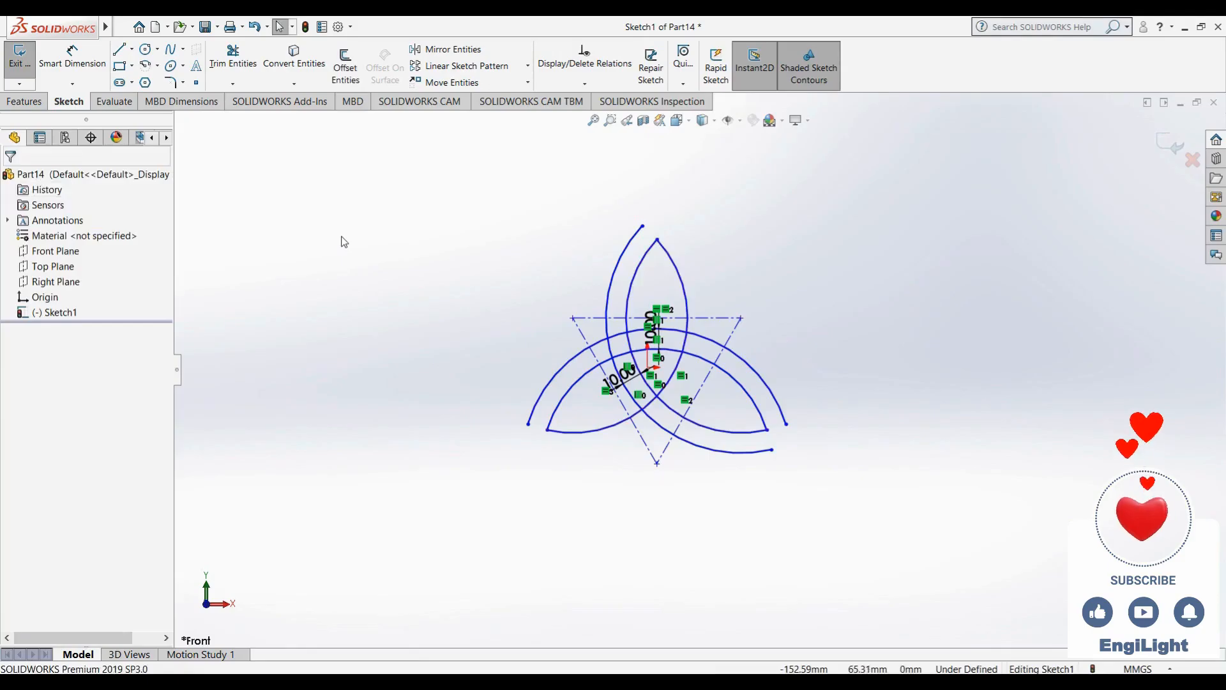
Undo both arc offsets and the trimming of the circles
key("ctrl+z")
key("ctrl+z")
key("ctrl+z")
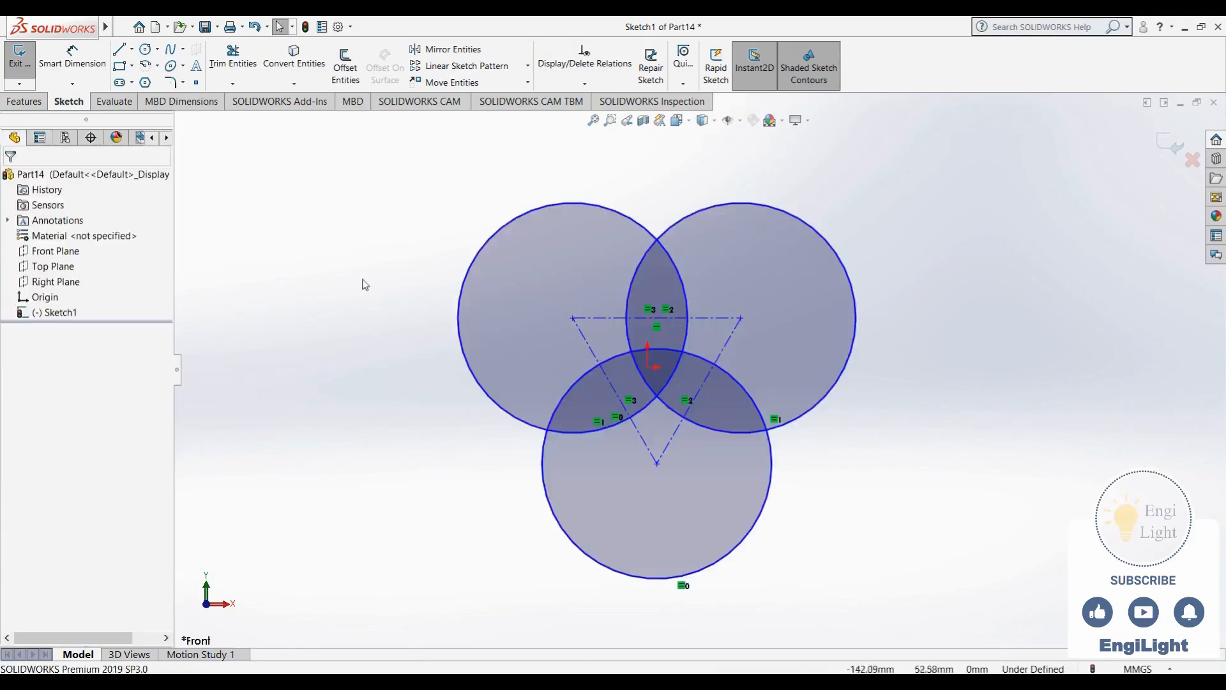
Offset the upper two full circles outward by 10 mm with dimensions added
left_click(345, 67)
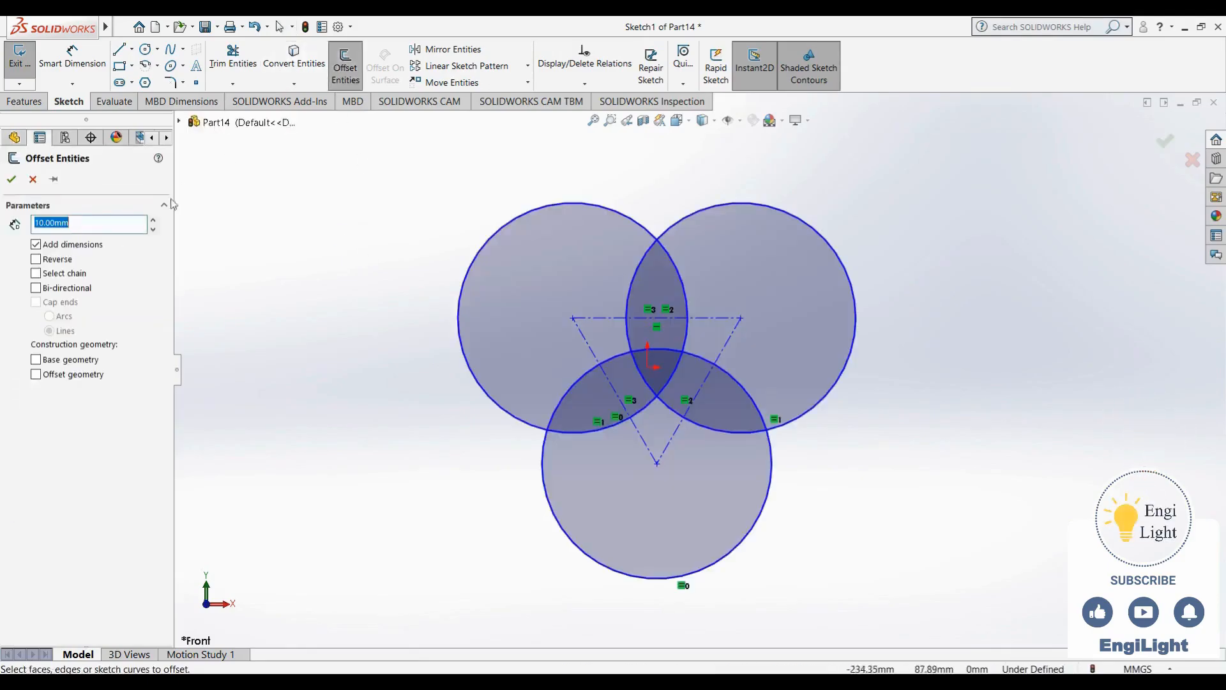
left_click(640, 224)
left_click(727, 204)
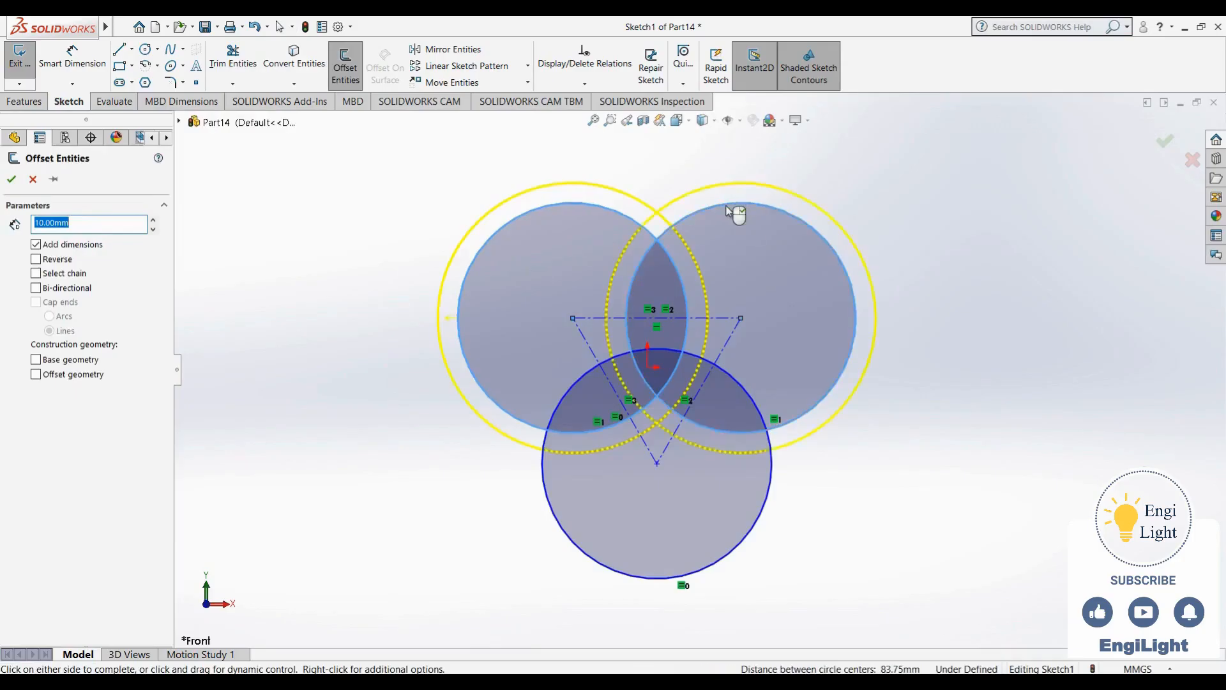
Include the bottom circle in the selection and offset all three circles outward by 10 mm
left_click(772, 502)
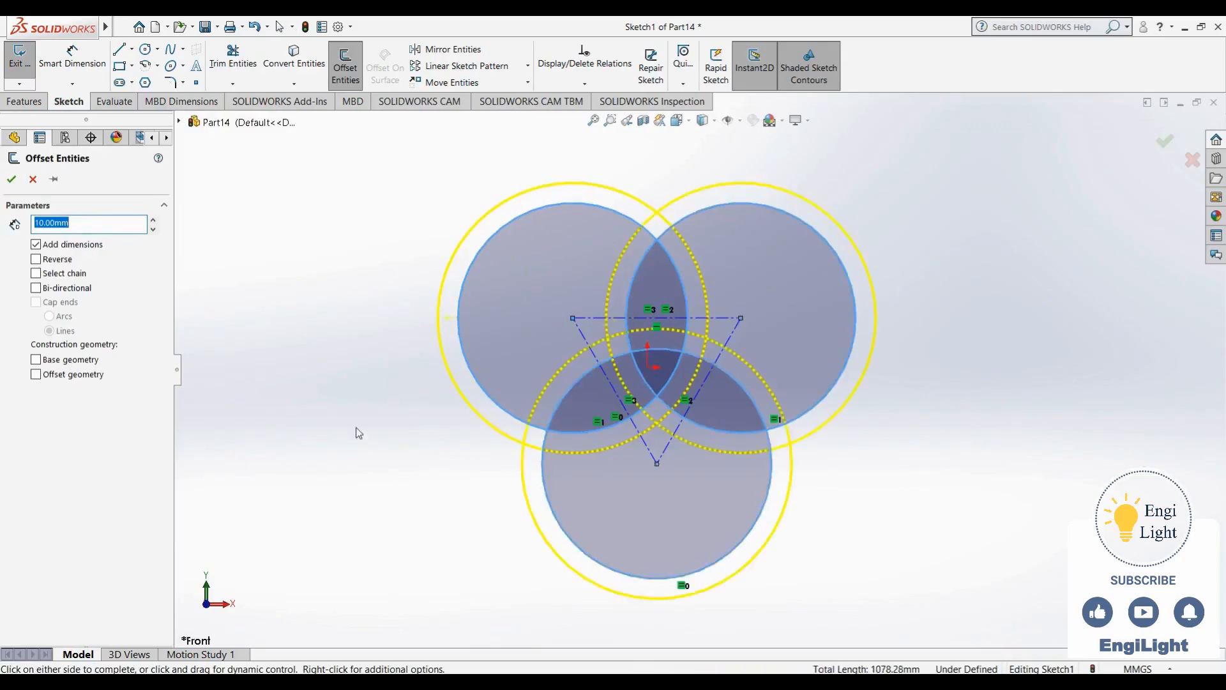
left_click(11, 180)
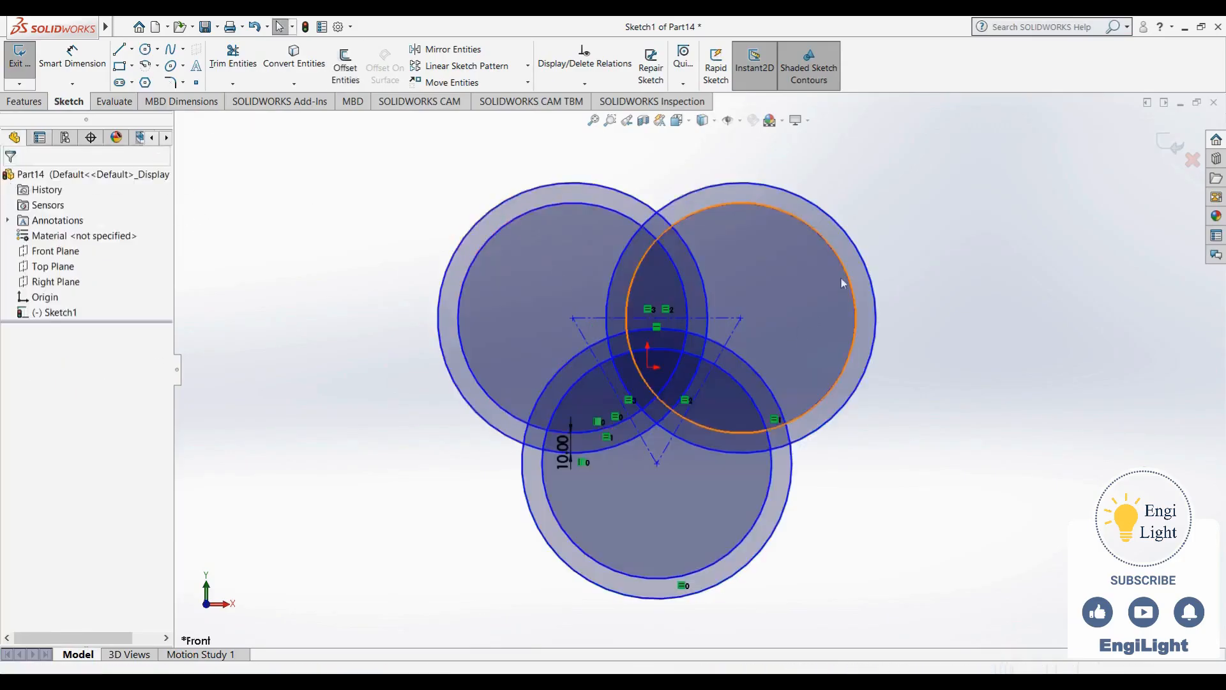
left_click(850, 244)
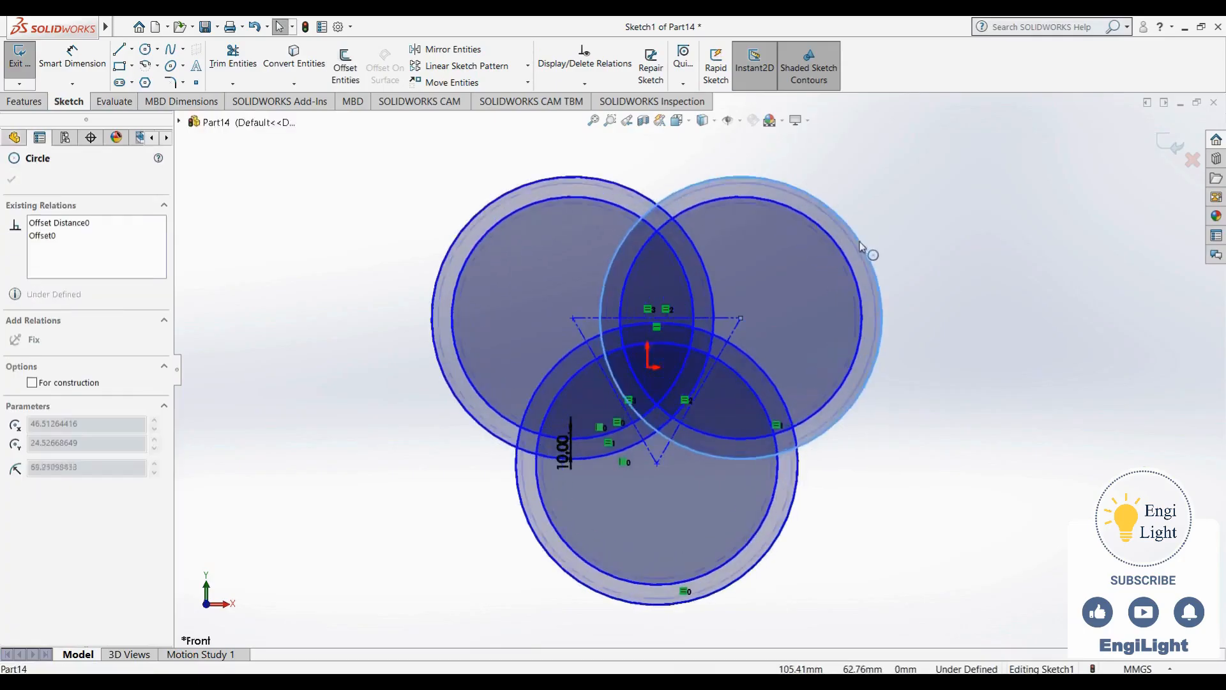
Trim away the outer arcs of the three offset circle pairs, leaving three overlapping pointed lobes
left_click(239, 71)
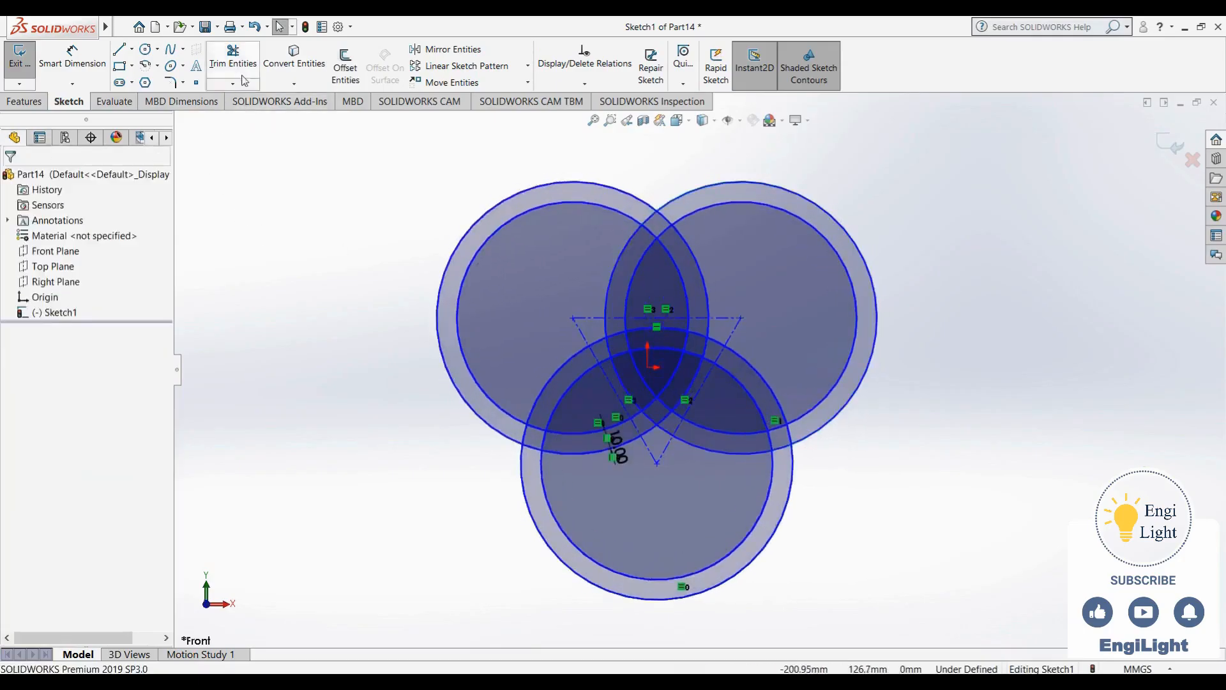
mouse_move(347, 385)
left_mouse_down()
mouse_move(525, 241)
mouse_move(745, 199)
mouse_move(778, 532)
mouse_move(687, 505)
left_mouse_up()
scroll(684, 508, "down", 2)
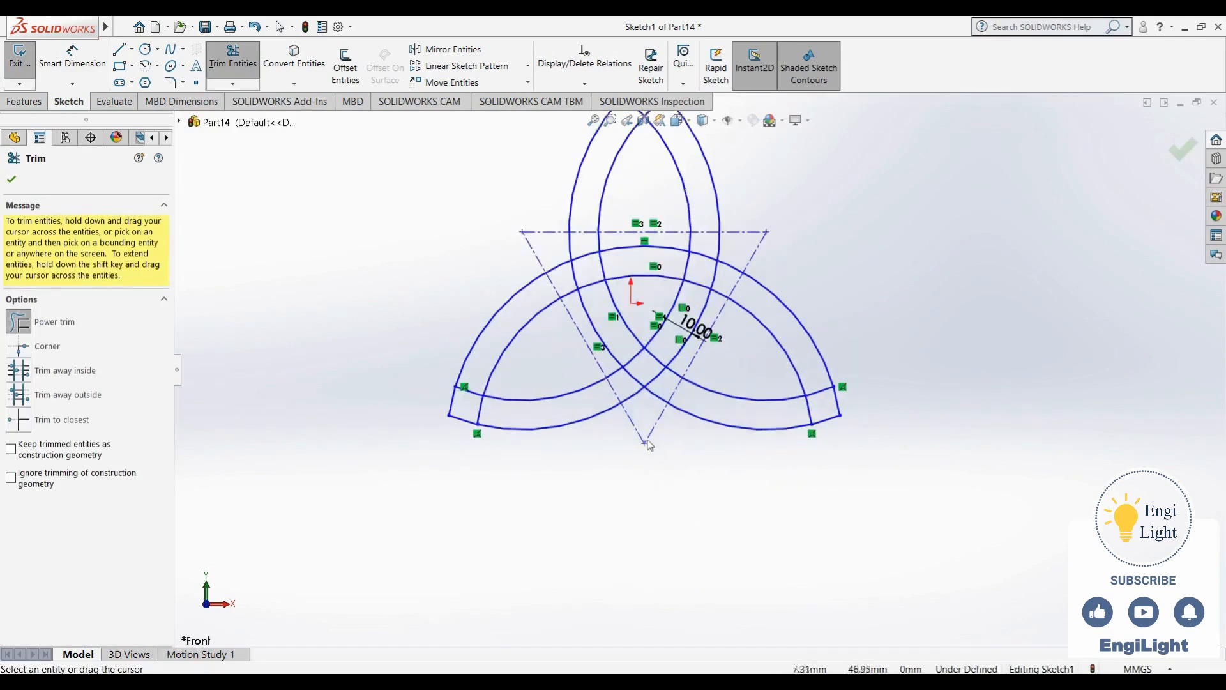
key("Escape")
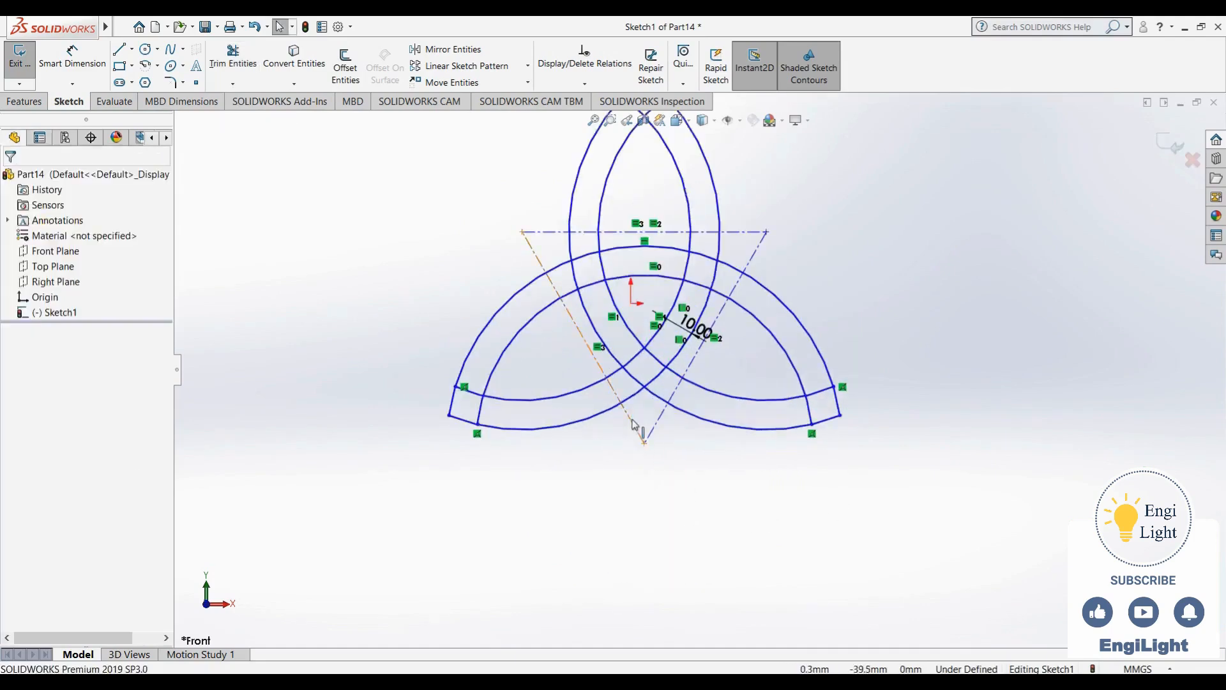
Delete the three construction lines of the triangle joining the circle centres
left_click(636, 430)
left_click(565, 234, "ctrl")
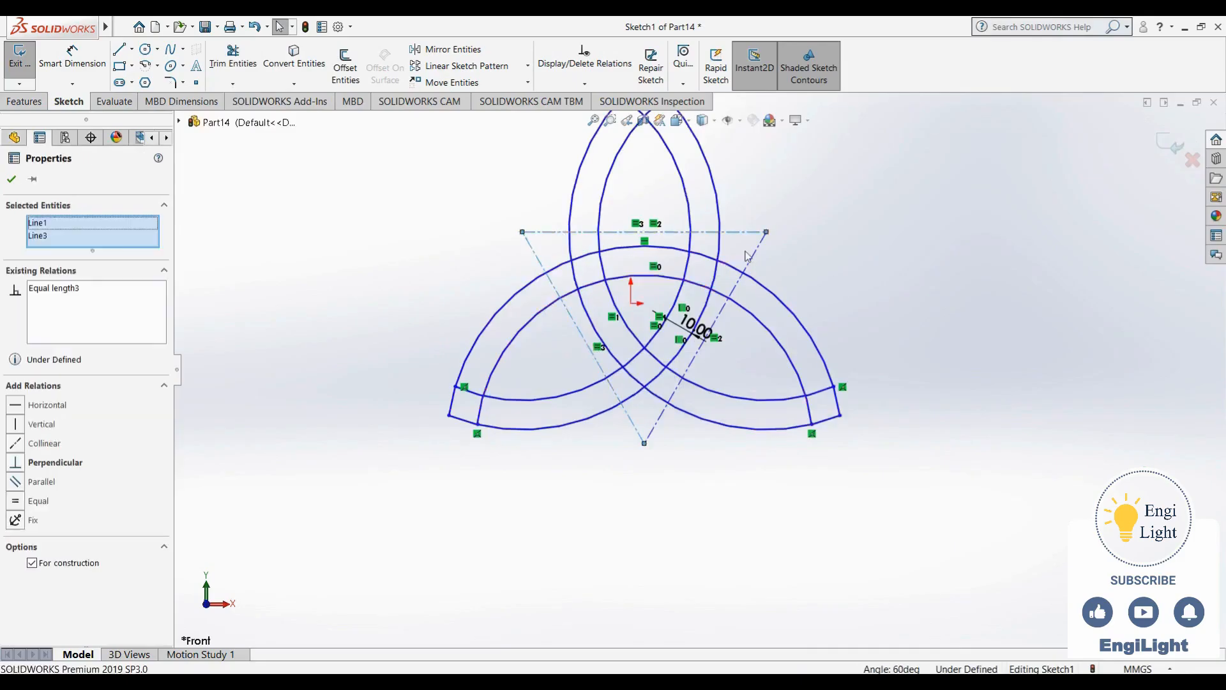
left_click(751, 259, "ctrl")
key("Delete")
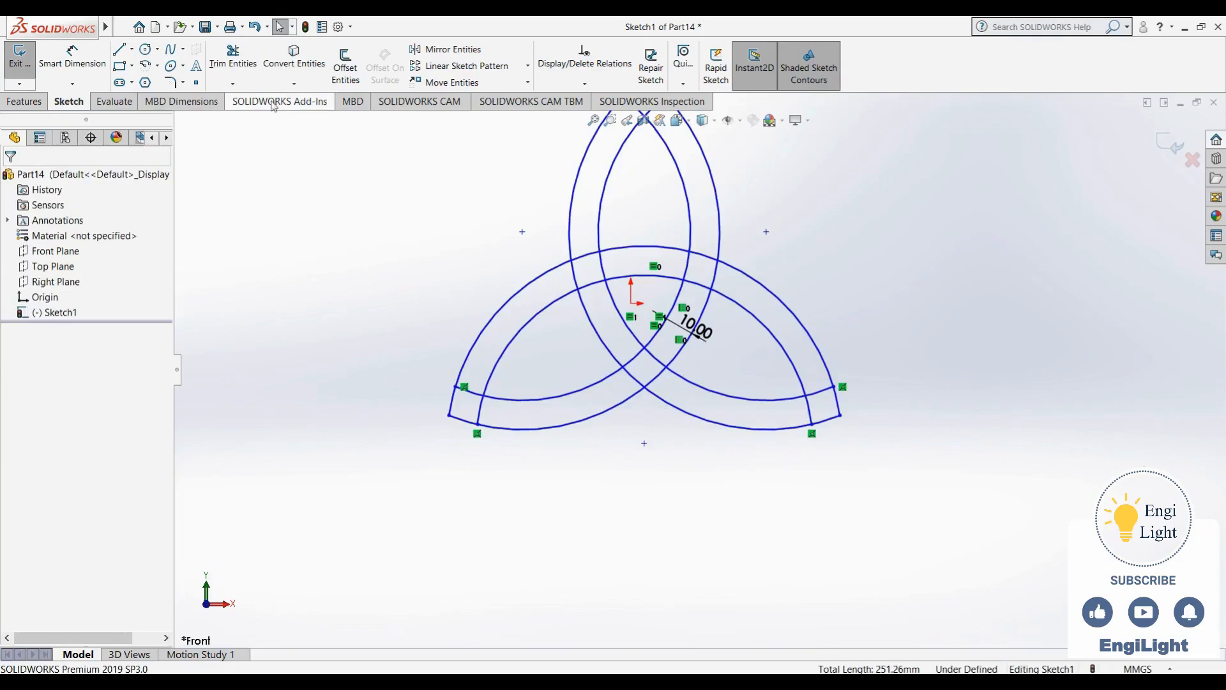
Trim the surplus arc ends at the lower-left lobe tip and the upper lobe's arcs crossing the curved band on its left, following the reference image
left_click(233, 58)
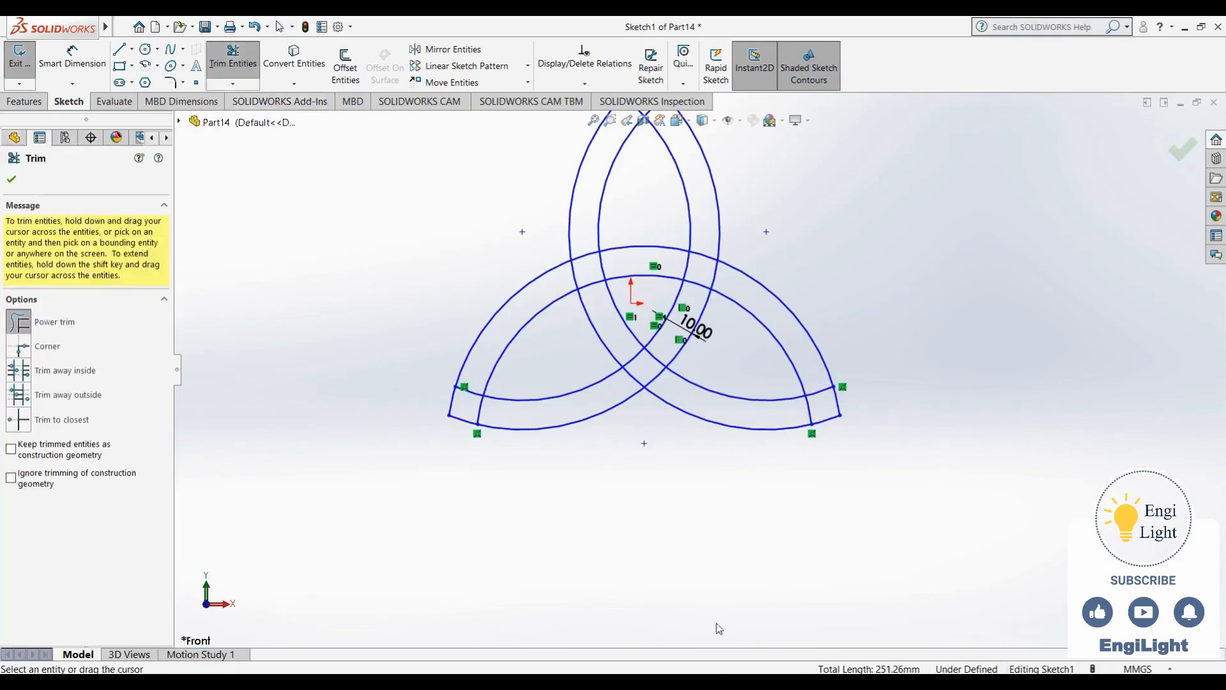
left_click_drag(511, 439, 474, 388)
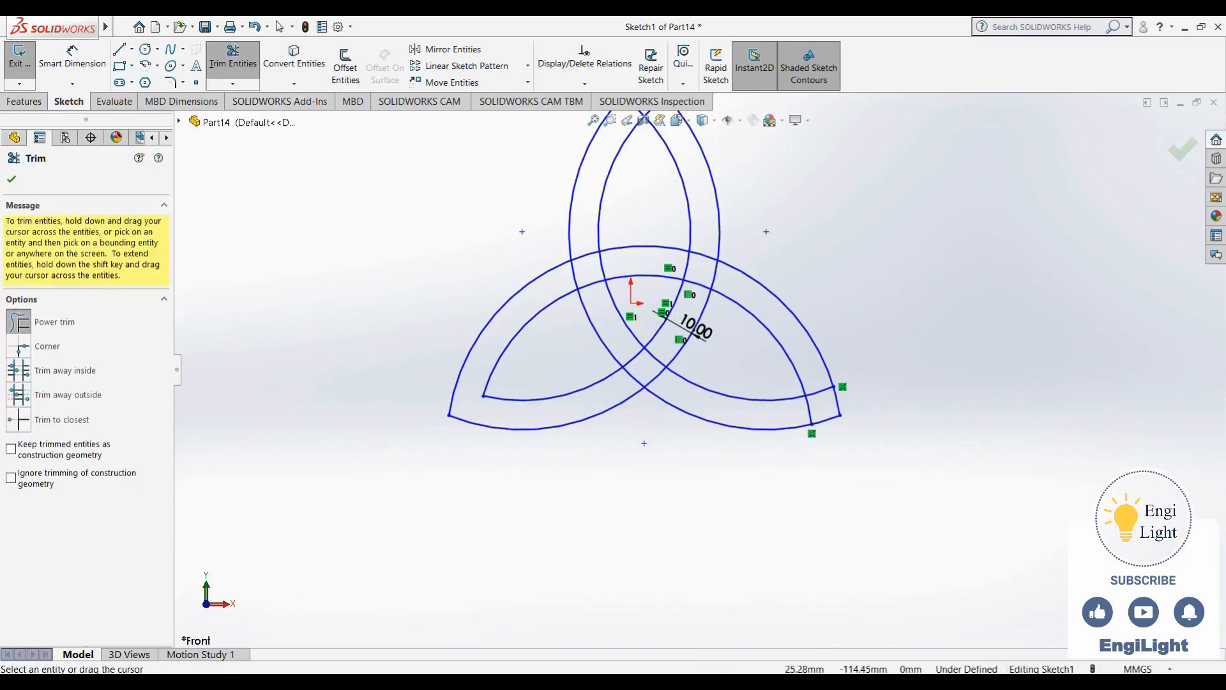
left_click(706, 682)
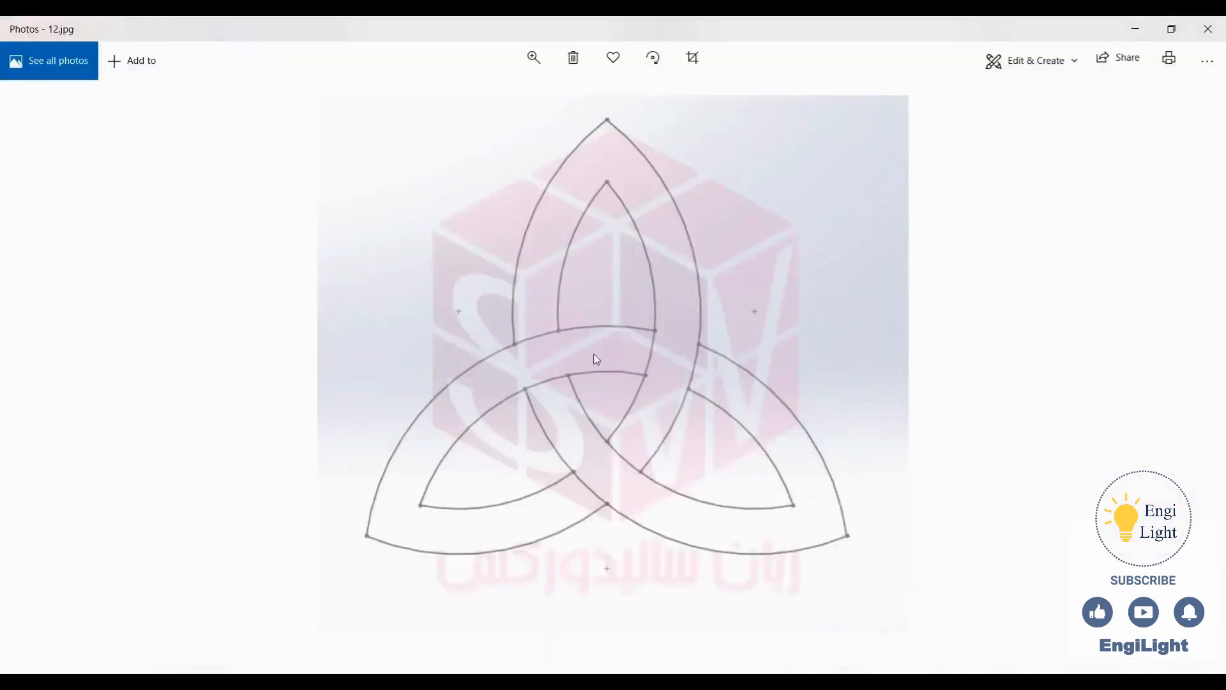
left_click(692, 682)
left_click_drag(562, 279, 612, 267)
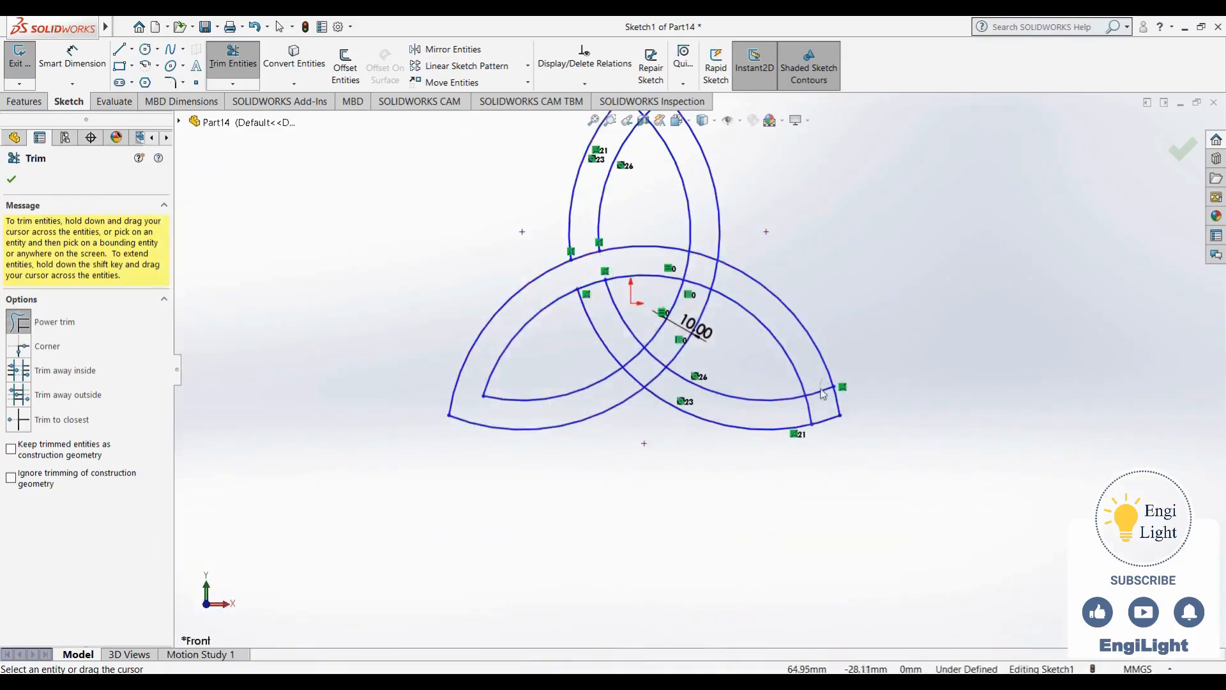
Trim the surplus arc ends at the lower-right lobe tip and the remaining arcs at the lower and right band crossings, matching the reference image
left_click(734, 677)
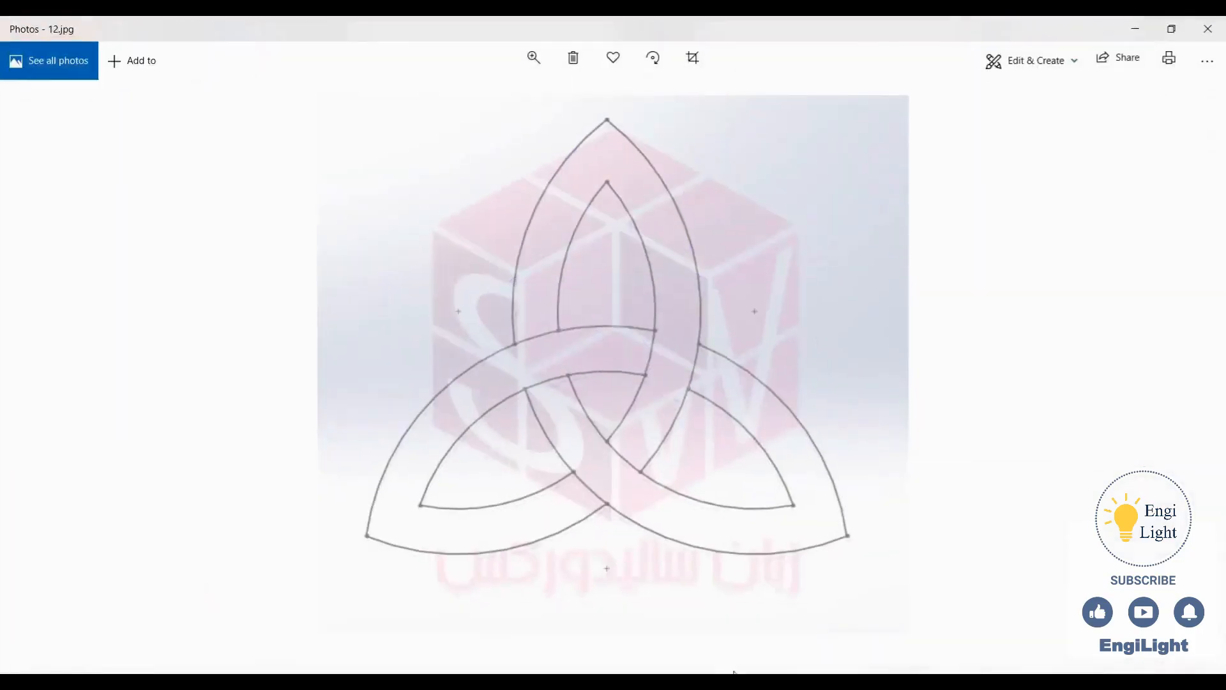
left_click(693, 682)
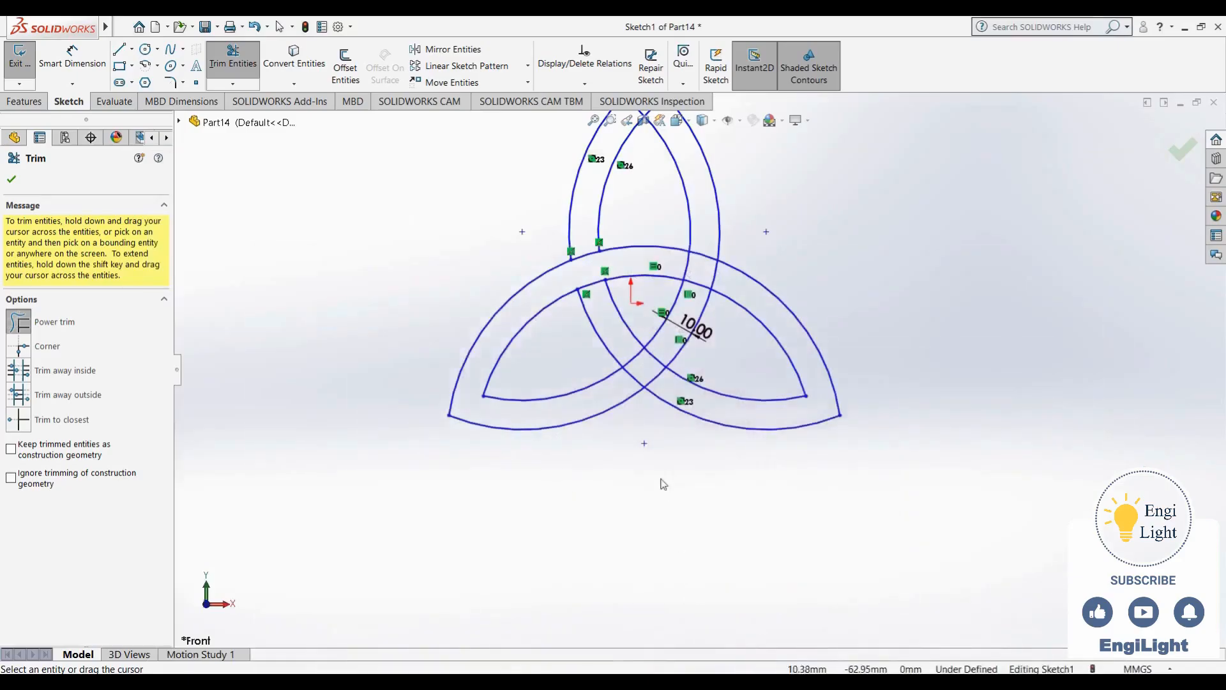
scroll(641, 367, "up", 2)
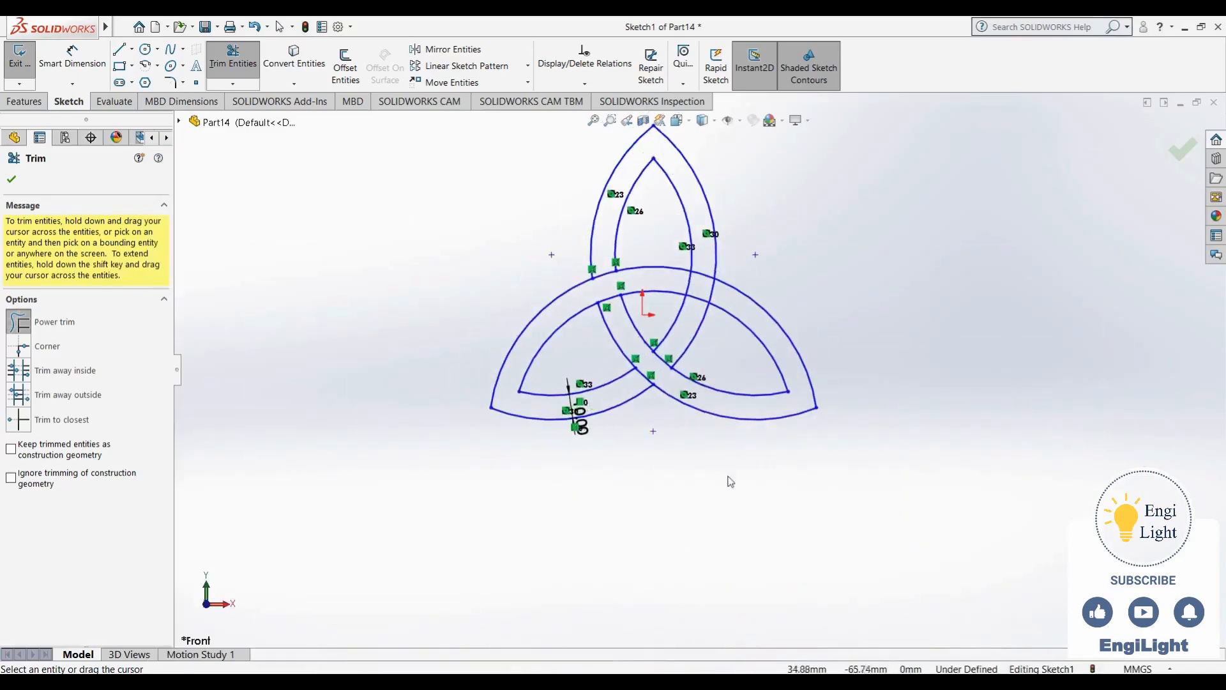
left_click(743, 680)
left_click(743, 681)
left_click_drag(703, 258, 700, 309)
key("Escape")
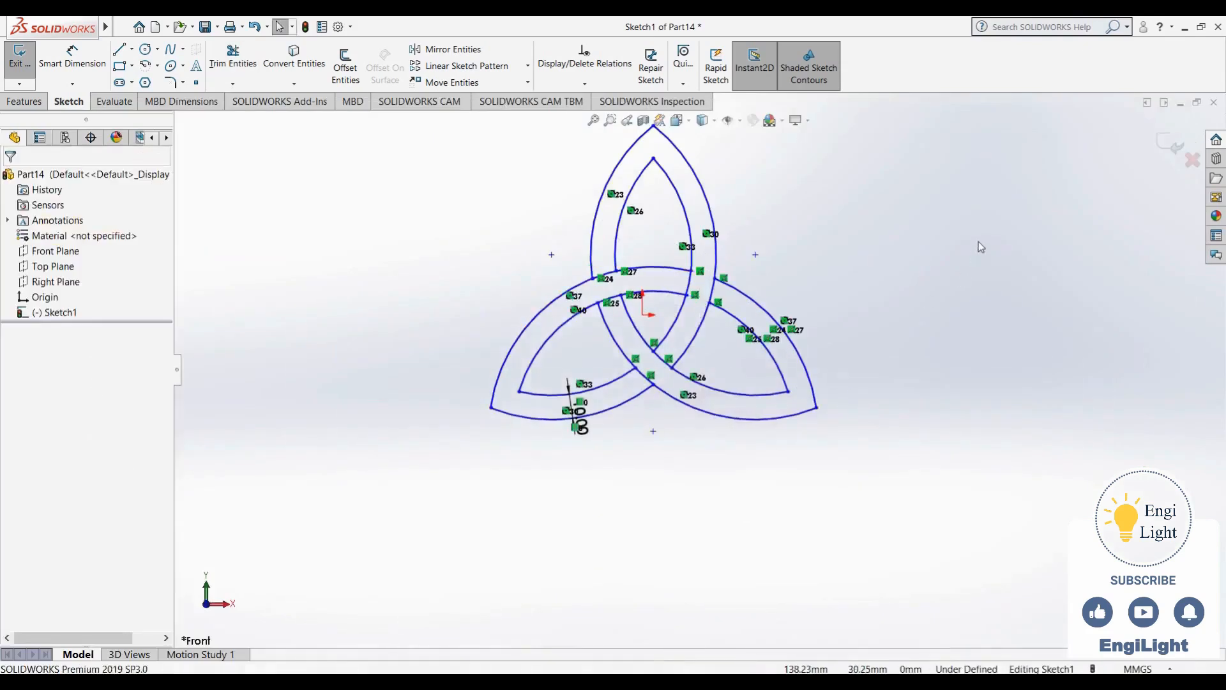
Exit the finished knot sketch and close the part
scroll(874, 247, "up", 3)
scroll(807, 309, "down", 2)
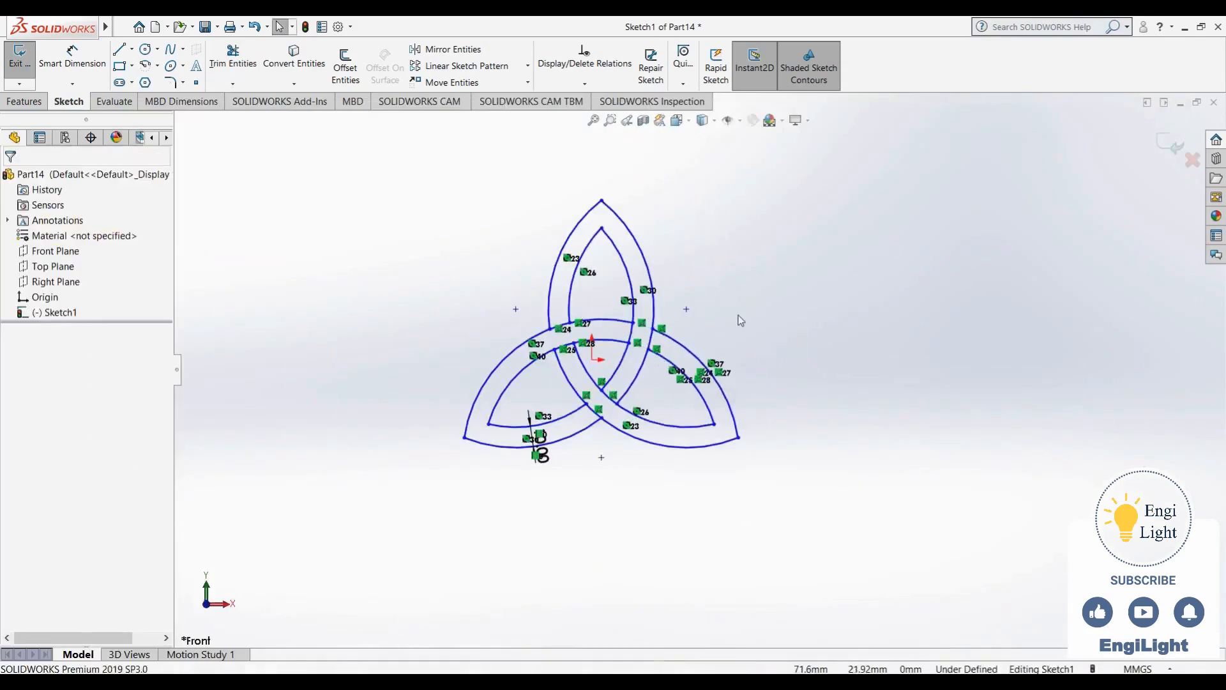
left_click(1171, 146)
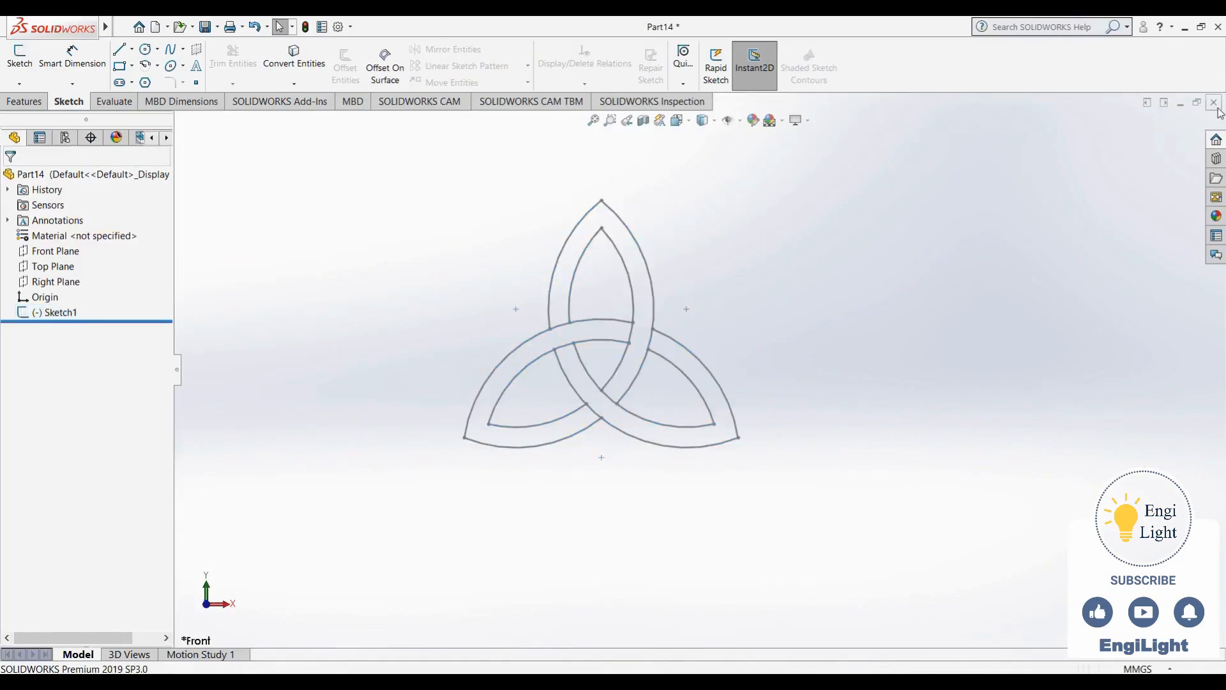
left_click(1213, 102)
left_click(679, 375)
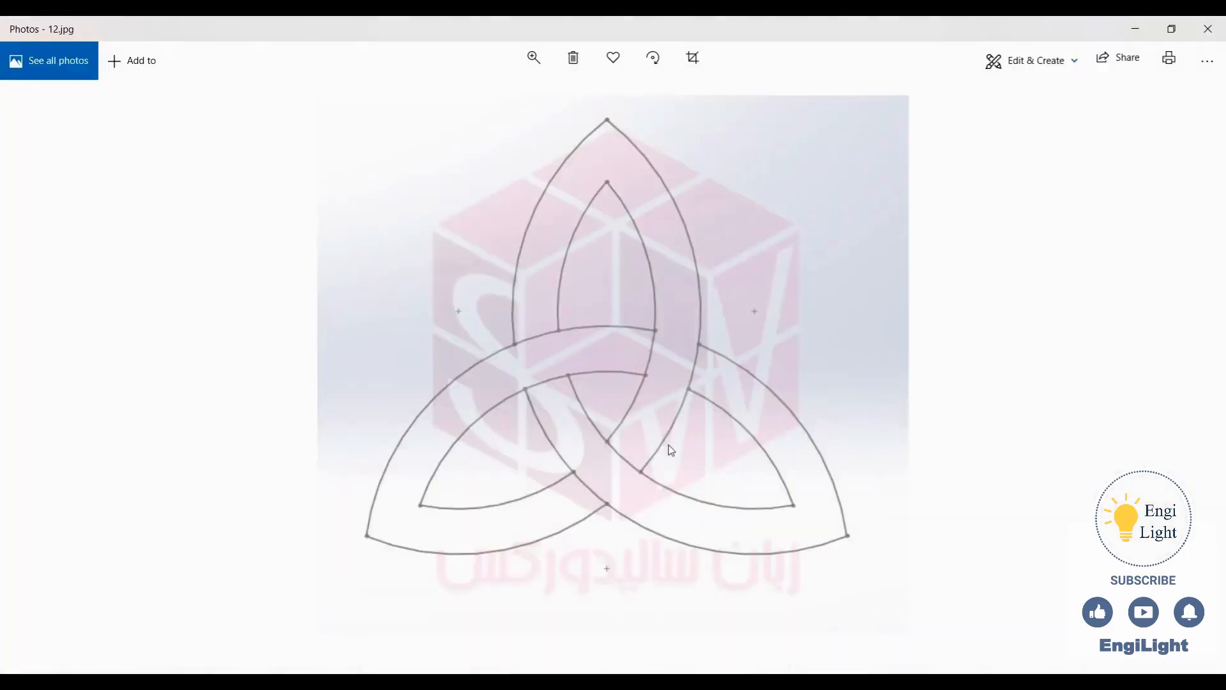
Bring up the next reference image, create a new part, and start a sketch on the Front Plane
key("Right")
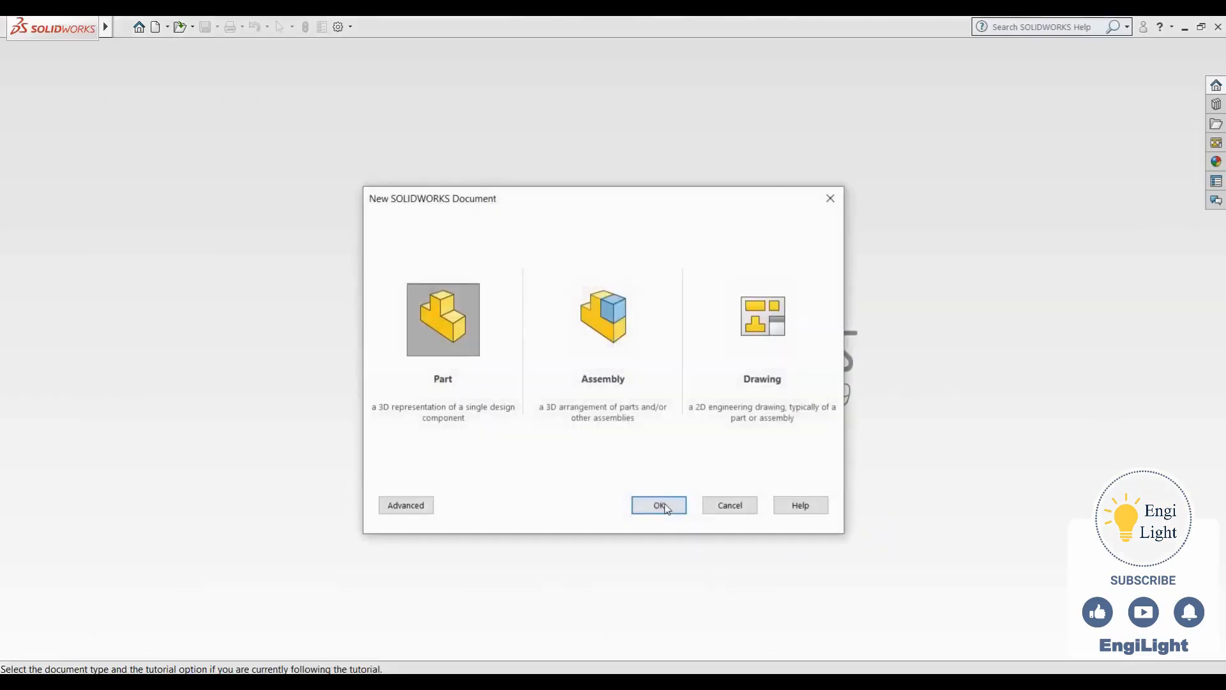
left_click(659, 506)
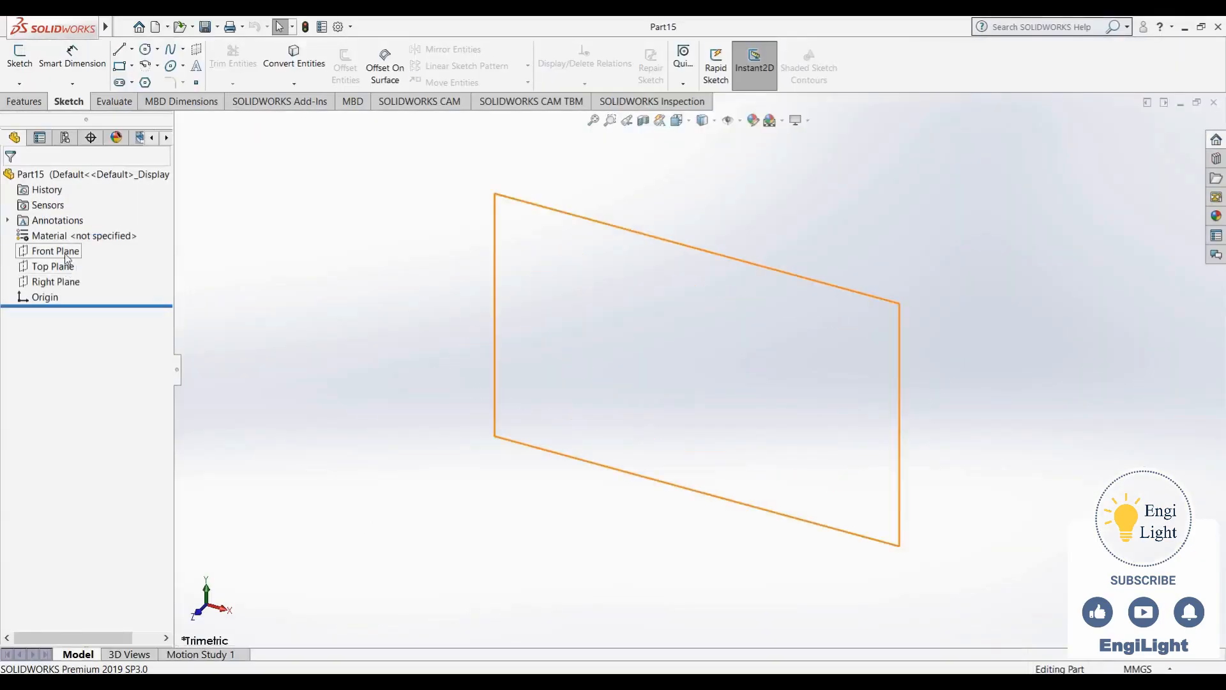
left_click(67, 256)
left_click(89, 239)
Sketch a large circle of about 103 mm radius centred on the origin
left_click(146, 48)
left_click(699, 369)
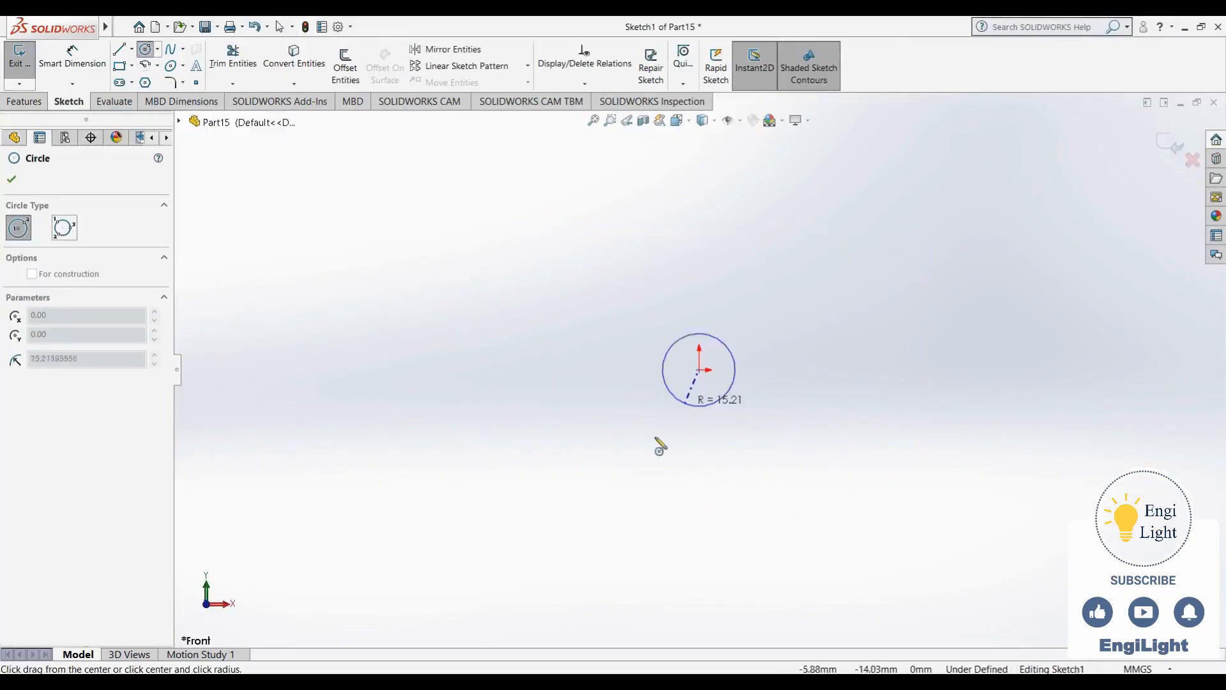
left_click(534, 558)
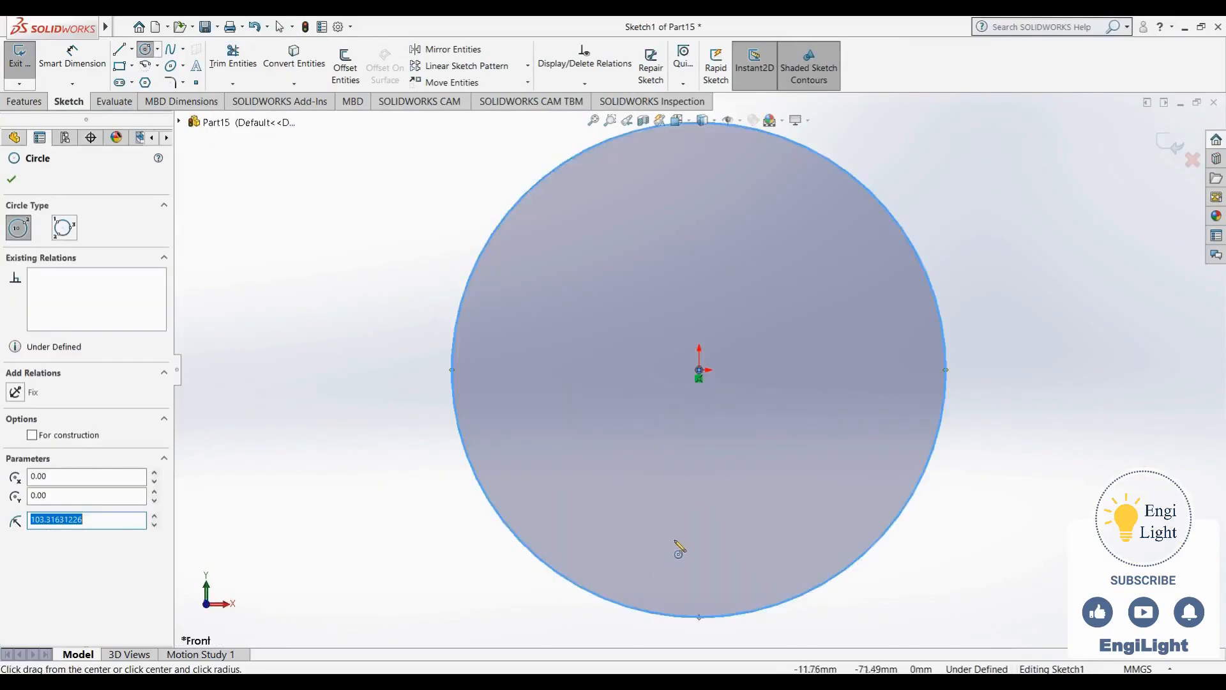
Sketch two circles inside the large one on its vertical axis: about 36 mm radius below the origin and about 38 mm radius above it
left_click(699, 501)
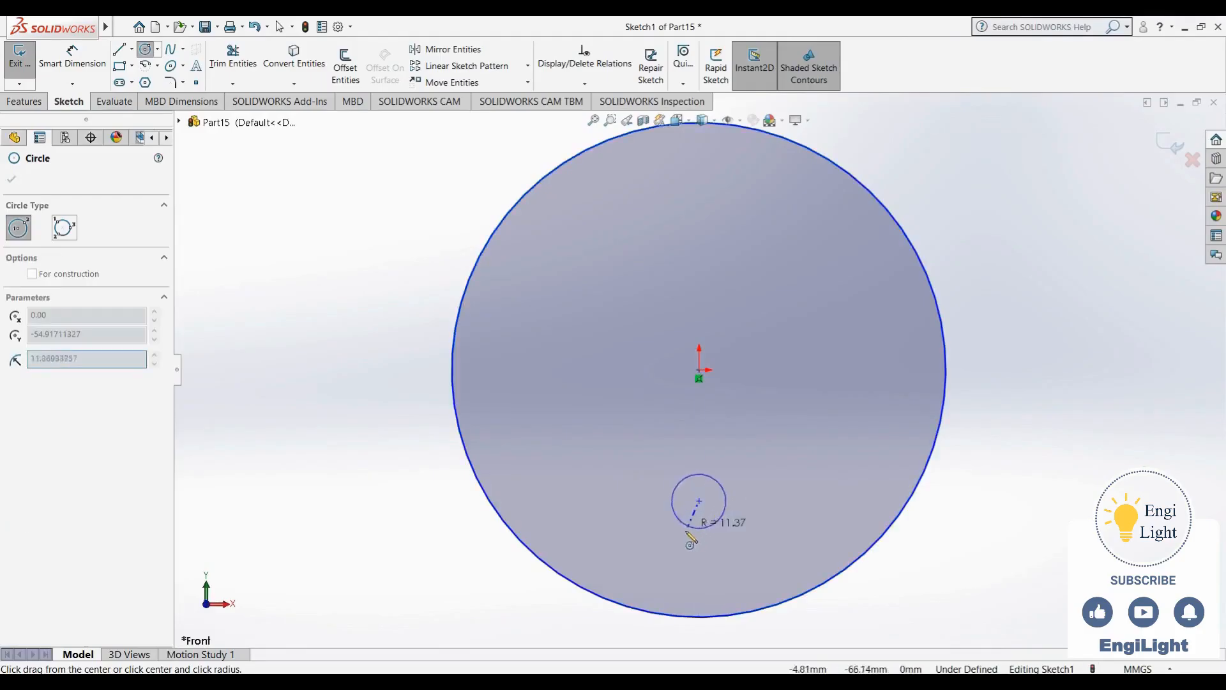
left_click(661, 578)
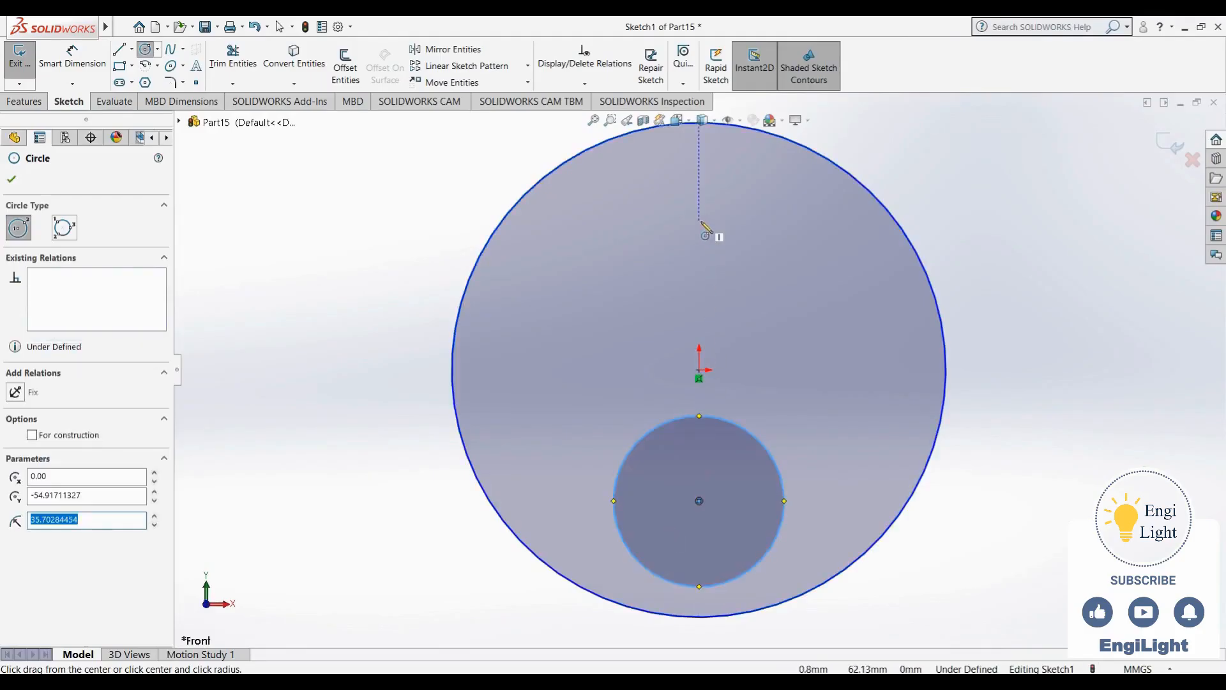
left_click(700, 221)
left_click(659, 304)
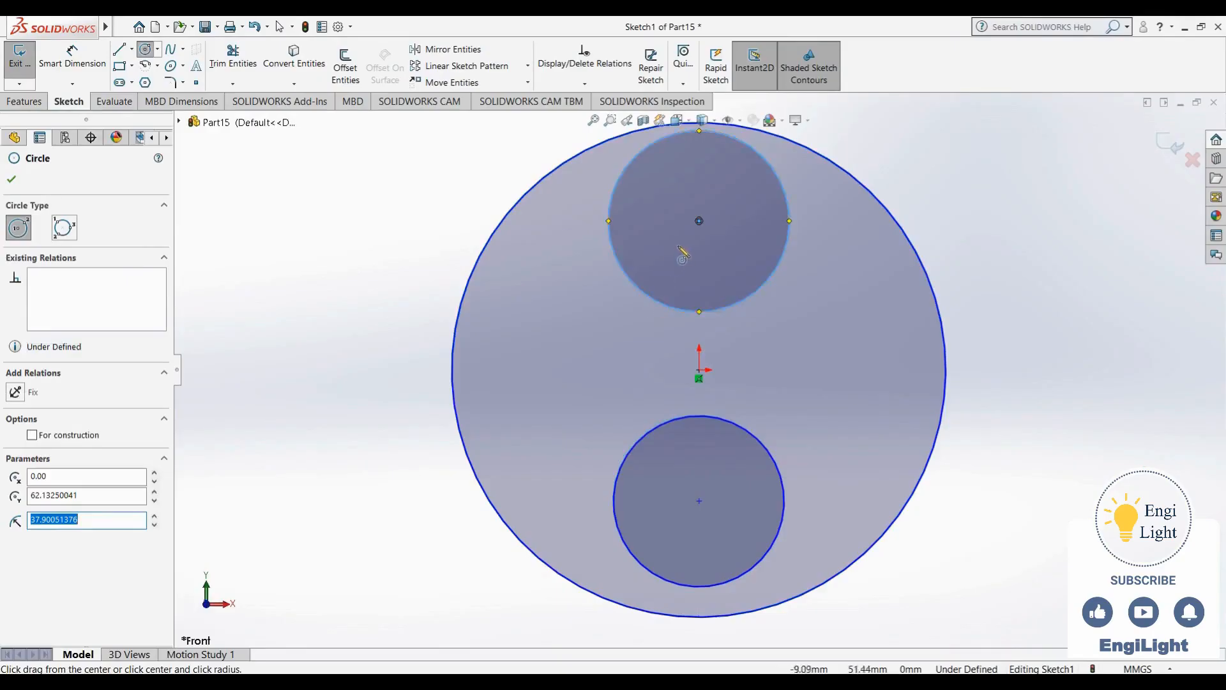
Sketch a smaller circle inside each of the two, about 14 mm radius in the upper one and about 19 mm radius in the lower one
left_click(699, 221)
left_click(723, 240)
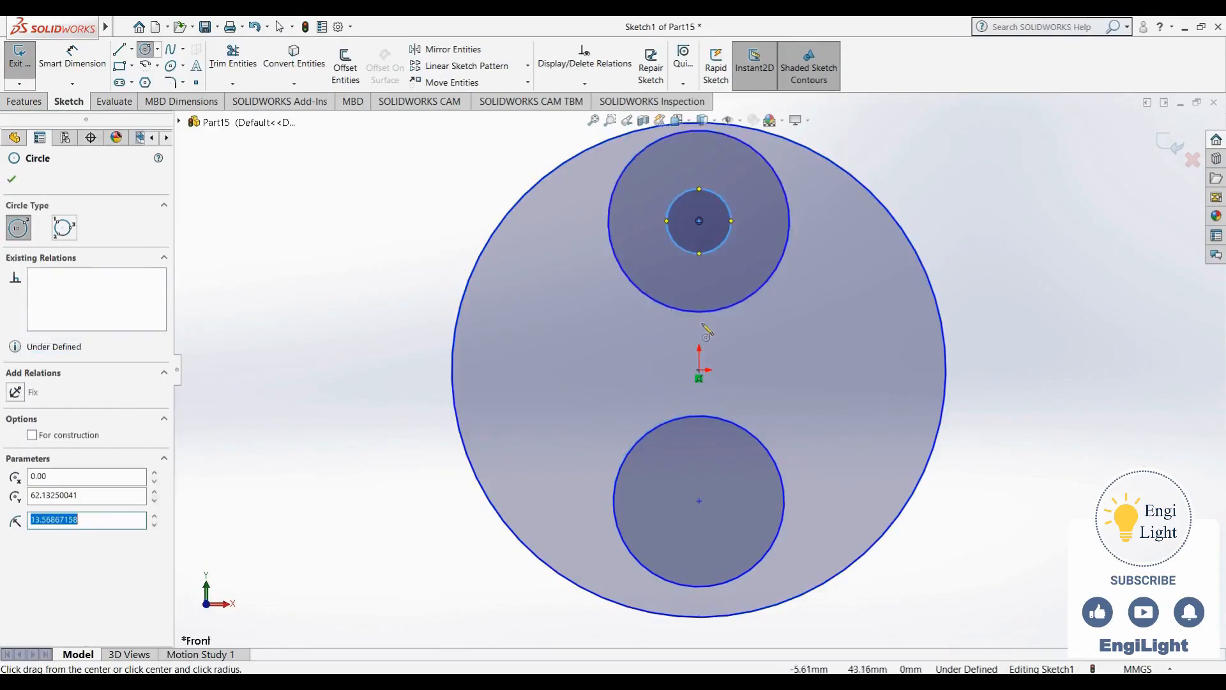
left_click(704, 485)
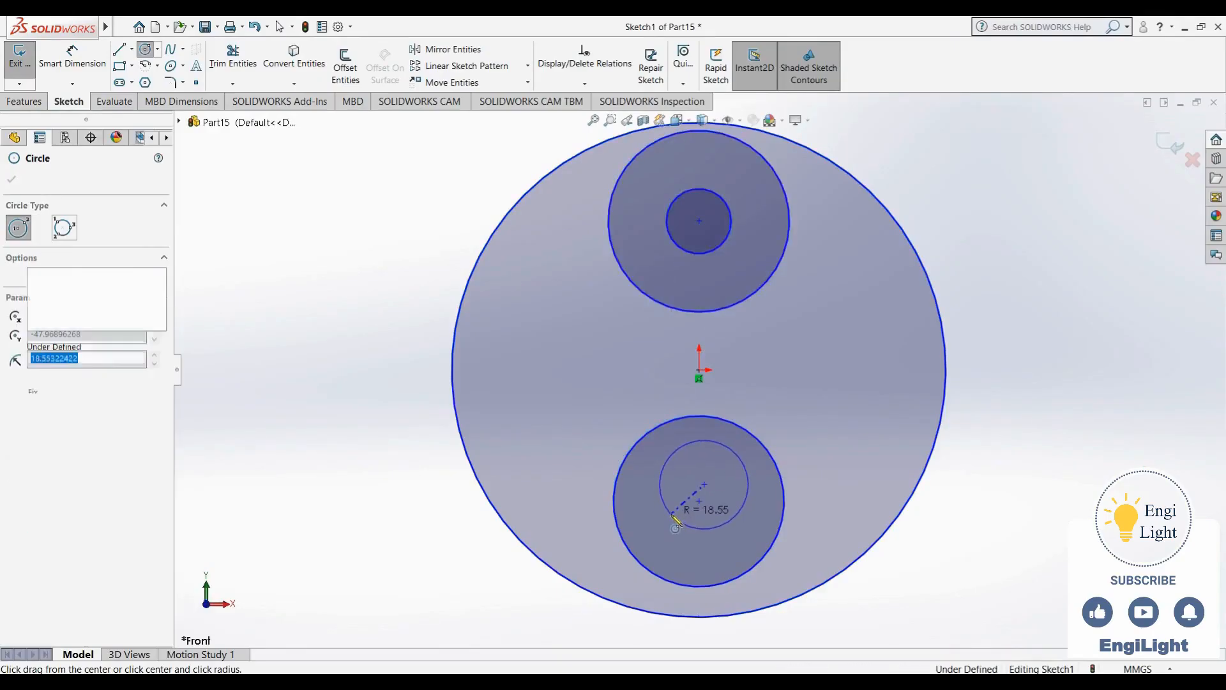
left_click(675, 523)
key("Escape")
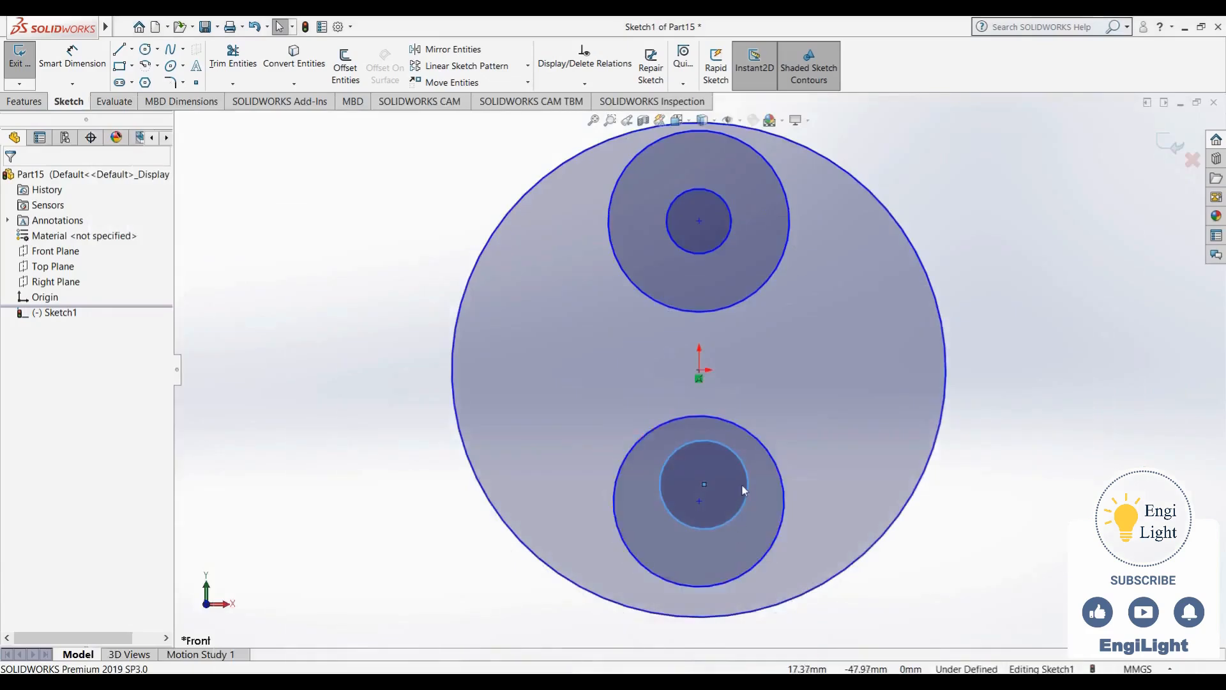
Make the lower small circle concentric with the circle around it
left_click(800, 440)
left_click(749, 482)
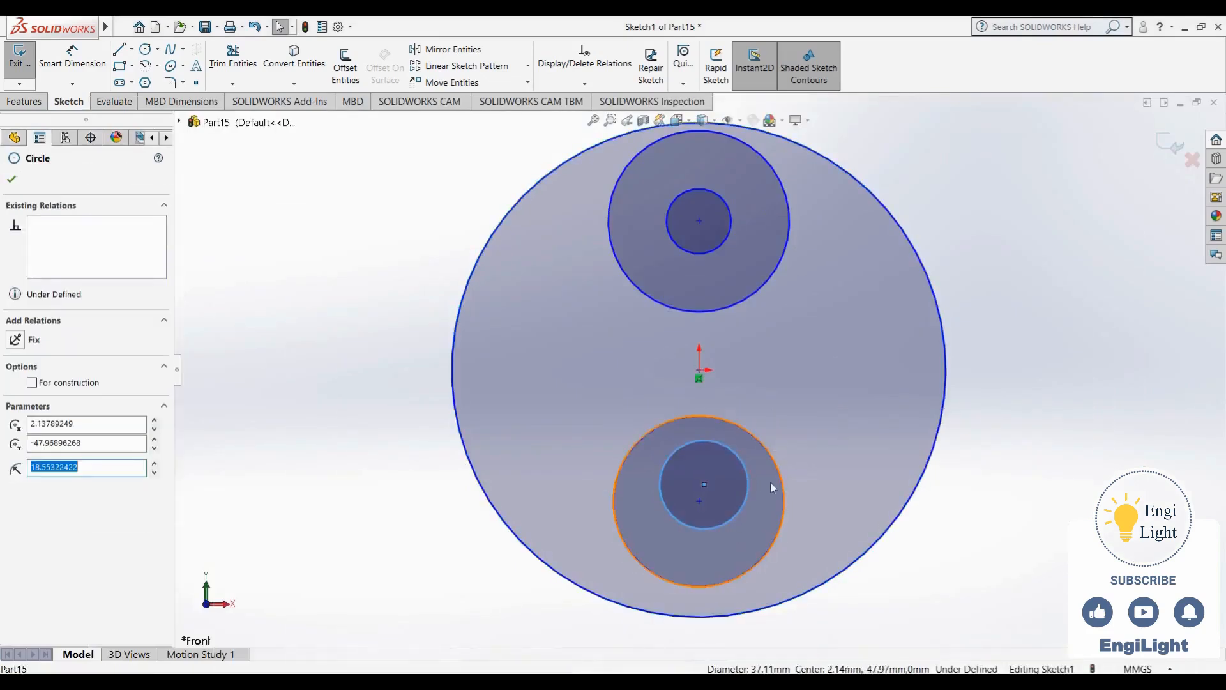
left_click(784, 496, "ctrl")
left_click(859, 436)
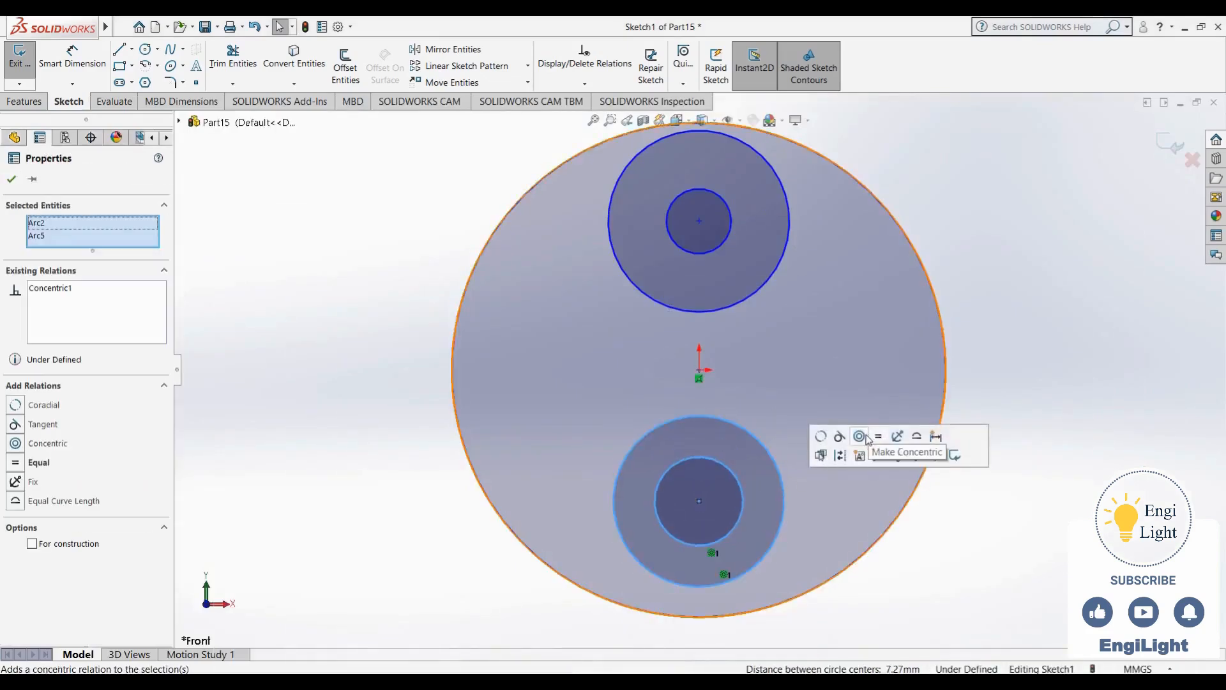
Make the upper small circle concentric with the circle around it
left_click(822, 327)
left_click(732, 242)
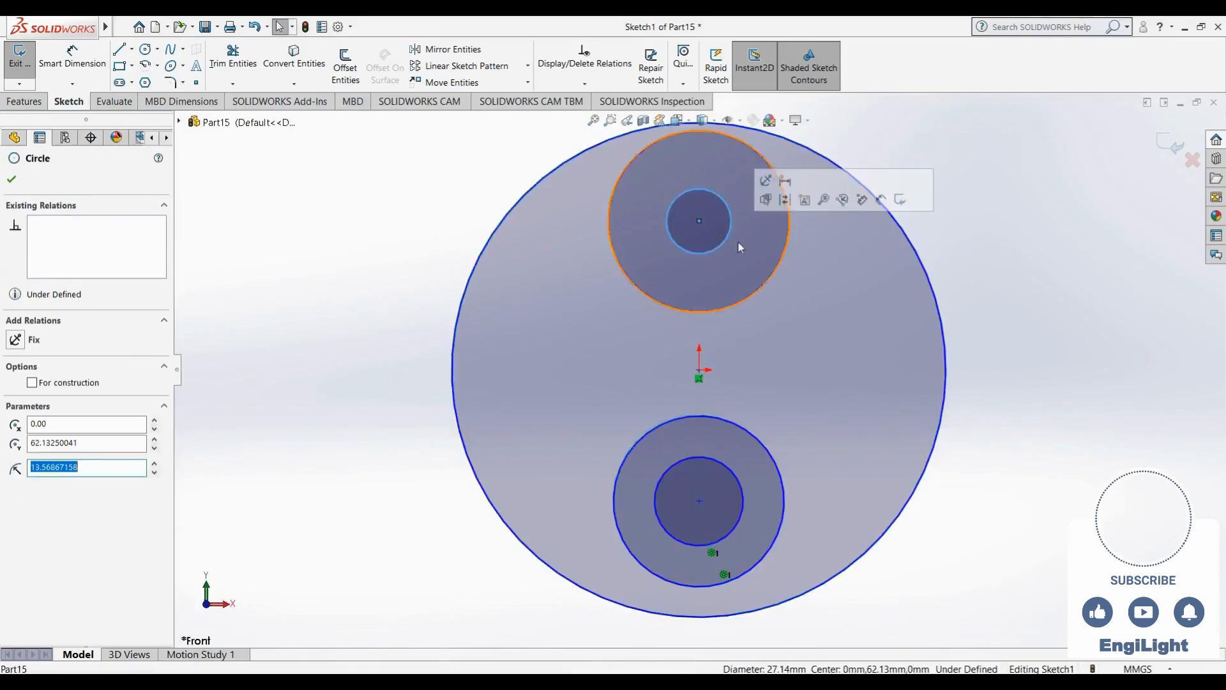
left_click(758, 293, "ctrl")
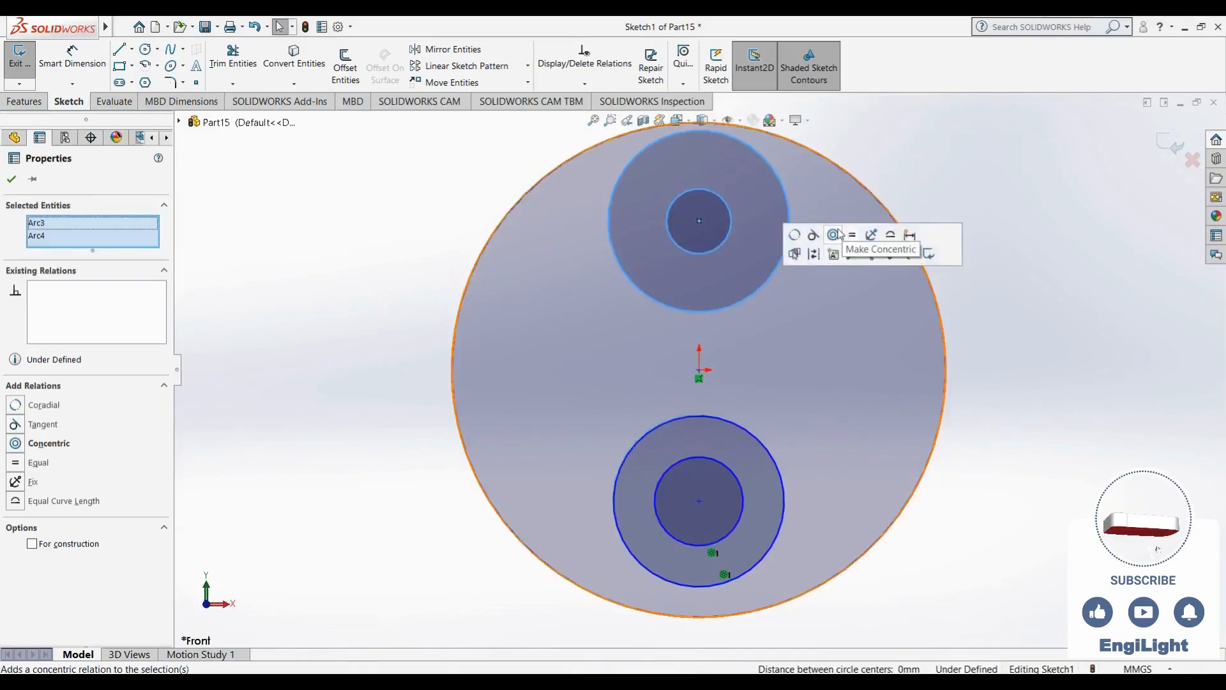
left_click(833, 234)
Make the two small inner circles equal in size
left_click(723, 246)
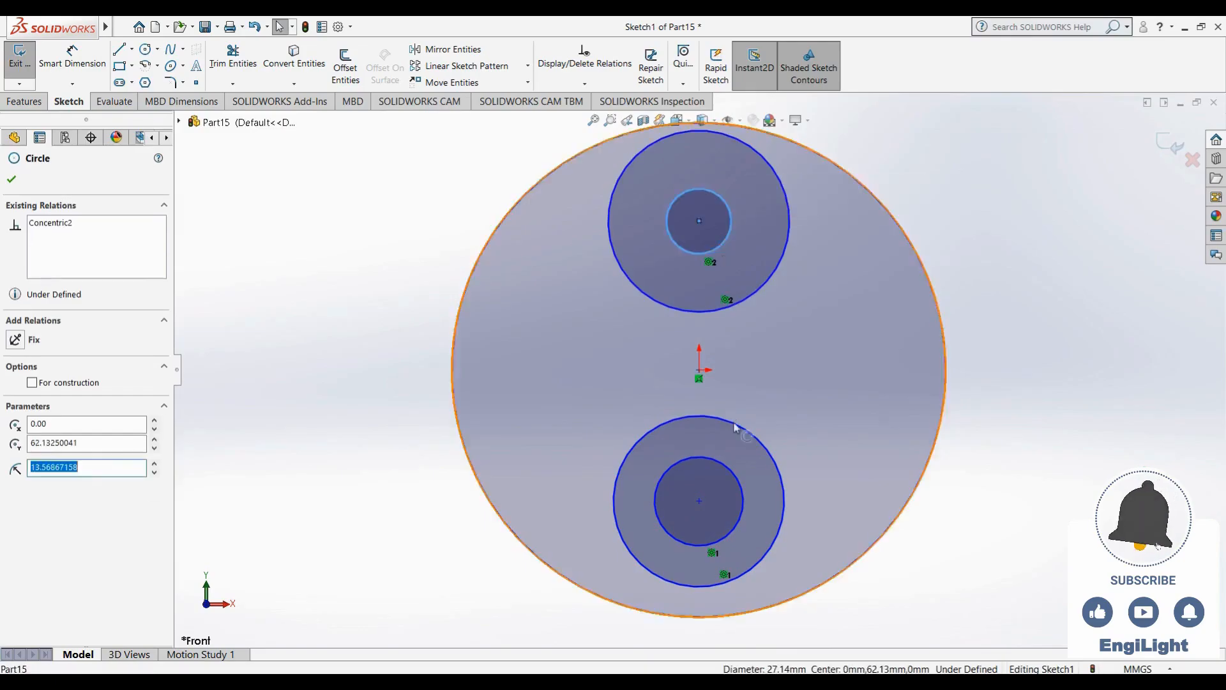
left_click(722, 470, "ctrl")
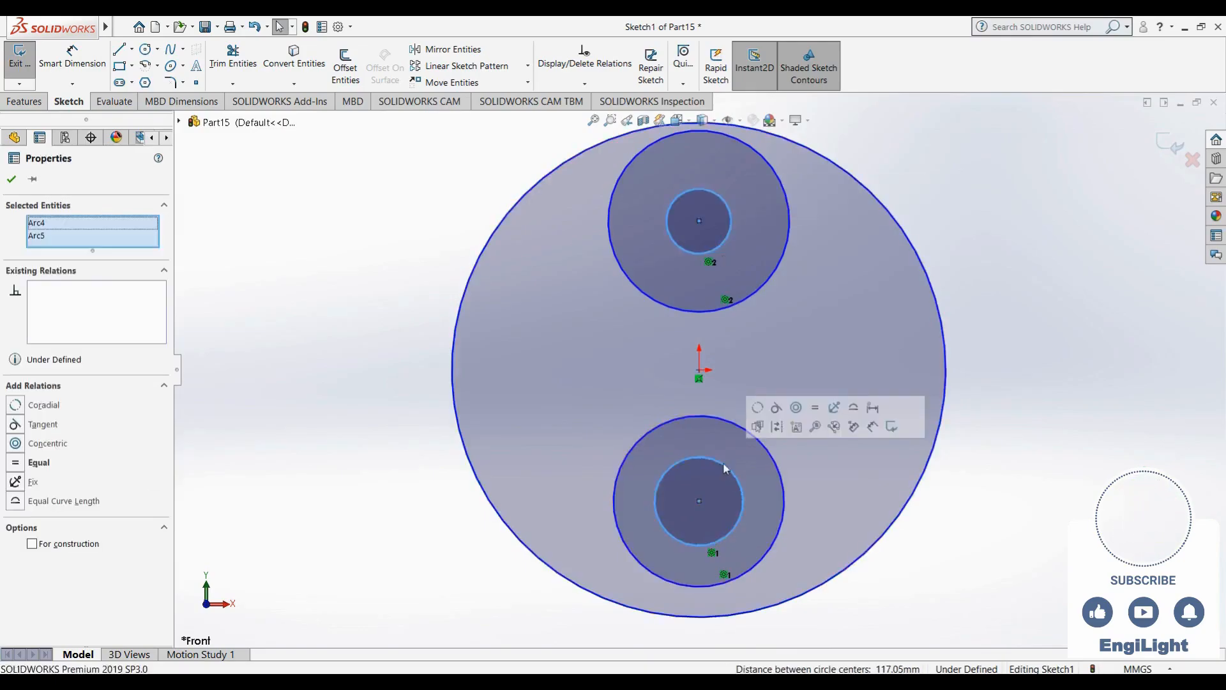
left_click(815, 408)
left_click(765, 350)
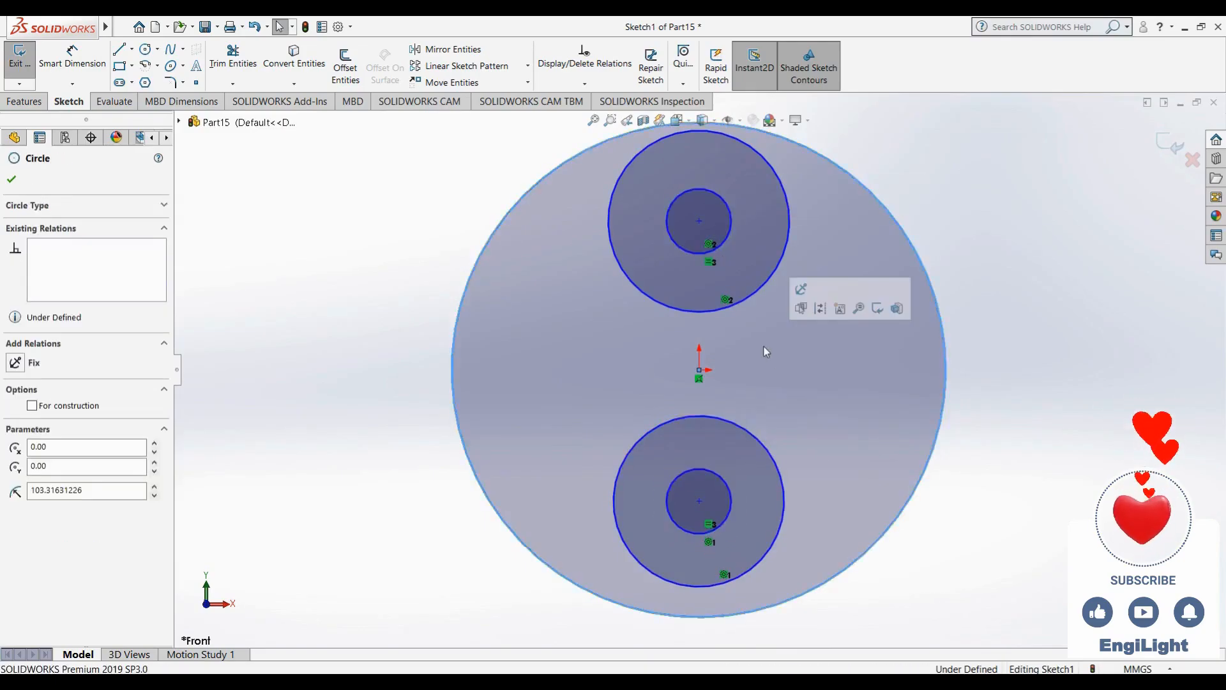
Align the centres of the upper and lower circle pairs vertically
left_click(700, 501)
left_click(700, 220, "ctrl")
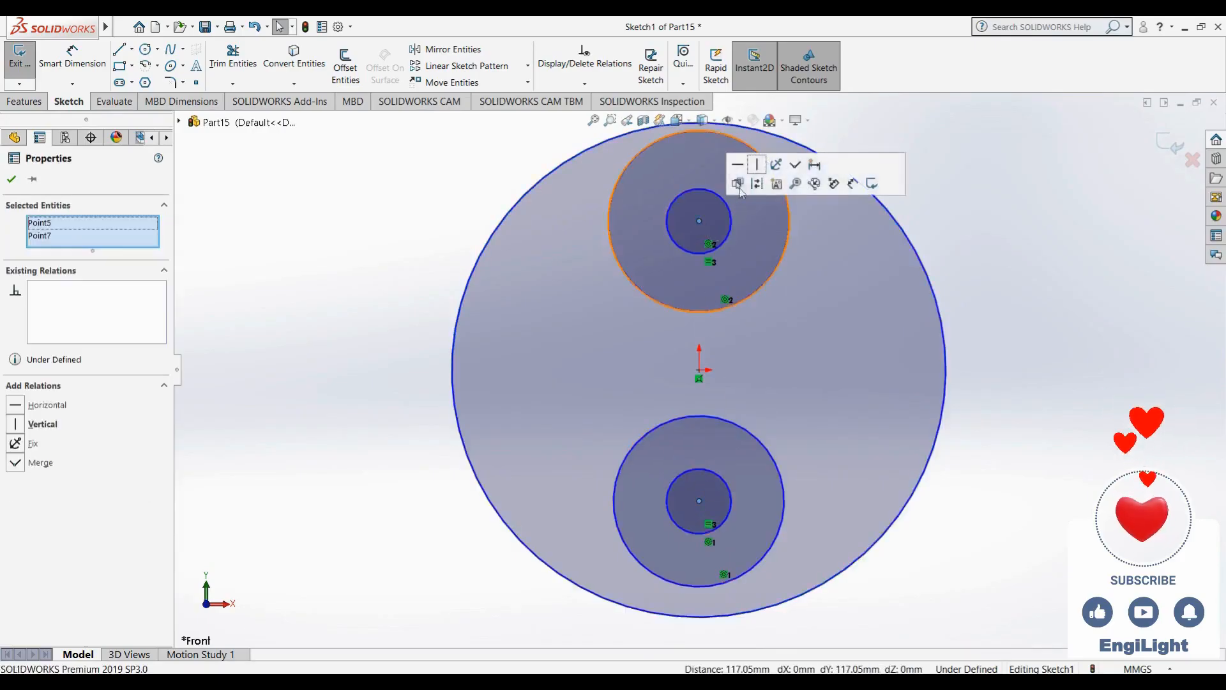
left_click(757, 165)
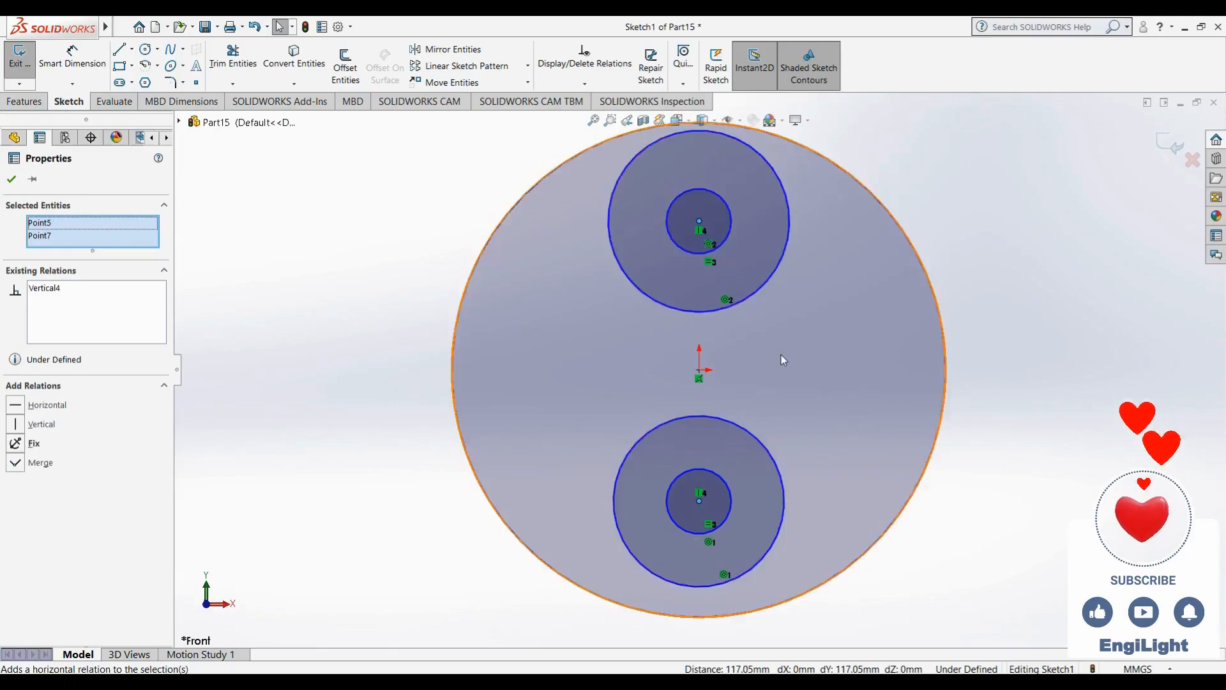
left_click(734, 681)
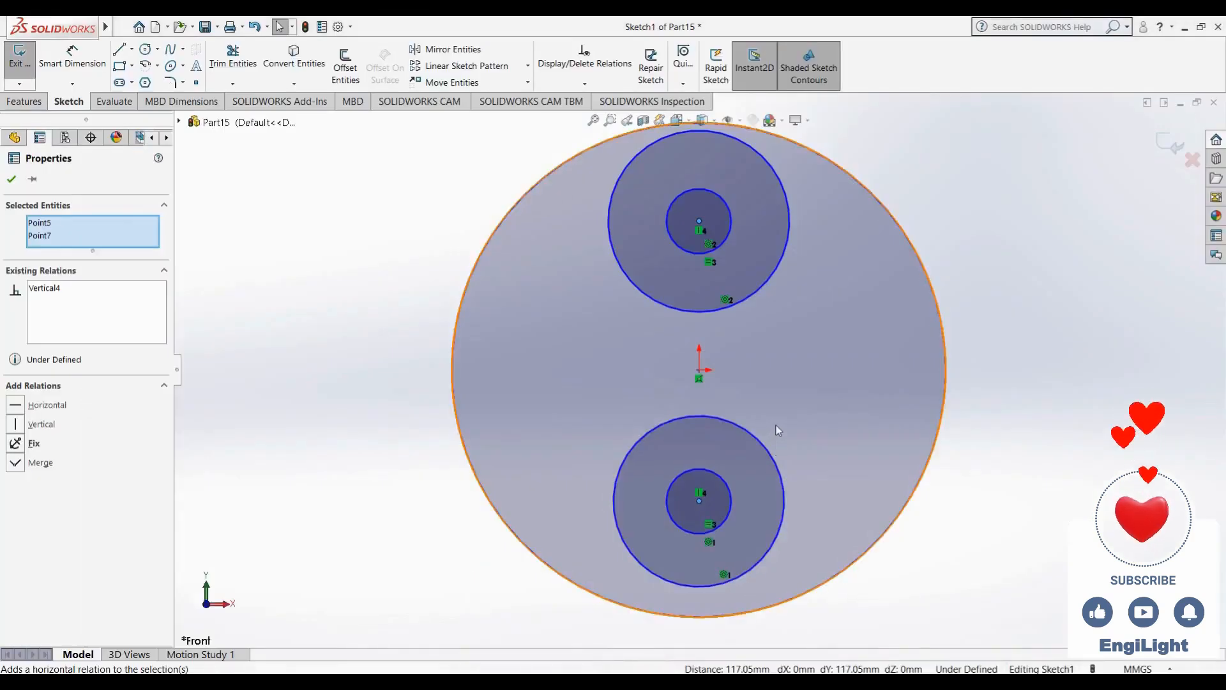
Make the two medium circles around the small ones equal in size
left_click(756, 438)
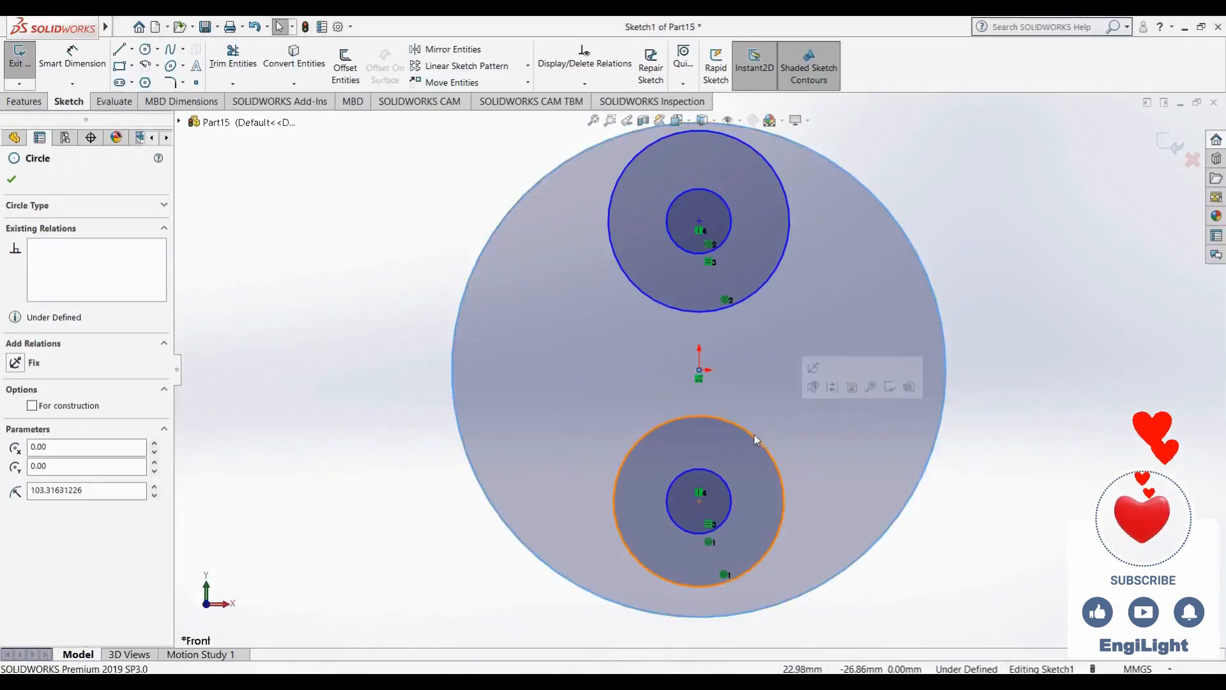
left_click(755, 296, "ctrl")
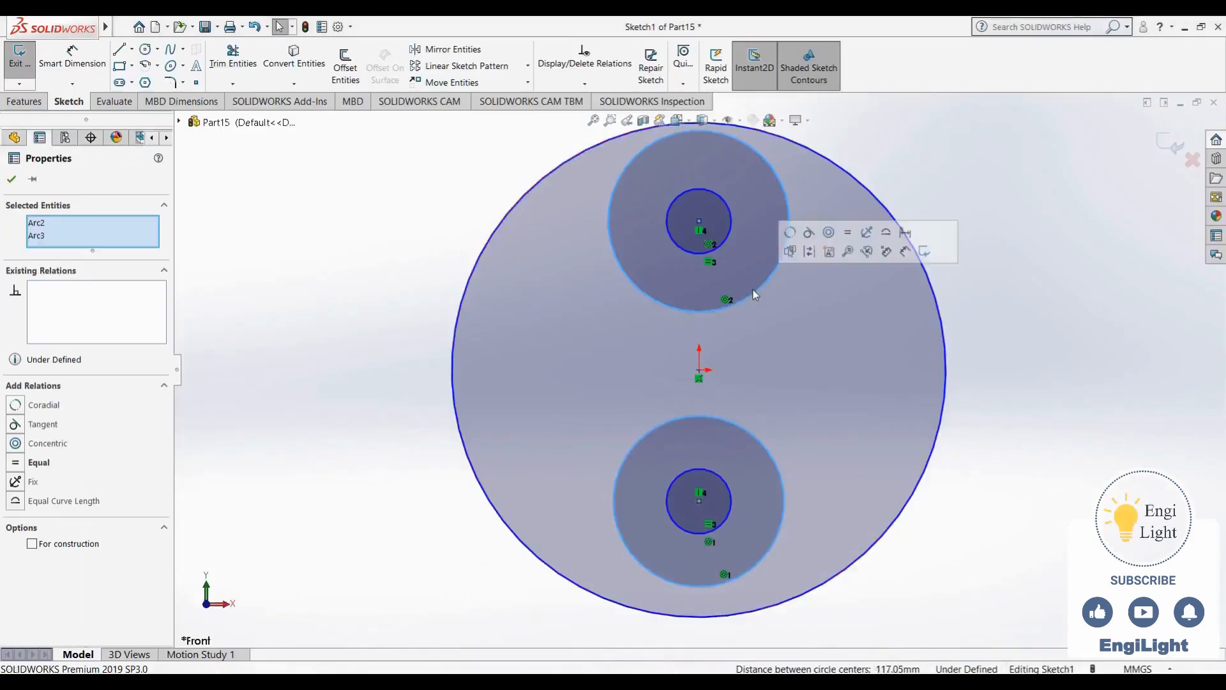
left_click(848, 232)
Make the upper and the lower medium circle each tangent to the large outer circle
left_click(795, 268)
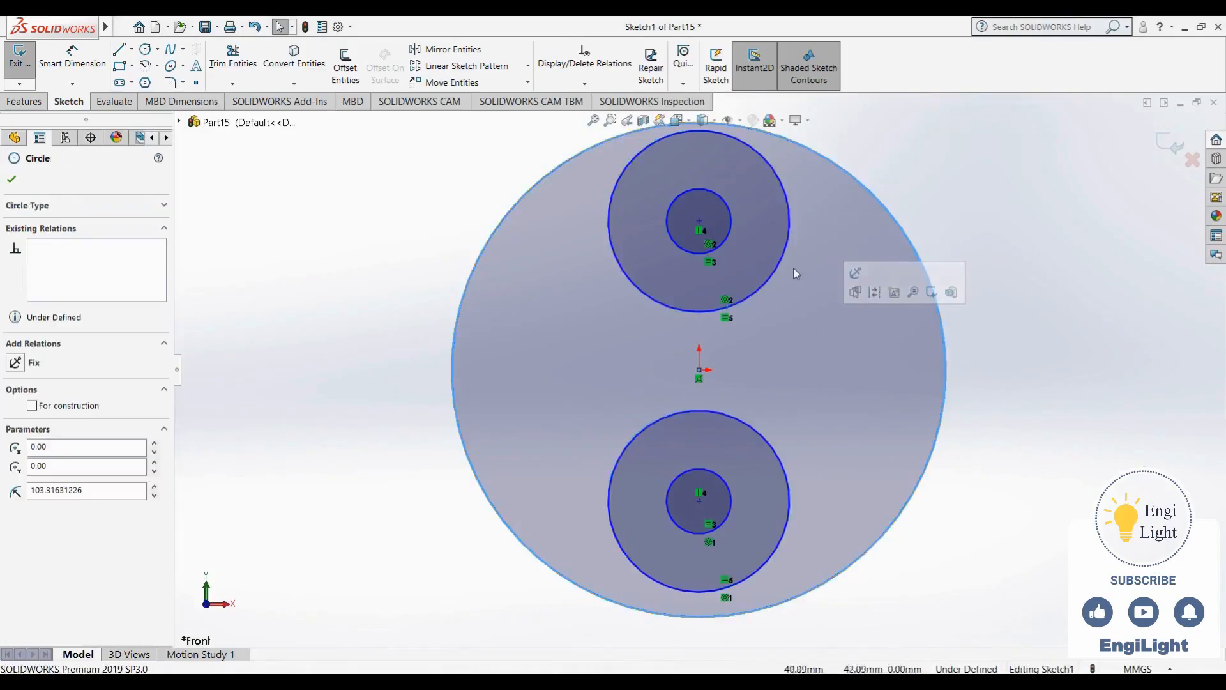
left_click(850, 174, "ctrl")
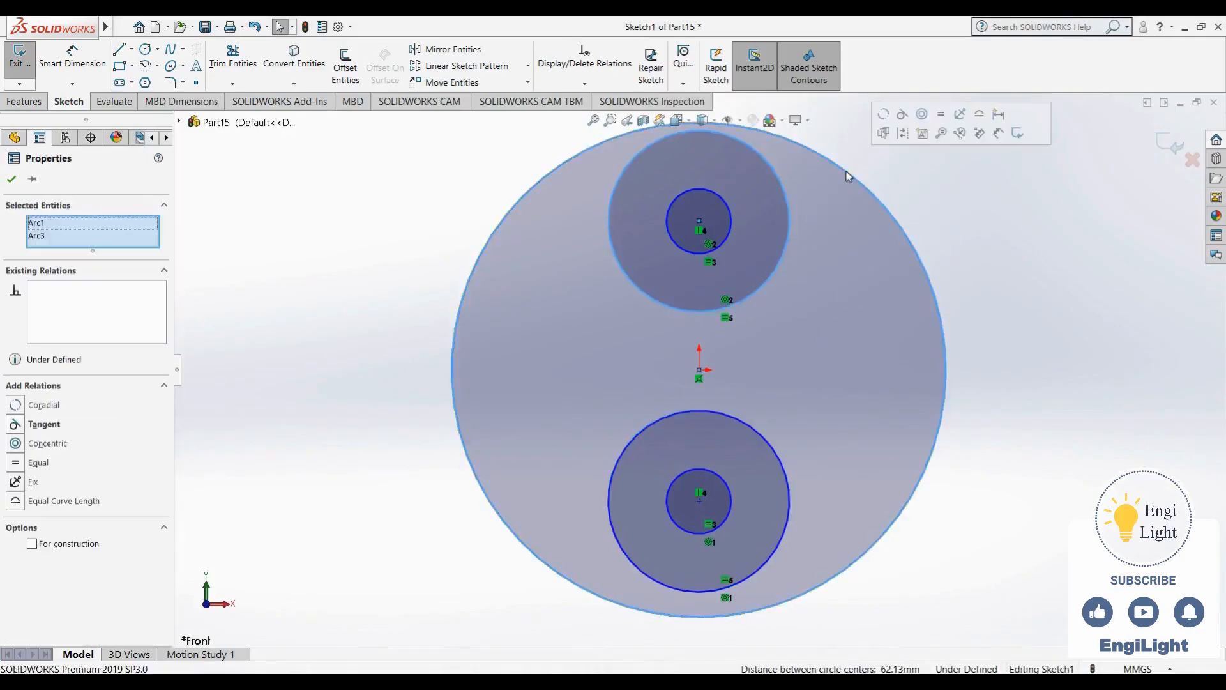
left_click(902, 114)
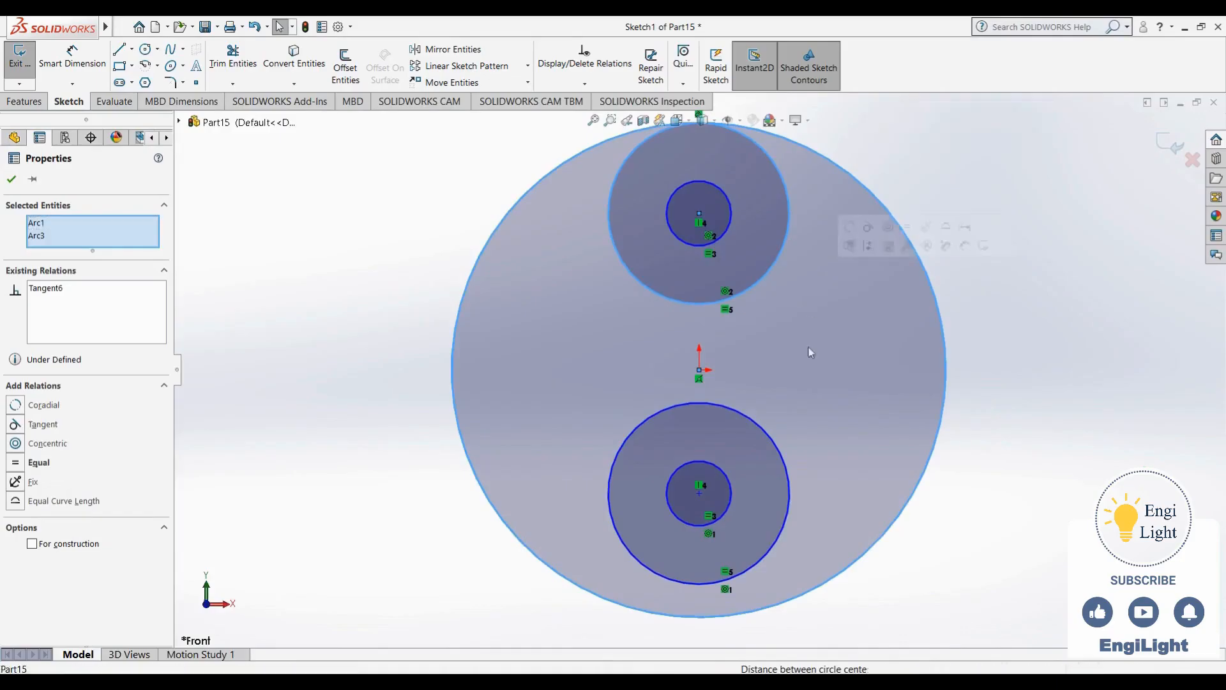
left_click(789, 464)
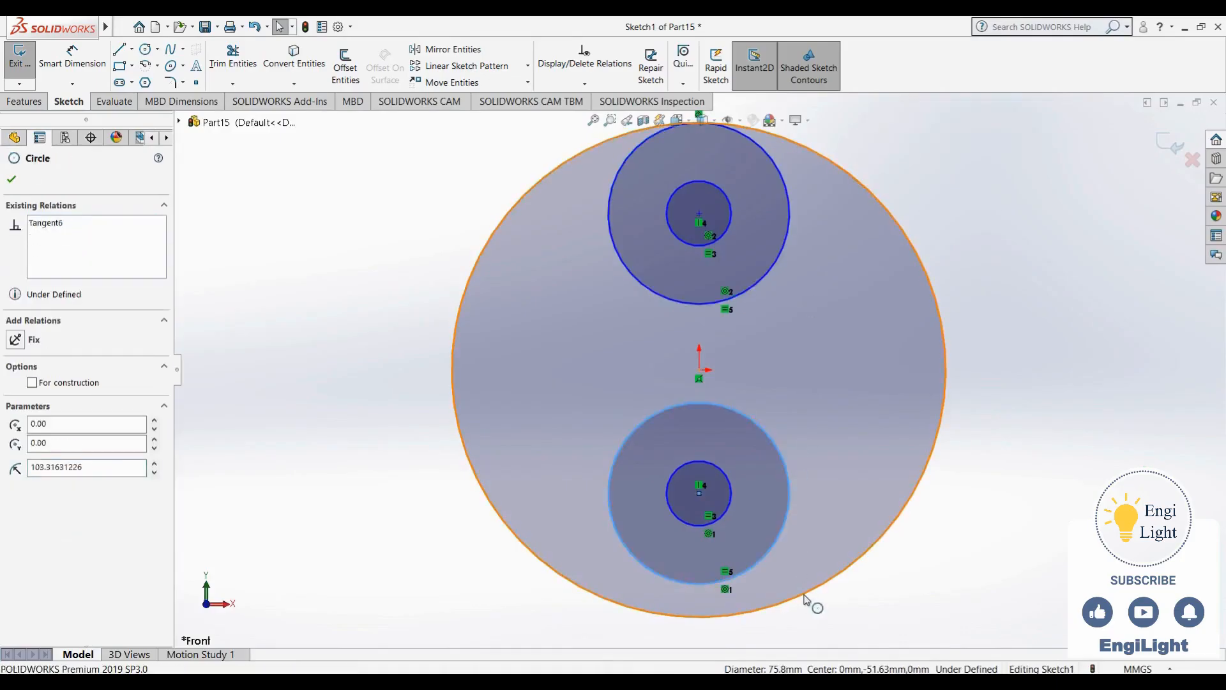
left_click(831, 577, "ctrl")
left_click(859, 538)
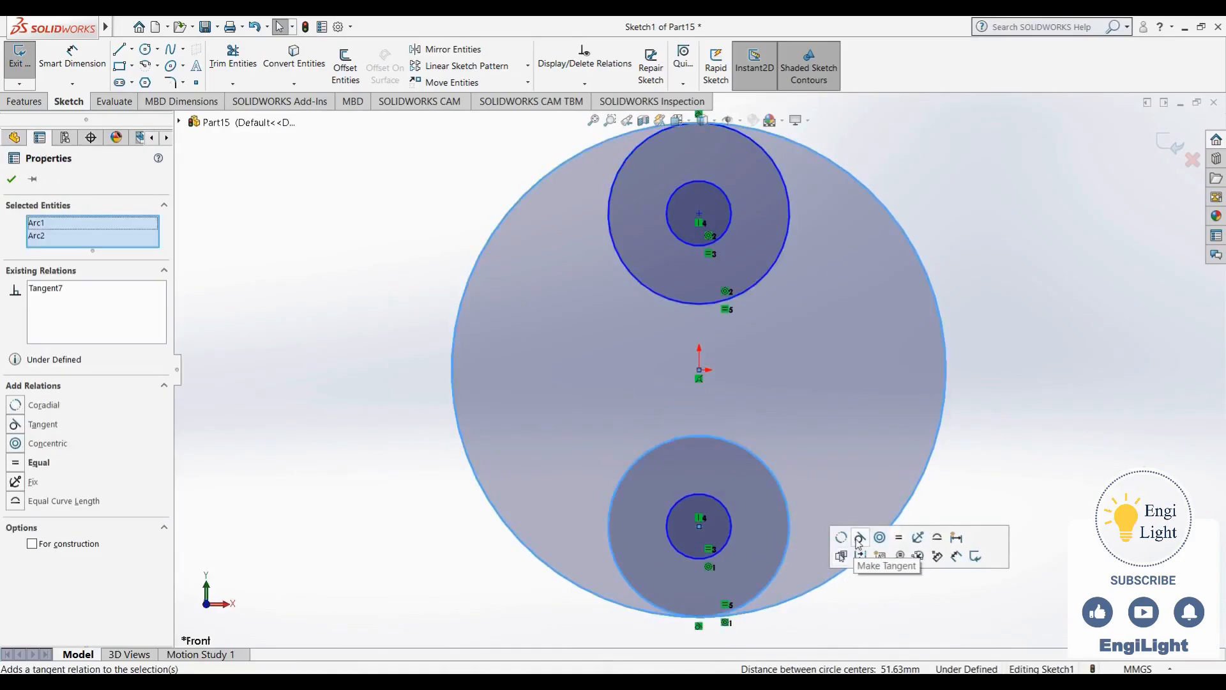
left_click(997, 495)
Enlarge the two medium circles to about 50 mm radius and make them tangent to each other
left_click_drag(756, 453, 773, 431)
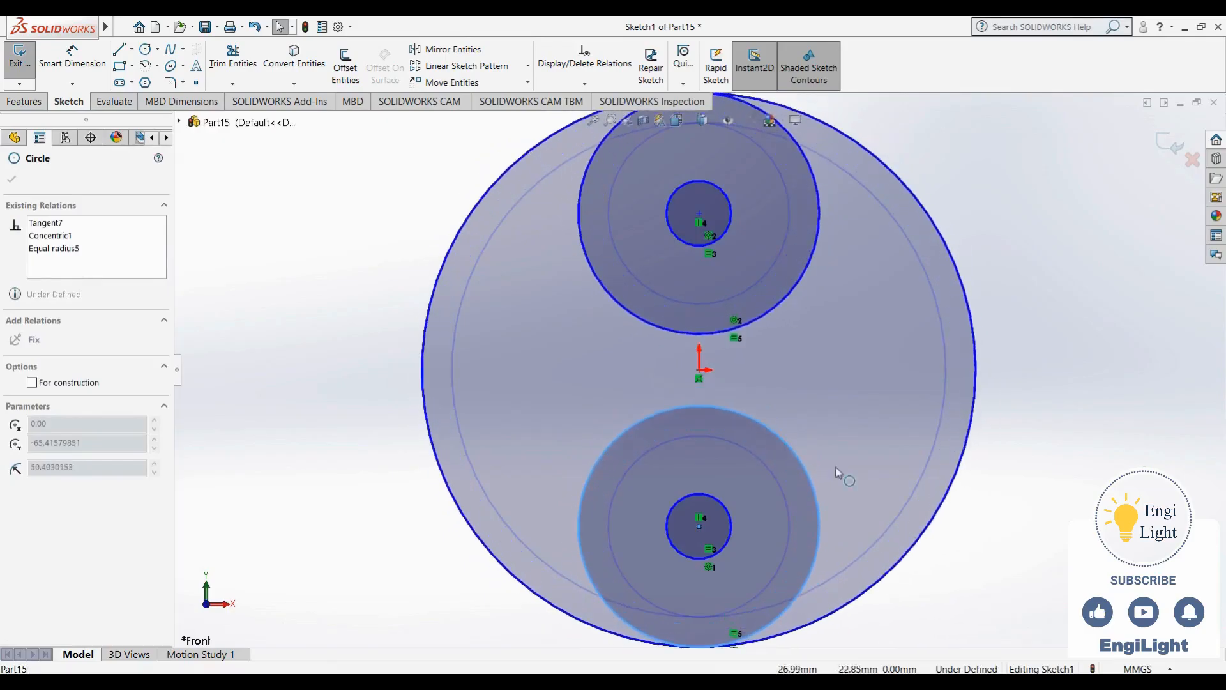
left_click(985, 495)
scroll(824, 506, "up", 2)
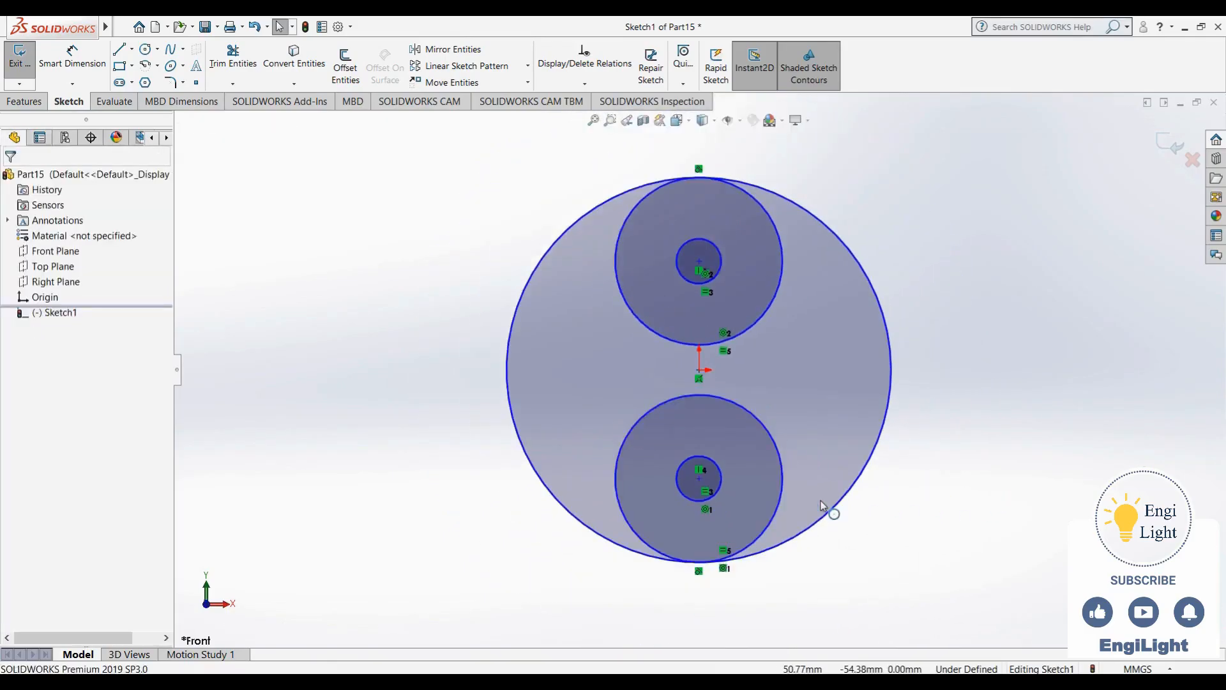
left_click(740, 410)
left_click(685, 350, "ctrl")
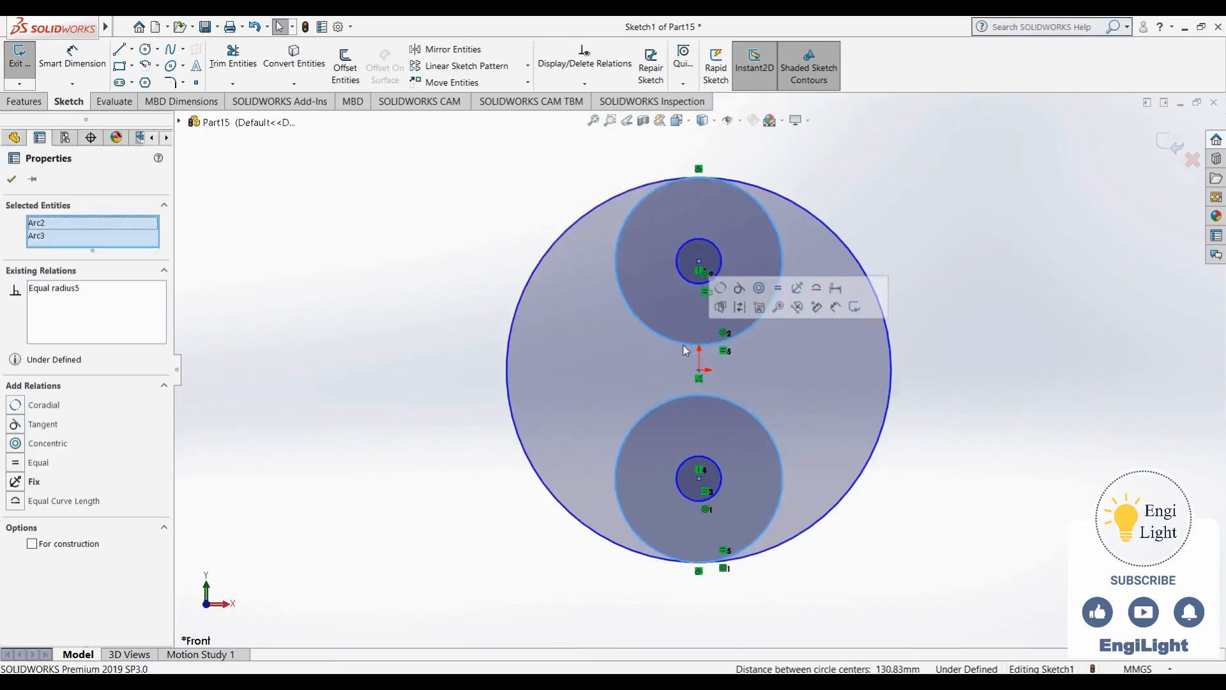
left_click(739, 288)
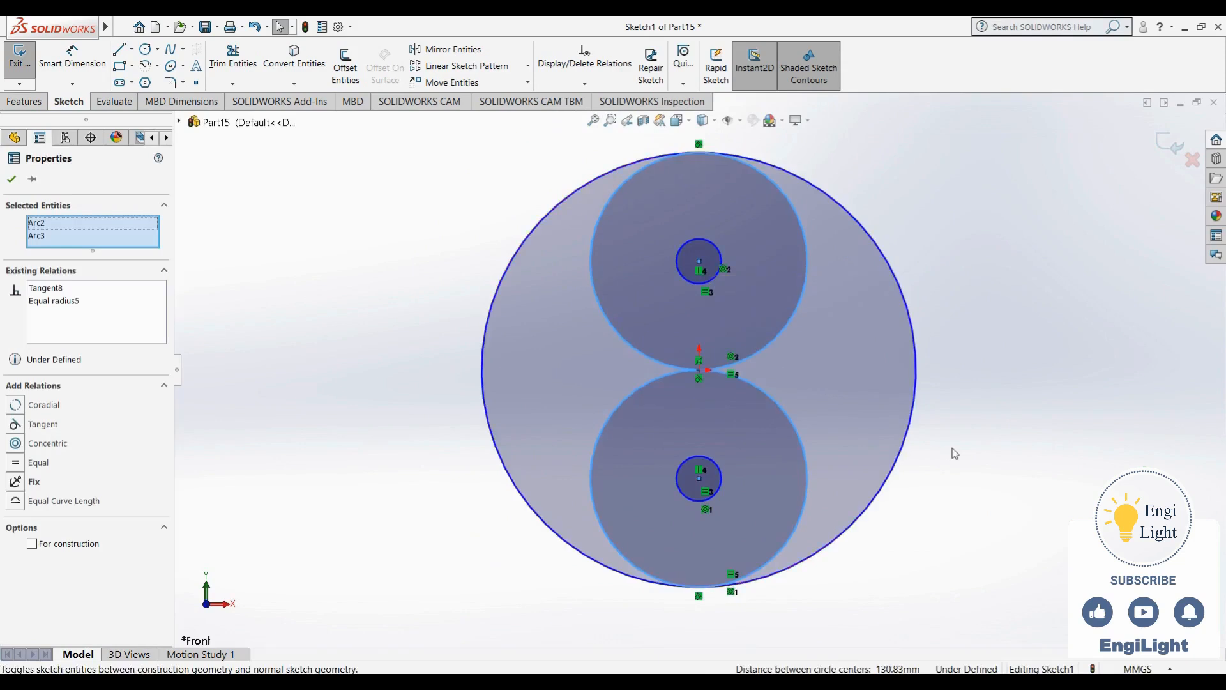
Slightly enlarge the two equal small circles by resizing the upper one
left_click(993, 383)
mouse_move(714, 246)
left_mouse_down()
mouse_move(724, 224)
mouse_move(716, 237)
left_mouse_up()
left_click(431, 232)
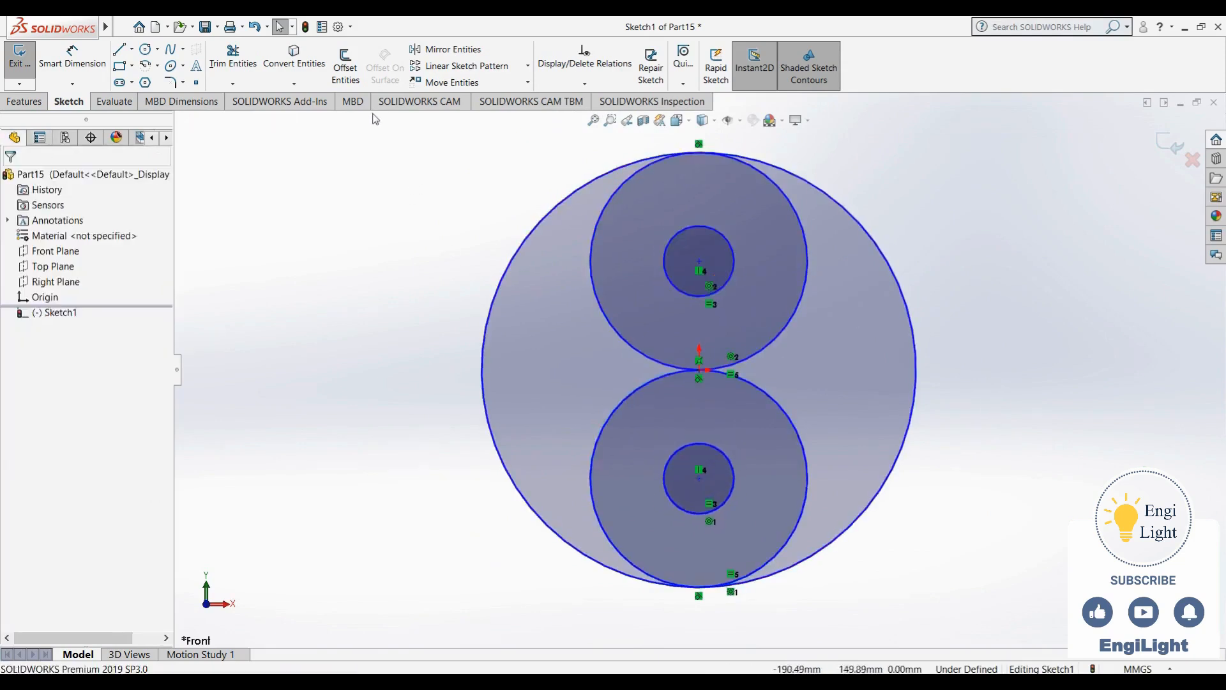
Trim away the left half of the upper medium circle and the right half of the lower one, leaving an S-shaped curve
left_click(249, 70)
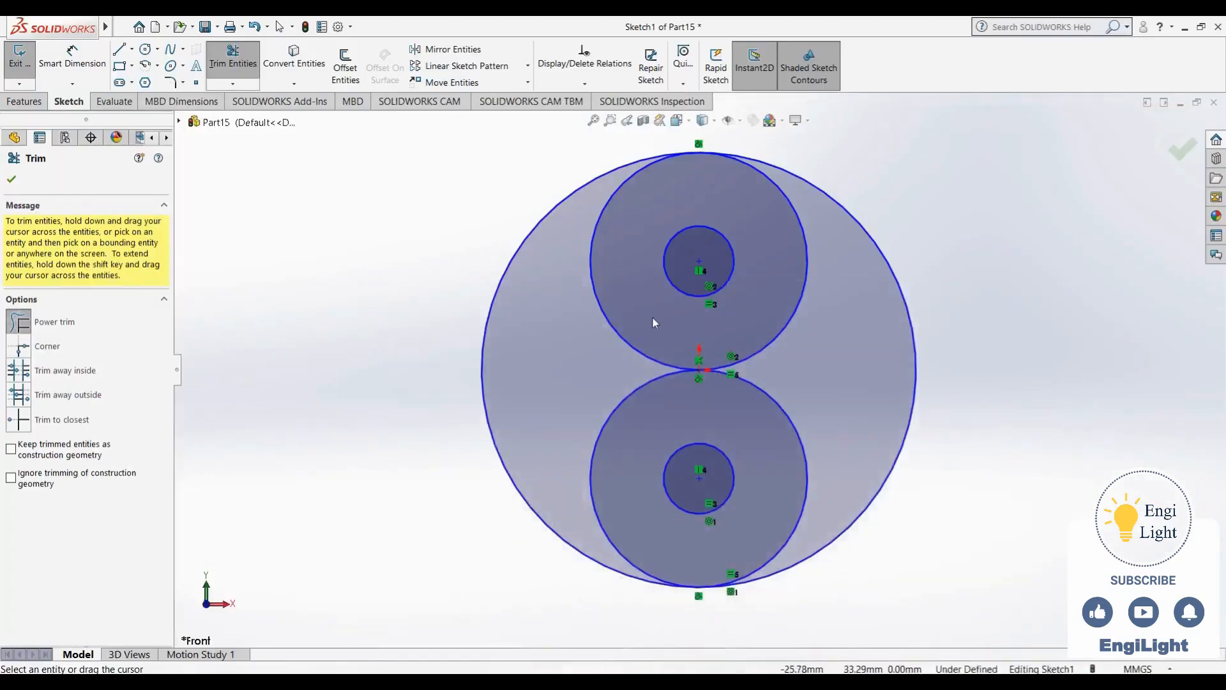
left_click_drag(653, 316, 642, 391)
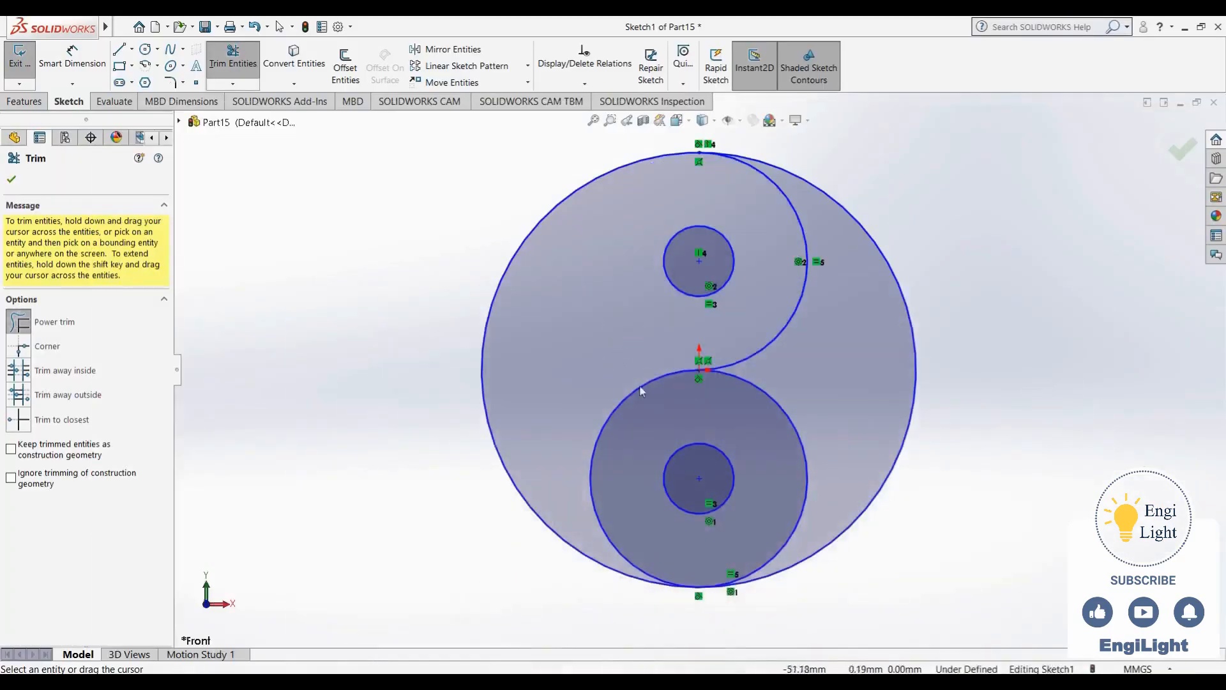
left_click_drag(787, 435, 774, 457)
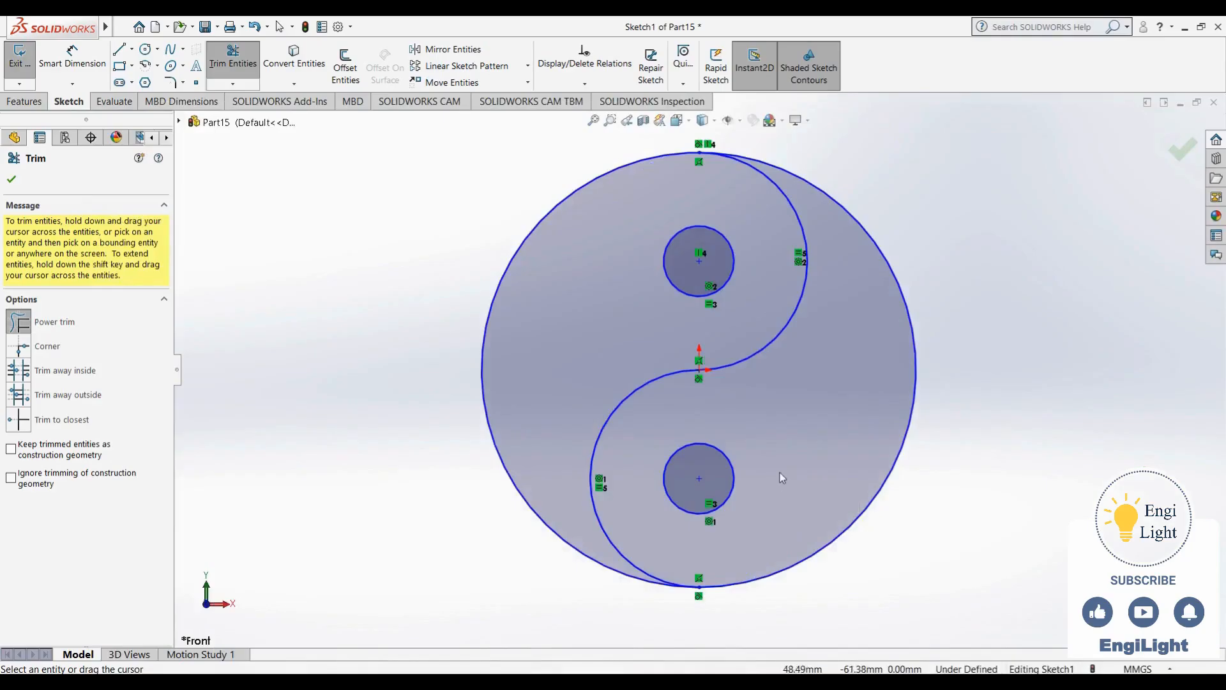
key("z")
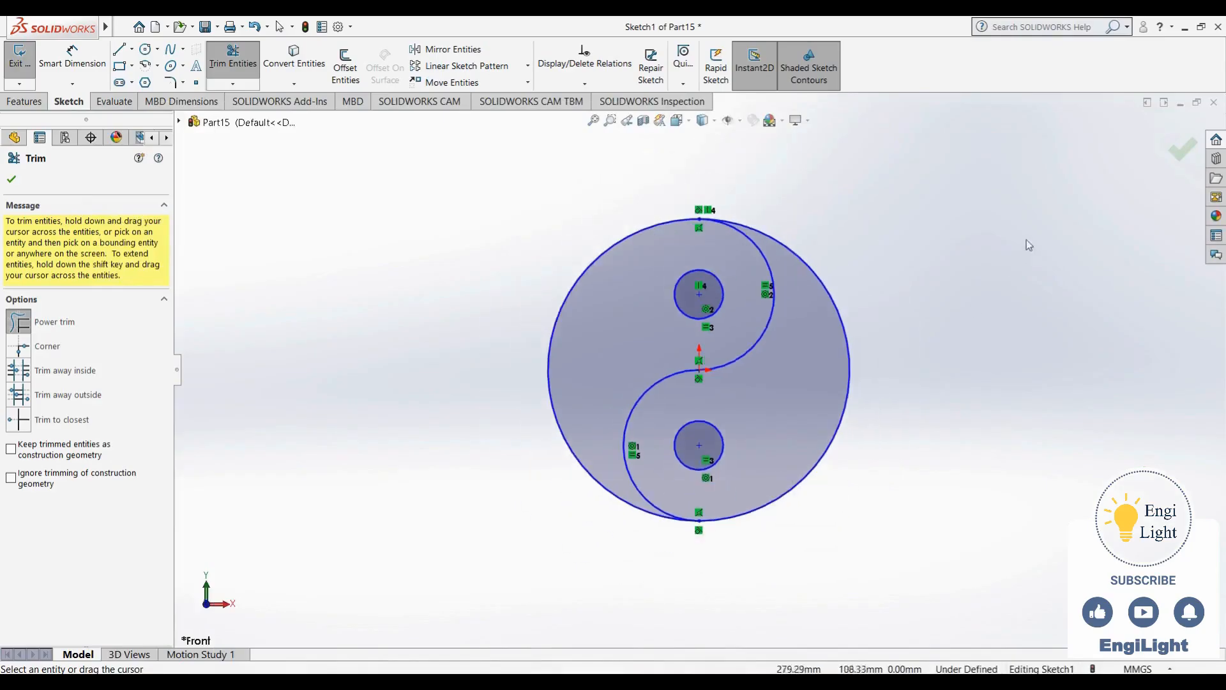
Exit the finished yin-yang sketch and close the part without saving it
left_click(1181, 150)
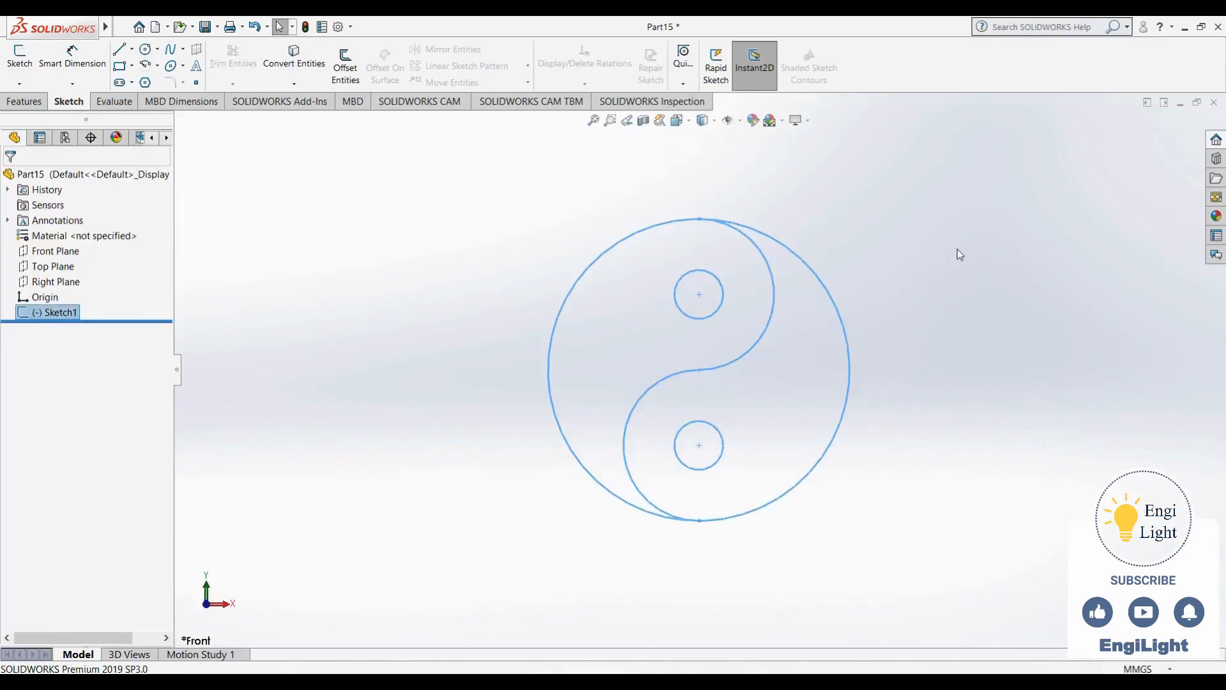
left_click(957, 249)
left_click(1214, 102)
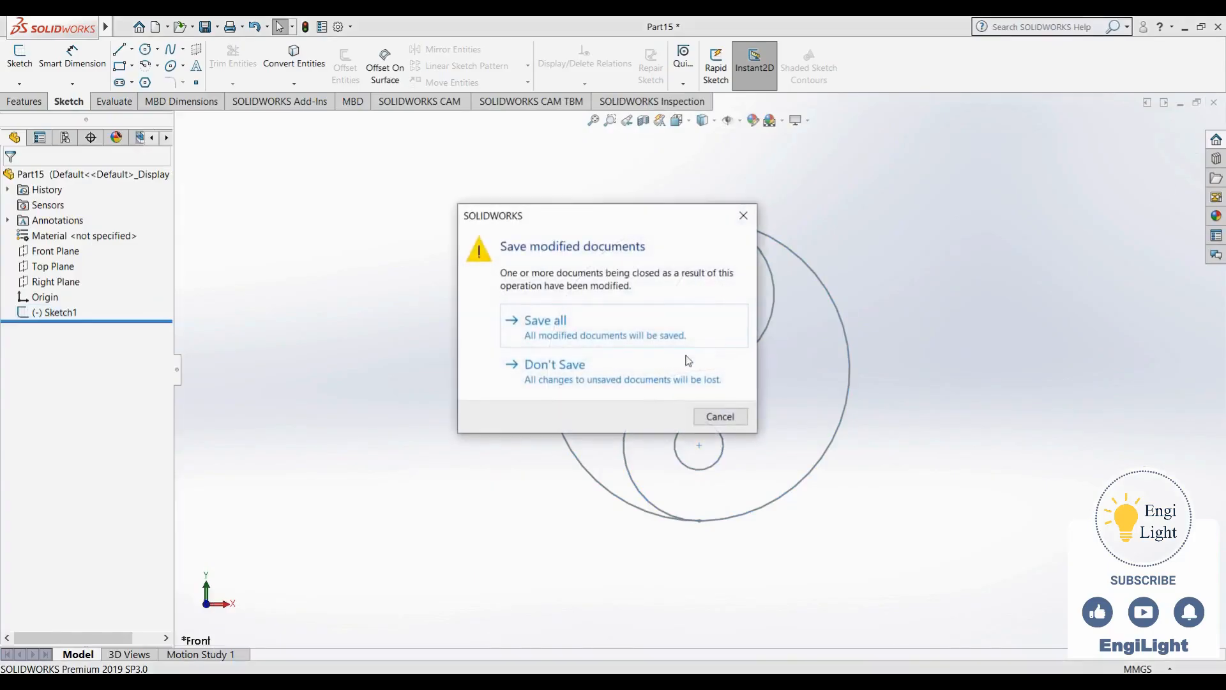
left_click(680, 367)
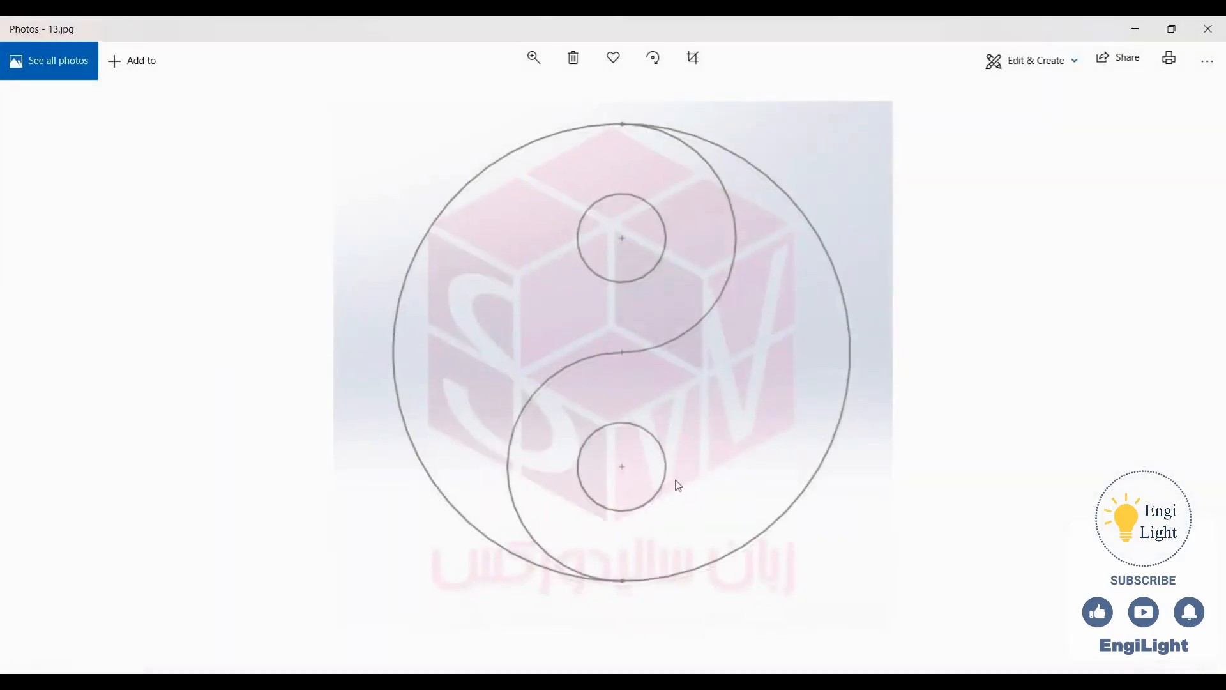
Show the next reference image in Photos, then switch to SOLIDWORKS and start a sketch on the Front Plane of a new part
key("Right")
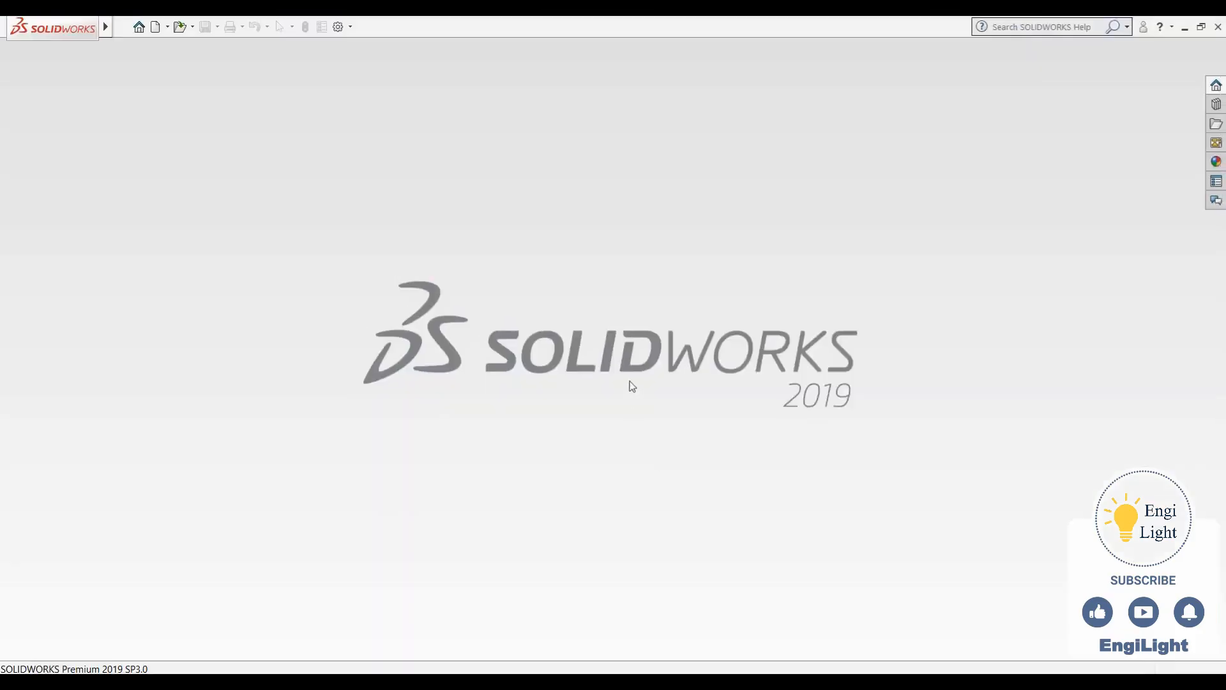
key("ctrl+n")
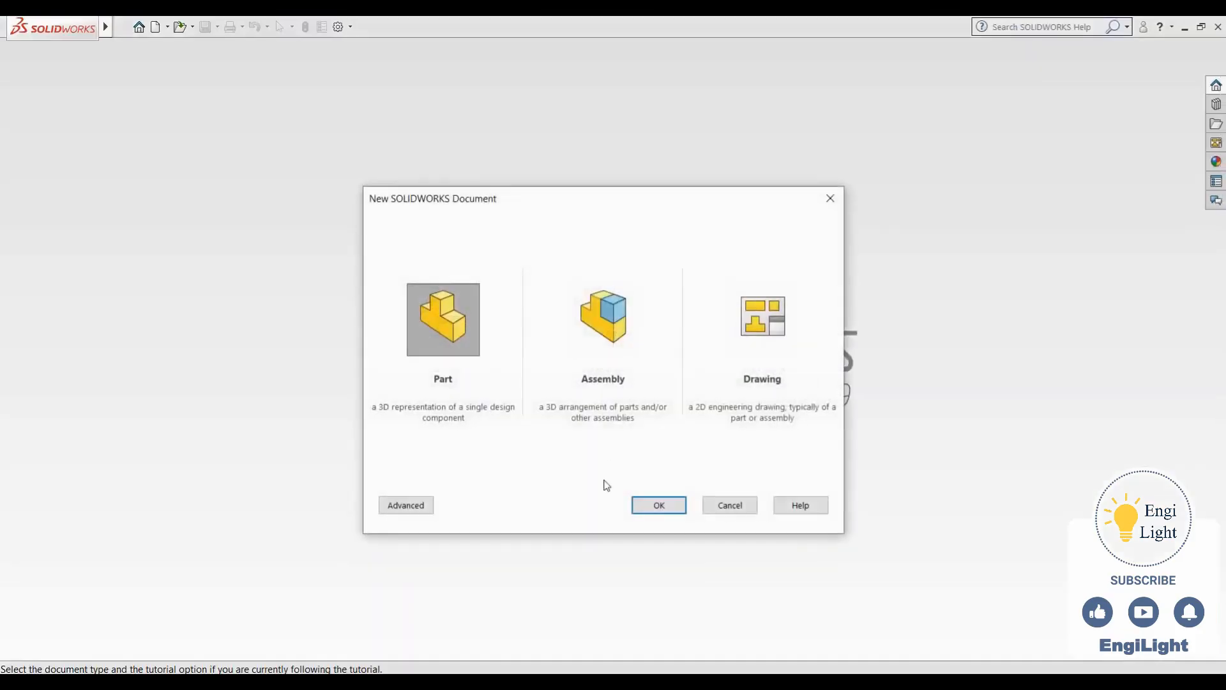
left_click(658, 504)
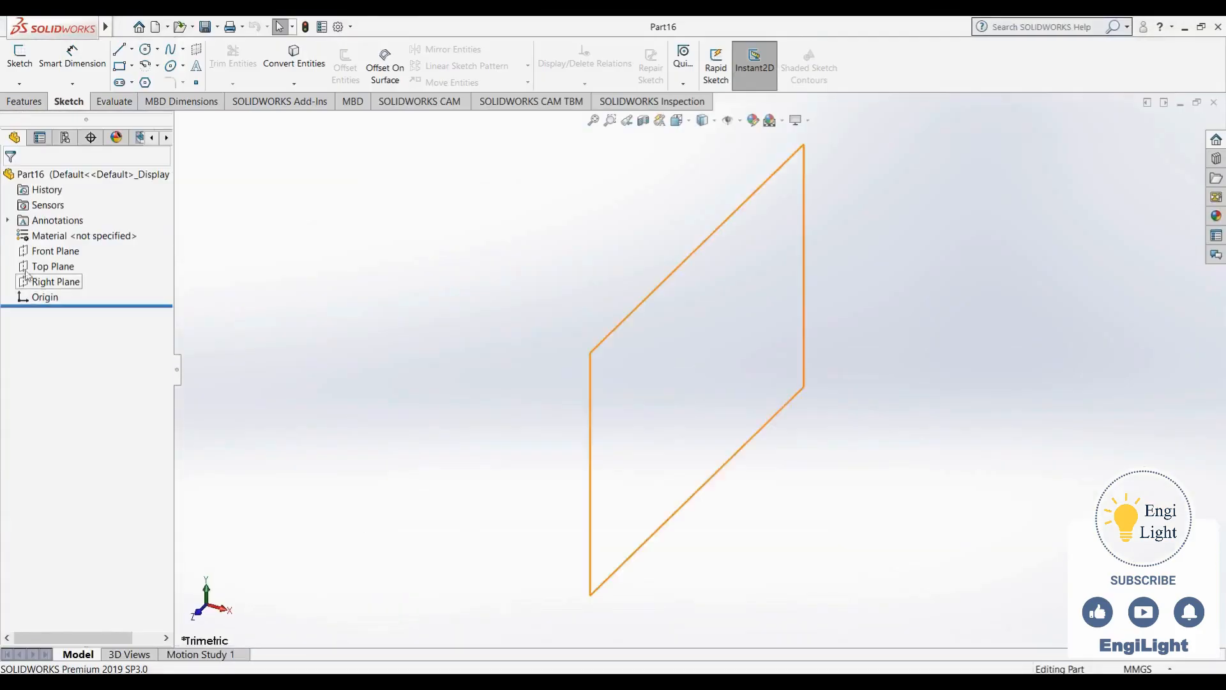
left_click(40, 252)
left_click(54, 232)
Sketch three concentric circles centred on the origin: about 33 mm radius, about 59 mm radius, and a much larger outer one
left_click(146, 49)
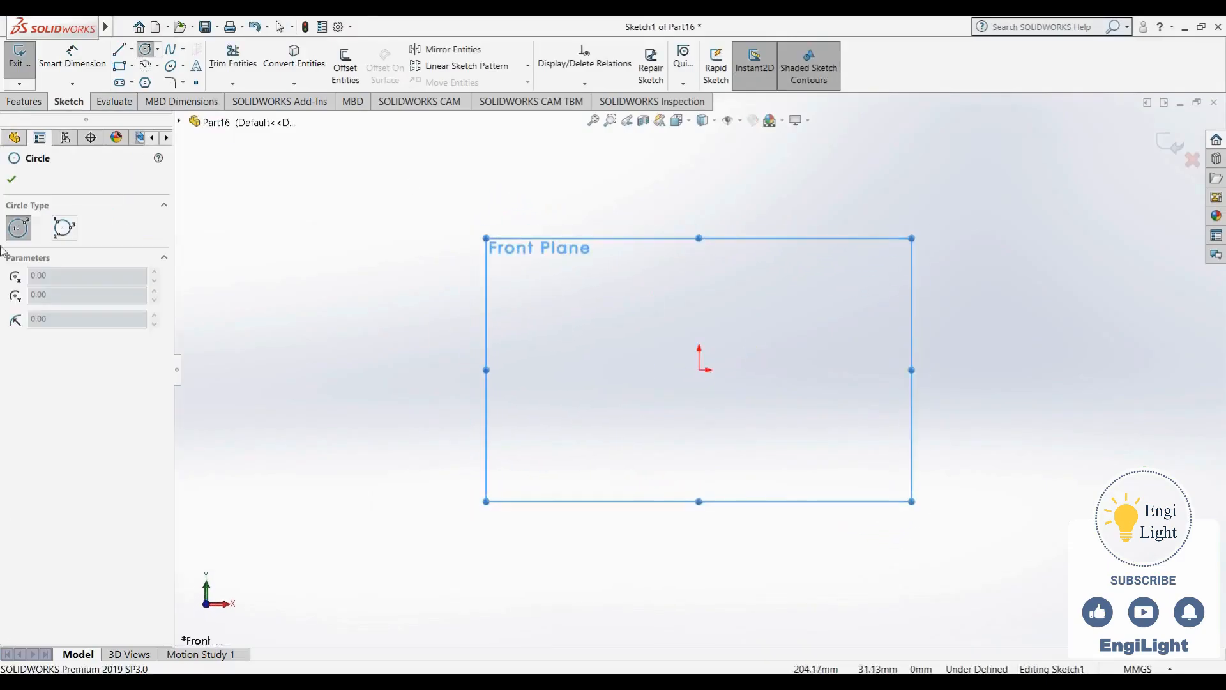
left_click(700, 370)
left_click(645, 424)
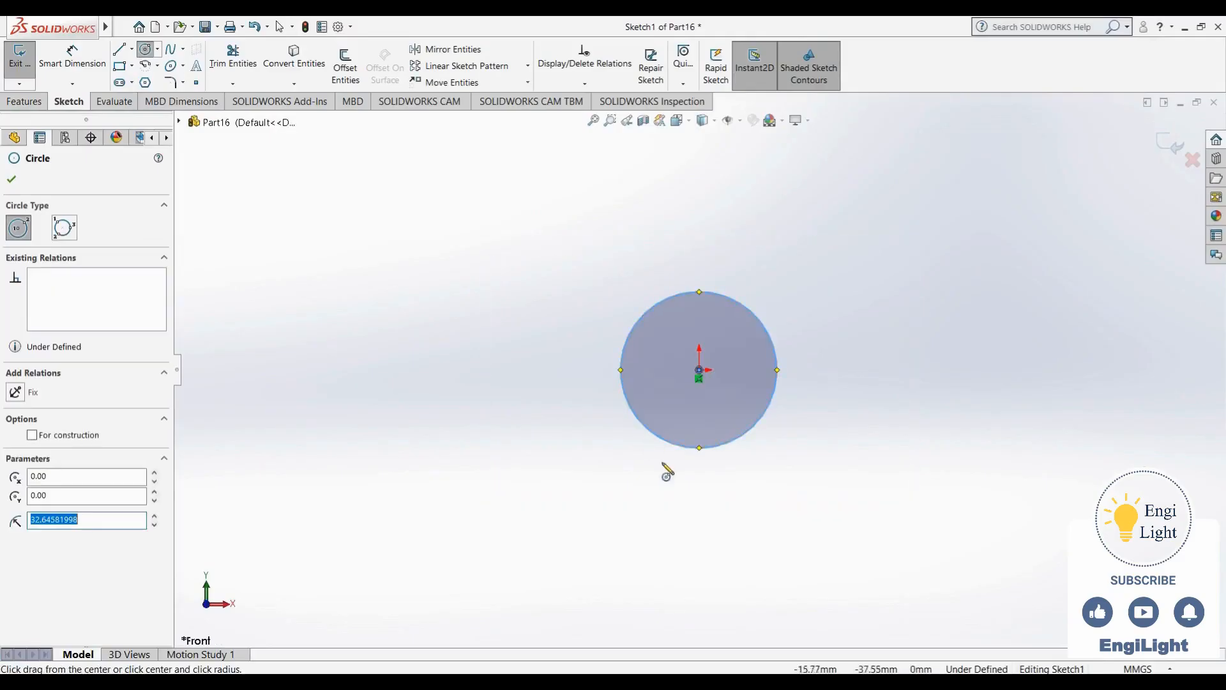
left_click(698, 371)
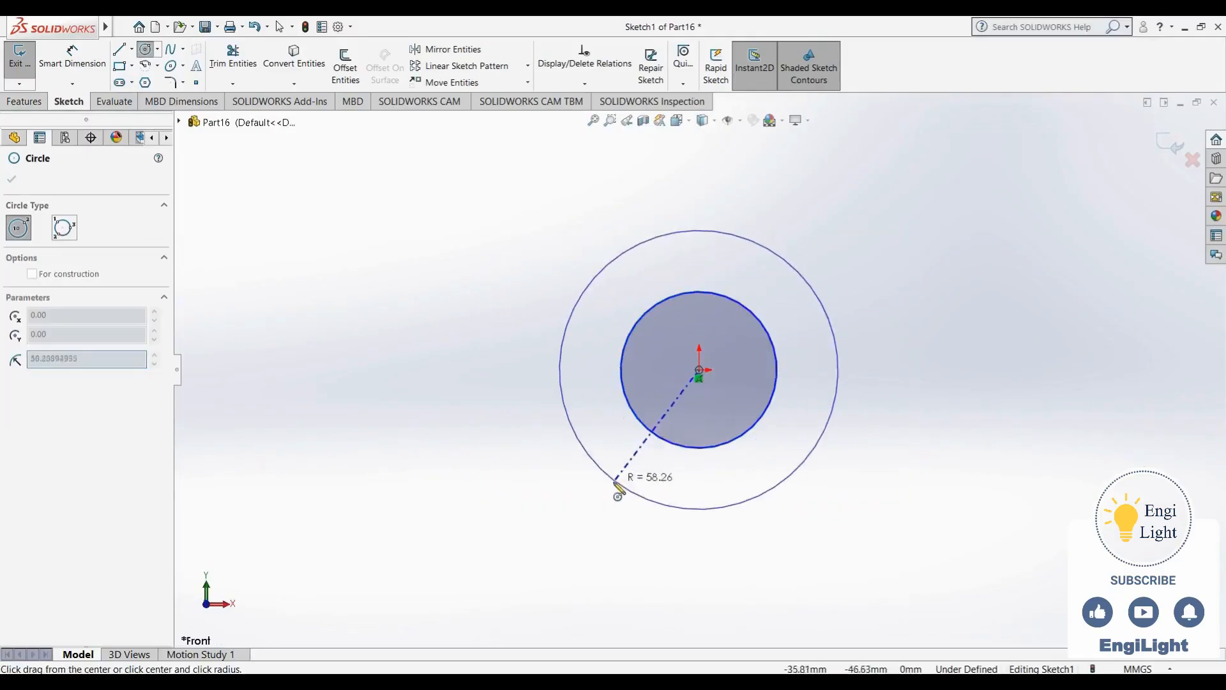
left_click(617, 485)
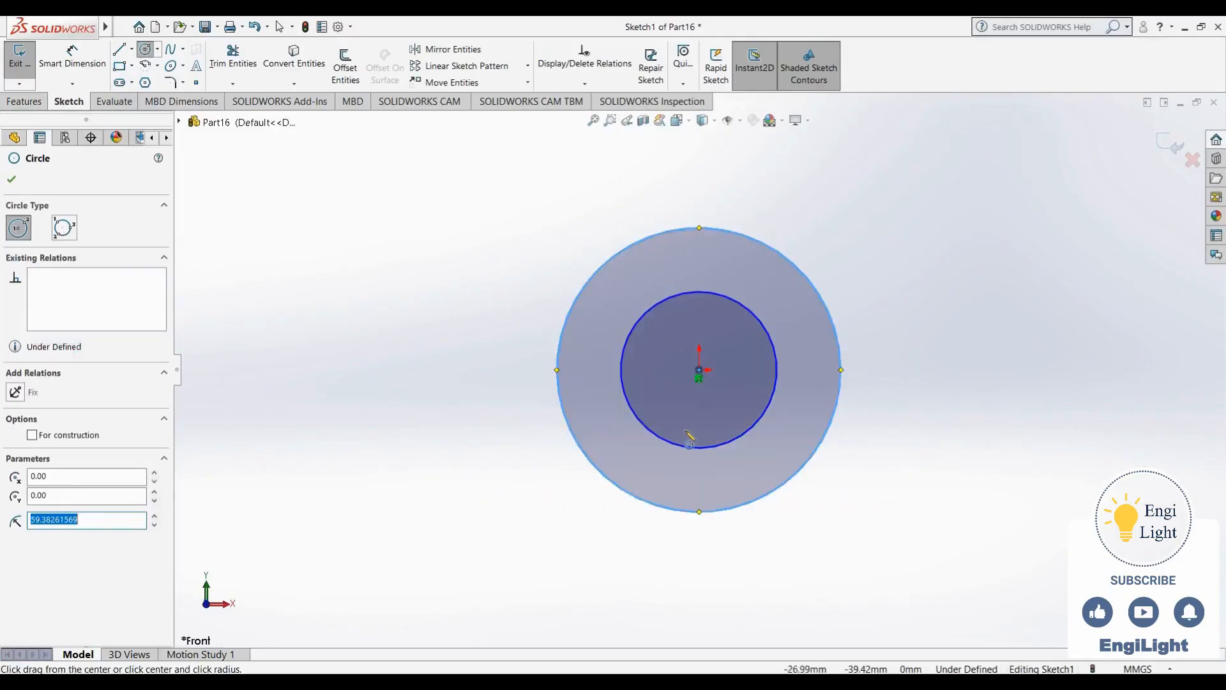
left_click(700, 374)
scroll(577, 509, "up", 3)
scroll(562, 533, "up", 2)
left_click(603, 505)
key("Escape")
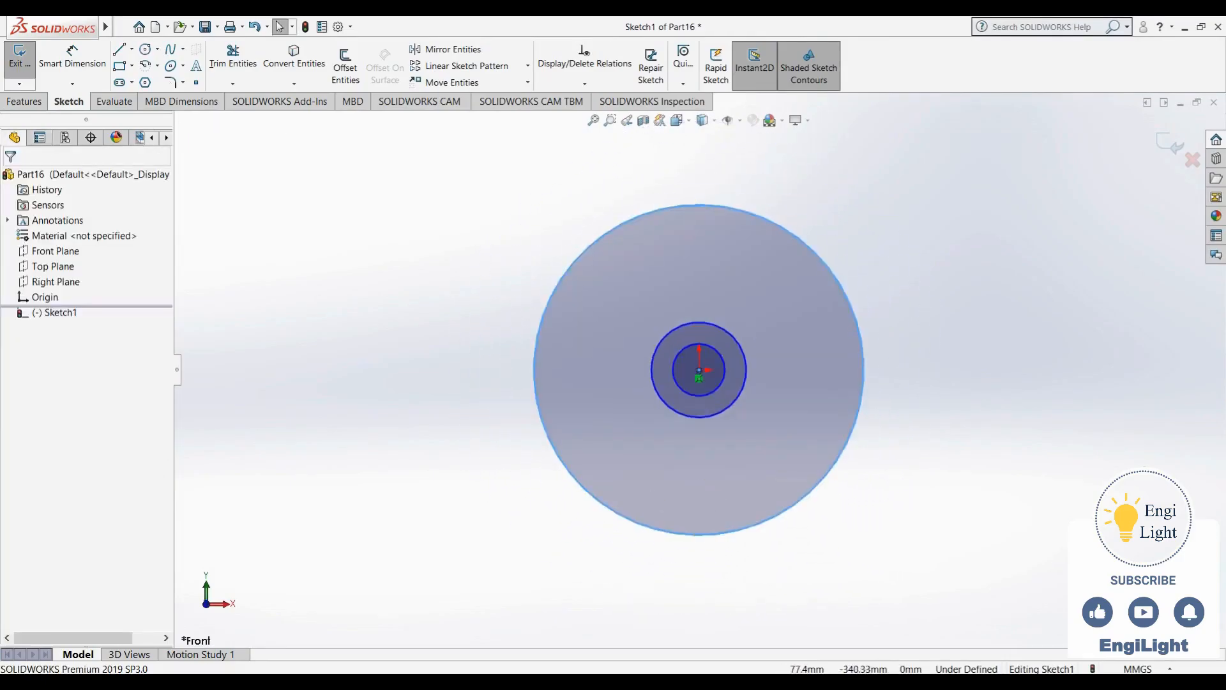
Check the reference image and dimension the innermost circle's diameter as 25 mm
key("alt+Tab")
key("d")
left_click(724, 364)
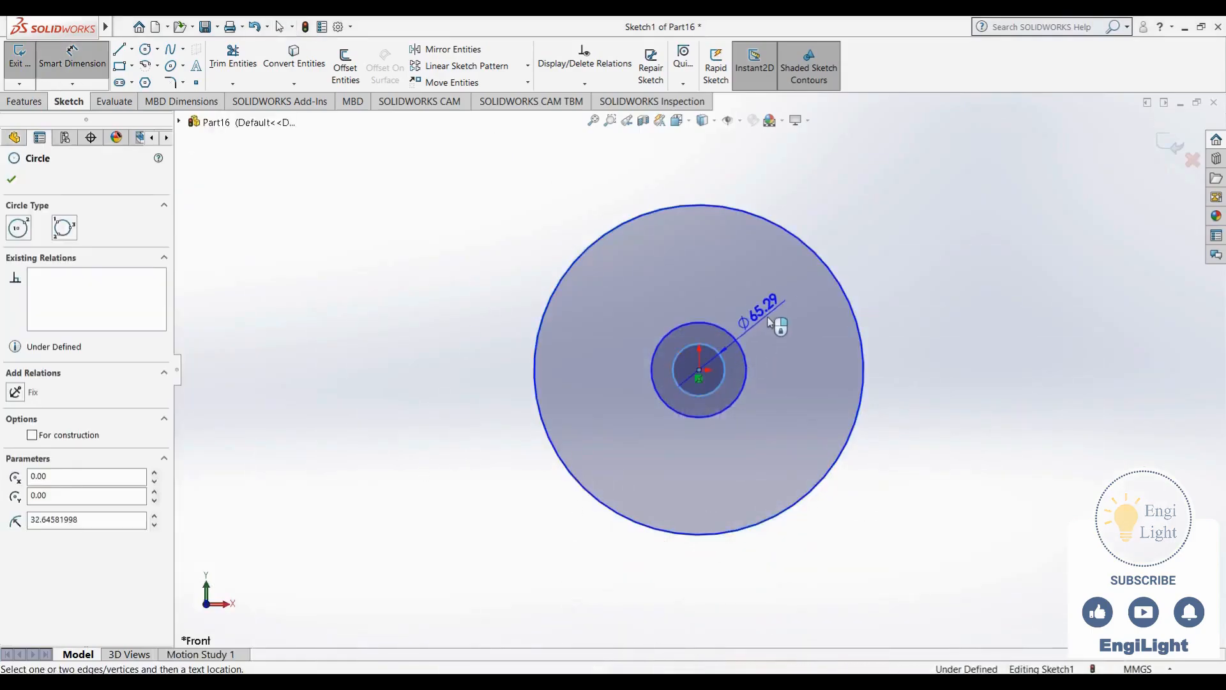
left_click(777, 321)
type("25")
key("Return")
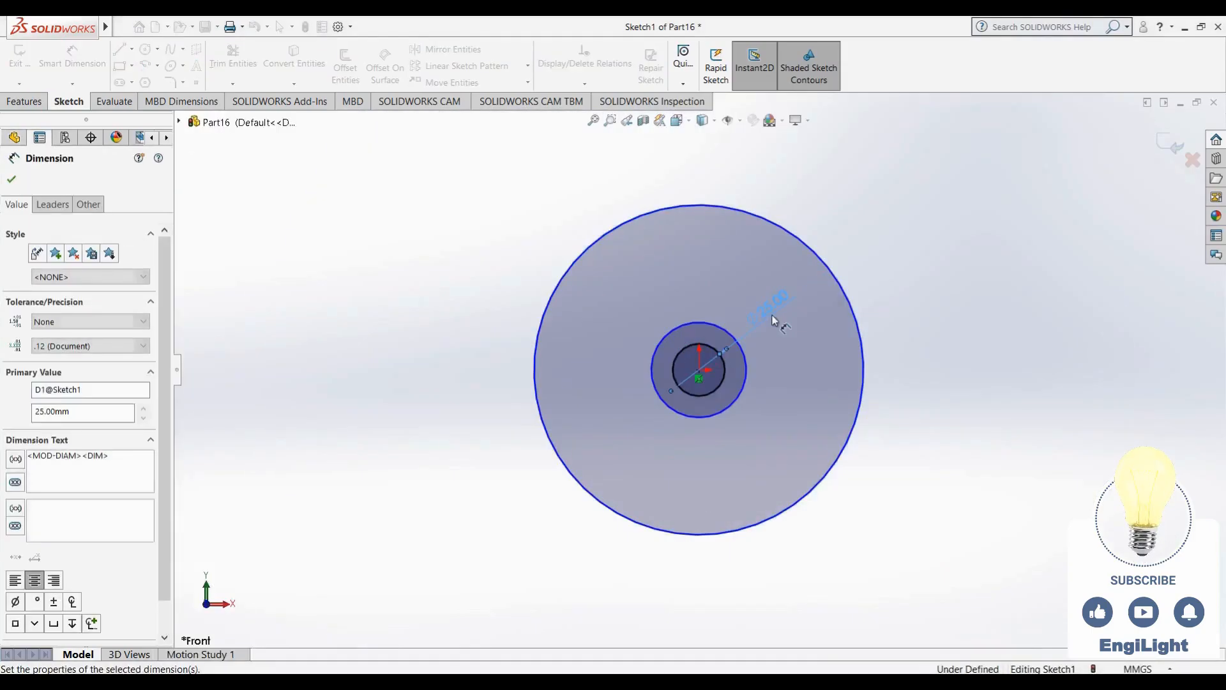
Dimension the middle circle's diameter as 45 mm and the outer circle's diameter as 73*2 (146 mm)
left_click(703, 328)
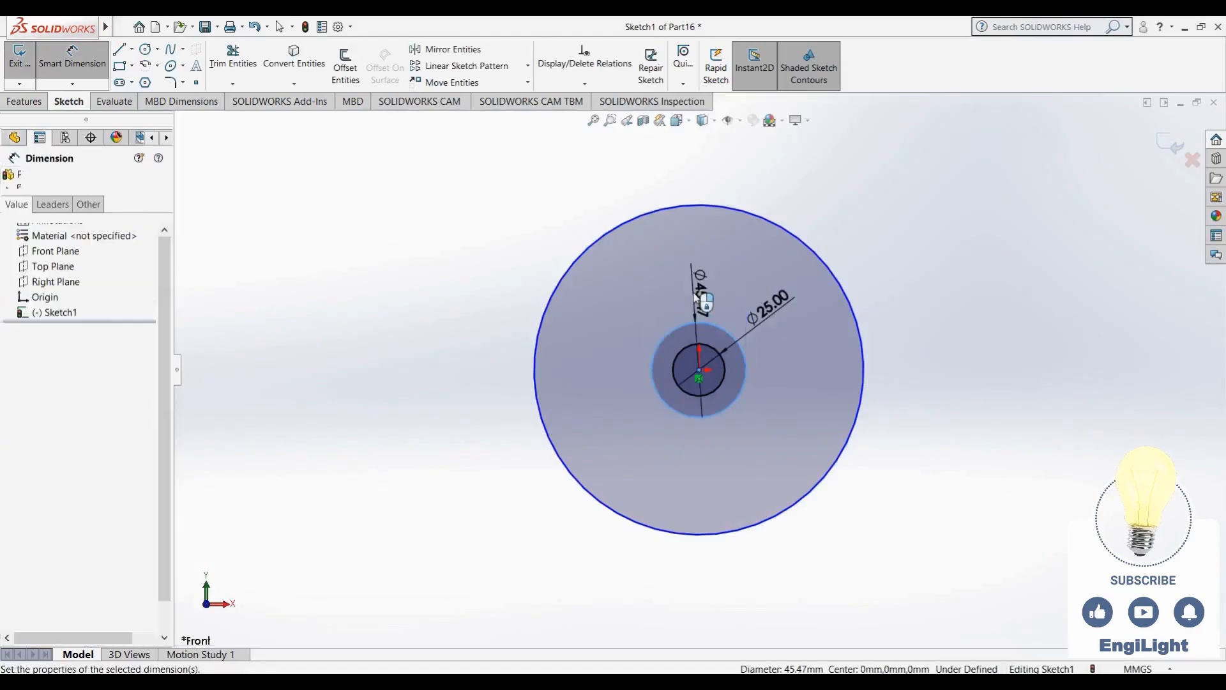
left_click(696, 296)
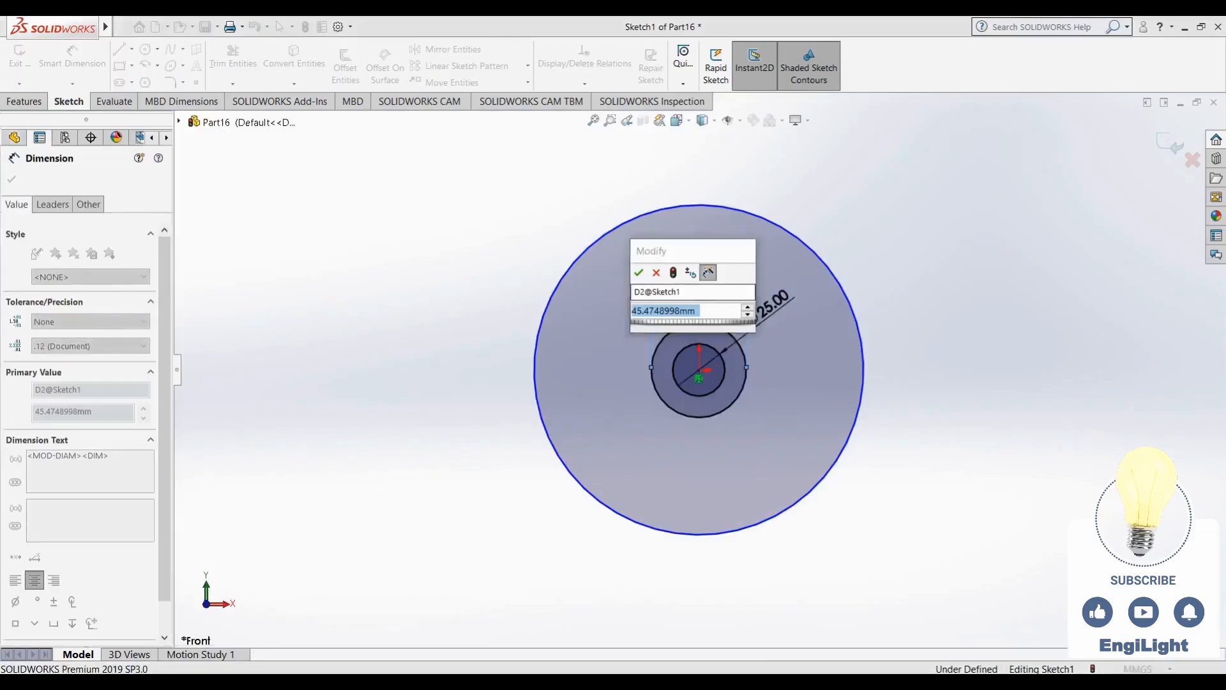
left_click(636, 219)
left_click(430, 399)
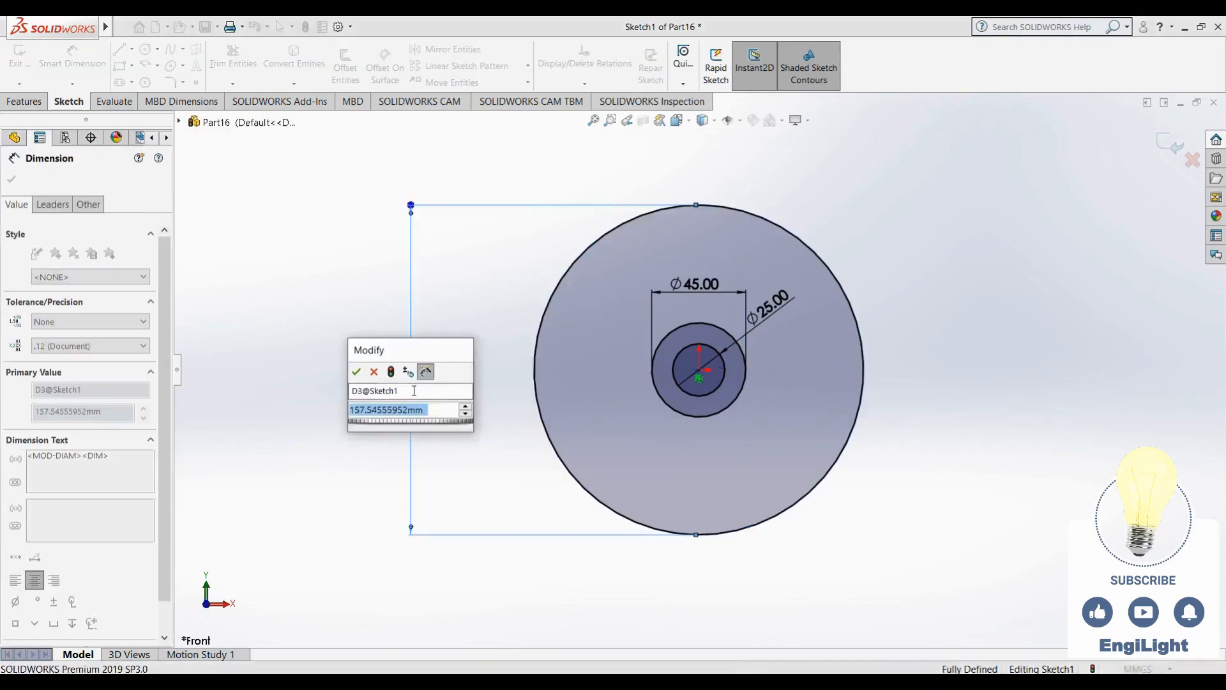
type("746")
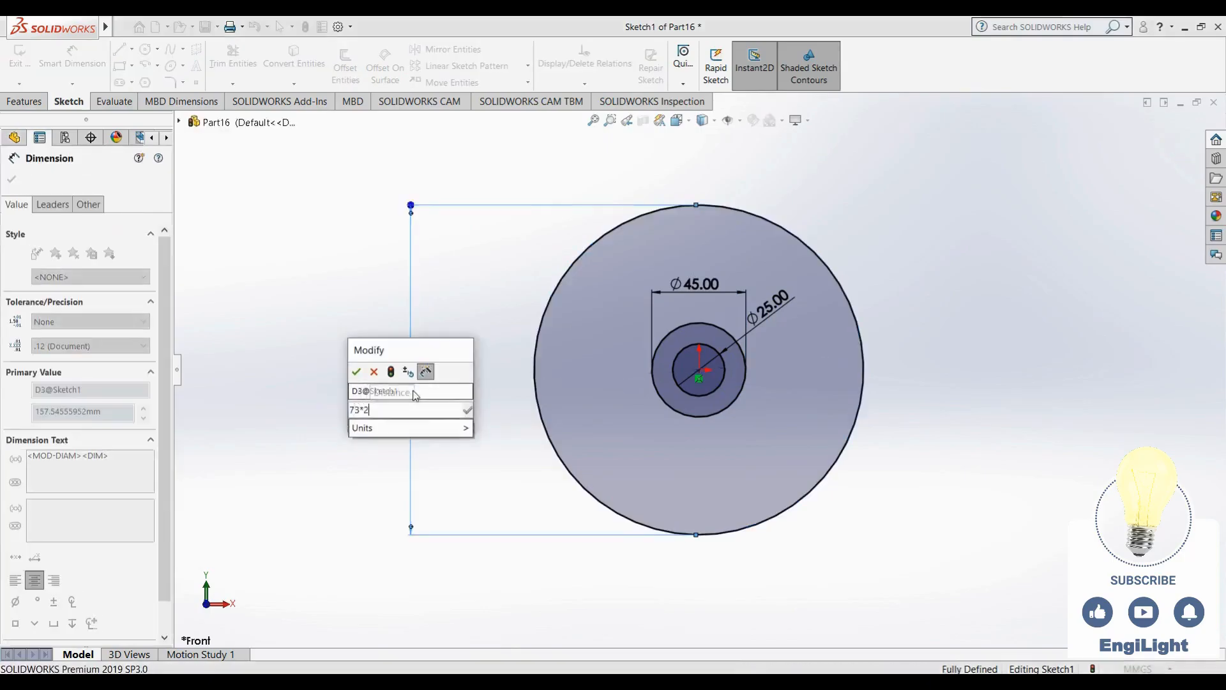
key("Return")
key("Escape")
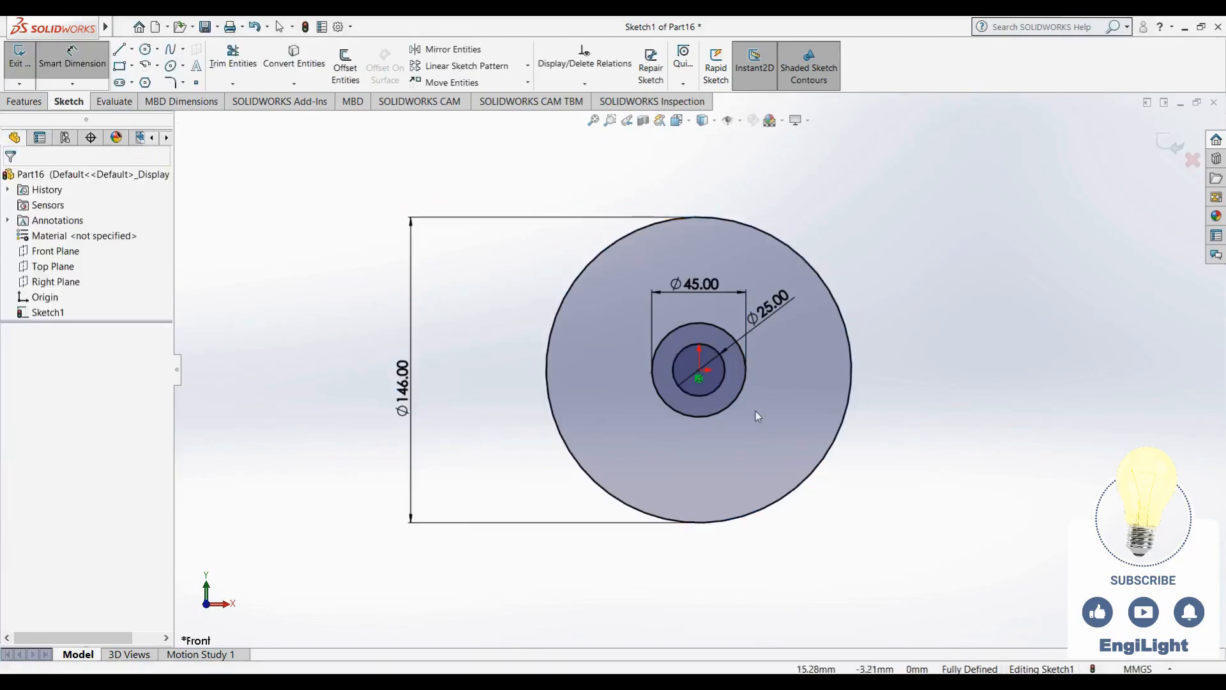
Check the reference image and sketch a vertical slot about 18 mm wide, open at the outer circle's upper edge and closed by a tangent arc
scroll(759, 409, "up", 2)
scroll(772, 367, "down", 3)
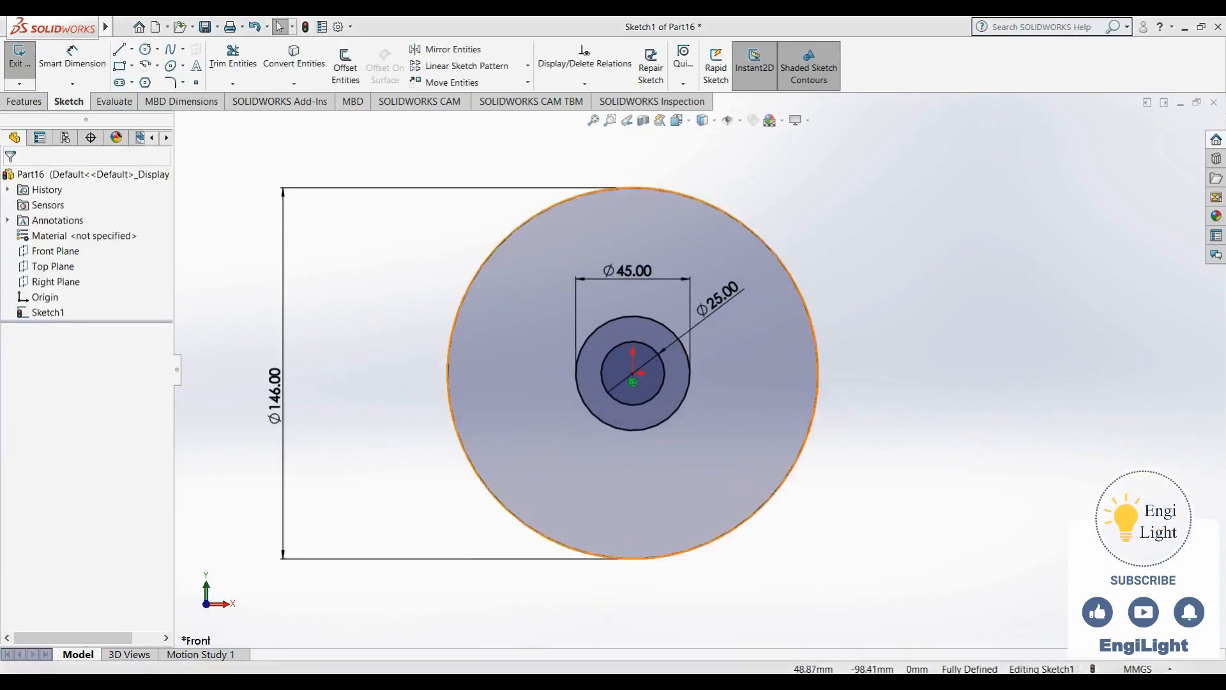
key("alt+Tab")
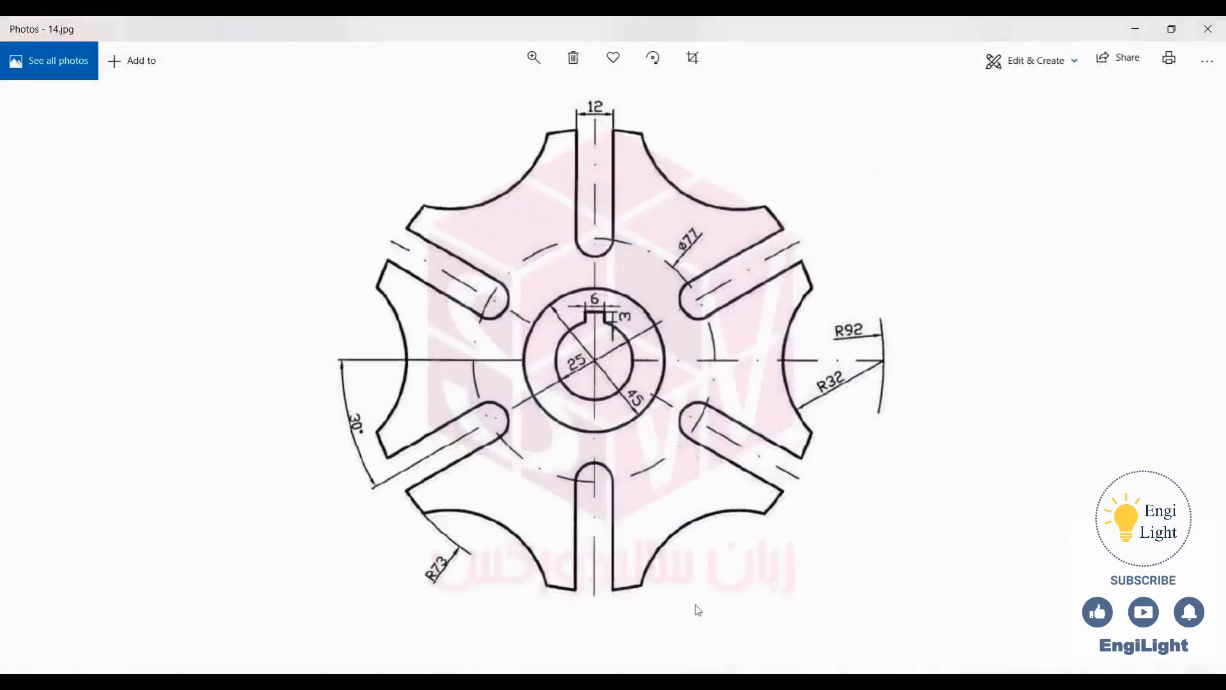
key("alt+Tab")
left_click(119, 49)
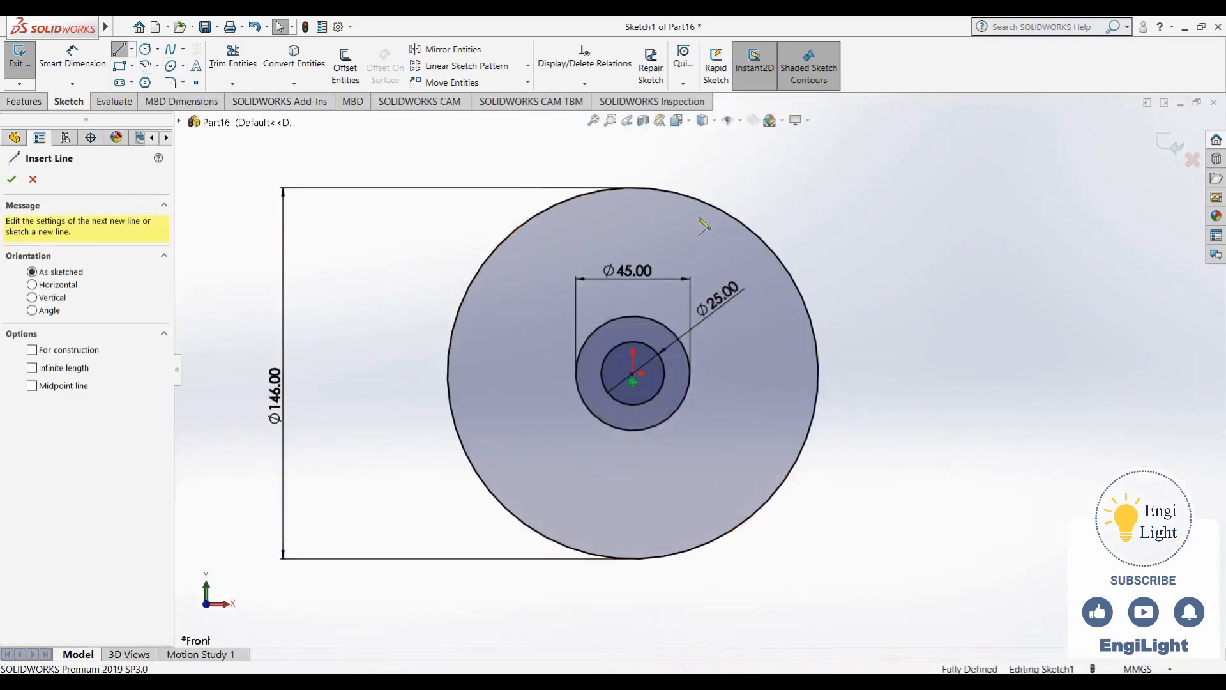
left_click(660, 190)
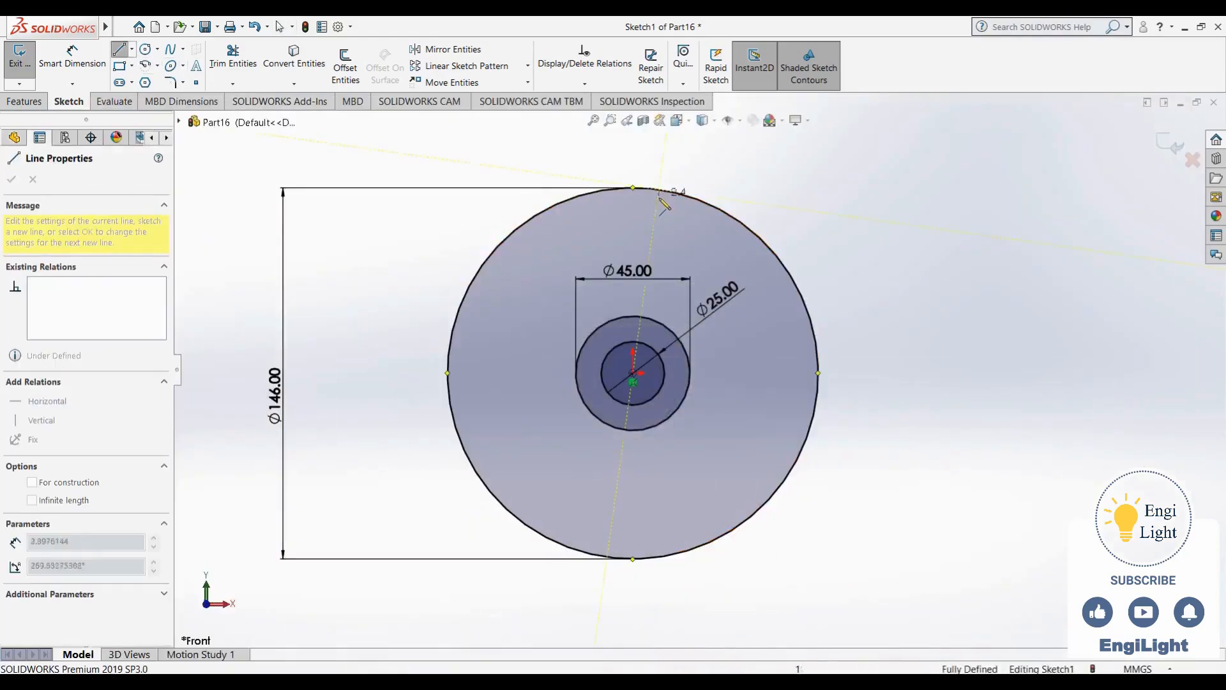
left_click(659, 255)
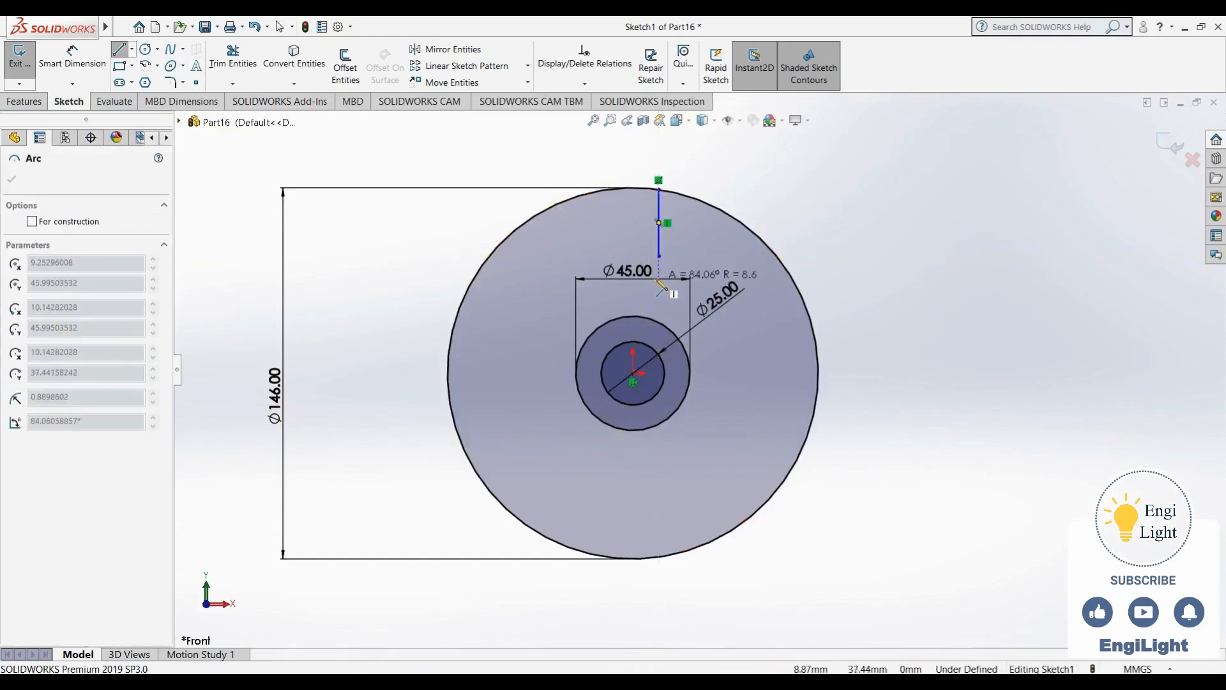
left_click(613, 256)
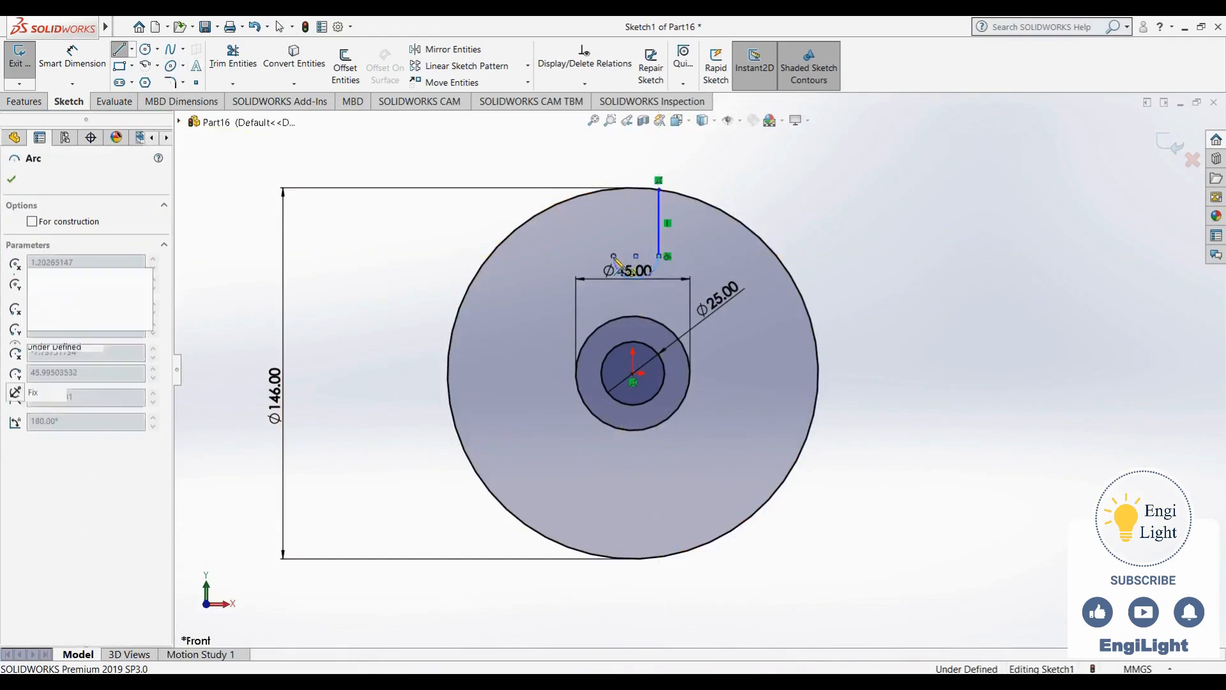
left_click(614, 189)
key("Escape")
Add a horizontal relation between the slot arc's two end points and its centre point
scroll(618, 232, "down", 5)
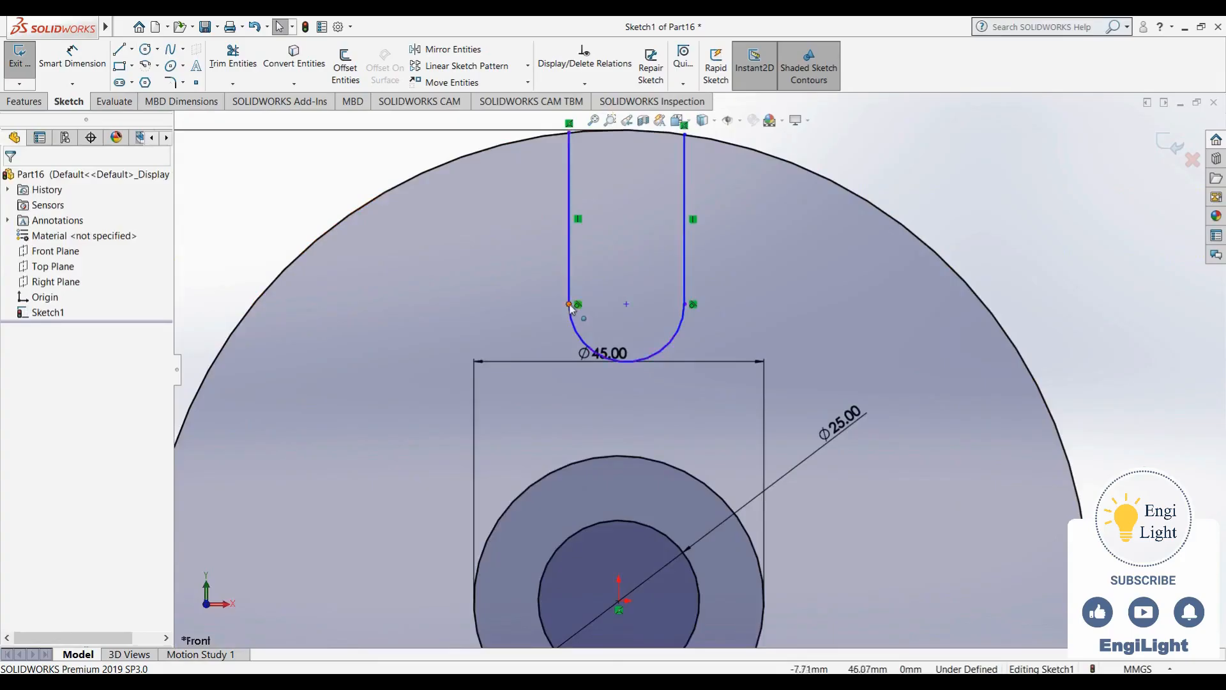
left_click(570, 305)
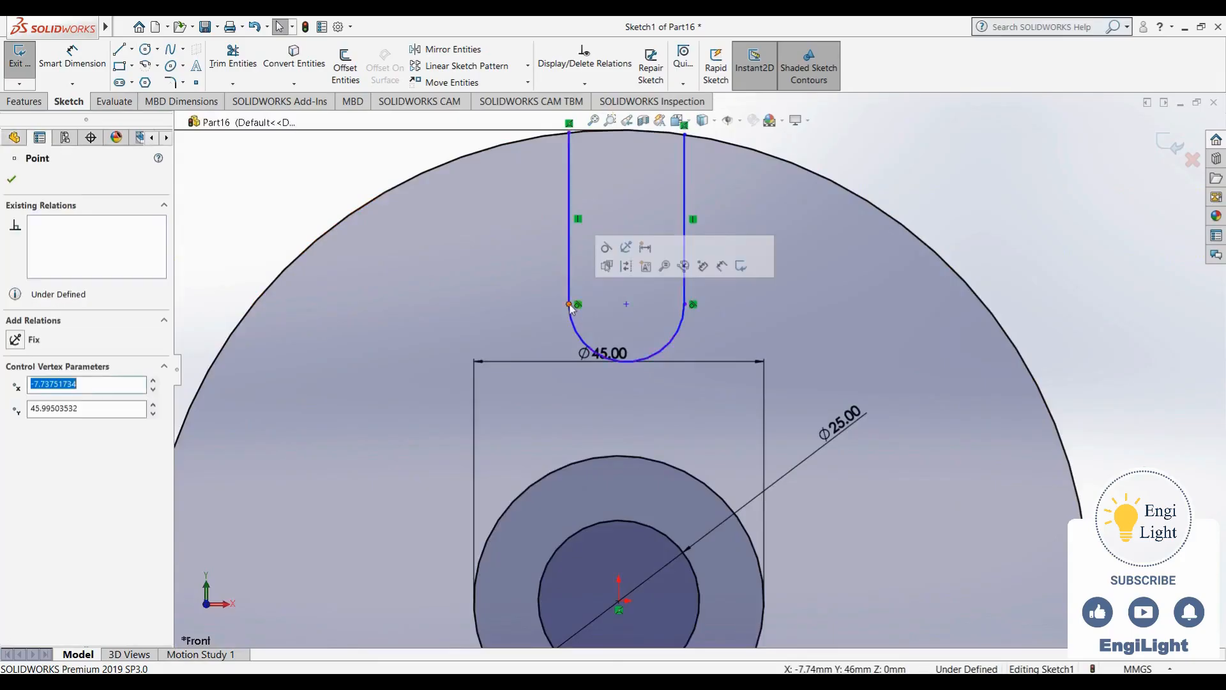
left_click(685, 305, "ctrl")
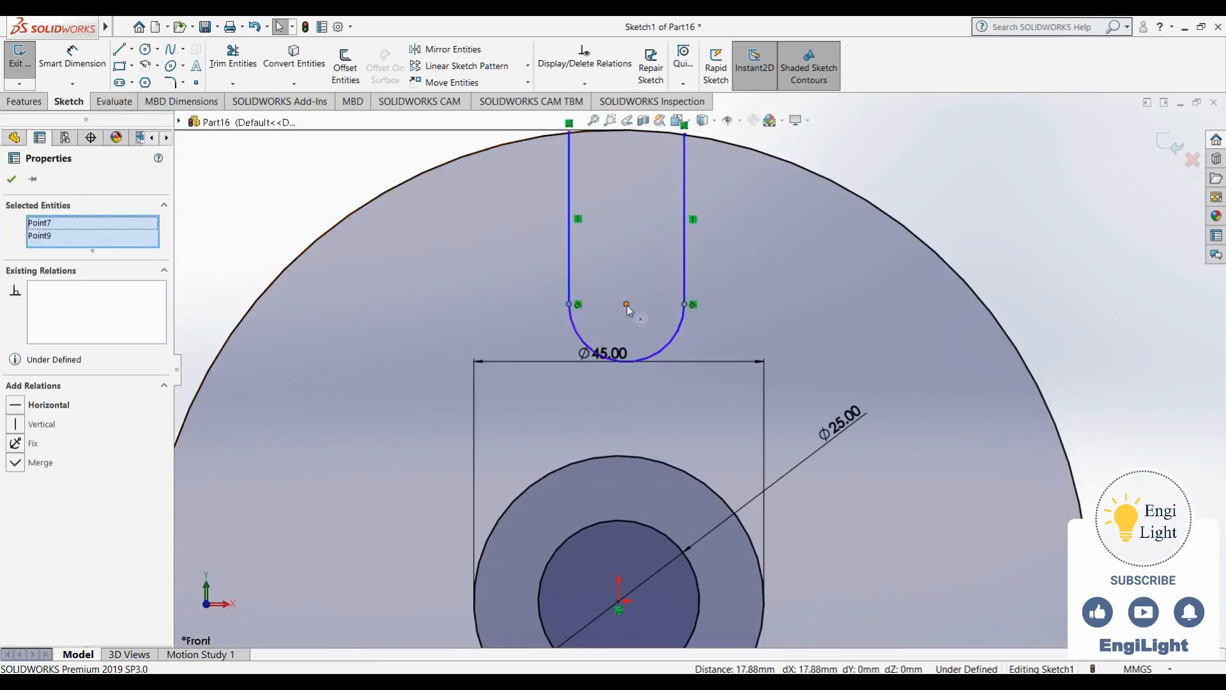
left_click(626, 305, "ctrl")
left_click(665, 250)
Add a vertical relation between the slot arc's centre and the origin
left_click(626, 304)
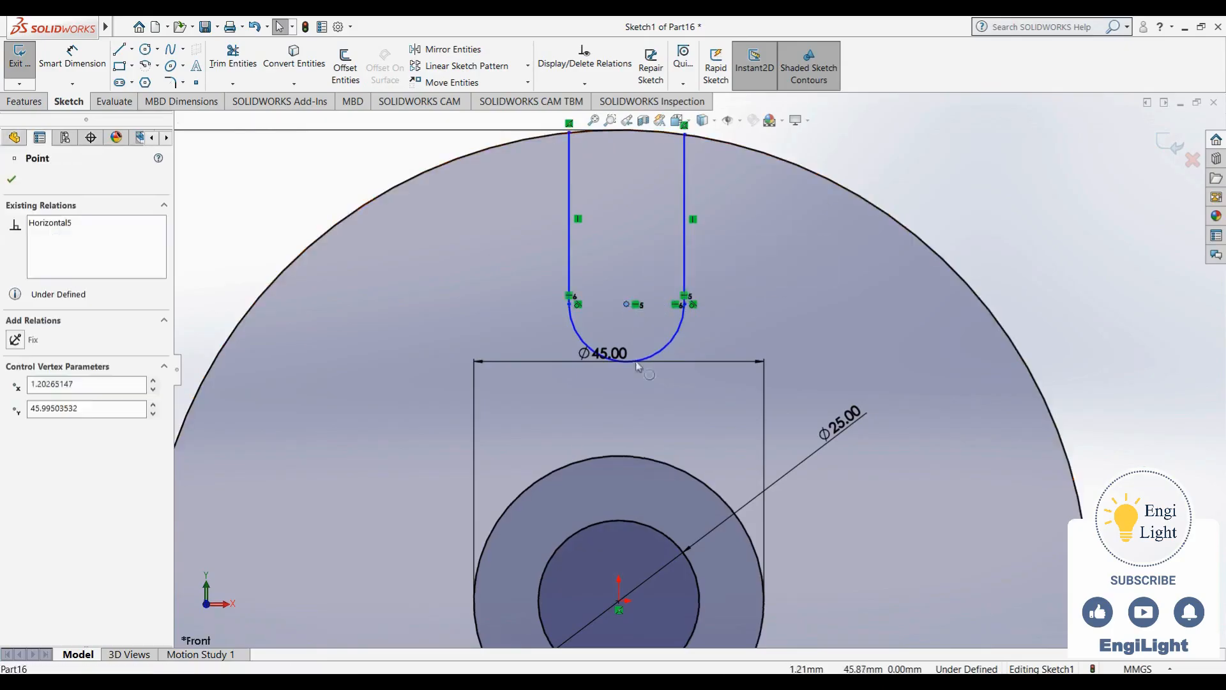
left_click(619, 600, "ctrl")
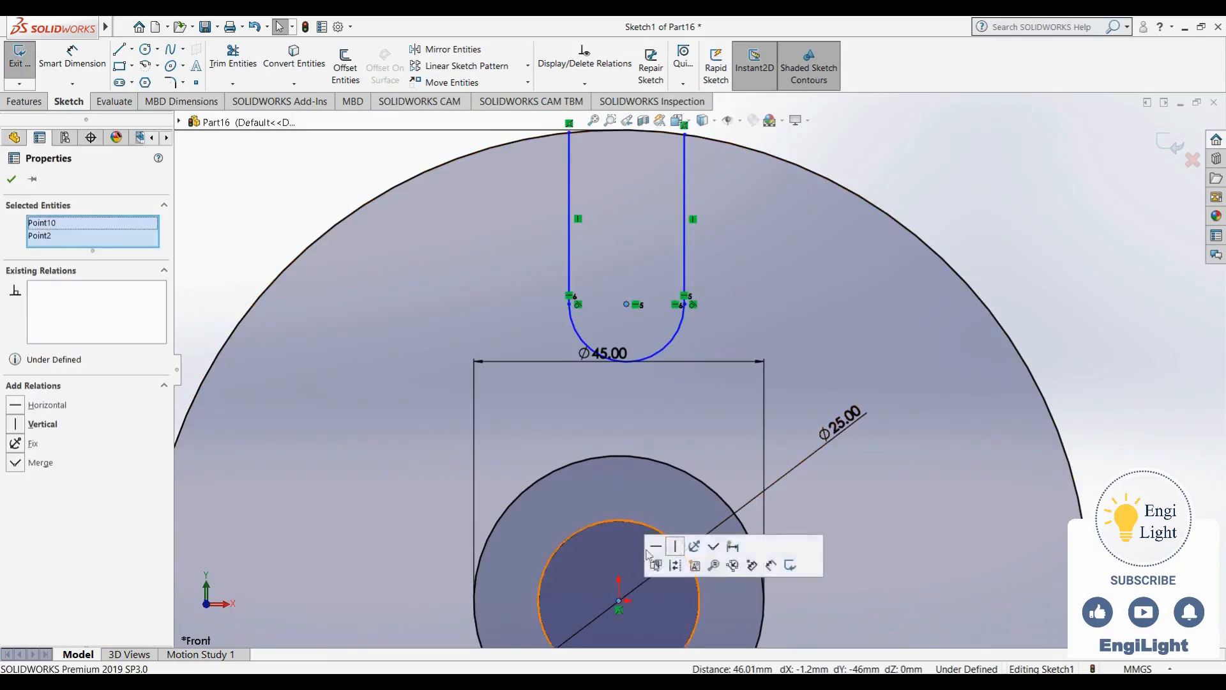
left_click(676, 547)
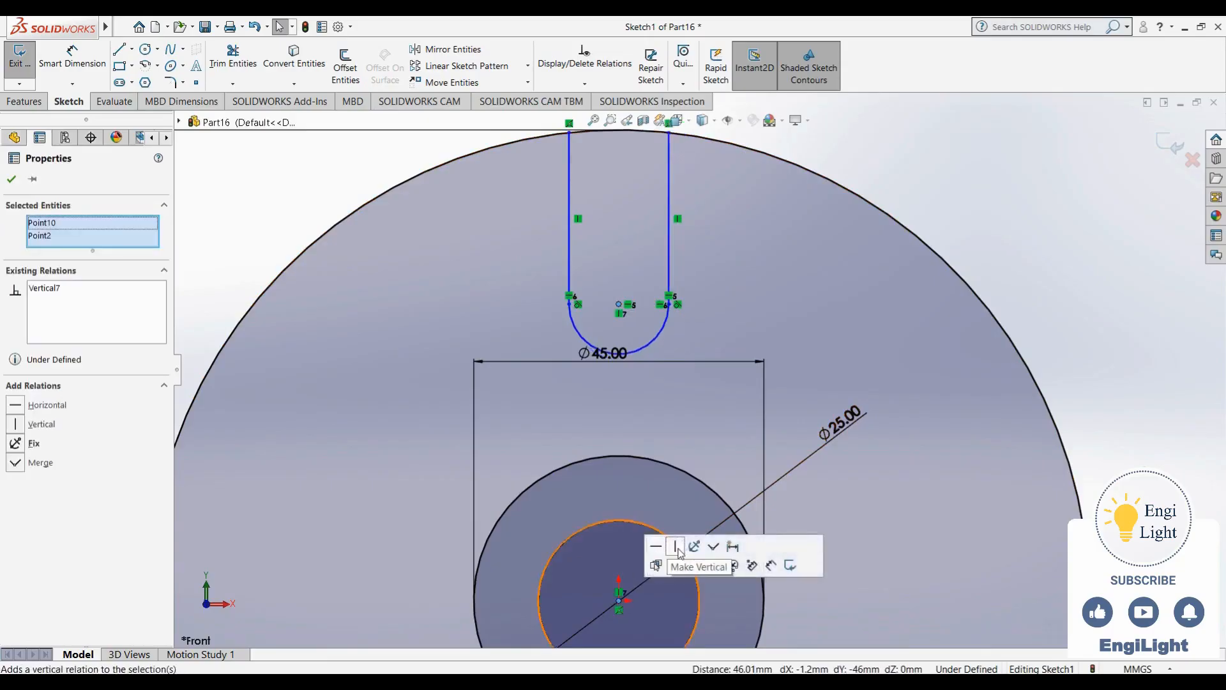
left_click(882, 163)
Pull the slot arc's end point inward to narrow the slot to about 10 mm, with the arc centre about 42.7 mm above the origin
left_click_drag(668, 306, 651, 326)
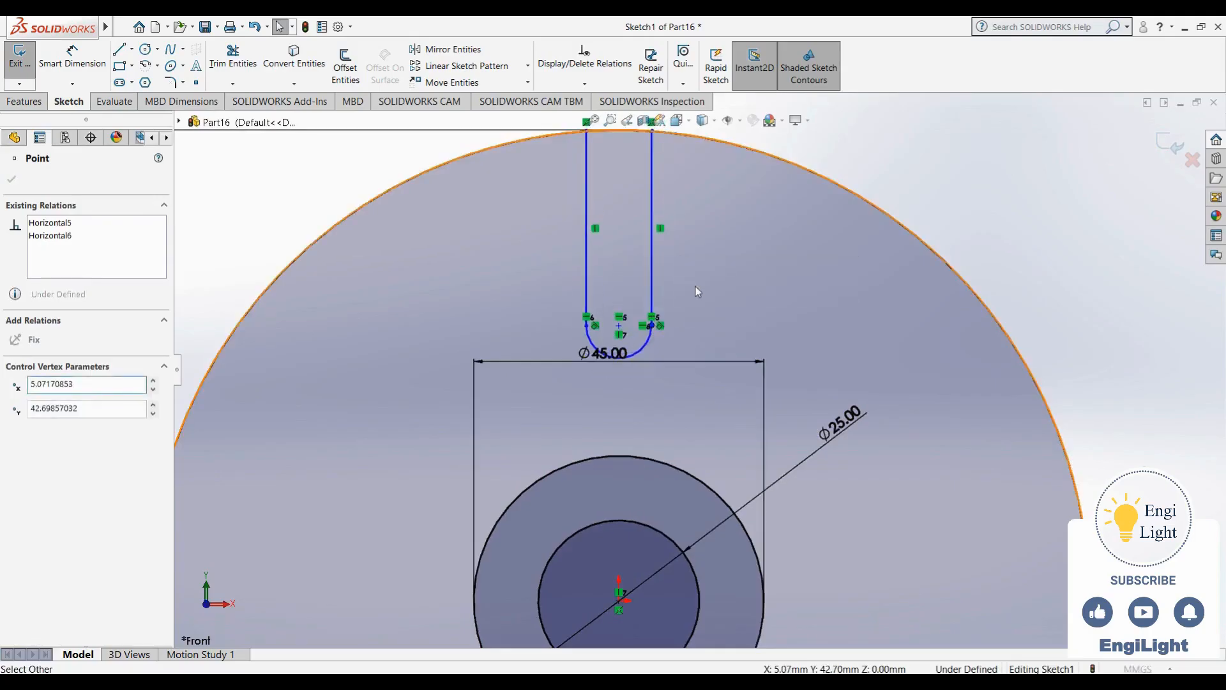
left_click(780, 299)
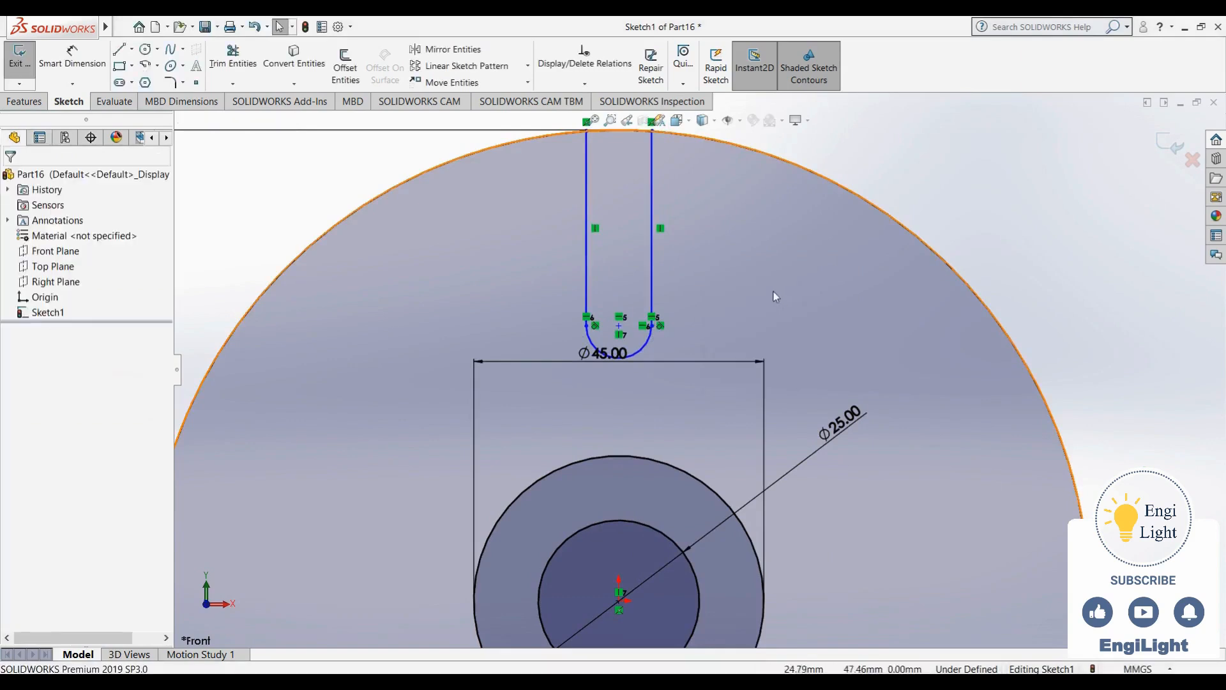
left_click(703, 285)
scroll(690, 331, "up", 3)
key("Escape")
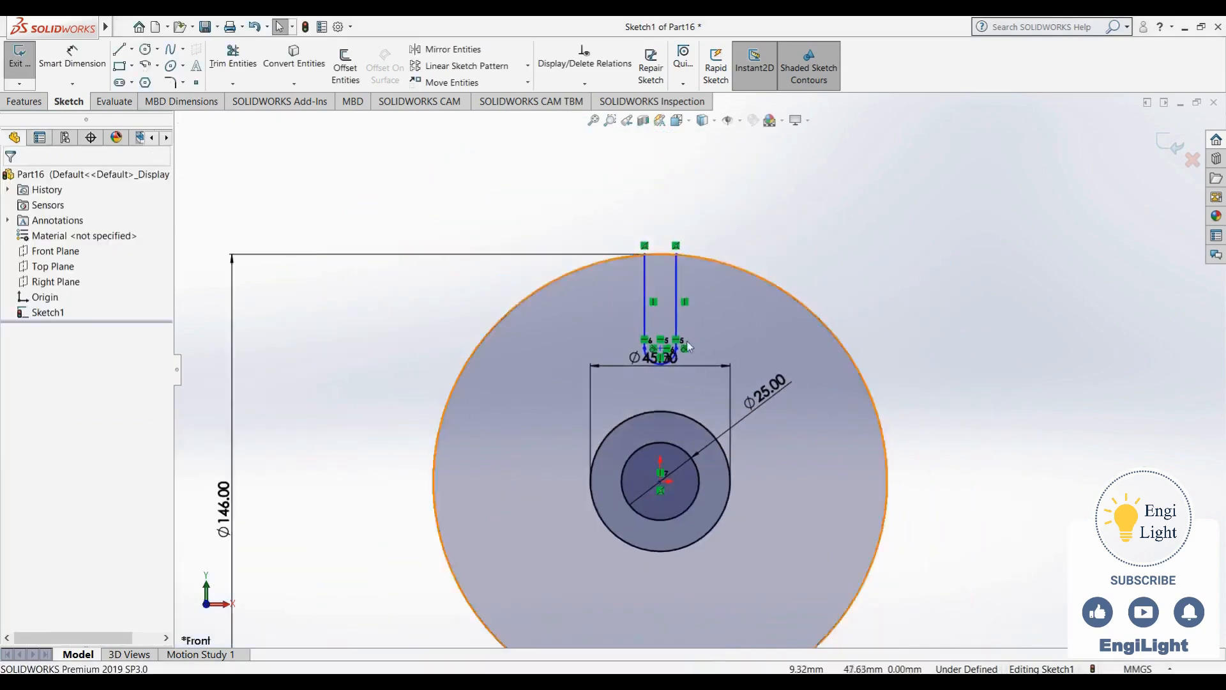
Check the reference image and dimension the slot's width between its two vertical lines as 12 mm
scroll(661, 361, "down", 2)
key("alt+Tab")
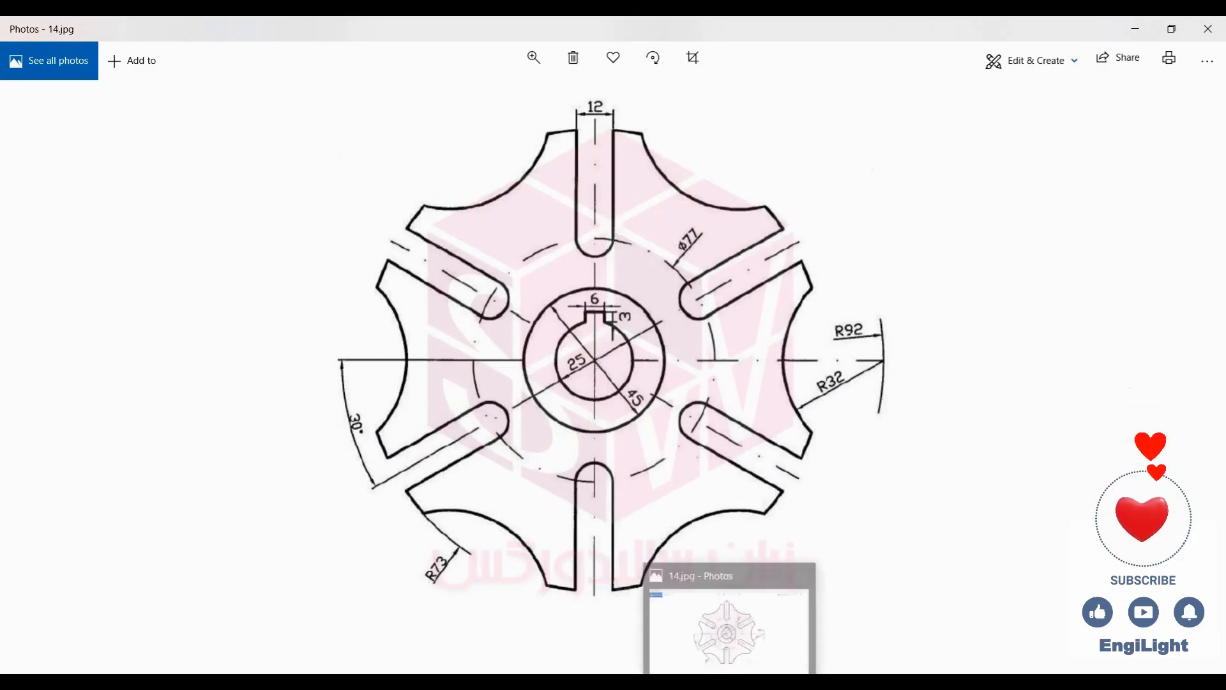
left_click(731, 682)
left_click(83, 69)
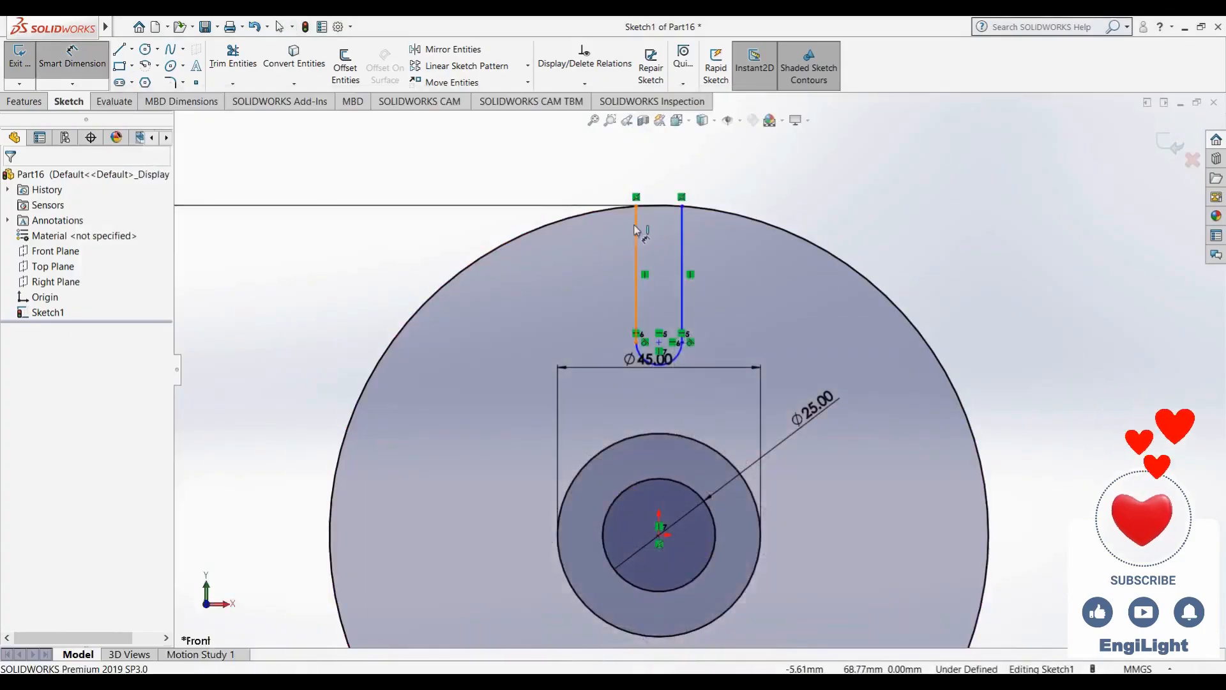
left_click(636, 227)
left_click(682, 217)
left_click(639, 158)
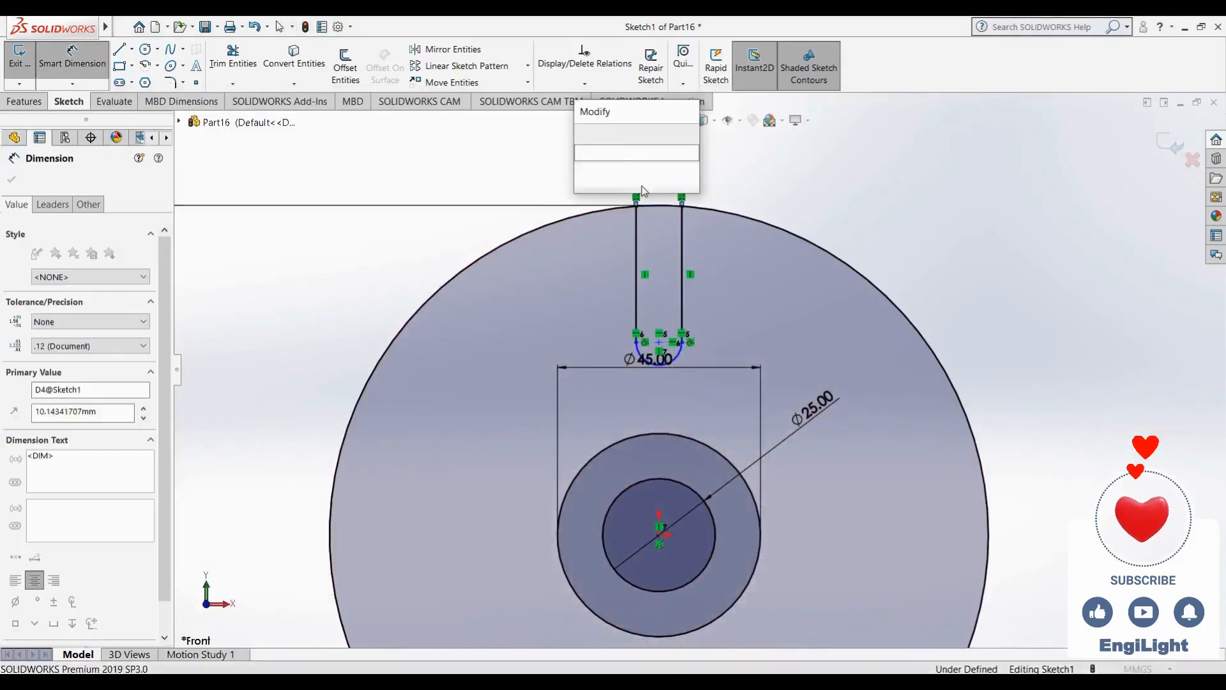
type("10")
key("Return")
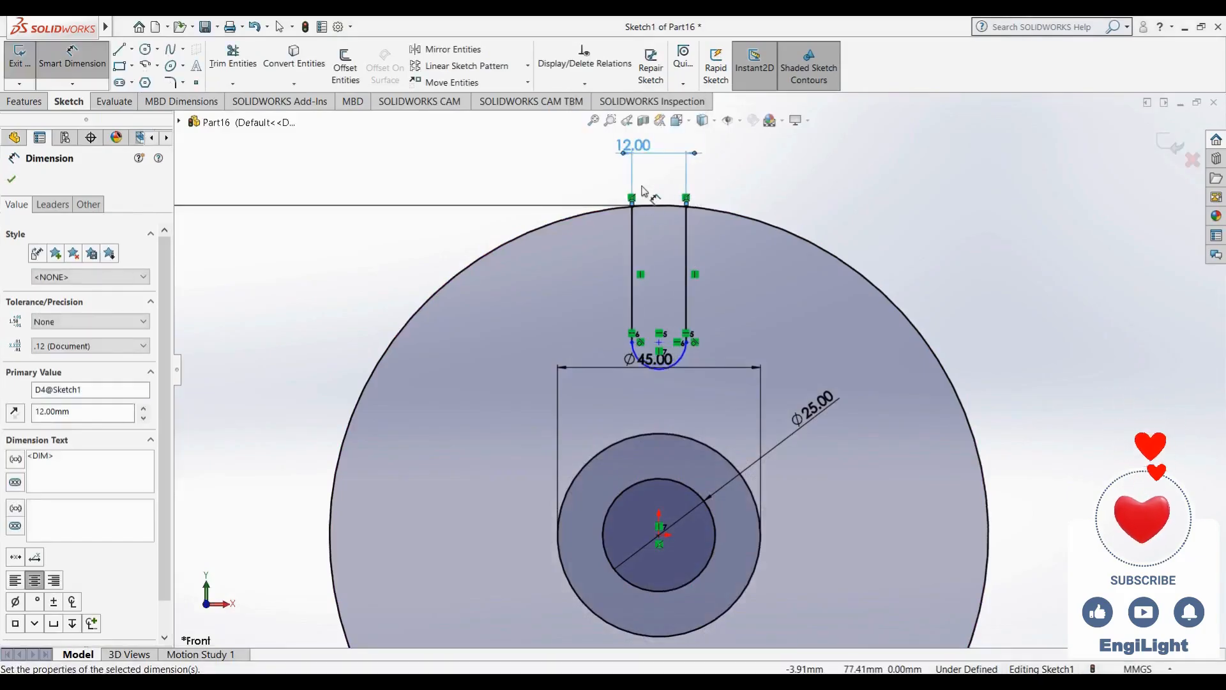
key("Escape")
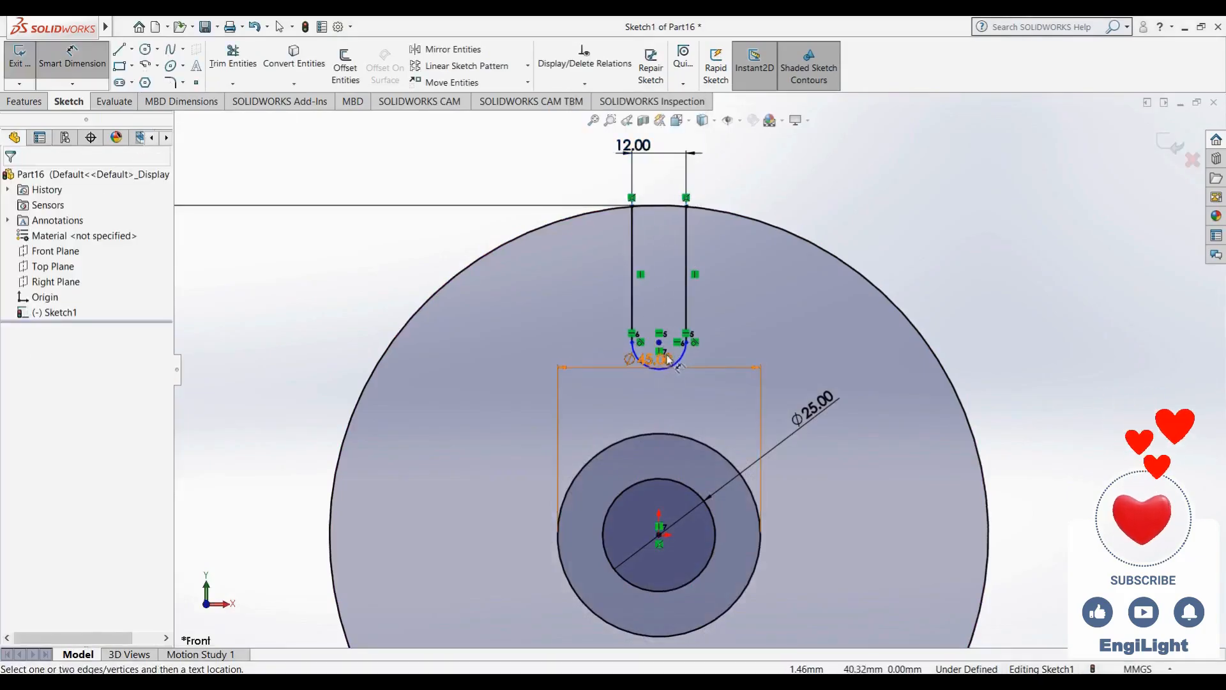
Move the 45 mm dimension clear of the slot and dimension the slot arc's centre 77/2 (38.5 mm) from the origin
left_click_drag(670, 370, 665, 442)
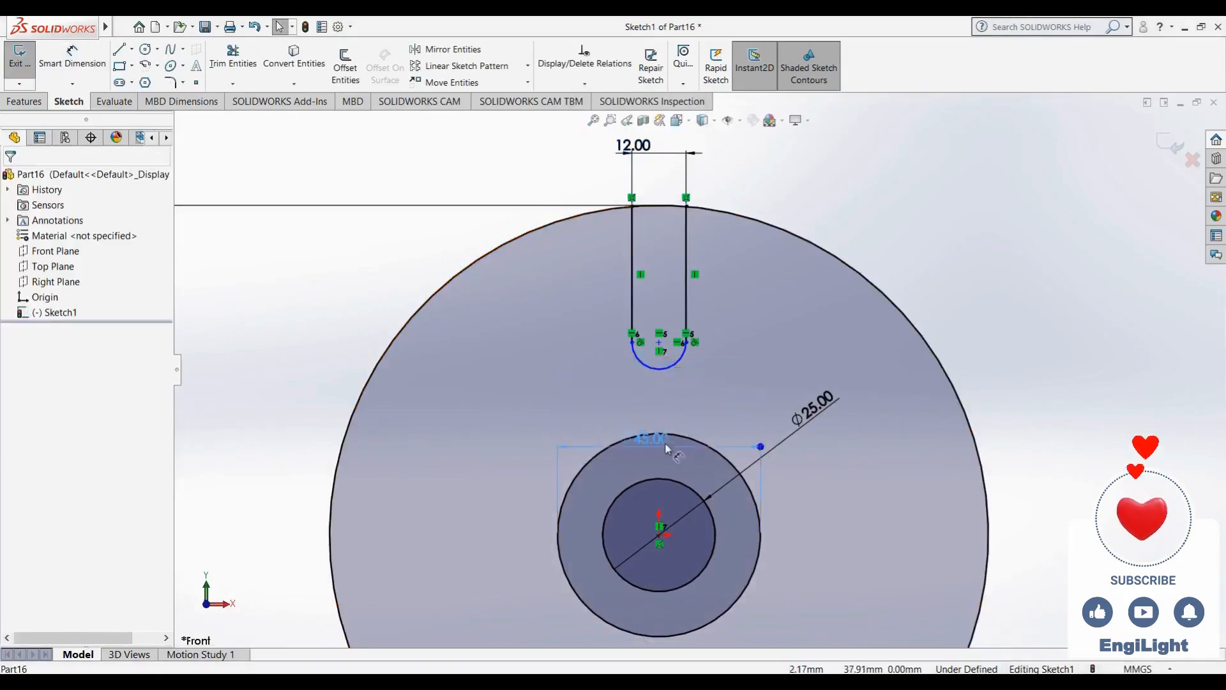
left_click(330, 330)
right_click_drag(330, 330, 335, 245)
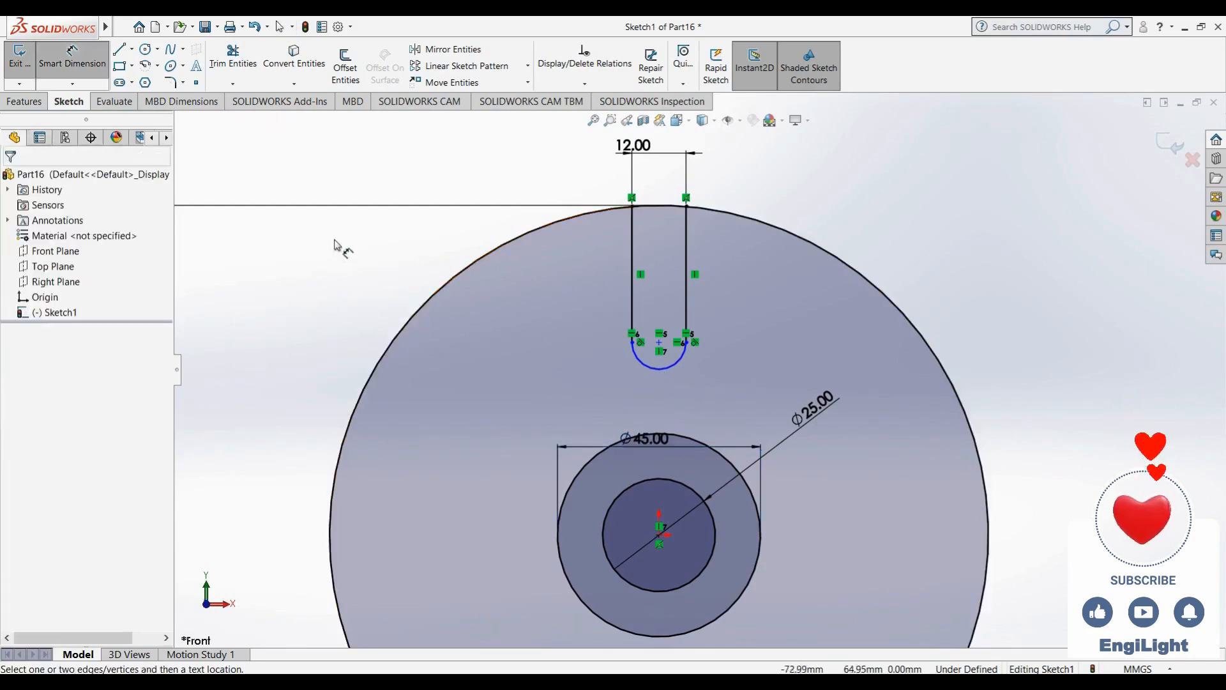
left_click(659, 343)
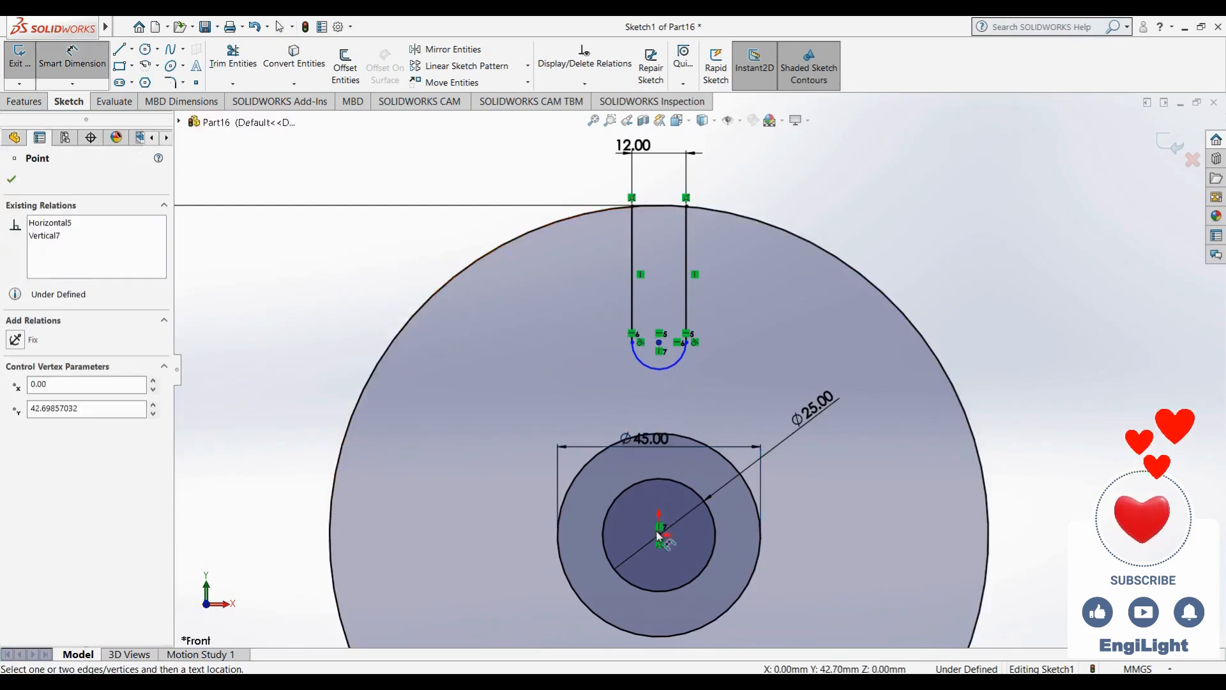
left_click(659, 539)
left_click(725, 415)
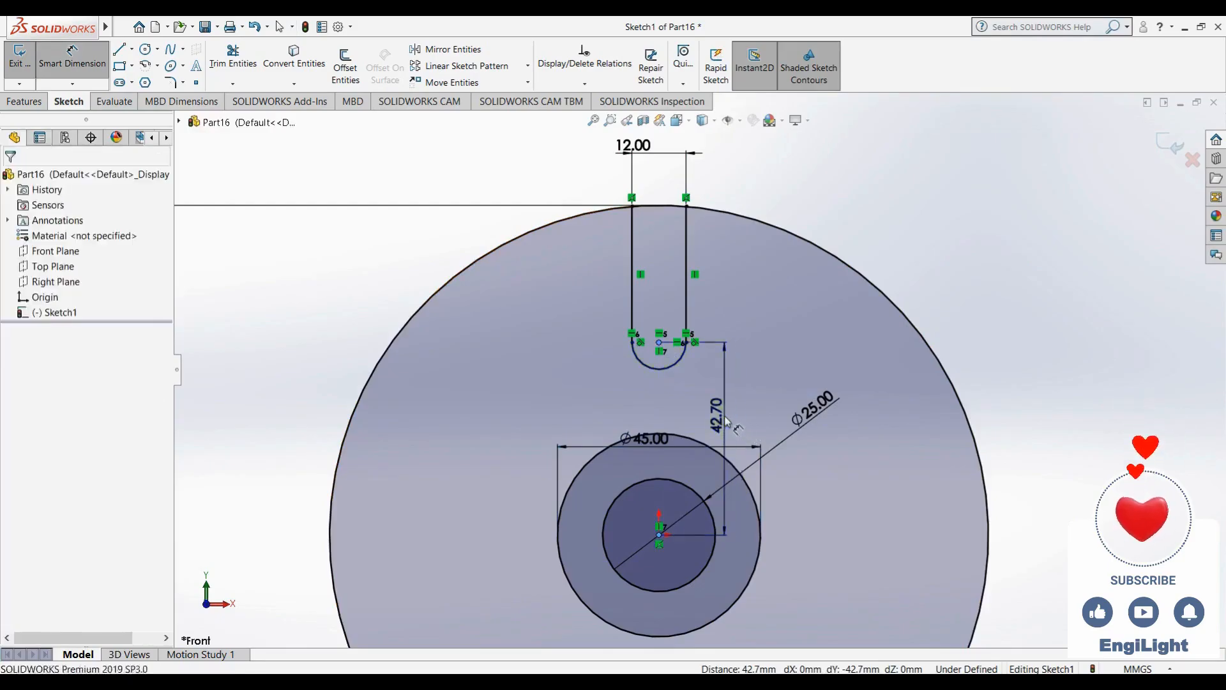
type("77")
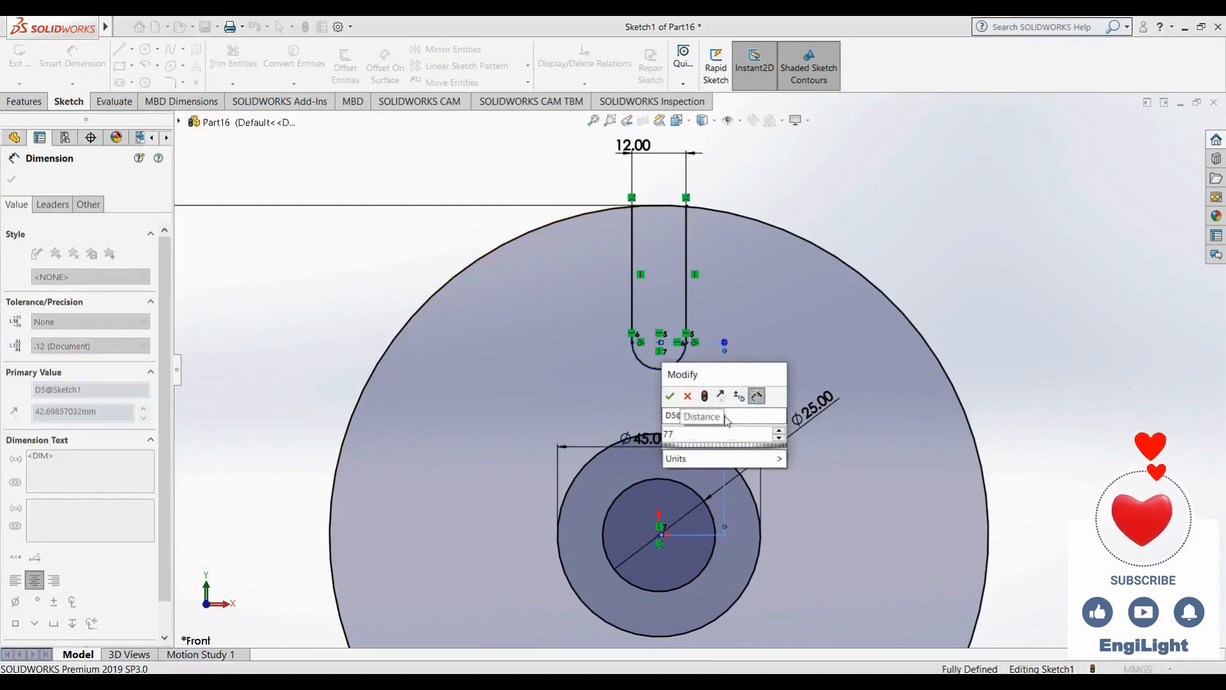
type("/2")
key("Return")
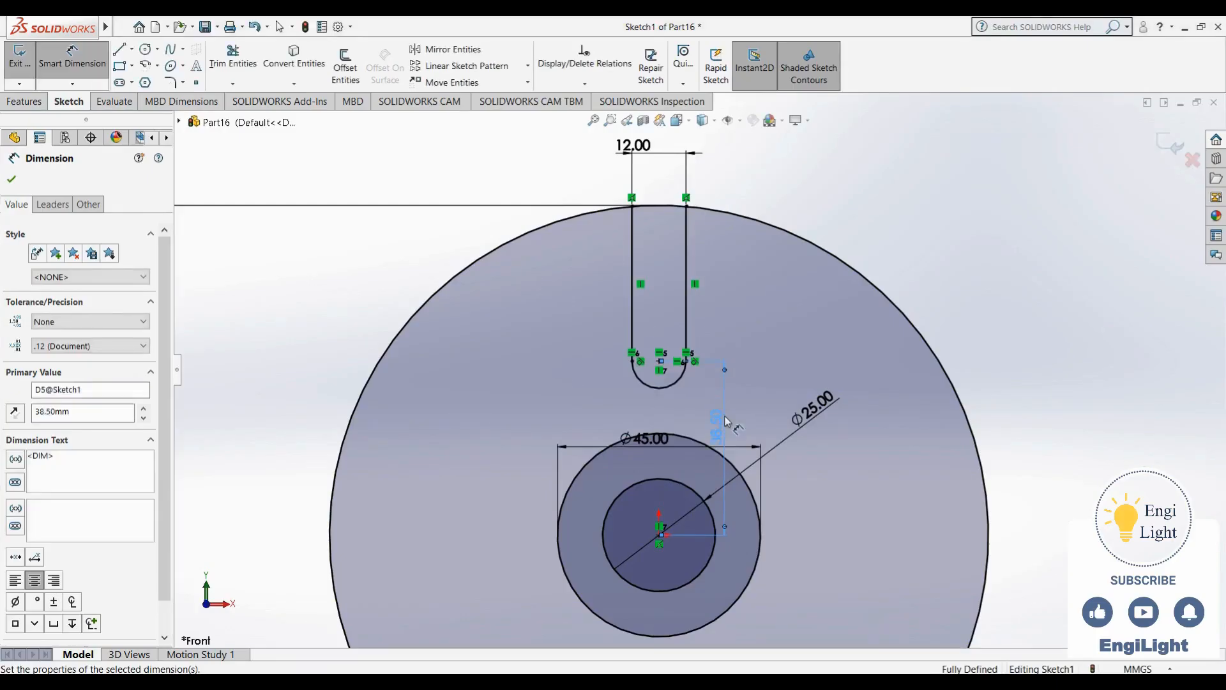
Check the reference image and sketch a circle outside the outer circle, centred about 110 mm right and 5 mm above the origin
key("alt+Tab")
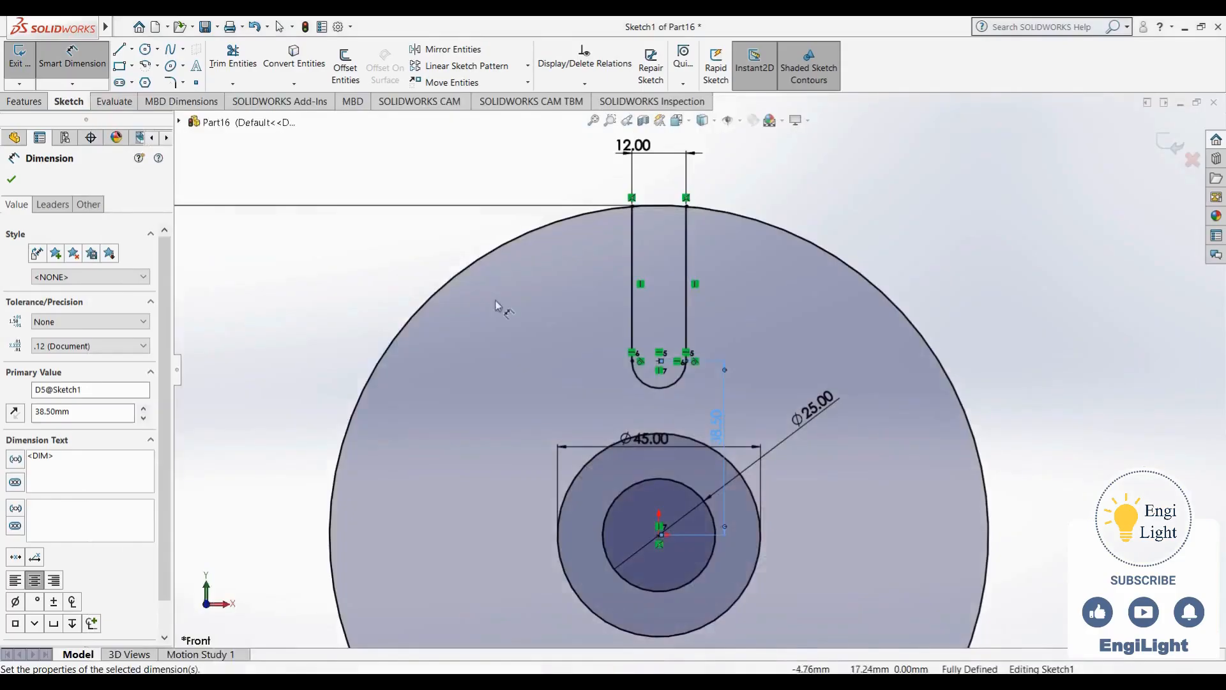
left_click(147, 50)
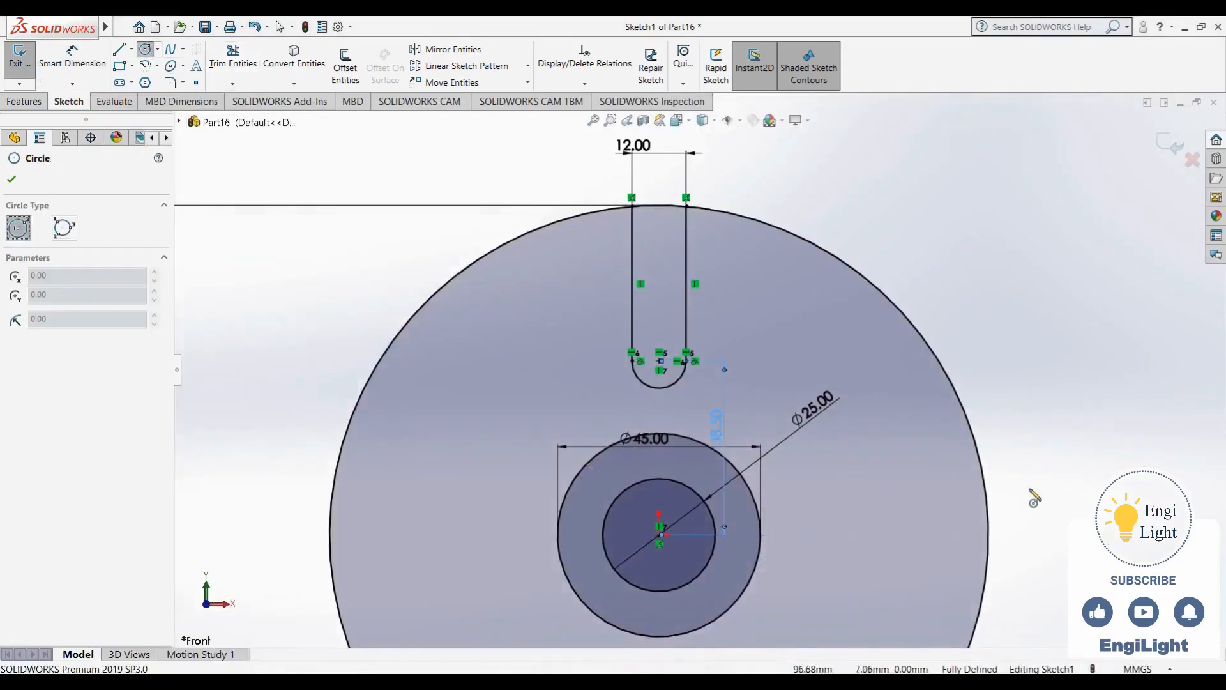
scroll(1035, 496, "up", 2)
left_click(969, 455)
left_click(913, 529)
key("Escape")
Add a horizontal relation between the outside circle's centre and the origin
left_click(970, 455)
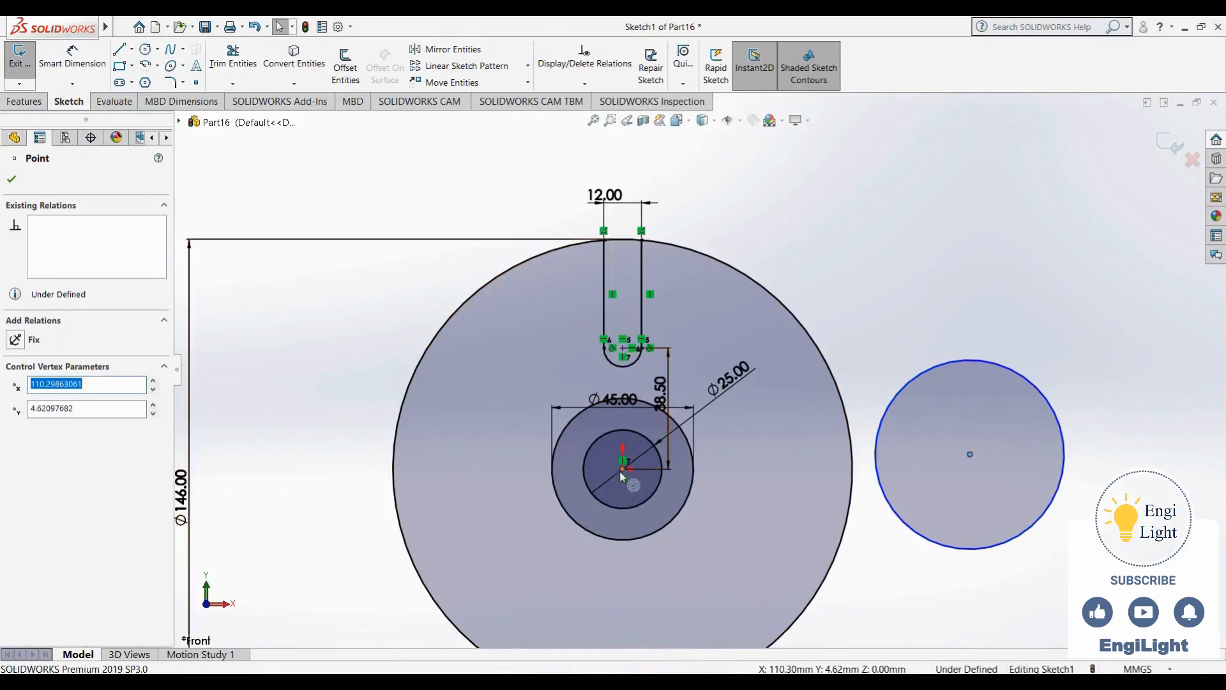
left_click(623, 469, "ctrl")
left_click(658, 415)
left_click(975, 300)
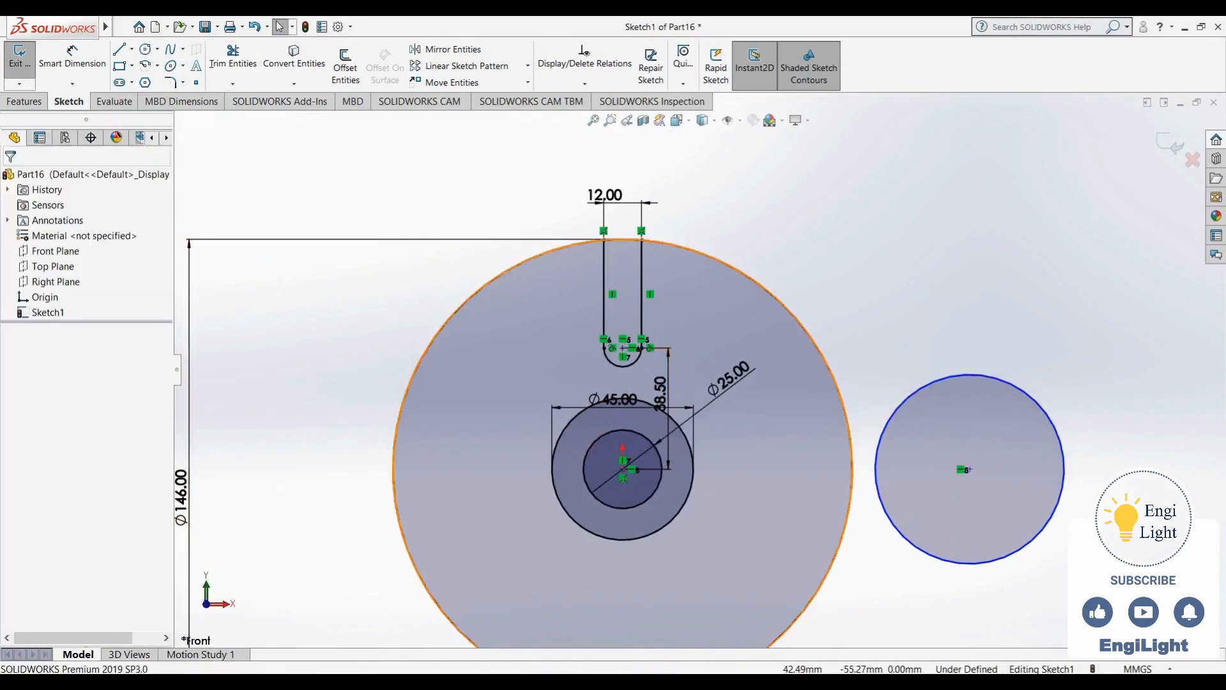
Check the reference image and dimension the outside circle's diameter as 70 mm
left_click(729, 681)
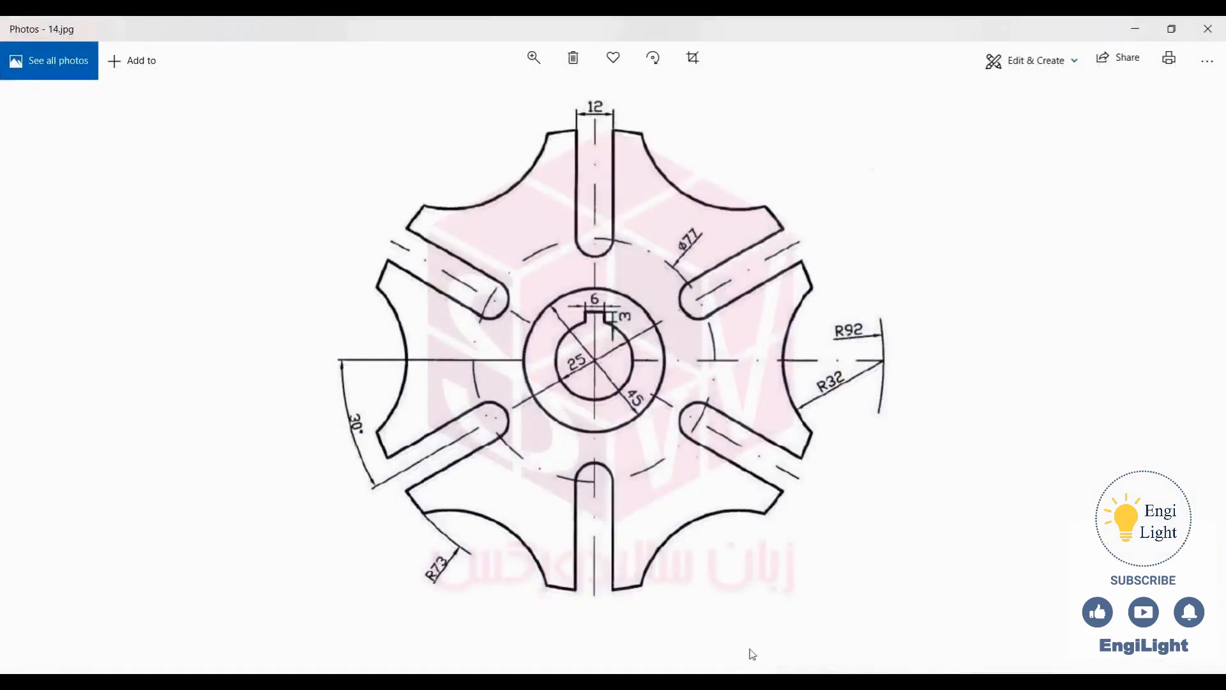
left_click(744, 680)
right_click_drag(890, 642, 901, 549)
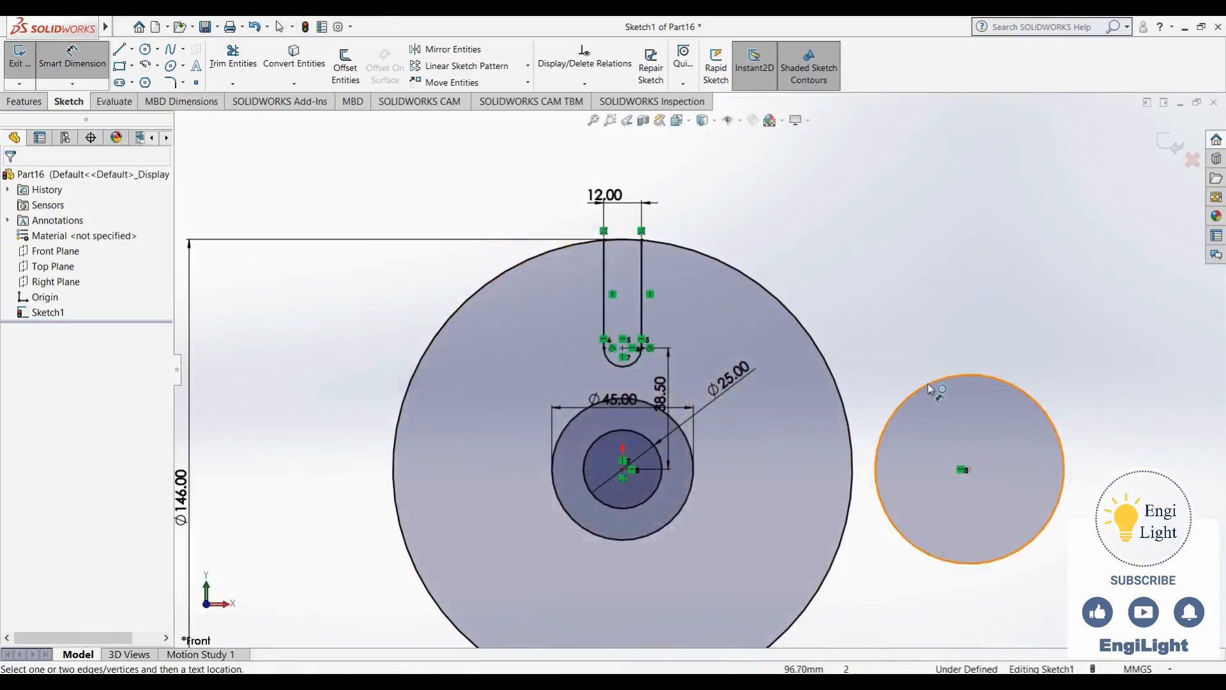
left_click(929, 389)
left_click(998, 303)
type("70")
key("Return")
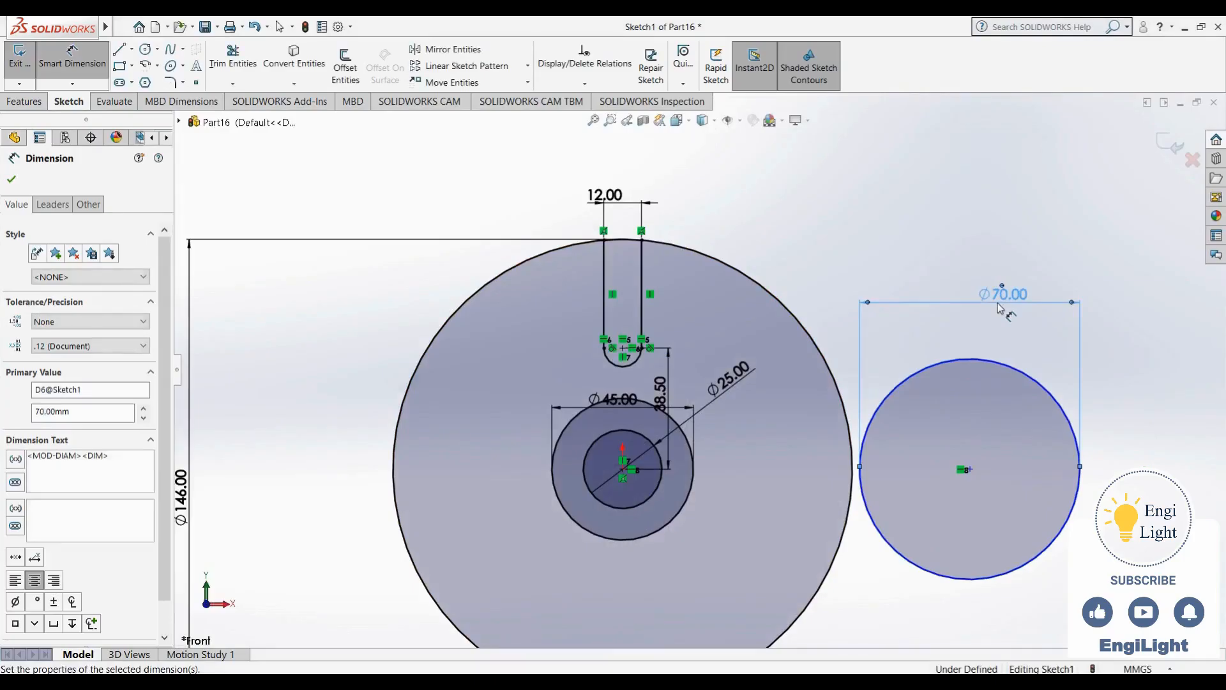
Set the outside circle's diameter to 32*2 (64 mm)
double_click(1000, 305)
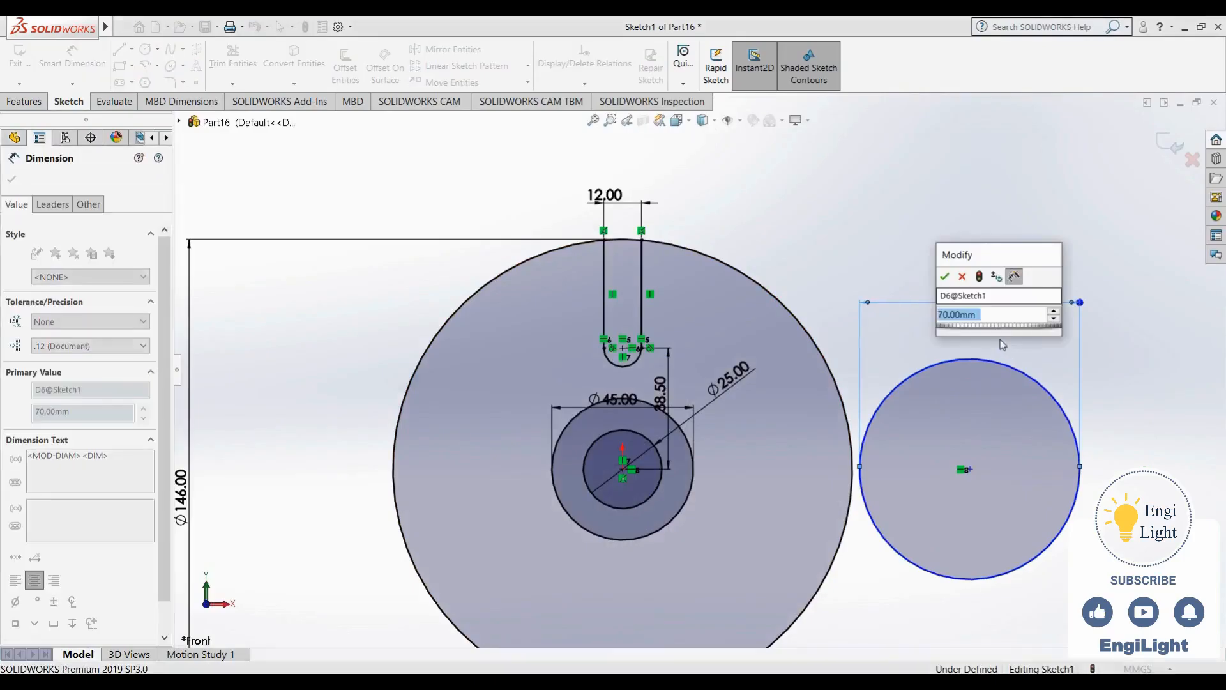
type("32*2")
key("Return")
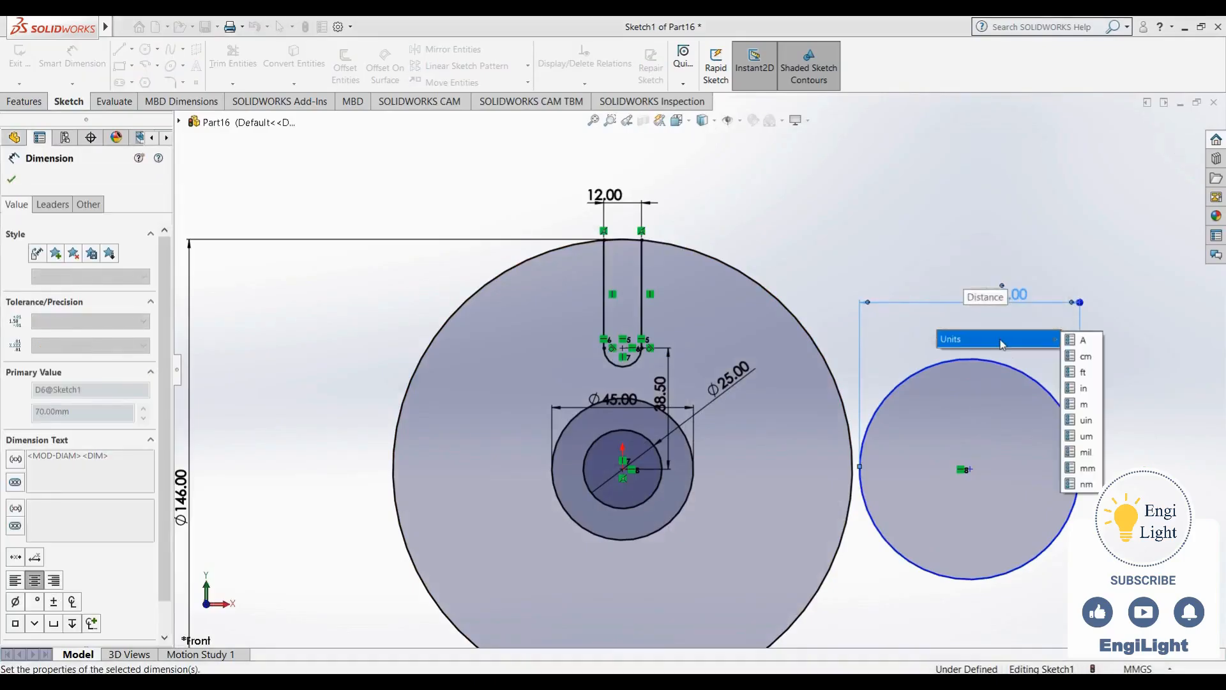
key("Escape")
Check the reference image and dimension the distance from the origin to the outside circle's centre as 92 mm
left_click(757, 680)
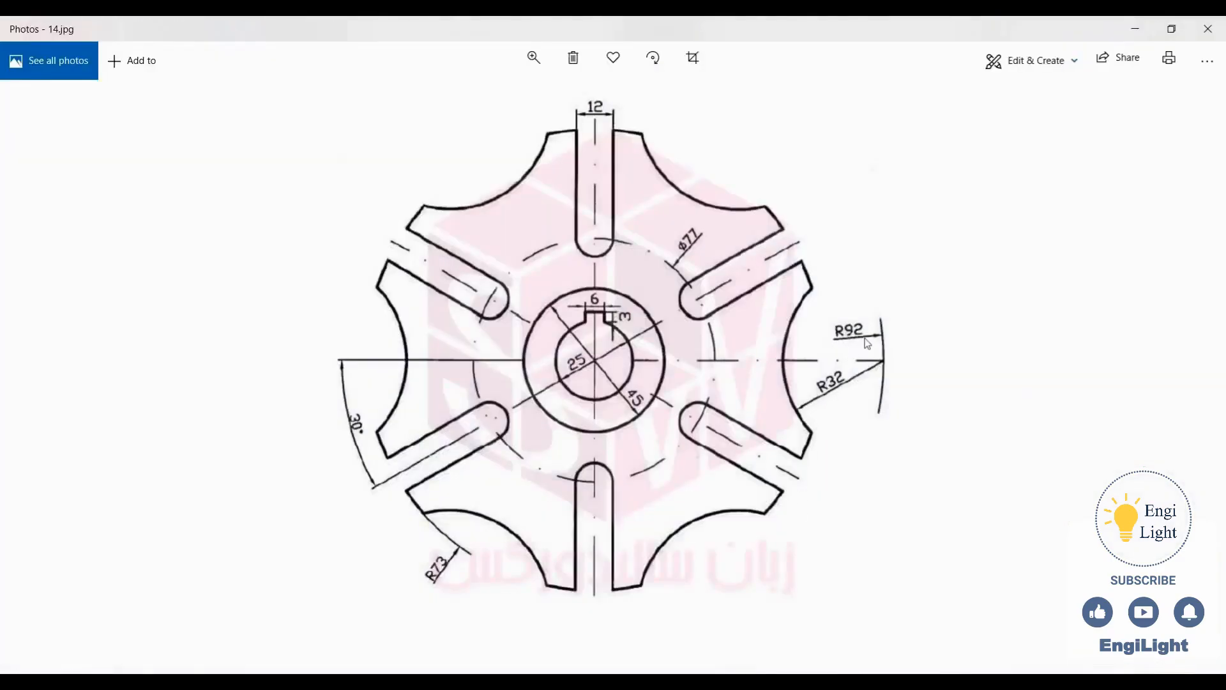
left_click(757, 681)
right_click_drag(903, 599, 899, 523)
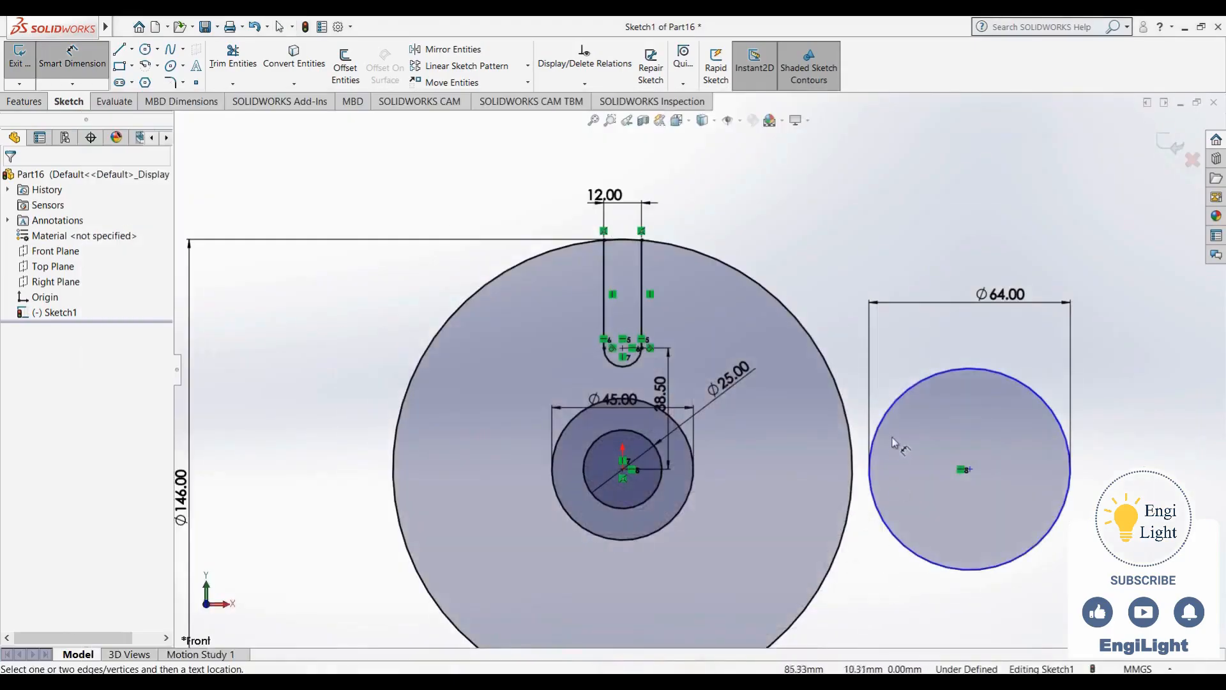
left_click(966, 470)
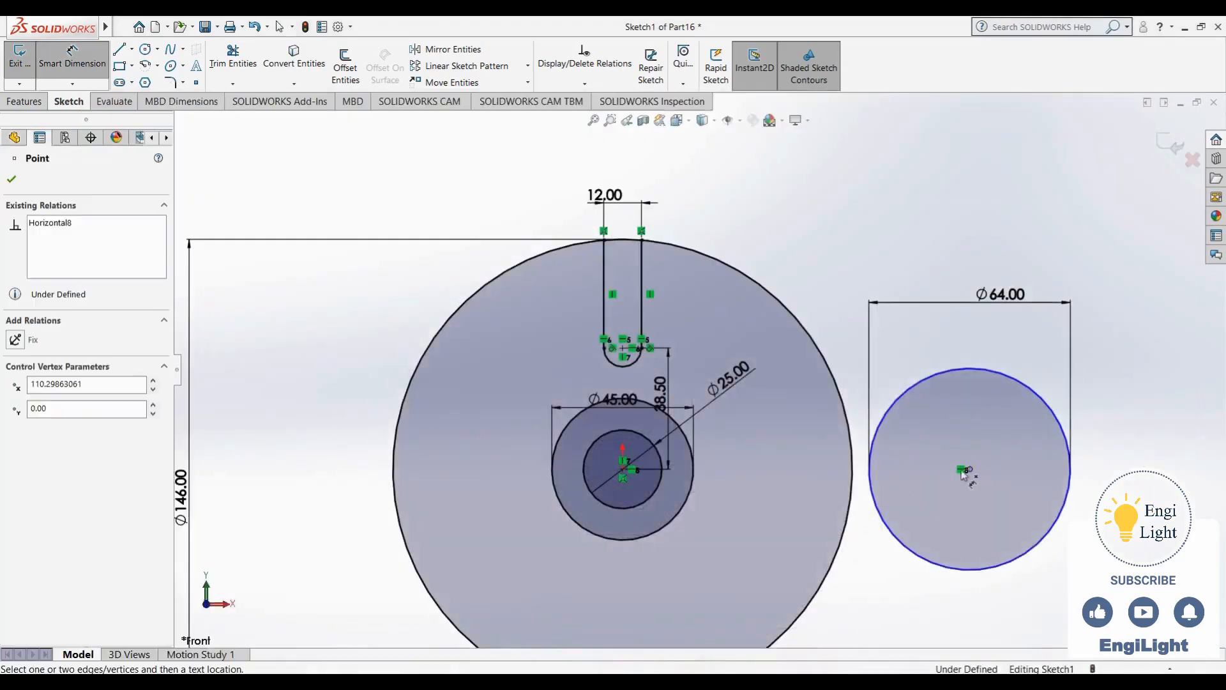
left_click(621, 471)
scroll(786, 554, "up", 3)
left_click(786, 553)
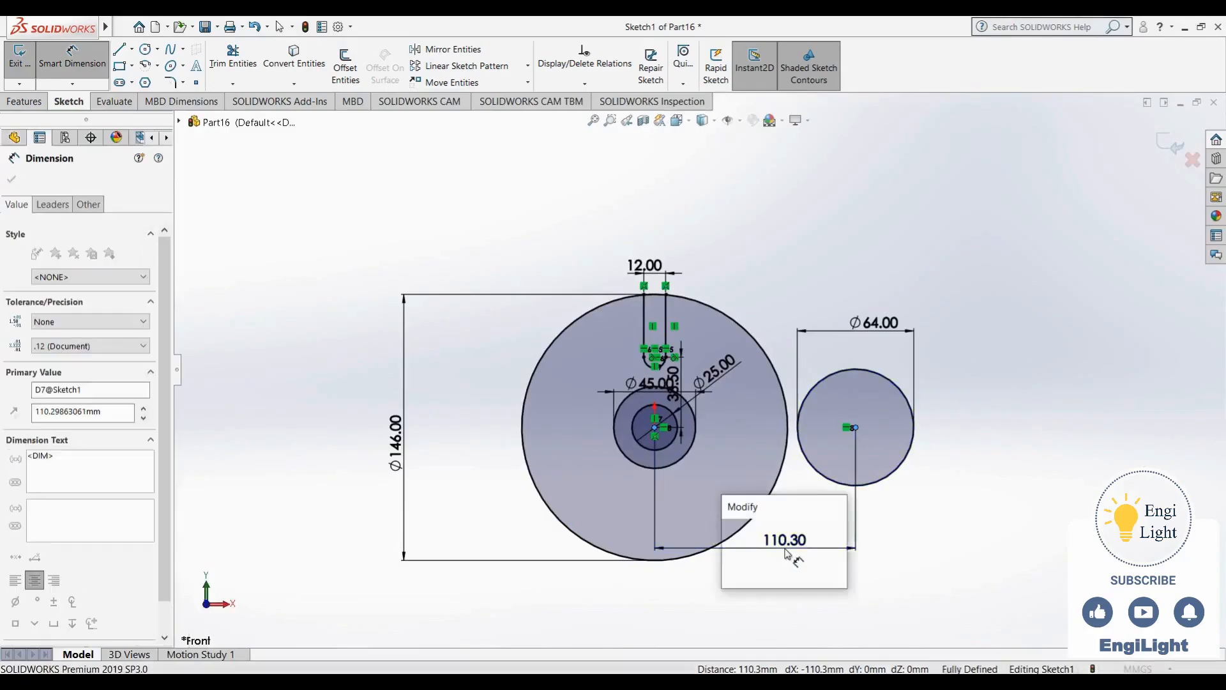
type("92")
key("Return")
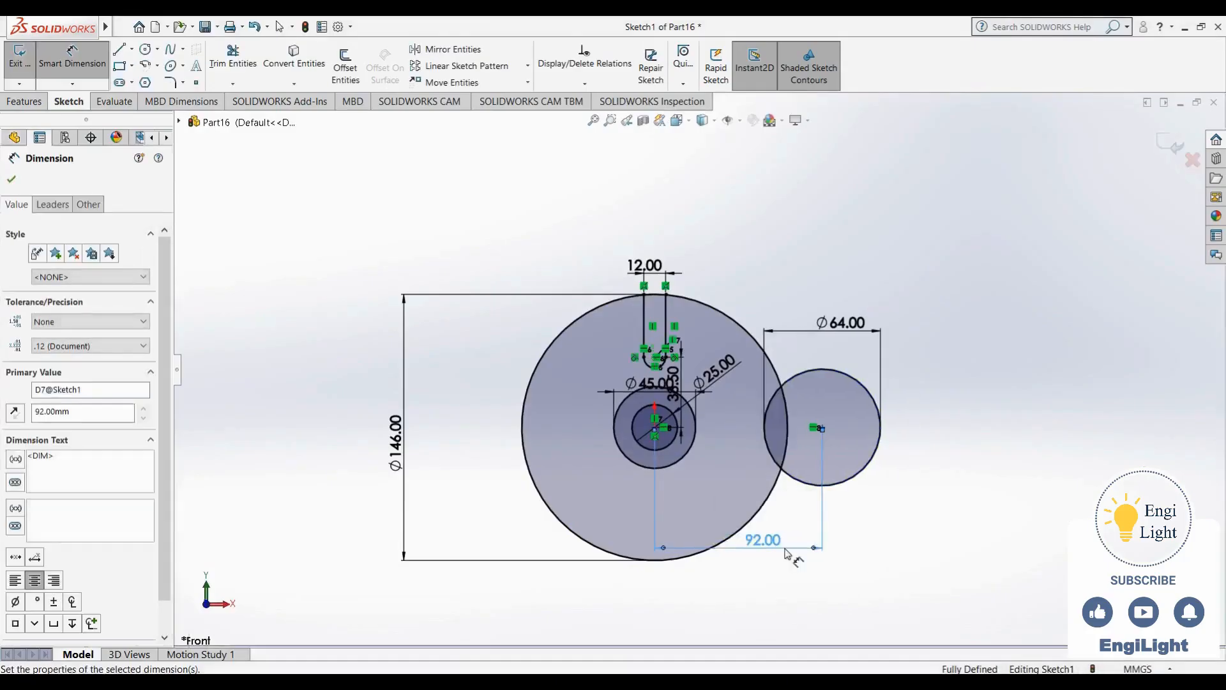
key("Escape")
Set up a circular sketch pattern centred on the origin with 6 equally spaced instances over 360 degrees, checking the reference image
scroll(639, 440, "up", 2)
scroll(694, 326, "down", 4)
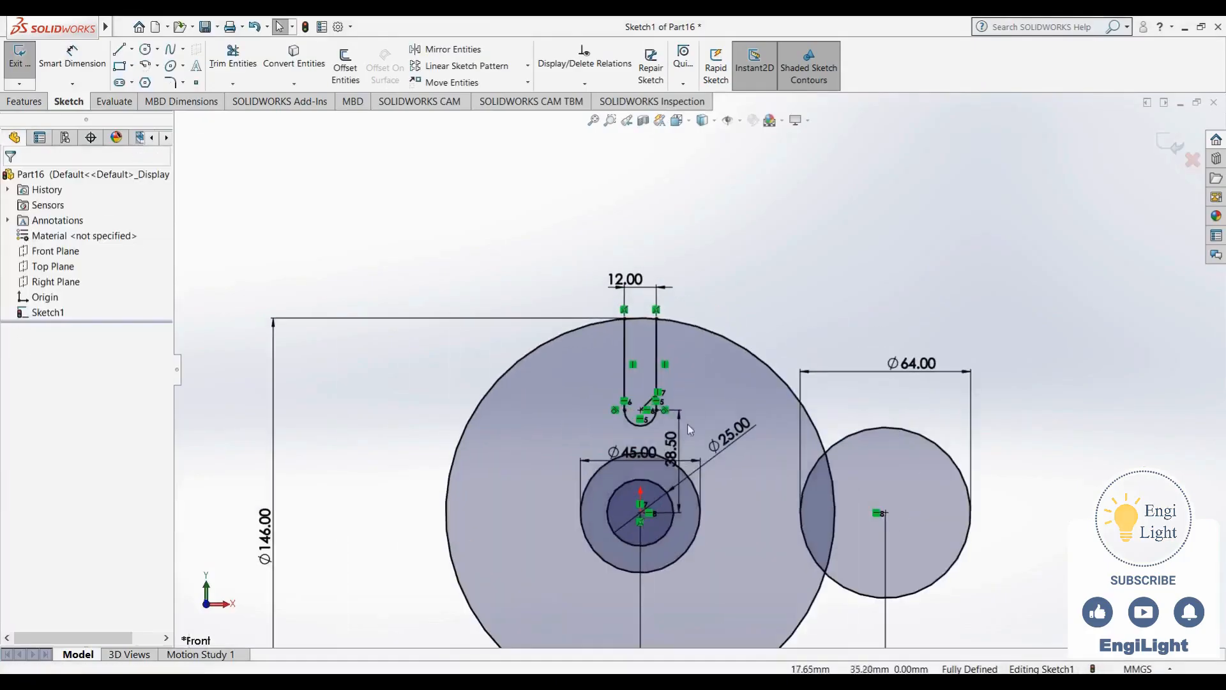
scroll(688, 425, "up", 4)
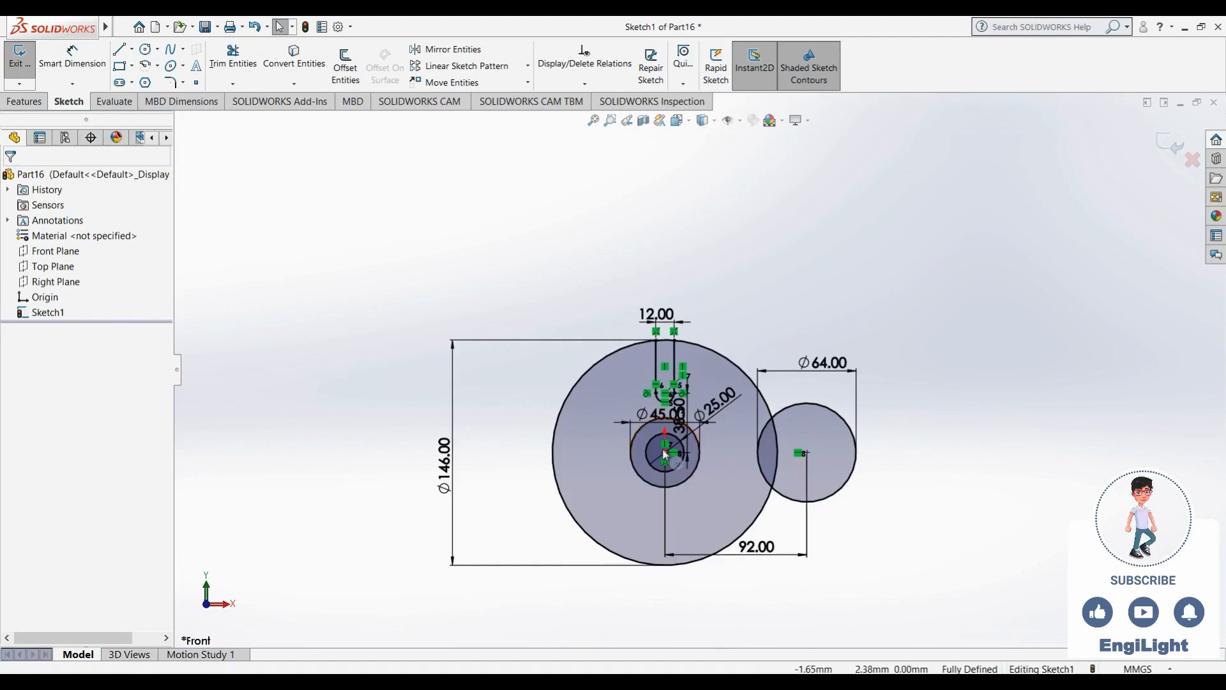
scroll(664, 455, "down", 2)
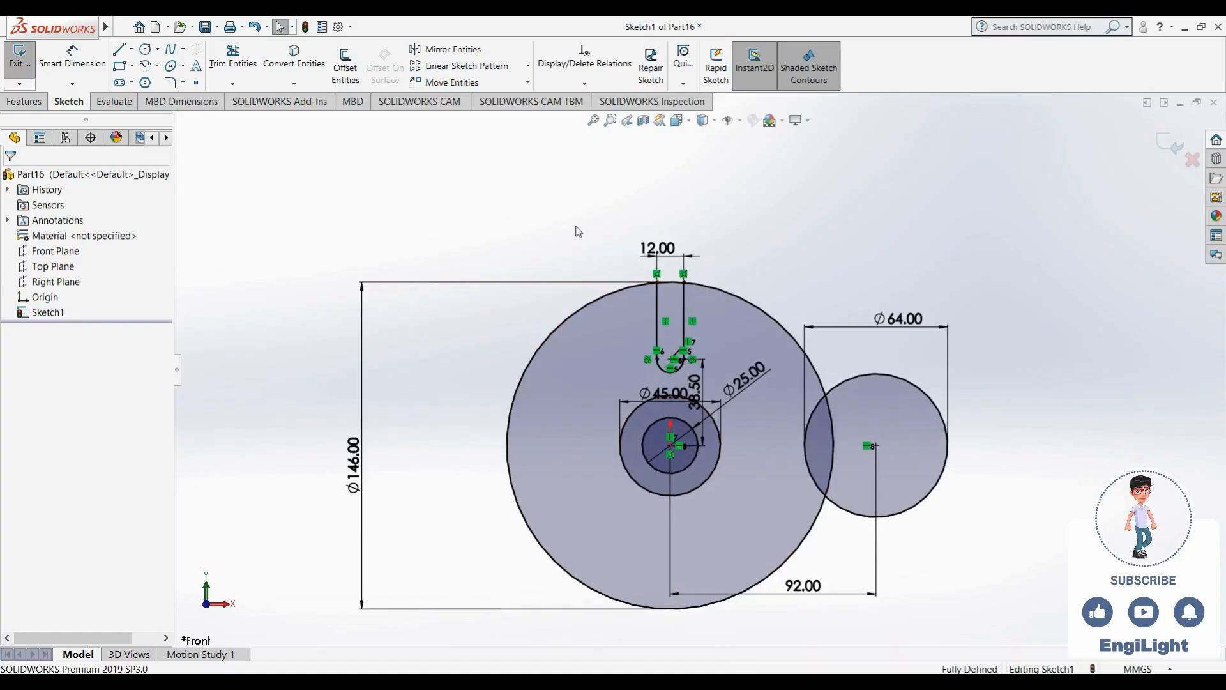
left_click(527, 66)
left_click(461, 96)
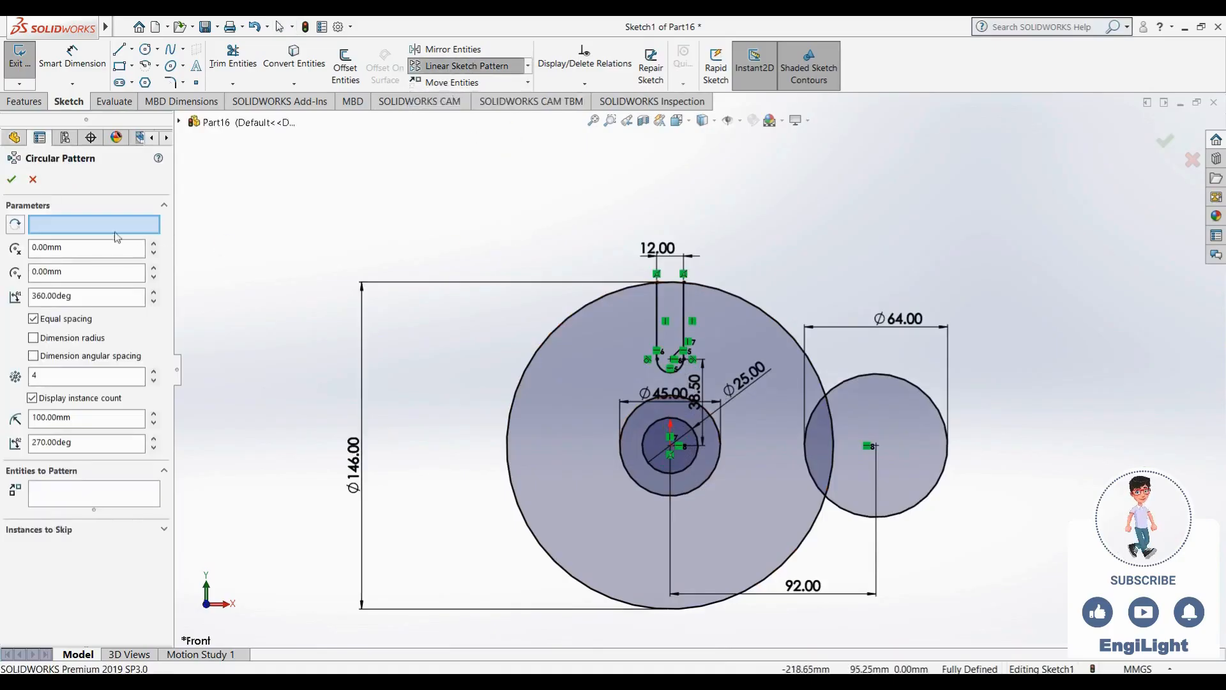
left_click(670, 447)
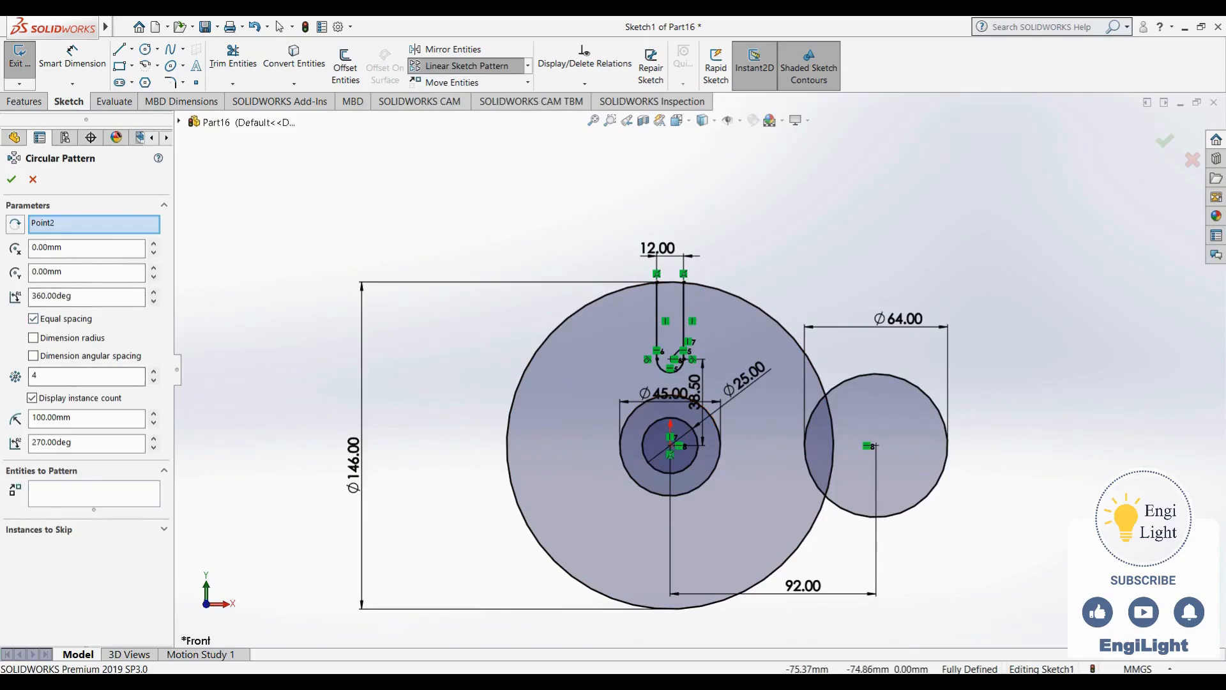
left_click(707, 681)
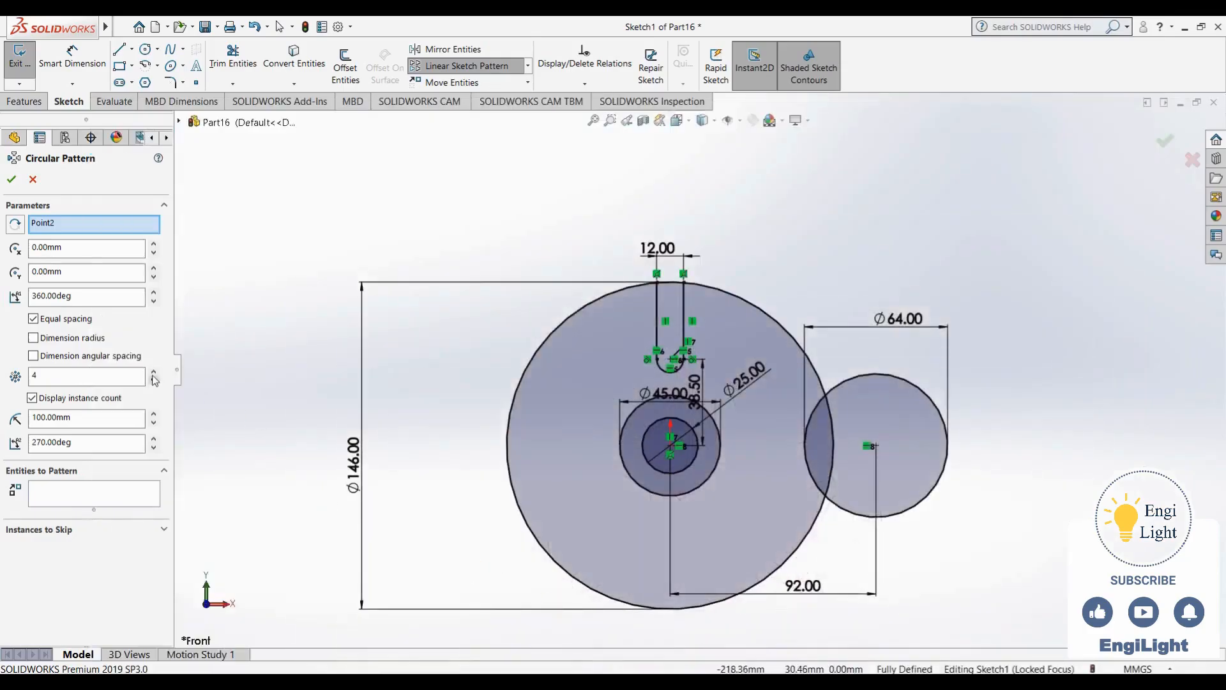
left_click(115, 493)
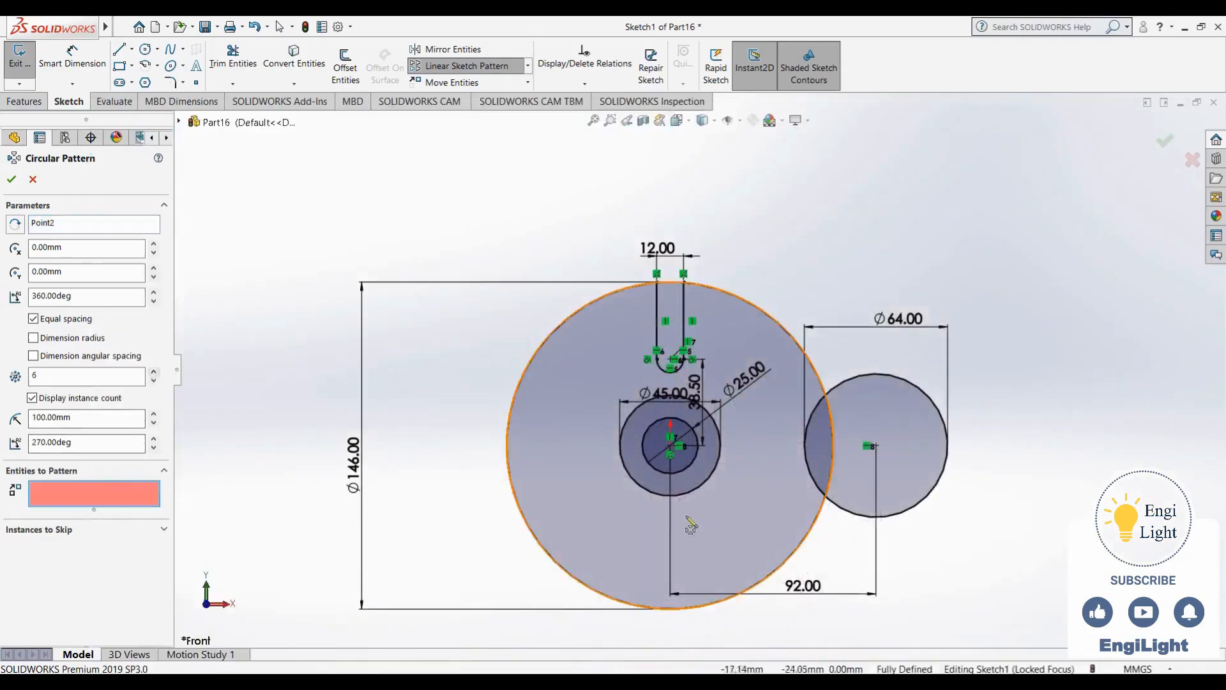
Apply the circular pattern to the 64 mm circle and the slot's two lines and end arc
left_click(855, 518)
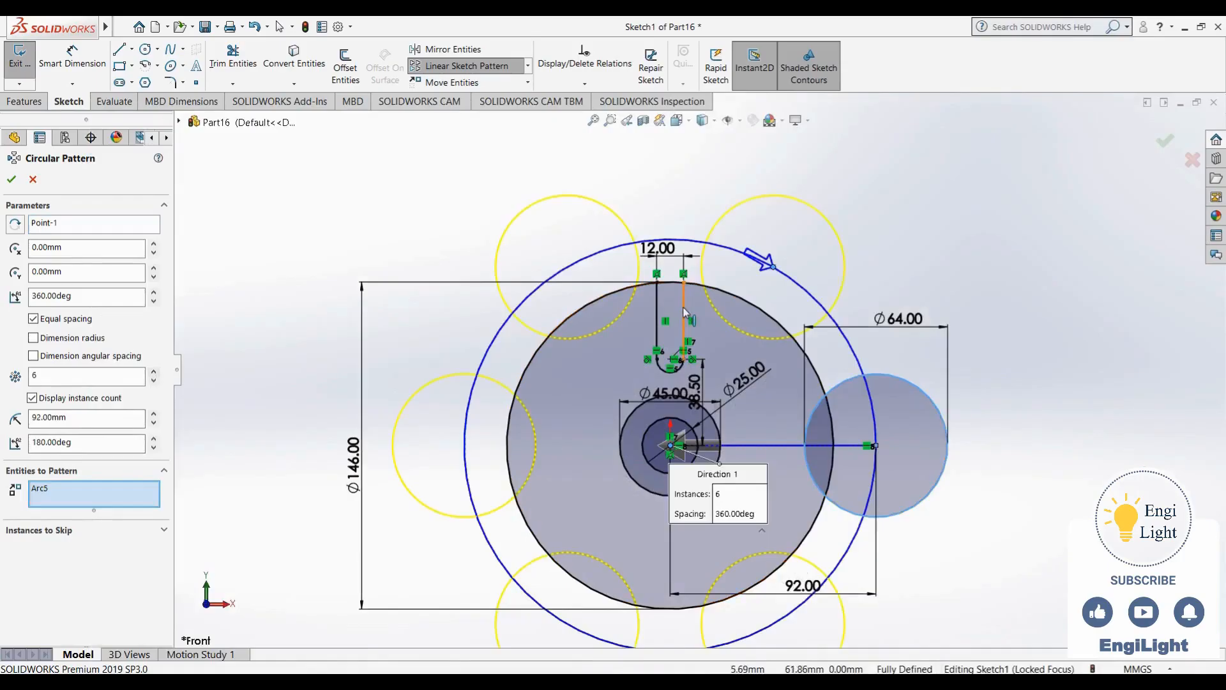
left_click(684, 348)
left_click(677, 365)
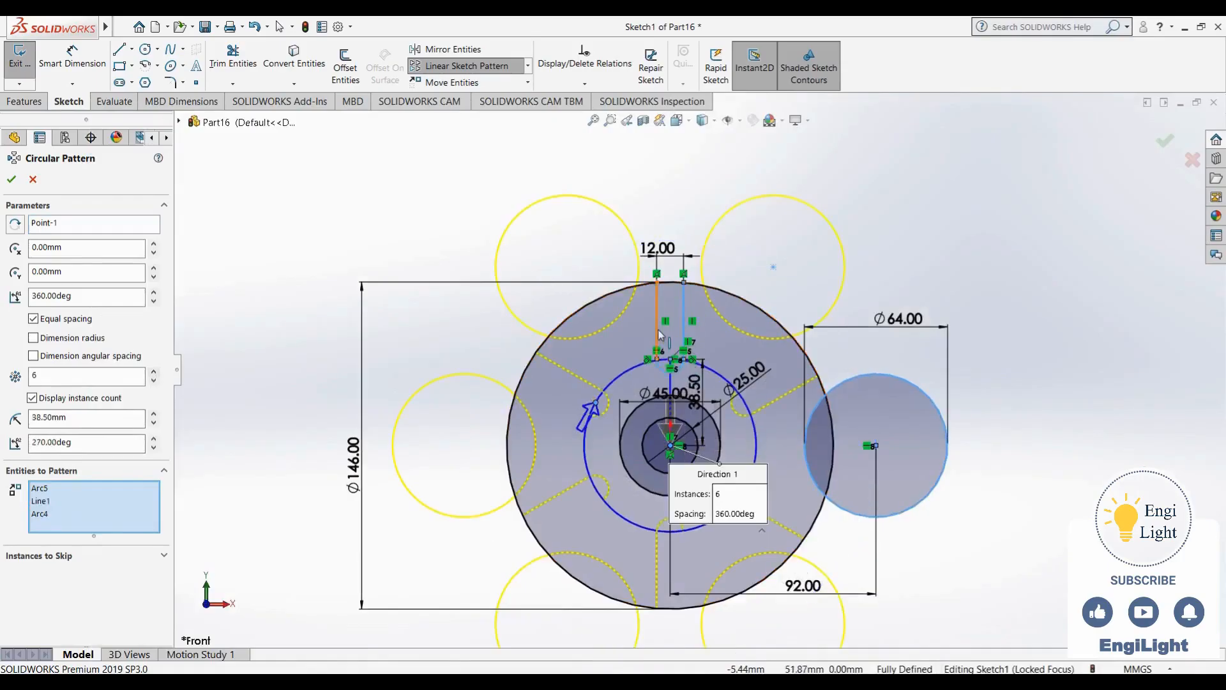
left_click(657, 339)
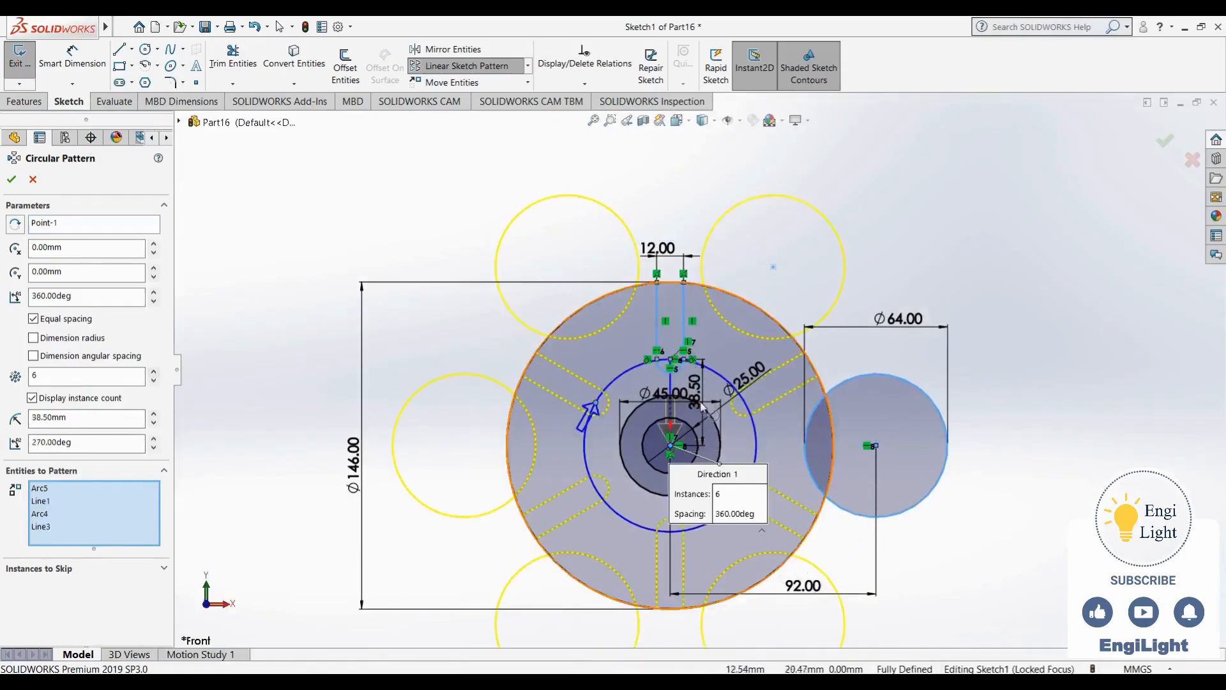
left_click(12, 181)
scroll(894, 536, "up", 2)
scroll(765, 502, "down", 1)
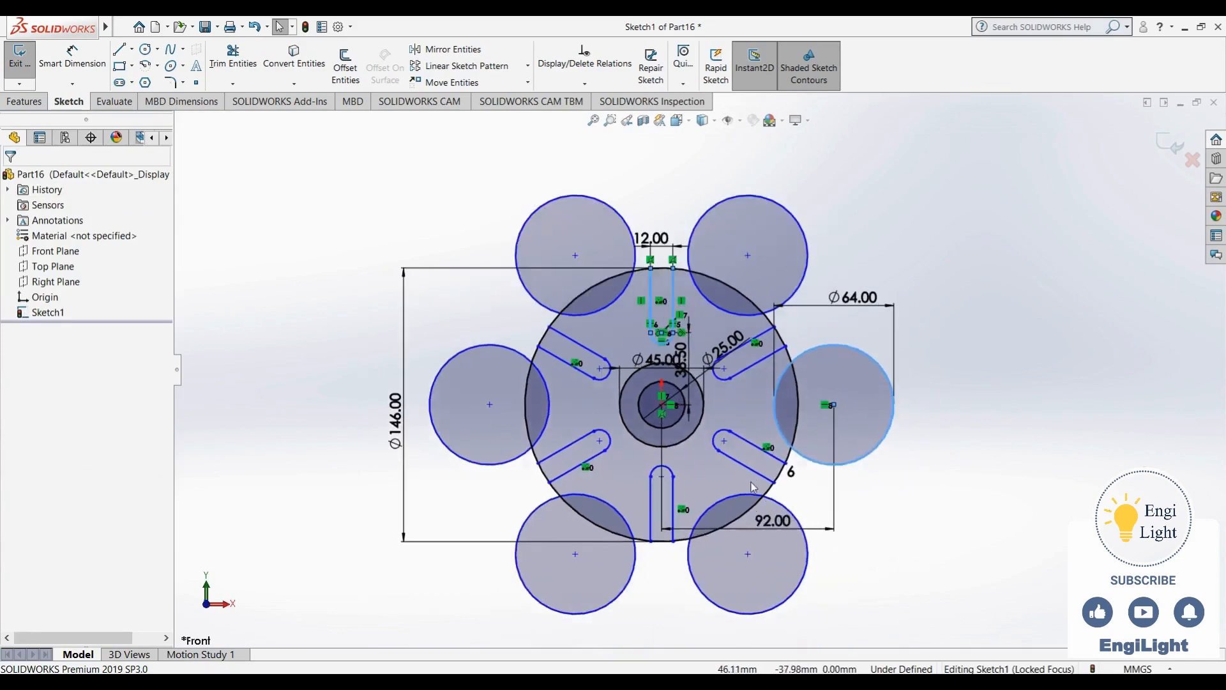
Power trim the six circles' outer portions and the outer-circle arcs inside the cut-outs and across the slot mouths around the wheel
left_click(316, 167)
left_click(247, 75)
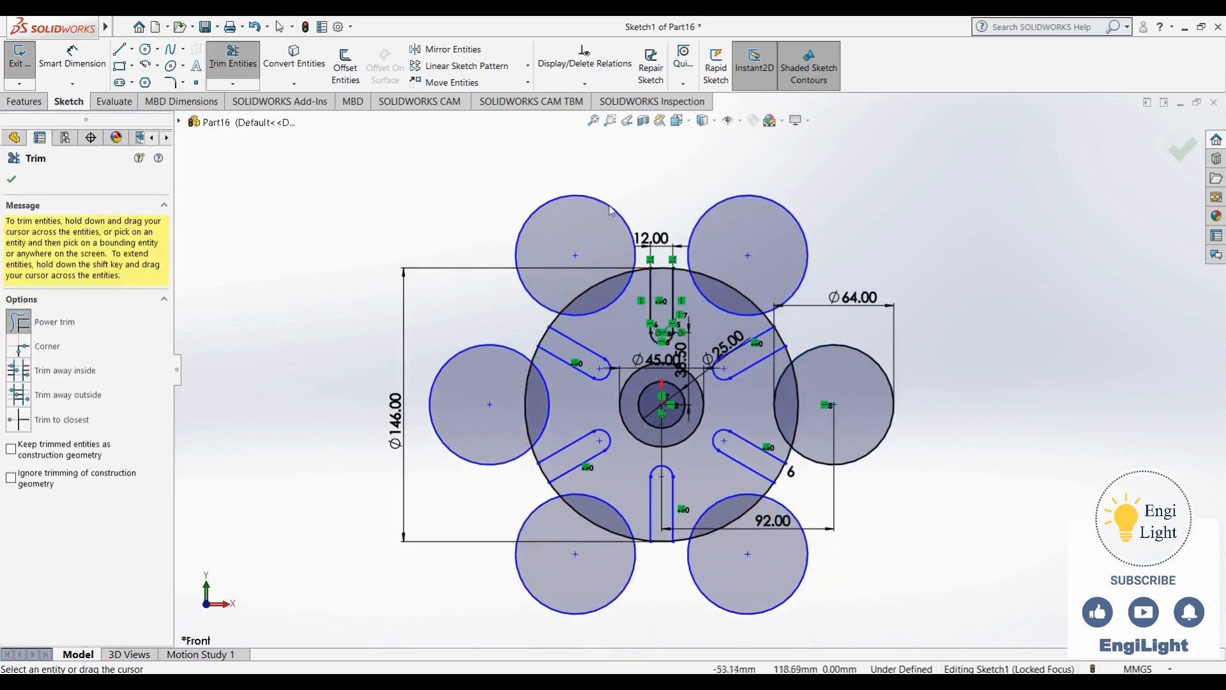
mouse_move(936, 375)
left_mouse_down()
mouse_move(799, 399)
mouse_move(875, 541)
left_mouse_up()
mouse_move(780, 483)
left_mouse_down()
mouse_move(779, 608)
mouse_move(791, 608)
mouse_move(814, 581)
mouse_move(734, 520)
mouse_move(661, 567)
mouse_move(661, 551)
mouse_move(639, 579)
mouse_move(592, 518)
mouse_move(528, 503)
mouse_move(545, 476)
left_mouse_up()
mouse_move(517, 472)
left_mouse_down()
mouse_move(538, 427)
mouse_move(535, 331)
mouse_move(594, 230)
mouse_move(671, 214)
mouse_move(746, 221)
left_mouse_up()
mouse_move(838, 200)
left_mouse_down()
mouse_move(728, 287)
mouse_move(808, 405)
left_mouse_up()
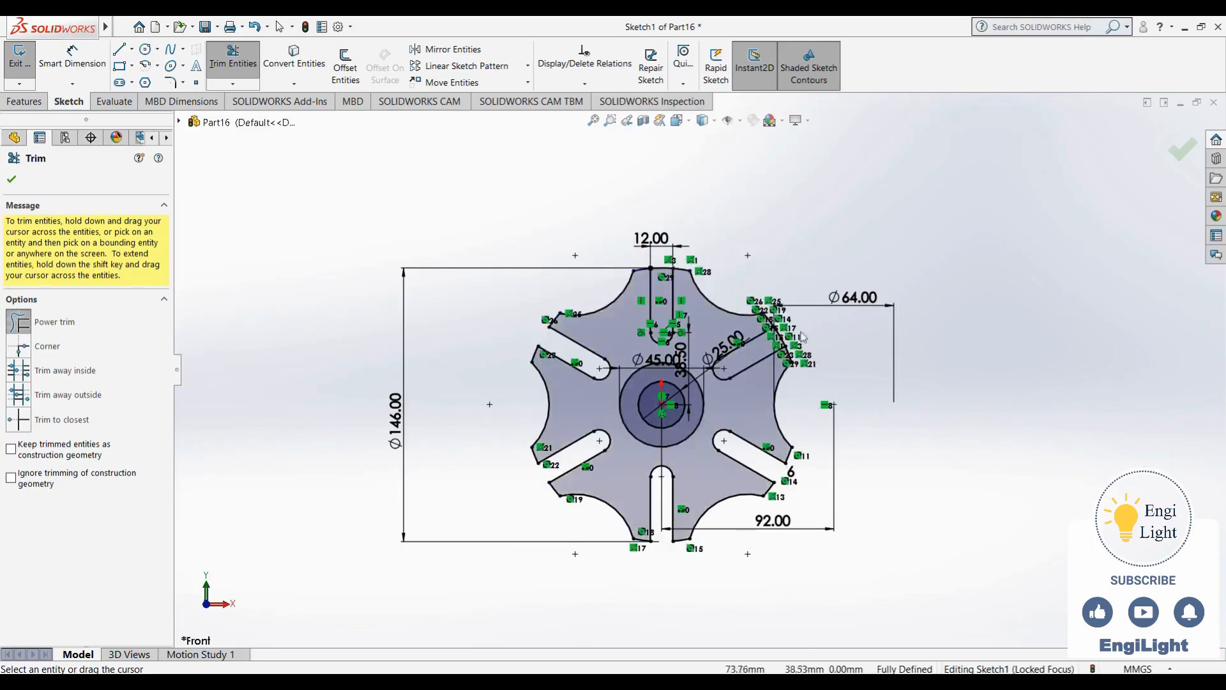
left_click_drag(784, 334, 776, 340)
Hide the sketch relation symbols and trim the remaining outer arc across the mouth of the 12 mm dimensioned slot
scroll(756, 483, "up", 2)
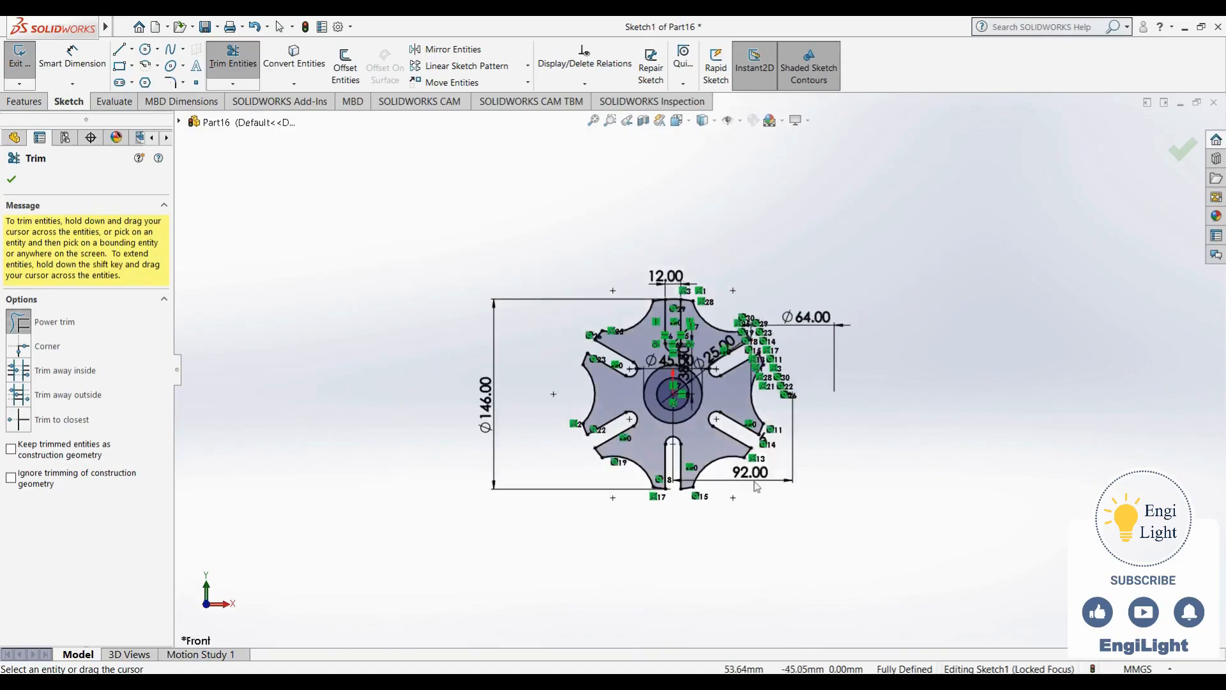
scroll(641, 416, "down", 3)
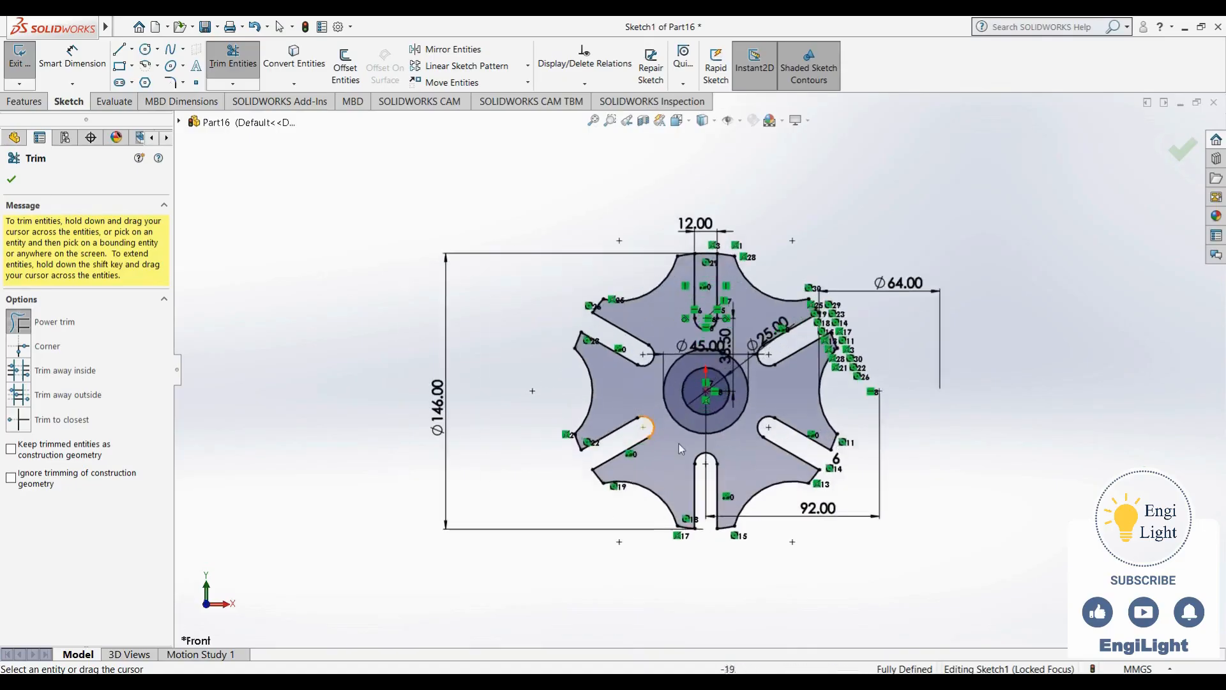
left_click(739, 122)
left_click(729, 264)
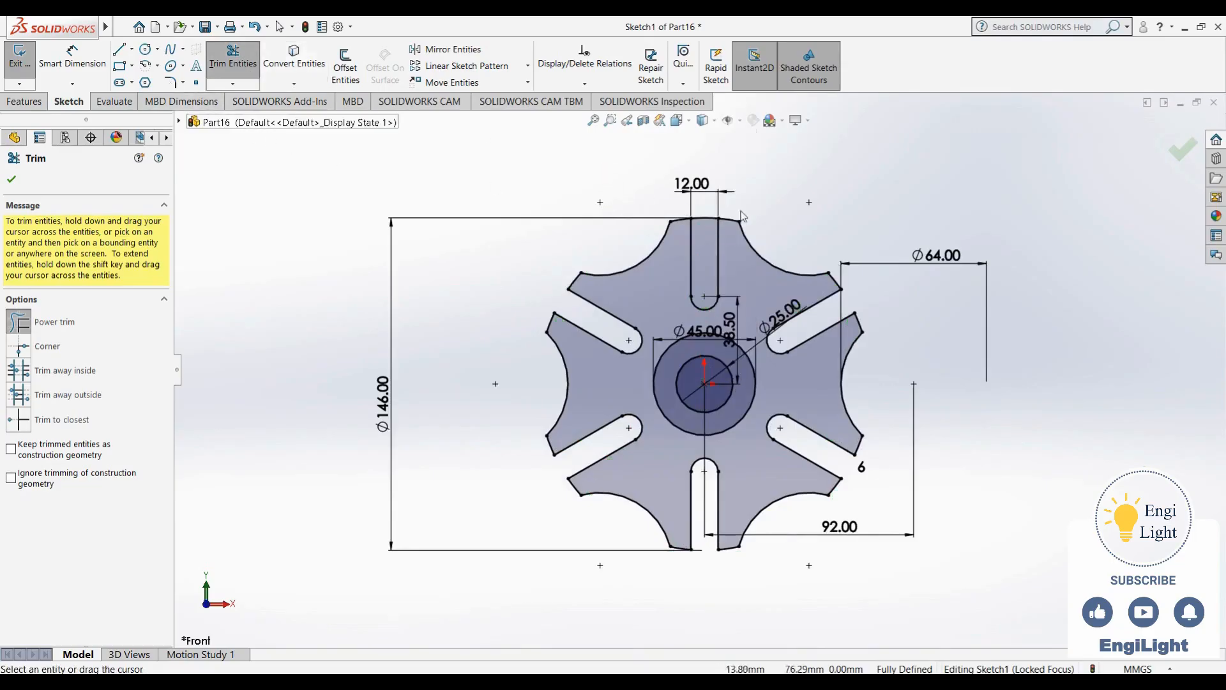
left_click_drag(707, 203, 705, 226)
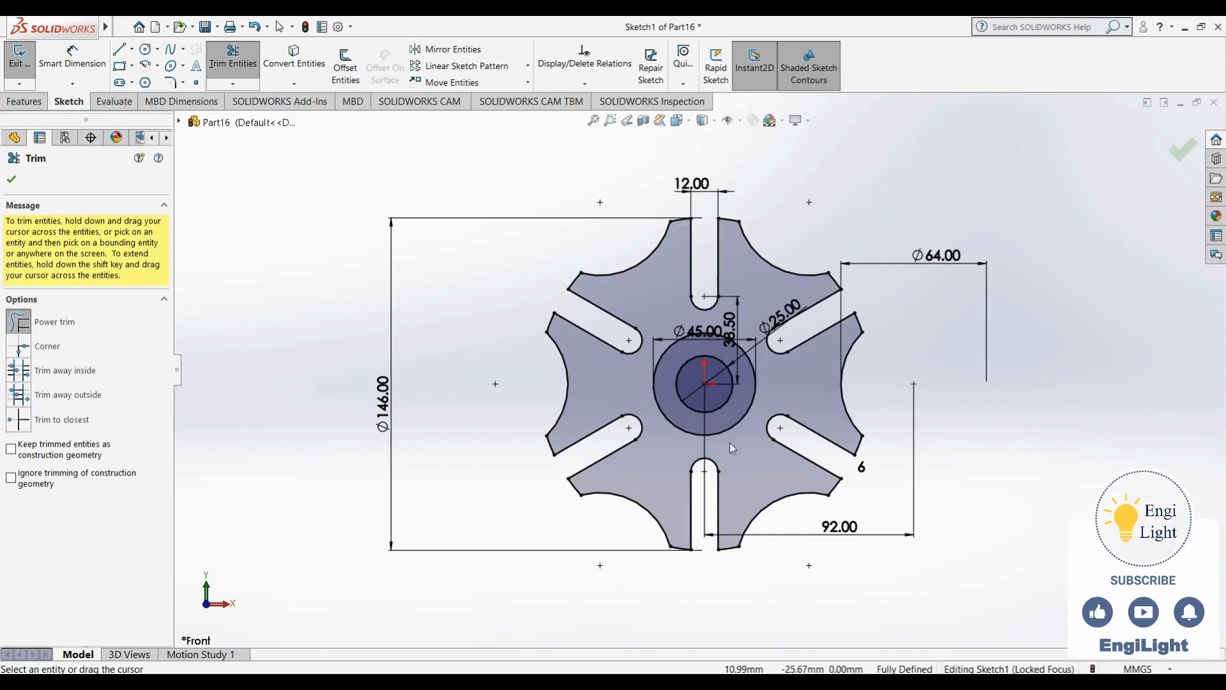
left_click(1182, 150)
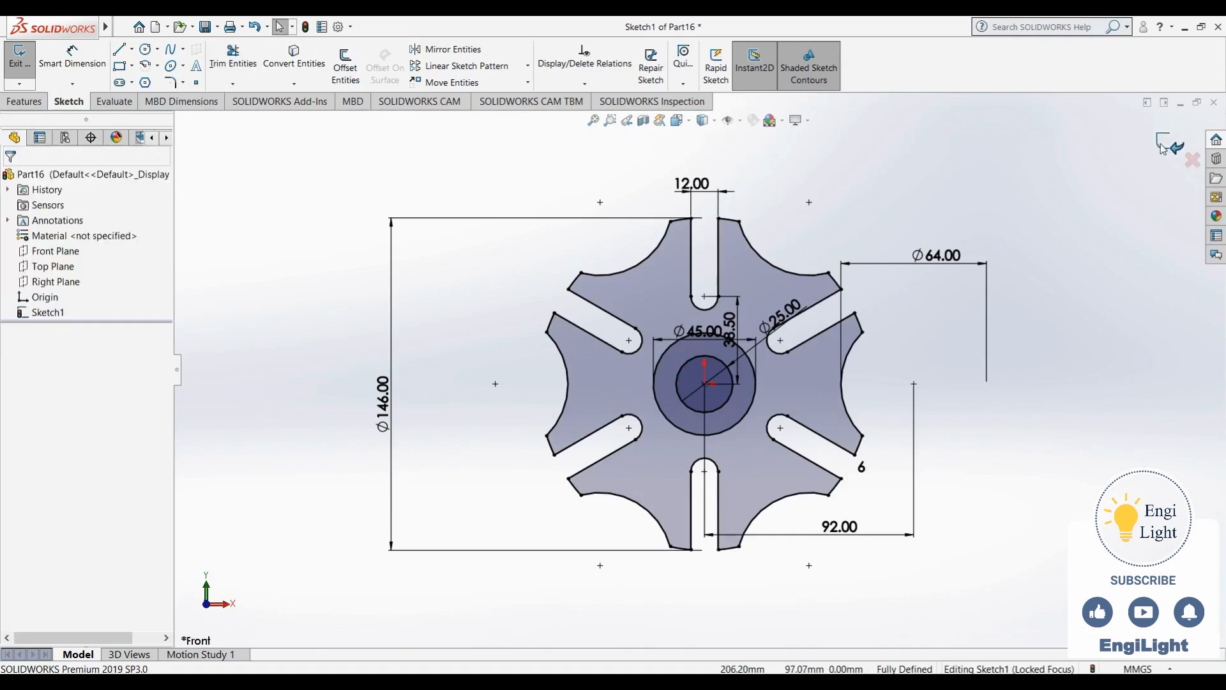
Exit the finished wheel sketch and close the part without saving it
left_click(1163, 147)
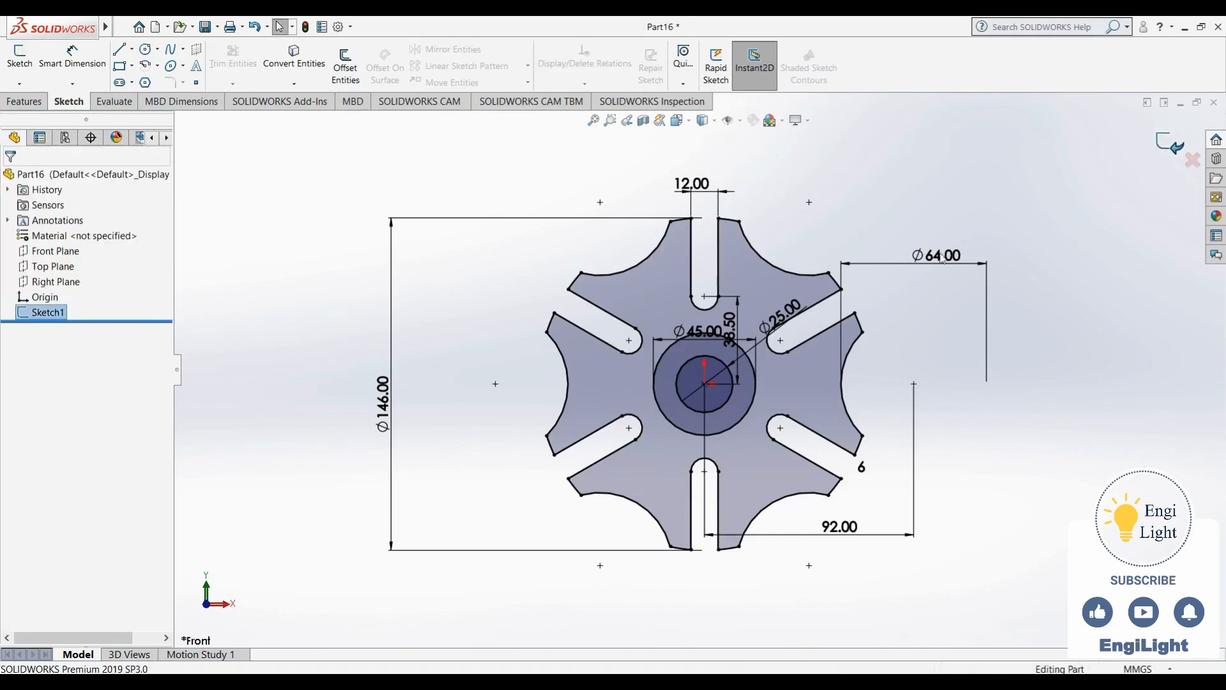
left_click(1214, 102)
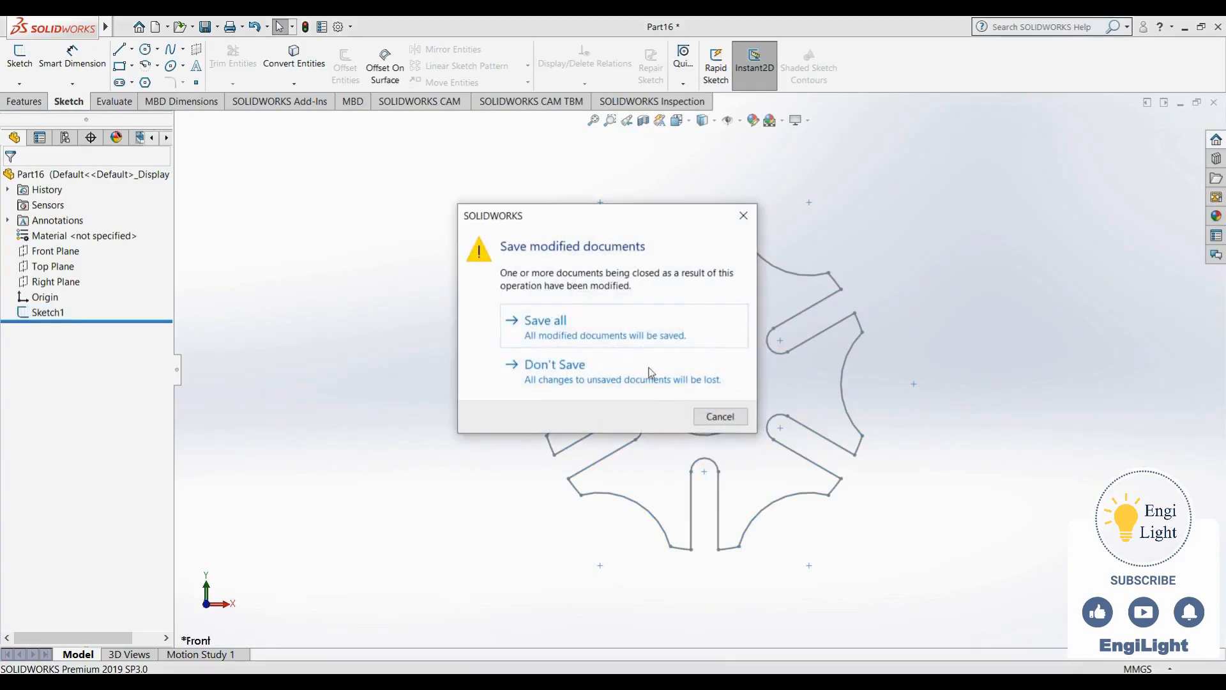
left_click(650, 372)
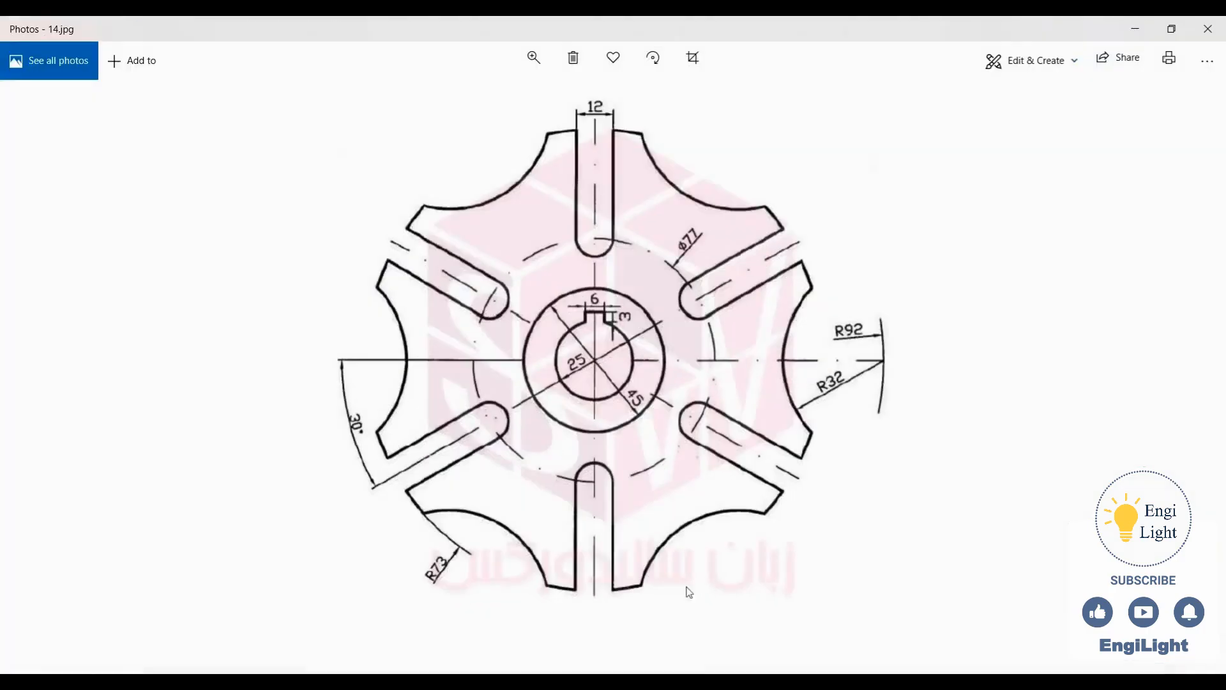
Advance to the next reference image, 15.jpg, and create a new part document
key("Right")
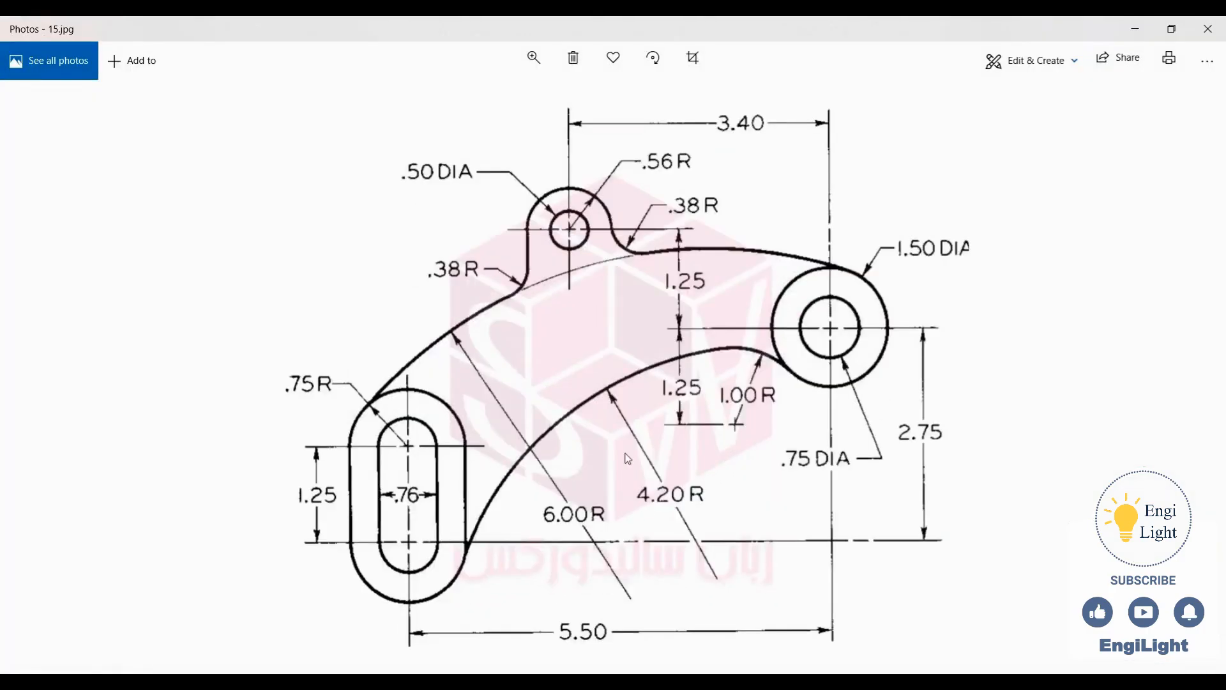
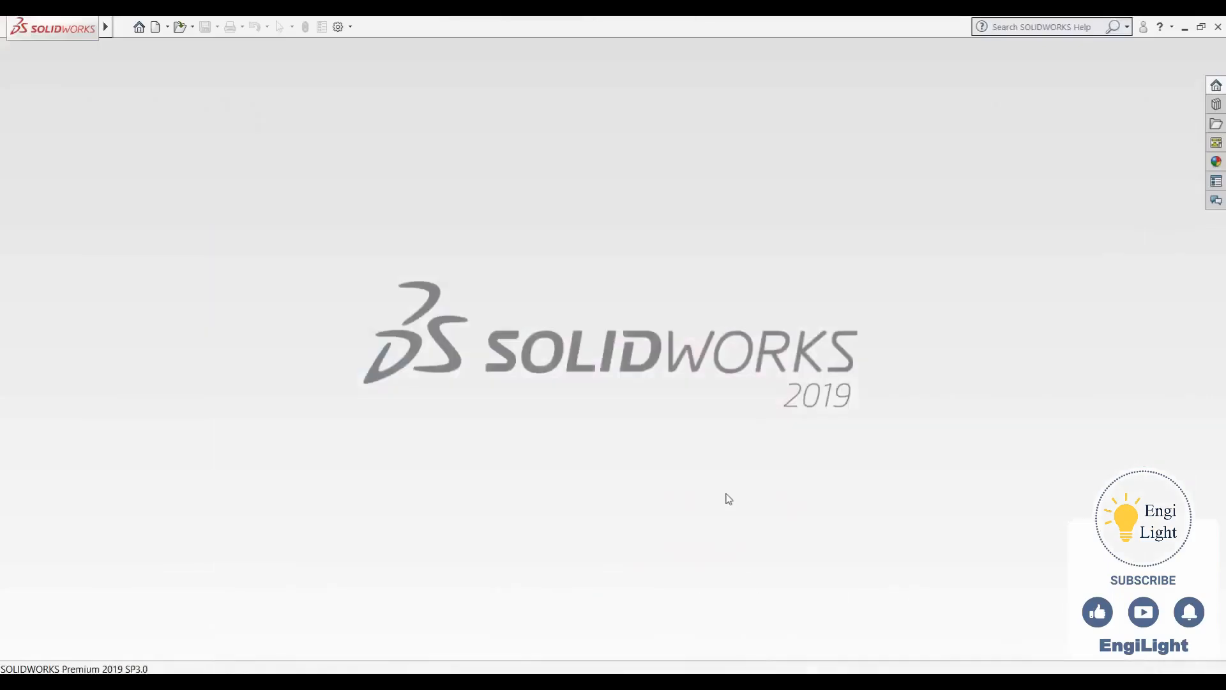
key("ctrl+n")
left_click(650, 508)
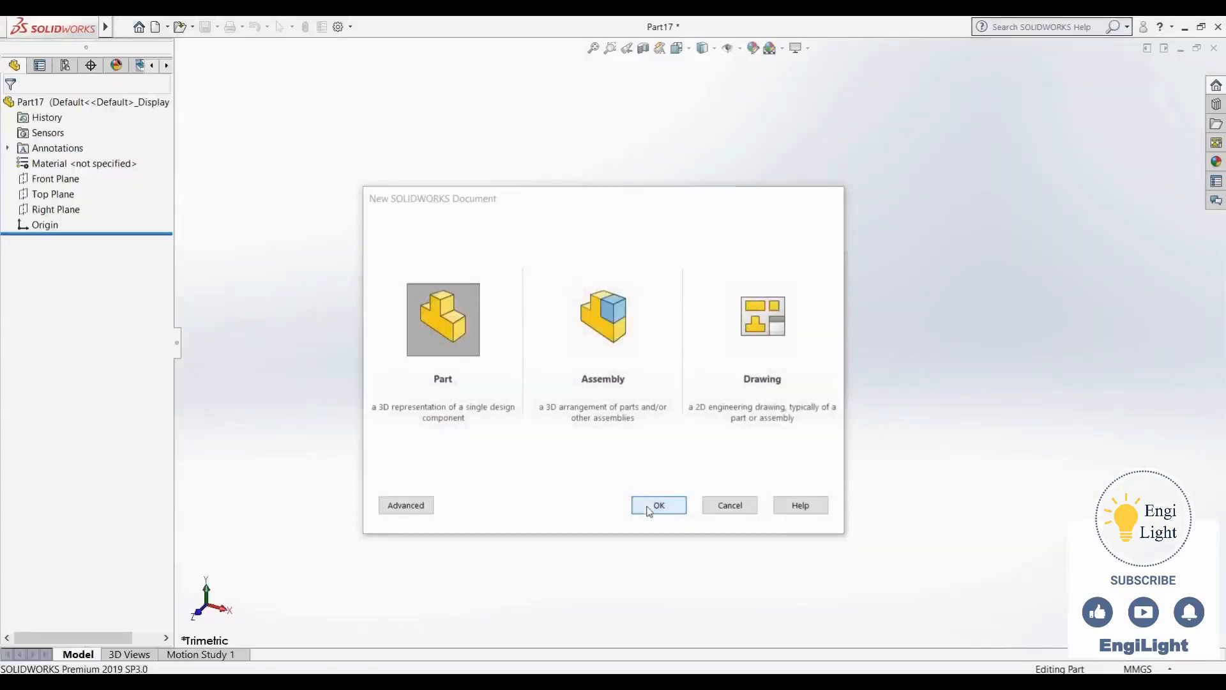
Orient the new part's view normal to the Front Plane
left_click(43, 254)
left_click(55, 235)
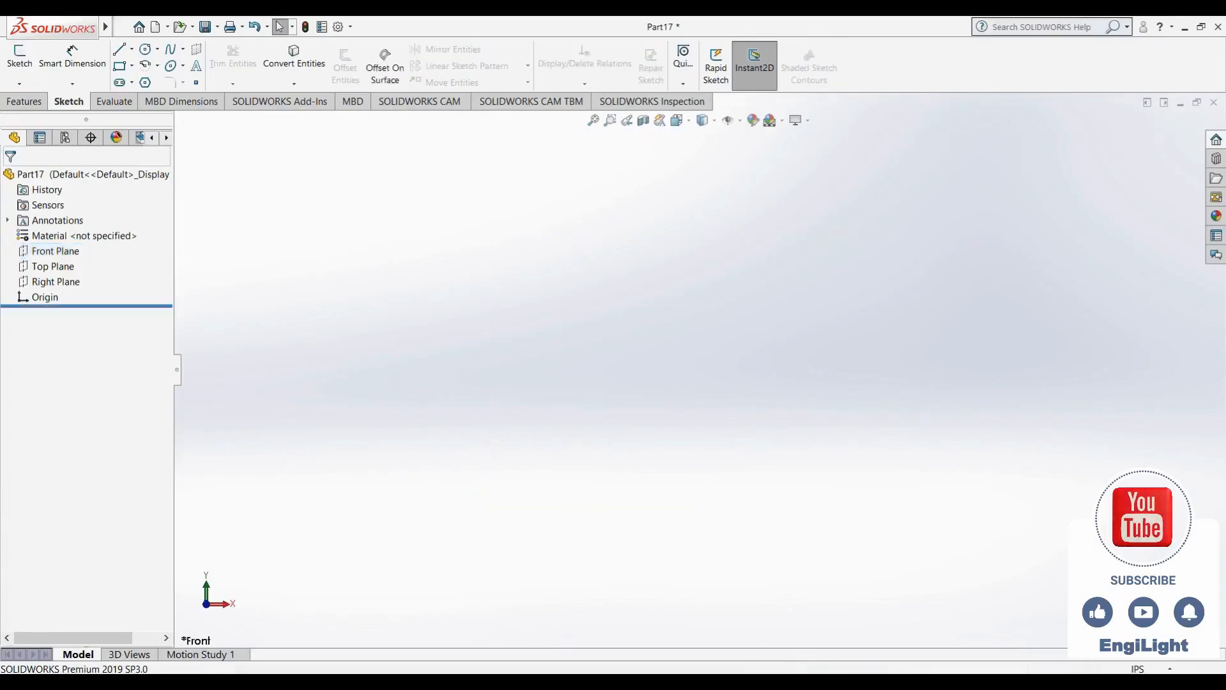
Check the reference drawing 15.jpg and start a new sketch on the Front Plane
left_click(734, 680)
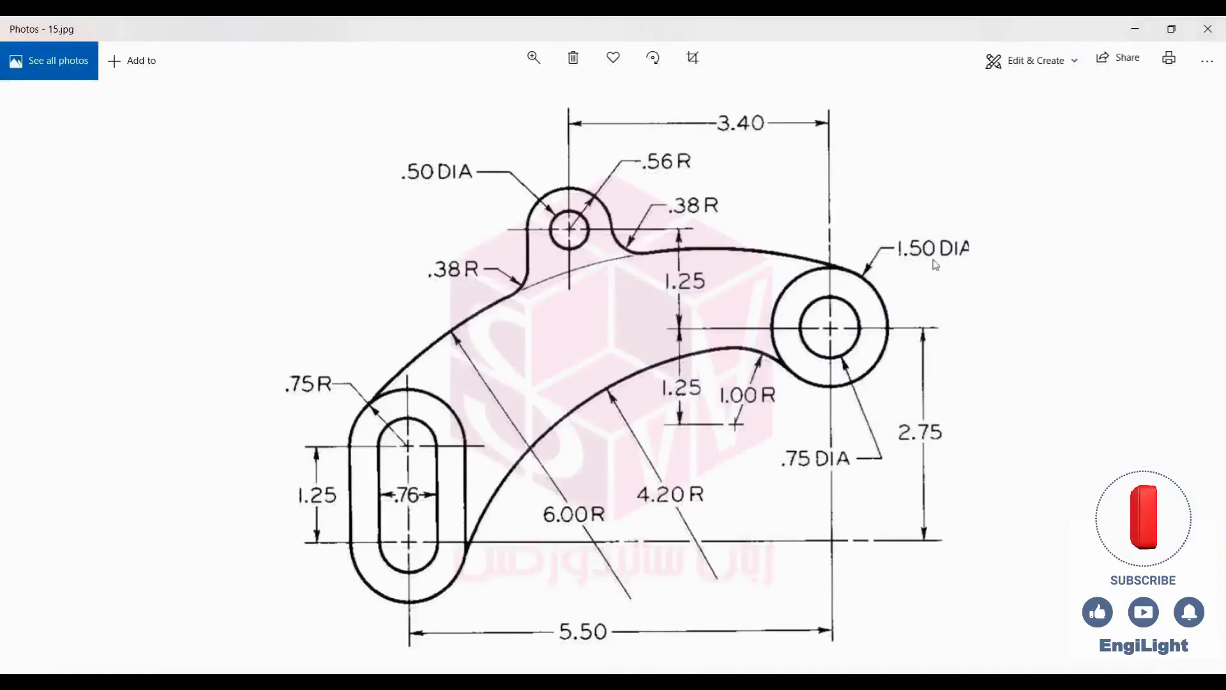
left_click(665, 681)
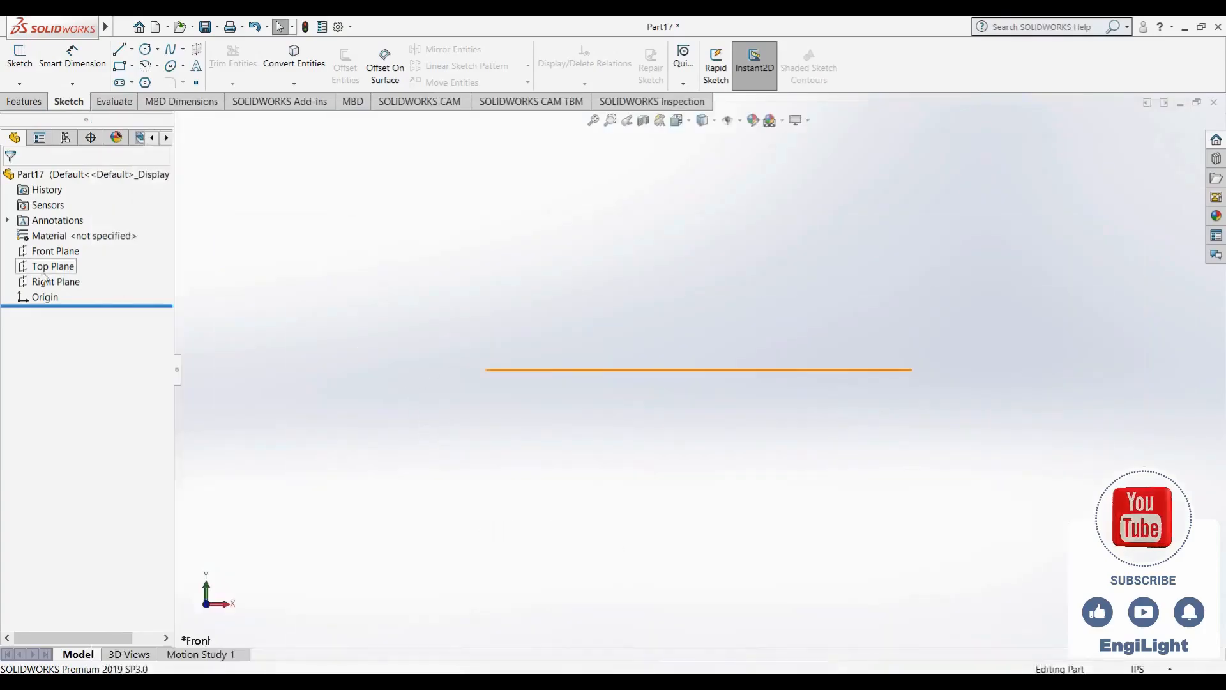
left_click(51, 251)
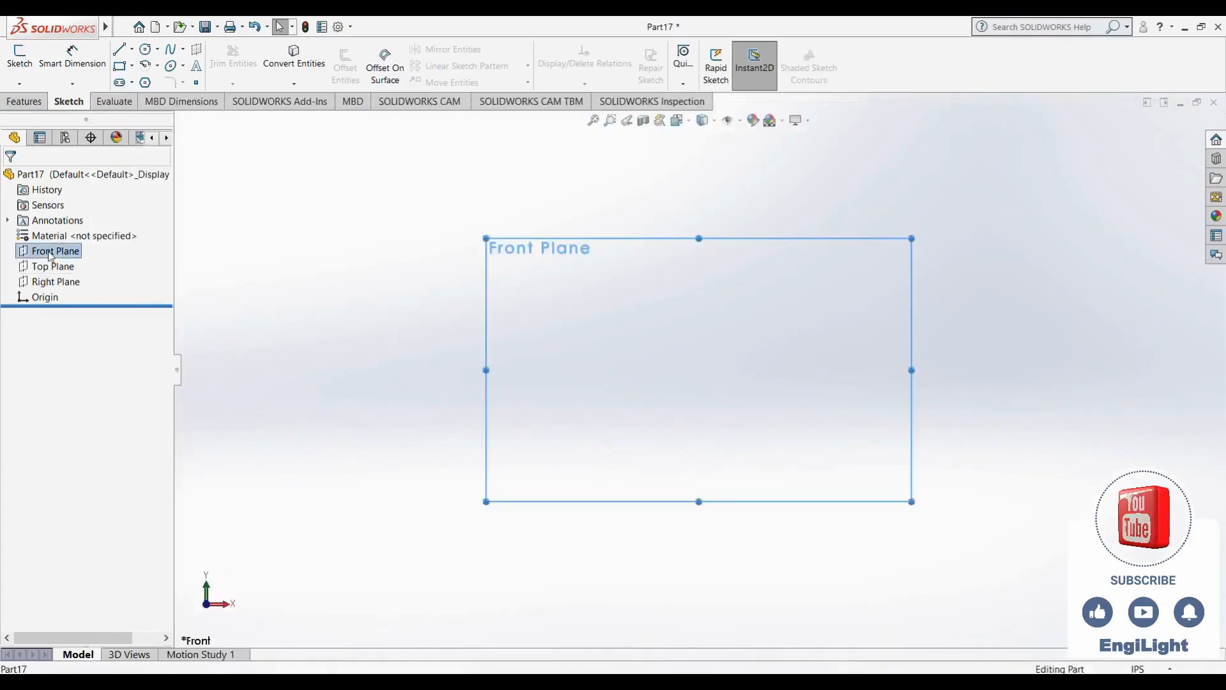
left_click(70, 235)
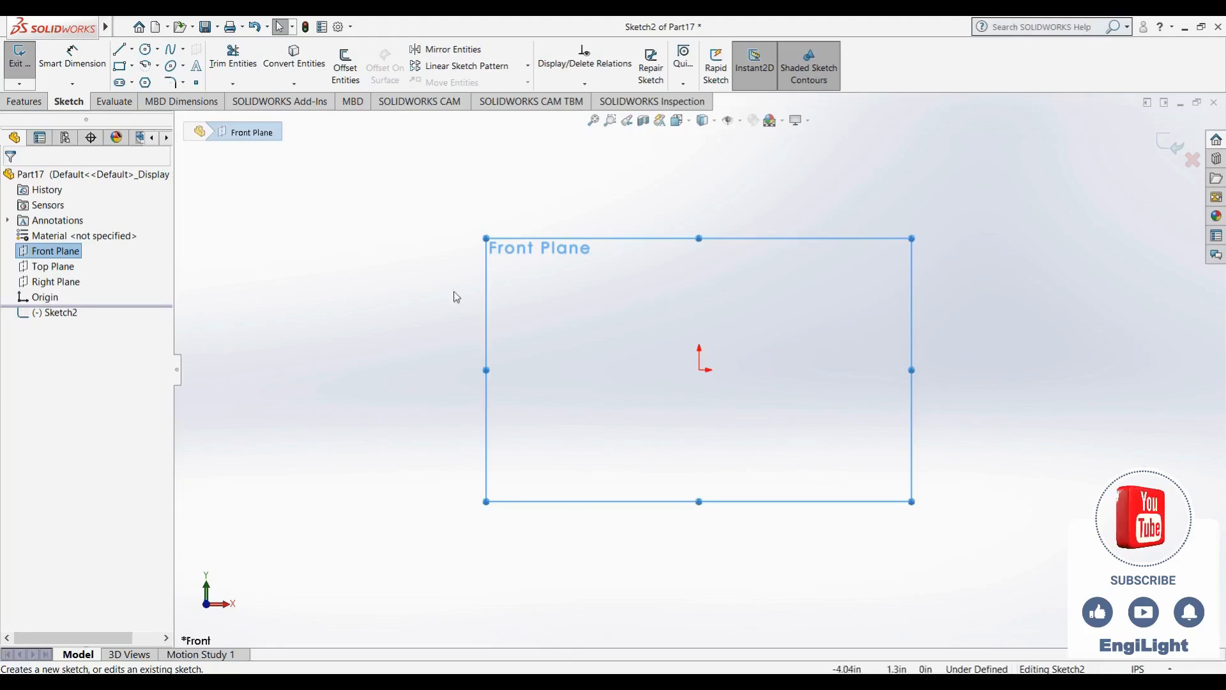
Sketch two concentric circles centred on the origin, about 1.32 in and 1.93 in in diameter
left_click(146, 50)
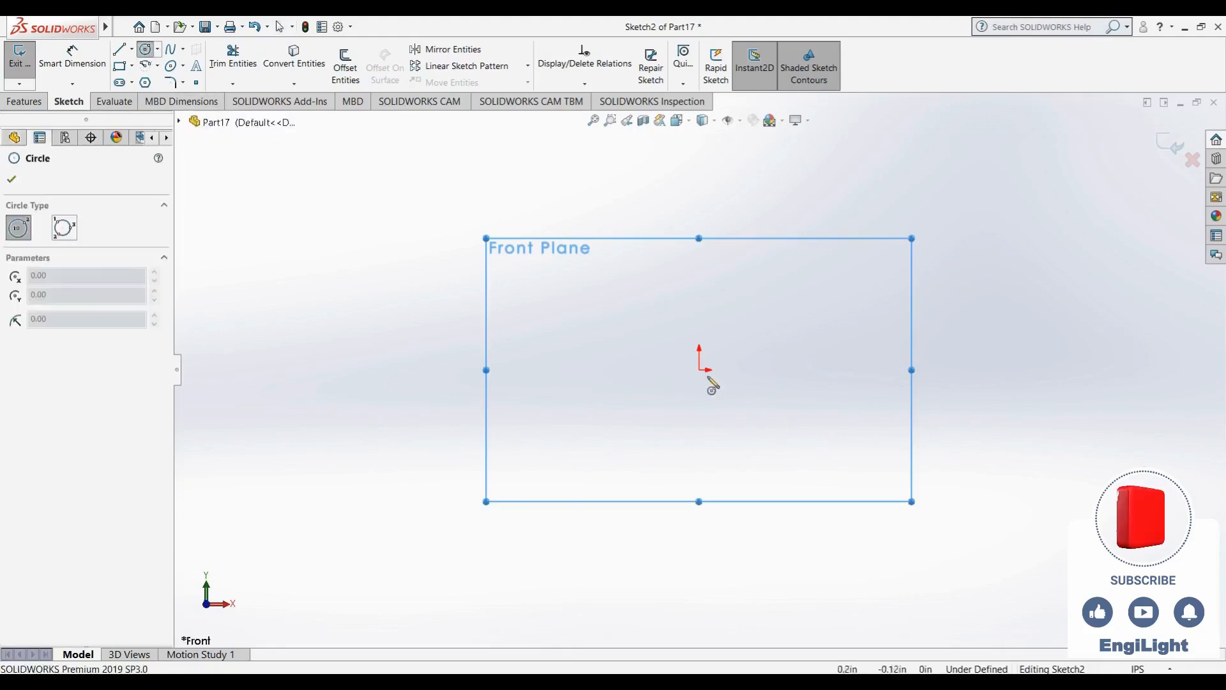
left_click(700, 369)
left_click(687, 411)
left_click(699, 370)
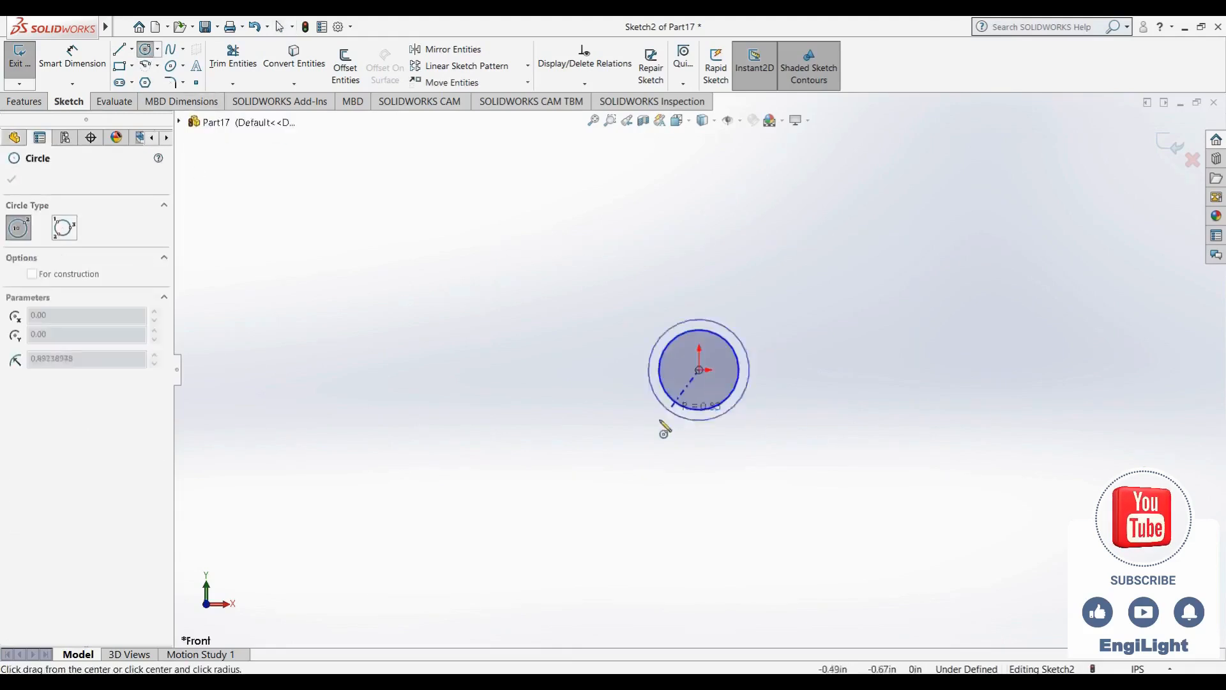
left_click(660, 465)
key("Escape")
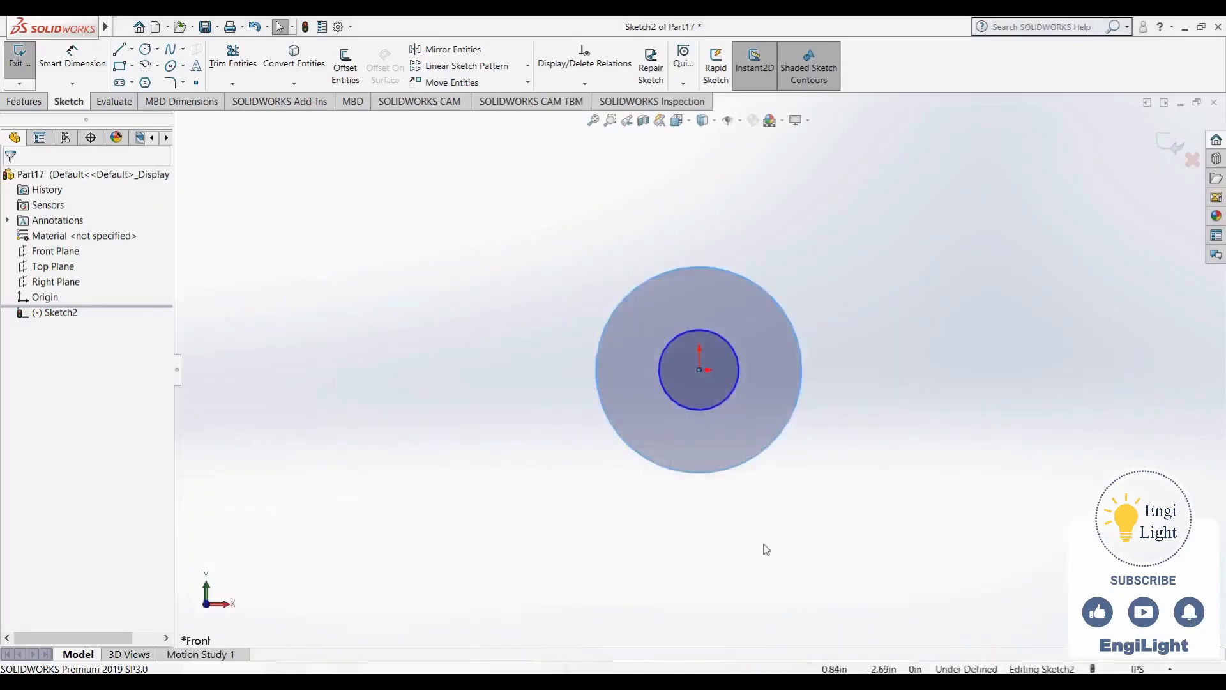
Dimension the two origin circles with diameters of 0.75 in for the inner and 1.5 in for the outer
key("d")
left_click(738, 374)
left_click(892, 391)
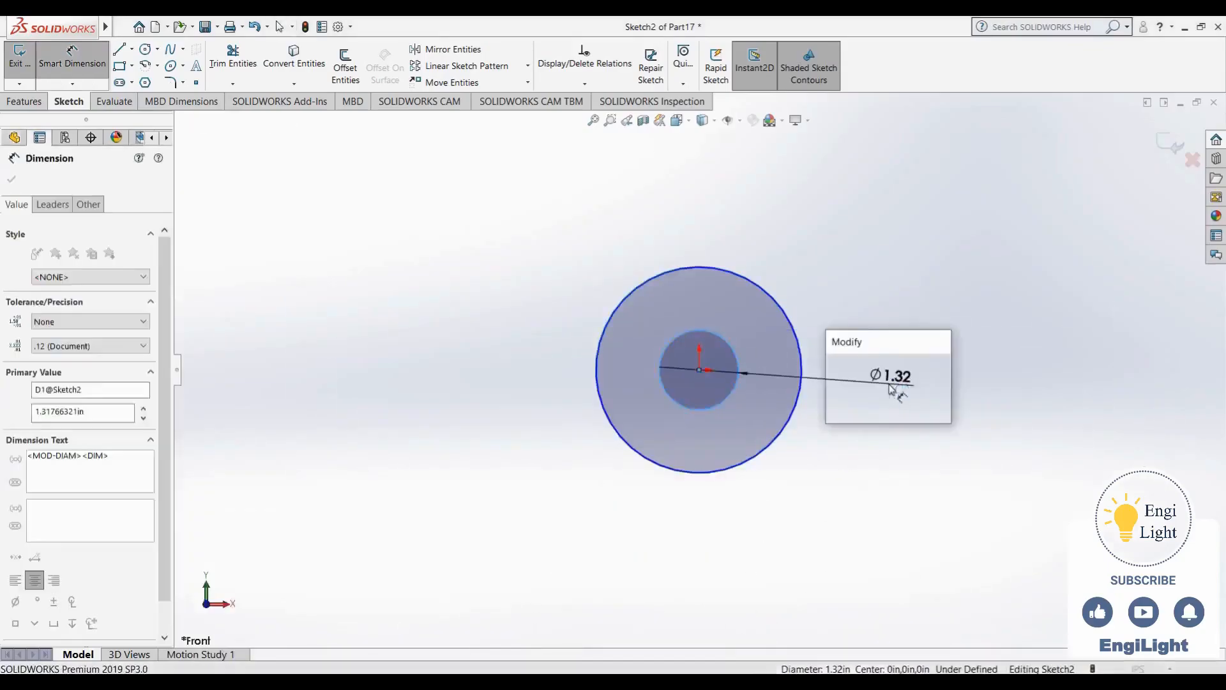
type(".75")
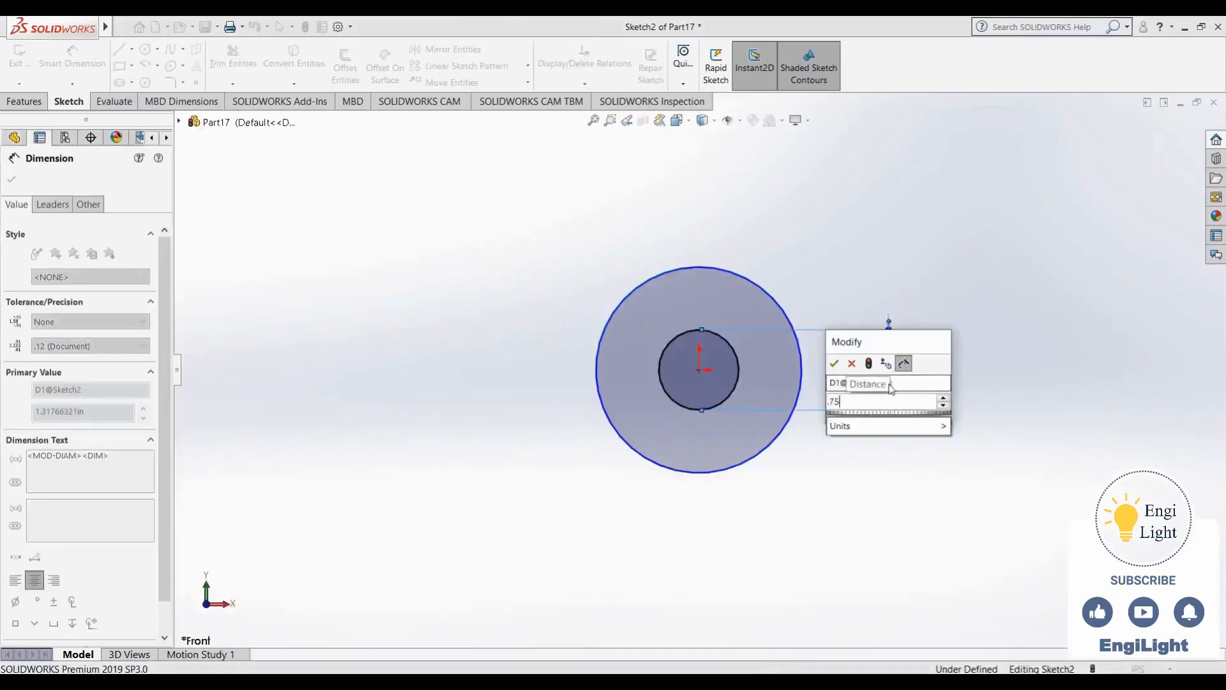
key("Return")
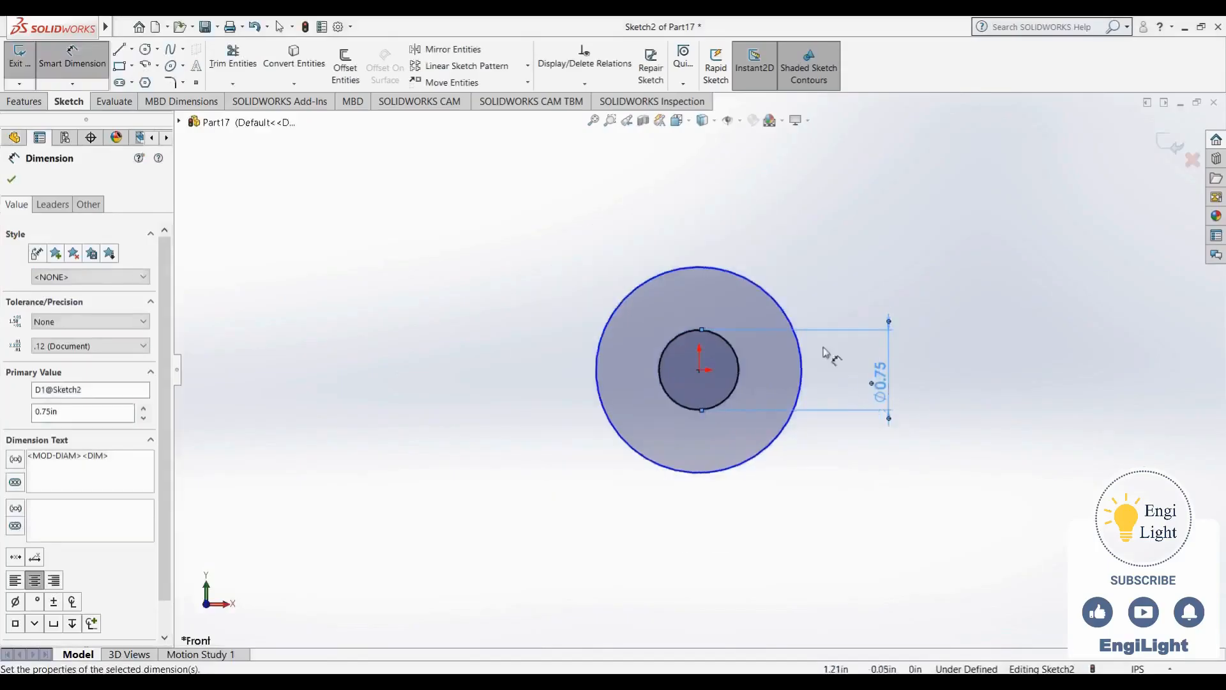
left_click(794, 317)
left_click(862, 215)
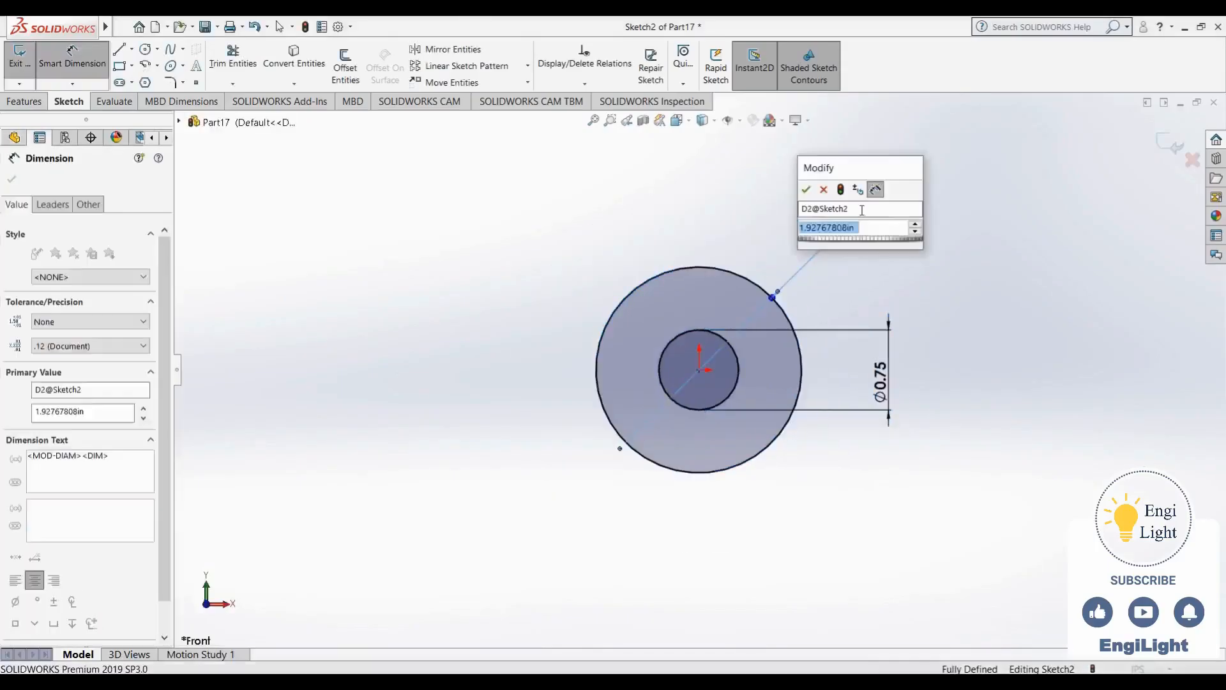
type("1.5")
key("Return")
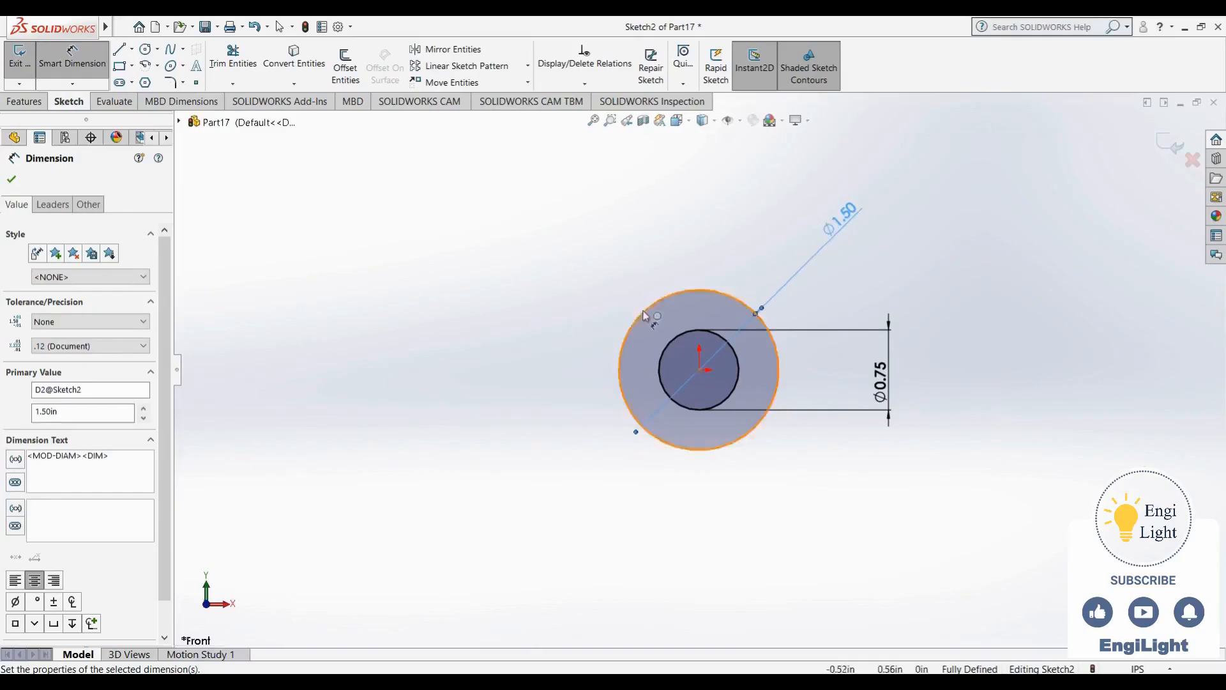
Sketch two concentric circles about 0.80 in and 2.03 in in diameter, centred about 6.08 in left of and 2.3 in above the origin
scroll(642, 338, "up", 5)
key("alt+Tab")
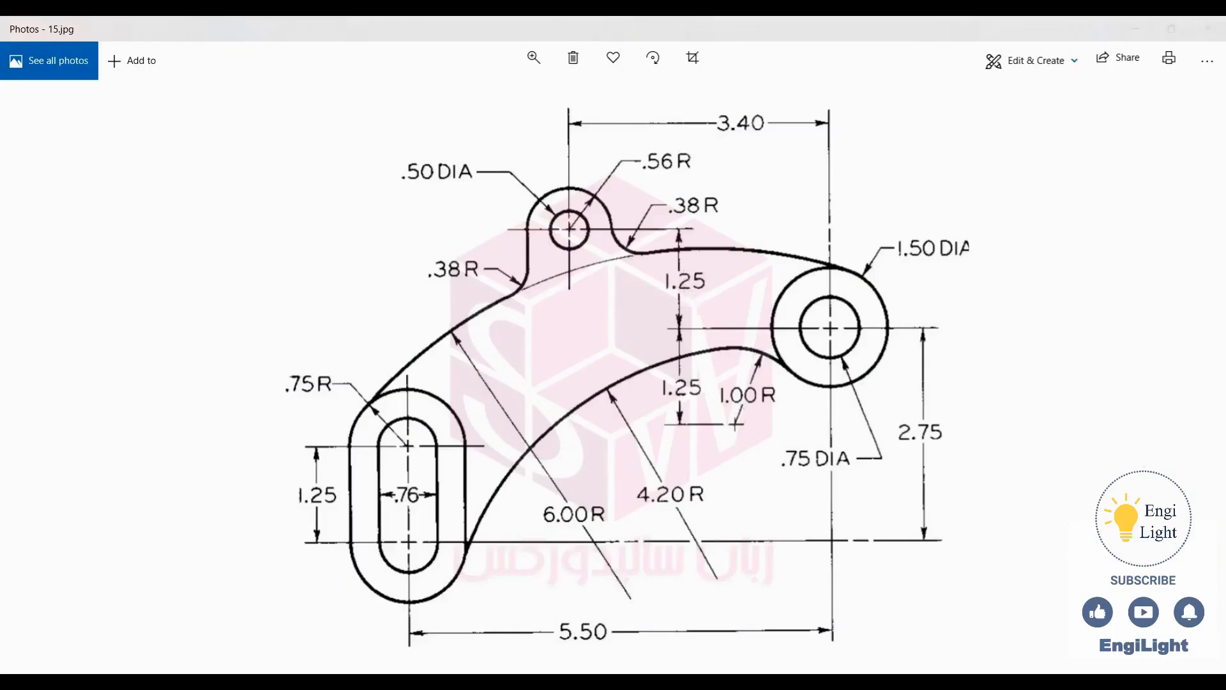
key("alt+Tab")
left_click(145, 50)
left_click(481, 287)
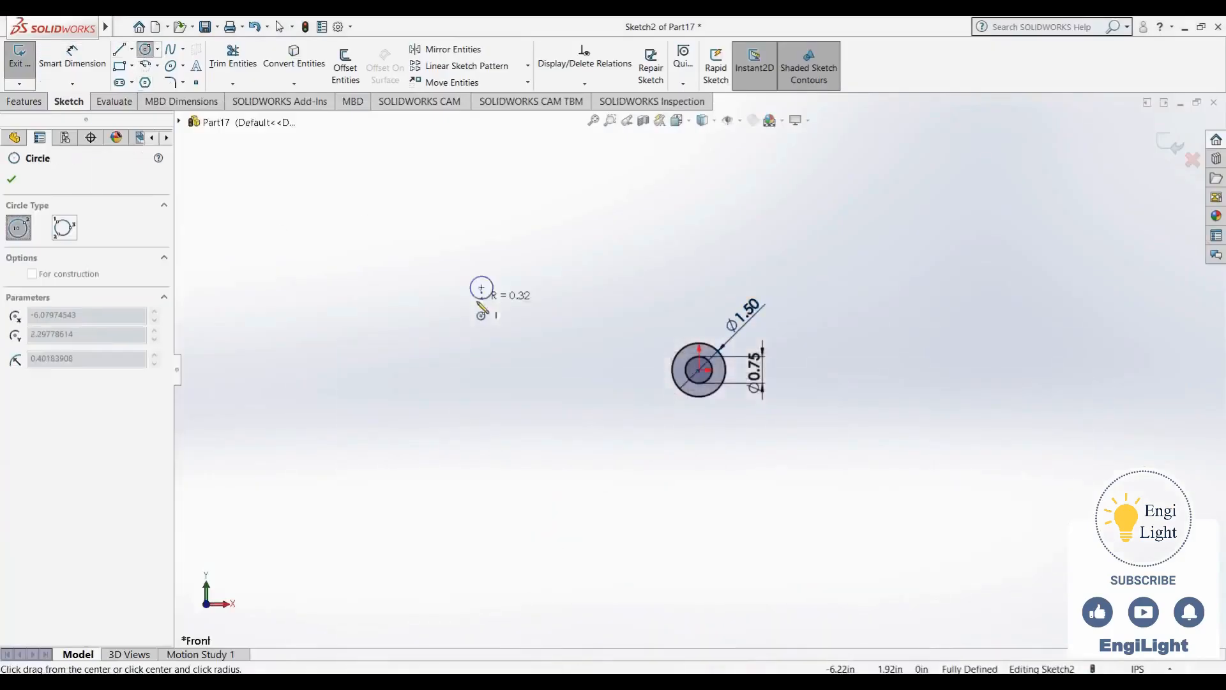
left_click(484, 302)
left_click(481, 287)
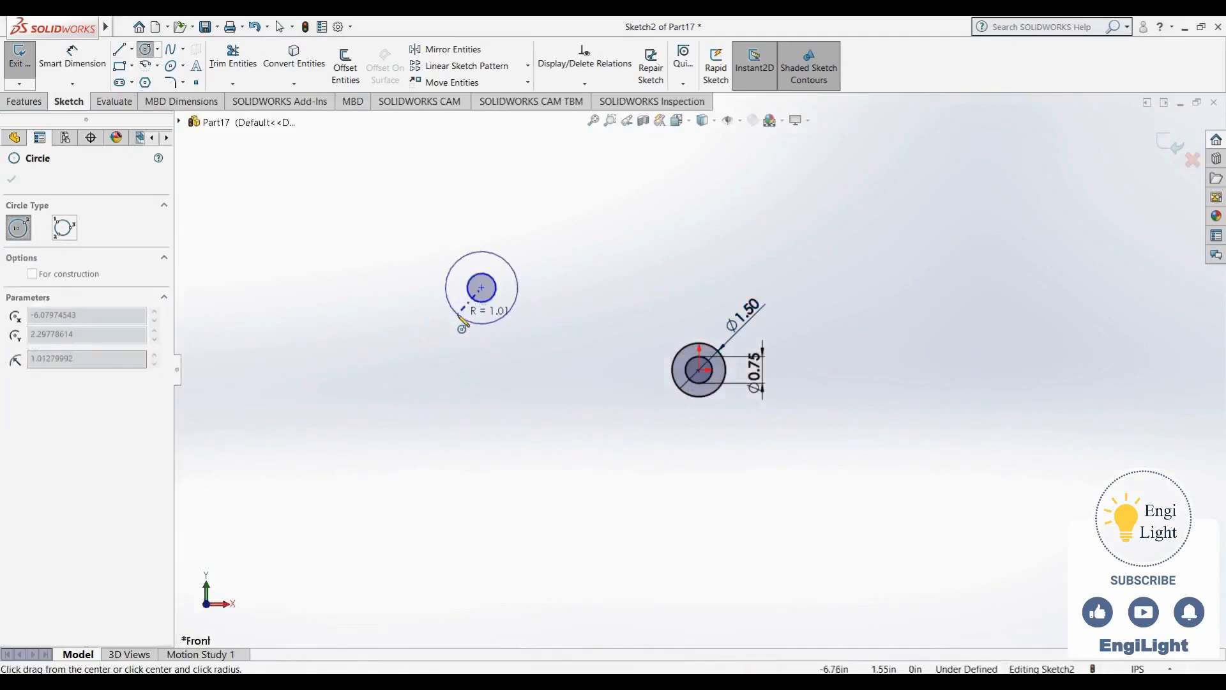
left_click(463, 324)
key("Escape")
Following the reference drawing, dimension the upper-left circles' diameters as 0.50 in for the inner and .56*2 for the outer
key("alt+Tab")
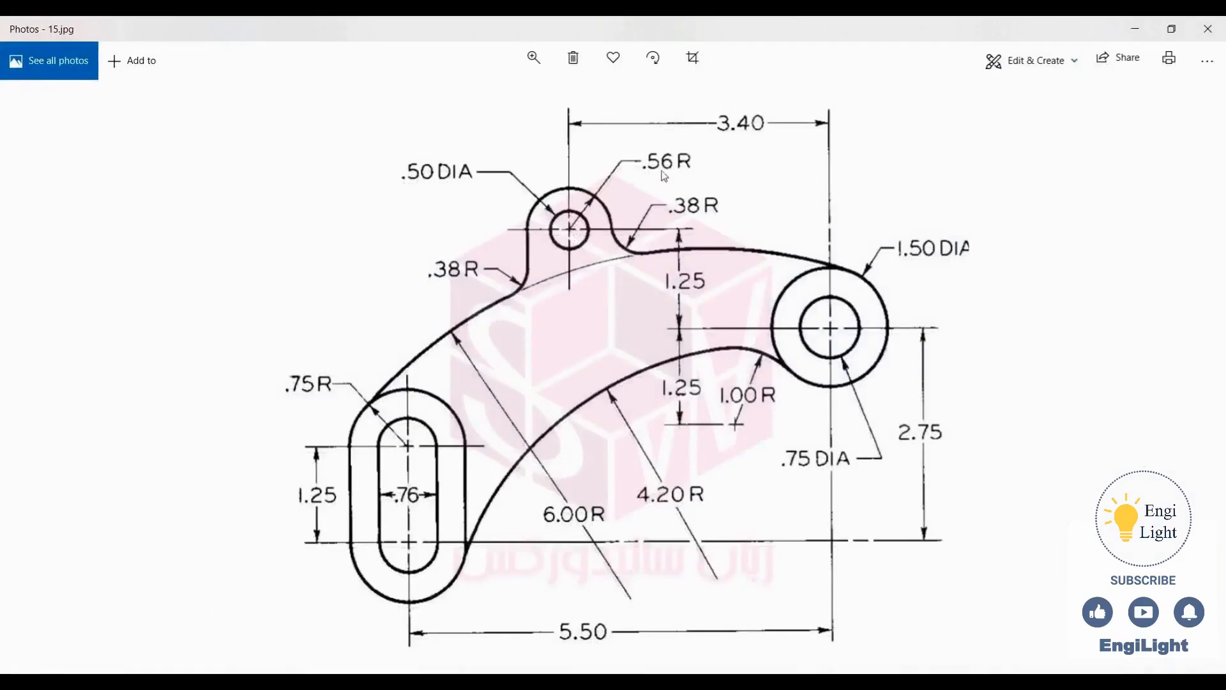
key("alt+Tab")
right_click_drag(577, 457, 574, 383)
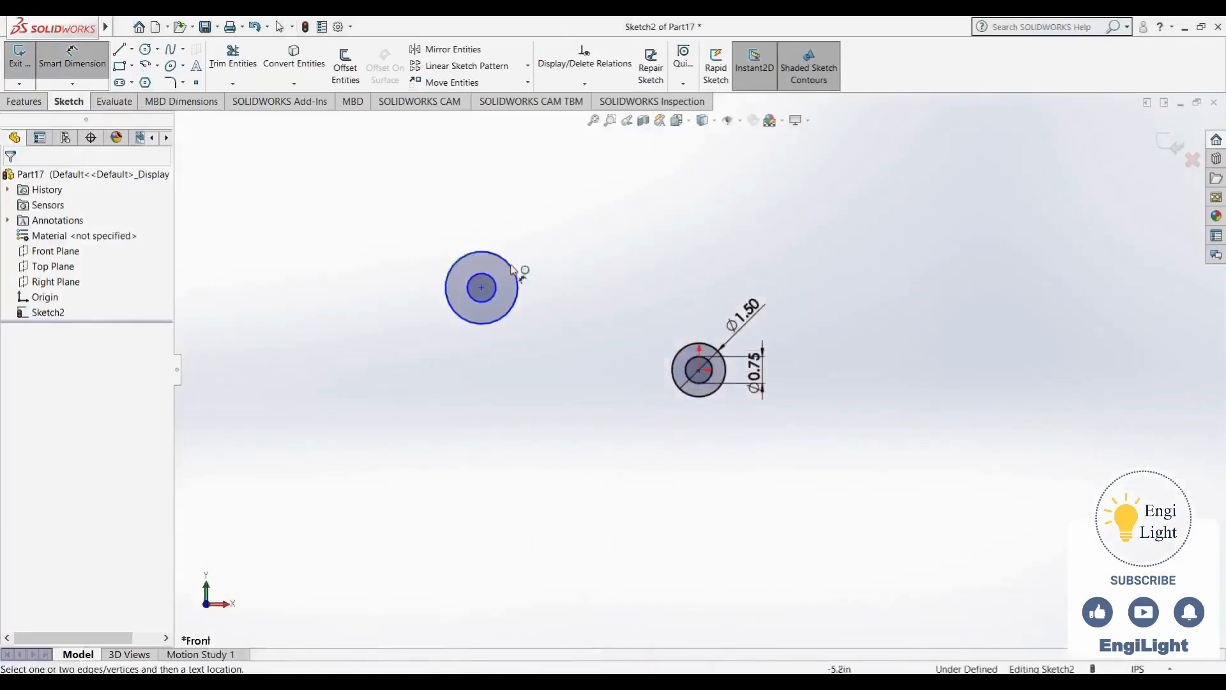
left_click(496, 289)
left_click(535, 241)
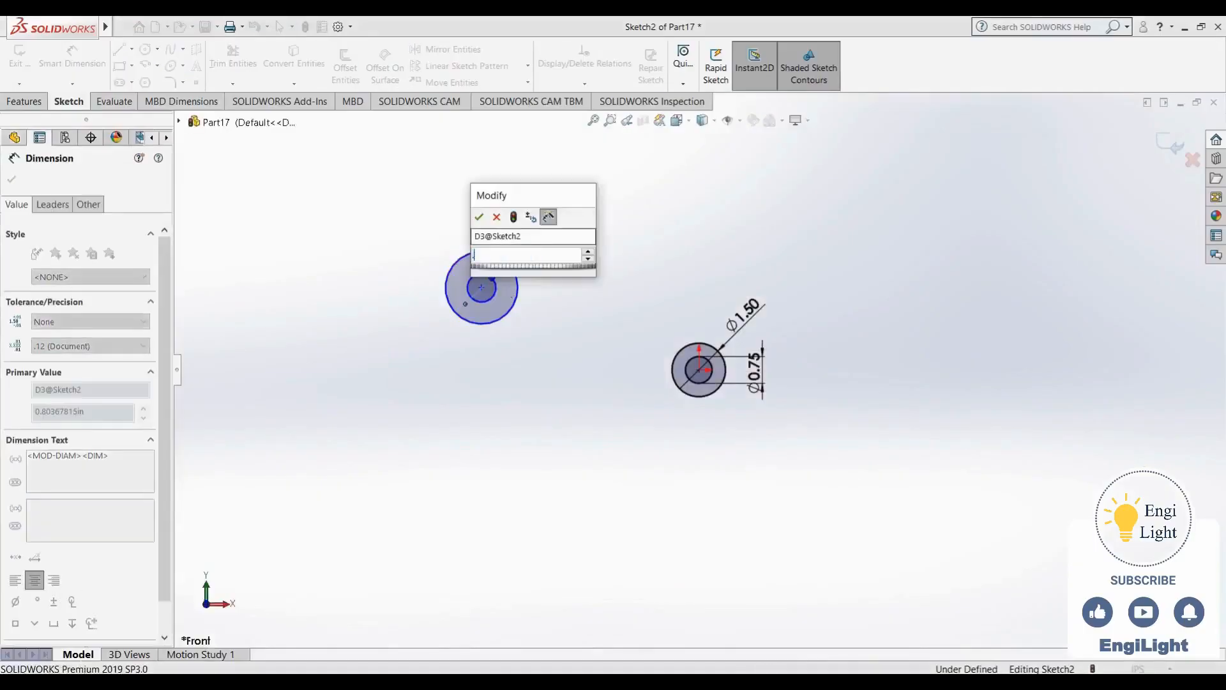
key("Return")
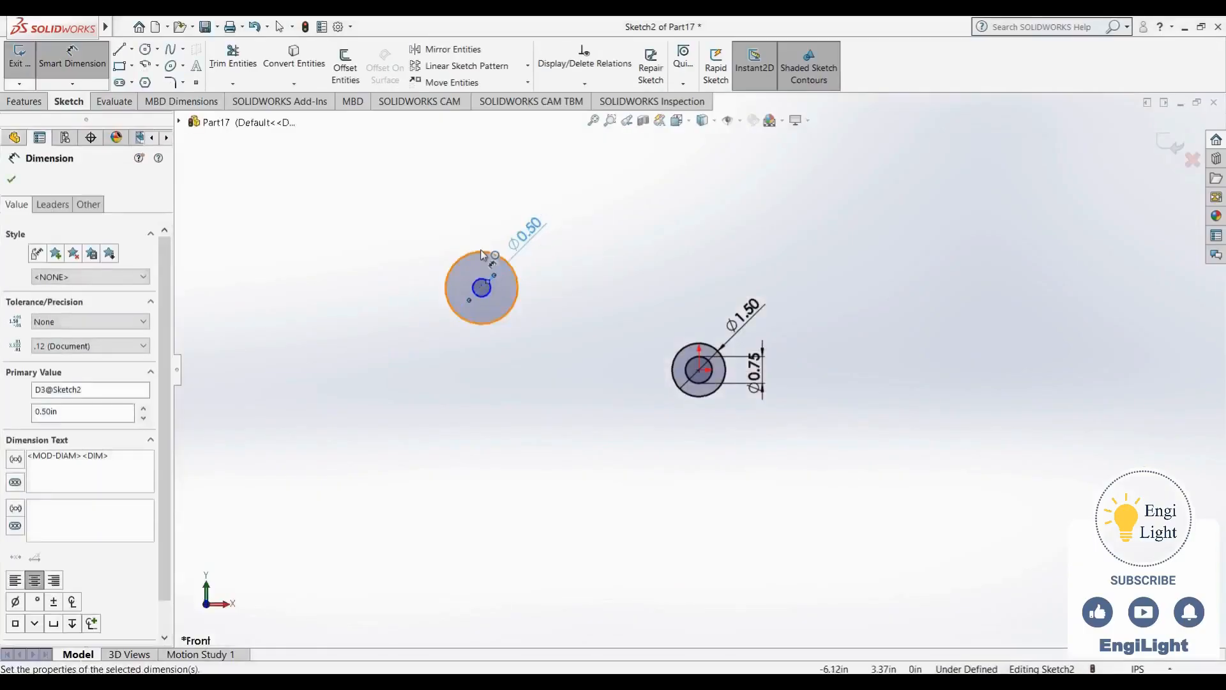
left_click(507, 261)
left_click(460, 192)
type(".56")
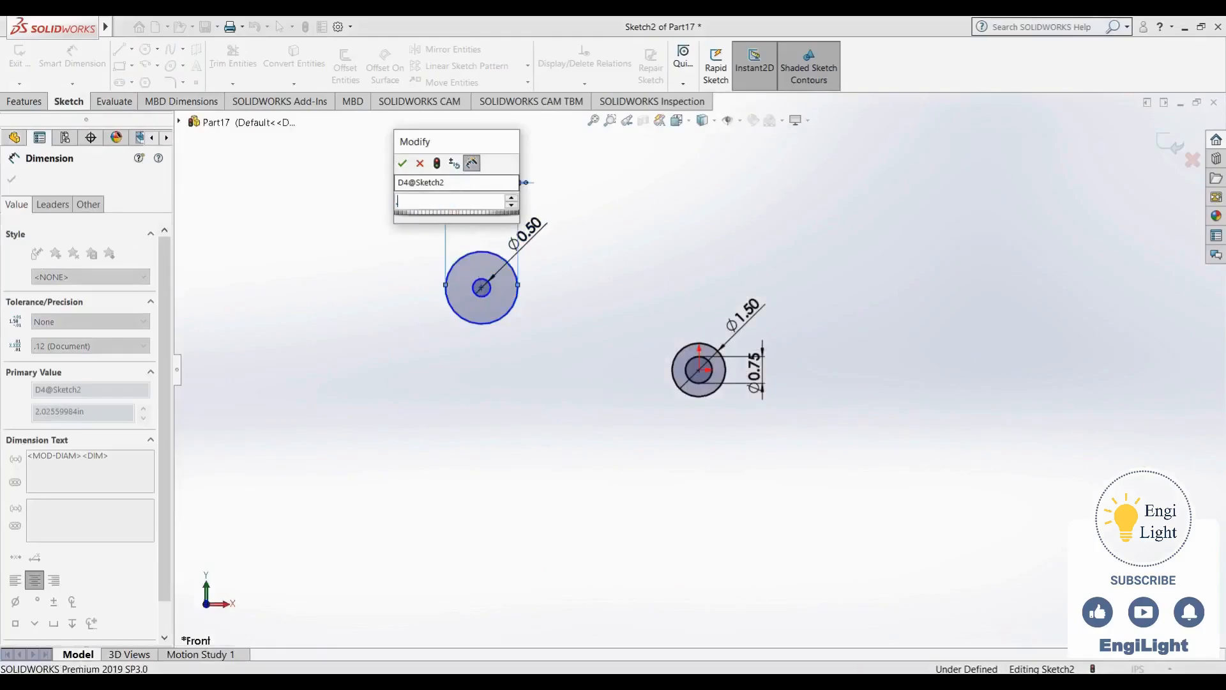
type("*2")
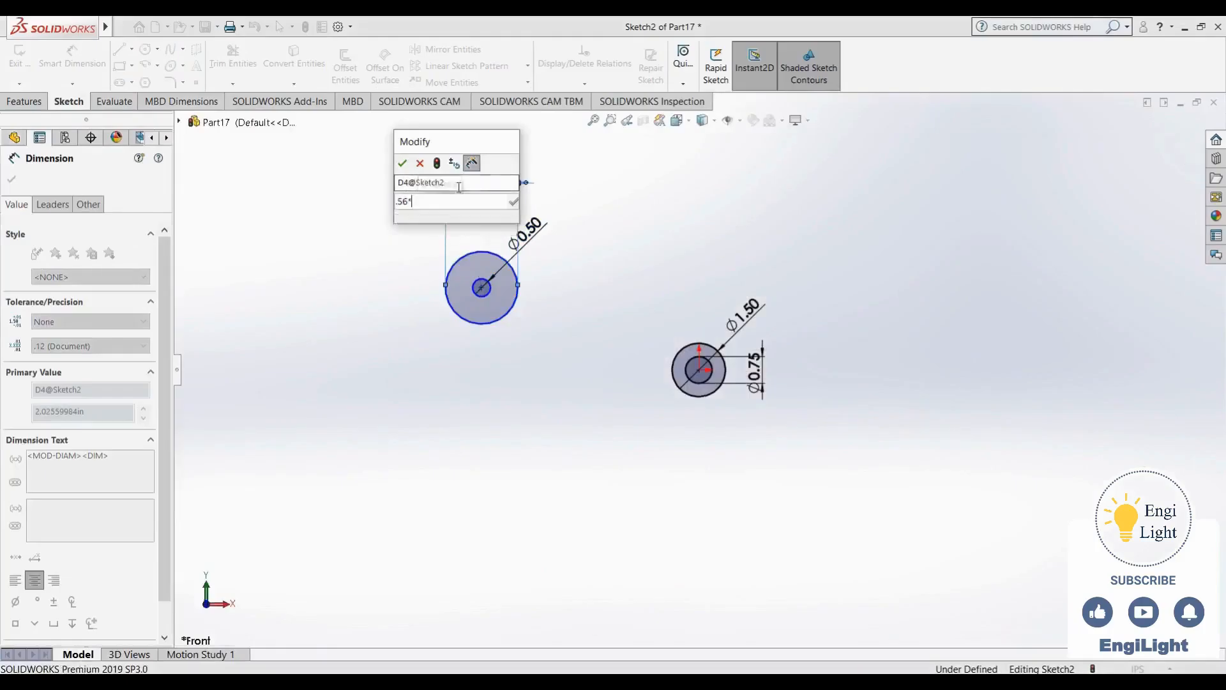
key("Return")
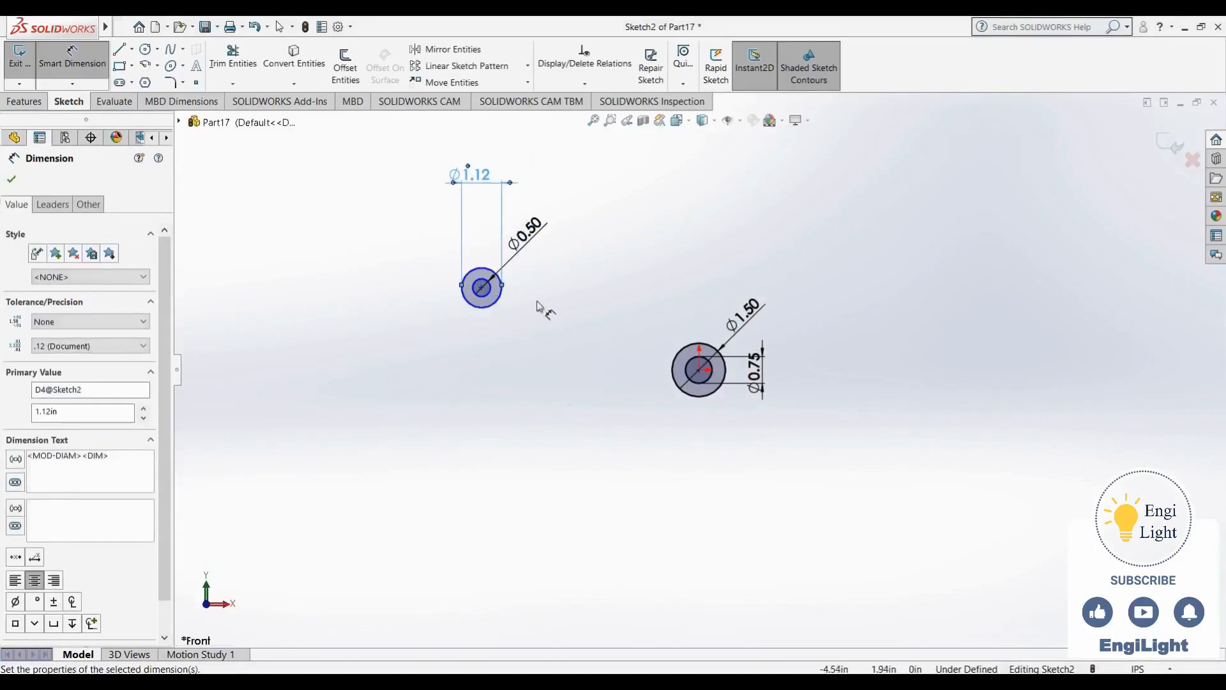
Set the vertical distance between the upper-left circles' centre and the origin to 1.25 in, as in the reference drawing
scroll(539, 323, "down", 4)
scroll(716, 503, "up", 1)
key("alt+Tab")
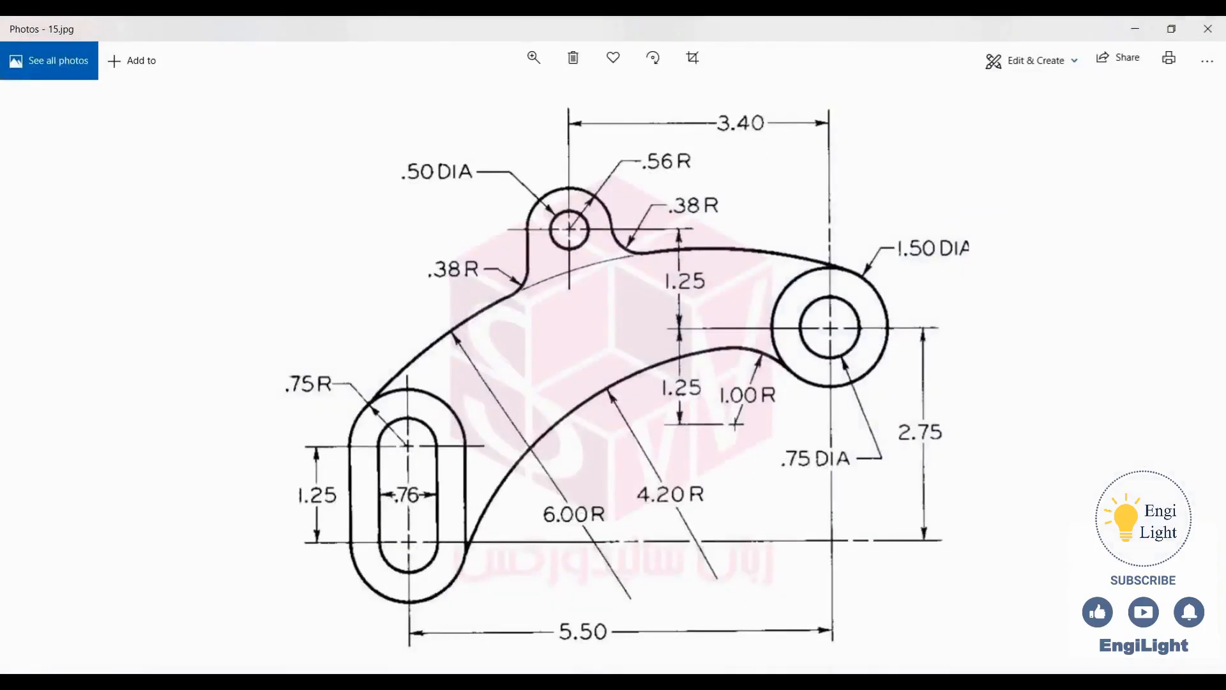
key("alt+Tab")
left_click(507, 304)
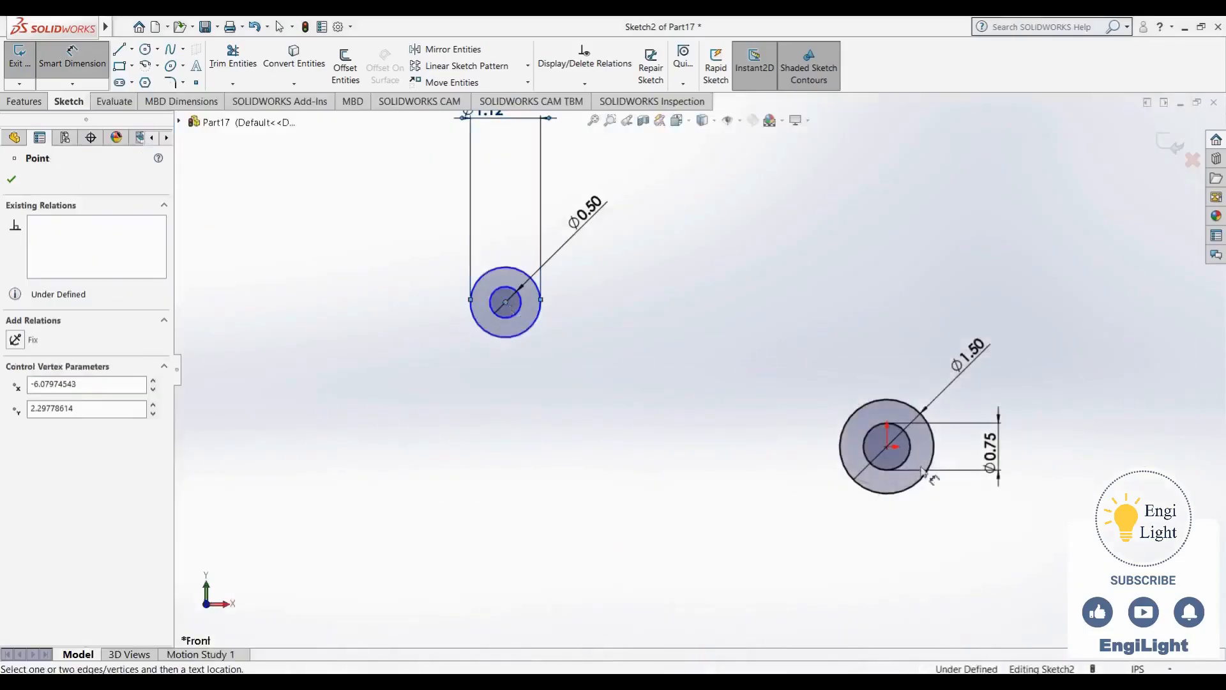
left_click(890, 448)
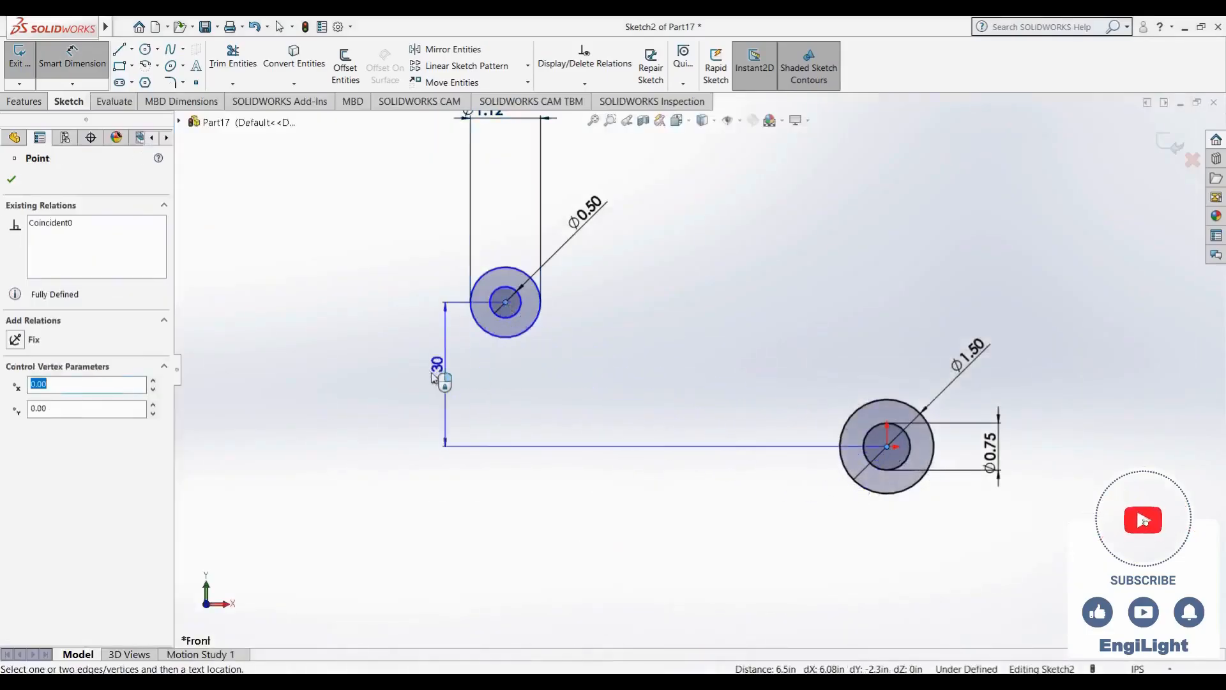
left_click(428, 378)
type("1.25")
key("Return")
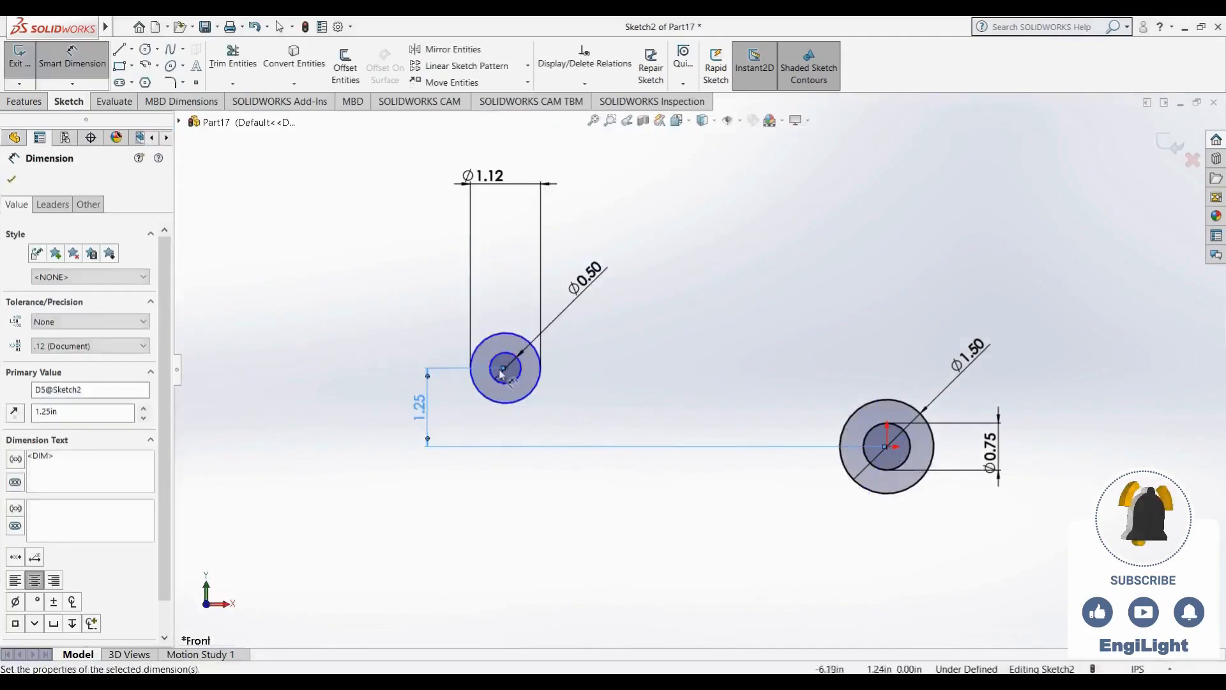
Set the horizontal distance between the two circle centres to 3.4 in and move the 1.25 dimension between the circle pairs
left_click(504, 369)
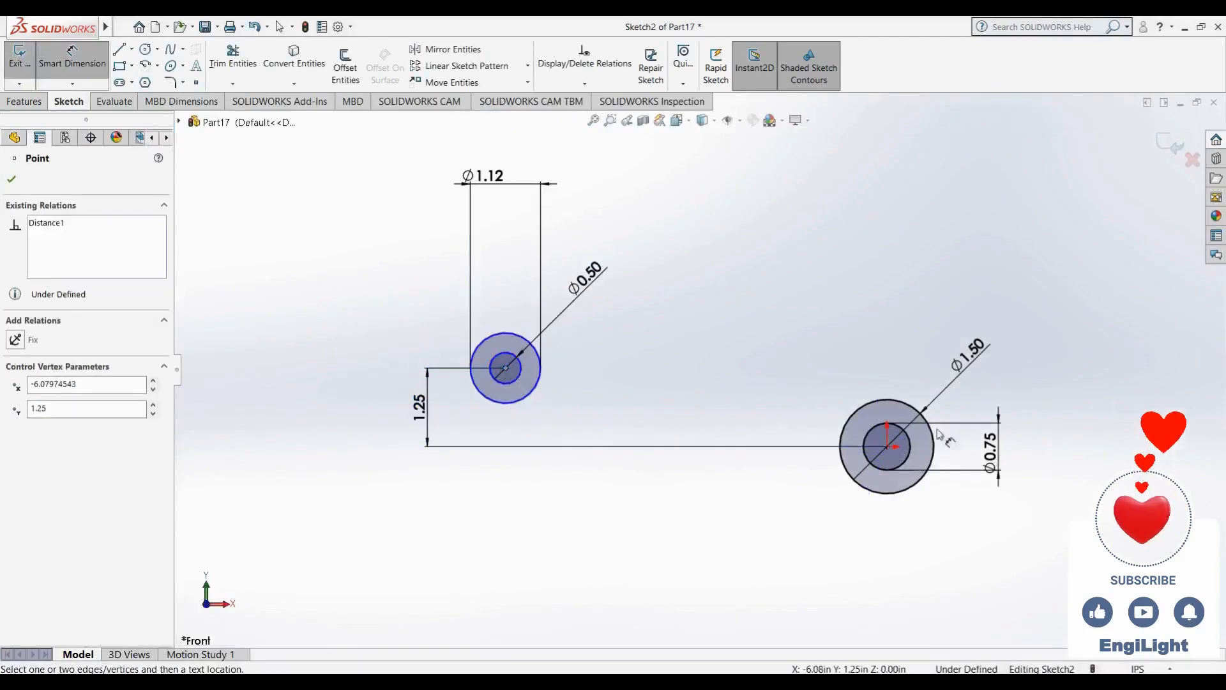
left_click(887, 445)
left_click(732, 237)
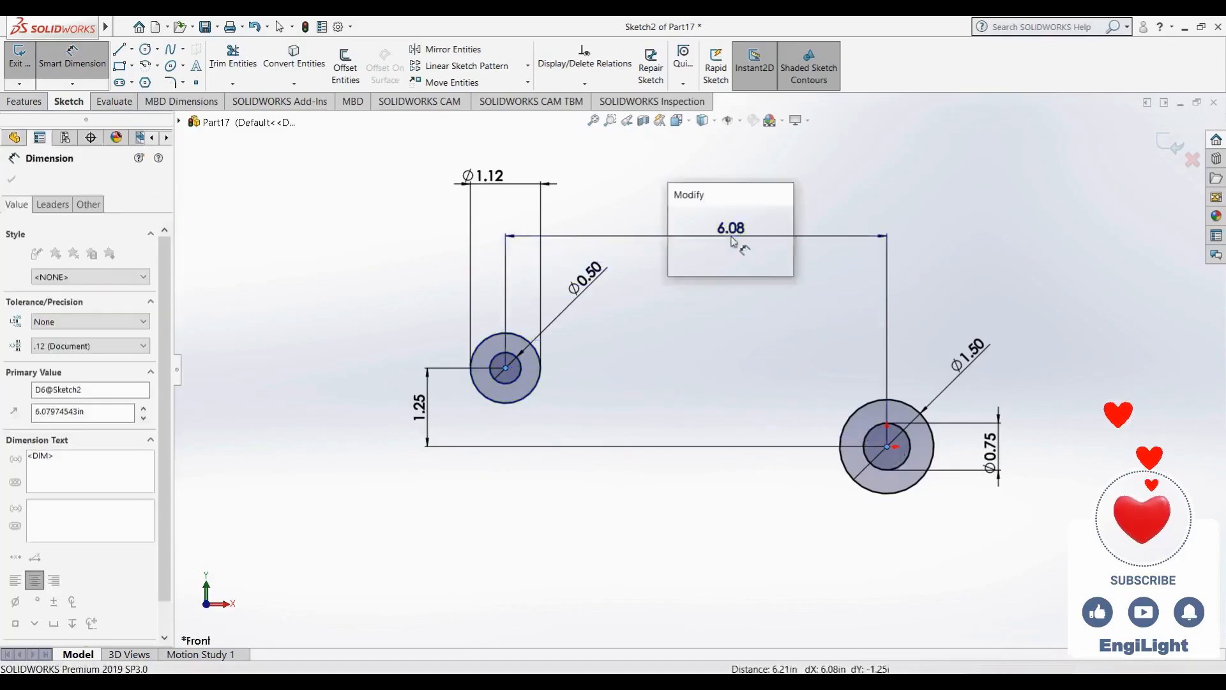
type("3.4")
key("Return")
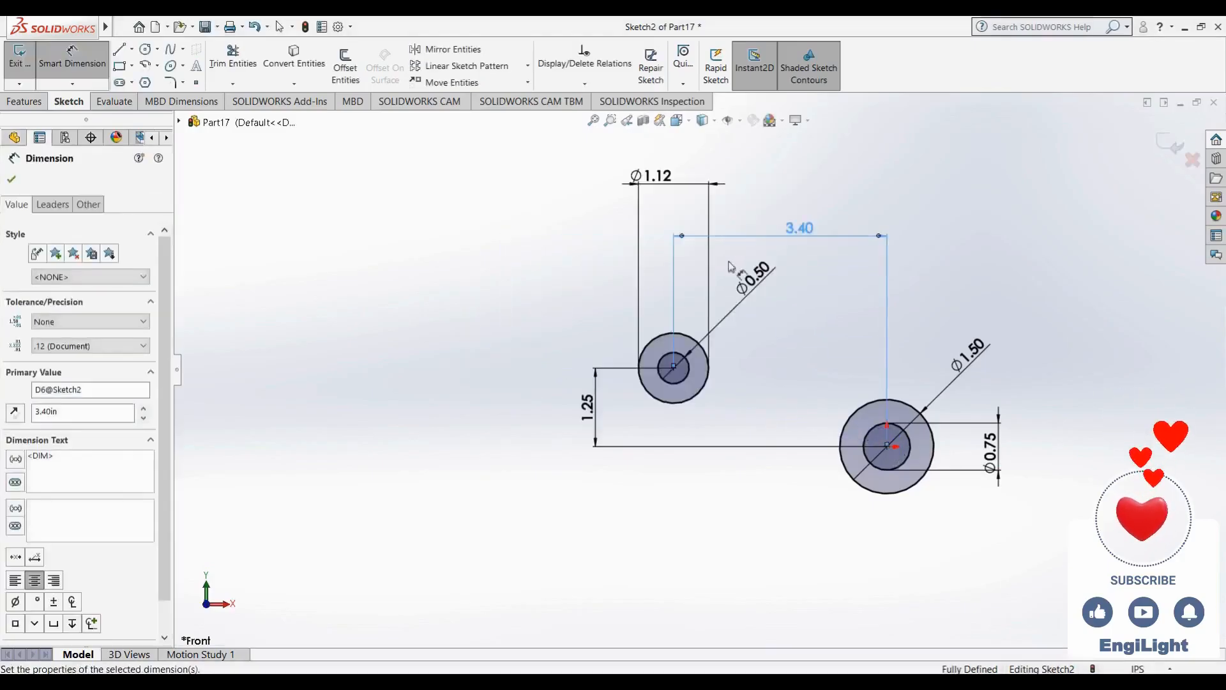
key("Escape")
left_click_drag(584, 418, 774, 418)
key("Escape")
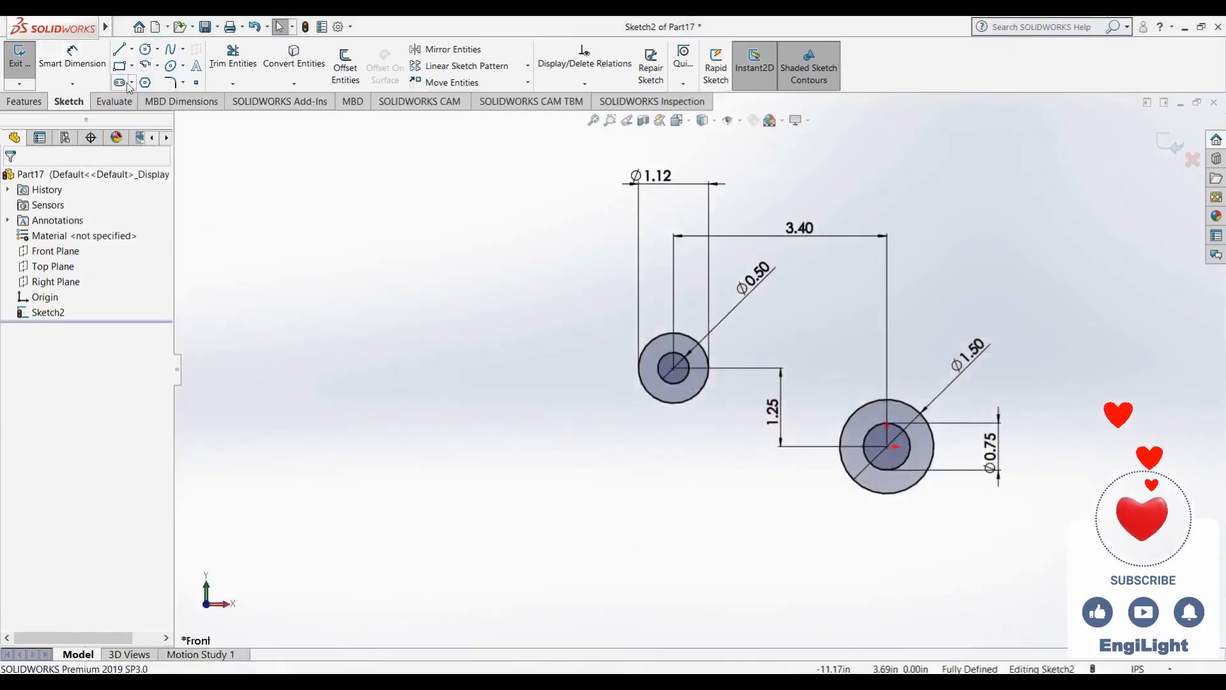
Sketch a vertical straight slot below and left of the circles, about 1.69 in wide with about 1.81 in between its arc centres
left_click(123, 83)
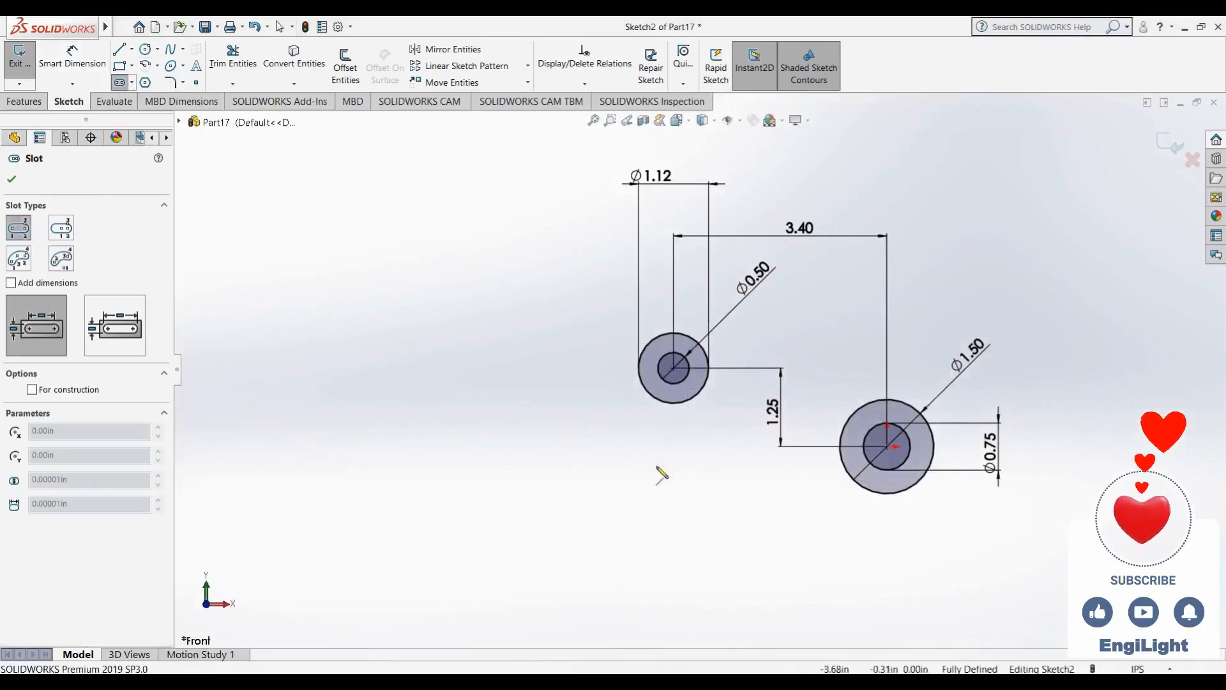
left_click(466, 477)
left_click(465, 589)
left_click(441, 577)
left_click(413, 568)
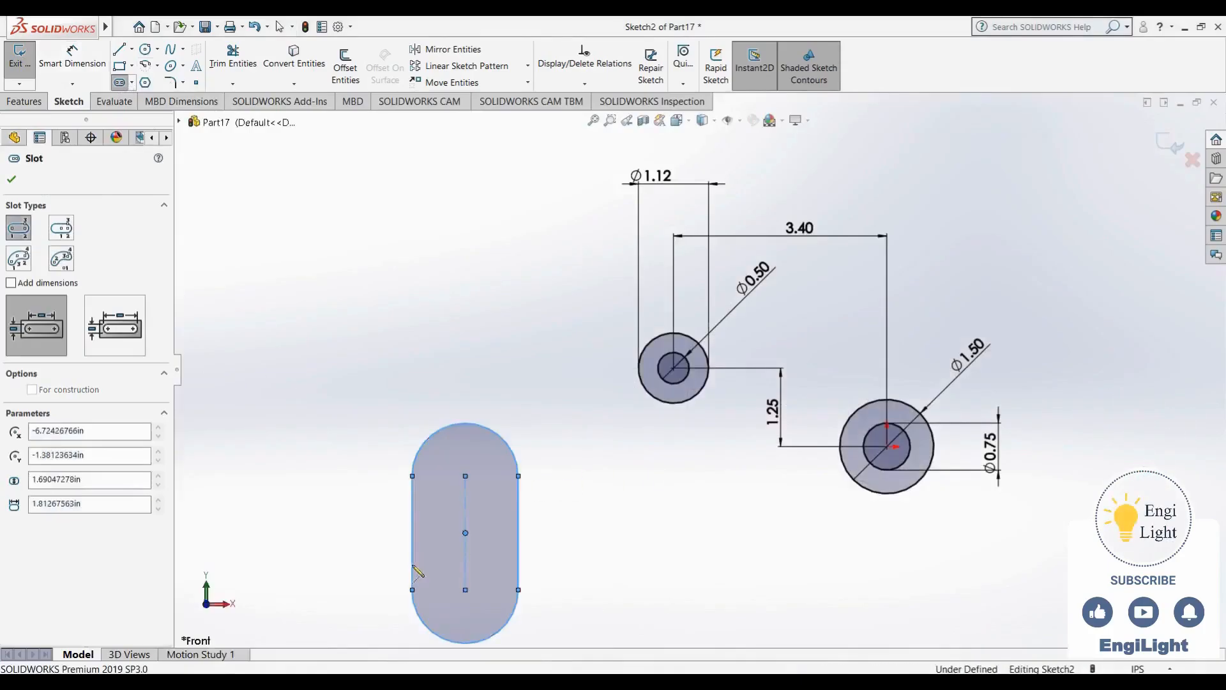
Sketch a larger straight slot around the first one, sharing its two arc centres
left_click(466, 477)
left_click(466, 590)
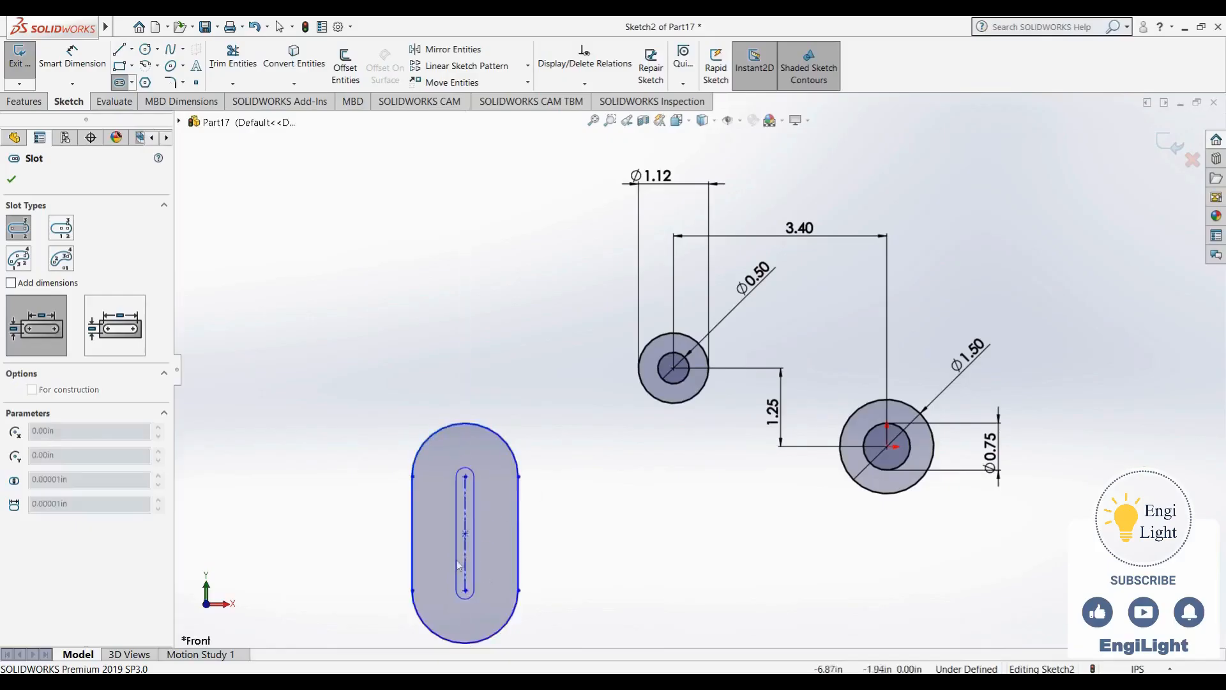
key("f")
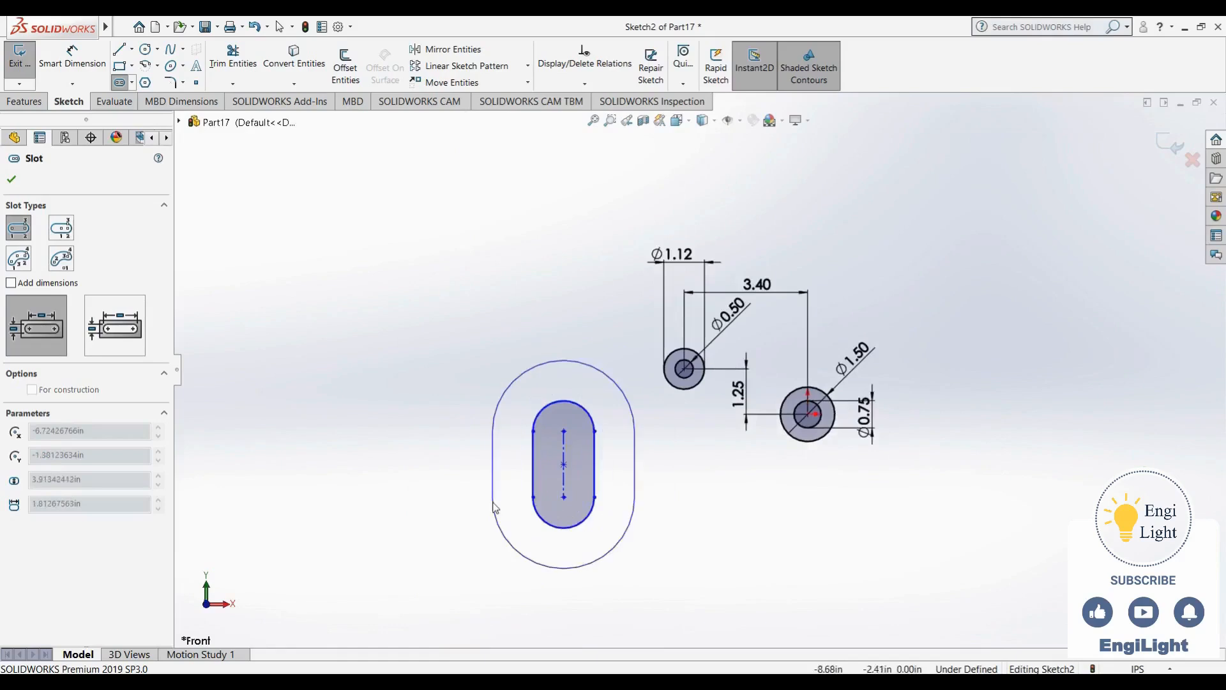
left_click(510, 506)
key("Escape")
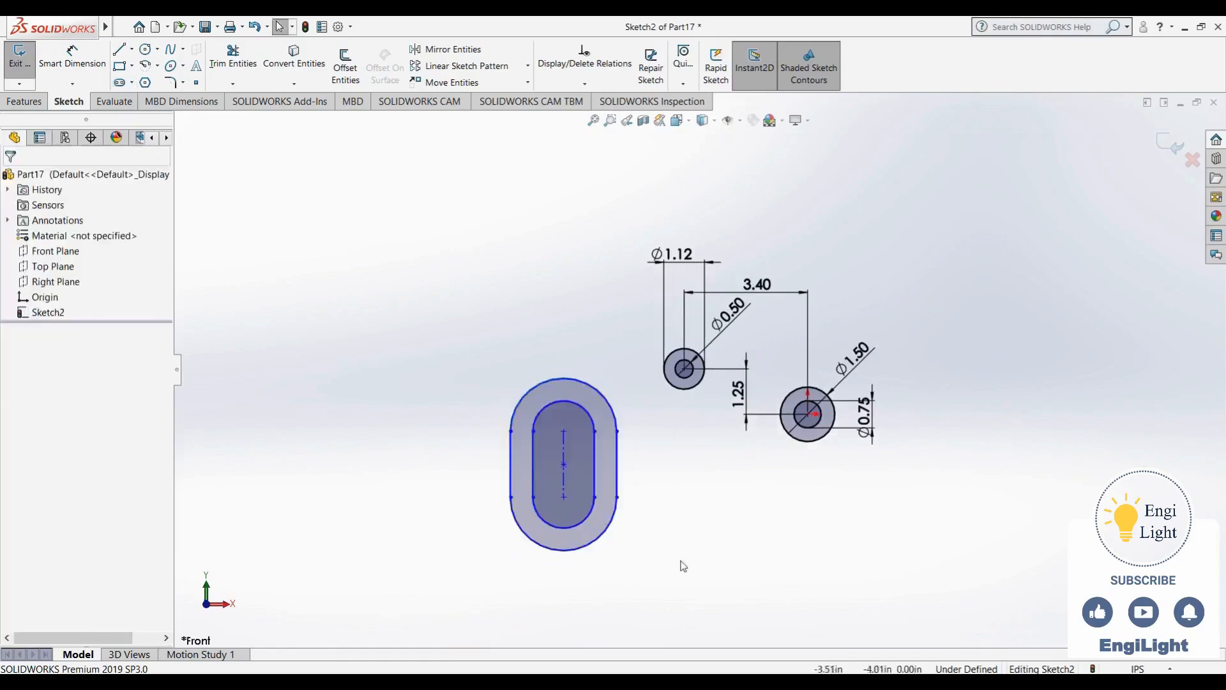
Set the distance between the slots' upper and lower arc centres to 1.25 in, as in the reference drawing
key("alt+Tab")
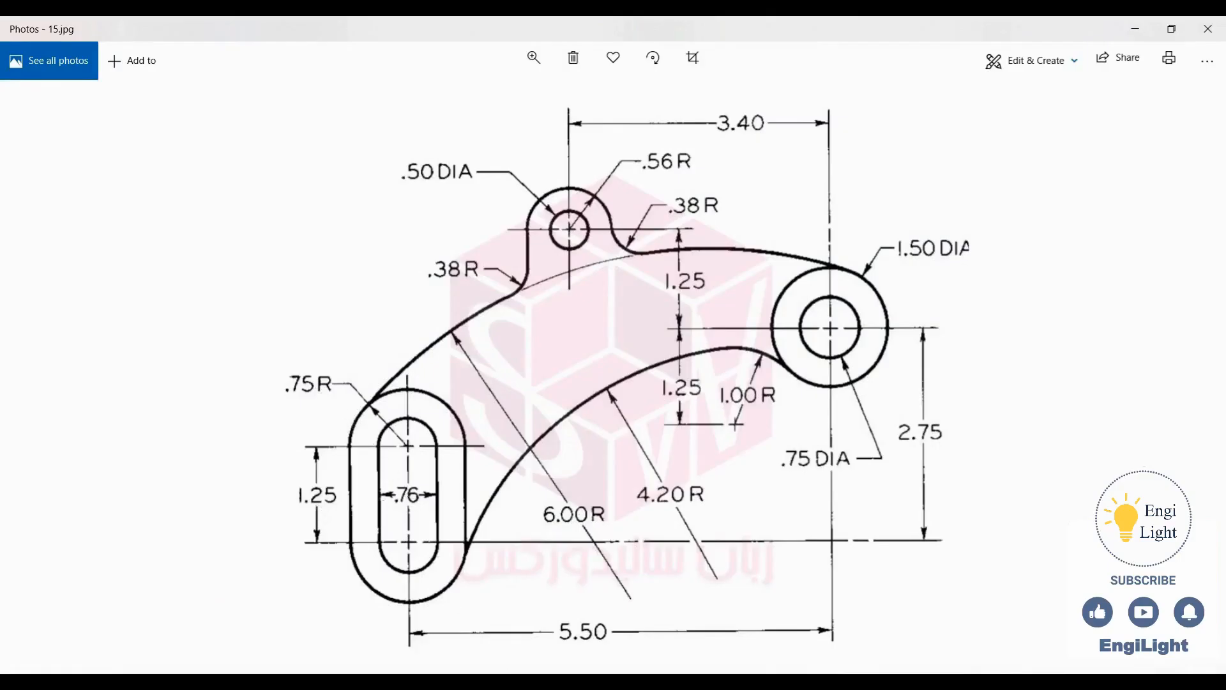
key("alt+Tab")
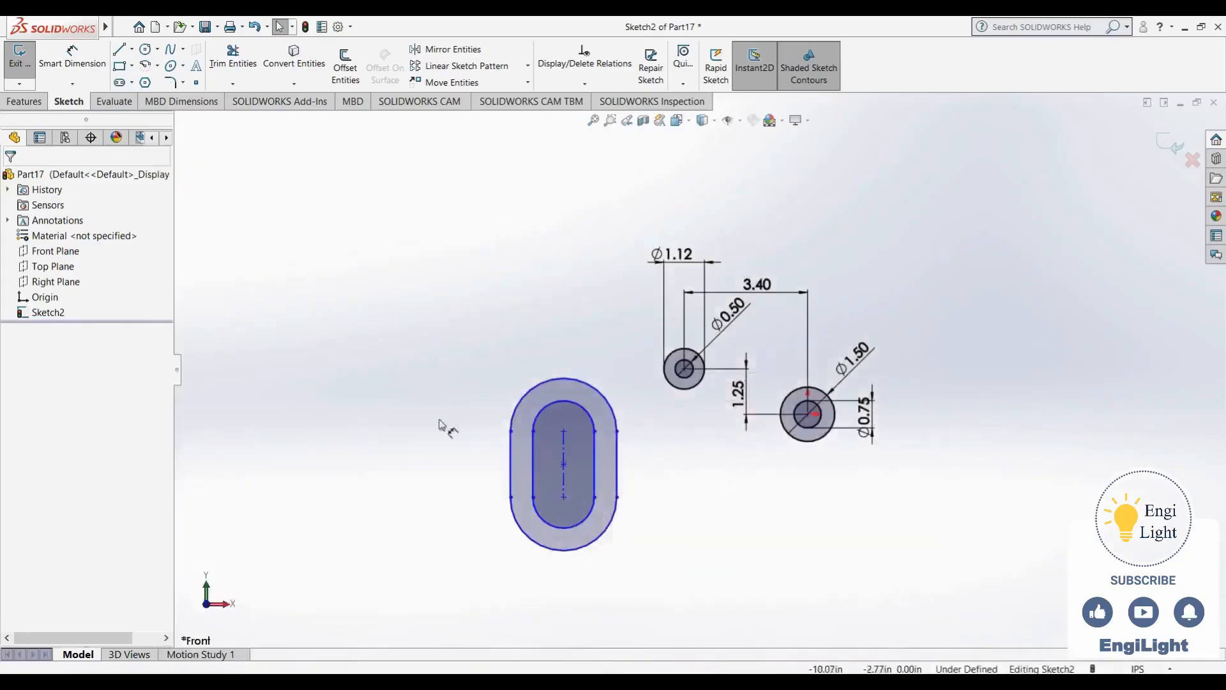
key("d")
left_click(564, 450)
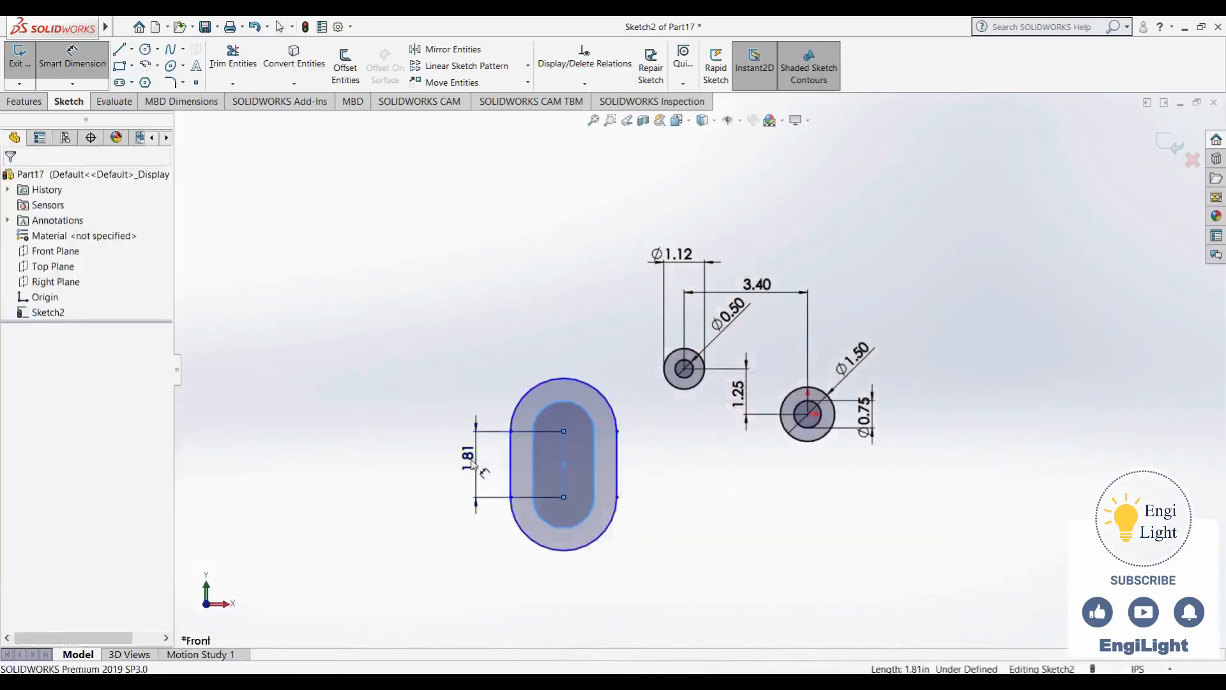
left_click(472, 455)
type("1.25")
key("Return")
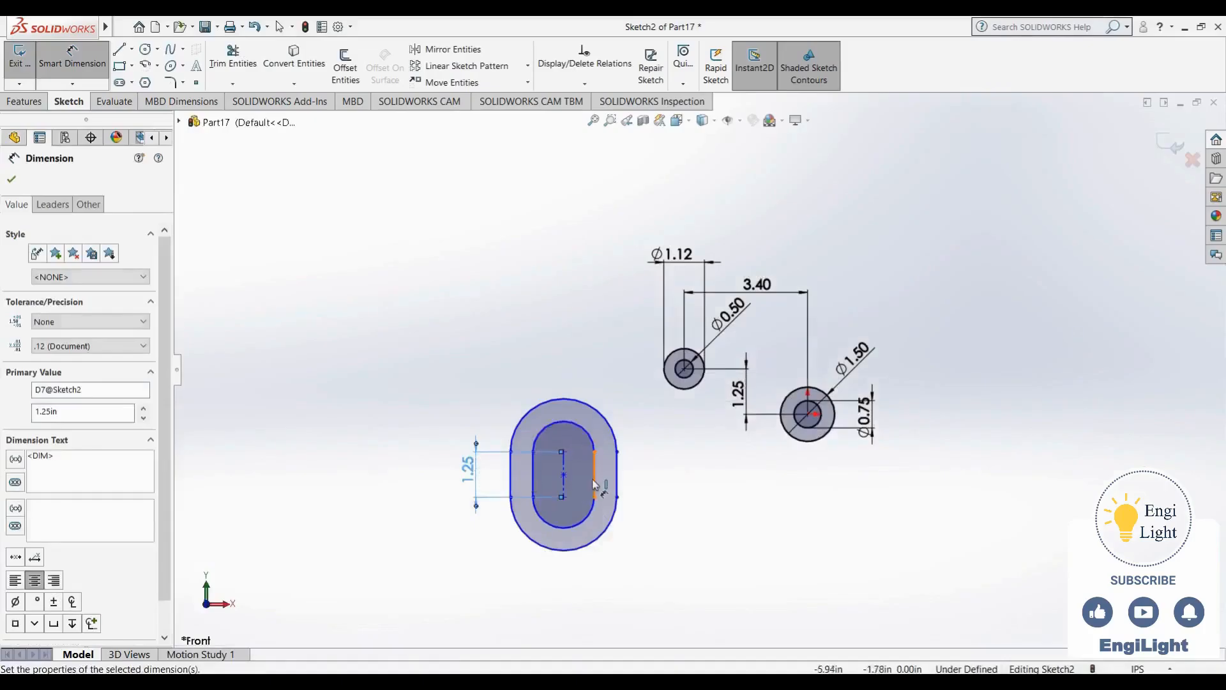
Set the end-arc radius of the larger surrounding slot to 0.75 in
left_click(529, 414)
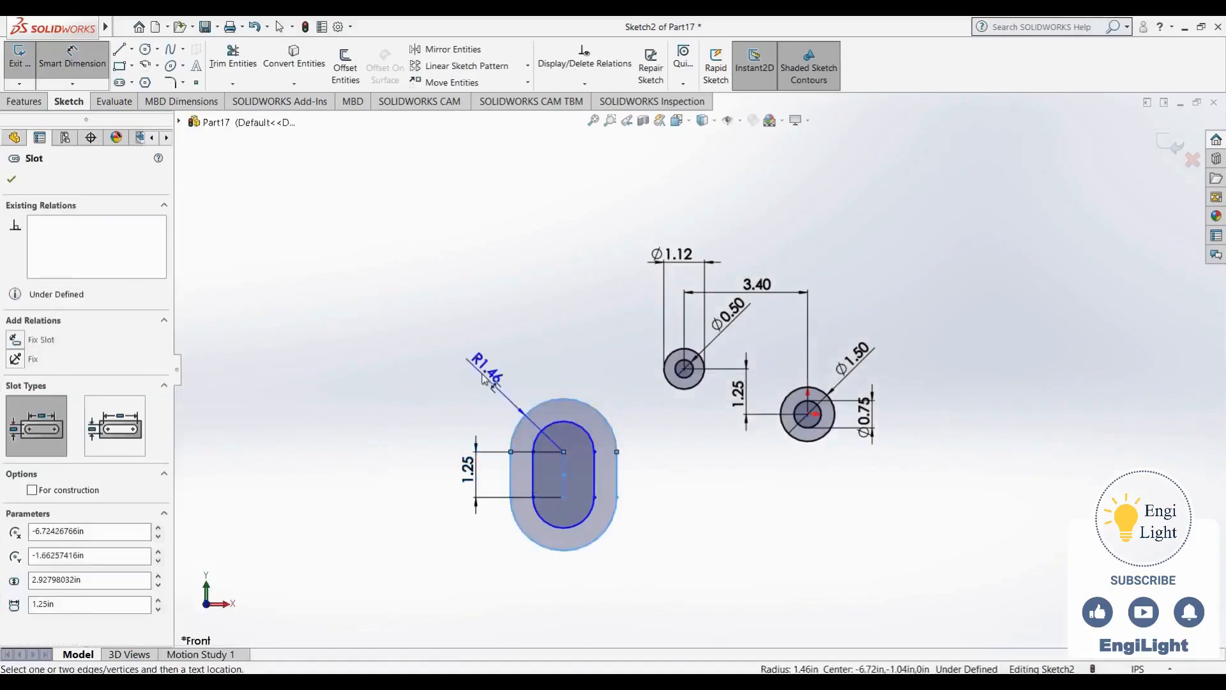
left_click(483, 374)
type("0.75")
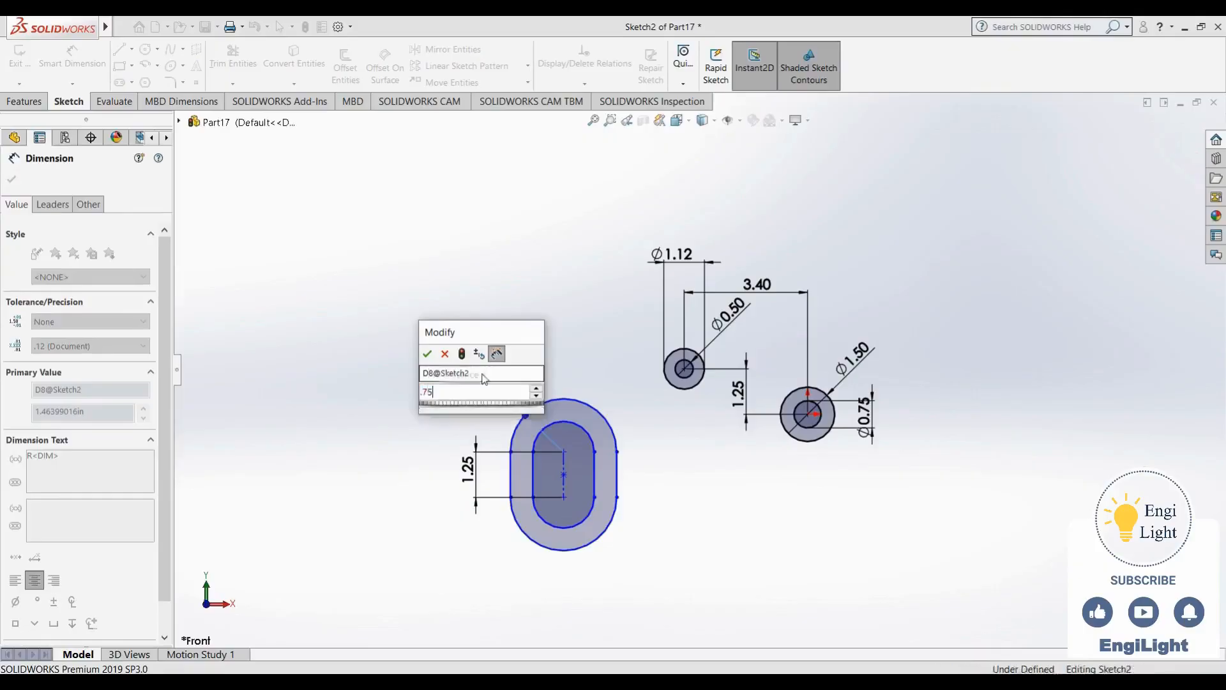
key("Return")
scroll(578, 537, "down", 5)
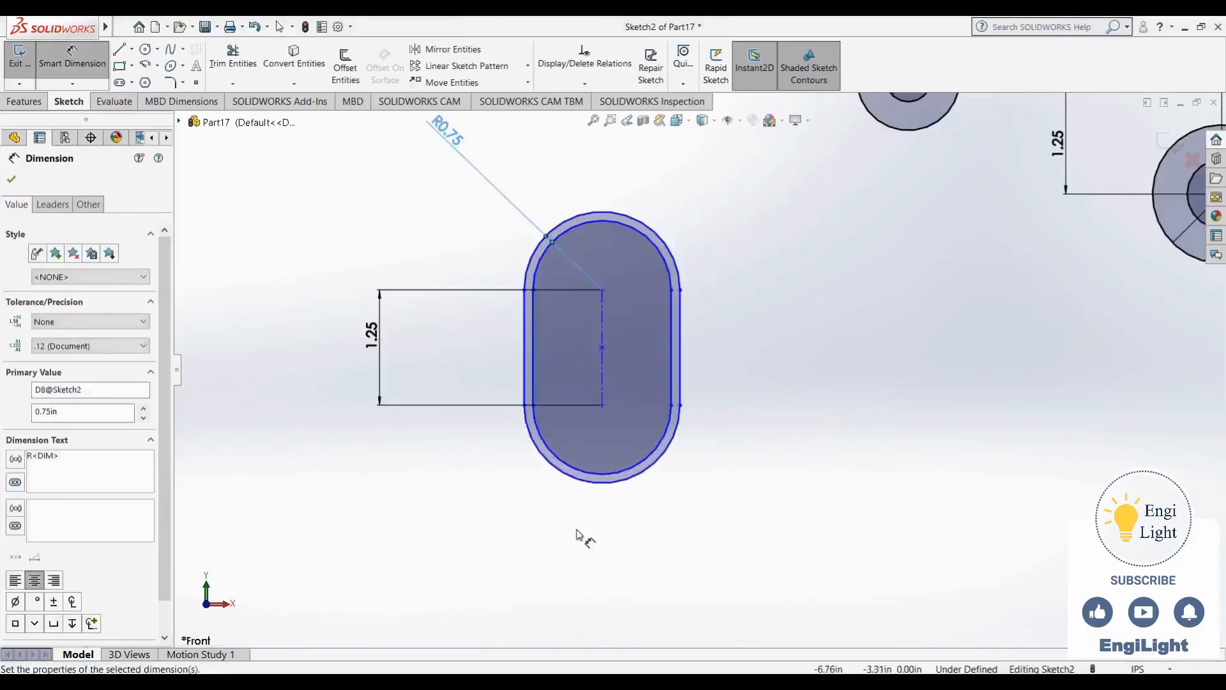
left_click(536, 378)
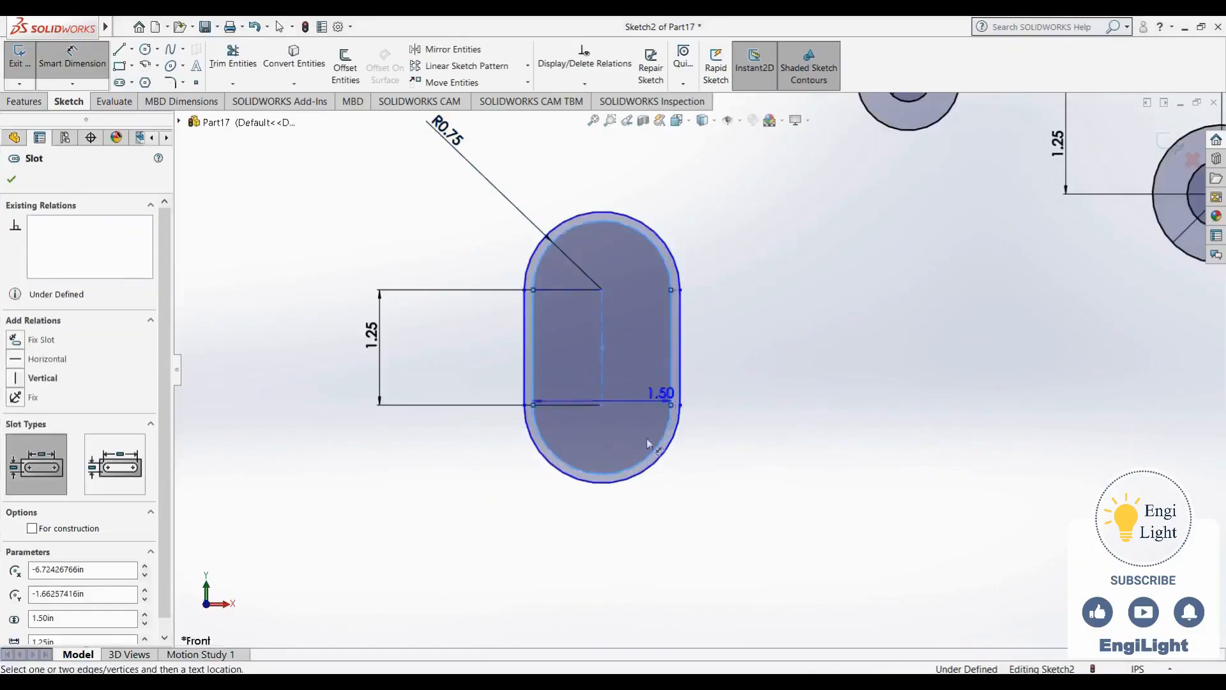
scroll(648, 443, "up", 2)
left_click(625, 520)
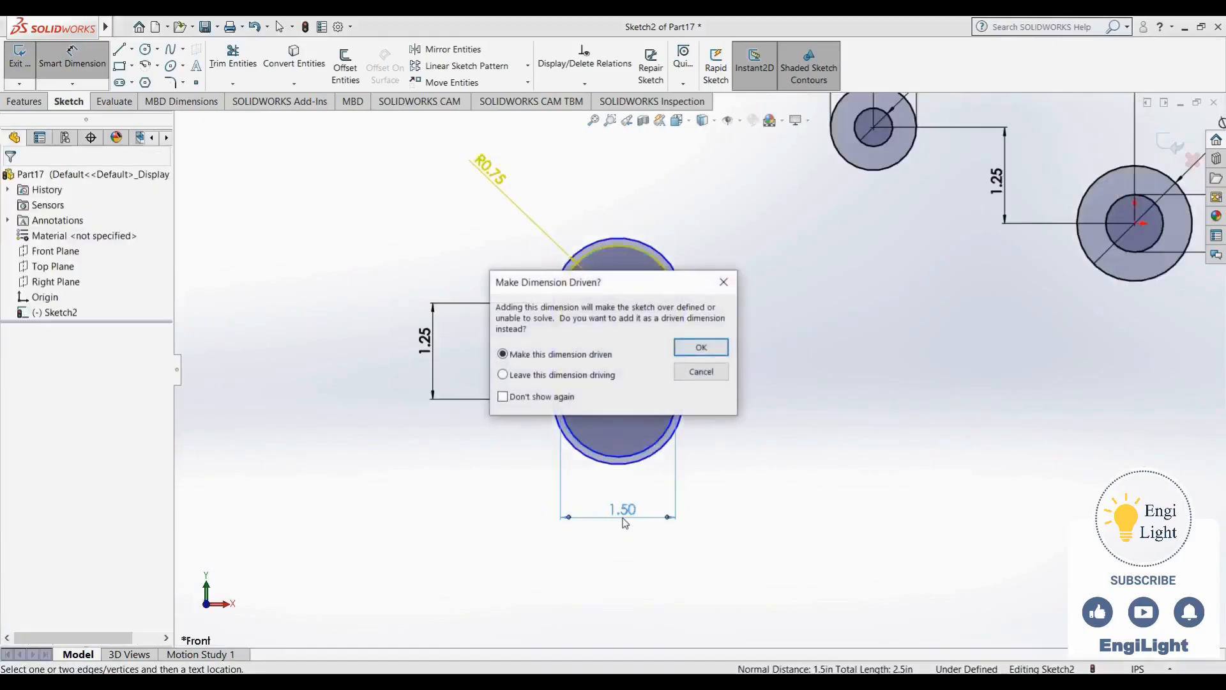
left_click(726, 366)
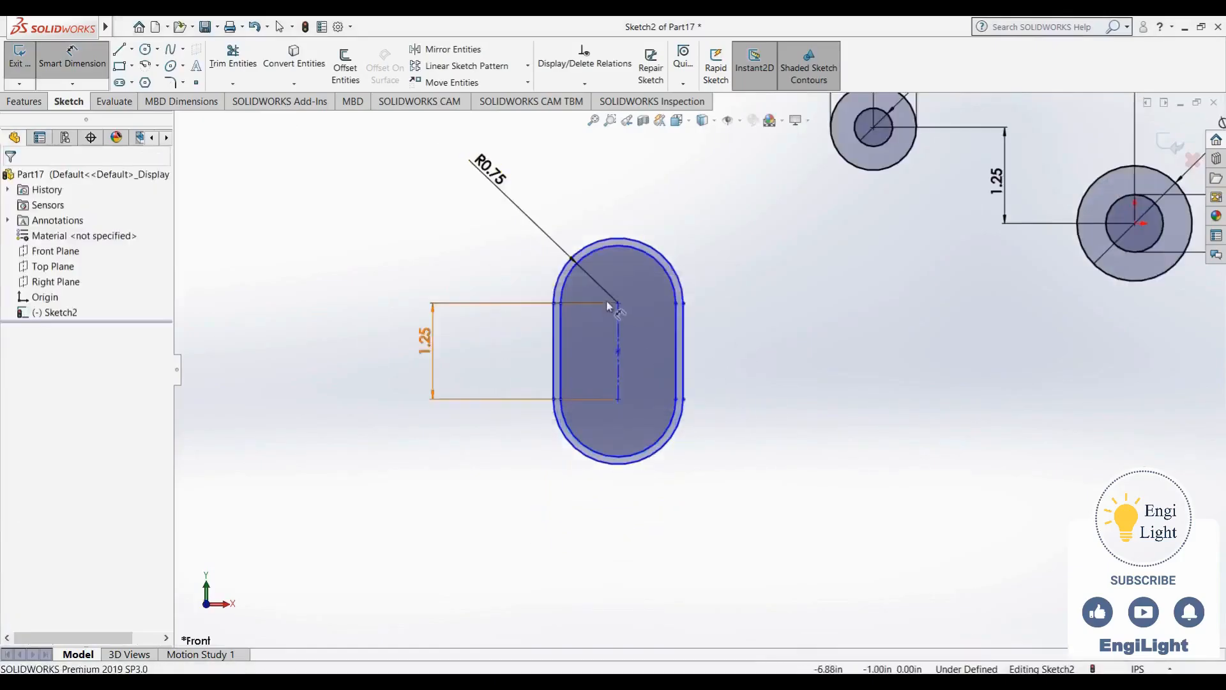
scroll(592, 285, "down", 3)
scroll(593, 285, "up", 2)
scroll(593, 285, "up", 1)
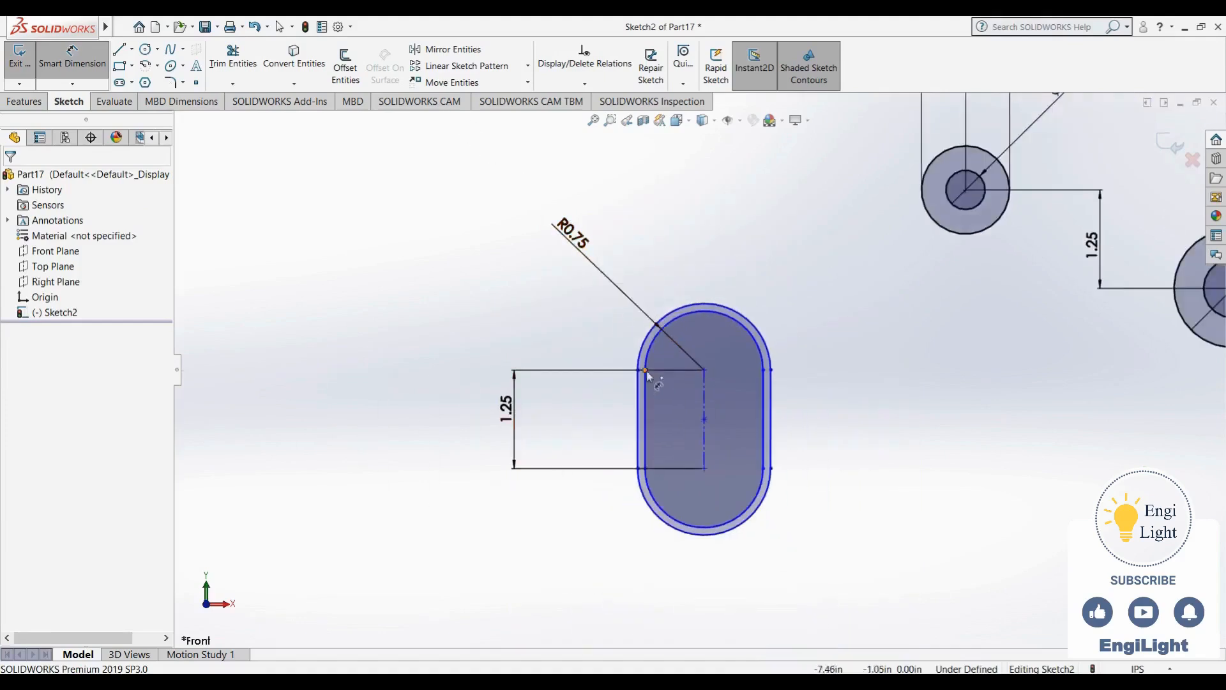
Shrink the undimensioned slot to about 0.85 in wide so it lies inside the slot with the 0.75 in radius
key("Escape")
left_click_drag(641, 376, 594, 350)
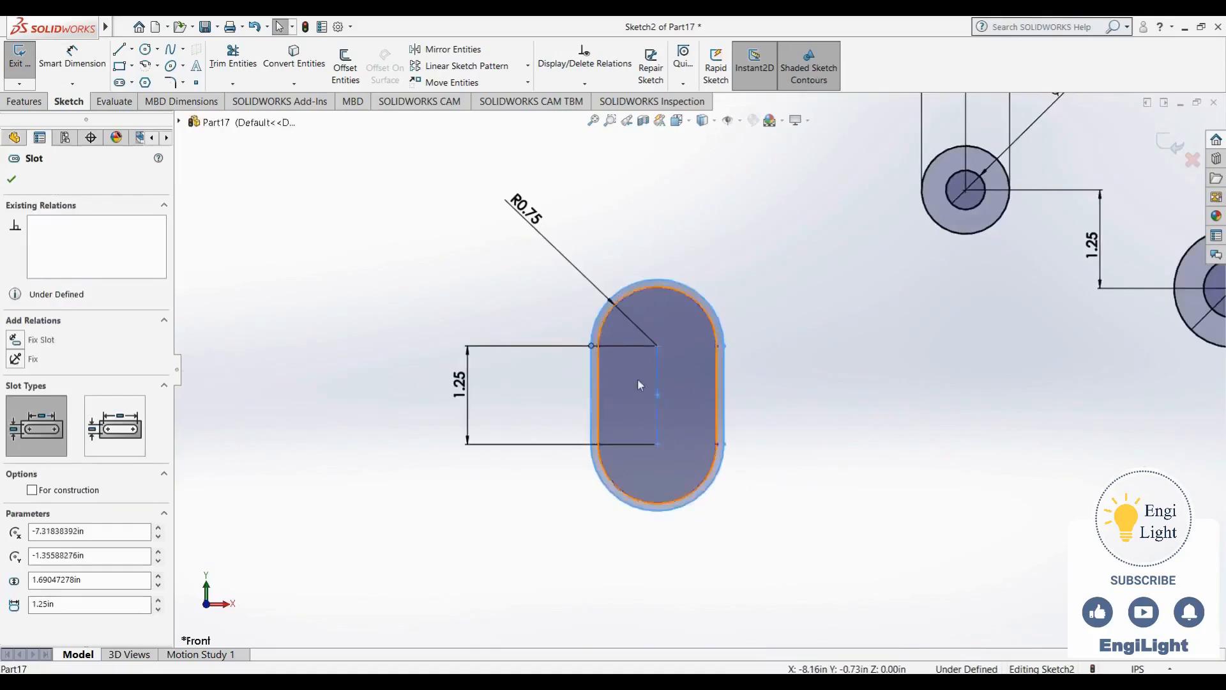
key("Escape")
mouse_move(724, 345)
left_mouse_down()
mouse_move(702, 368)
mouse_move(725, 331)
left_mouse_up()
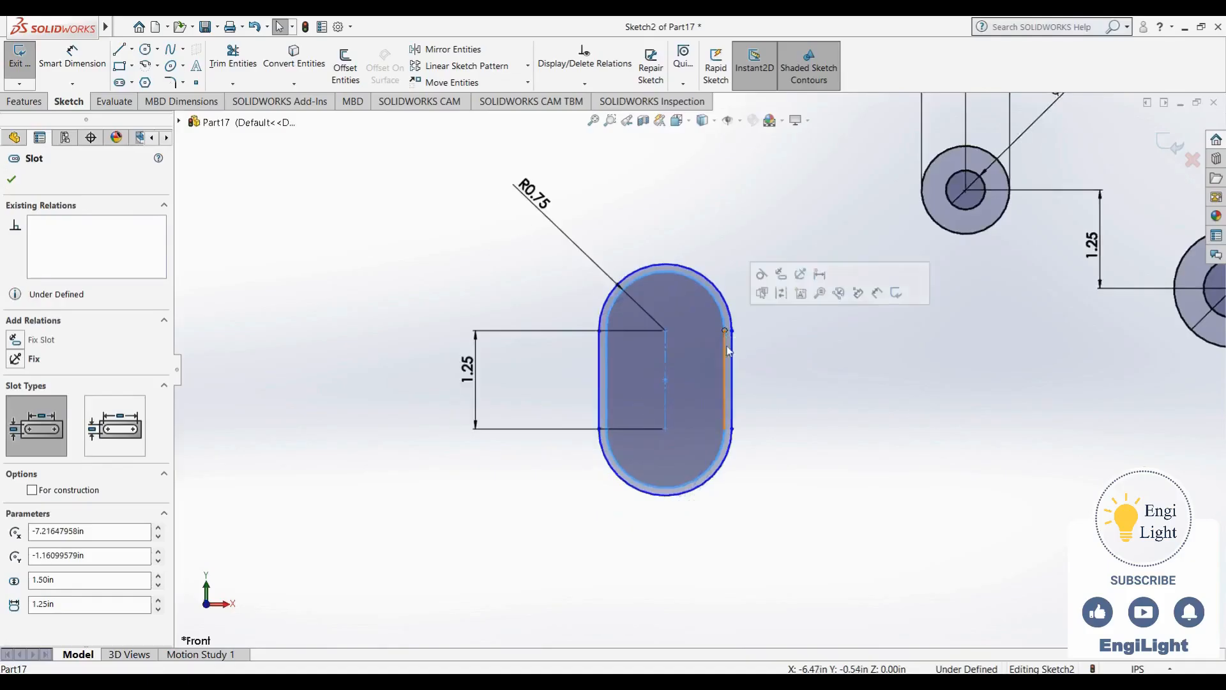
left_click(762, 395)
left_click_drag(633, 278, 645, 304)
left_click(788, 393)
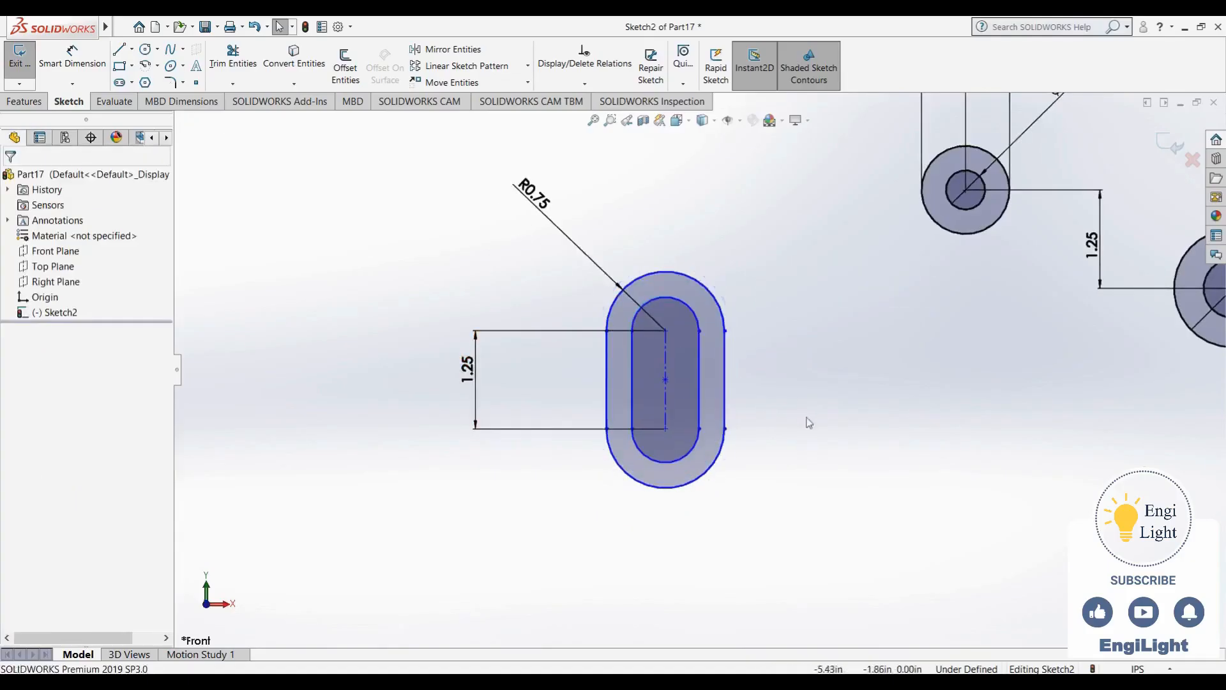
Set the inner slot's width to 0.76 in, with the dimension placed below the slot
key("d")
left_click(700, 378)
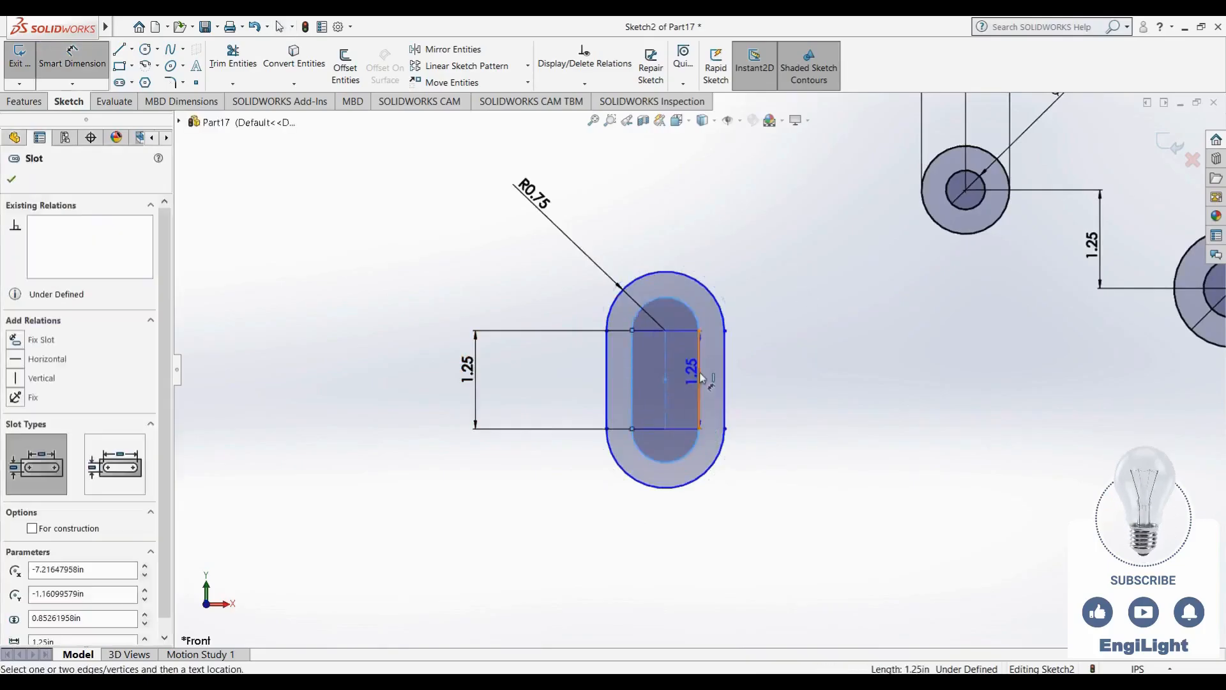
left_click(678, 534)
type(".")
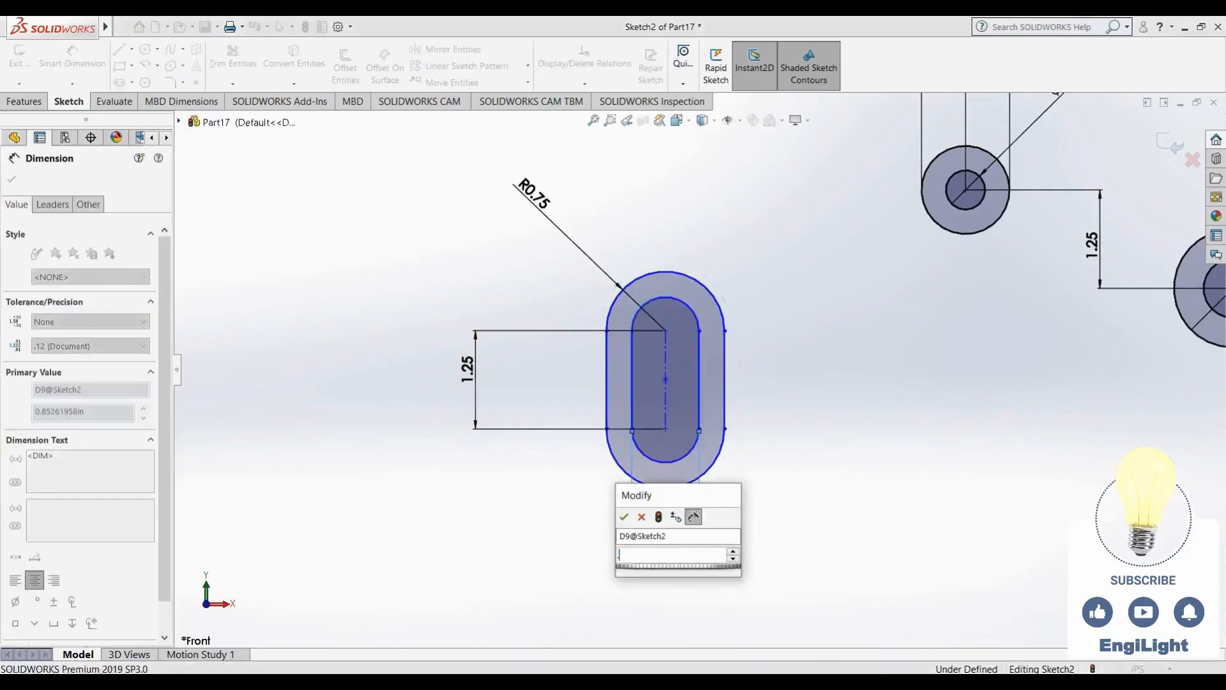
type("76")
key("Return")
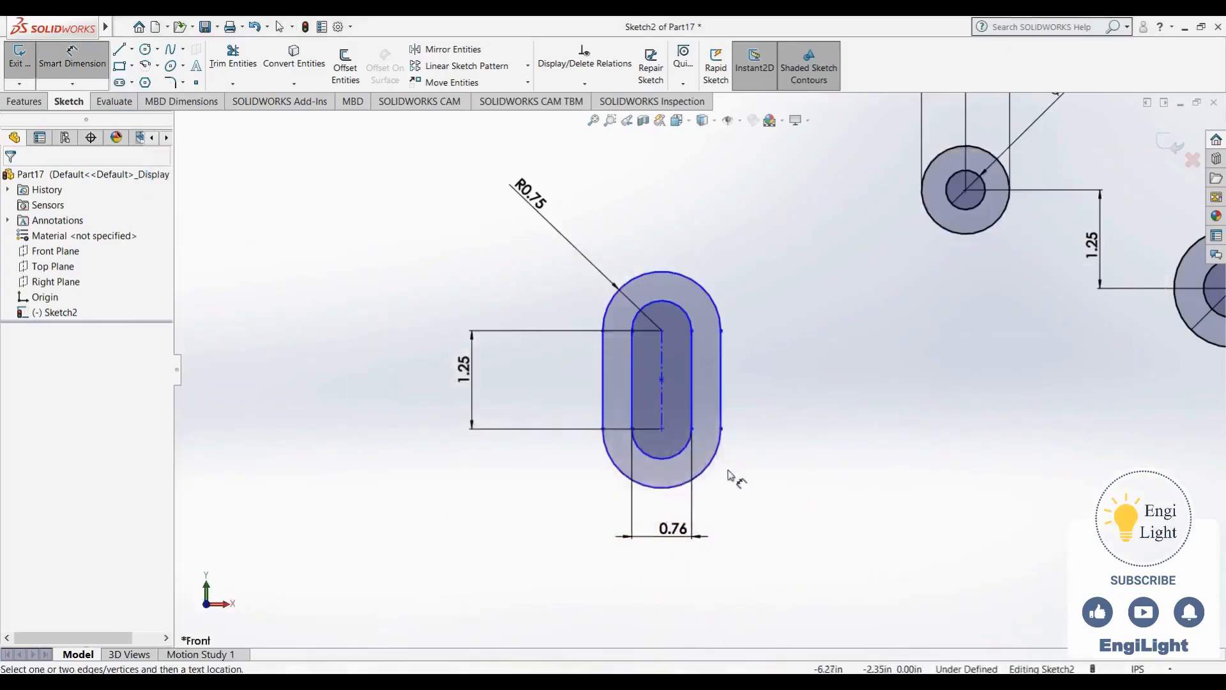
Set the horizontal distance between the slot's lower arc centre and the origin to 5.5 in
left_click(662, 430)
scroll(985, 458, "up", 3)
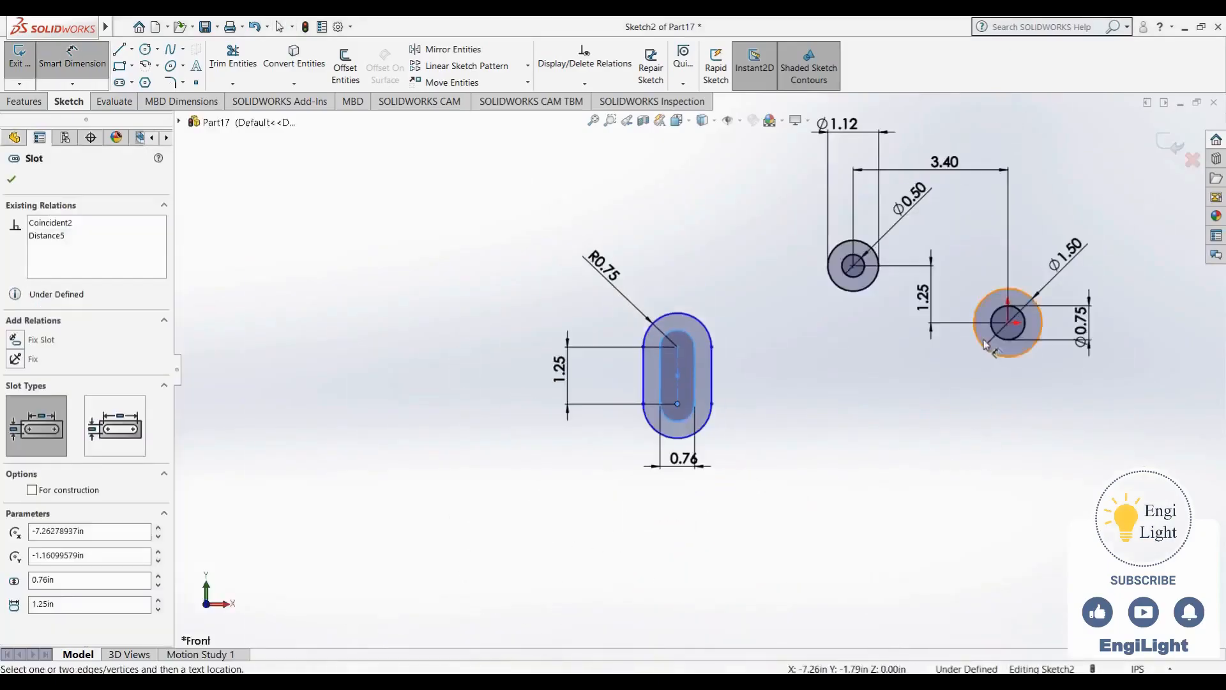
left_click(1008, 324)
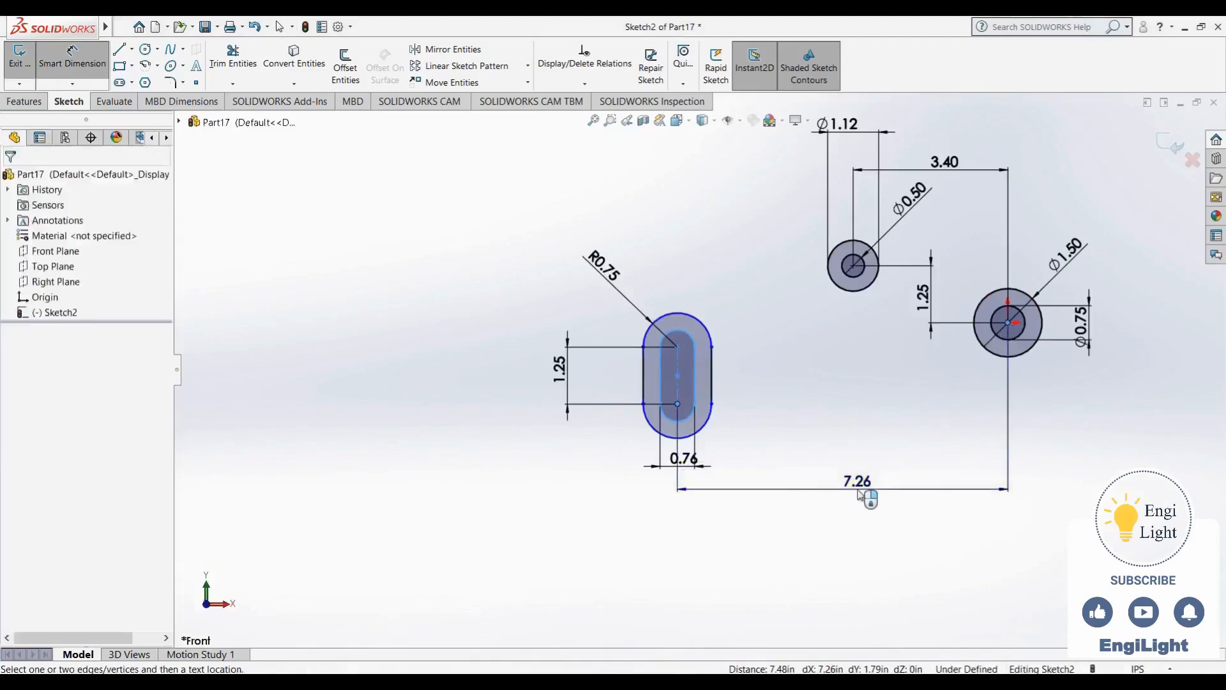
left_click(862, 488)
type("5.5")
key("Return")
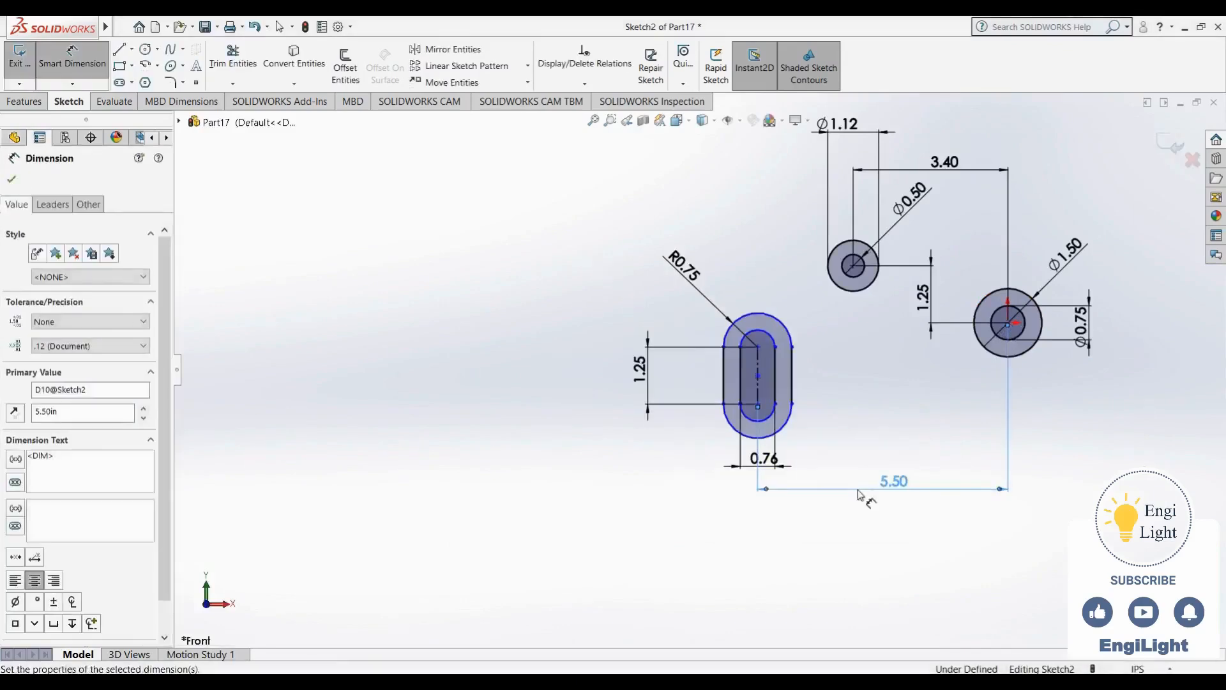
Set the vertical distance between the slot's lower arc centre and the origin to 2.25 in
left_click(760, 404)
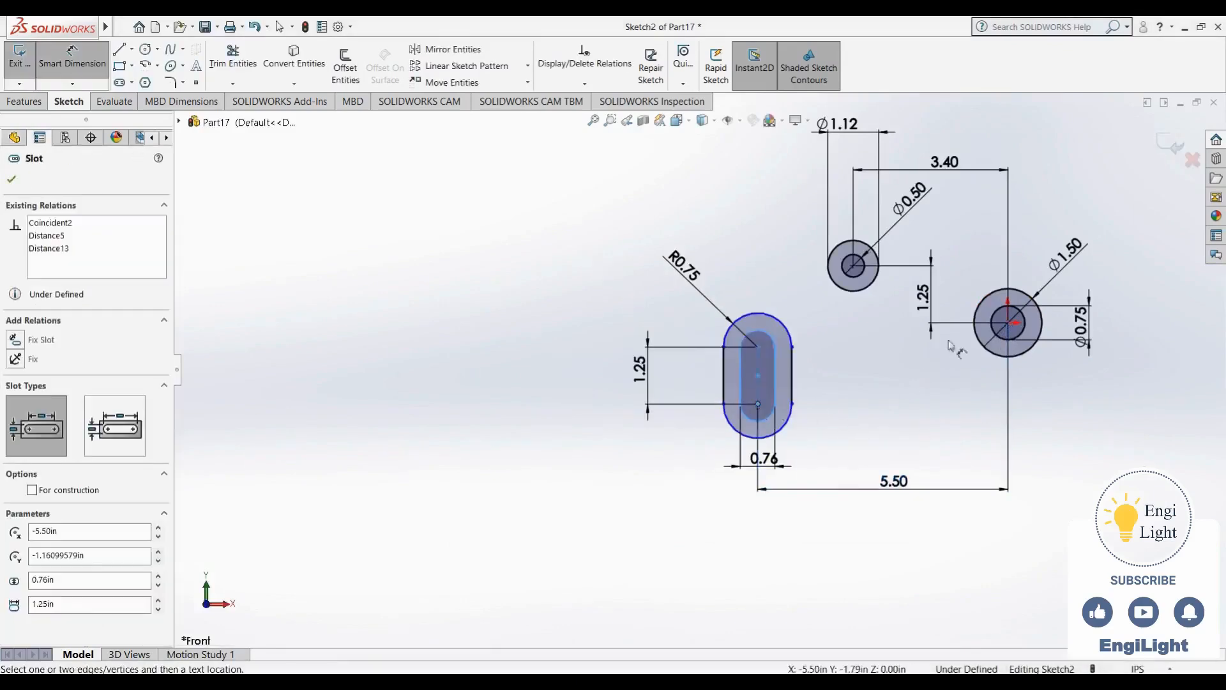
left_click(1008, 323)
left_click(1062, 392)
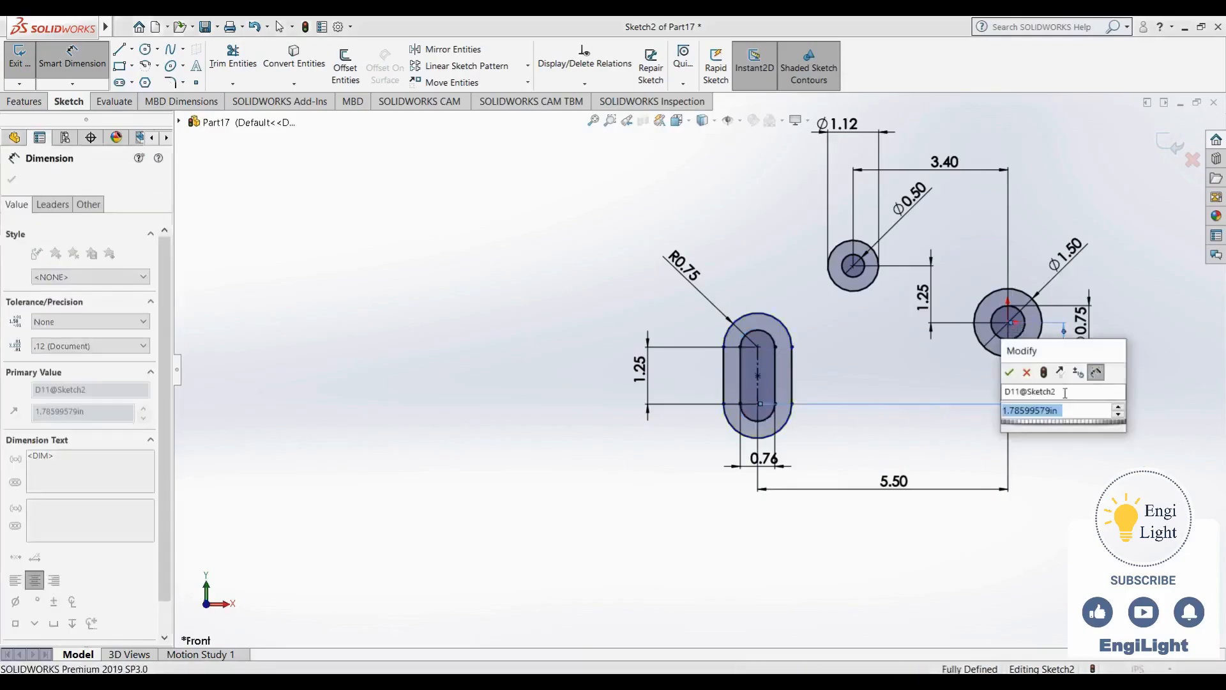
type("2.25")
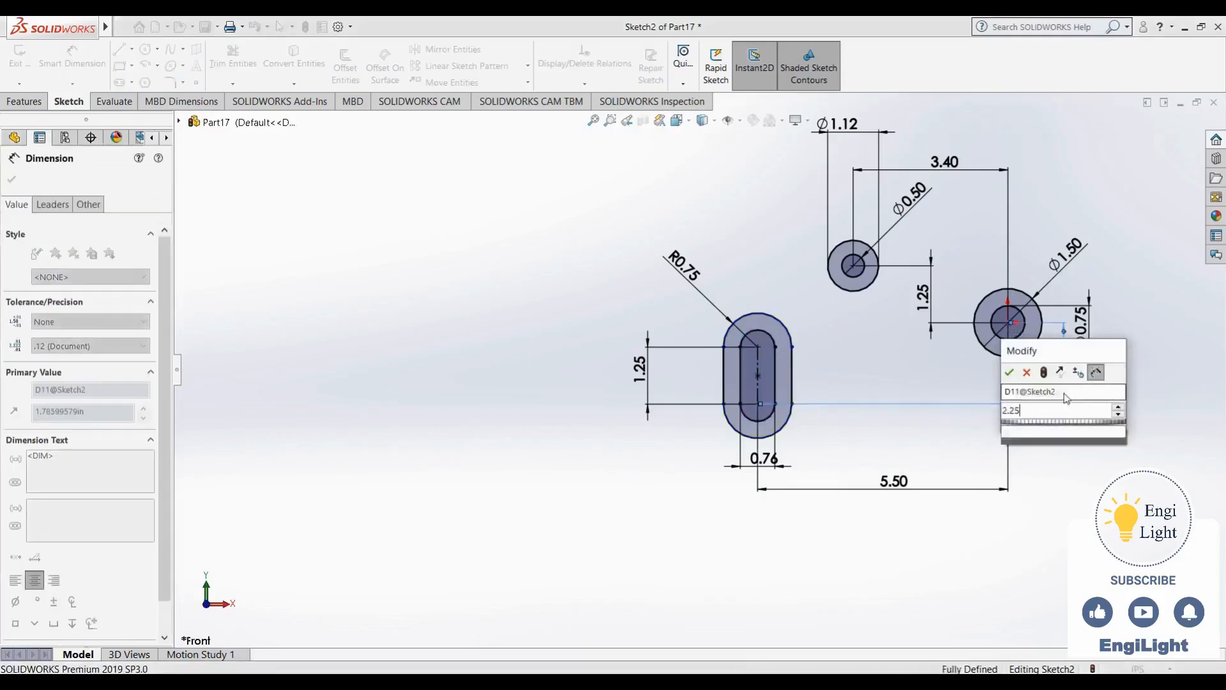
key("Return")
key("Escape")
key("f")
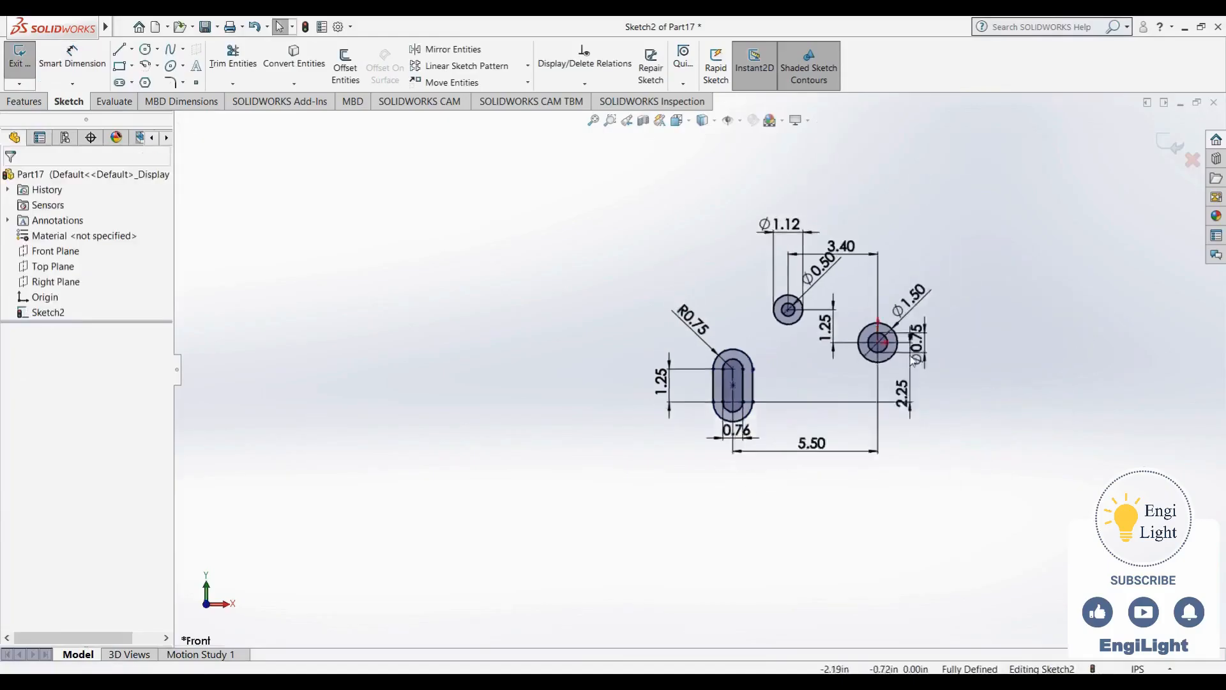
Sketch a three-point arc of about 6.10 in radius from the outer slot's lower-right edge up toward the 1.50 in circle, following the reference drawing
left_click(749, 673)
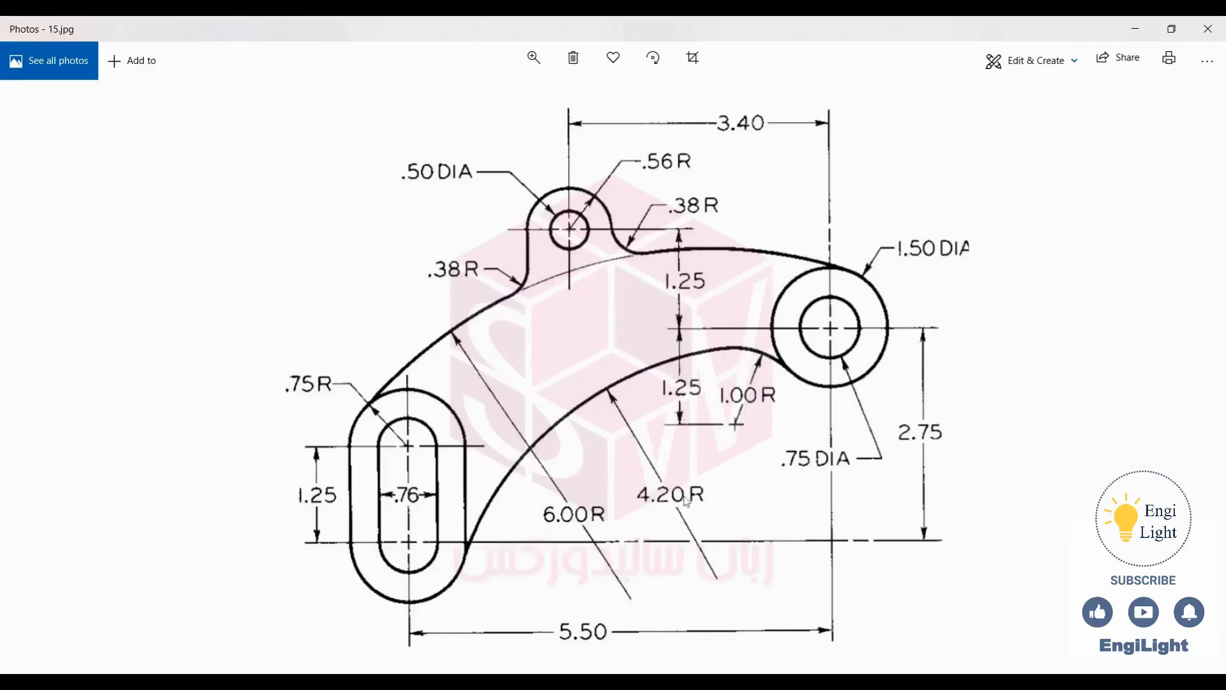
key("alt+Tab")
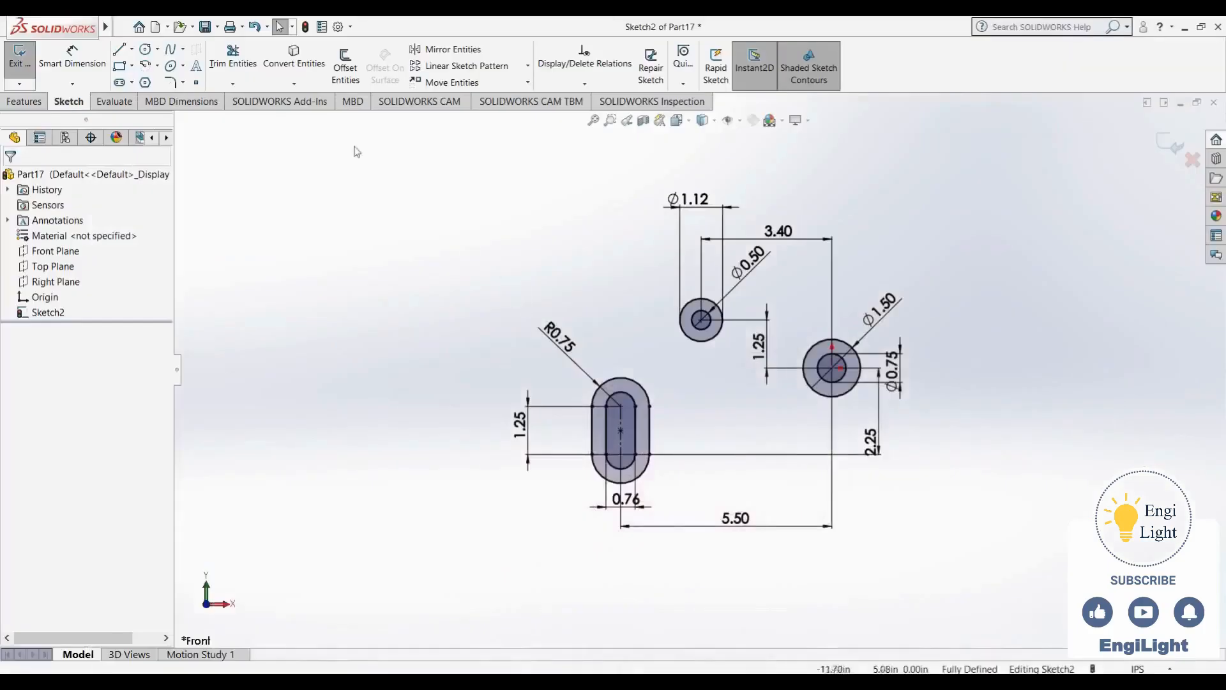
left_click(147, 65)
left_click(109, 231)
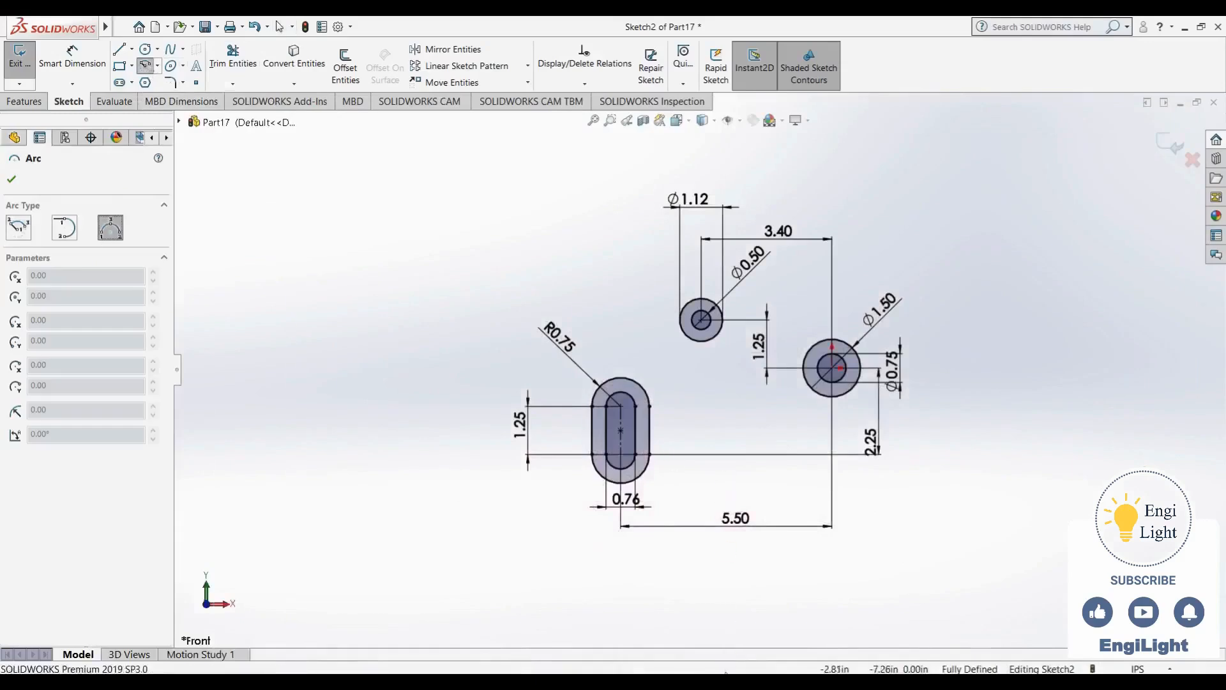
key("alt+Tab")
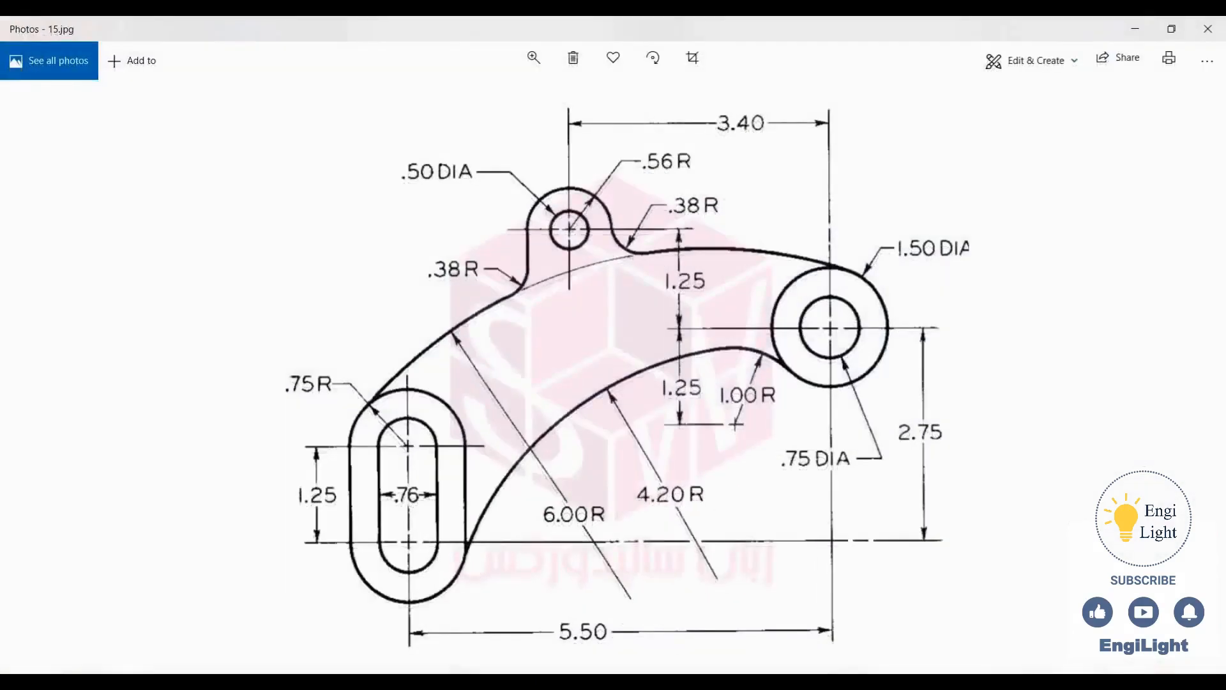
key("alt+Tab")
left_click(620, 482)
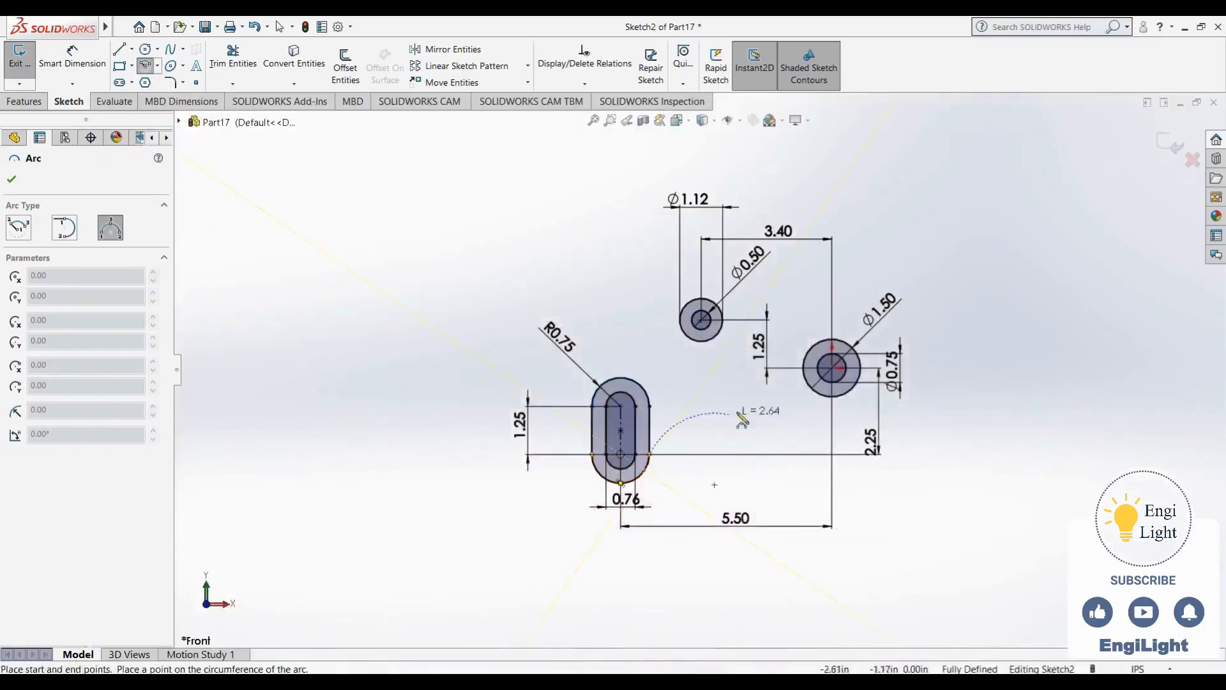
left_click(774, 384)
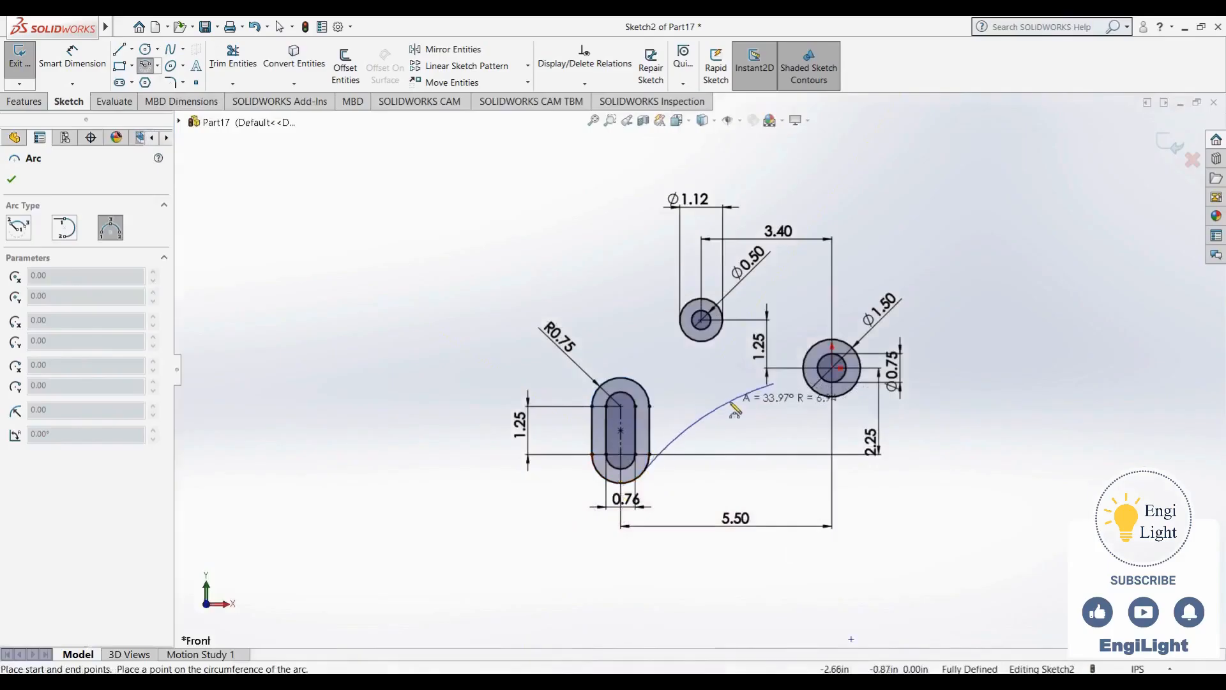
left_click(733, 404)
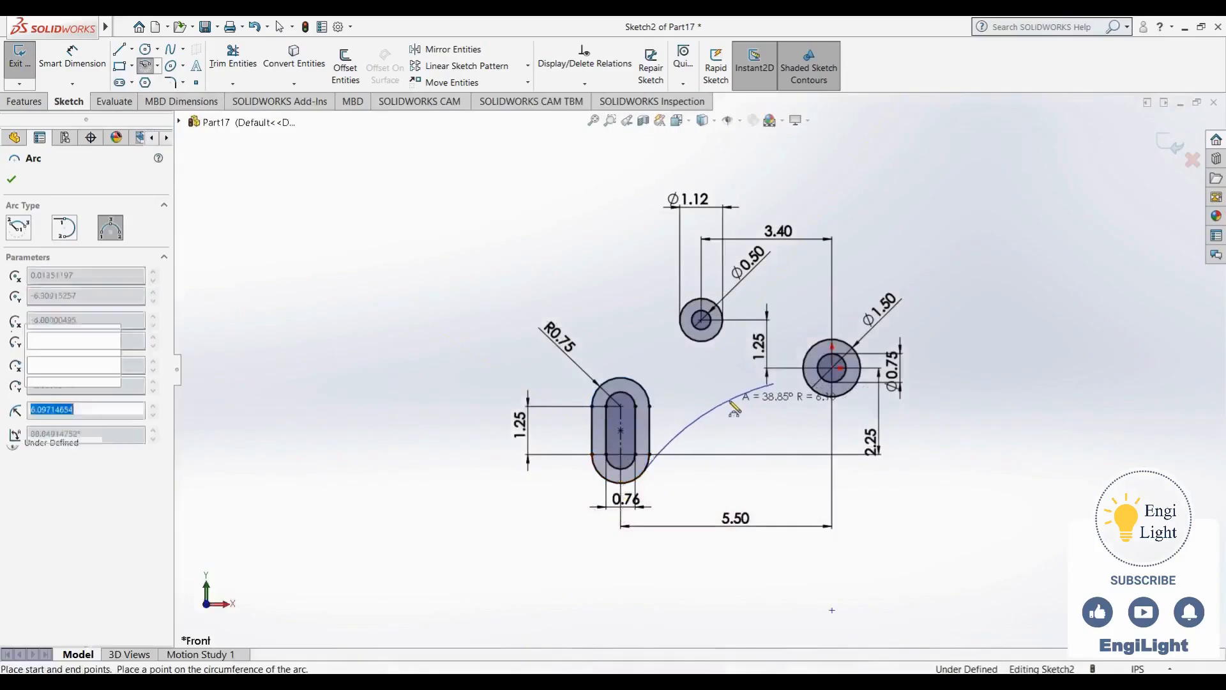
Sketch an upward-bulging three-point arc of about 0.58 in radius from the long arc's upper end to the lower-left edge of the 1.50 in circle
scroll(800, 409, "down", 3)
scroll(782, 393, "down", 1)
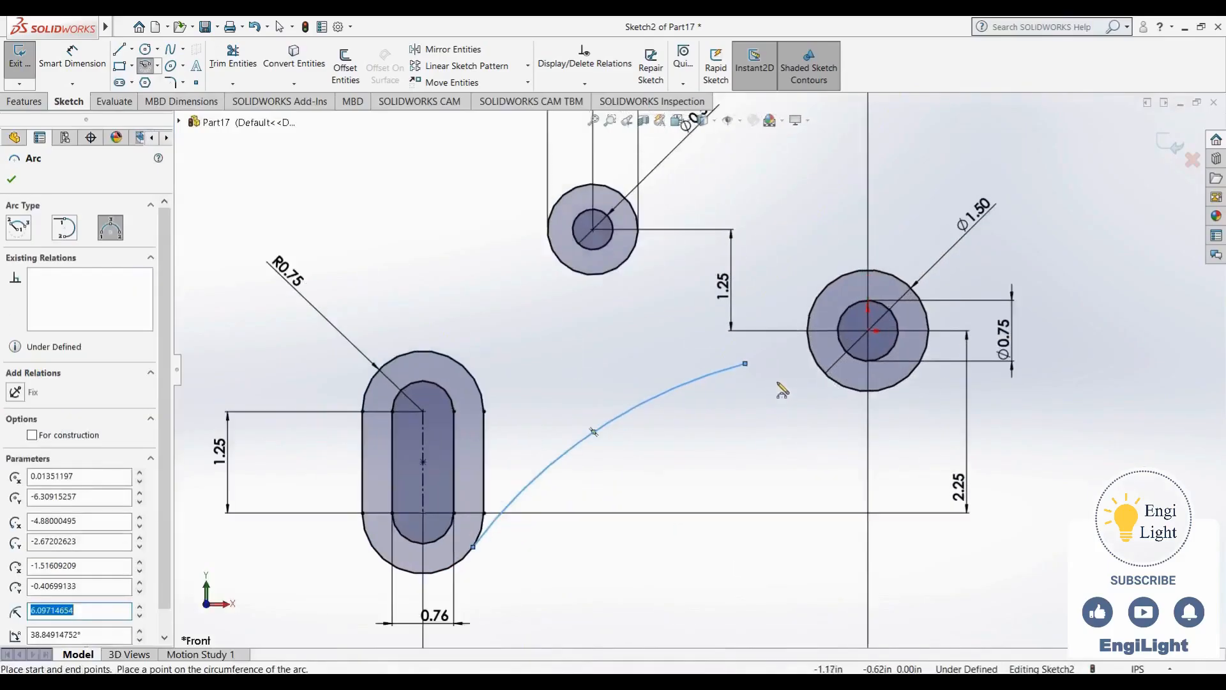
left_click(751, 365)
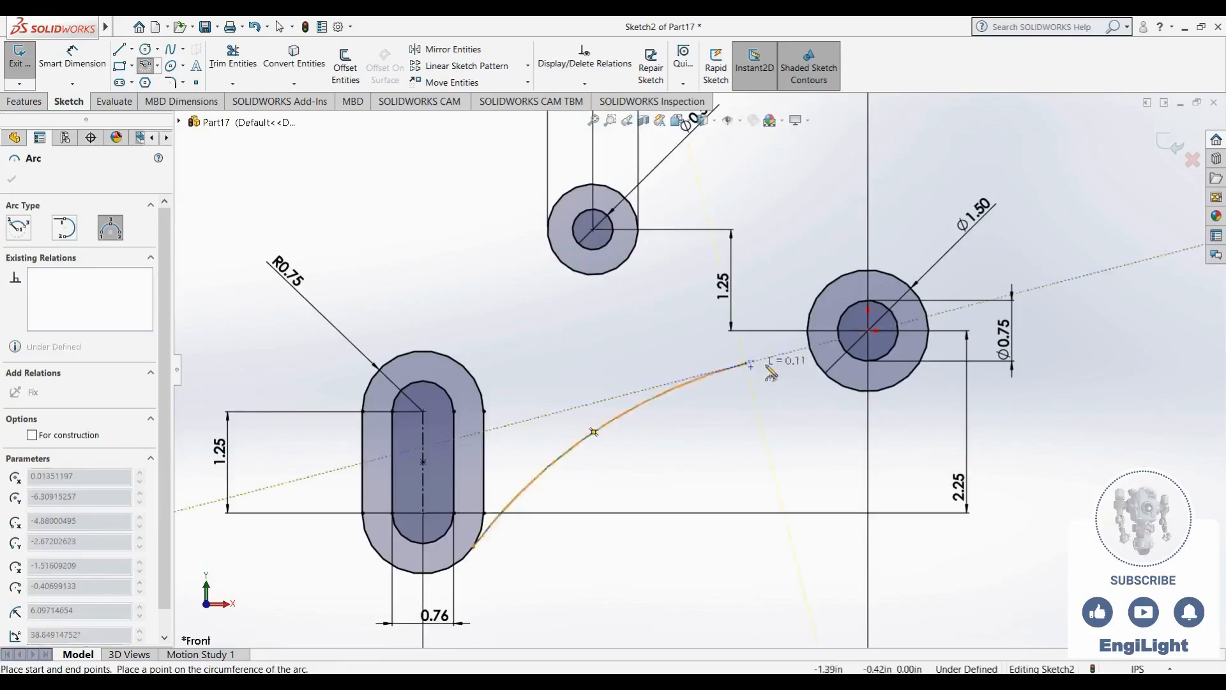
left_click(827, 373)
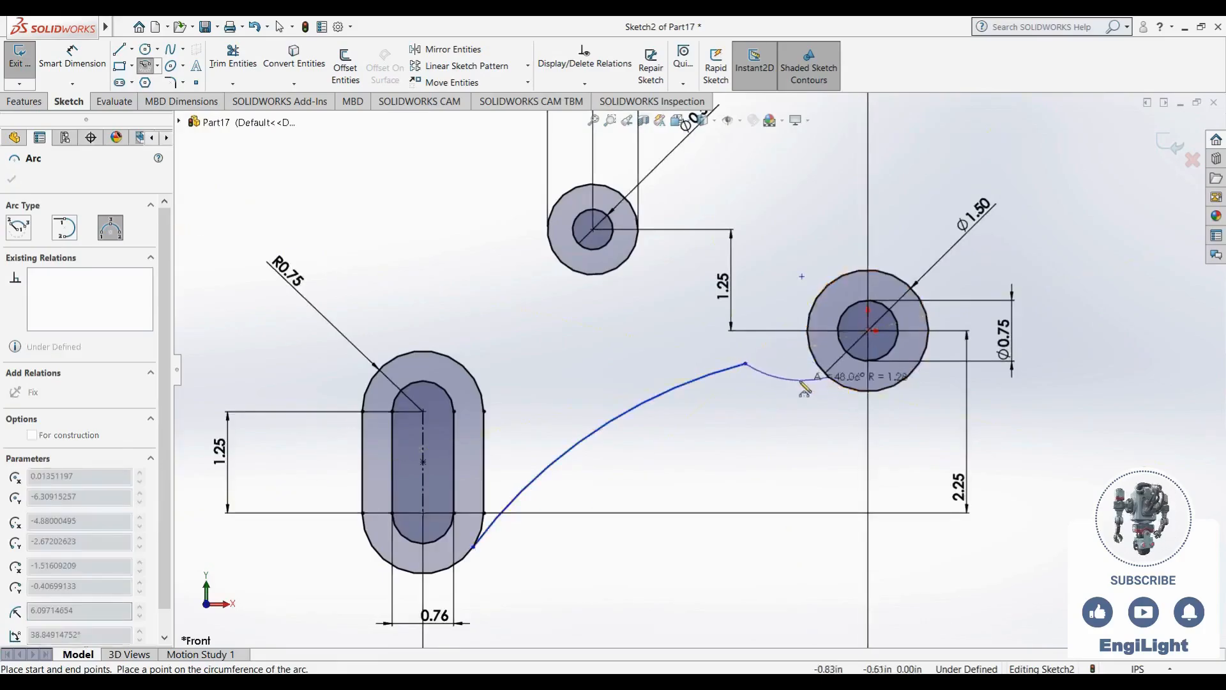
left_click(790, 352)
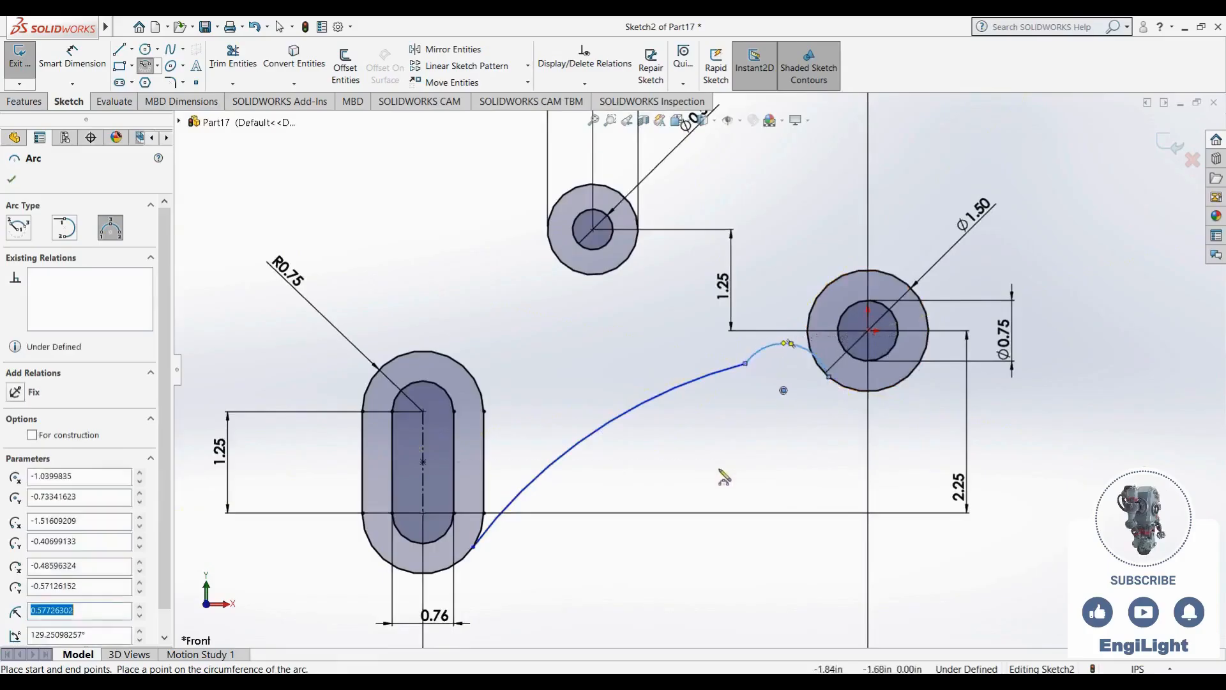
Set the radius of the long lower arc between the slot and the 1.50 in circle to 4.2 in, checking the reference drawing
key("Escape")
scroll(726, 473, "up", 3)
scroll(694, 434, "down", 2)
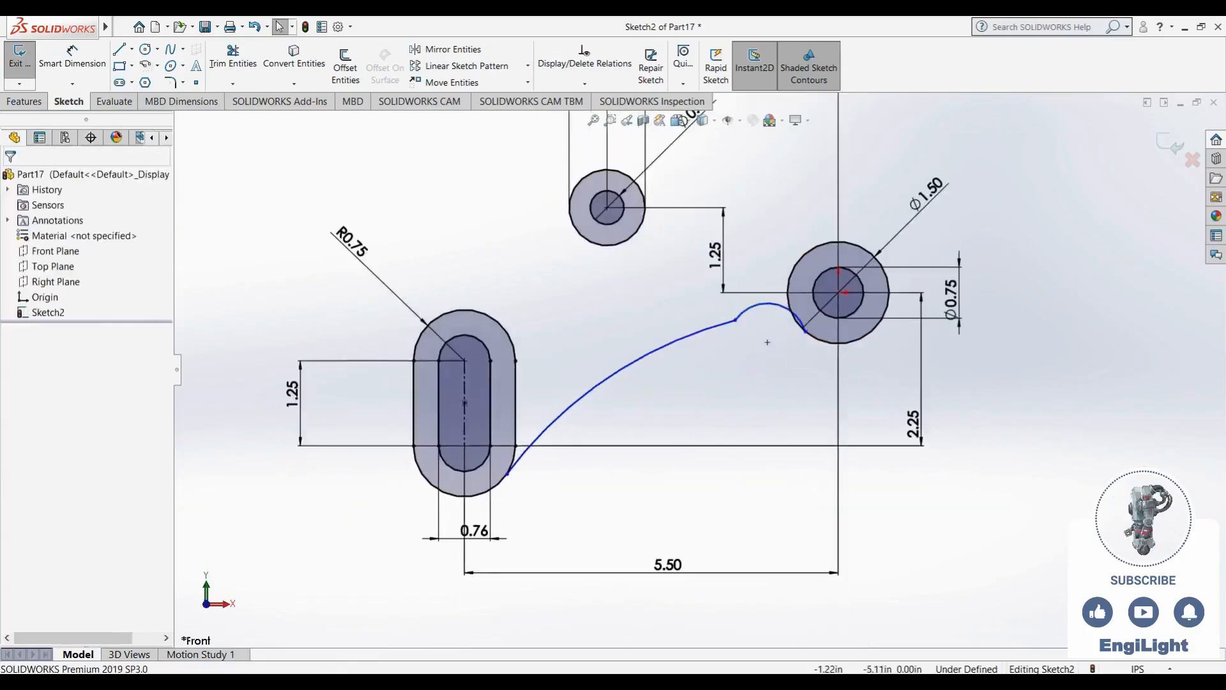
key("alt+Tab")
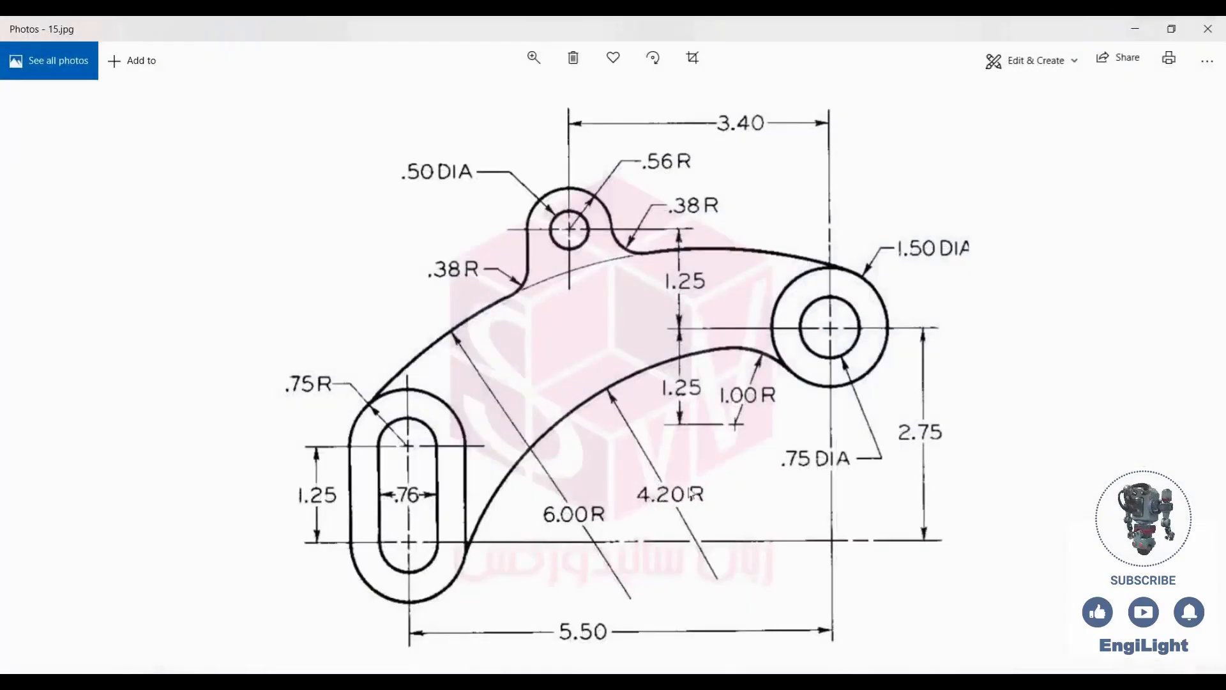
key("alt+Tab")
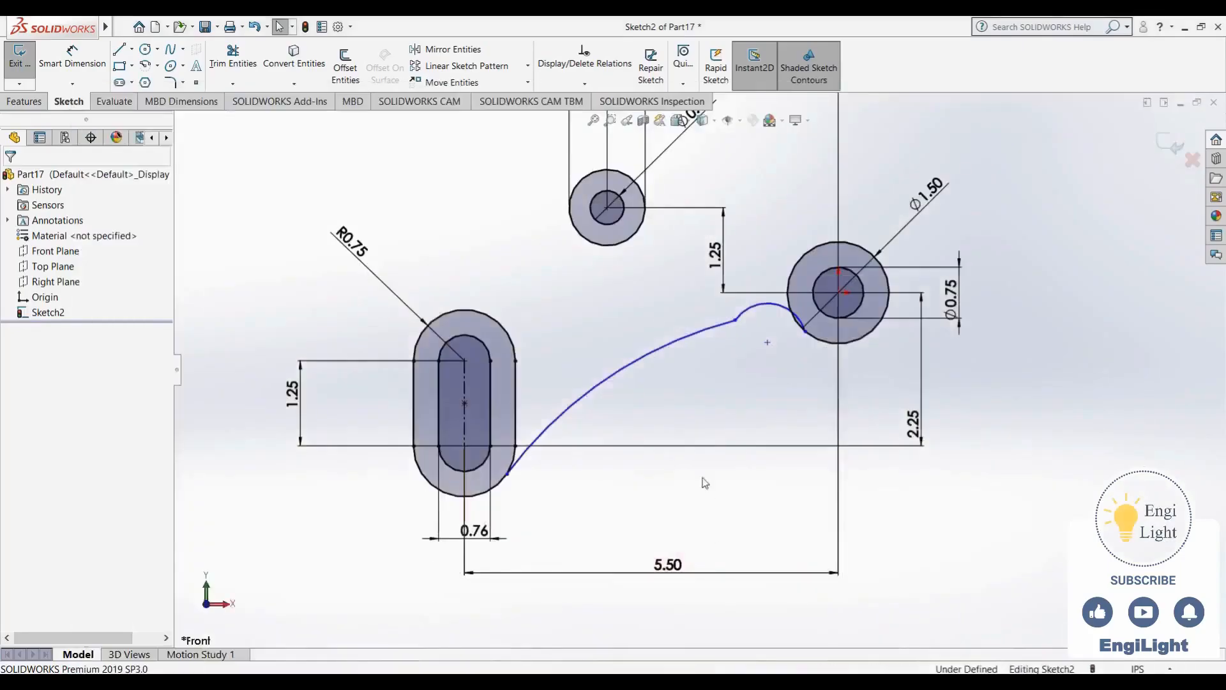
right_click_drag(631, 506, 633, 434)
left_click(618, 372)
left_click(662, 415)
type("4.2")
key("Return")
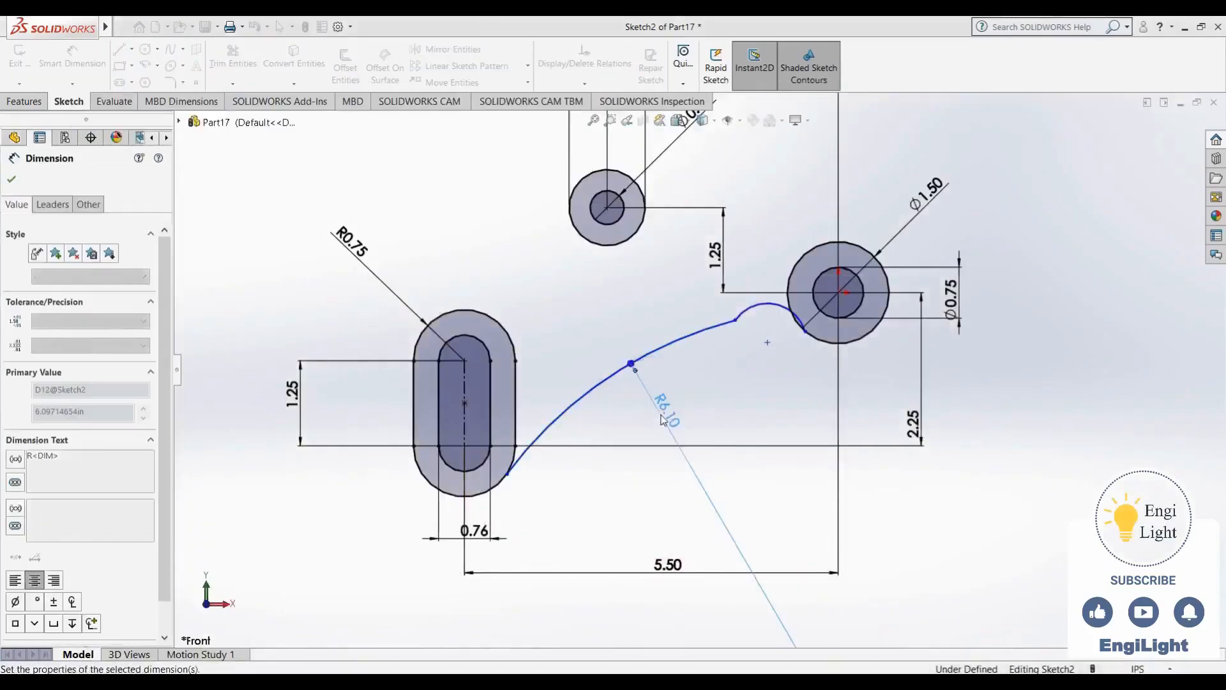
key("Escape")
Reposition the shared endpoint of the two lower arcs and set the short arc's radius to 1 in
left_click_drag(664, 368, 729, 322)
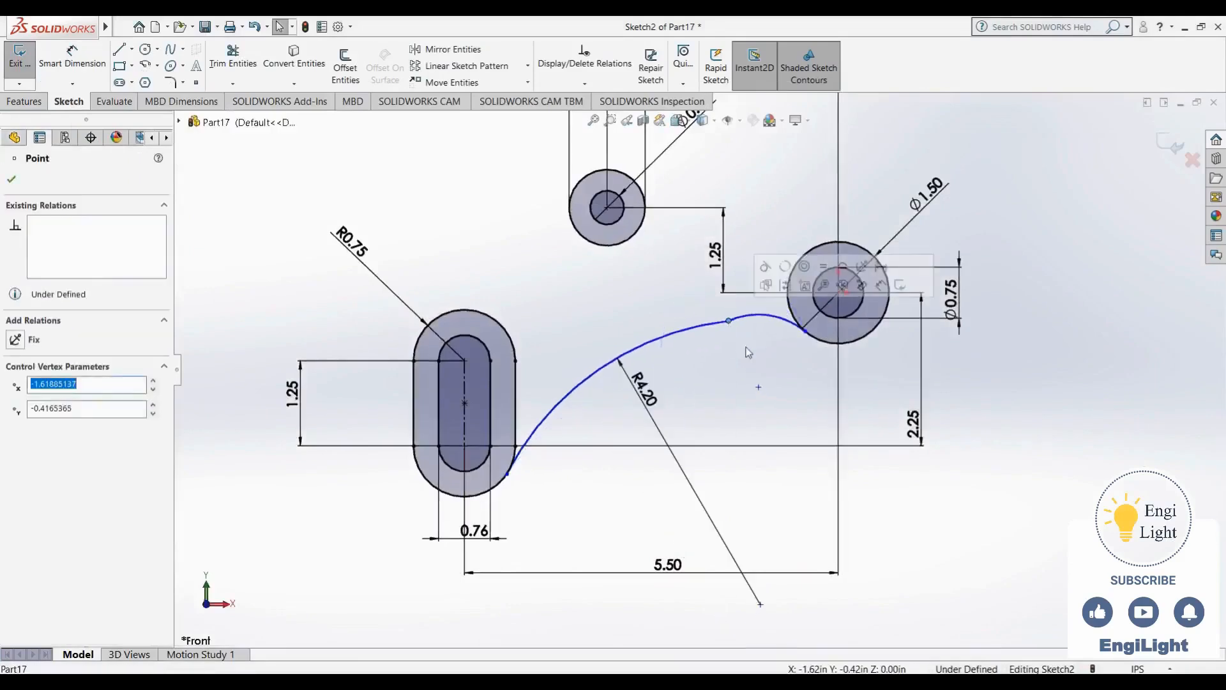
right_click_drag(733, 413, 717, 339)
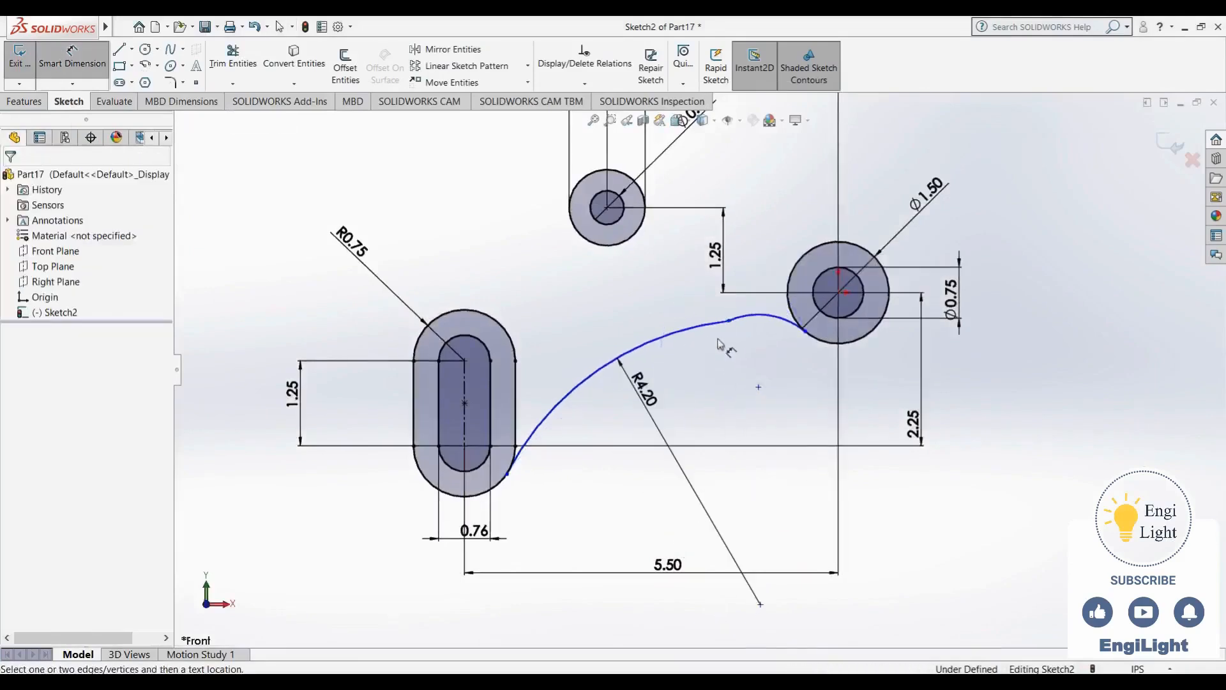
left_click(751, 320)
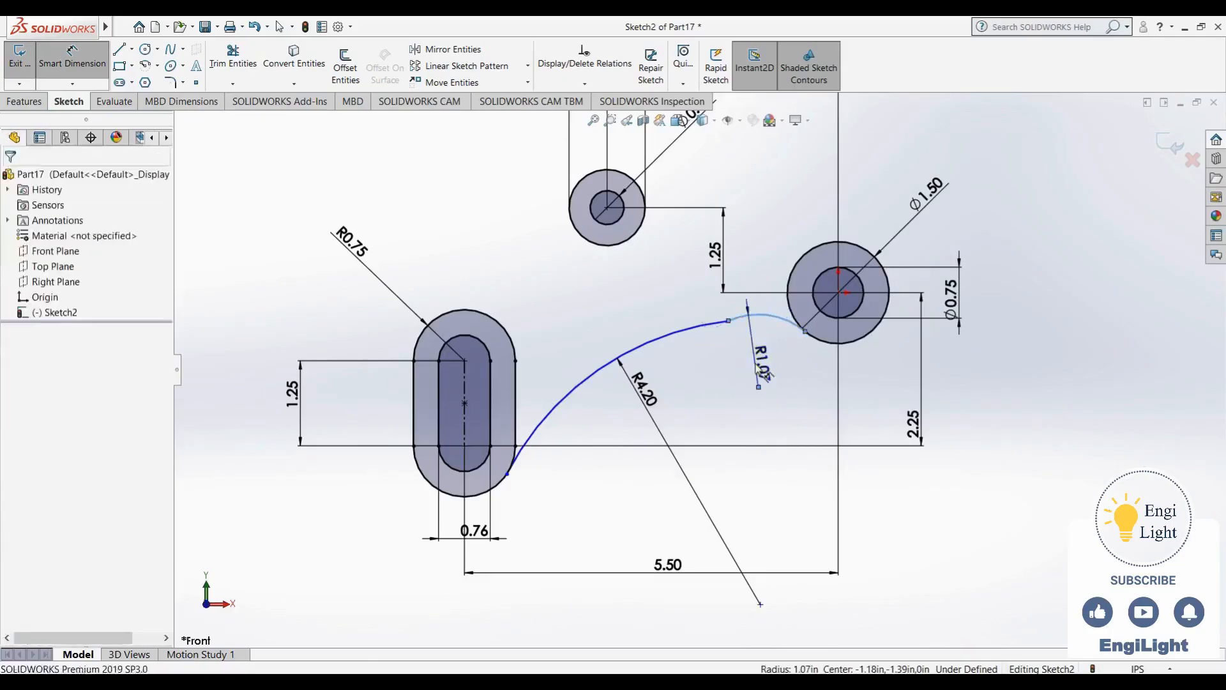
left_click(760, 369)
type("1")
key("Return")
key("Escape")
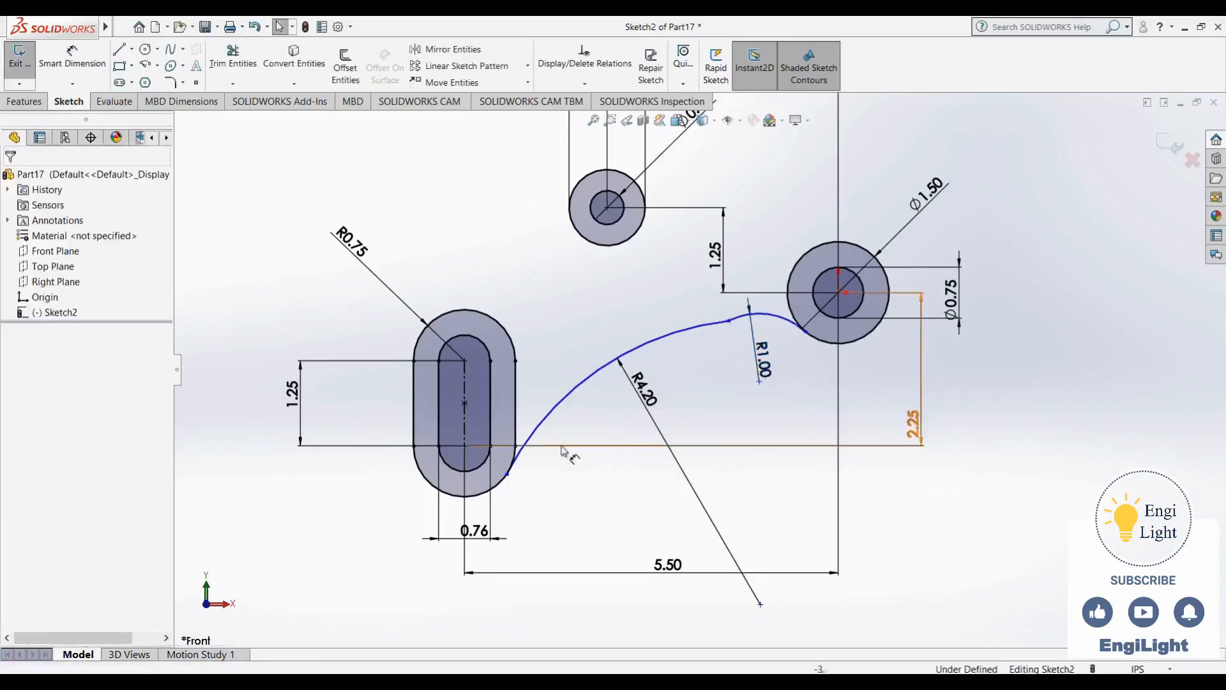
Make the 4.20 in arc tangent to the outer slot's lower end arc
left_click(561, 401)
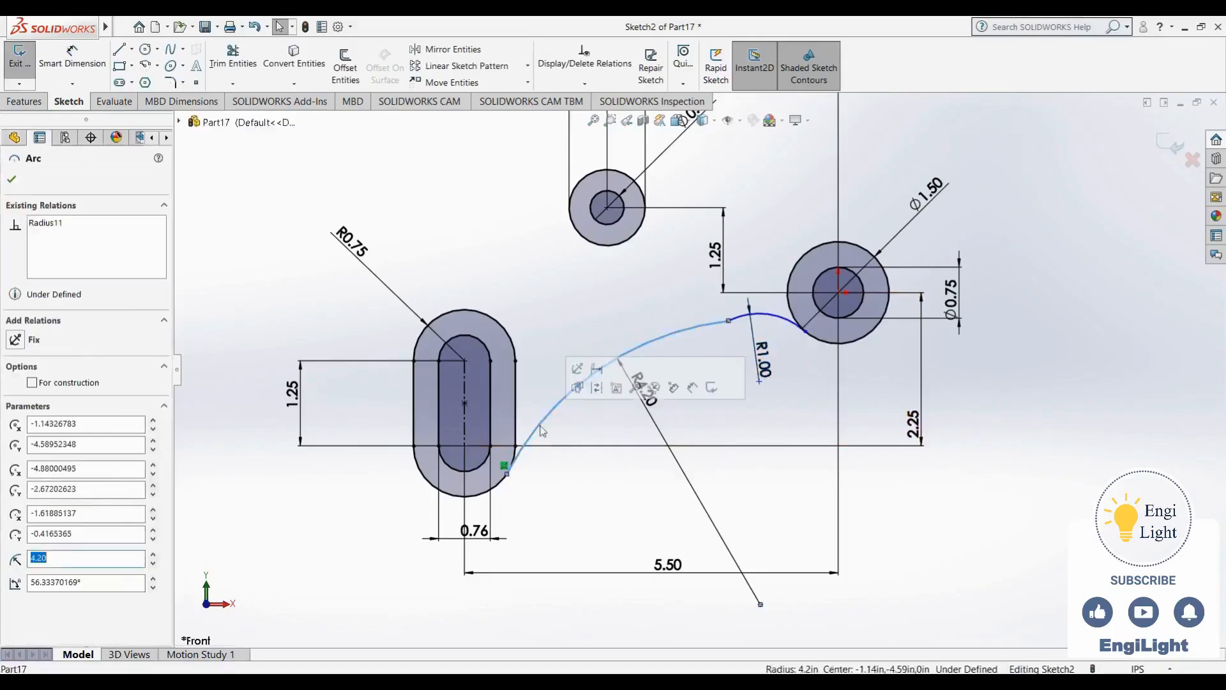
left_click(503, 482, "ctrl")
left_click(570, 431)
key("Escape")
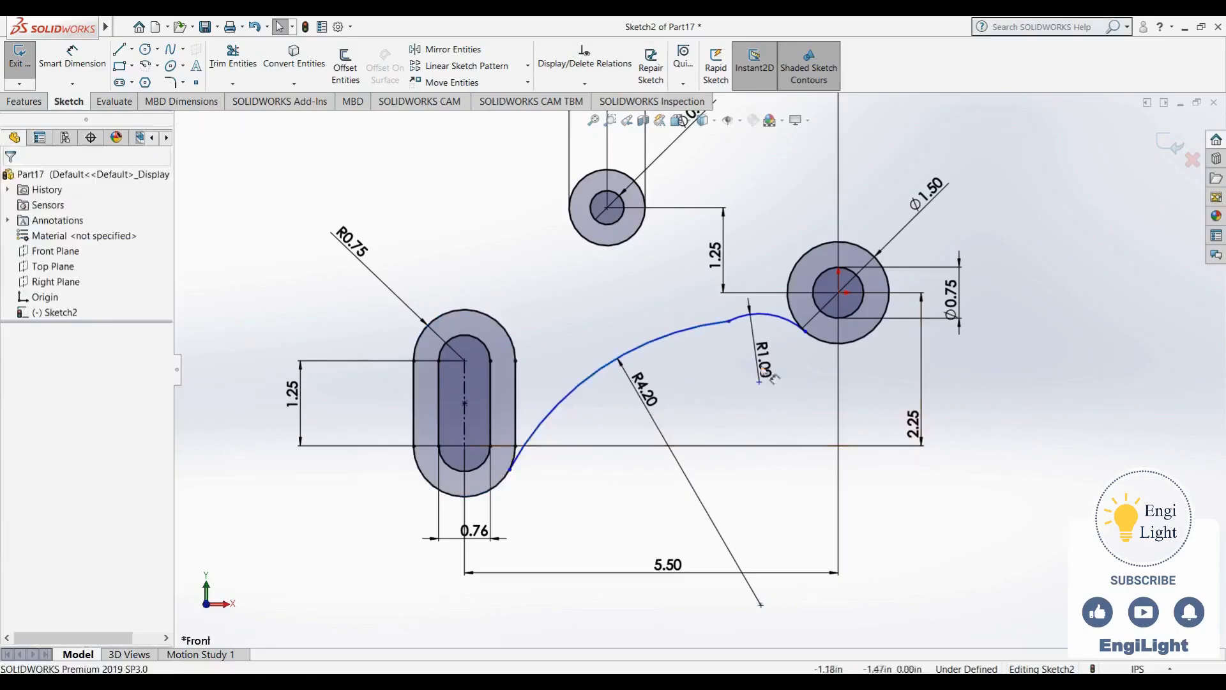
Make the 1.00 in arc tangent to the 4.20 in arc
left_click(771, 317)
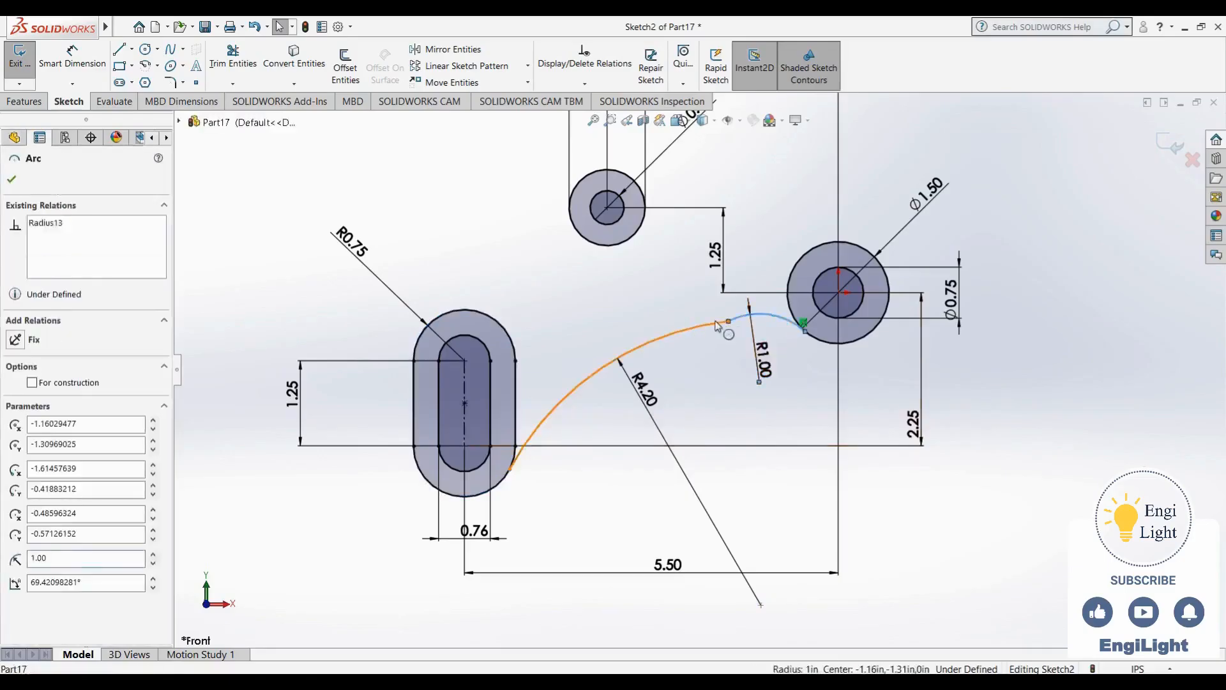
left_click(717, 326, "ctrl")
left_click(798, 272)
key("Escape")
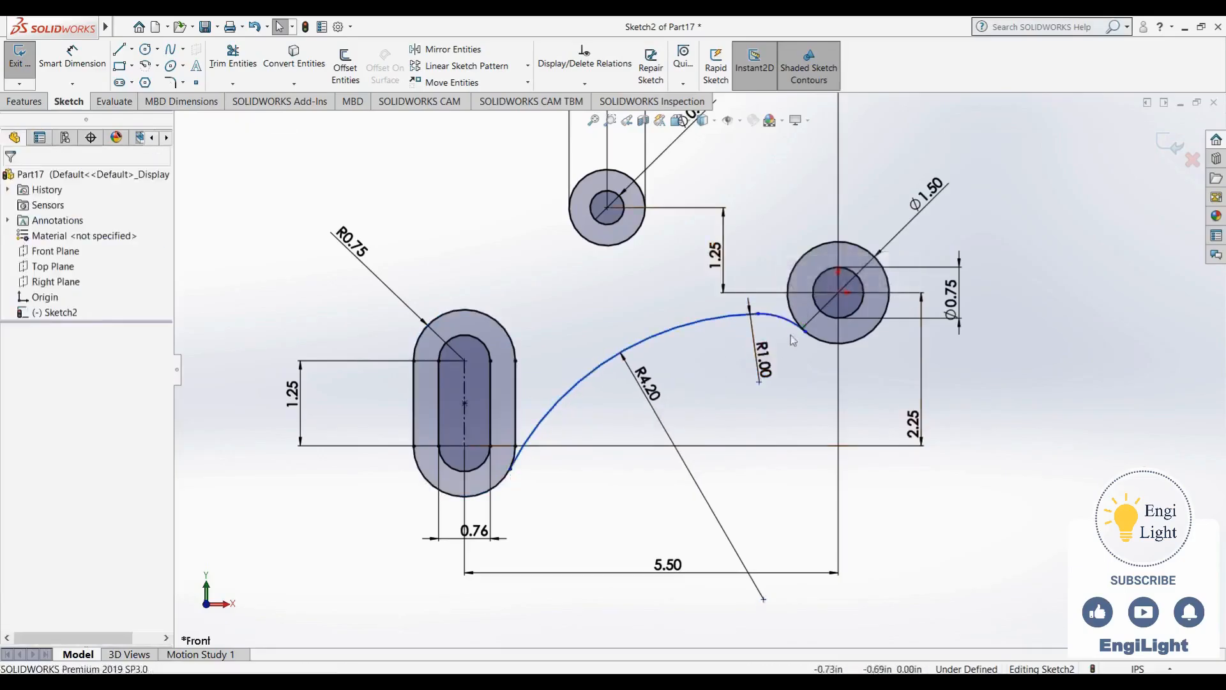
Make the 1.00 in arc tangent to the 1.50 in circle
left_click(790, 326)
left_click(801, 326, "ctrl")
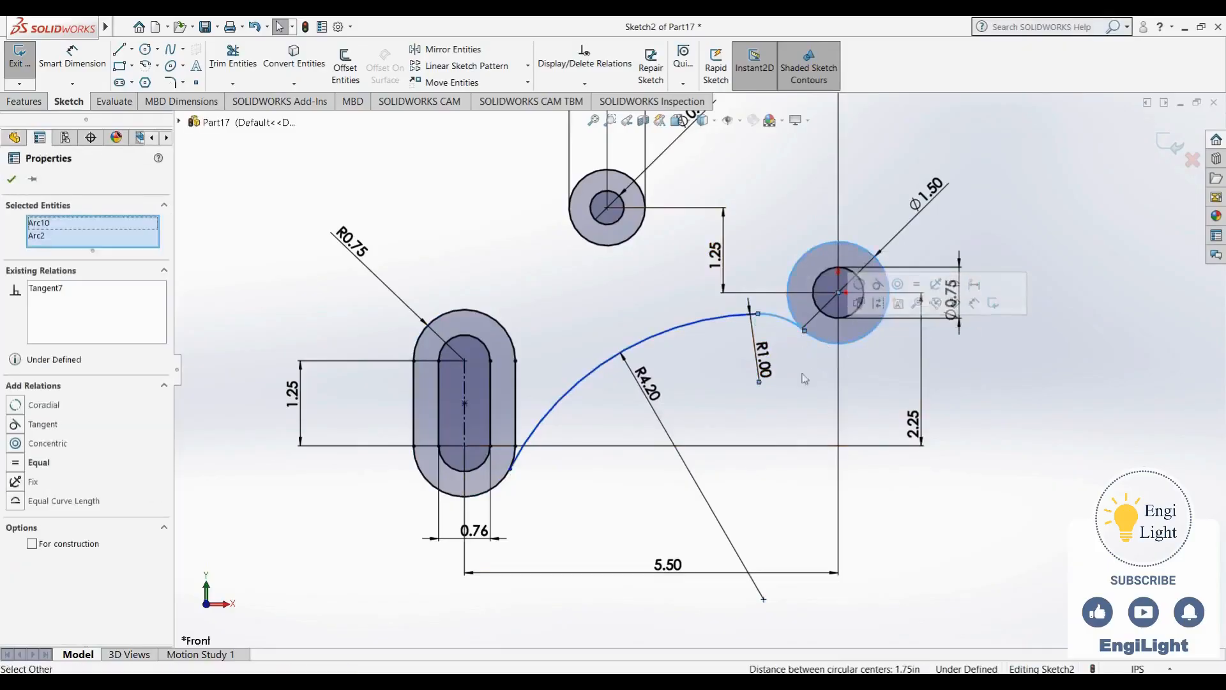
left_click(790, 390)
Set the vertical distance between the 1.00 in arc's centre and the origin to 1.25 in
scroll(782, 345, "down", 3)
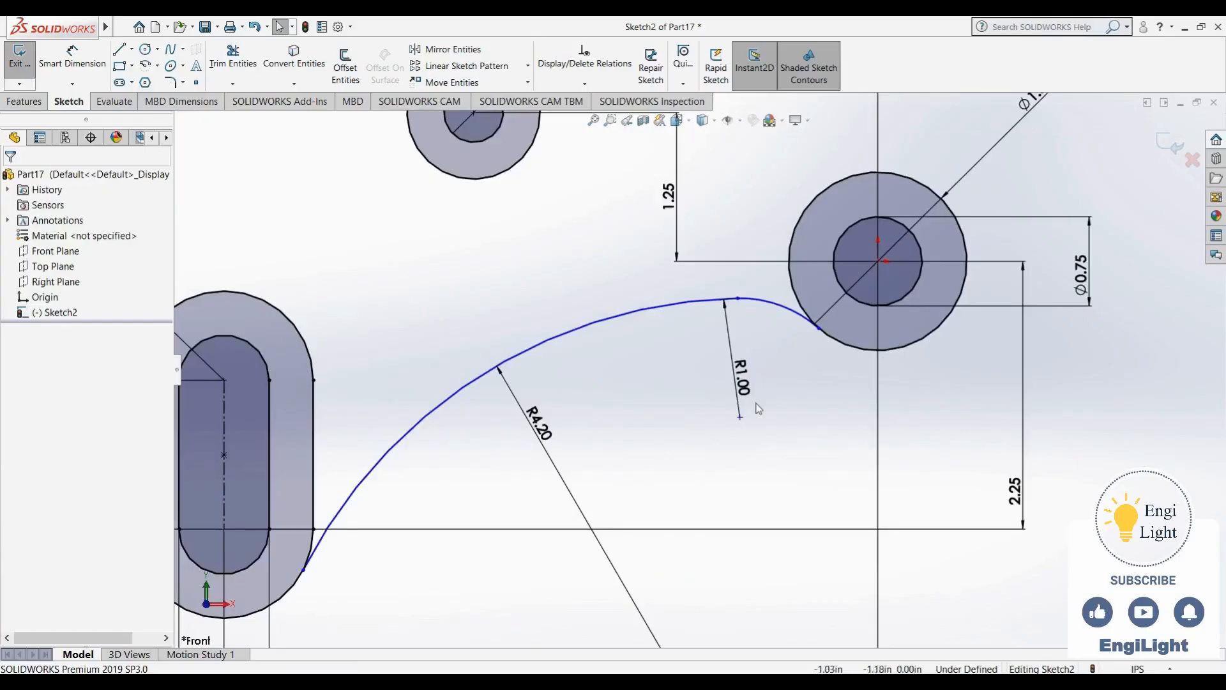
scroll(757, 411, "up", 1)
left_click(732, 410)
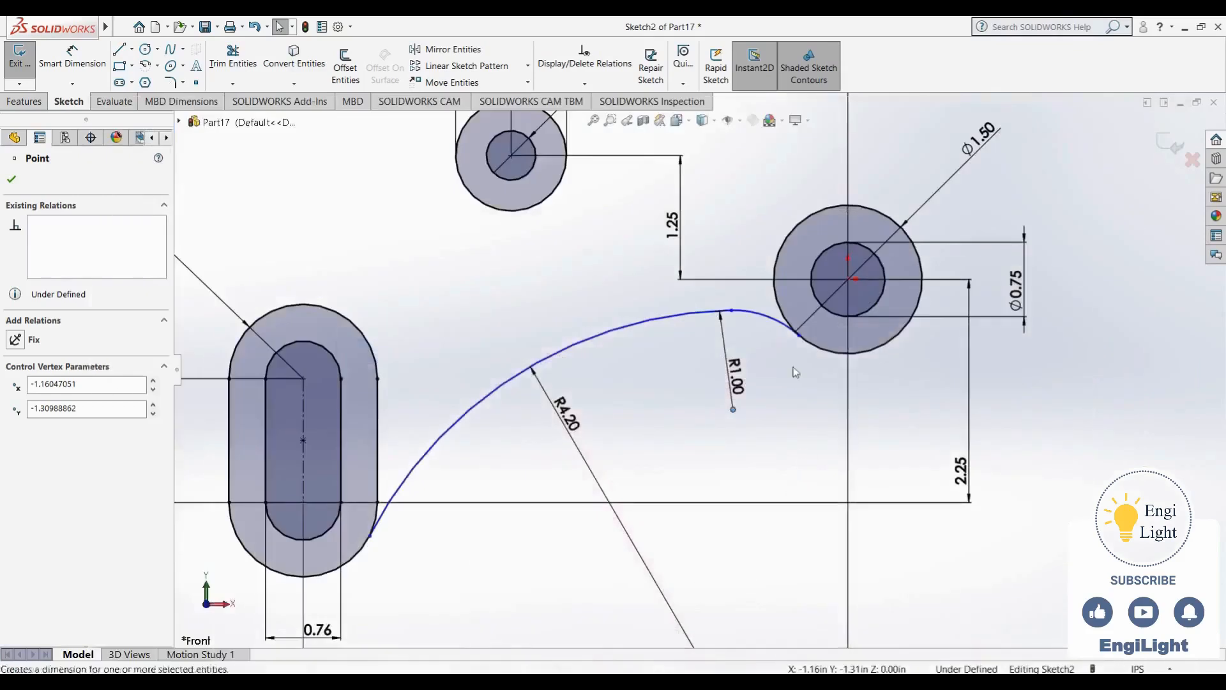
left_click(72, 57)
left_click(846, 278)
left_click(733, 409)
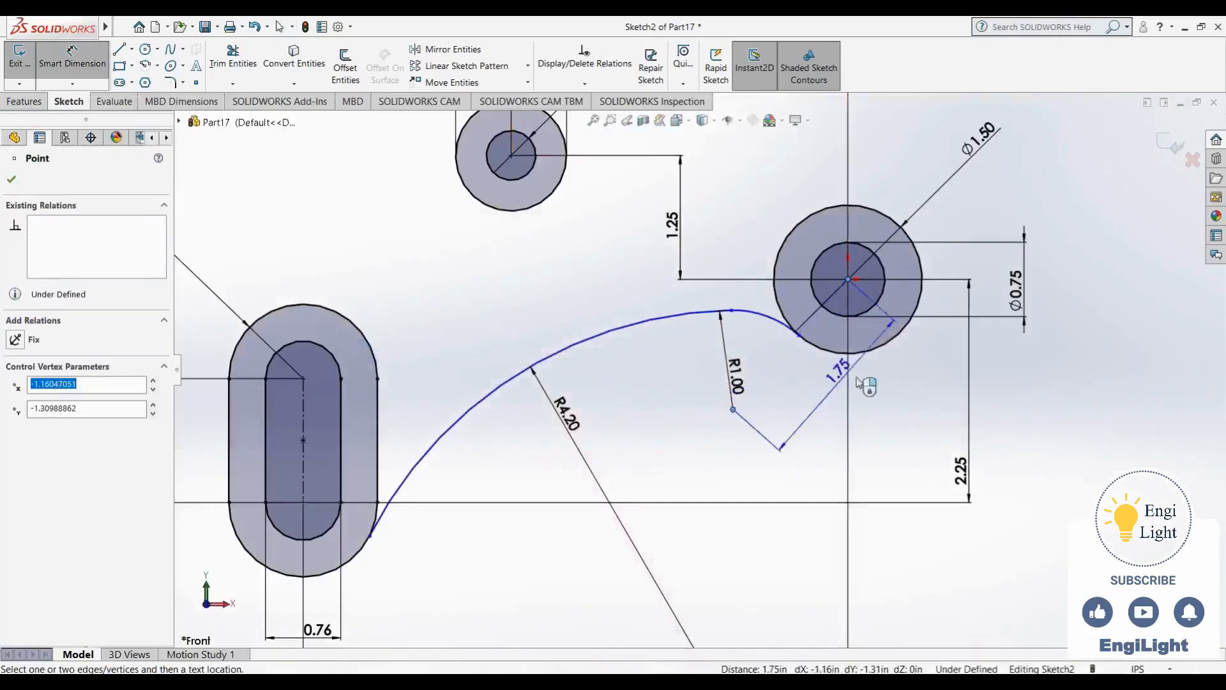
left_click(936, 363)
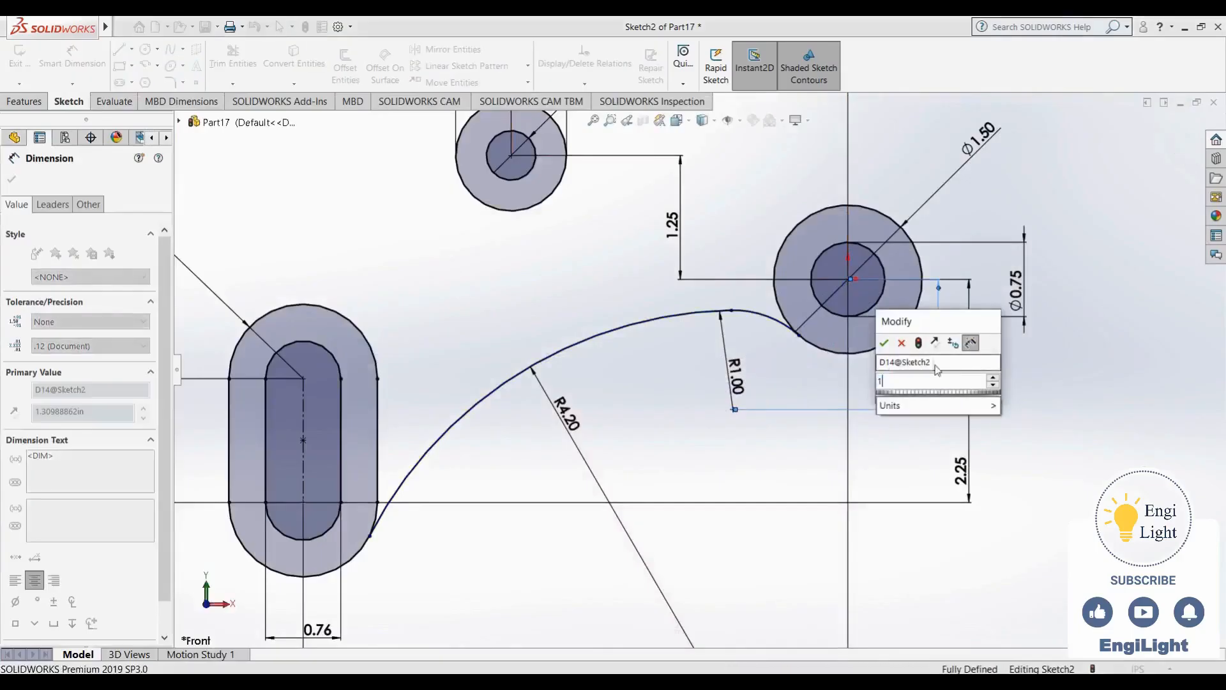
key("Return")
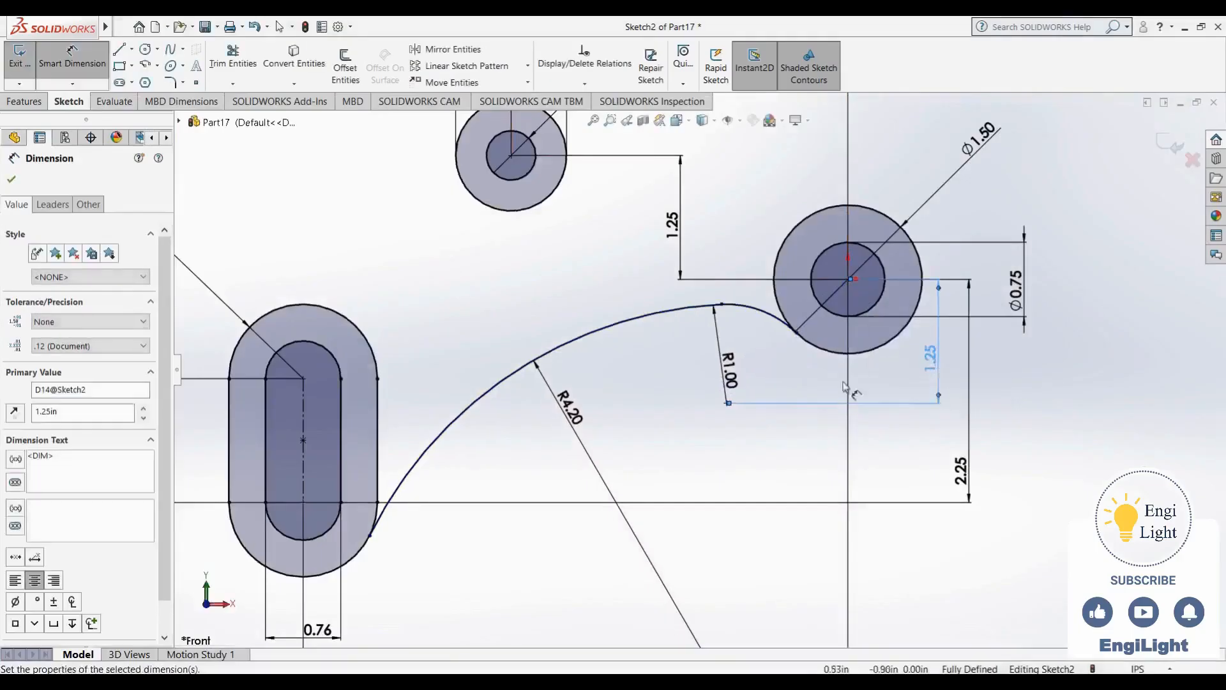
key("Escape")
Sketch an upward-bulging three-point arc of about 11.7 in radius from the outer slot's upper end to the top of the 1.50 in circle
key("f")
left_click(707, 682)
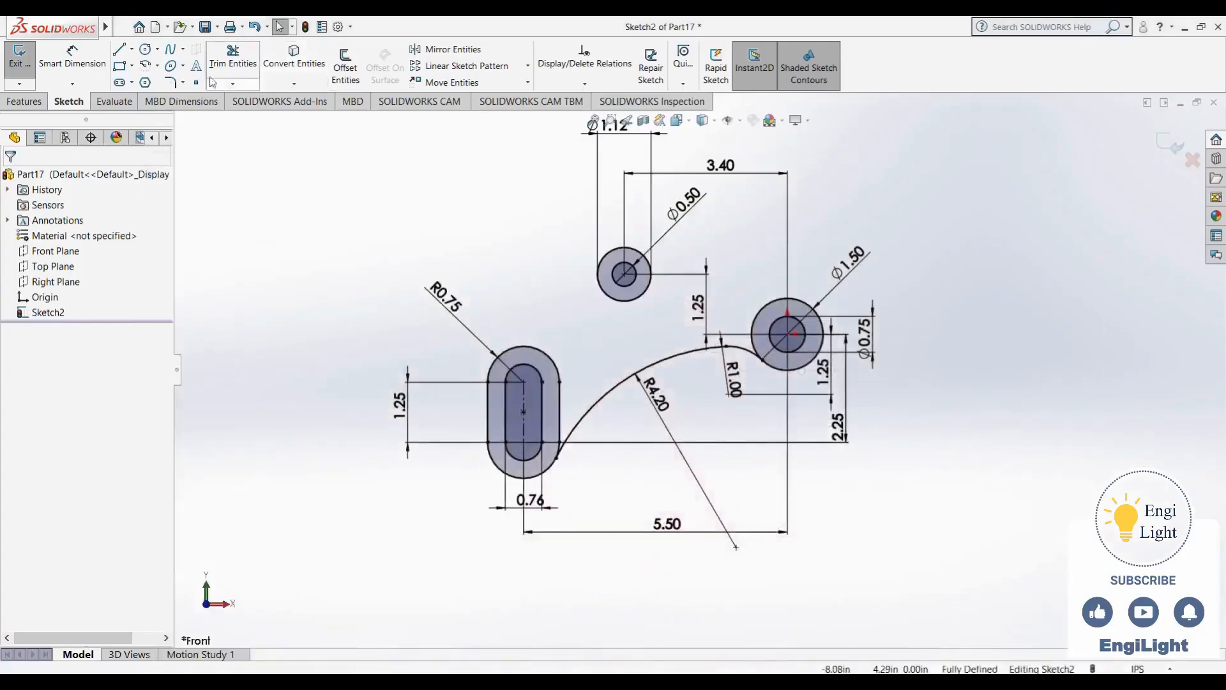
left_click(146, 65)
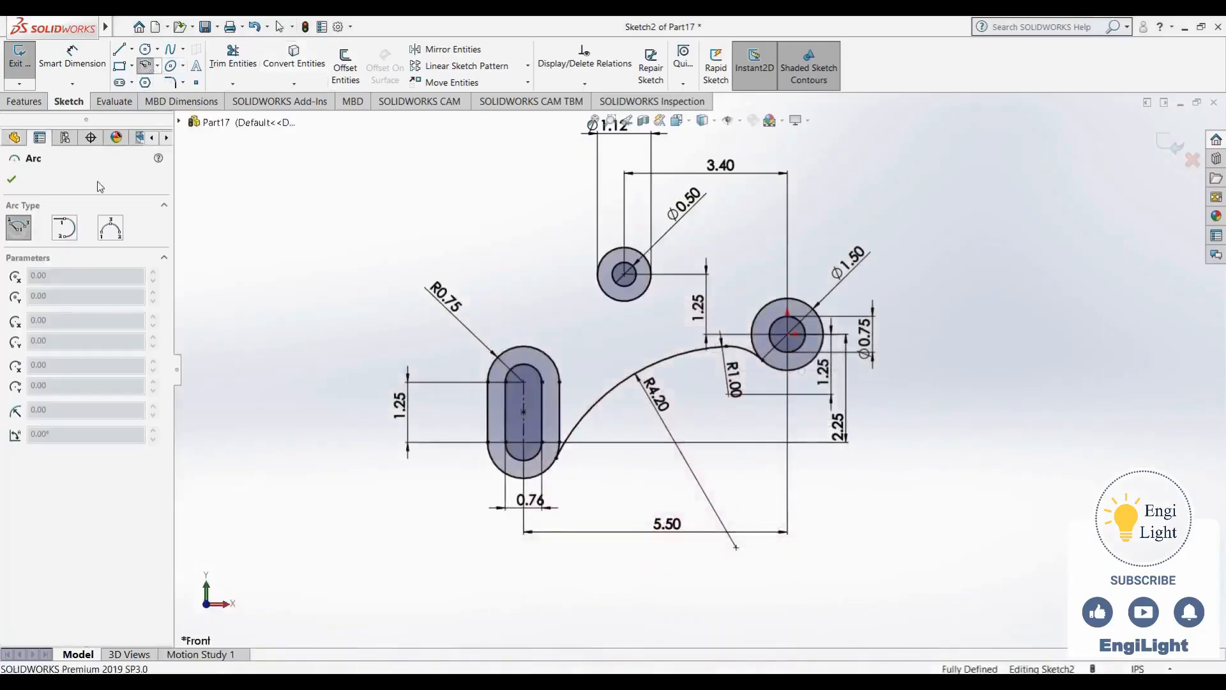
left_click(111, 228)
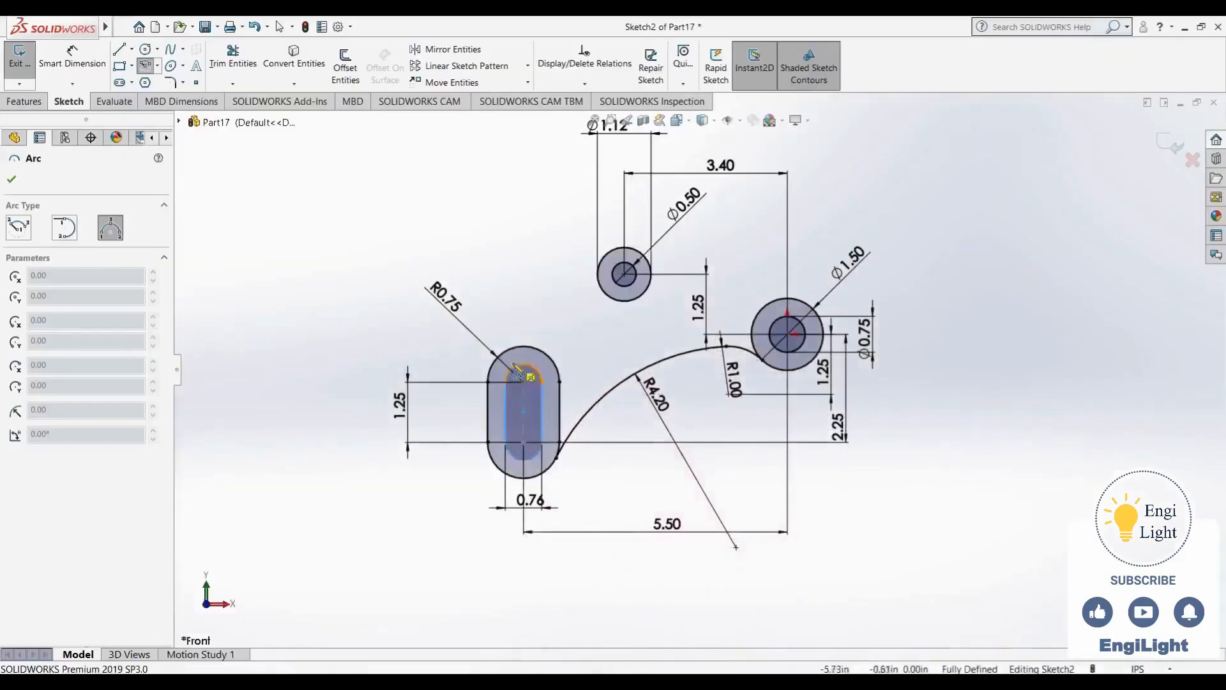
left_click(508, 361)
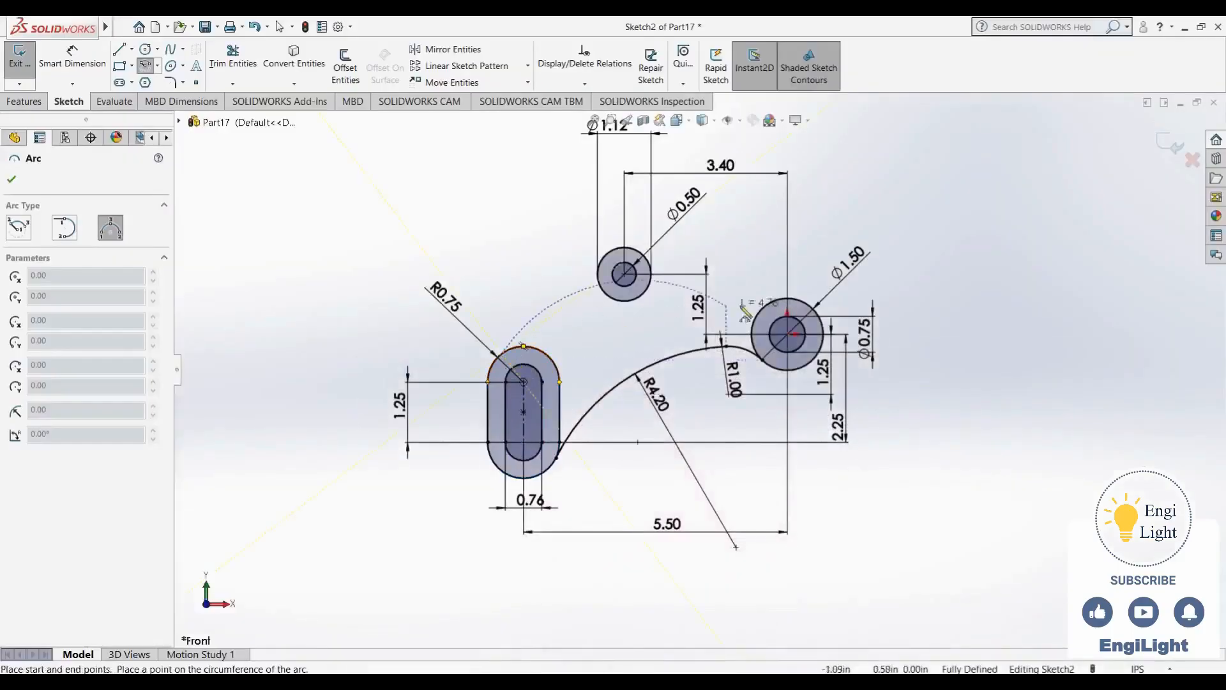
left_click(798, 299)
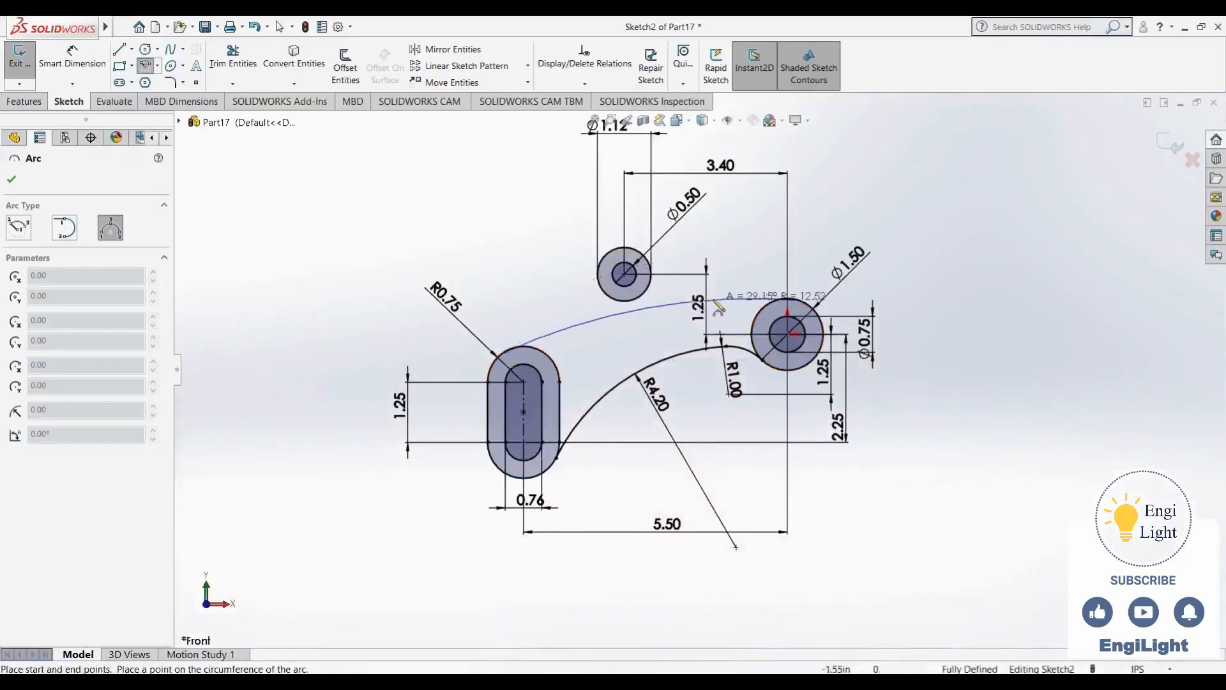
left_click(667, 303)
key("Escape")
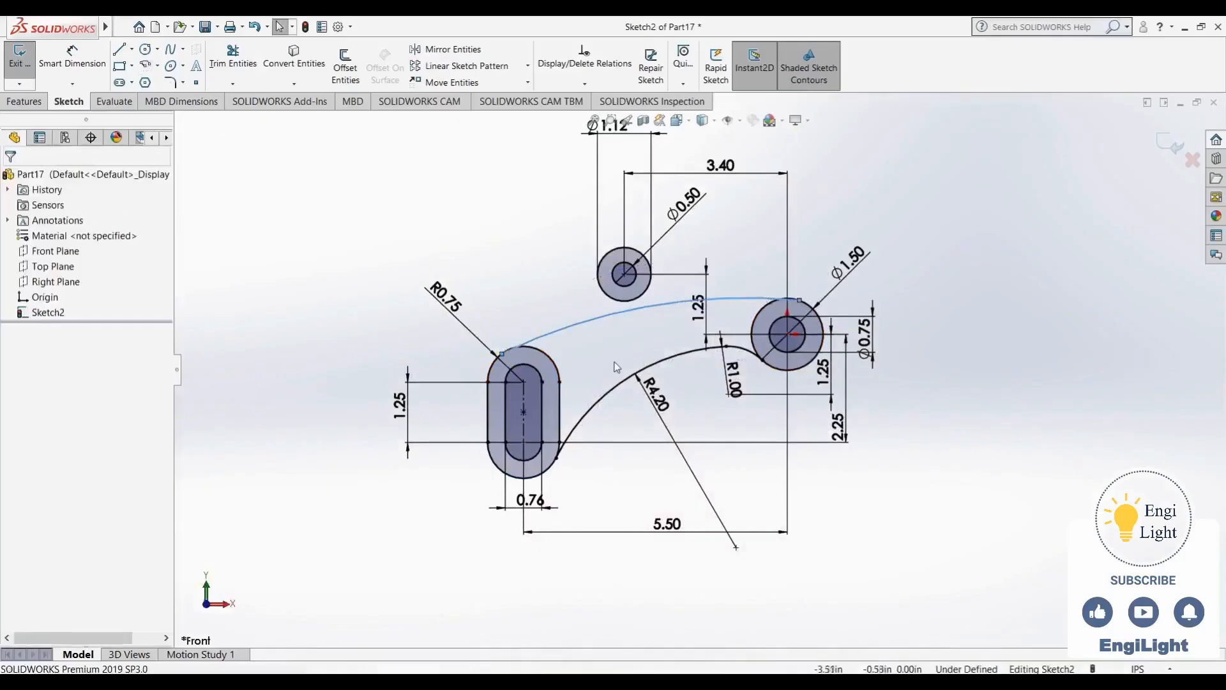
Make the long upper arc tangent to the outer slot's upper end arc
left_click(562, 330)
left_click(492, 378, "ctrl")
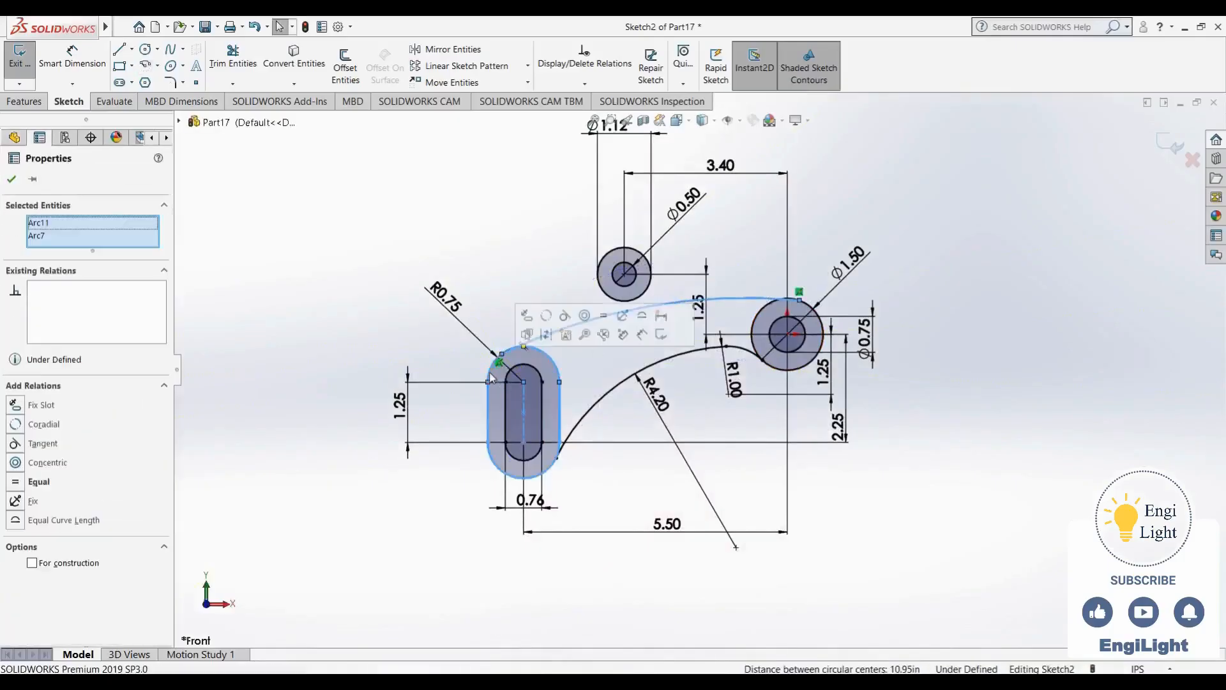
left_click(565, 316)
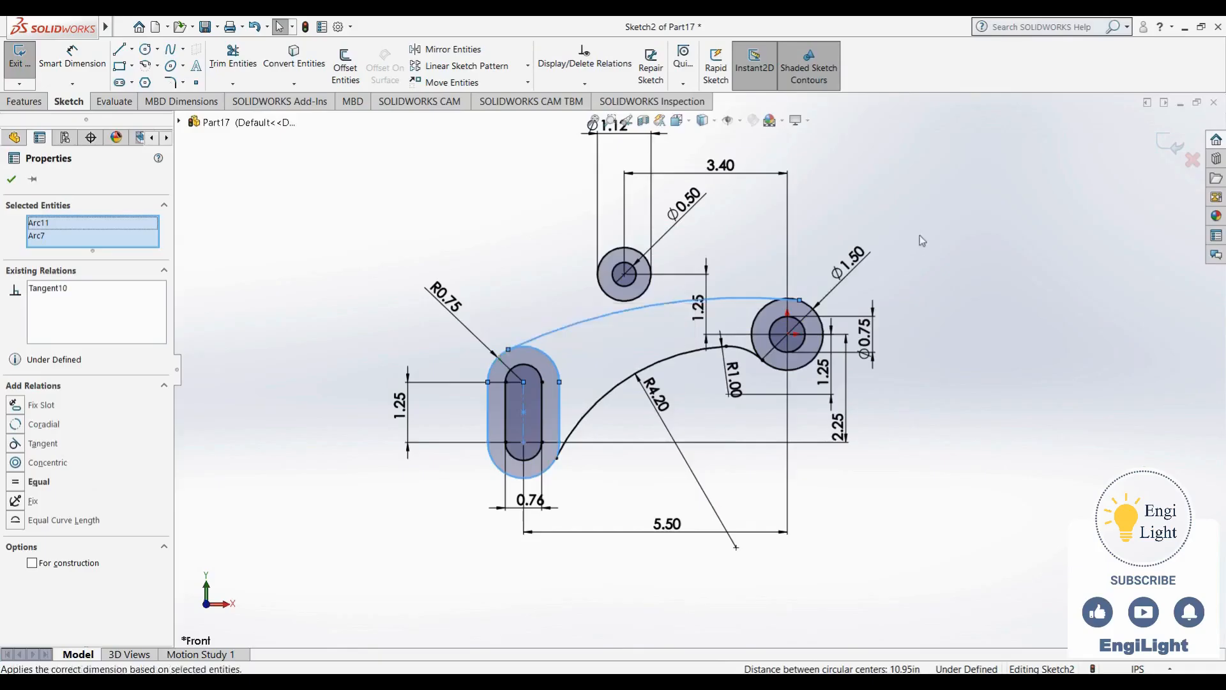
key("Escape")
Make the long upper arc tangent to the 1.50 in circle
left_click(756, 301)
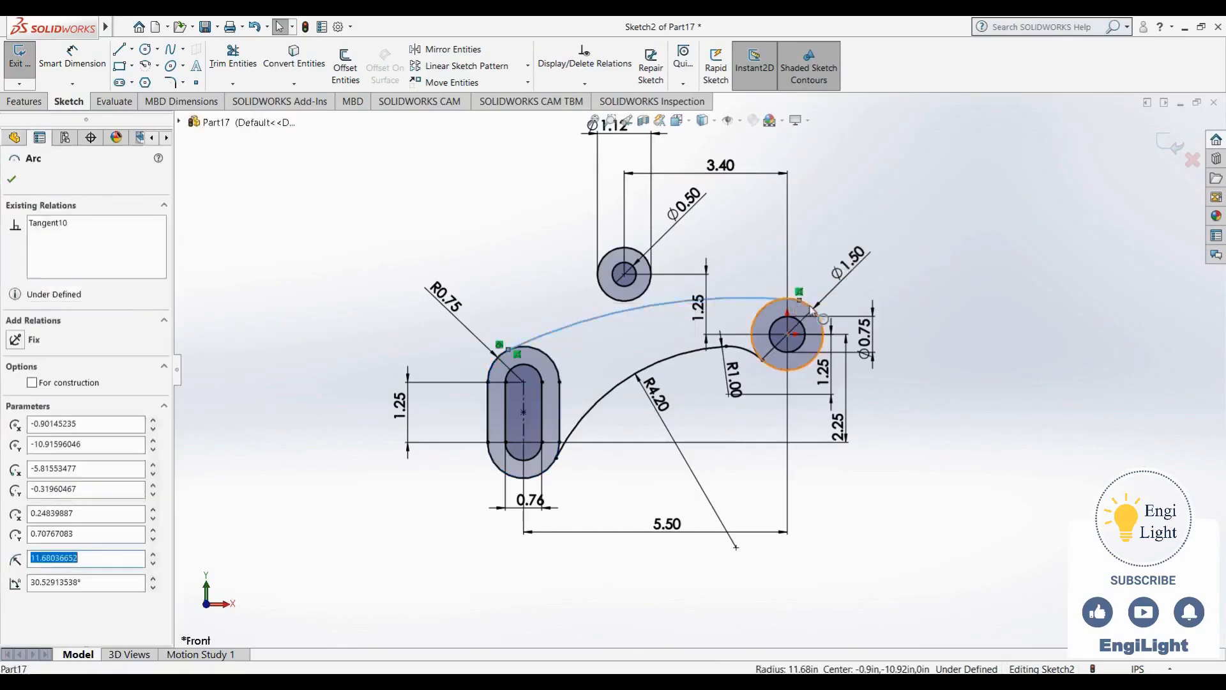
left_click(812, 309, "ctrl")
left_click(864, 249)
key("Escape")
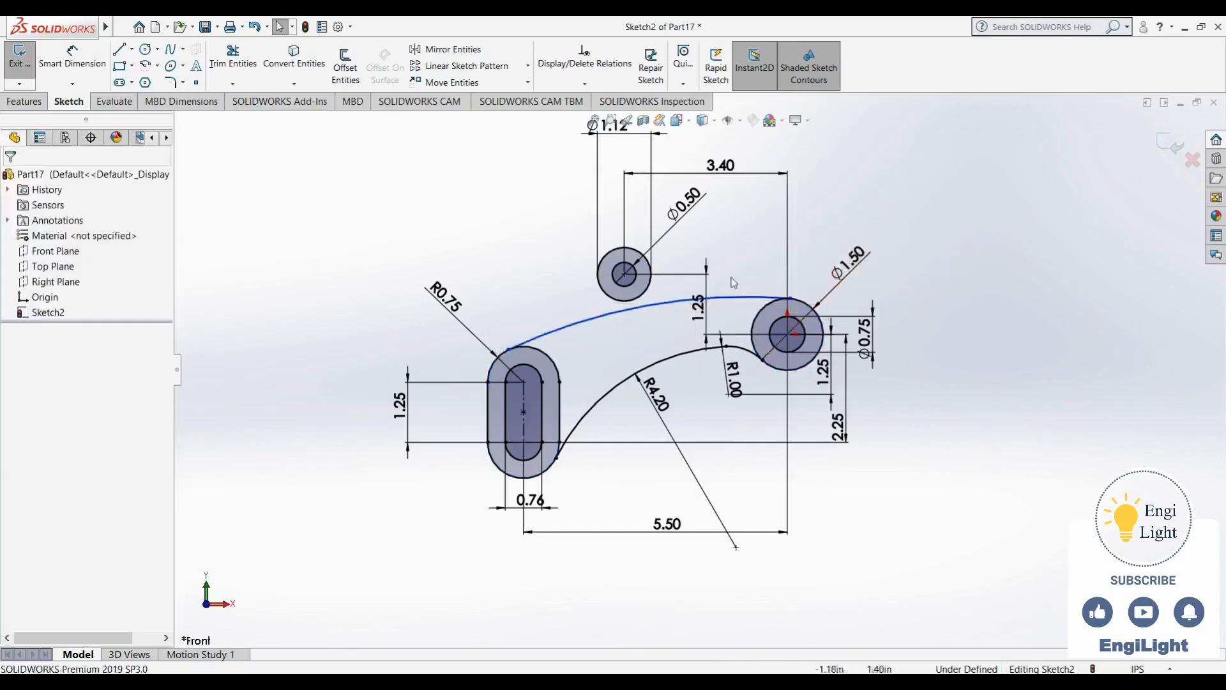
Set the radius of the long upper arc to 6 in
right_click_drag(881, 567, 883, 378)
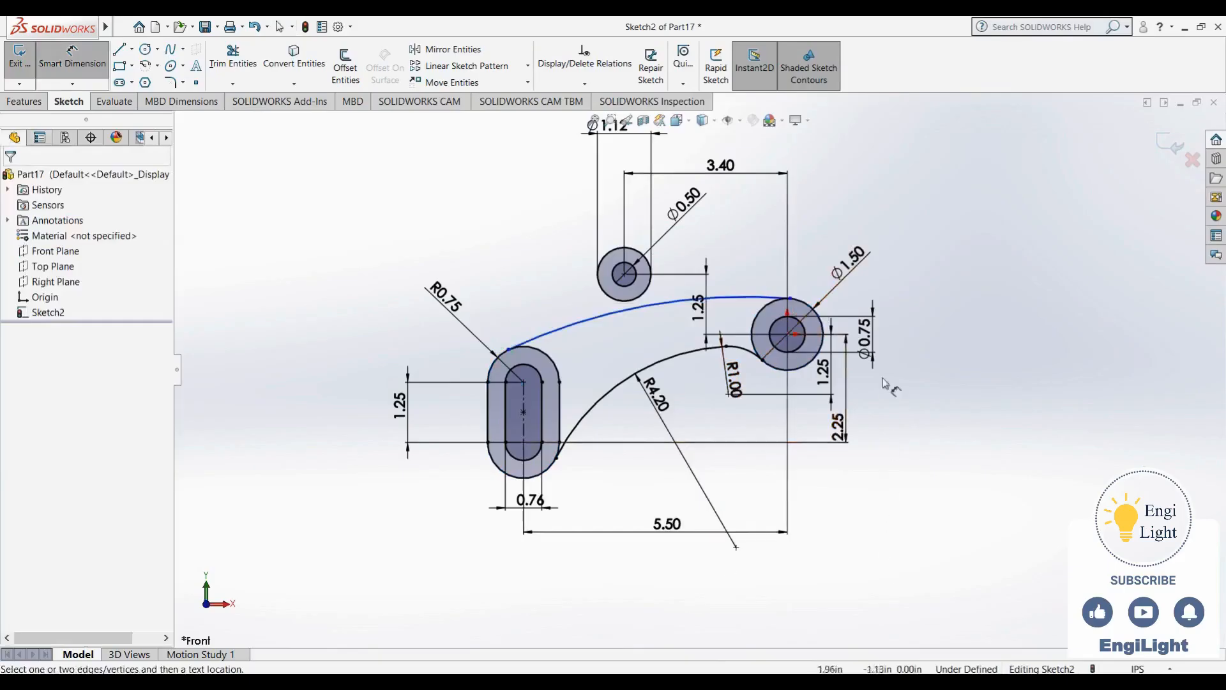
left_click(615, 313)
left_click(619, 370)
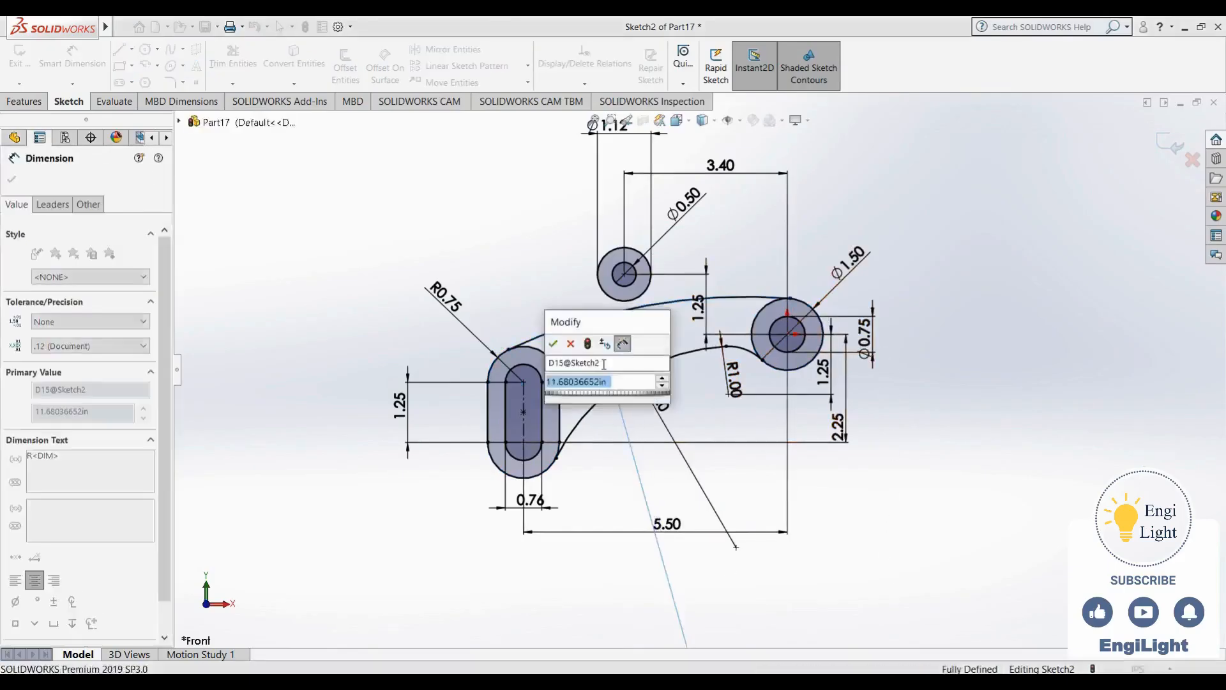
key("Return")
key("Escape")
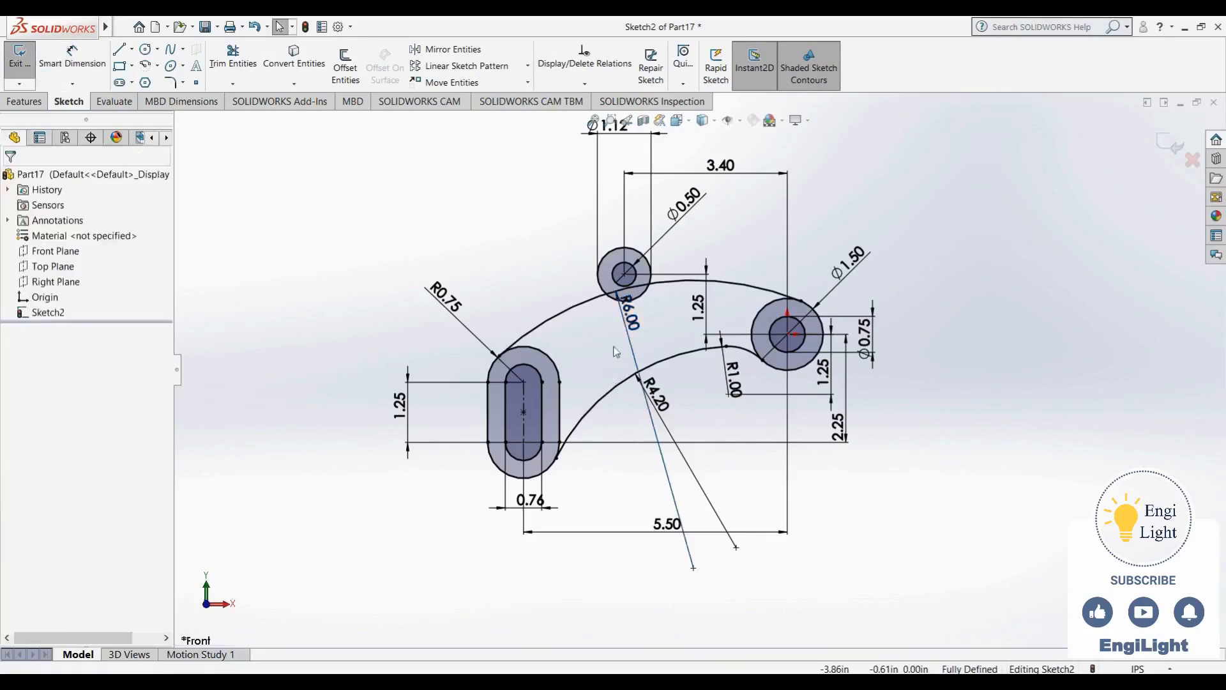
Sketch a vertical line about 0.47 in long from the left quadrant of the 1.12 in circle down to the long upper arc
scroll(648, 310, "down", 4)
scroll(651, 320, "down", 1)
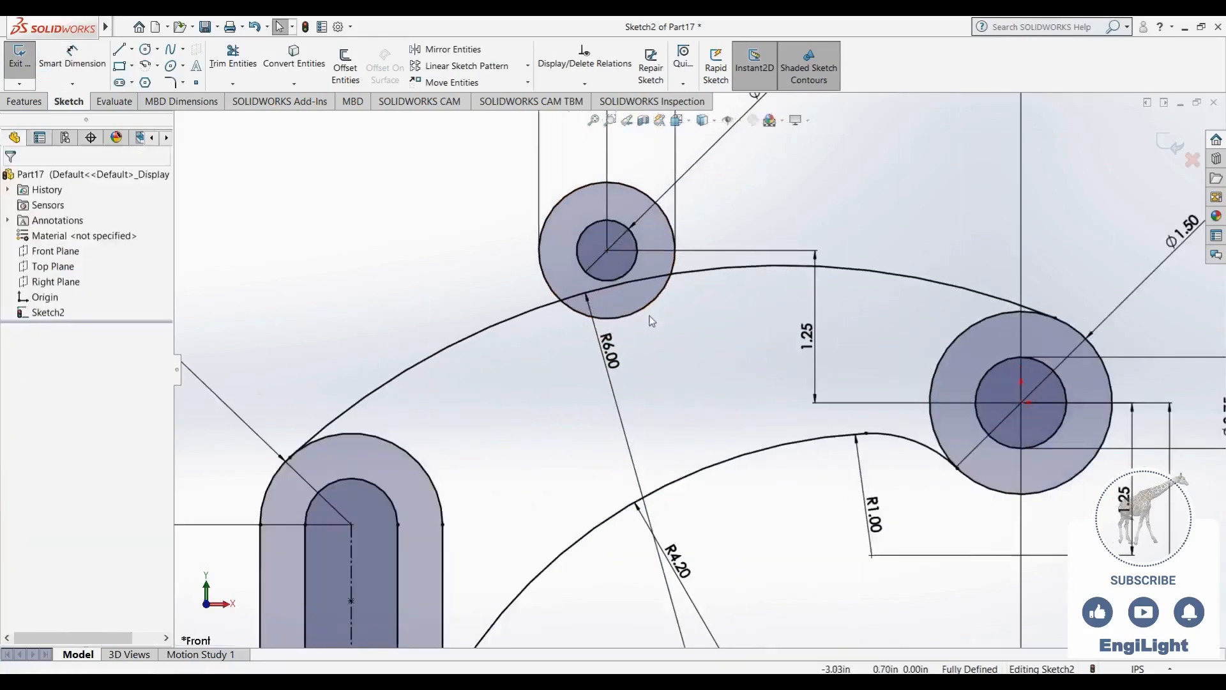
left_click(798, 680)
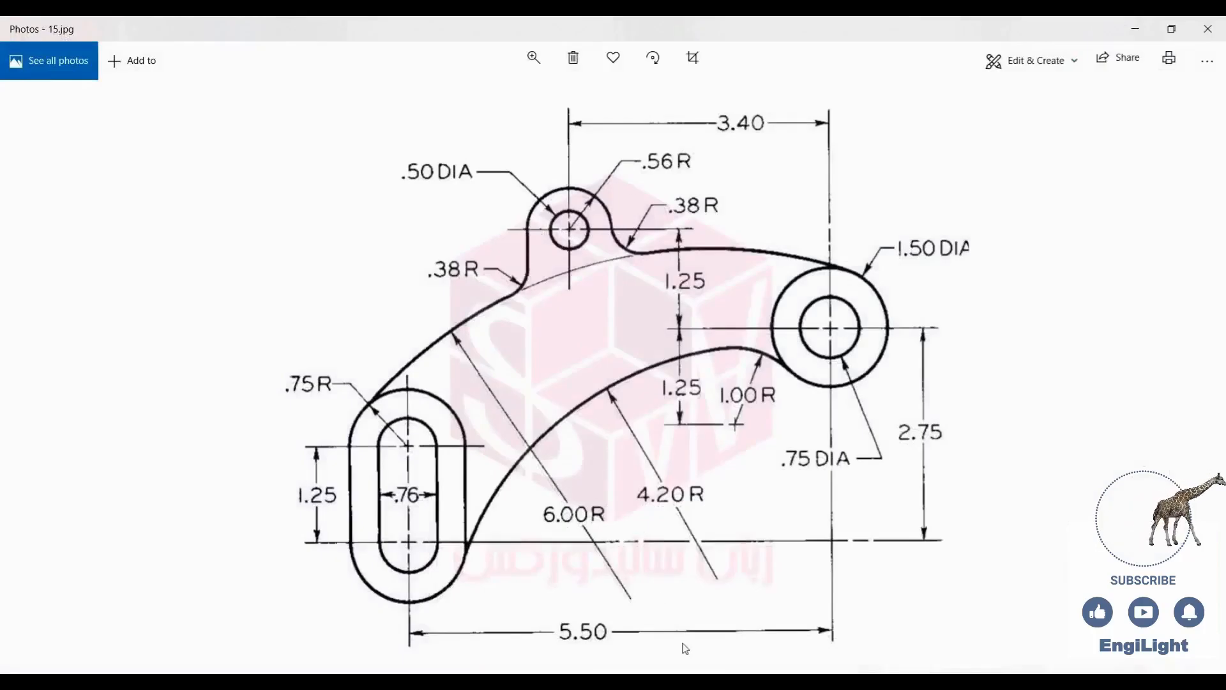
left_click(729, 681)
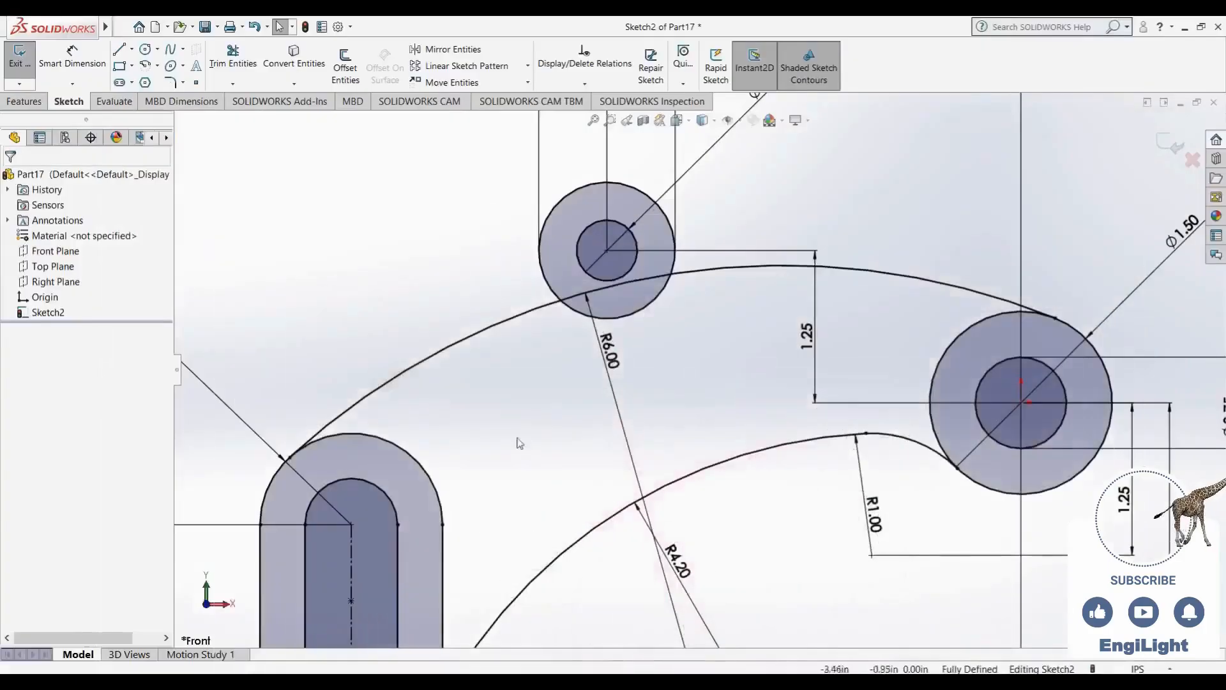
left_click(121, 51)
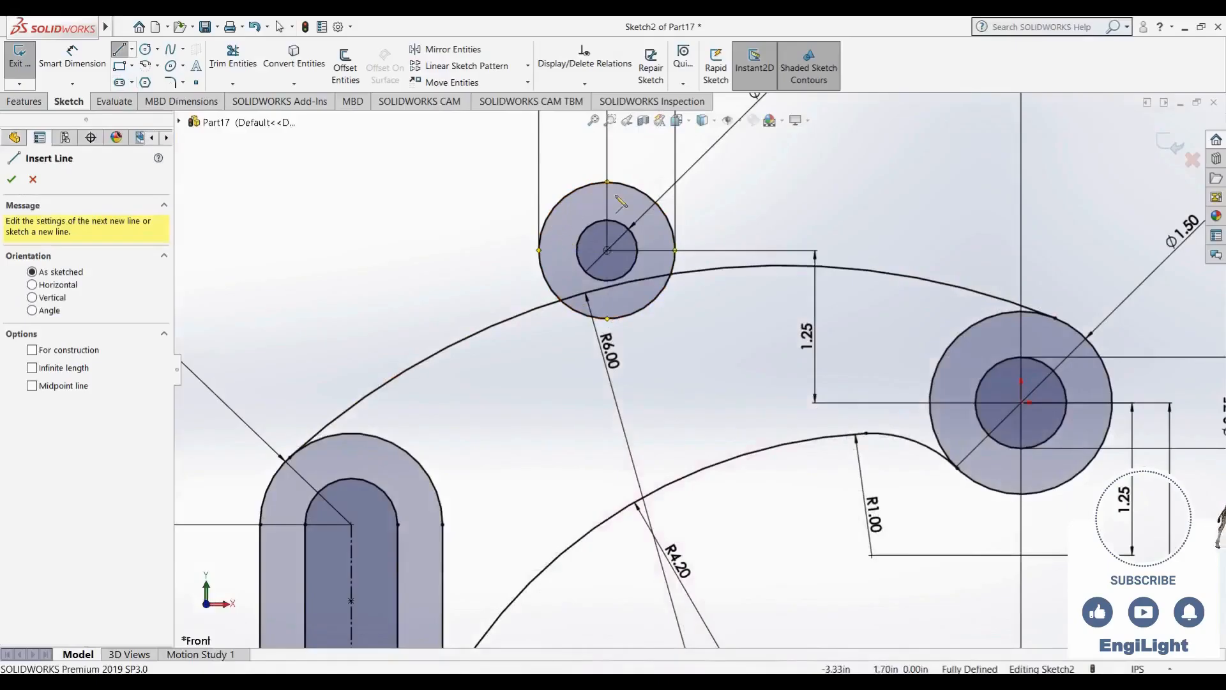
left_click(539, 250)
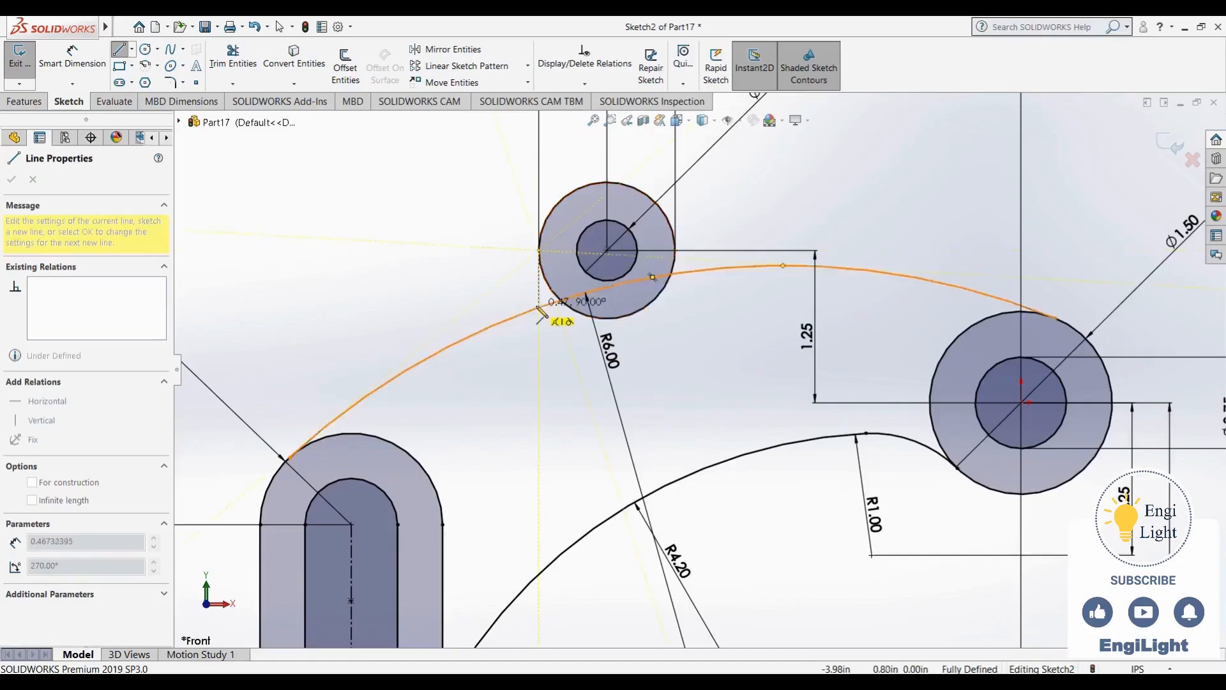
left_click(539, 306)
key("Escape")
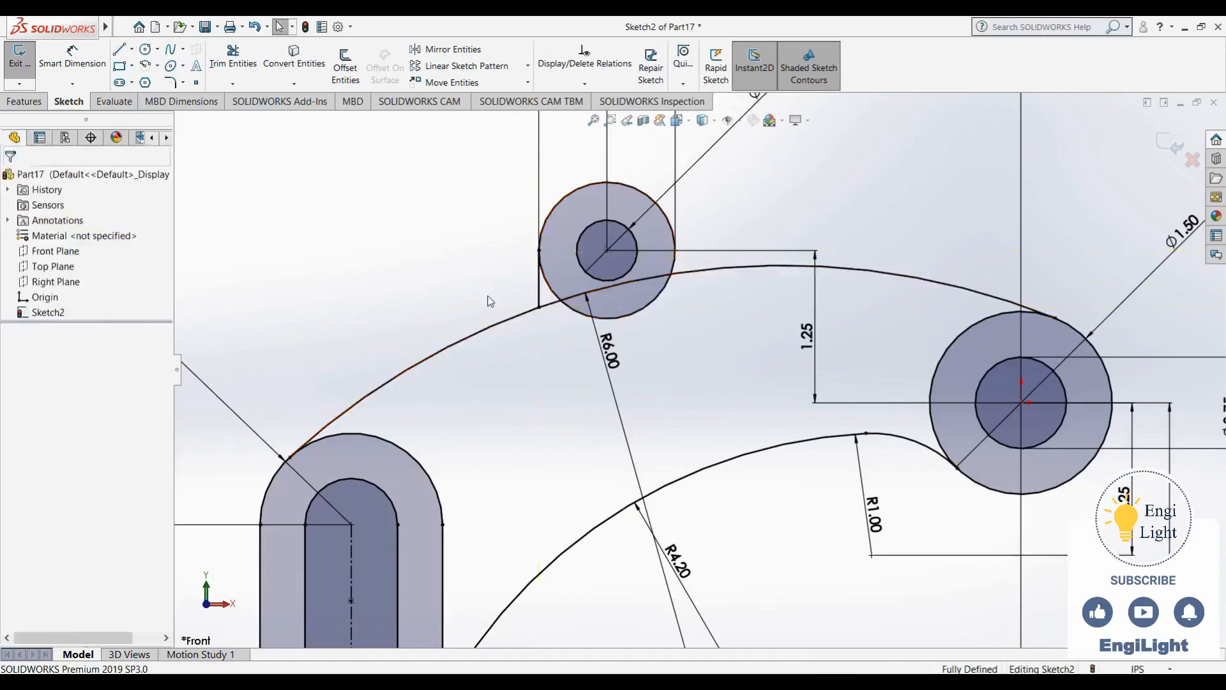
Show the sketch relations and check the fillets beside the upper boss in reference image 15.jpg
left_click(728, 120)
left_click(732, 263)
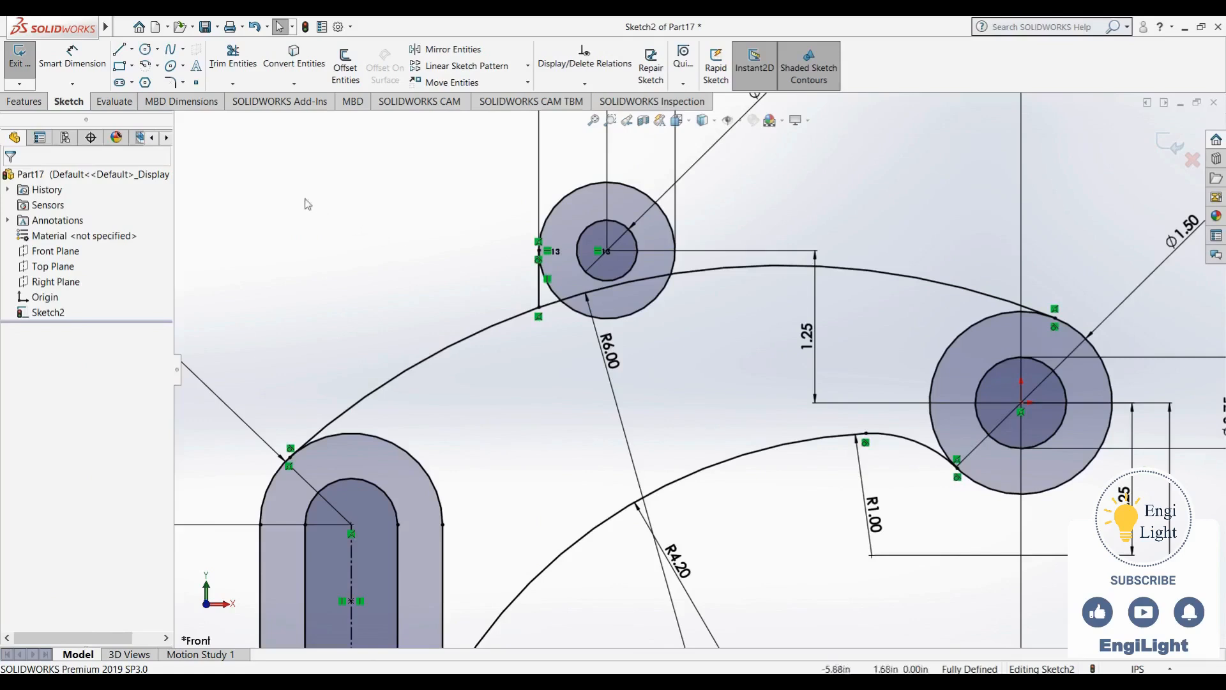
left_click(792, 683)
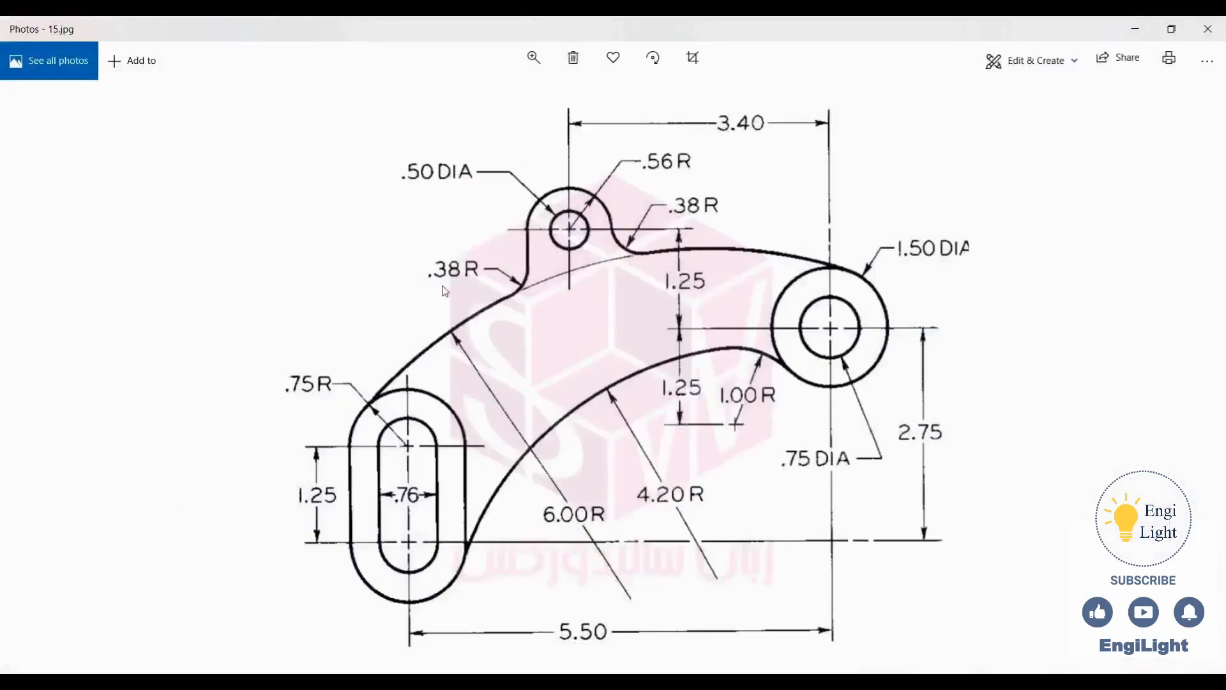
left_click(754, 682)
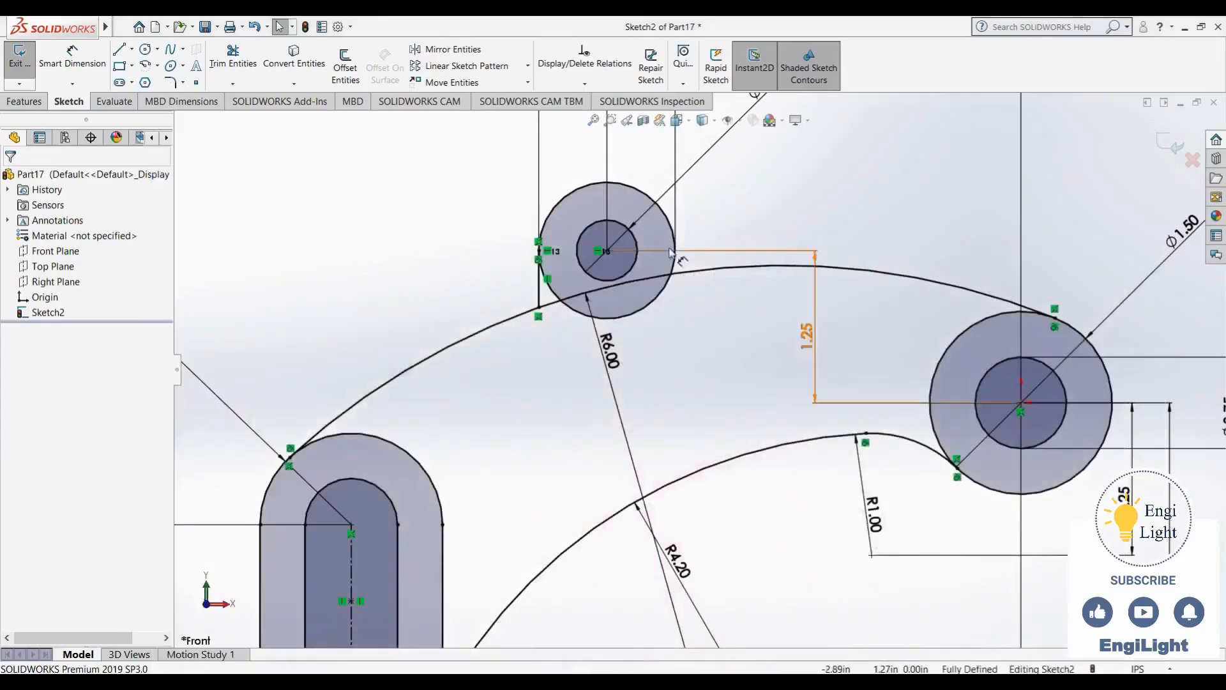
Sketch a vertical line about 0.19 in long from the right quadrant of the 1.12 in circle down to the long upper arc
scroll(685, 269, "down", 2)
scroll(685, 268, "down", 1)
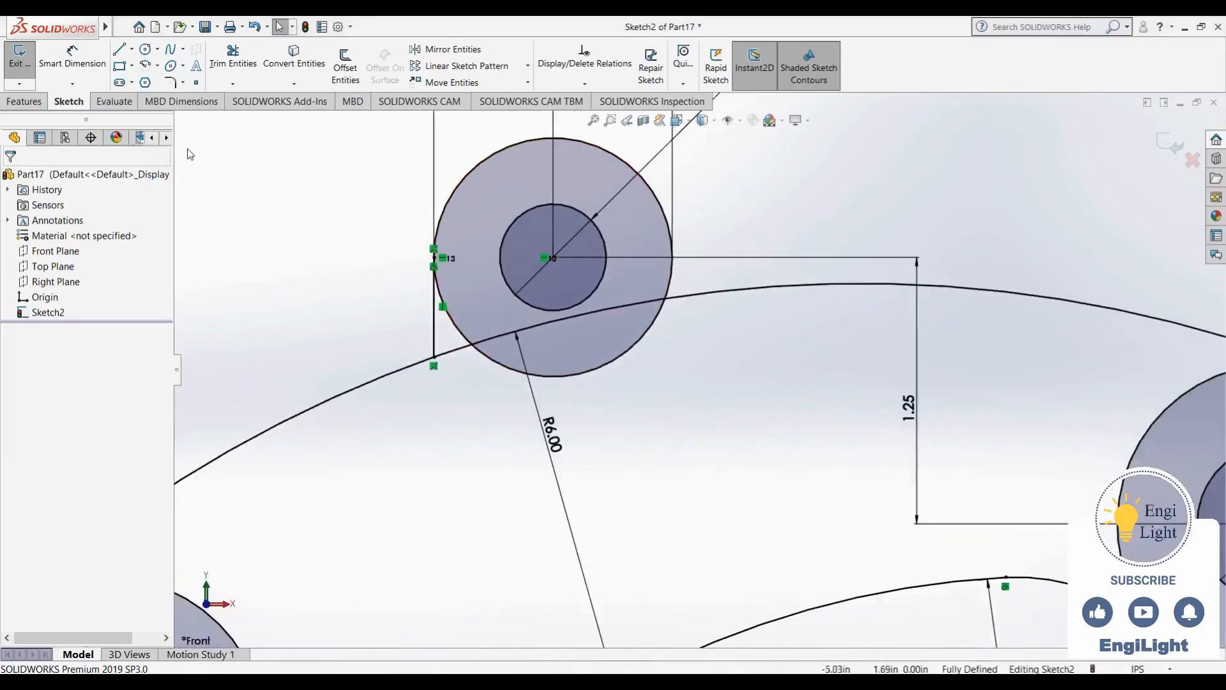
left_click(119, 49)
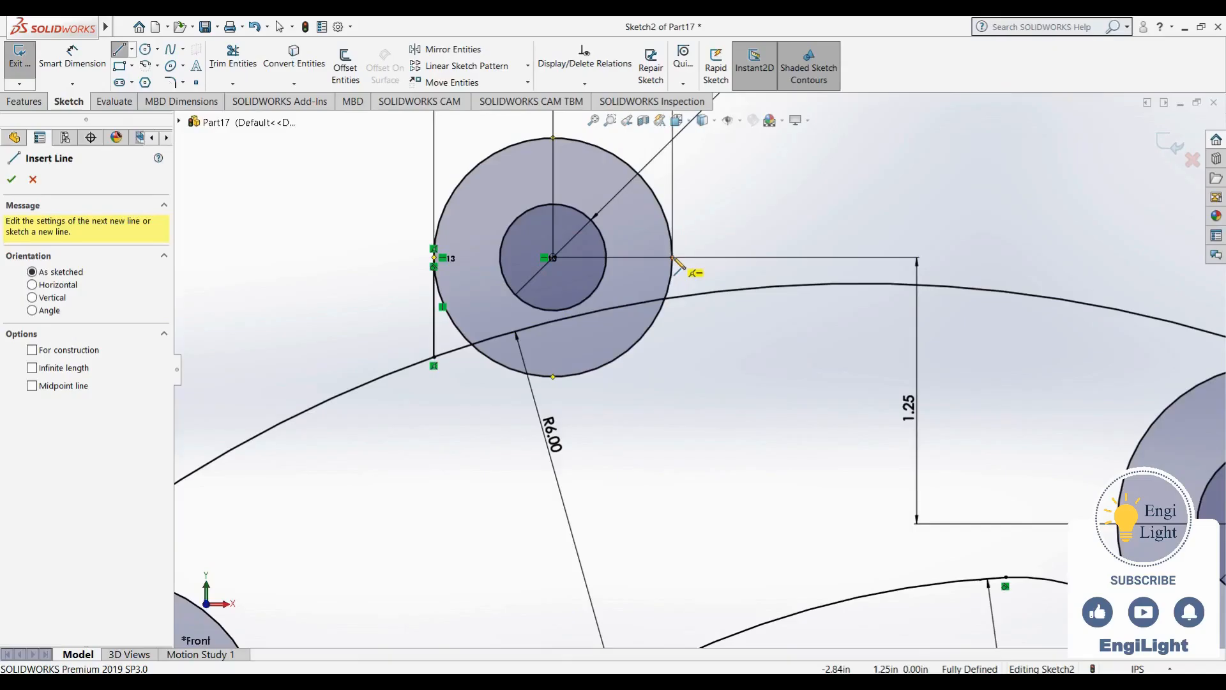
left_click(673, 257)
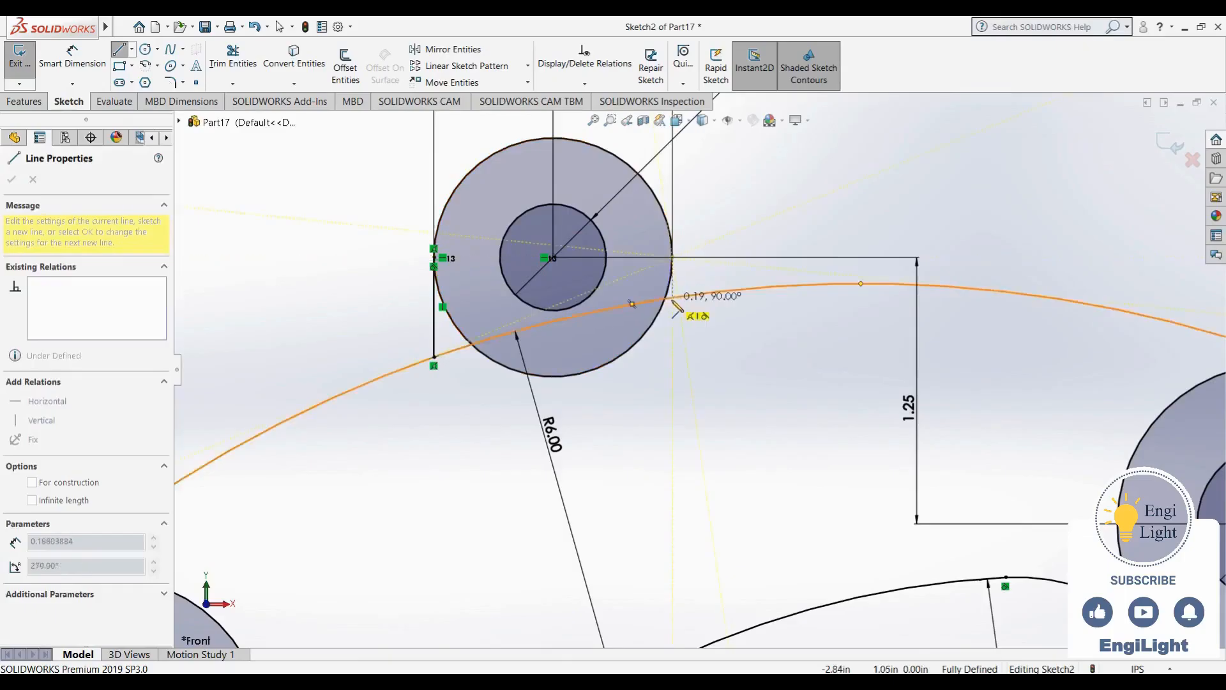
left_click(673, 298)
key("Escape")
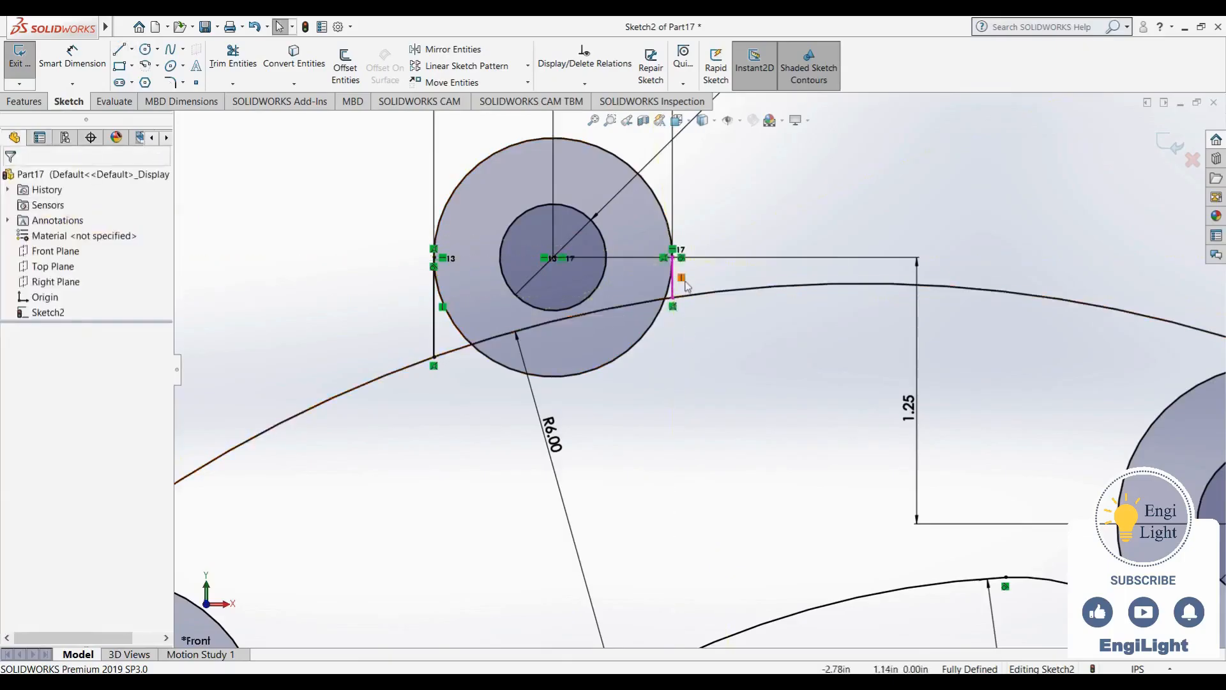
Trim away the lower part of the 1.12 in circle and the section of the upper arc between the two vertical lines
scroll(729, 424, "up", 1)
scroll(730, 423, "up", 1)
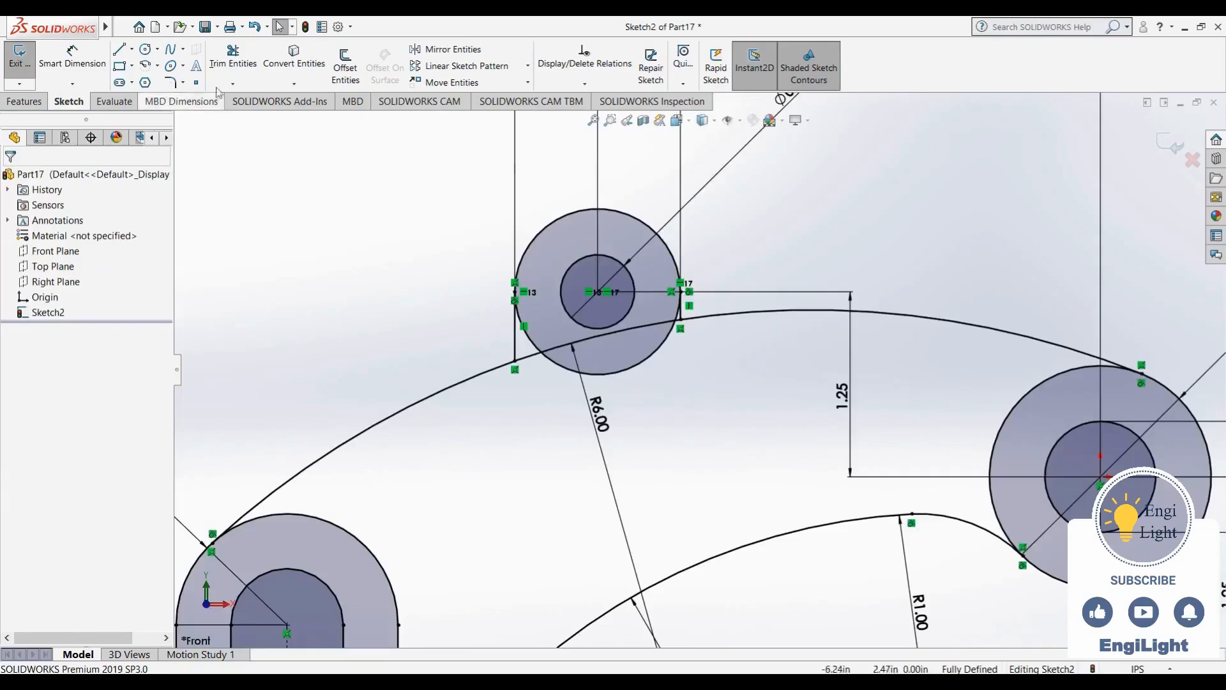
left_click(233, 57)
mouse_move(664, 460)
left_mouse_down()
mouse_move(550, 335)
mouse_move(525, 368)
left_mouse_up()
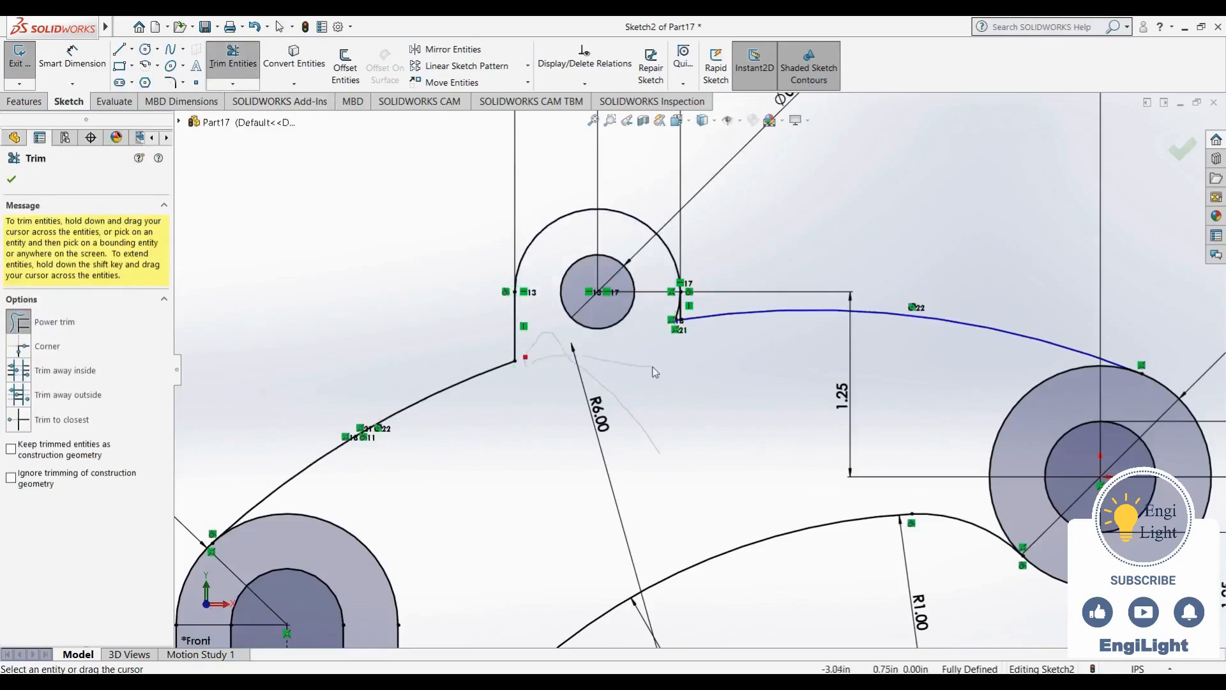
scroll(709, 316, "down", 5)
left_click_drag(613, 400, 602, 315)
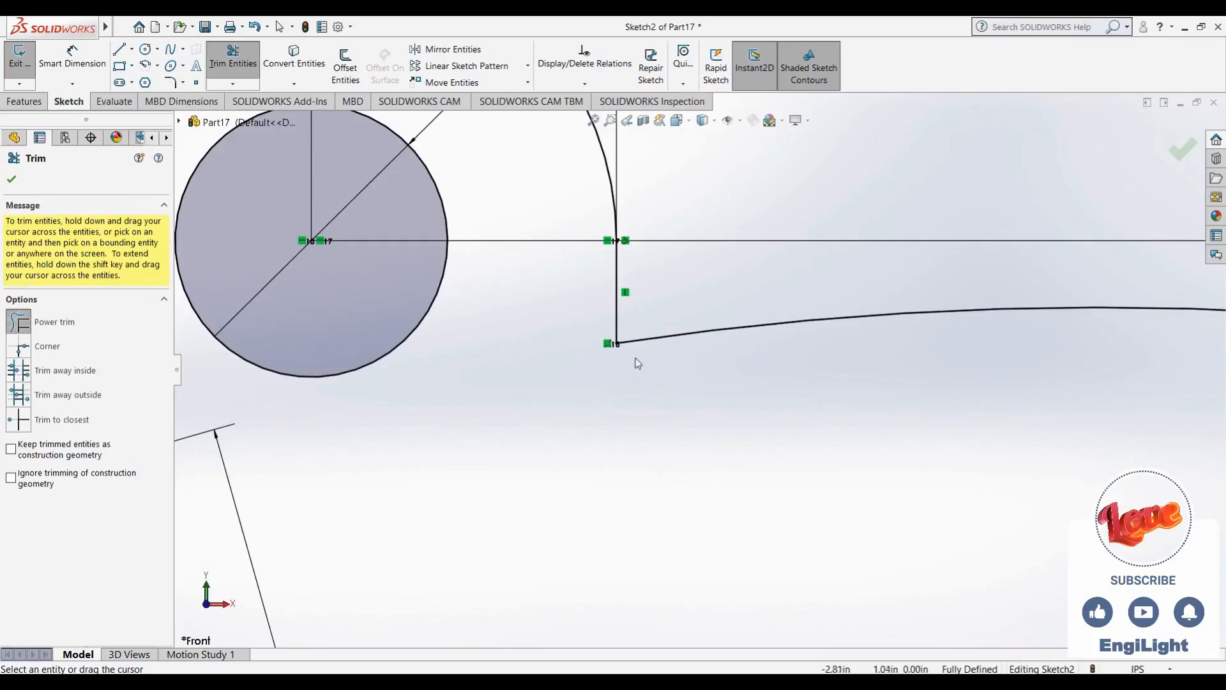
scroll(584, 328, "up", 3)
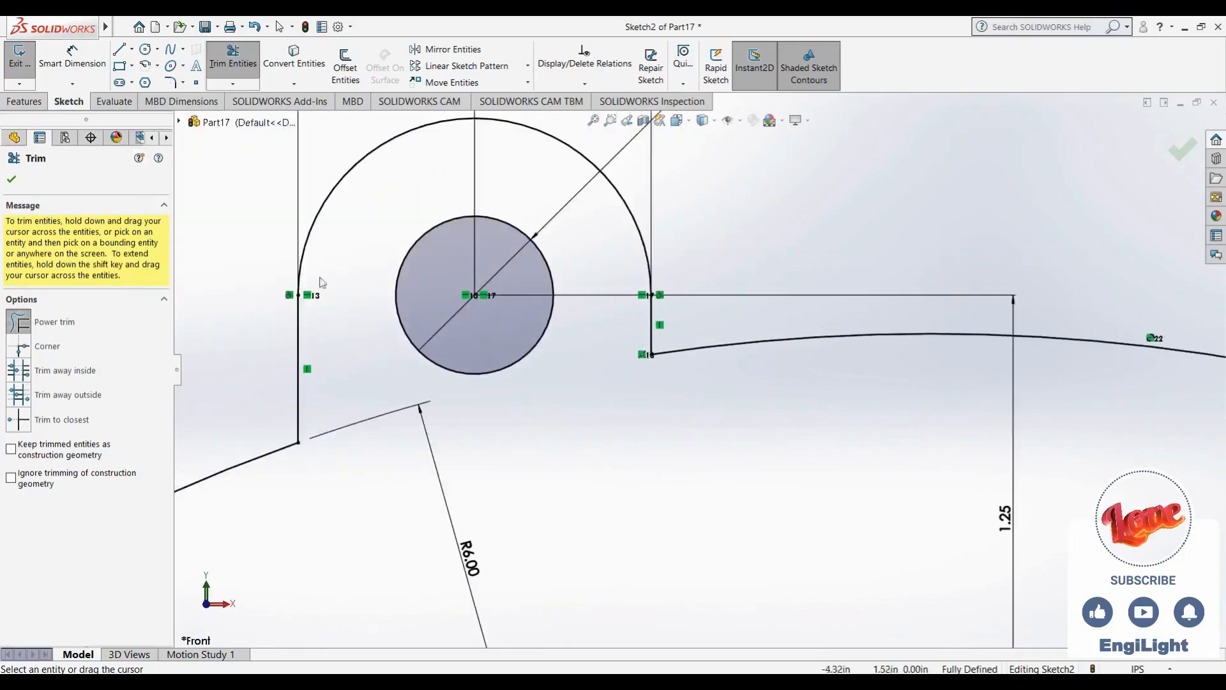
Try to fillet the corner between the right vertical line and the upper arc with a 0.38 in radius
scroll(706, 373, "up", 2)
left_click(170, 81)
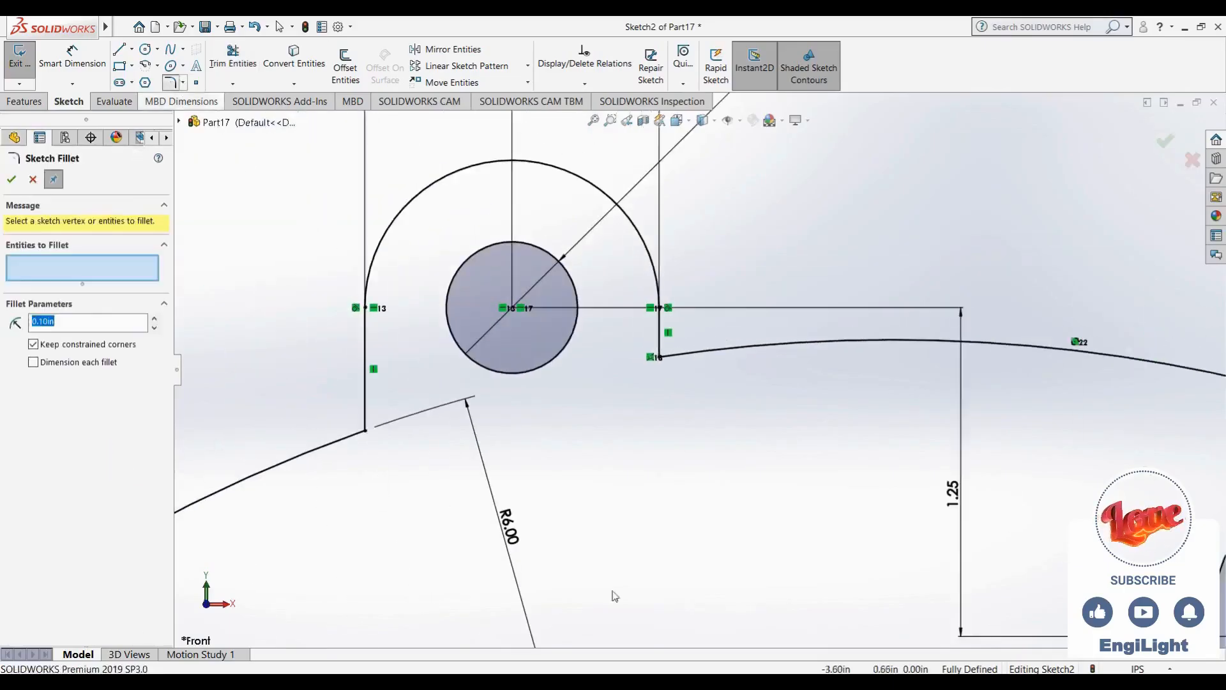
key("alt+Tab")
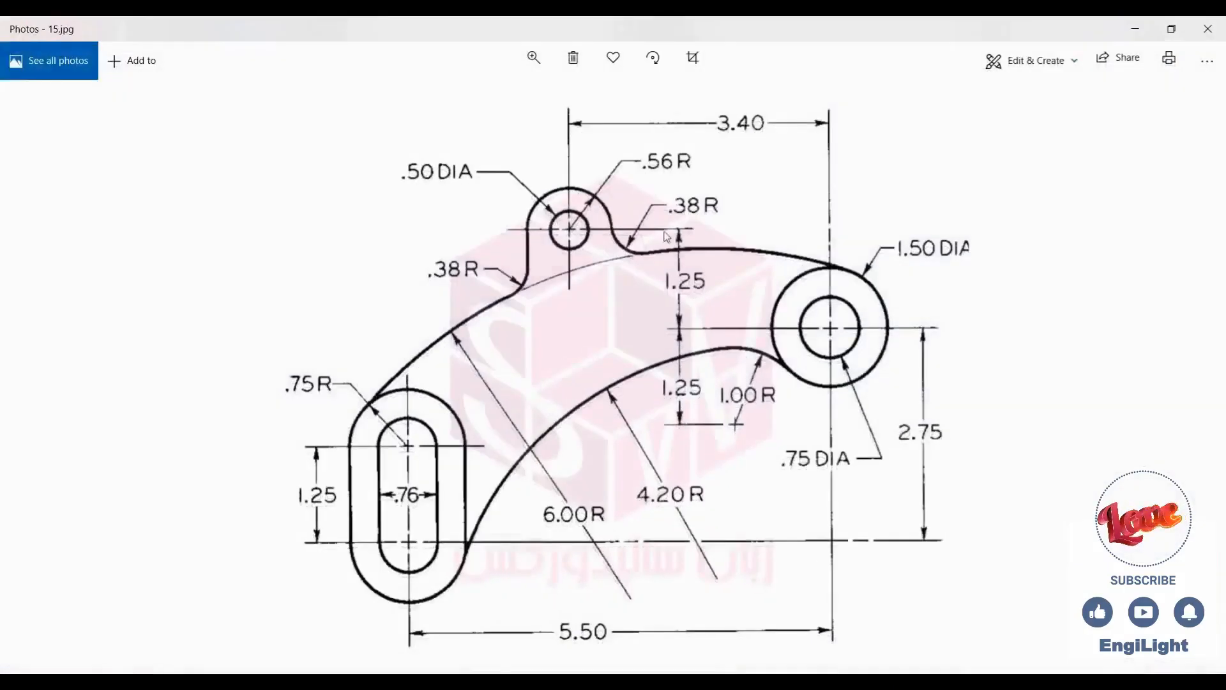
key("alt+Tab")
double_click(90, 321)
type(".")
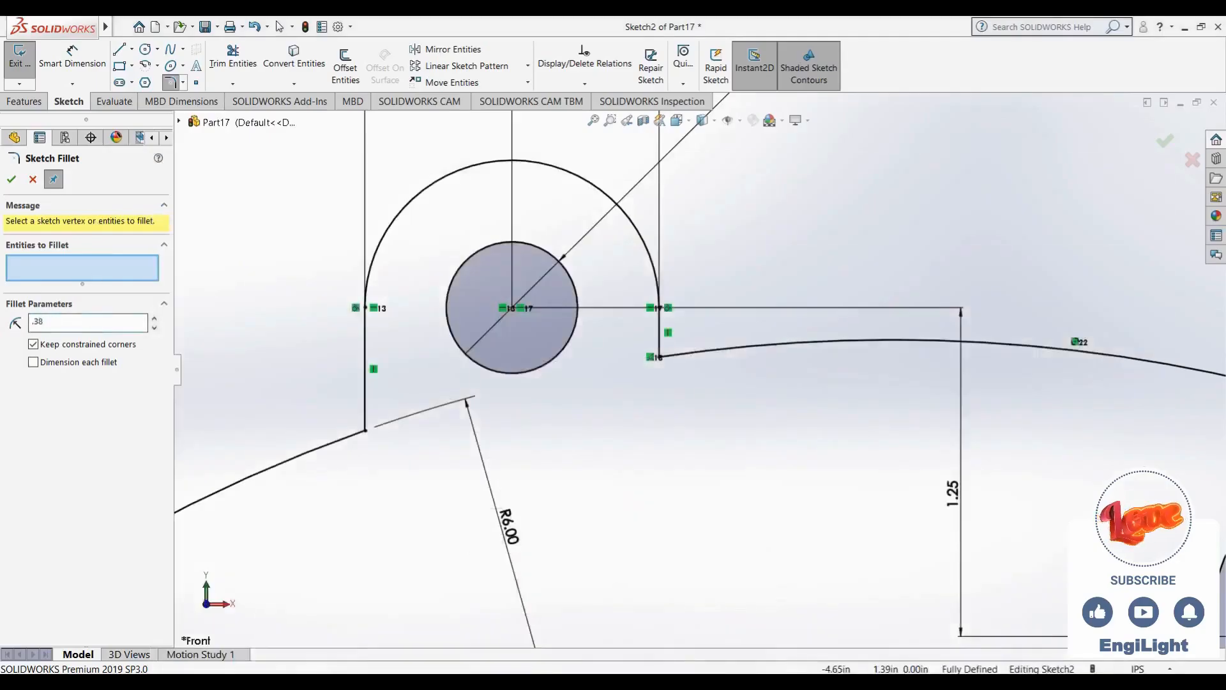
type("38")
key("Return")
left_click(659, 357)
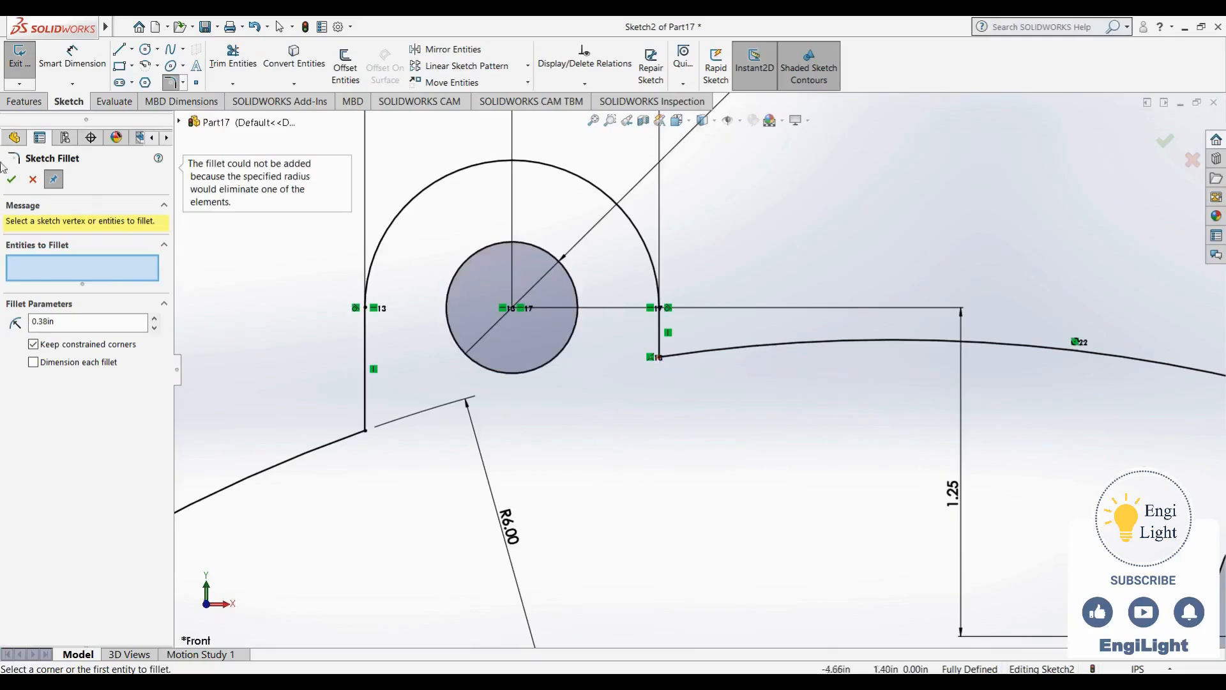
left_click(32, 178)
left_click(73, 58)
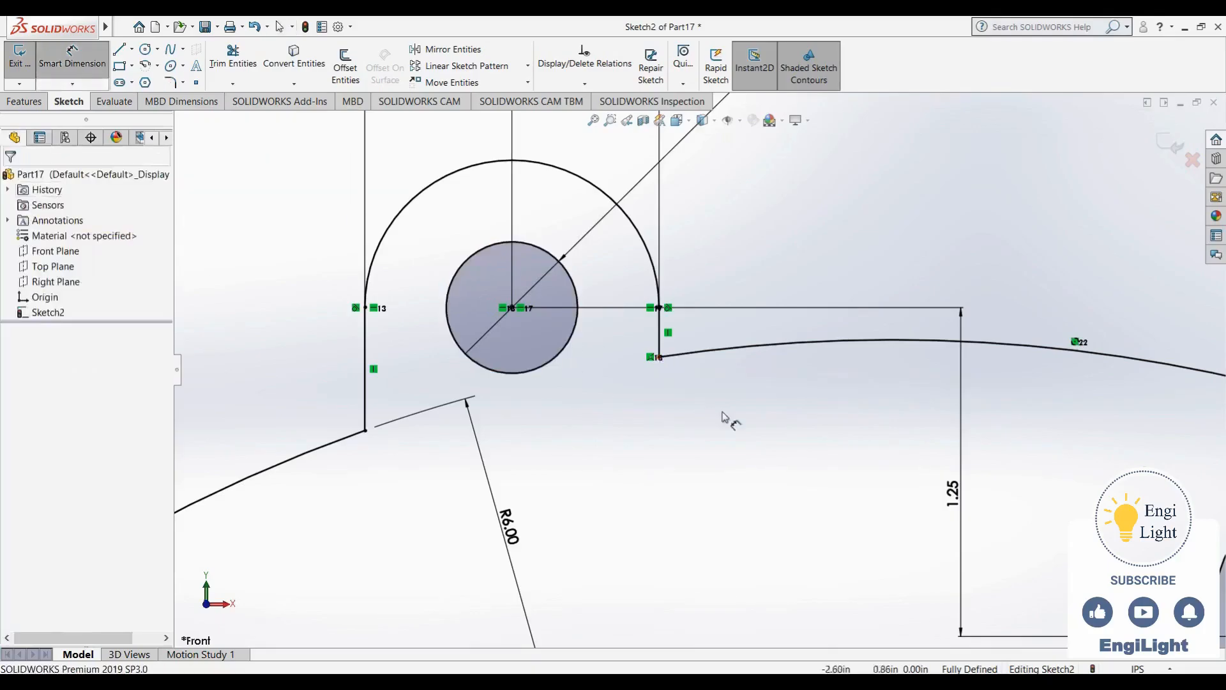
left_click(660, 350)
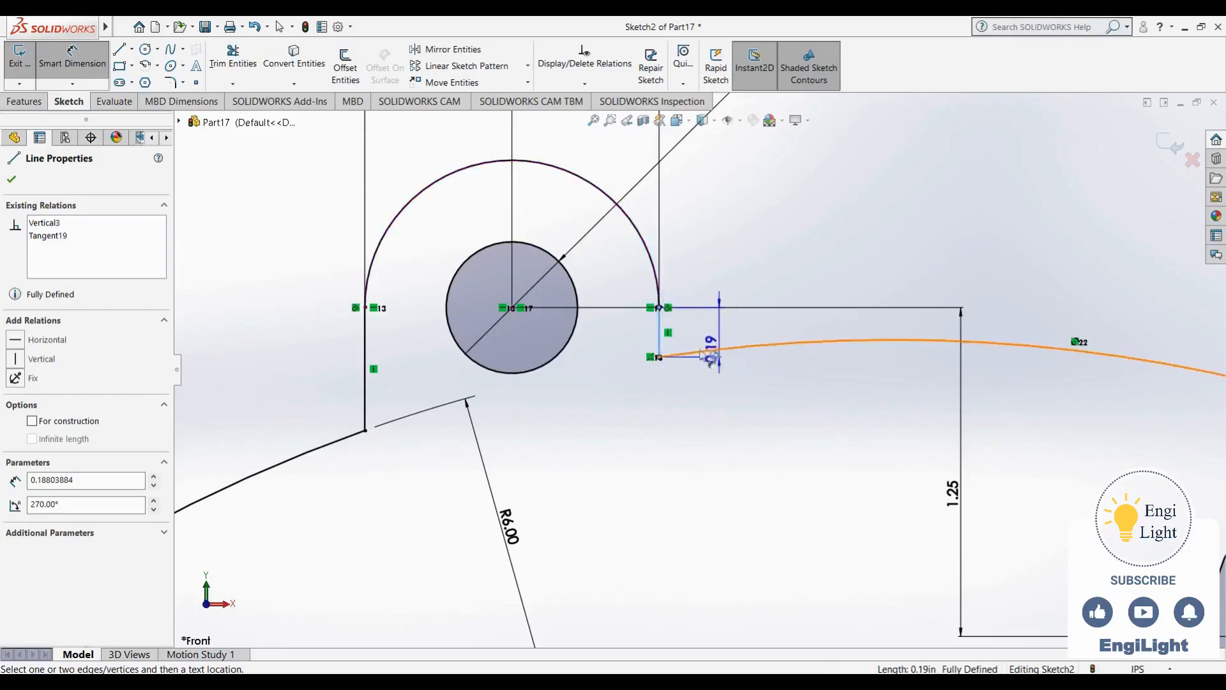
key("Escape")
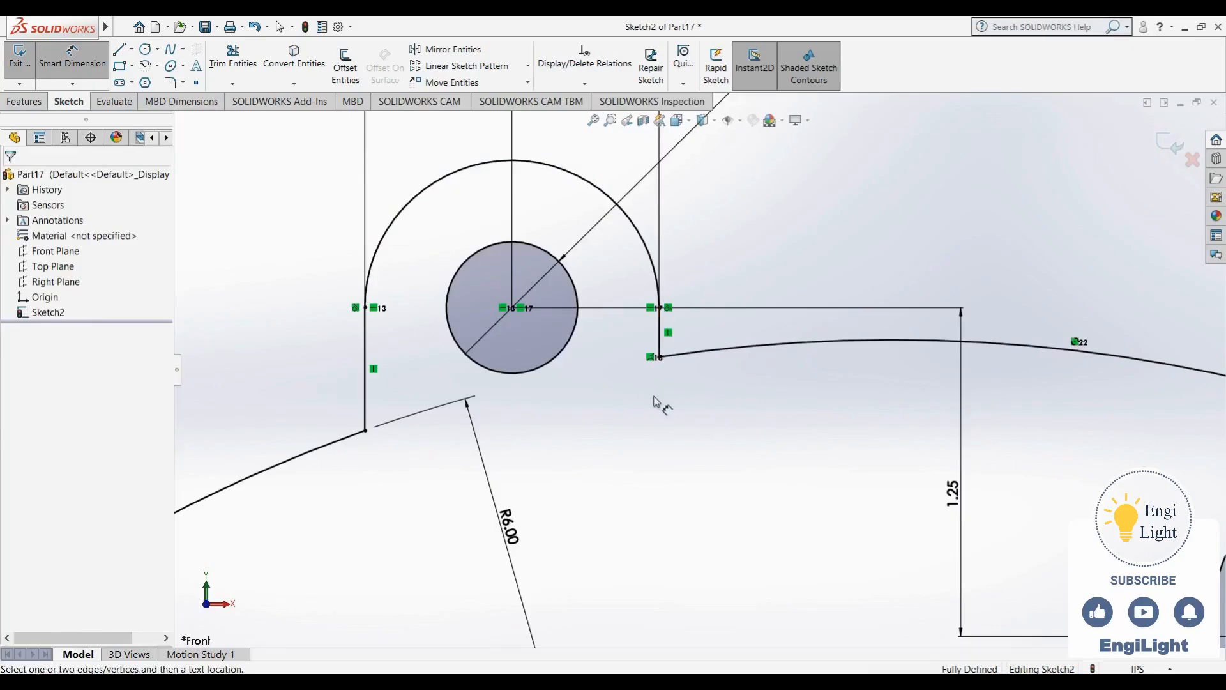
key("Escape")
Undo the trims around the upper boss and the vertical line on its right side
key("ctrl+z")
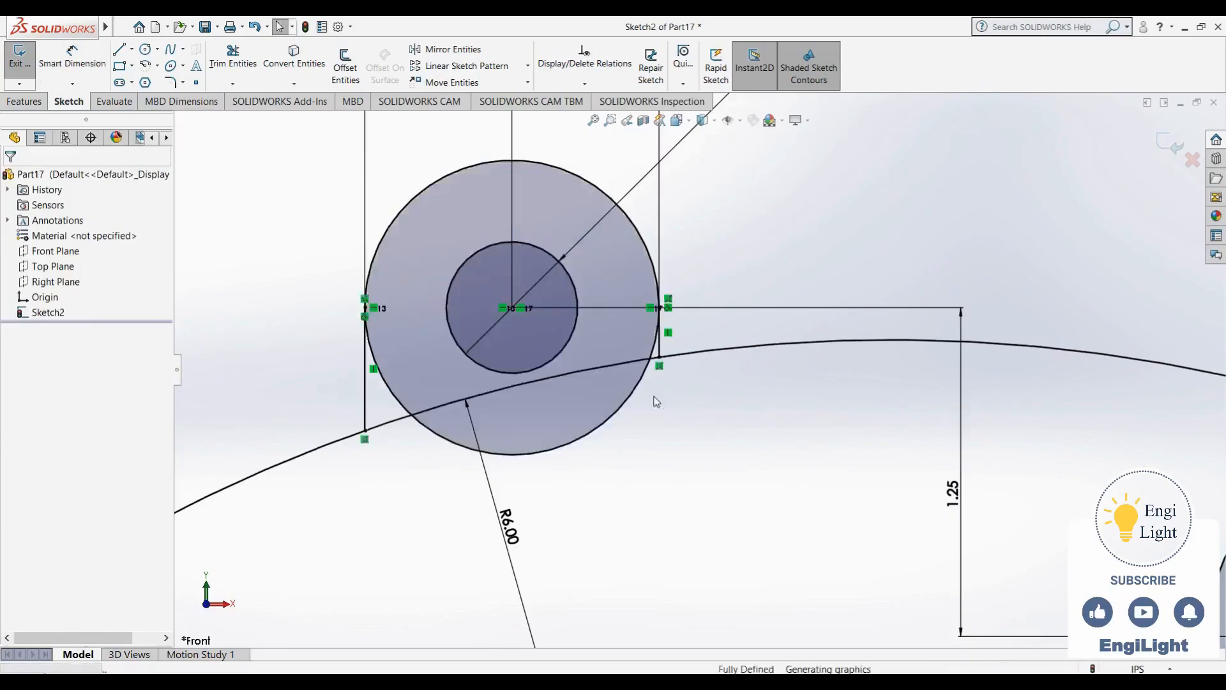
scroll(664, 399, "up", 3)
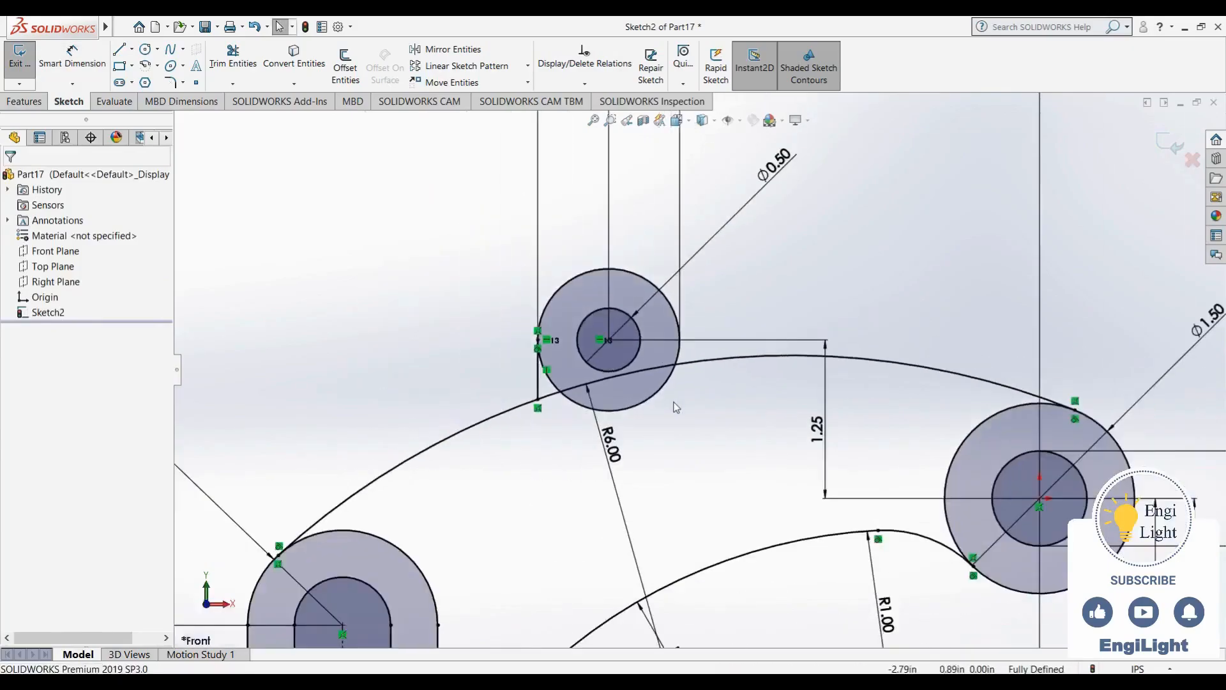
left_click(145, 66)
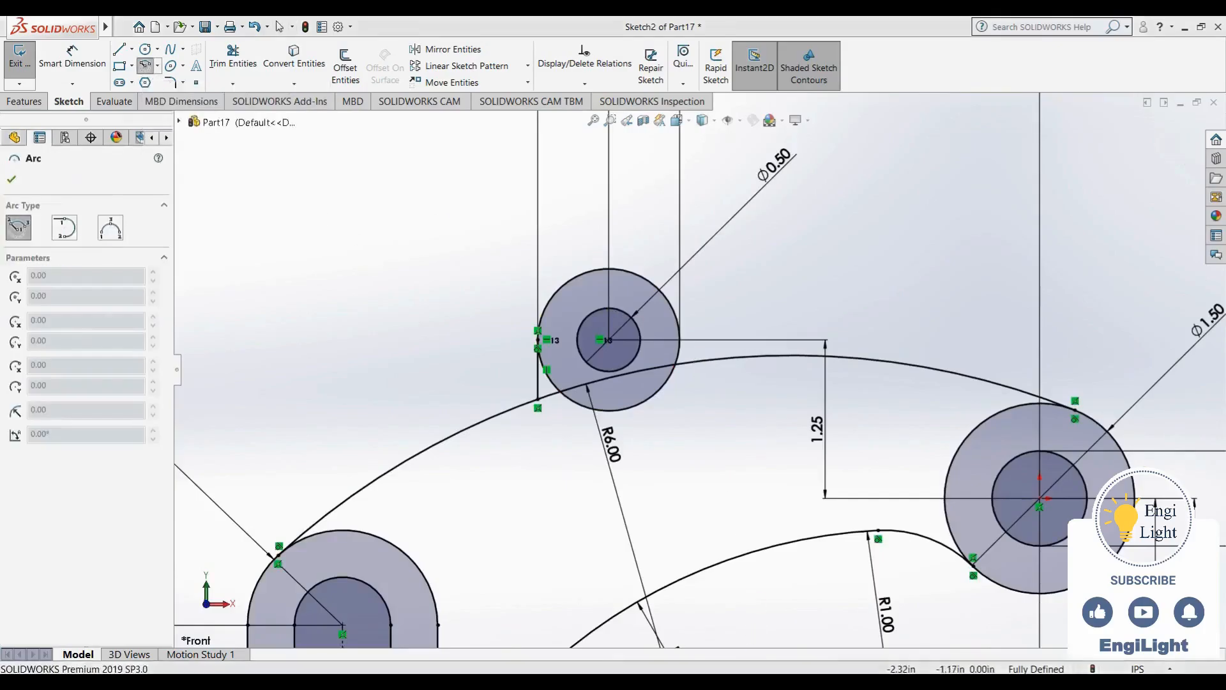
key("alt+Tab")
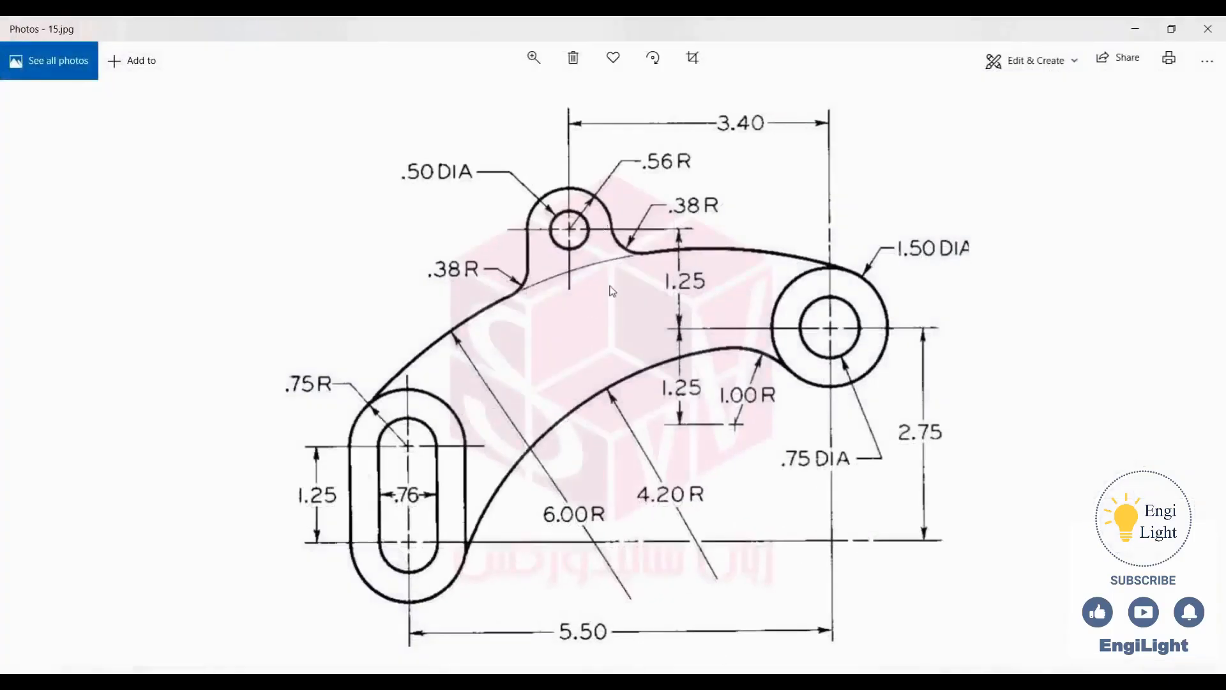
key("alt+Tab")
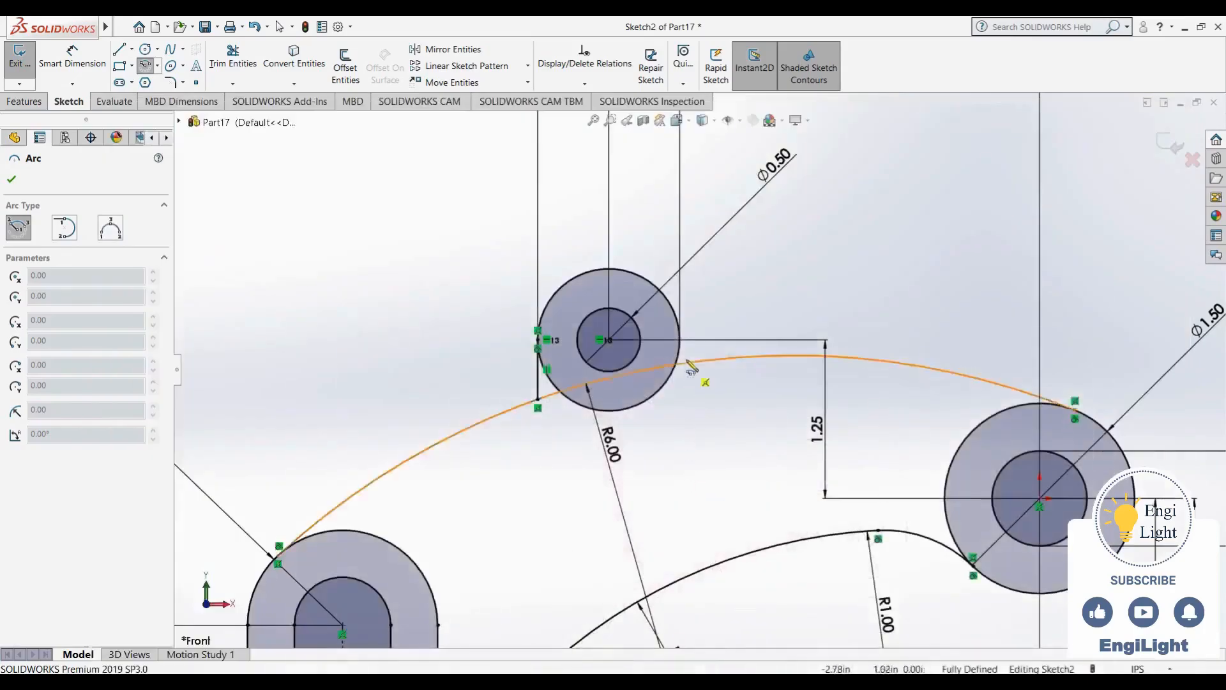
left_click(677, 319)
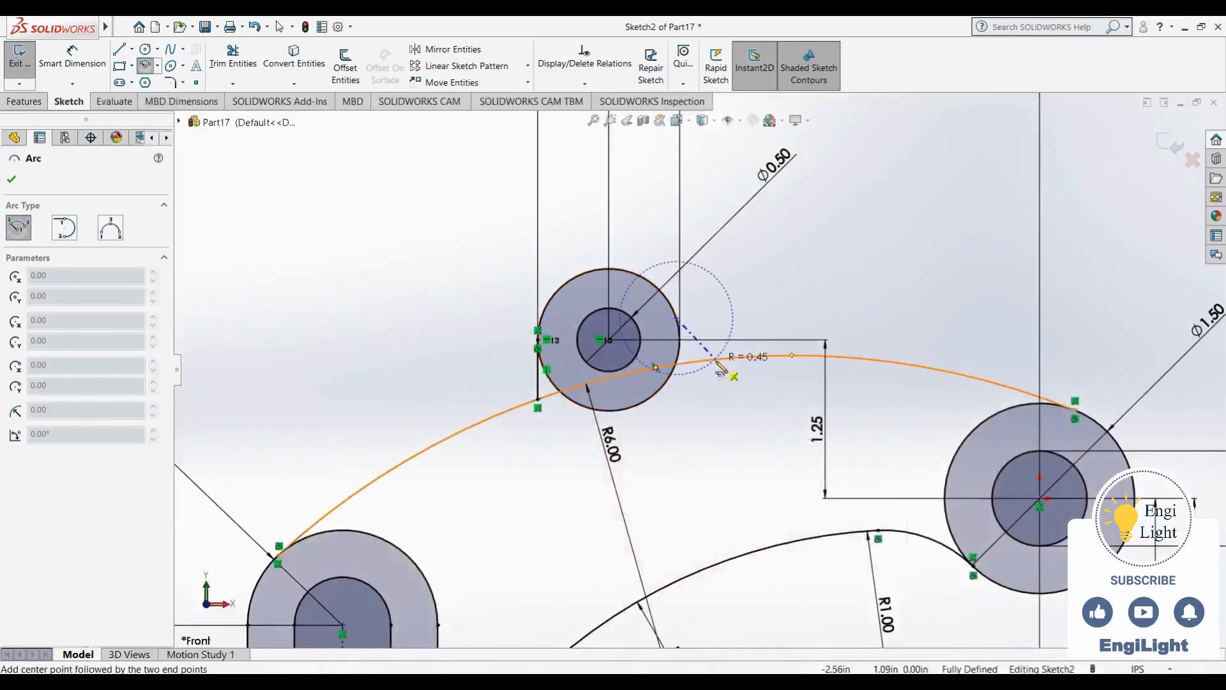
key("Escape")
Sketch a downward-bulging three-point arc spanning about 0.46 in from the right side of the 1.12 in circle to the long upper arc
left_click(146, 64)
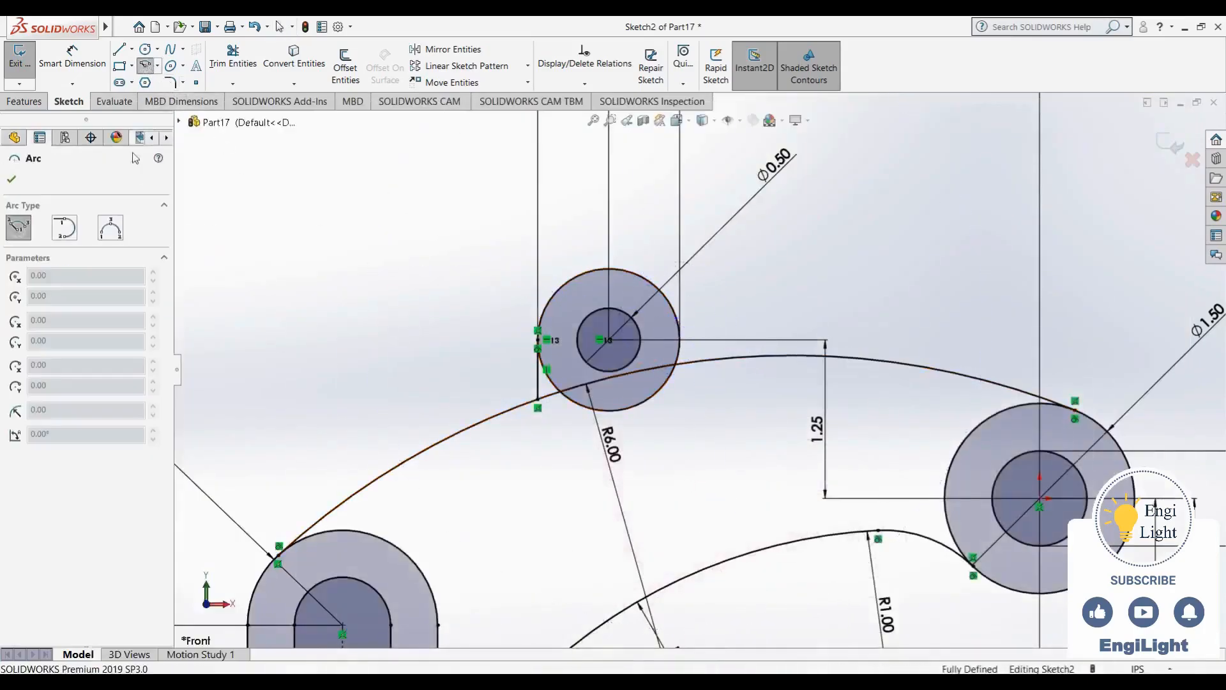
left_click(110, 228)
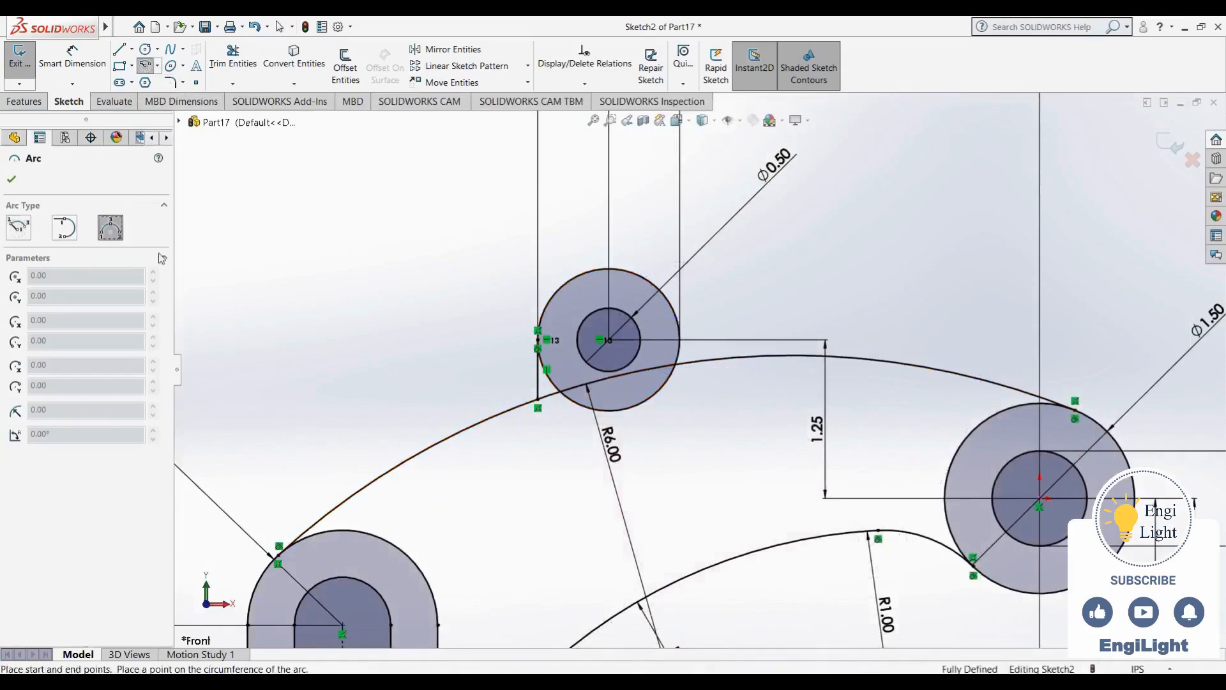
left_click(680, 338)
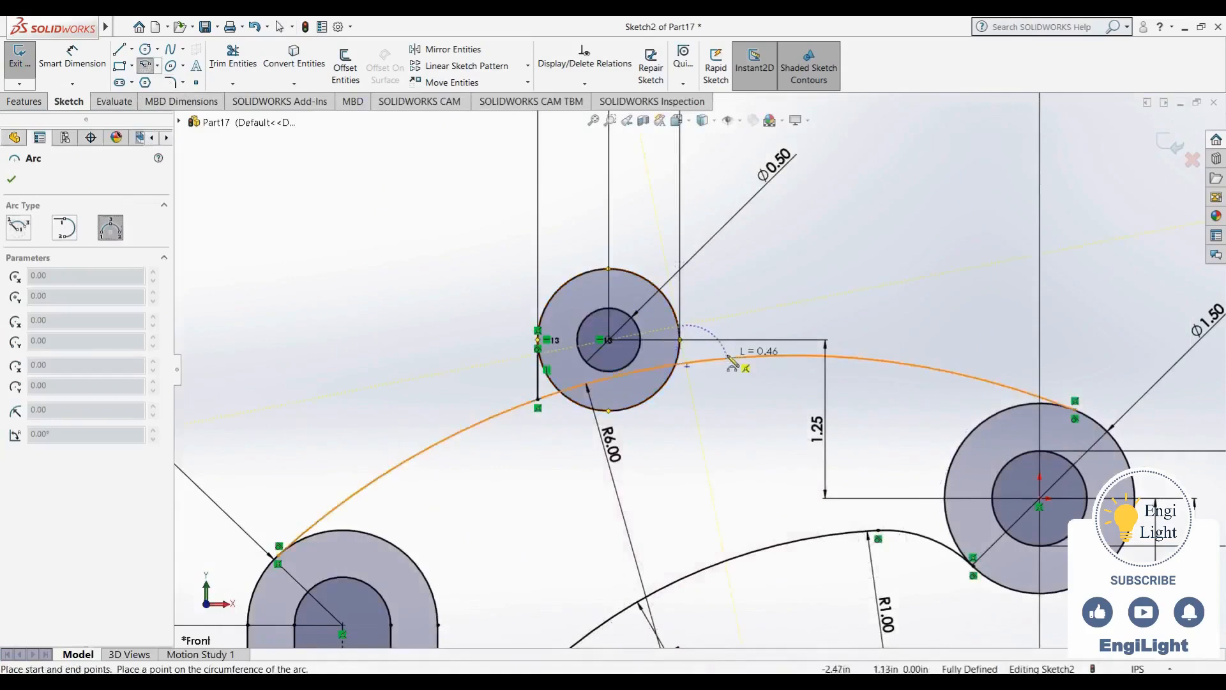
left_click(727, 356)
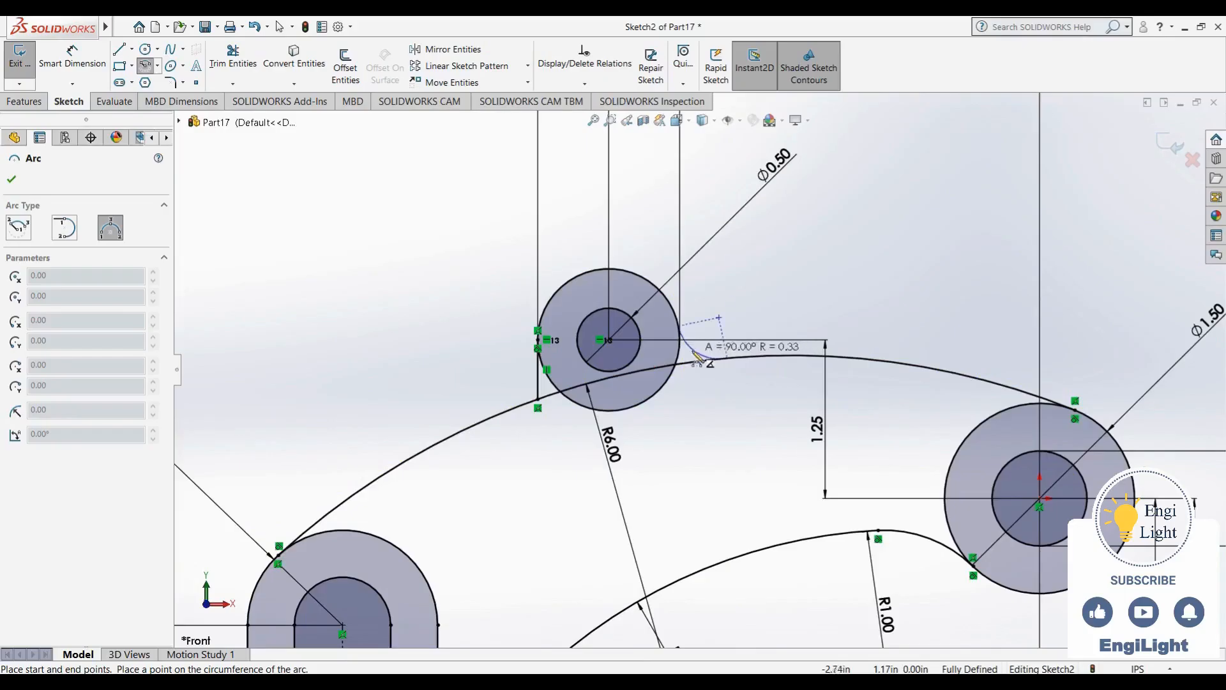
left_click(698, 353)
key("Escape")
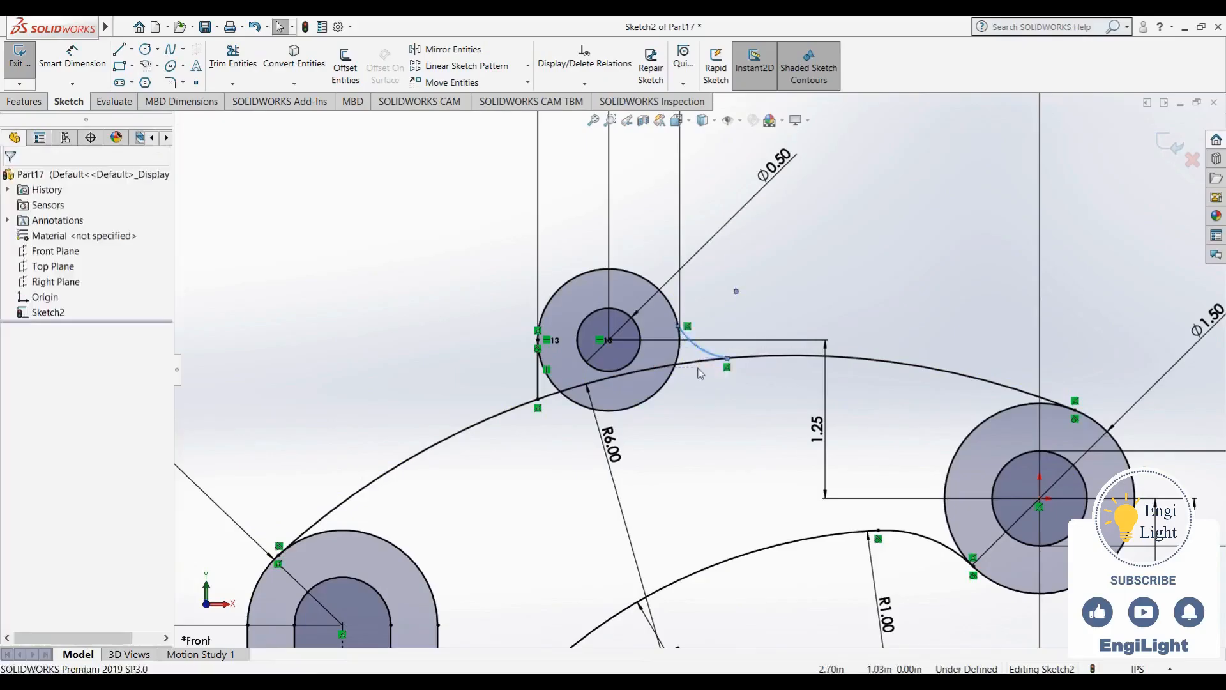
Make the small blend arc tangent to the long upper arc and to the 1.12 in circle
scroll(700, 370, "down", 4)
left_click(719, 451)
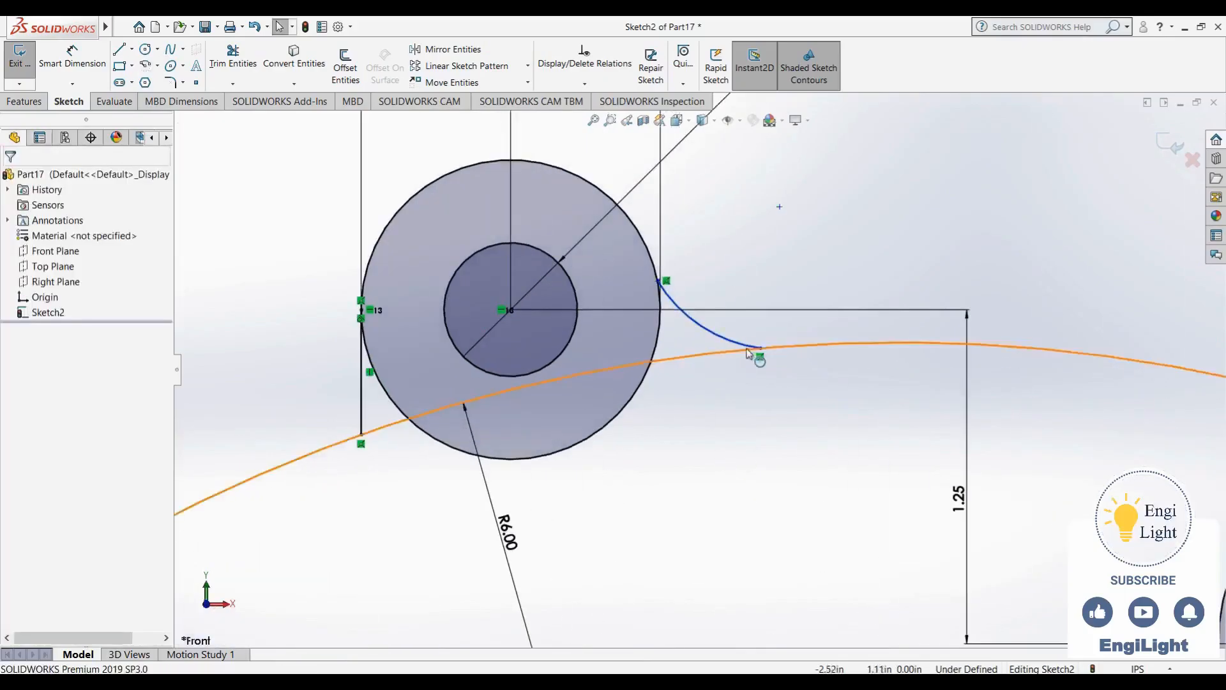
left_click(709, 327)
left_click(808, 344, "ctrl")
left_click(848, 286)
key("Escape")
left_click(674, 295)
left_click(657, 259, "ctrl")
left_click(765, 287)
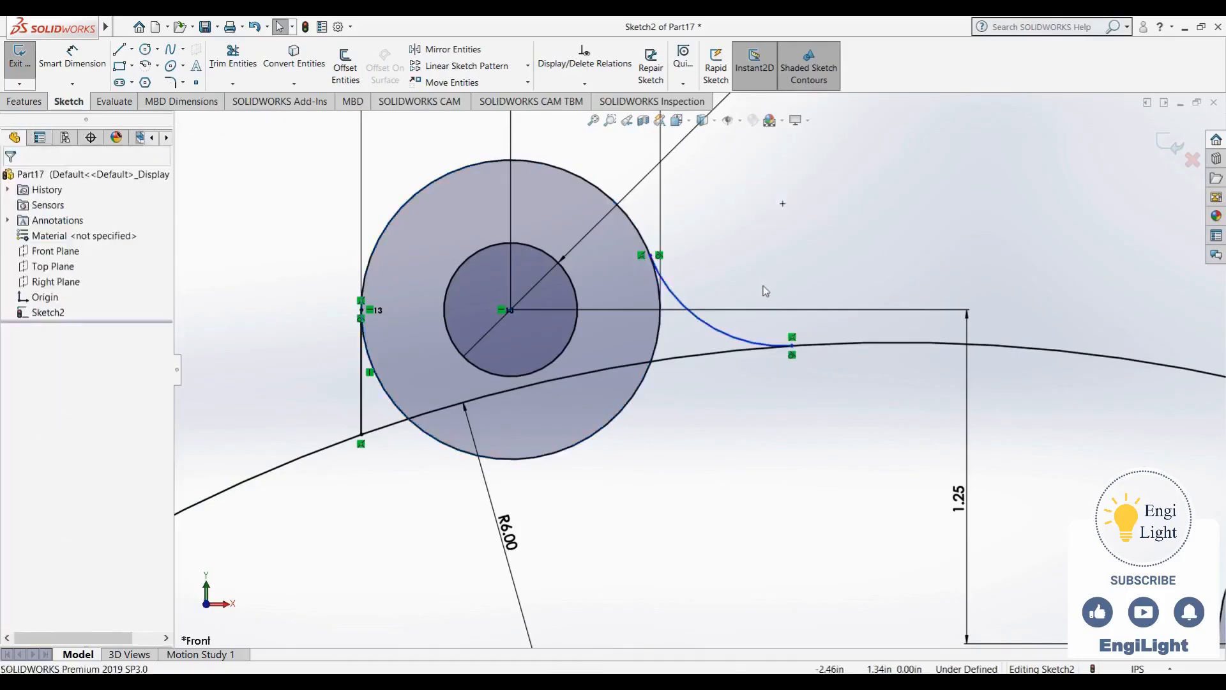
Dimension the blend arc beside the upper boss with a radius of 0.38 in
scroll(767, 312, "up", 6)
right_click_drag(776, 319, 789, 251)
left_click(712, 358)
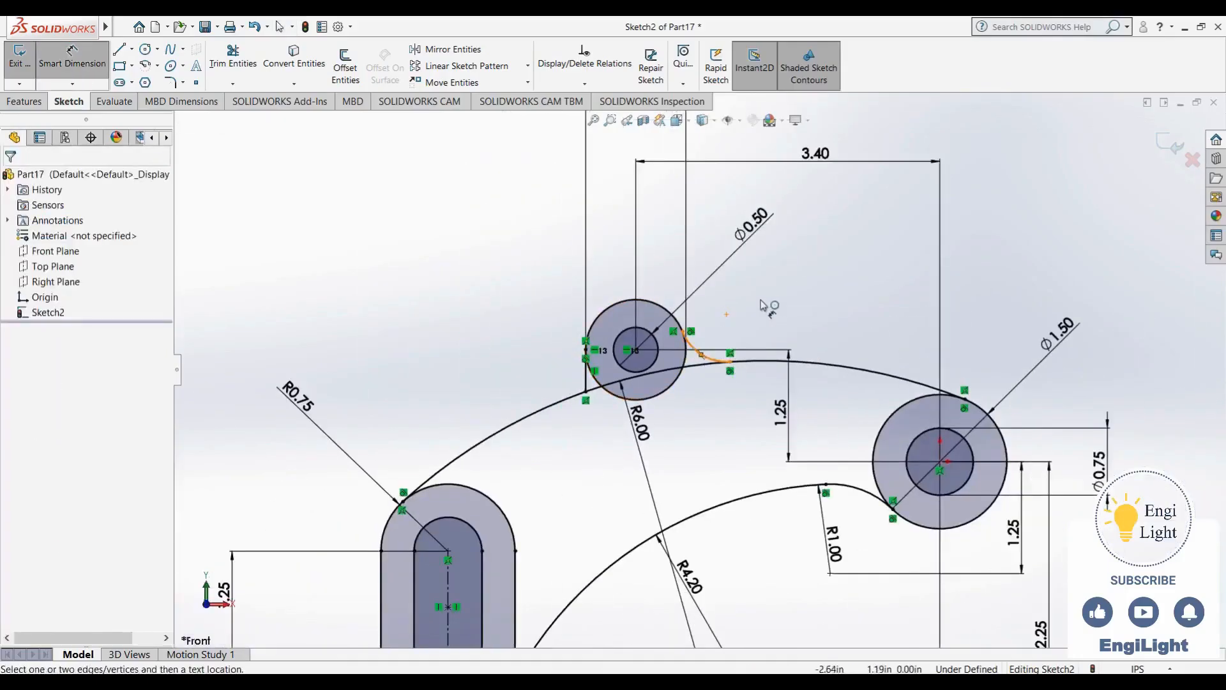
left_click(714, 358)
left_click(714, 359)
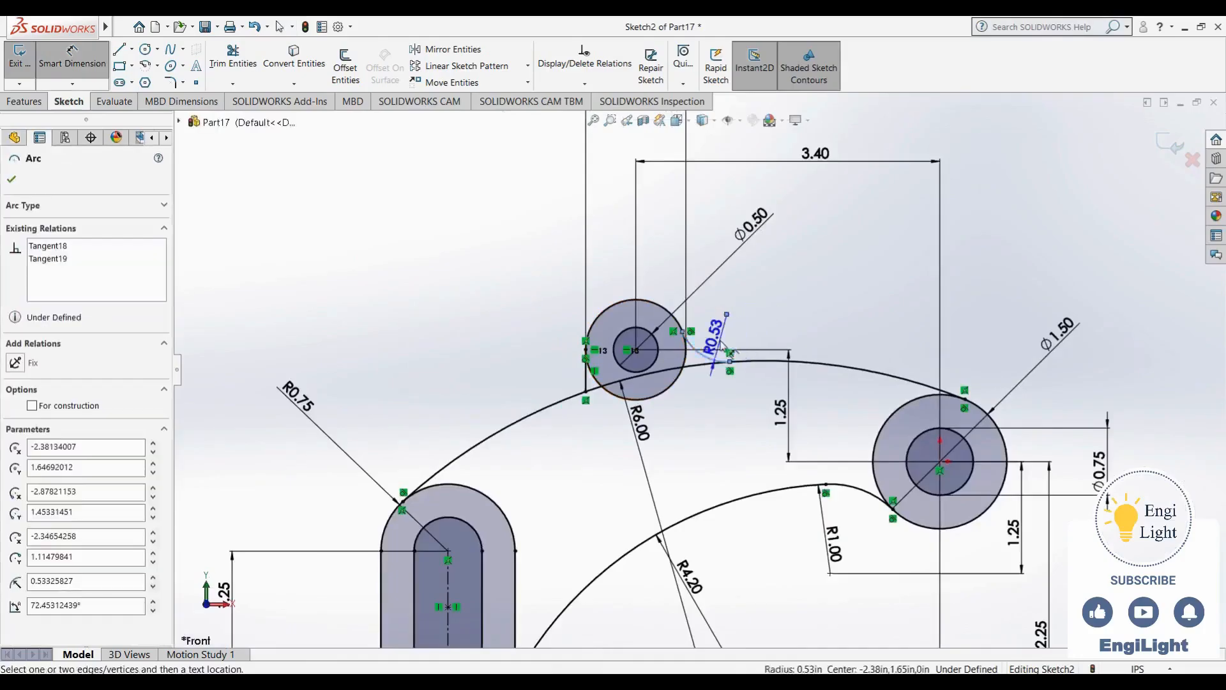
left_click(722, 349)
type(".38")
key("Return")
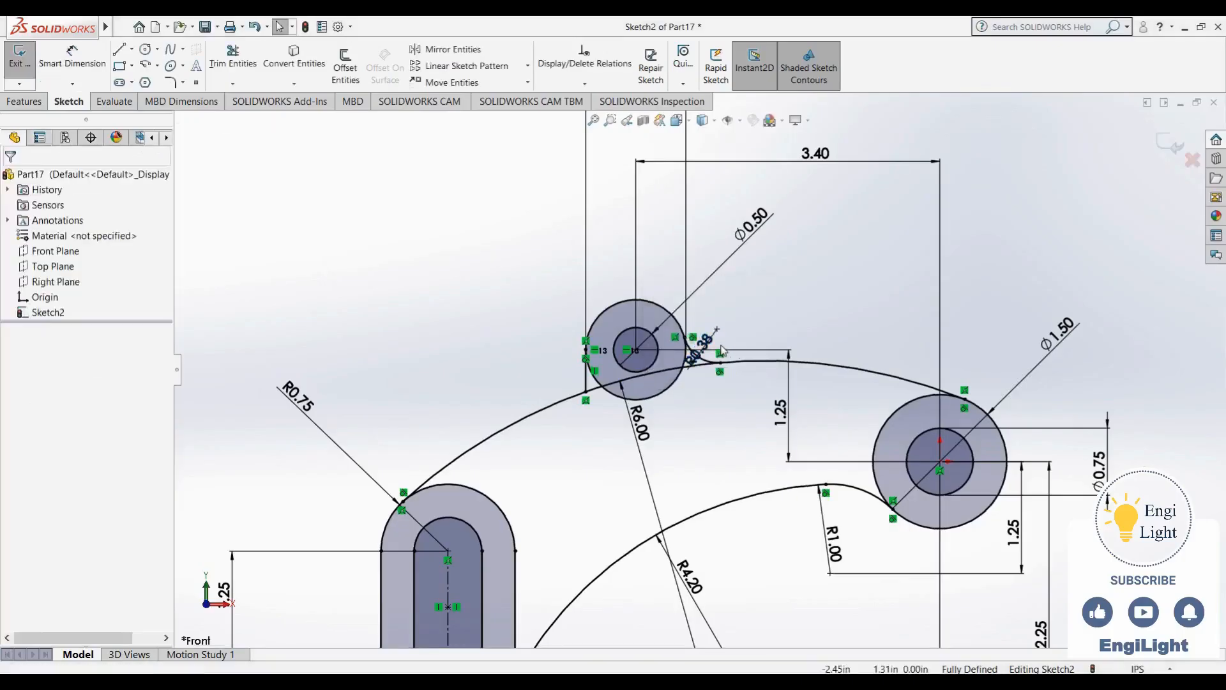
Trim away the lower part of the 1.12 in circle and the section of the long upper arc beneath the boss
scroll(721, 348, "down", 5)
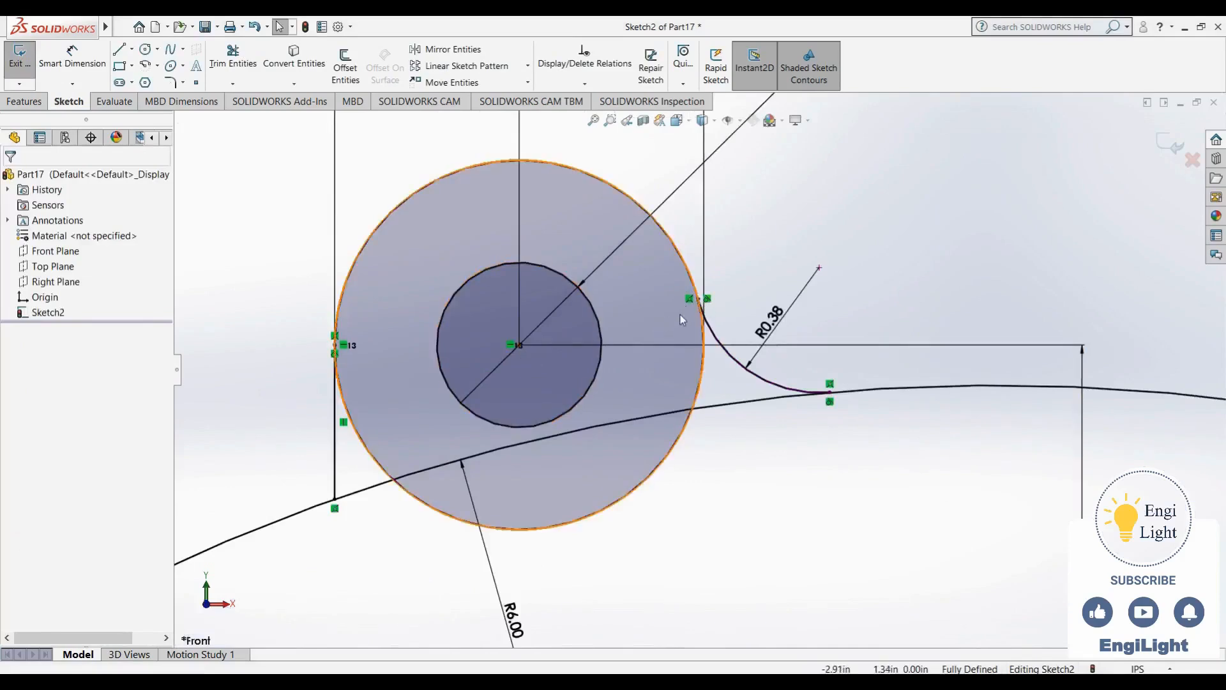
key("alt+Tab")
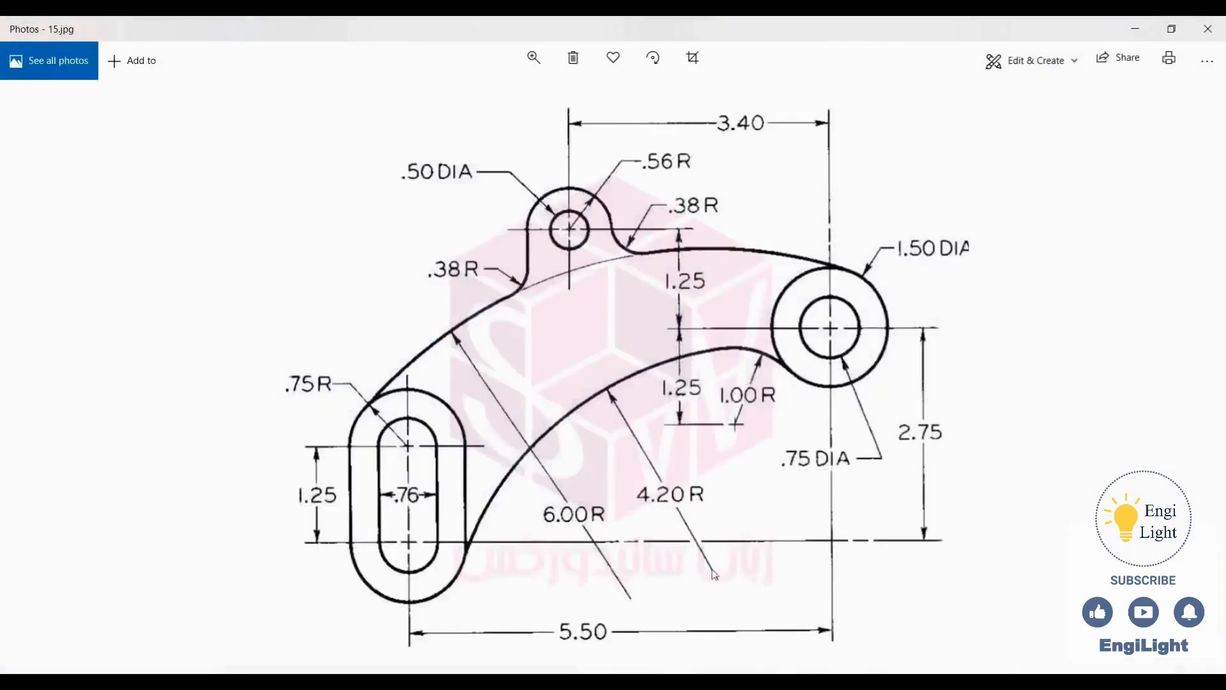
key("alt+Tab")
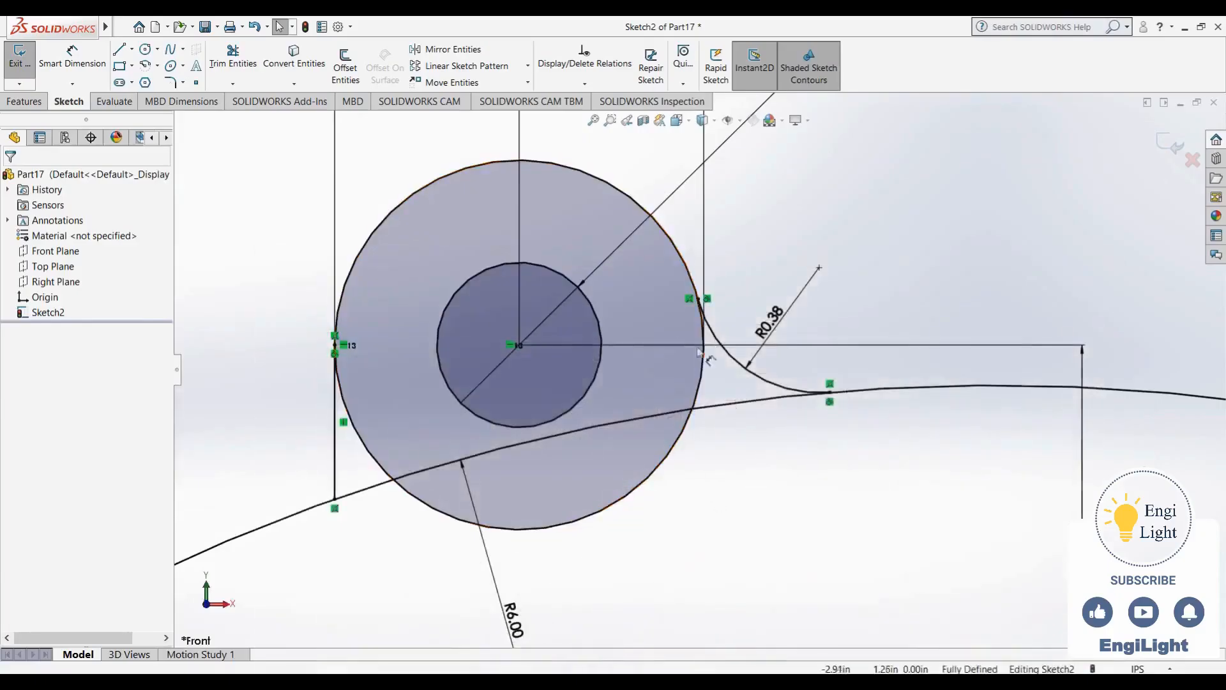
scroll(734, 417, "up", 2)
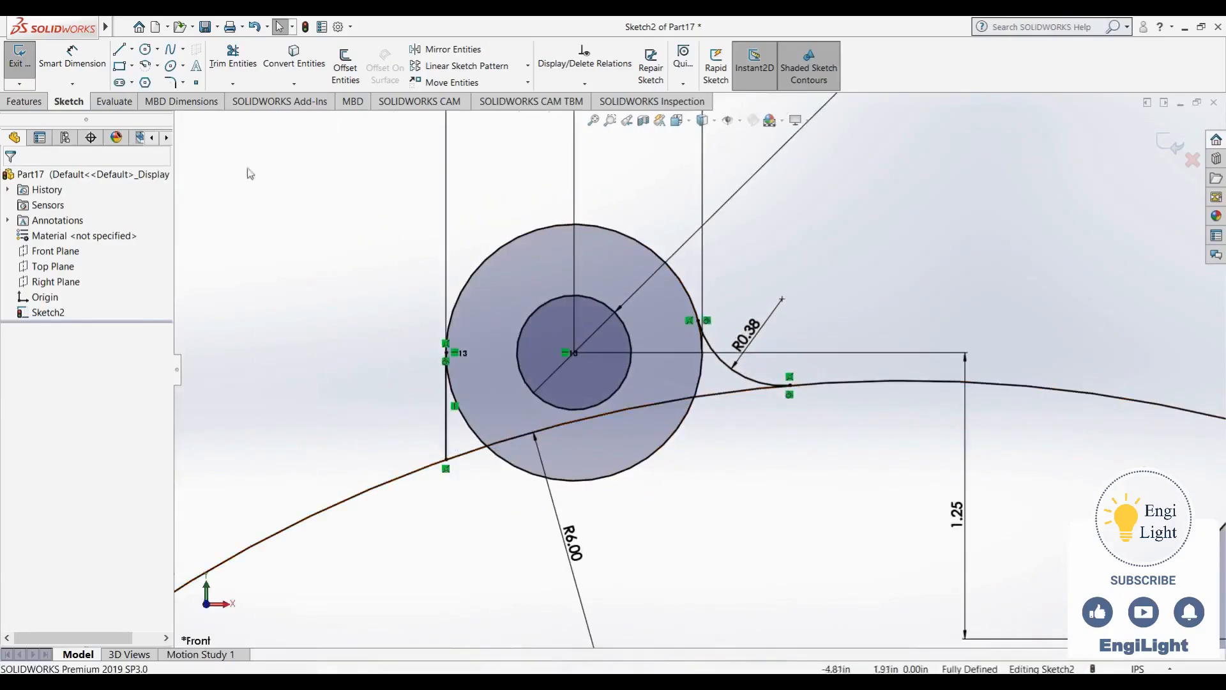
key("ctrl+p")
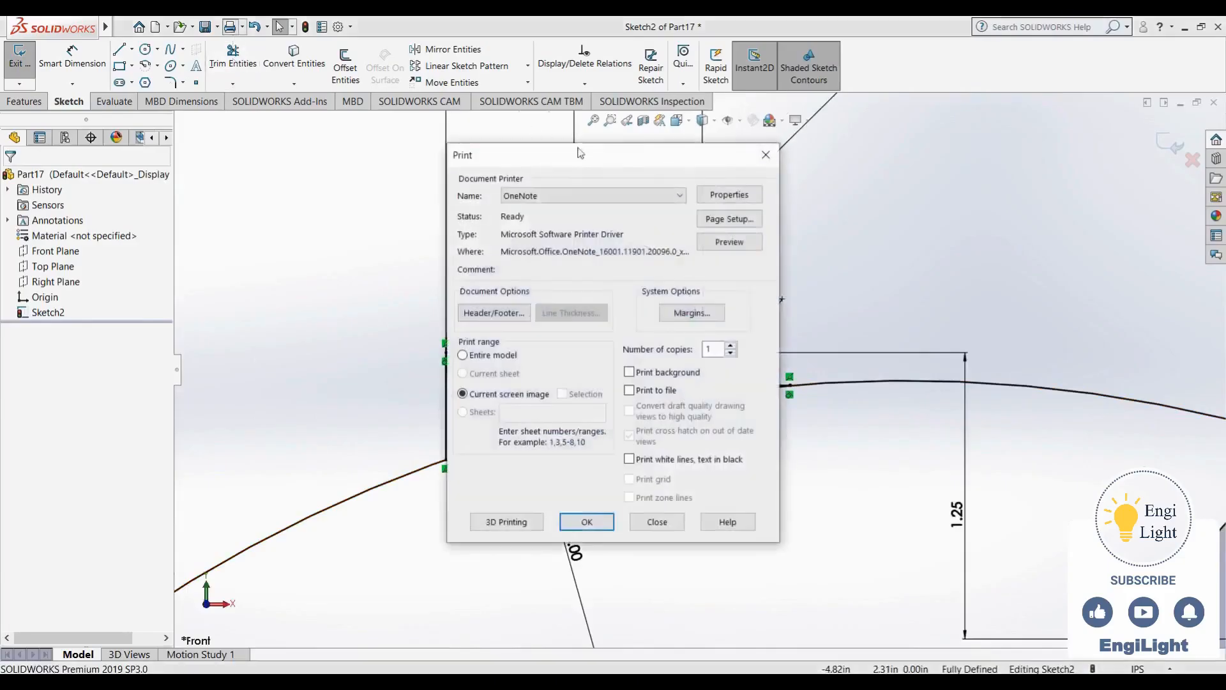
left_click(657, 522)
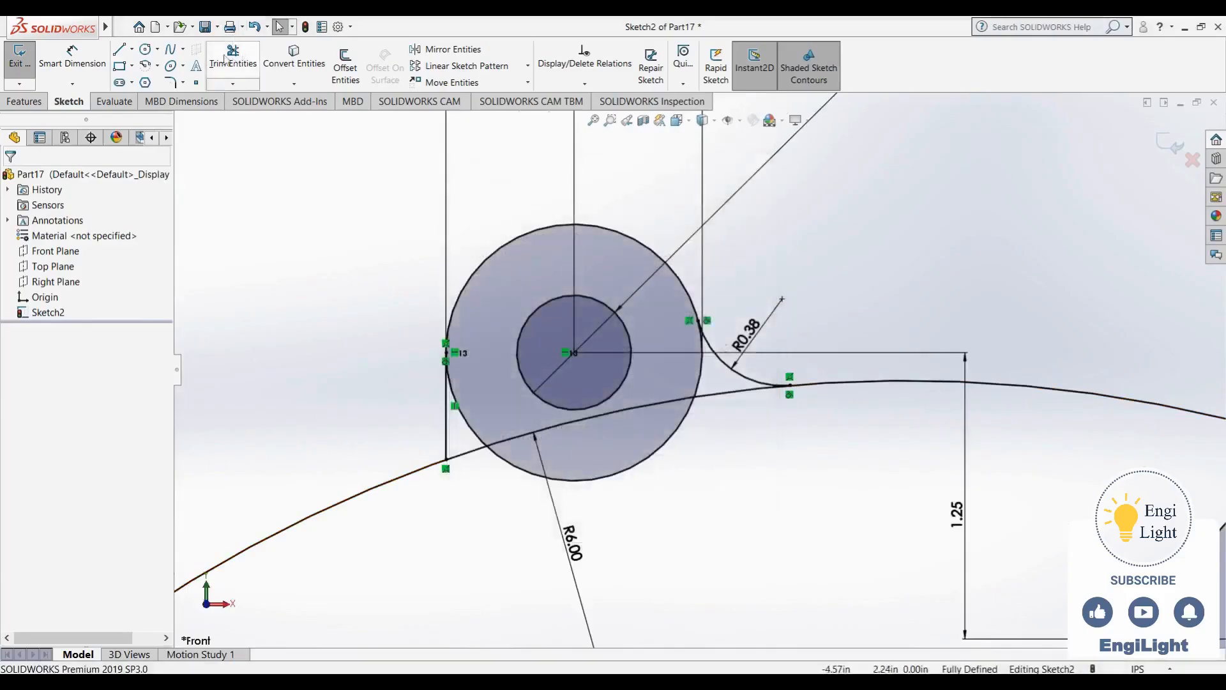
left_click(226, 60)
mouse_move(480, 477)
left_mouse_down()
mouse_move(479, 431)
mouse_move(507, 474)
mouse_move(629, 456)
mouse_move(714, 404)
mouse_move(696, 377)
left_mouse_up()
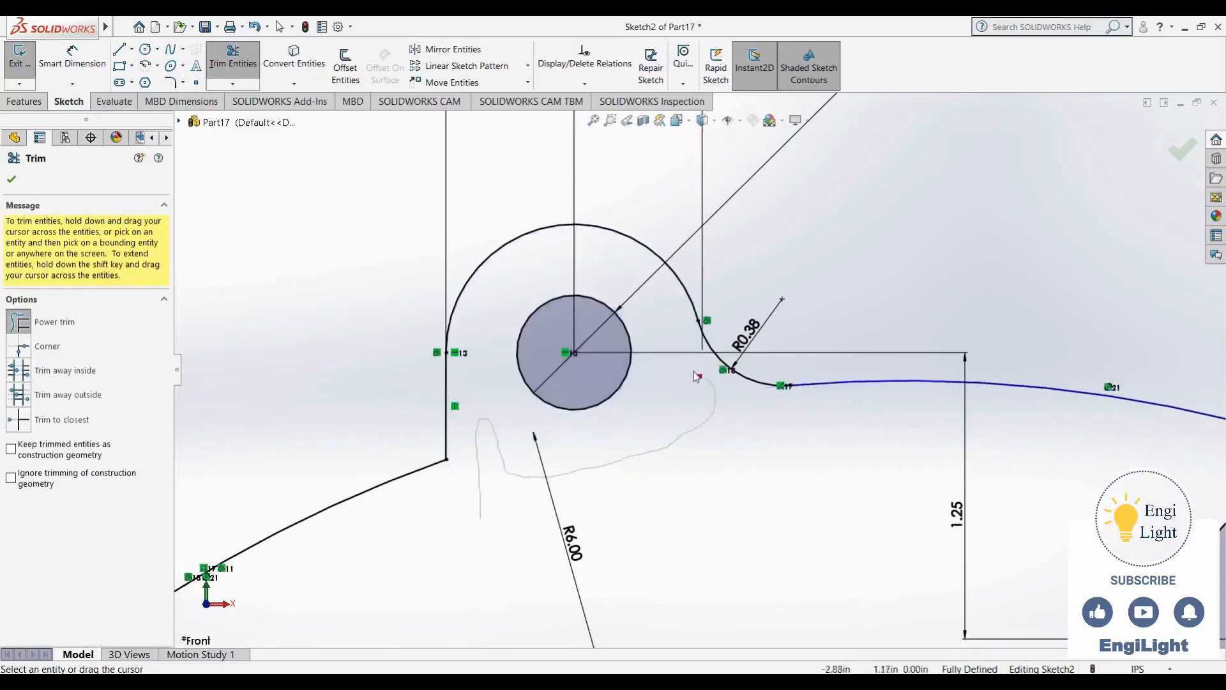
scroll(657, 451, "up", 5)
key("Escape")
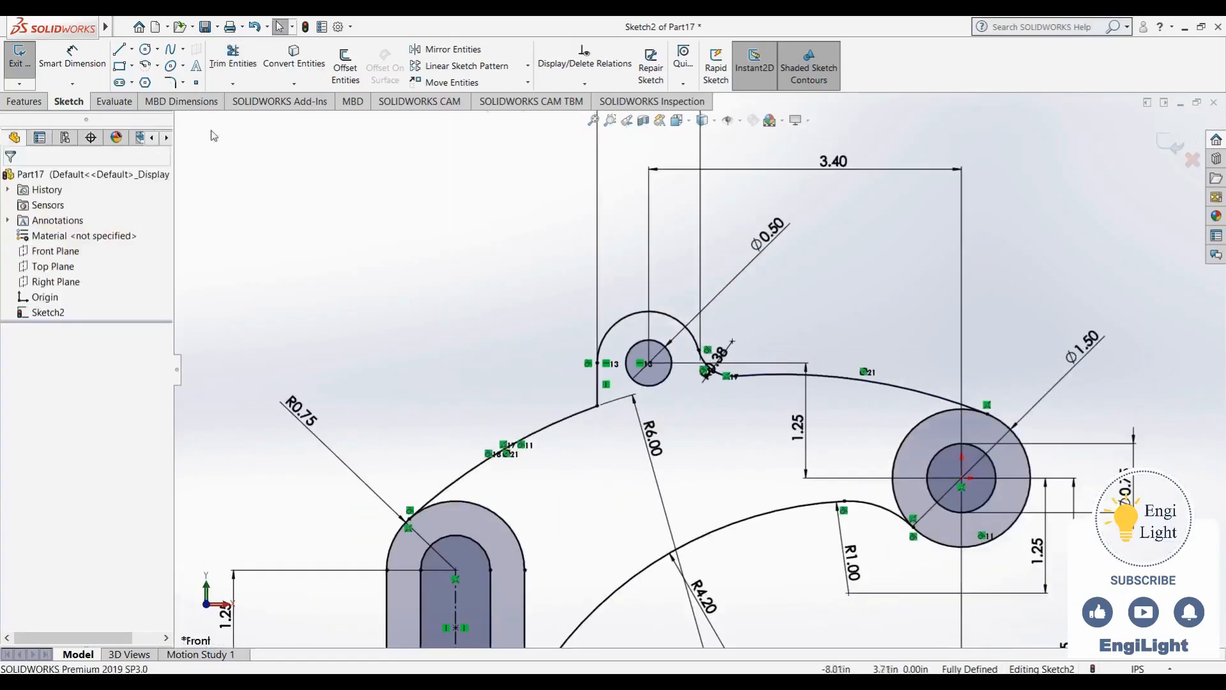
Fillet the corner between the boss's vertical line and the long upper arc with a 0.38 in radius
left_click(169, 82)
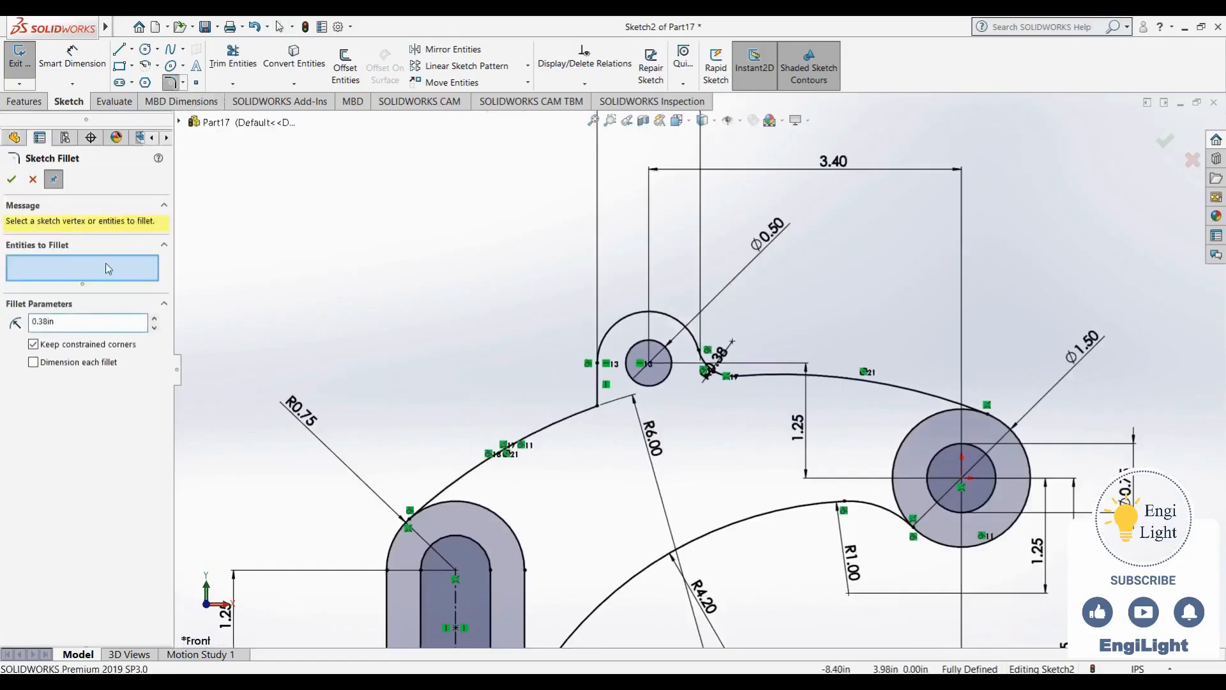
left_click(600, 406)
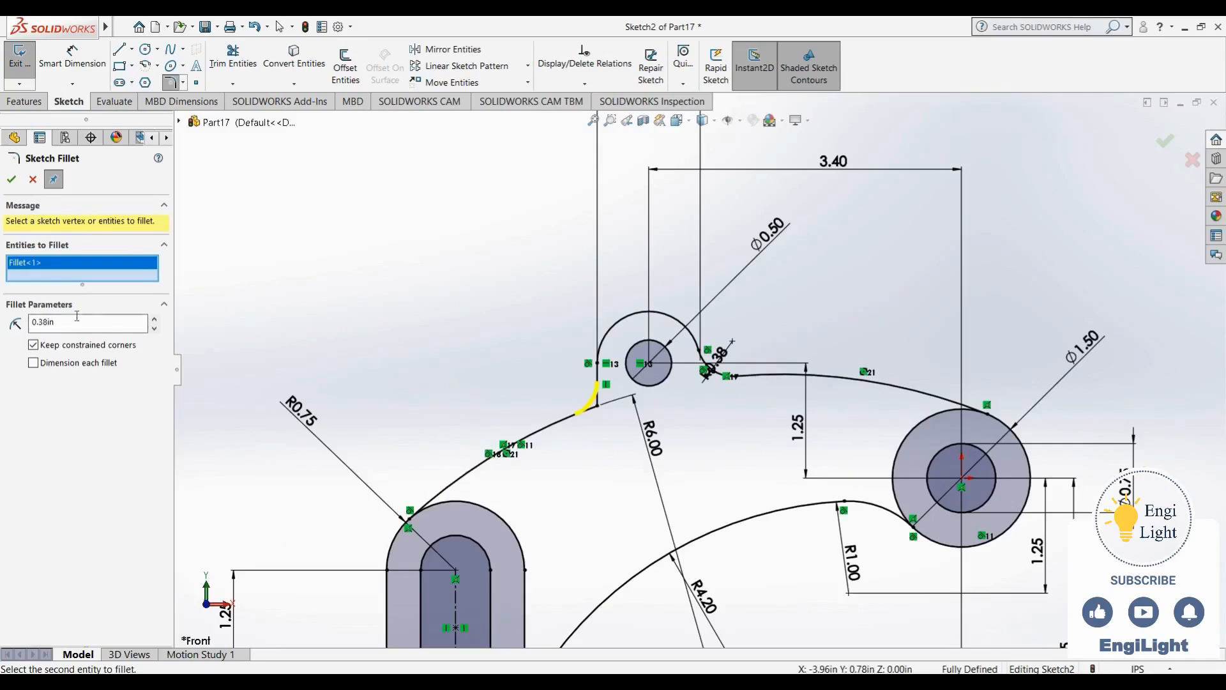
left_click(11, 179)
scroll(732, 456, "up", 5)
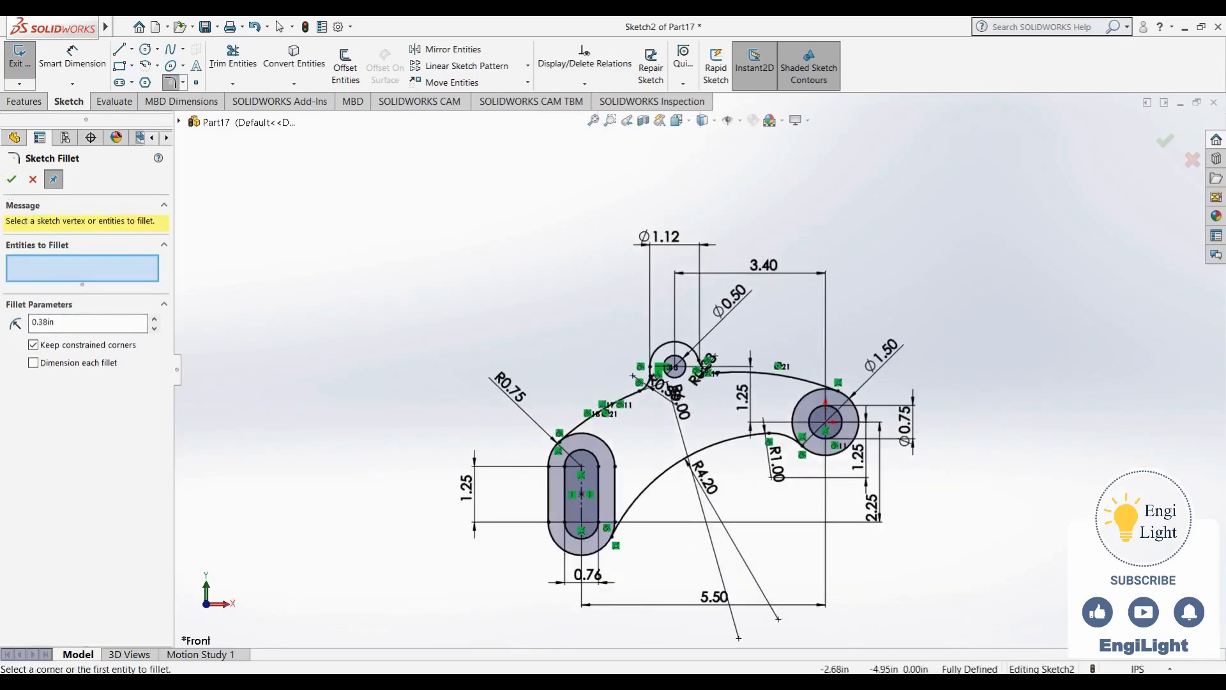
key("alt+Tab")
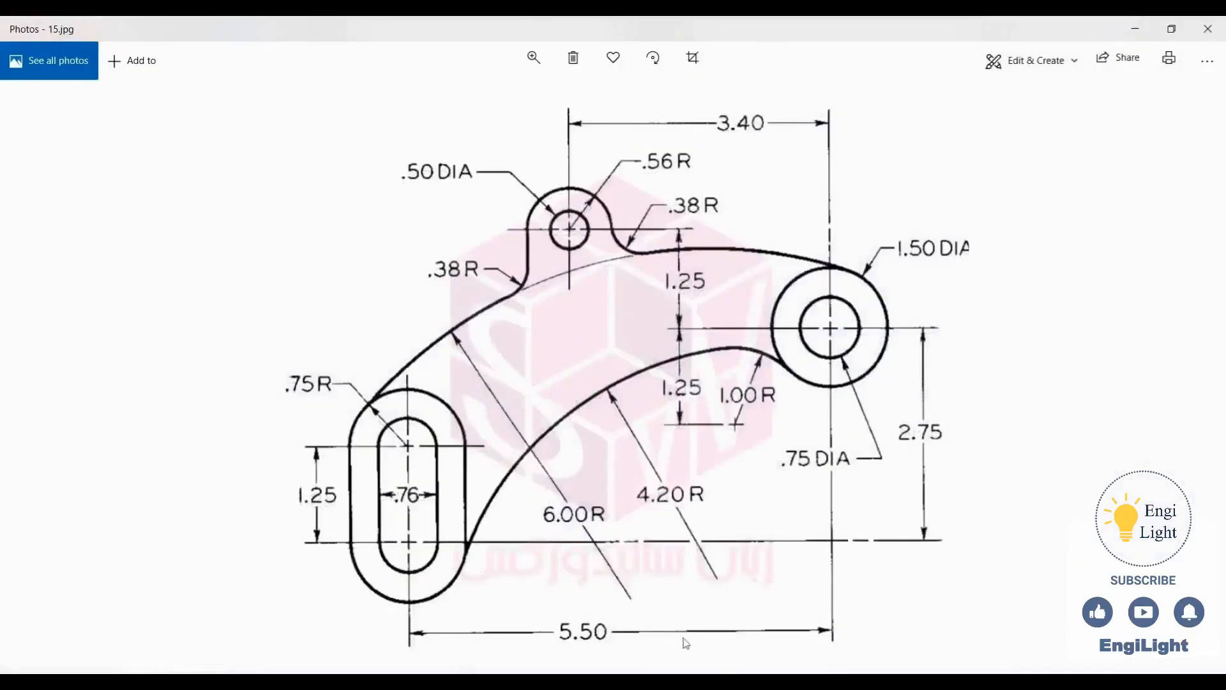
key("alt+Tab")
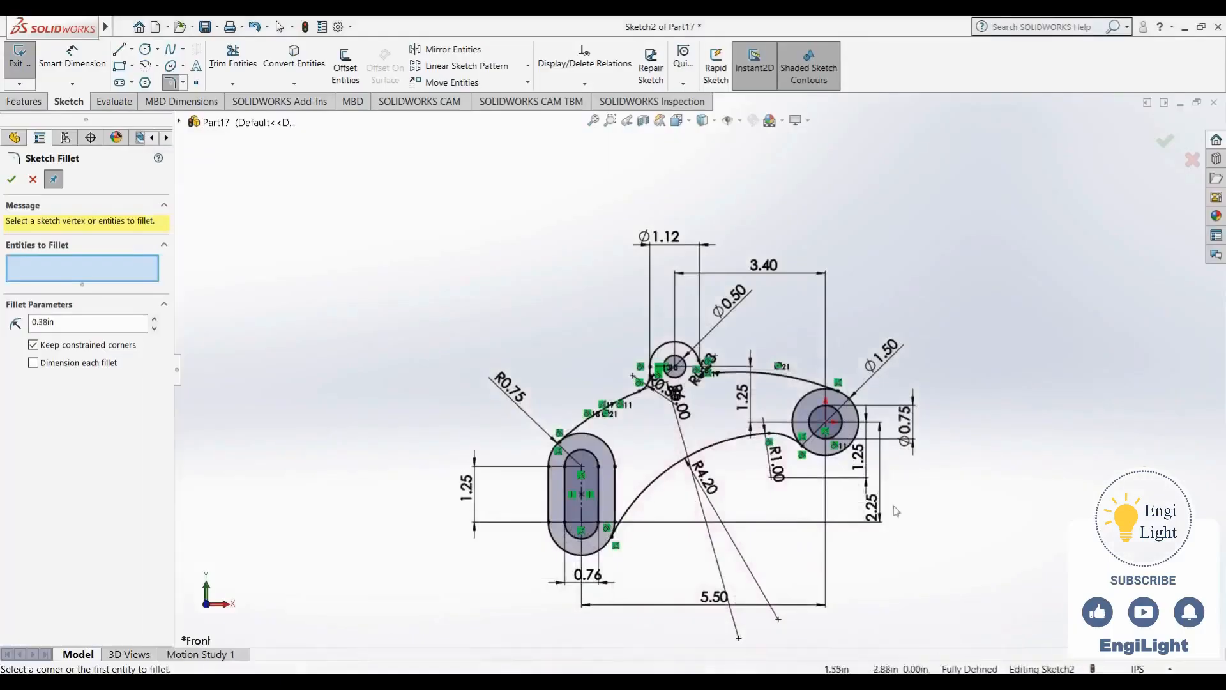
left_click(1165, 141)
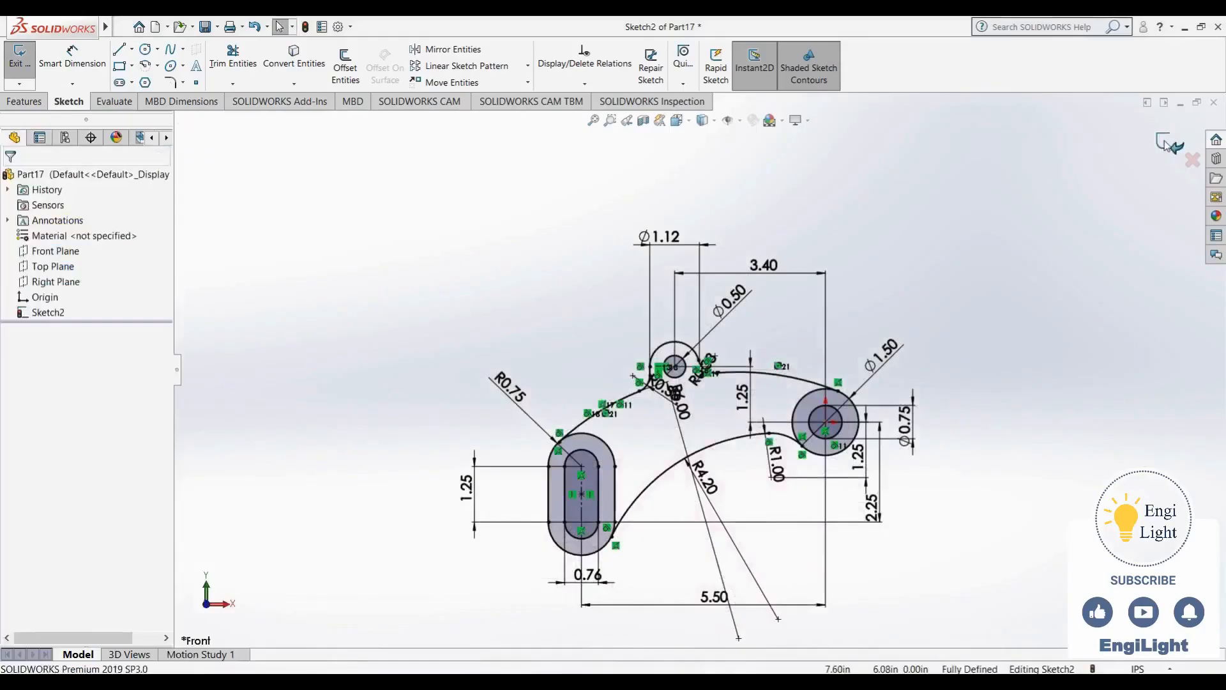
Exit the finished bracket sketch and compare its outline with reference image 15.jpg
left_click(1167, 141)
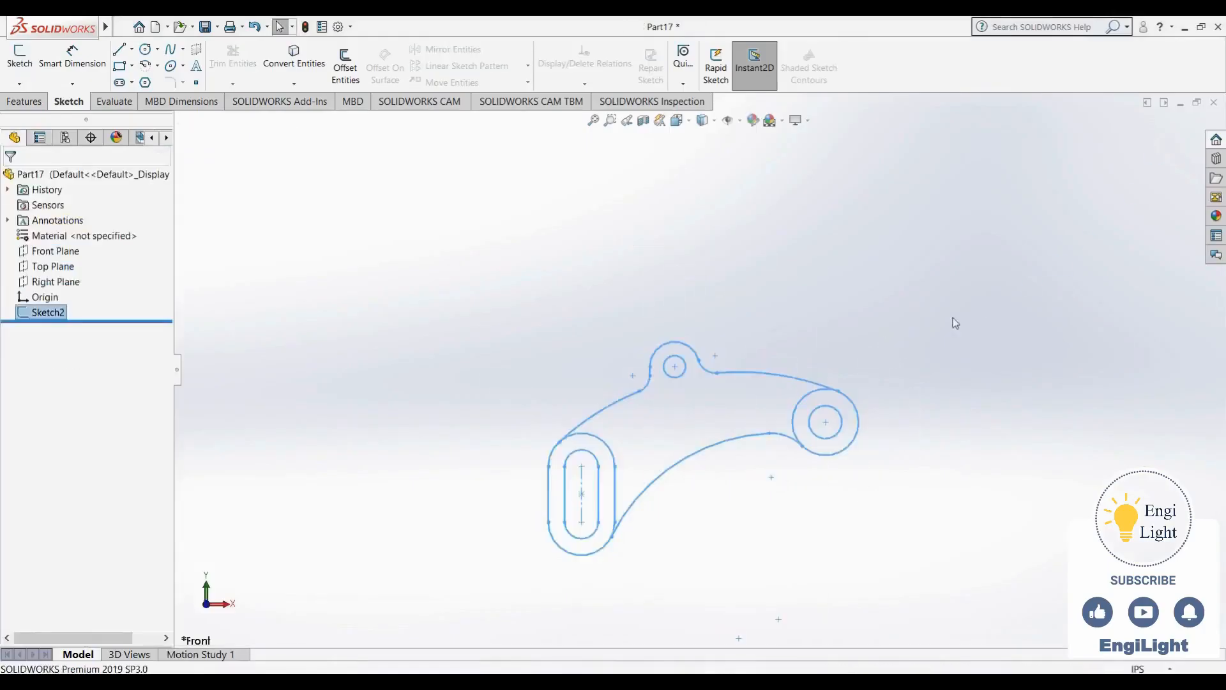
left_click(795, 334)
scroll(730, 438, "down", 2)
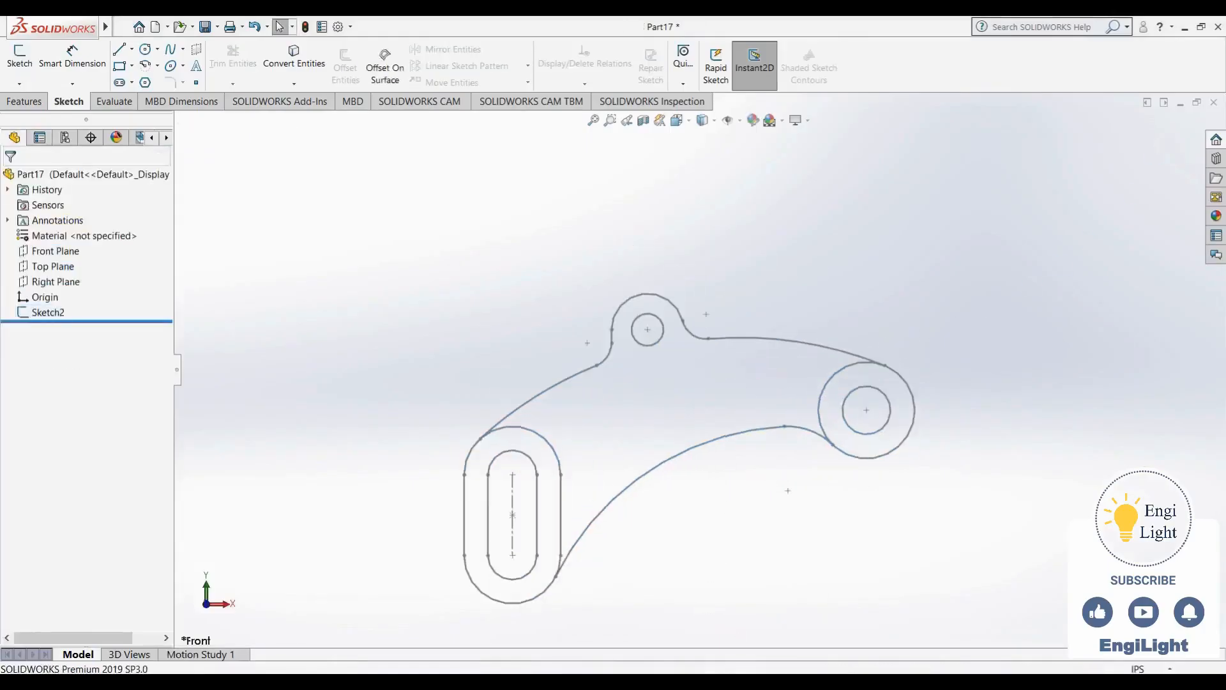
key("alt+Tab")
key("alt+Tab")
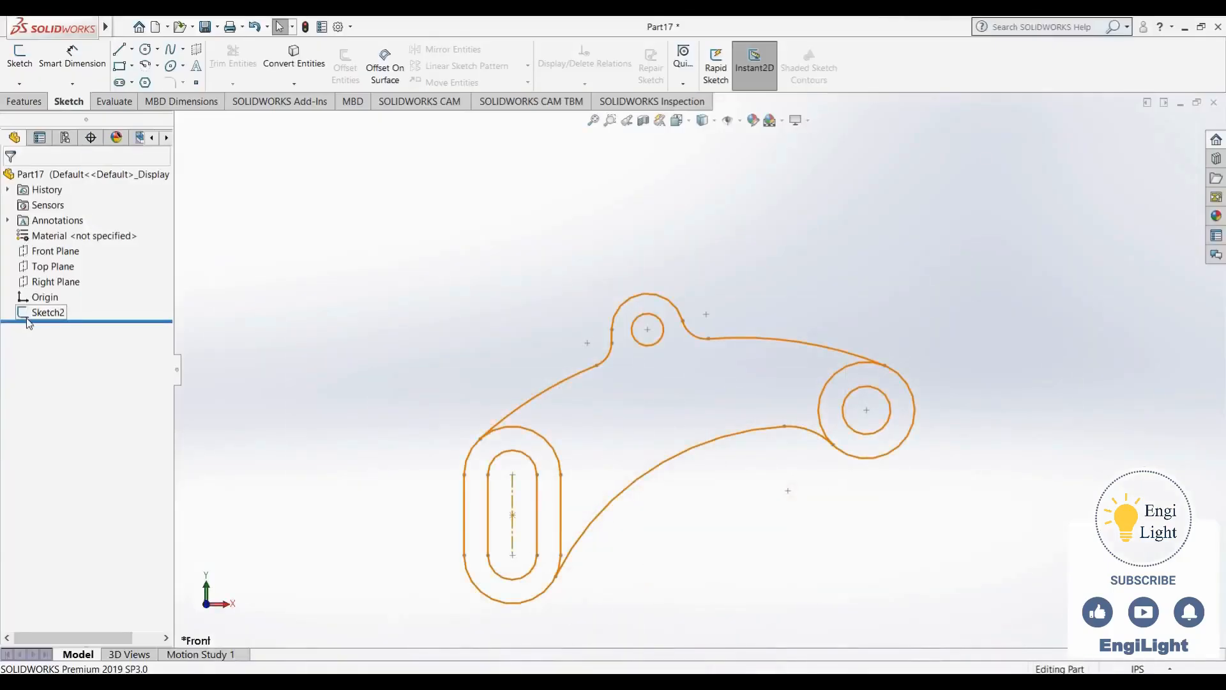
Reopen the bracket sketch to review its dimensions and relations, and exit it again
left_click(48, 312)
left_click(95, 280)
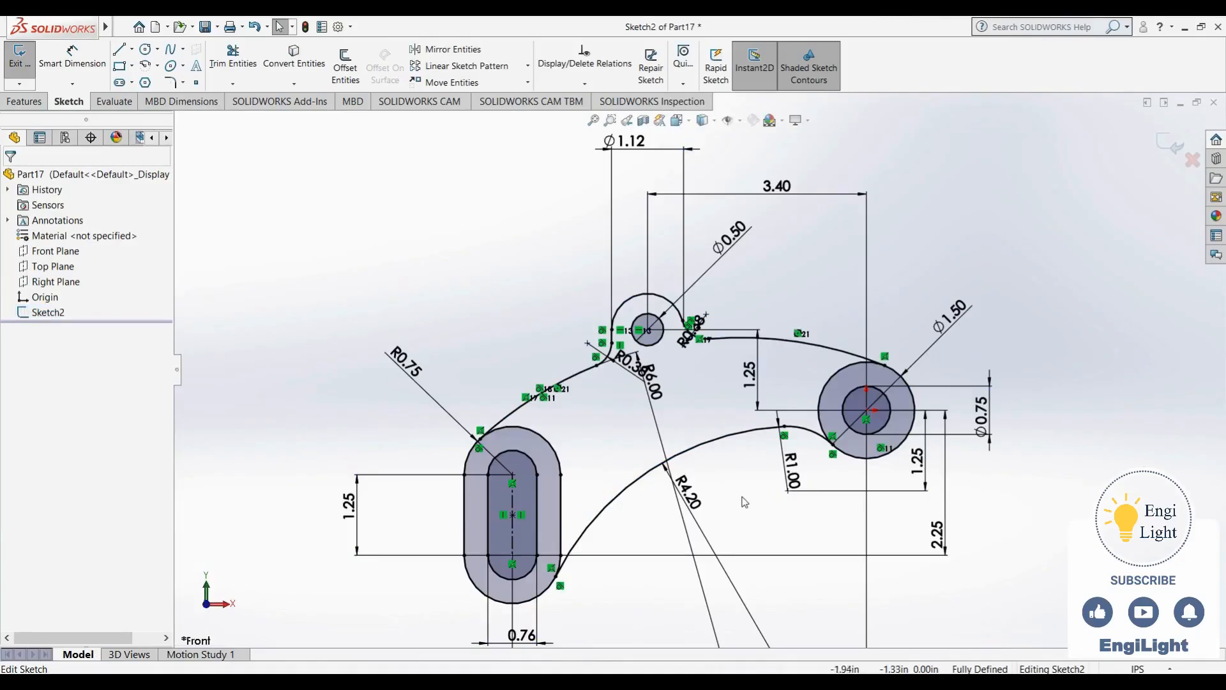
left_click(1170, 142)
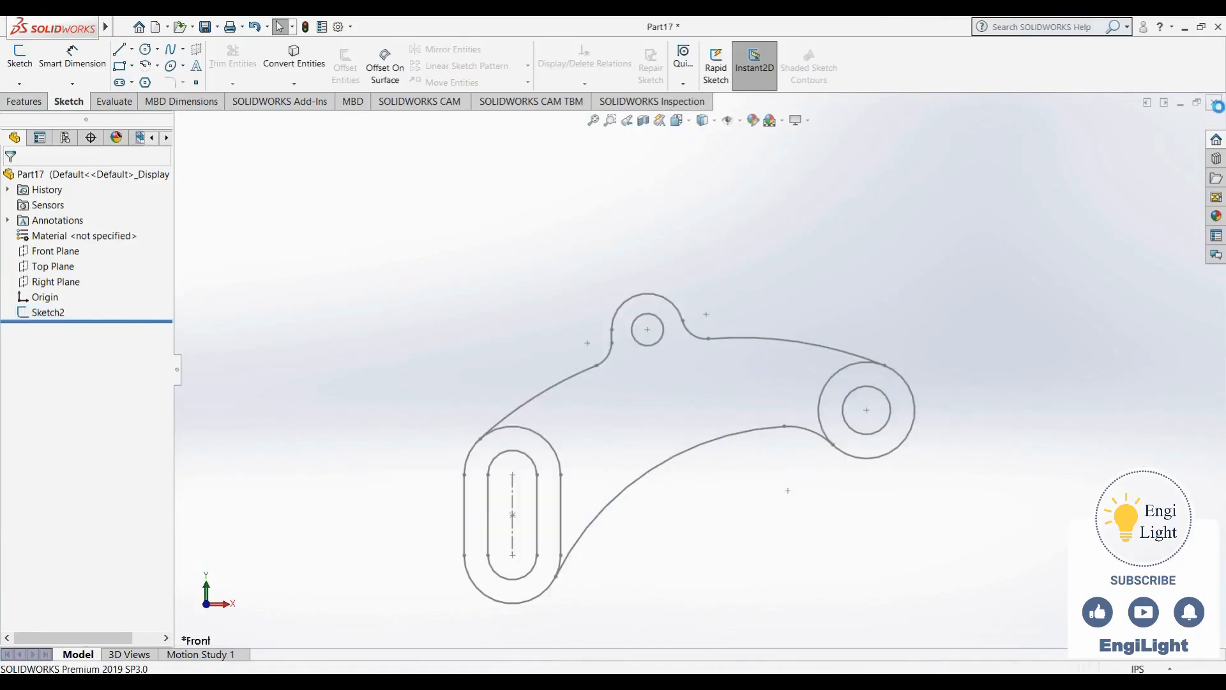
Close the bracket part and advance to the next reference image in Photos
left_click(1213, 102)
left_click(543, 367)
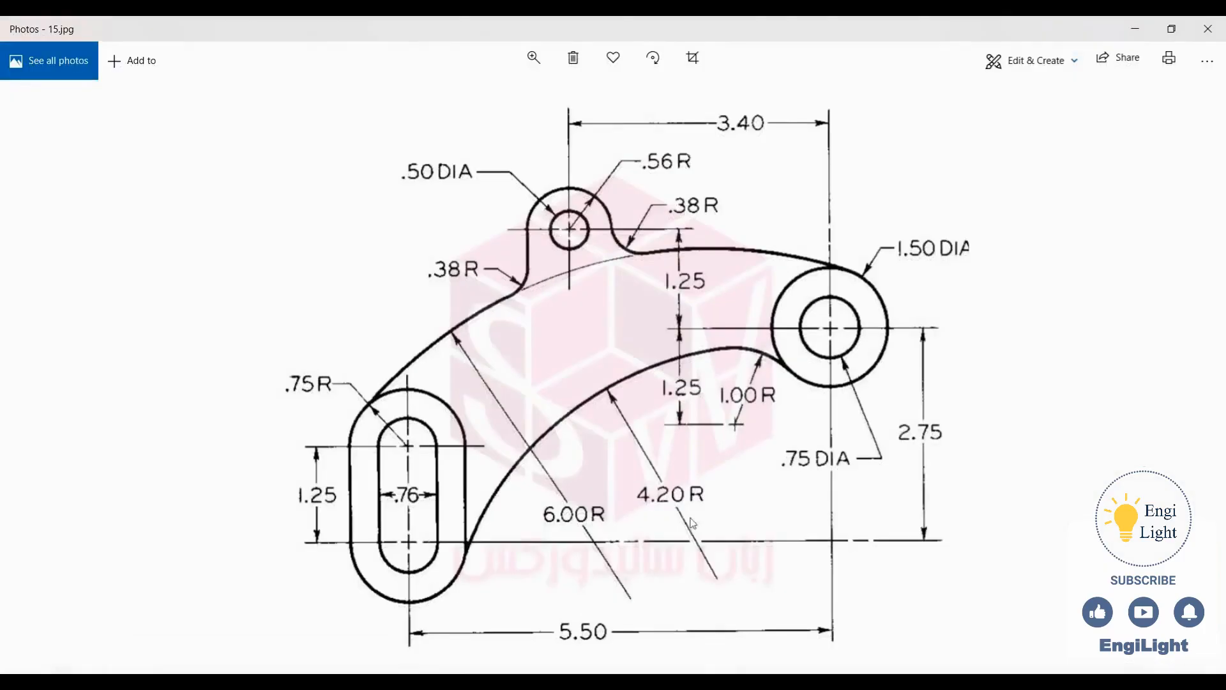
key("Right")
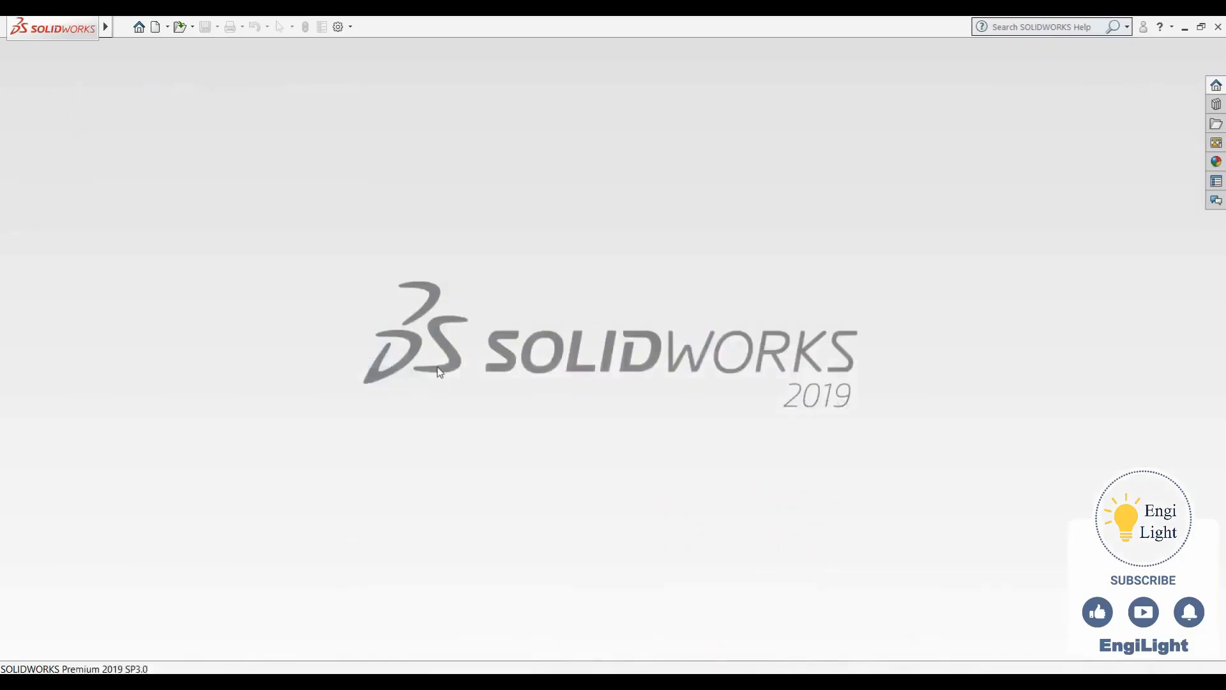
Create a new part in SOLIDWORKS and start a sketch on the Front Plane
key("ctrl+n")
left_click(652, 501)
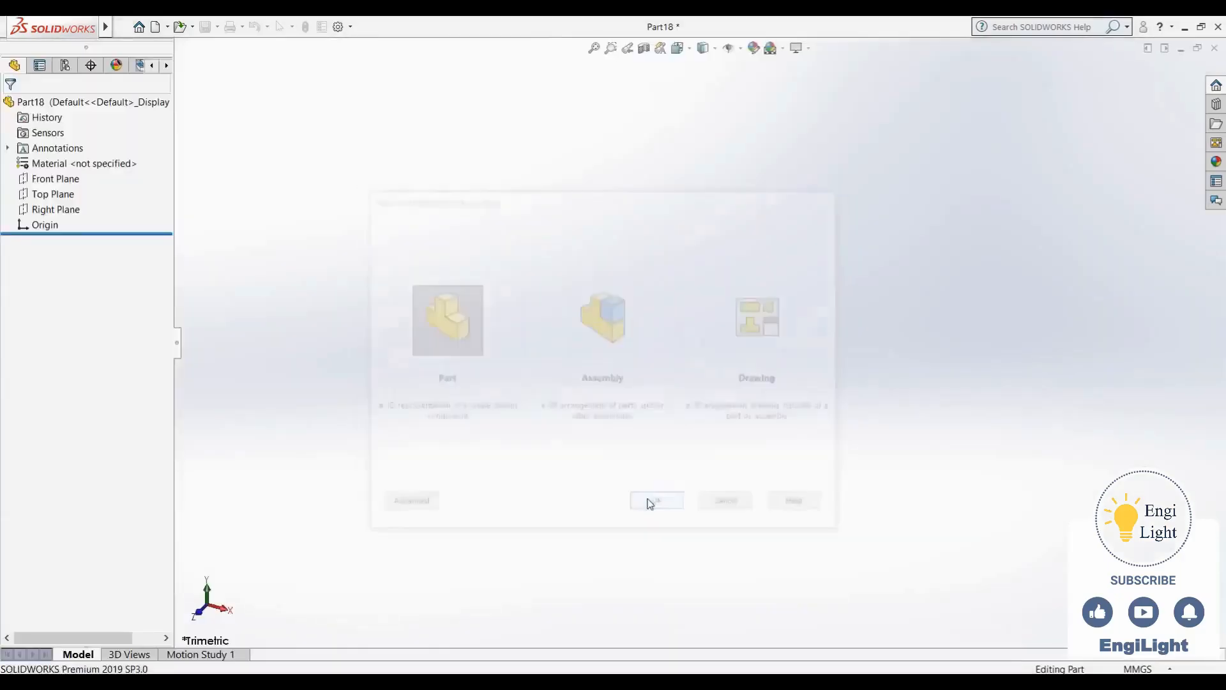
left_click(36, 251)
left_click(46, 229)
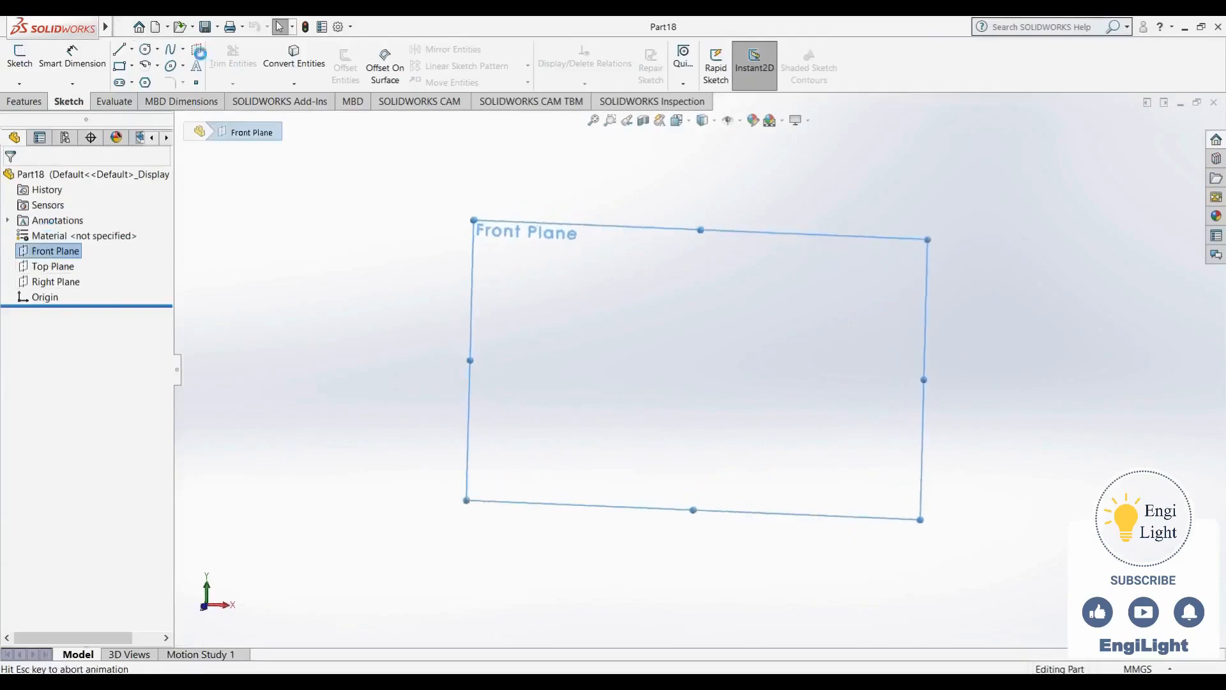
Sketch two concentric circles centred on the origin, the inner one about 50 mm in diameter and the outer one roughly twice as large
left_click(146, 49)
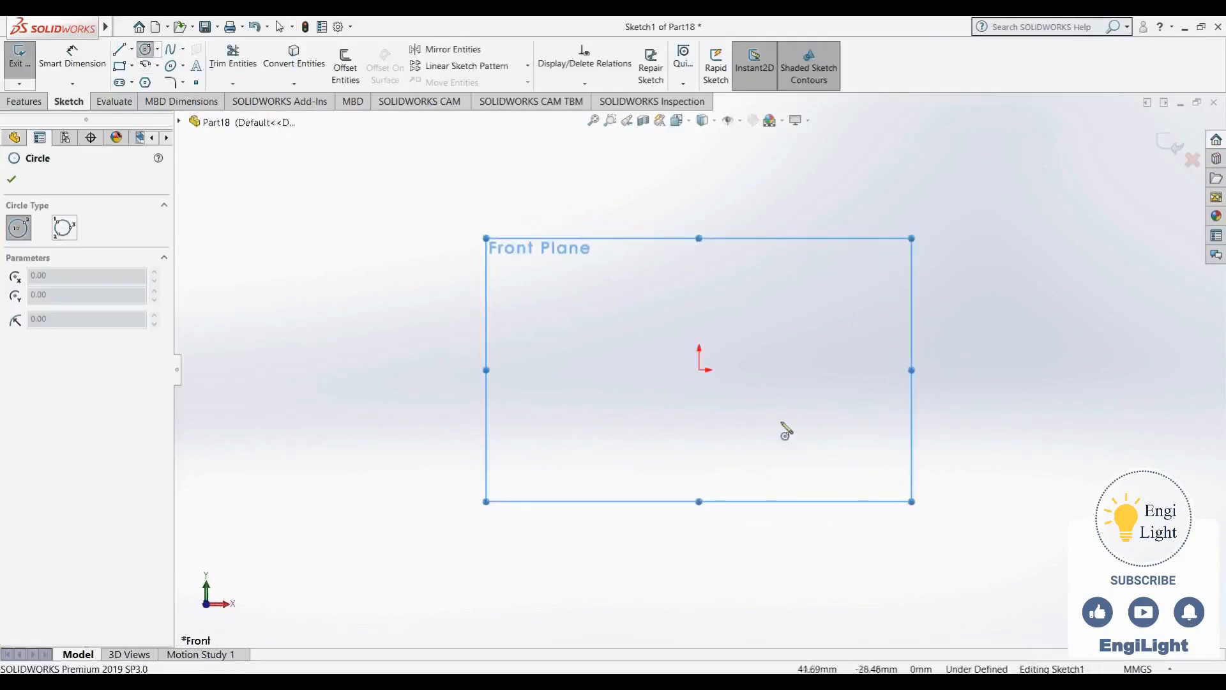
left_click(699, 370)
left_click(668, 425)
left_click(699, 370)
left_click(616, 460)
Dimension the inner circle with a diameter of 28.5 mm
right_click_drag(866, 497, 865, 438)
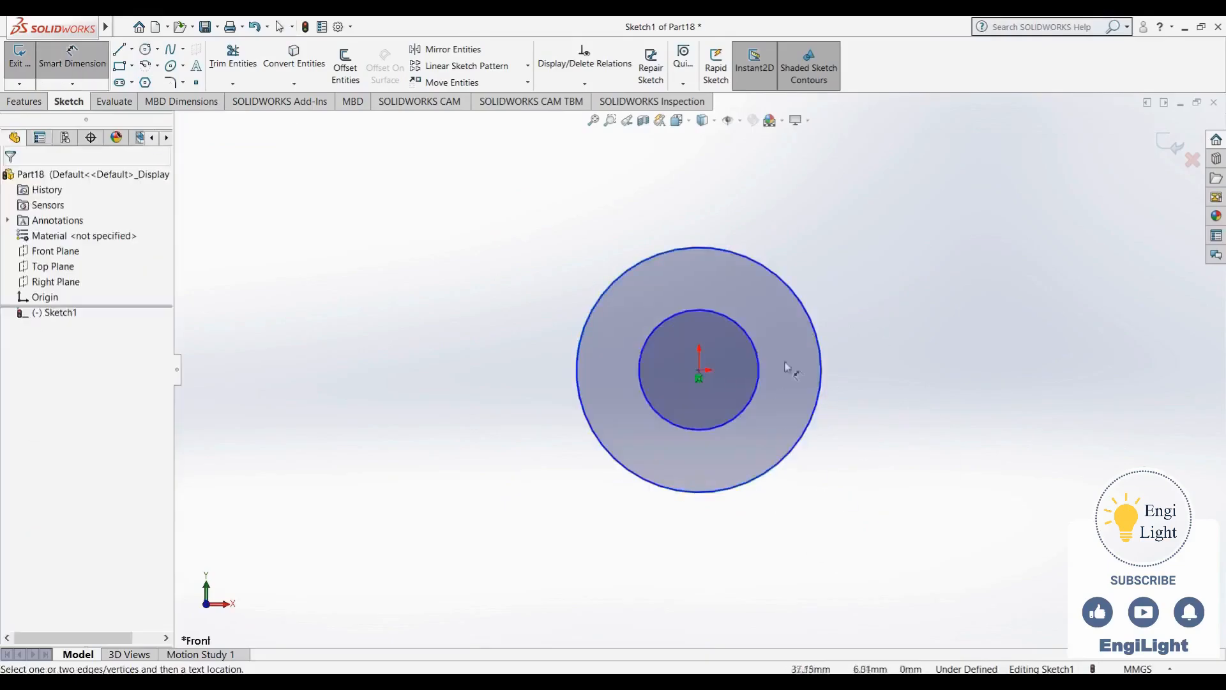
left_click(757, 391)
left_click(871, 391)
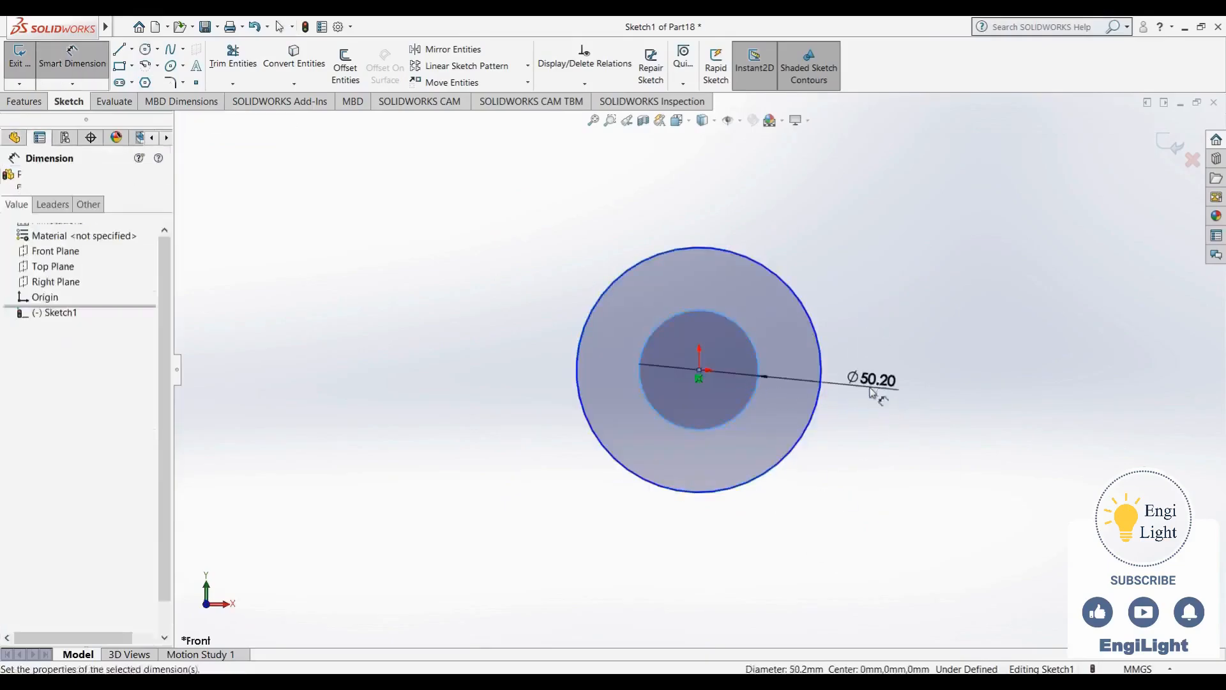
type("28.5")
key("Return")
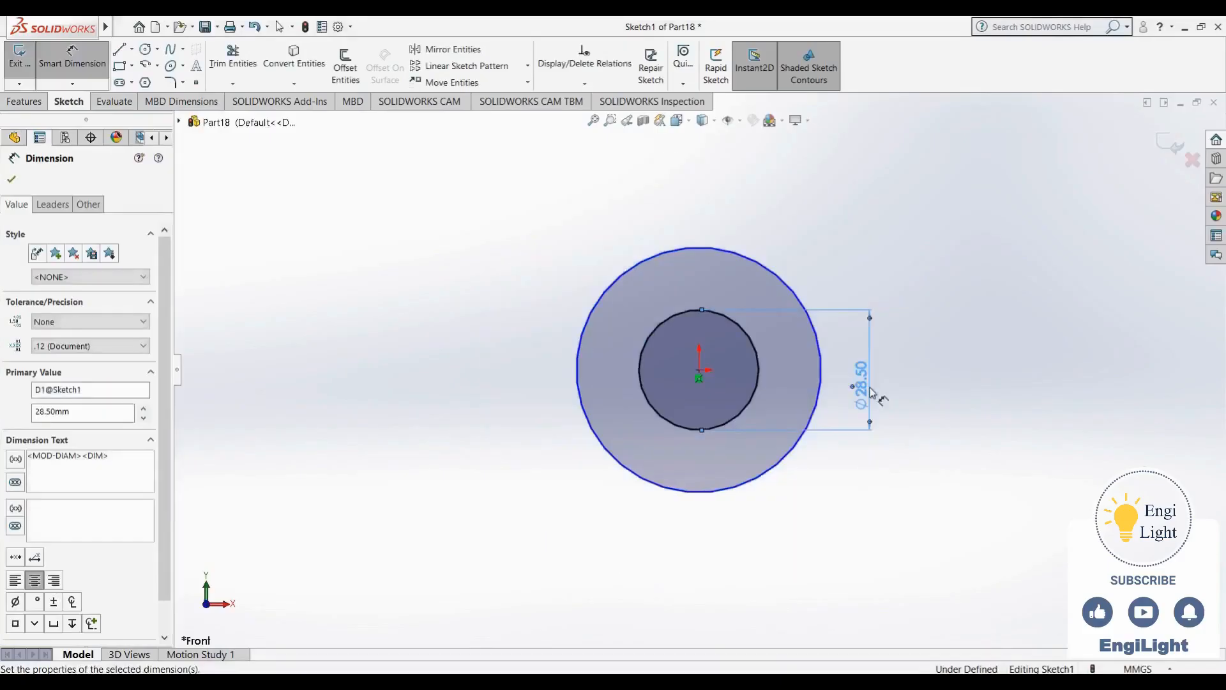
Dimension the outer circle with a diameter of 44 mm
left_click(821, 350)
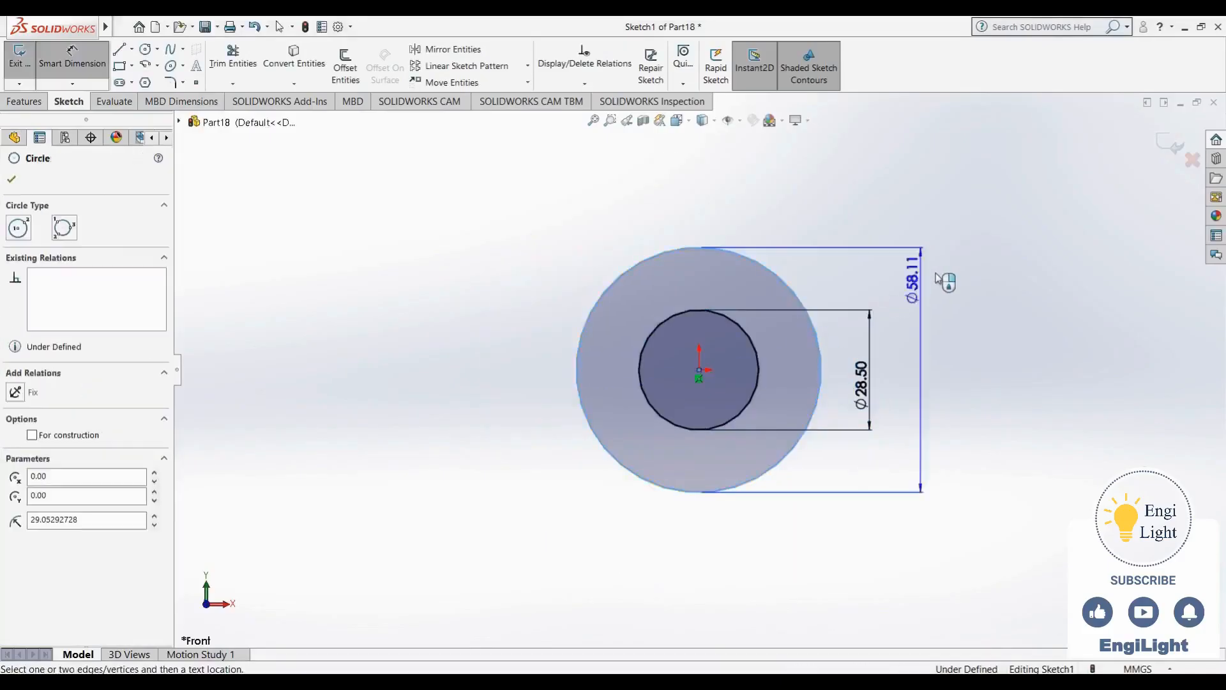
left_click(940, 276)
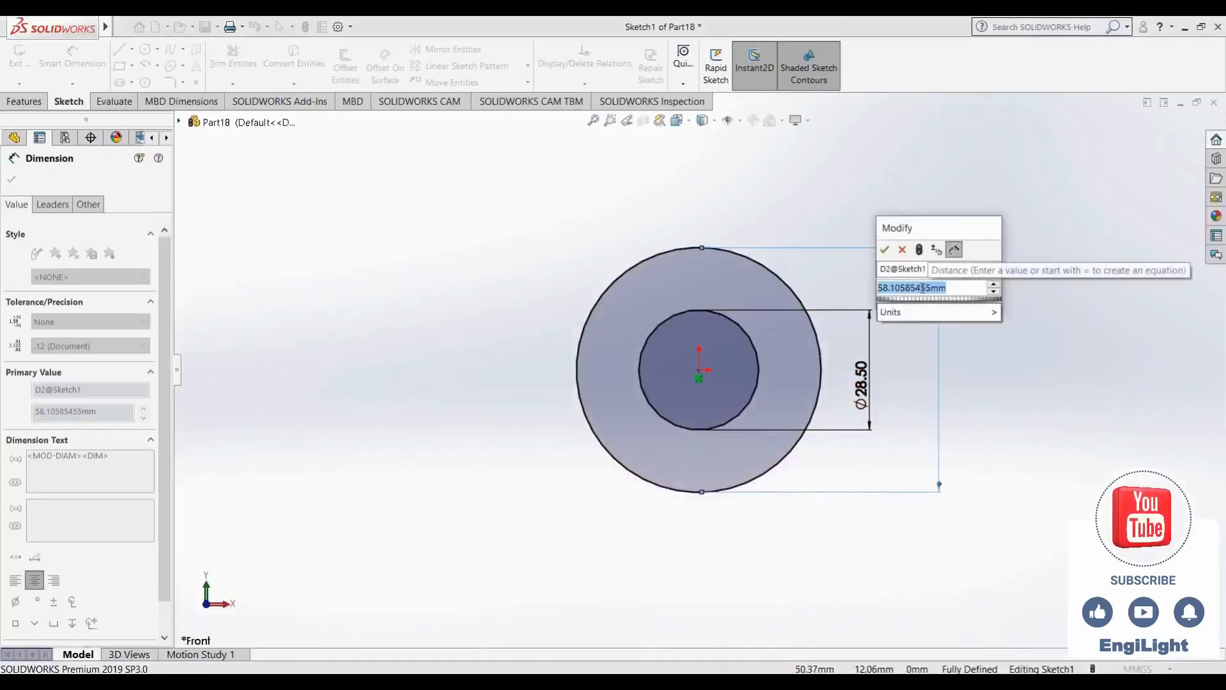
key("Return")
scroll(705, 469, "up", 6)
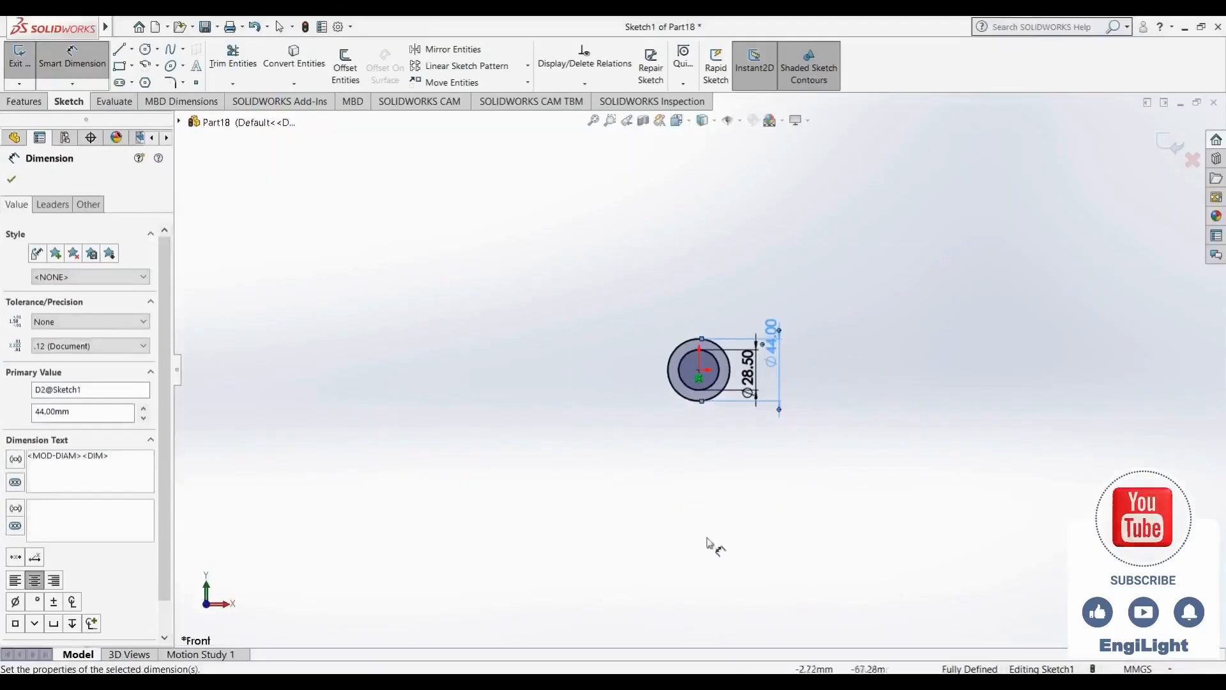
Sketch two concentric circles above and left of the origin, about 52 mm and 96 mm in diameter
key("Escape")
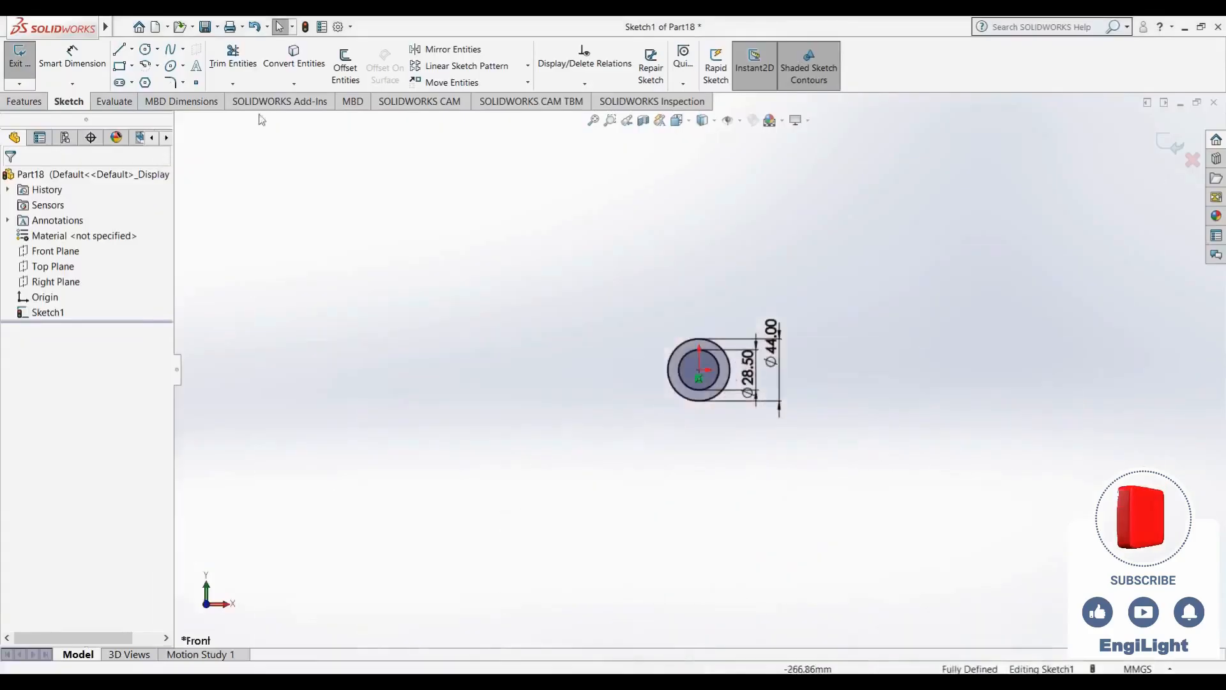
left_click(145, 49)
left_click(555, 282)
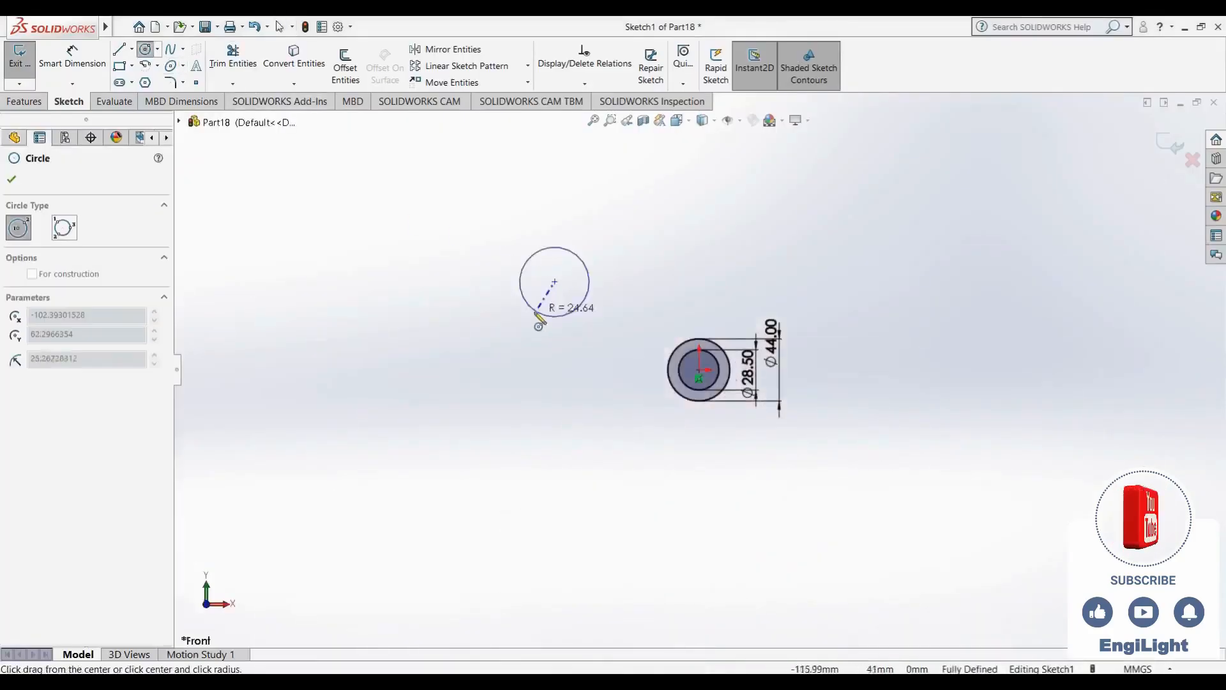
left_click(540, 315)
left_click(555, 282)
left_click(513, 335)
key("Escape")
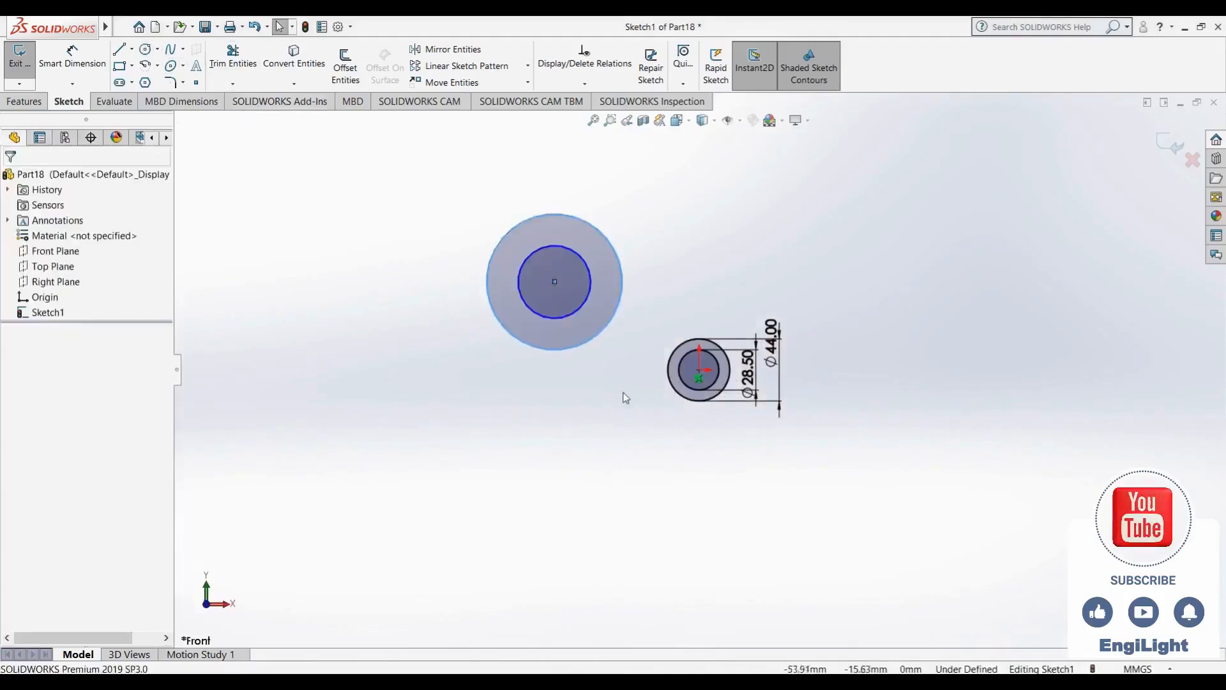
Dimension the inner circle of the upper-left pair with a diameter of 20 mm
right_click_drag(624, 395, 621, 332)
left_click(589, 297)
left_click(688, 291)
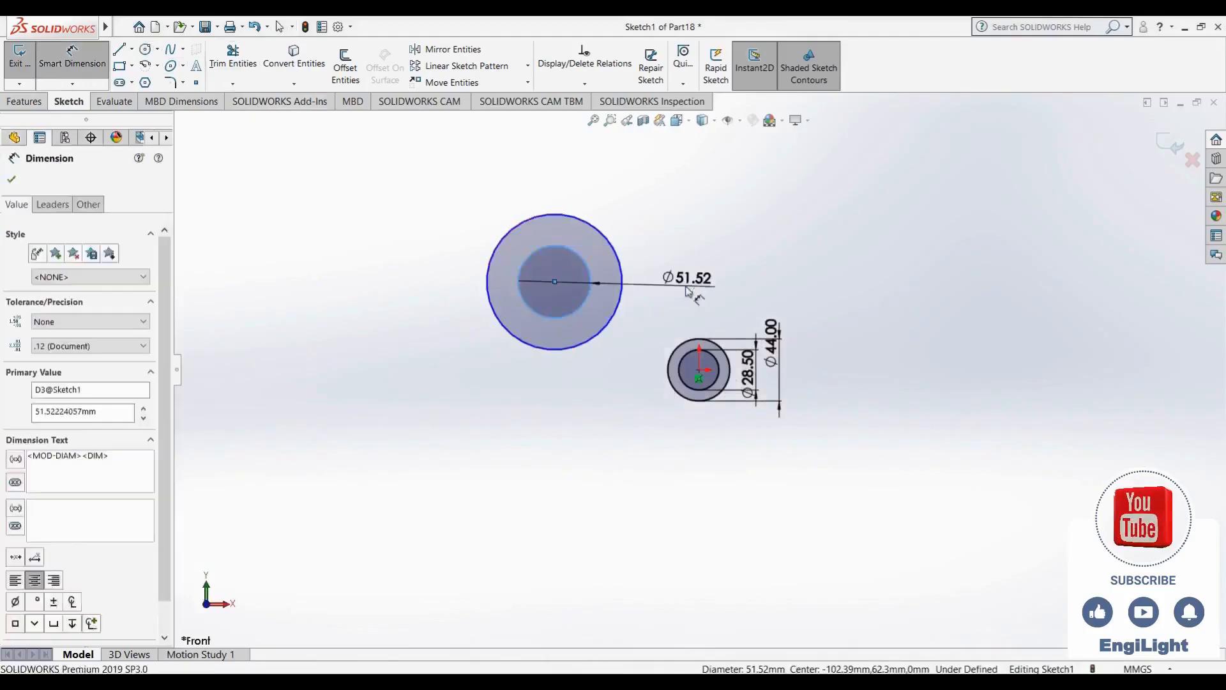
type("20")
key("Return")
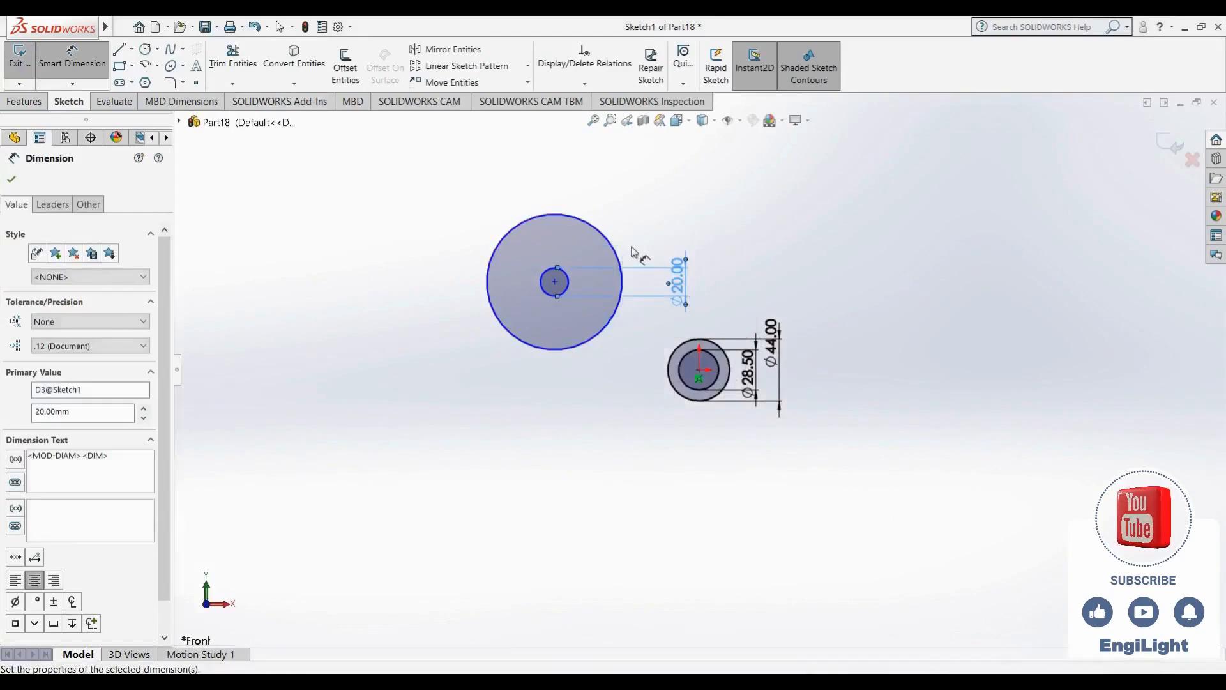
Dimension the outer circle of the upper-left pair with a diameter of 40 mm
left_click(622, 269)
left_click(462, 281)
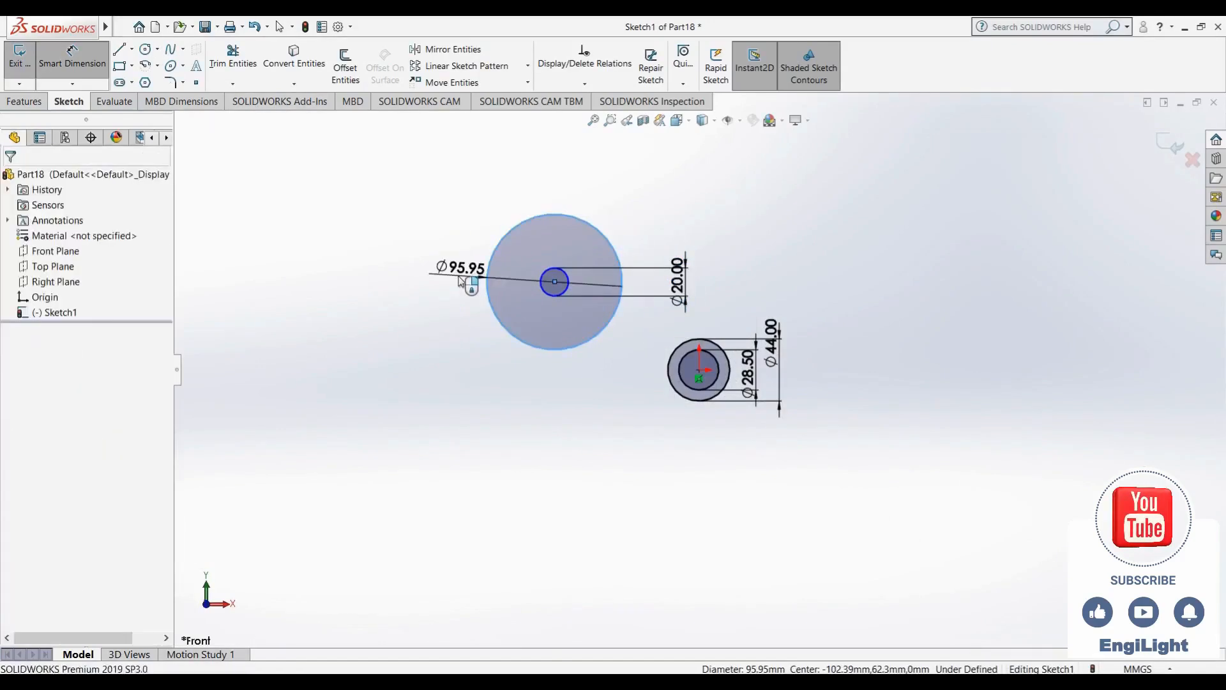
type("40")
key("Return")
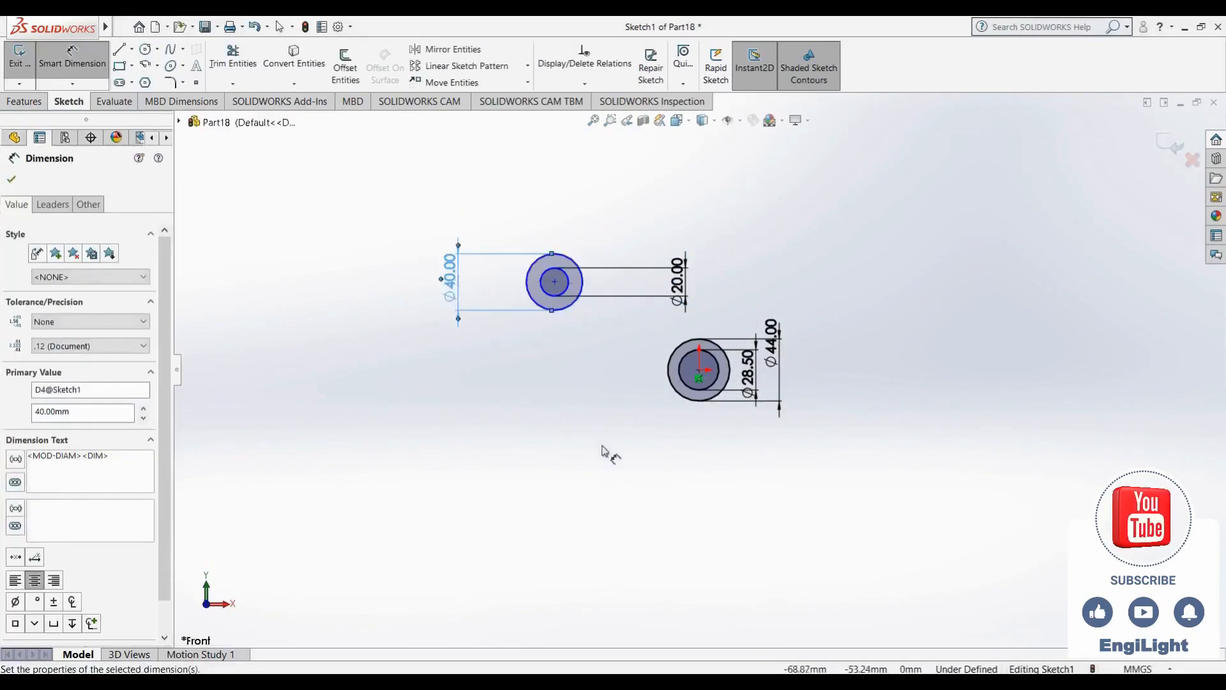
key("Escape")
Dimension the vertical distance between the upper circles' centre and the origin as 48 mm
left_click(722, 682)
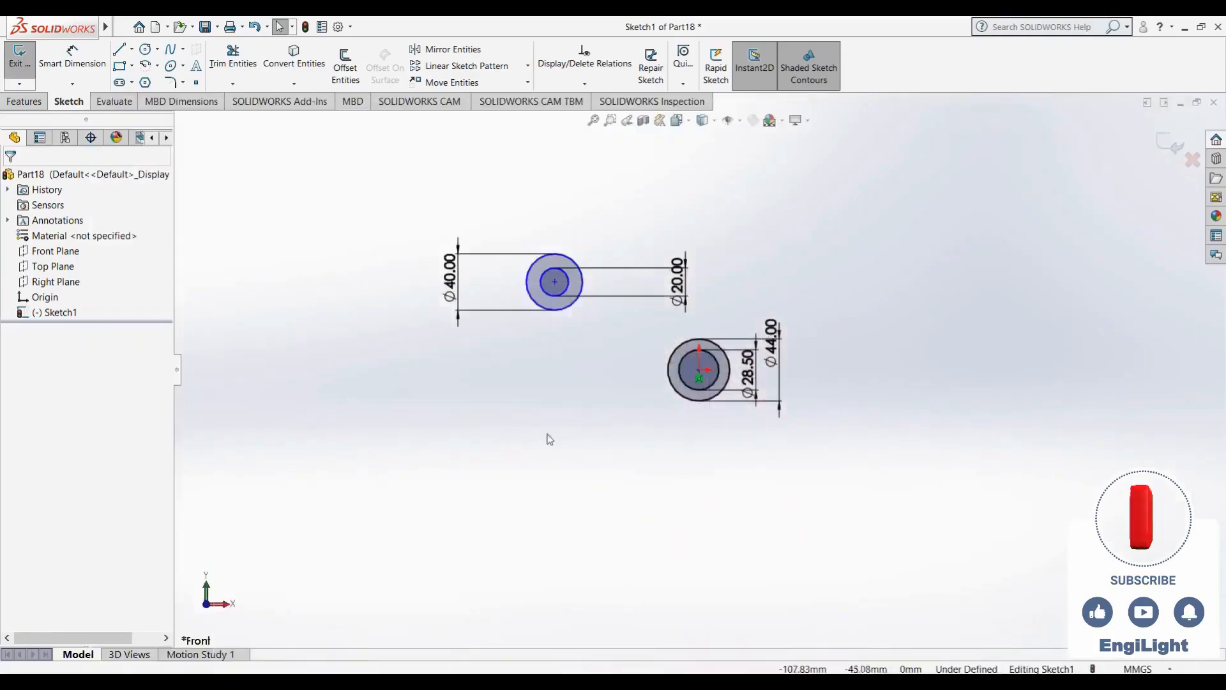
key("d")
left_click(555, 282)
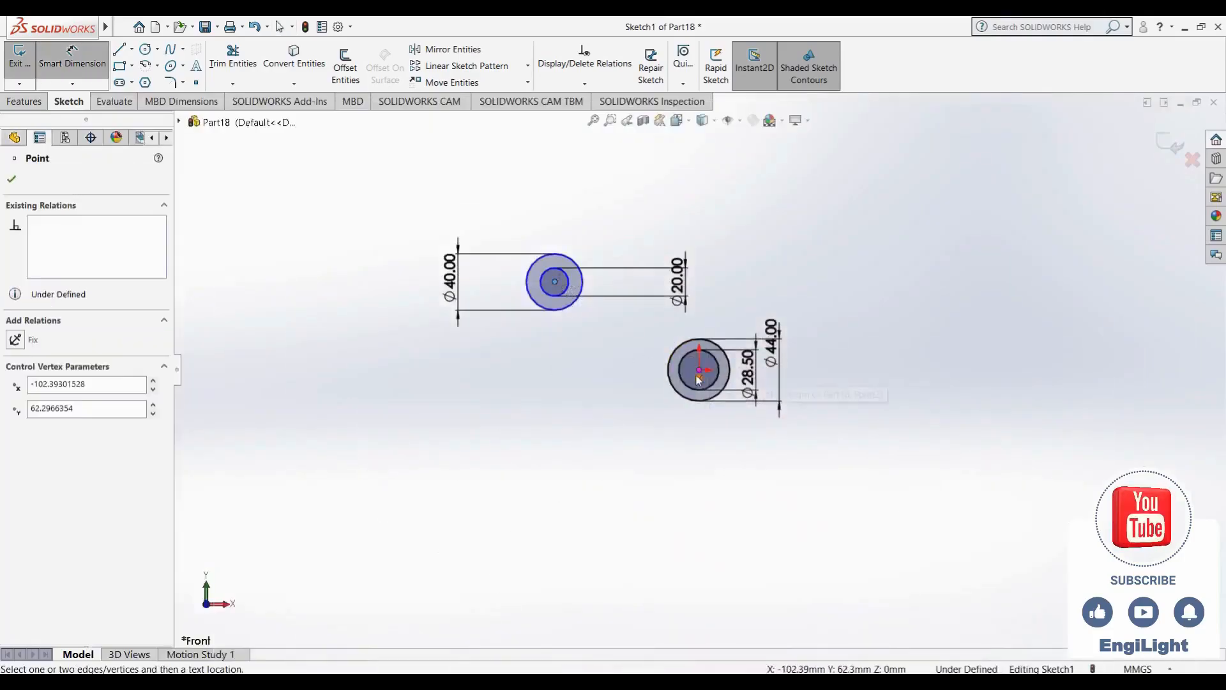
left_click(699, 370)
left_click(548, 333)
type("48")
key("Return")
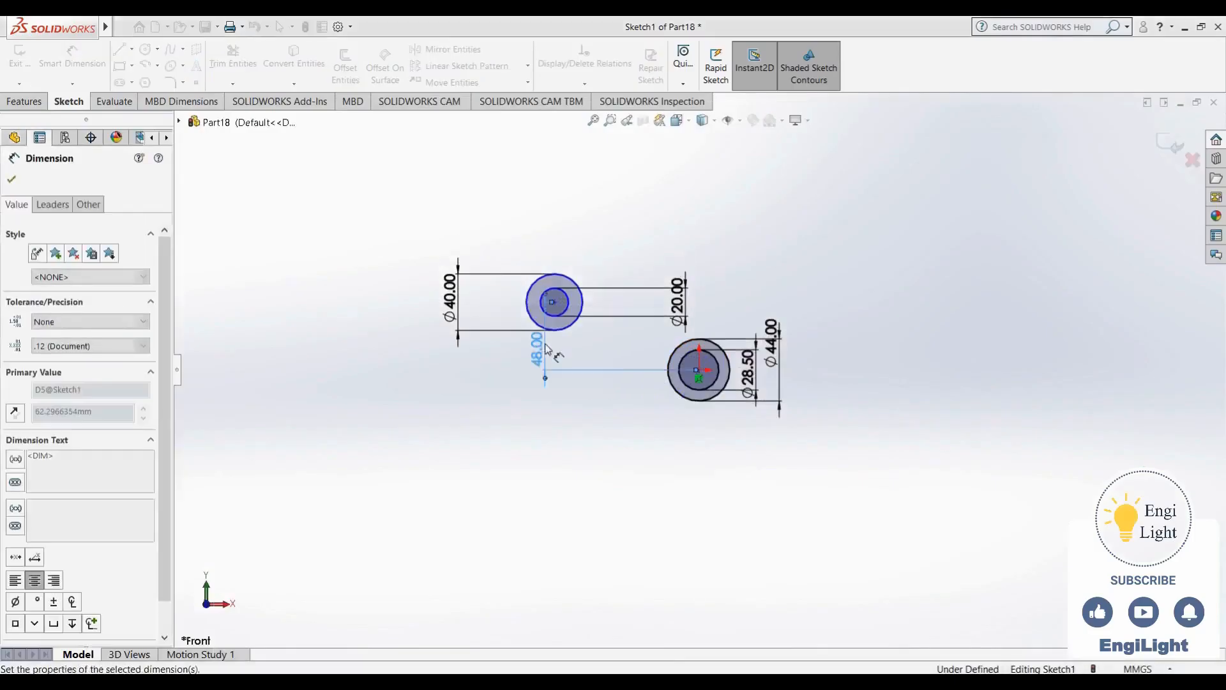
Dimension the horizontal distance between the upper circles' centre and the origin as 19 mm
left_click(555, 302)
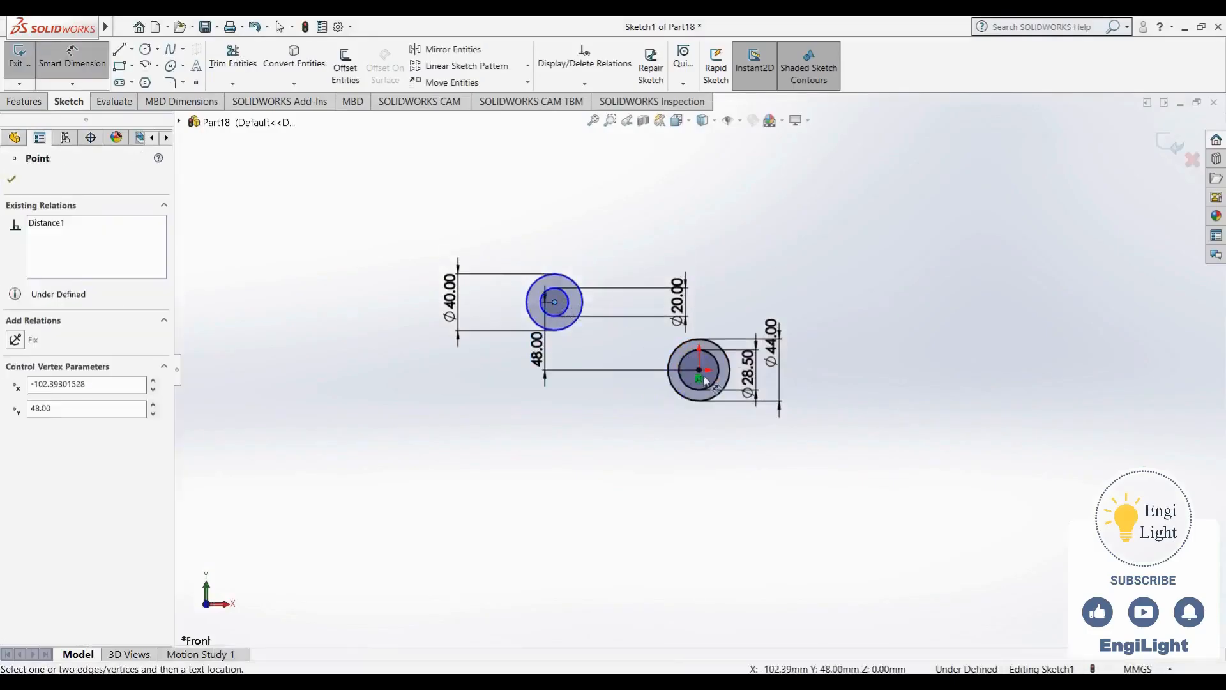
left_click(699, 370)
left_click(649, 241)
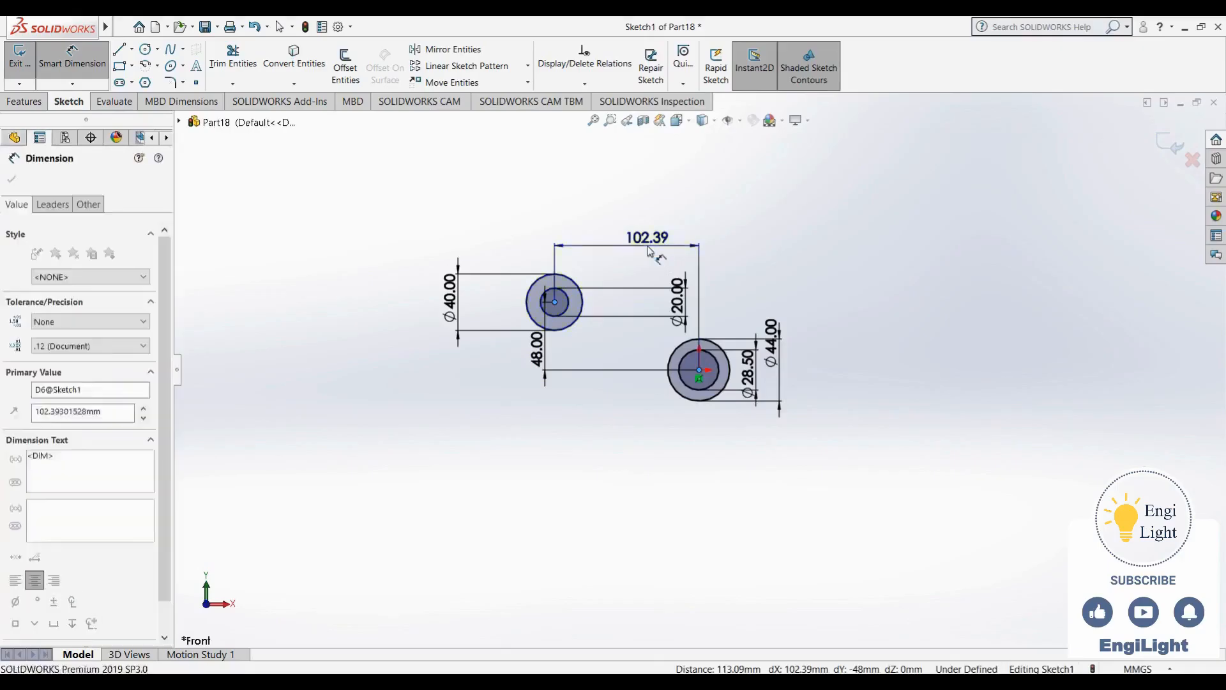
type("19")
key("Return")
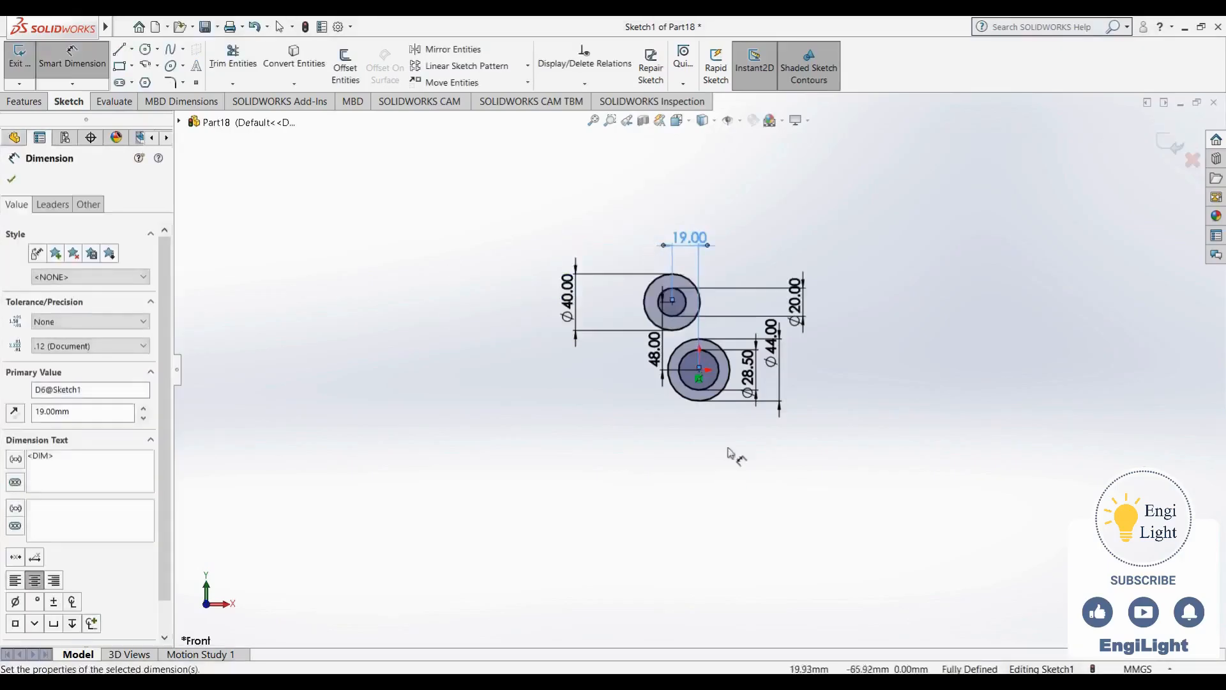
Rearrange the 40, 48, 20 and 19 mm dimensions neatly around the upper circles
scroll(732, 383, "down", 3)
scroll(726, 292, "down", 1)
key("Escape")
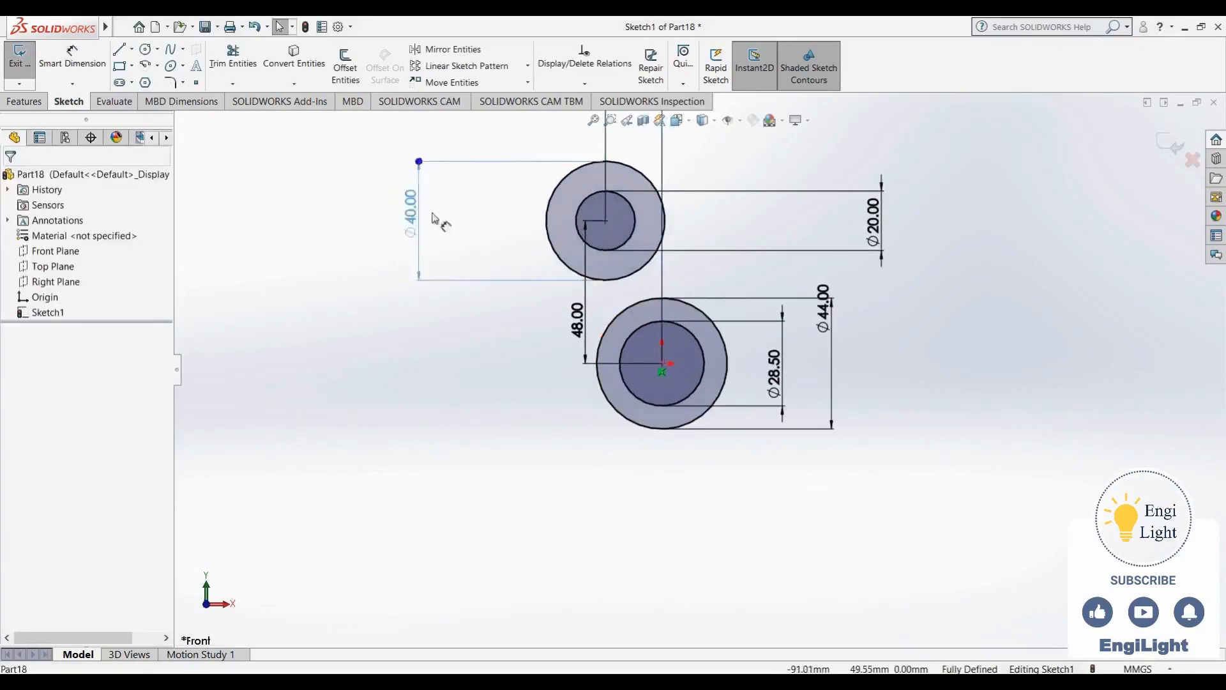
left_click(538, 214)
scroll(712, 404, "up", 2)
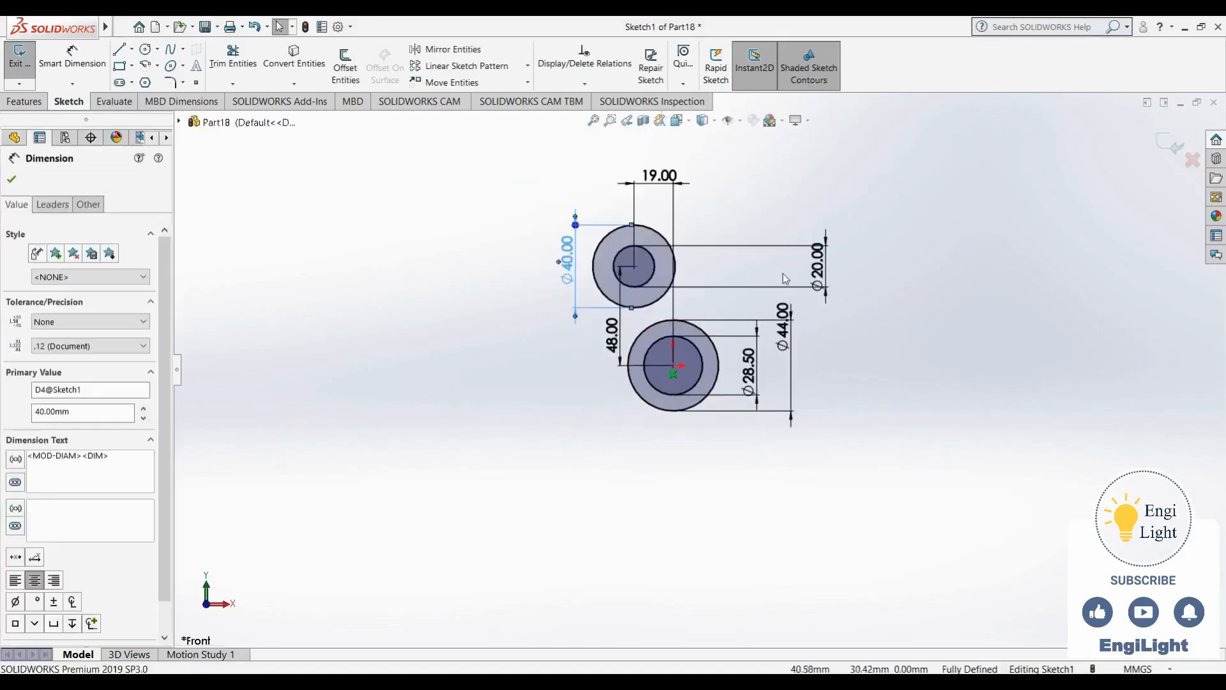
left_click_drag(614, 333, 594, 332)
left_click_drag(819, 267, 700, 259)
key("Escape")
left_click_drag(658, 172, 660, 199)
left_click(794, 243)
Sketch two horizontal straight slots sharing the same centres left of the circles, about 70 mm between centres and about 39 and 68 mm wide
left_click(746, 681)
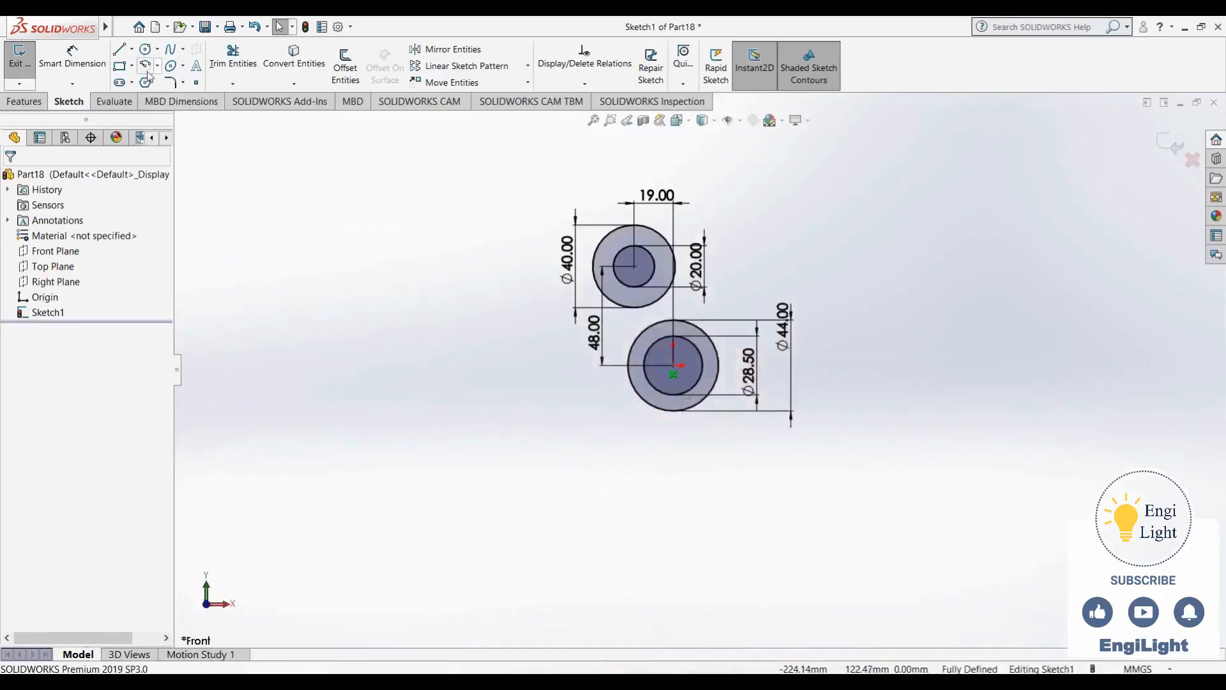
left_click(120, 82)
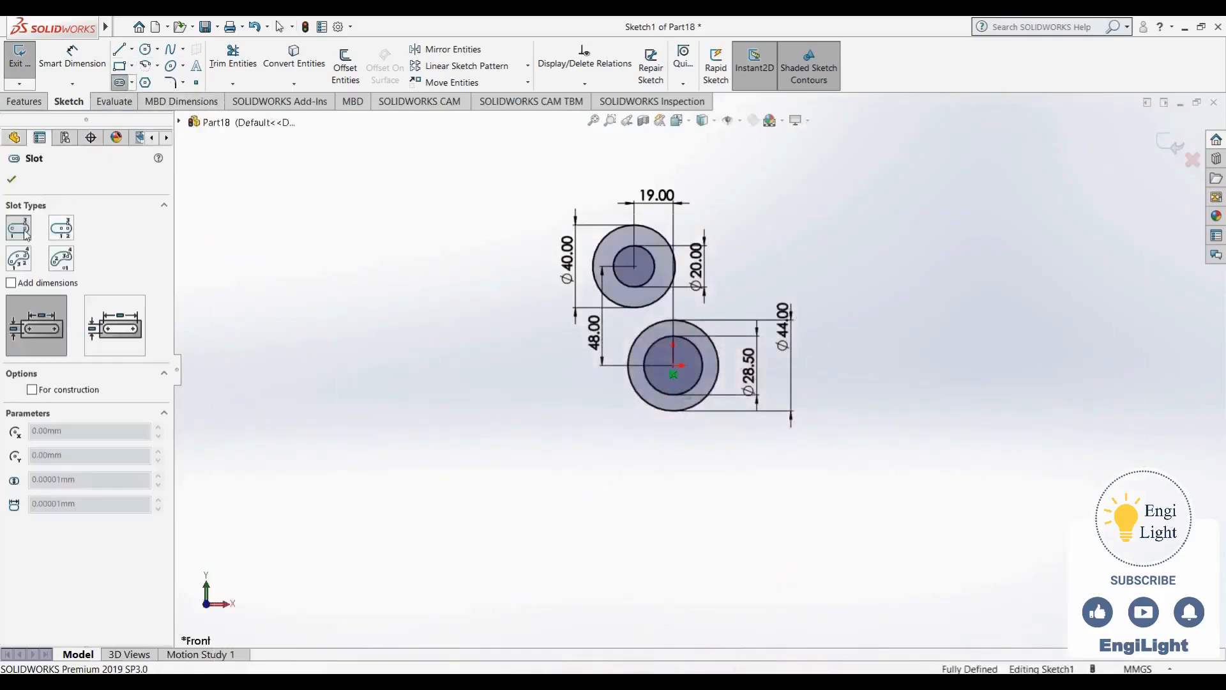
left_click(485, 365)
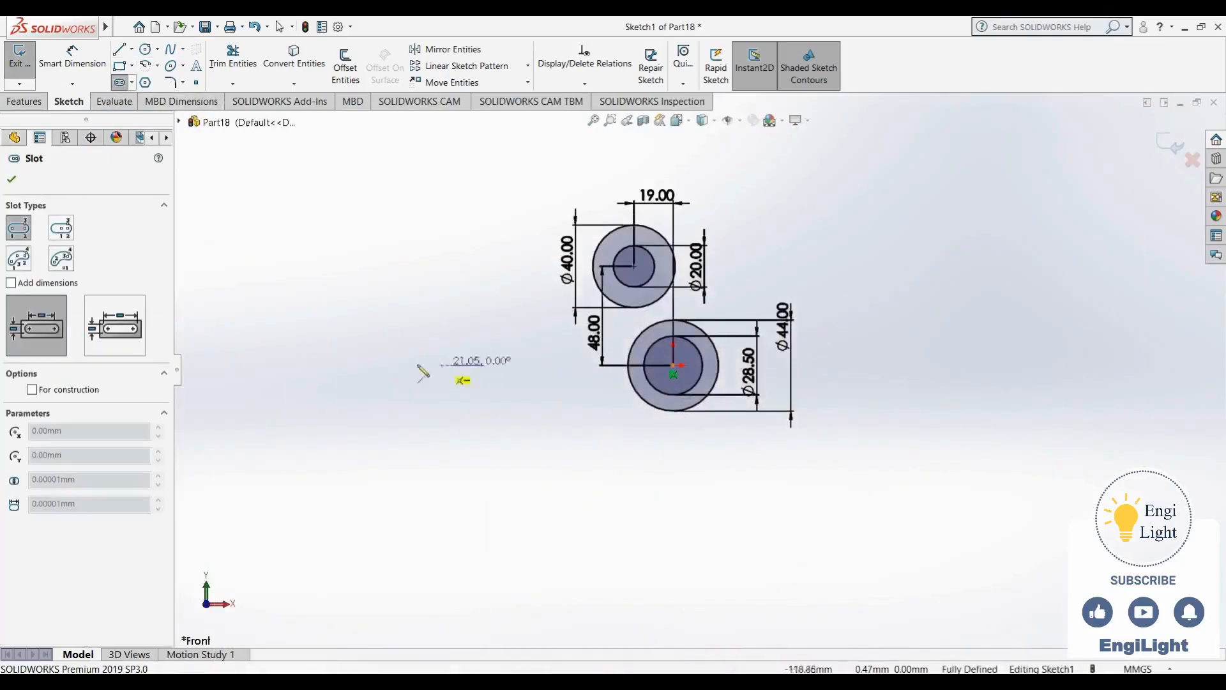
left_click(339, 365)
left_click(374, 406)
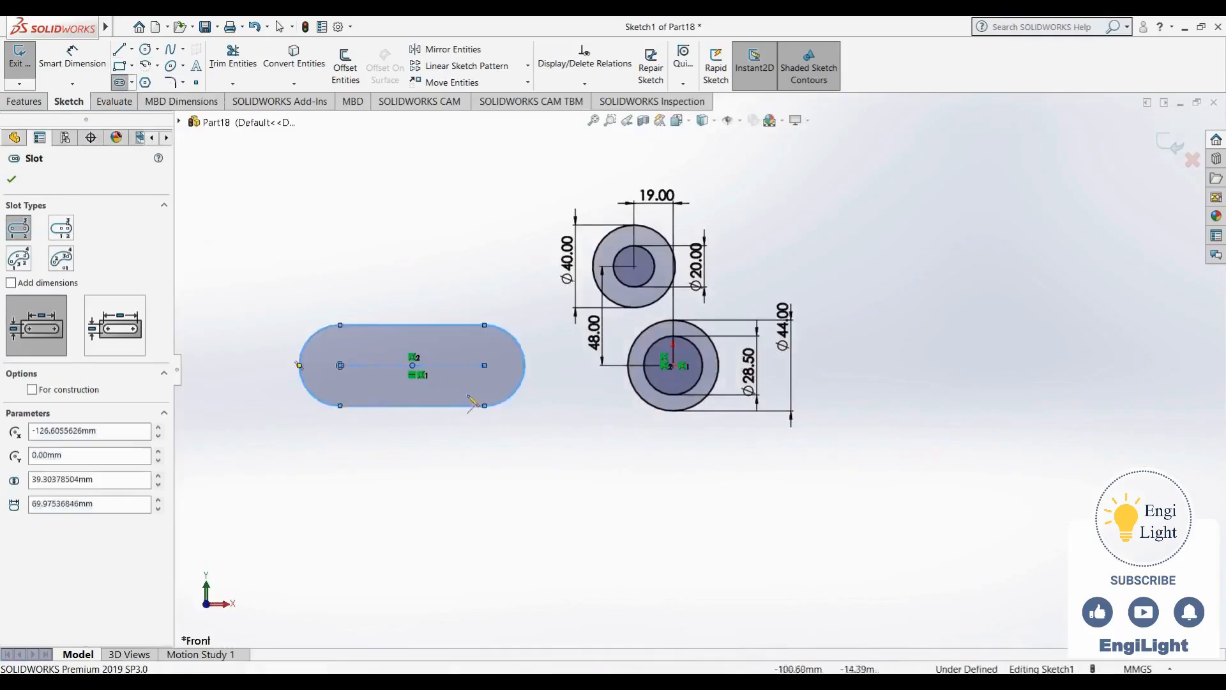
left_click(486, 365)
left_click(340, 366)
left_click(324, 440)
key("Escape")
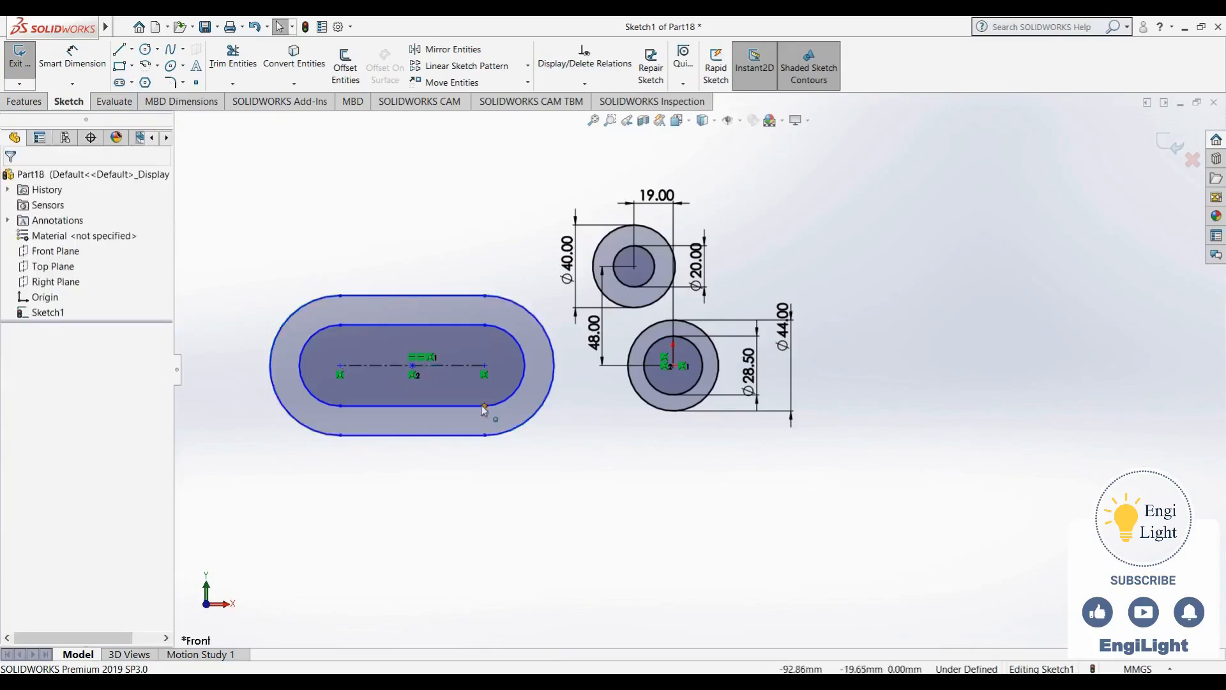
Add a horizontal relation between the slots' right centre point and the origin
left_click(484, 367)
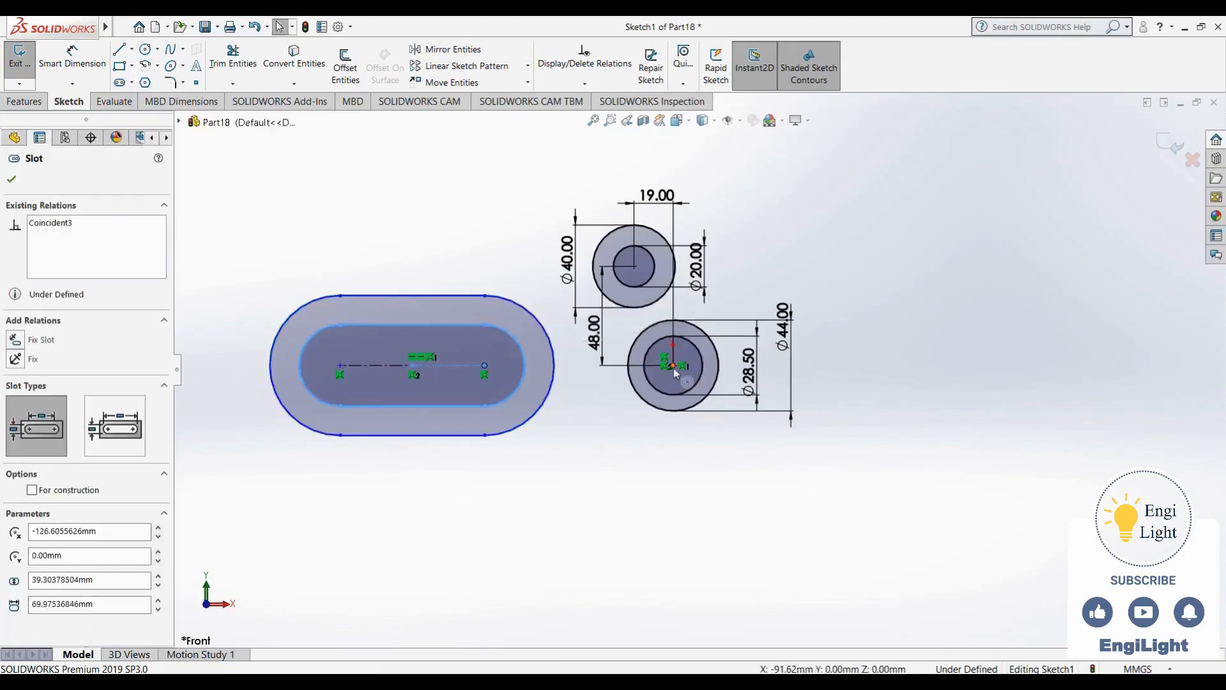
left_click(674, 365, "ctrl")
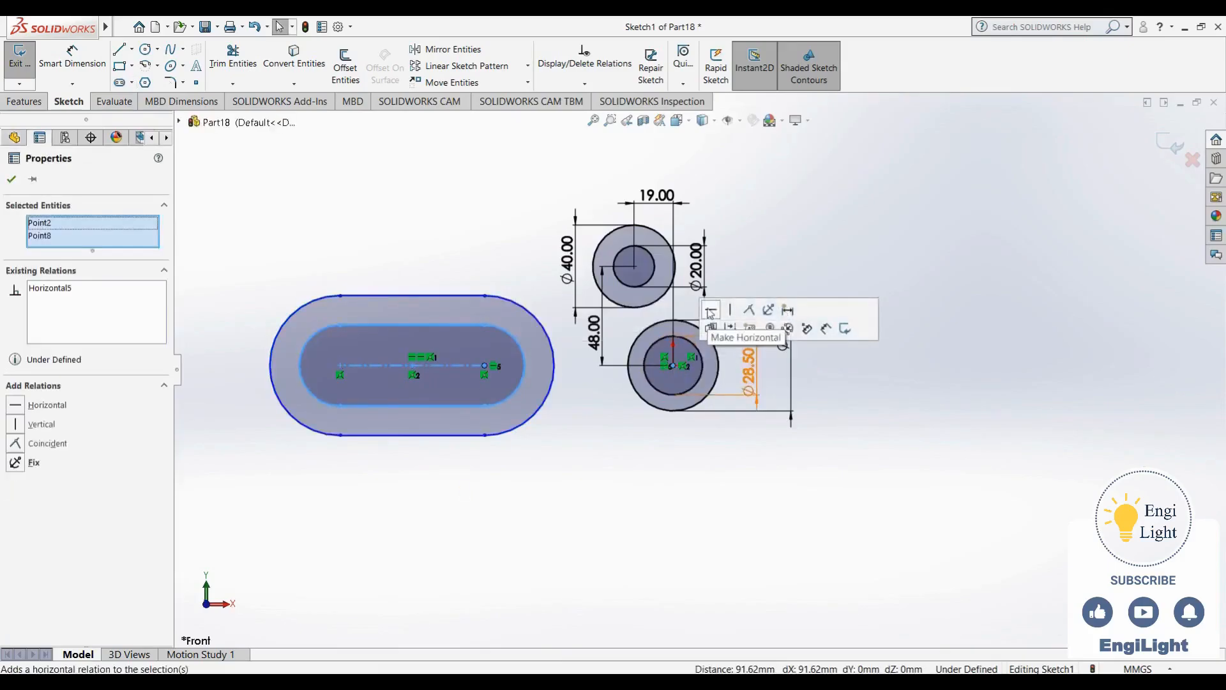
left_click(711, 312)
left_click(573, 472)
Dimension the inner slot's width as 22 mm
right_click_drag(579, 457, 577, 320)
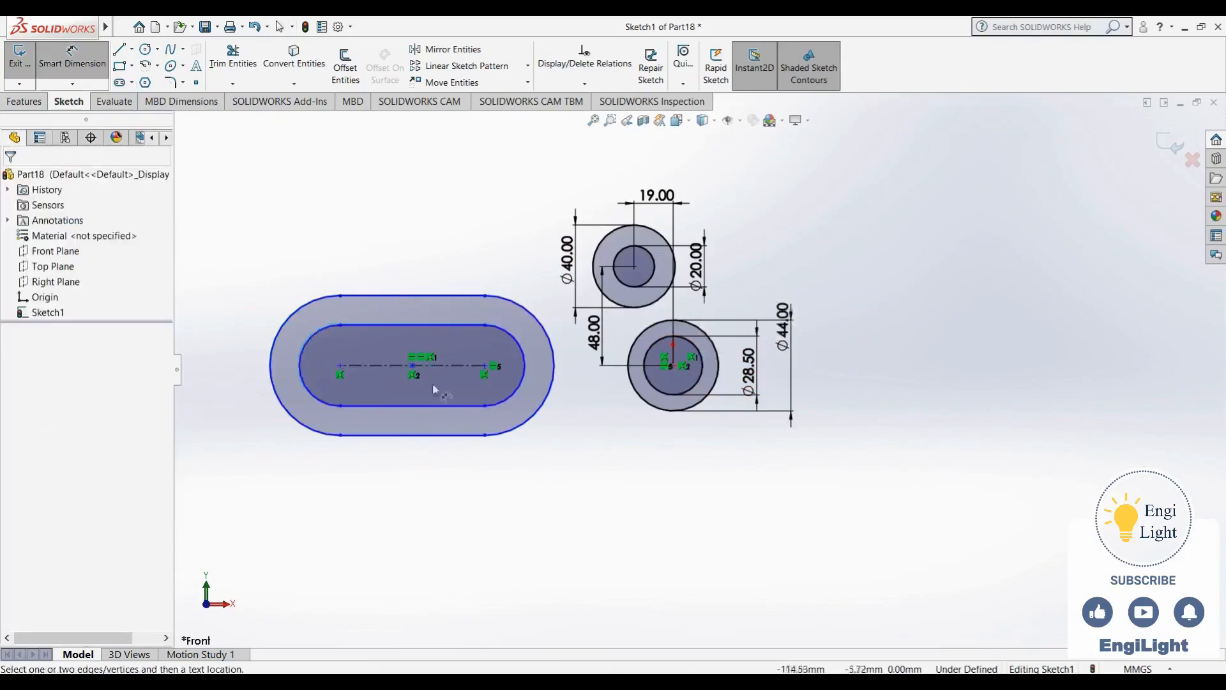
left_click(427, 408)
left_click(442, 327)
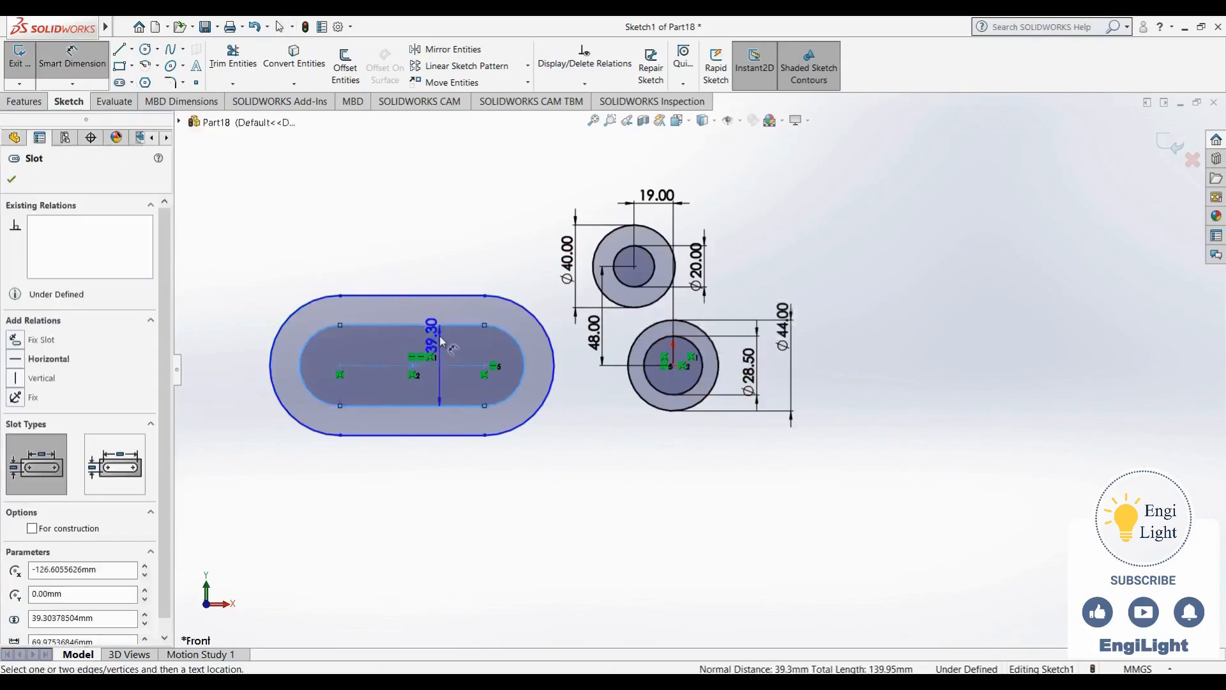
left_click(392, 353)
type("22")
key("Return")
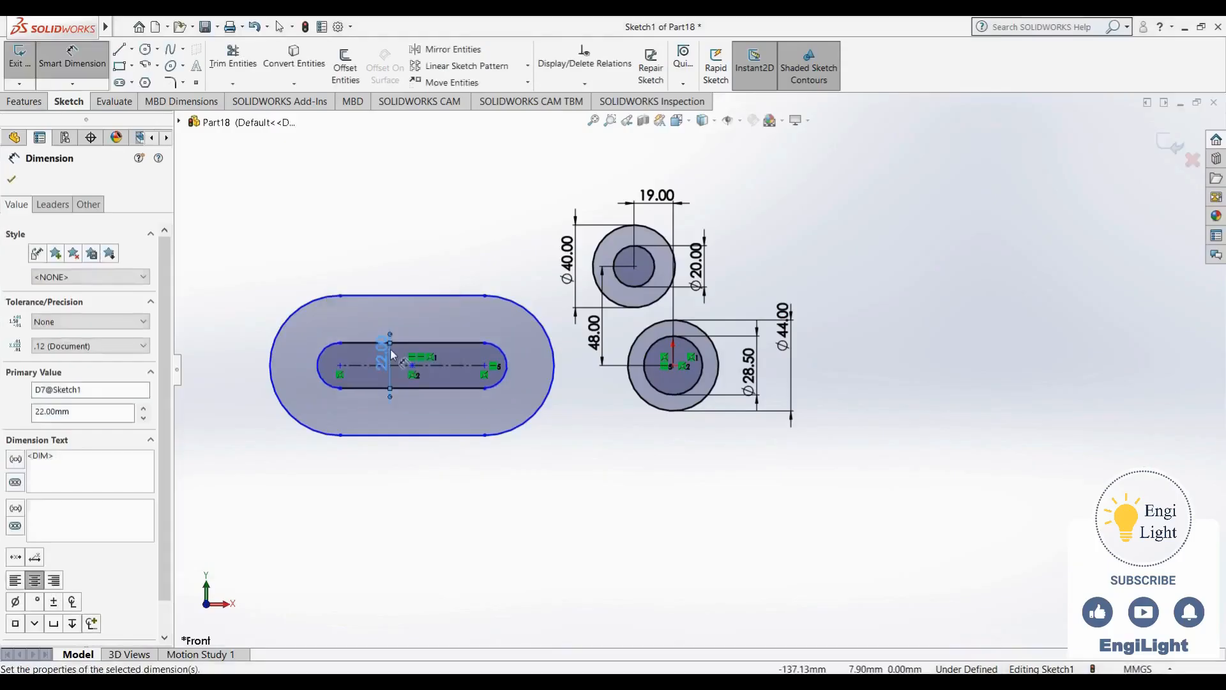
Dimension the outer slot's end arc with a radius of 22 mm
left_click(300, 305)
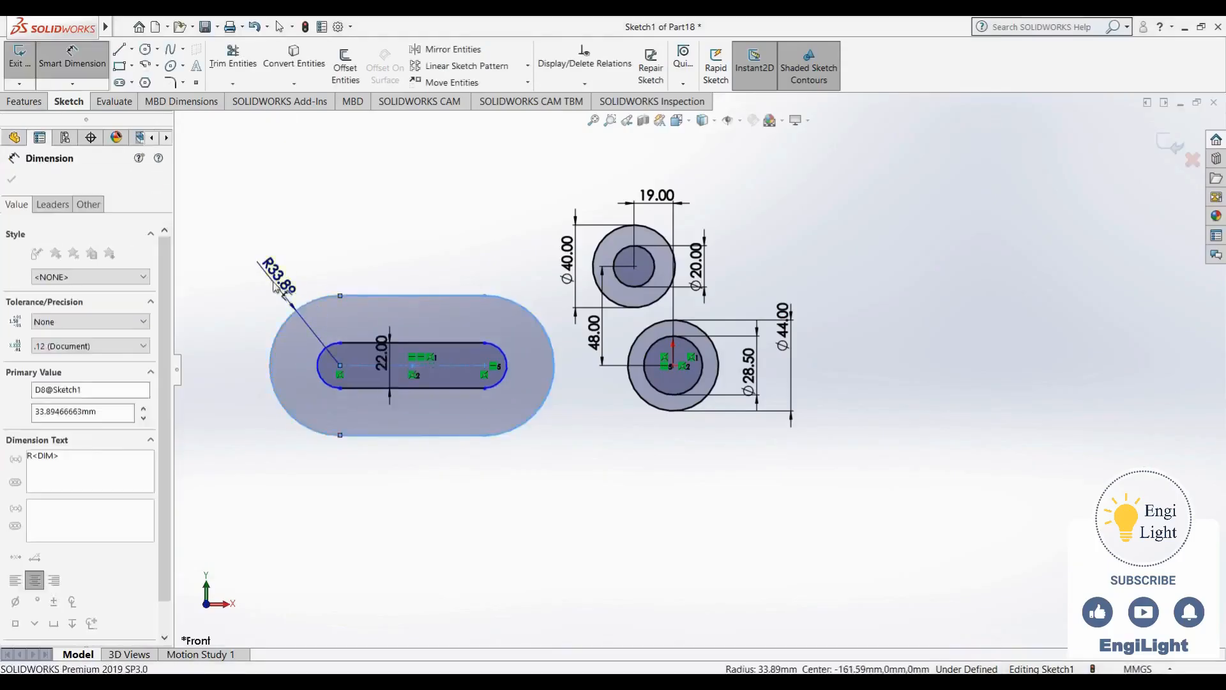
left_click(276, 287)
type("22")
key("Return")
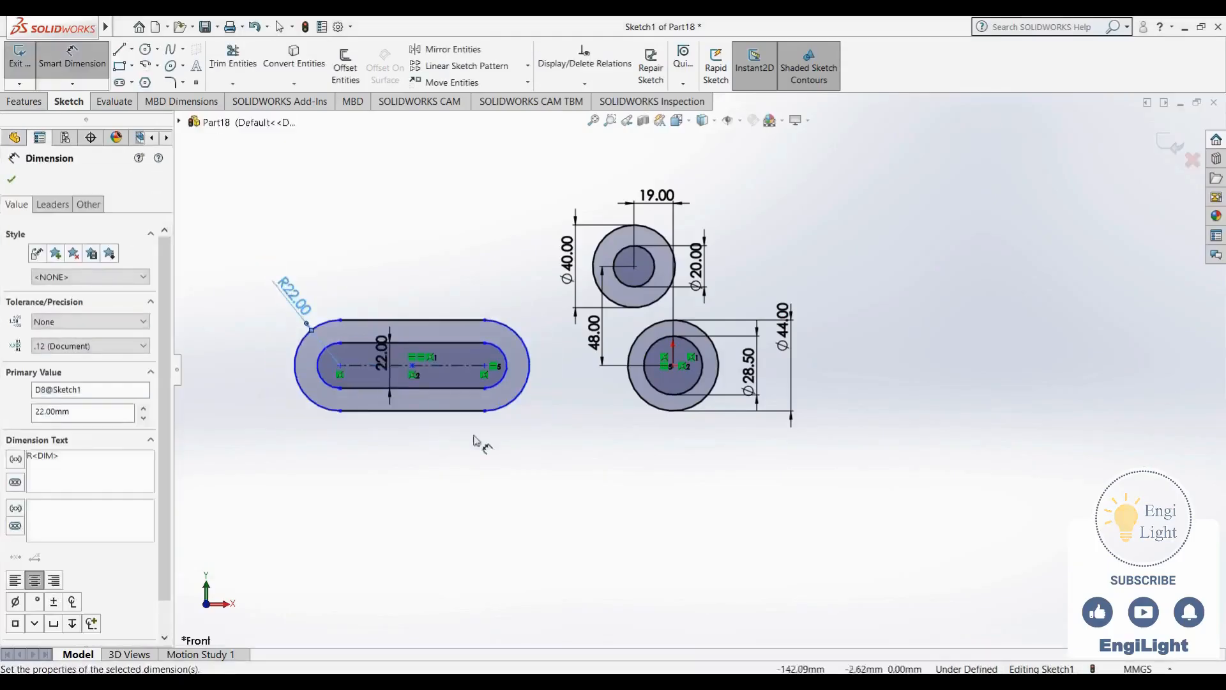
Check the slot spacing in the reference drawing 16.jpg and dimension the distance between the slot centres as 25 mm
left_click(646, 681)
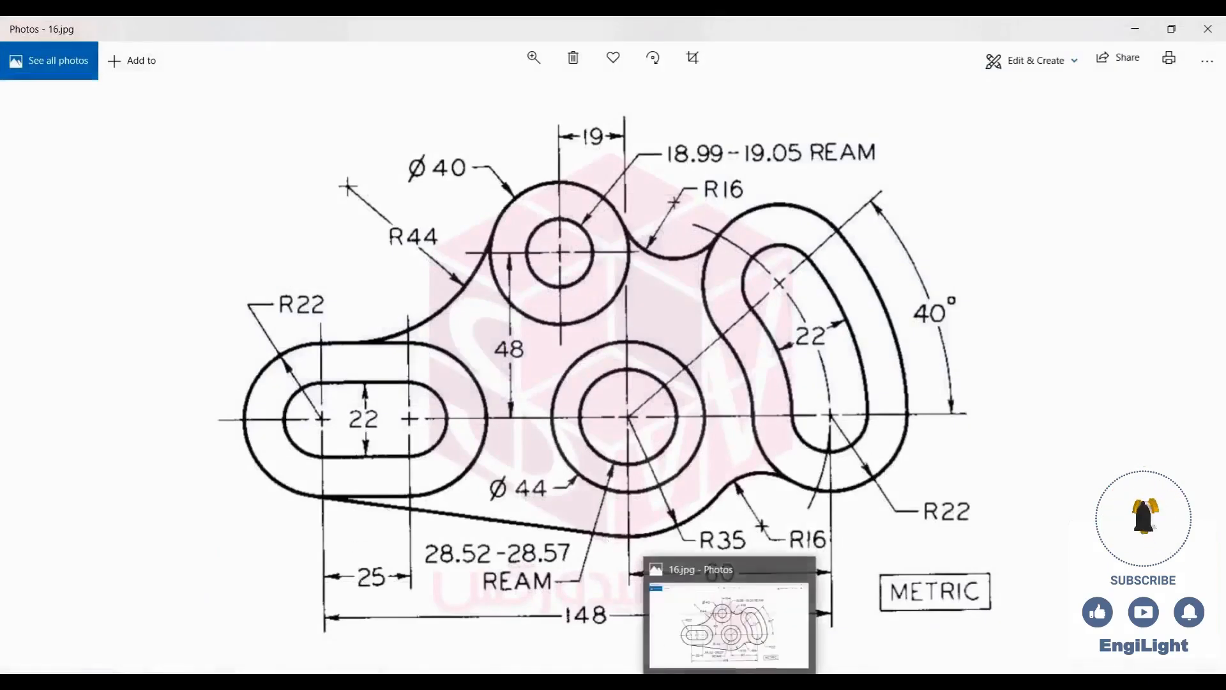
left_click(730, 680)
left_click(443, 366)
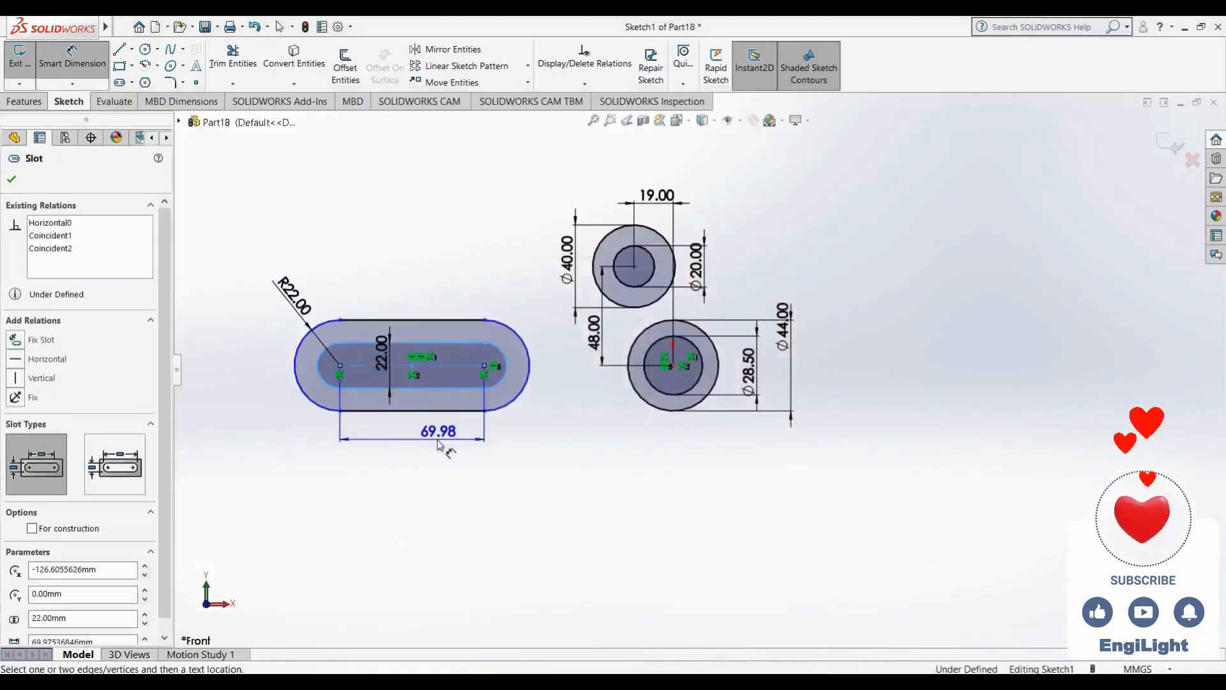
left_click(435, 441)
type("25")
key("Return")
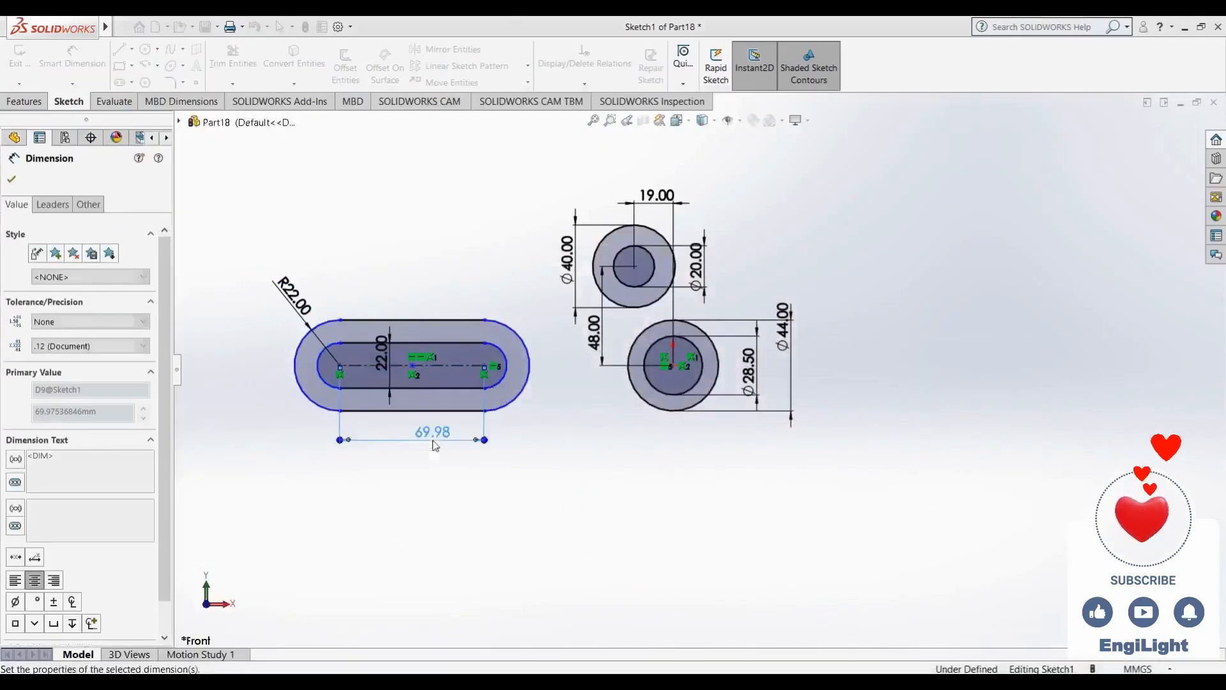
key("Escape")
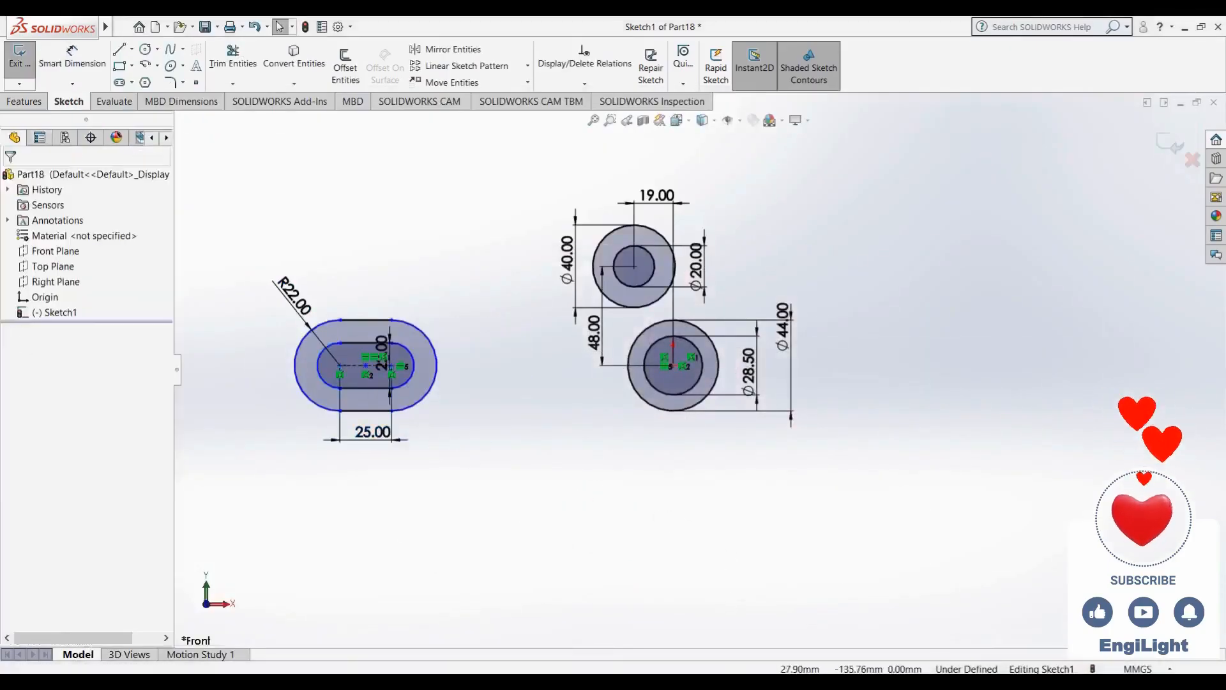
Check 16.jpg and sketch a centerpoint arc slot about the origin with about 96 mm radius, 46° sweep and 32 mm width
key("alt+Tab")
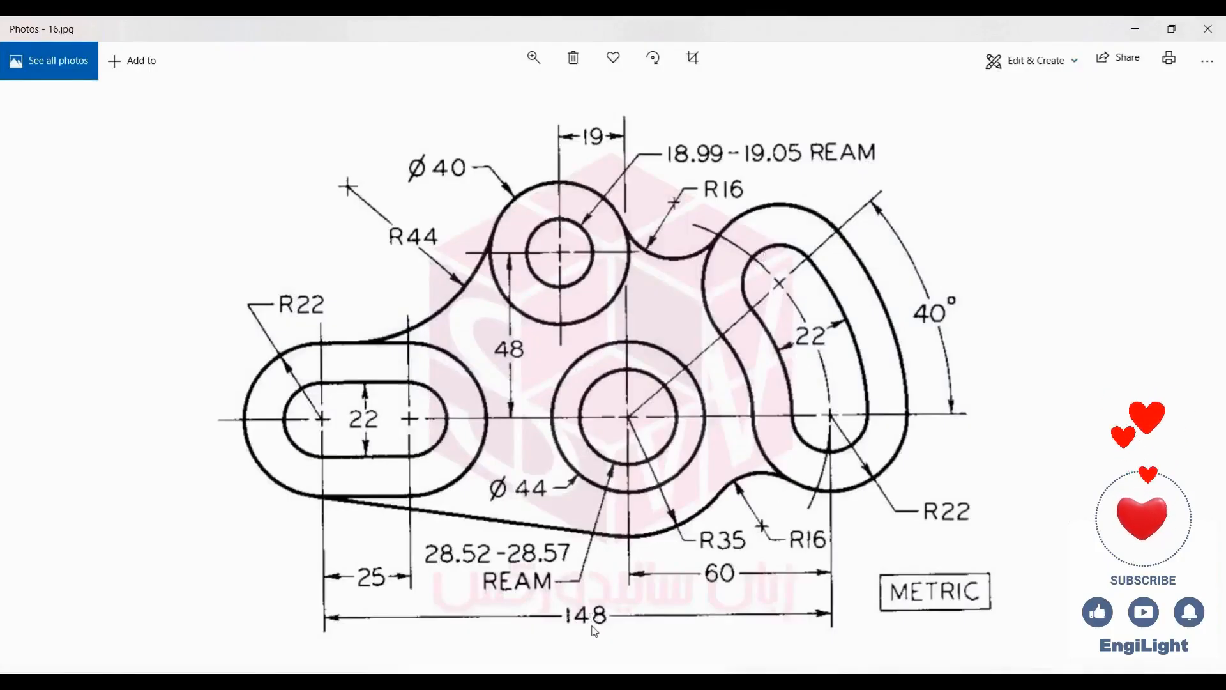
key("alt+Tab")
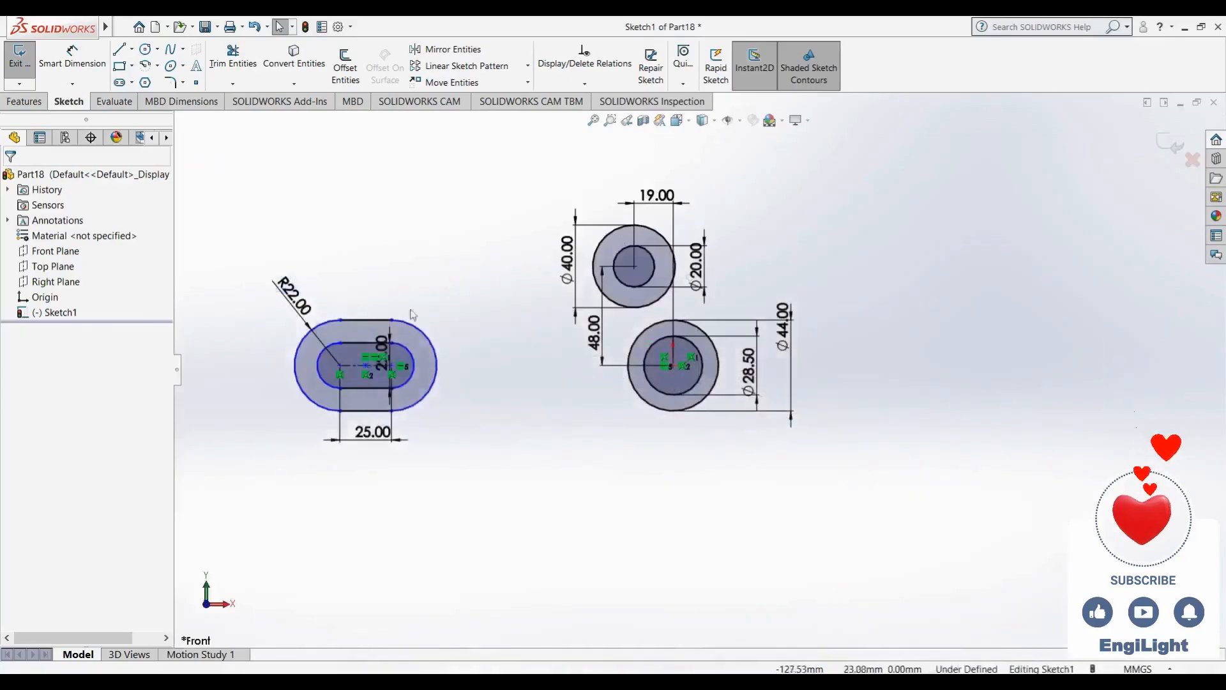
left_click(120, 83)
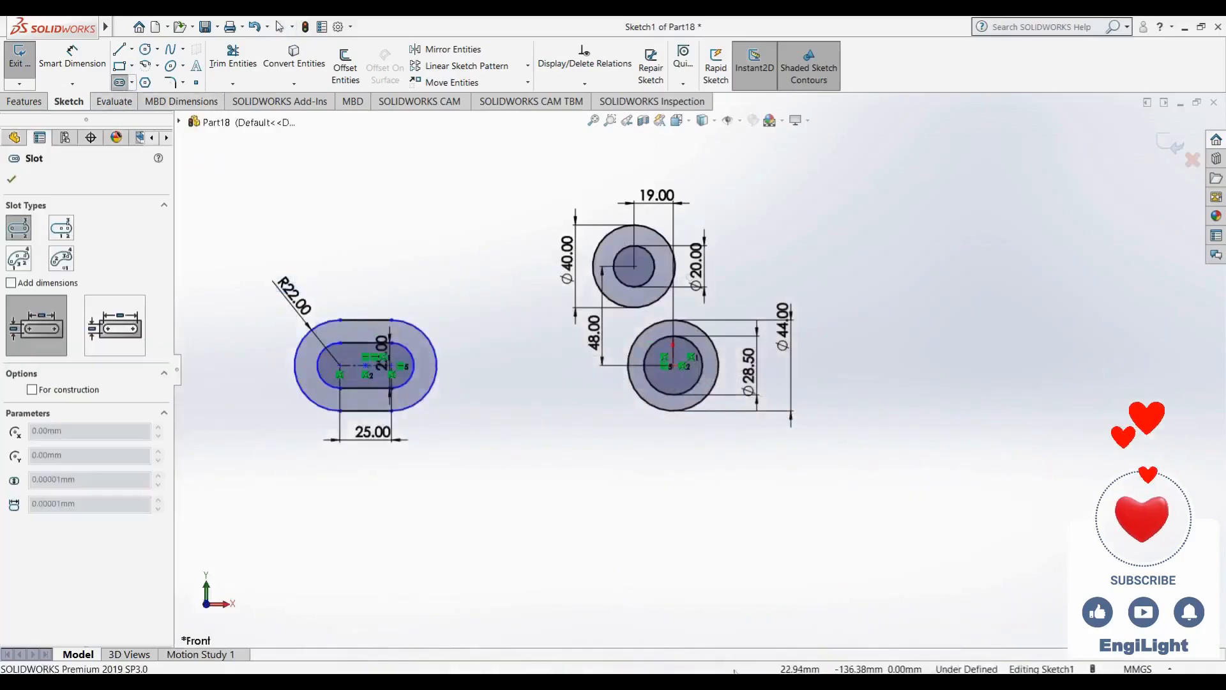
left_click(638, 681)
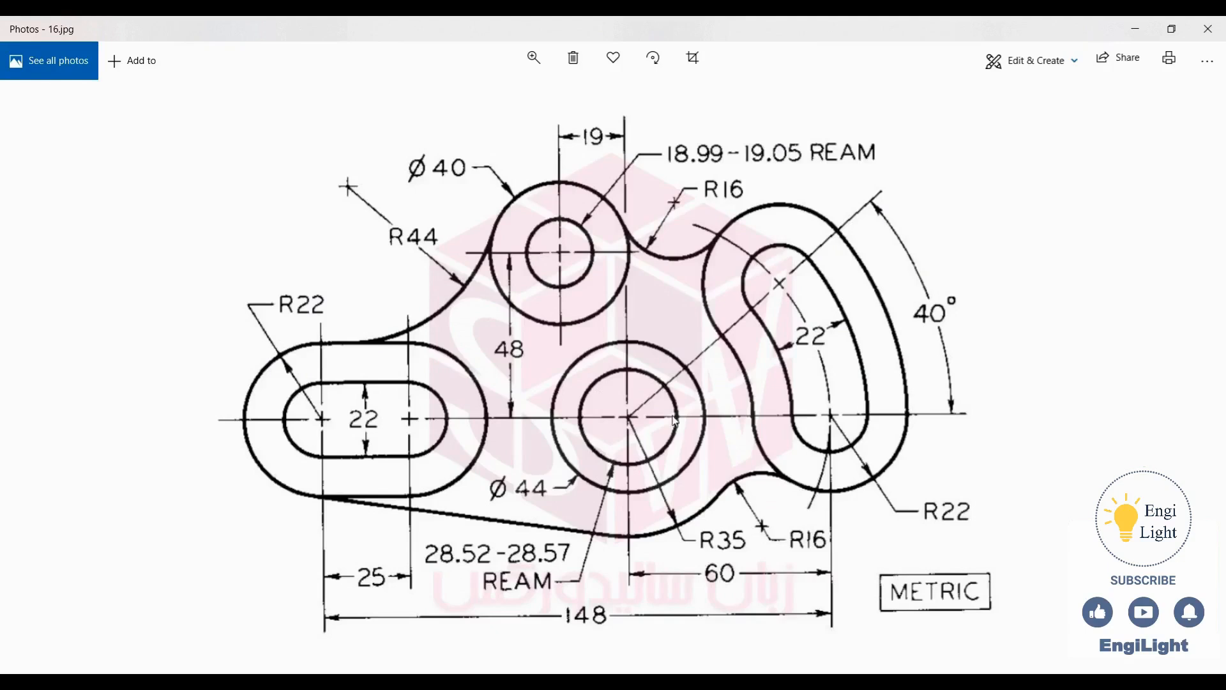
left_click(639, 680)
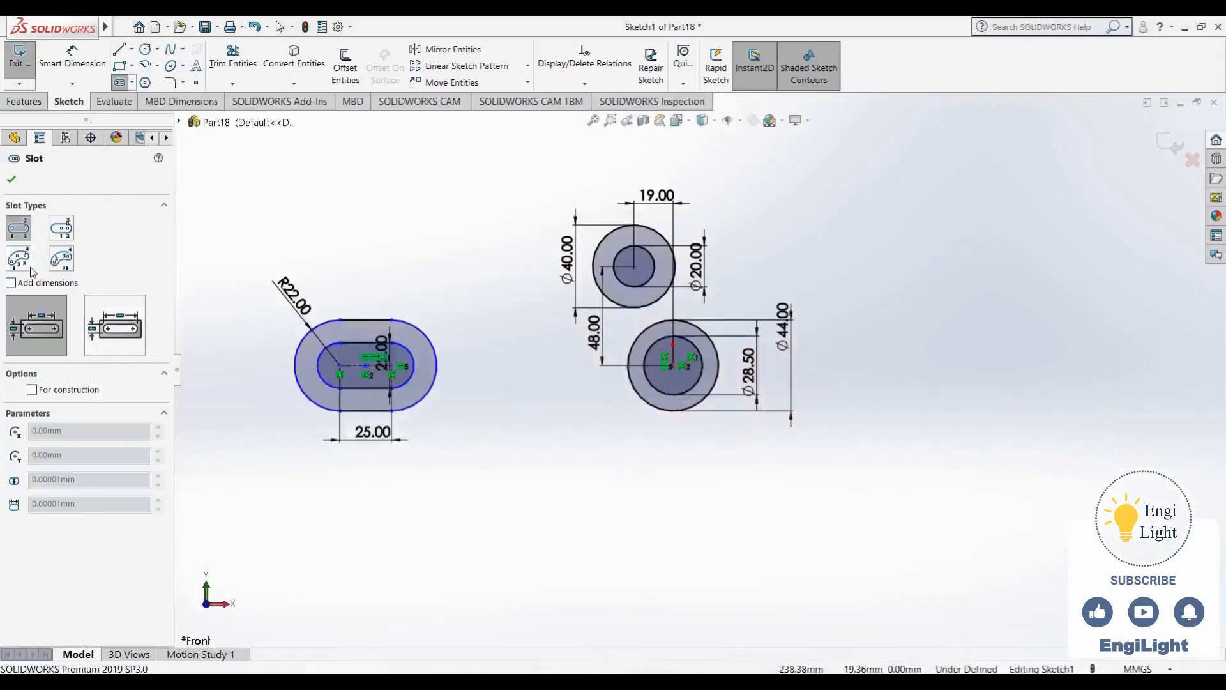
left_click(70, 267)
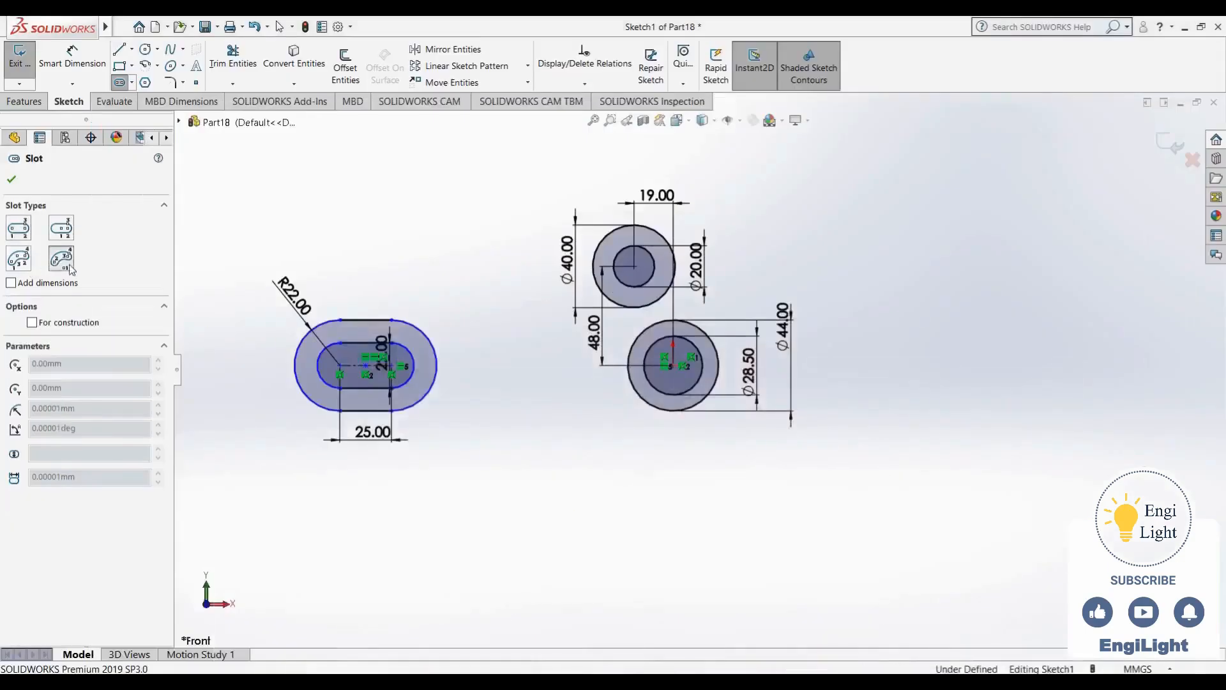
left_click(674, 366)
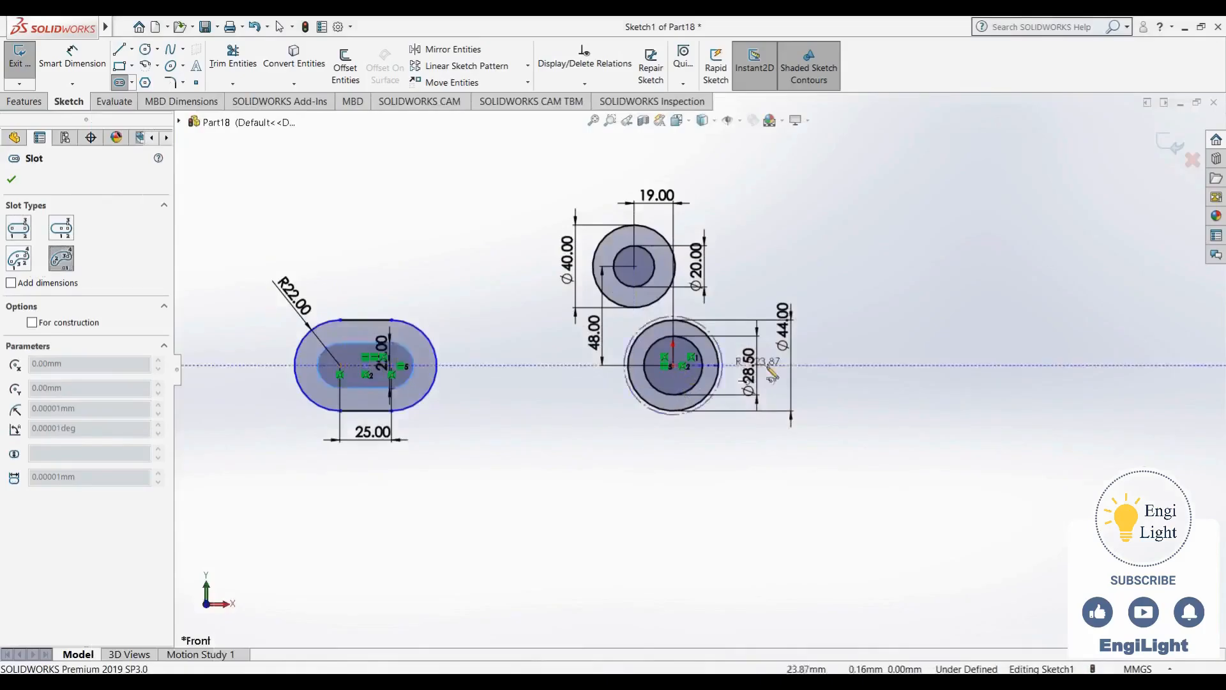
left_click(872, 365)
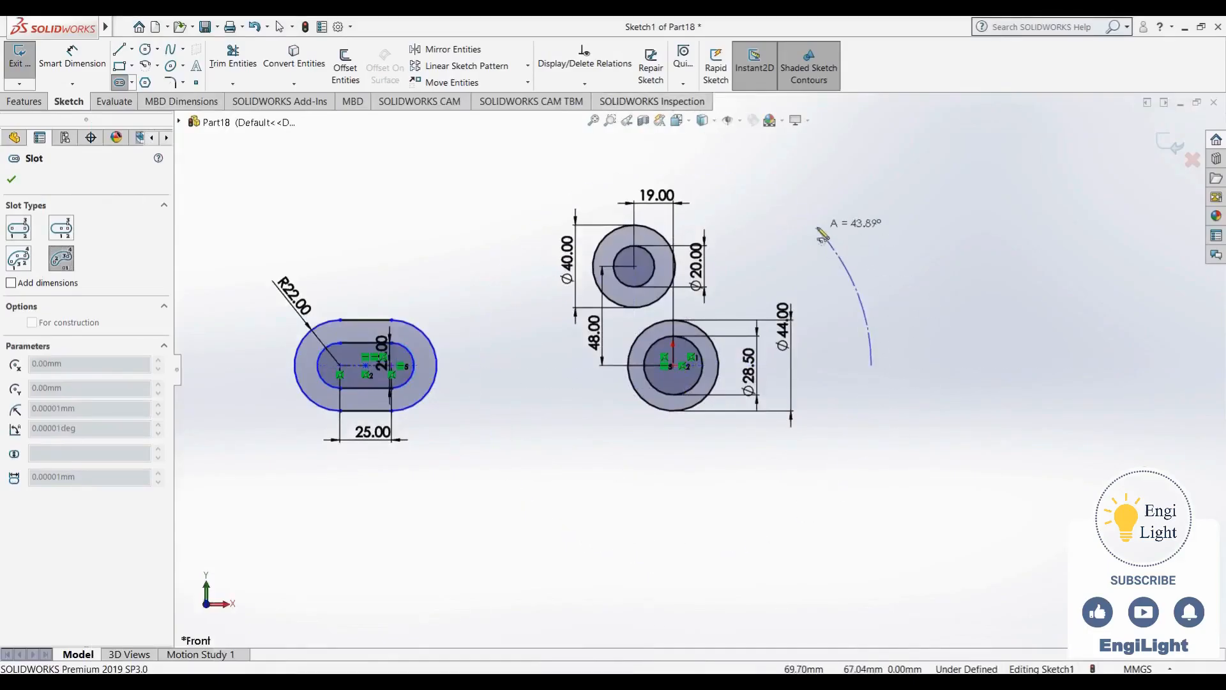
left_click(813, 226)
left_click(780, 232)
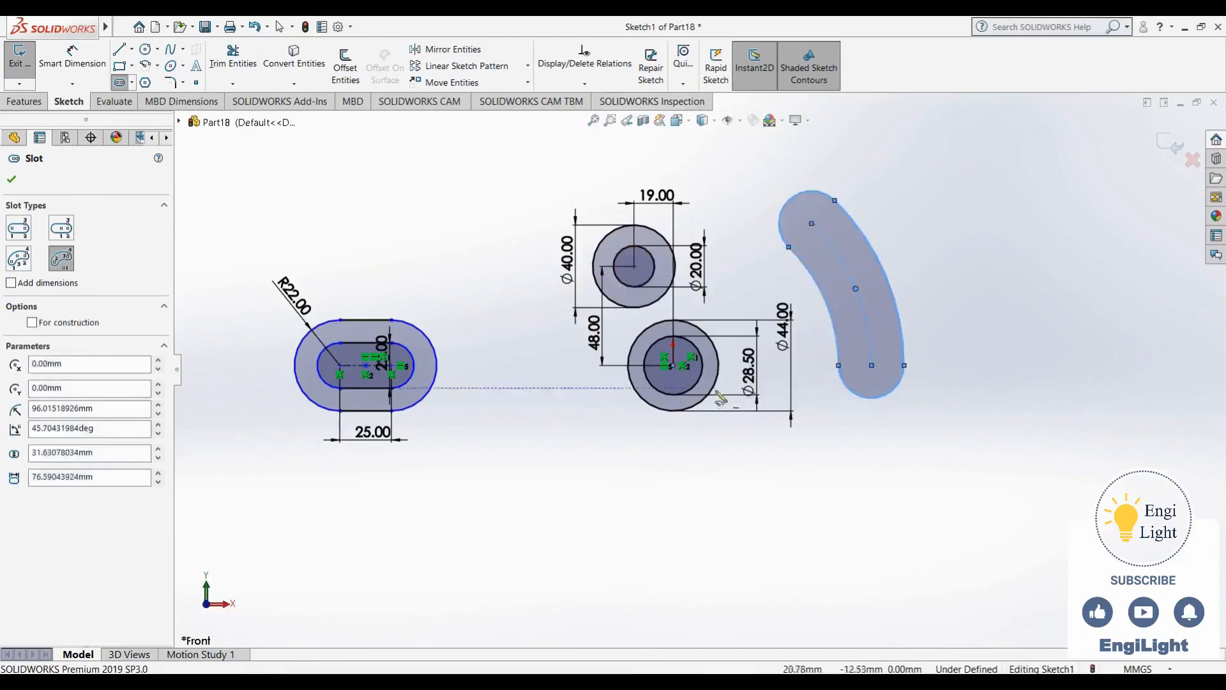
Sketch a second centerpoint arc slot about 60 mm wide around the first, centred on the origin and sharing its arc endpoints
left_click(675, 366)
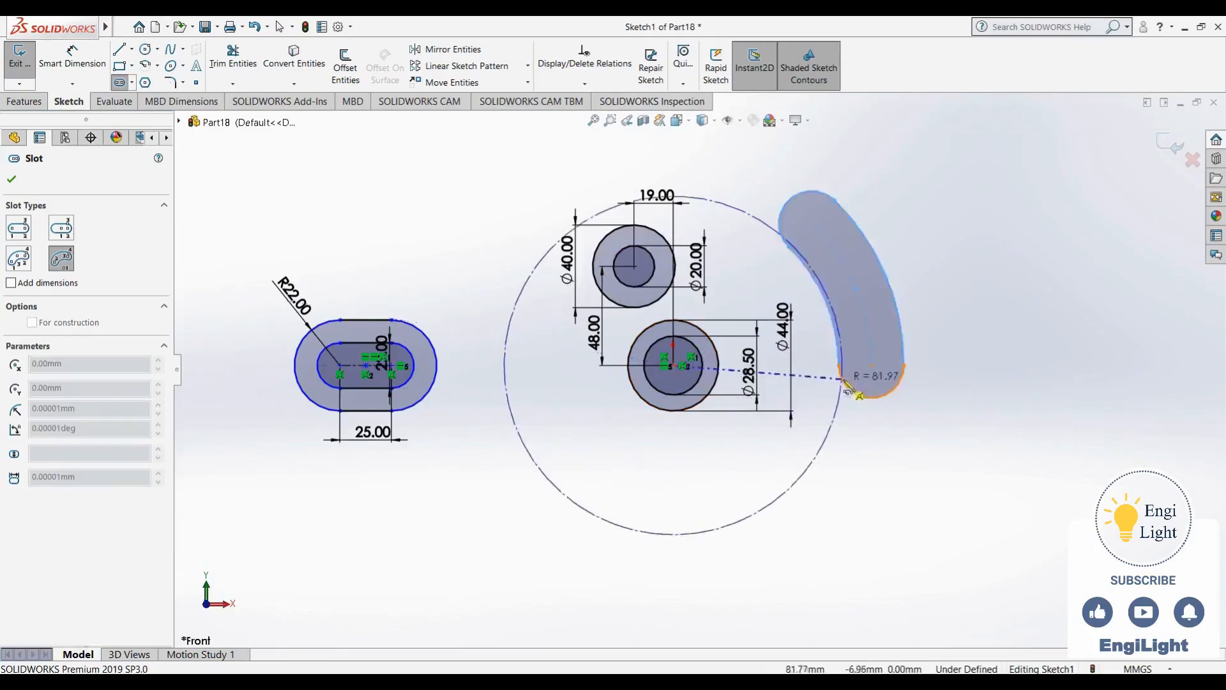
left_click(874, 366)
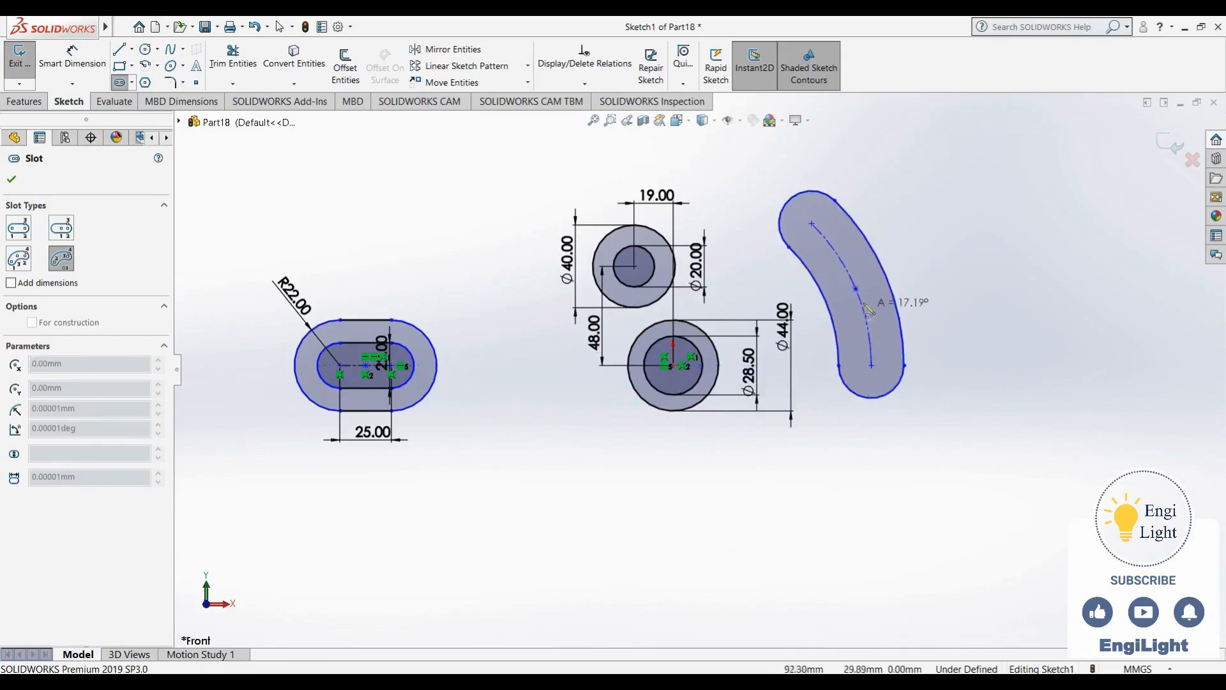
left_click(824, 236)
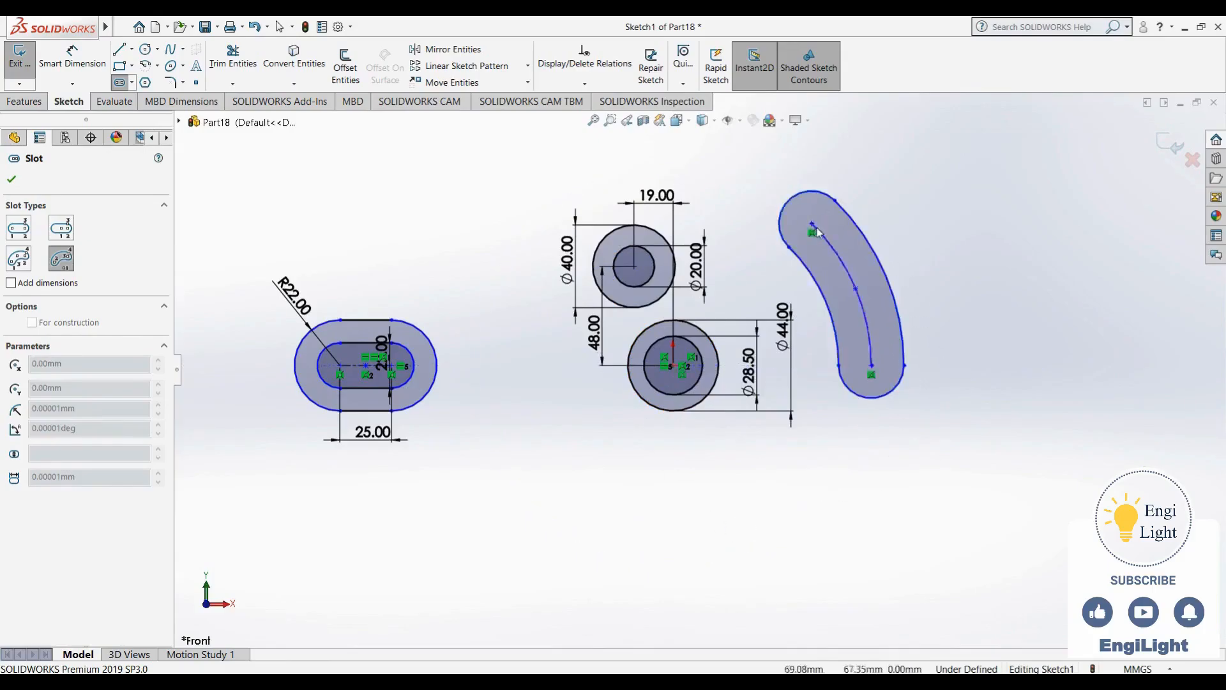
left_click(889, 222)
key("Escape")
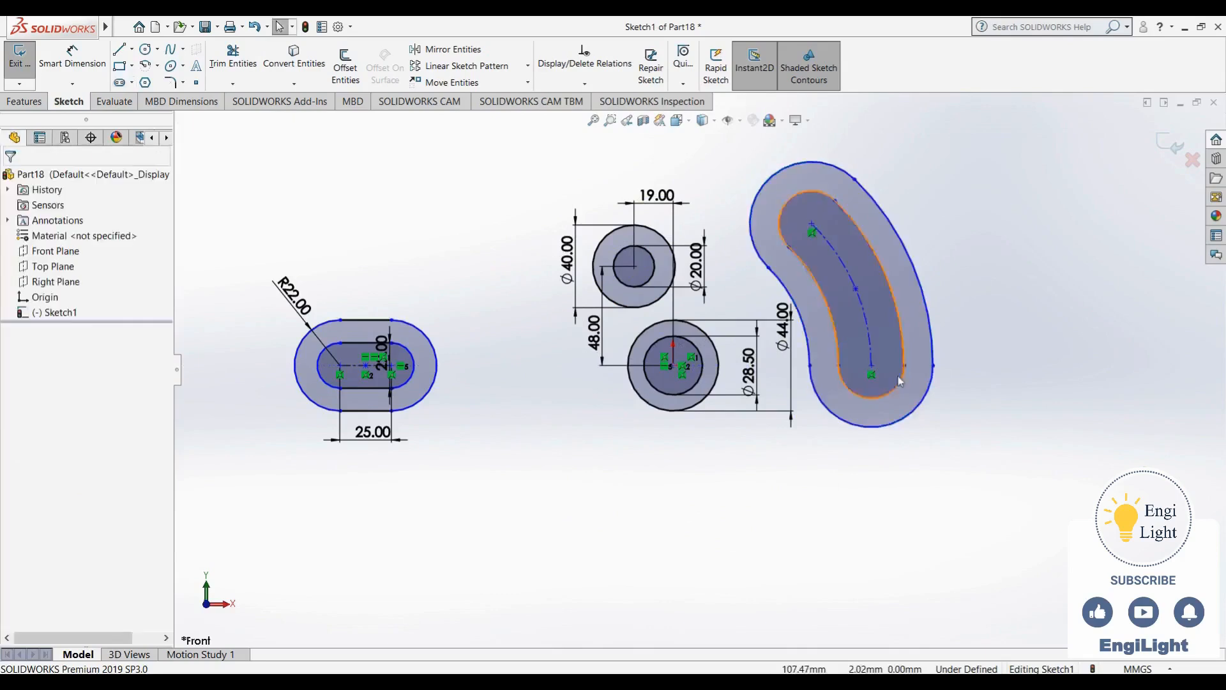
scroll(831, 381, "down", 2)
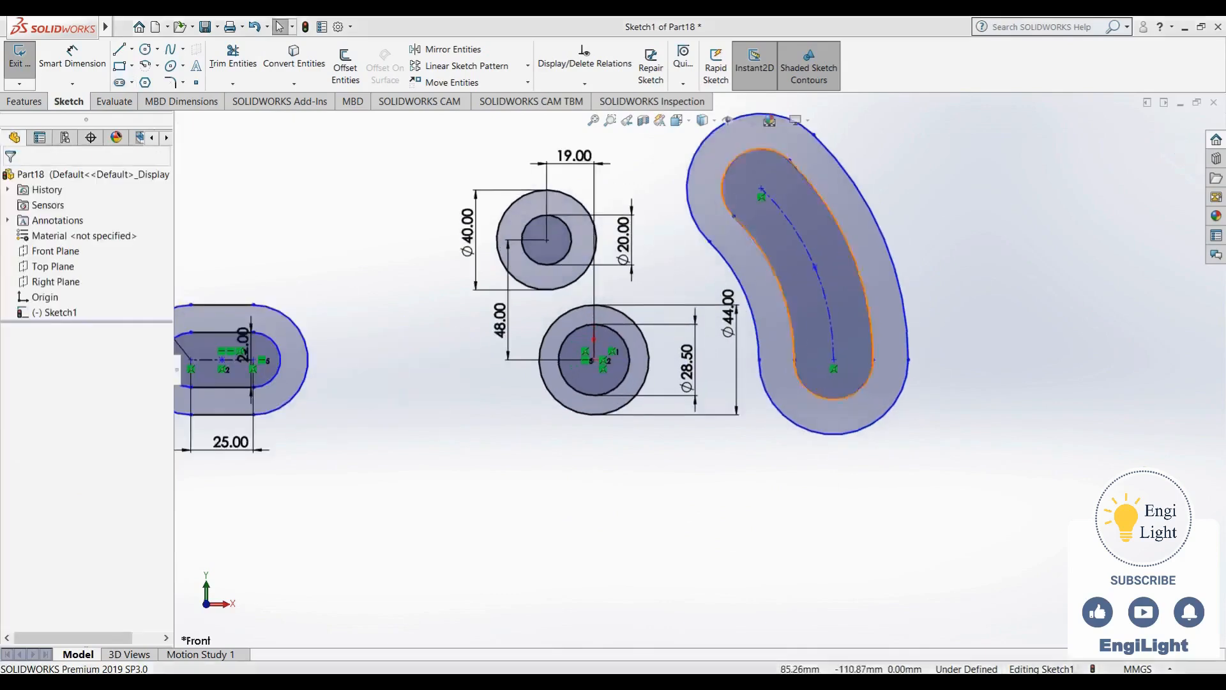
key("alt+Tab")
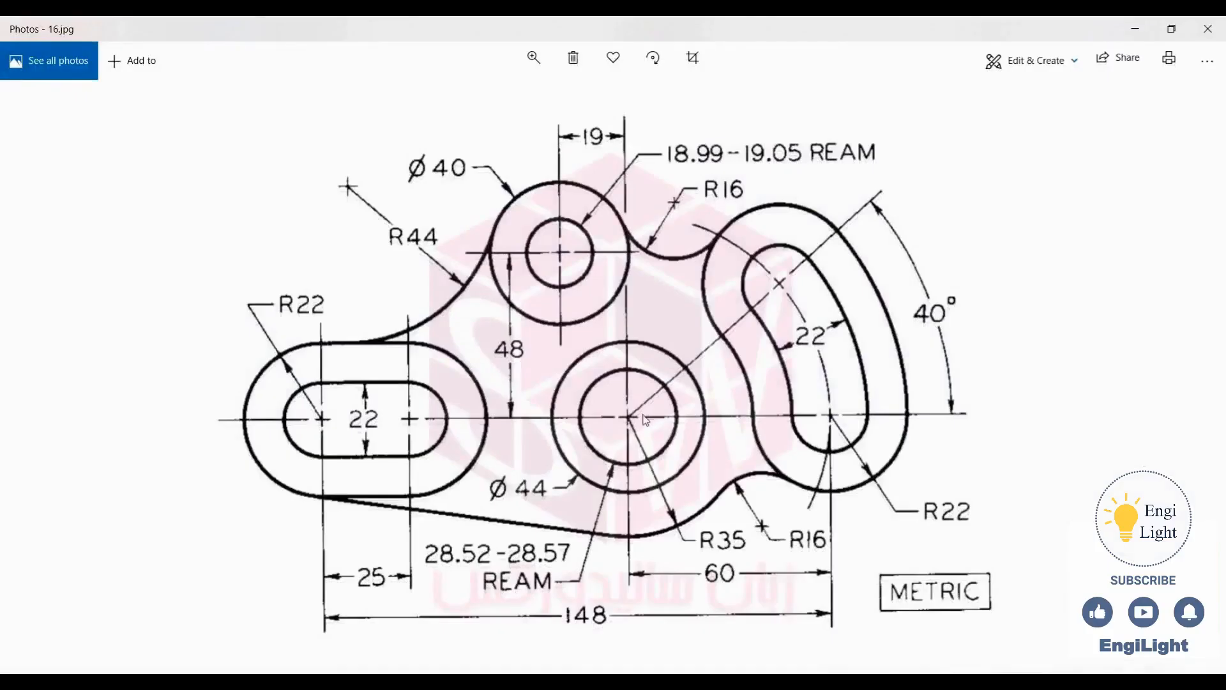
key("alt+Tab")
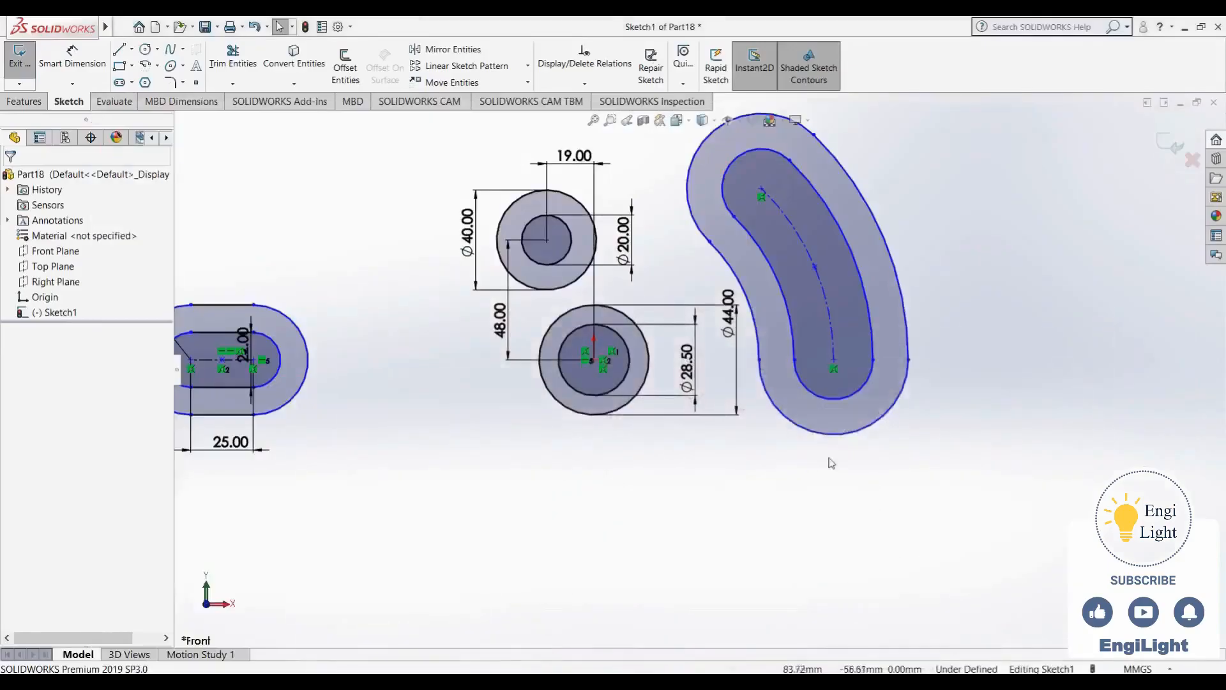
left_click(834, 365)
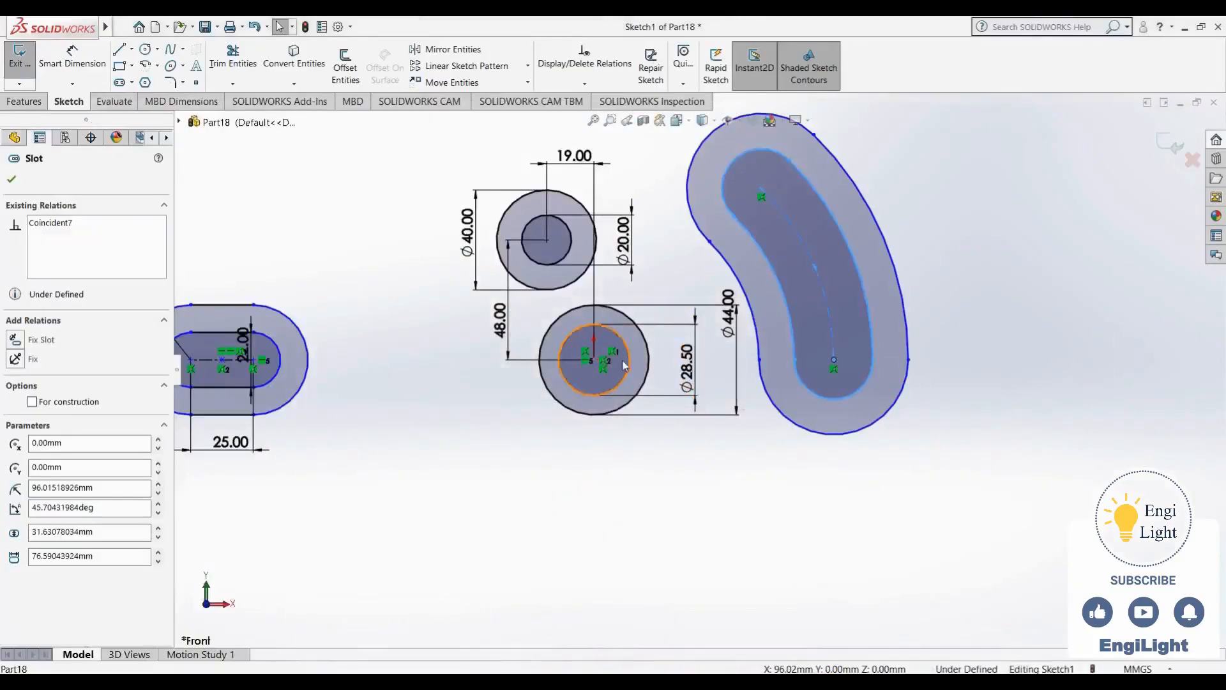
left_click(728, 474)
left_click(834, 365)
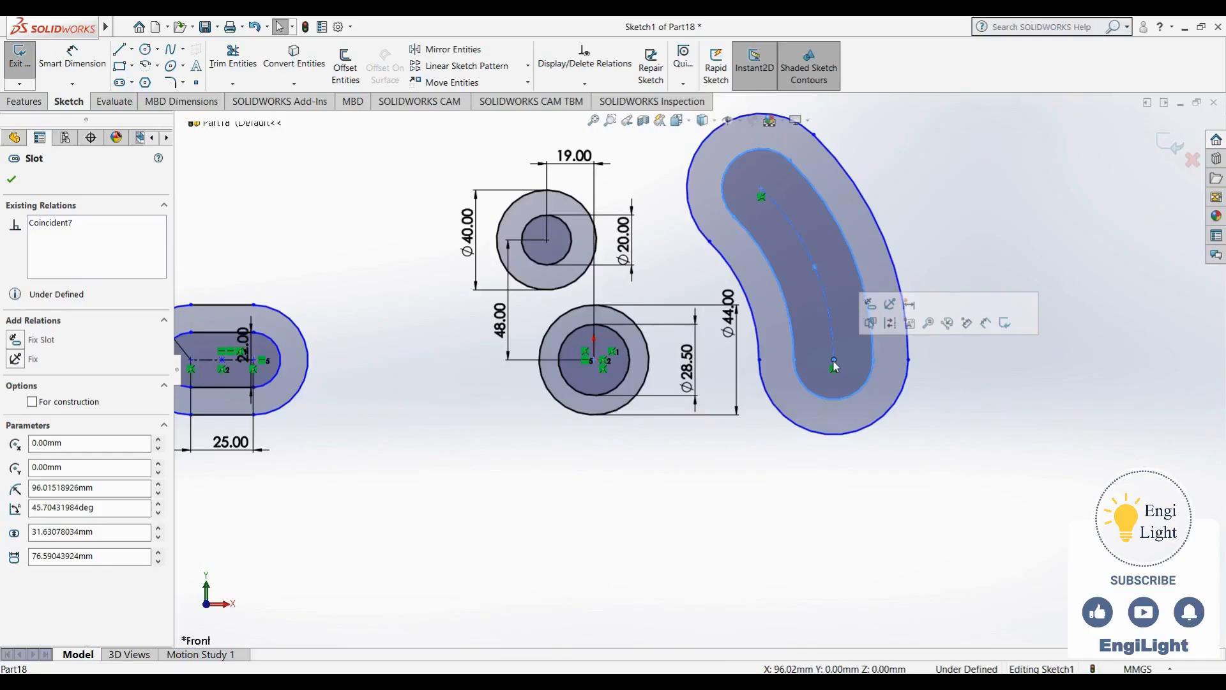
left_click(723, 465)
left_click(833, 361)
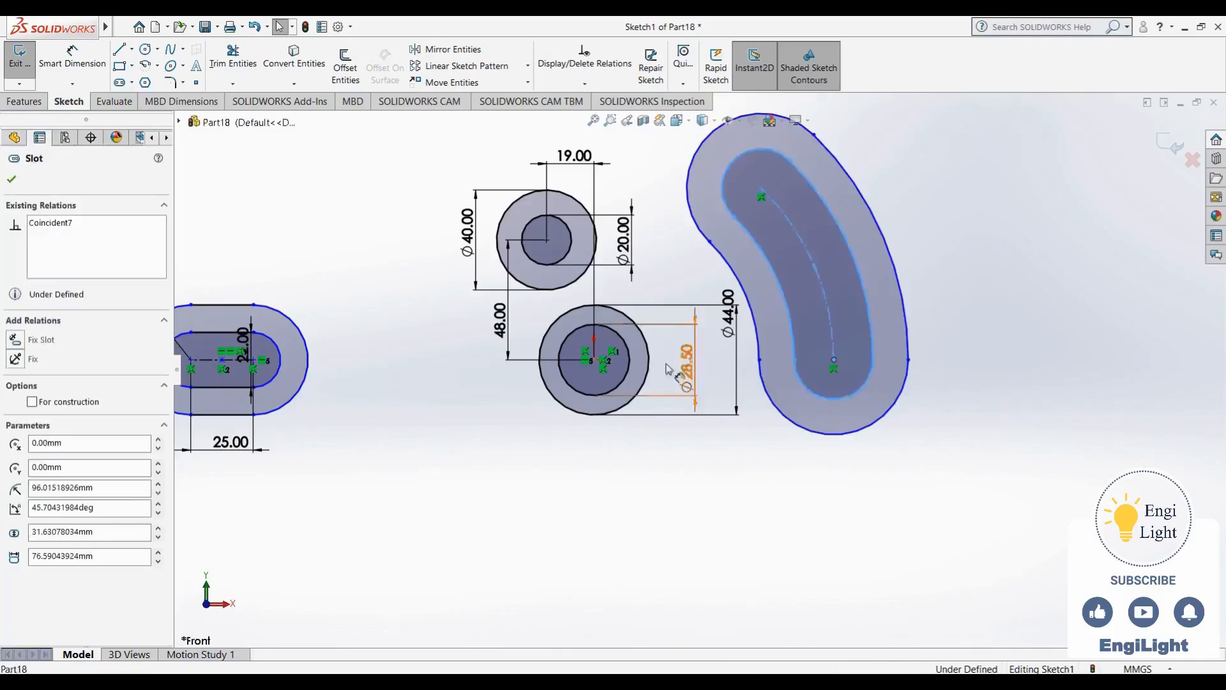
left_click(594, 360, "ctrl")
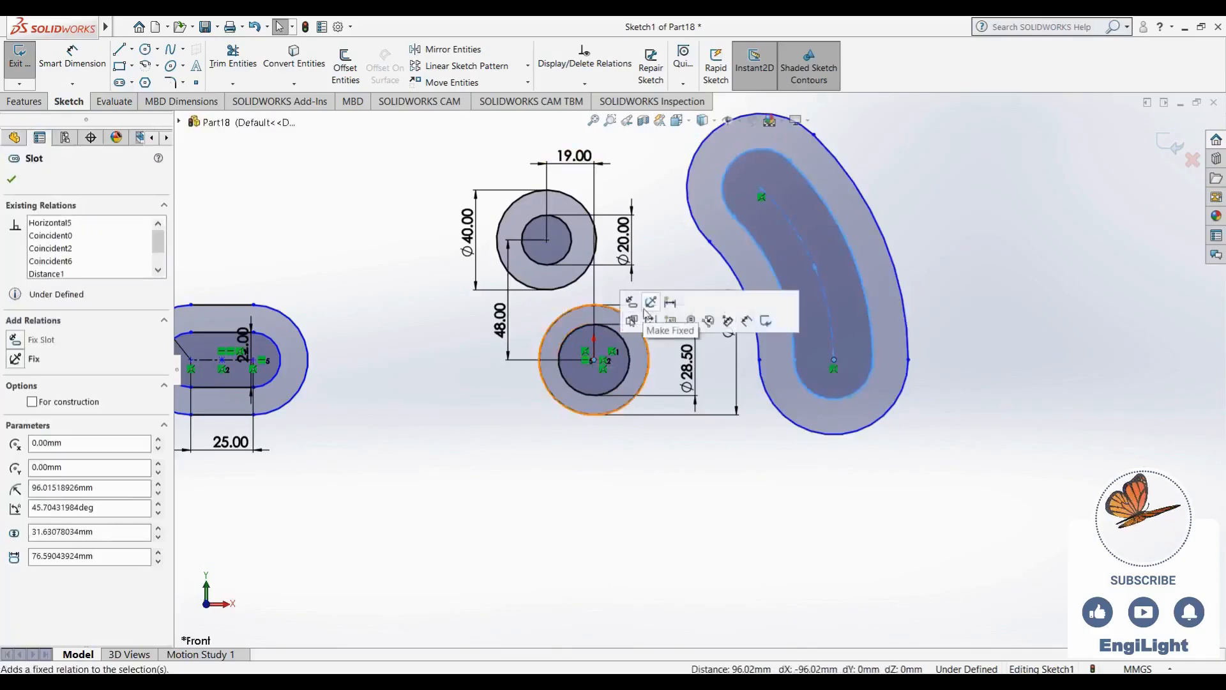
left_click(725, 460)
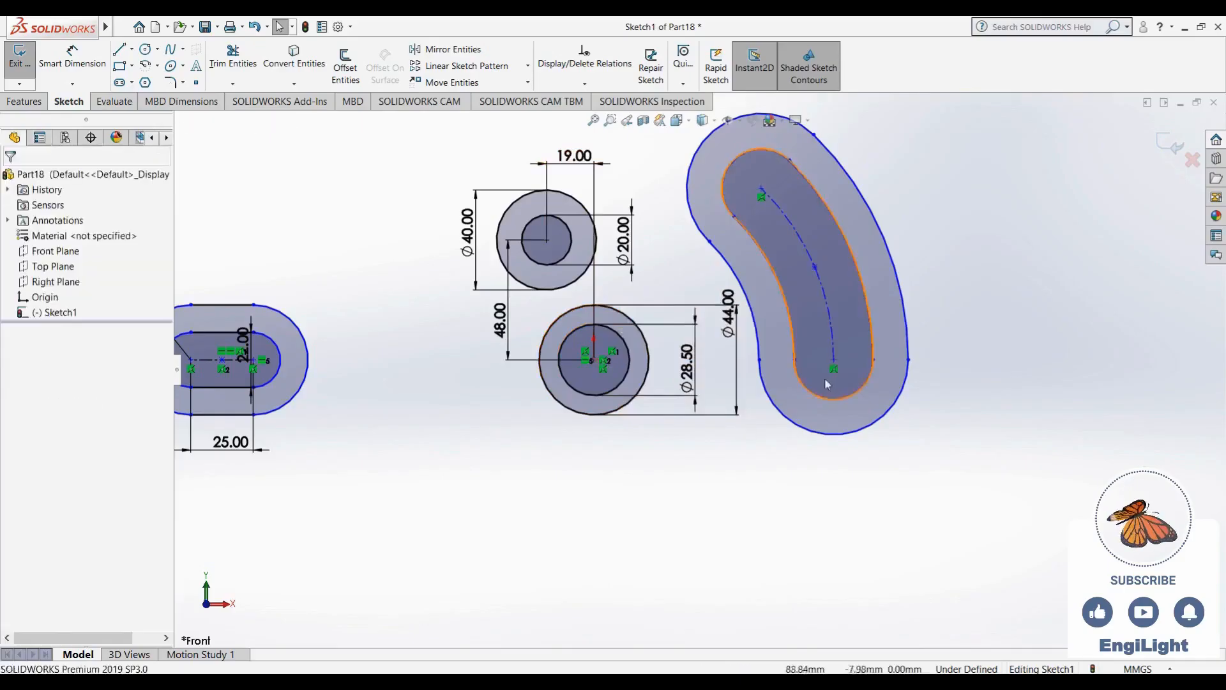
Draw a horizontal construction centerline from the origin to the arc slots' lower centre point
left_click(131, 48)
left_click(149, 74)
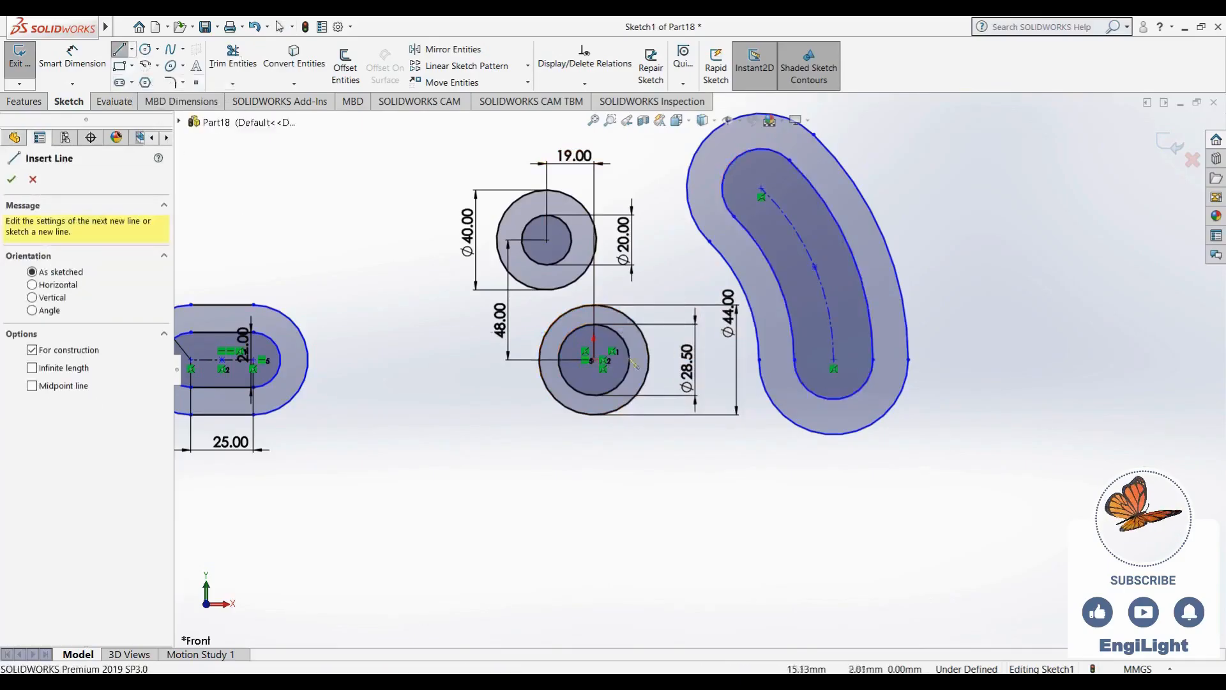
left_click(595, 359)
left_click(834, 360)
key("Escape")
left_click(747, 359)
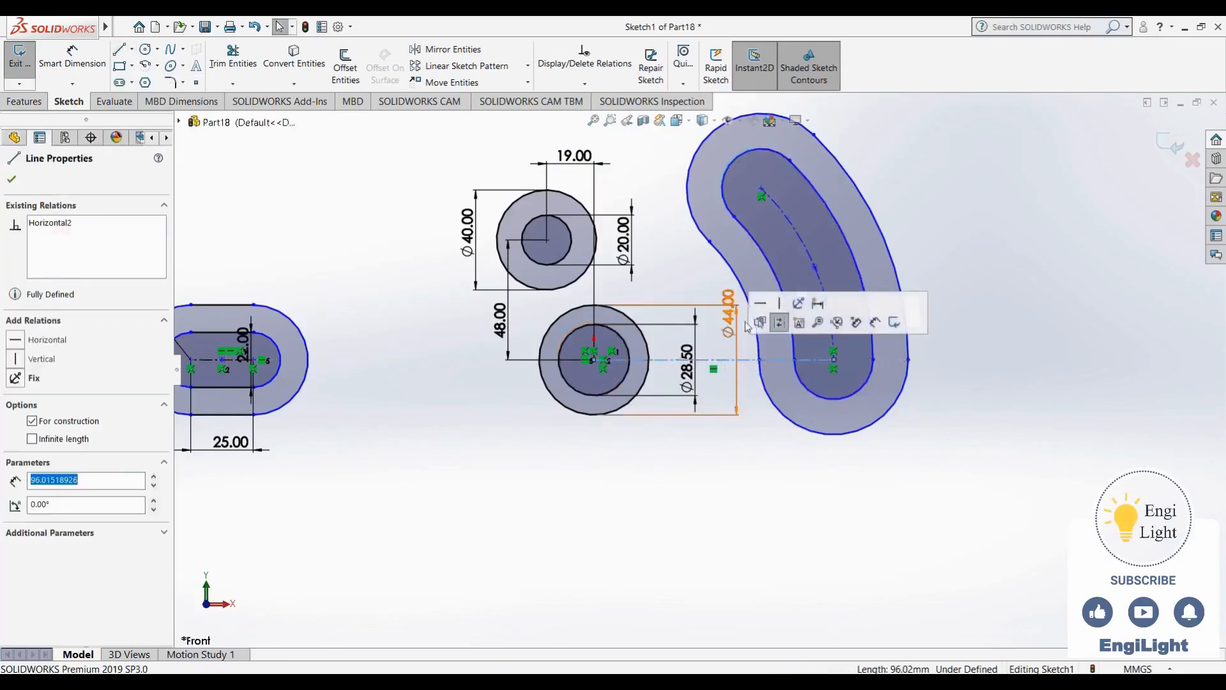
left_click(759, 463)
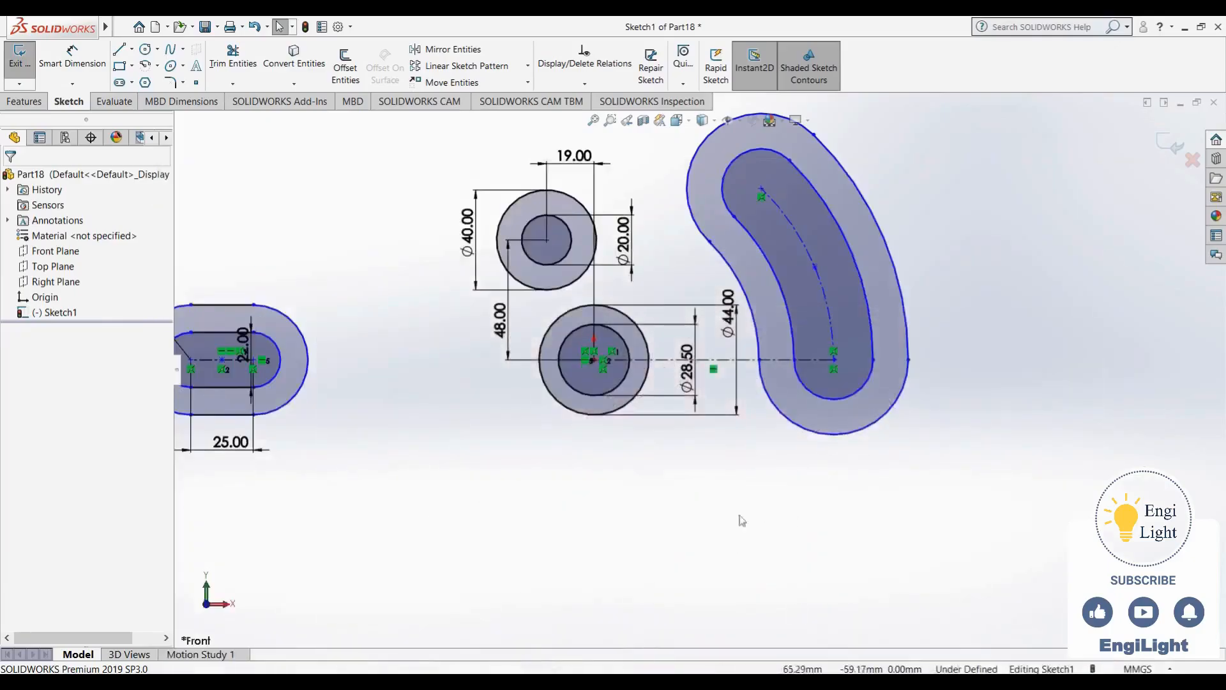
Dimension the angle between the arc slot's two end centre points about the origin as 42°
right_click_drag(463, 441, 465, 407)
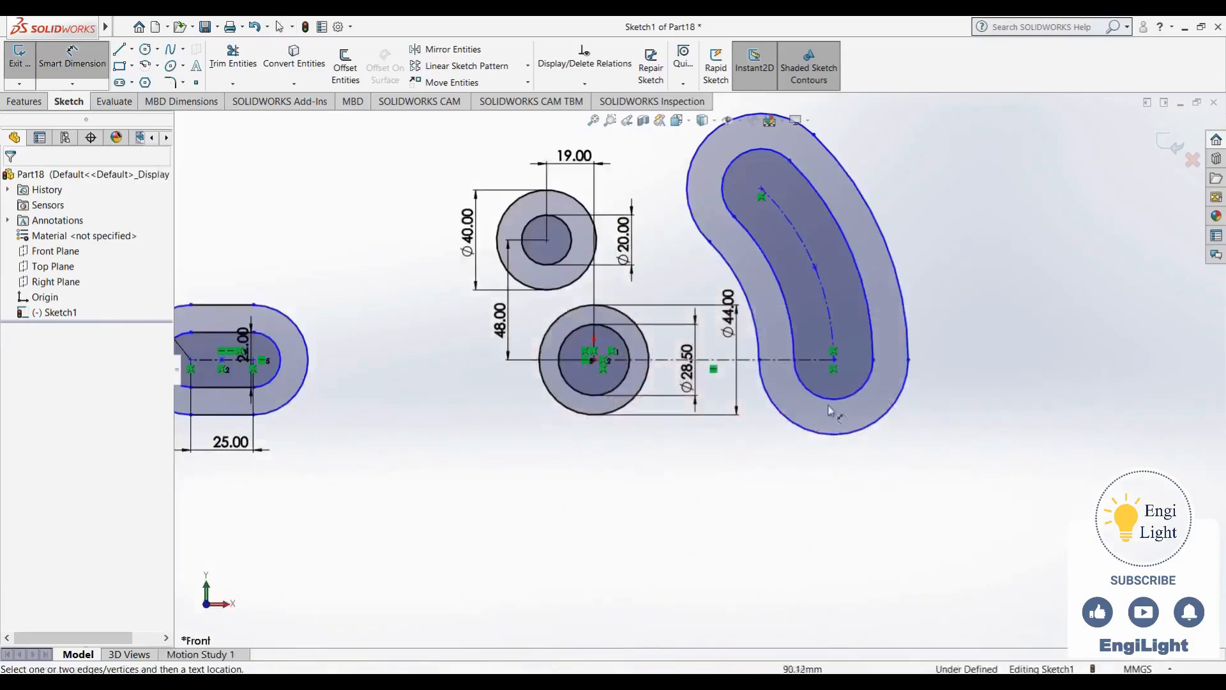
left_click(834, 364)
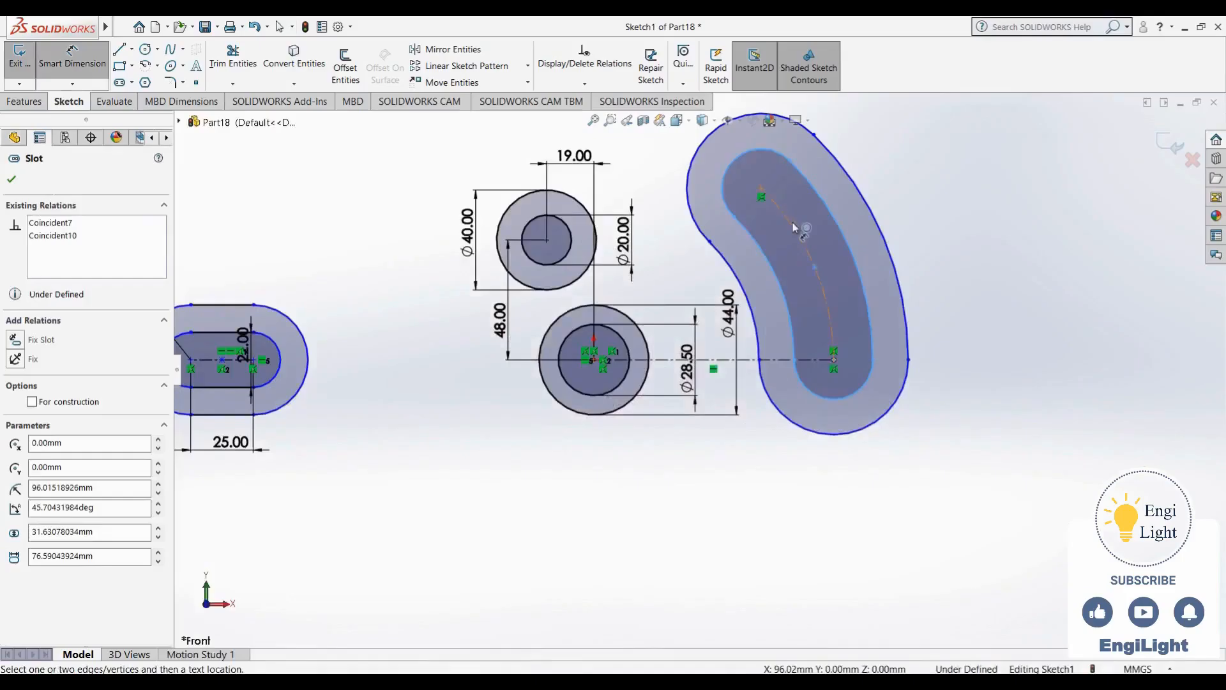
left_click(761, 190)
left_click(595, 364)
left_click(834, 360)
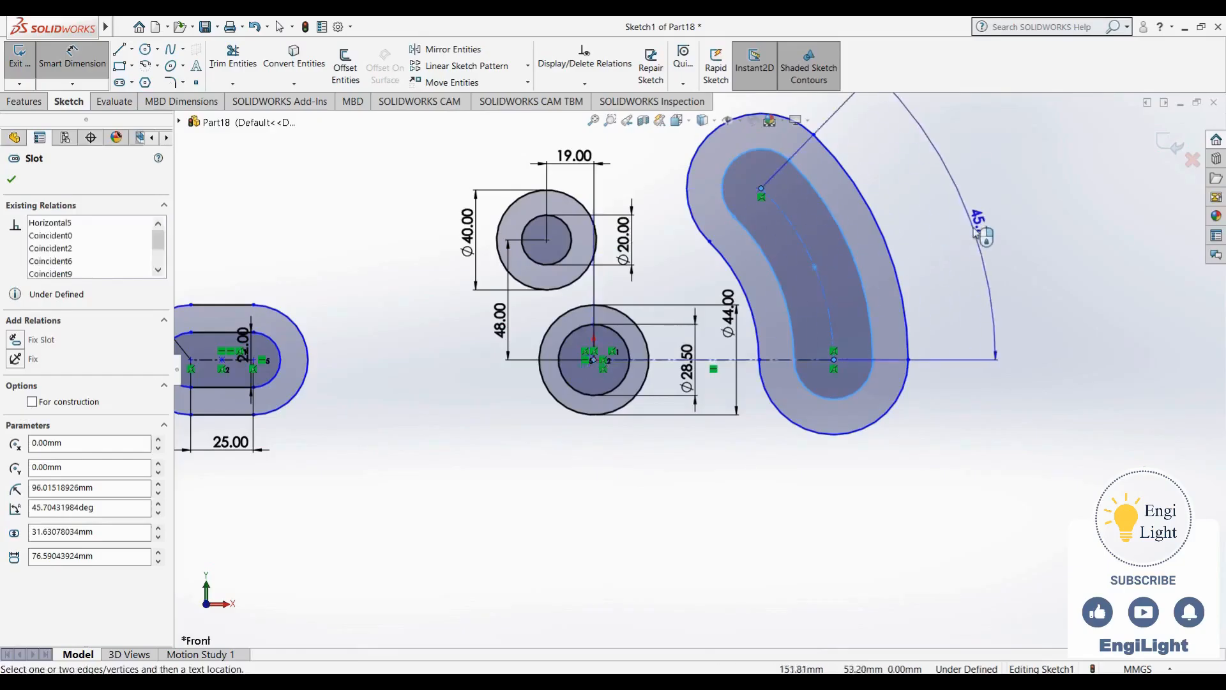
left_click(974, 223)
type("42")
key("Return")
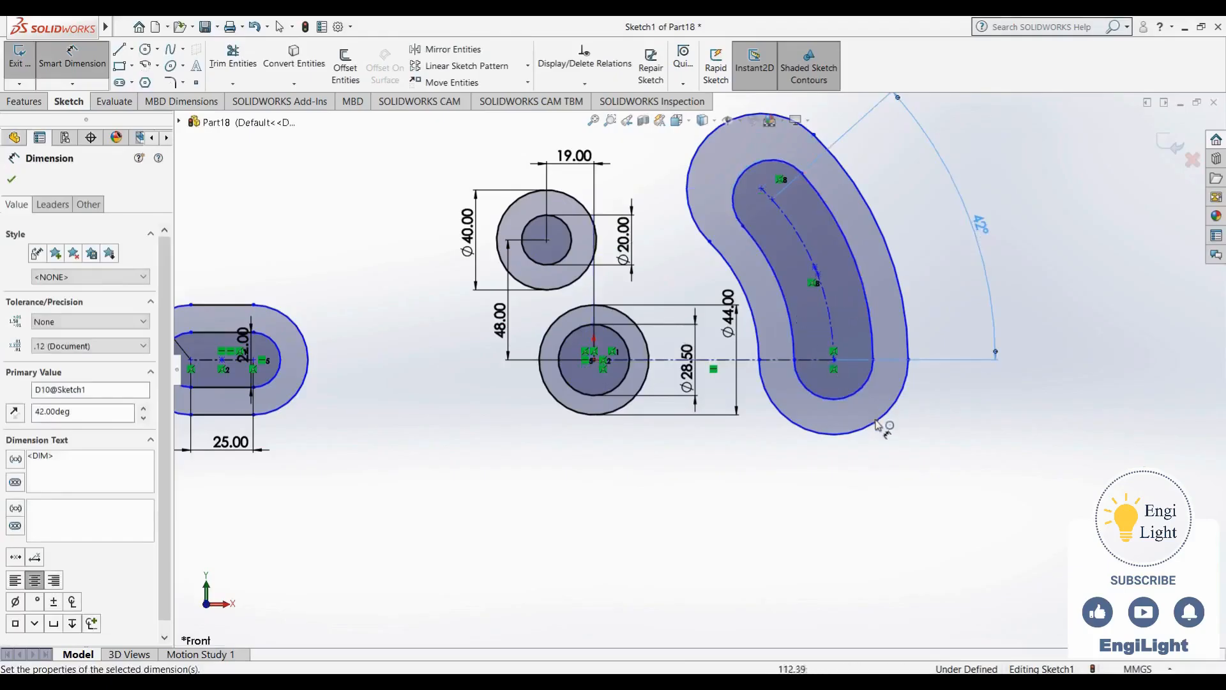
Dimension the outer arc slot's lower end arc with a radius of 22 mm
left_click(893, 427)
left_click(938, 469)
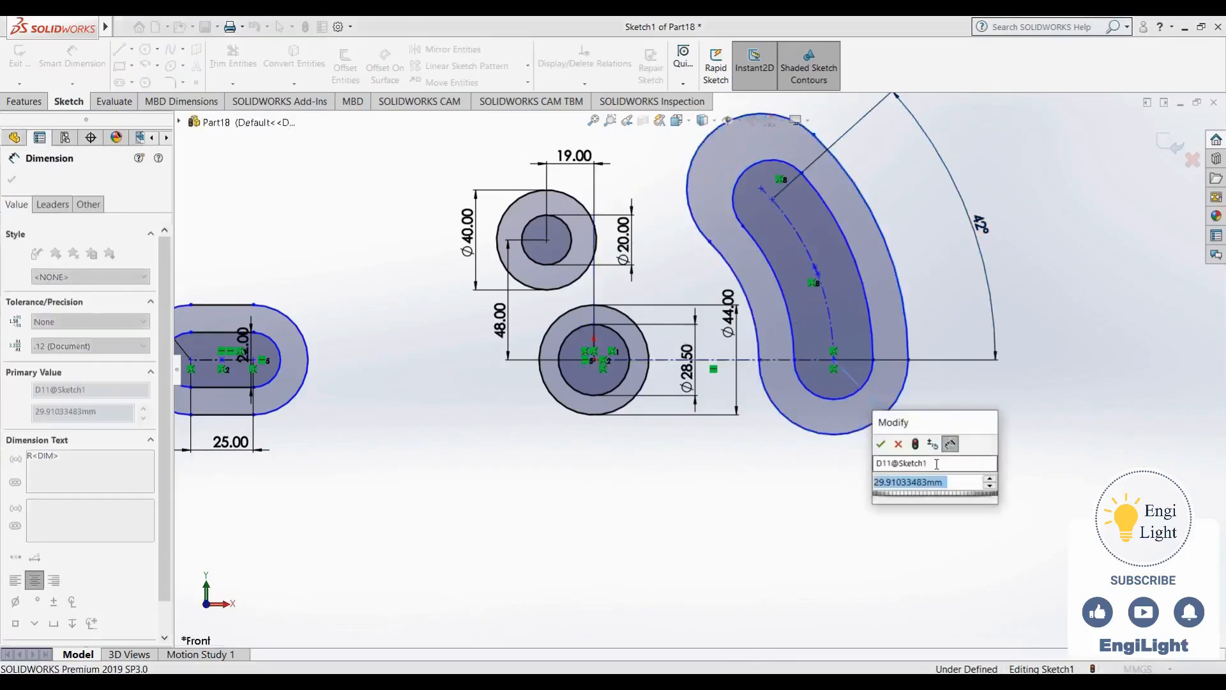
type("22")
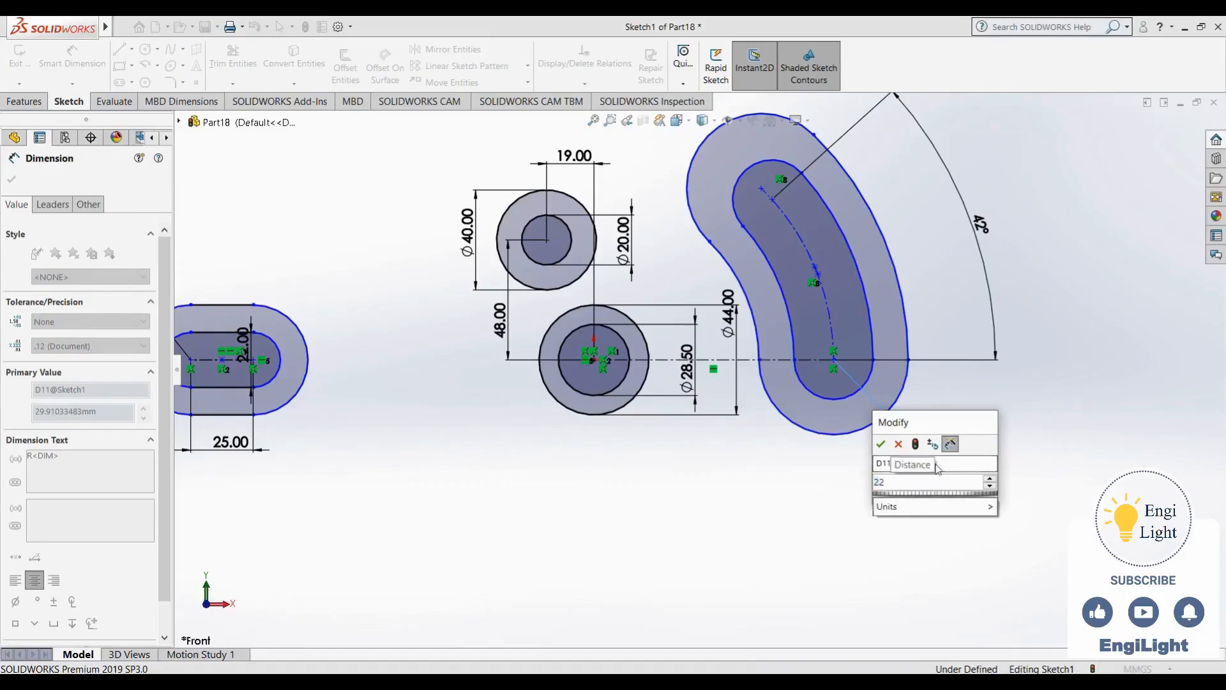
key("Return")
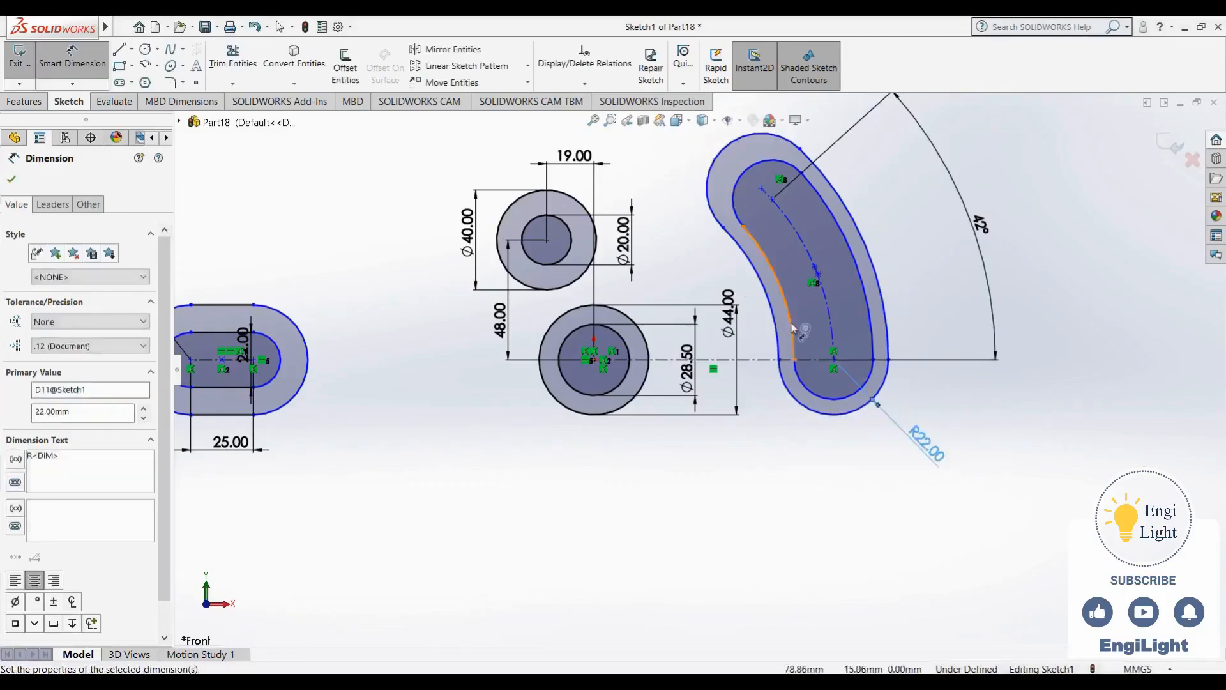
Dimension the inner arc slot's width as 22 mm
left_click(792, 329)
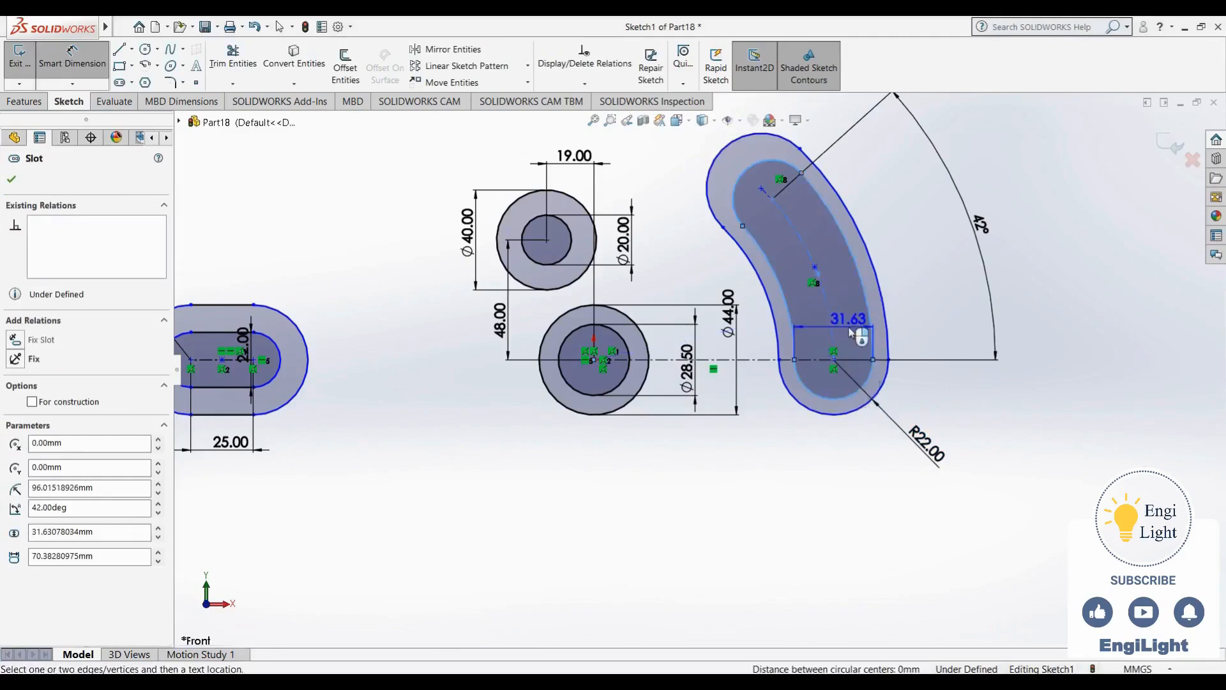
left_click(857, 356)
type("22")
key("Return")
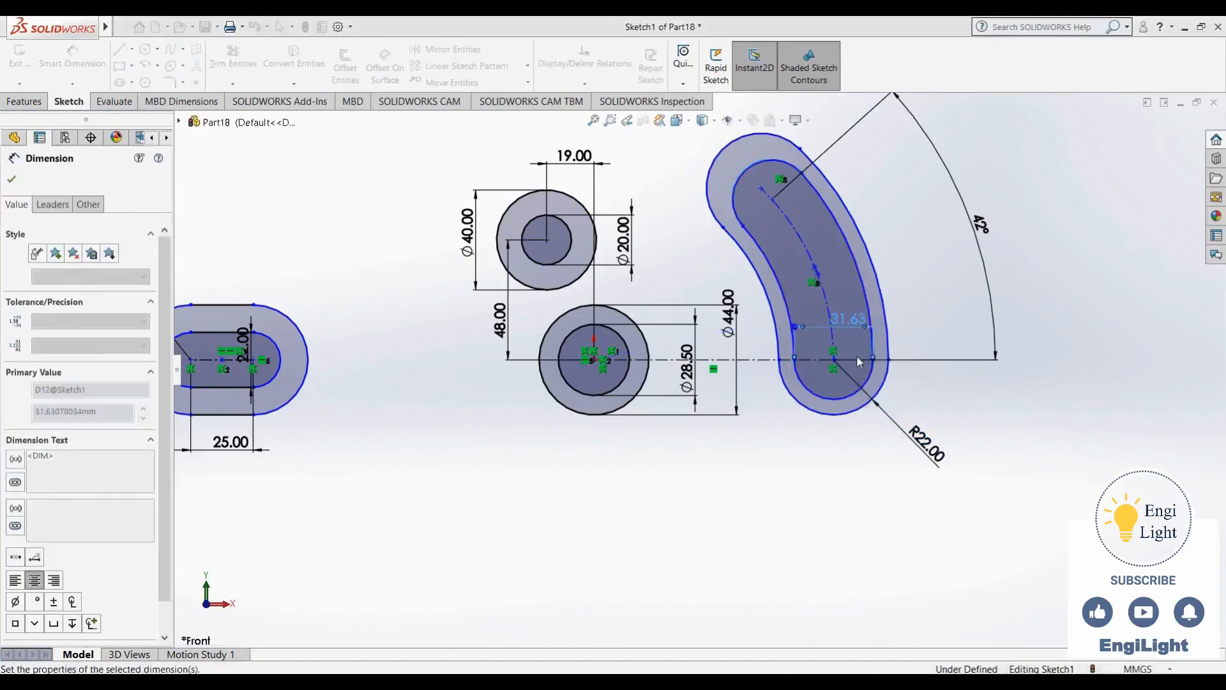
key("Escape")
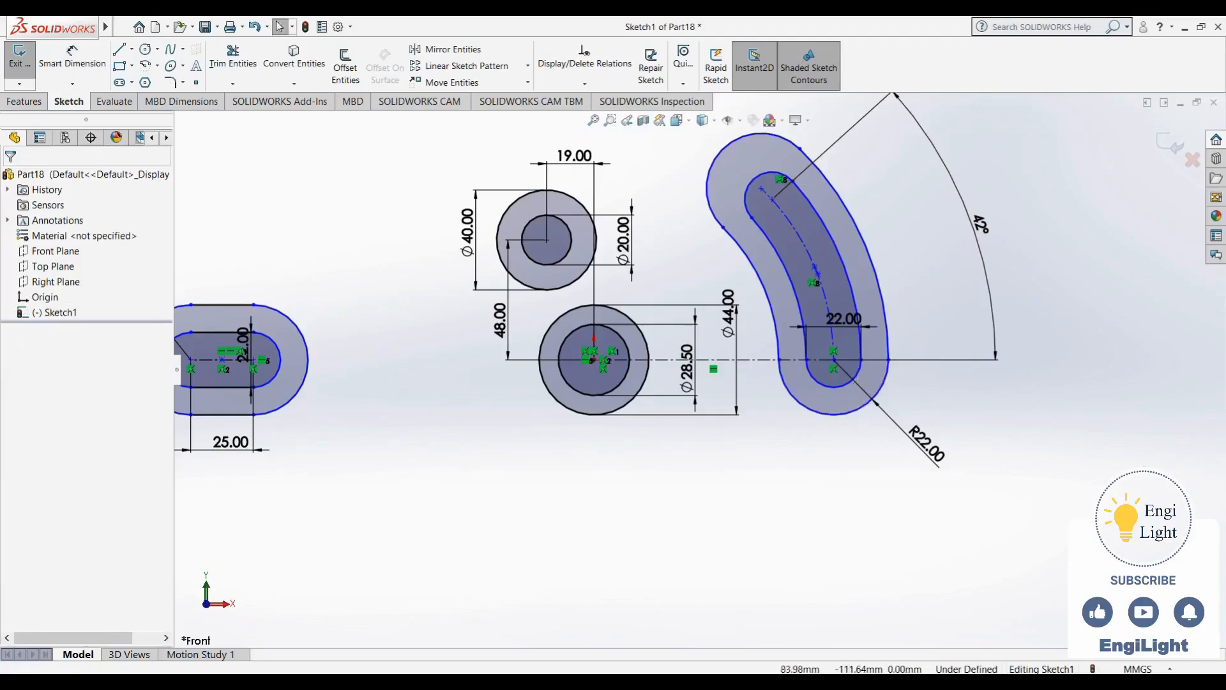
key("alt+Tab")
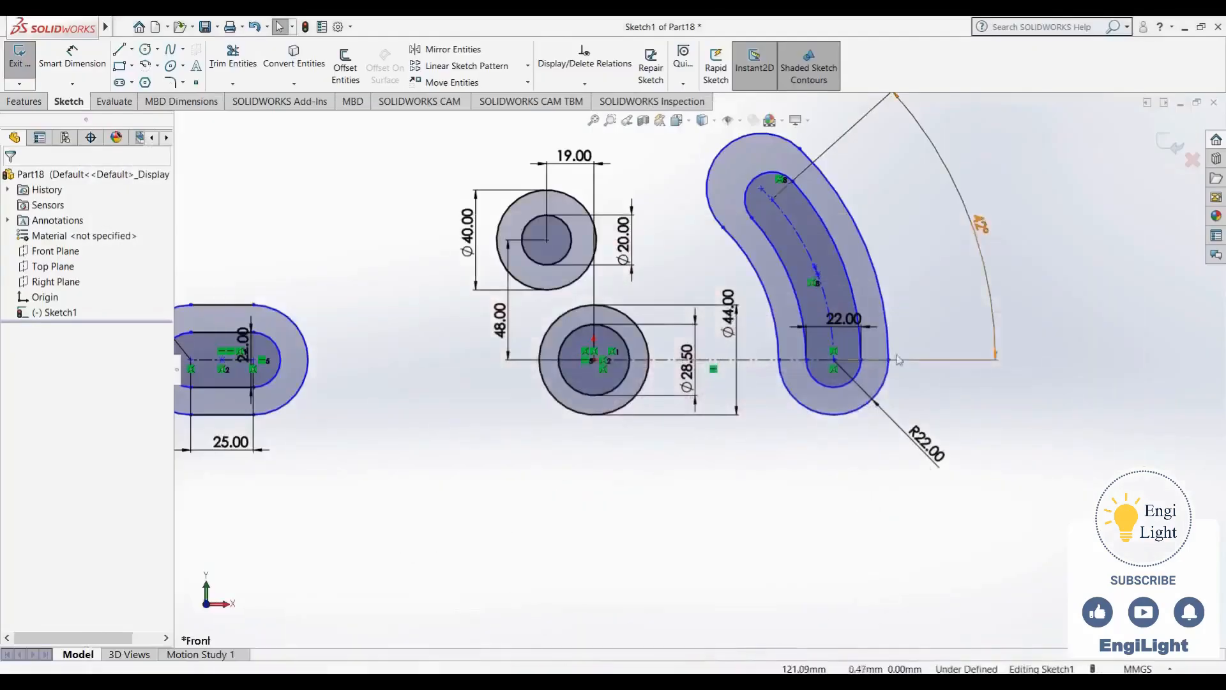
Set the angle between the arc slot's end centre points to 40°
left_click(982, 231)
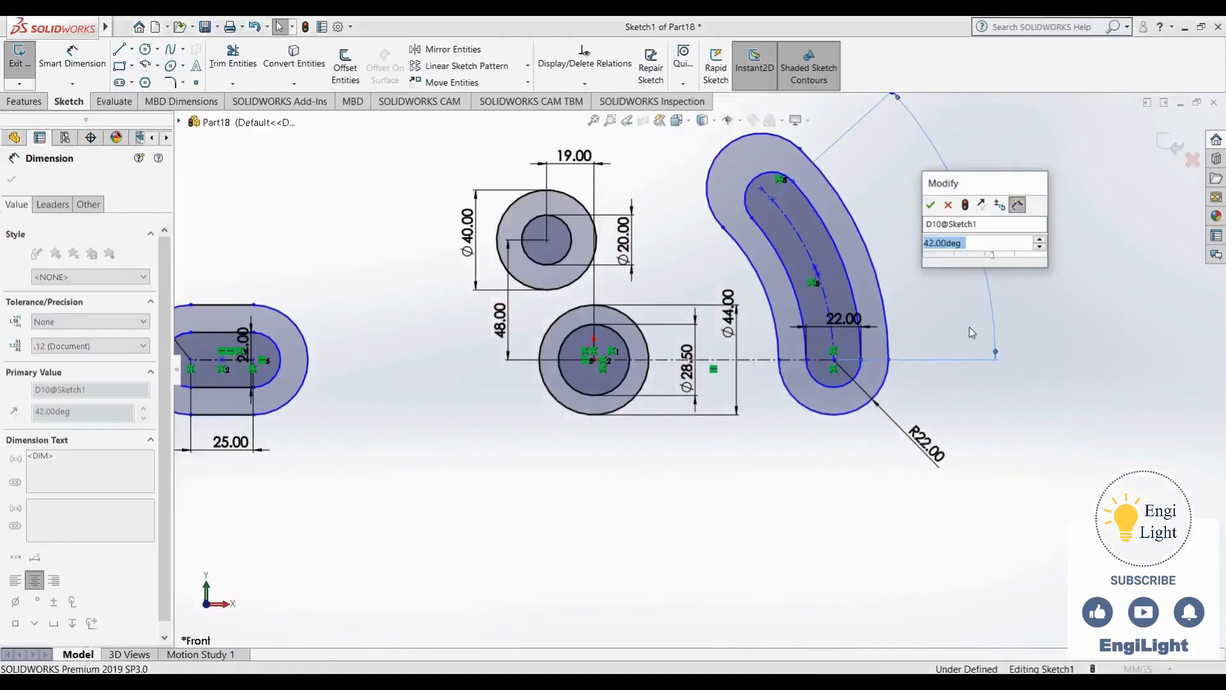
type("40")
key("Return")
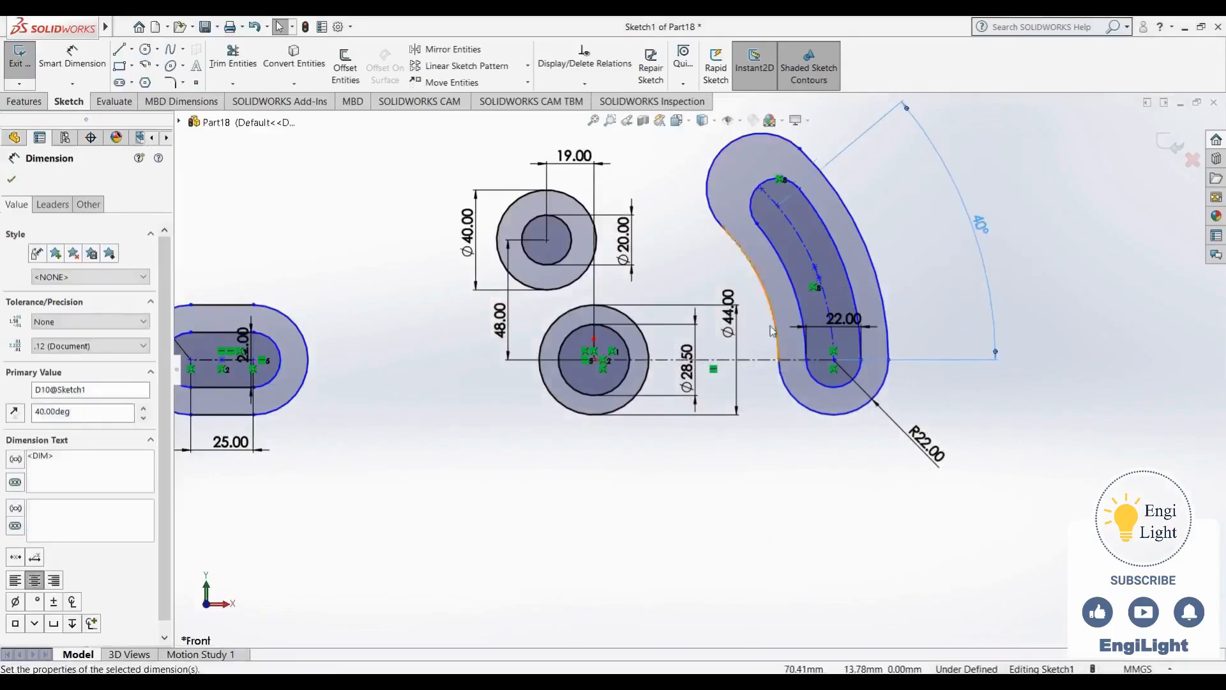
key("Escape")
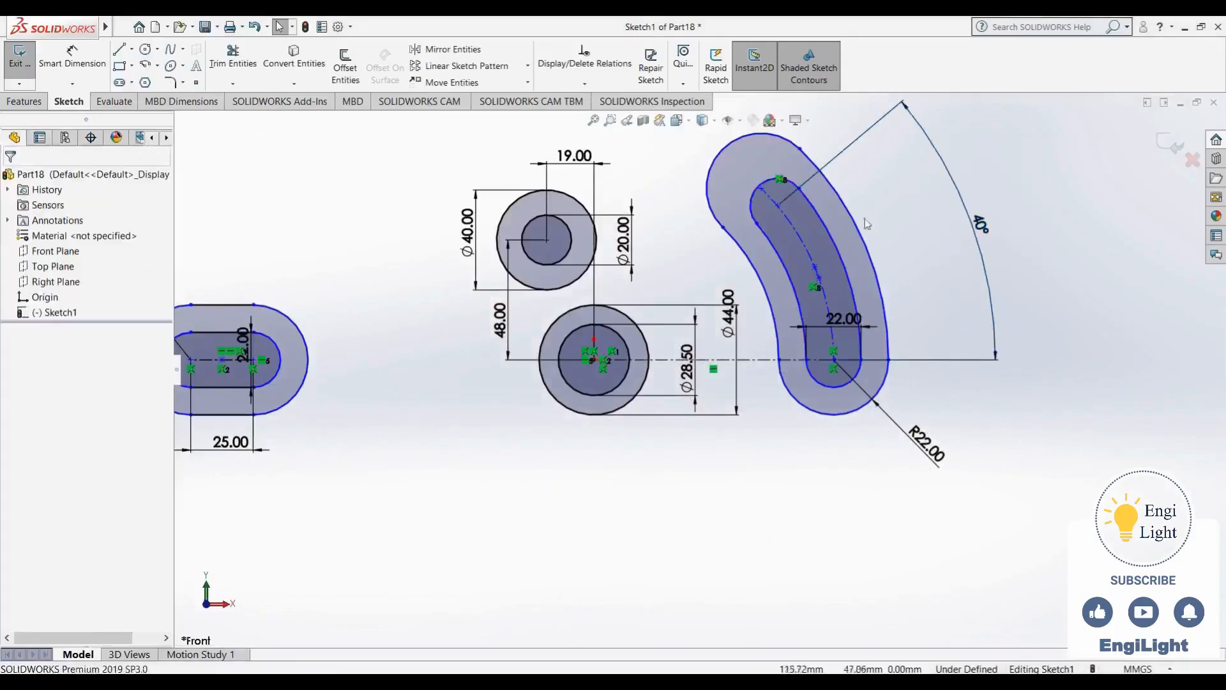
Make the upper centre points of the inner and outer arc slots coincident
left_click_drag(802, 152, 785, 132)
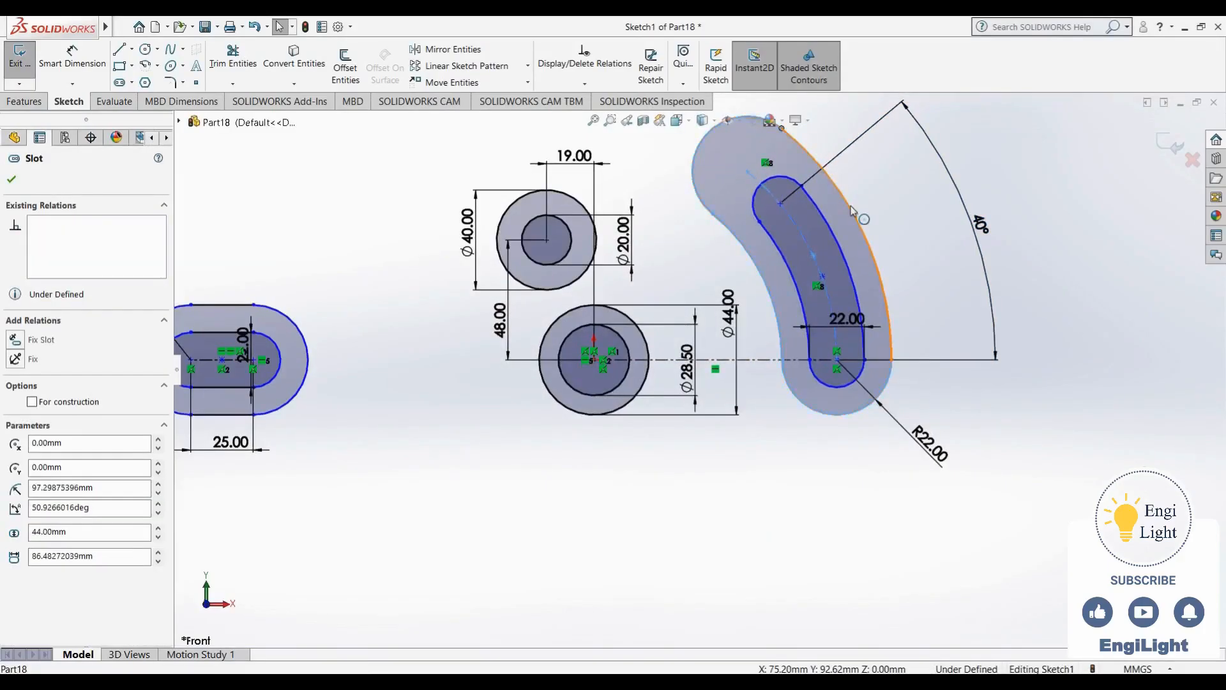
scroll(792, 192, "down", 3)
left_click(765, 228)
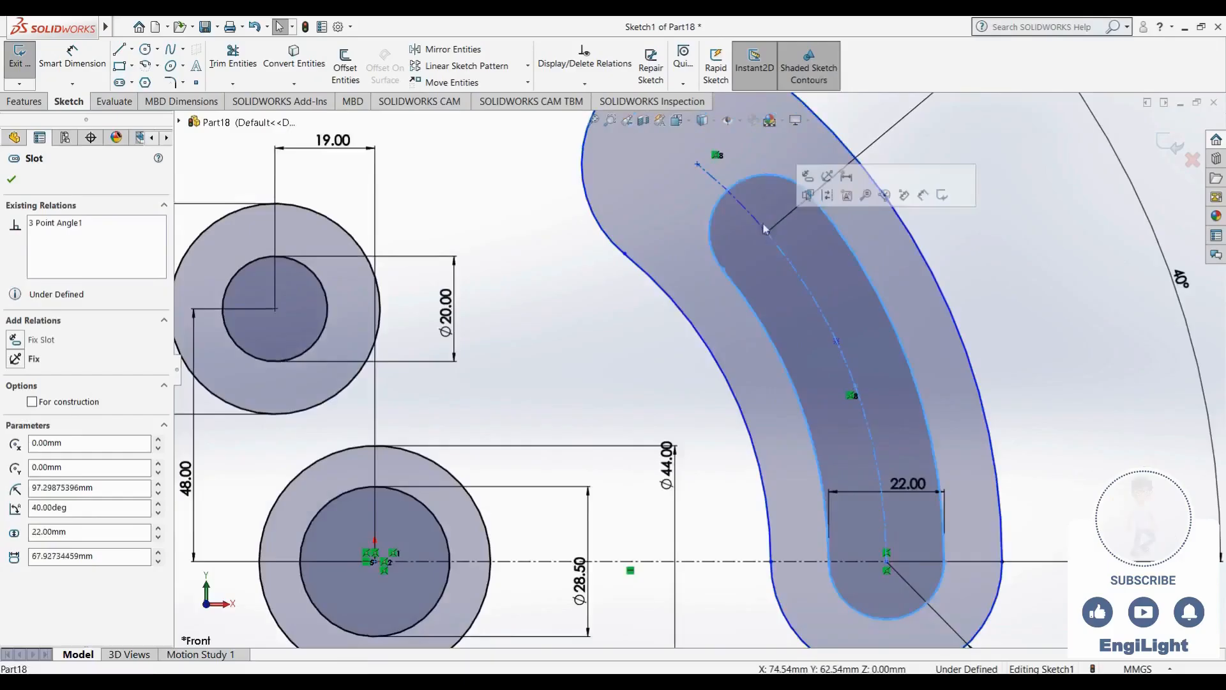
left_click(697, 165, "ctrl")
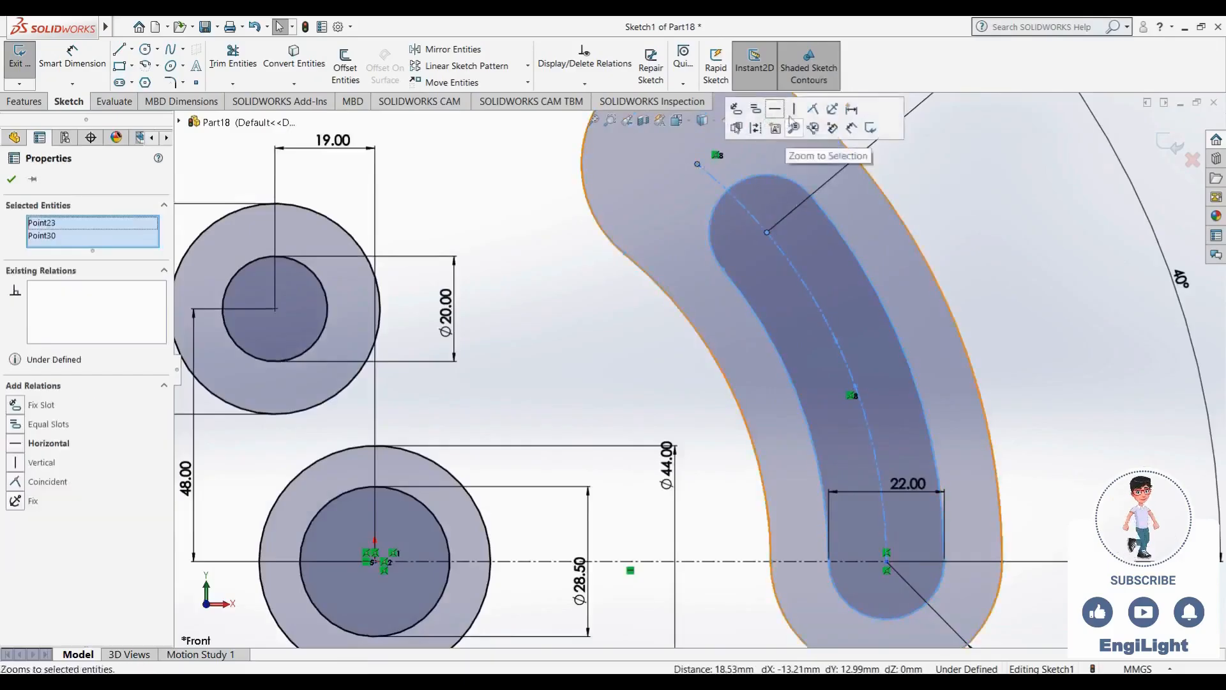
left_click(813, 108)
key("f")
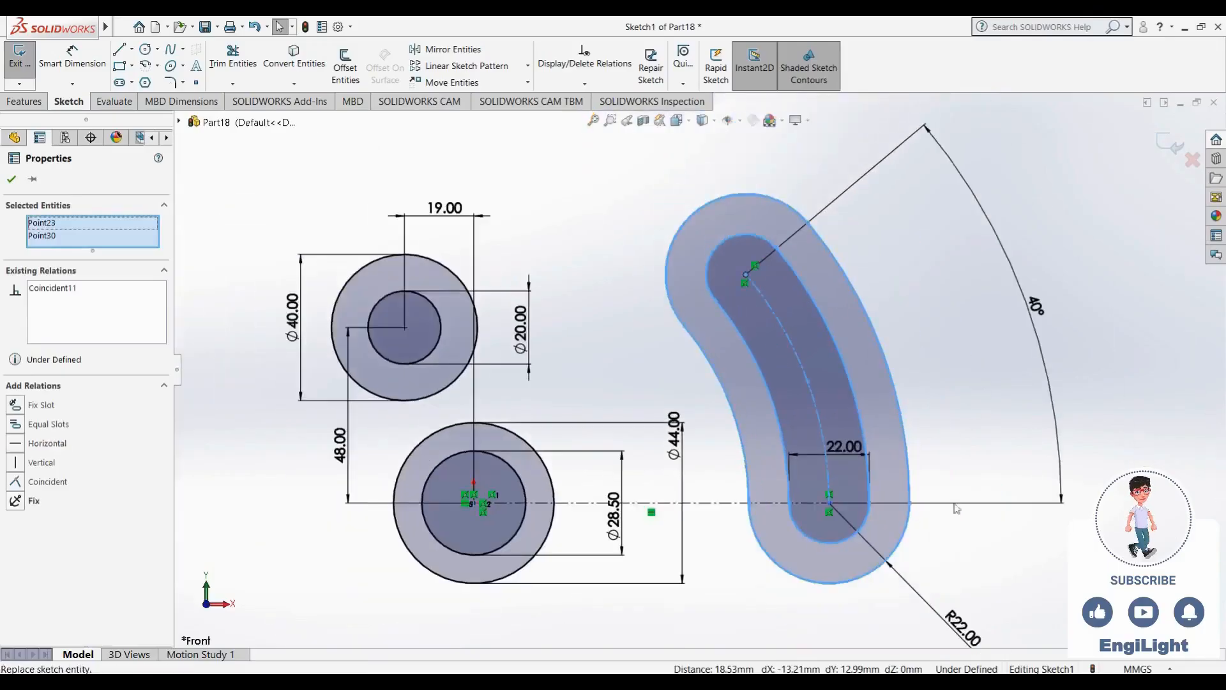
key("Escape")
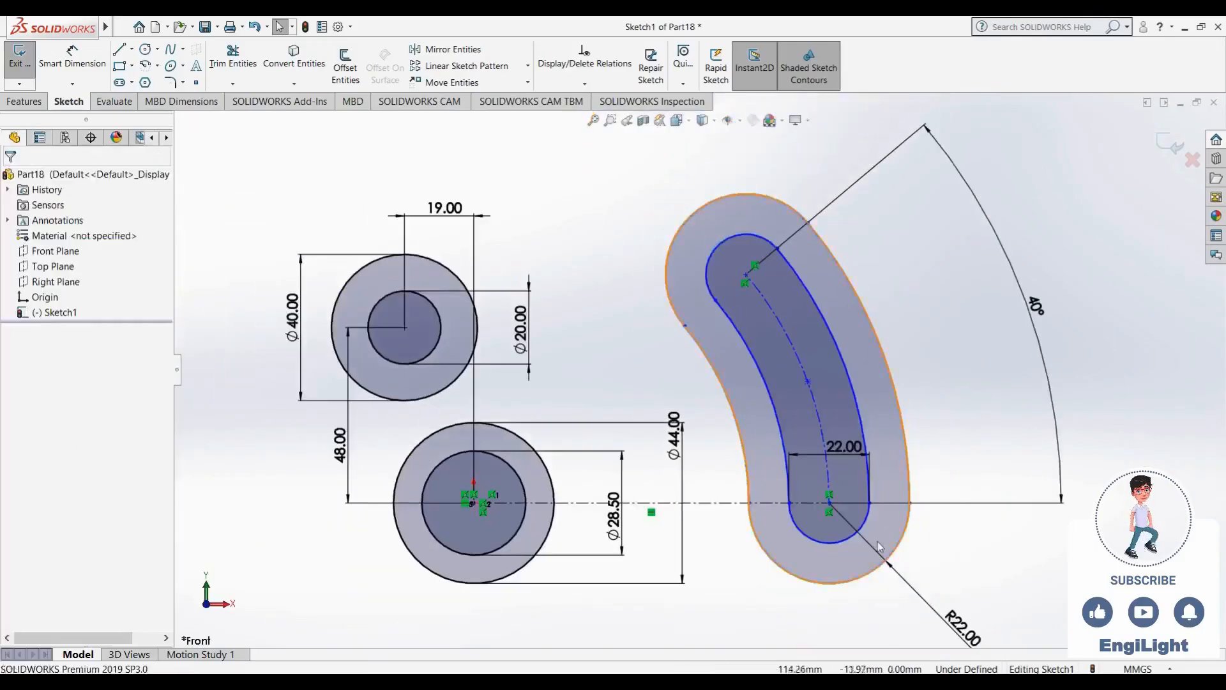
Make the outer arc slot's lower edge endpoint nearest the origin coincident with the horizontal construction centerline
left_click(841, 545)
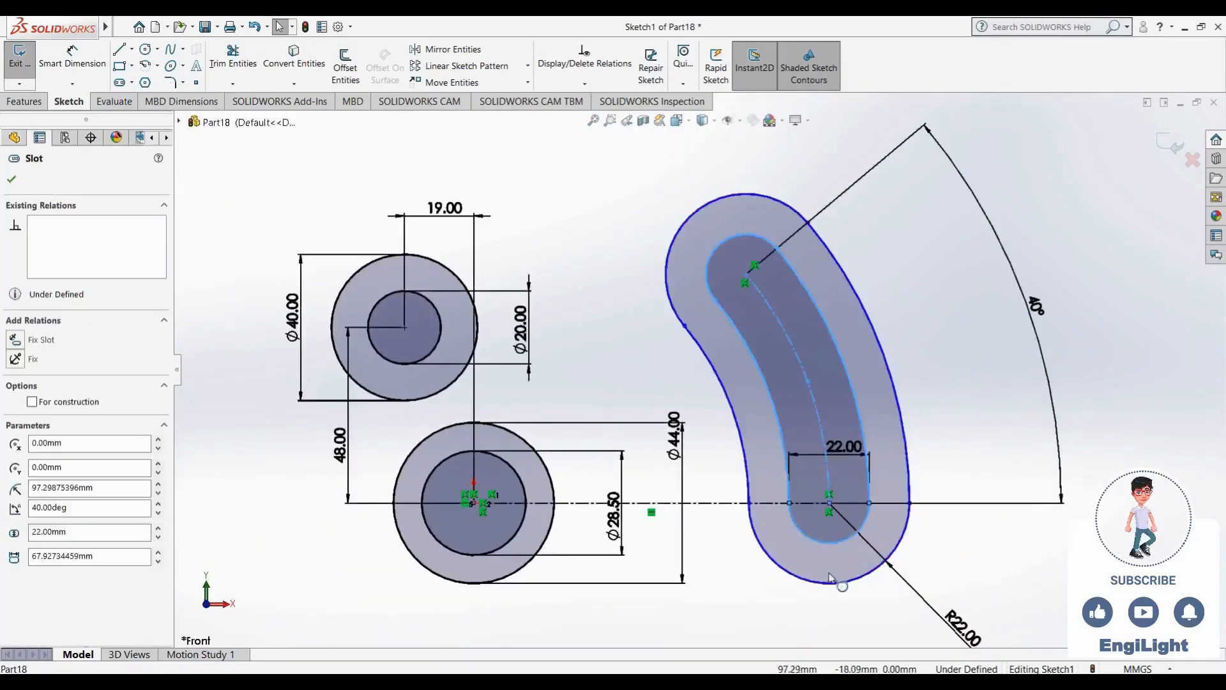
left_click(809, 599)
left_click(749, 506)
mouse_move(749, 504)
left_mouse_down()
mouse_move(779, 482)
mouse_move(745, 494)
left_mouse_up()
left_click(929, 351)
scroll(918, 373, "up", 3)
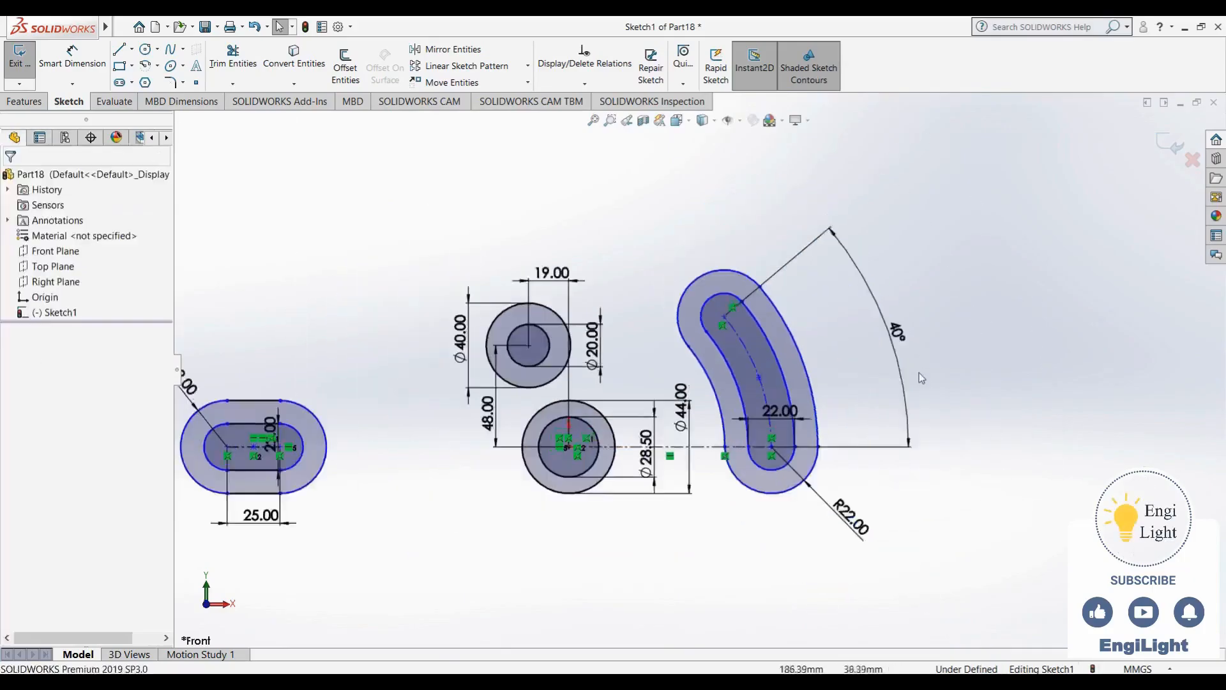
scroll(919, 373, "up", 2)
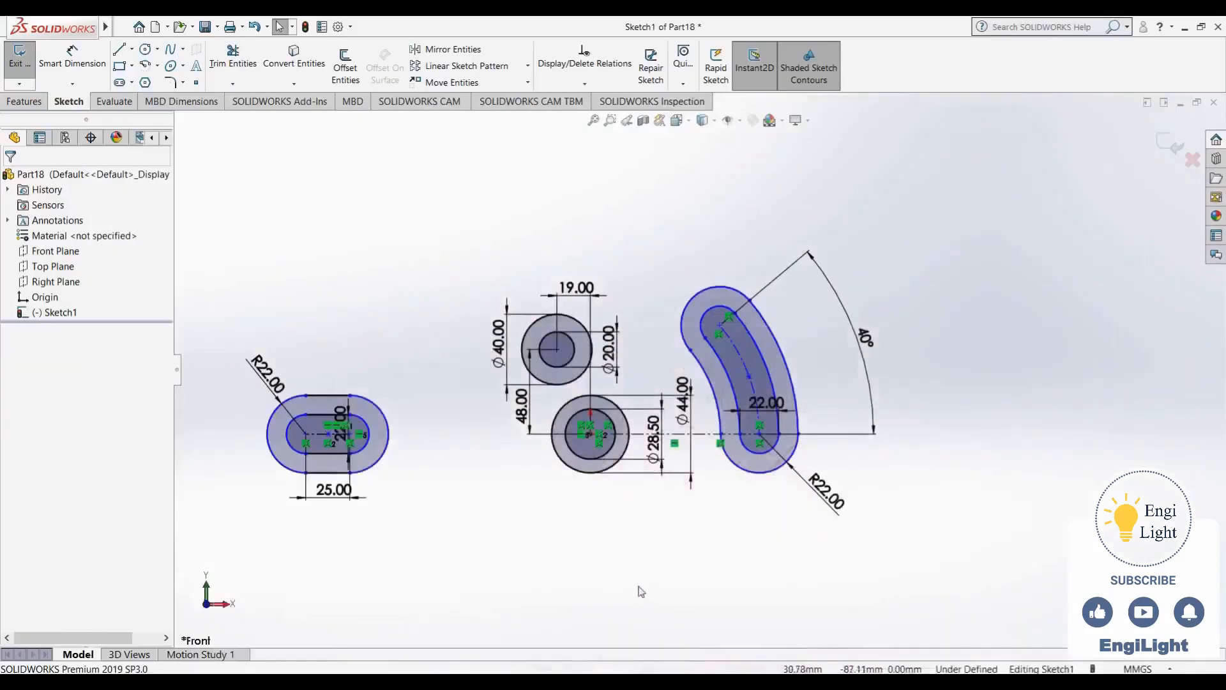
Dimension the straight slot from the centre point of its end arc farthest from the origin
key("d")
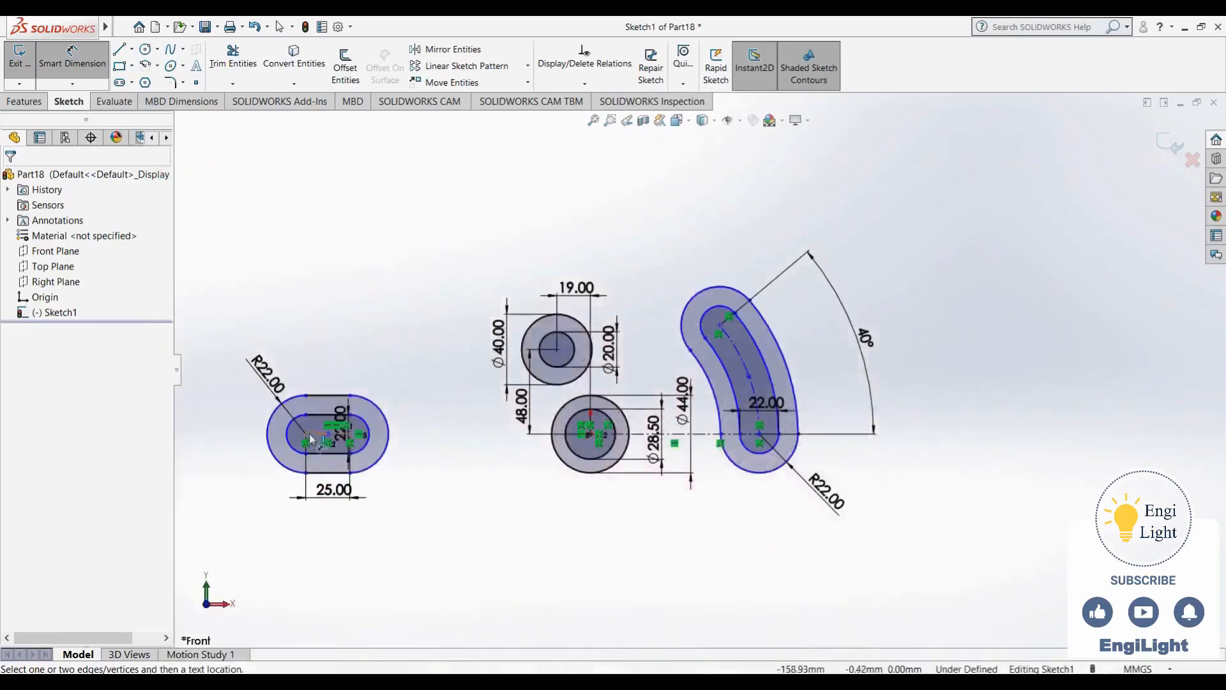
Dimension the horizontal distance between the straight slot's outermost arc centre and the curved slot's lower centre as 148 mm
left_click(311, 439)
left_click(760, 438)
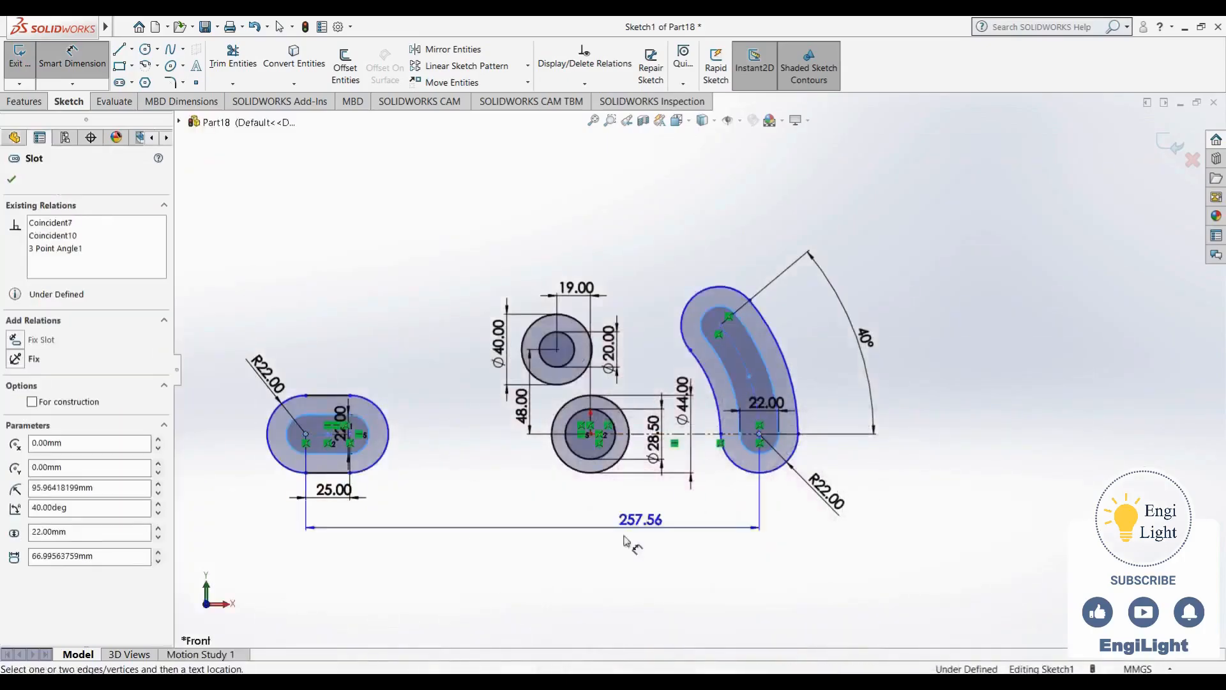
left_click(629, 548)
type("148")
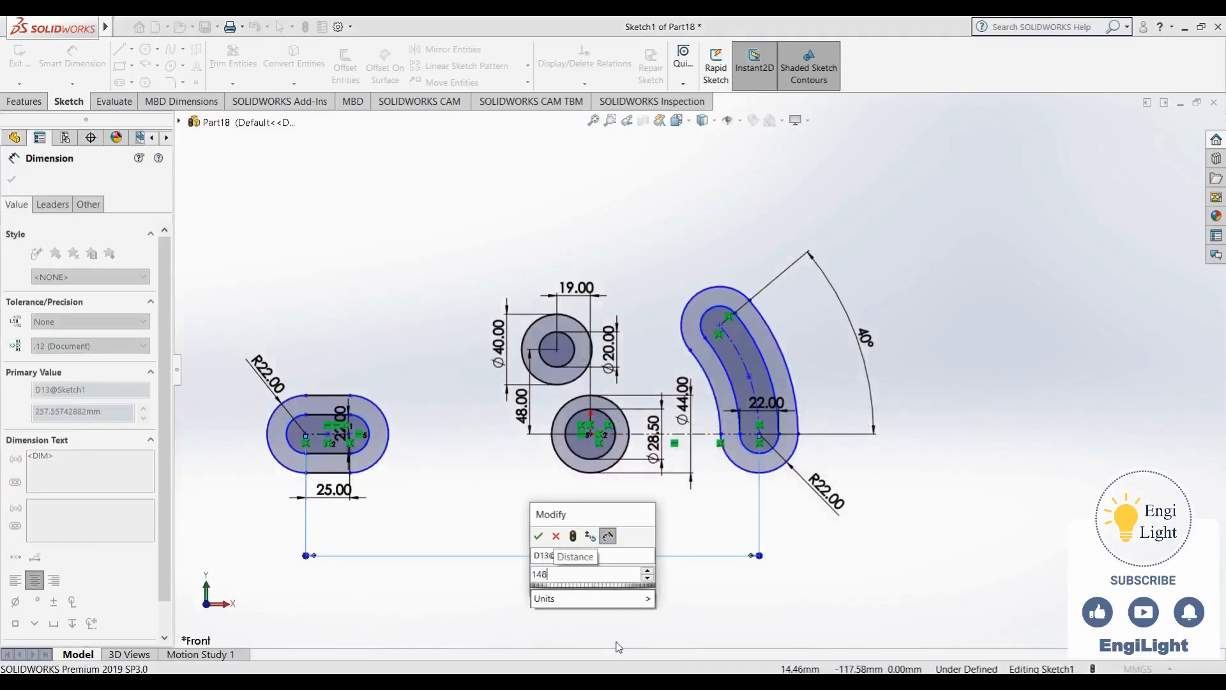
key("Return")
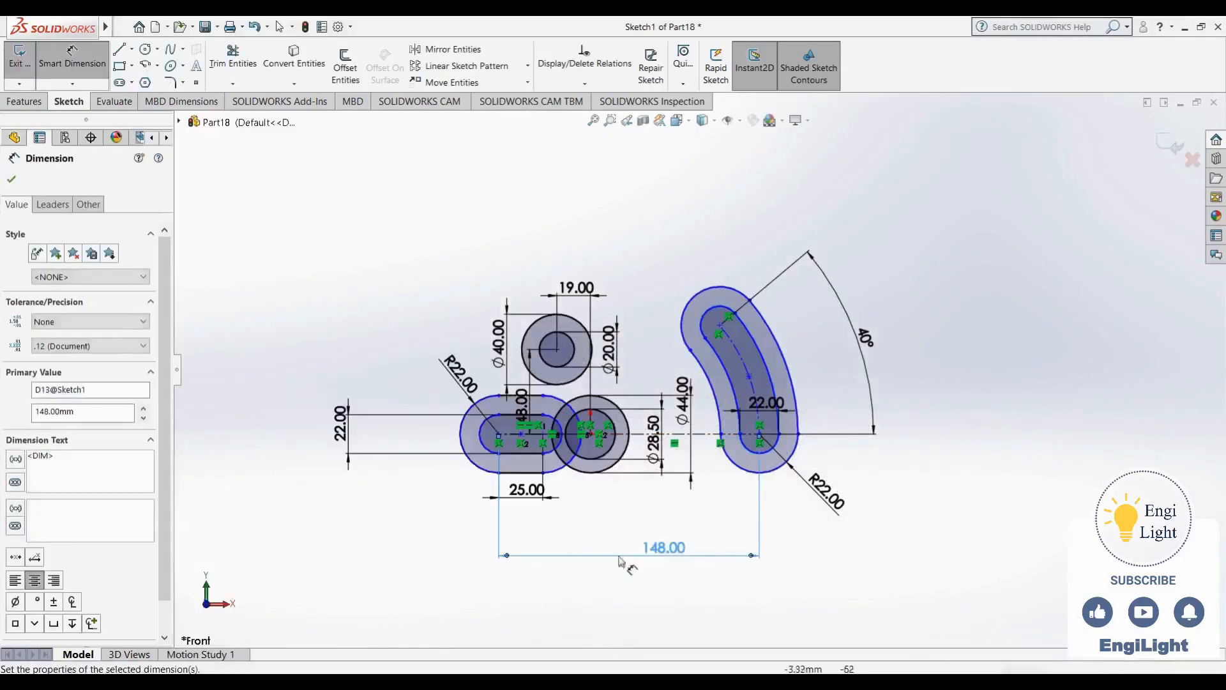
Check the reference drawing and dimension the distance from the origin circles' centre to the curved slot's lower centre as 60 mm
key("alt+Tab")
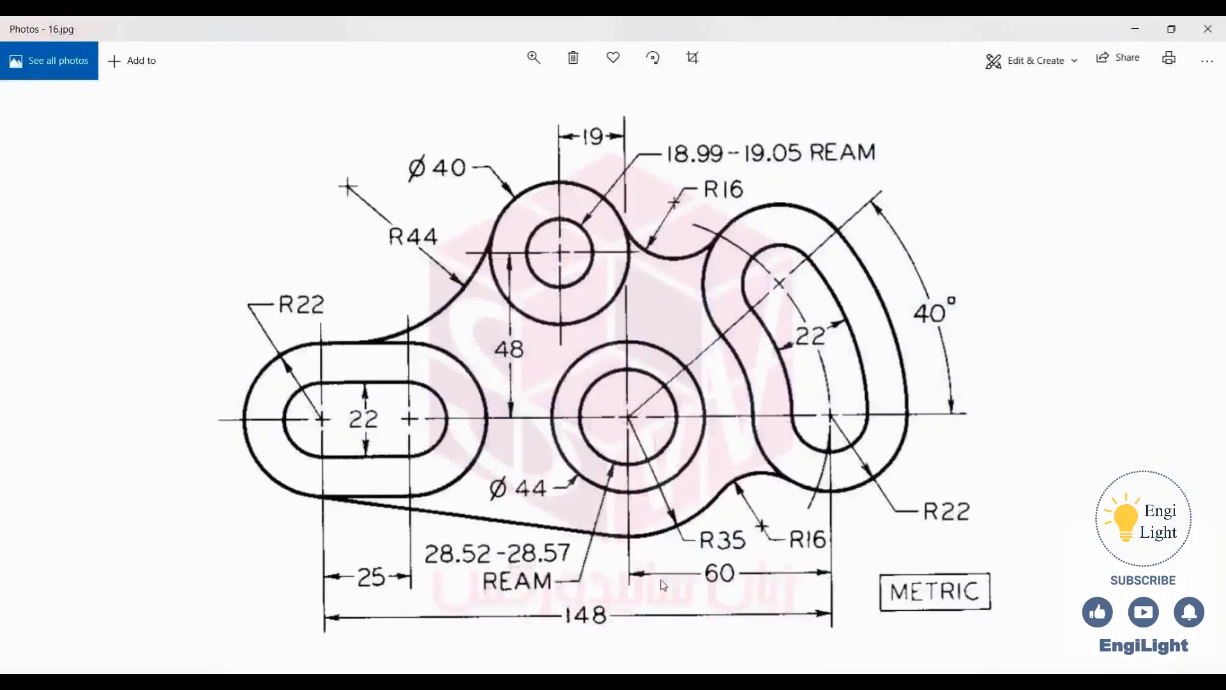
key("alt+Tab")
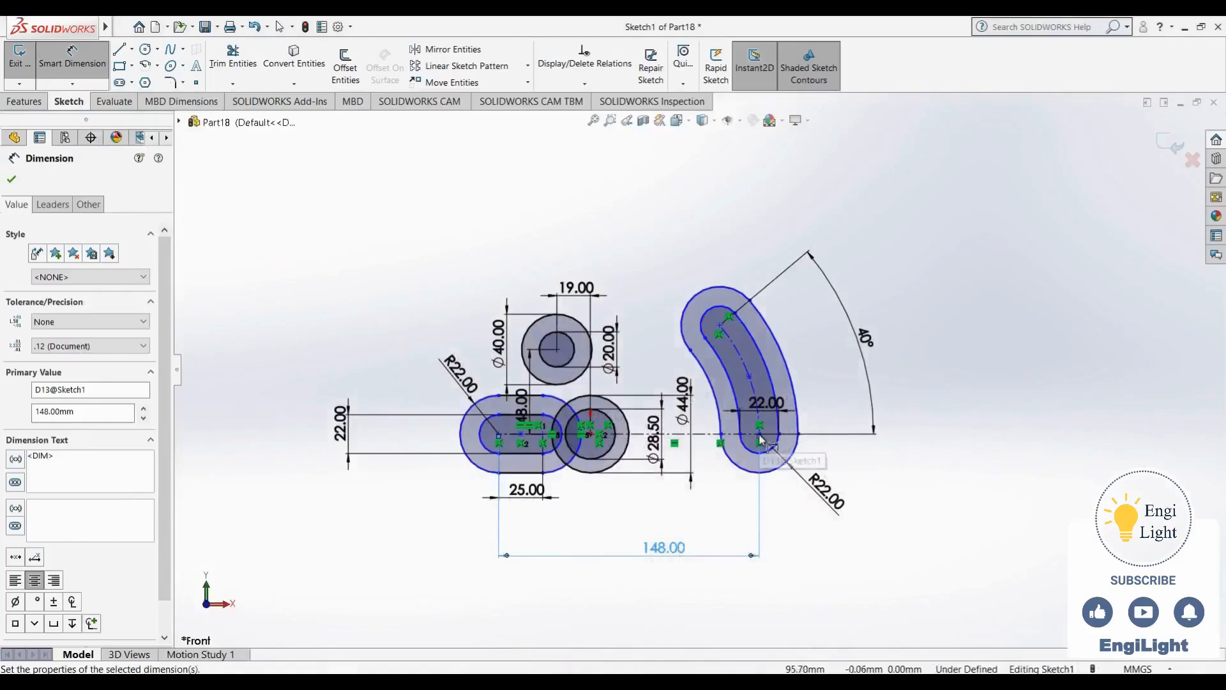
scroll(761, 439, "down", 3)
left_click(740, 401)
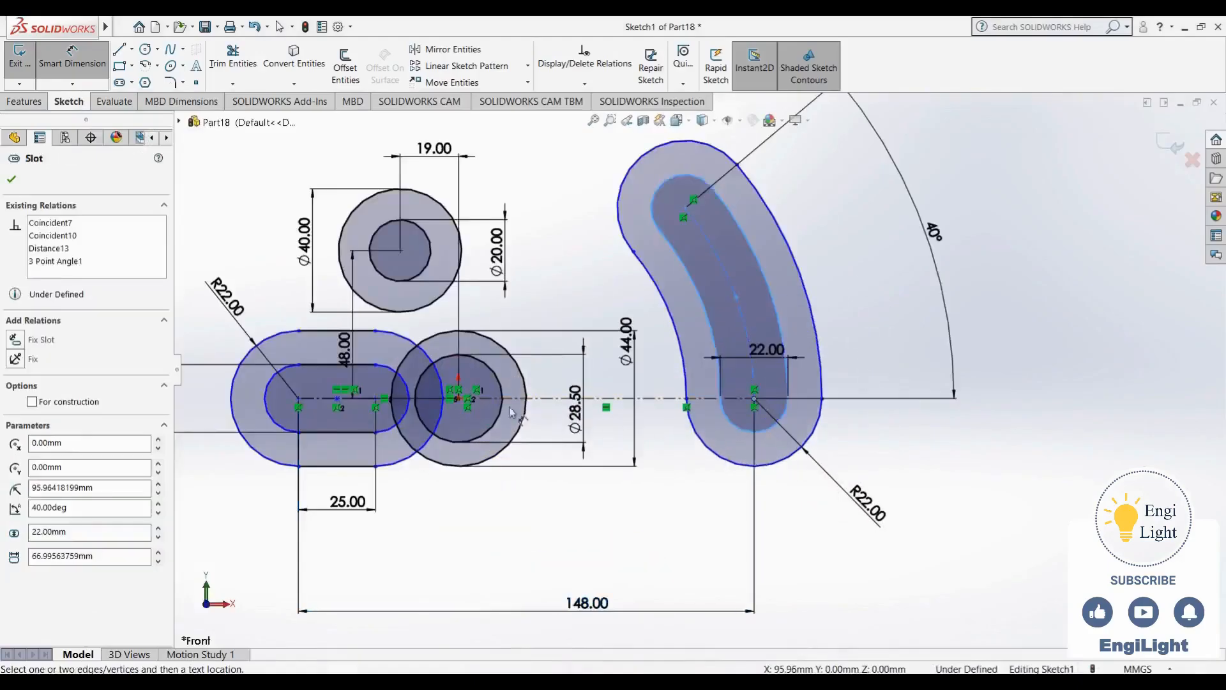
left_click(457, 399)
left_click(555, 531)
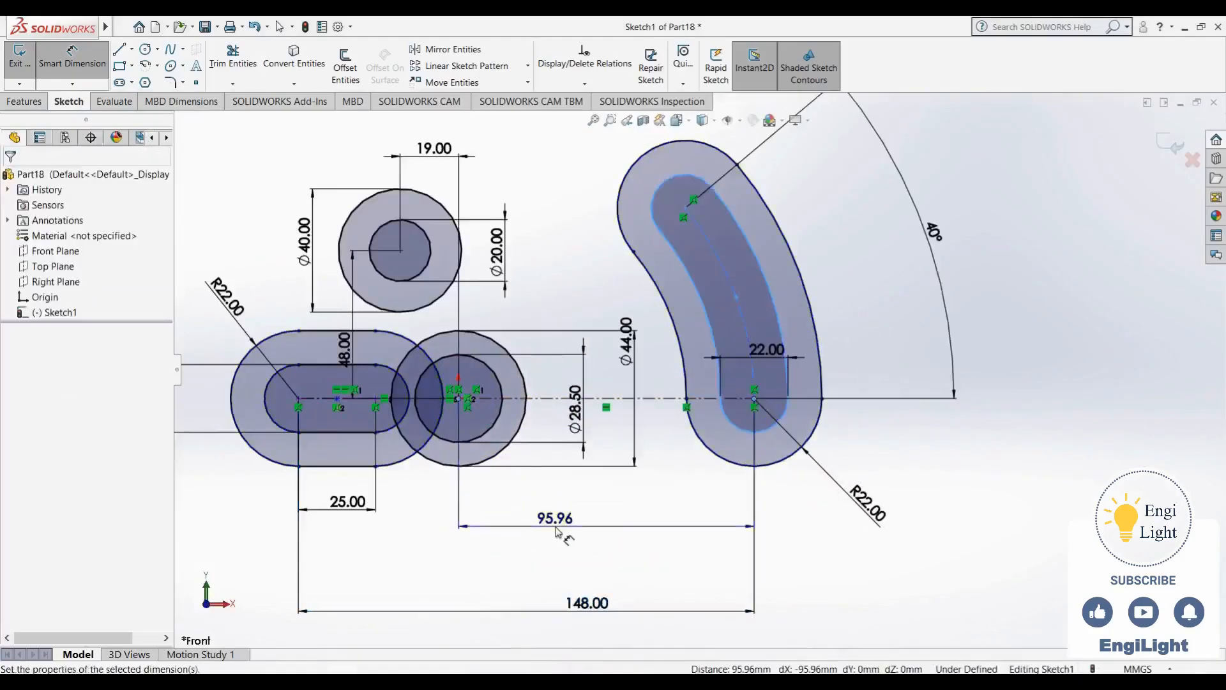
type("60")
key("Return")
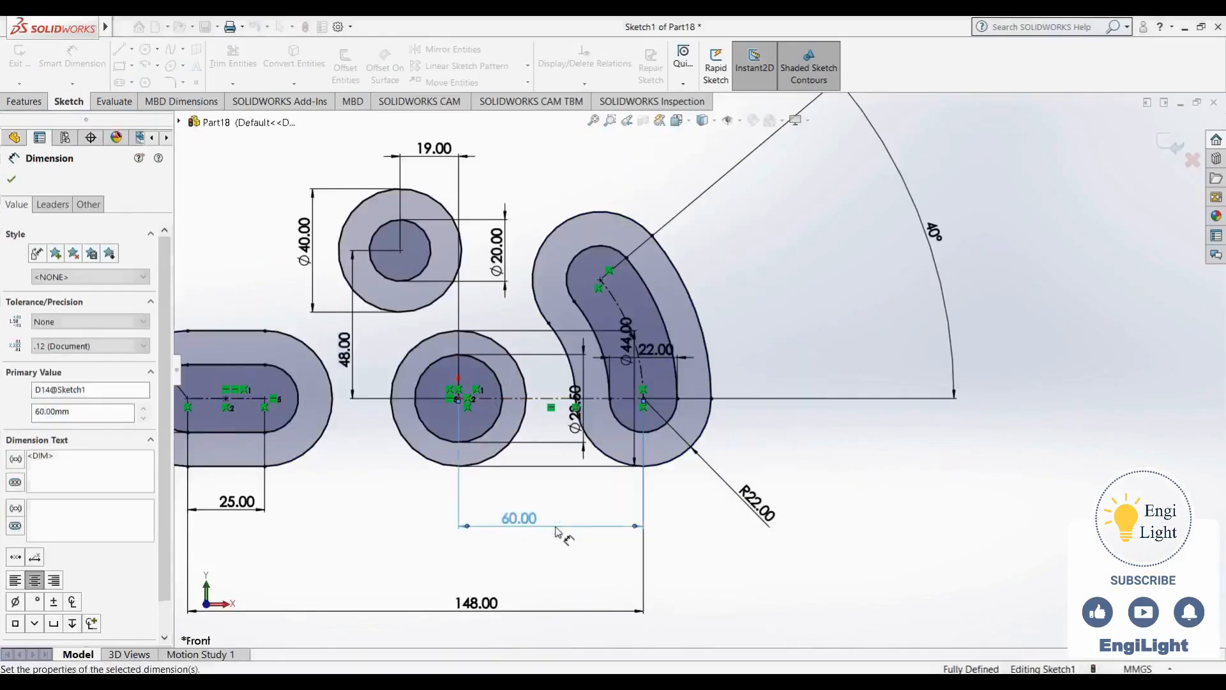
Move the 44 mm and 28.5 mm diameter dimensions closer to the central circles, clear of the curved slot
key("f")
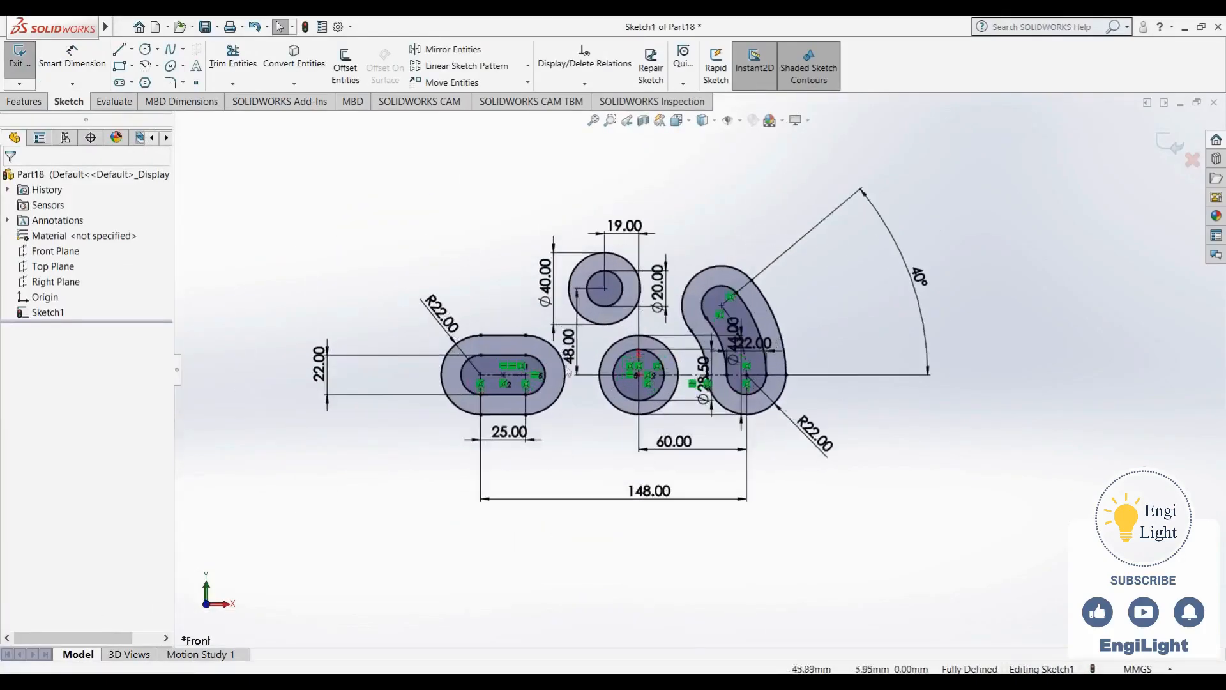
scroll(607, 378, "down", 2)
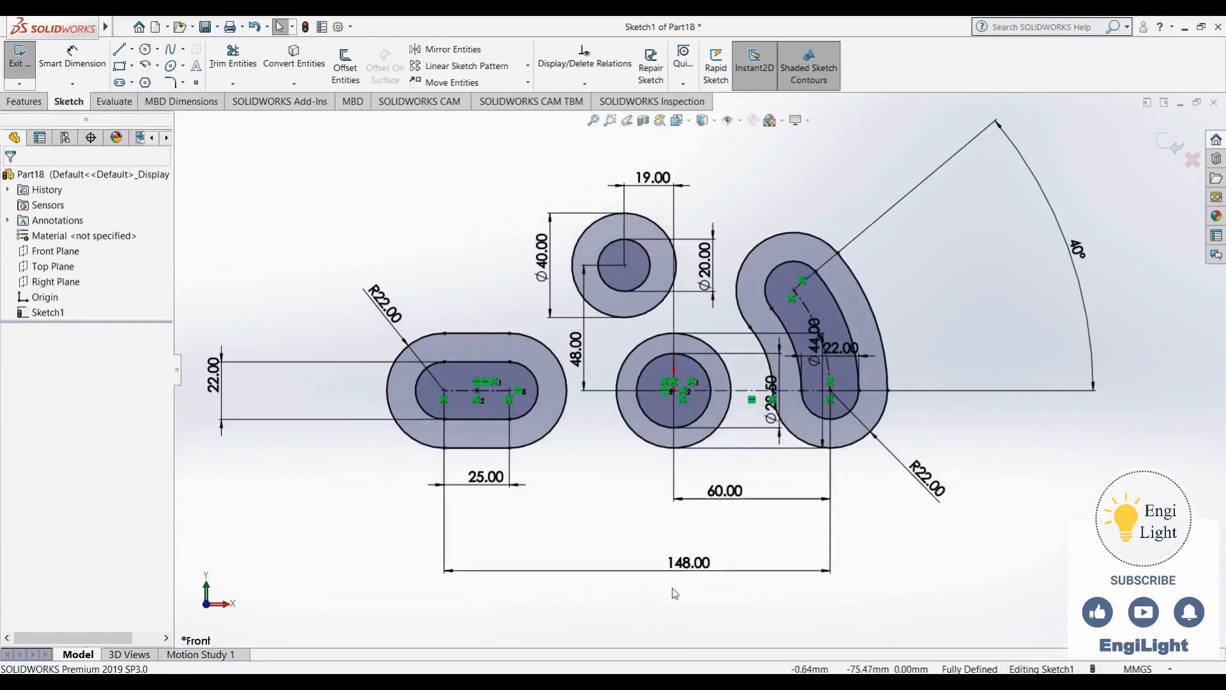
scroll(887, 380, "down", 1)
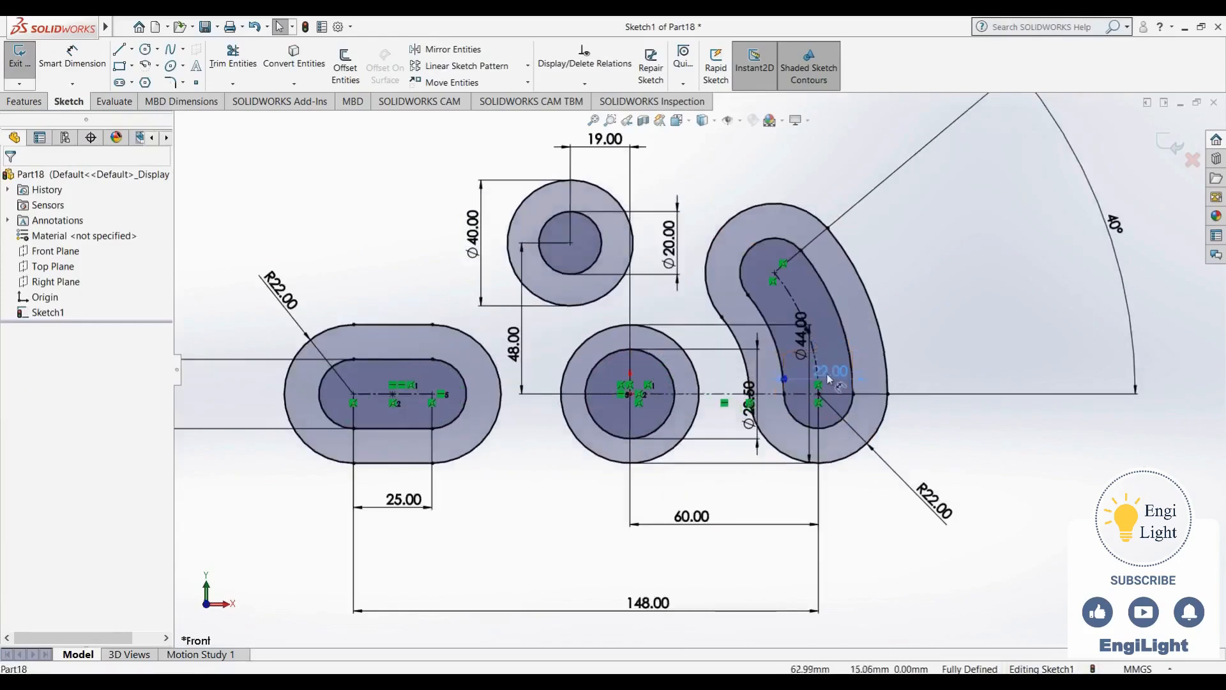
mouse_move(827, 366)
left_mouse_down()
mouse_move(741, 361)
mouse_move(708, 373)
left_mouse_up()
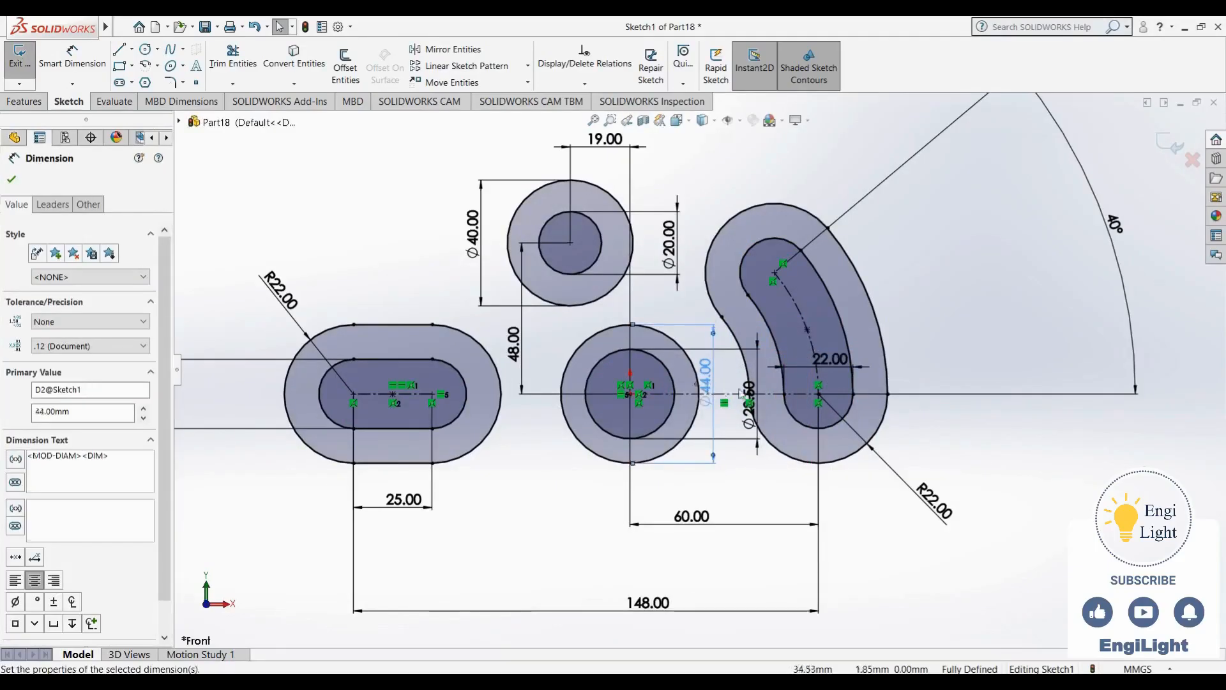
left_click(744, 383)
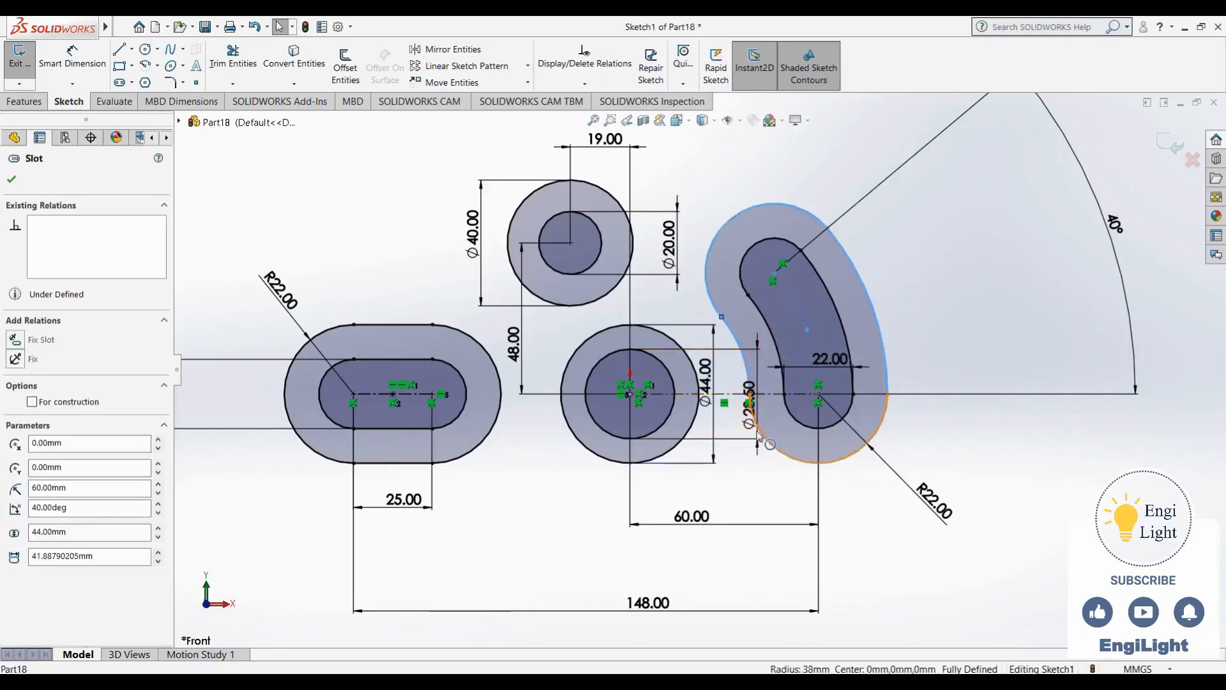
left_click(748, 449)
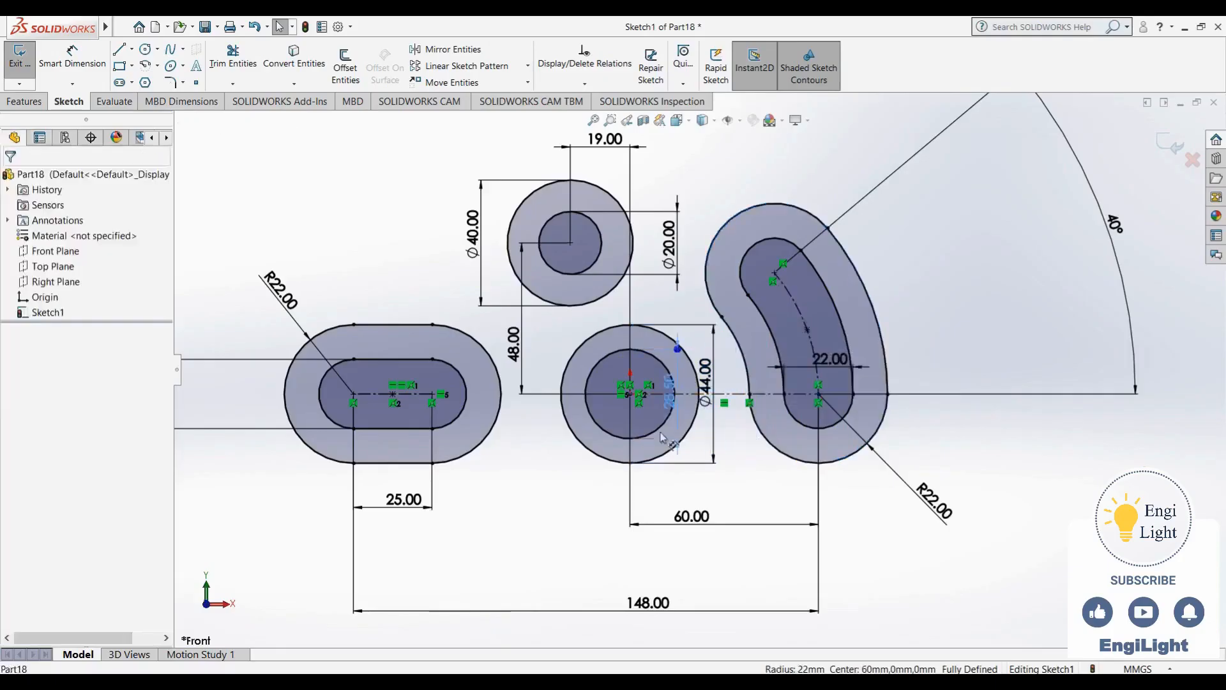
left_click(750, 493)
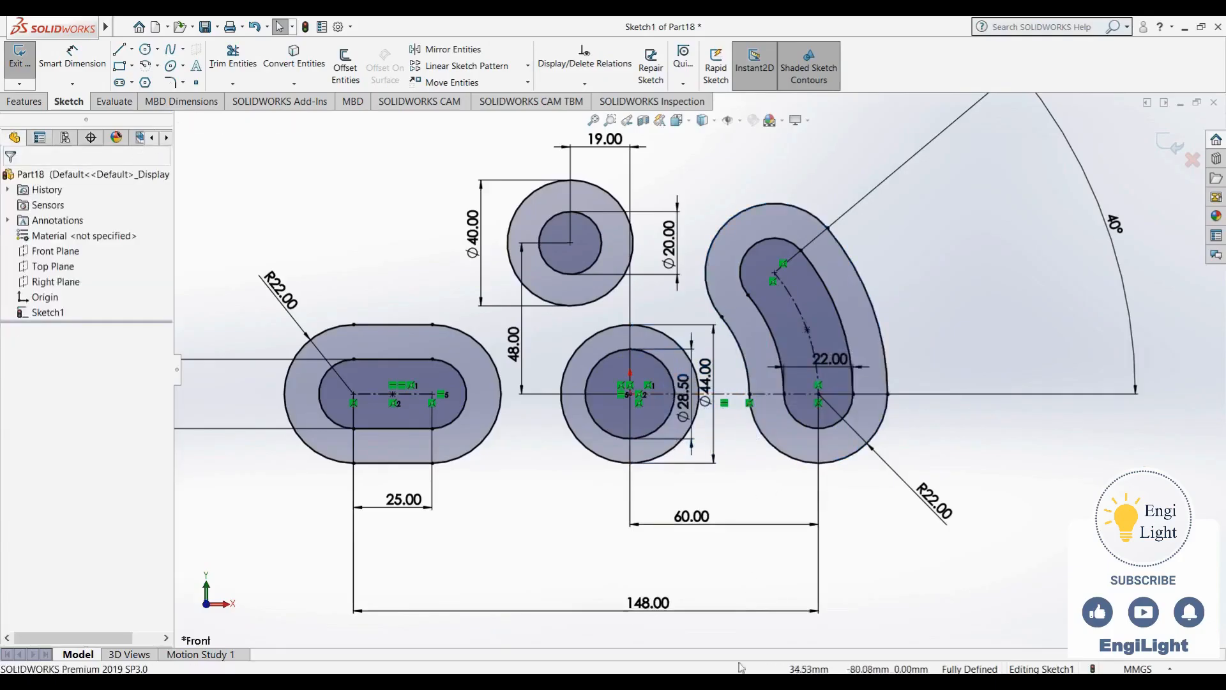
left_click(697, 670)
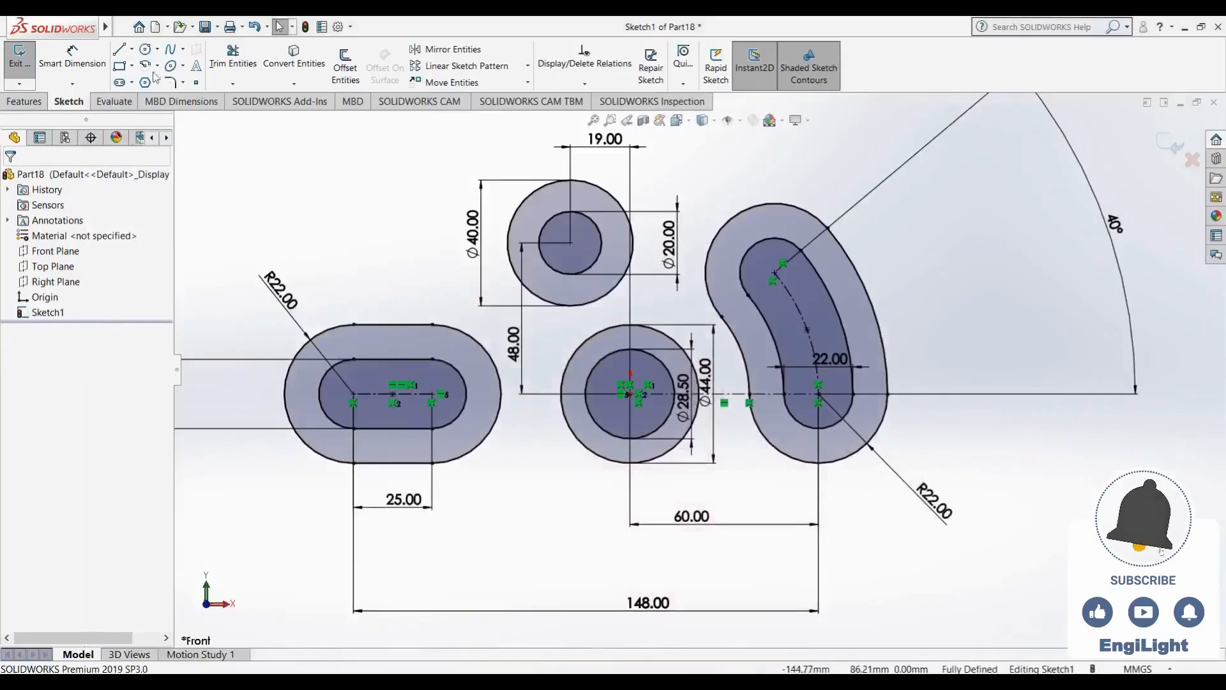
left_click(146, 65)
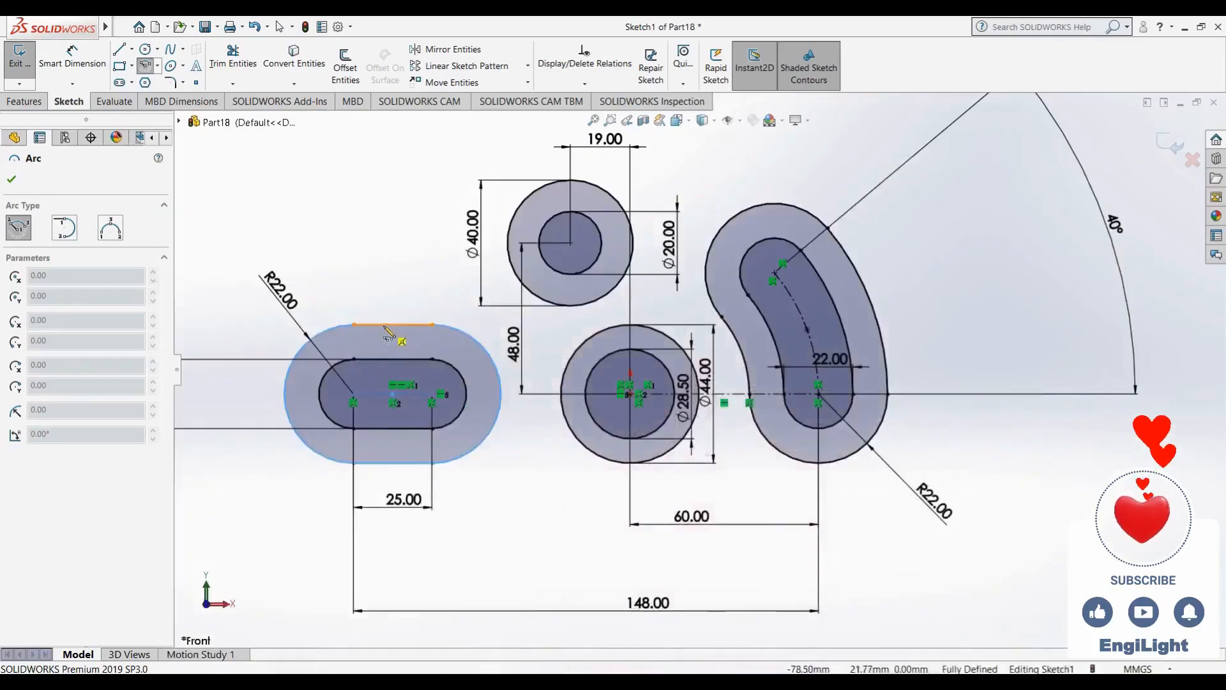
left_click(384, 324)
key("Escape")
key("Escape")
left_click(146, 65)
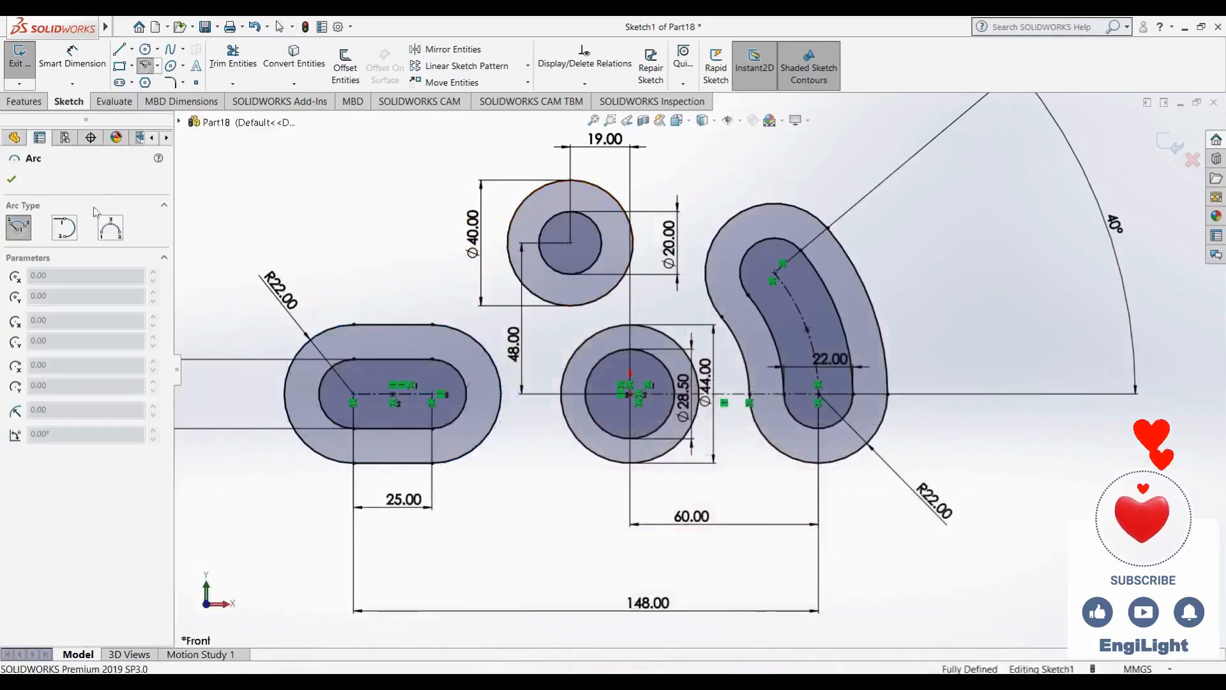
left_click(389, 333)
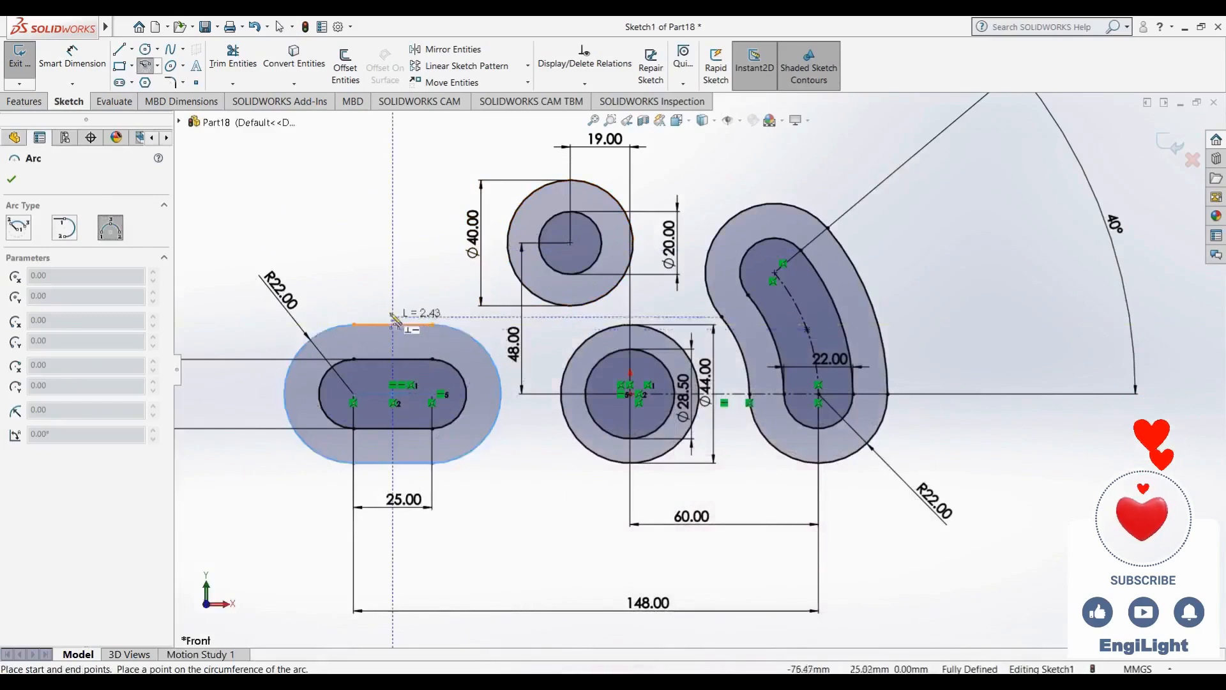
key("Escape")
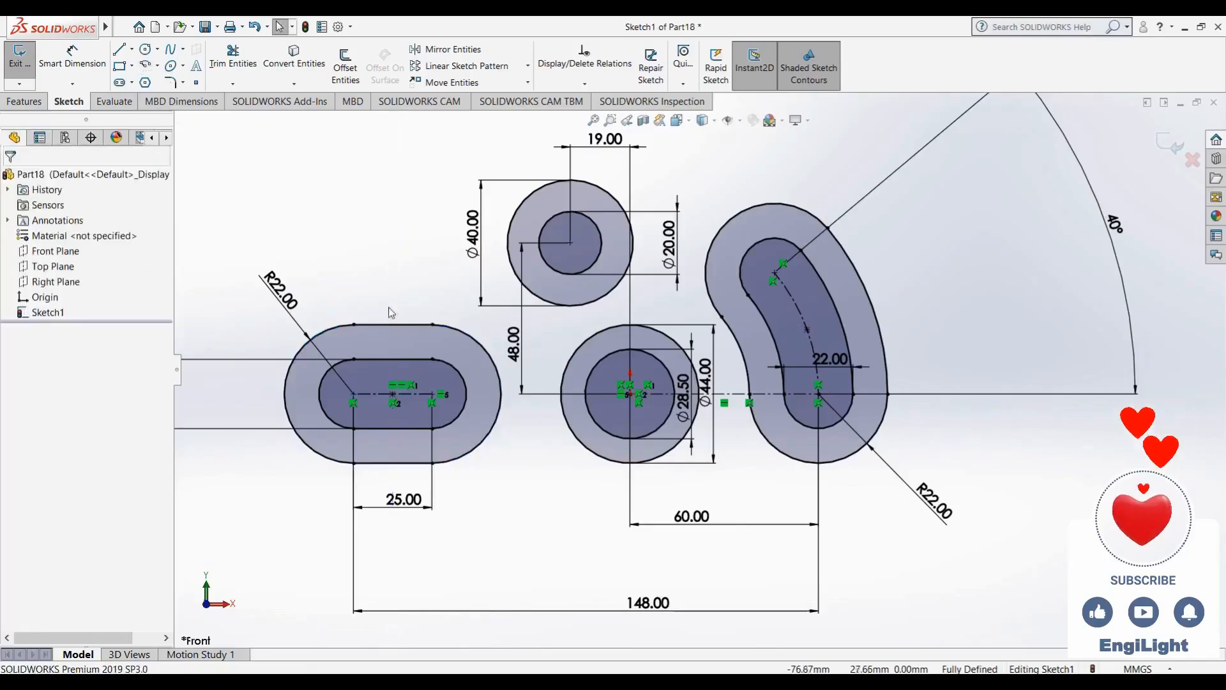
Sketch a concave three-point arc of about 72 mm radius from the straight slot's upper edge to the 40 mm circle
left_click(146, 65)
left_click(392, 325)
left_click(509, 229)
left_click(419, 313)
key("Escape")
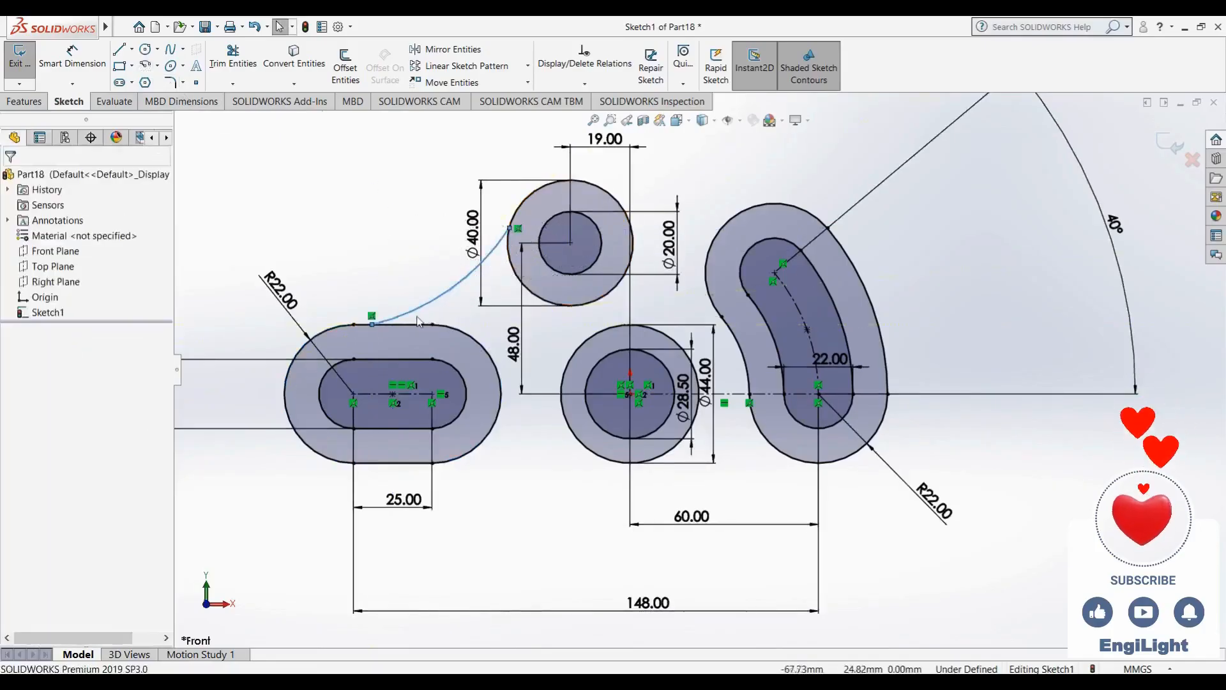
Make the new arc tangent to the straight slot's upper edge and to the 40 mm circle
left_click(415, 314)
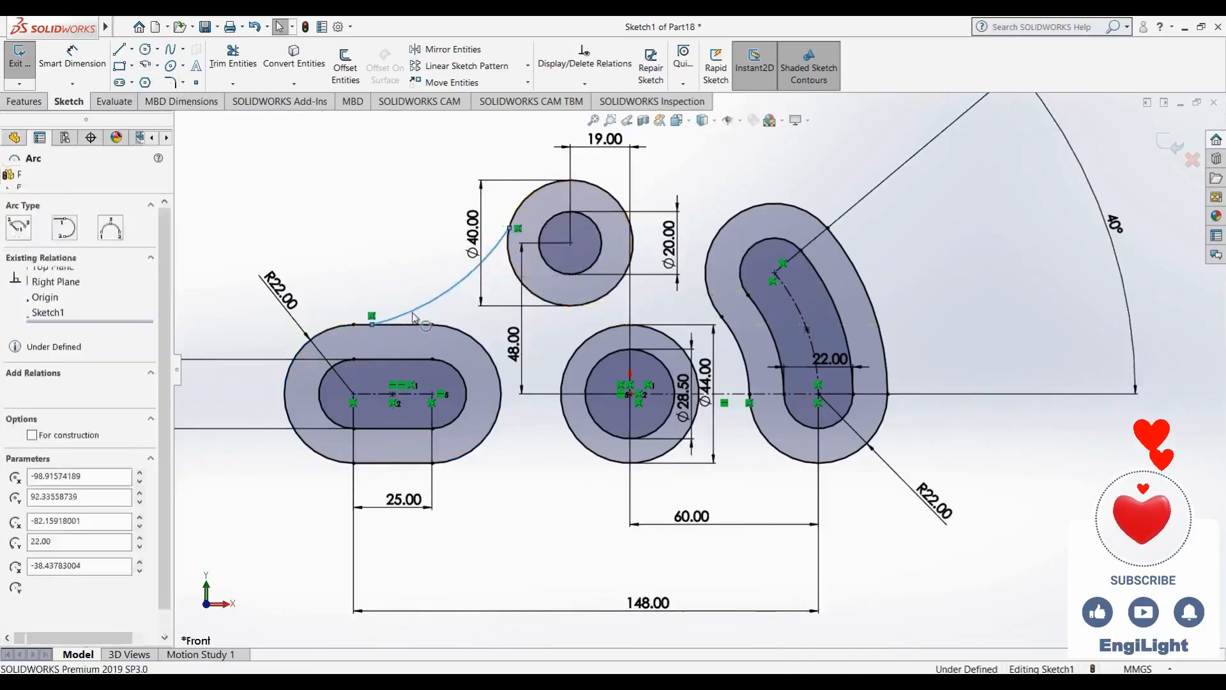
left_click(364, 330, "ctrl")
left_click(408, 276)
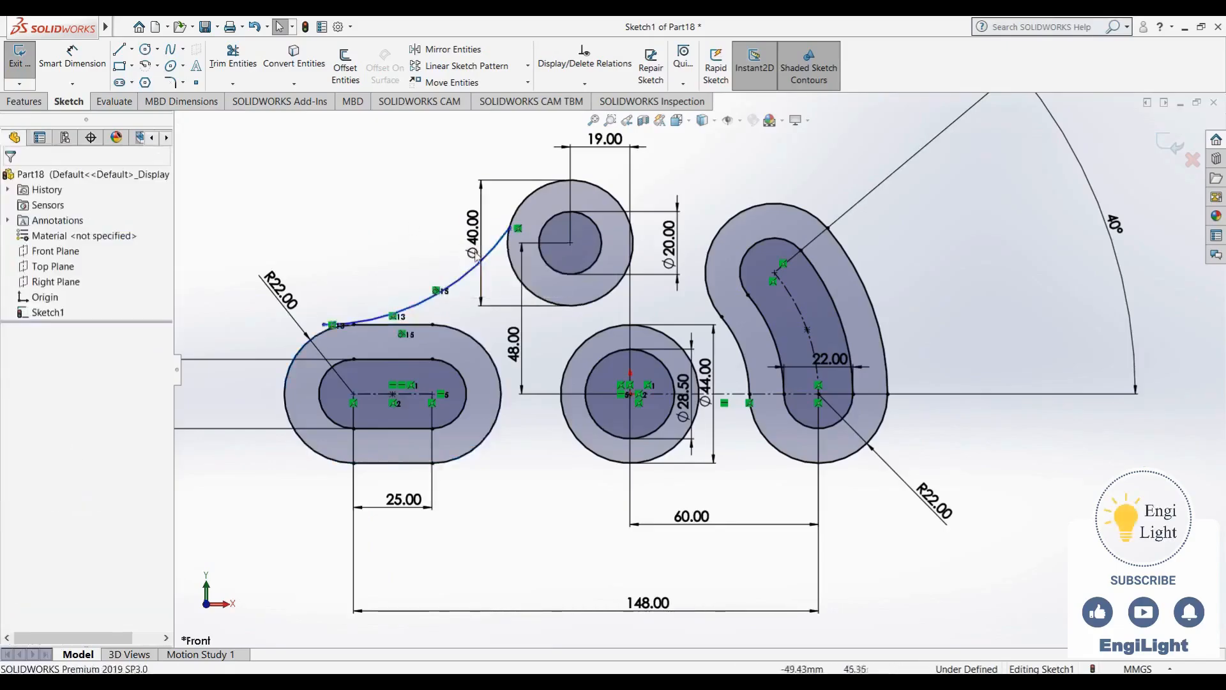
left_click(475, 254)
left_click(522, 206, "ctrl")
left_click(577, 150)
Dimension the radius of the arc joining the straight slot and the 40 mm circle as 44 mm
right_click_drag(422, 228, 387, 179)
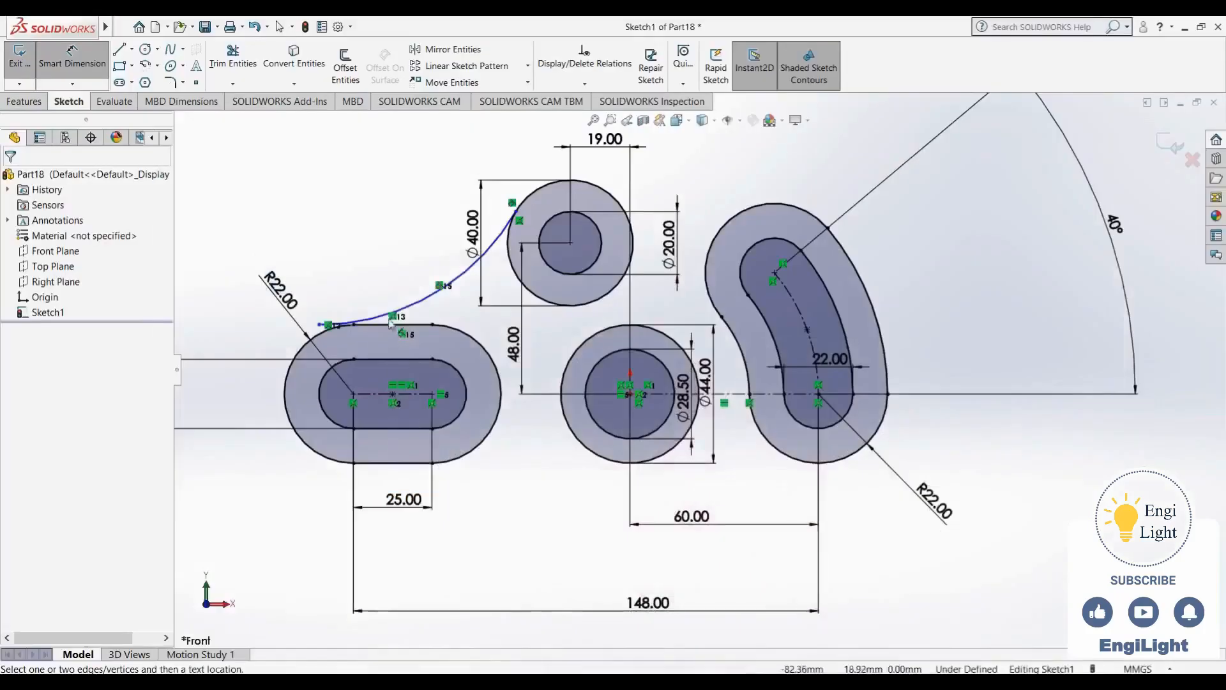
left_click(391, 318)
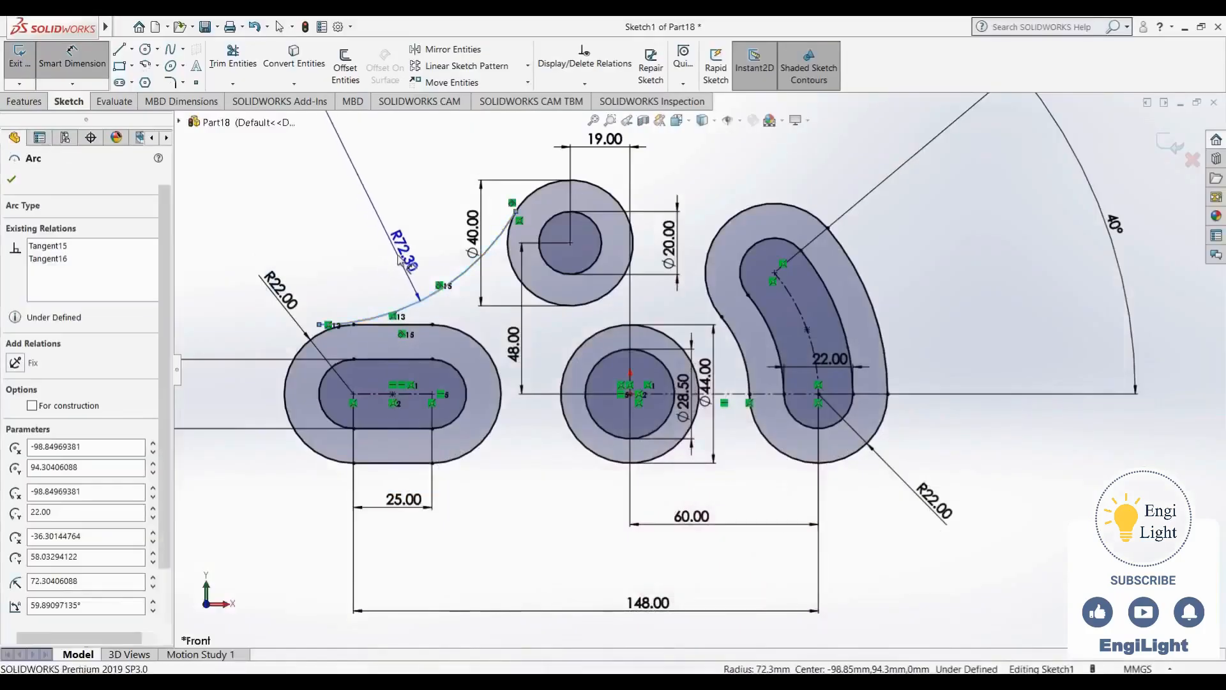
left_click(399, 259)
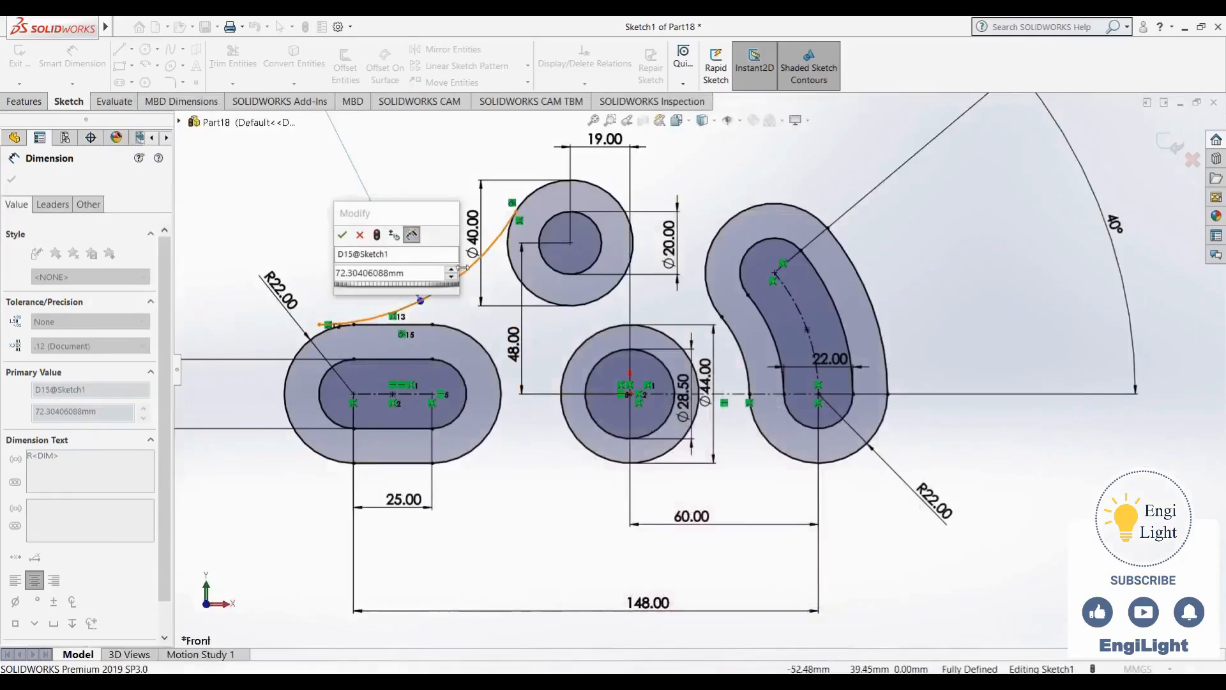
type("44")
key("Return")
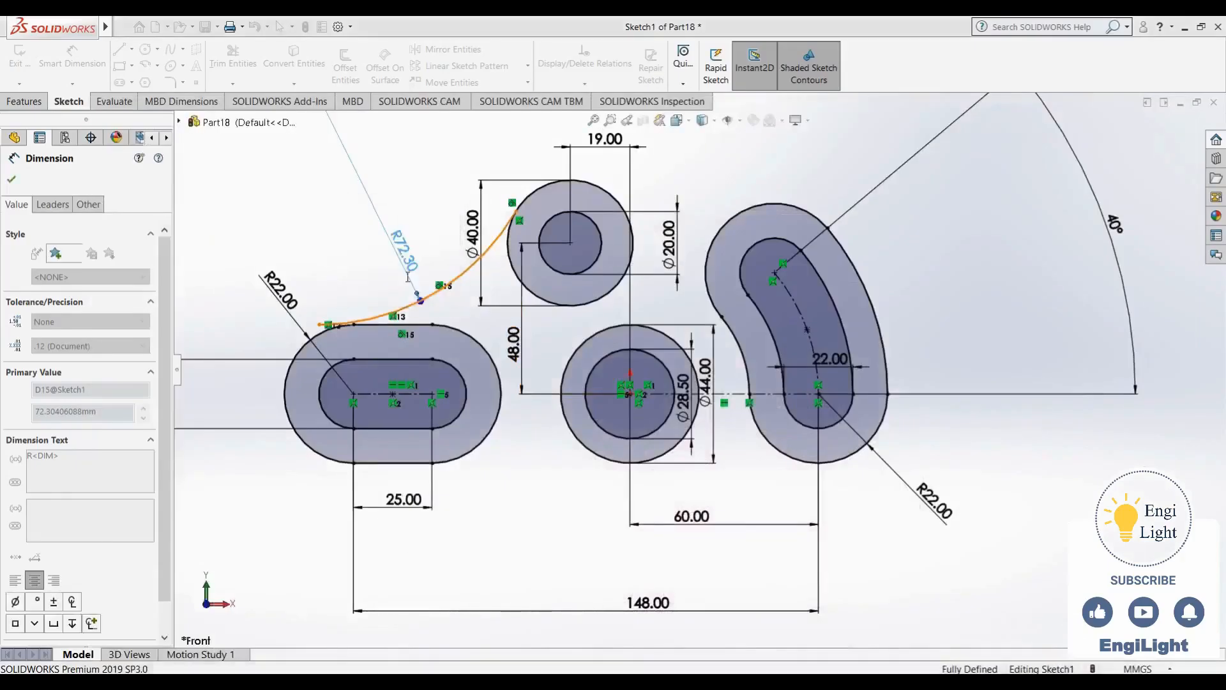
key("Escape")
Following the reference drawing, sketch a concave three-point arc of about 31 mm radius from the 40 mm circle to the curved slot's upper outer end
scroll(485, 313, "down", 3)
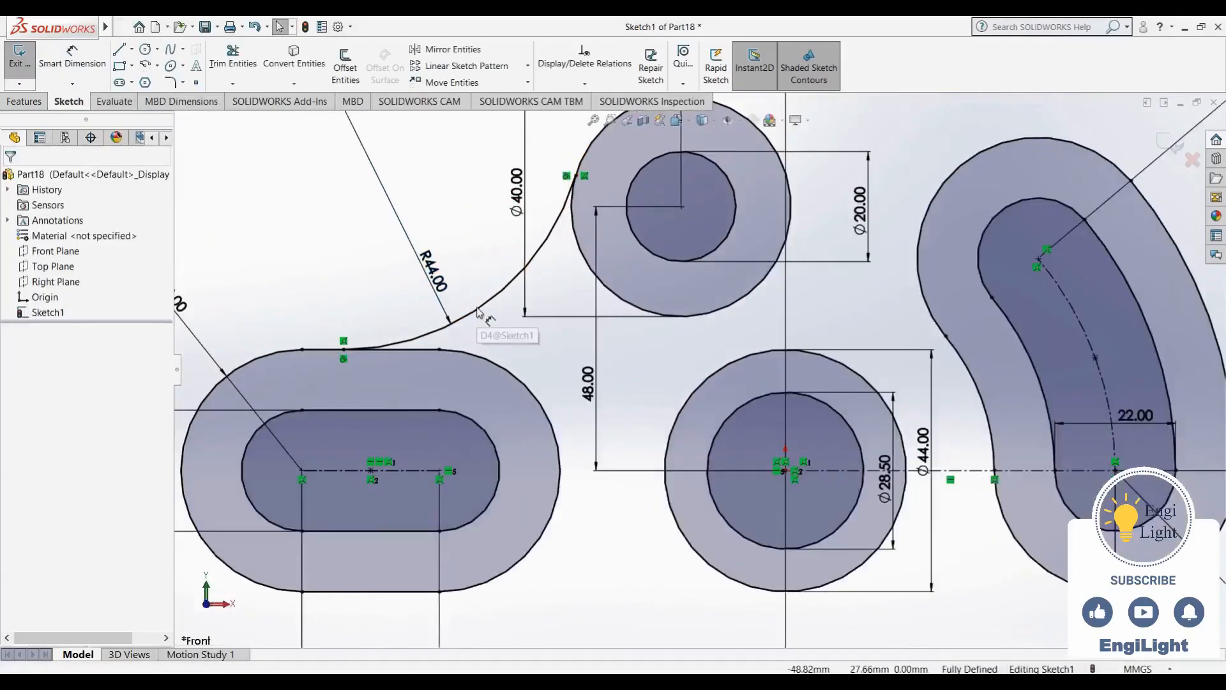
scroll(498, 329, "up", 1)
scroll(682, 460, "up", 2)
key("alt+Tab")
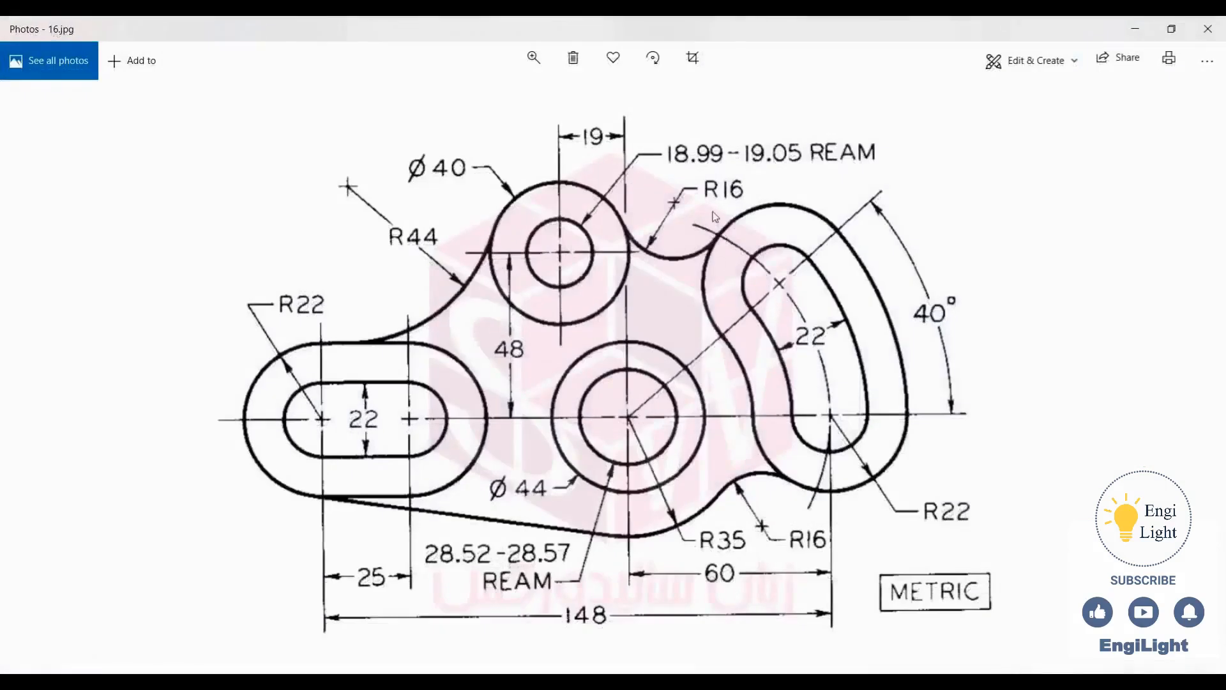
key("alt+Tab")
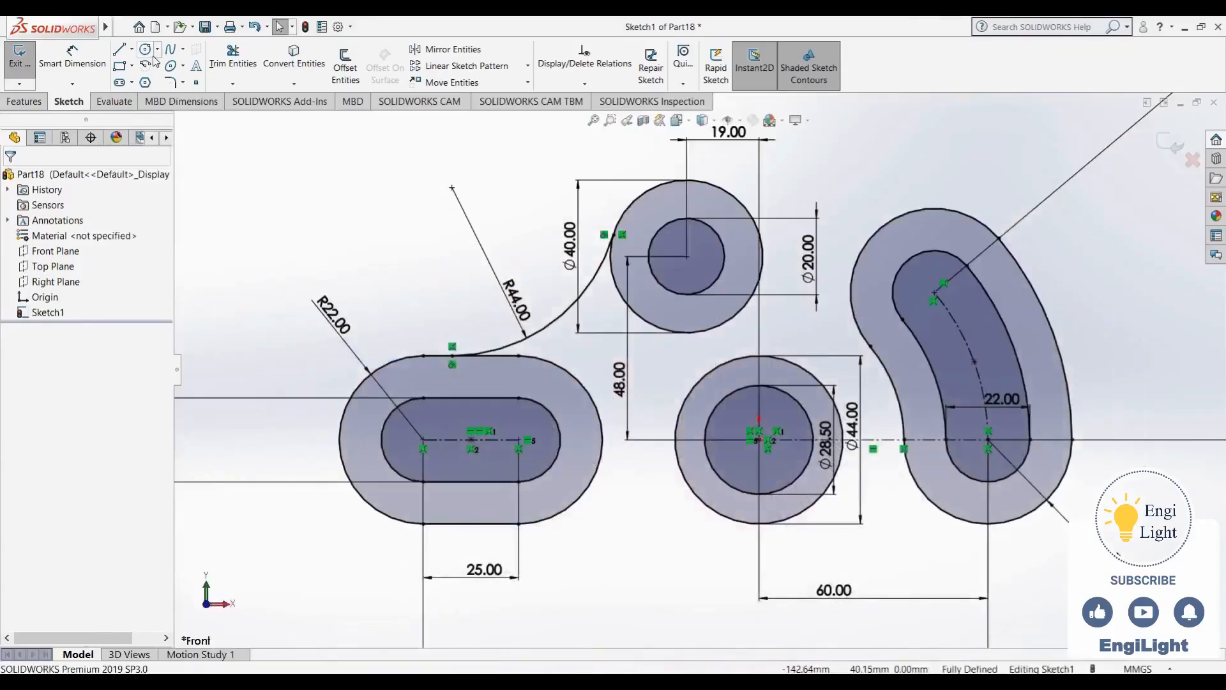
left_click(144, 70)
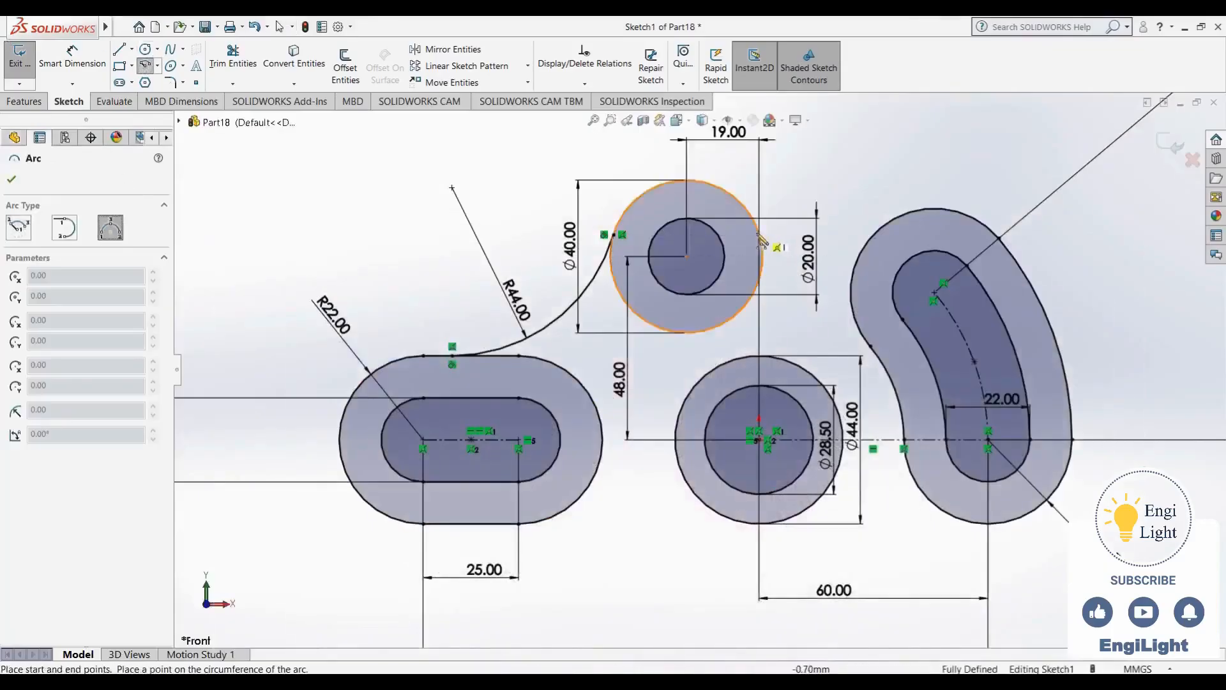
left_click(747, 211)
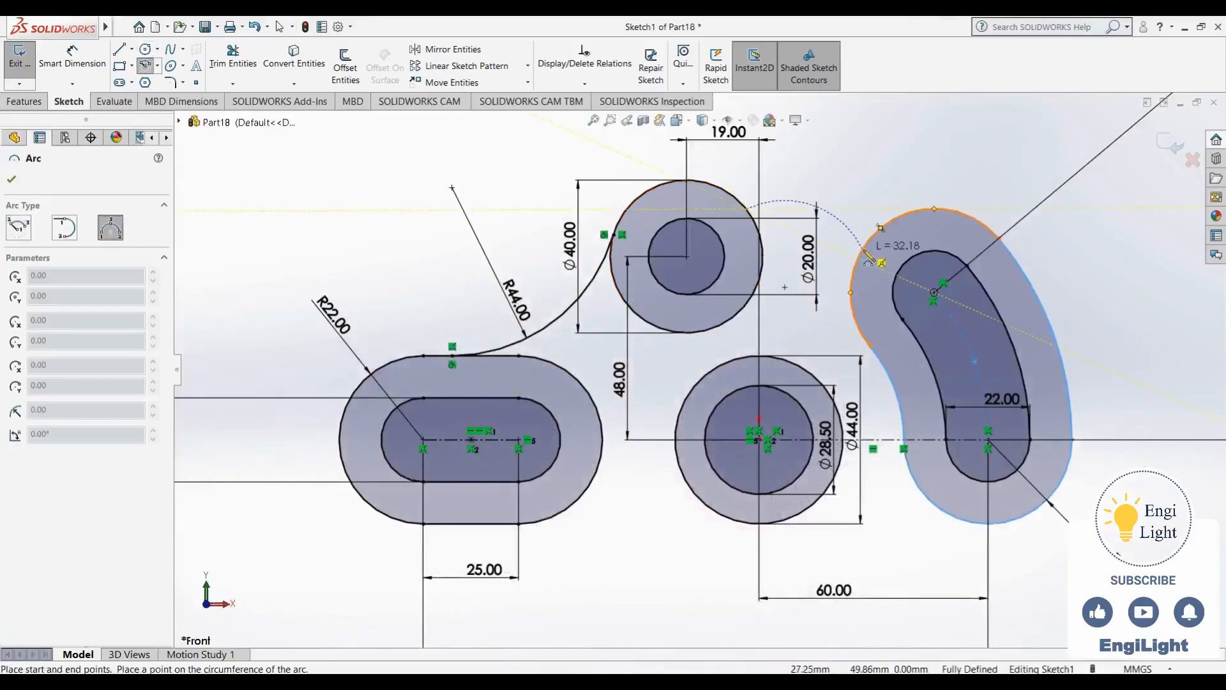
left_click(889, 224)
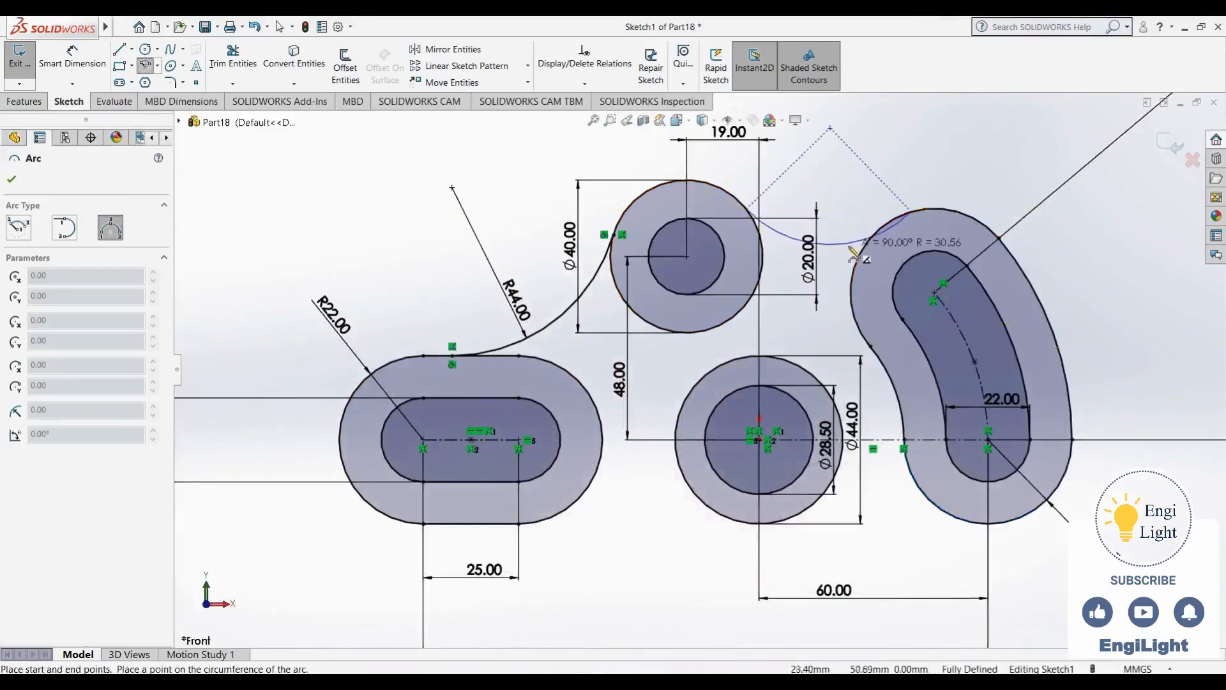
left_click(859, 242)
key("Escape")
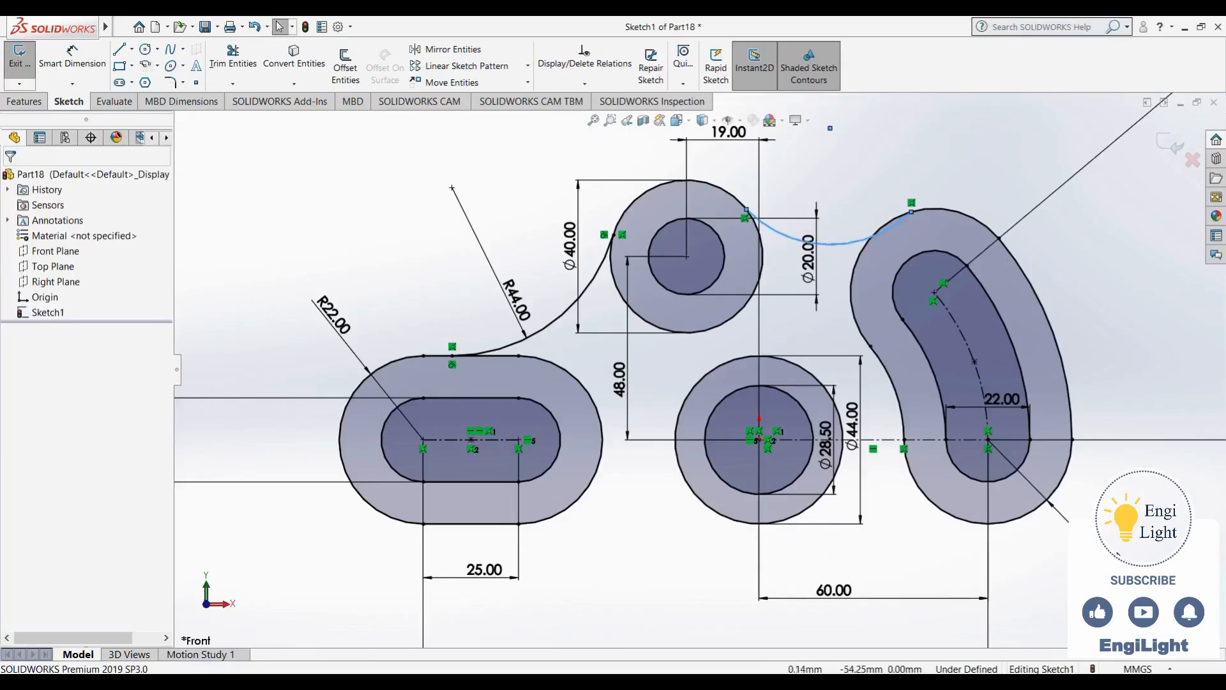
key("alt+Tab")
key("alt+Tab")
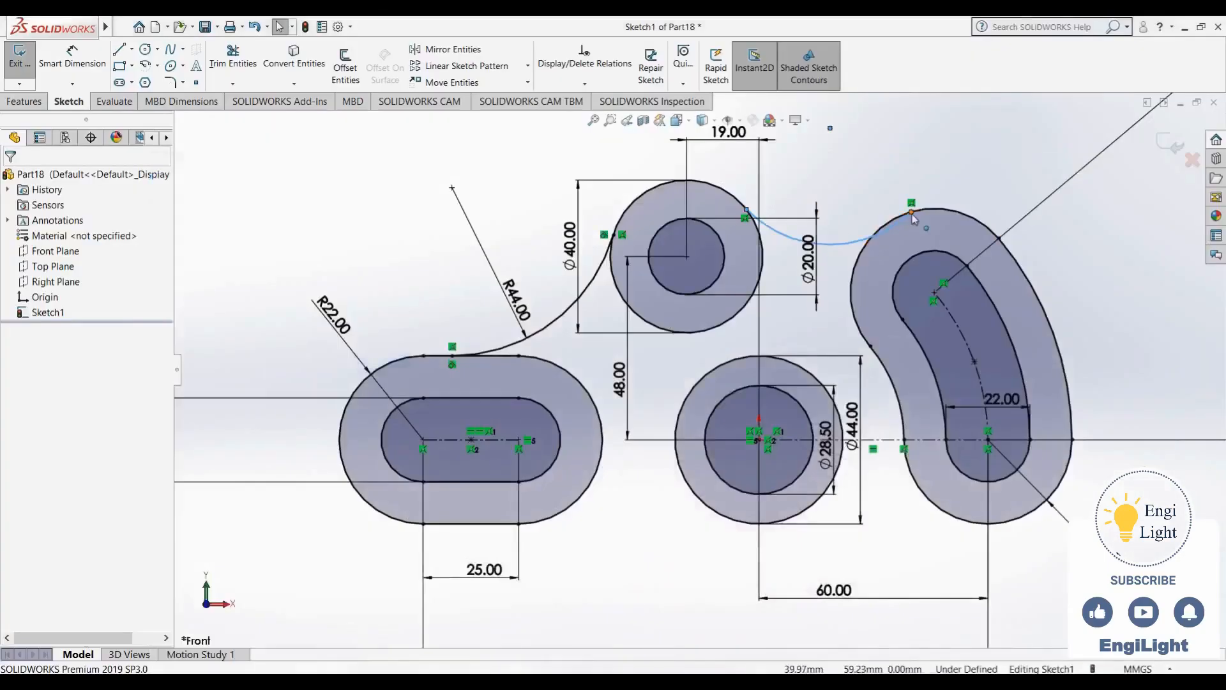
Move the new arc's end on the curved slot lower along the slot's outer edge
left_click(870, 238)
left_click_drag(866, 243, 862, 252)
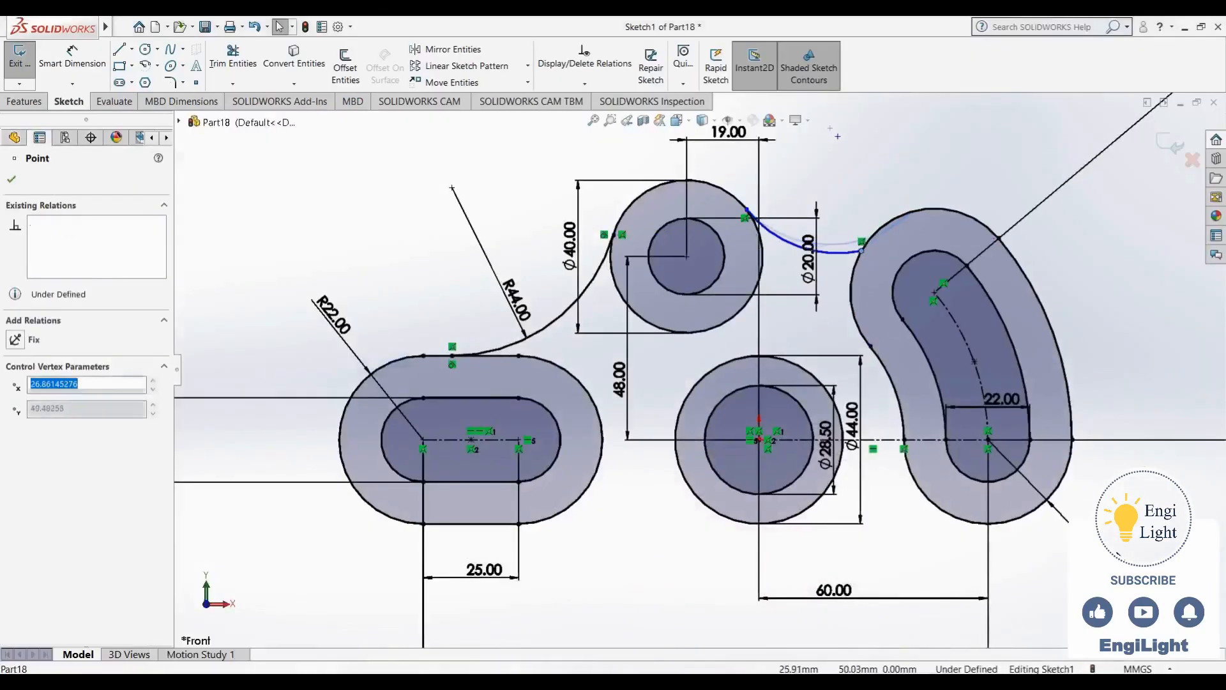
left_click(848, 205)
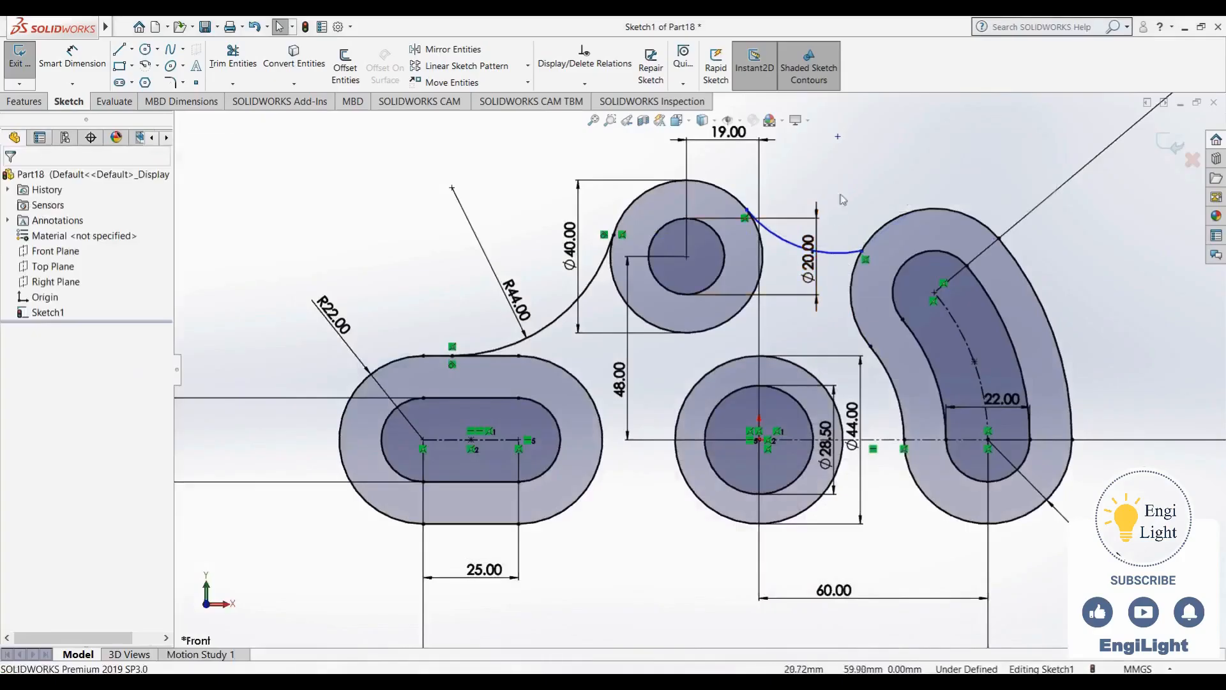
right_click_drag(840, 194, 864, 116)
left_click(843, 256)
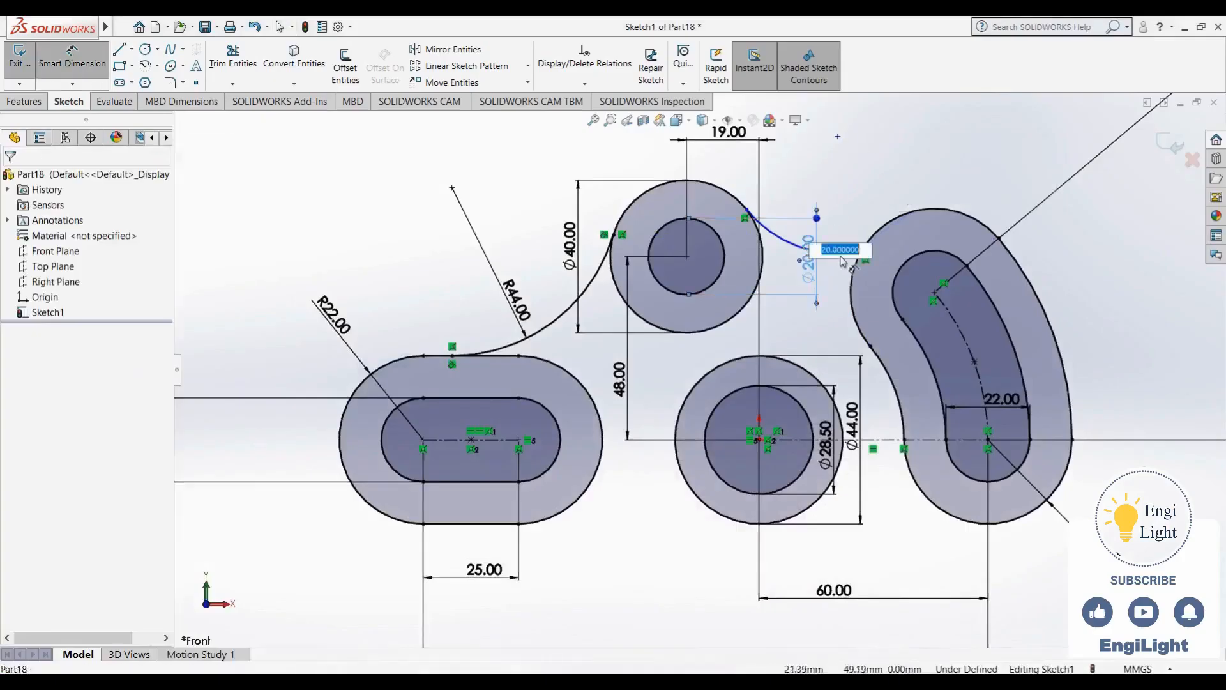
key("Escape")
Dimension the radius of the arc joining the 40 mm circle and the curved slot as 16 mm
right_click_drag(844, 250, 887, 119)
left_click(837, 251)
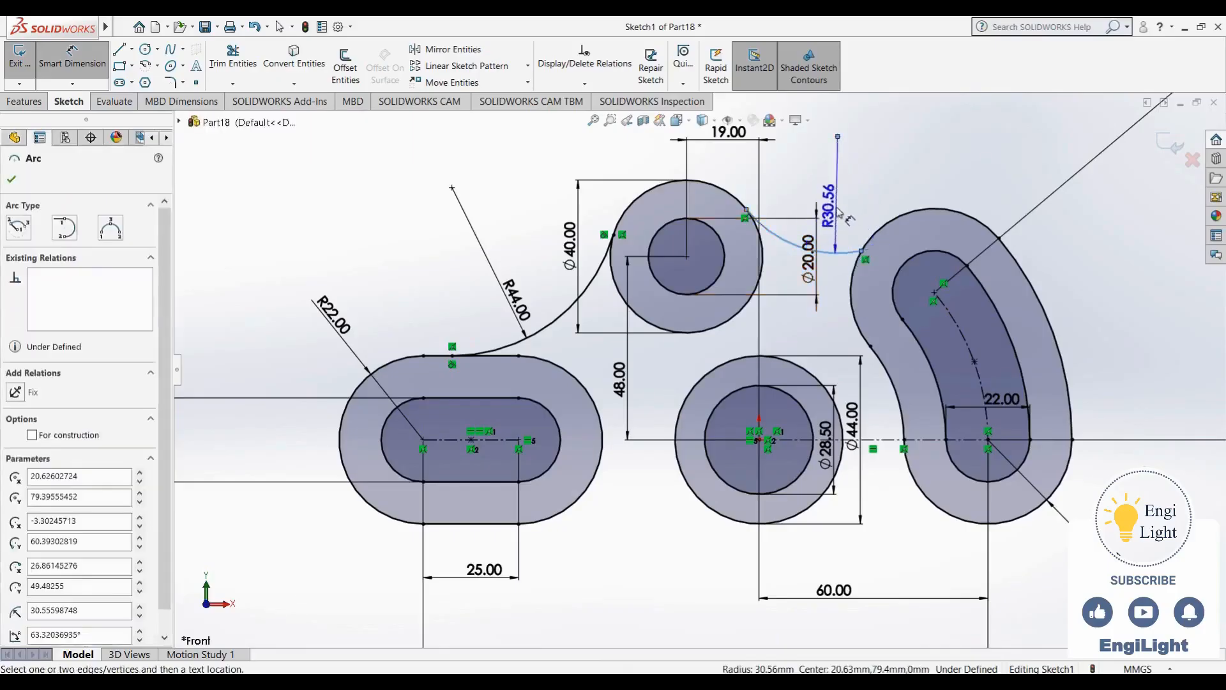
left_click(842, 216)
type("16")
key("Return")
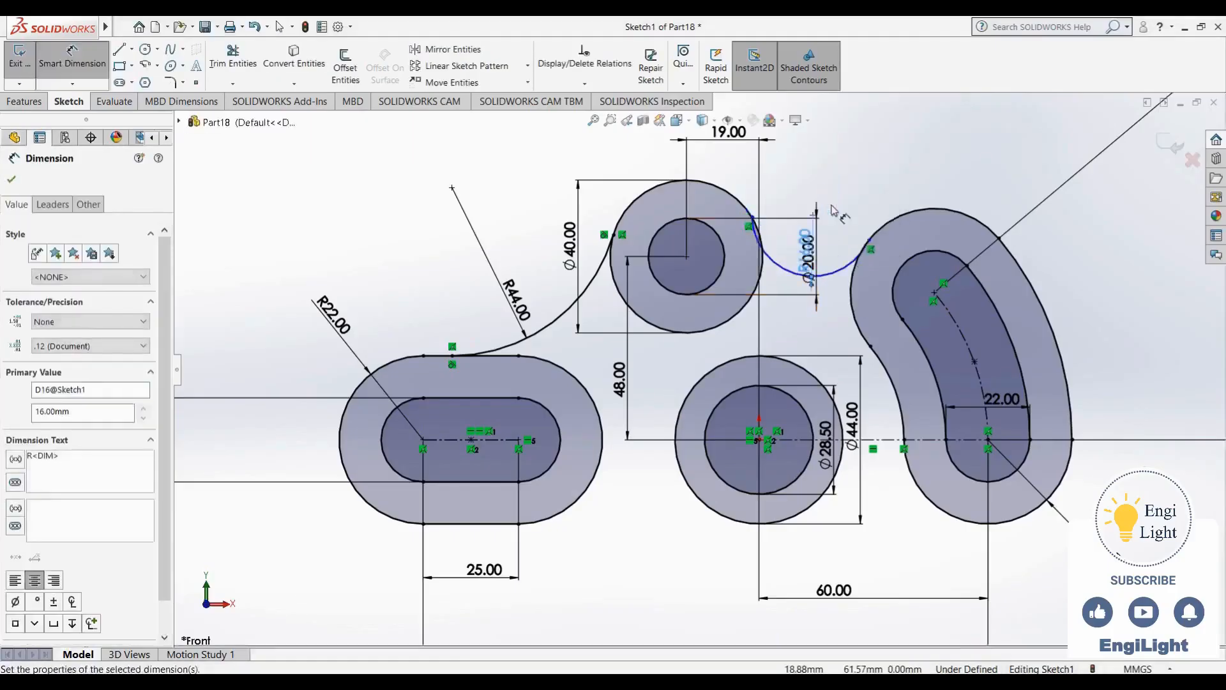
key("Escape")
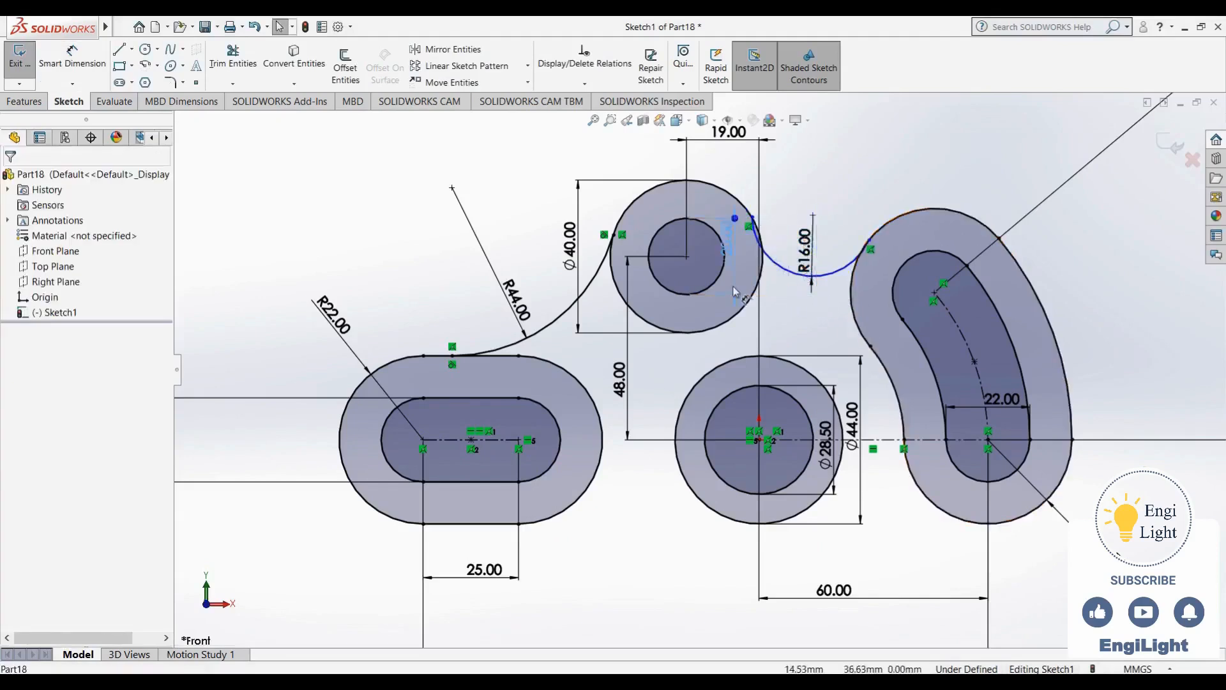
Make the 16 mm radius arc tangent to the 40 mm circle and to the curved slot's outer edge
left_click(784, 262)
left_click(733, 204, "ctrl")
left_click(799, 157)
key("Escape")
left_click(843, 267)
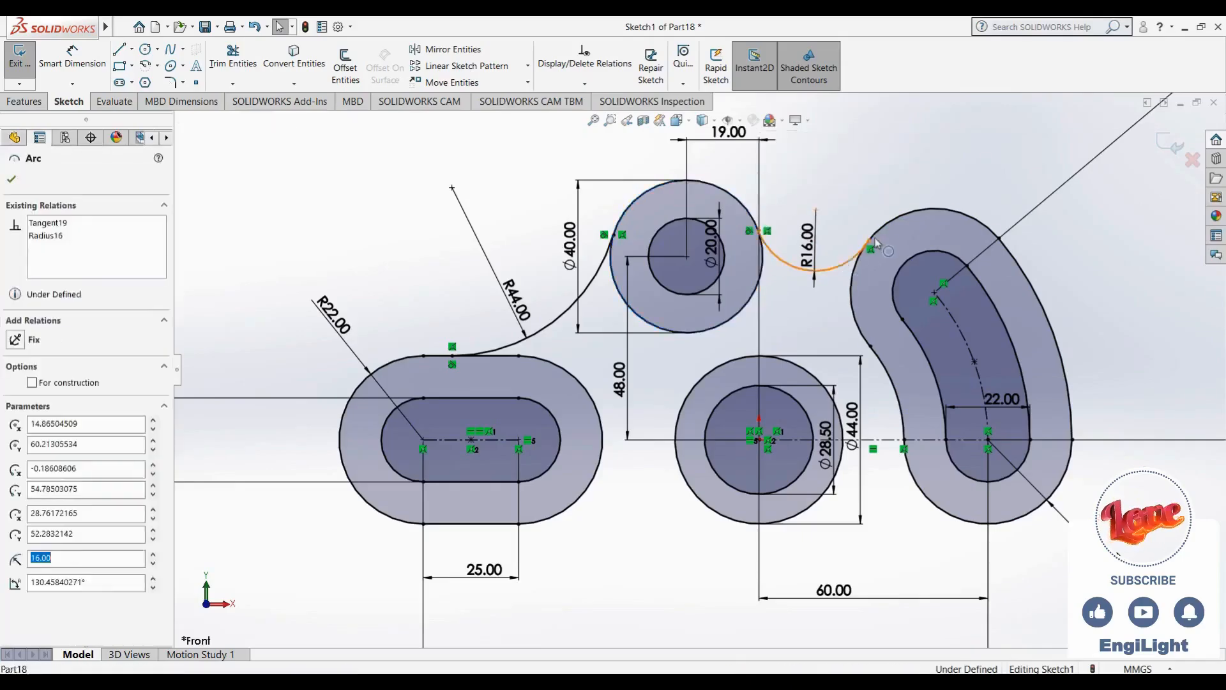
left_click(920, 212, "ctrl")
left_click(955, 171)
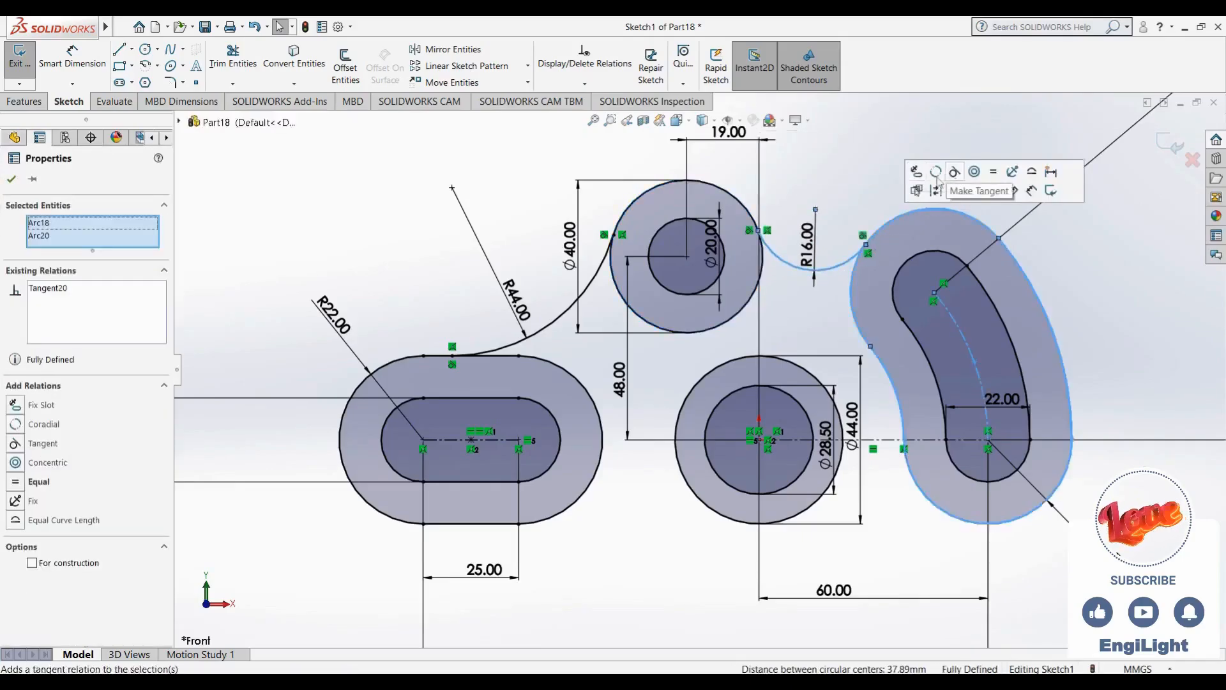
key("Escape")
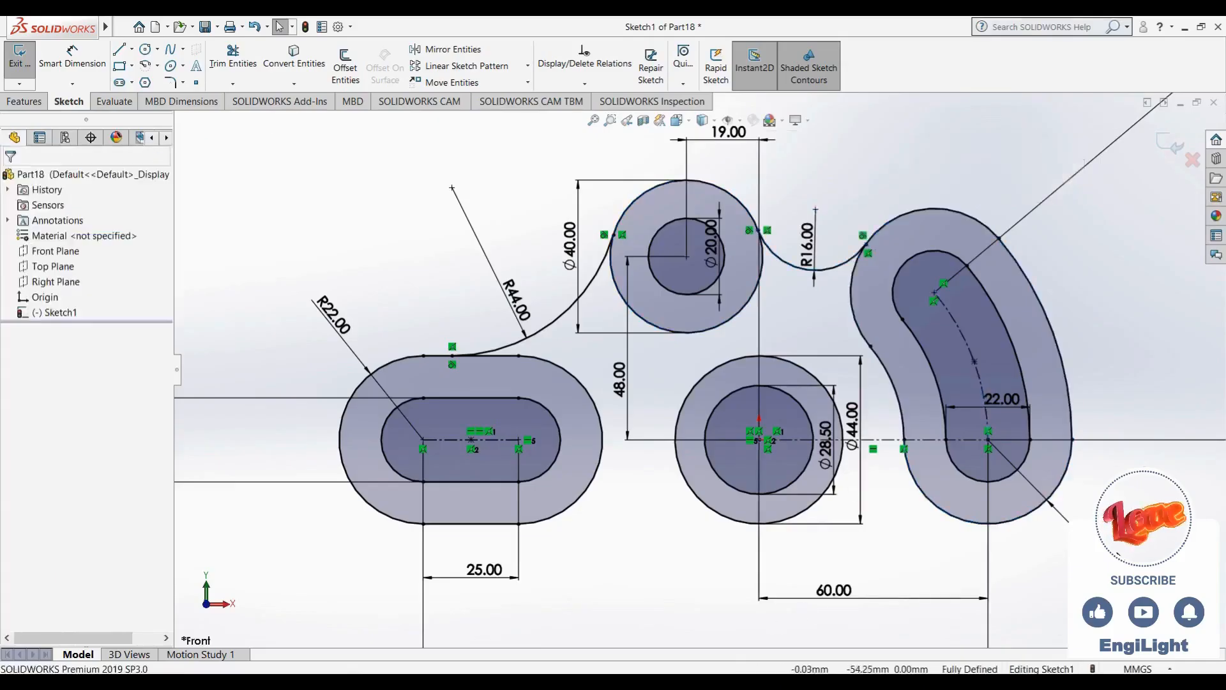
Following the reference drawing, sketch a sloping line from the straight slot's lower-left tangent point to about 48 mm below the origin
left_click(759, 680)
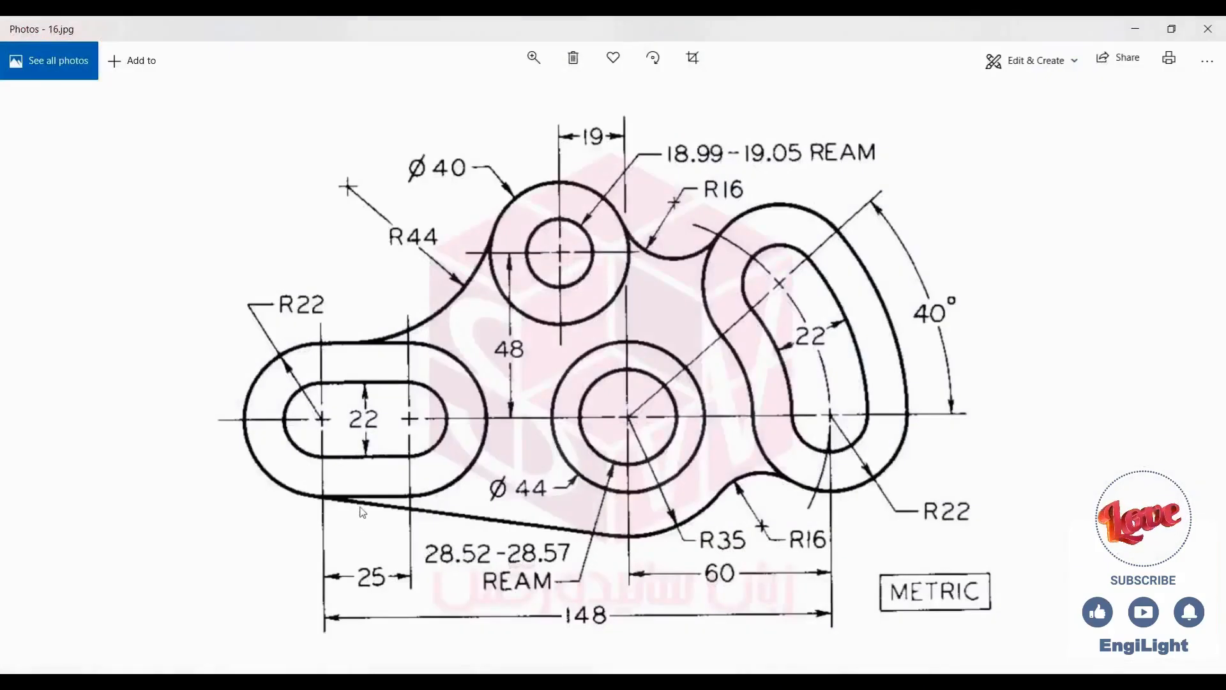
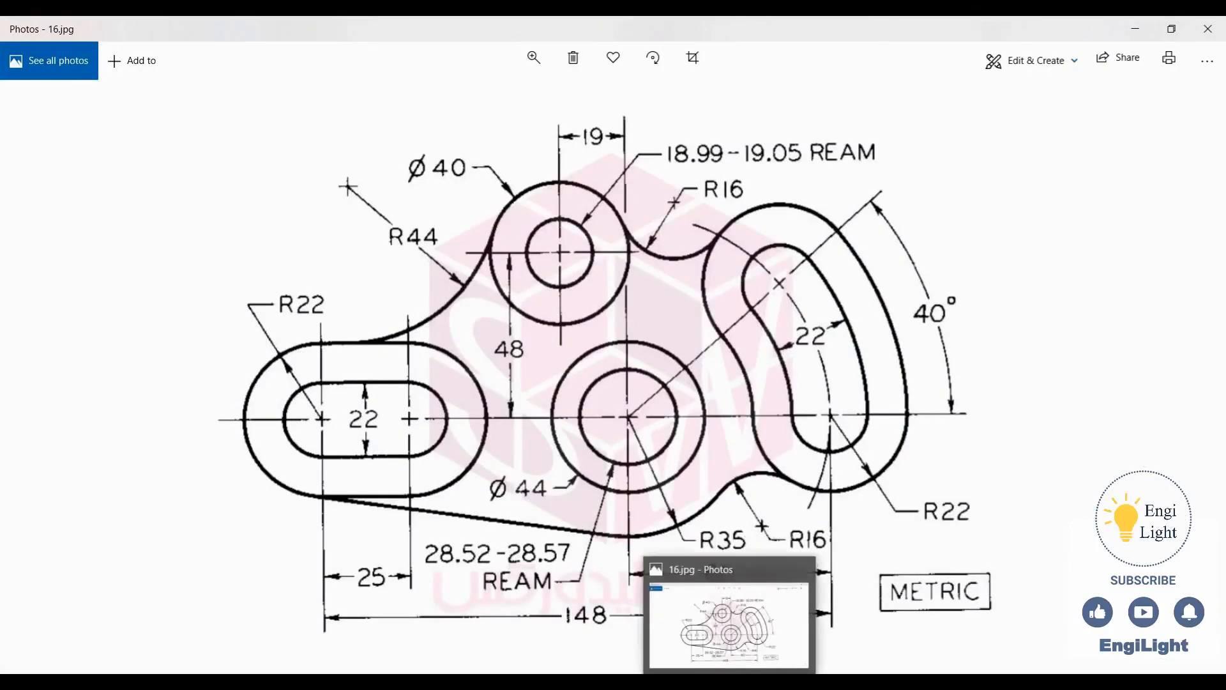
left_click(730, 682)
scroll(573, 461, "up", 4)
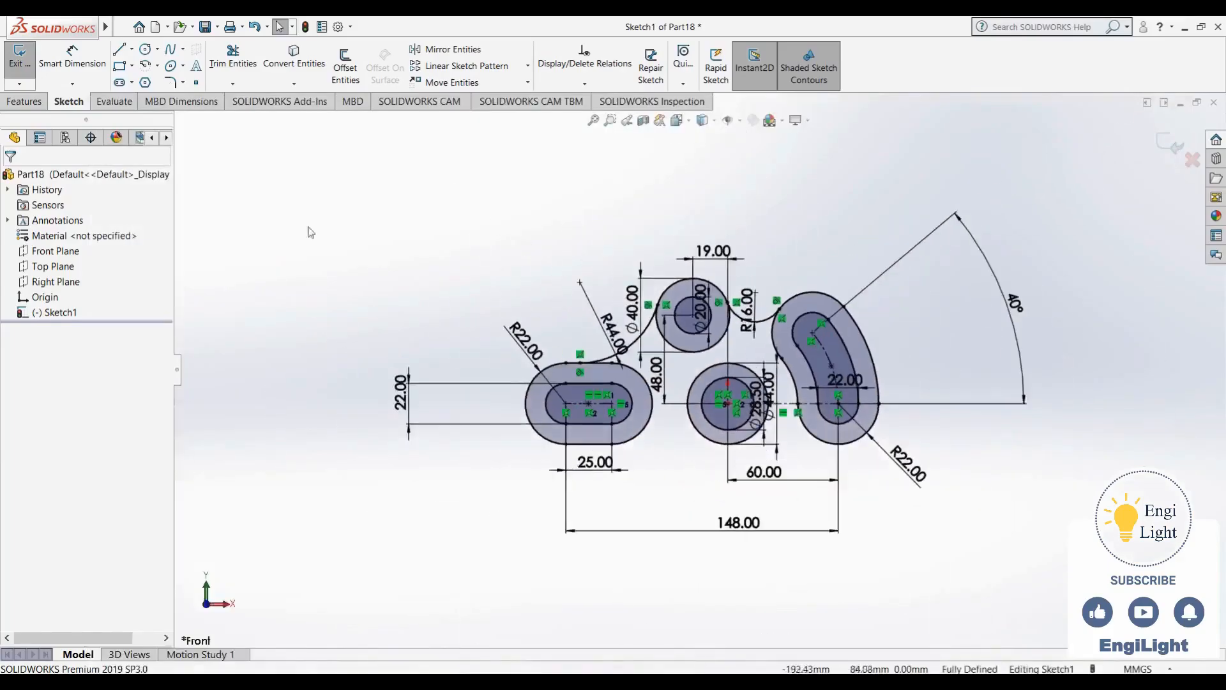
left_click(125, 54)
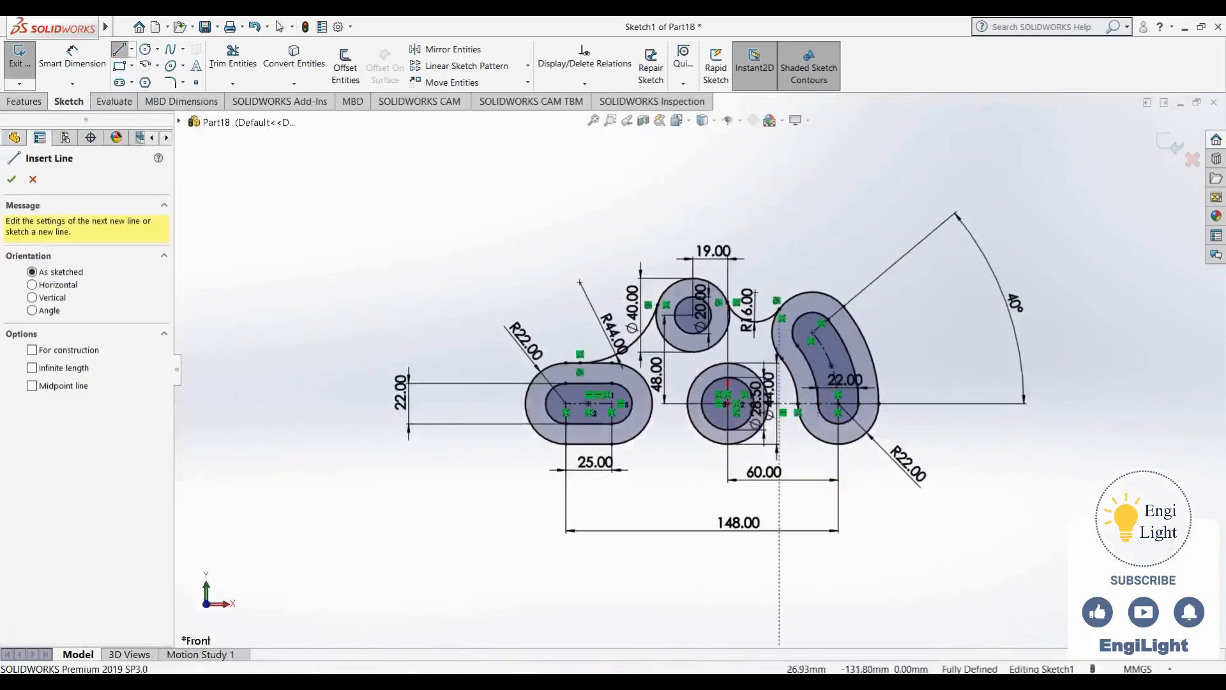
left_click(729, 682)
left_click(729, 682)
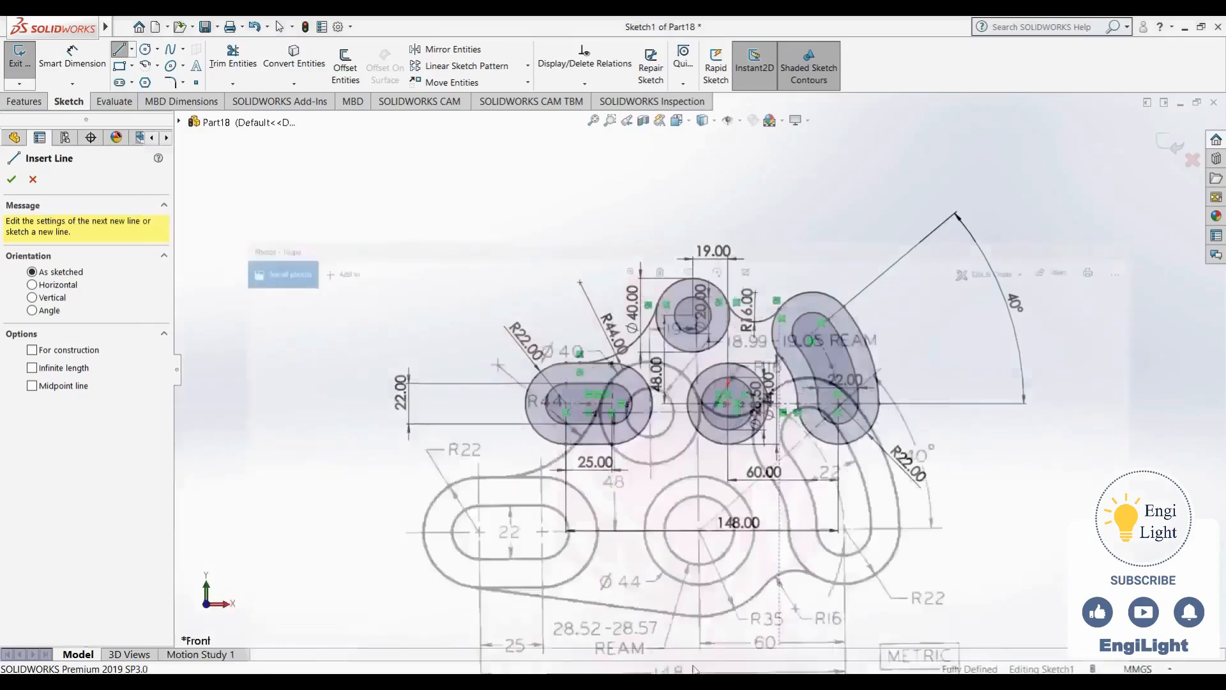
left_click(564, 444)
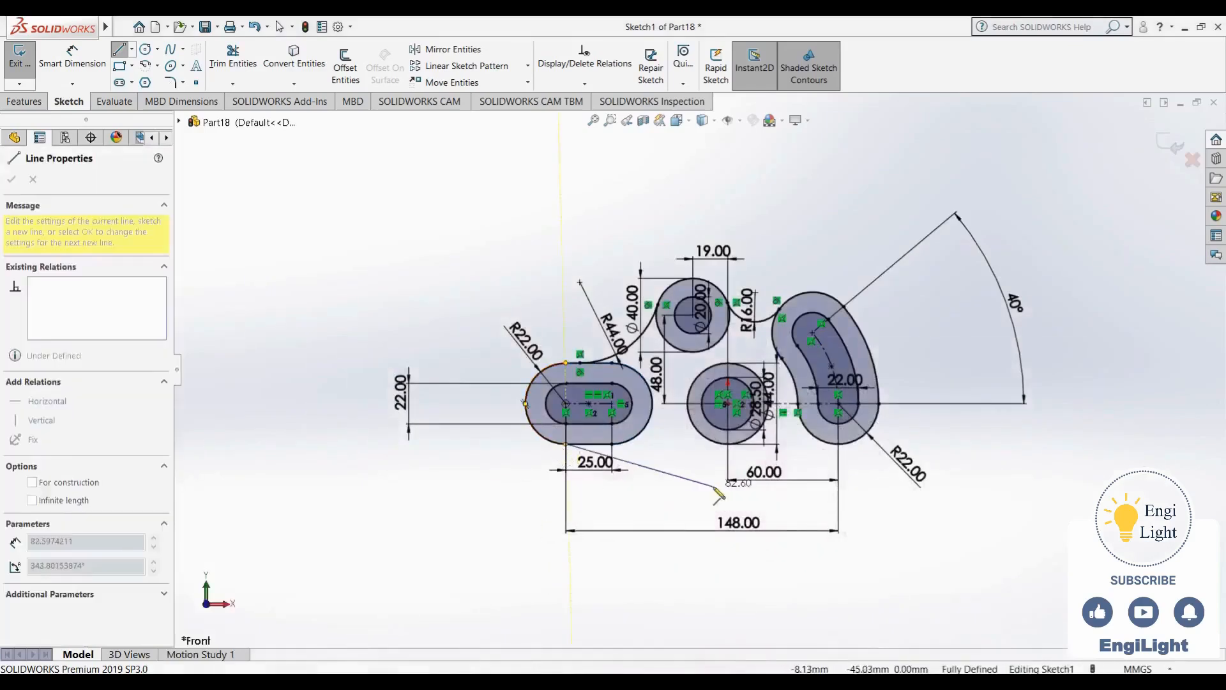
scroll(714, 508, "down", 2)
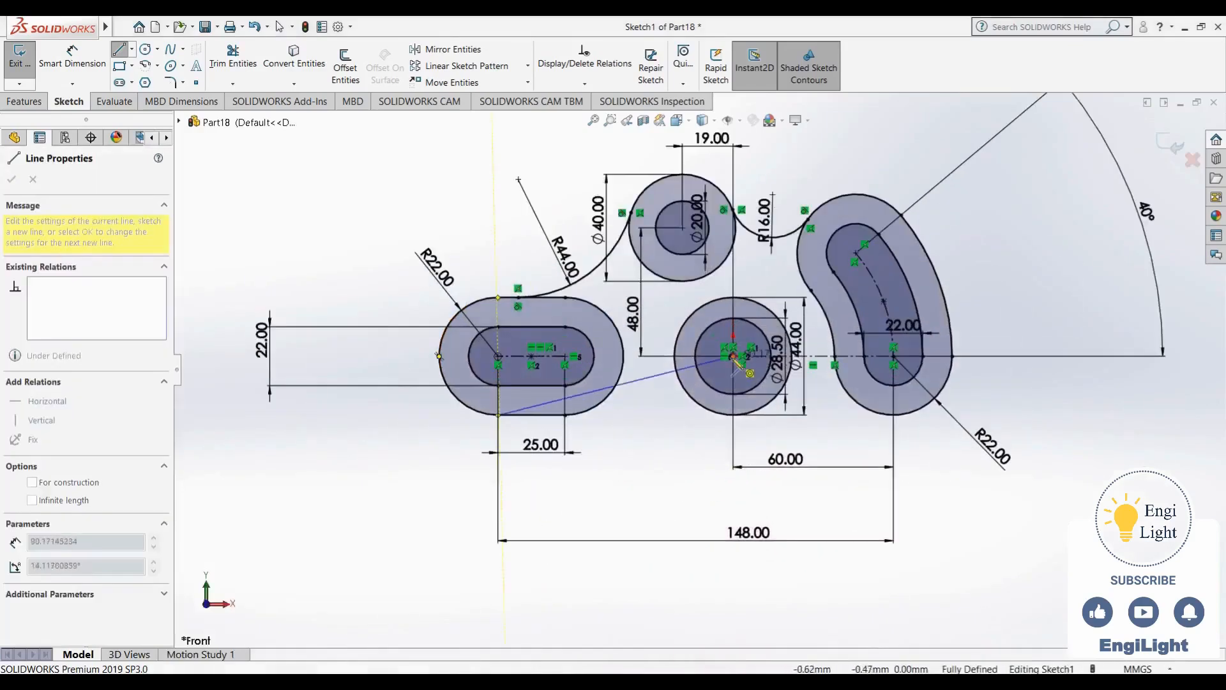
left_click(733, 484)
key("Escape")
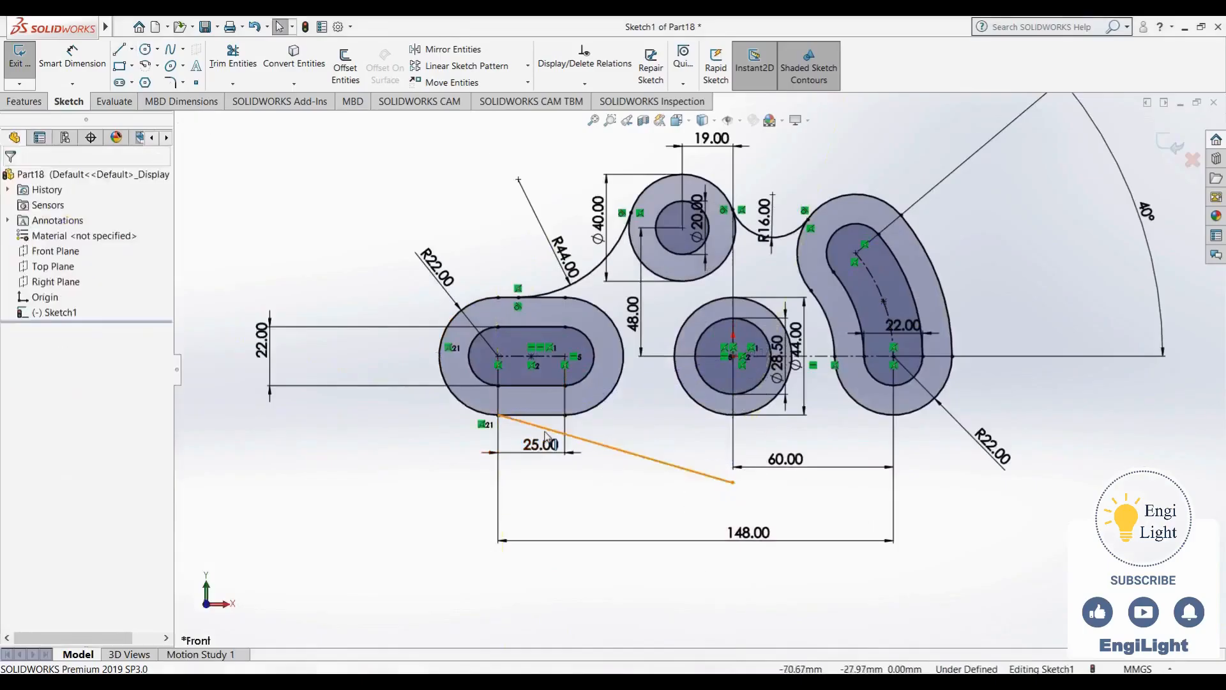
Make the sloping line tangent to the straight slot's left outer rounded end
left_click(545, 430)
left_click(471, 409, "ctrl")
left_click(525, 353)
left_click(626, 504)
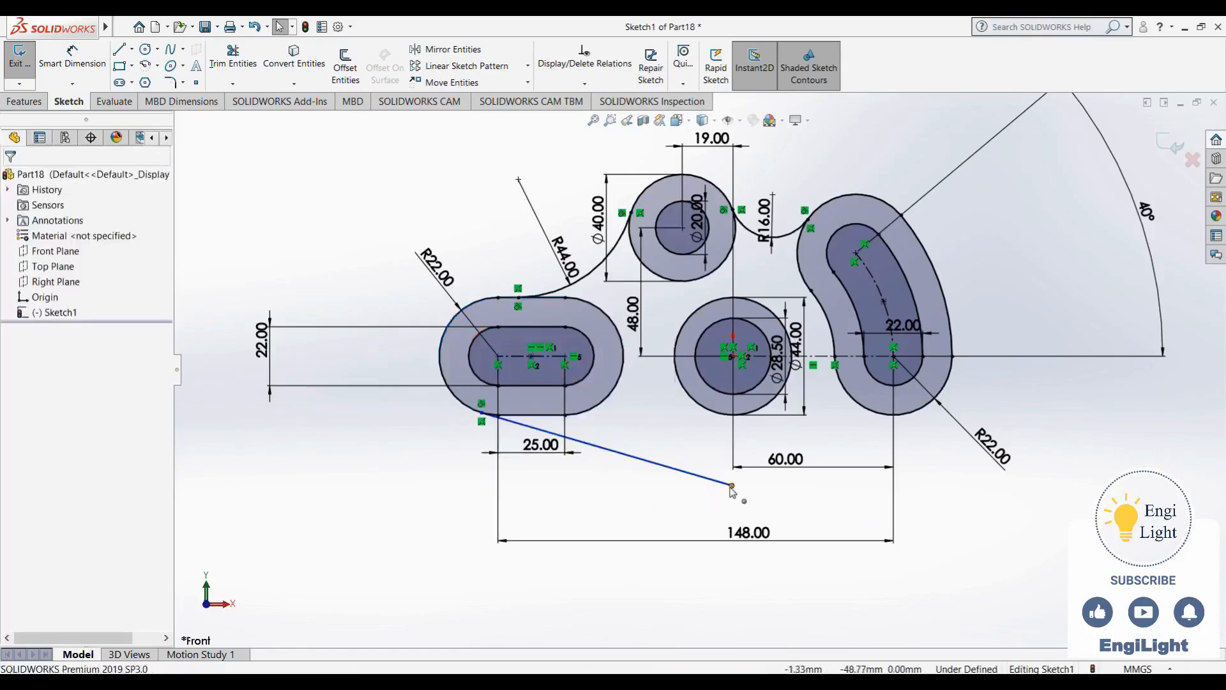
Align the sloping line's free end vertically with the origin and move the 60 mm dimension lower, clear of the line
left_click(734, 357)
left_click(736, 361, "ctrl")
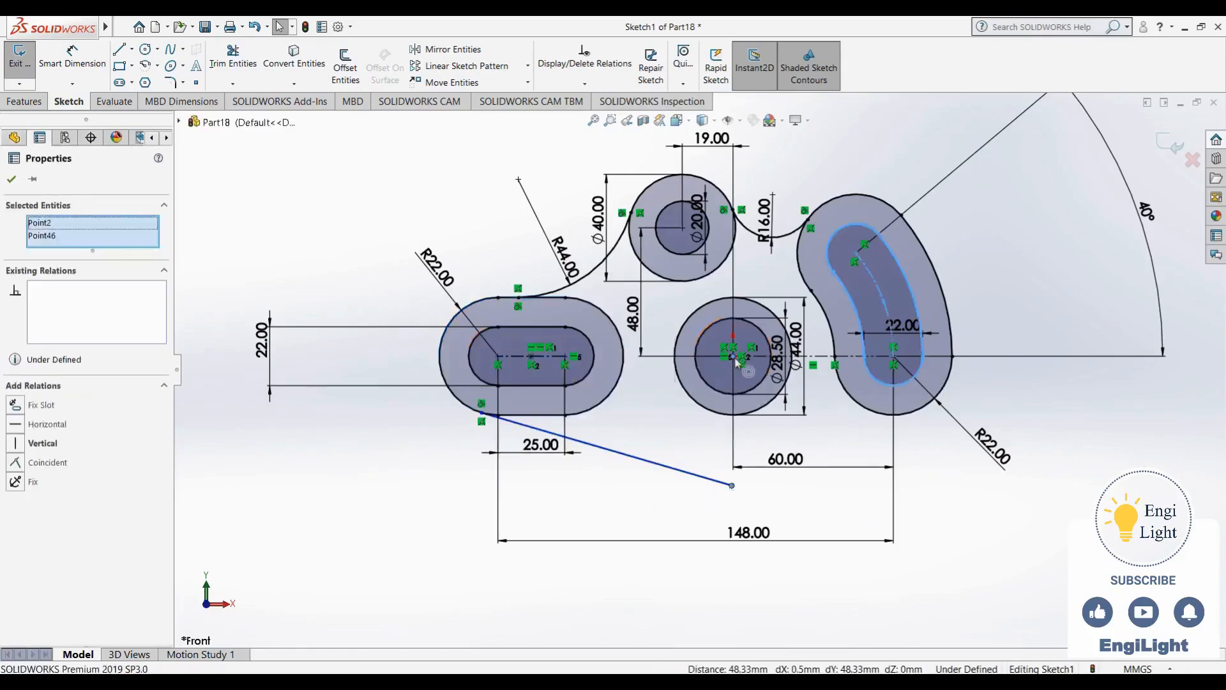
left_click(811, 300)
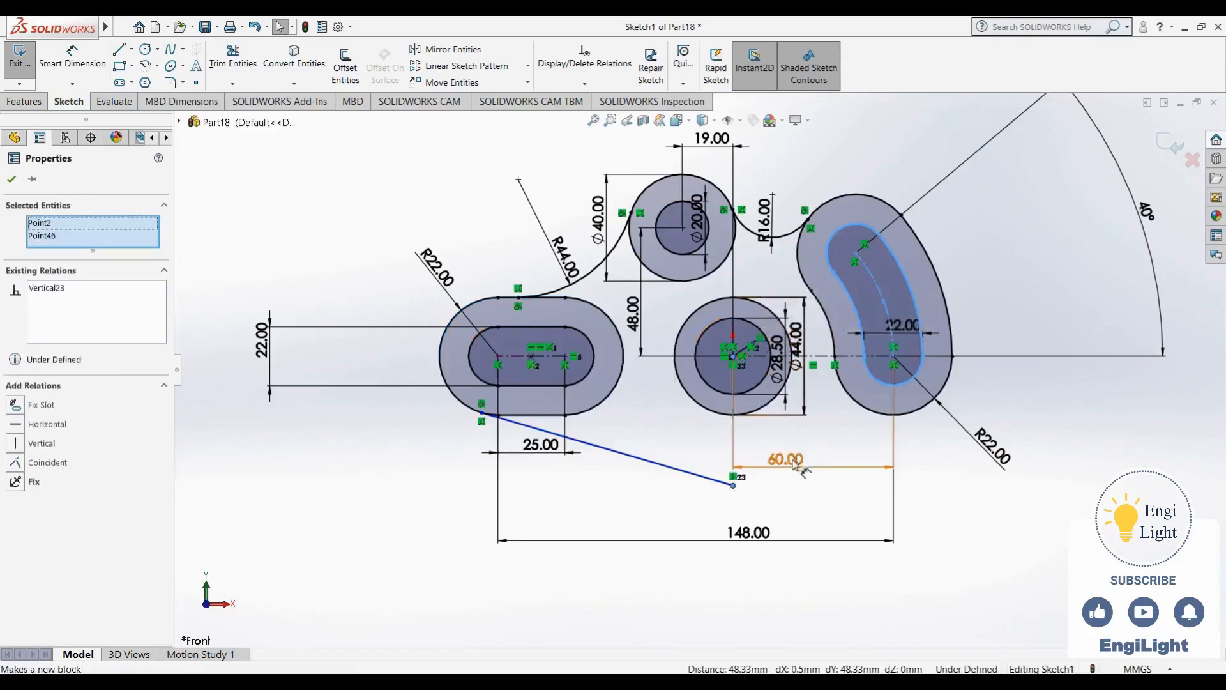
left_click(794, 480)
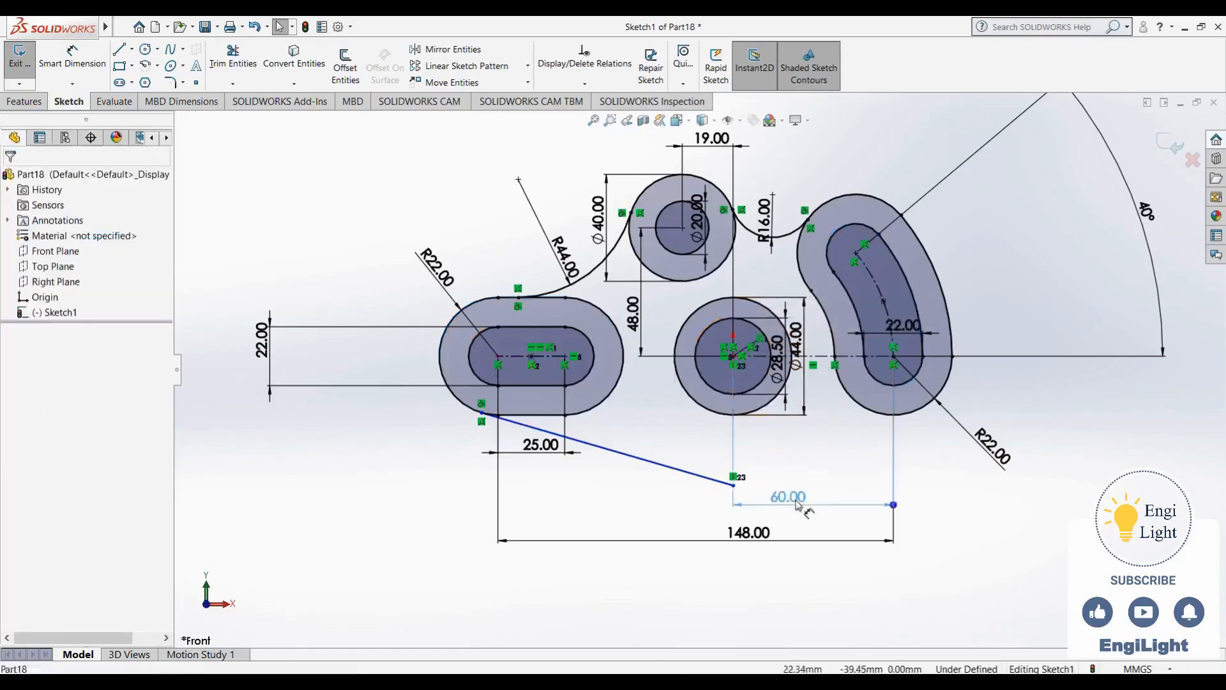
left_click(795, 506)
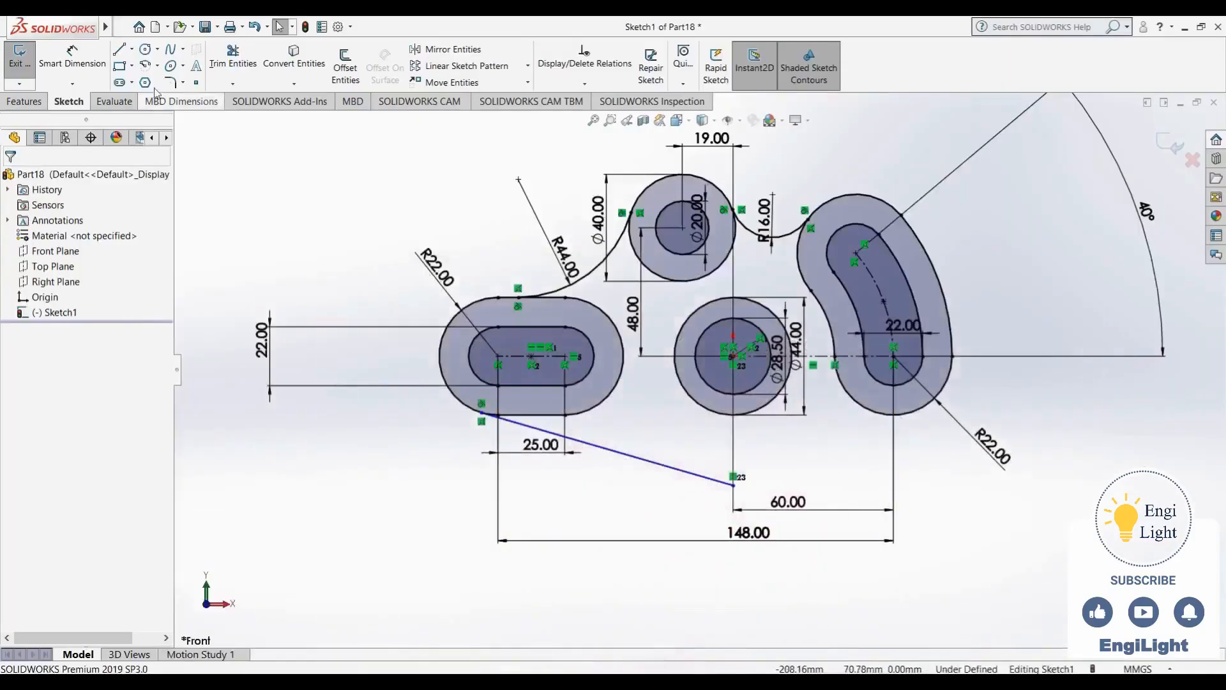
Following the reference drawing, sketch a convex three-point arc of about 21 mm radius from the sloping line's end up towards the curved slot
left_click(145, 64)
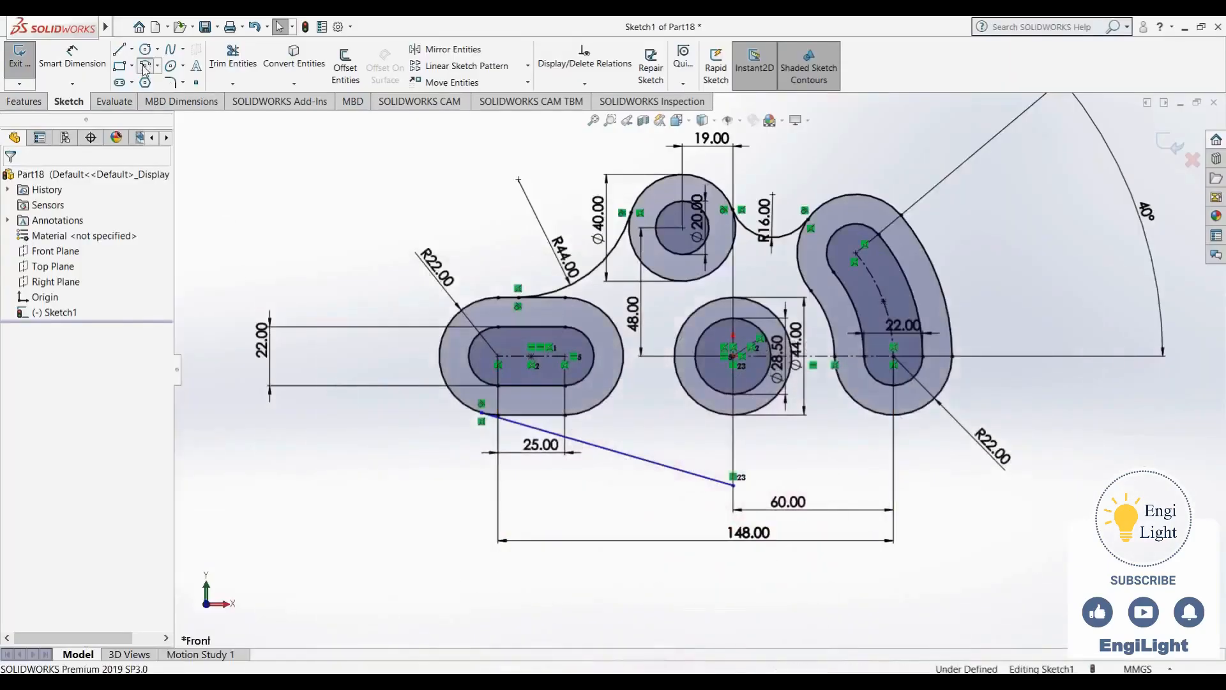
left_click(120, 224)
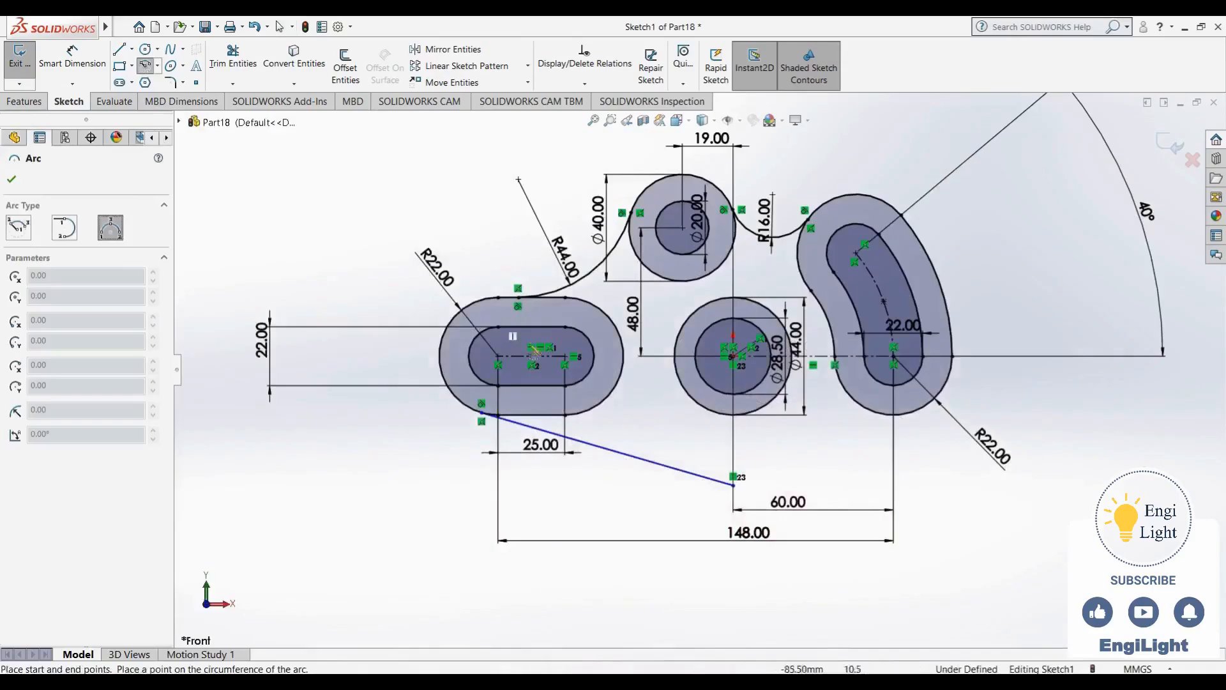
left_click(734, 486)
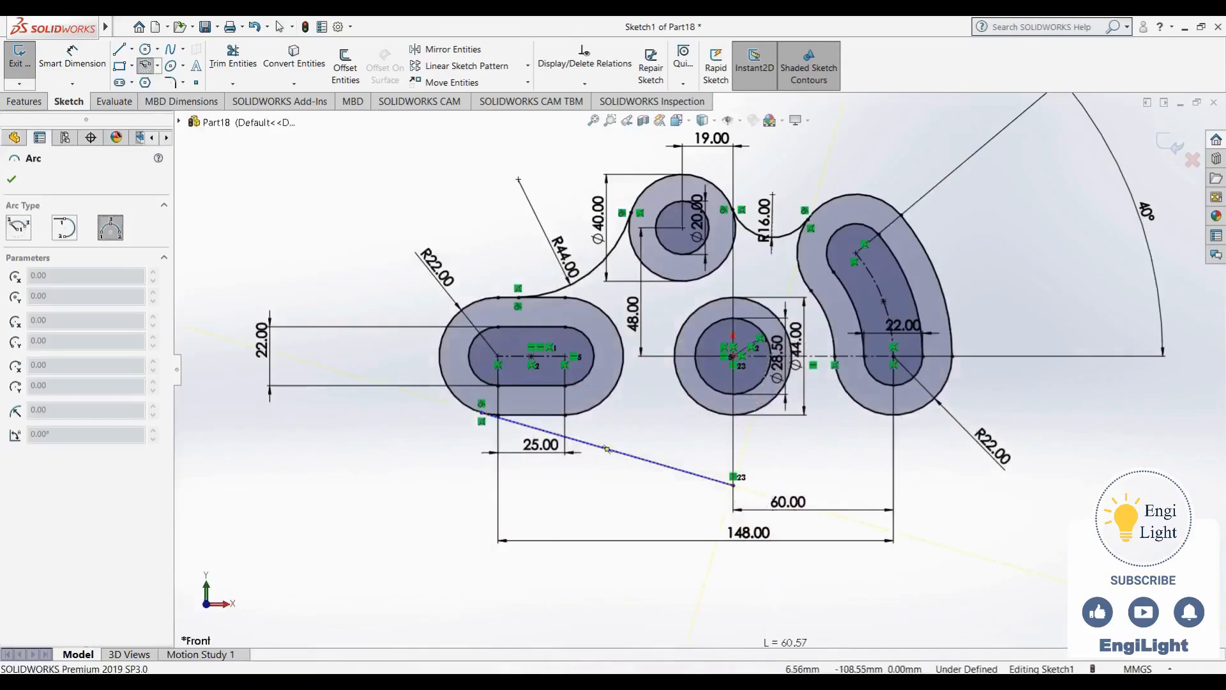
mouse_move(729, 682)
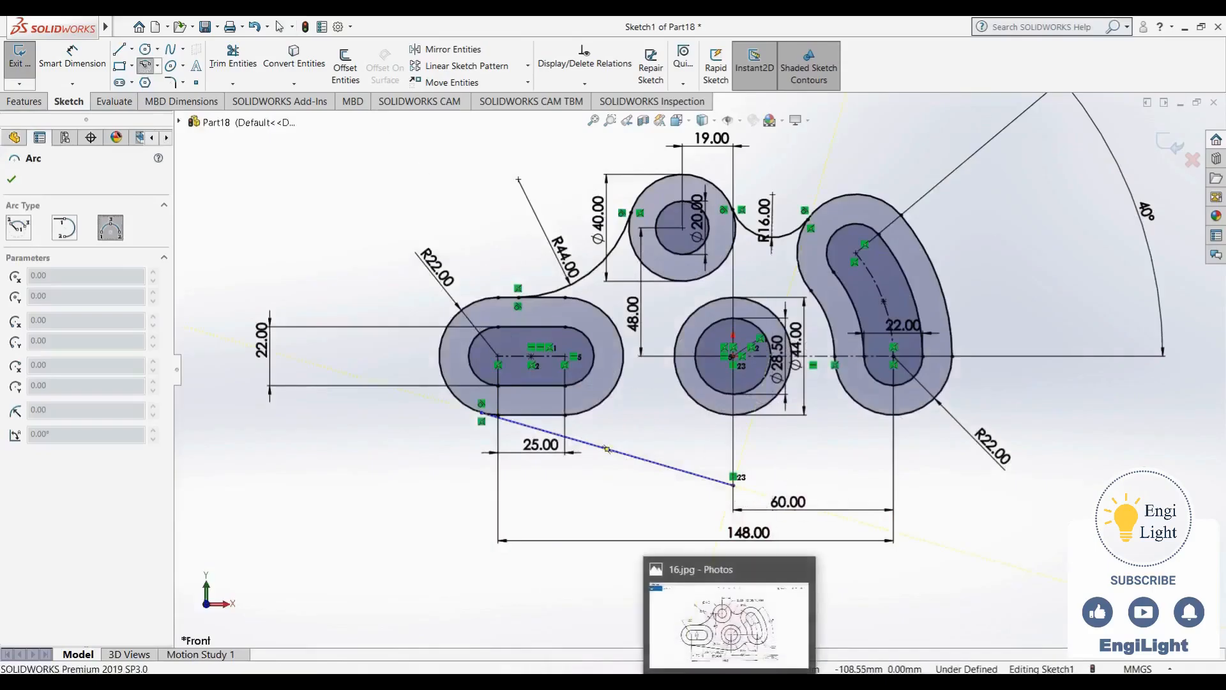
left_click(799, 439)
left_click(793, 470)
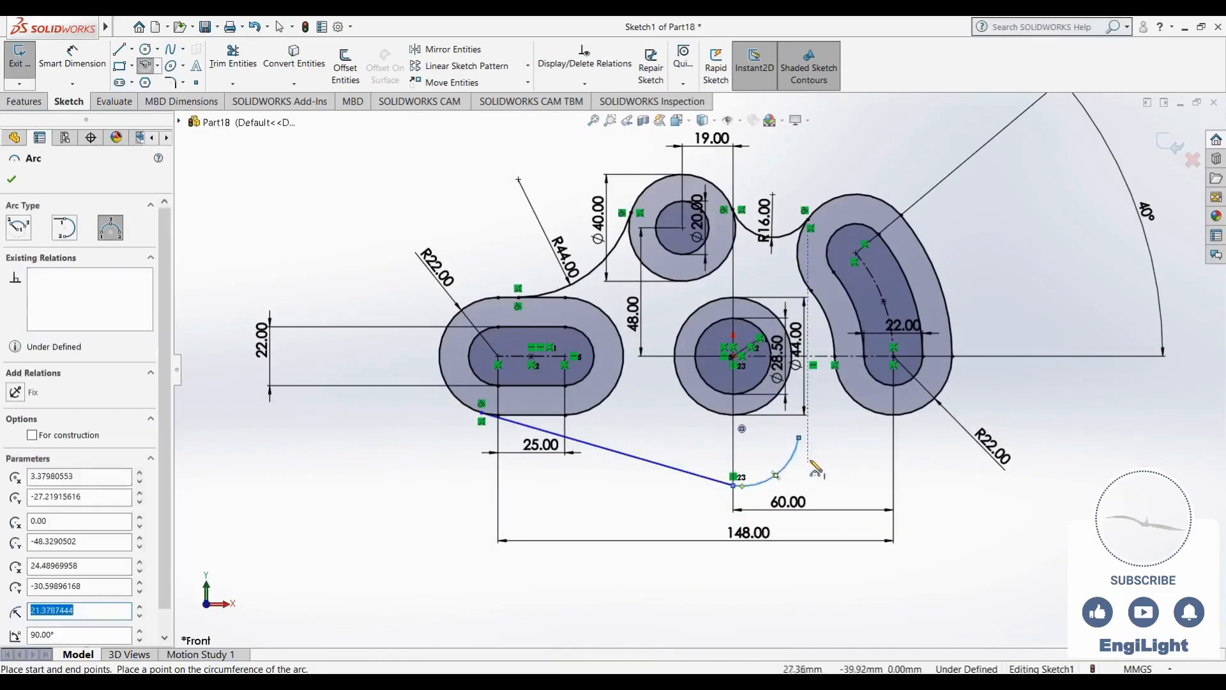
Sketch a concave three-point arc of about 27 mm radius from the convex arc's end to the curved slot's lower outer edge
left_click(799, 438)
left_click(862, 409)
left_click(834, 425)
key("Escape")
Make the two lower arcs tangent to each other and the concave one tangent to the curved slot's lower outer end
scroll(820, 446, "down", 3)
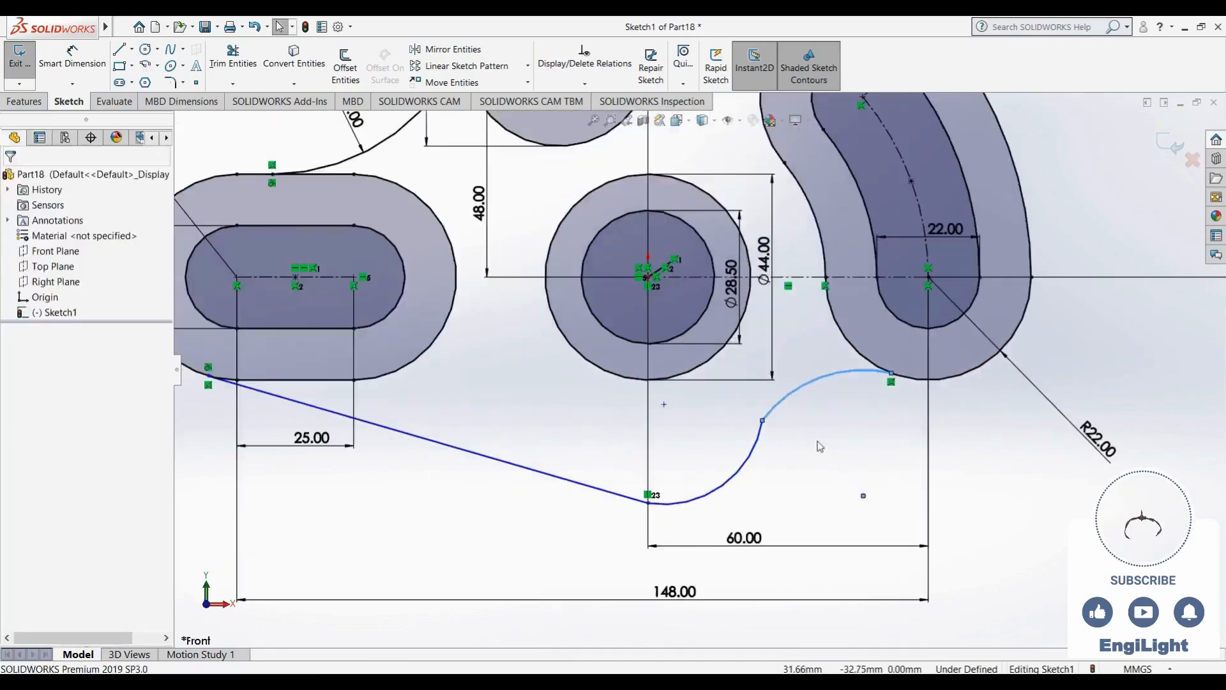
left_click(749, 455)
left_click(795, 400, "ctrl")
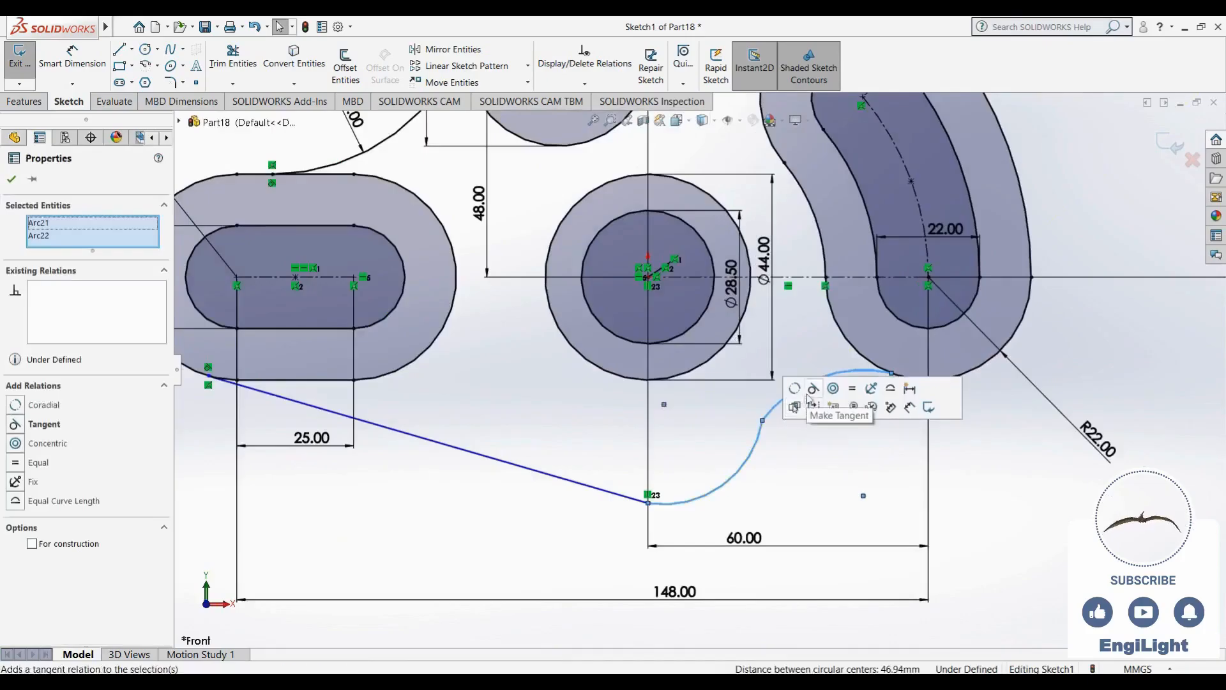
left_click(811, 471)
left_click(830, 381)
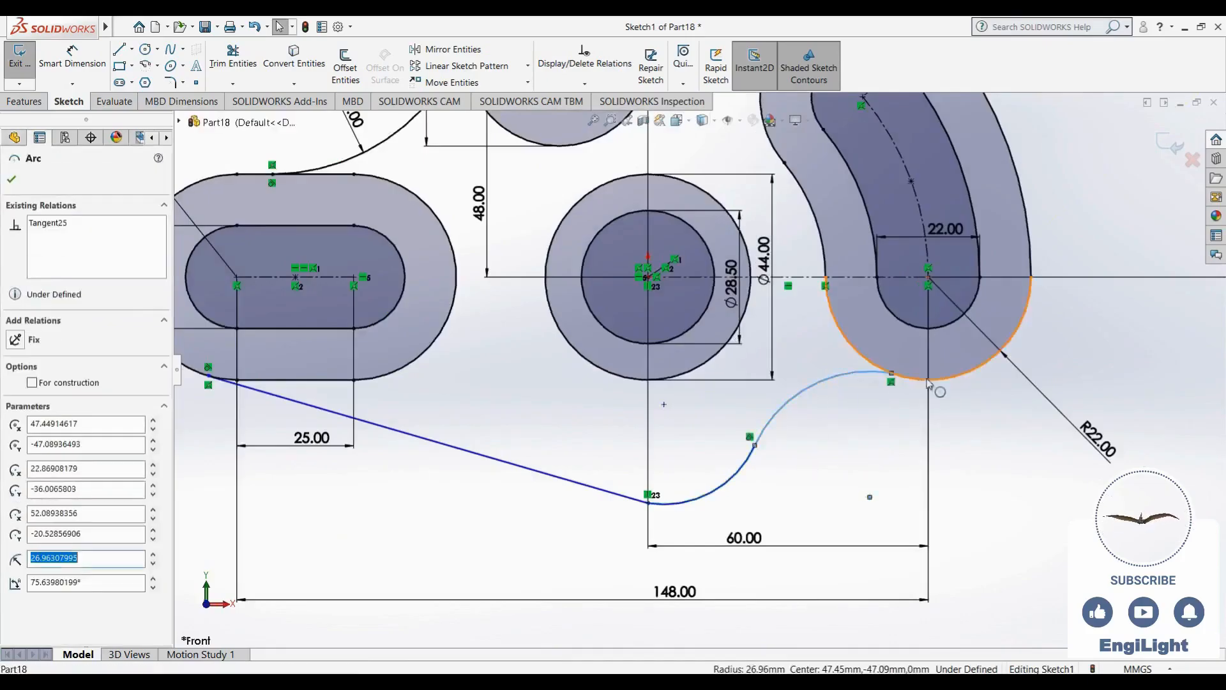
left_click(942, 381, "ctrl")
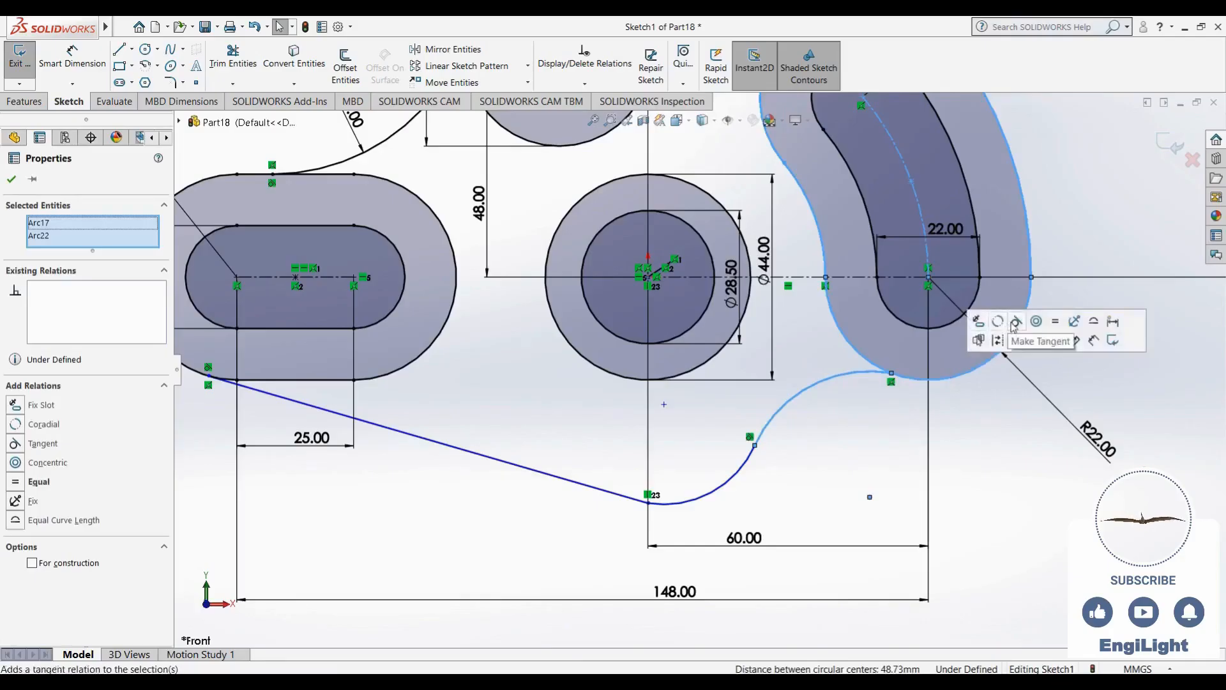
left_click(820, 467)
Dimension the radius of the convex arc below the central circle as 35 mm
left_click(761, 677)
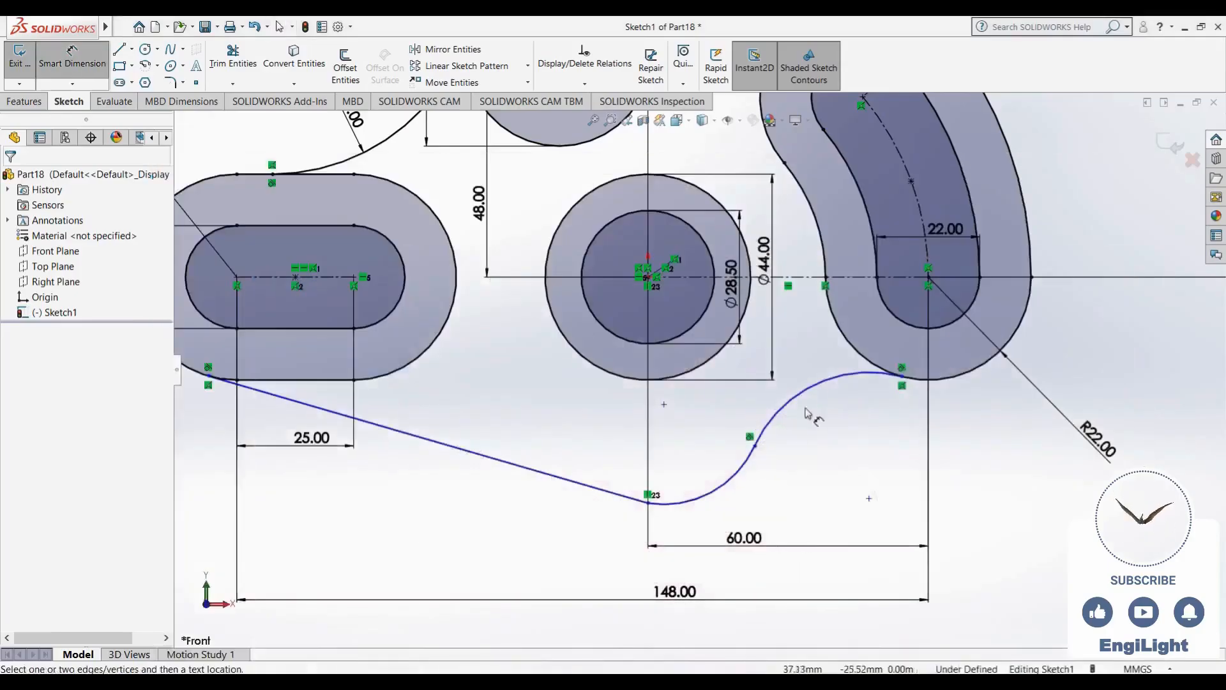
left_click(741, 469)
left_click(758, 501)
type("35")
key("Return")
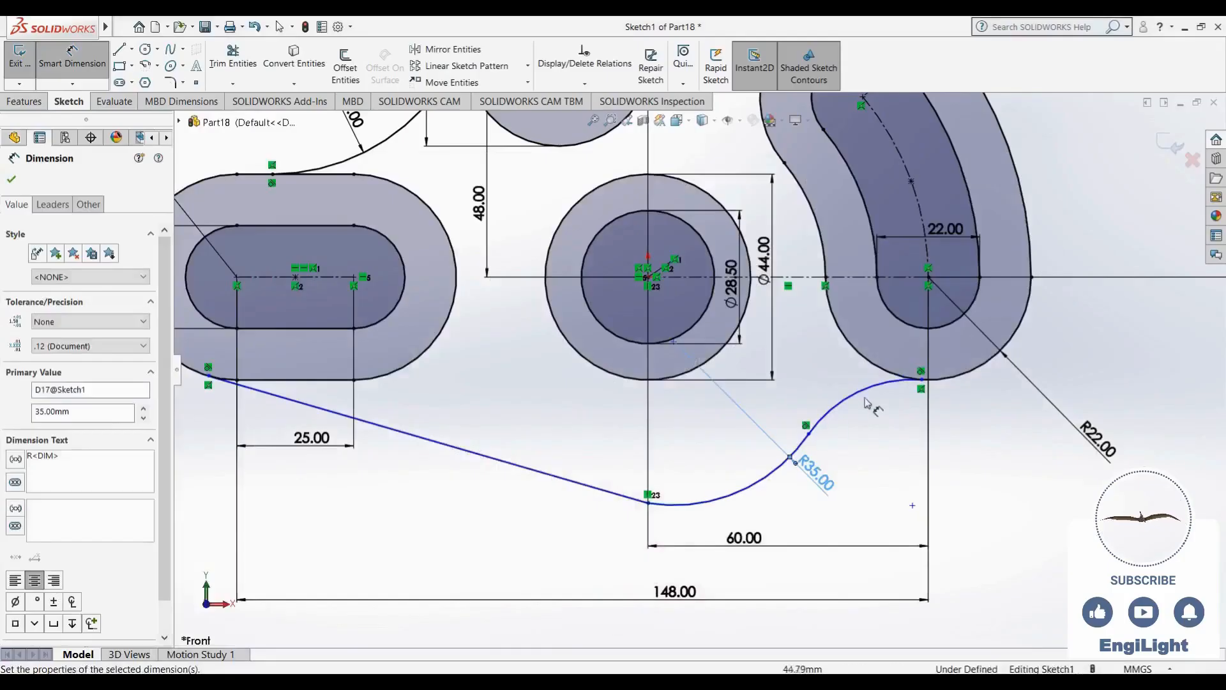
Dimension the radius of the concave arc meeting the curved slot's lower end as 16 mm
left_click(837, 405)
left_click(875, 445)
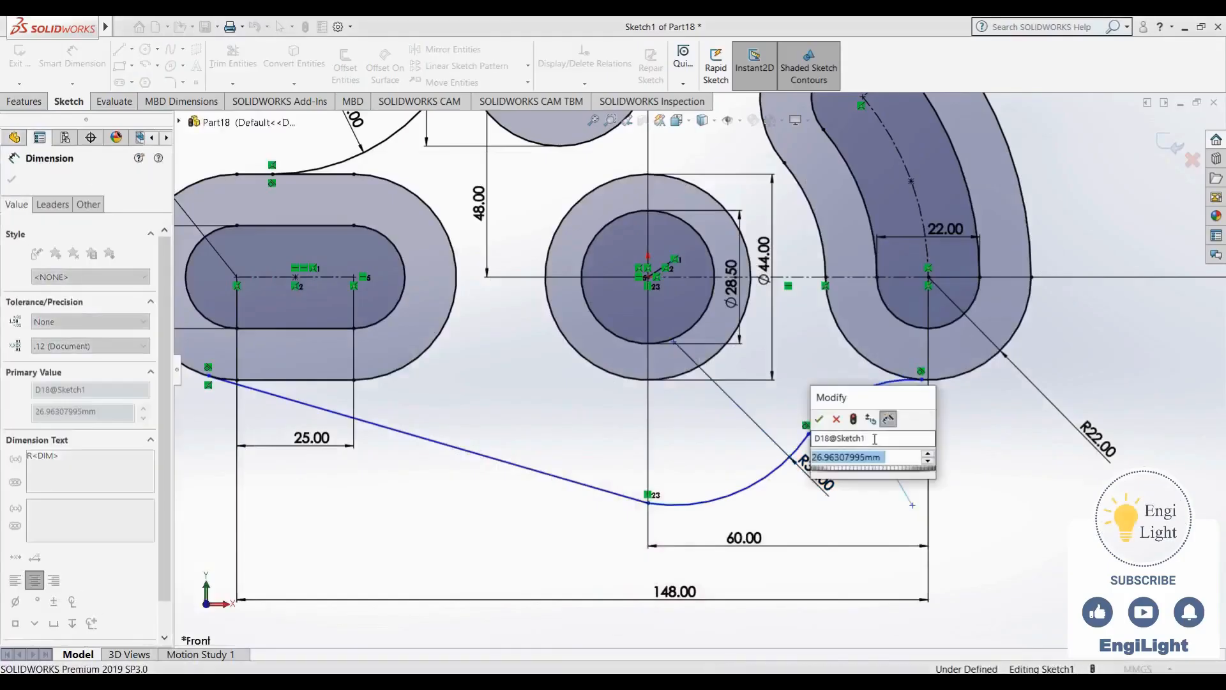
key("Return")
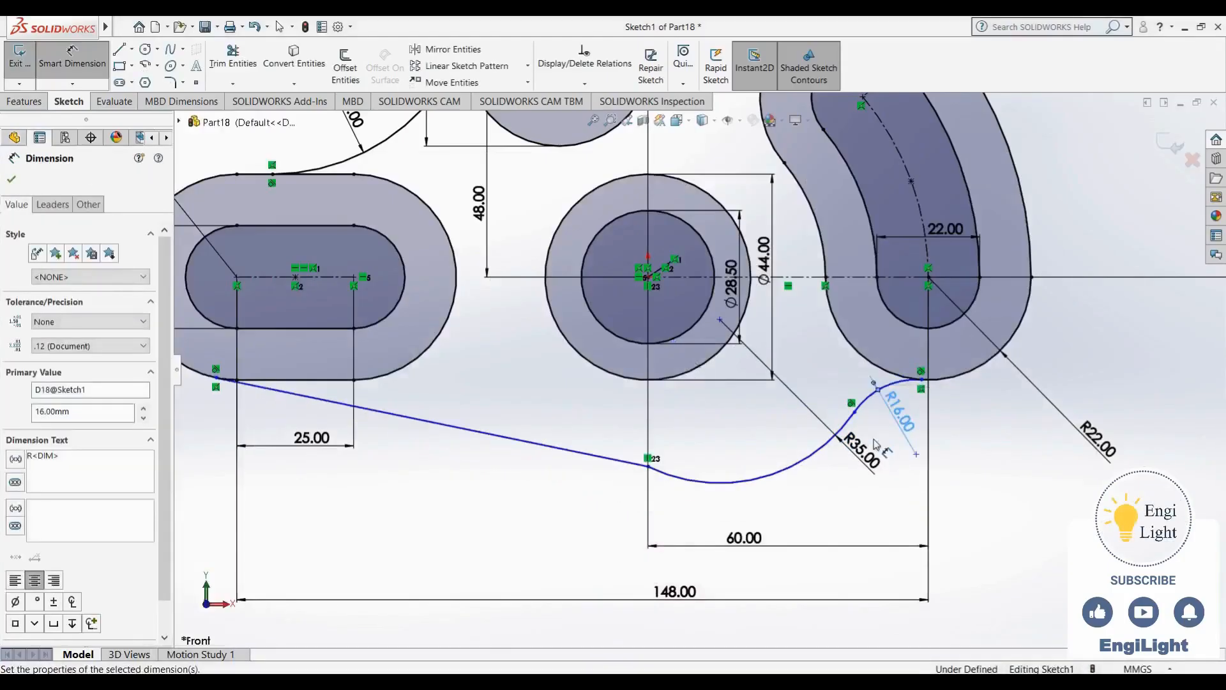
Make the lower edge line tangent to the adjoining convex arc below the central circle
key("Escape")
key("Escape")
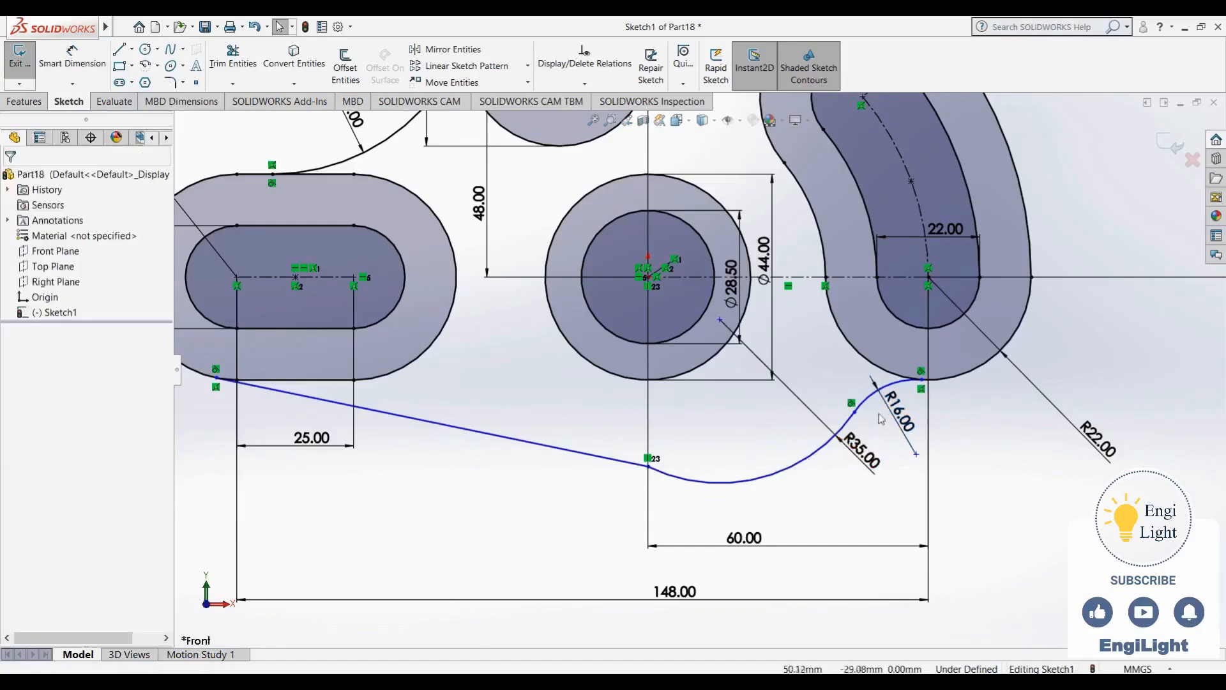
mouse_move(647, 464)
left_mouse_down()
mouse_move(645, 445)
mouse_move(648, 456)
left_mouse_up()
key("Escape")
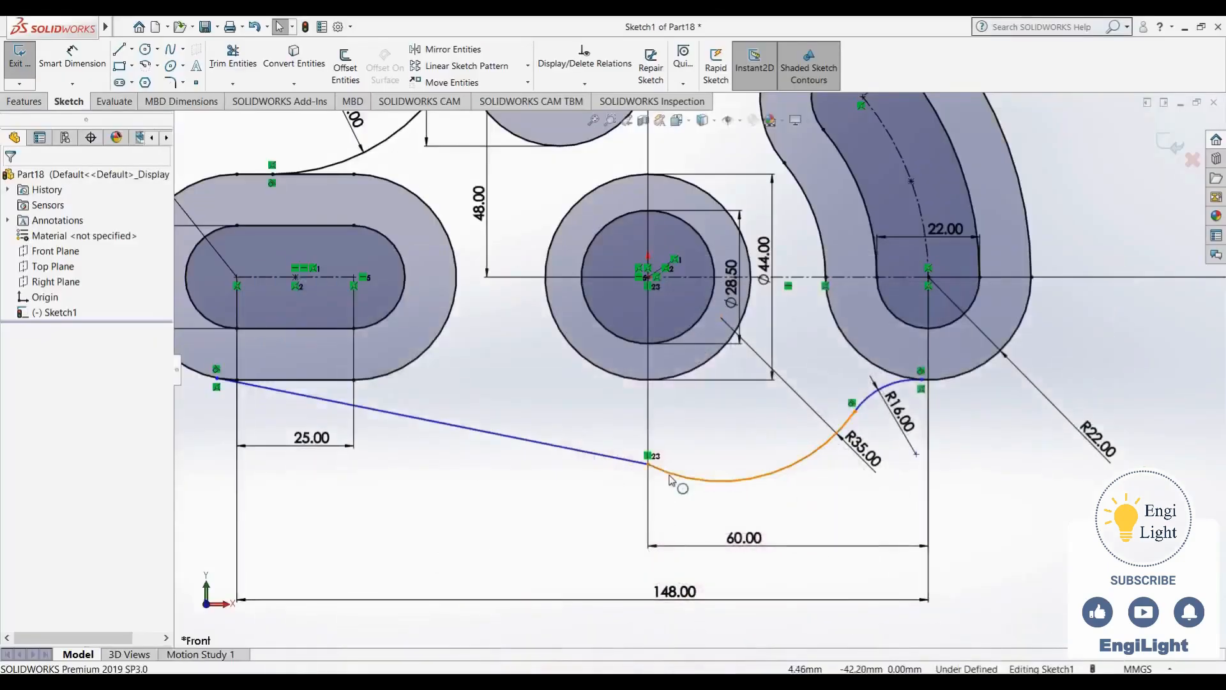
left_click(664, 471)
left_click(632, 466, "ctrl")
left_click(666, 415)
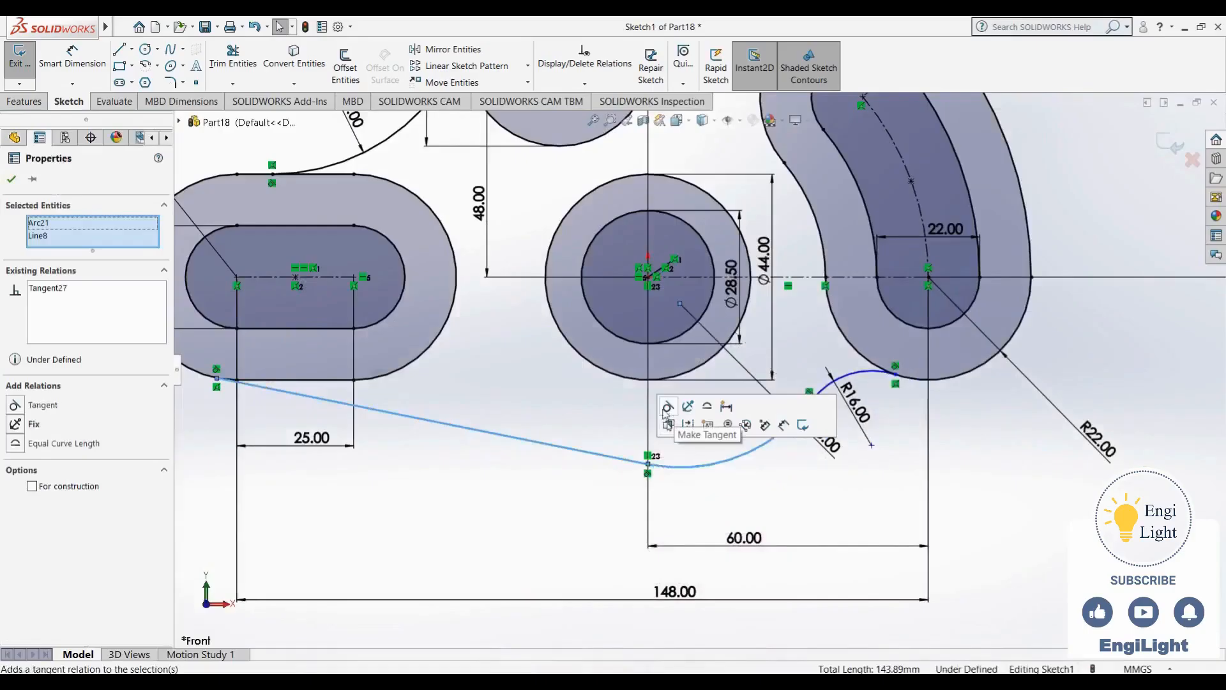
Try to reshape the lower profile by moving the line-to-arc junction and the junction between the two arcs
left_click(720, 511)
mouse_move(648, 464)
left_mouse_down()
mouse_move(649, 425)
mouse_move(650, 499)
mouse_move(645, 437)
mouse_move(647, 469)
left_mouse_up()
left_click(806, 457)
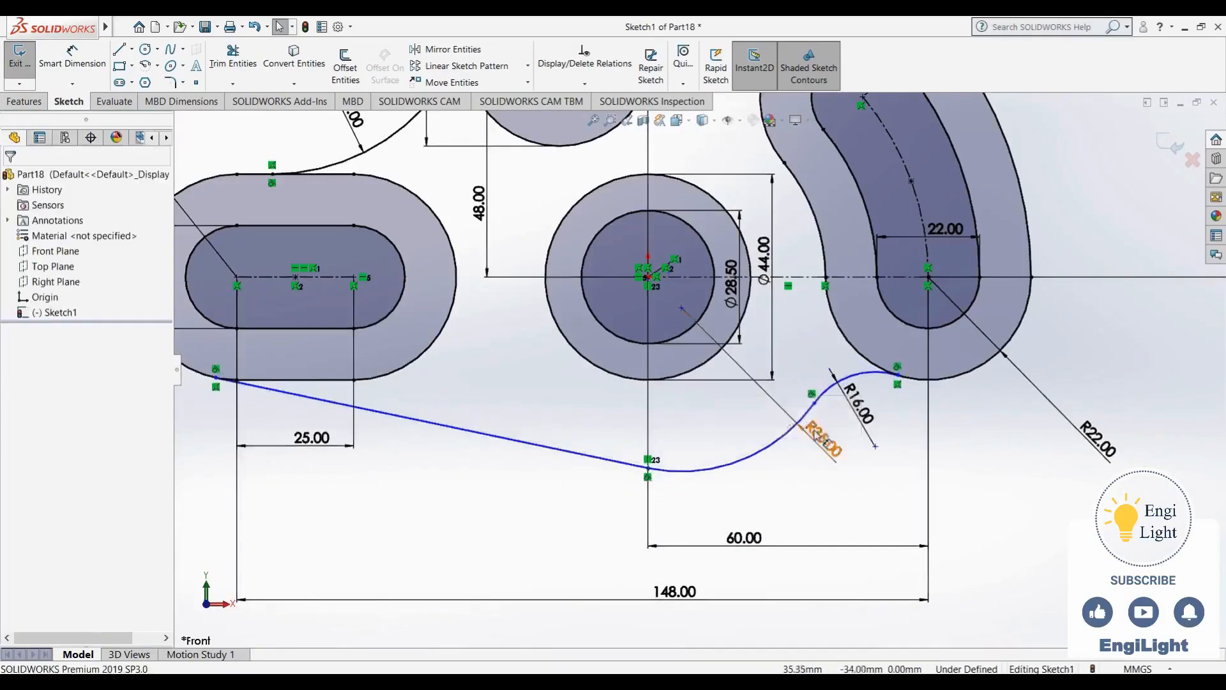
left_click_drag(815, 407, 786, 481)
left_click(738, 505)
scroll(738, 505, "up", 2)
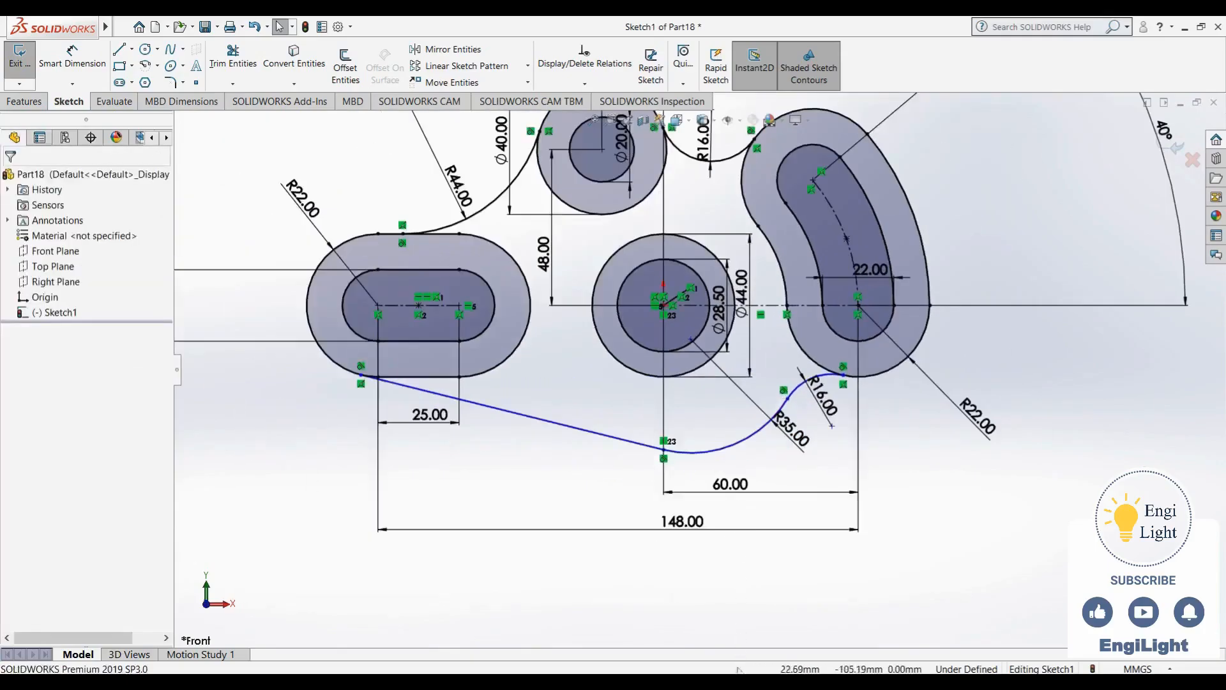
Check the 16.jpg reference and make the lower edge line tangent to the horizontal slot's outer end arc
left_click(738, 682)
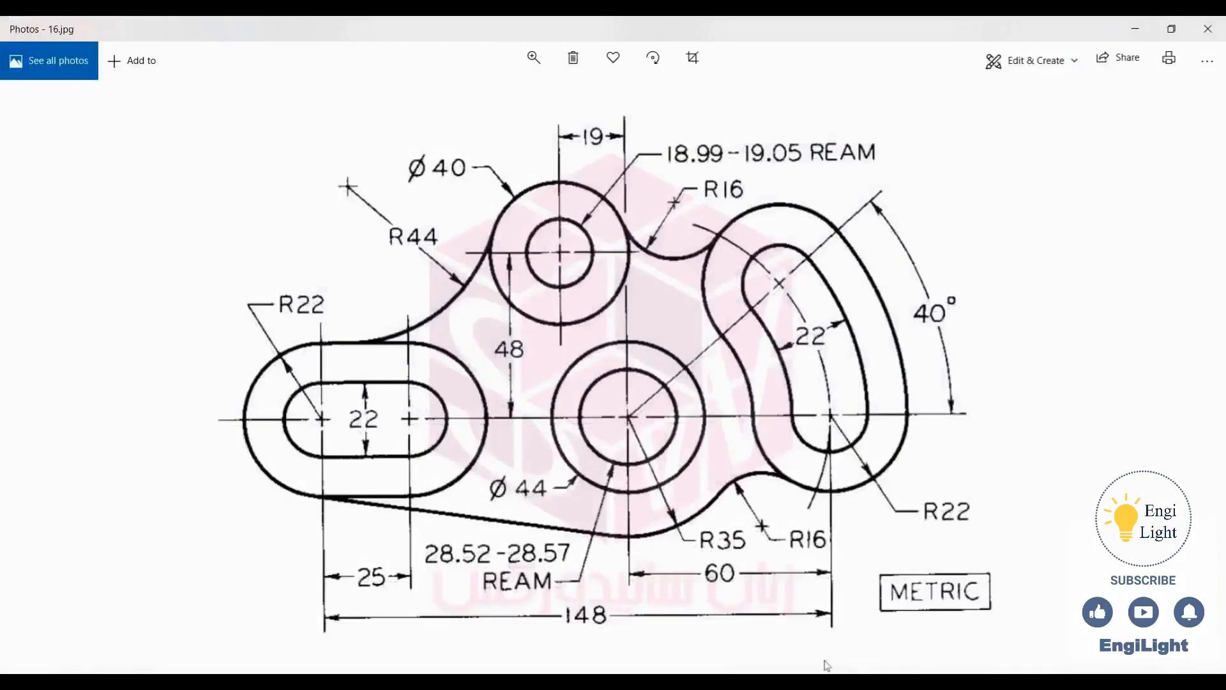
left_click(676, 681)
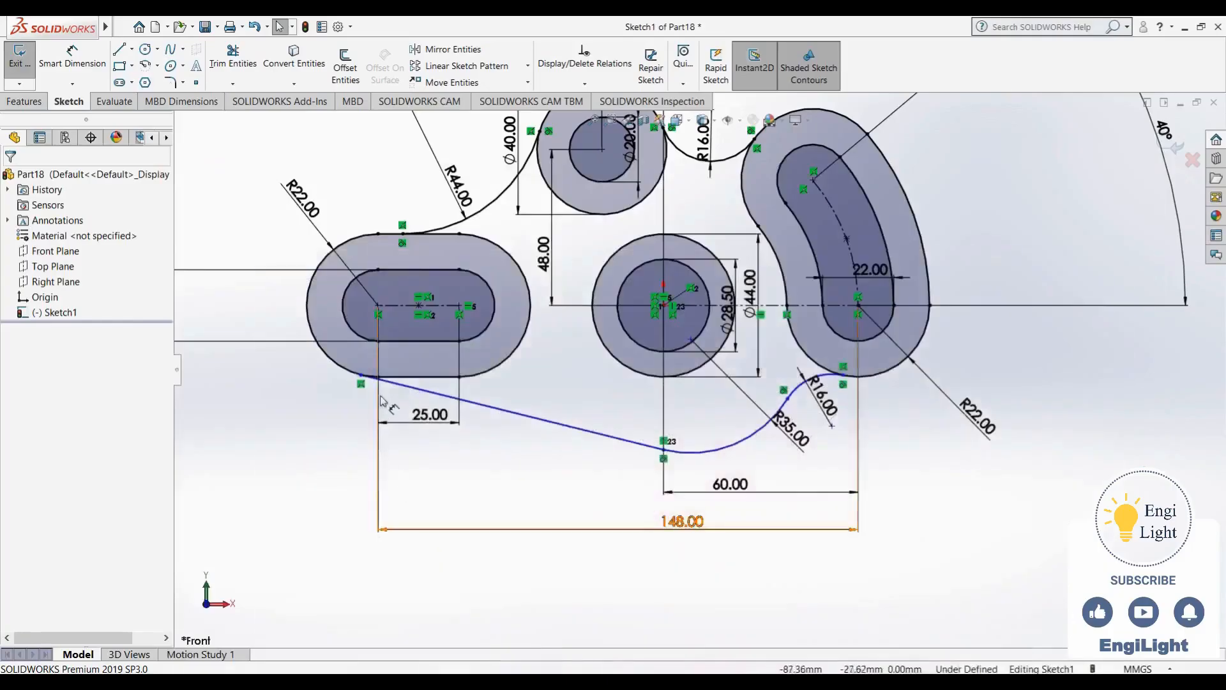
left_click(396, 385)
left_click(343, 367, "ctrl")
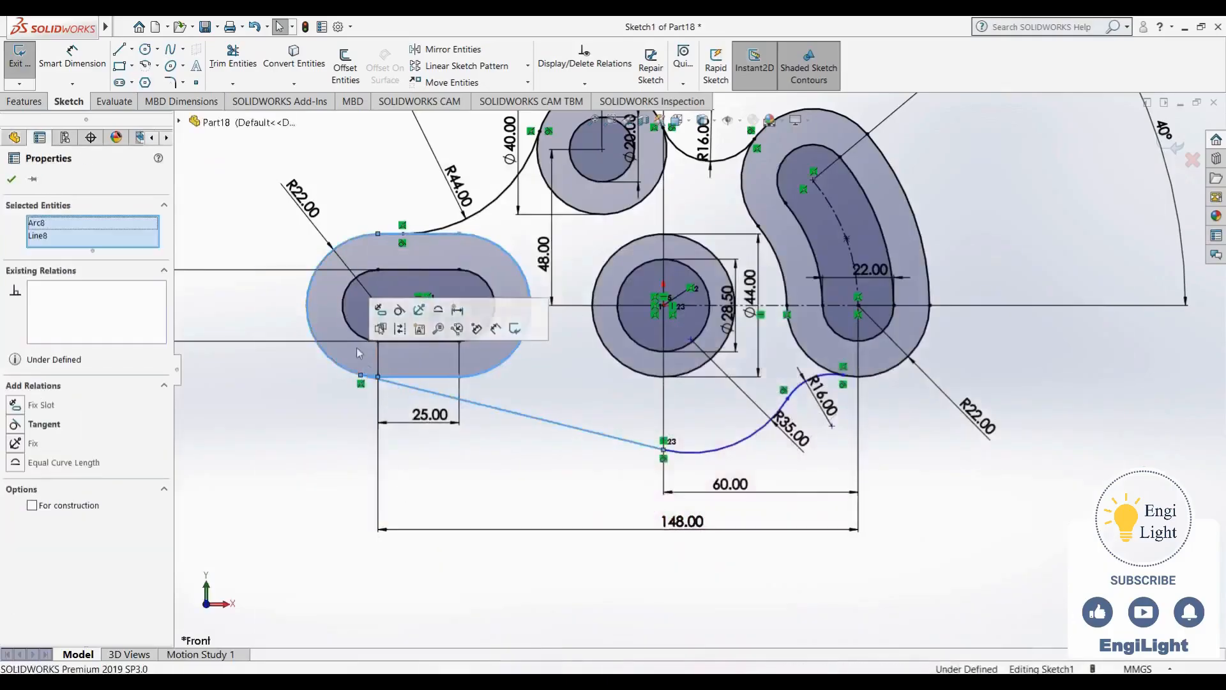
left_click(396, 312)
left_click(466, 463)
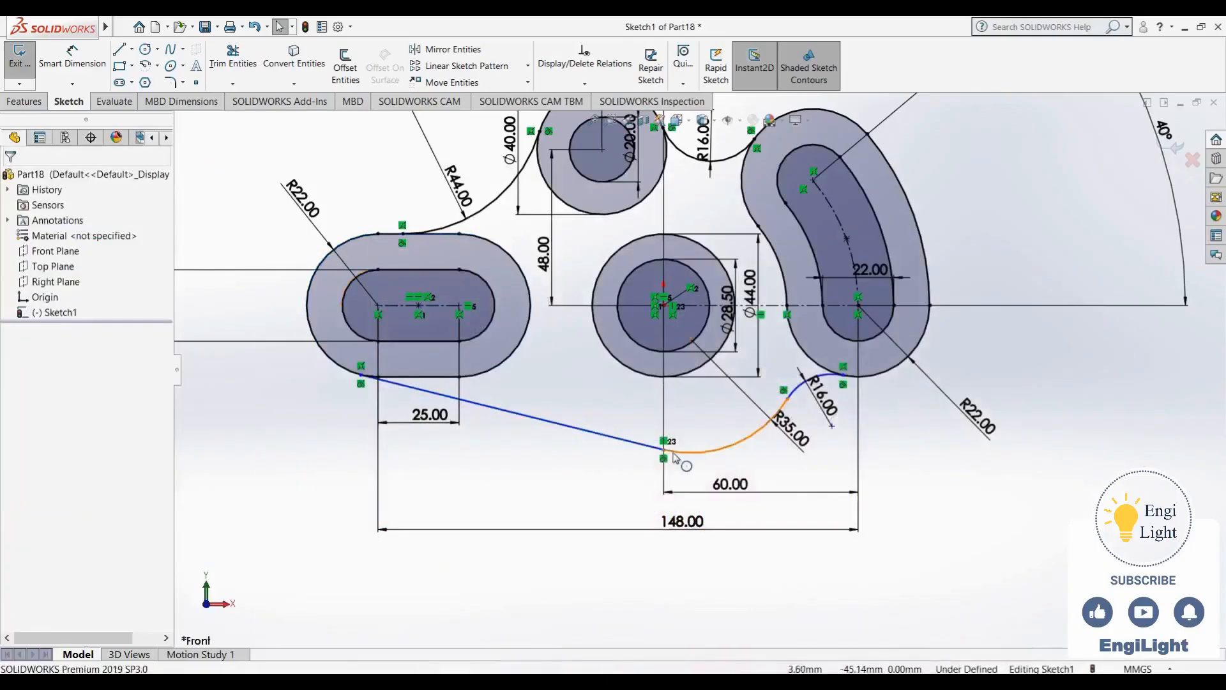
Move the junction of the lower edge line and convex arc up and down, comparing the profile with 16.jpg
left_click_drag(664, 448, 621, 446)
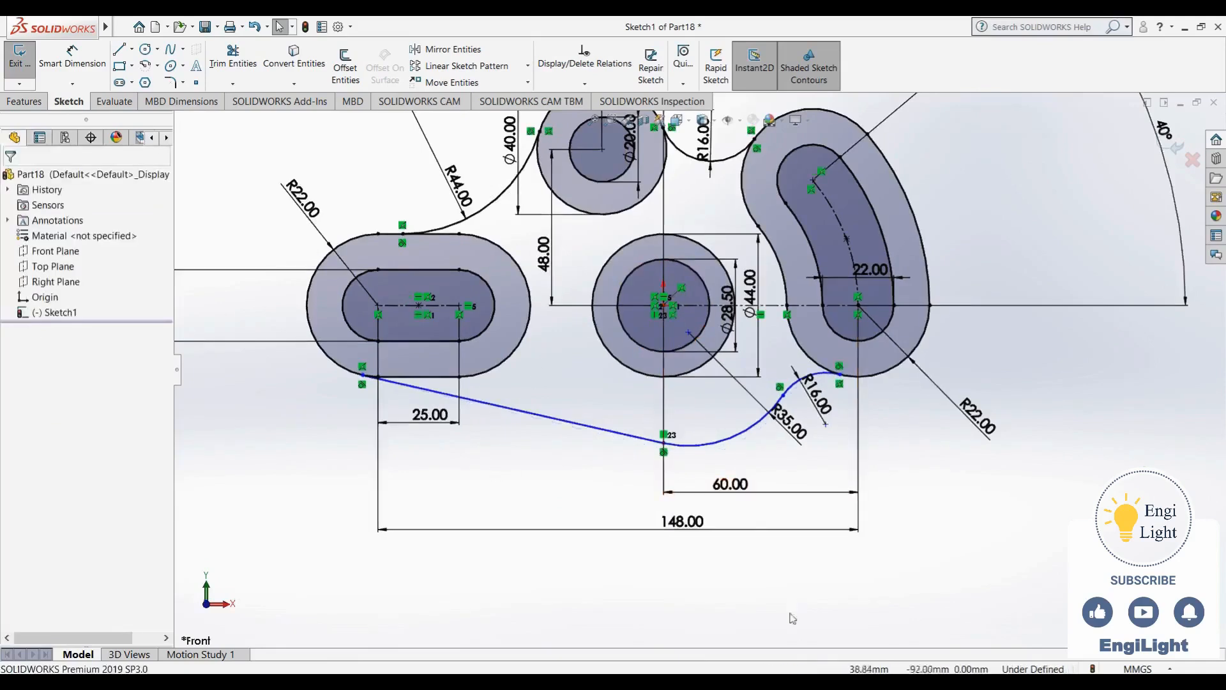
left_click(761, 682)
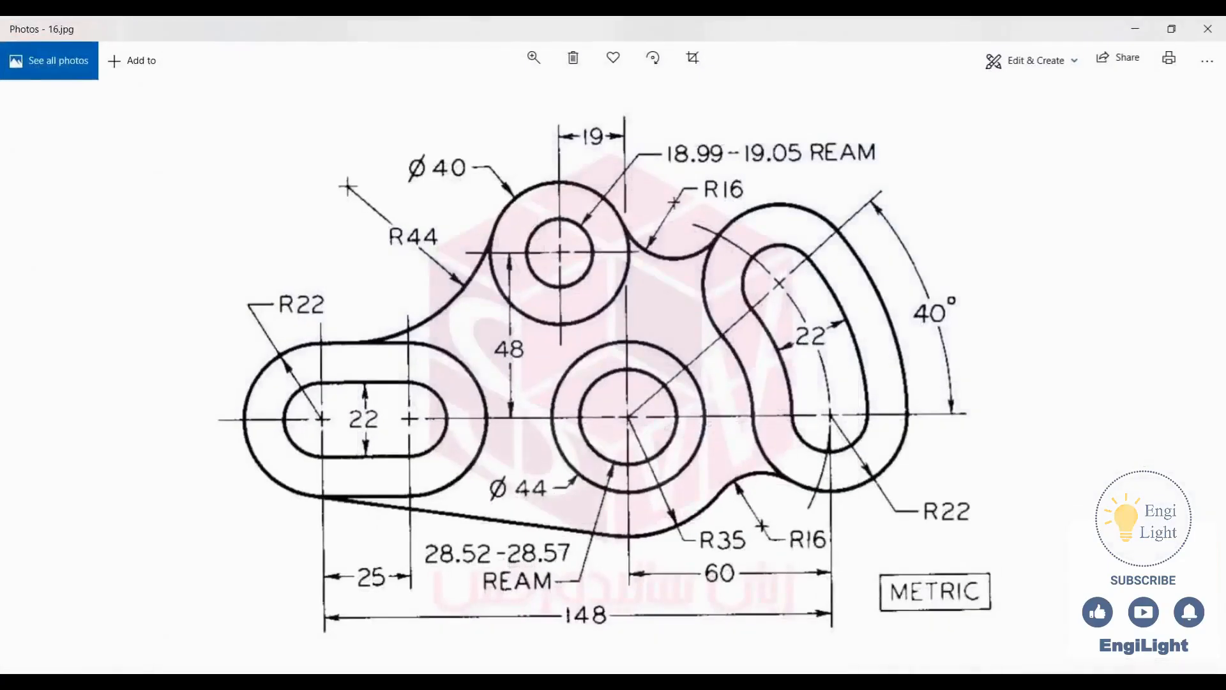
left_click(761, 682)
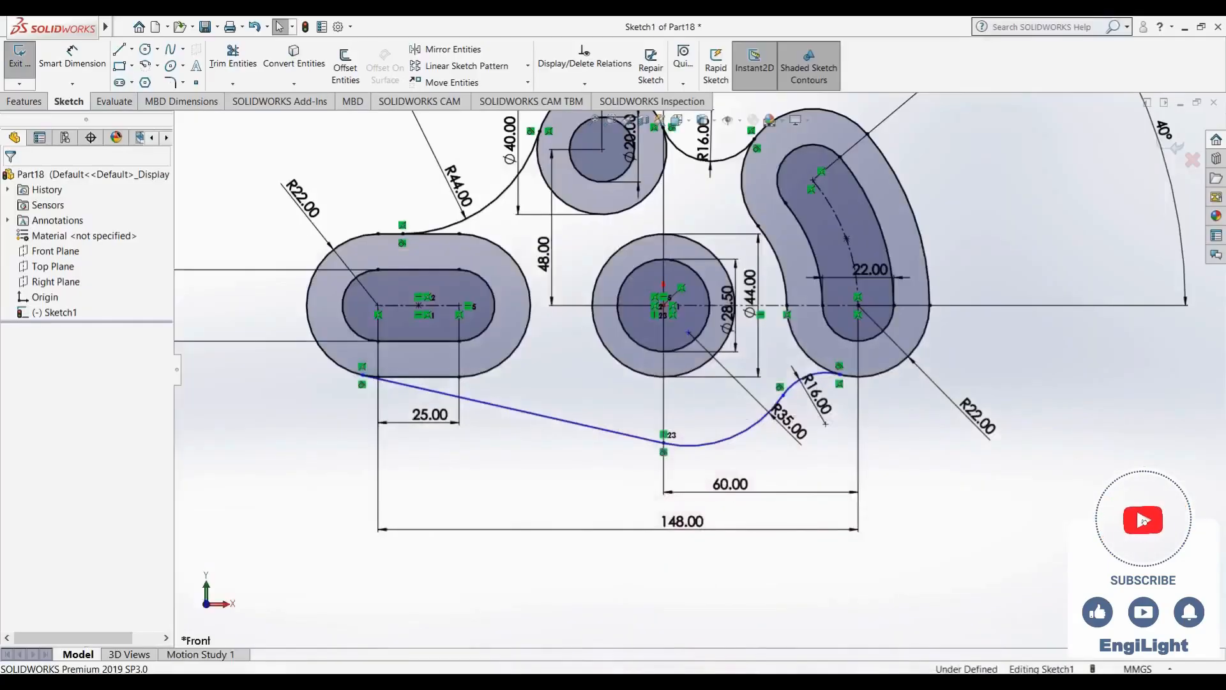
left_click(665, 443)
mouse_move(665, 443)
left_mouse_down()
mouse_move(667, 408)
mouse_move(668, 432)
mouse_move(671, 422)
left_mouse_up()
left_click(691, 462)
left_click(757, 682)
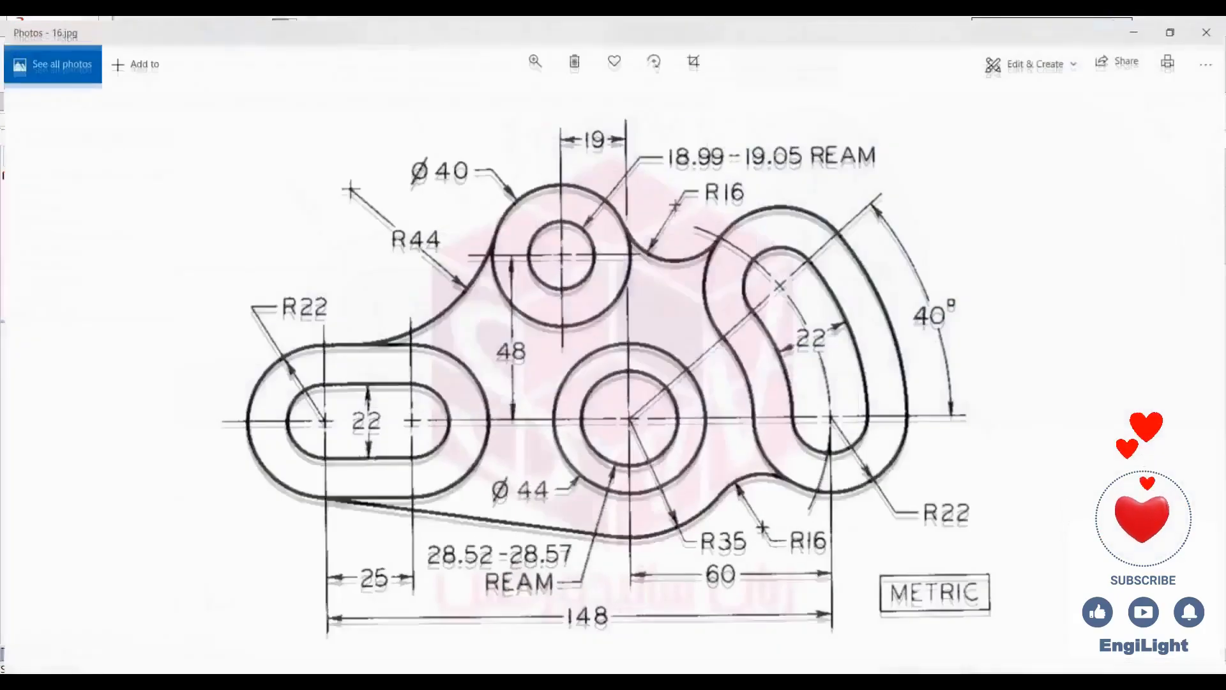
left_click(757, 682)
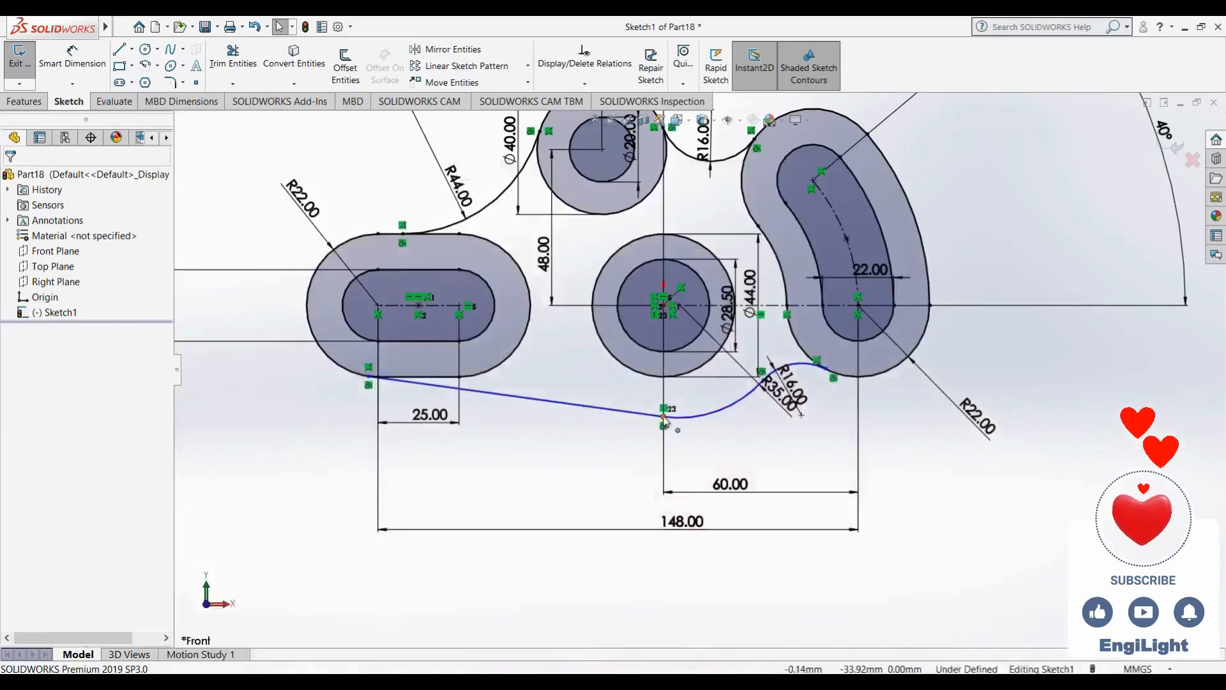
left_click(757, 682)
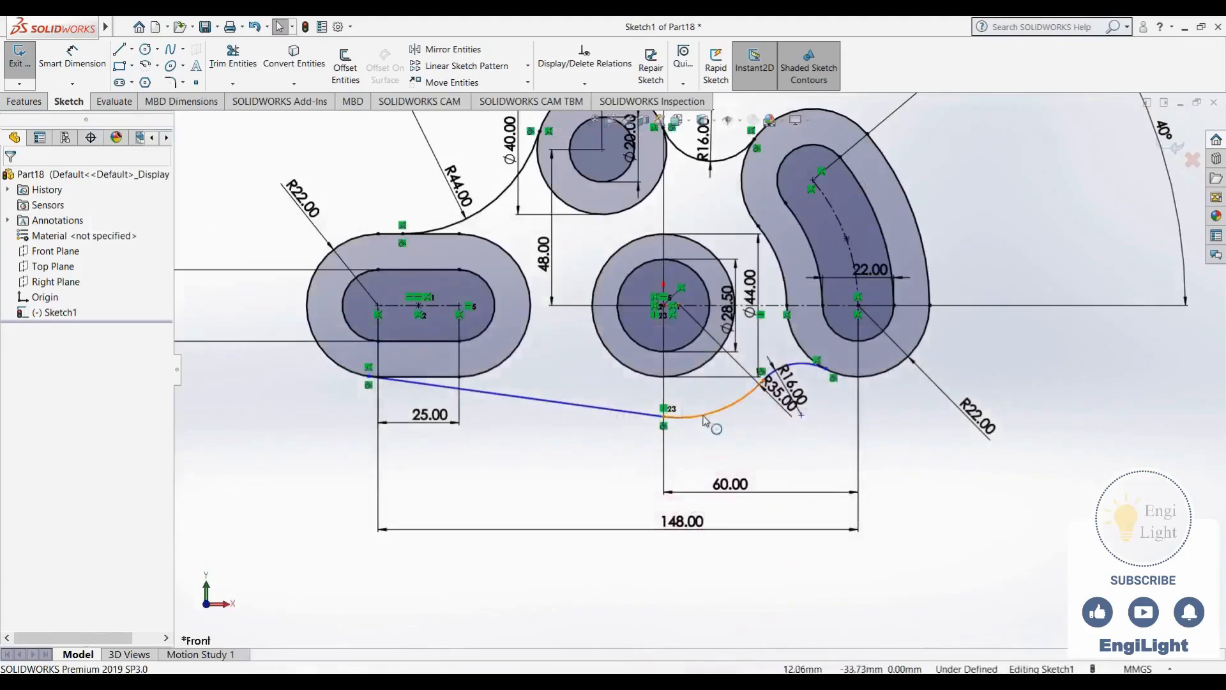
left_click(703, 416)
left_click(704, 451)
left_click_drag(663, 417, 704, 460)
left_click(780, 472)
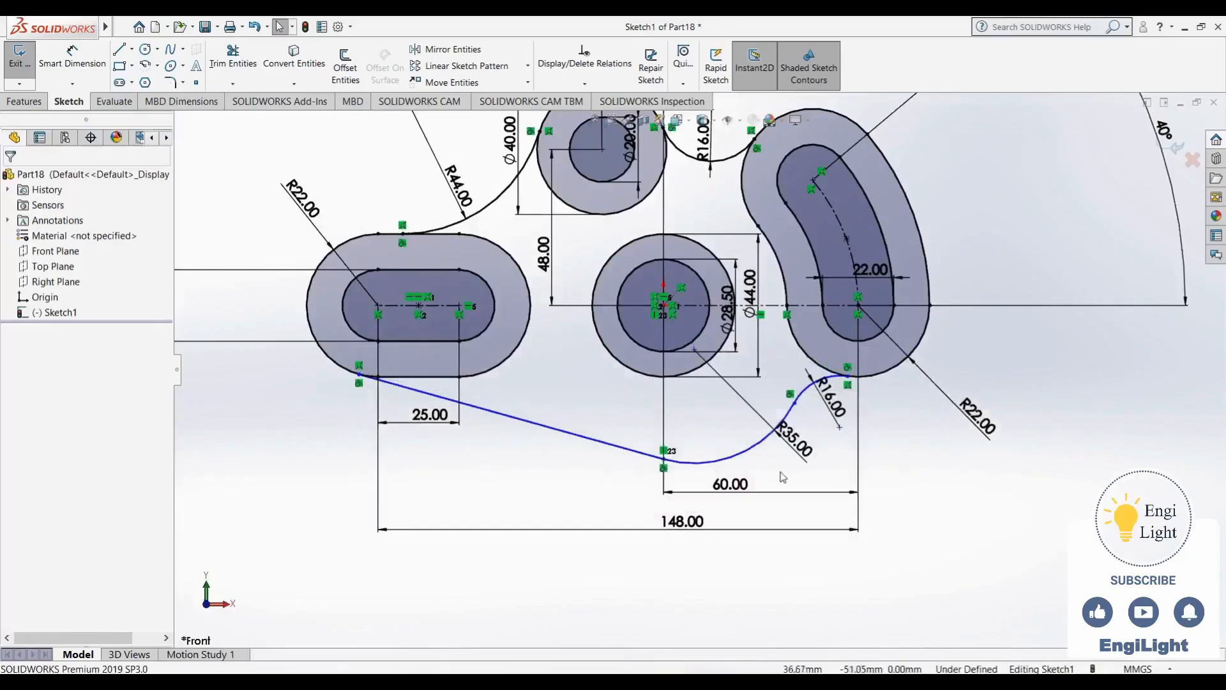
Make the centre of the 35 mm convex arc coincident with the central circle's centre
left_click(735, 457)
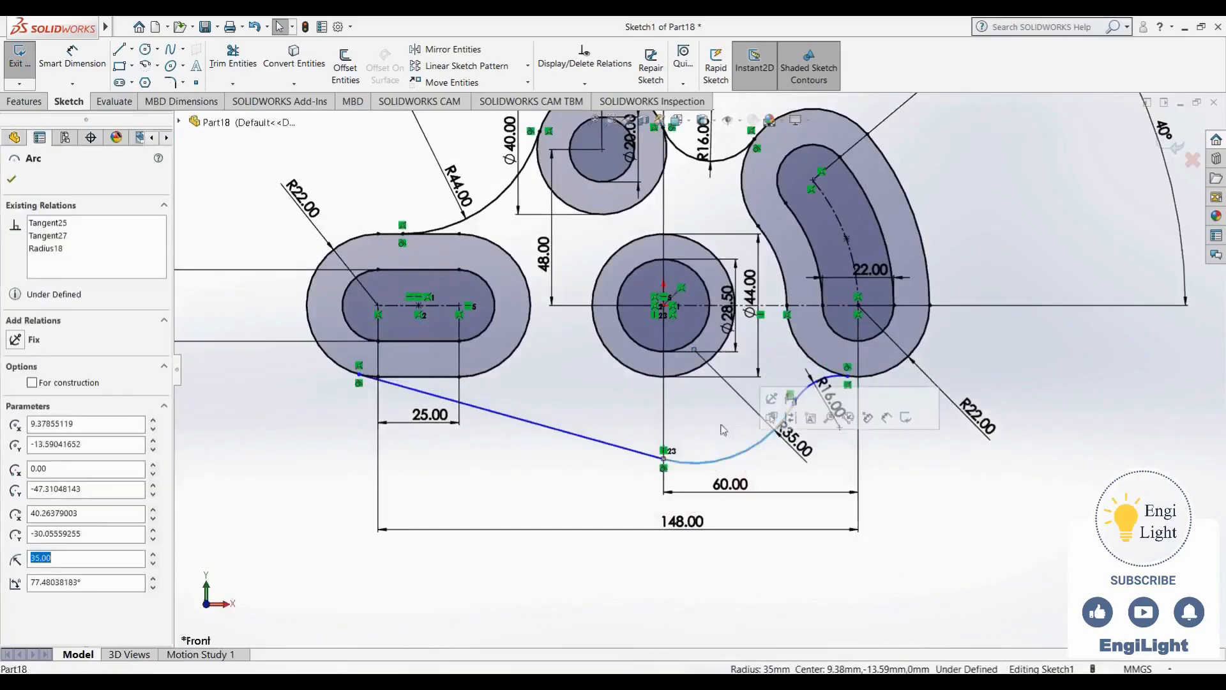
left_click(695, 351)
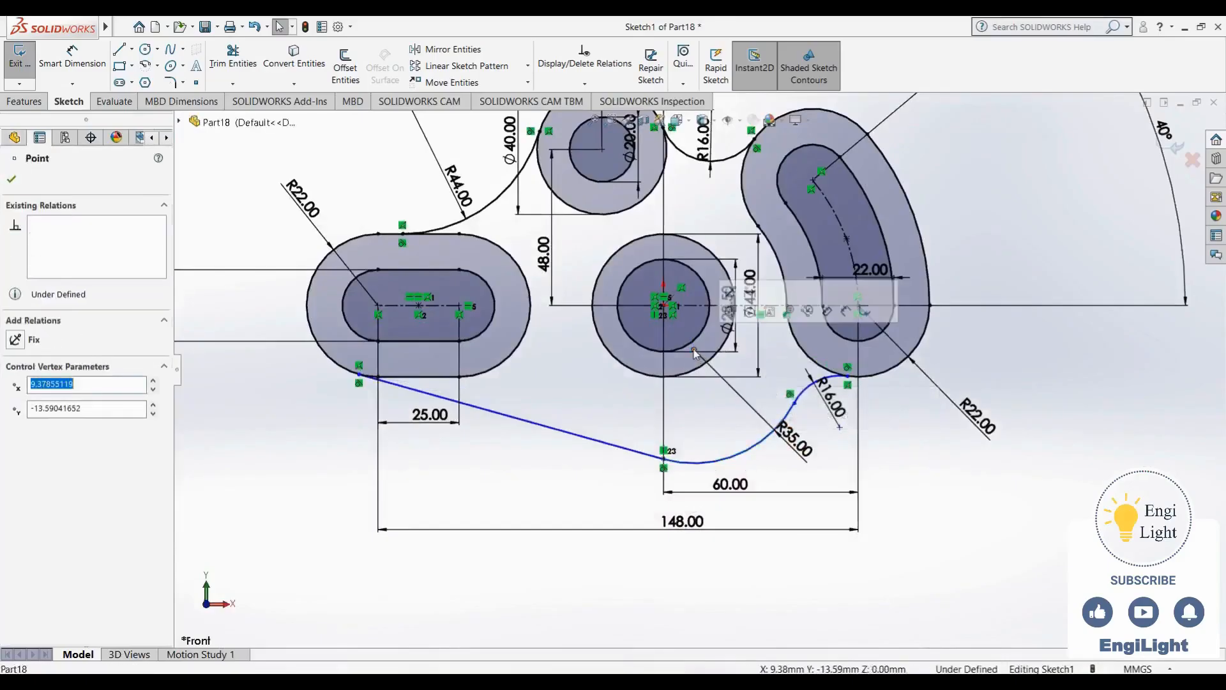
left_click(663, 309)
left_click(664, 308, "ctrl")
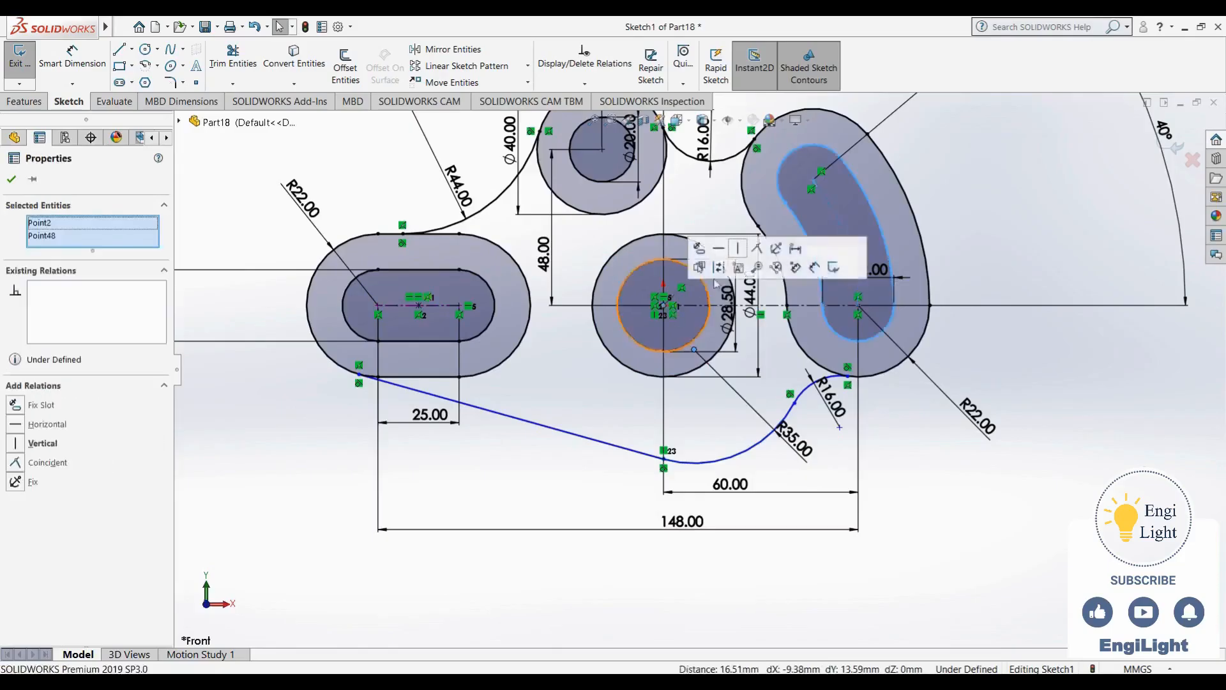
left_click(763, 253)
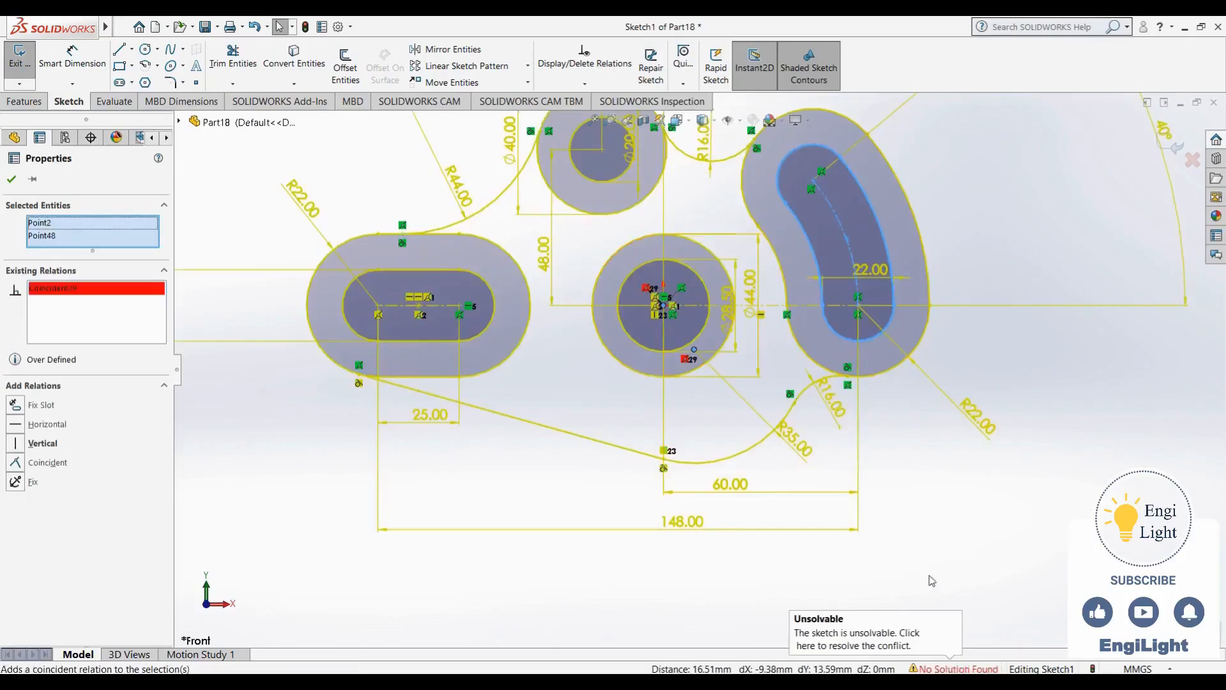
left_click(12, 179)
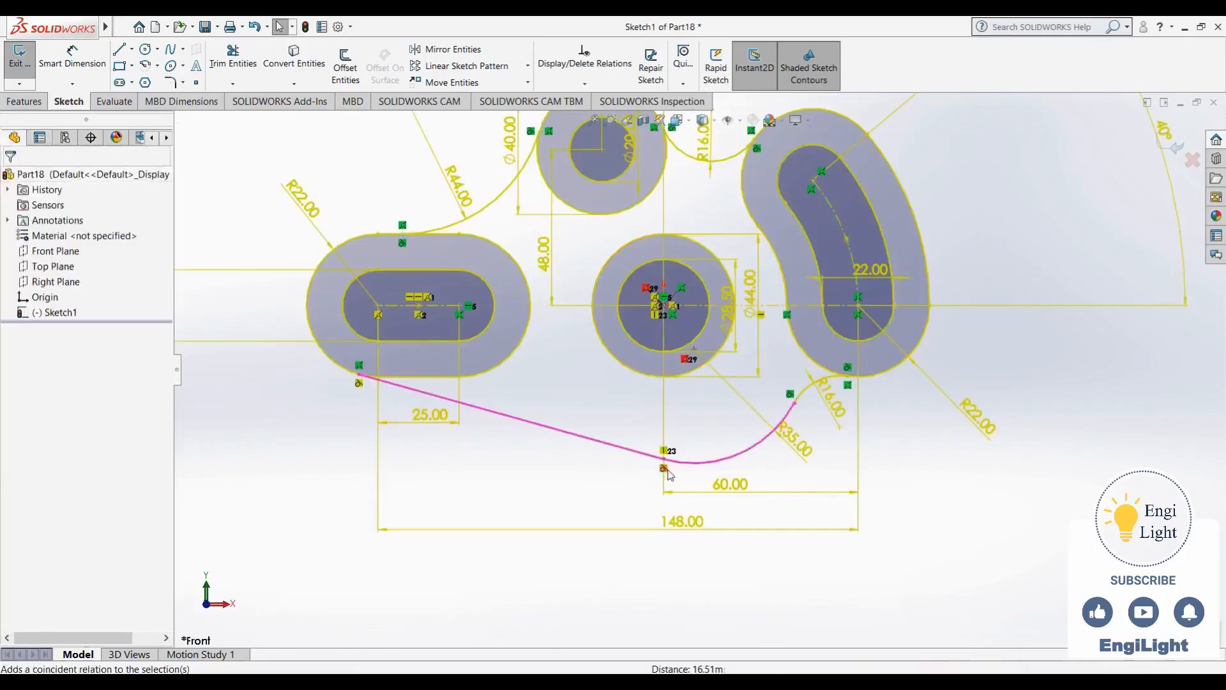
Delete the relation that aligns the line-to-arc junction vertically with the central circle's centre
key("Delete")
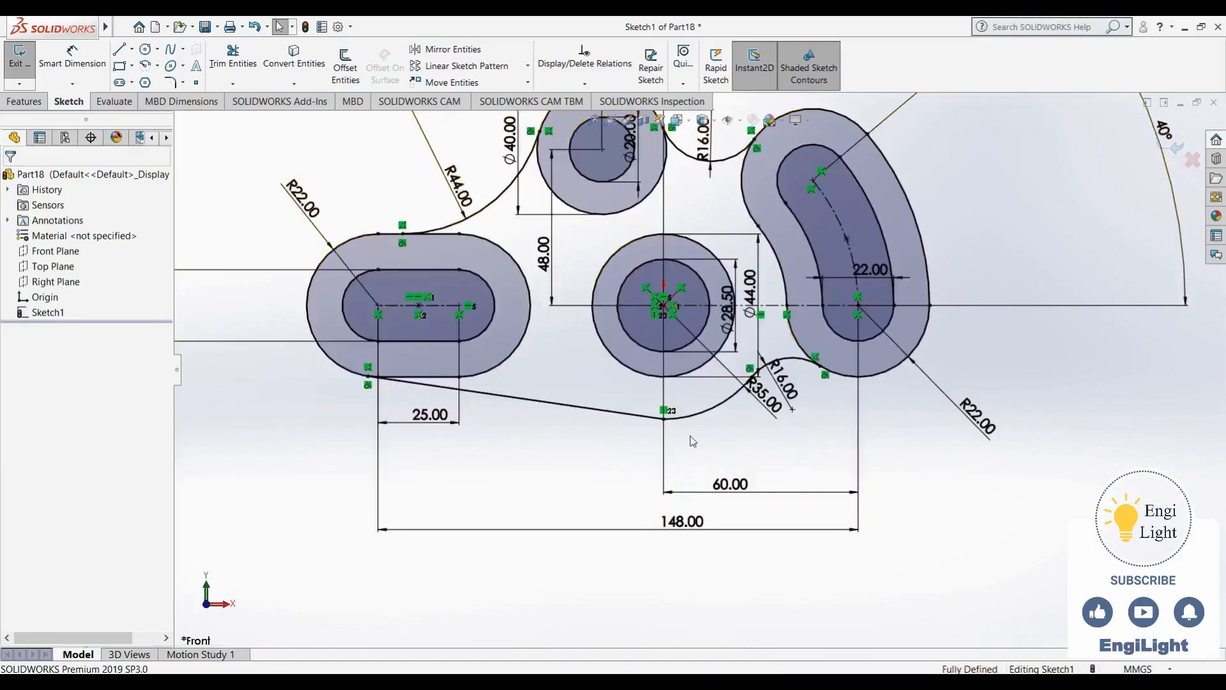
key("ctrl+z")
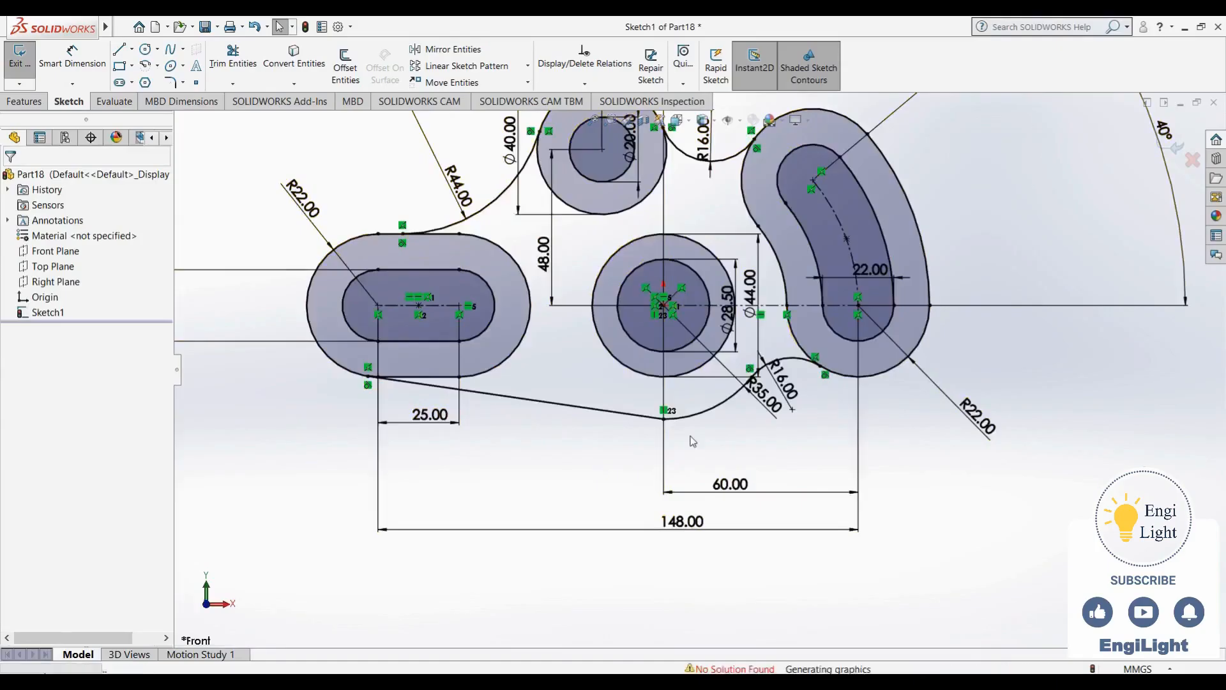
left_click(665, 450)
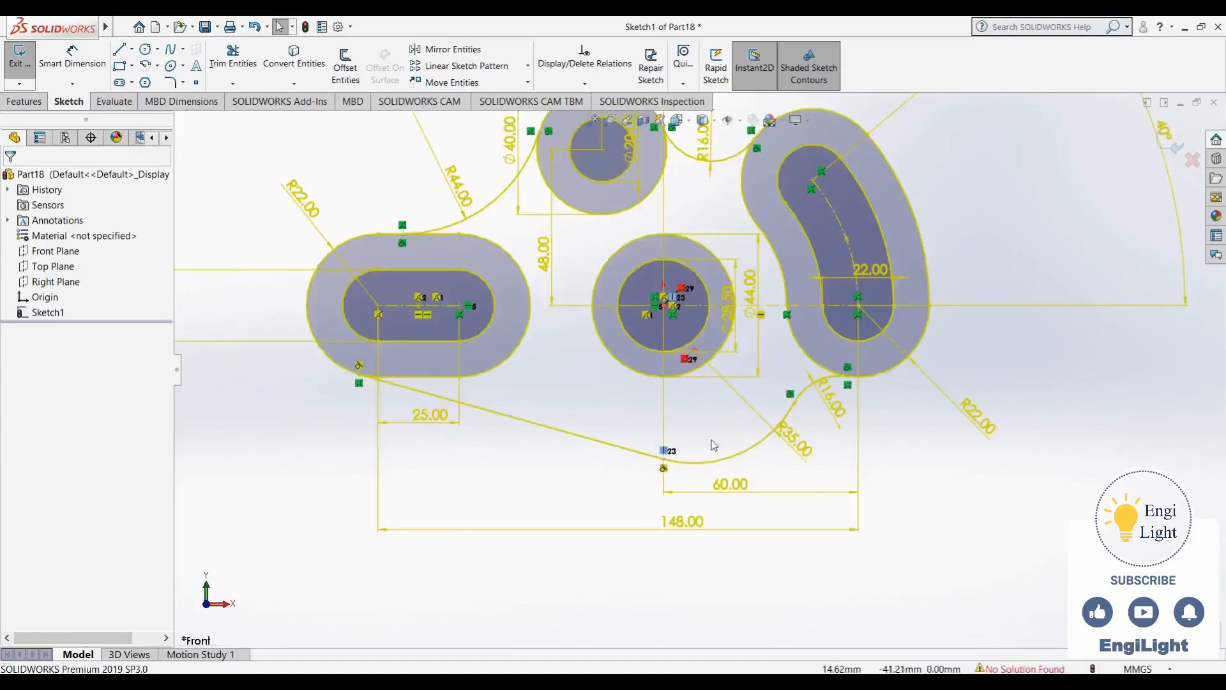
key("Delete")
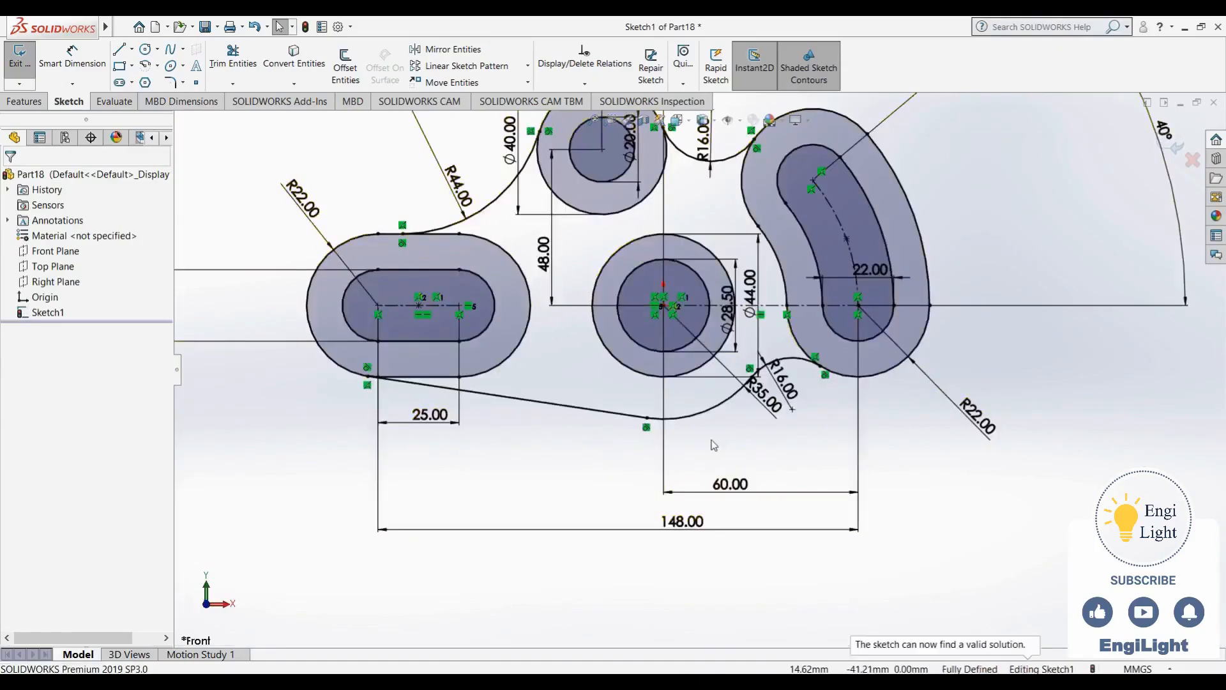
Exit the link plate sketch and close the part without saving it
key("f")
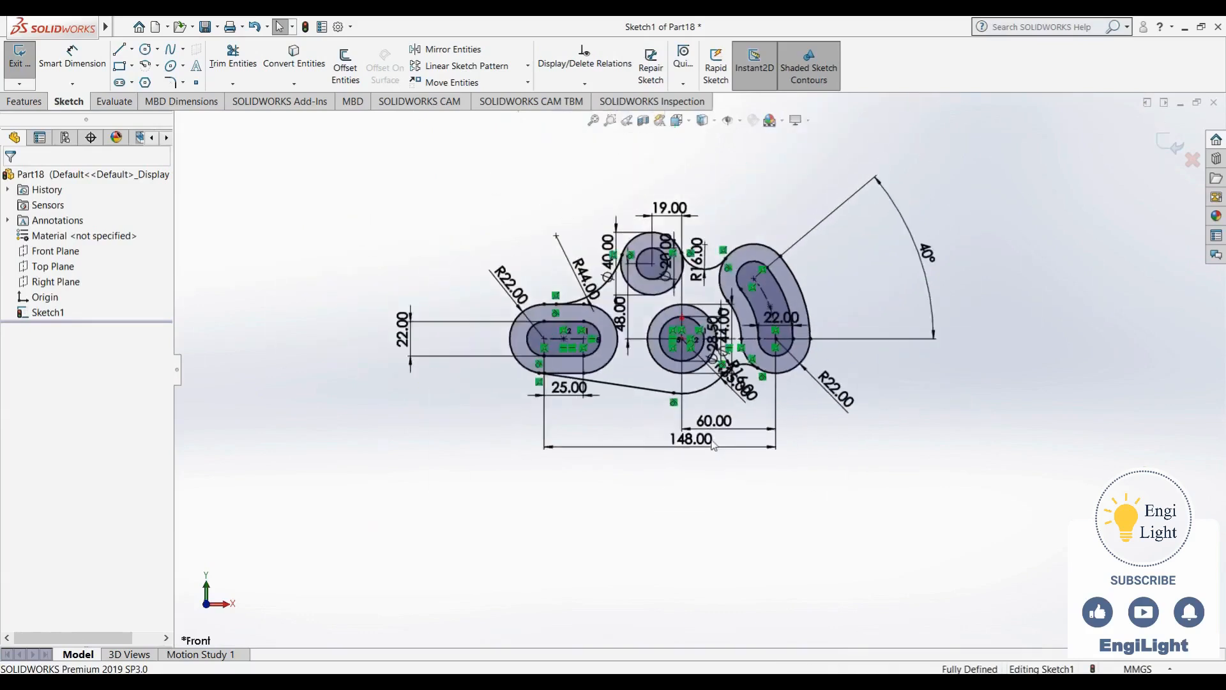
left_click(724, 681)
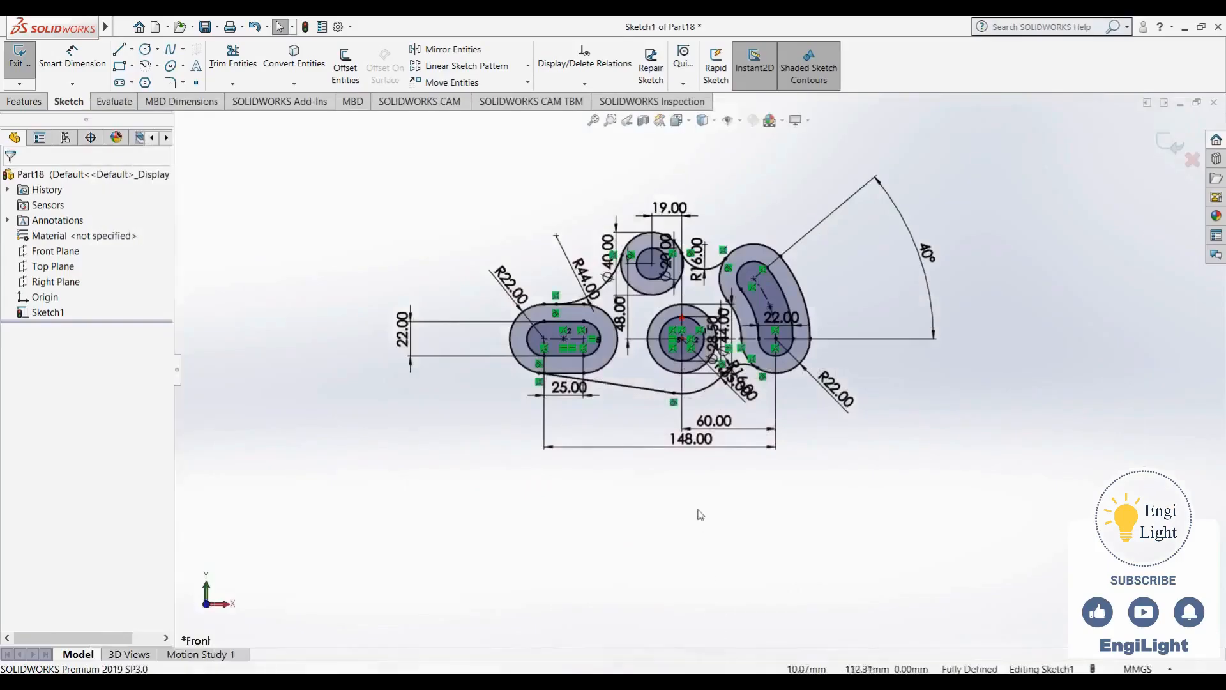
left_click(1173, 144)
left_click(751, 492)
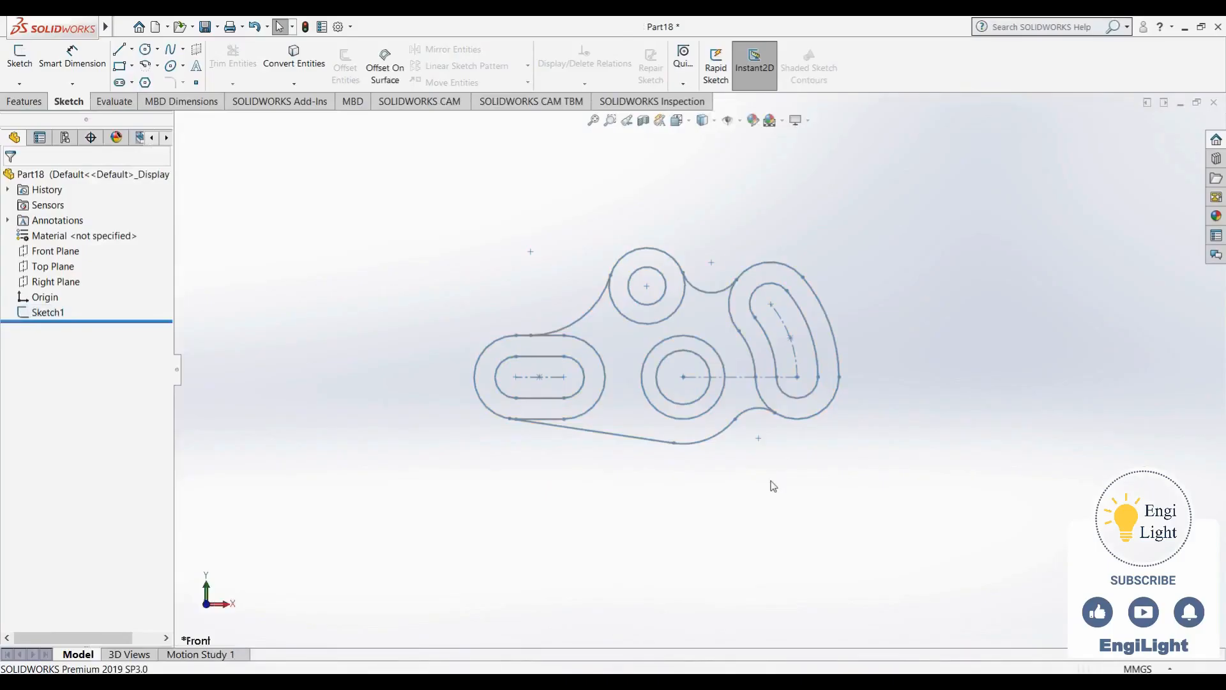
left_click(1213, 102)
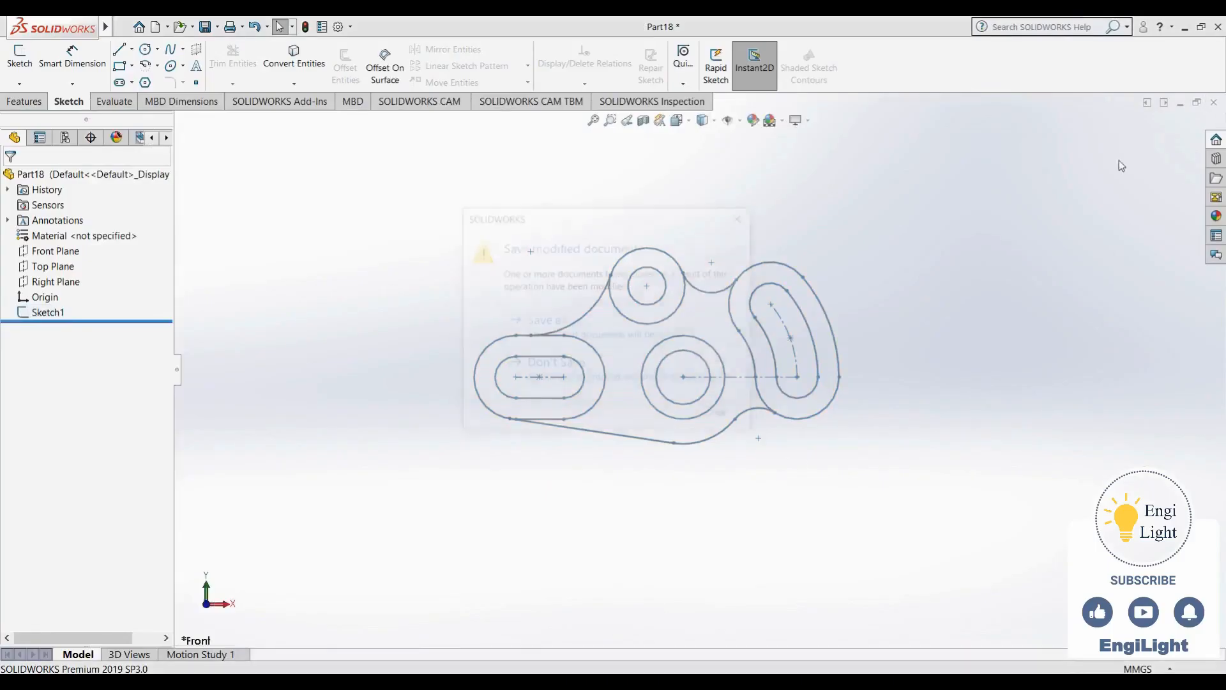
left_click(603, 382)
Switch to Photos, bring up the next reference drawing, 17.jpg, and examine the dimensions of both swoosh contours
left_click(677, 682)
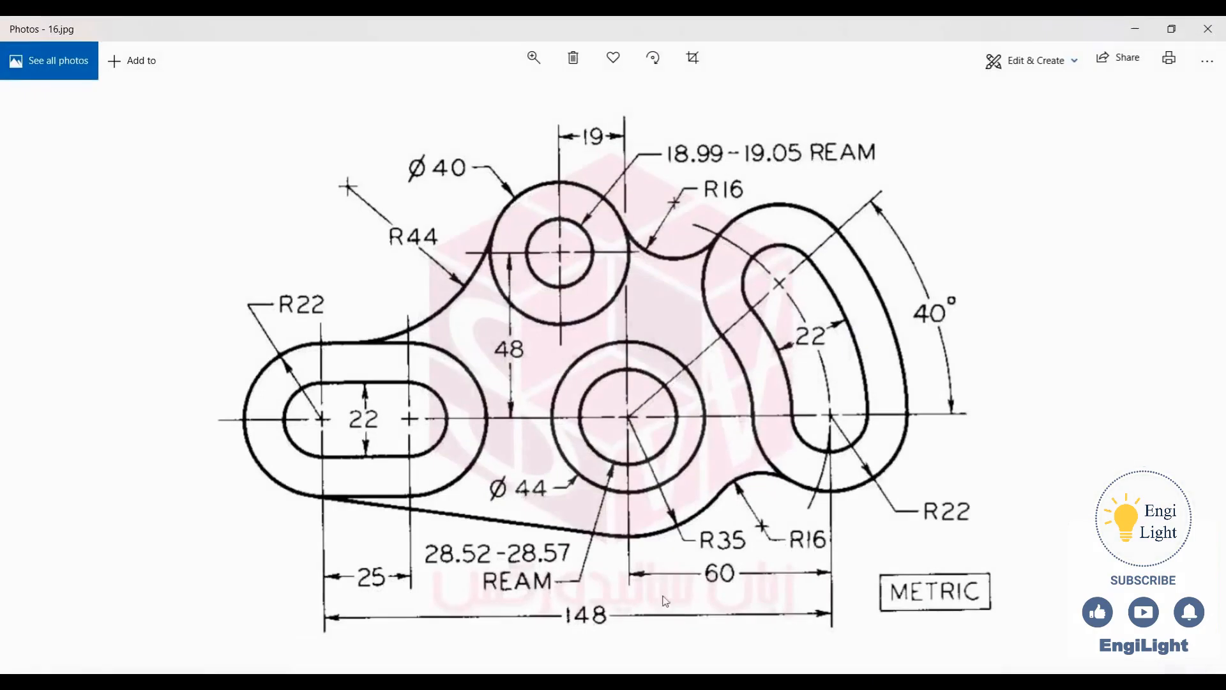
key("Right")
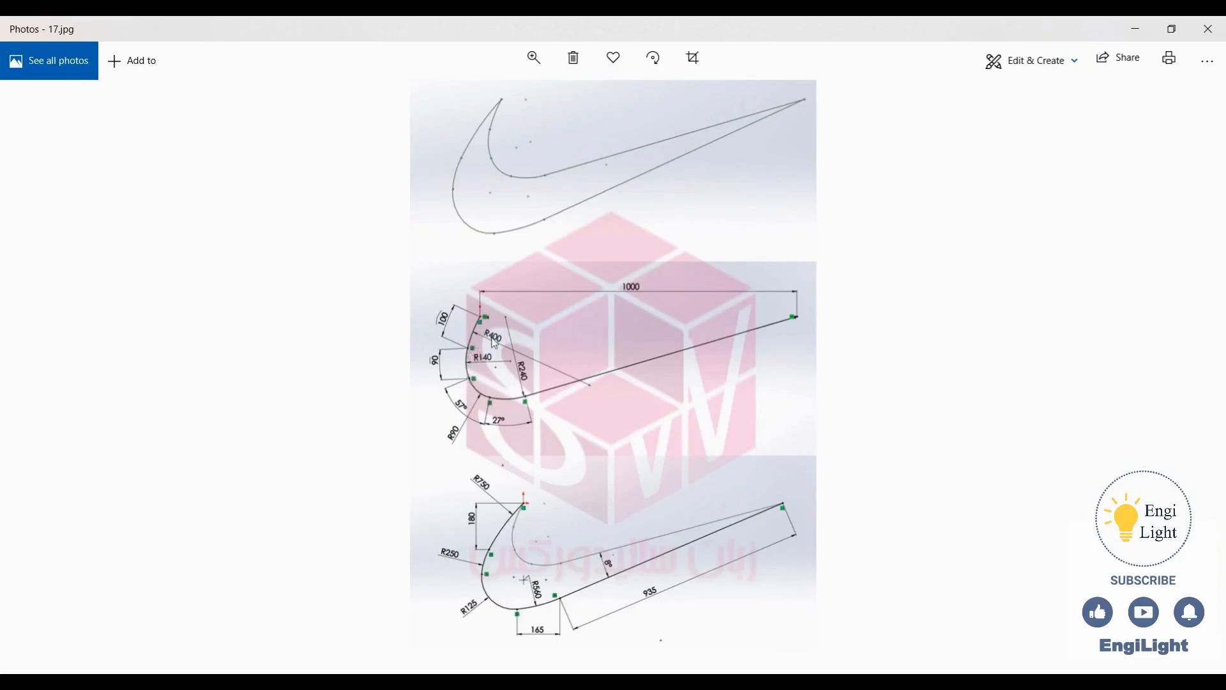
scroll(495, 343, "up", 3)
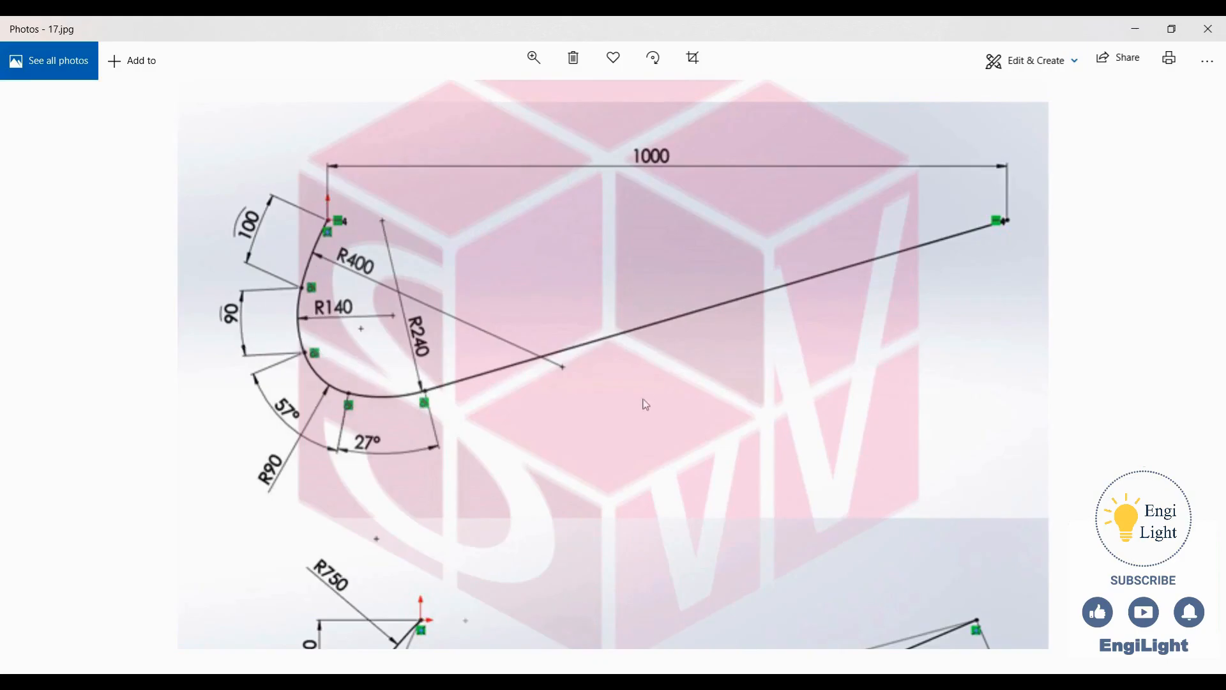
scroll(630, 502, "down", 5)
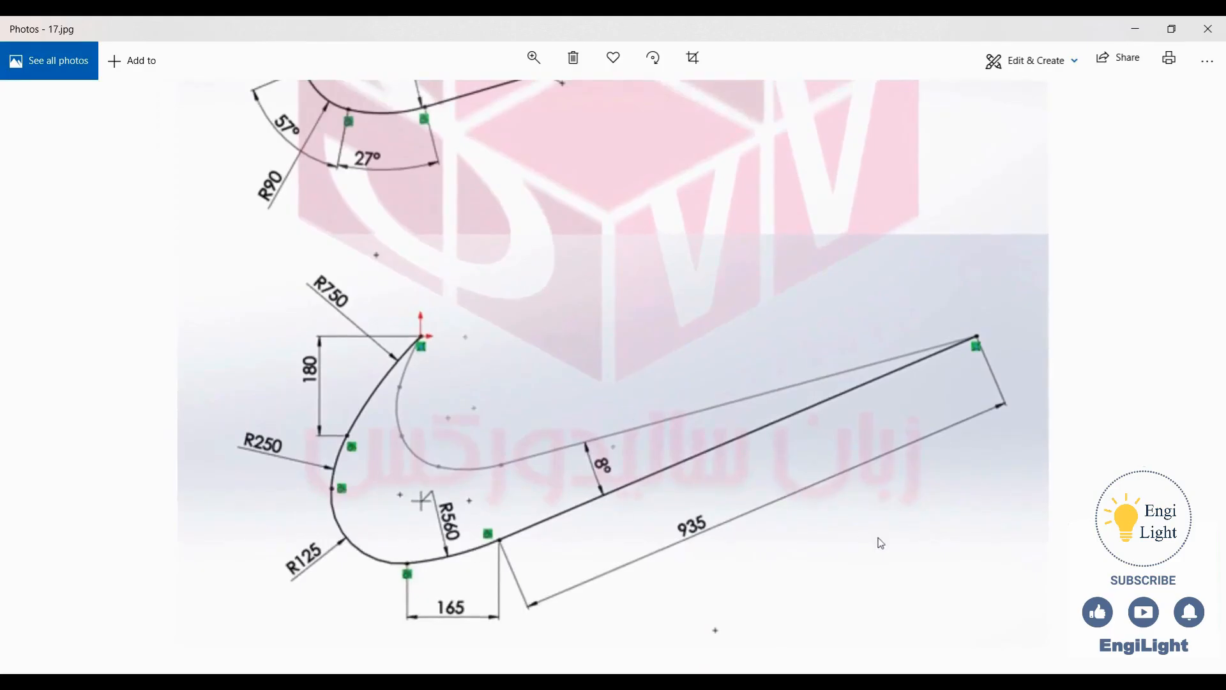
scroll(892, 525, "down", 5)
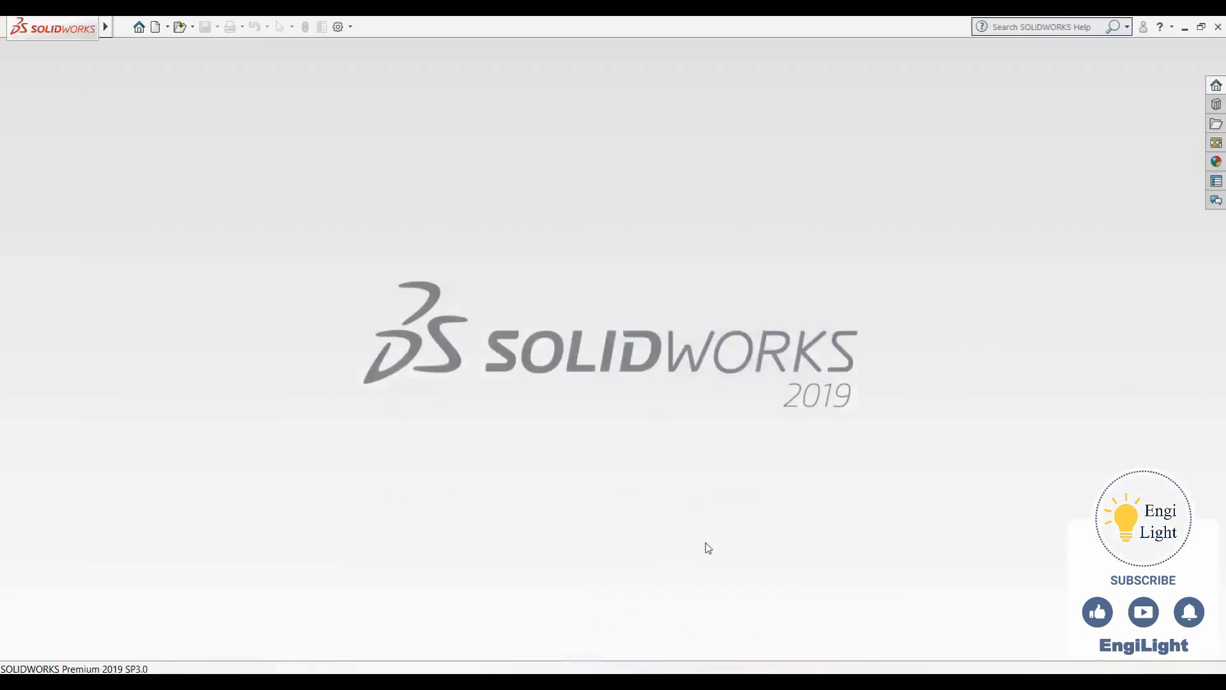
Create a new part in SOLIDWORKS and start a sketch on the Front Plane
key("ctrl+n")
left_click(671, 504)
left_click(43, 253)
left_click(50, 238)
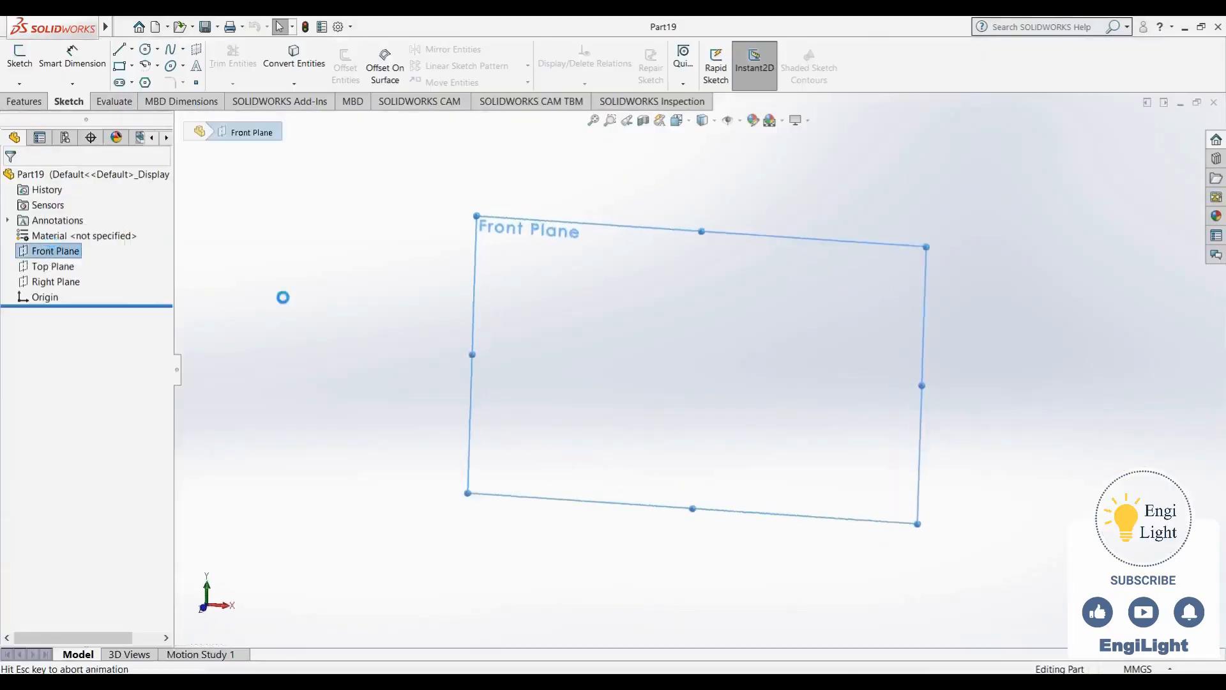
left_click(145, 64)
left_click(708, 681)
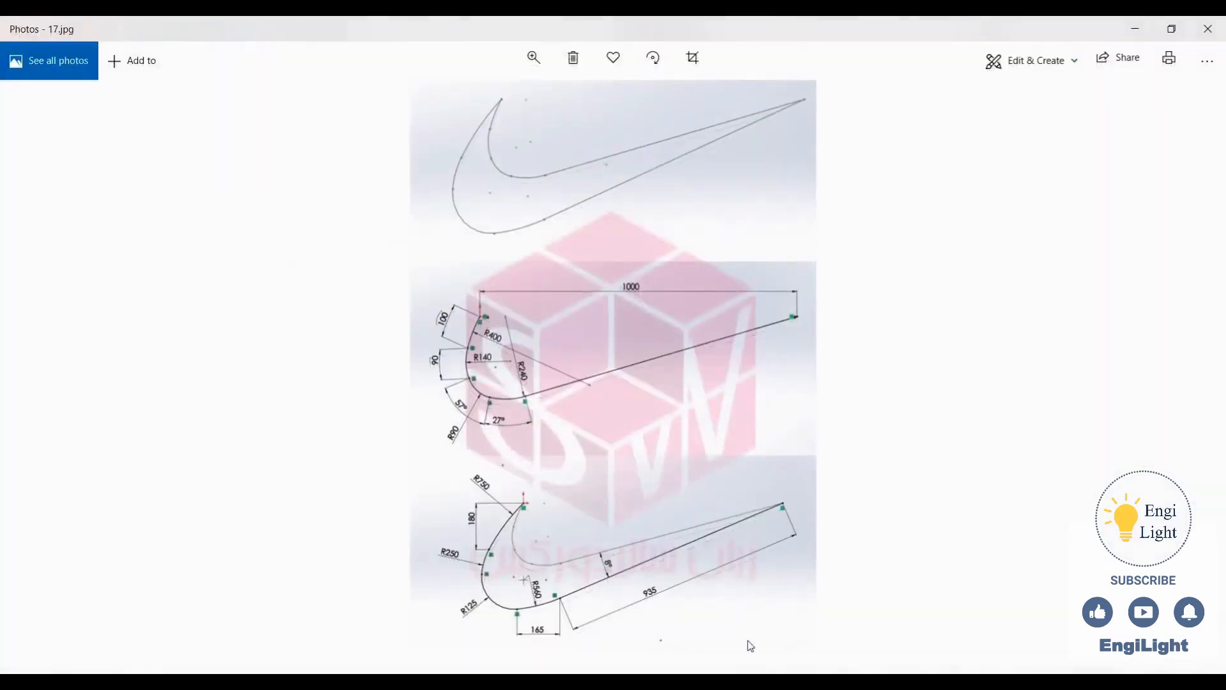
key("alt+Tab")
left_click(701, 369)
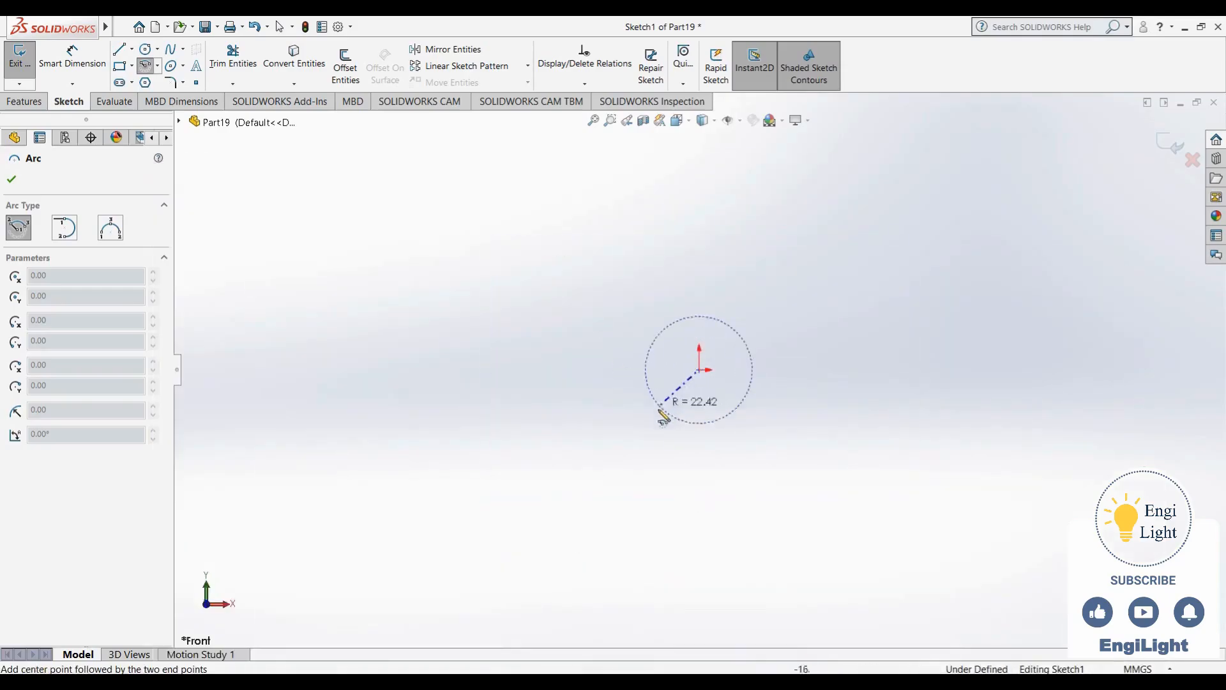
key("Escape")
Sketch a three-point arc of about 46 mm radius from the origin down to a free end on its lower left
left_click(145, 66)
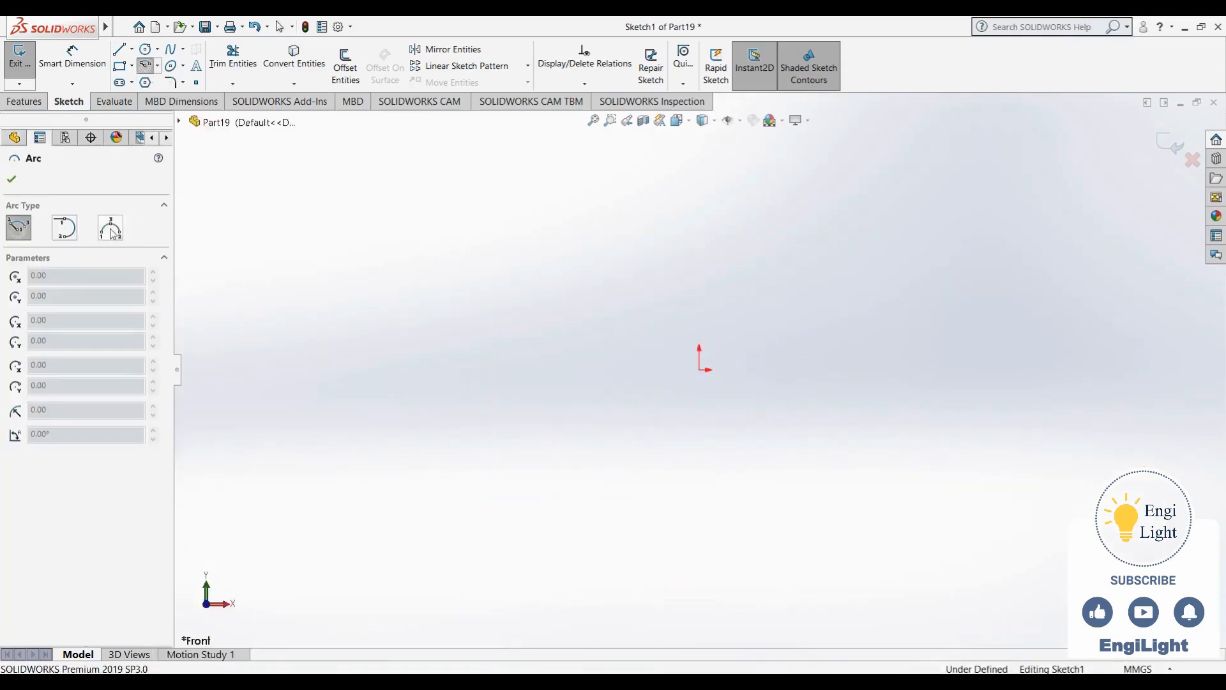
left_click(111, 230)
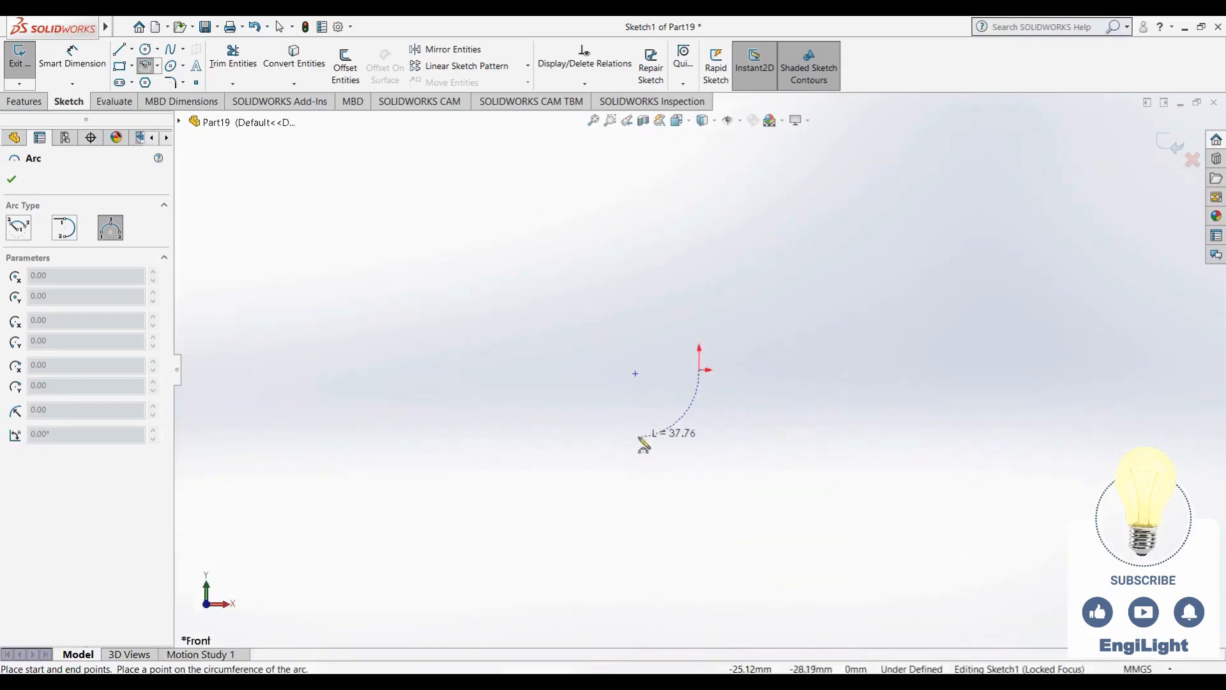
left_click(627, 415)
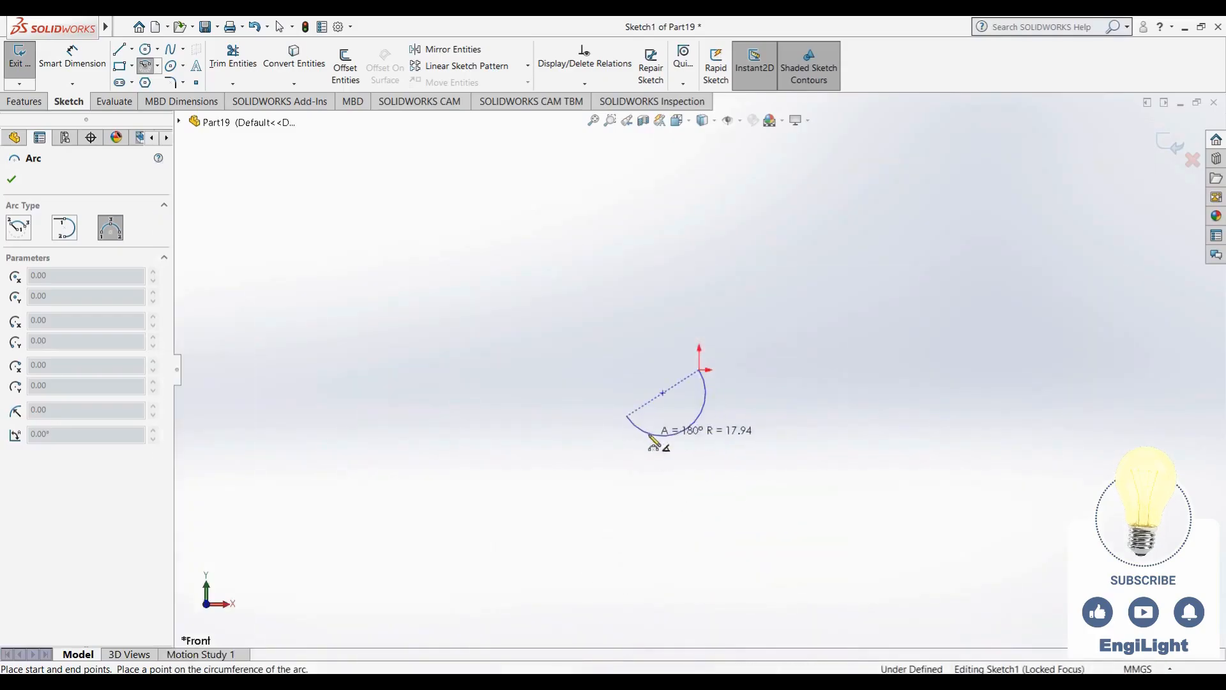
left_click(637, 403)
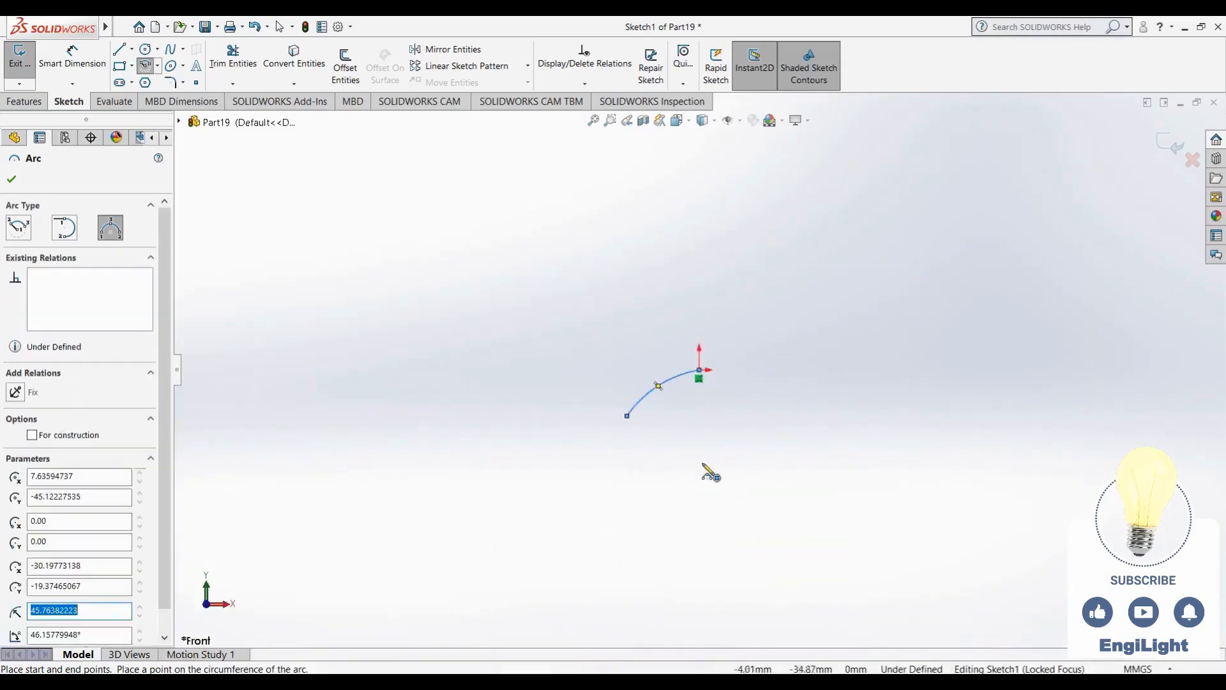
key("Escape")
Dimension the arc's radius as 400 mm
scroll(728, 450, "up", 3)
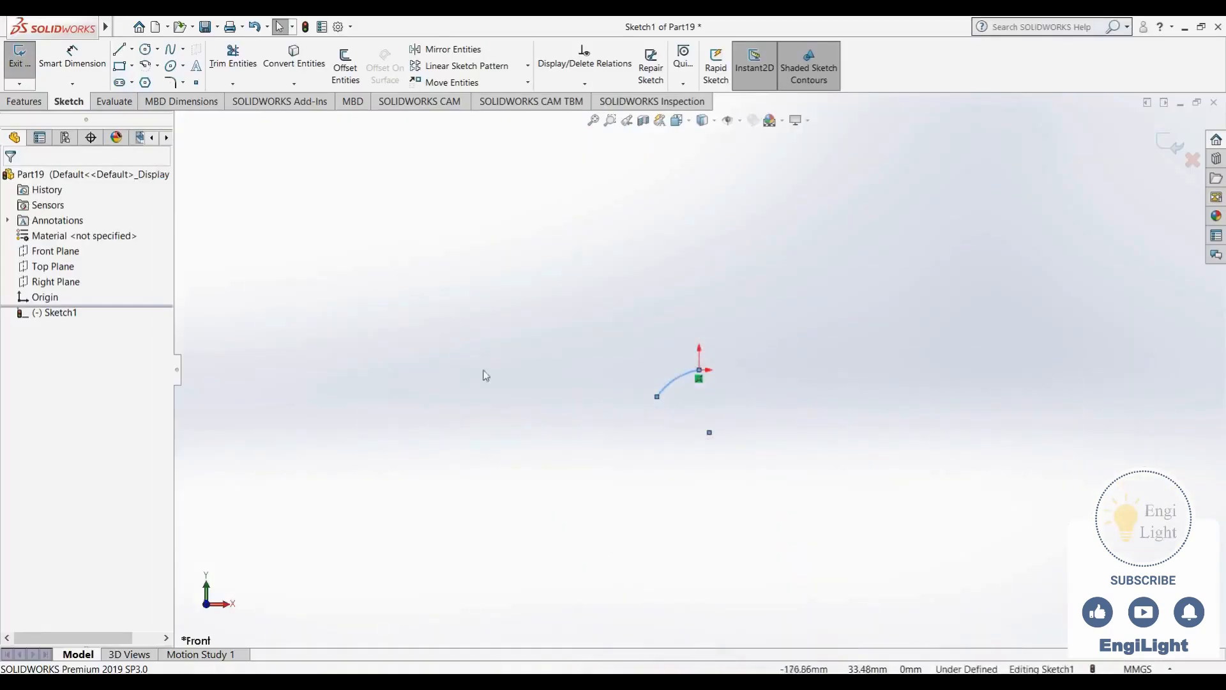
right_click_drag(481, 372, 503, 279)
left_click(679, 383)
left_click(696, 397)
type("400")
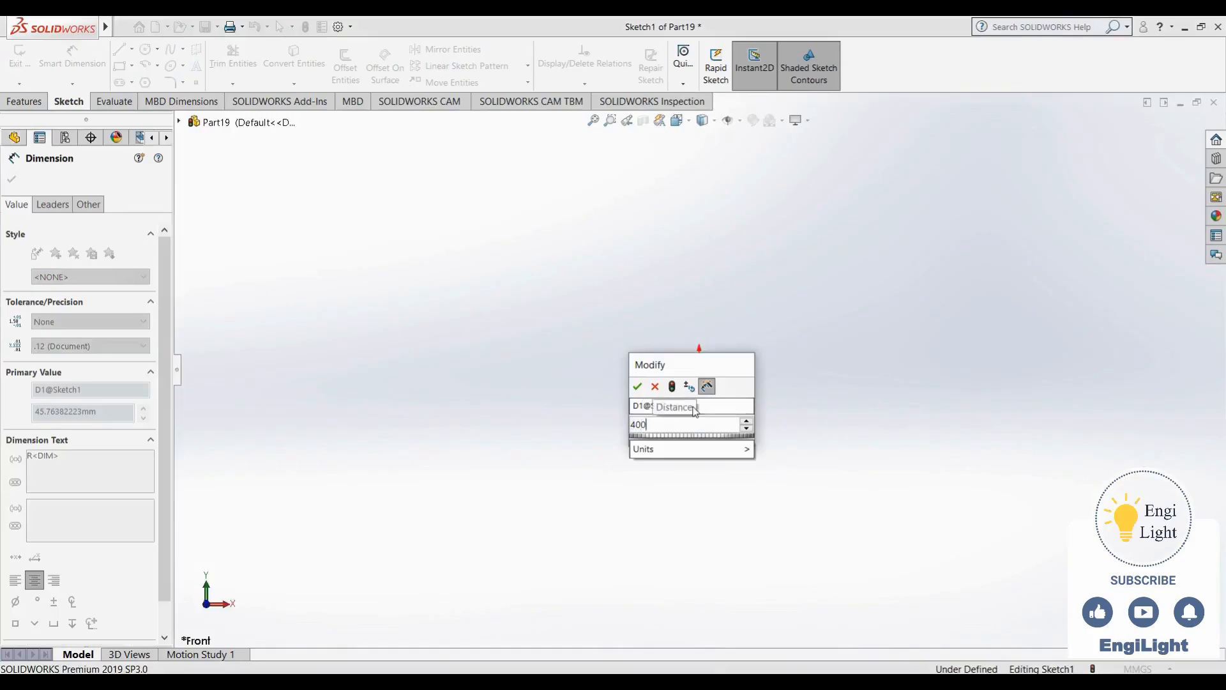
key("Return")
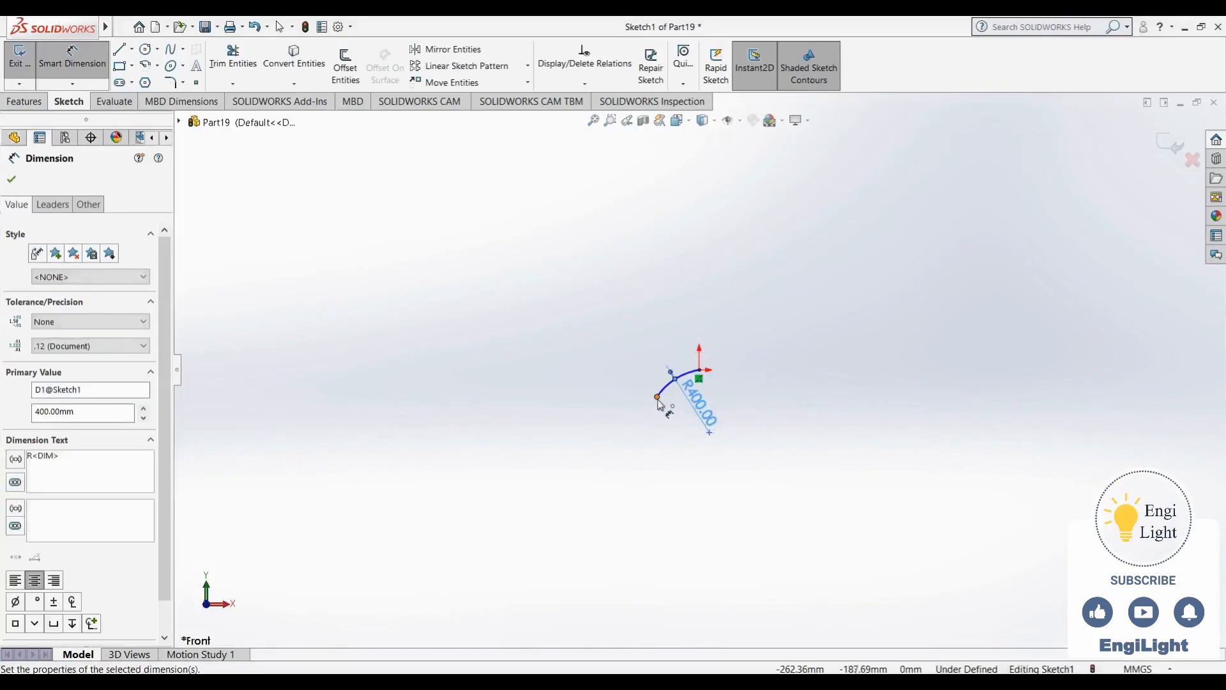
left_click(700, 373)
left_click(700, 372)
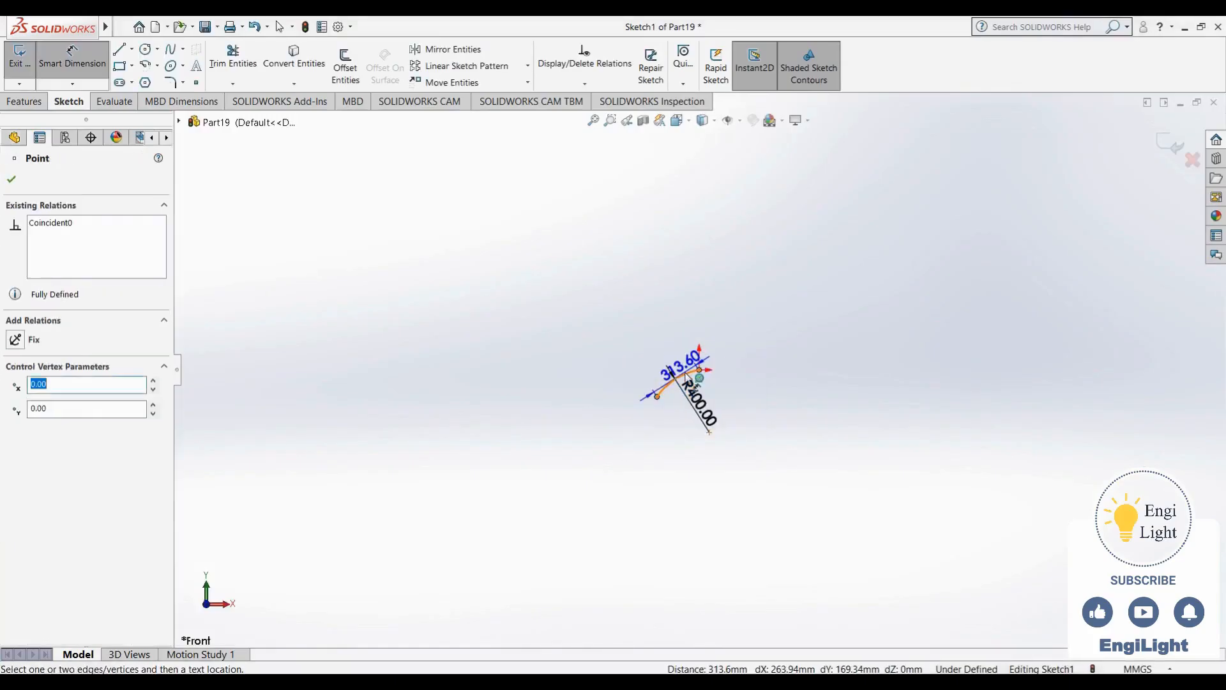
key("Escape")
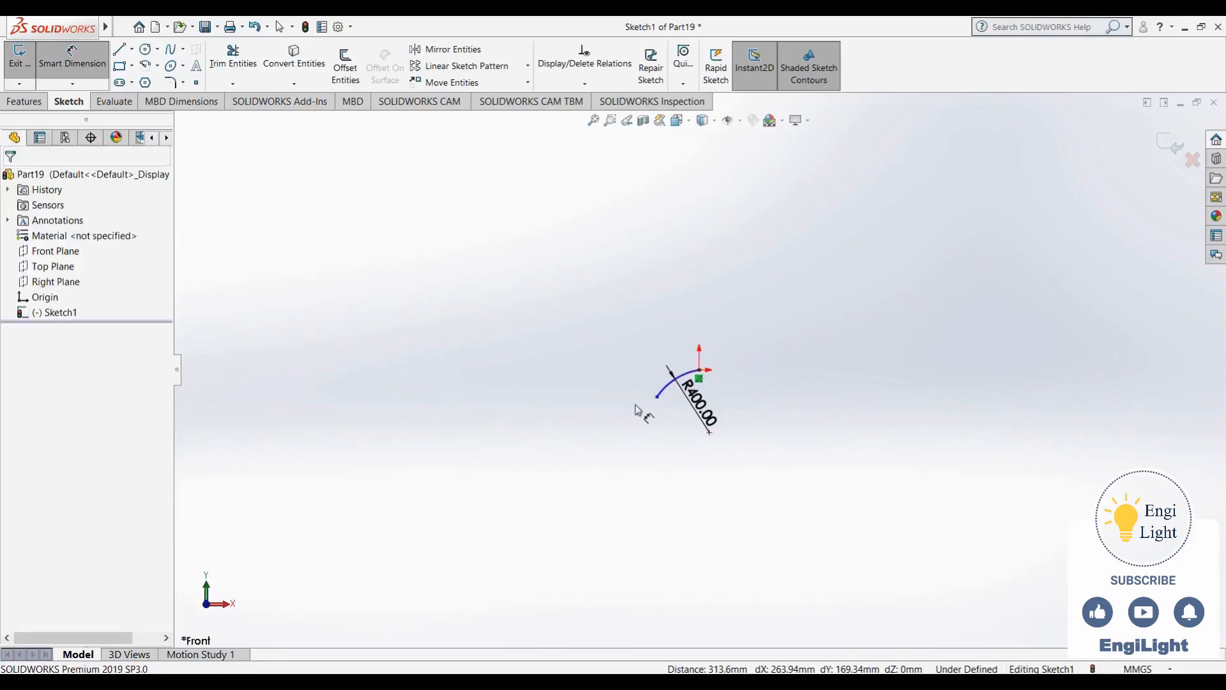
Dimension the R400 arc's length along the curve between its two endpoints as 100 mm
left_click(658, 398)
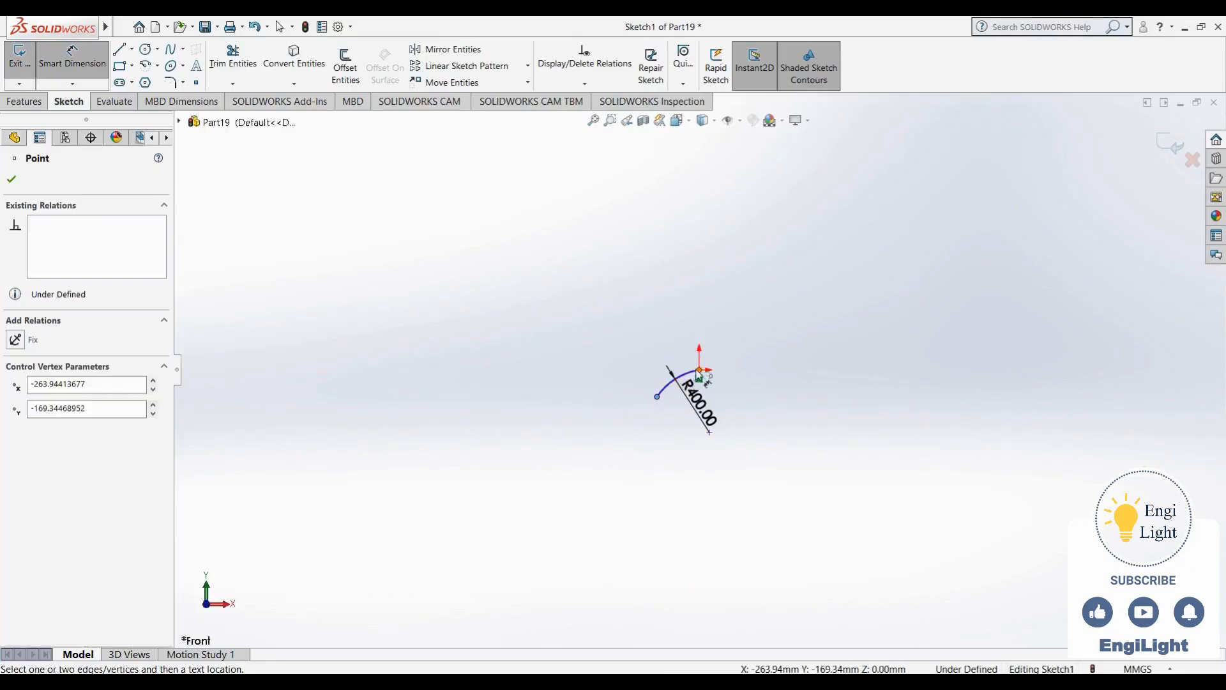
left_click(700, 372)
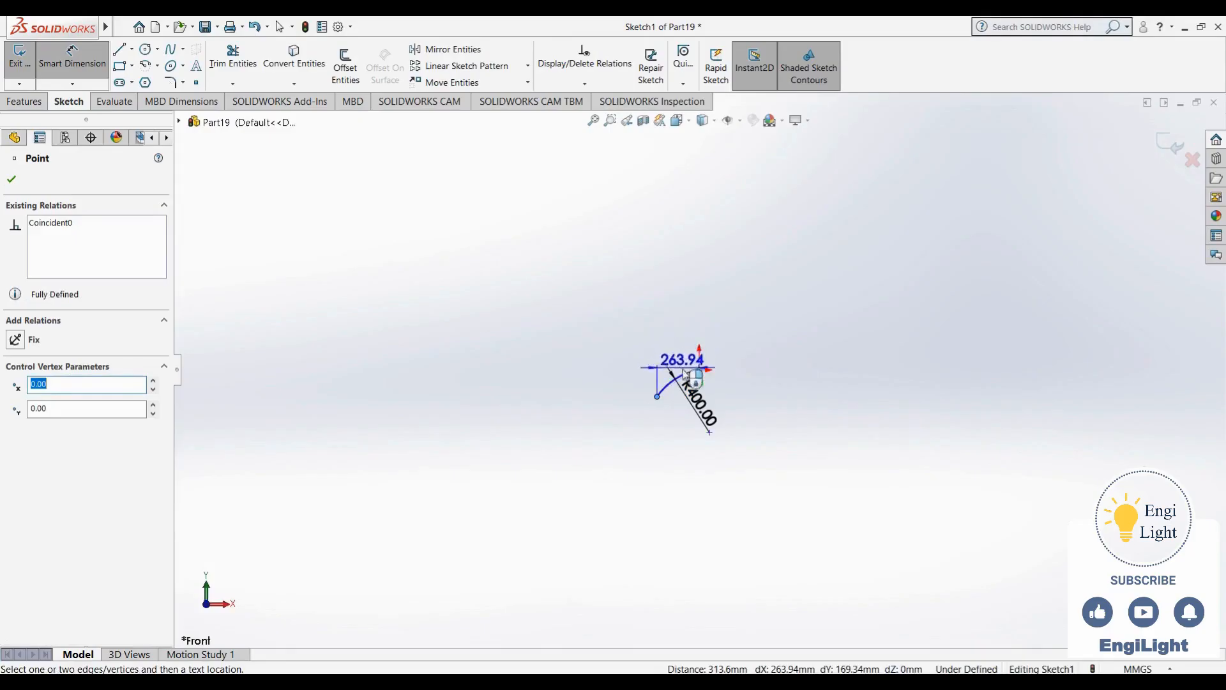
left_click(668, 386)
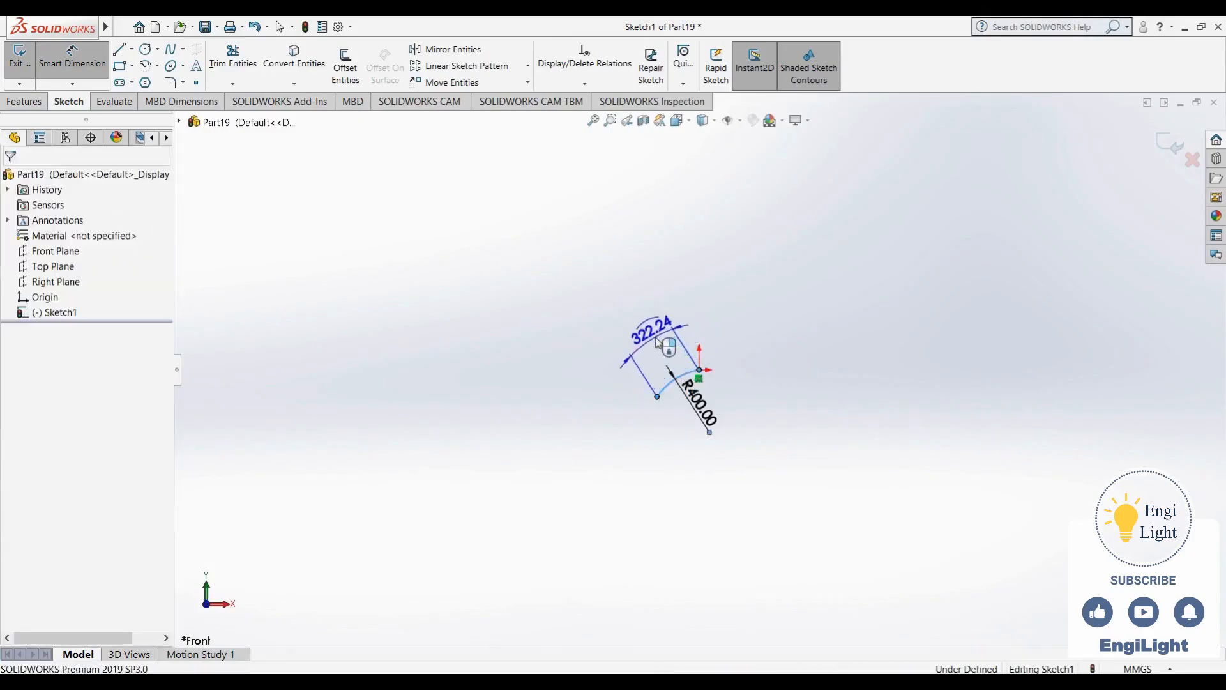
left_click(658, 342)
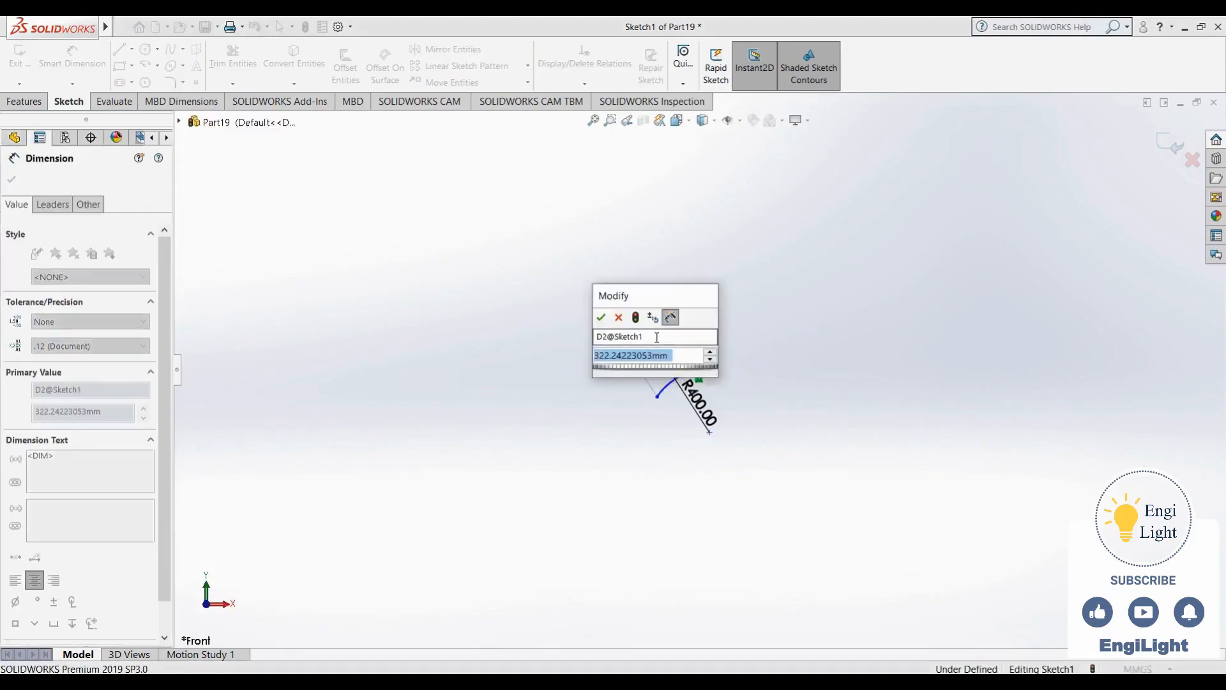
type("100")
key("Return")
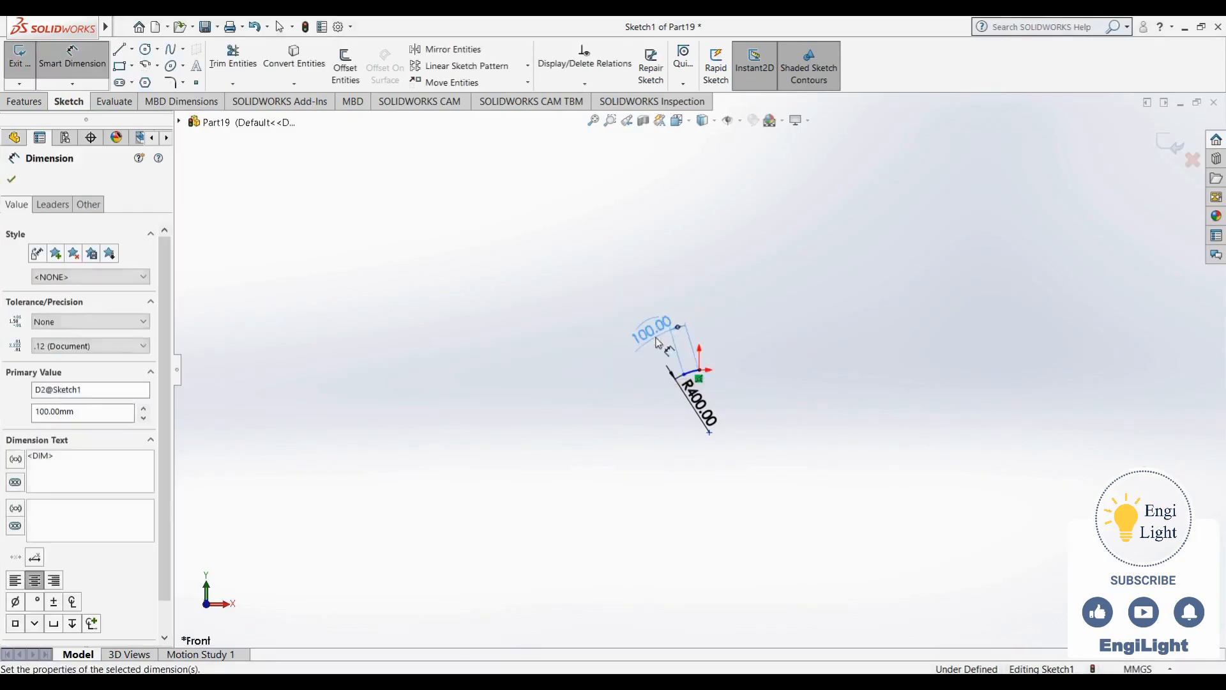
Move the R400 arc's free endpoint to about X -83, Y -55 mm and place its arc-length dimension closer to the curve
scroll(696, 390, "down", 6)
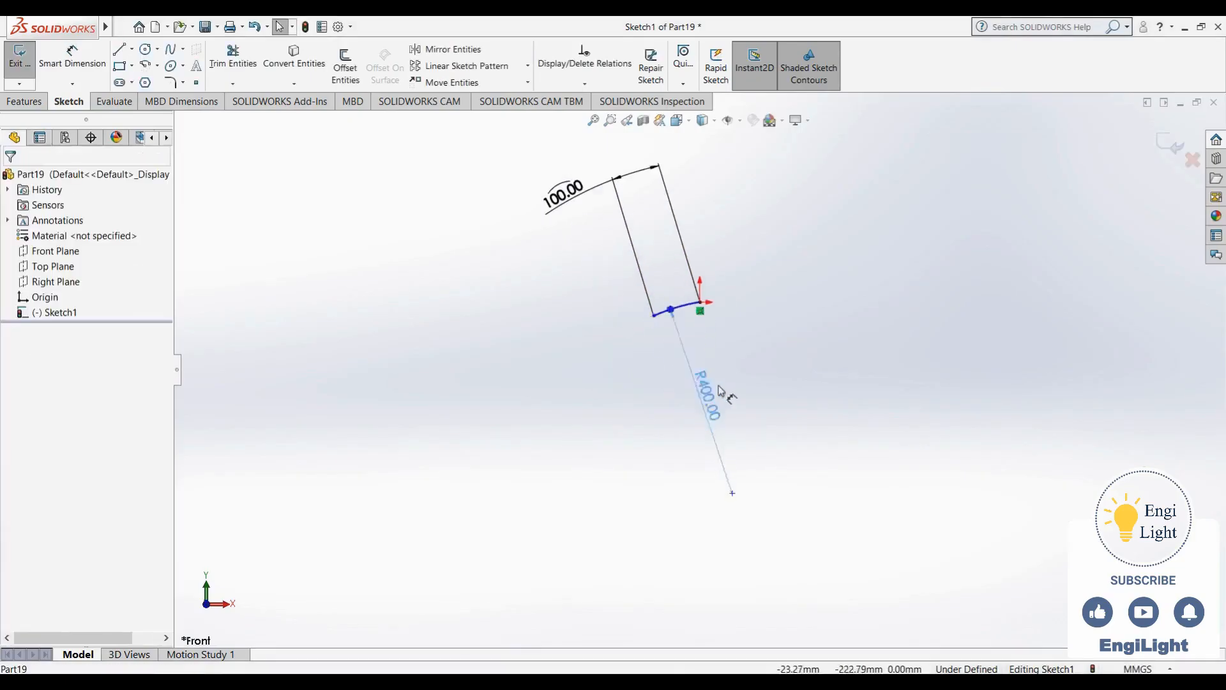
mouse_move(642, 299)
left_mouse_down()
mouse_move(649, 337)
mouse_move(619, 348)
left_mouse_up()
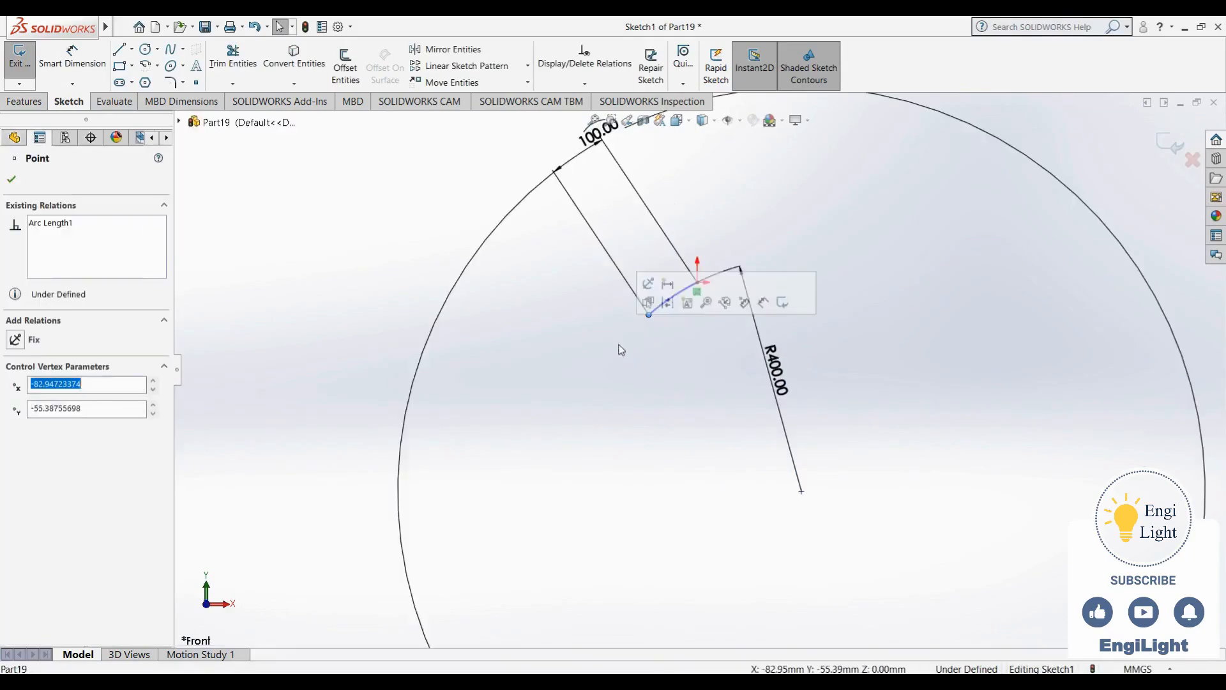
left_click(697, 419)
scroll(697, 419, "up", 4)
left_click_drag(651, 259, 663, 304)
left_click(762, 287)
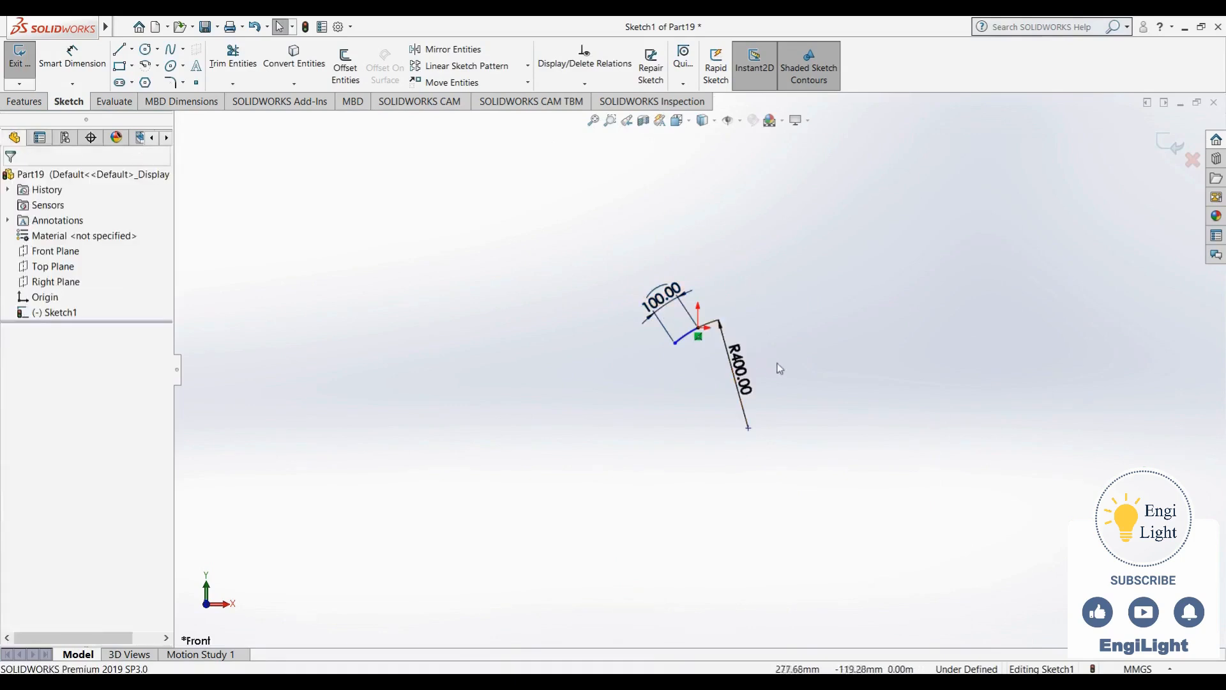
Check 17.jpg in Photos, return to SOLIDWORKS and steepen the R400 arc by moving its free endpoint to about X -58, Y -81 mm
scroll(781, 364, "down", 2)
left_click(732, 681)
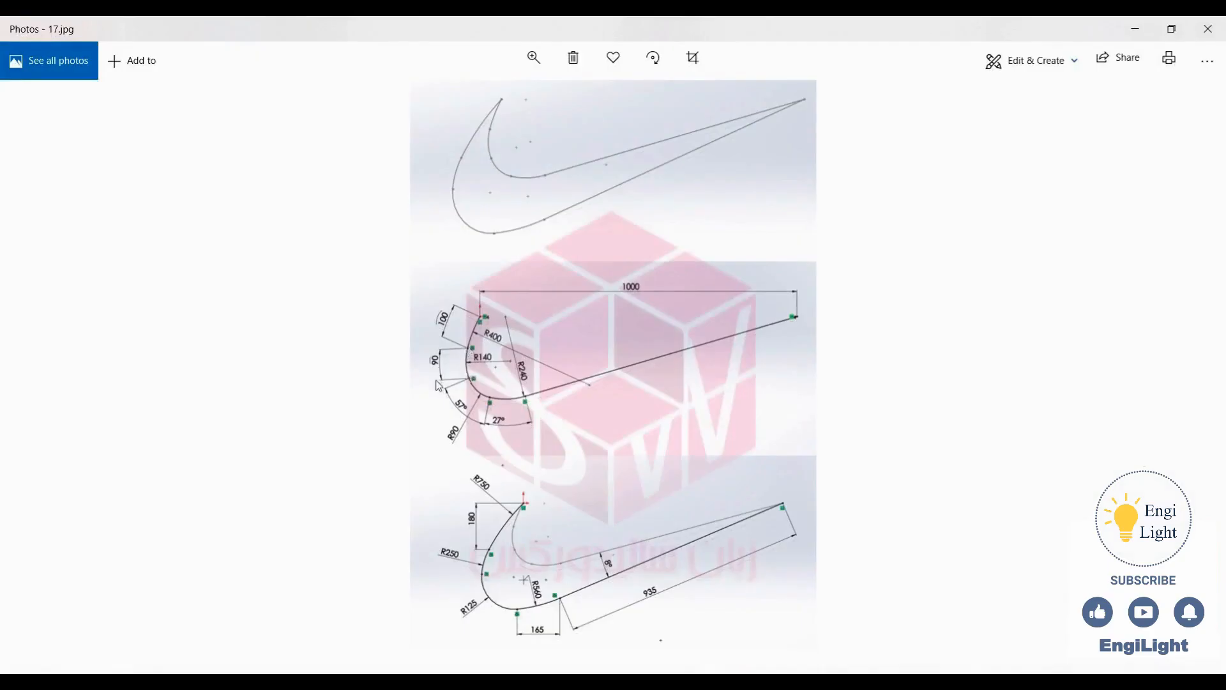
left_click(733, 681)
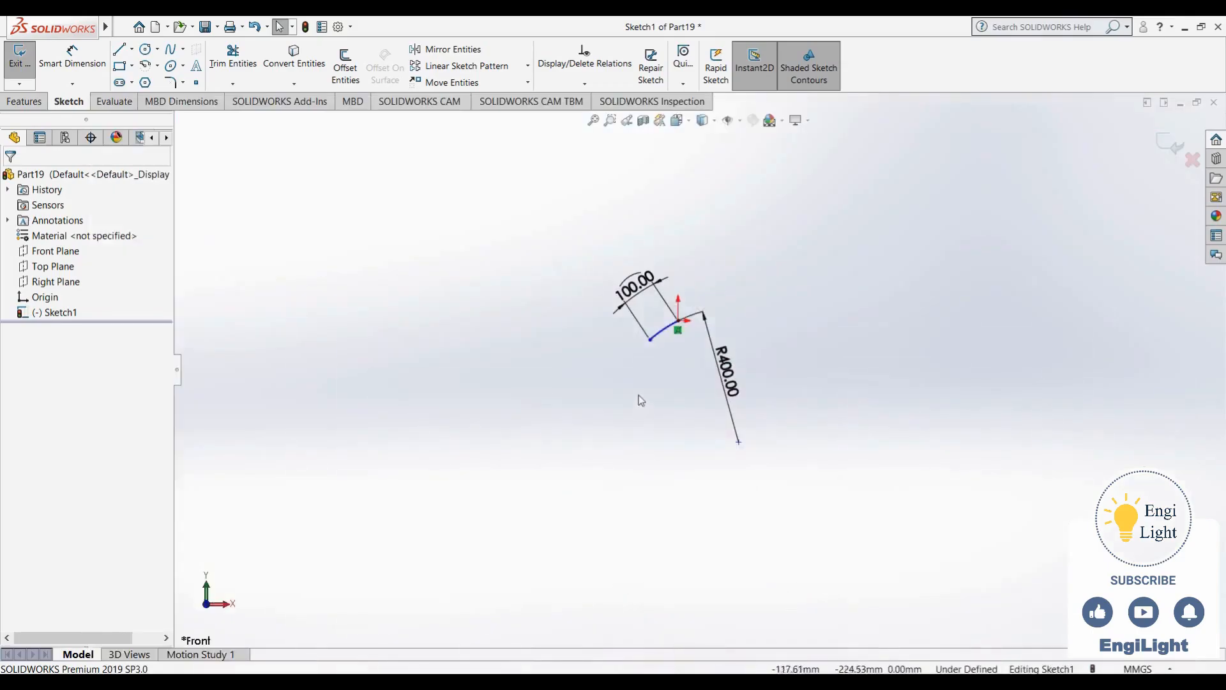
left_click_drag(650, 345, 649, 362)
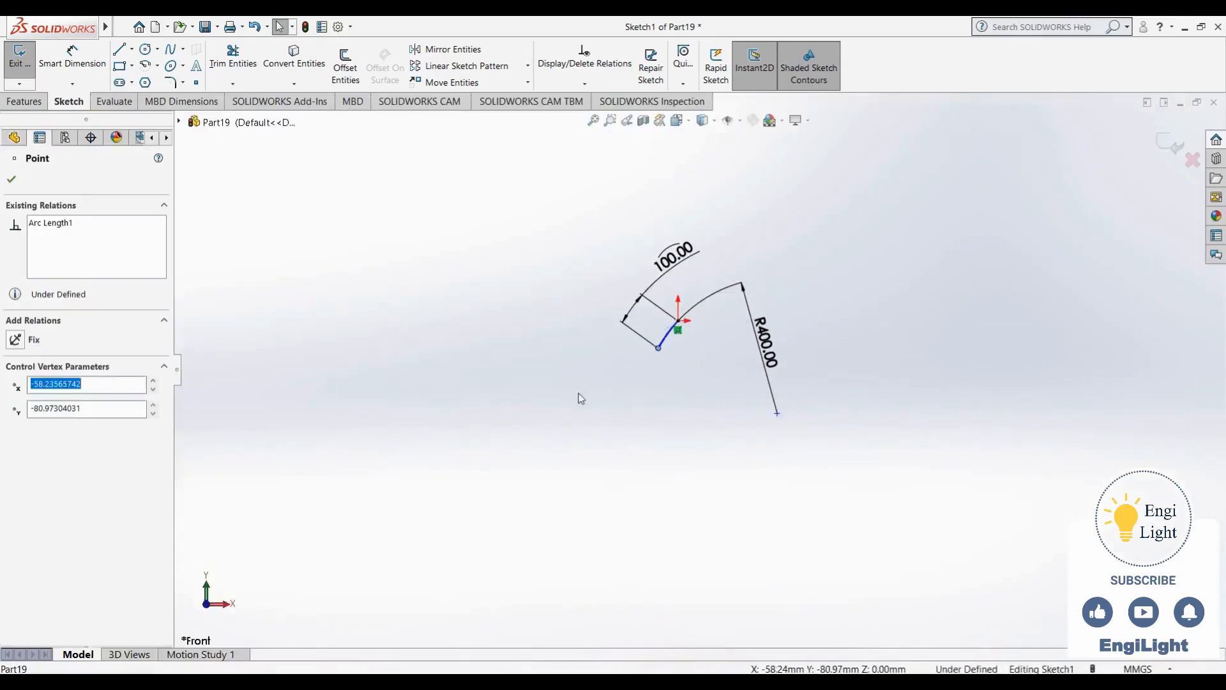
left_click(578, 394)
Sketch a second three-point arc of about 698 mm radius downward from the R400 arc's free end and make the two arcs tangent
left_click(145, 66)
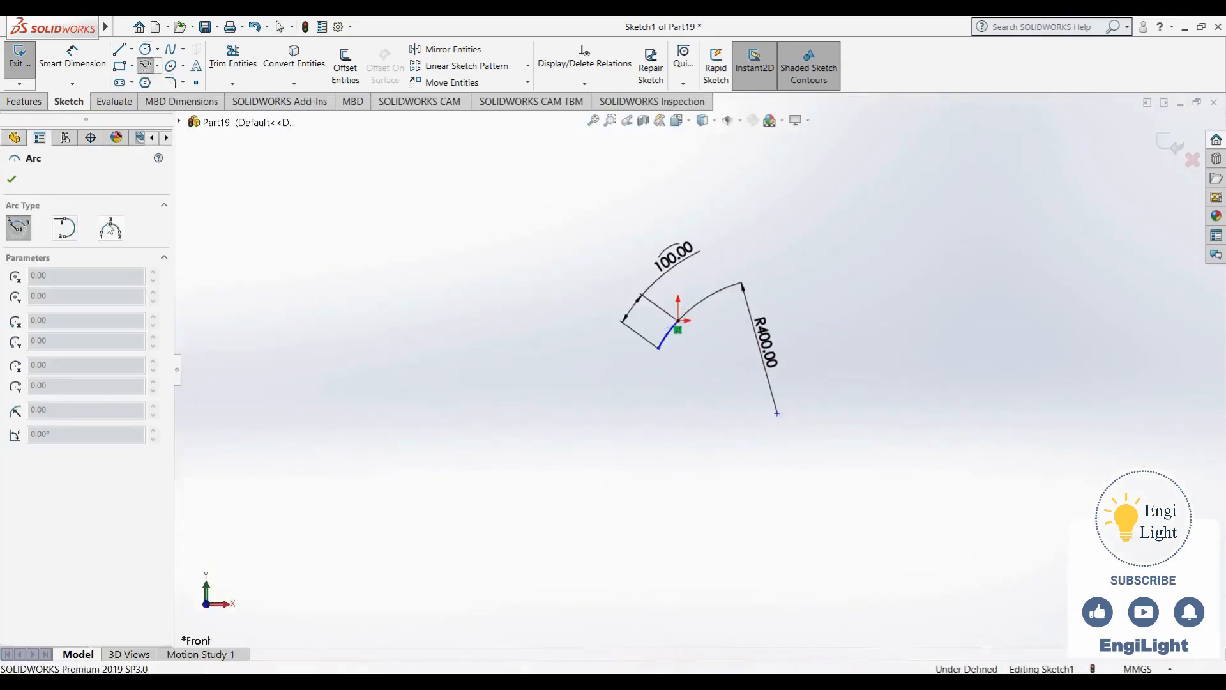
left_click(666, 350)
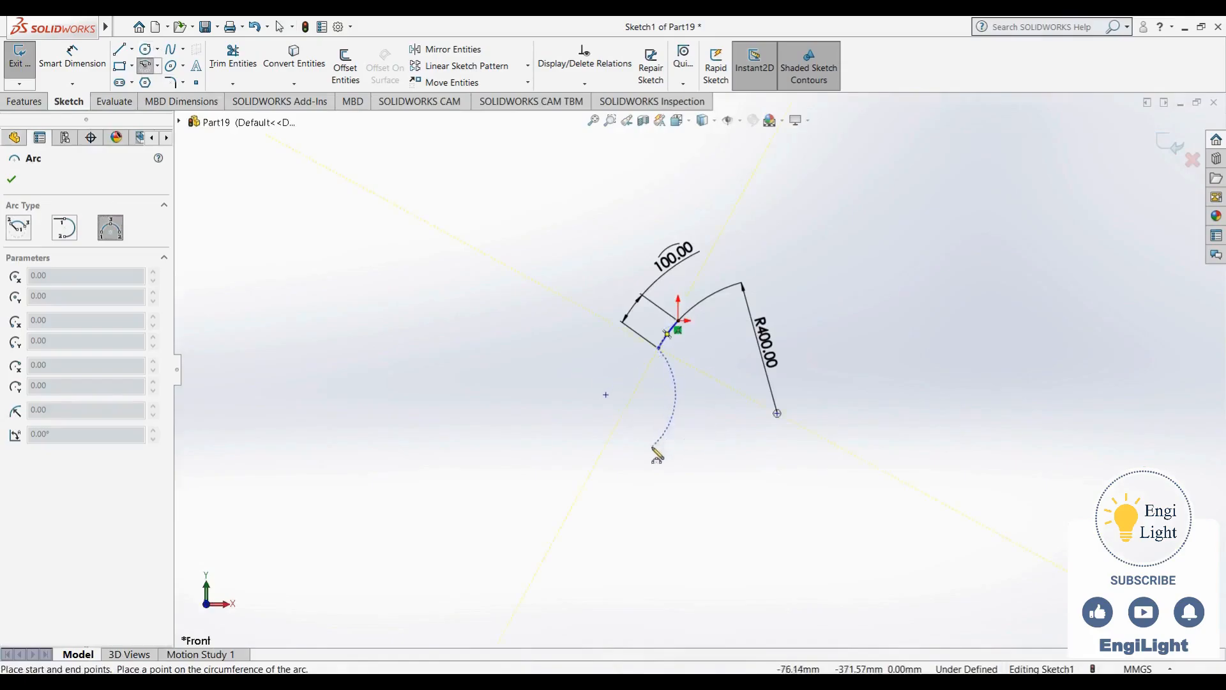
left_click(655, 425)
key("Escape")
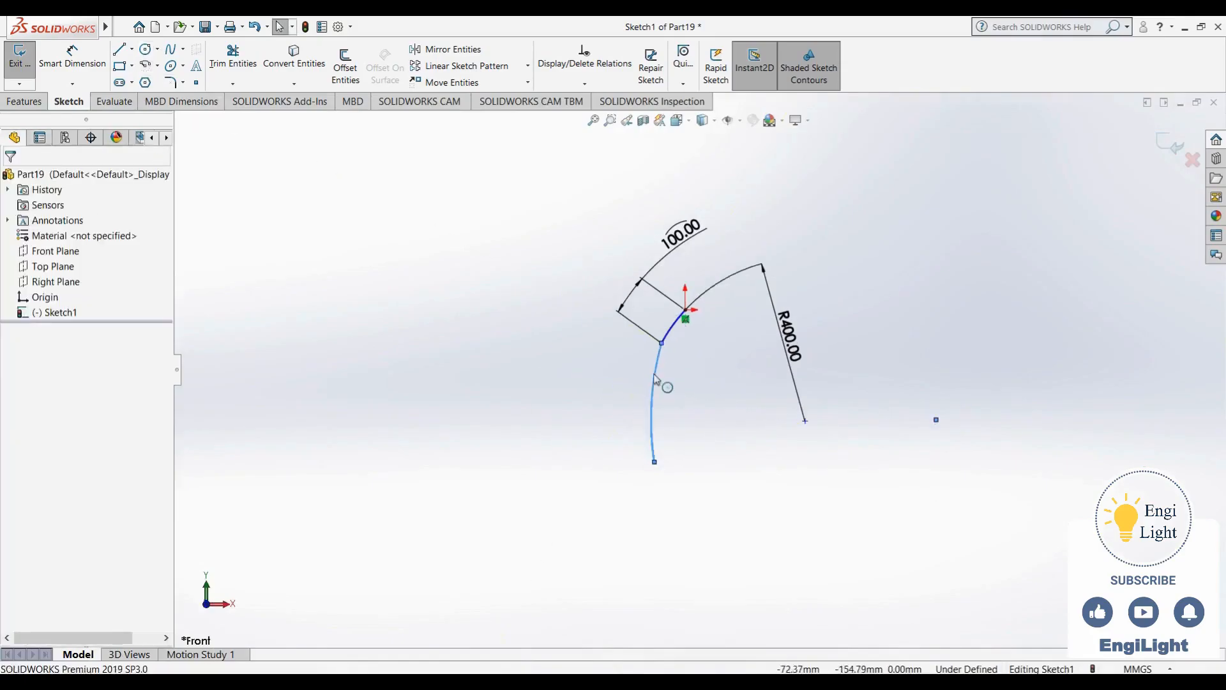
left_click(658, 377)
left_click(675, 324, "ctrl")
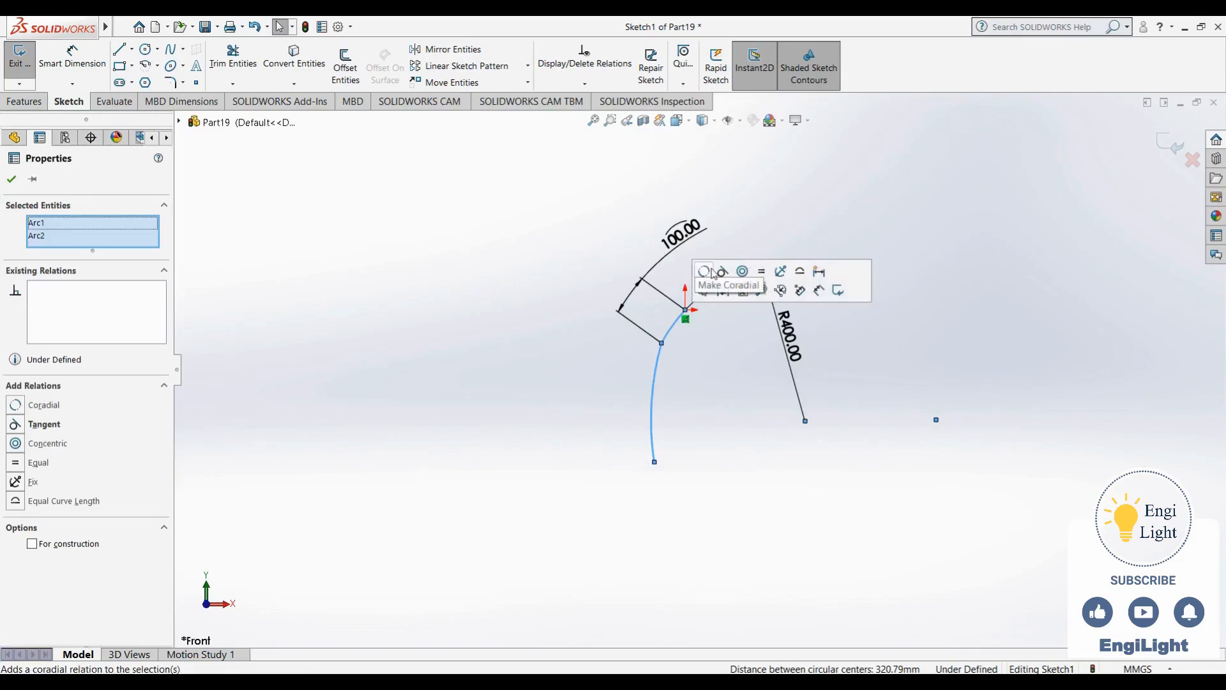
key("Escape")
Dimension the second arc's radius as 140 mm
key("d")
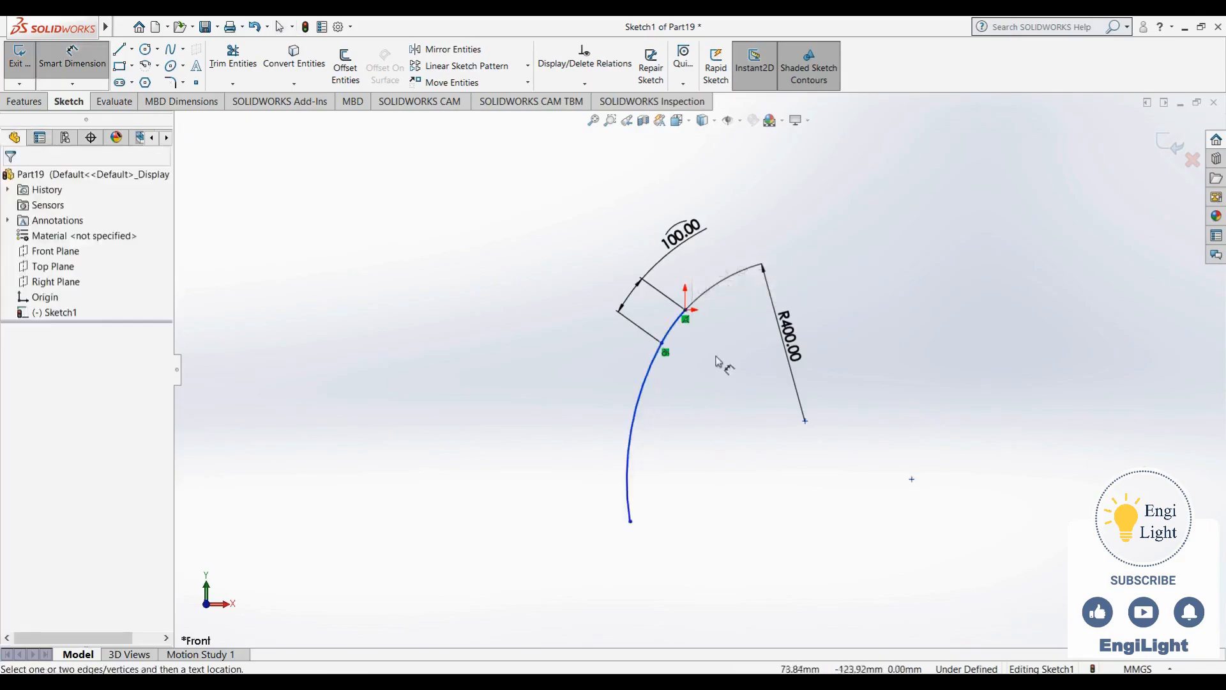
left_click(639, 408)
left_click(692, 436)
type("1")
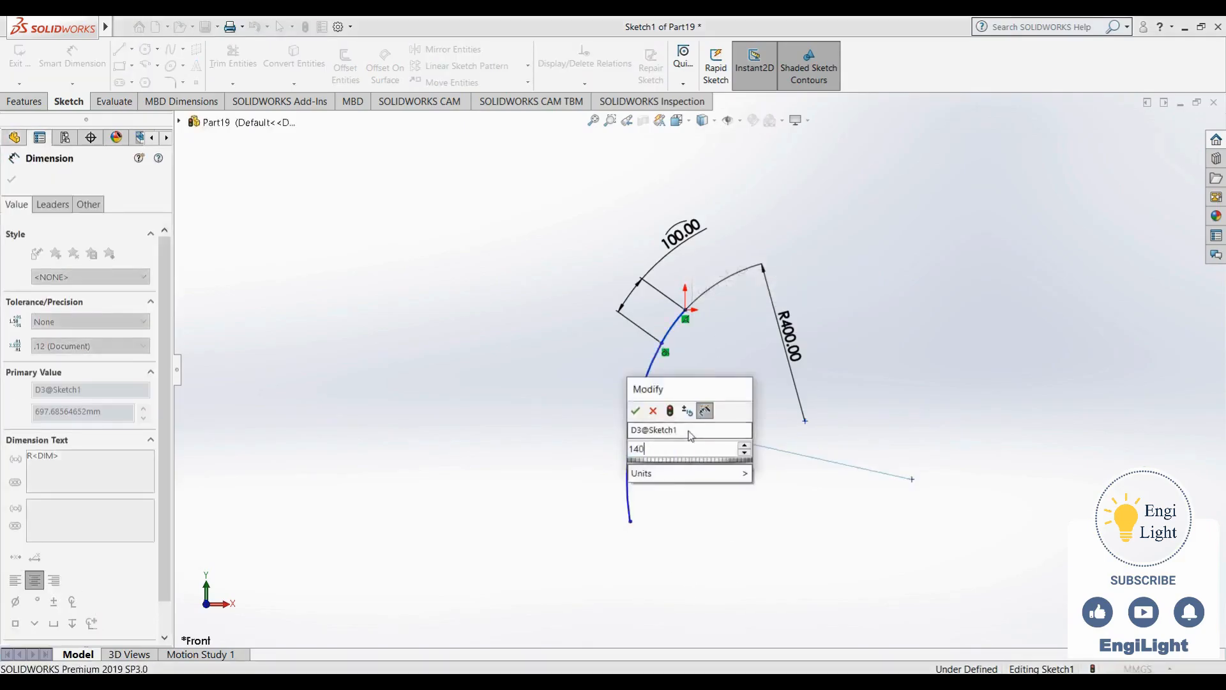
type("40")
key("Return")
Dimension the R140 arc's length along the curve as 90 mm
left_click(656, 380)
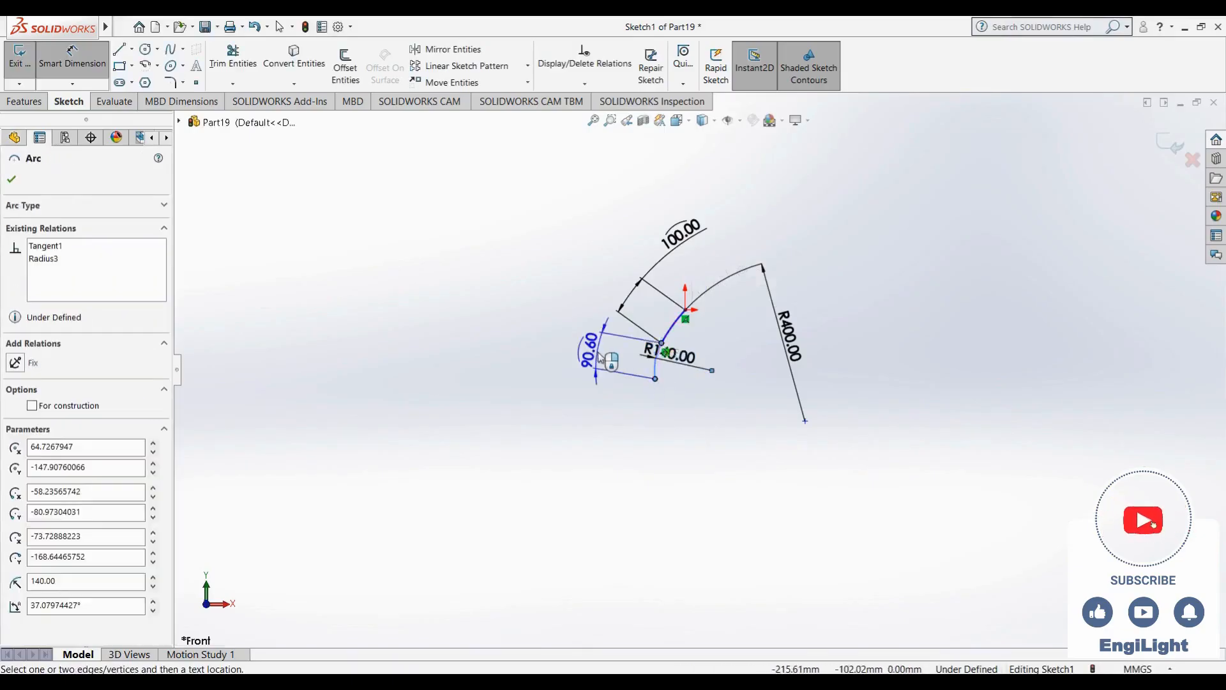
left_click(598, 353)
type("100")
key("Return")
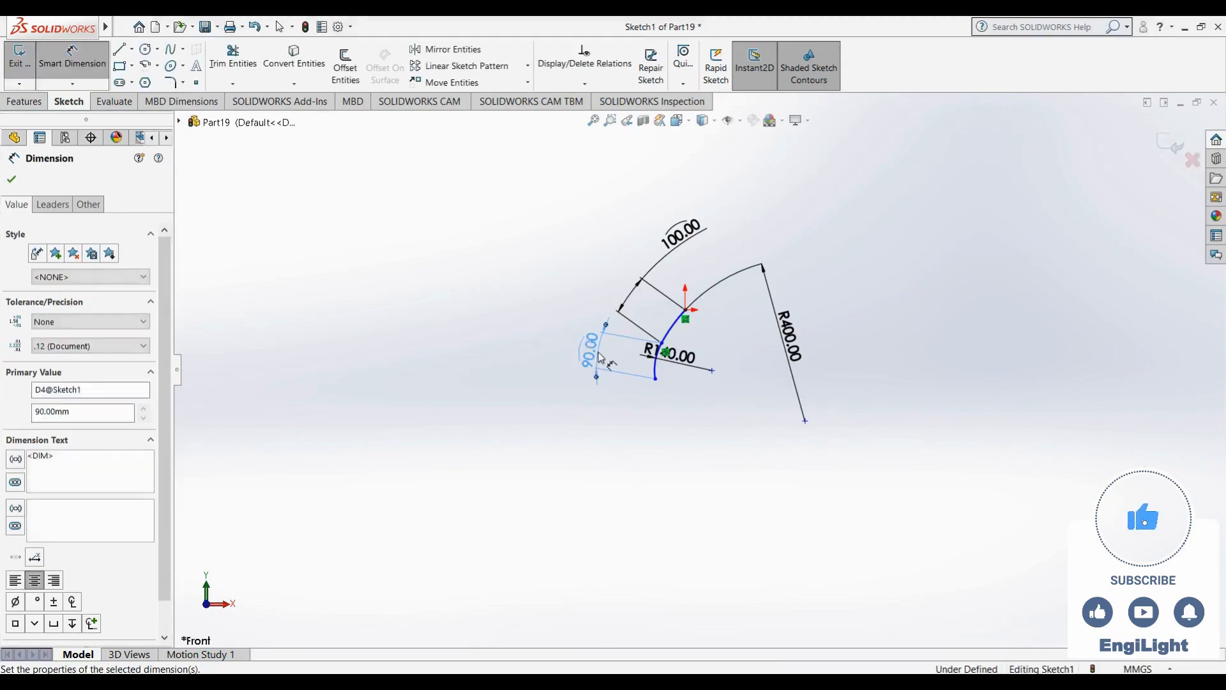
key("Escape")
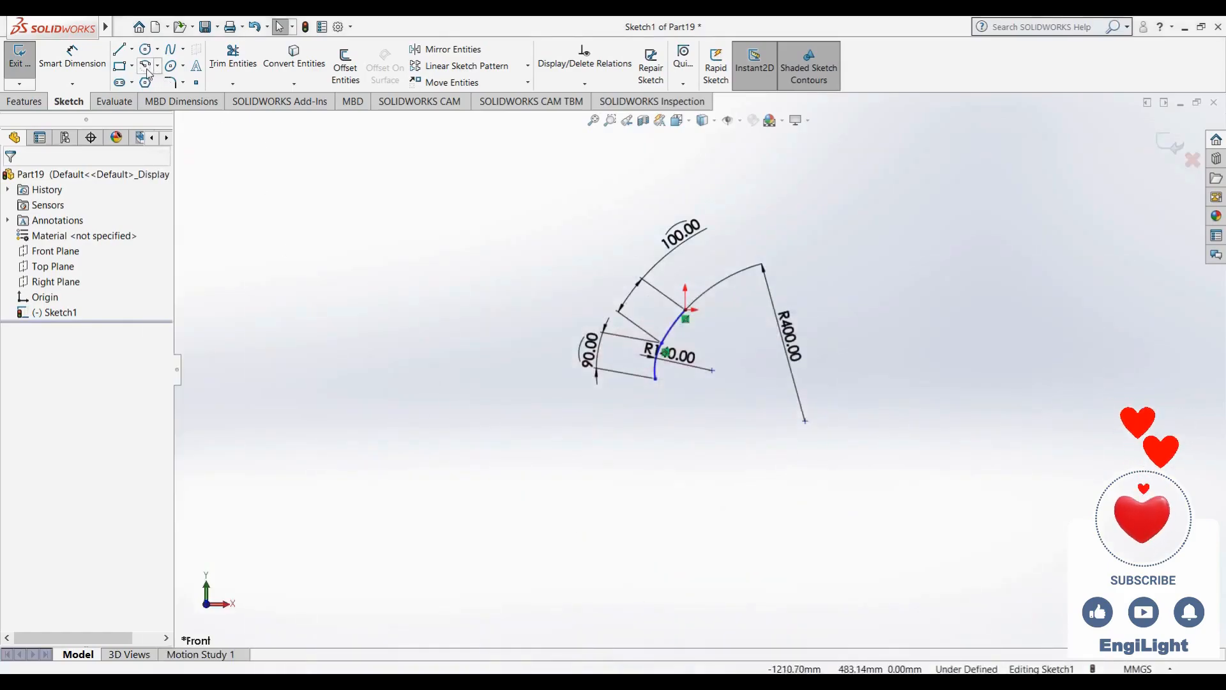
Sketch a third three-point arc of about 143 mm radius from the R140 arc's lower end, curving right, and make it tangent to that arc
left_click(146, 67)
left_click(656, 379)
left_click(716, 435)
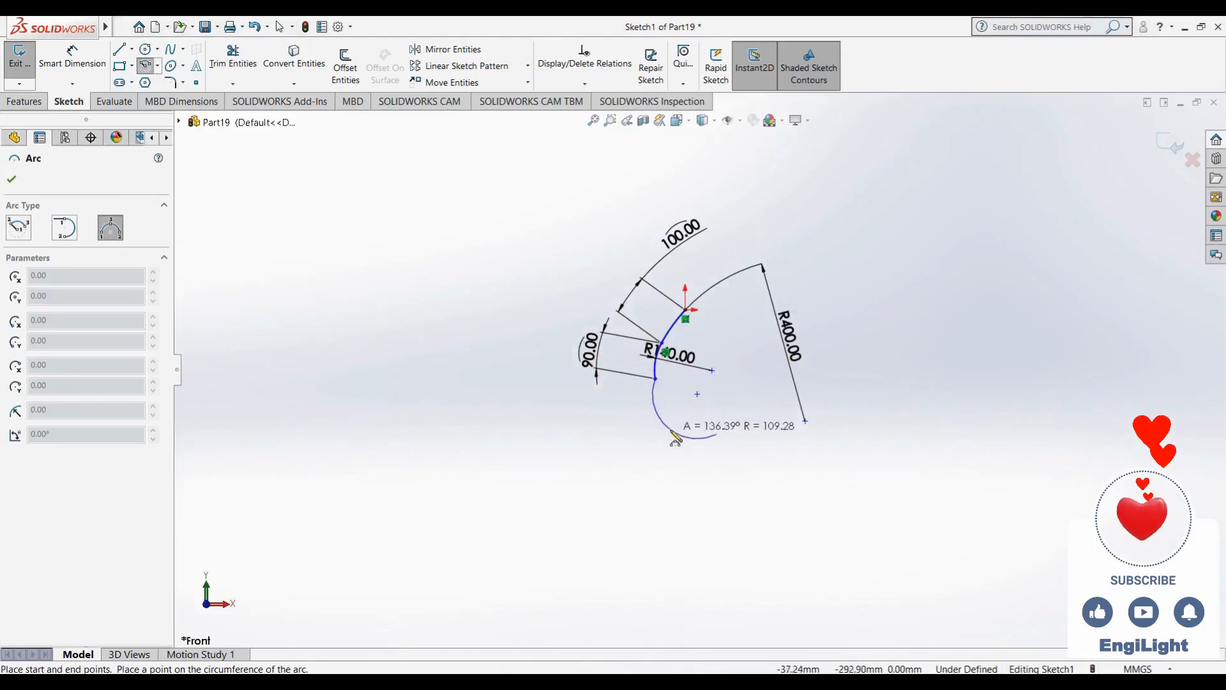
left_click(677, 424)
key("Escape")
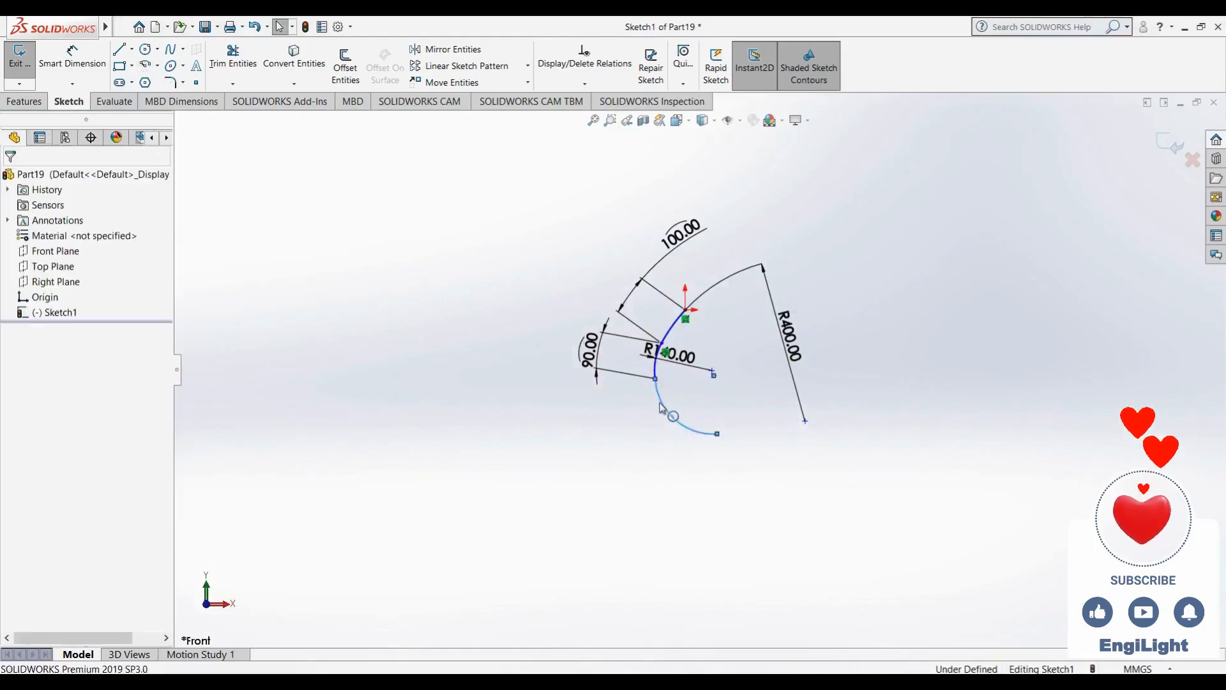
left_click(661, 403)
left_click(655, 370, "ctrl")
left_click(703, 322)
left_click(662, 457)
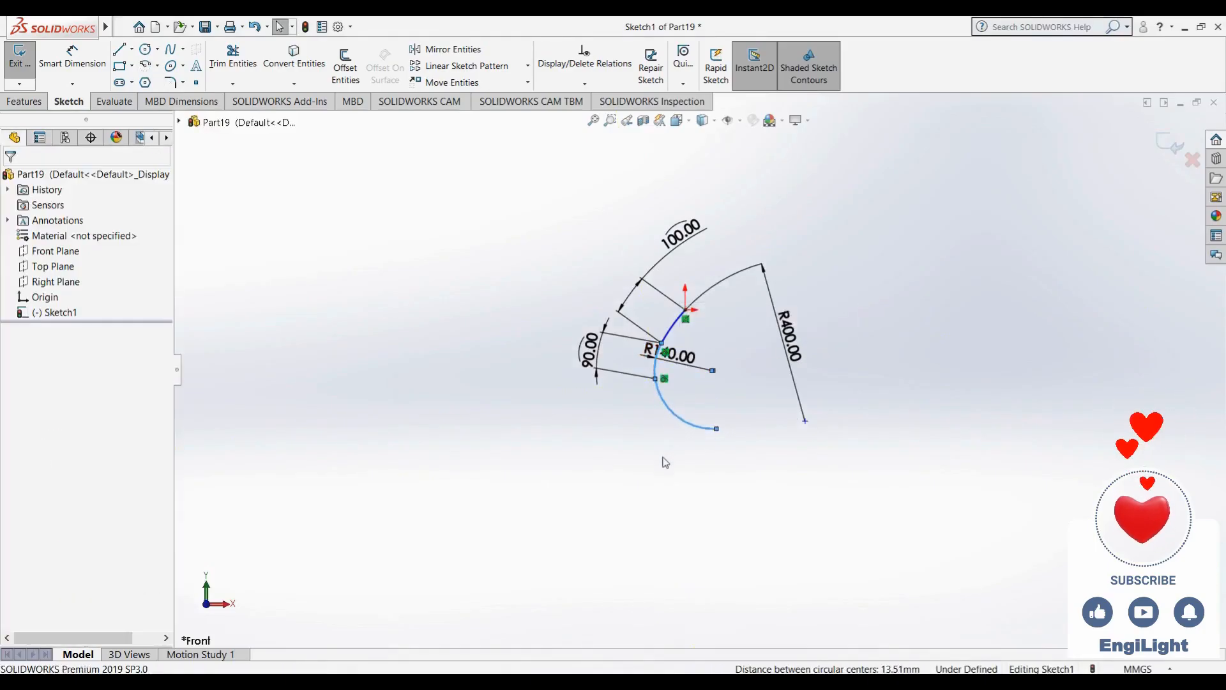
Dimension the third arc's radius as 90 mm
right_click_drag(662, 457, 665, 385)
left_click(696, 428)
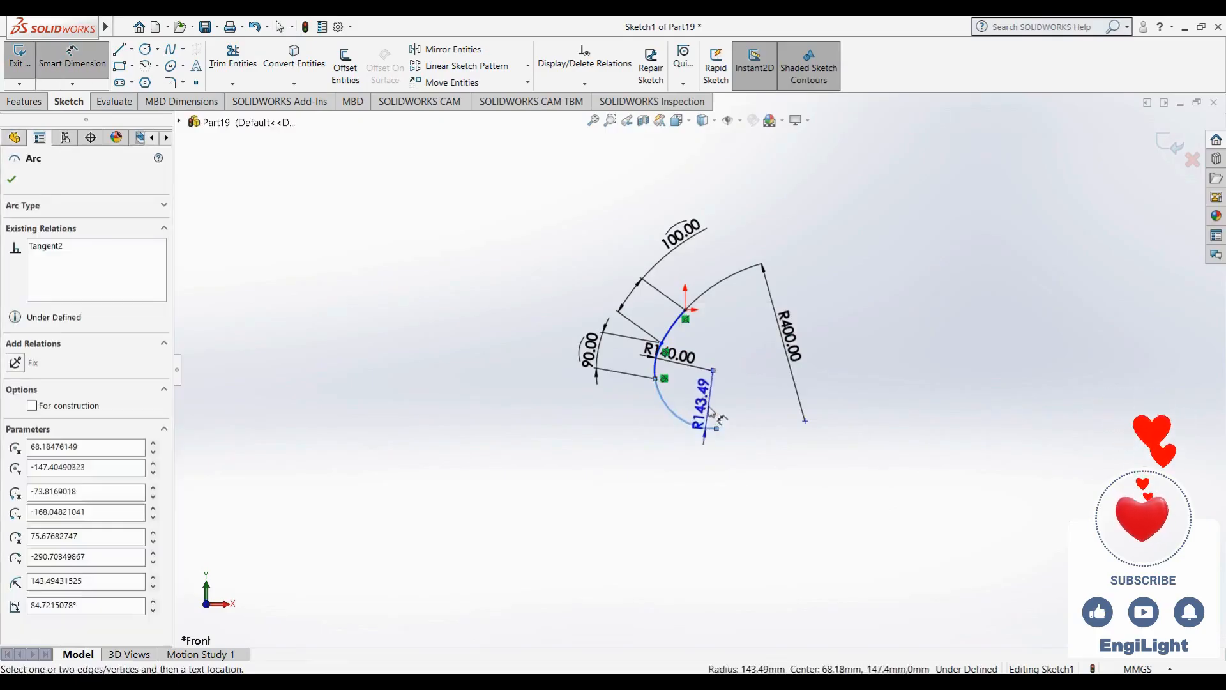
left_click(698, 407)
type("90")
key("Return")
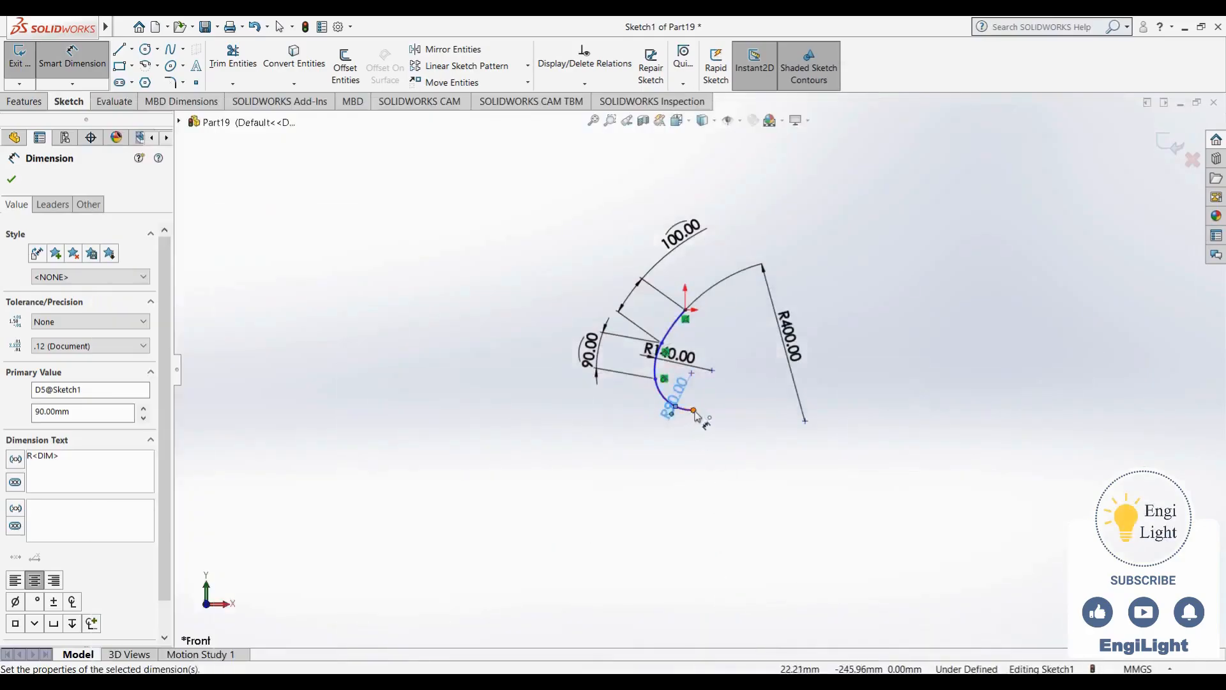
Dimension the R90 arc's angle between its two endpoints about its centre as 57 degrees
left_click(694, 410)
left_click(654, 379)
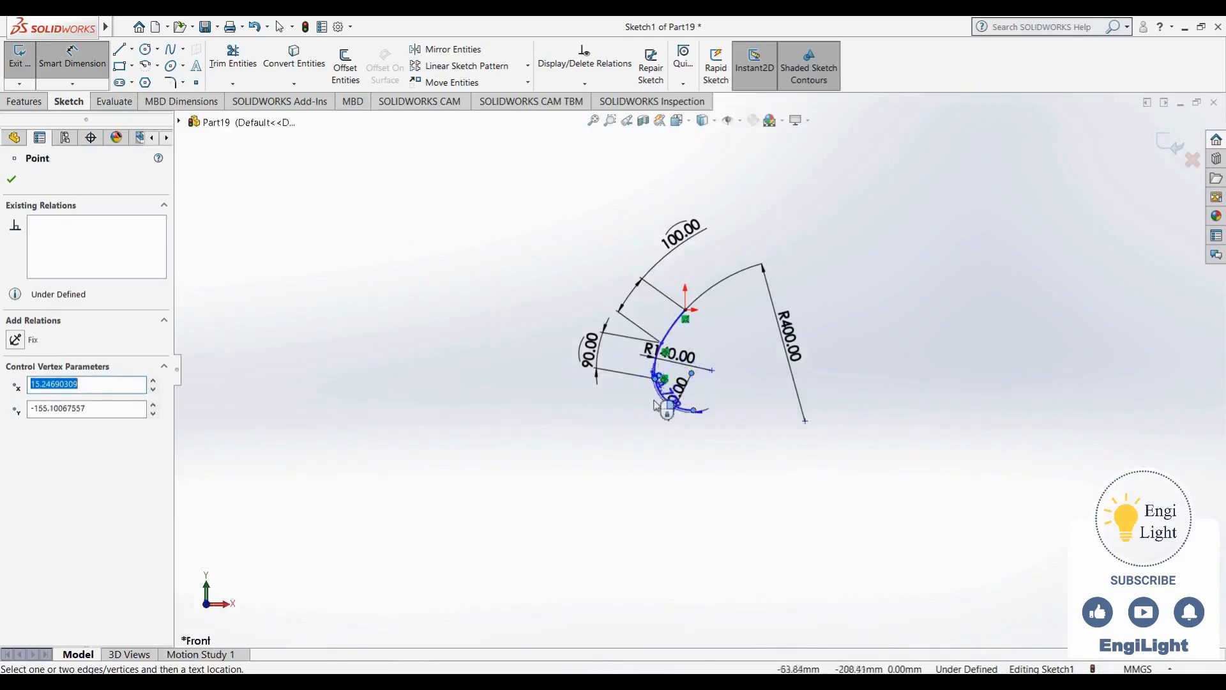
left_click(613, 438)
type("57")
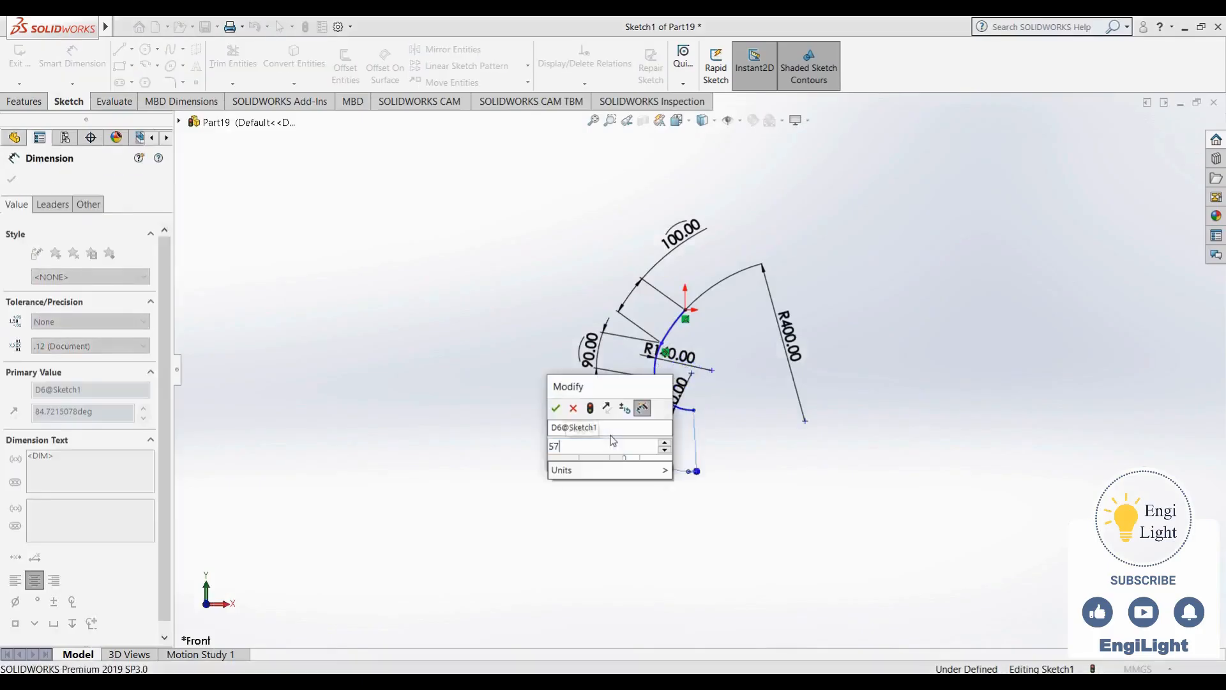
key("Return")
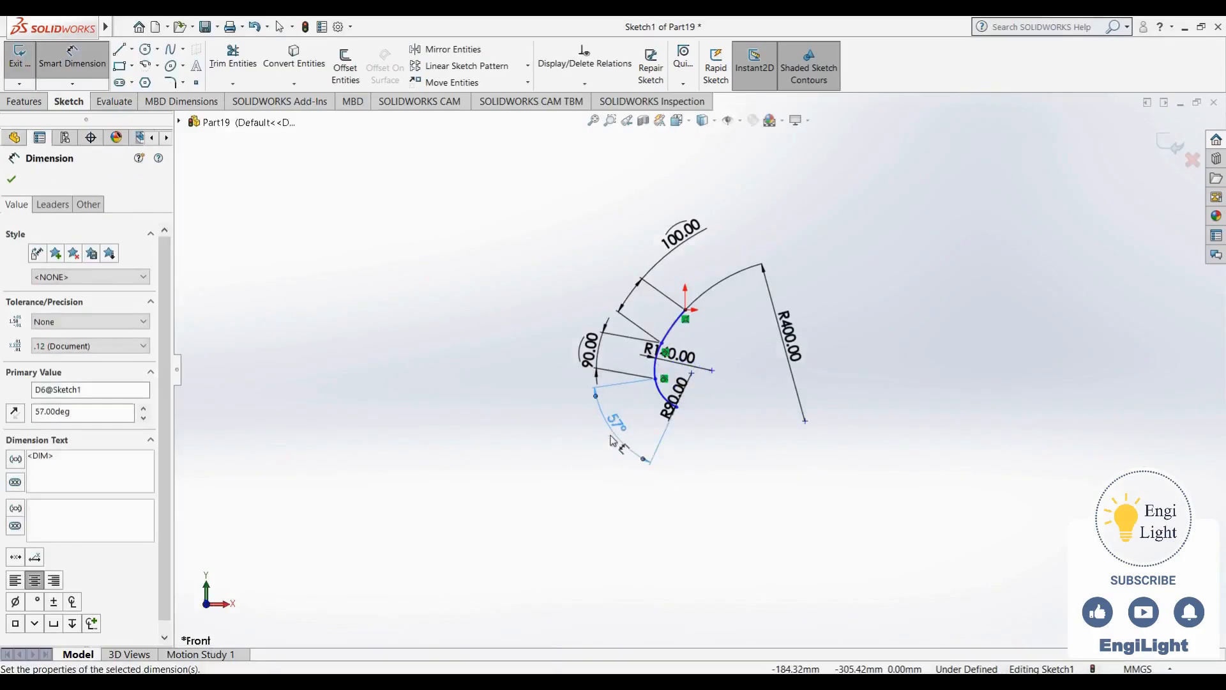
left_click(741, 447)
key("Escape")
scroll(738, 440, "down", 2)
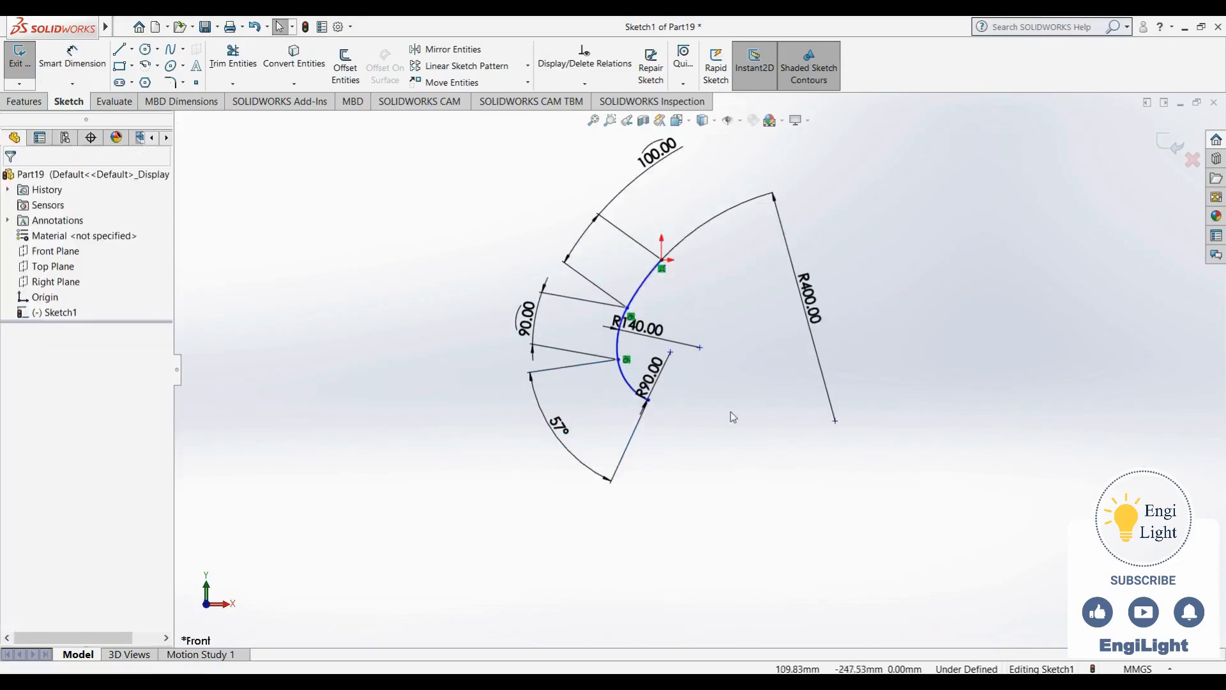
Reposition the R140 and R90 dimension labels so they read clearly beside their arcs
left_click(683, 338)
left_click(687, 424)
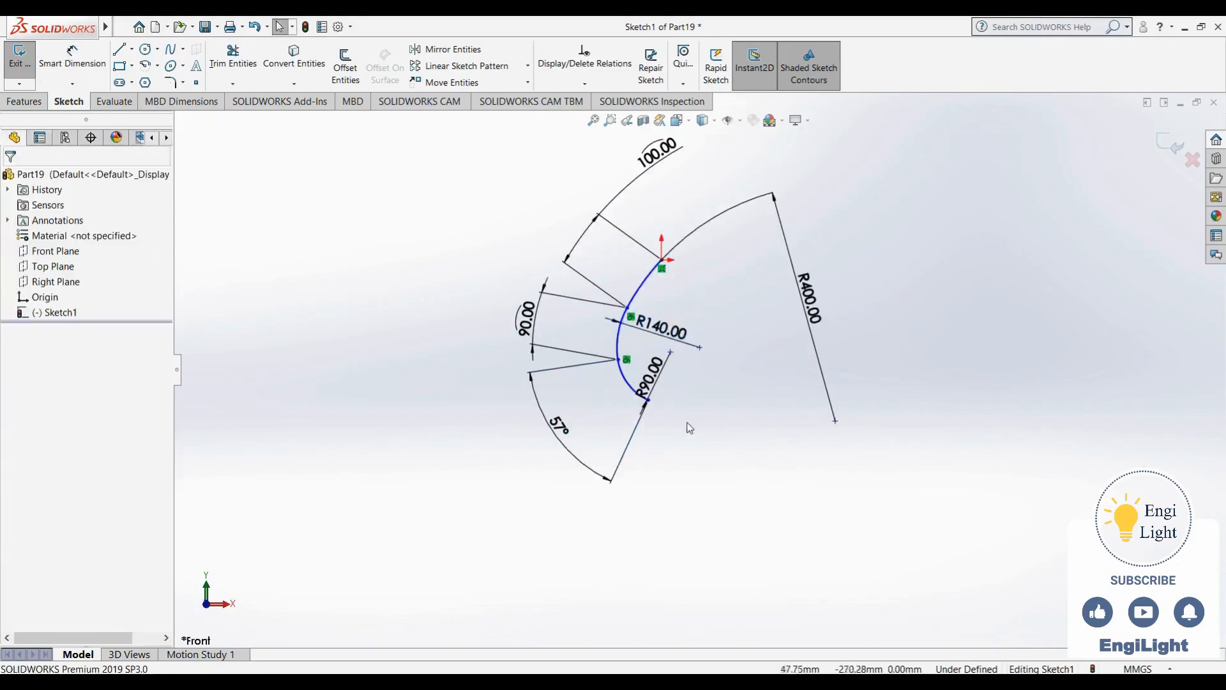
left_click(649, 386)
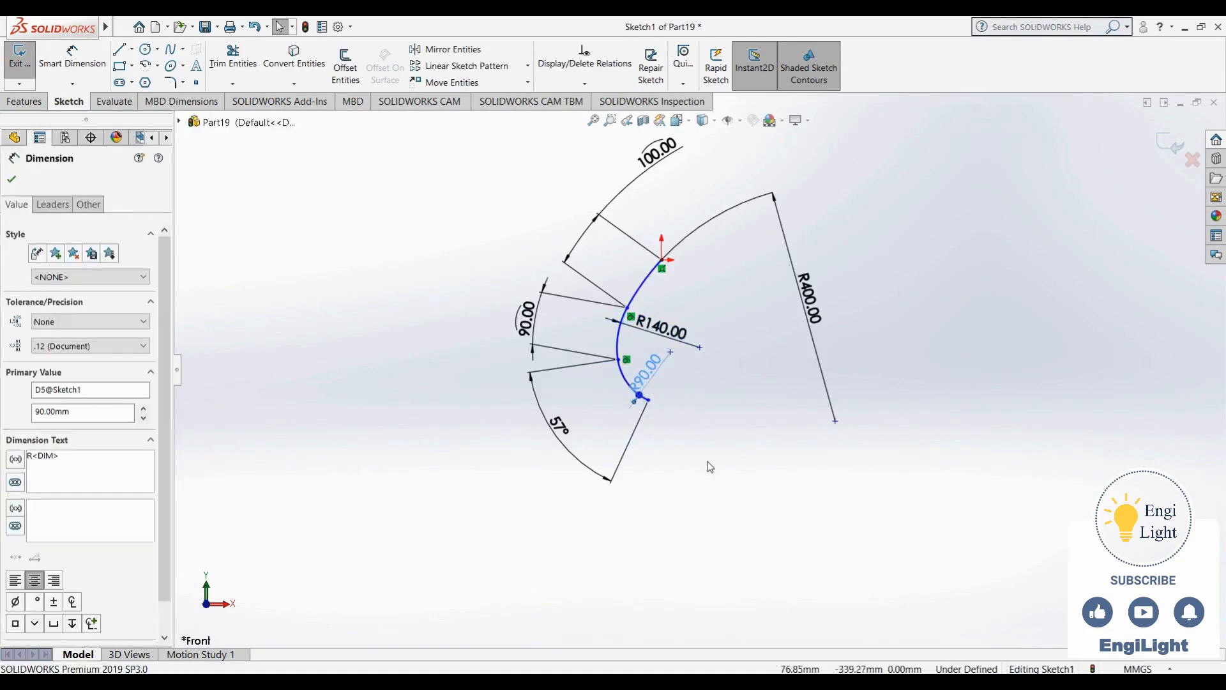
left_click(706, 465)
Check 17.jpg, sketch a fourth three-point arc of about 215 mm radius rightward from the R90 arc's lower end, and make the two arcs tangent
key("alt+Tab")
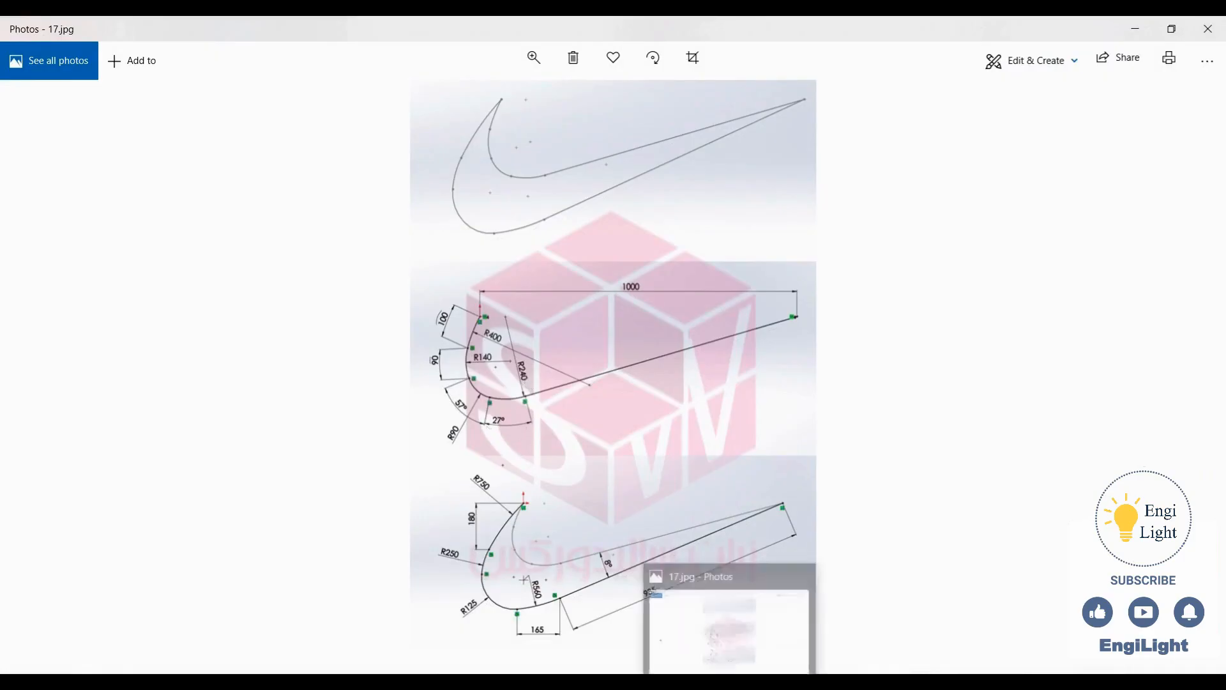
left_click(732, 682)
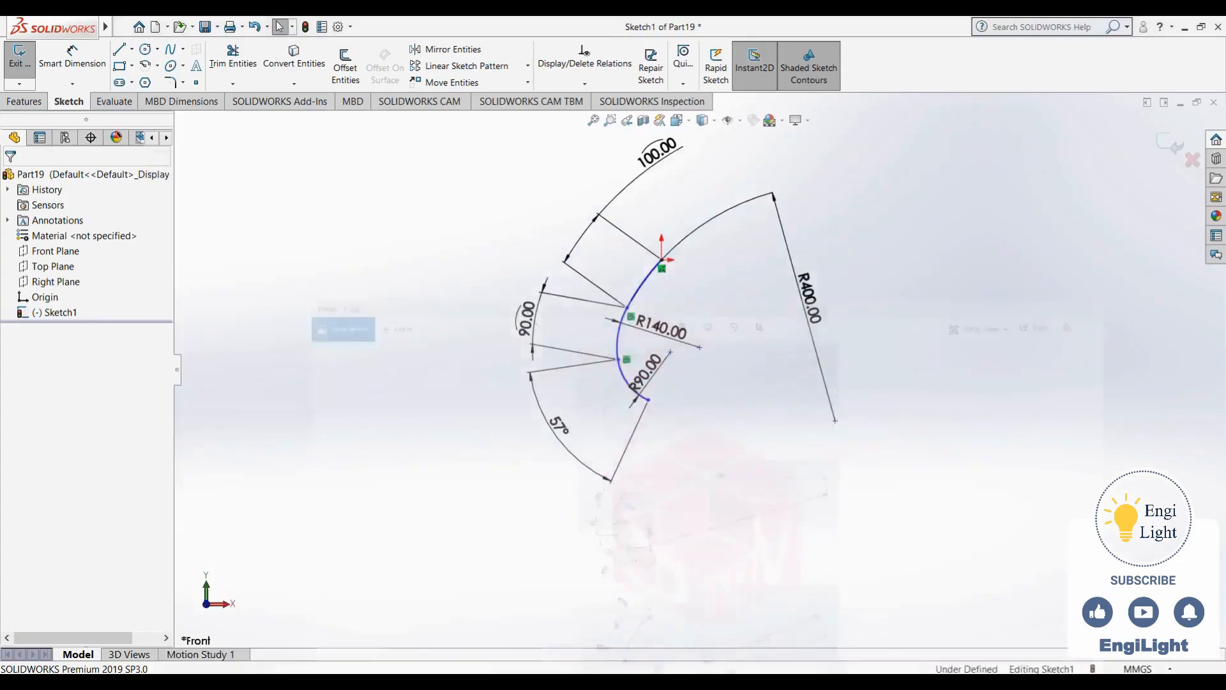
left_click(146, 65)
left_click(121, 233)
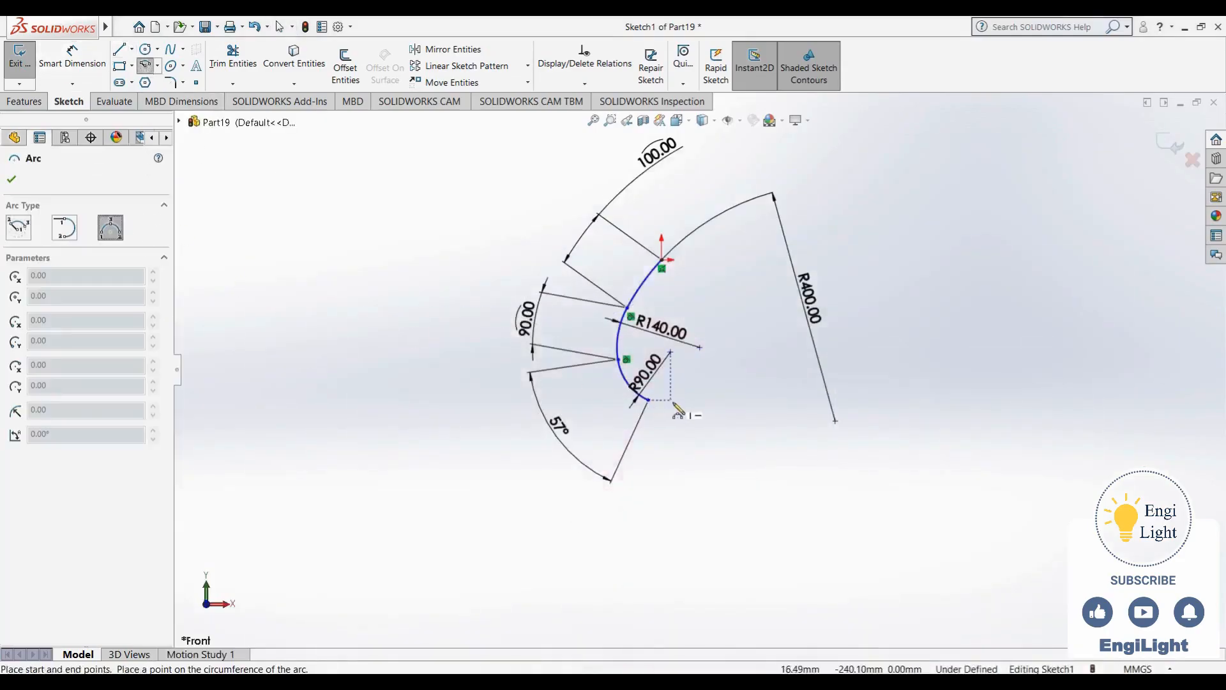
left_click(648, 399)
left_click(746, 386)
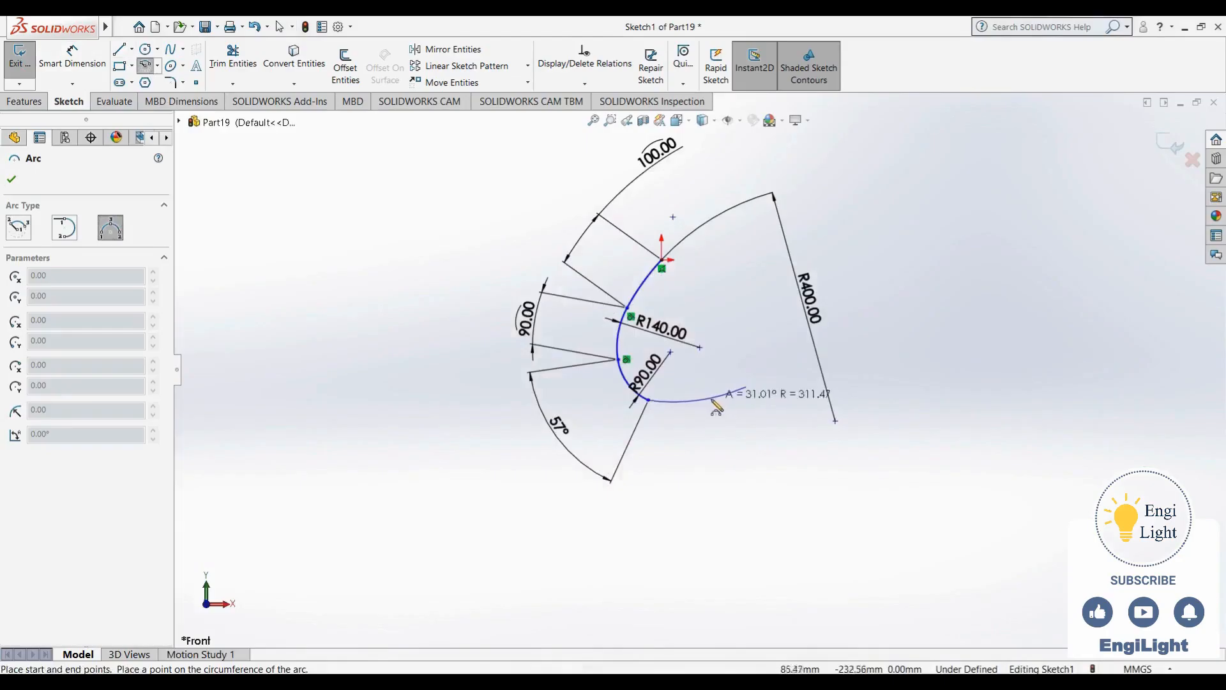
left_click(716, 399)
key("Escape")
left_click(664, 404)
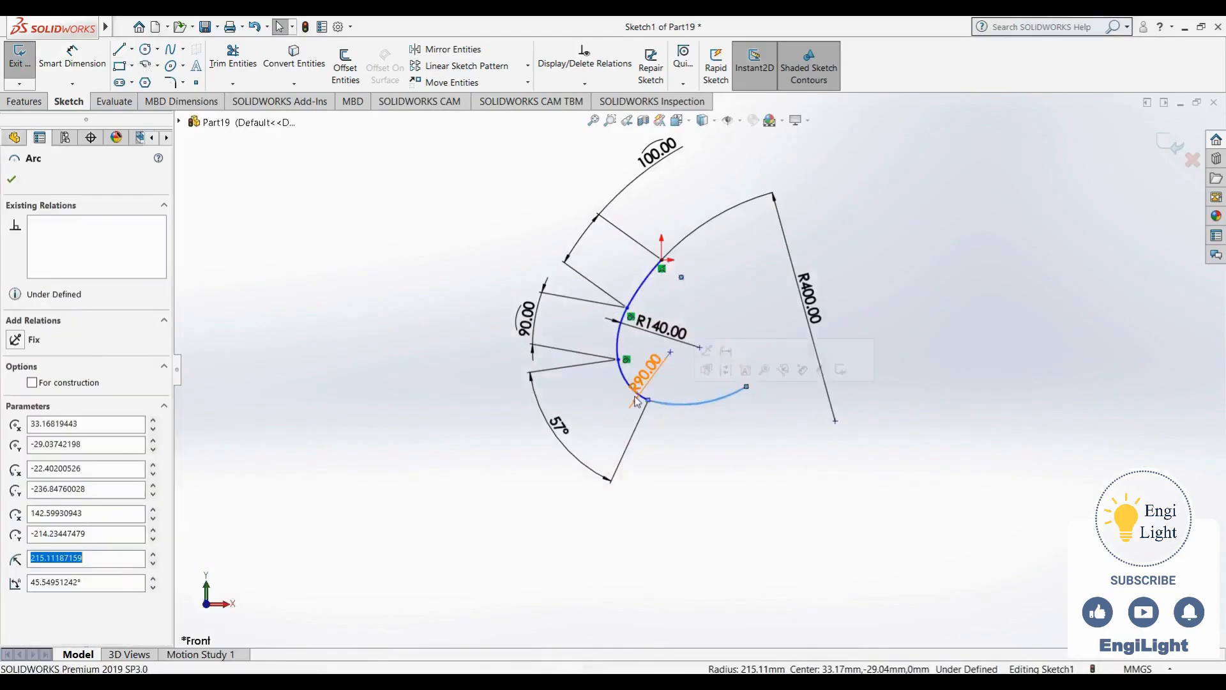
left_click(622, 382, "ctrl")
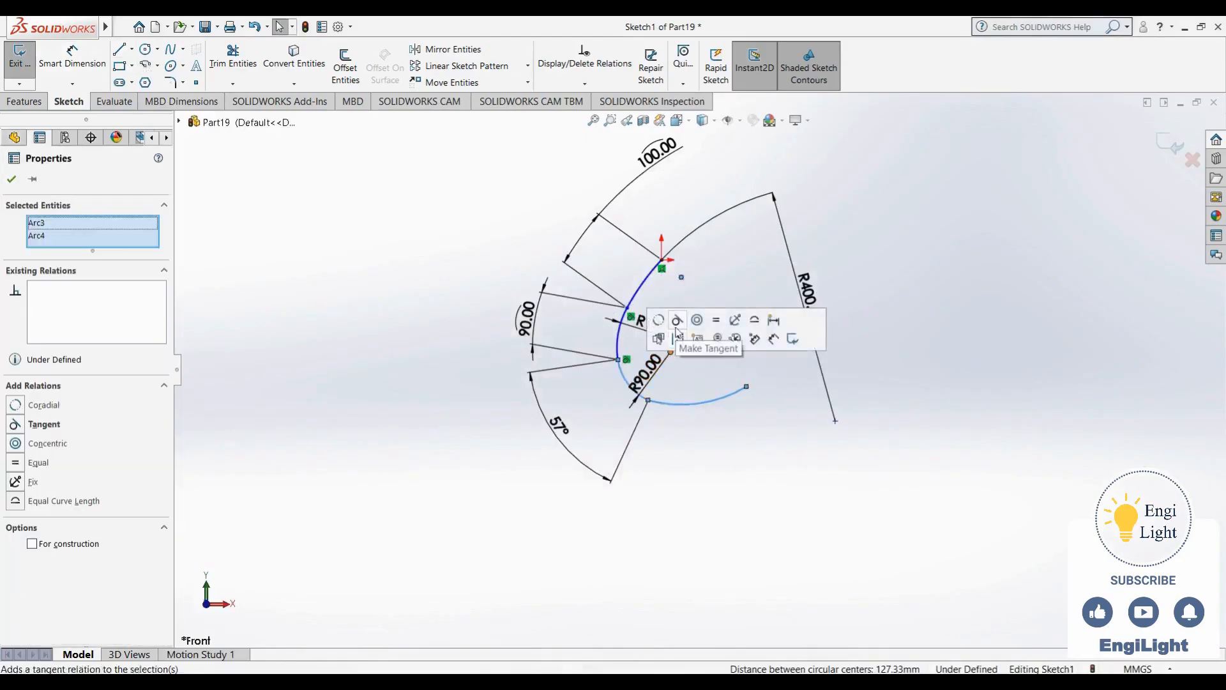
left_click(684, 334)
left_click(710, 501)
Dimension the fourth arc's radius as 240 mm
right_click_drag(716, 452, 715, 399)
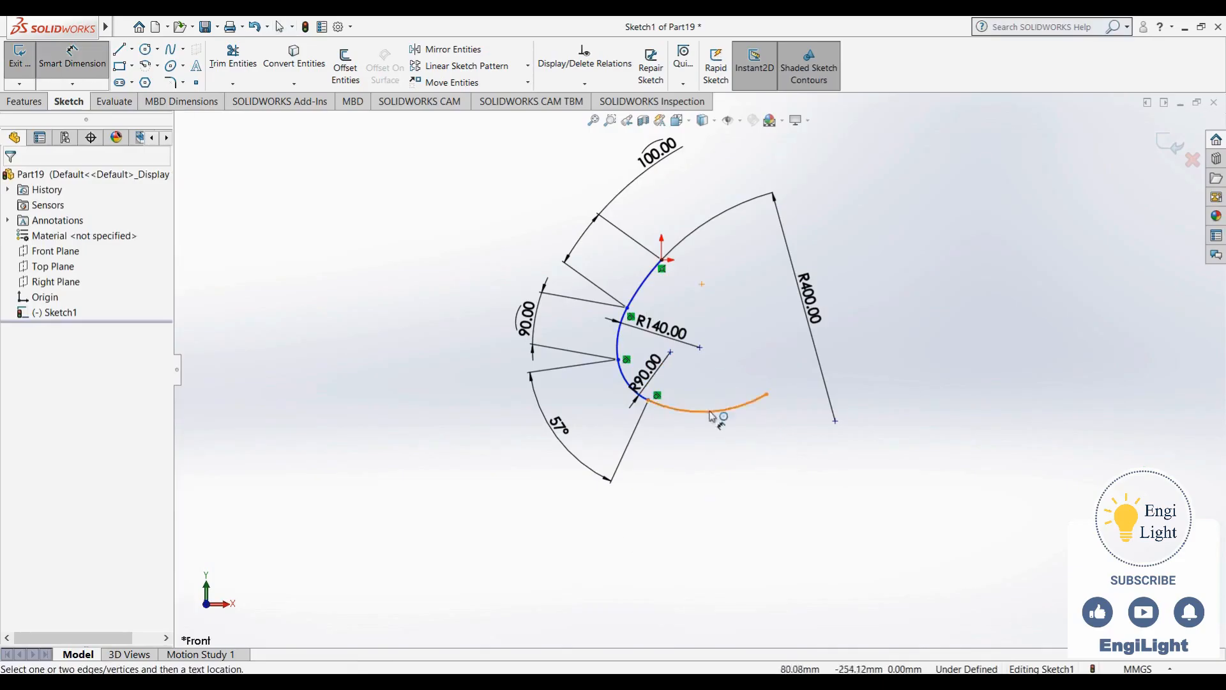
left_click(712, 412)
left_click(730, 360)
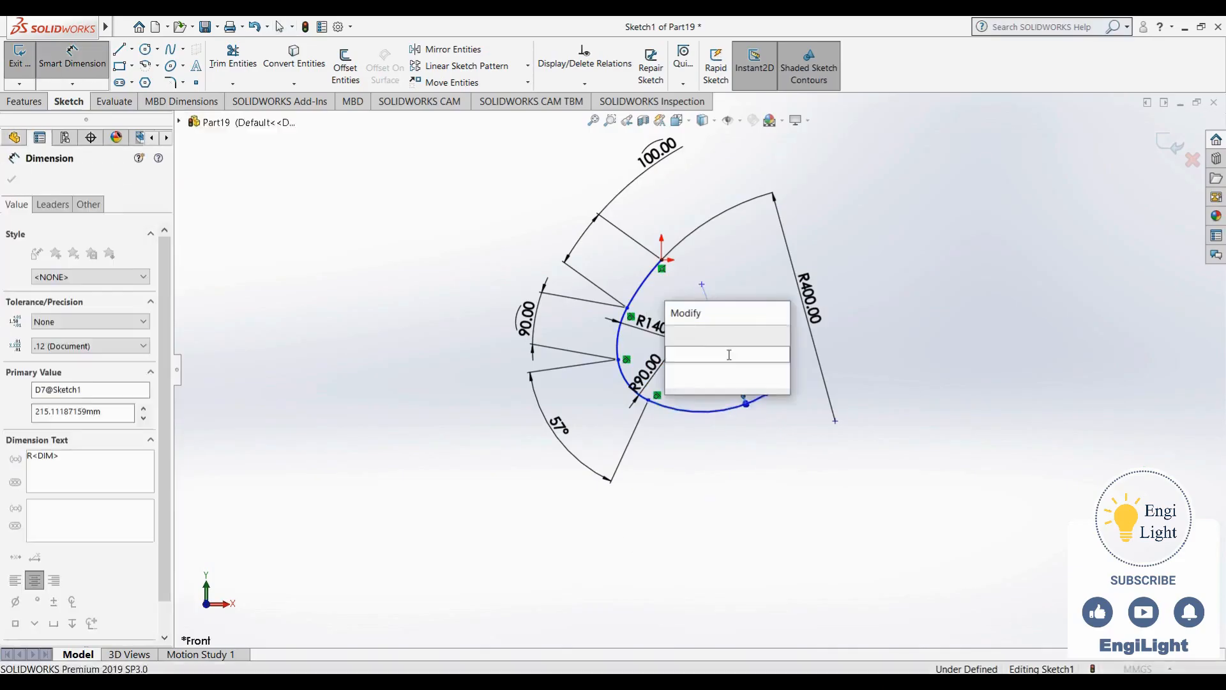
type("240")
key("Return")
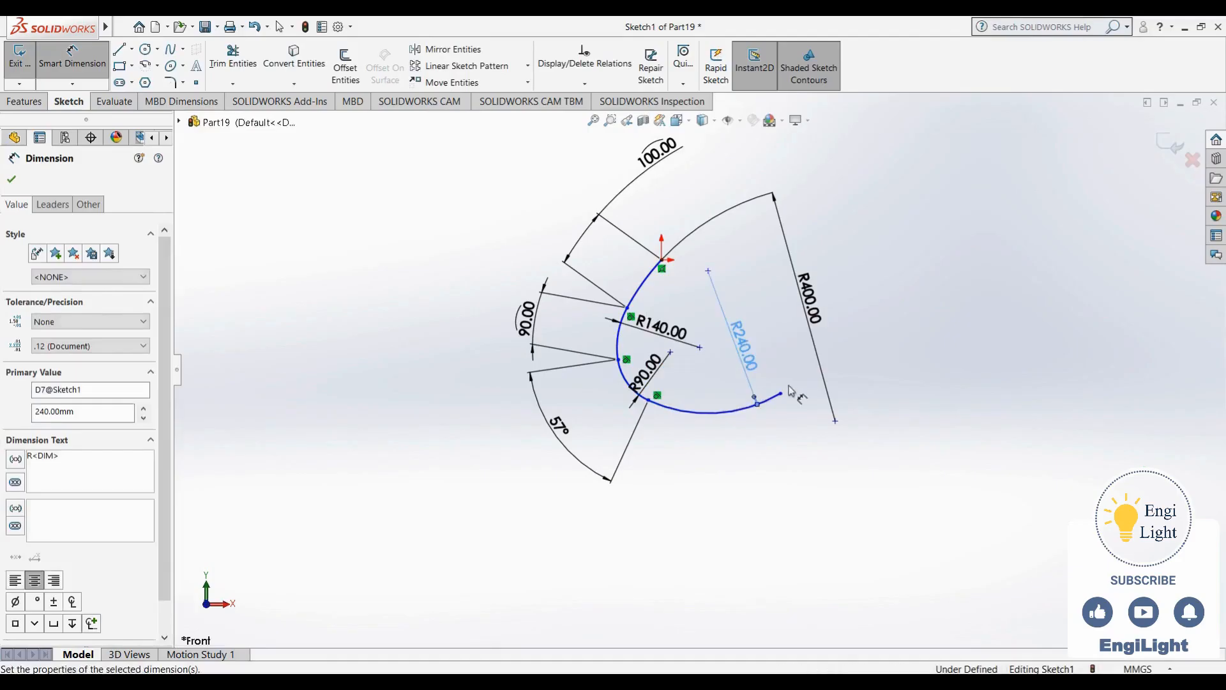
Dimension the R240 arc's angle between its two endpoints about its centre as 27 degrees
left_click(782, 395)
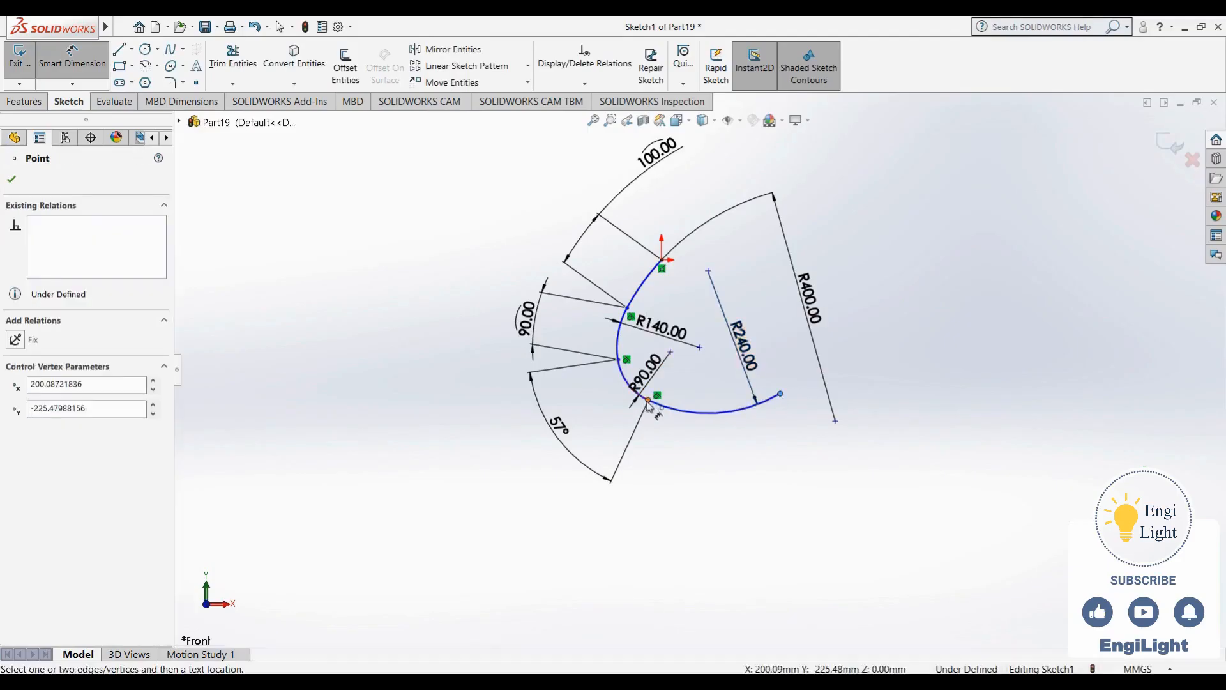
left_click(648, 401)
left_click(707, 271)
left_click(722, 484)
type("27")
key("Return")
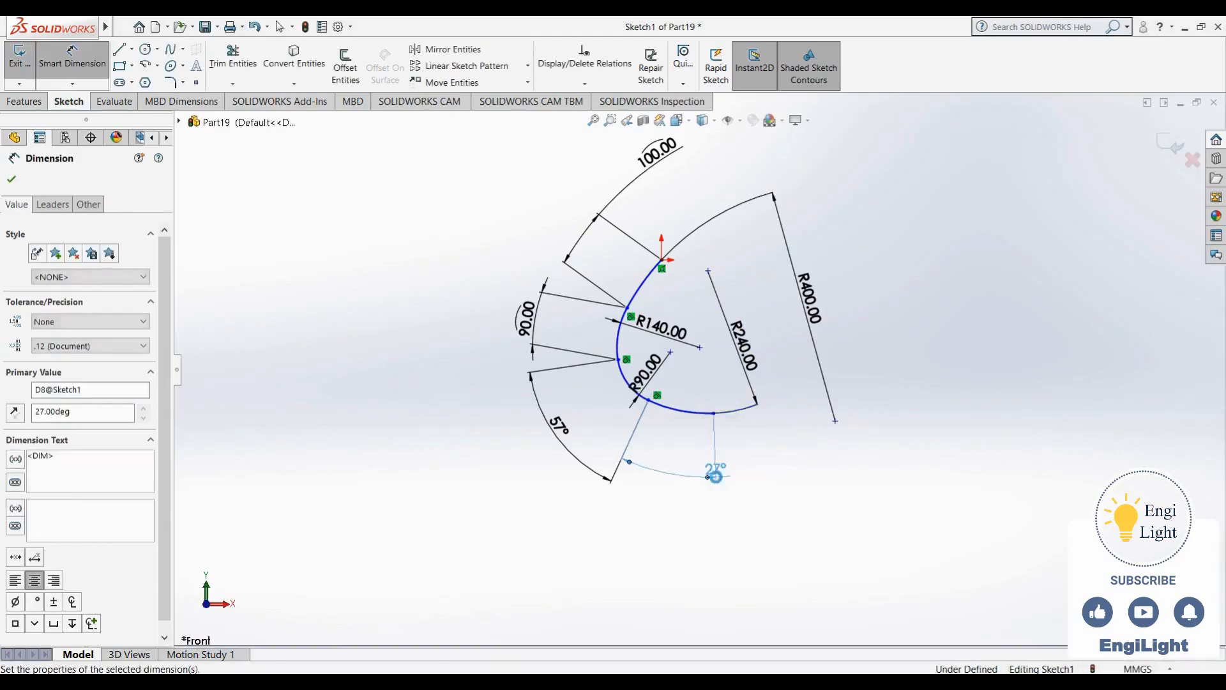
key("Escape")
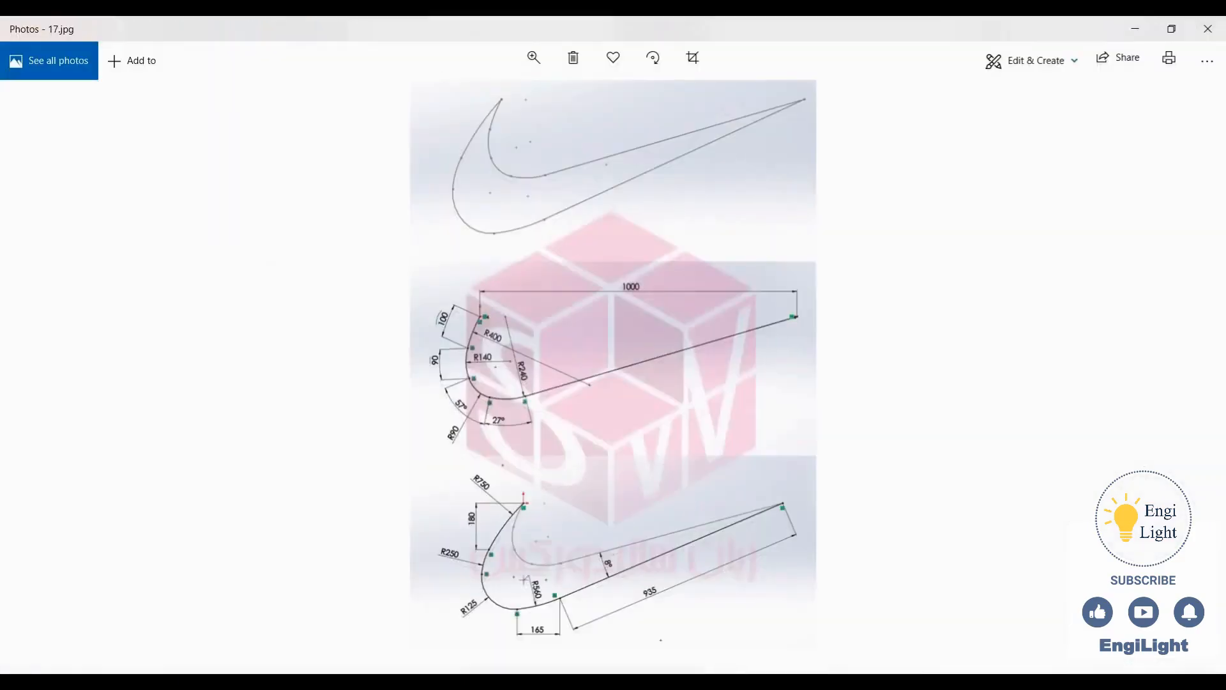
Sketch a line from the R240 arc's free end up to about 731 mm right of the origin, and make its endpoint horizontal with the origin
scroll(501, 414, "up", 3)
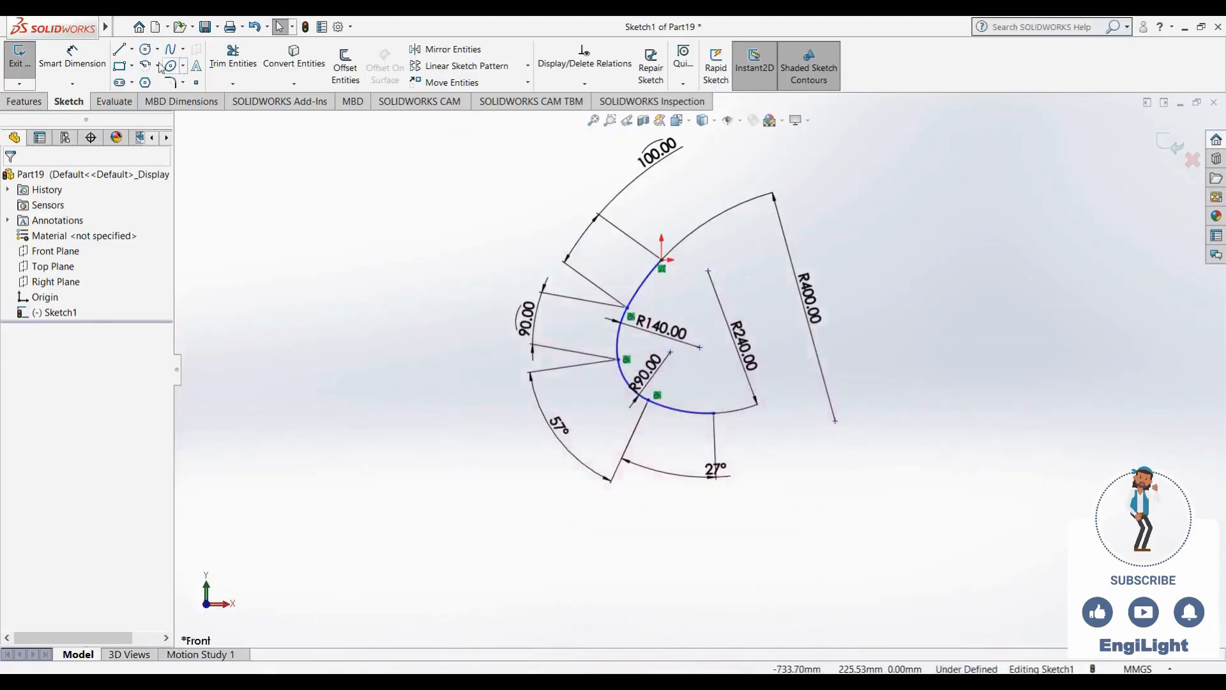
left_click(120, 50)
left_click(709, 413)
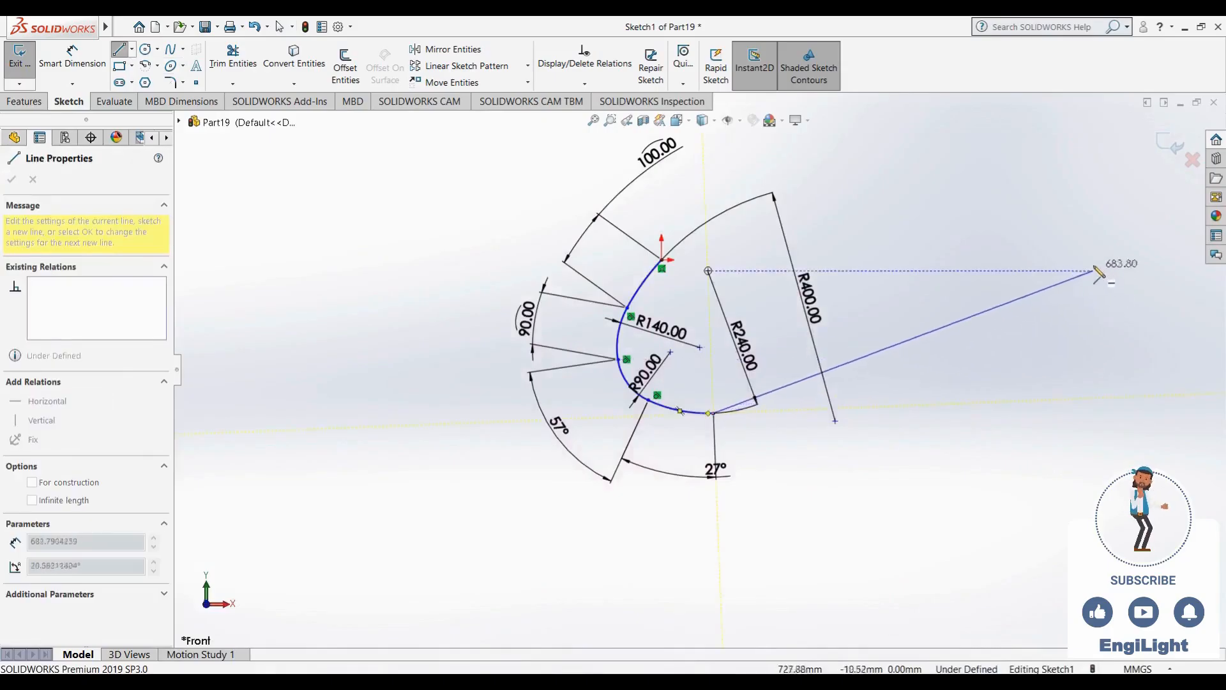
left_click(1098, 261)
key("Escape")
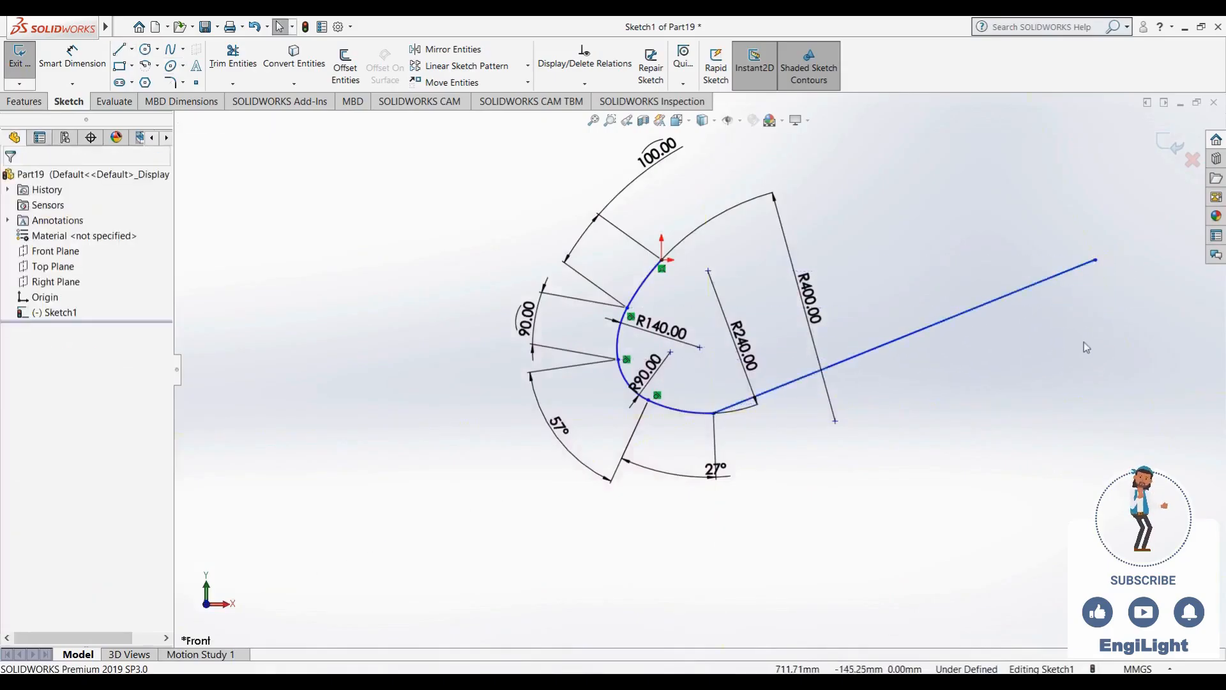
left_click(1095, 260)
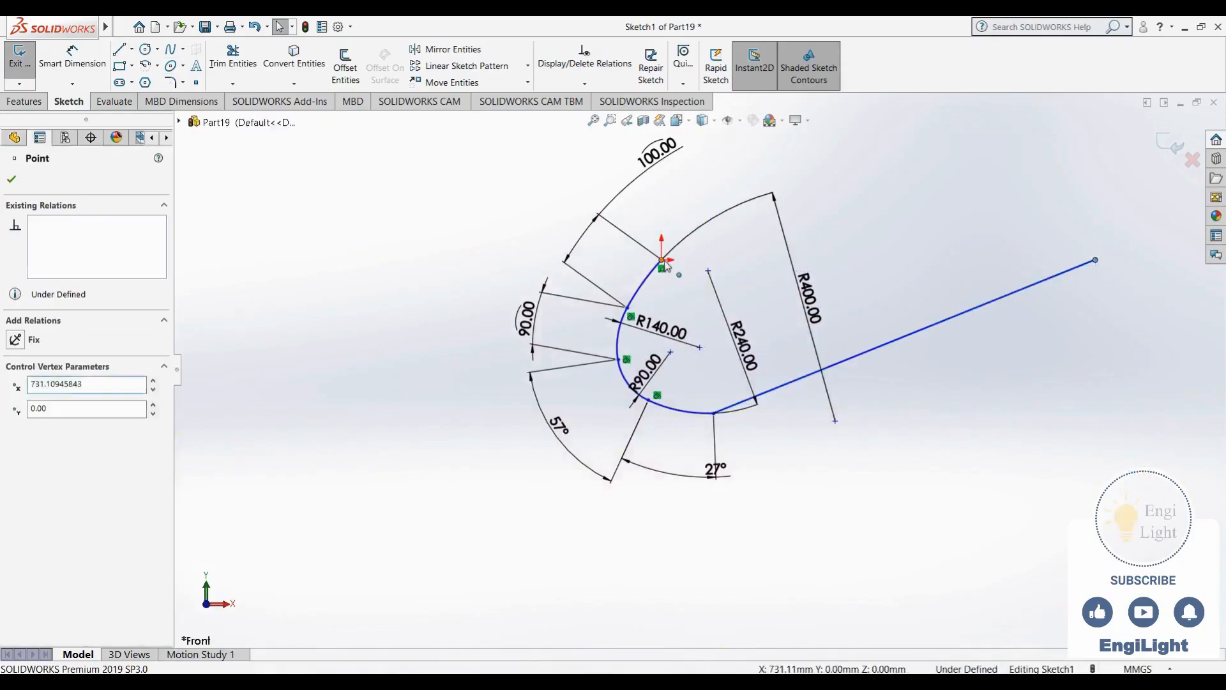
left_click(661, 260, "ctrl")
left_click(706, 208)
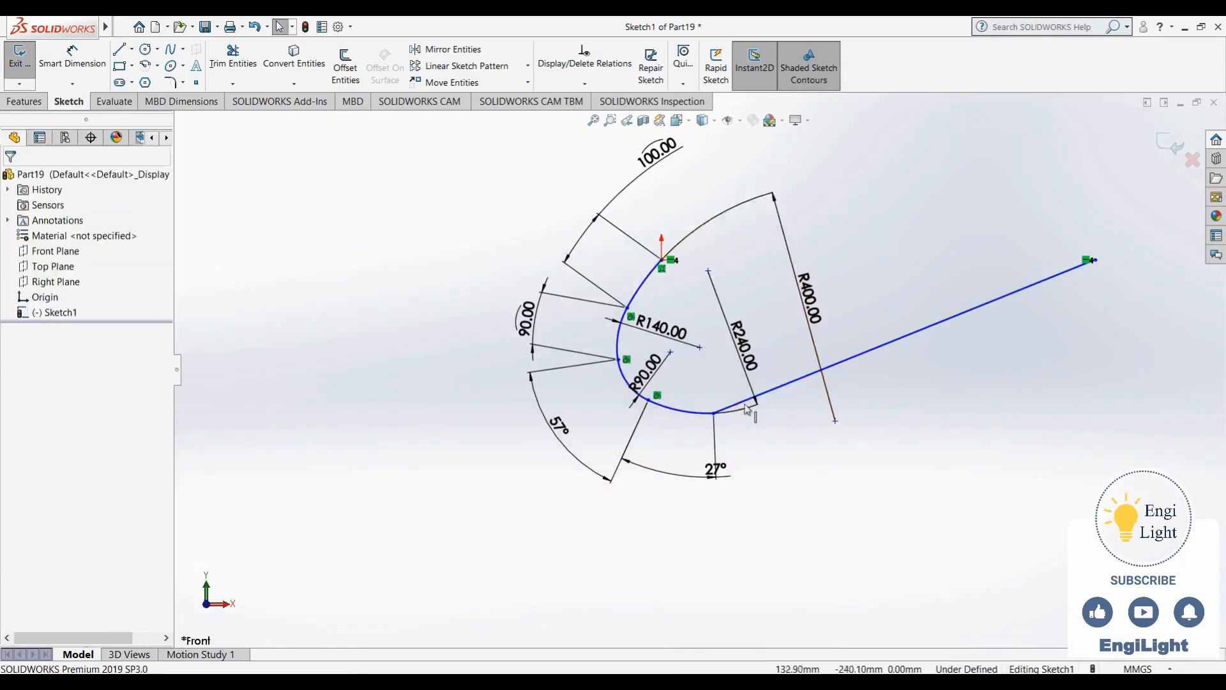
Make the line tangent to the R240 arc and pull its far end in to about 1682 mm from the origin
left_click(776, 390)
left_click(683, 410, "ctrl")
left_click(731, 355)
scroll(805, 485, "up", 5)
scroll(806, 485, "up", 2)
scroll(807, 485, "up", 2)
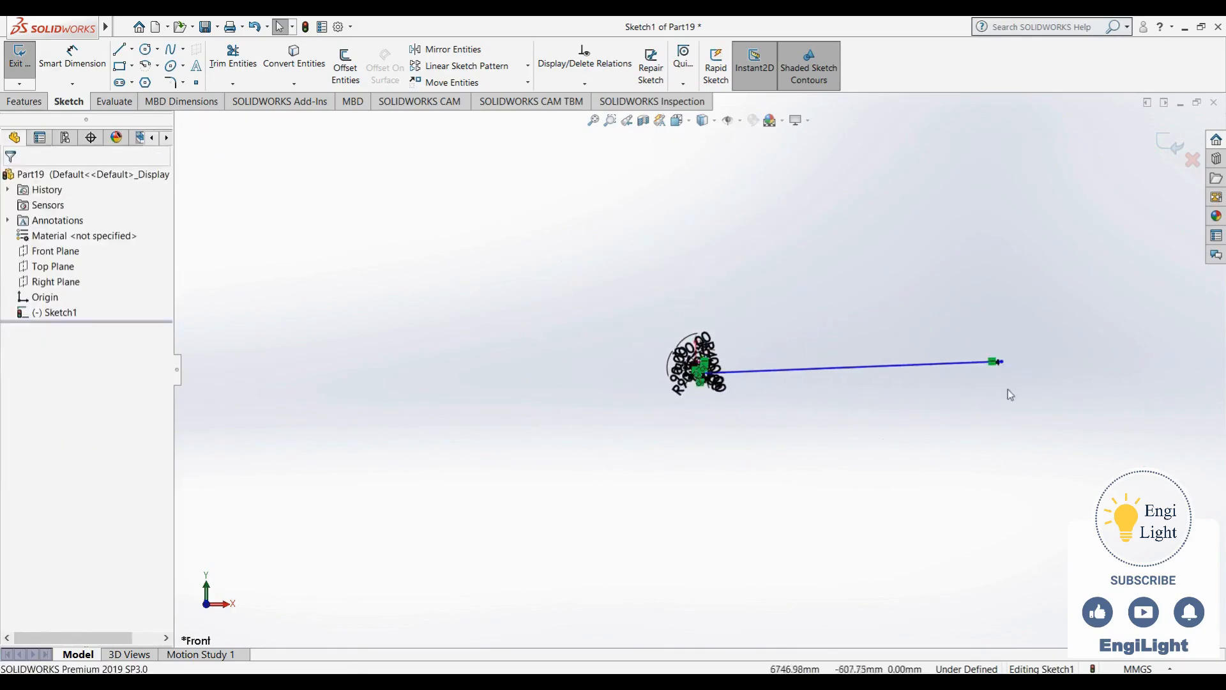
mouse_move(960, 363)
left_mouse_down()
mouse_move(804, 373)
mouse_move(733, 398)
left_mouse_up()
scroll(733, 398, "down", 5)
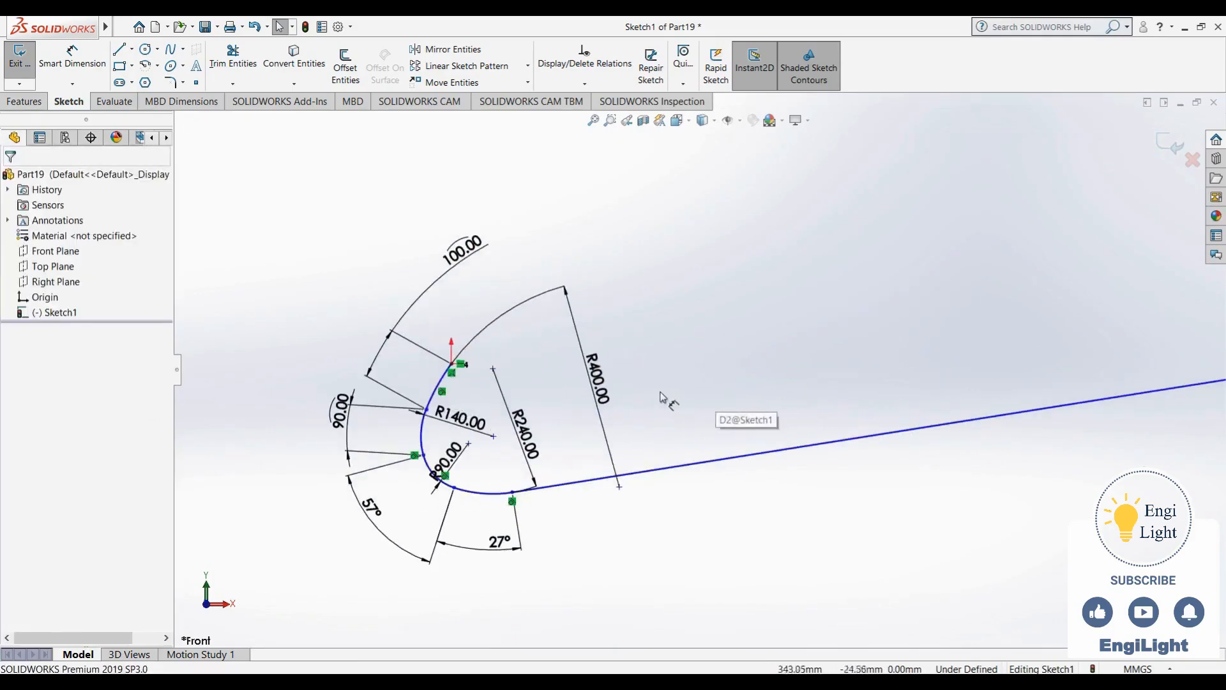
Check 17.jpg and dimension the horizontal distance from the origin to the line's far endpoint as 1000 mm
key("alt+Tab")
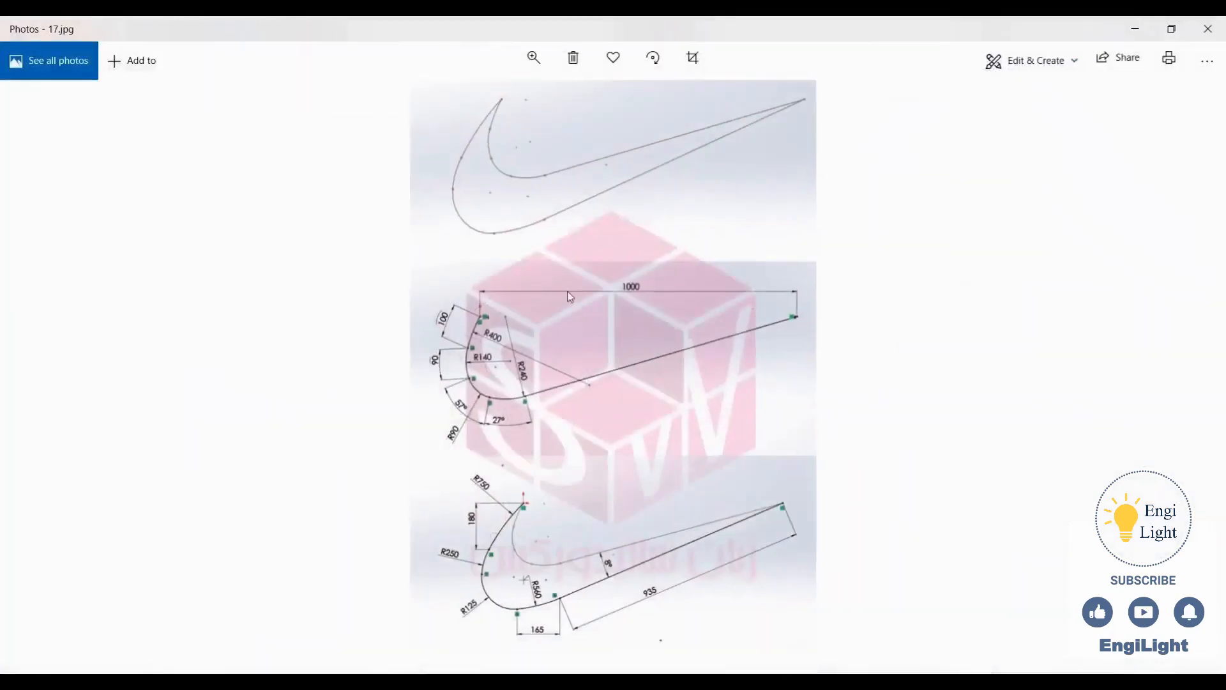
key("alt+Tab")
key("d")
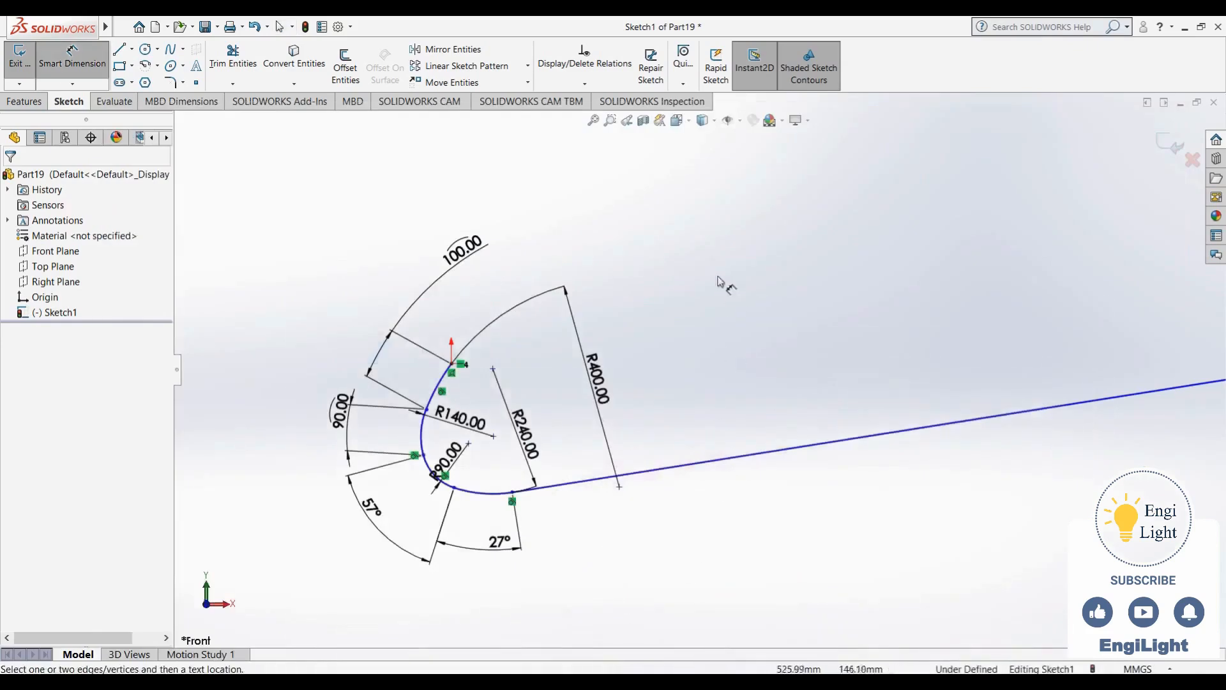
left_click(453, 365)
scroll(697, 367, "up", 3)
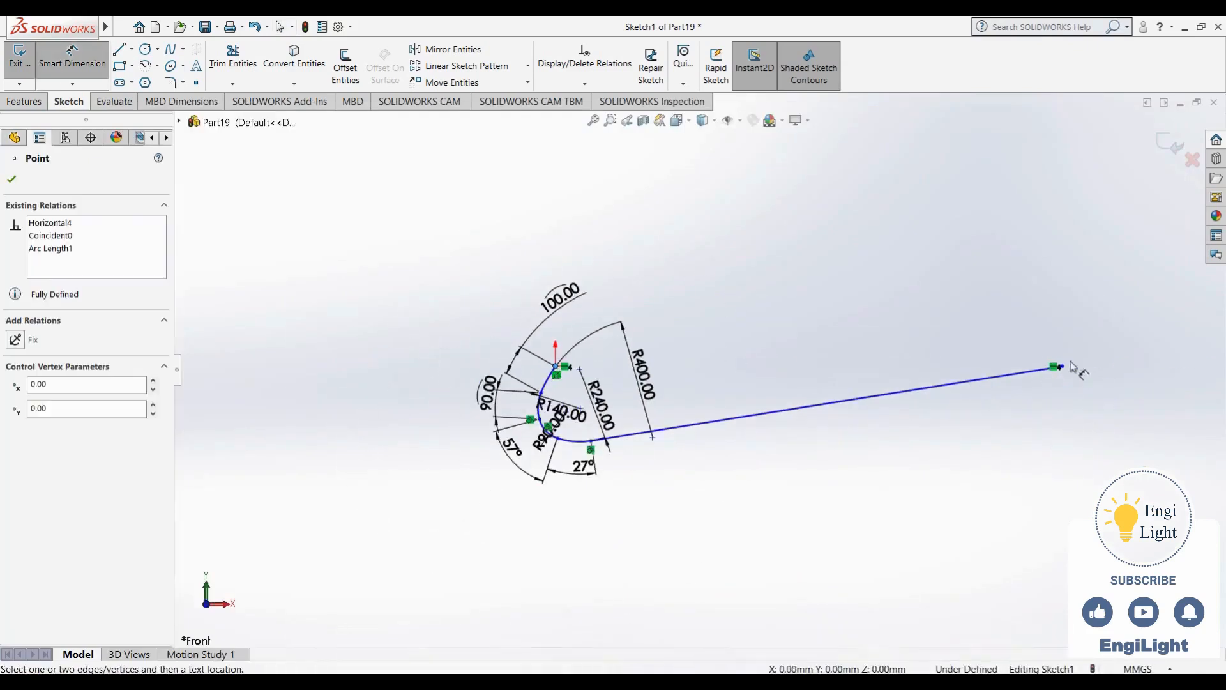
left_click(1060, 368)
left_click(789, 300)
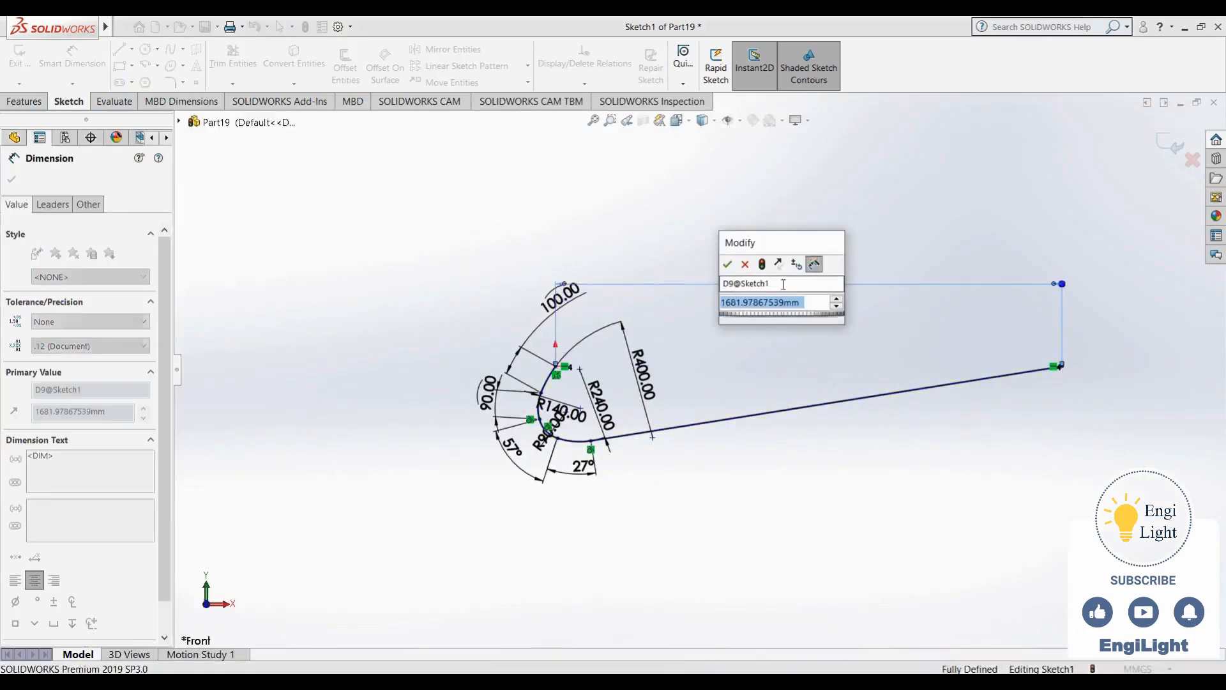
type("1000")
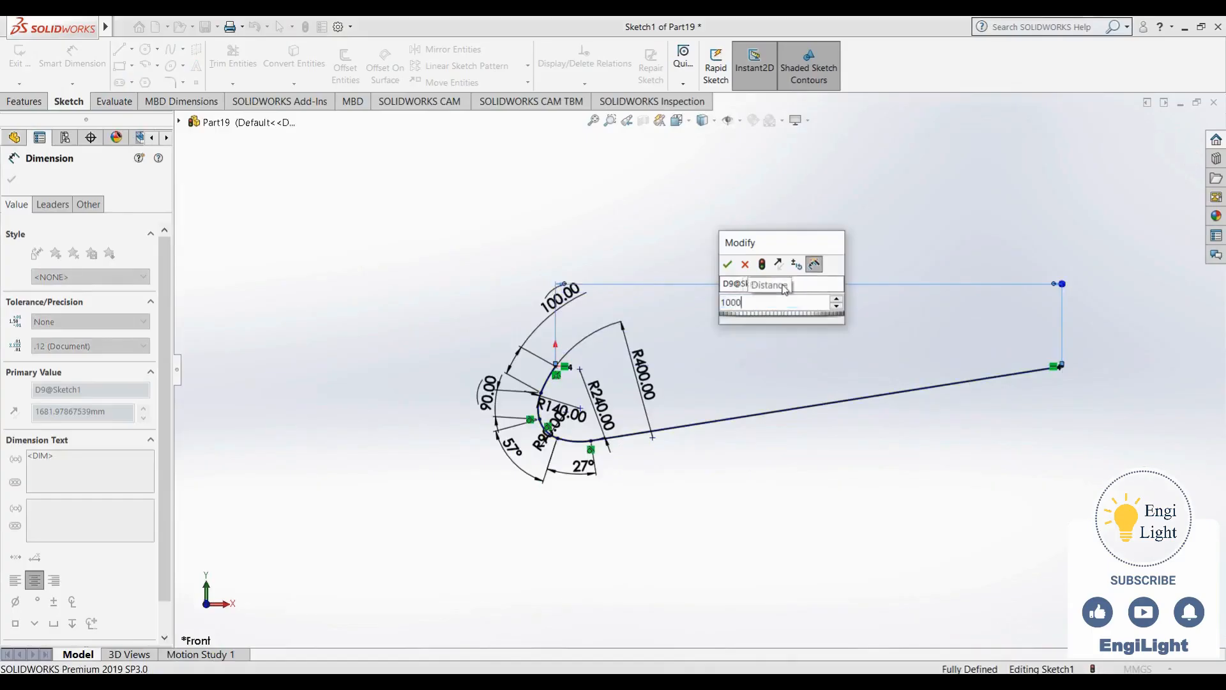
key("Return")
key("Escape")
scroll(676, 424, "down", 3)
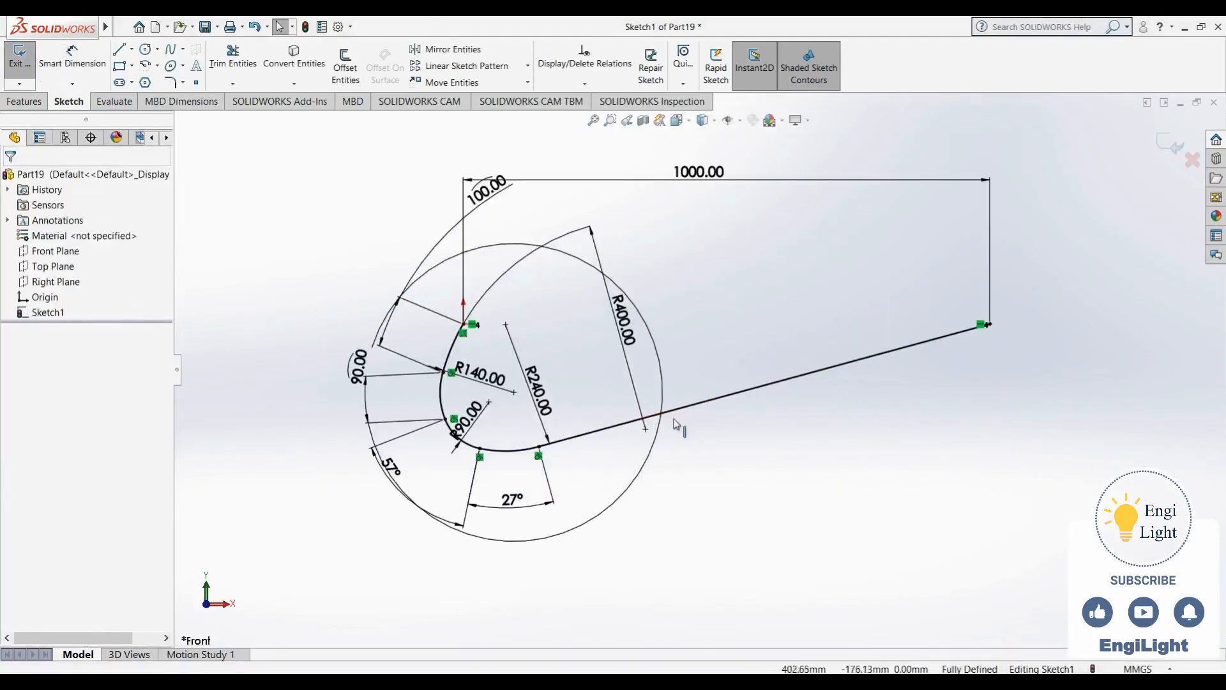
Move the R400 dimension inside the profile and the 100 mm arc-length dimension outward to the upper left of its arc
mouse_move(628, 380)
left_mouse_down()
mouse_move(641, 297)
mouse_move(561, 345)
mouse_move(562, 409)
left_mouse_up()
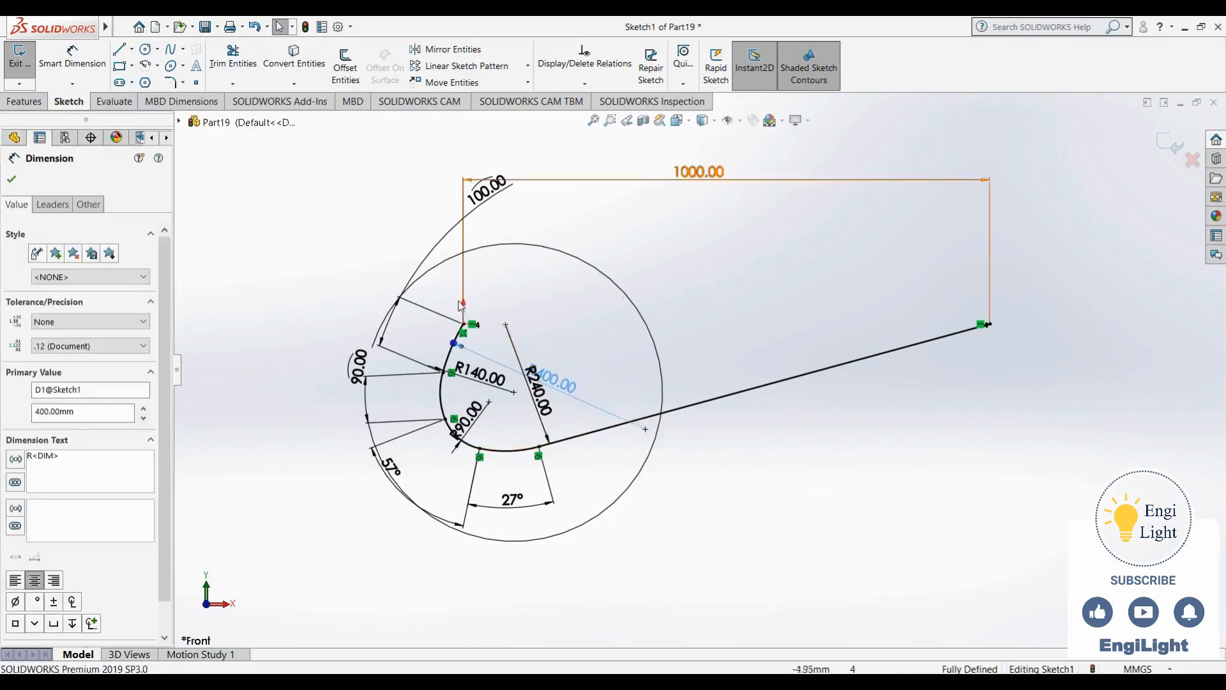
mouse_move(428, 282)
left_mouse_down()
mouse_move(374, 265)
mouse_move(327, 288)
left_mouse_up()
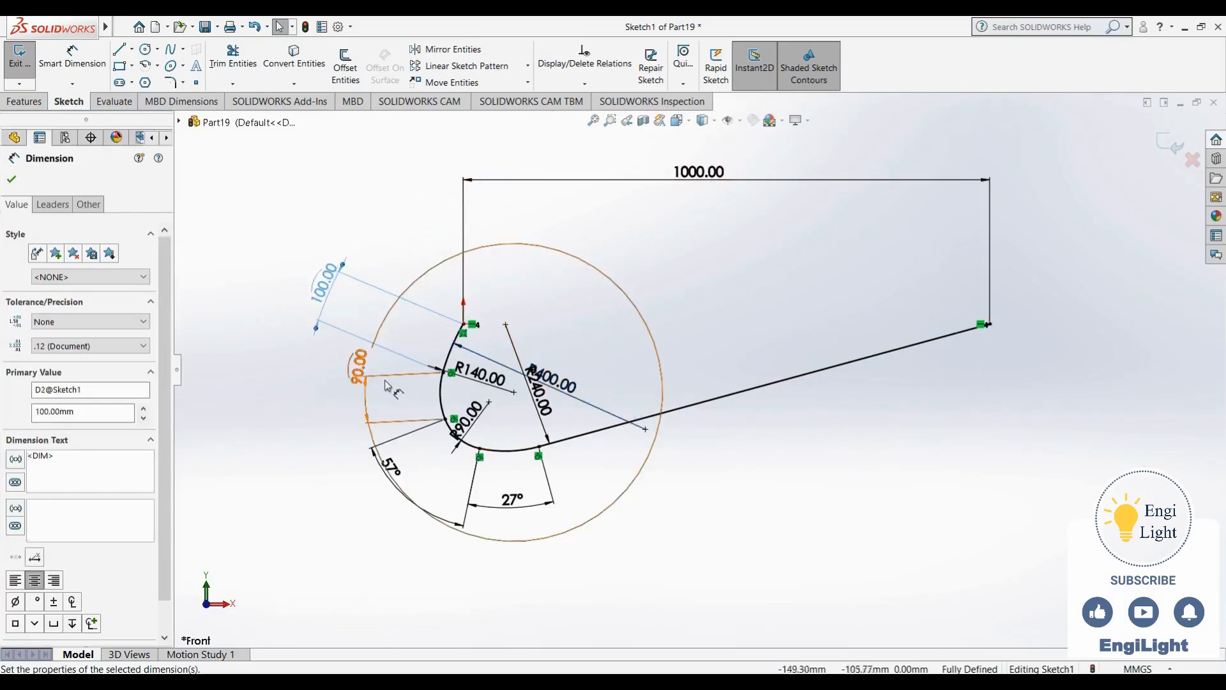
Move the 90 mm arc-length dimension outward beside its arc and the 27° dimension farther below the profile
left_click_drag(360, 371, 301, 398)
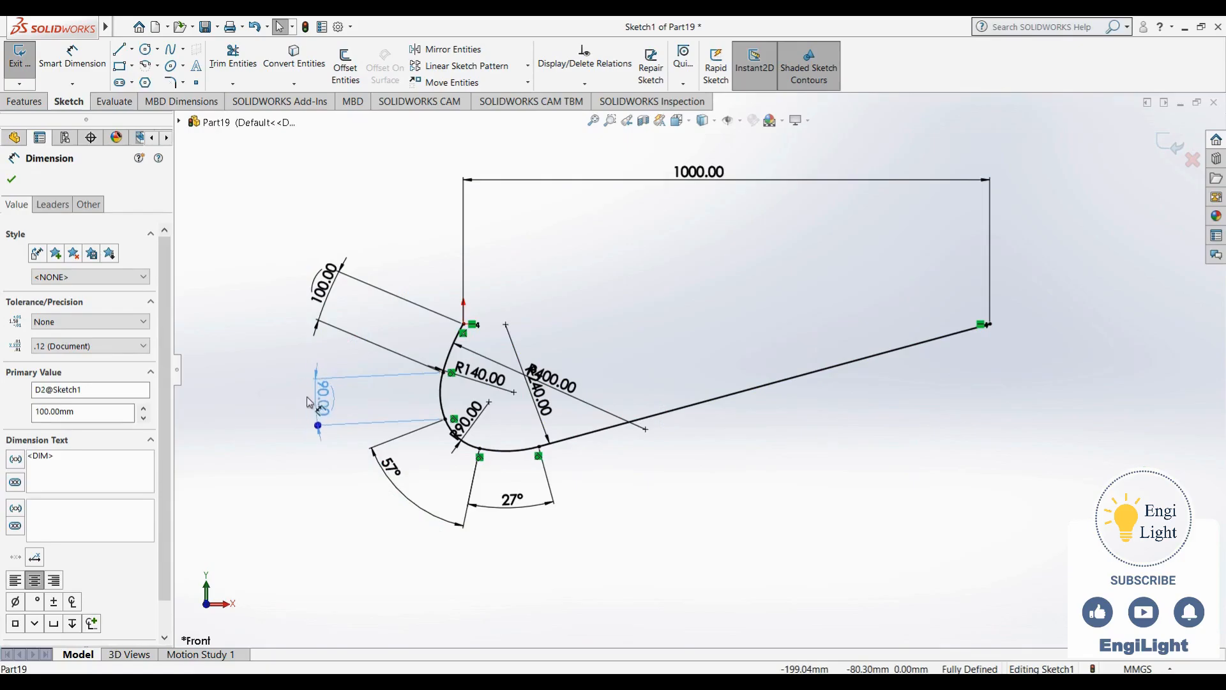
left_click(374, 509)
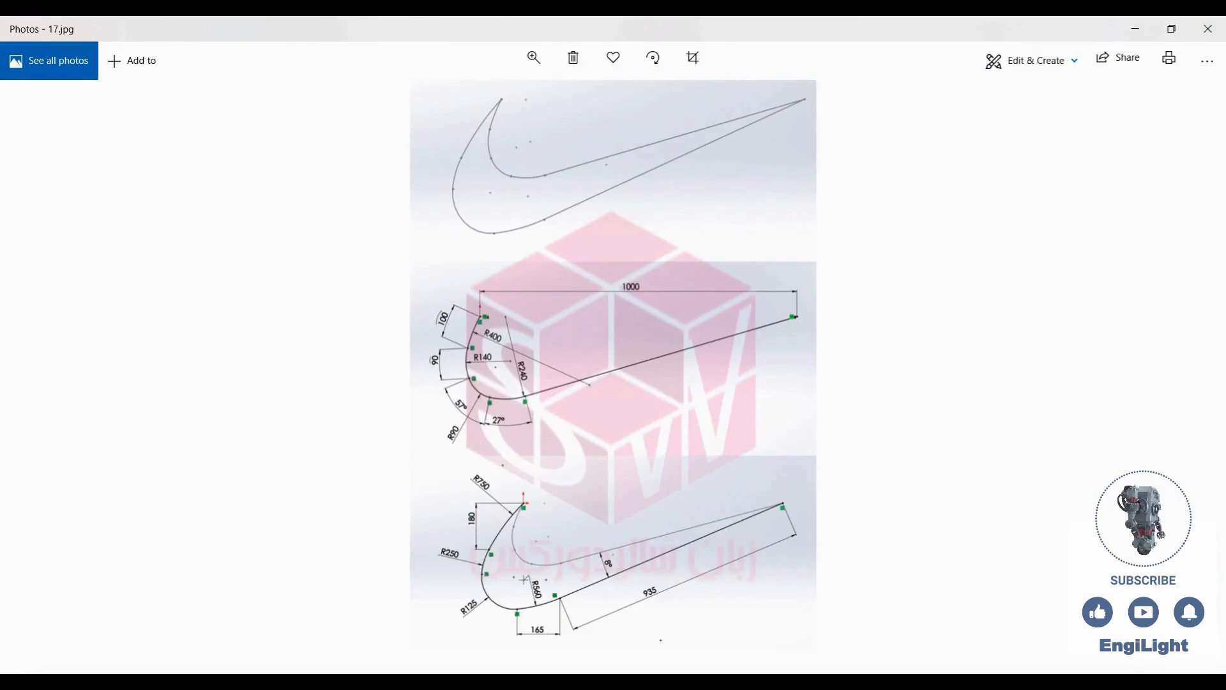
key("alt+Tab")
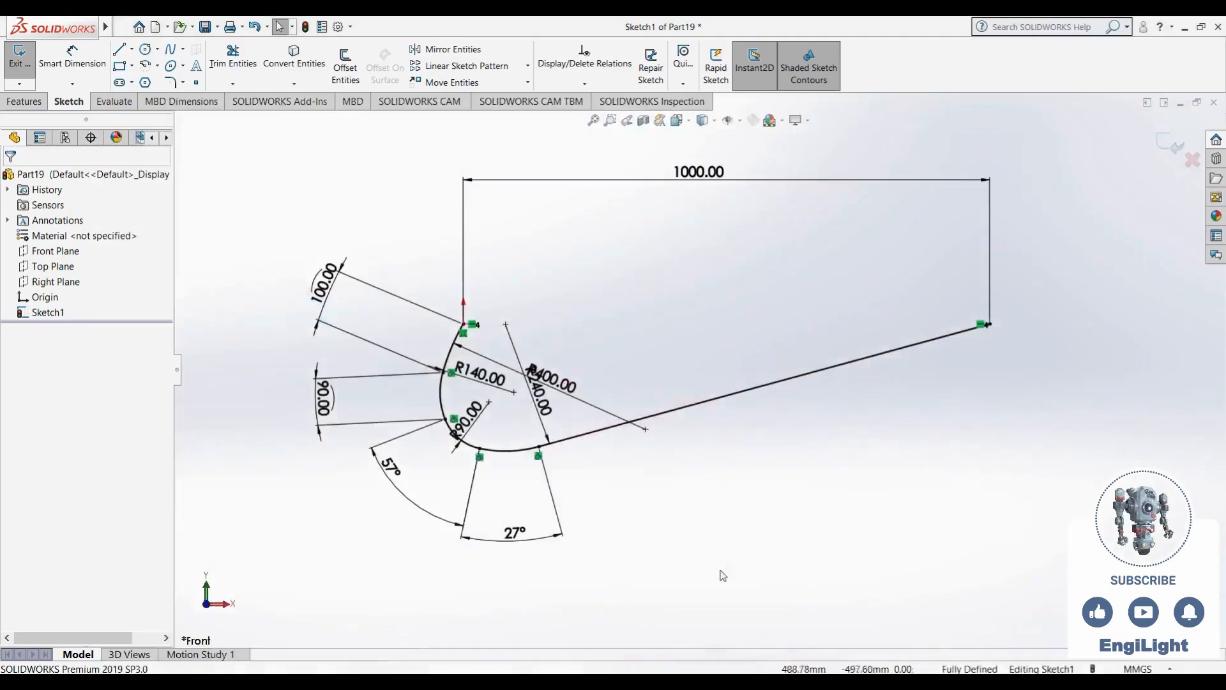
Exit the finished sketch and start a new sketch on the Front Plane for the outer profile shown in 17.jpg
left_click(1163, 143)
scroll(616, 434, "up", 3)
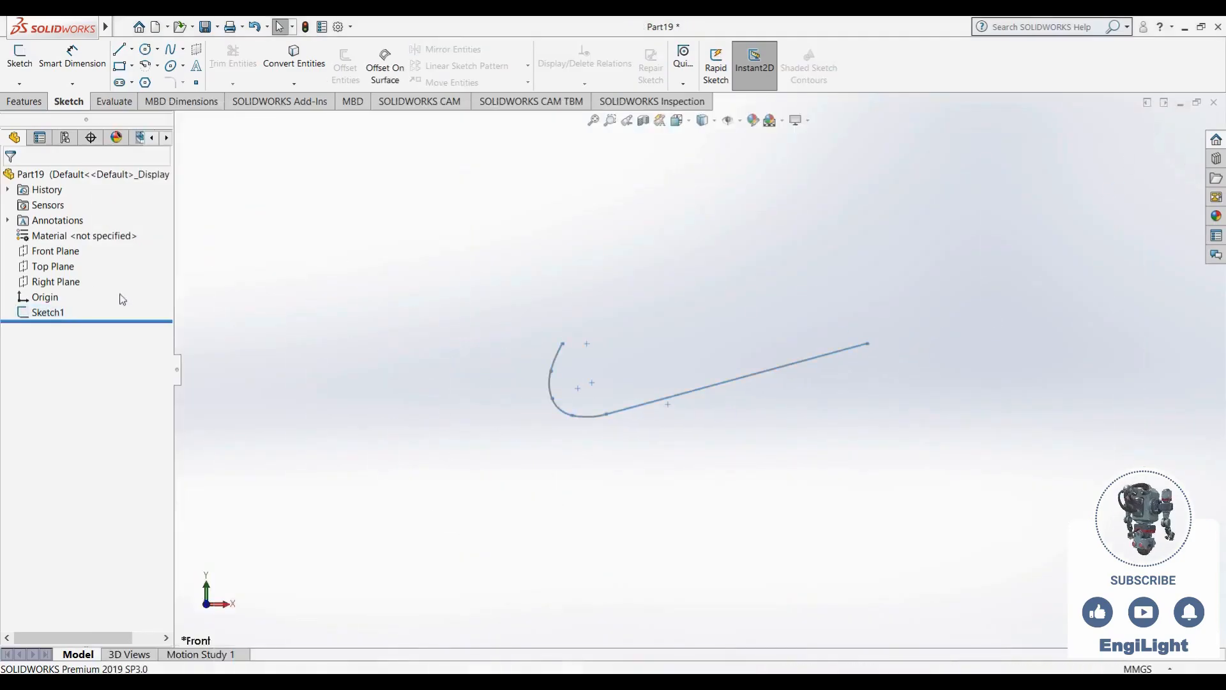
left_click(67, 251)
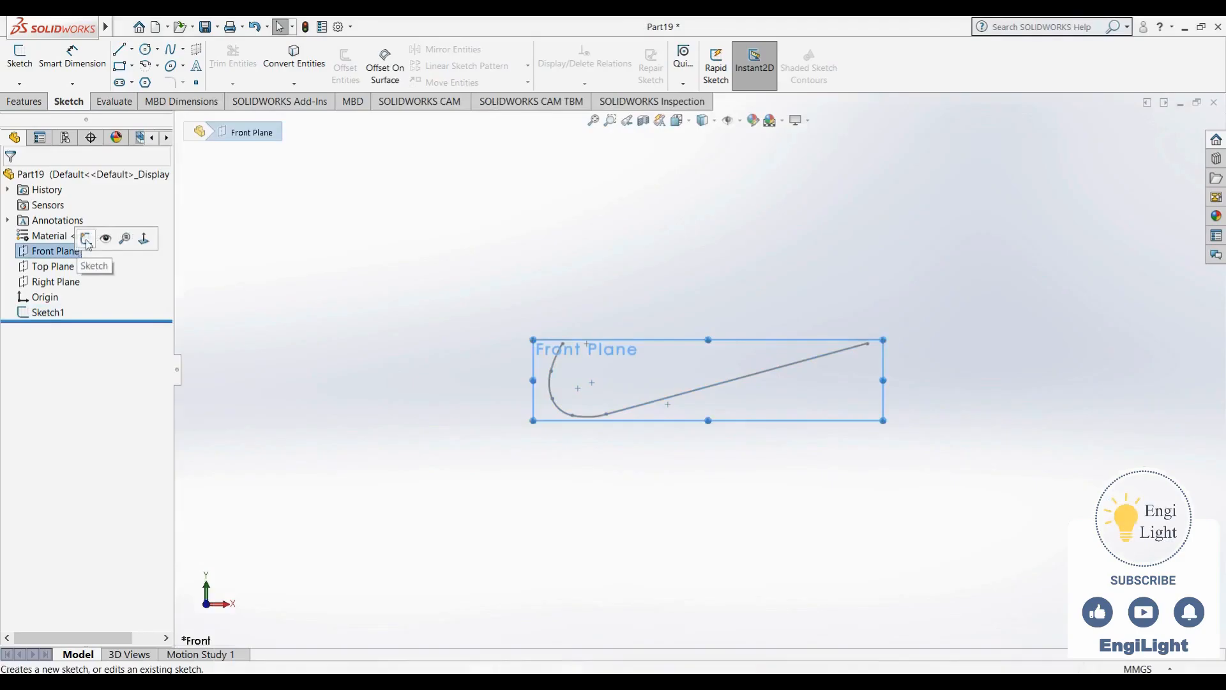
left_click(86, 240)
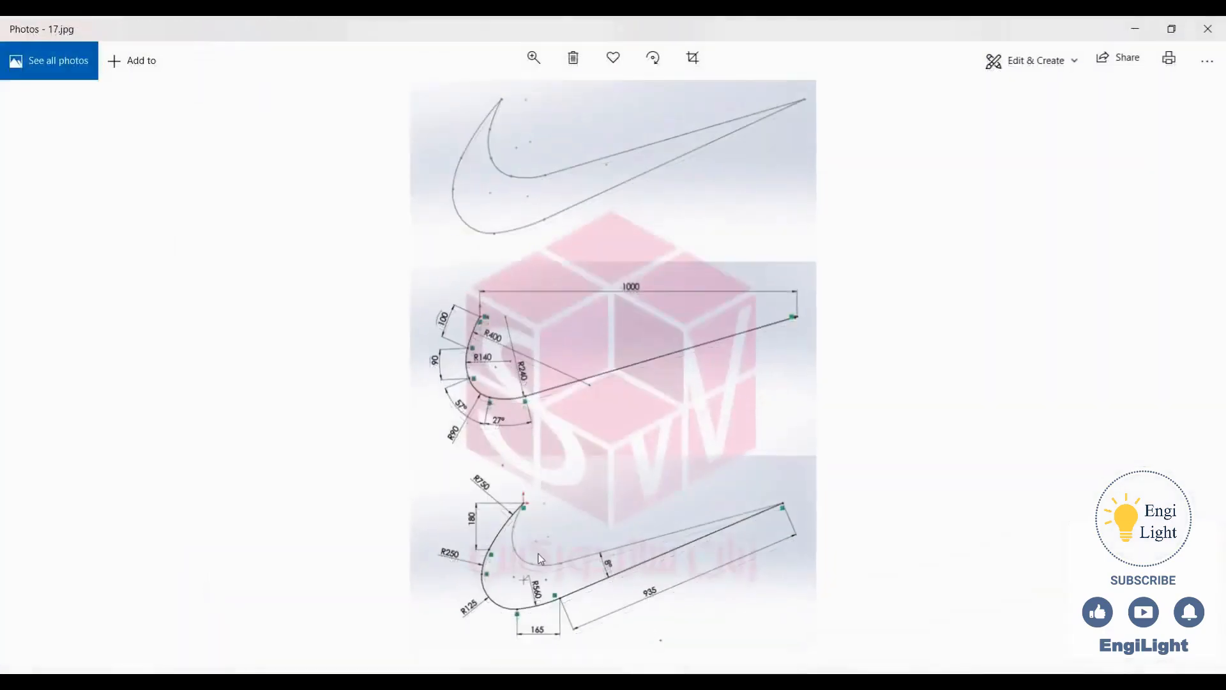
scroll(541, 559, "up", 4)
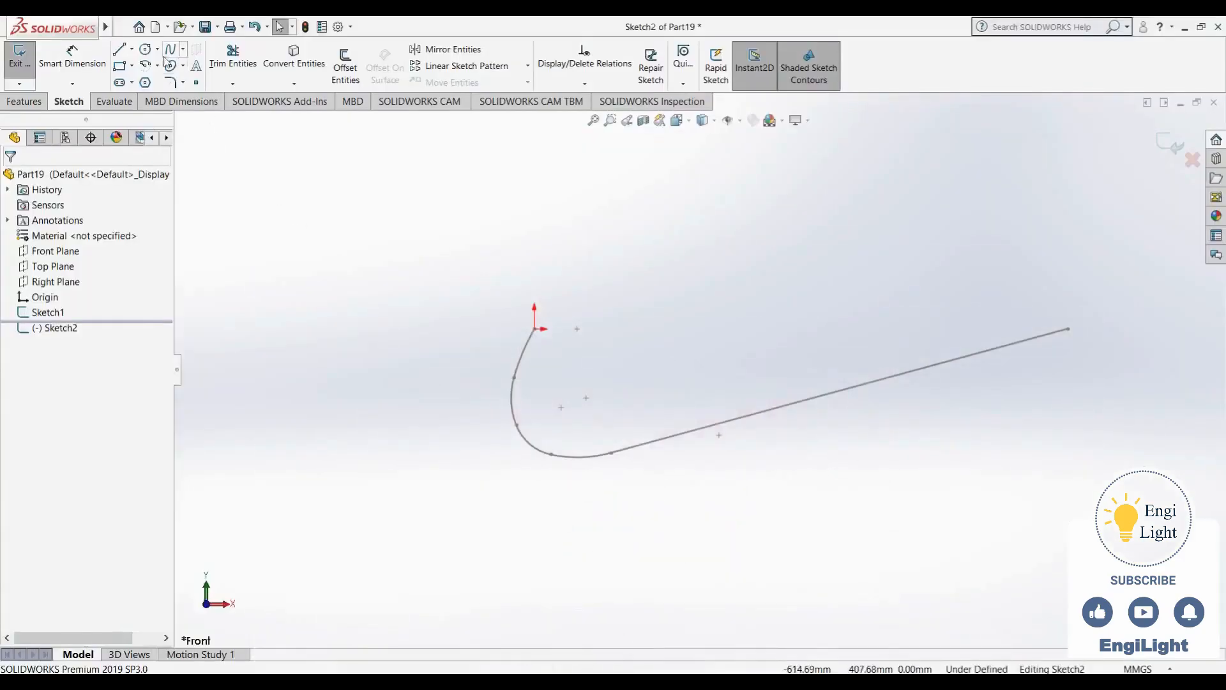
left_click(169, 83)
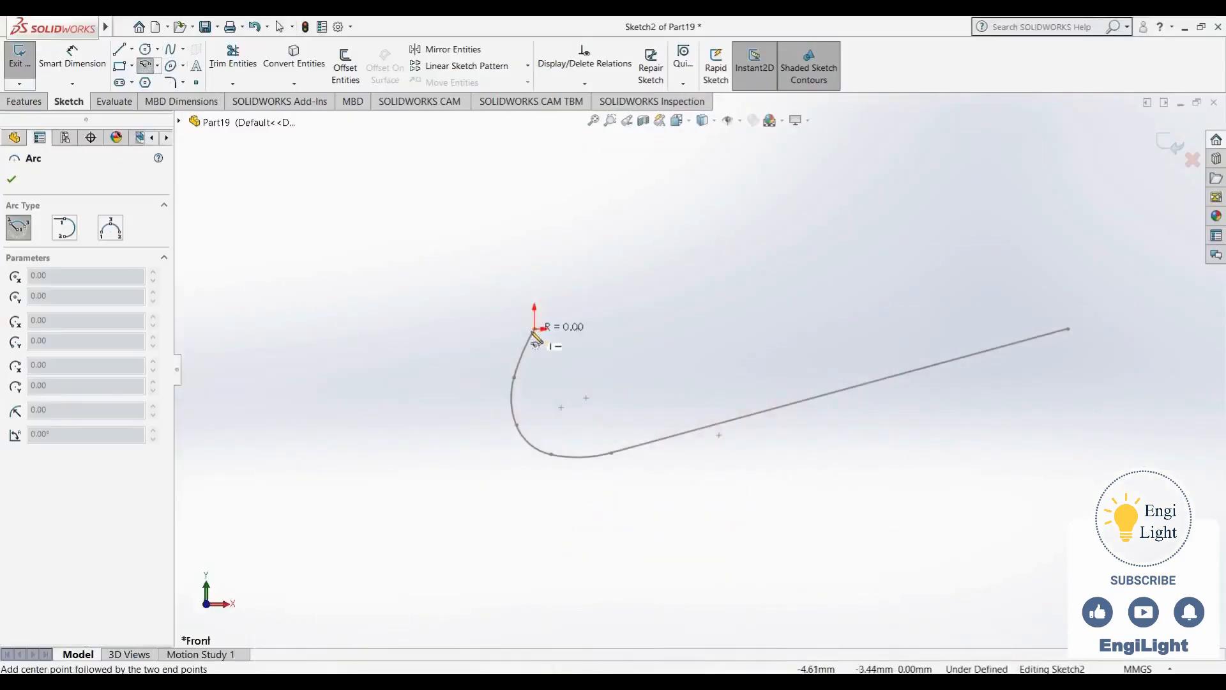
left_click(738, 655)
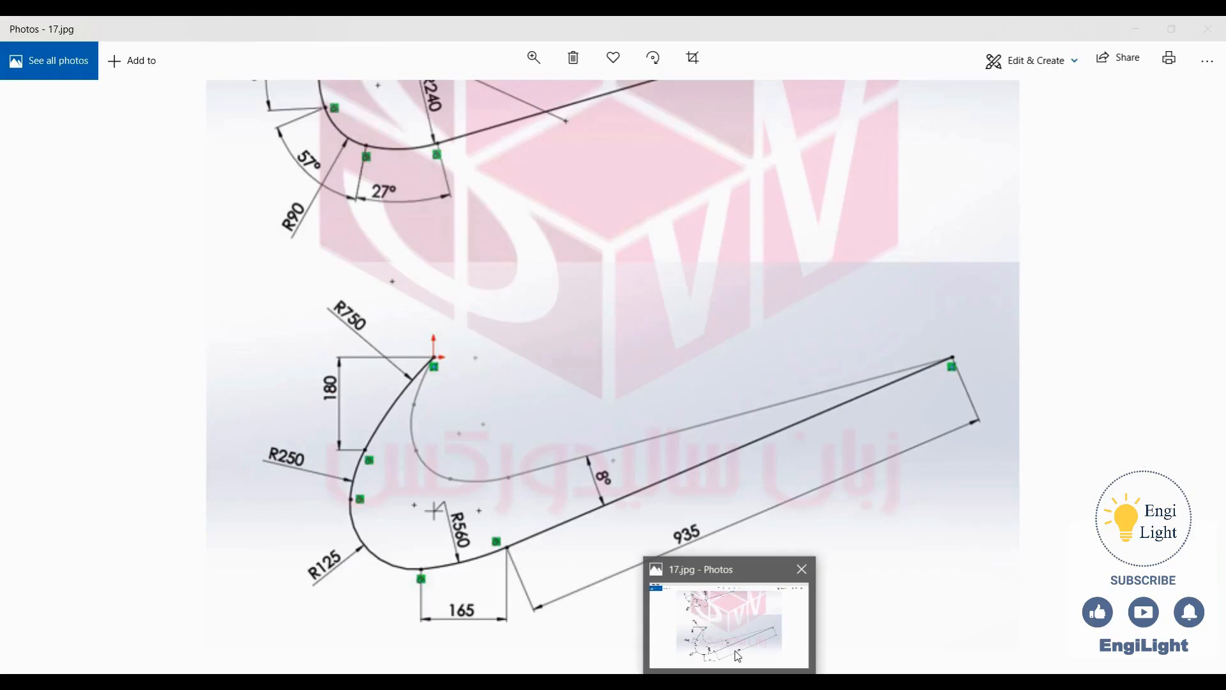
key("Escape")
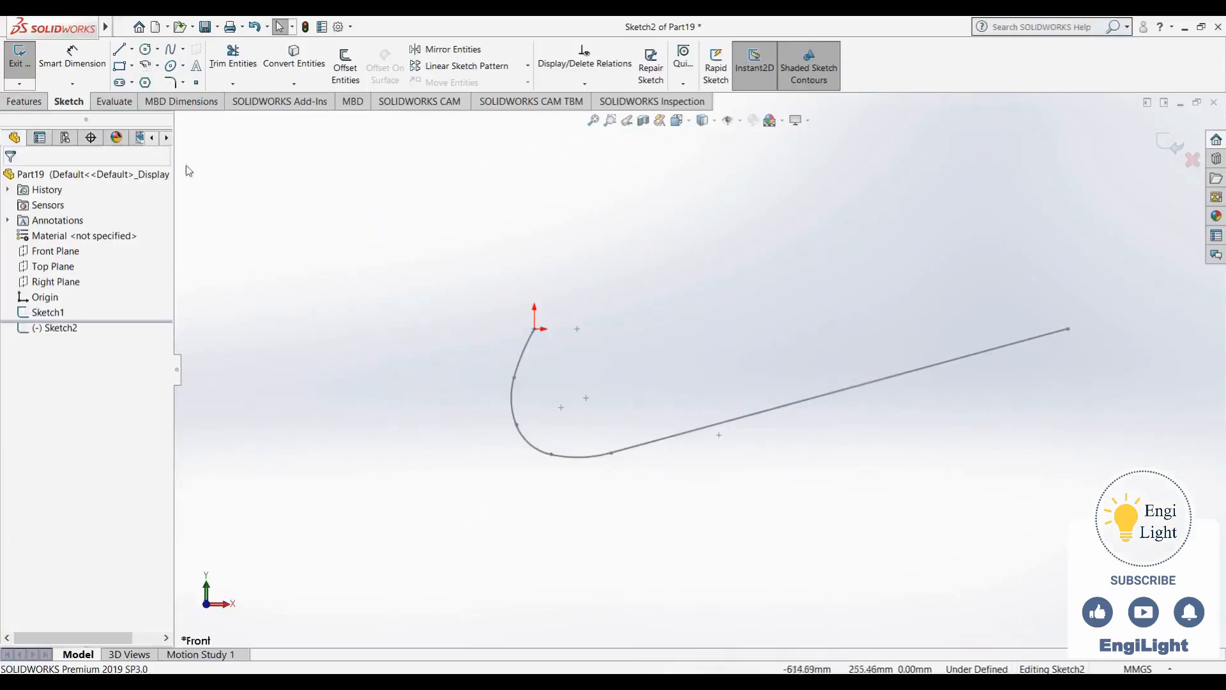
Sketch a three-point arc from the origin down to the left, with a radius of about 248 mm spanning about 64°
left_click(145, 65)
left_click(535, 329)
left_click(425, 412)
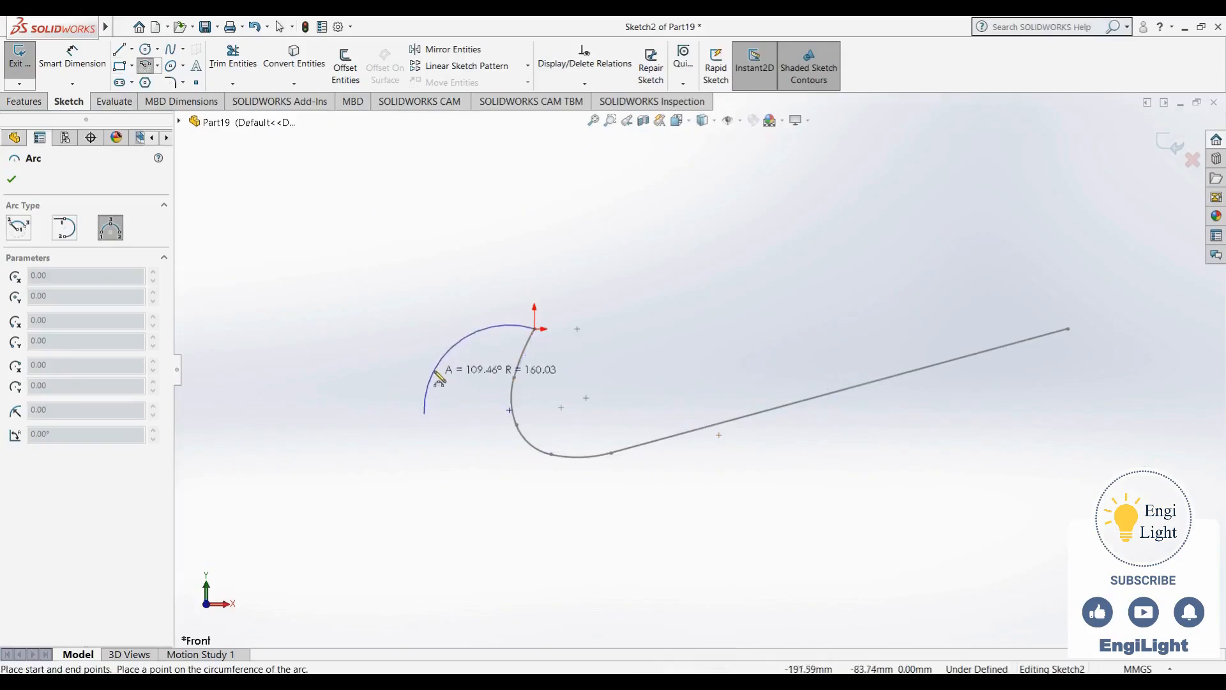
left_click(457, 377)
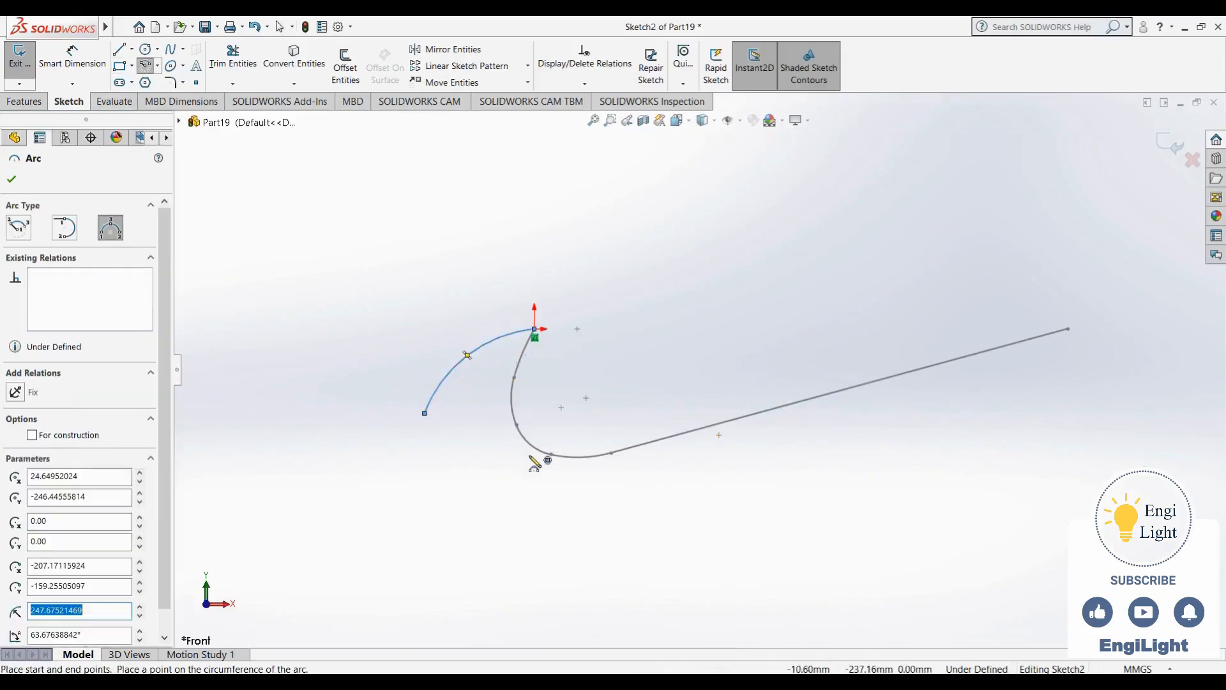
key("Escape")
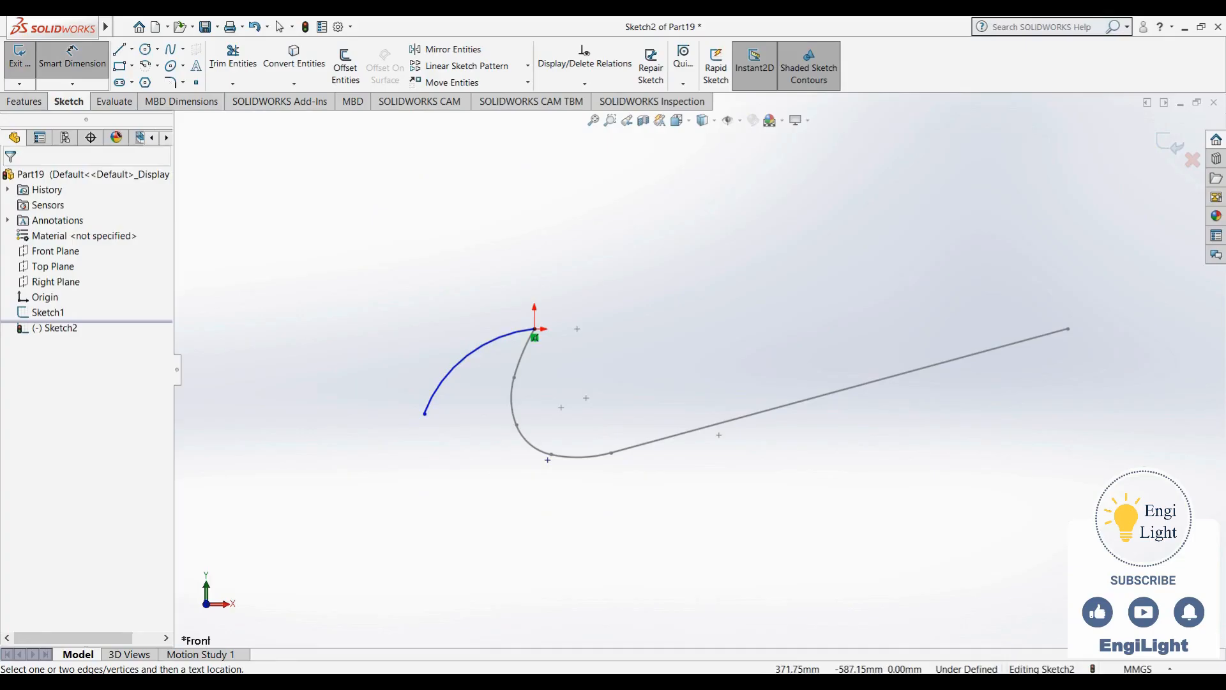
Check 17.jpg and dimension the new arc's radius as 750 mm
key("alt+Tab")
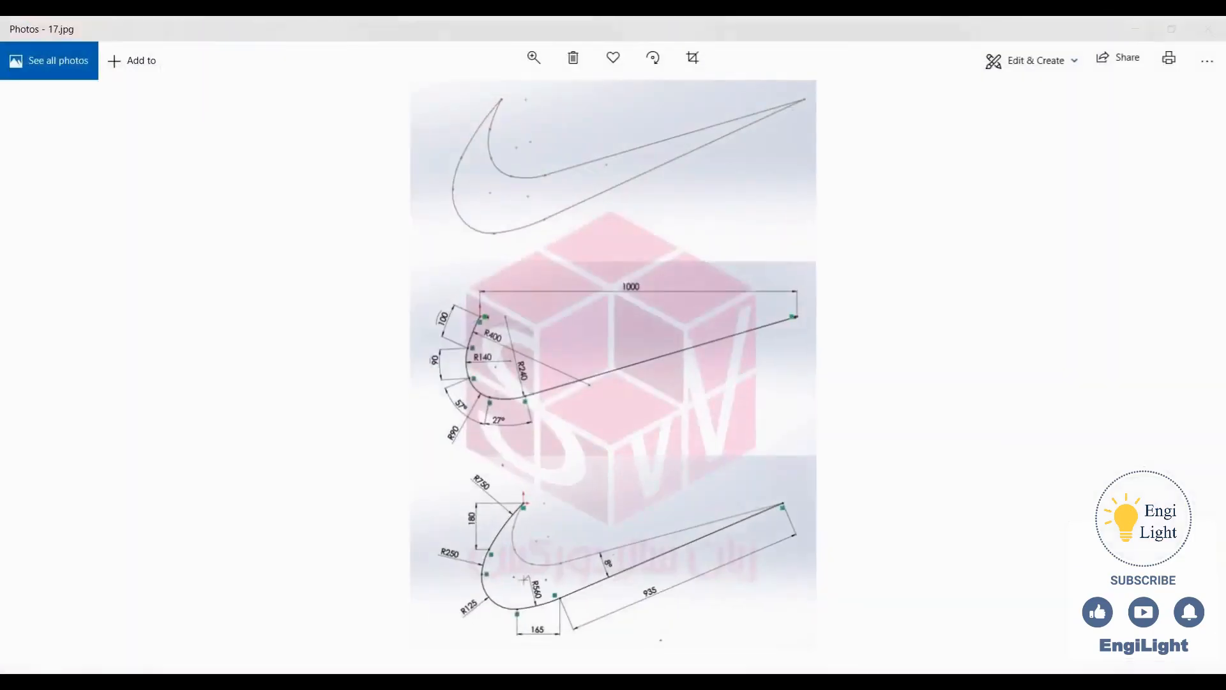
key("alt+Tab")
left_click(492, 345)
left_click(417, 307)
type("750")
key("Return")
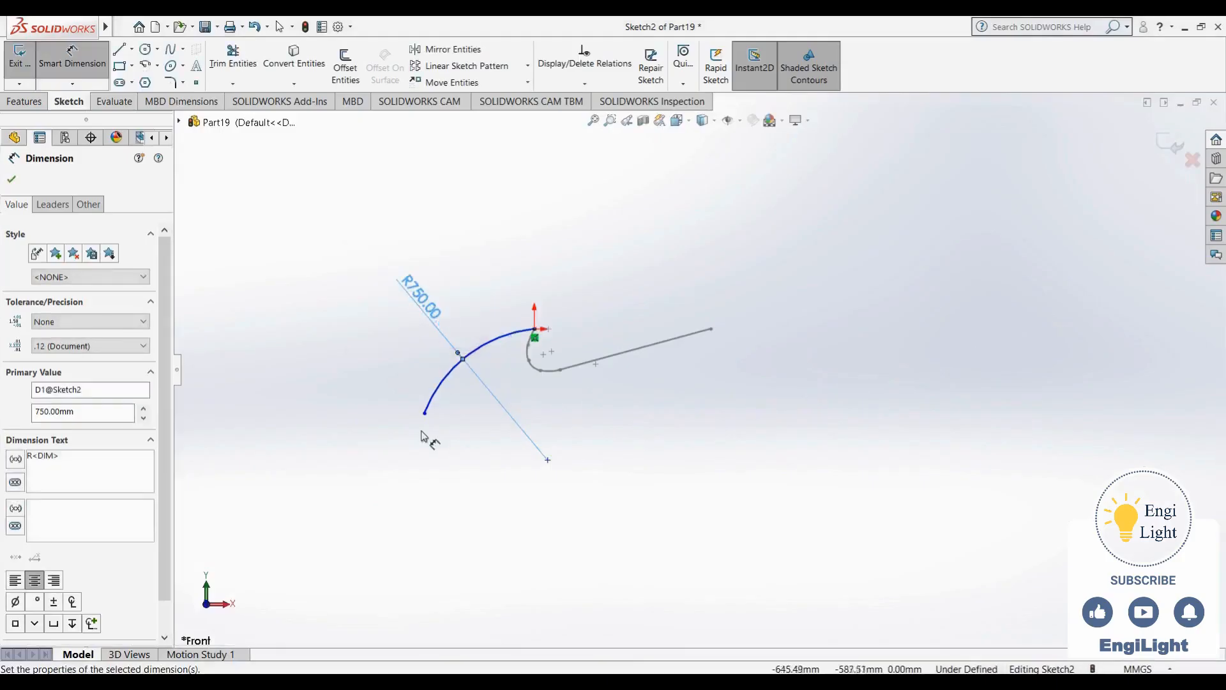
Dimension the vertical distance from the origin to the R750 arc's free end as 180 mm
left_click(425, 413)
left_click(534, 329)
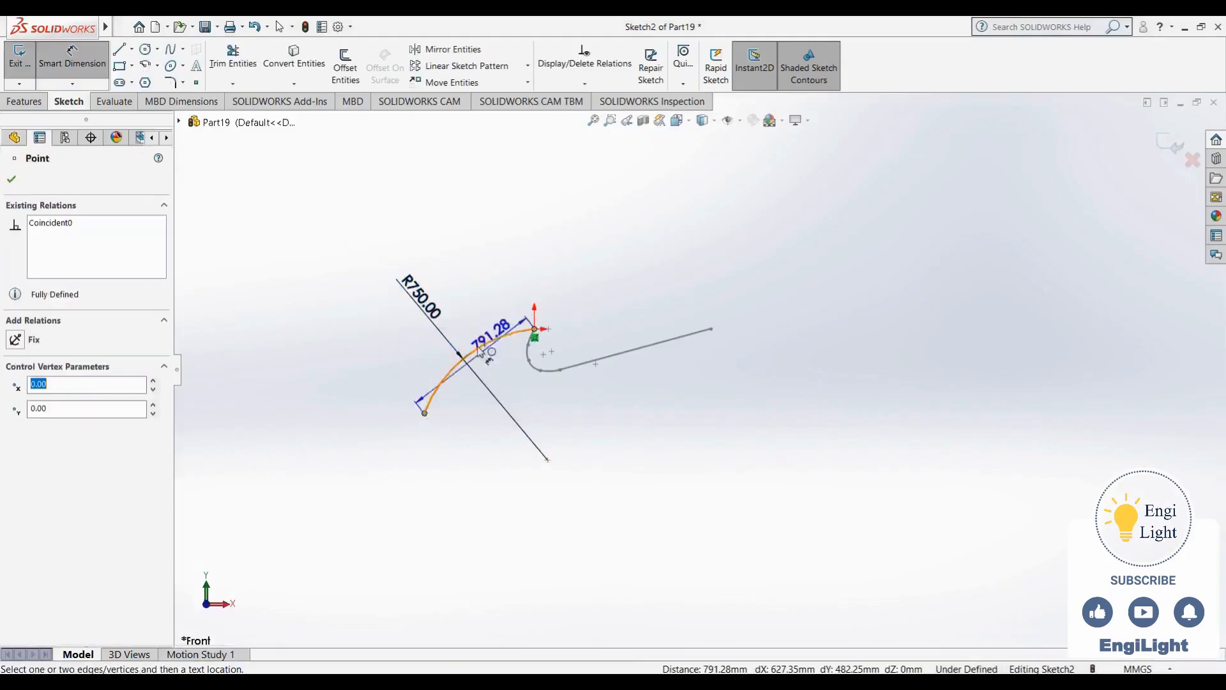
left_click(390, 375)
type("180")
key("Return")
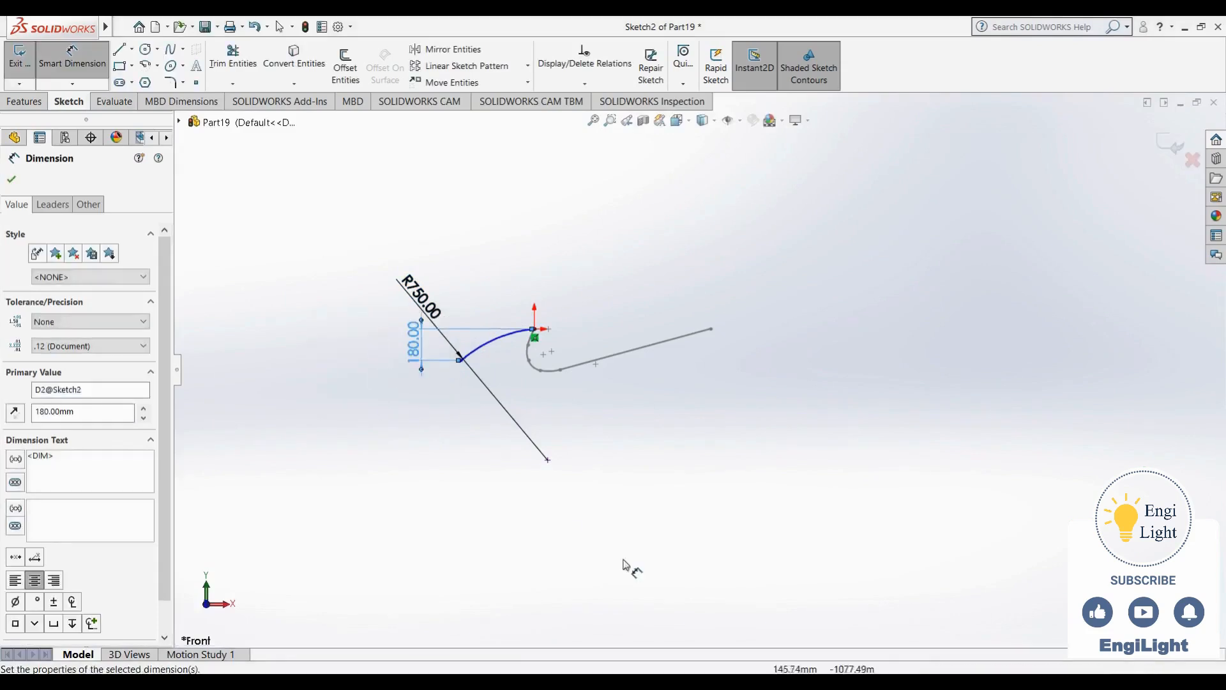
Check the outer profile in 17.jpg and pull the R750 arc's free end in to about 192 mm left of the origin
key("alt+Tab")
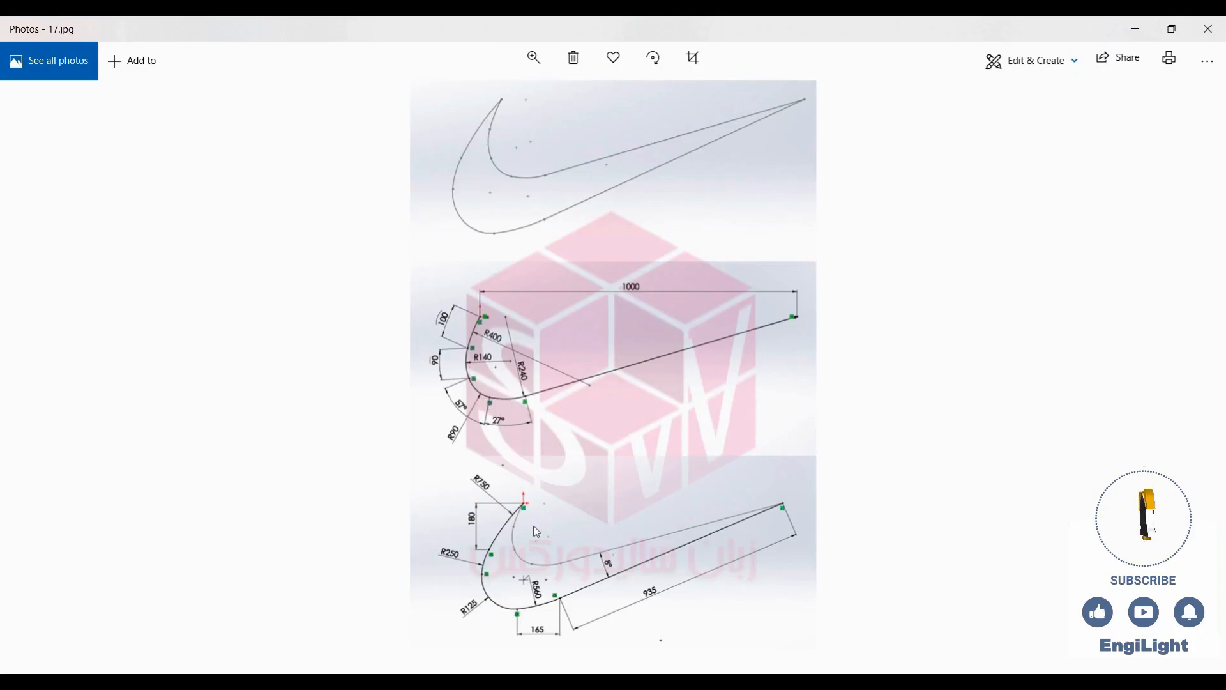
scroll(504, 566, "up", 3)
left_click_drag(501, 566, 508, 479)
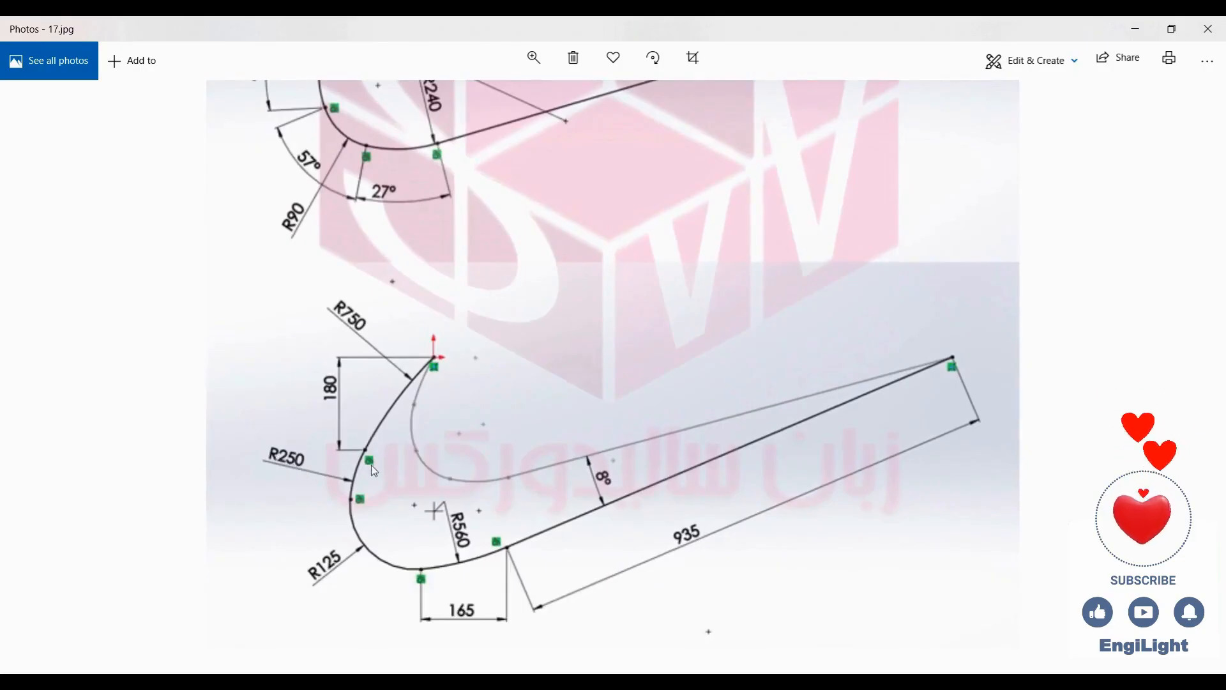
left_click(714, 675)
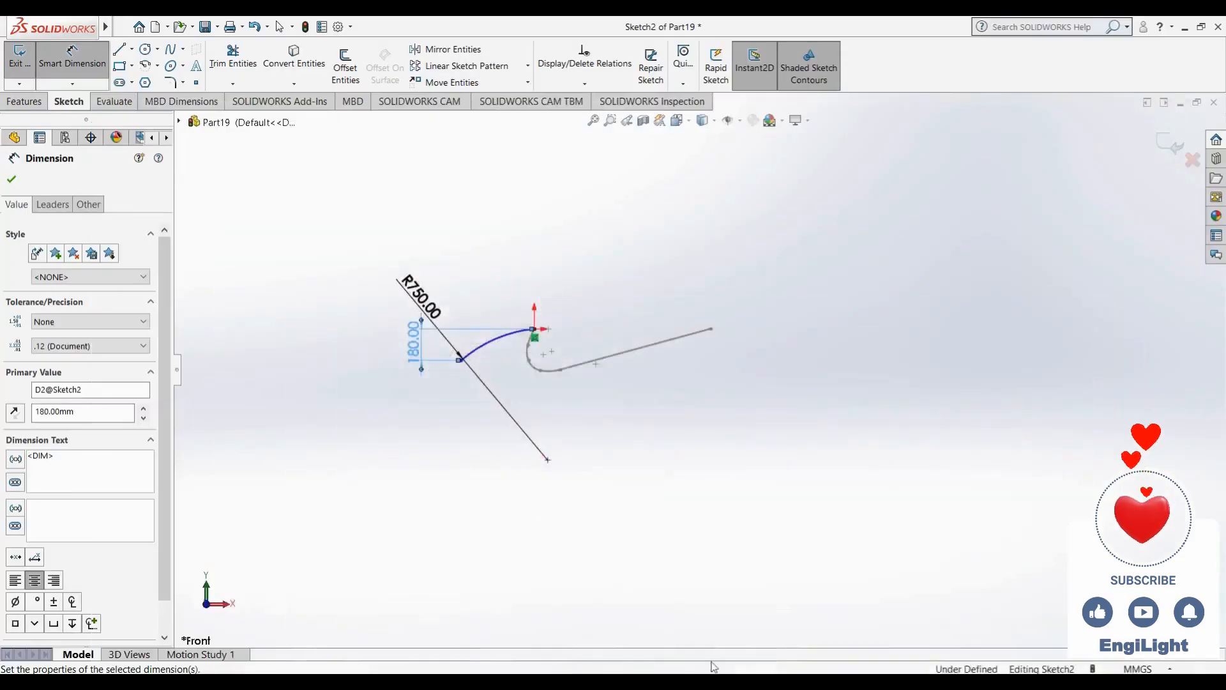
key("Escape")
mouse_move(461, 360)
left_mouse_down()
mouse_move(493, 392)
mouse_move(501, 382)
left_mouse_up()
left_click(526, 402)
scroll(529, 368, "down", 3)
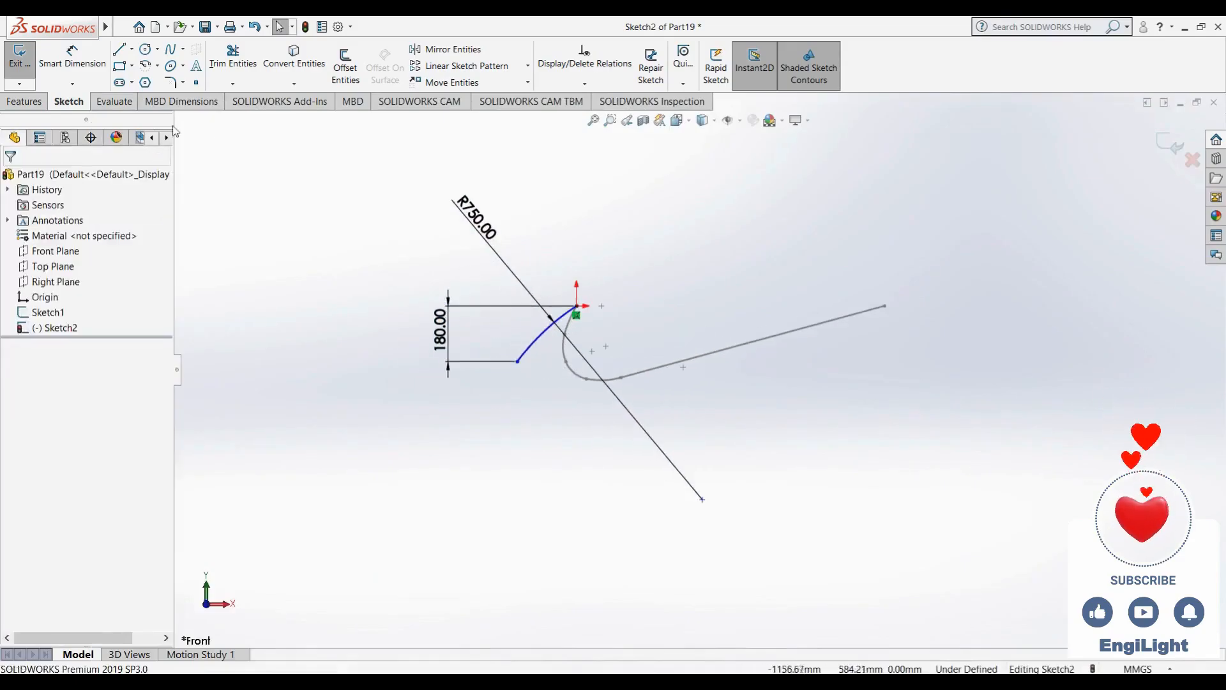
Sketch a three-point arc downward from the R750 arc's free end, with a radius of about 91 mm spanning about 129°
left_click(145, 65)
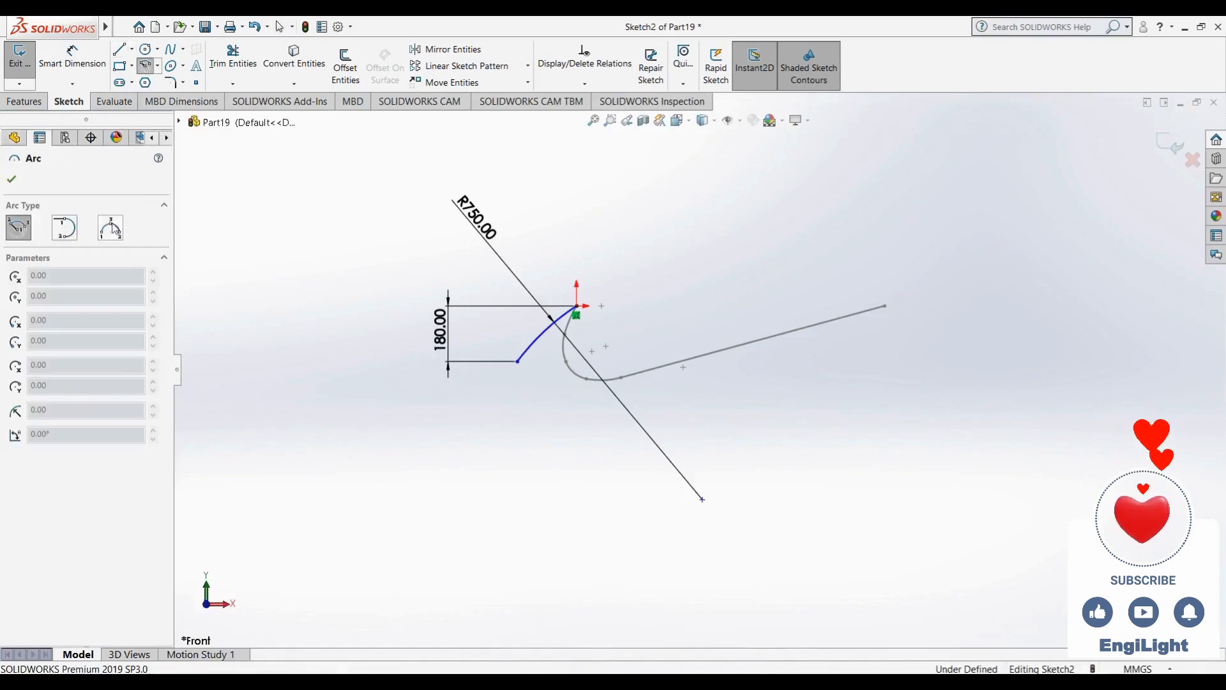
left_click(518, 361)
left_click(513, 411)
left_click(500, 397)
key("Escape")
Make the lower arc tangent to the R750 arc
left_click(505, 377)
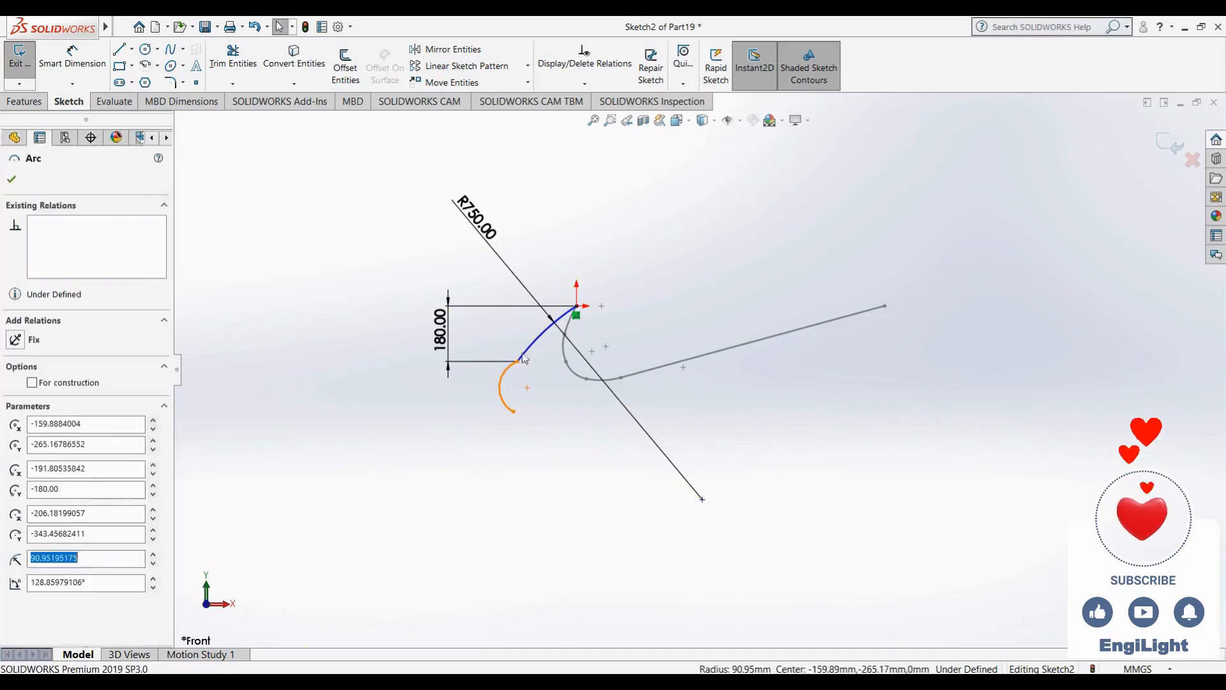
left_click(544, 330, "ctrl")
left_click(578, 298)
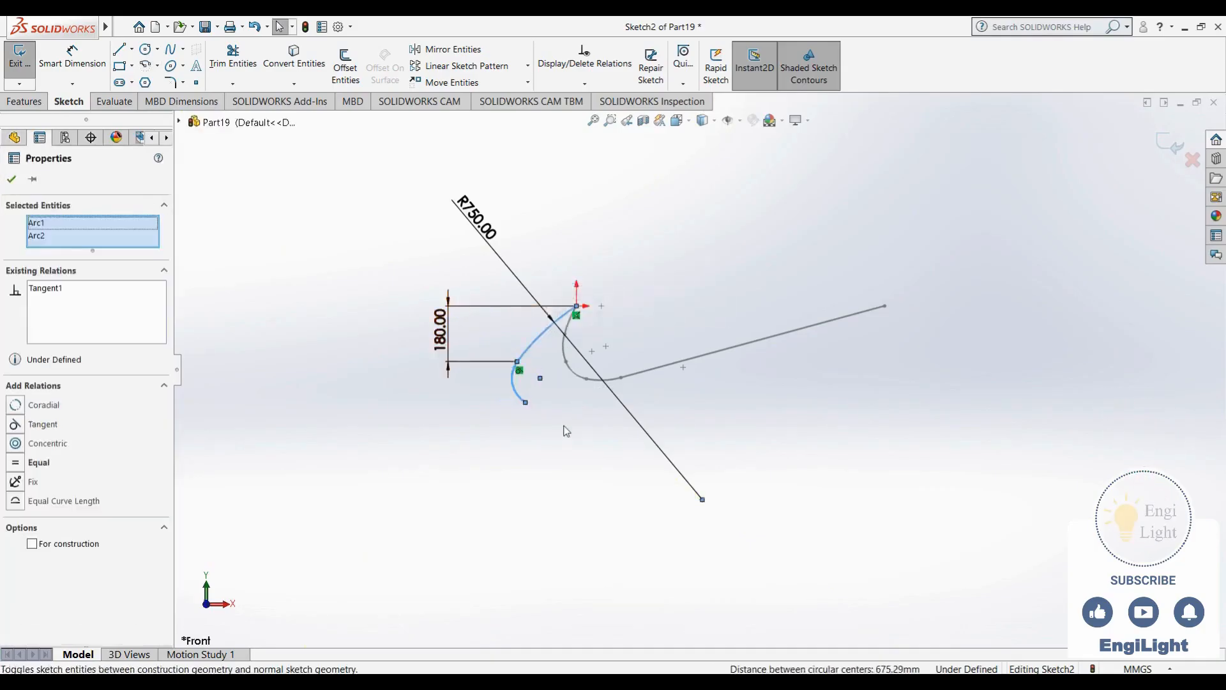
left_click(563, 427)
Dimension the lower tangent arc's radius as 250 mm
right_click_drag(555, 402, 564, 326)
left_click(519, 401)
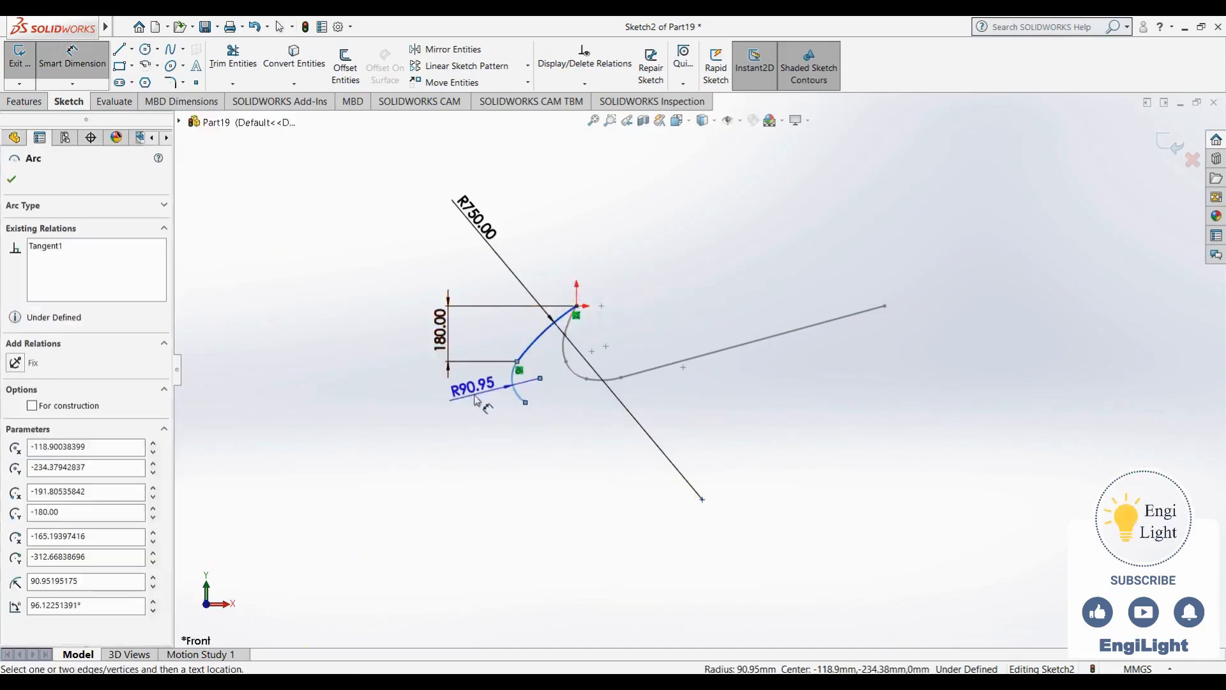
left_click(485, 386)
type("250")
key("Return")
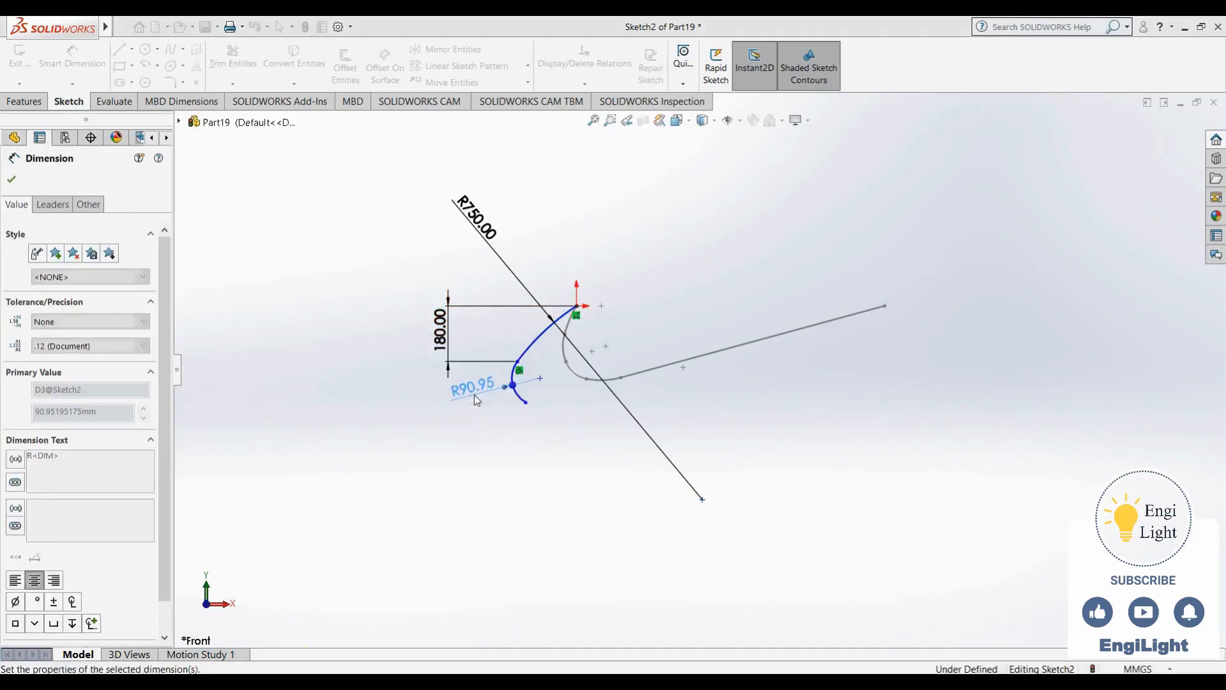
key("Escape")
Pull the R250 arc's free end to about 217 mm left of and 346 mm below the origin, and check 17.jpg
left_click_drag(540, 474, 469, 378)
left_click(567, 492)
left_click(480, 440)
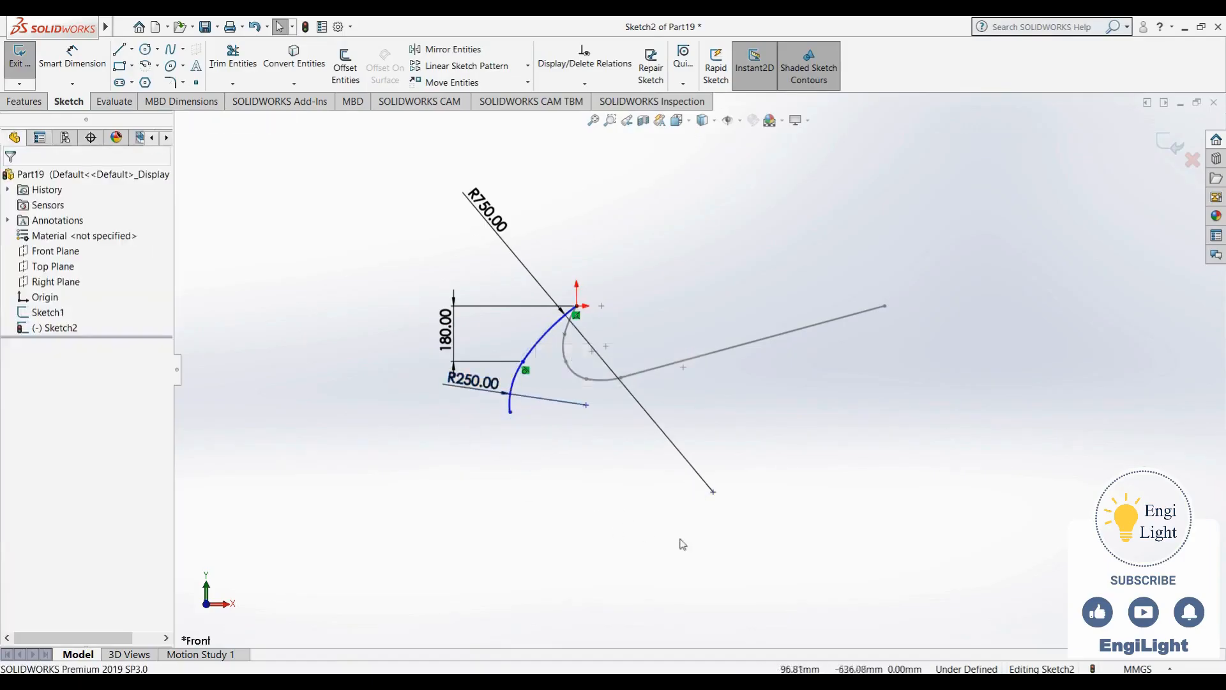
left_click(708, 681)
scroll(520, 562, "up", 3)
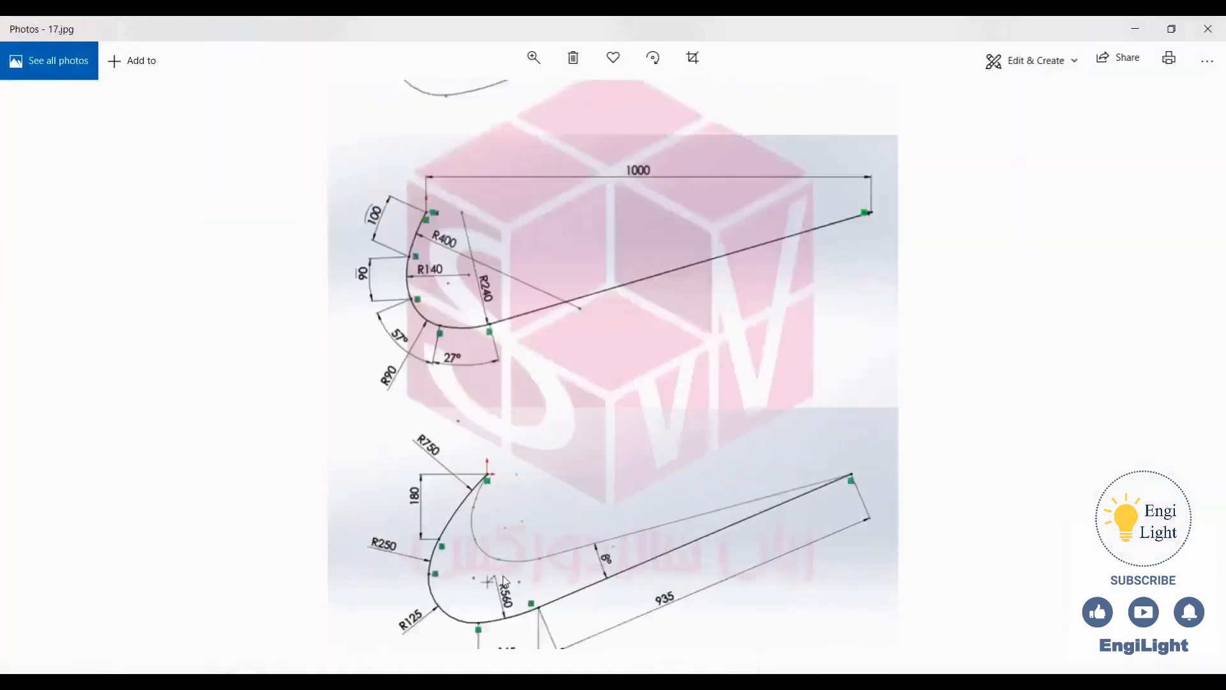
scroll(403, 607, "down", 2)
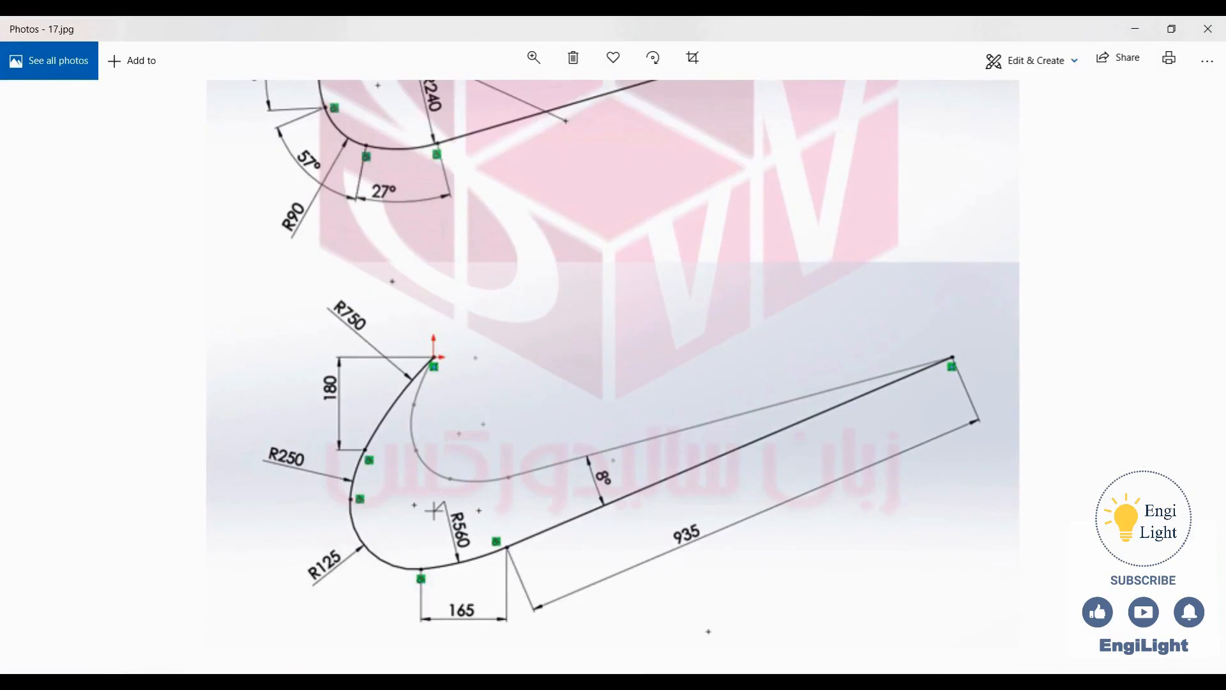
left_click(678, 681)
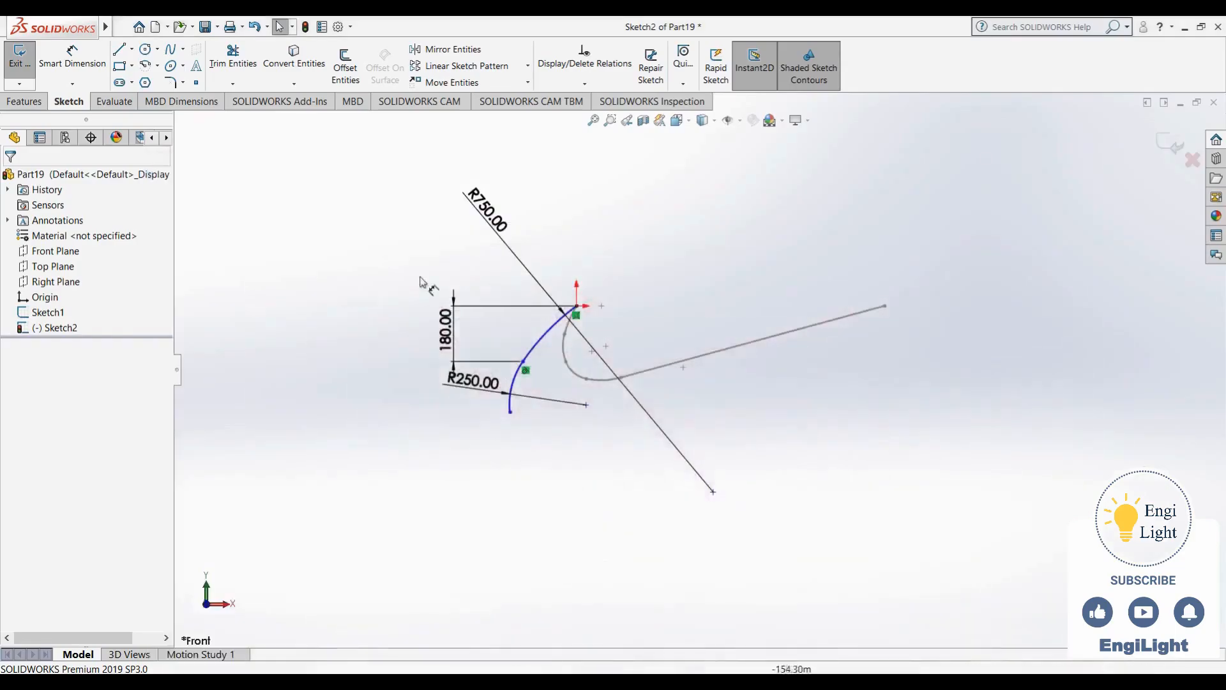
left_click(146, 66)
left_click(509, 412)
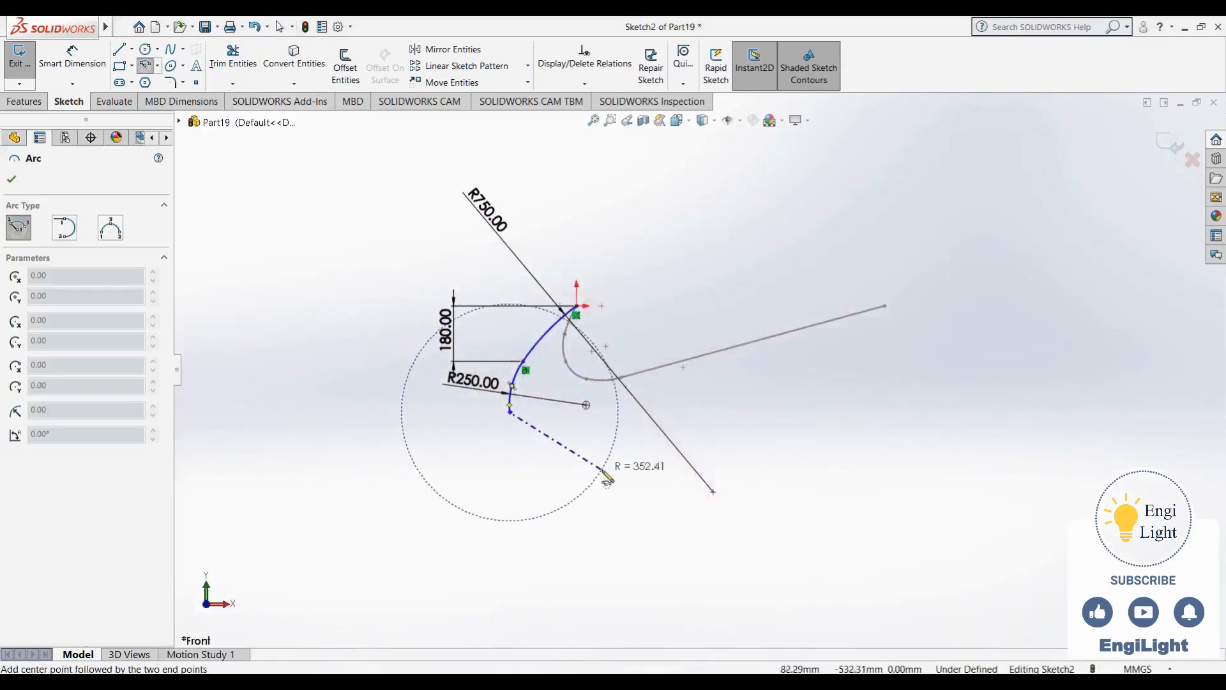
key("Escape")
Sketch a three-point arc of about 175 mm radius spanning 90° from the R250 arc's free end and make it tangent to that arc
left_click(146, 66)
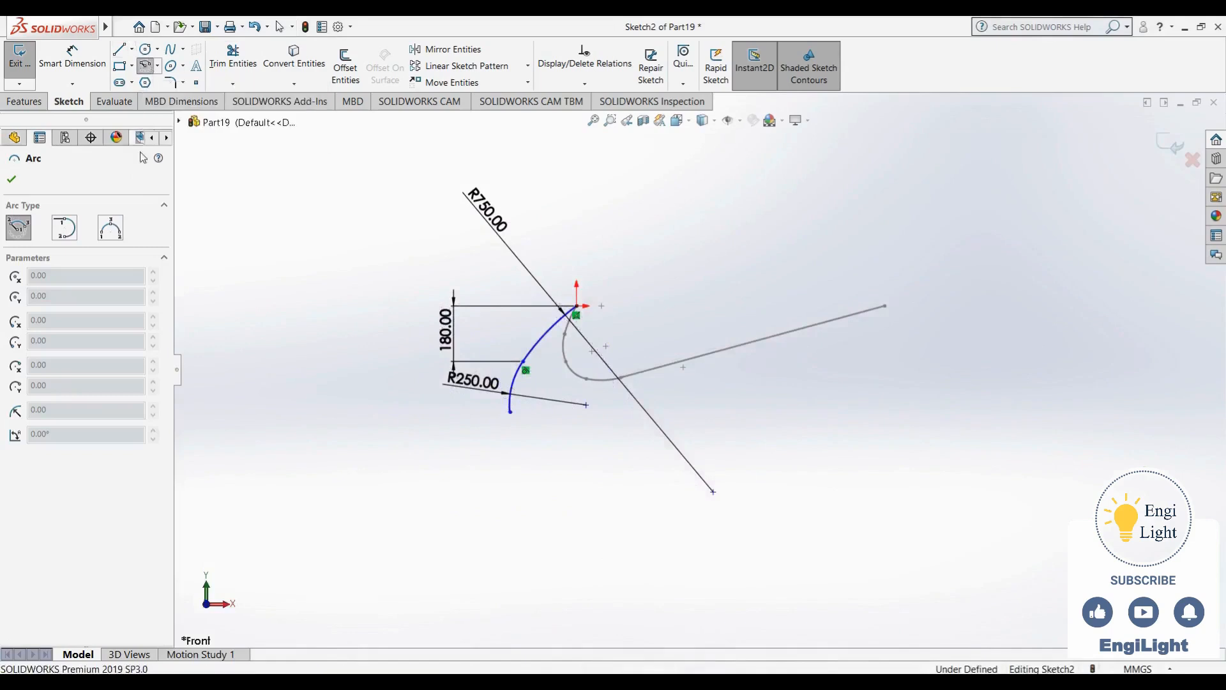
left_click(110, 229)
left_click(510, 413)
left_click(573, 455)
left_click(536, 470)
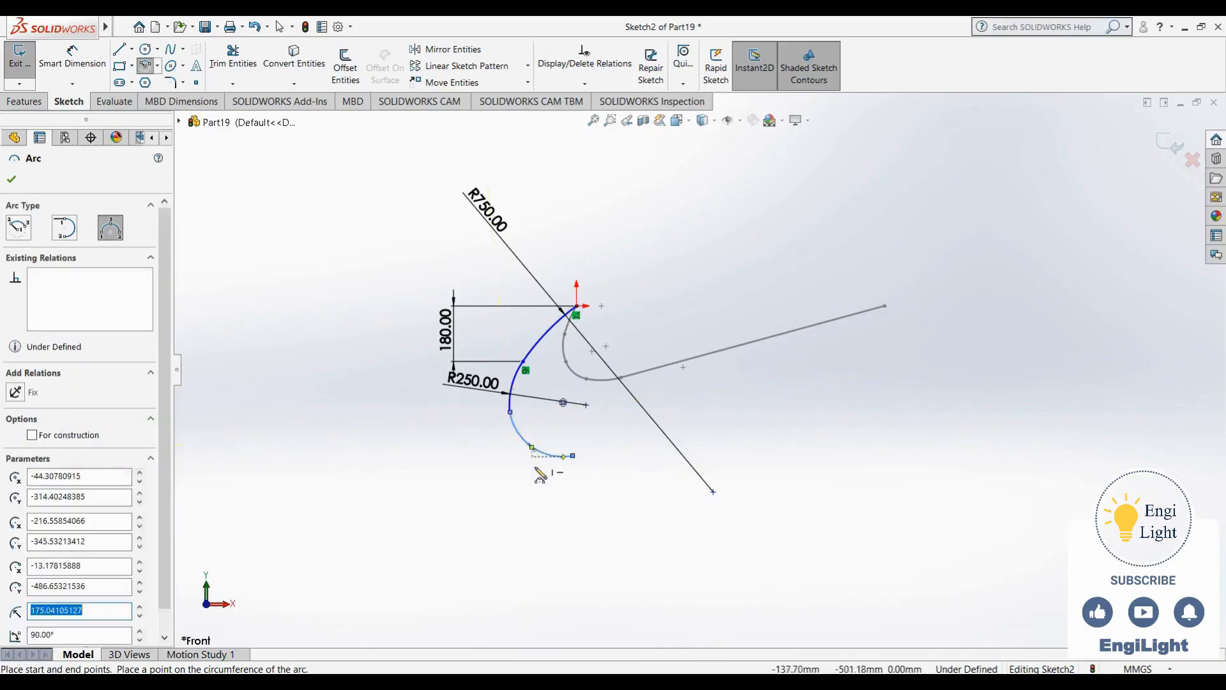
key("Escape")
left_click(512, 410)
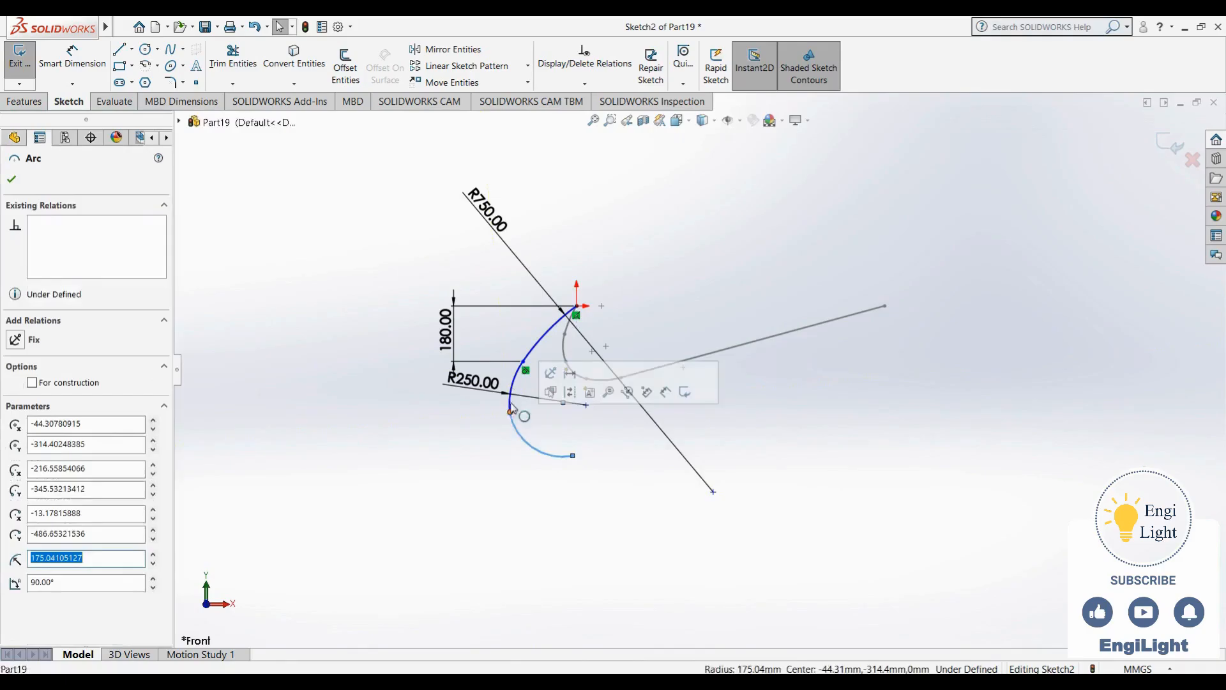
left_click(517, 378, "ctrl")
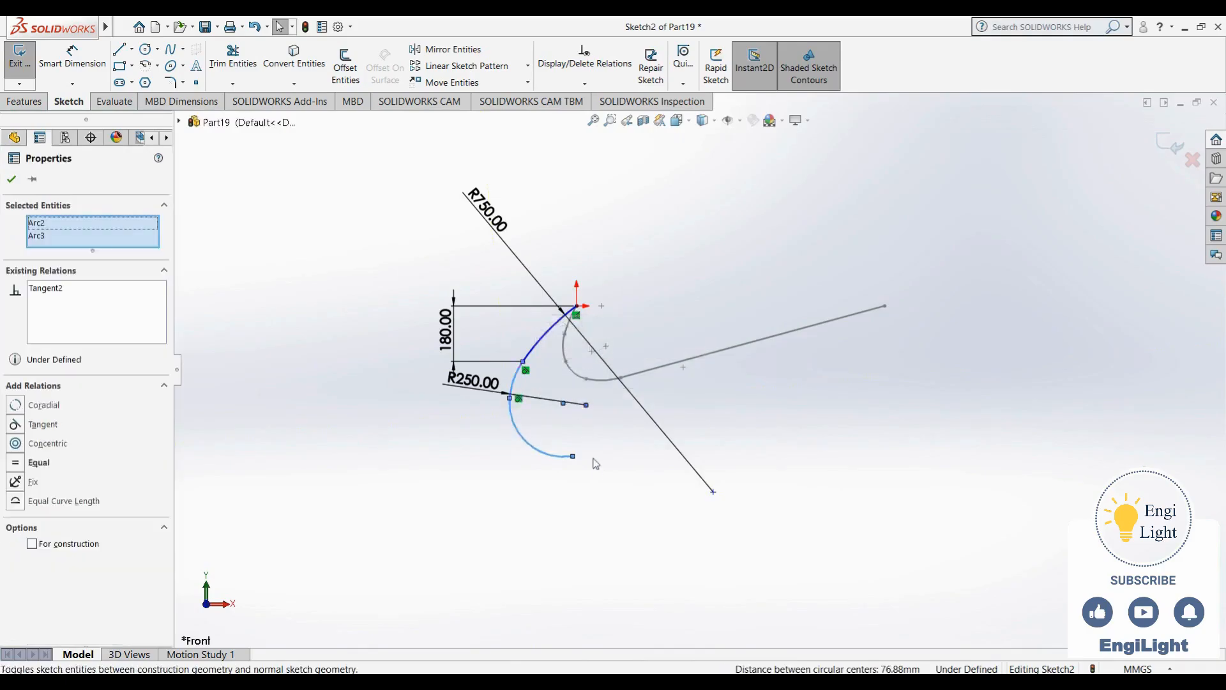
Dimension the bottom tangent arc's radius as 125 mm, and check 17.jpg
key("Escape")
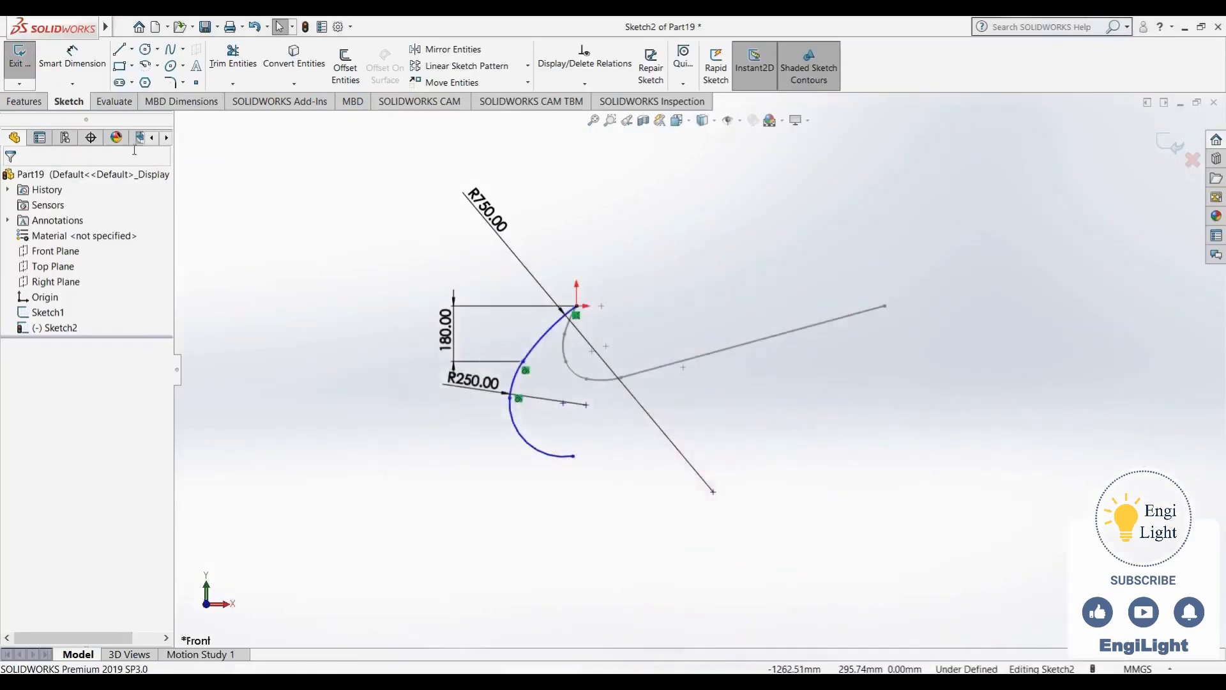
left_click(544, 458)
key("Escape")
double_click(548, 436)
type("125")
key("Return")
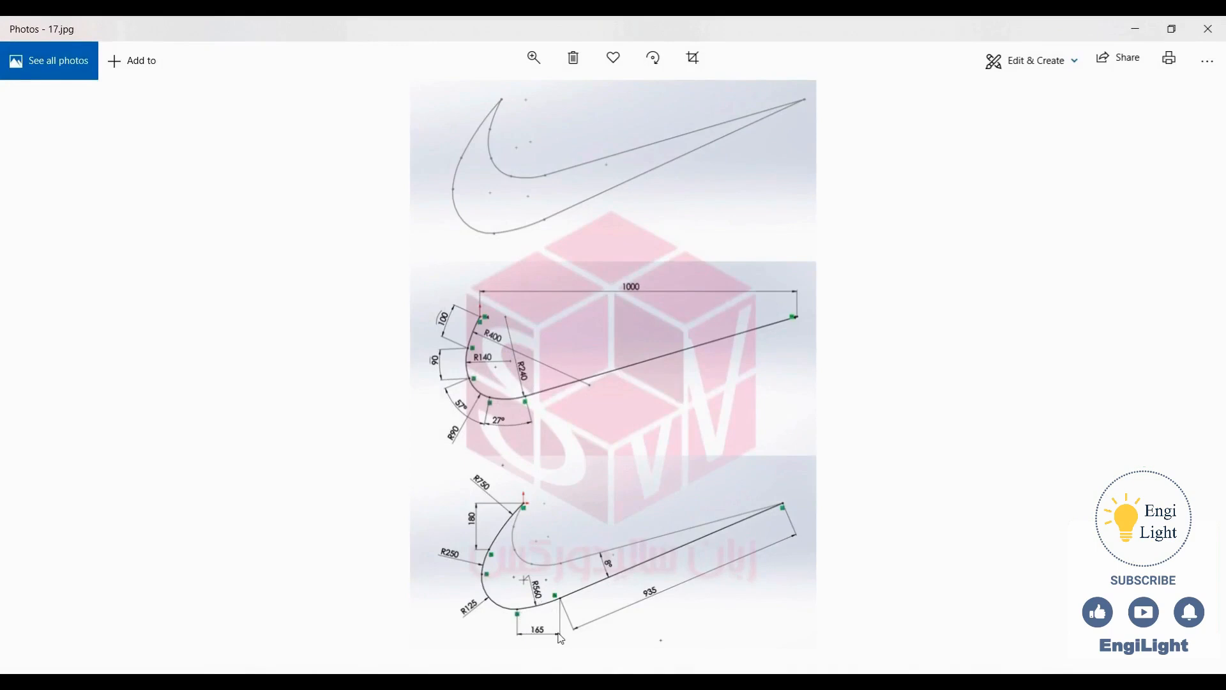
left_click(730, 680)
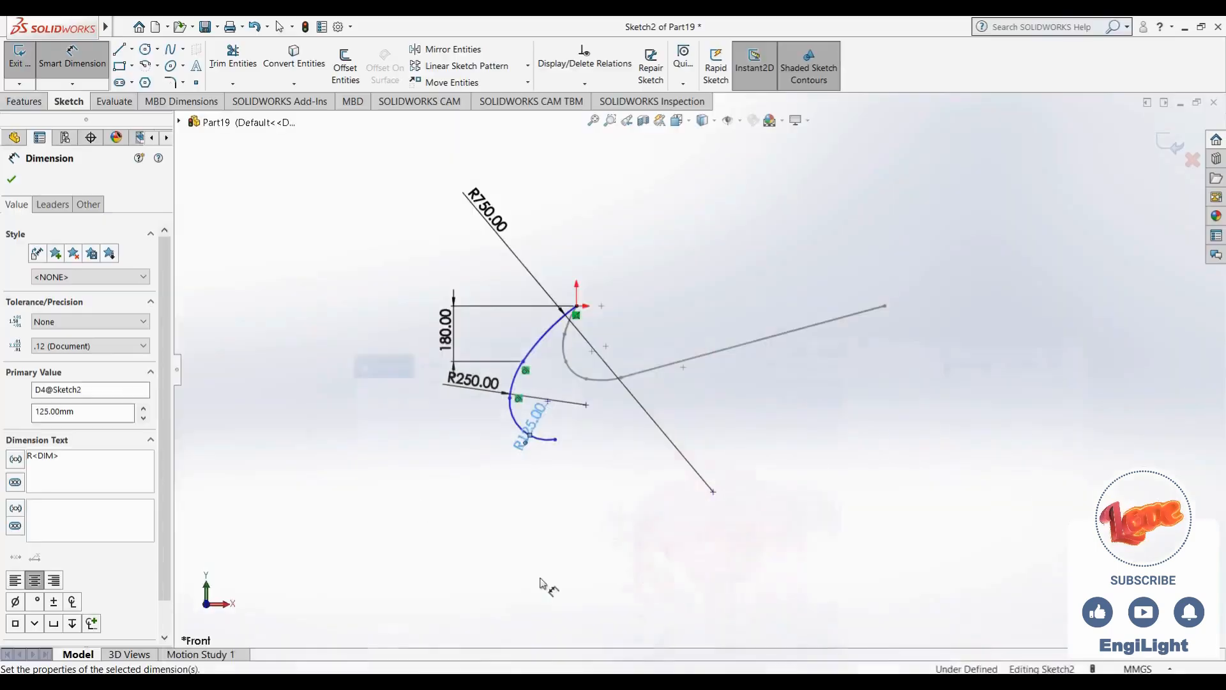
Sketch a three-point arc of about 840 mm radius spanning about 18° from the R125 arc's free end
left_click(145, 65)
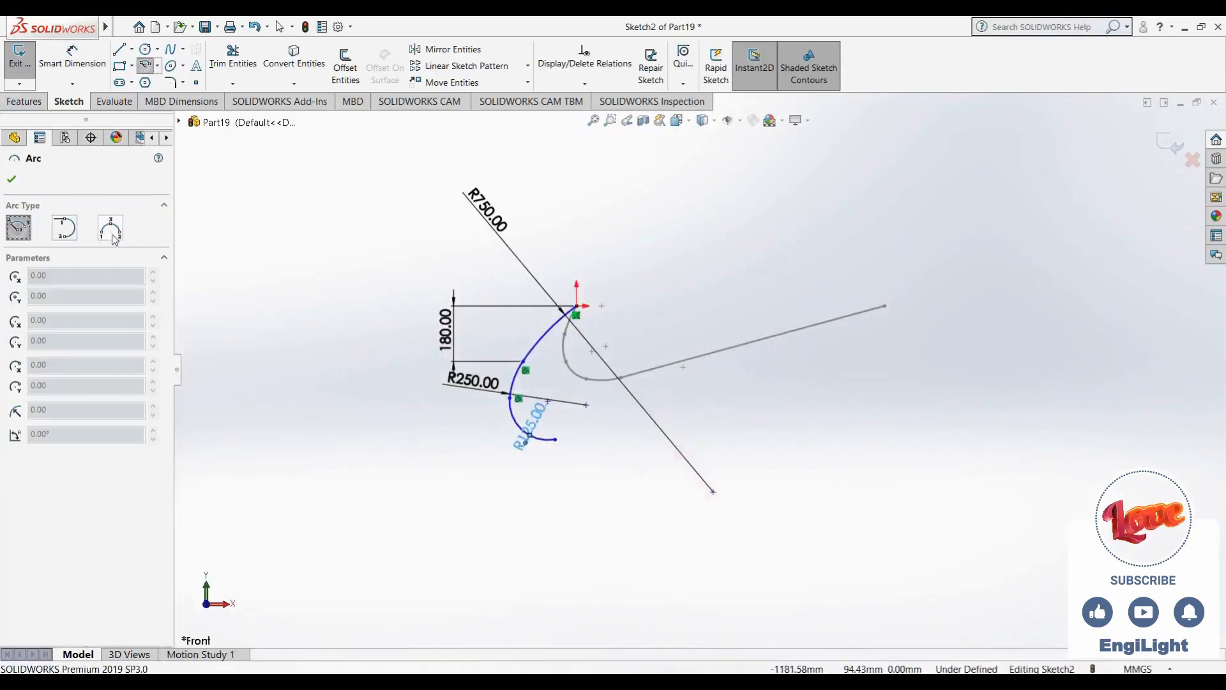
left_click(555, 439)
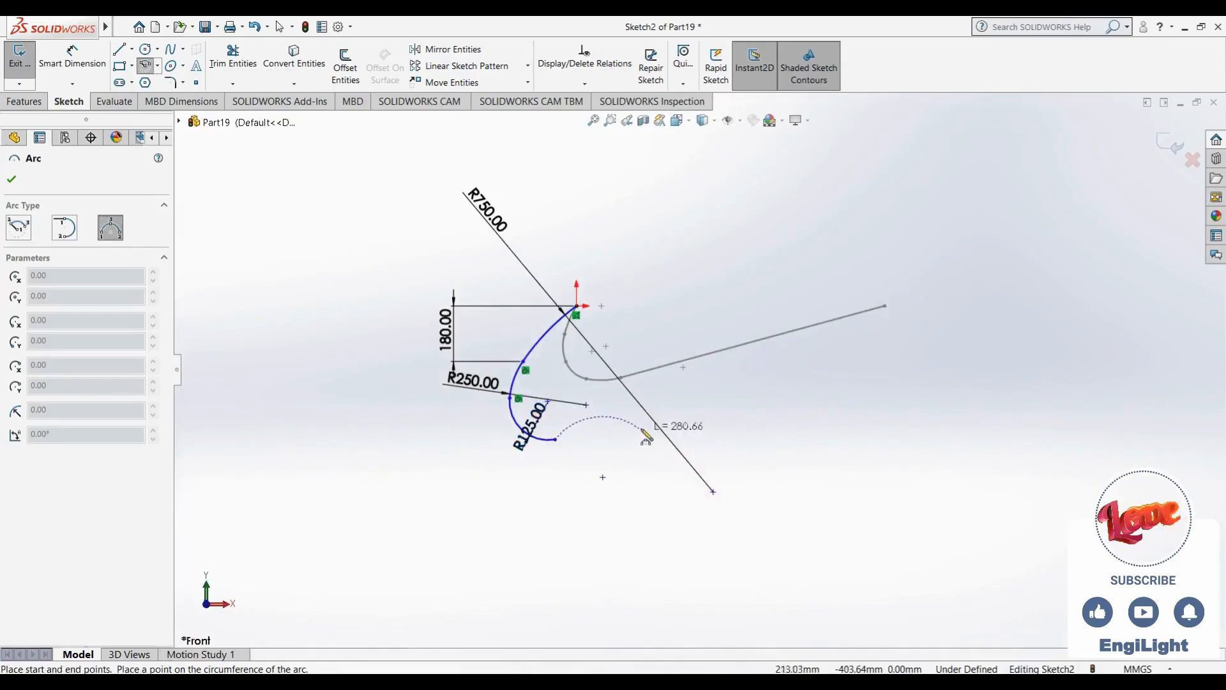
left_click(633, 420)
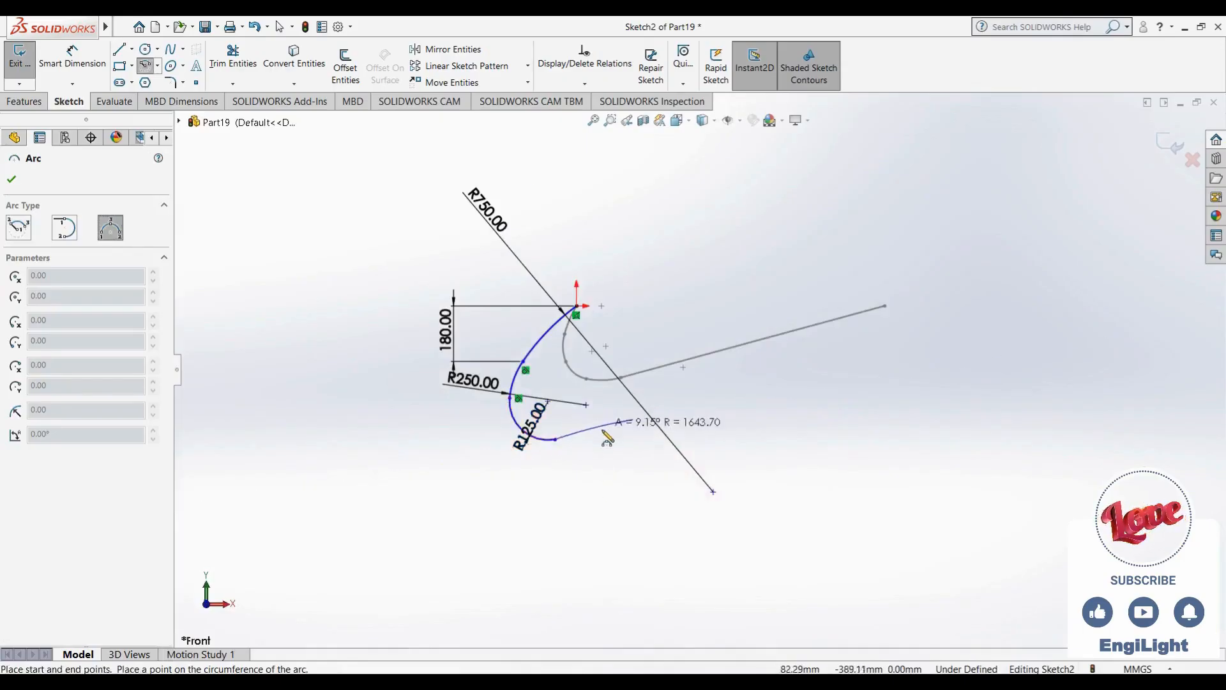
left_click(601, 433)
key("Escape")
Dimension the shallow lower arc's radius as 560 mm
right_click_drag(599, 497, 599, 416)
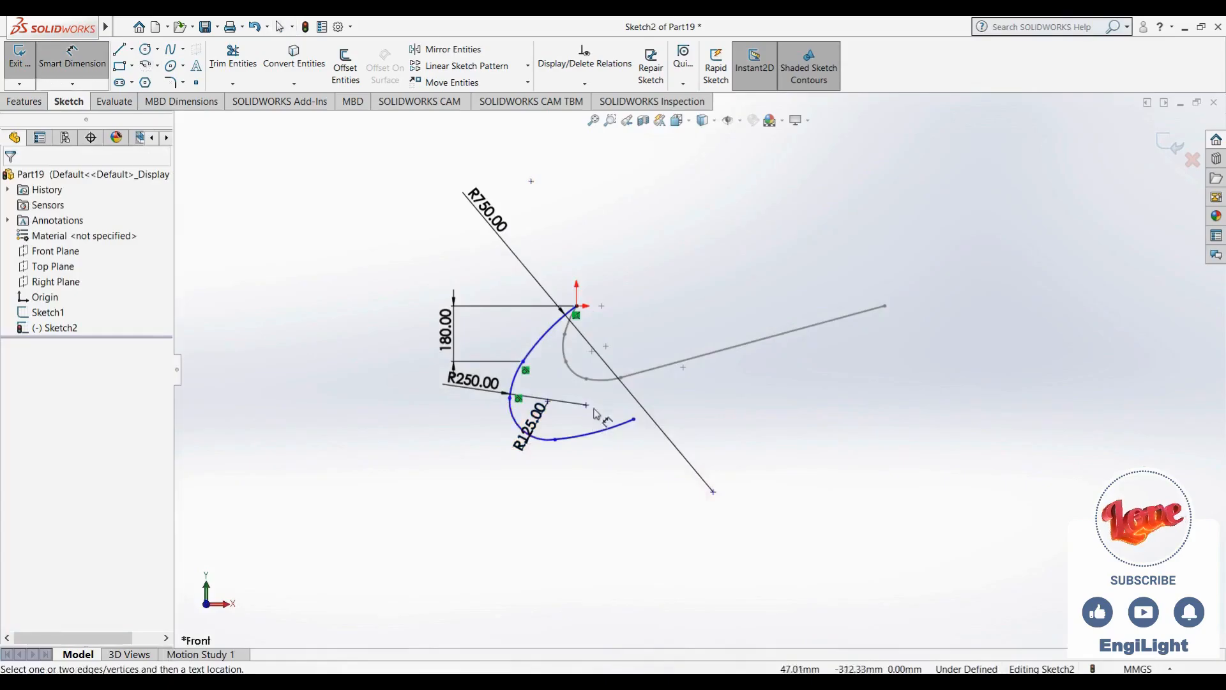
left_click(582, 438)
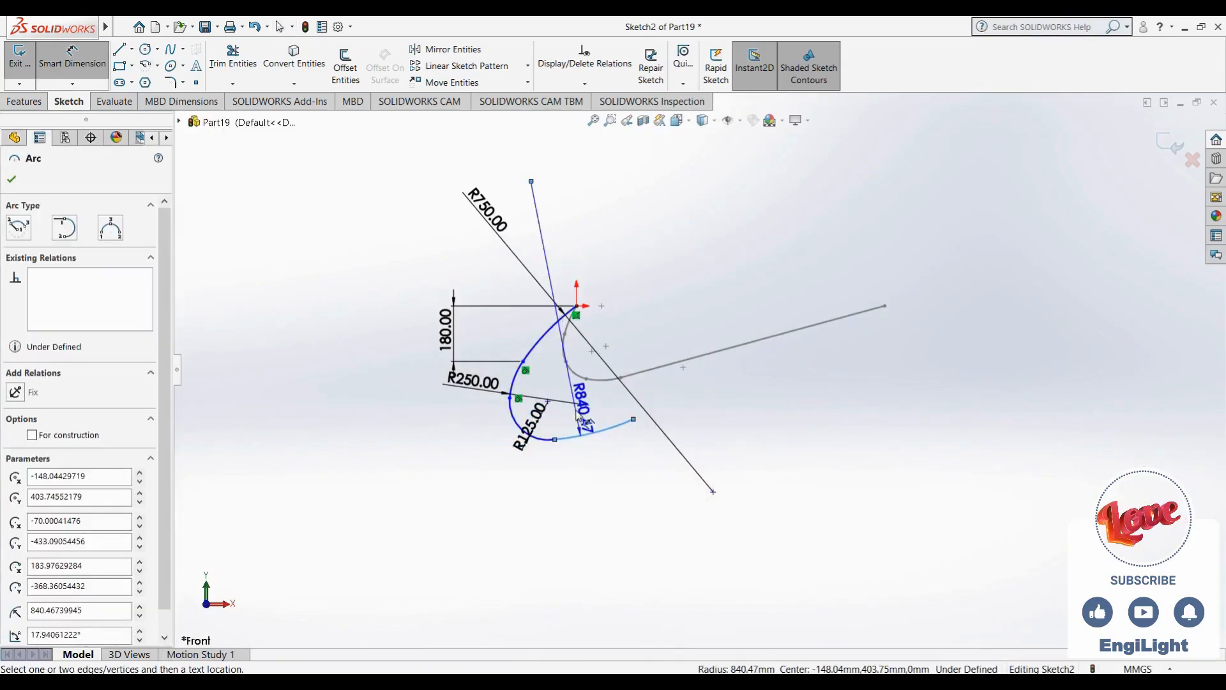
left_click(582, 409)
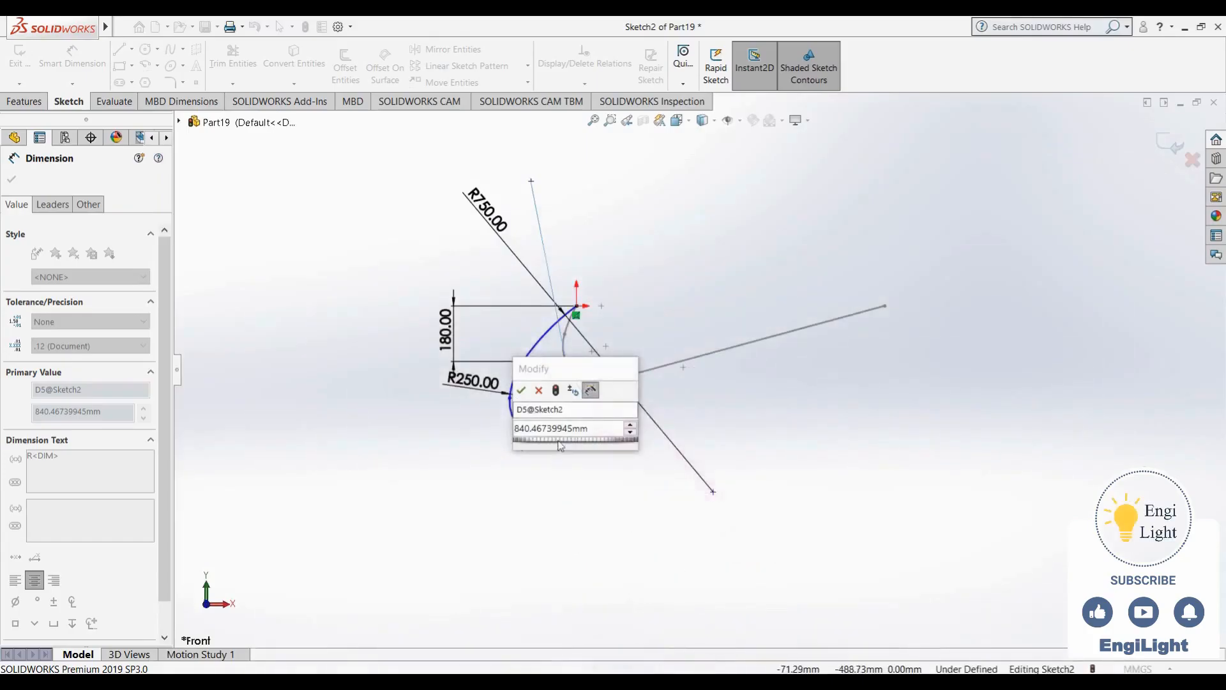
type("560")
key("Return")
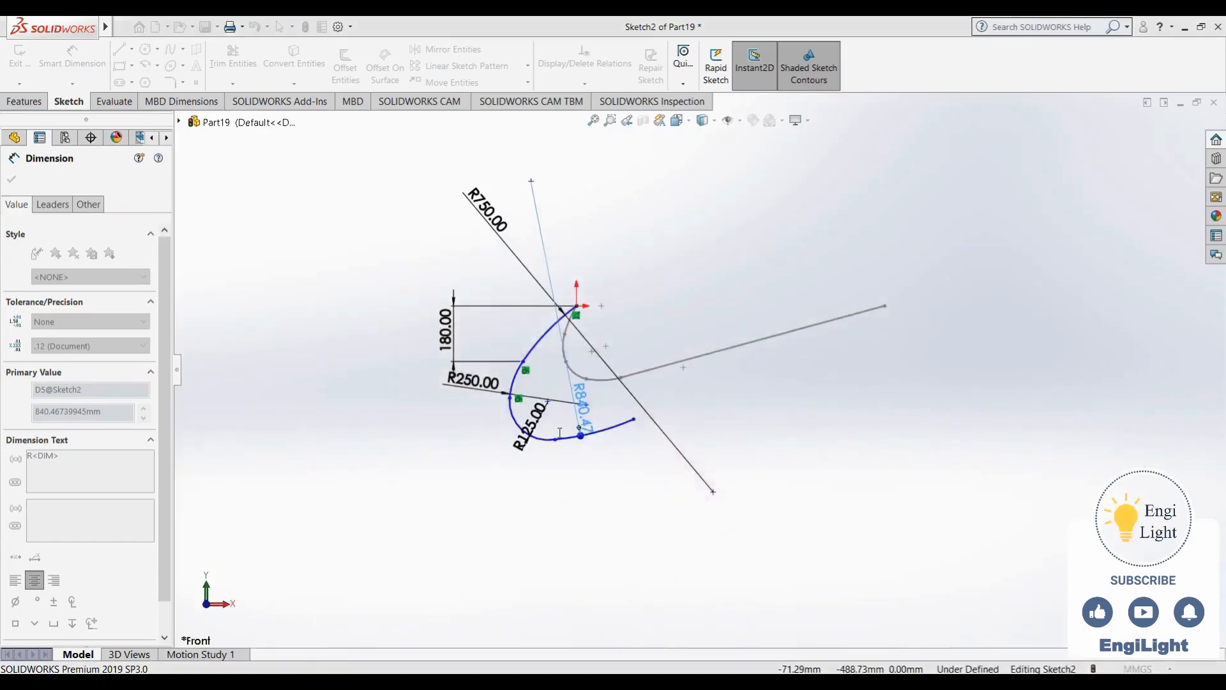
Dimension the horizontal distance between the R560 arc's endpoints as 160 mm
left_click(555, 440)
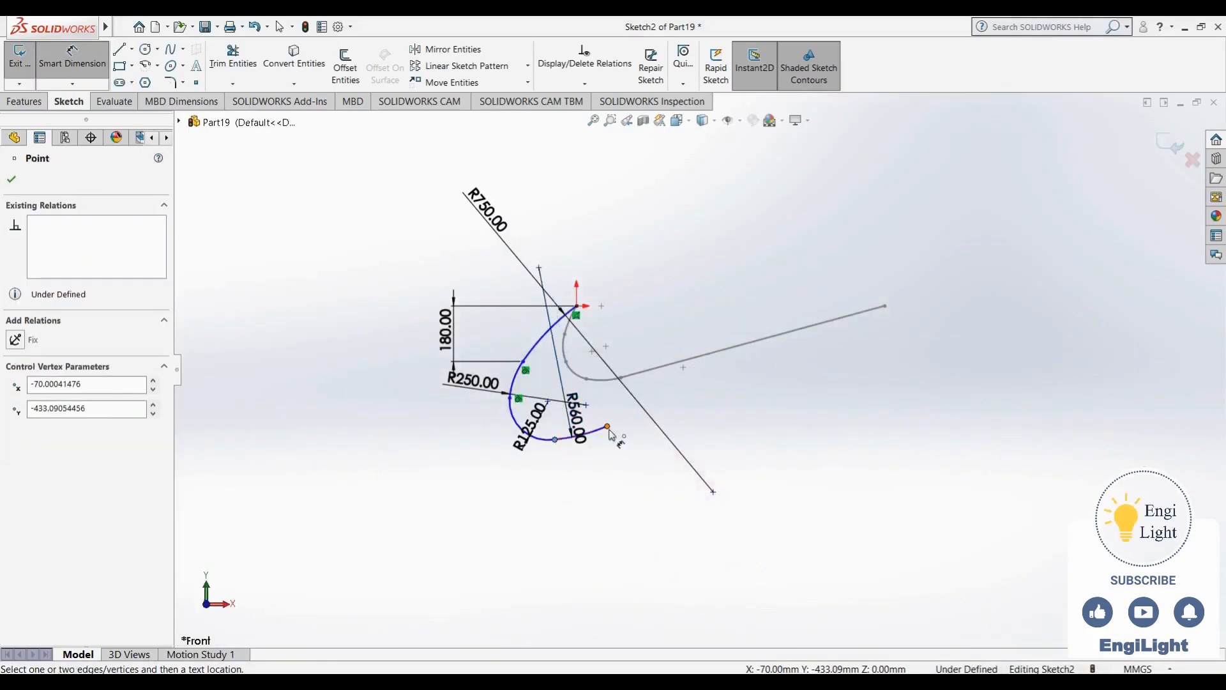
left_click(608, 426)
left_click(594, 490)
type("160")
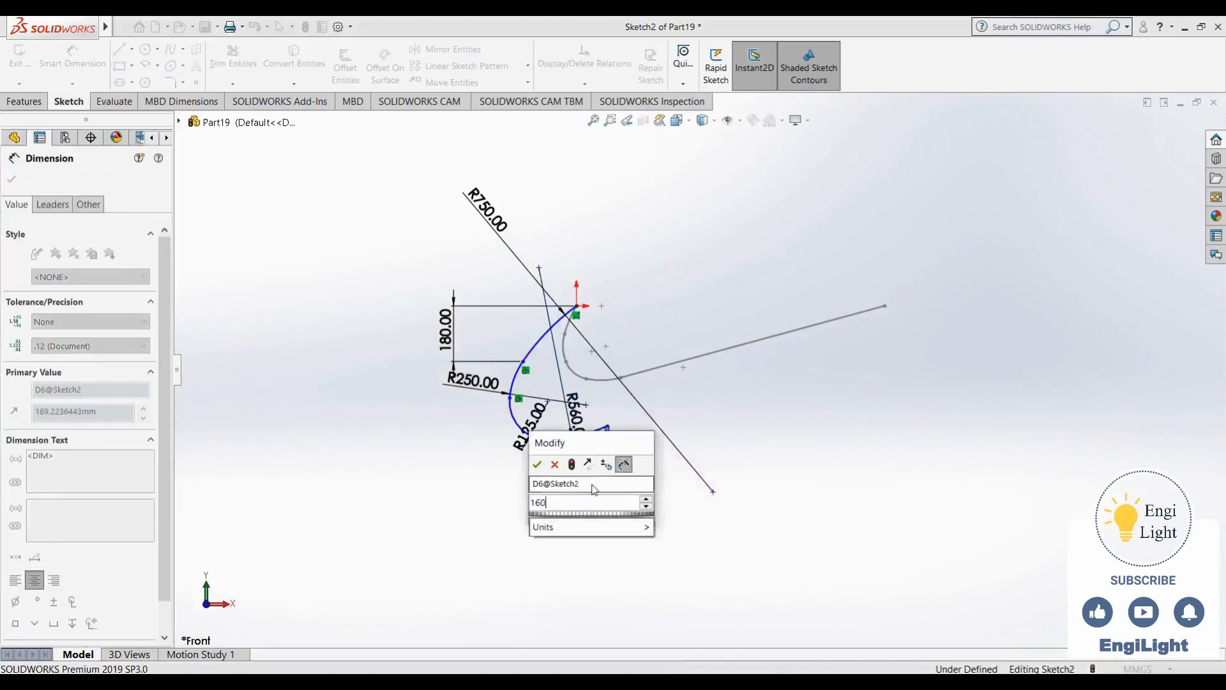
key("Return")
key("Escape")
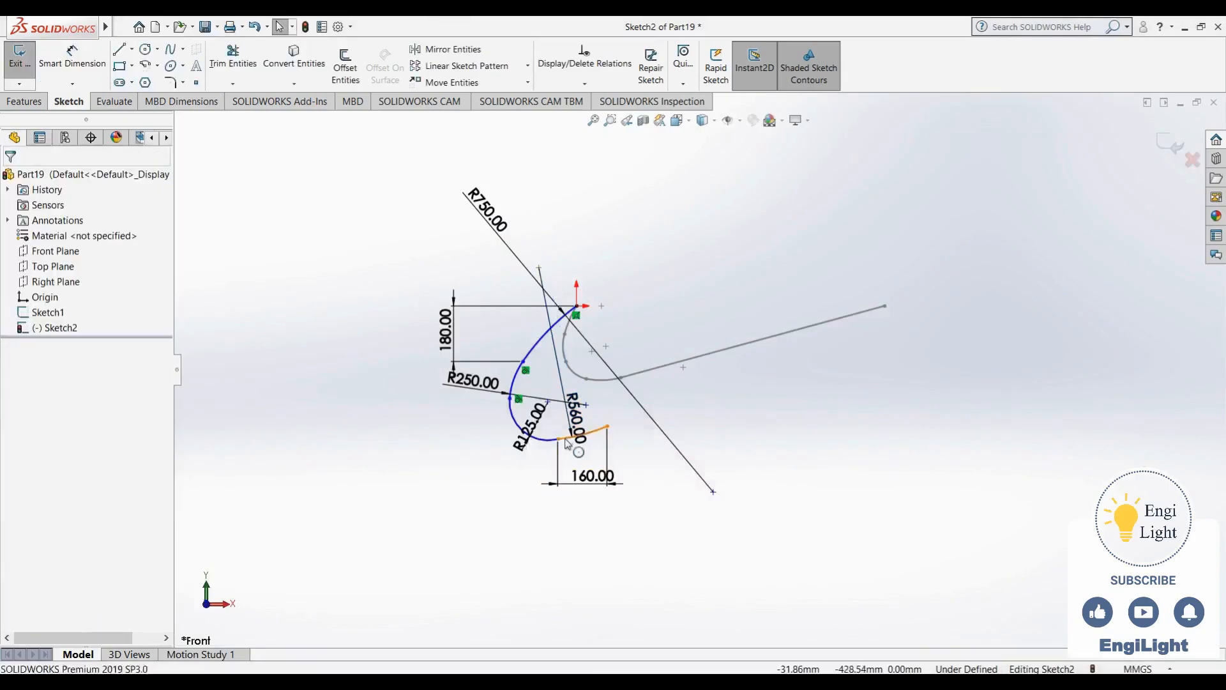
Make the R560 arc tangent to the R125 arc
left_click(568, 438)
left_click(553, 439, "ctrl")
left_click(603, 382)
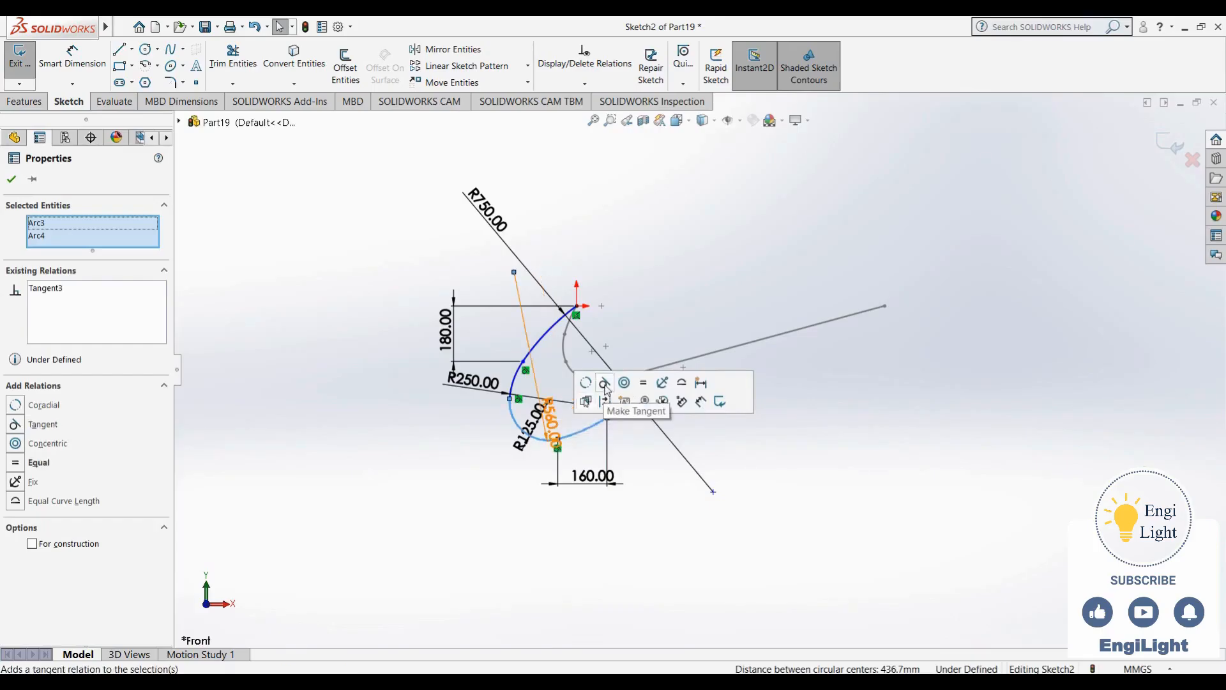
left_click(532, 488)
Move the R560 dimension away from the R125 dimension toward the middle of its arc, and check 17.jpg
scroll(532, 488, "down", 5)
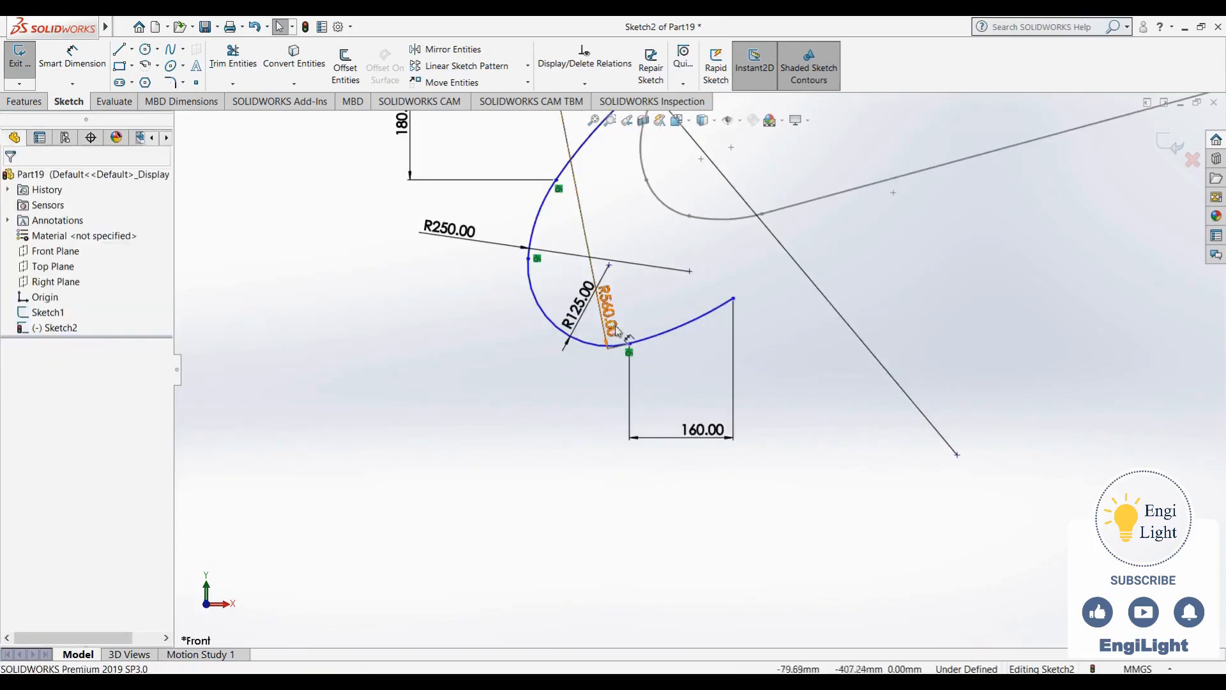
left_click(675, 317)
left_click(567, 398)
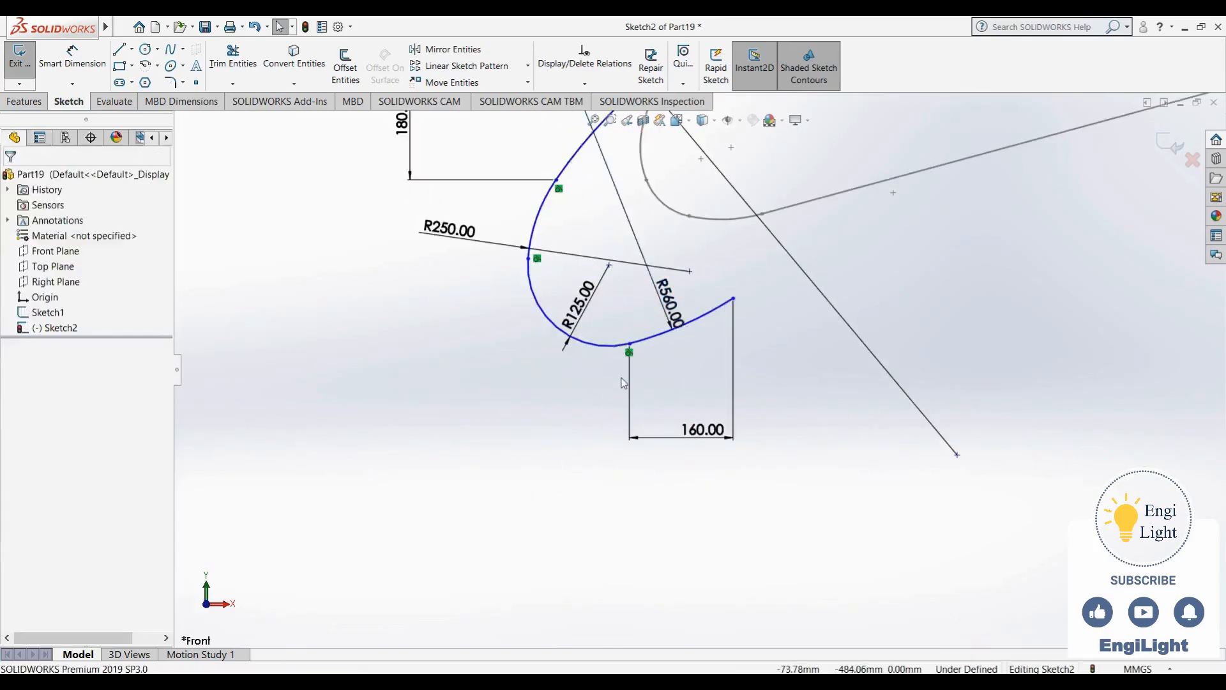
scroll(621, 378, "up", 3)
key("alt+Tab")
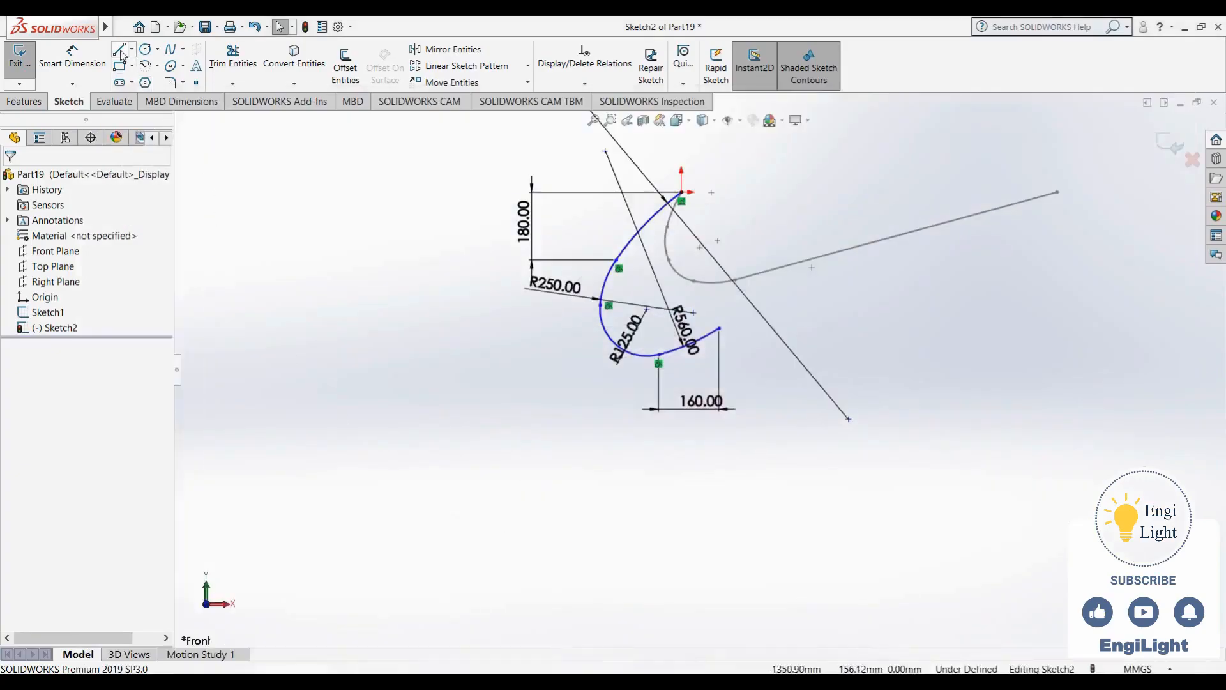
Sketch a line from the R560 arc's free end to the far tip of the inner profile's straight line
left_click(119, 50)
left_click(719, 328)
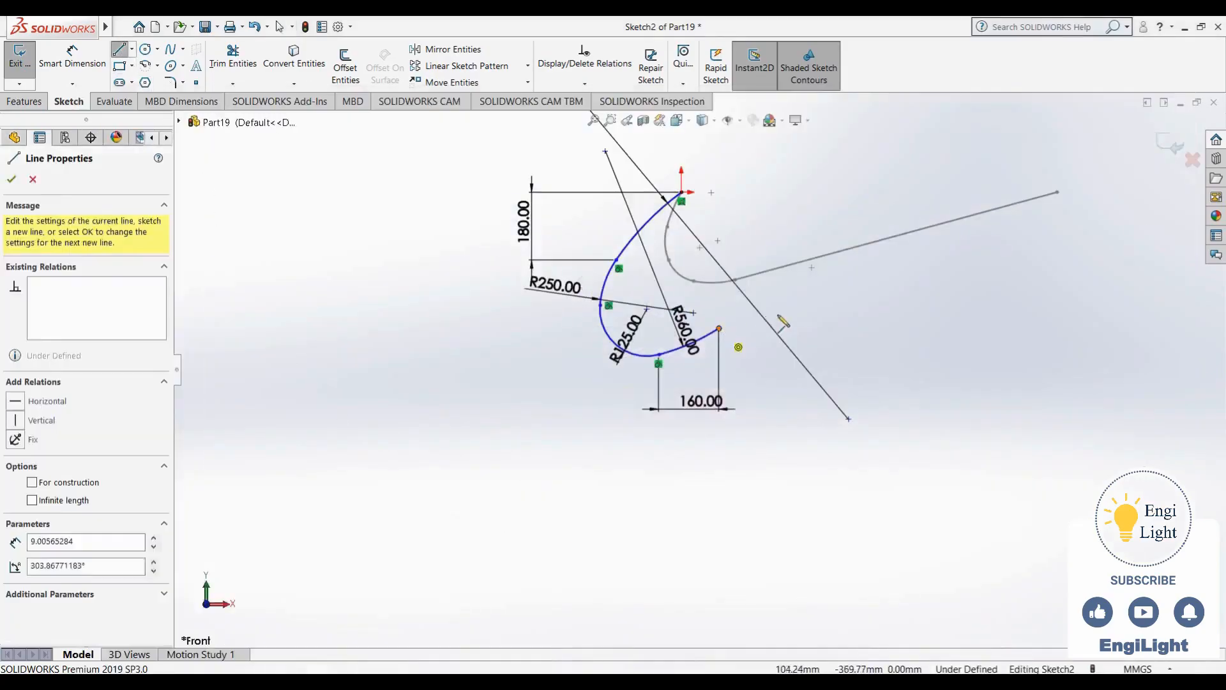
left_click(1057, 191)
key("Escape")
Make the lower straight line tangent to the R560 arc
left_click(726, 326)
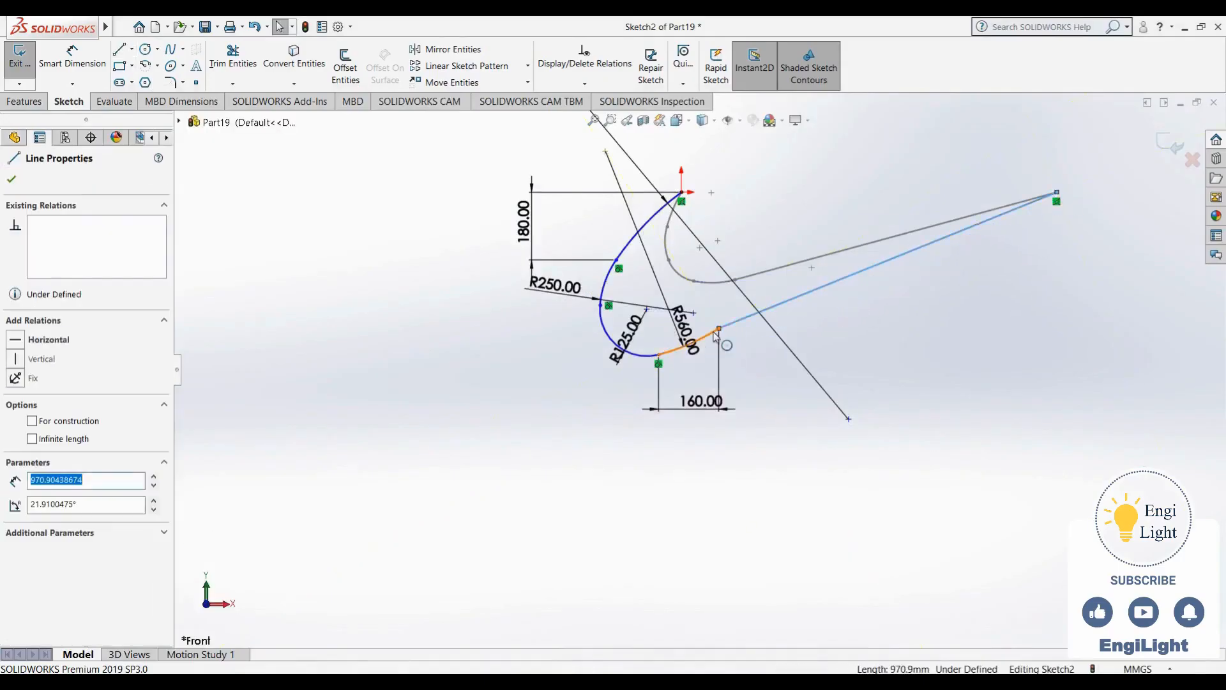
left_click(707, 336, "ctrl")
left_click(750, 276)
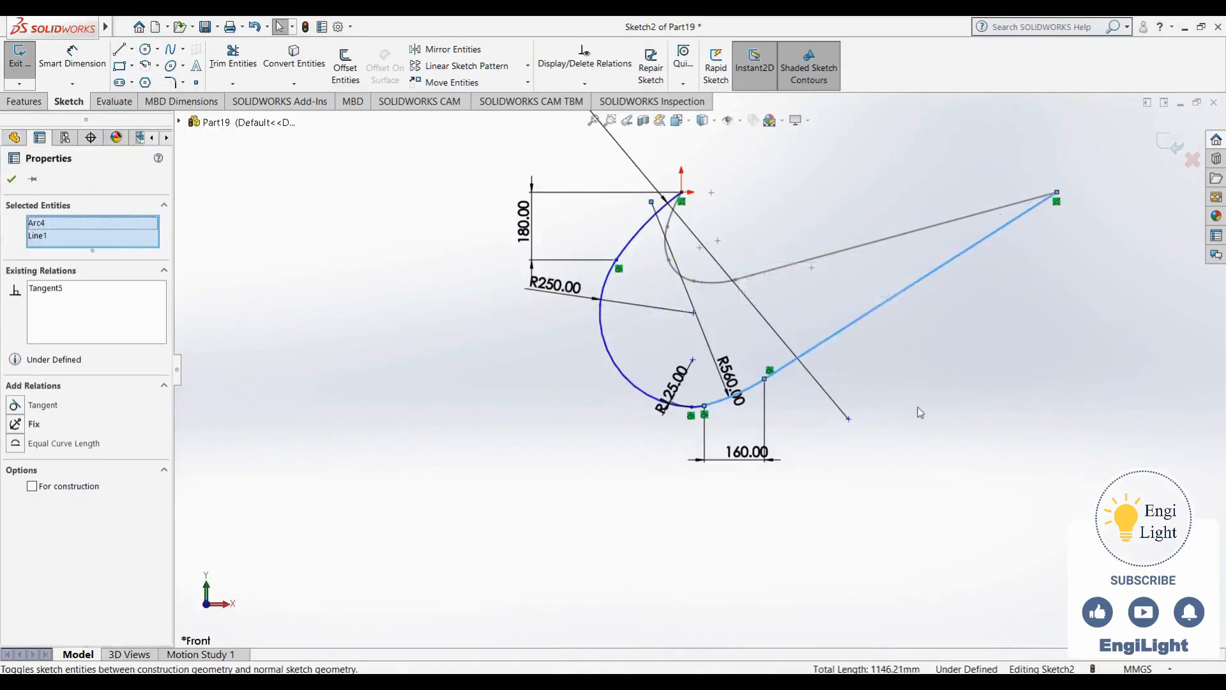
Dimension the angle between the inner profile's straight line and the lower straight line as 8°
right_click_drag(919, 411, 935, 338)
left_click(922, 286)
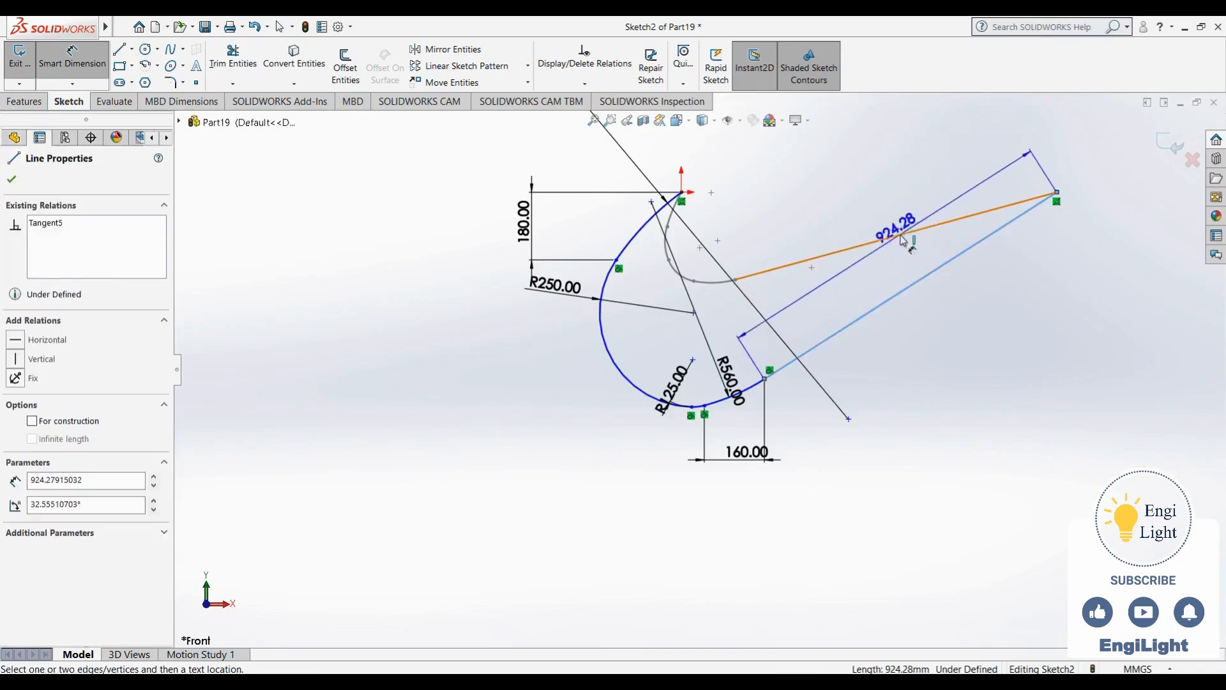
left_click(894, 236)
left_click(882, 263)
type("8")
key("Return")
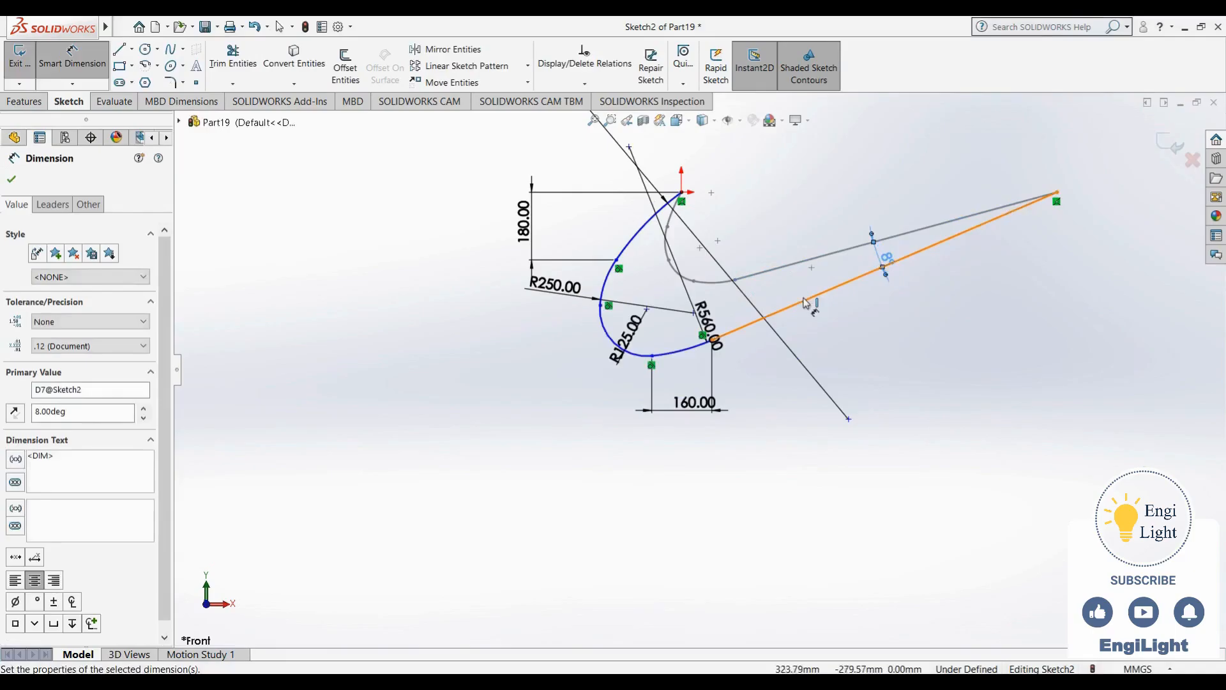
Dimension the lower straight line's length as 935 mm and exit the sketch
left_click(802, 303)
left_click(927, 308)
type("935")
key("Return")
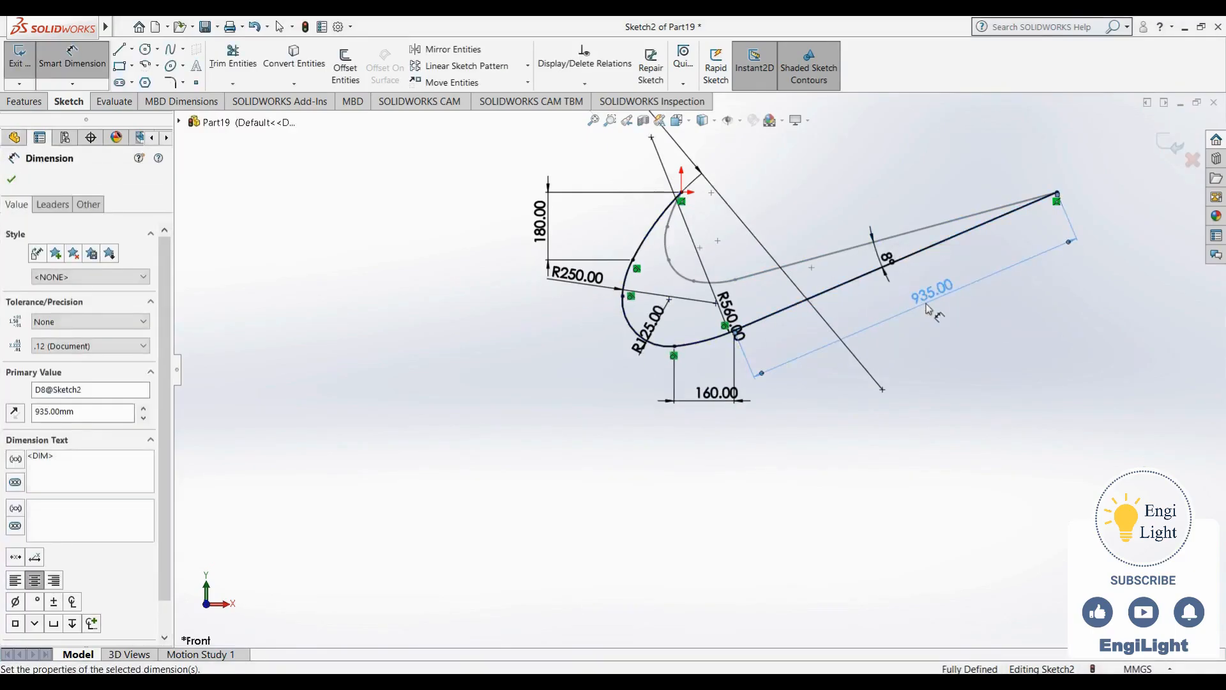
key("Escape")
scroll(688, 369, "up", 3)
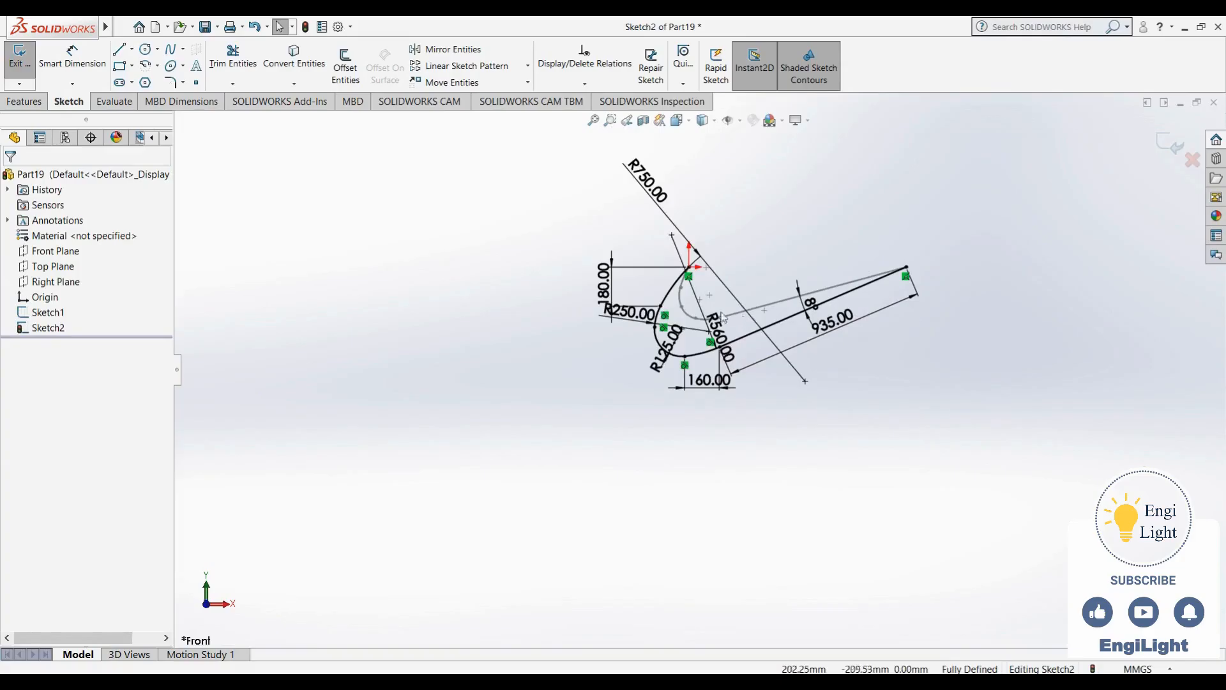
left_click(1162, 142)
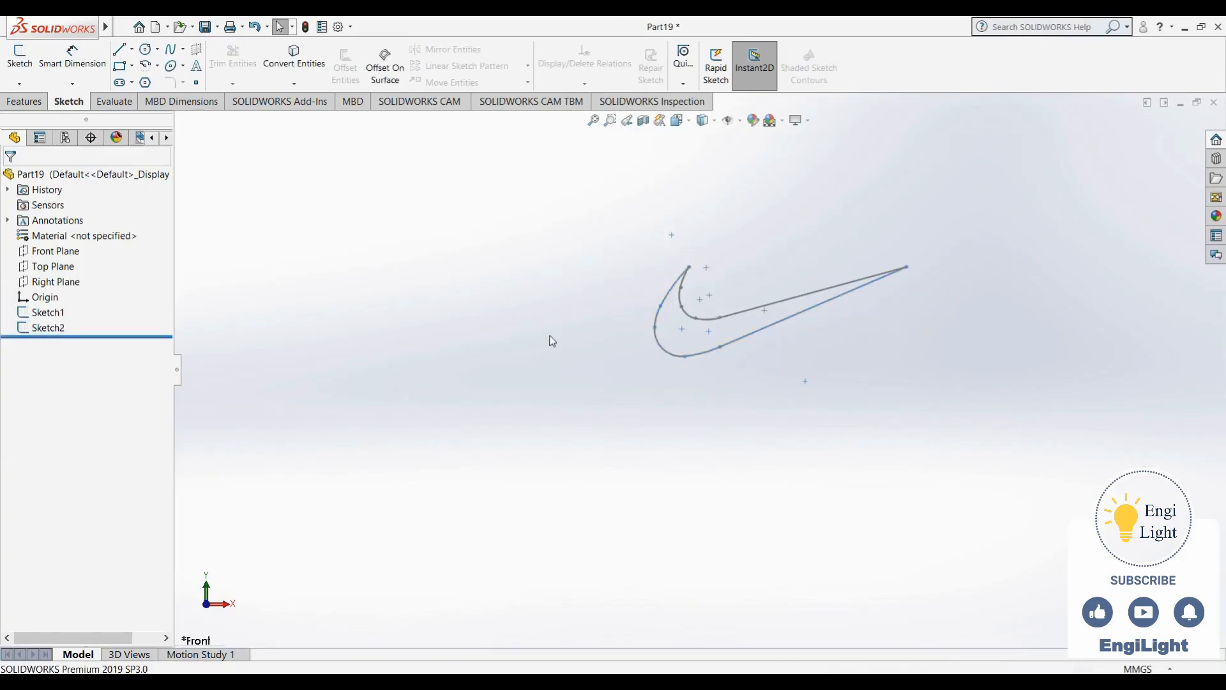
Select Sketch1 and Sketch2 in turn to examine the inner and outer profiles of the swoosh
left_click(67, 313)
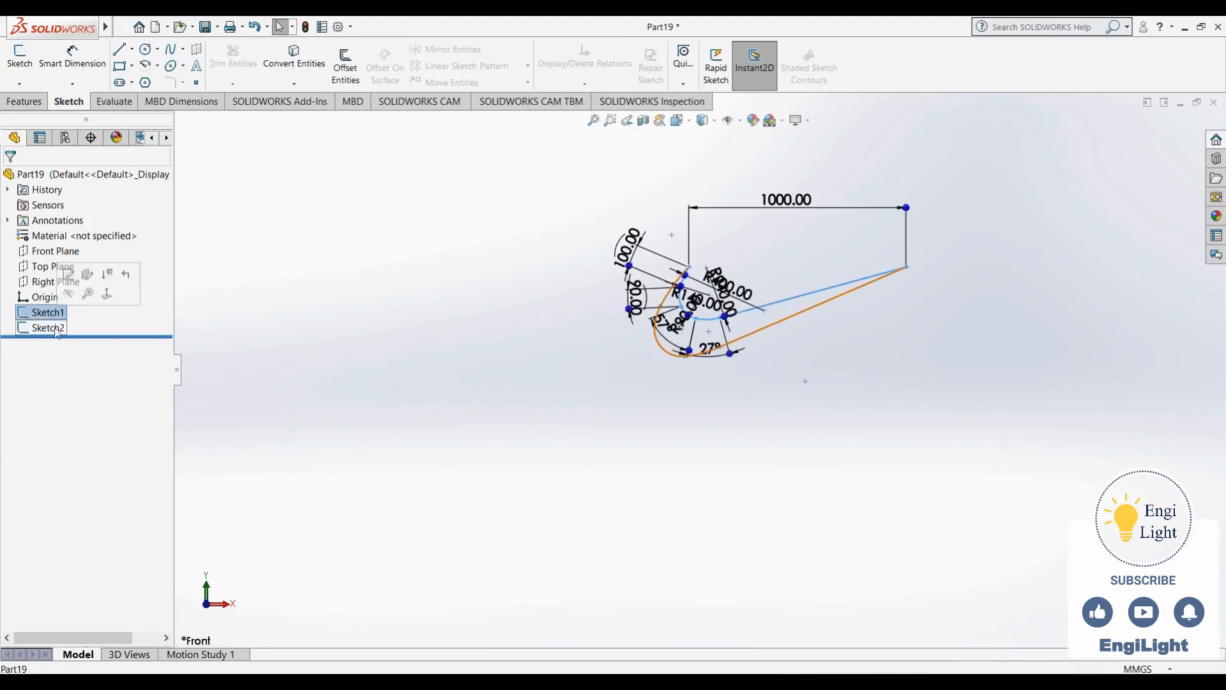
left_click(56, 327)
left_click(345, 275)
scroll(833, 397, "up", 2)
scroll(800, 271, "down", 3)
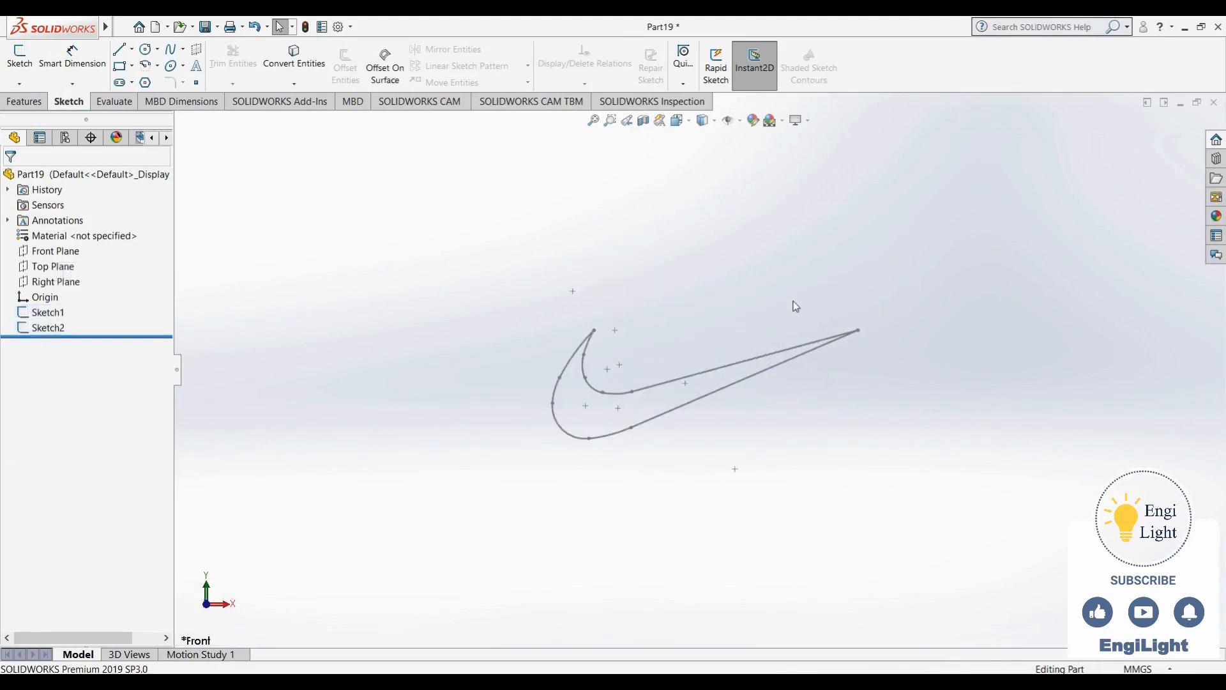
Close the swoosh part and switch to Photos to bring up the reference image after 17.jpg
left_click(1214, 103)
left_click(674, 364)
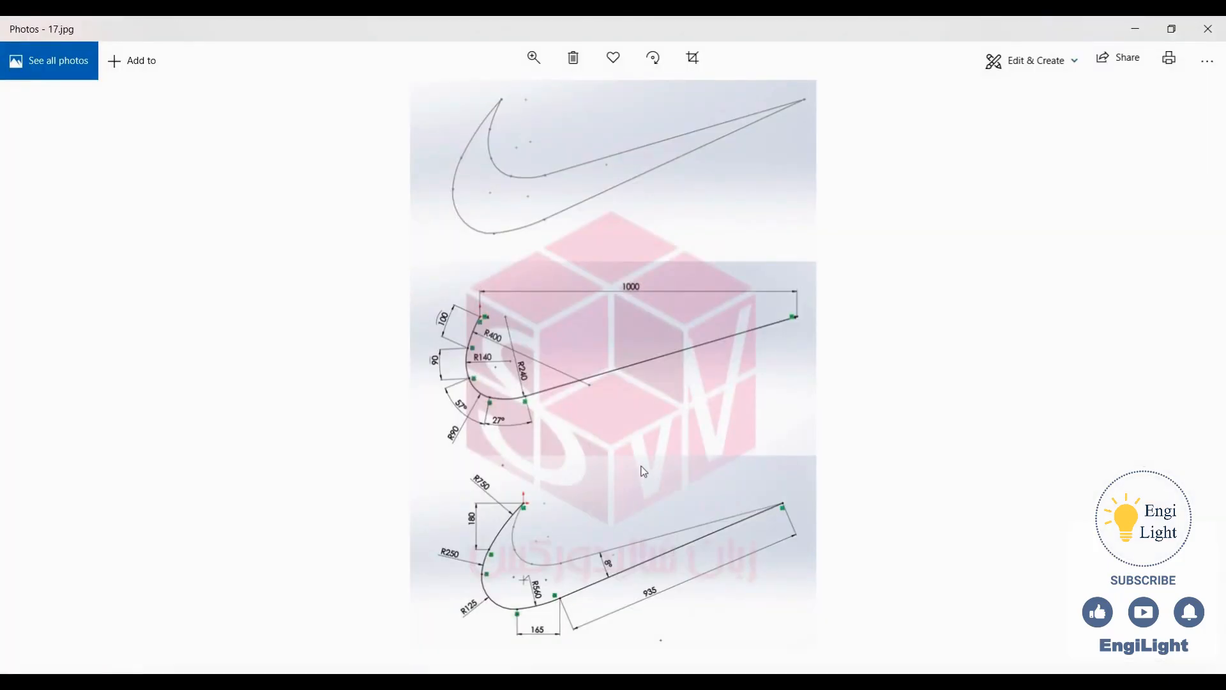
key("Right")
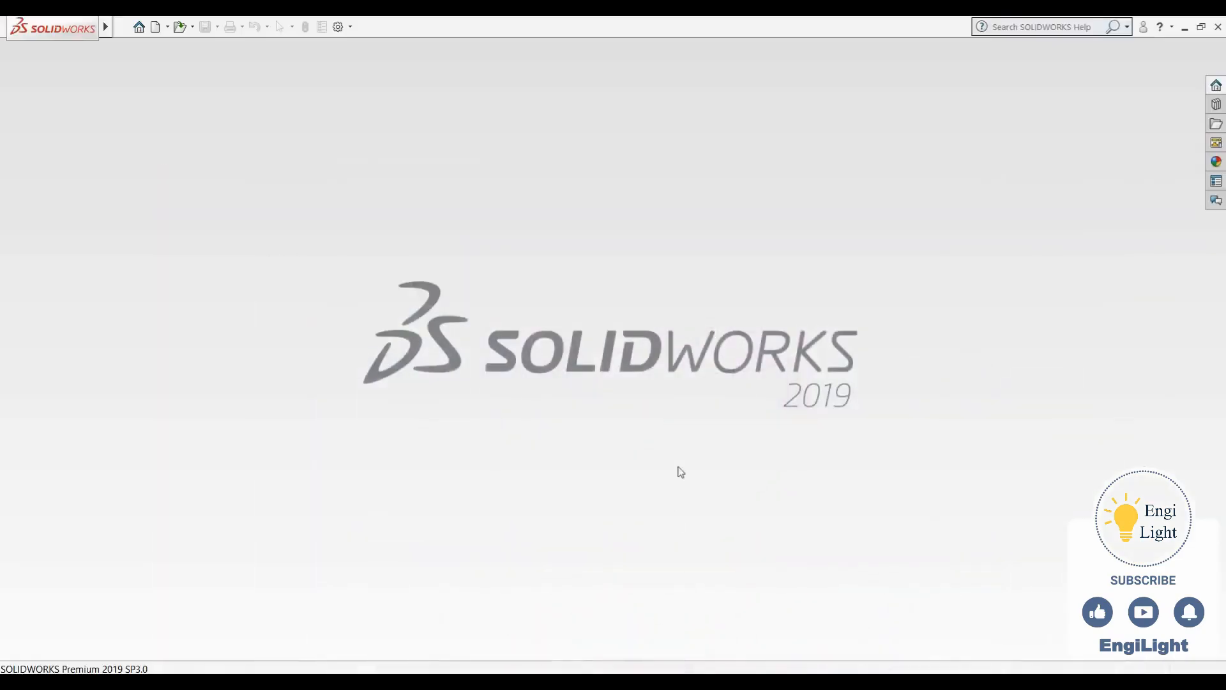
Create a new part and orient the view normal to the Front Plane
key("ctrl+n")
left_click(653, 504)
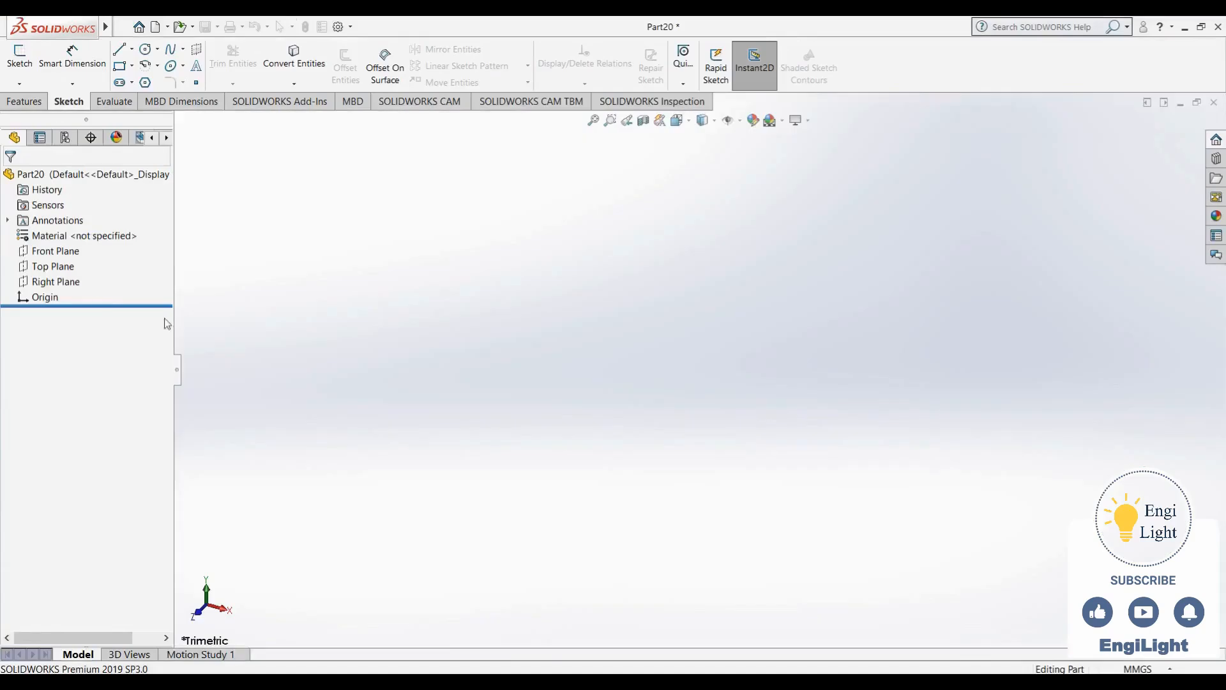
left_click(73, 266)
left_click(69, 254)
left_click(71, 237)
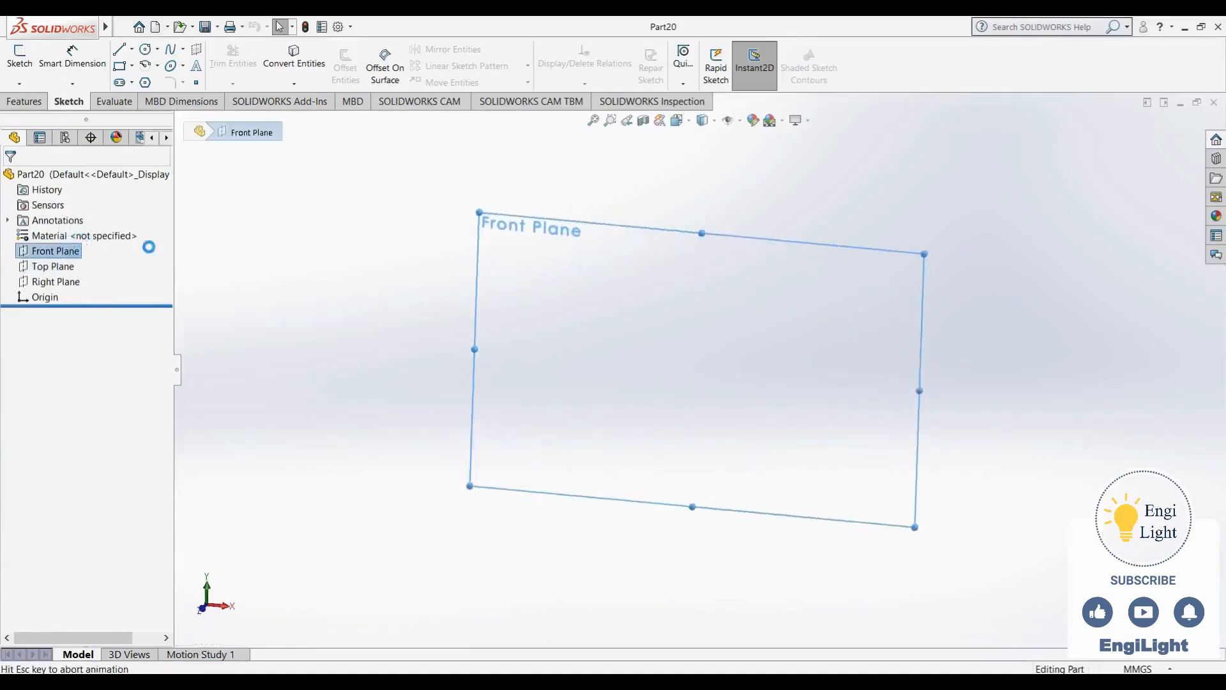
Sketch connected lines on the Front Plane: horizontally left from the origin, vertically up, and up to the right at about 26°
left_click(119, 49)
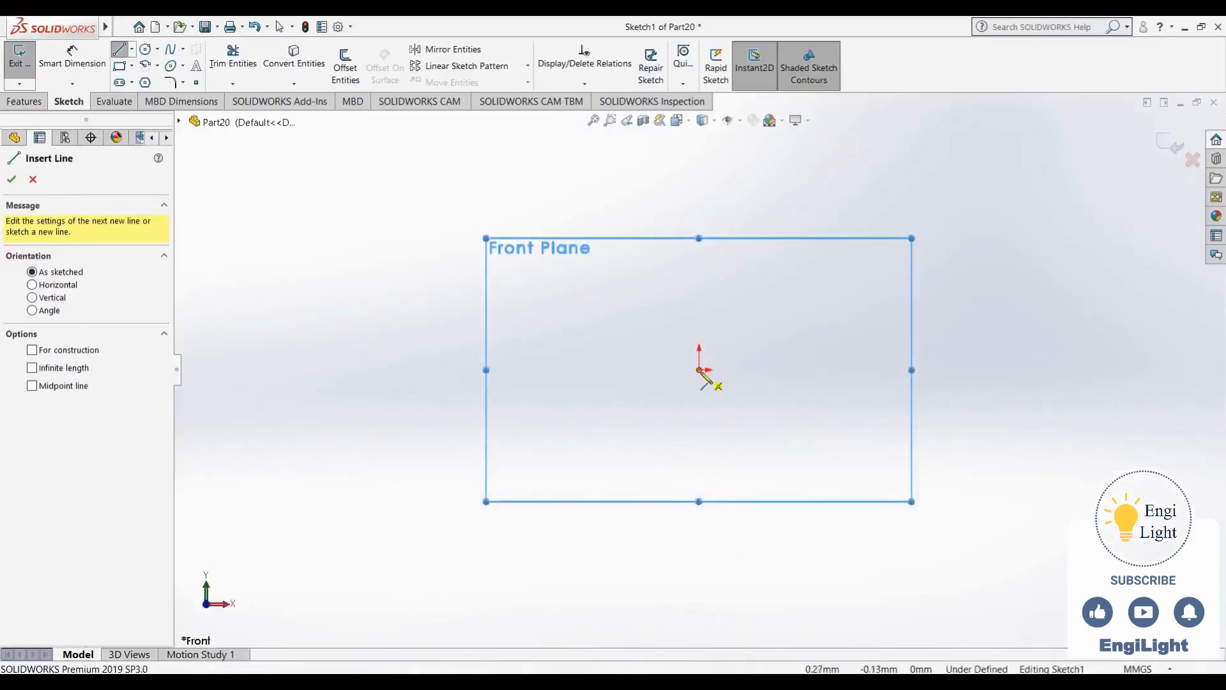
left_click(699, 369)
left_click(455, 369)
left_click(454, 291)
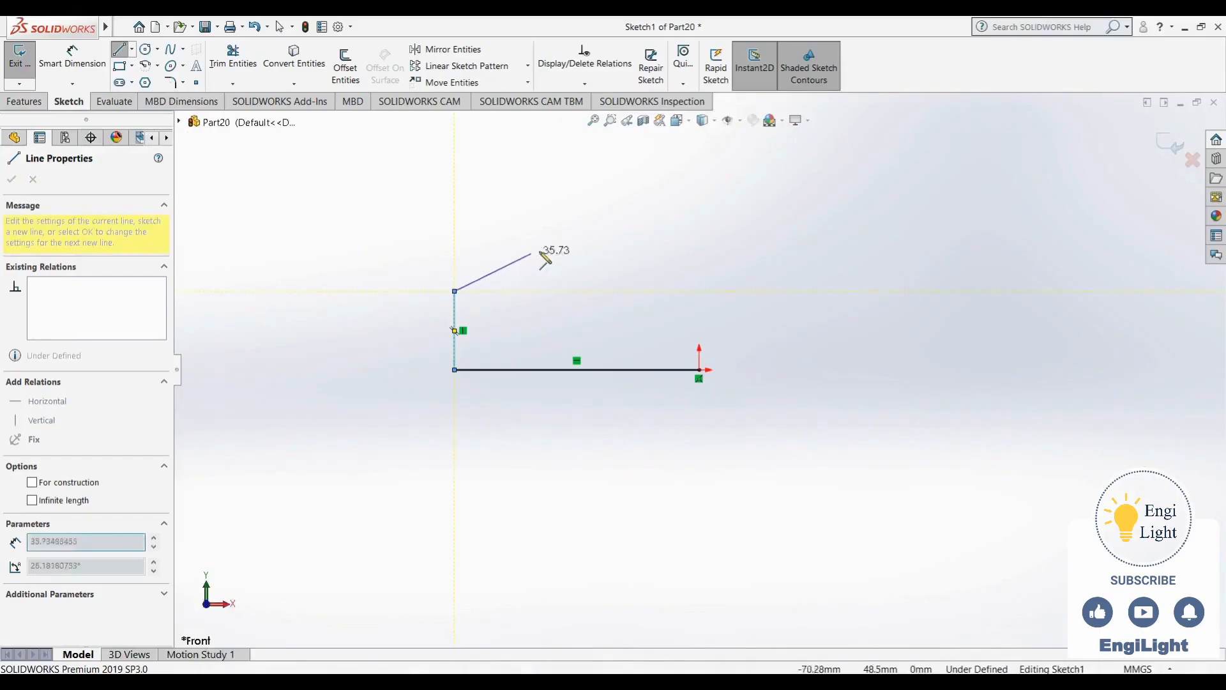
left_click(545, 246)
key("Escape")
scroll(630, 405, "up", 5)
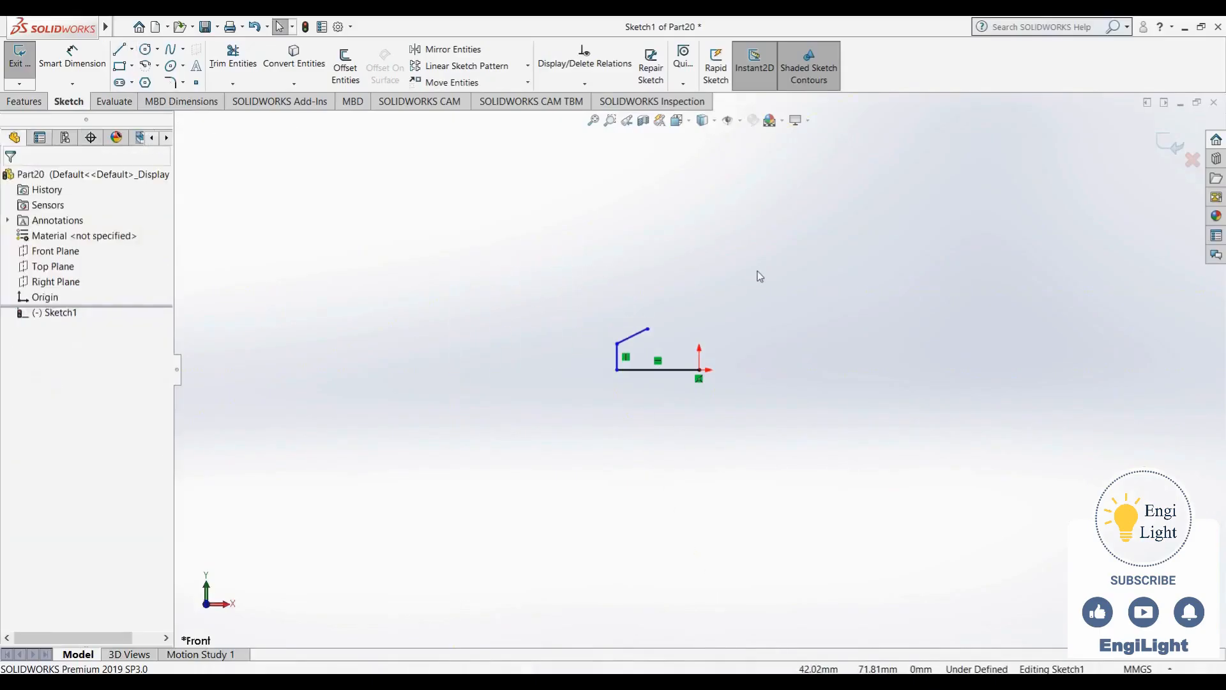
scroll(819, 237, "down", 4)
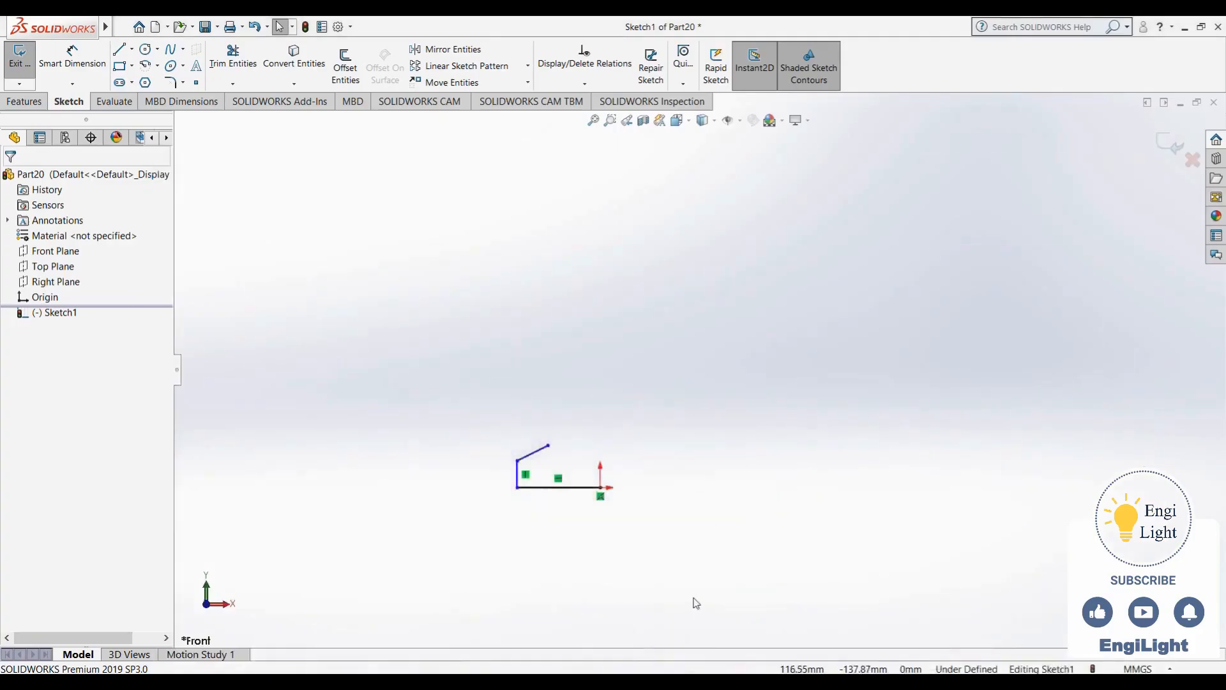
Dimension the base line's length as 15 mm and the short vertical line's height as 2 mm
key("d")
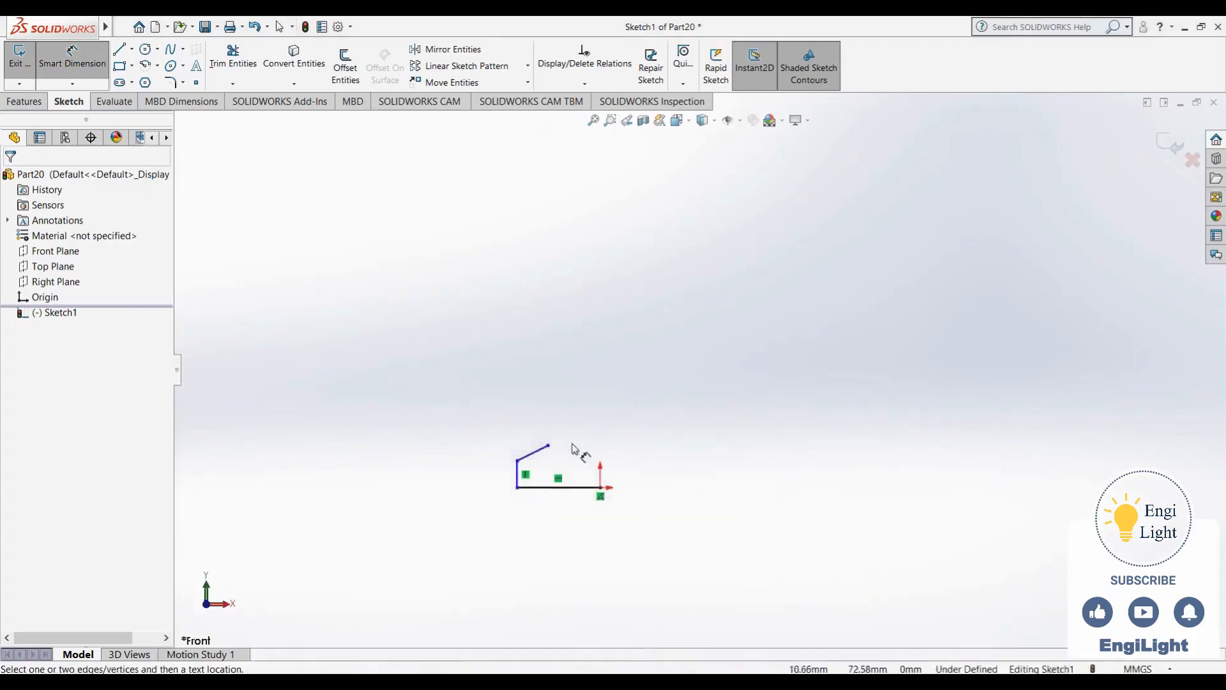
left_click(565, 487)
left_click(564, 534)
type("15")
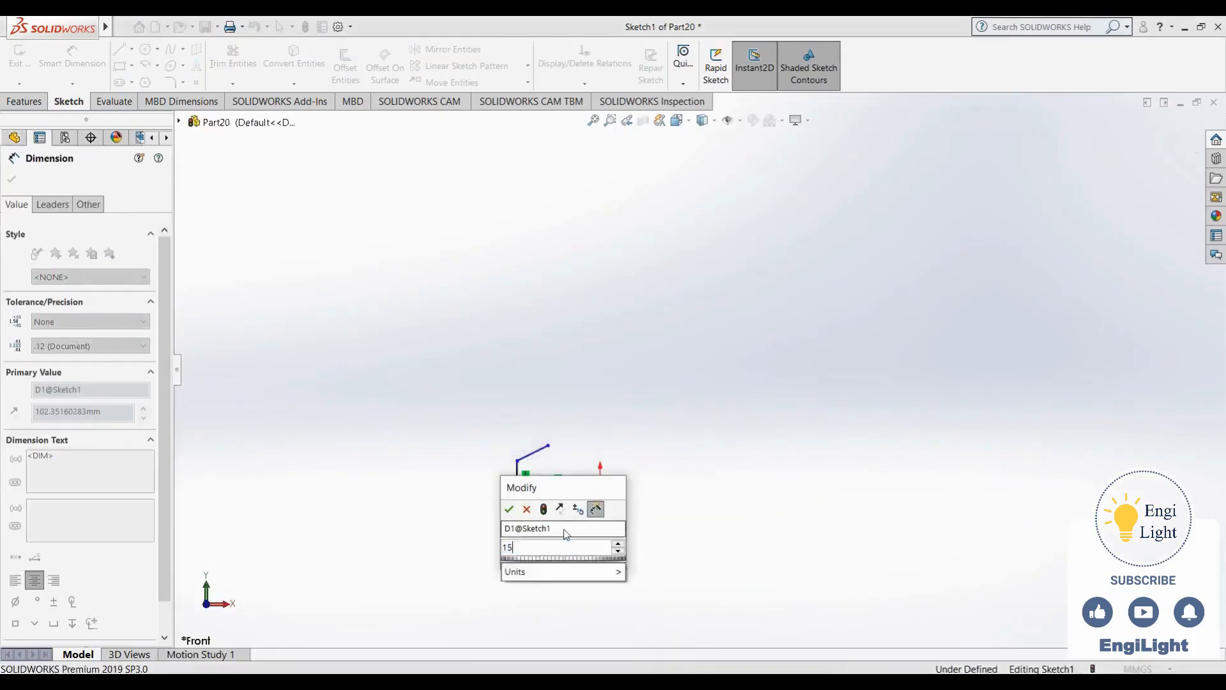
key("Return")
left_click(517, 474)
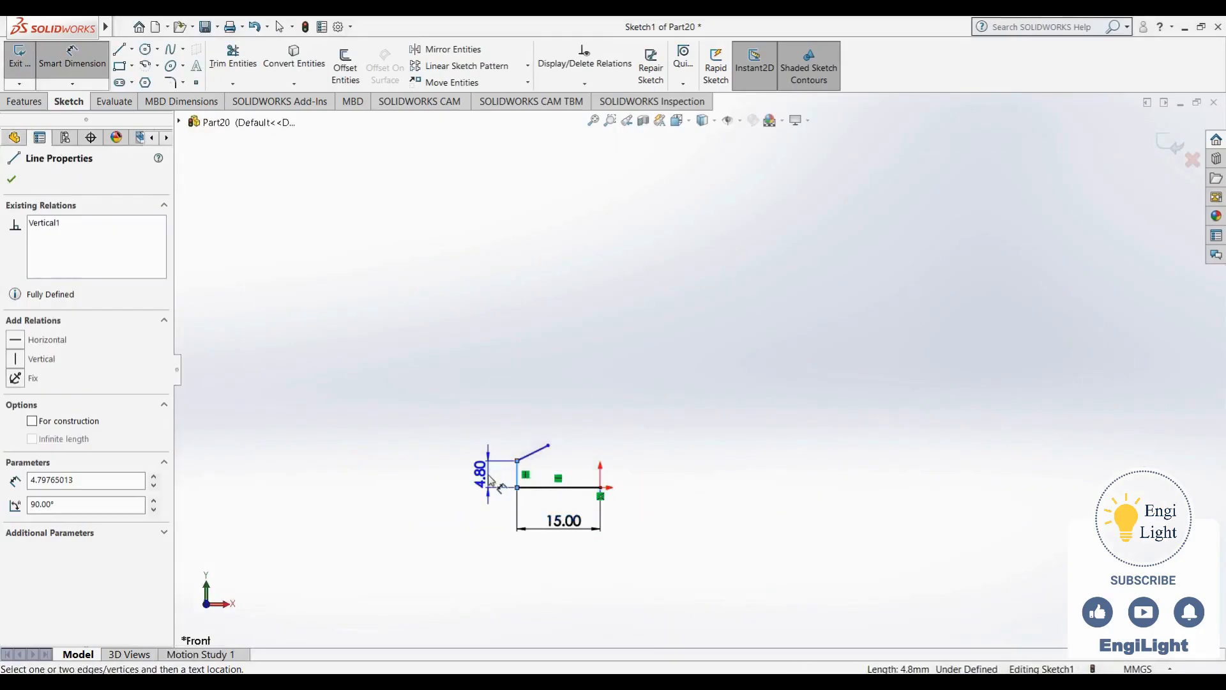
left_click(485, 478)
type("2")
key("Return")
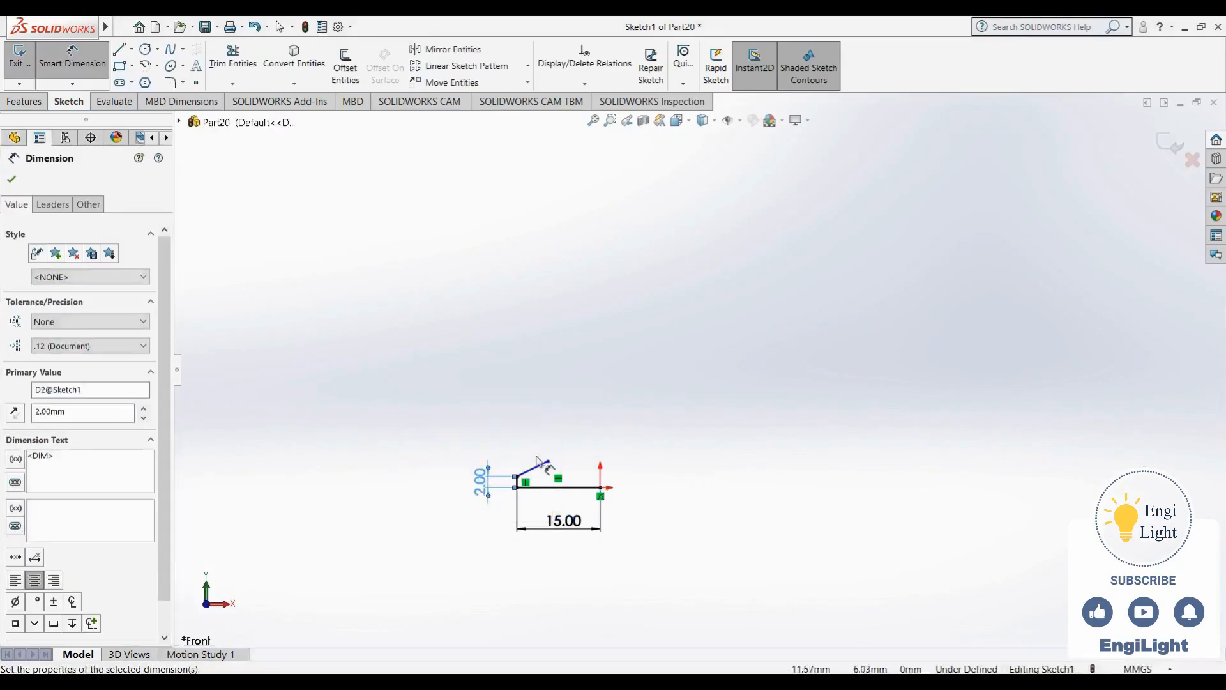
Dimension the slanted line with a vertical height of 3 mm and a 45° angle to the base line
left_click(533, 468)
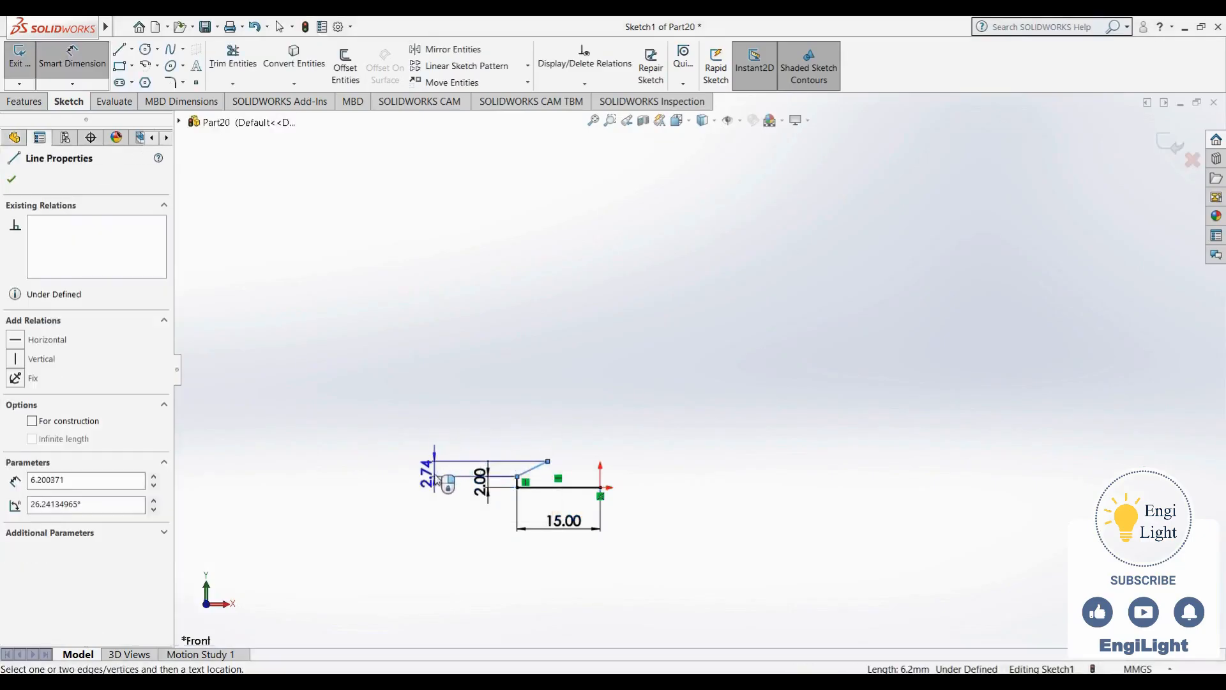
left_click(445, 471)
type("3")
key("Return")
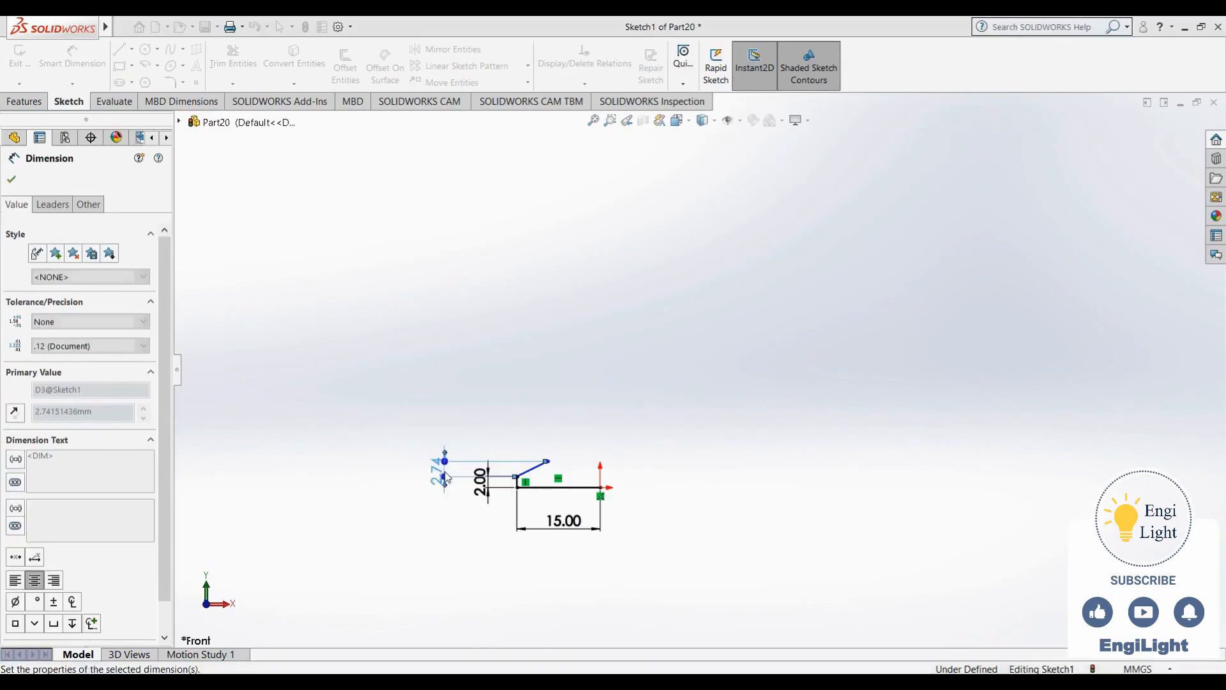
left_click(537, 472)
left_click(544, 488)
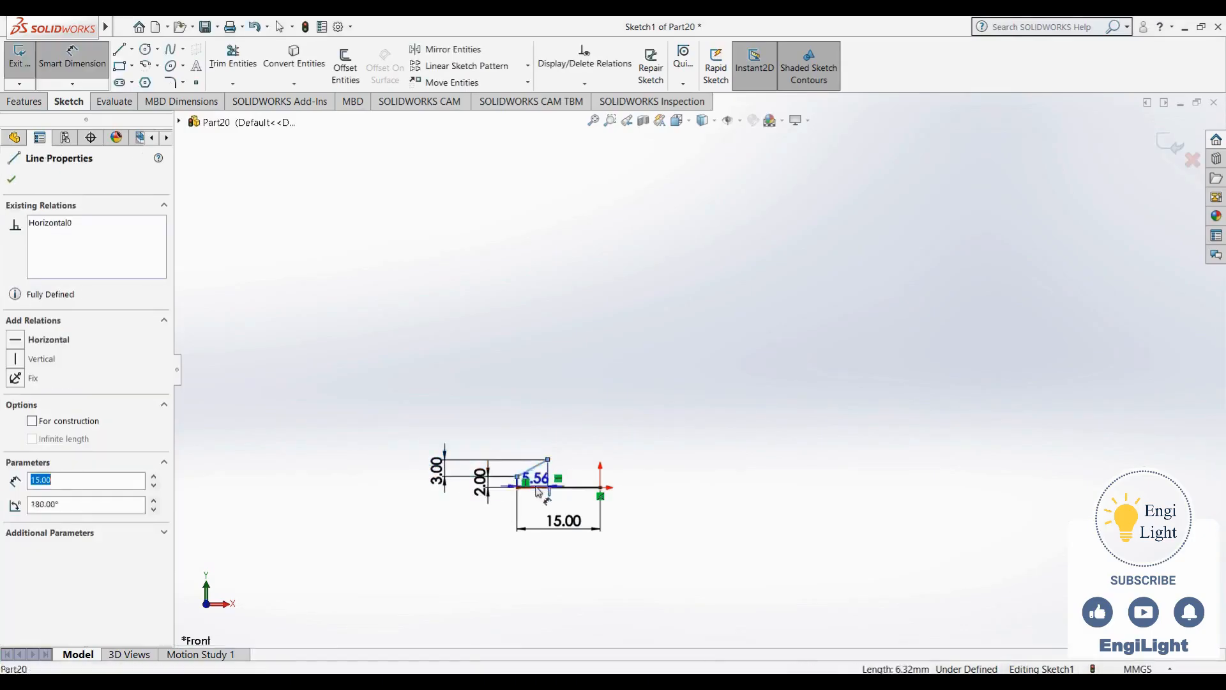
left_click(543, 484)
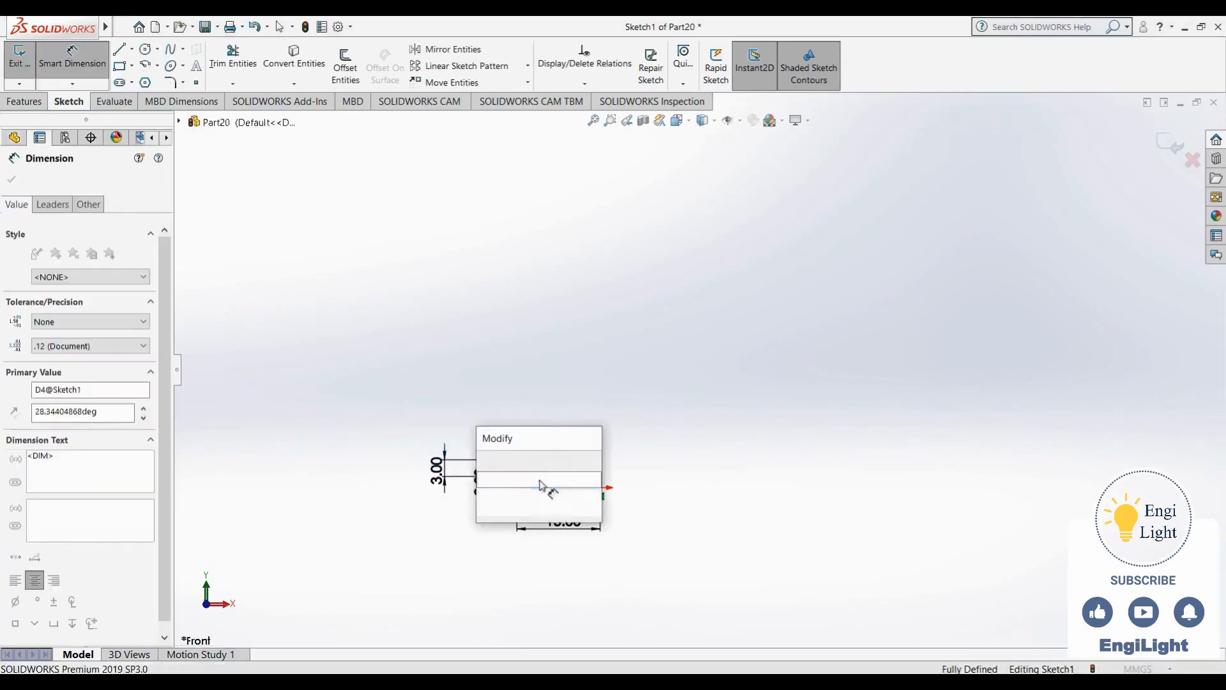
key("Return")
key("Escape")
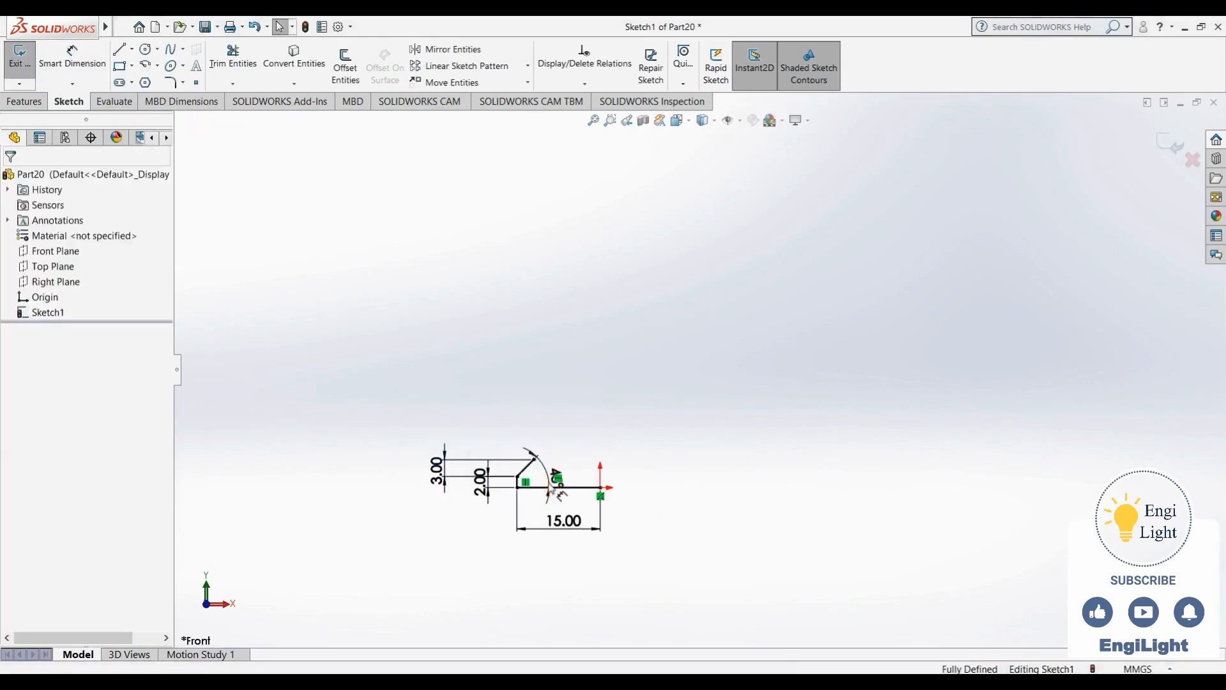
Reposition the 45° angle dimension closer to the slanted line's lower corner
scroll(542, 487, "down", 4)
left_click_drag(608, 457, 563, 442)
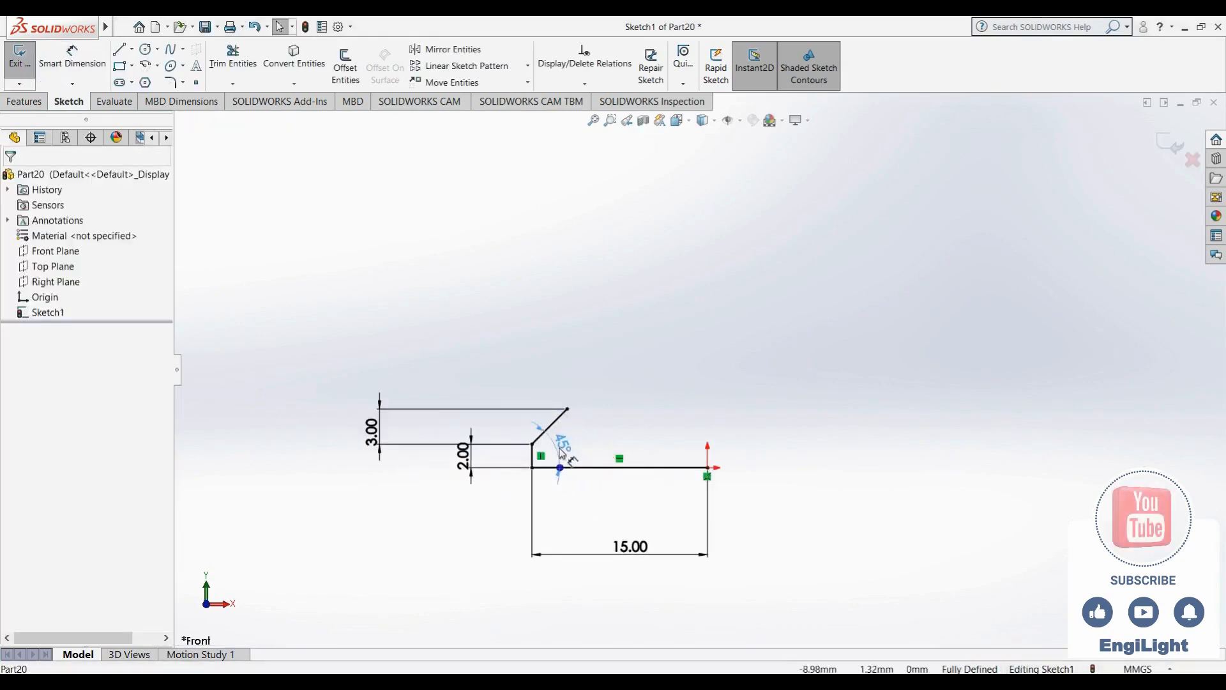
left_click(746, 378)
scroll(796, 385, "up", 2)
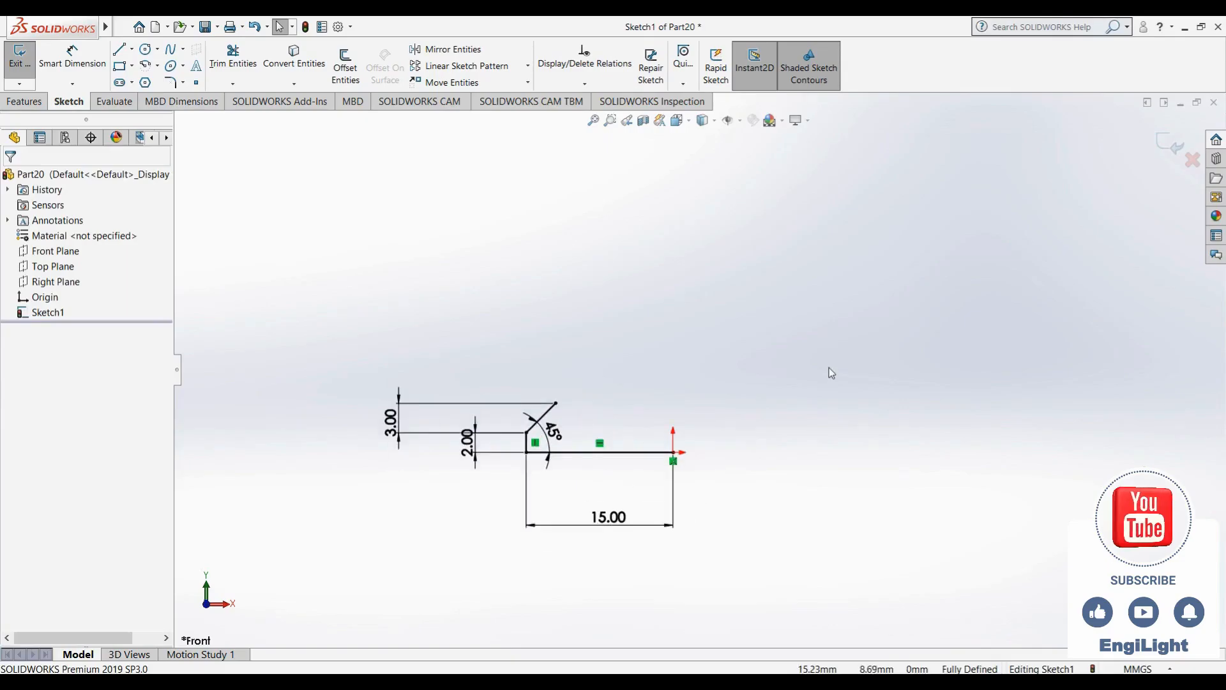
Check reference 18.jpg in Photos, sketch a centerline about 51 mm long upward from the origin, and make it vertical
left_click(721, 680)
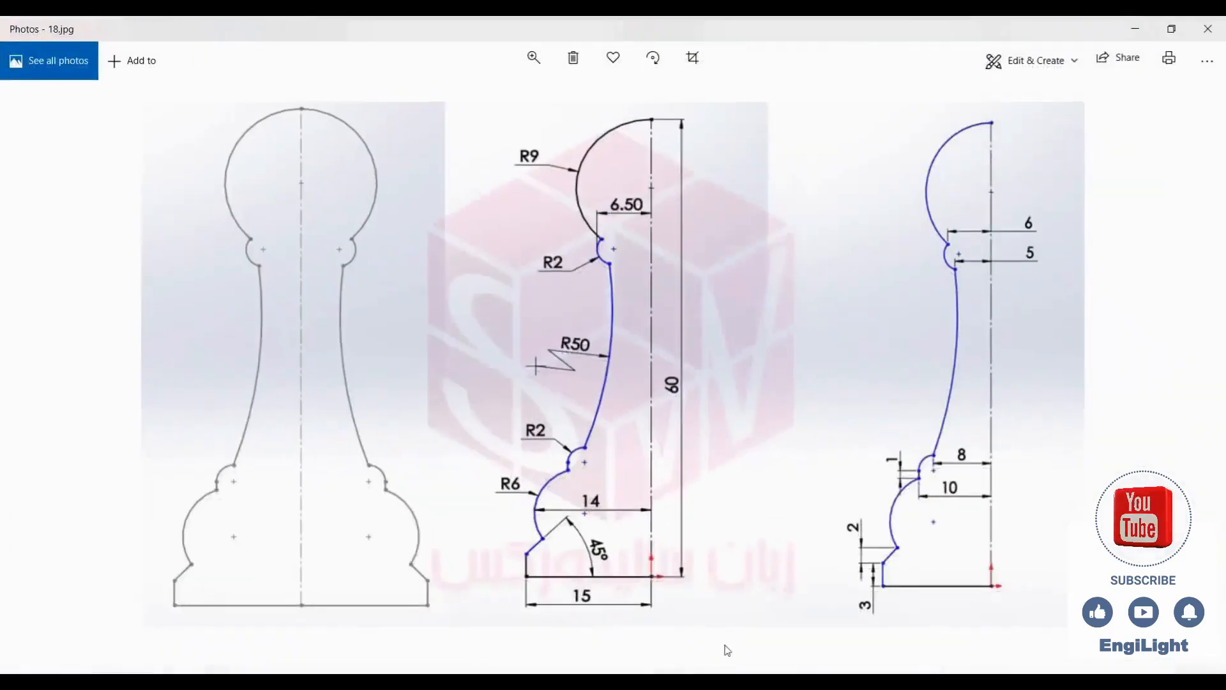
left_click(726, 680)
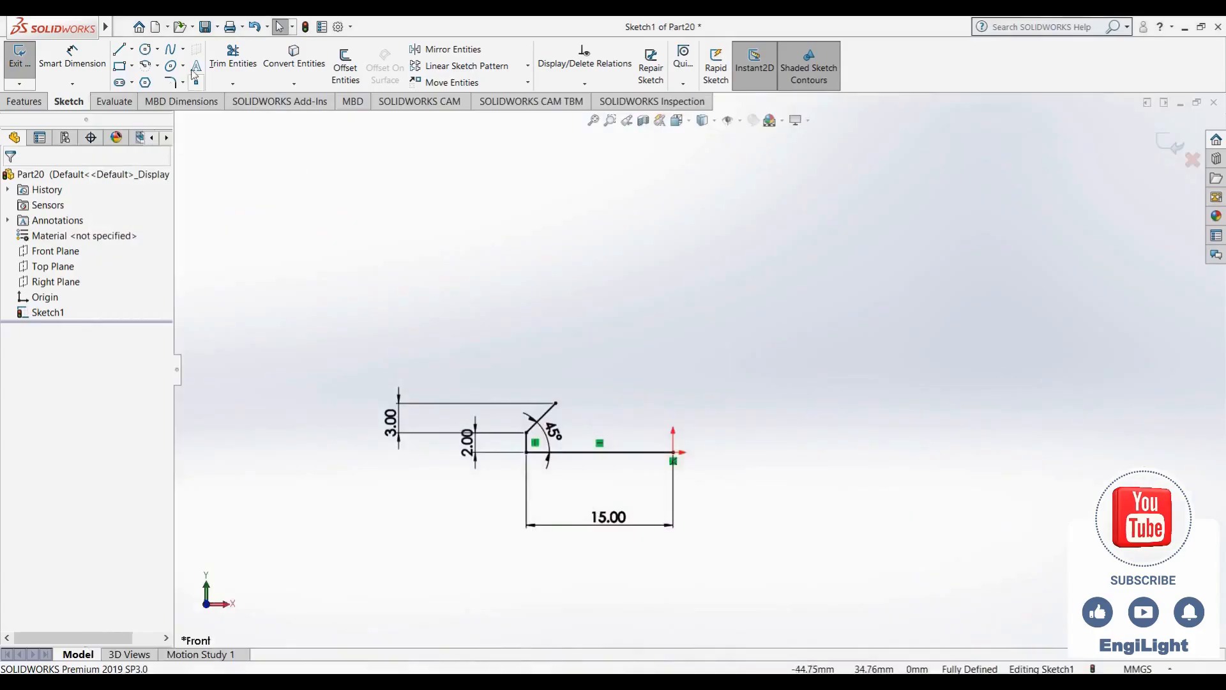
left_click(133, 50)
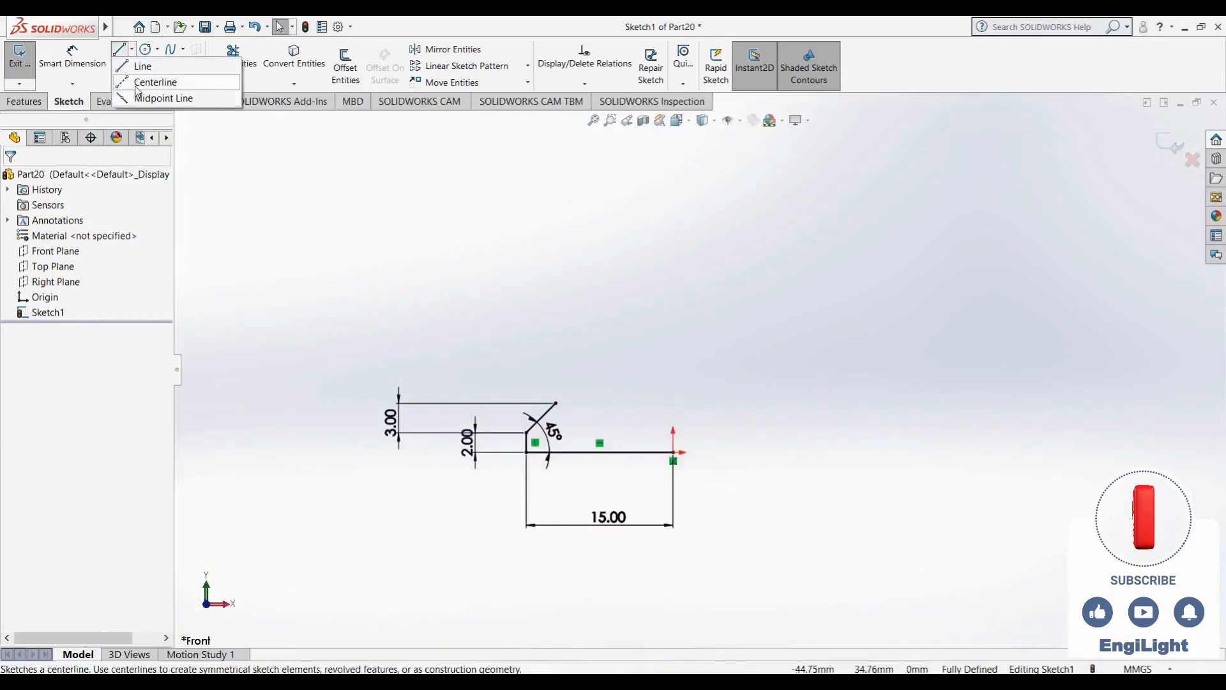
left_click(151, 81)
left_click(672, 452)
scroll(683, 306, "up", 5)
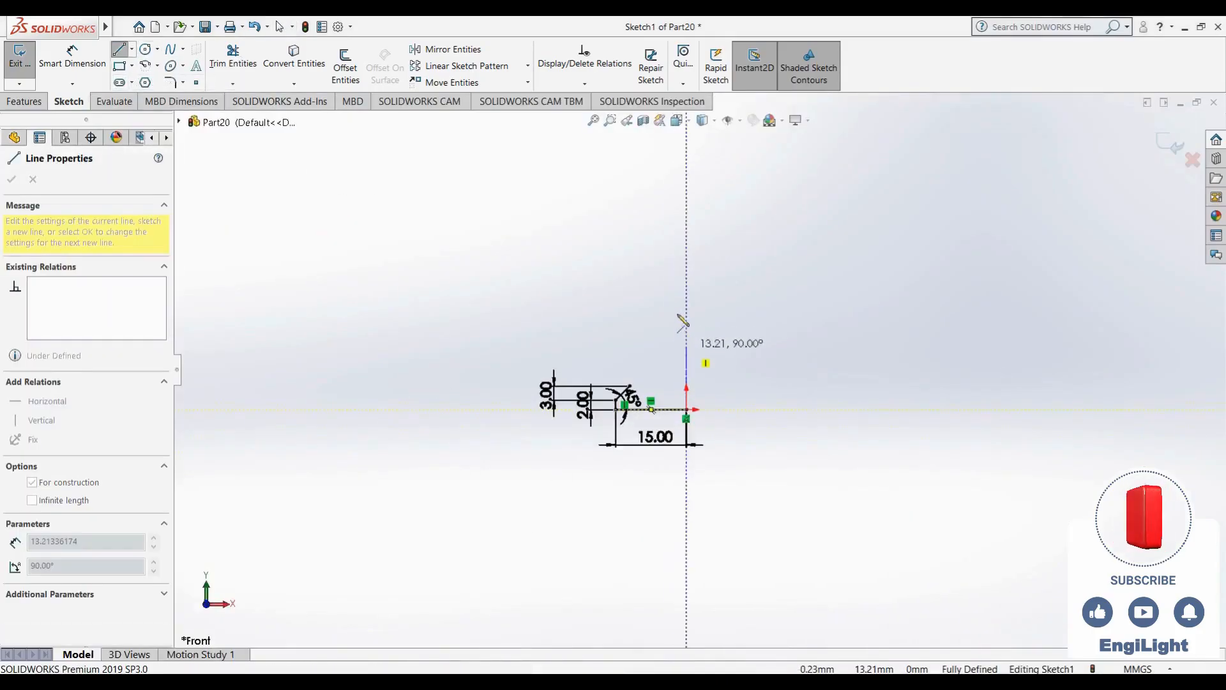
left_click(687, 229)
key("Escape")
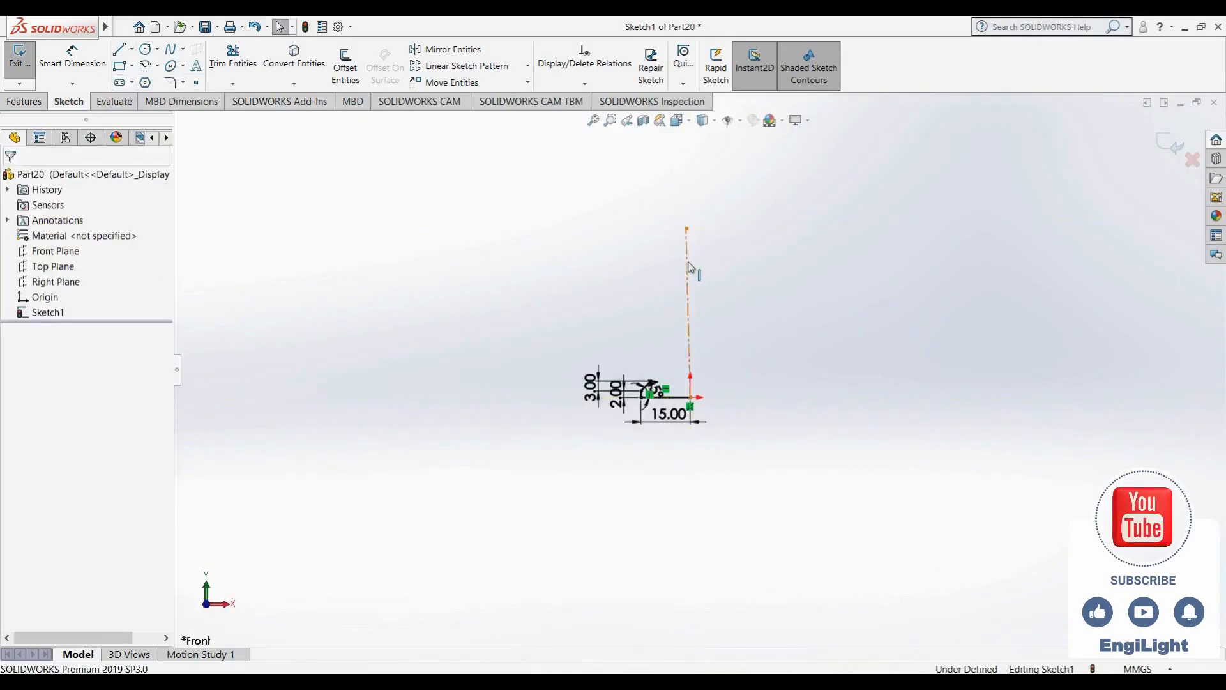
left_click(690, 266)
Set the vertical centerline's length to 60 mm
right_click_drag(760, 349, 766, 223)
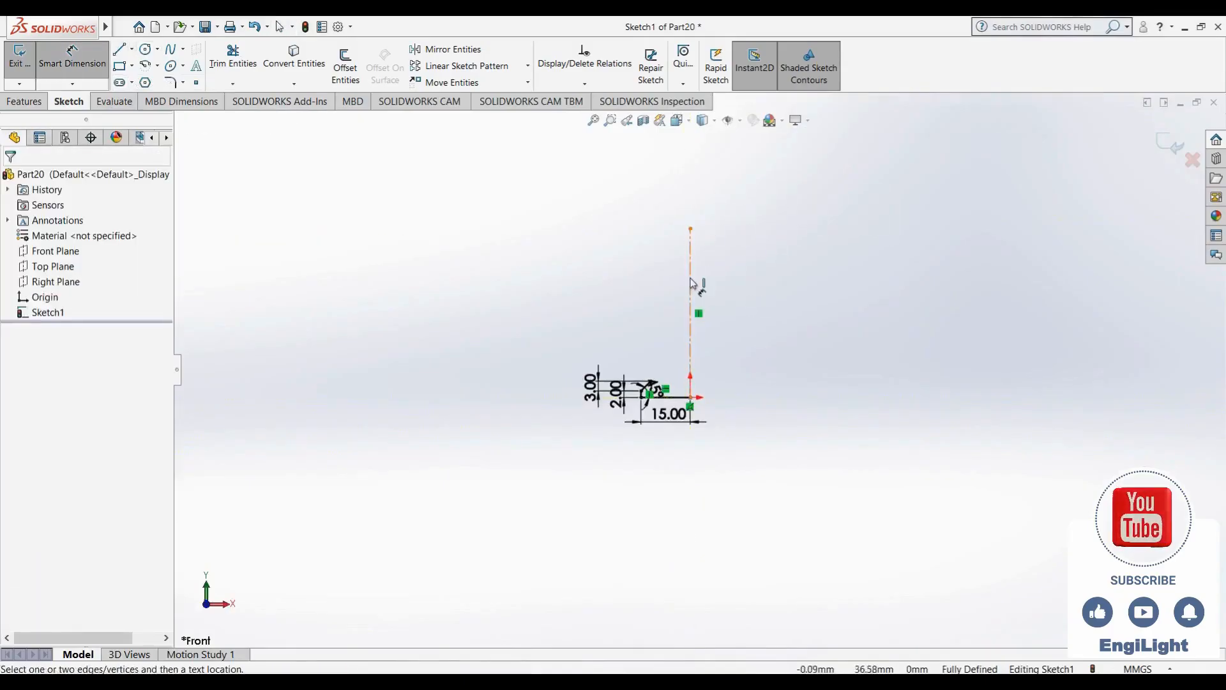
left_click(691, 281)
left_click(725, 305)
type("60")
key("Return")
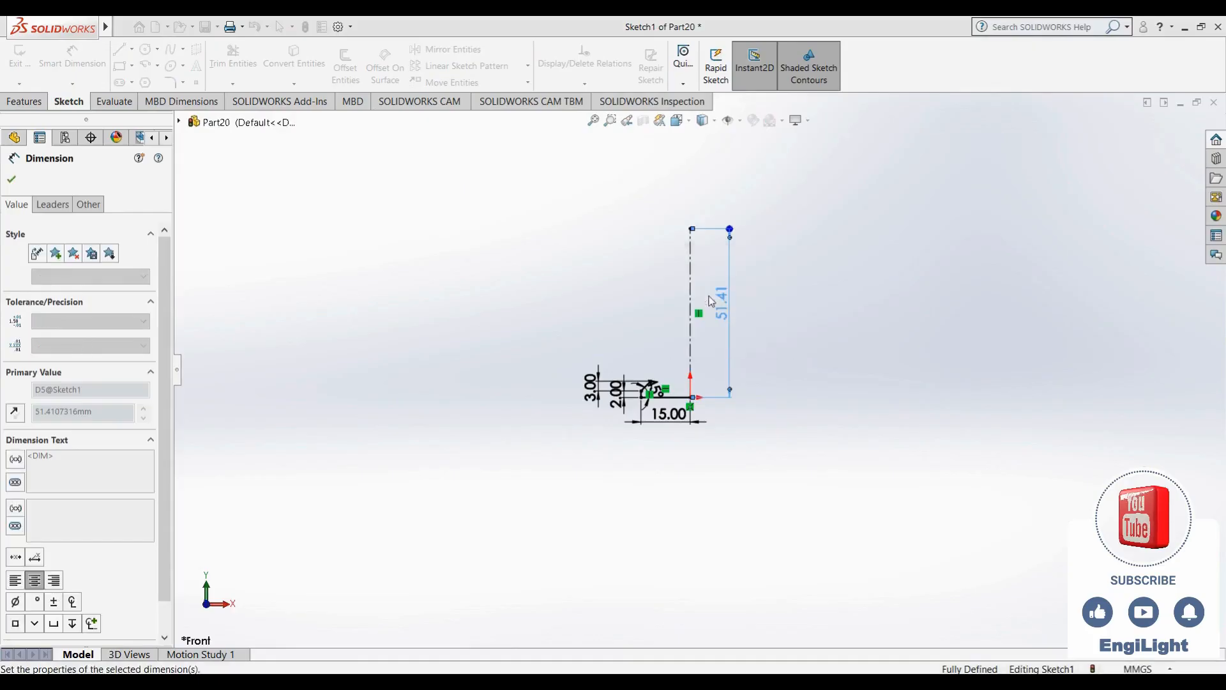
key("Escape")
Check reference 18.jpg and sketch a three-point arc of about 5.4 mm radius upward from the slanted line's end, bulging away from the centerline
scroll(714, 309, "down", 2)
scroll(693, 332, "down", 1)
scroll(693, 358, "up", 2)
scroll(698, 255, "down", 2)
left_click(737, 682)
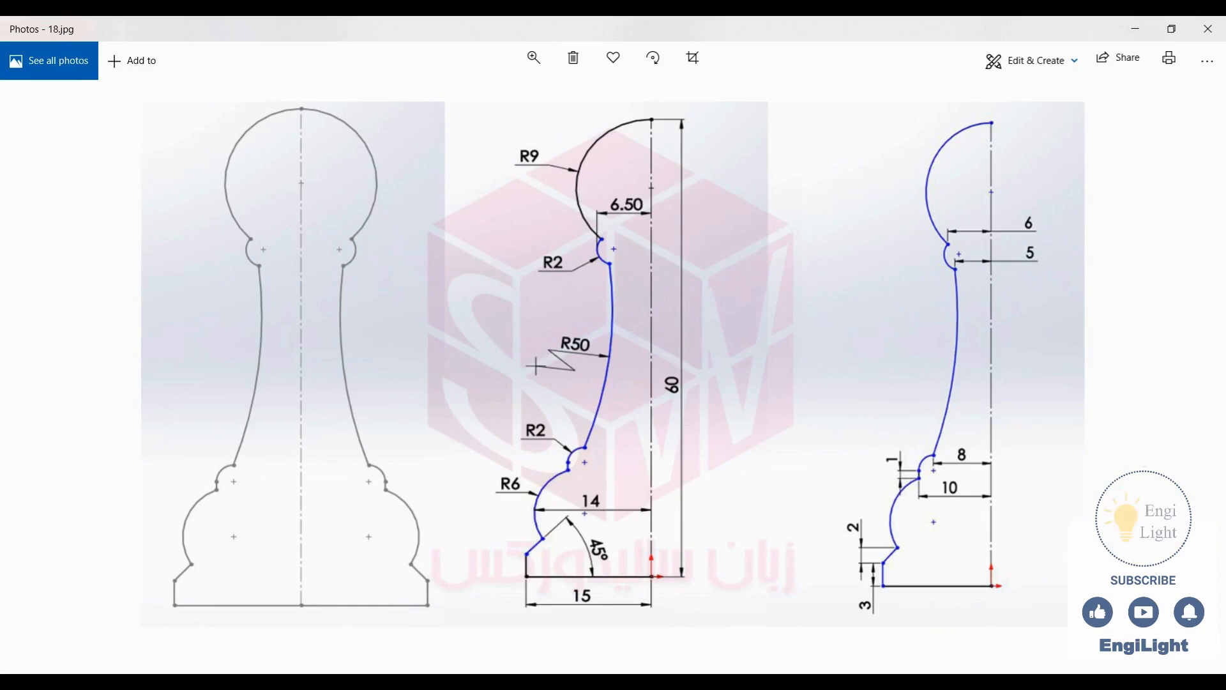
key("alt+Tab")
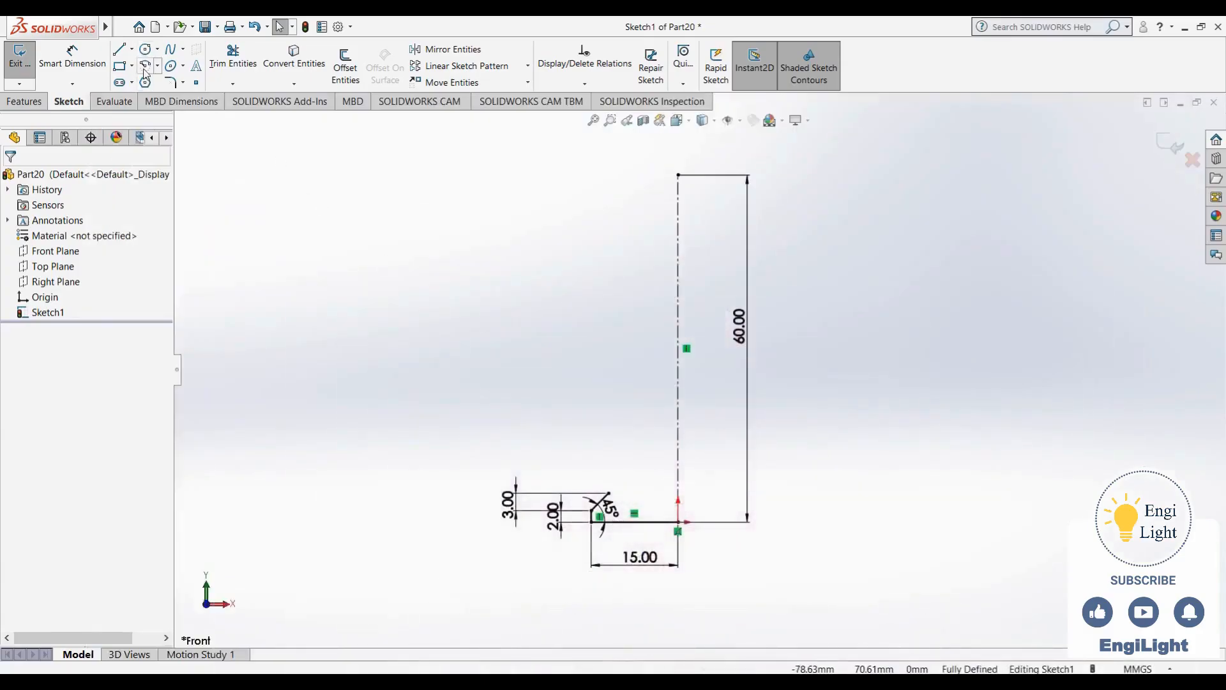
left_click(146, 68)
left_click(119, 225)
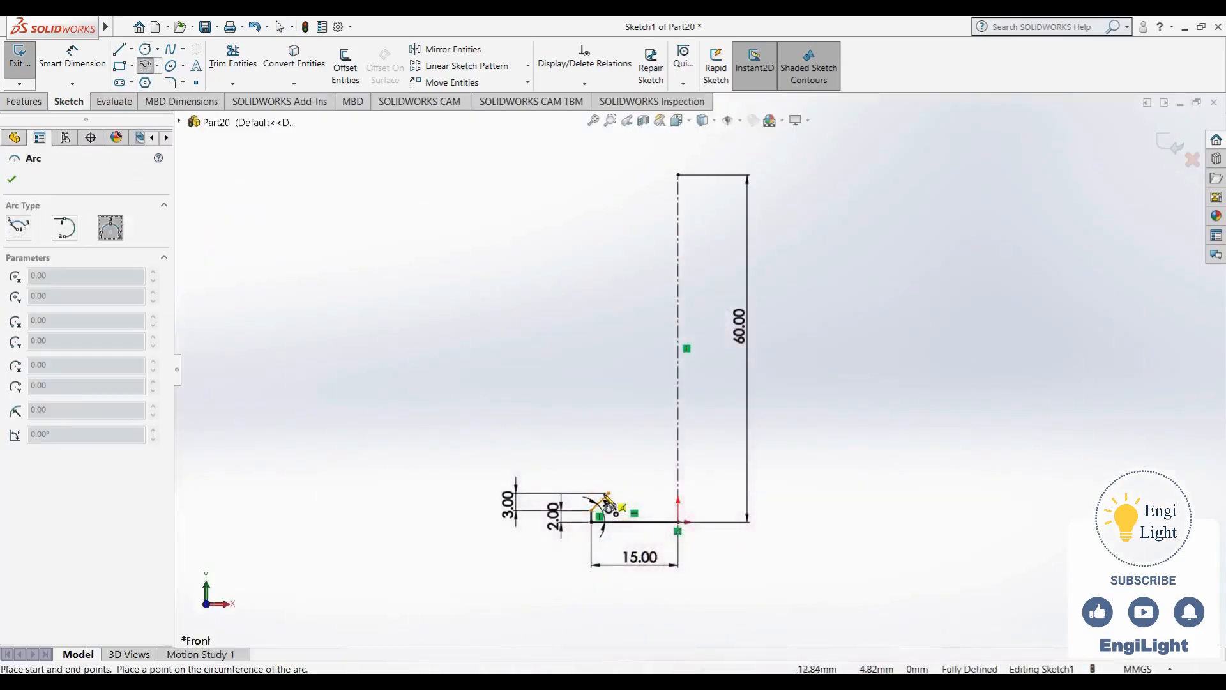
left_click(607, 495)
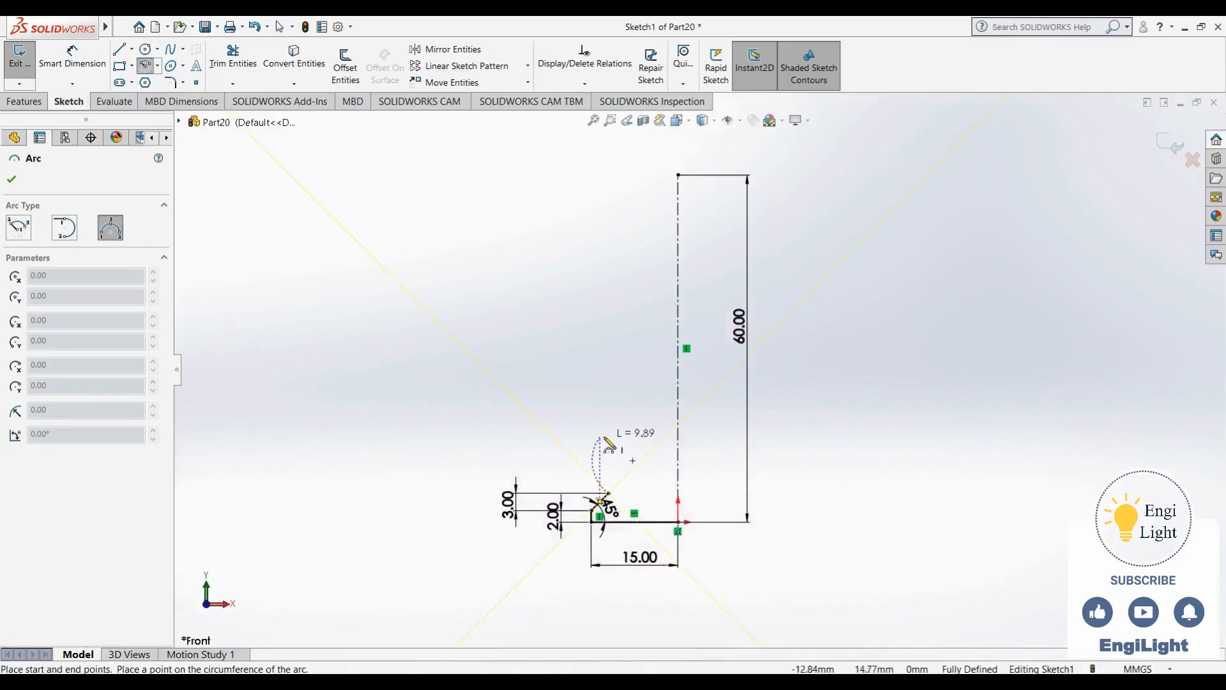
left_click(623, 439)
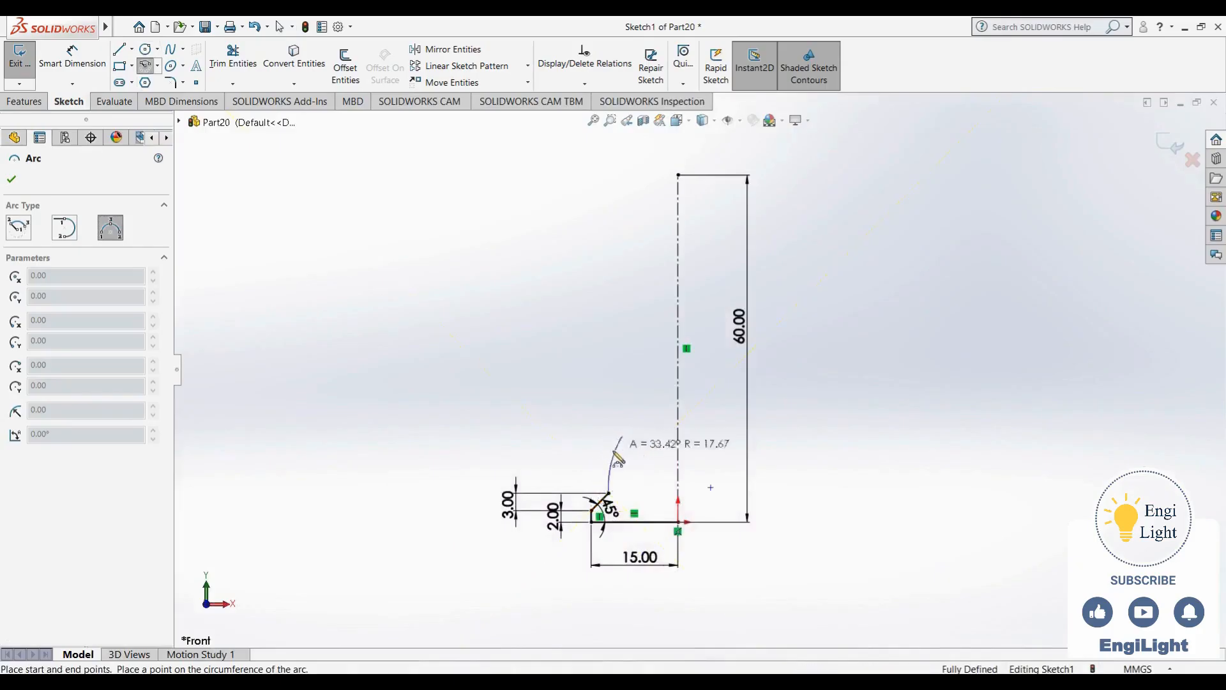
left_click(597, 459)
key("Escape")
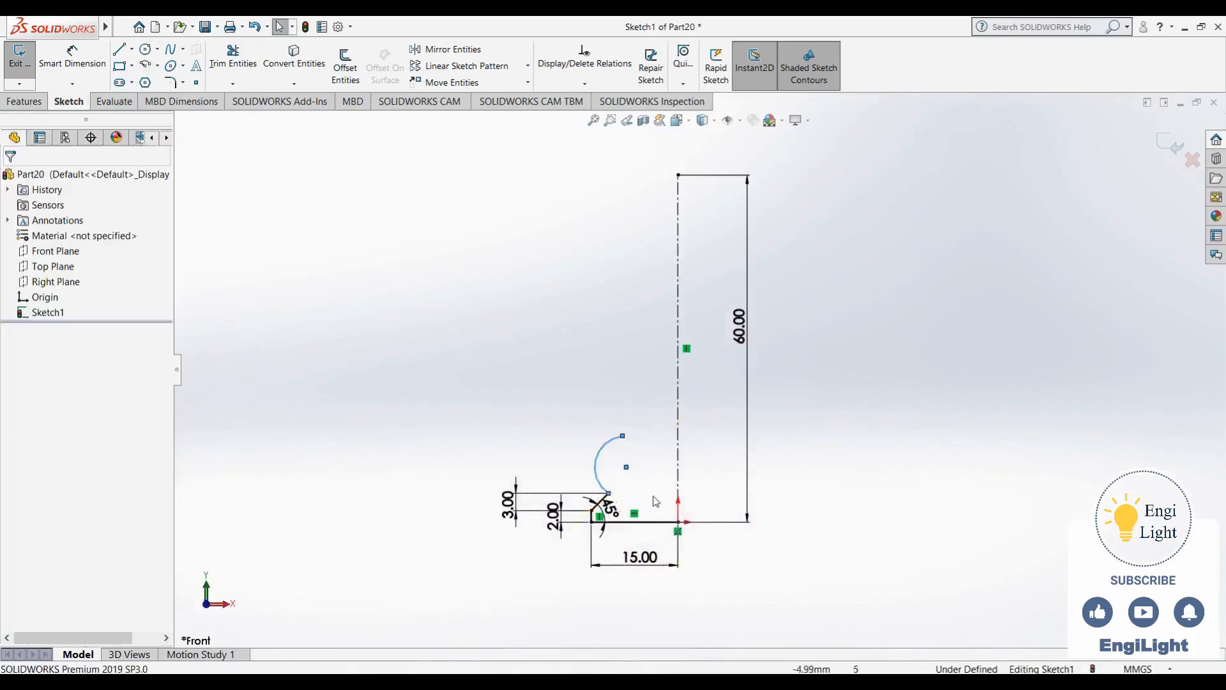
Dimension the new arc with a radius of 6 mm
right_click_drag(654, 498, 653, 387)
left_click(594, 463)
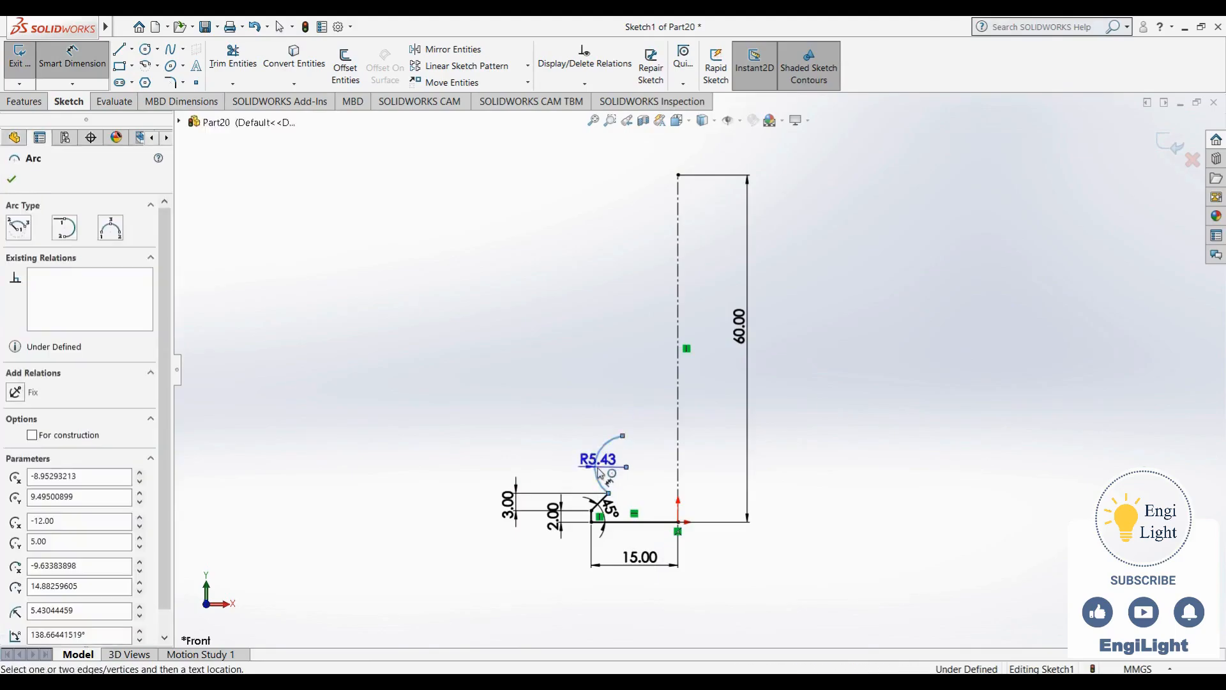
left_click(612, 470)
type("6")
key("Return")
key("Escape")
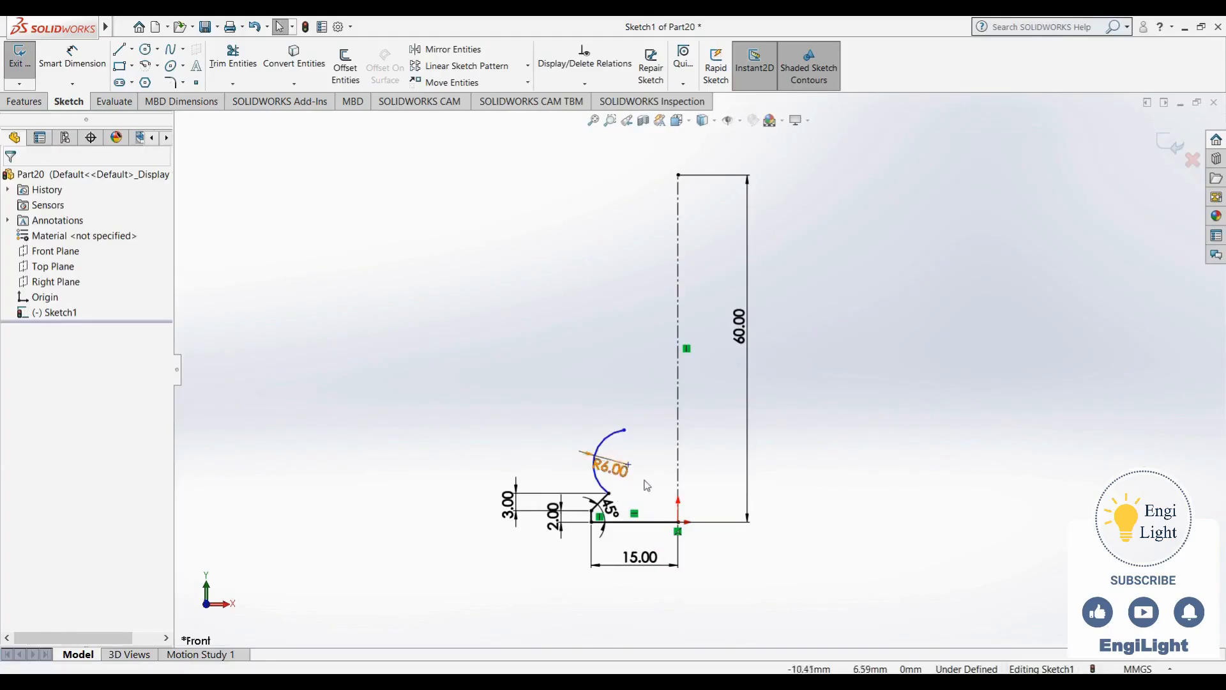
Check the reference for the arc's offset and dimension the horizontal distance between the R6 arc and the vertical centerline
key("alt+Tab")
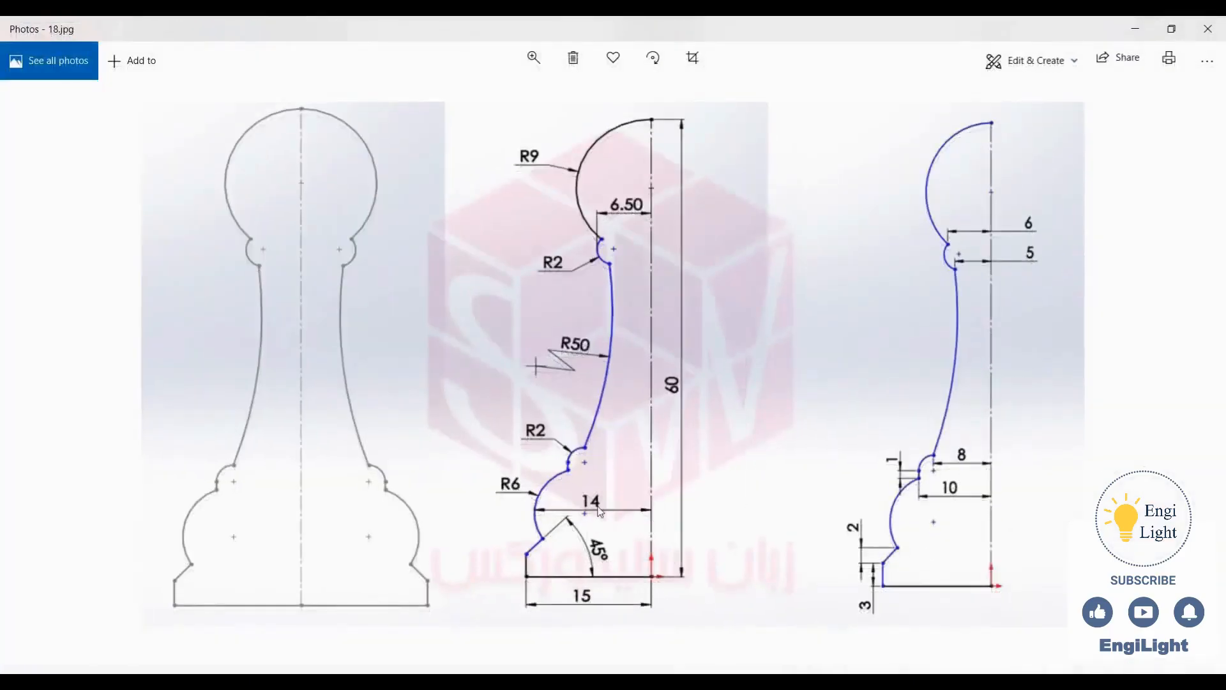
key("alt+Tab")
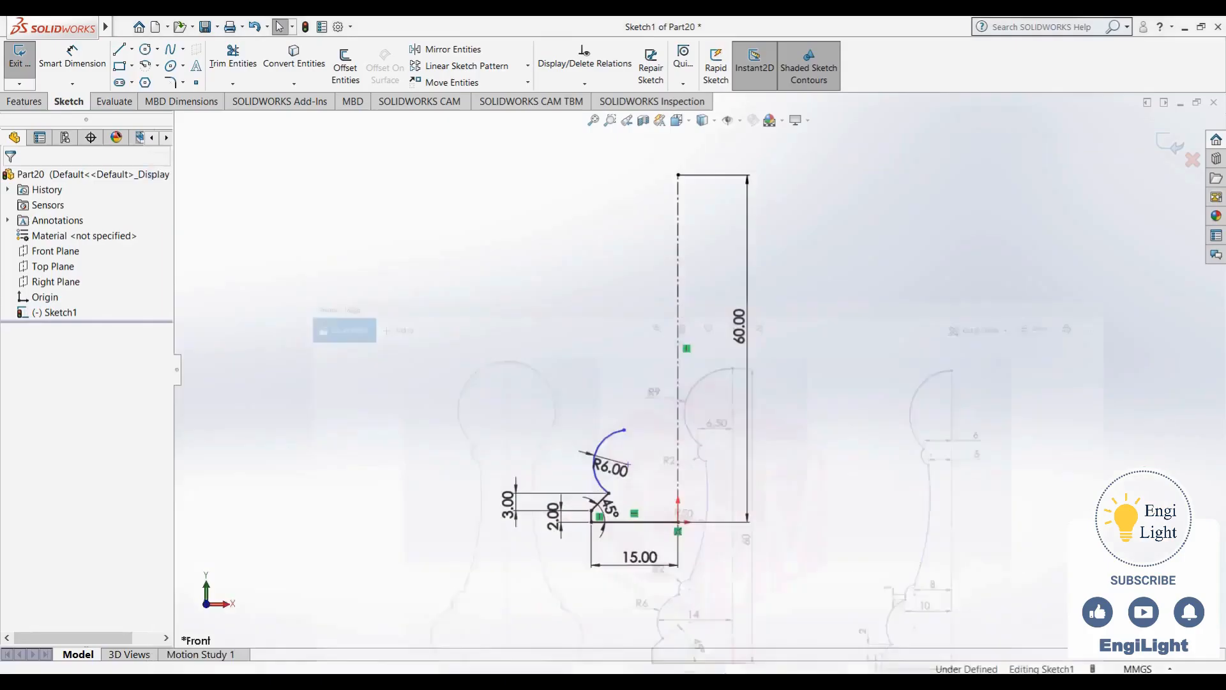
left_click(78, 64)
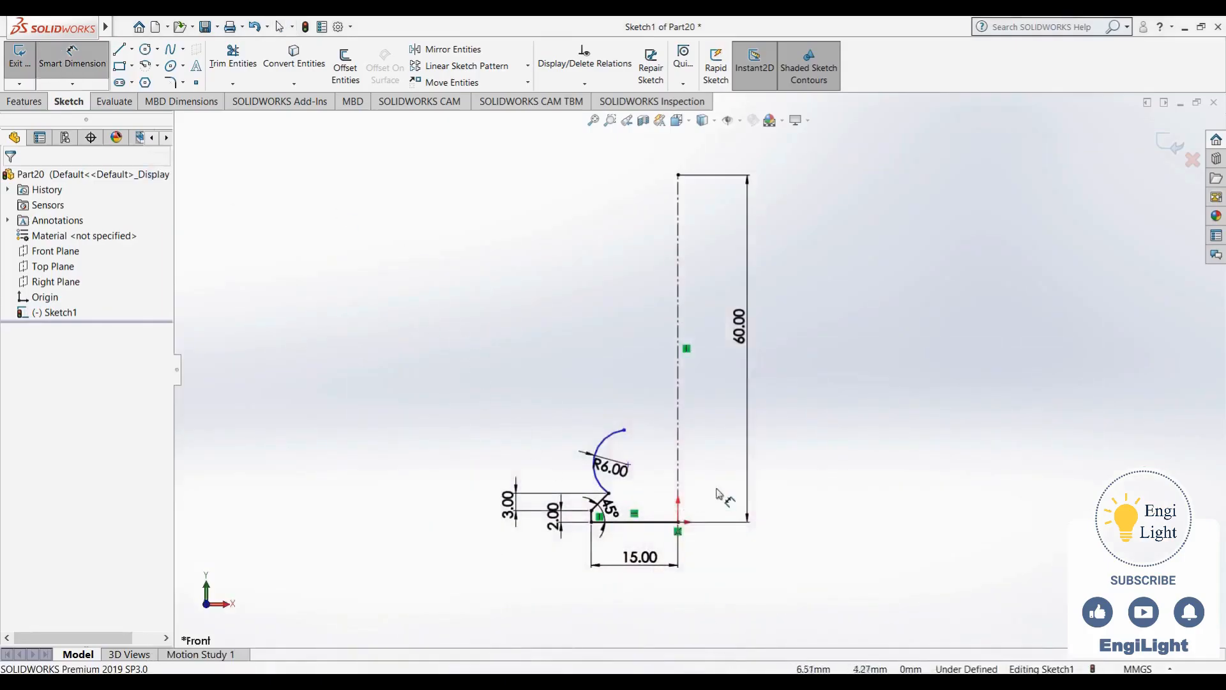
scroll(645, 466, "down", 3)
left_click(591, 413)
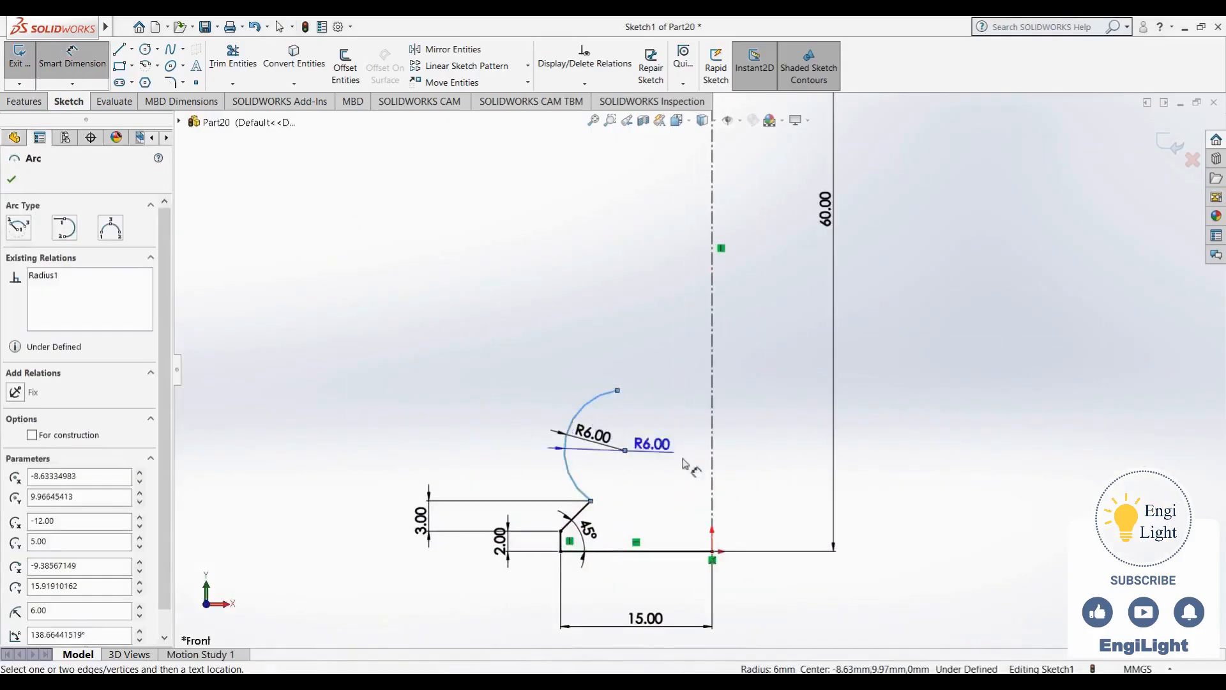
left_click(713, 469)
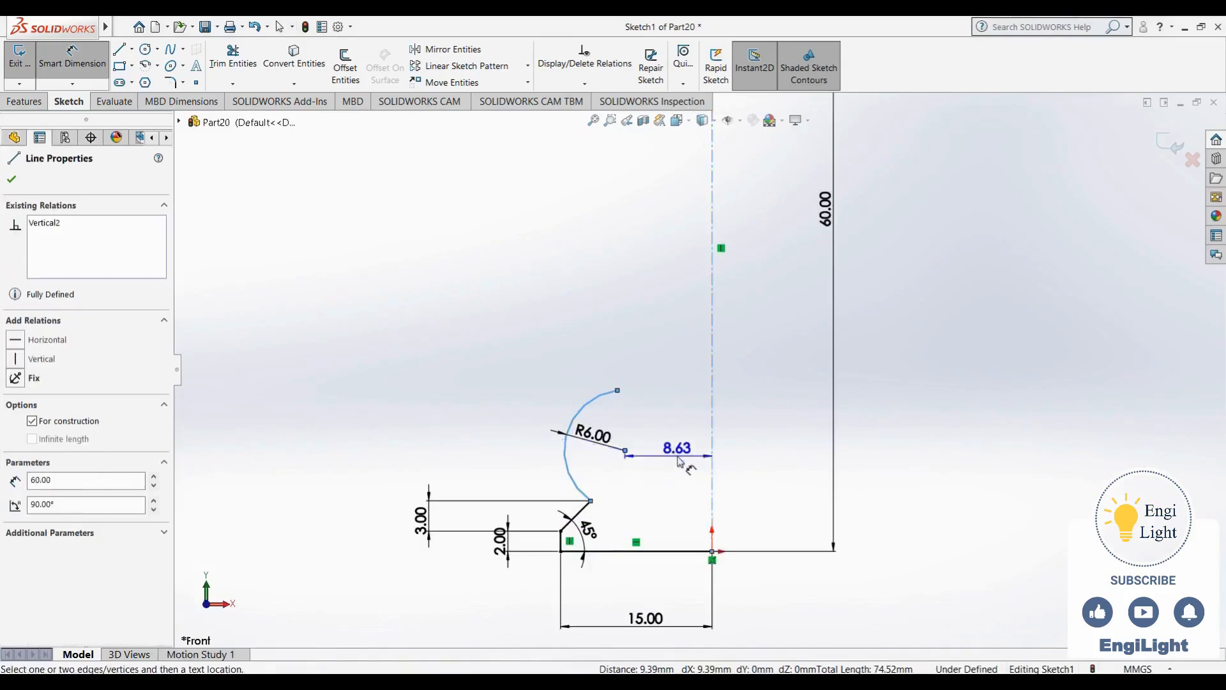
left_click(682, 472)
left_click(623, 436)
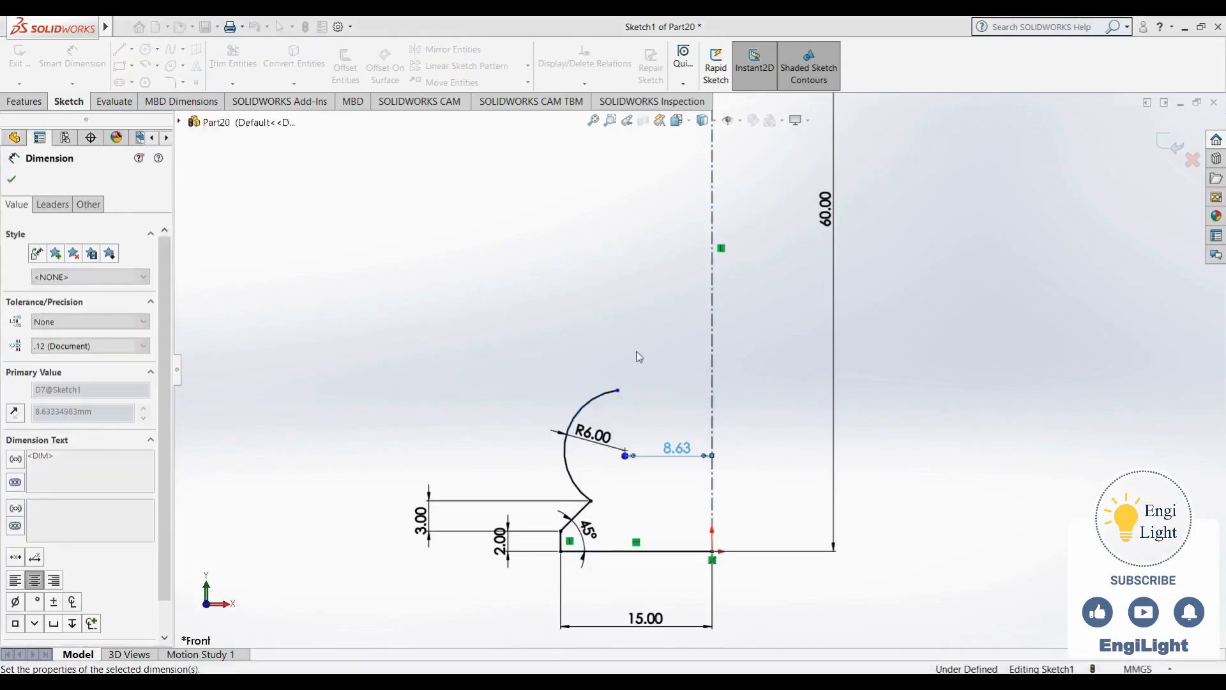
left_click(645, 360)
left_click(642, 455)
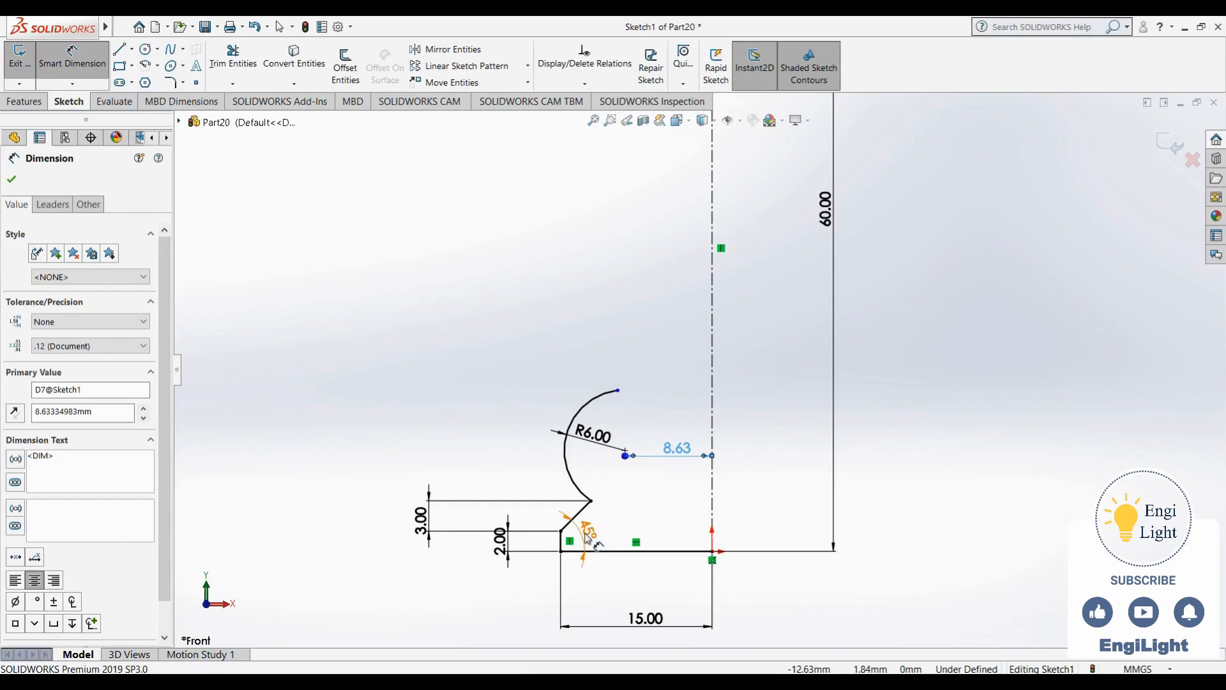
Set the first arc condition of the R6 arc-to-centerline dimension to Max
left_click(52, 204)
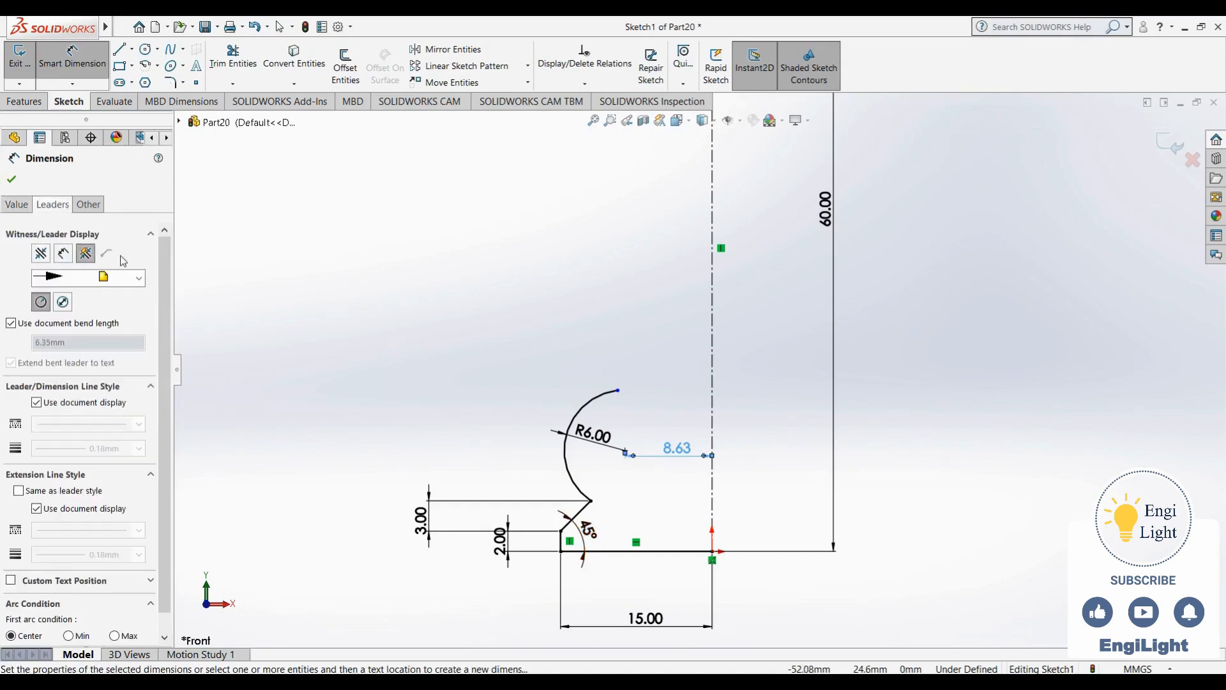
scroll(167, 340, "down", 2)
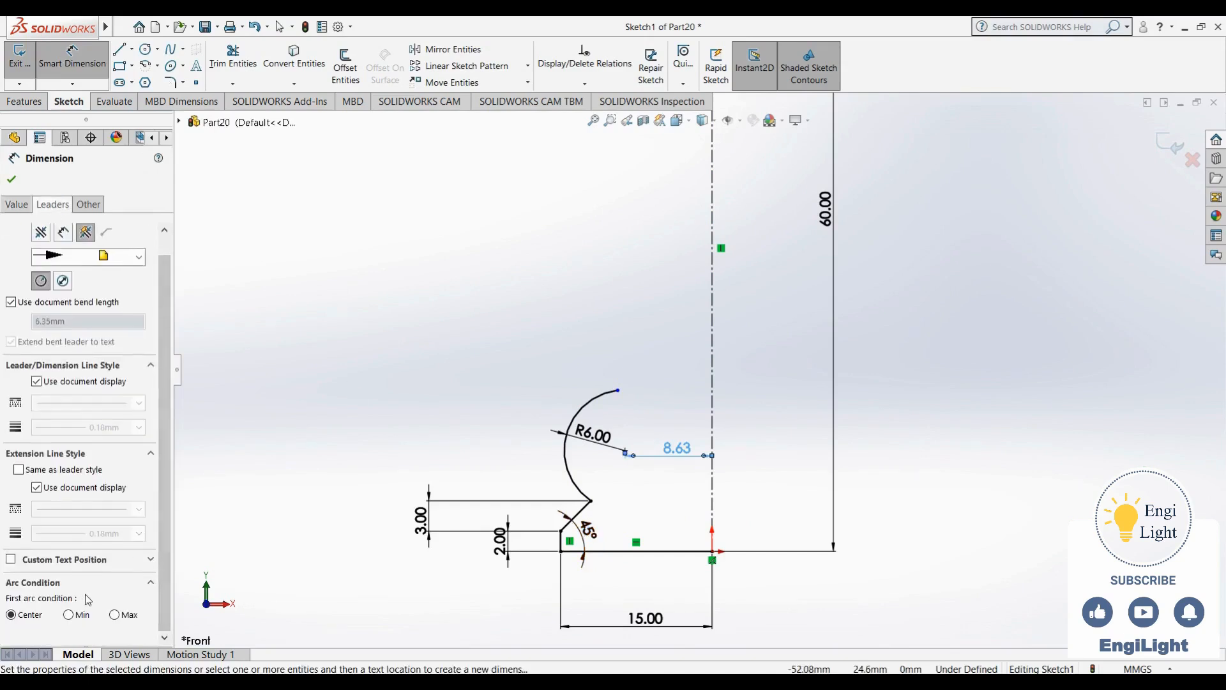
left_click(115, 615)
key("Escape")
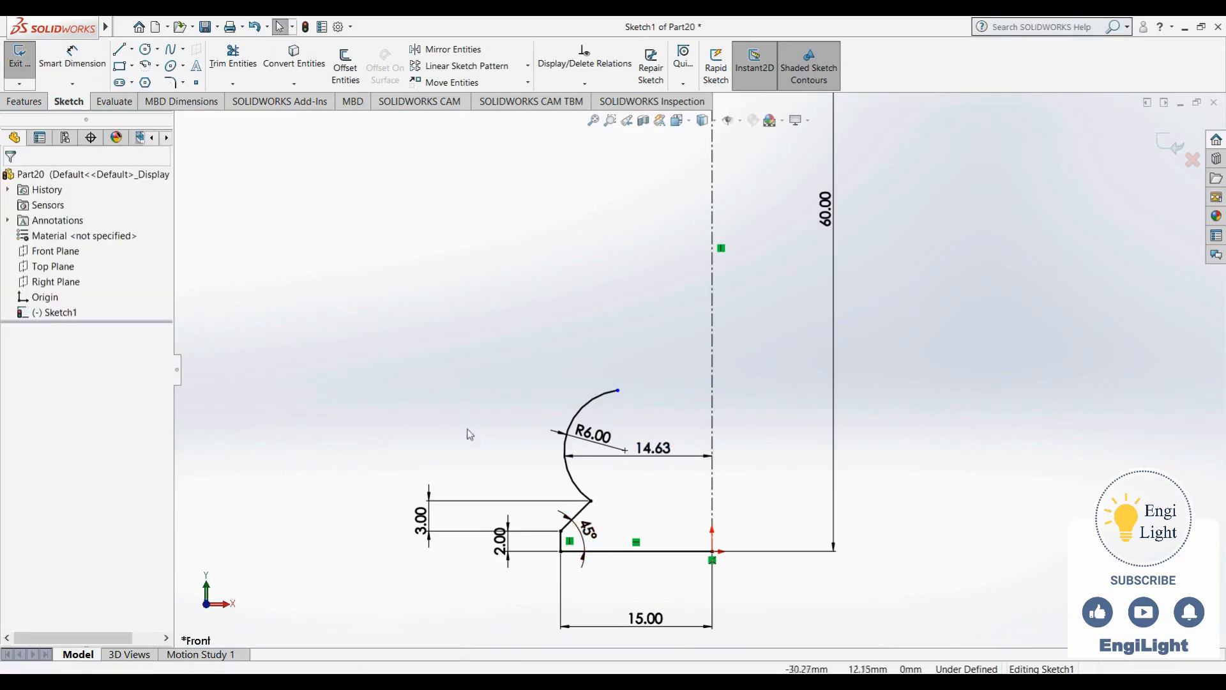
Set the horizontal distance between the R6 arc's outermost point and the centerline to 14 mm
double_click(657, 455)
type("15")
key("Return")
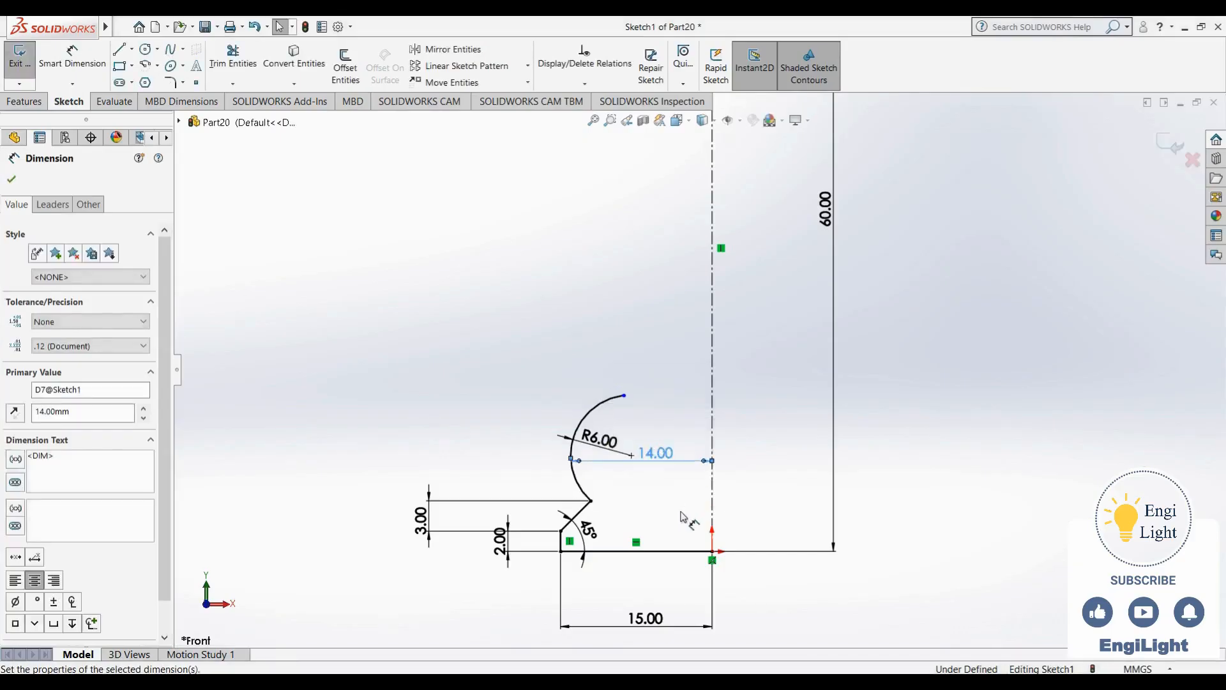
key("Escape")
Check reference 18.jpg and sketch a vertical line about 2.7 mm long upward from the R6 arc's upper end
key("alt+Tab")
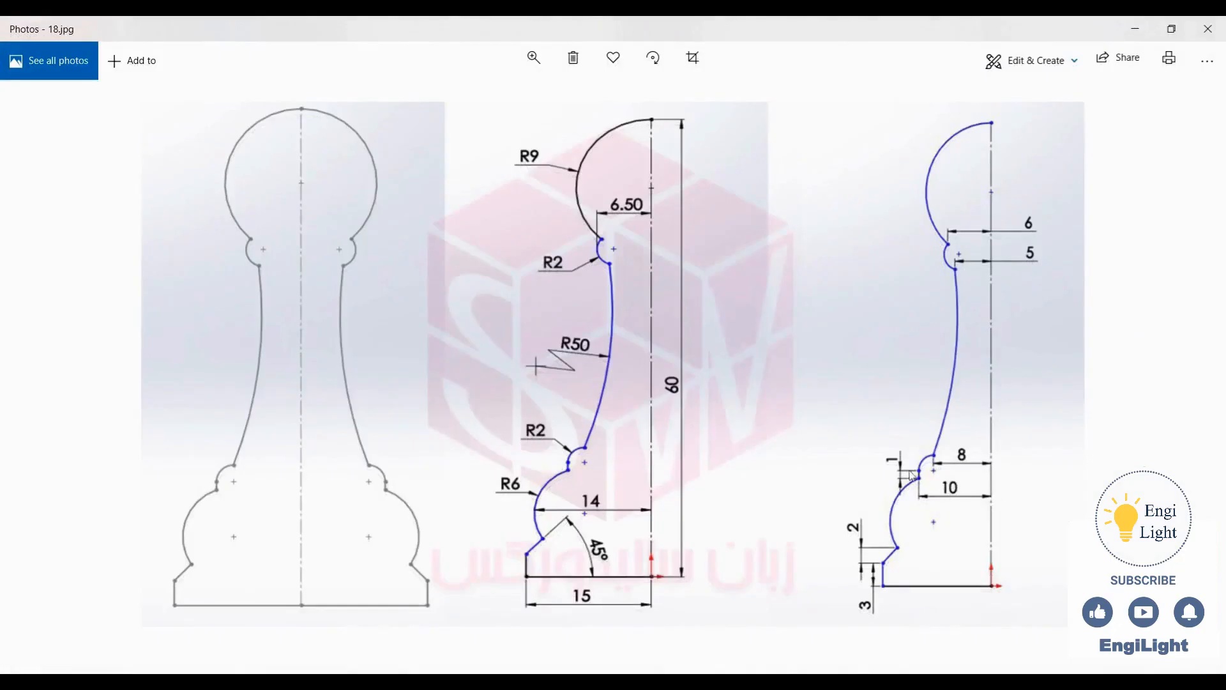
key("alt+Tab")
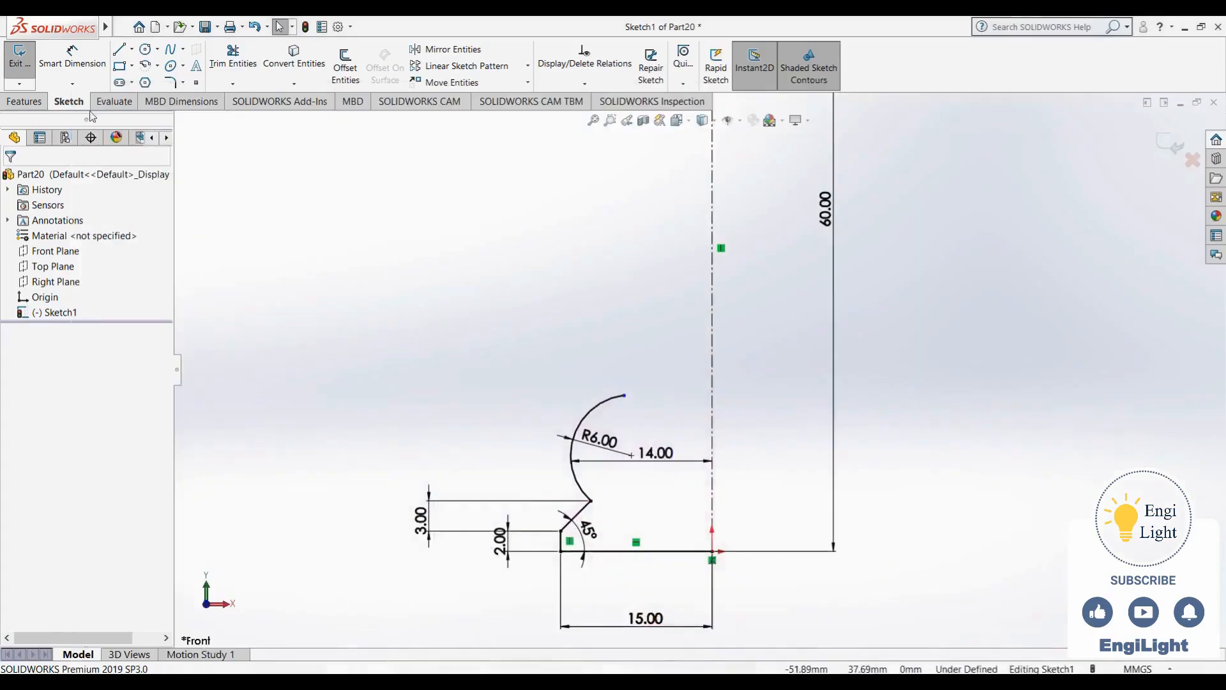
left_click(120, 51)
left_click(624, 396)
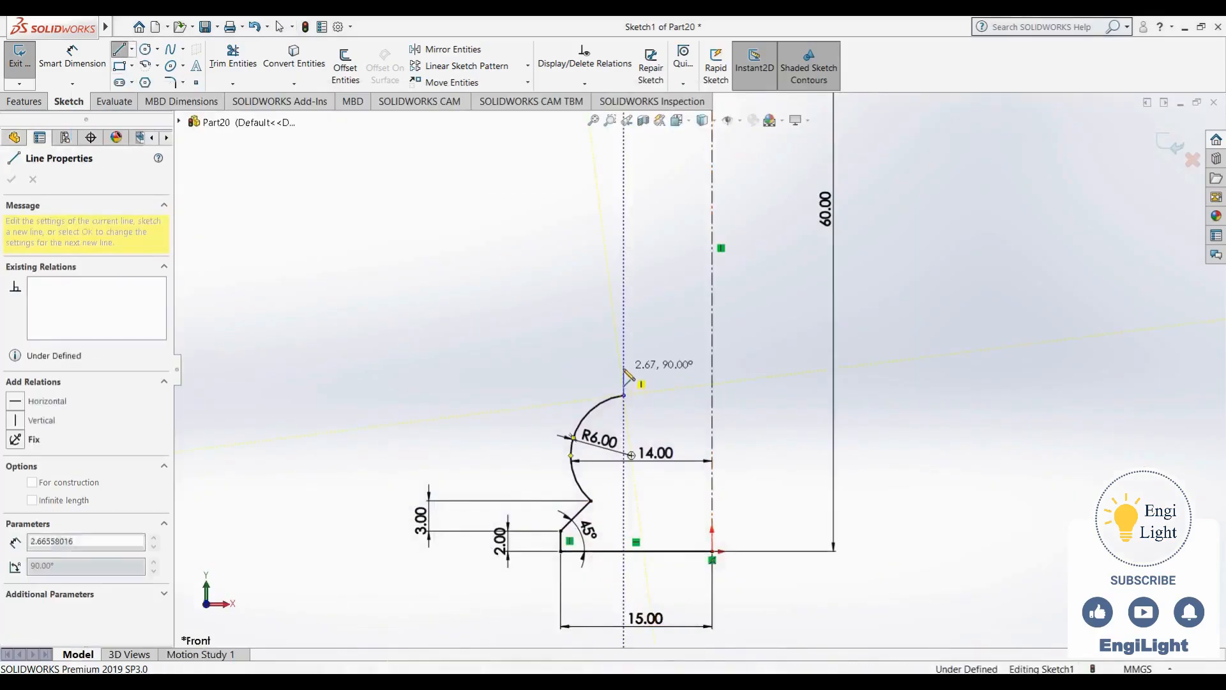
left_click(623, 368)
key("Escape")
Dimension the short vertical line above the R6 arc with a length of 1 mm
right_click_drag(659, 431, 657, 393)
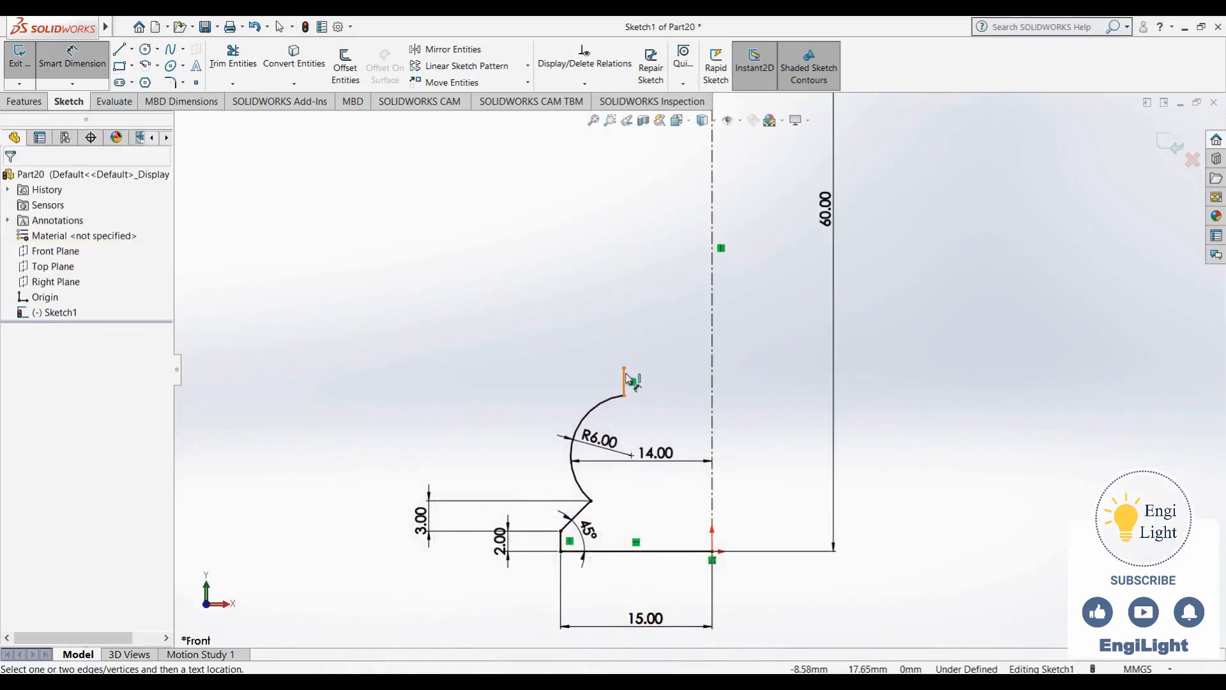
left_click(632, 381)
left_click(562, 377)
key("Return")
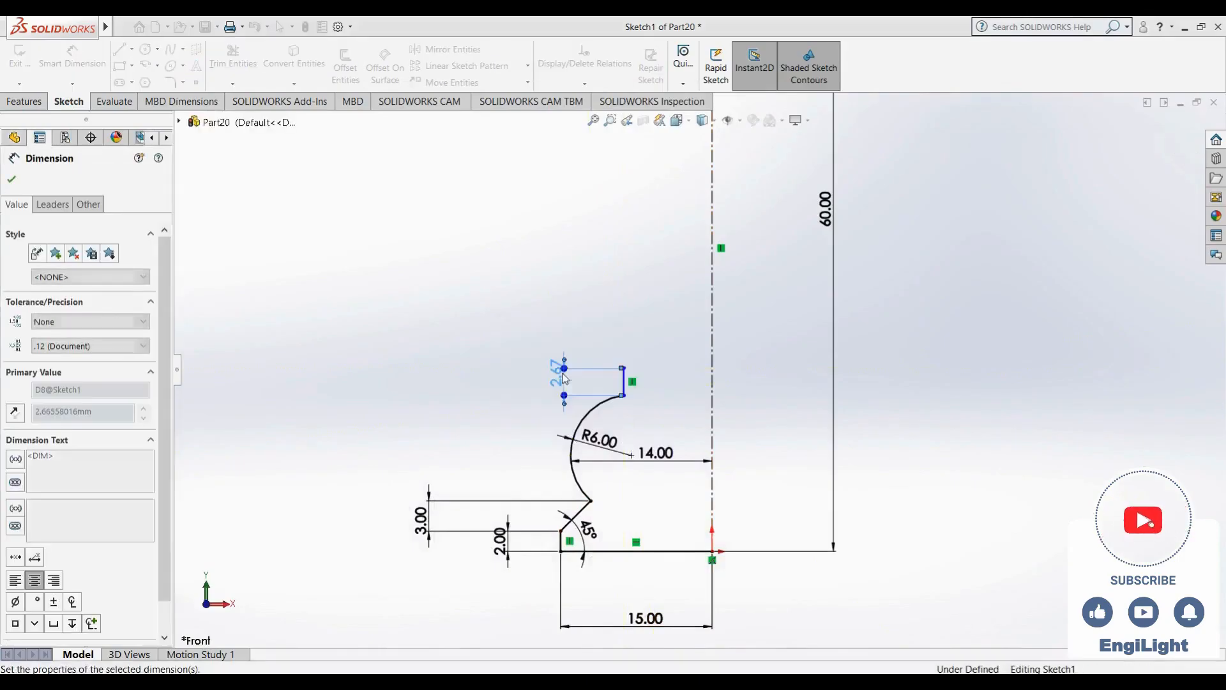
Dimension the horizontal distance from the short vertical line's lower end to the centerline as 10 mm
left_click(624, 395)
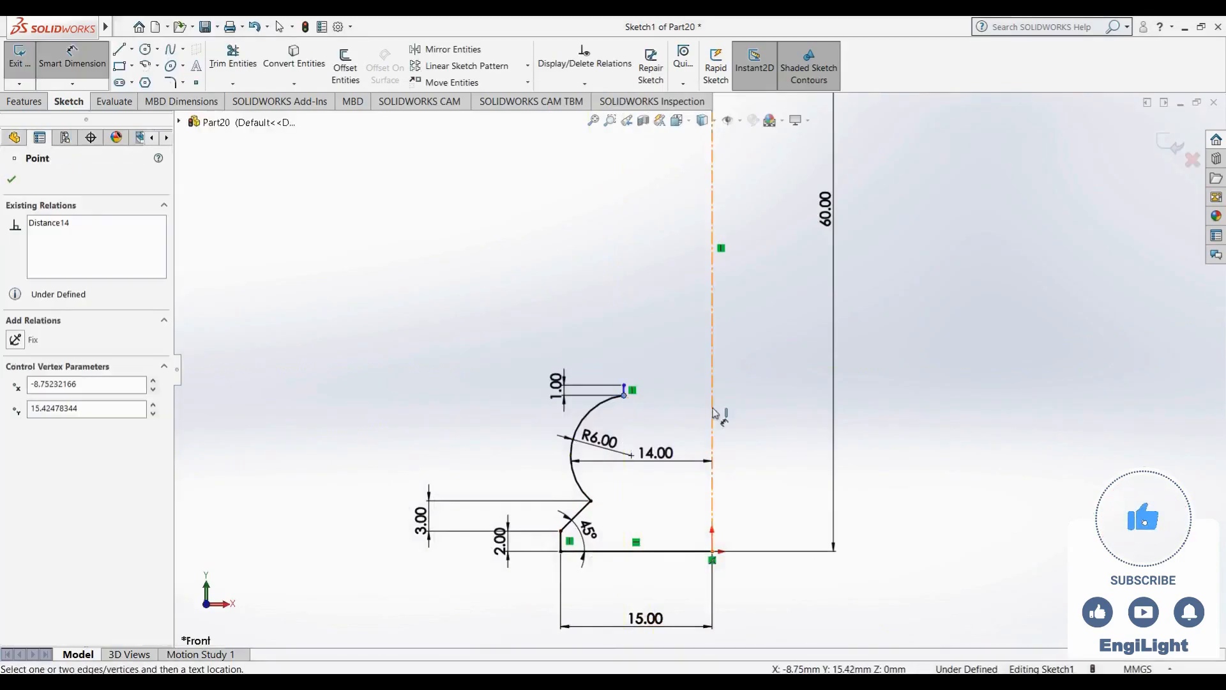
left_click(714, 413)
left_click(661, 427)
type("10")
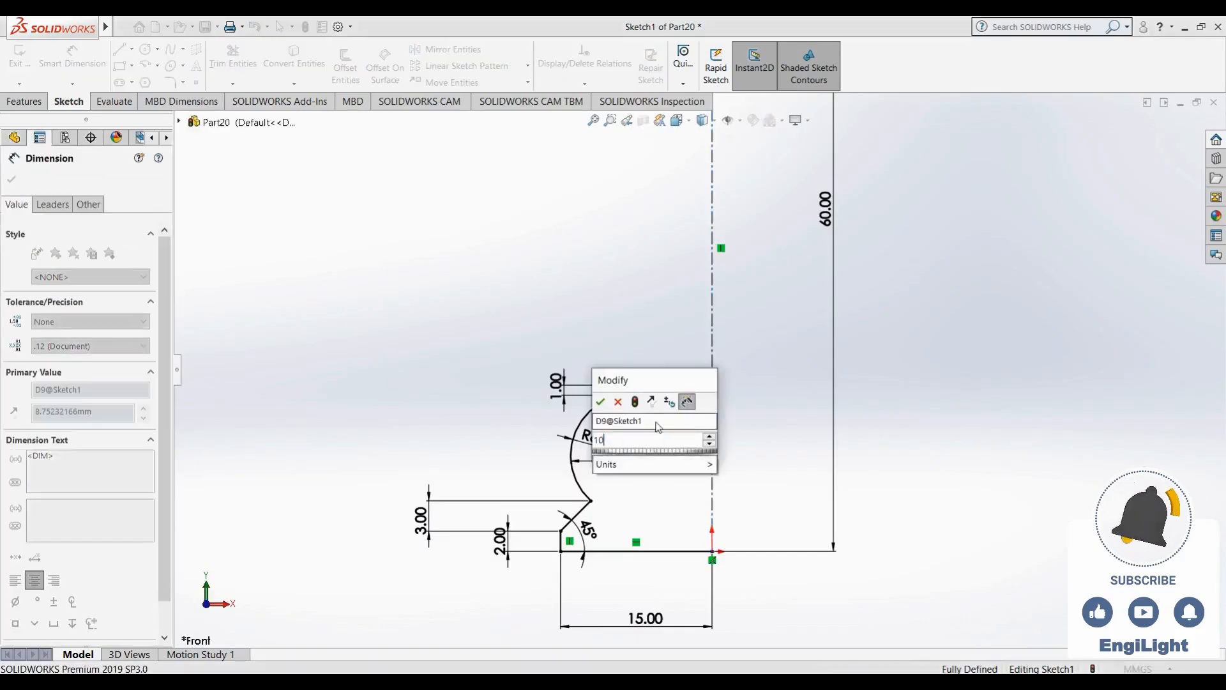
key("Return")
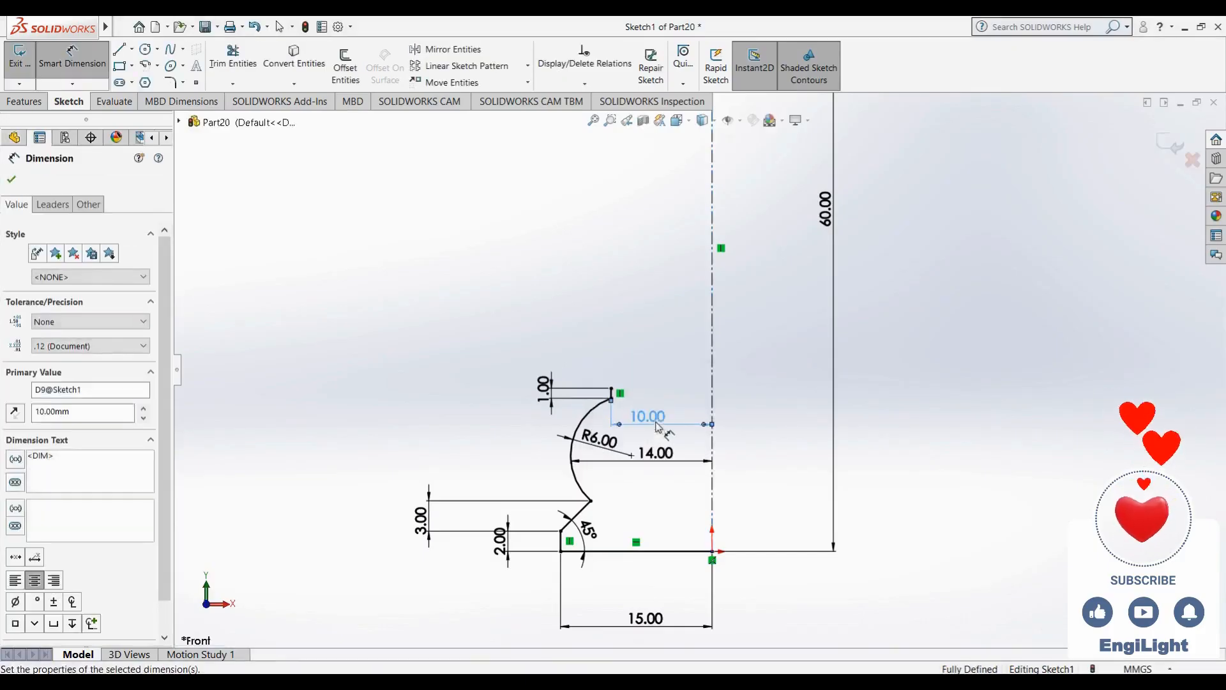
scroll(664, 428, "up", 5)
scroll(762, 229, "down", 1)
scroll(698, 268, "up", 2)
scroll(678, 384, "down", 2)
left_click(687, 437)
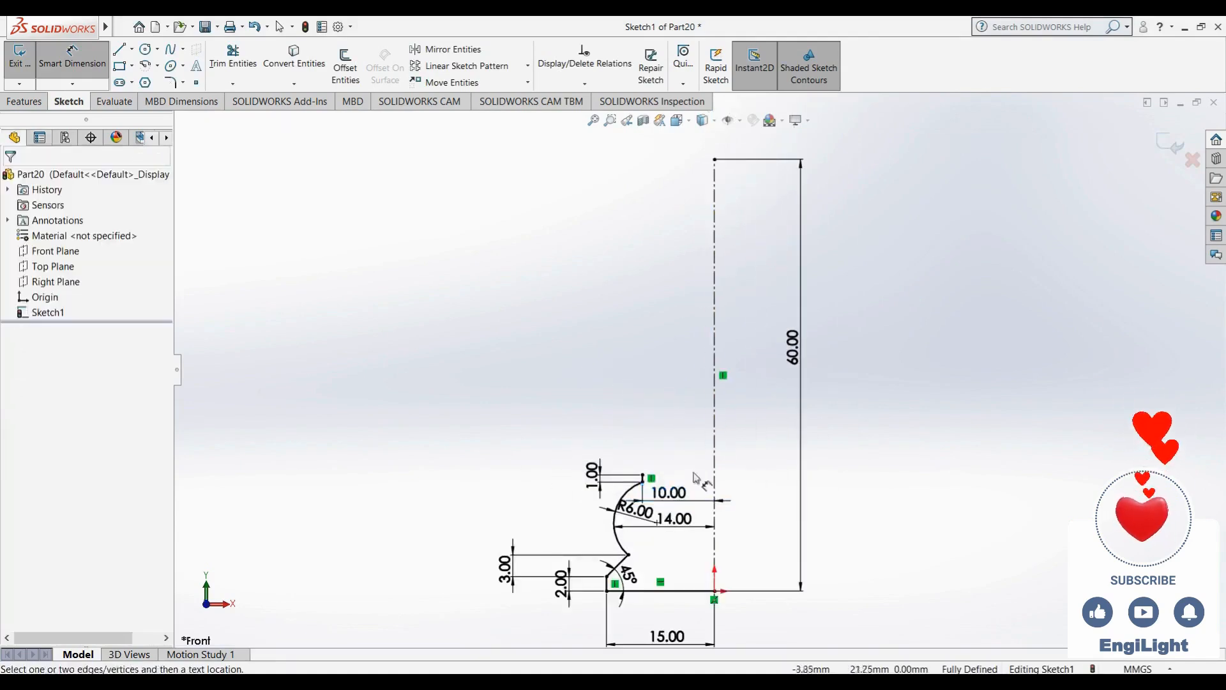
Check reference 18.jpg and sketch a three-point arc of about 2 mm radius from the short vertical line's upper end, bulging away from the centerline
key("alt+Tab")
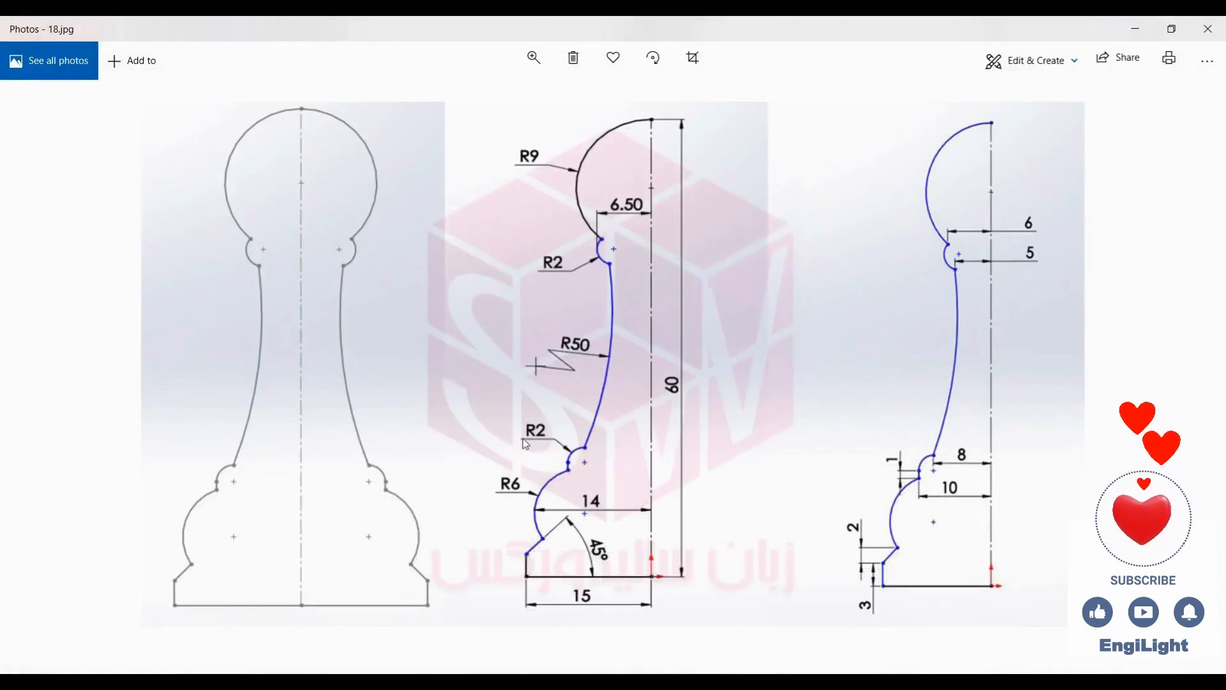
mouse_move(729, 683)
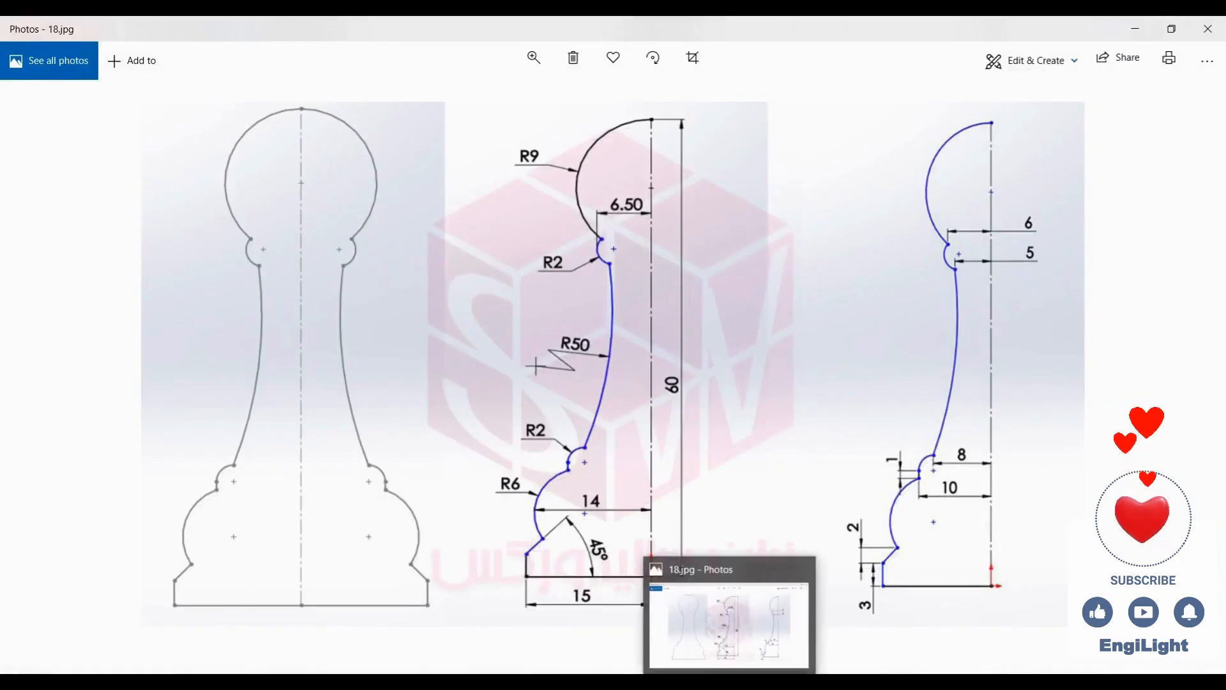
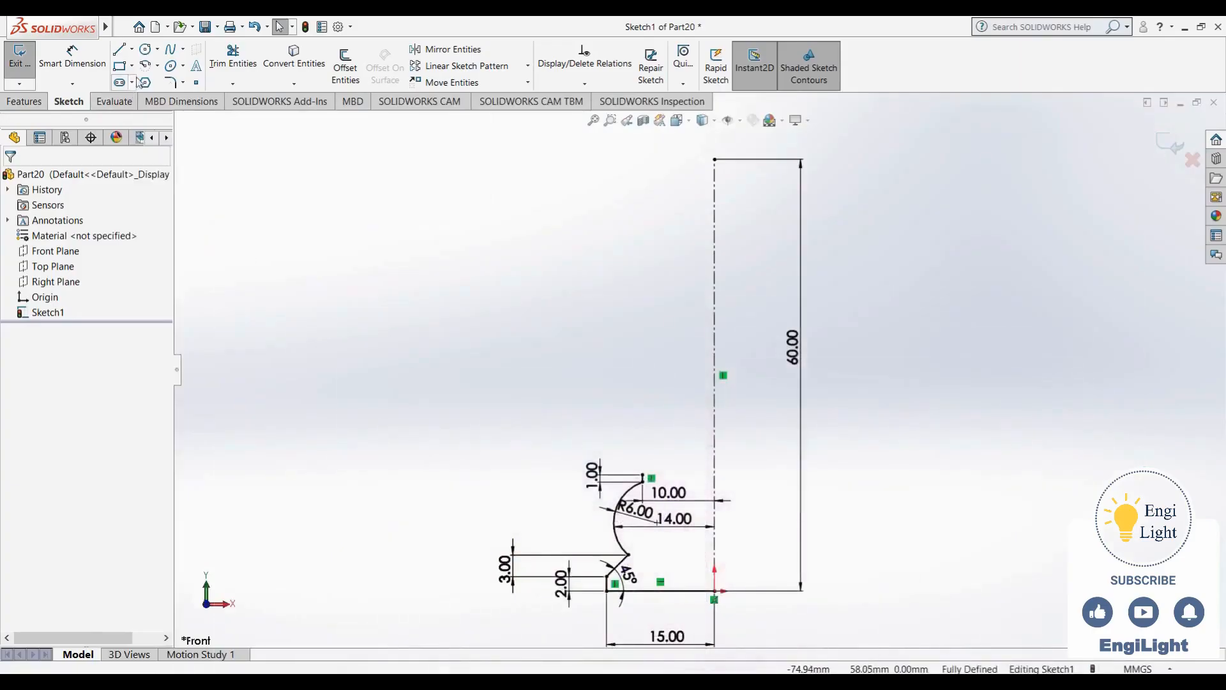
left_click(144, 65)
left_click(111, 228)
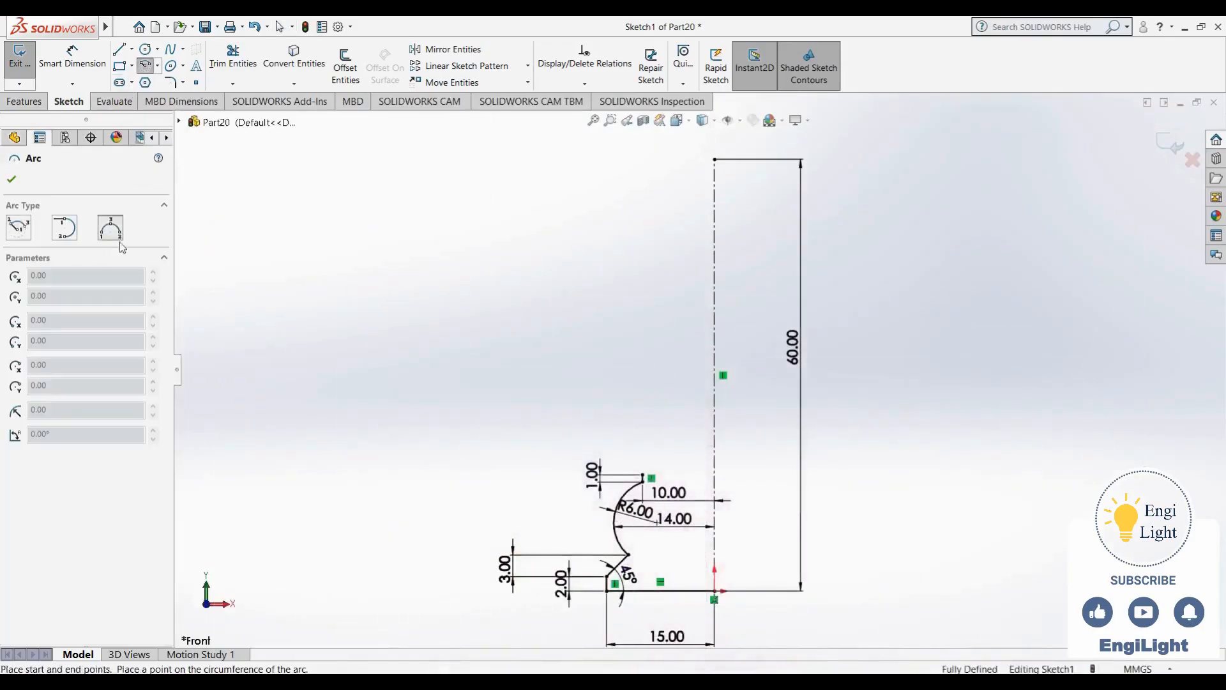
left_click(643, 478)
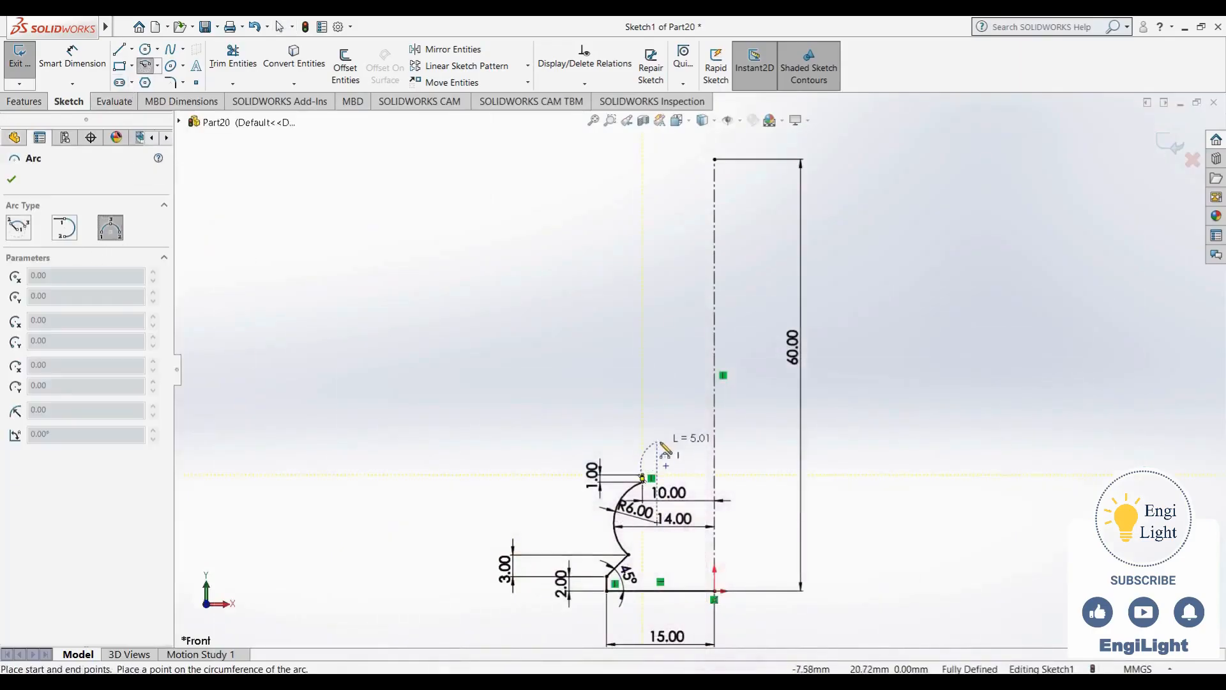
scroll(663, 447, "down", 8)
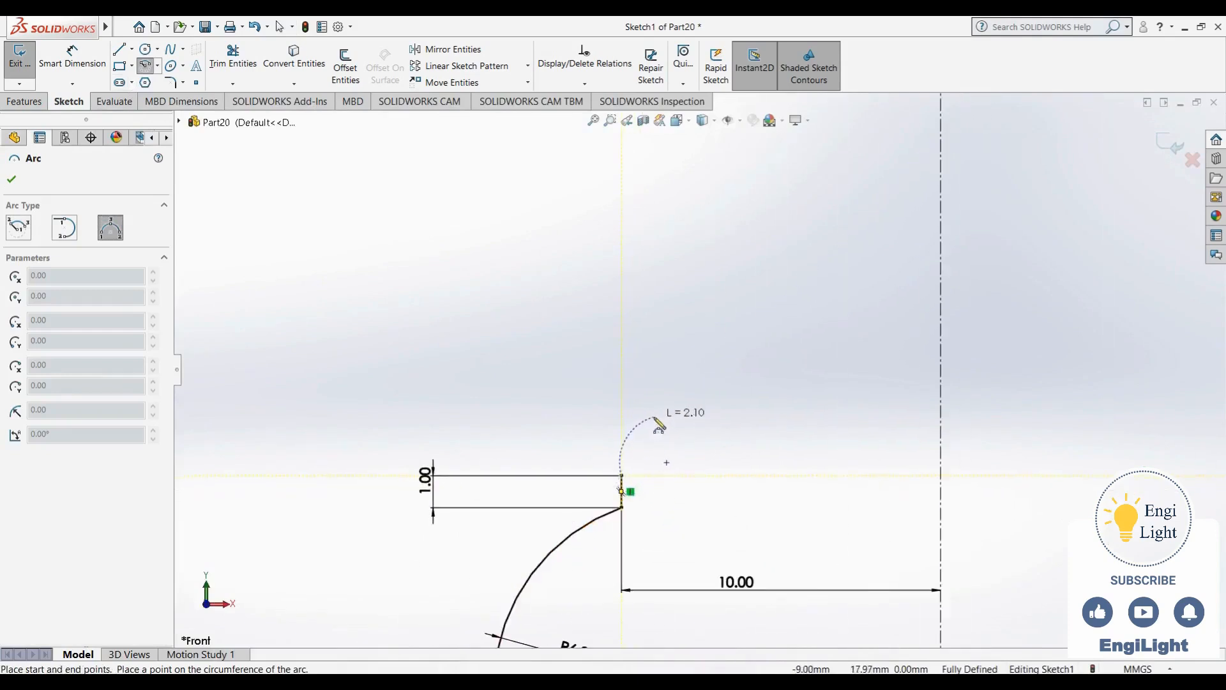
left_click(688, 413)
left_click(652, 422)
key("Escape")
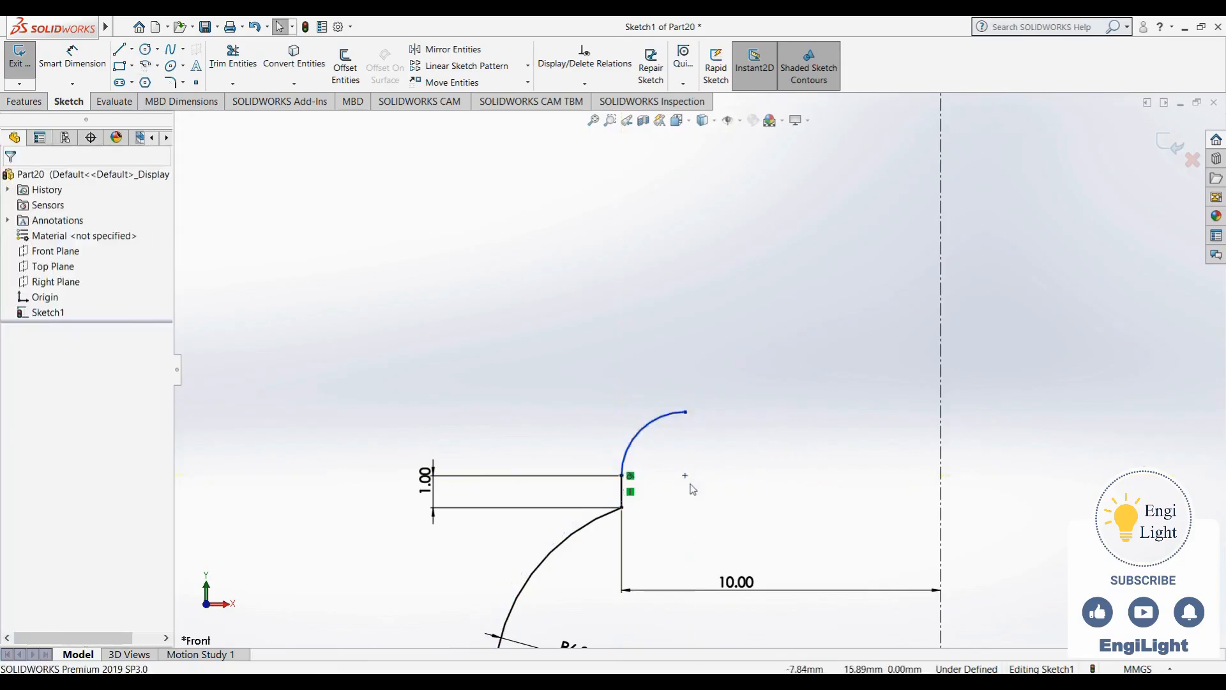
Make the small arc's center horizontal with its start point and vertical with its end point
left_click(685, 475)
left_click(622, 475, "ctrl")
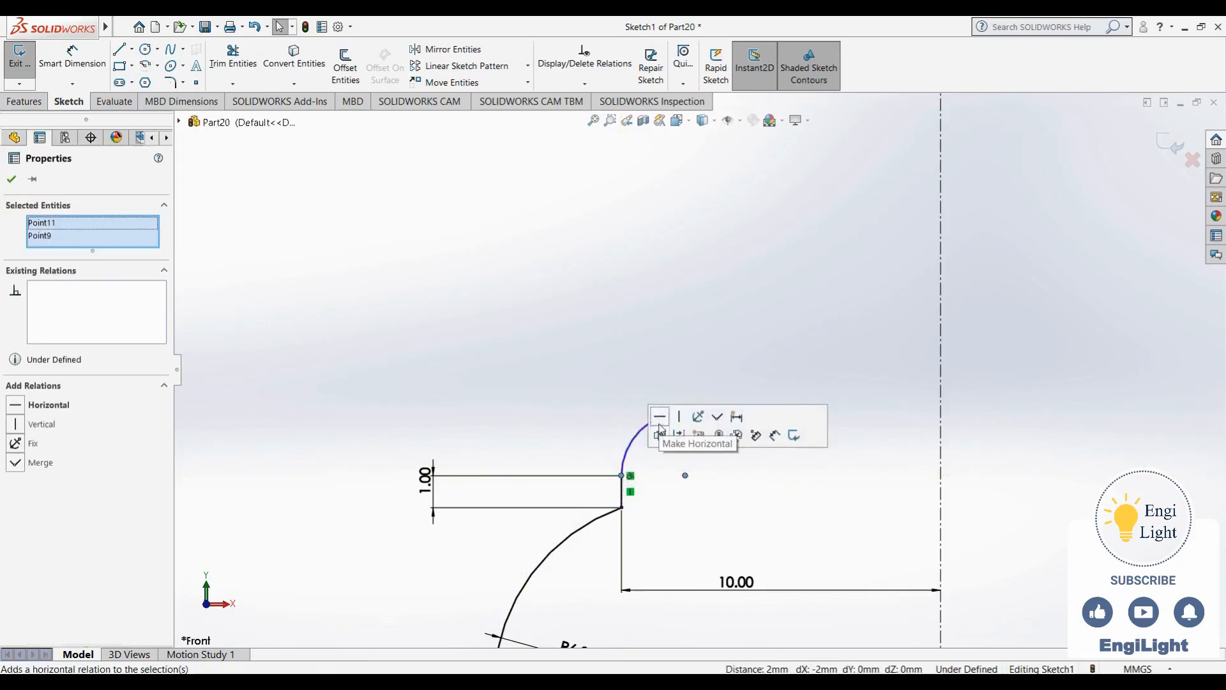
left_click(682, 370)
left_click(686, 475)
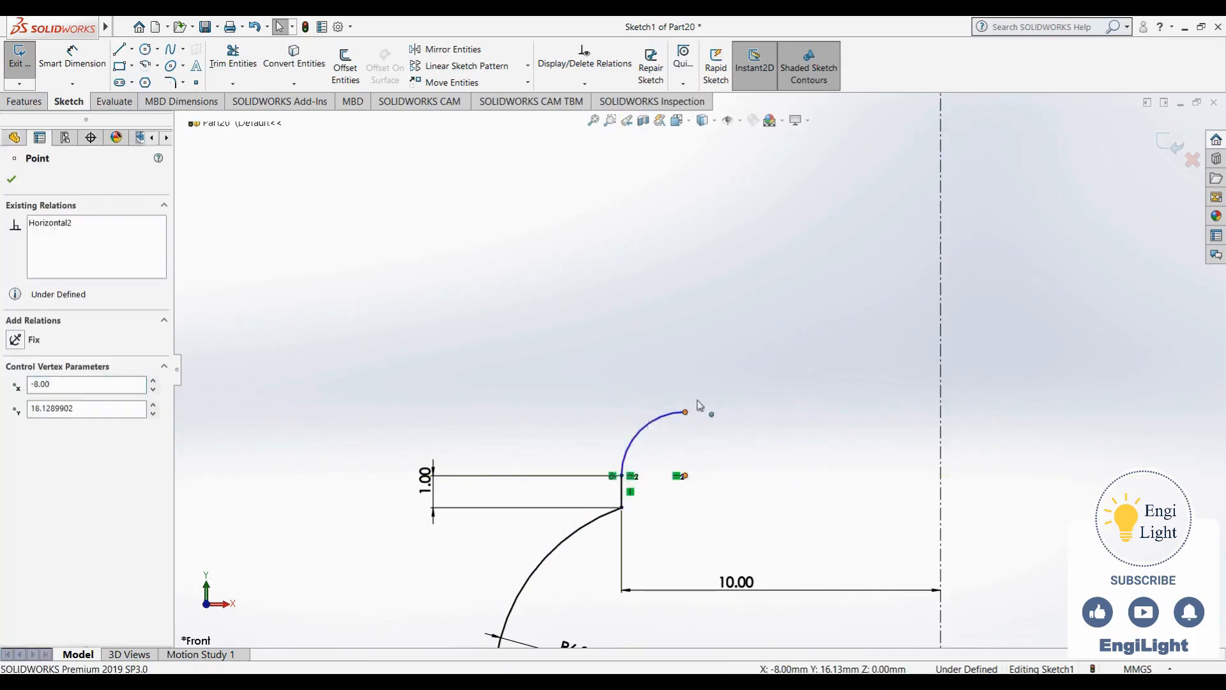
left_click(686, 411, "ctrl")
left_click(745, 360)
left_click(667, 355)
Dimension the small arc with a radius of 2 mm and move the dimension text up and away from the profile
right_click_drag(666, 355, 673, 302)
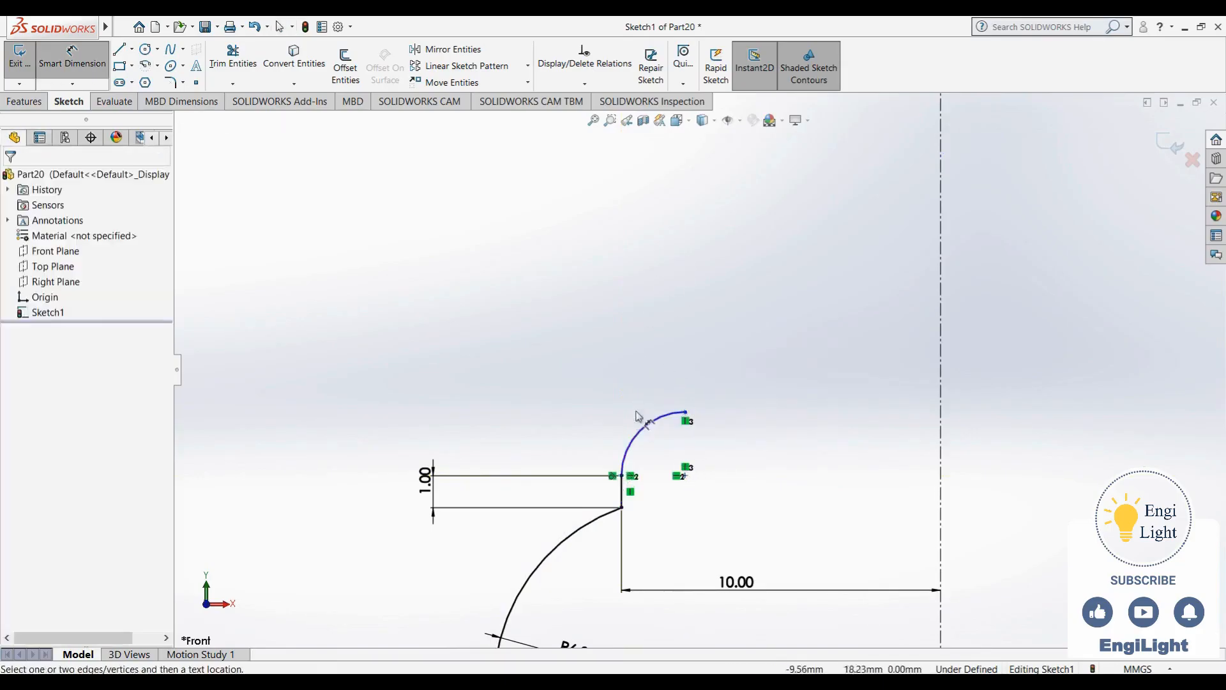
left_click(640, 433)
left_click(592, 418)
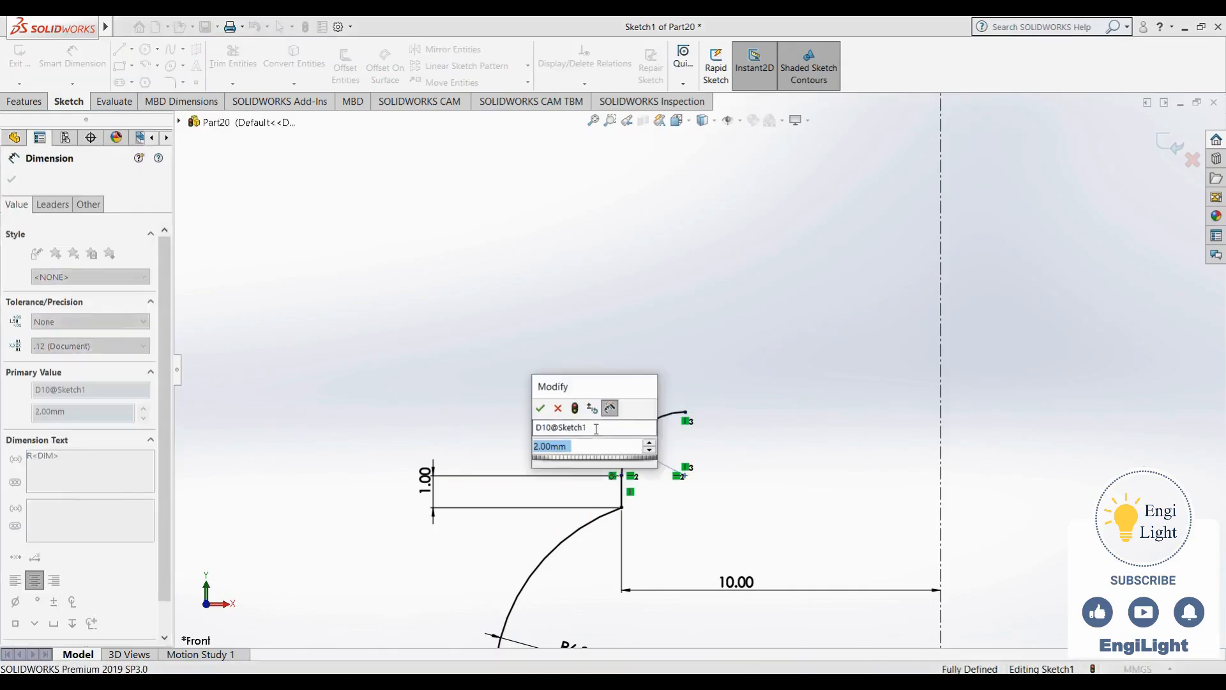
left_click(541, 409)
key("Escape")
scroll(769, 450, "up", 10)
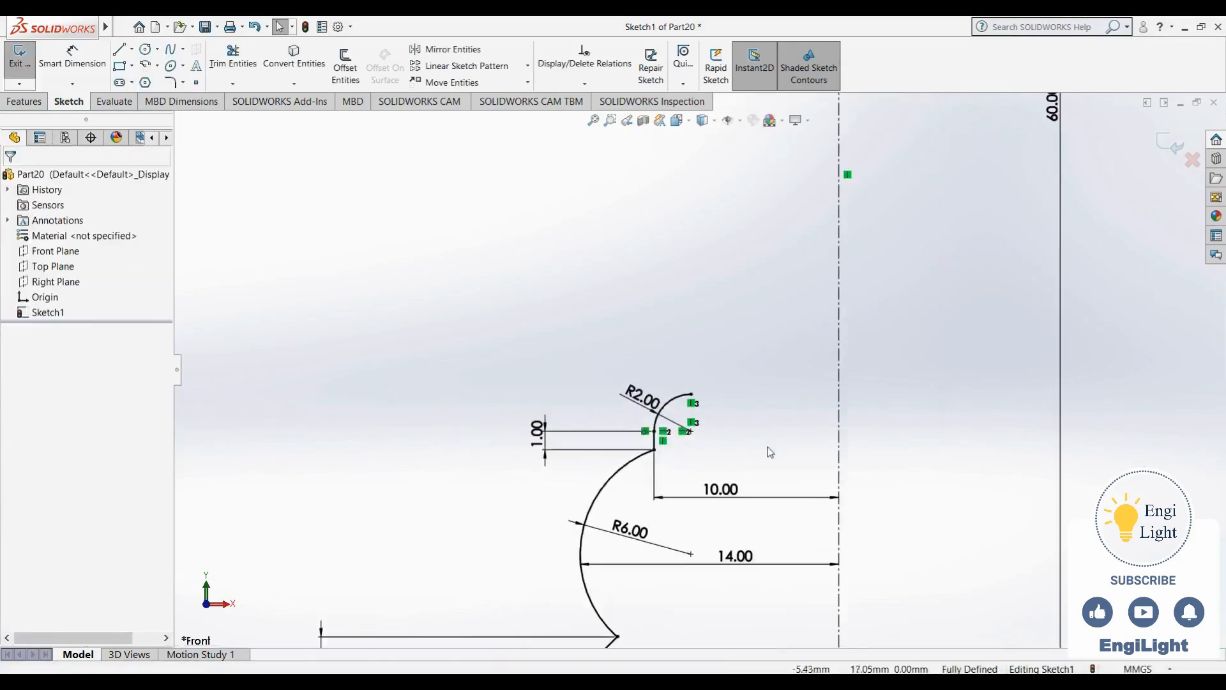
scroll(776, 366, "down", 5)
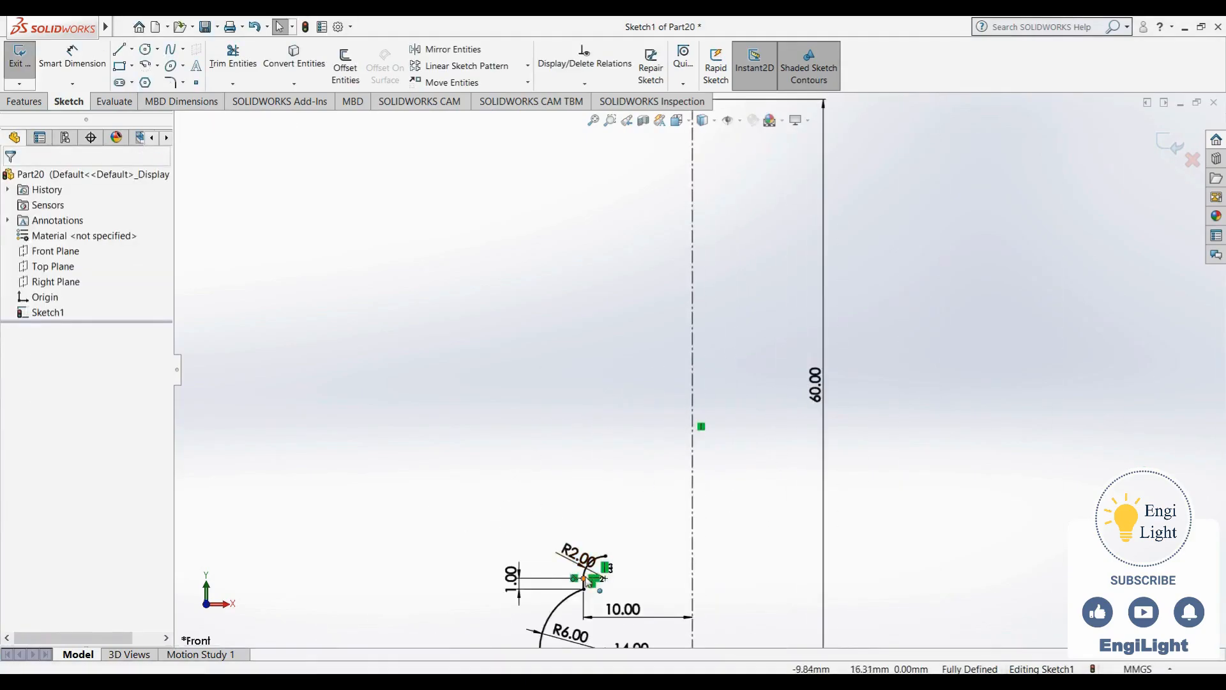
left_click_drag(606, 565, 573, 541)
left_click(733, 646)
Check reference 18.jpg for the pawn's neck arc and its offset from the centerline
key("alt+Tab")
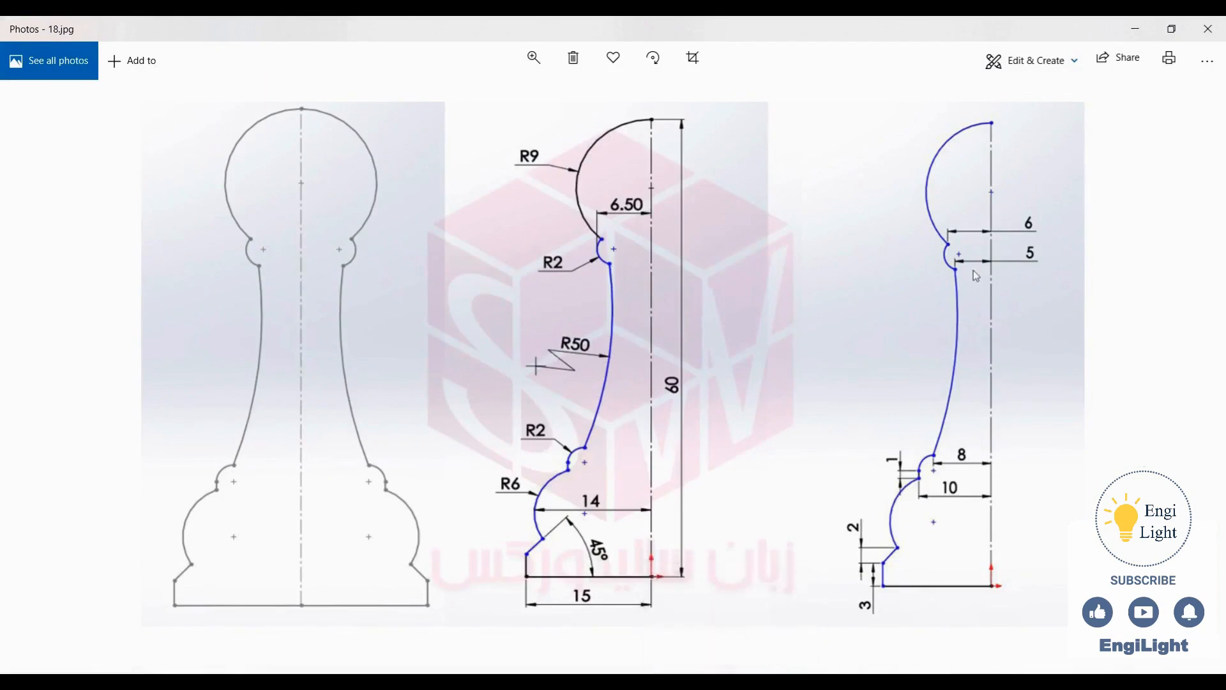
key("alt+Tab")
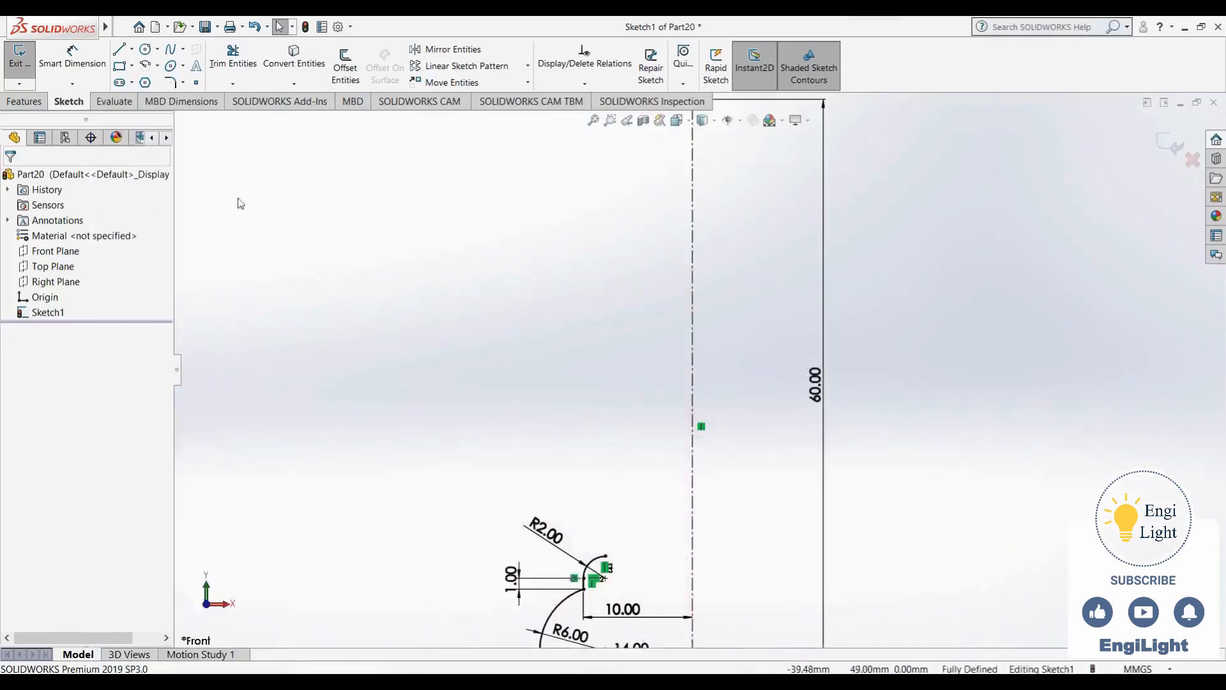
left_click(148, 66)
left_click(606, 558)
key("Escape")
Sketch a three-point neck arc of about 30 mm radius upward from the R2 arc's end, bulging toward the centerline
left_click(150, 66)
left_click(111, 227)
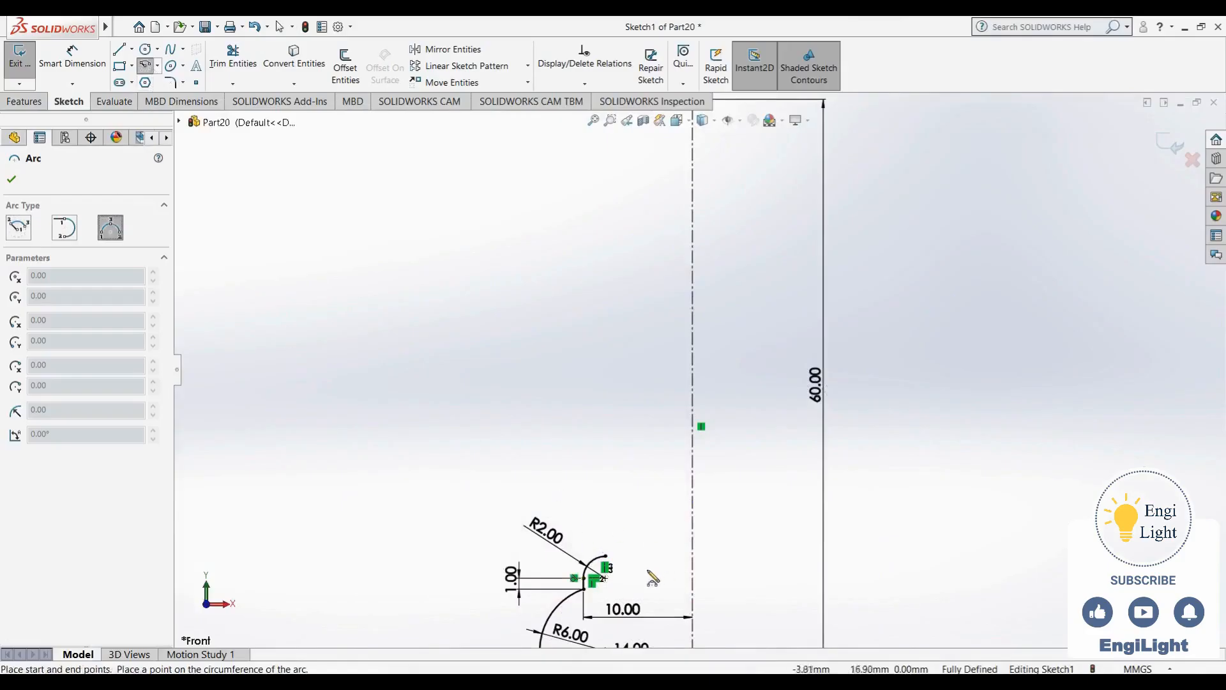
left_click(607, 559)
scroll(657, 441, "down", 3)
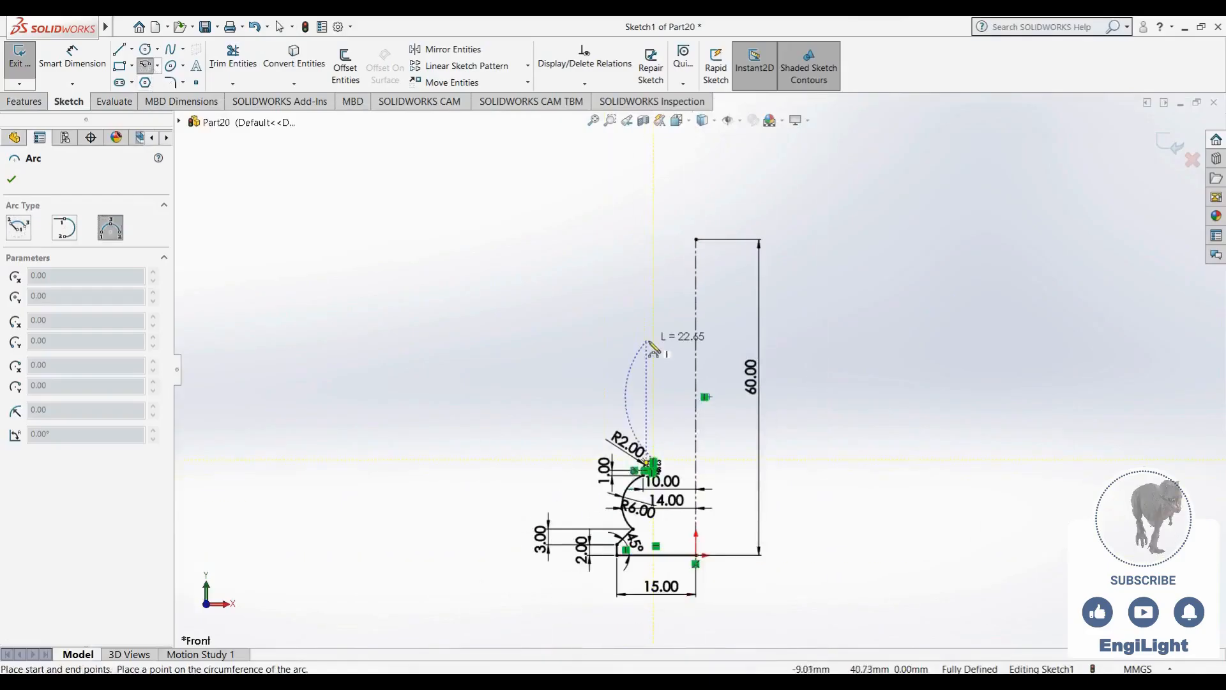
left_click(670, 324)
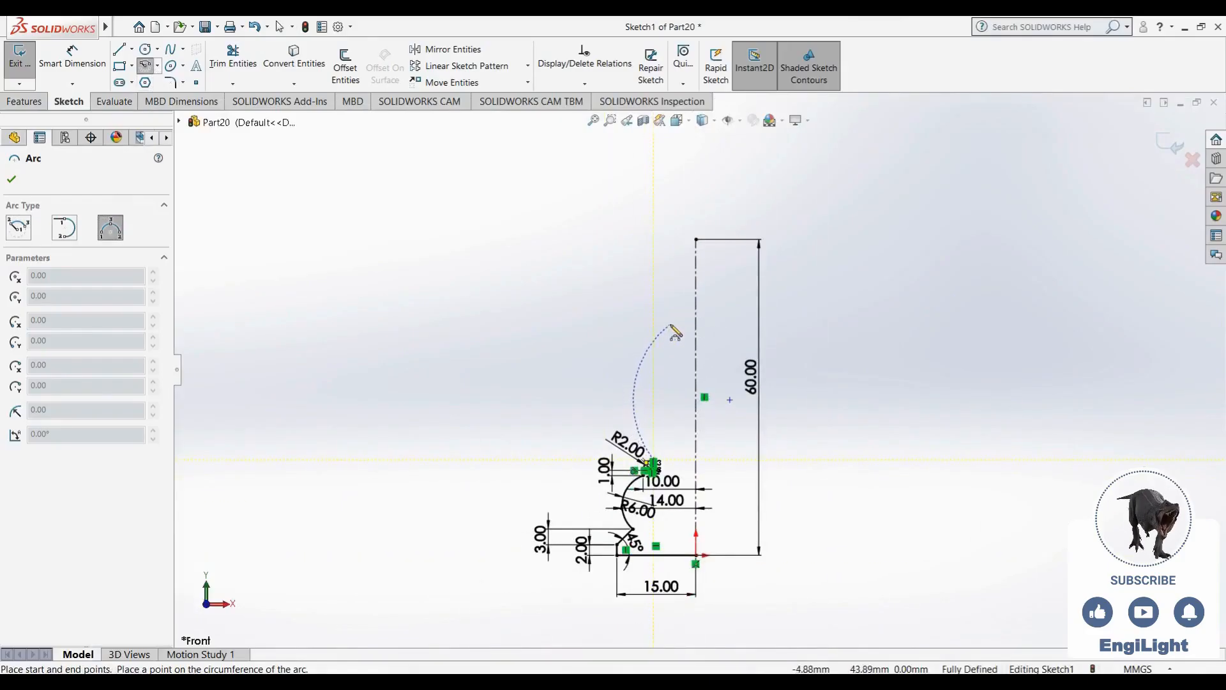
left_click(679, 404)
key("Escape")
Dimension the horizontal distance from the neck arc's upper end to the centerline as 5 mm
right_click_drag(657, 417, 657, 298)
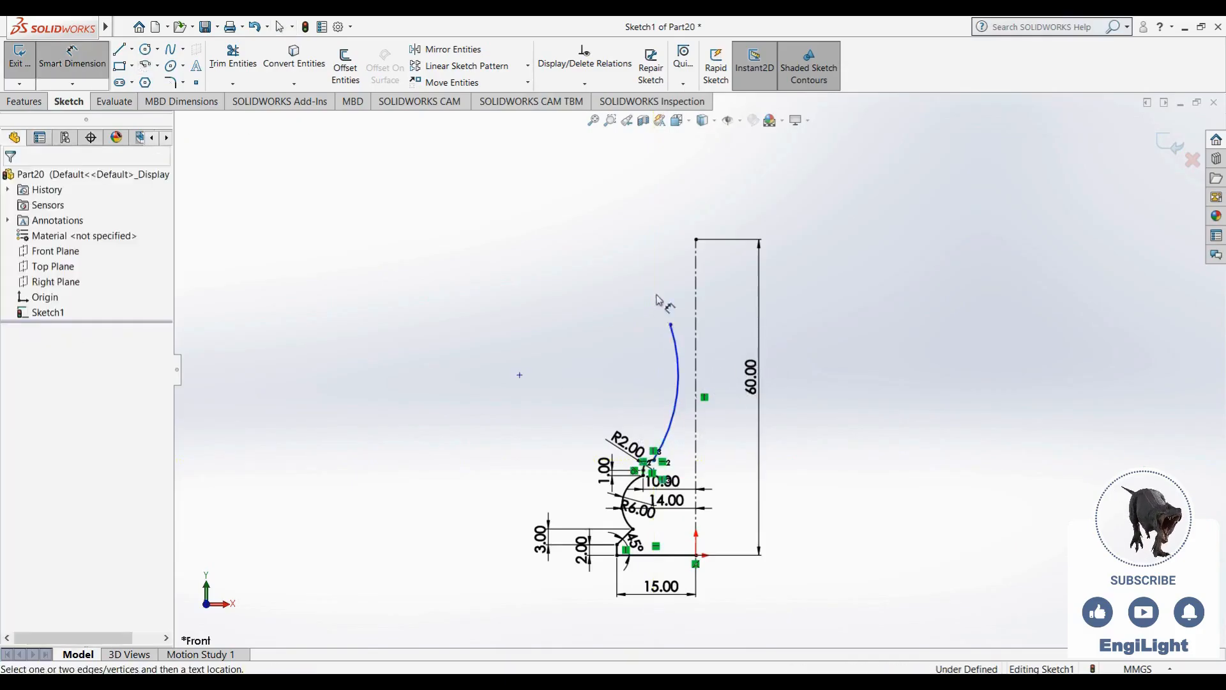
left_click(671, 325)
left_click(696, 332)
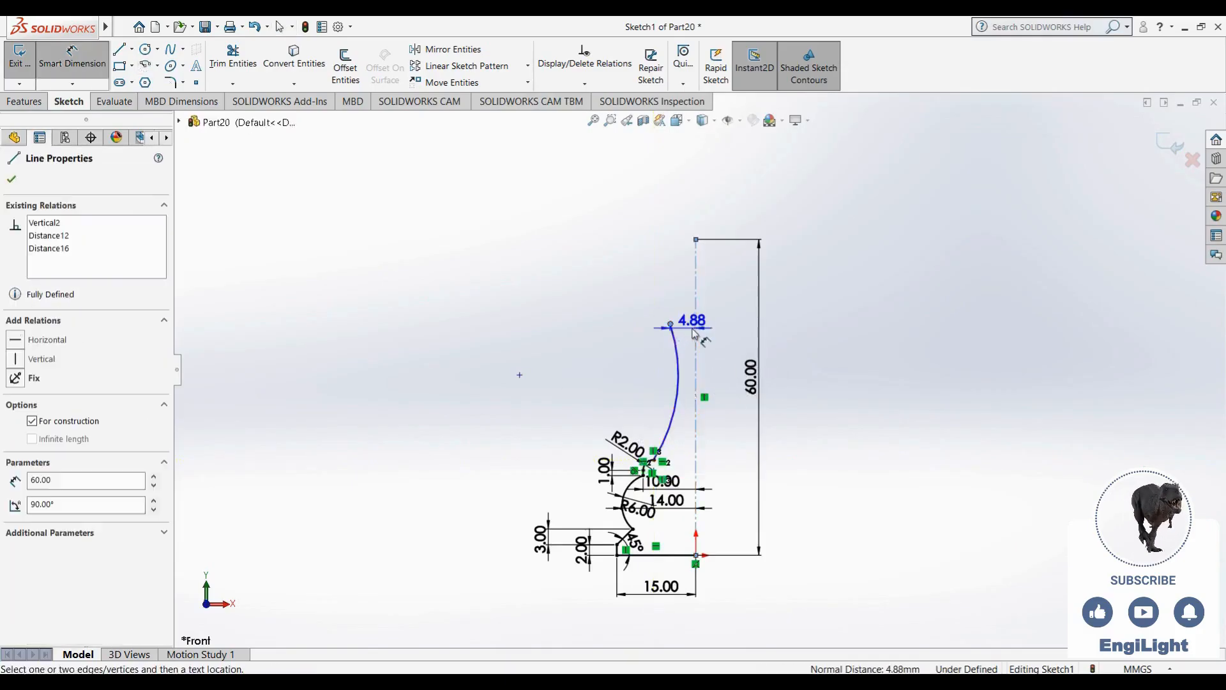
left_click(692, 332)
type("5")
key("Return")
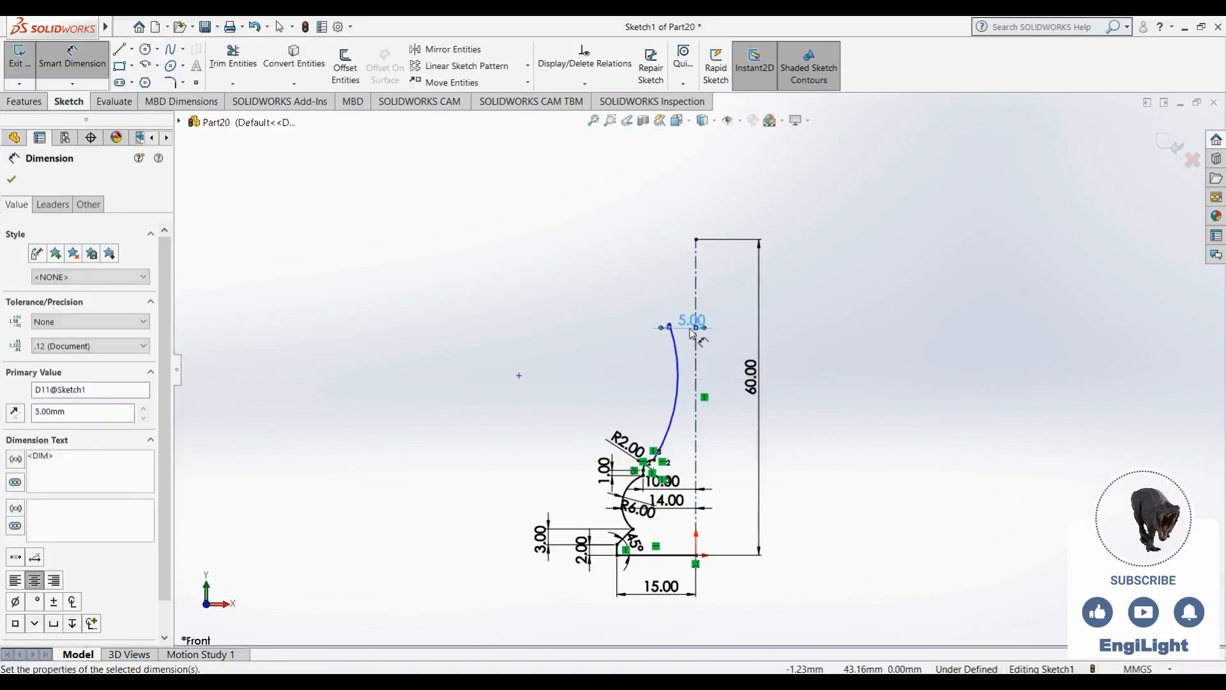
Dimension the neck arc with a radius of 50 mm
left_click(673, 386)
left_click(623, 380)
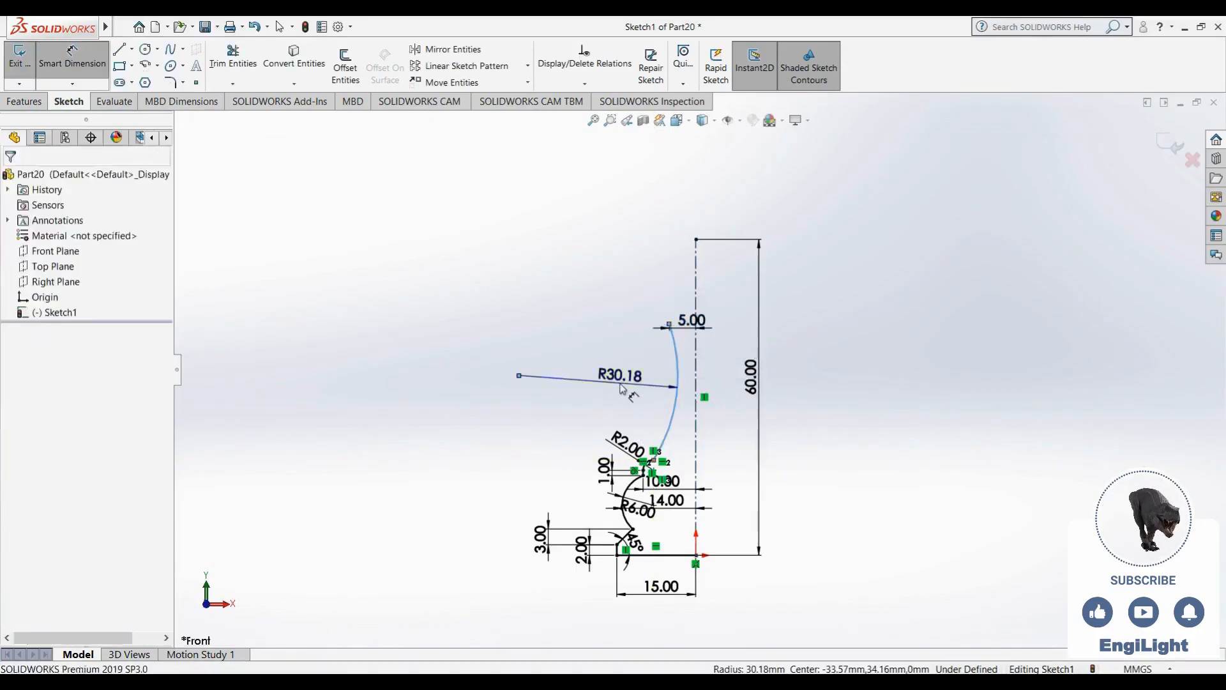
type("50")
key("Return")
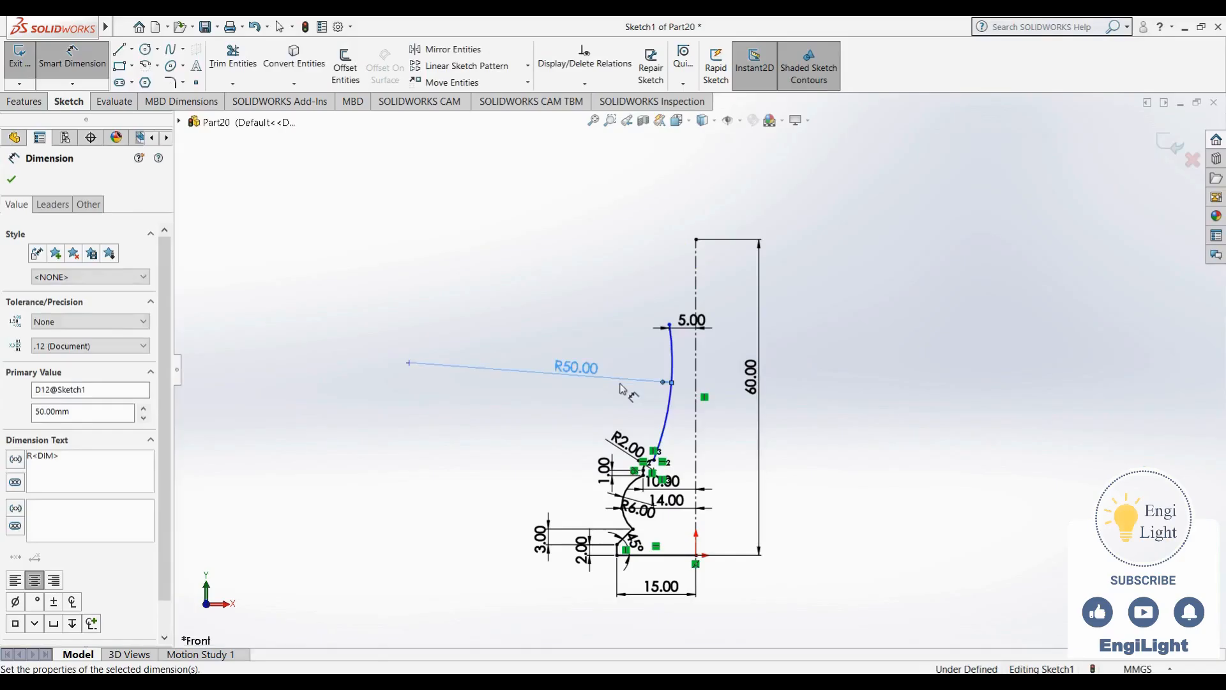
key("Escape")
scroll(681, 319, "down", 4)
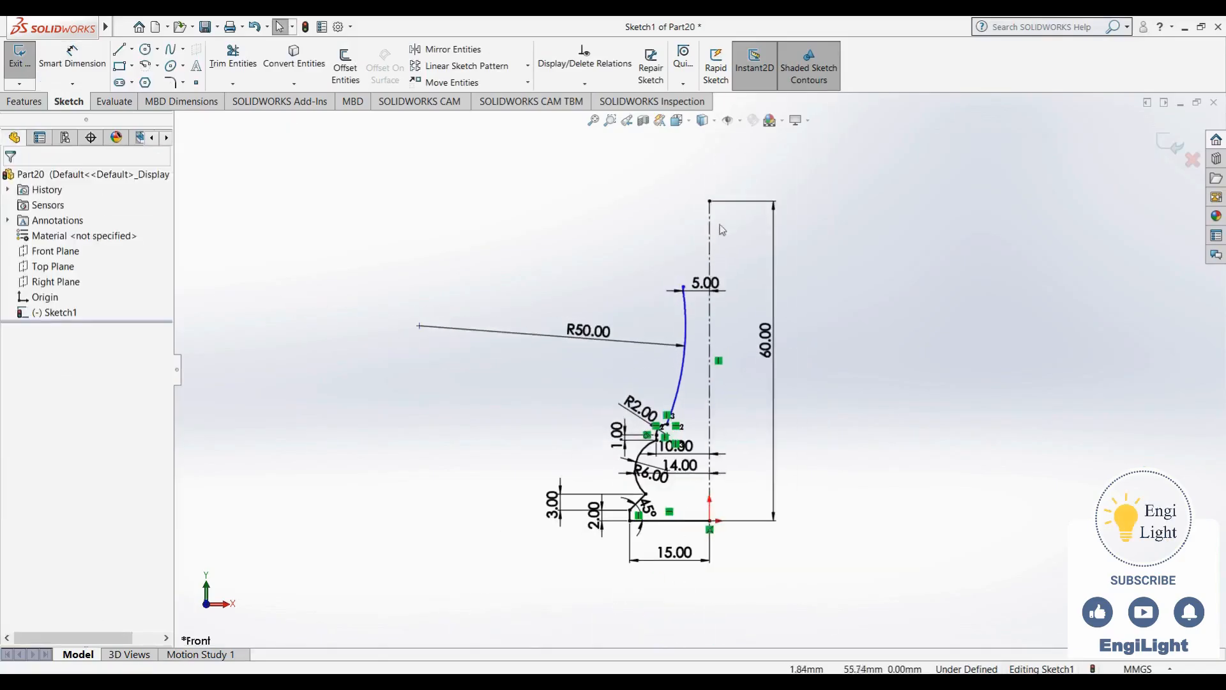
Check reference 18.jpg and sketch a small three-point arc from the neck arc's upper end, bulging outward and ending about 6.8 mm from the centerline
left_click(671, 682)
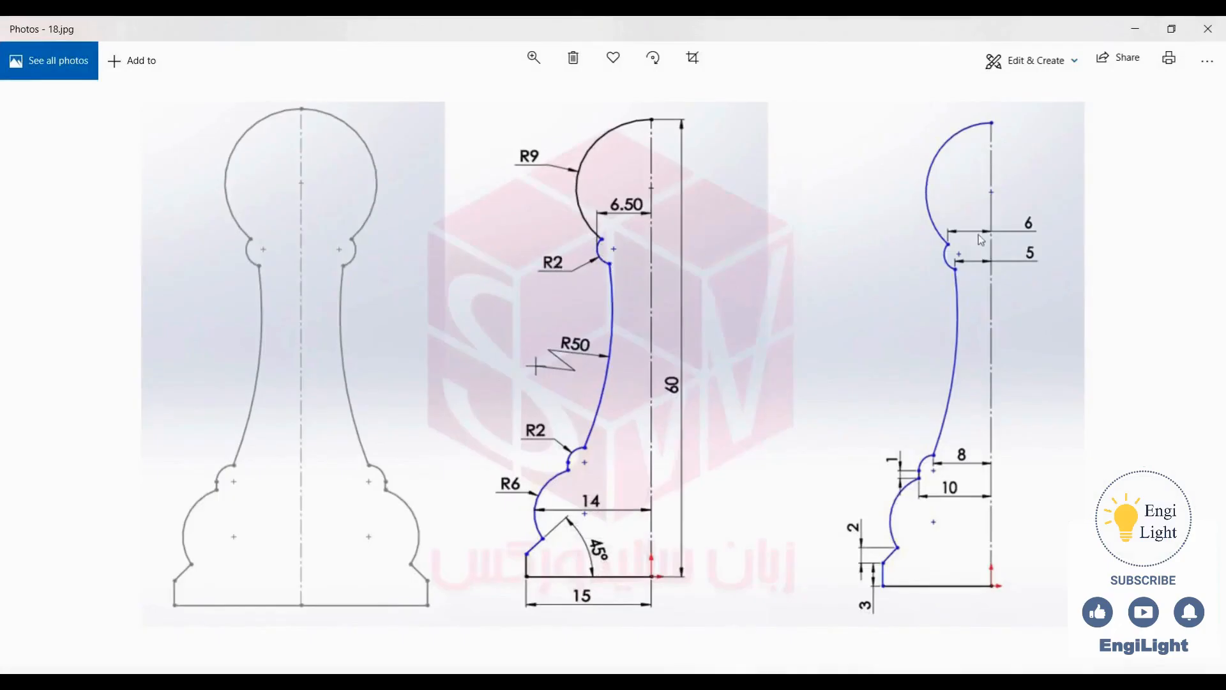
left_click(756, 671)
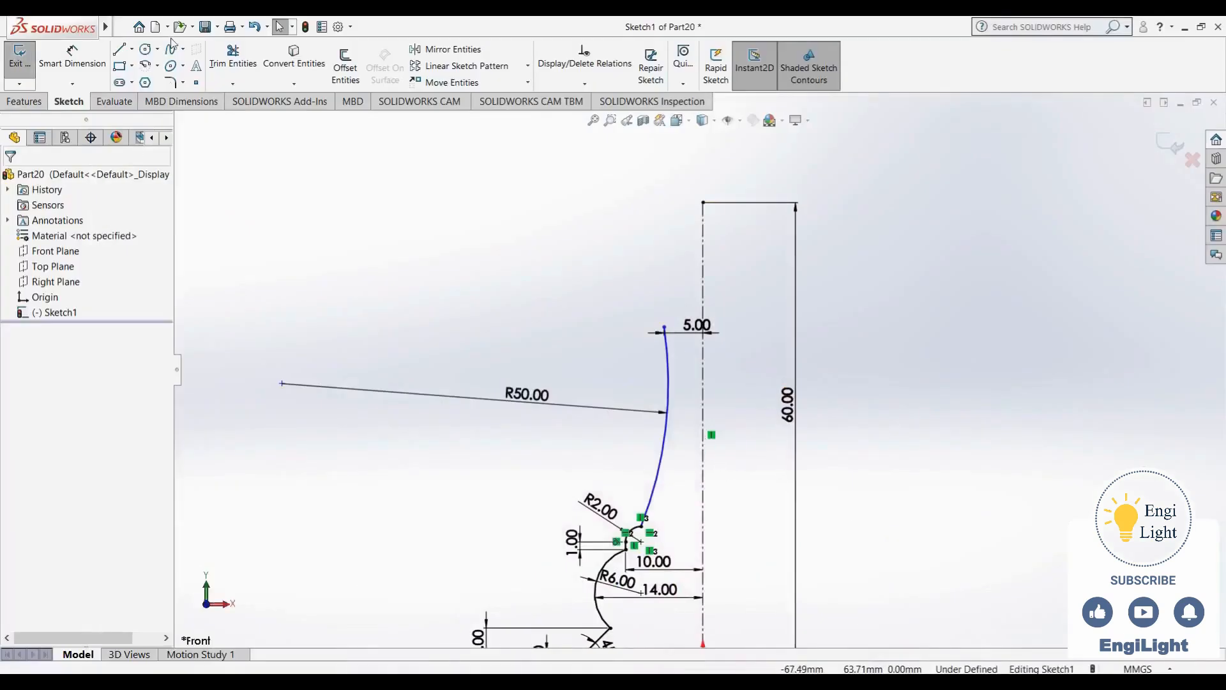
left_click(146, 67)
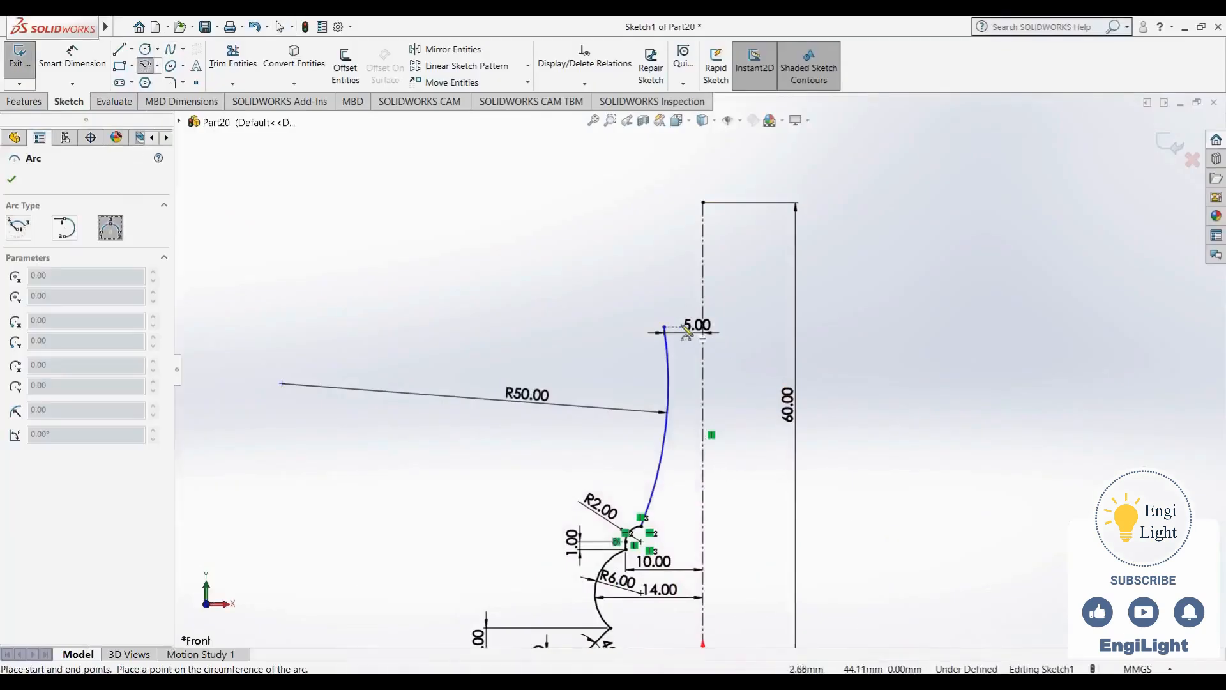
left_click(664, 329)
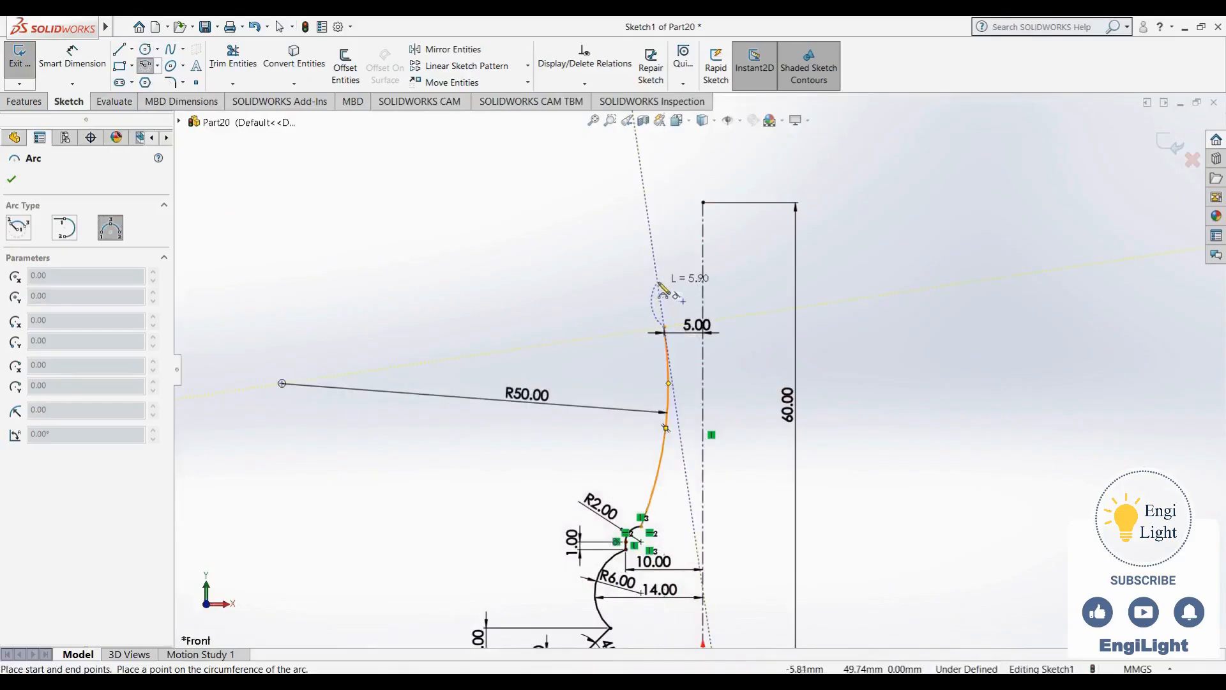
left_click(650, 281)
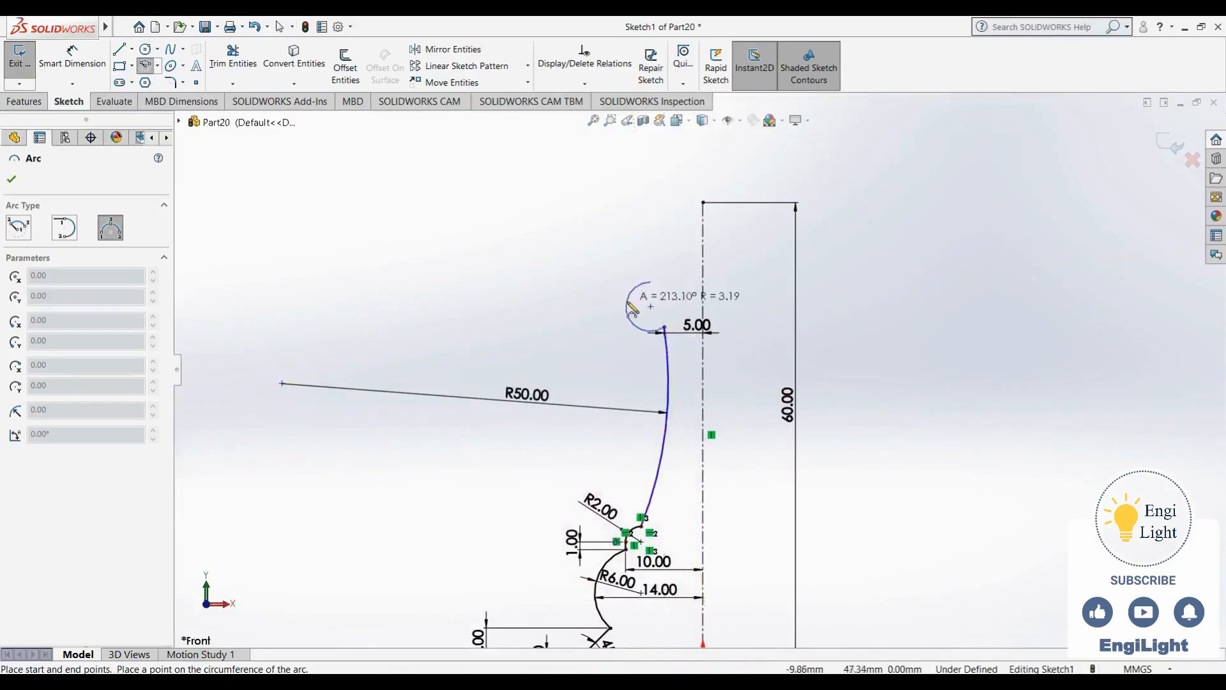
left_click(641, 307)
key("Escape")
Dimension the horizontal distance from the small upper arc's top end to the centerline as 6 mm
right_click_drag(594, 262, 621, 188)
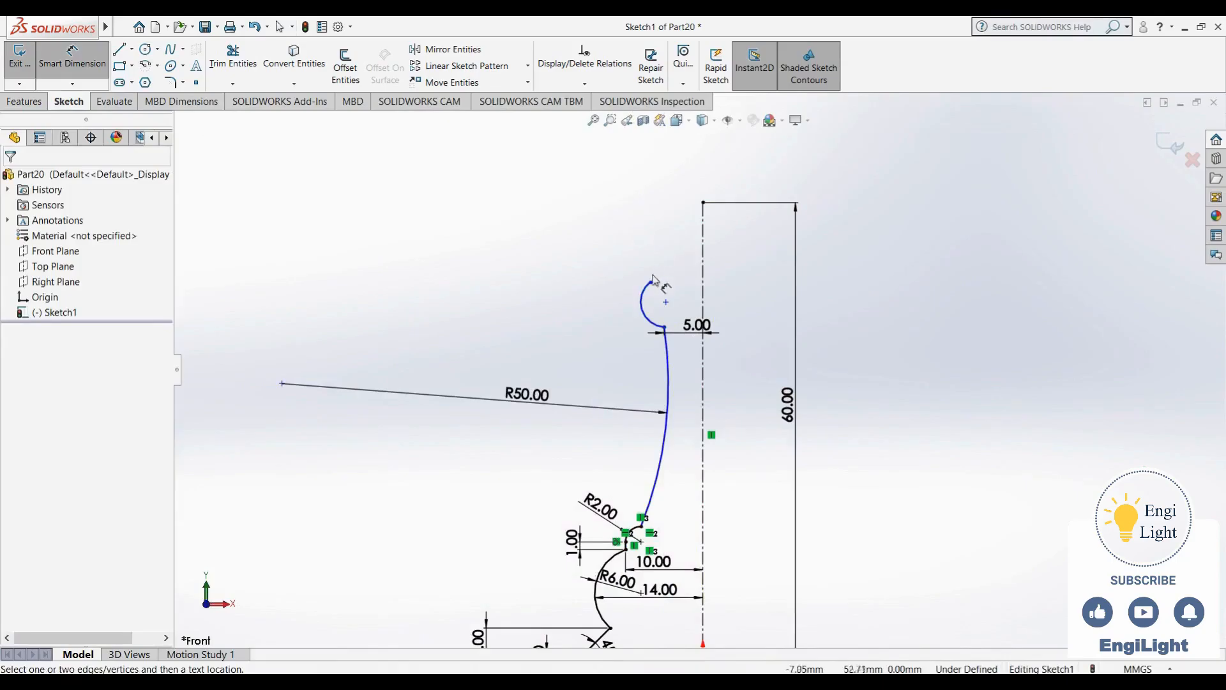
left_click(650, 281)
left_click(706, 285)
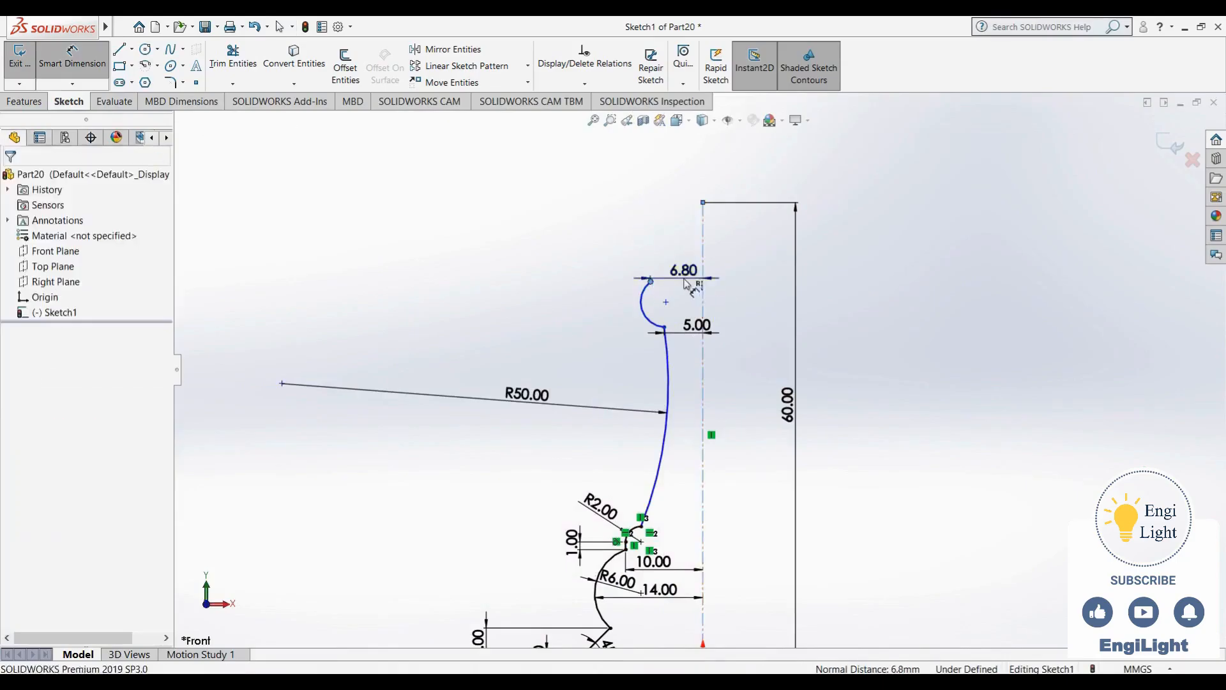
left_click(686, 281)
key("Return")
Dimension the small arc above the neck with a radius of 2 mm
left_click(651, 319)
left_click(602, 318)
type("2")
key("Return")
key("Escape")
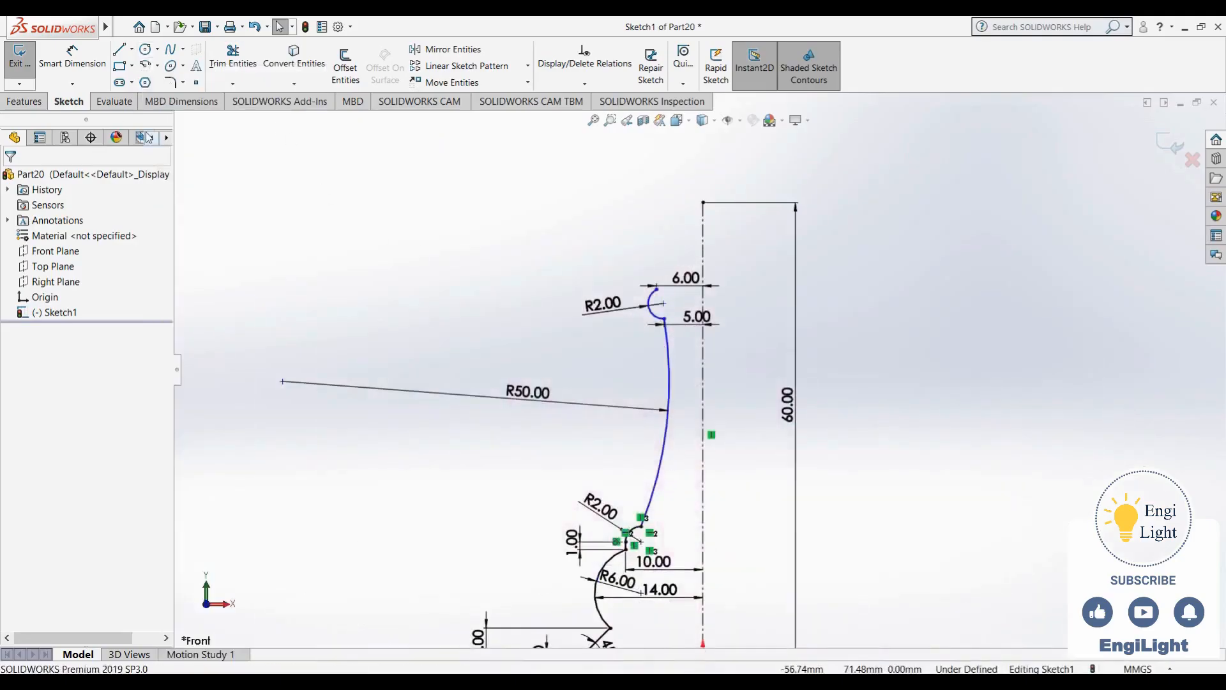
Sketch the head as a three-point arc of about 6.6 mm radius from the small arc's top end to the centerline's upper endpoint, bulging outward
left_click(146, 65)
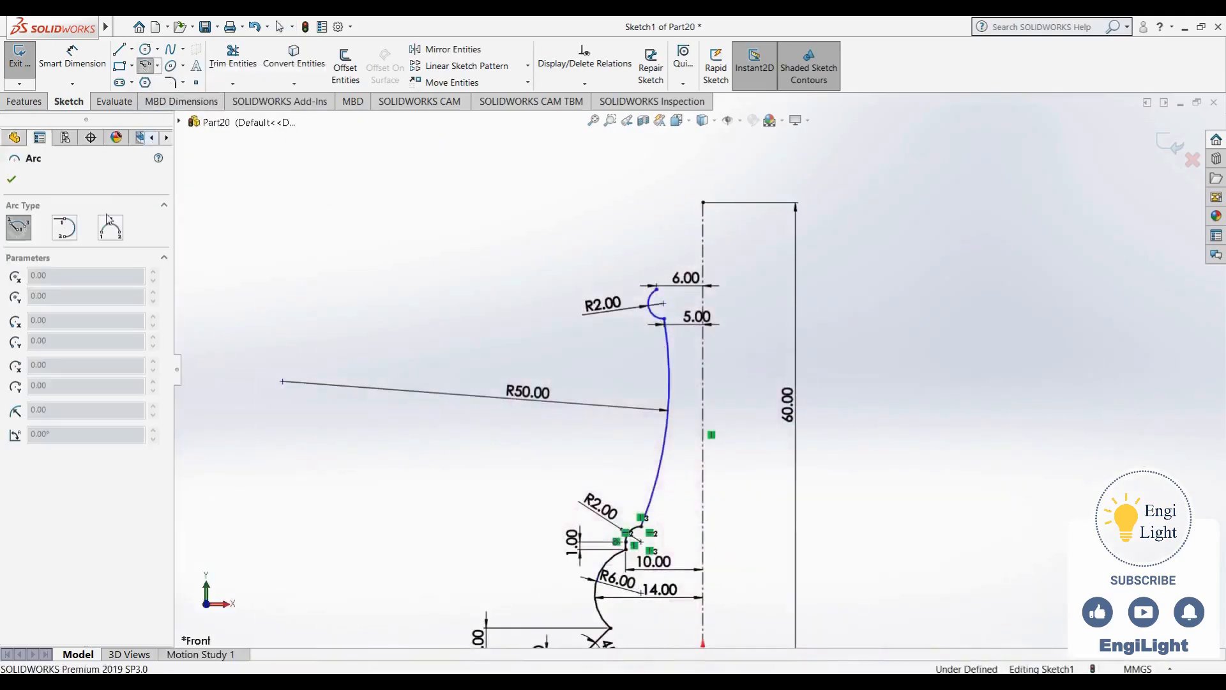
left_click(657, 290)
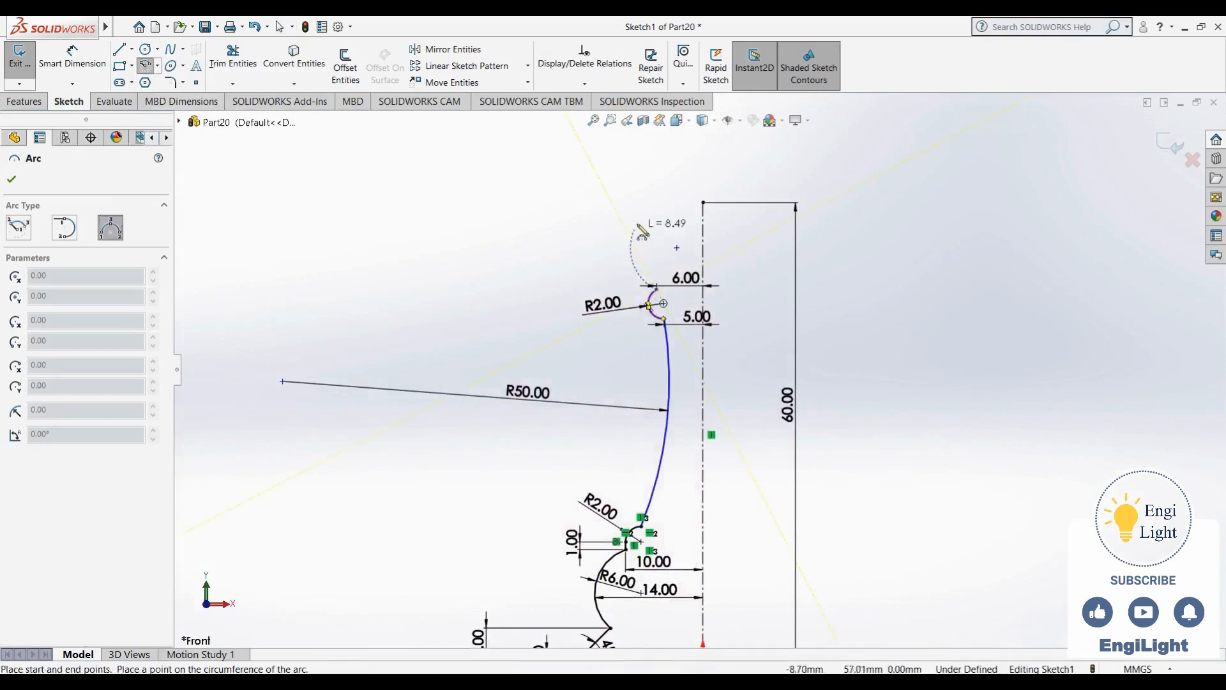
left_click(704, 202)
left_click(617, 230)
key("Escape")
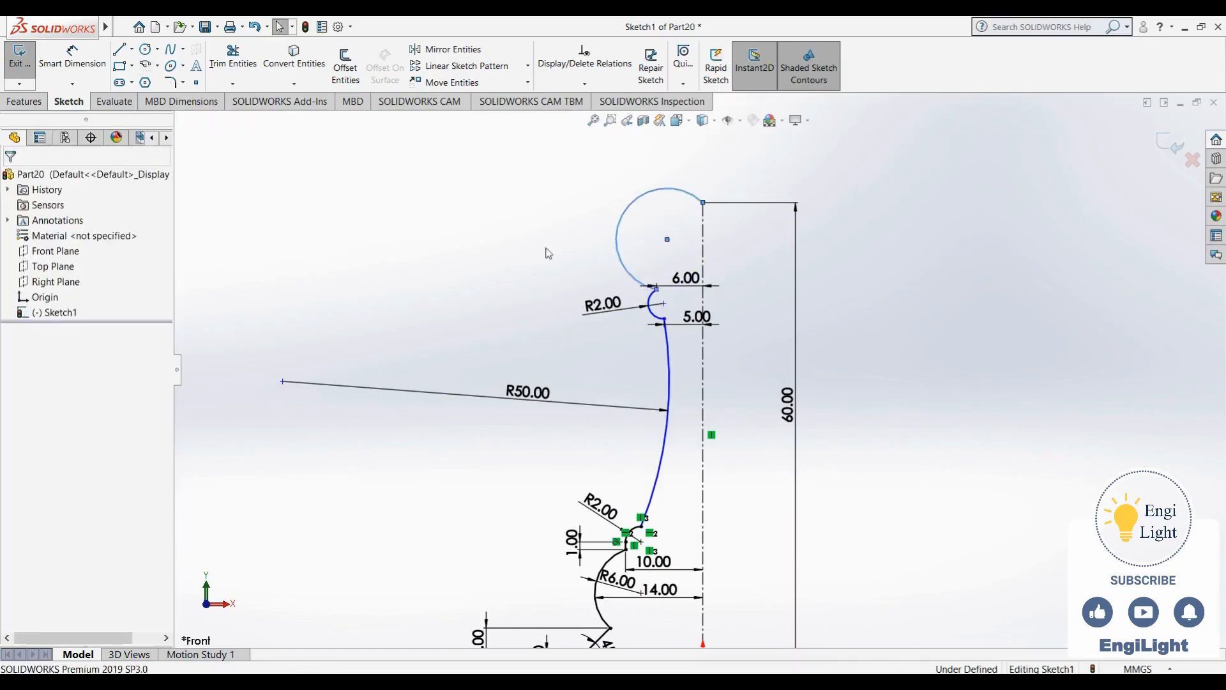
Dimension the head arc with a radius of 9 mm
right_click_drag(546, 248, 576, 136)
left_click(624, 214)
left_click(575, 232)
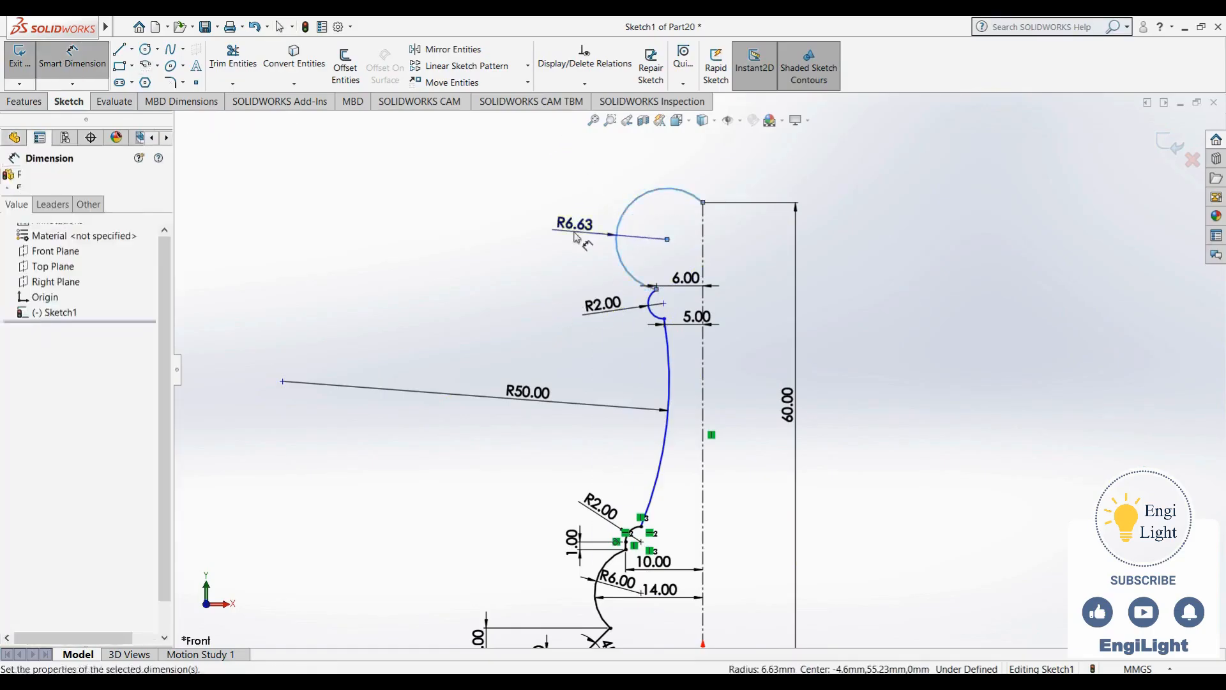
type("9")
key("Return")
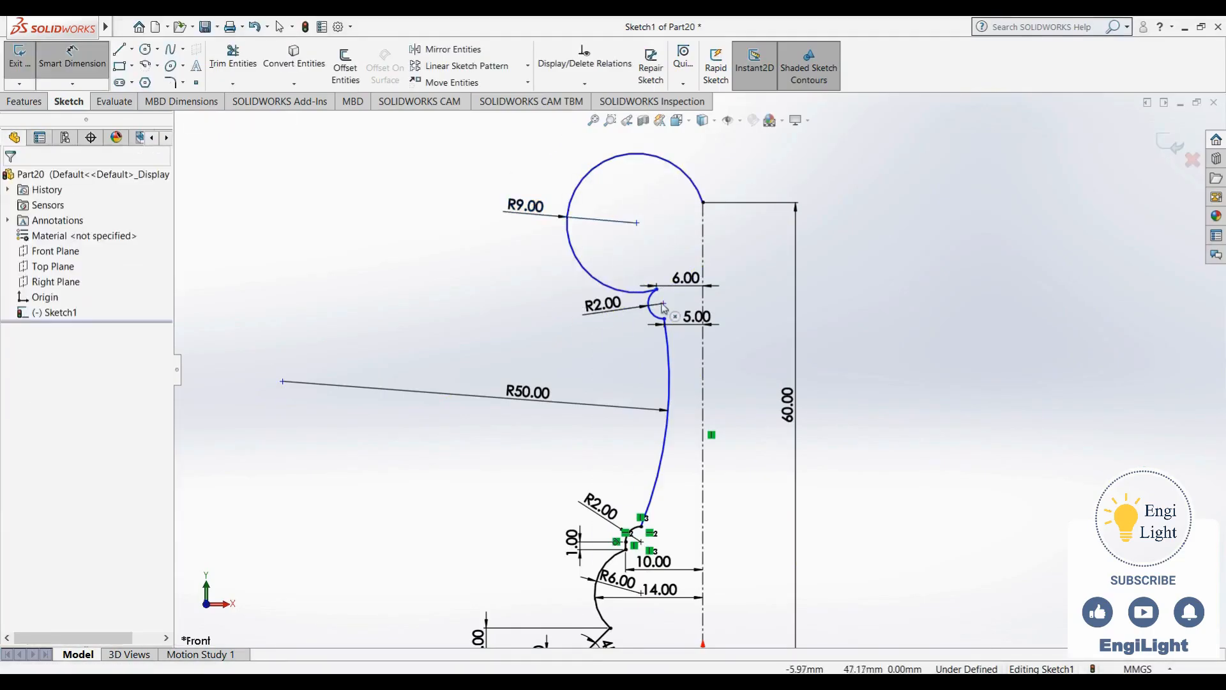
key("Escape")
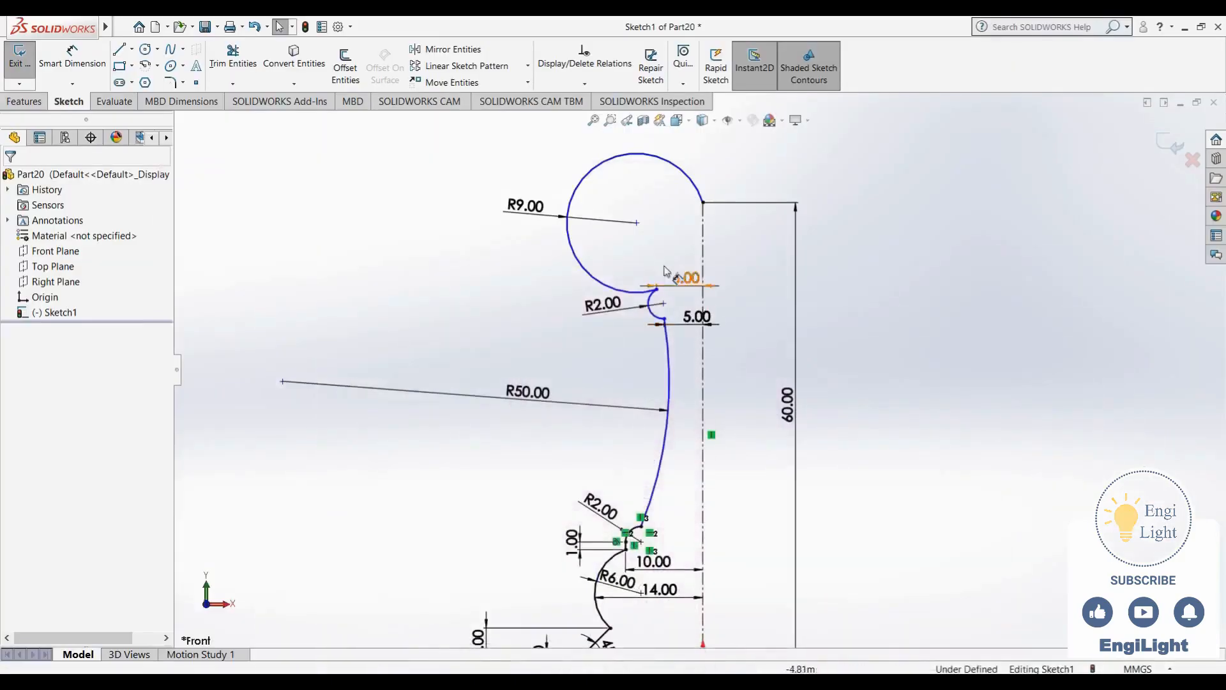
Move the neck arc's upper end down to about 40.7 mm above the origin
left_click(638, 225)
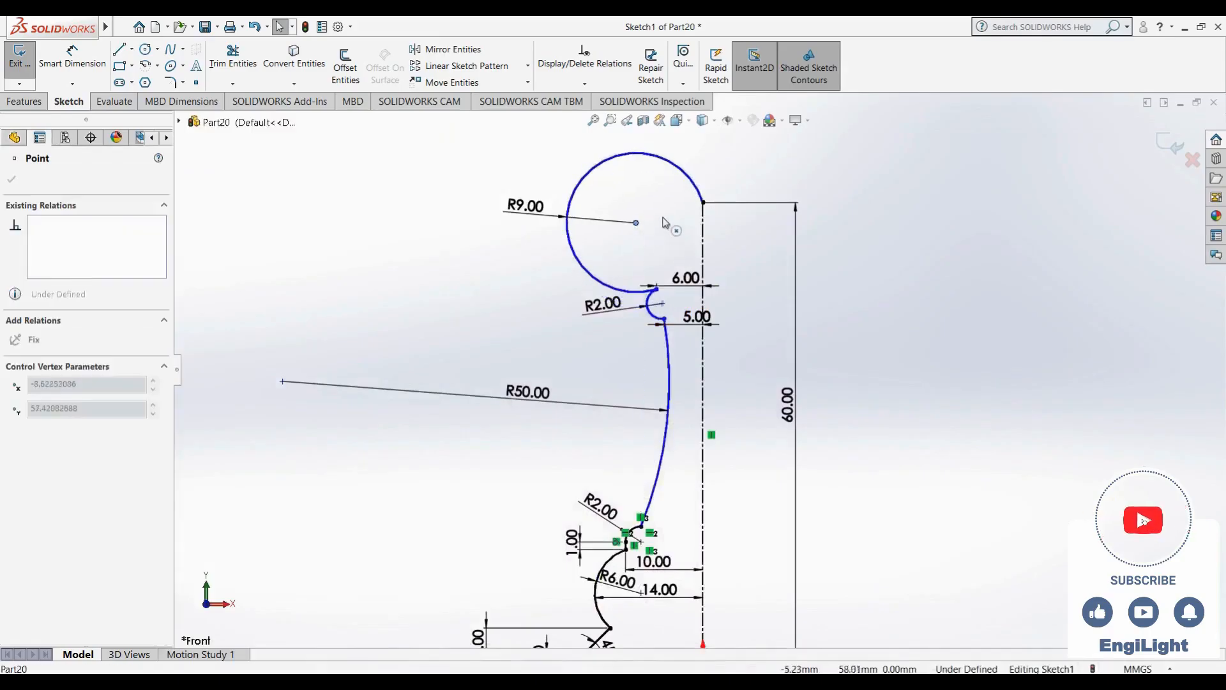
left_click(732, 365)
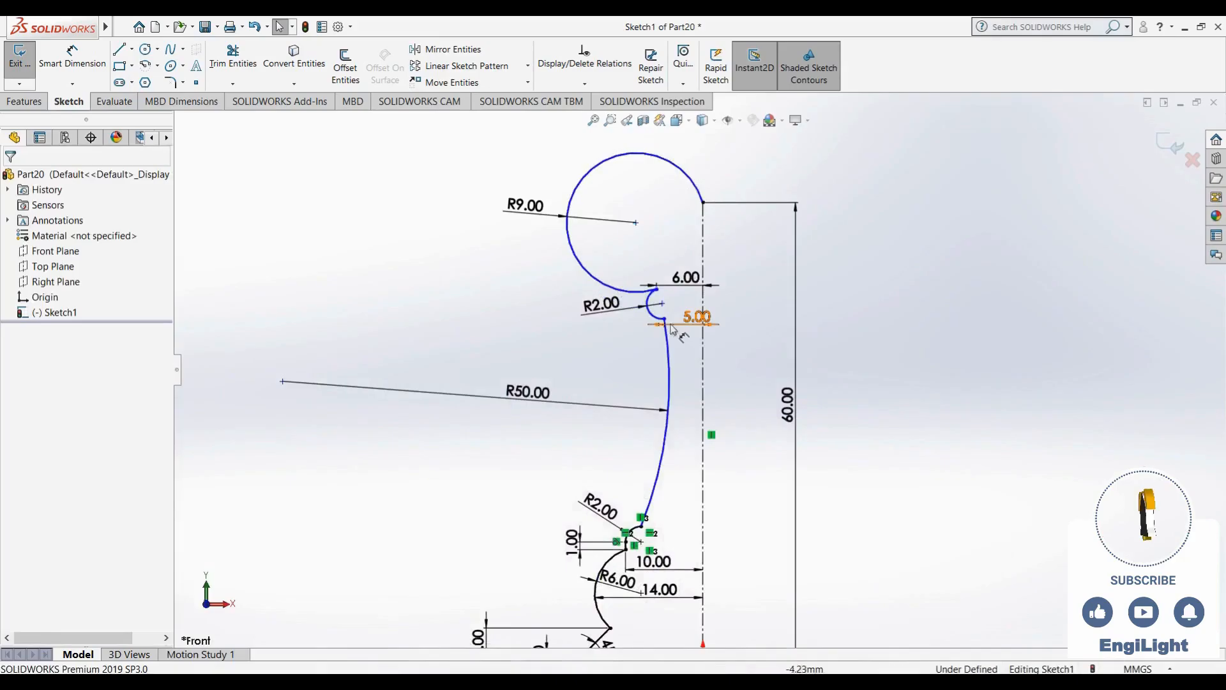
left_click_drag(664, 320, 665, 352)
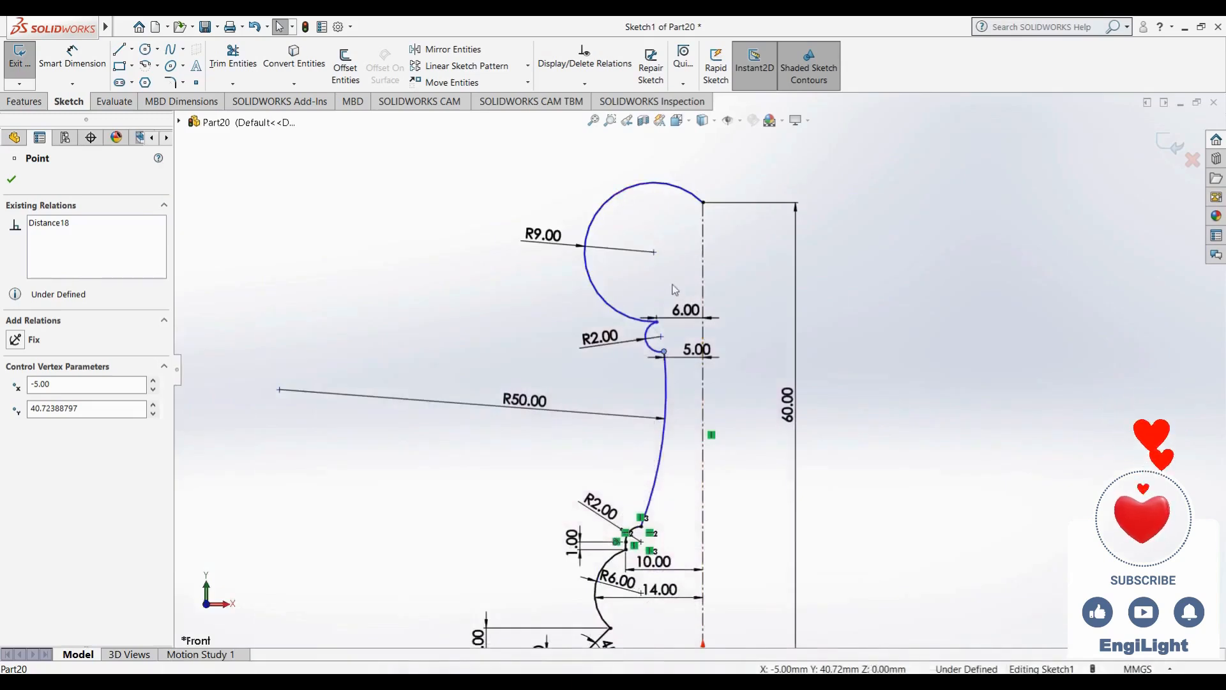
key("Escape")
Make the head arc's center point coincident with the vertical centerline
left_click(654, 252)
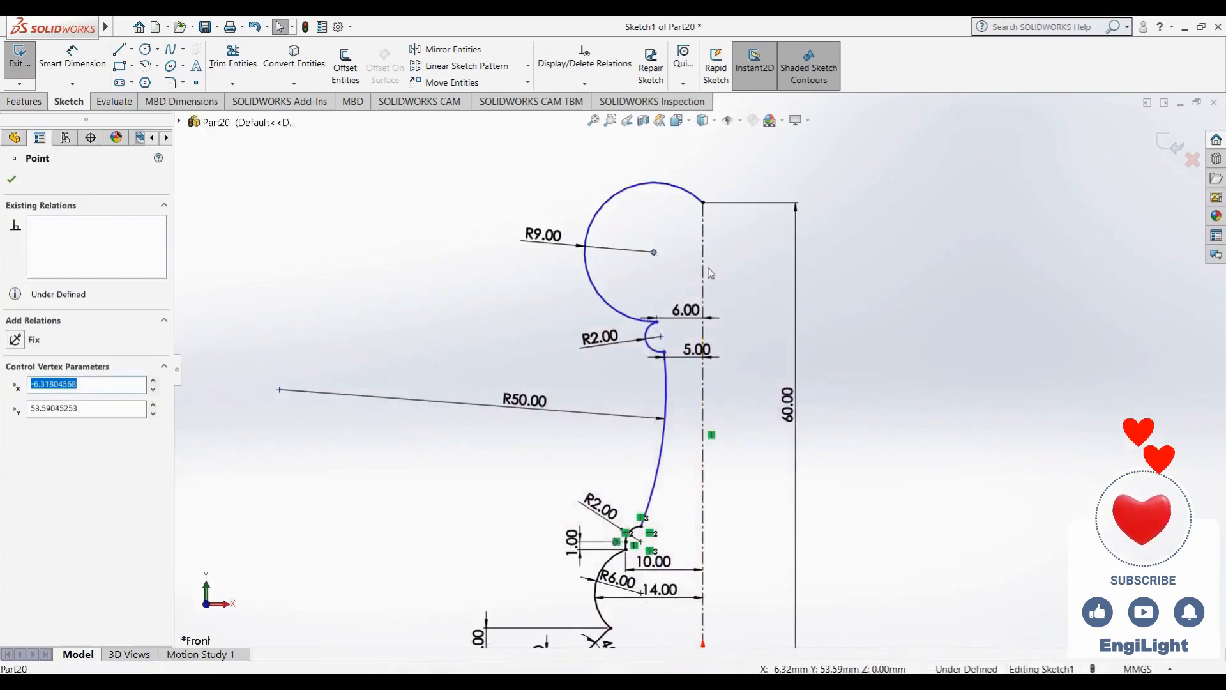
key("Escape")
left_click(653, 252)
left_click(705, 266, "ctrl")
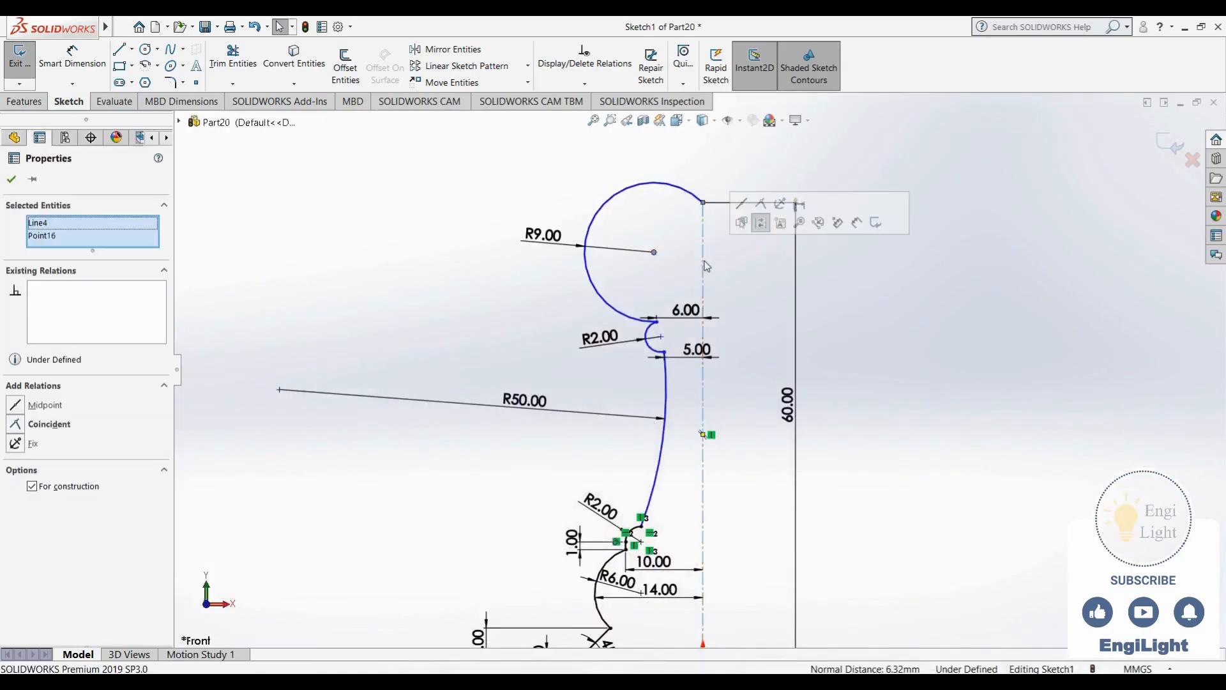
left_click(760, 204)
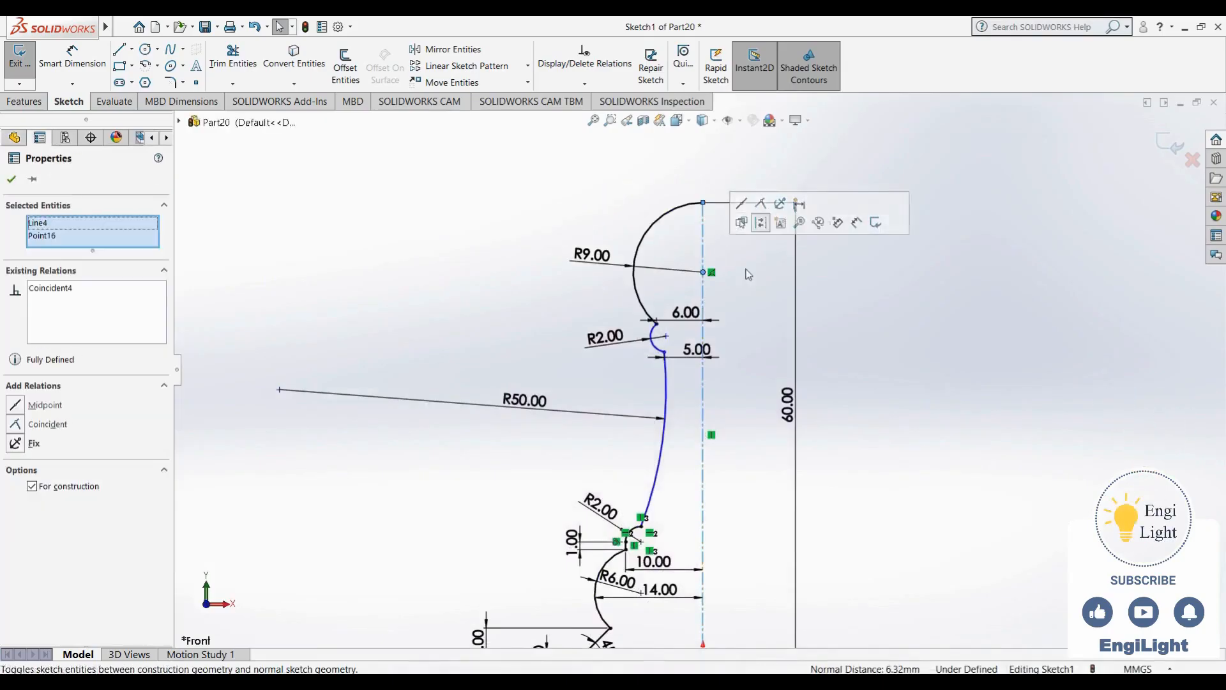
left_click(746, 275)
Test the remaining freedom of the upper R2 arc and its lower end, comparing its shape with reference 18.jpg
left_click(664, 352)
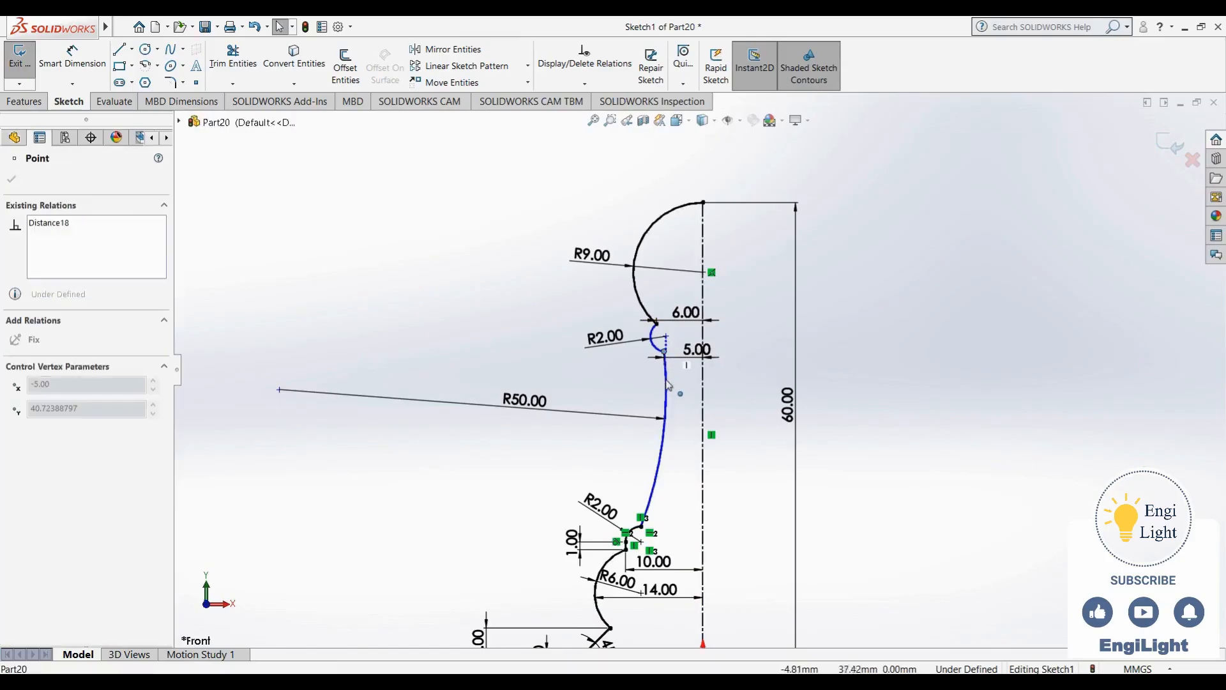
mouse_move(661, 361)
left_mouse_down()
mouse_move(644, 364)
mouse_move(651, 350)
left_mouse_up()
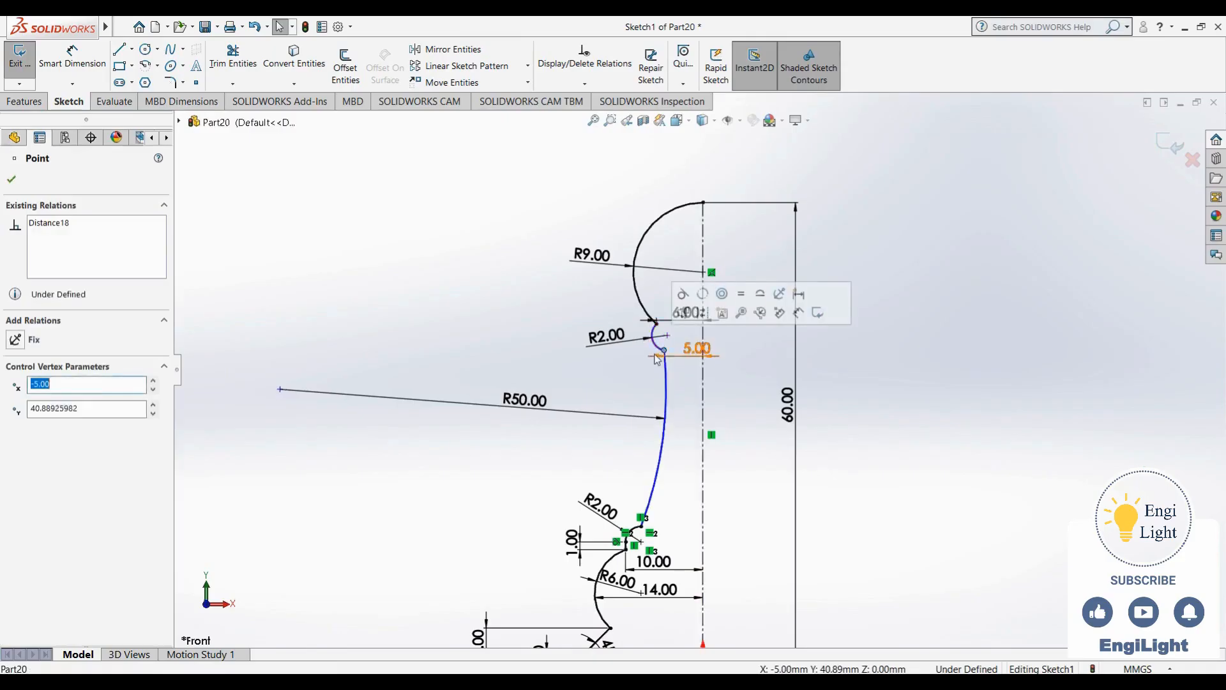
key("alt+Tab")
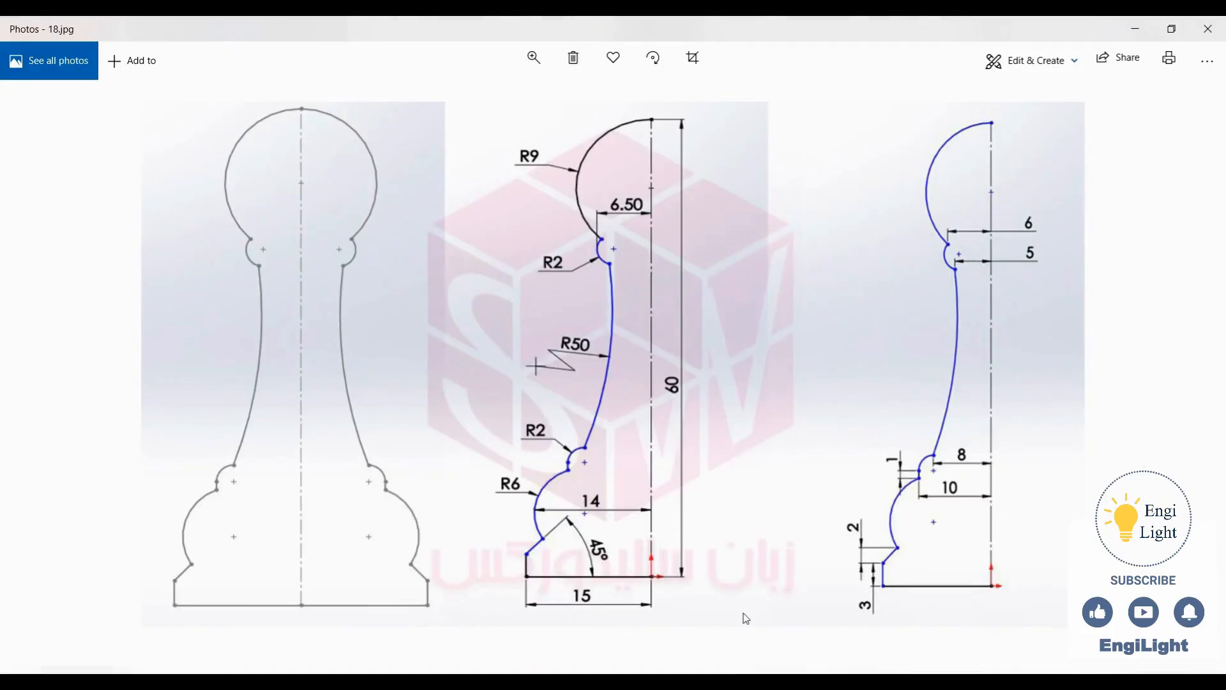
key("alt+Tab")
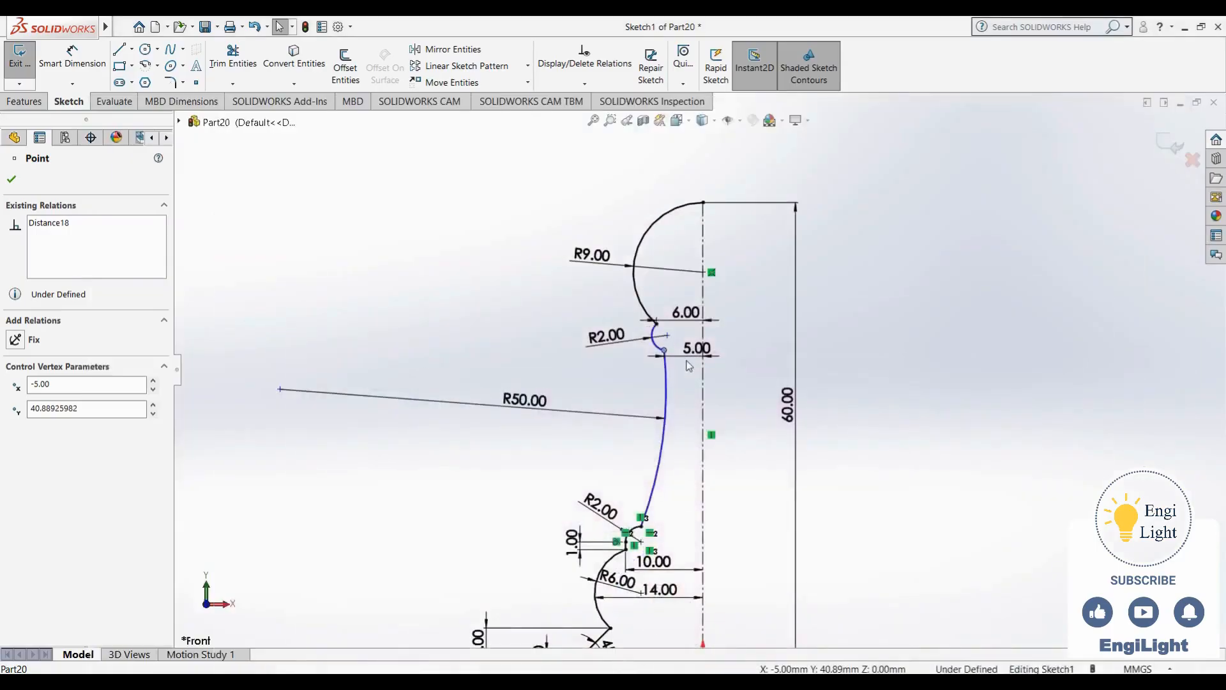
scroll(686, 366, "down", 3)
left_click(714, 461)
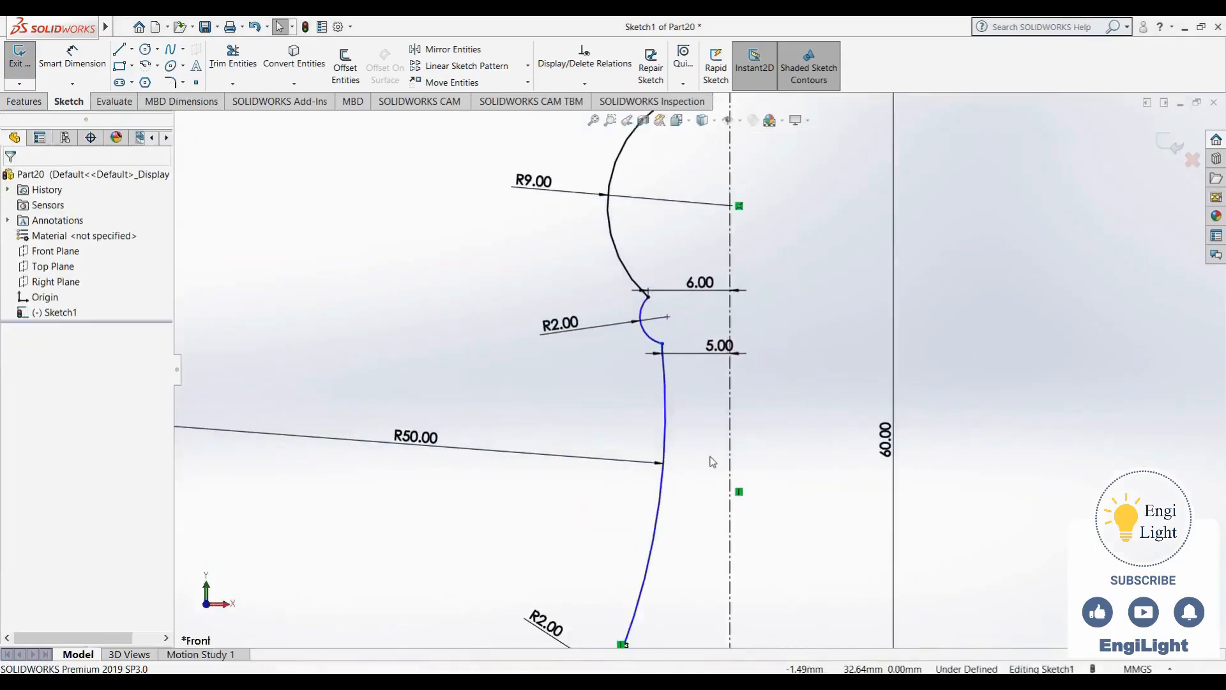
left_click(656, 344)
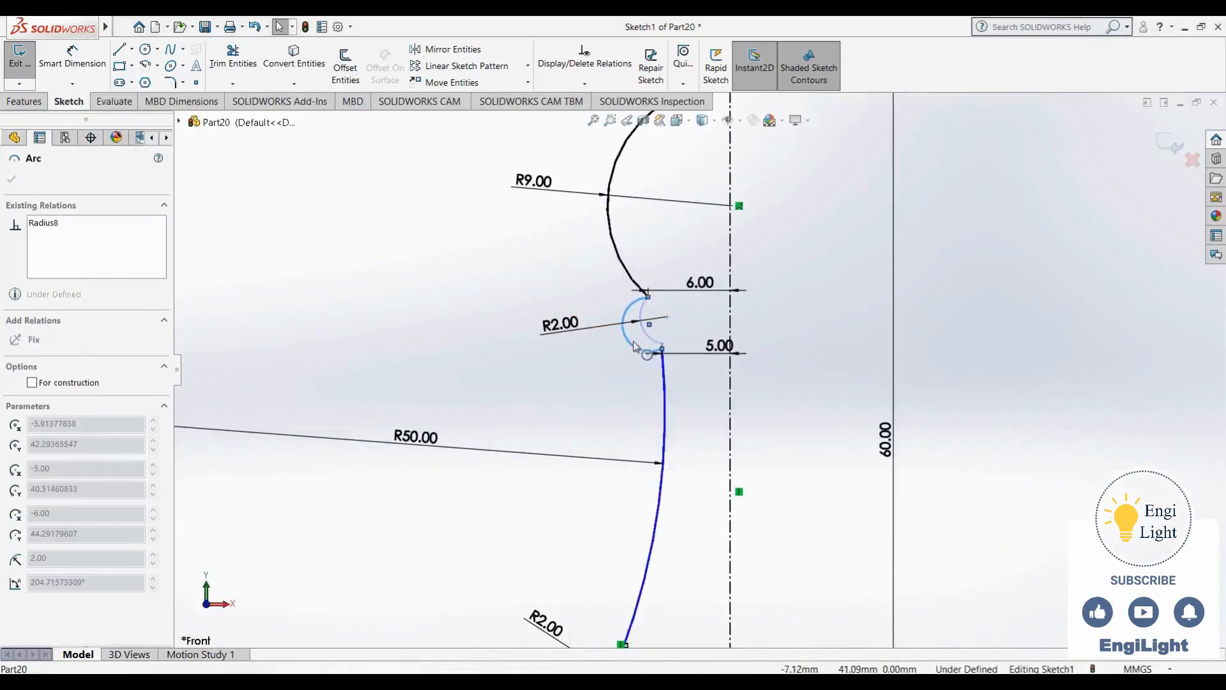
left_click_drag(649, 337, 646, 338)
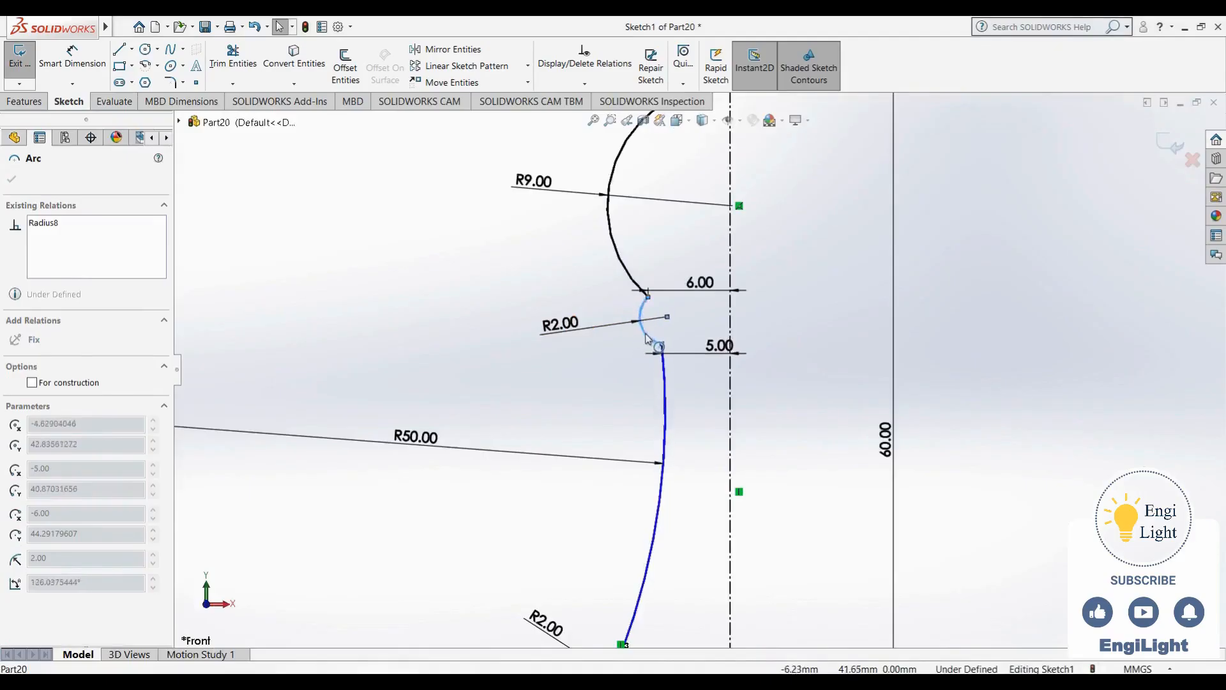
left_click(693, 403)
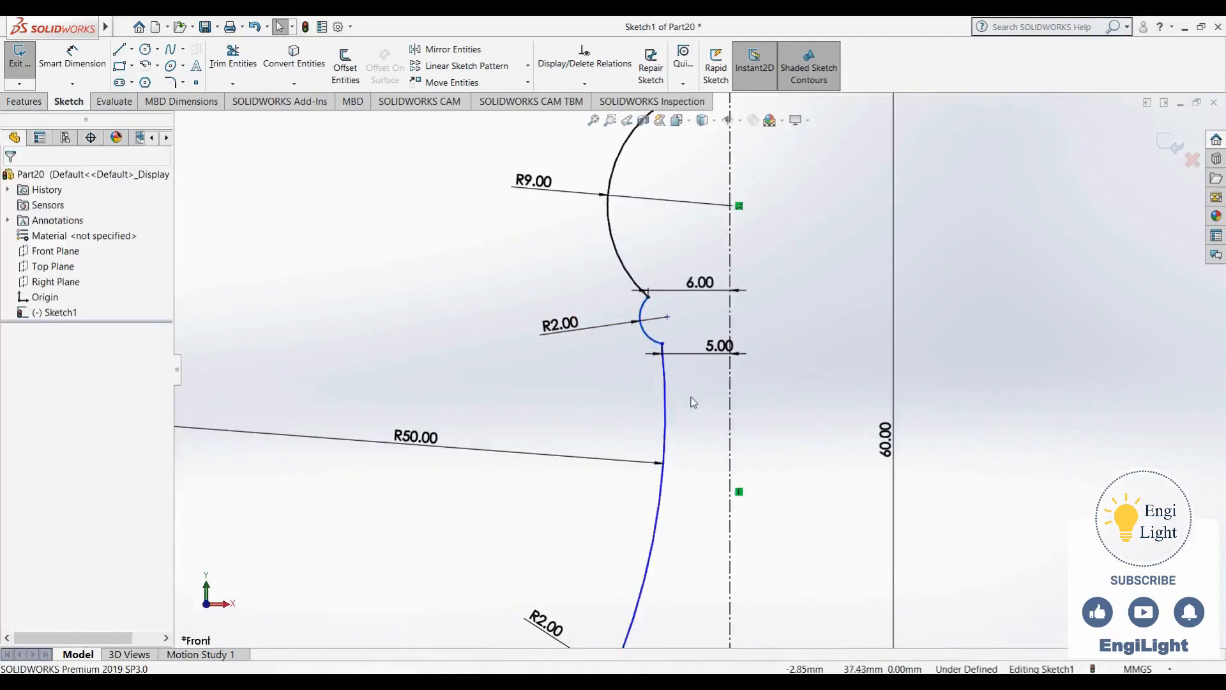
Add a vertical relation between the upper R2 arc's center point and its lower end
left_click(662, 343)
left_click(668, 316, "ctrl")
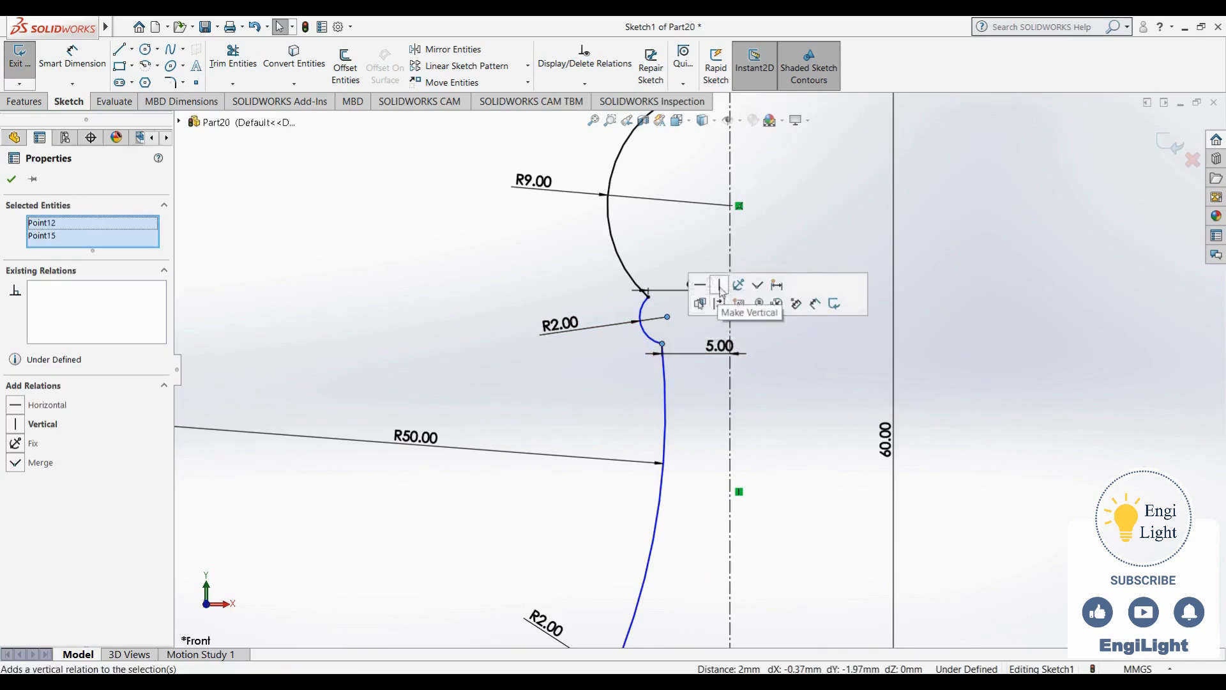
left_click(719, 284)
left_click(694, 383)
key("f")
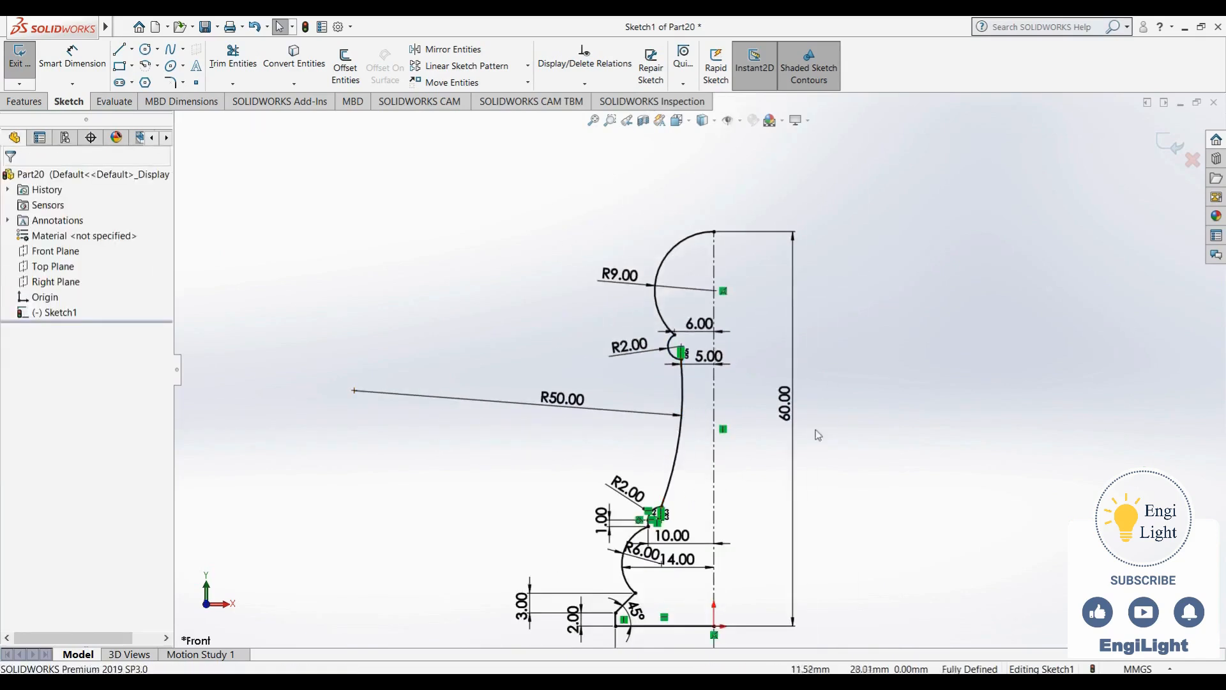
Mirror the whole half profile of the pawn about the vertical centerline and exit the sketch
key("z")
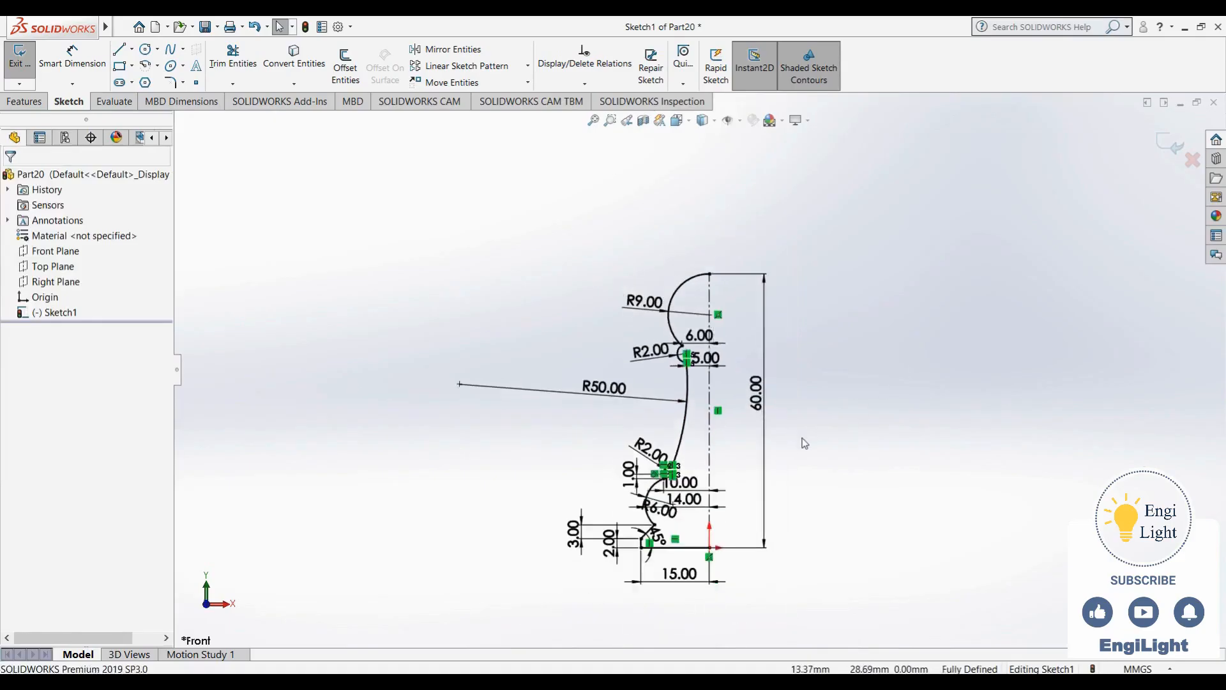
key("ctrl+a")
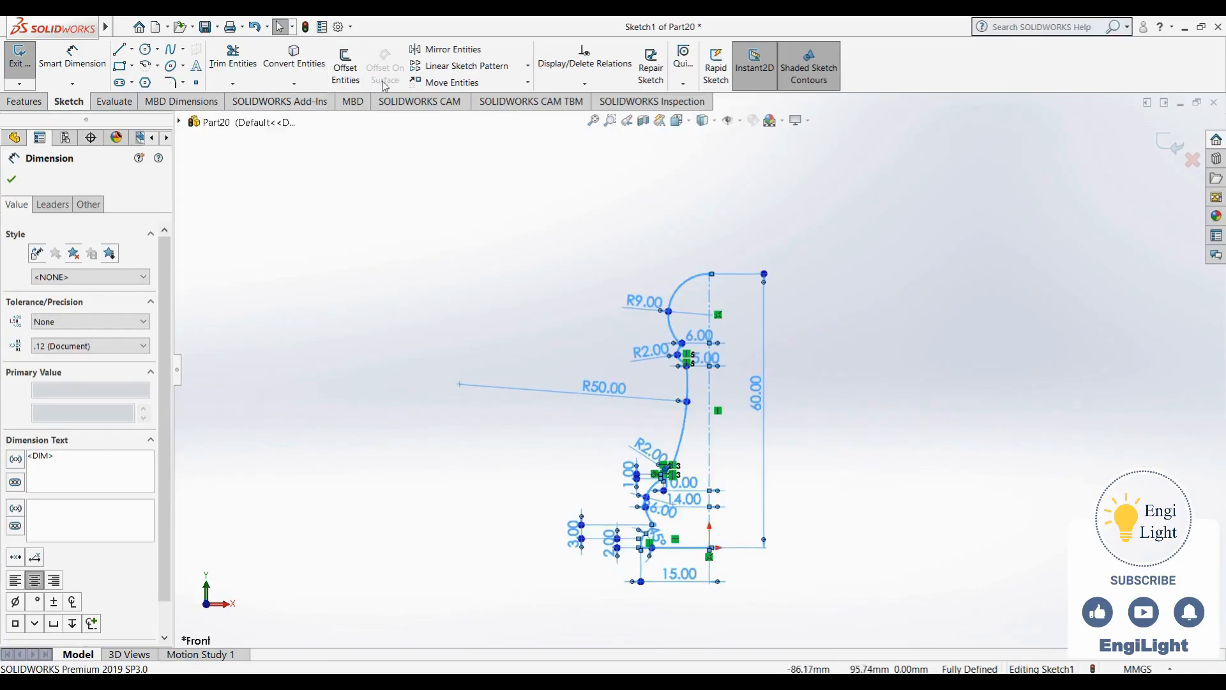
left_click(464, 53)
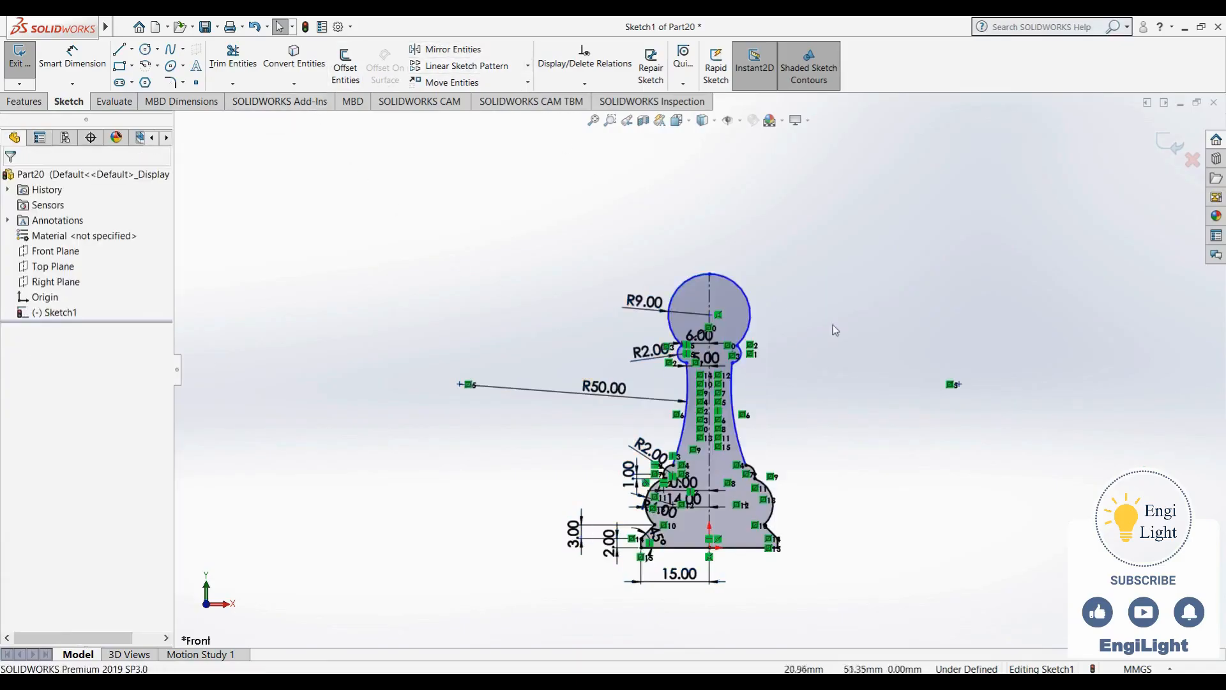
left_click(1172, 144)
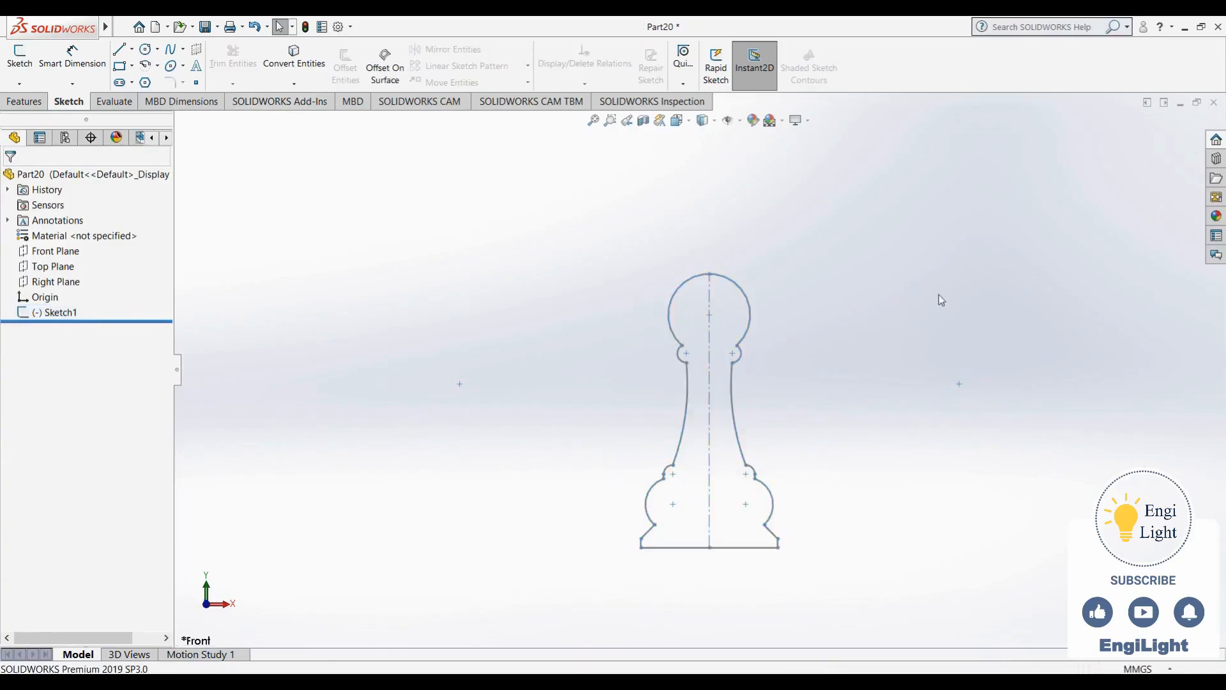
Close the pawn part without saving and open the next reference image, 19.jpg, in Photos
left_click(1214, 102)
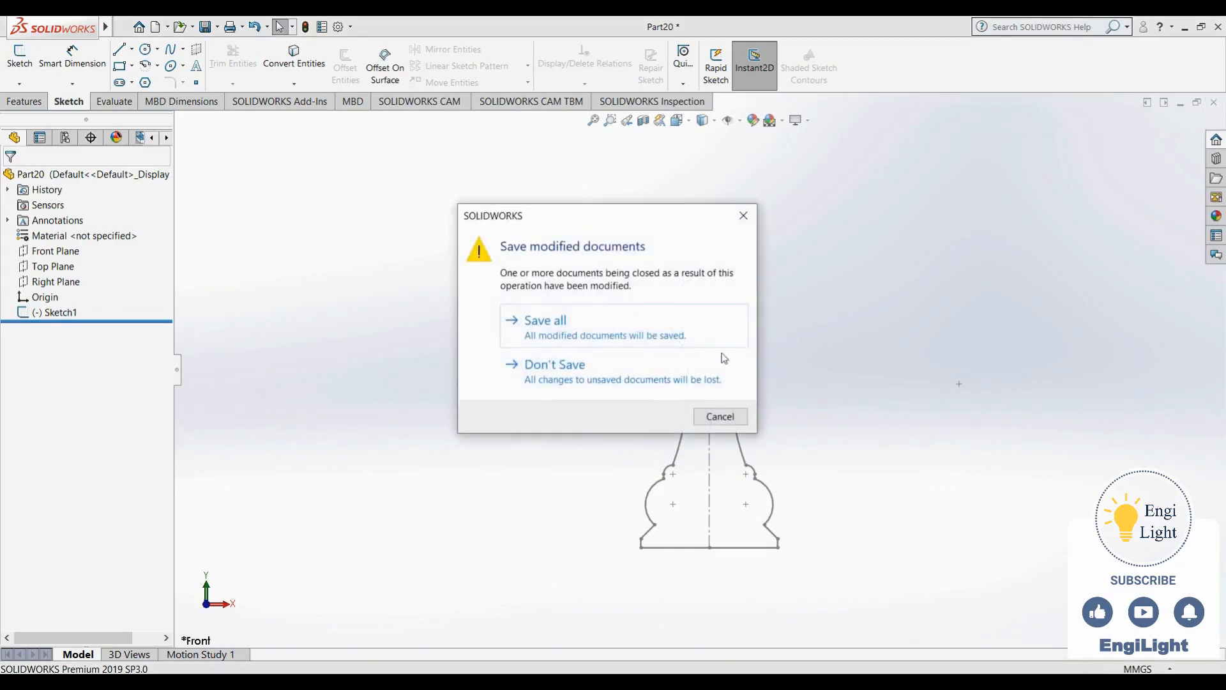
left_click(675, 381)
left_click(693, 682)
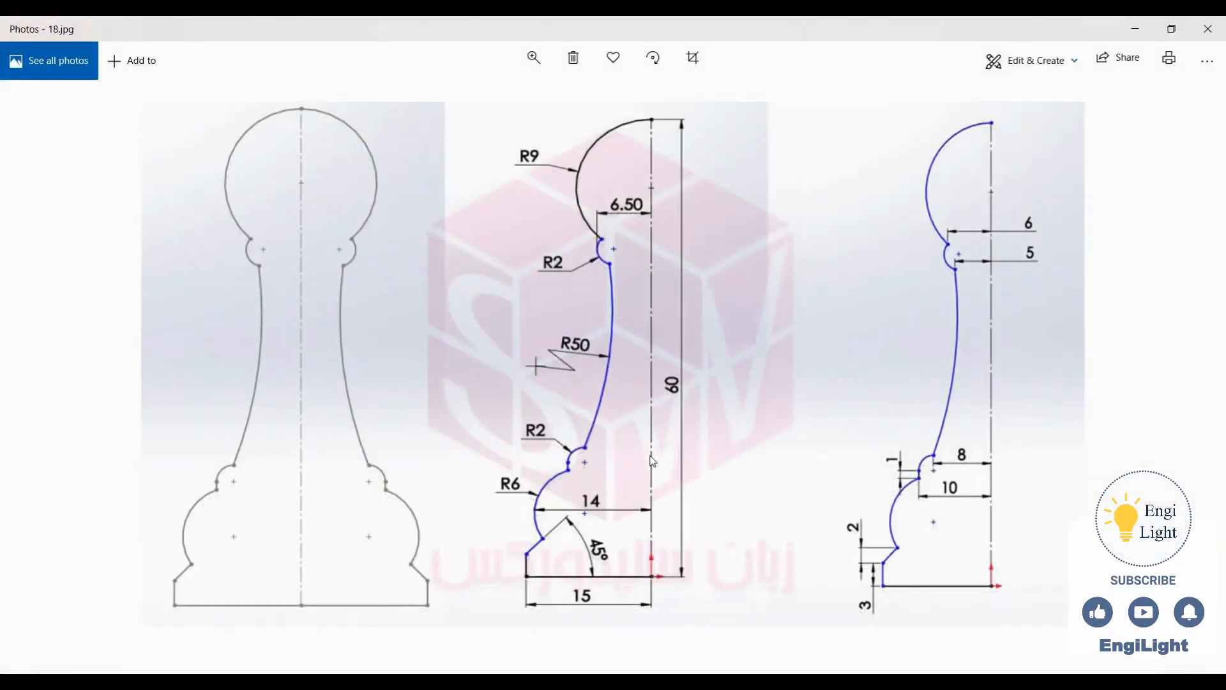
key("Right")
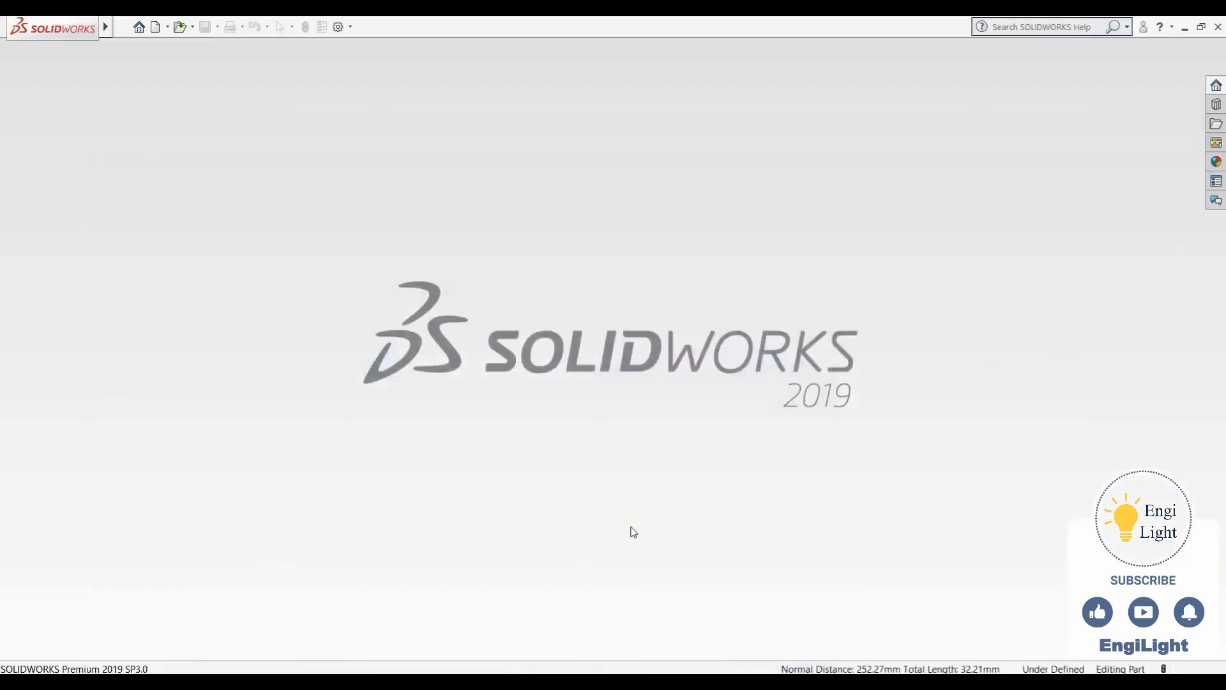
Create a new part in SOLIDWORKS and start a sketch on the Front Plane
key("ctrl+n")
left_click(645, 504)
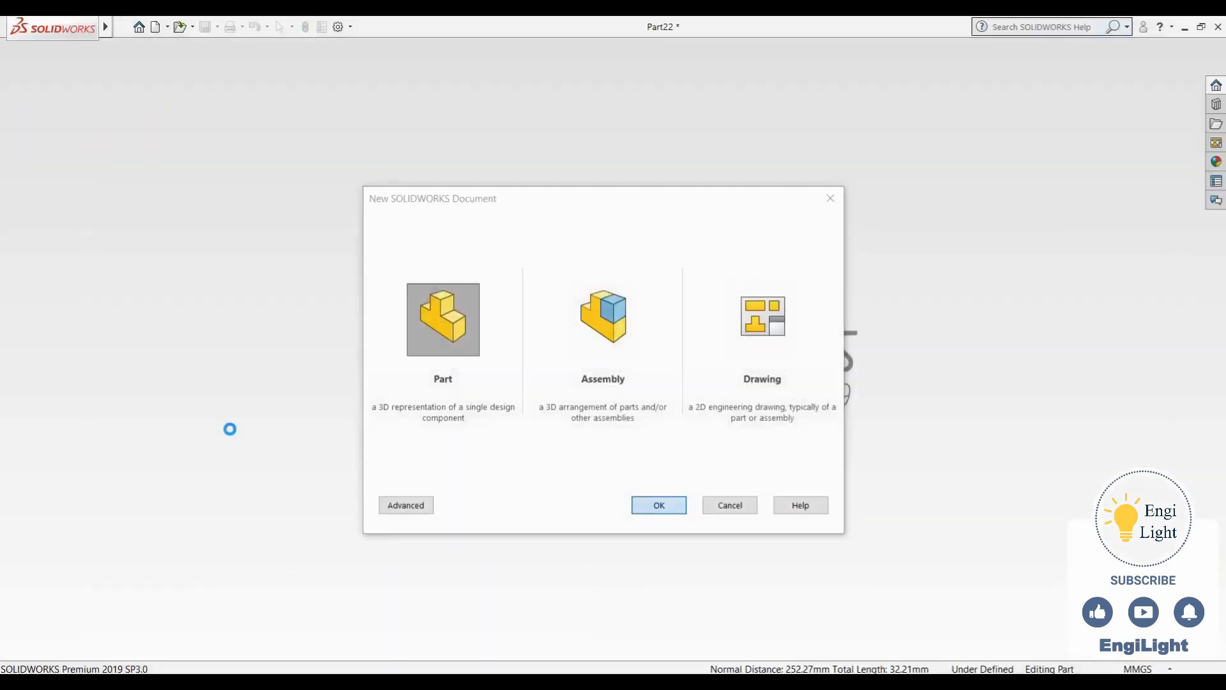
left_click(66, 255)
left_click(75, 237)
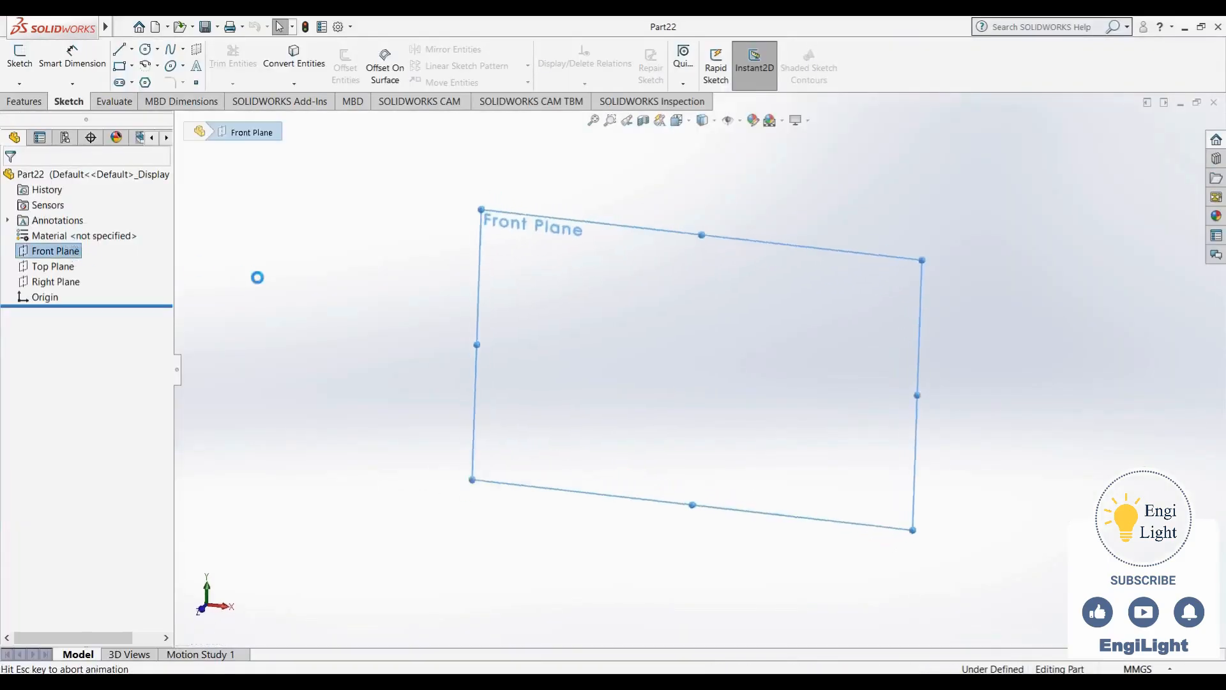
Sketch a horizontal line about 177 mm long leftward from the origin and convert it to construction geometry
left_click(119, 49)
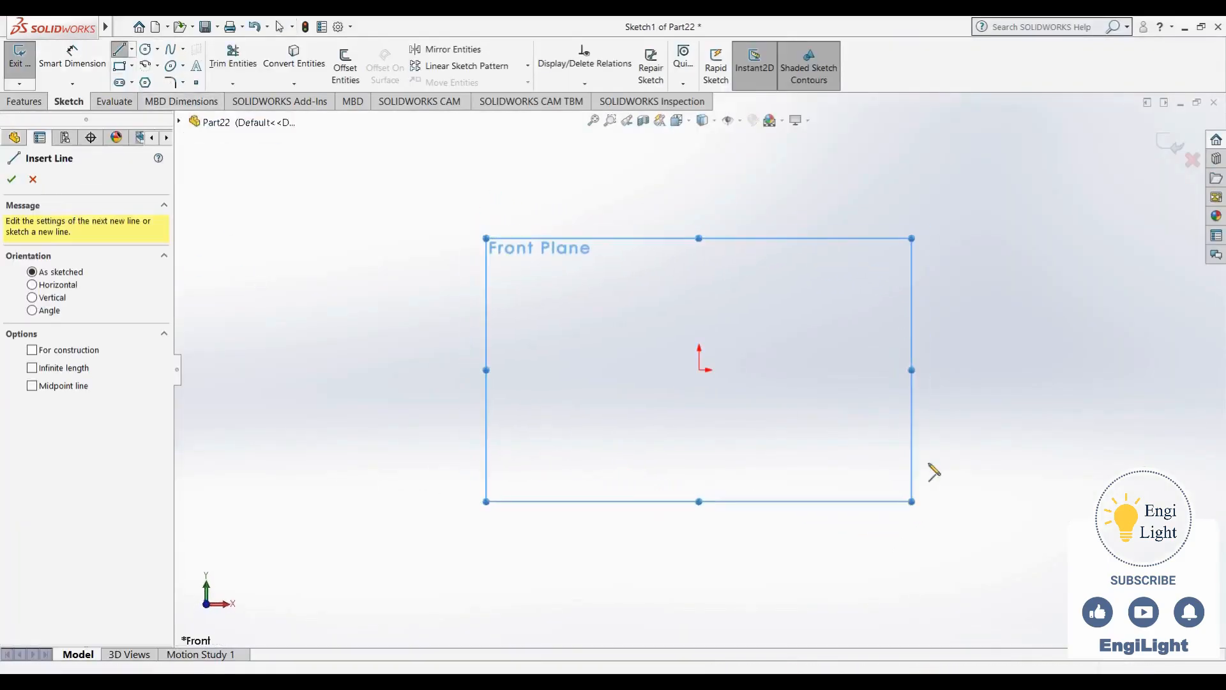
left_click(698, 370)
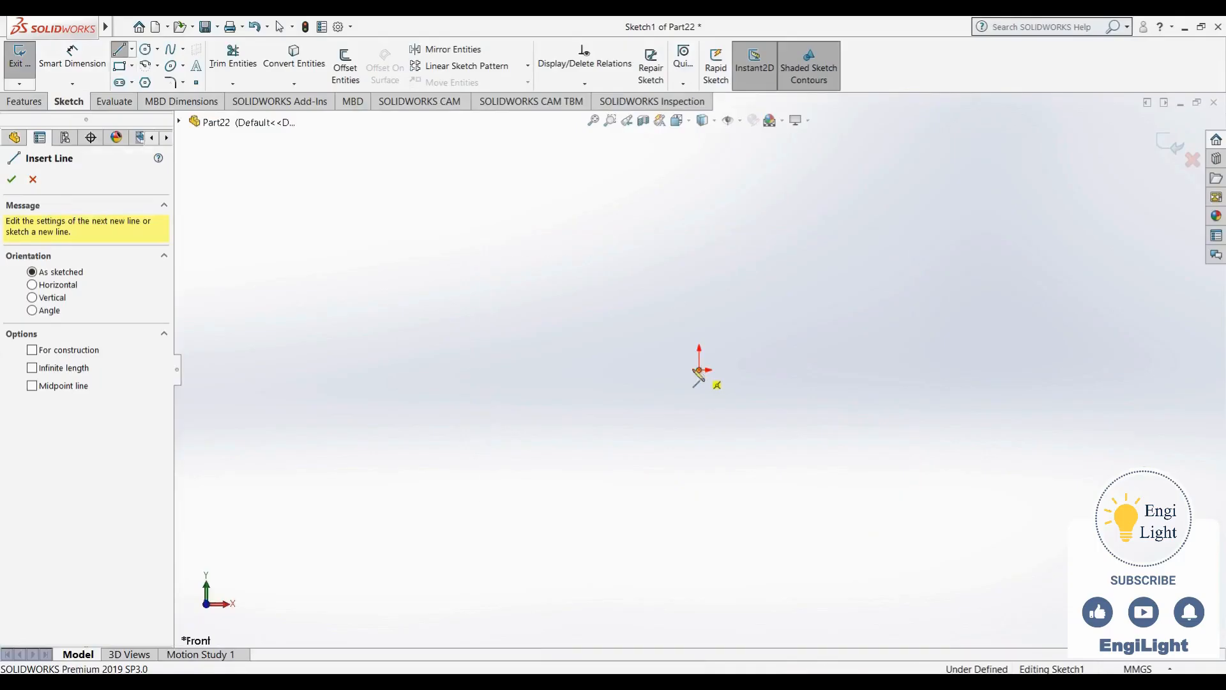
left_click(276, 369)
key("Escape")
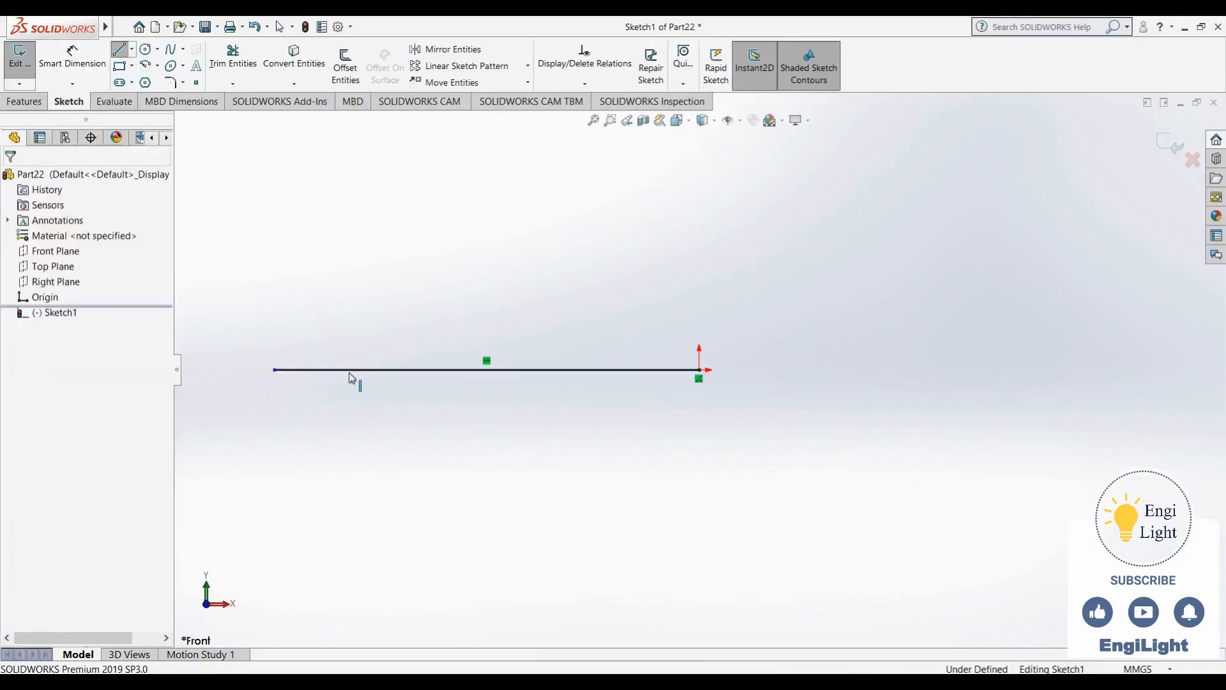
left_click(348, 372)
left_click(407, 333)
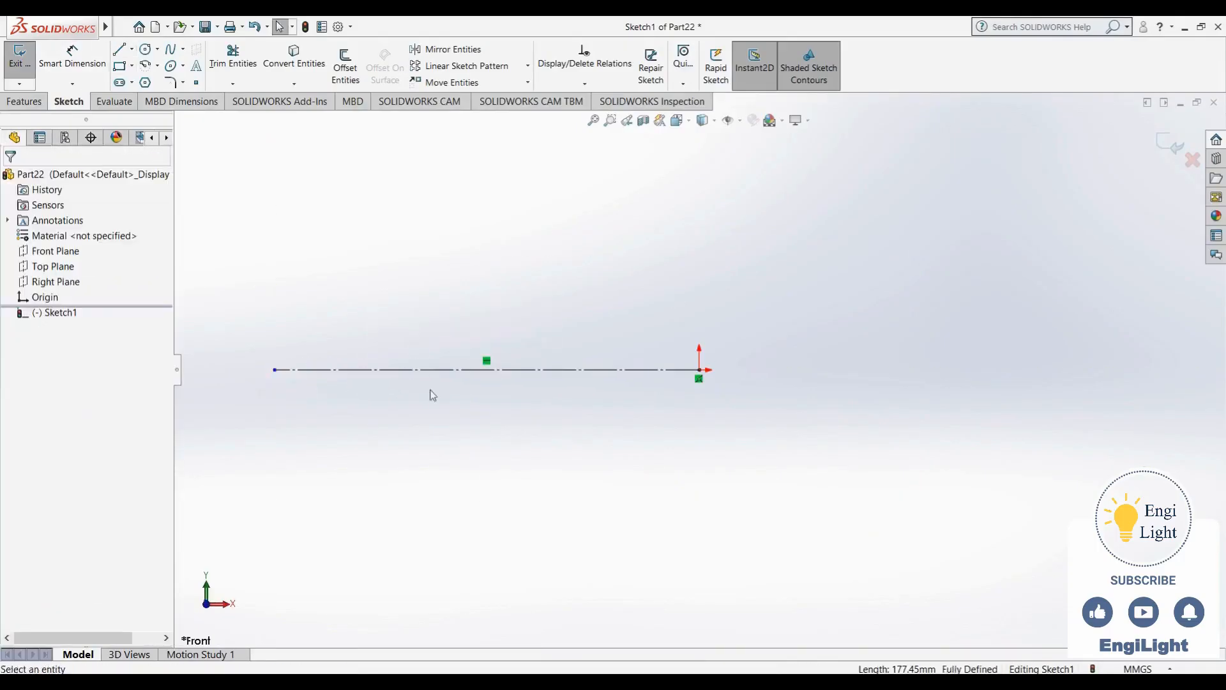
Sketch the fork's handle outline from the origin: about 19 mm straight down, a long slope up to the neck, and about 30 mm down-left
left_click(119, 49)
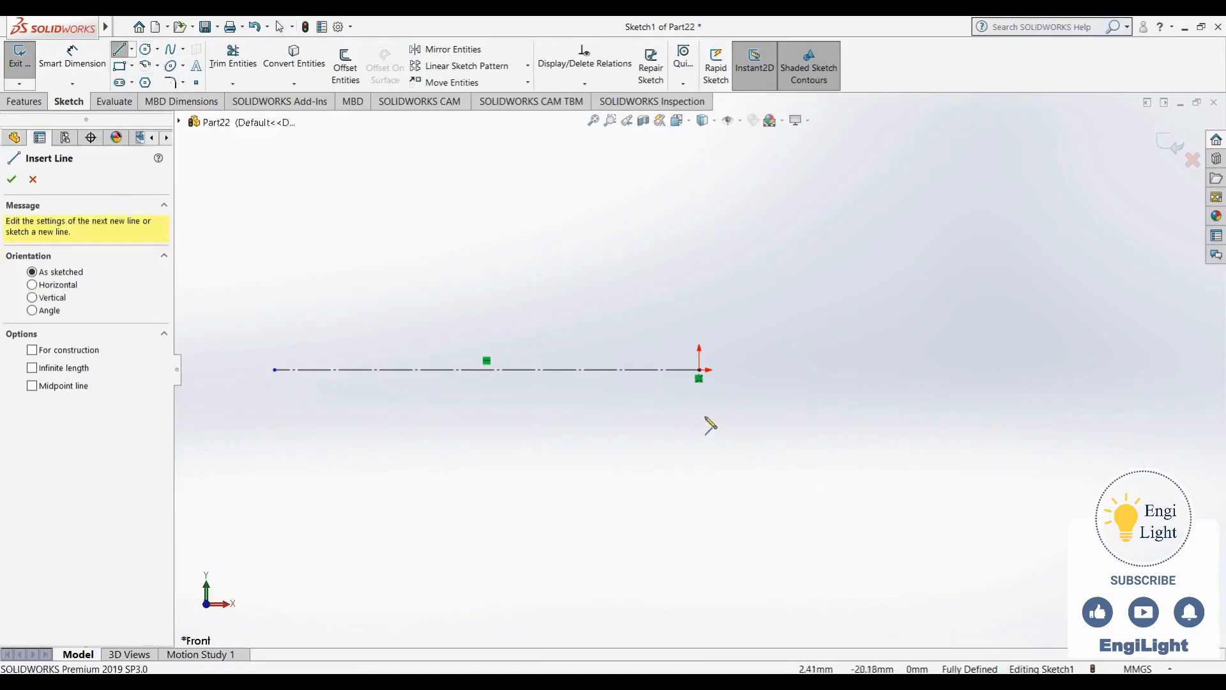
left_click(699, 371)
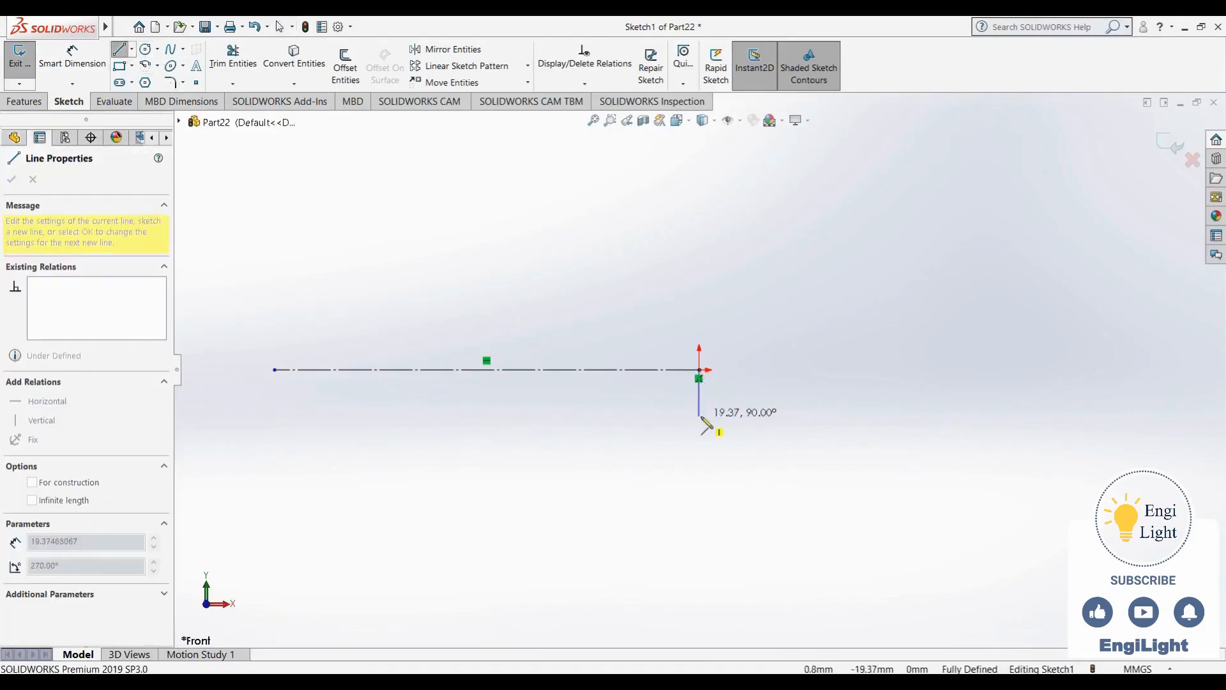
left_click(700, 415)
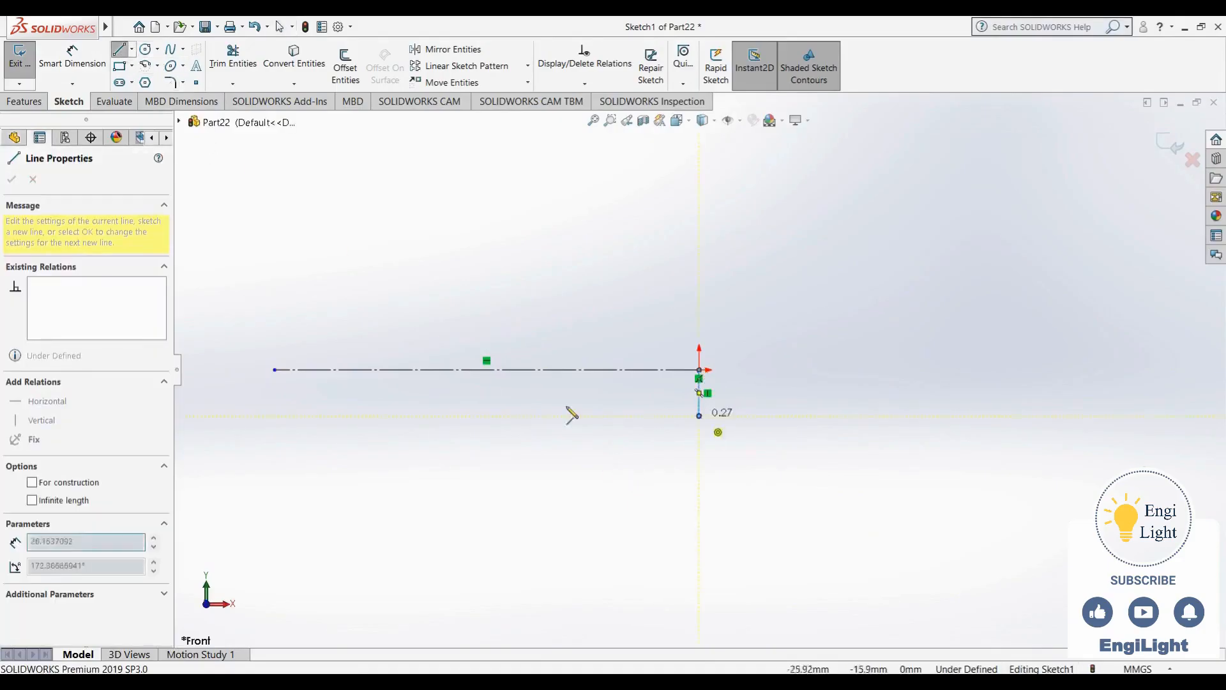
left_click(519, 386)
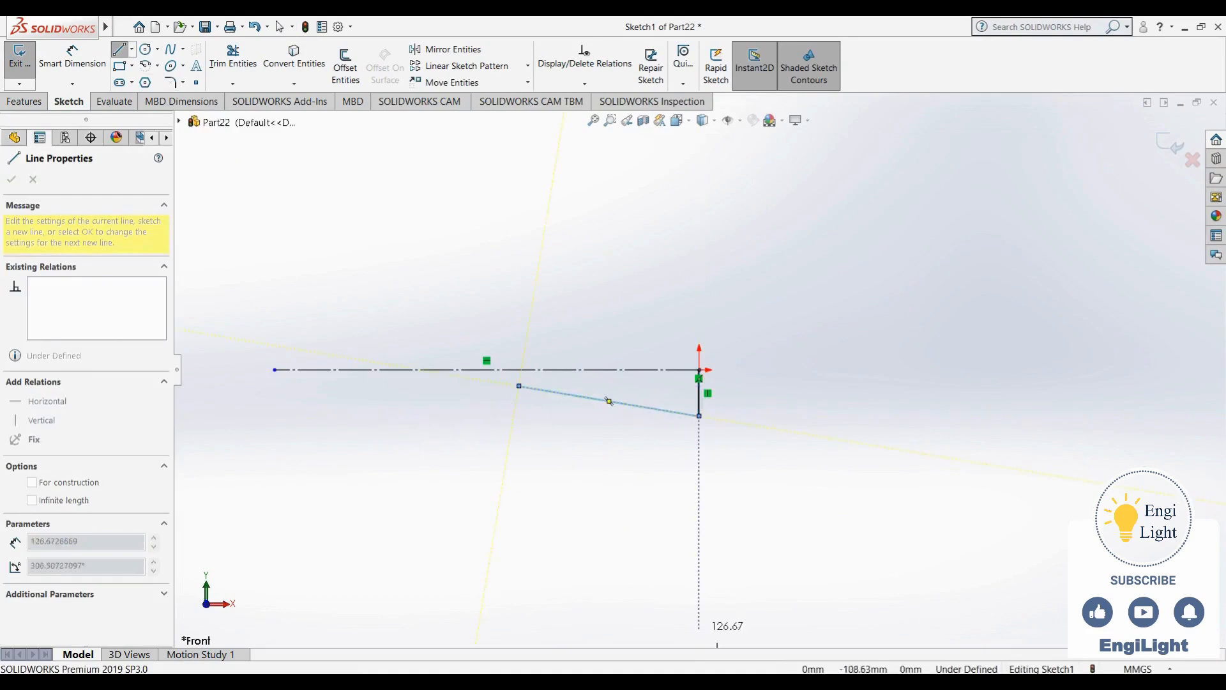
mouse_move(732, 647)
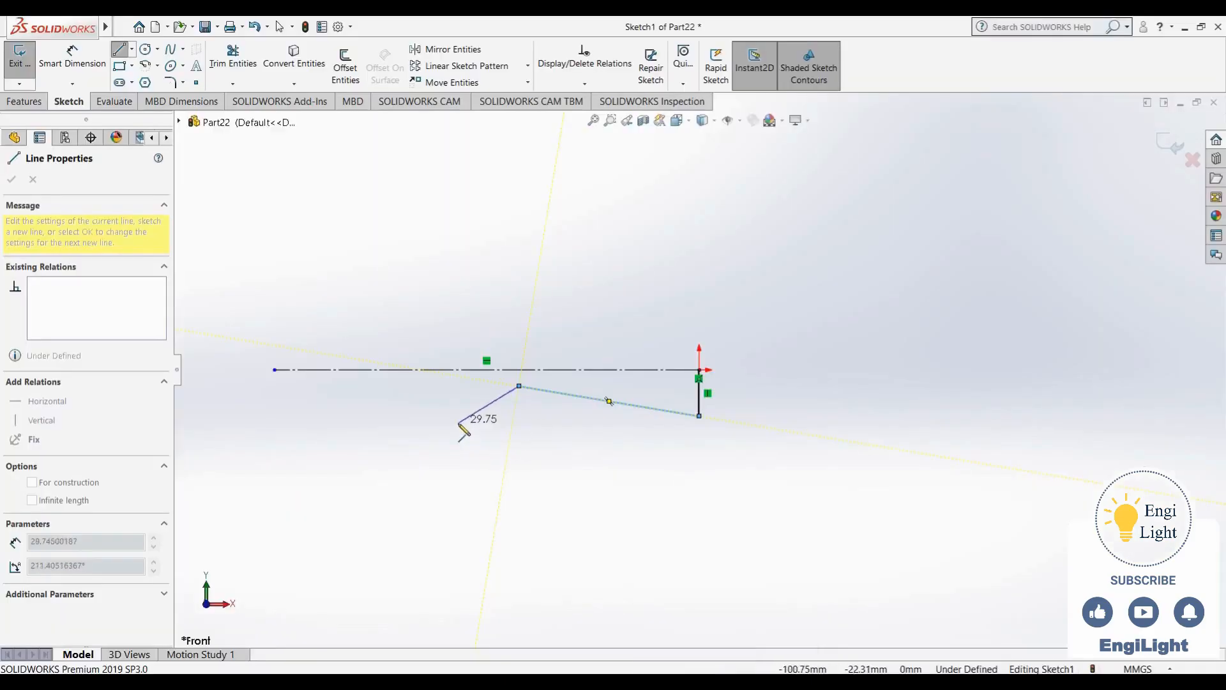
left_click(458, 423)
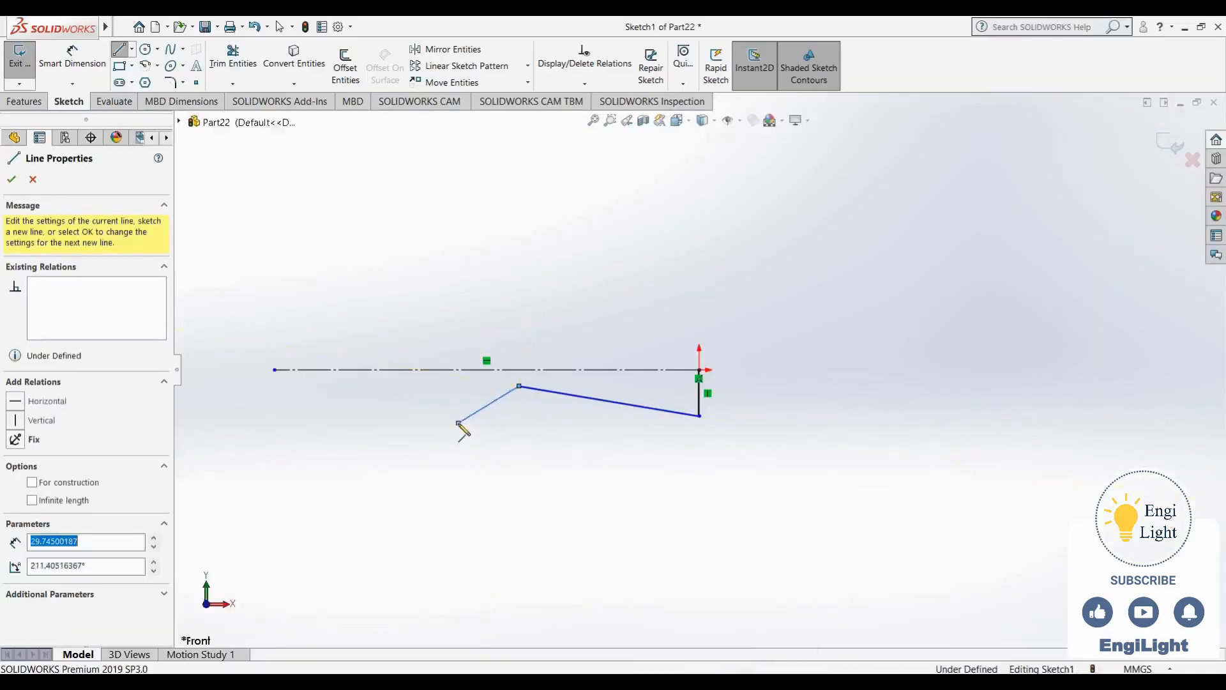
Continue the chain with the sloping outer tine edge and the stepped tine and slot lines, ending on the centerline
left_click(295, 415)
left_click(406, 404)
left_click(406, 386)
left_click(296, 386)
left_click(295, 378)
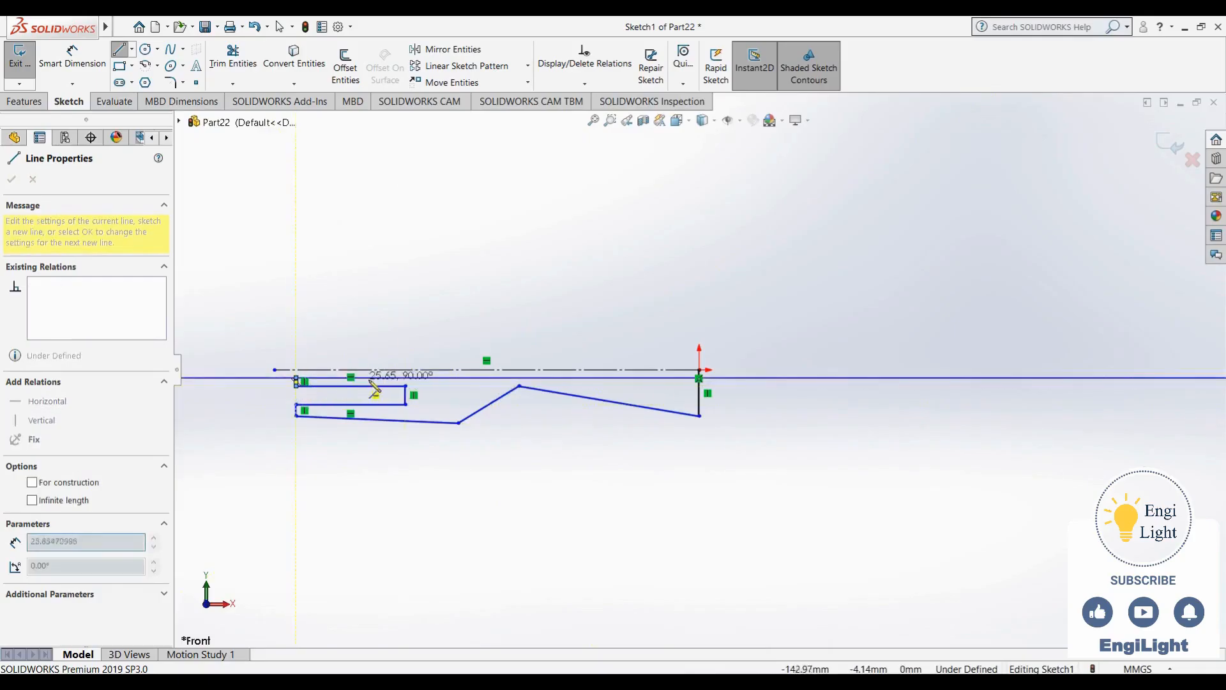
double_click(405, 378)
key("Escape")
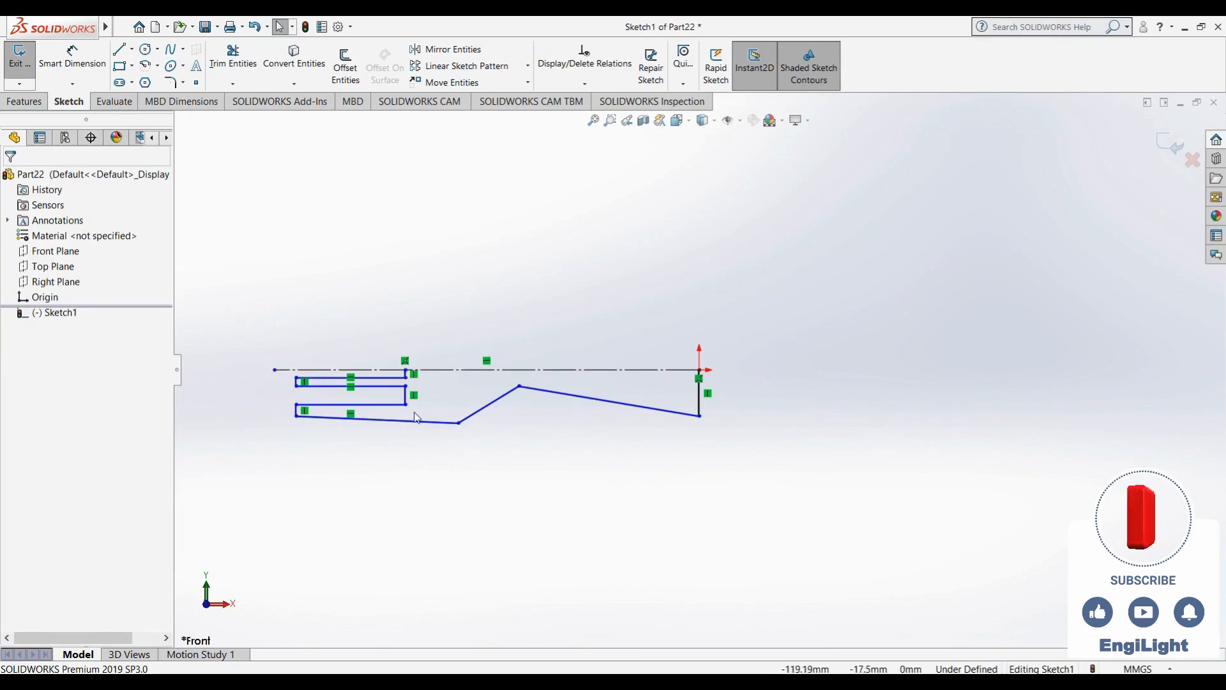
Move the fork head's widest vertex and the neck vertex farther down from the centerline
left_click_drag(458, 424, 457, 439)
left_click(532, 398)
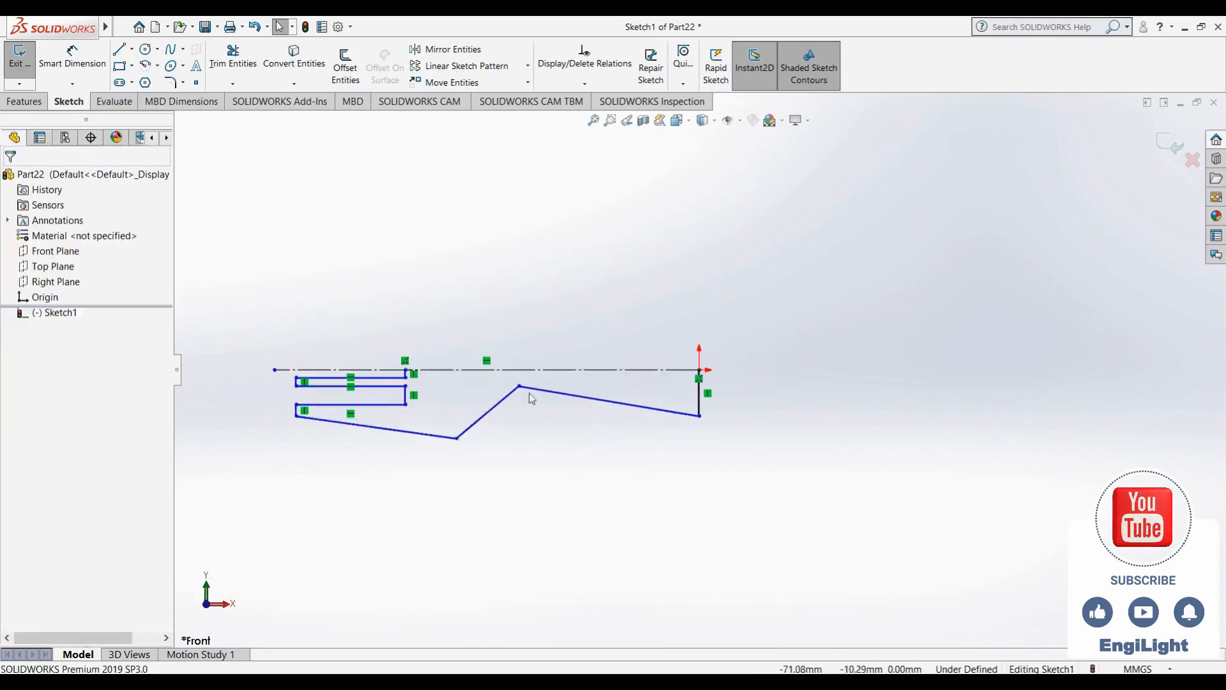
mouse_move(519, 386)
left_mouse_down()
mouse_move(542, 416)
mouse_move(523, 396)
left_mouse_up()
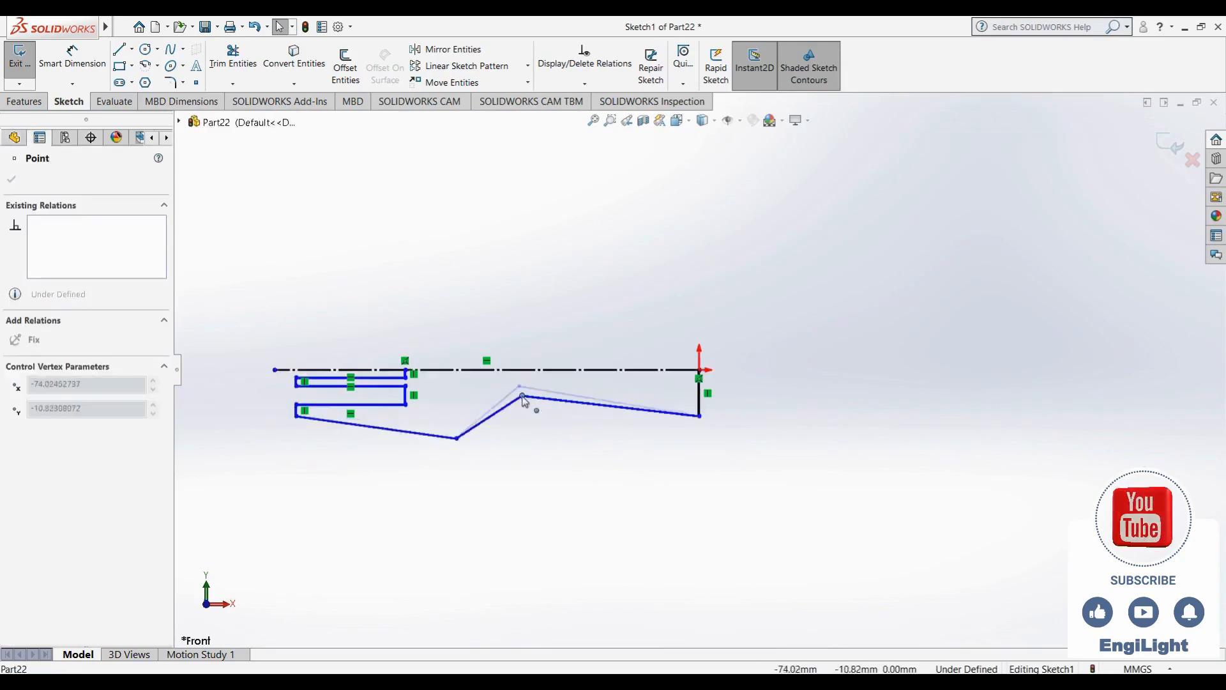
left_click(526, 464)
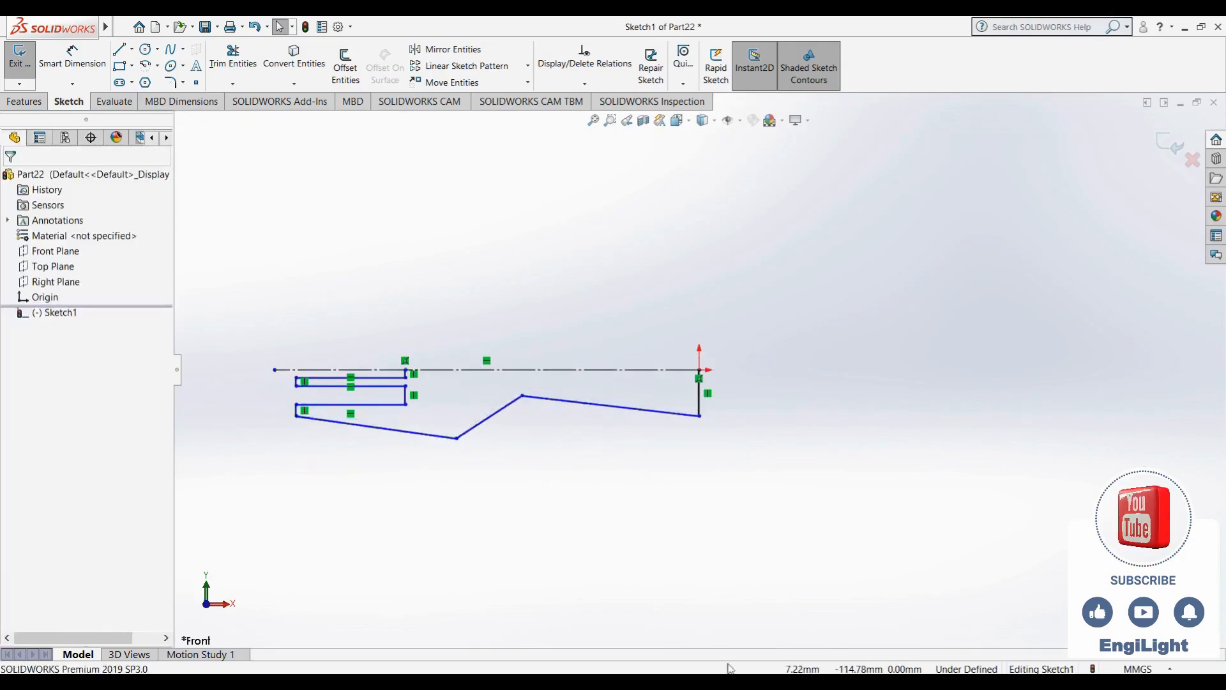
Make the three horizontal tine lines equal in length
left_click(390, 404)
left_click(387, 386, "ctrl")
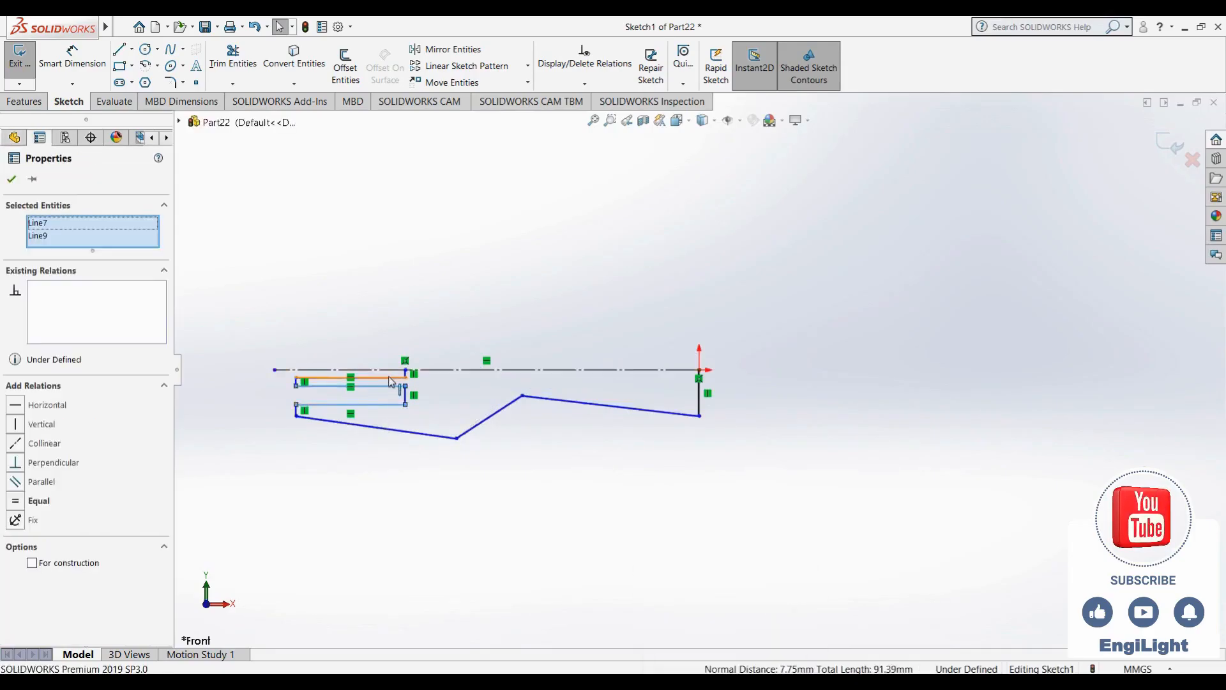
left_click(405, 395, "ctrl")
left_click(502, 319)
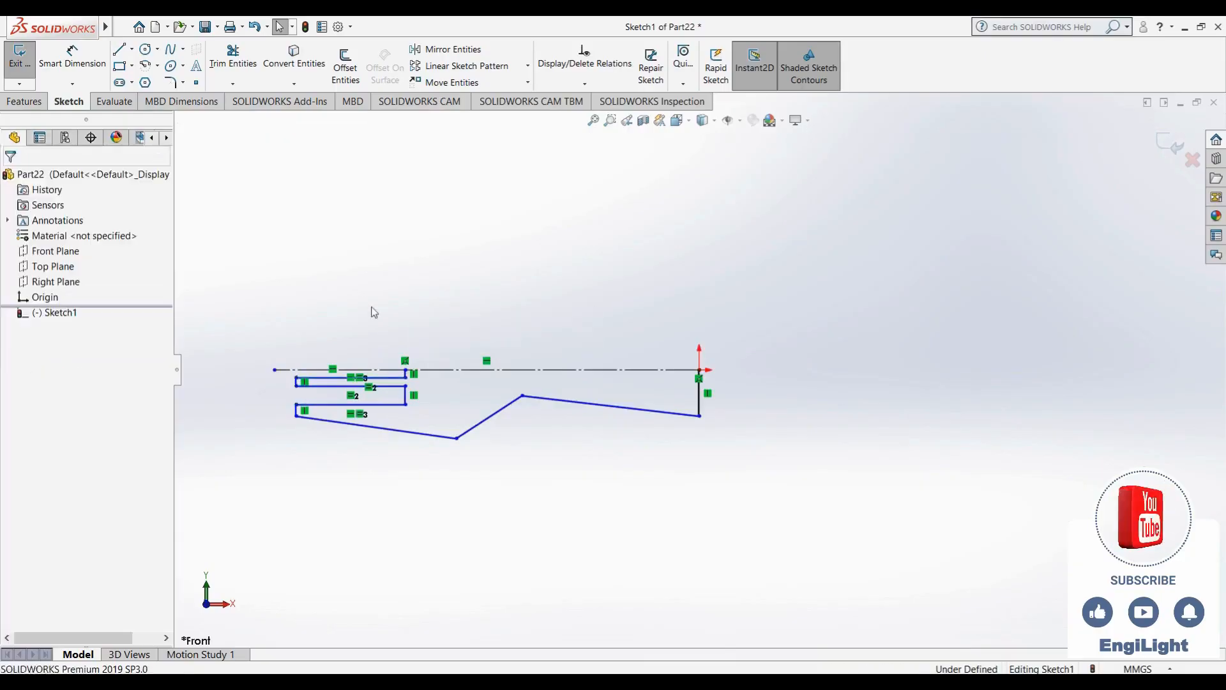
Compare the tines with reference 19.jpg and make the two short vertical tine end lines equal
scroll(301, 416, "down", 4)
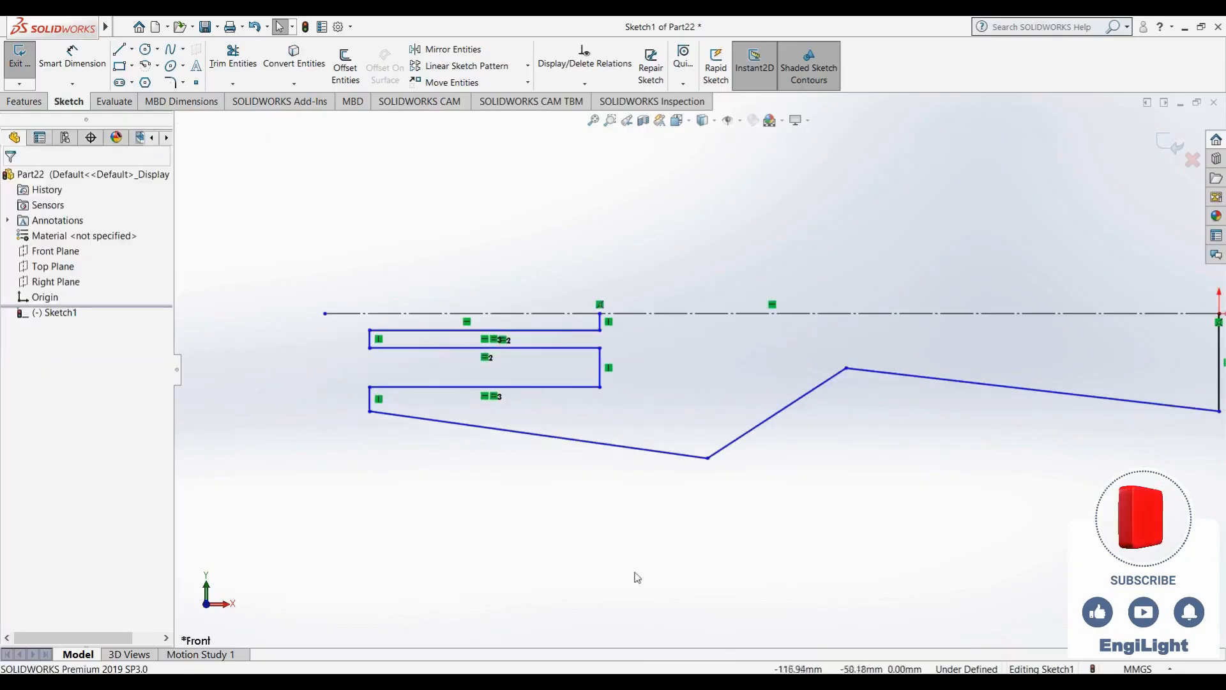
key("alt+Tab")
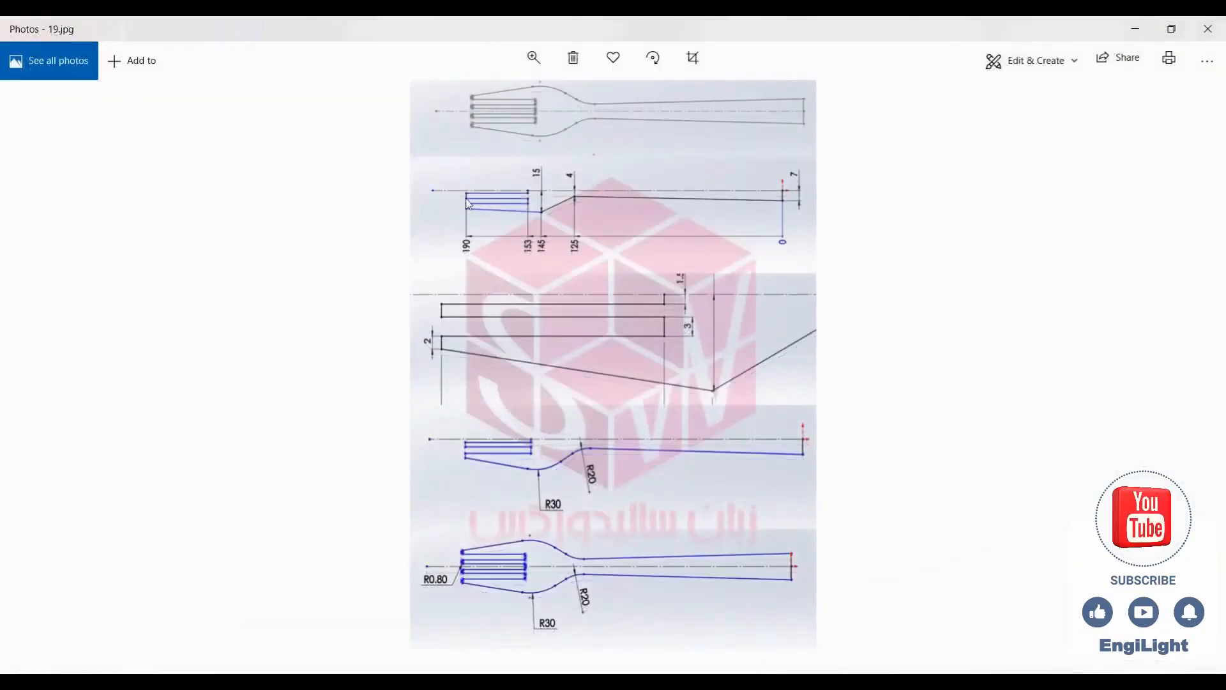
key("alt+Tab")
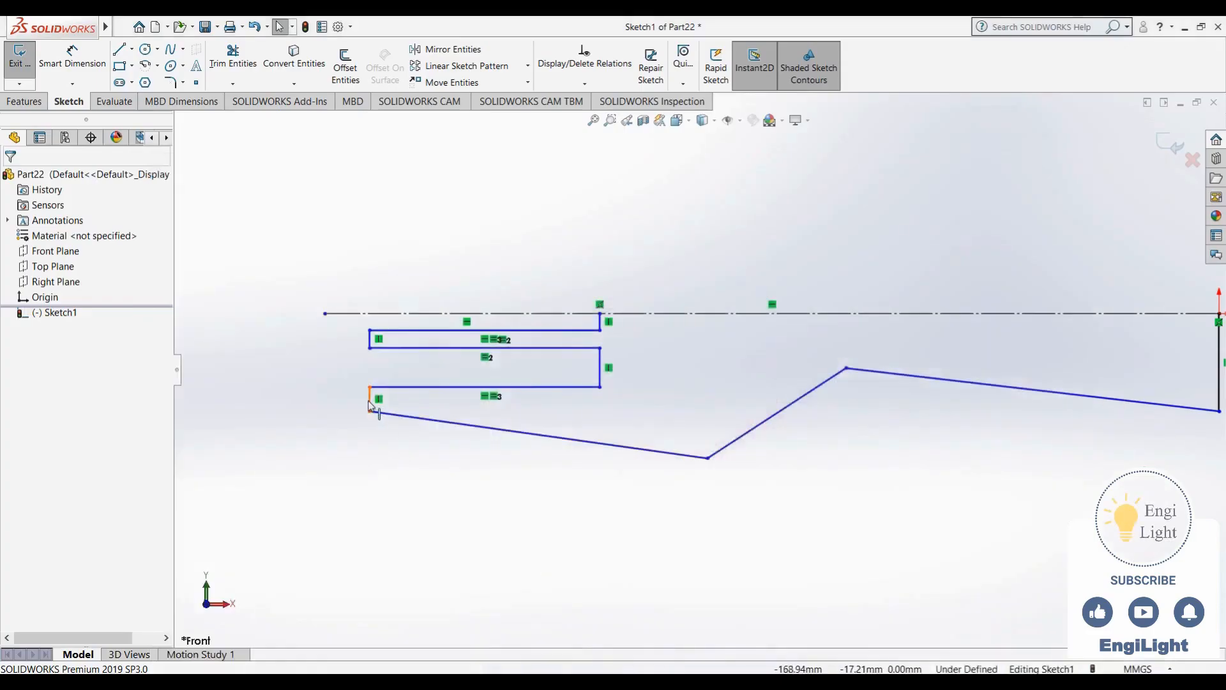
left_click(369, 397)
left_click(369, 339, "ctrl")
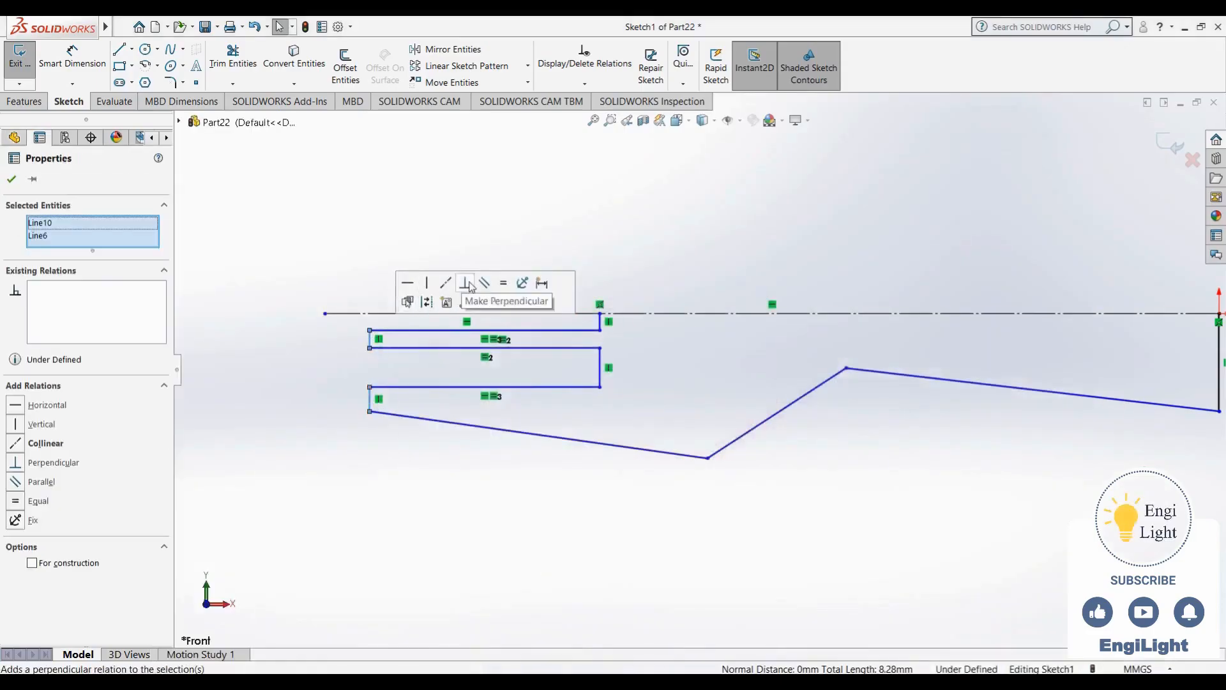
left_click(504, 283)
key("Escape")
scroll(740, 499, "down", 3)
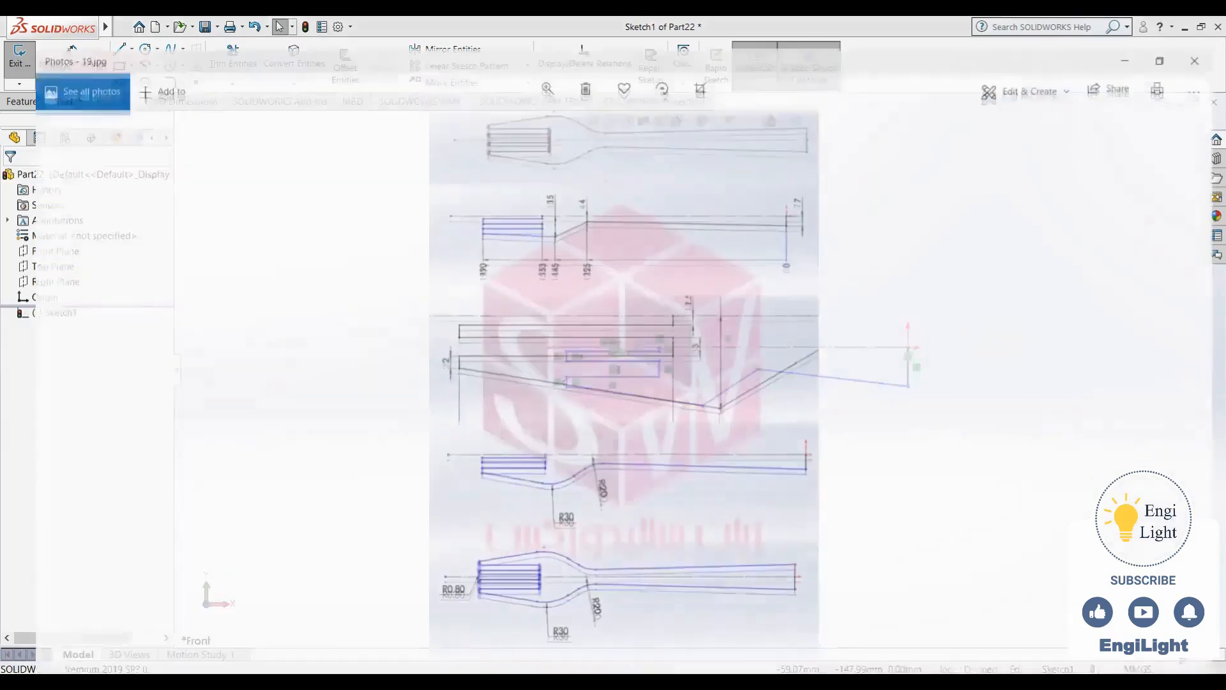
Examine the fork's dimensions and tine layout in reference 19.jpg and return to the sketch
key("alt+Tab")
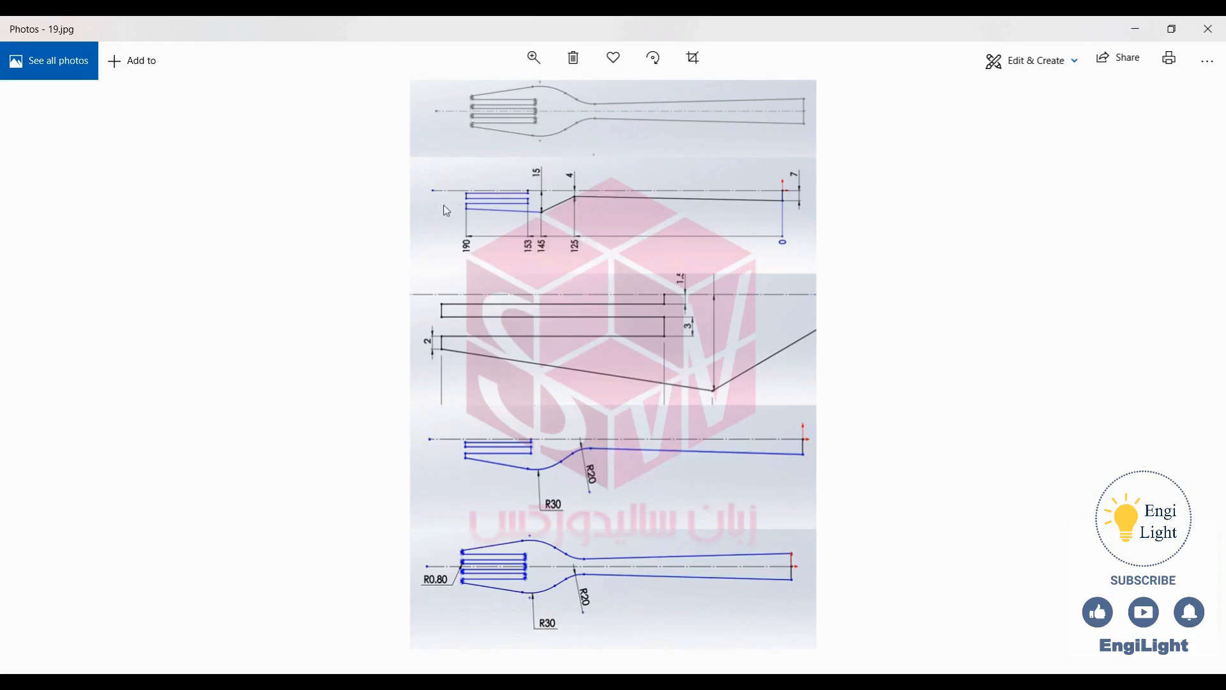
left_click(748, 683)
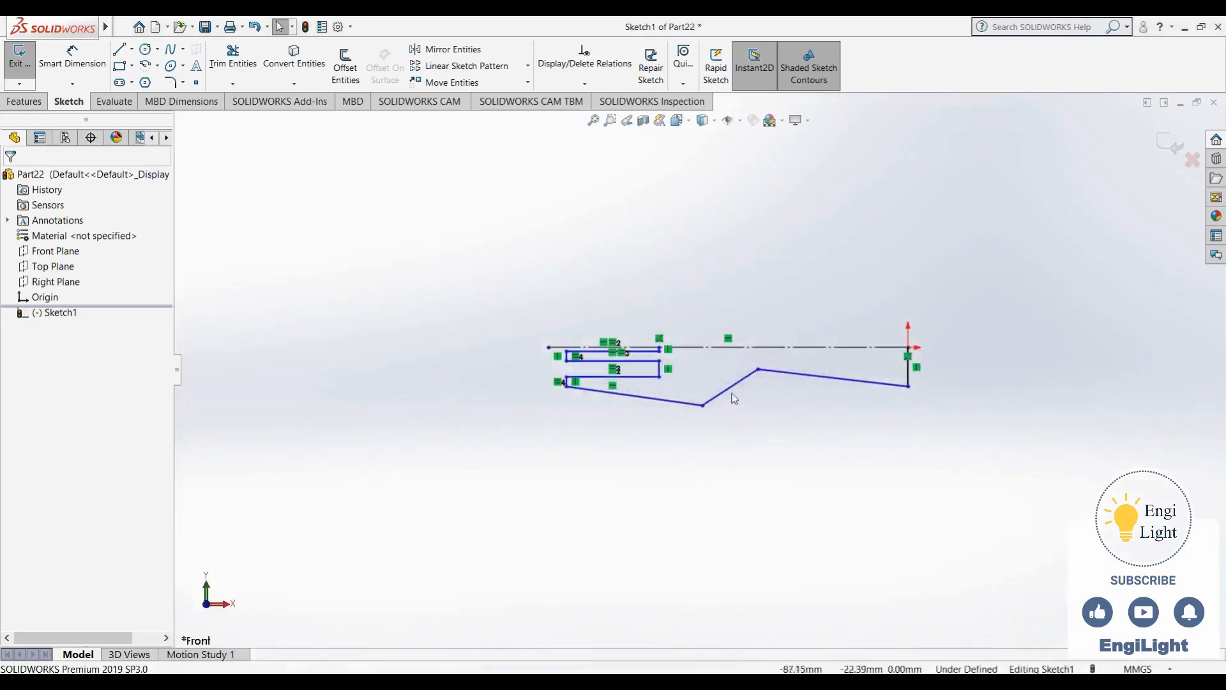
key("alt+Tab")
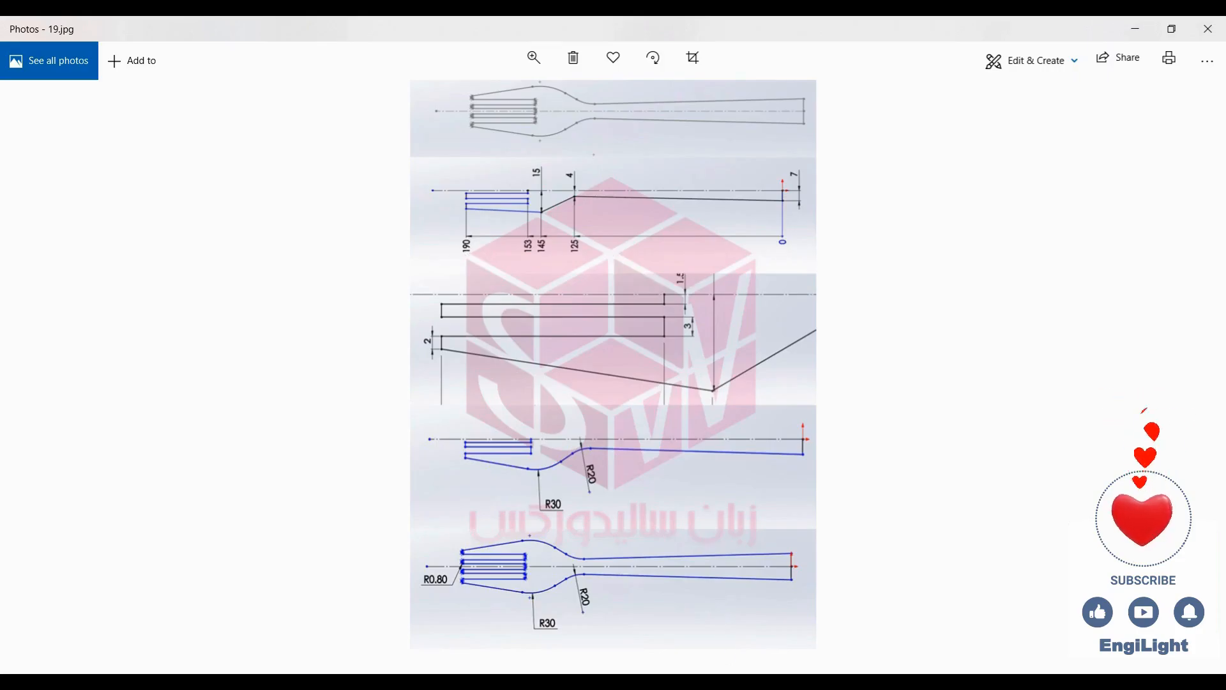
left_click(709, 682)
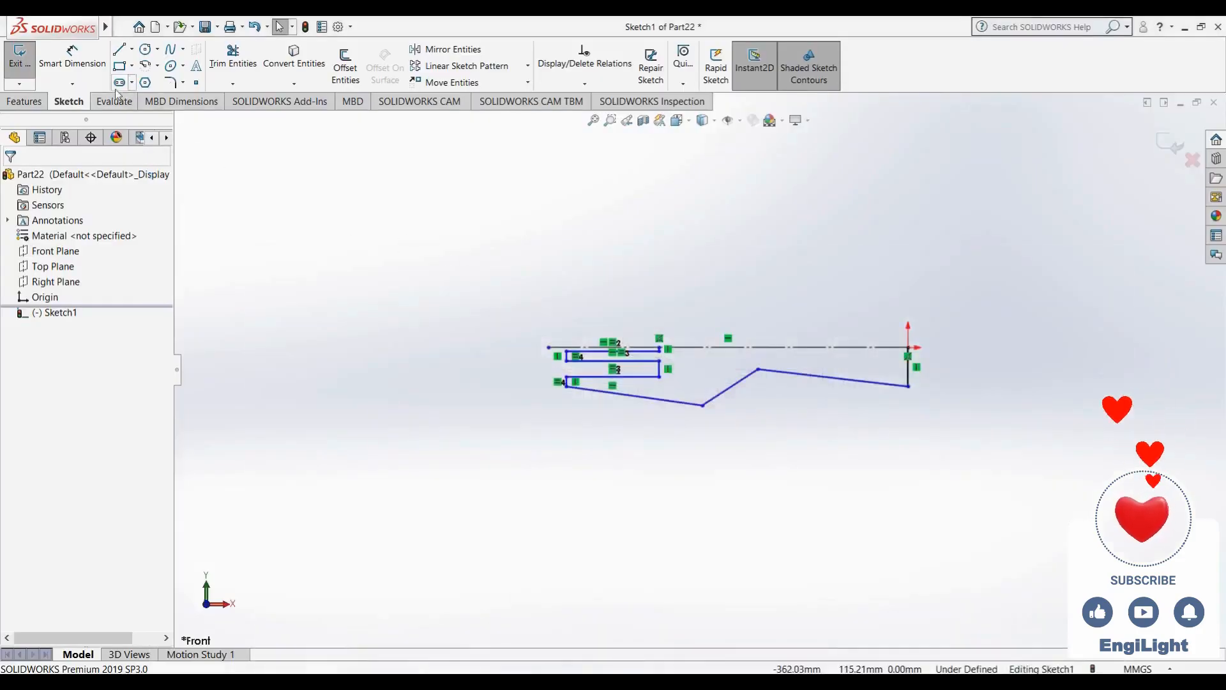
Place horizontal ordinate dimensions below the profile, with zero at the origin, to the neck vertex and the head's widest vertex
left_click(74, 85)
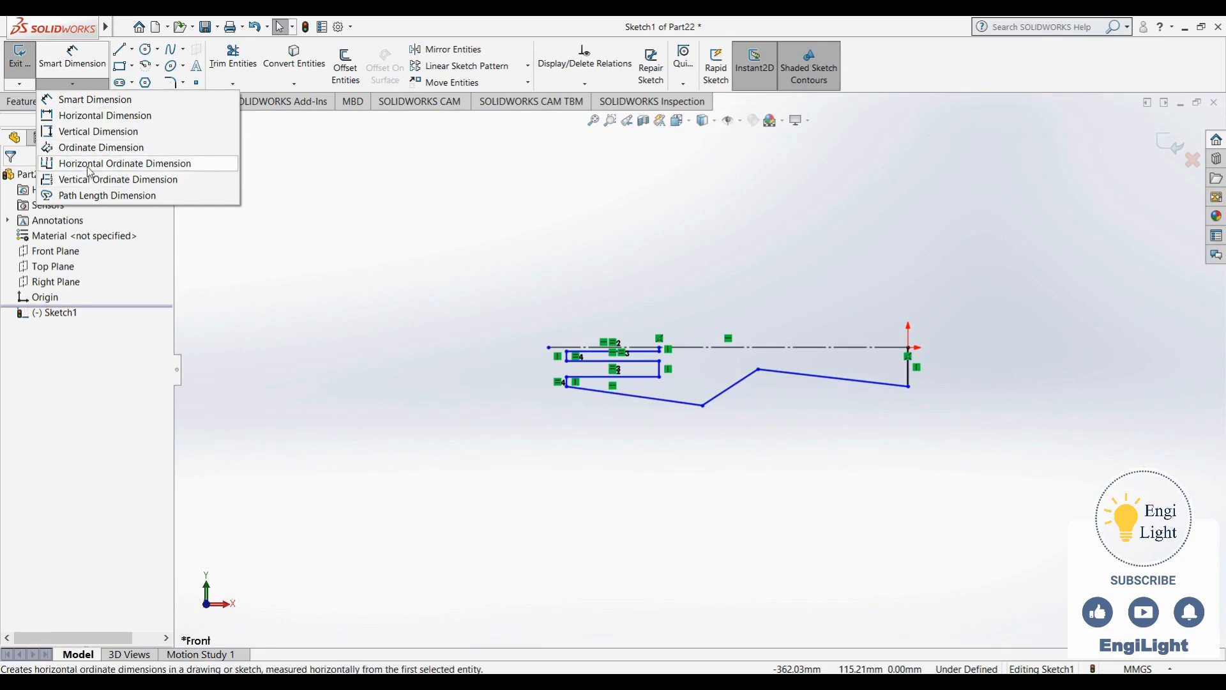
left_click(90, 165)
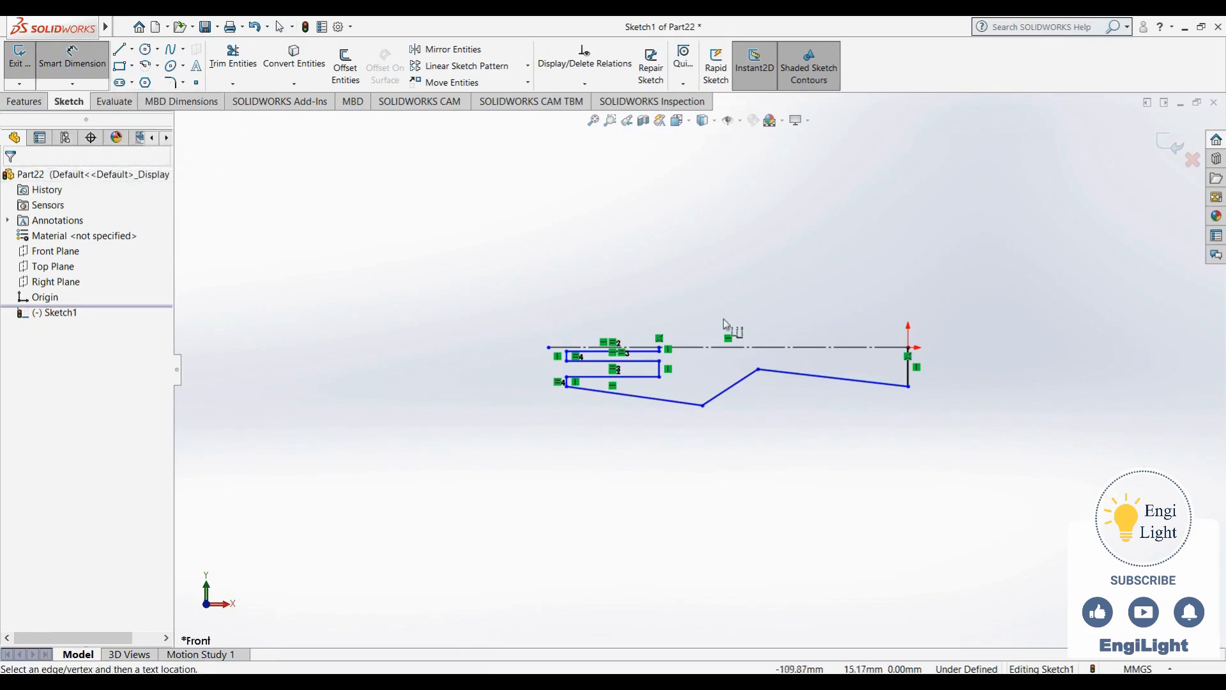
left_click(909, 349)
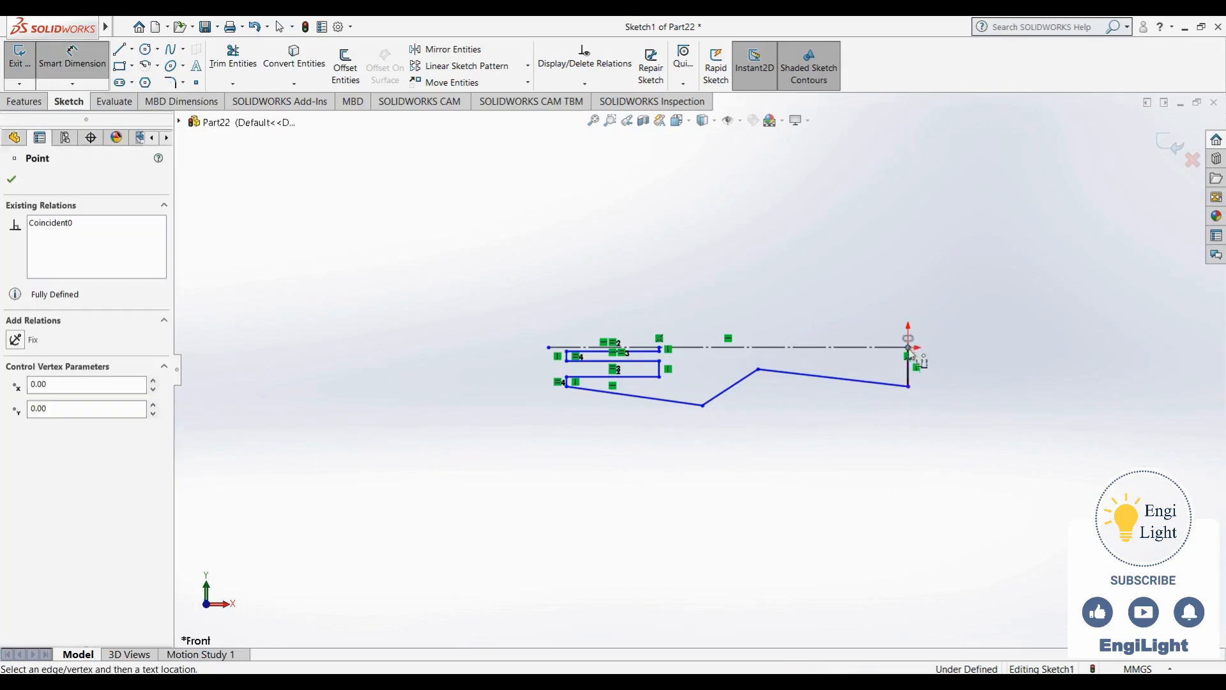
left_click(904, 485)
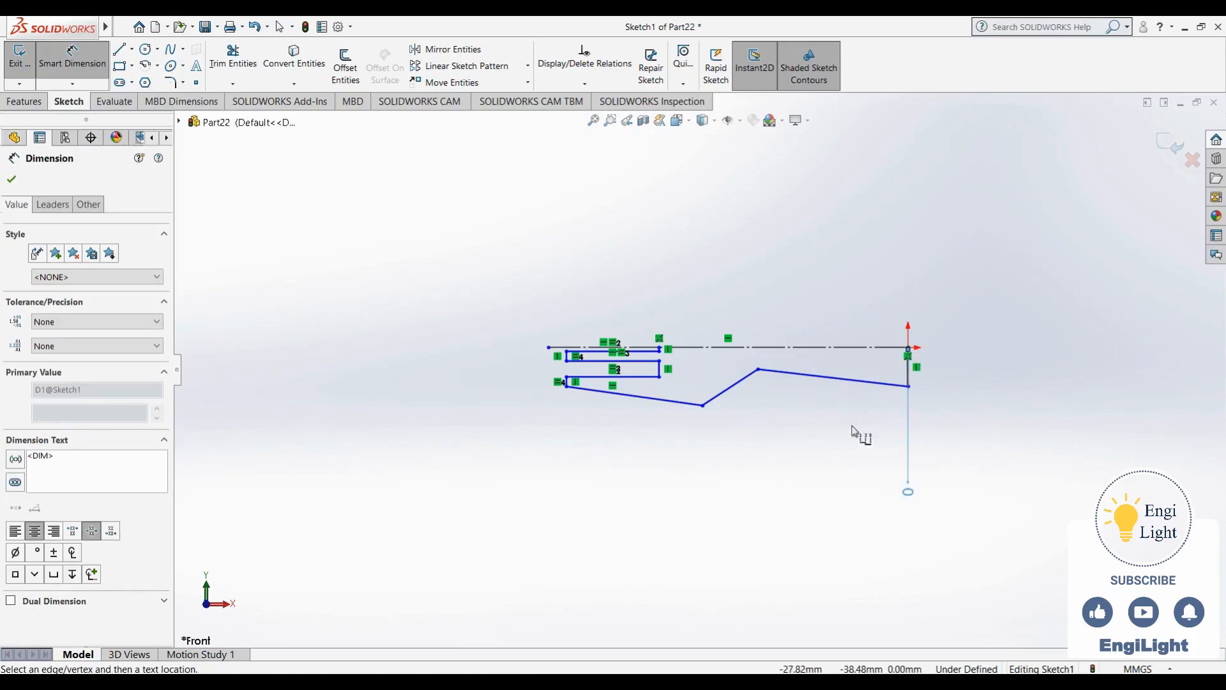
left_click(758, 371)
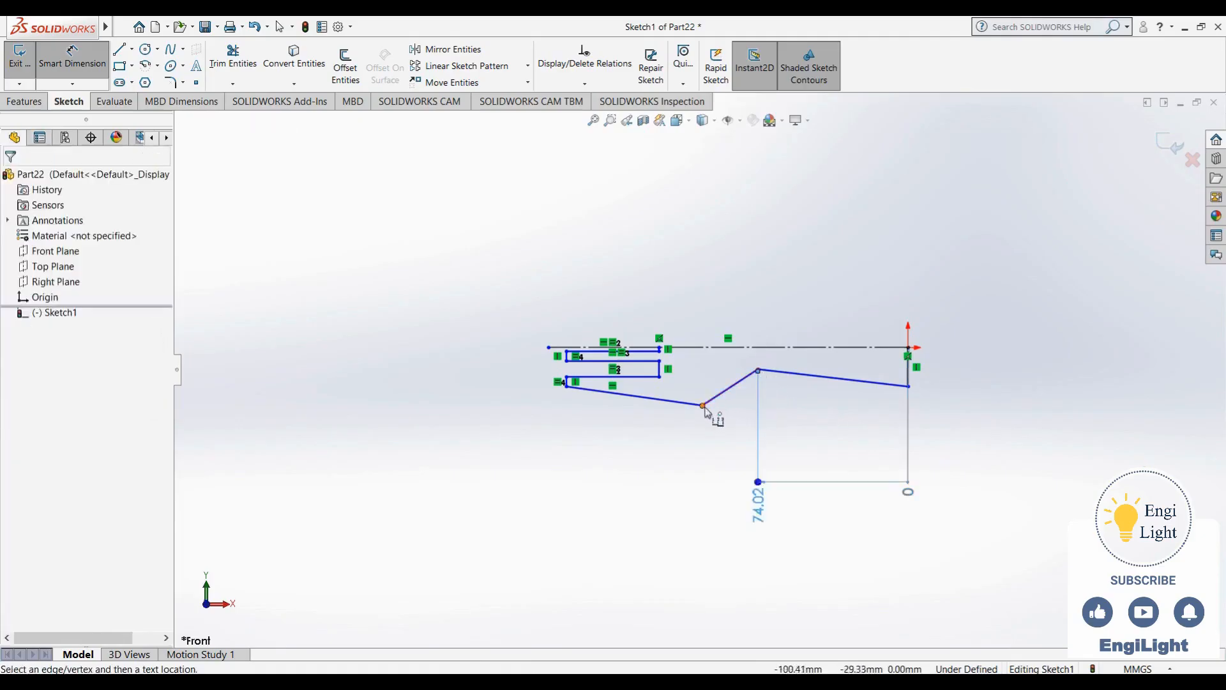
left_click(703, 406)
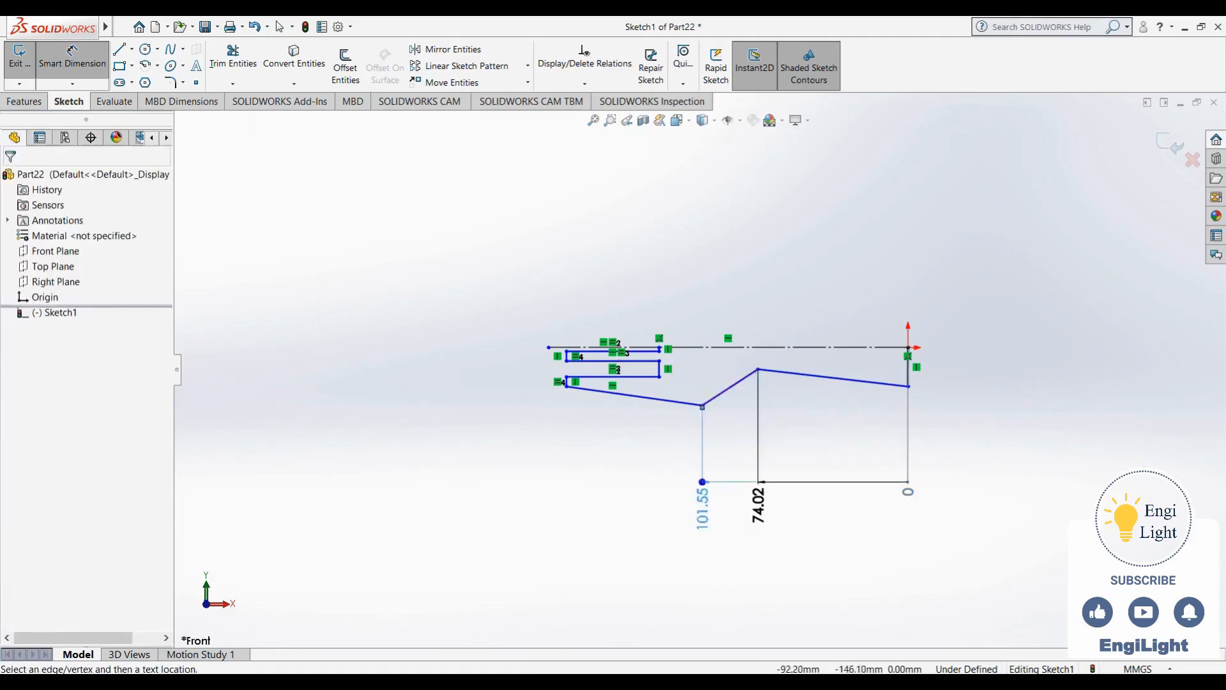
Extend the horizontal ordinate dimensions to the slot's lower inner corner and the outer tine's lower tip corner
mouse_move(729, 682)
mouse_move(724, 624)
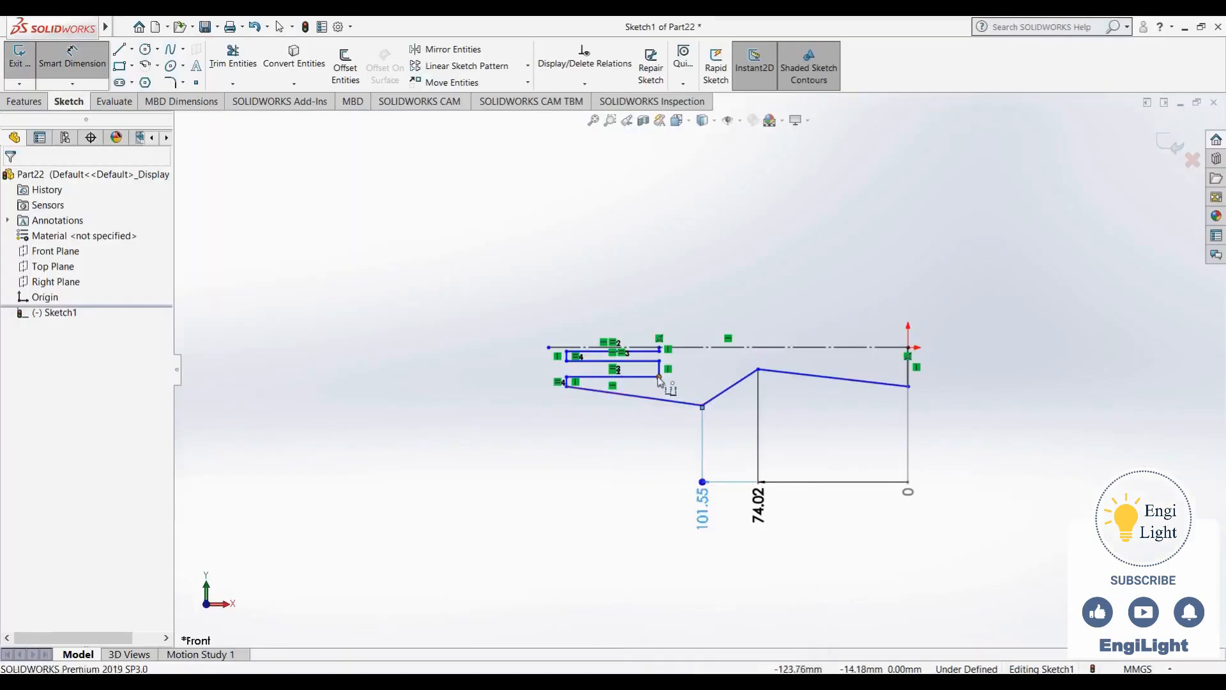
left_click(659, 378)
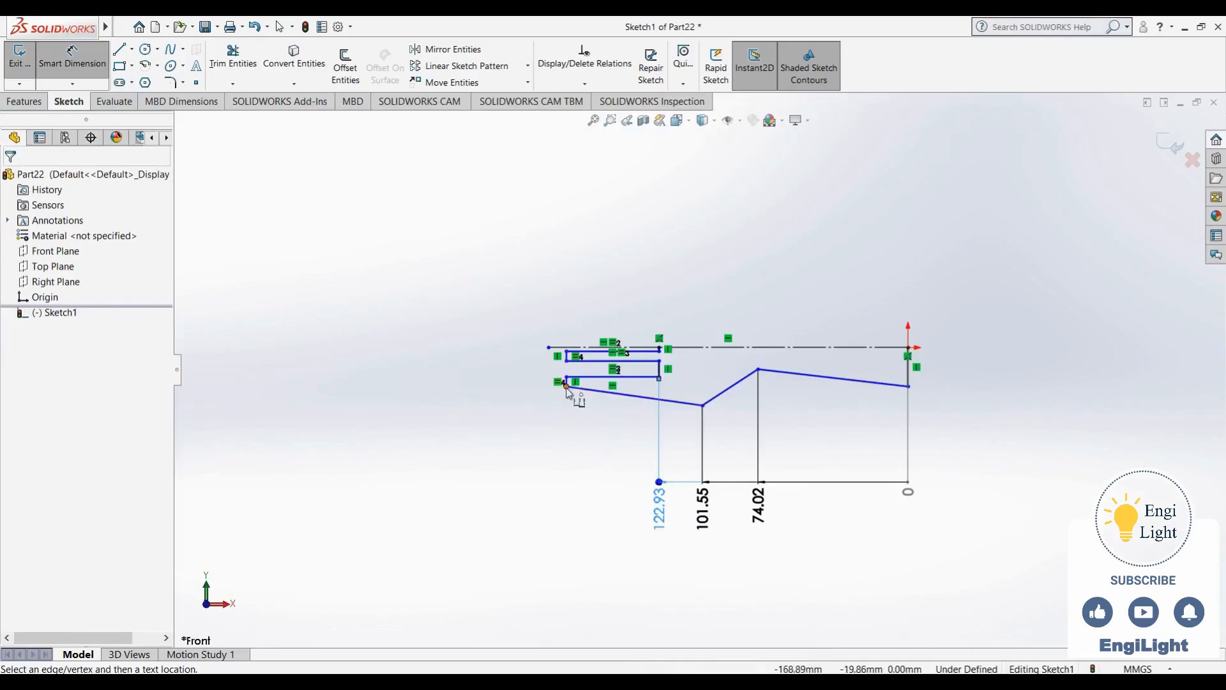
left_click(567, 386)
key("Escape")
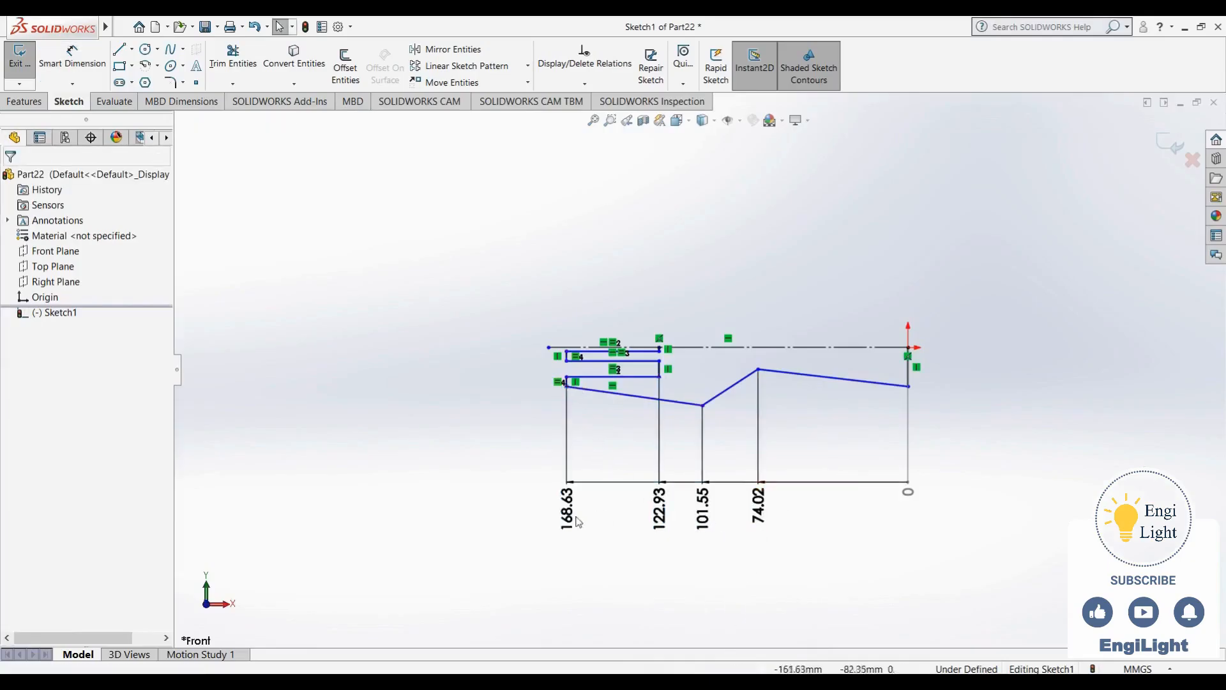
Check the fork reference image 19.jpg in Photos and set the ordinate dimension at the tine tips to 190 mm
key("alt+Tab")
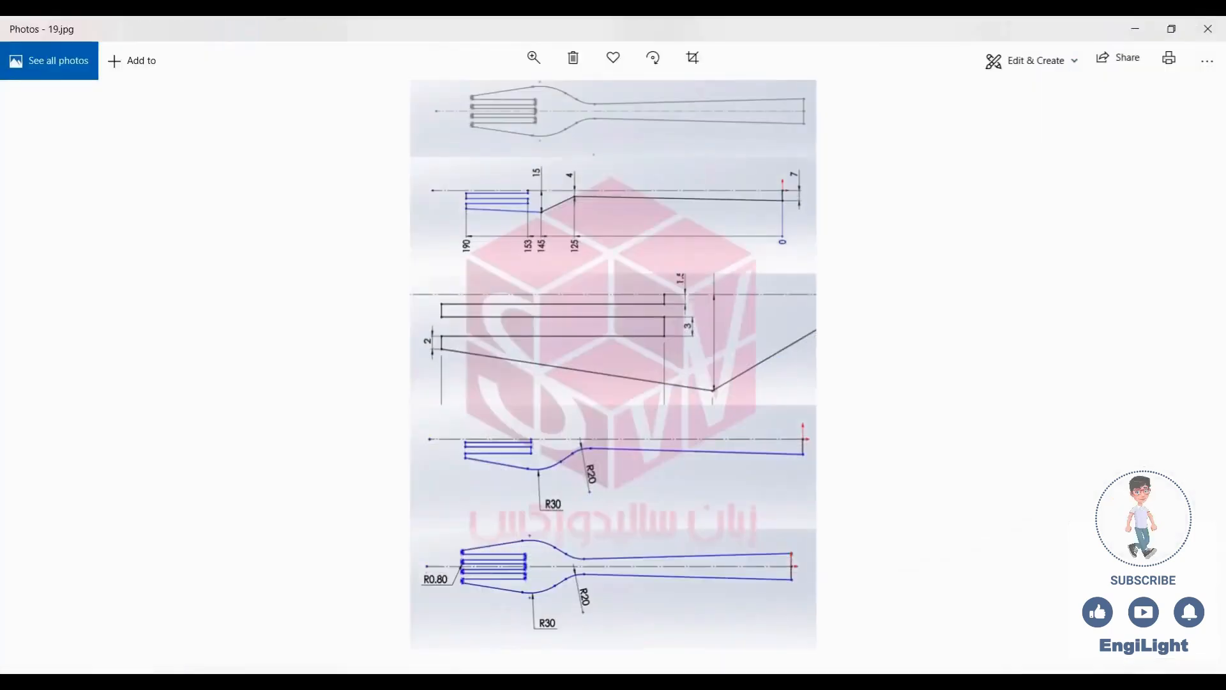
key("alt+Tab")
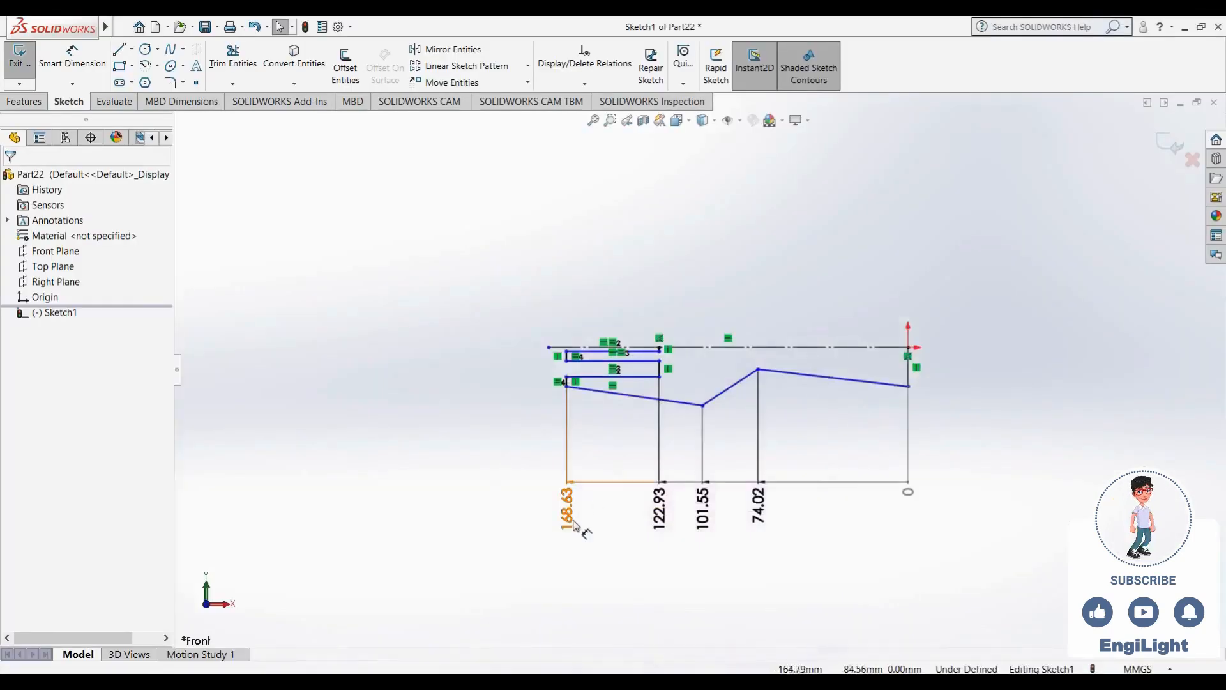
double_click(558, 518)
type("190")
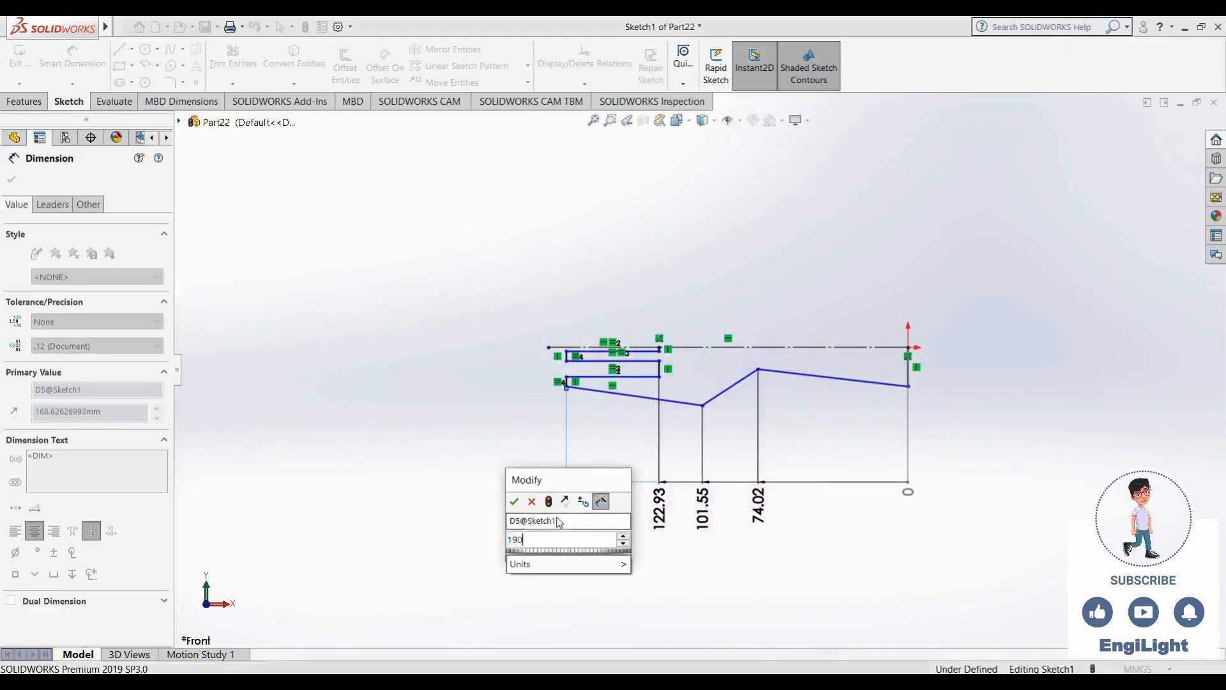
key("Return")
Recheck the reference image and set the ordinate dimension at the base of the tines to 153 mm
key("alt+Tab")
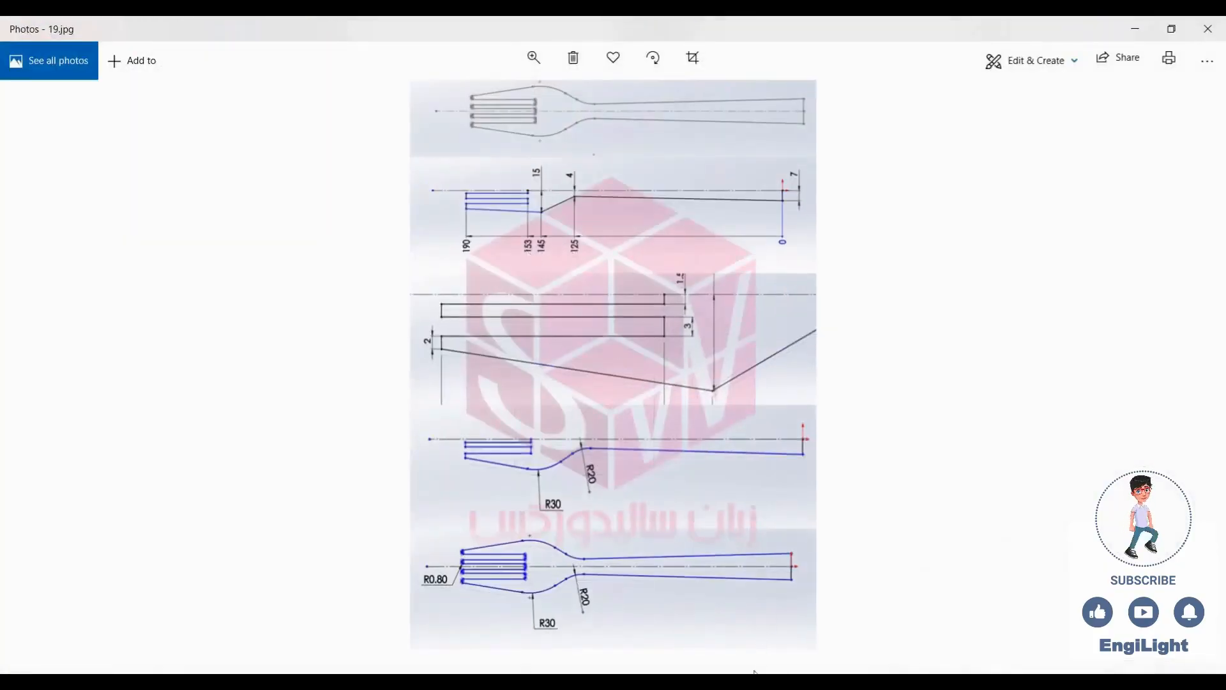
key("alt+Tab")
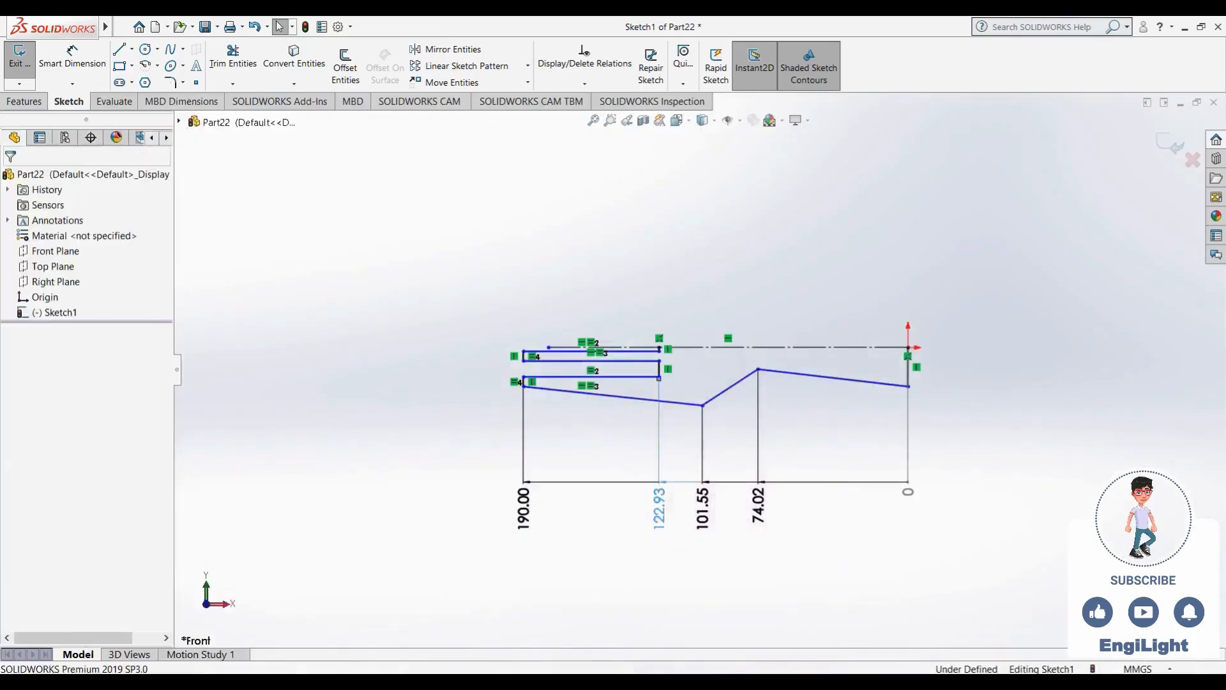
double_click(664, 525)
type("153")
key("Return")
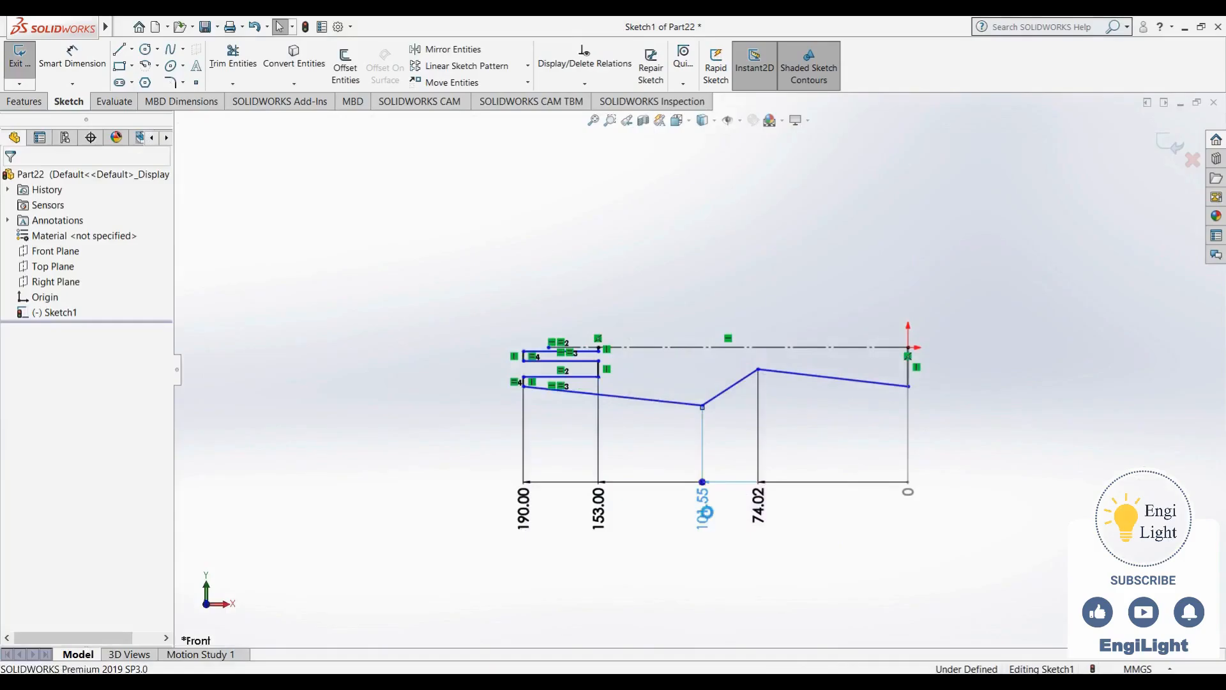
Set the ordinate dimensions of the head's widest vertex to 145 mm and the neck vertex to 125 mm
double_click(703, 509)
type("153")
key("BackSpace")
key("BackSpace")
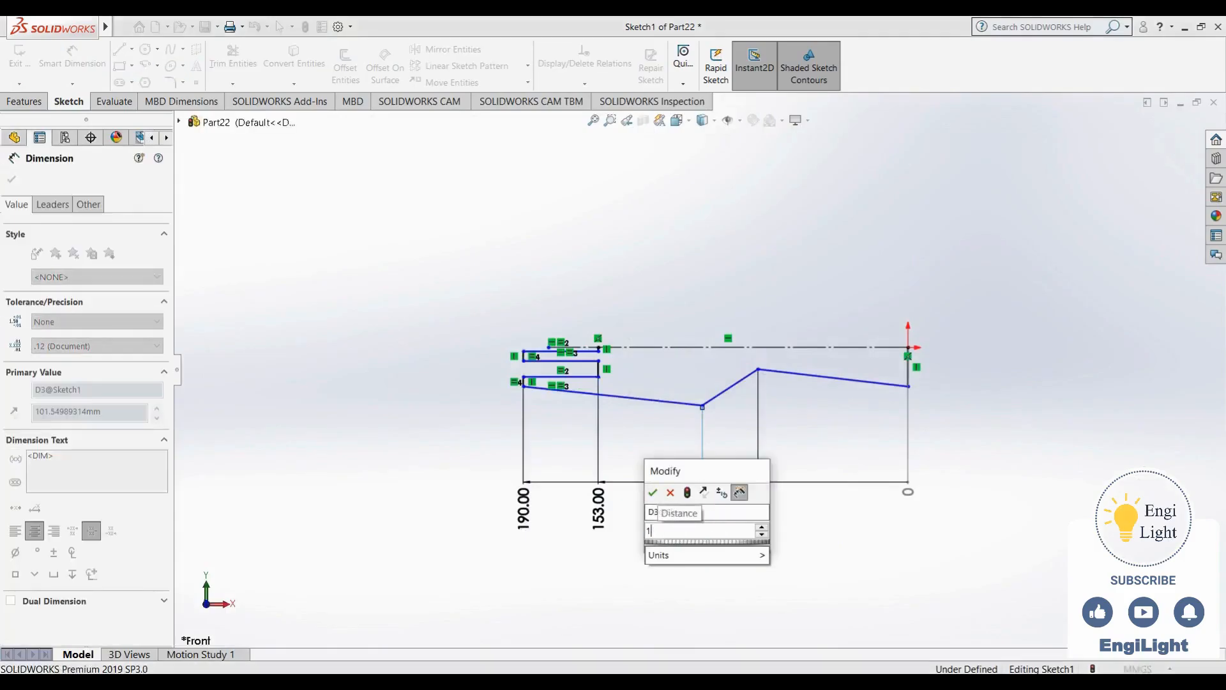
key("Escape")
double_click(756, 513)
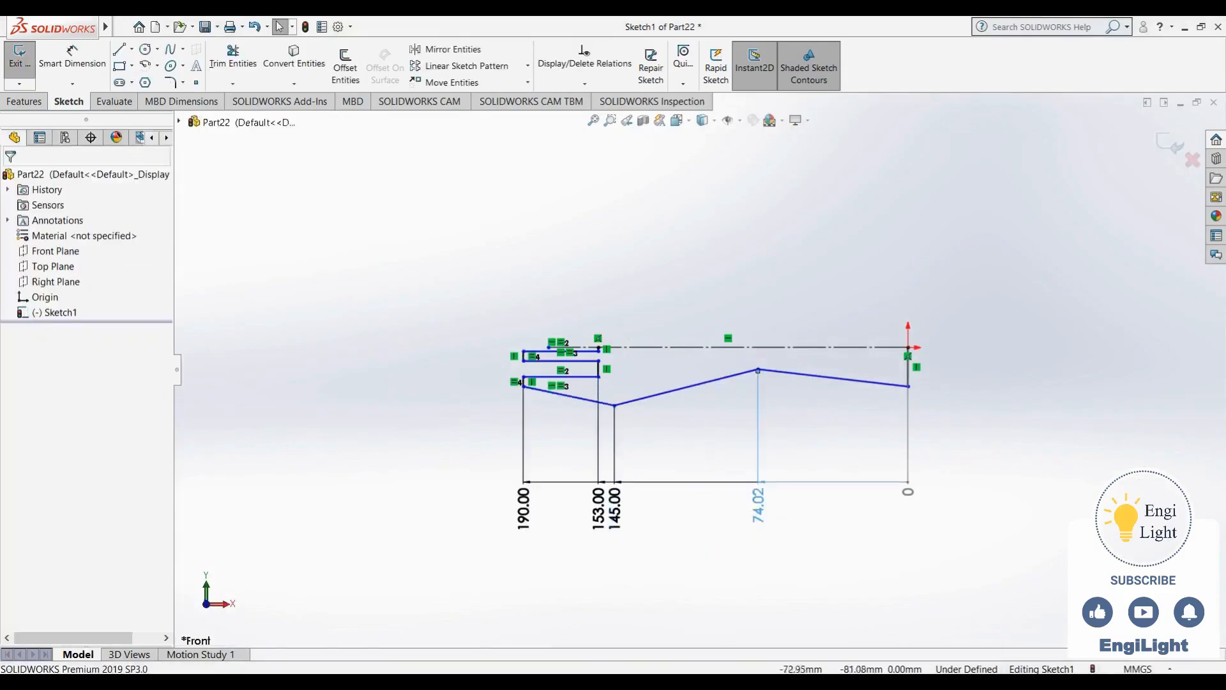
type("125")
key("Return")
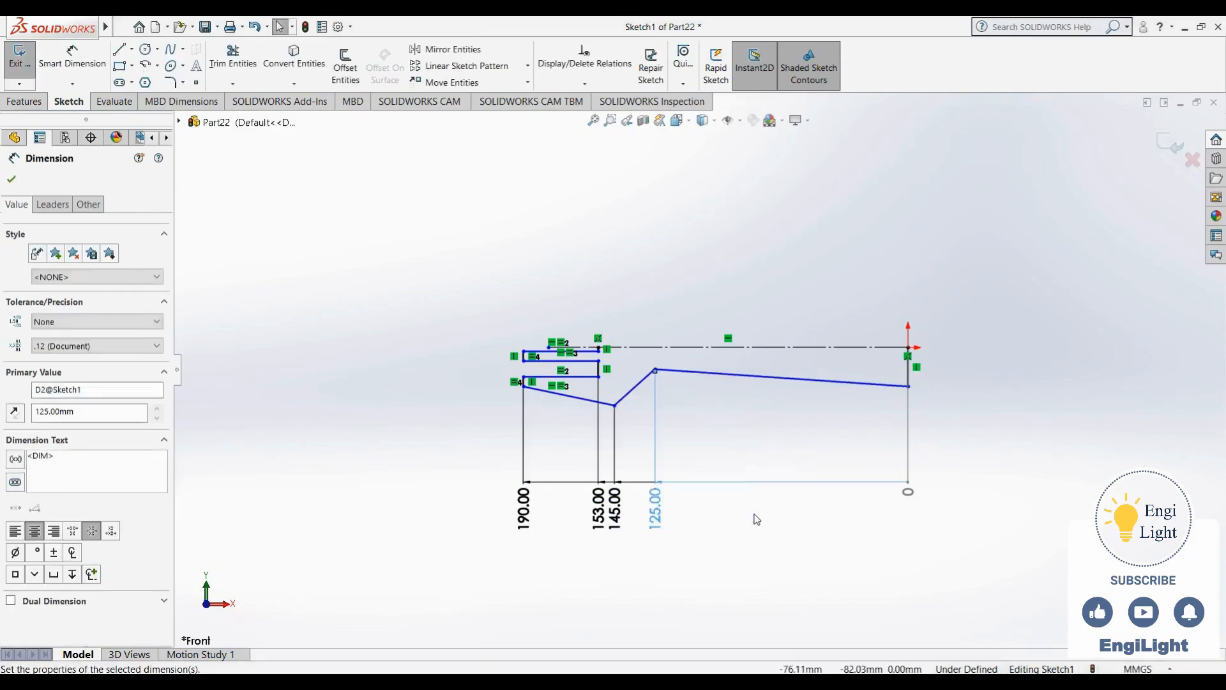
key("Escape")
Extend the centerline's free end well beyond the tine tips
scroll(551, 352, "down", 1)
mouse_move(549, 347)
left_mouse_down()
mouse_move(331, 348)
mouse_move(349, 347)
left_mouse_up()
left_click(725, 206)
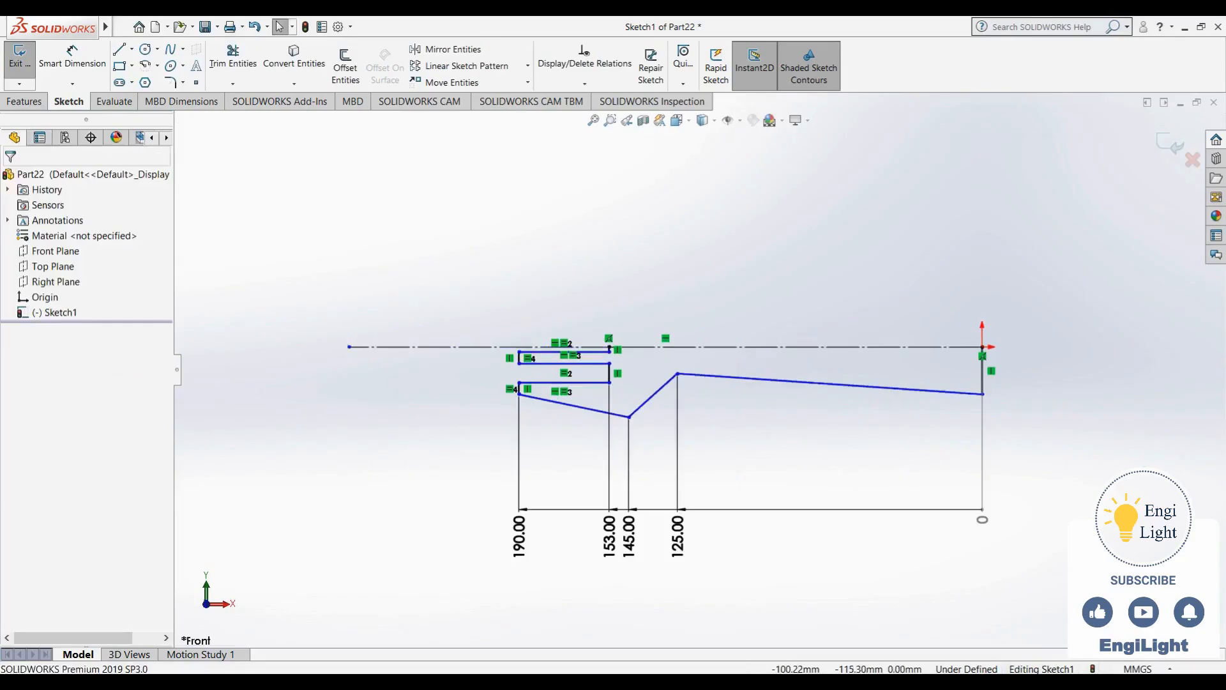
Consult the reference image and dimension the neck vertex 4 mm from the centerline
key("alt+Tab")
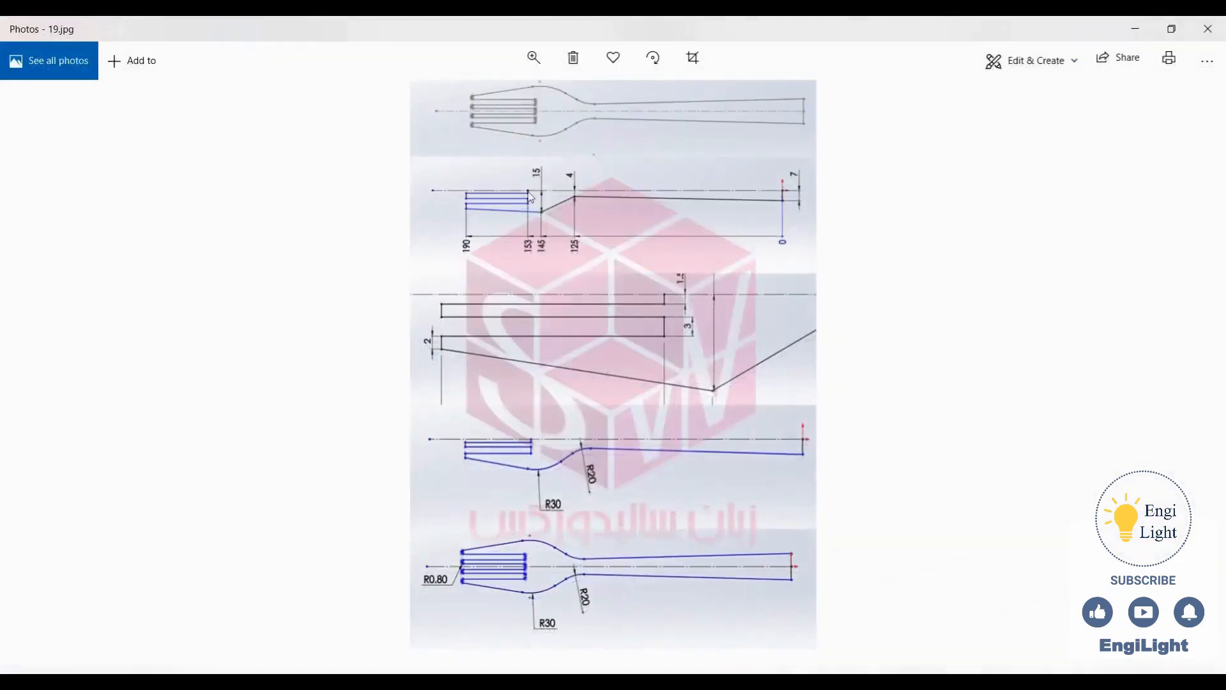
mouse_move(729, 683)
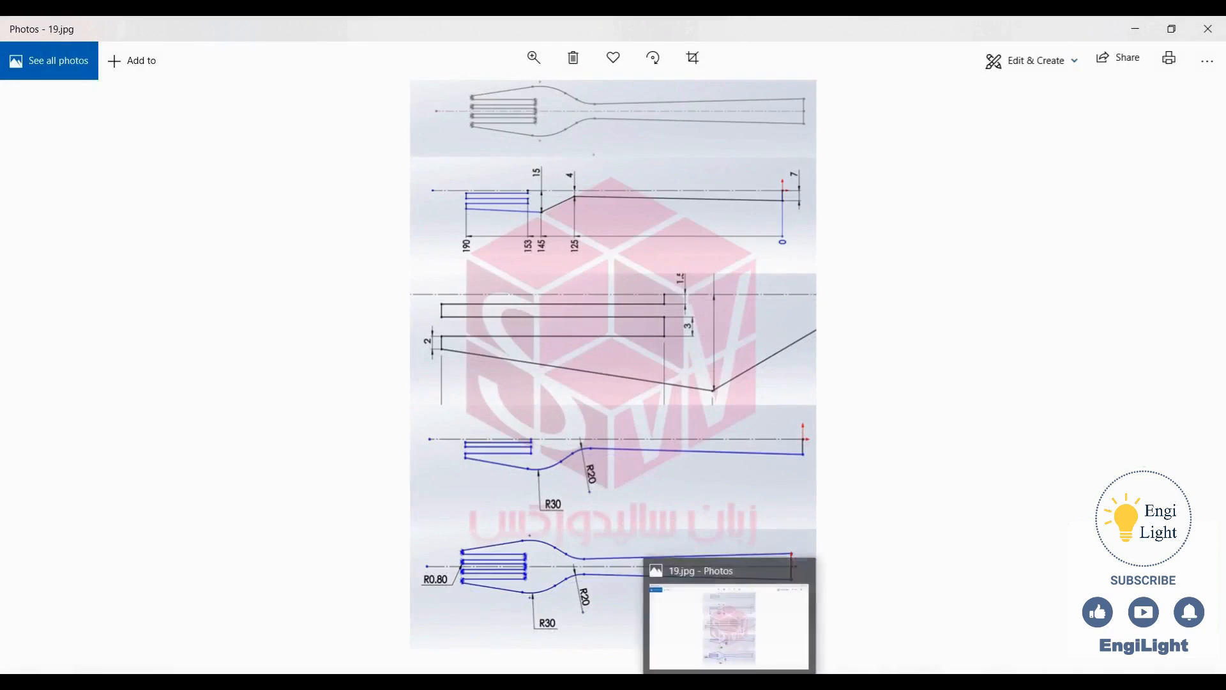
left_click(730, 684)
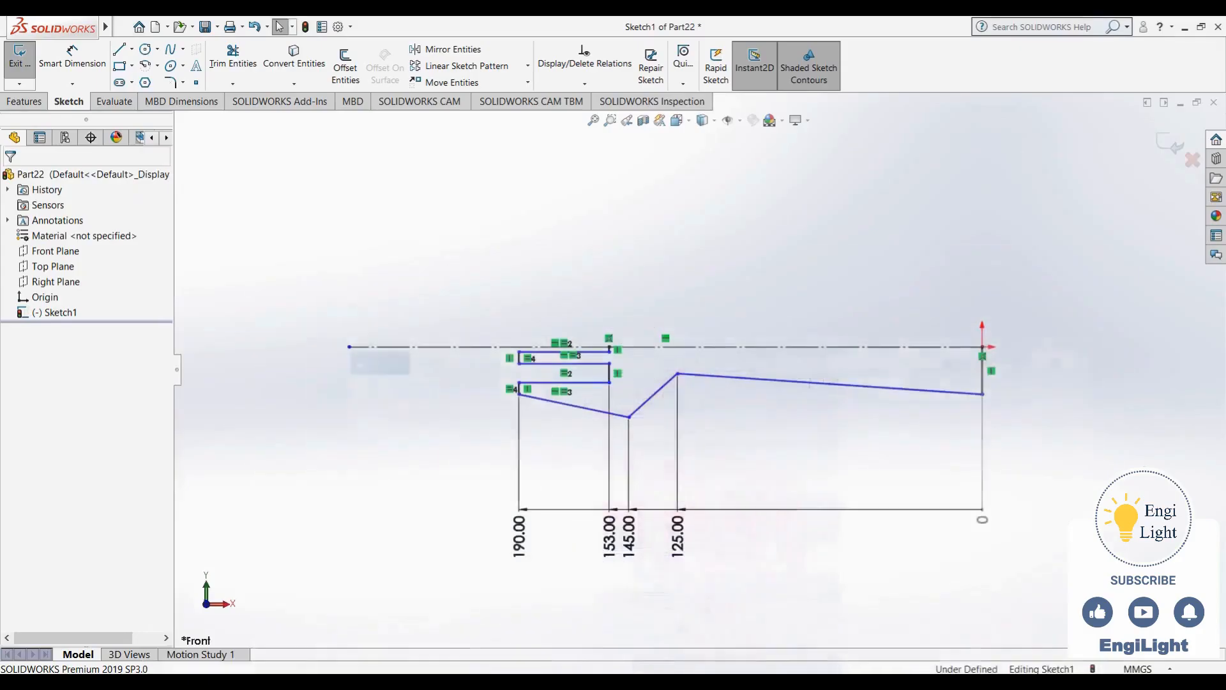
right_click_drag(726, 488, 735, 399)
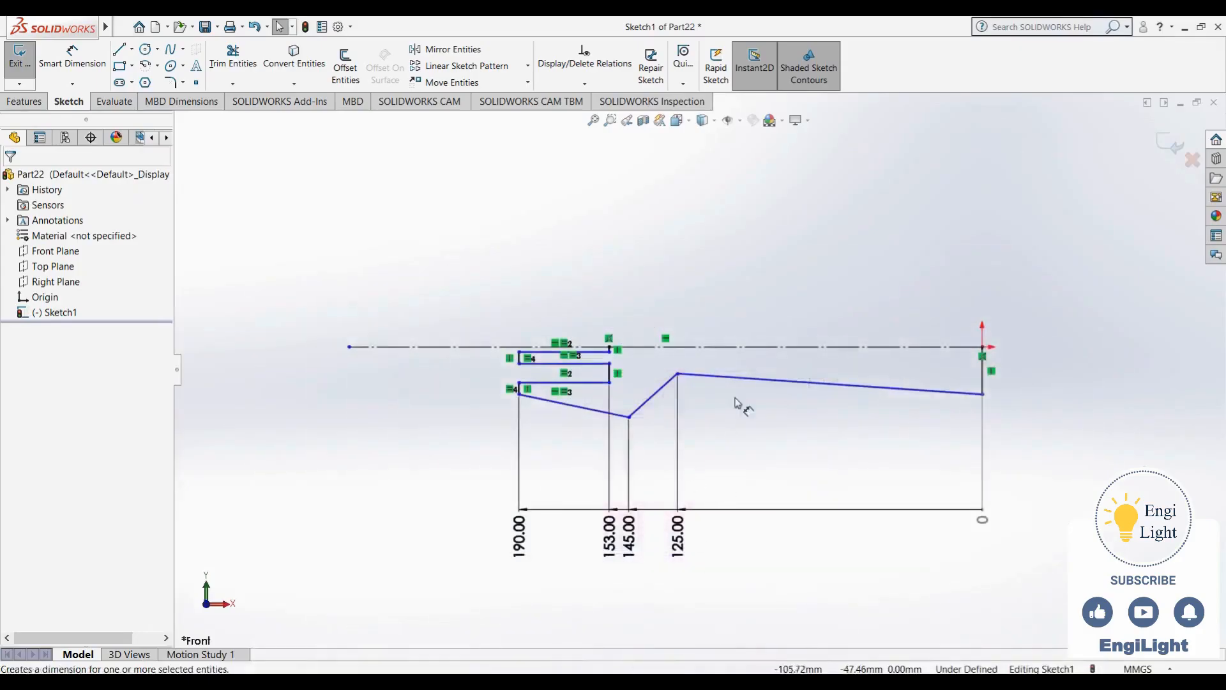
left_click(678, 374)
left_click(686, 346)
left_click(706, 364)
type("4")
key("Return")
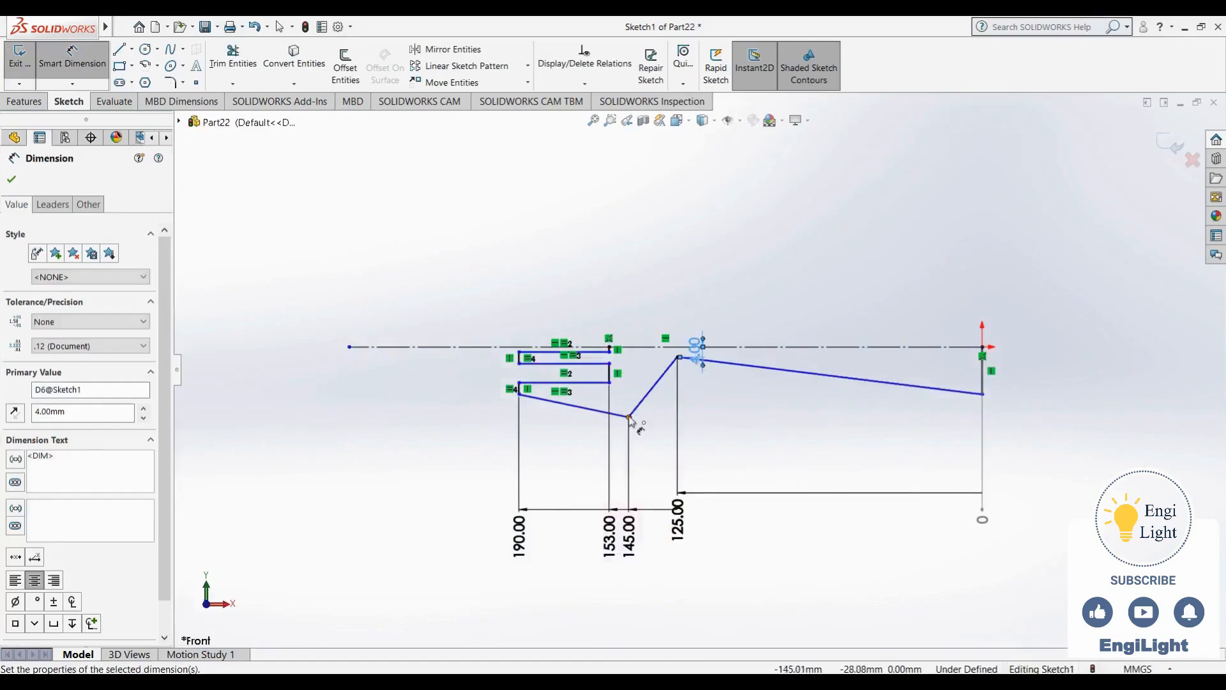
Dimension the lowest vertex of the fork head 15 mm from the centerline
left_click(629, 416)
left_click(639, 347)
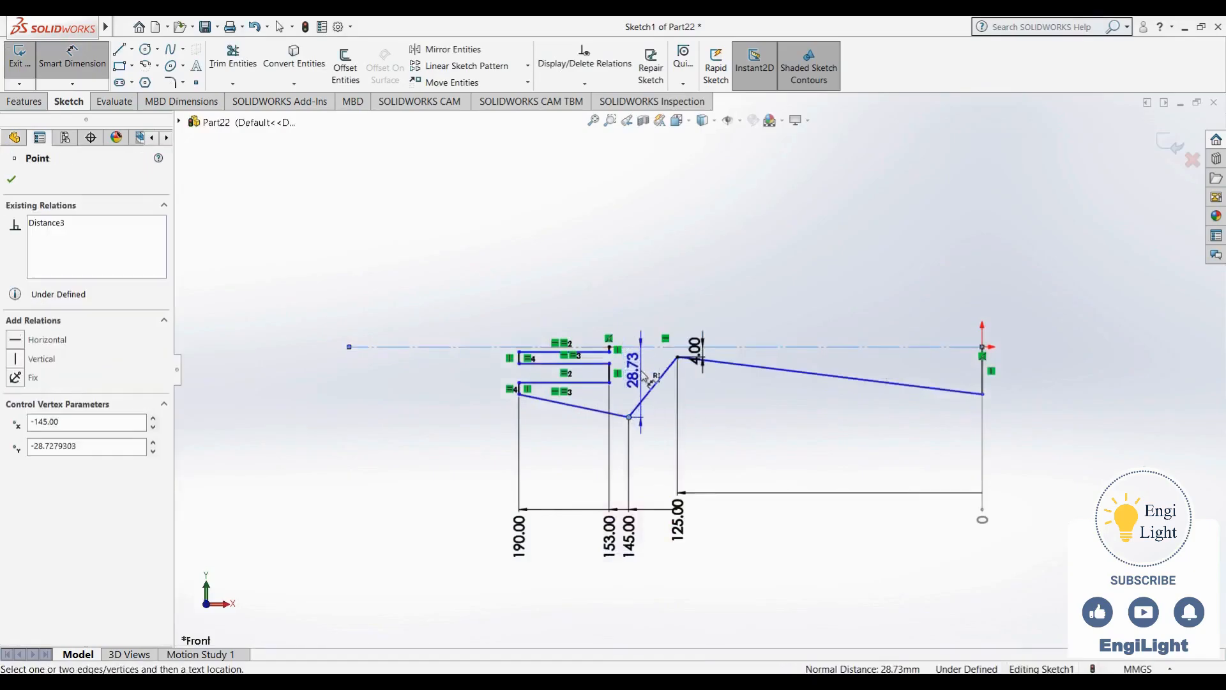
left_click(644, 377)
type("15")
key("Return")
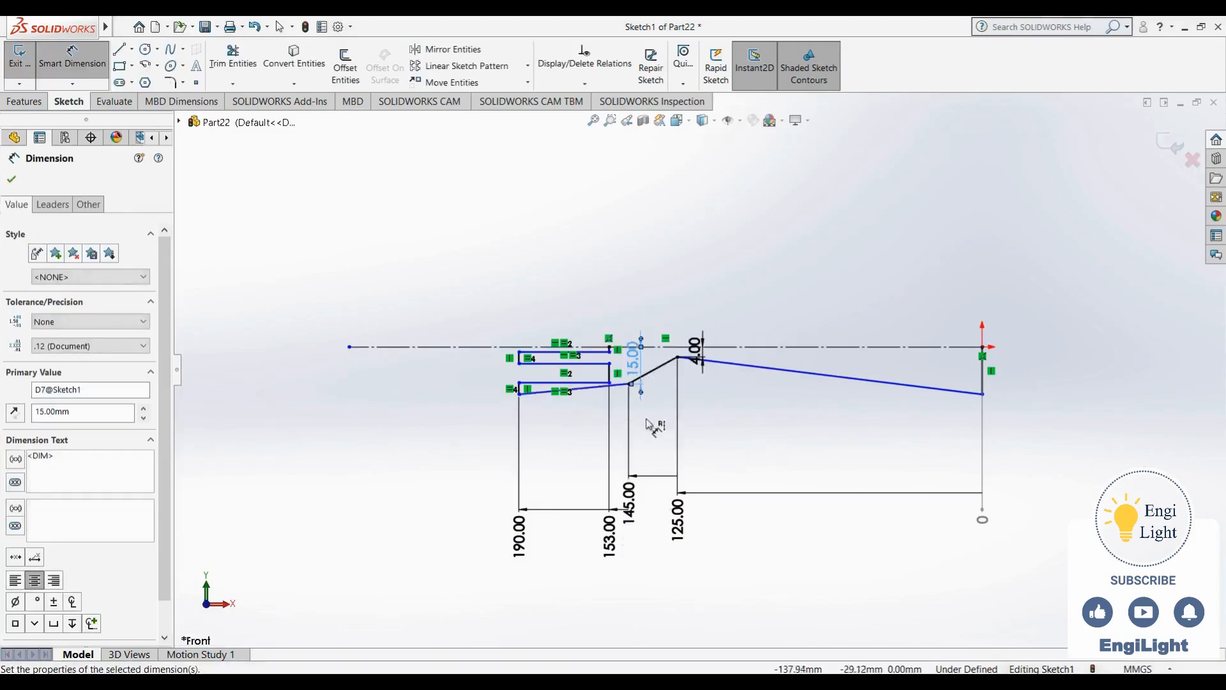
Check the reference image for the tine sizes and dimension the outer tine's end line at 2 mm
scroll(603, 409, "down", 2)
scroll(616, 399, "down", 3)
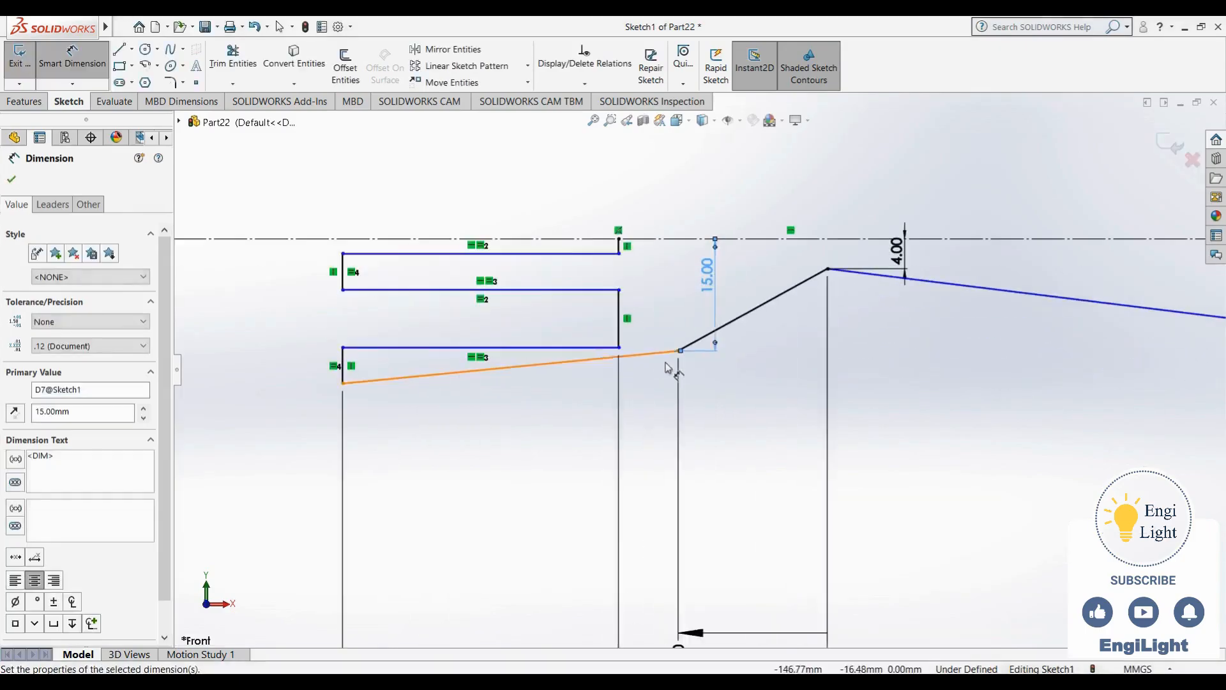
left_click(730, 419)
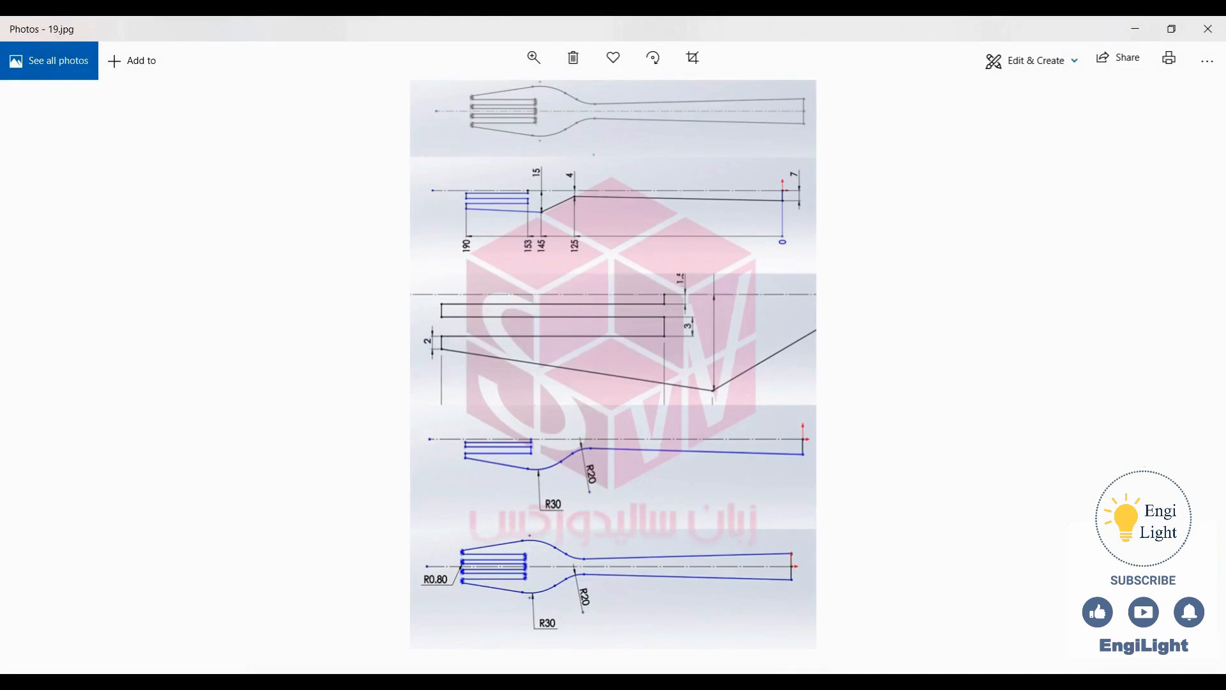
key("alt+Tab")
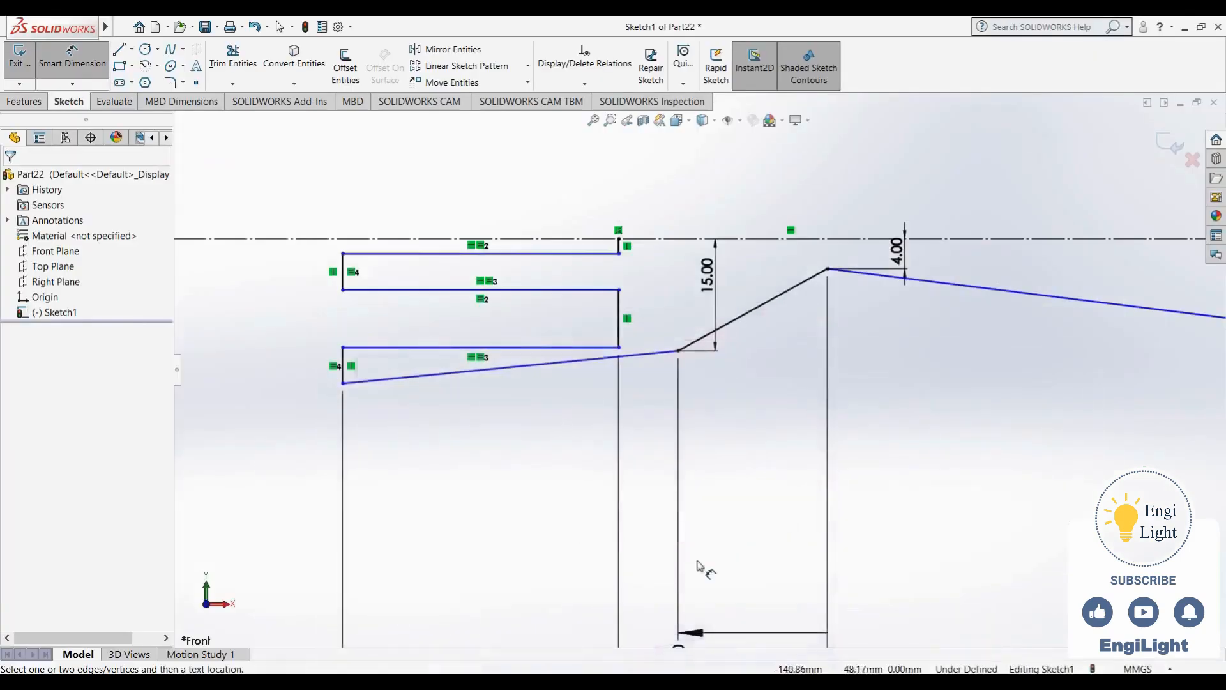
left_click(348, 371)
left_click(300, 361)
type("2")
key("Return")
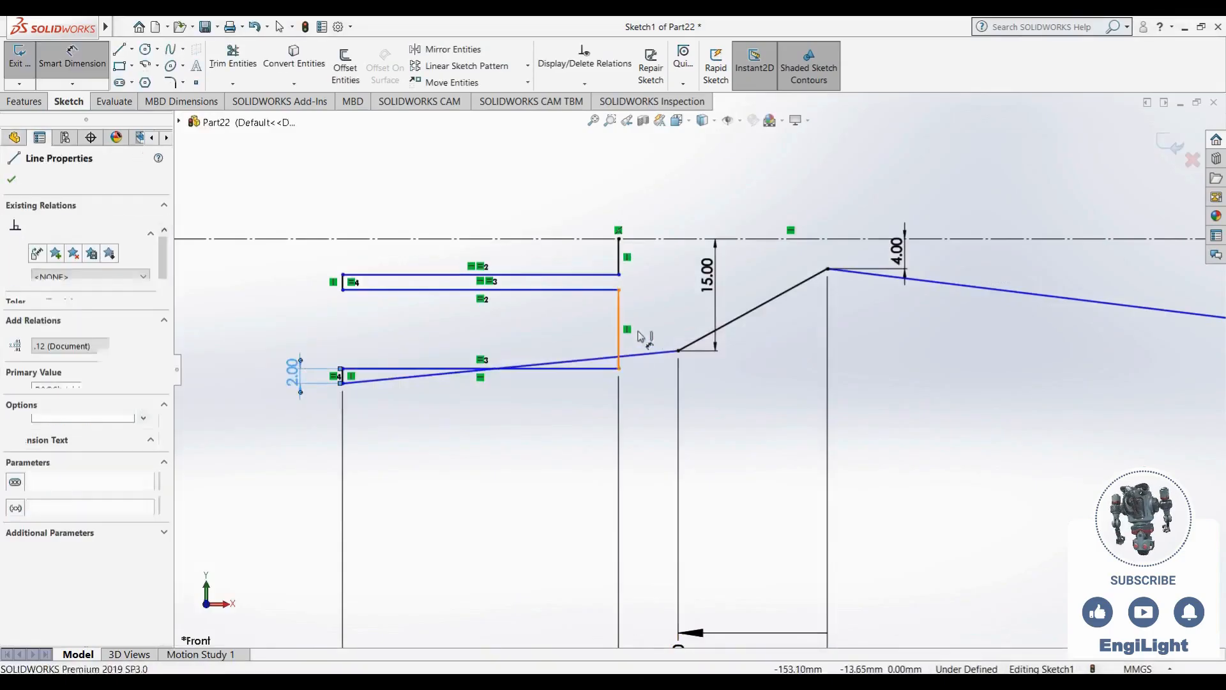
Dimension the vertical line closing the gap between the two tines at 3 mm
left_click(646, 335)
type("3.00mm")
key("Return")
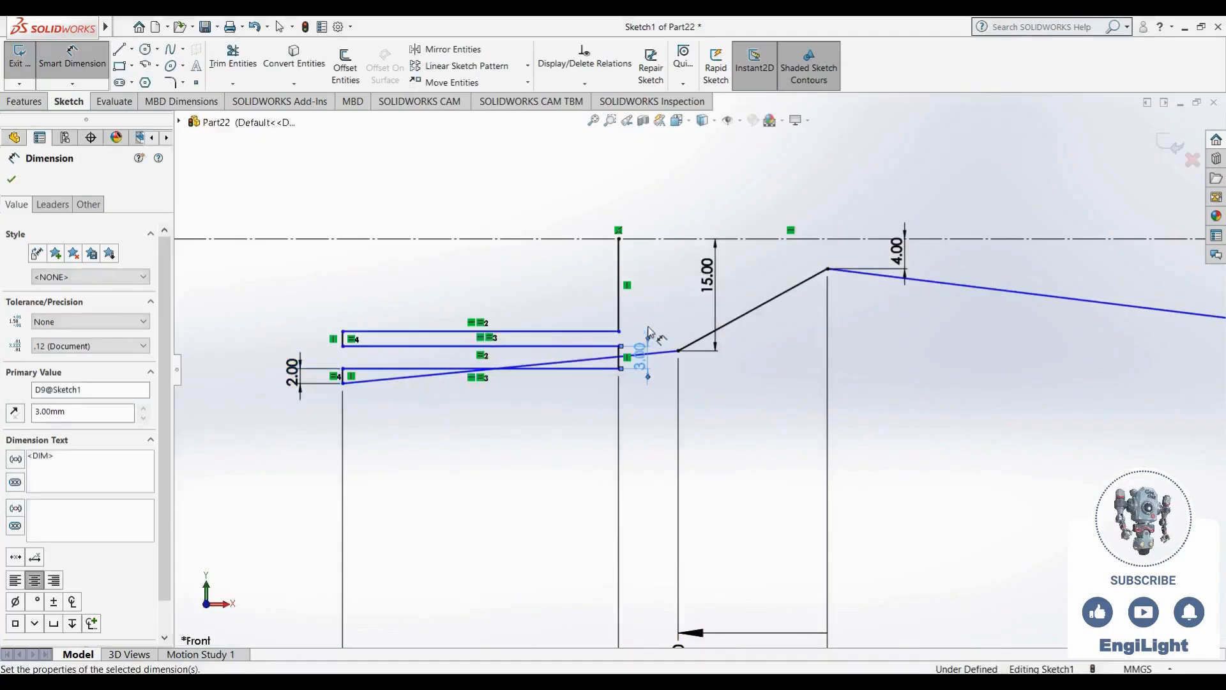
Move the tines closer to the centerline and dimension the short vertical line between centerline and inner tine at 1.5 mm
key("Escape")
left_click_drag(619, 332, 619, 261)
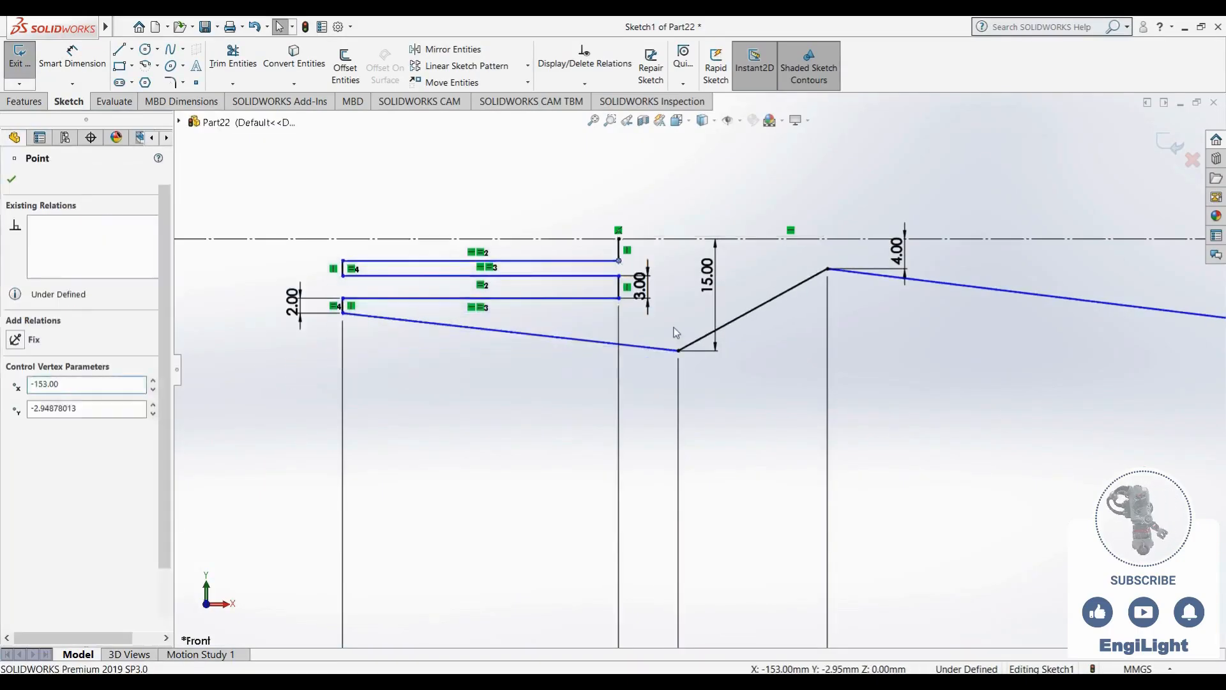
right_click_drag(676, 332, 678, 205)
left_click(619, 249)
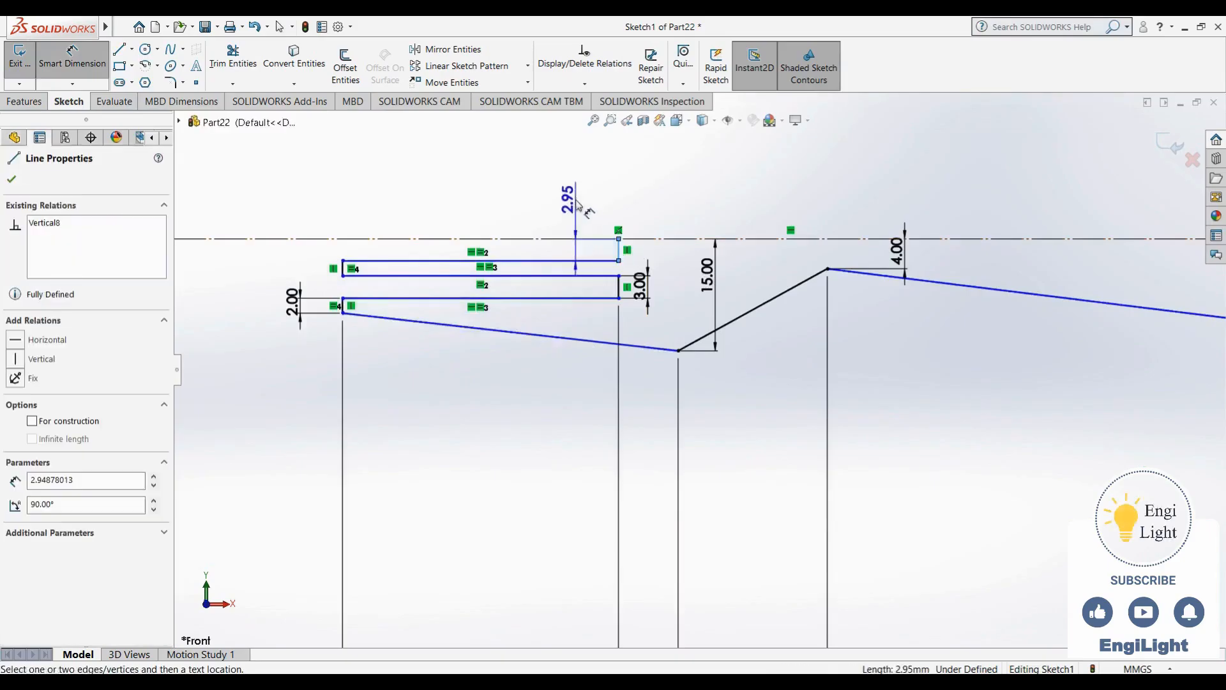
left_click(577, 204)
key("Return")
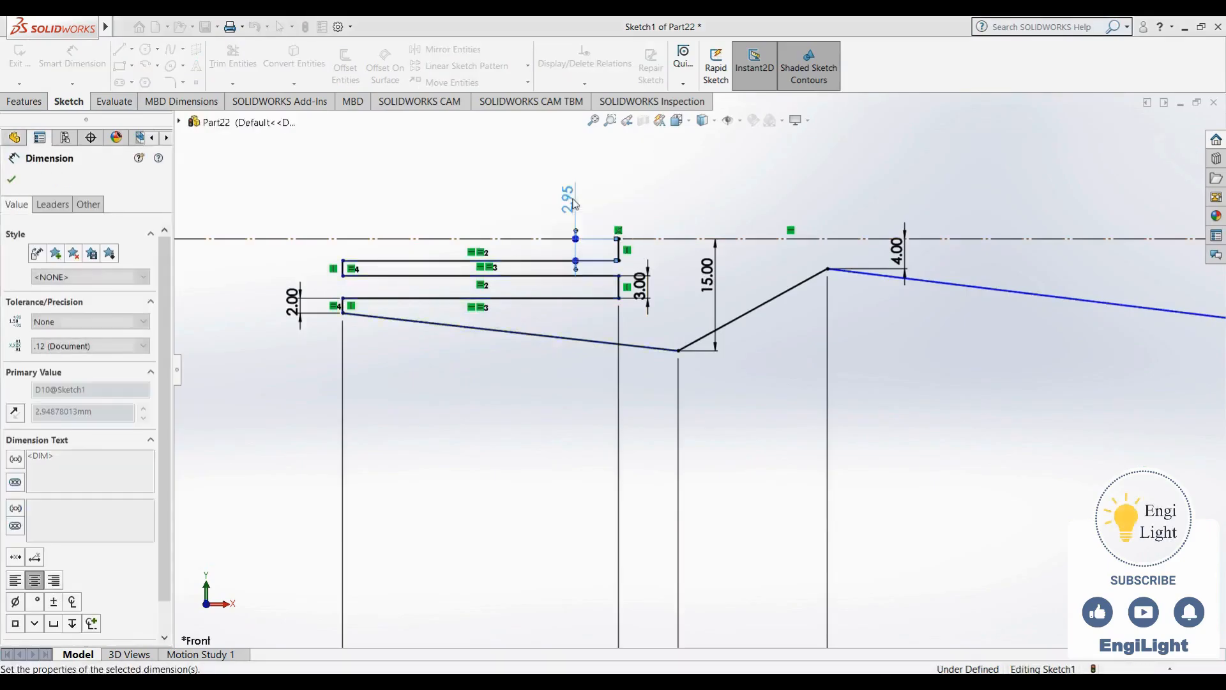
key("Escape")
Check the reference image and dimension the vertical end line of the handle at the origin at 7 mm
scroll(715, 335, "up", 8)
scroll(894, 315, "down", 2)
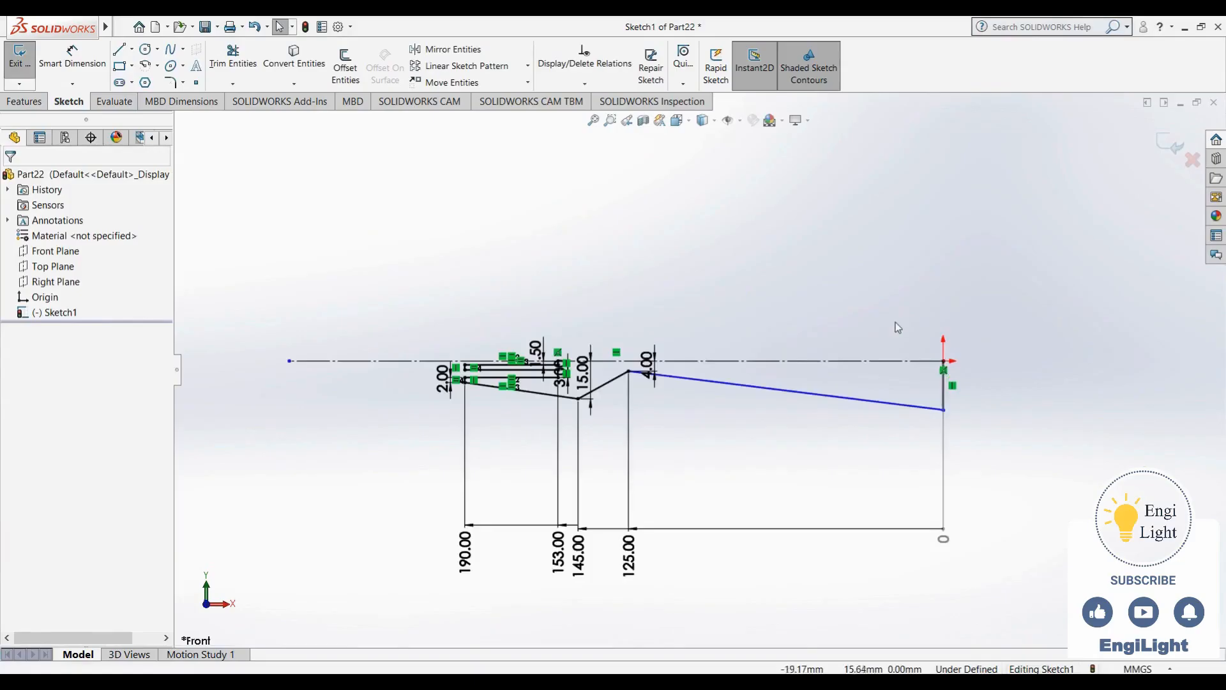
scroll(896, 322, "down", 2)
key("alt+Tab")
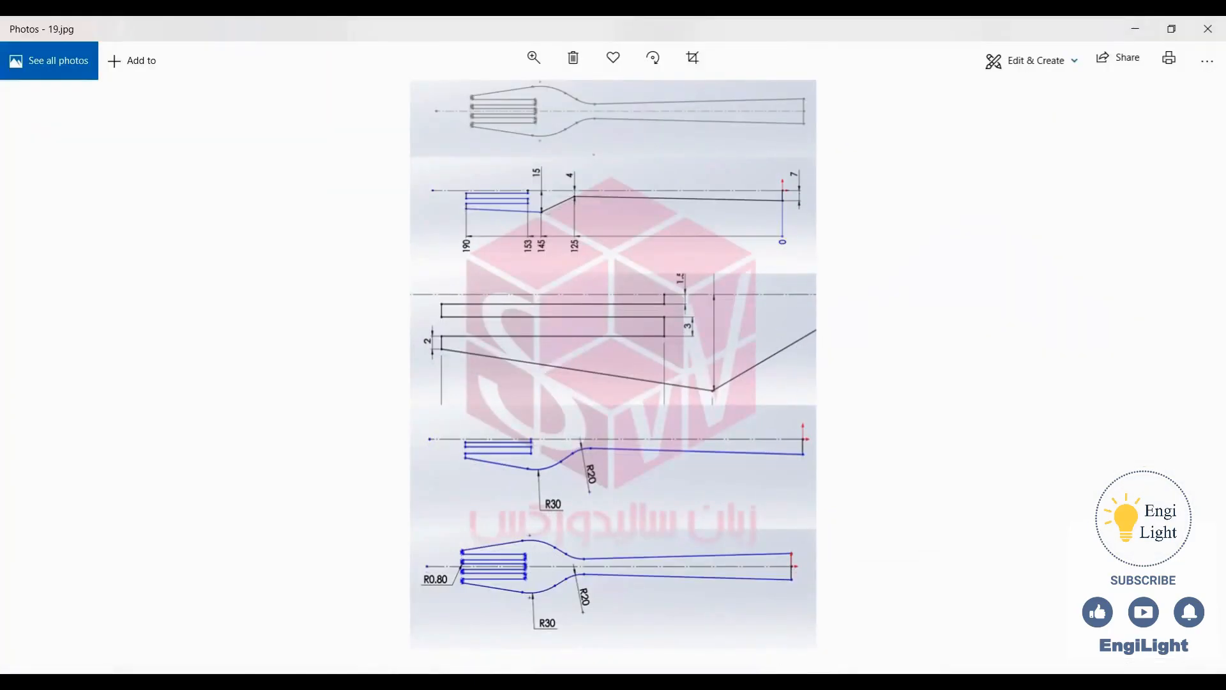
key("alt+Tab")
right_click_drag(1013, 492, 991, 331)
left_click(947, 414)
left_click(987, 417)
key("Return")
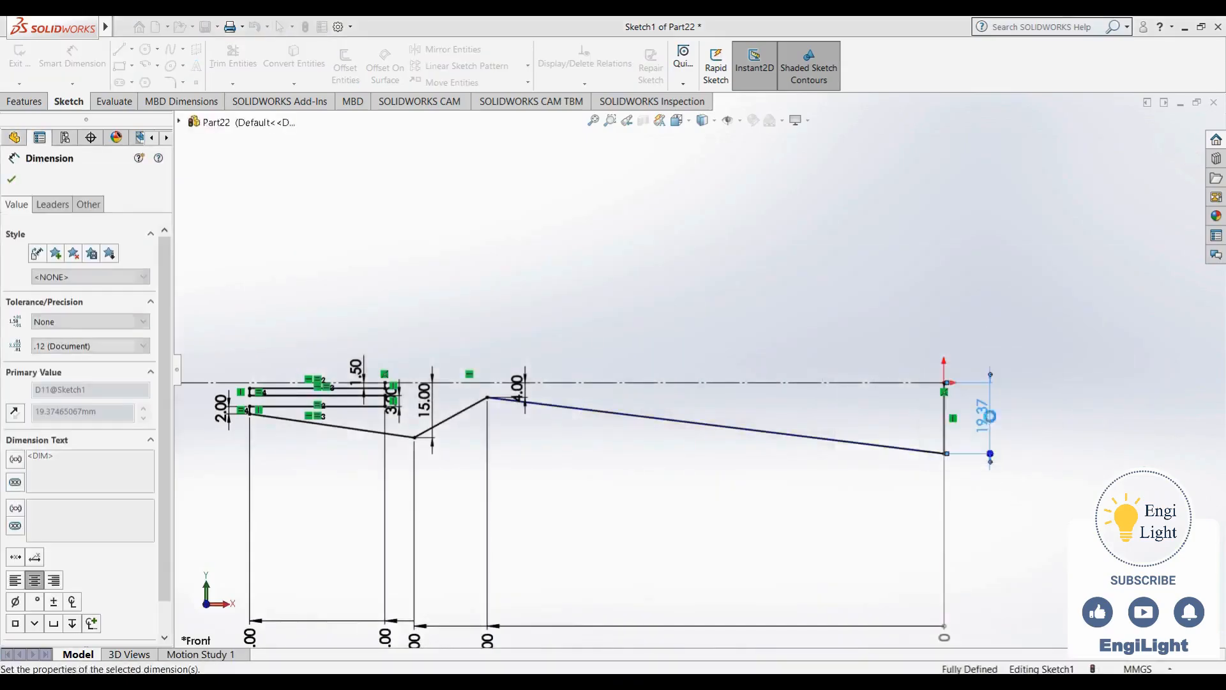
key("Escape")
Check the fillet radii in the reference image and apply a 20 mm sketch fillet to the neck vertex
scroll(507, 447, "up", 4)
scroll(629, 322, "down", 2)
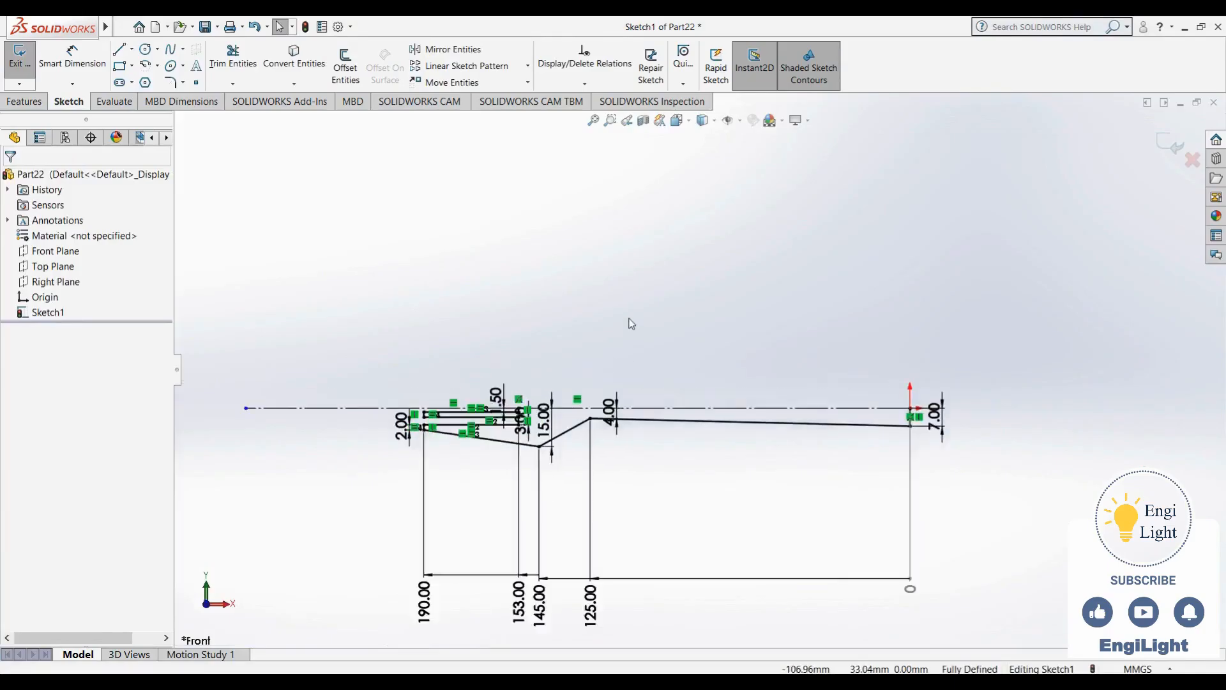
scroll(629, 322, "down", 1)
left_click(675, 682)
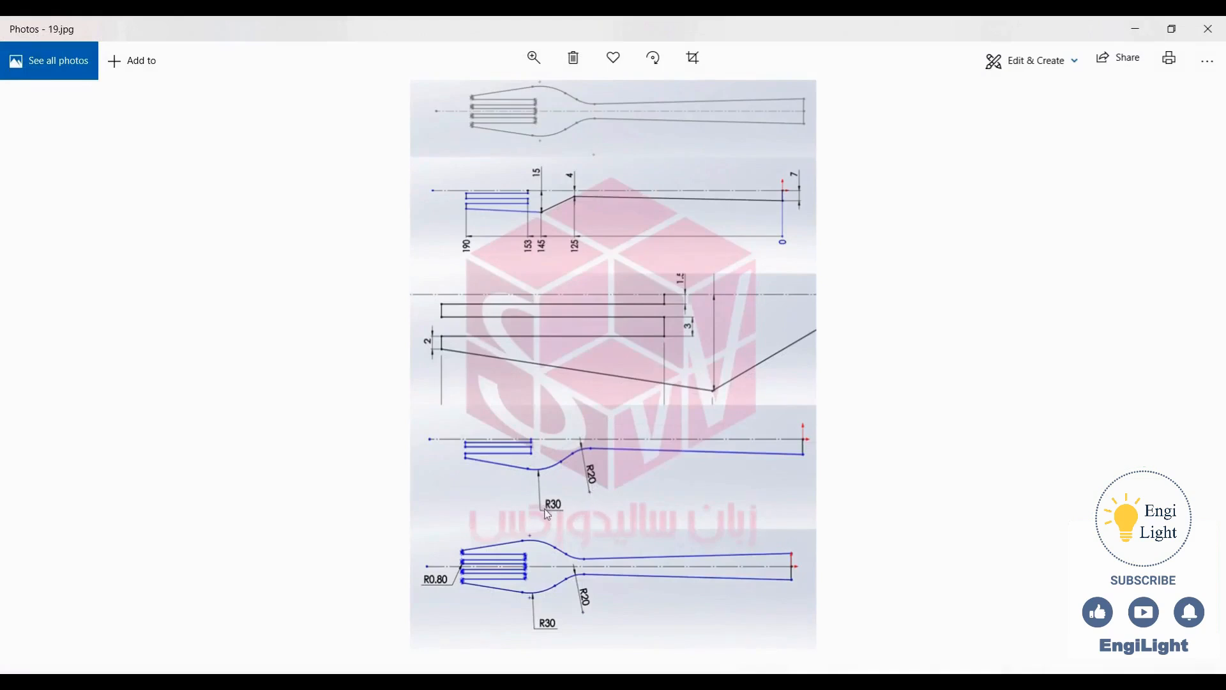
left_click(638, 682)
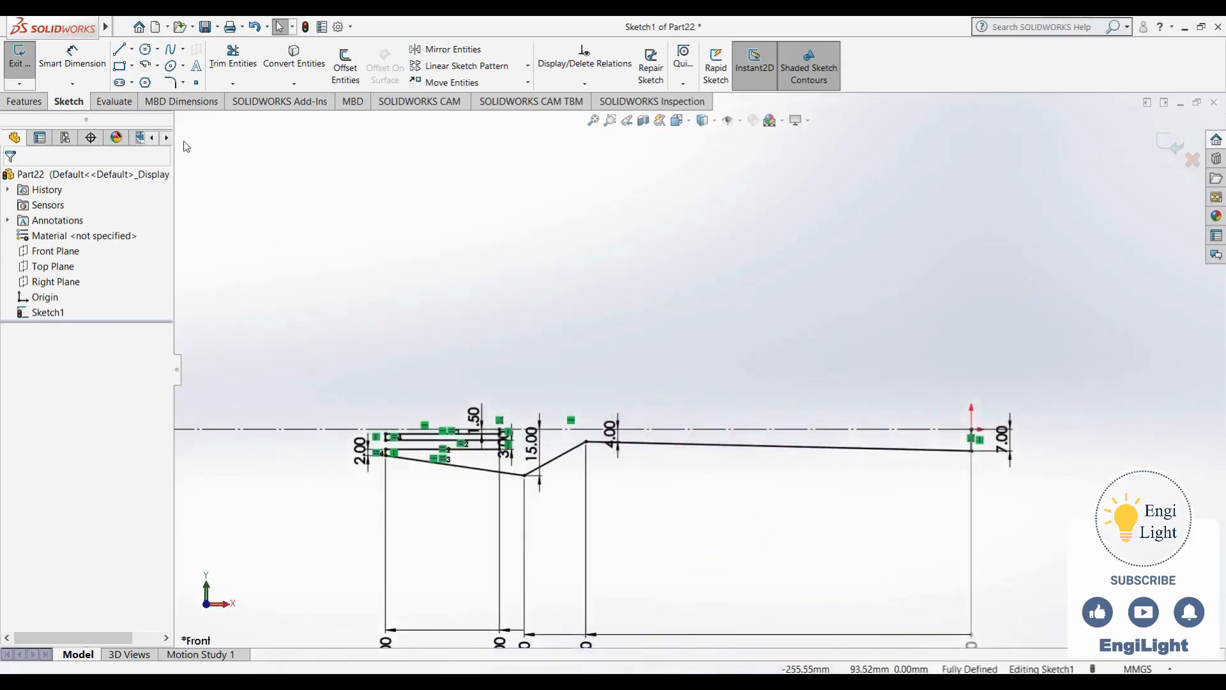
left_click(170, 82)
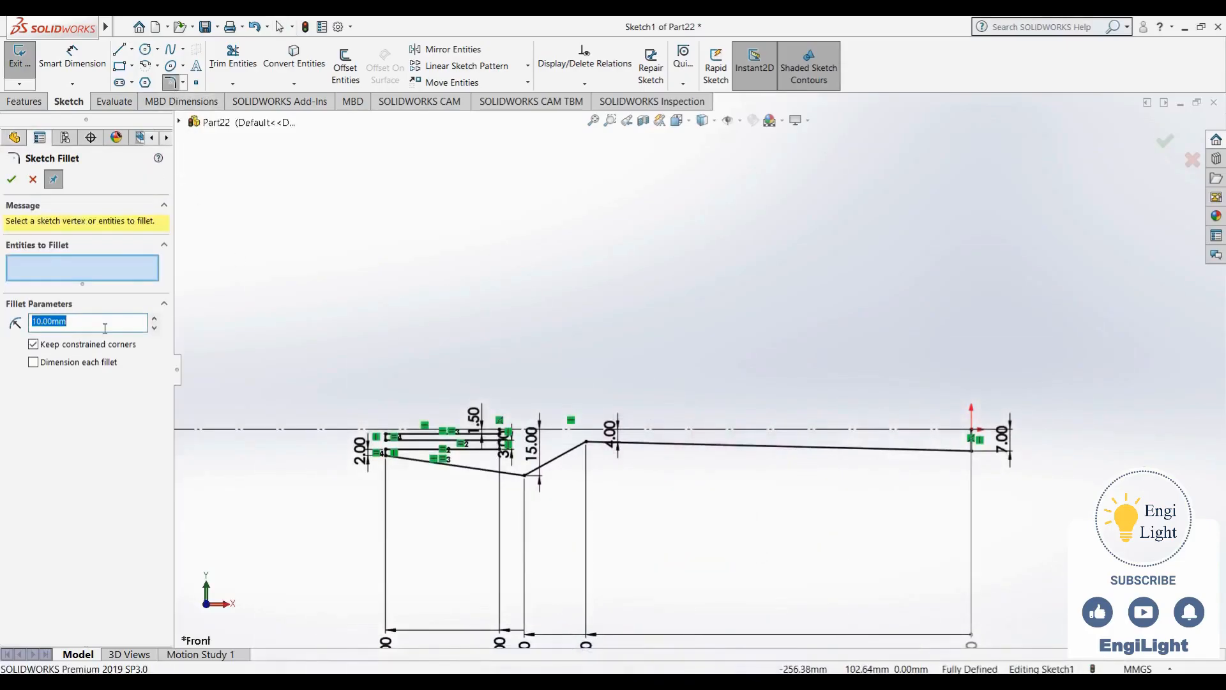
type("20")
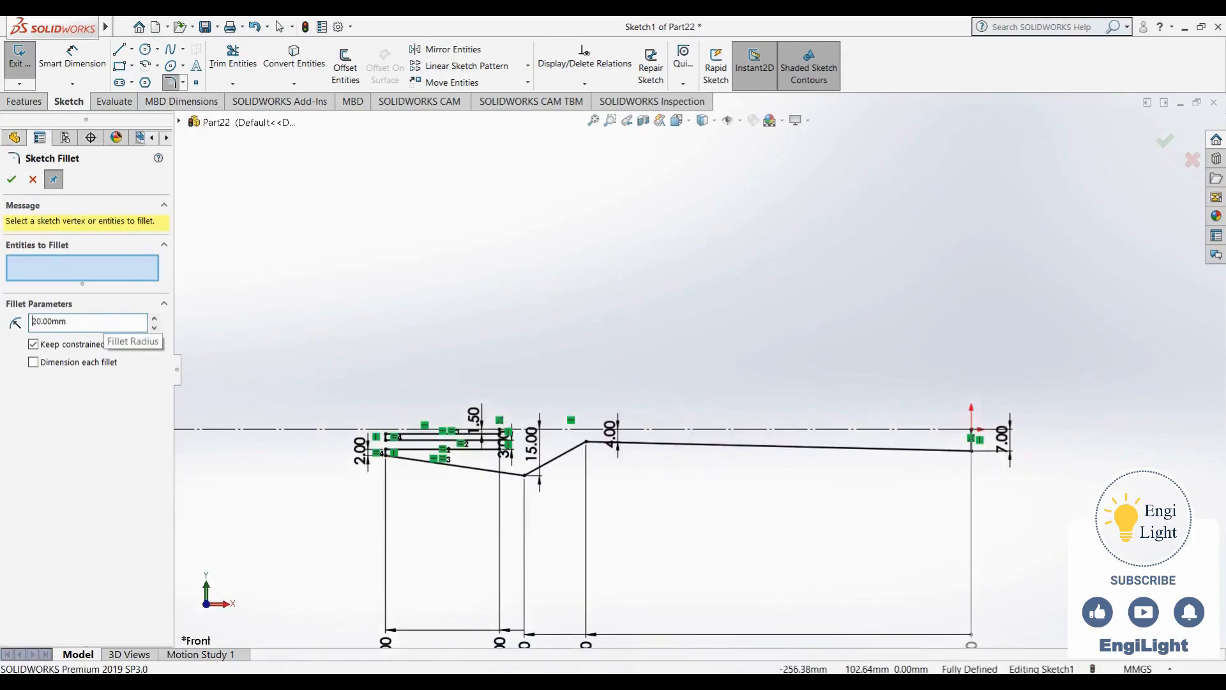
left_click(588, 442)
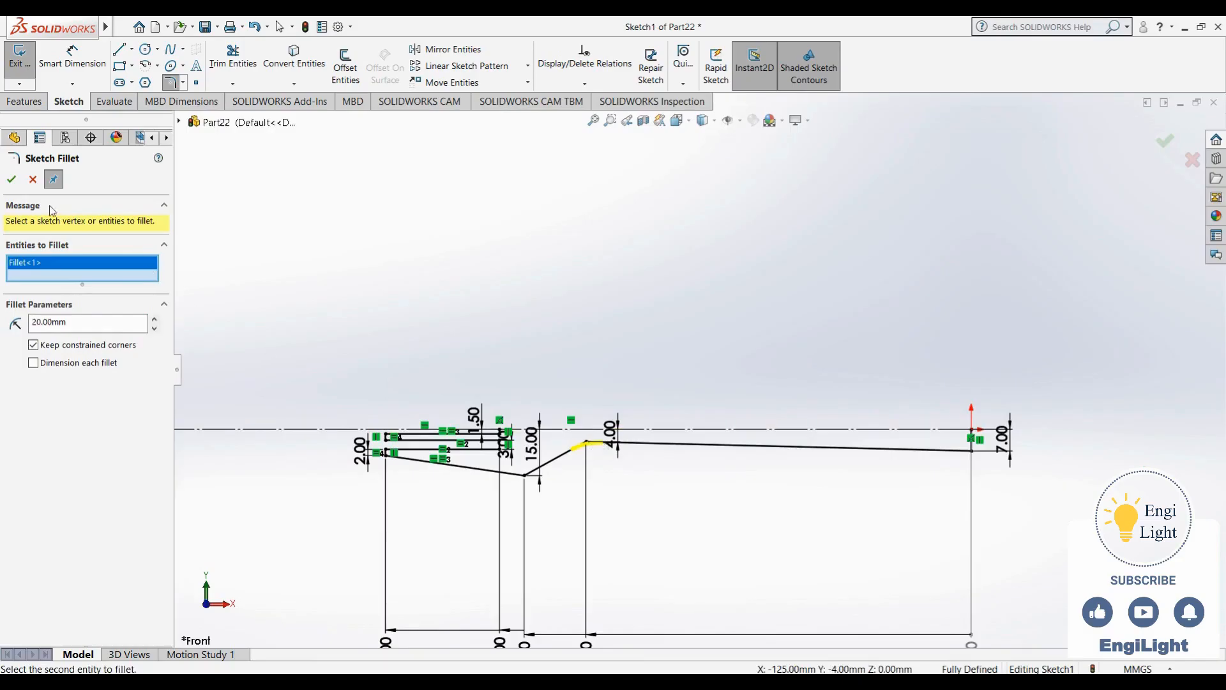
left_click(11, 180)
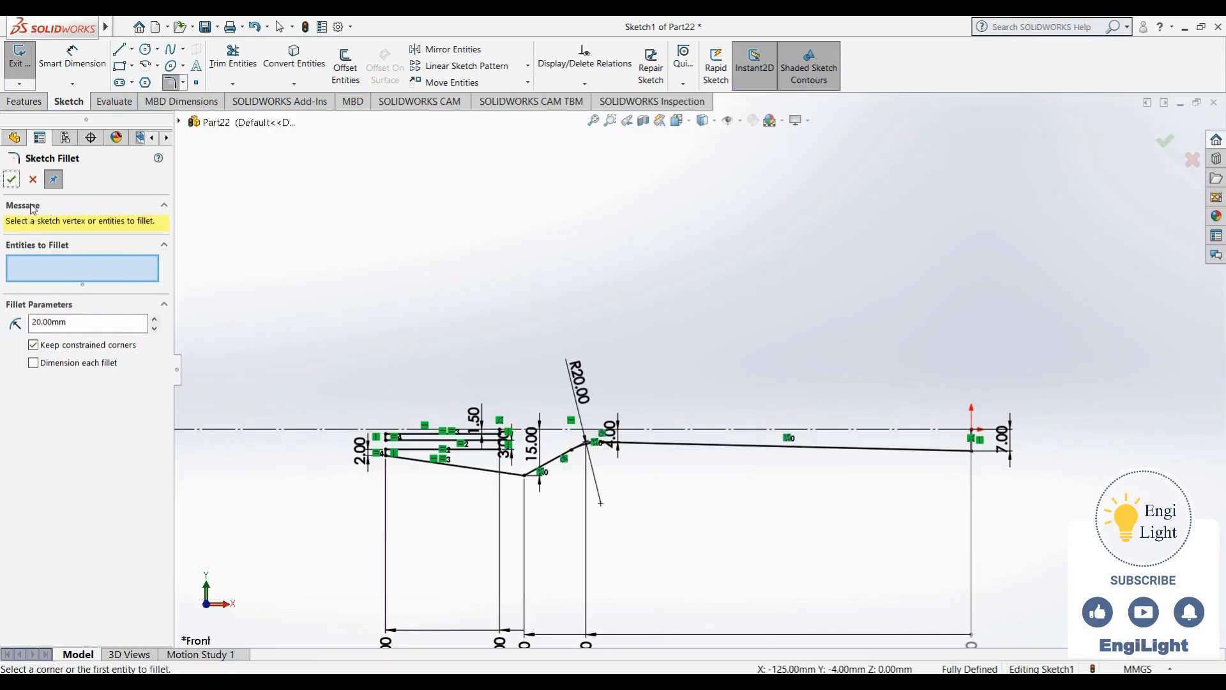
Try a 30 mm sketch fillet on the widest vertex of the fork head
double_click(75, 324)
type("30")
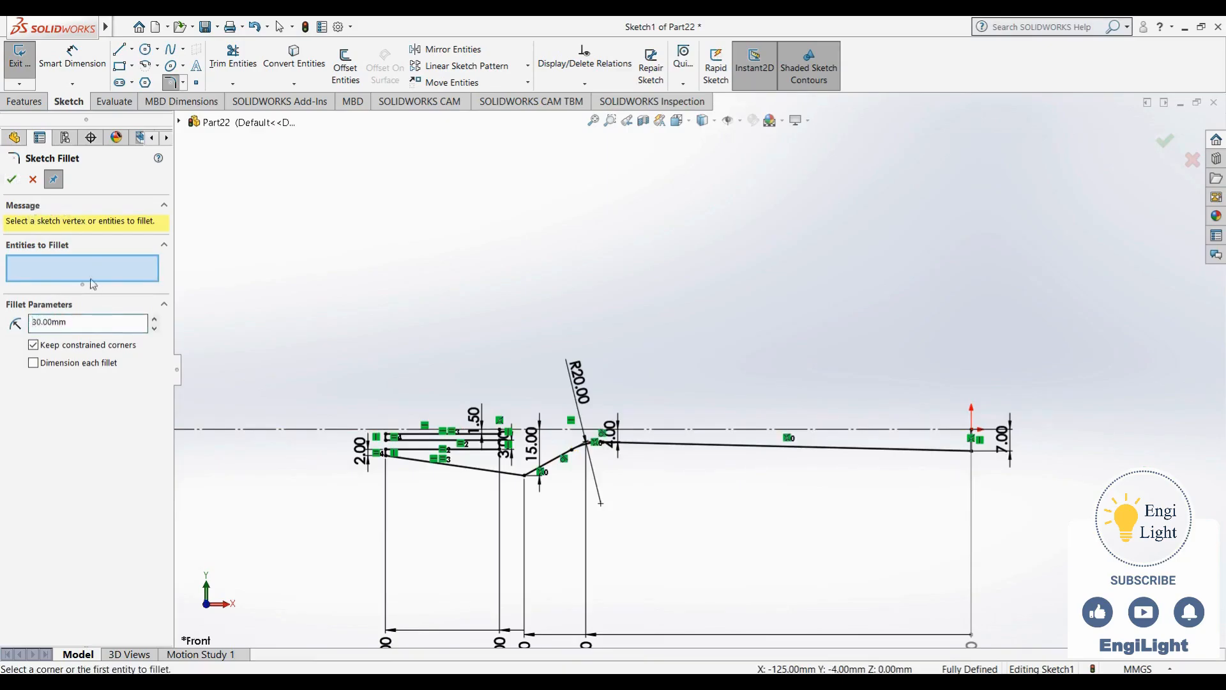
left_click(526, 481)
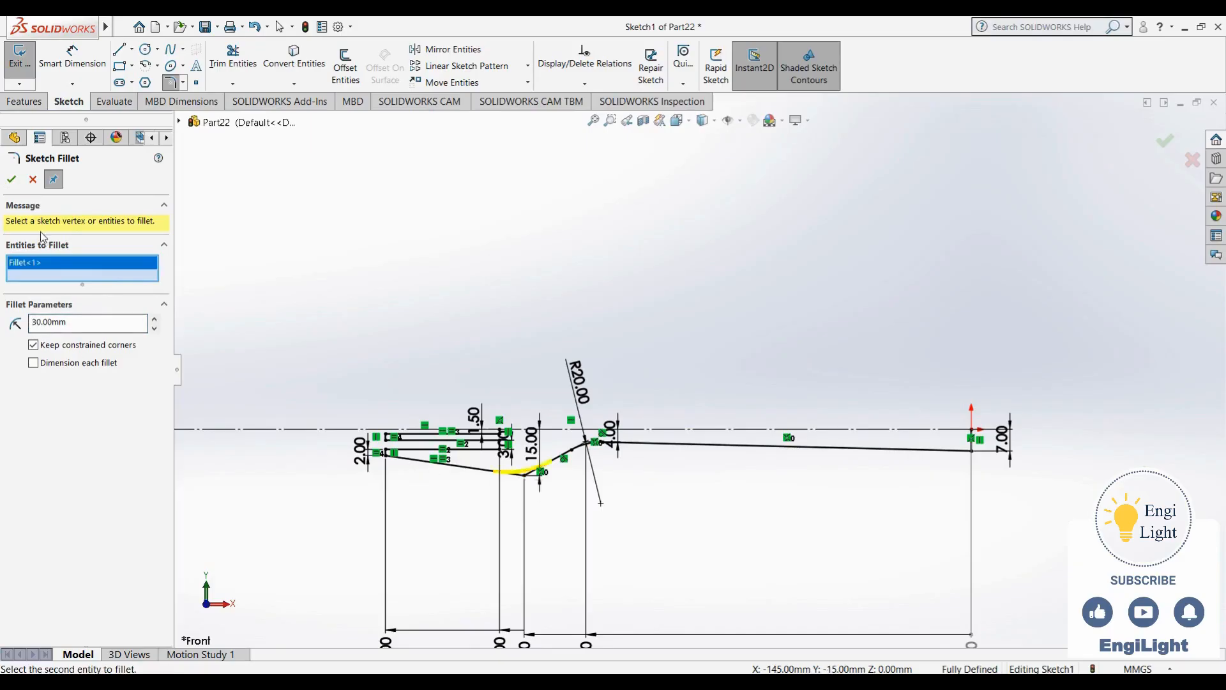
left_click(11, 180)
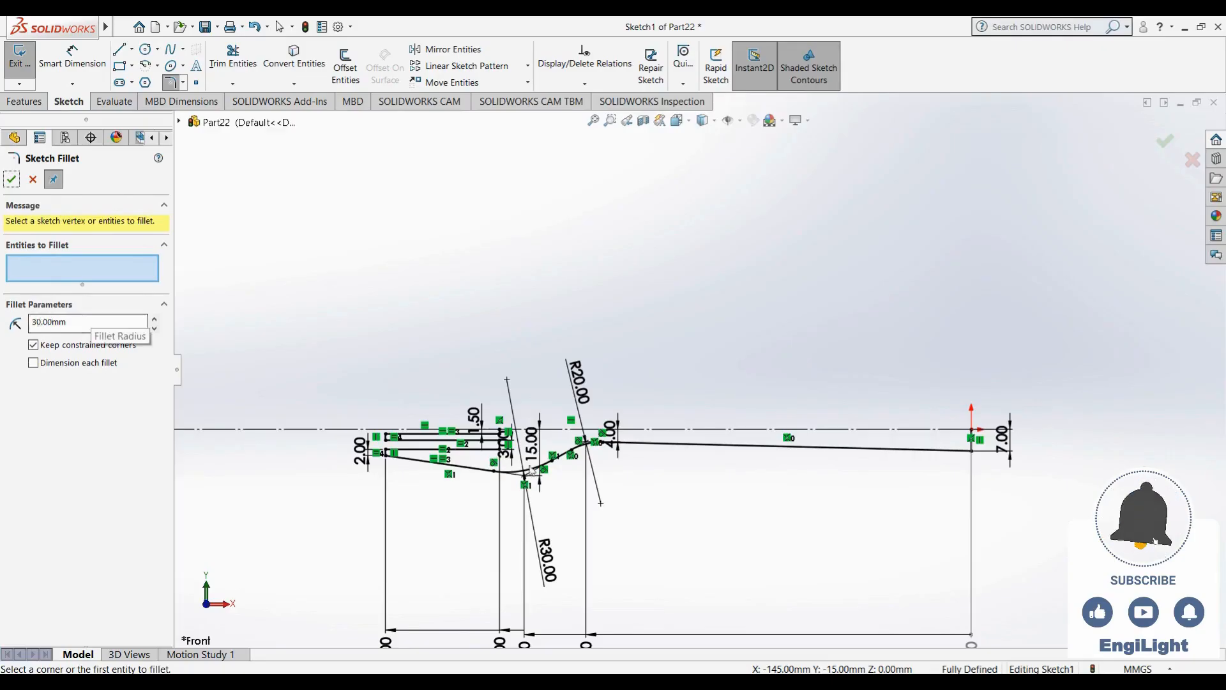
left_click(54, 181)
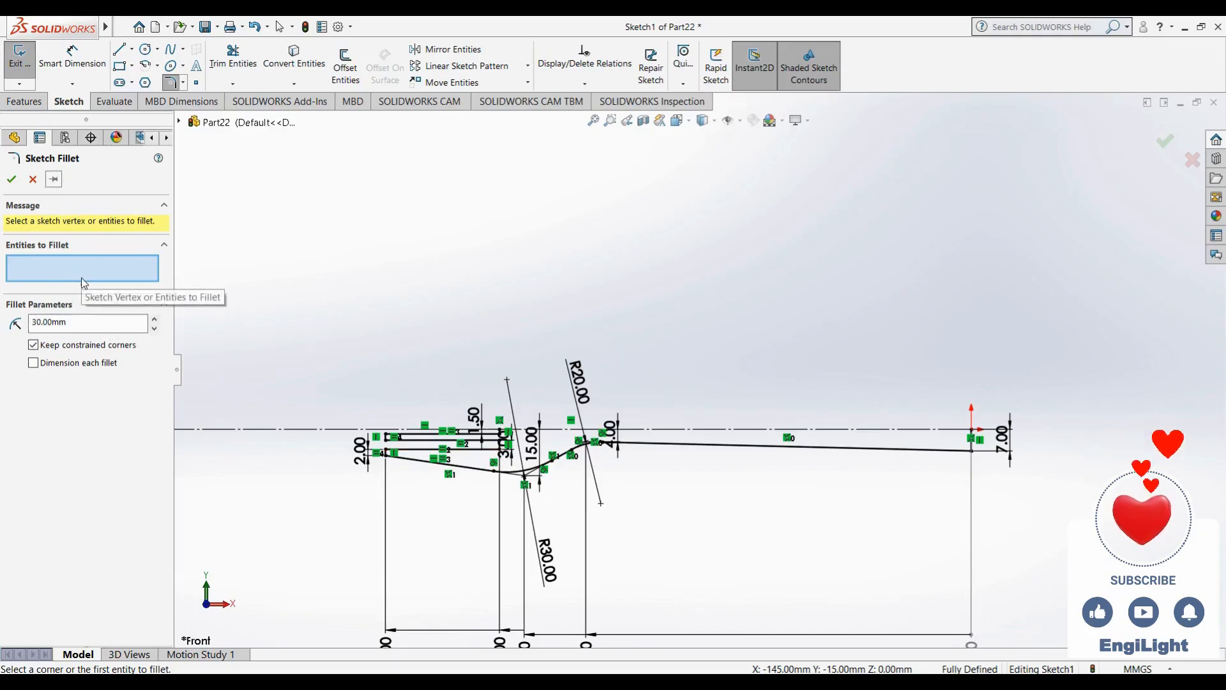
Undo the 30 mm and 20 mm sketch fillets on the fork profile
key("ctrl+z")
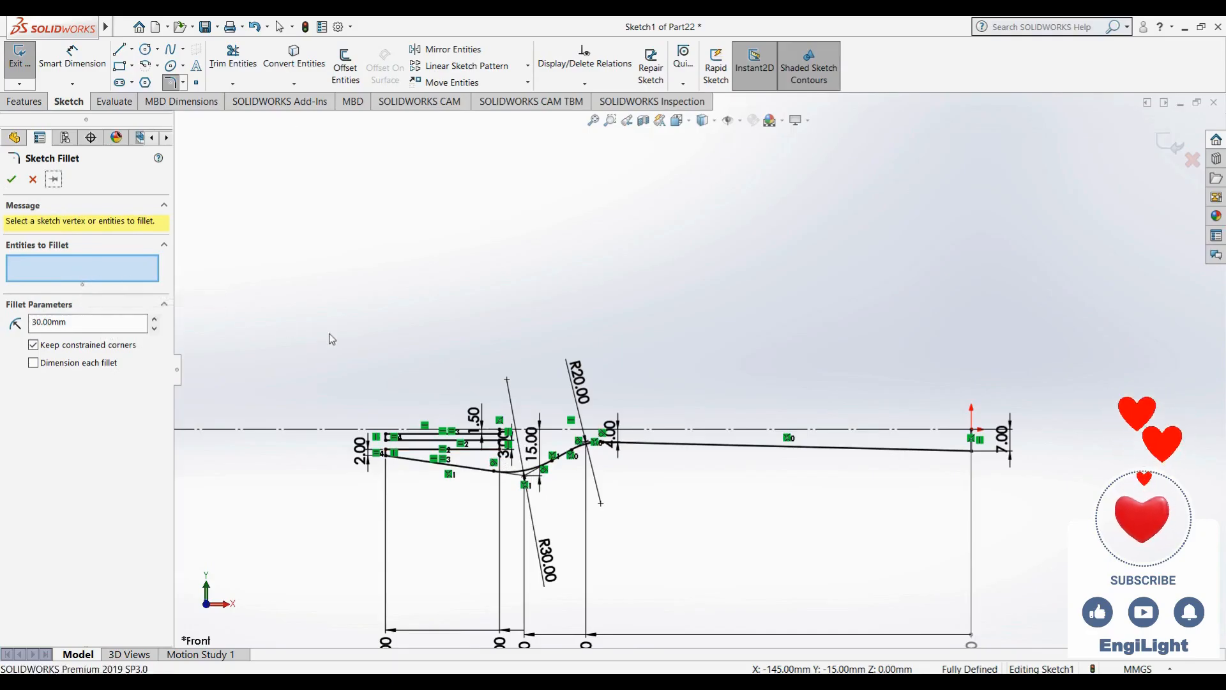
left_click(479, 333)
key("ctrl+z")
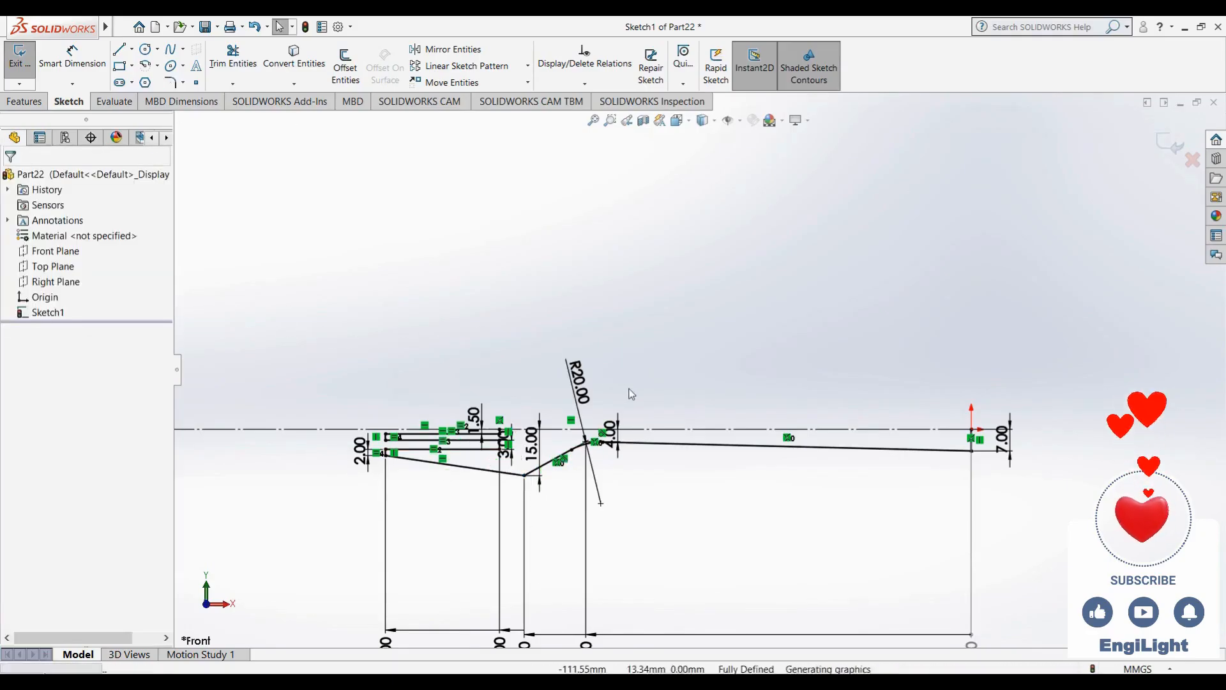
left_click(587, 355)
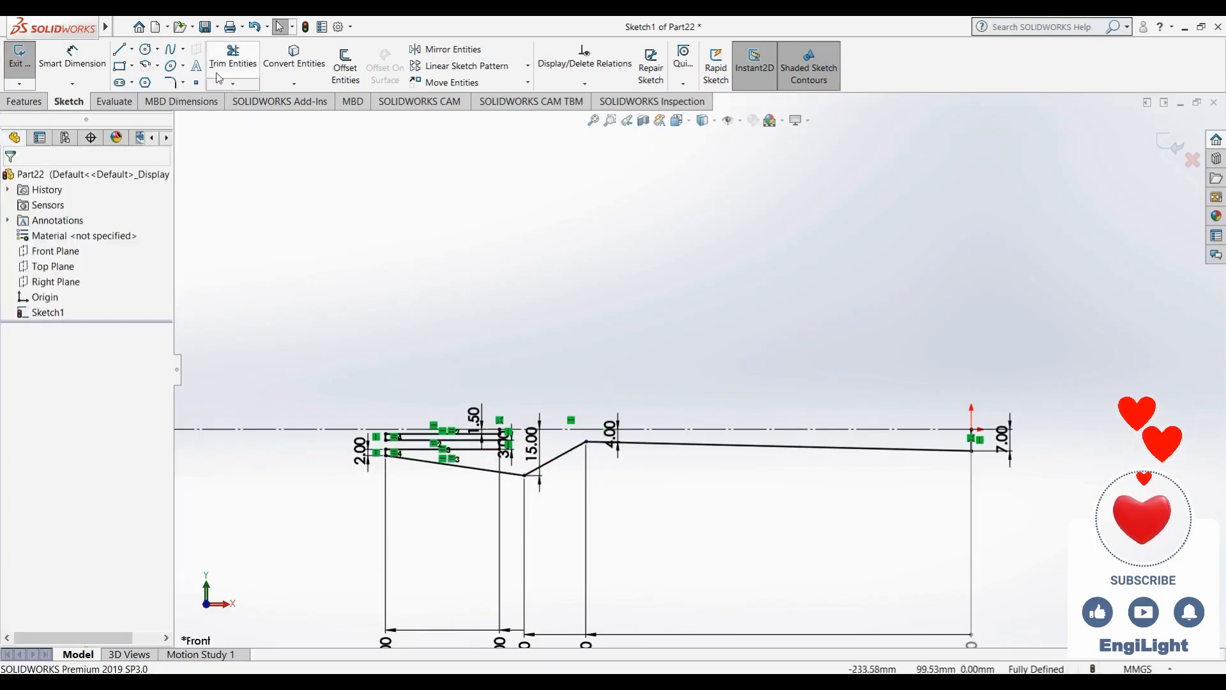
Apply a 20 mm sketch fillet to the neck vertex between the handle and the fork head
left_click(170, 82)
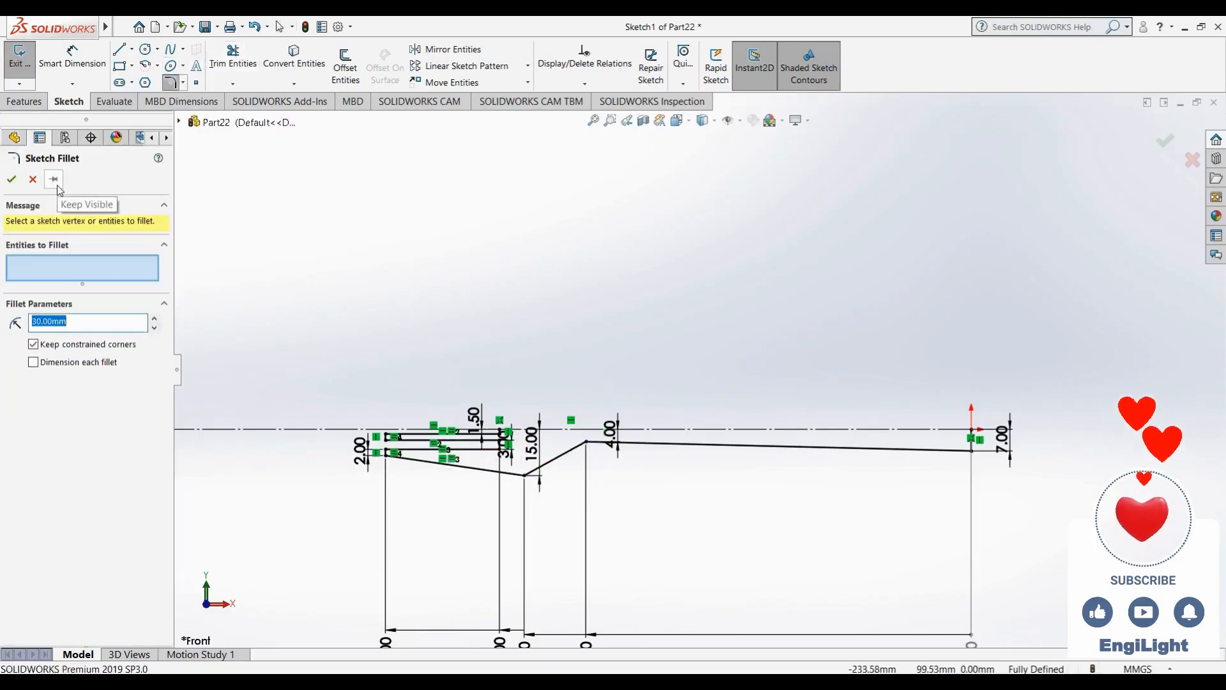
left_click(87, 321)
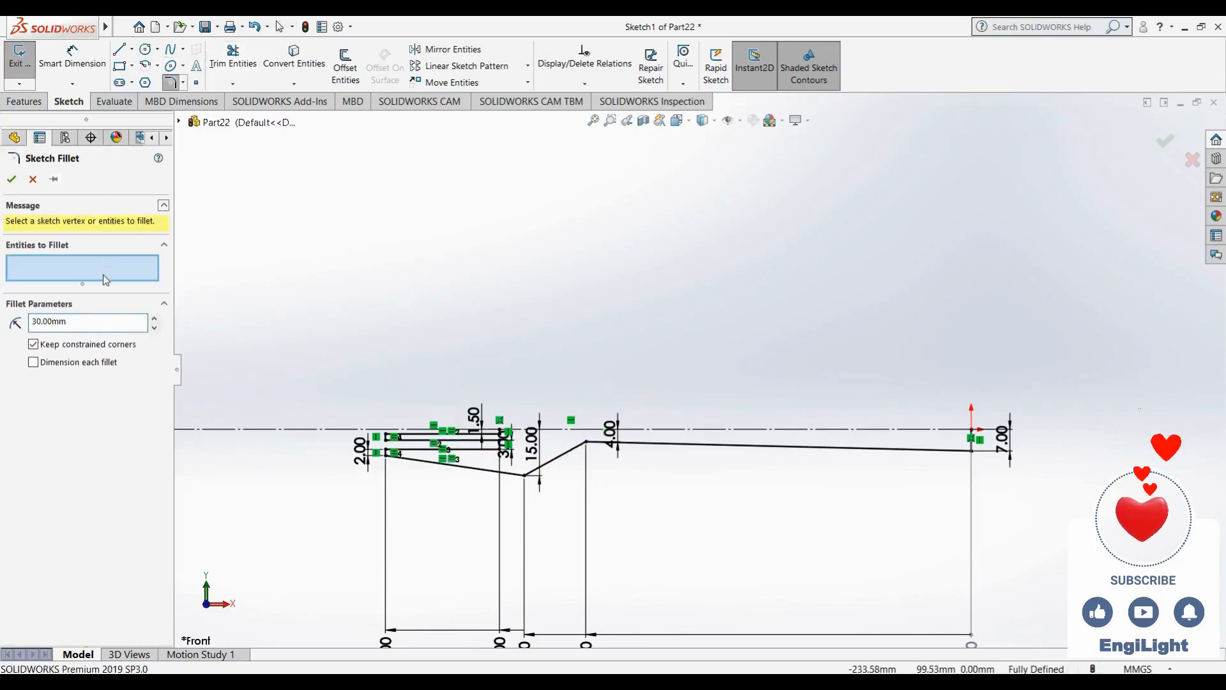
double_click(88, 321)
type("20")
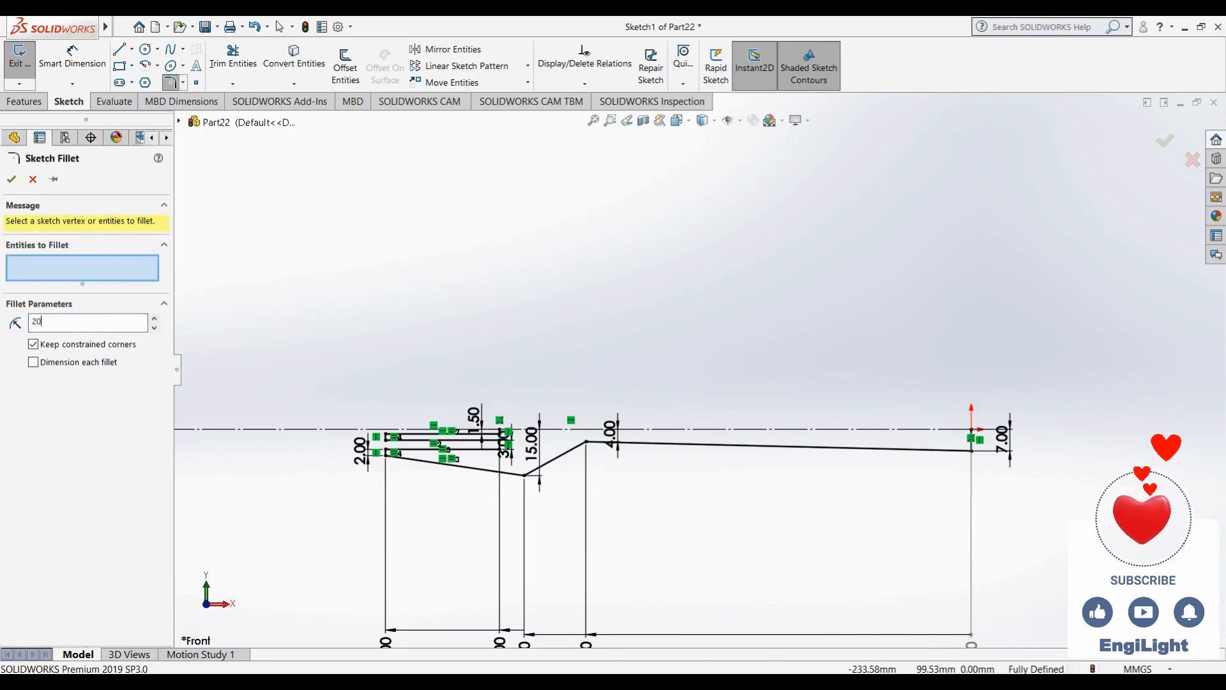
left_click(587, 442)
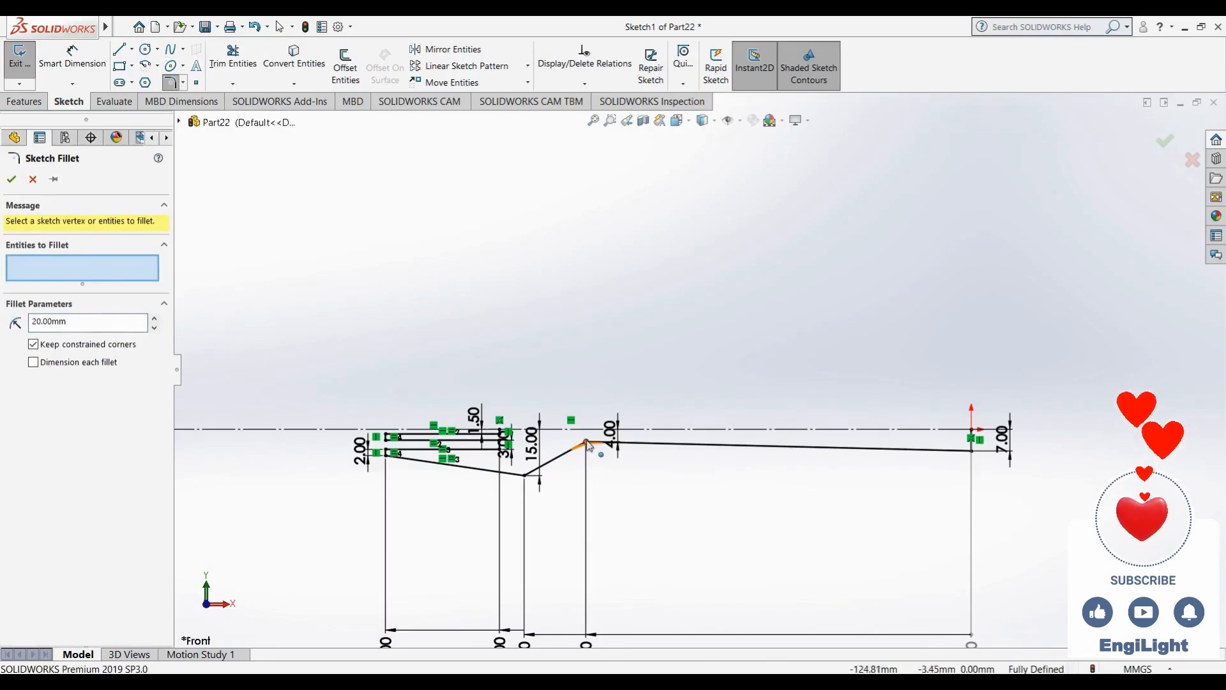
left_click(12, 179)
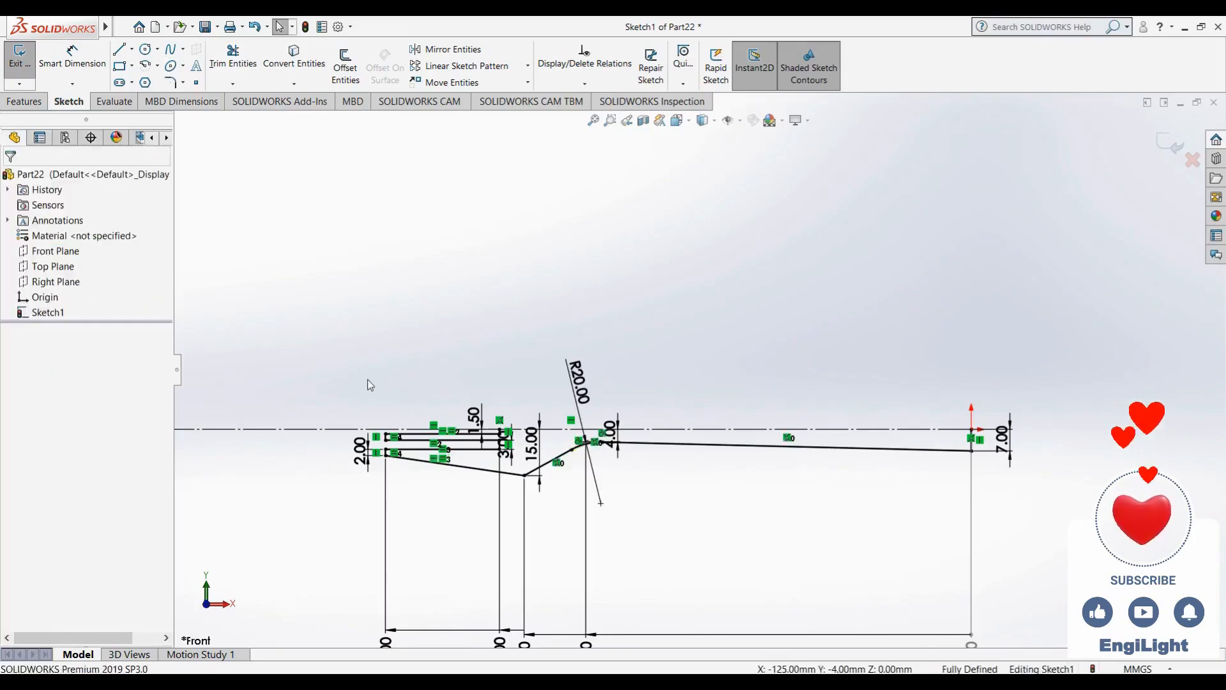
Apply a 30 mm sketch fillet to the widest vertex of the fork head and finish the Fillet command
left_click(167, 83)
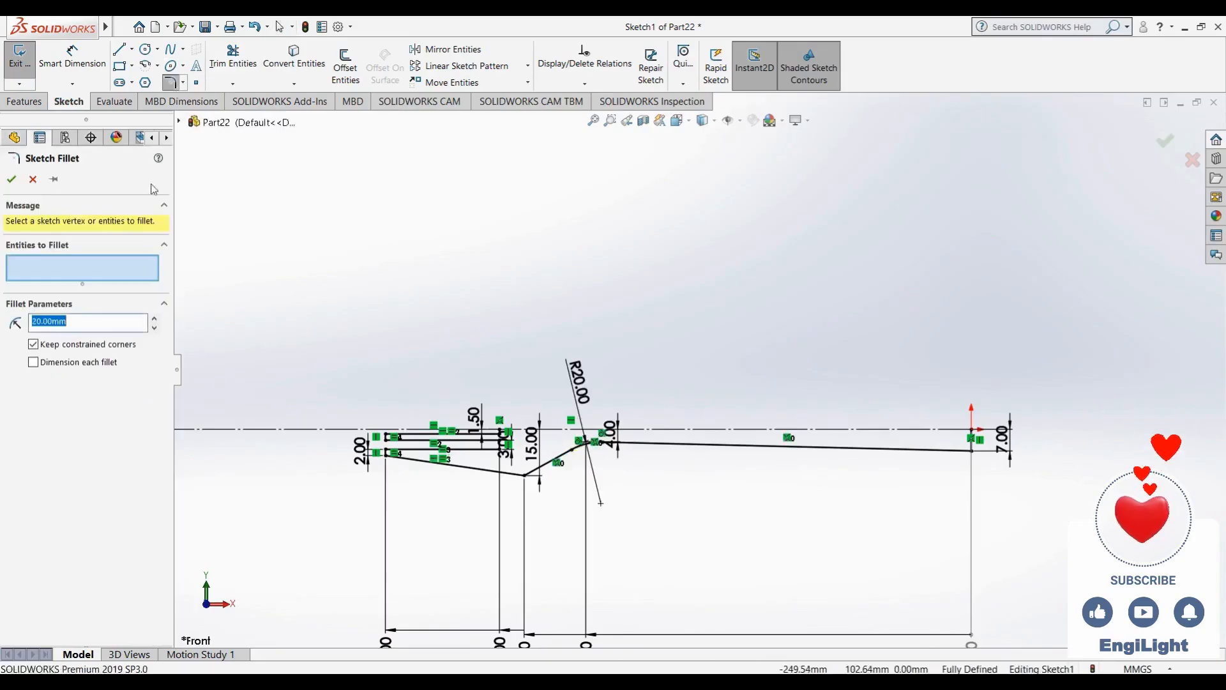
left_click(60, 179)
left_click(88, 326)
type("30")
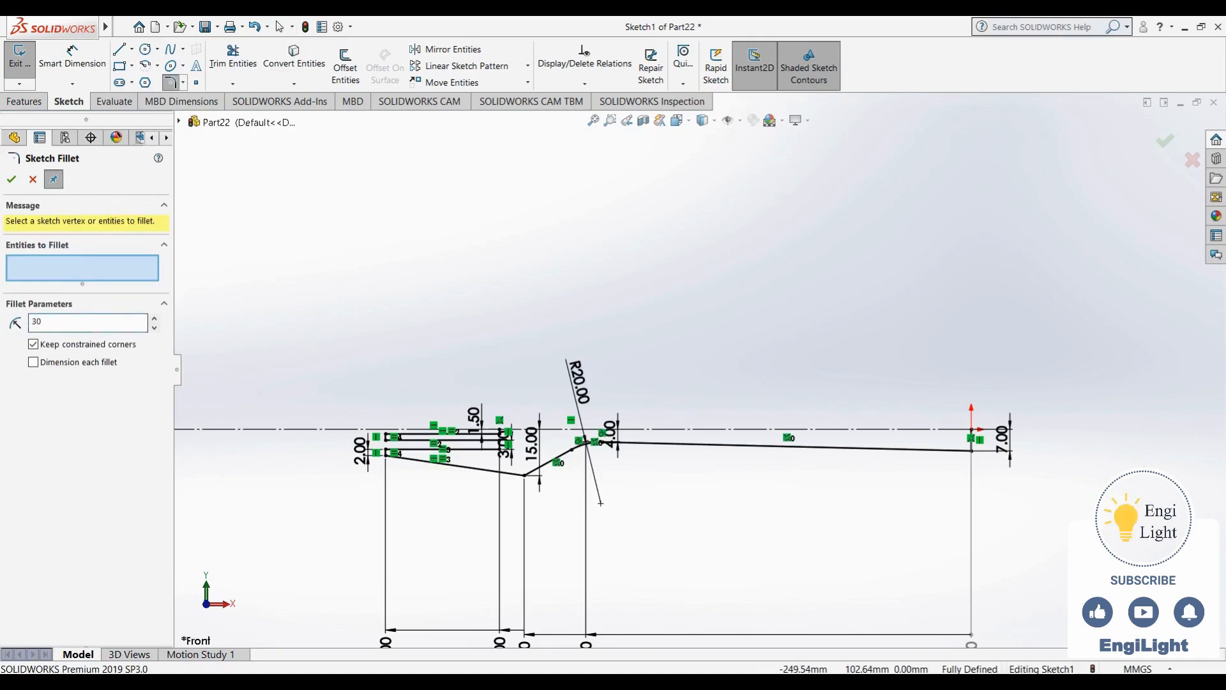
left_click(530, 478)
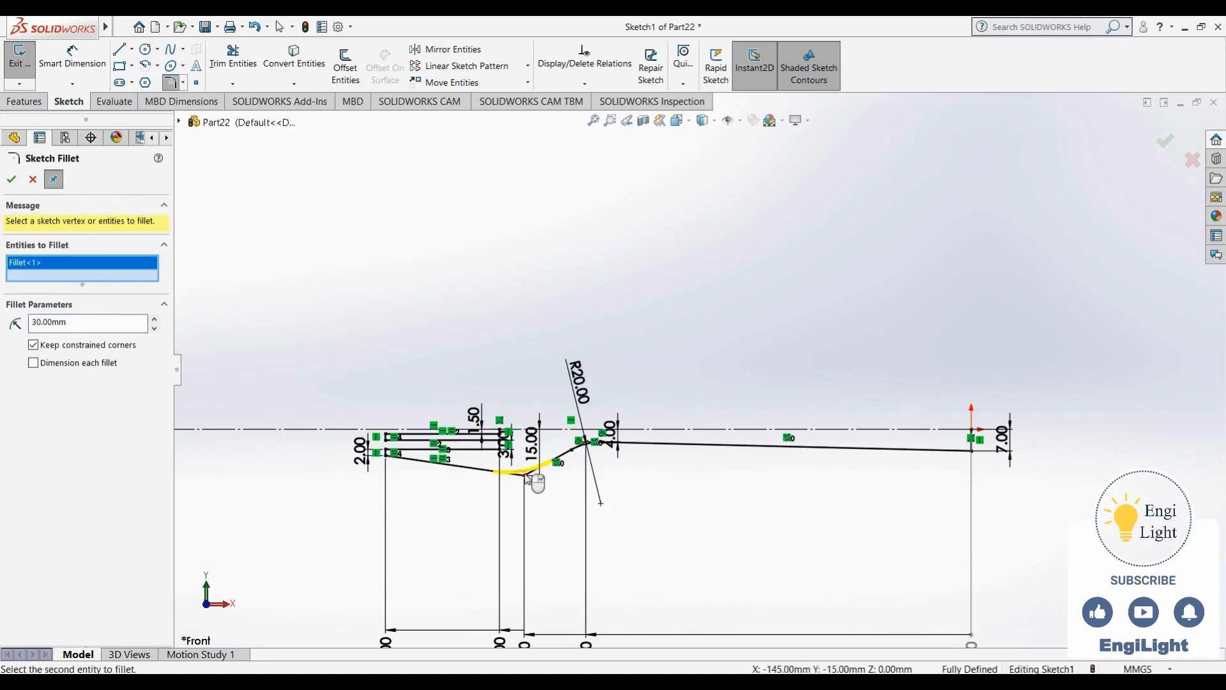
left_click(12, 181)
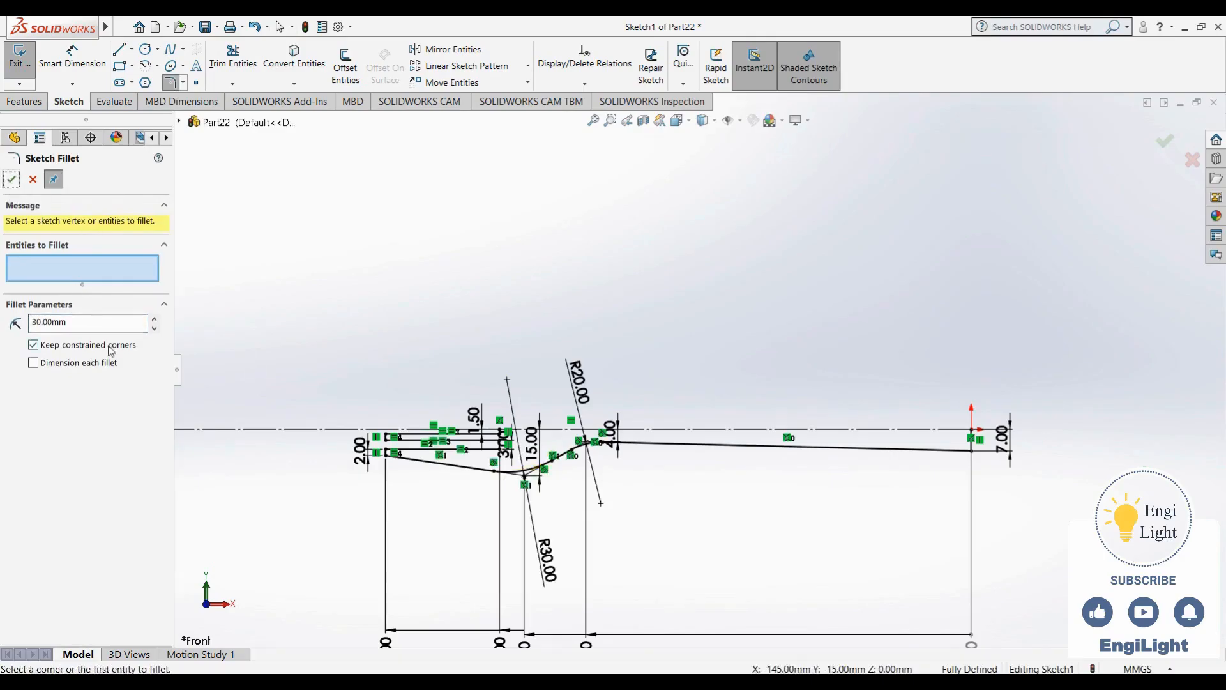
left_click(15, 177)
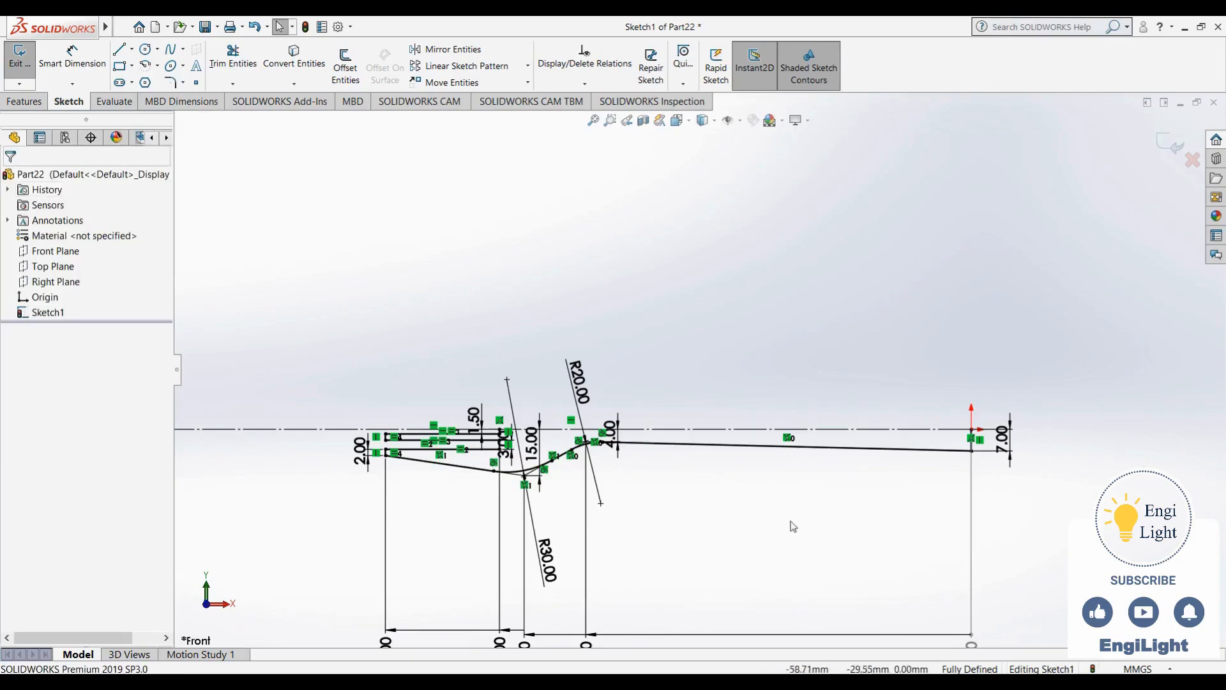
Mirror the whole half-profile of the fork about the horizontal centerline
scroll(749, 460, "up", 3)
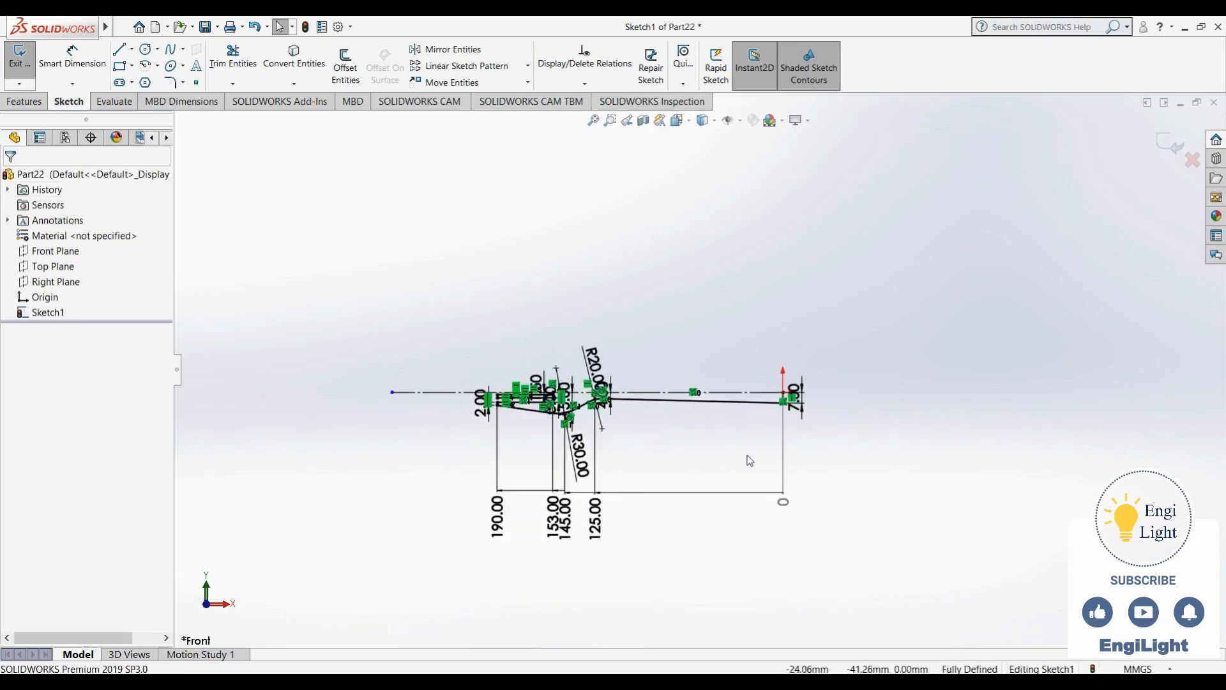
mouse_move(875, 271)
left_mouse_down()
mouse_move(718, 435)
mouse_move(424, 511)
mouse_move(334, 555)
left_mouse_up()
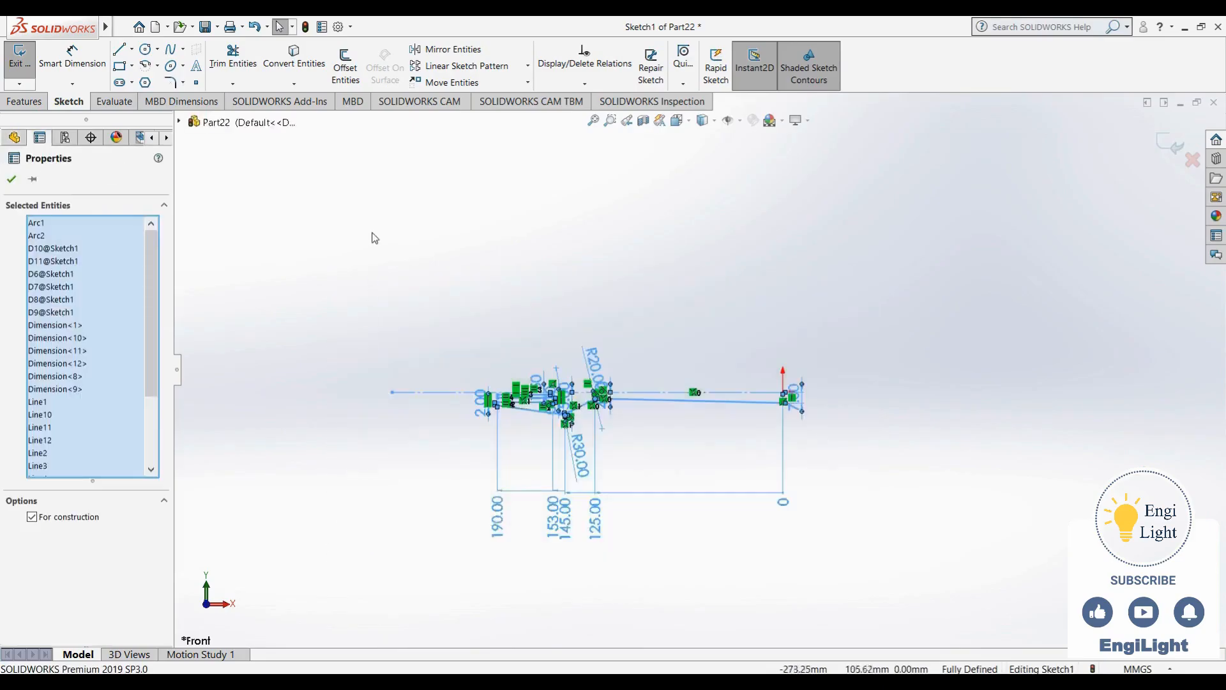
left_click(430, 53)
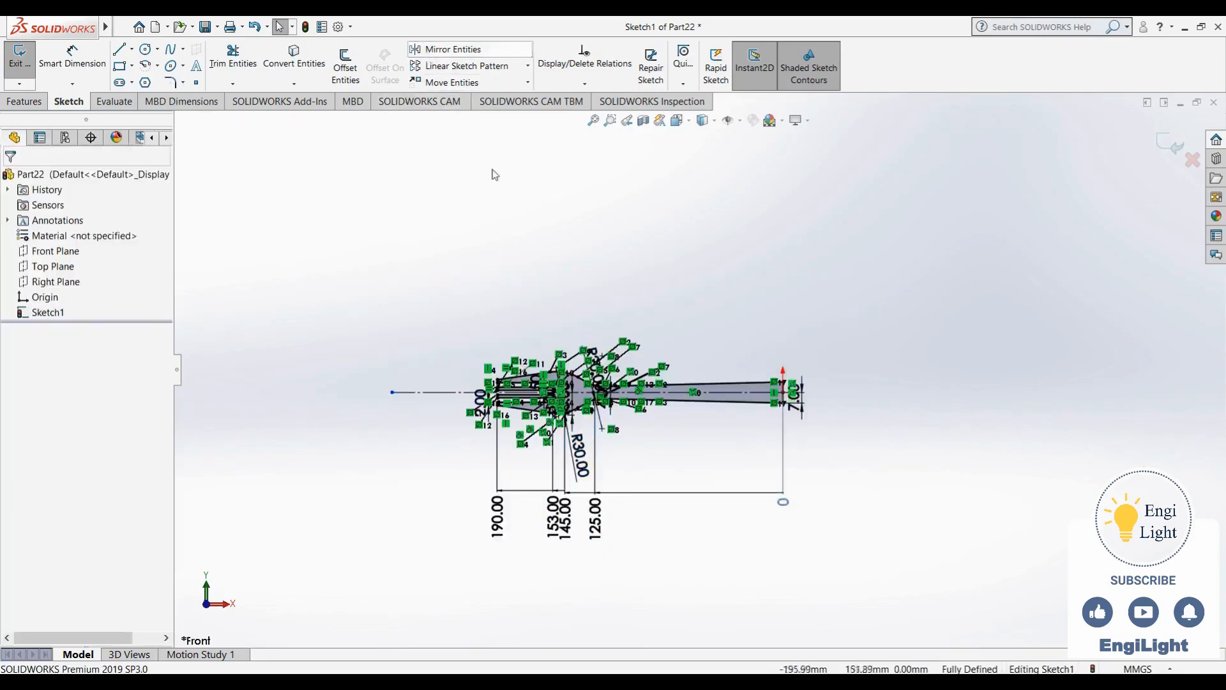
Hide the sketch relation symbols and exit the fork sketch
left_click(739, 121)
left_click(728, 267)
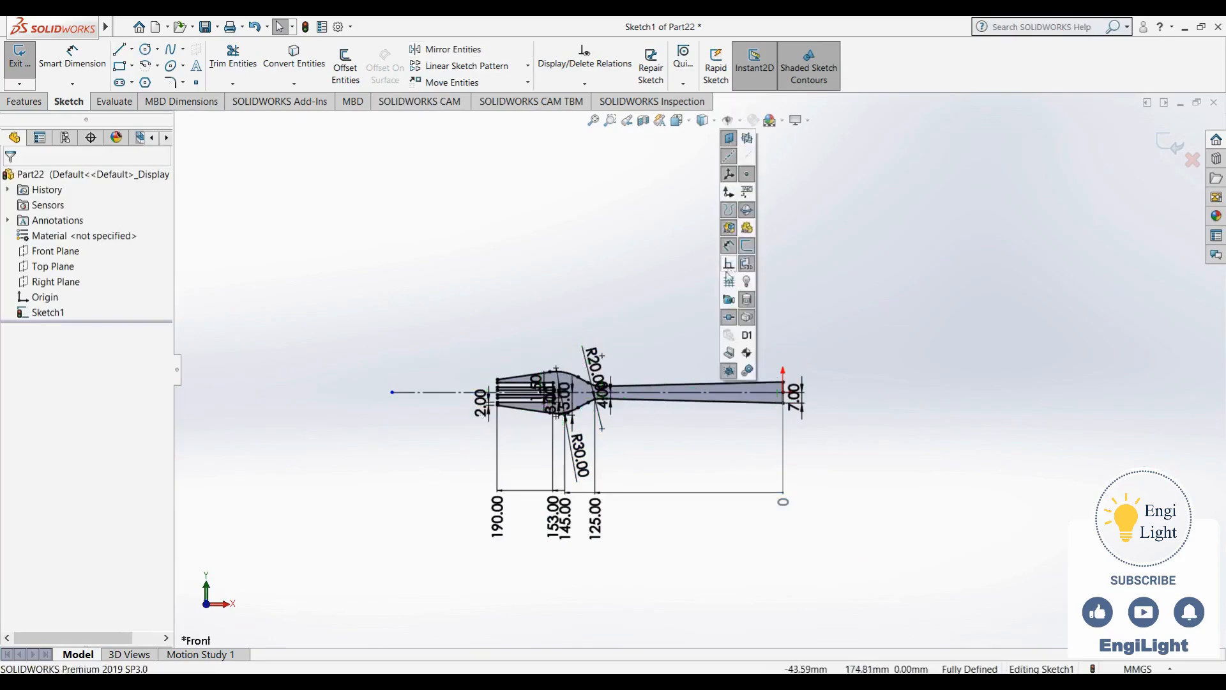
left_click(1173, 146)
left_click(796, 259)
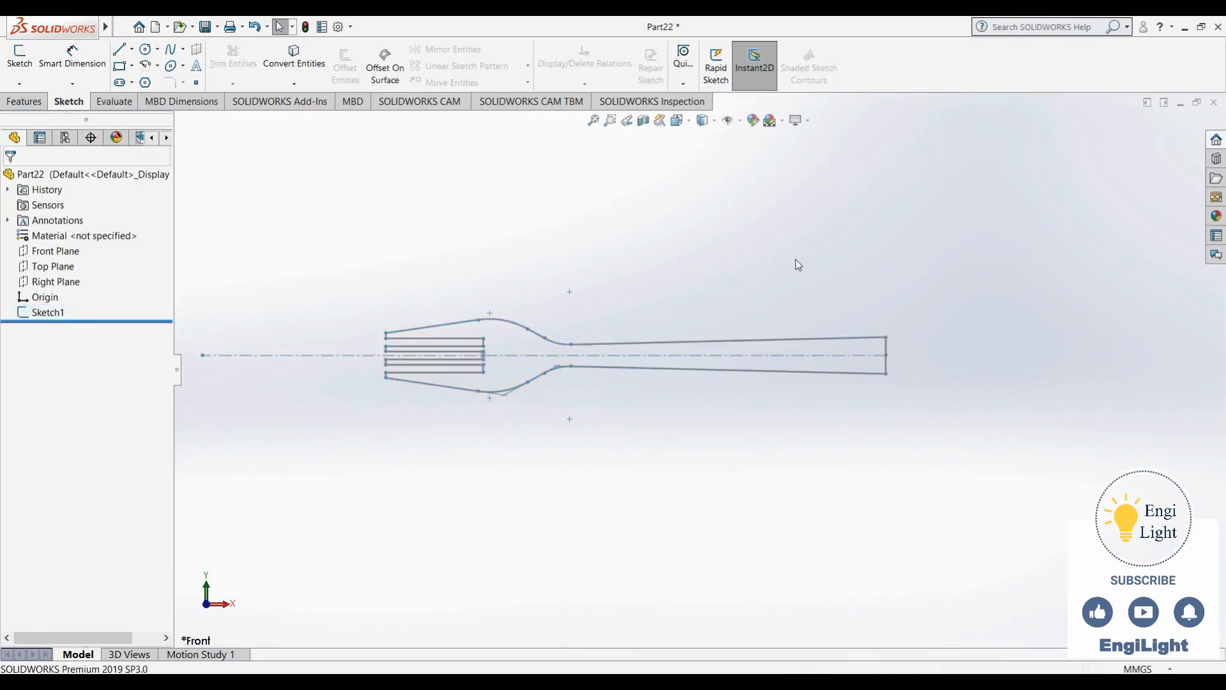
Close the fork part without saving and switch to the reference images in Photos
left_click(1214, 102)
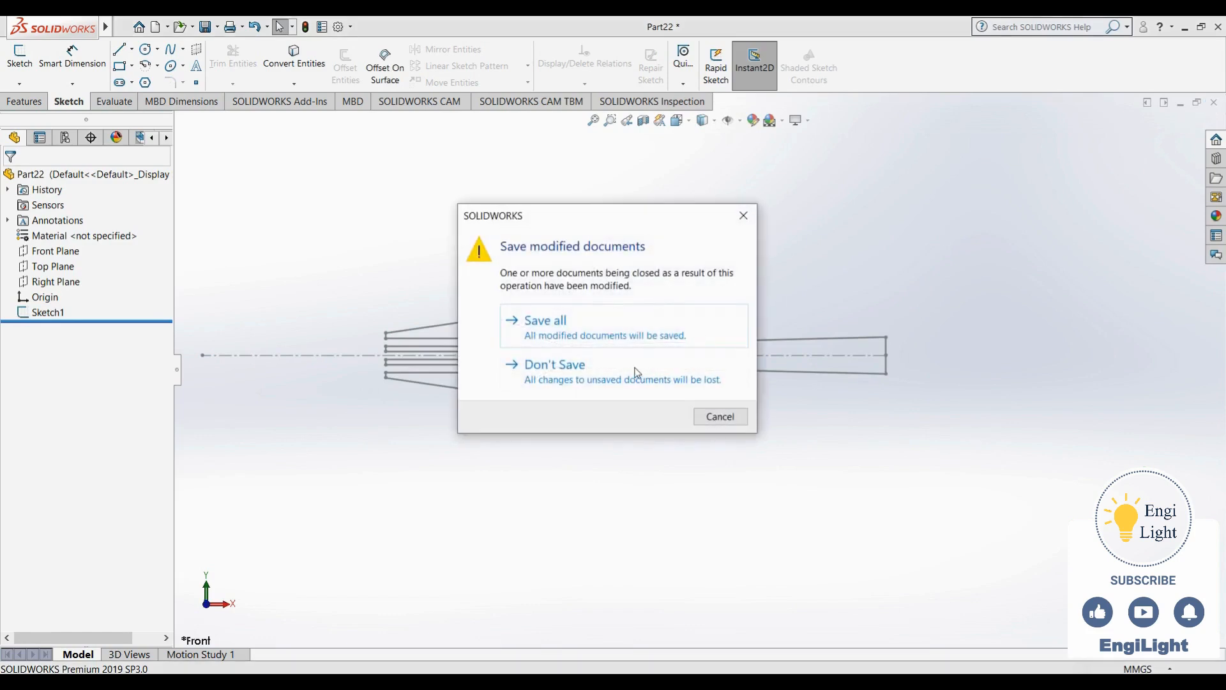
left_click(638, 372)
left_click(719, 684)
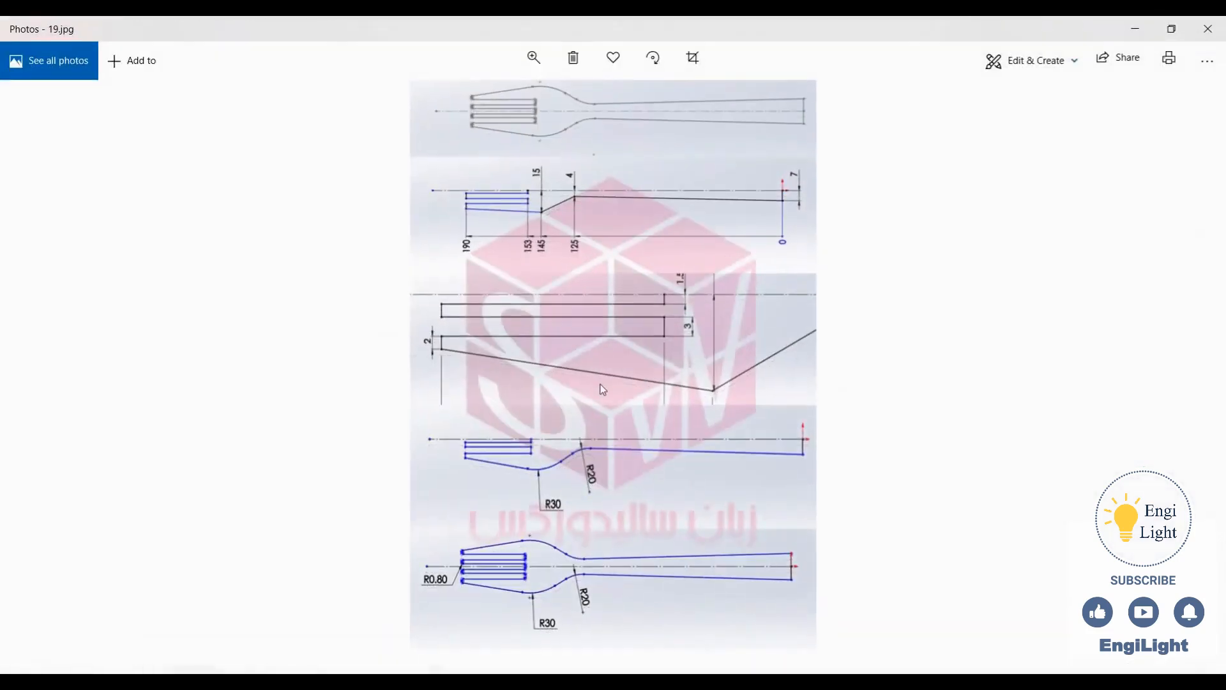
Open reference image 20.jpg and examine the bird drawing's arc radii, angles and wing, eye and beak dimensions
key("Right")
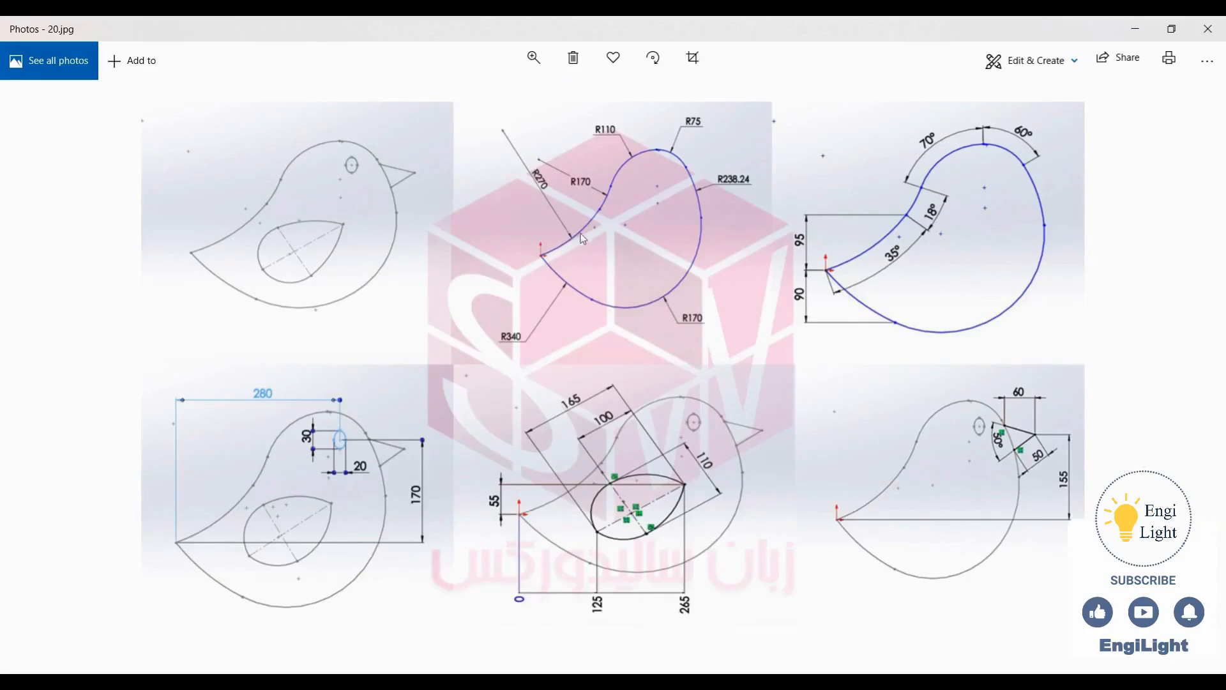
key("Left")
key("Left")
key("Left")
key("Right")
key("Right")
key("Right")
scroll(634, 537, "up", 2)
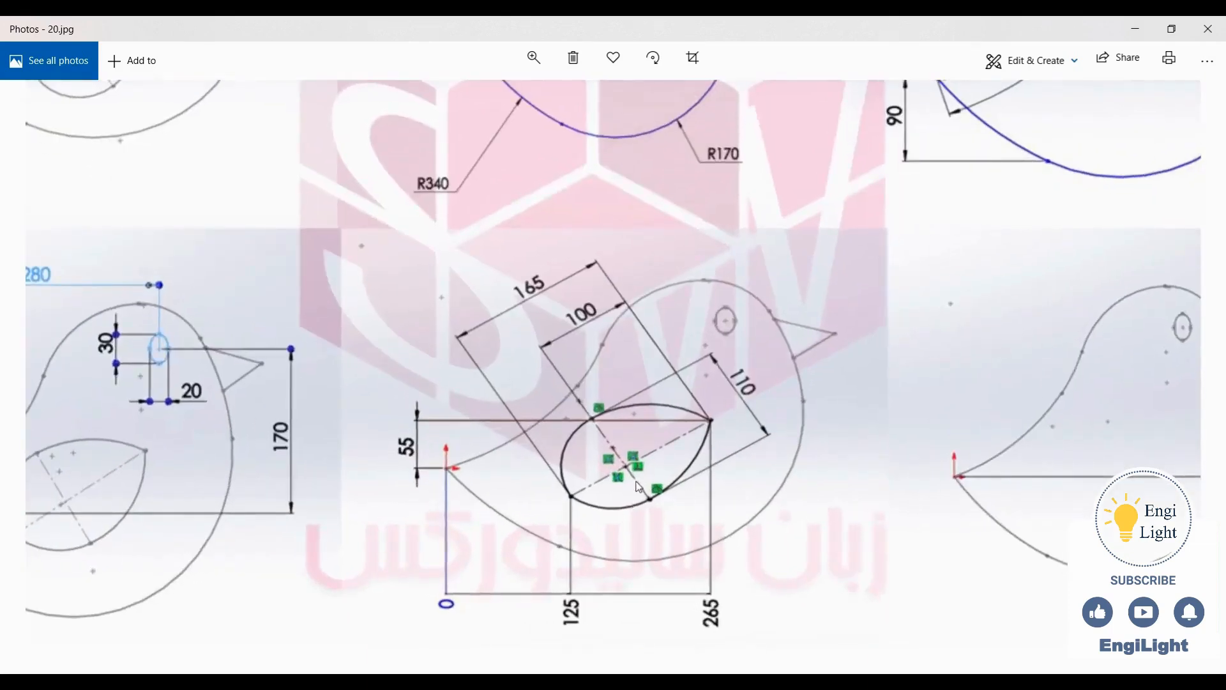
scroll(662, 467, "down", 3)
scroll(667, 492, "up", 4)
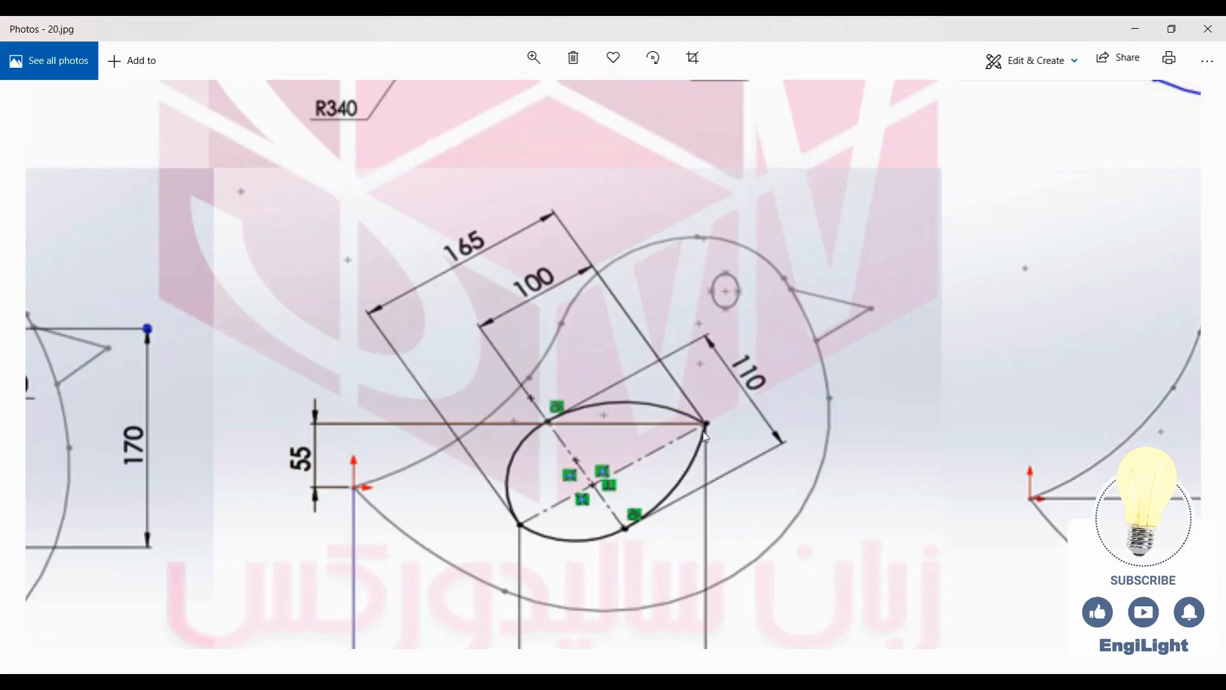
scroll(685, 478, "down", 3)
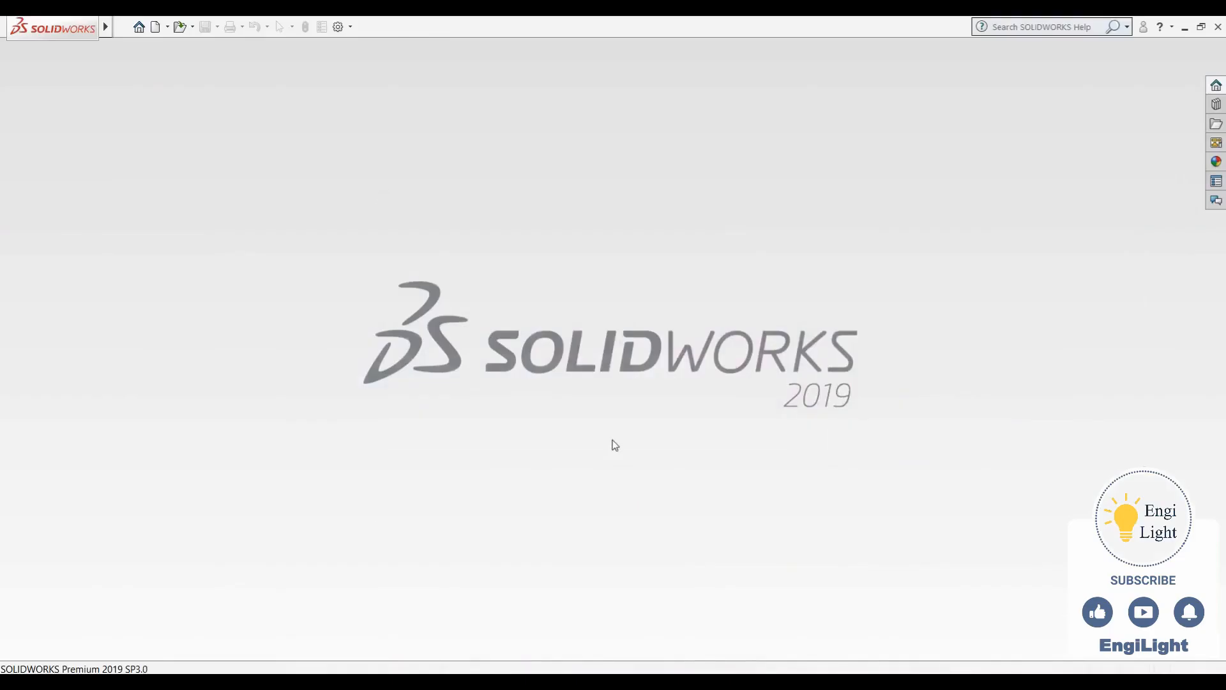
Create a new part in SOLIDWORKS and start a sketch on the Front Plane
key("ctrl+n")
left_click(659, 507)
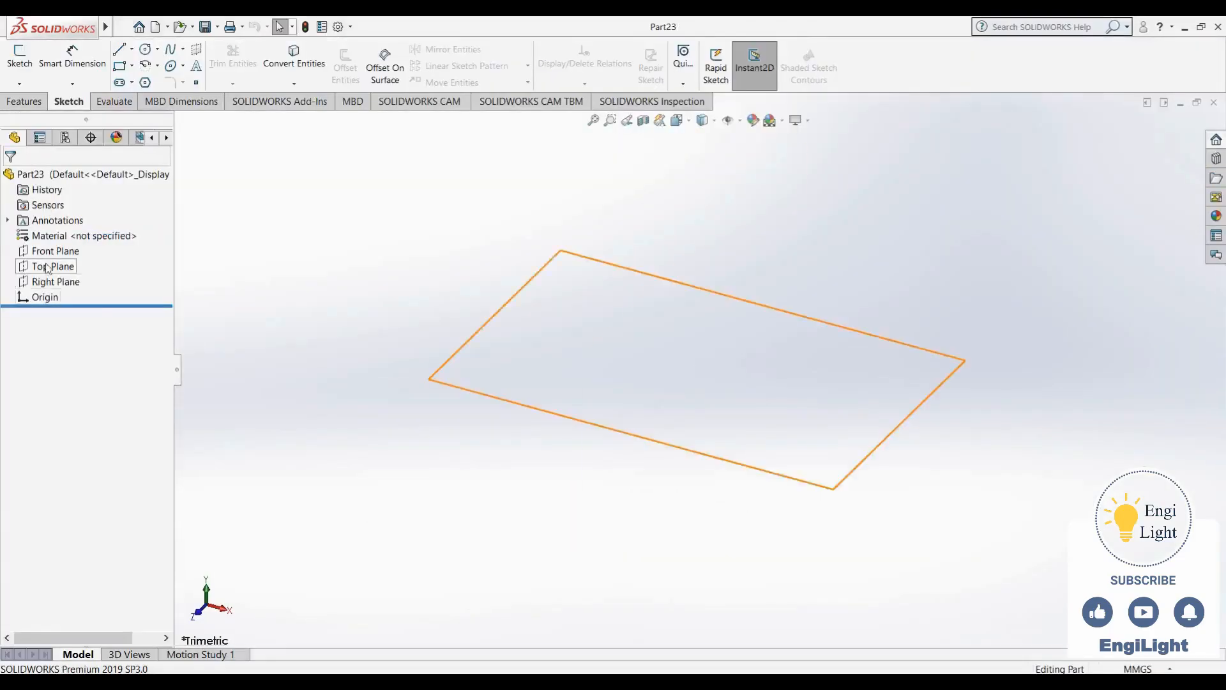
left_click(47, 252)
left_click(62, 236)
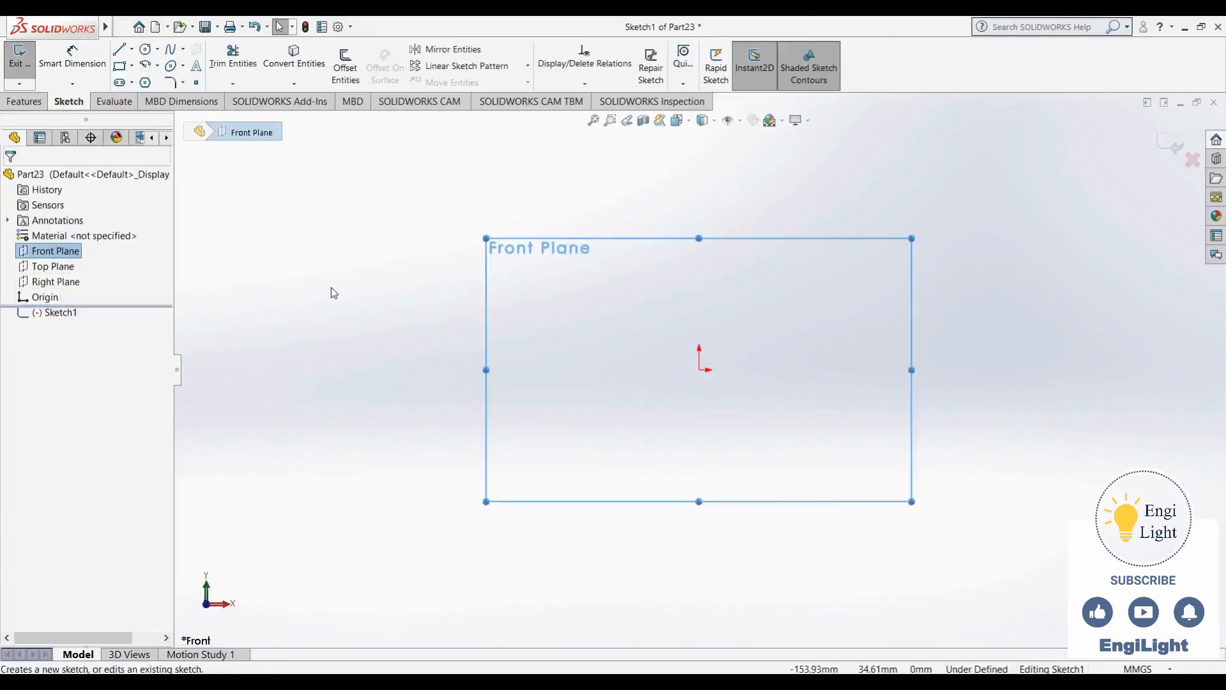
left_click(152, 71)
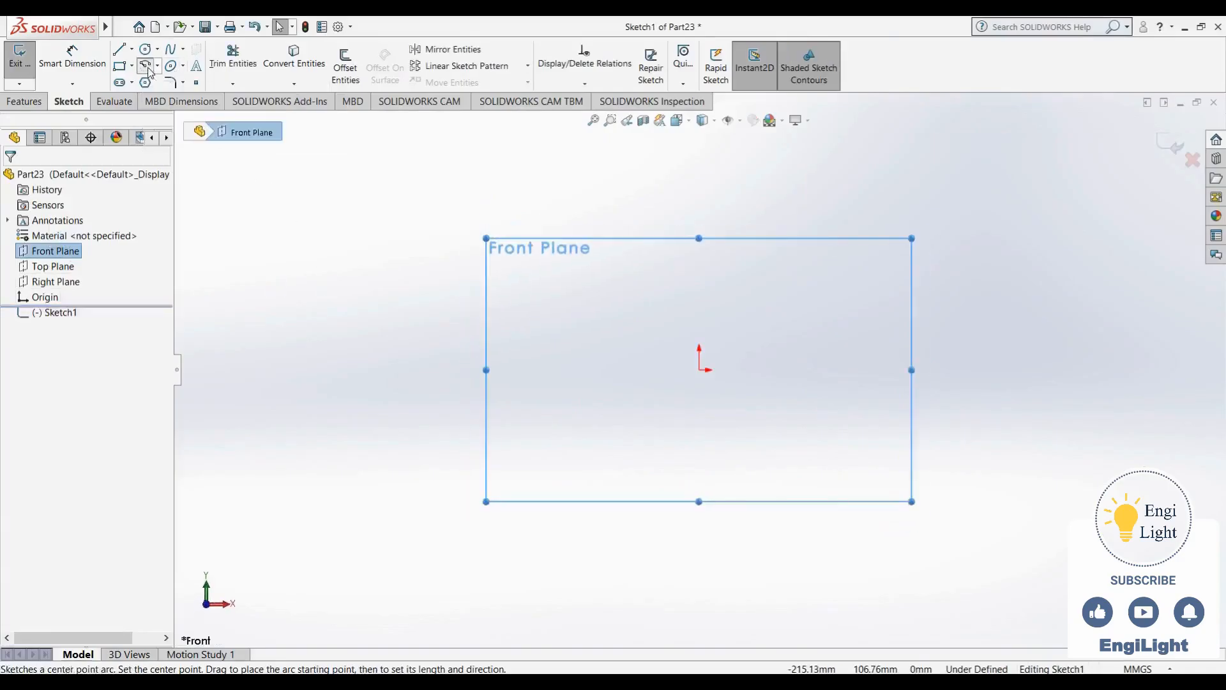
key("alt+Tab")
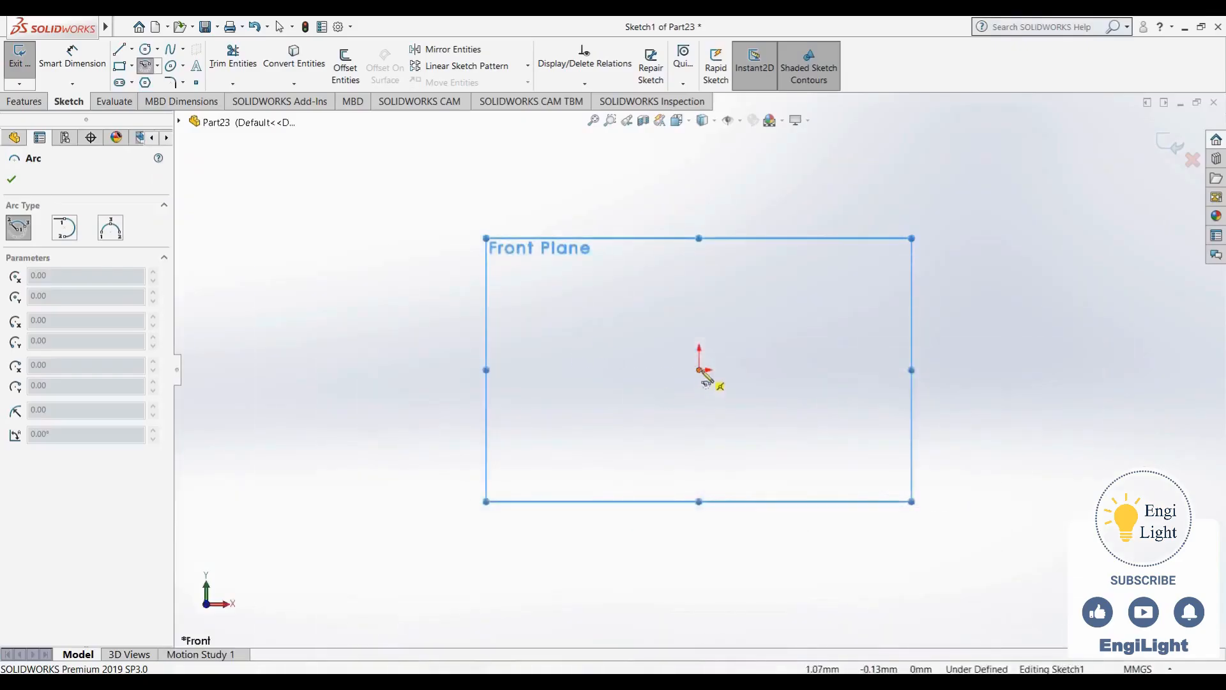
left_click(700, 369)
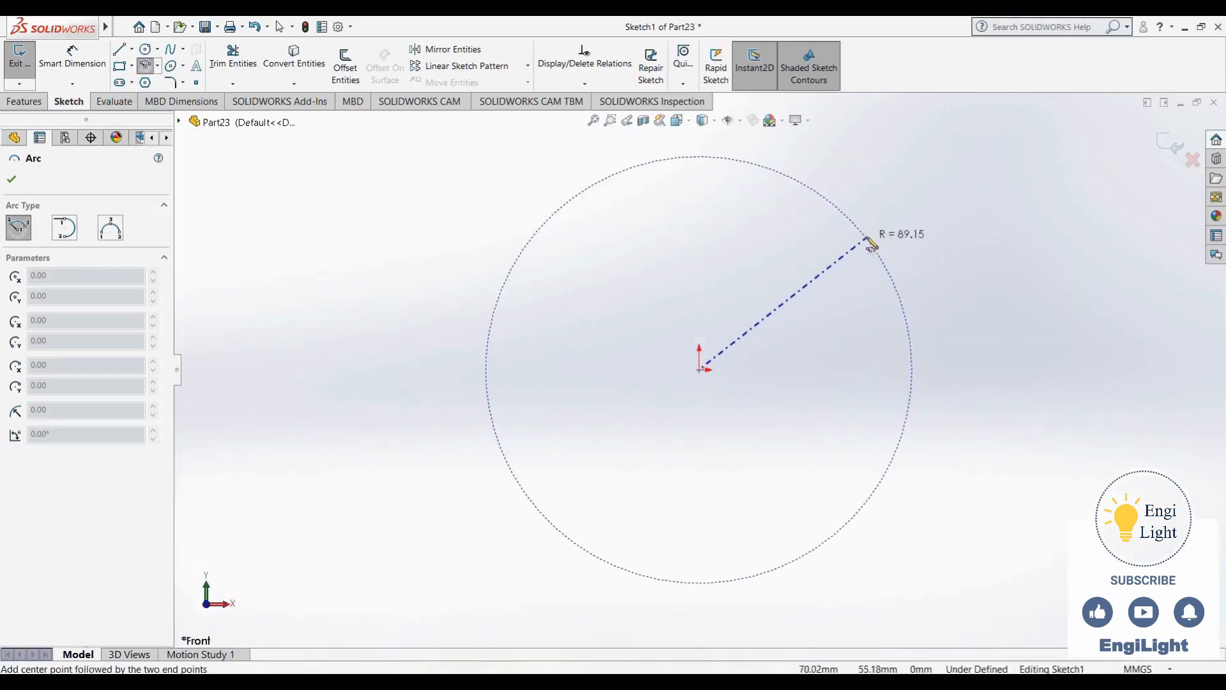
key("Escape")
Sketch a 3-point arc of about 115 mm radius from the origin, curving up to about X 77, Y 70 mm
left_click(145, 64)
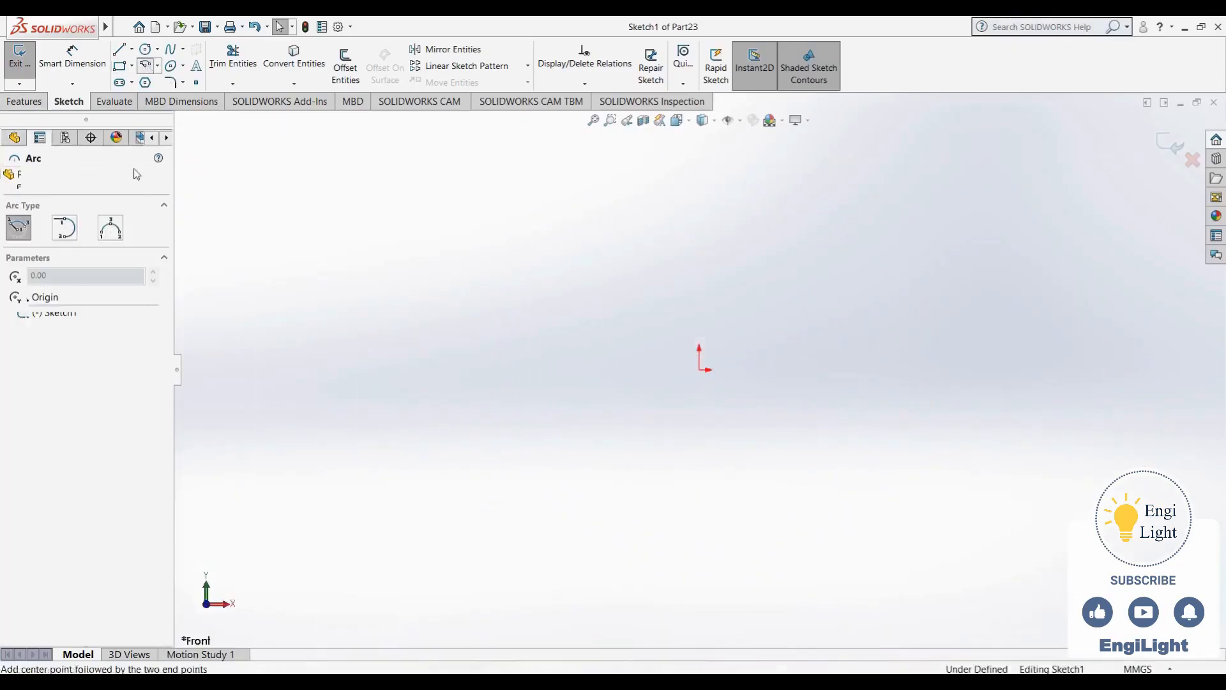
left_click(110, 228)
left_click(701, 369)
left_click(883, 202)
left_click(831, 282)
scroll(856, 309, "up", 8)
scroll(933, 322, "down", 2)
scroll(849, 351, "down", 1)
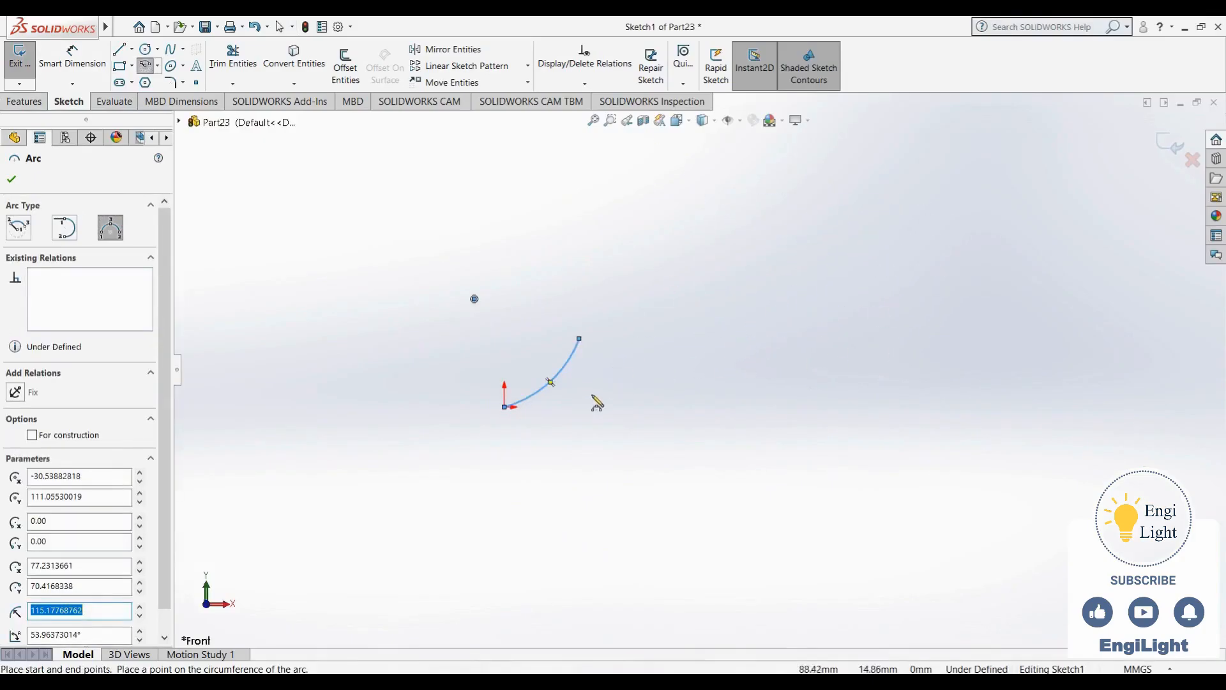
Dimension the vertical distance between the arc's two endpoints and set it to 95 mm
key("Escape")
left_click(72, 62)
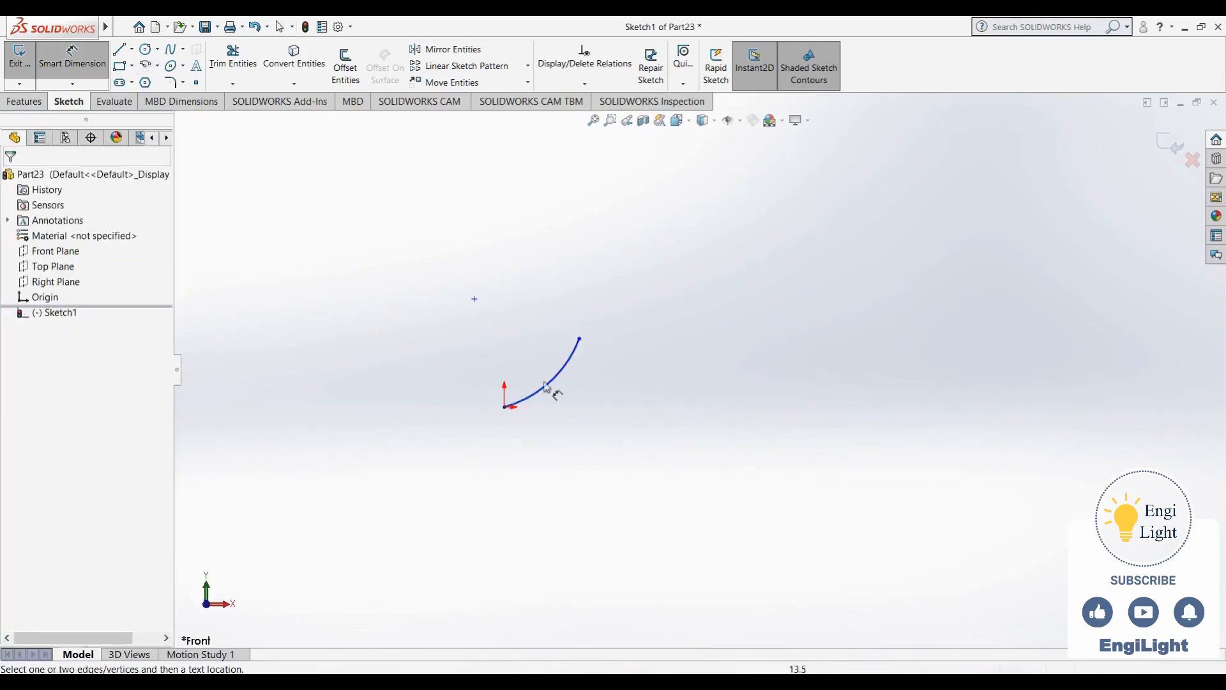
left_click(580, 339)
left_click(505, 407)
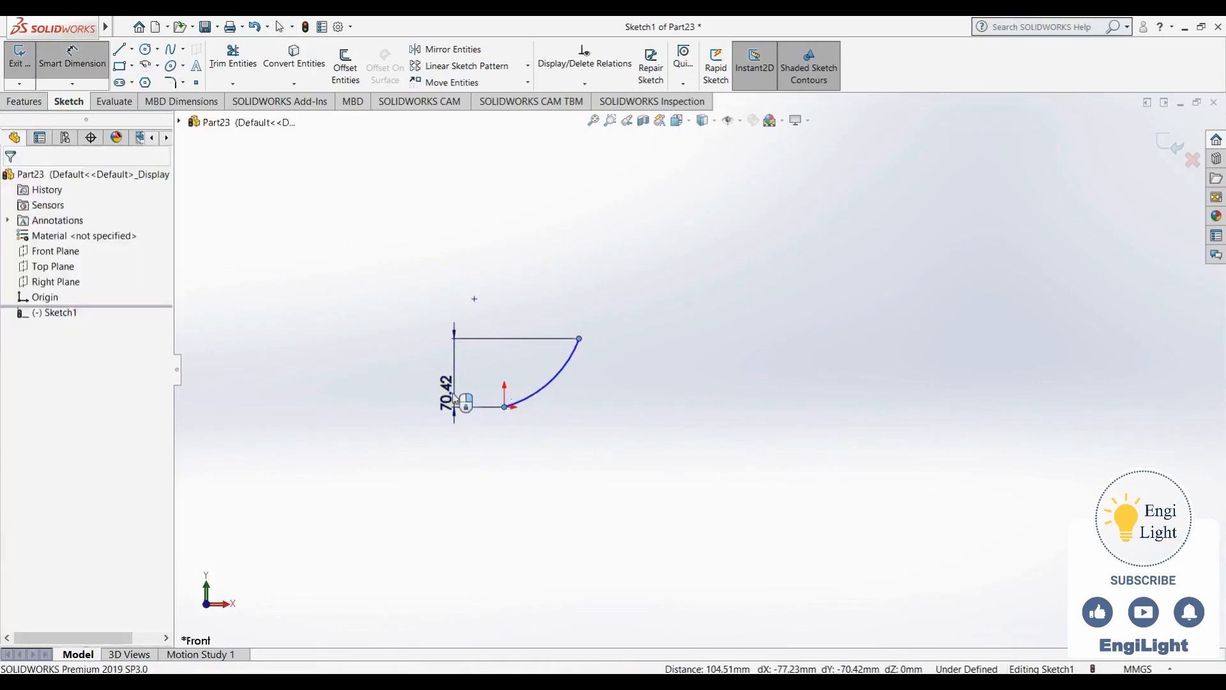
left_click(455, 400)
type("95")
key("Return")
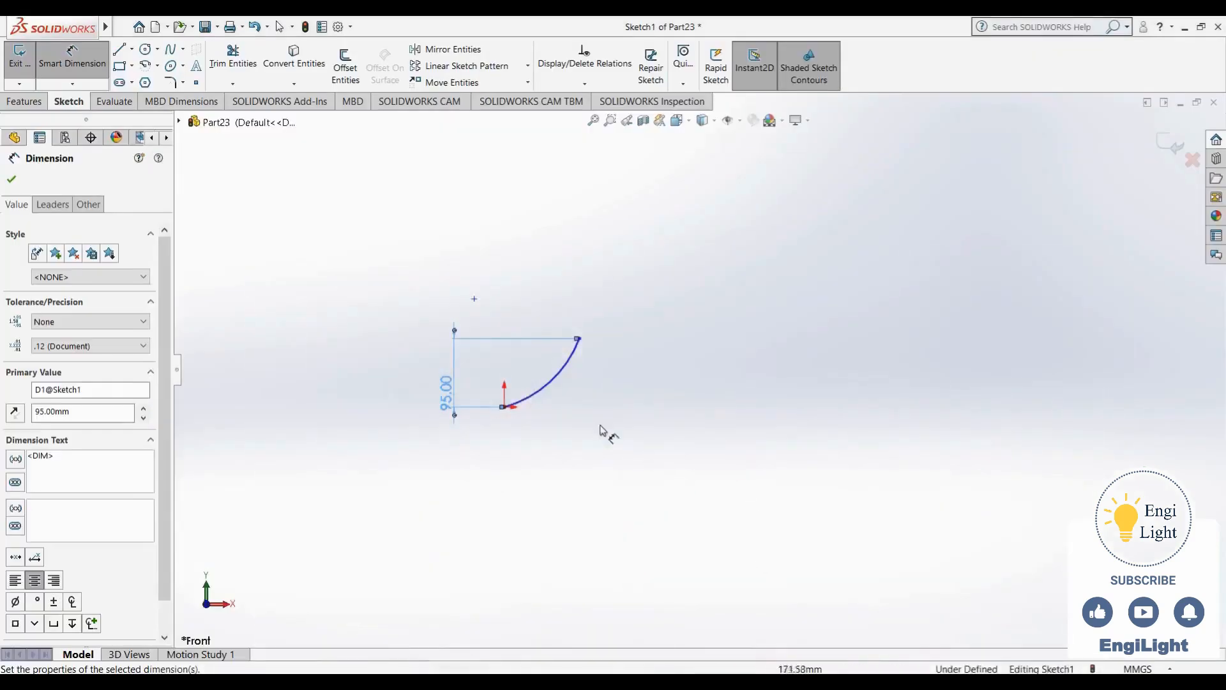
Dimension the arc's radius and set it to 270 mm
left_click(562, 382)
left_click(501, 357)
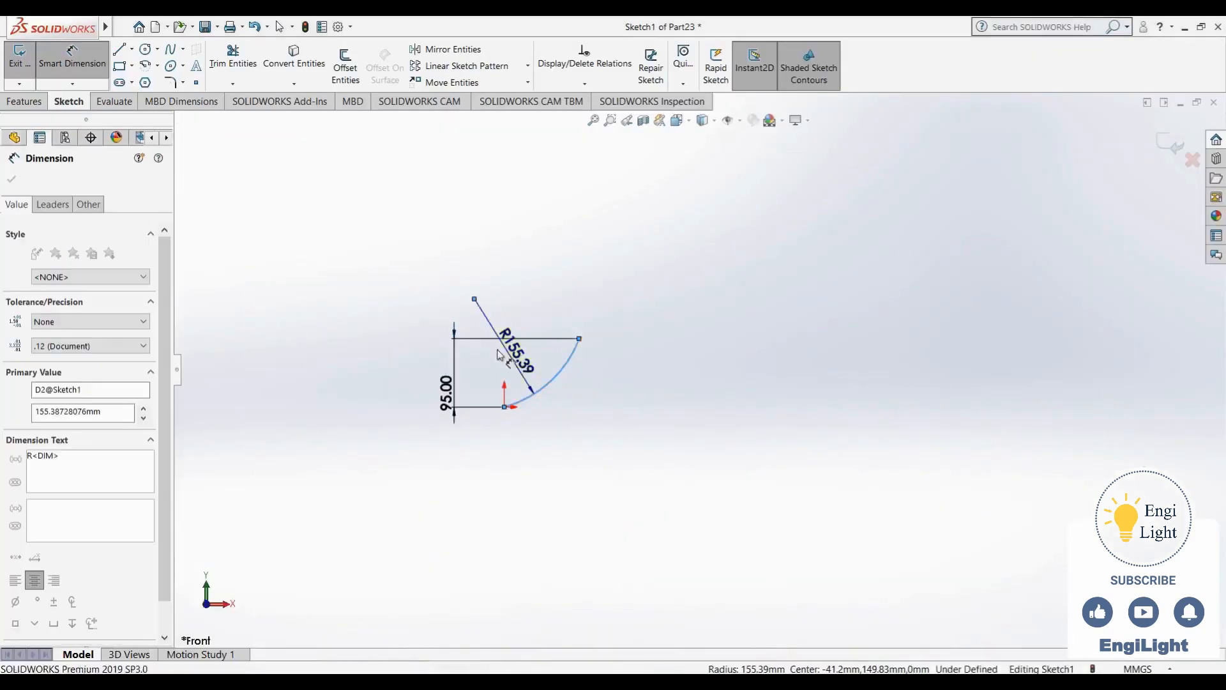
type("270")
key("Return")
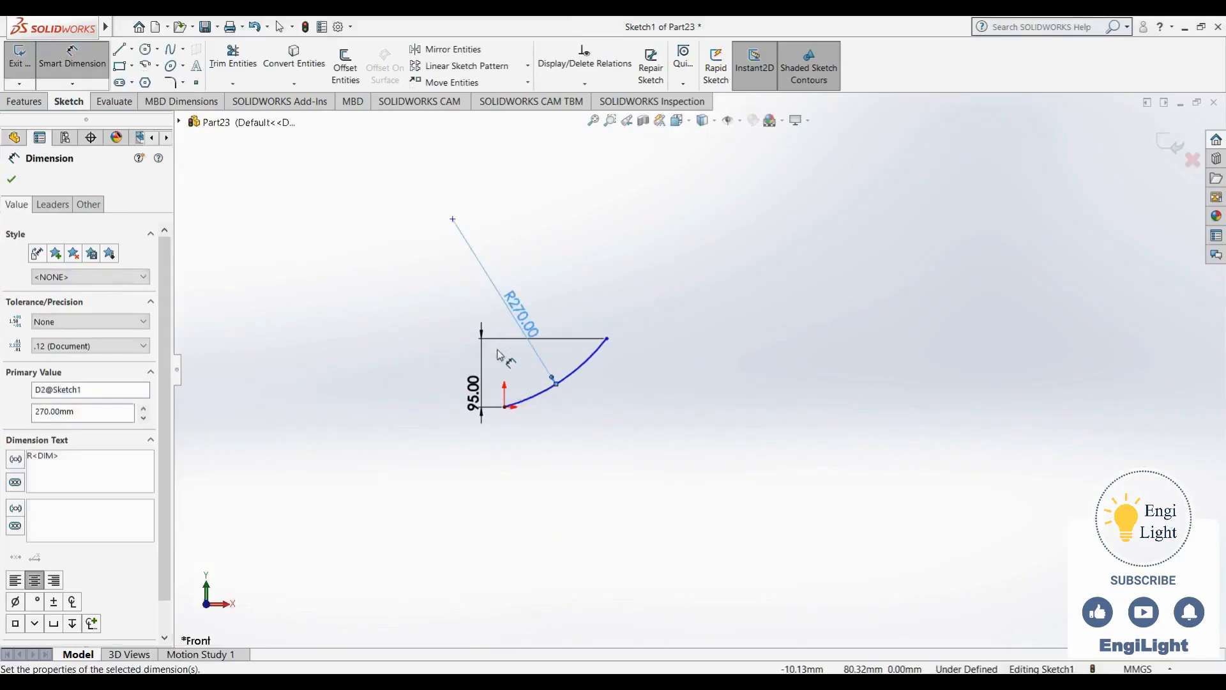
Add an angular dimension of 35° between the 270 mm arc's endpoints about its center
left_click(606, 339)
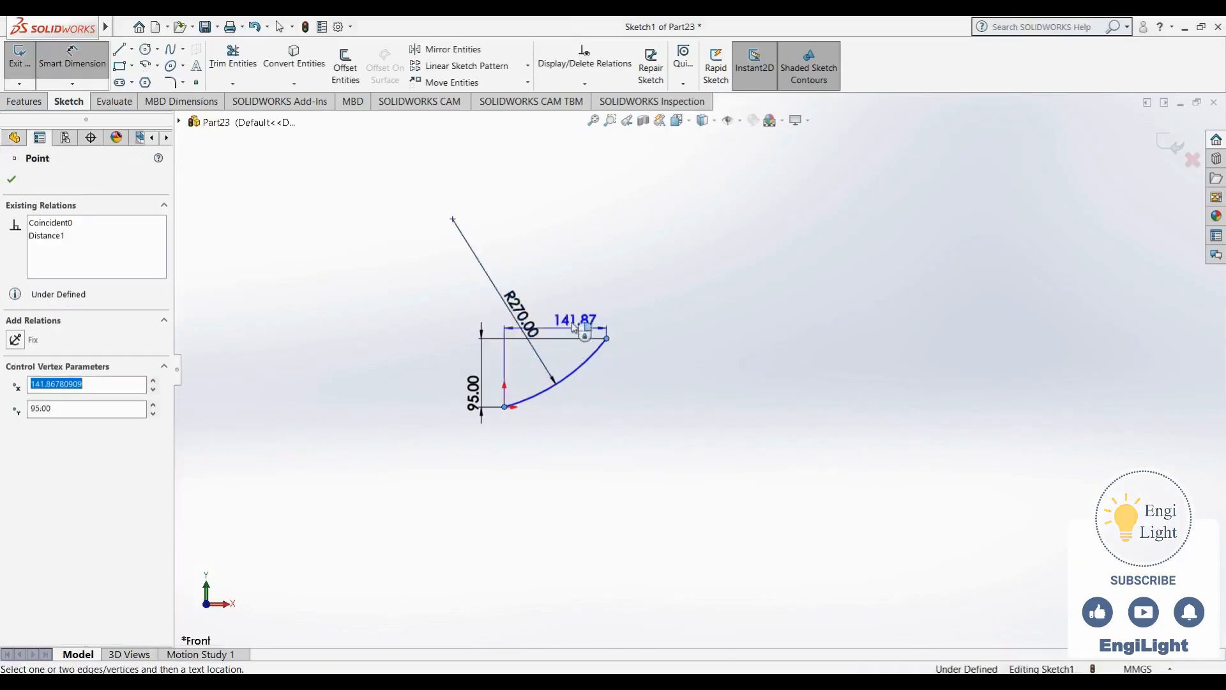
left_click(453, 220)
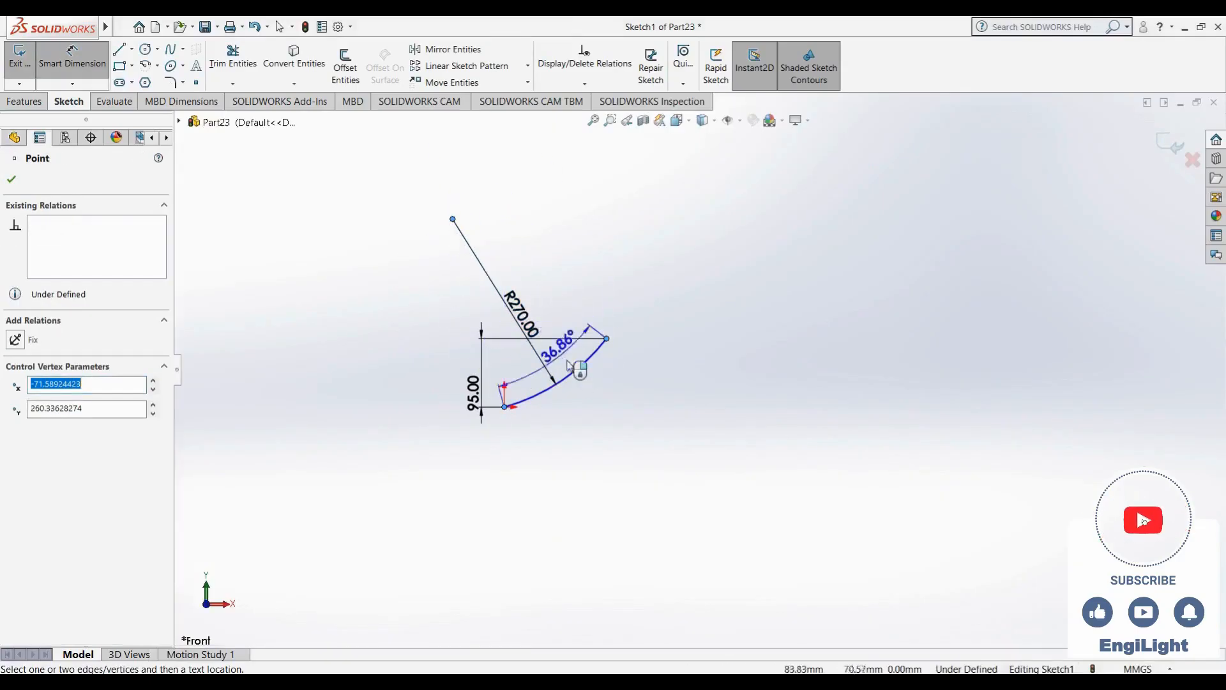
left_click(581, 416)
type("35")
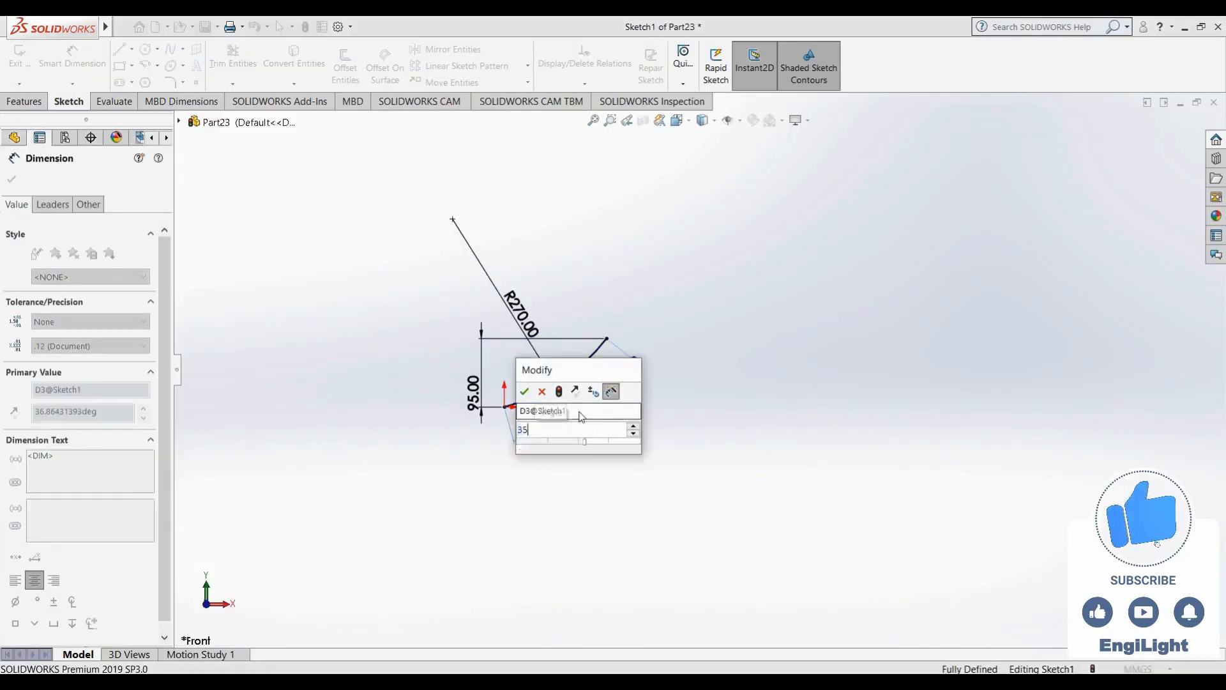
key("Return")
key("Escape")
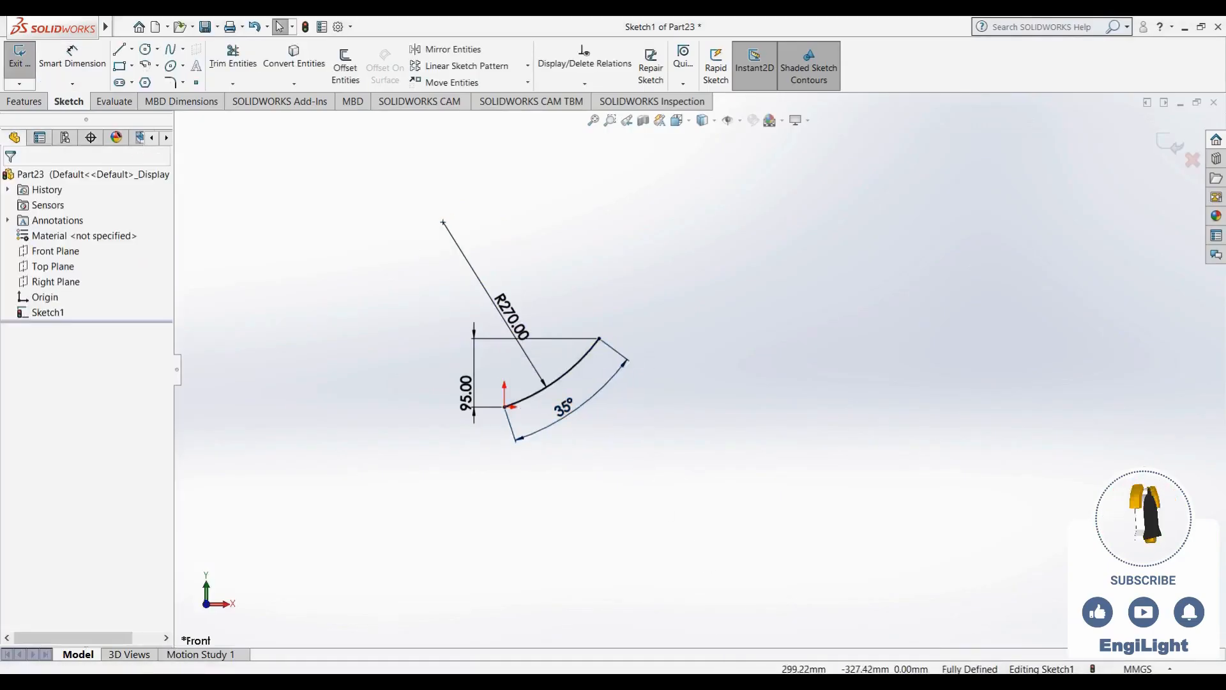
Check the bird reference drawing, and sketch a 3-point arc of about 69 mm radius upward from the 270 mm arc's upper end
left_click(727, 680)
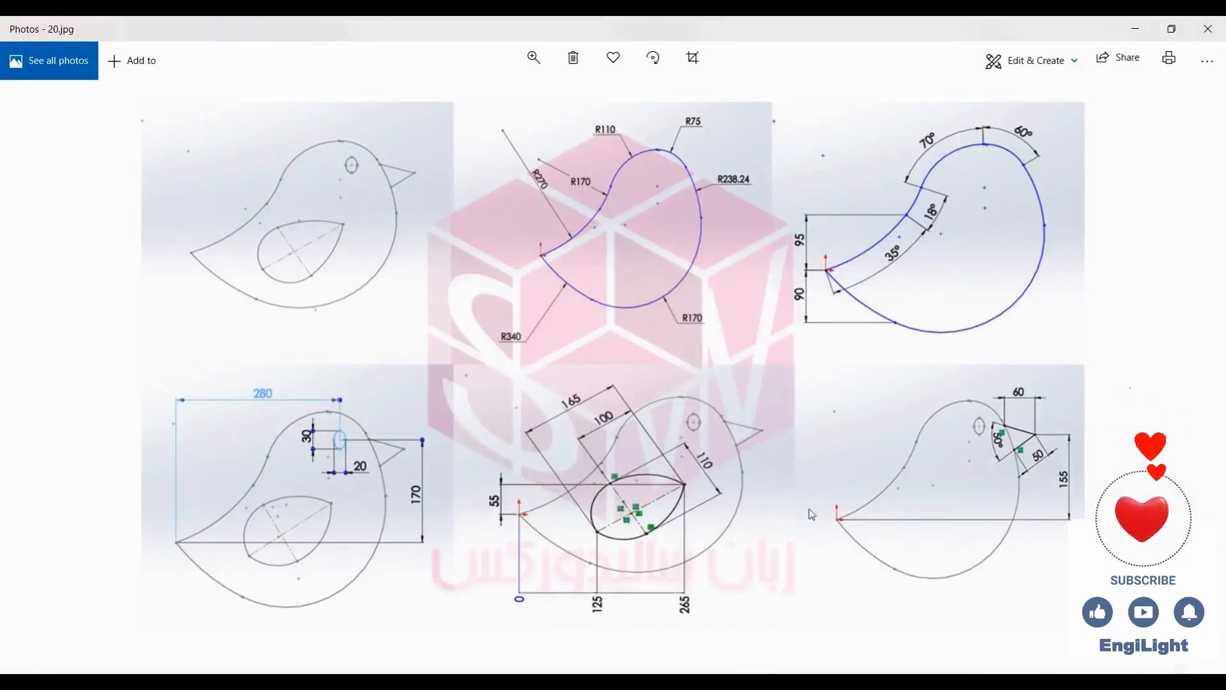
left_click(696, 680)
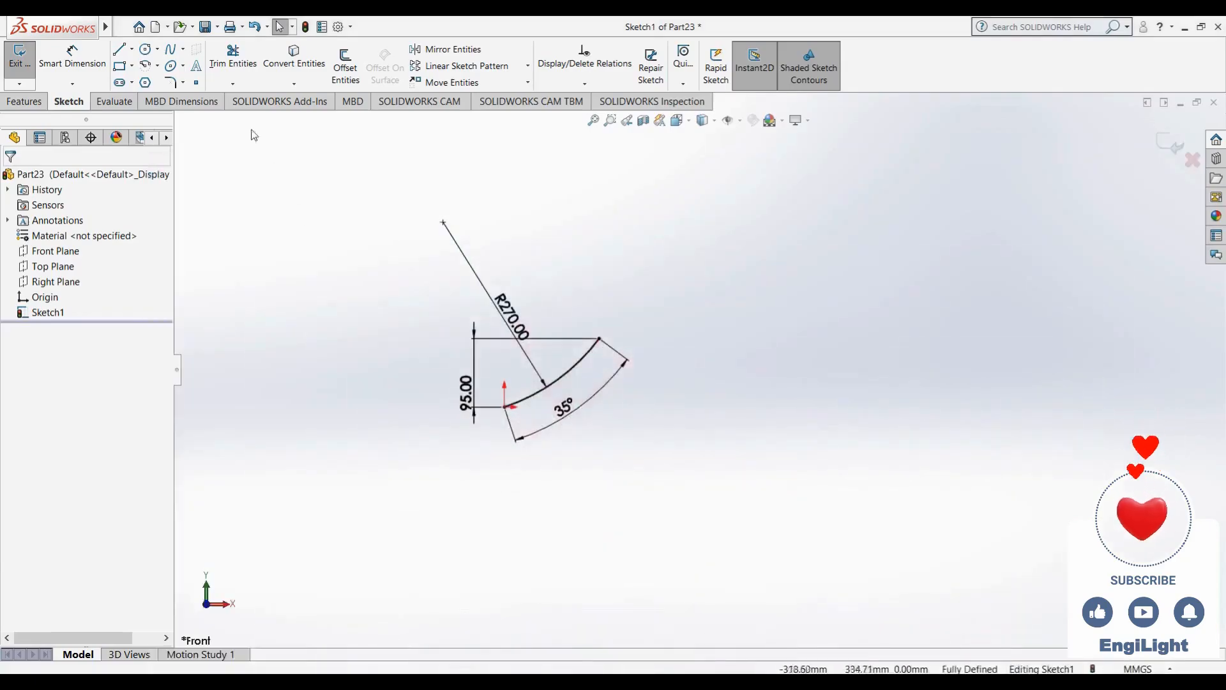
left_click(143, 68)
left_click(601, 338)
left_click(618, 269)
left_click(624, 295)
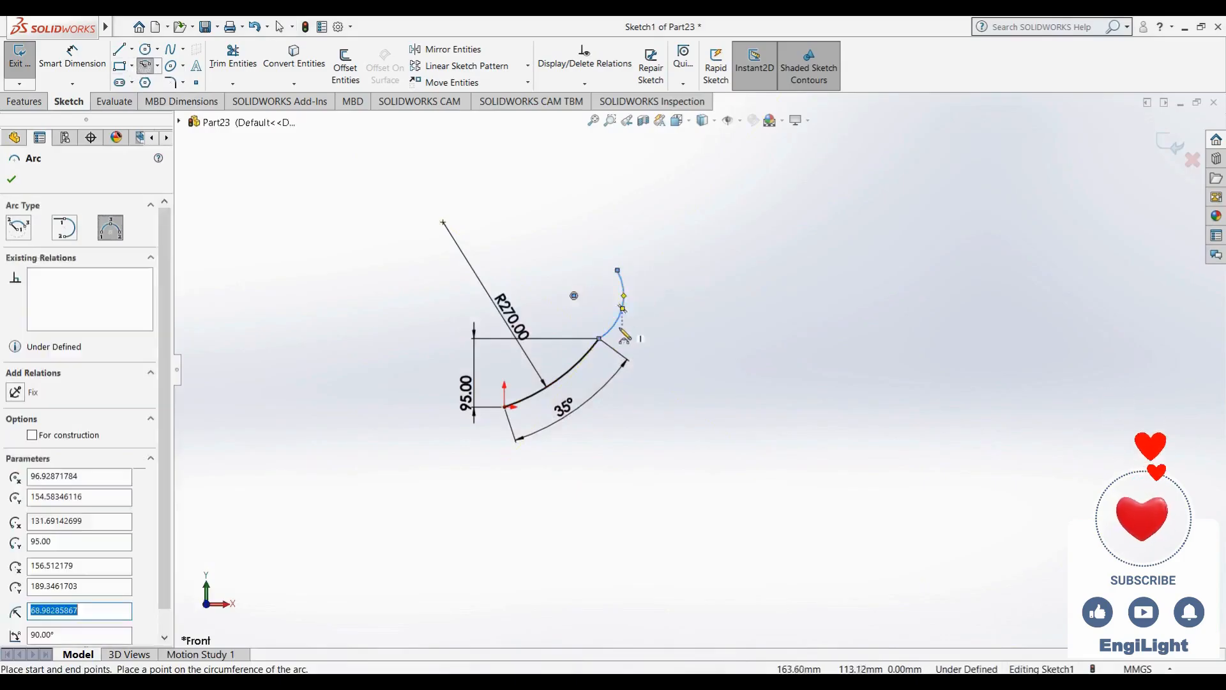
key("Escape")
Make the second arc tangent to the 270 mm arc
left_click(615, 333)
left_click(584, 353, "ctrl")
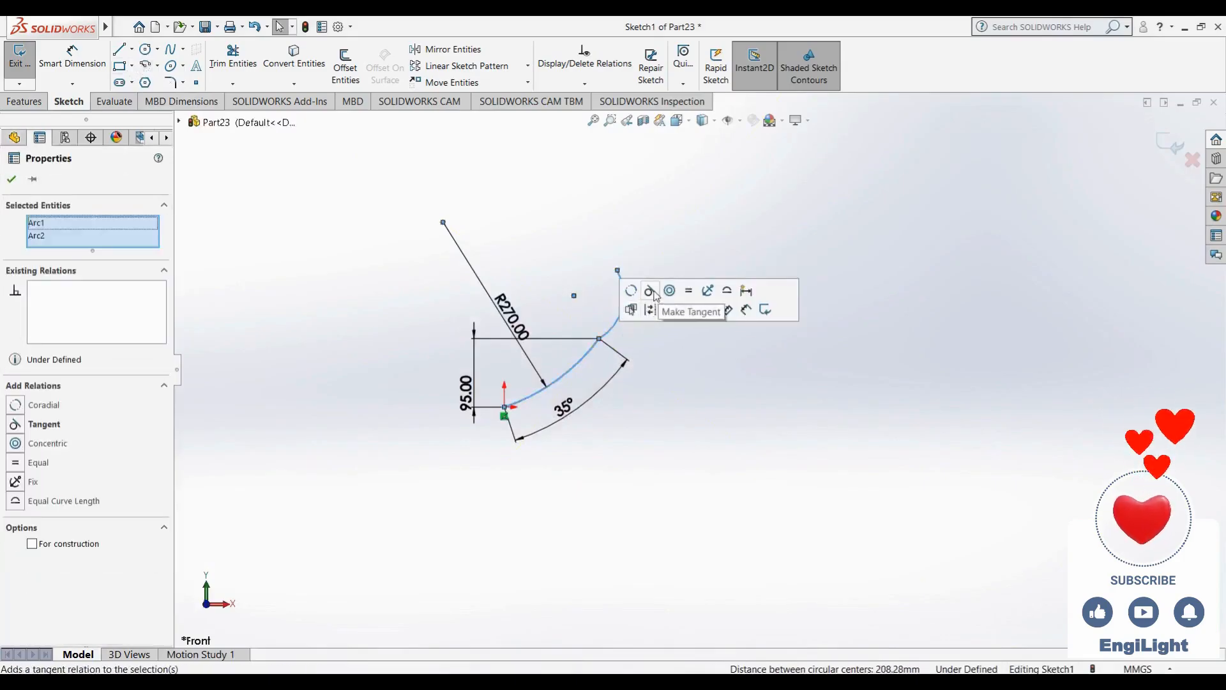
left_click(651, 307)
Dimension the second arc's radius and set it to 170 mm
right_click_drag(667, 372, 684, 324)
left_click(608, 321)
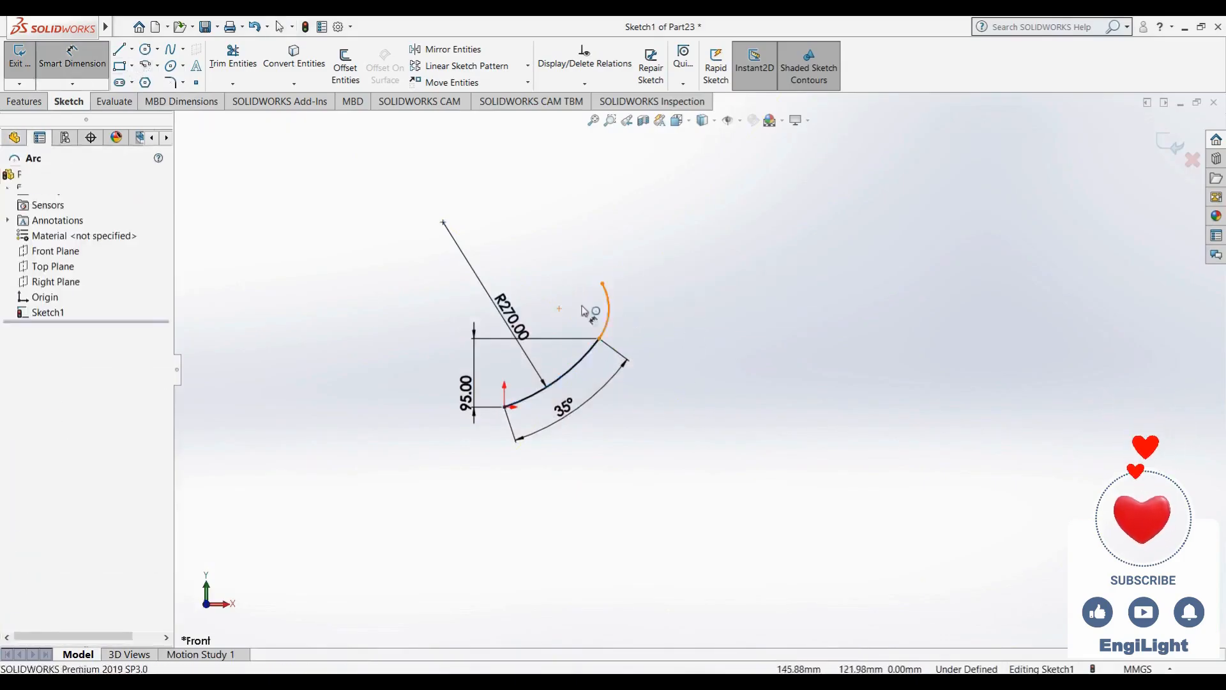
left_click(587, 316)
type("170")
key("Return")
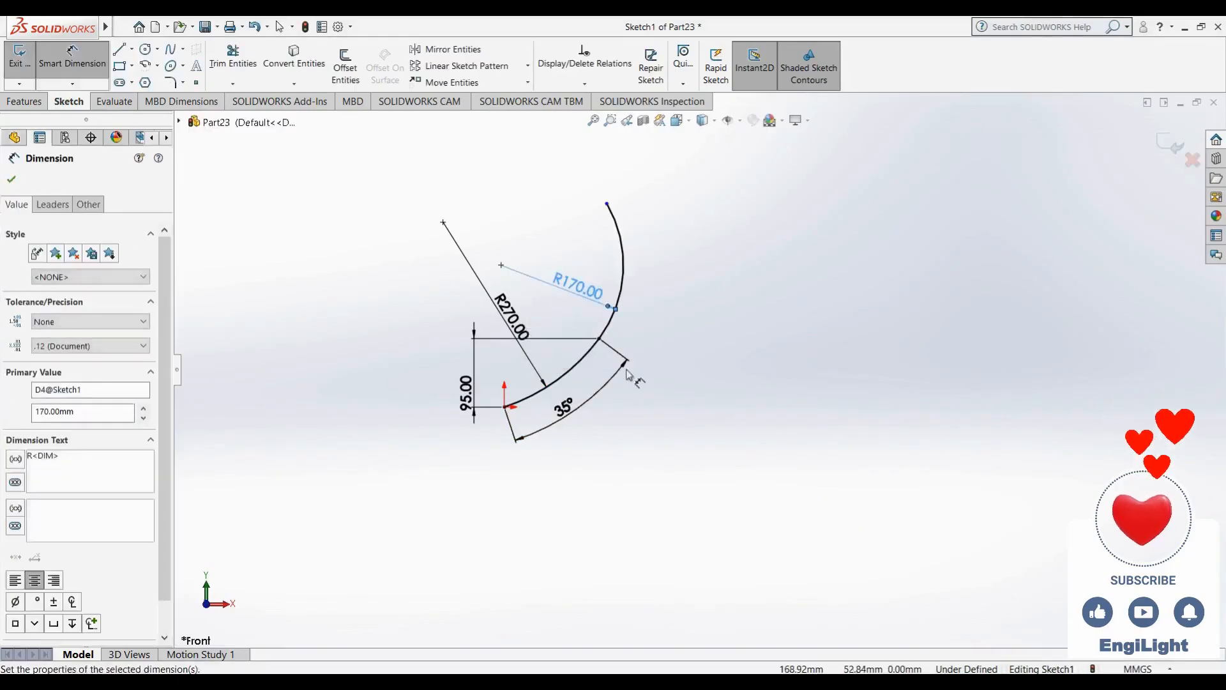
Add an angular dimension of 18° between the 170 mm arc's endpoints about its center
left_click(599, 338)
left_click(607, 204)
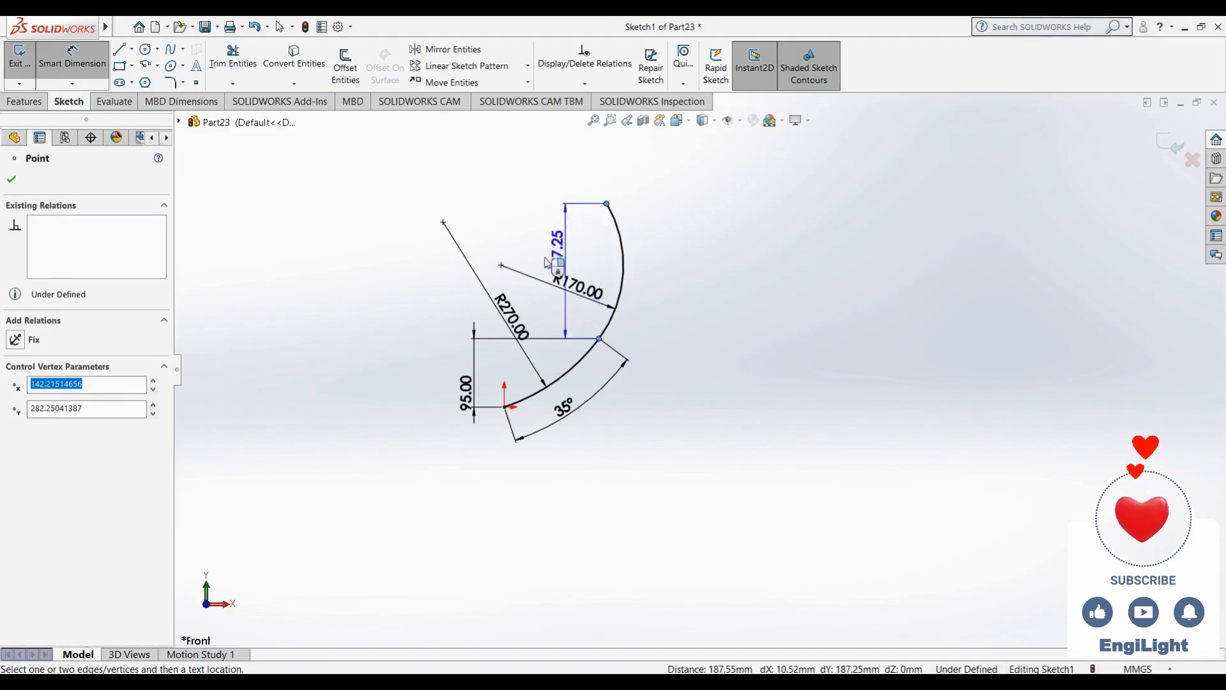
left_click(501, 267)
left_click(656, 313)
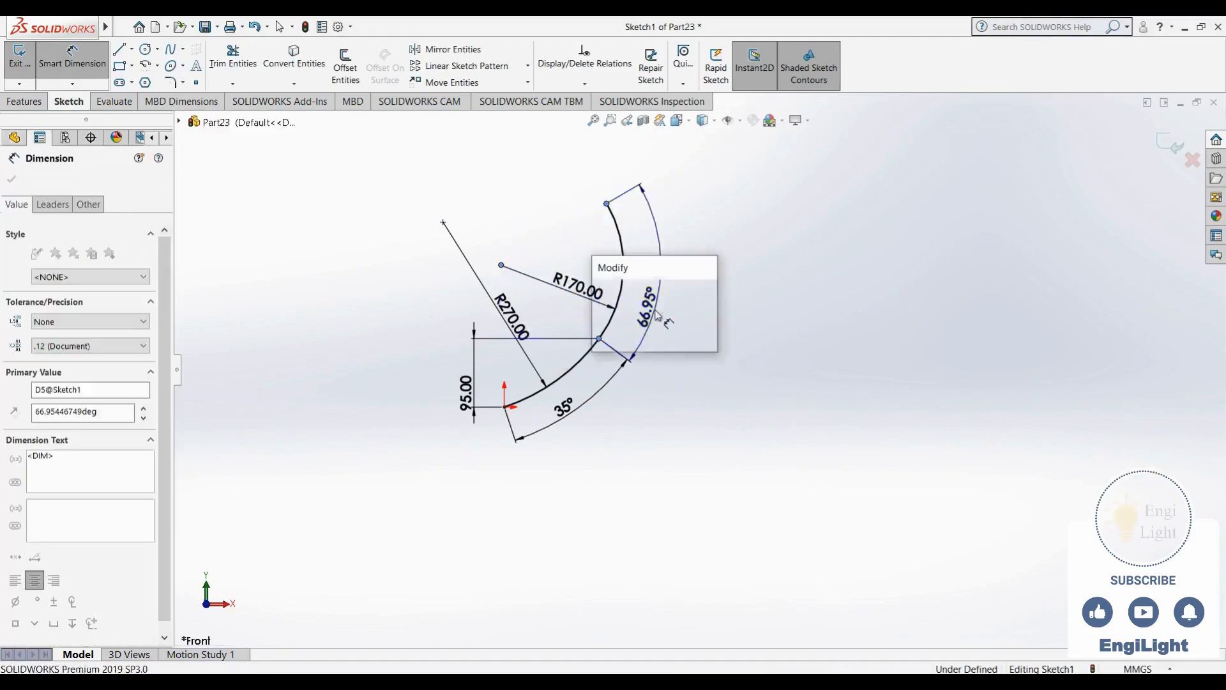
type("18")
key("Return")
key("Escape")
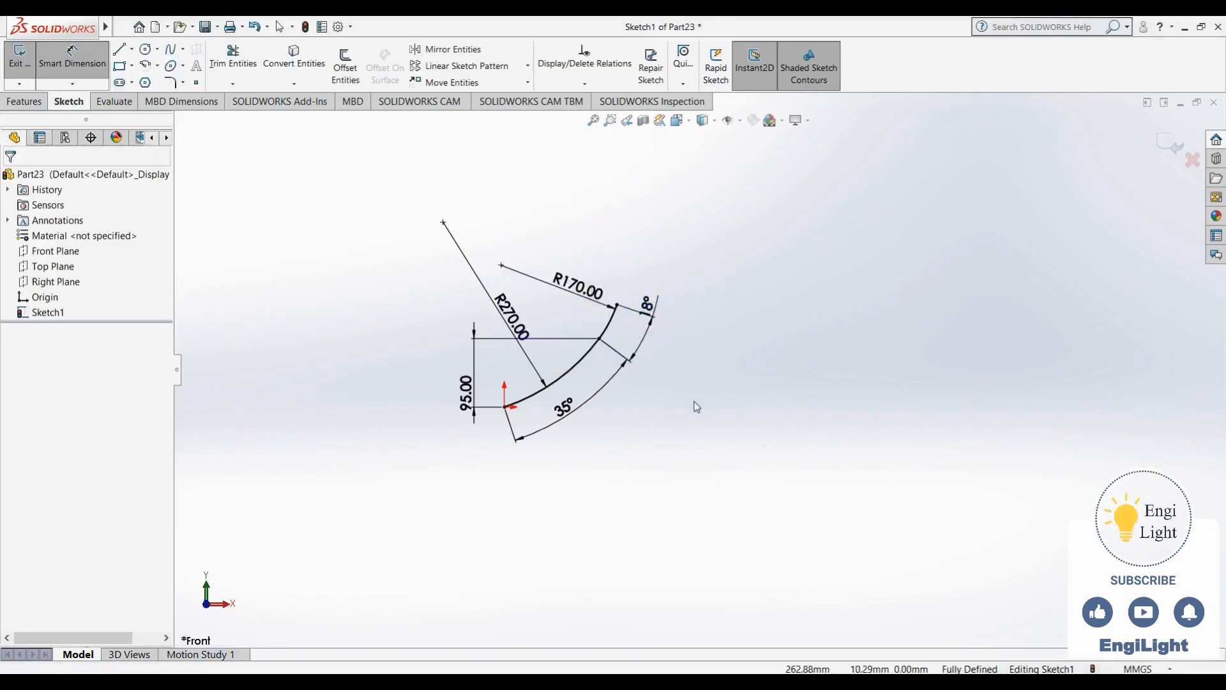
Recheck the reference drawing and sketch a 3-point arc of about 466 mm radius from the 170 mm arc's upper end
left_click(790, 682)
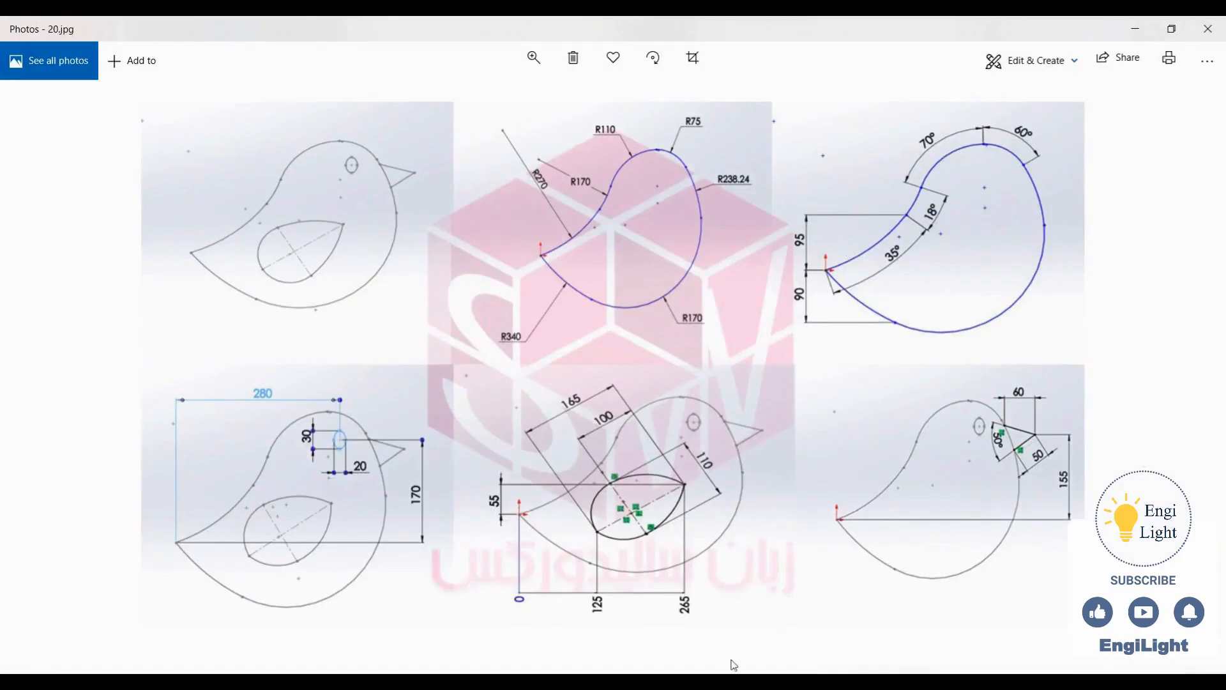
left_click(721, 681)
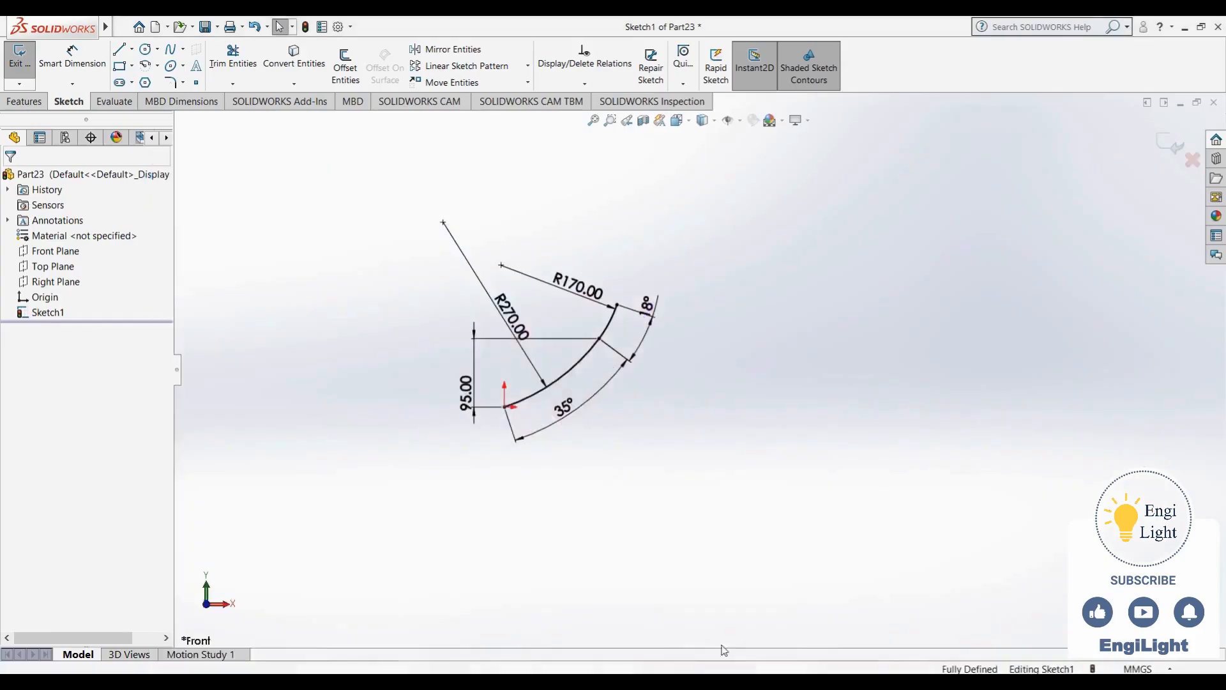
left_click(158, 66)
left_click(147, 68)
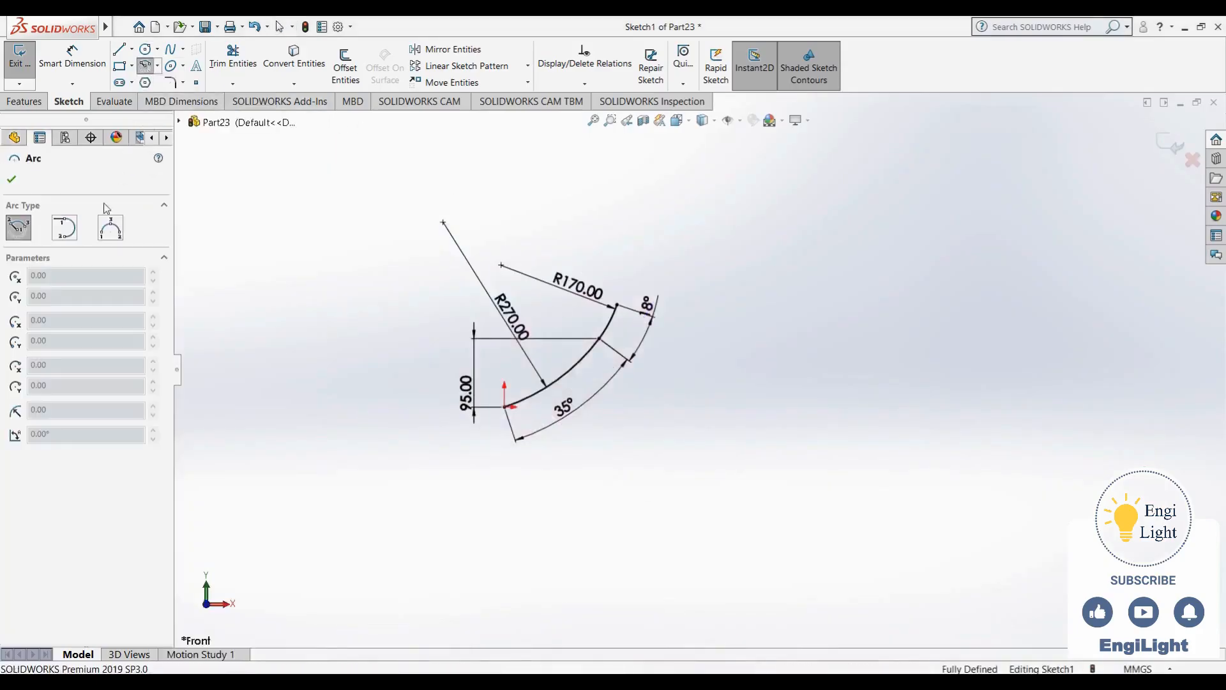
left_click(104, 229)
left_click(616, 305)
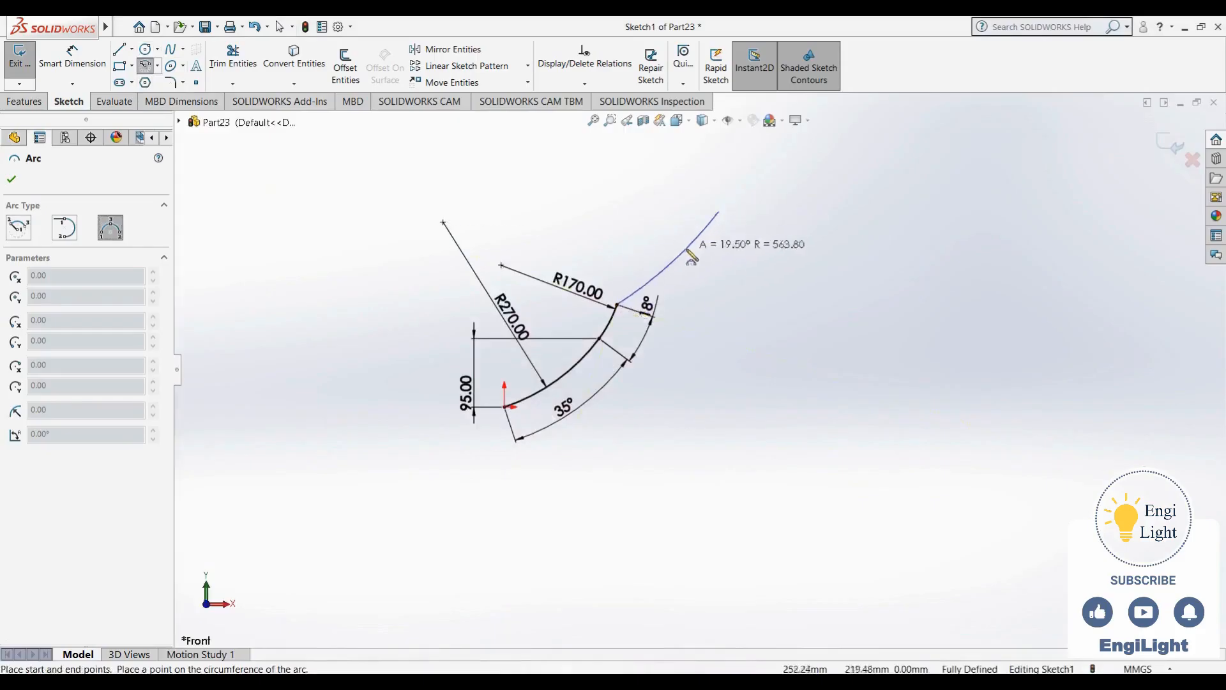
left_click(664, 250)
key("Escape")
Make the third arc tangent to the 170 mm arc and move its free end to shorten it to about 202 mm radius
left_click(623, 306)
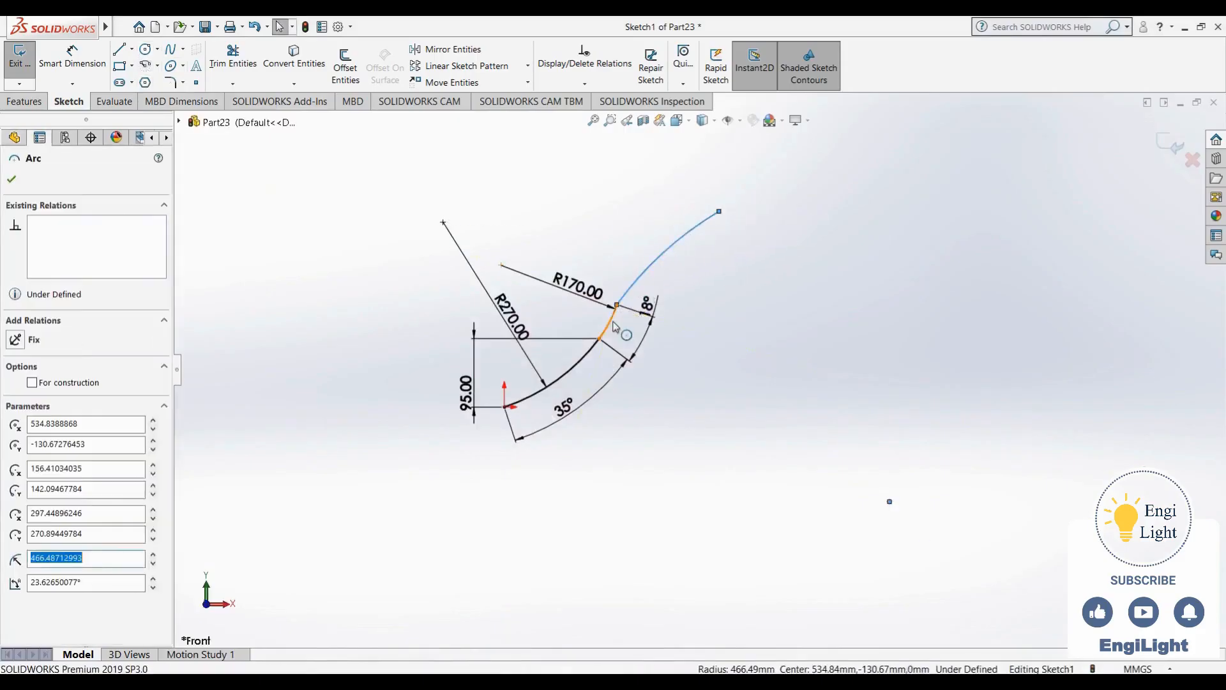
left_click(607, 326, "ctrl")
left_click(669, 284)
left_click(705, 336)
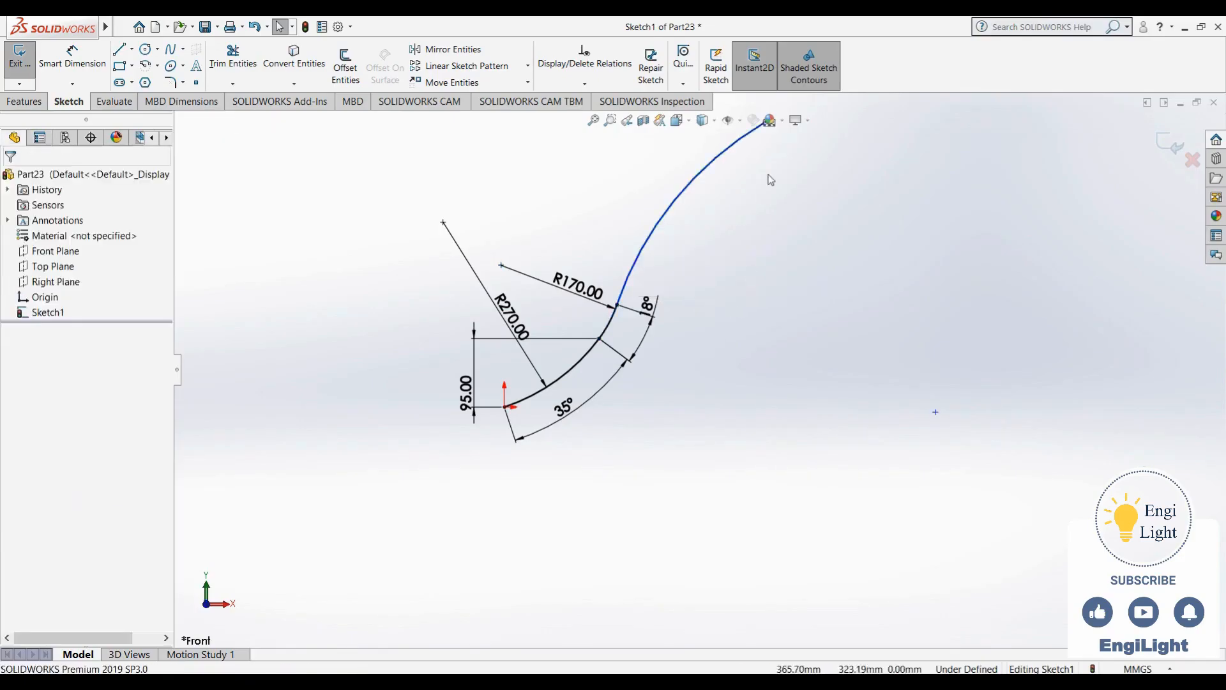
scroll(761, 222, "up", 2)
left_click(746, 199)
left_click_drag(745, 199, 729, 256)
left_click(701, 360)
Dimension the third arc's radius and set it to 110 mm
right_click_drag(701, 360, 697, 281)
left_click(693, 276)
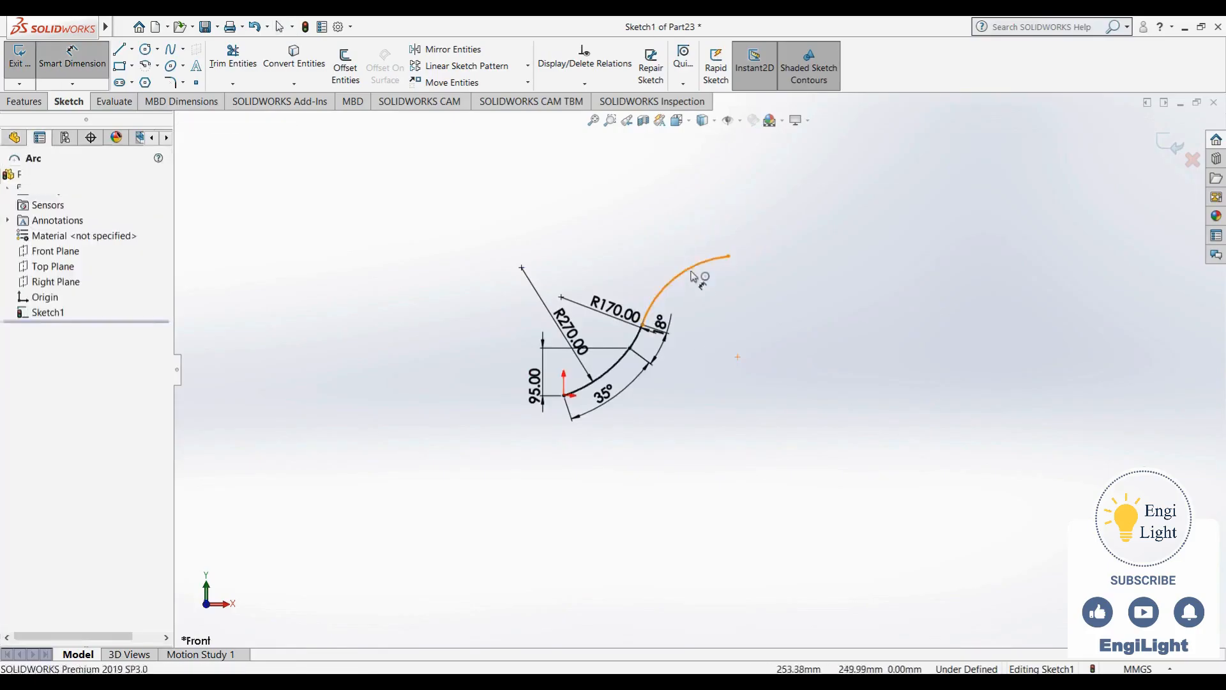
left_click(637, 257)
type("110")
key("Return")
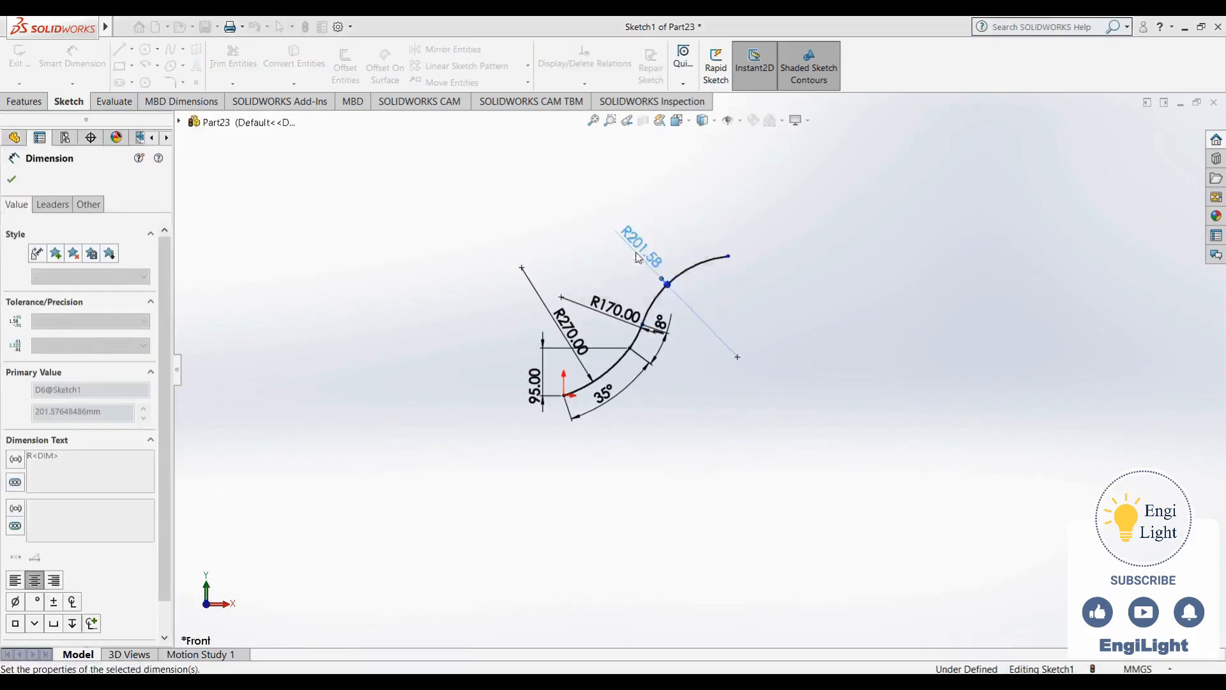
Check the reference drawing and add an angular dimension of 70° between the 110 mm arc's endpoints about its center
key("alt+Tab")
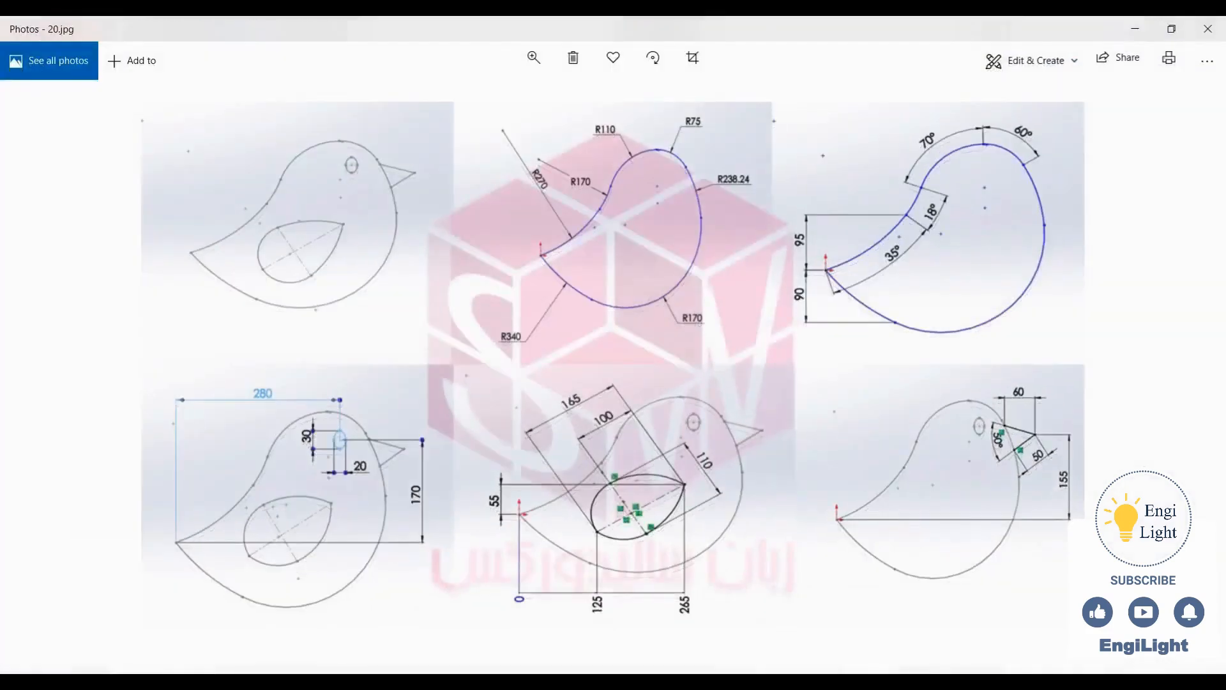
key("alt+Tab")
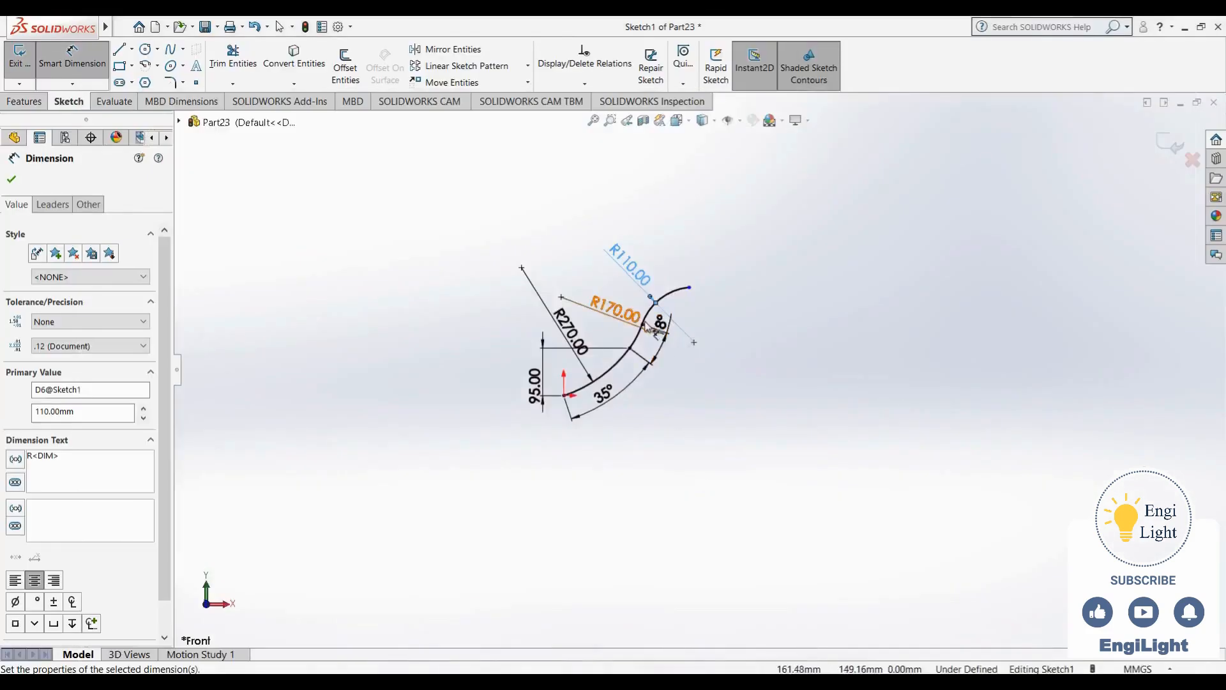
scroll(575, 391, "down", 3)
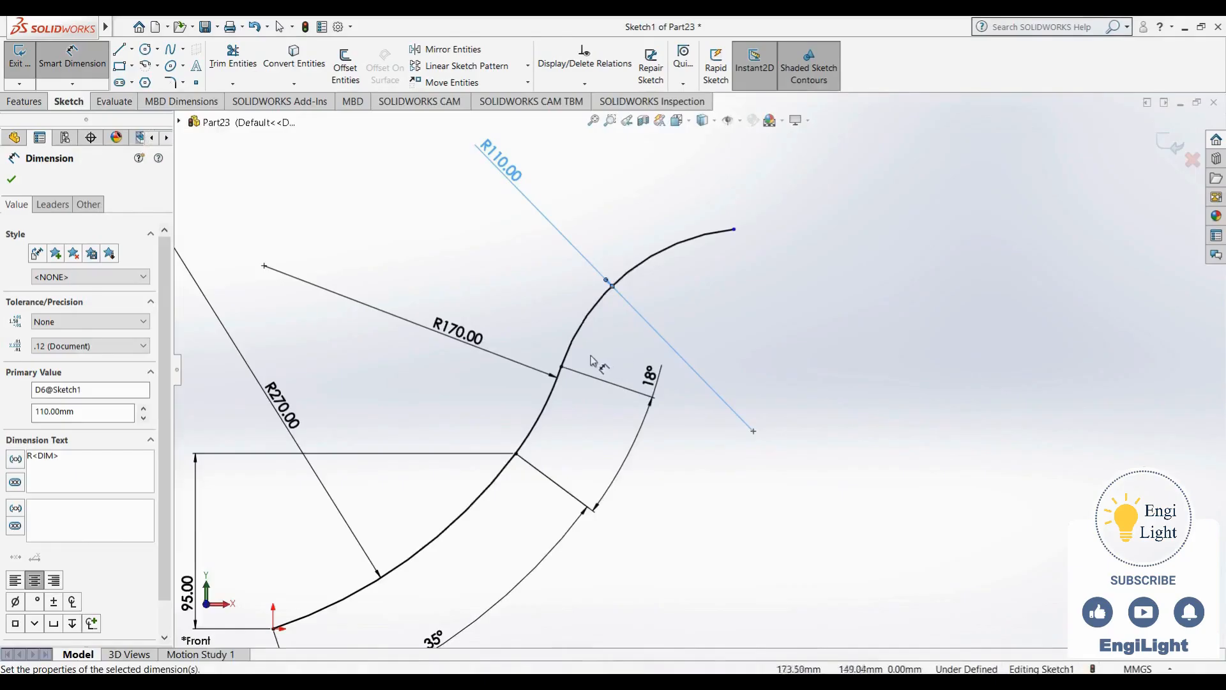
left_click(562, 367)
left_click(733, 228)
left_click(754, 431)
left_click(680, 339)
type("70")
key("Return")
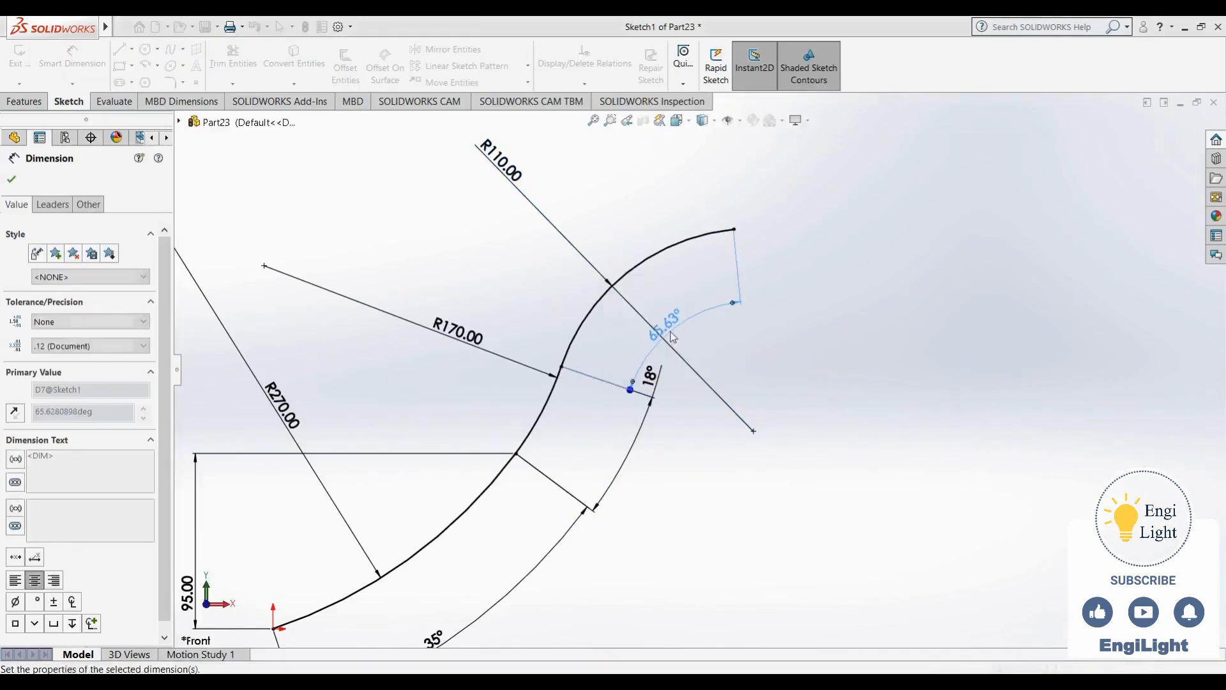
left_click(781, 403)
scroll(787, 582, "up", 3)
Recheck the reference drawing and sketch a 3-point arc of about 80 mm radius curving down from the 110 mm arc's upper end
key("alt+Tab")
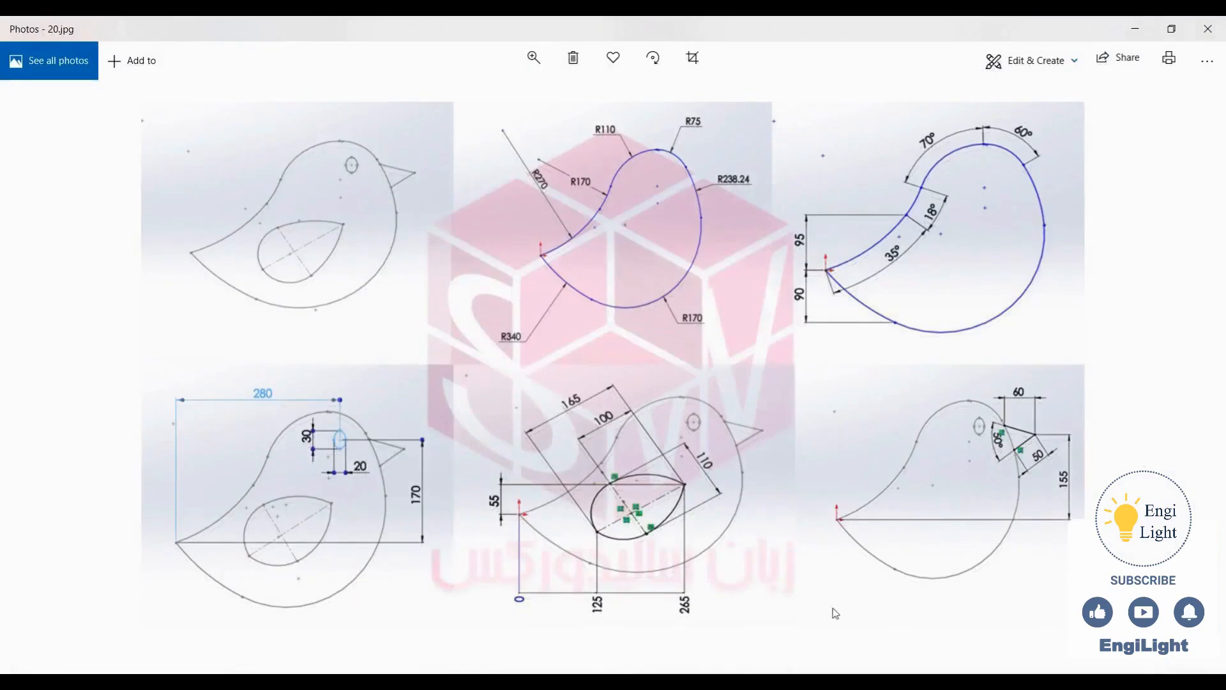
key("alt+Tab")
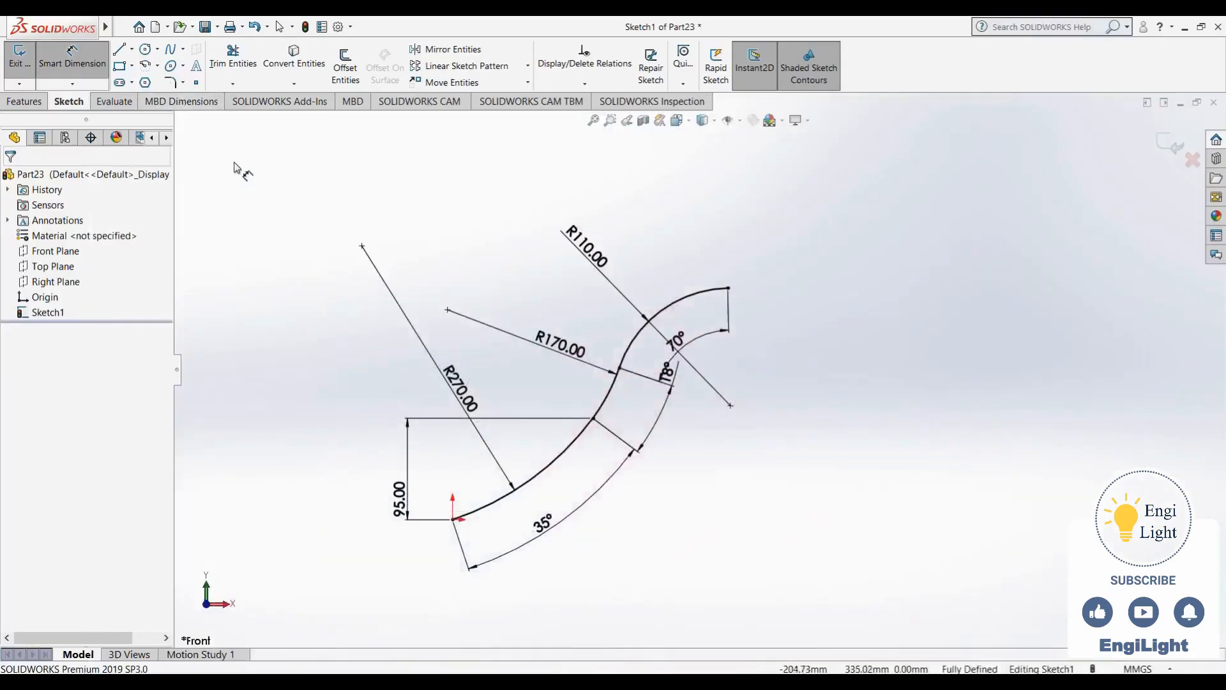
left_click(148, 67)
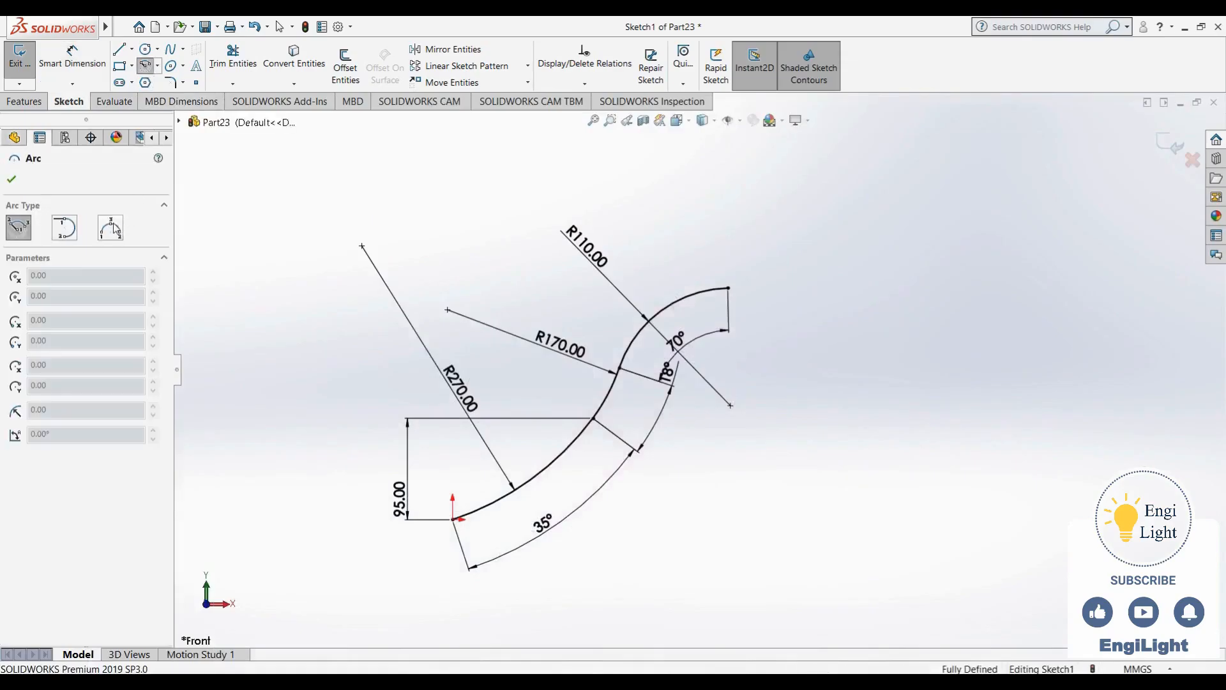
left_click(729, 289)
left_click(830, 350)
left_click(810, 315)
key("Escape")
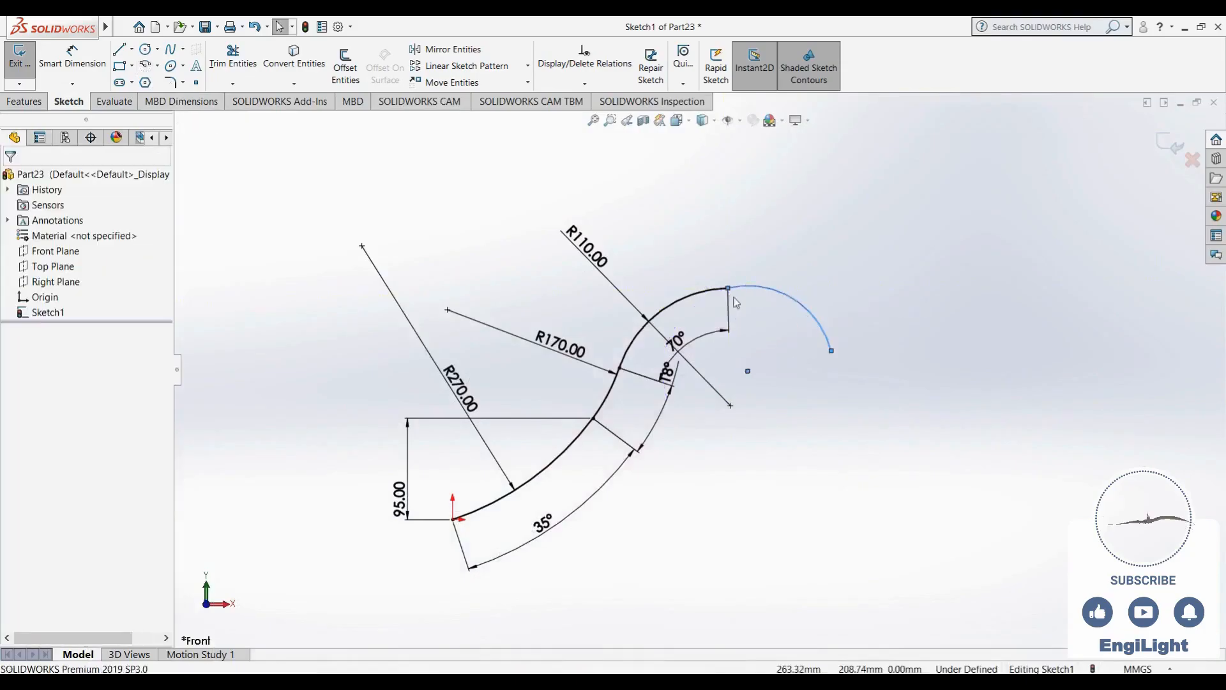
Make the fourth arc tangent to the 110 mm arc and dimension its radius to 75 mm
left_click(738, 286)
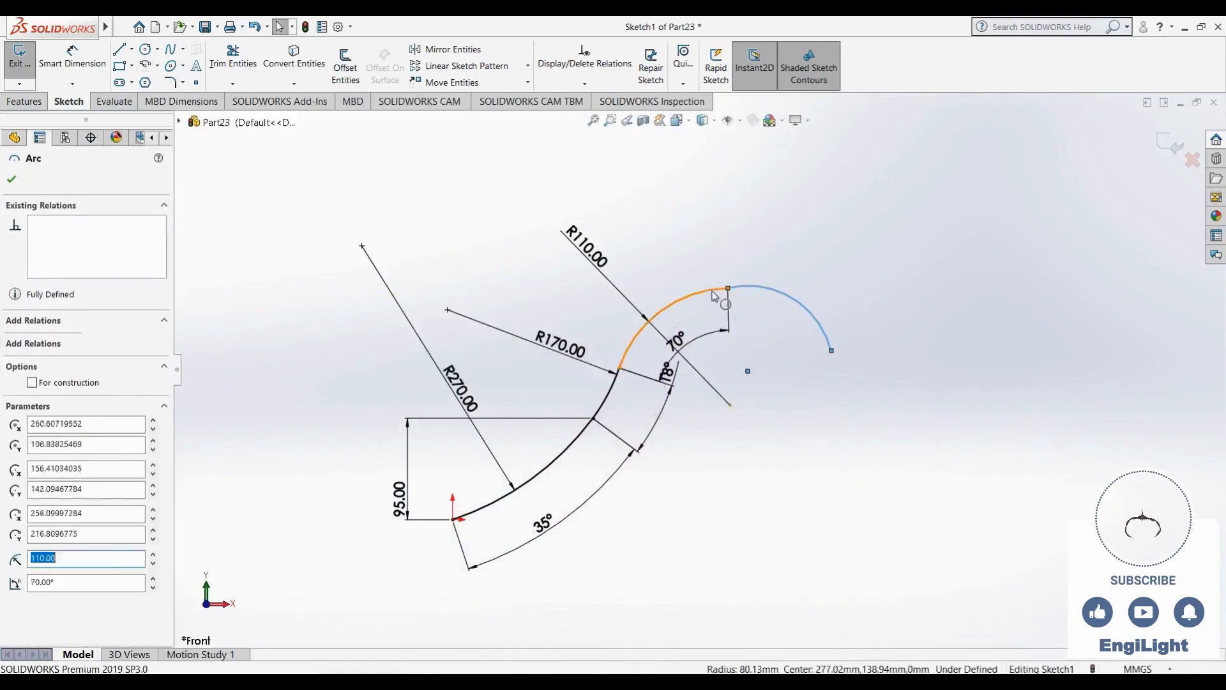
left_click(713, 294, "ctrl")
left_click(767, 368)
right_click_drag(767, 367, 772, 266)
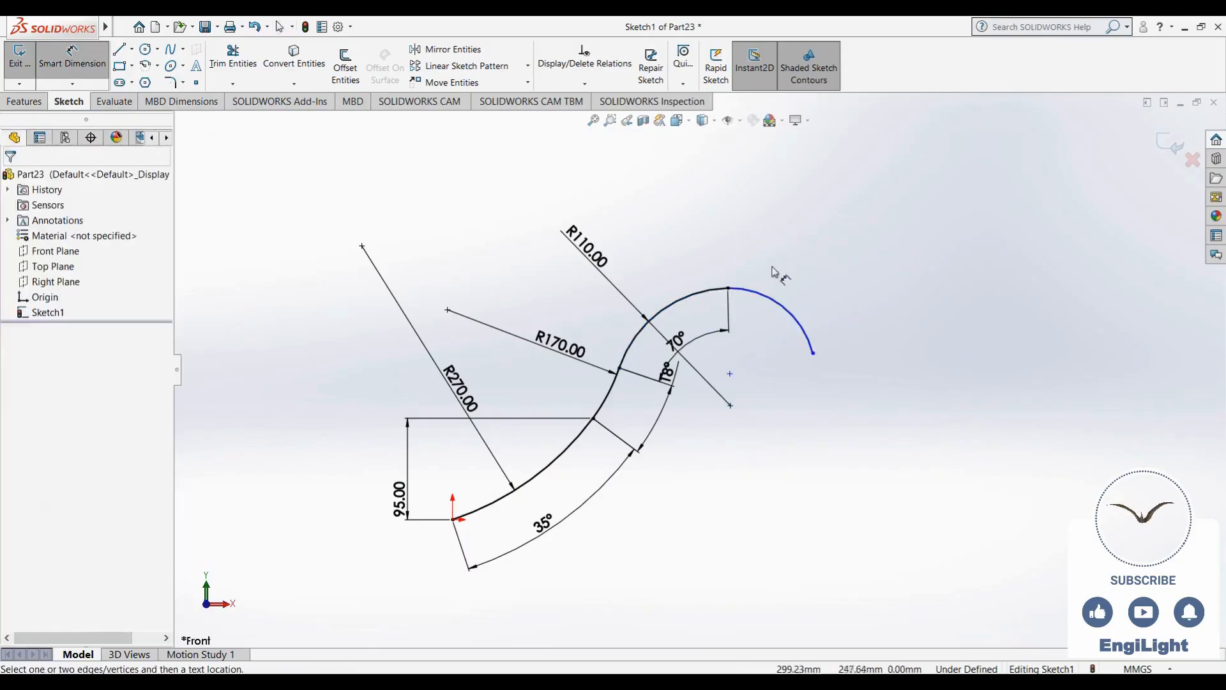
left_click(780, 305)
left_click(806, 290)
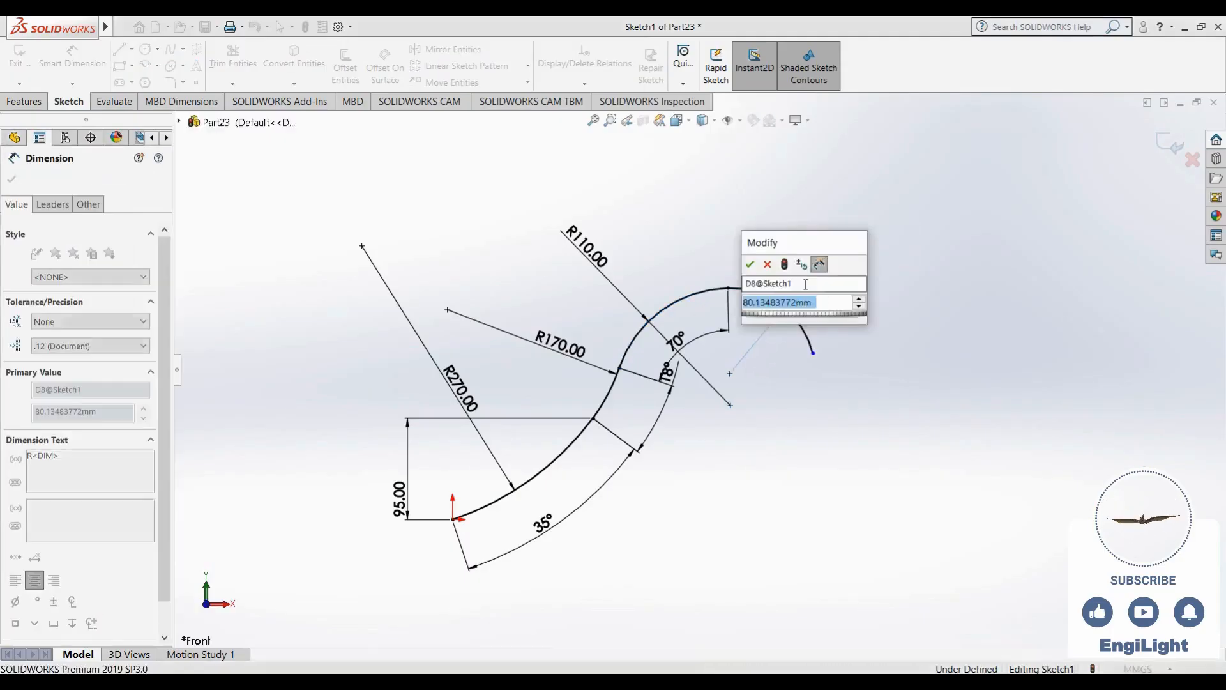
type("75")
key("Return")
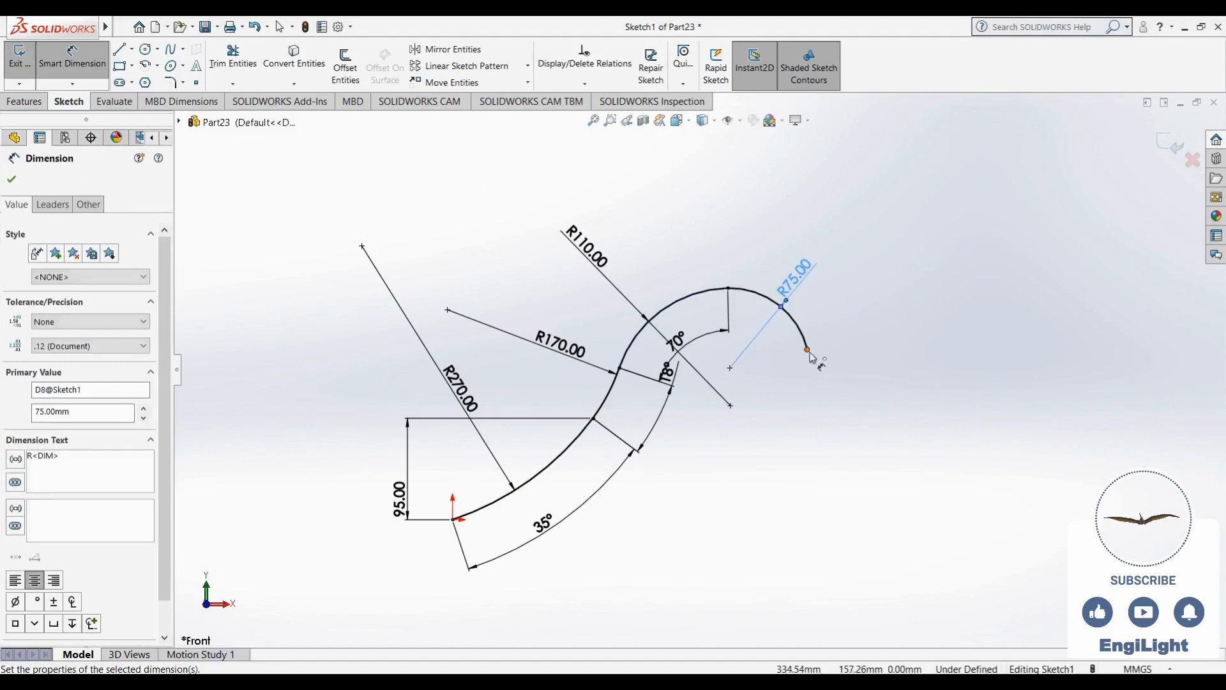
Add a 60° angular dimension between the 75 mm arc's endpoints about its center and recheck the reference drawing
left_click(808, 350)
left_click(729, 289)
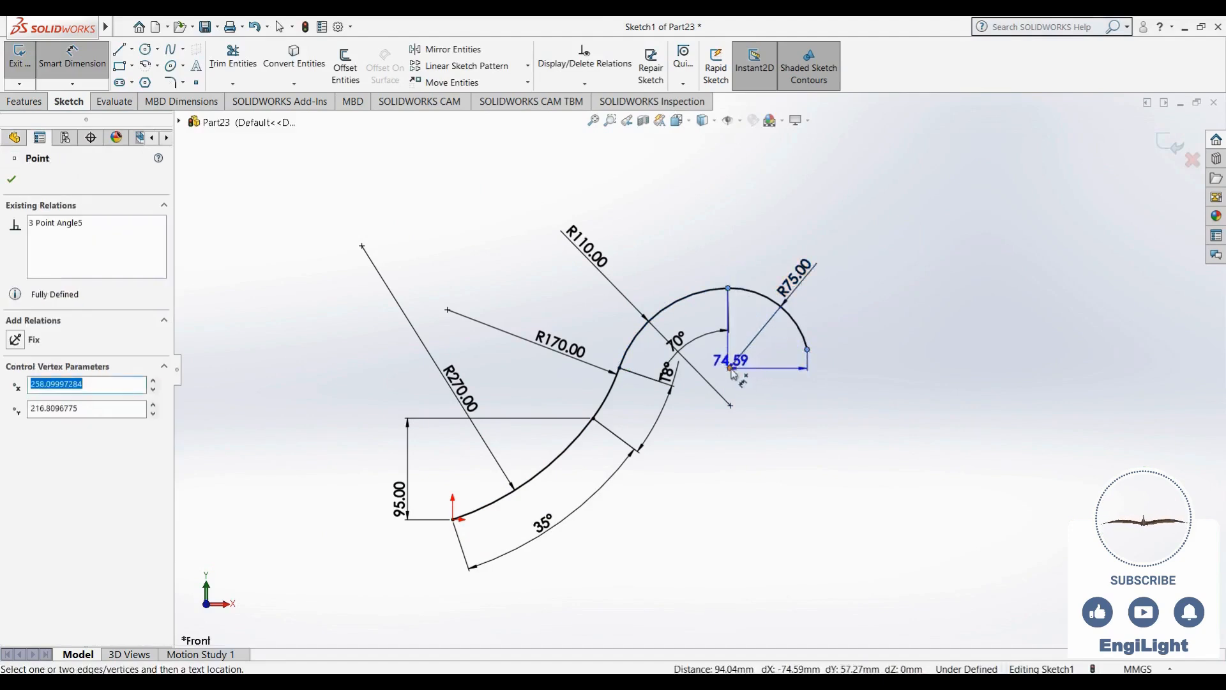
left_click(730, 368)
left_click(774, 343)
type("60")
key("Return")
key("Escape")
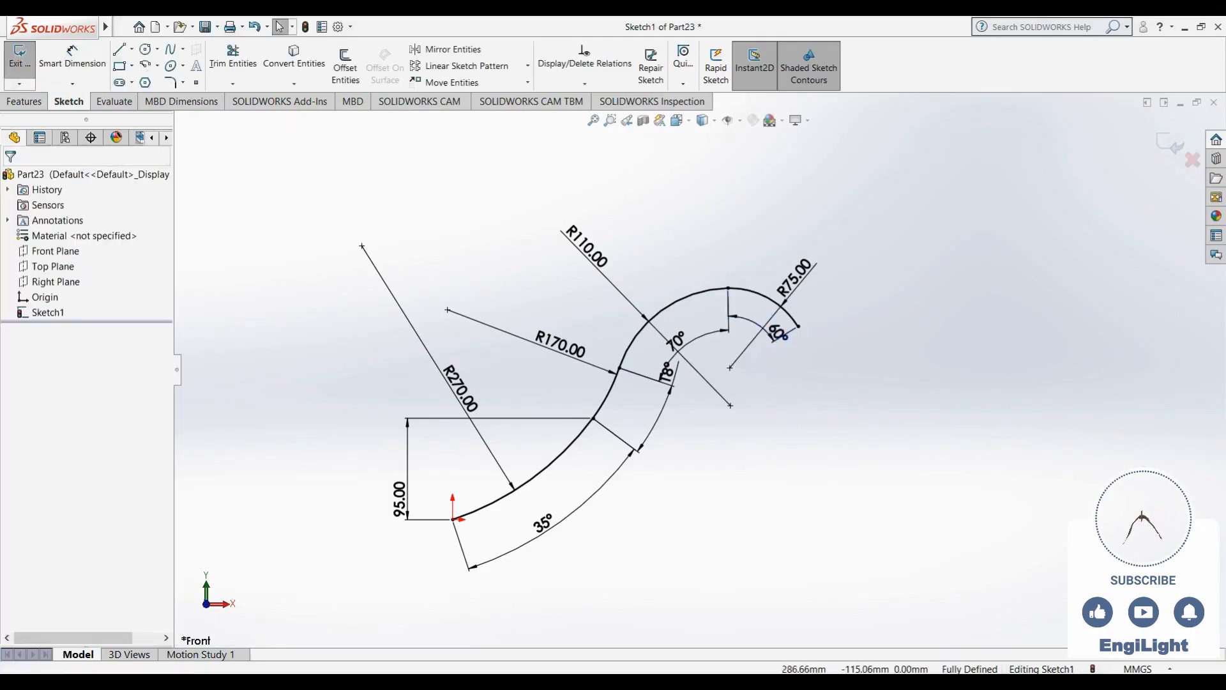
left_click(746, 670)
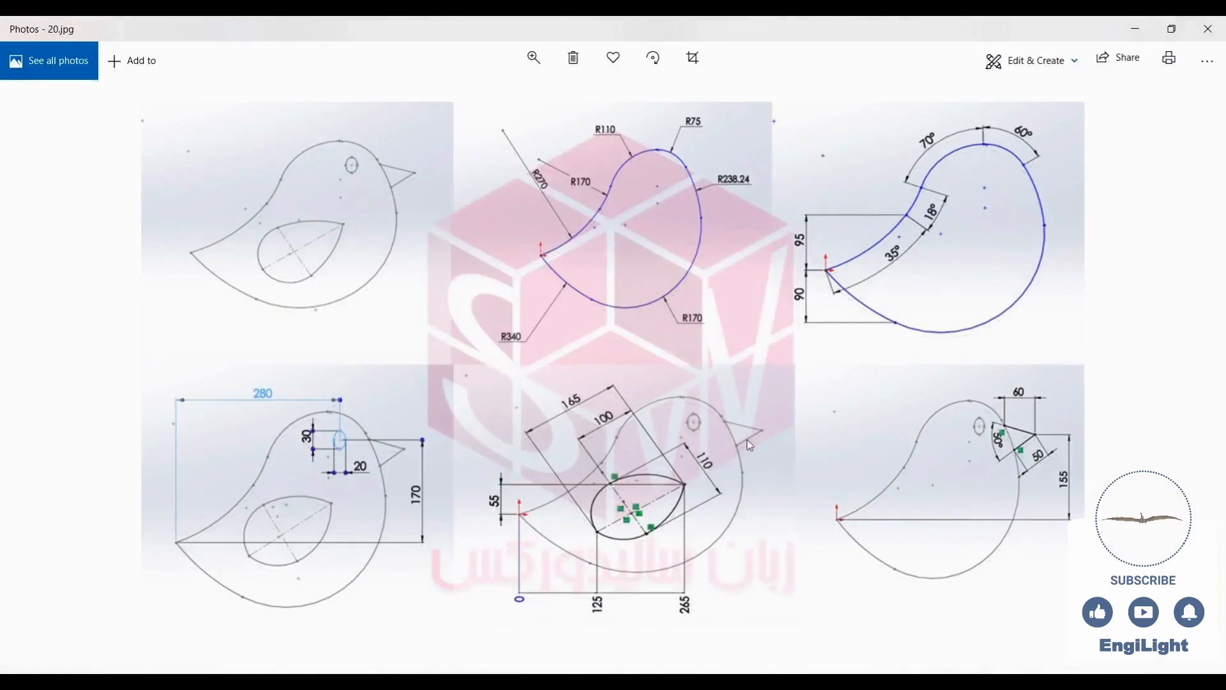
left_click(746, 672)
left_click(145, 66)
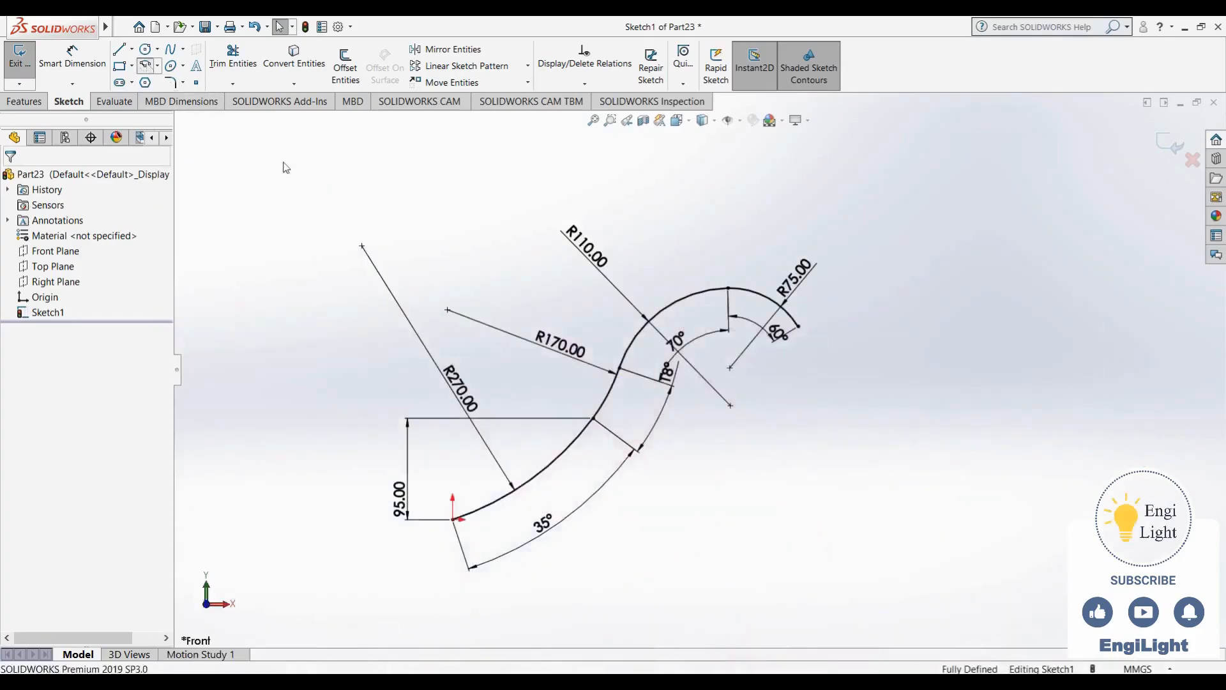
left_click(812, 342)
key("Escape")
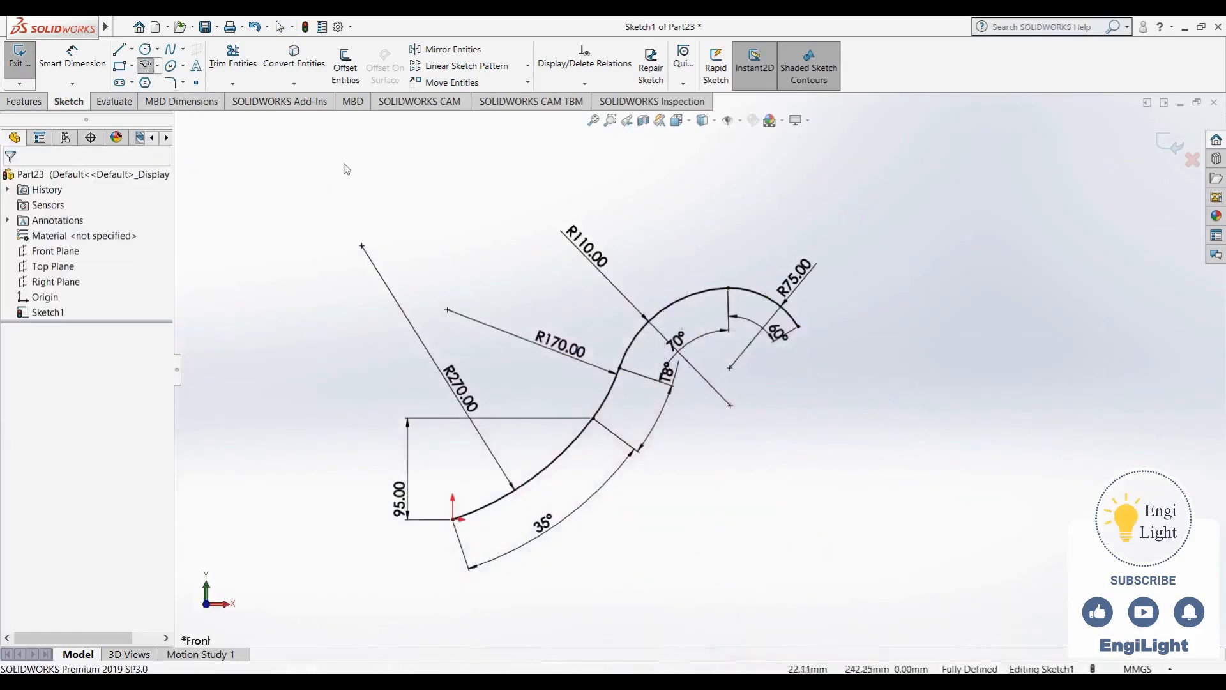
Sketch a 3-point arc of about 119 mm radius curving down from the 75 mm arc's free end
left_click(146, 66)
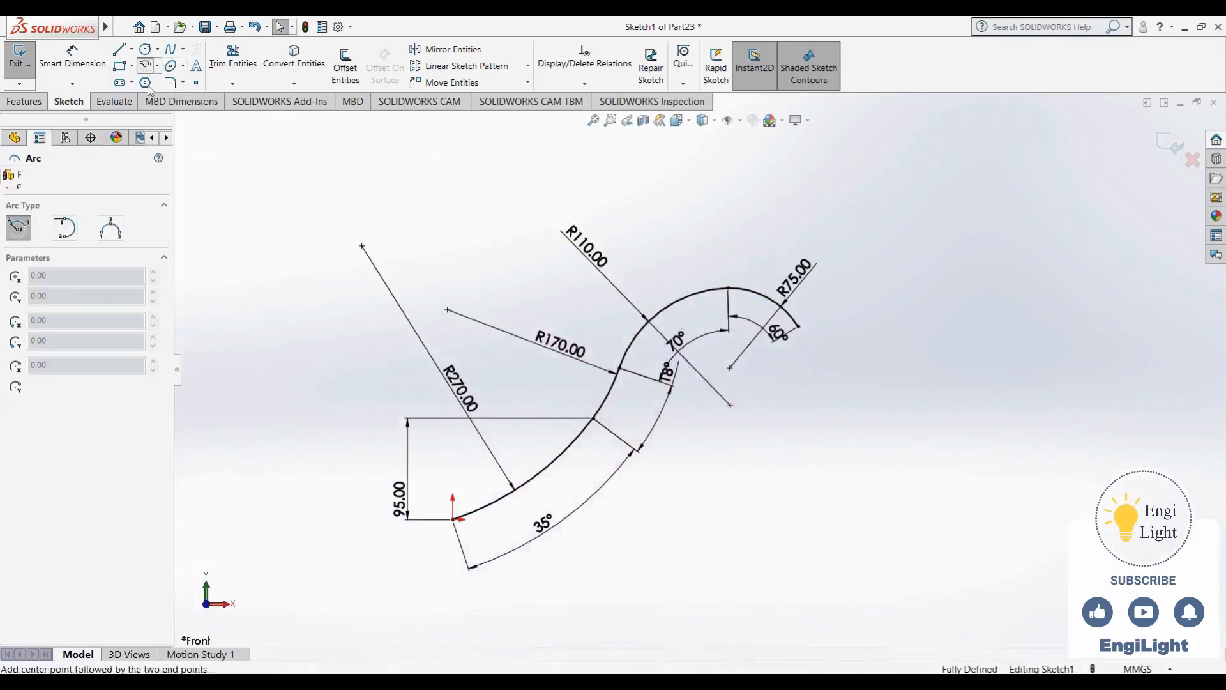
left_click(111, 227)
left_click(798, 327)
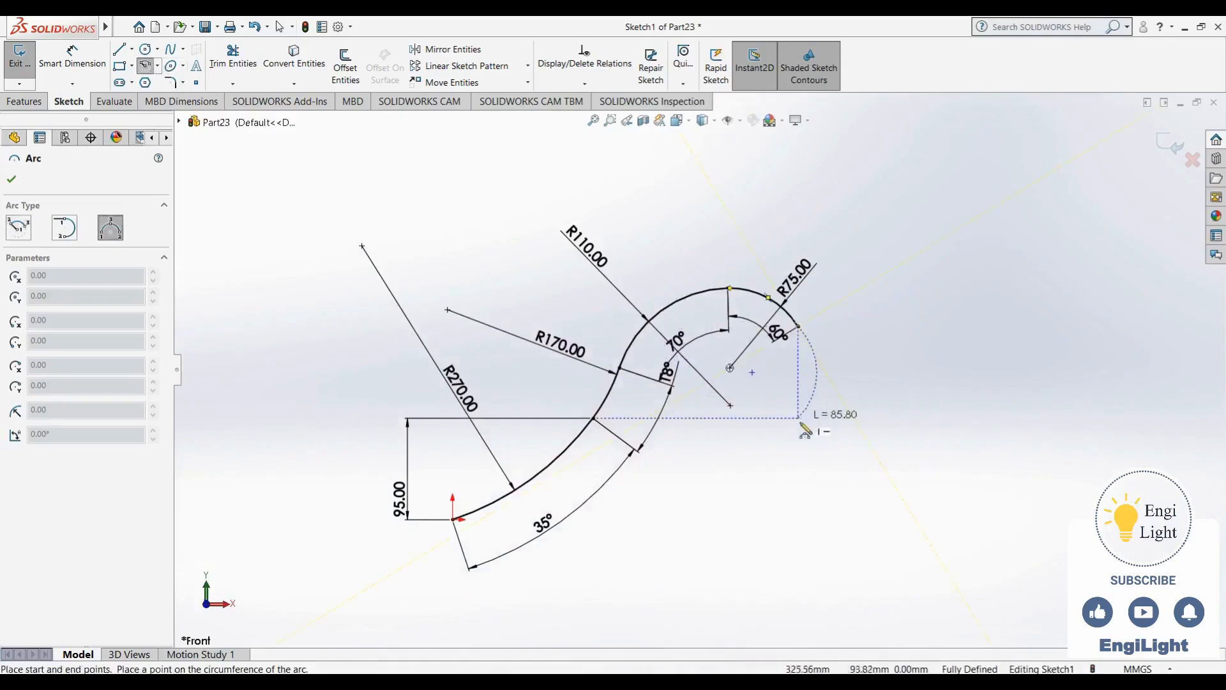
left_click(793, 442)
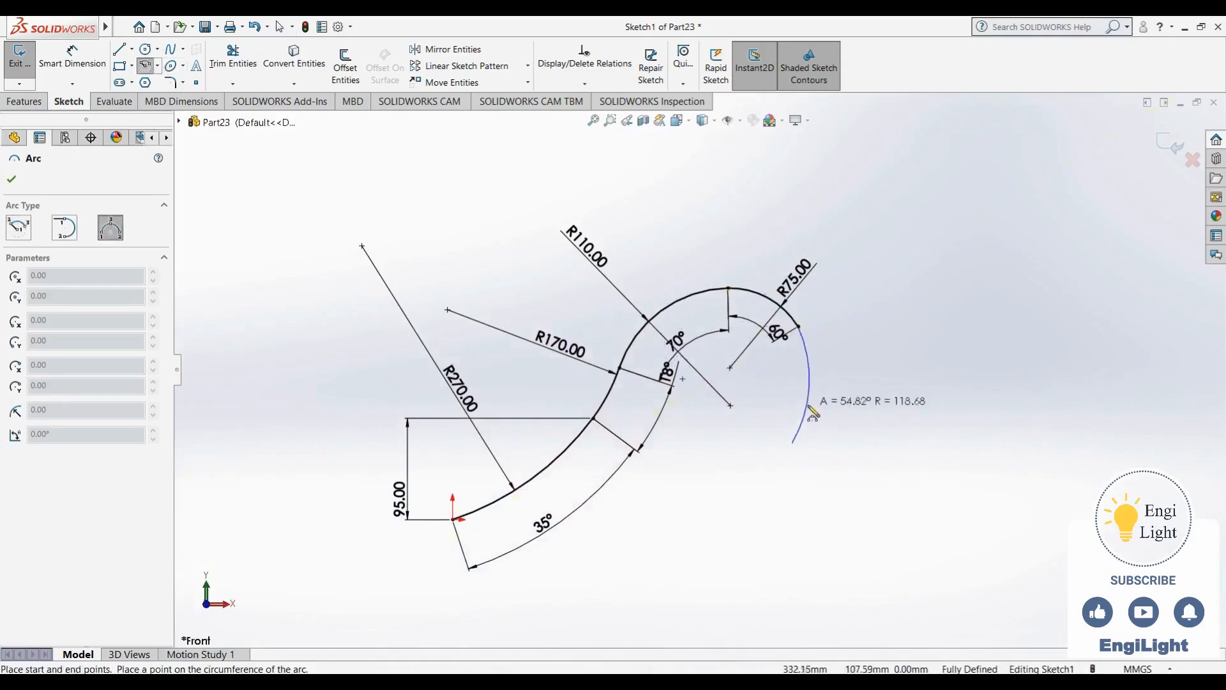
left_click(809, 406)
key("Escape")
Check the reference drawing and pull the fifth arc's free end outward and down, giving a radius of about 114 mm
key("alt+Tab")
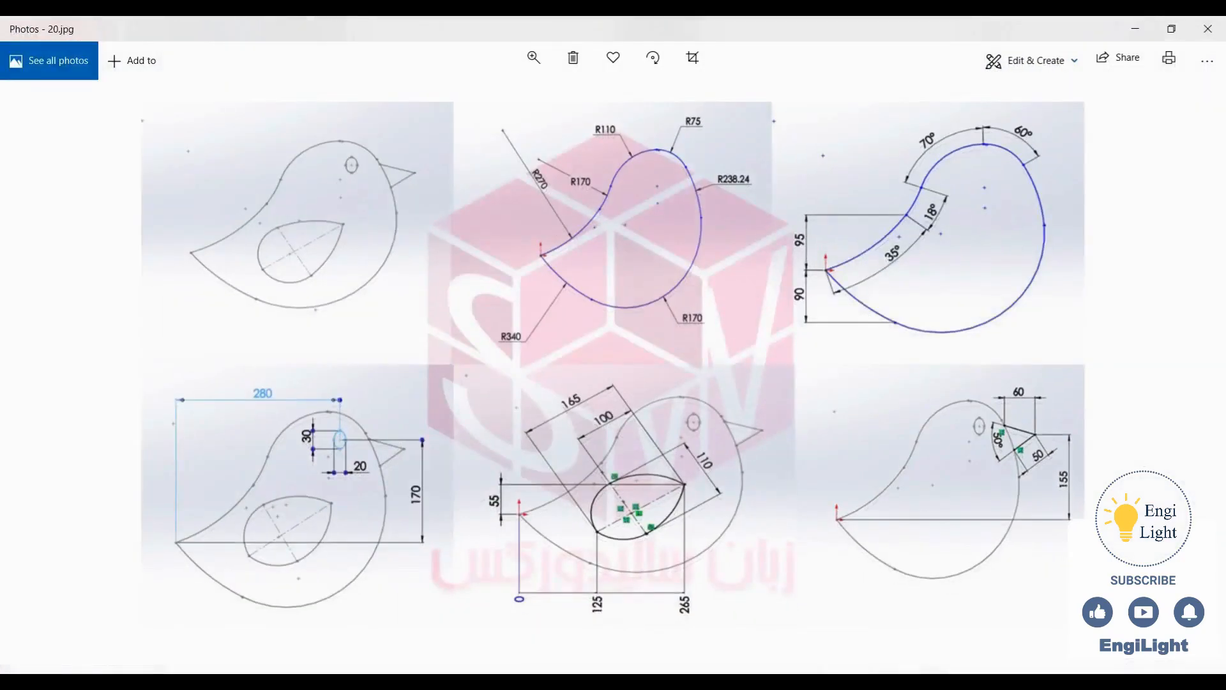
key("alt+Tab")
left_click_drag(792, 445, 823, 454)
left_click(878, 419)
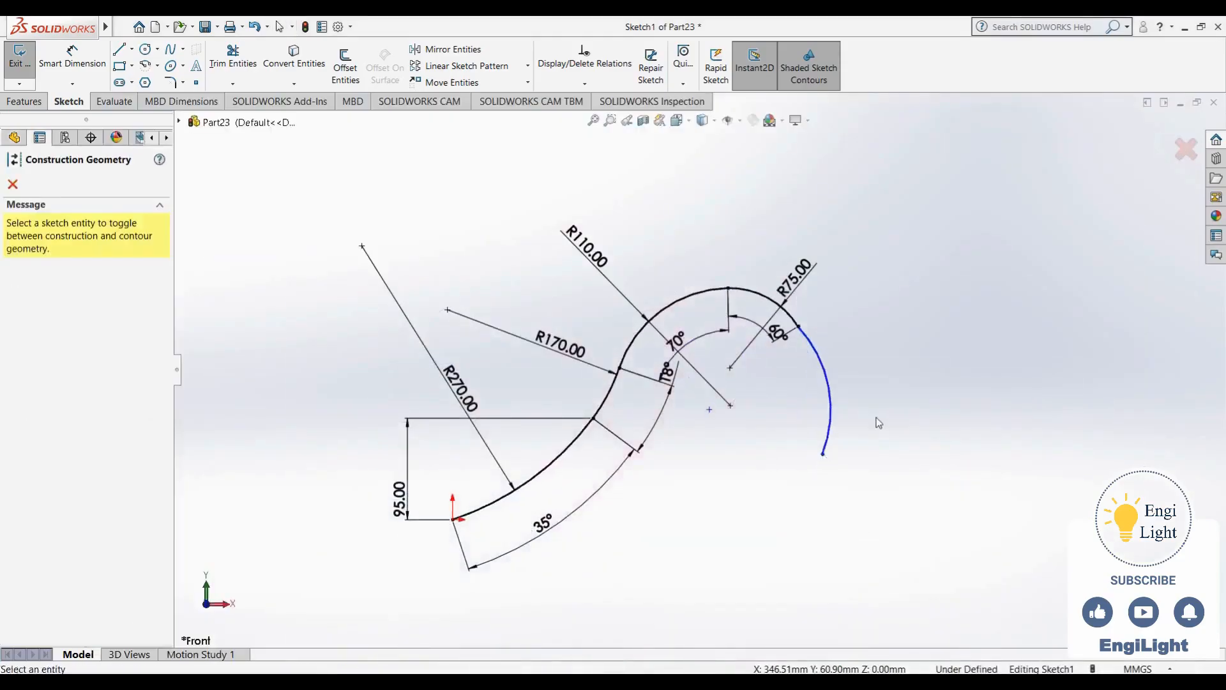
key("Escape")
Make the fifth arc tangent to the 75 mm arc
left_click(820, 370)
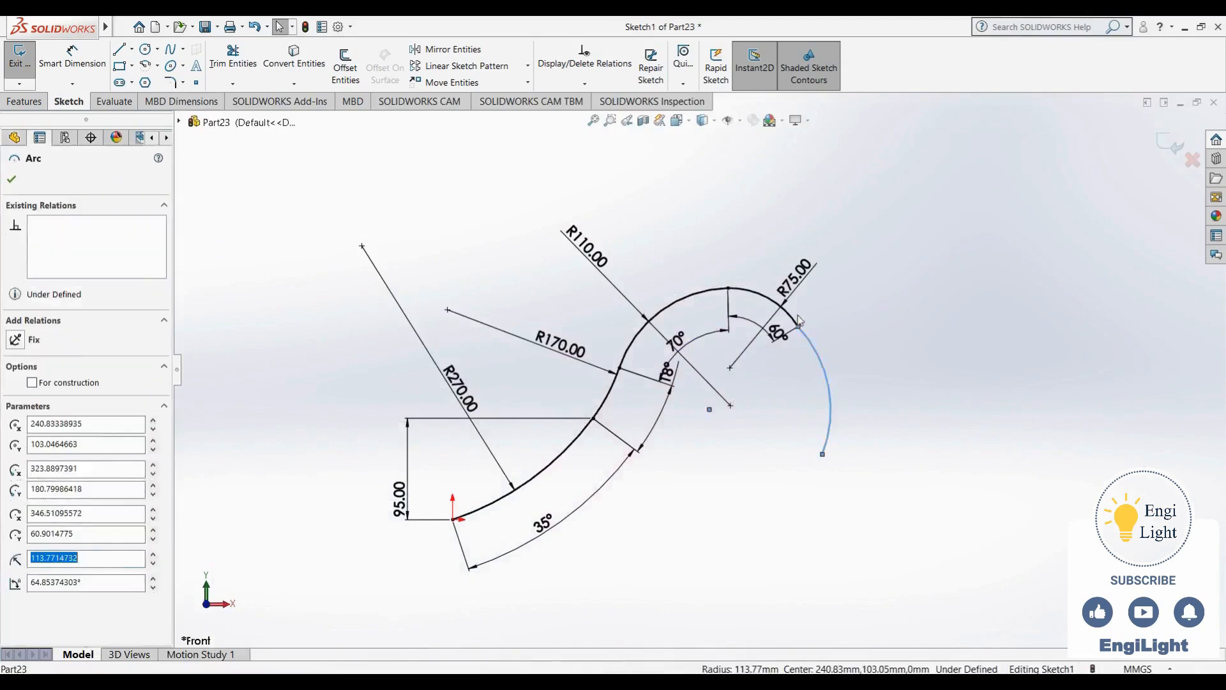
left_click(766, 297, "ctrl")
left_click(846, 267)
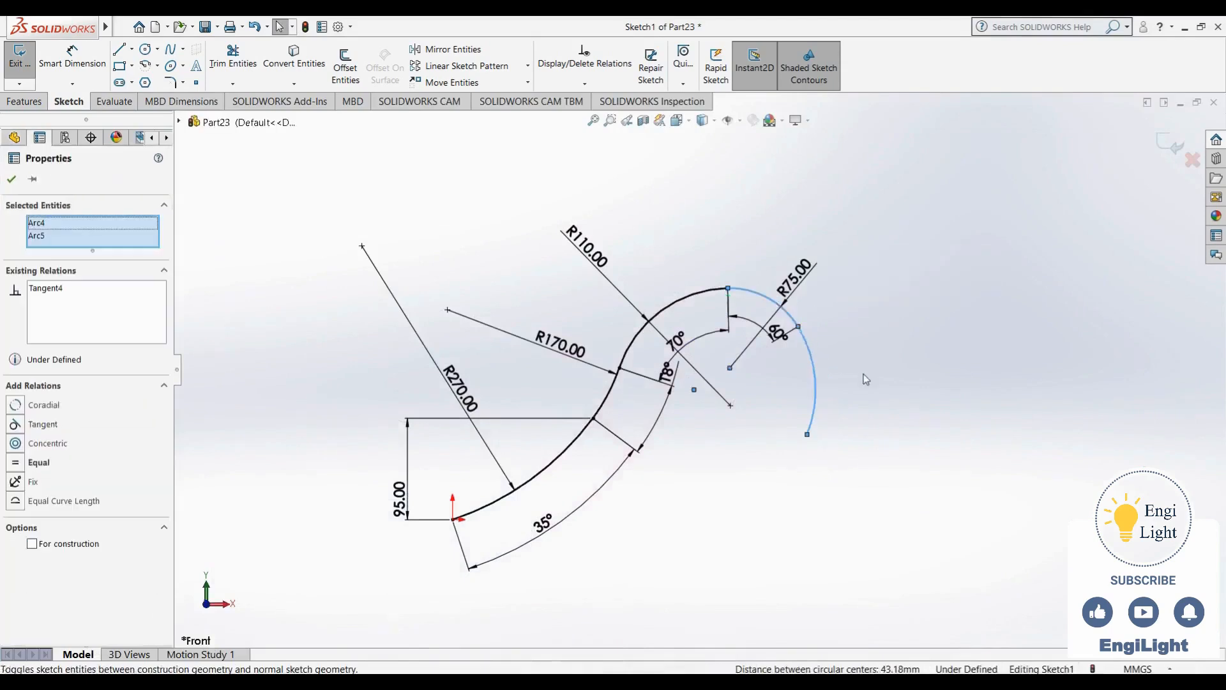
left_click(866, 470)
Dimension the fifth arc's radius and set it to 238.24 mm
right_click_drag(837, 534, 848, 442)
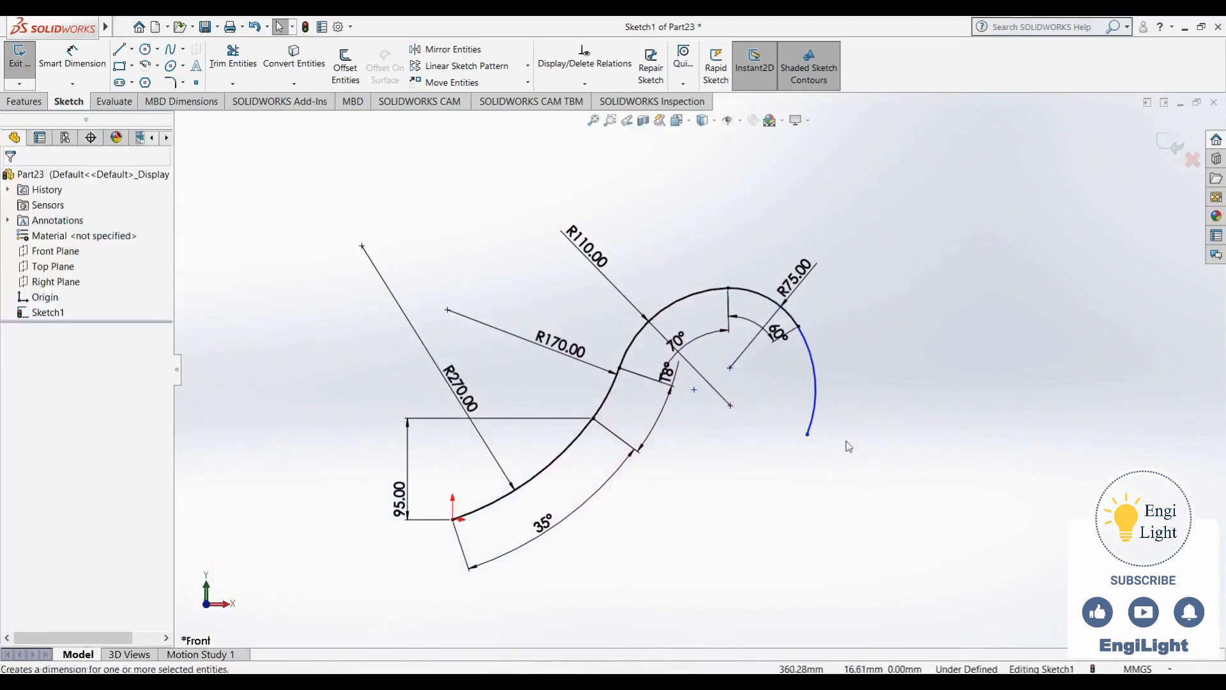
left_click(815, 403)
left_click(822, 391)
mouse_move(749, 646)
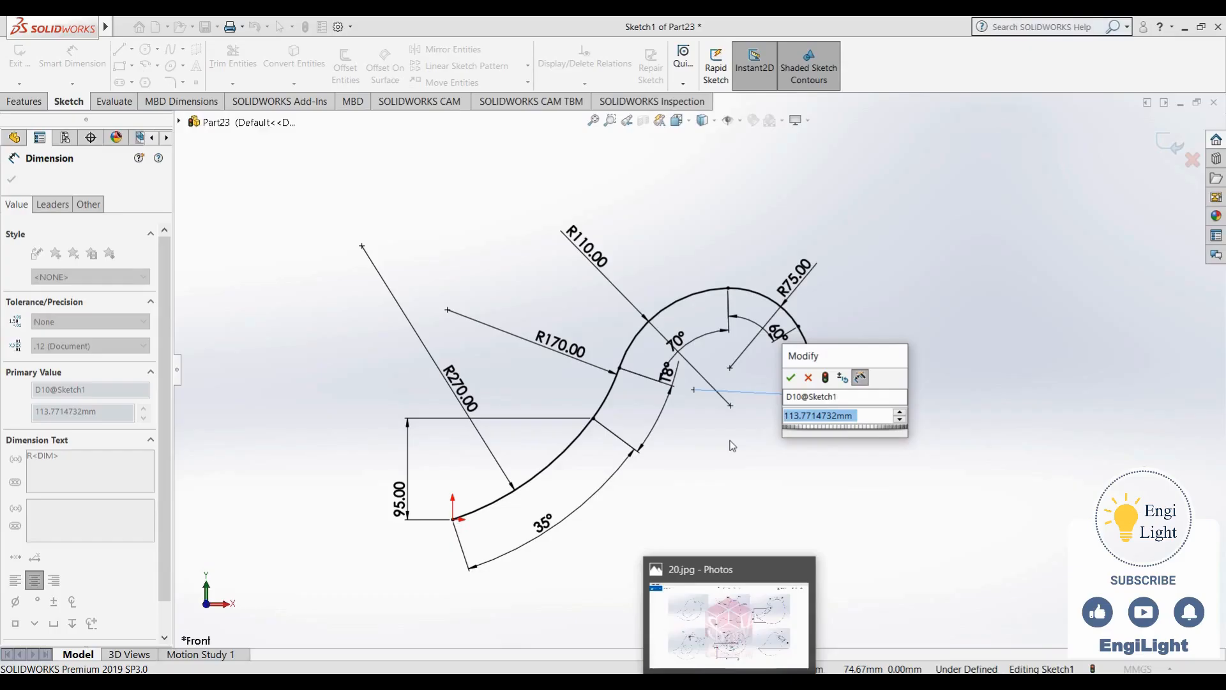
type("238.24")
key("Return")
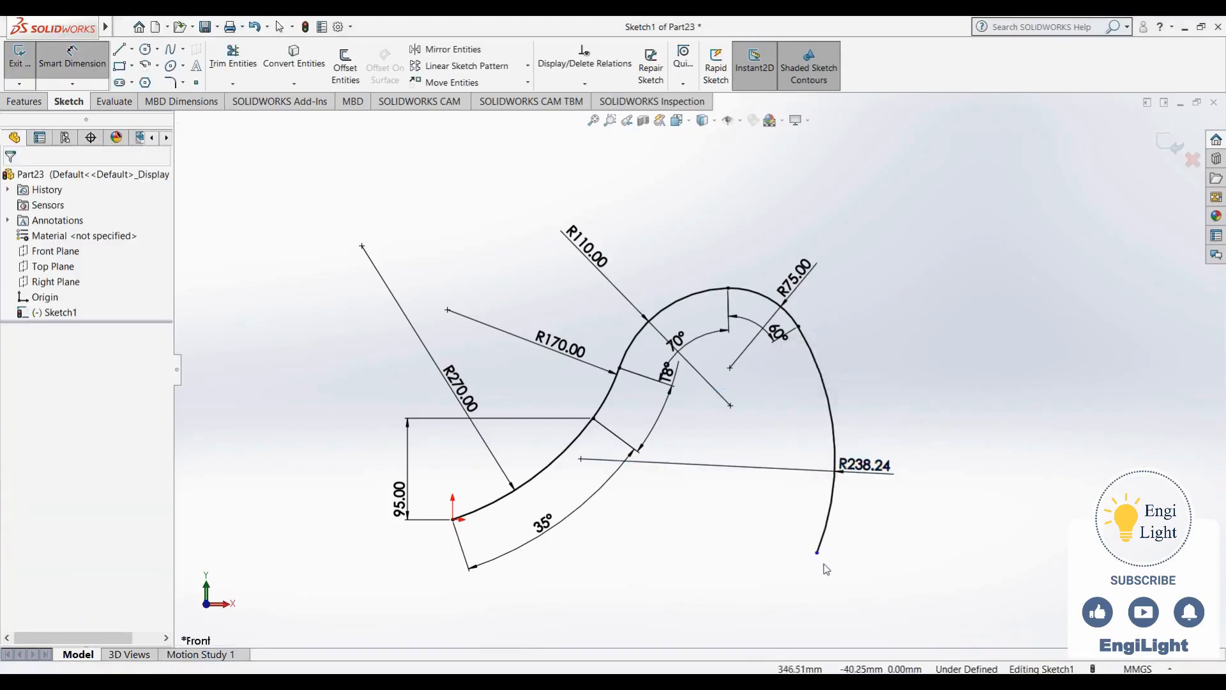
Reposition the 238.24 mm radius dimension and shorten that arc to match the reference, raising its free end to about 85 mm above the origin
key("Escape")
left_click_drag(817, 552, 881, 377)
left_click(876, 540)
left_click(883, 443)
mouse_move(834, 490)
left_mouse_down()
mouse_move(836, 459)
mouse_move(834, 478)
left_mouse_up()
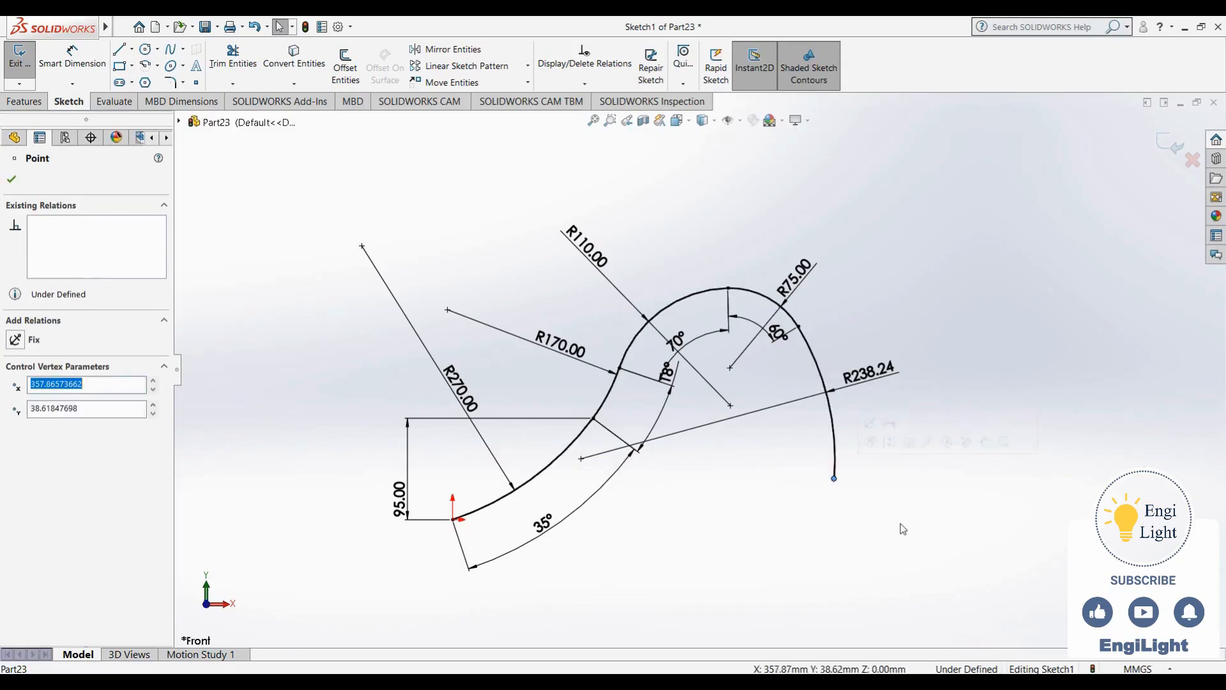
left_click(902, 529)
key("alt+Tab")
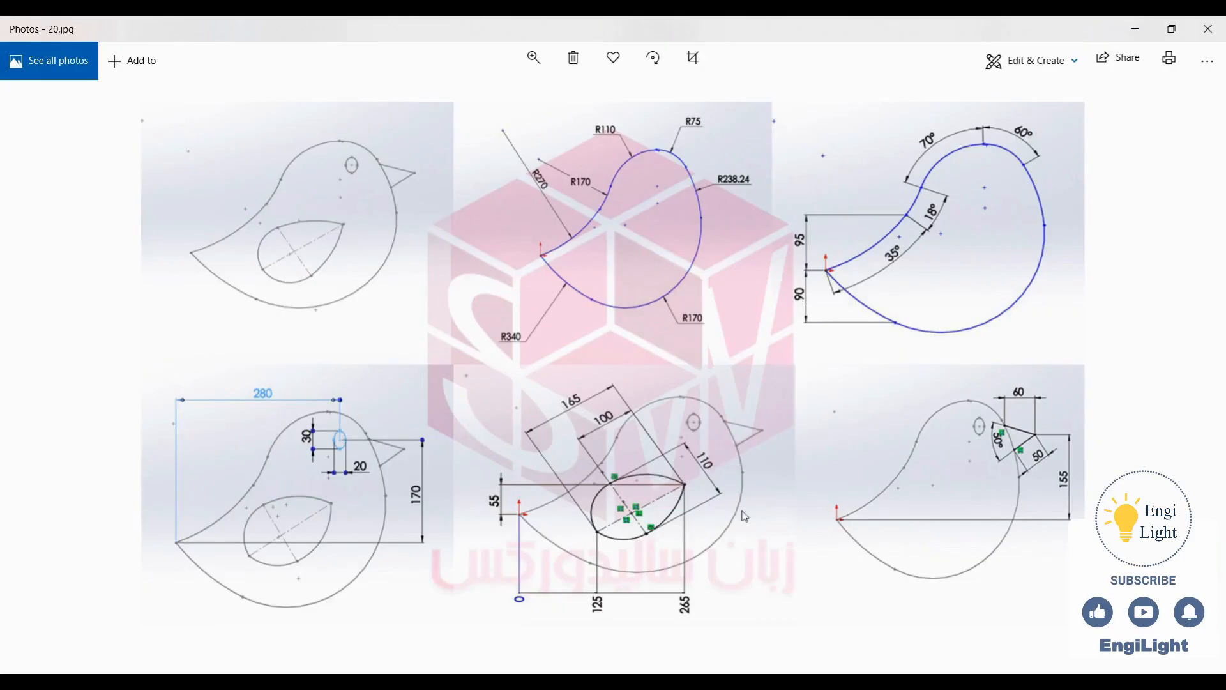
left_click(731, 680)
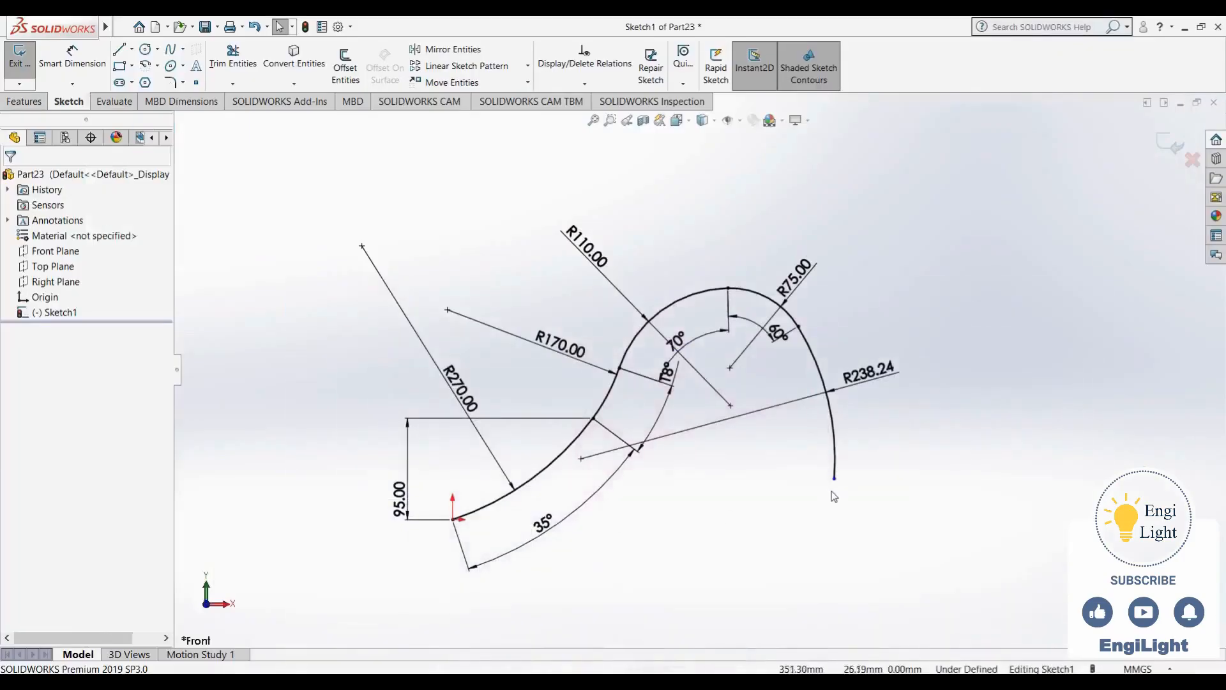
left_click_drag(837, 479, 833, 429)
left_click(826, 452)
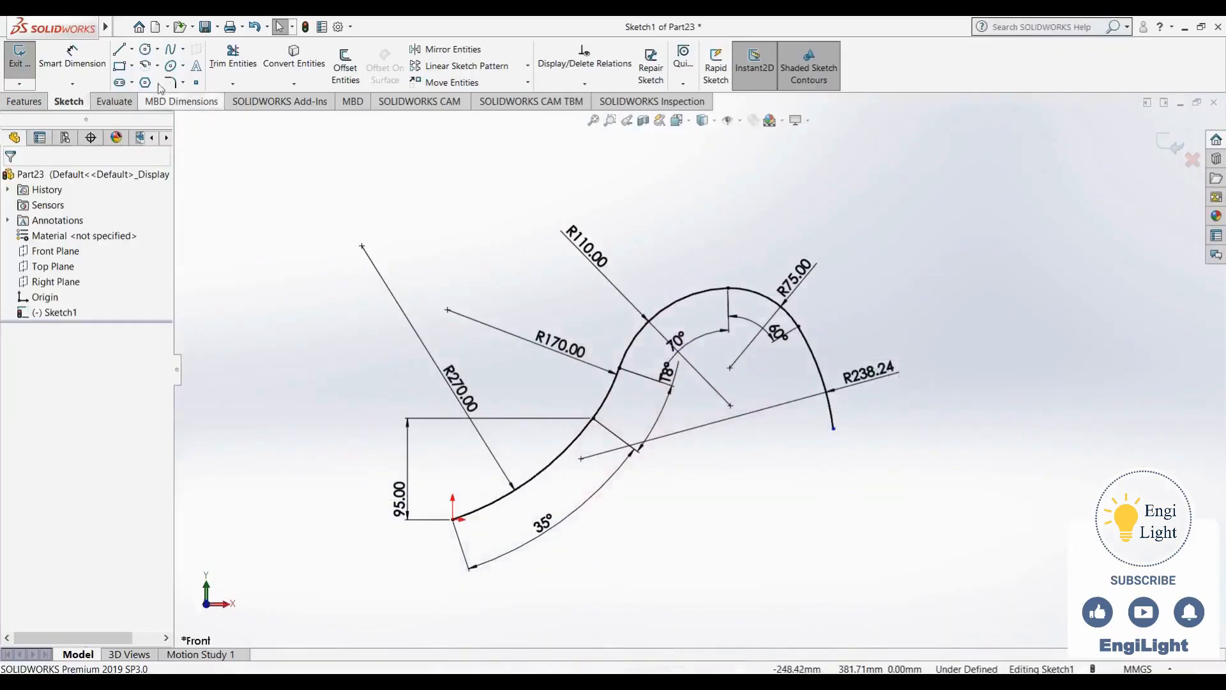
Sketch a 3-point arc of about 190 mm radius and 90° sweep from the 238.24 mm arc's free end toward the bird's underside
left_click(146, 66)
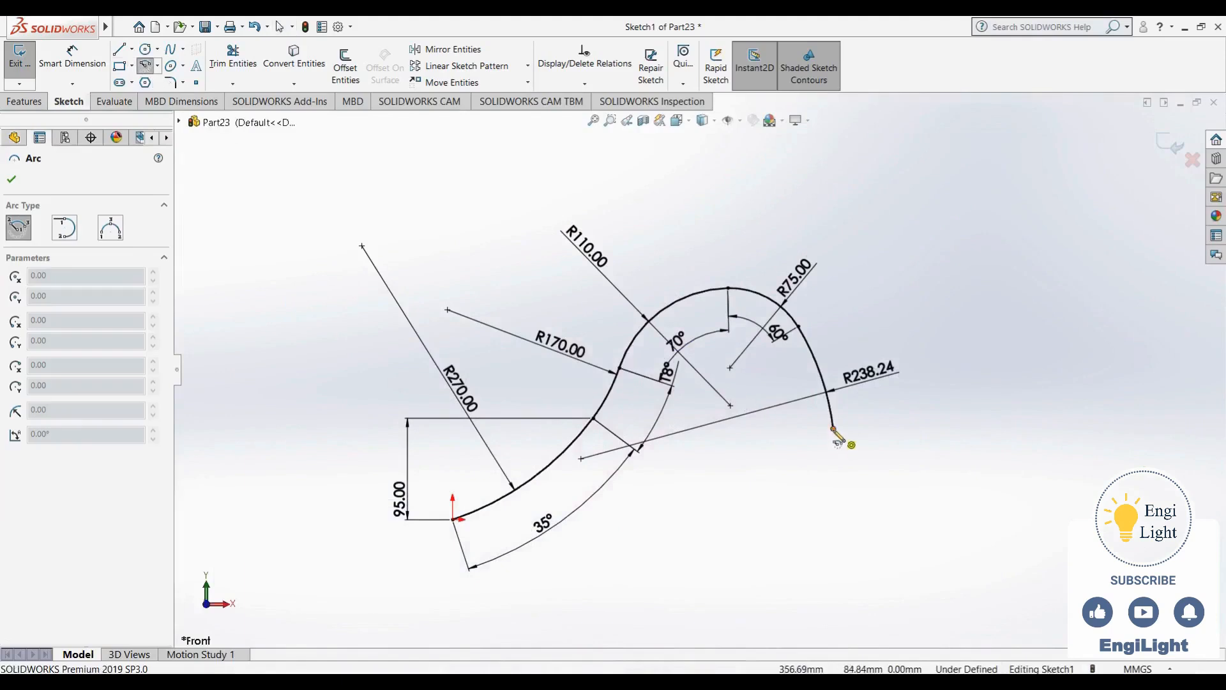
key("Escape")
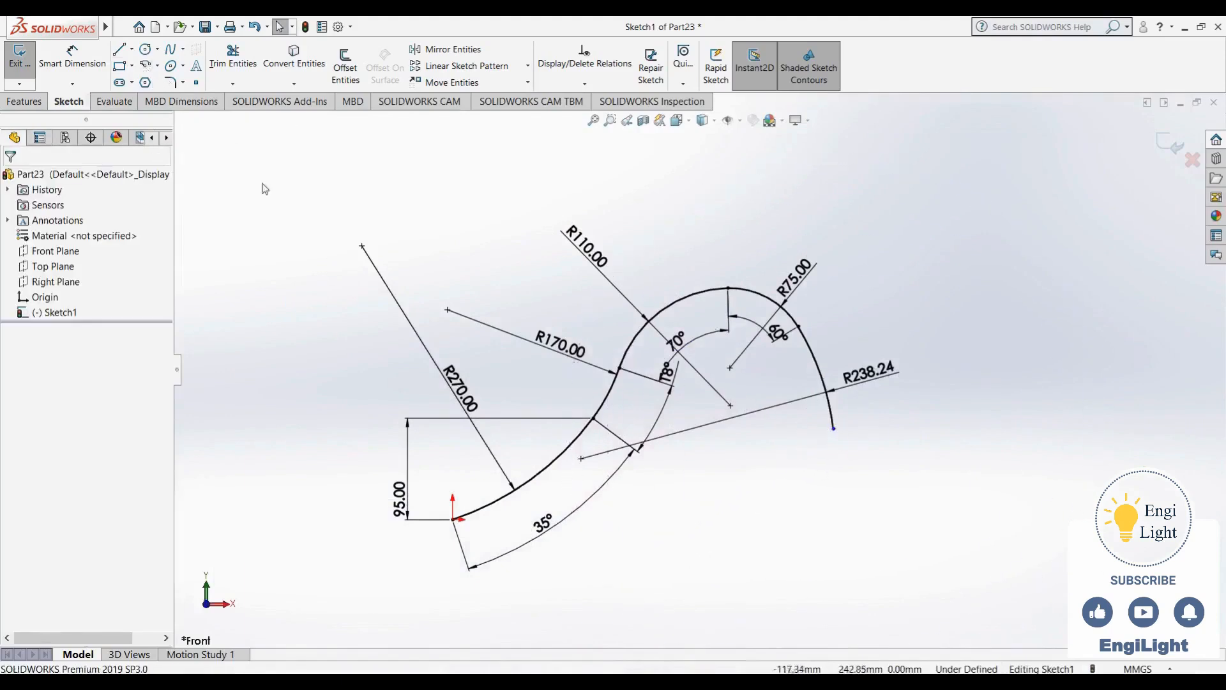
left_click(146, 69)
left_click(110, 227)
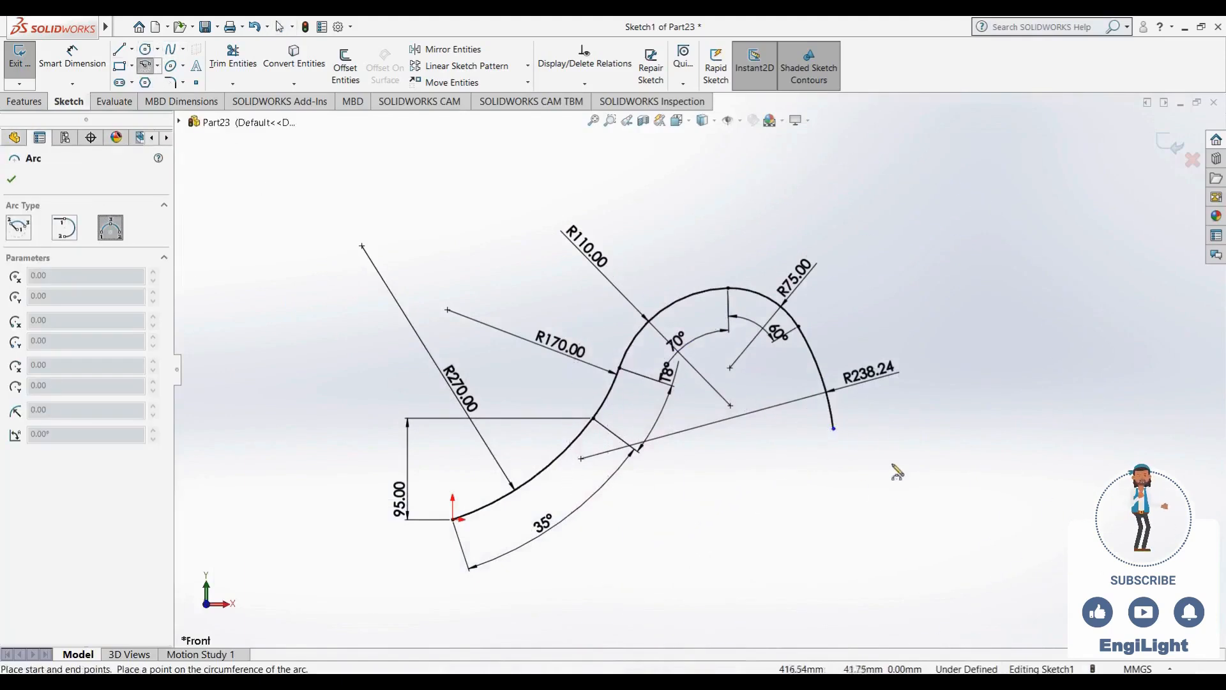
left_click(833, 428)
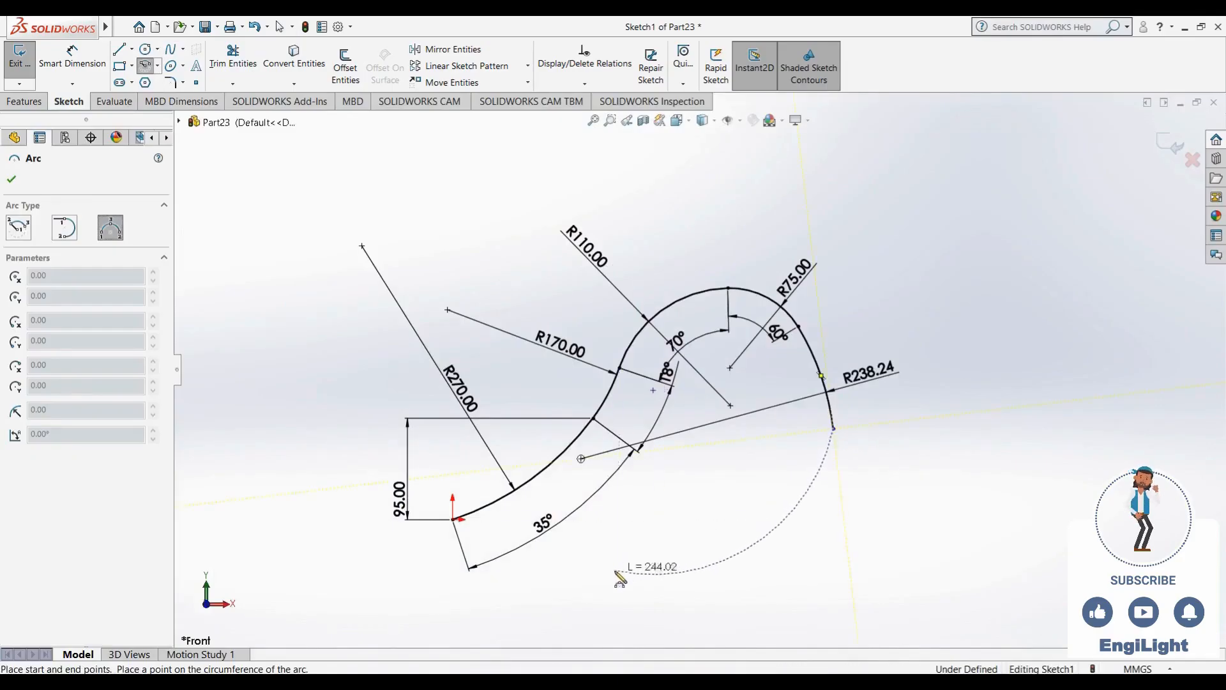
left_click(587, 574)
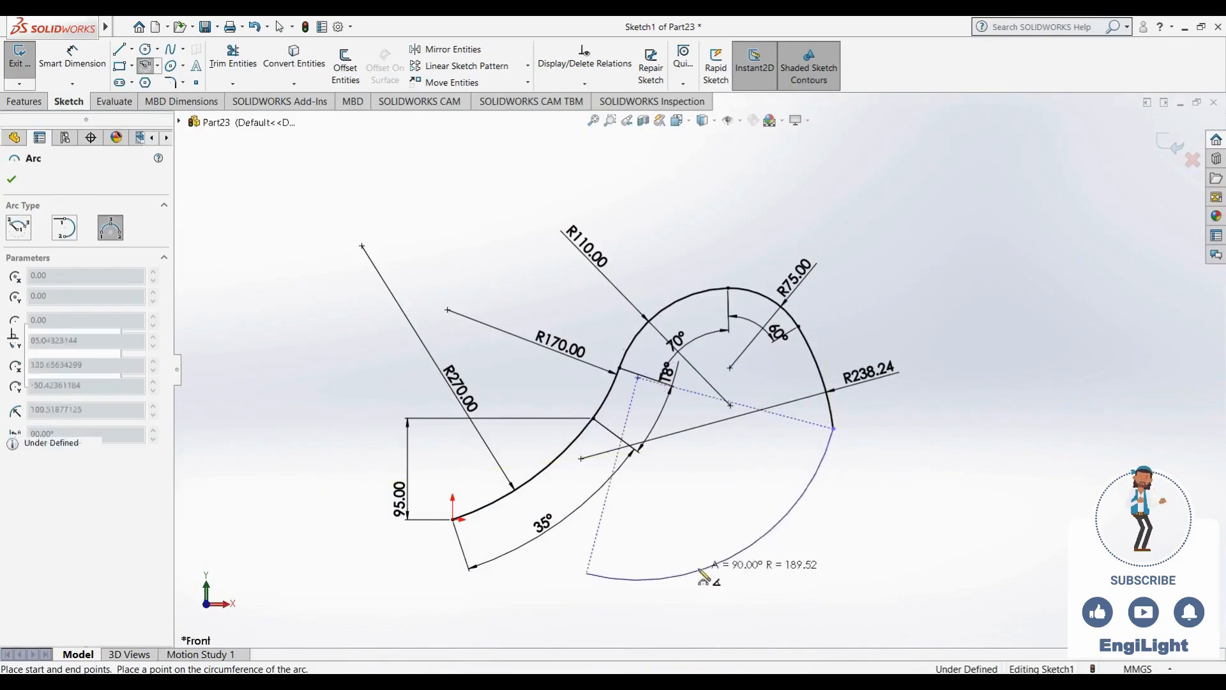
left_click(699, 569)
key("Escape")
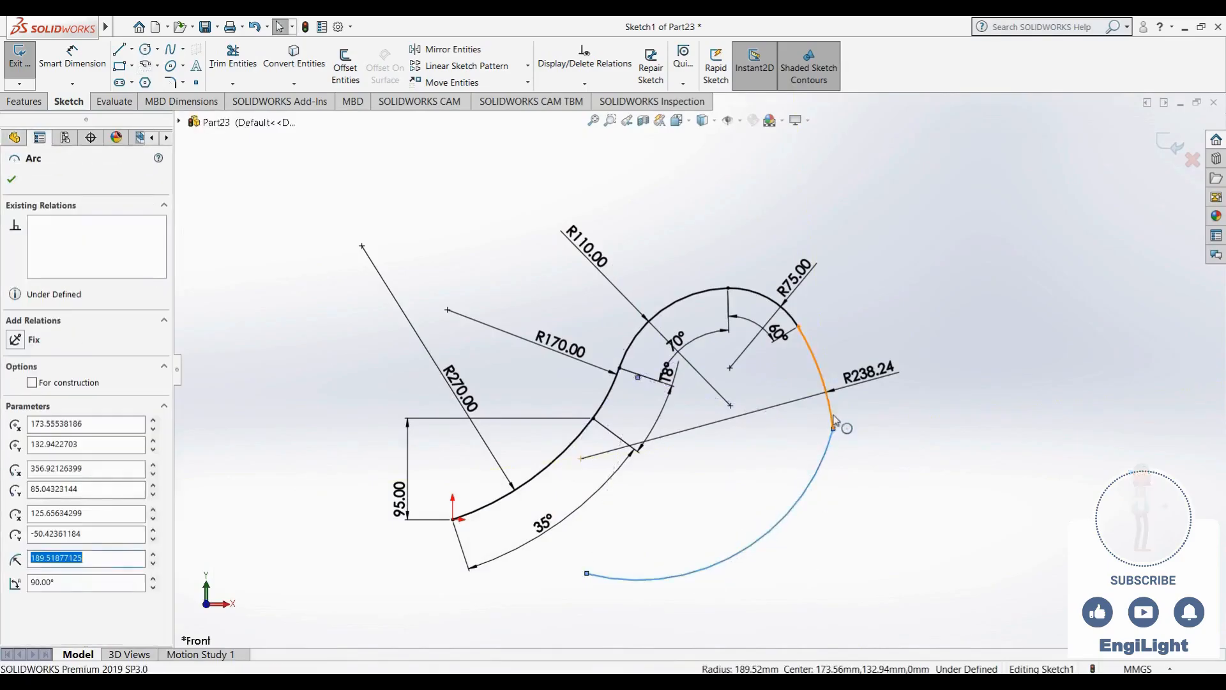
Try to make the sixth arc tangent to the 238.24 mm arc and undo the relation
left_click(834, 420, "ctrl")
left_click(894, 359)
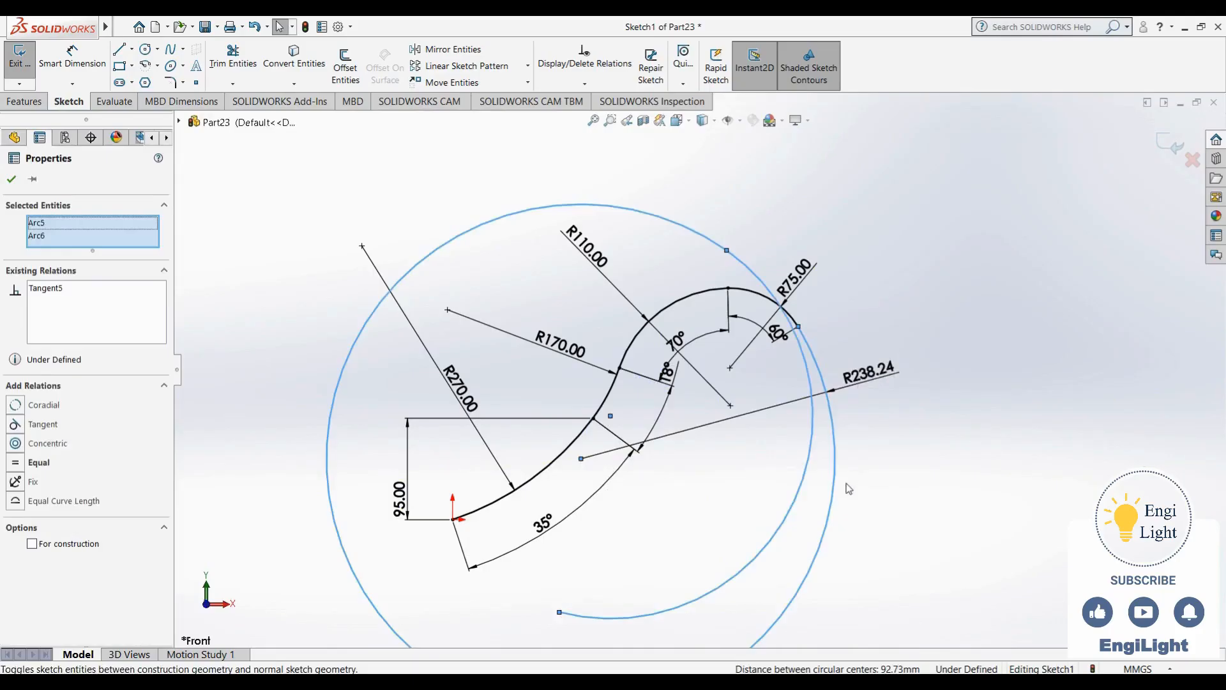
key("ctrl+z")
left_click(851, 461)
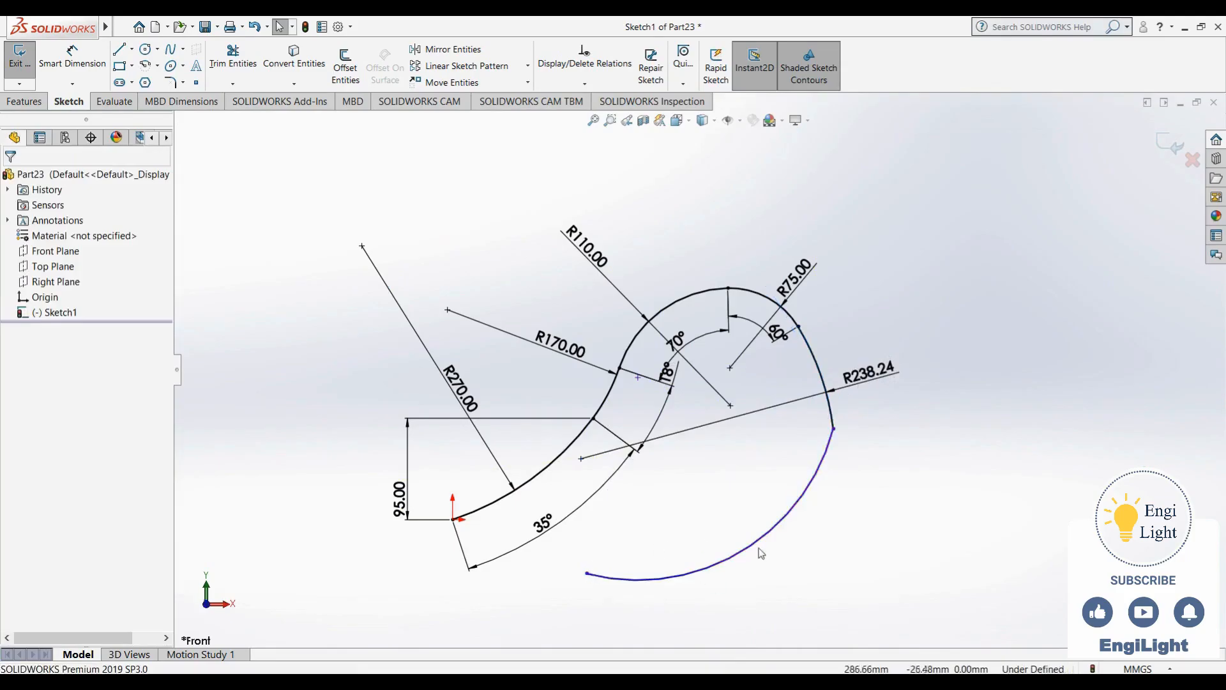
Pull the sixth arc outward into a rounder belly curve and make it tangent to the 238.24 mm arc
left_click_drag(787, 528, 817, 524)
left_click(880, 540)
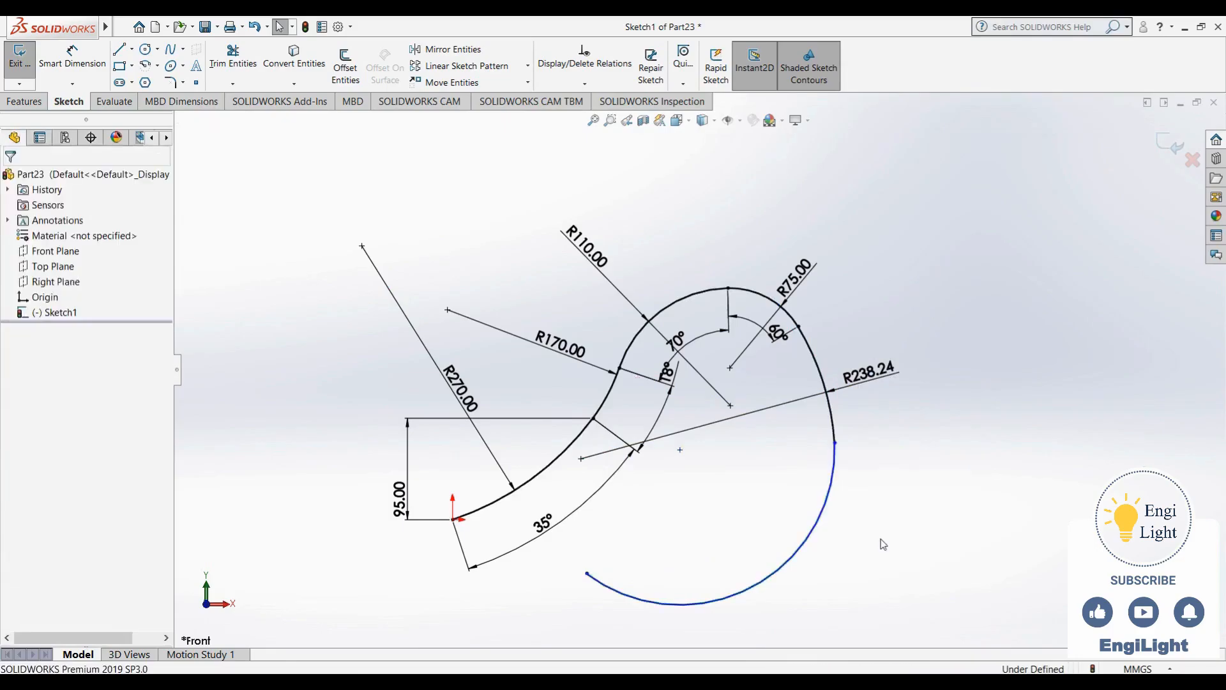
left_click(834, 468)
left_click(834, 429, "ctrl")
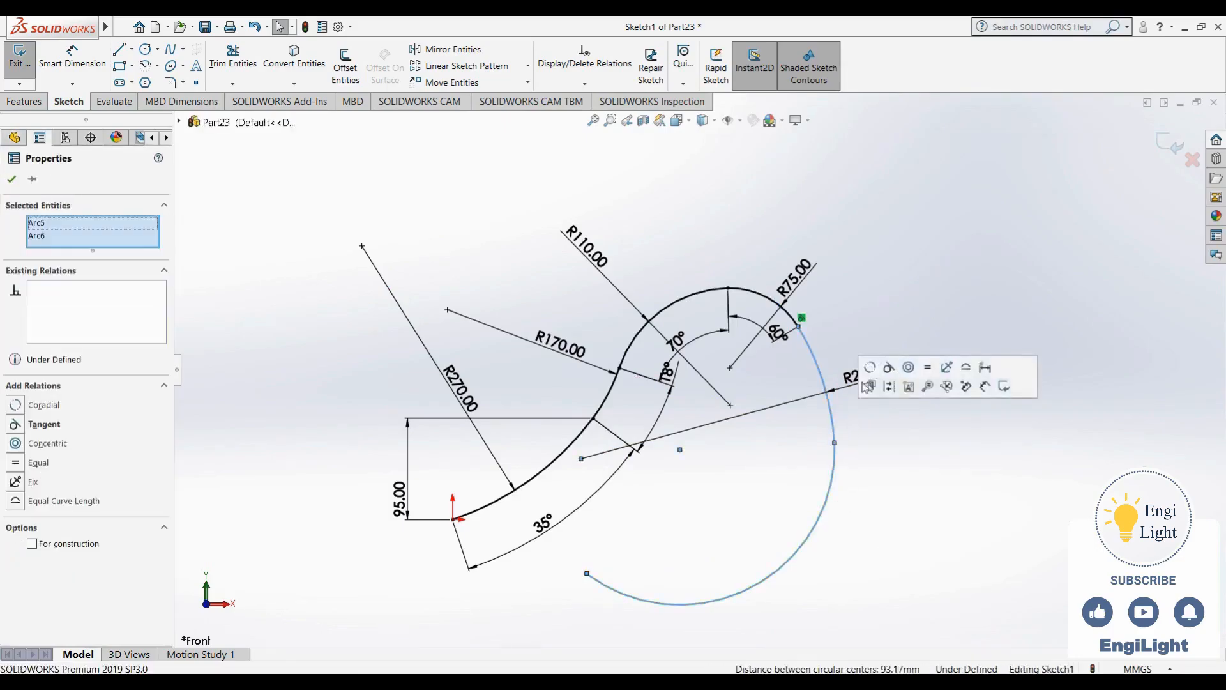
left_click(881, 368)
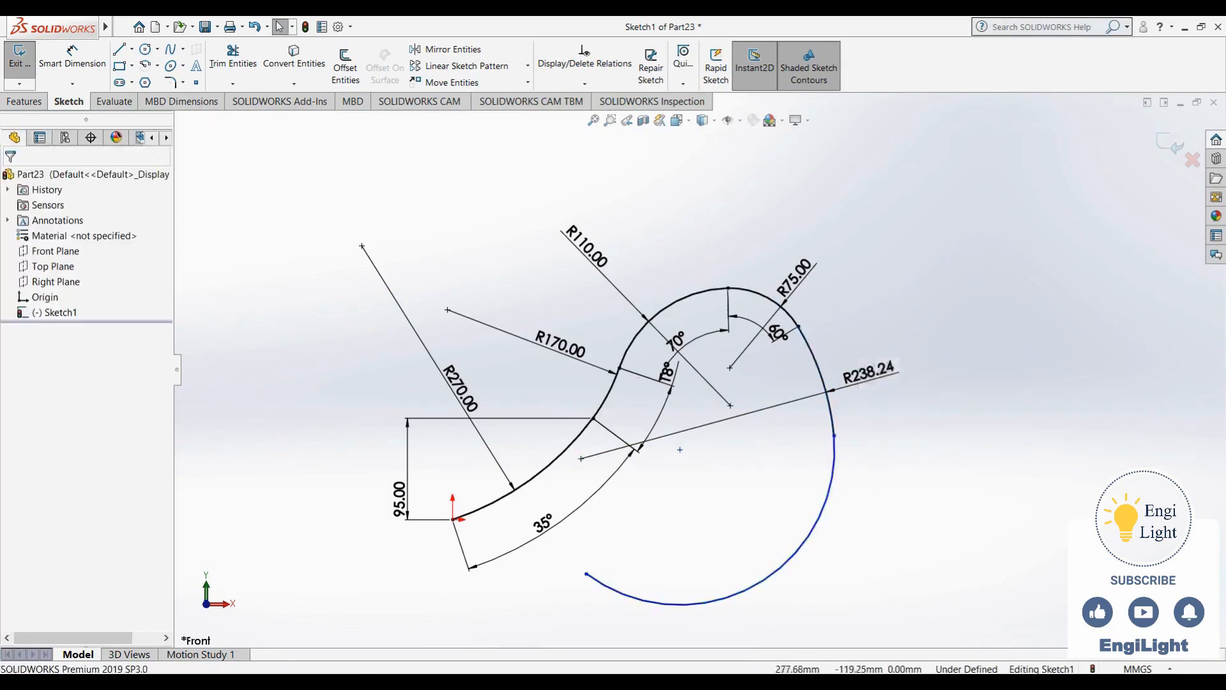
Check the reference drawing and dimension the belly arc's free end 90 mm vertically below the origin
left_click(733, 669)
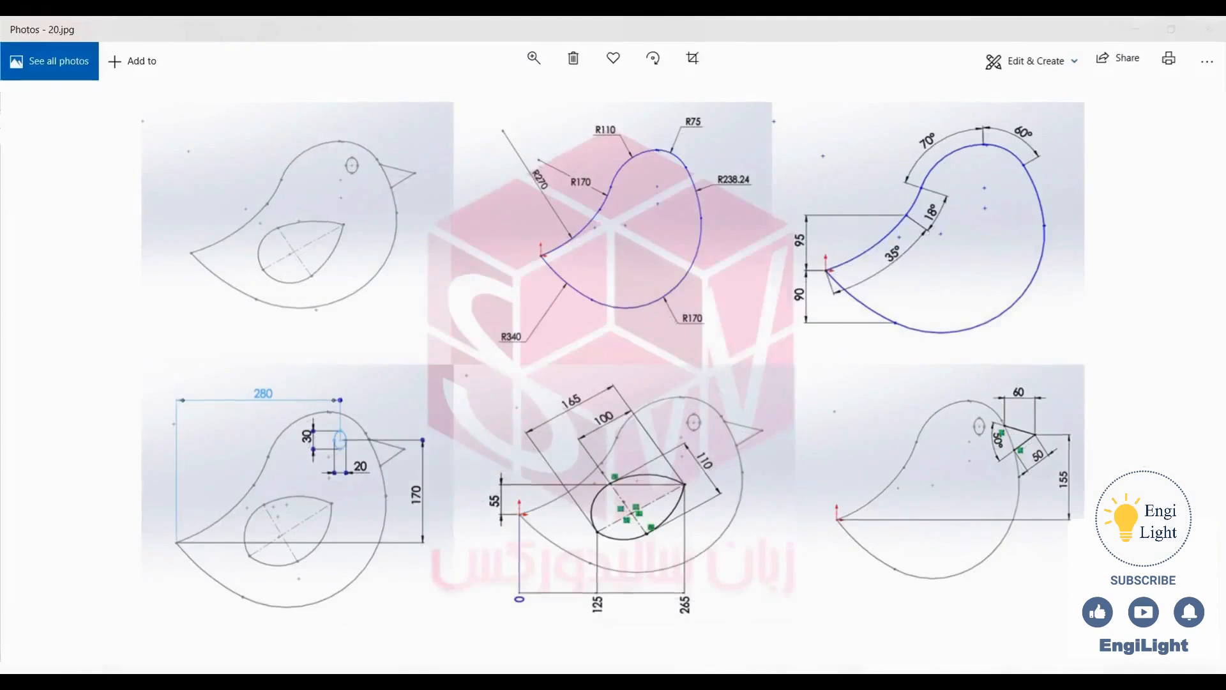
left_click(736, 668)
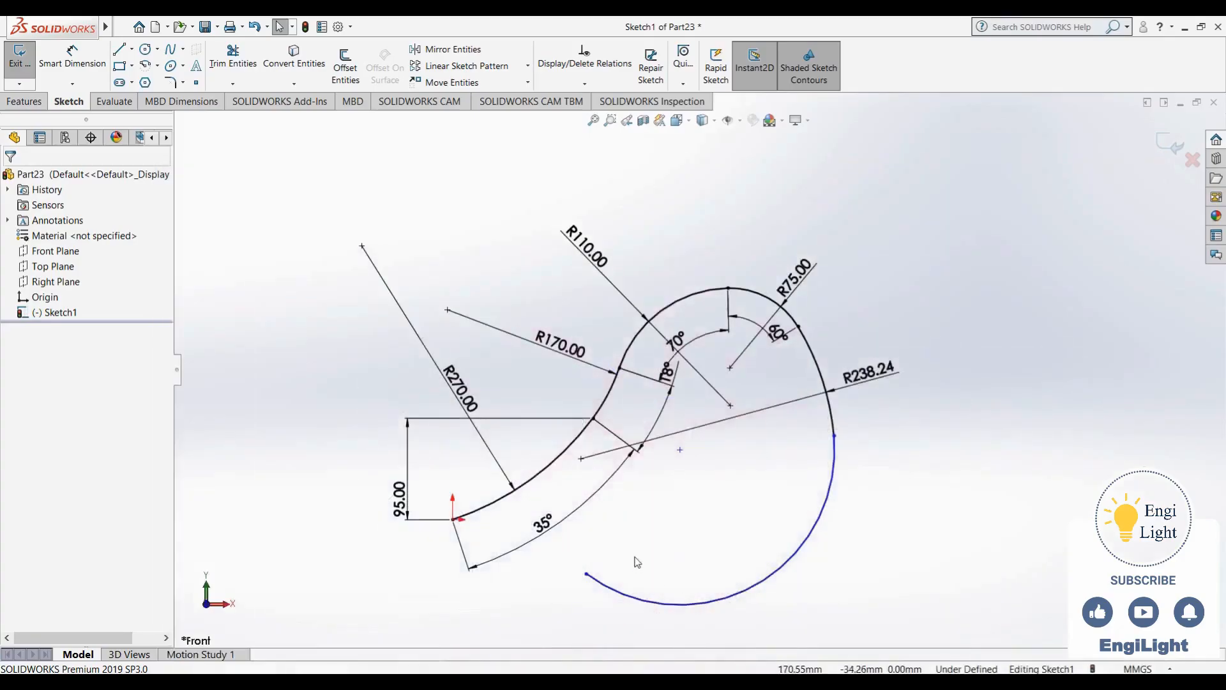
left_click(585, 575)
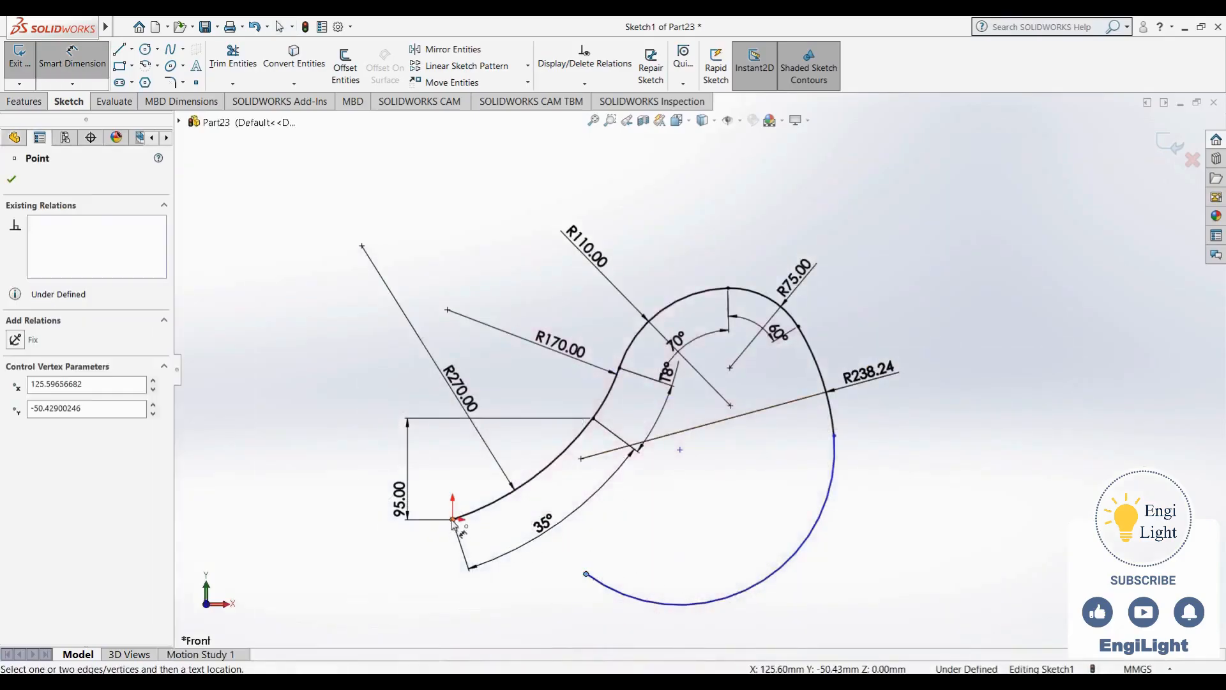
left_click(453, 519)
left_click(397, 559)
type("9")
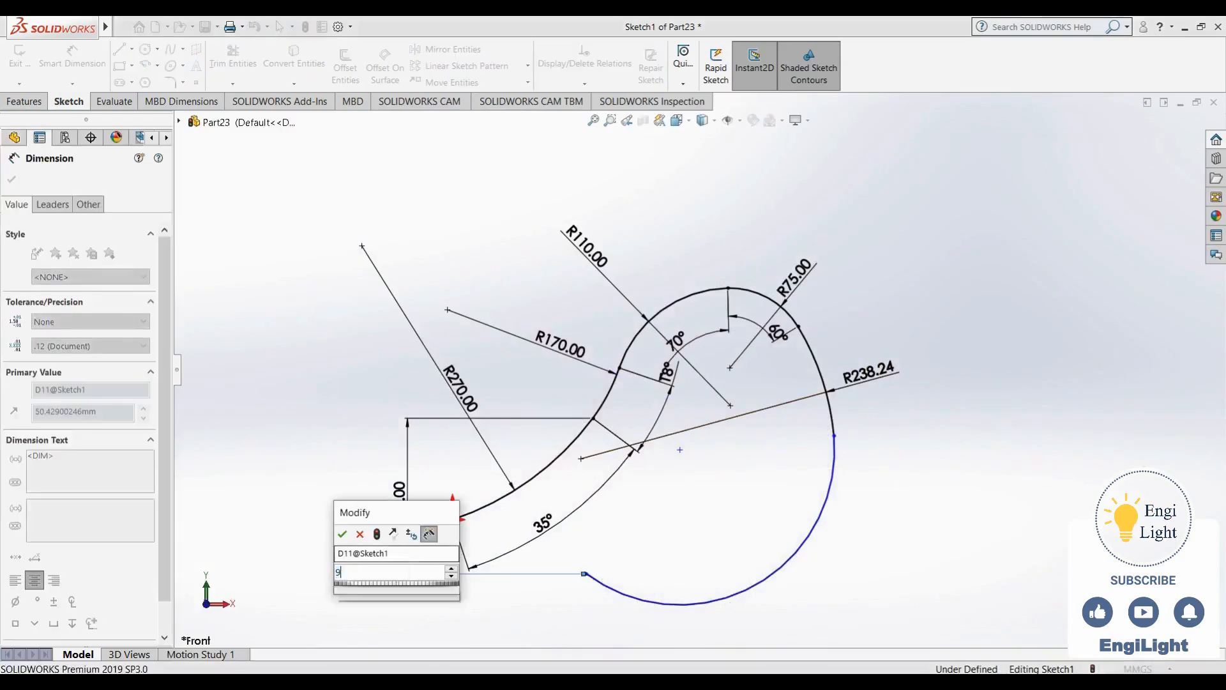
type("0")
key("Return")
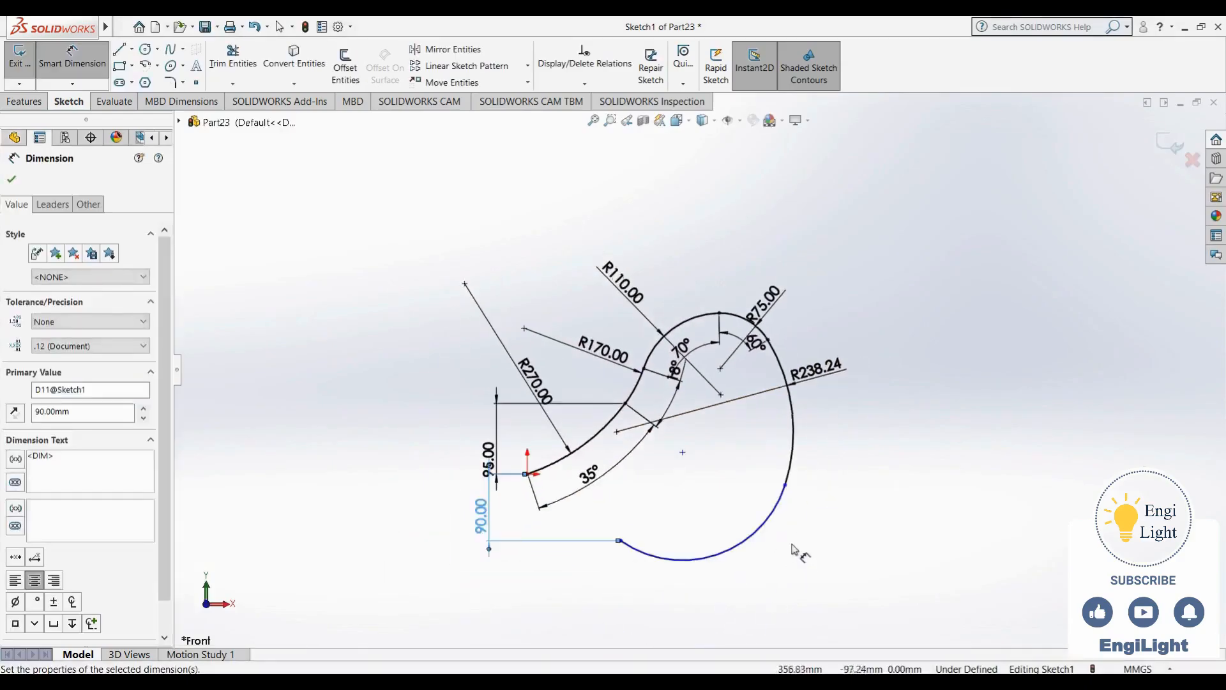
Set the radius of the belly arc to 170 mm
left_click(771, 516)
left_click(744, 510)
type("170")
key("Return")
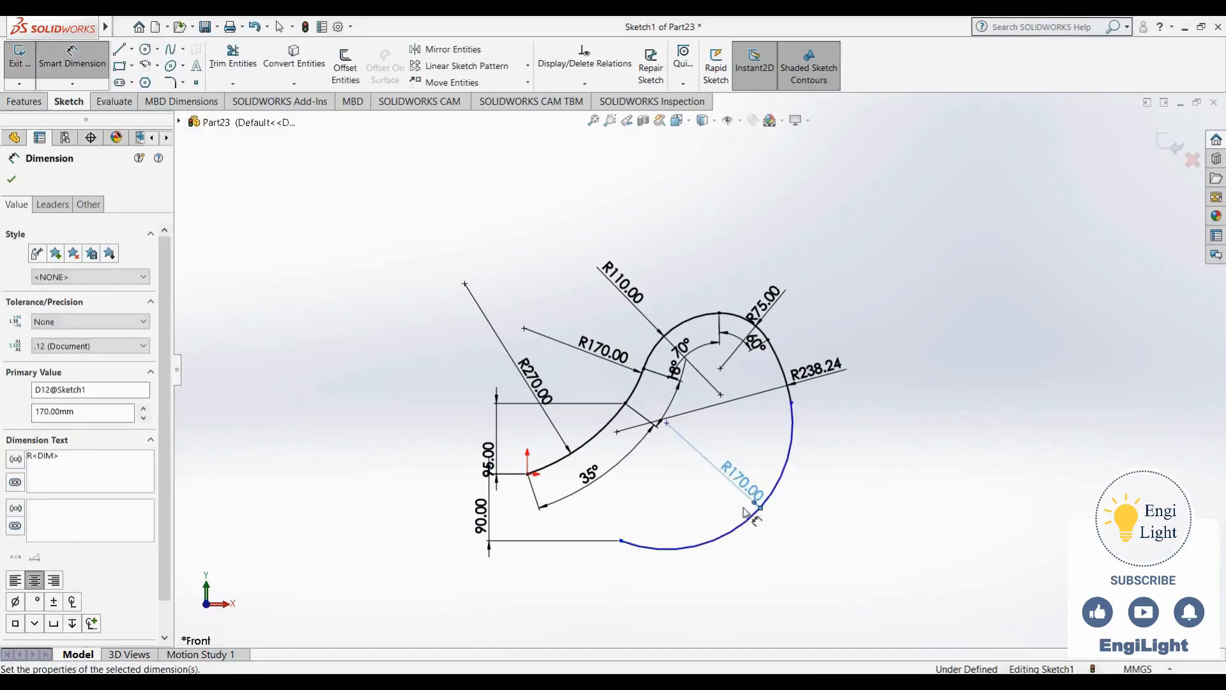
Check the reference and close the outline with a 3-point arc of about 162 mm radius from the belly arc's free end to the origin
key("alt+Tab")
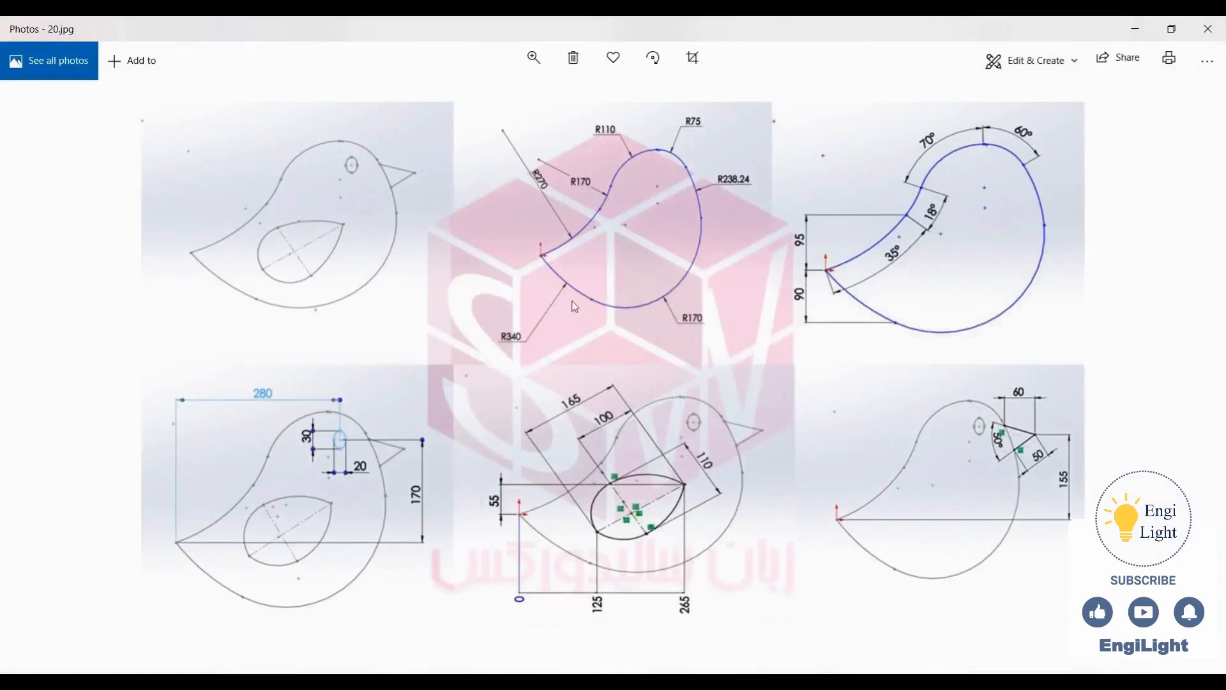
key("alt+Tab")
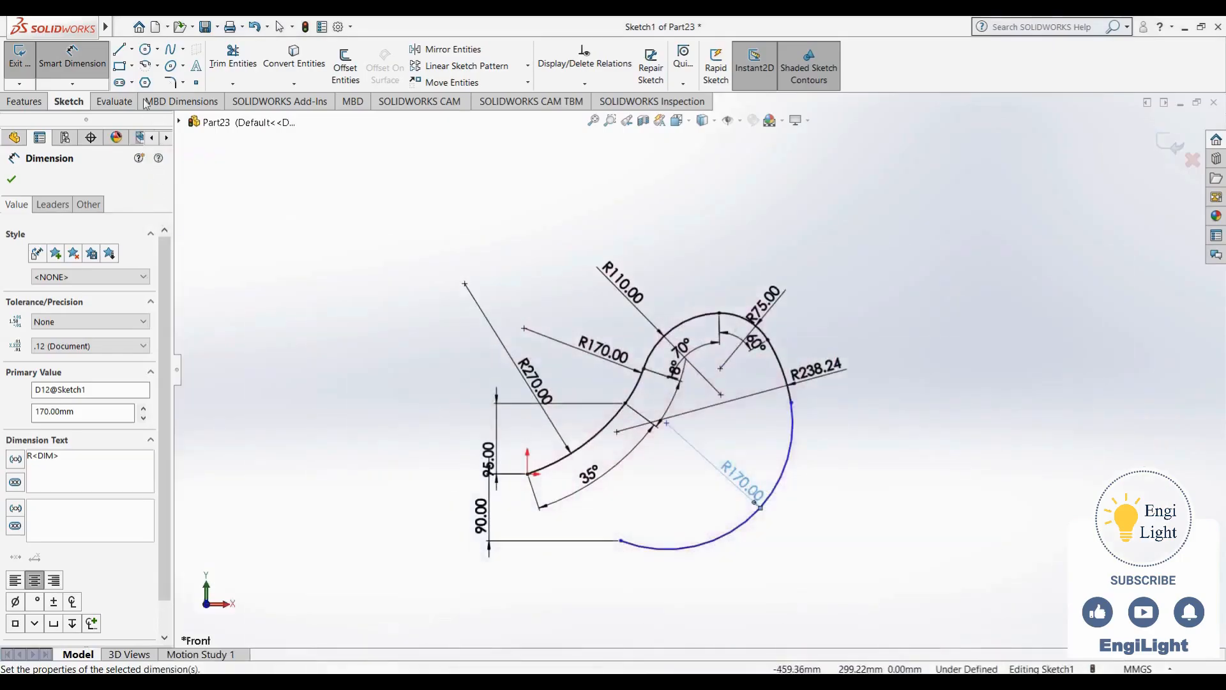
left_click(144, 64)
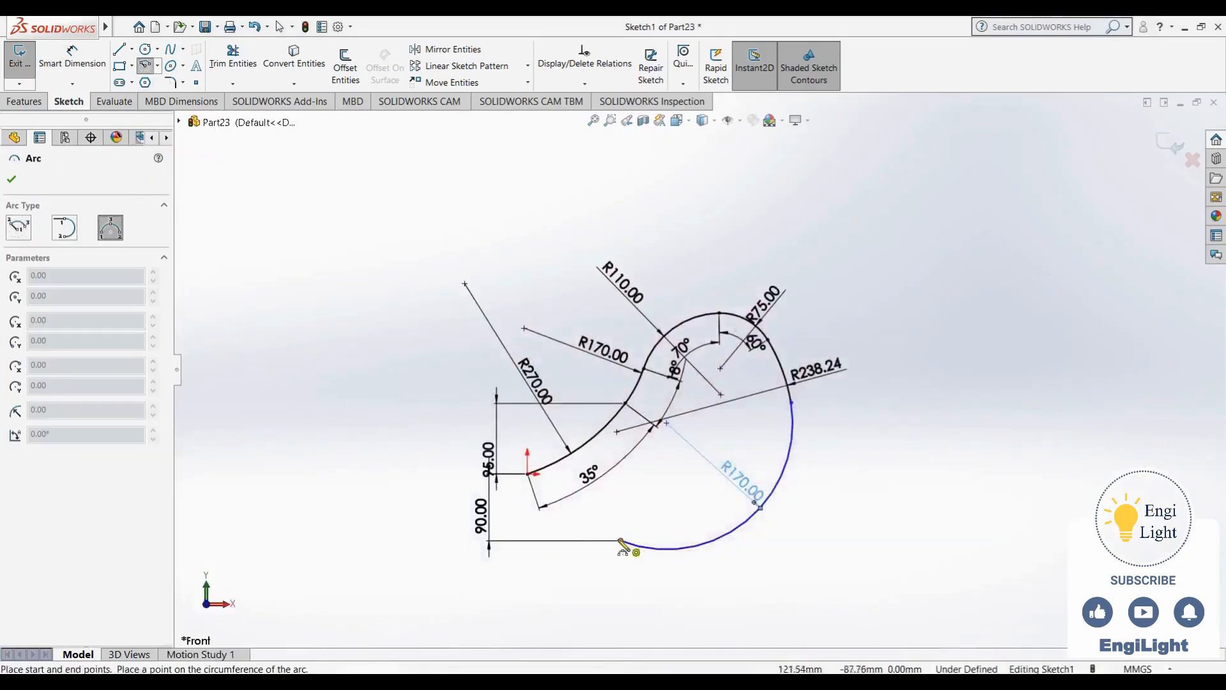
left_click(621, 543)
left_click(528, 474)
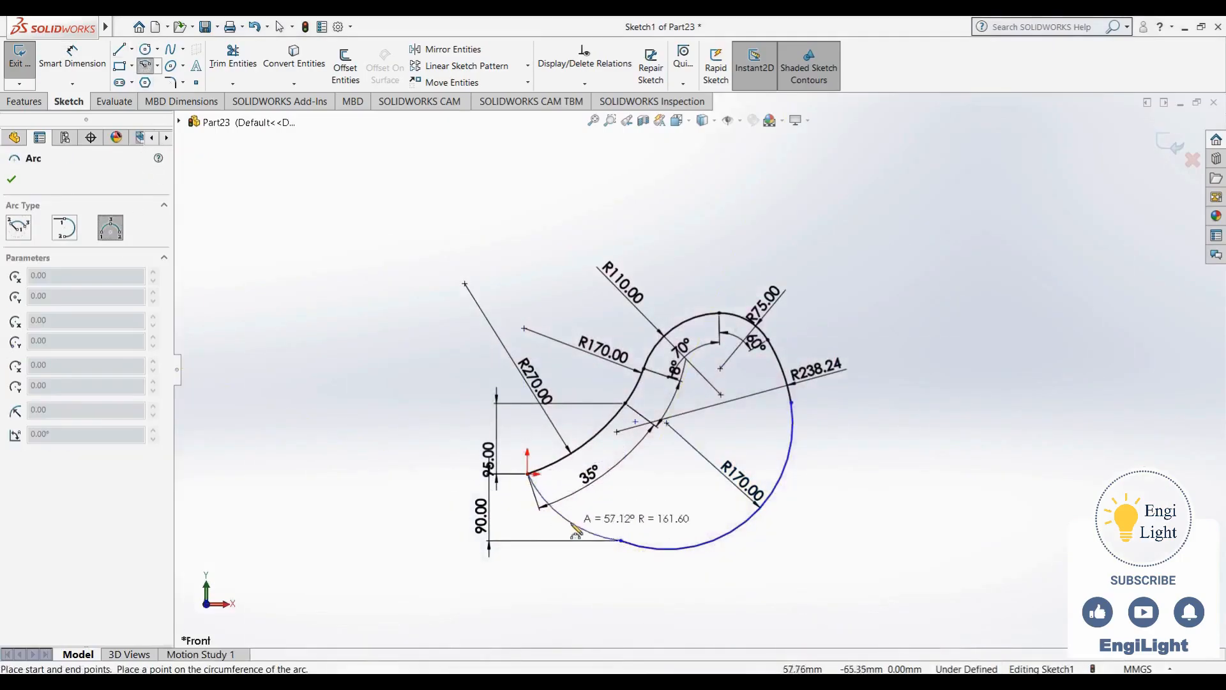
left_click(571, 523)
key("Escape")
Make the closing arc tangent to the 170 mm belly arc
left_click(615, 539)
left_click(642, 546, "ctrl")
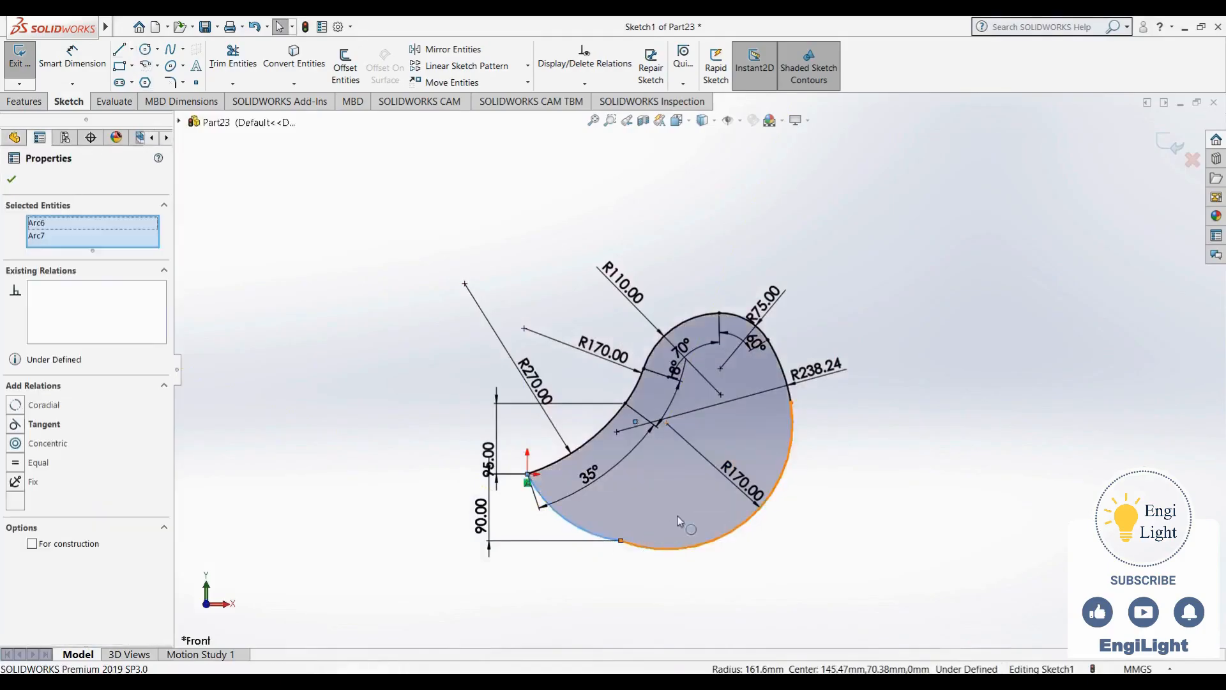
left_click(698, 493)
left_click(605, 600)
Check the reference drawing and set the closing arc's radius to 340 mm
right_click_drag(605, 600, 592, 492)
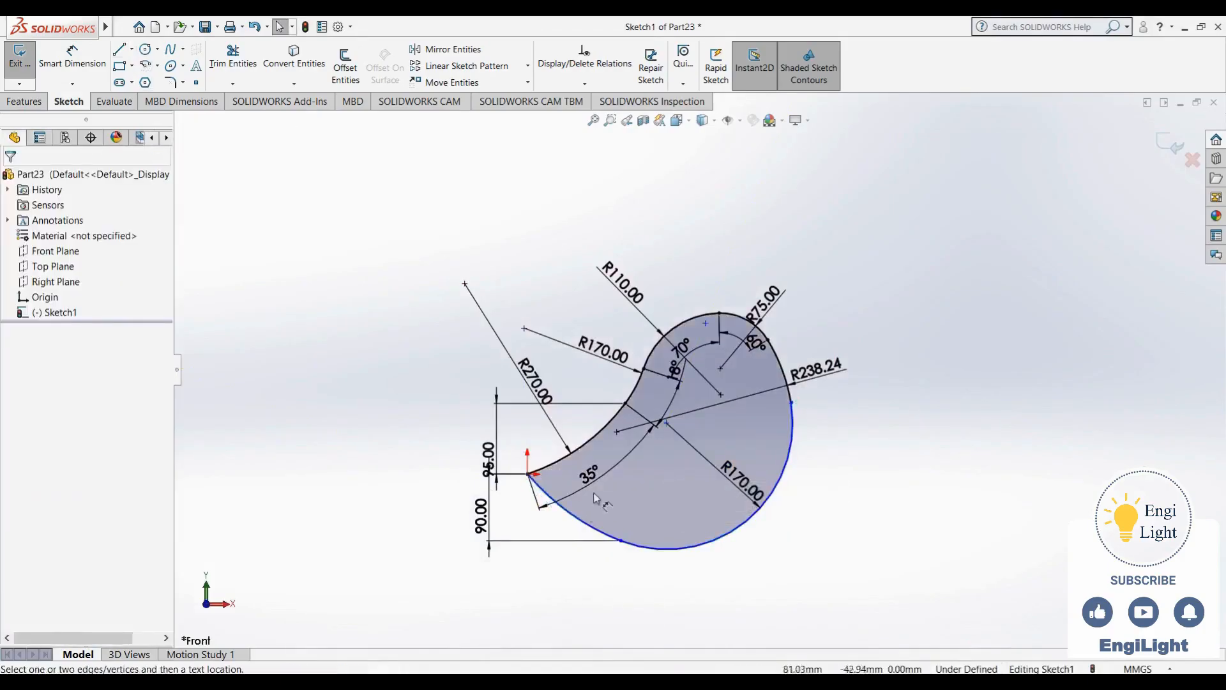
key("alt+Tab")
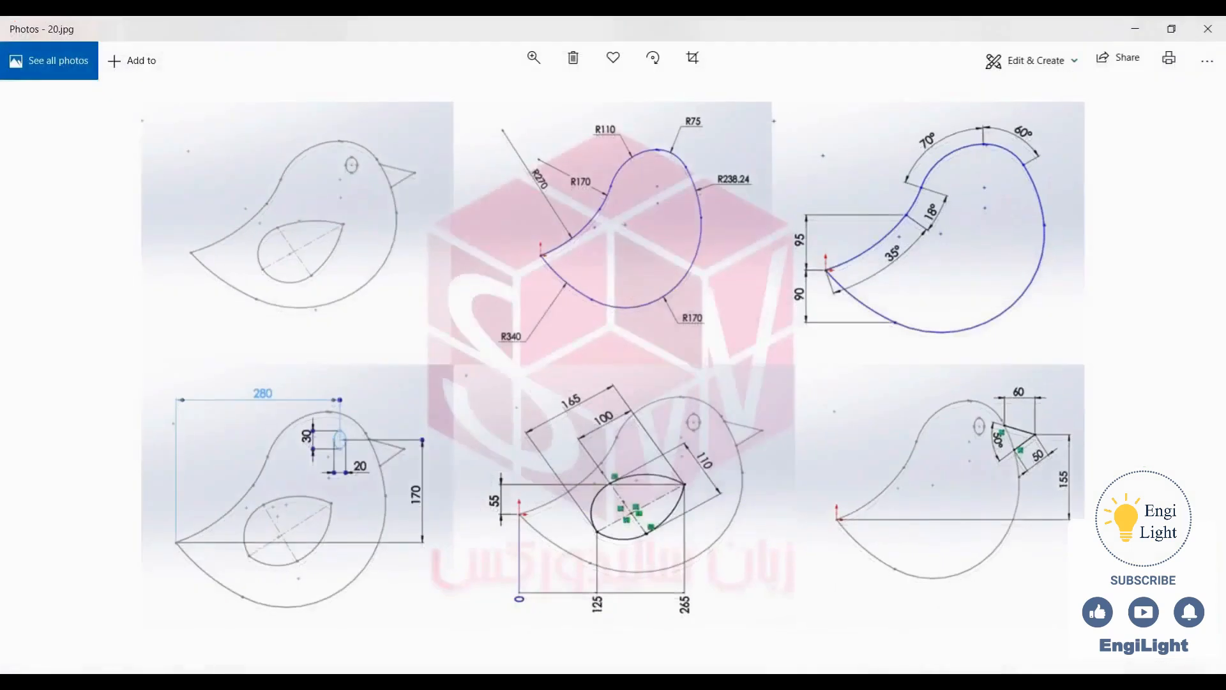
key("alt+Tab")
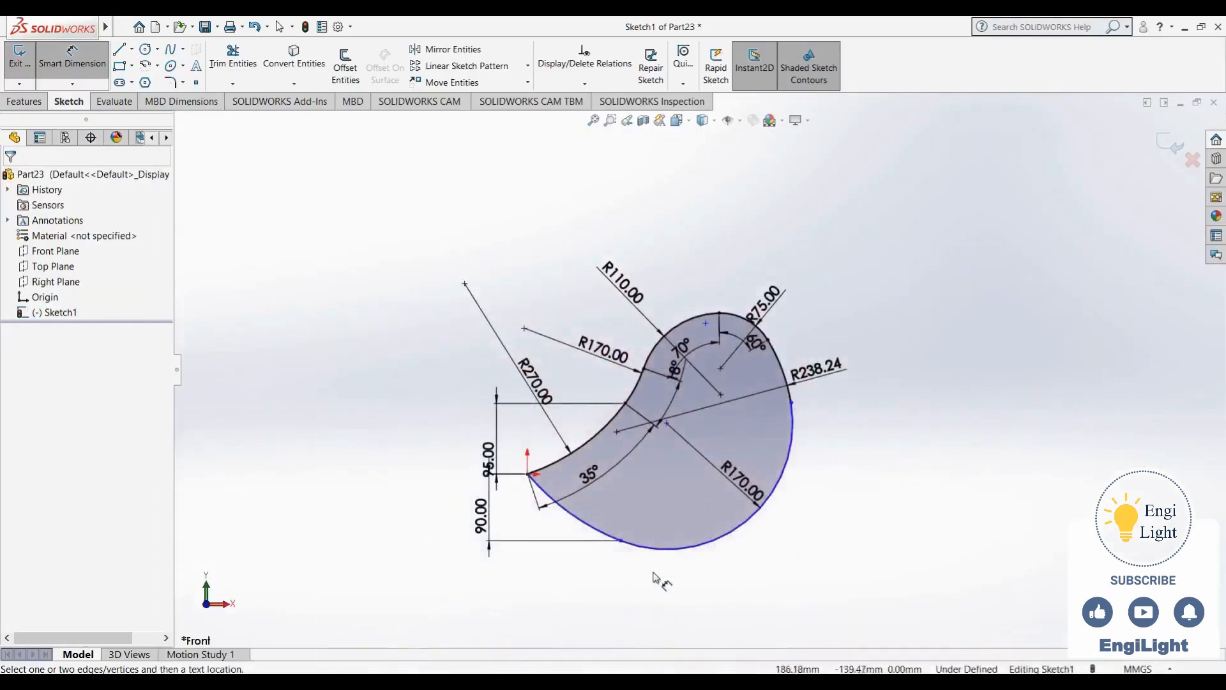
left_click(601, 531)
left_click(615, 510)
type("240")
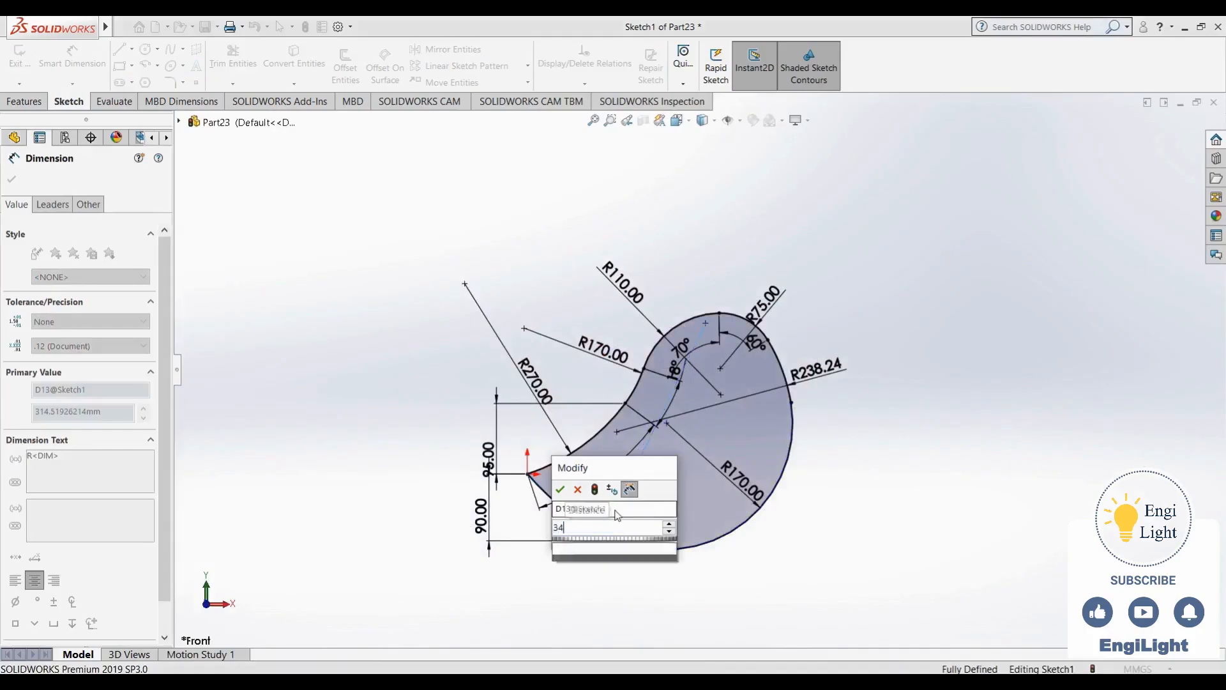
key("Return")
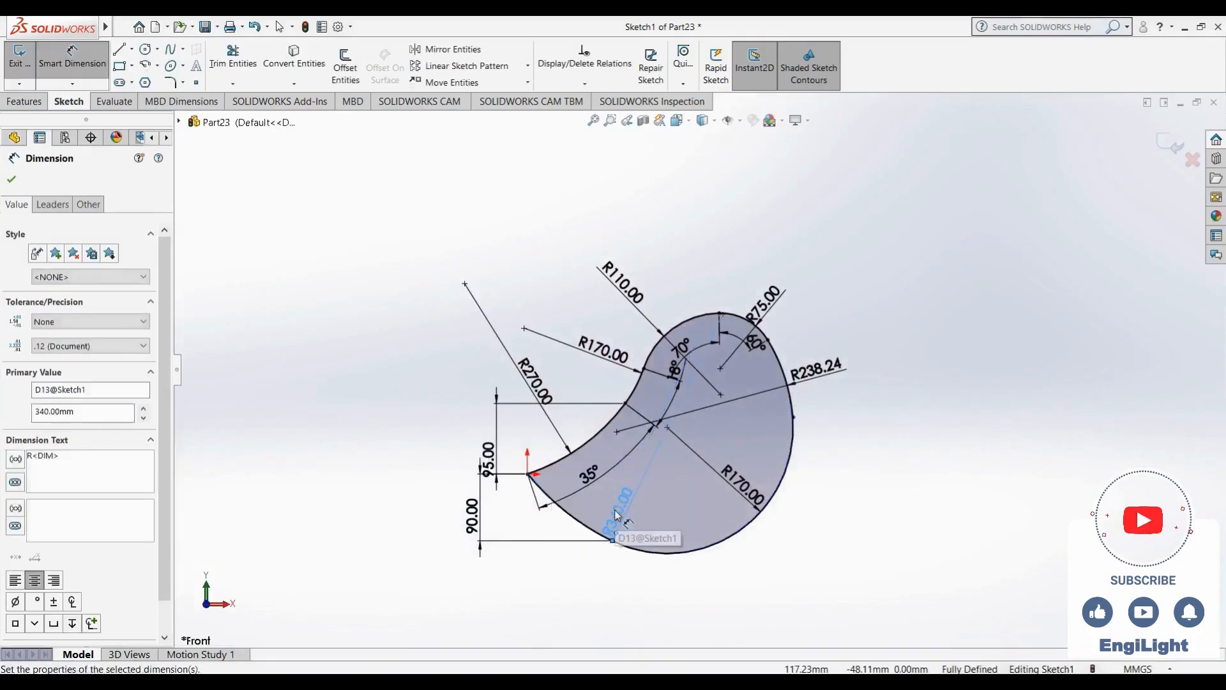
key("Escape")
Exit the finished body outline sketch and start a new sketch on the Front Plane
key("z")
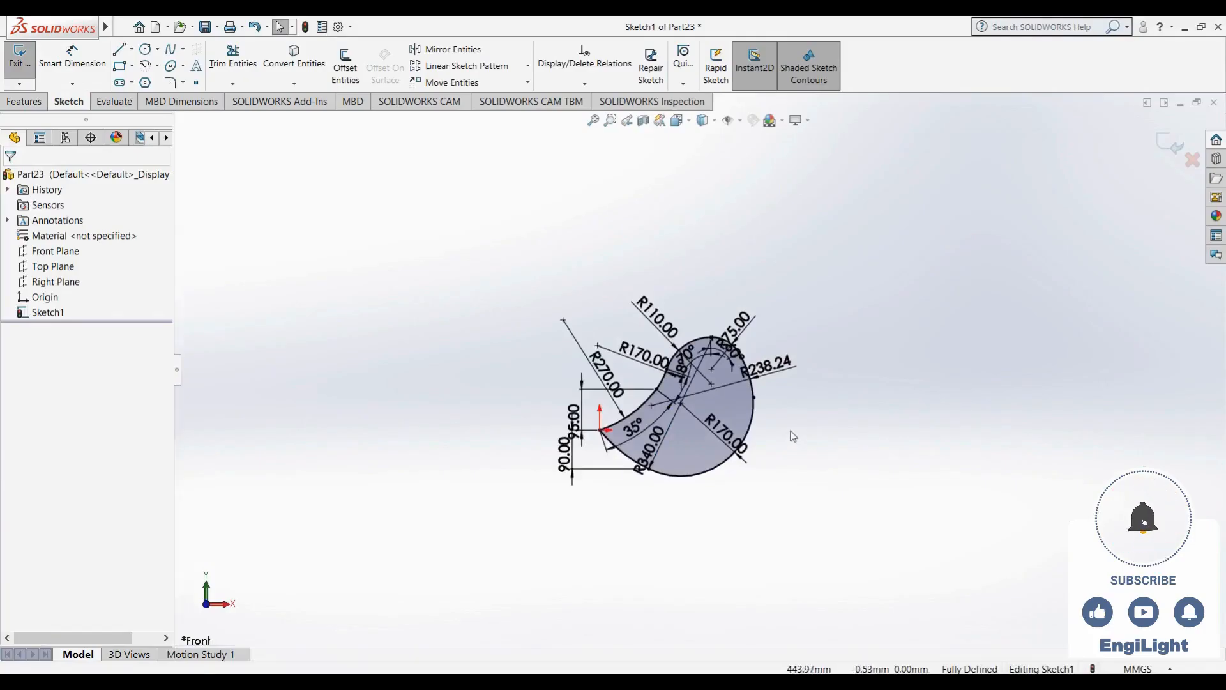
left_click(1162, 147)
left_click(740, 309)
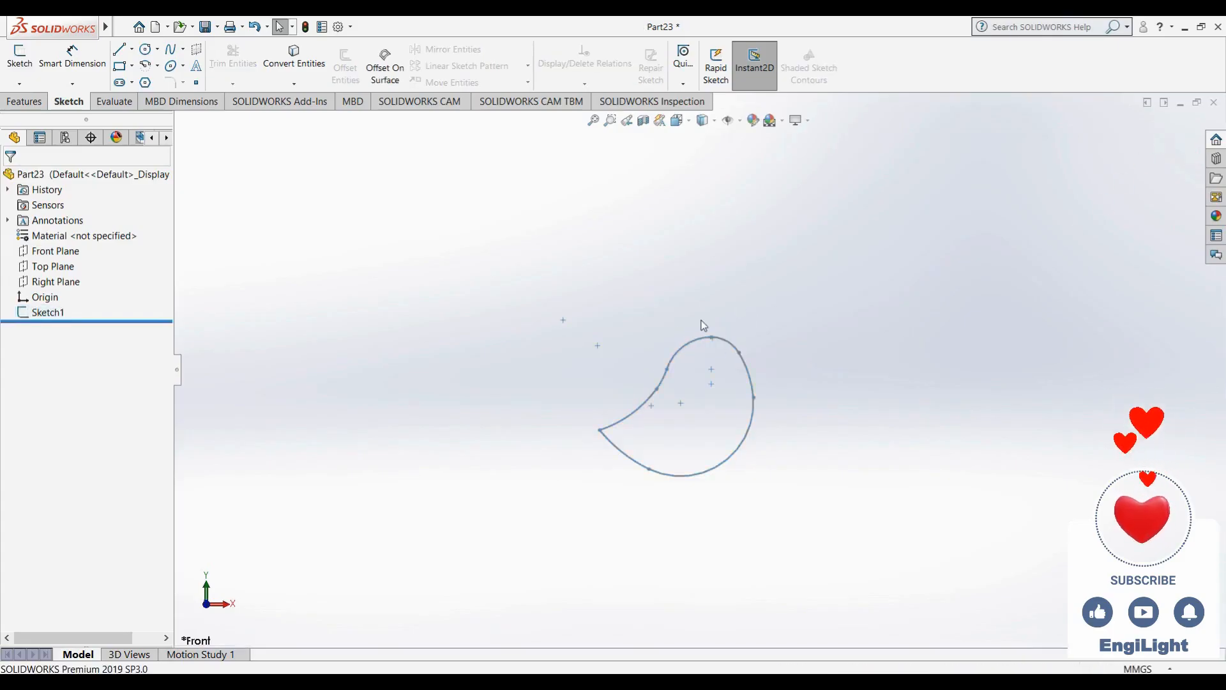
left_click(72, 253)
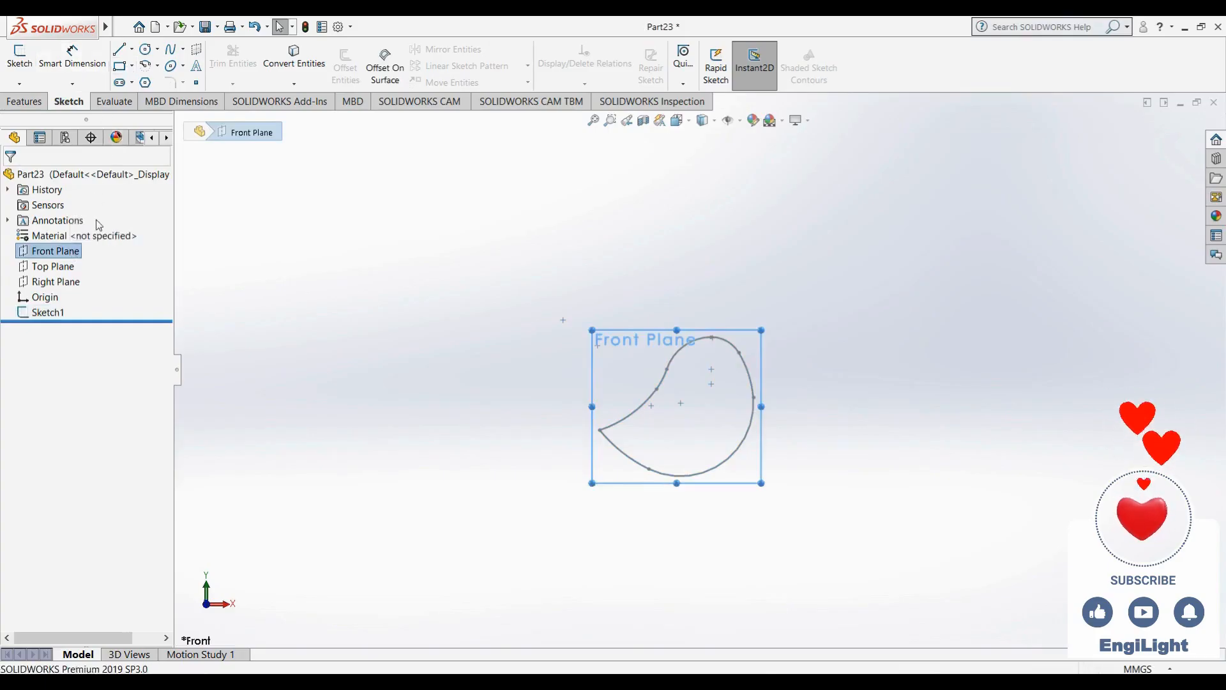
right_click(80, 250)
left_click(85, 235)
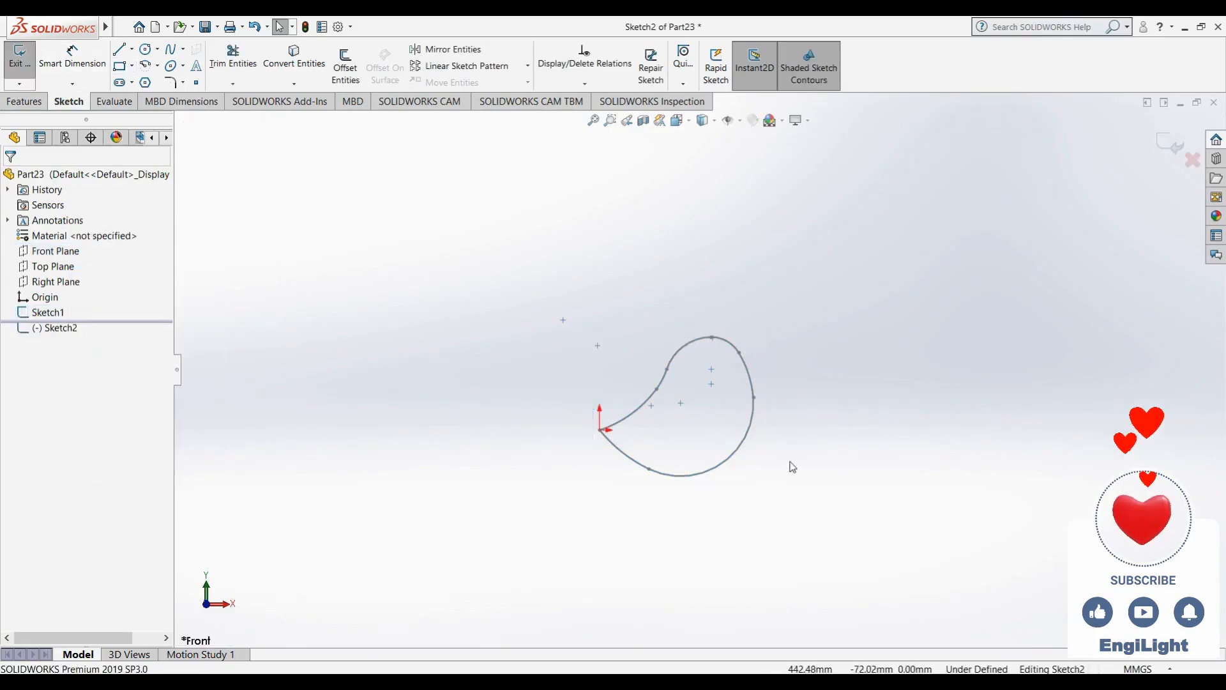
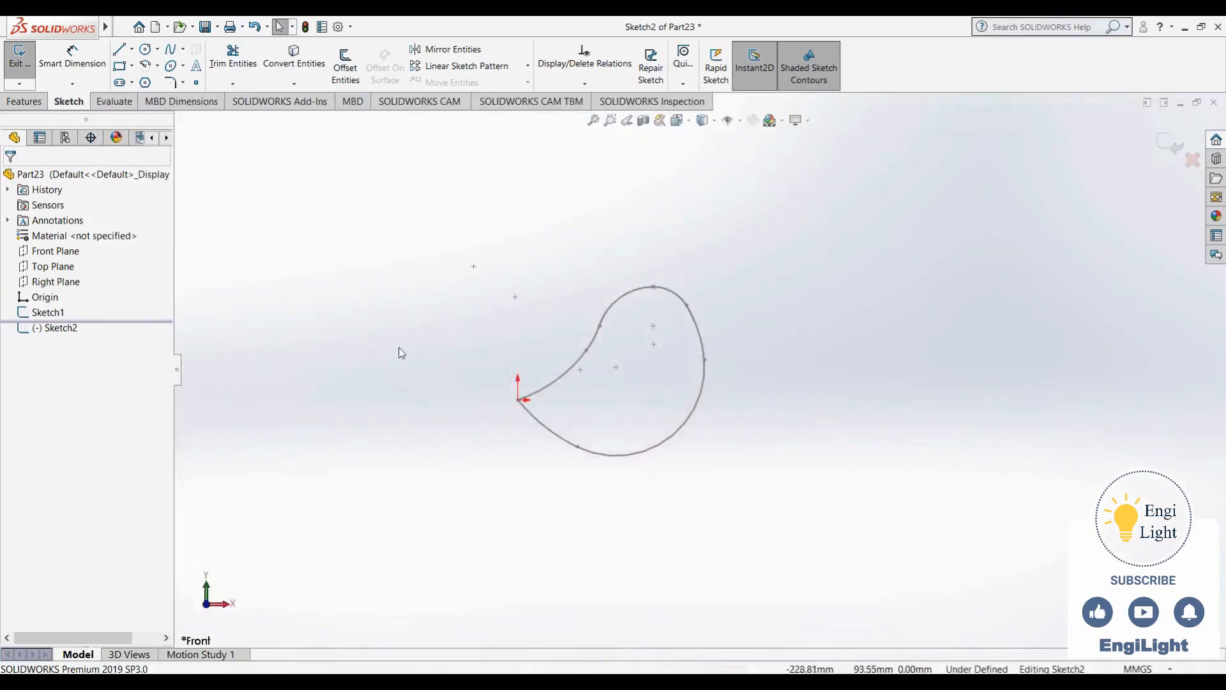
Sketch a horizontal ellipse about 61 mm wide inside the bird's head for the eye
left_click(169, 67)
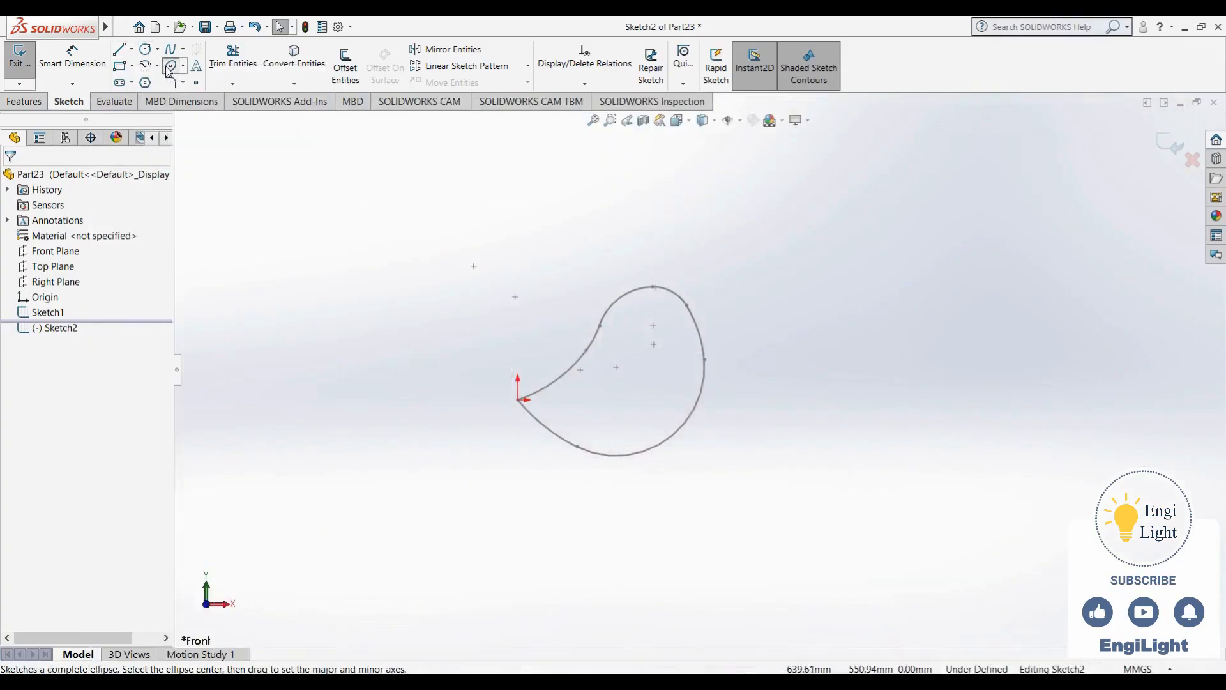
left_click(169, 68)
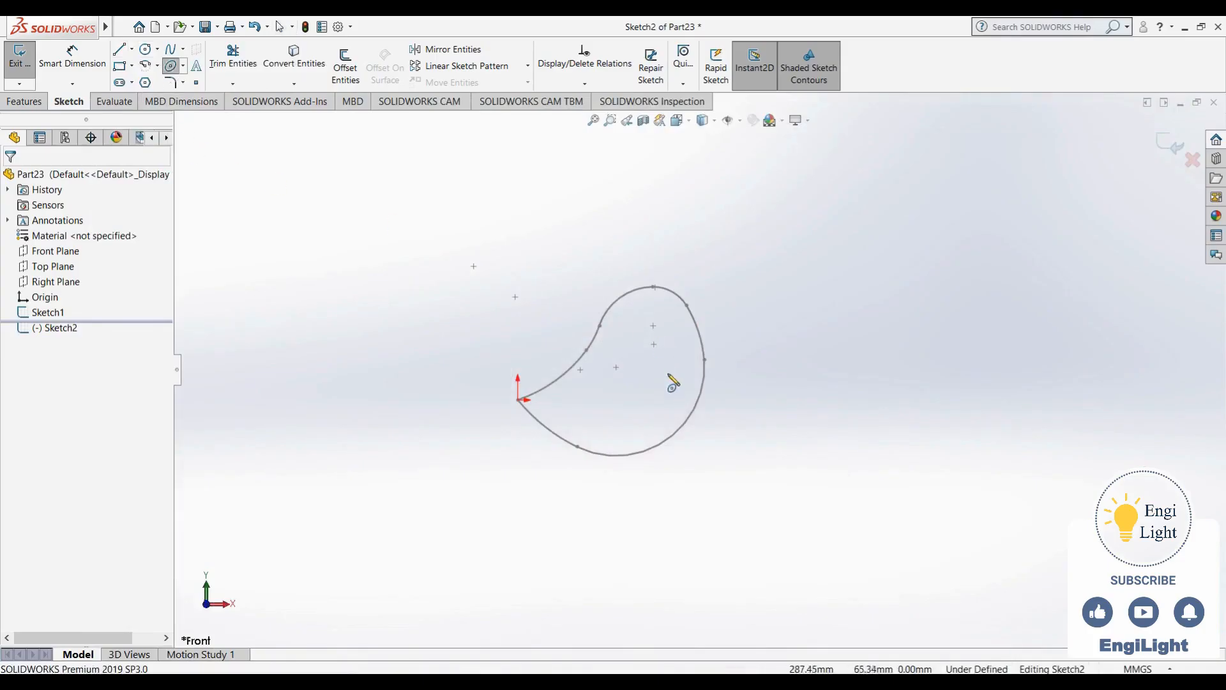
scroll(685, 346, "down", 3)
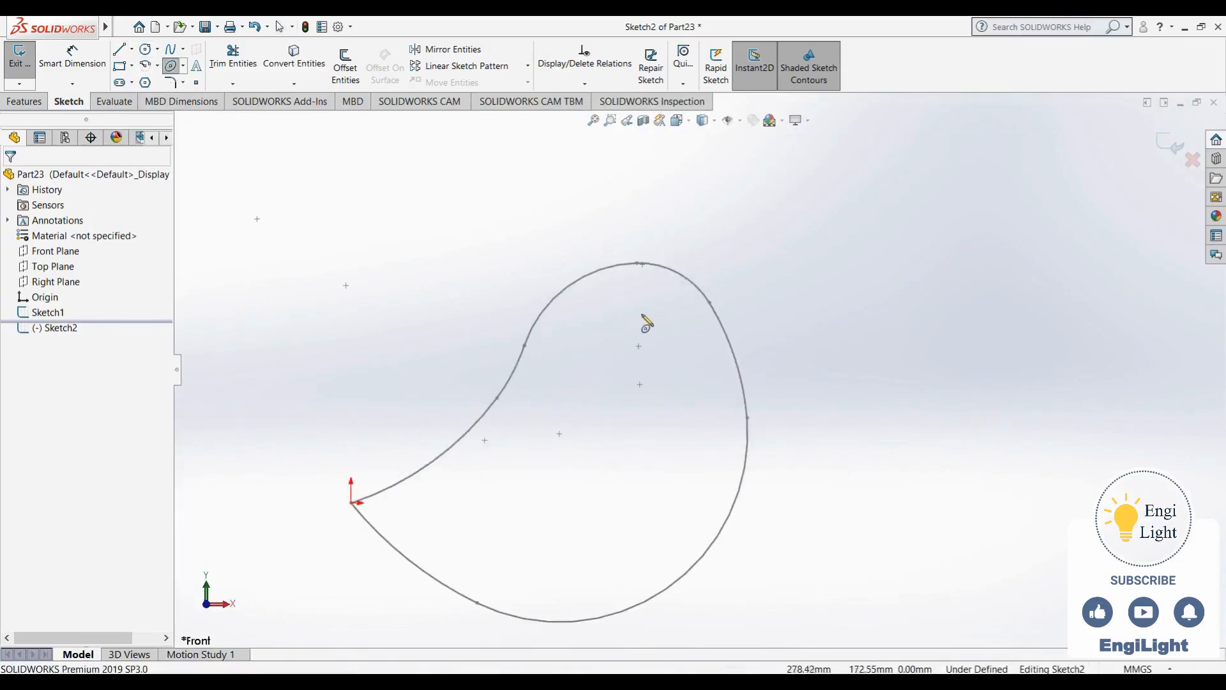
left_click(659, 312)
left_click(627, 312)
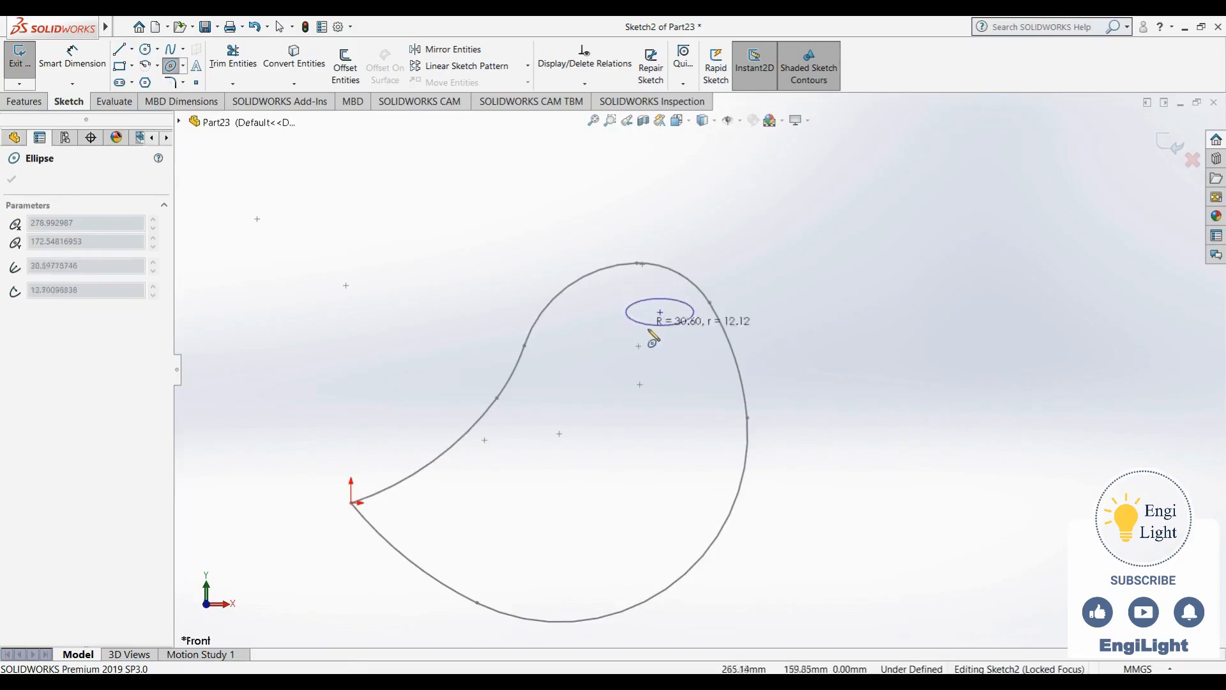
left_click(664, 337)
key("Escape")
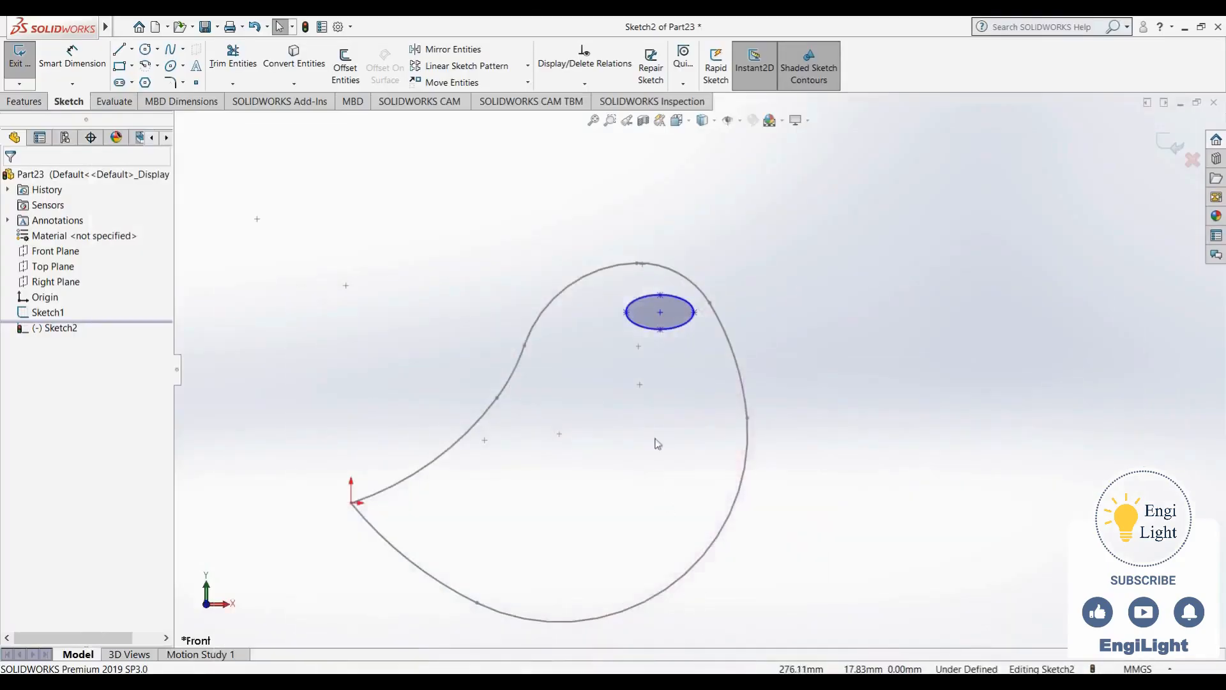
Dimension the eye ellipse's horizontal width as 20 mm
right_click_drag(653, 441, 613, 312)
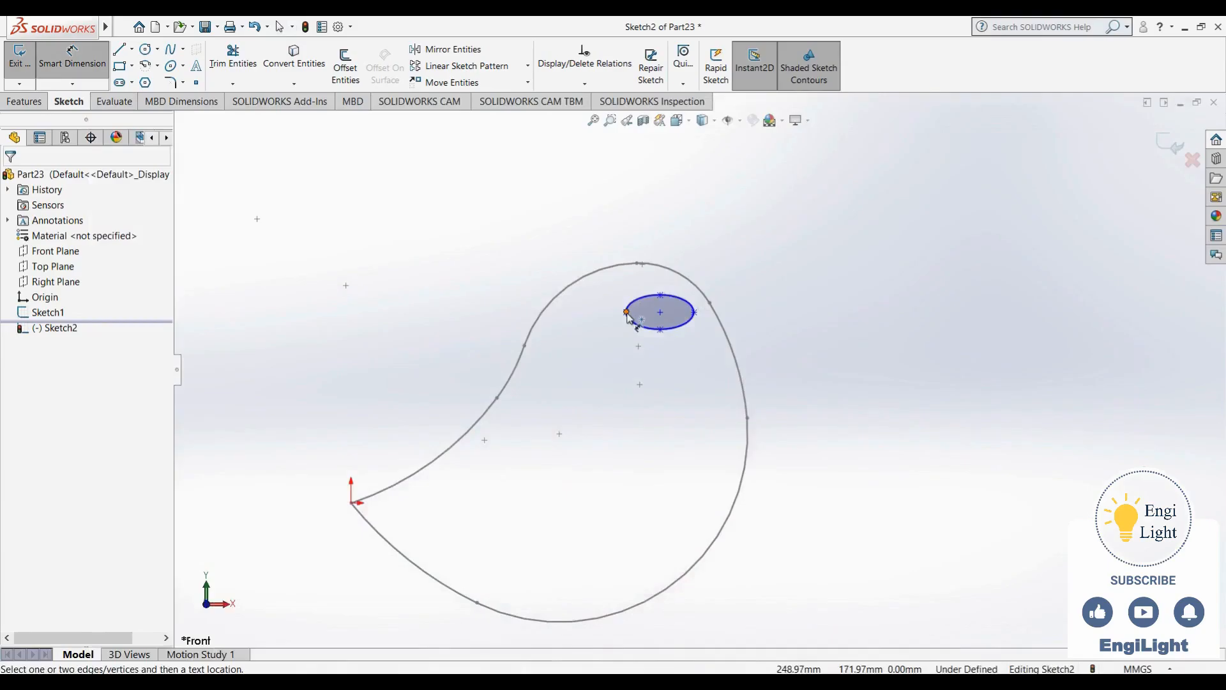
left_click(628, 314)
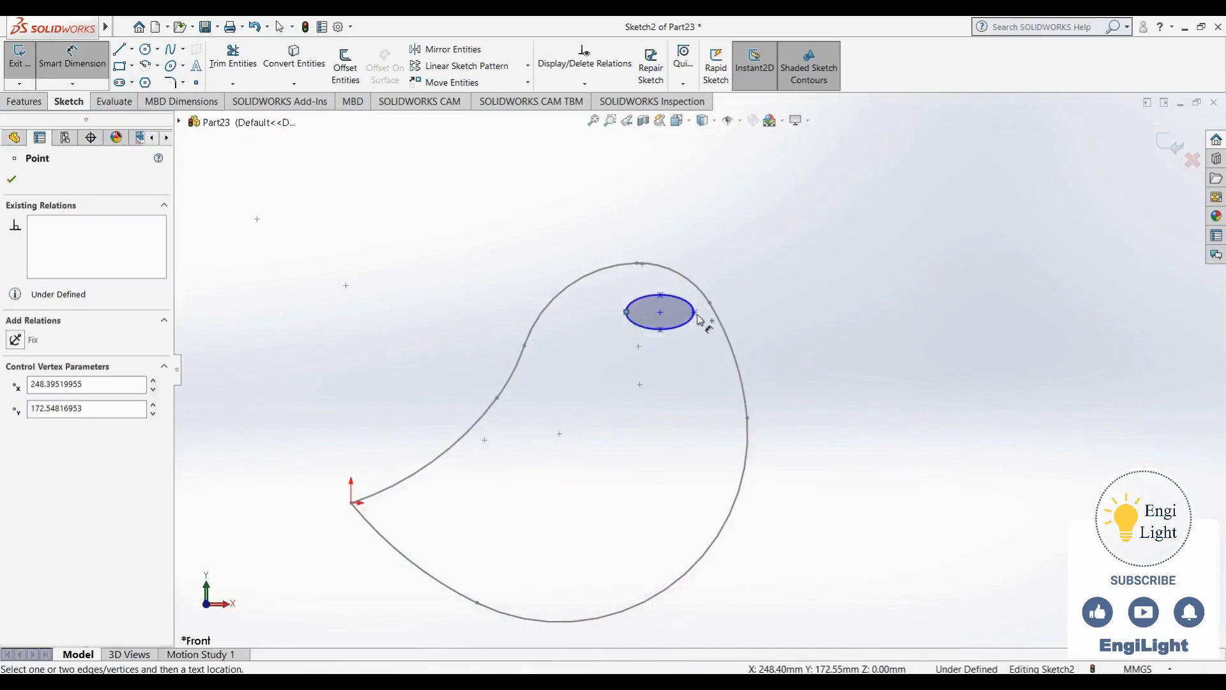
left_click(694, 313)
left_click(664, 361)
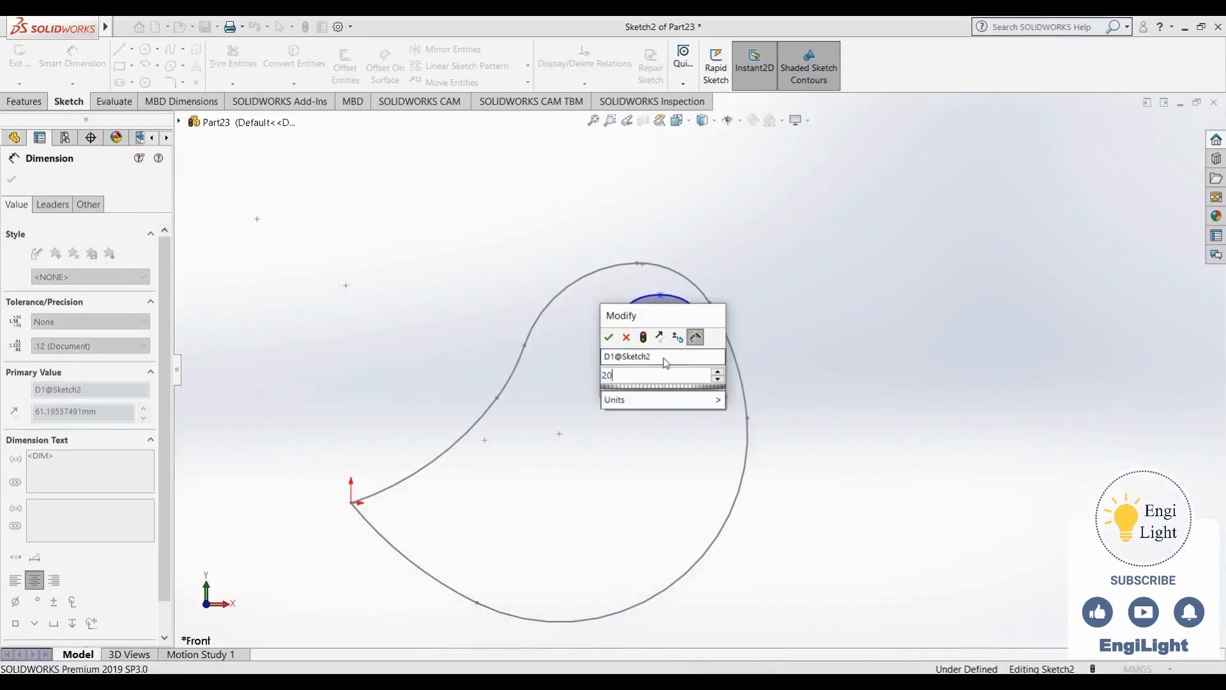
type("20")
key("Return")
Dimension the eye ellipse's vertical height as 30 mm
left_click(660, 294)
left_click(660, 329)
left_click(570, 313)
type("30")
key("Return")
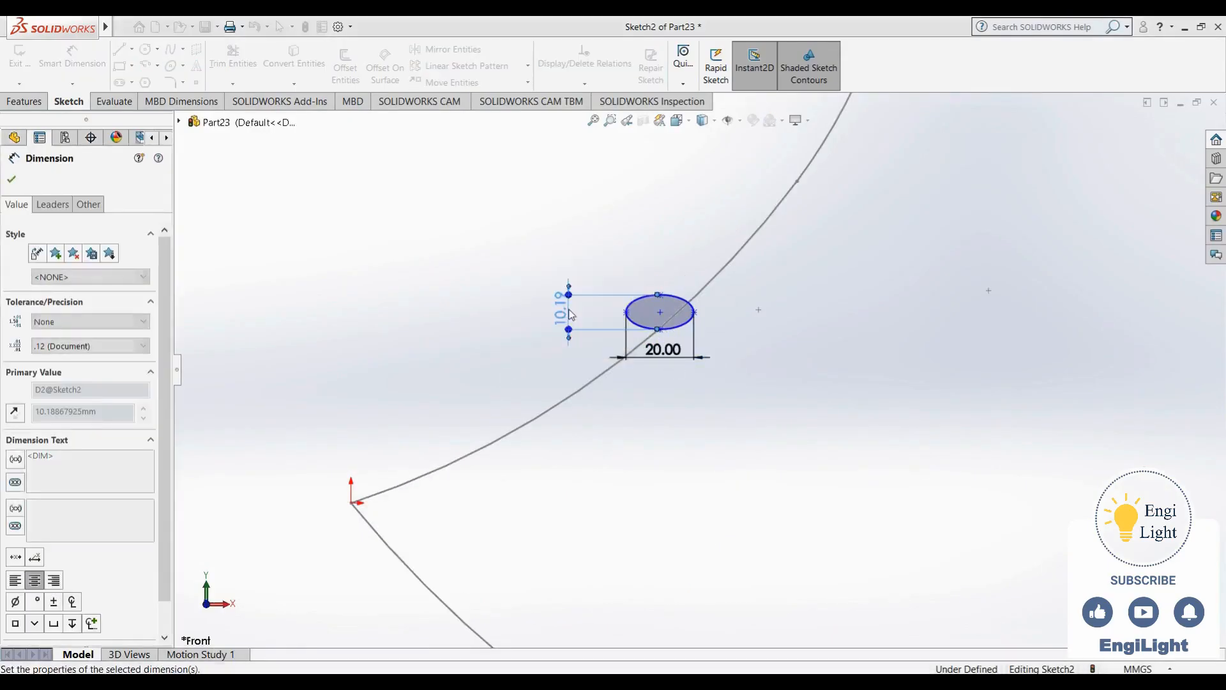
key("Escape")
Move the eye ellipse into the bird's head, about 258 mm right of and 172 mm above the origin, with its width dimension above it
left_click_drag(660, 312, 1081, 224)
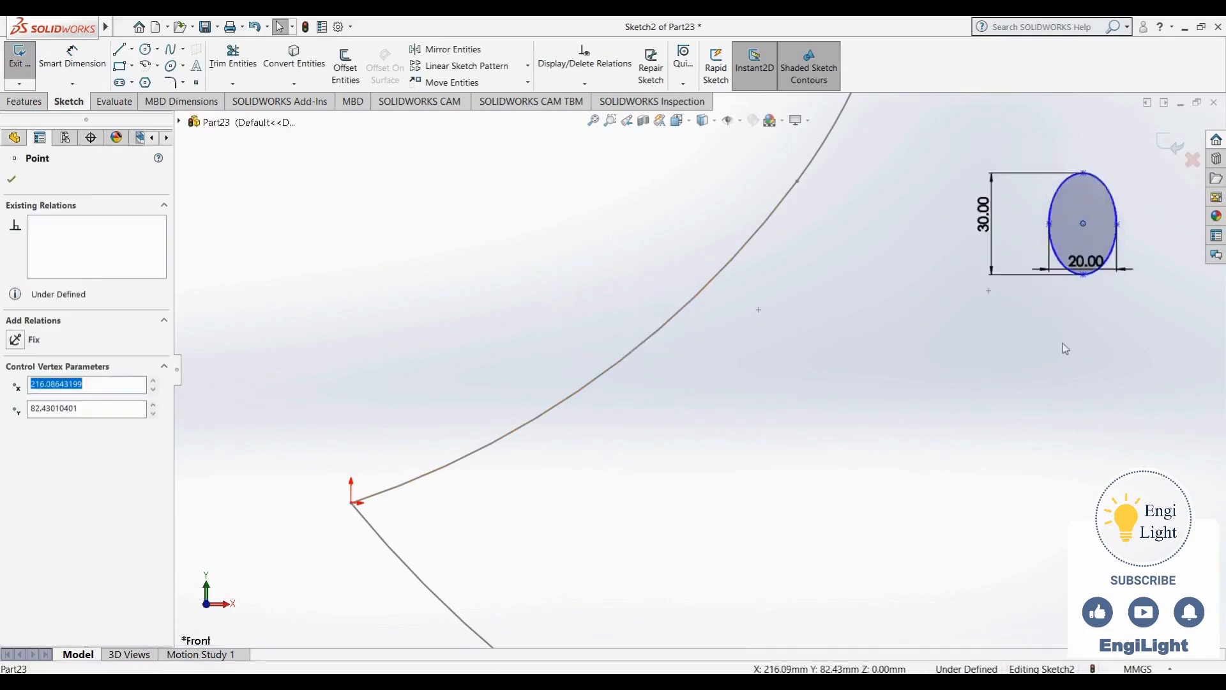
scroll(996, 342, "up", 6)
left_click_drag(828, 328, 856, 258)
left_click(856, 332)
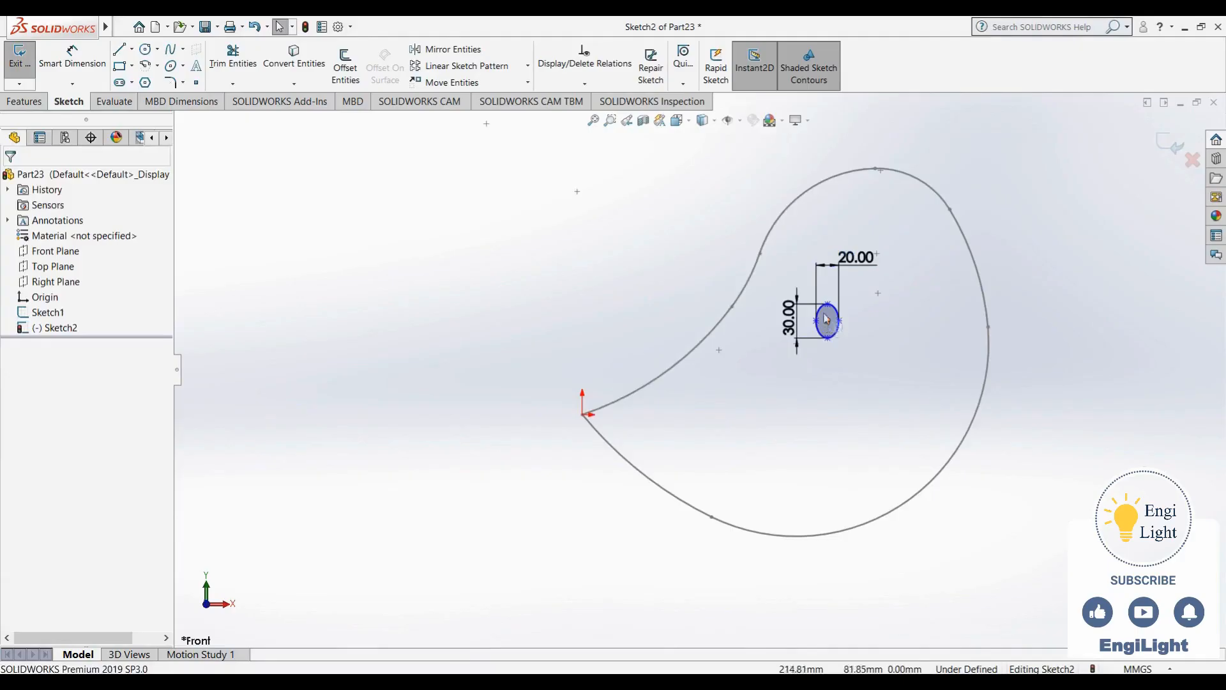
left_click_drag(826, 319, 875, 219)
key("Escape")
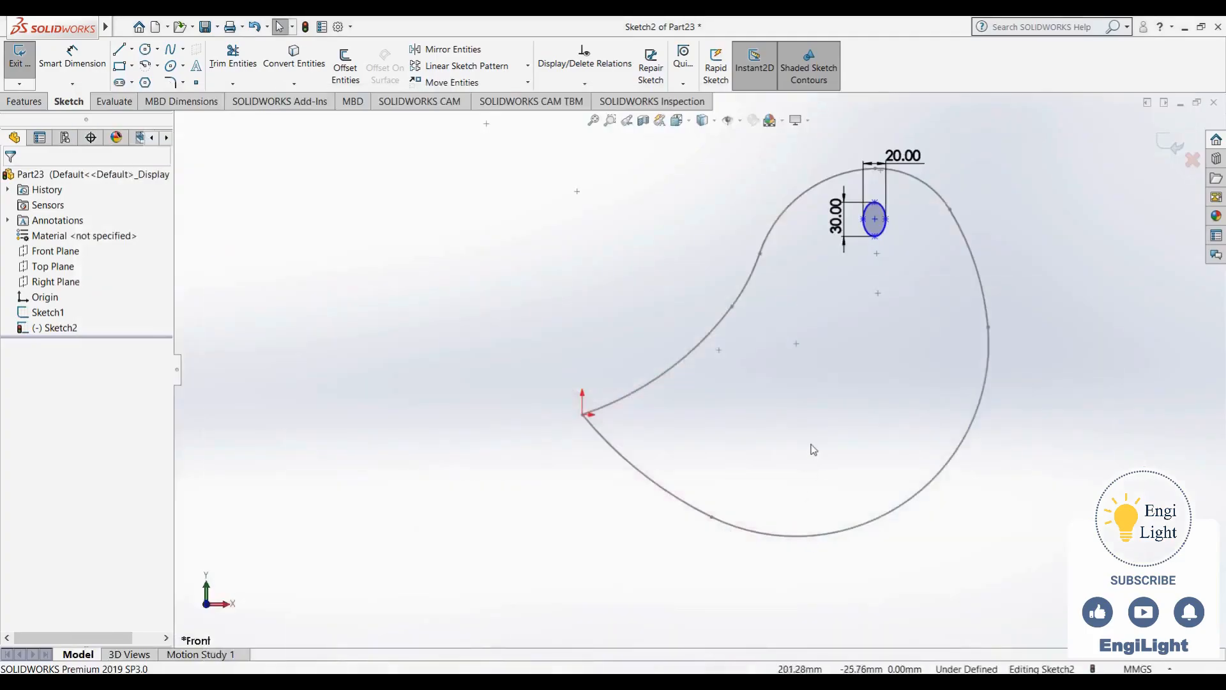
Dimension the horizontal distance from the origin to the eye ellipse's centre as 280 mm
key("d")
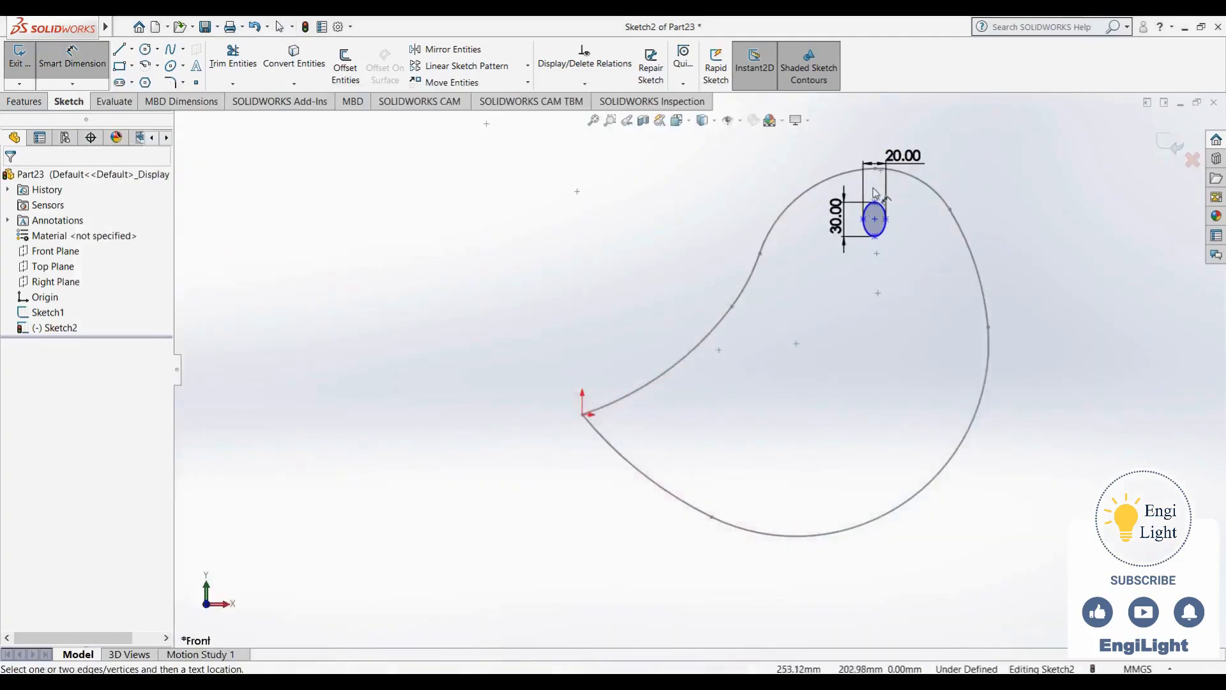
left_click(874, 220)
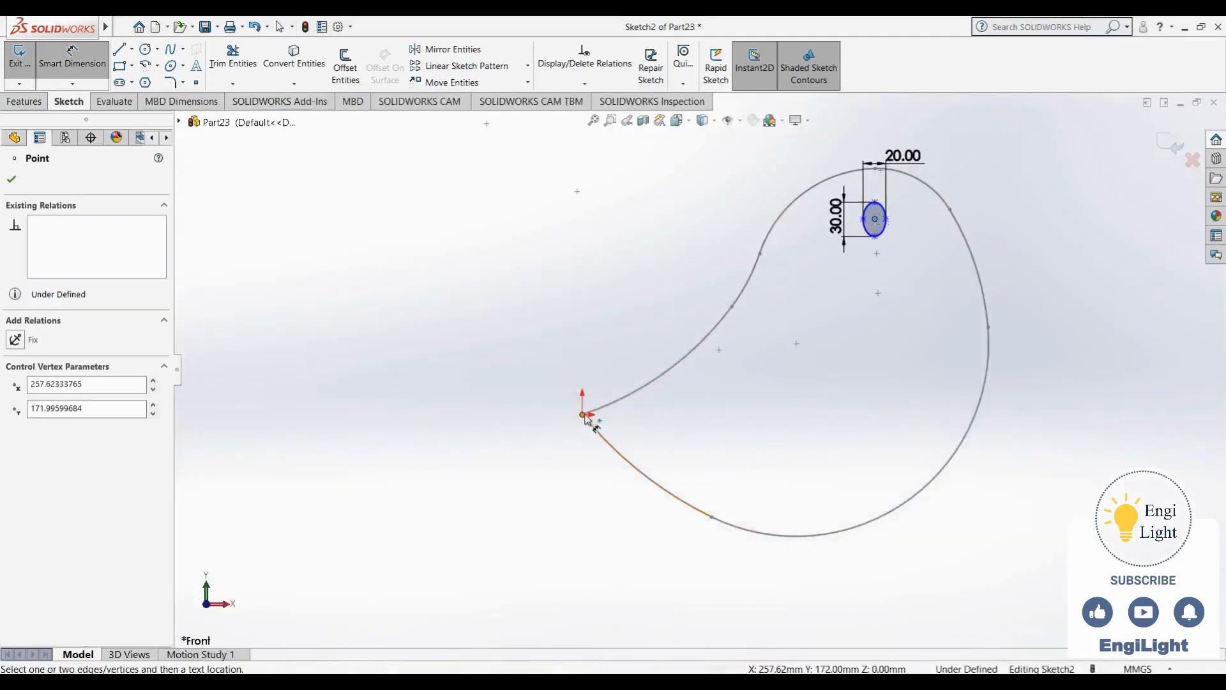
left_click(585, 417)
scroll(699, 365, "down", 3)
left_click(719, 207)
type("280")
key("Return")
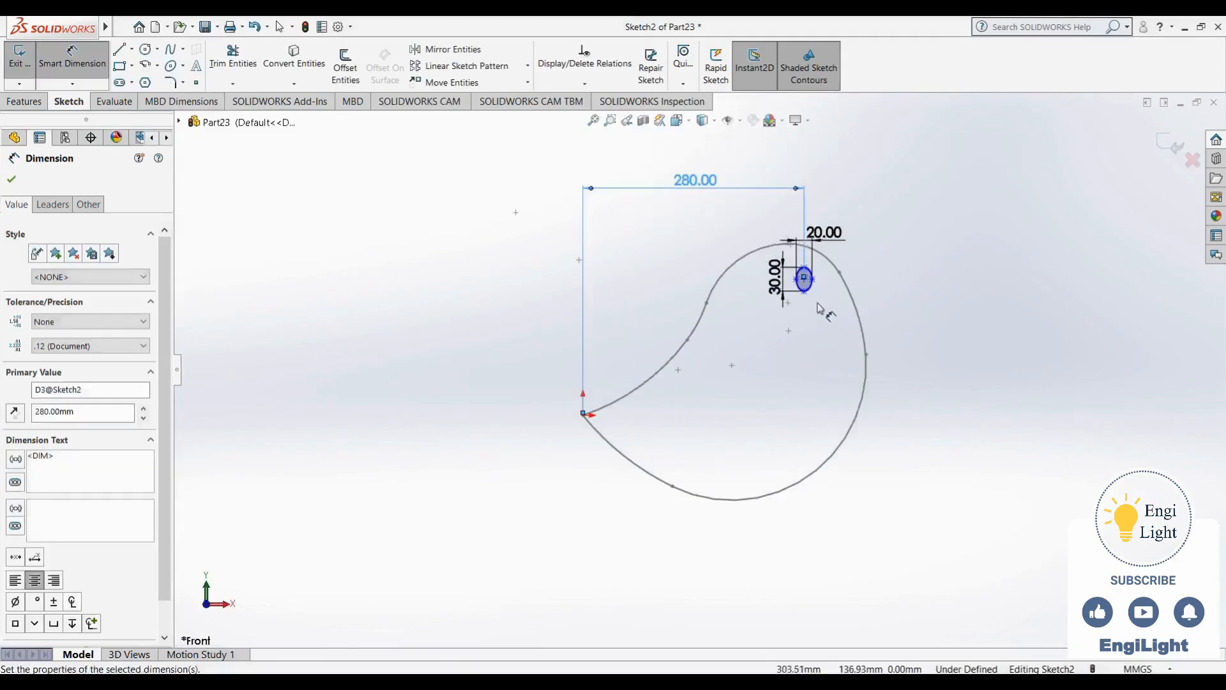
Dimension the vertical distance from the origin to the eye ellipse's centre as 170 mm
scroll(820, 311, "down", 3)
left_click(779, 287)
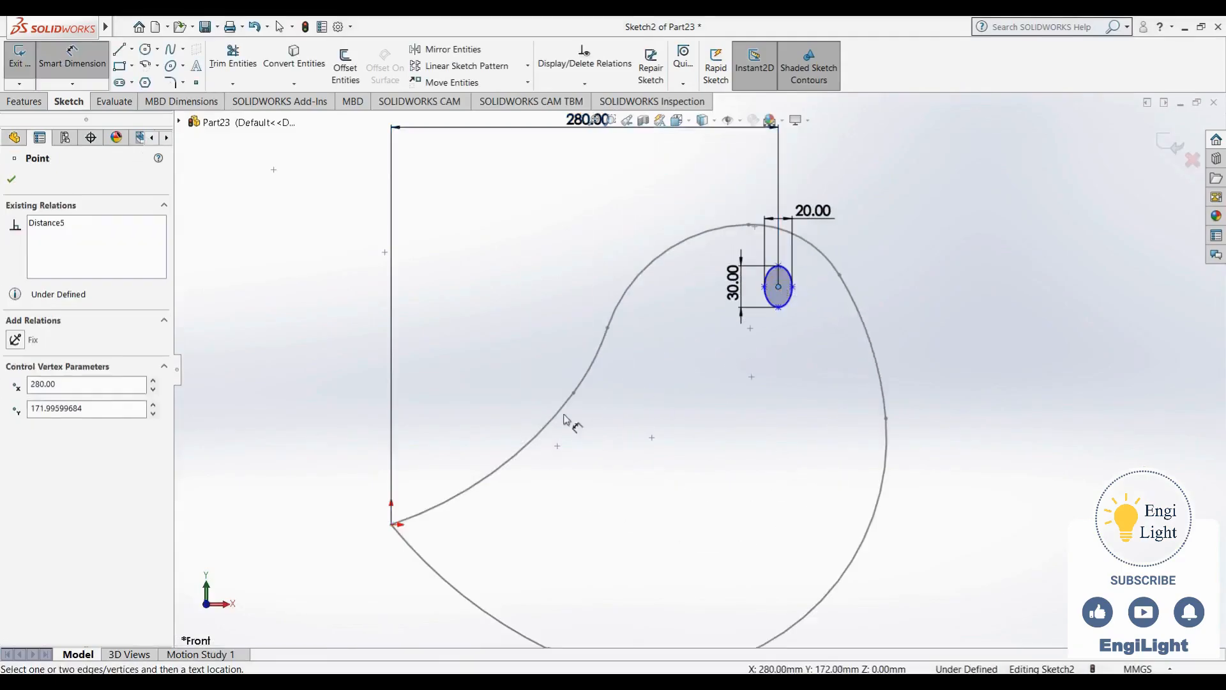
left_click(392, 525)
left_click(917, 431)
type("170")
key("Return")
key("Escape")
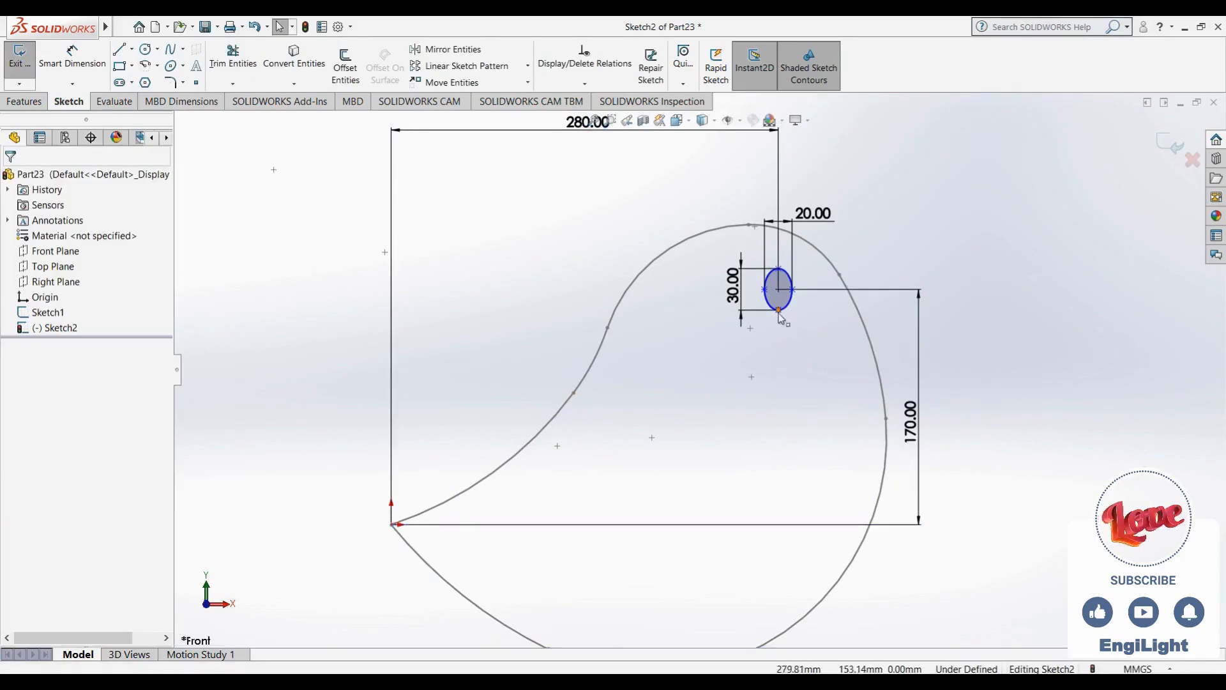
Add a vertical relation between the eye ellipse's centre and its long-axis endpoints so that the long axis stands upright
left_click_drag(779, 311, 777, 339)
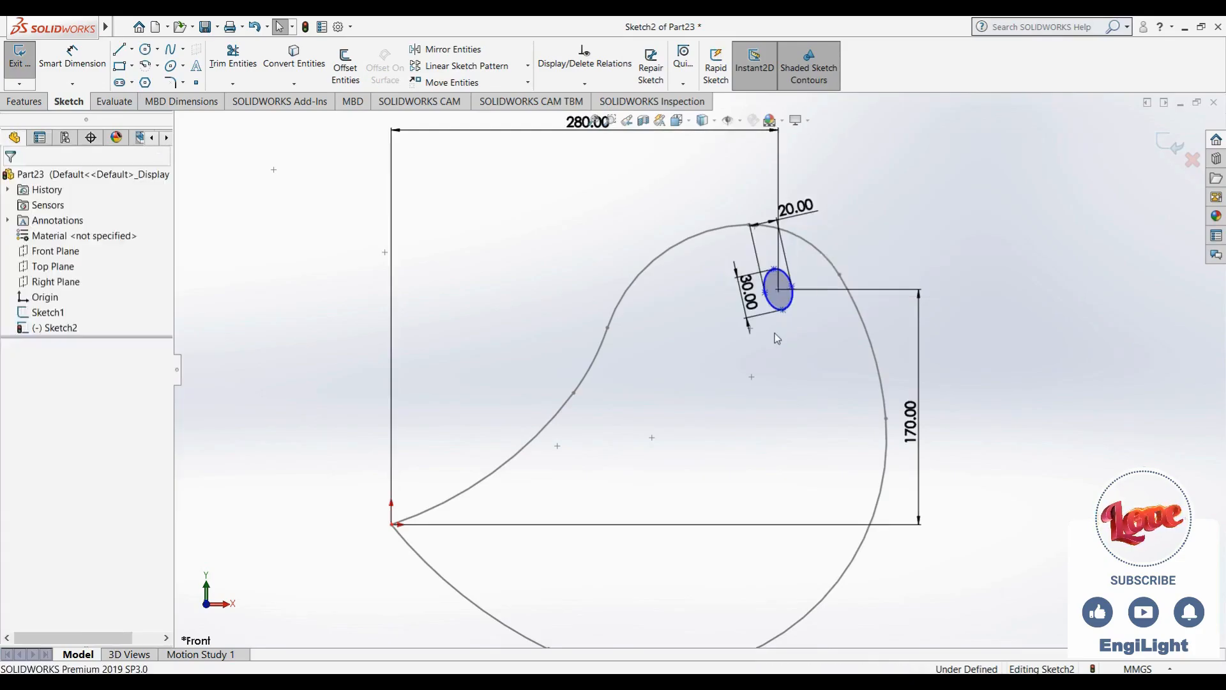
left_click(779, 291)
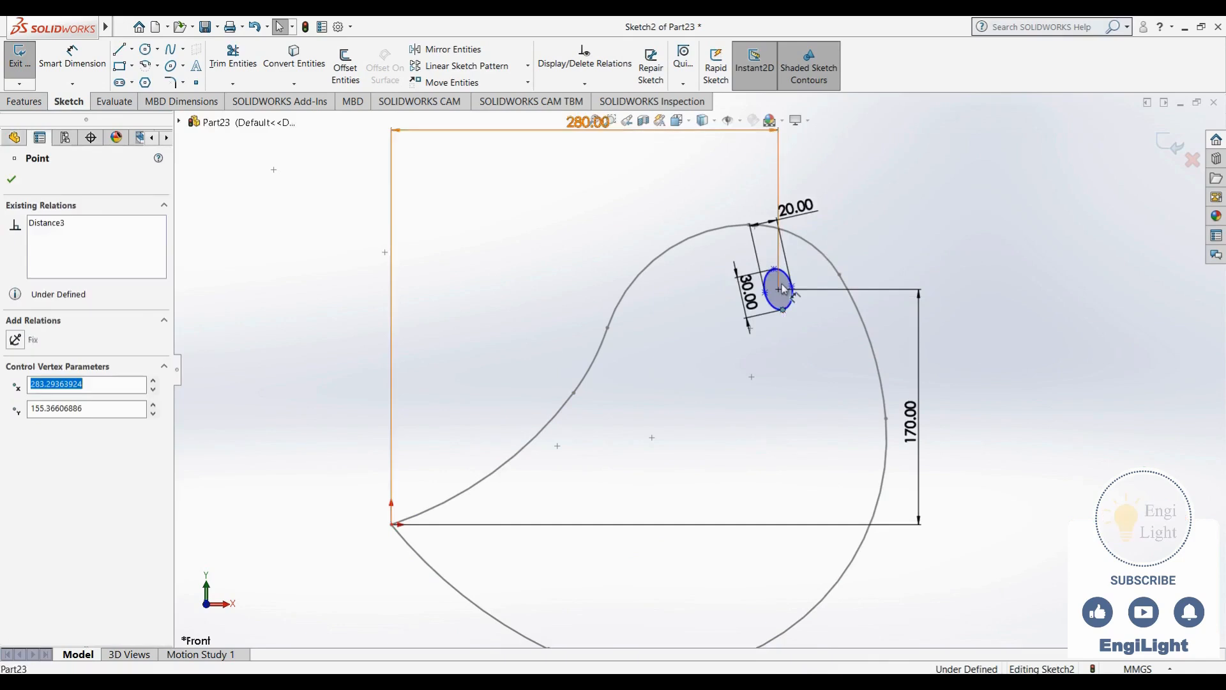
left_click(779, 289, "ctrl")
left_click(774, 269, "ctrl")
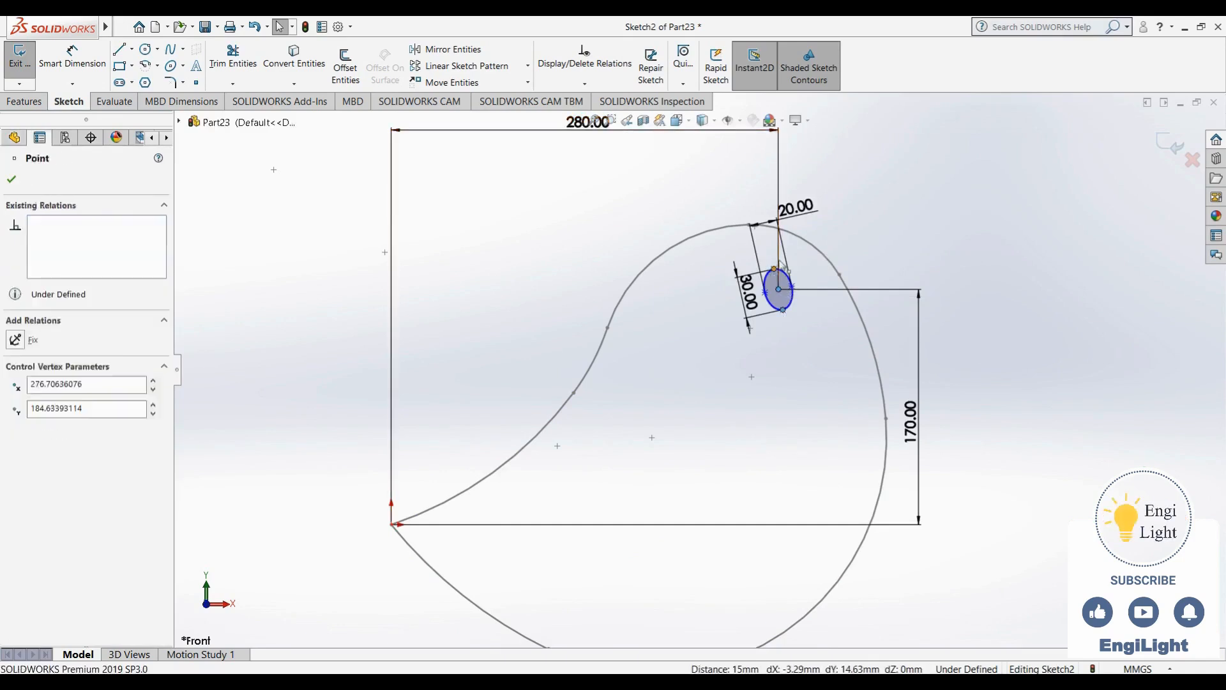
left_click(827, 221)
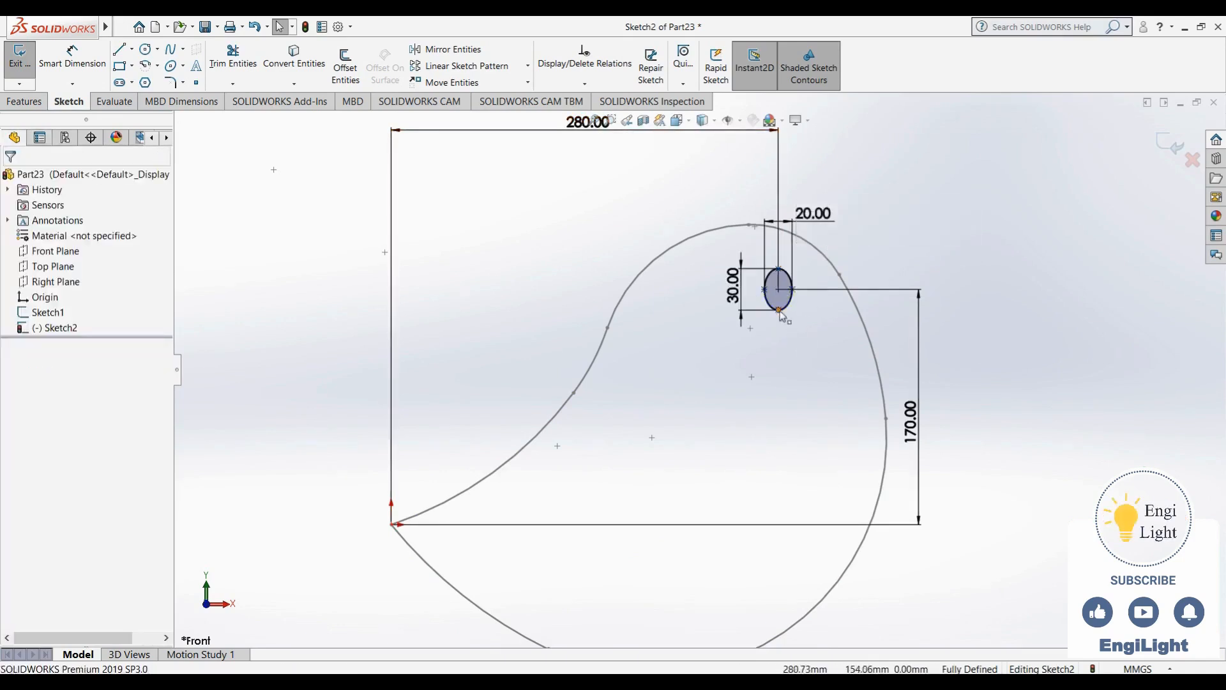
left_click(780, 311)
left_click(783, 368)
scroll(782, 373, "up", 3)
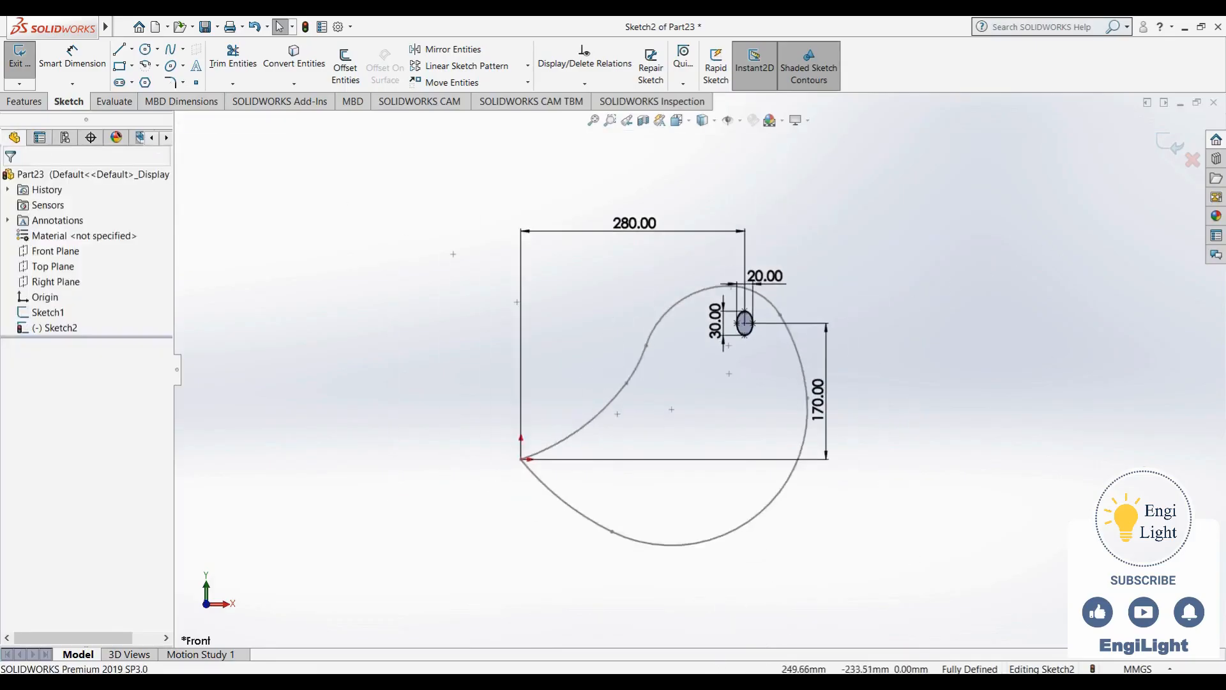
Check drawing 20.jpg and sketch a slanted centreline for the wing, about 115 mm long at about 30°, in the lower body
left_click(723, 681)
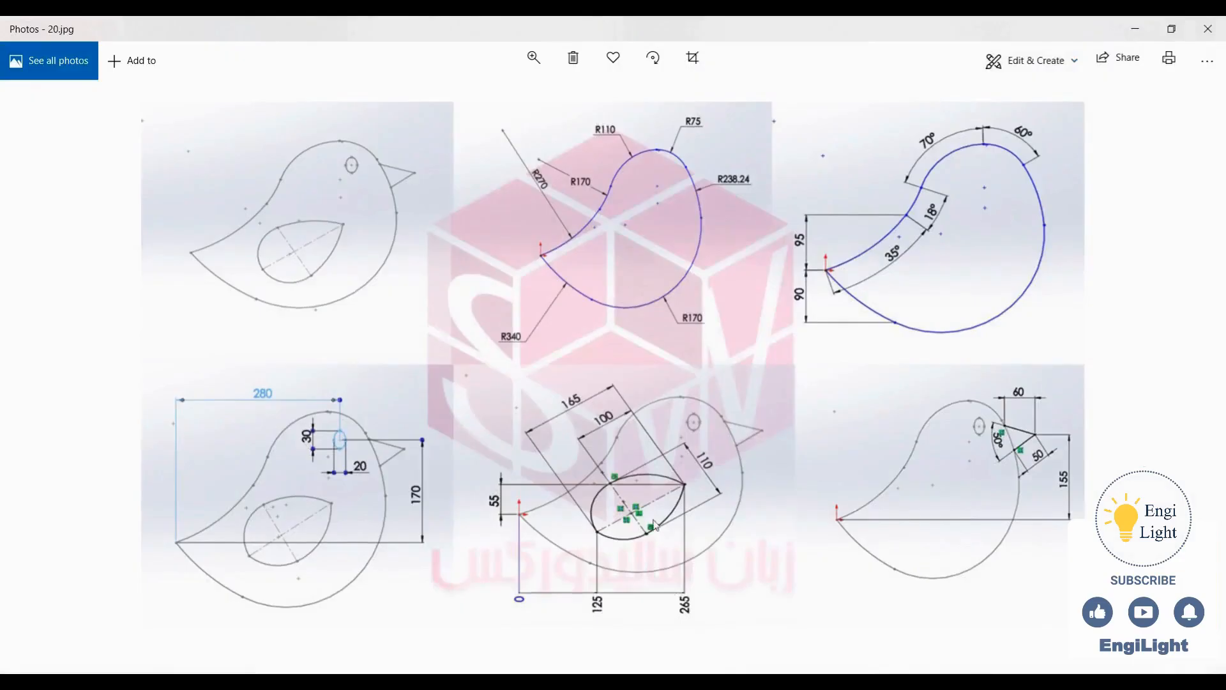
left_click(722, 680)
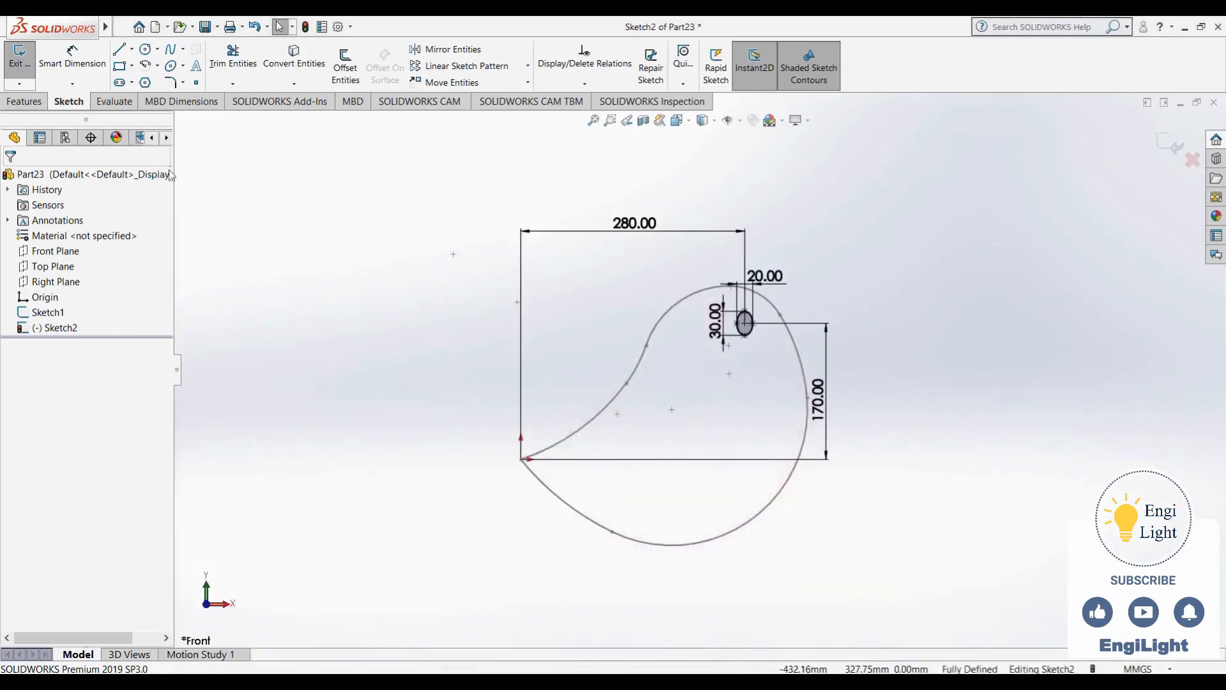
left_click(132, 50)
left_click(154, 81)
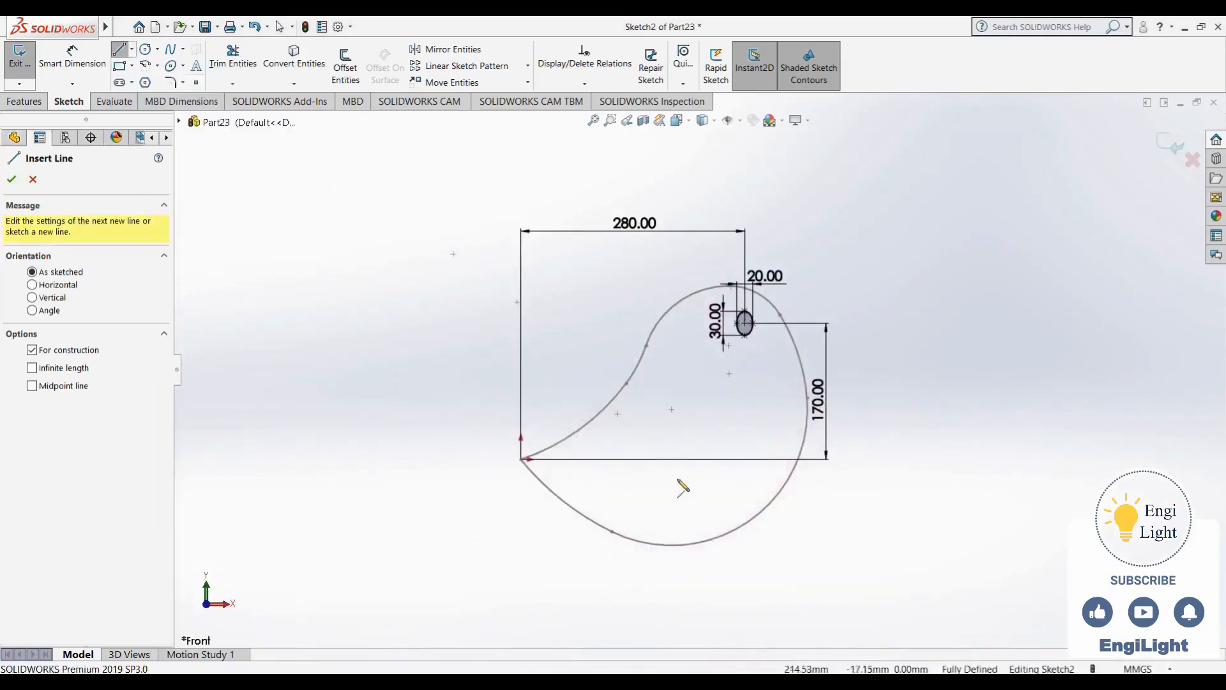
left_click(652, 487)
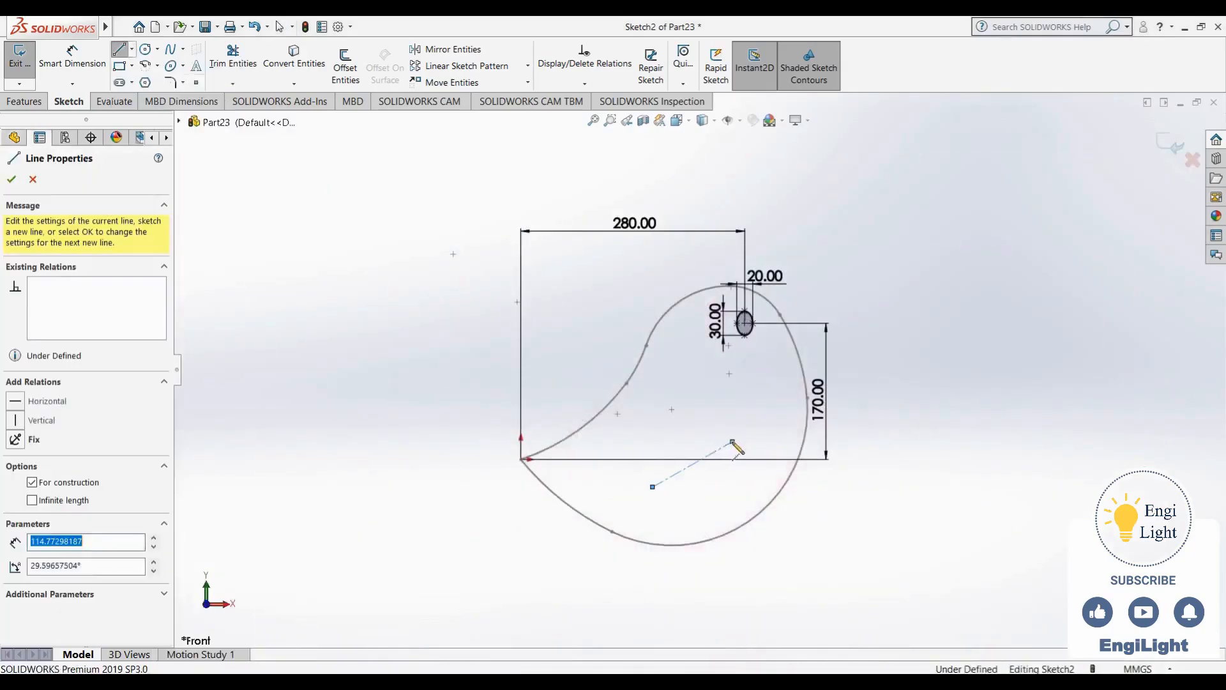
key("Escape")
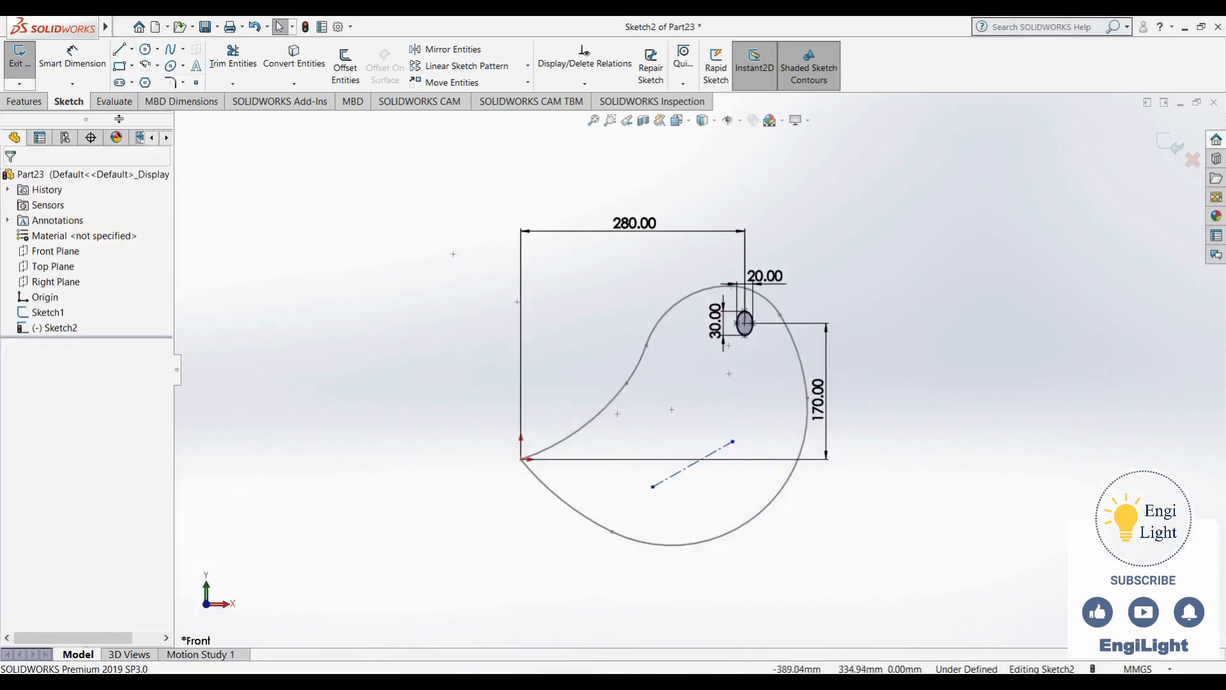
Sketch a second centreline about 89 mm long at about 125°, crossing the wing's first centreline
left_click(131, 49)
left_click(152, 80)
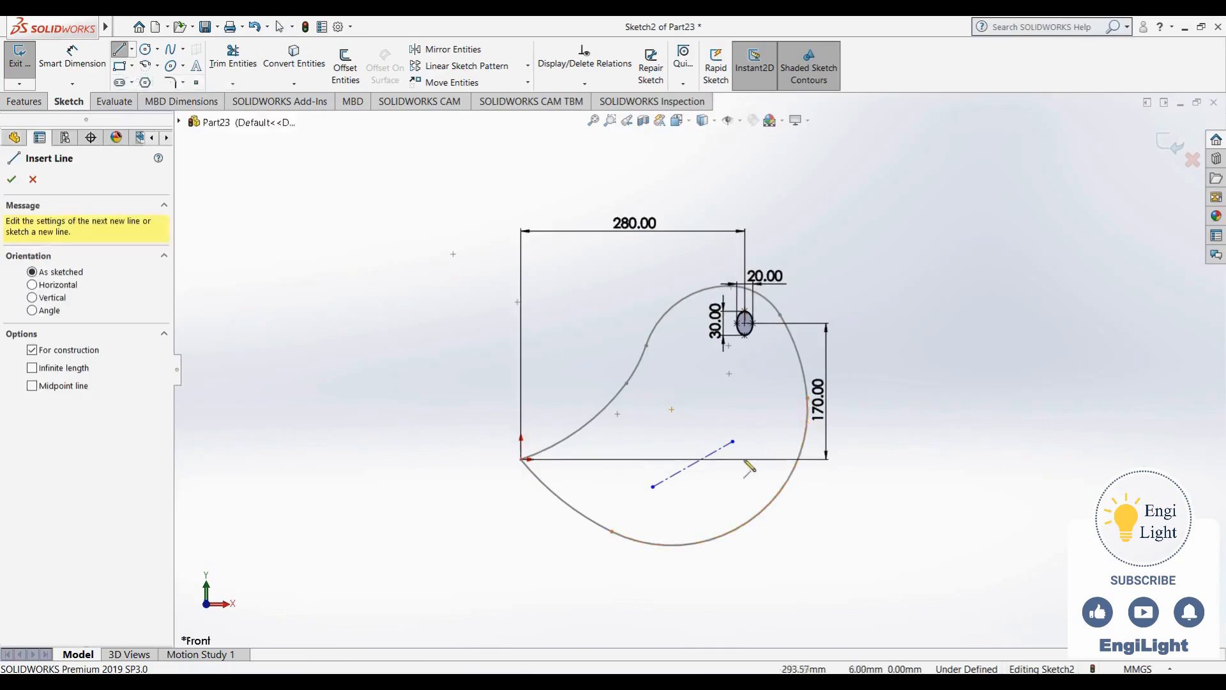
left_click(698, 495)
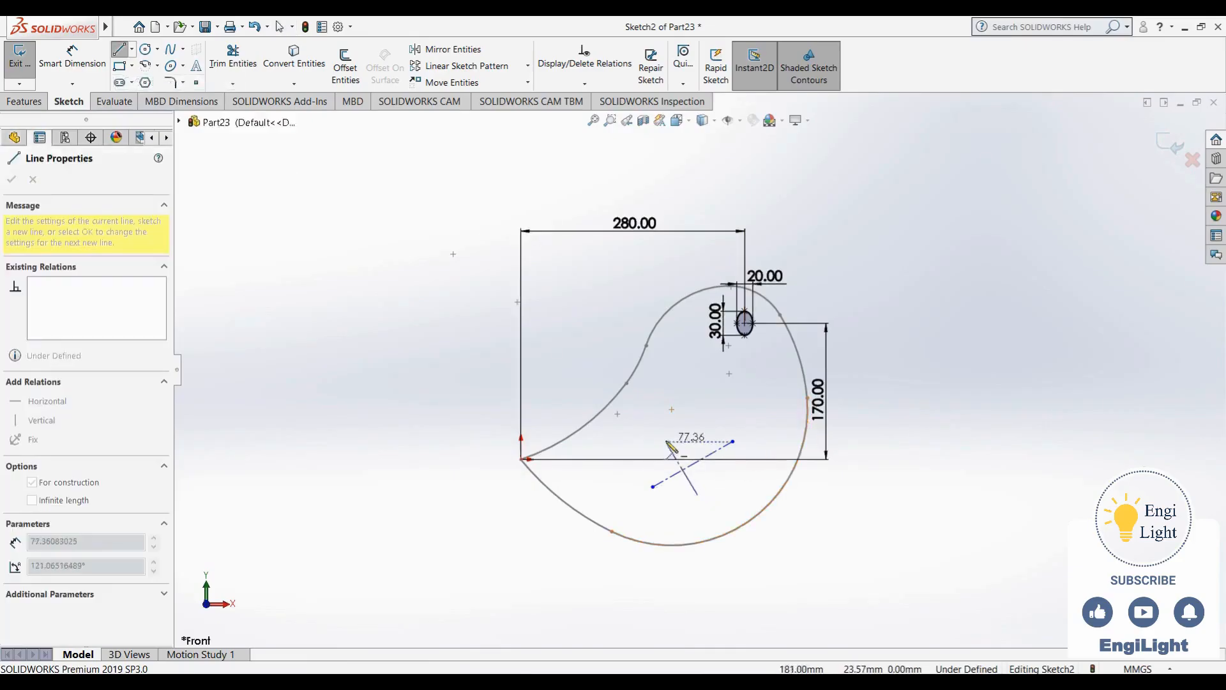
left_click(657, 437)
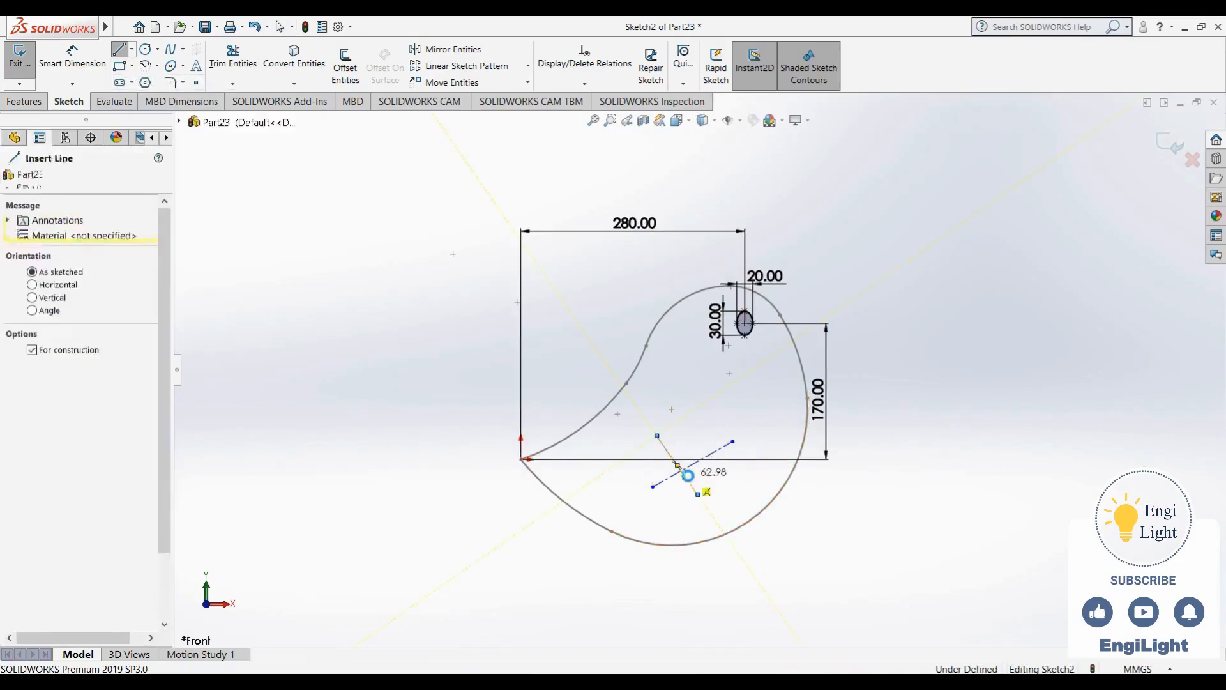
key("Escape")
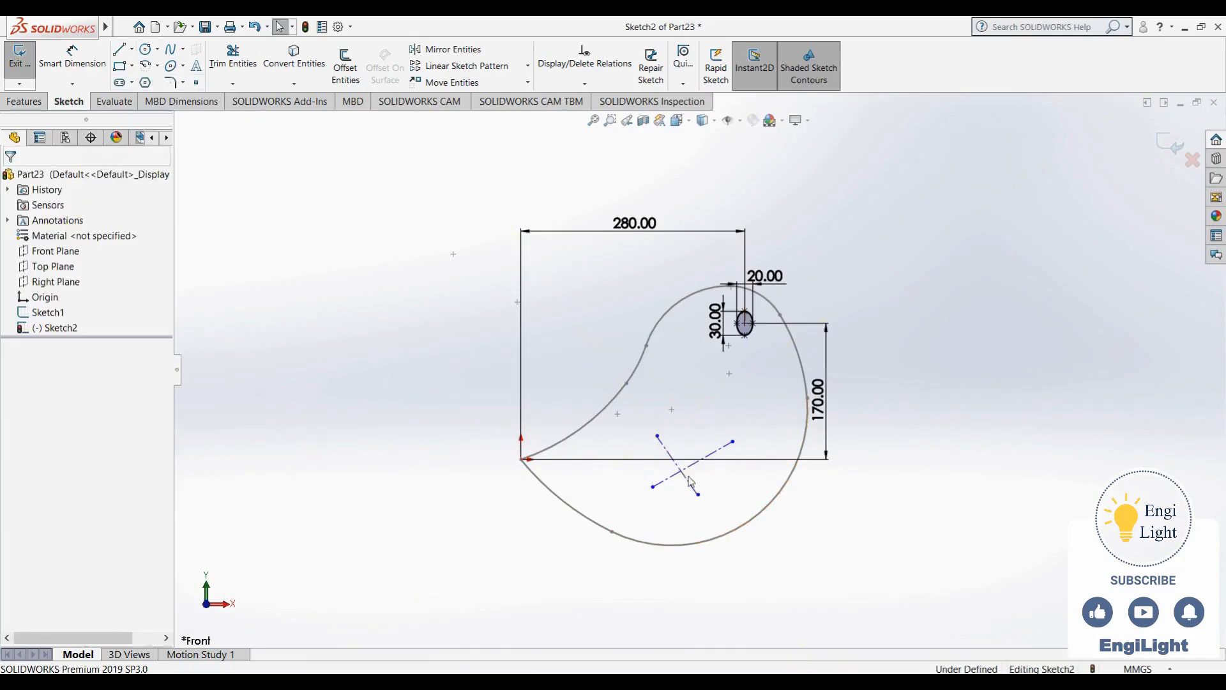
Make the midpoint of the short wing centreline coincident with the long centreline
left_click(693, 493)
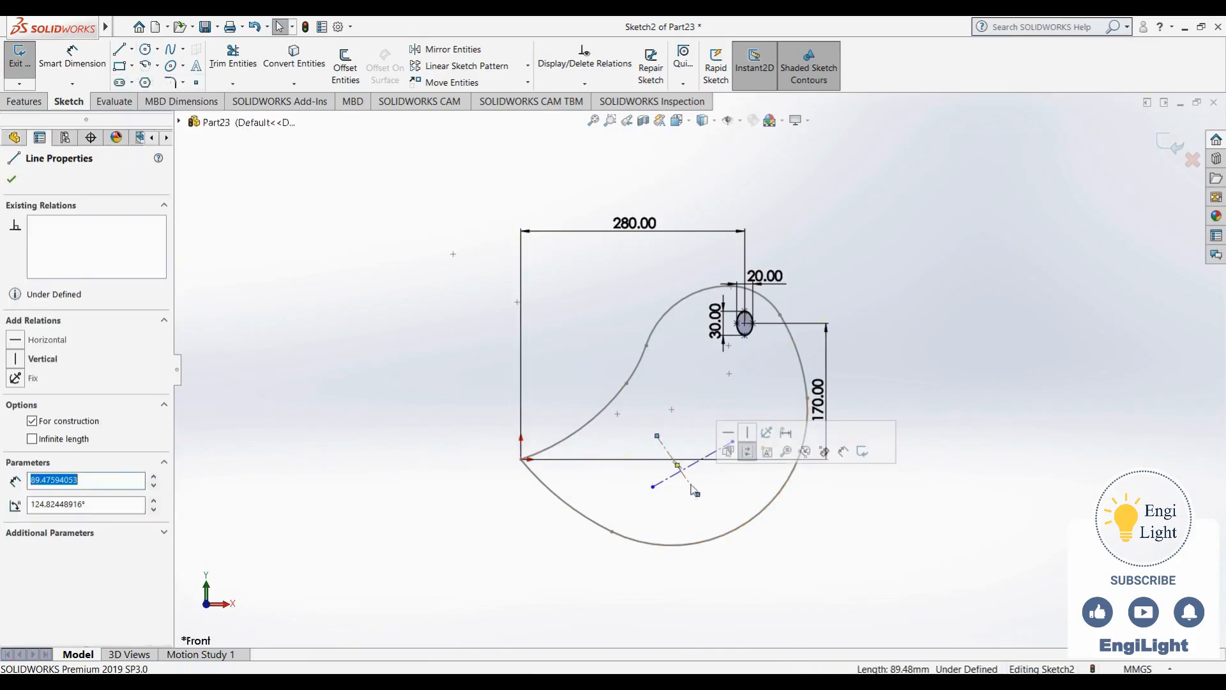
scroll(681, 473, "down", 5)
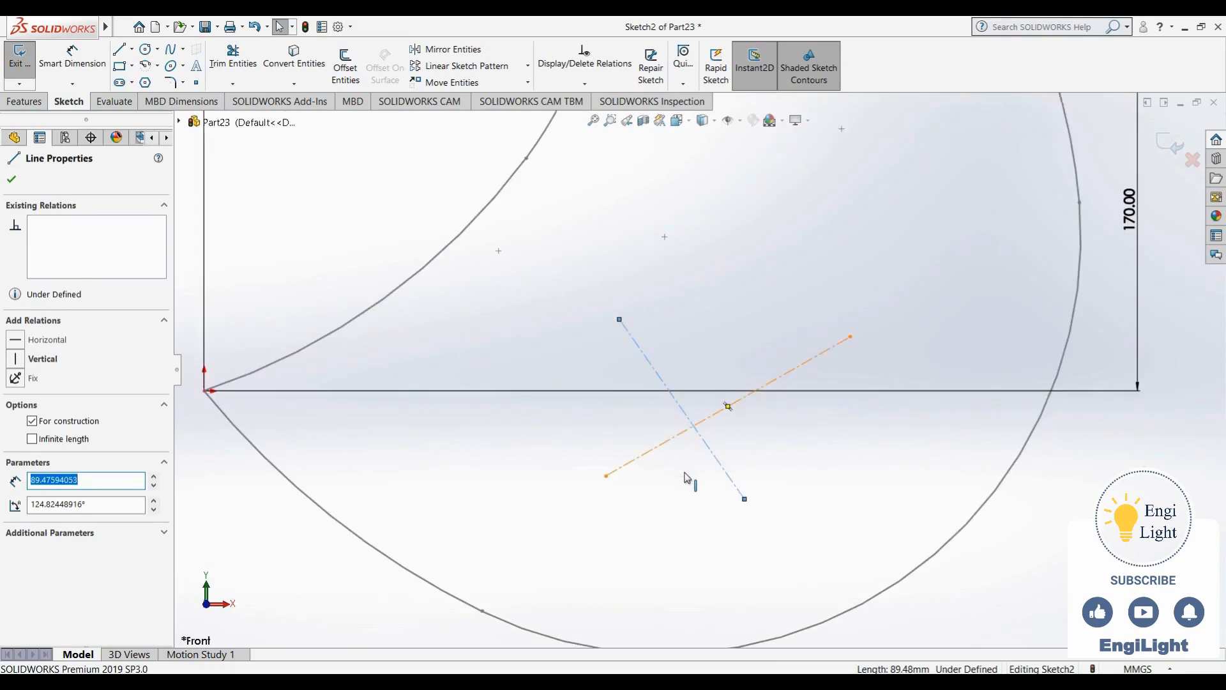
left_click(686, 478)
left_click(693, 424)
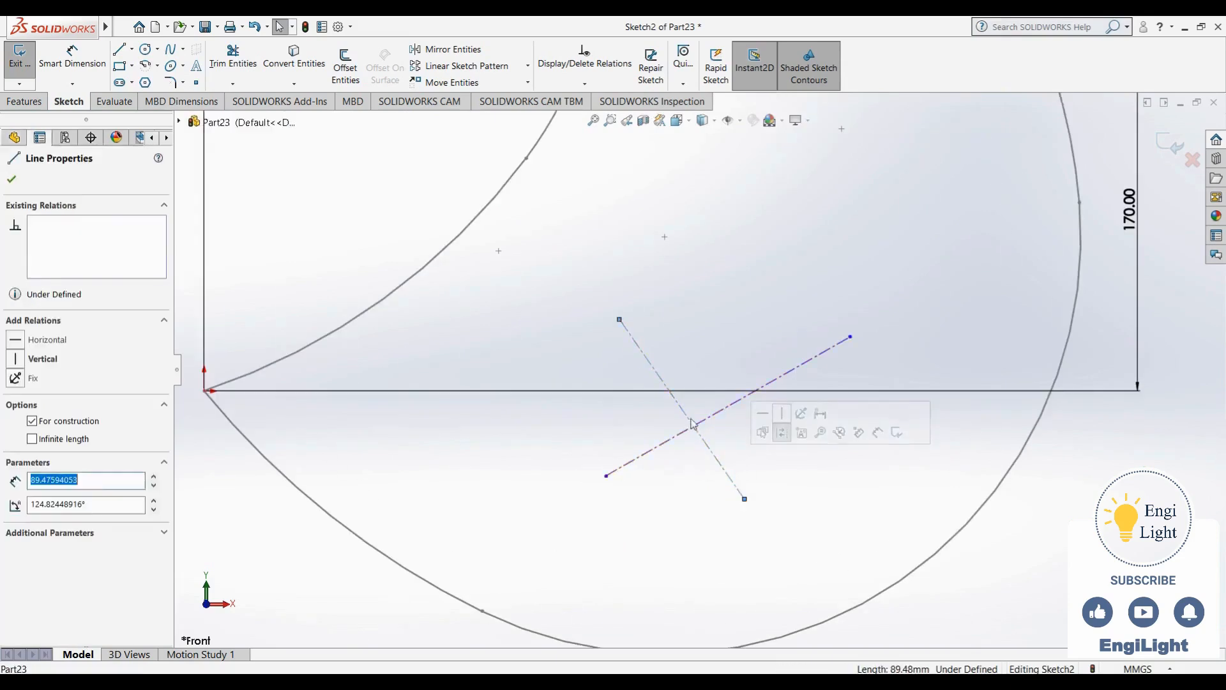
left_click(681, 409)
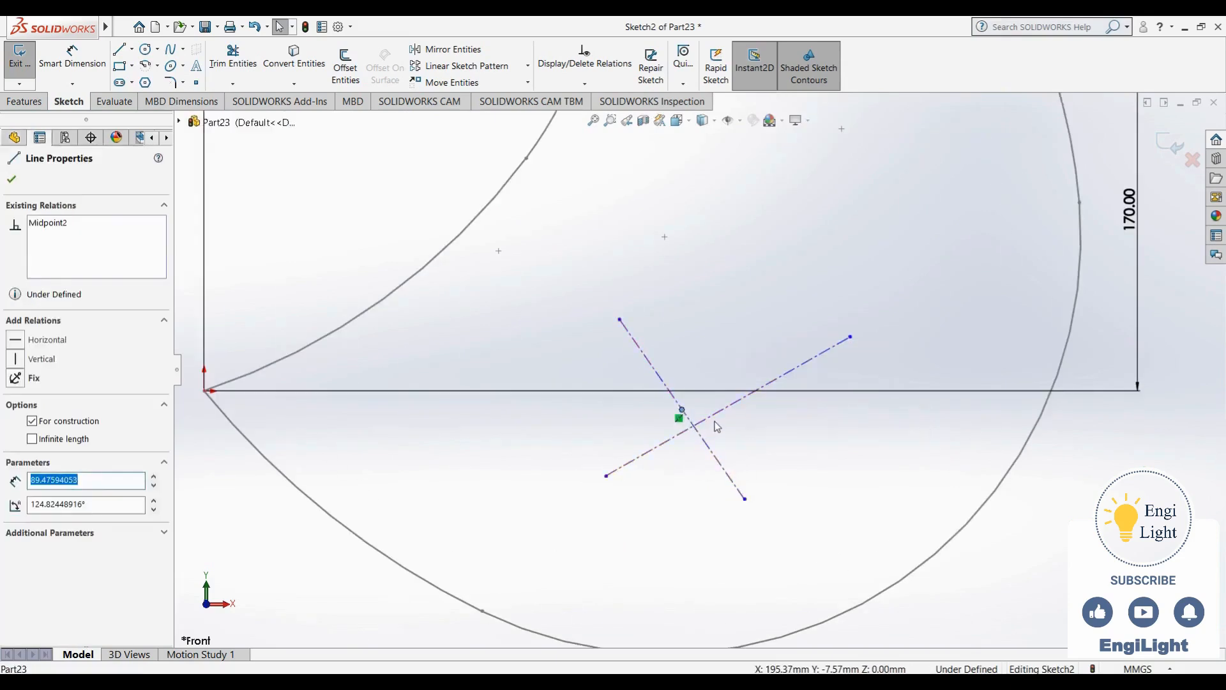
left_click(717, 415, "ctrl")
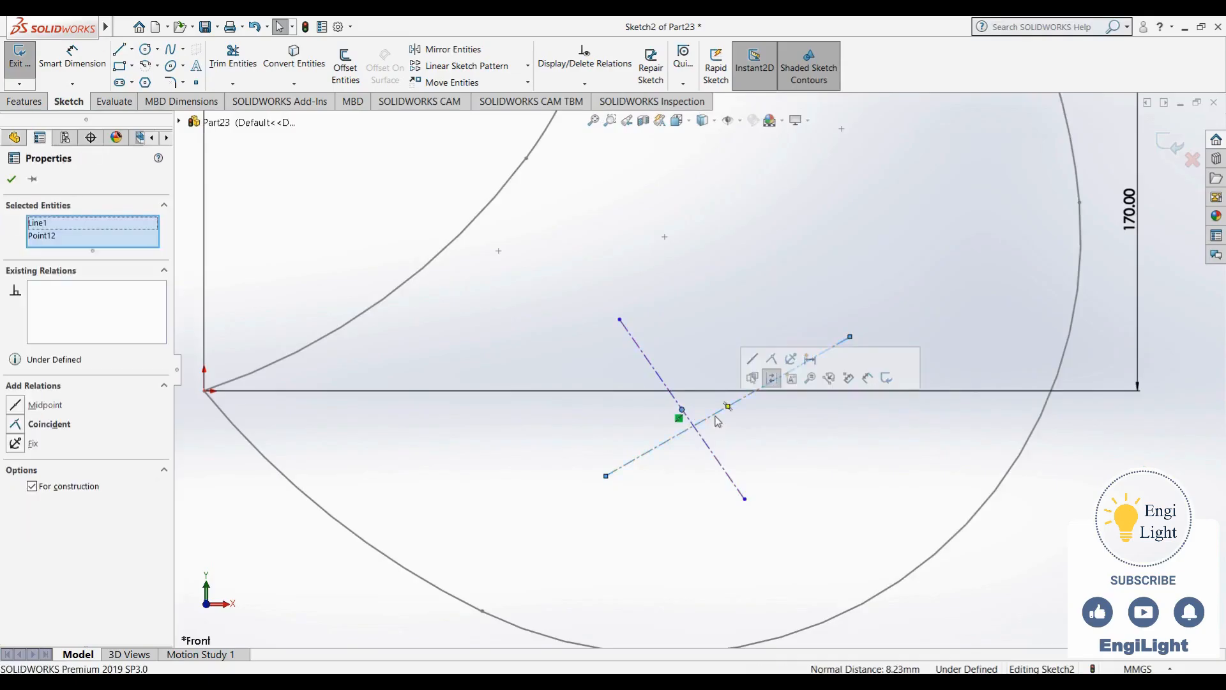
left_click(771, 361)
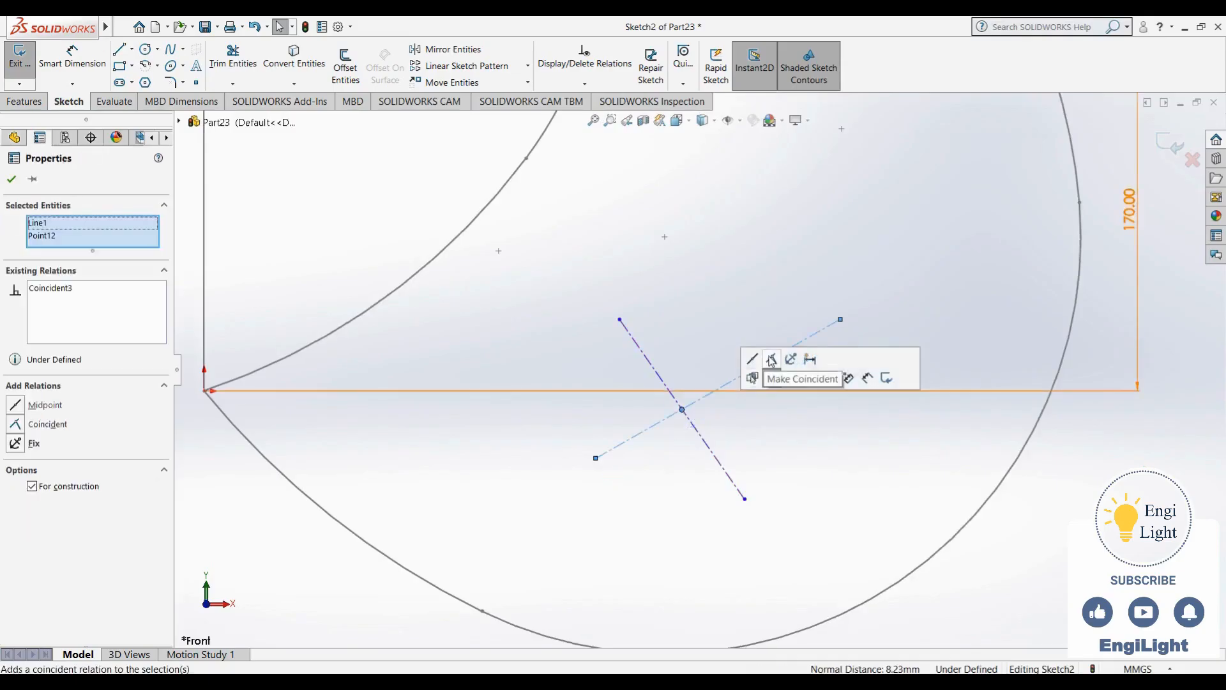
left_click(734, 443)
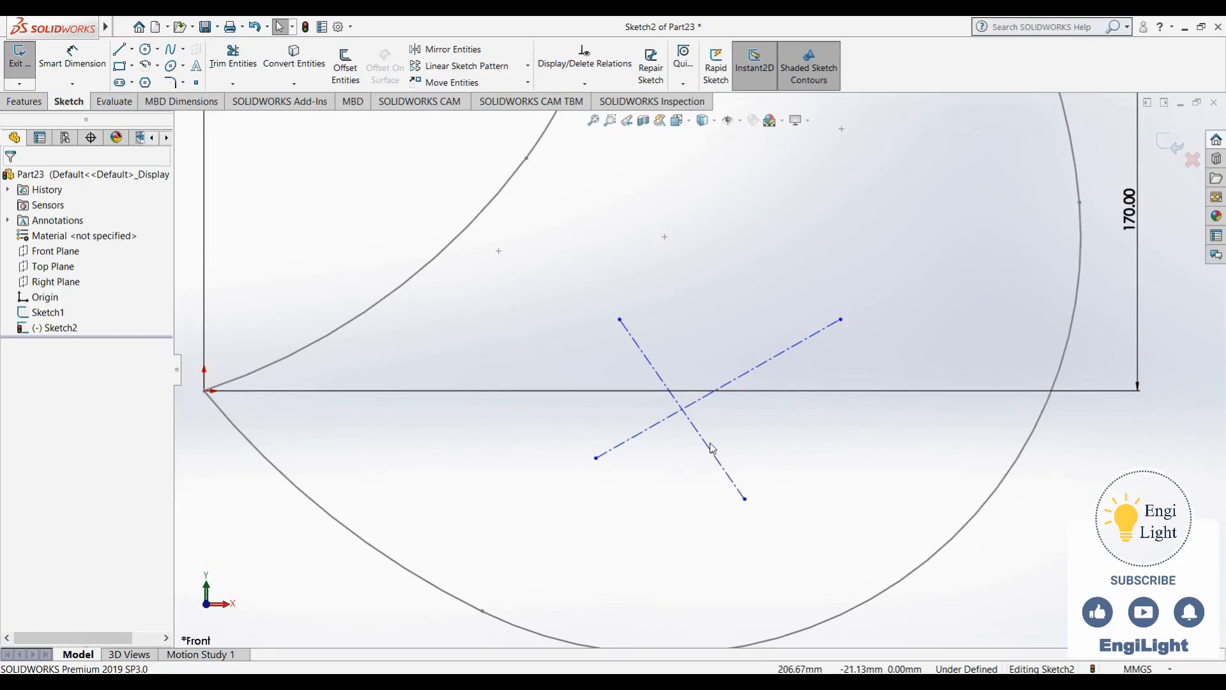
Make the two crossing wing centrelines perpendicular to each other
left_click(713, 454)
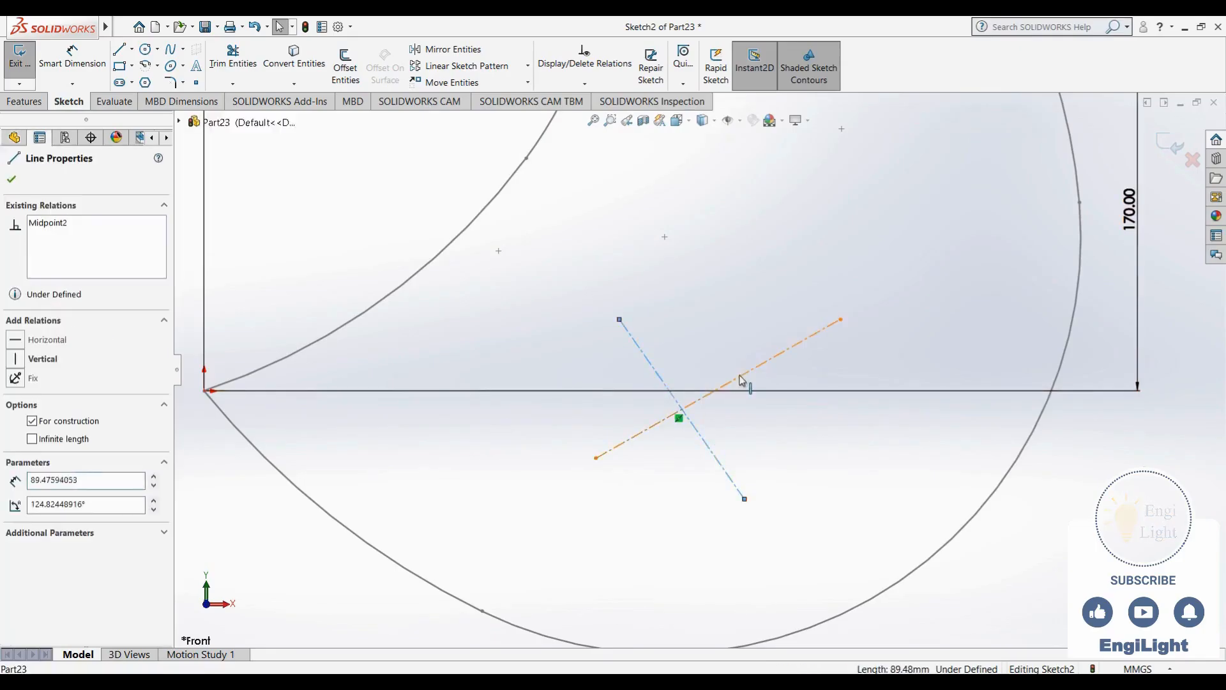
left_click(747, 372, "ctrl")
left_click(832, 326)
left_click(796, 438)
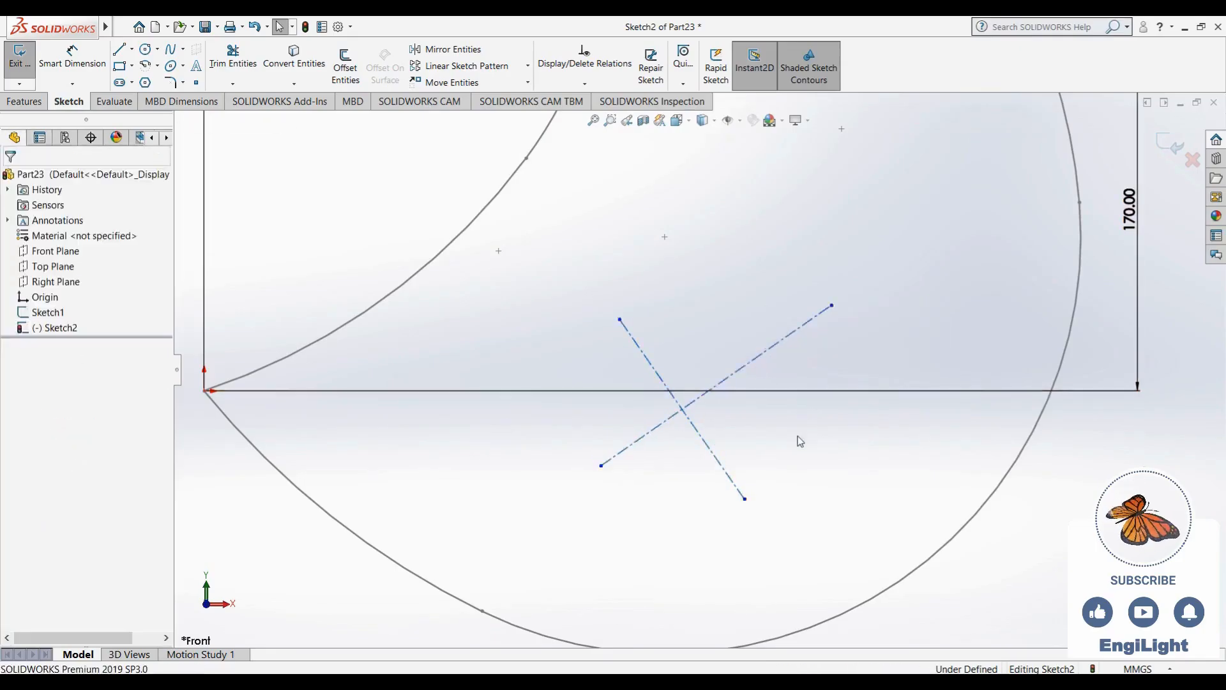
Turn on the display of sketch relation symbols in the graphics area
key("f")
left_click(729, 120)
left_click(729, 263)
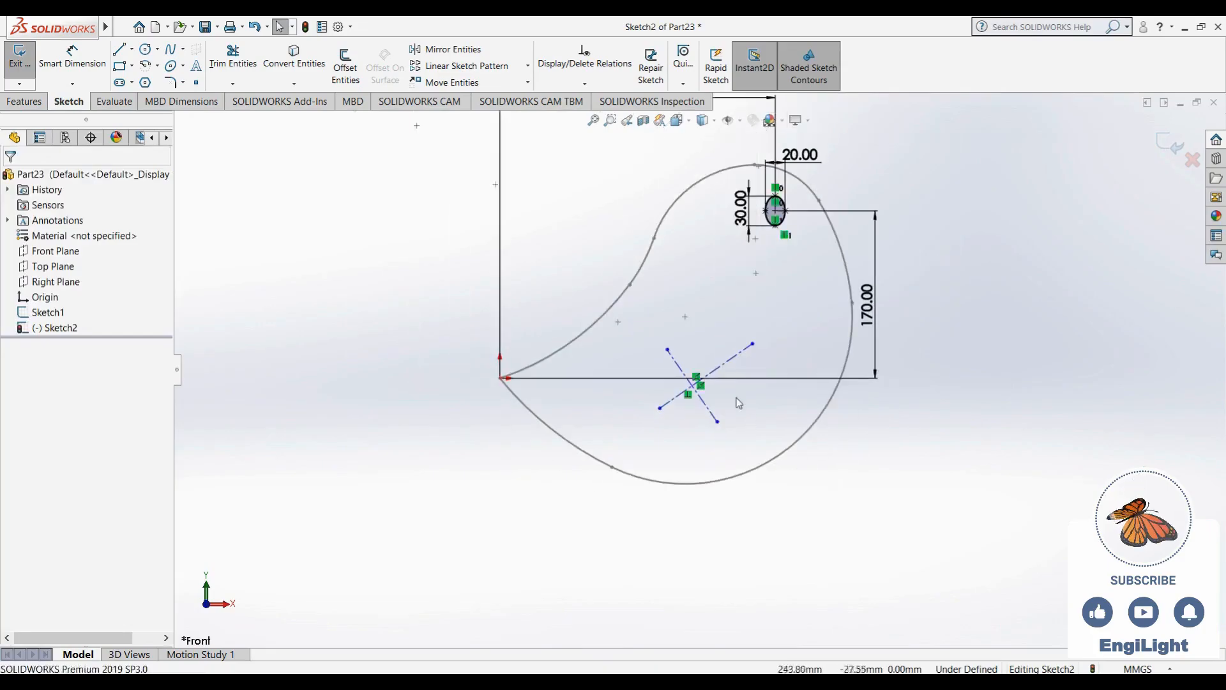
scroll(732, 376, "down", 3)
scroll(720, 342, "down", 1)
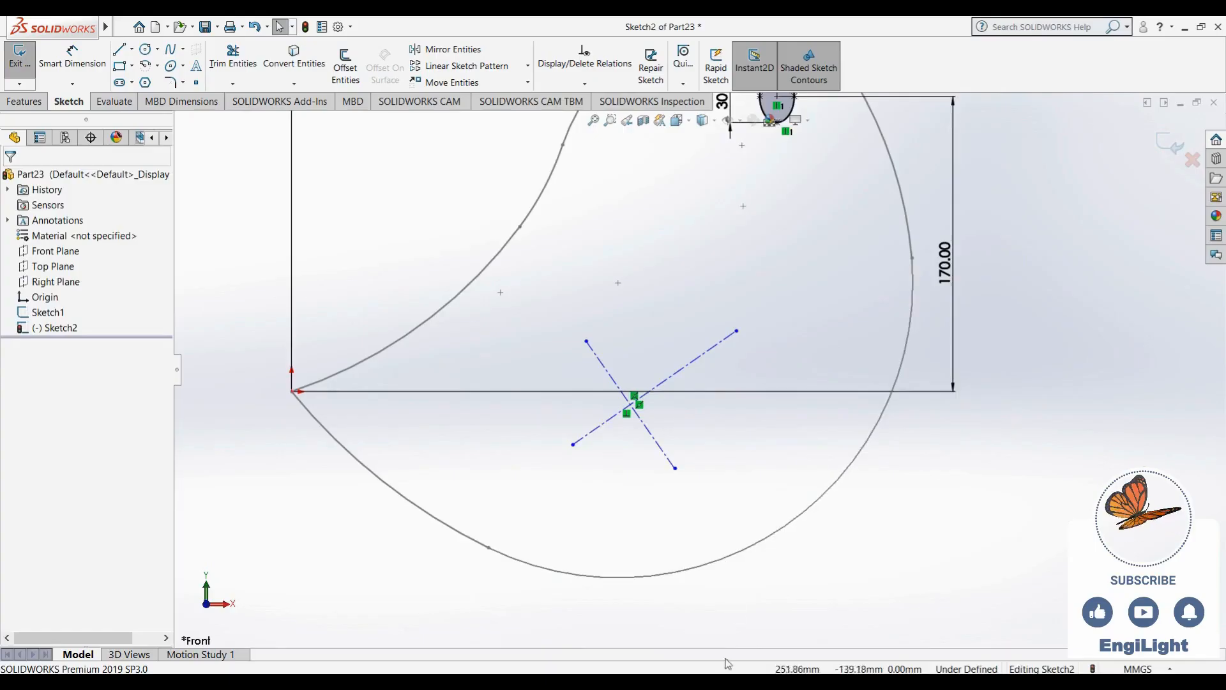
Check the wing dimensions in reference drawing 20.jpg, return to the sketch and activate Smart Dimension
left_click(729, 681)
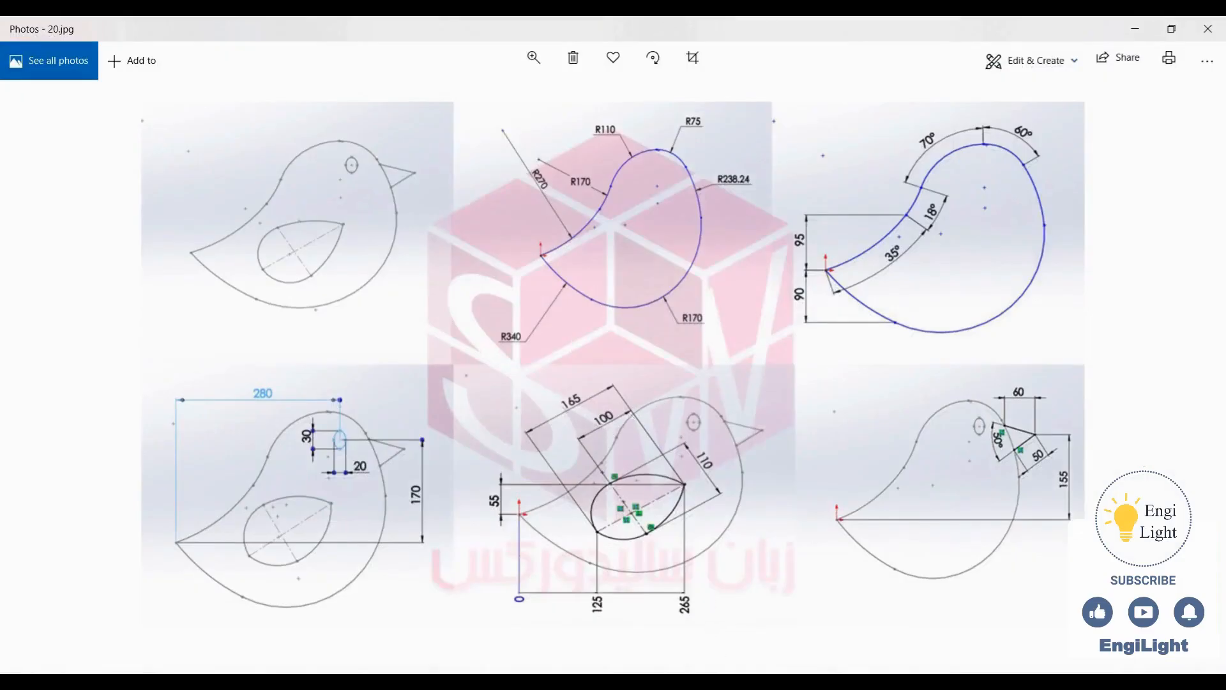
left_click(729, 680)
right_click_drag(716, 504, 714, 396)
left_click(586, 341)
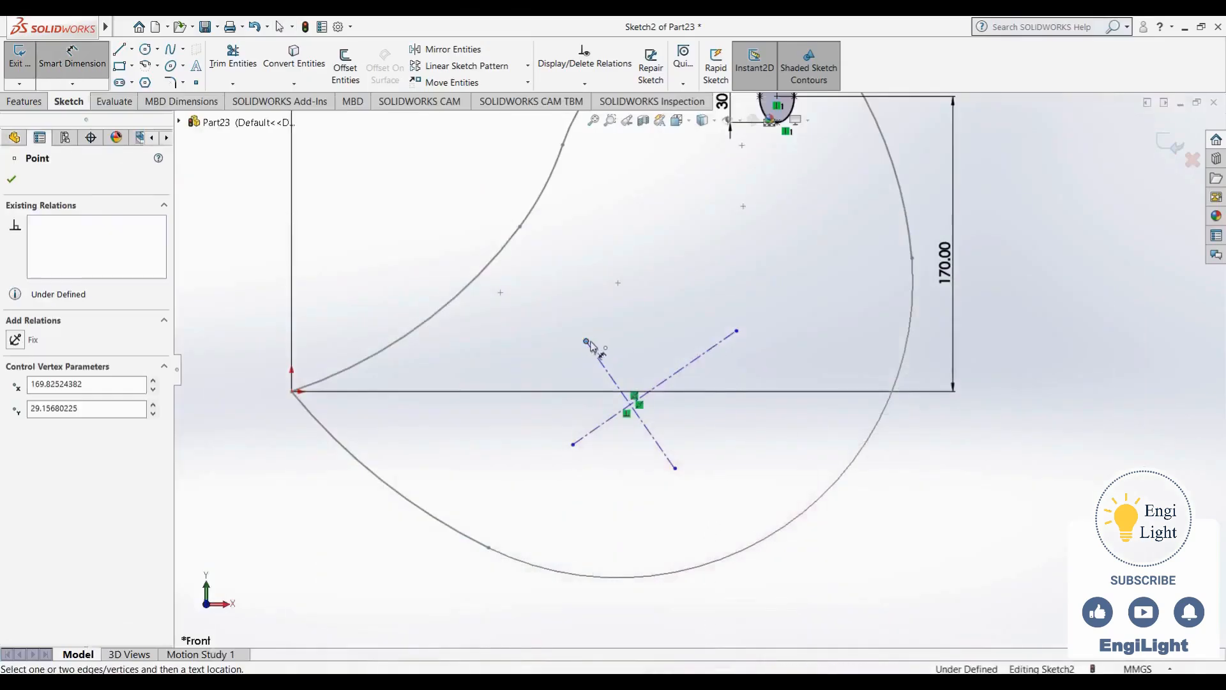
left_click(736, 330)
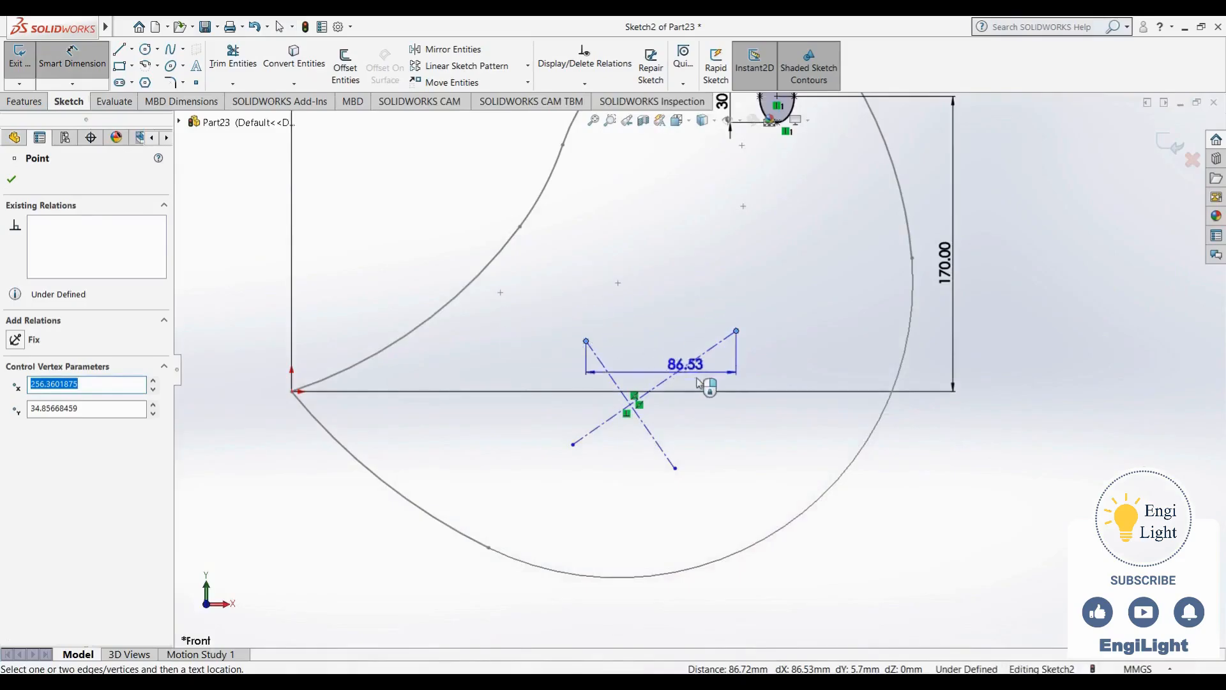
key("Escape")
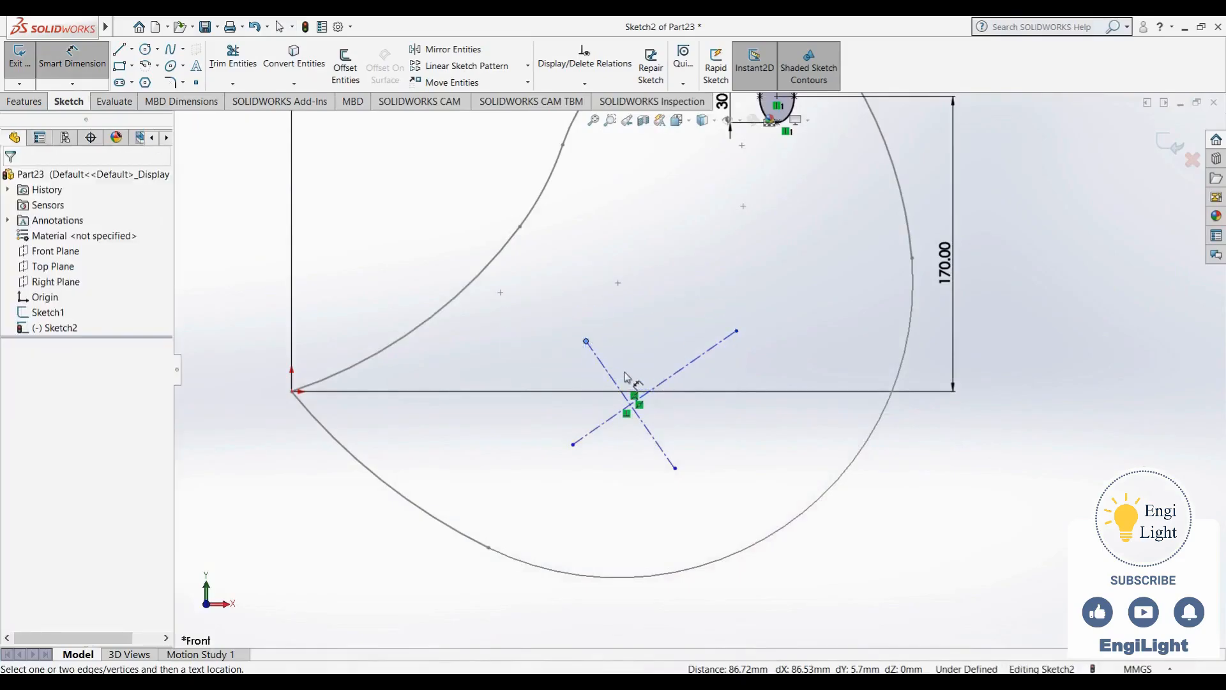
Dimension the long wing centreline's upper endpoint from the short centreline at 100 mm
left_click(737, 331)
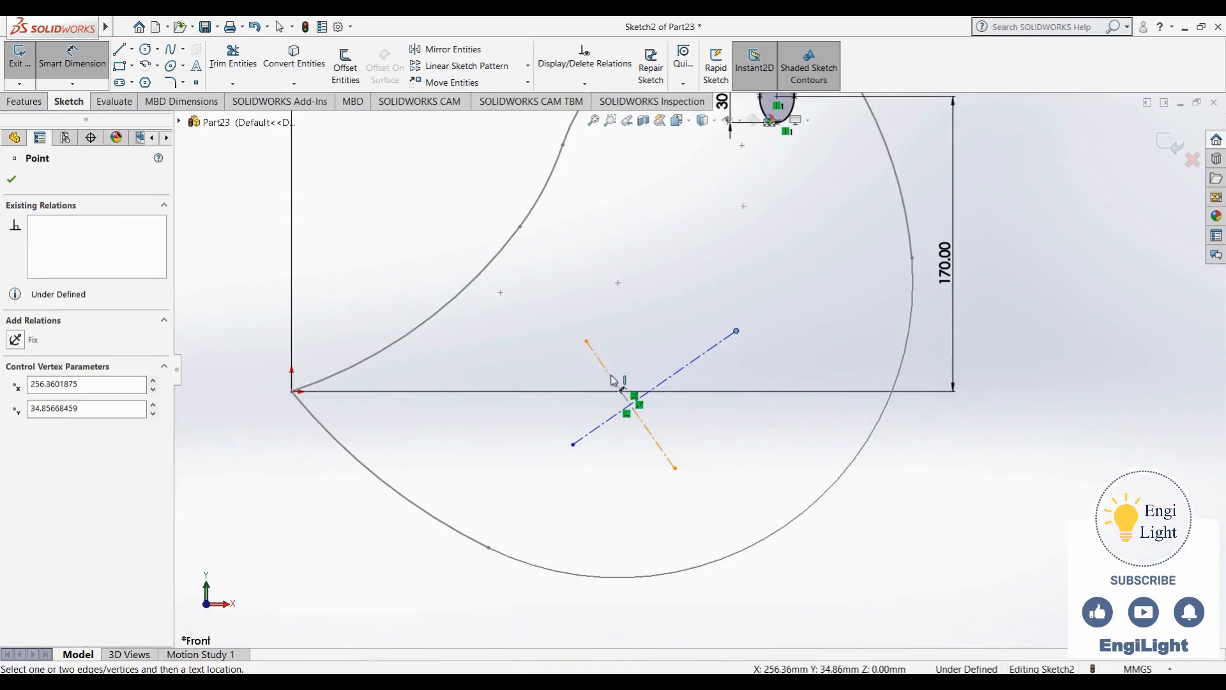
left_click(613, 381)
left_click(572, 250)
type("100")
key("Return")
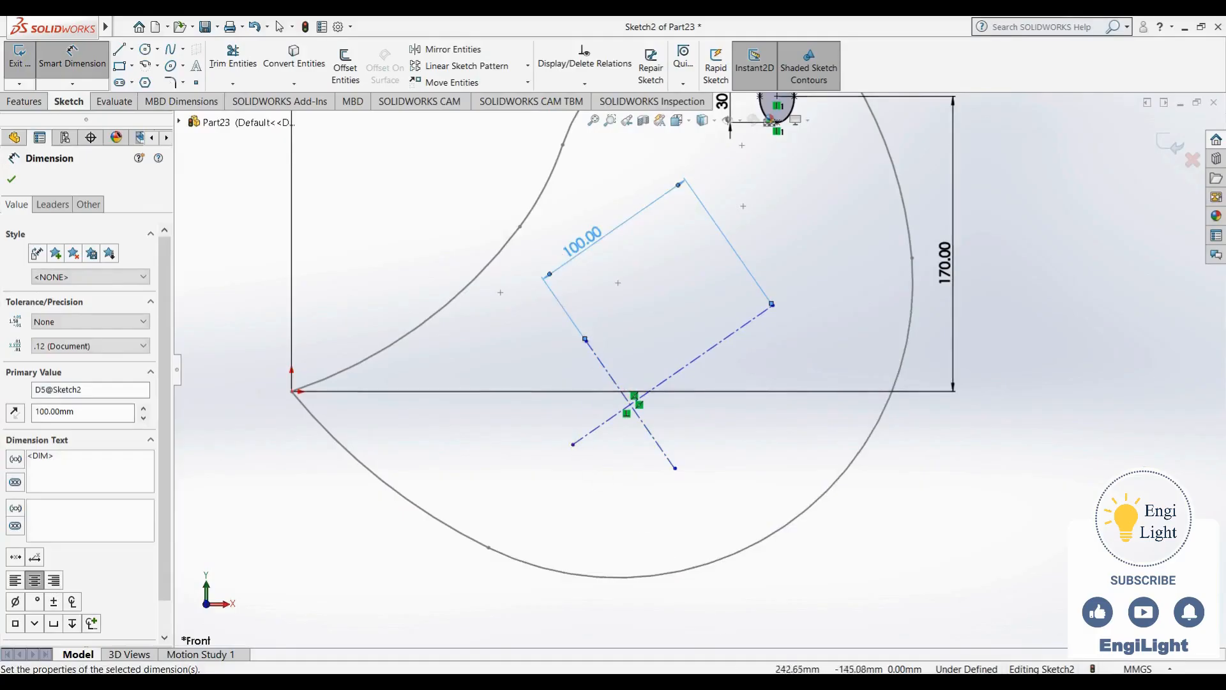
Check the reference drawing and dimension the long wing centreline's length as 165 mm
key("alt+Tab")
key("alt+Tab")
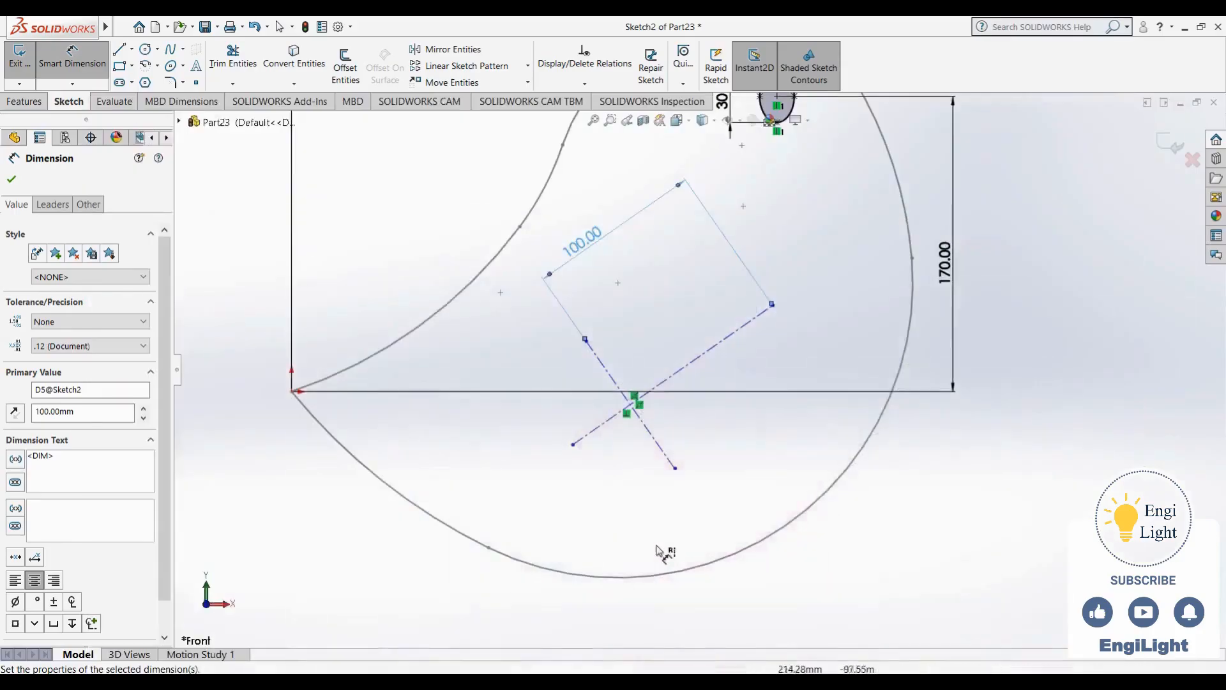
left_click(599, 430)
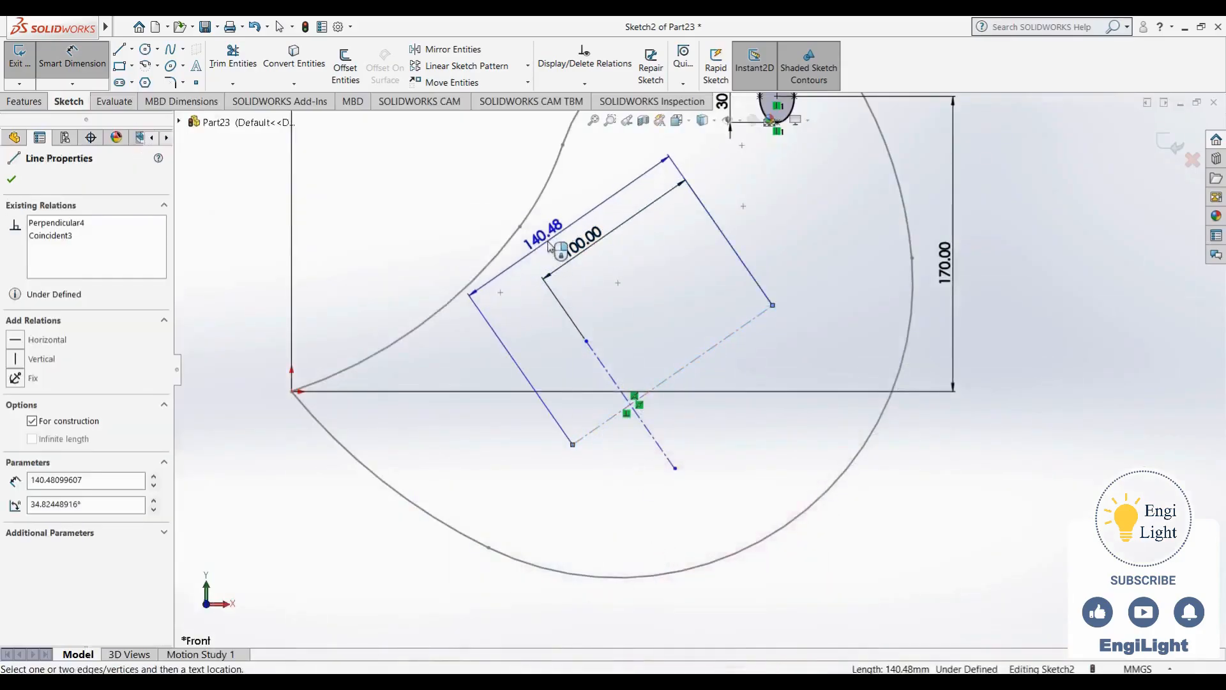
left_click(548, 245)
type("165")
key("Return")
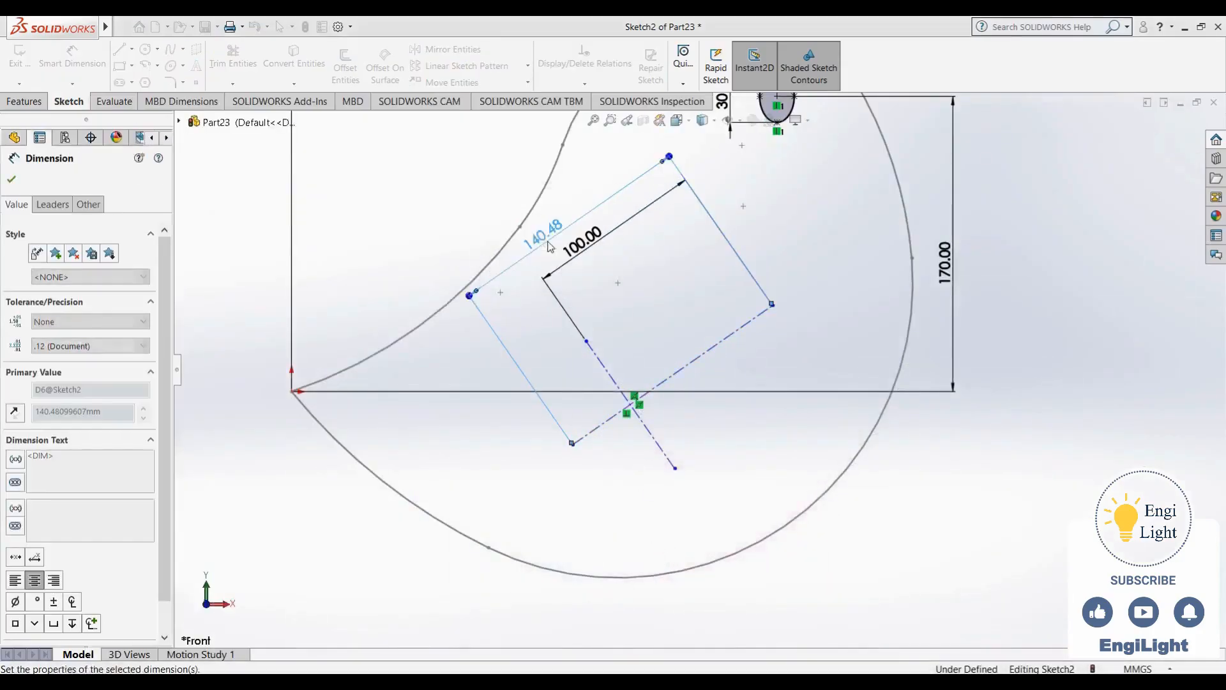
Check the reference drawing and add horizontal ordinate dimensions from the origin to both ends of the long wing centreline
key("alt+Tab")
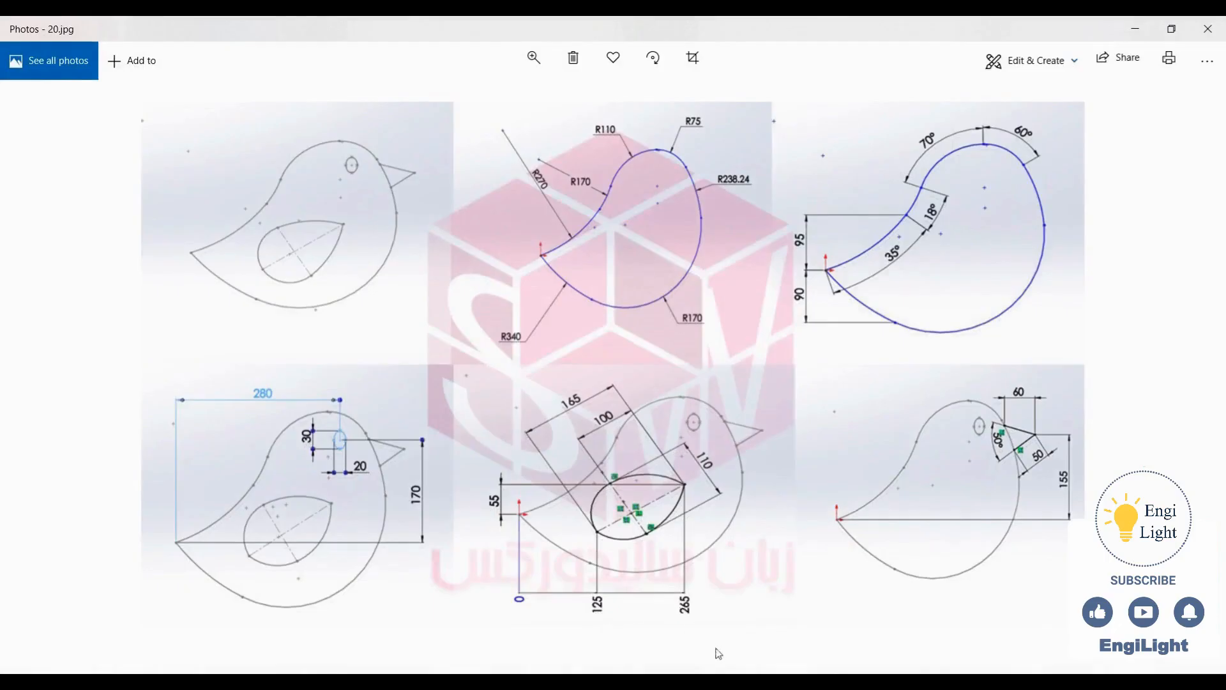
key("alt+Tab")
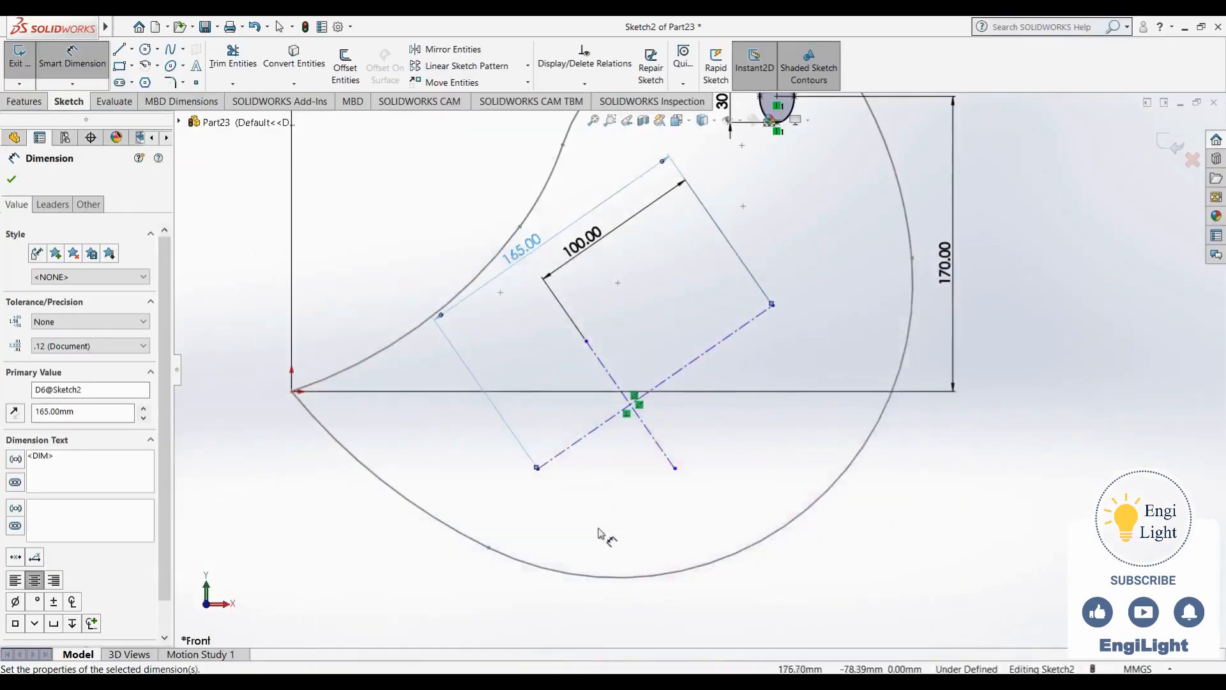
left_click(74, 85)
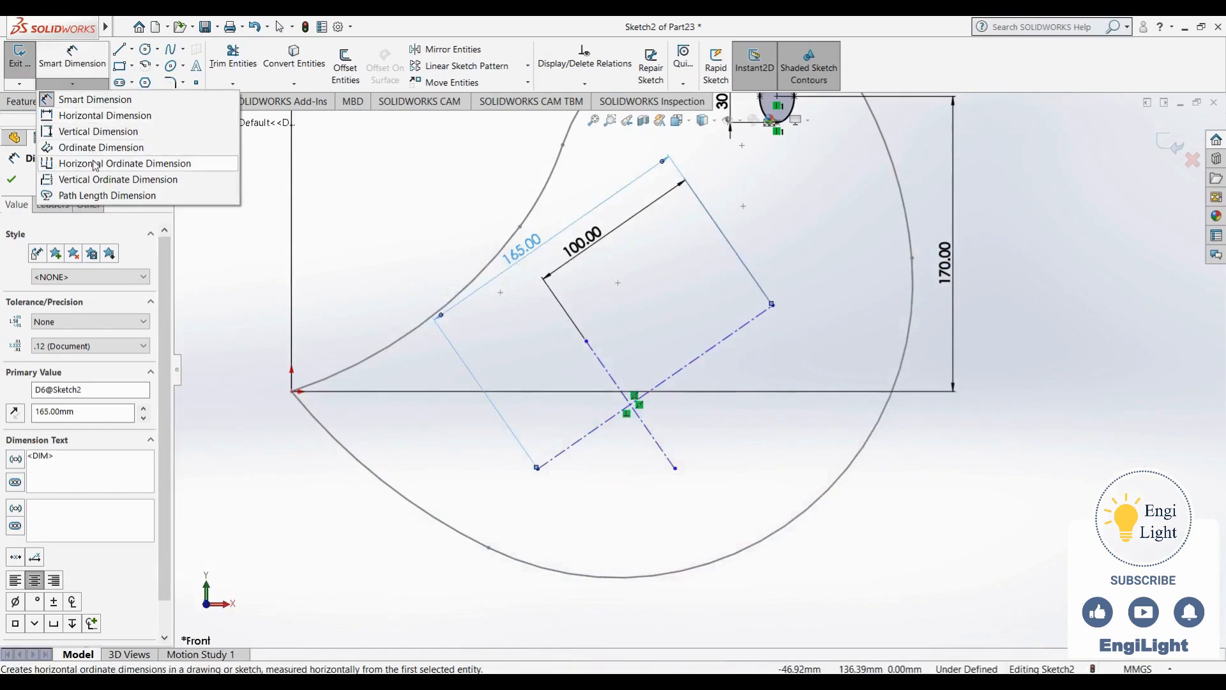
left_click(77, 161)
left_click(293, 392)
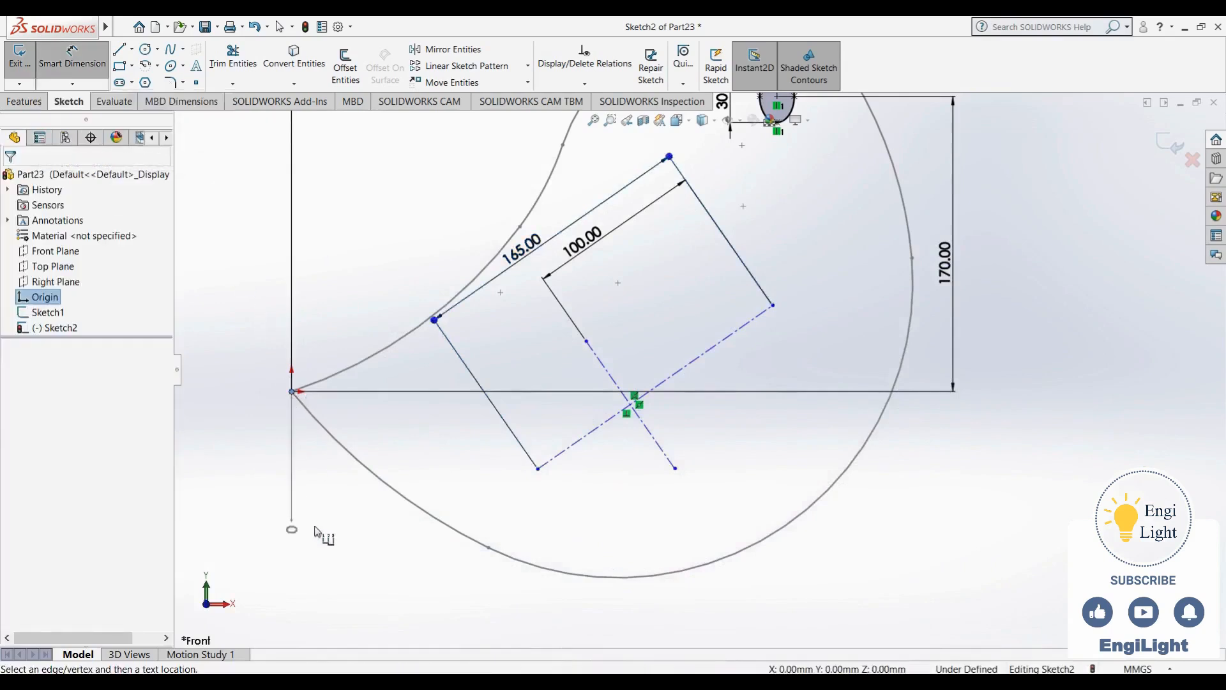
key("f")
left_click(432, 596)
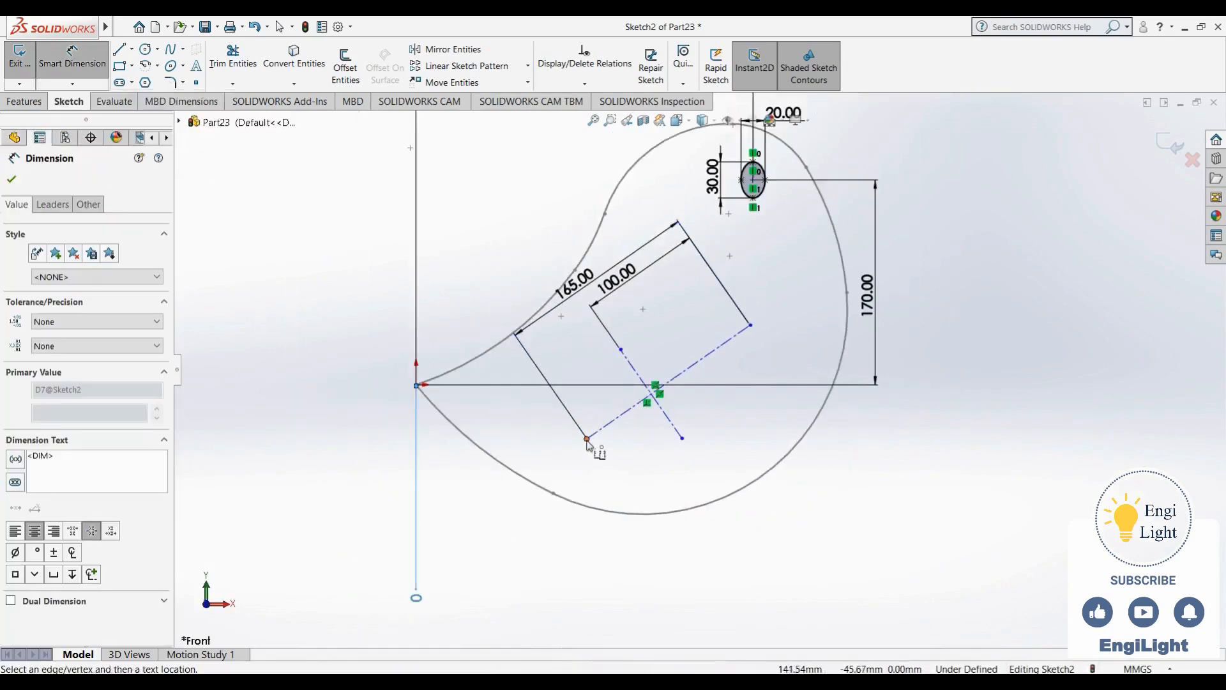
left_click(587, 439)
left_click(751, 326)
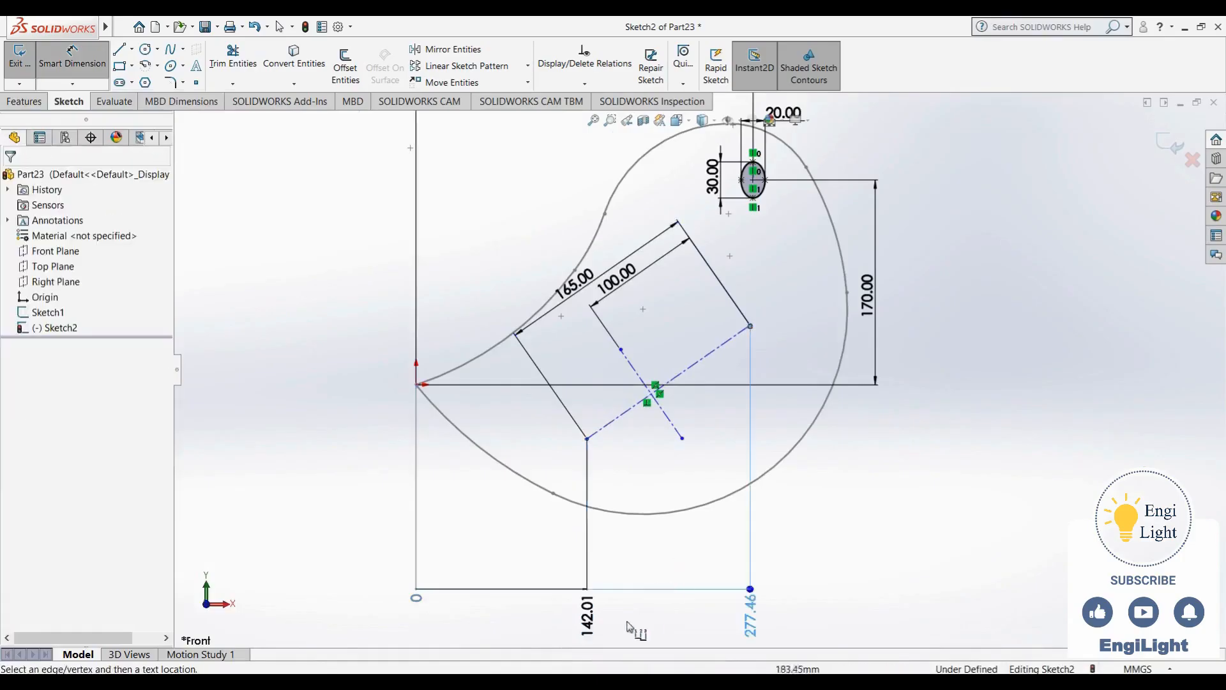
Set the horizontal ordinate dimension of the long centreline's lower endpoint to 125 mm
double_click(586, 615)
type("125")
key("Return")
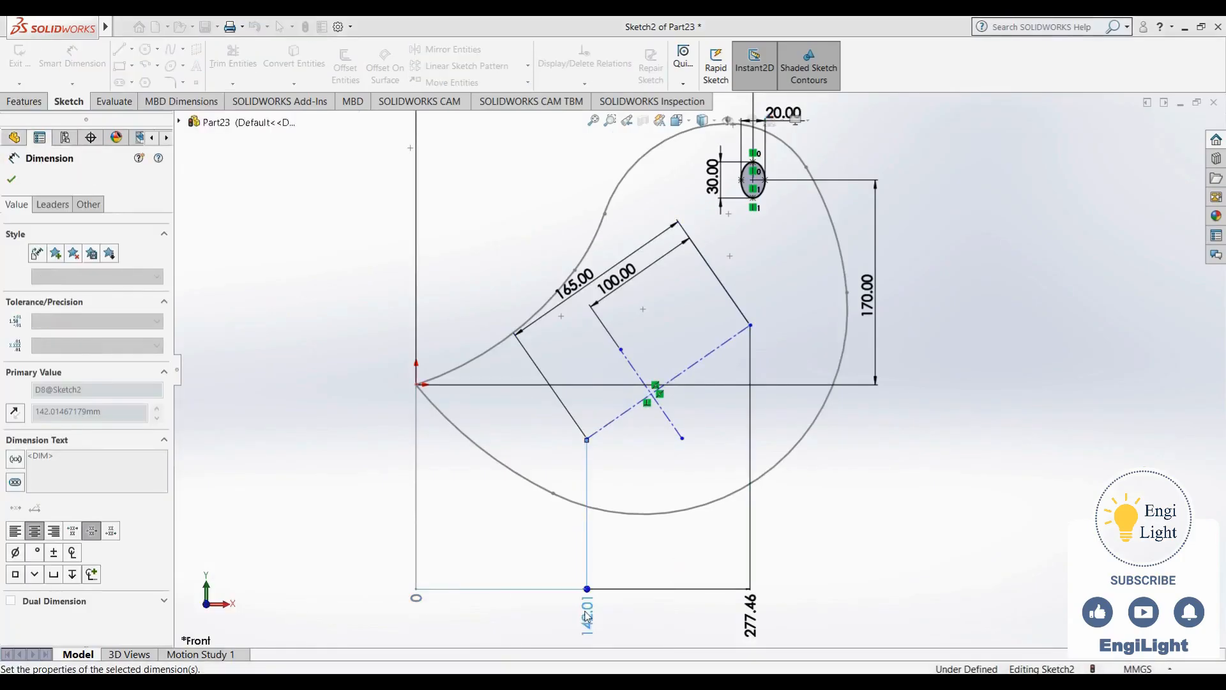
Set the horizontal ordinate dimension of the long centreline's upper endpoint to 165 mm
scroll(775, 630, "up", 2)
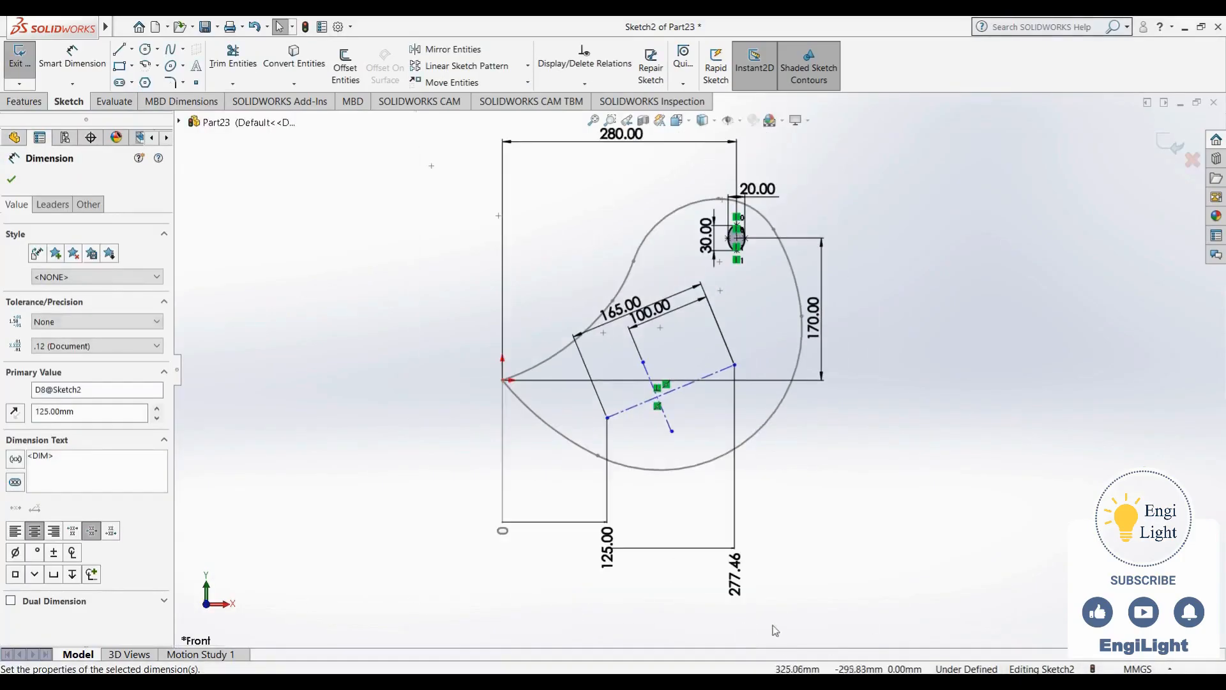
double_click(740, 586)
type("165")
key("Return")
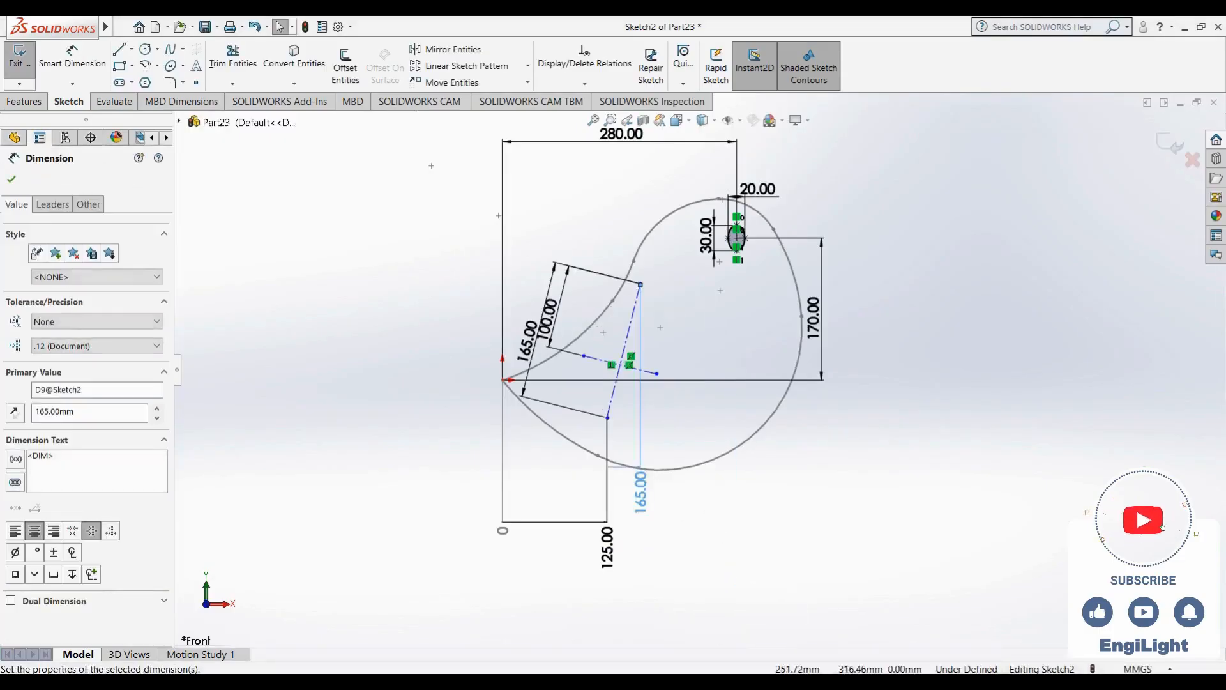
Recheck the reference drawing and set the horizontal ordinate dimension of the long centreline's upper endpoint to 265 mm
key("alt+Tab")
key("alt+Tab")
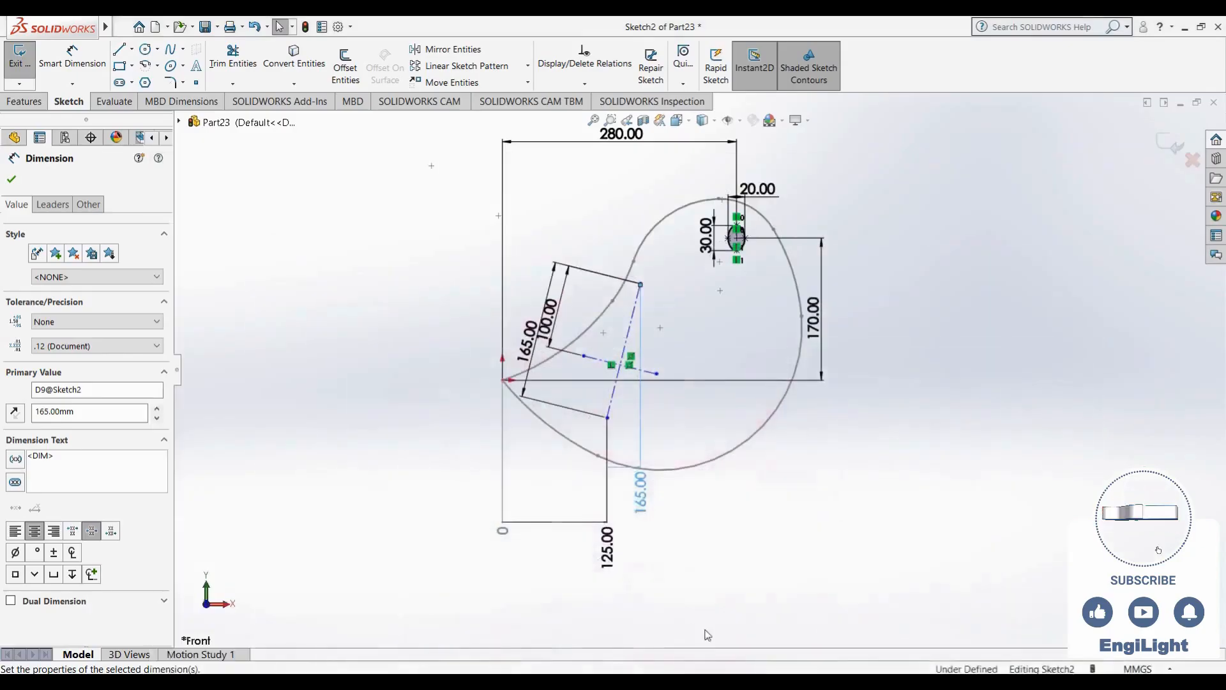
double_click(643, 502)
type("265")
key("Return")
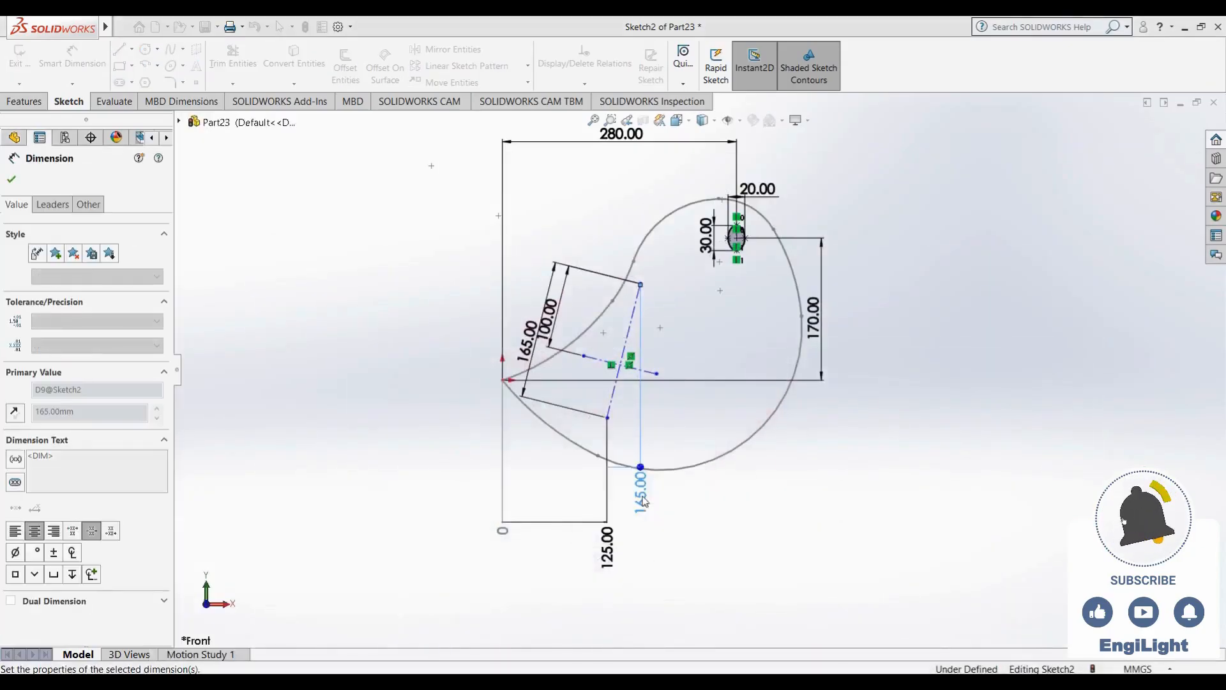
left_click(714, 493)
scroll(707, 382, "up", 3)
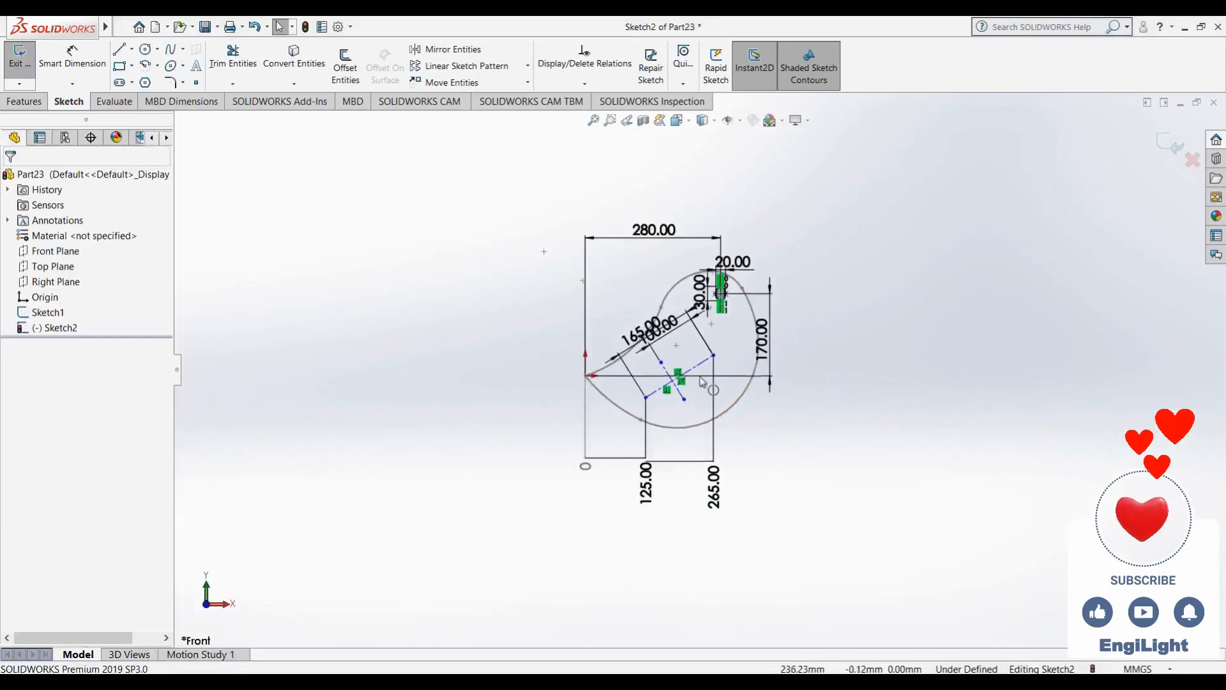
scroll(706, 380, "down", 2)
Check the reference drawing and dimension the short wing centreline's length as 110 mm
key("alt+Tab")
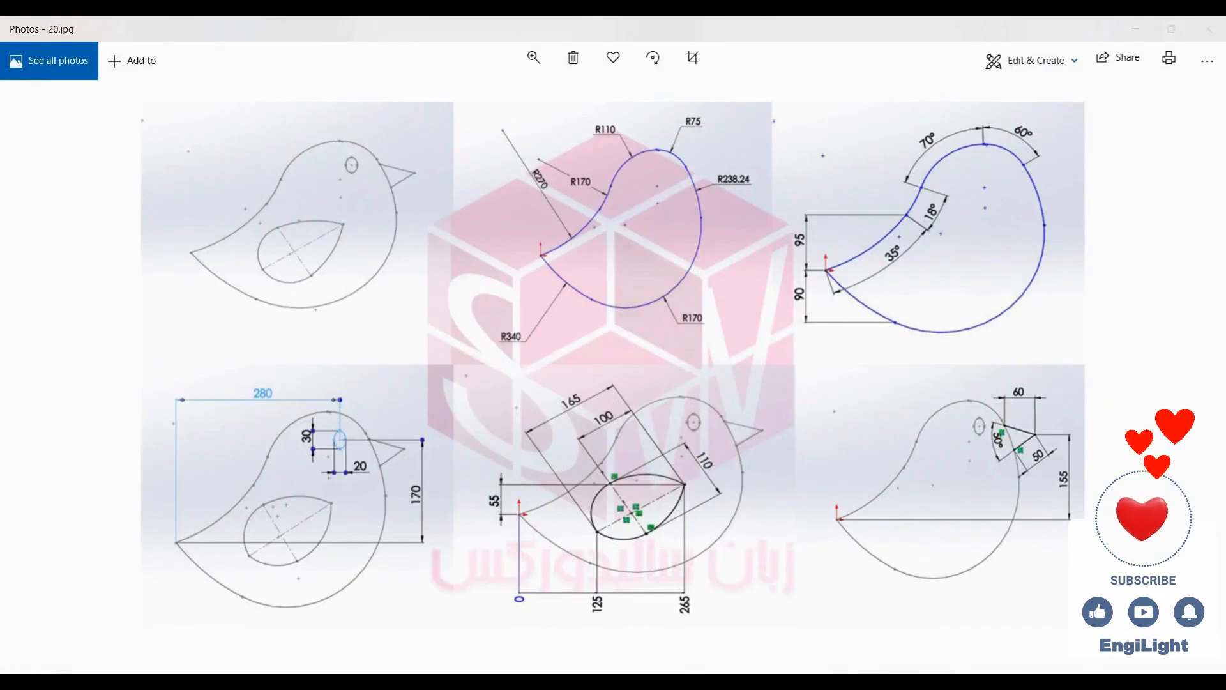
key("alt+Tab")
right_click_drag(807, 540, 808, 332)
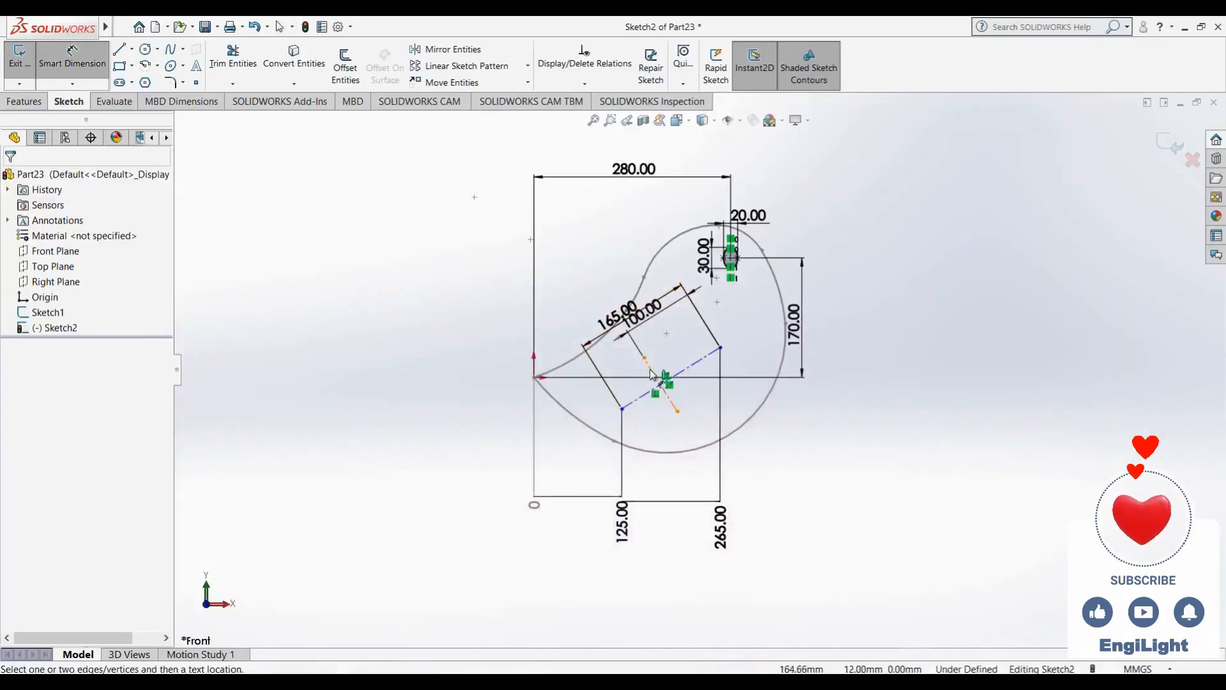
left_click(651, 374)
left_click(734, 336)
type("1")
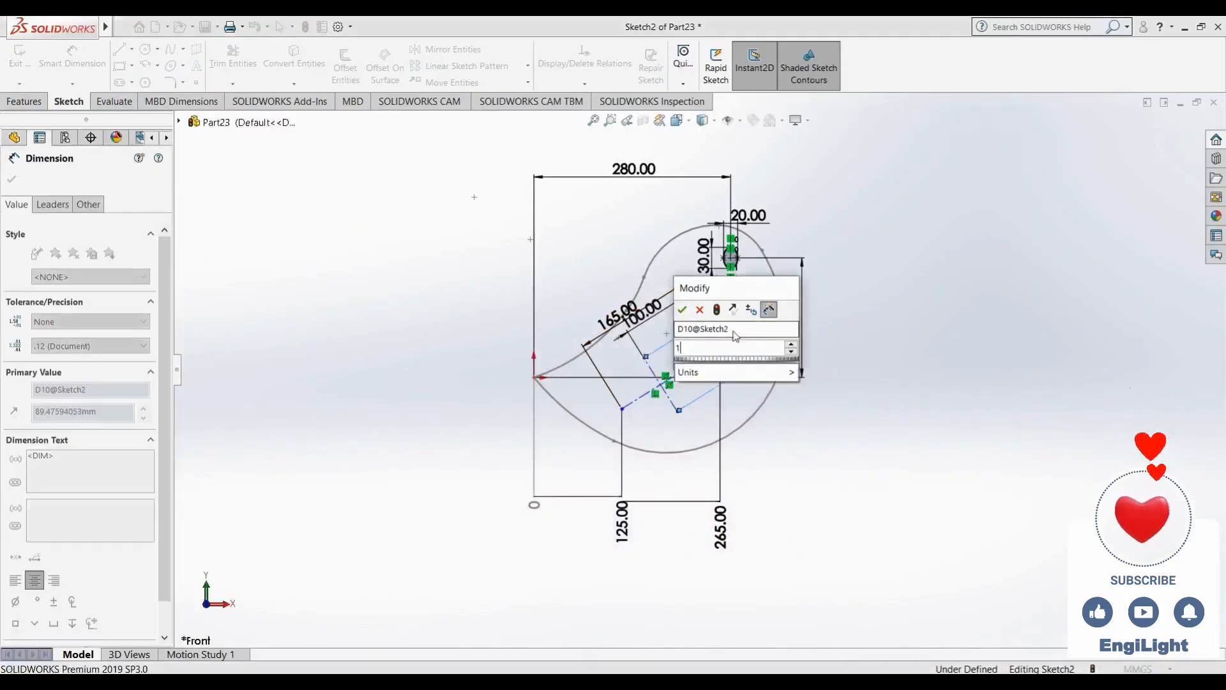
type("10")
key("Return")
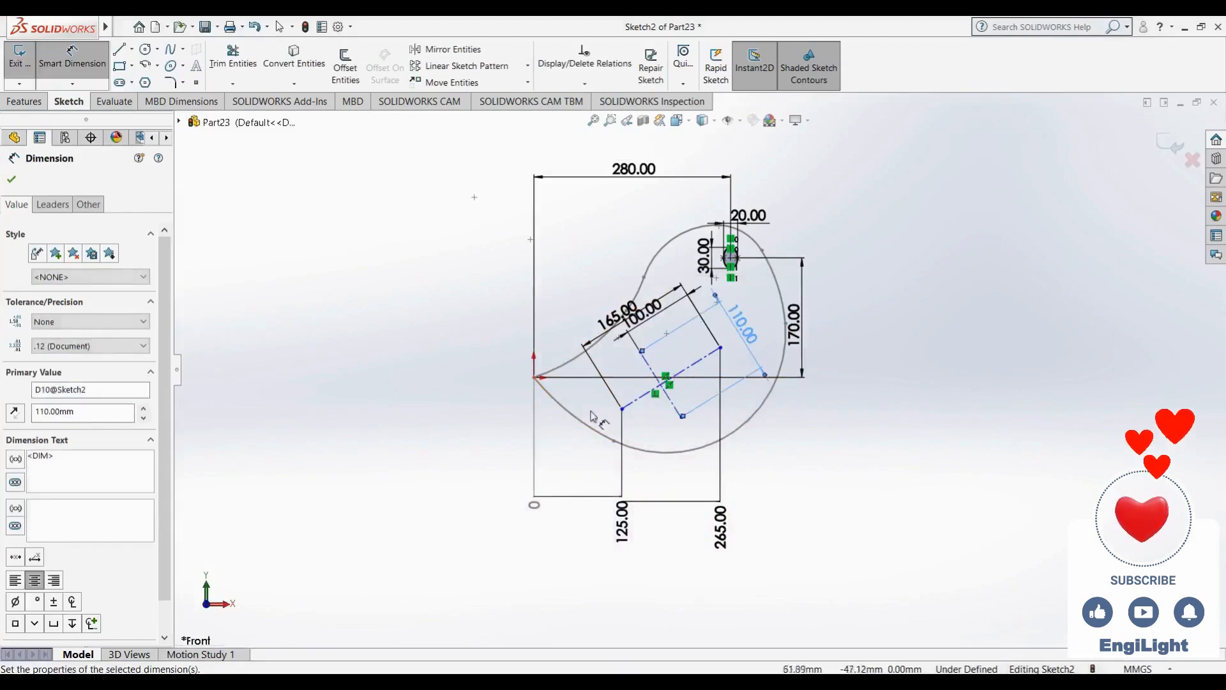
Dimension the height of the long wing centreline's upper endpoint above the origin as 55 mm
left_click(623, 411)
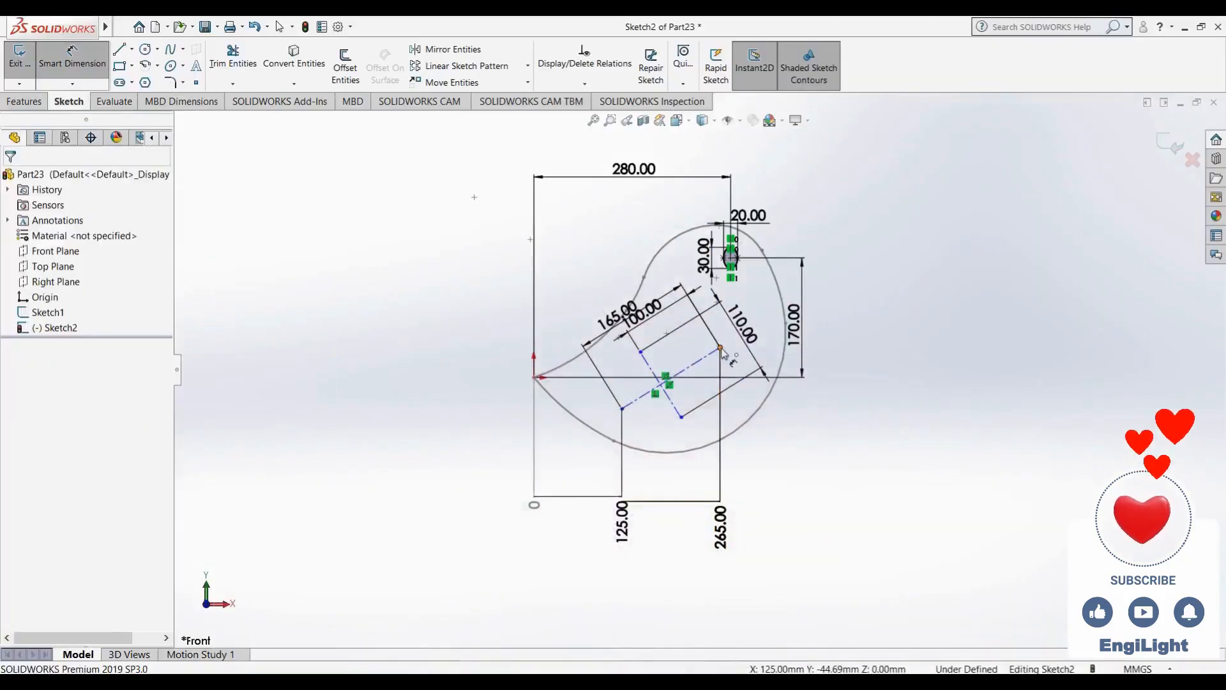
left_click(536, 379)
left_click(473, 358)
type("55")
key("Return")
key("Escape")
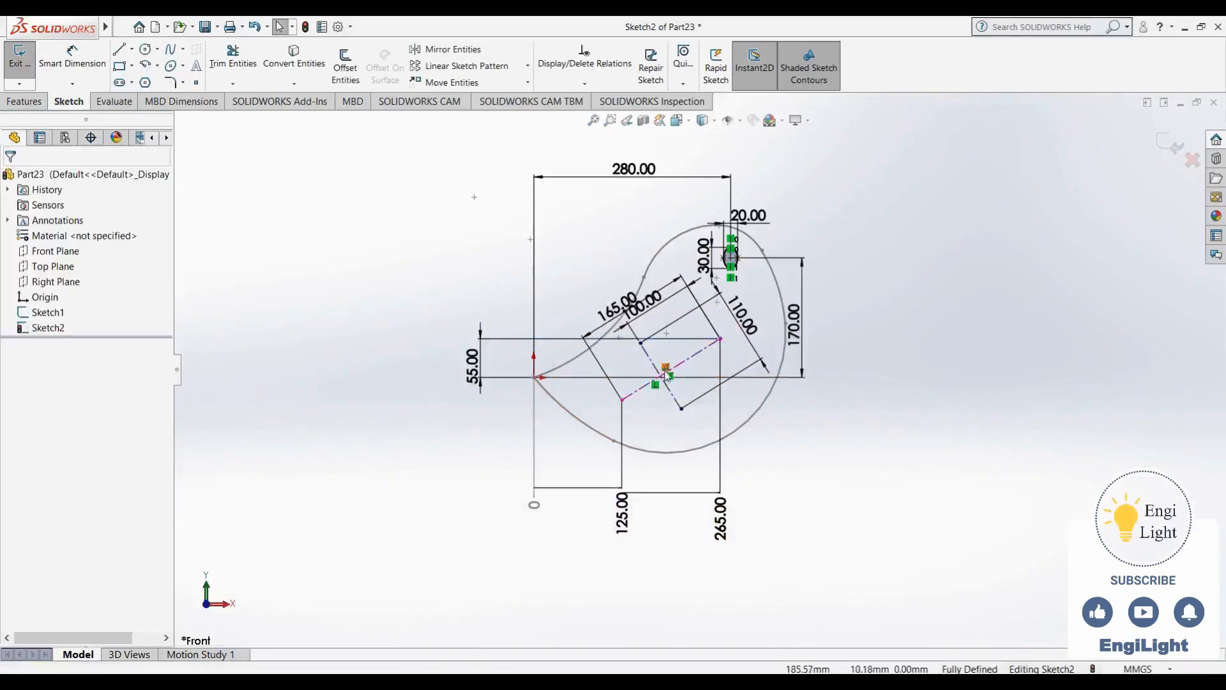
Sketch a shallow upward-bulging 3 Point Arc from the short centreline's upper endpoint to the long centreline's upper endpoint
scroll(744, 344, "down", 5)
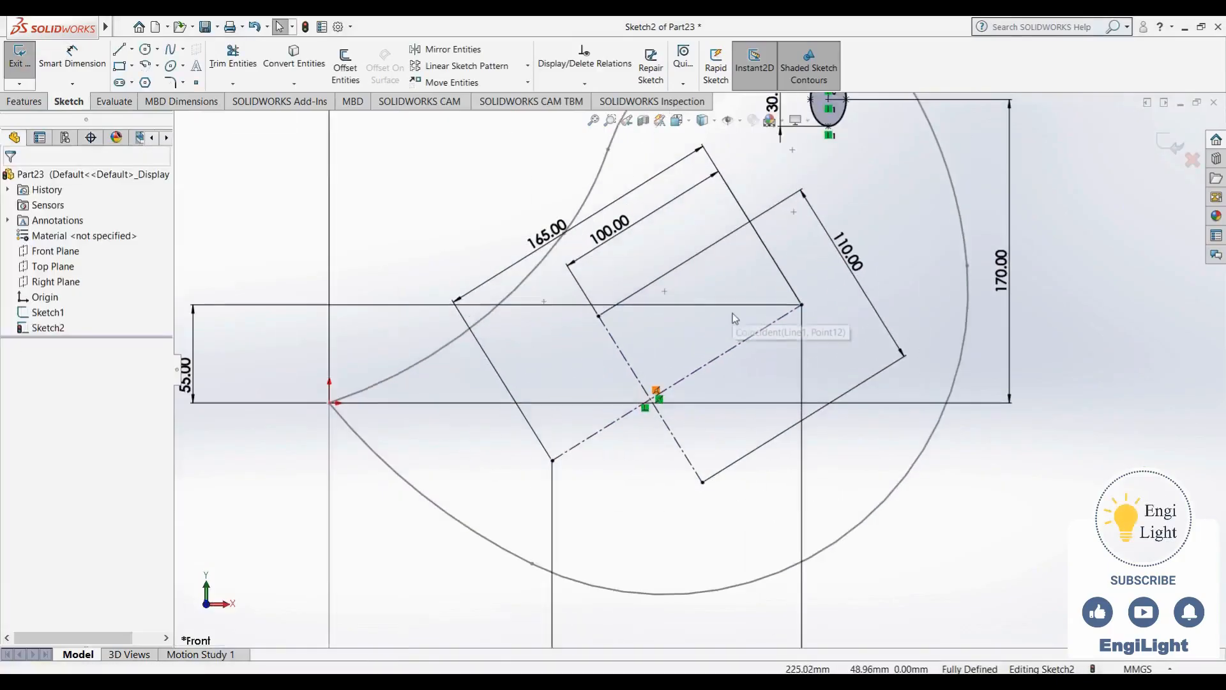
left_click(145, 65)
left_click(111, 228)
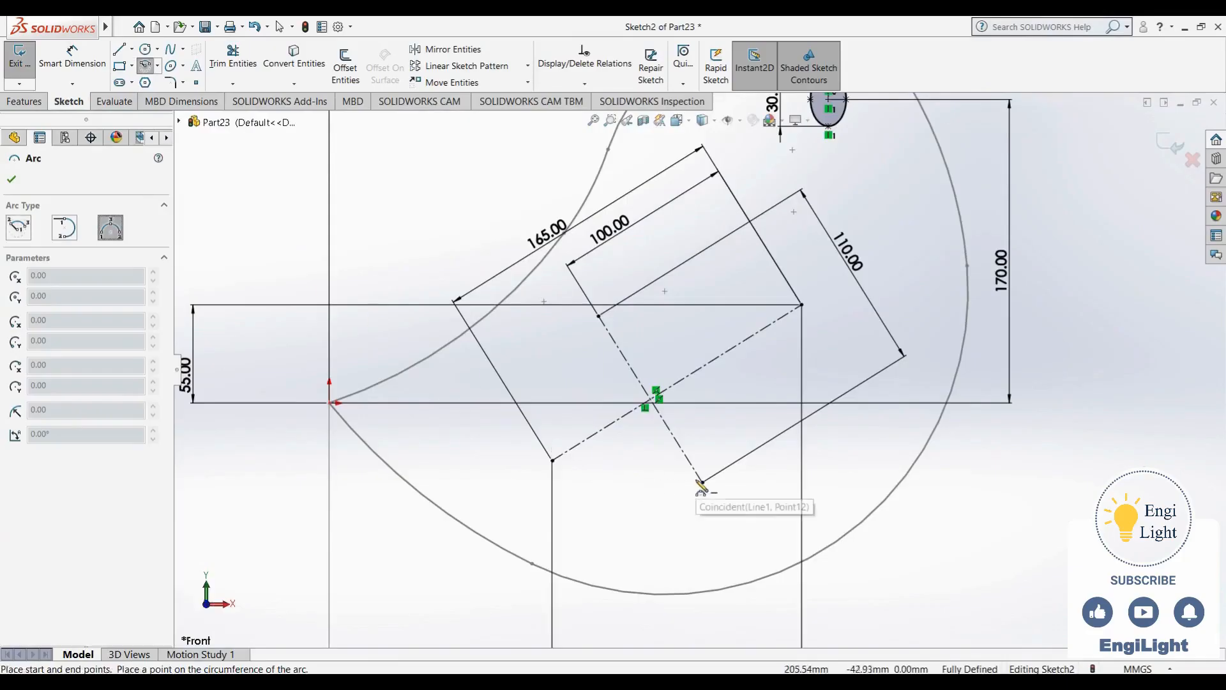
left_click(599, 316)
left_click(801, 305)
left_click(749, 292)
key("Escape")
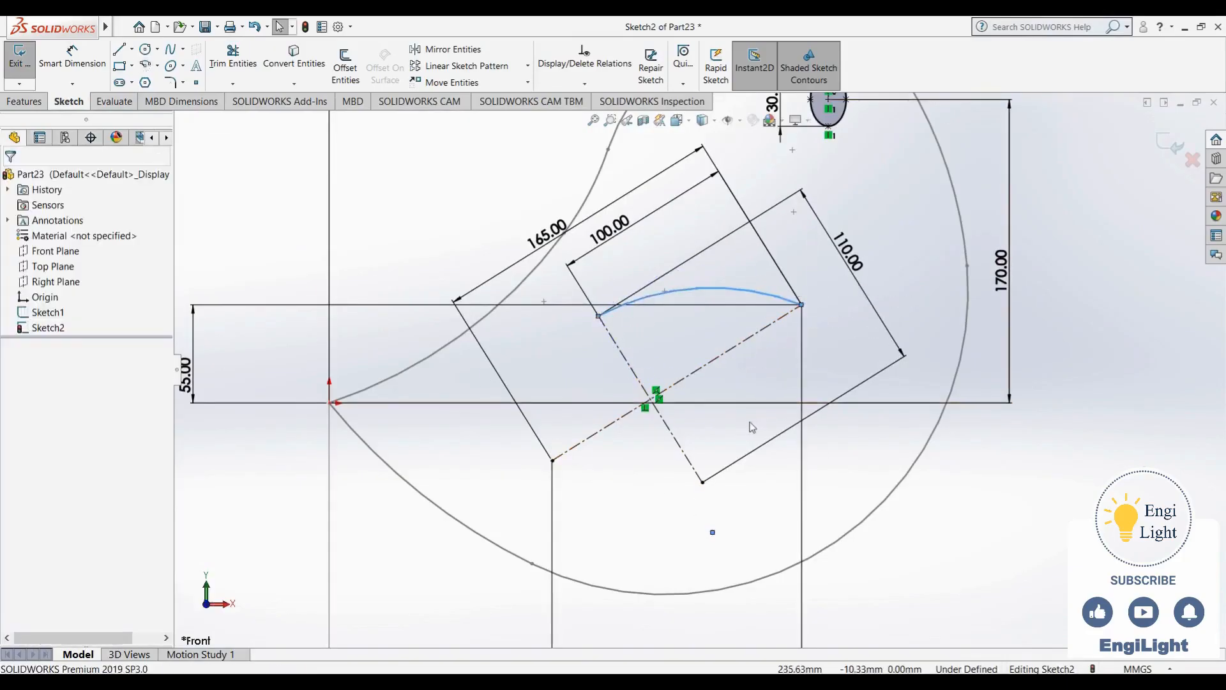
right_click_drag(750, 424, 756, 370)
key("Escape")
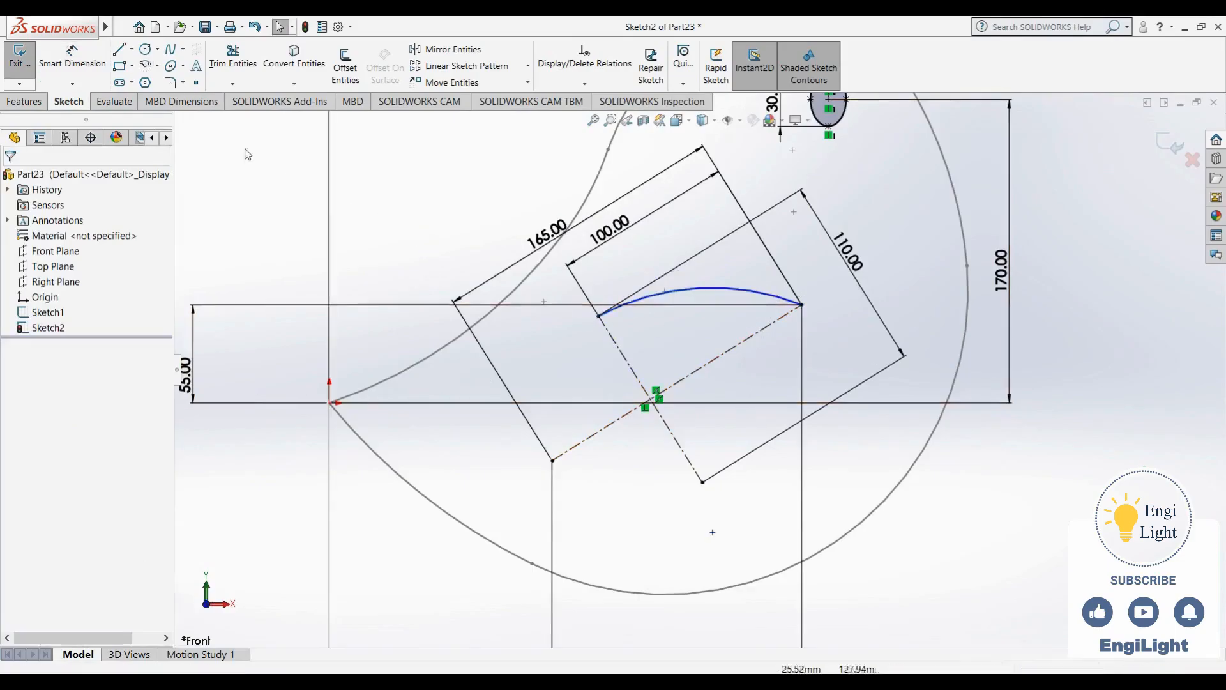
left_click(145, 65)
left_click(801, 305)
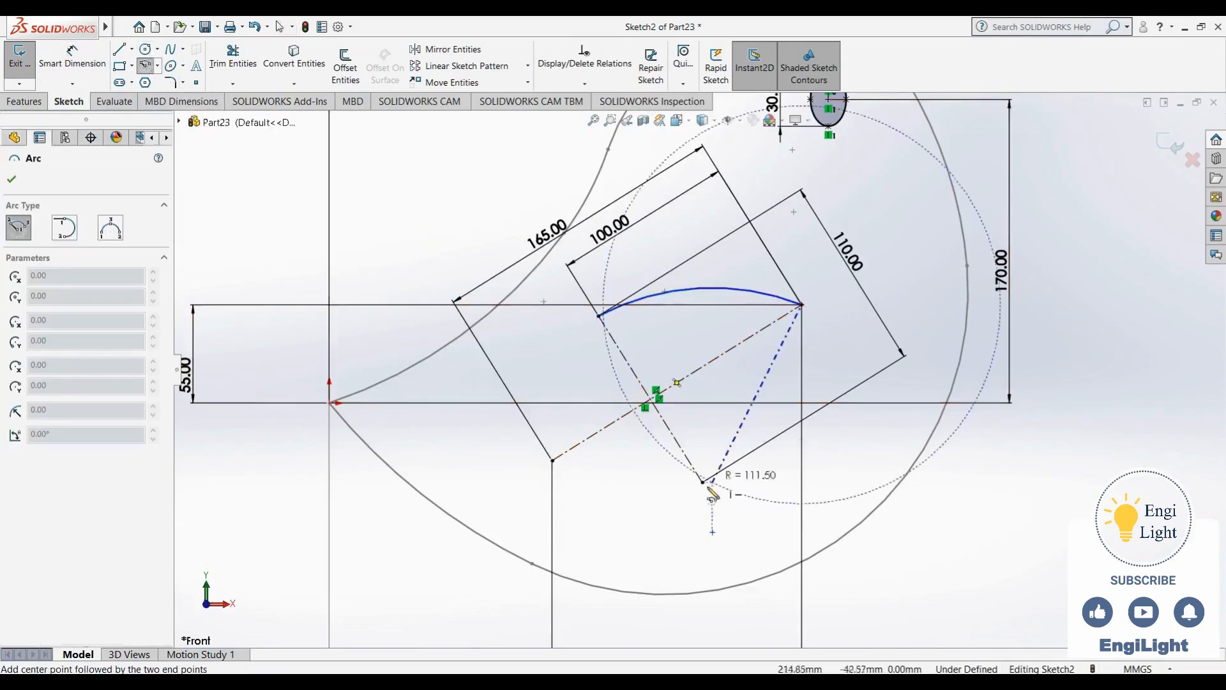
key("Escape")
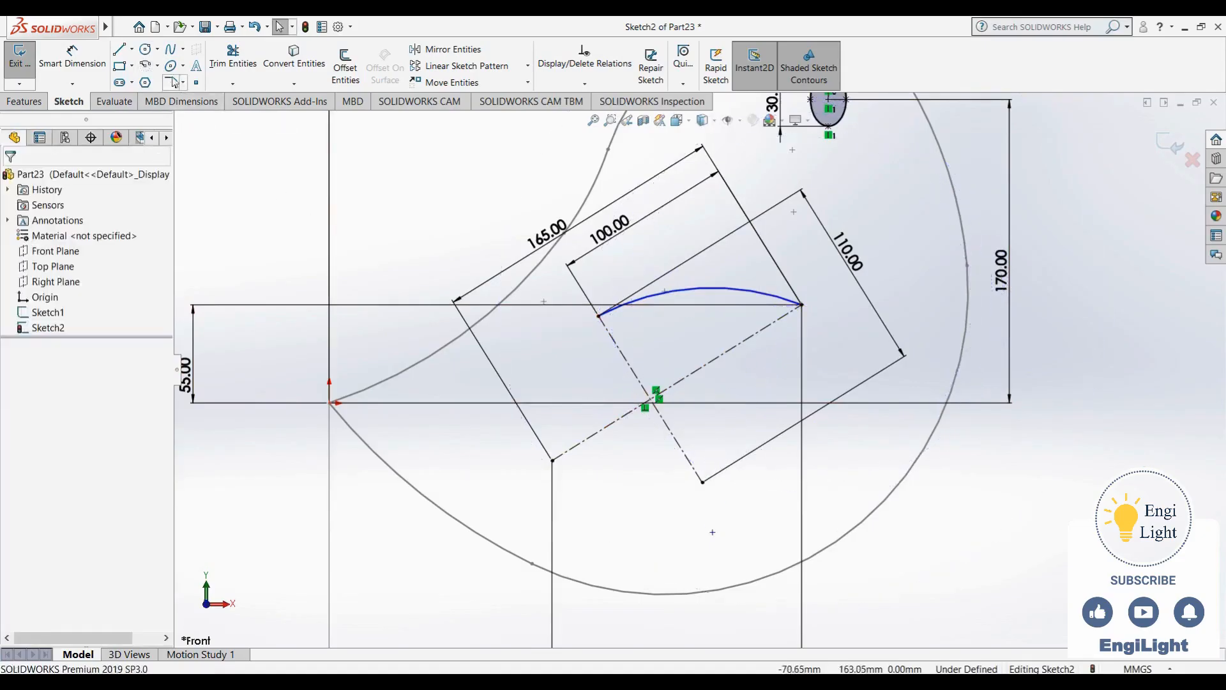
Sketch a 3 Point Arc of about 184 mm radius from the short centreline's lower endpoint to the long centreline's upper endpoint
left_click(146, 65)
left_click(110, 227)
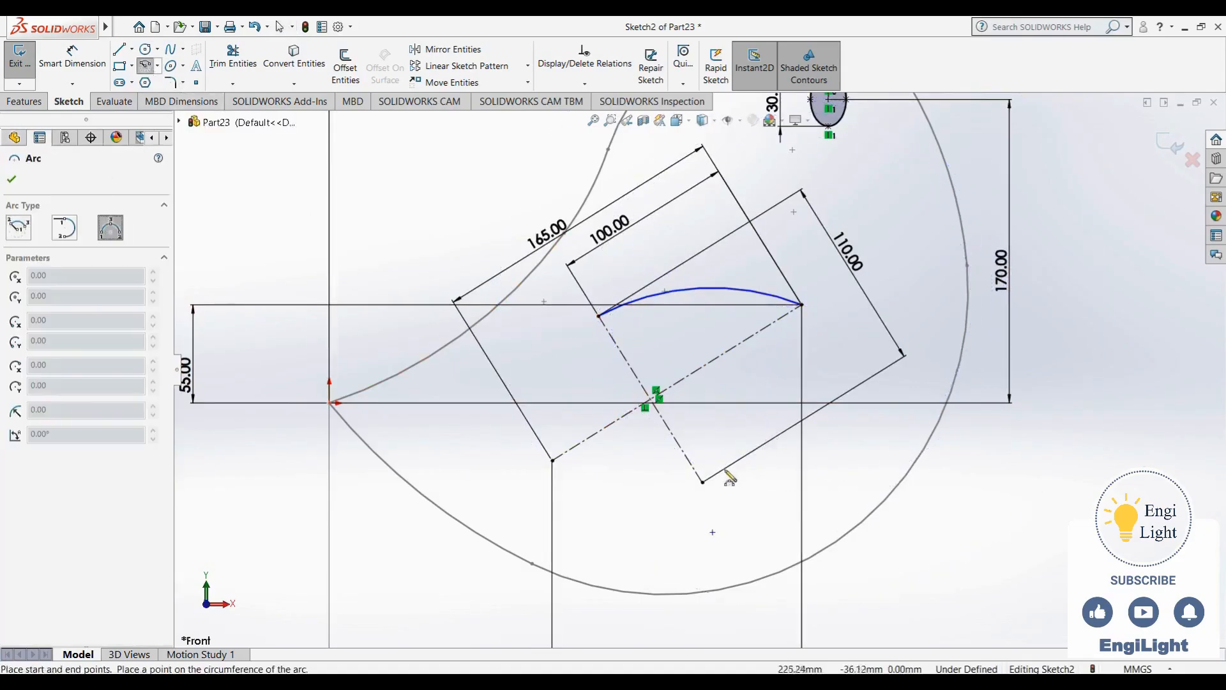
left_click(703, 482)
left_click(802, 305)
left_click(768, 401)
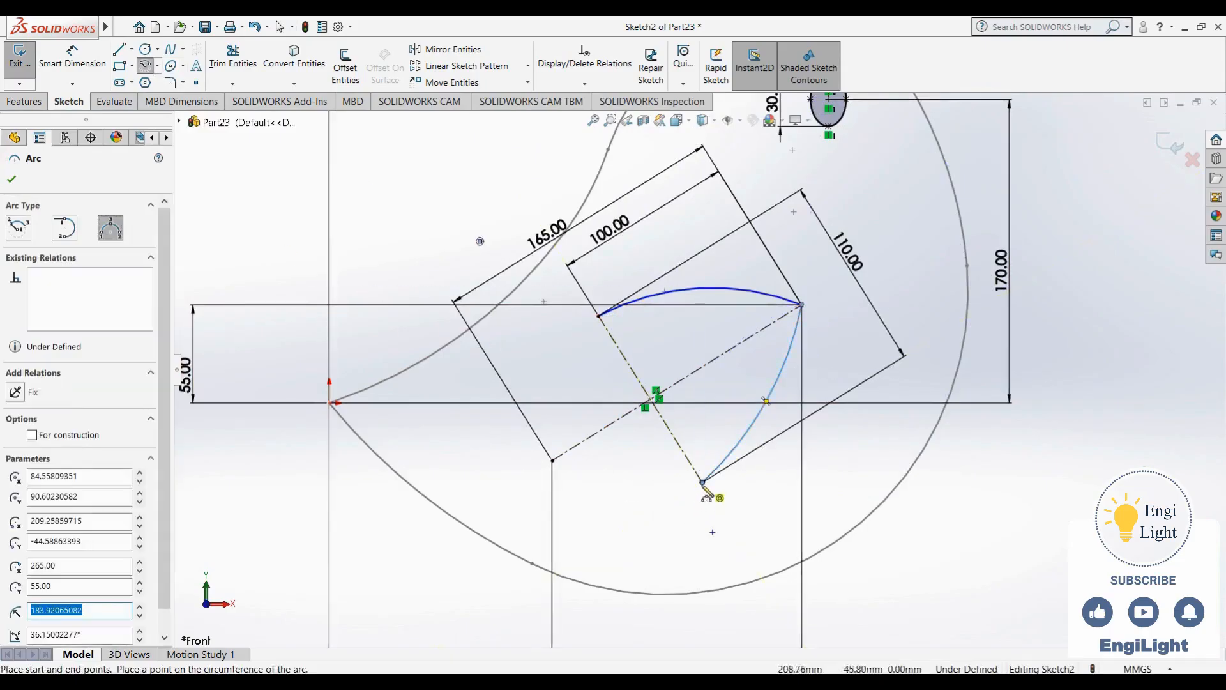
Sketch a 3 Point Arc of about 143 mm radius from the short centreline's lower endpoint to the long centreline's lower endpoint
left_click(702, 482)
left_click(552, 460)
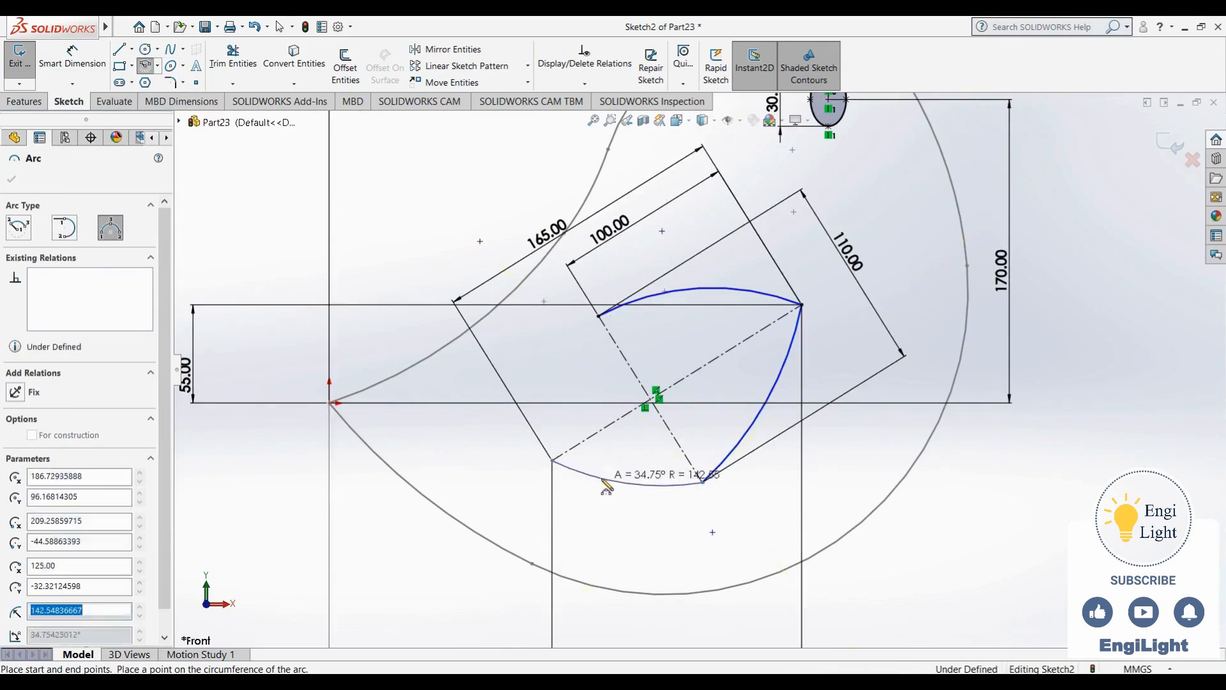
left_click(556, 469)
Close the wing outline with a 3 Point Arc of about 92 mm radius from the long centreline's lower endpoint to the short centreline's upper endpoint
left_click(553, 460)
left_click(598, 316)
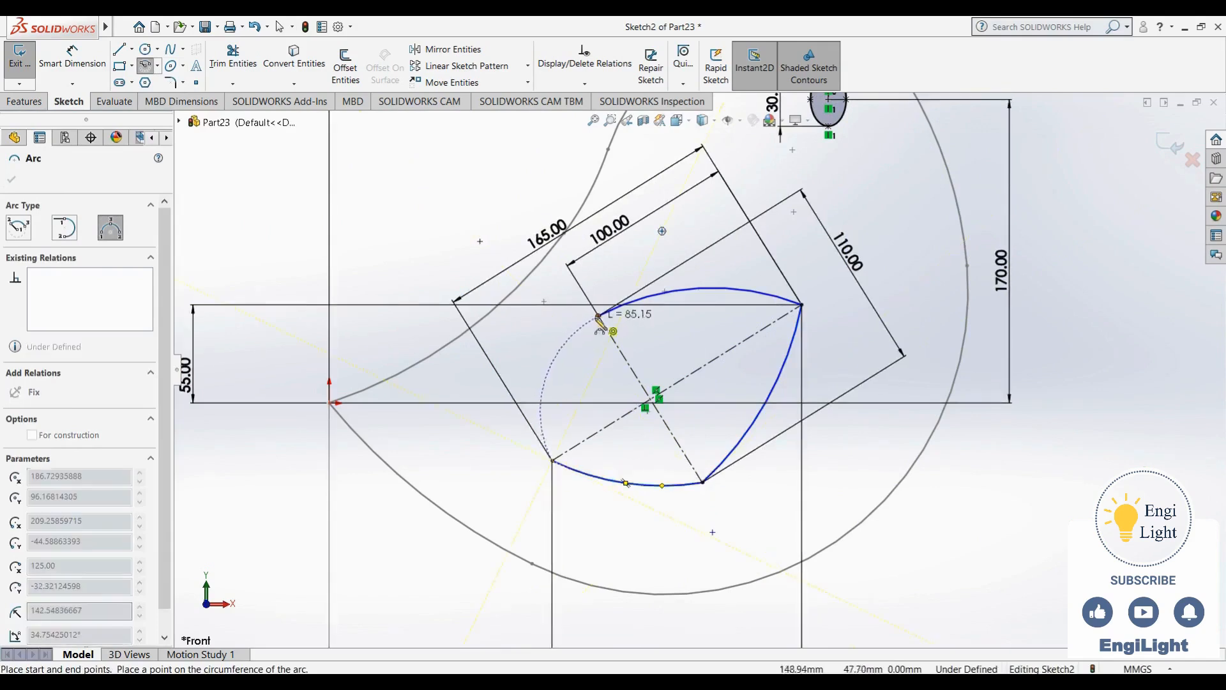
left_click(585, 407)
key("Escape")
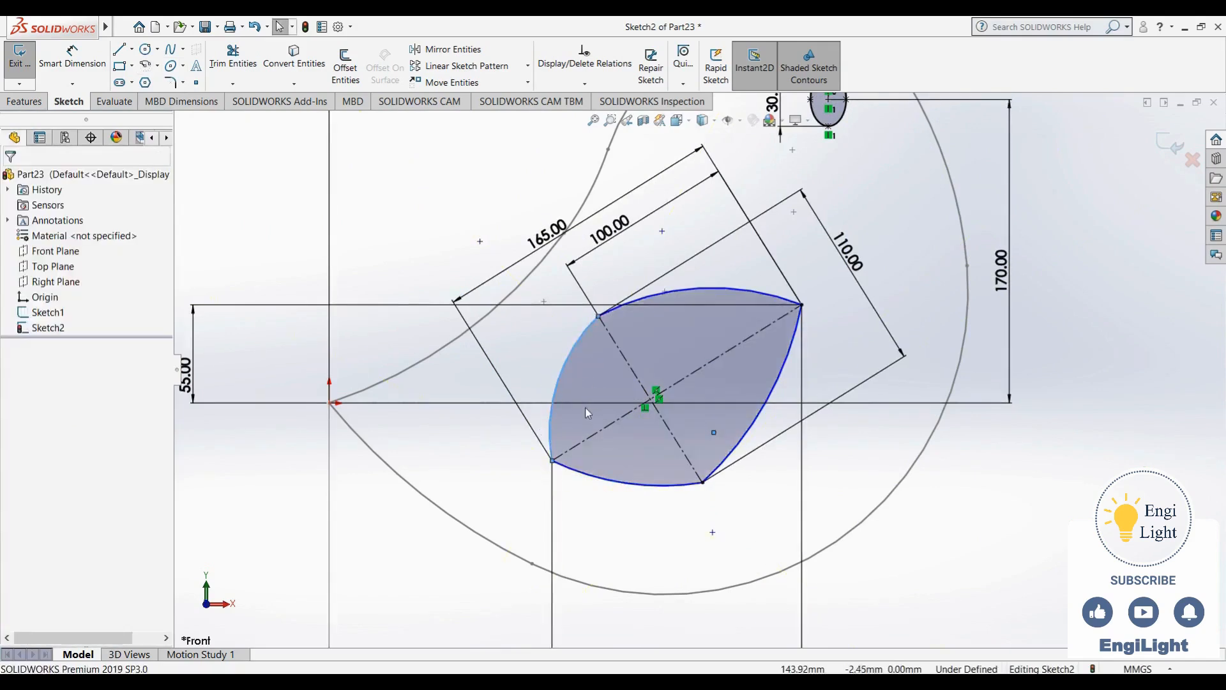
Make the wing's left arc tangent to its upper arc
left_click(567, 369)
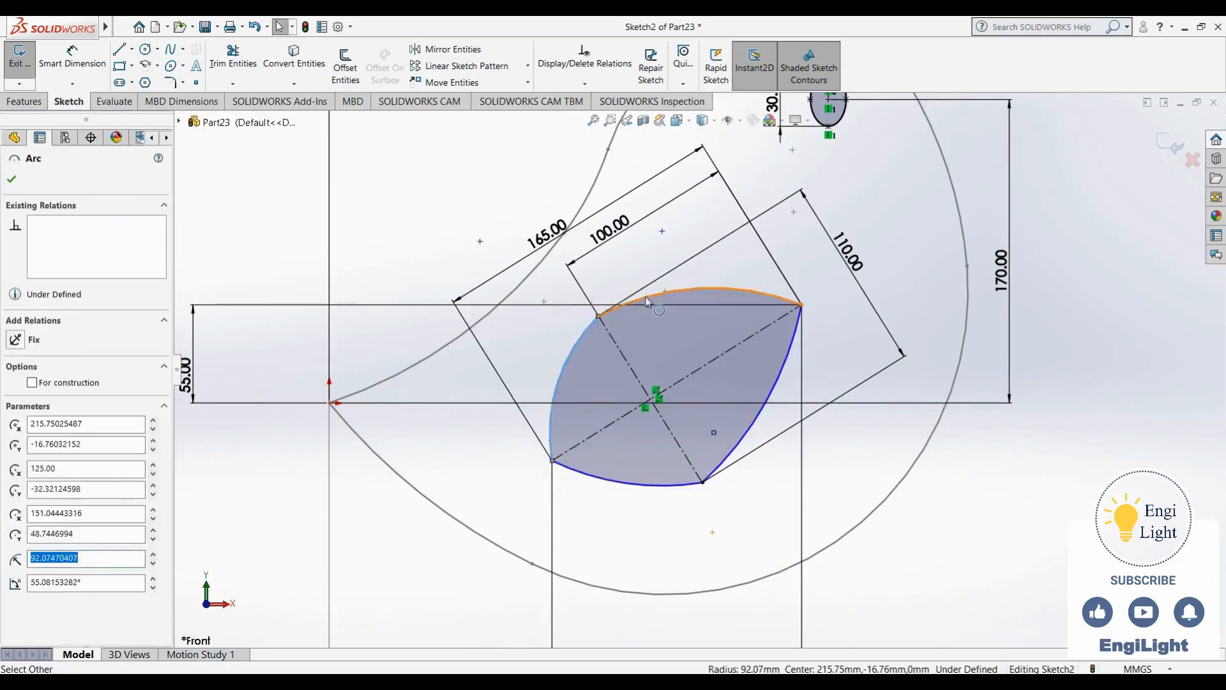
left_click(671, 290, "ctrl")
left_click(703, 241)
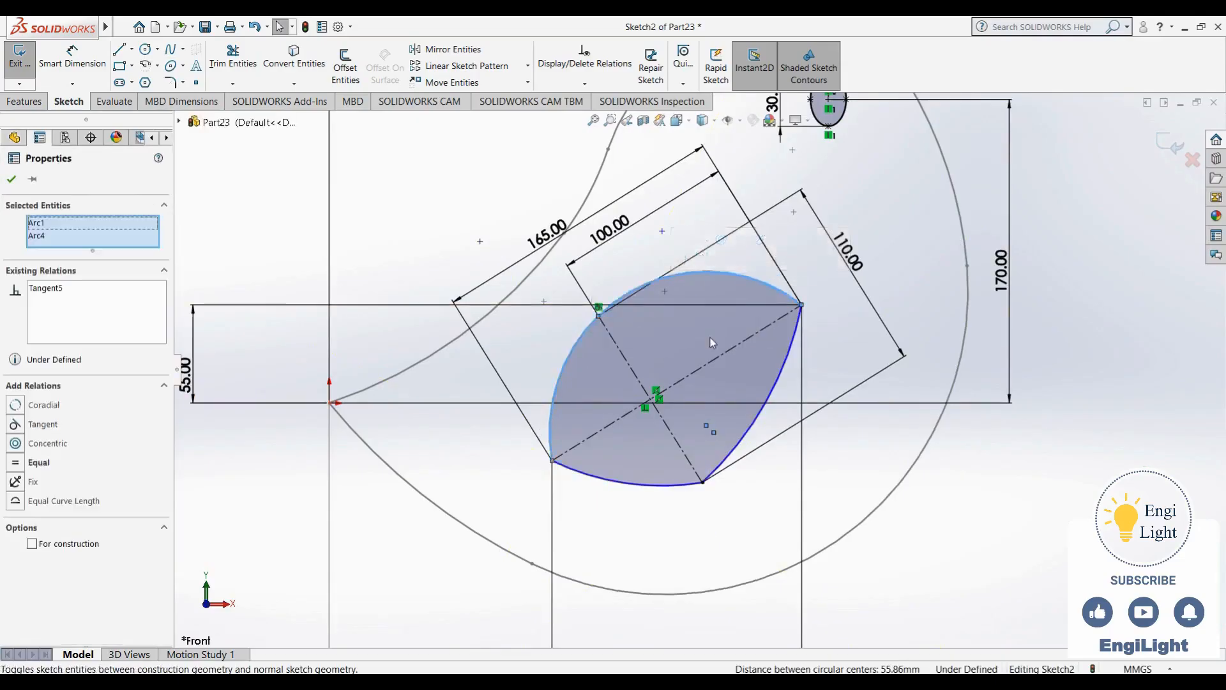
left_click(710, 340)
left_click(773, 384)
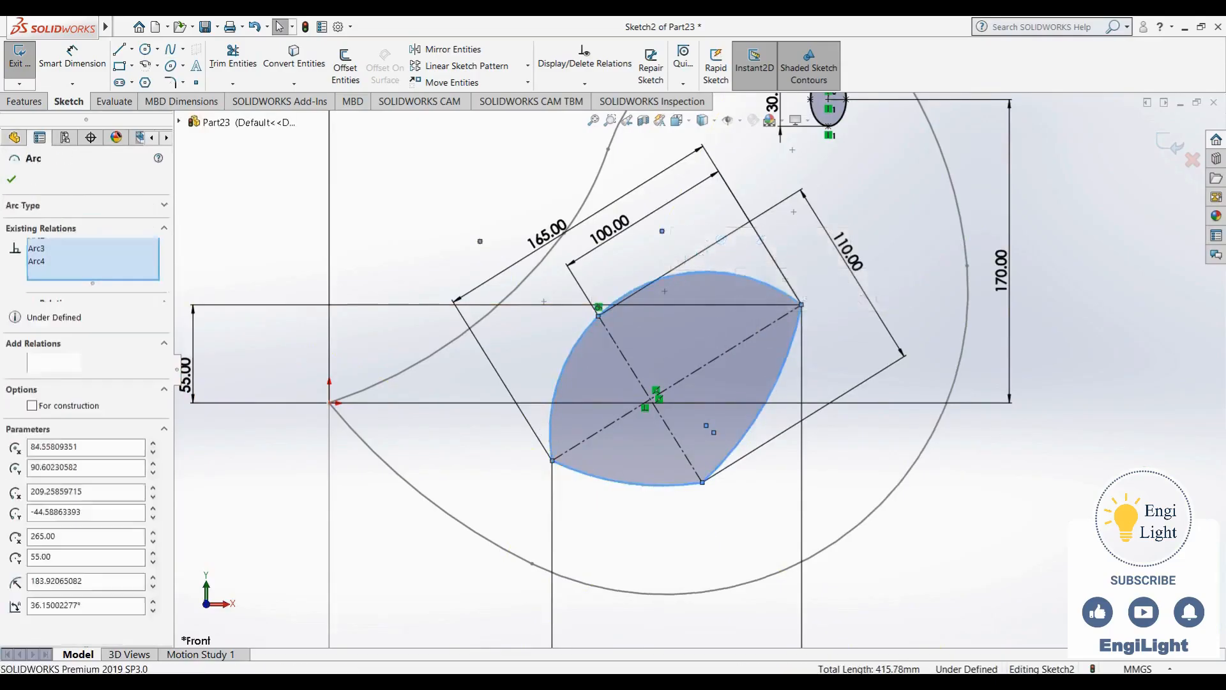
left_click(682, 507)
Make the wing's lower arc tangent to both the right arc and the left arc
left_click(684, 486)
left_click(766, 412, "ctrl")
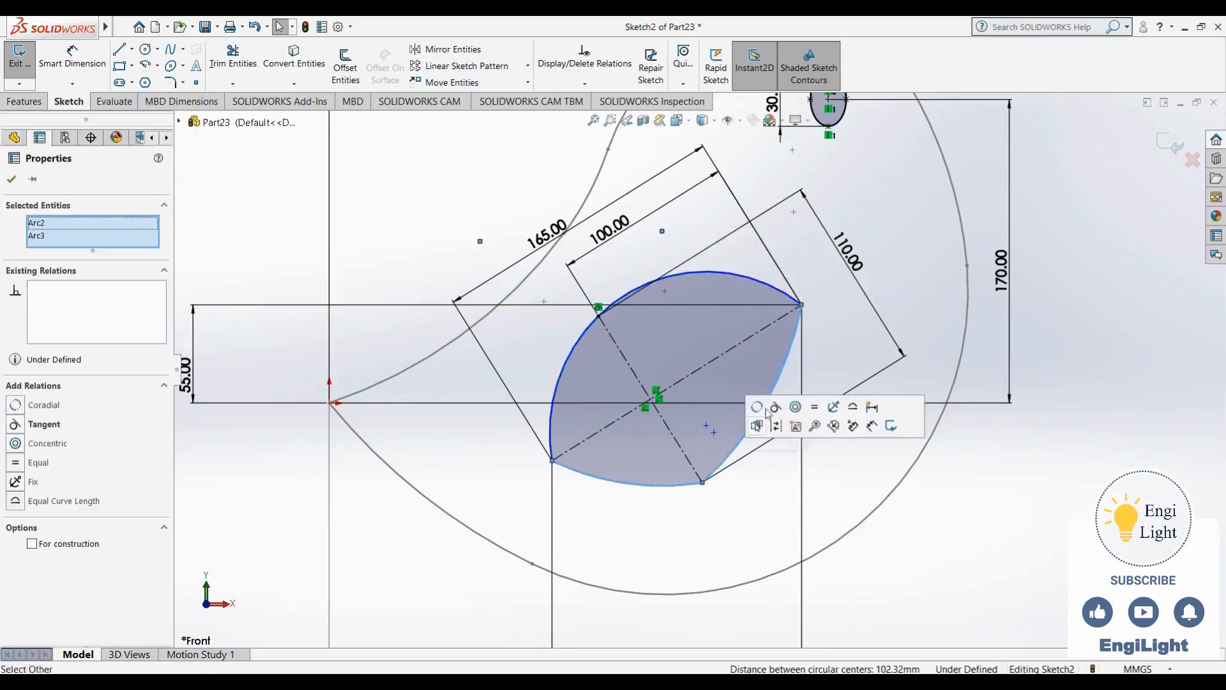
left_click(775, 407)
left_click(643, 534)
left_click(548, 439)
left_click(551, 440, "ctrl")
left_click(610, 379)
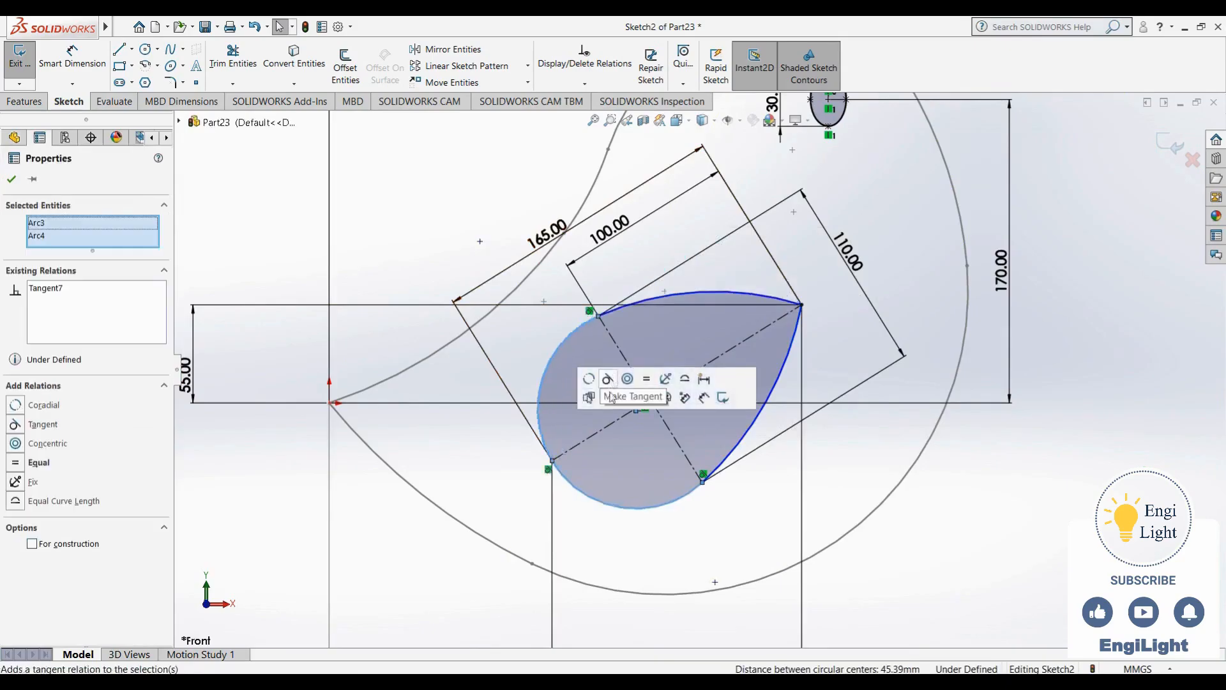
left_click(612, 539)
Add an Equal relation between the wing's lower and left arcs and finish the eye and wing sketch
left_click(635, 509)
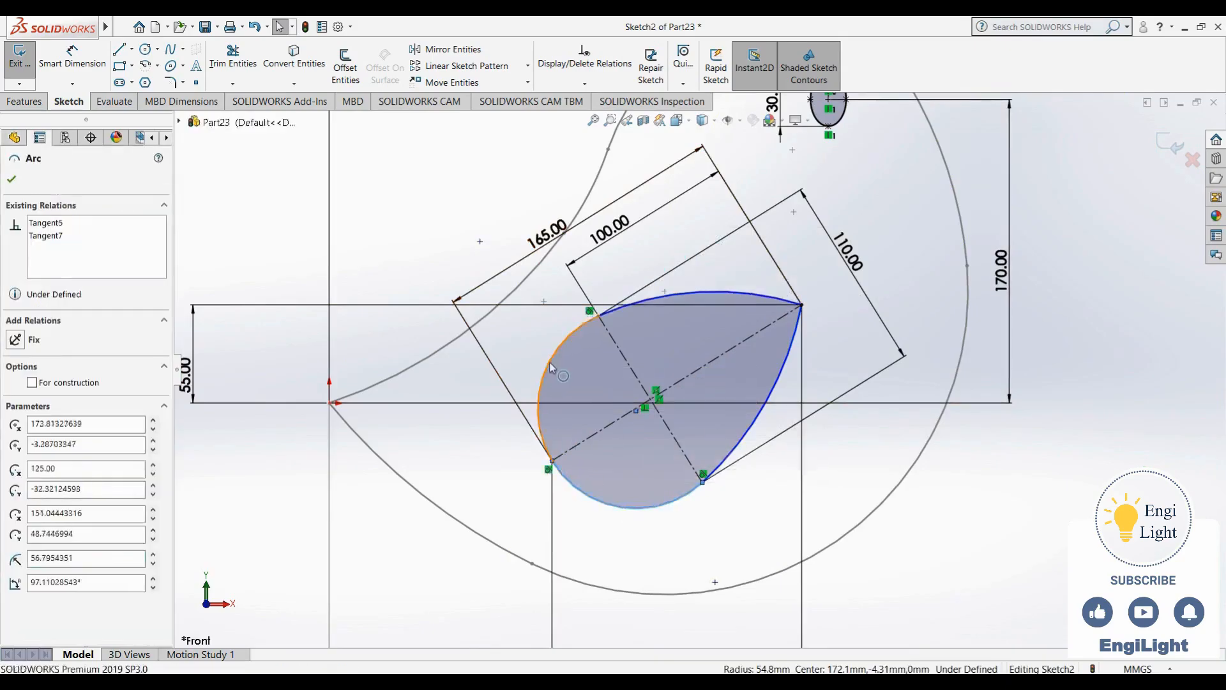
left_click(549, 362, "ctrl")
left_click(645, 307)
left_click(855, 495)
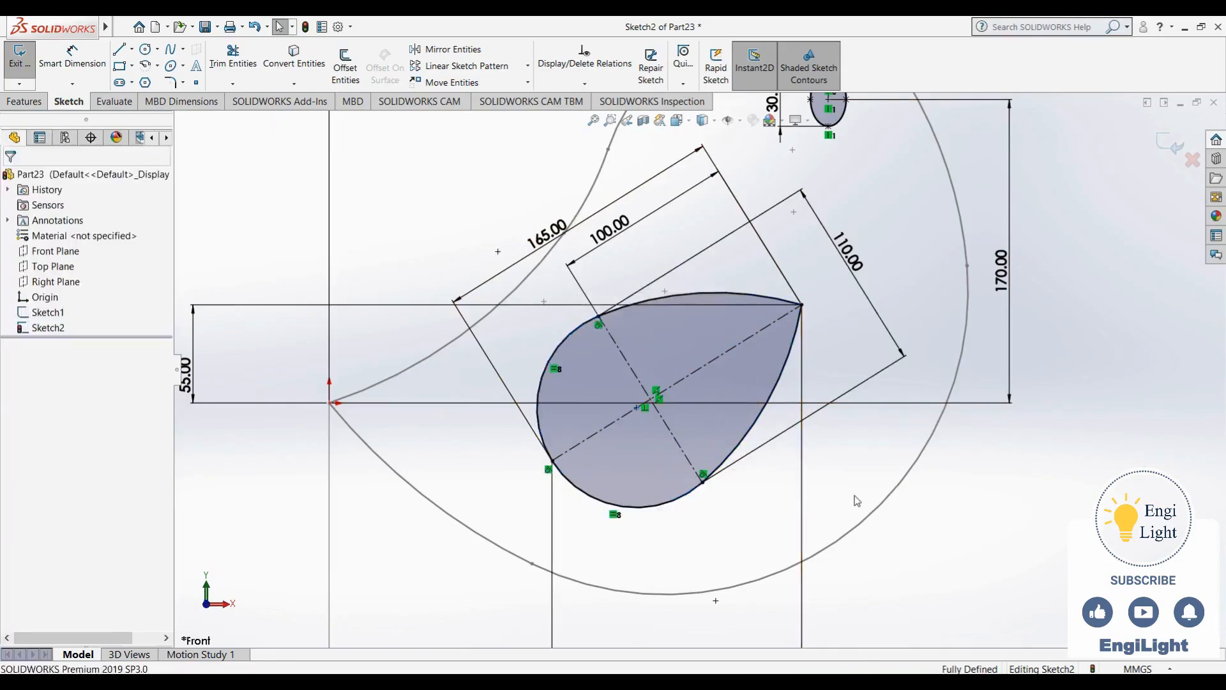
key("f")
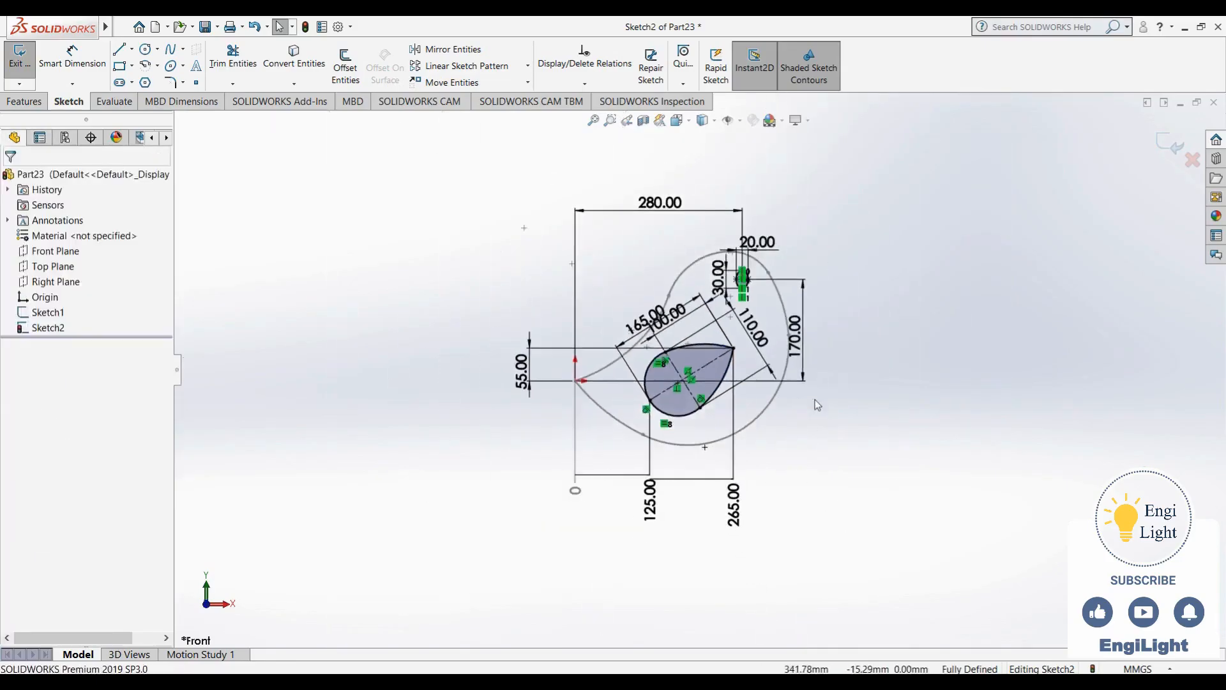
left_click(1163, 147)
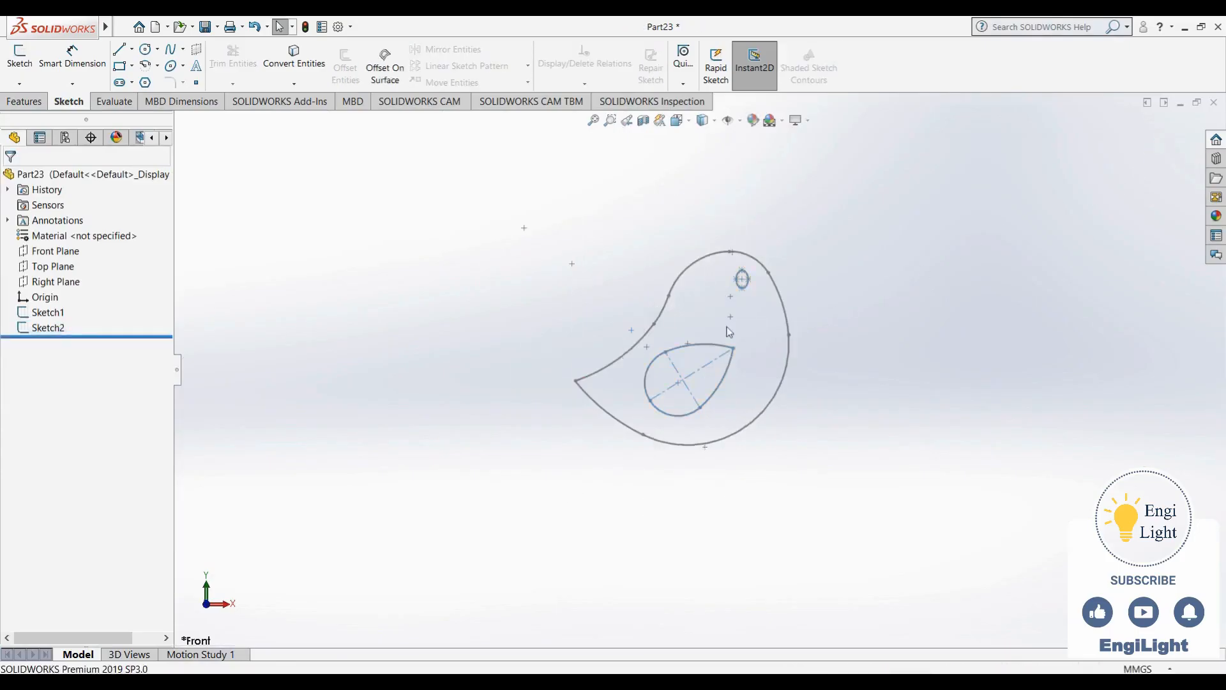
Start a new sketch on the Front Plane and check the beak dimensions in reference drawing 20.jpg
left_click(56, 251)
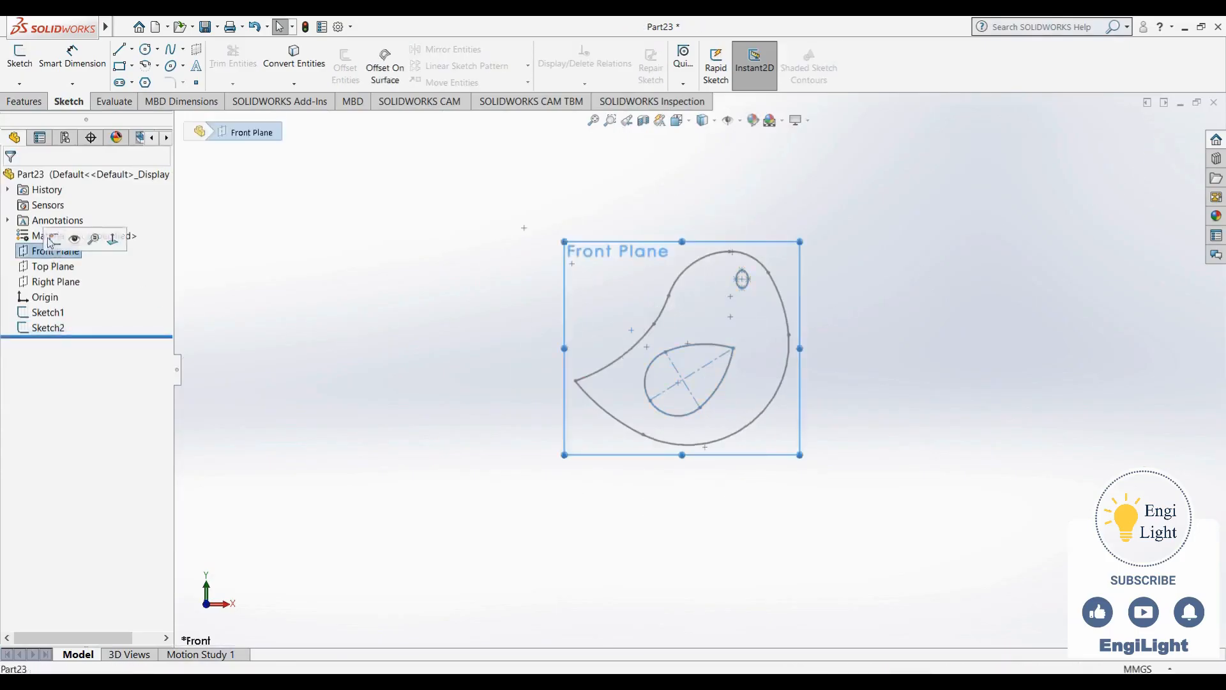
left_click(19, 56)
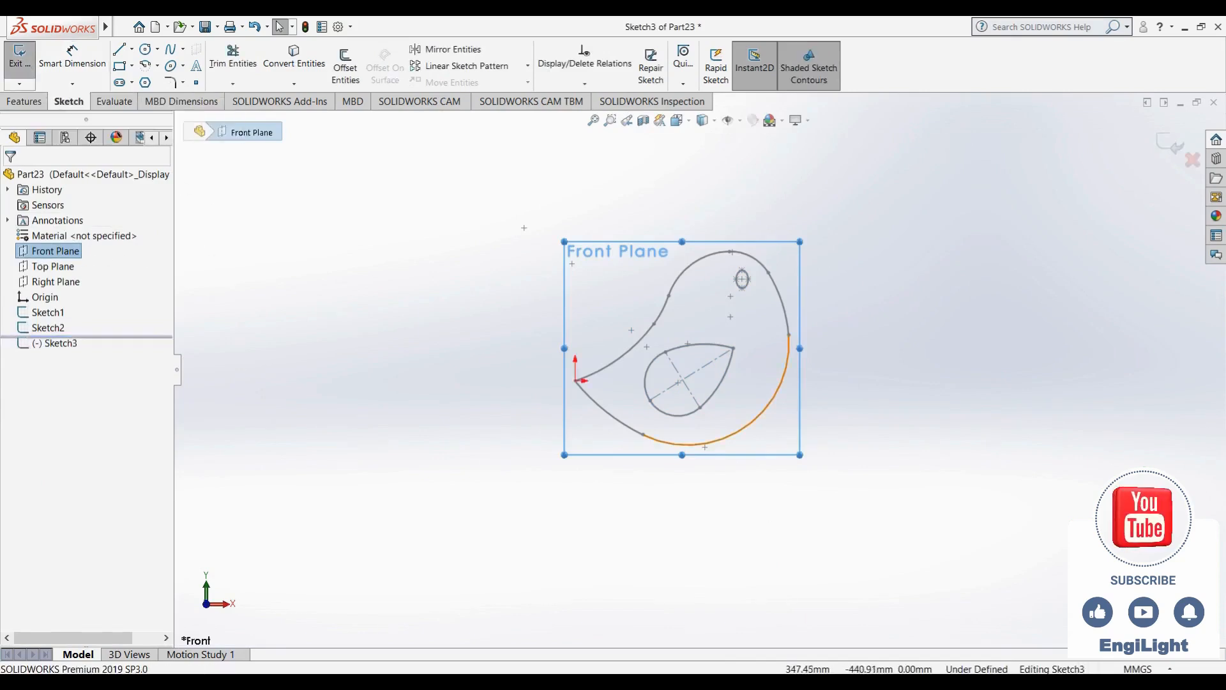
key("alt+Tab")
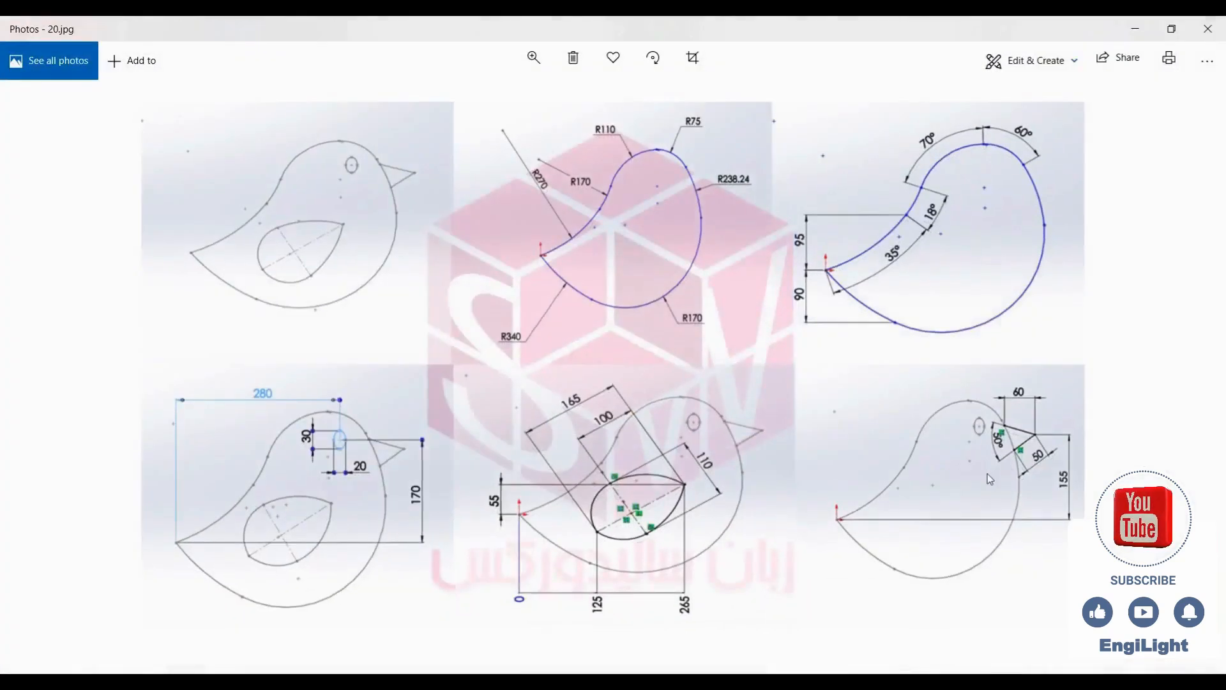
scroll(892, 544, "up", 2, "ctrl")
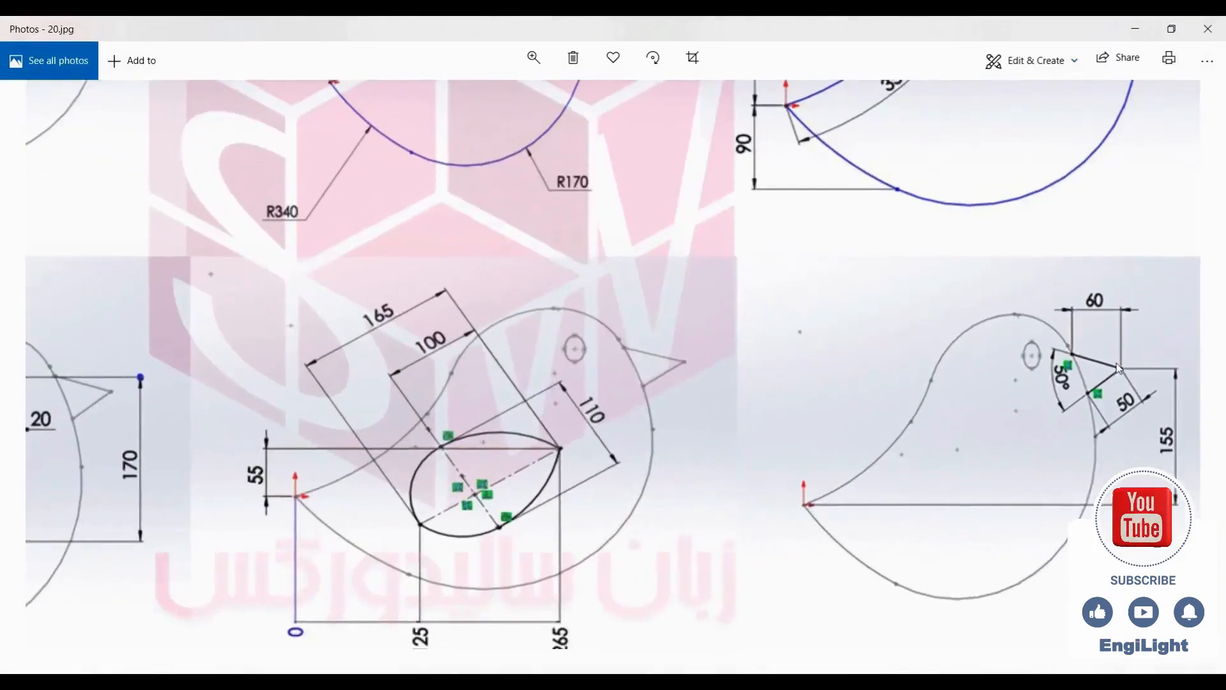
key("alt+Tab")
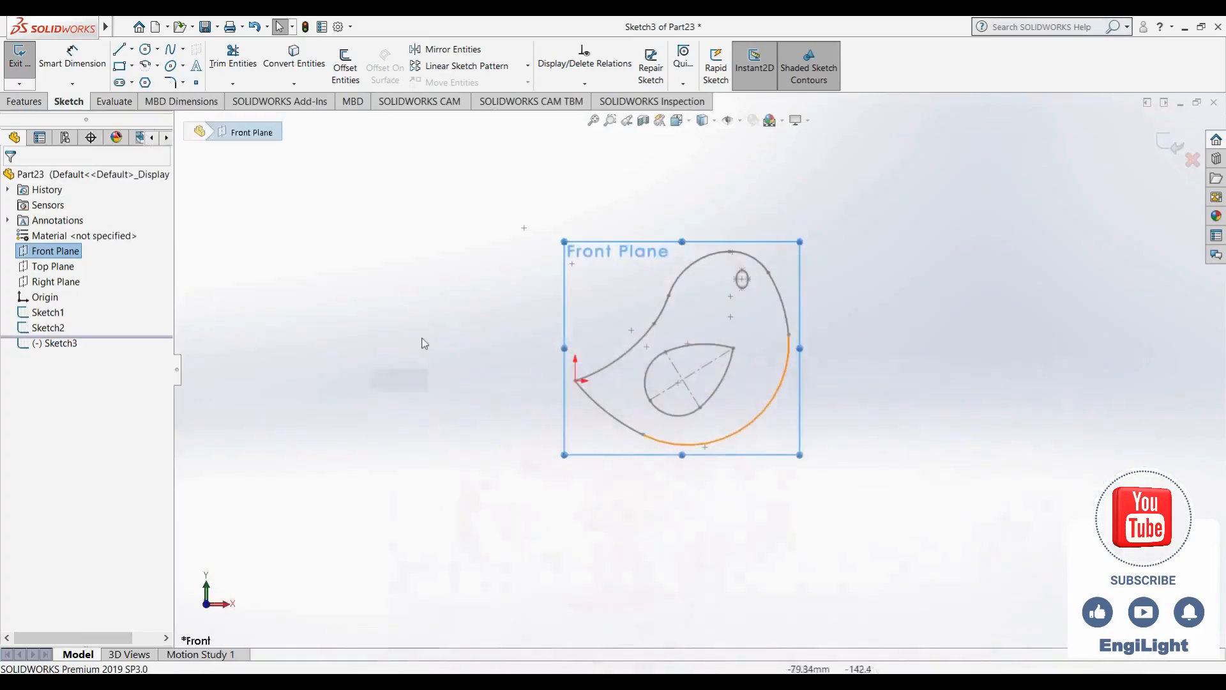
Sketch a two-line beak about 66 mm wide, with both inner ends on the body's front arc below the head
left_click(120, 49)
scroll(771, 284, "down", 4)
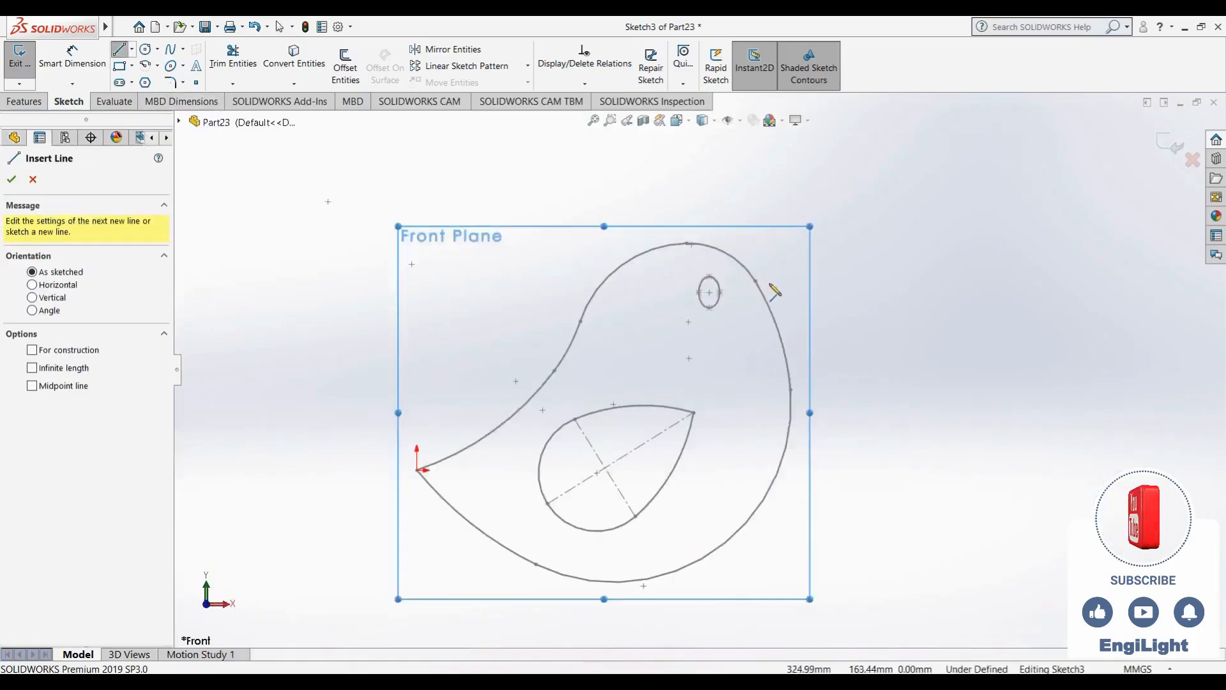
left_click(762, 309)
left_click(844, 320)
left_click(777, 352)
key("Escape")
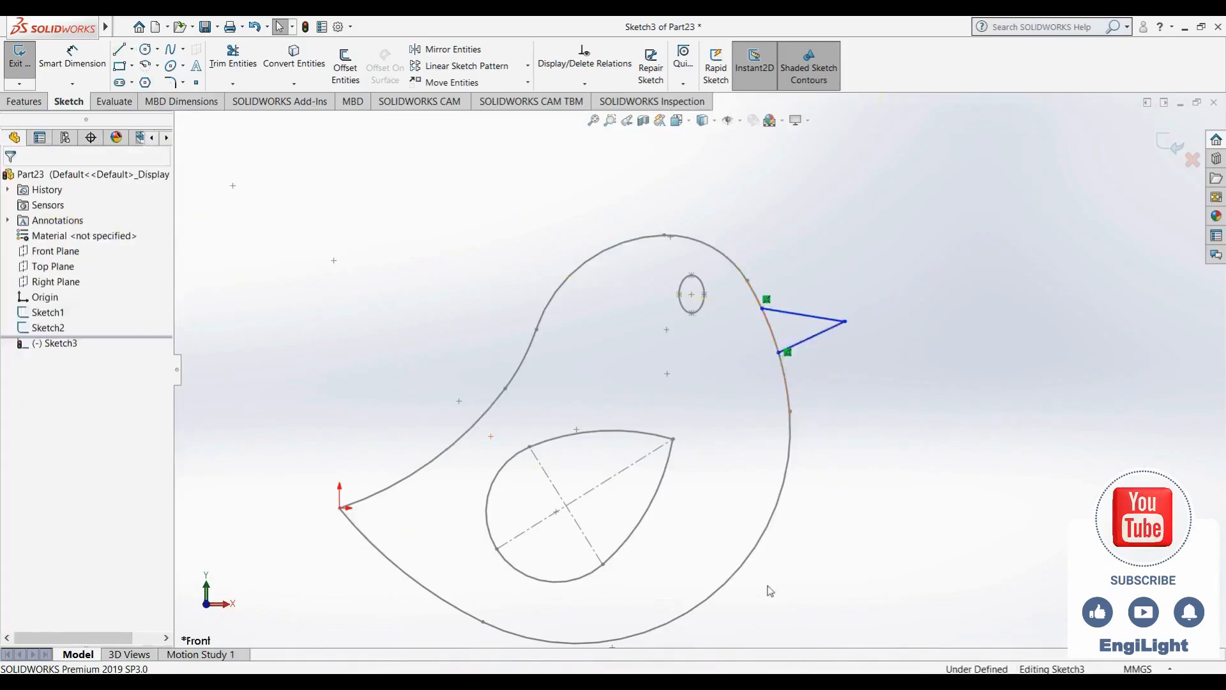
Recheck the reference drawing and dimension the horizontal extent of the upper beak line as 60 mm, placing it above the beak
key("alt+Tab")
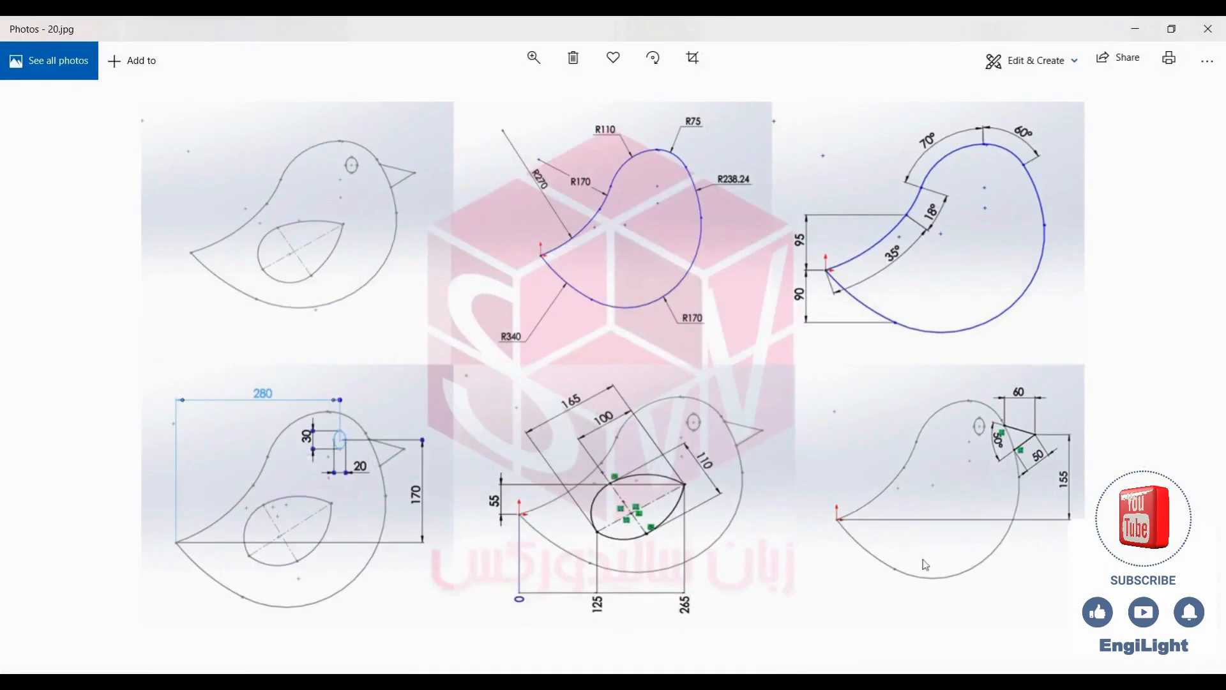
key("alt+Tab")
right_click_drag(816, 428, 815, 377)
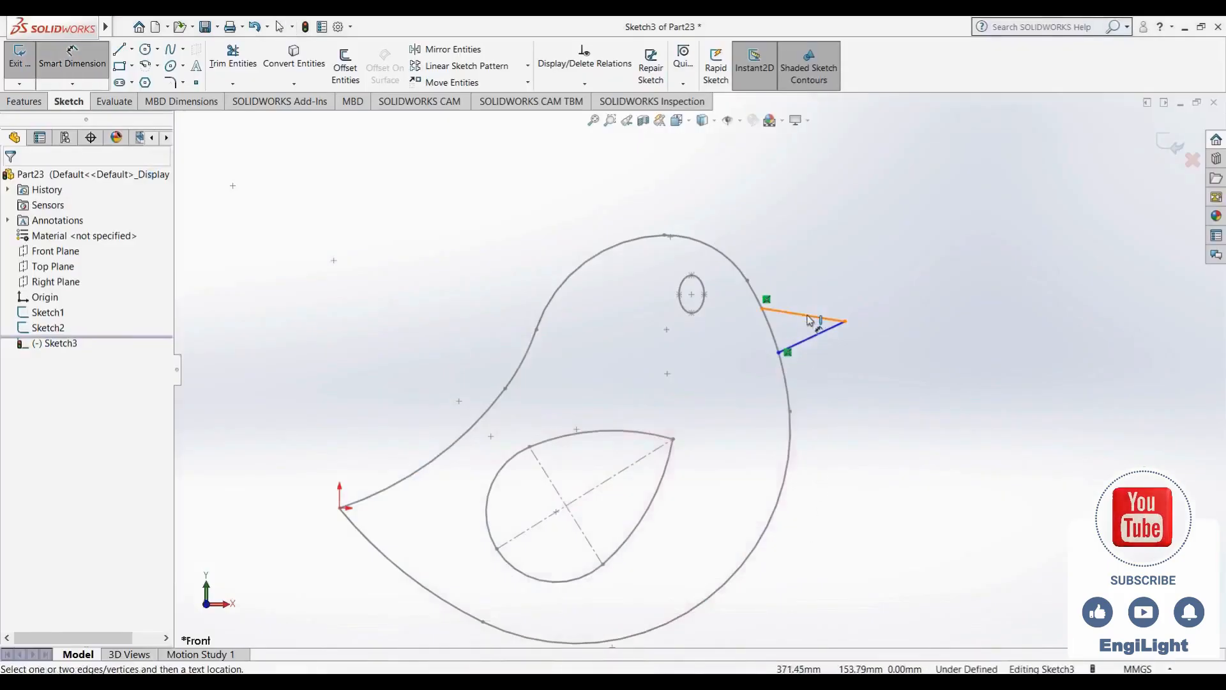
left_click(807, 315)
left_click(803, 225)
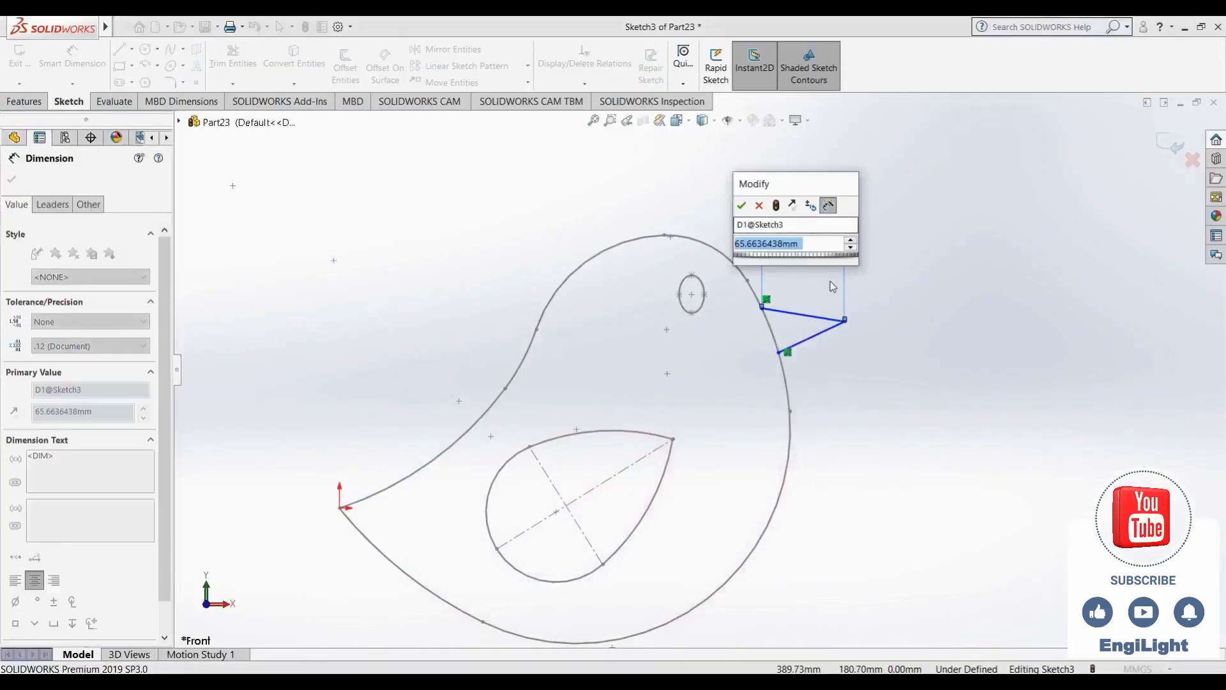
type("60")
key("Return")
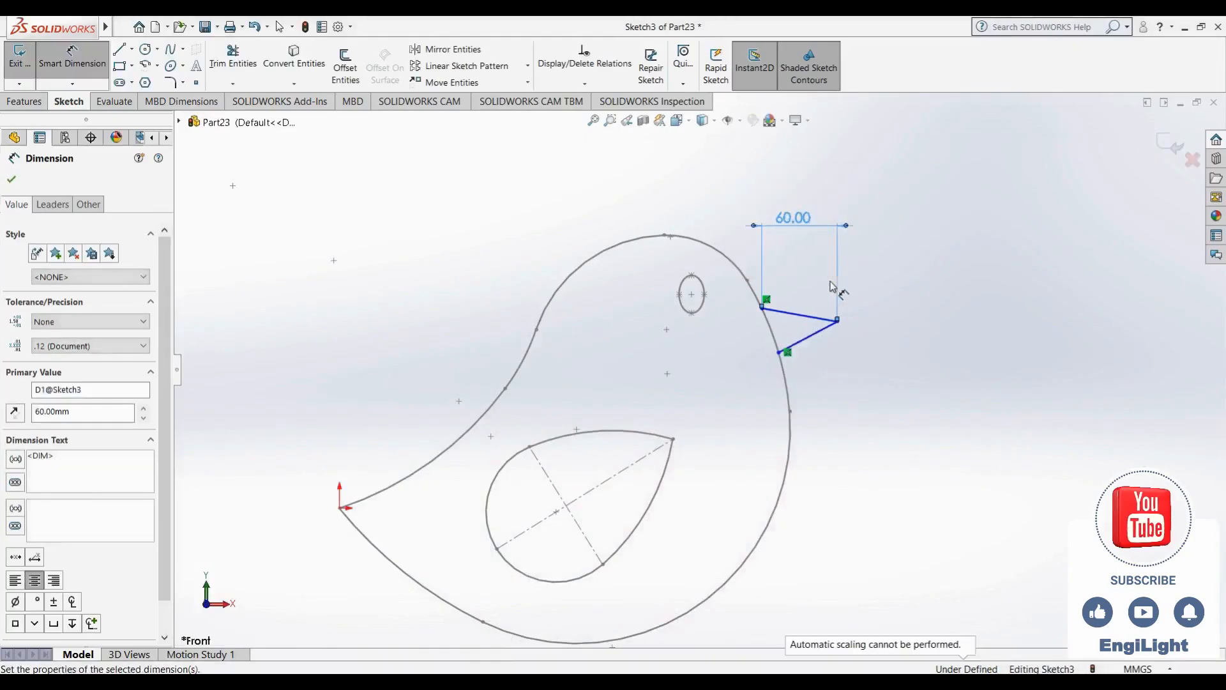
mouse_move(798, 226)
left_mouse_down()
mouse_move(805, 291)
mouse_move(802, 232)
left_mouse_up()
left_click(863, 340)
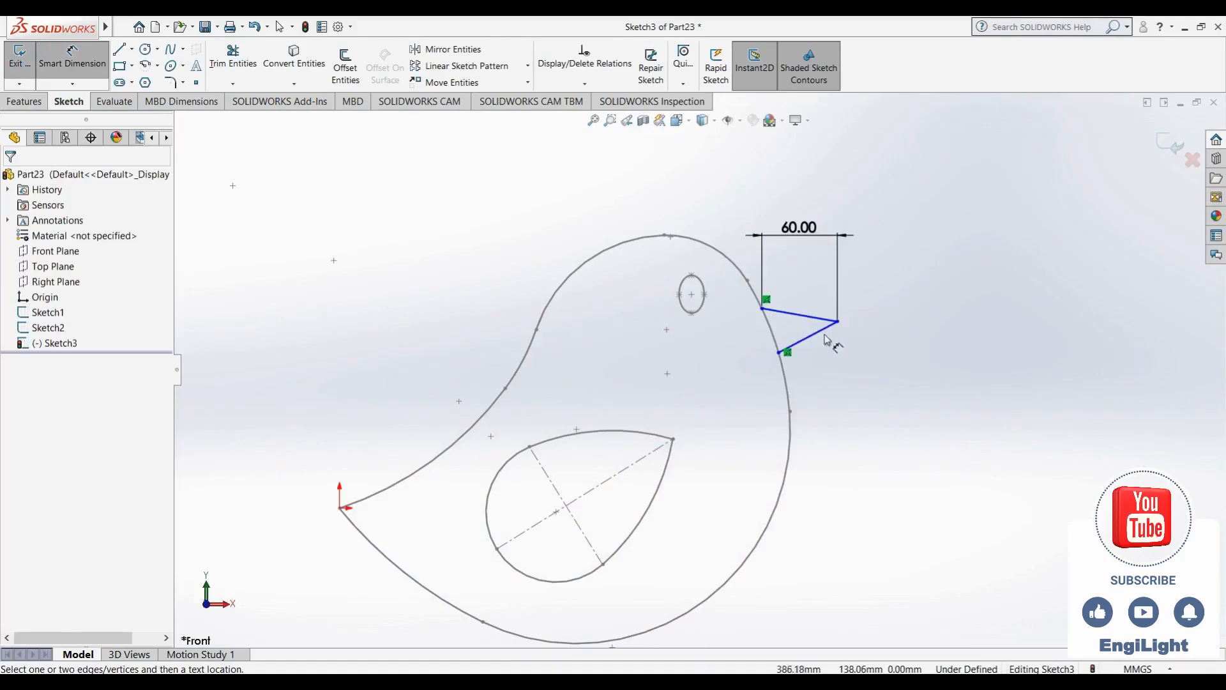
Dimension the lower beak line's aligned length as 50 mm
left_click(823, 338)
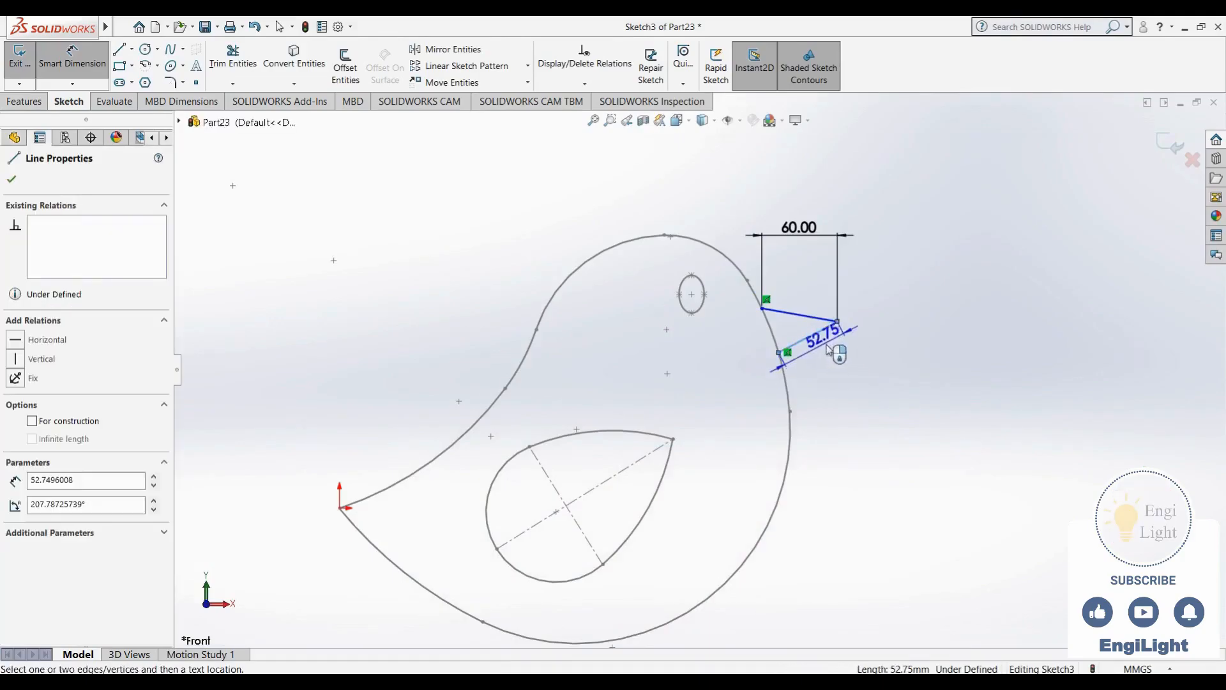
left_click(826, 355)
type("50")
key("Return")
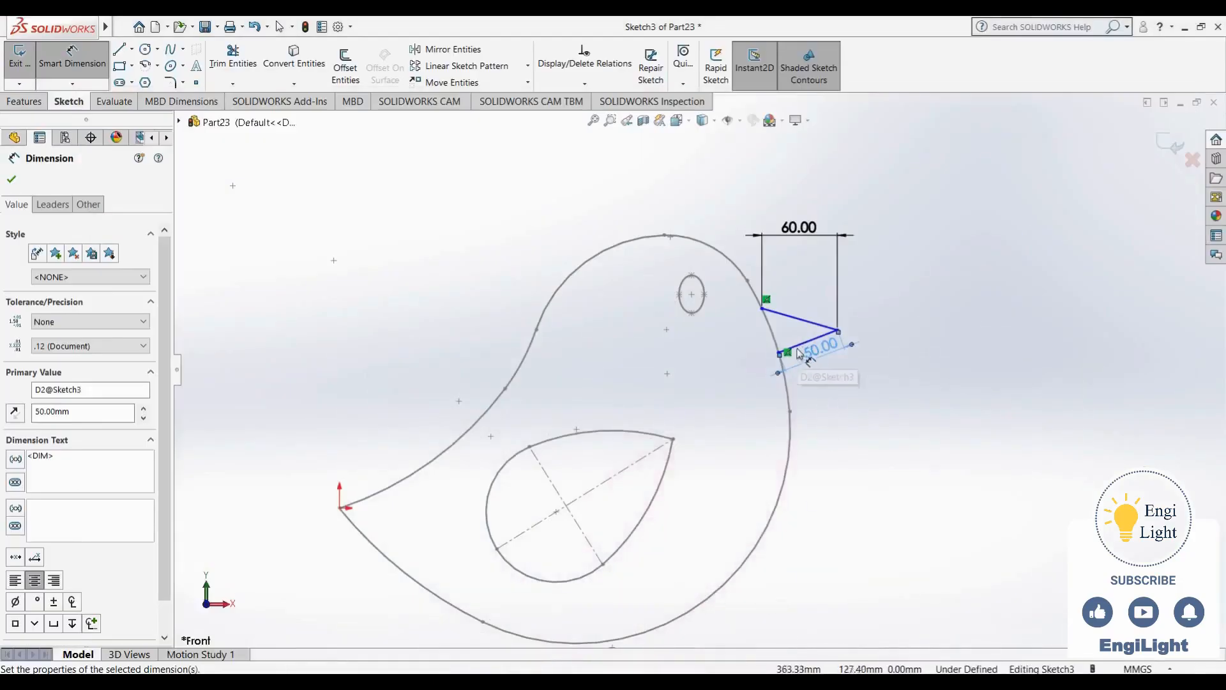
Dimension the angle between the two beak lines as 50 degrees
left_click(798, 346)
left_click(785, 315)
left_click(712, 344)
type("50")
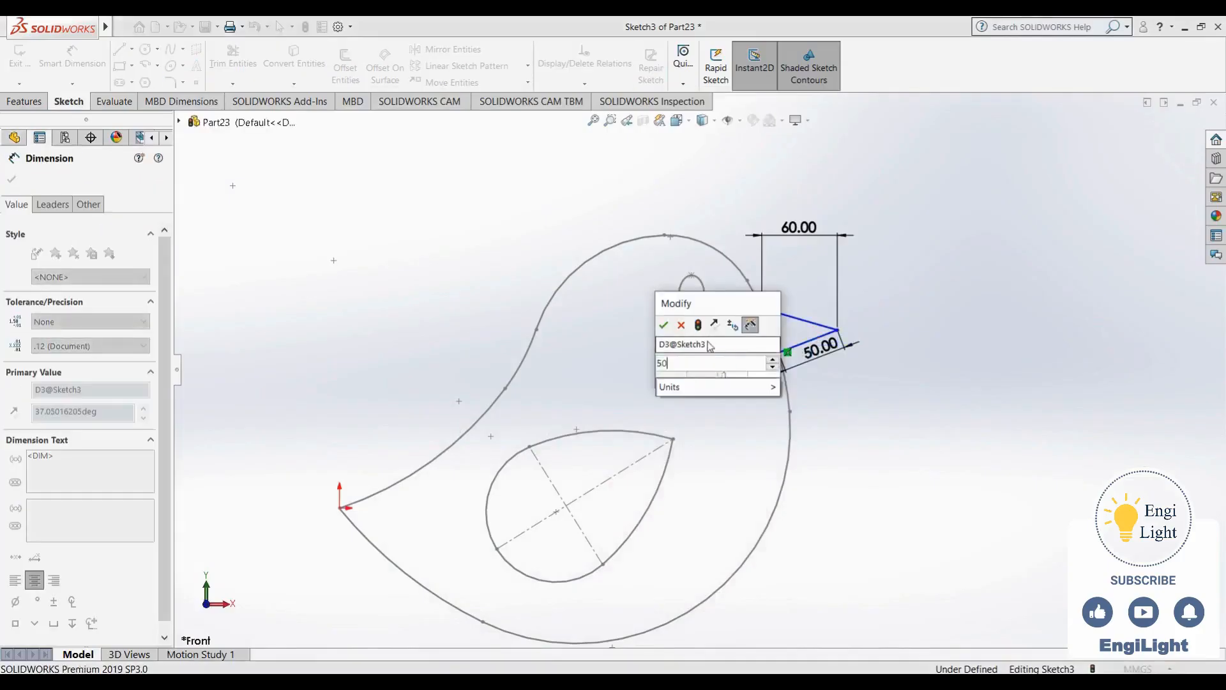
key("Return")
key("Escape")
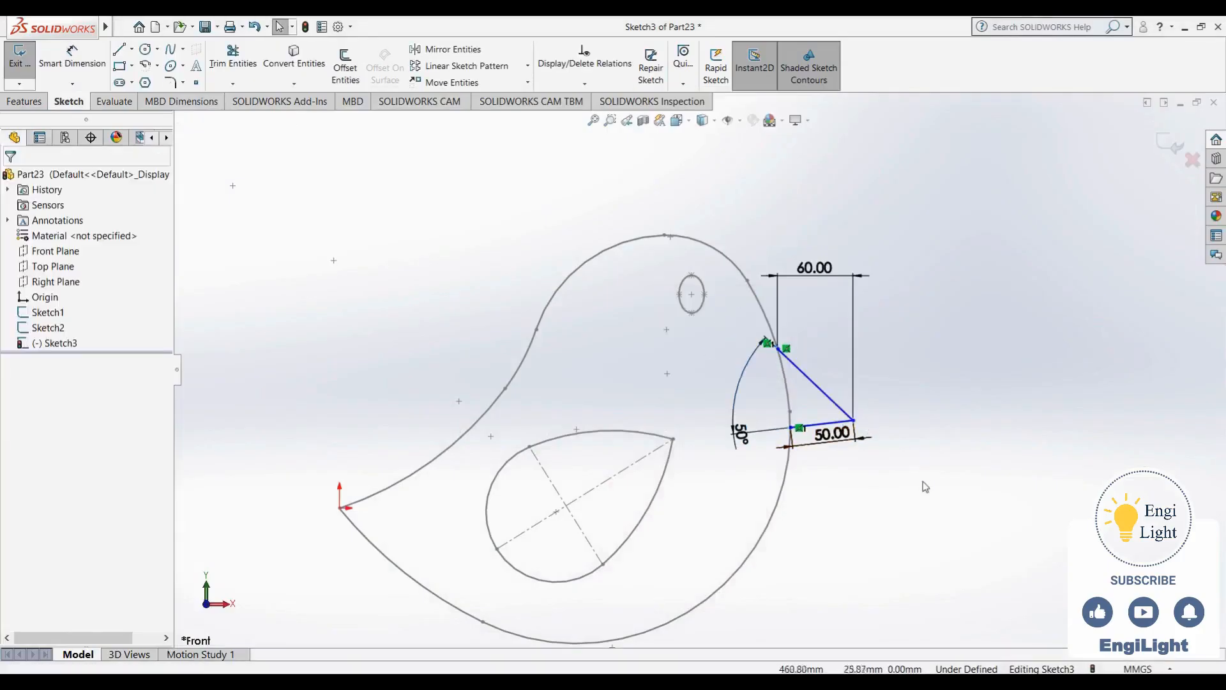
Dimension the beak tip's height above the origin as 155 mm and finish the beak sketch
right_click_drag(925, 487, 925, 447)
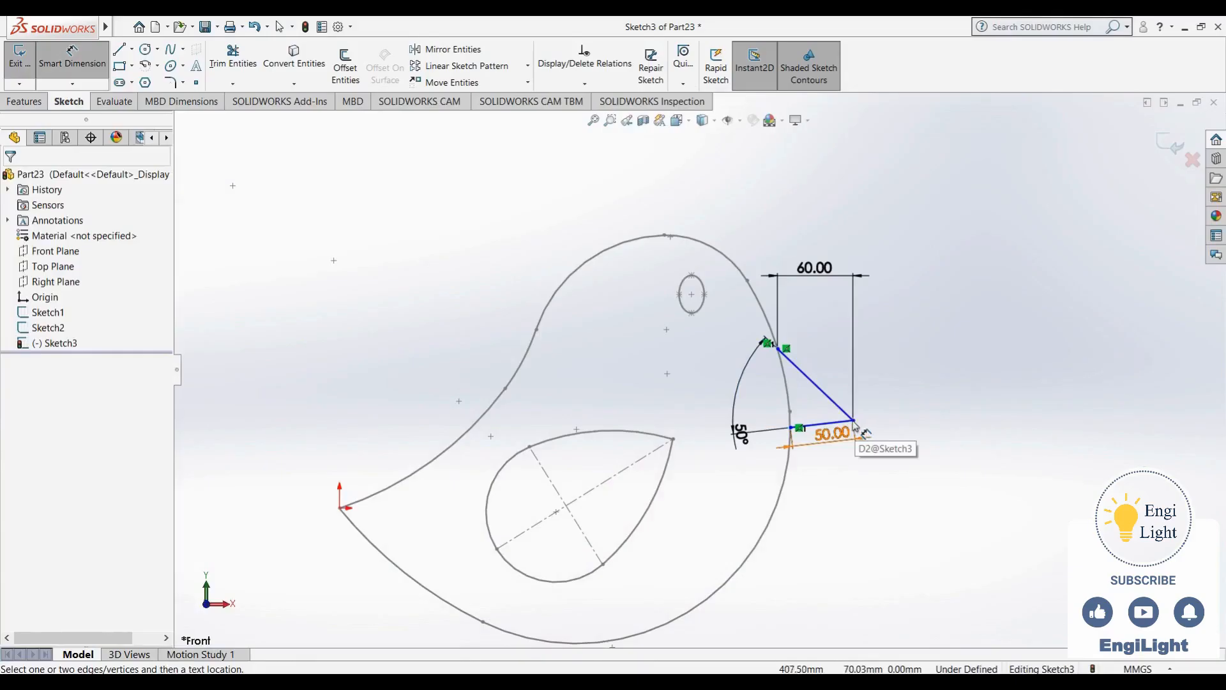
scroll(859, 429, "down", 4)
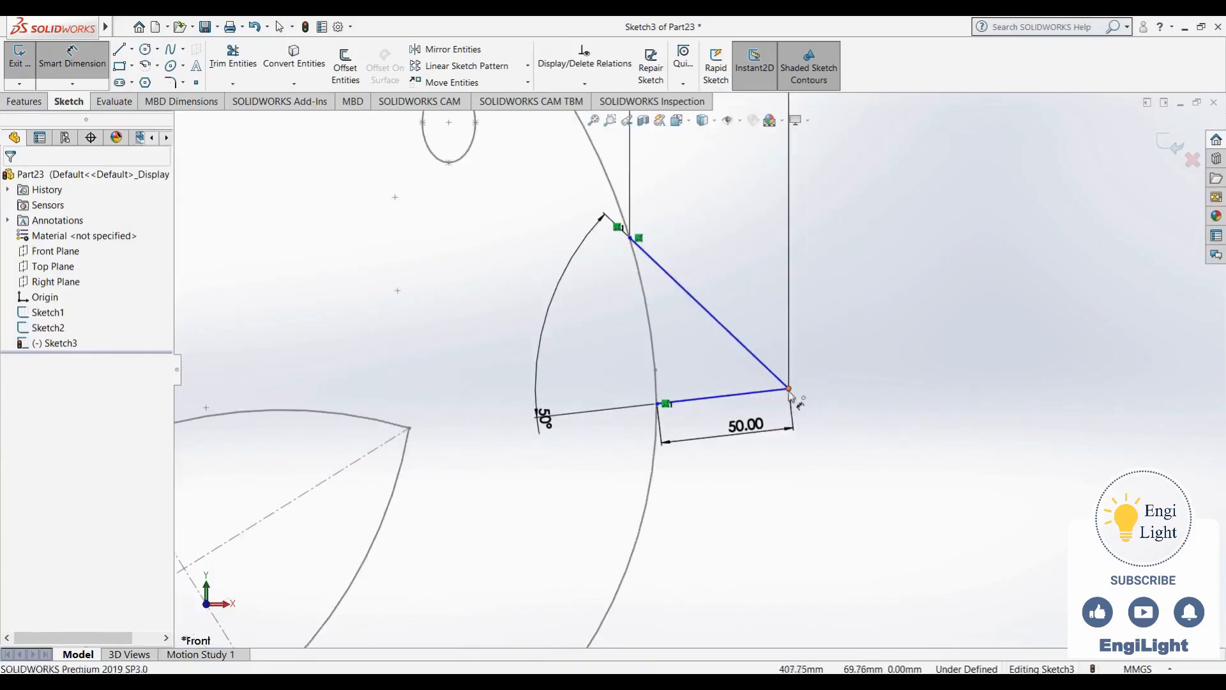
left_click(790, 389)
scroll(762, 470, "up", 5)
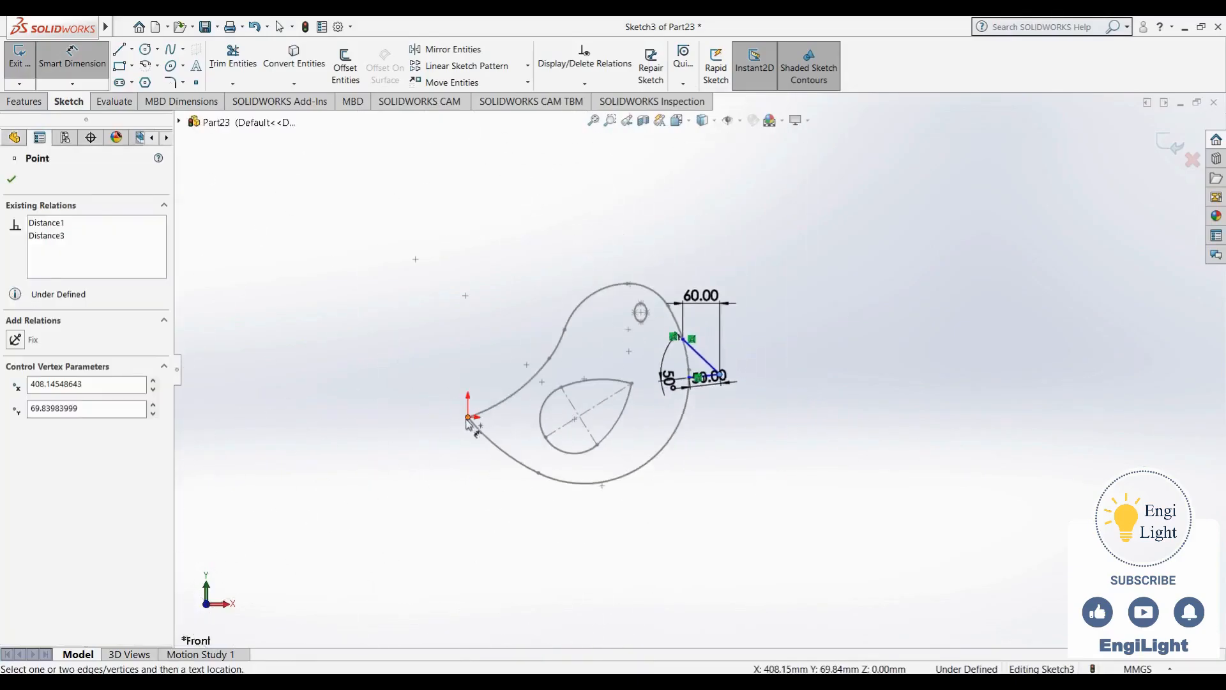
left_click(468, 417)
left_click(792, 407)
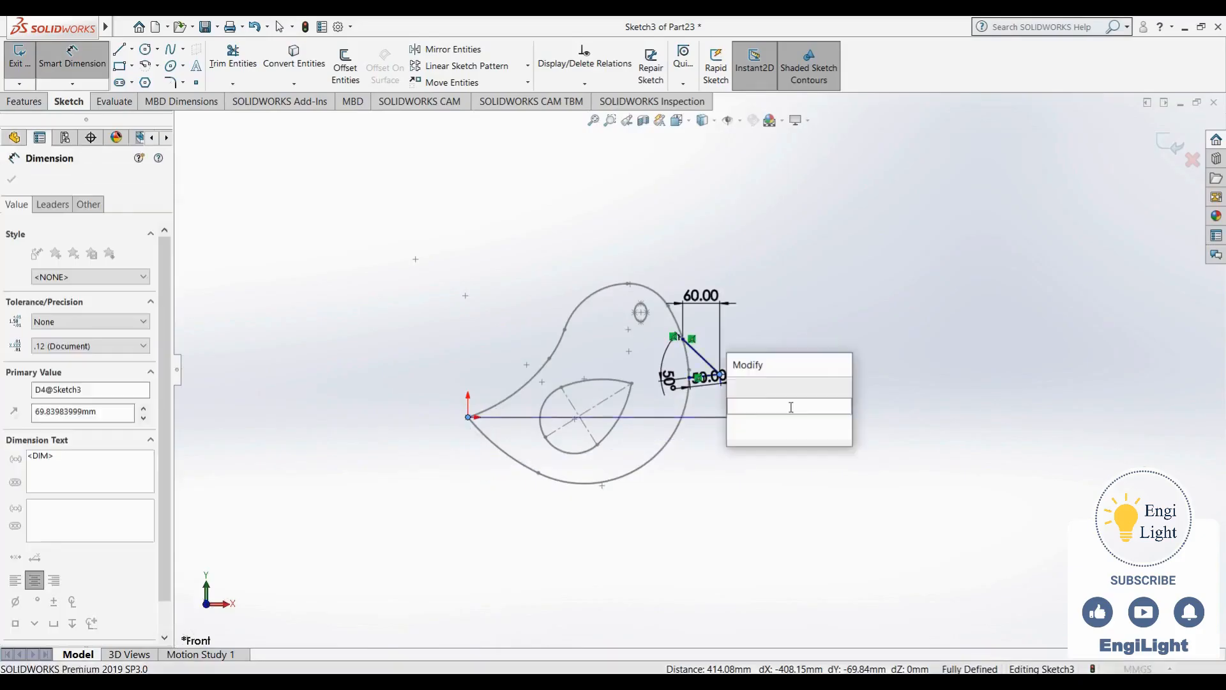
type("150")
key("Return")
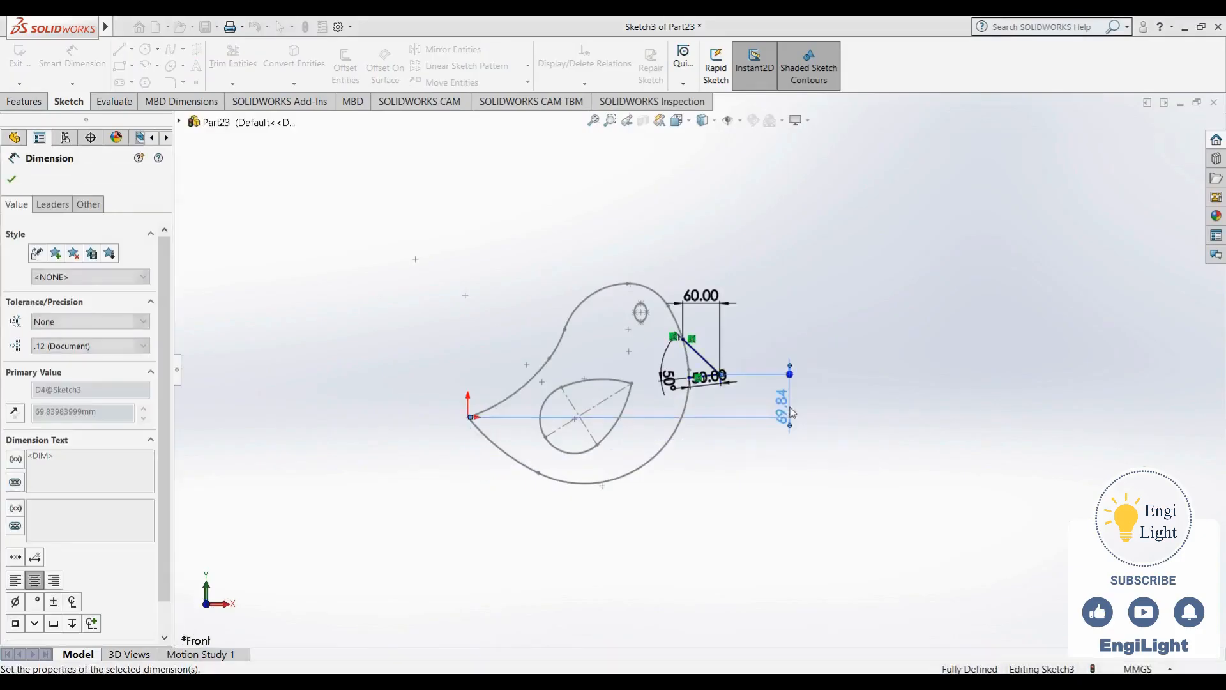
key("Escape")
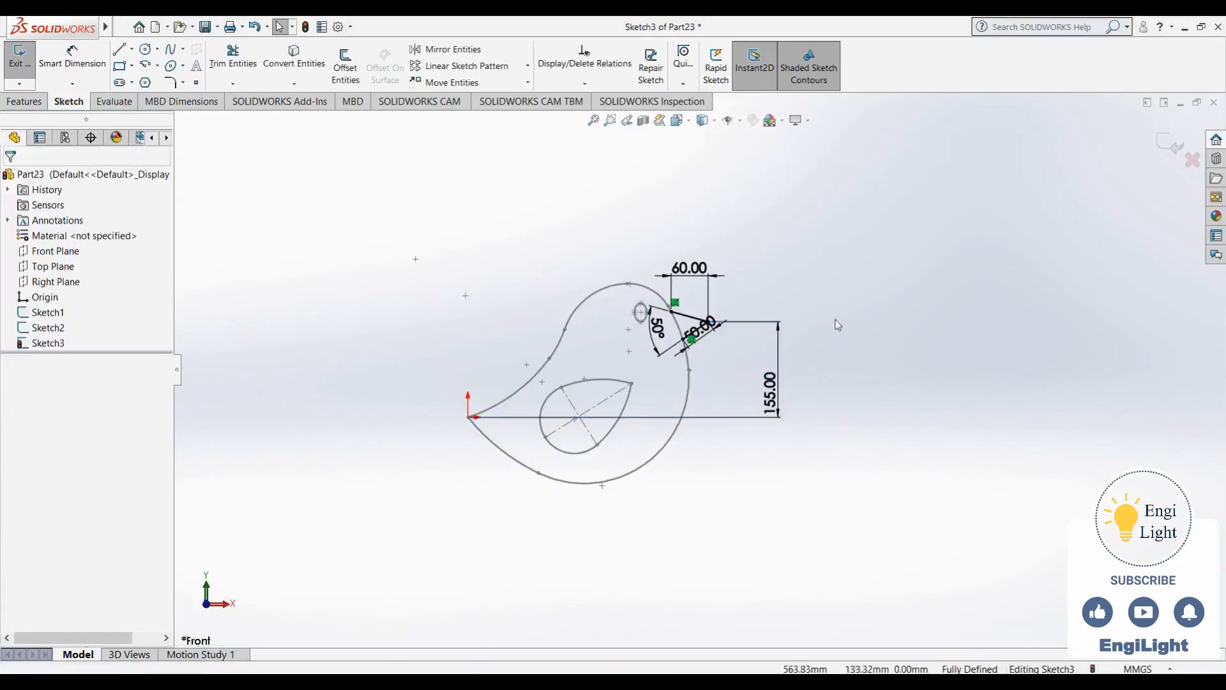
left_click(1166, 149)
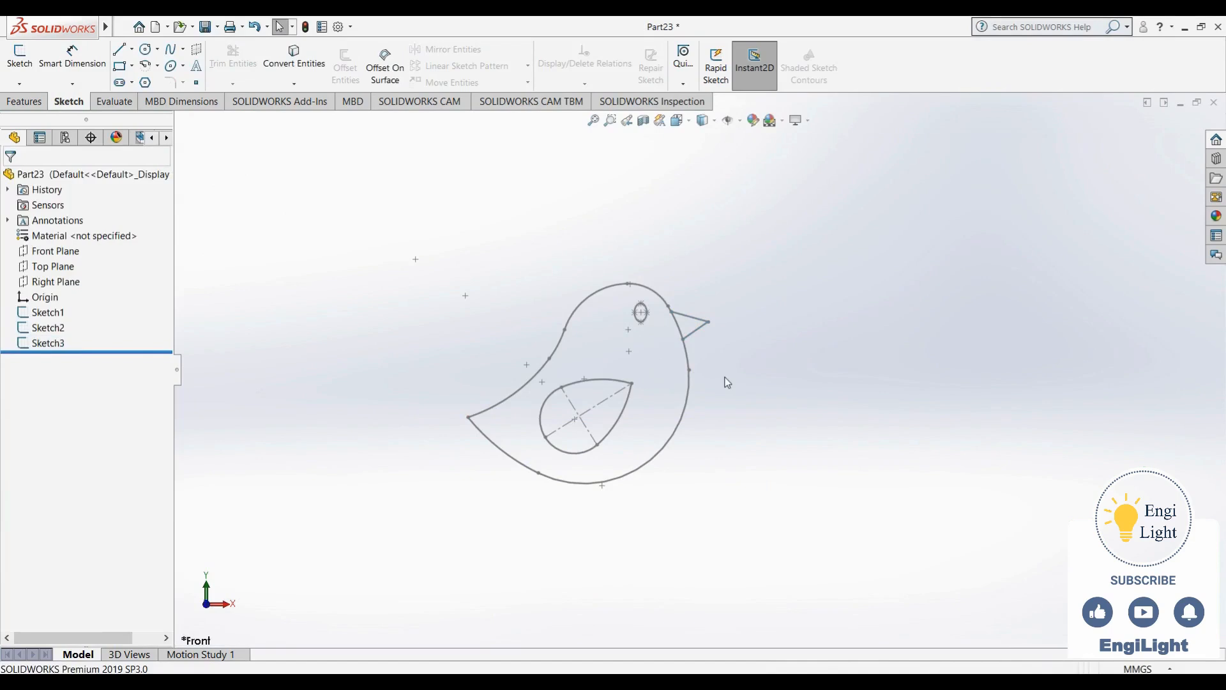
Close the bird part and switch to Photos to examine the bat outline dimensions in the next reference drawing, 21.jpg
left_click(1214, 102)
left_click(649, 383)
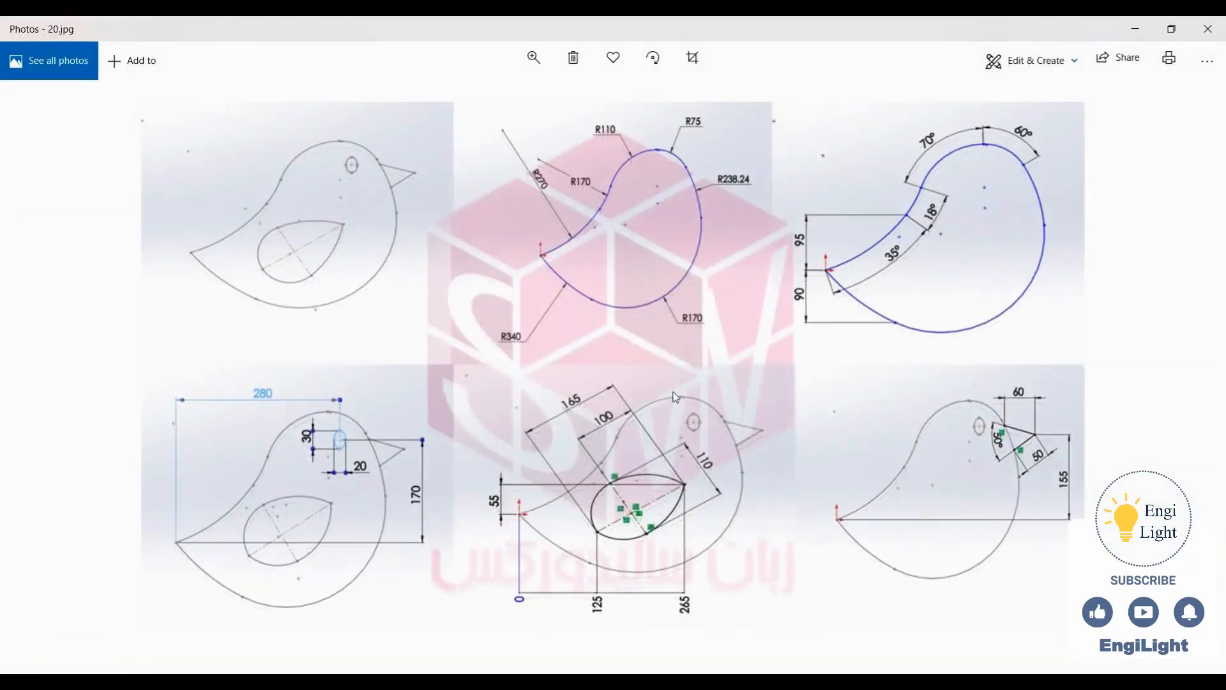
key("Right")
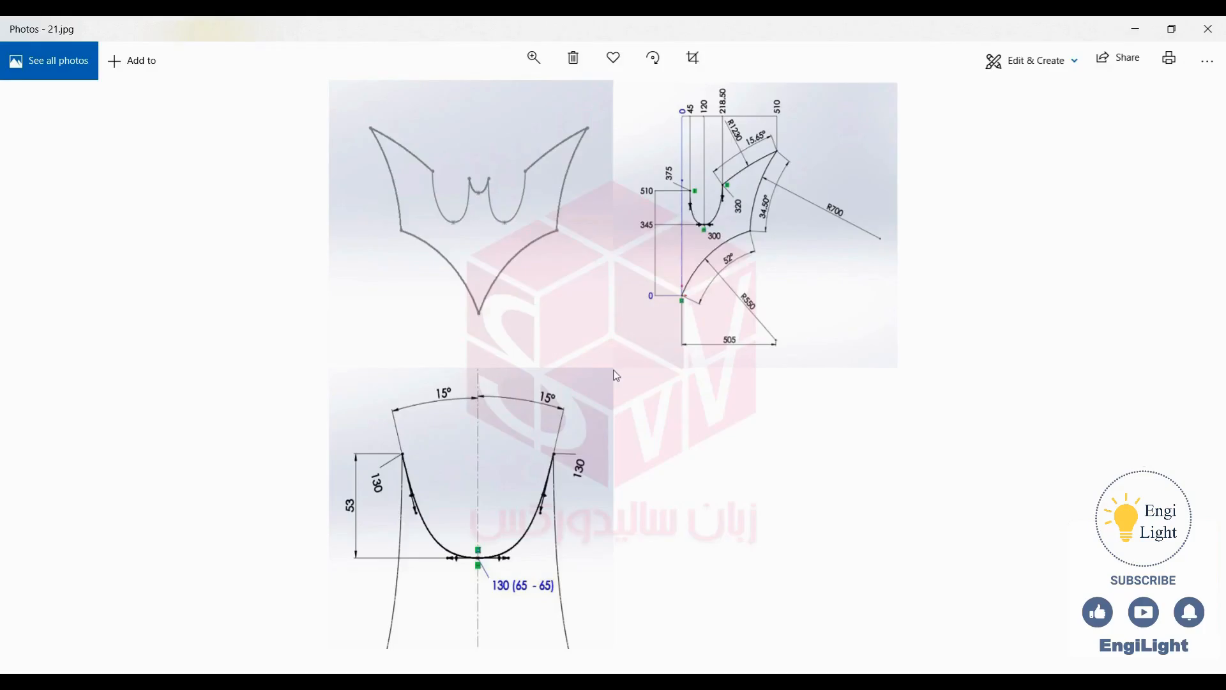
scroll(725, 220, "up", 4, "ctrl")
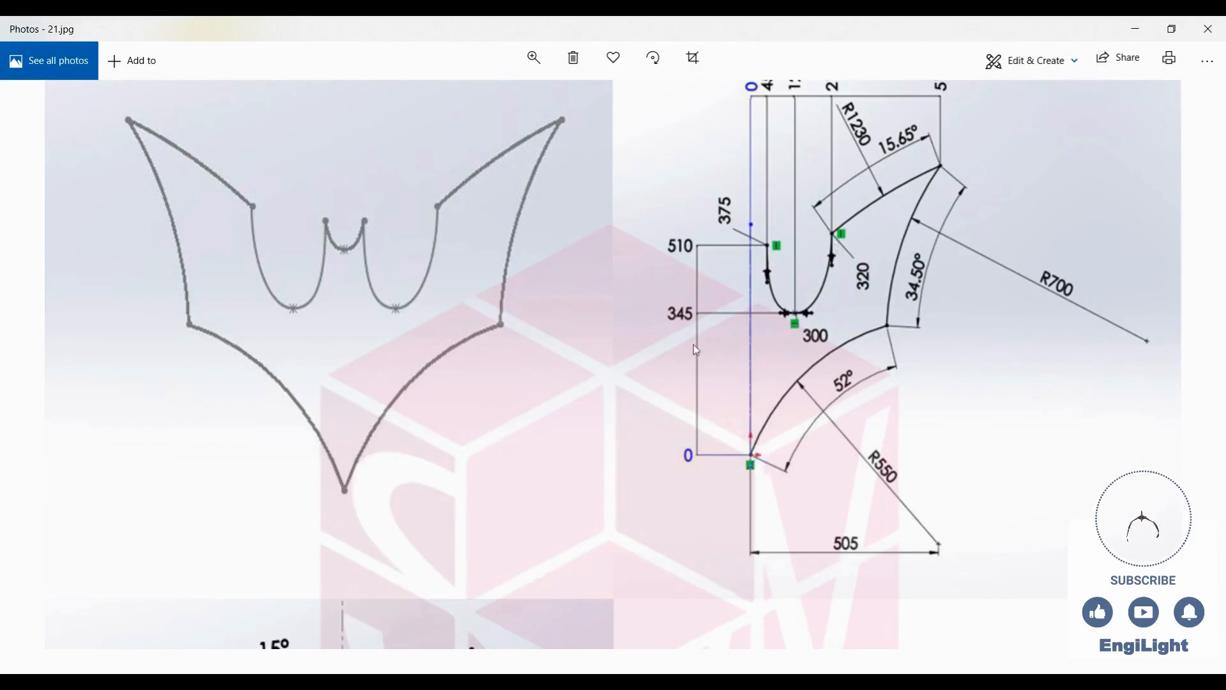
scroll(676, 378, "down", 3)
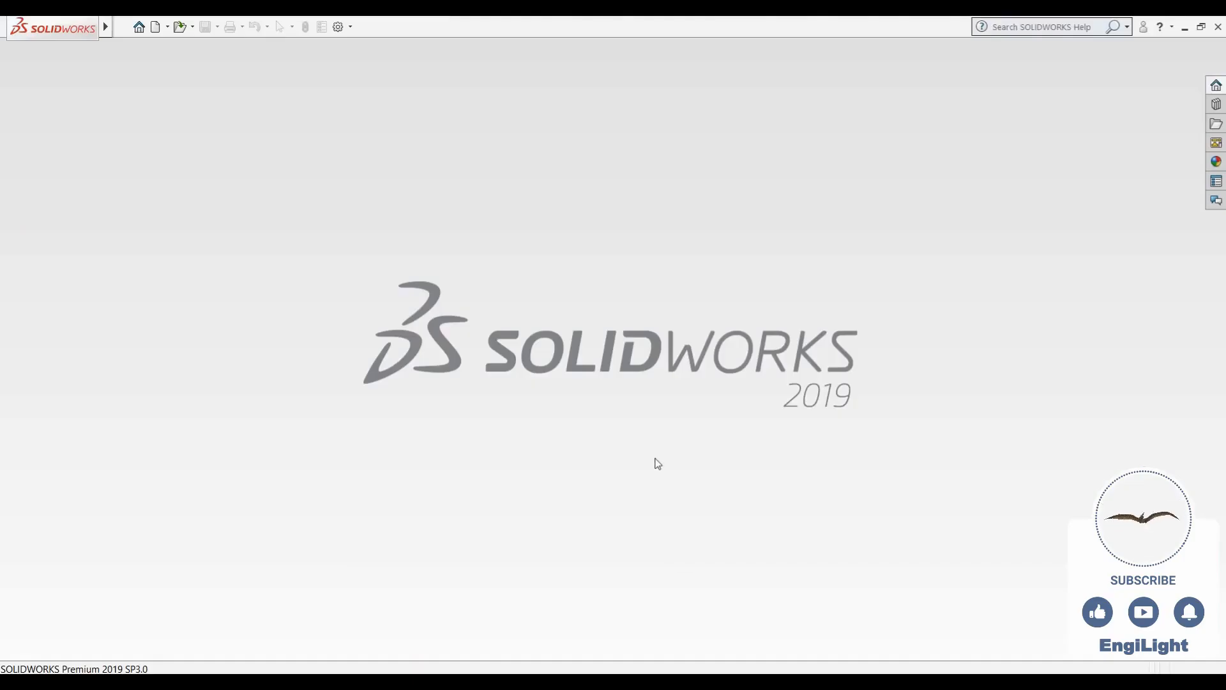
Create a new part in SOLIDWORKS and start a sketch on the Front Plane
key("ctrl+n")
left_click(661, 505)
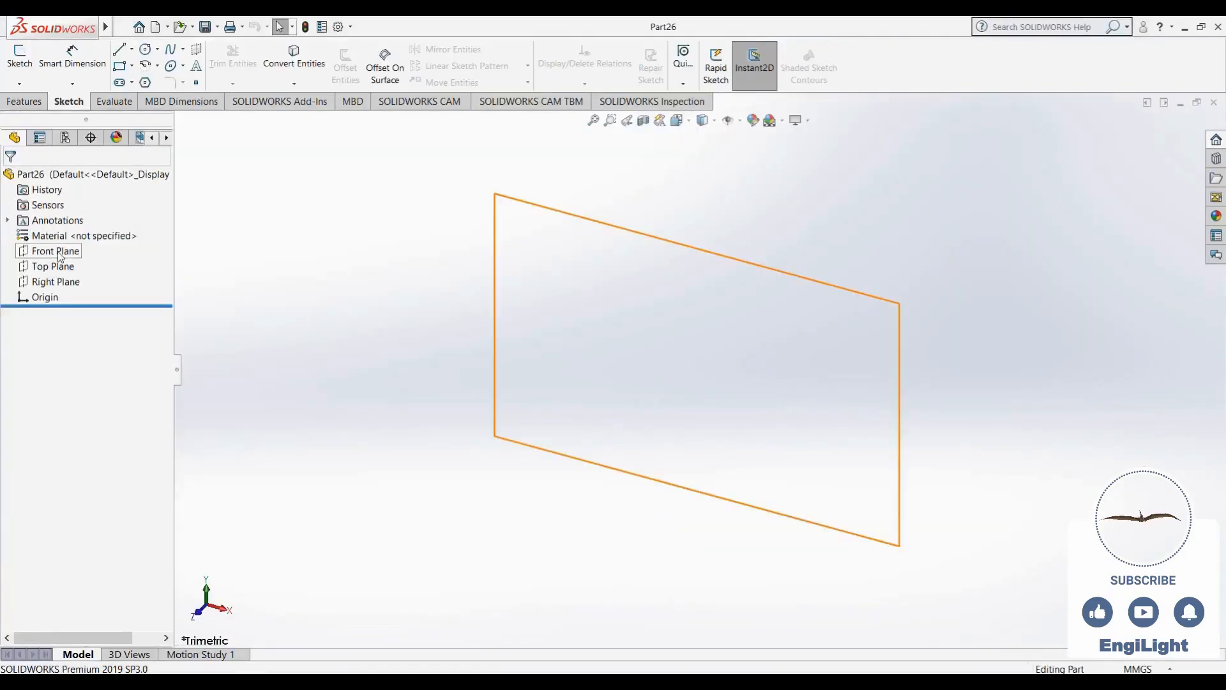
left_click(60, 252)
left_click(69, 234)
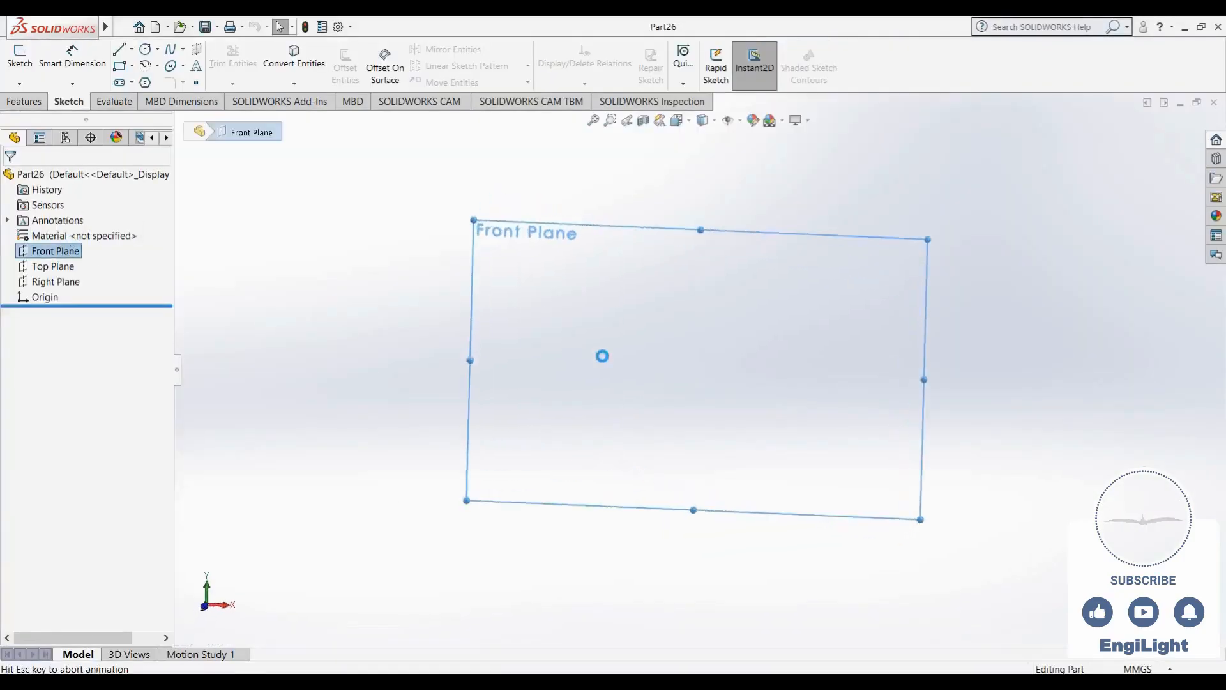
Draw a three-point arc rising from the origin toward the upper right, with a radius of about 90 mm
left_click(144, 64)
left_click(112, 228)
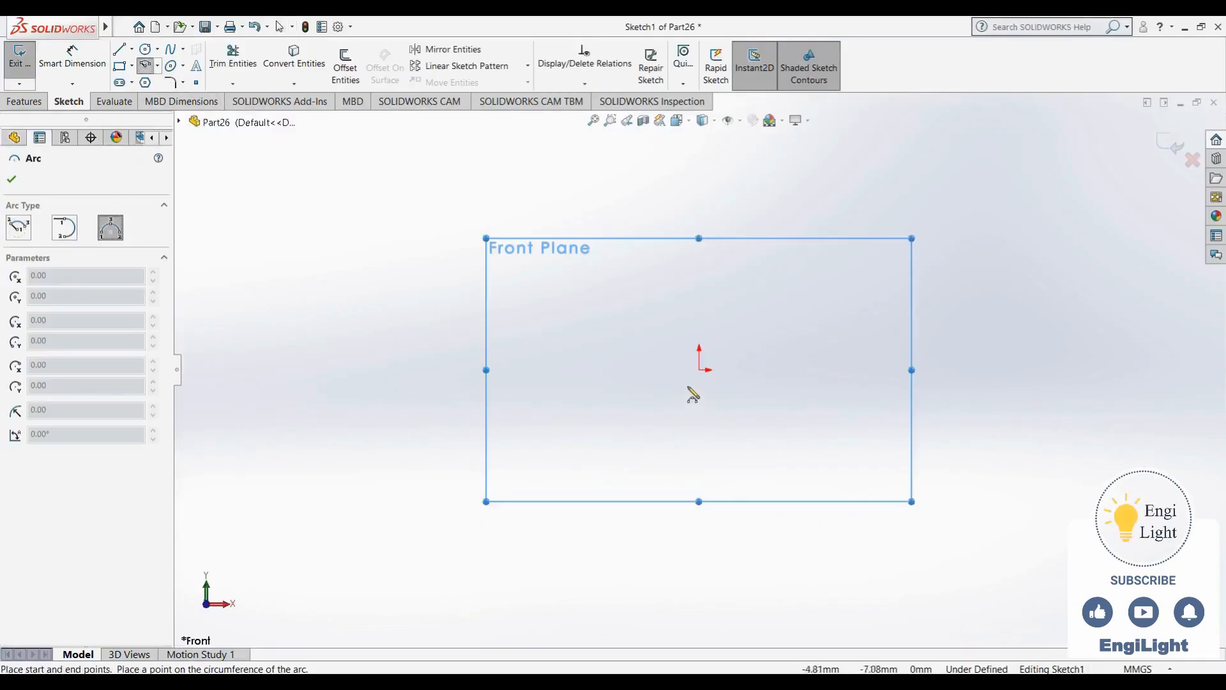
left_click(699, 369)
left_click(841, 242)
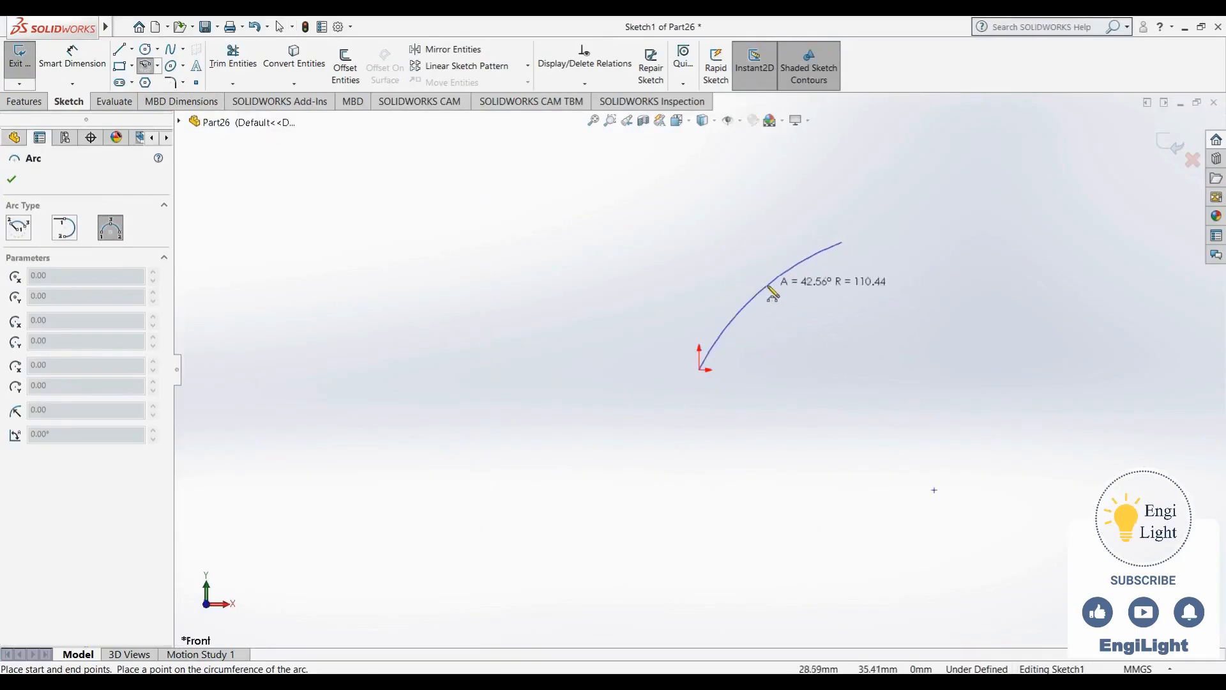
left_click(772, 292)
key("Escape")
Check the reference drawing and dimension the arc's radius as 550 mm
left_click(766, 681)
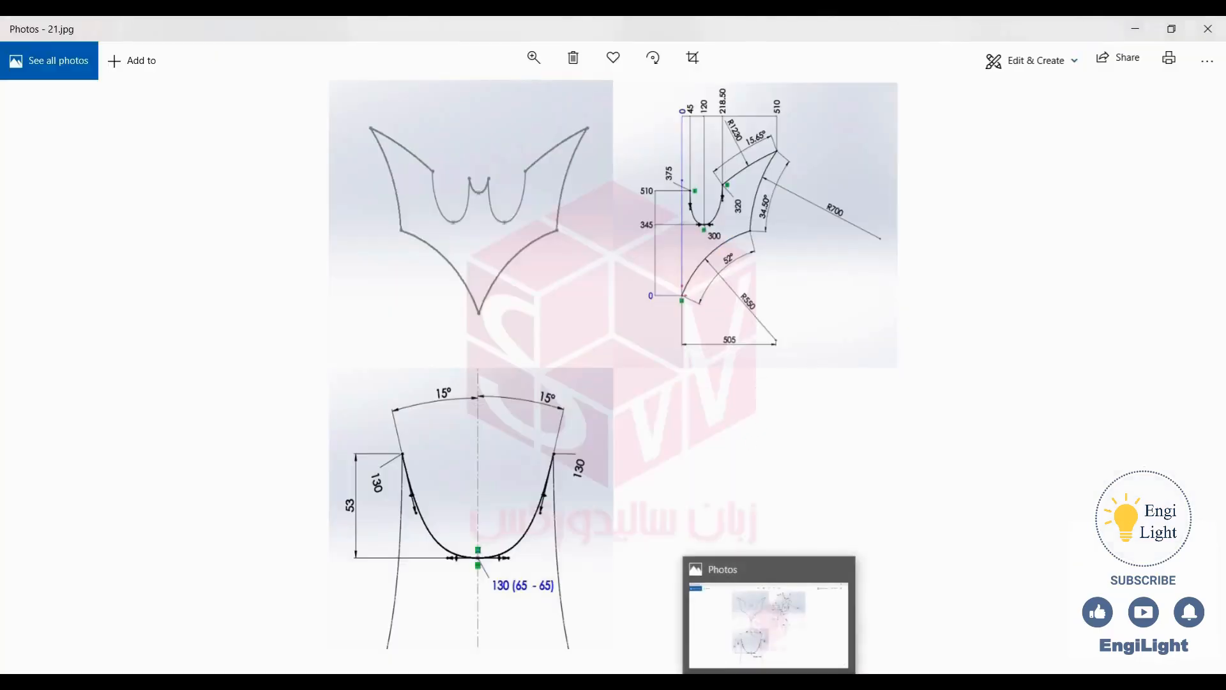
left_click(769, 681)
right_click_drag(776, 456, 773, 358)
left_click(757, 288)
left_click(801, 345)
type("550")
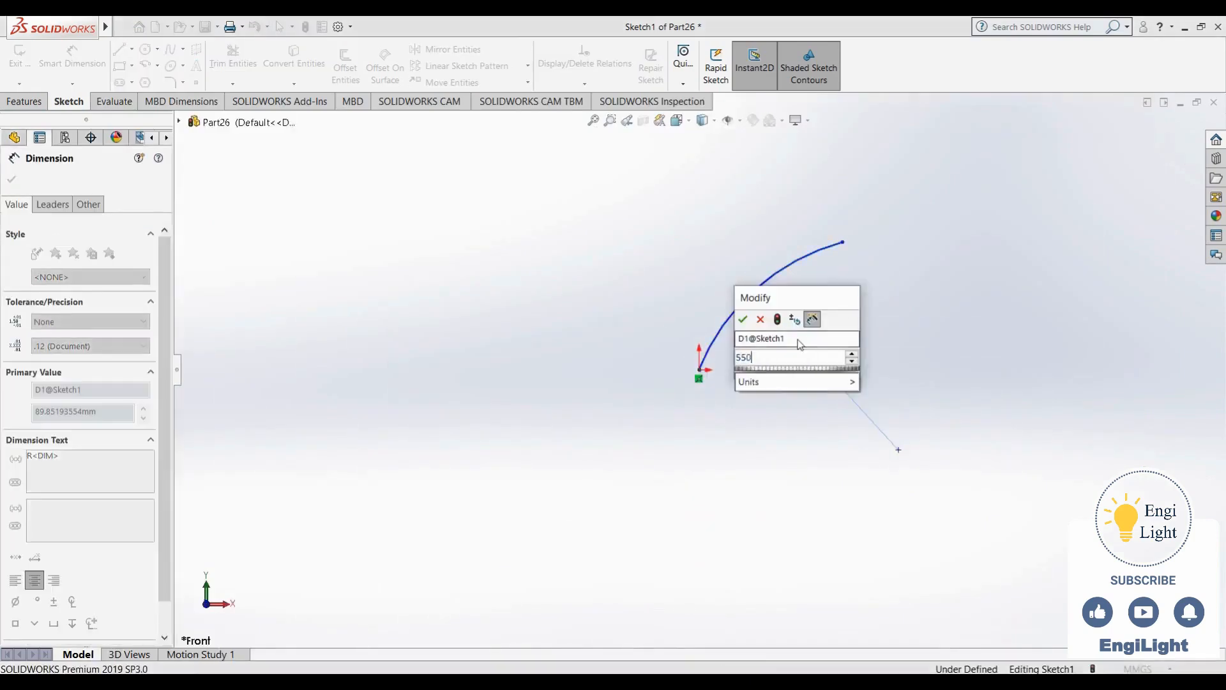
key("Return")
Dimension the arc's included angle as 52 degrees, using its two endpoints and center
left_click(699, 370)
left_click(843, 242)
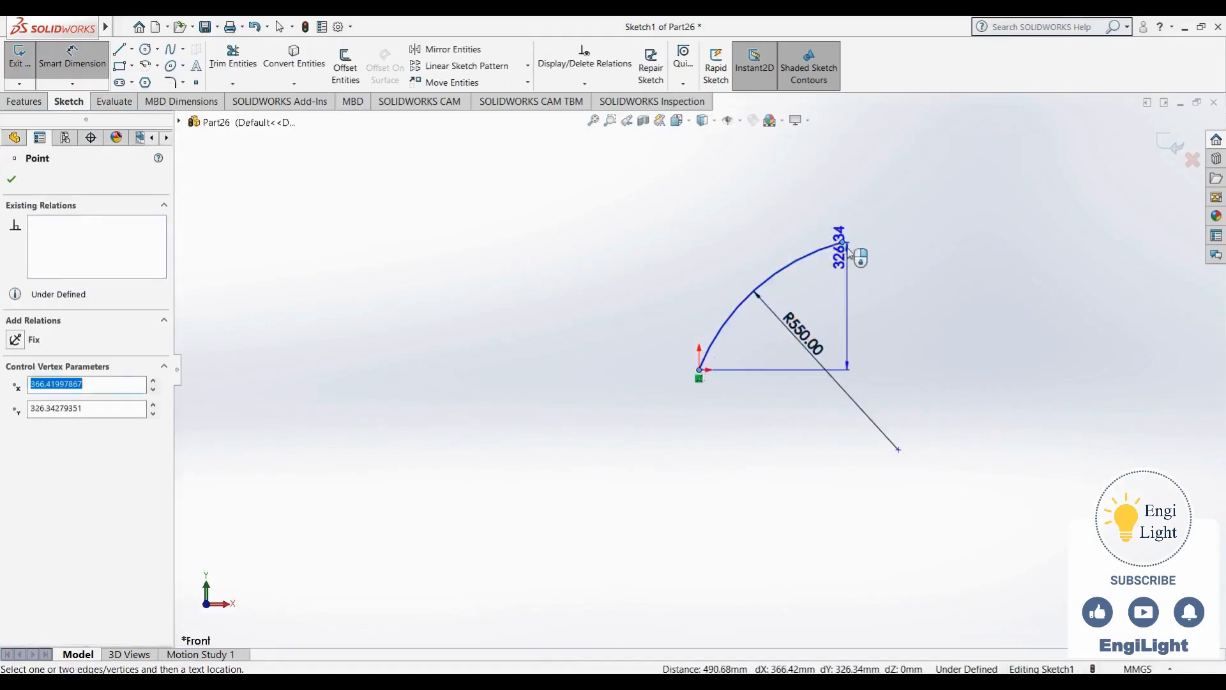
left_click(899, 450)
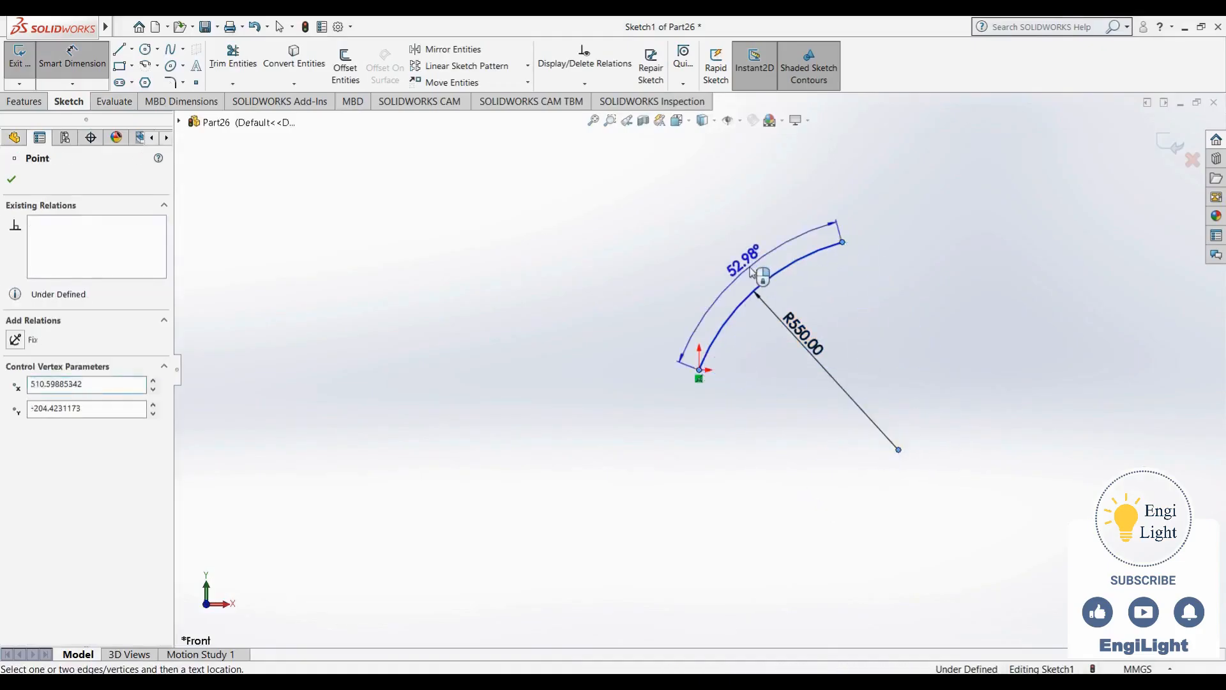
left_click(751, 268)
type("52")
key("Return")
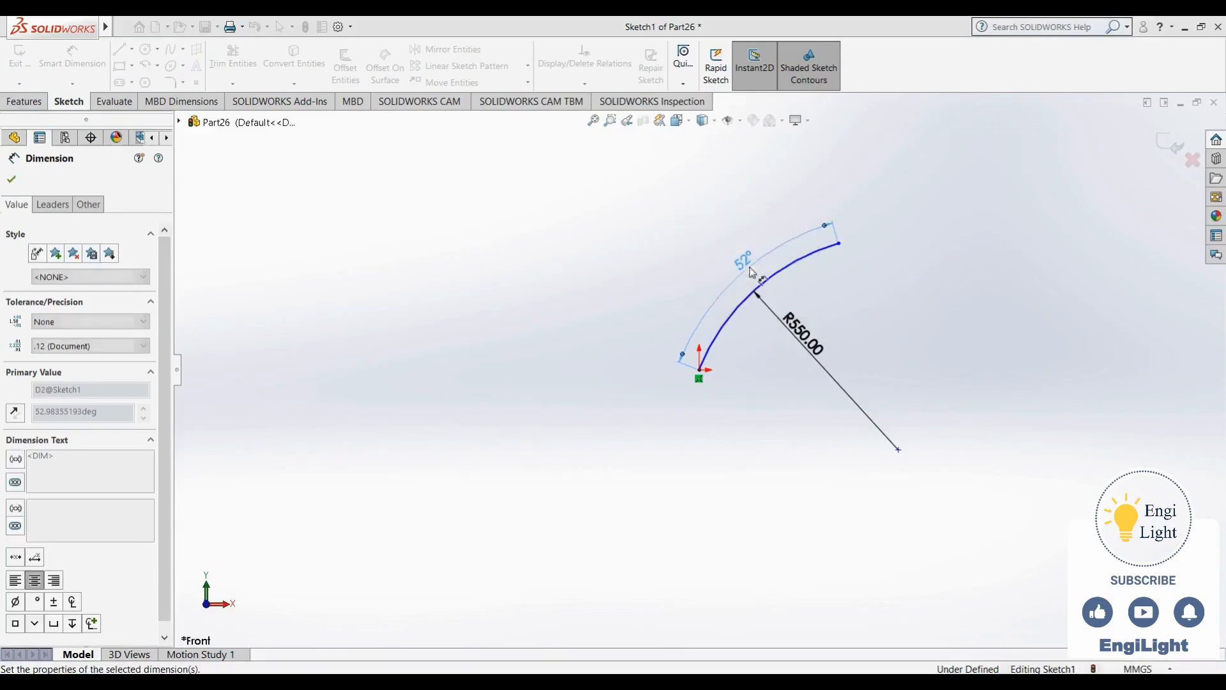
key("Escape")
Recheck the reference drawing and dimension the horizontal distance from the origin to the arc's center as 505 mm
left_click(773, 682)
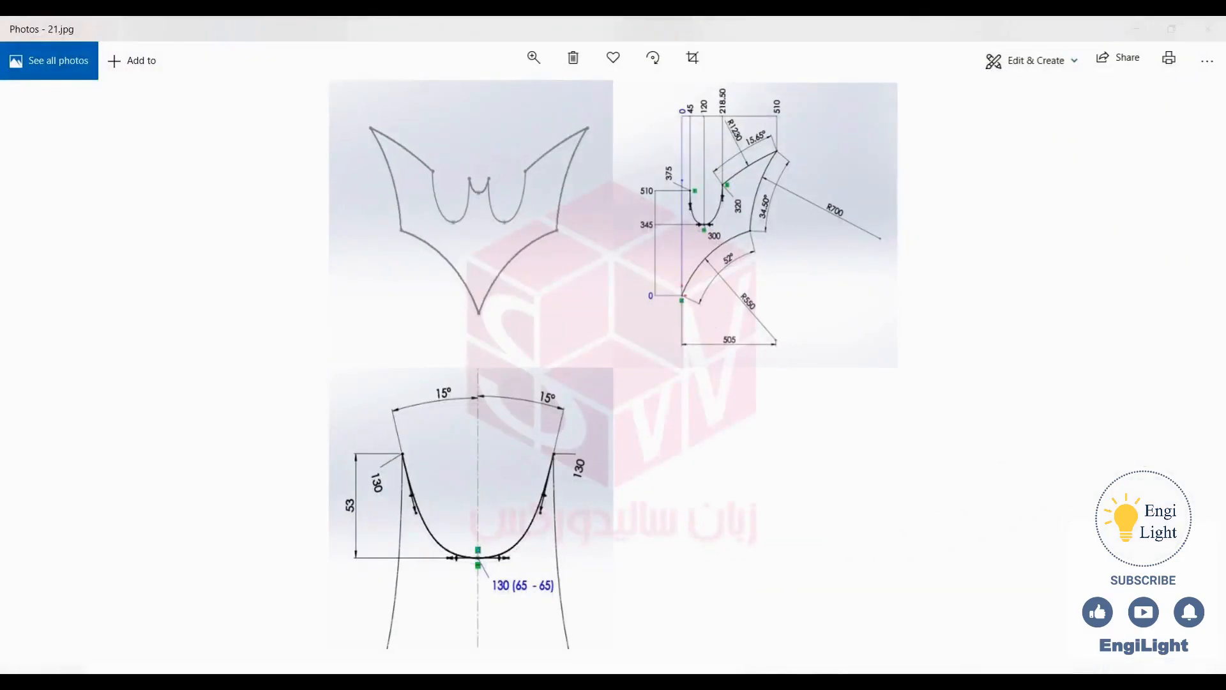
left_click(773, 682)
left_click(897, 450)
right_click_drag(755, 492, 758, 363)
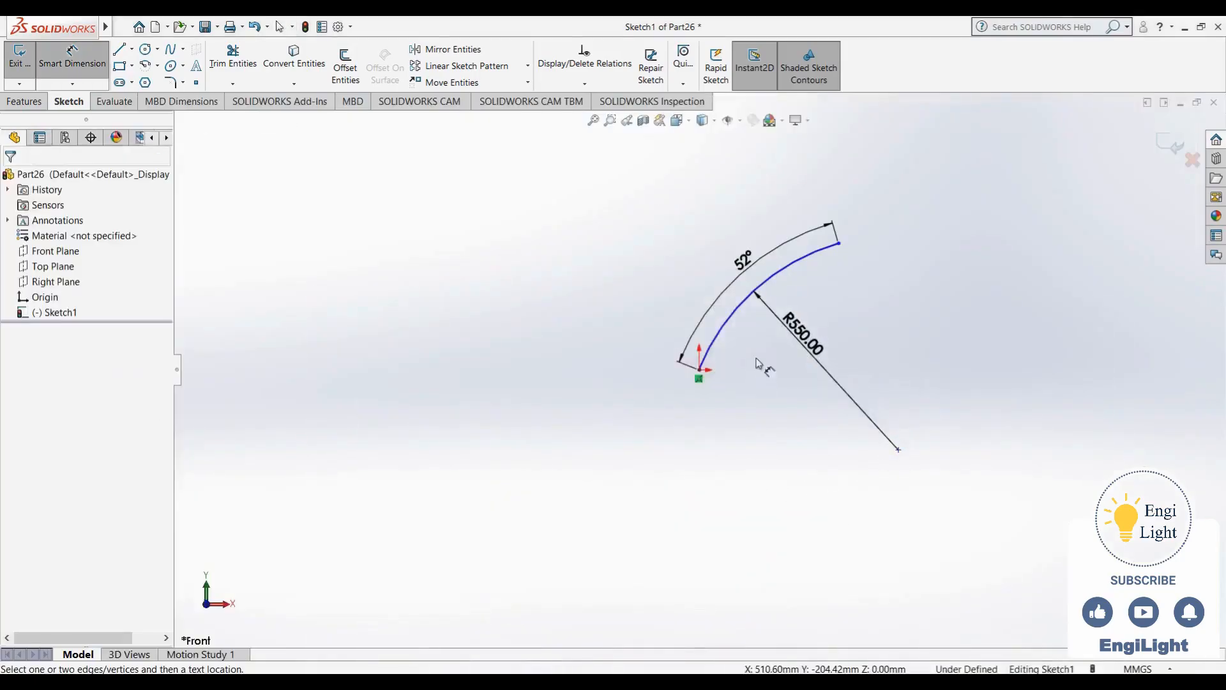
left_click(700, 369)
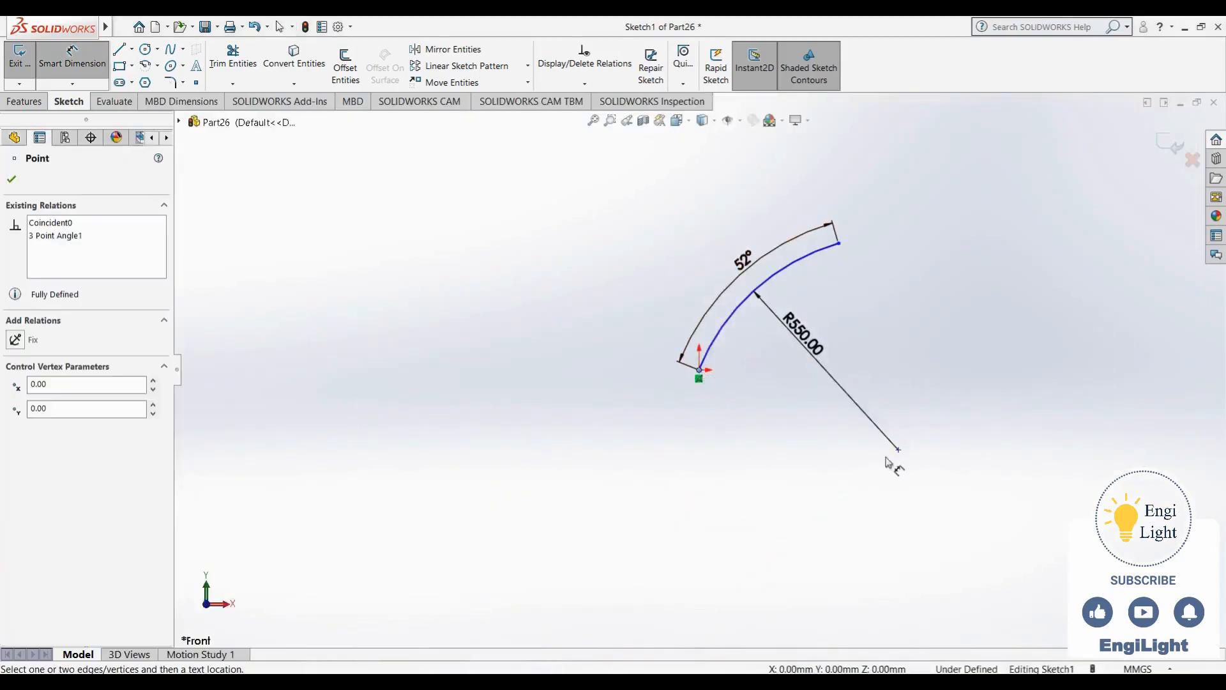
left_click(897, 450)
left_click(813, 511)
type("50")
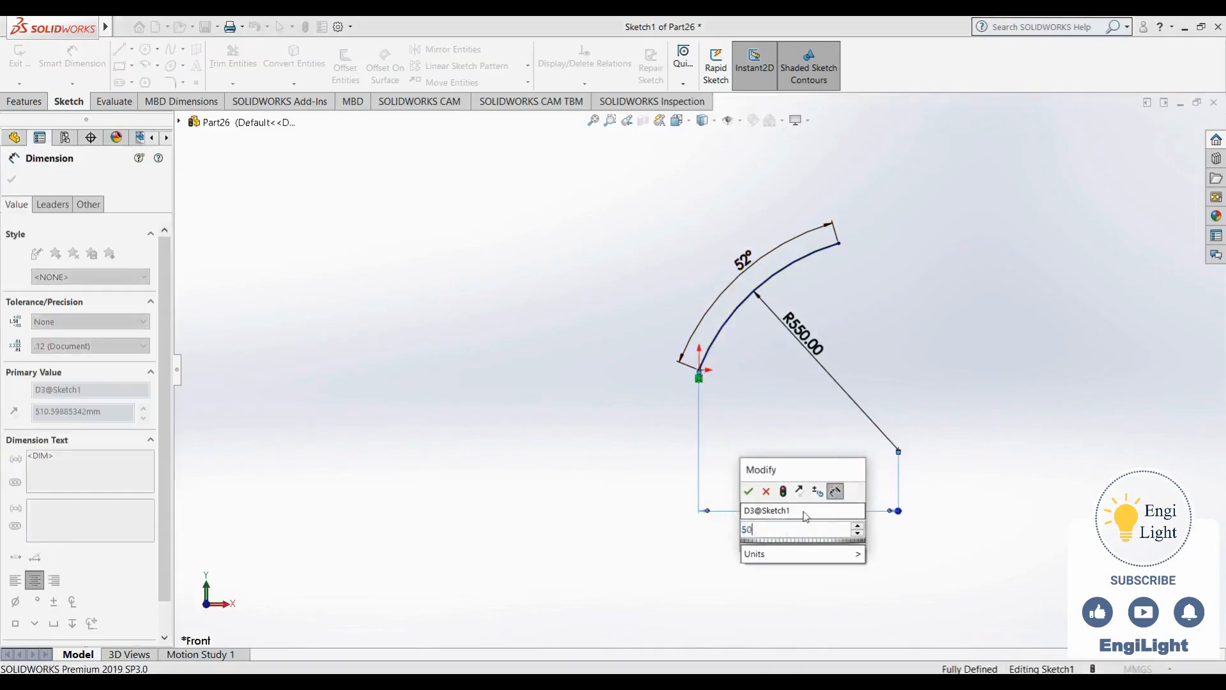
type("5")
key("Return")
key("Escape")
Consult the reference drawing and draw a second three-point arc upward from the first arc's upper end, about 619 mm in radius
scroll(806, 473, "up", 5)
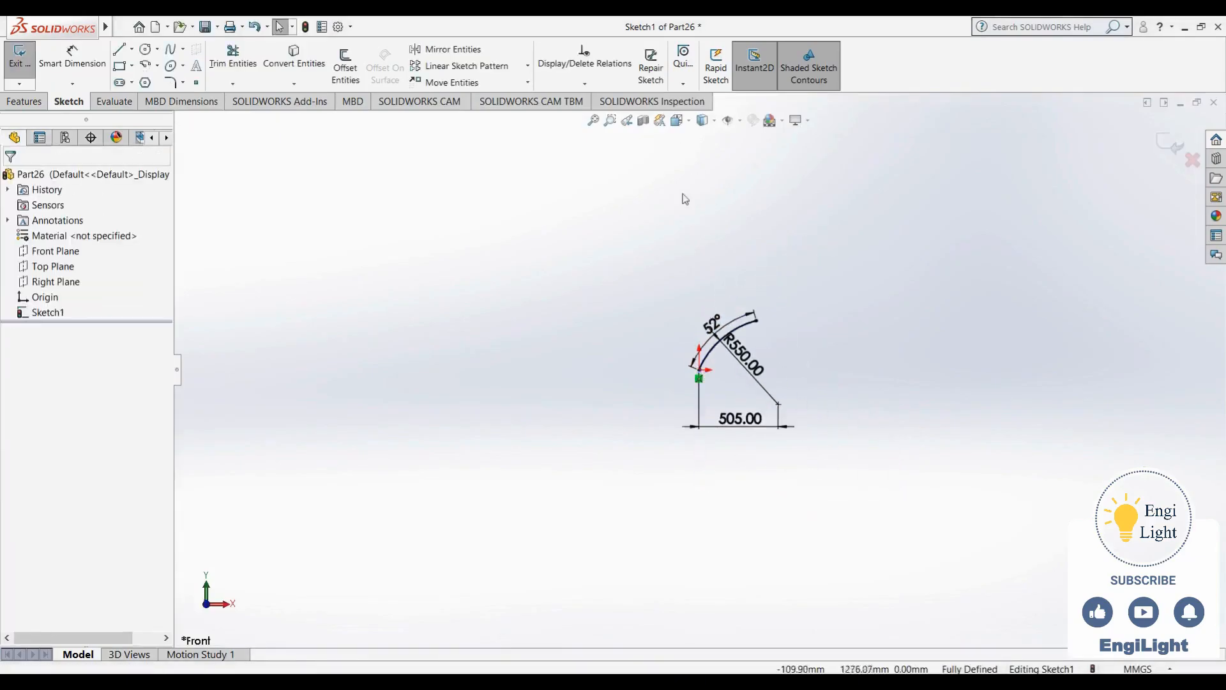
scroll(683, 194, "down", 2)
left_click(758, 682)
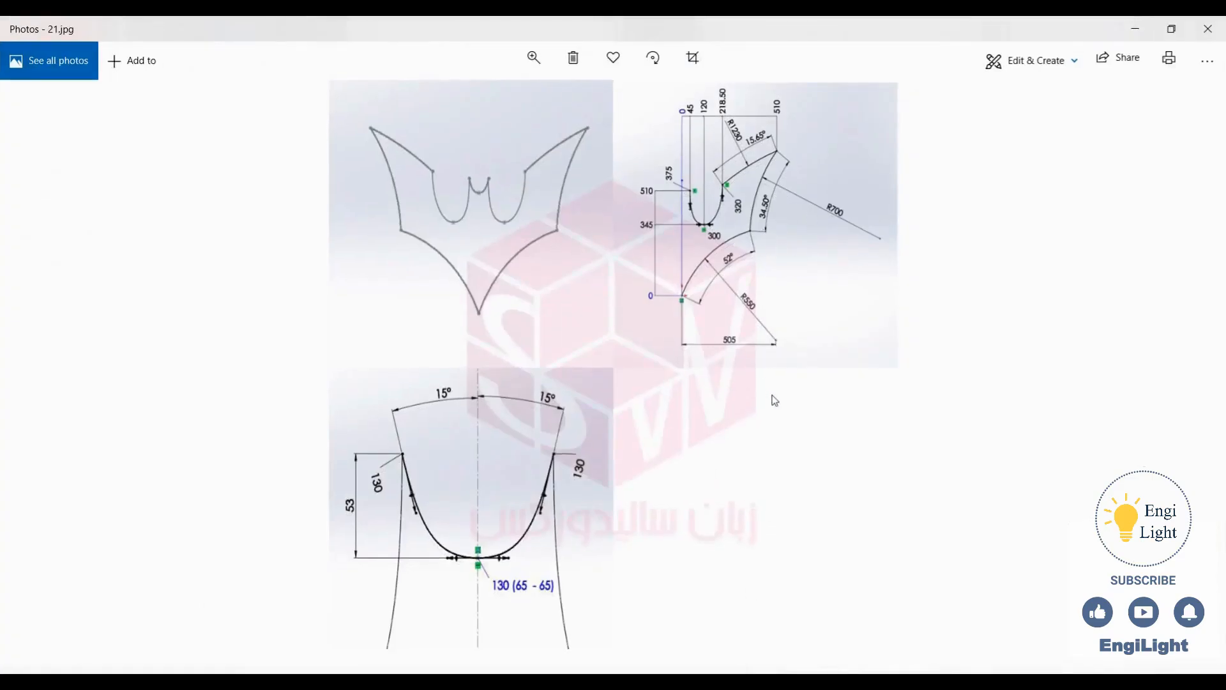
left_click(758, 682)
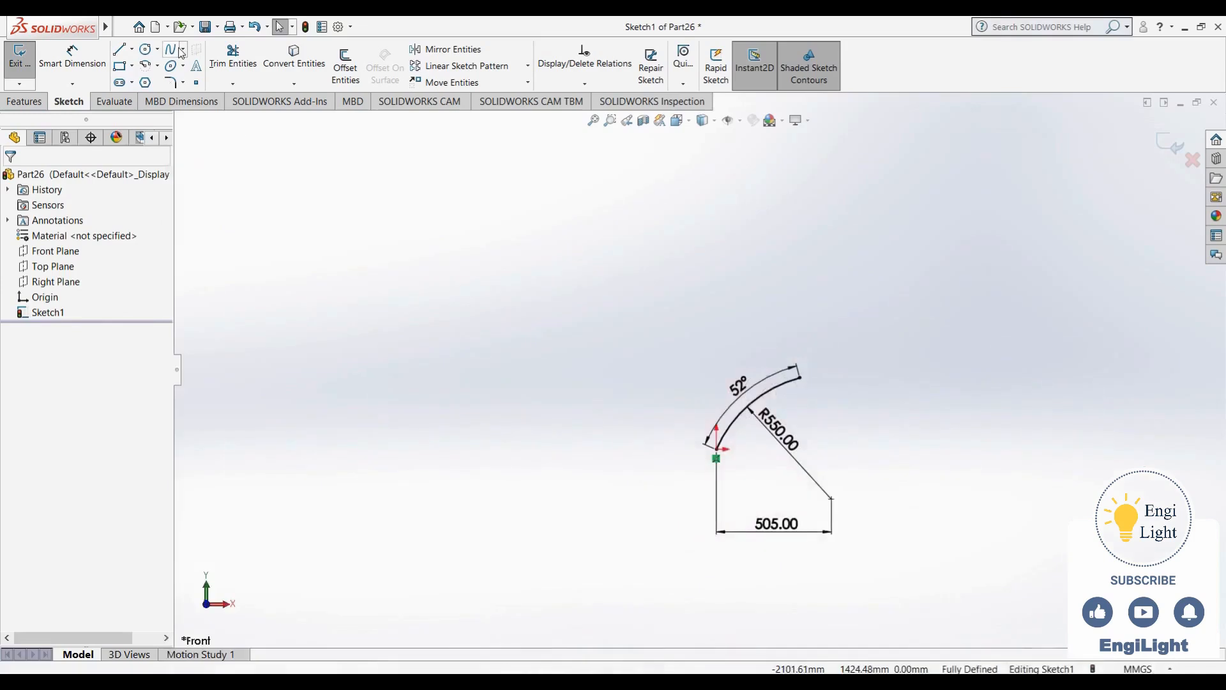
left_click(147, 65)
left_click(799, 376)
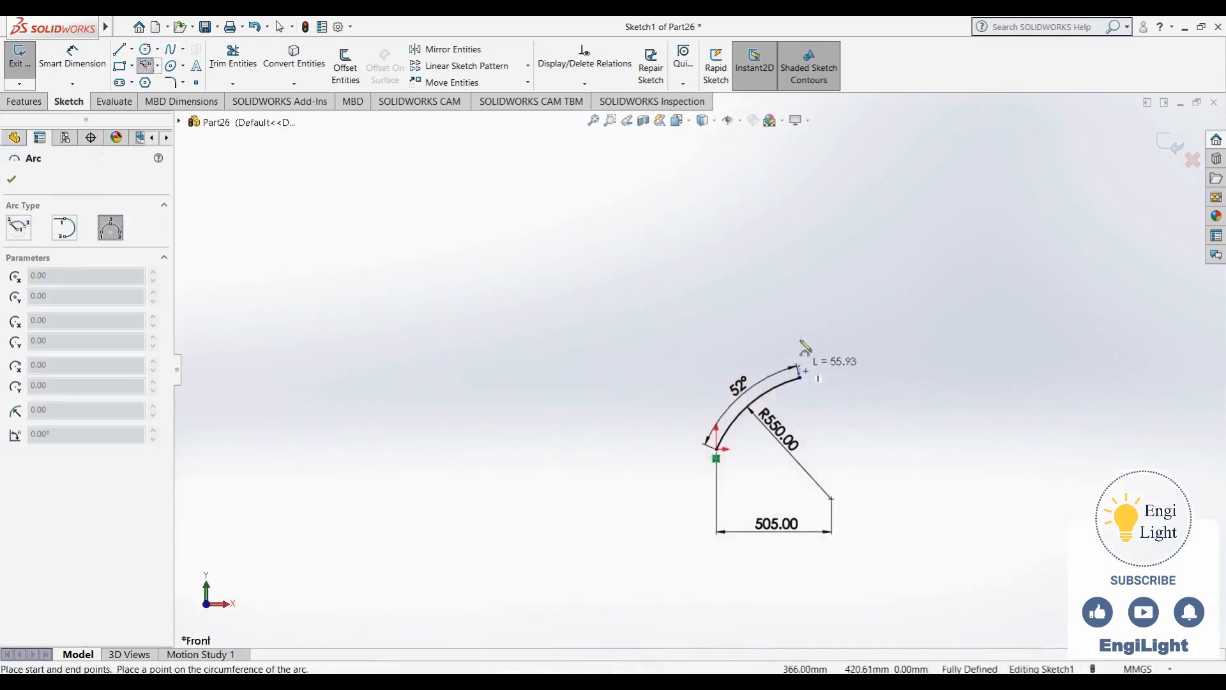
left_click(816, 236)
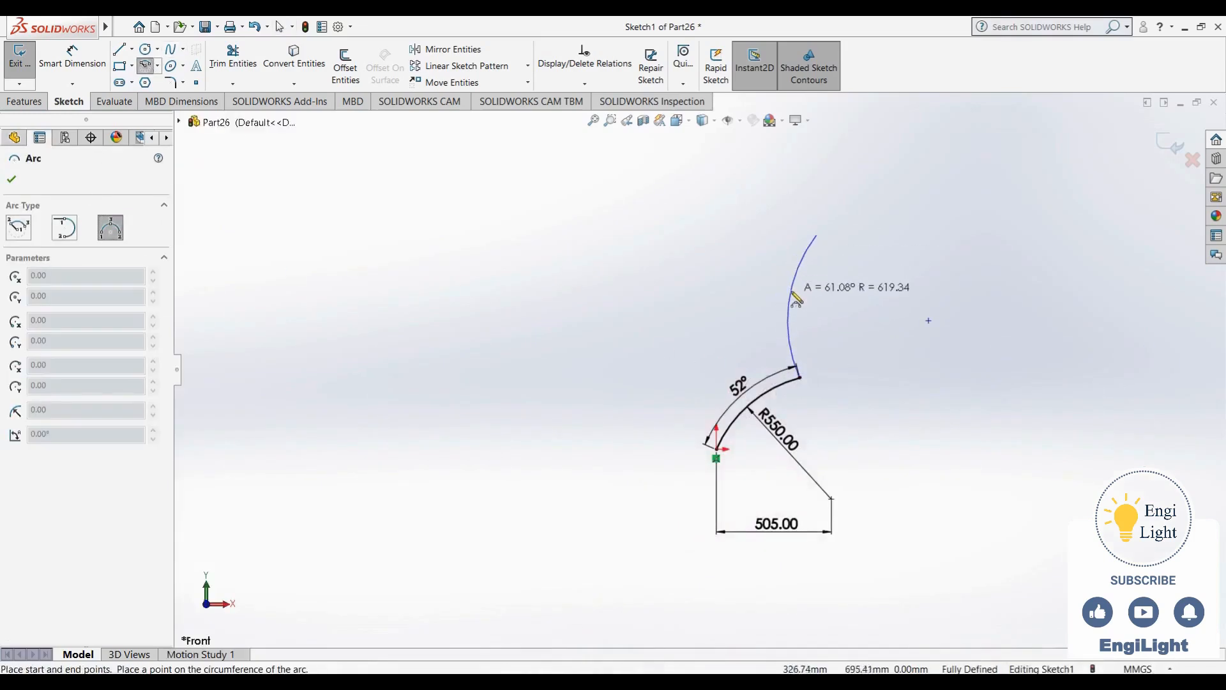
left_click(791, 293)
key("Escape")
Dimension the second arc's radius as 700 mm
right_click_drag(857, 359, 847, 235)
left_click(803, 259)
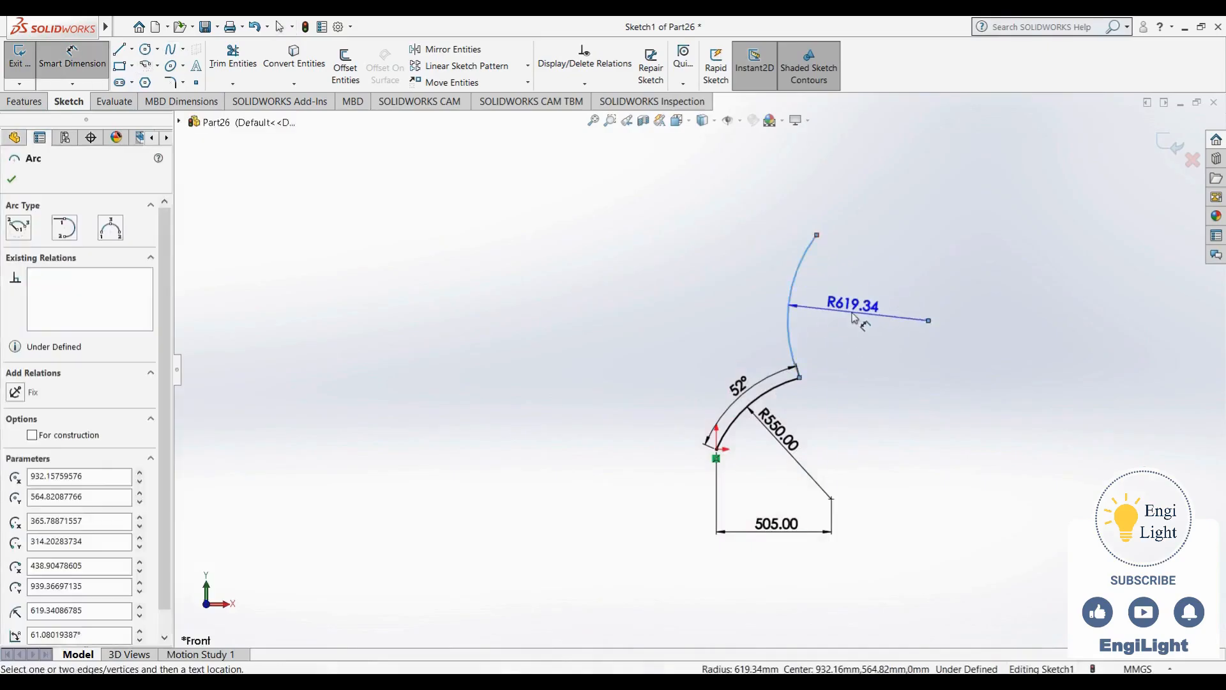
left_click(854, 317)
type("700")
key("Return")
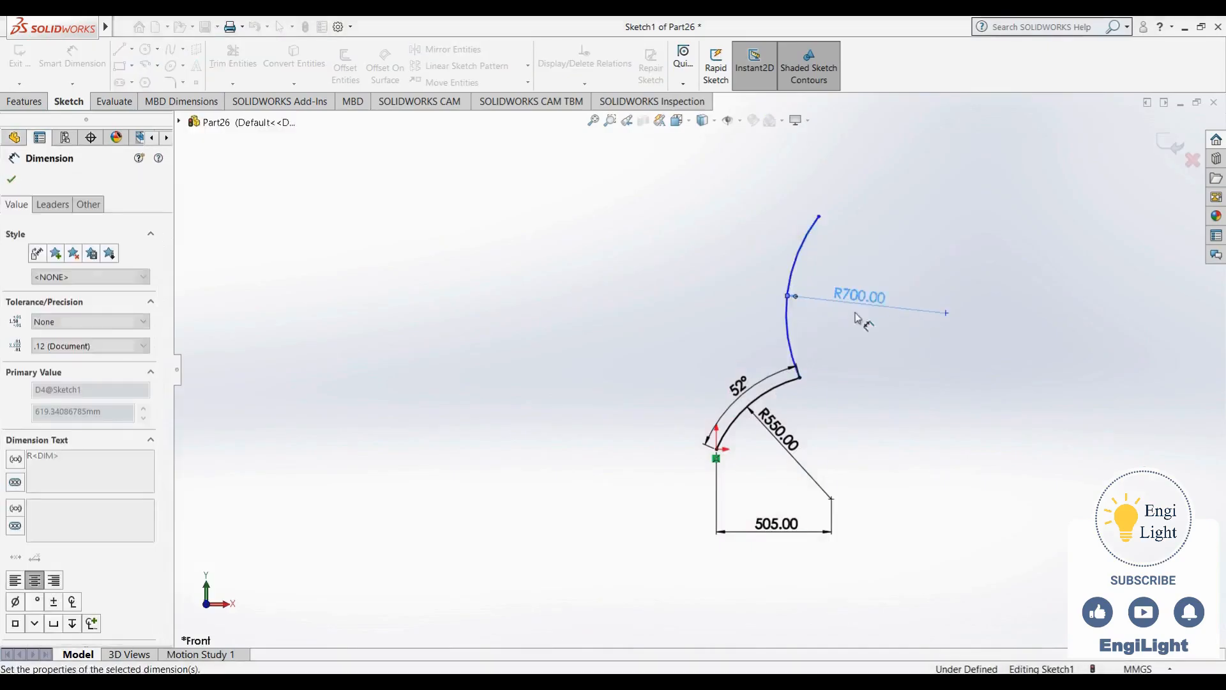
Dimension the second arc's included angle as 34.5 degrees, using its two endpoints and center
left_click(819, 217)
left_click(819, 218)
left_click(946, 313)
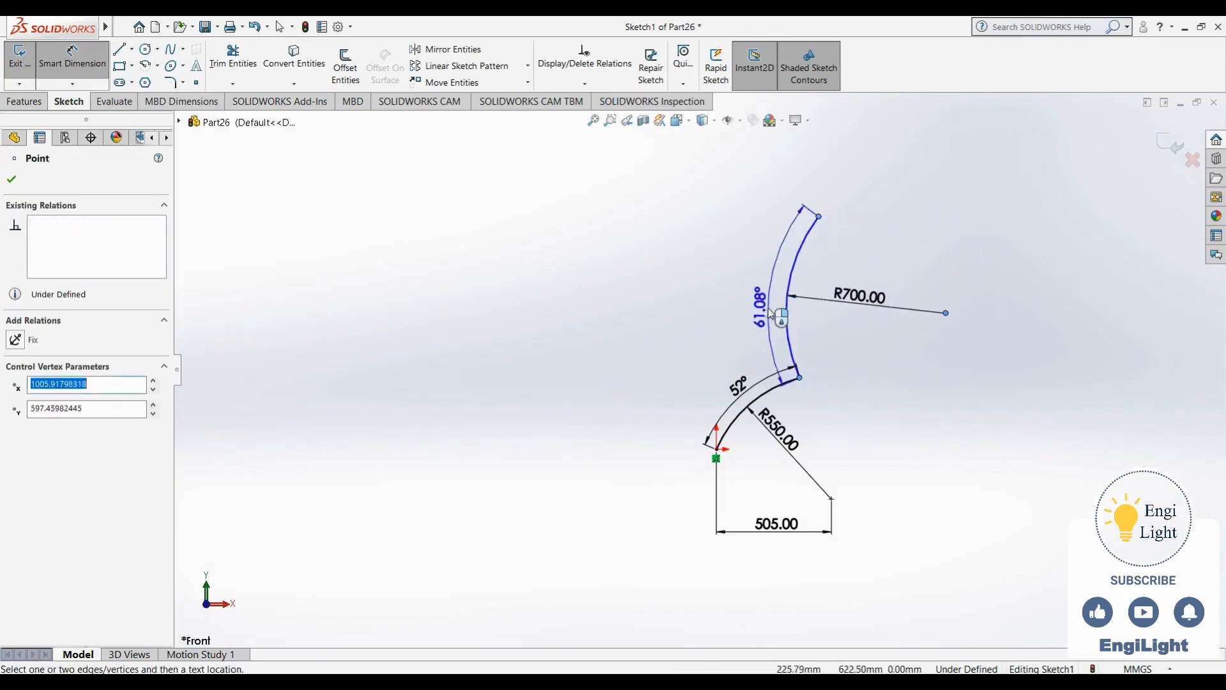
left_click(769, 313)
type("60")
key("Return")
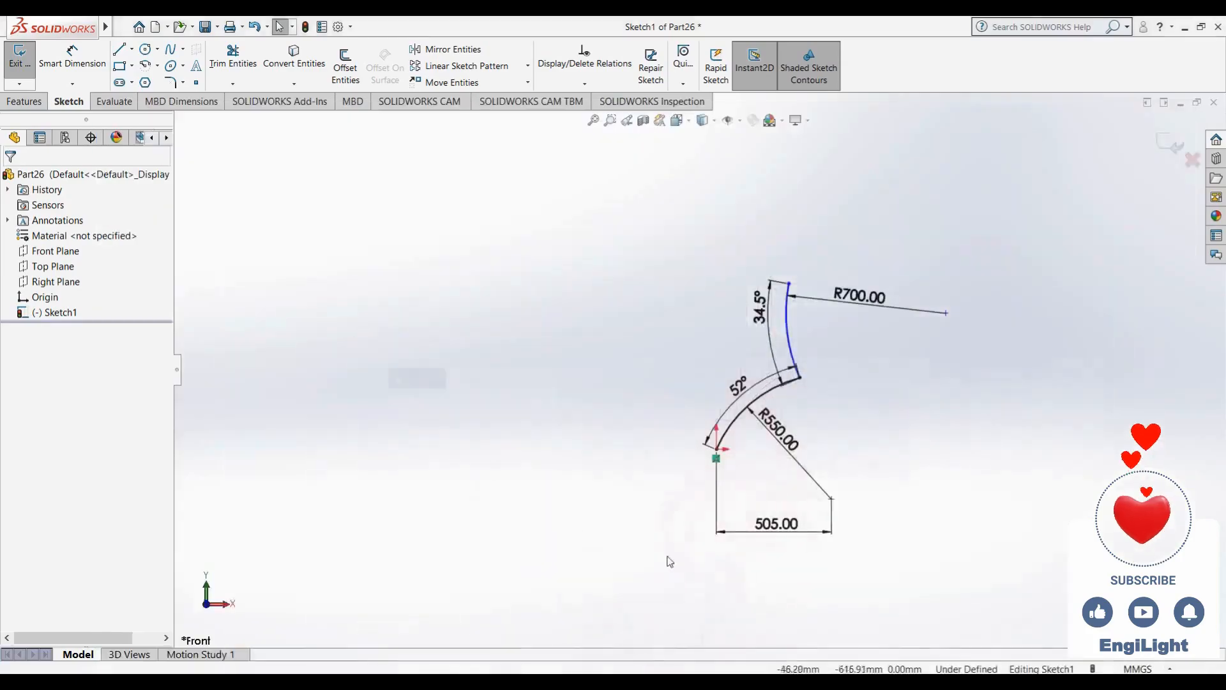
Swing the second arc's free end toward the right and move its 34.5-degree dimension to the arc's right side
left_click_drag(791, 290, 838, 289)
left_click(769, 323)
scroll(773, 339, "up", 2)
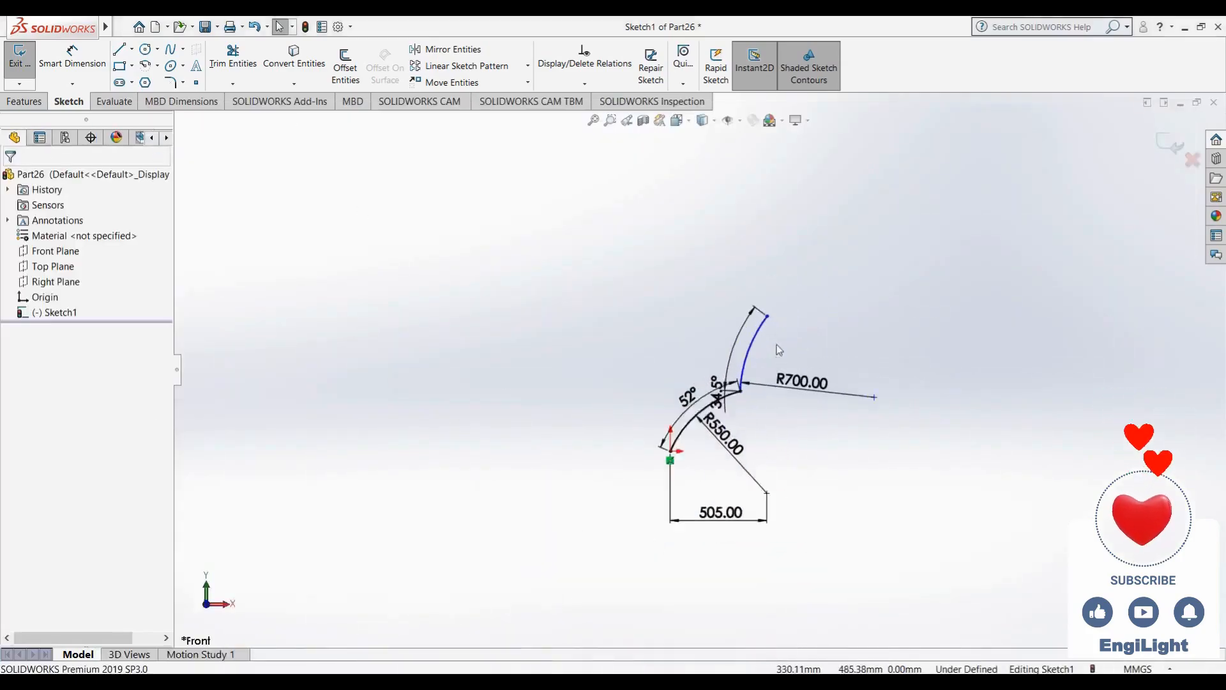
scroll(776, 353, "down", 3)
left_click_drag(702, 422, 755, 361)
left_click(669, 318)
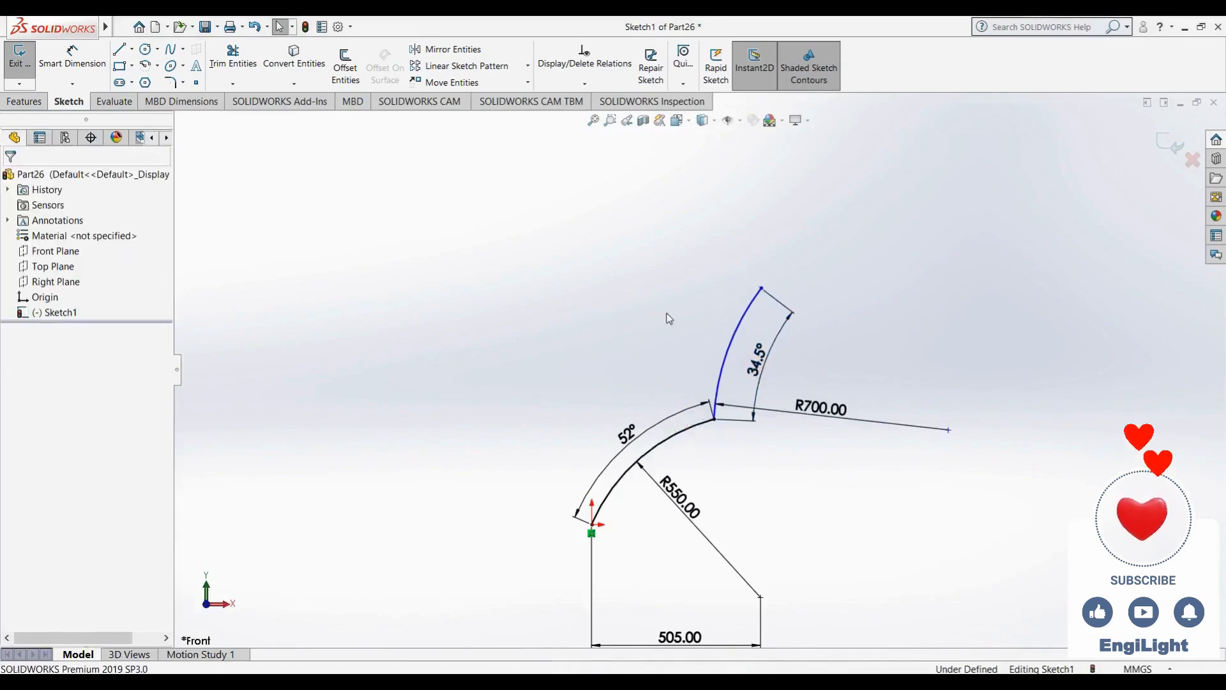
left_click(145, 65)
left_click(764, 291)
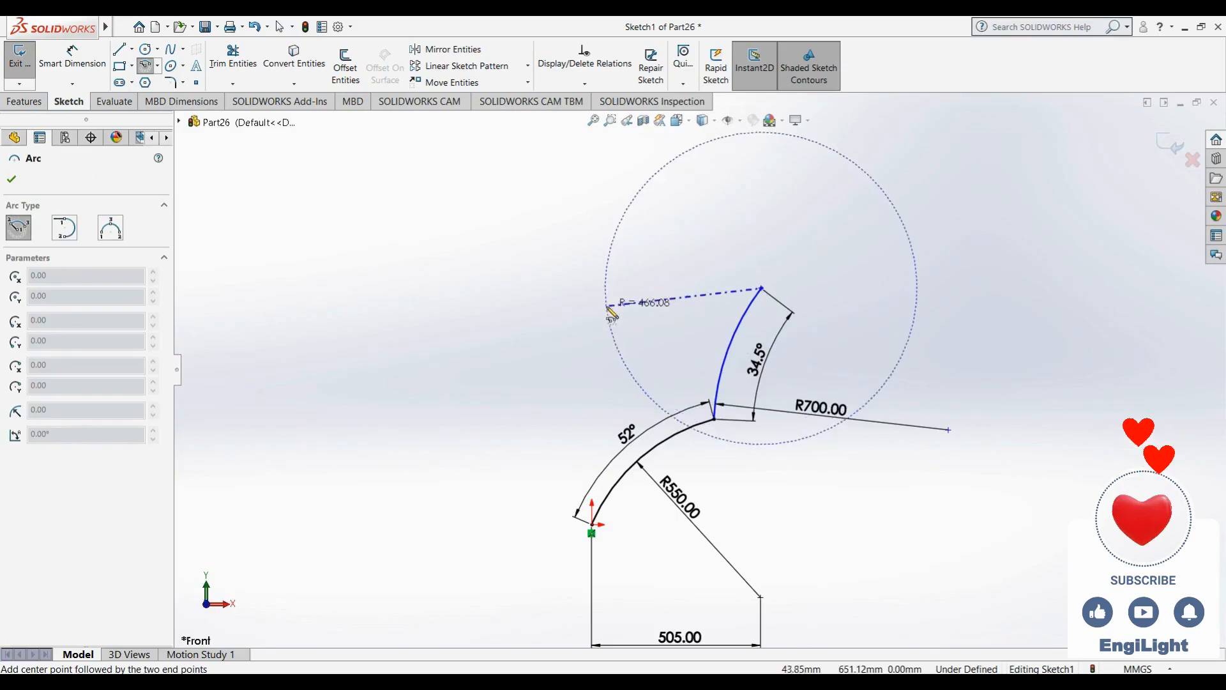
key("Escape")
Draw a three-point arc leftward from the second arc's upper end, about 457 mm in radius, and pull its free end inward
left_click(142, 66)
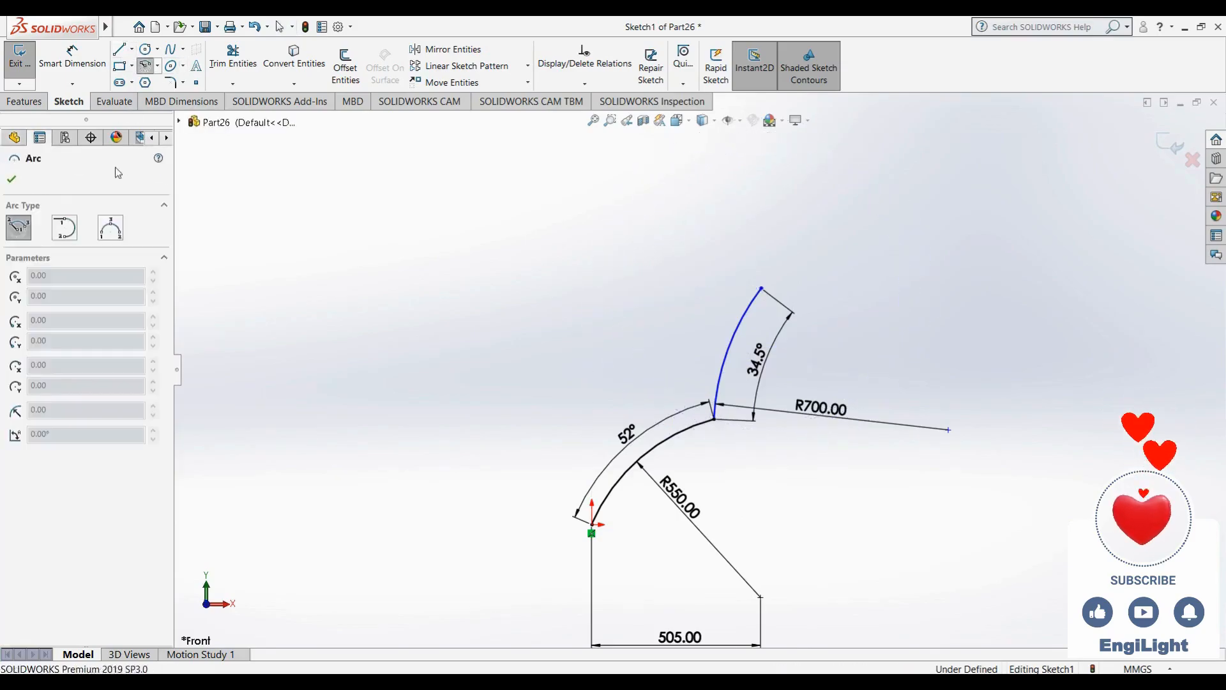
left_click(108, 229)
left_click(760, 290)
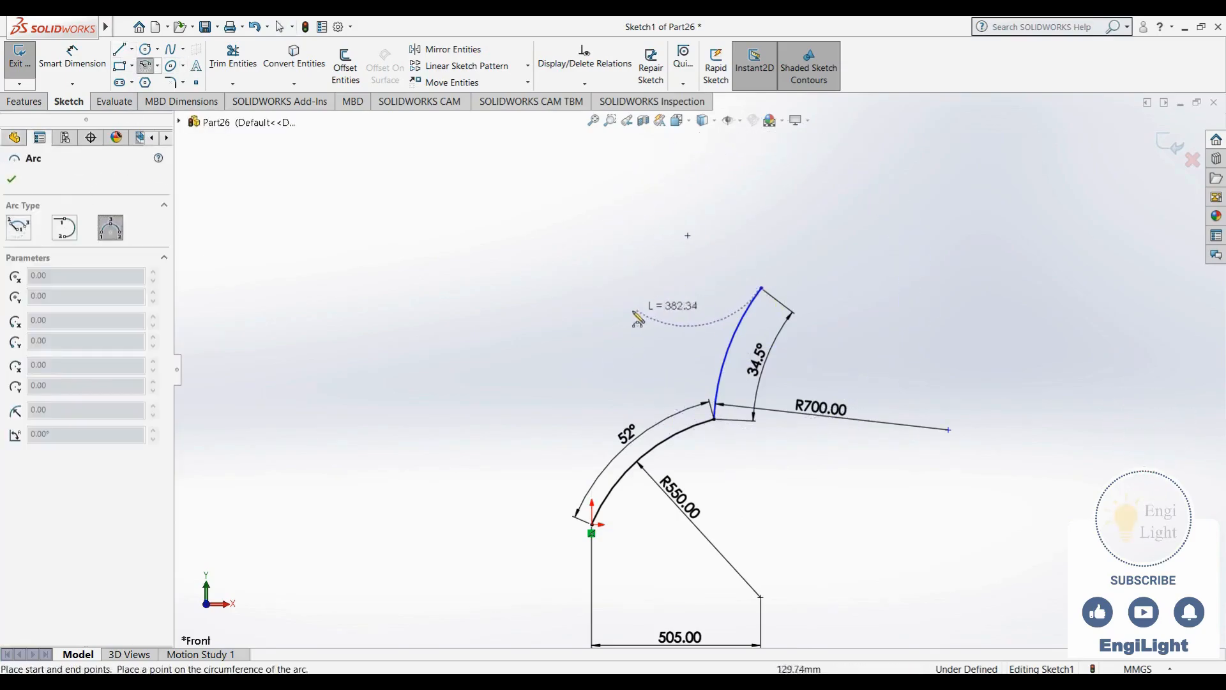
left_click(619, 317)
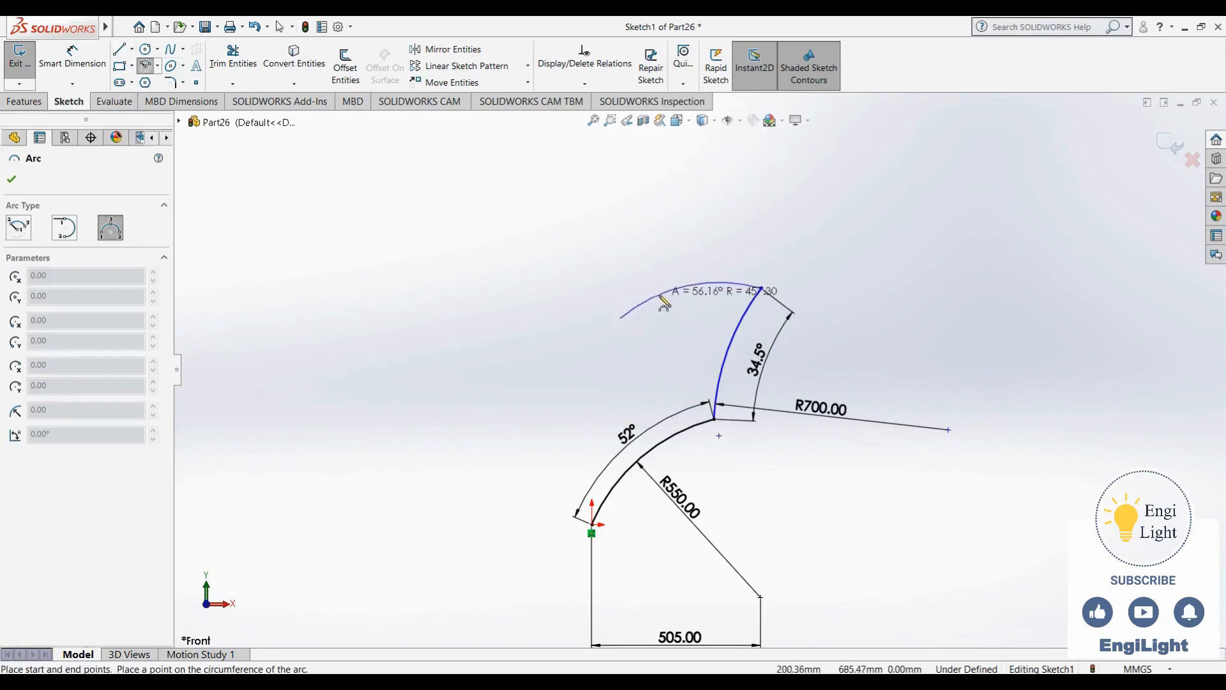
left_click(658, 294)
key("Escape")
left_click_drag(620, 318, 647, 337)
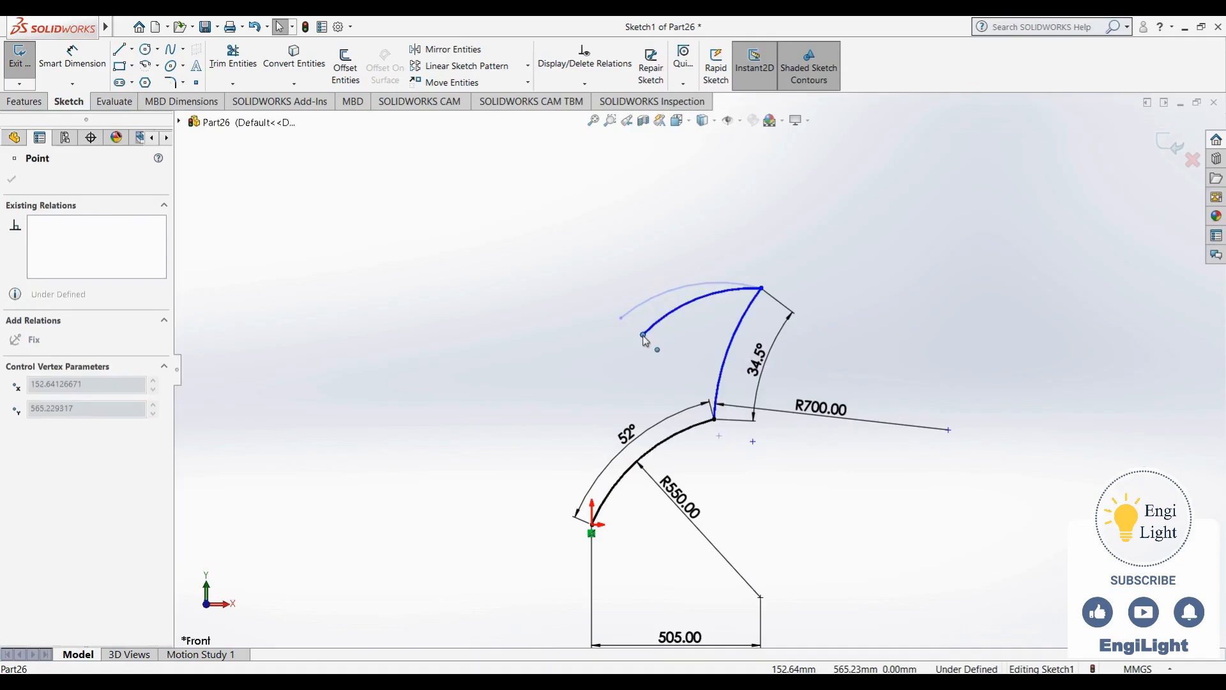
left_click(654, 234)
Dimension the top wing arc's radius as 1230 mm
right_click_drag(769, 250, 769, 157)
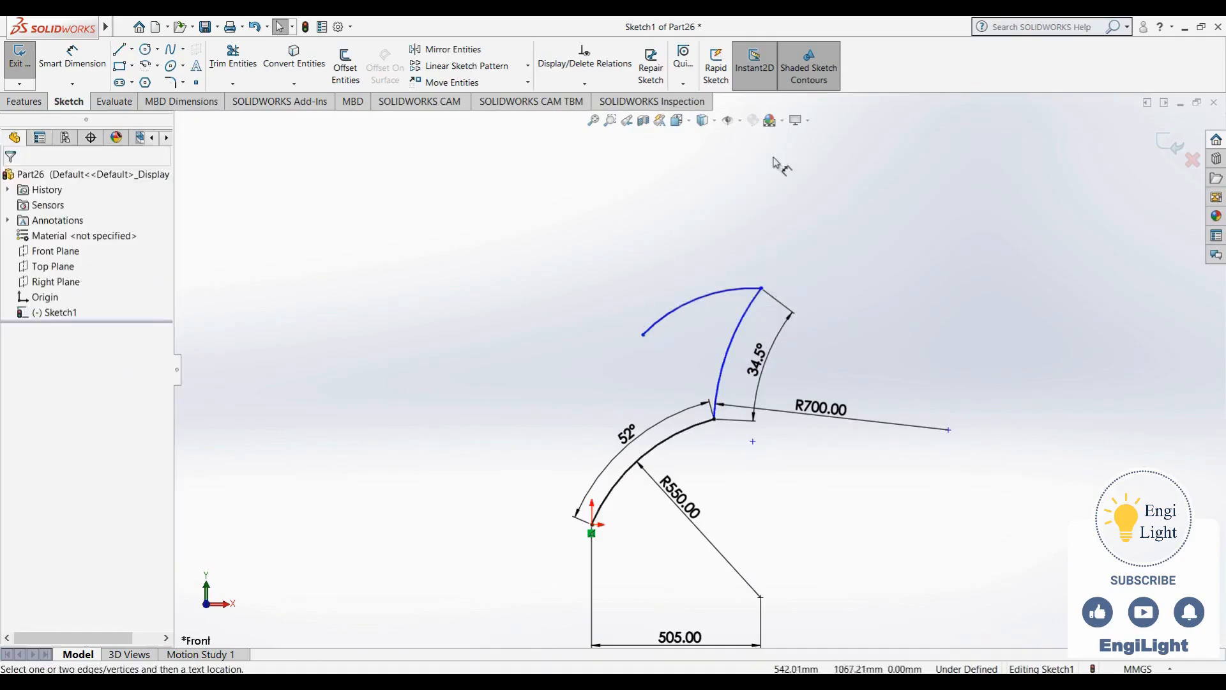
left_click(695, 306)
left_click(672, 259)
type("1230")
key("Return")
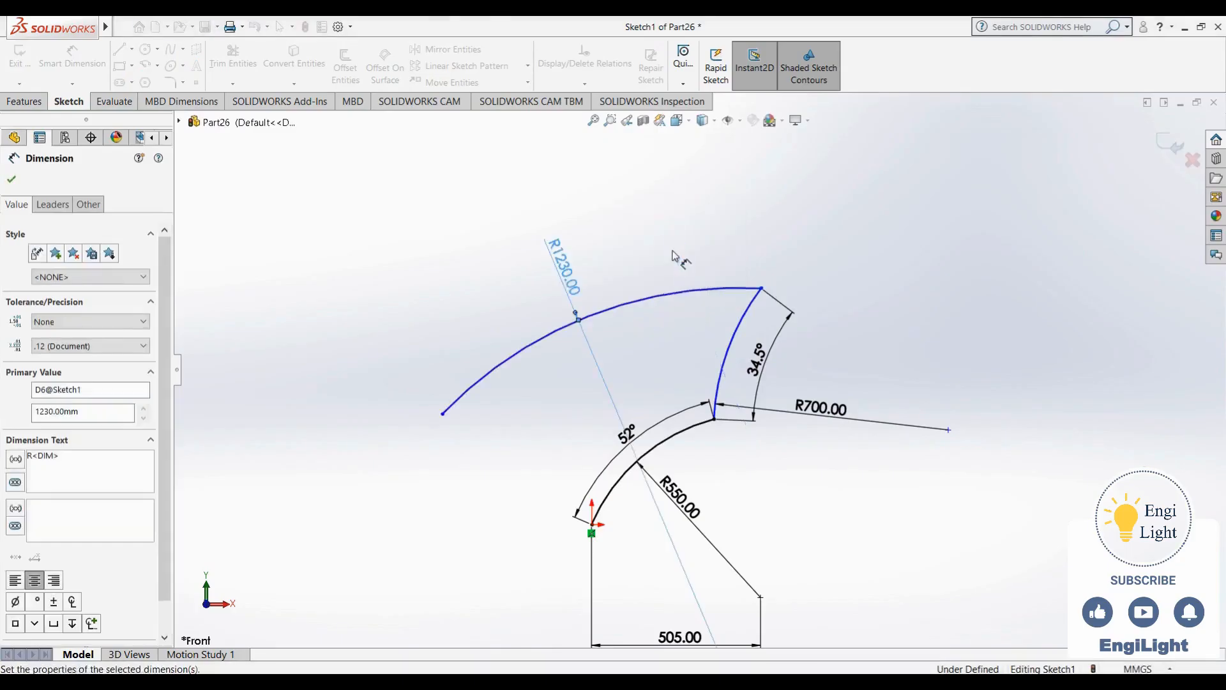
Dimension the top wing arc's included angle as 15.65 degrees, using its two endpoints and center
key("alt+Tab")
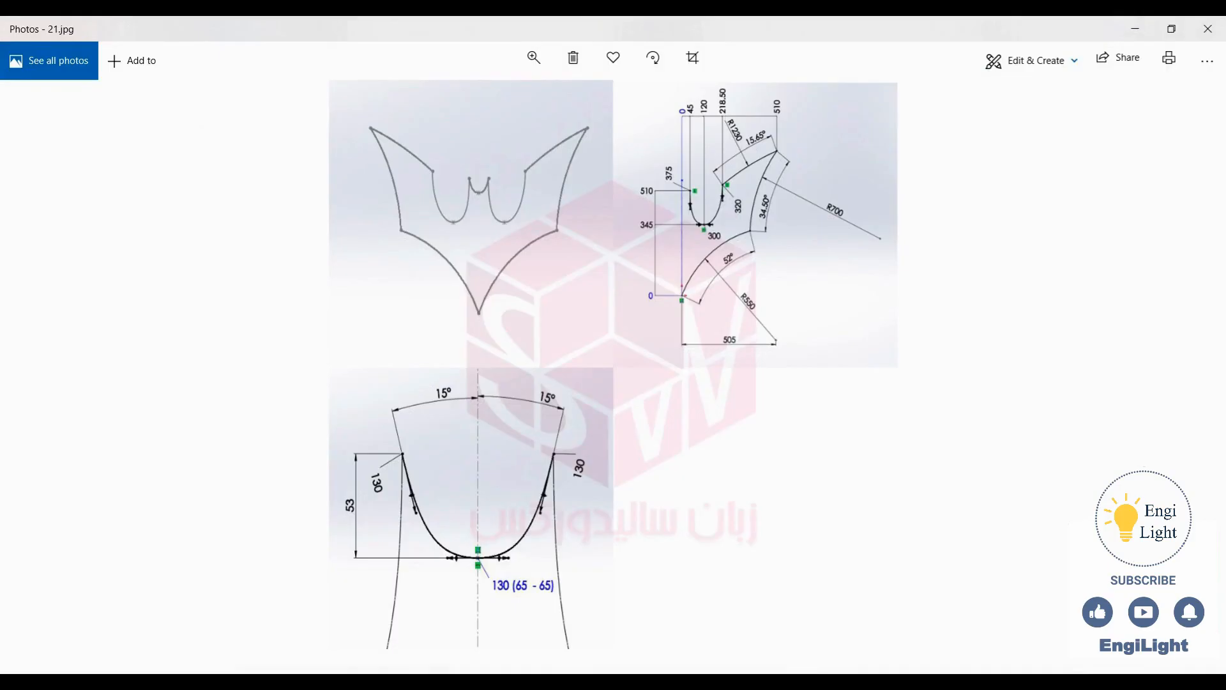
key("alt+Tab")
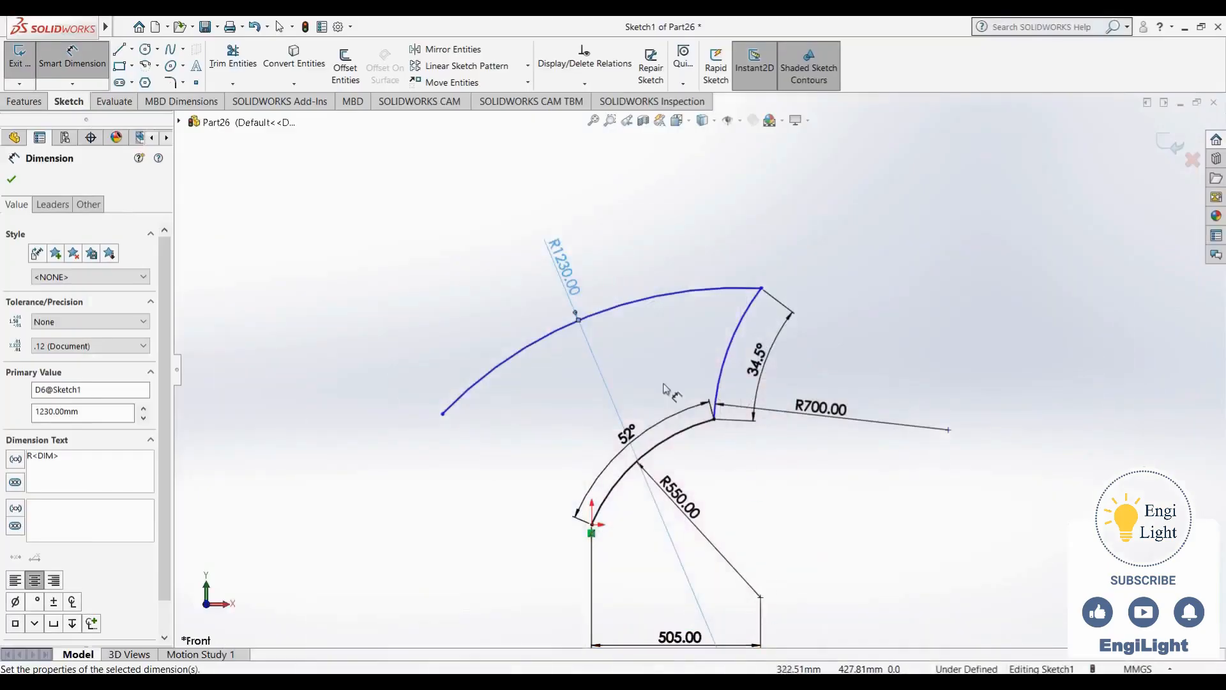
left_click(442, 414)
left_click(761, 288)
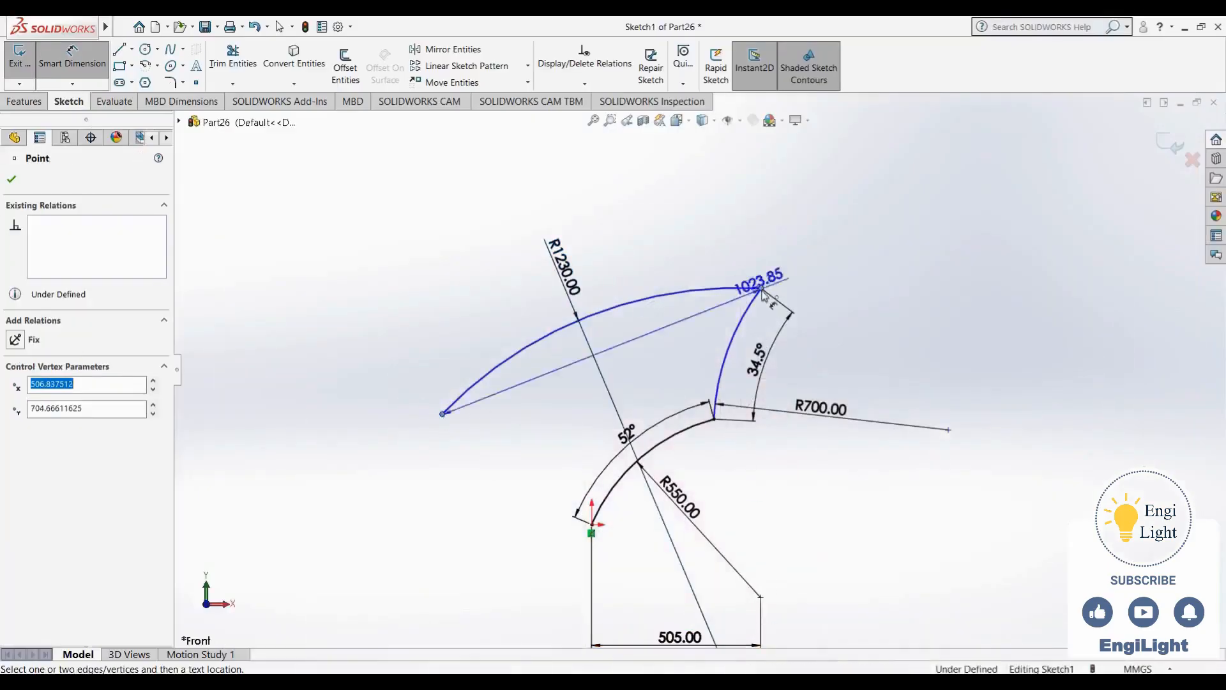
scroll(709, 447, "up", 3)
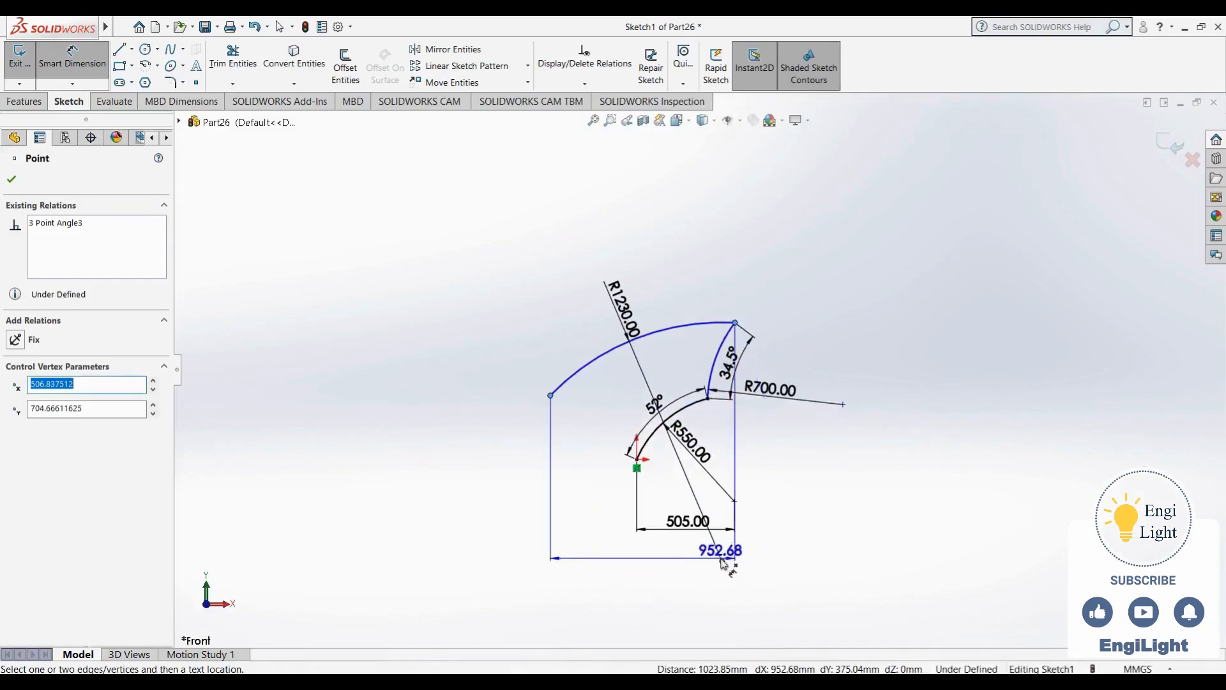
left_click(722, 560)
left_click(651, 389)
type("15.65")
key("Return")
key("Escape")
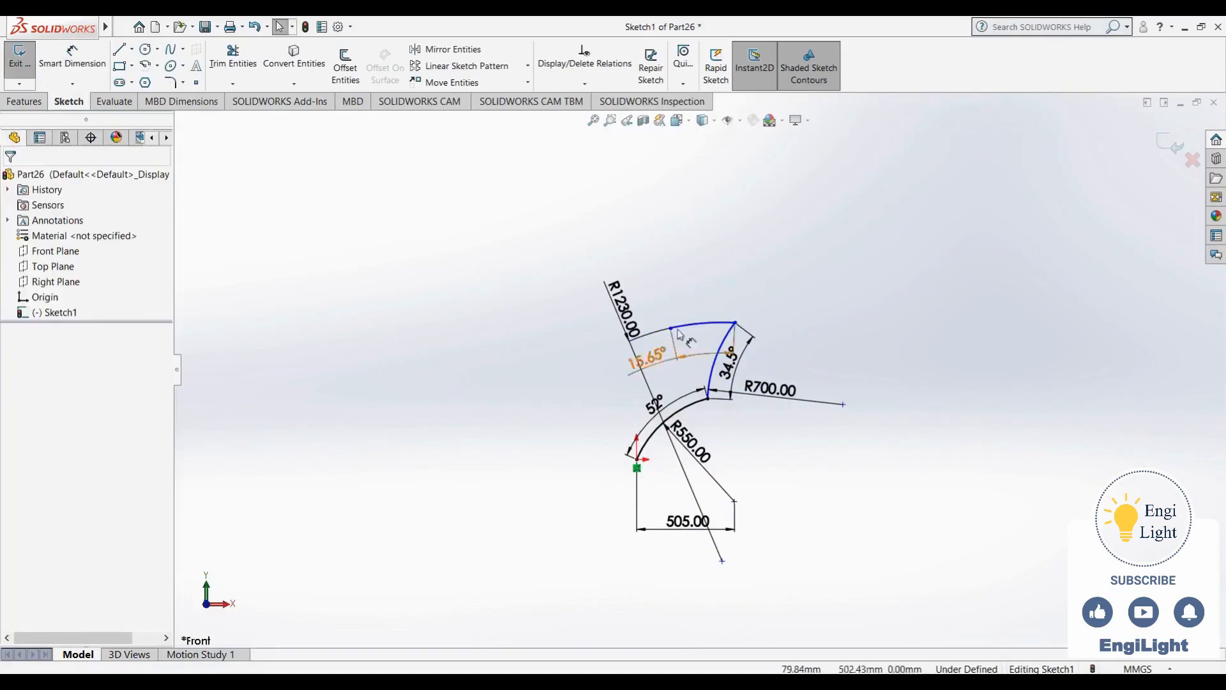
Reposition the top wing arc's 1230 mm radius dimension and its 15.65-degree dimension so both sit within the arc's span
scroll(662, 372, "down", 5)
left_click_drag(520, 323, 700, 296)
left_click(507, 396)
mouse_move(593, 452)
left_mouse_down()
mouse_move(735, 409)
mouse_move(733, 395)
left_mouse_up()
left_click(577, 432)
scroll(604, 487, "up", 2)
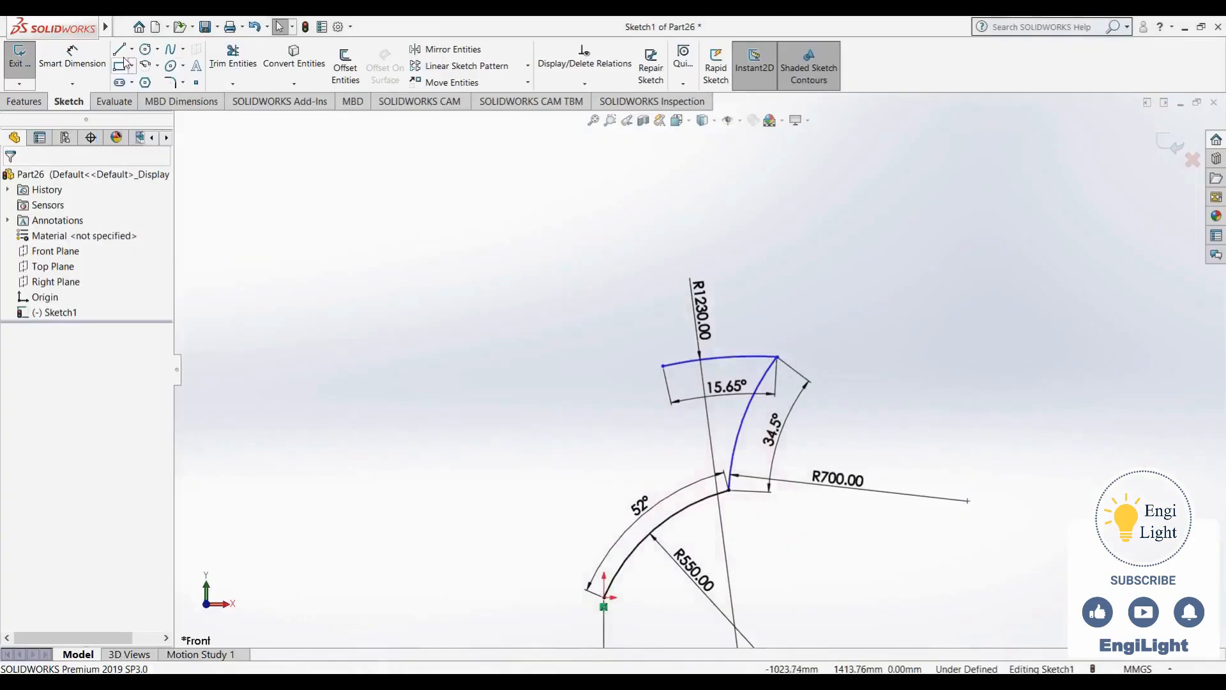
Draw a vertical construction line upward from the origin, ending above the wing arcs
left_click(132, 49)
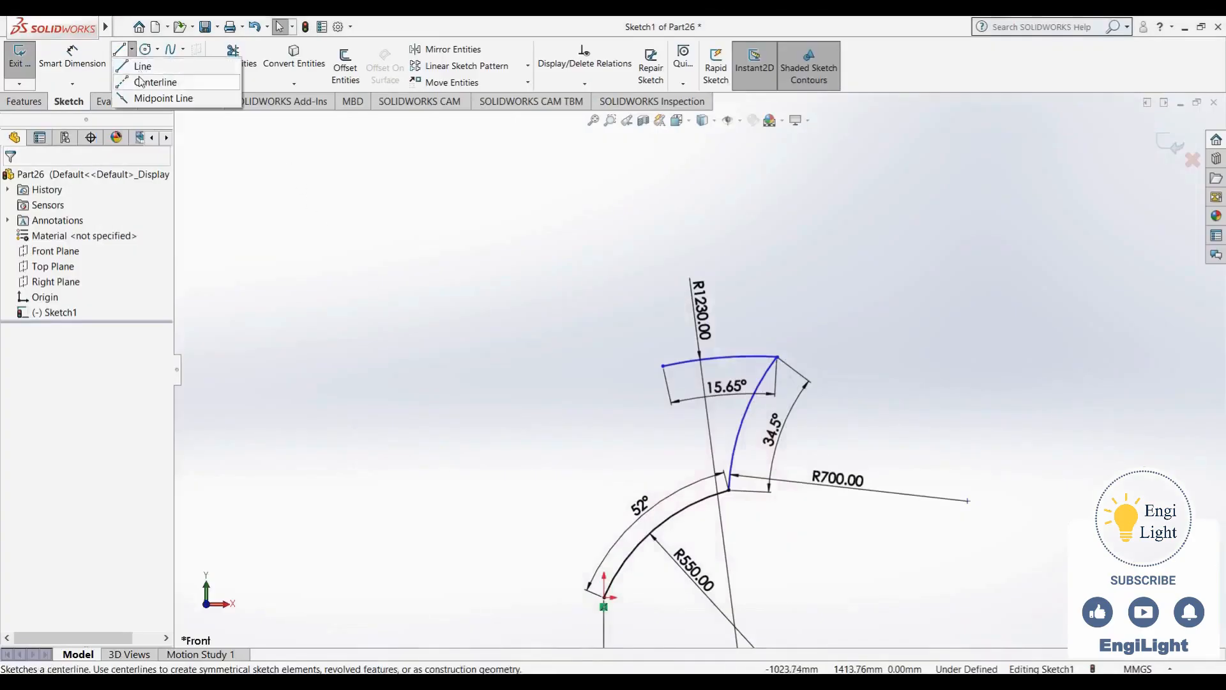
left_click(150, 66)
left_click(604, 597)
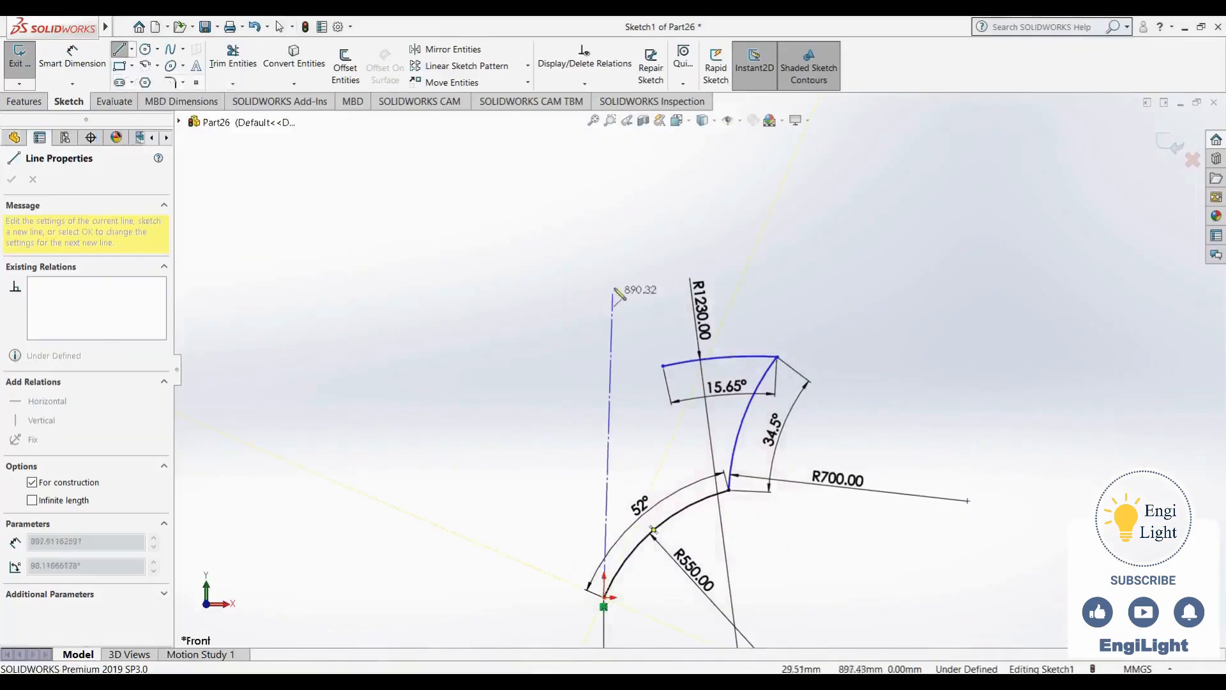
left_click(601, 219)
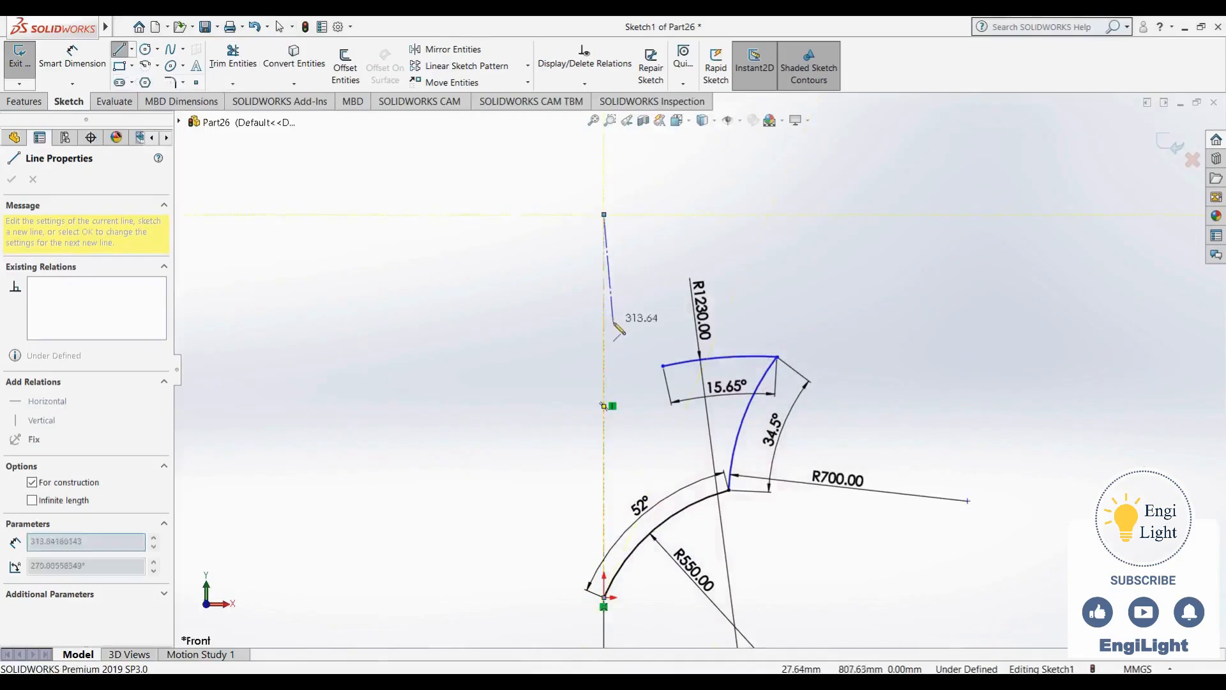
key("Escape")
Pull the top wing arc's free end downward so that the arc slopes up toward the wing tip
scroll(647, 374, "up", 3)
scroll(647, 375, "down", 5)
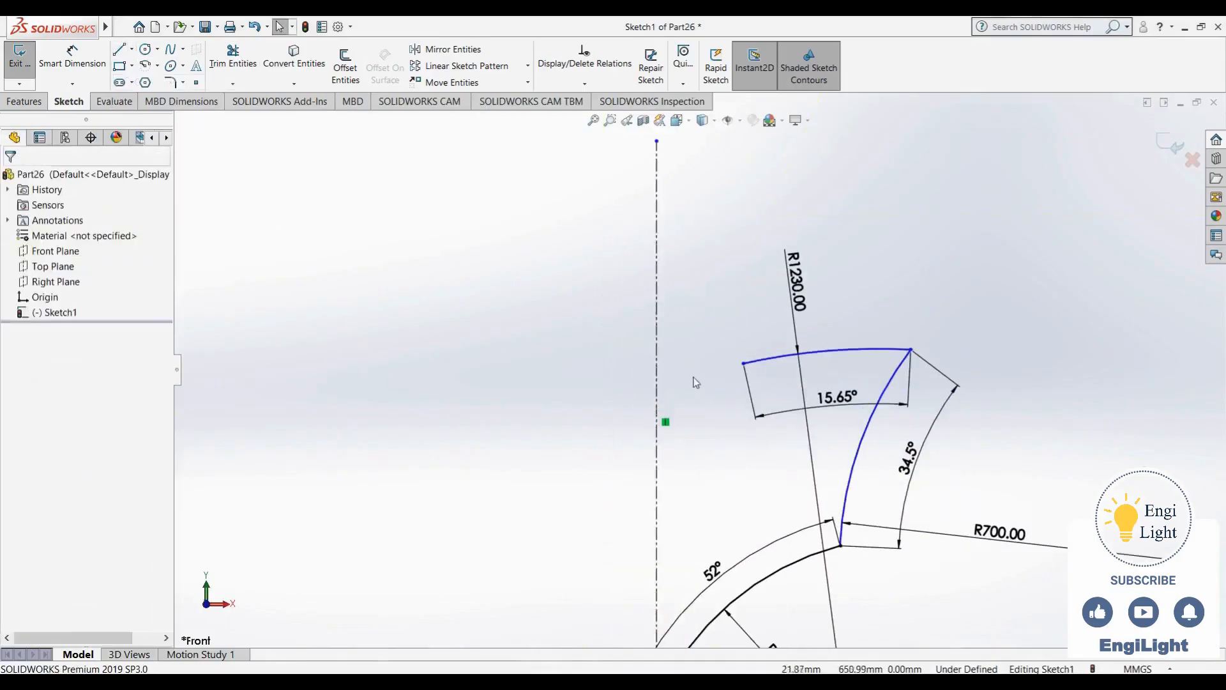
left_click_drag(758, 367, 771, 415)
left_click(739, 374)
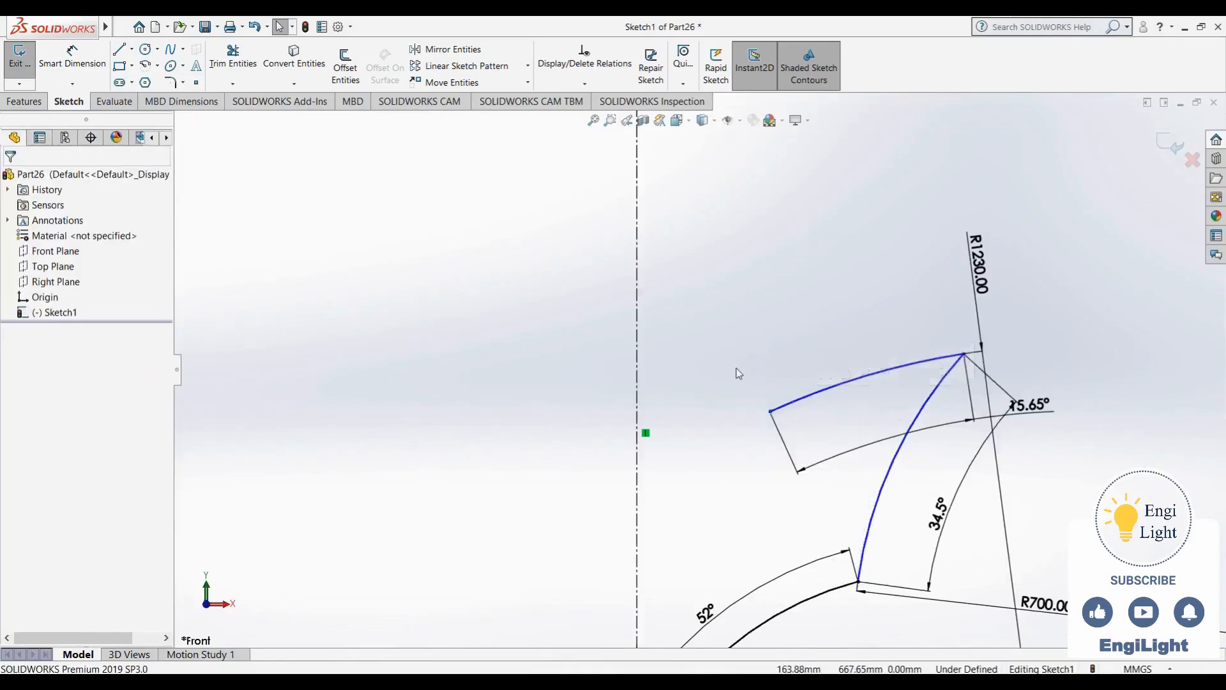
Draw a three-point U-shaped spline from the top wing arc's free end, dipping down and rising again beside the centerline
key("alt+Tab")
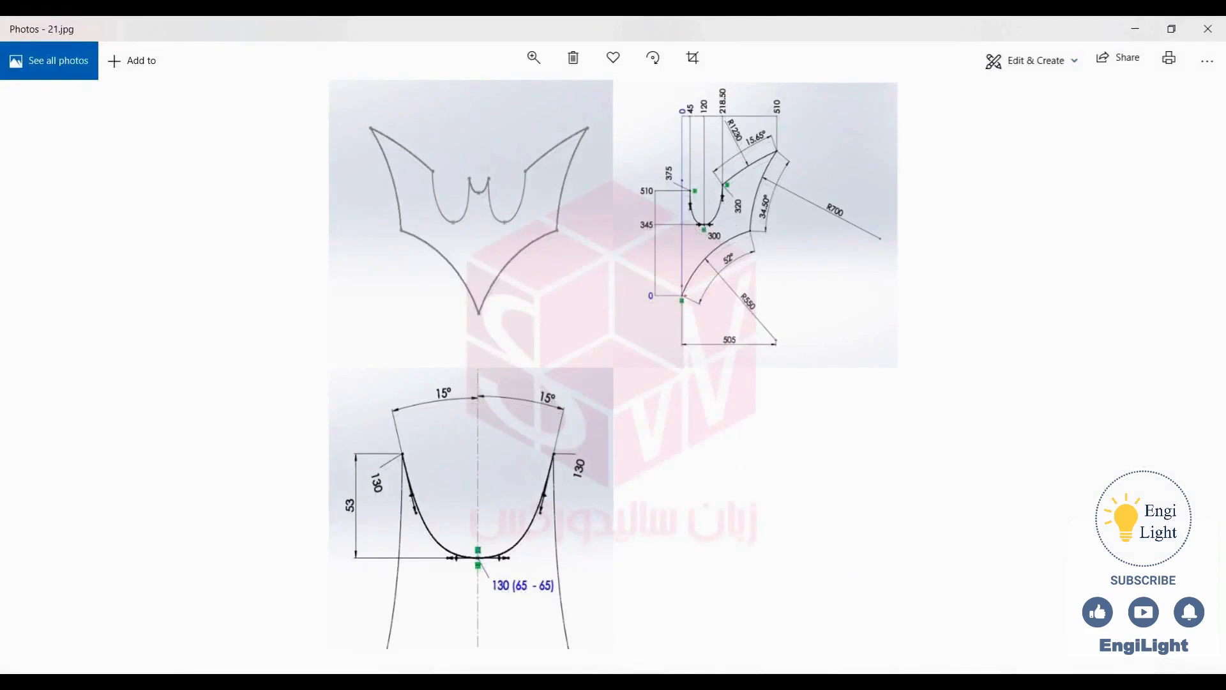
key("alt+Tab")
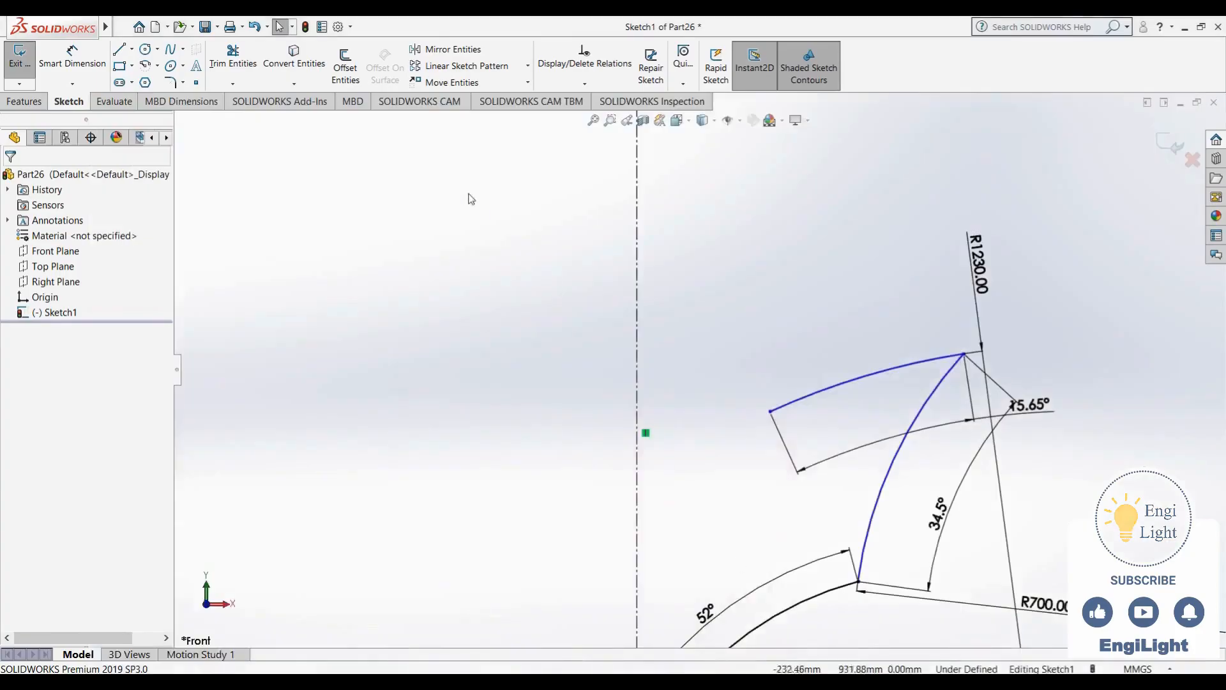
left_click(169, 51)
scroll(843, 425, "up", 2)
scroll(746, 433, "down", 5)
scroll(746, 433, "up", 2)
scroll(657, 356, "down", 2)
left_click(651, 329)
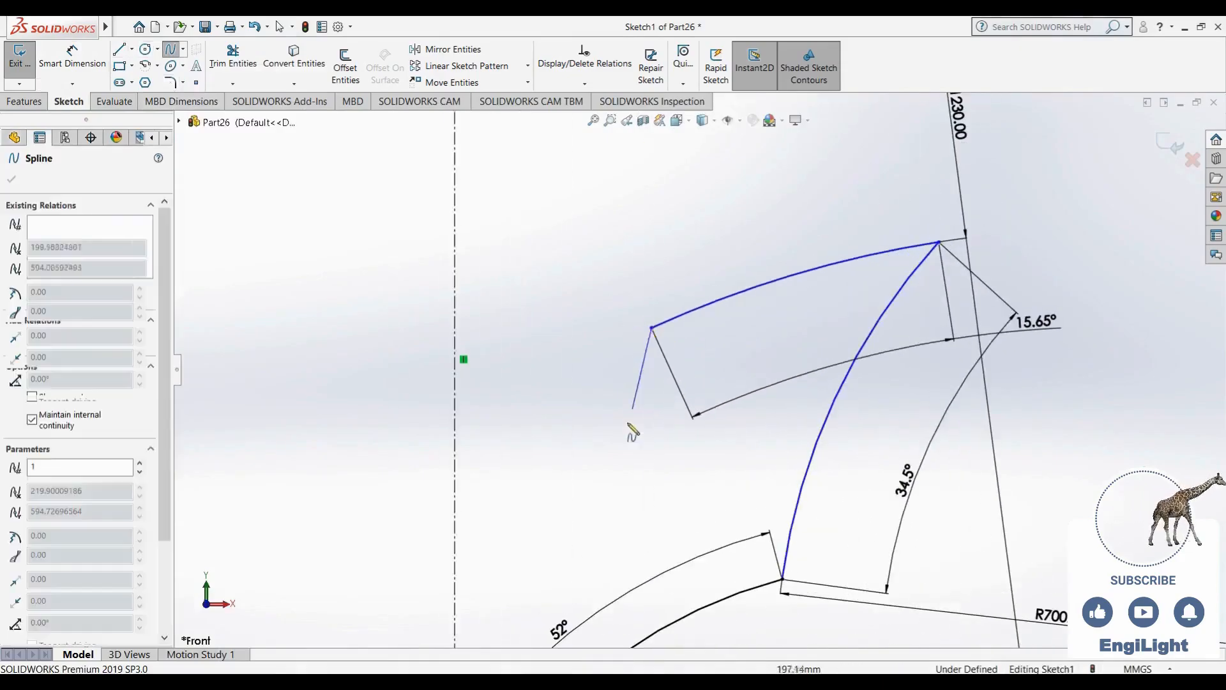
left_click(570, 449)
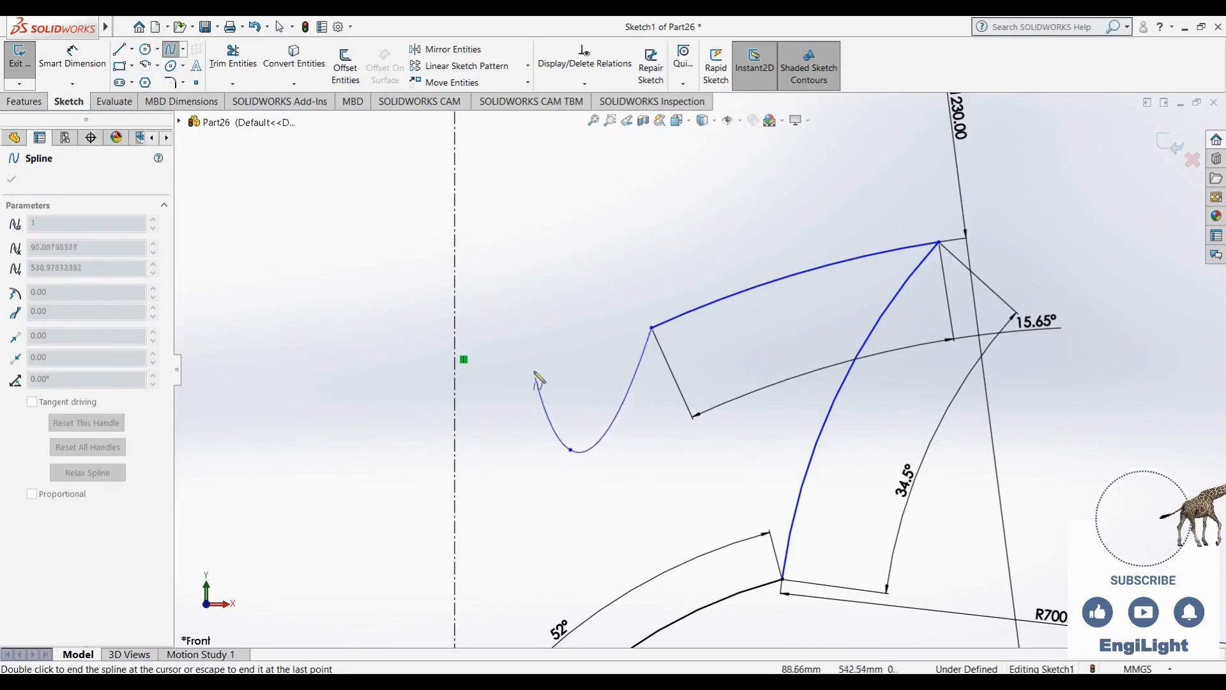
double_click(517, 343)
key("Escape")
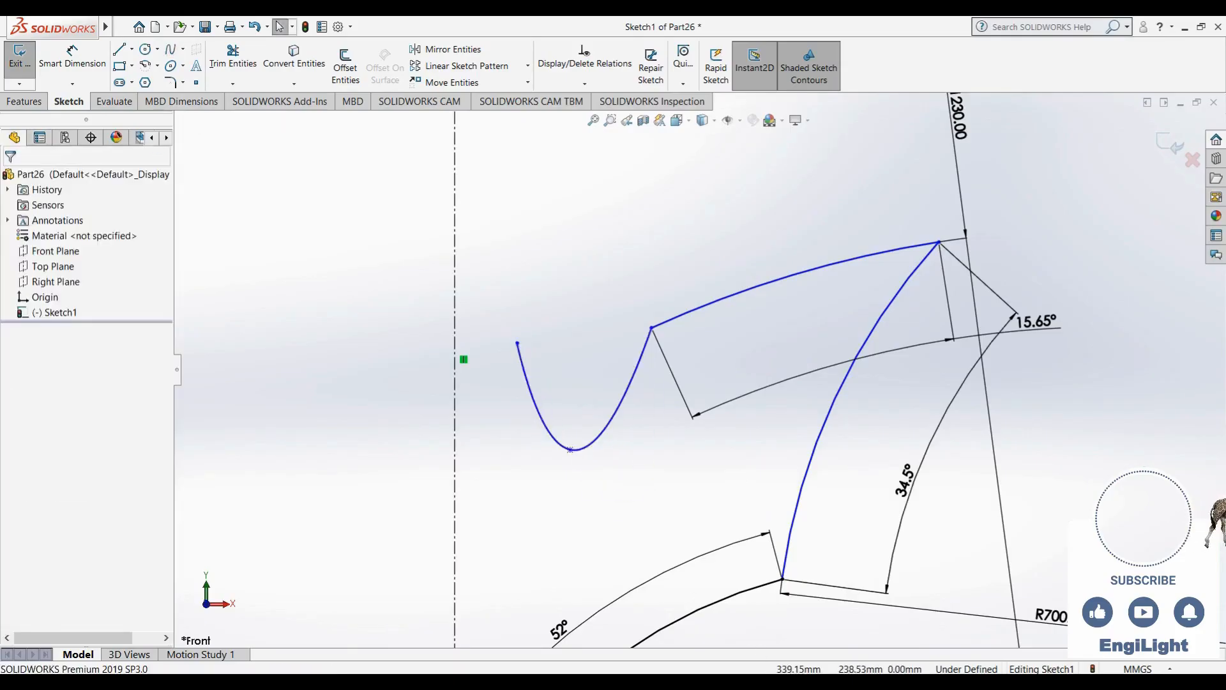
Add vertical ordinate dimensions from the origin to the spline's lower middle point and its free end, following reference drawing 21.jpg
key("alt+Tab")
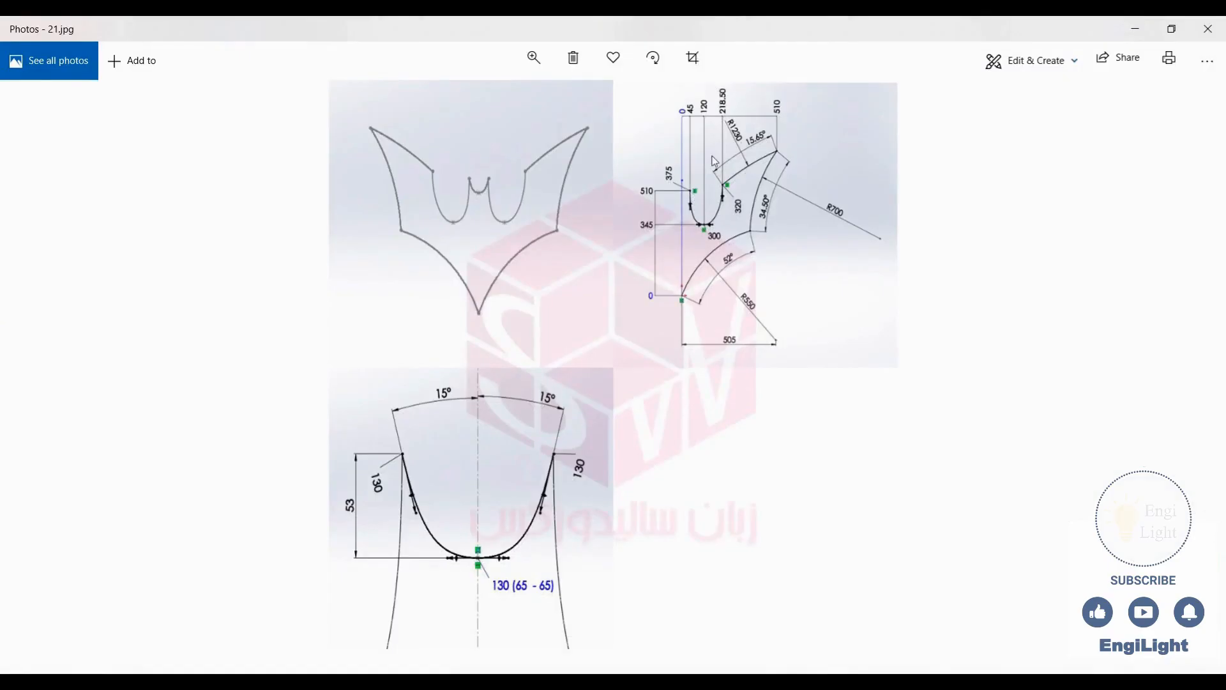
scroll(714, 161, "up", 4)
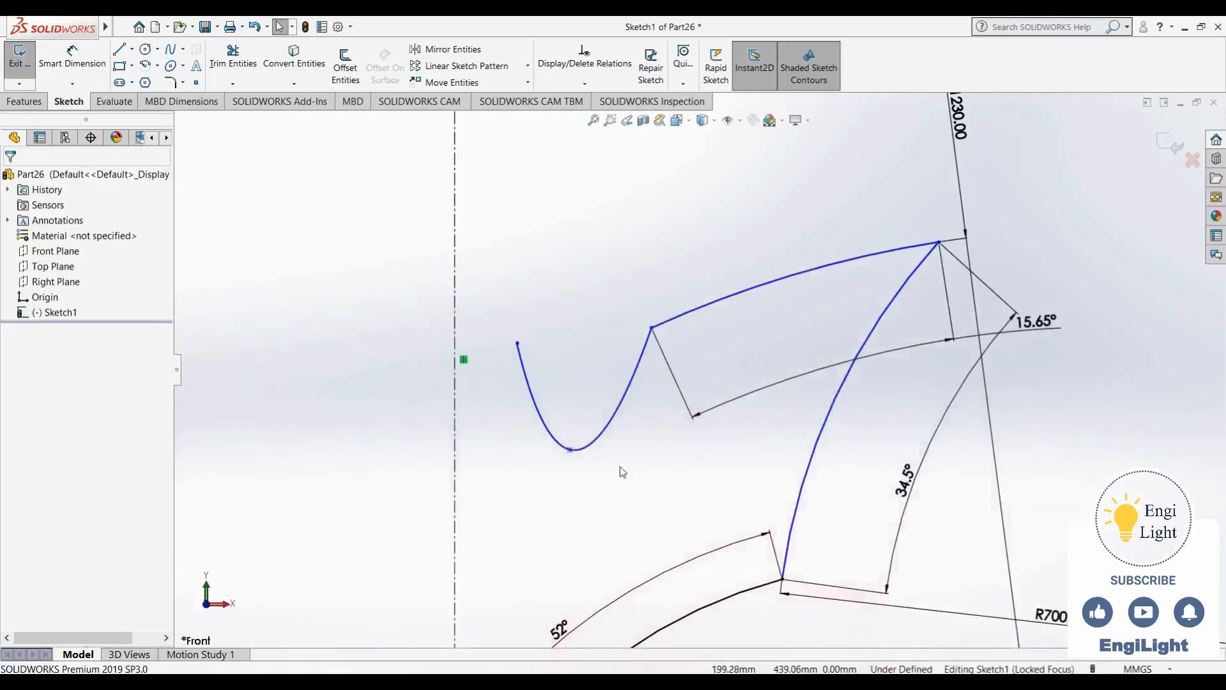
left_click(72, 83)
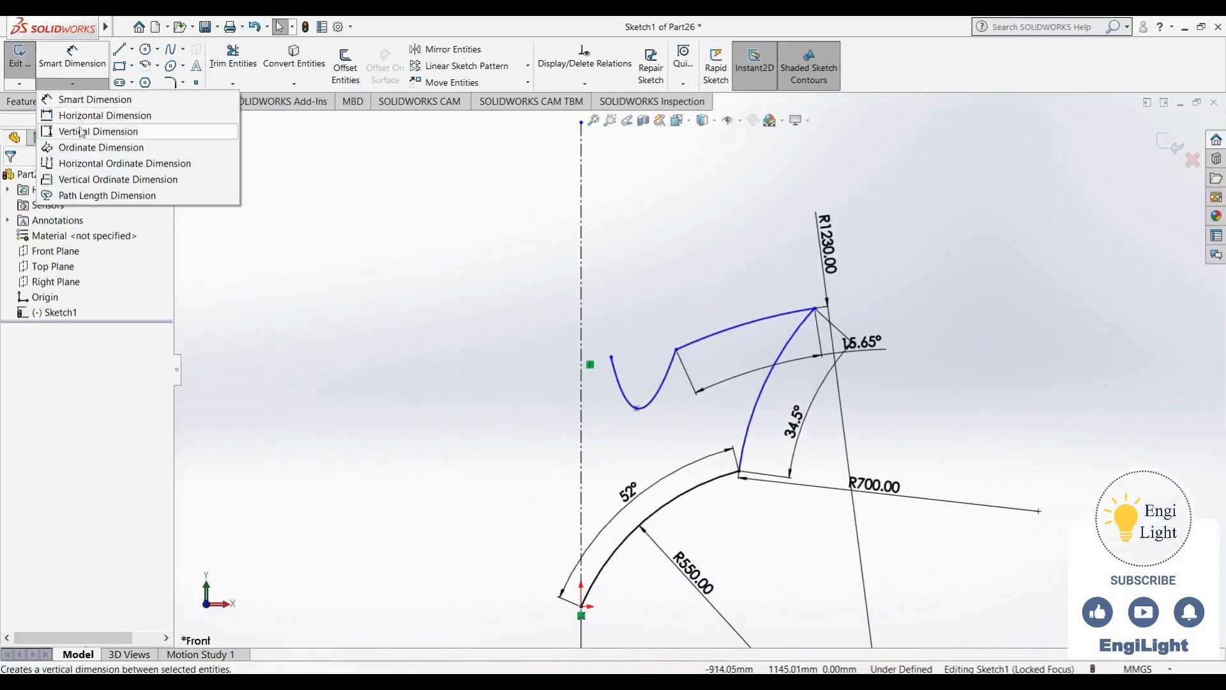
left_click(102, 164)
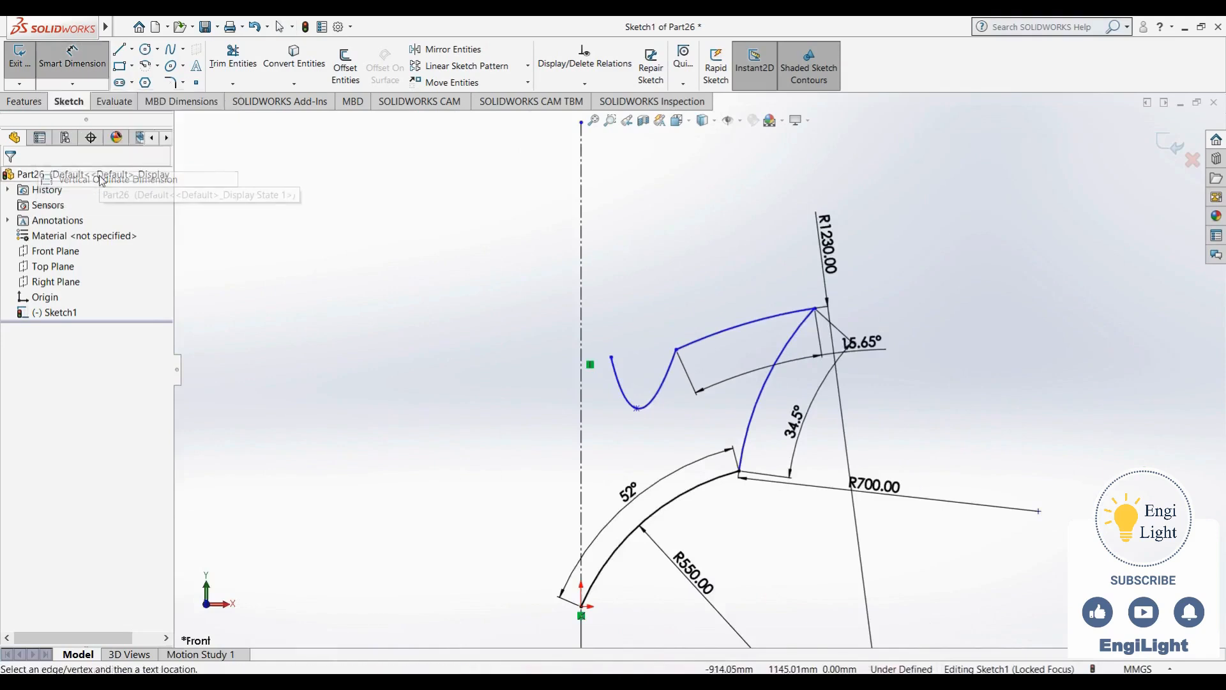
left_click(581, 607)
left_click(487, 606)
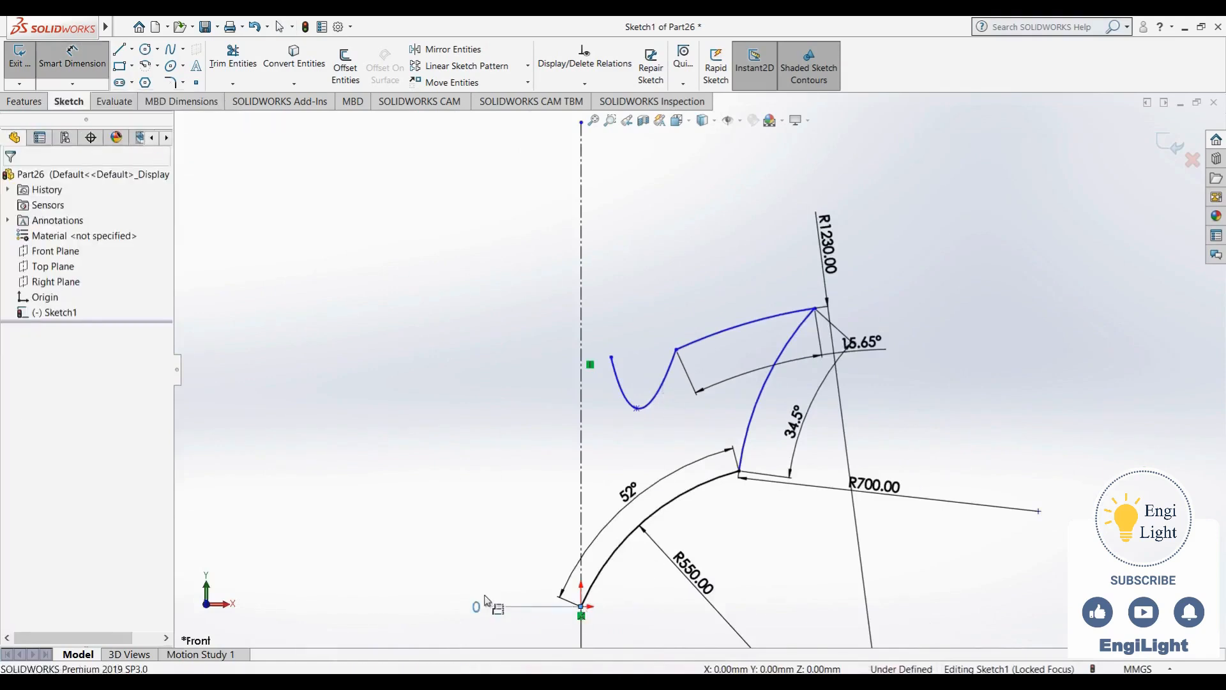
left_click(638, 408)
left_click(611, 358)
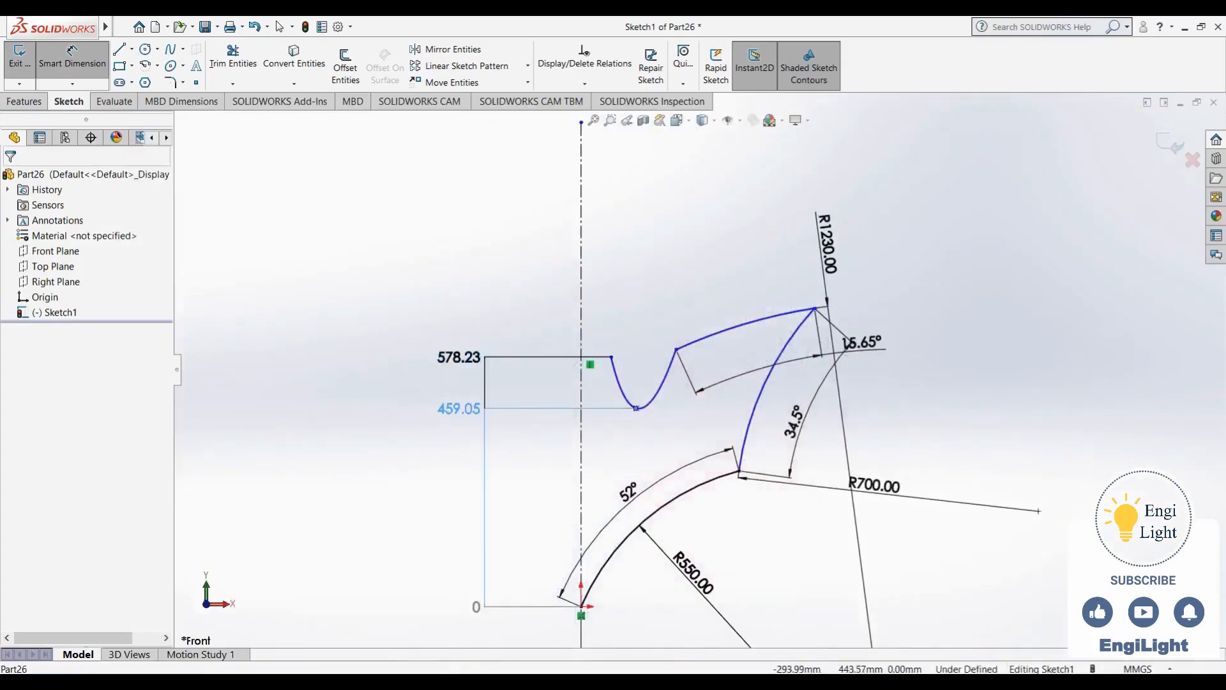
Set the vertical ordinates to 345 mm for the spline's middle point and 510 mm for its free end
double_click(463, 408)
type("345")
key("Return")
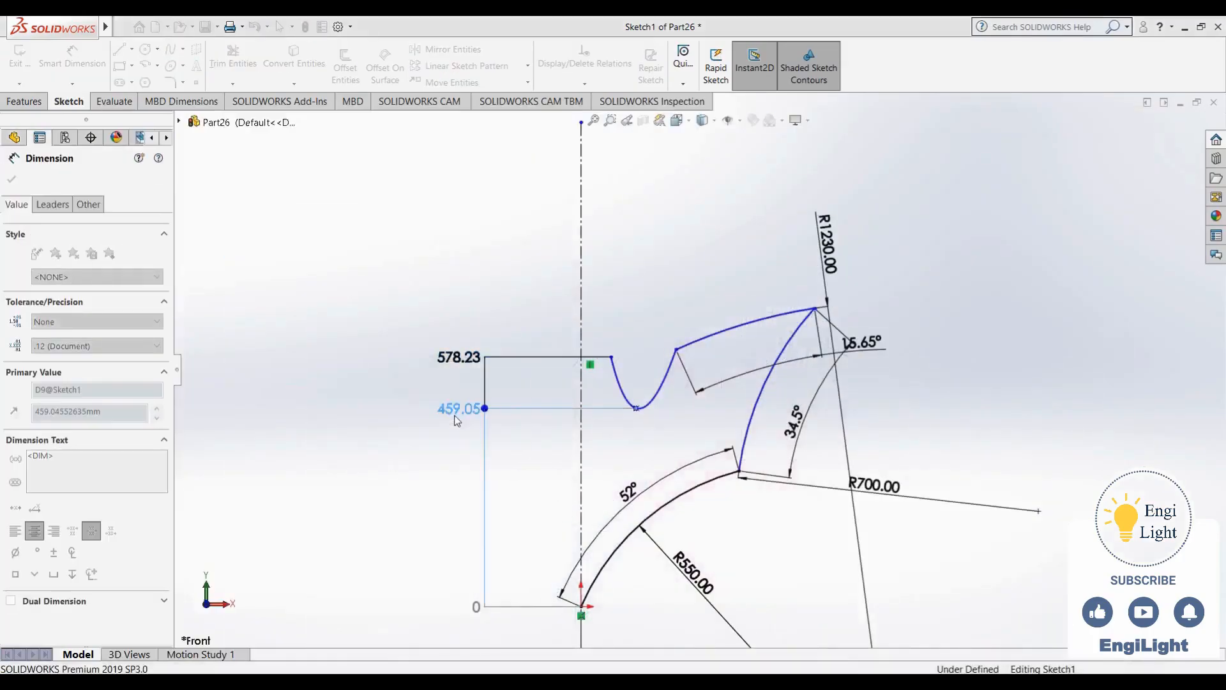
double_click(466, 361)
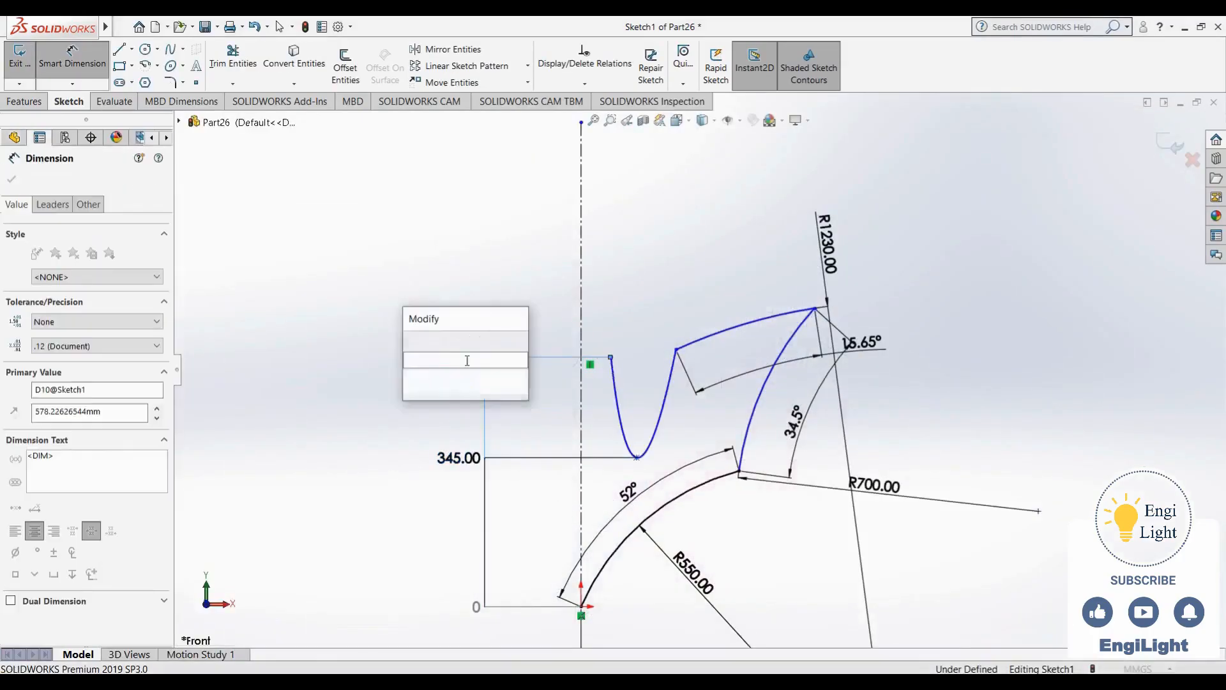
type("610")
key("Return")
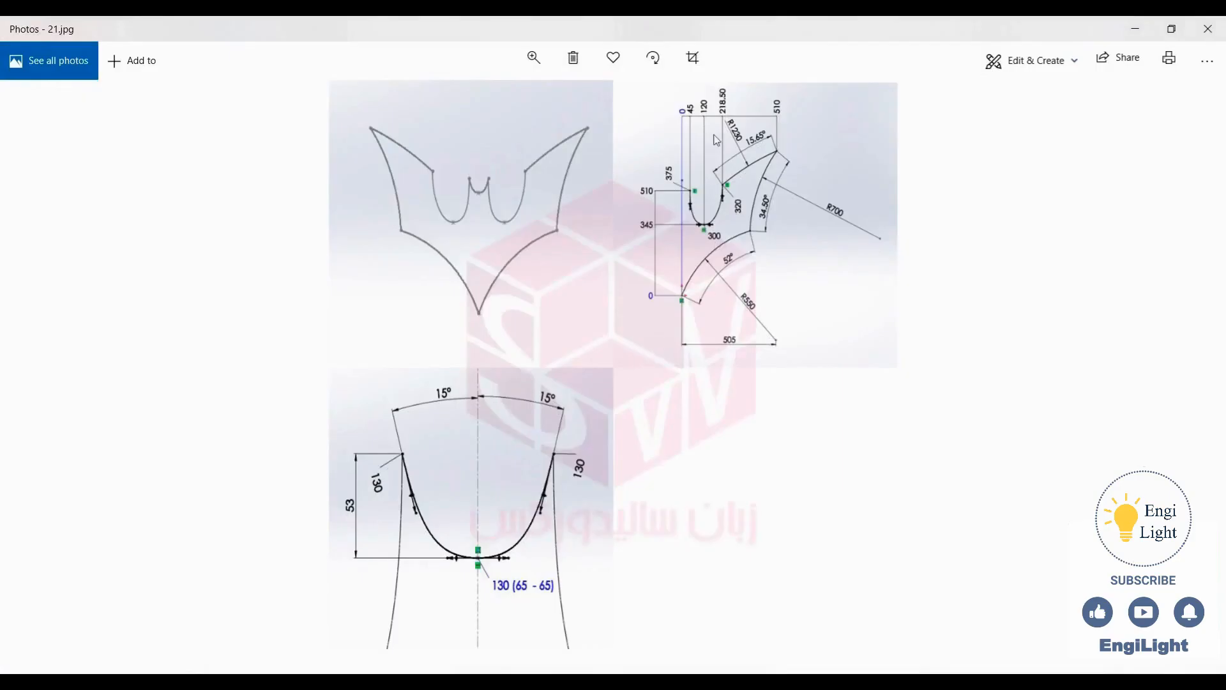
scroll(717, 140, "up", 3)
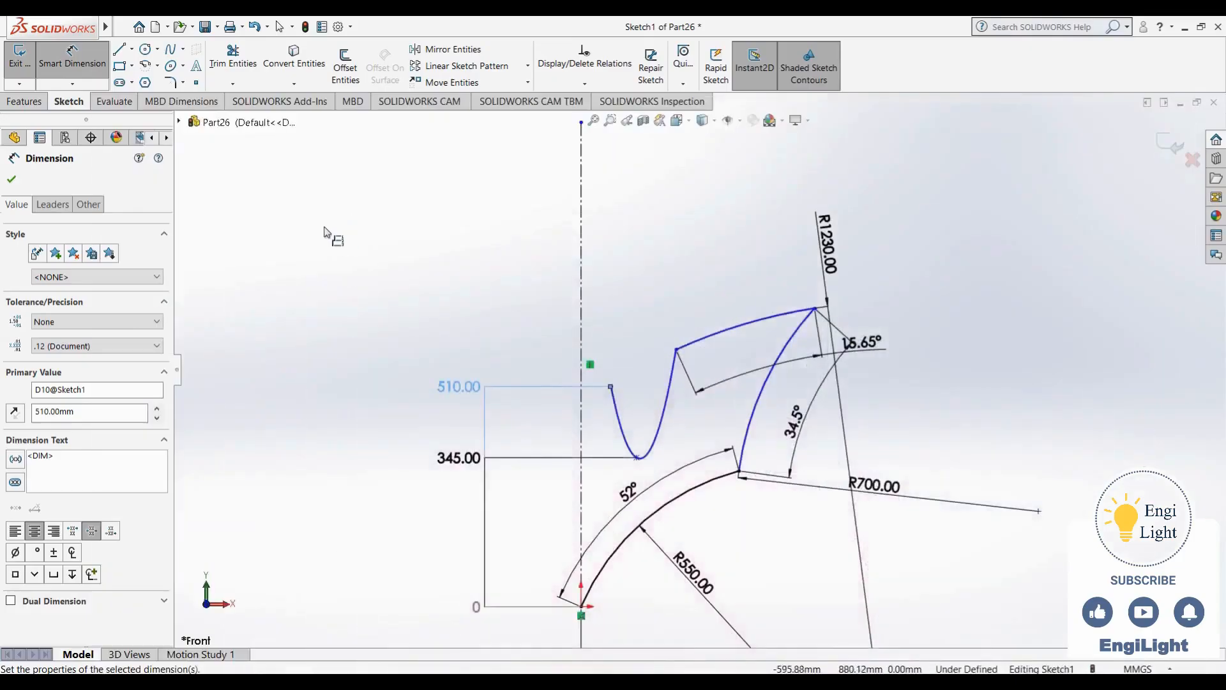
key("Escape")
Add horizontal ordinate dimensions from the origin to the spline's free end, its middle point, its junction with the arc, and the wing tip
left_click(78, 85)
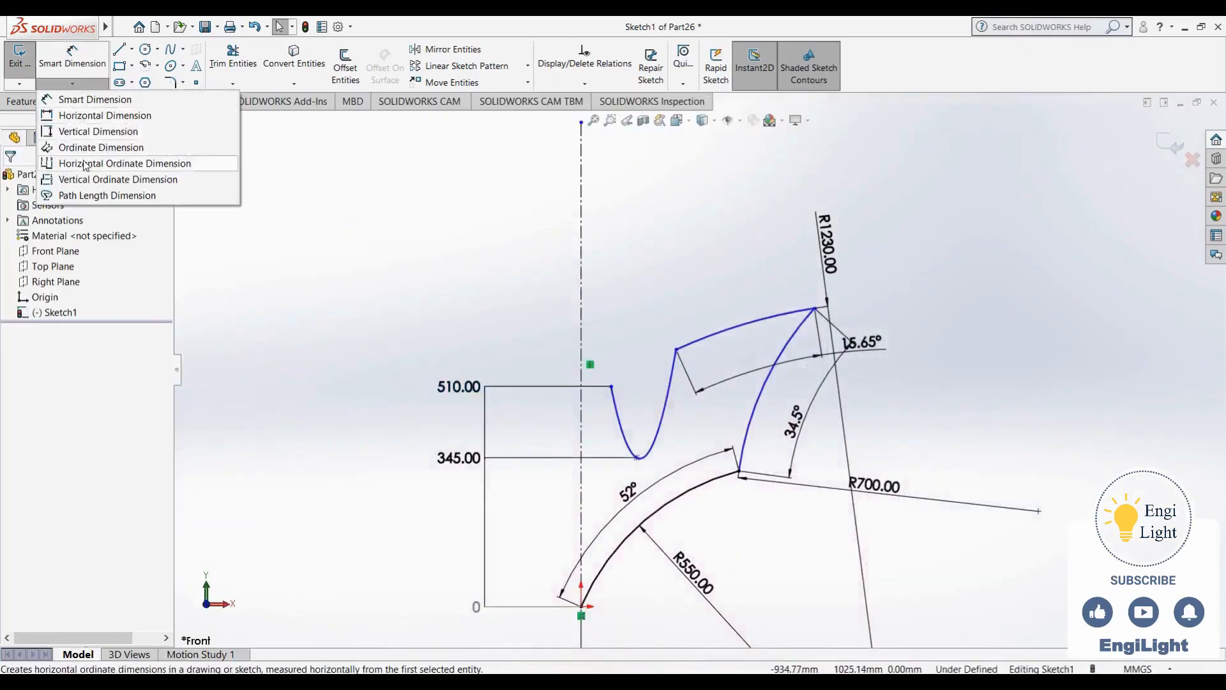
left_click(109, 164)
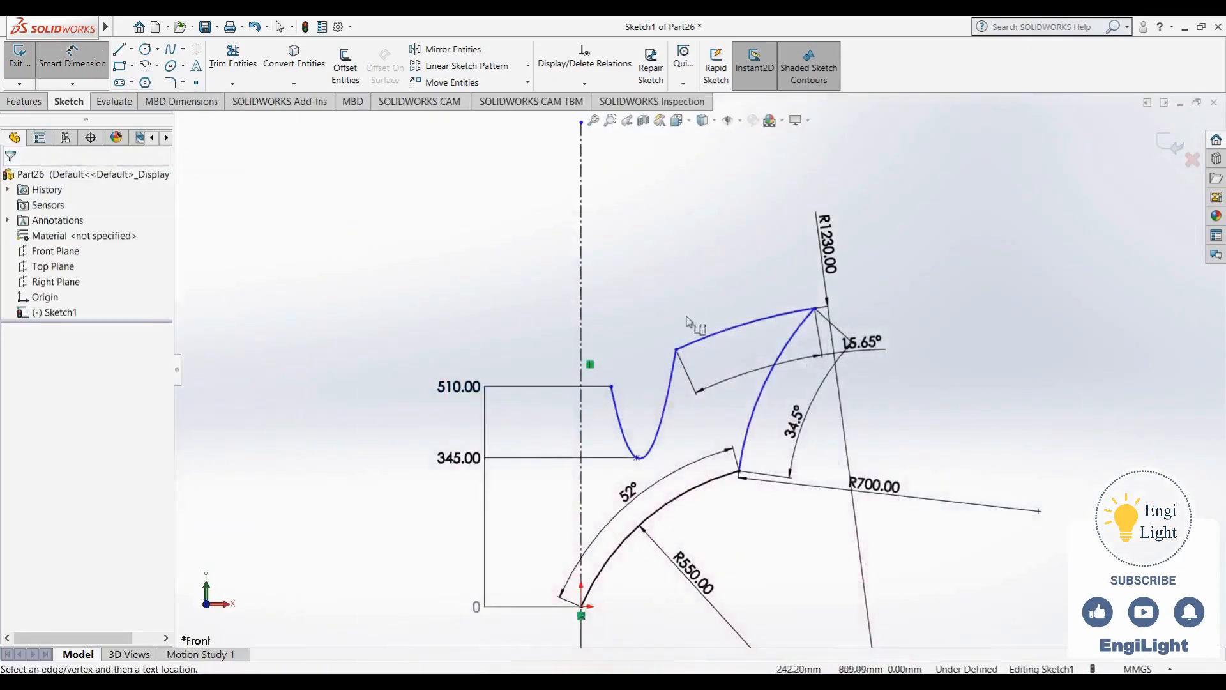
left_click(581, 606)
left_click(580, 217)
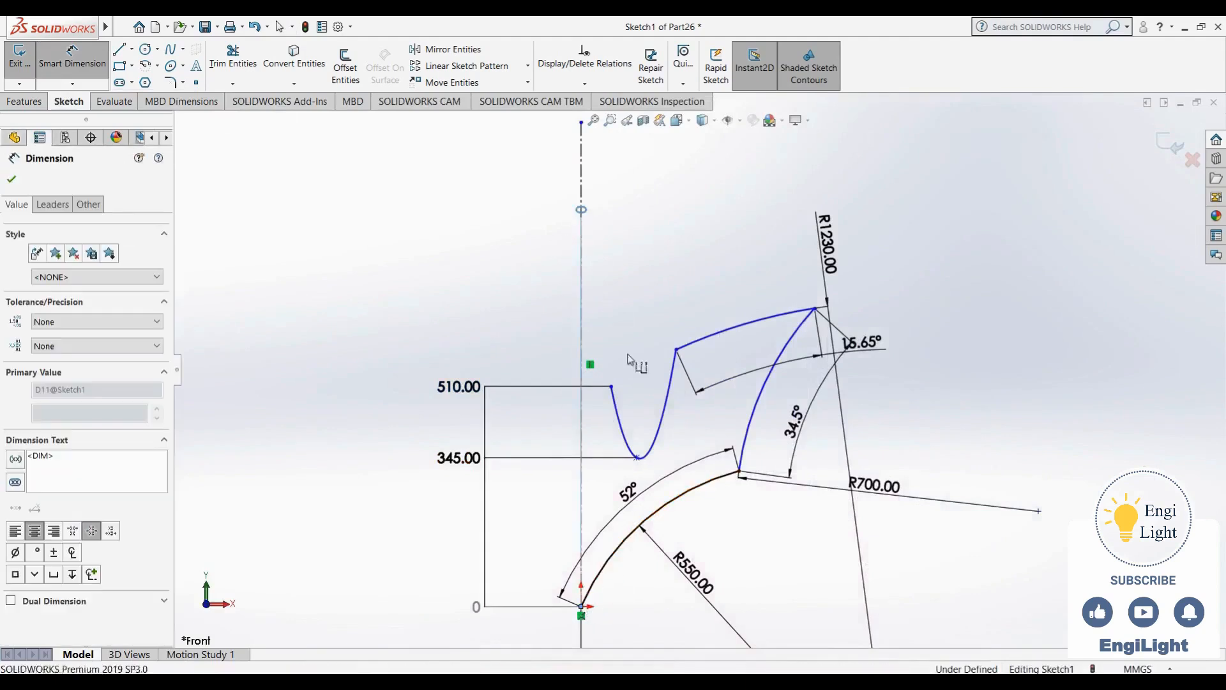
left_click(611, 387)
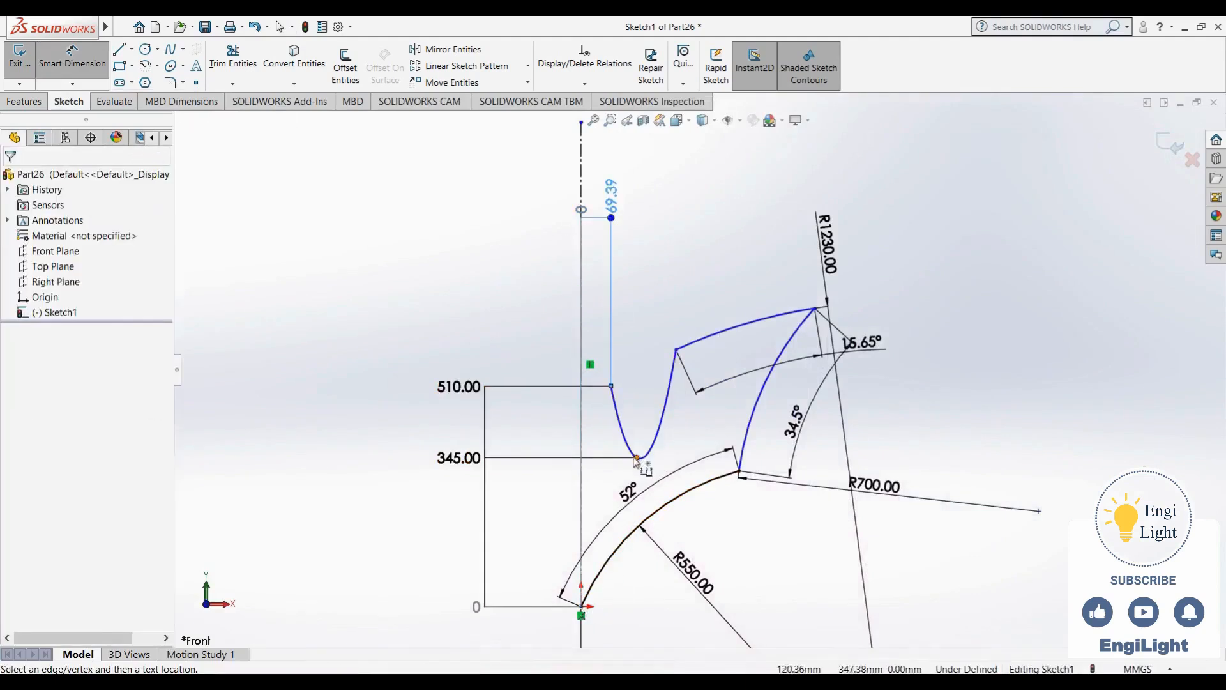
left_click(637, 458)
left_click(676, 350)
left_click(815, 310)
key("Escape")
Following reference drawing 21.jpg, set the horizontal ordinates to 45 mm for the ear spline's free end and 120 mm for its middle point
key("alt+Tab")
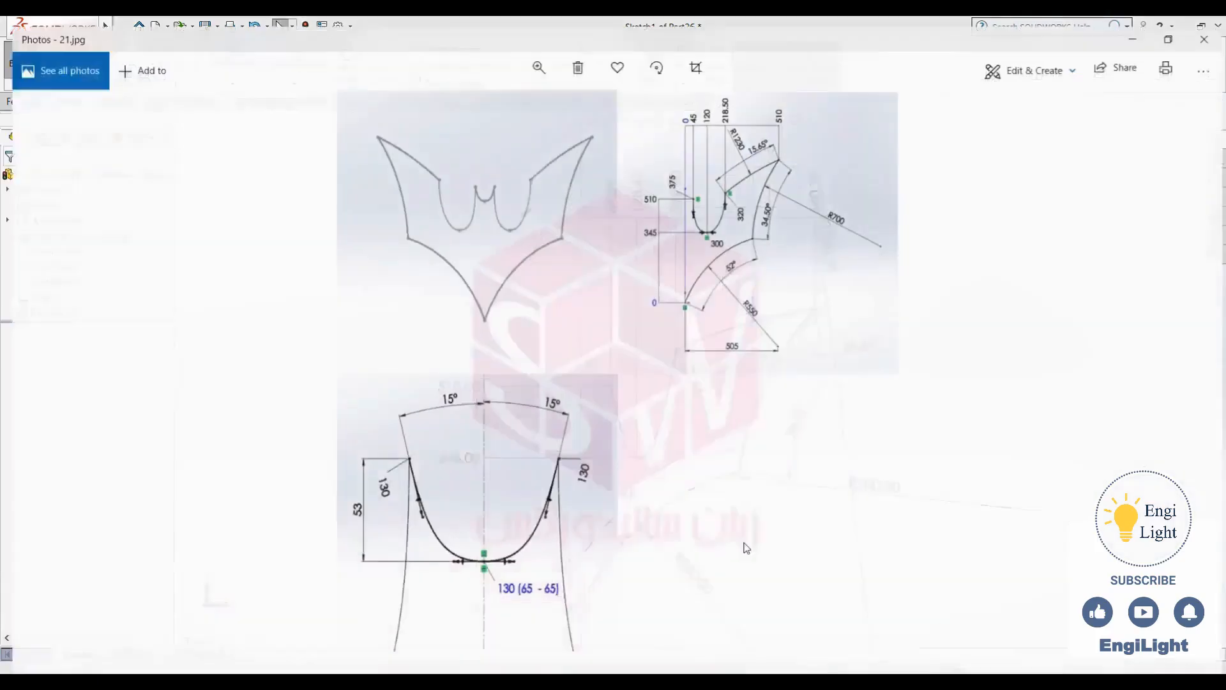
scroll(731, 168, "up", 4, "ctrl")
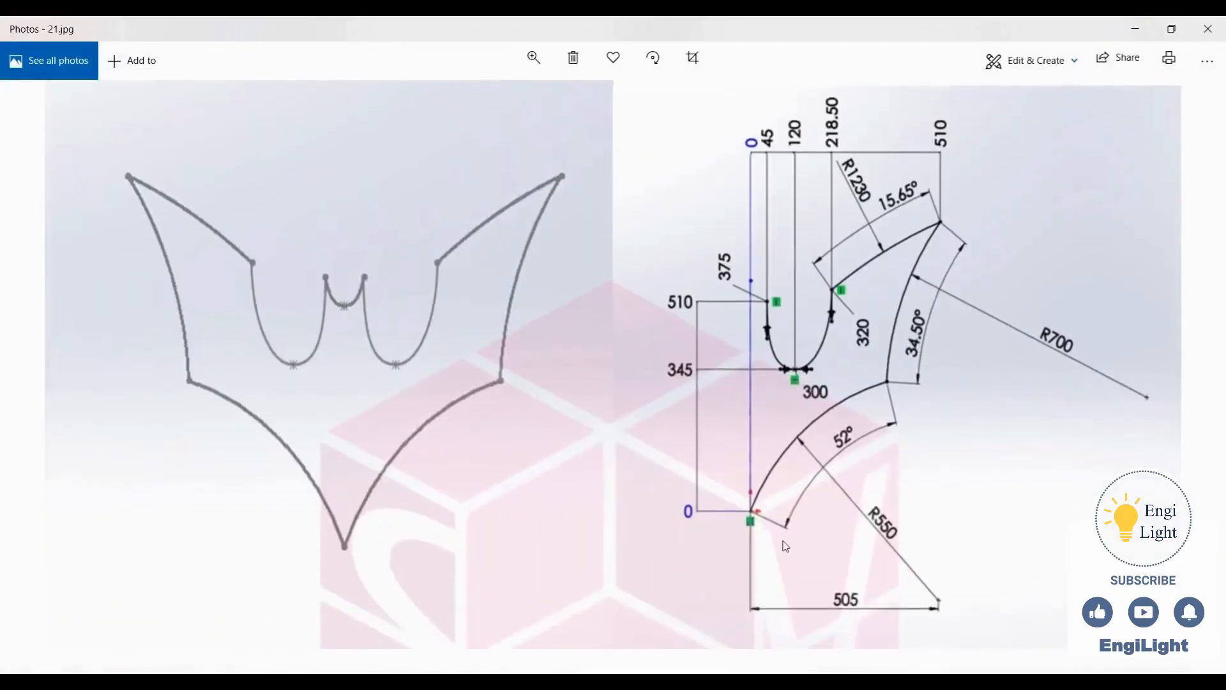
key("alt+Tab")
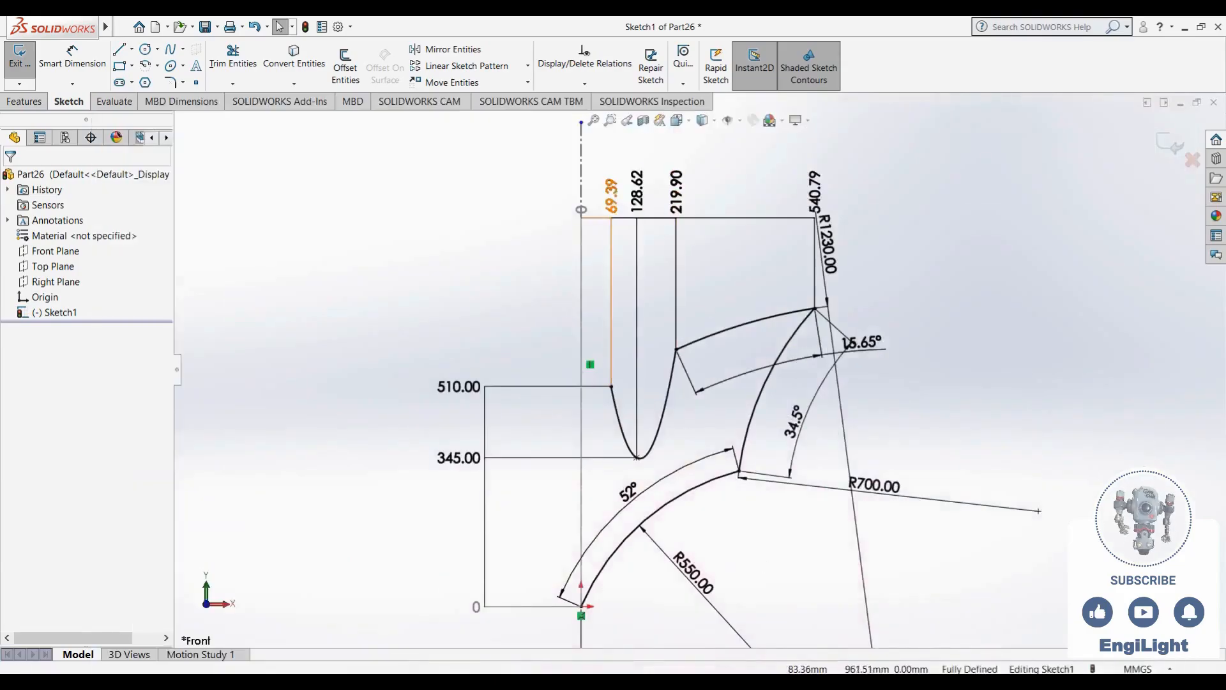
double_click(611, 195)
type("45")
key("Return")
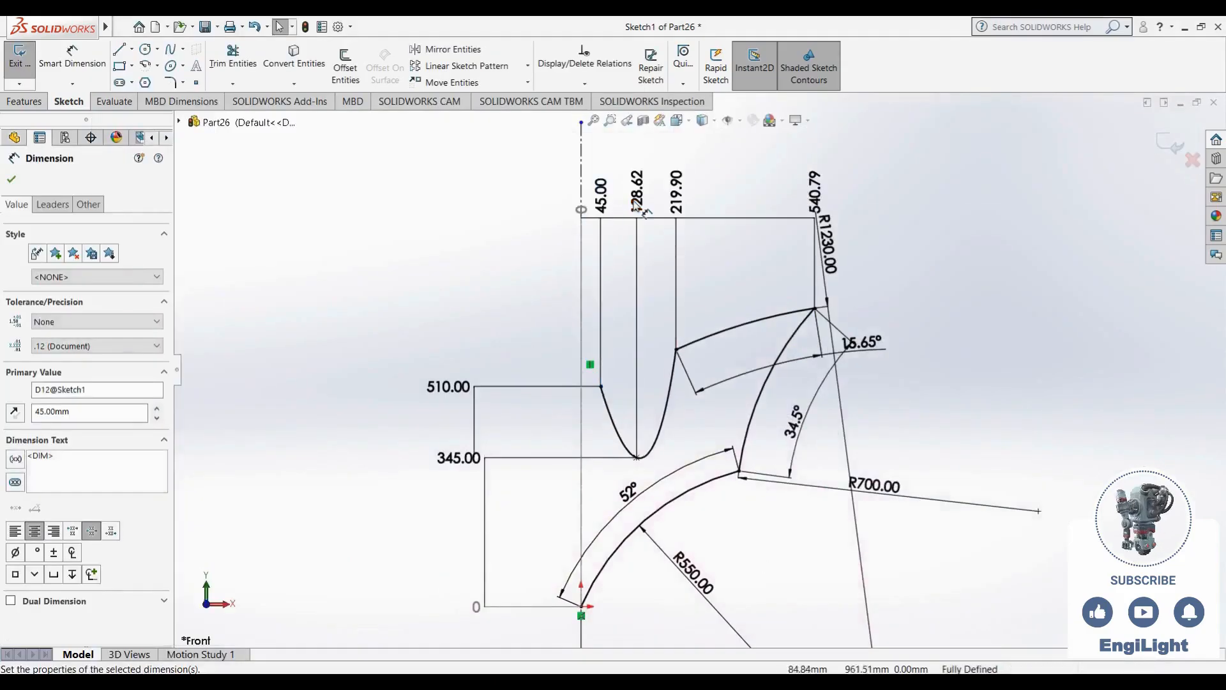
double_click(637, 203)
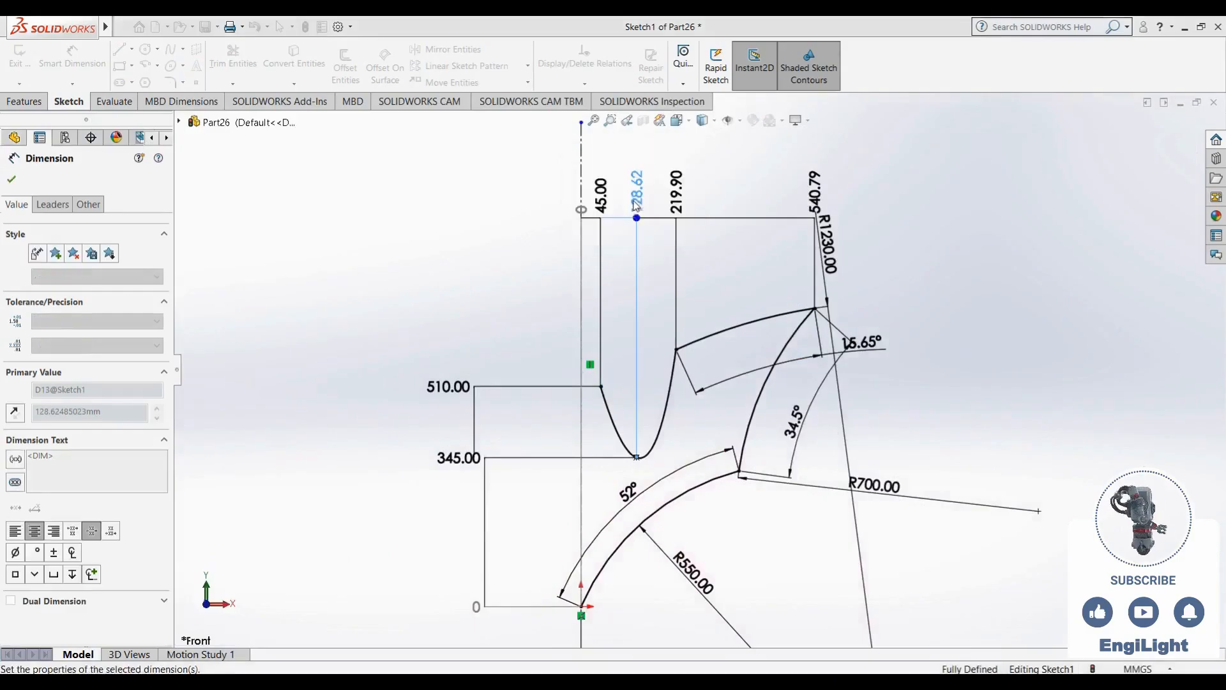
type("120.00mm")
key("Return")
Set the horizontal ordinates to 218.5 mm for the spline's junction with the wing arc and 510 mm for the wing tip, following drawing 21.jpg
double_click(676, 191)
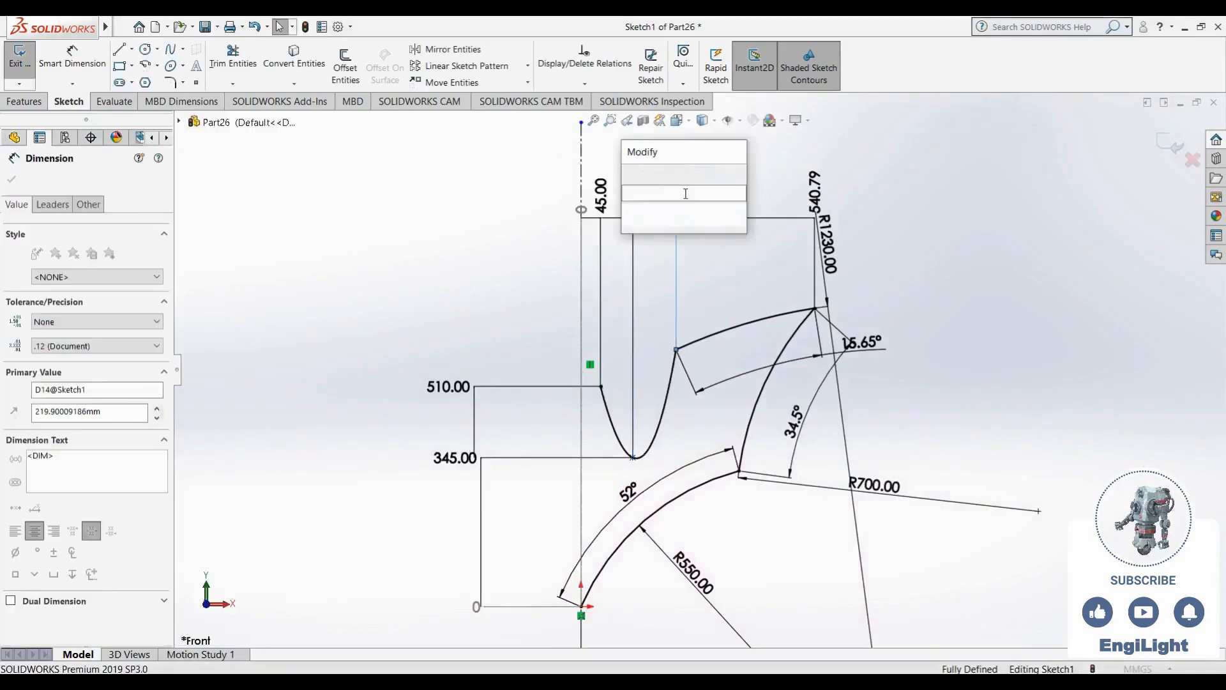
type("218.5")
key("Return")
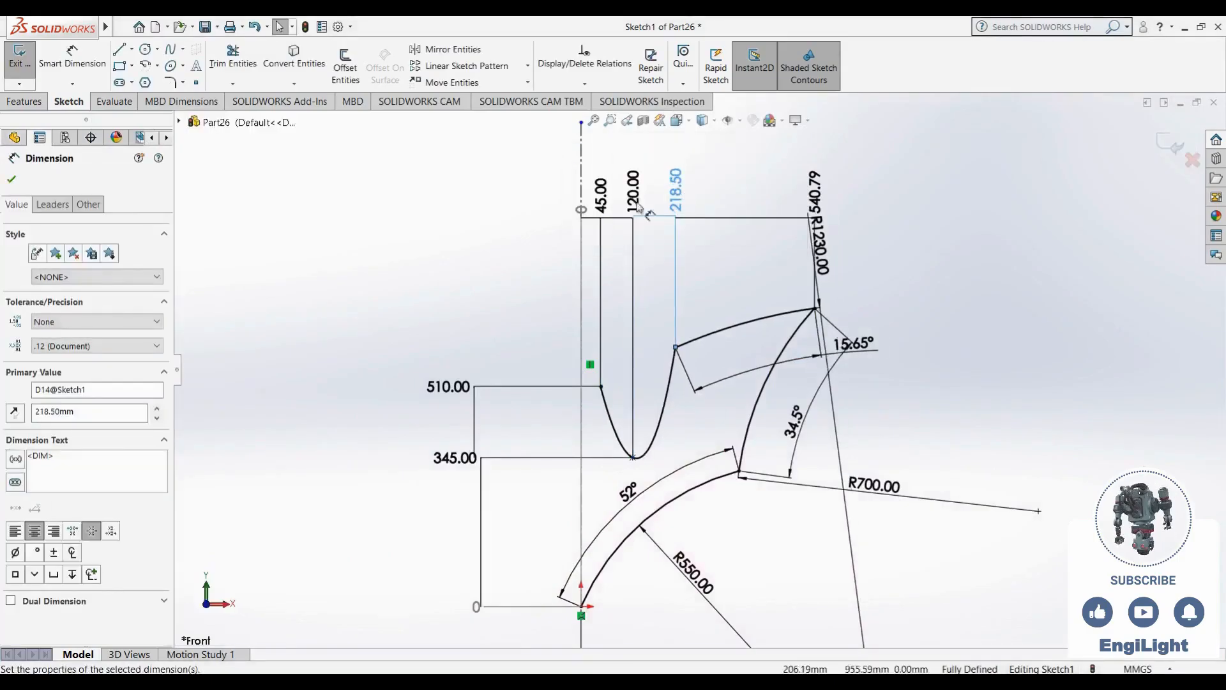
key("alt+Tab")
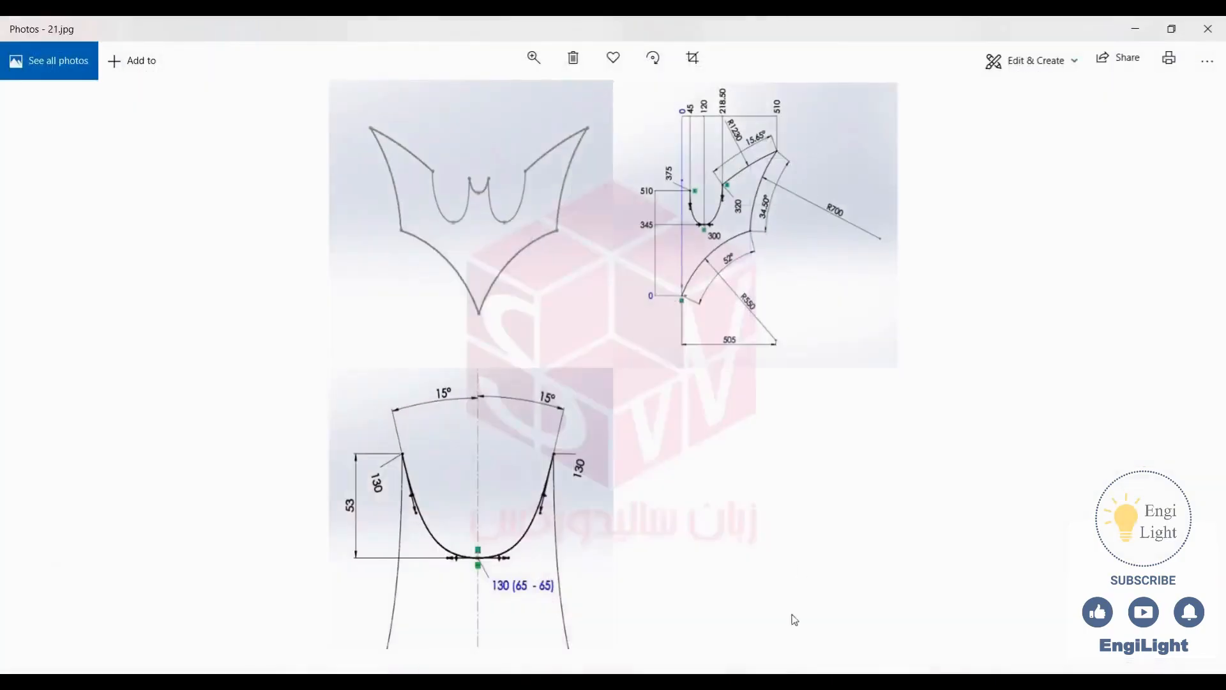
left_click(789, 681)
mouse_move(832, 257)
left_mouse_down()
mouse_move(913, 338)
mouse_move(776, 313)
left_mouse_up()
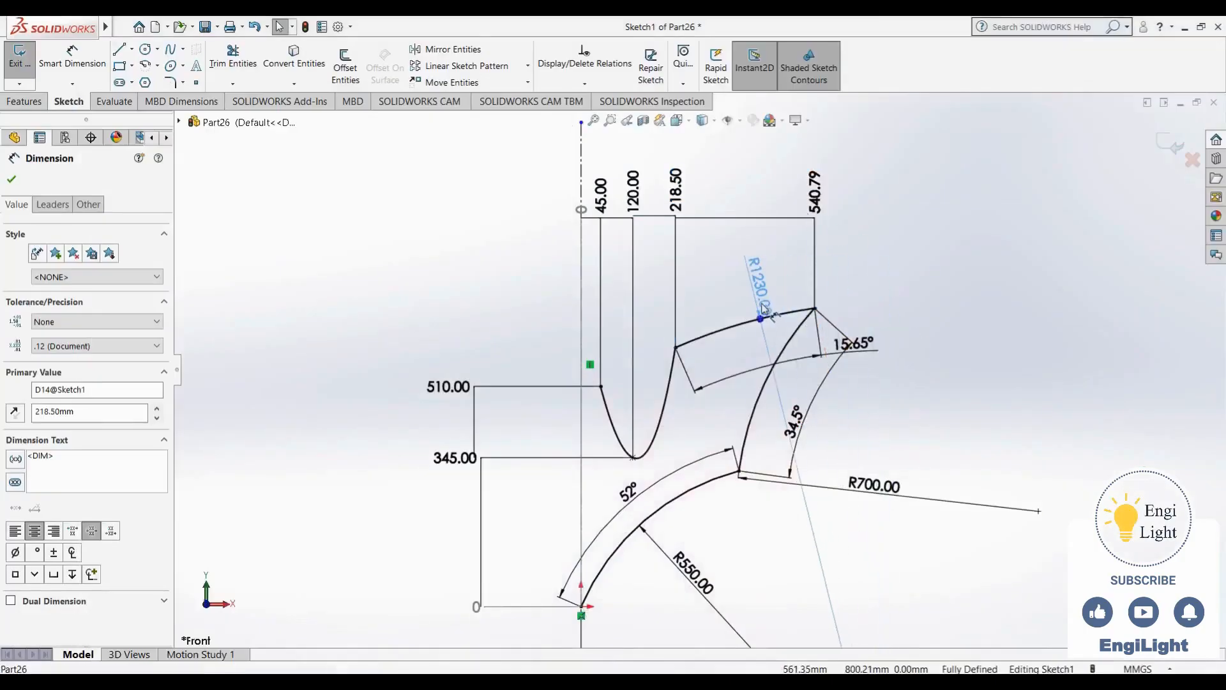
left_click(885, 224)
double_click(814, 192)
type("510")
key("Return")
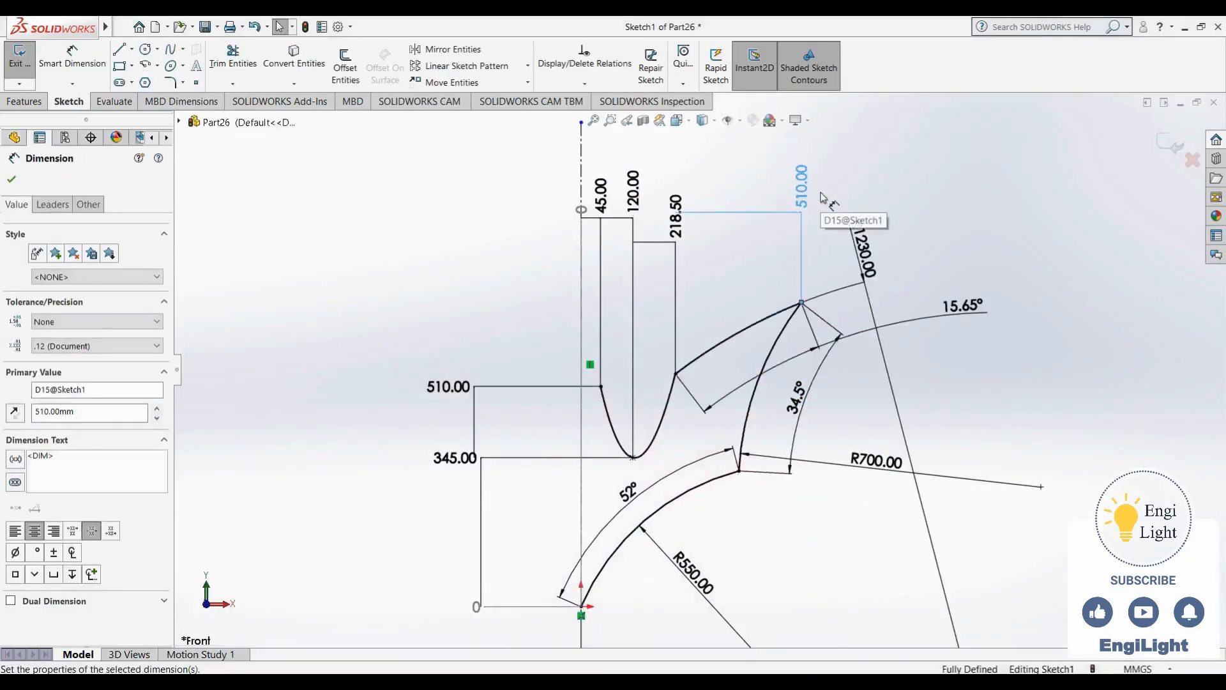
left_click(824, 198)
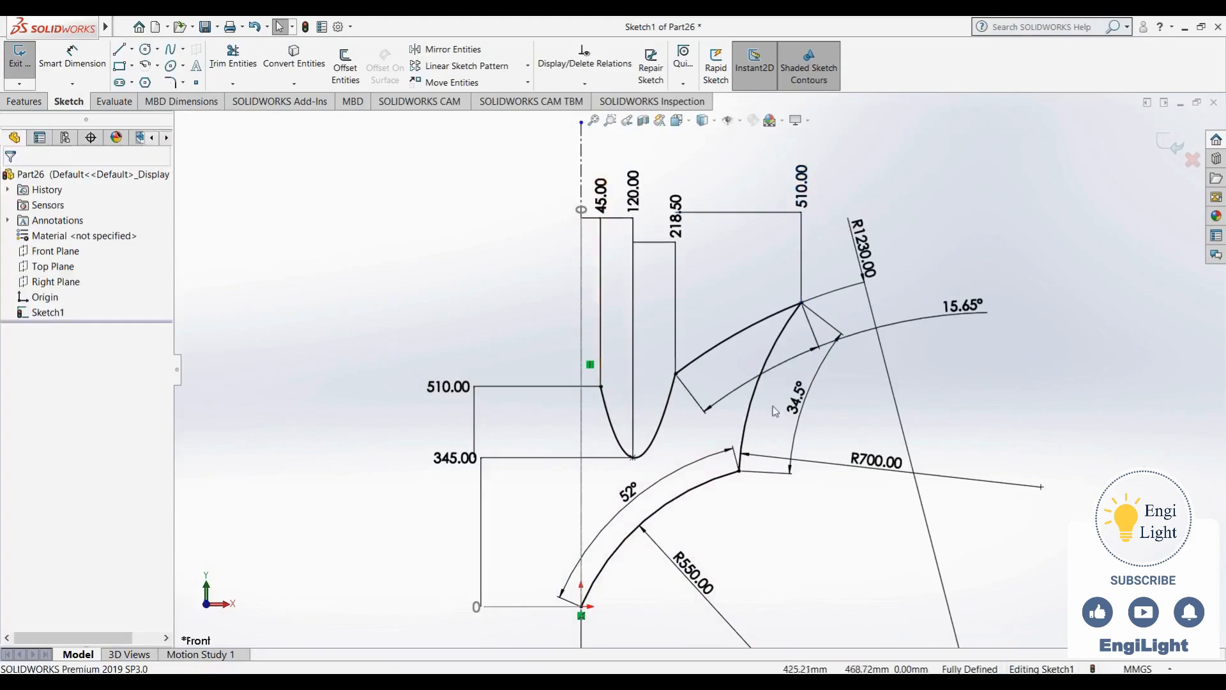
Reposition the R1230 and 15.65° dimensions above the top wing arc and move the 505 mm dimension closer to the sketch
left_click_drag(878, 246, 741, 269)
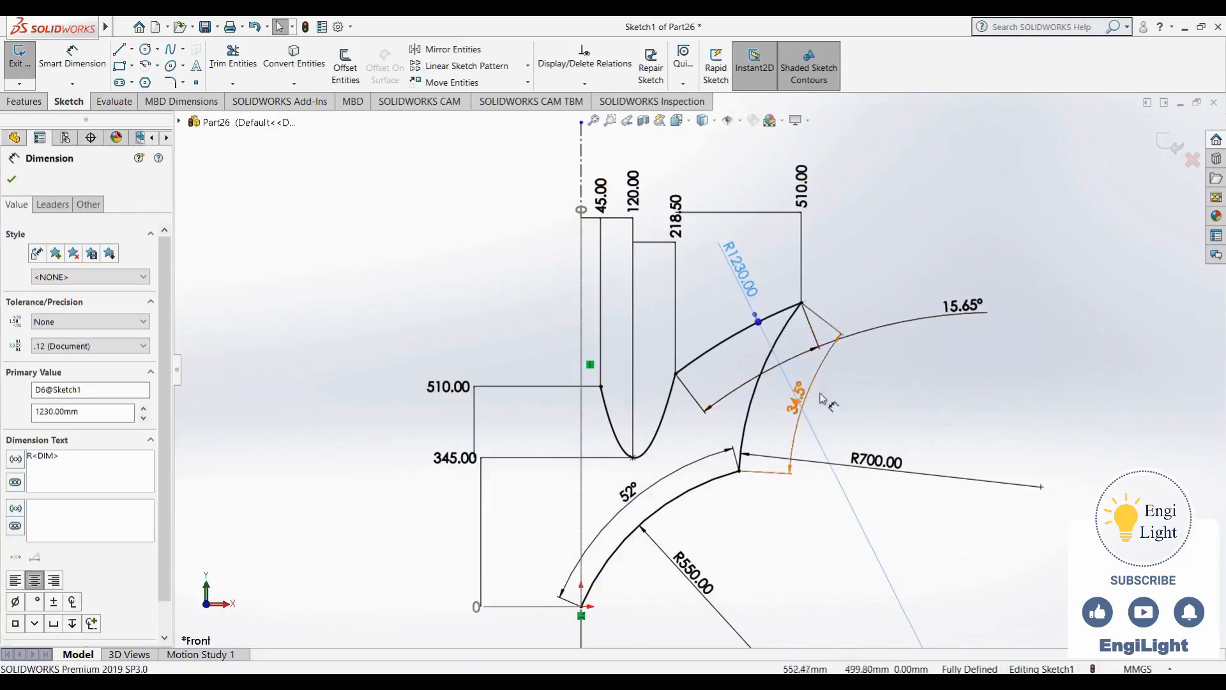
left_click_drag(948, 315, 712, 313)
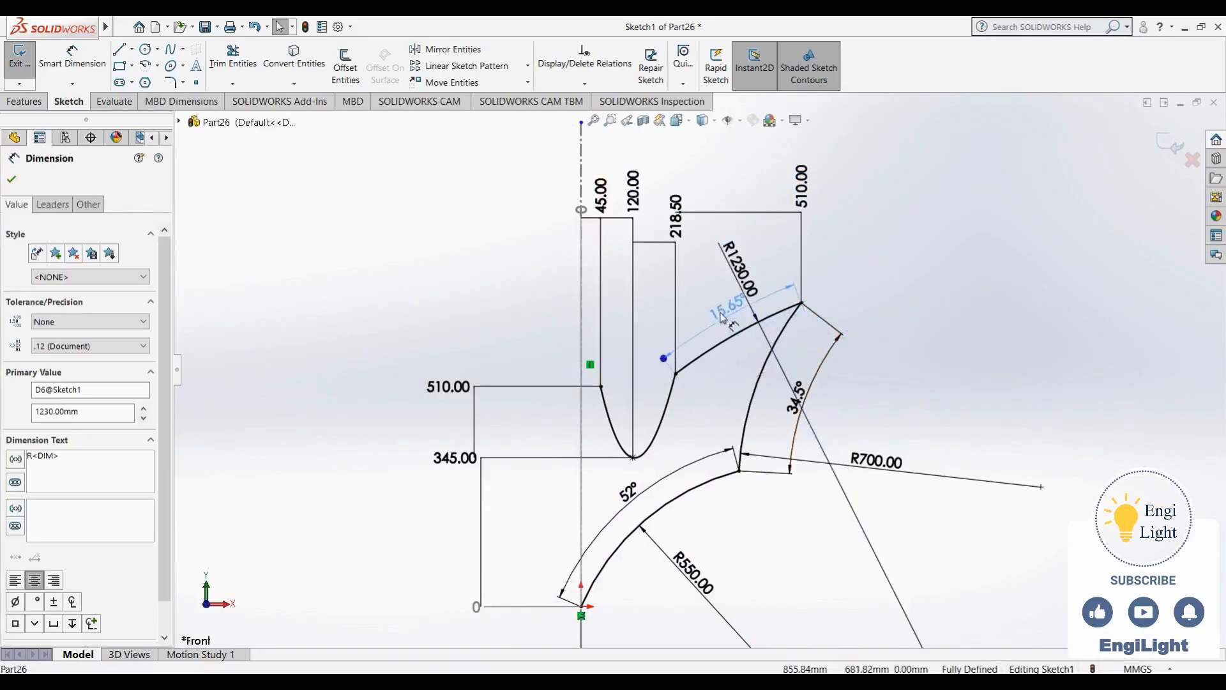
left_click(864, 407)
scroll(690, 466, "up", 3)
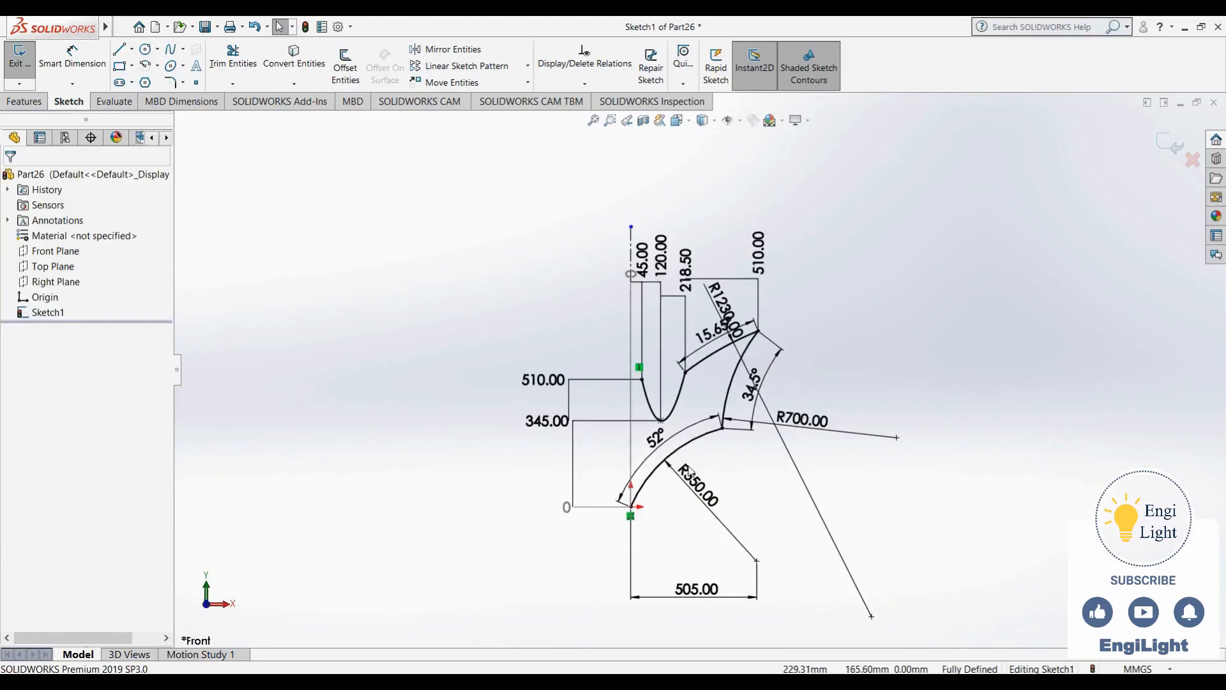
scroll(688, 417, "up", 3)
scroll(735, 447, "down", 4)
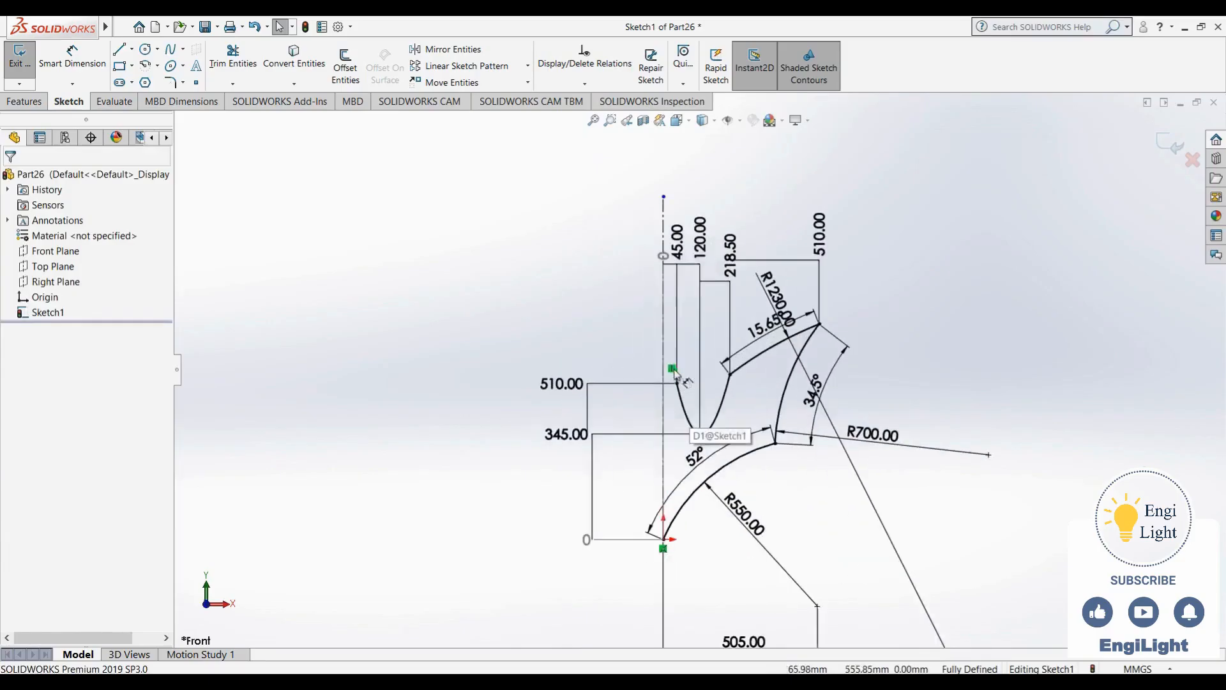
scroll(754, 623, "up", 2)
left_click_drag(745, 563, 727, 527)
left_click(763, 481)
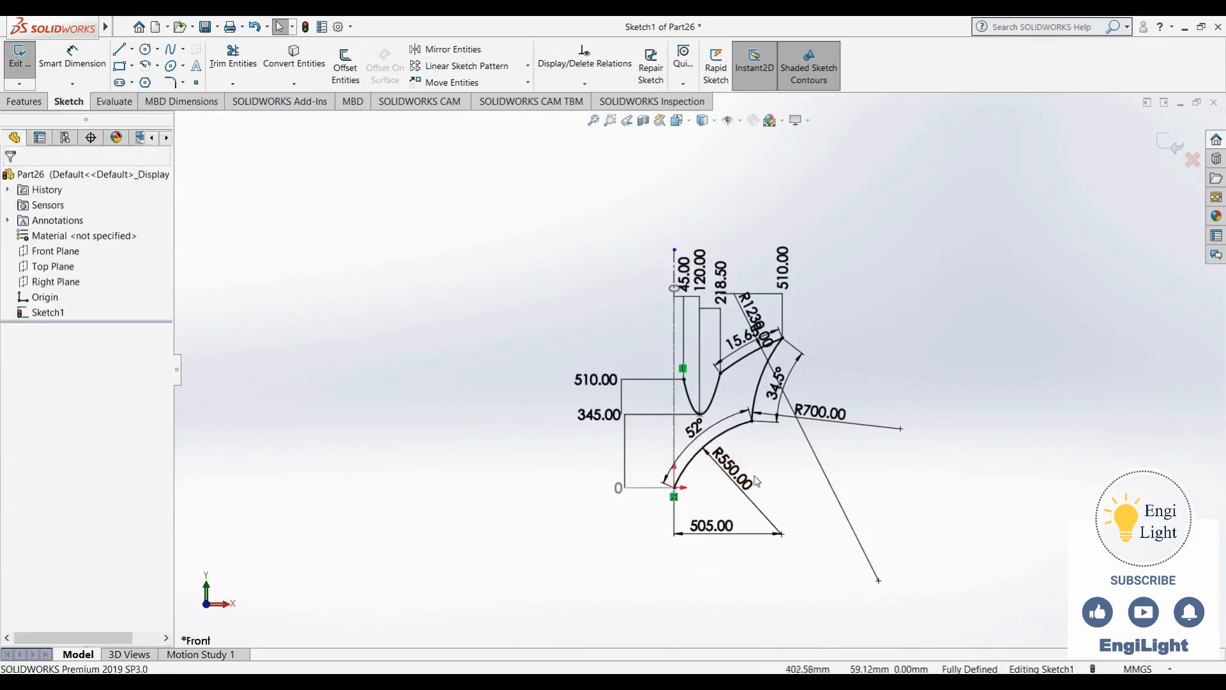
Reshape the ear spline with the tangent handles at its wing arc junction and lower middle point
scroll(722, 408, "up", 2)
scroll(708, 399, "down", 5)
scroll(705, 398, "down", 3)
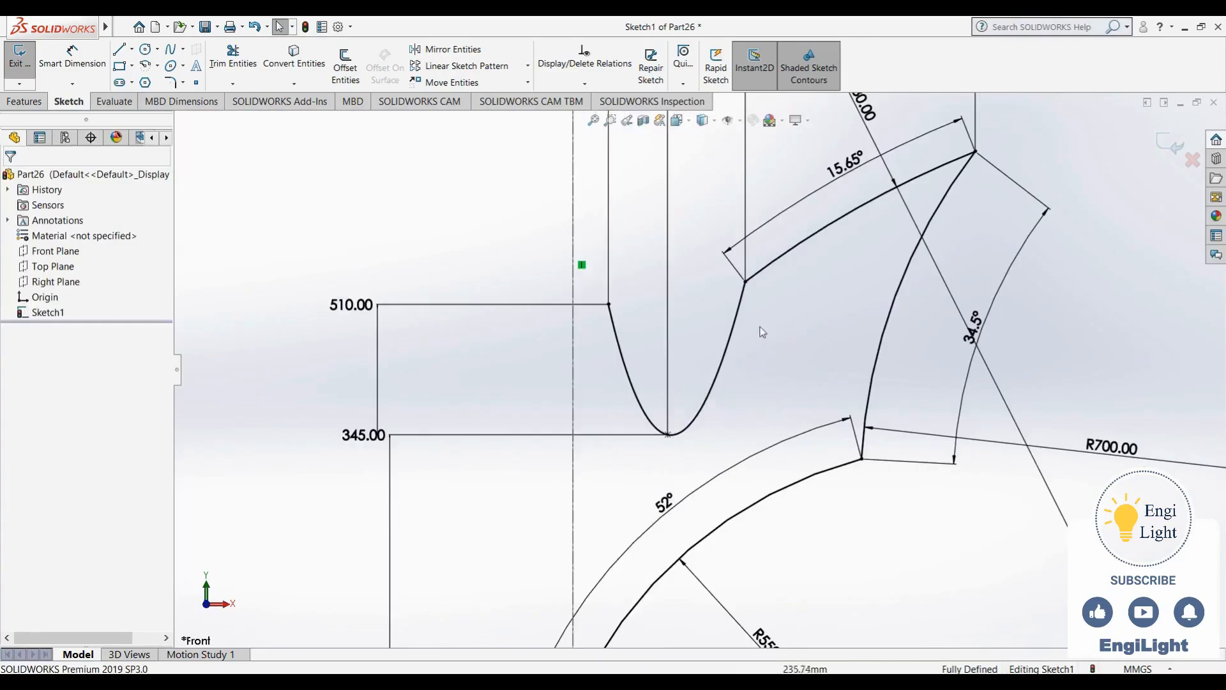
left_click(745, 282)
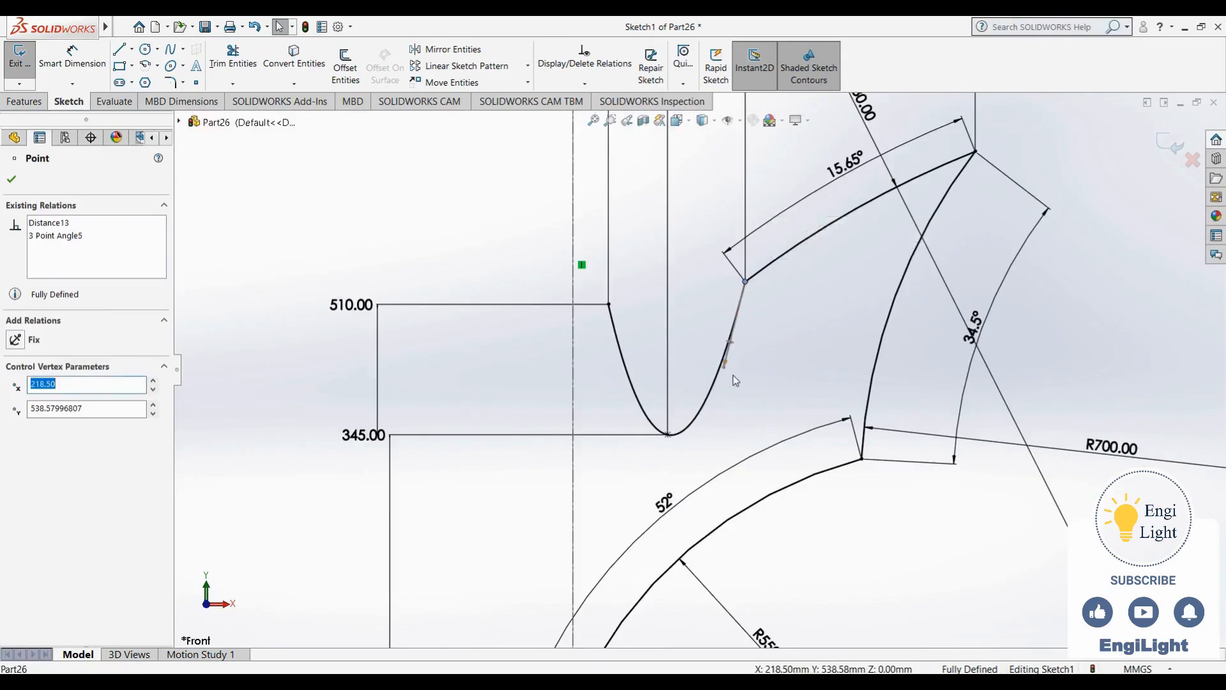
left_click_drag(725, 369, 742, 373)
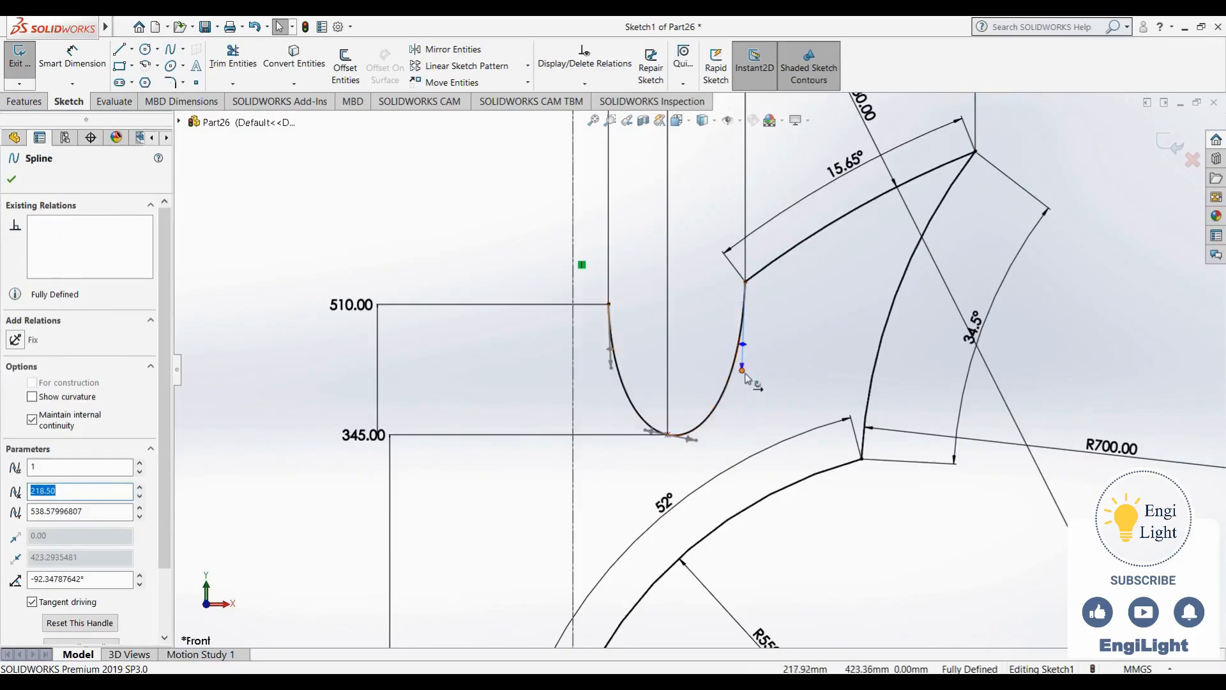
left_click_drag(745, 376, 749, 431)
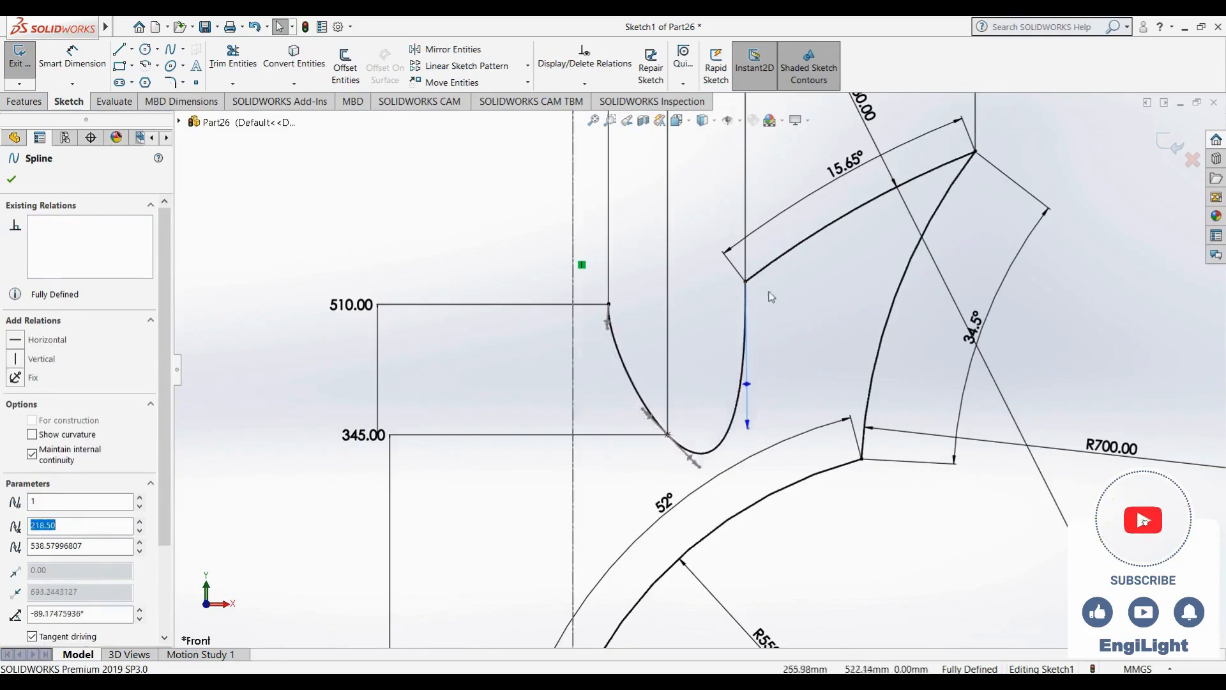
mouse_move(697, 463)
left_mouse_down()
mouse_move(776, 447)
mouse_move(703, 453)
left_mouse_up()
left_click(713, 379)
left_click_drag(747, 414, 756, 373)
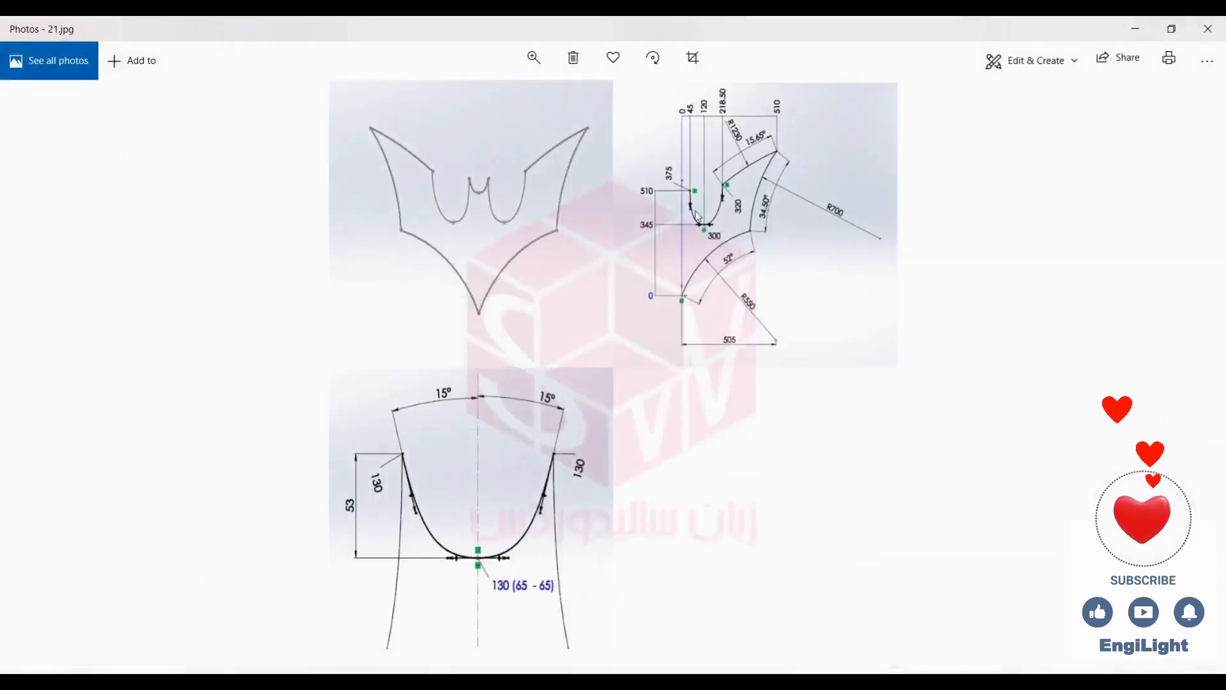
Check the spline handles in reference drawing 21.jpg and pull out the tangent handle at the spline's free end
scroll(698, 216, "up", 3)
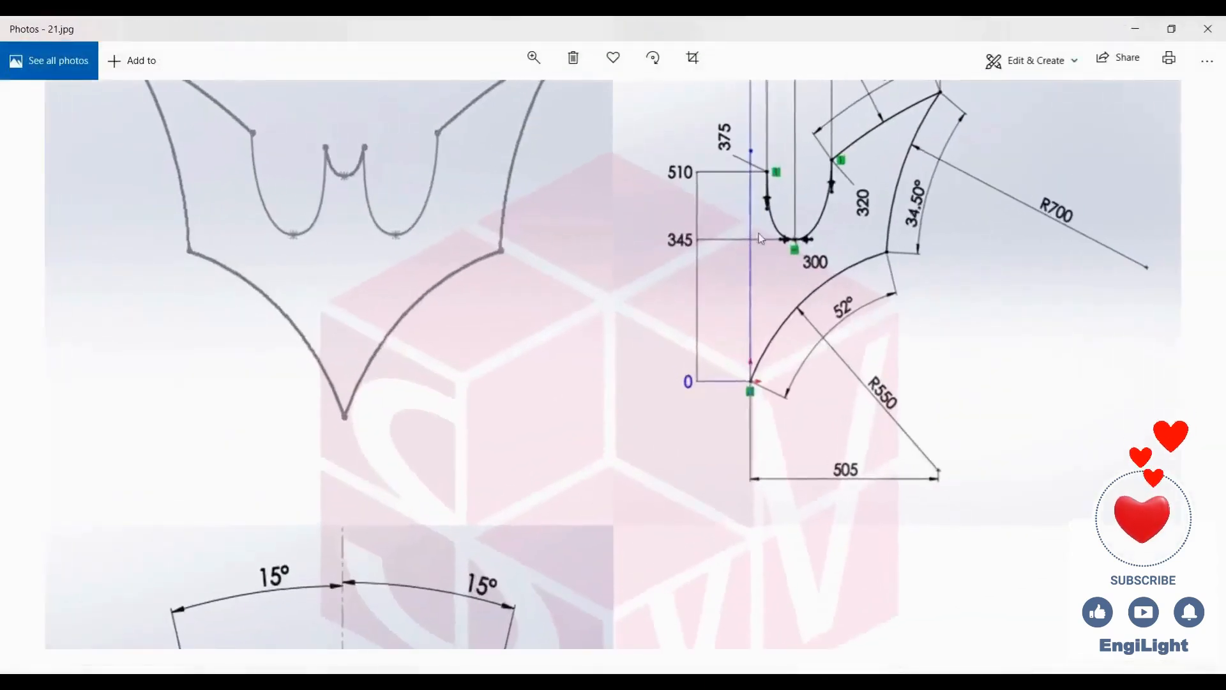
left_click_drag(760, 234, 768, 301)
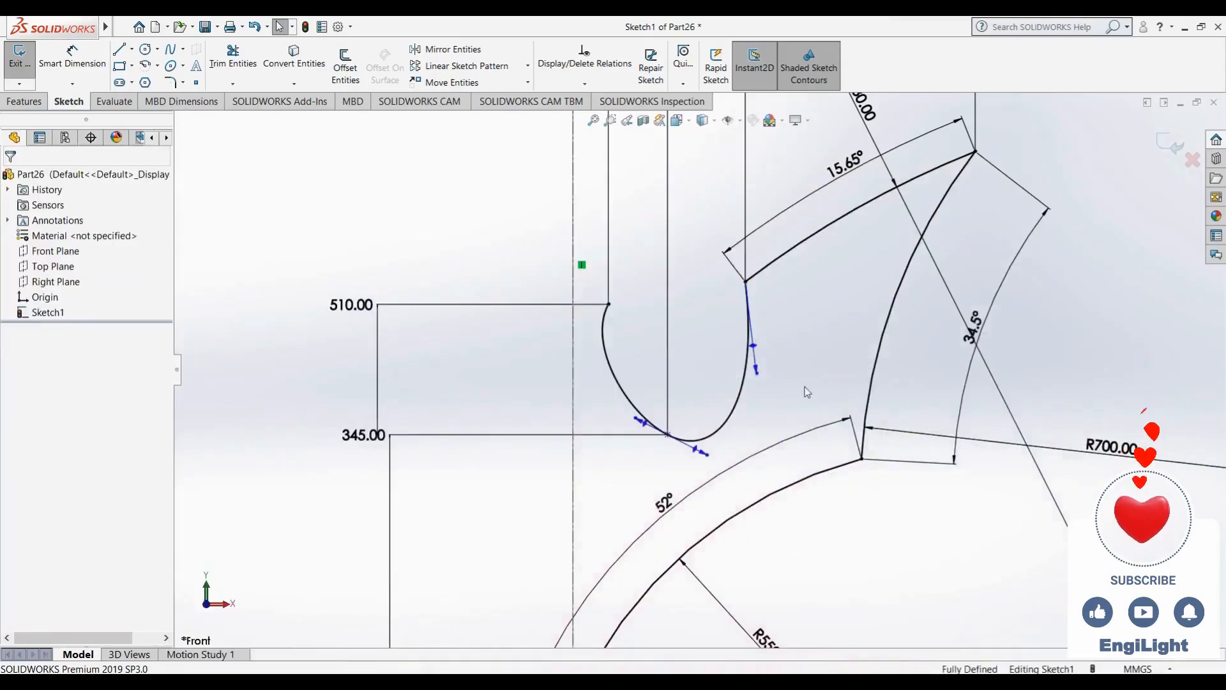
left_click(610, 305)
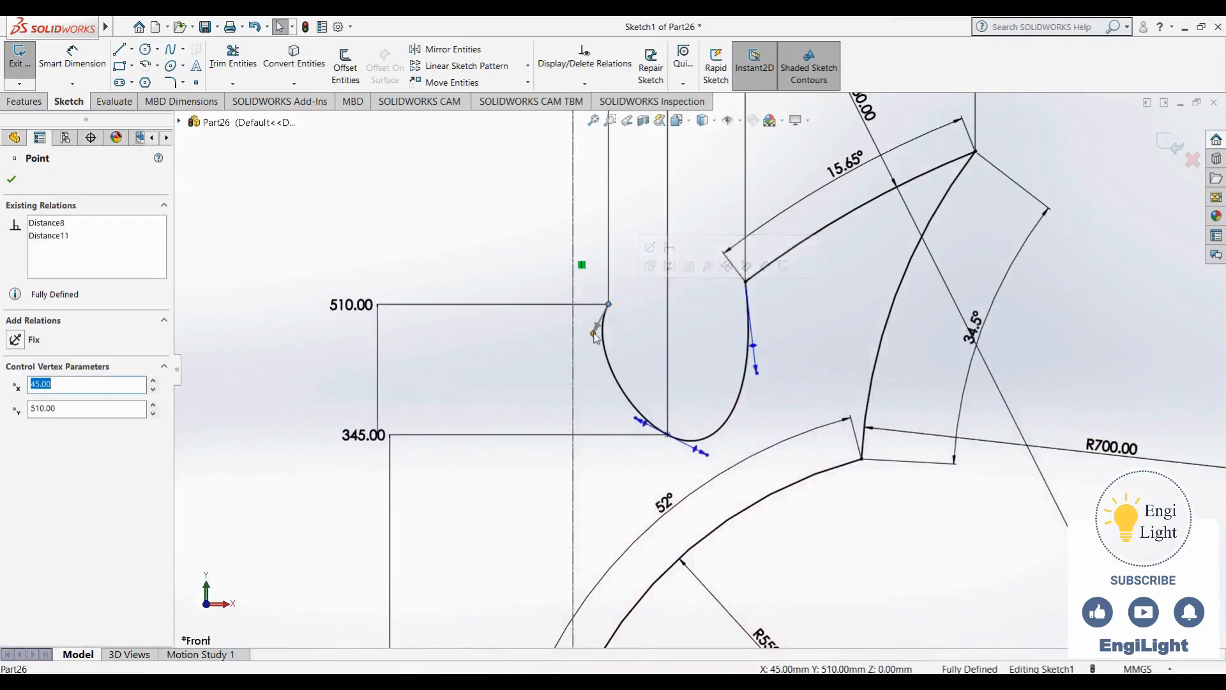
left_click(599, 329)
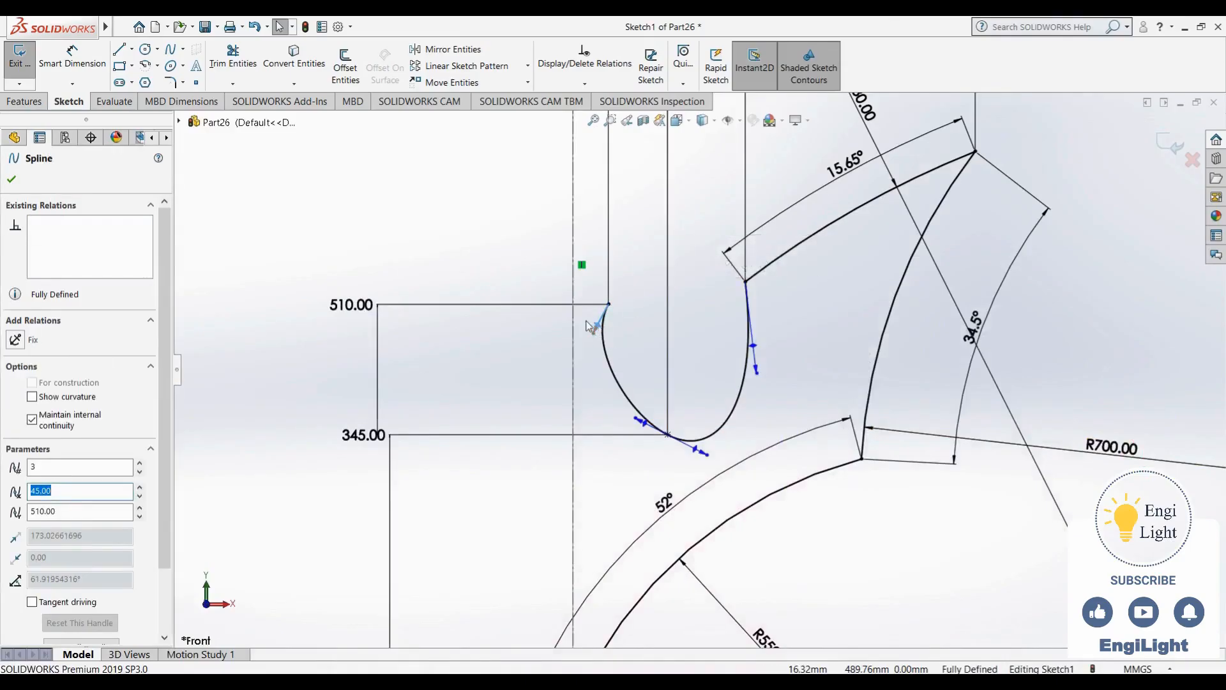
left_click_drag(168, 271, 166, 364)
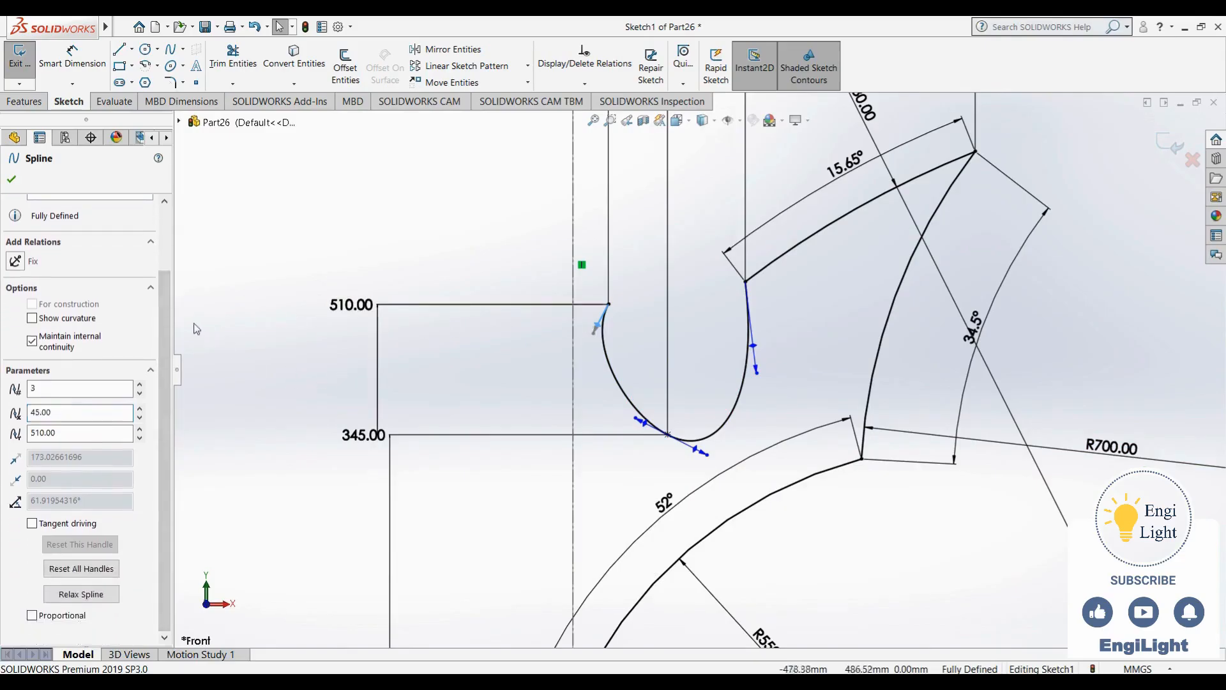
left_click_drag(165, 320, 162, 229)
left_click(640, 318)
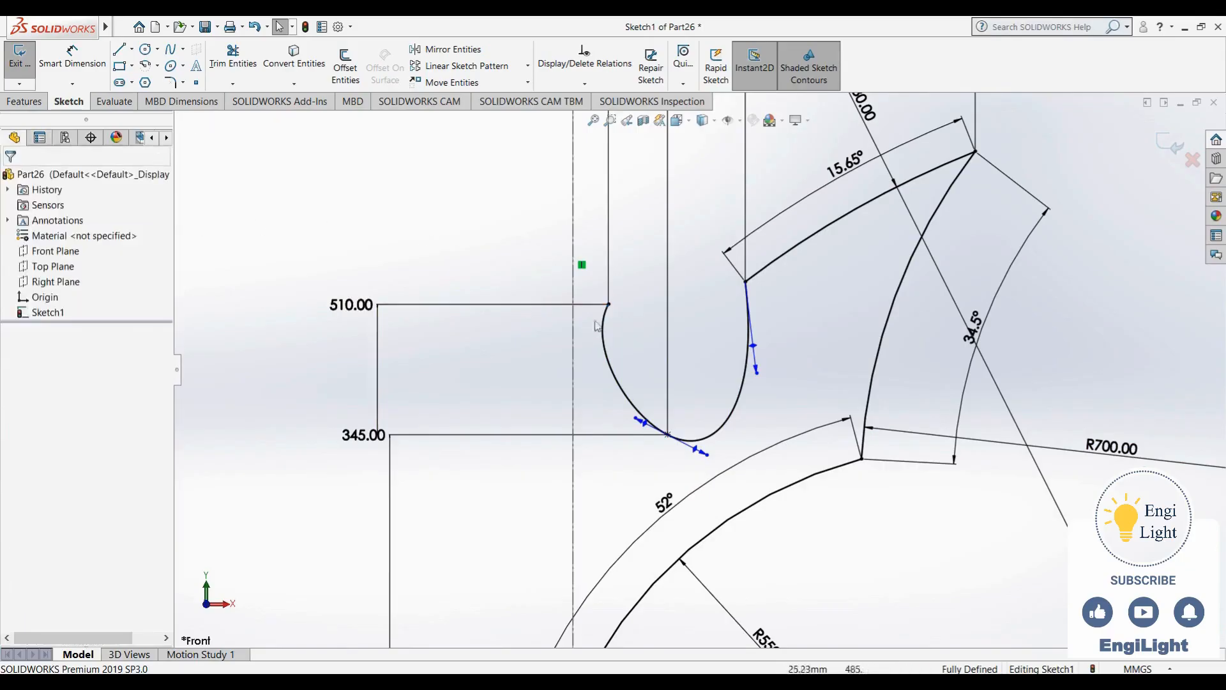
left_click_drag(607, 306, 583, 370)
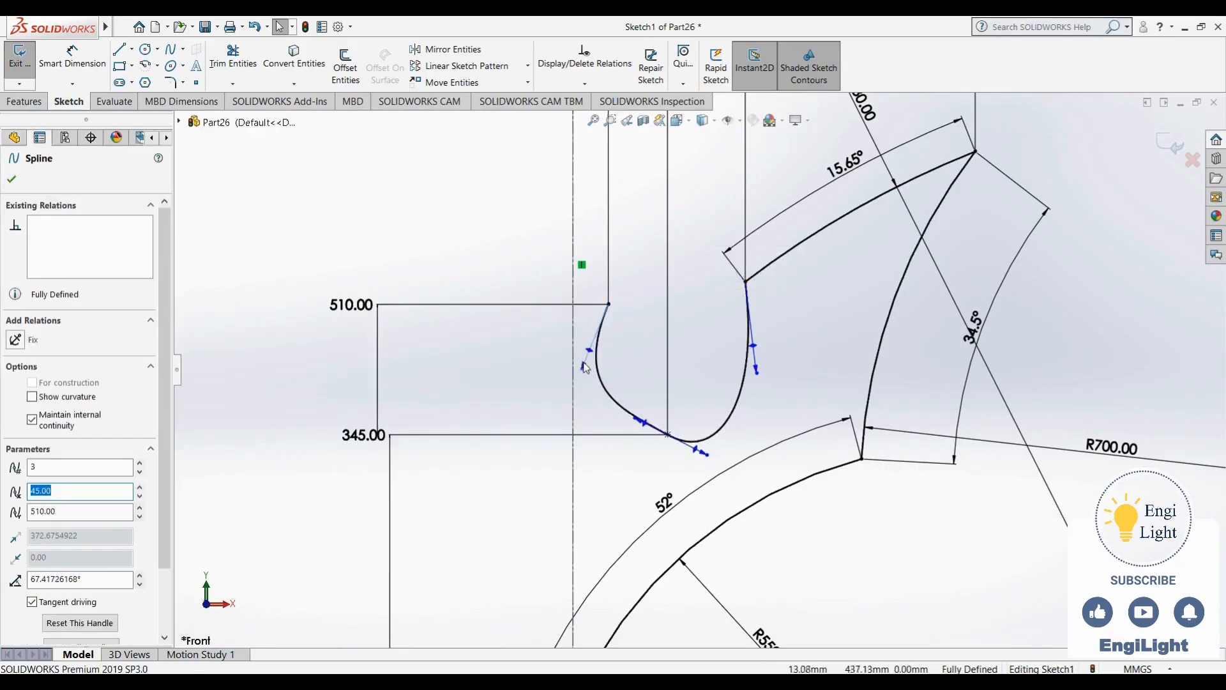
key("Escape")
Swing the free end's tangent handle nearly straight down and add a Vertical relation to it
left_click(585, 368)
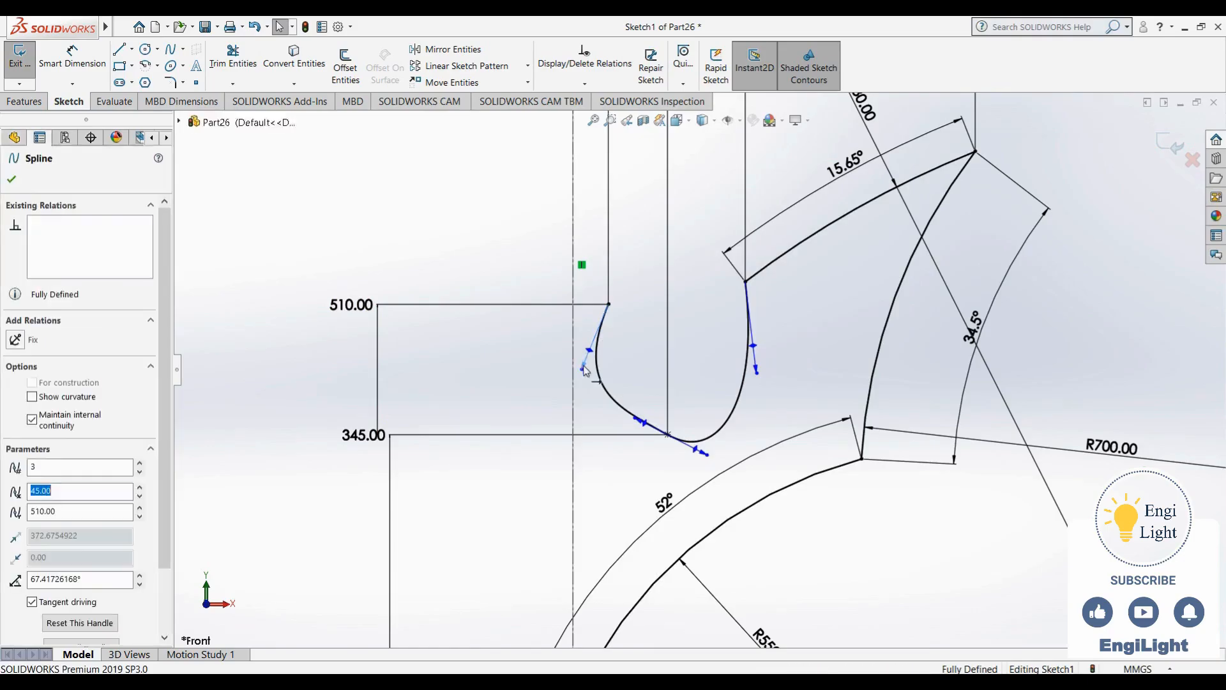
left_click_drag(170, 274, 168, 384)
left_click_drag(582, 375, 613, 383)
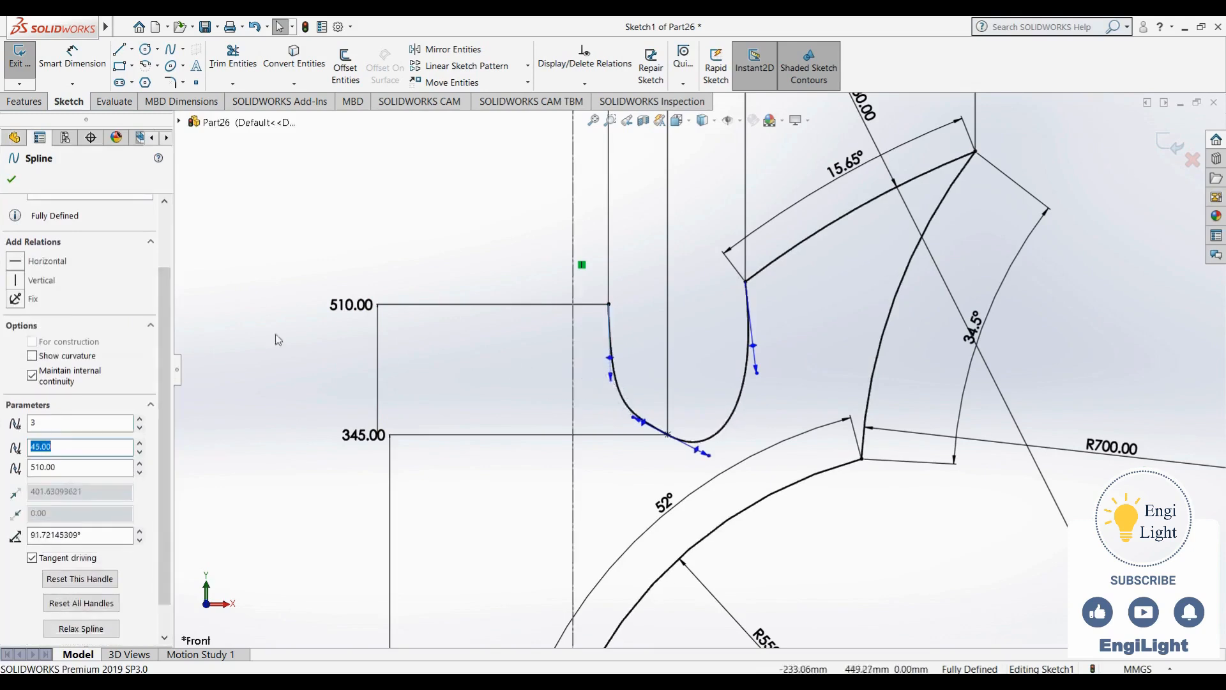
left_click(44, 285)
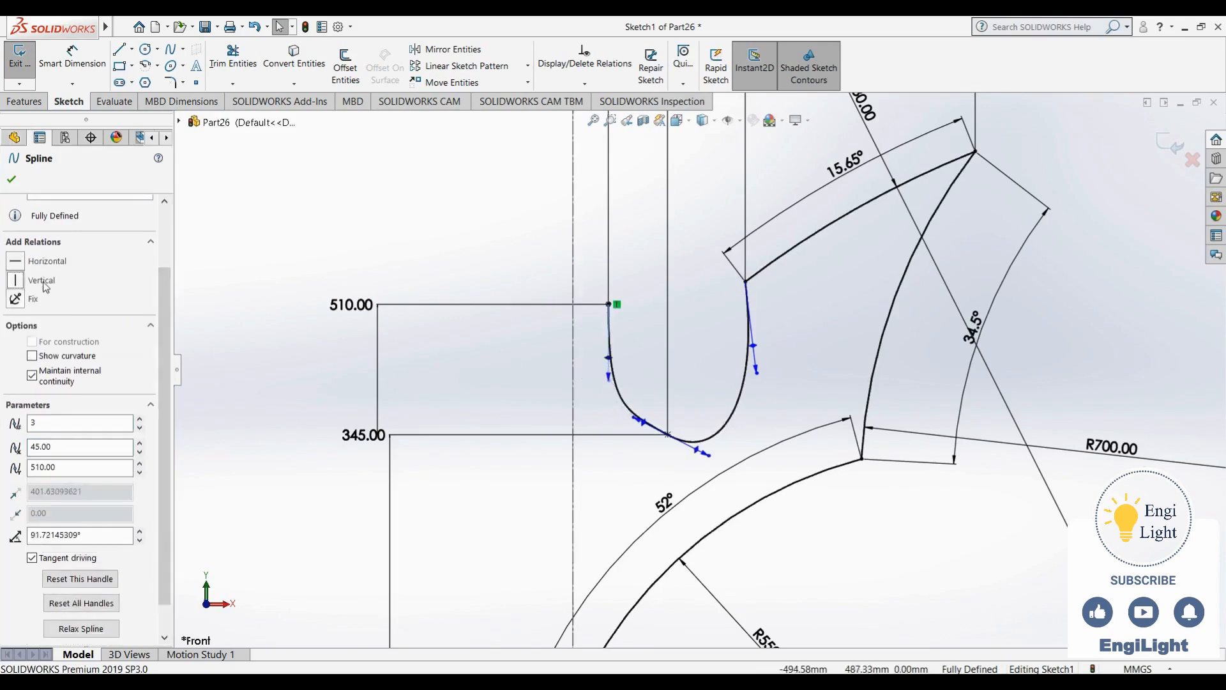
left_click(451, 246)
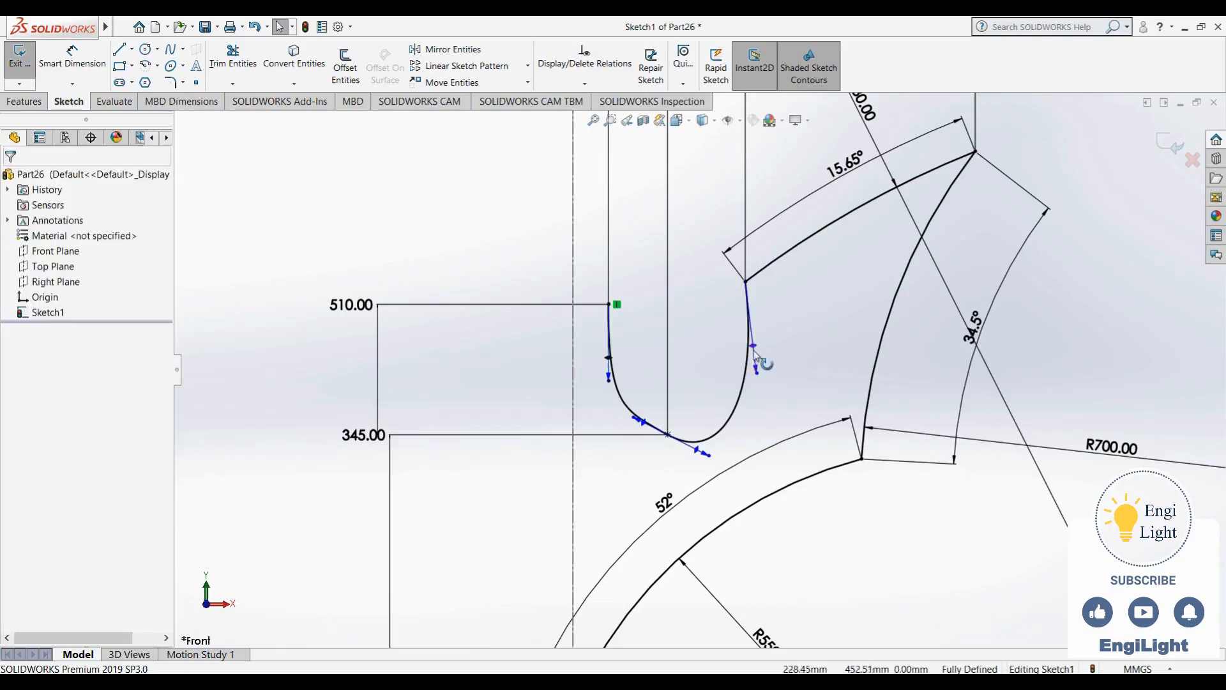
Straighten the tangent handle at the spline's junction with the wing arc and add a Vertical relation to it
left_click(754, 349)
left_click(510, 389)
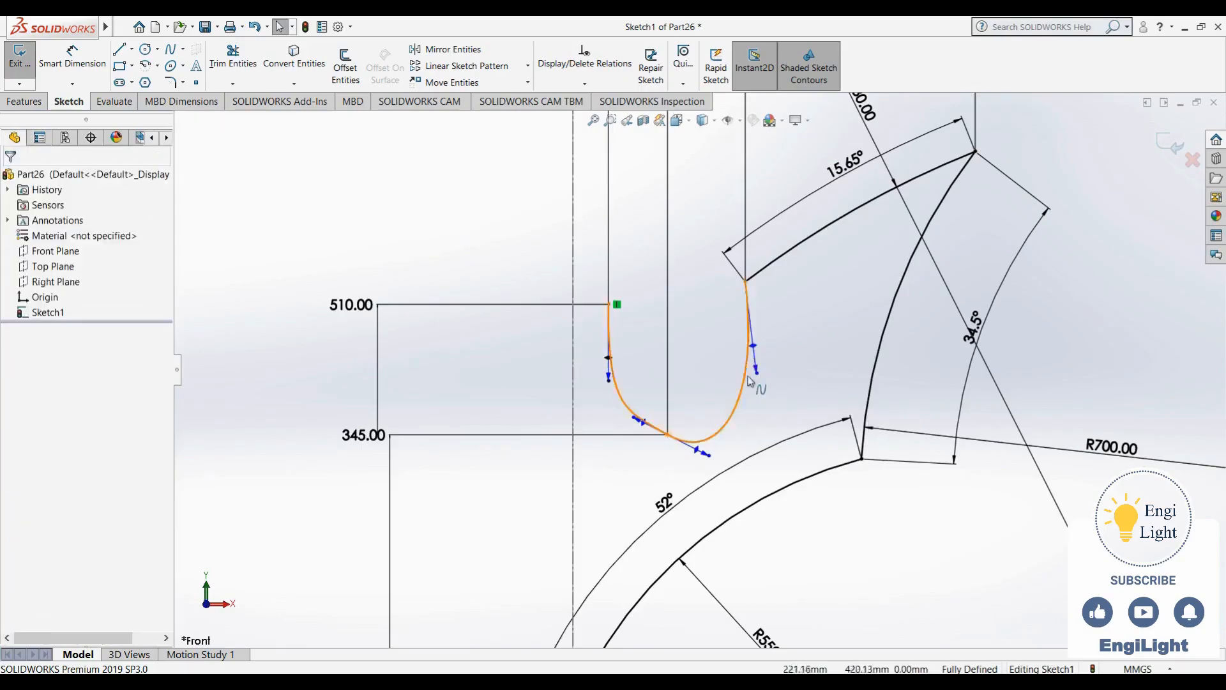
left_click(756, 373)
left_click_drag(756, 373, 745, 355)
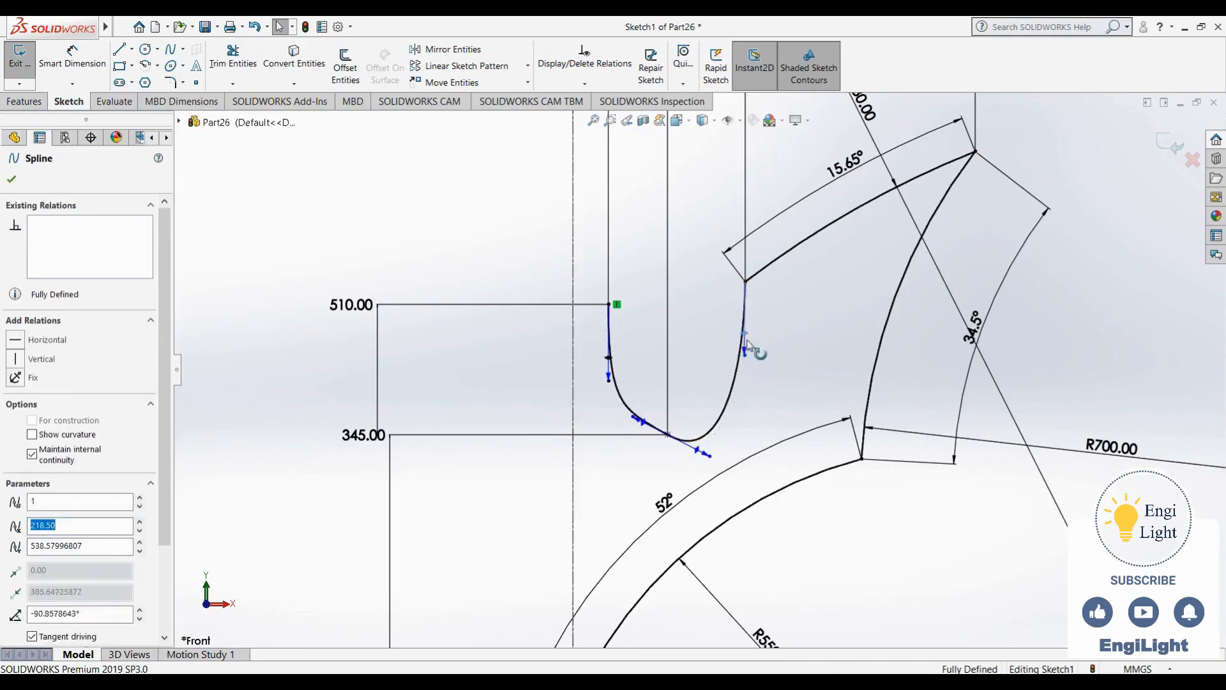
left_click(25, 359)
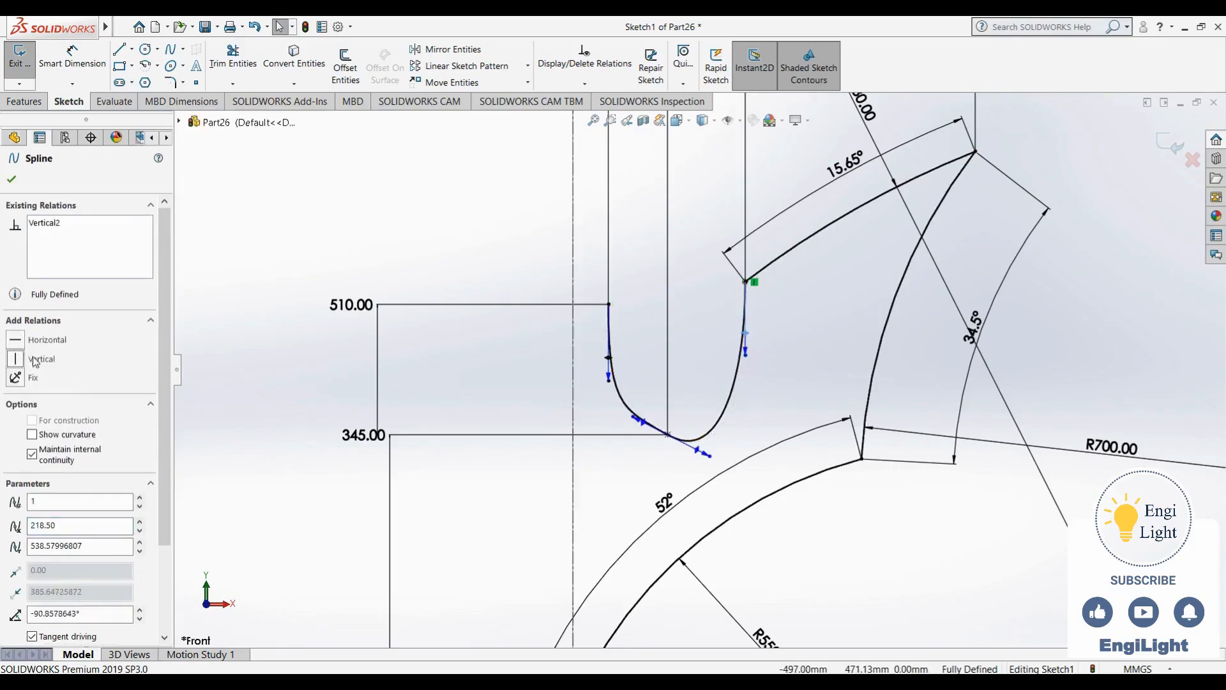
Level the tangent handle at the ear spline's lower middle point and add a Horizontal relation to it
left_click(520, 238)
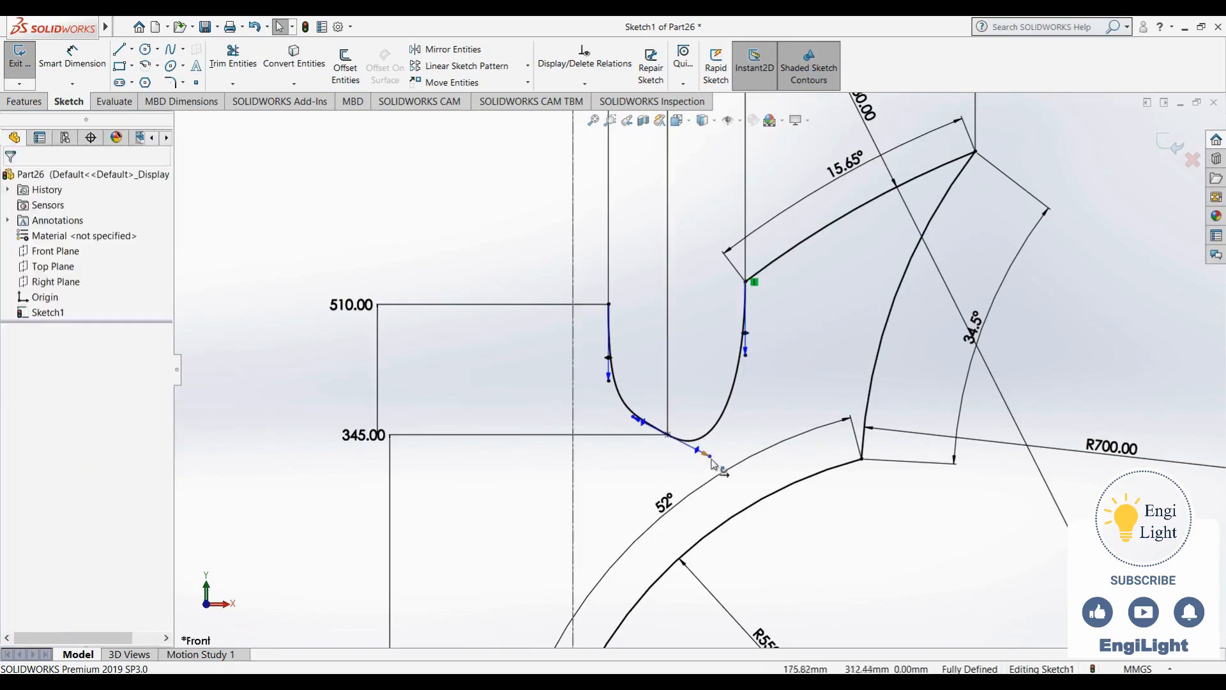
left_click_drag(711, 460, 724, 439)
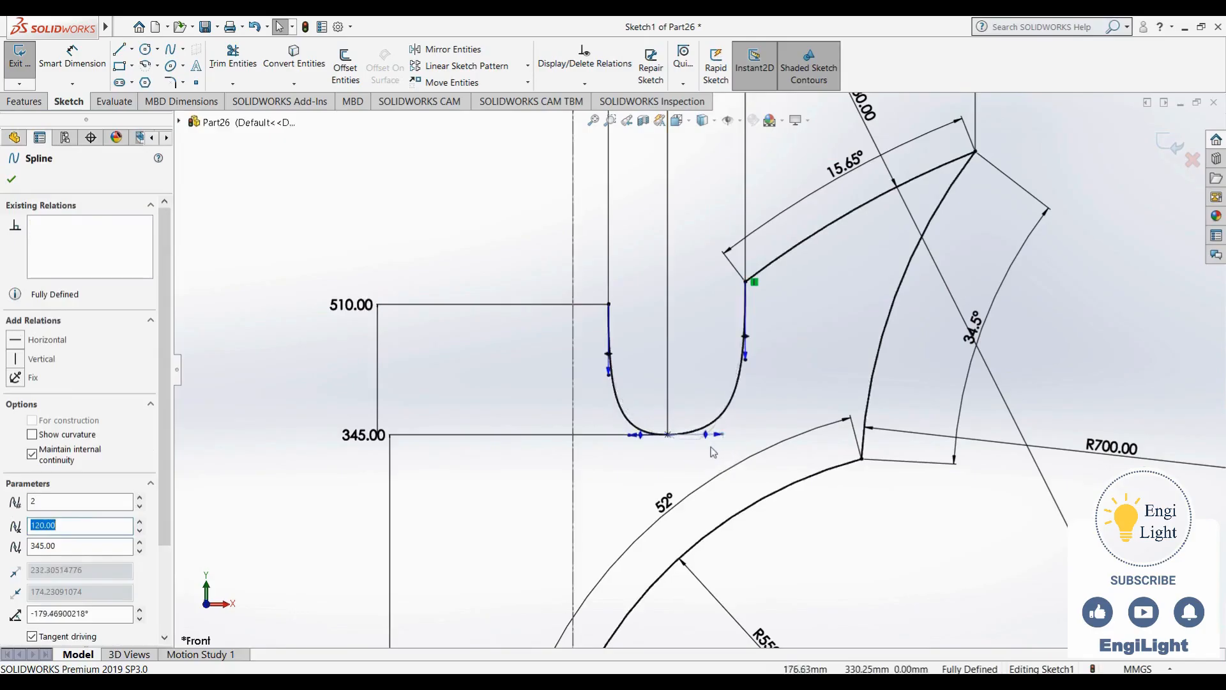
left_click(43, 342)
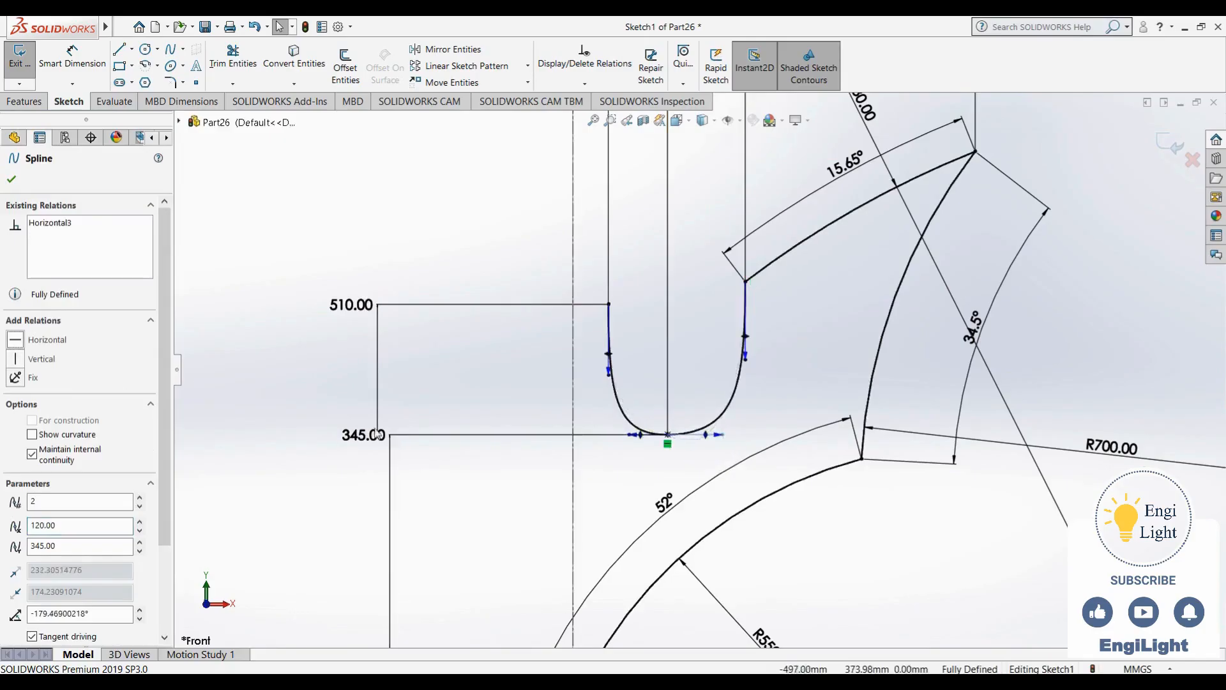
key("Escape")
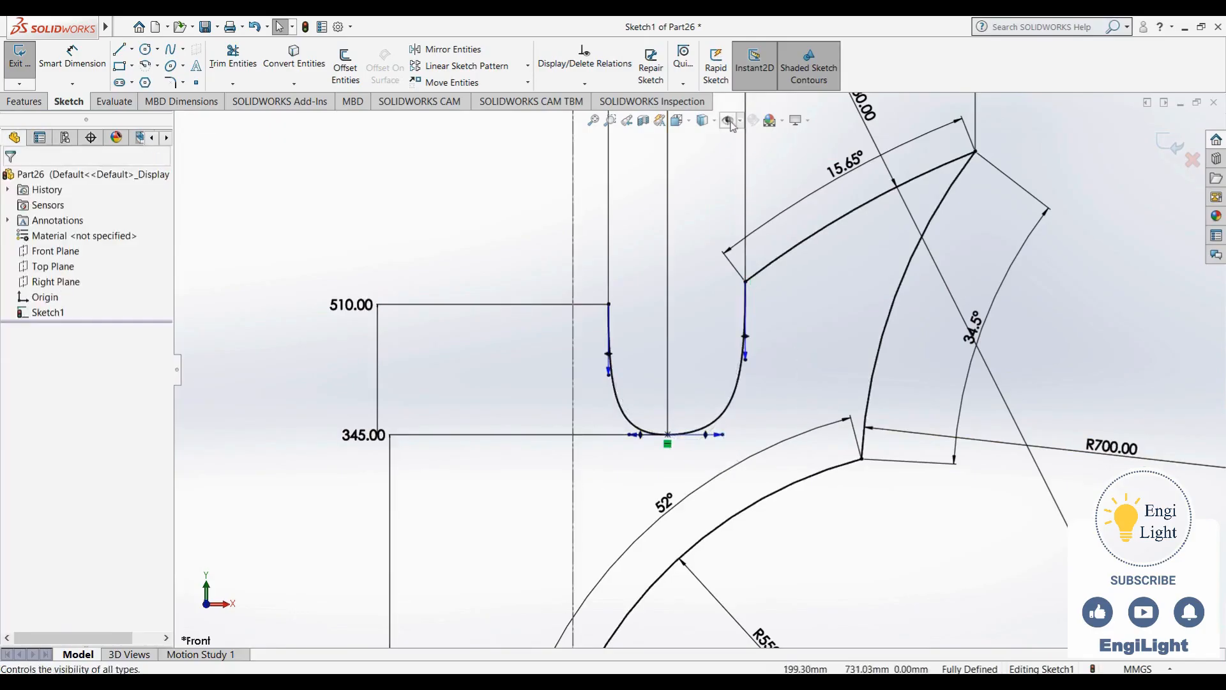
Turn on the display of sketch relations in the graphics area
left_click(728, 120)
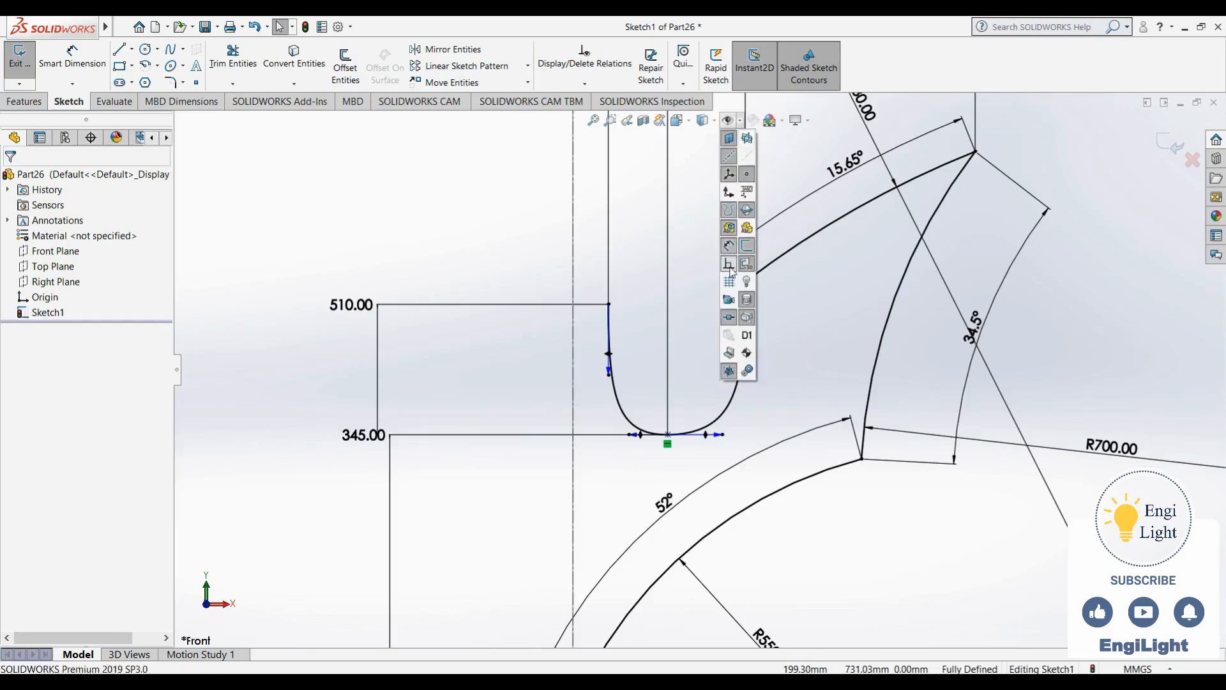
left_click(730, 265)
left_click(730, 265)
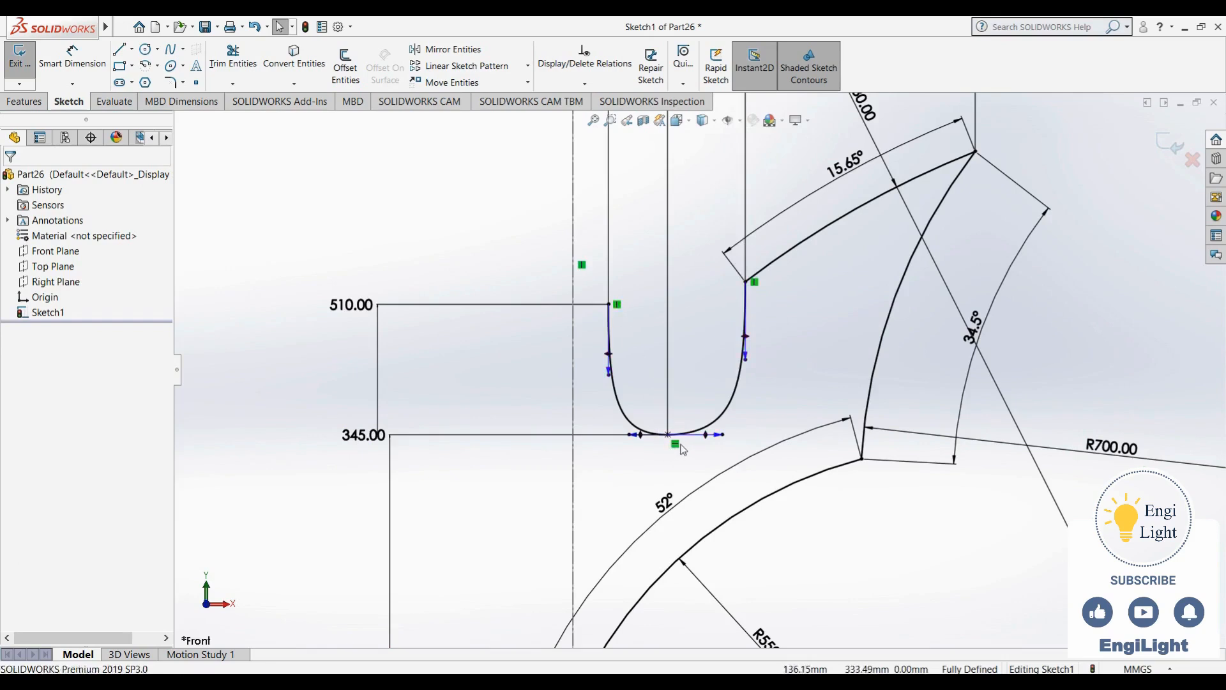
left_click(763, 418)
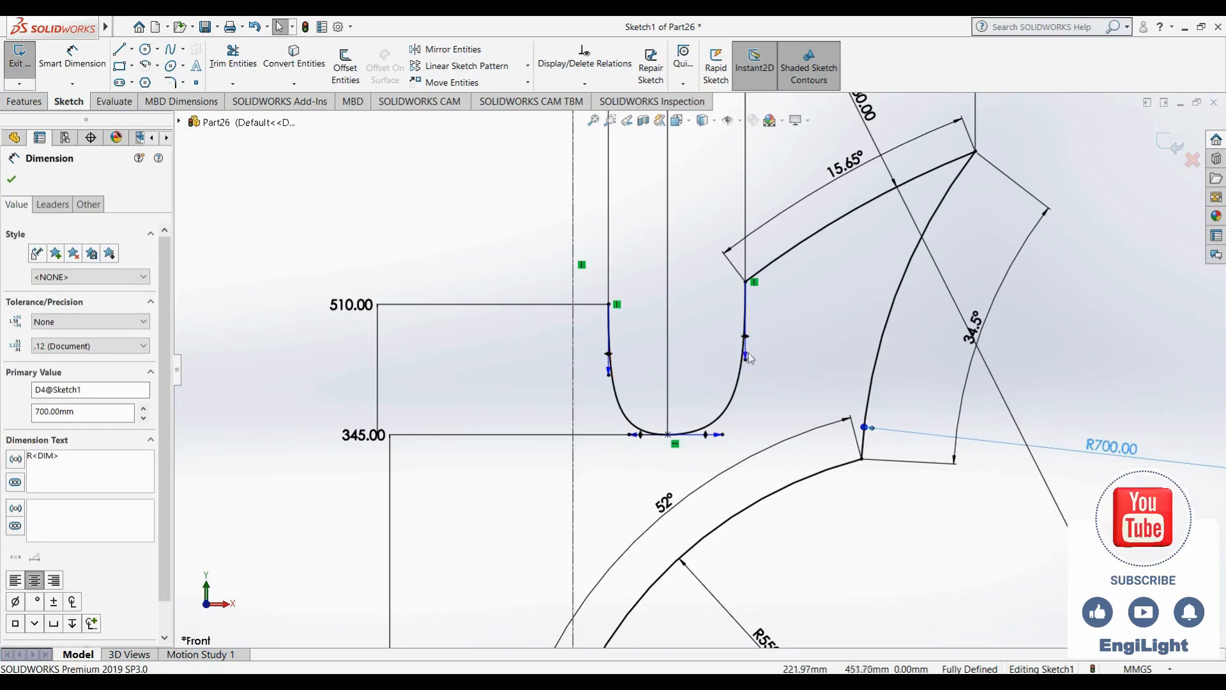
left_click(790, 369)
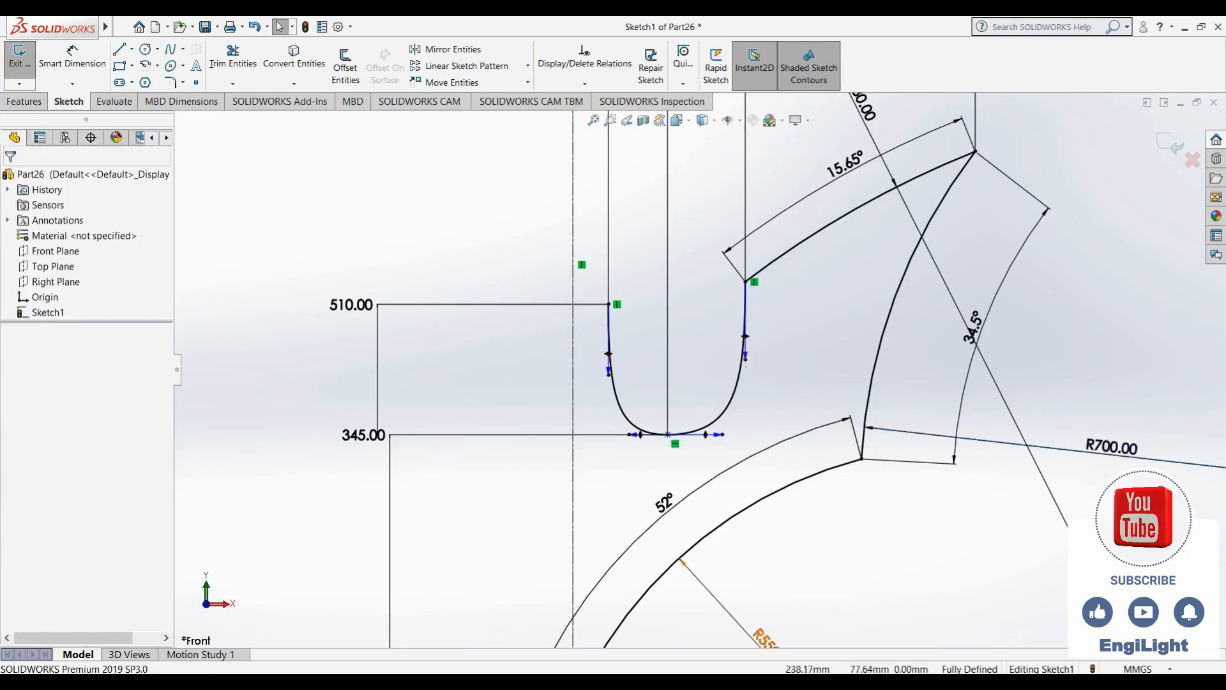
Check the handle values in reference drawing 21.jpg and dimension the tangent handle at the spline's wing arc junction to 320 mm
left_click(760, 681)
scroll(714, 214, "up", 3)
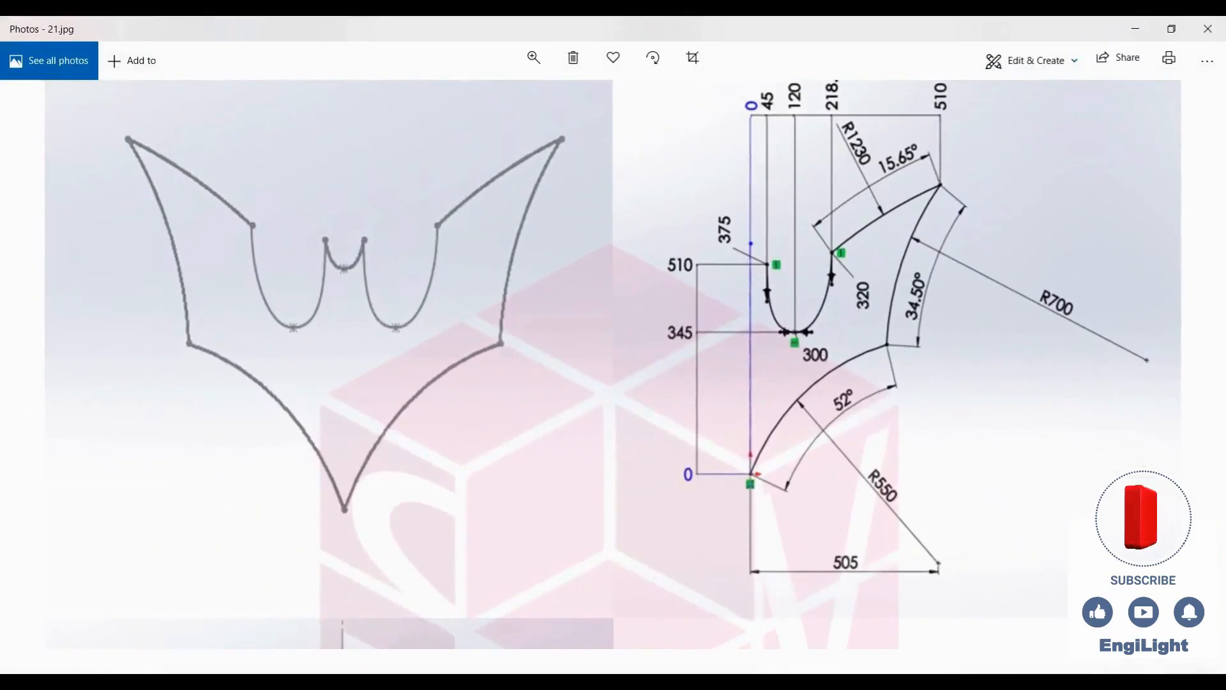
mouse_move(769, 681)
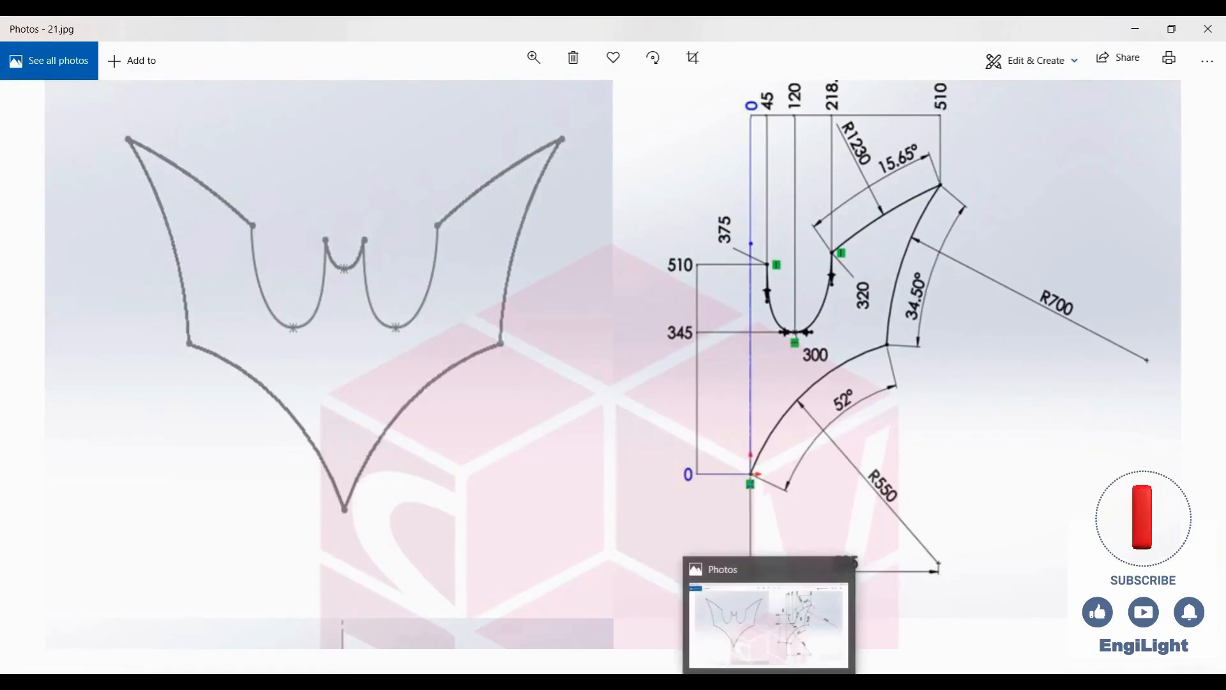
left_click(769, 681)
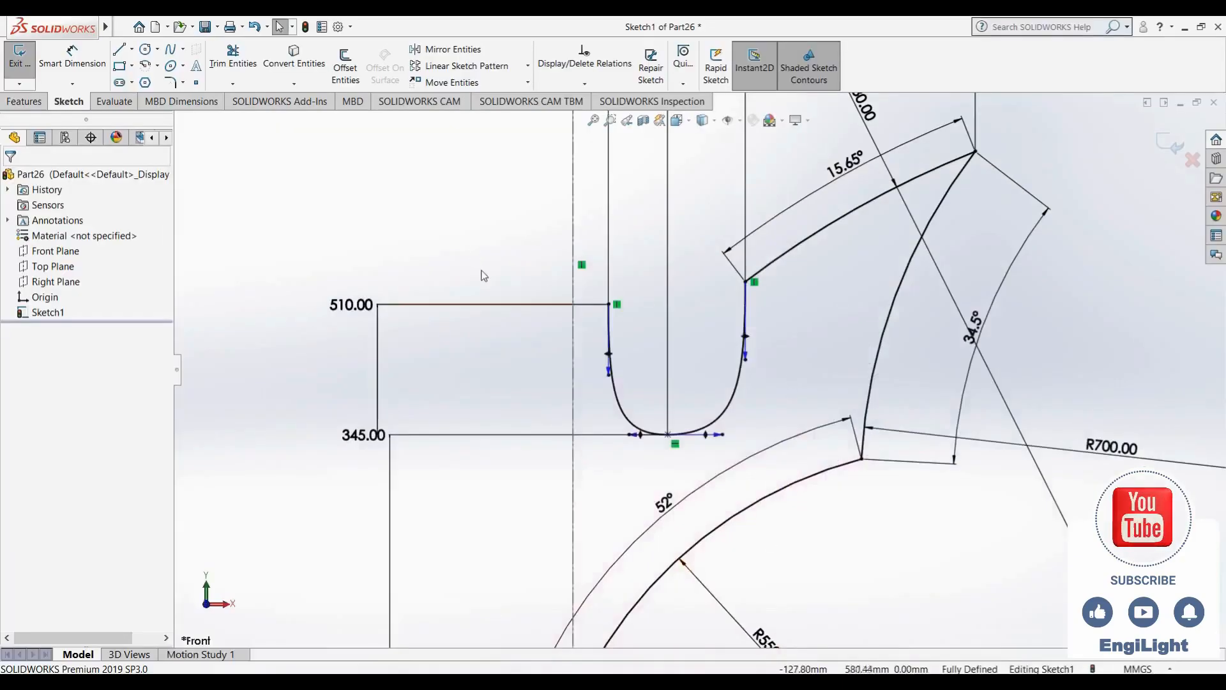
key("d")
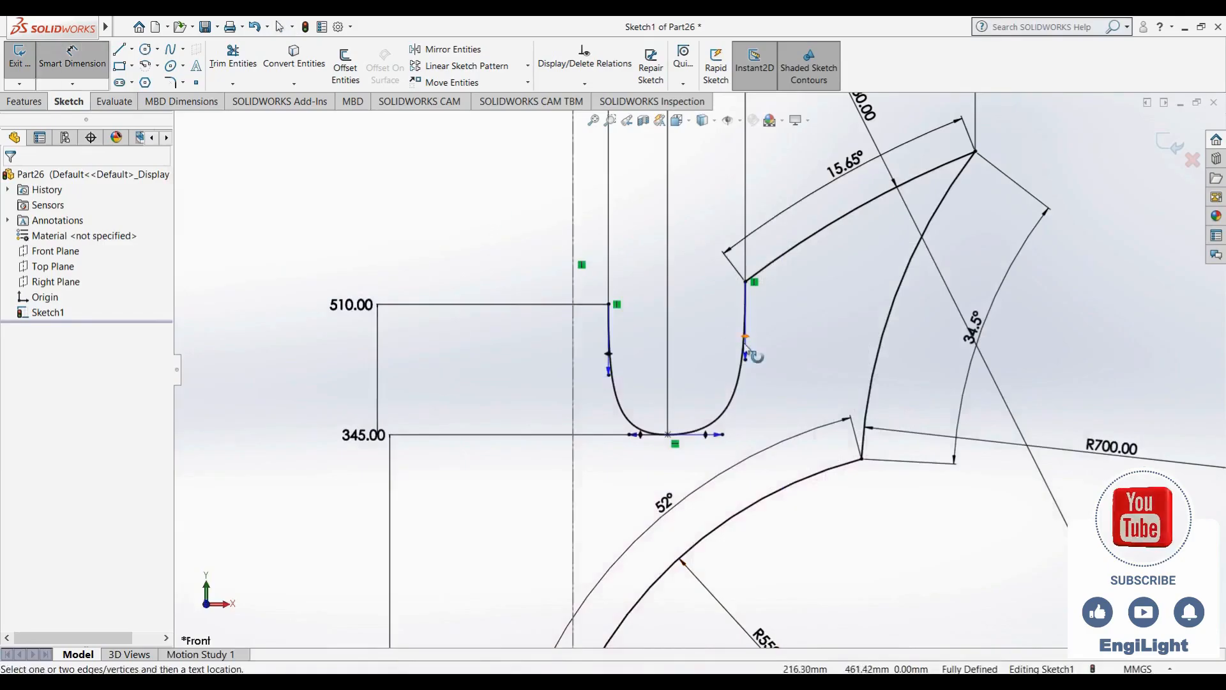
left_click(746, 338)
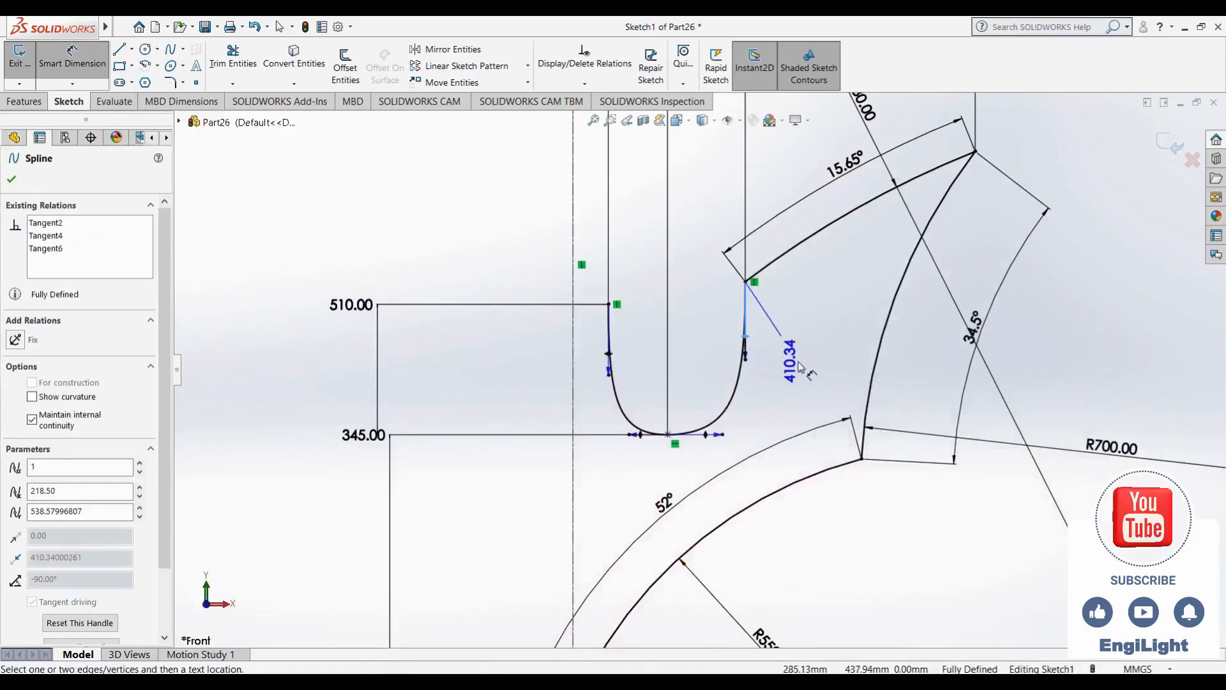
left_click(799, 367)
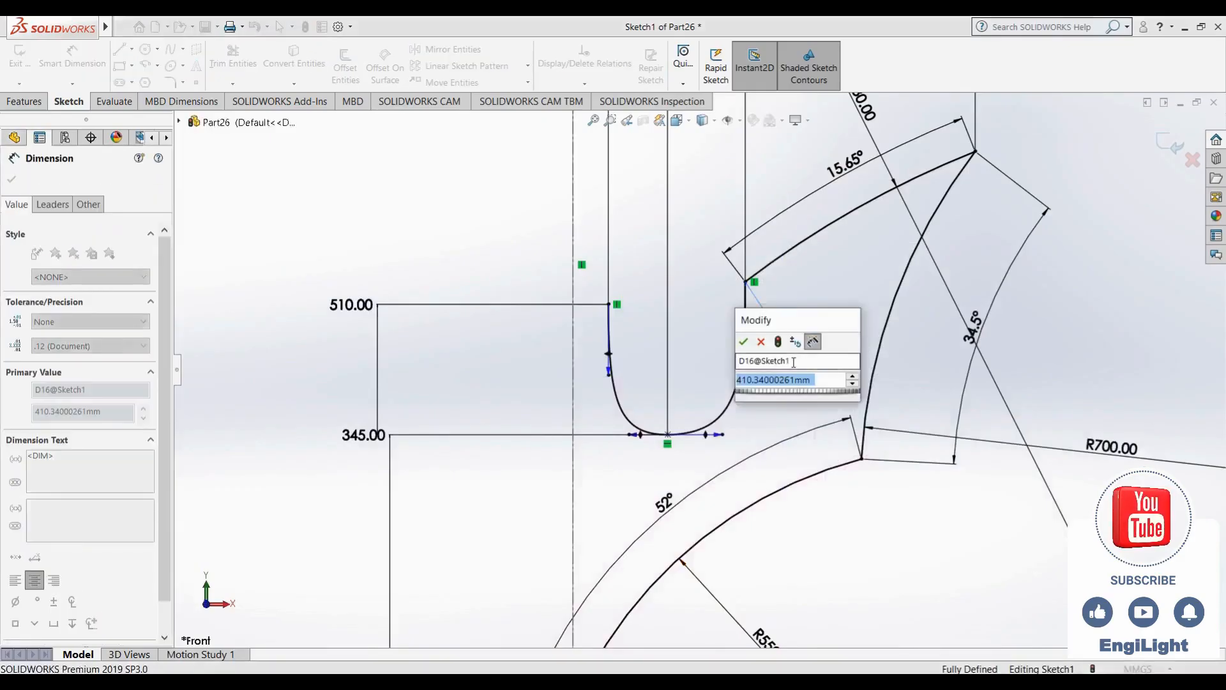
type("320")
key("Return")
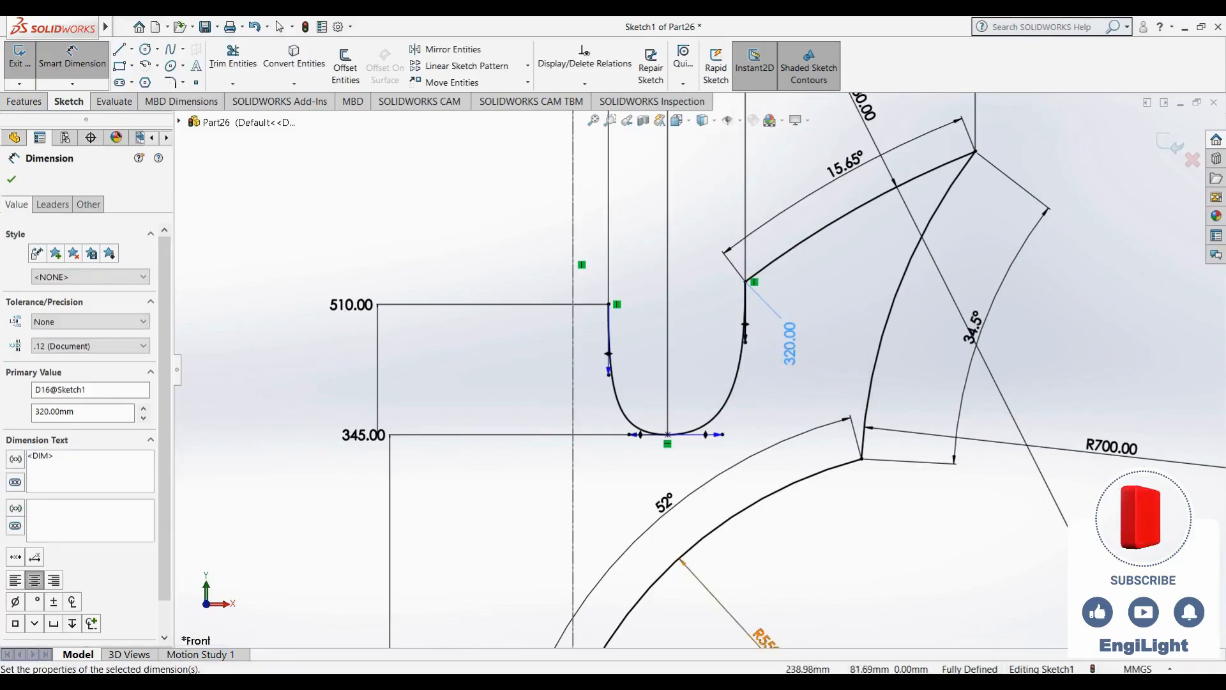
Switch to reference drawing 21.jpg and look up the value for the spline's lower middle tangent handle
key("alt+Tab")
scroll(714, 262, "up", 3)
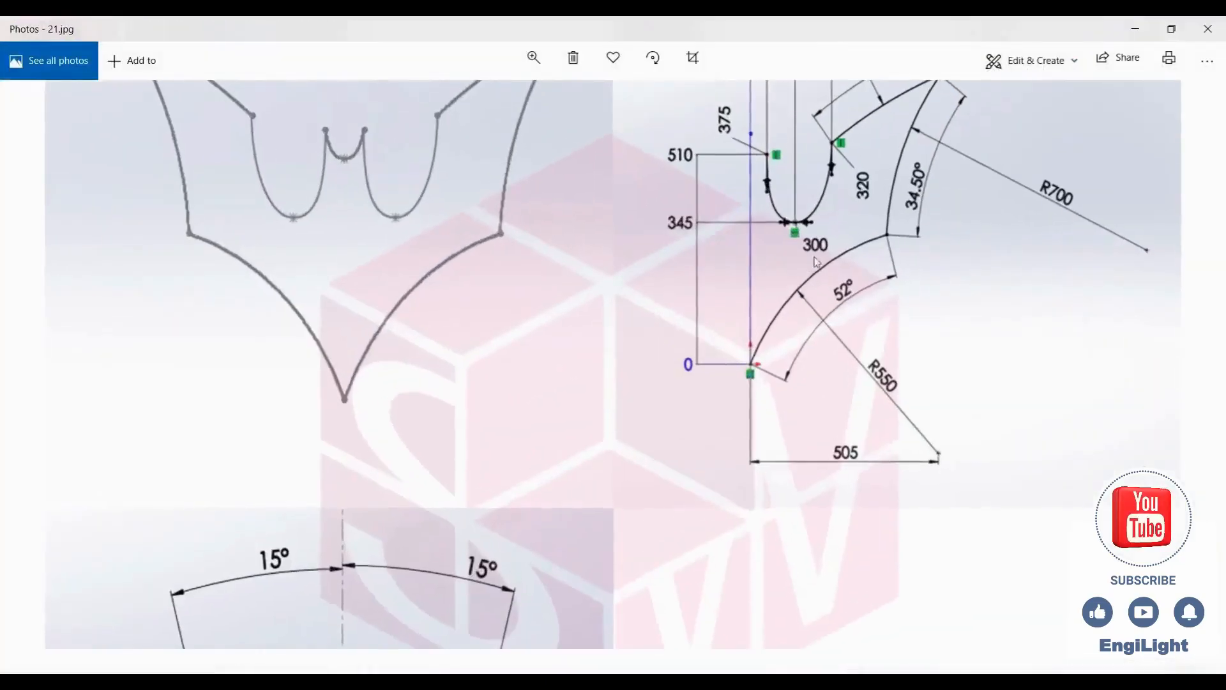
Examine the reference drawing's dimensions around the lowest point of the U-shaped spline
left_click_drag(815, 258, 818, 301)
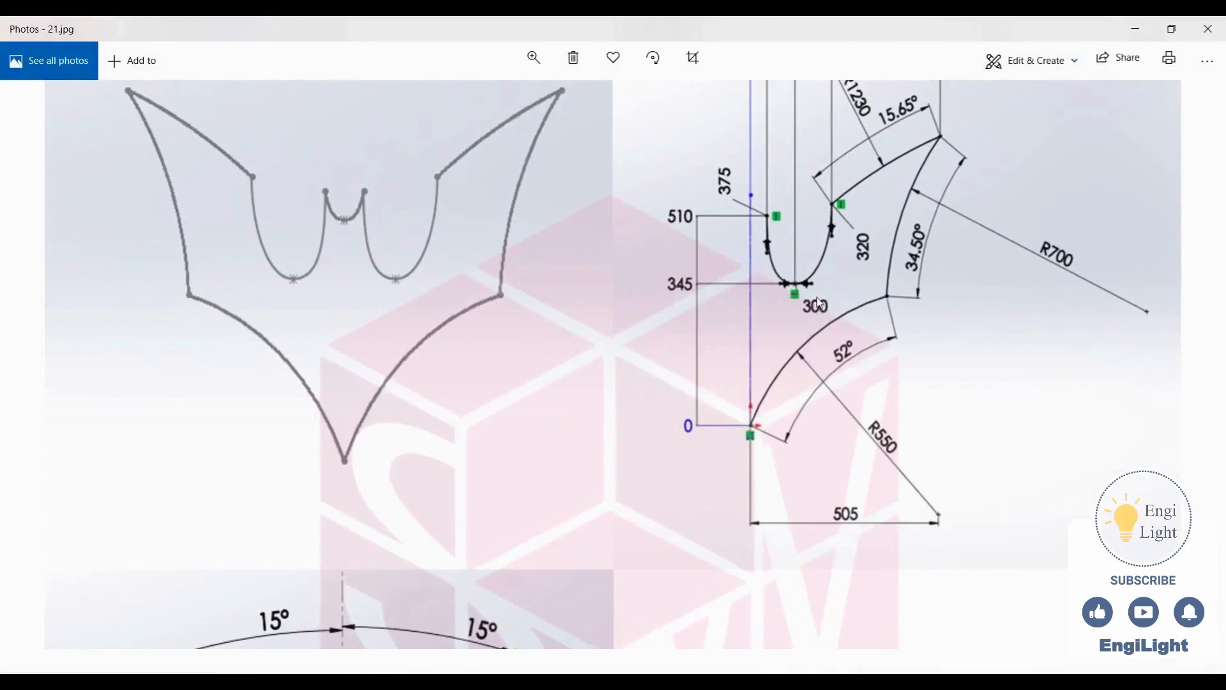
scroll(818, 302, "up", 5)
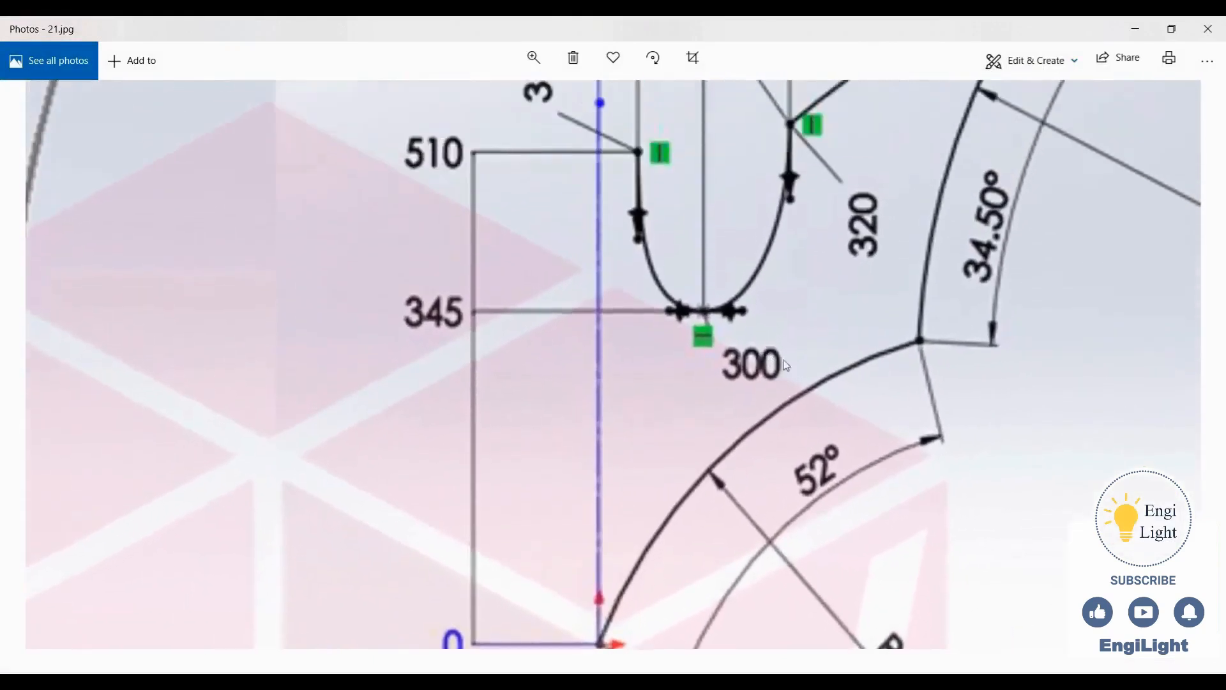
left_click_drag(786, 365, 726, 400)
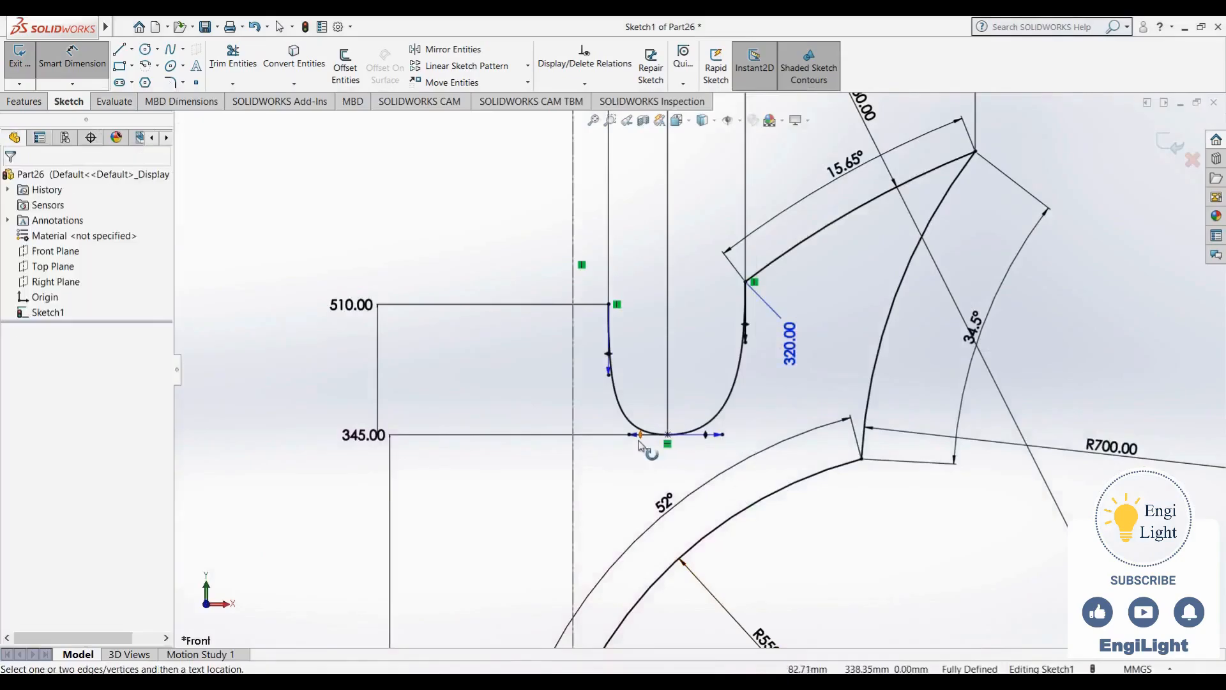
left_click(723, 436)
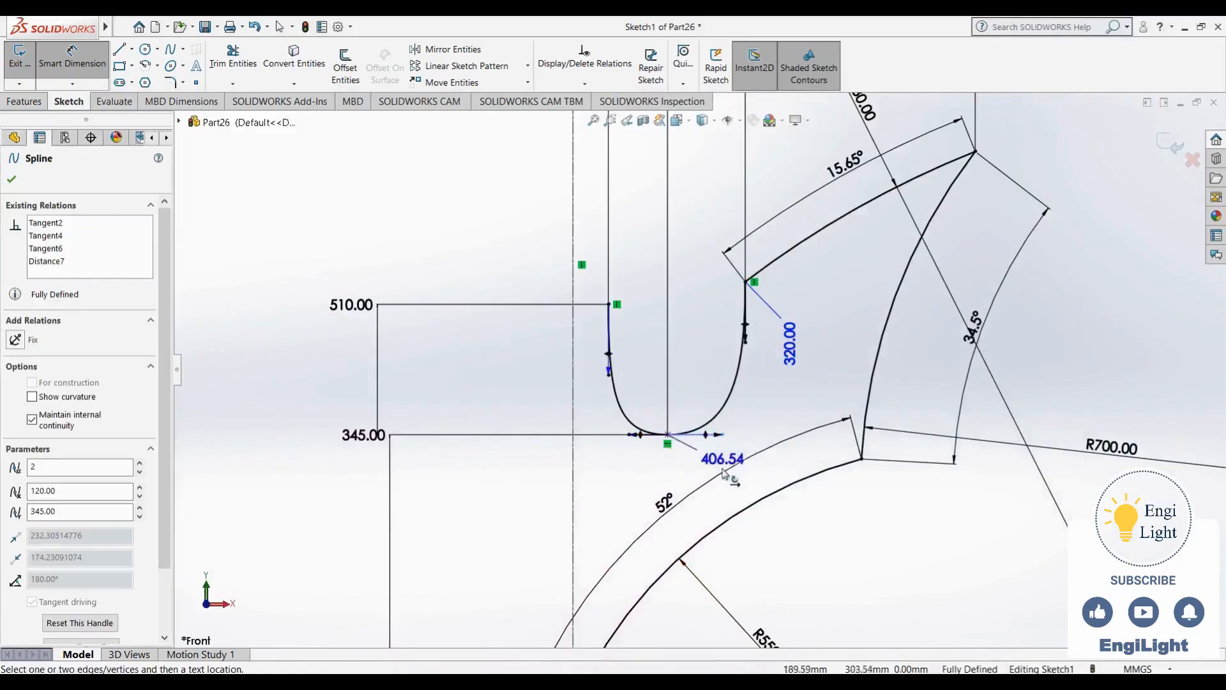
key("Escape")
key("Escape")
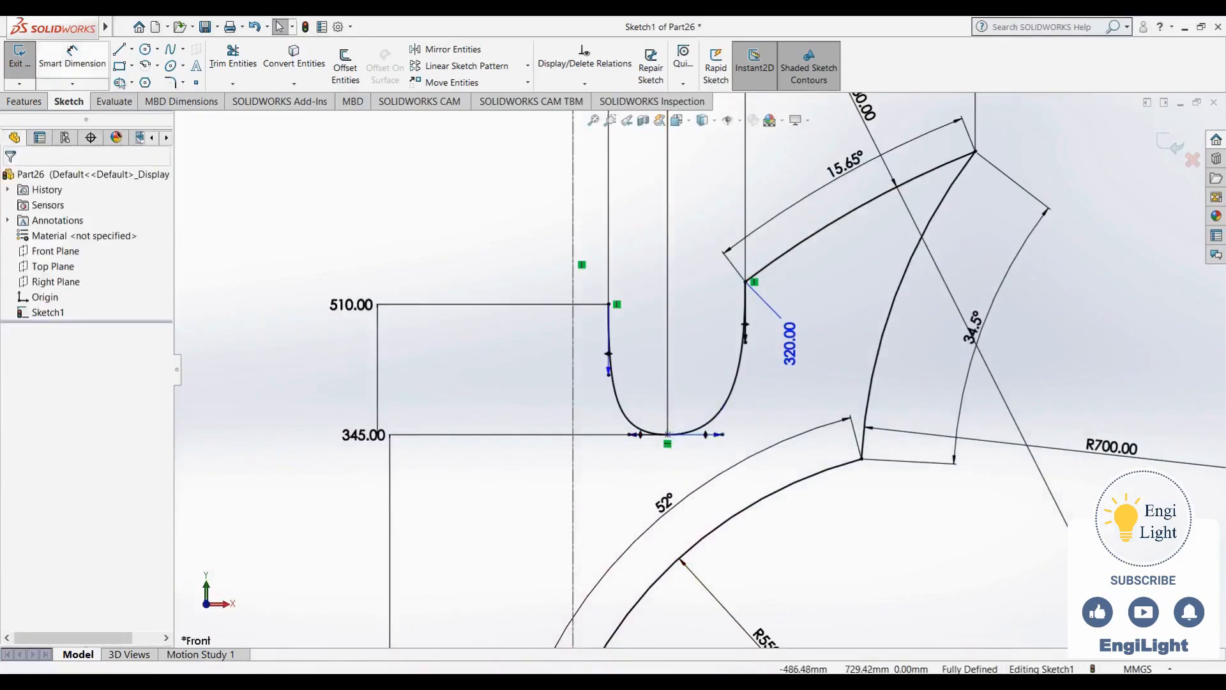
Adjust the two tangent handles at the U-shaped spline's lowest point to nearly equal weights of about 153 and 154
left_click_drag(722, 435, 747, 434)
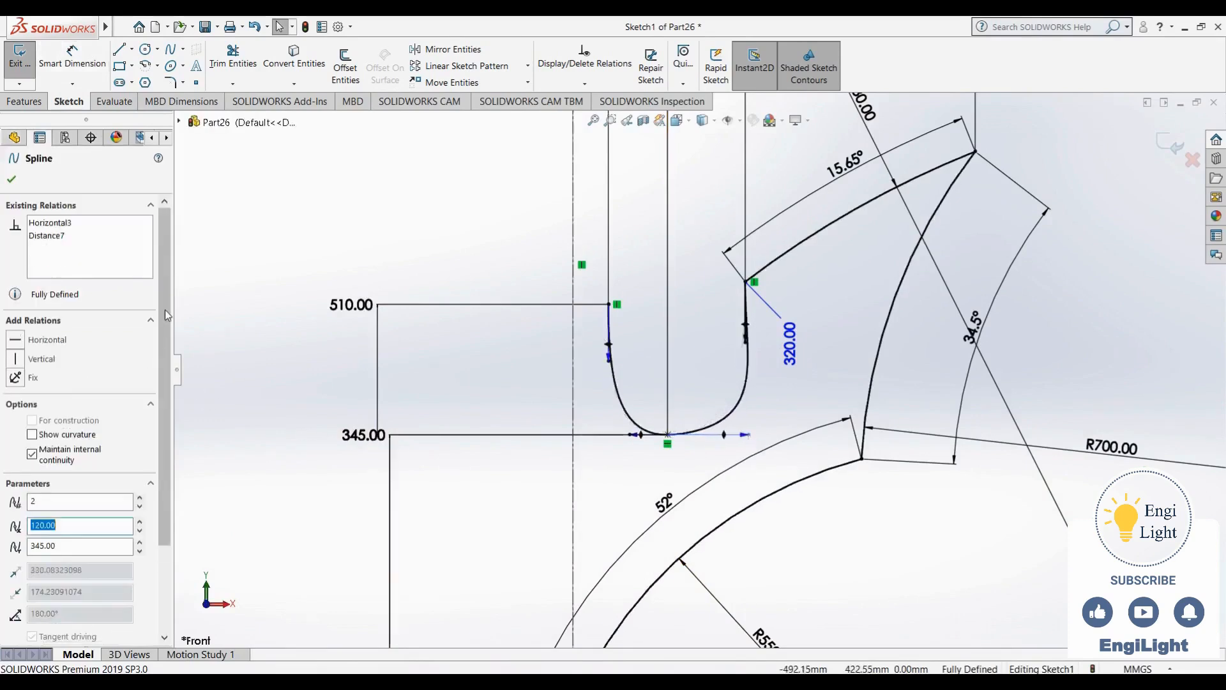
scroll(164, 309, "down", 3)
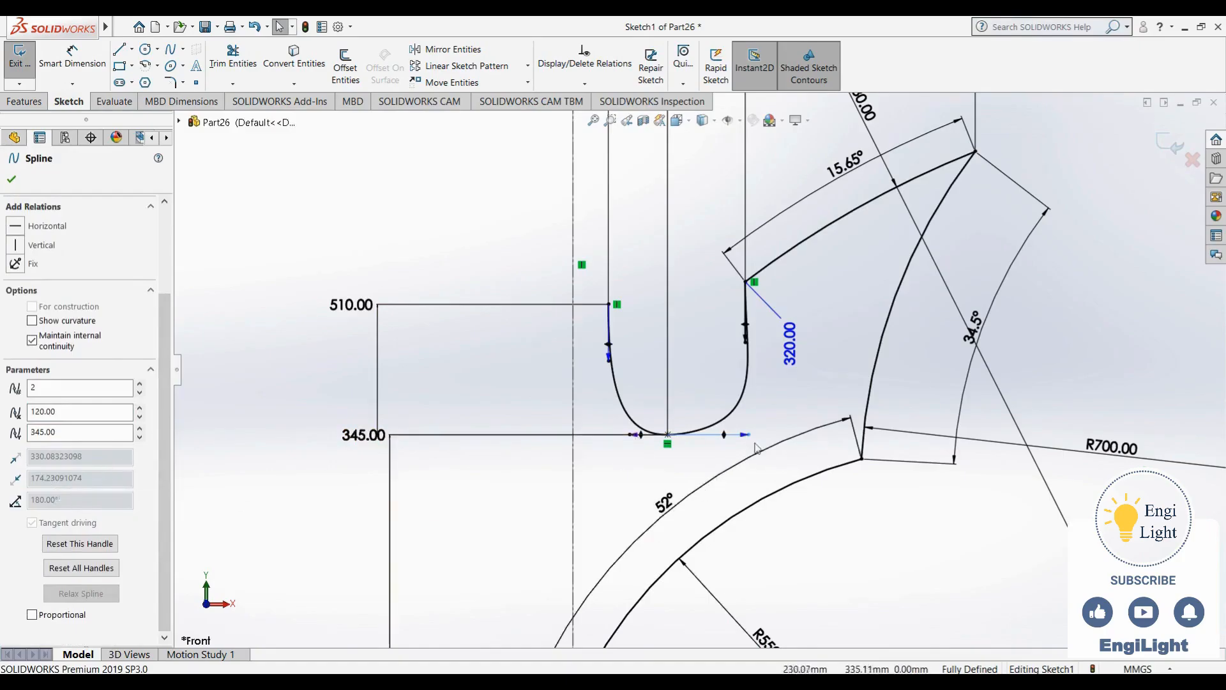
left_click_drag(750, 441, 701, 445)
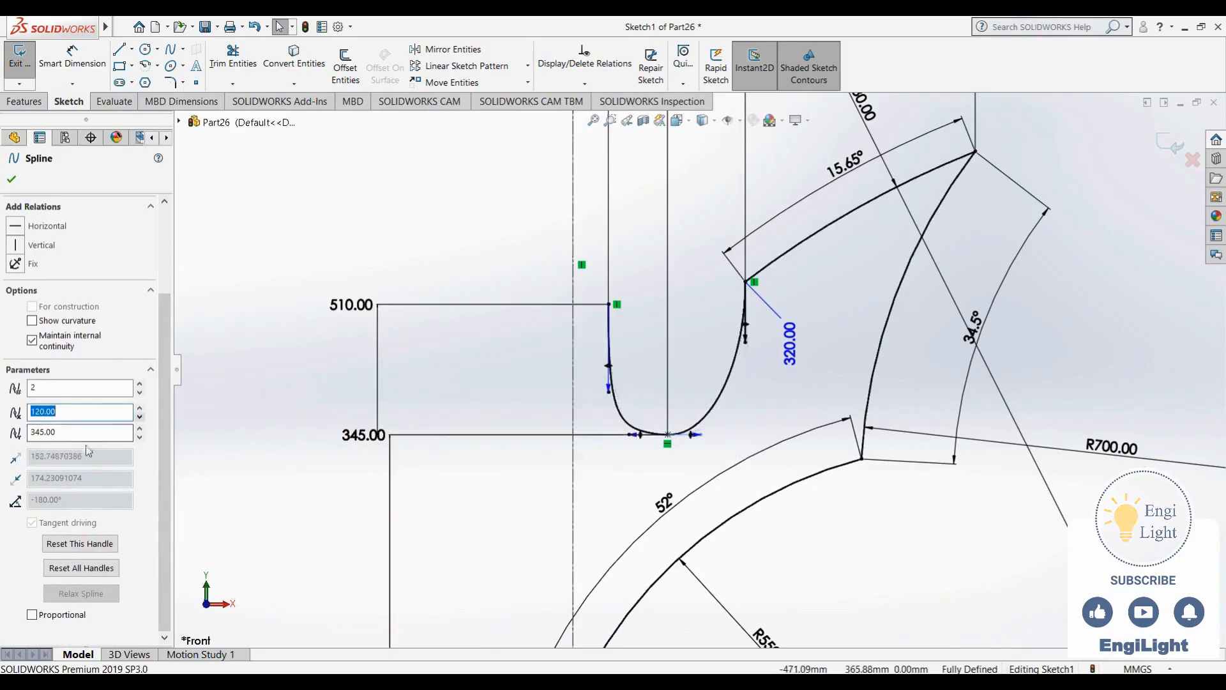
left_click_drag(629, 435, 639, 436)
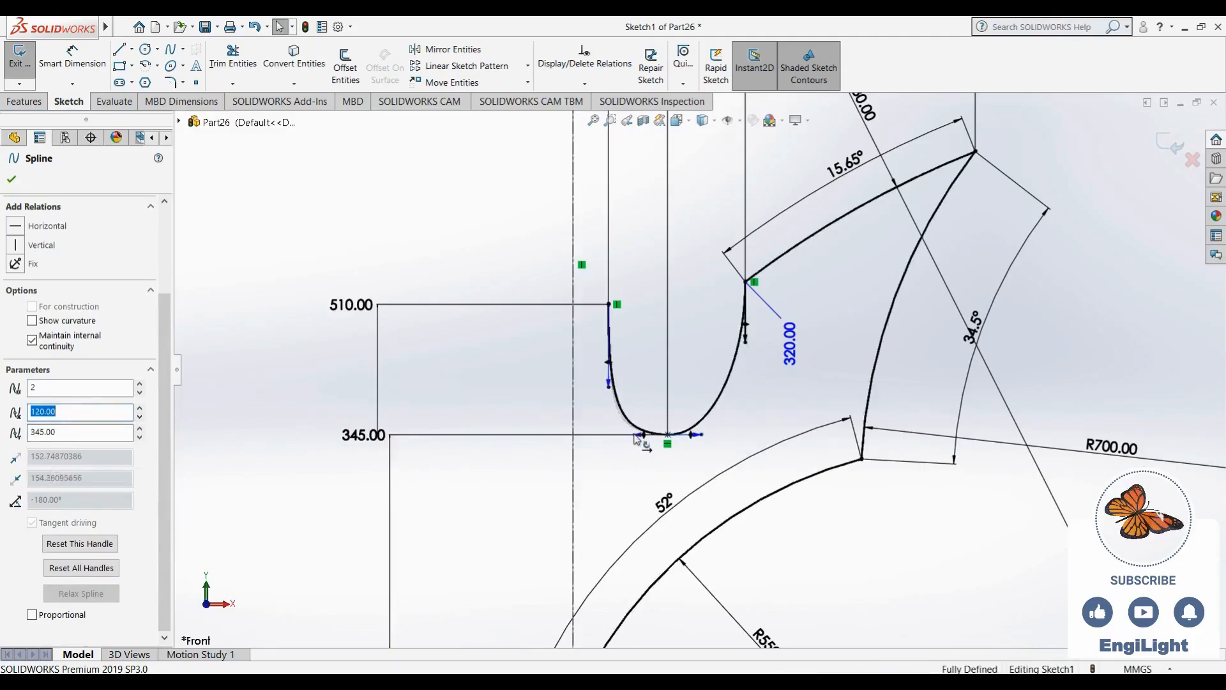
left_click(690, 454)
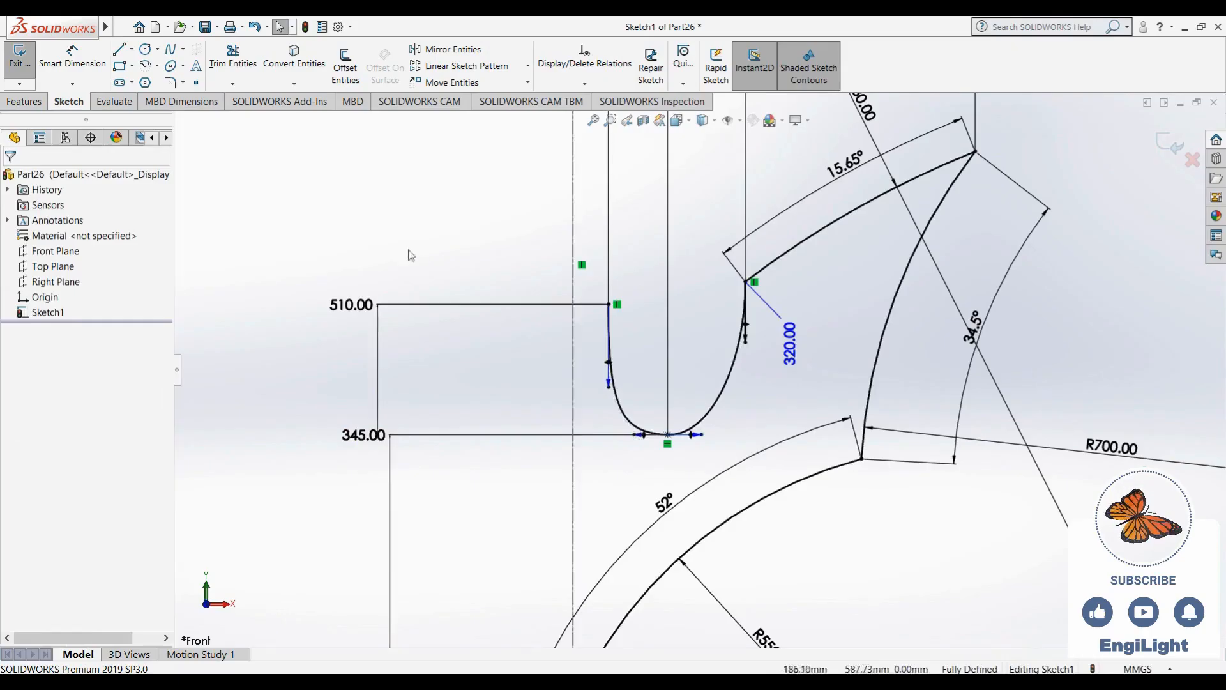
Dimension the horizontal tangent handle at the U-shaped spline's lowest point to 300 mm
left_click(72, 63)
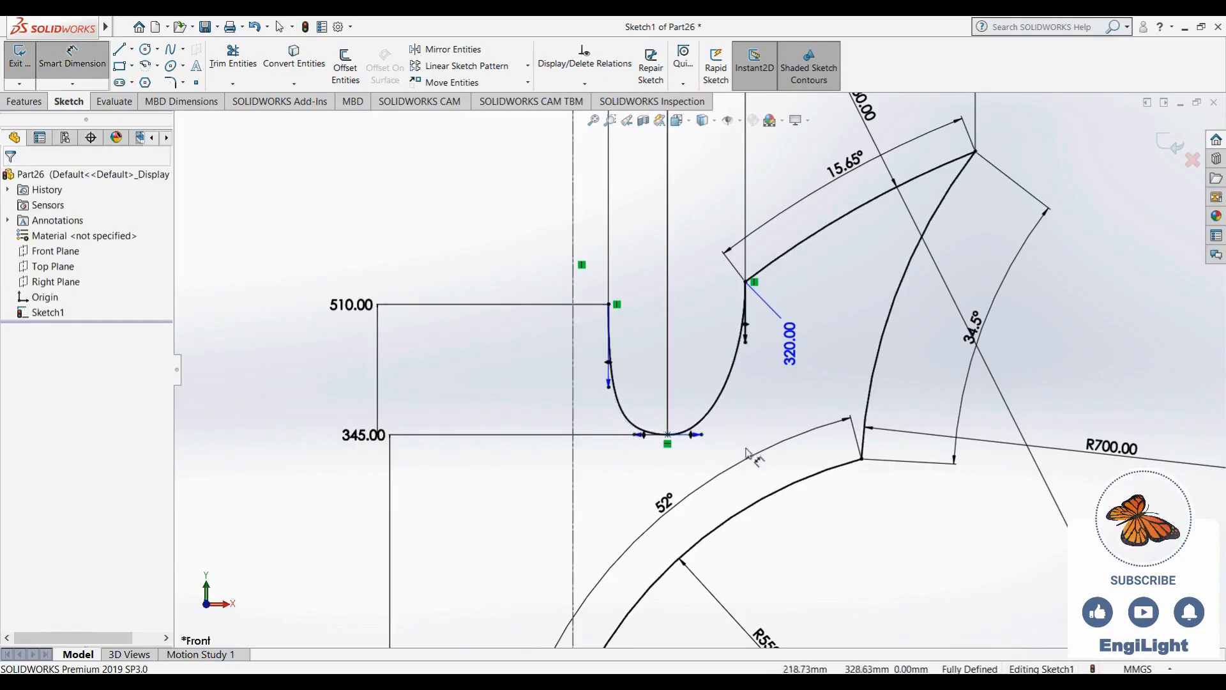
left_click(700, 435)
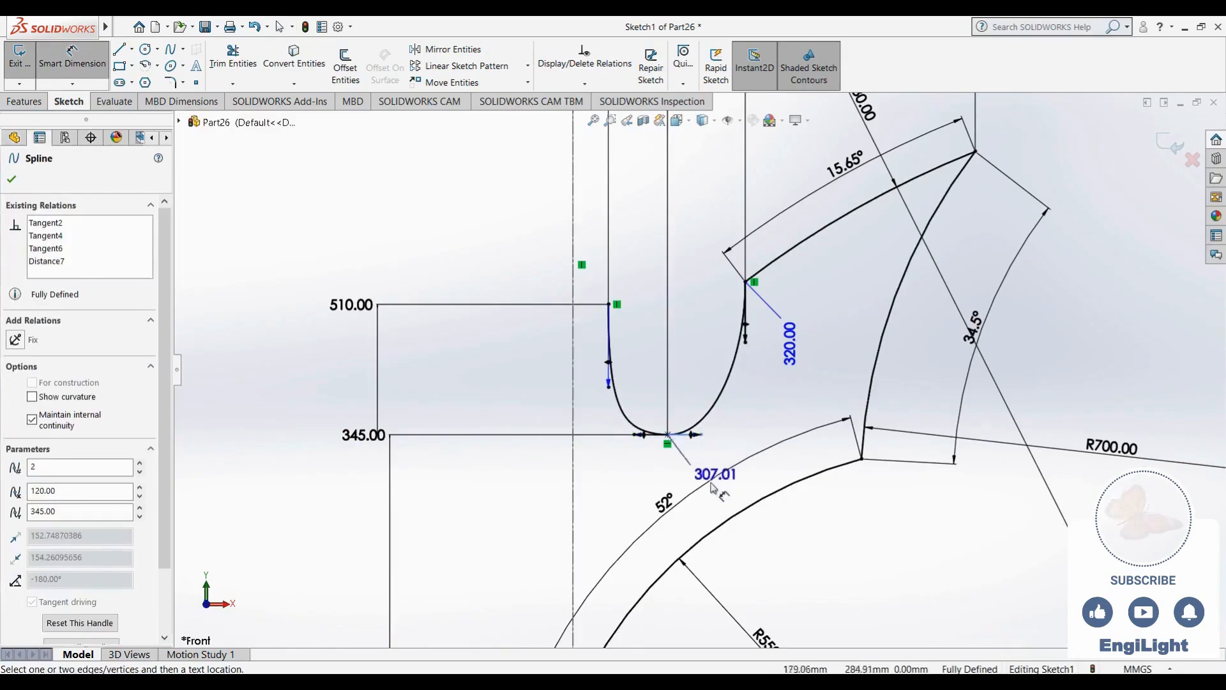
left_click(698, 476)
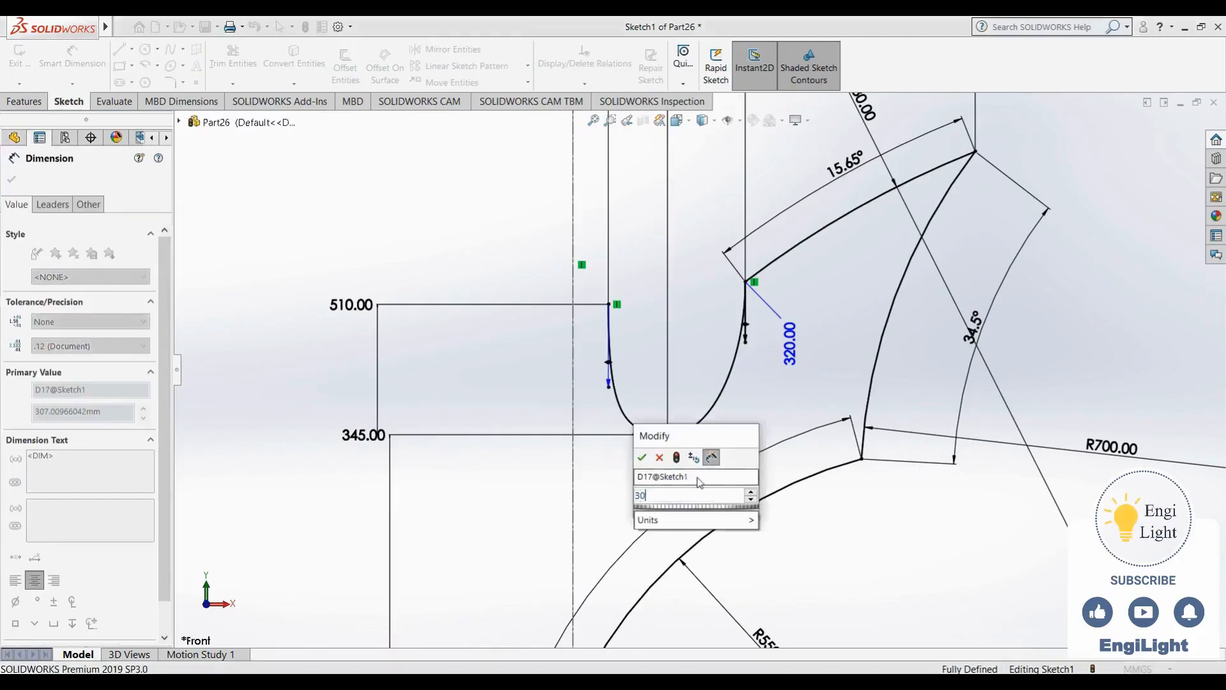
key("Return")
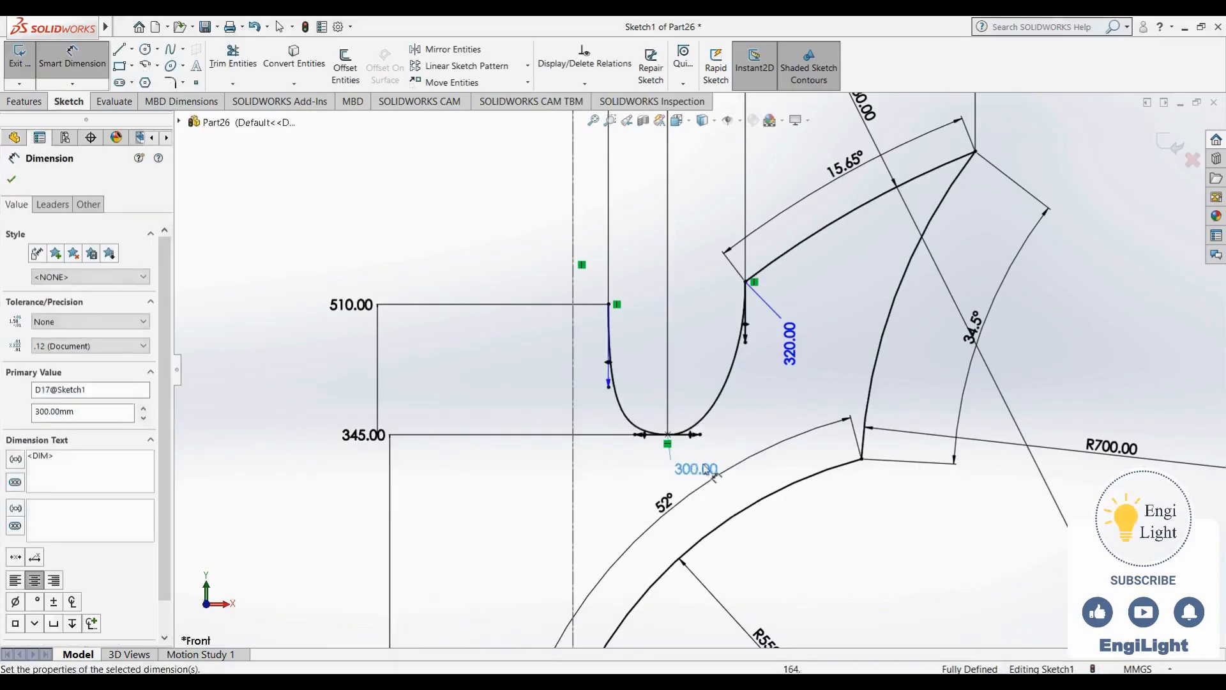
key("Escape")
left_click(698, 436)
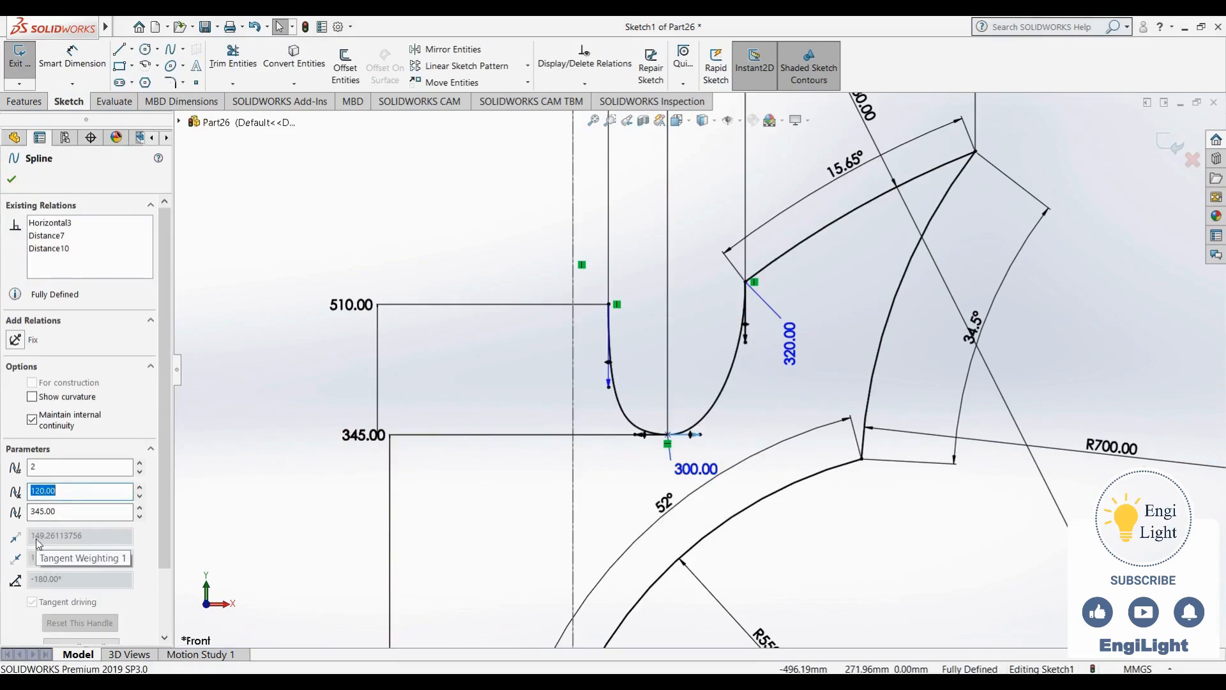
left_click(469, 392)
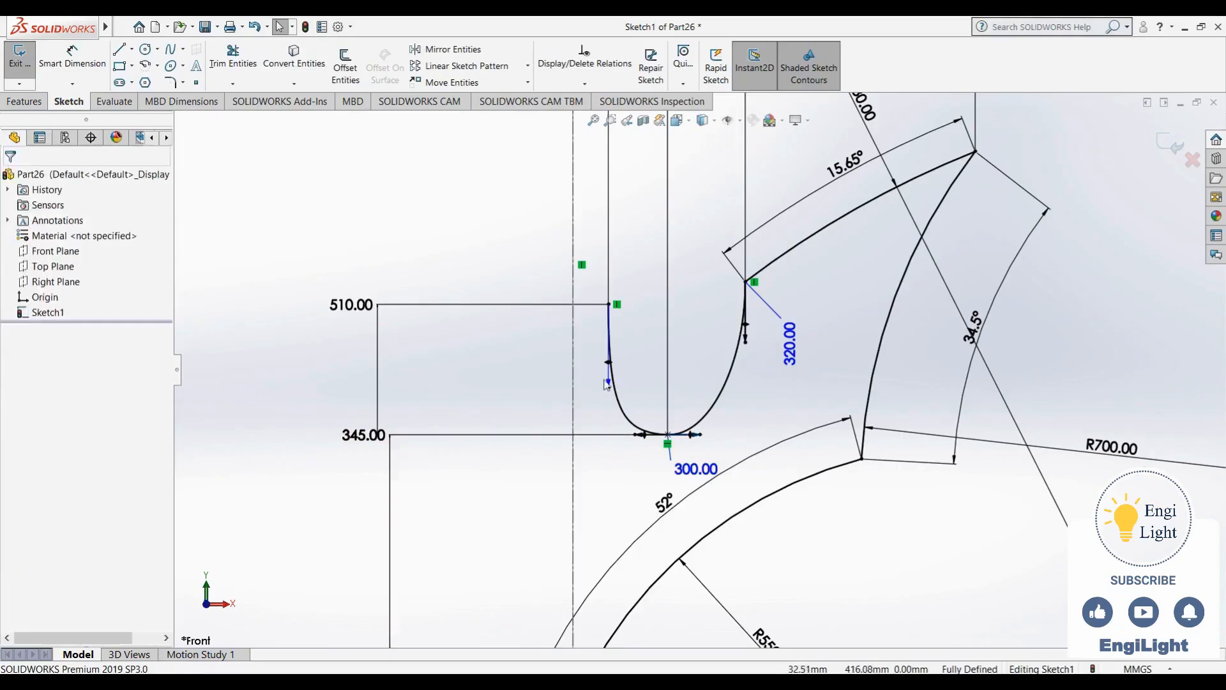
Dimension the vertical tangent handle at the U-shaped spline's inner upper end to 375 mm
left_click(91, 55)
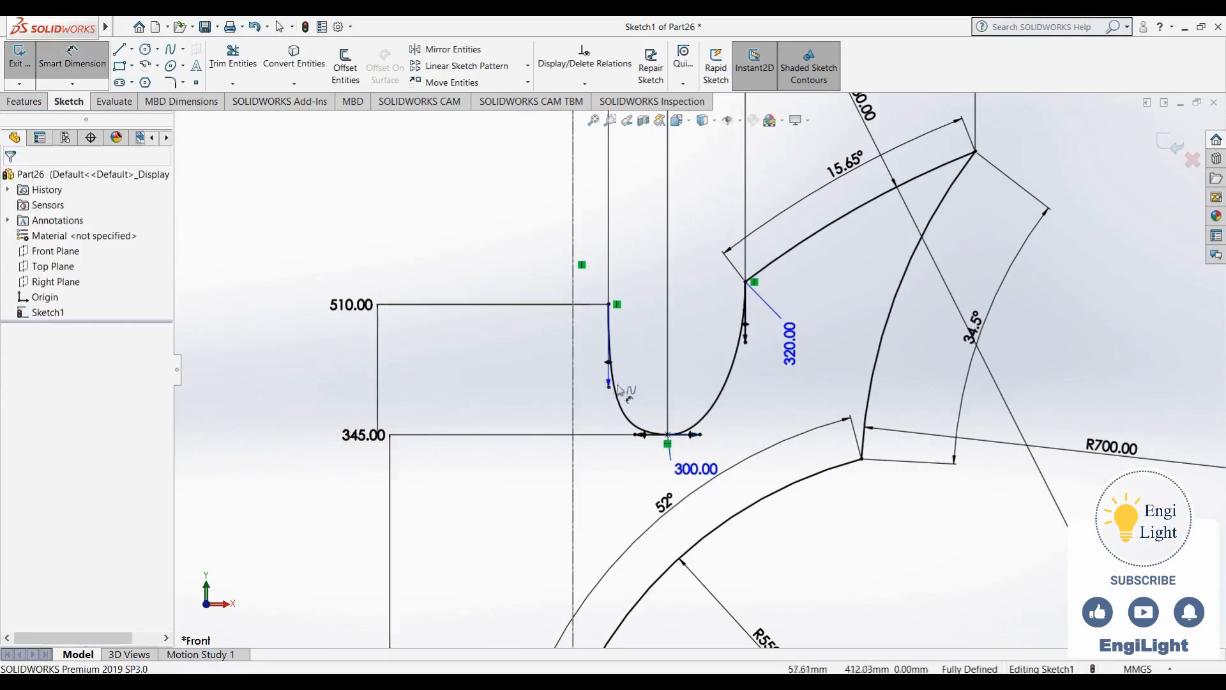
left_click(608, 383)
left_click(530, 377)
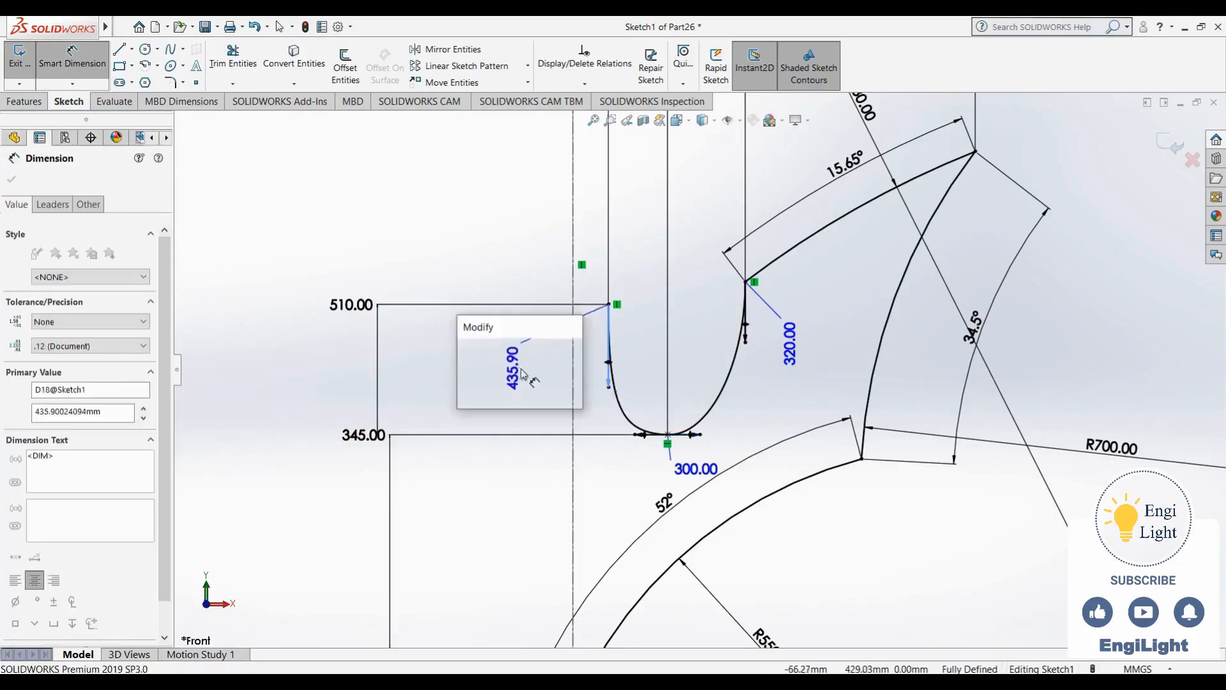
type("375")
key("Return")
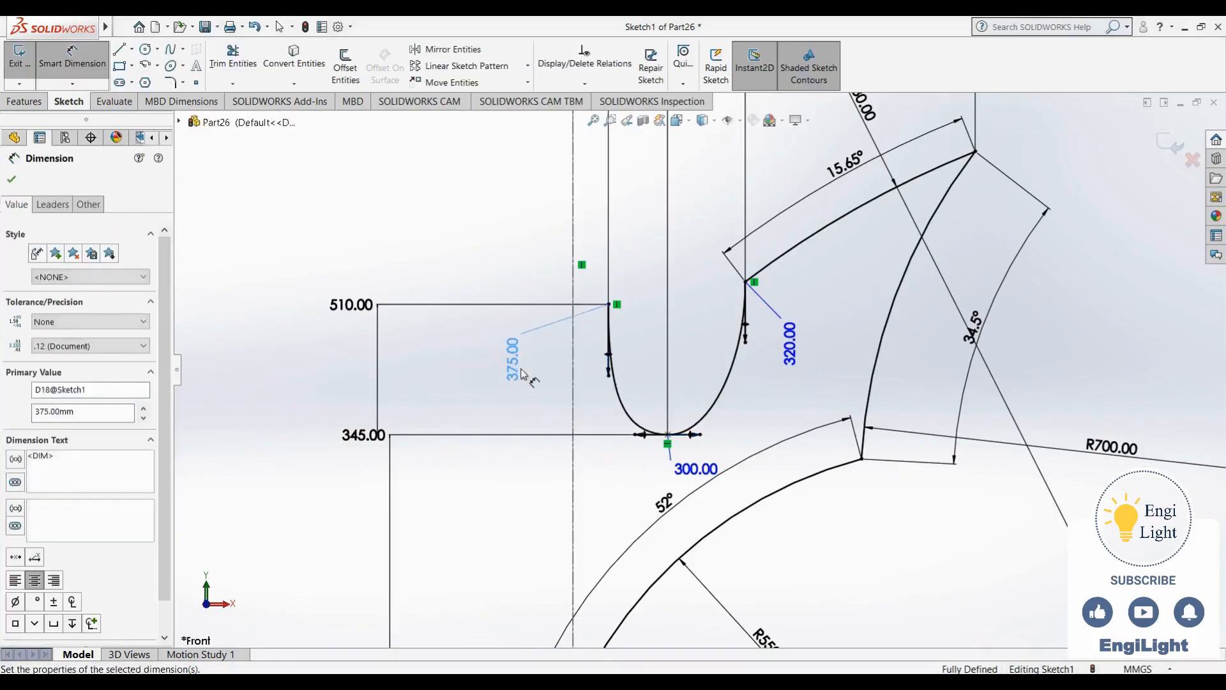
key("Escape")
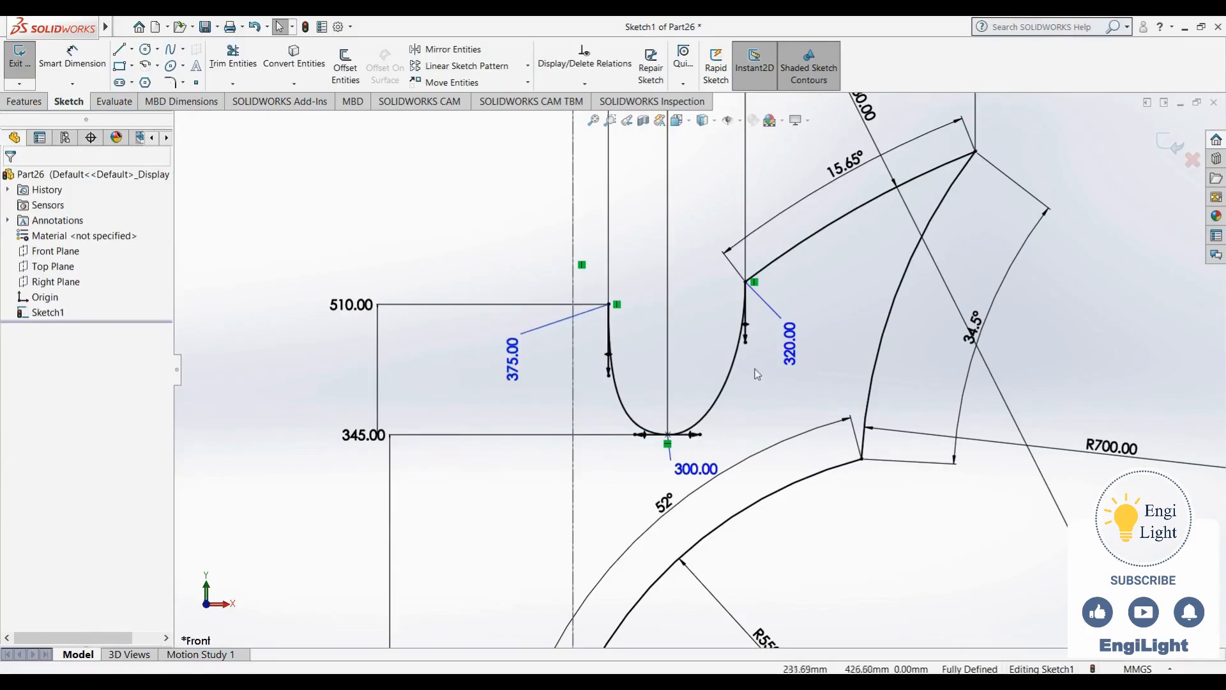
left_click(608, 304)
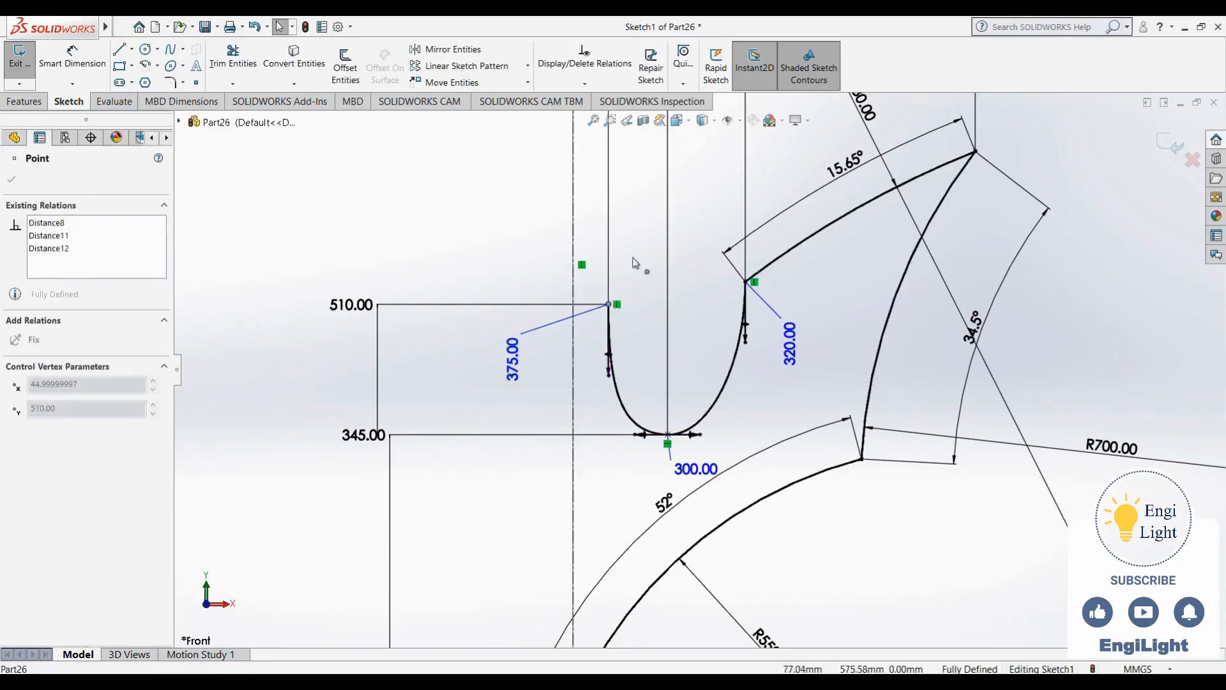
left_click(704, 348)
Hide the sketch relations and mirror the complete half-profile about the vertical centerline, finishing the sketch
scroll(726, 396, "up", 6)
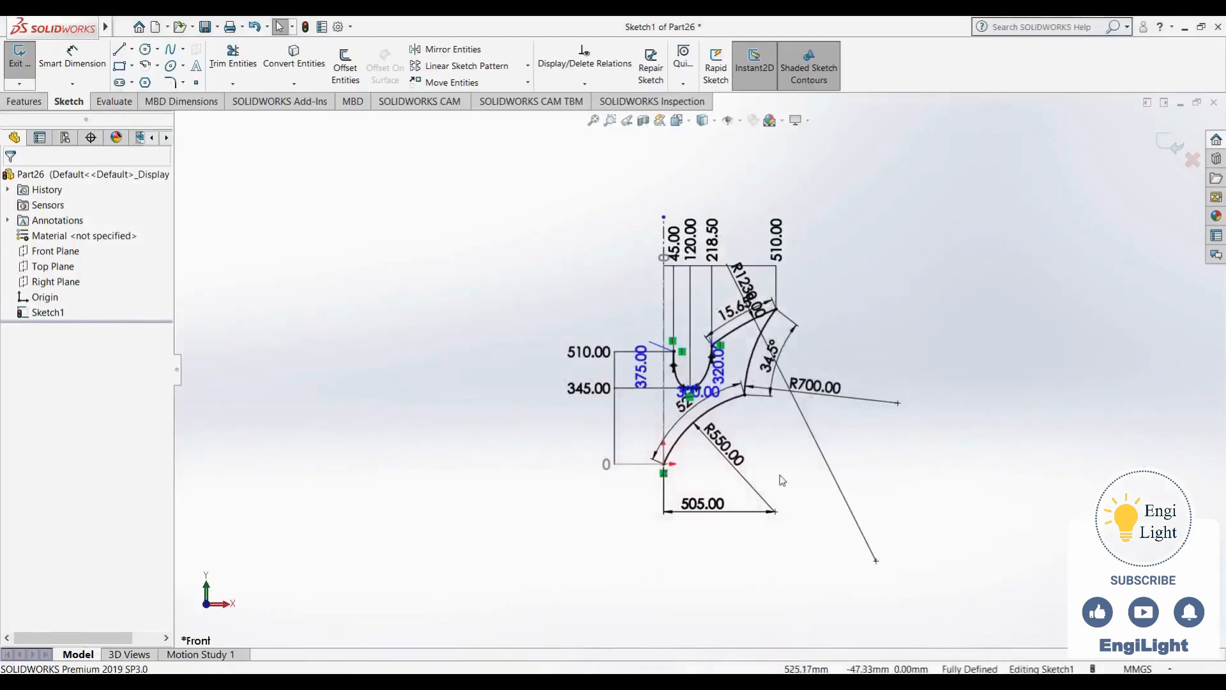
left_click(728, 120)
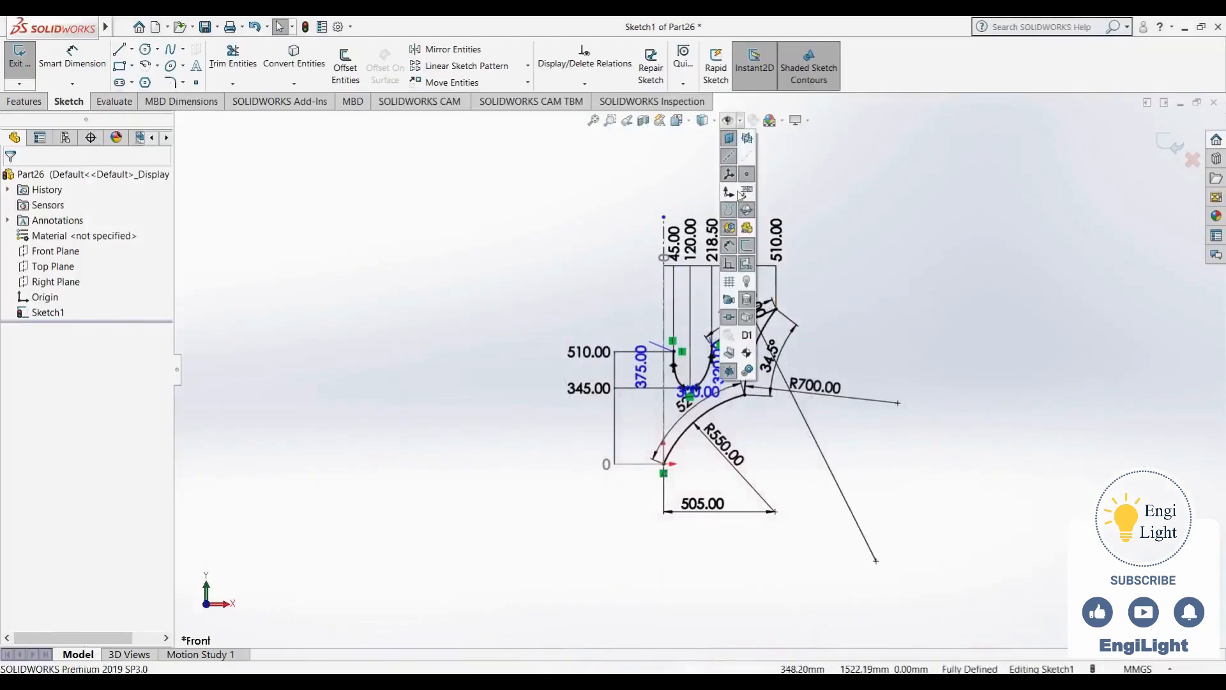
left_click(733, 267)
left_click_drag(920, 186, 541, 561)
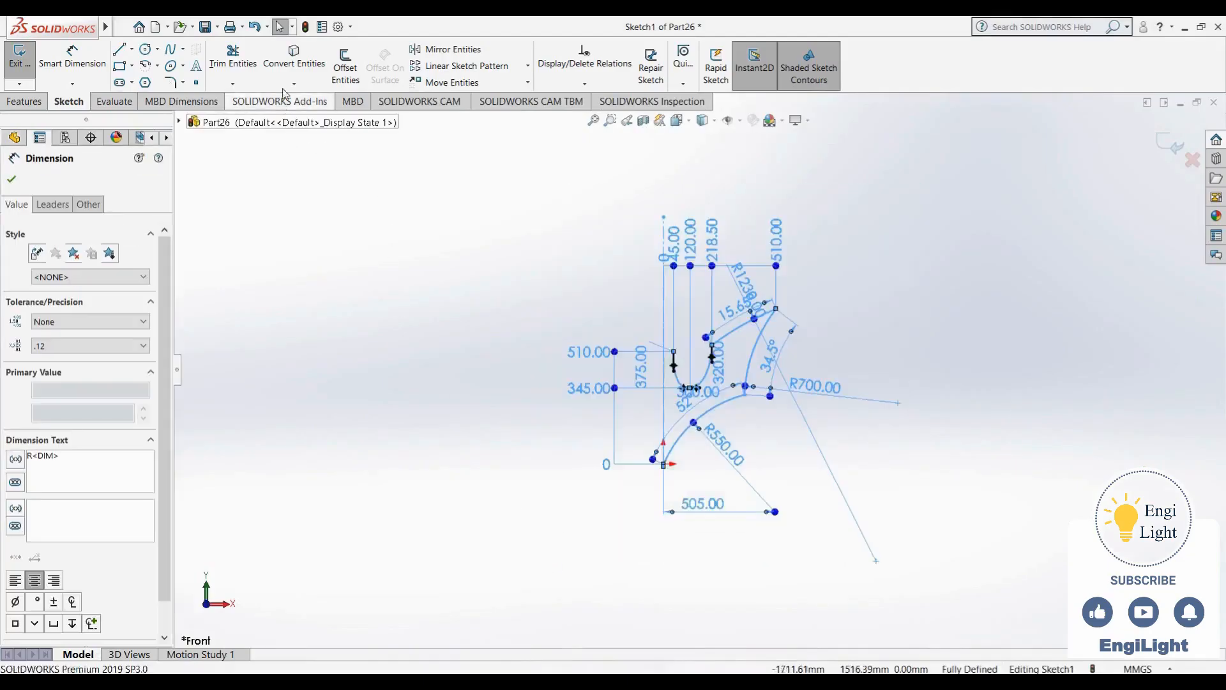
left_click(500, 370)
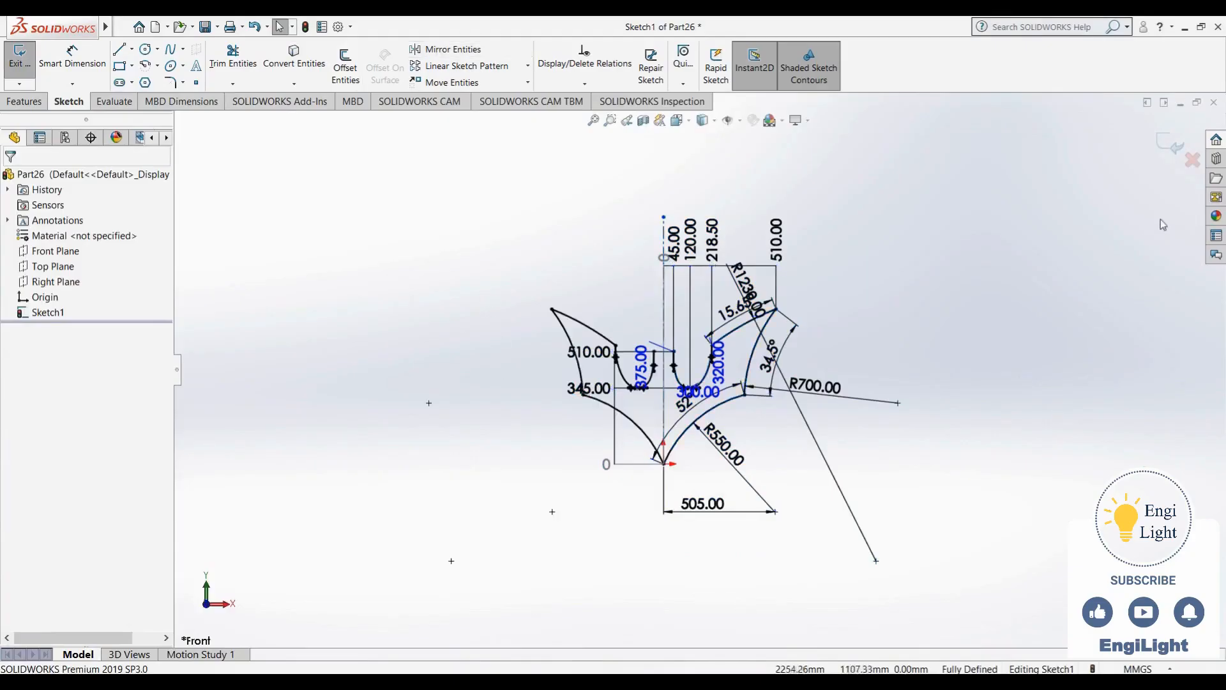
left_click(1172, 147)
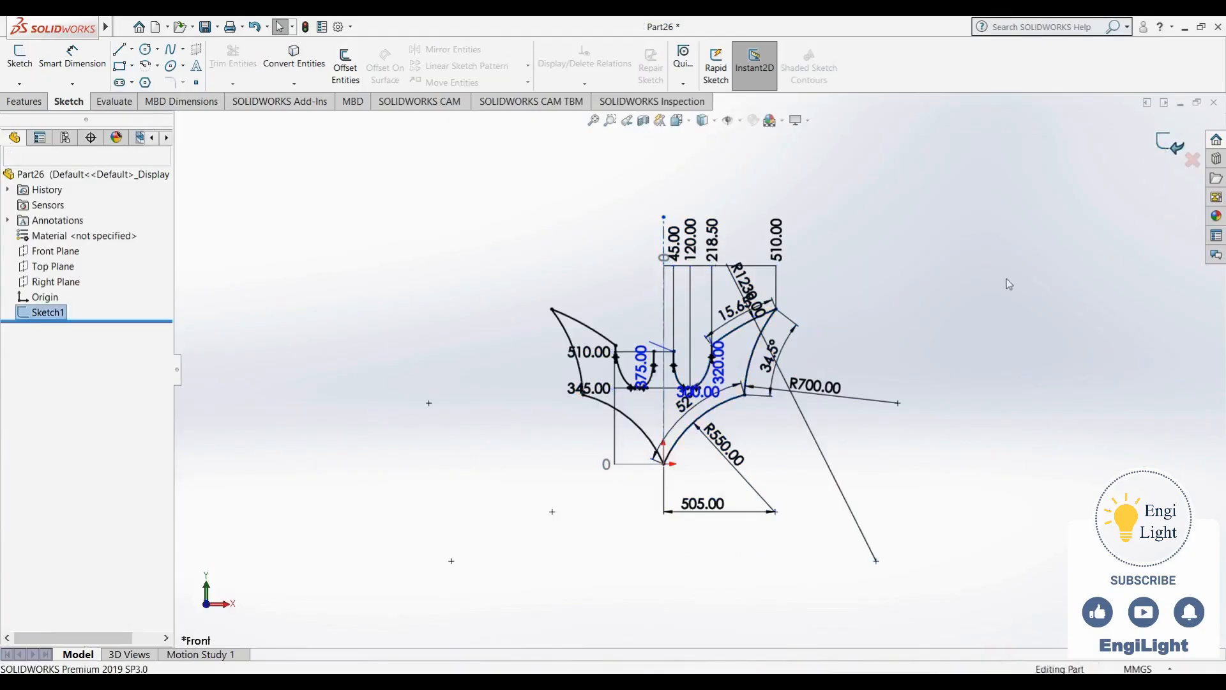
In a new sketch on the Front Plane, draw a three-point spline joining the two U curves' inner ends through a point on the centerline
left_click(44, 252)
left_click(56, 234)
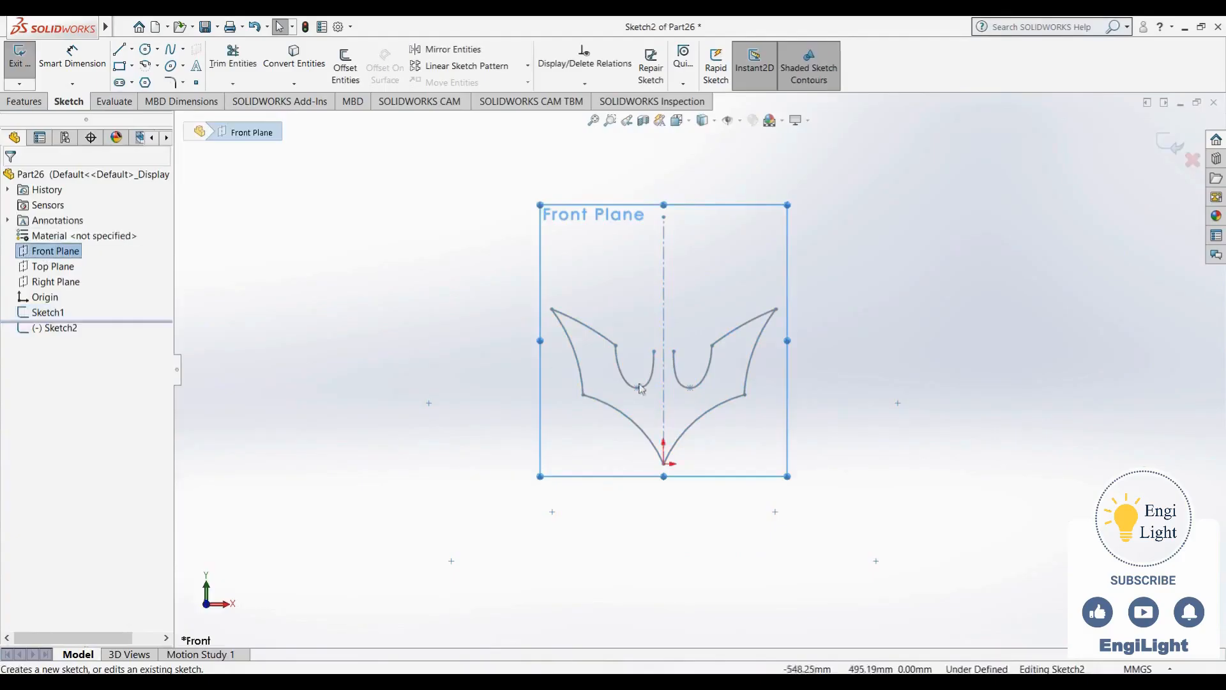
scroll(713, 353, "down", 5)
scroll(661, 353, "down", 3)
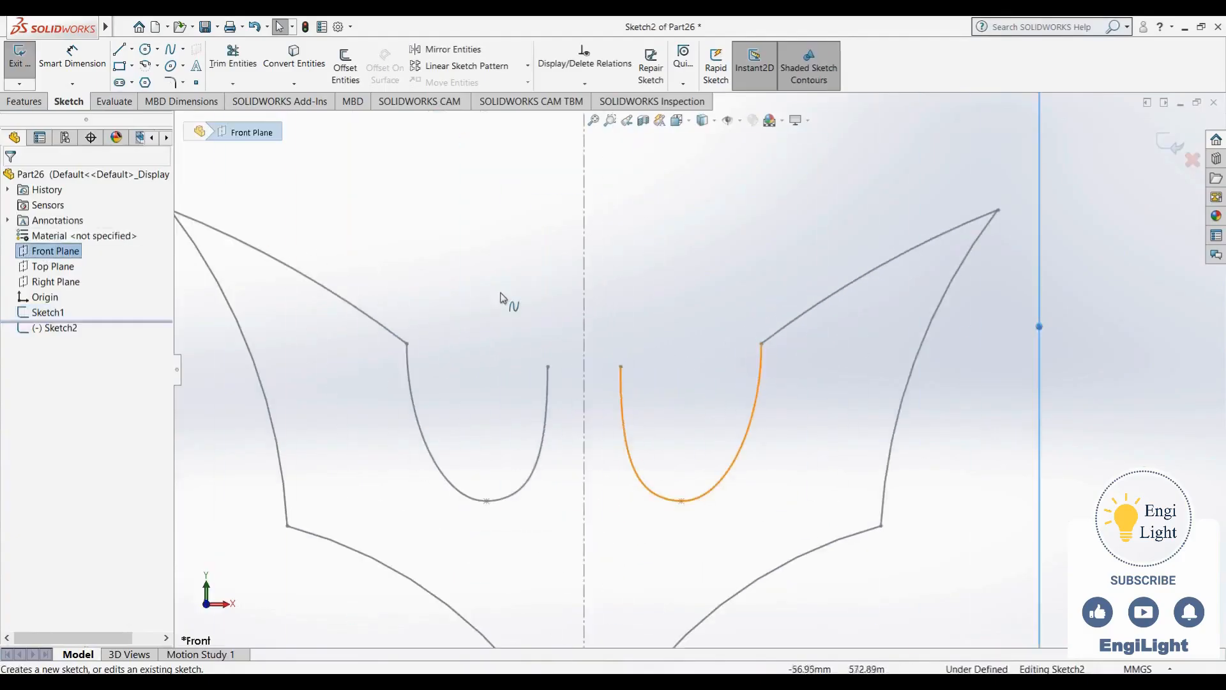
left_click(171, 51)
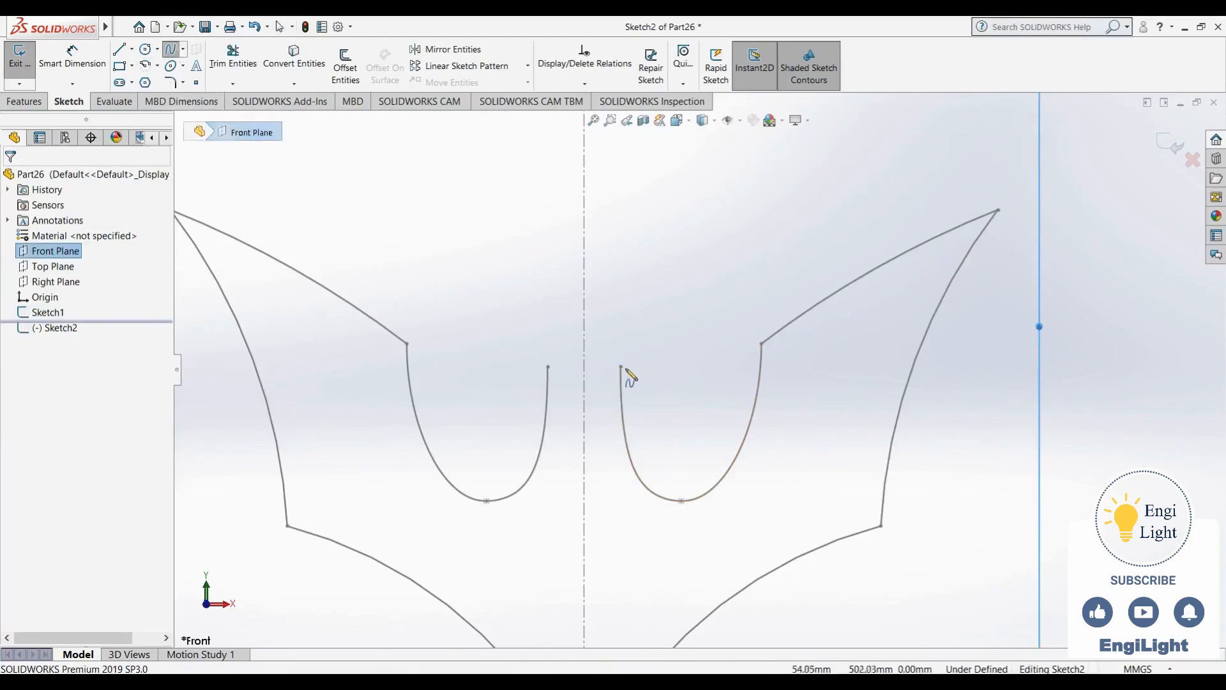
left_click(620, 367)
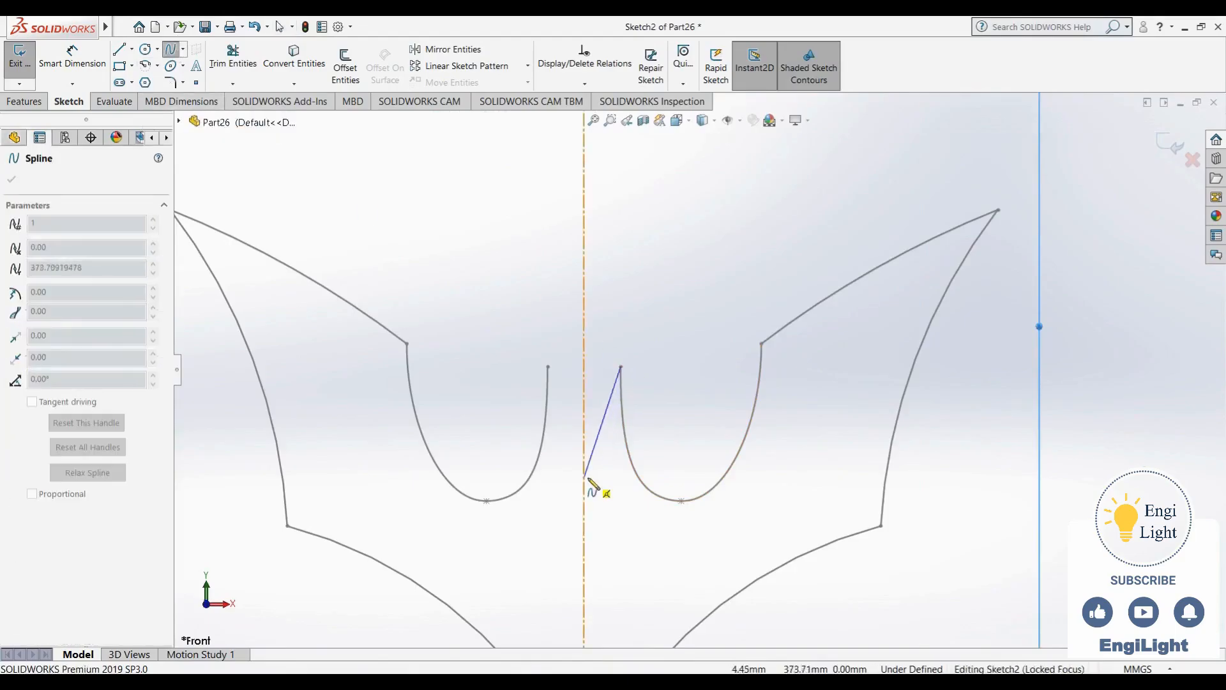
left_click(585, 478)
double_click(548, 367)
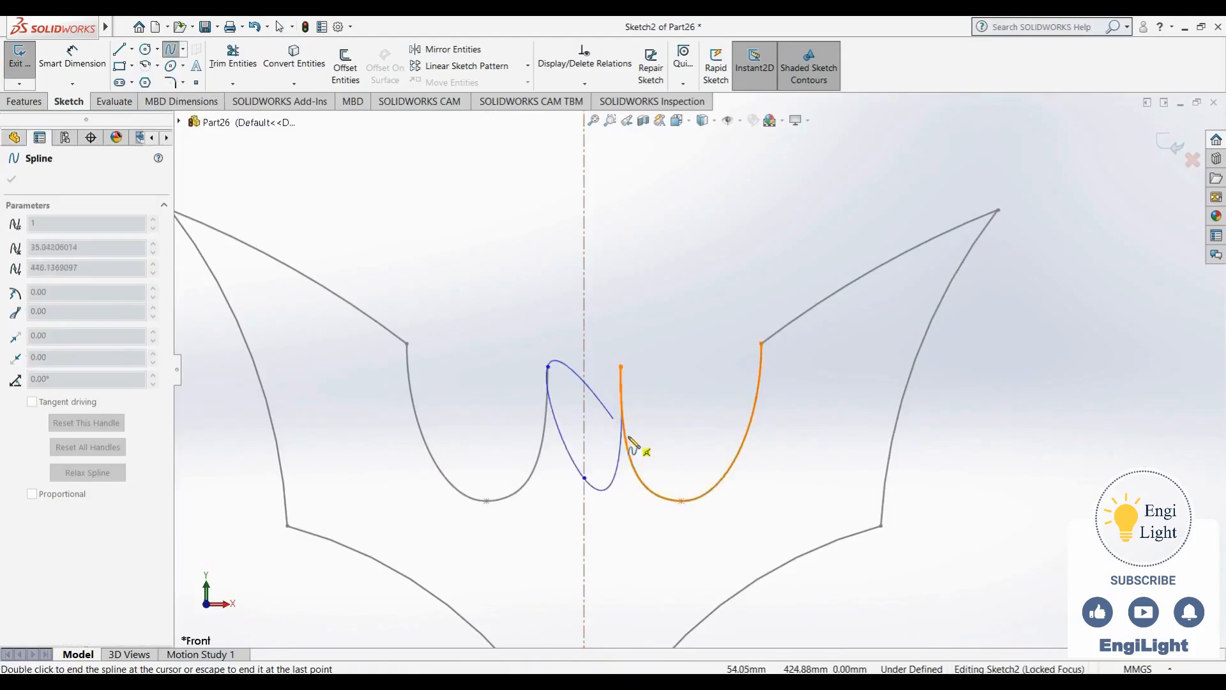
key("Escape")
Dimension the vertical distance from the central spline's lowest point to its upper end to 53 mm, following the reference drawing
left_click(693, 682)
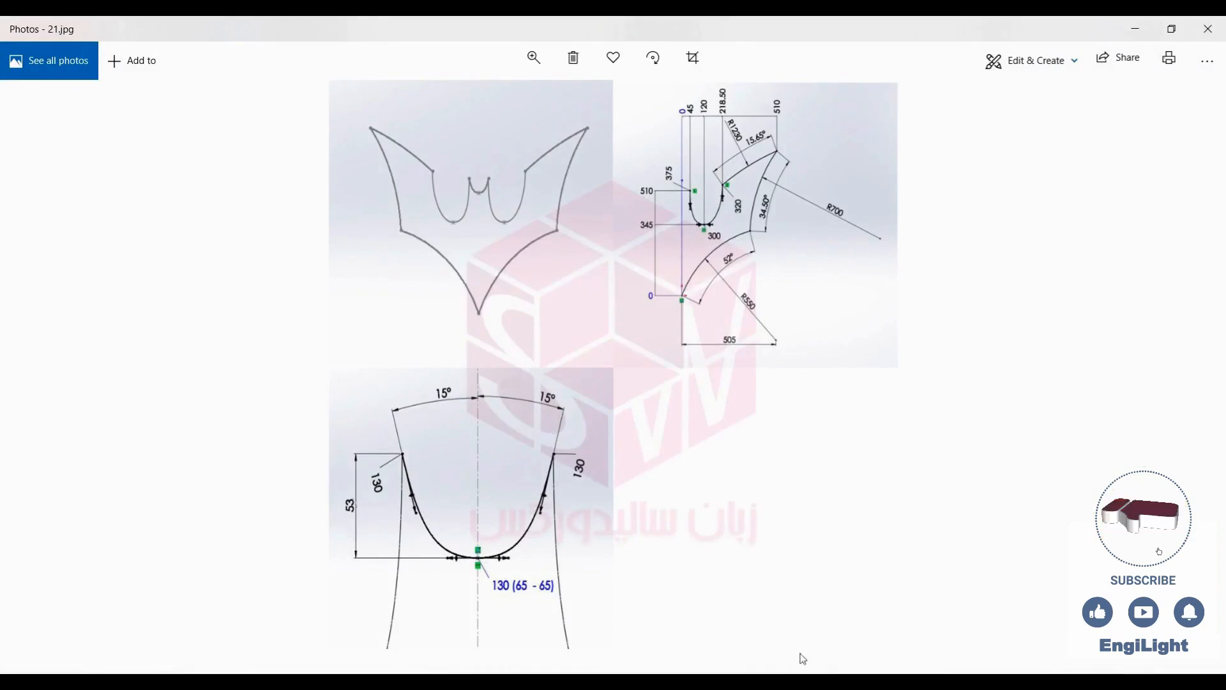
left_click(671, 682)
mouse_move(658, 304)
right_mouse_down()
mouse_move(708, 230)
mouse_move(719, 173)
right_mouse_up()
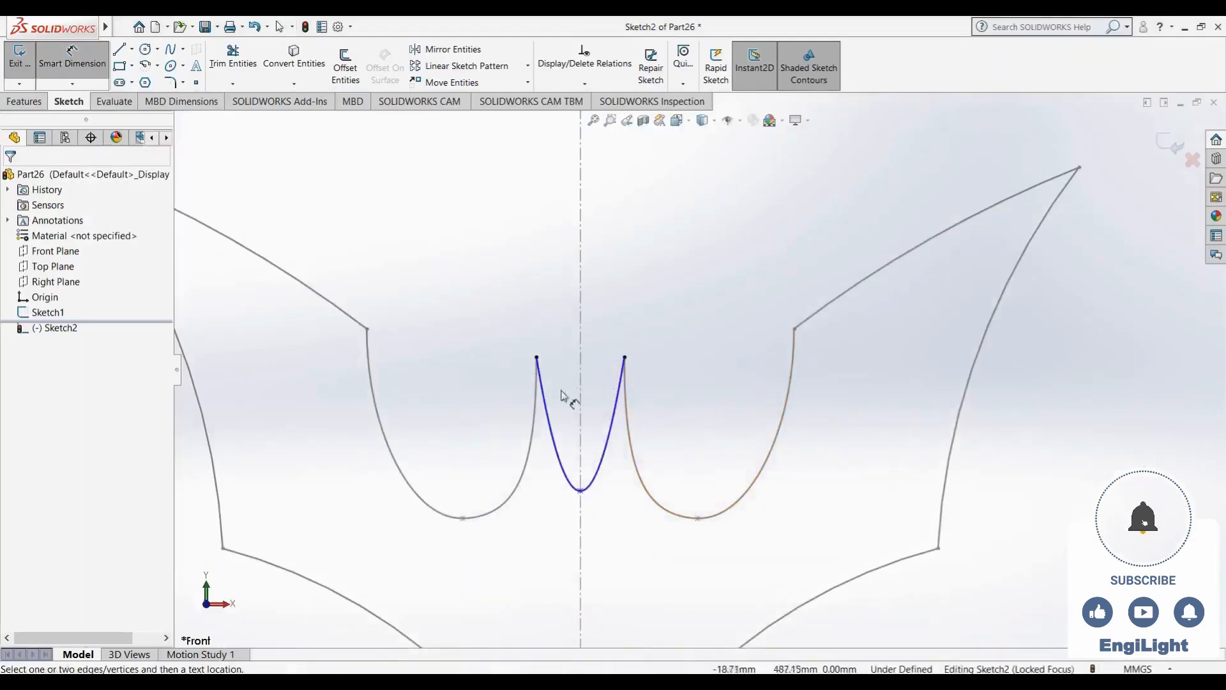
left_click(580, 490)
left_click(537, 358)
left_click(476, 393)
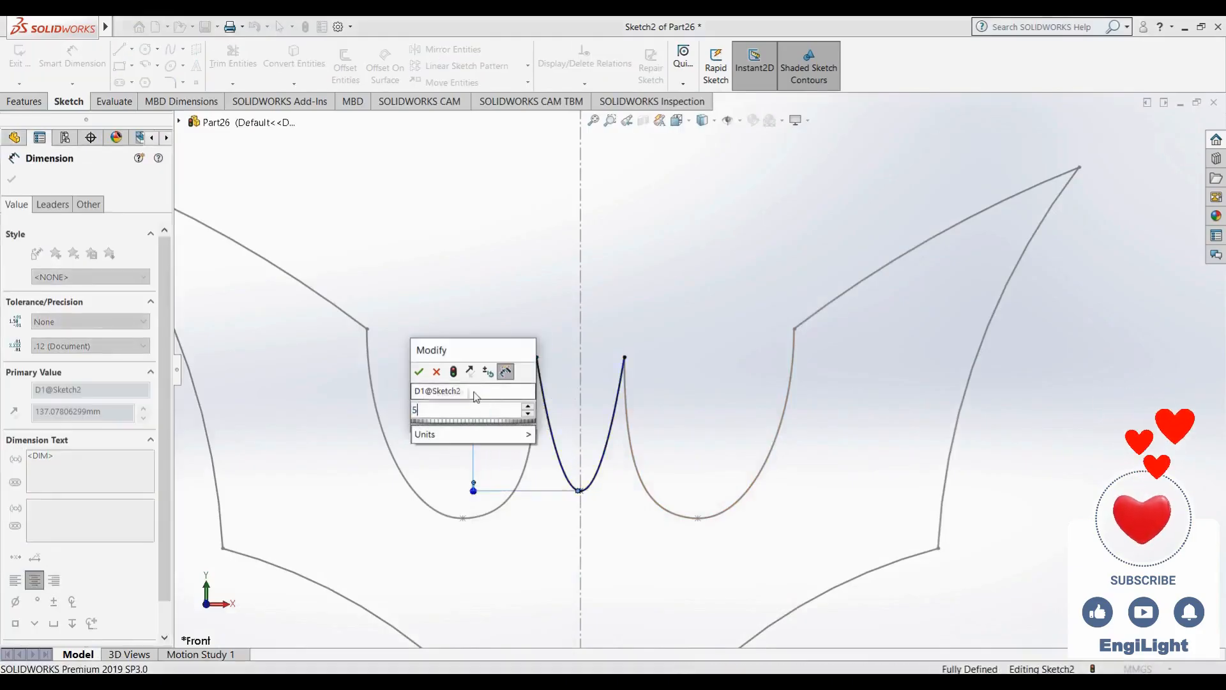
key("Return")
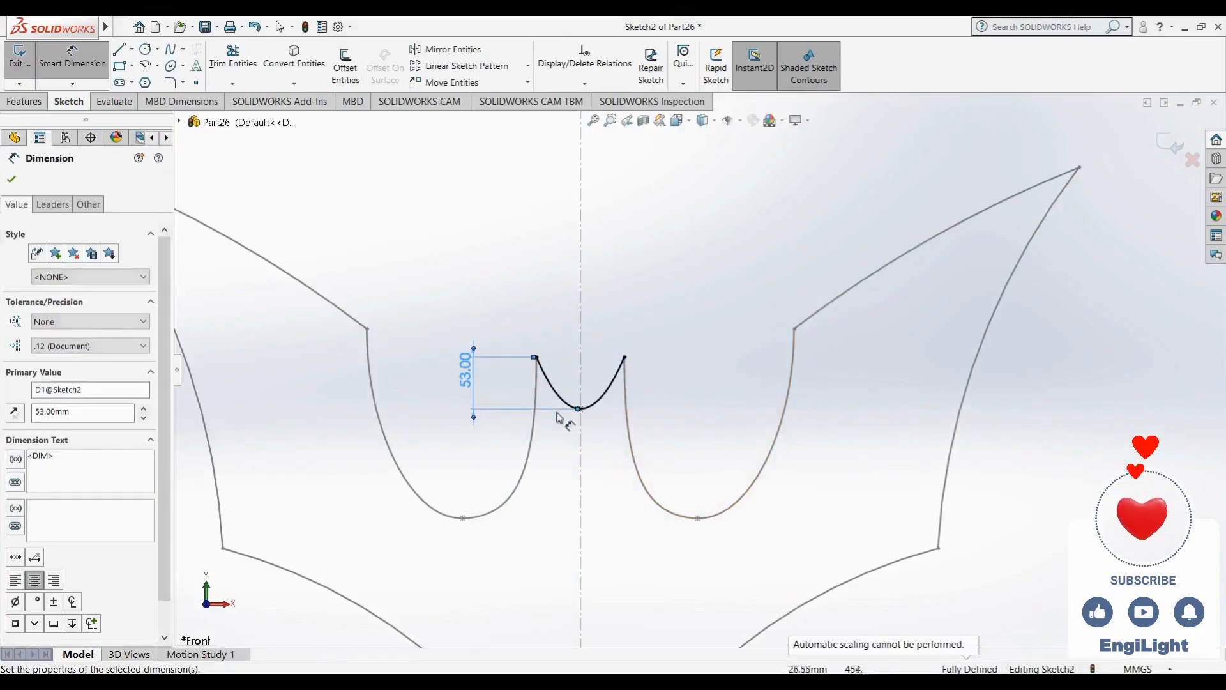
Following the reference drawing, dimension the angle between the central spline's right end tangent handle and the centerline to 15°
scroll(598, 403, "down", 3)
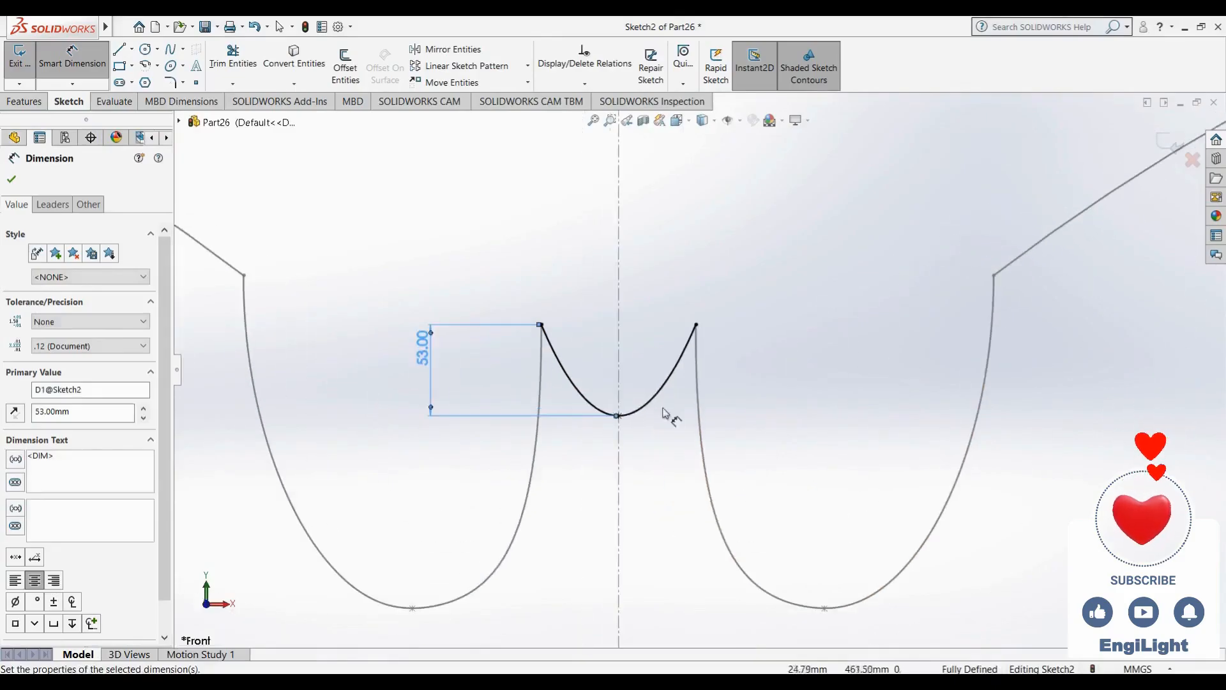
key("Escape")
left_click(697, 326)
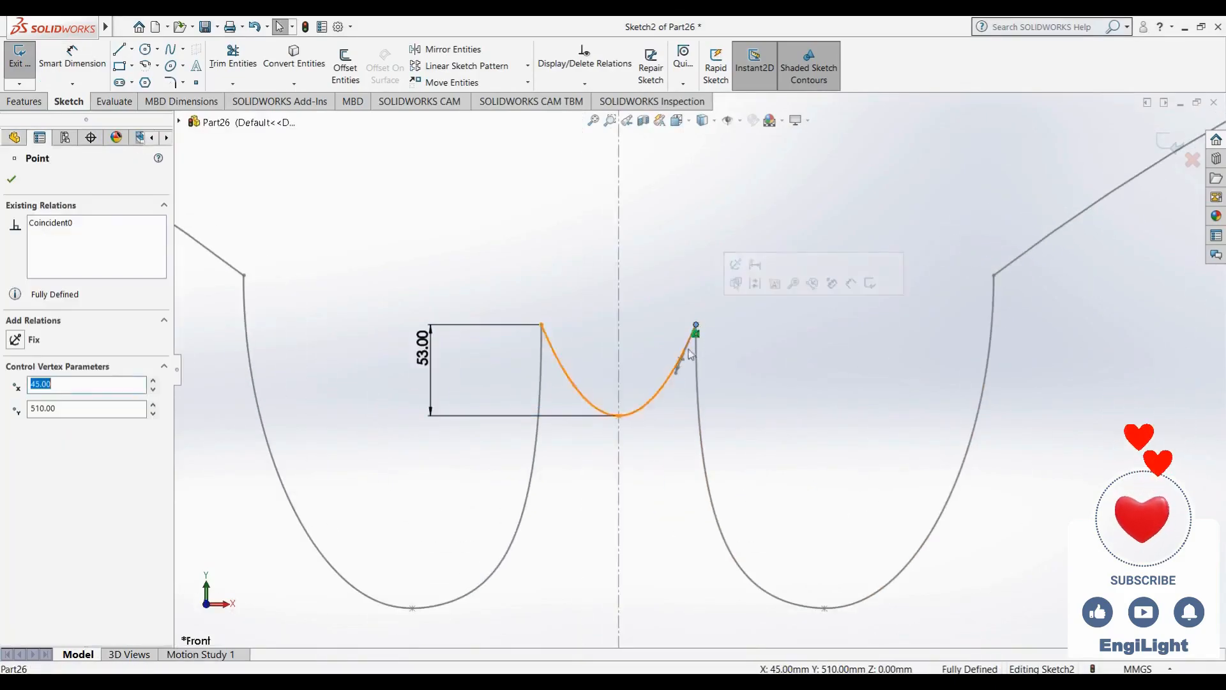
left_click(677, 418)
left_click(767, 684)
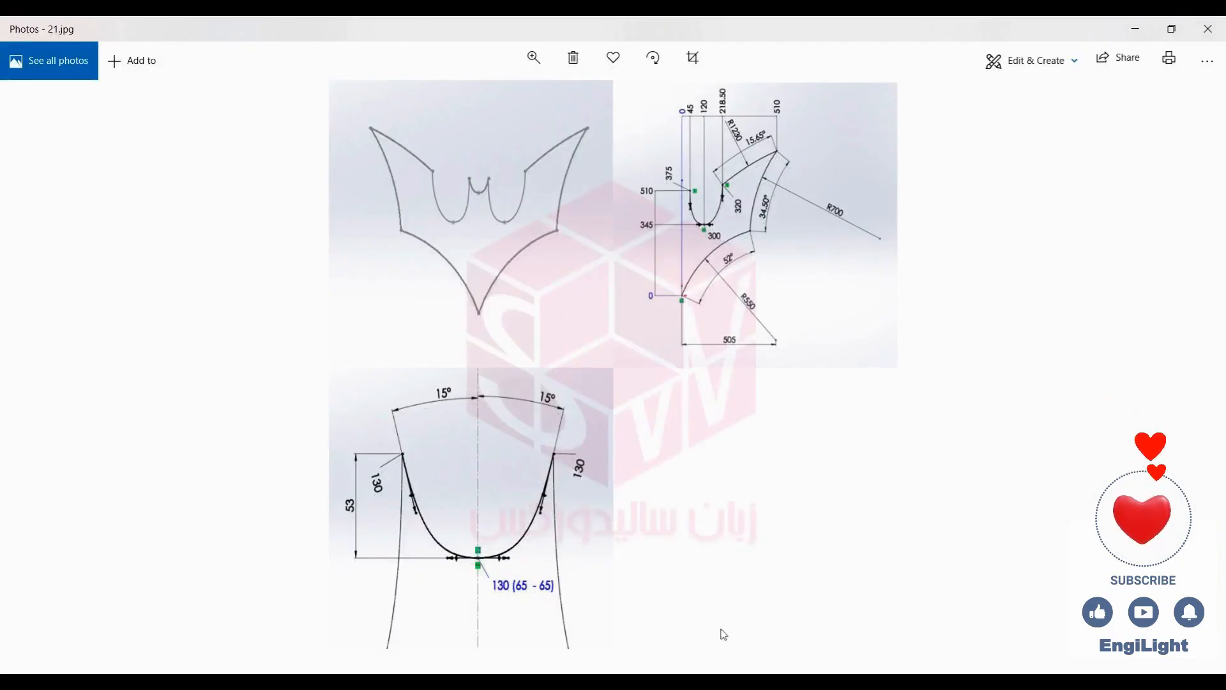
left_click(760, 684)
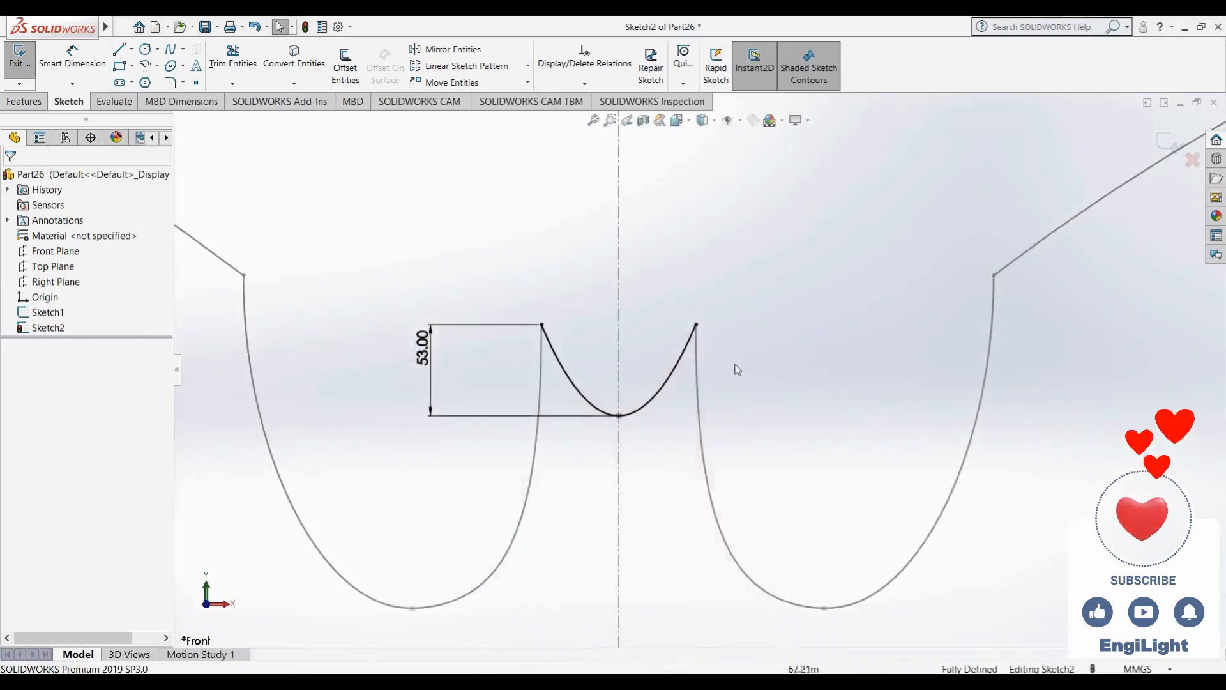
right_click_drag(735, 361, 754, 212)
left_click(696, 326)
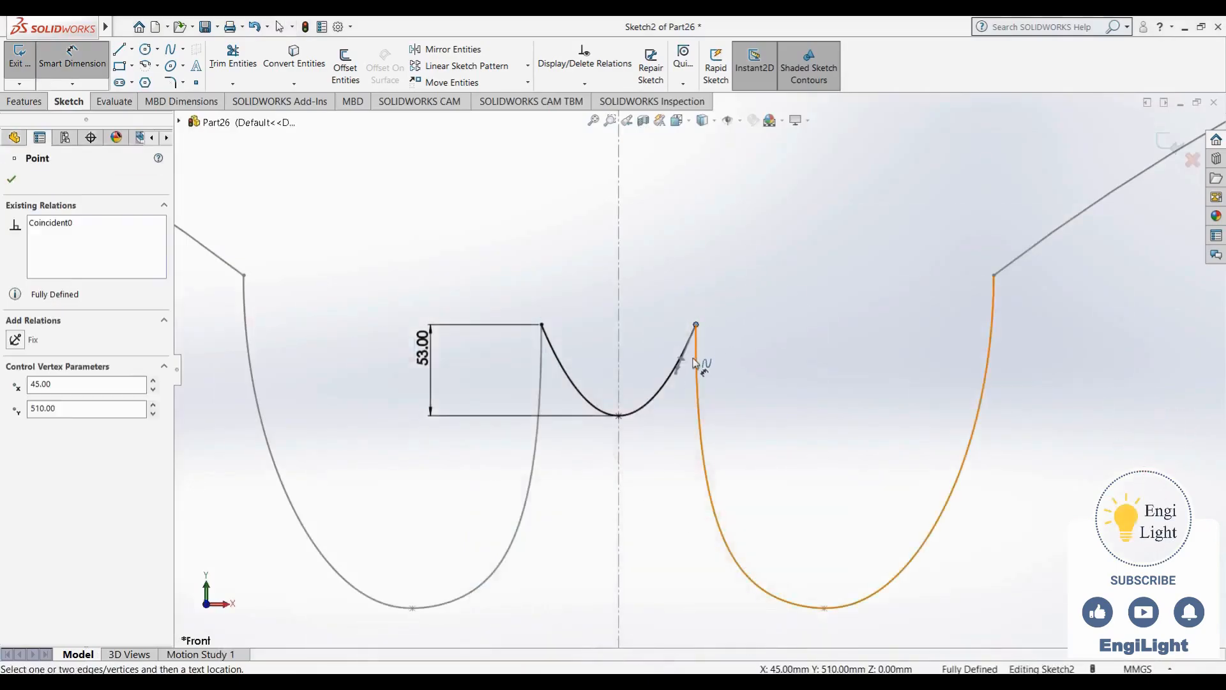
left_click(618, 288)
left_click(688, 234)
type("15")
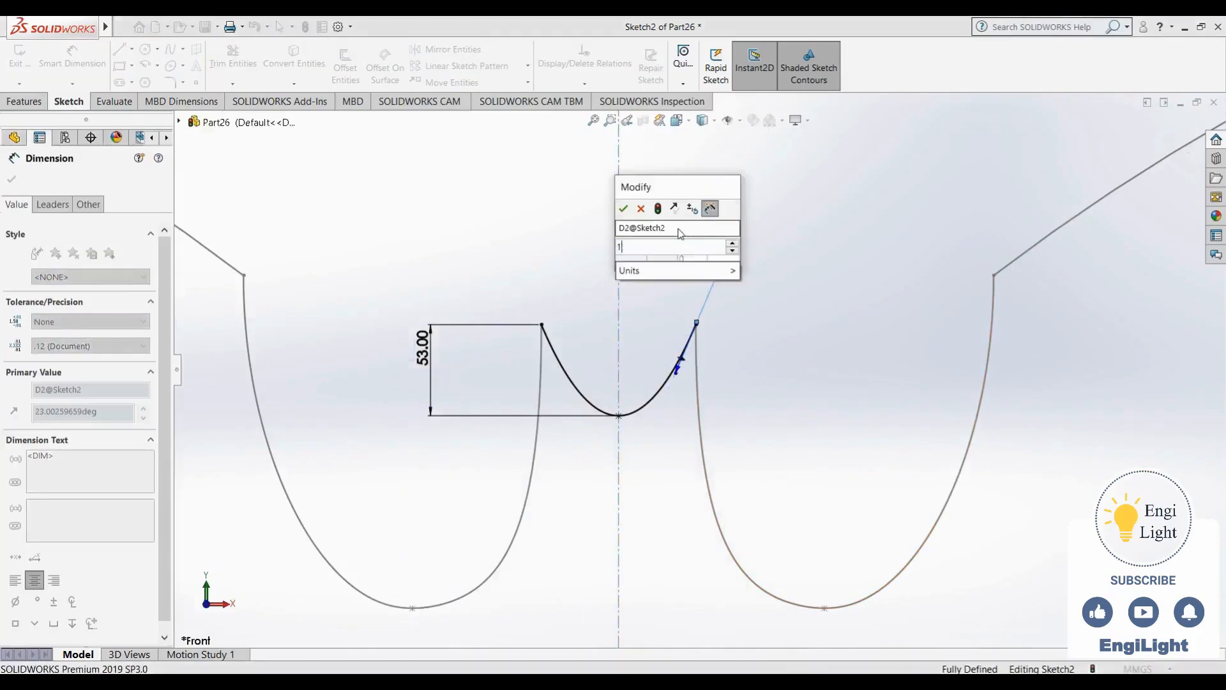
key("Return")
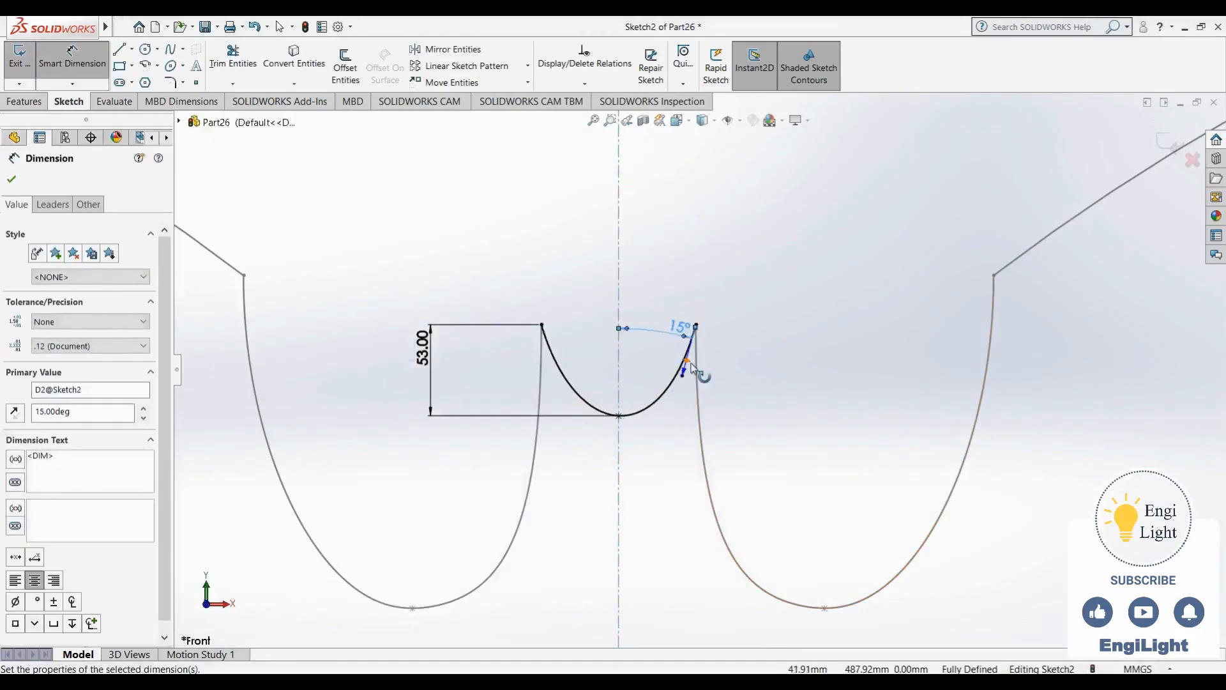
Dimension the tangent handle at the central spline's right end to 130 mm
left_click(697, 369)
left_click(736, 371)
type("130")
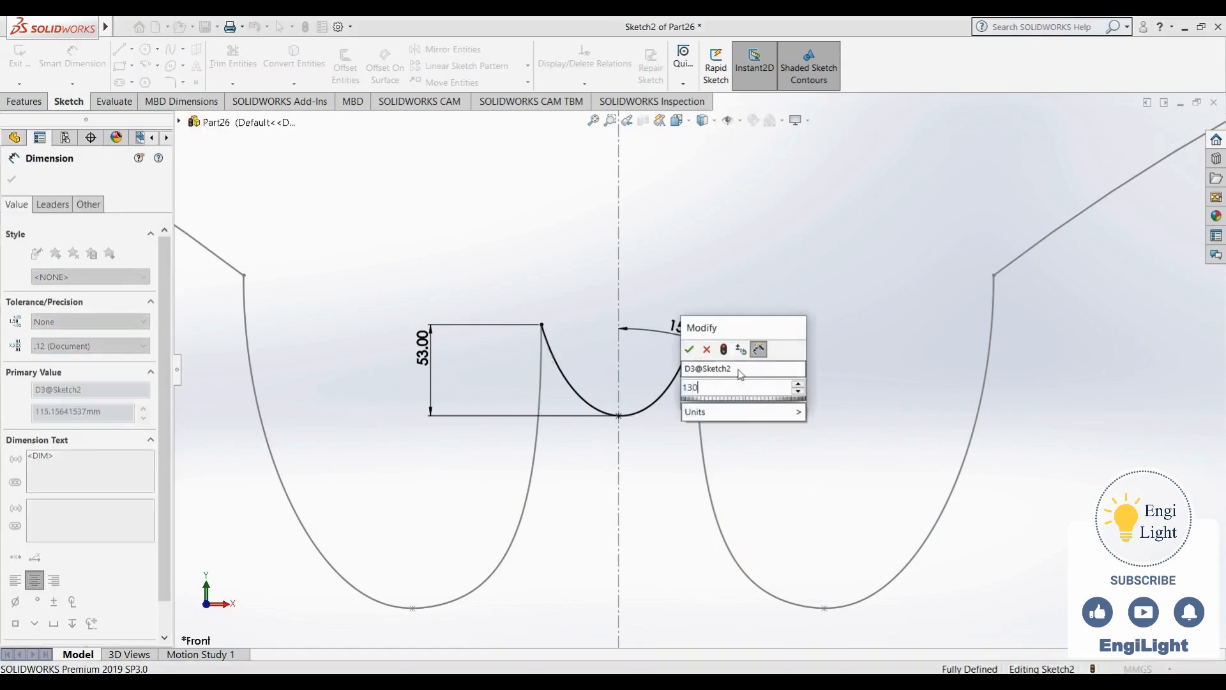
key("Return")
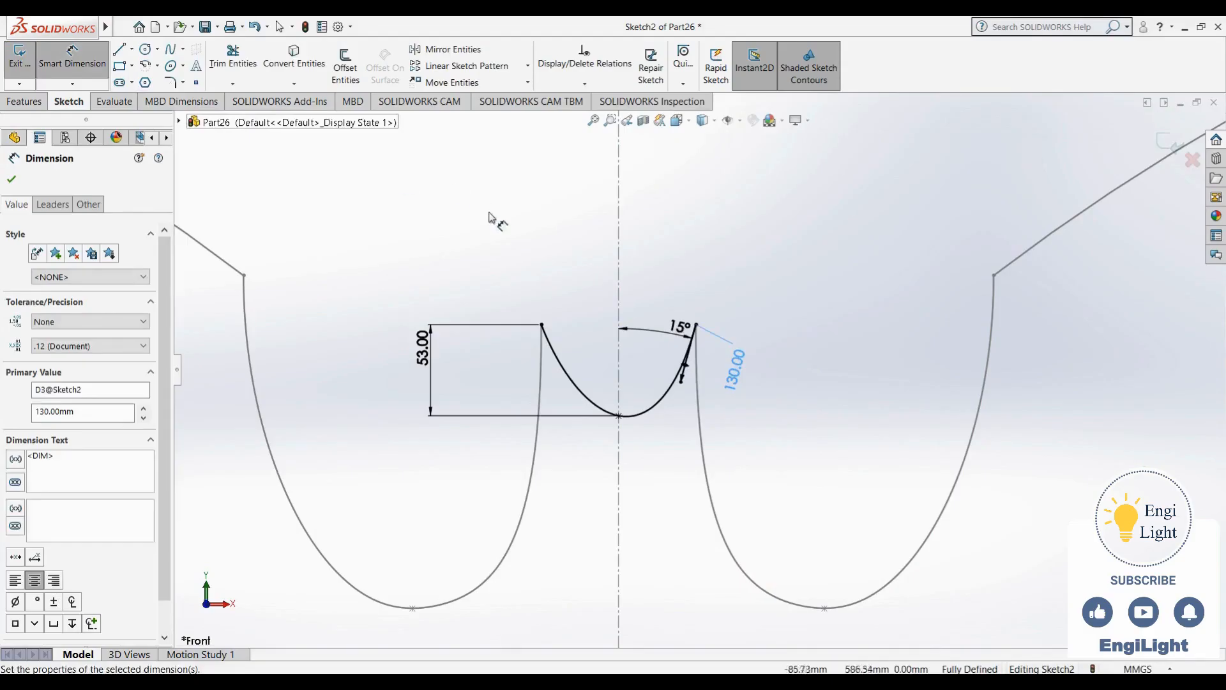
Dimension the angle between the central spline's left end tangent handle and the centerline to 15°
left_click(542, 325)
left_click(553, 352)
left_click(618, 297)
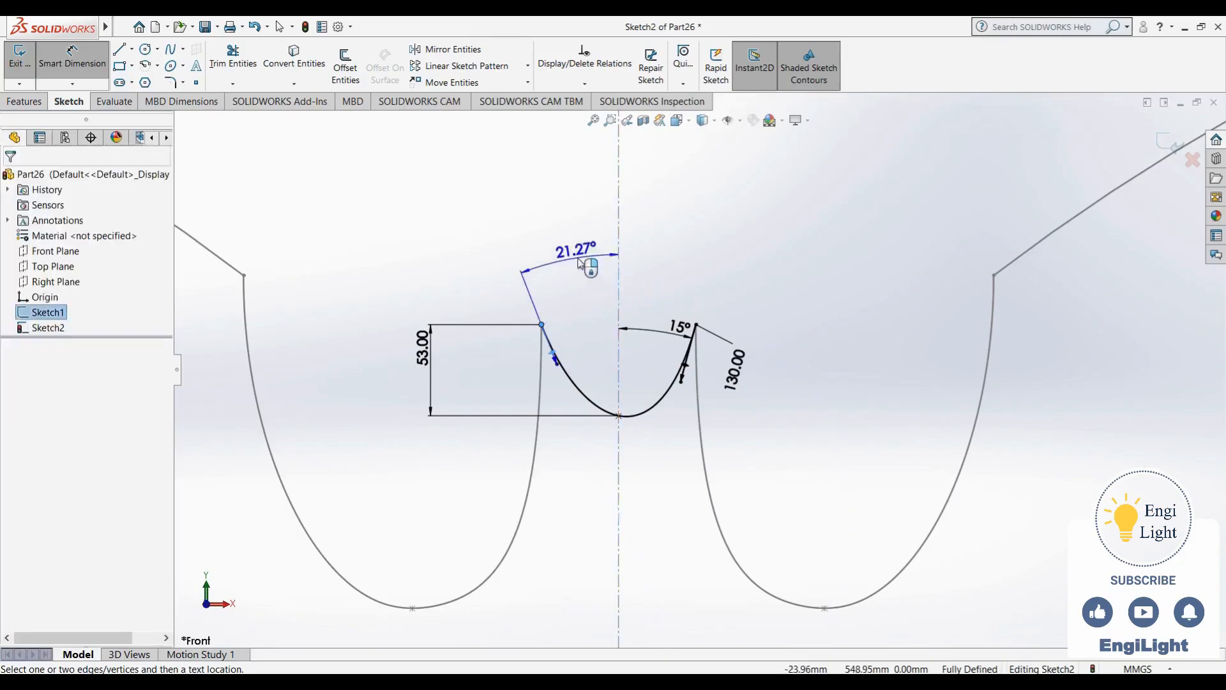
left_click(579, 262)
type("15")
key("Return")
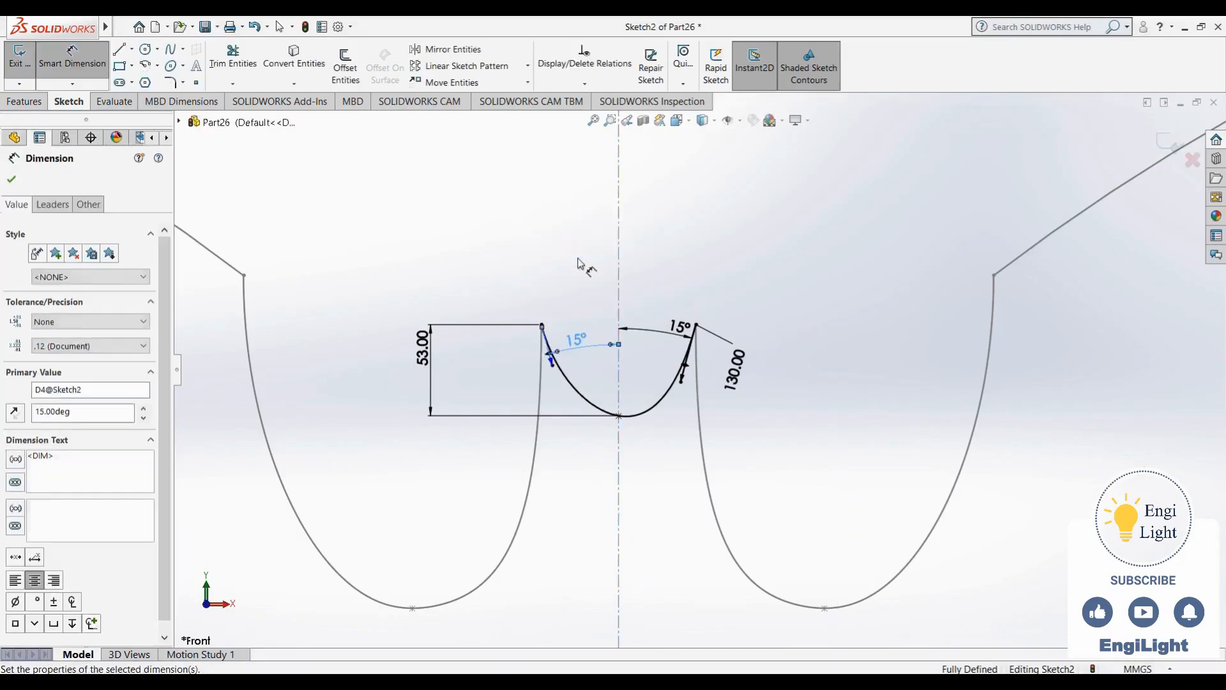
Dimension the tangent handle at the central spline's left end to 130 mm
left_click(551, 359)
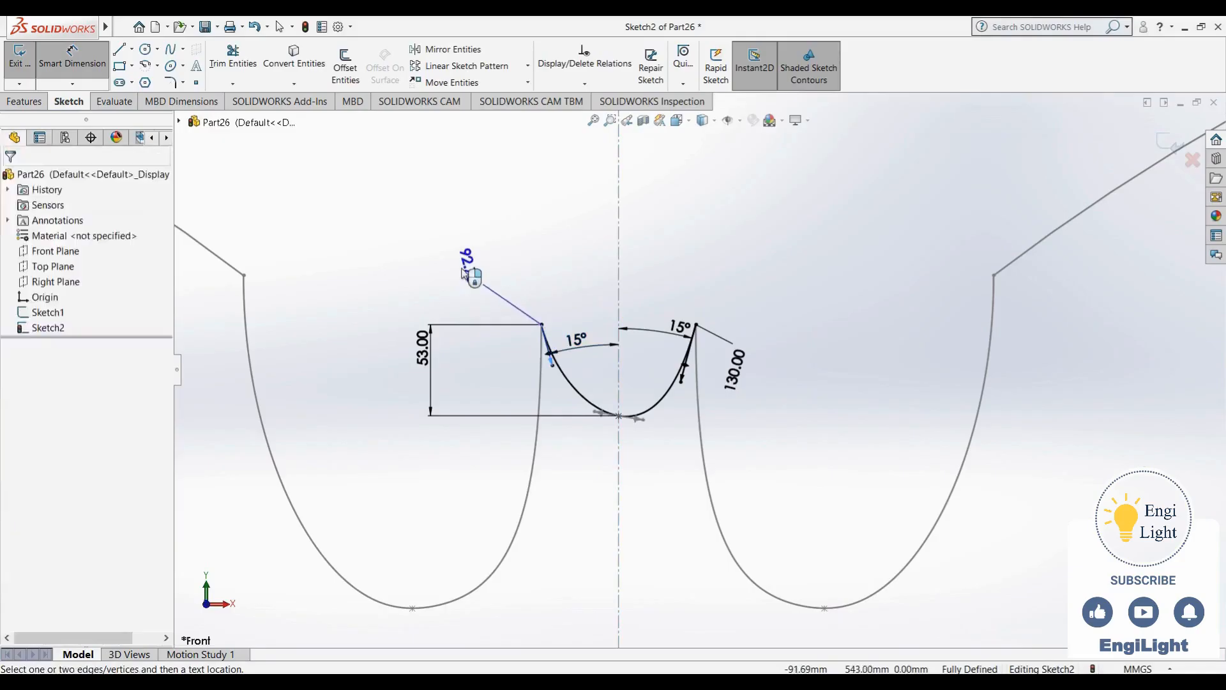
left_click(464, 274)
type("130")
key("Return")
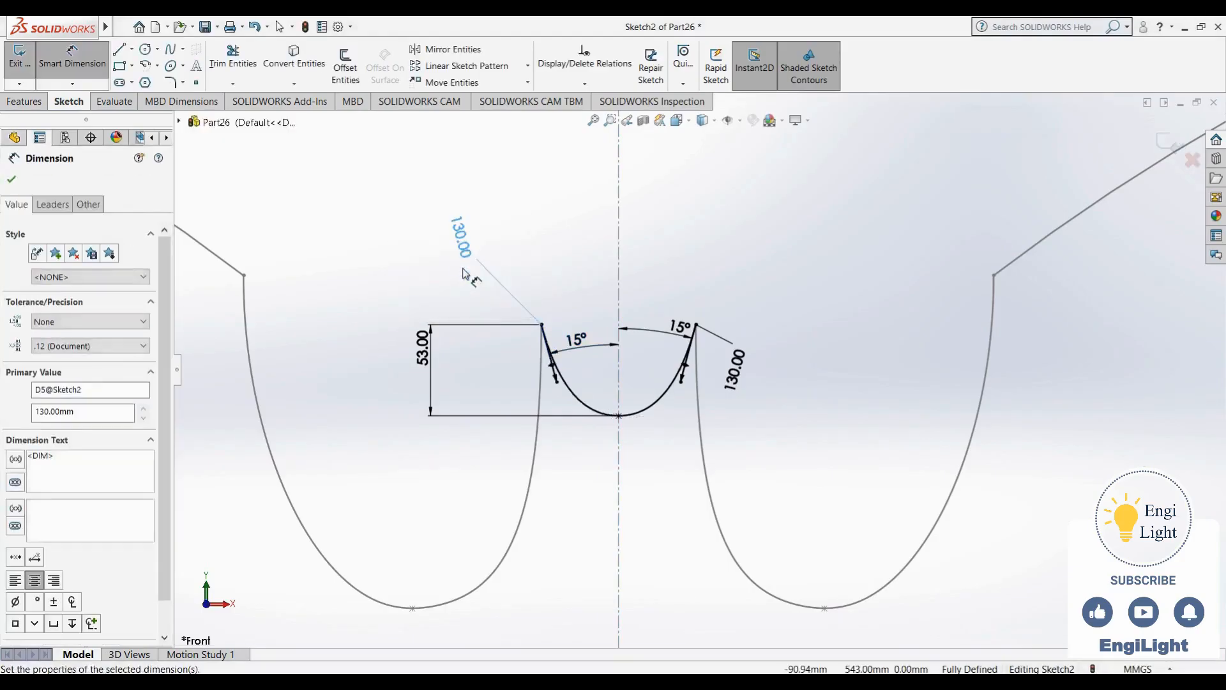
Following the reference drawing, balance the tangent handle at the central spline's lowest point to about 66 and 65 on its two sides
left_click(785, 682)
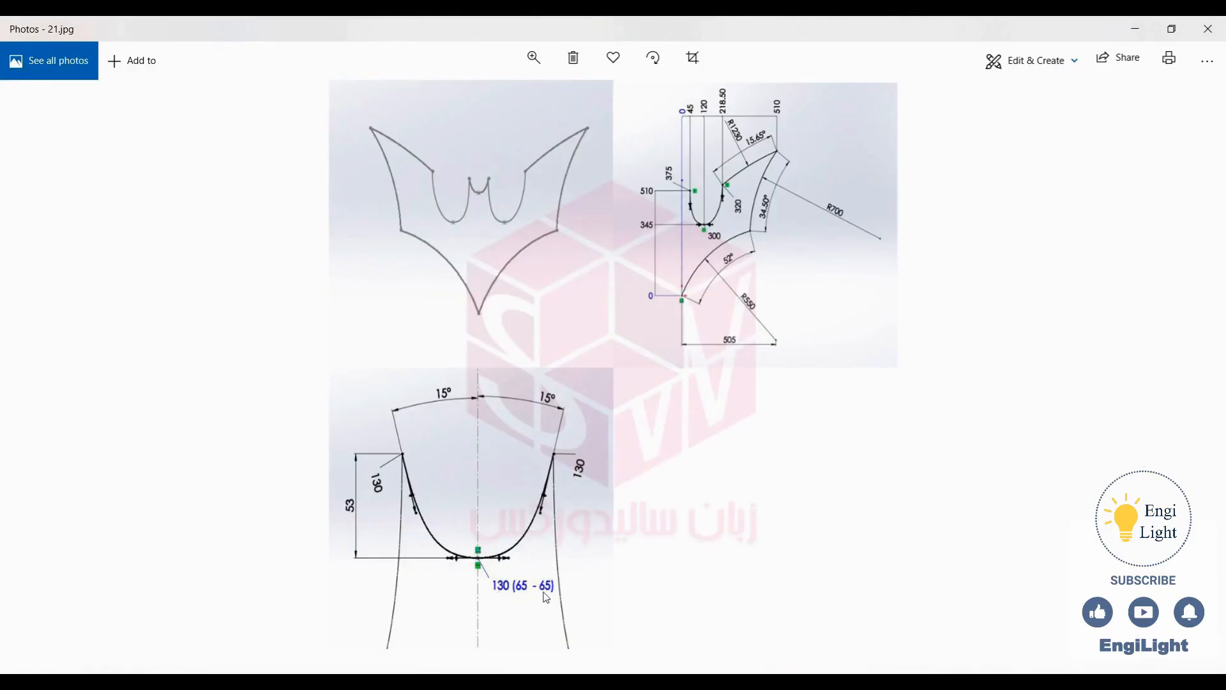
left_click(747, 680)
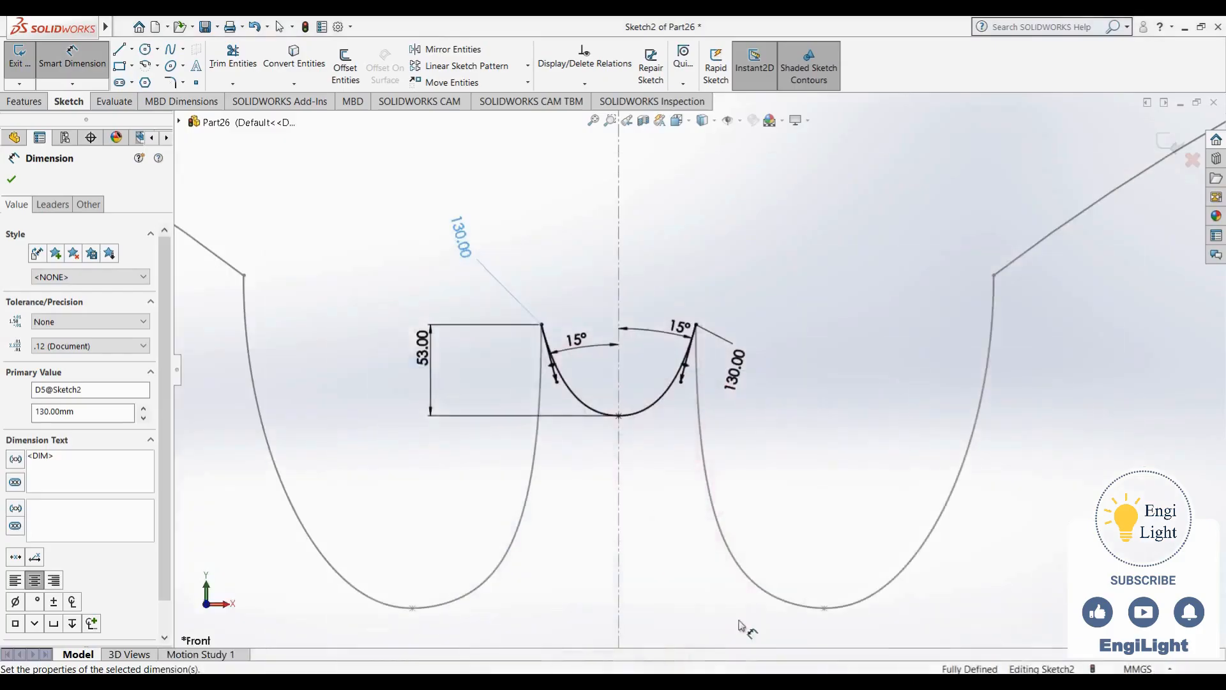
left_click(638, 441)
left_click(619, 415)
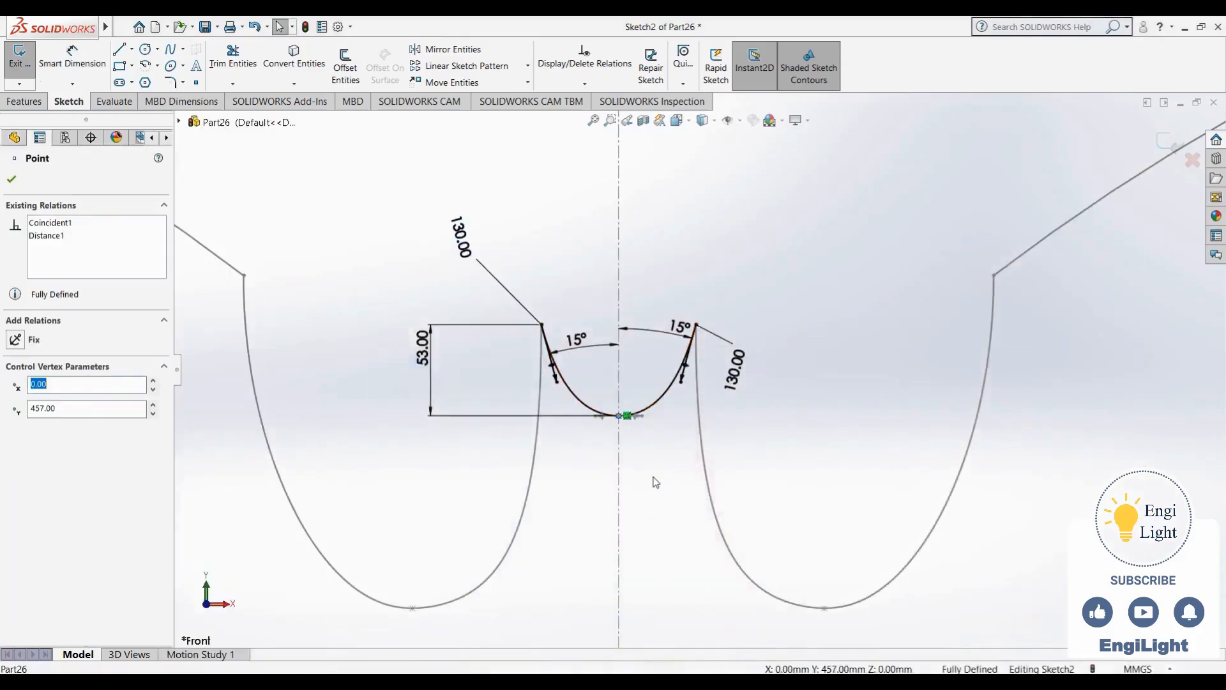
left_click_drag(646, 418, 658, 423)
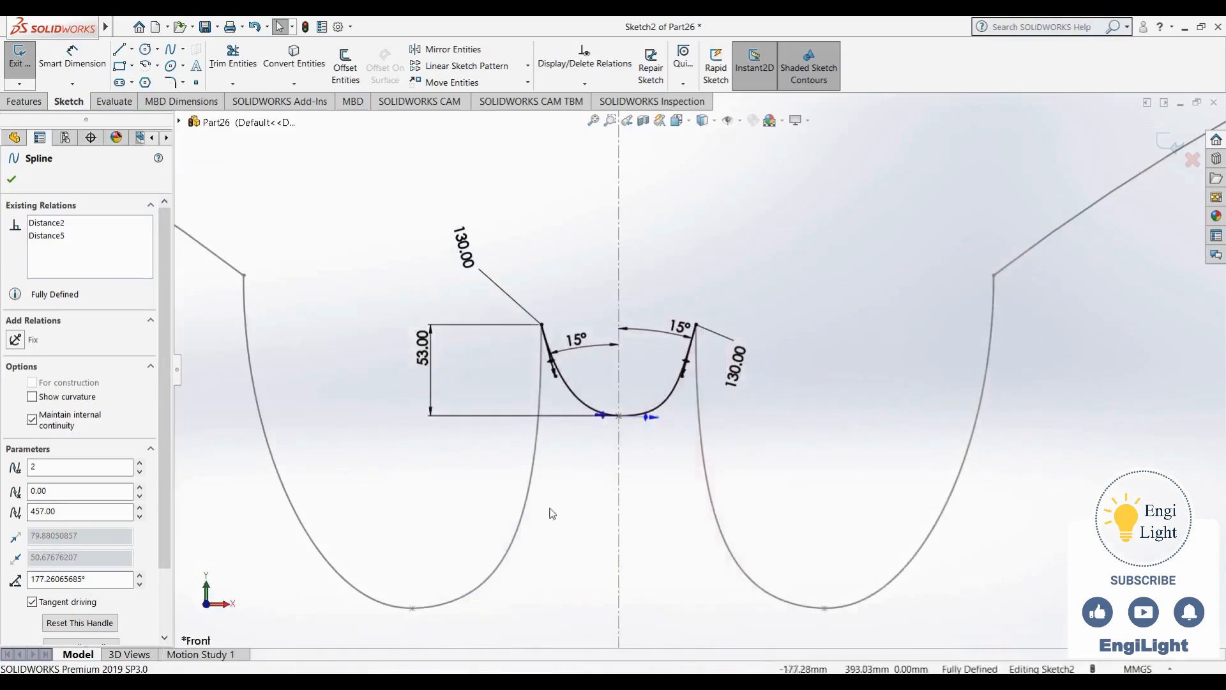
left_click_drag(656, 418, 589, 423)
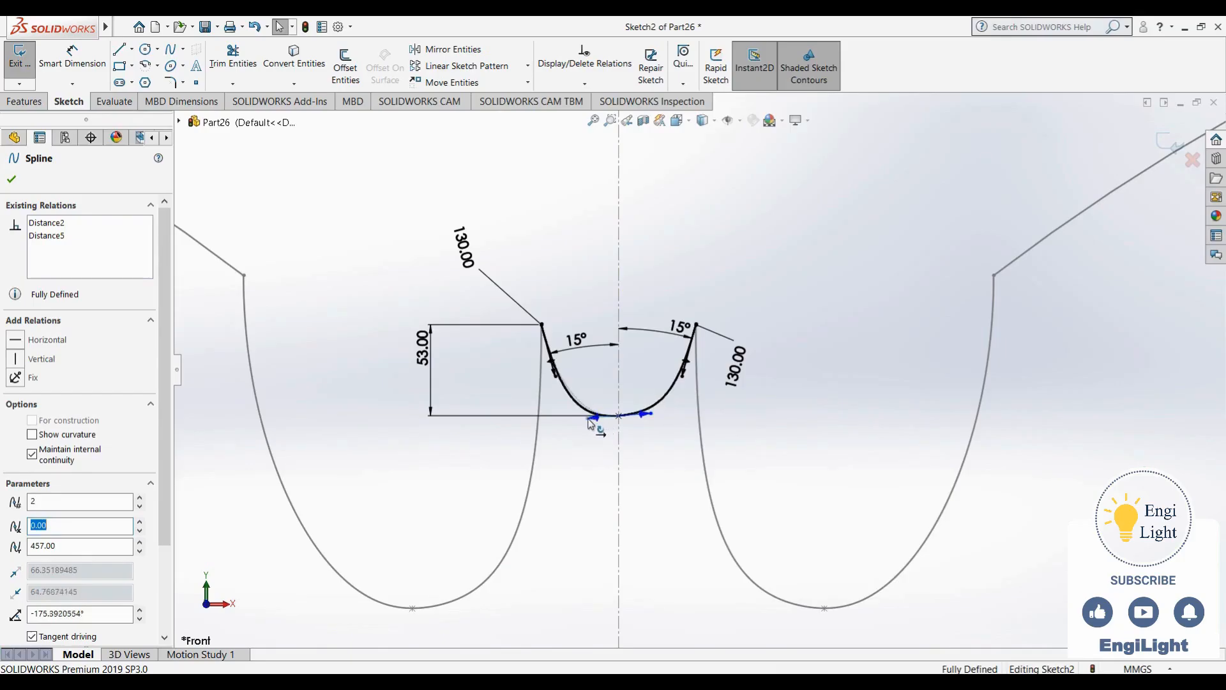
left_click(645, 472)
Dimension the full tangent handle at the central spline's lowest point to 130 mm
right_click_drag(664, 483, 668, 425)
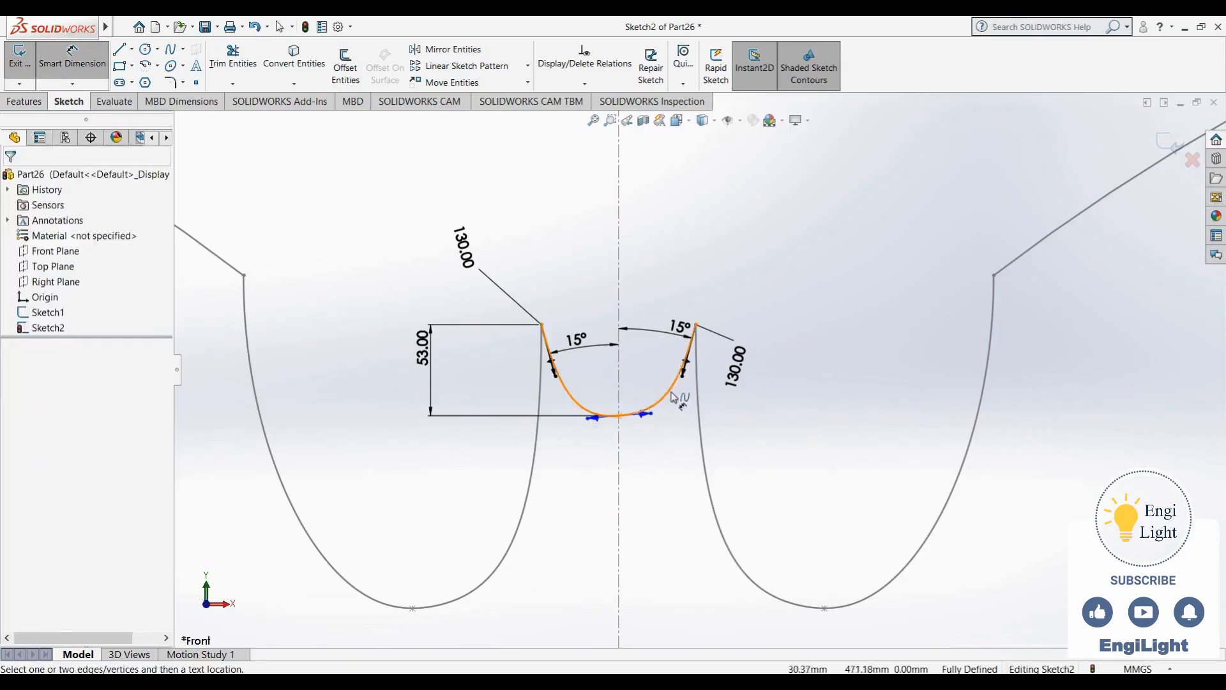
left_click(650, 423)
left_click(666, 469)
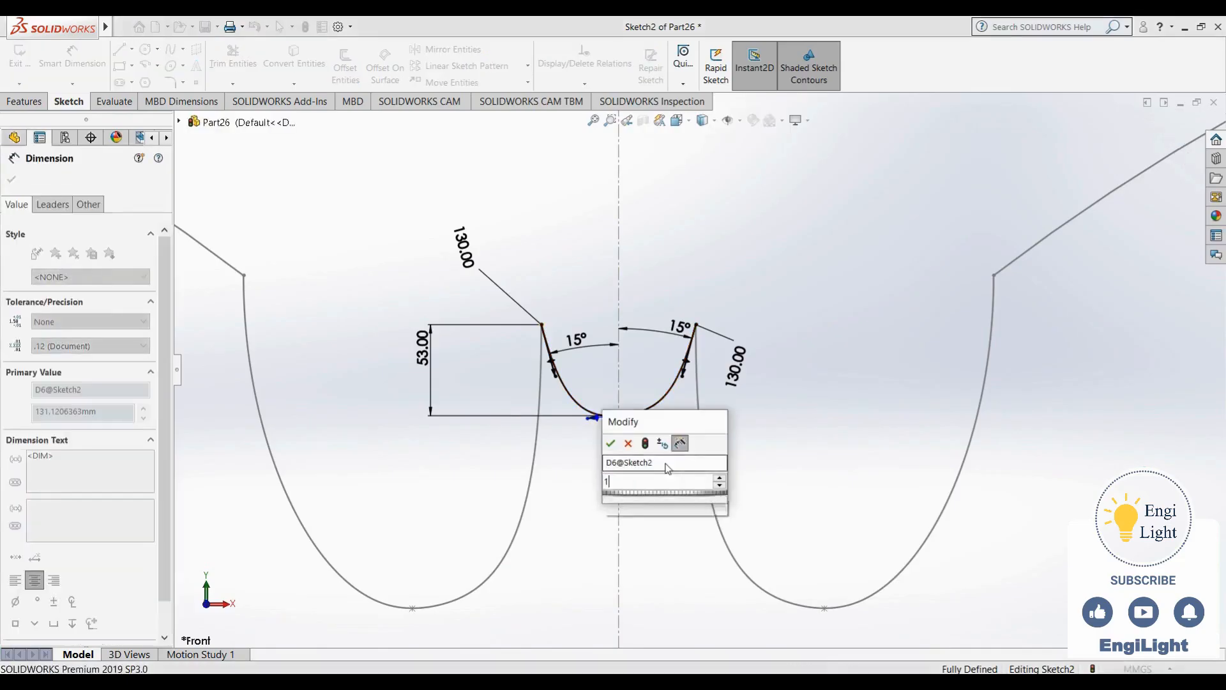
type("130")
key("Return")
key("Escape")
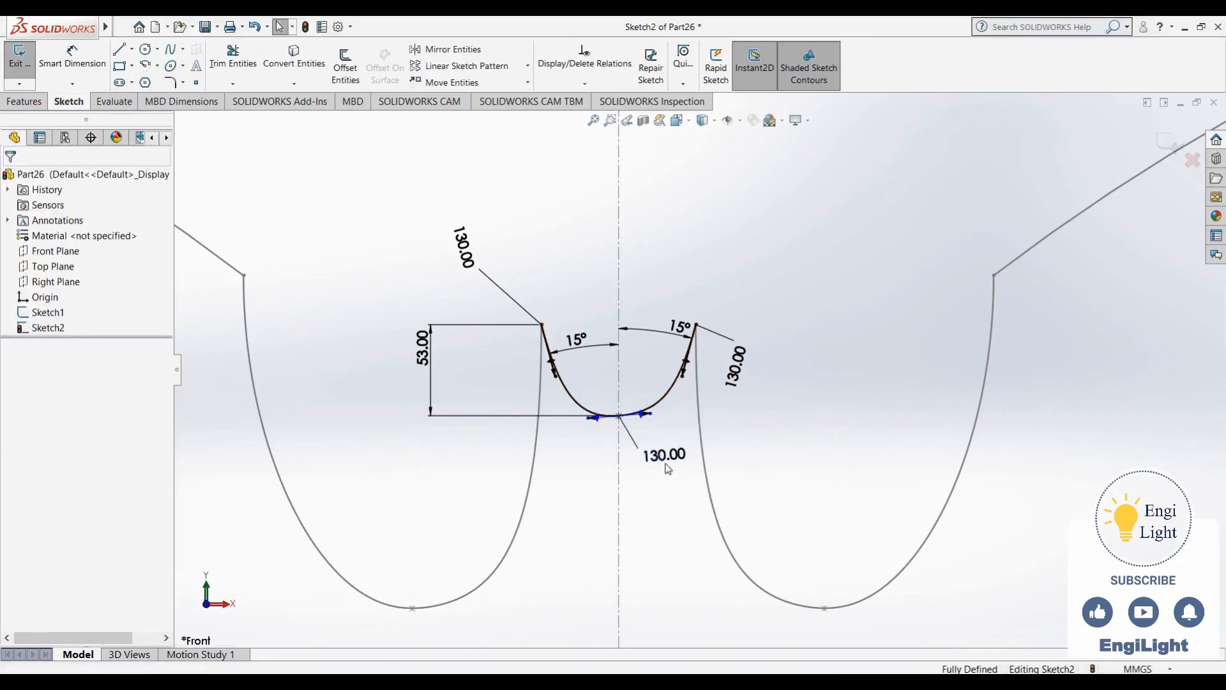
Level the tangent handle at the central spline's lowest point with a Horizontal relation
left_click(643, 415)
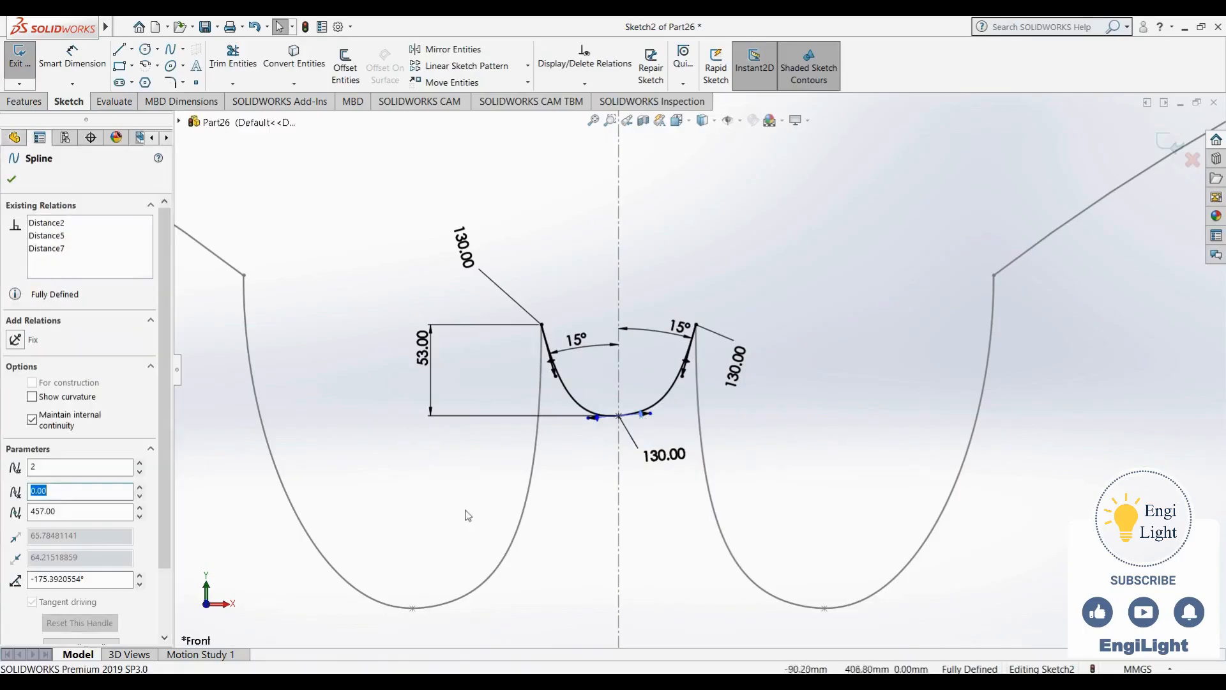
key("Escape")
left_click(653, 419)
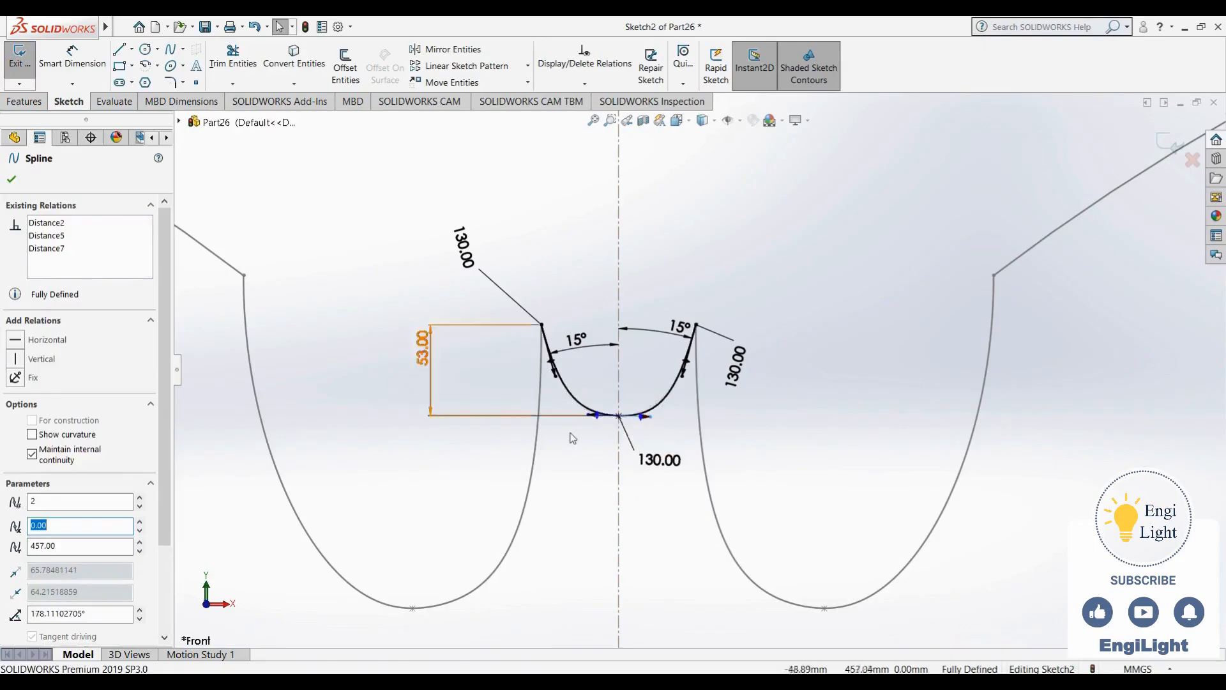
left_click(48, 343)
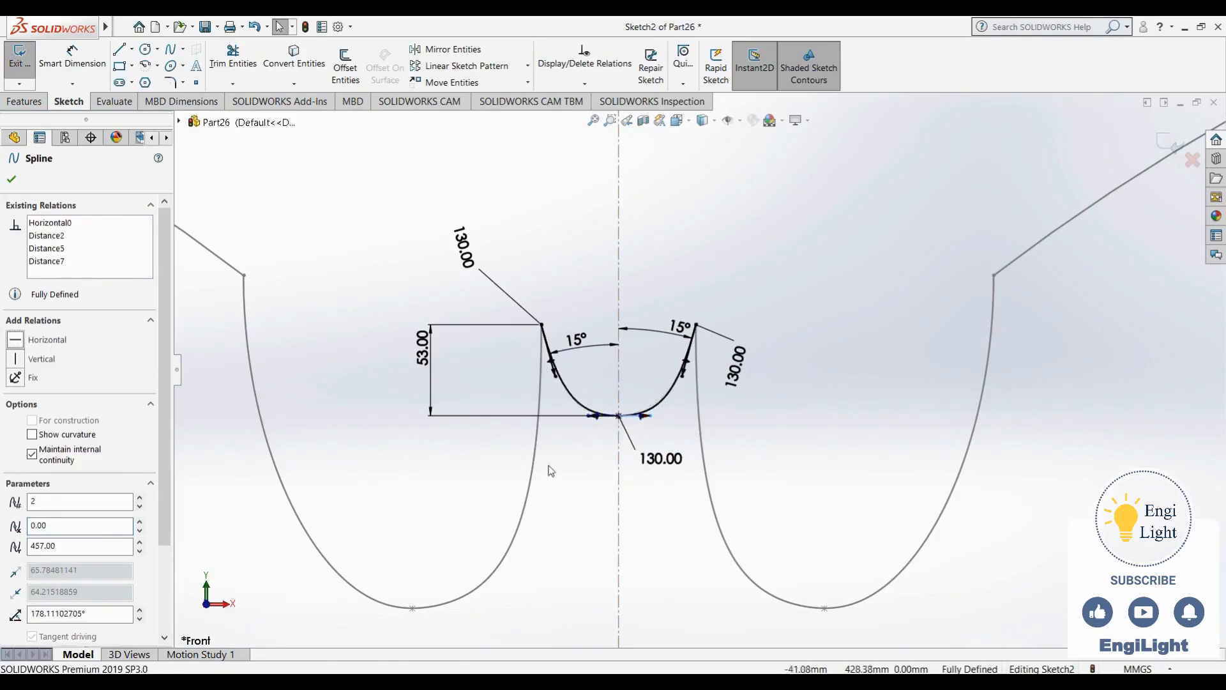
left_click(587, 499)
Finish the central spline sketch with the whole bat outline in view and close the part document
scroll(590, 502, "up", 7)
key("f")
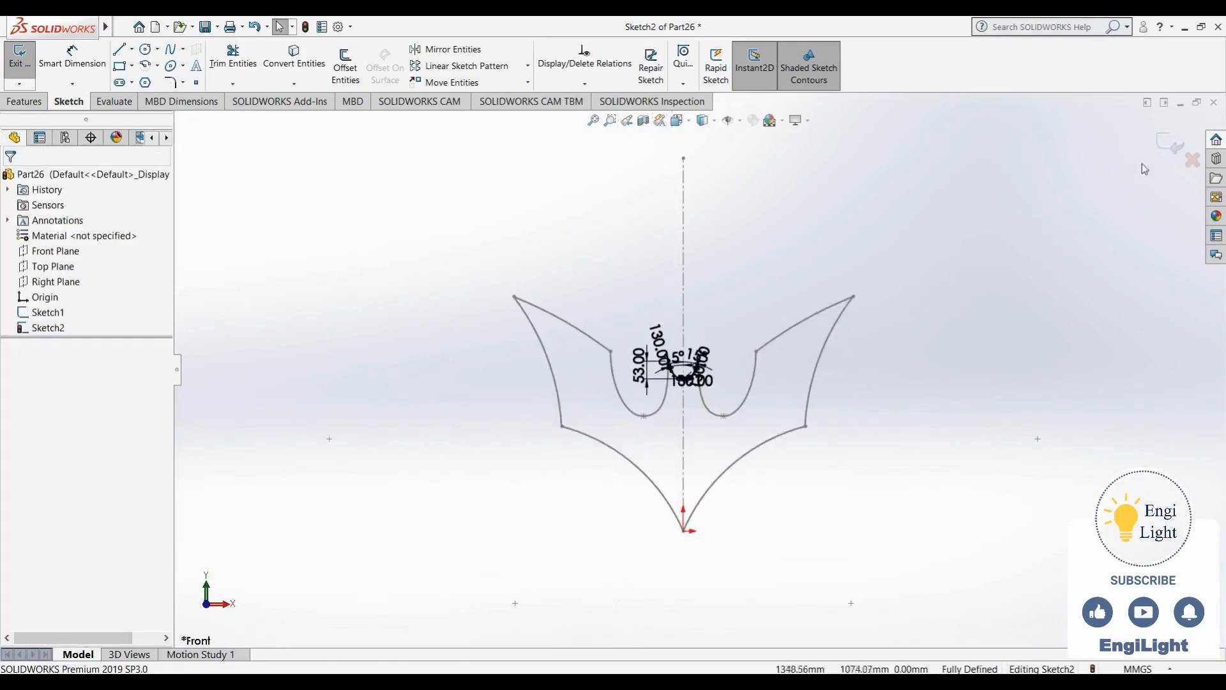
left_click(1174, 146)
left_click(828, 256)
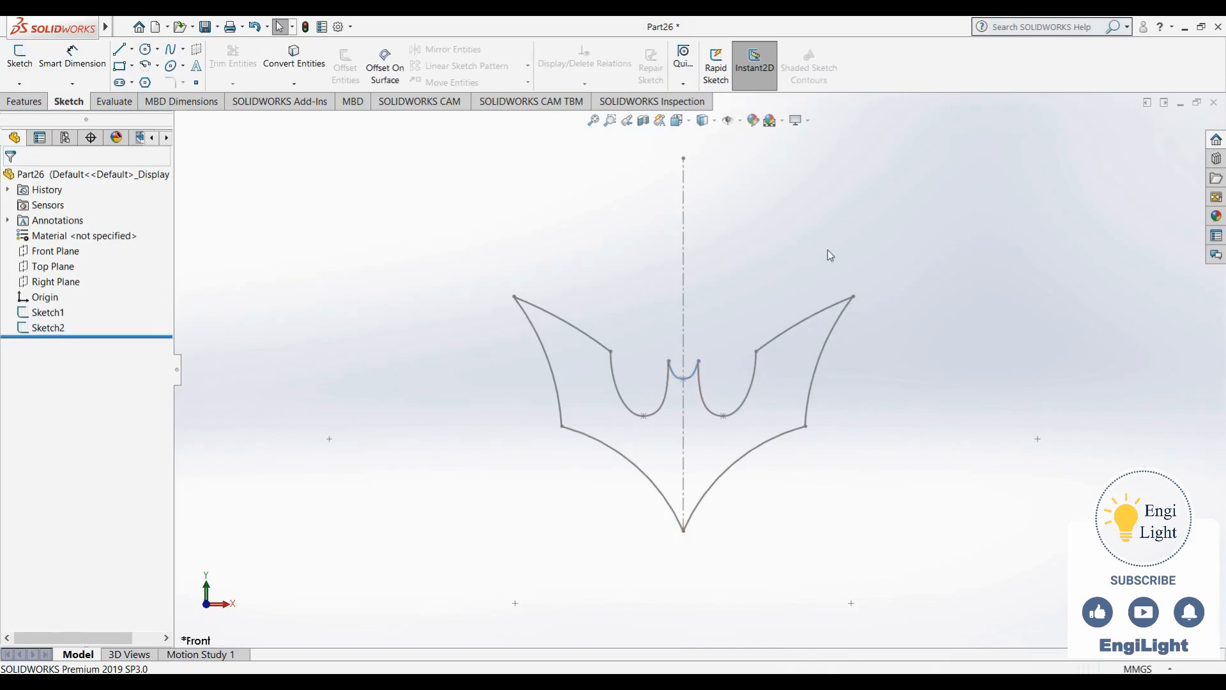
left_click(1215, 104)
left_click(638, 377)
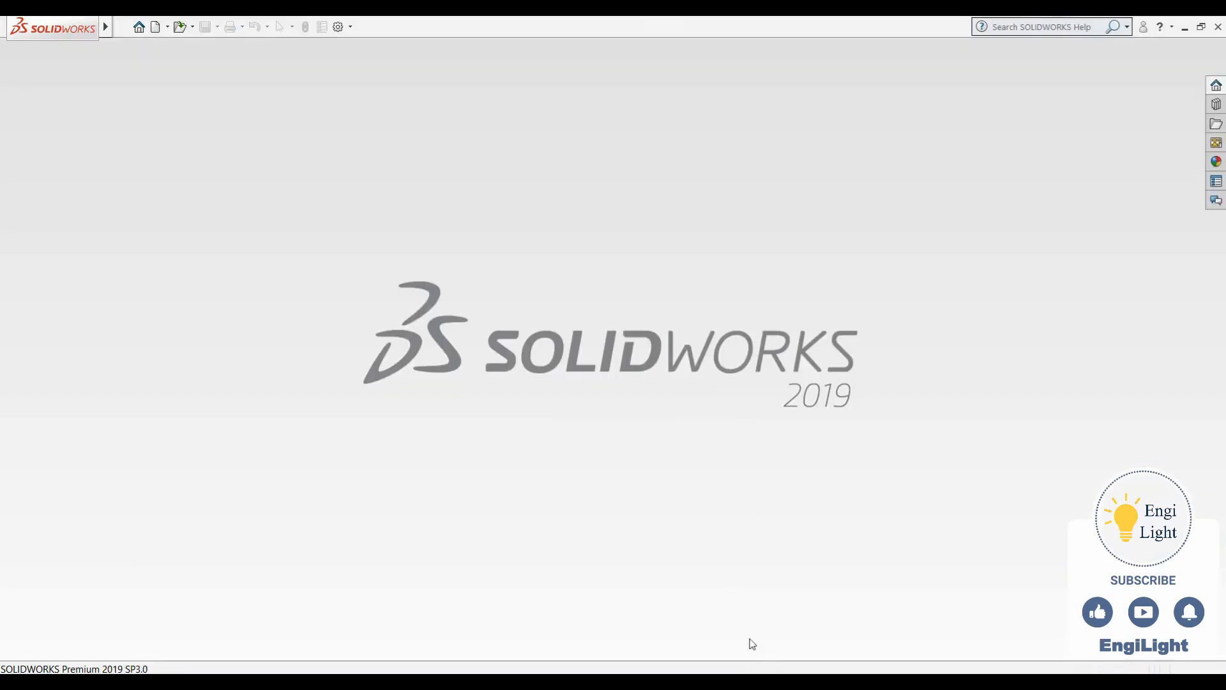
Switch to Photos and browse from 21.jpg past 22.jpg to the video Bezier Curves Explained.mp4
left_click(760, 681)
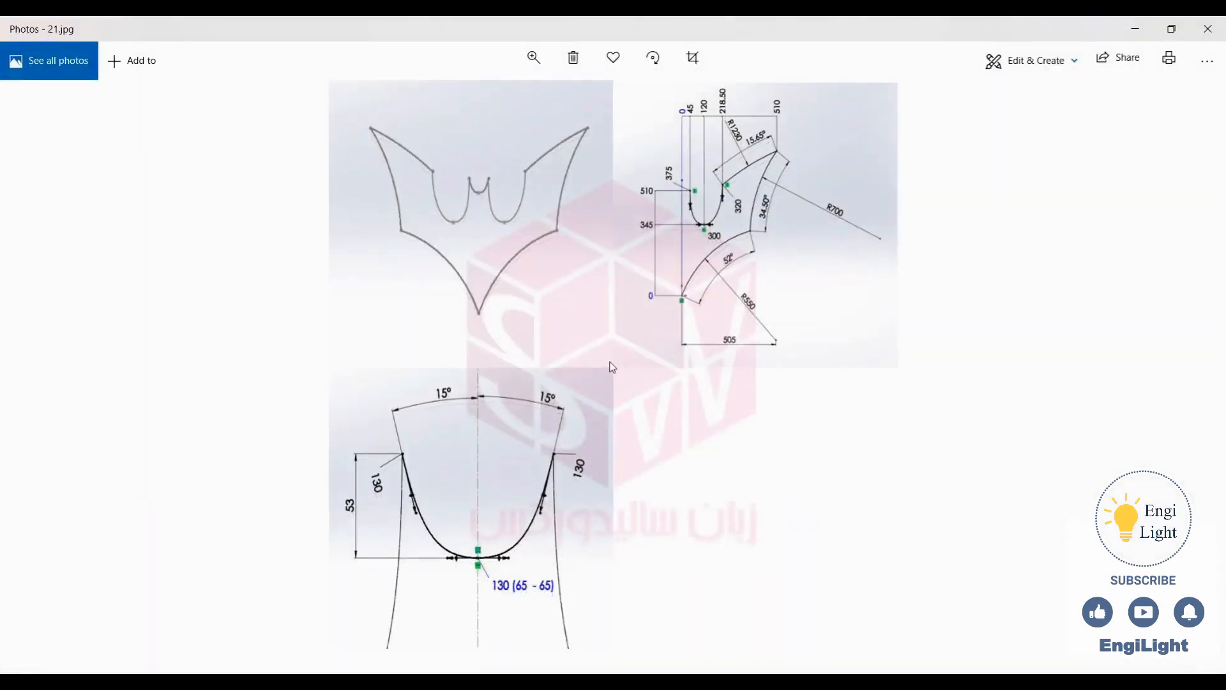
key("Right")
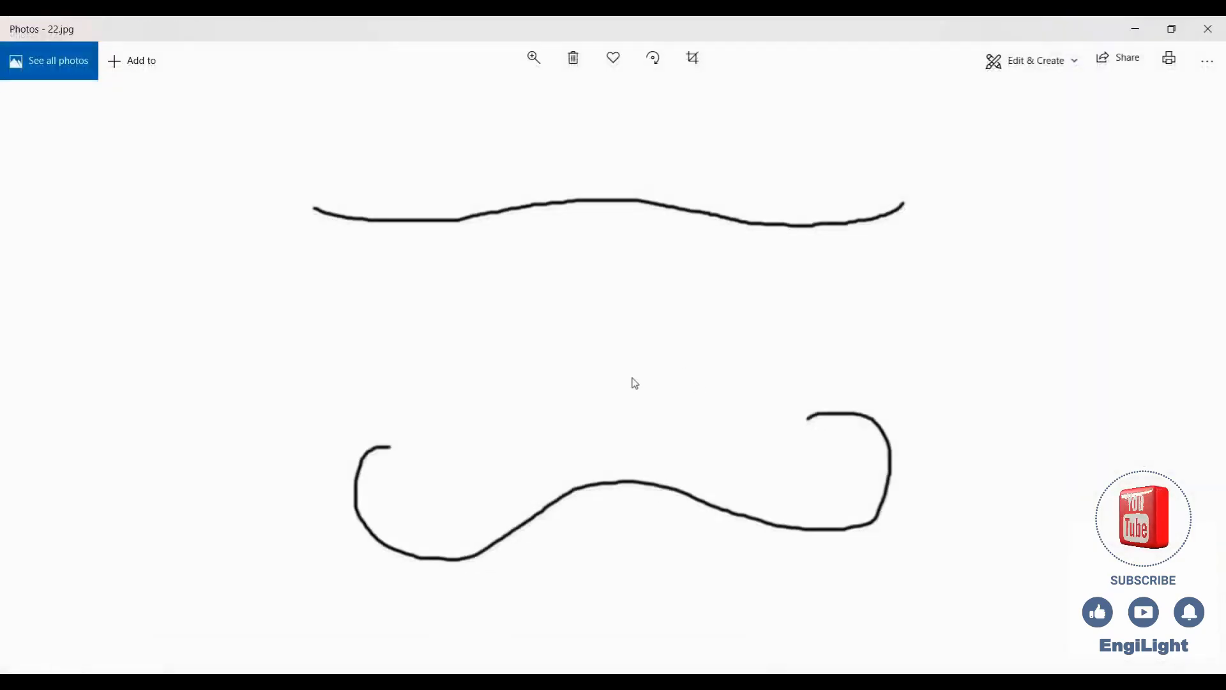
key("Right")
key("Right")
key("Right")
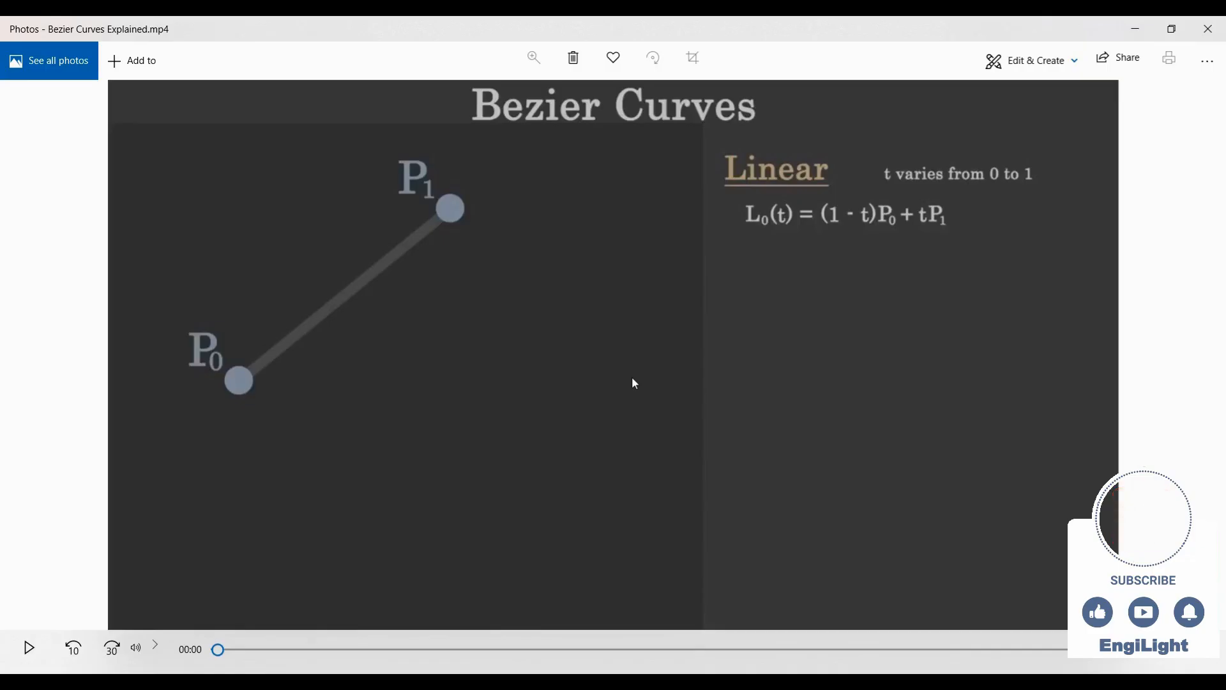
Mute the Bezier curves video and play it, skipping ahead to about 0:36 and pausing at the linear curve explanation
left_click(145, 646)
left_click_drag(229, 601, 89, 597)
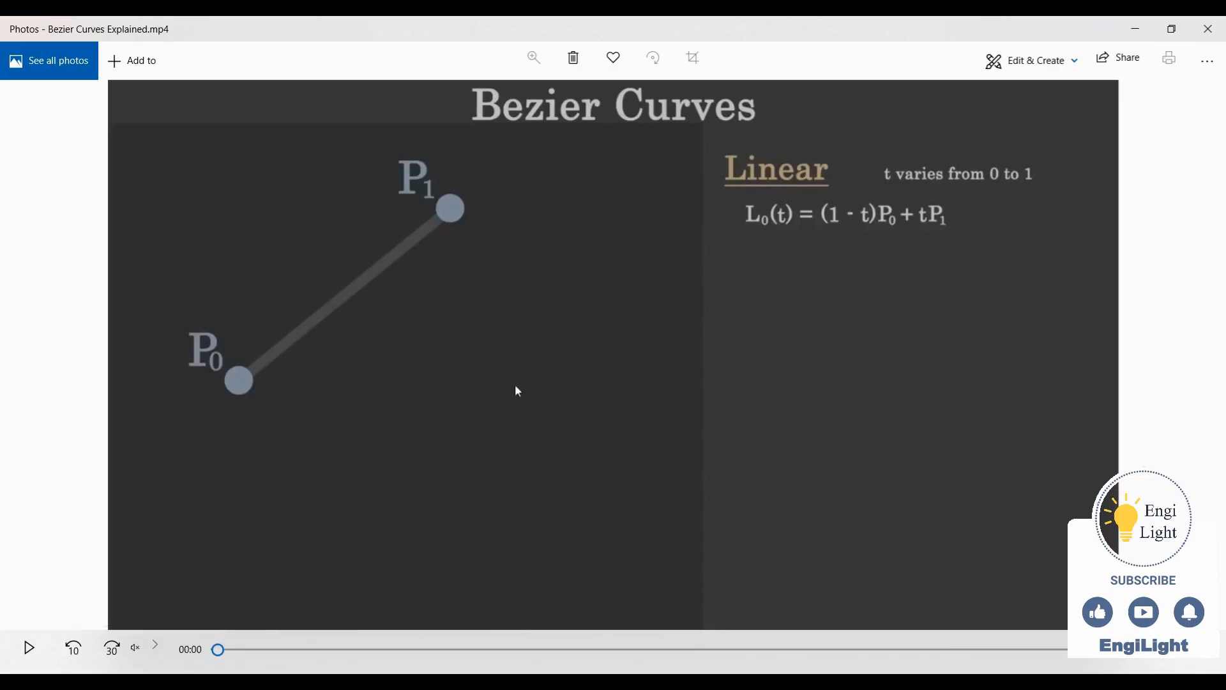
left_click(32, 647)
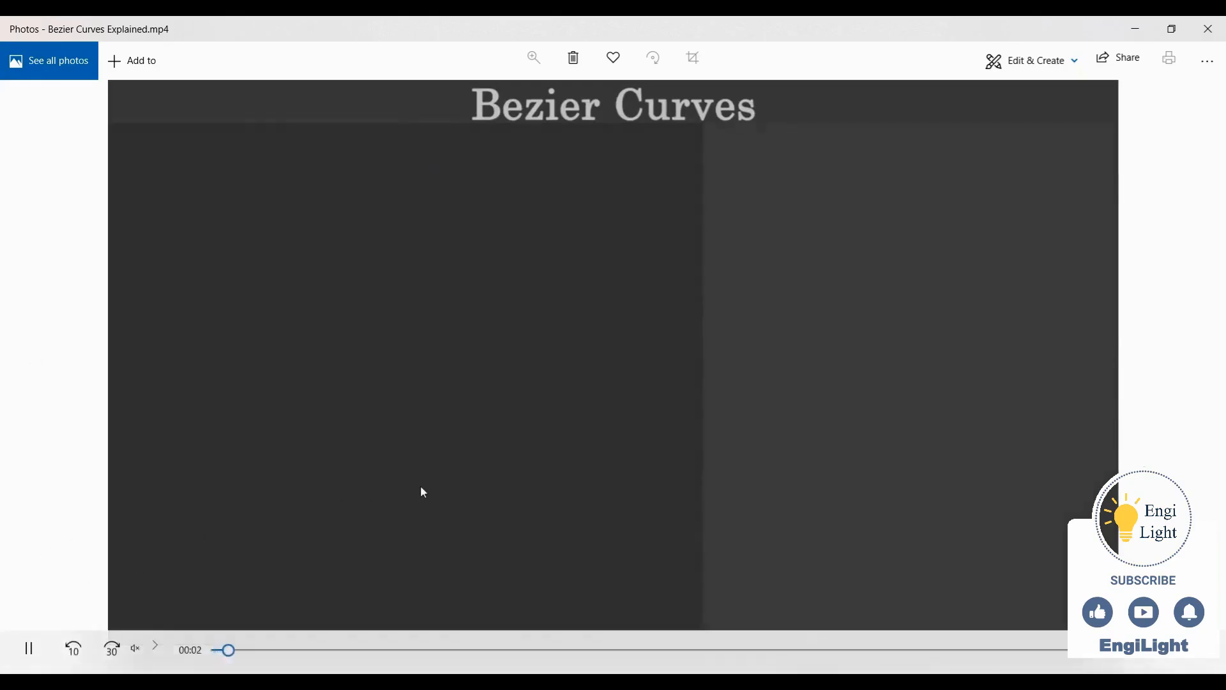
left_click_drag(323, 650, 395, 650)
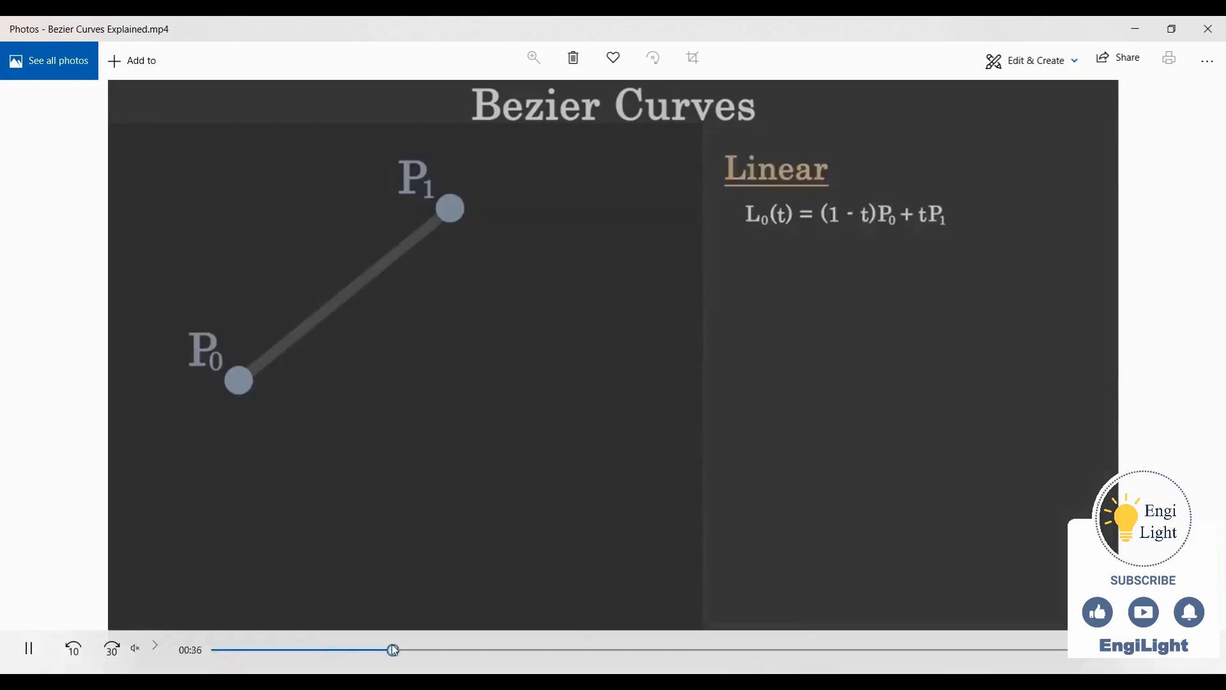
key("space")
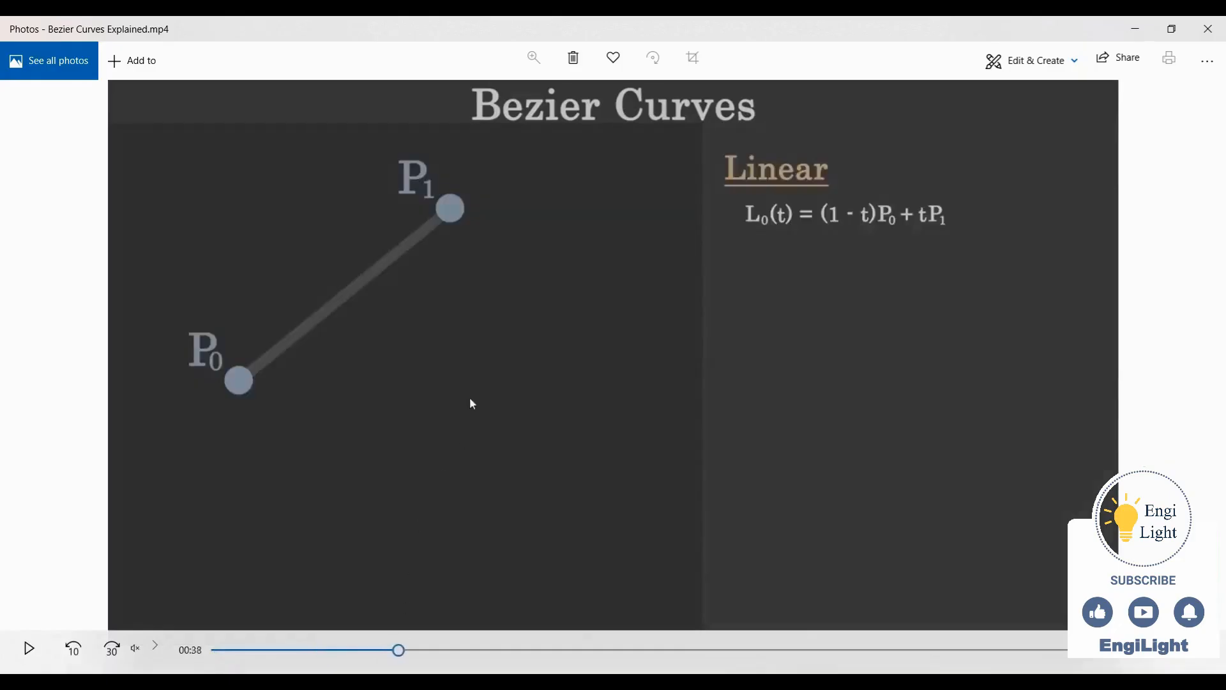
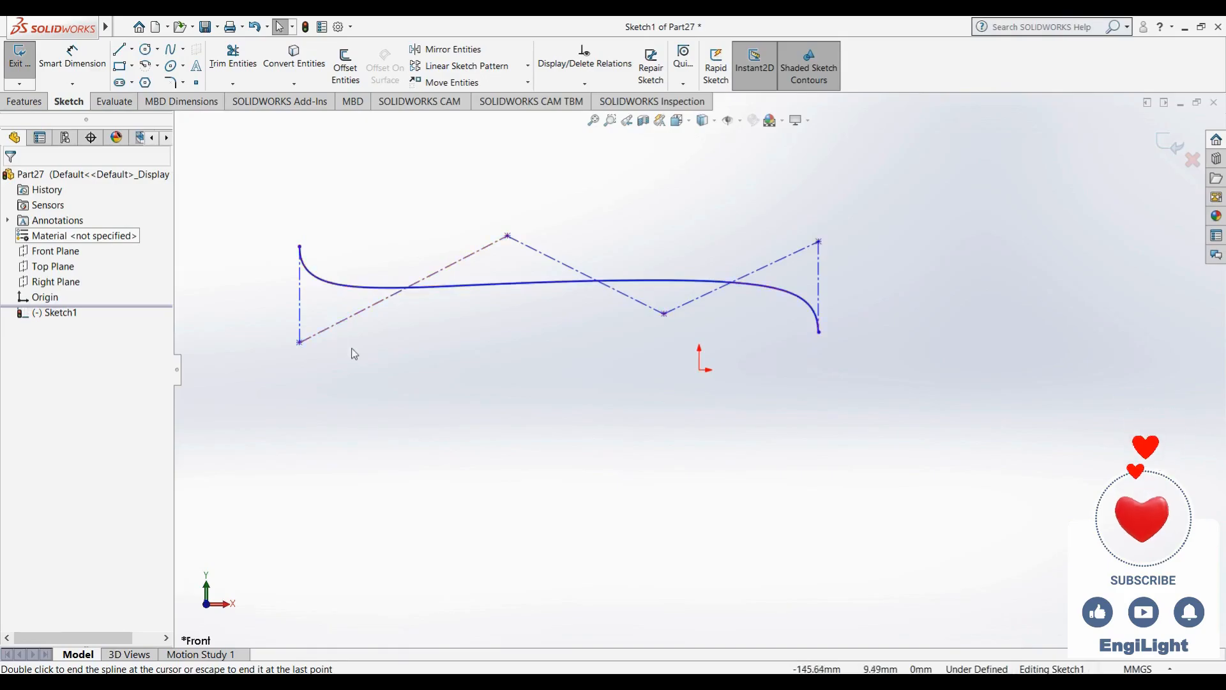
Raise the style spline's Bezier curve degree to 8
left_click(300, 247)
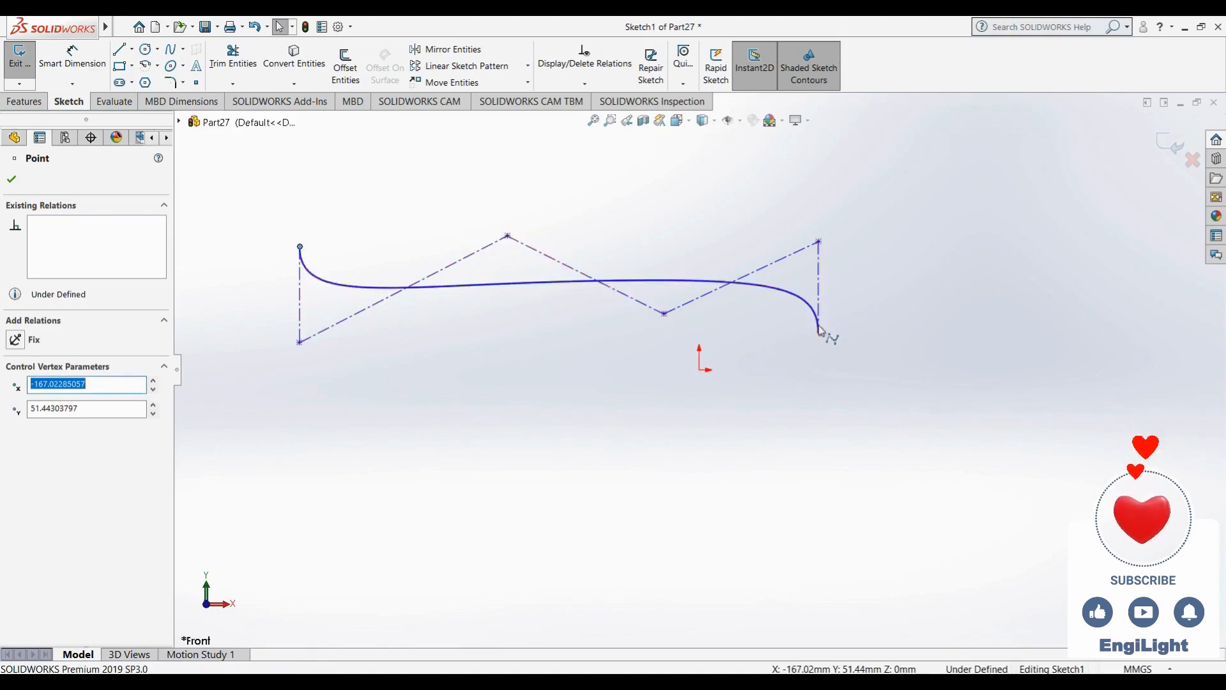
left_click(566, 373)
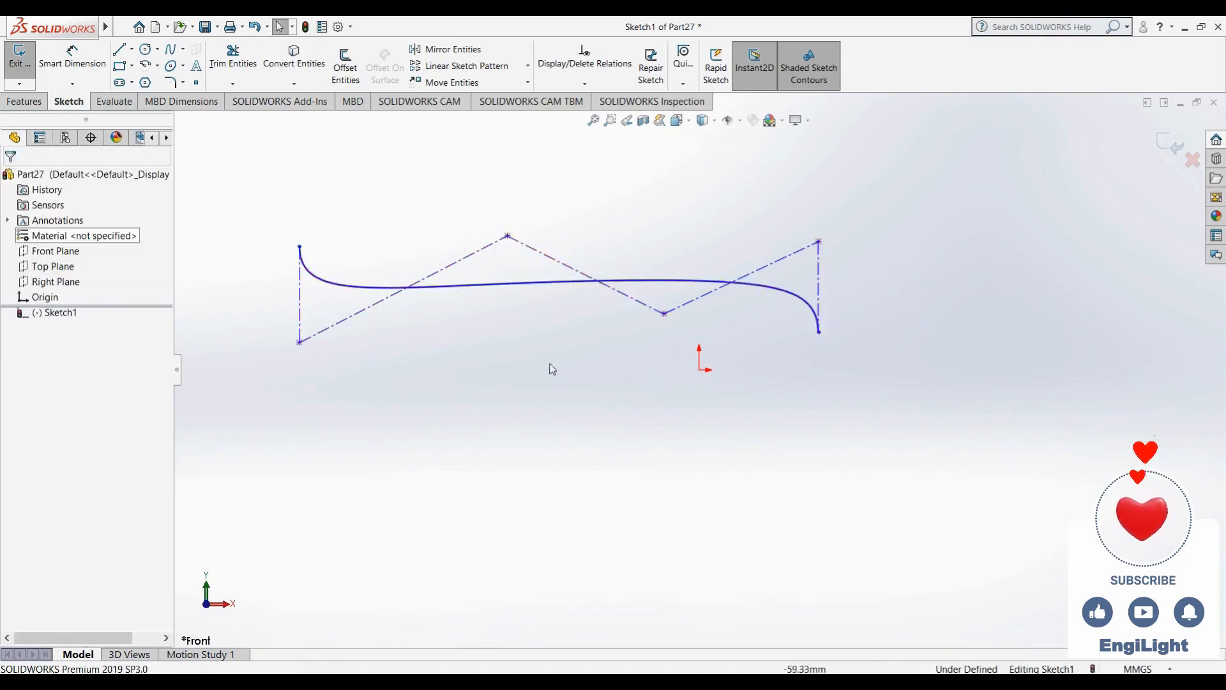
left_click(526, 284)
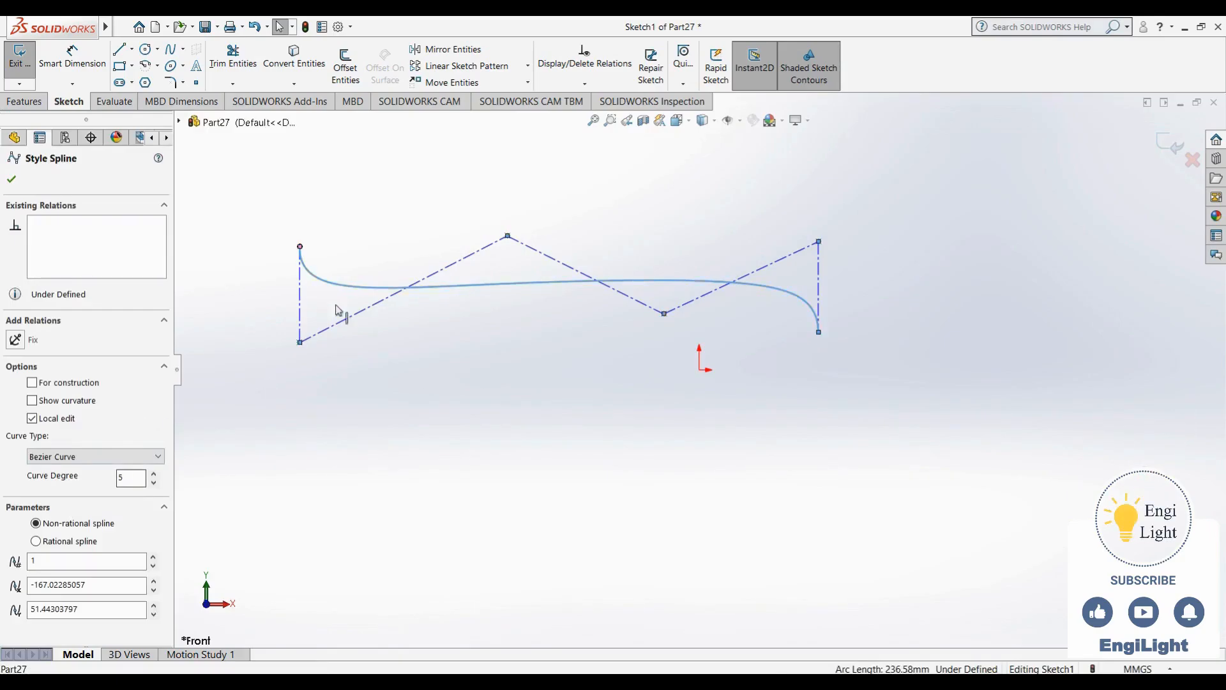
left_click(154, 475)
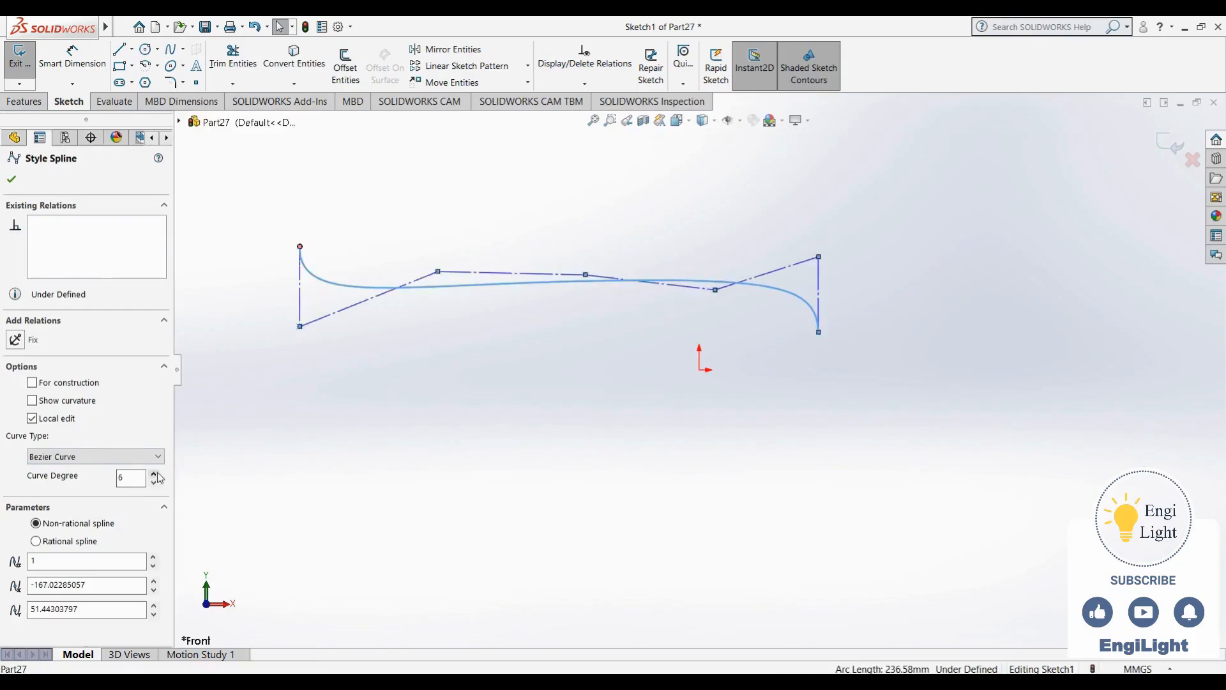
left_click(154, 474)
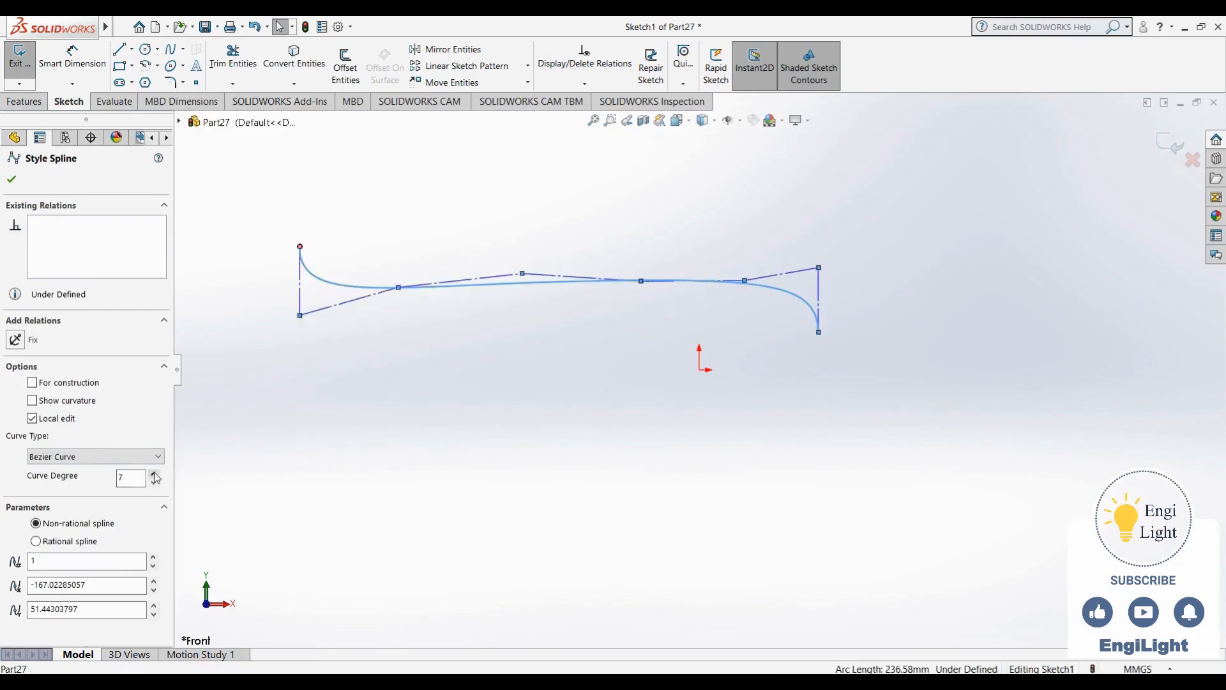
left_click(153, 474)
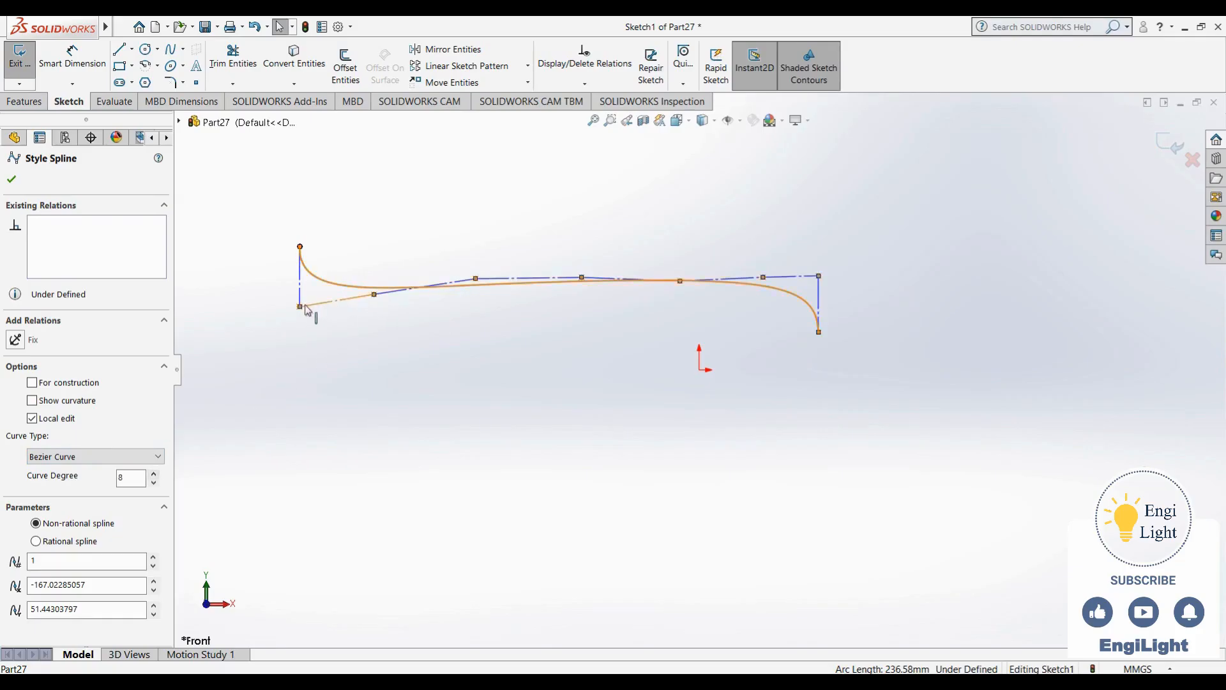
Reshape the style spline by moving its second, third and fifth control vertices downward and its fourth one well above the curve
mouse_move(301, 310)
left_mouse_down()
mouse_move(335, 331)
mouse_move(291, 302)
mouse_move(294, 314)
left_mouse_up()
left_click_drag(373, 294, 386, 353)
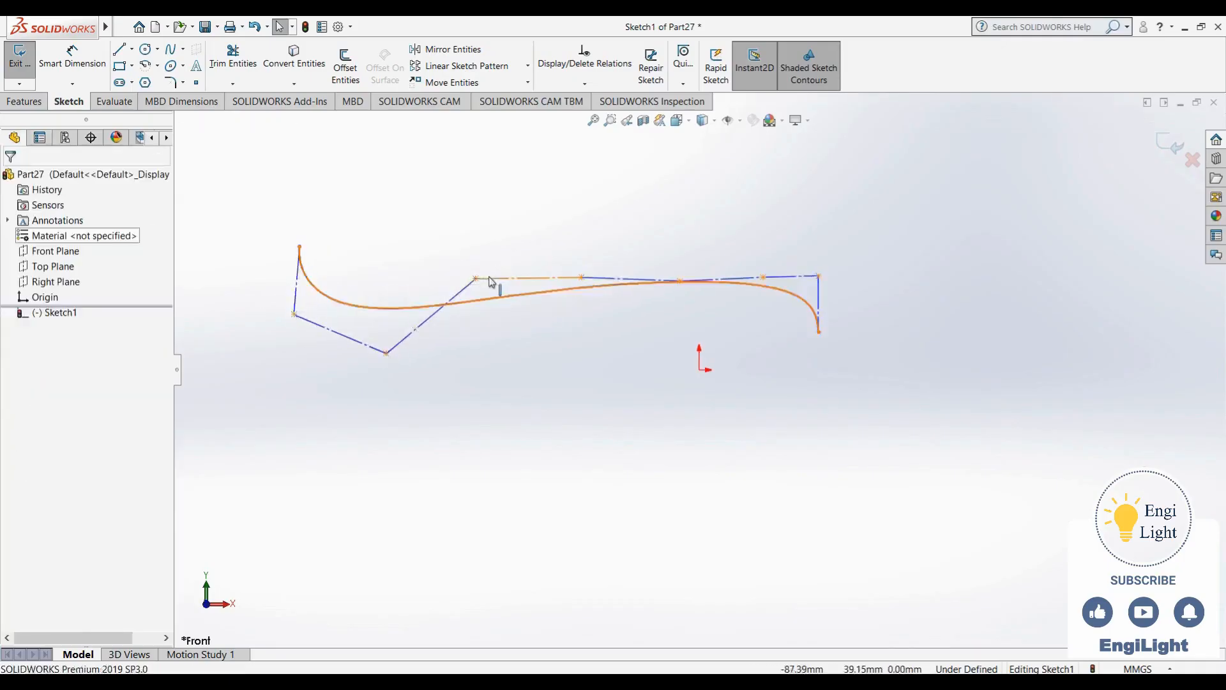
left_click_drag(476, 279, 473, 159)
left_click_drag(581, 278, 576, 370)
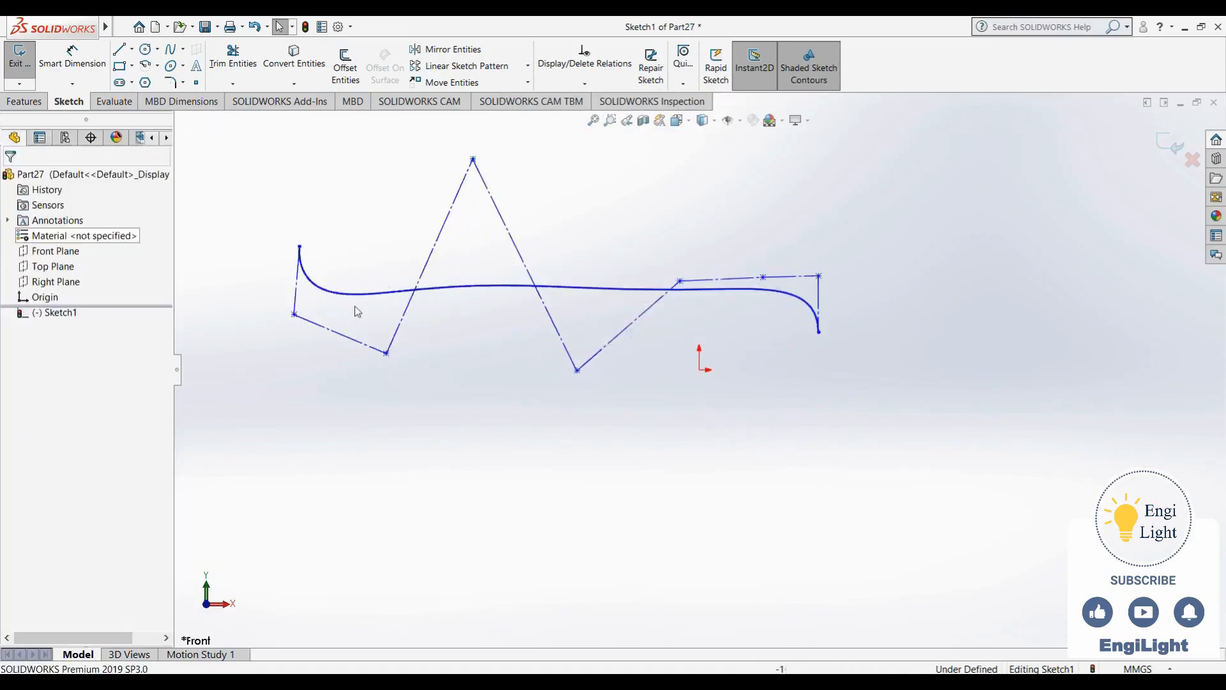
Reduce the reshaped style spline's Bezier curve degree step by step to 2
left_click(391, 297)
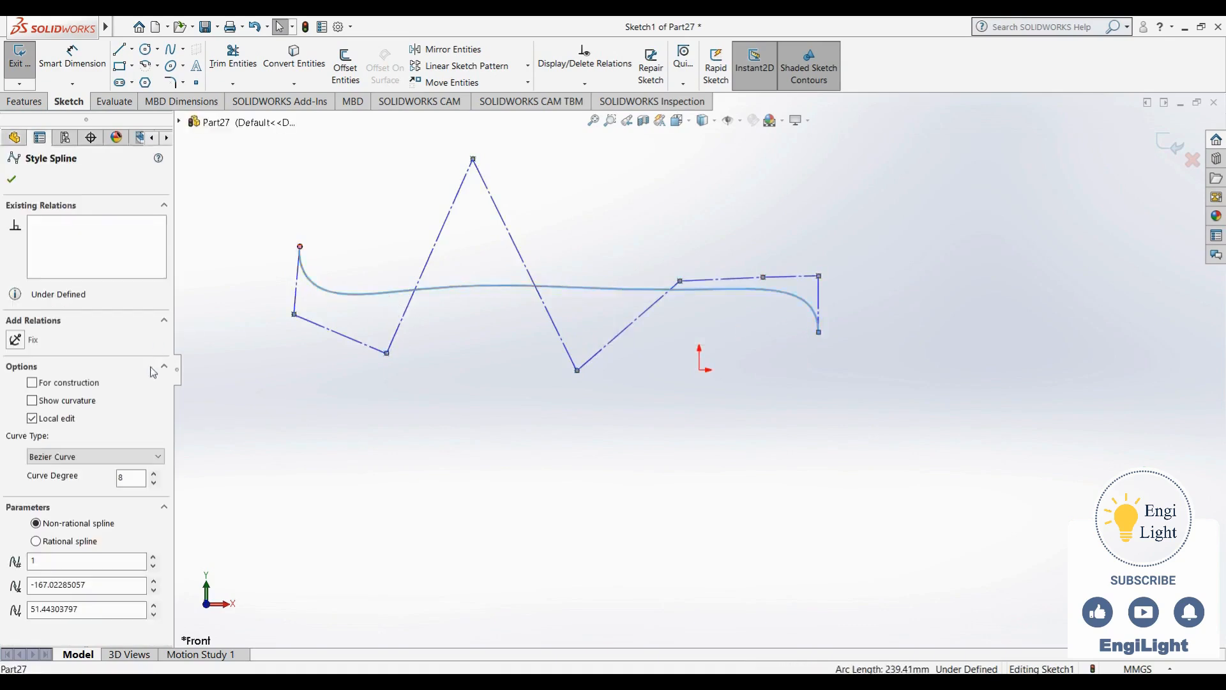
left_click(154, 483)
left_click(154, 484)
left_click(154, 483)
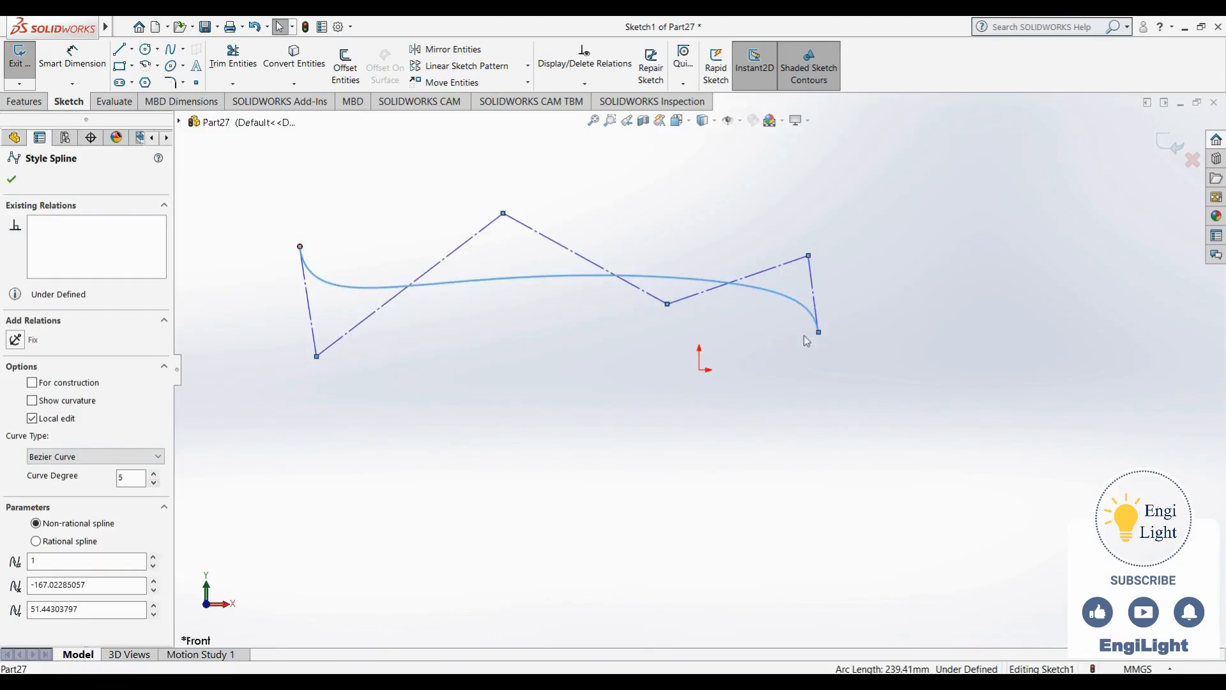
left_click(154, 484)
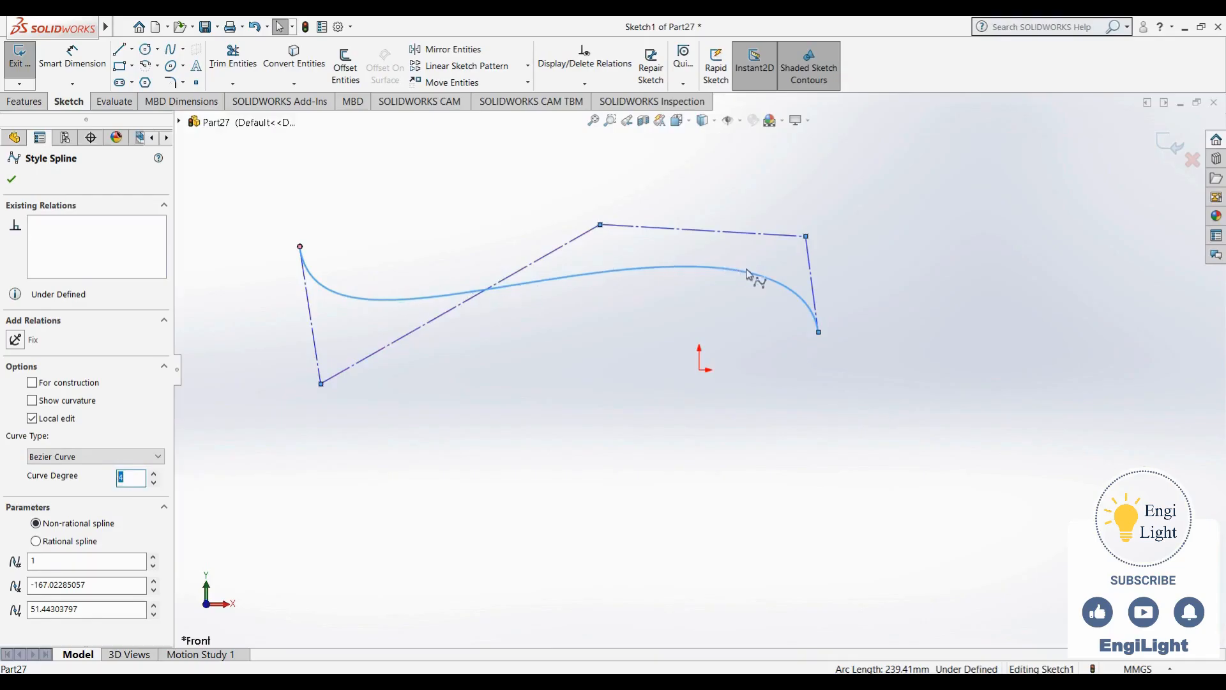
left_click(154, 487)
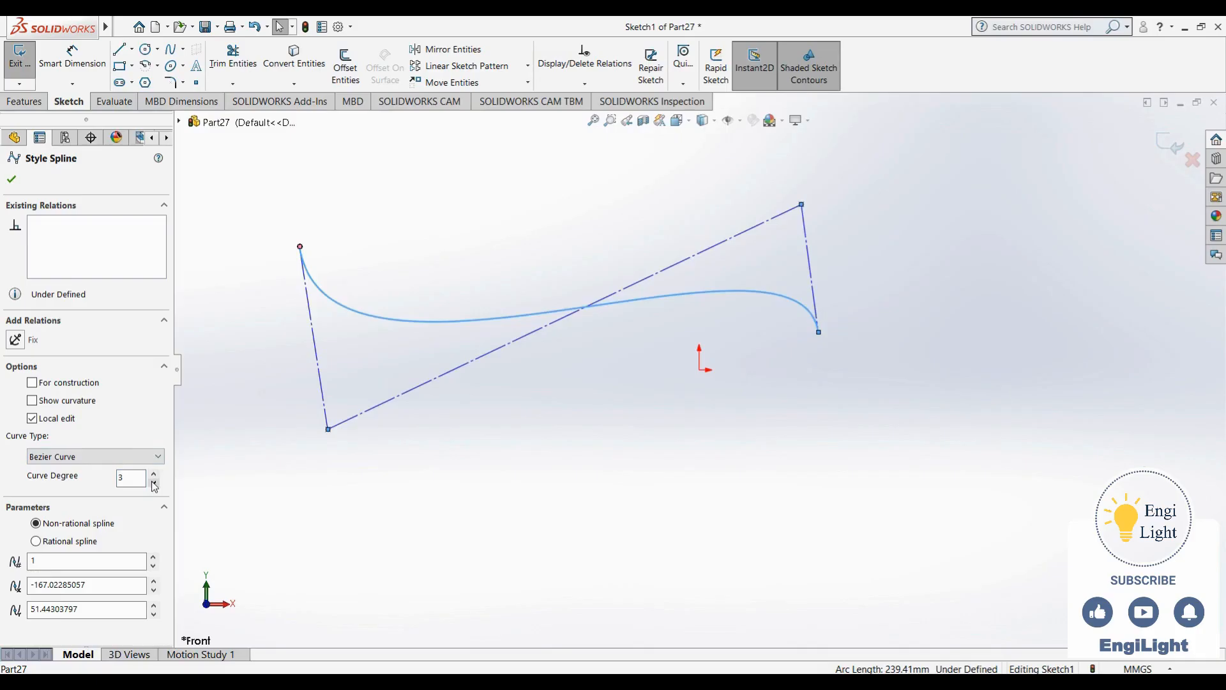
left_click(154, 487)
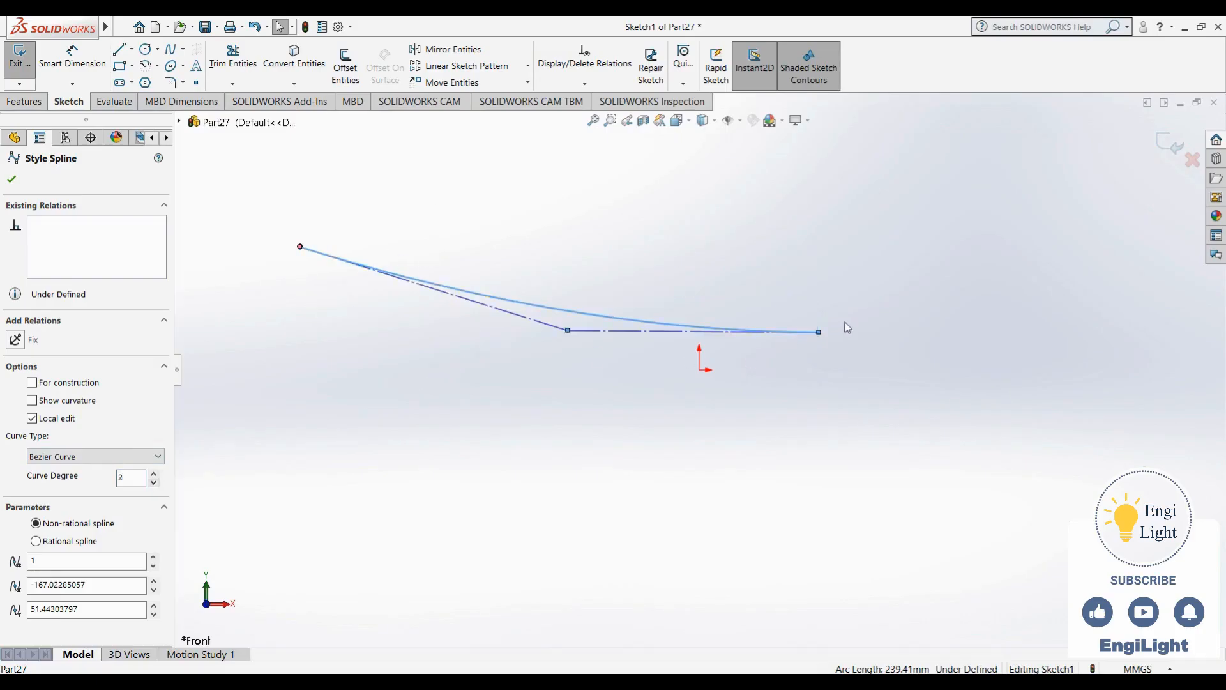
Delete the whole style spline with its control polygon and leave the emptied sketch
left_click(838, 327)
mouse_move(898, 186)
left_mouse_down()
mouse_move(405, 419)
mouse_move(272, 498)
left_mouse_up()
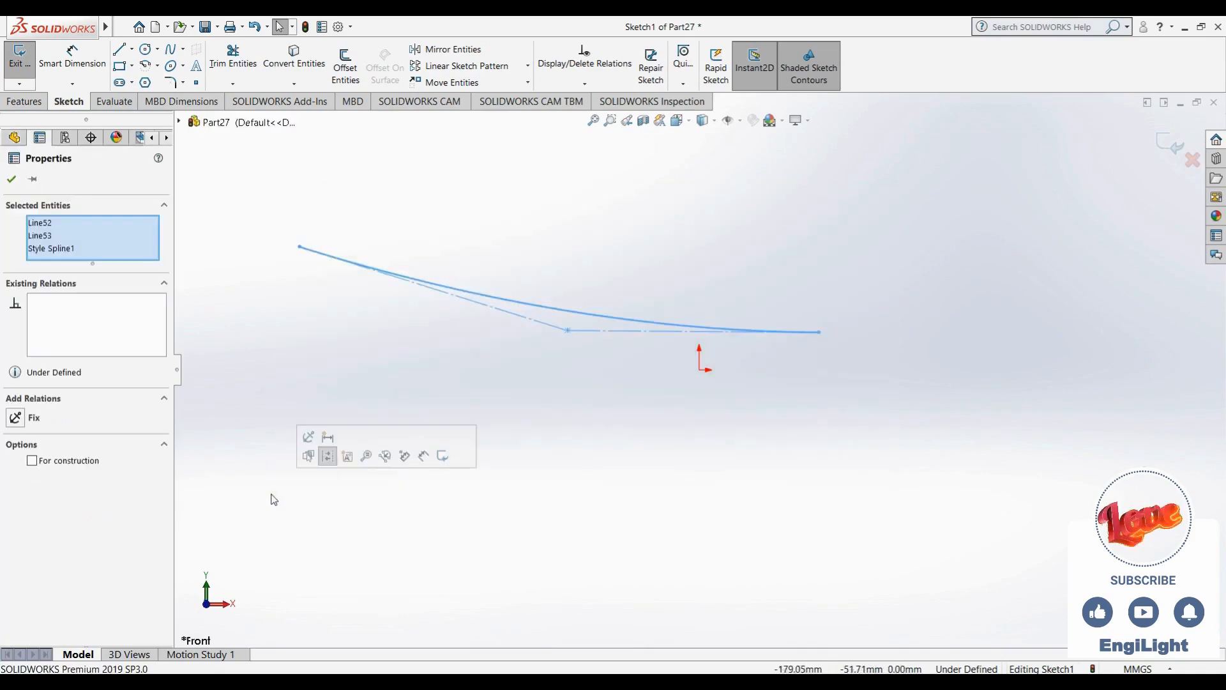
key("Delete")
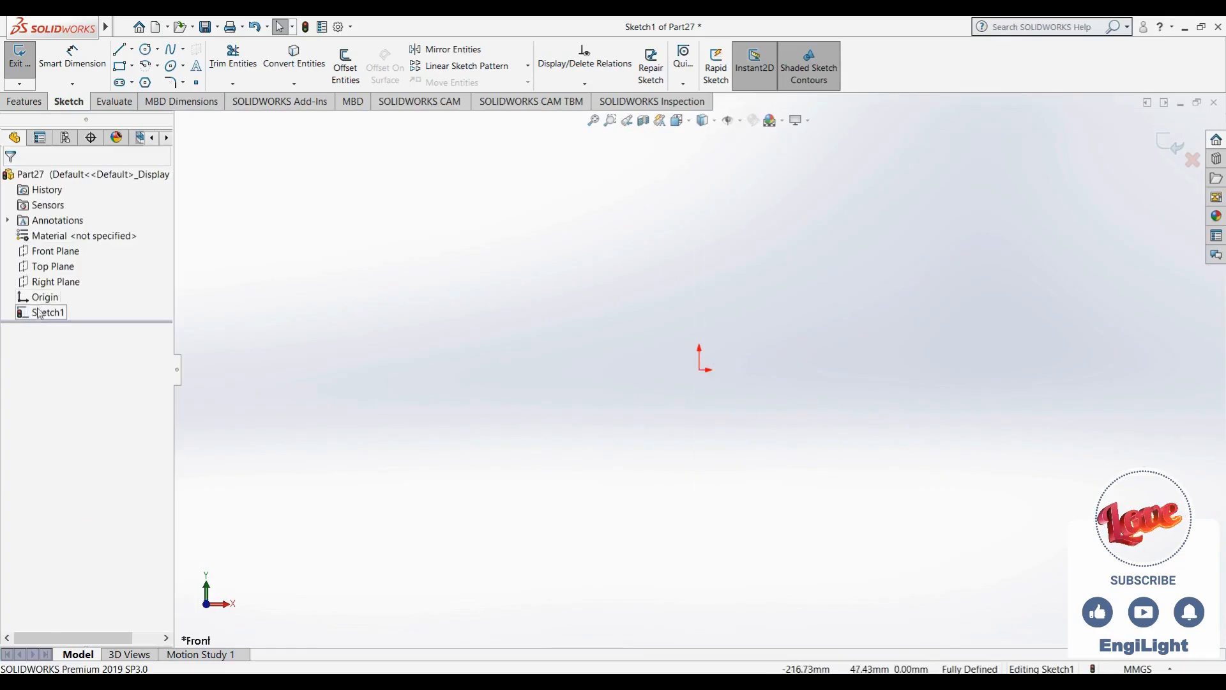
left_click(1193, 139)
Open a new sketch on the Front Plane and insert 22.jpg as a sketch picture at the origin
left_click(61, 252)
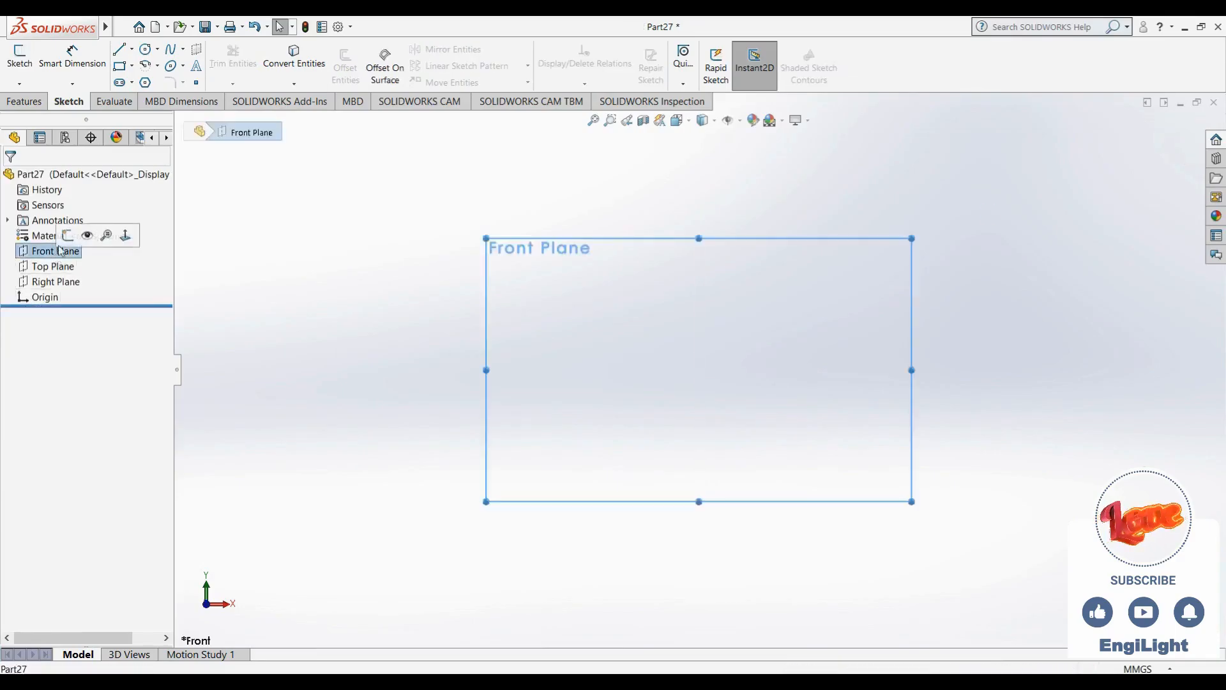
left_click(68, 235)
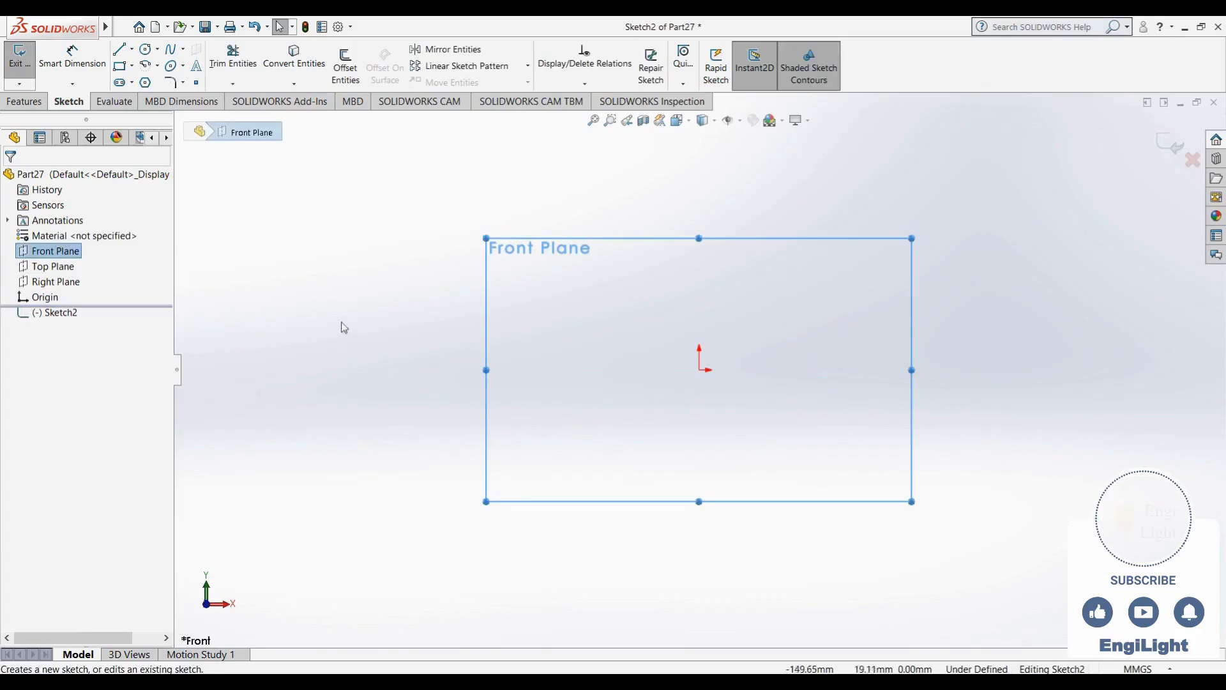
left_click(217, 28)
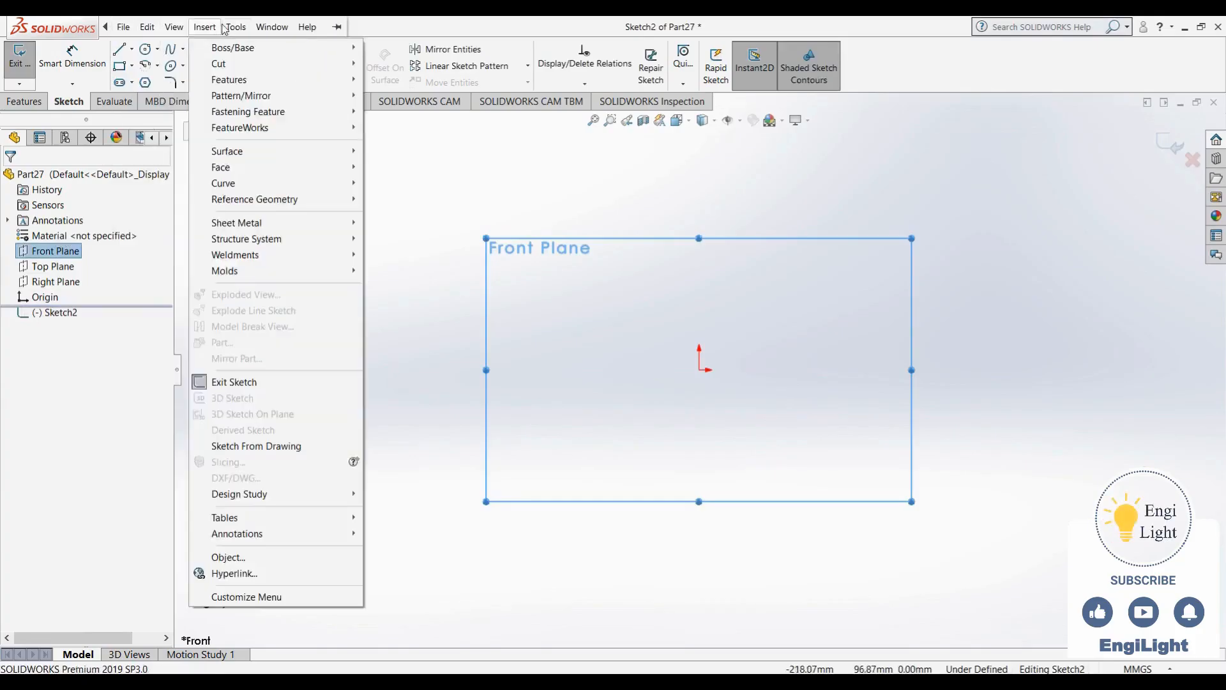
mouse_move(235, 27)
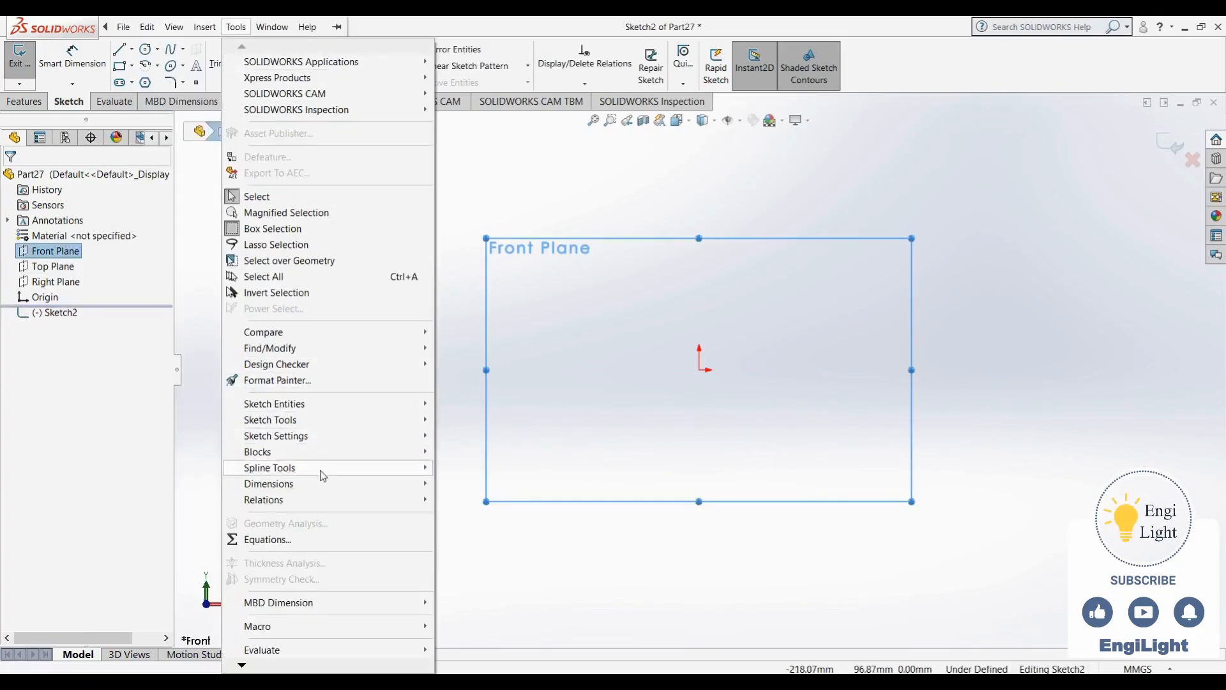
mouse_move(330, 427)
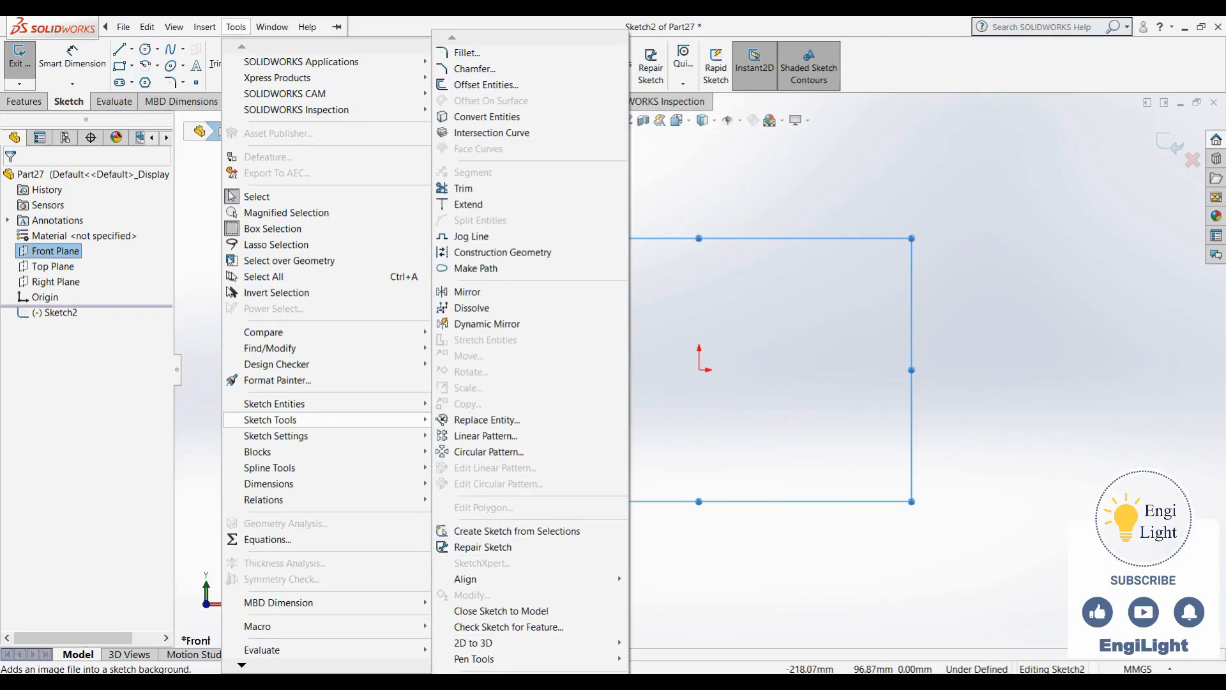
left_click(458, 681)
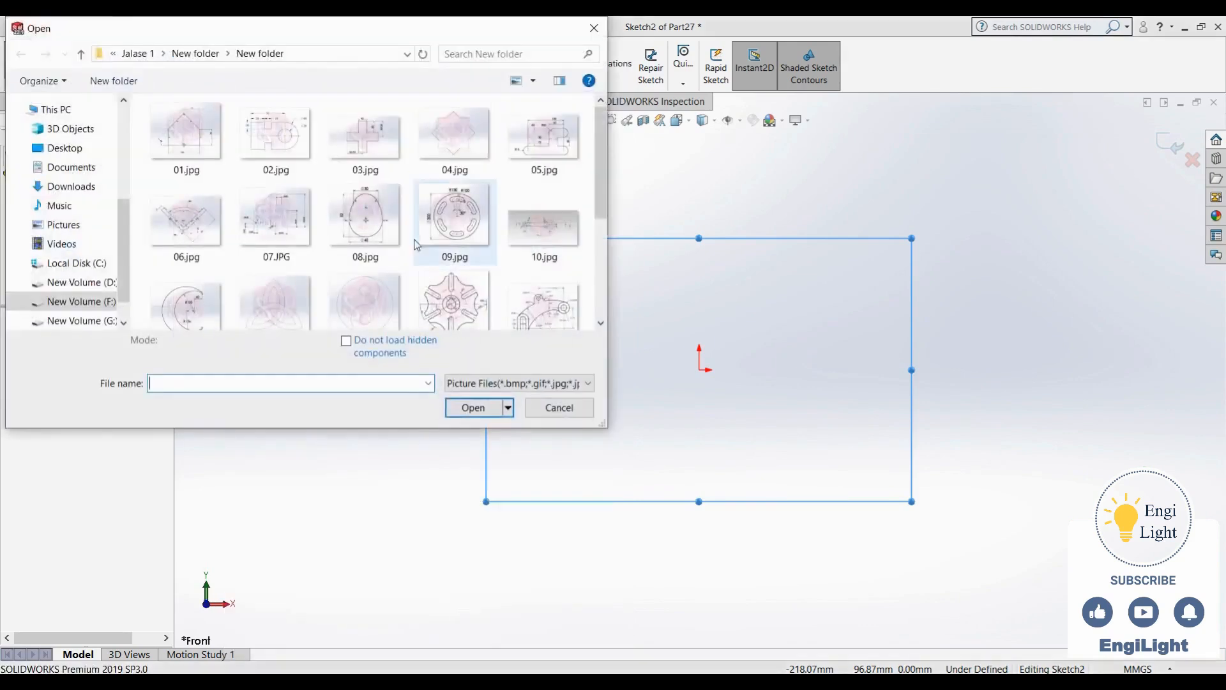
scroll(441, 203, "down", 3)
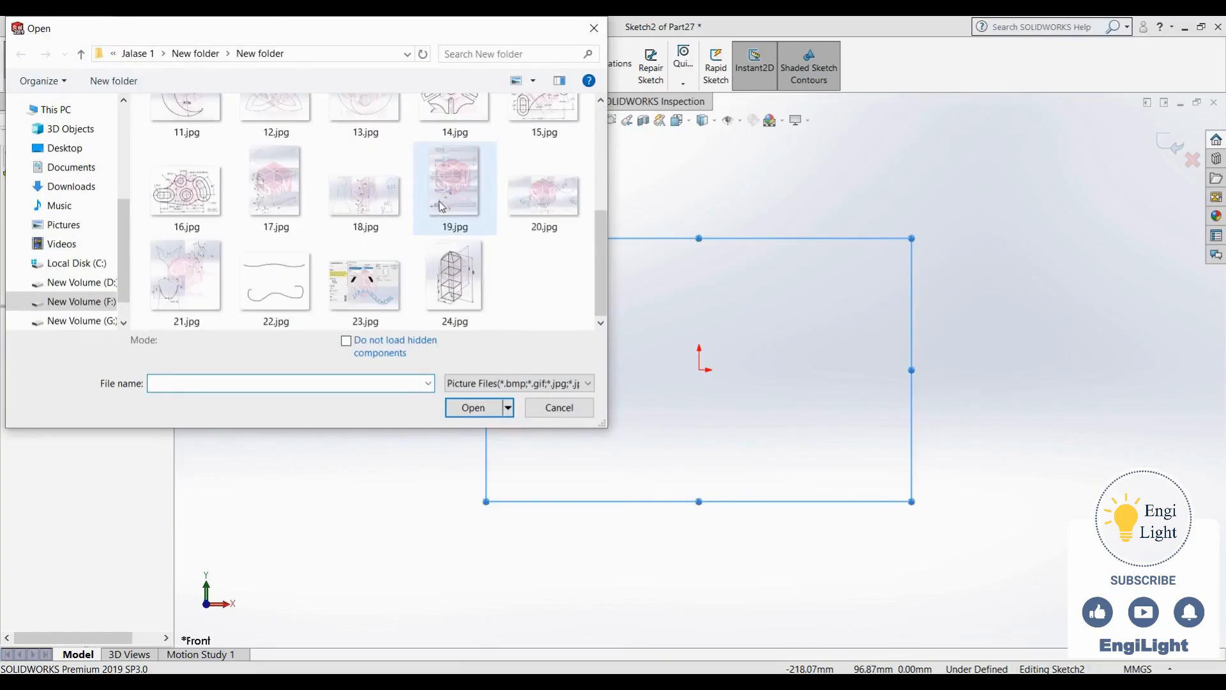
left_click(310, 306)
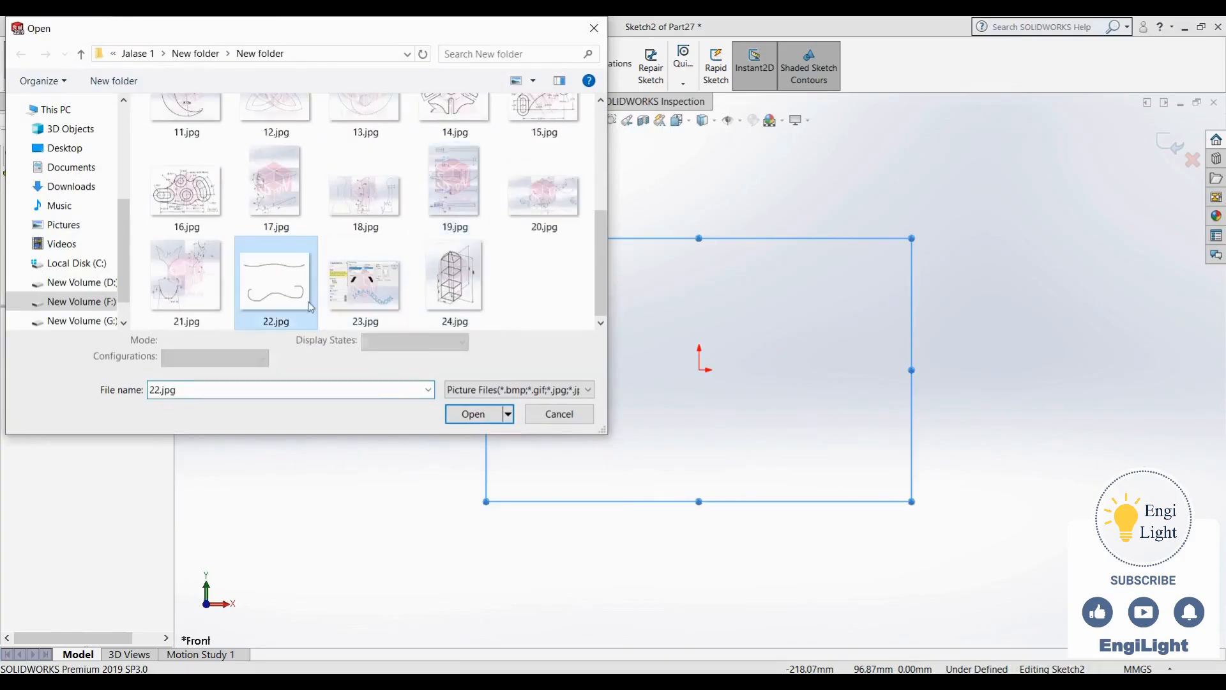
left_click(473, 407)
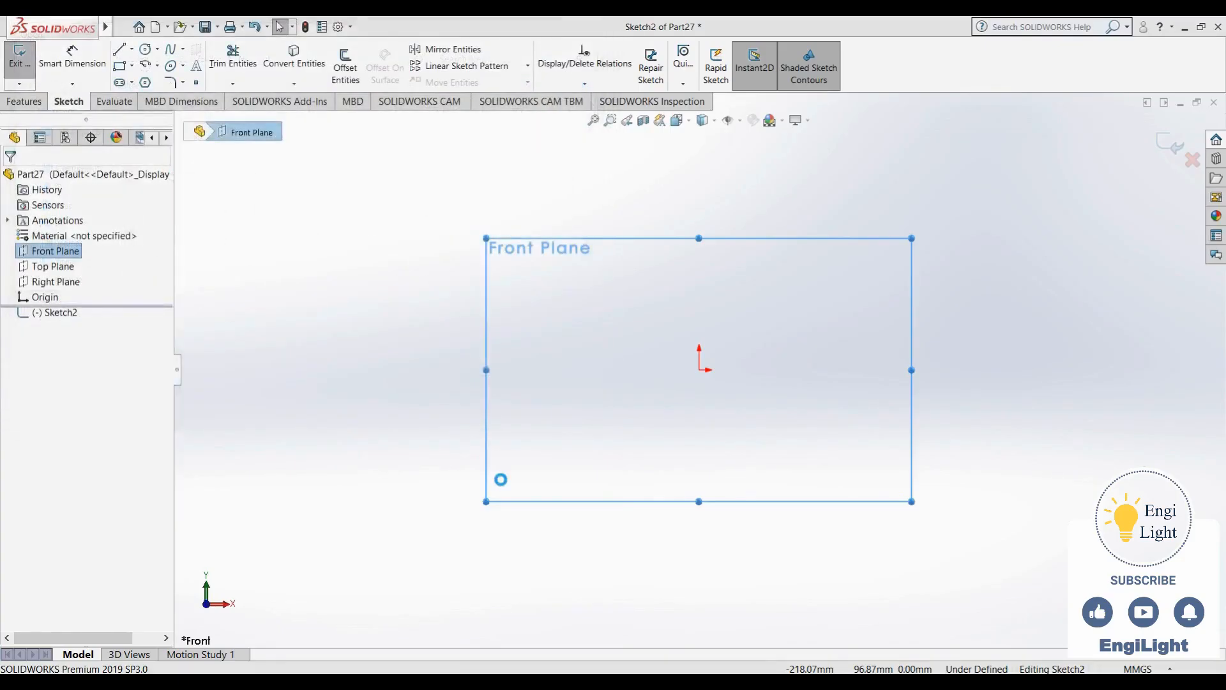
scroll(759, 369, "up", 3)
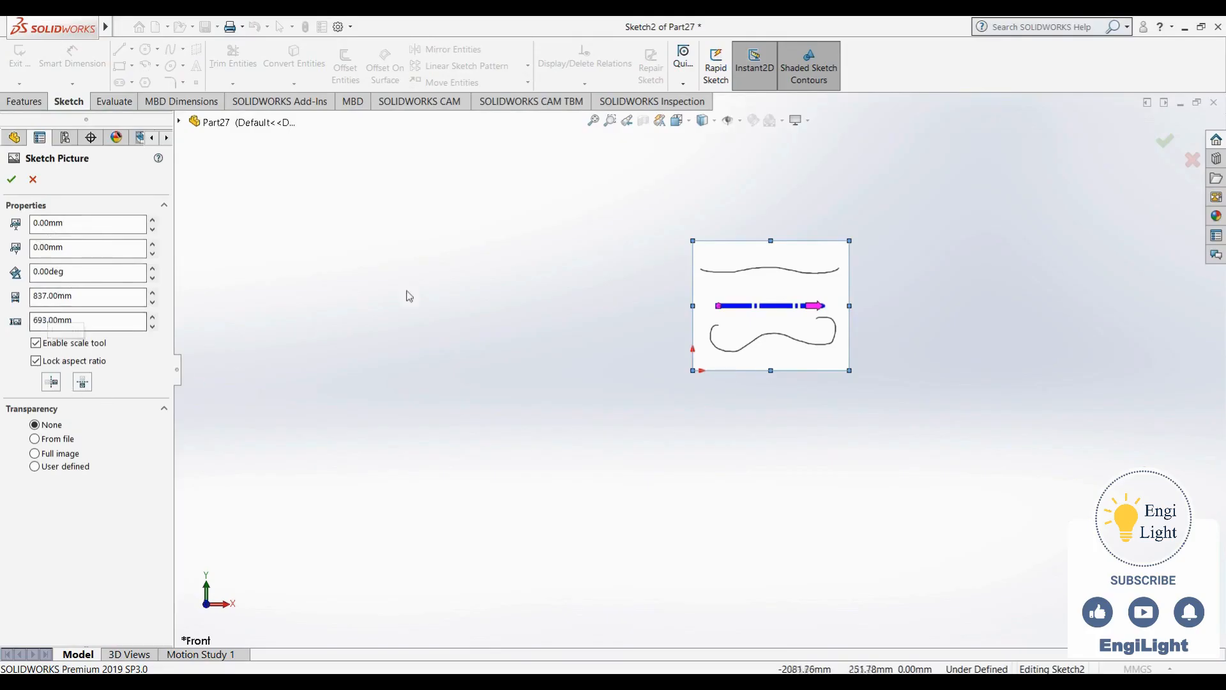
left_click(11, 179)
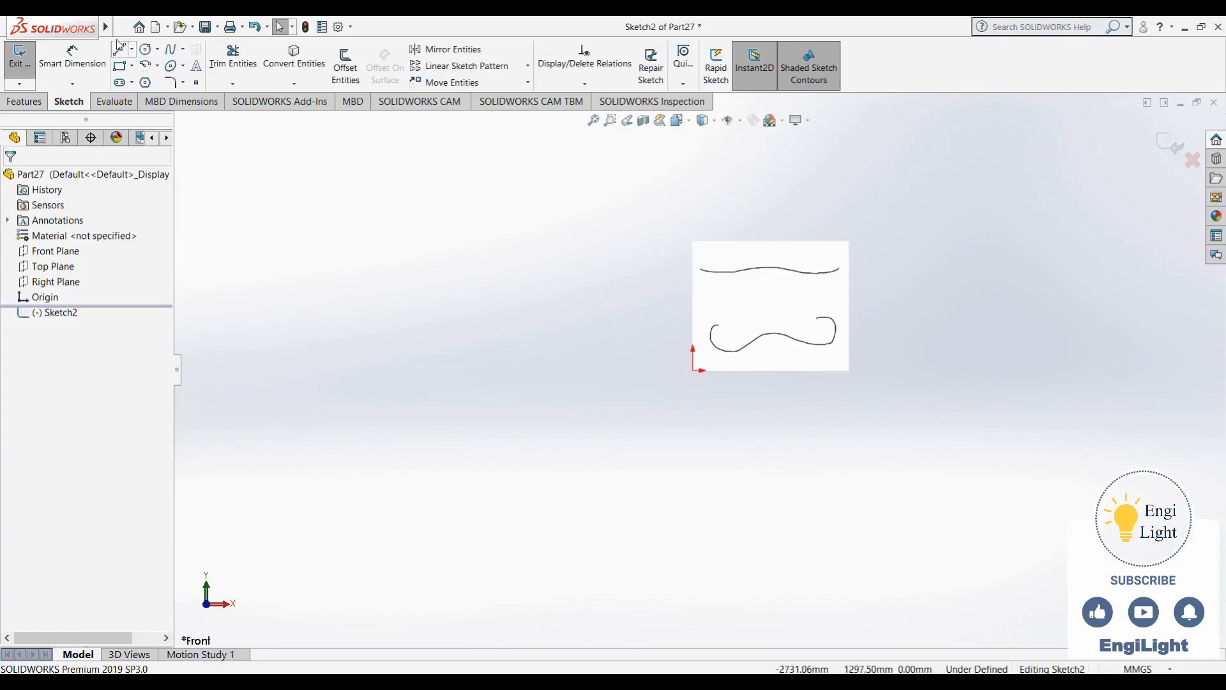
Insert 22.jpg into the sketch a second time as another sketch picture
left_click(124, 27)
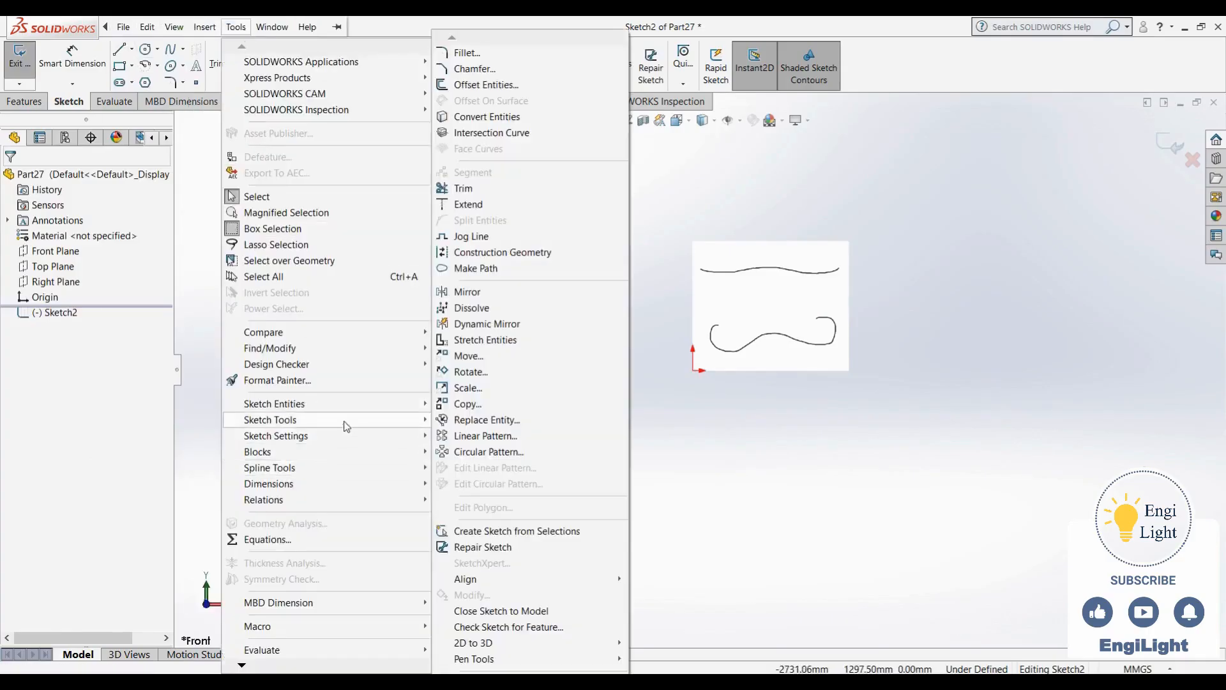
left_click(482, 682)
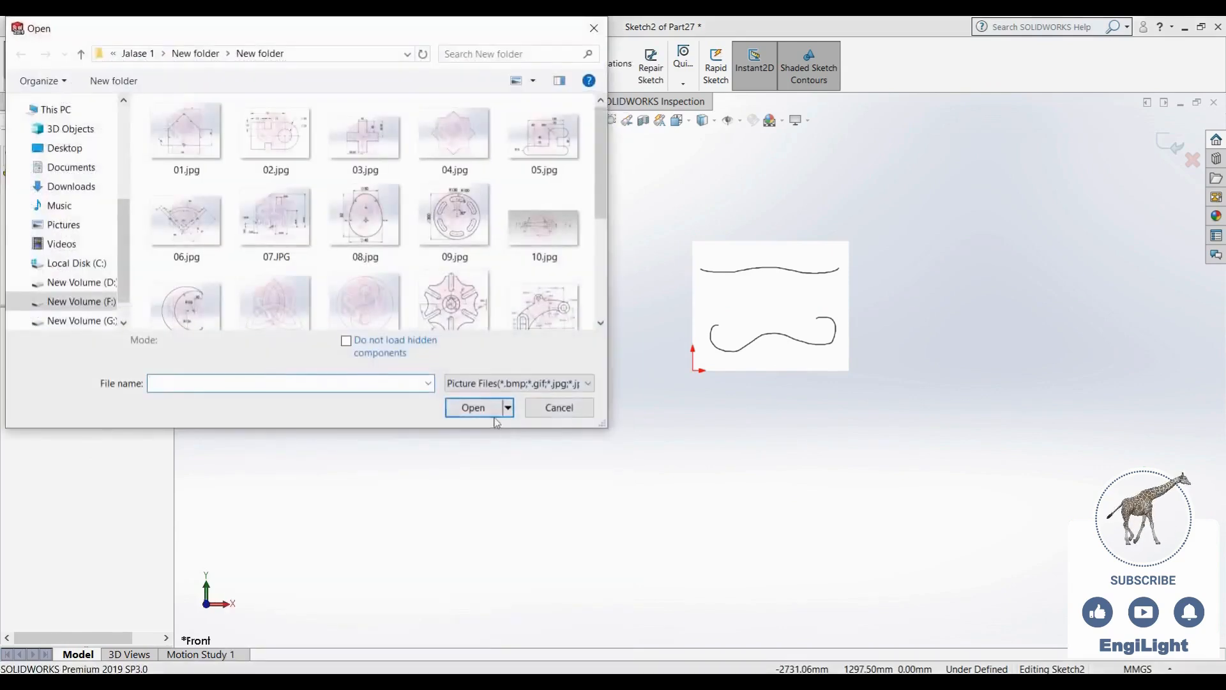
left_click(447, 230)
scroll(421, 268, "down", 3)
left_click(300, 300)
left_click(485, 414)
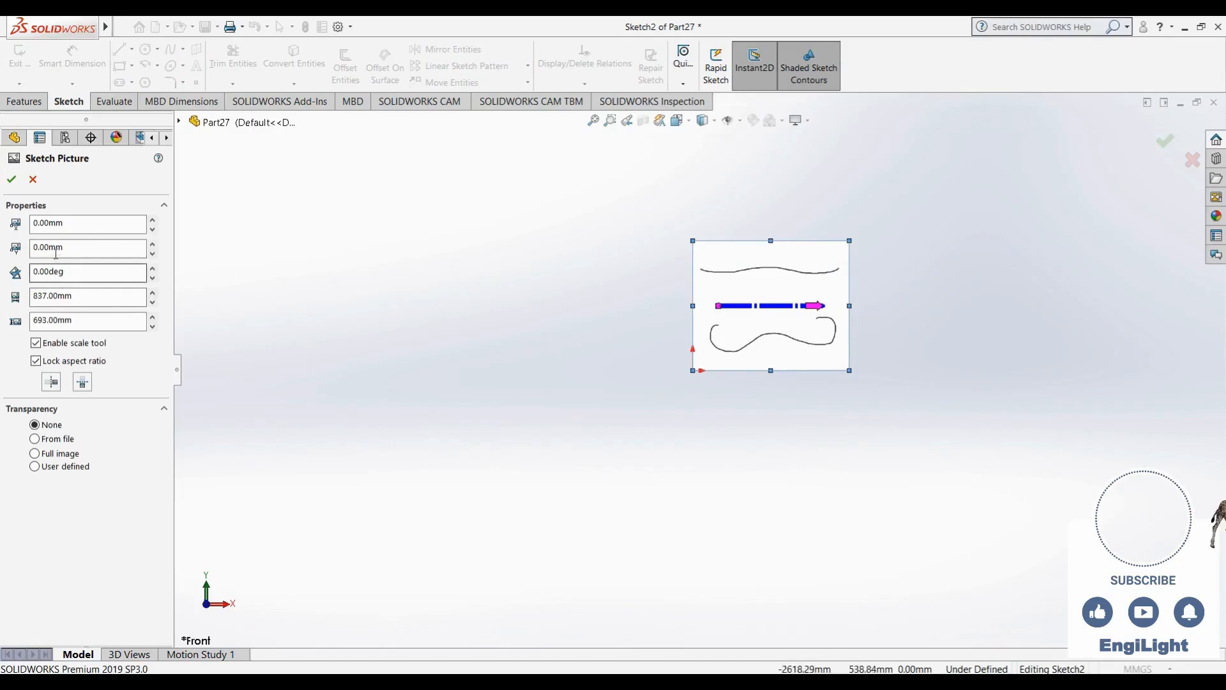
Place the second picture beside the first by setting its origin X position to -837 mm
left_click_drag(72, 224, 31, 223)
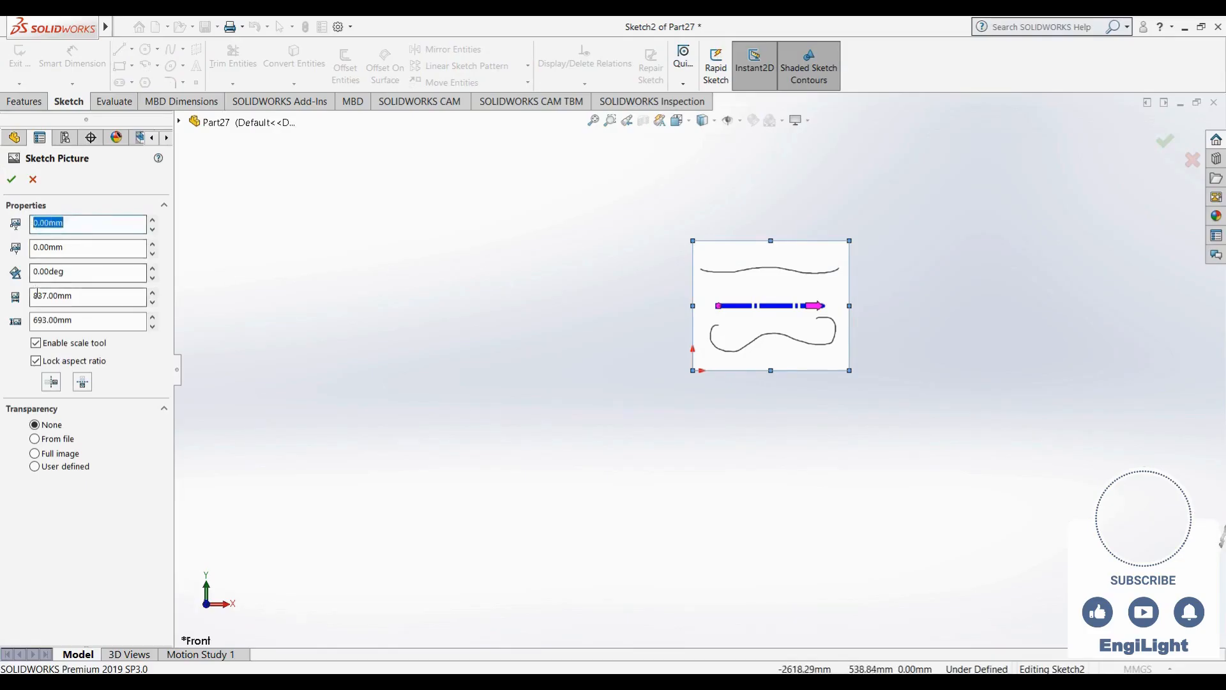
type("-837")
key("Return")
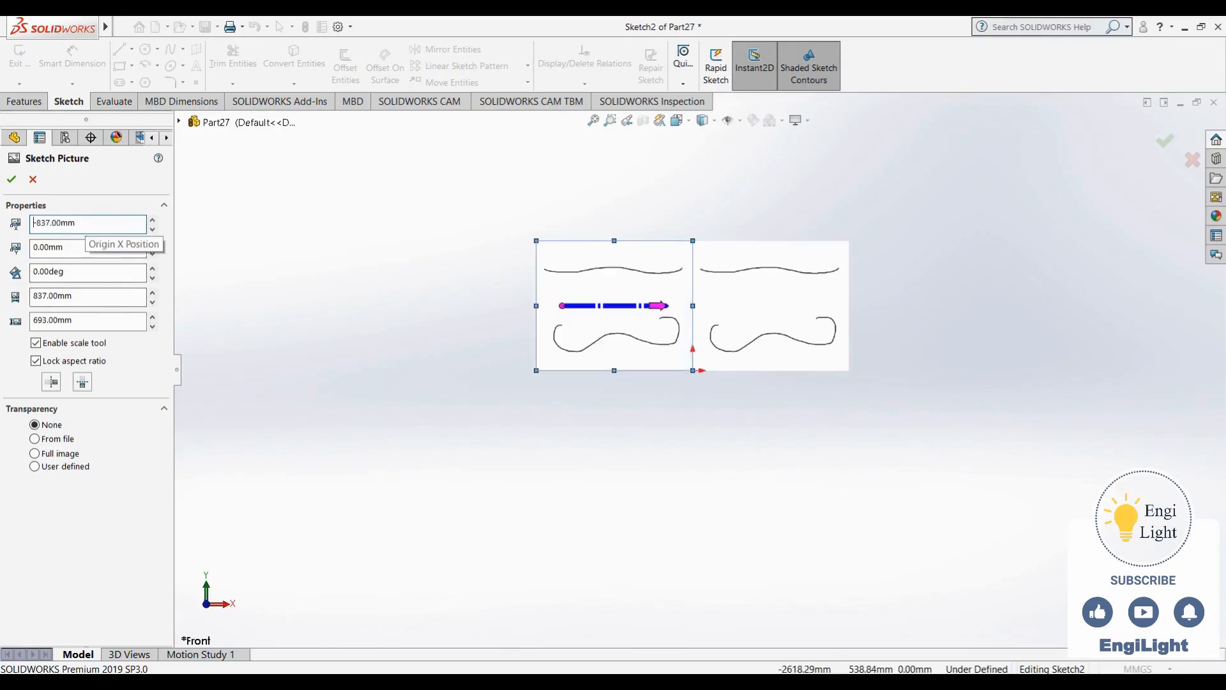
left_click(11, 178)
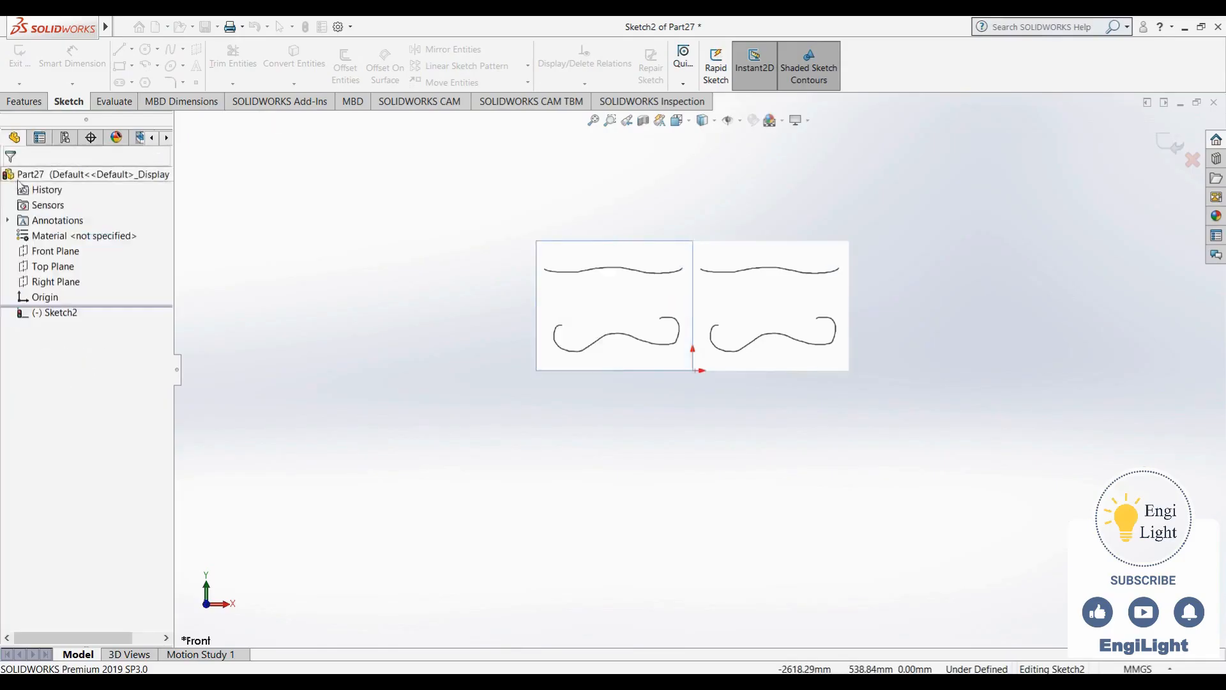
Trace the left picture's upper curve with a seven-point spline and shift its third point slightly toward the start to fit the curve
scroll(752, 312, "down", 3)
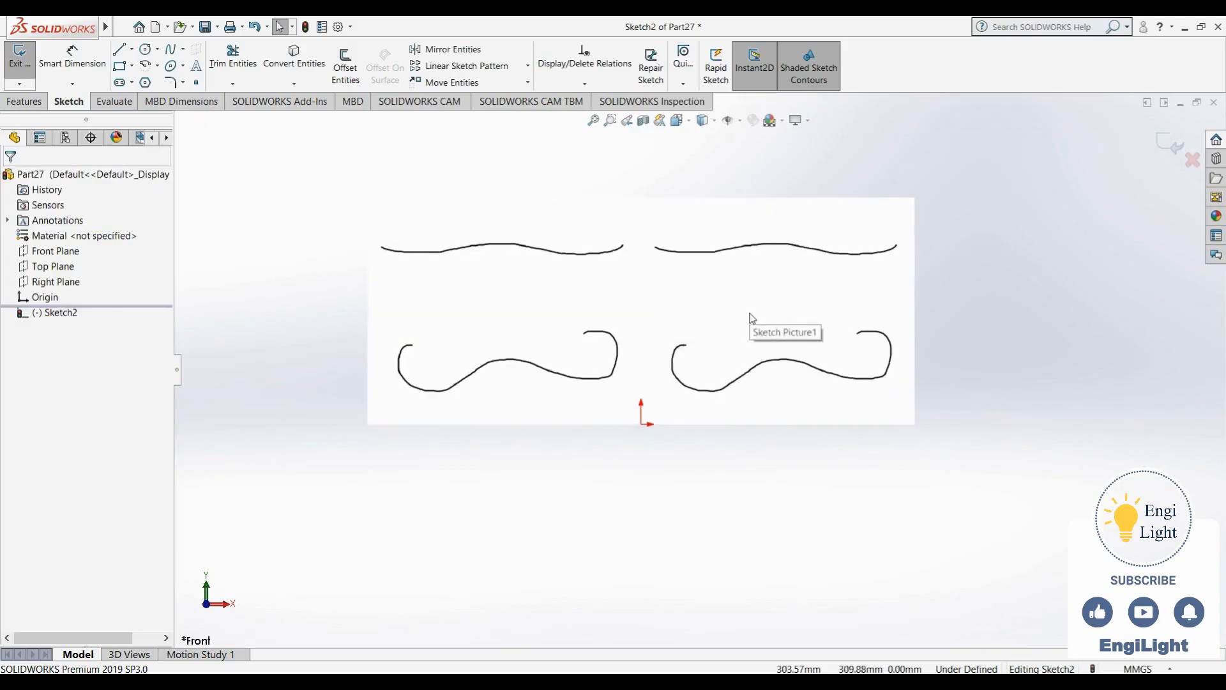
scroll(700, 268, "down", 3)
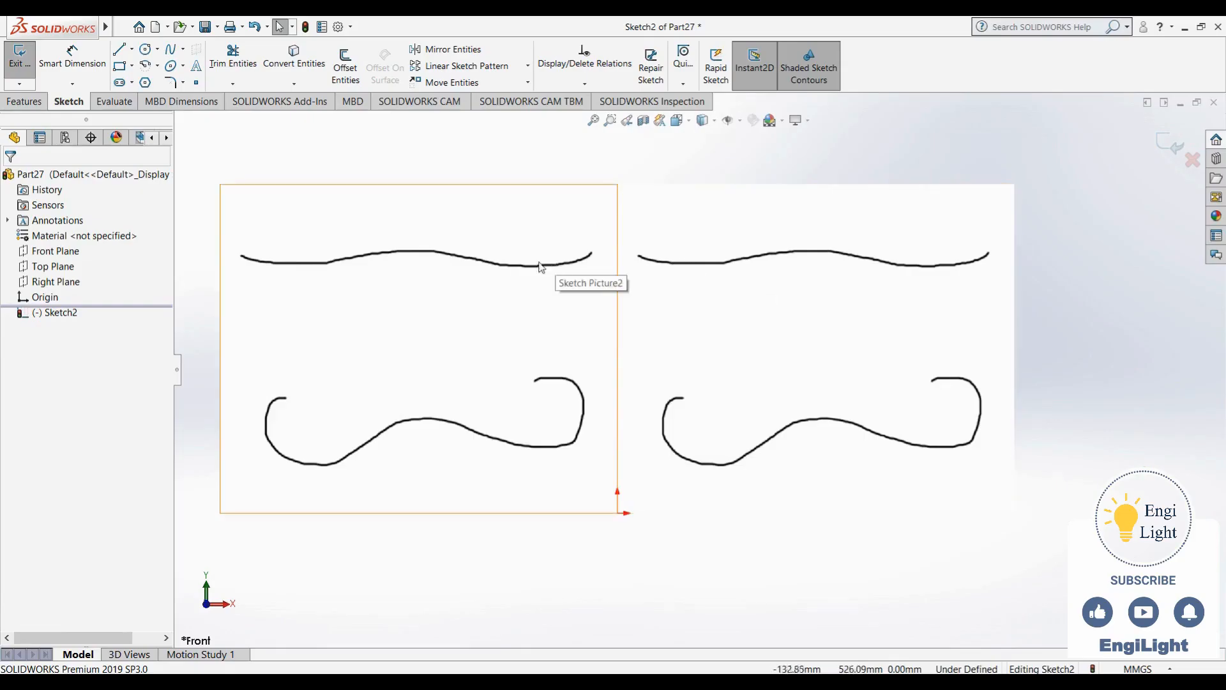
left_click(172, 55)
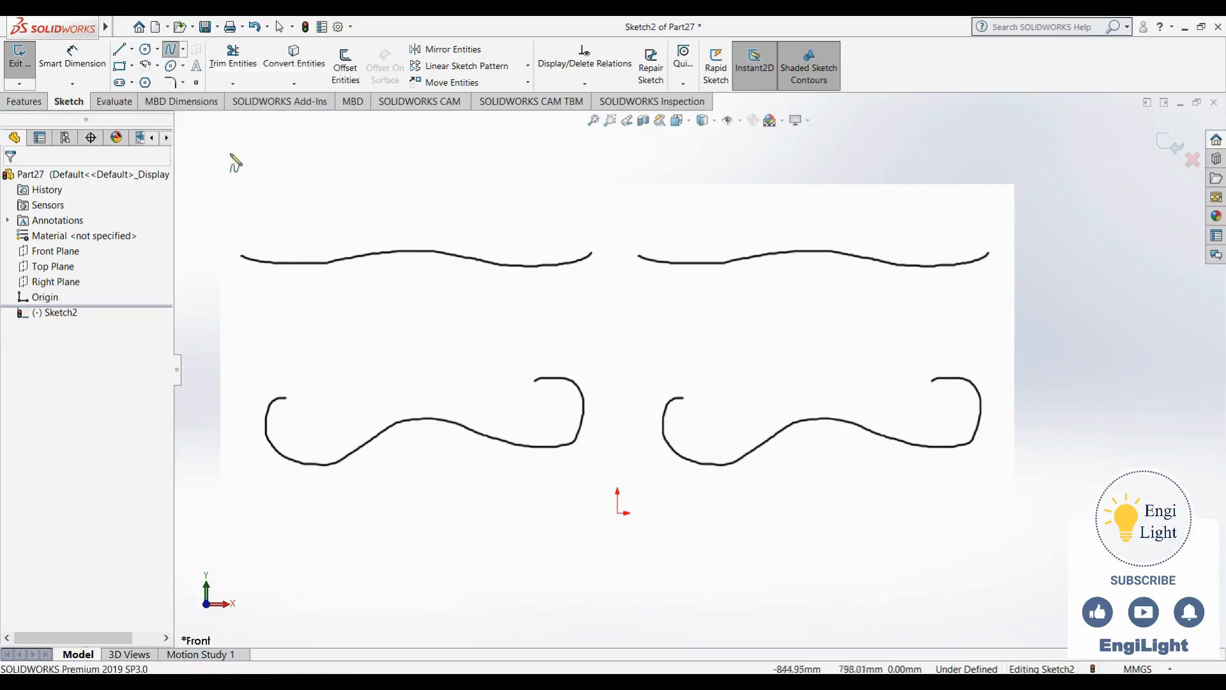
left_click(241, 256)
left_click(273, 263)
left_click(332, 262)
left_click(409, 251)
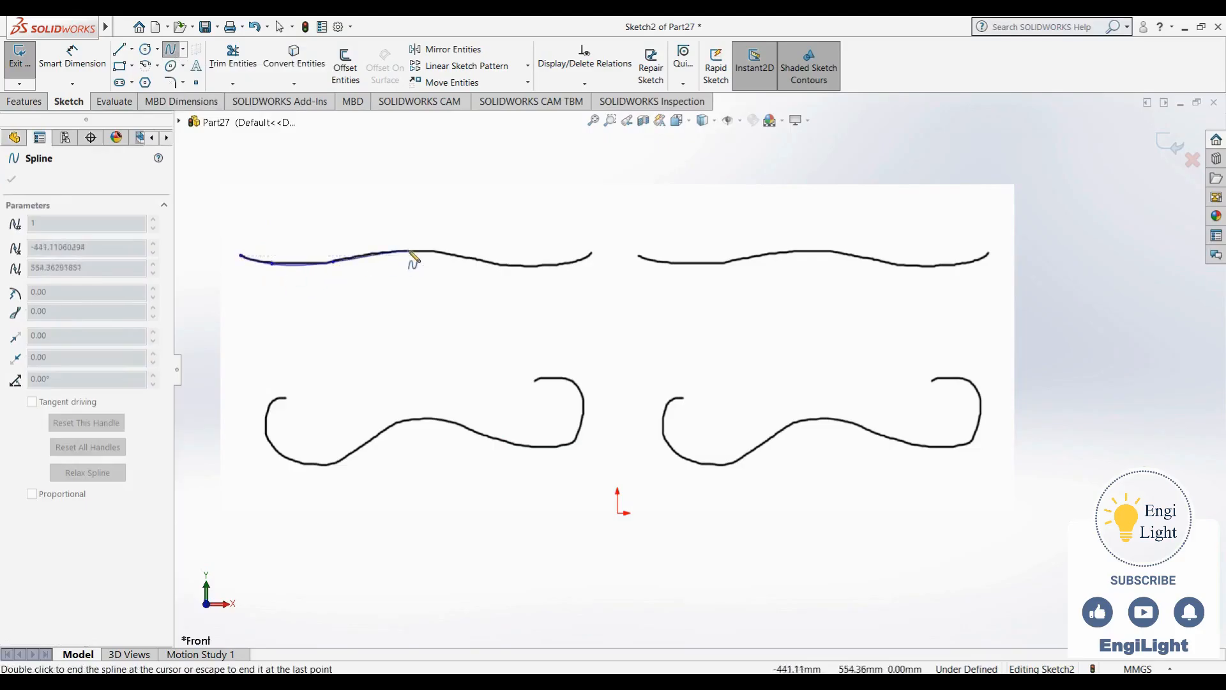
left_click(461, 255)
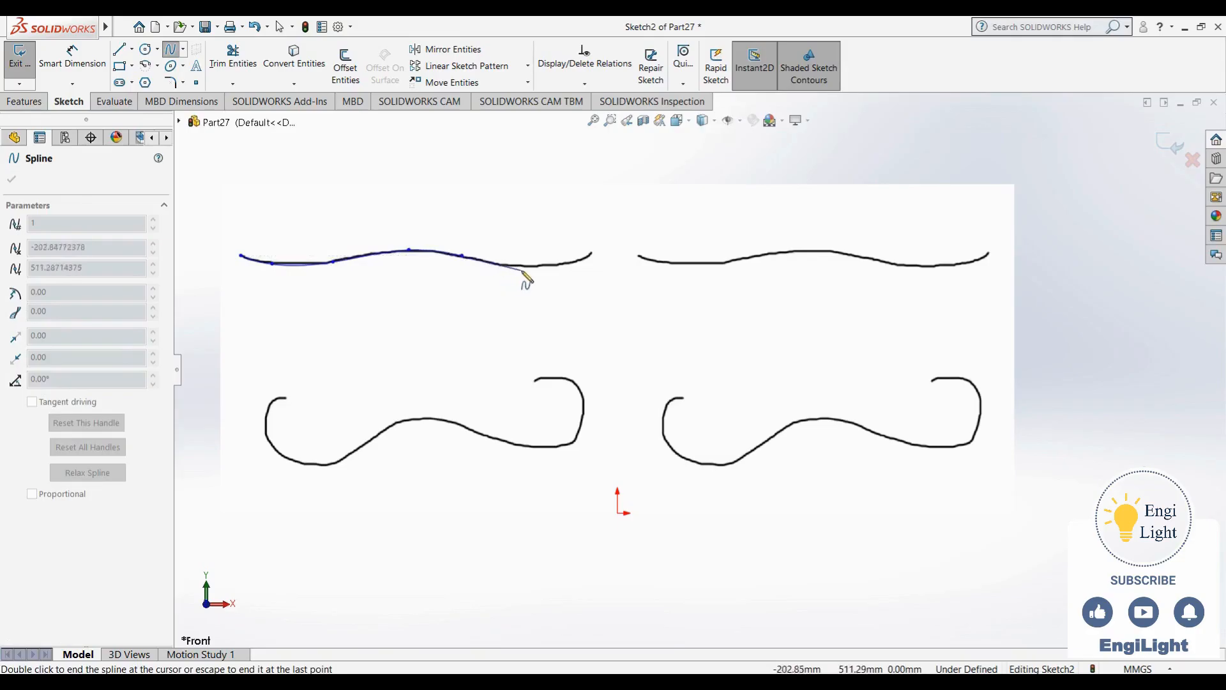
double_click(593, 255)
key("Escape")
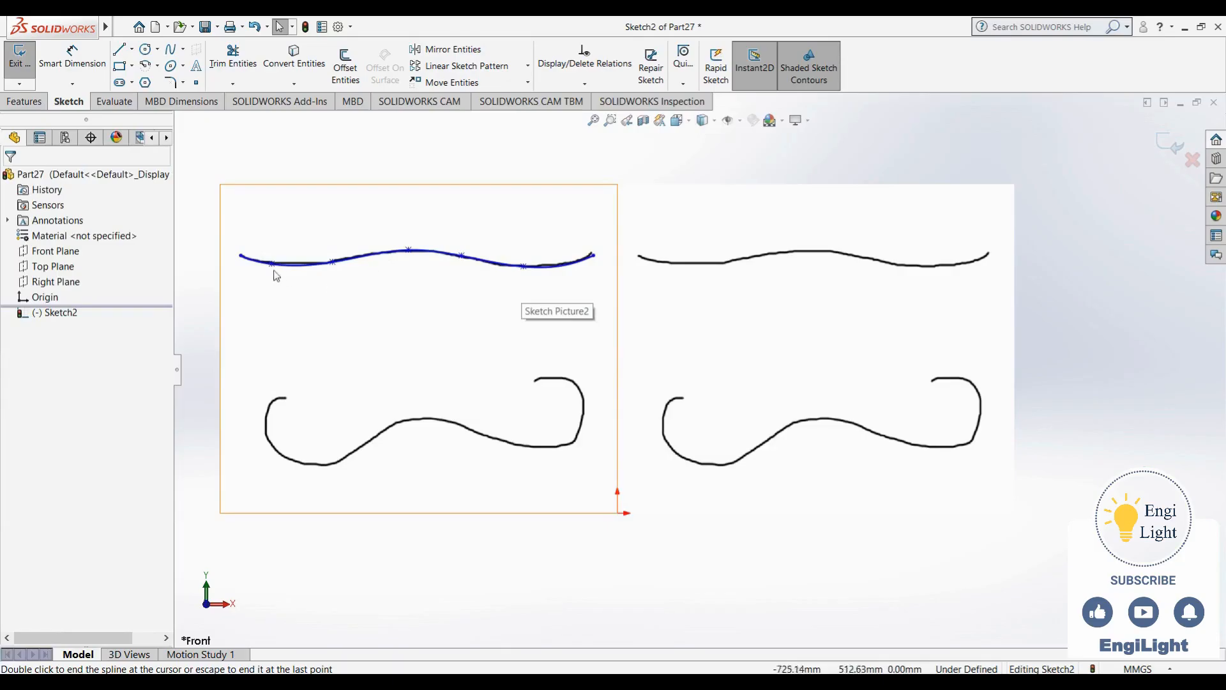
left_click_drag(332, 262, 312, 264)
left_click(451, 316)
Trace the right picture's upper curve with a Bezier style spline using five control vertices, placing the inner three alternately below and above the curve
scroll(578, 338, "up", 4)
scroll(813, 322, "down", 4)
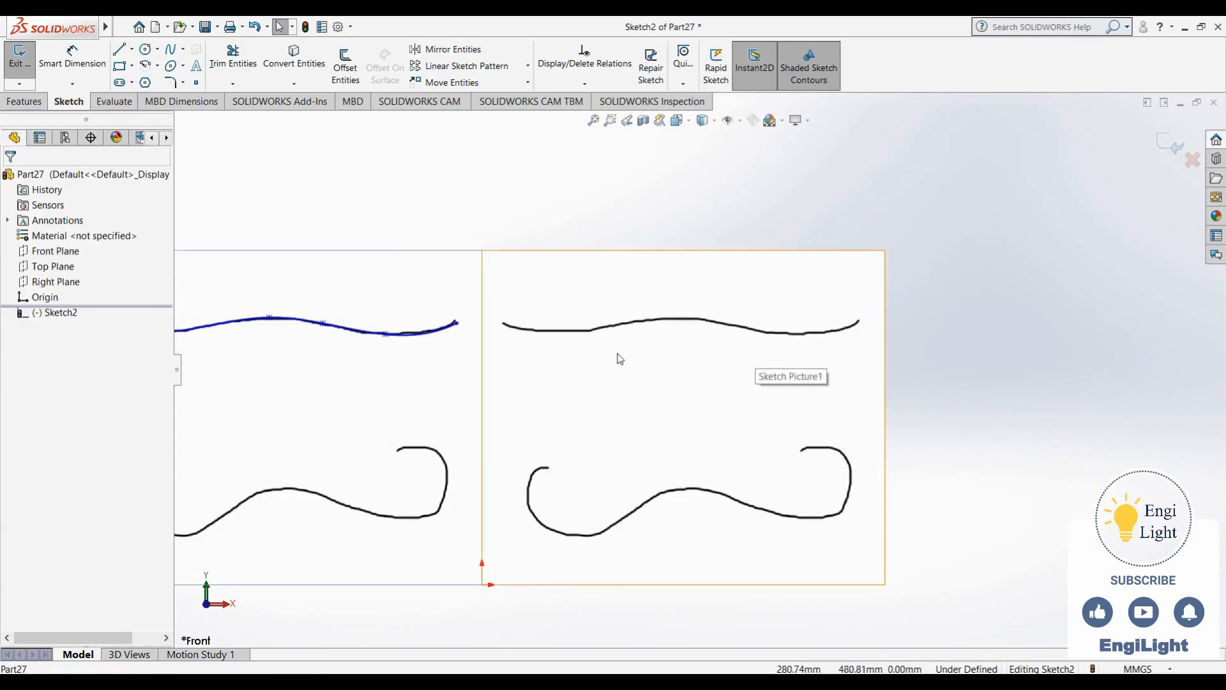
scroll(572, 360, "up", 2)
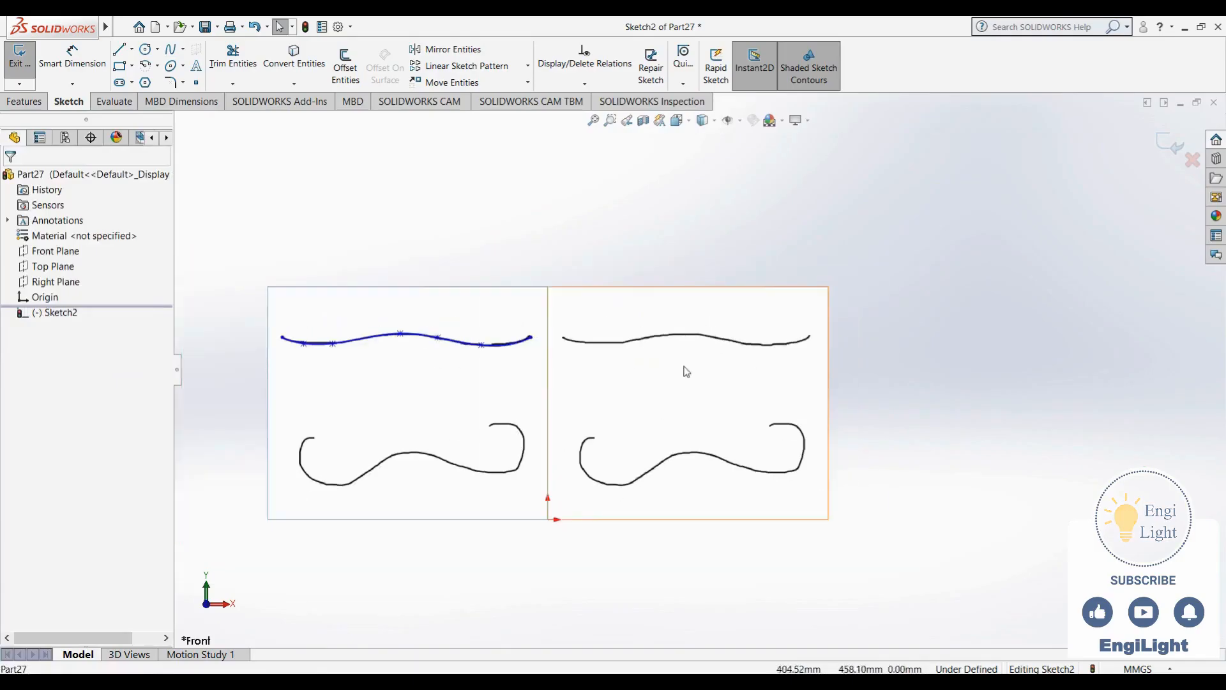
scroll(684, 358, "down", 4)
scroll(540, 385, "up", 2)
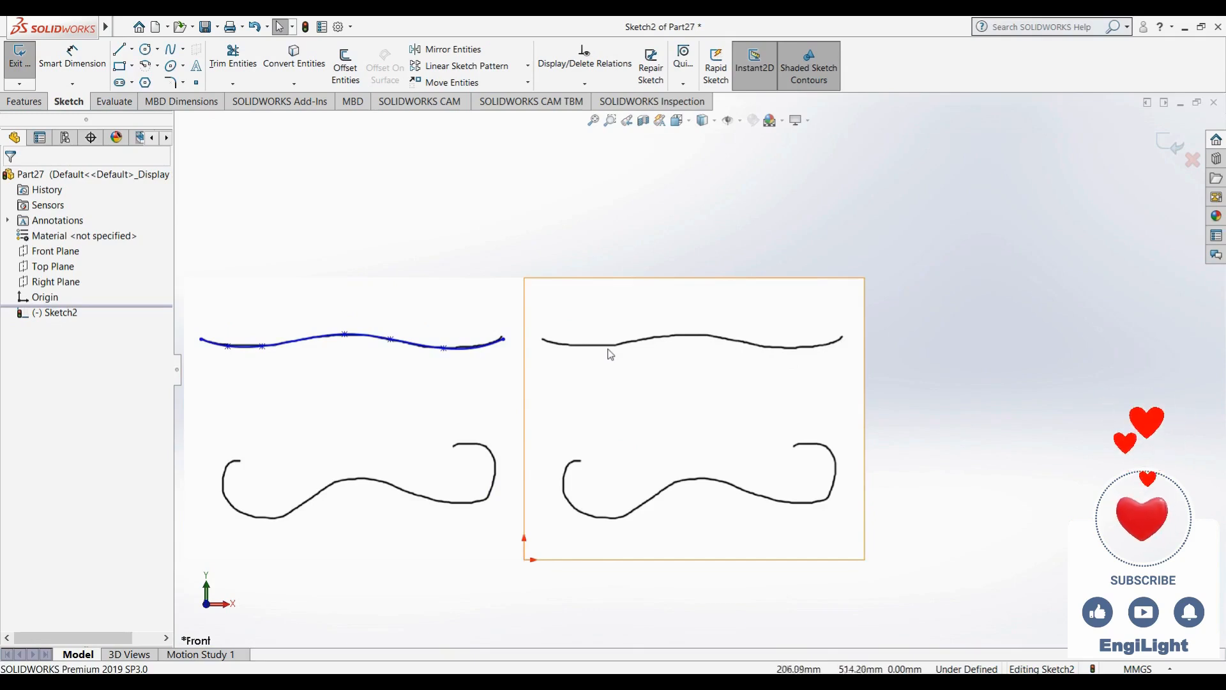
left_click(184, 49)
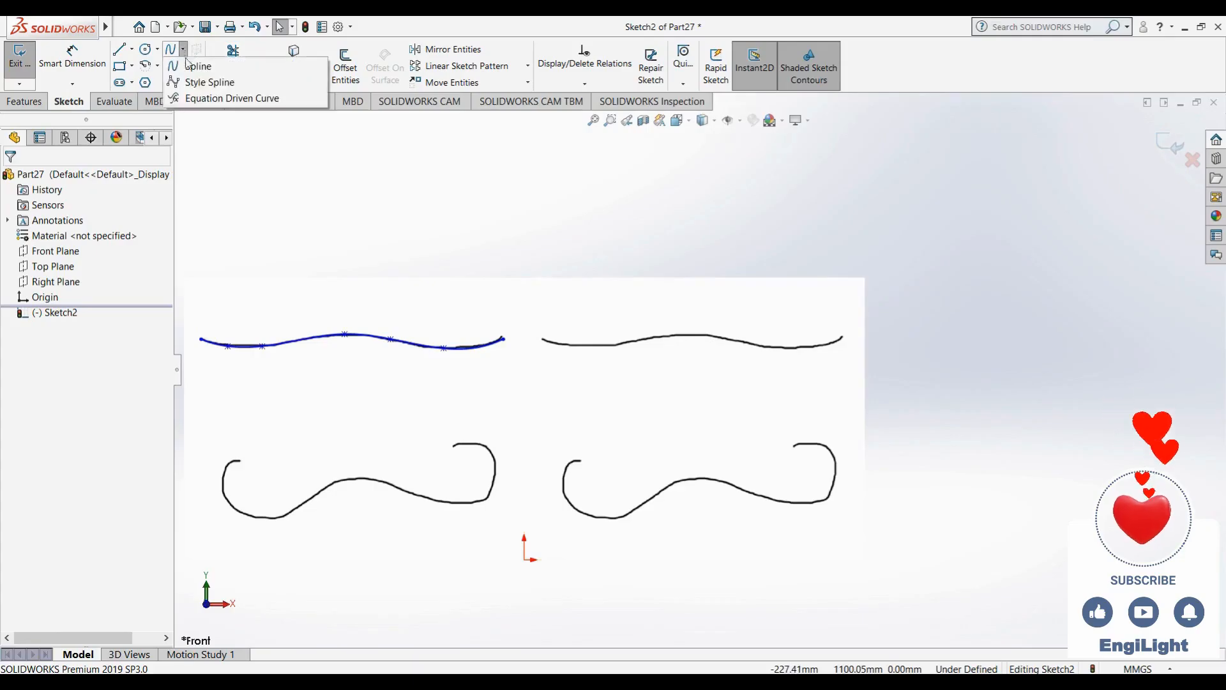
left_click(198, 81)
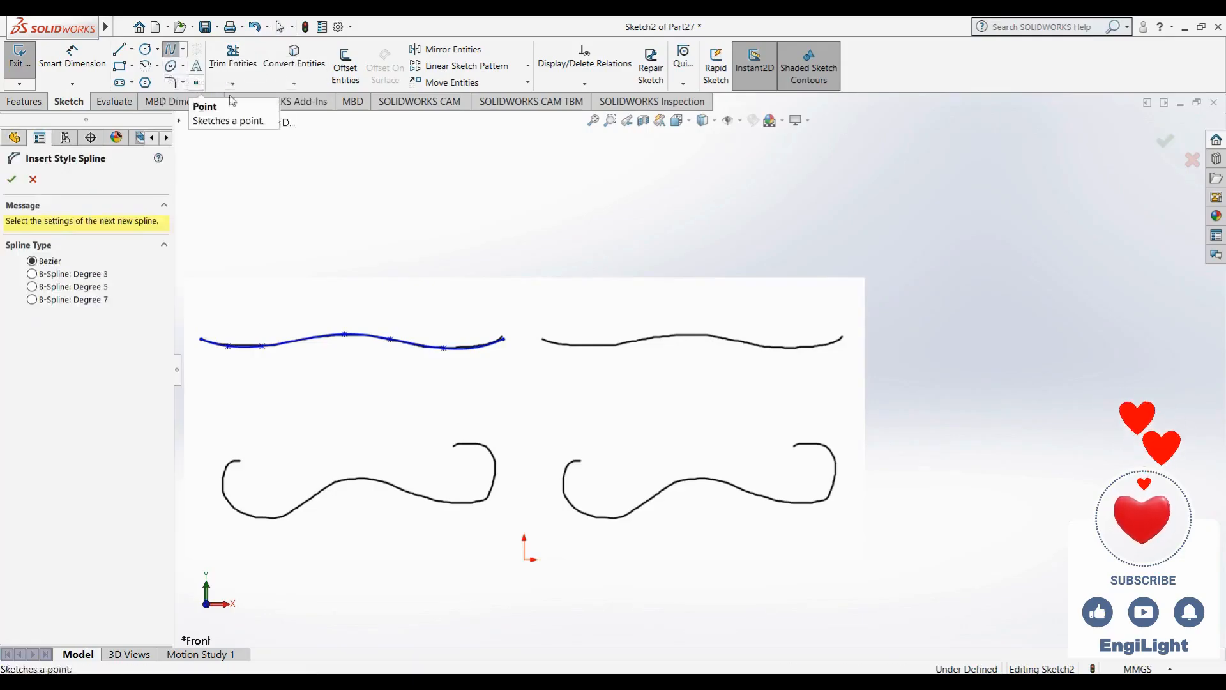
left_click(541, 340)
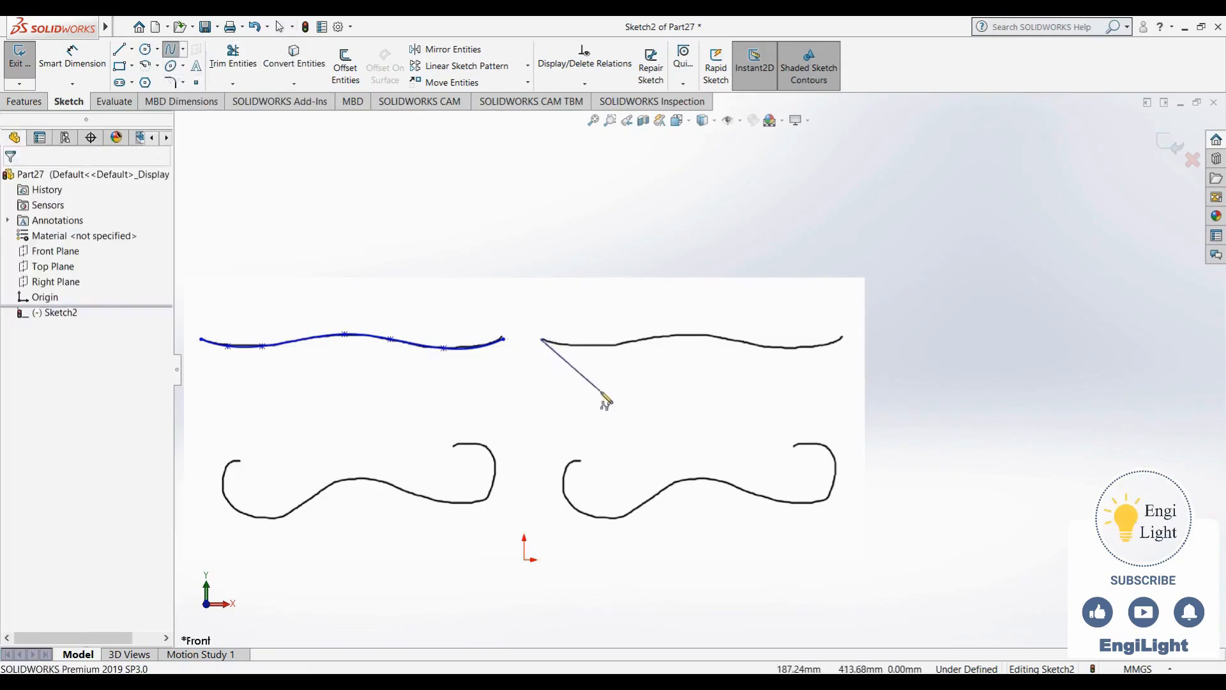
left_click(600, 390)
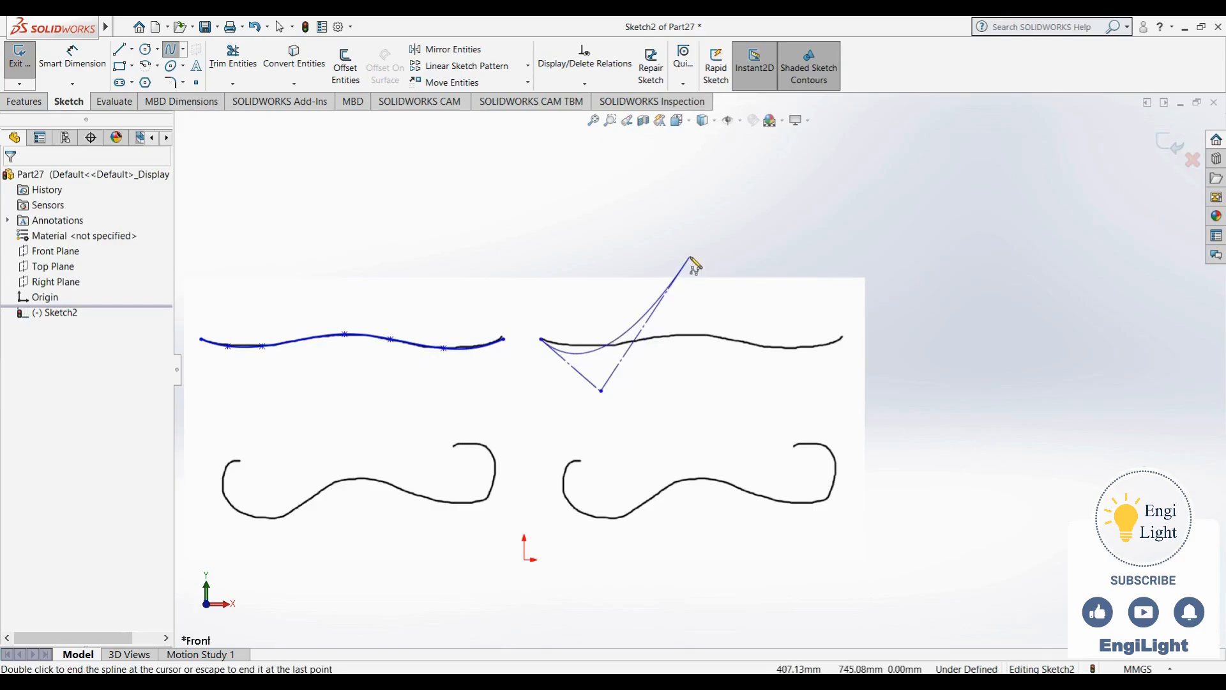
left_click(689, 256)
left_click(783, 403)
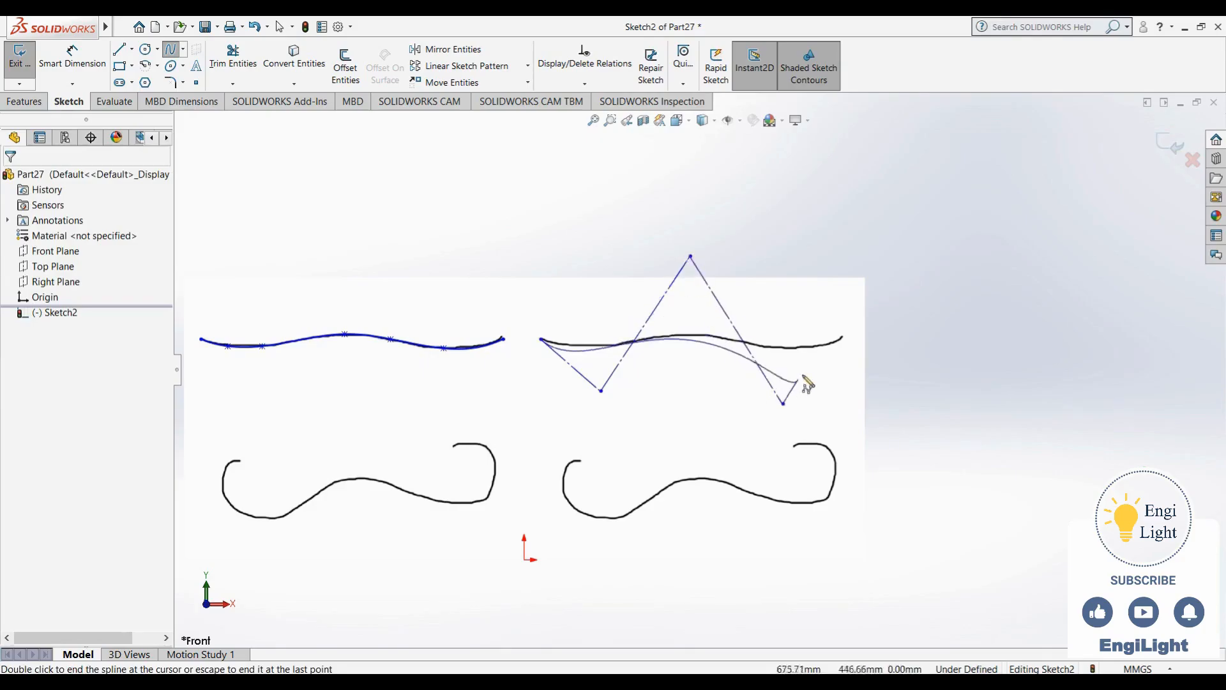
double_click(842, 337)
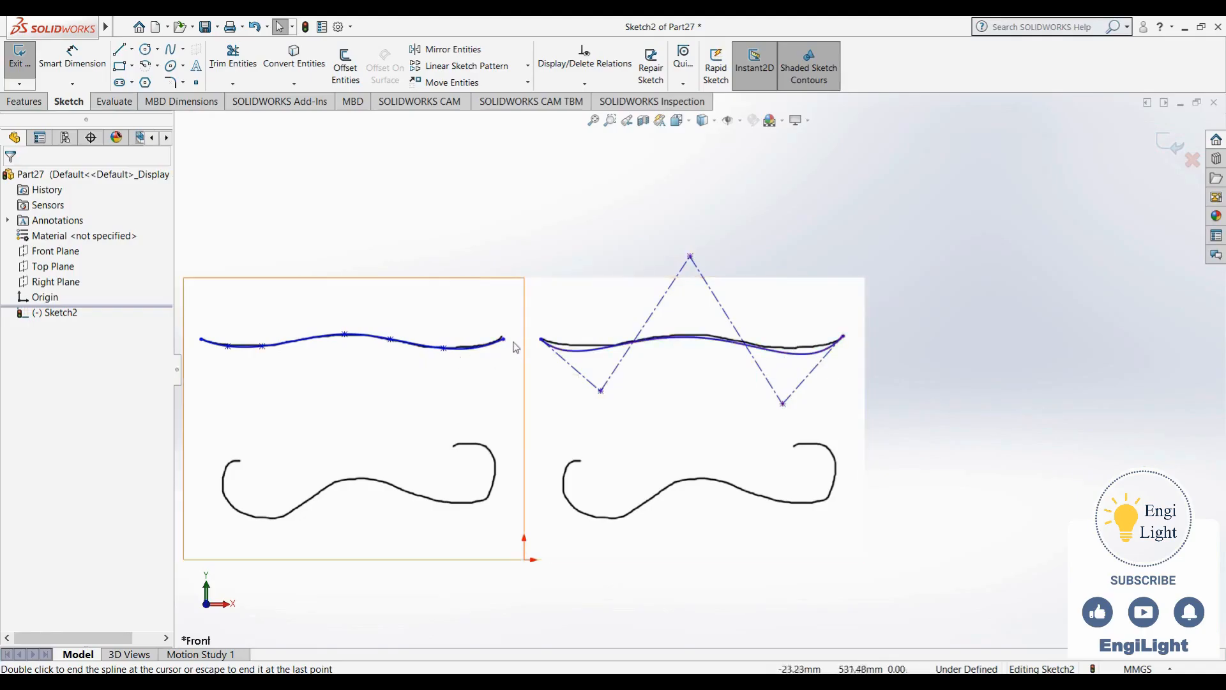
Move the left spline's right endpoint onto the end of the traced picture curve
left_click_drag(503, 341, 502, 339)
key("Escape")
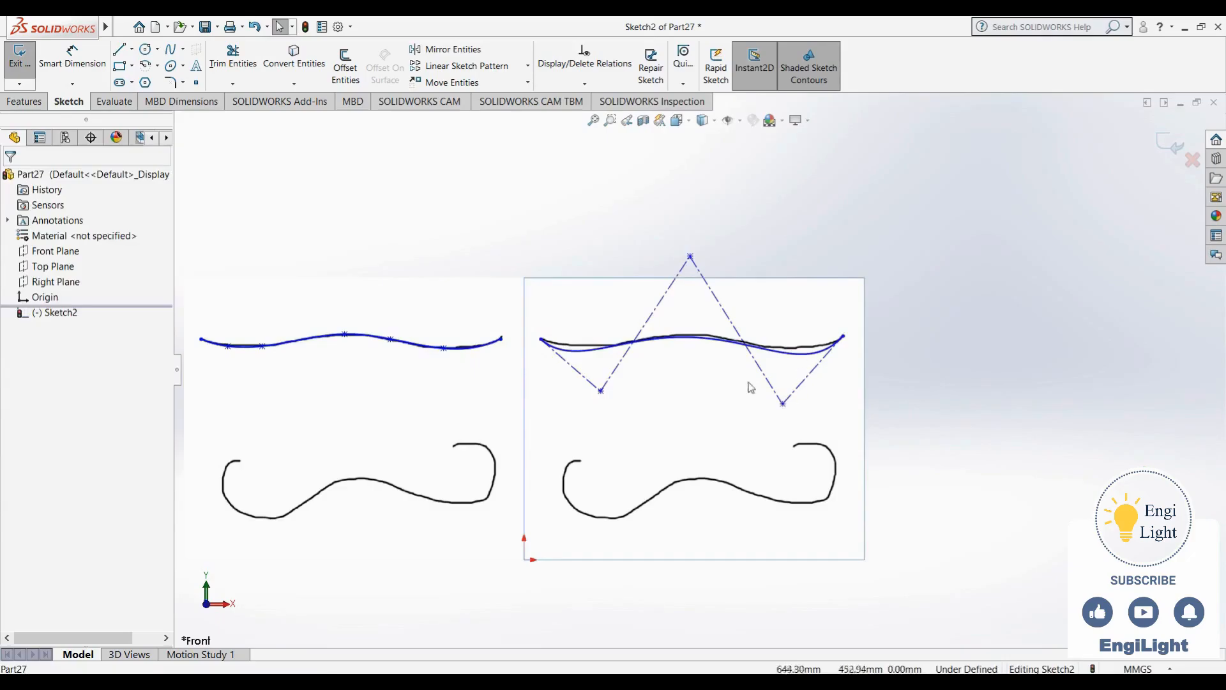
Reposition the style spline's three inner control vertices until it closely follows the right picture's upper curve
left_click(600, 390)
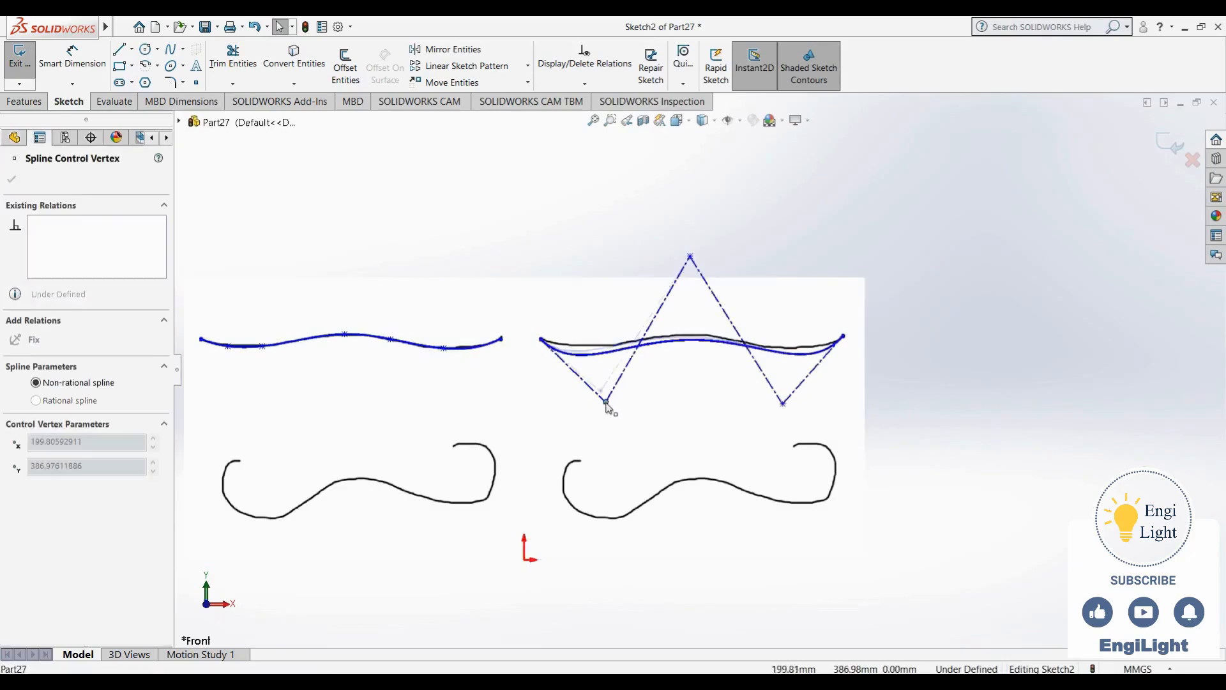
mouse_move(601, 389)
left_mouse_down()
mouse_move(576, 388)
mouse_move(615, 387)
left_mouse_up()
left_click_drag(689, 260, 696, 254)
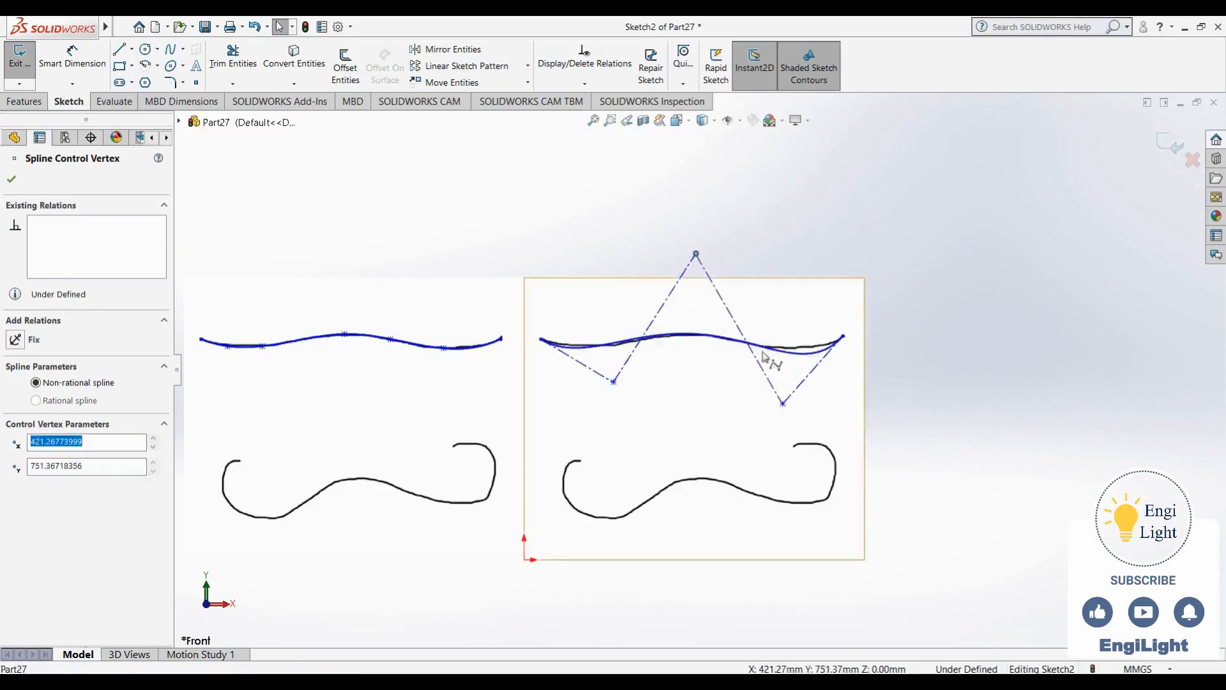
left_click_drag(783, 404, 734, 392)
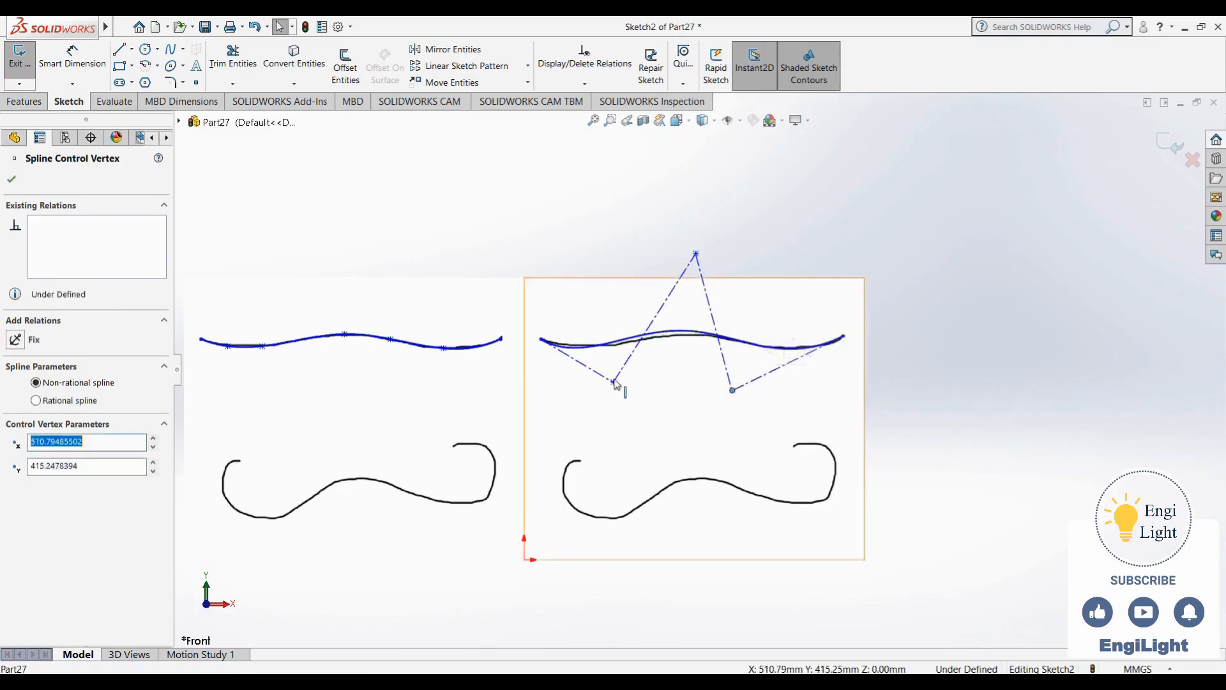
left_click_drag(615, 383, 634, 381)
mouse_move(696, 254)
left_mouse_down()
mouse_move(686, 275)
mouse_move(696, 265)
left_mouse_up()
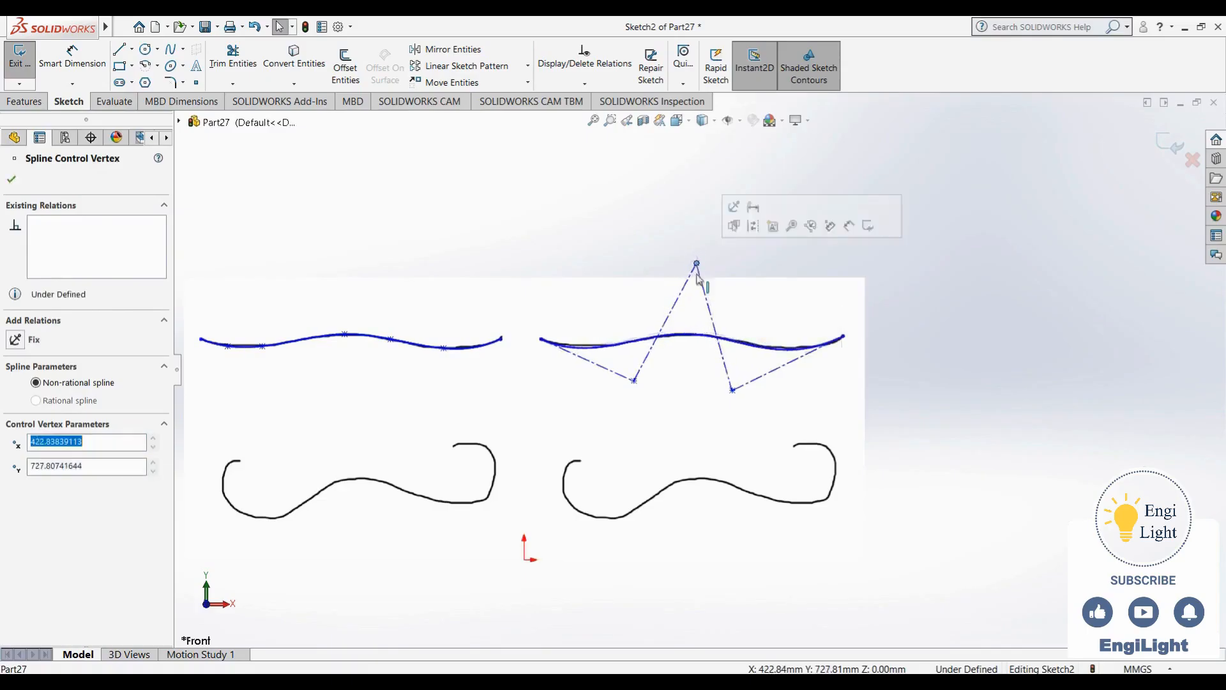
left_click_drag(631, 374, 631, 379)
left_click(528, 240)
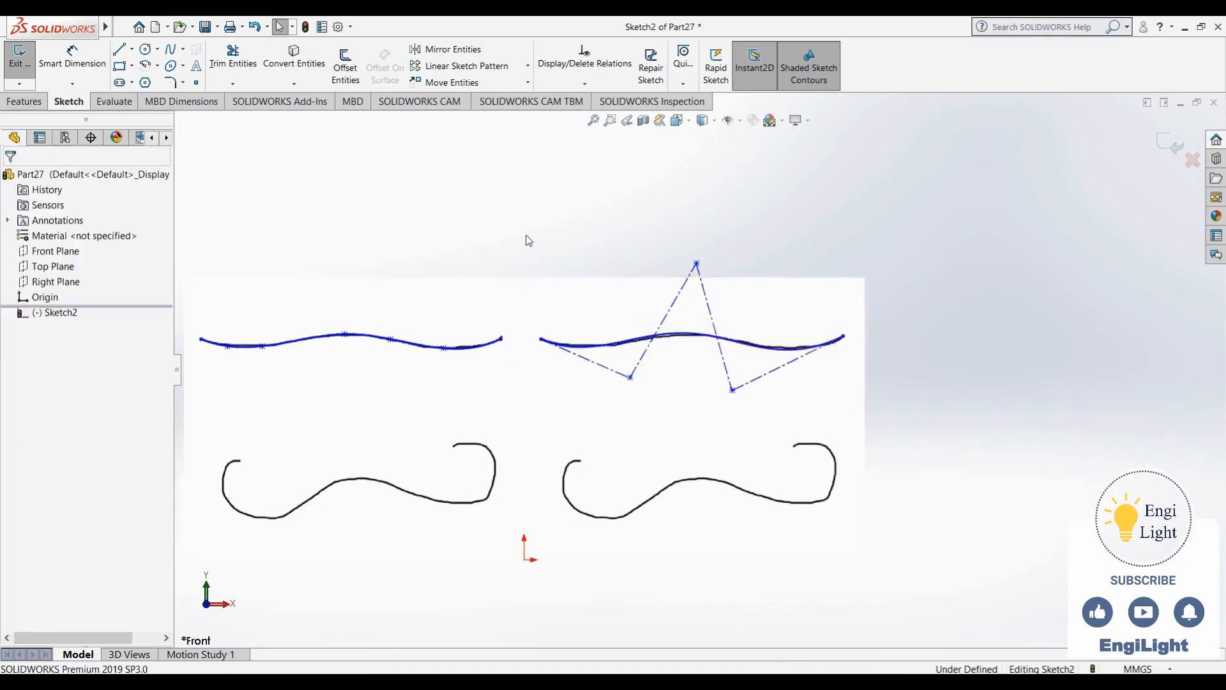
Show curvature combs on the left spline and raise the comb scale to 91
scroll(413, 375, "up", 2)
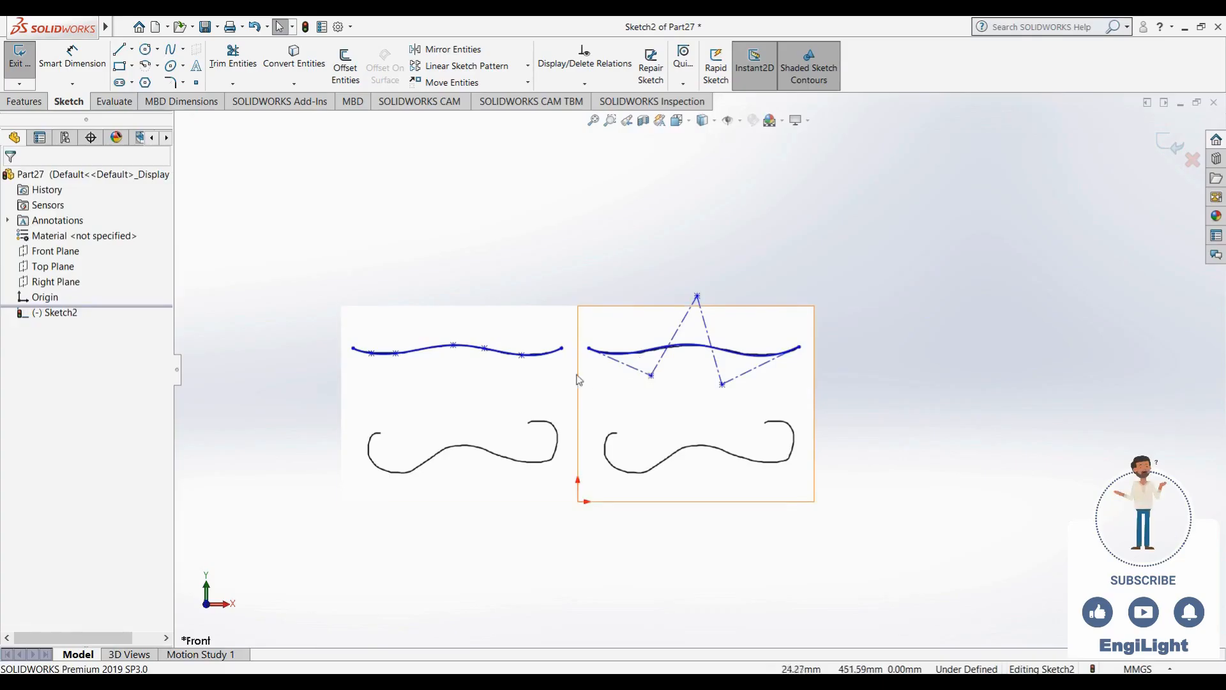
right_click(428, 357)
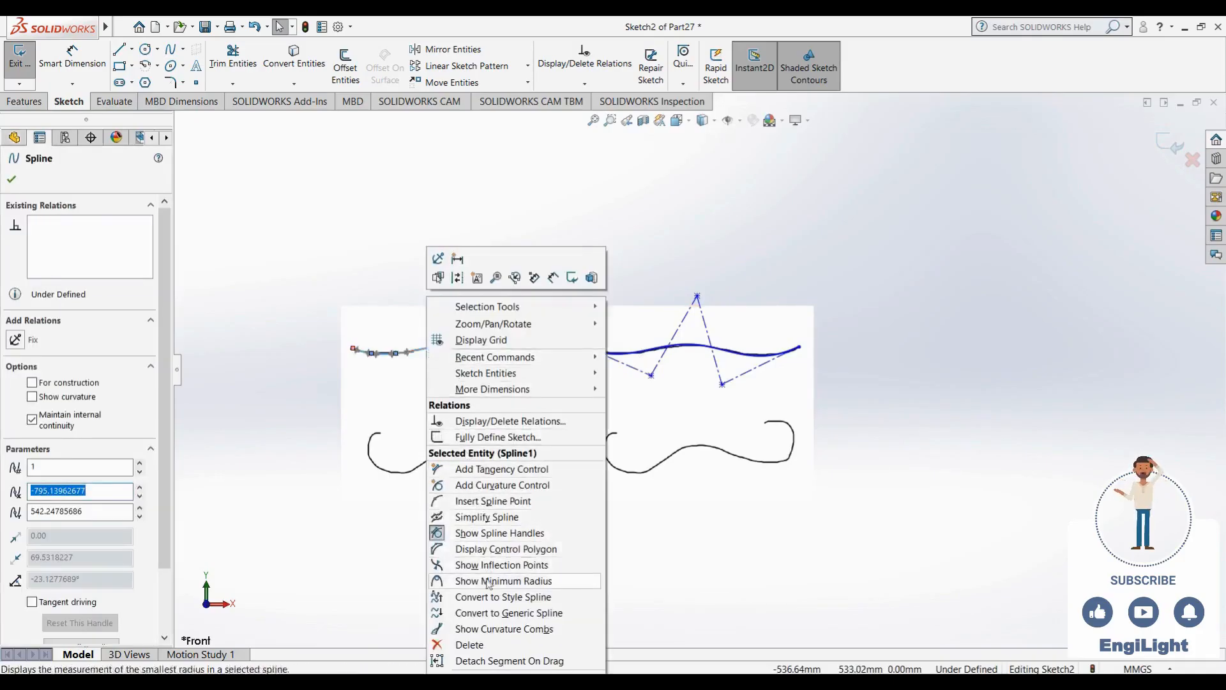
left_click(496, 631)
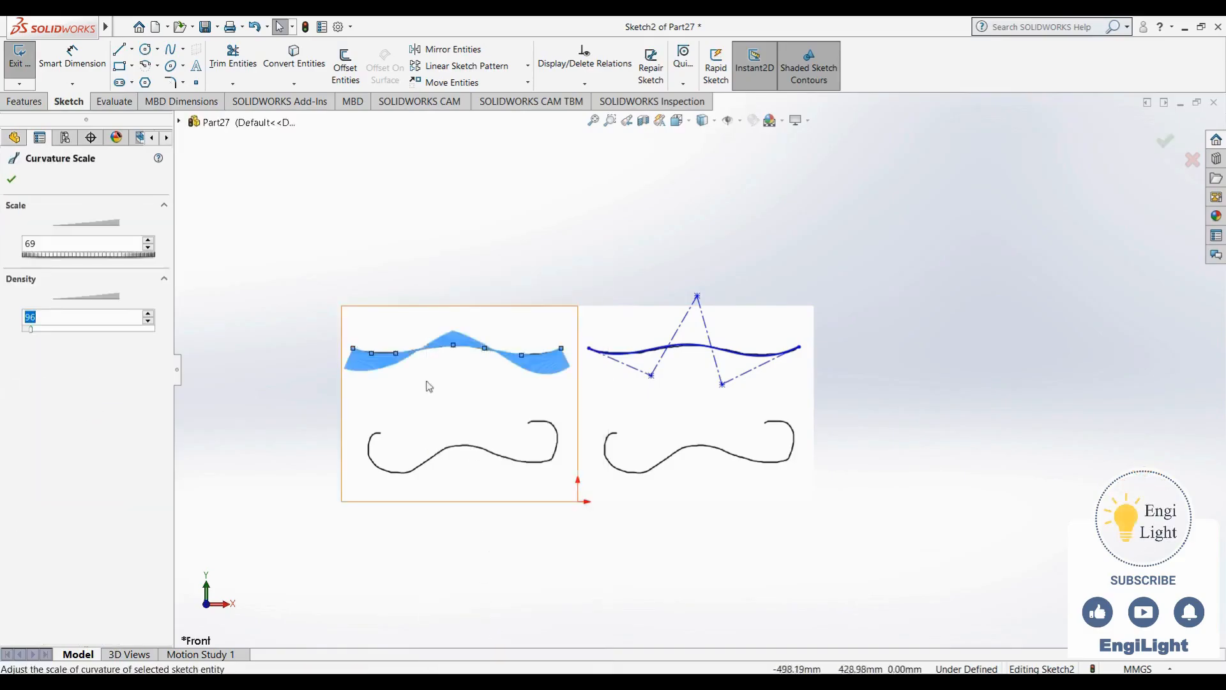
scroll(463, 373, "down", 5)
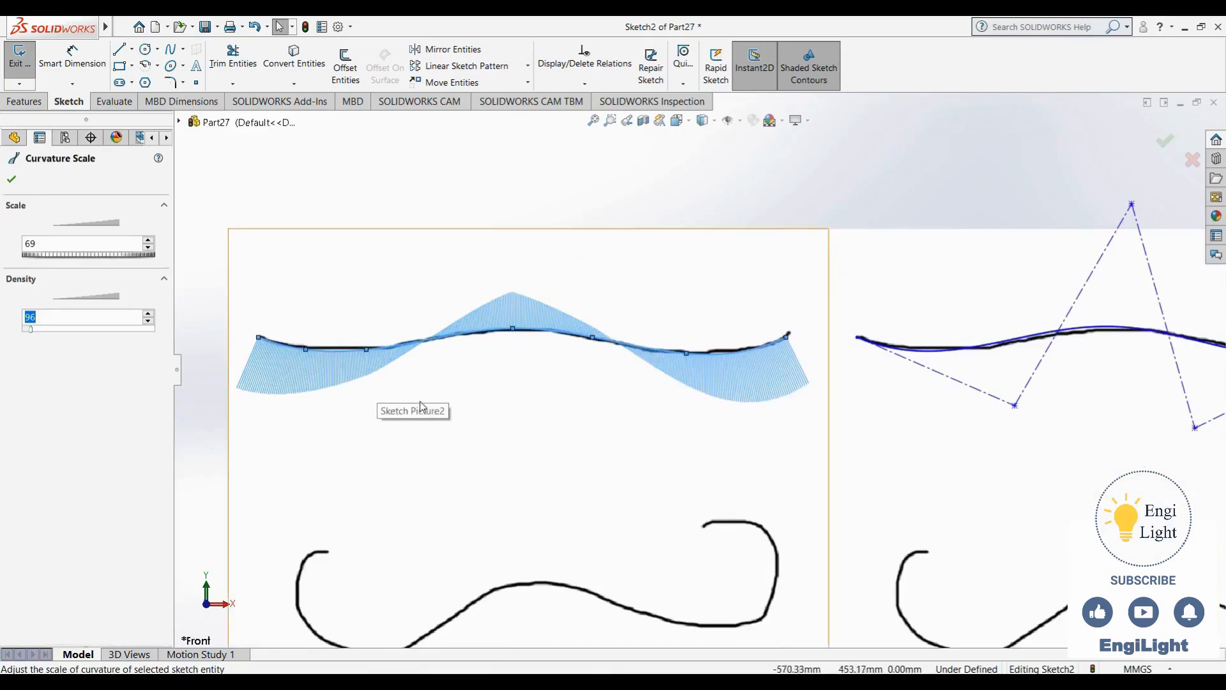
scroll(421, 403, "up", 4)
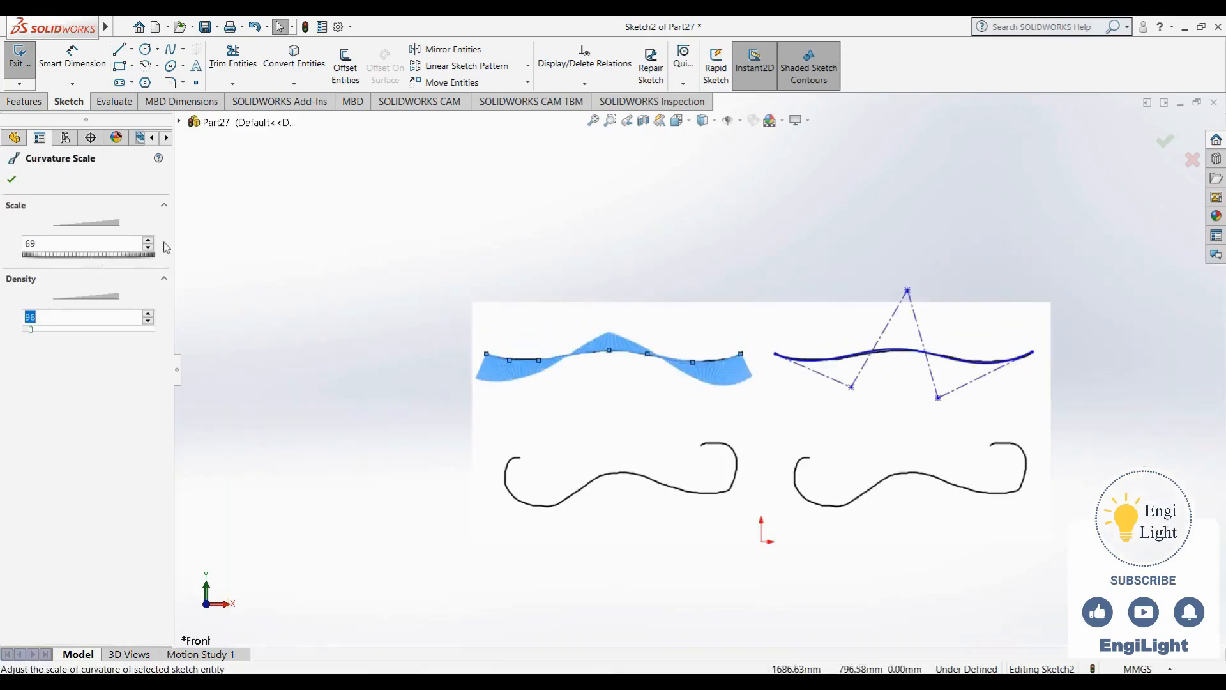
left_click_drag(148, 243, 149, 243)
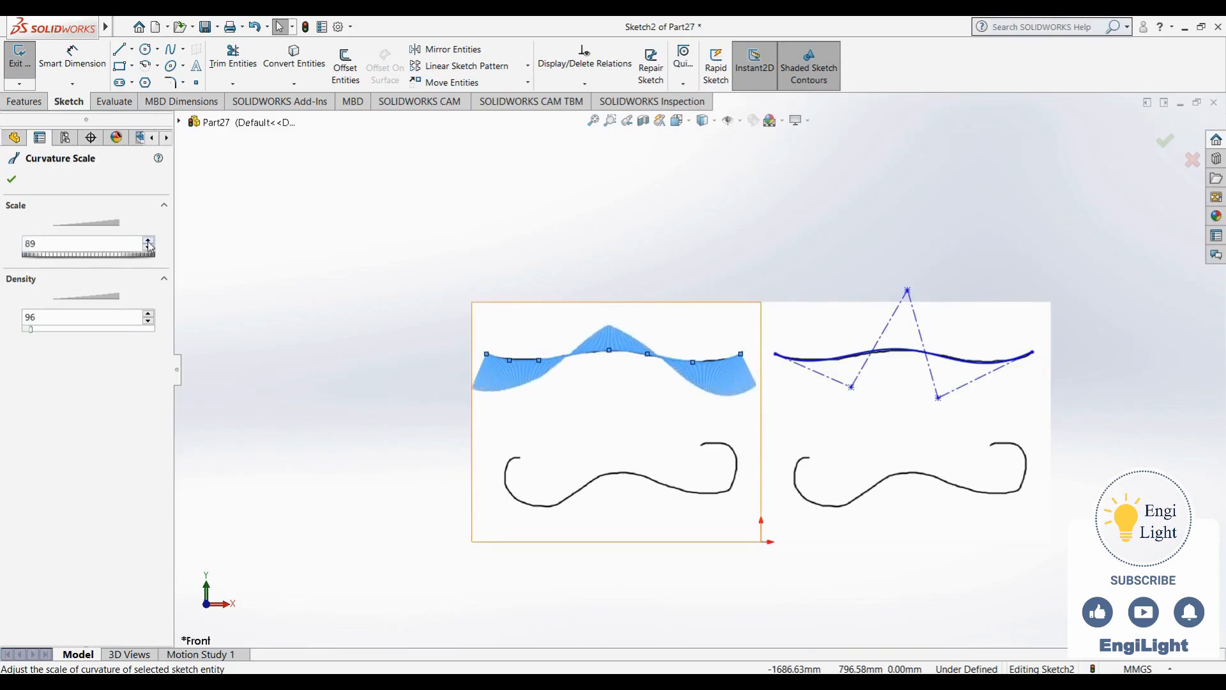
left_click(11, 181)
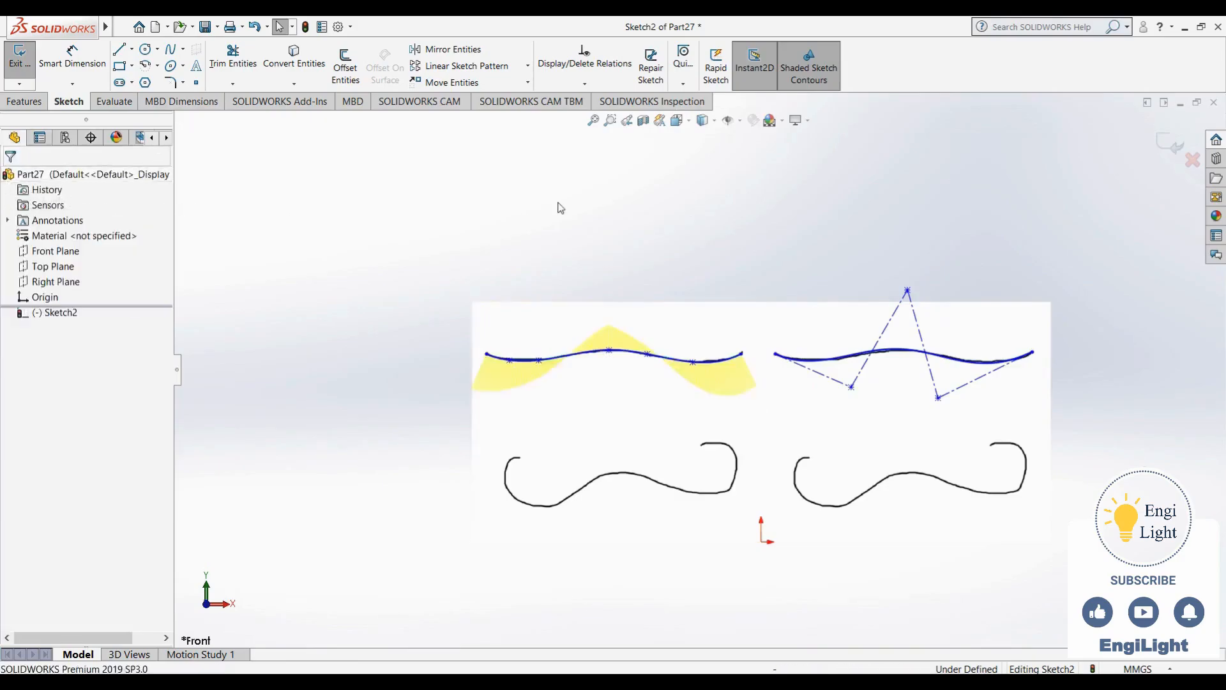
Show curvature combs on the right style spline with scale 91 and density 96, and compare them with the left spline's combs
right_click(830, 366)
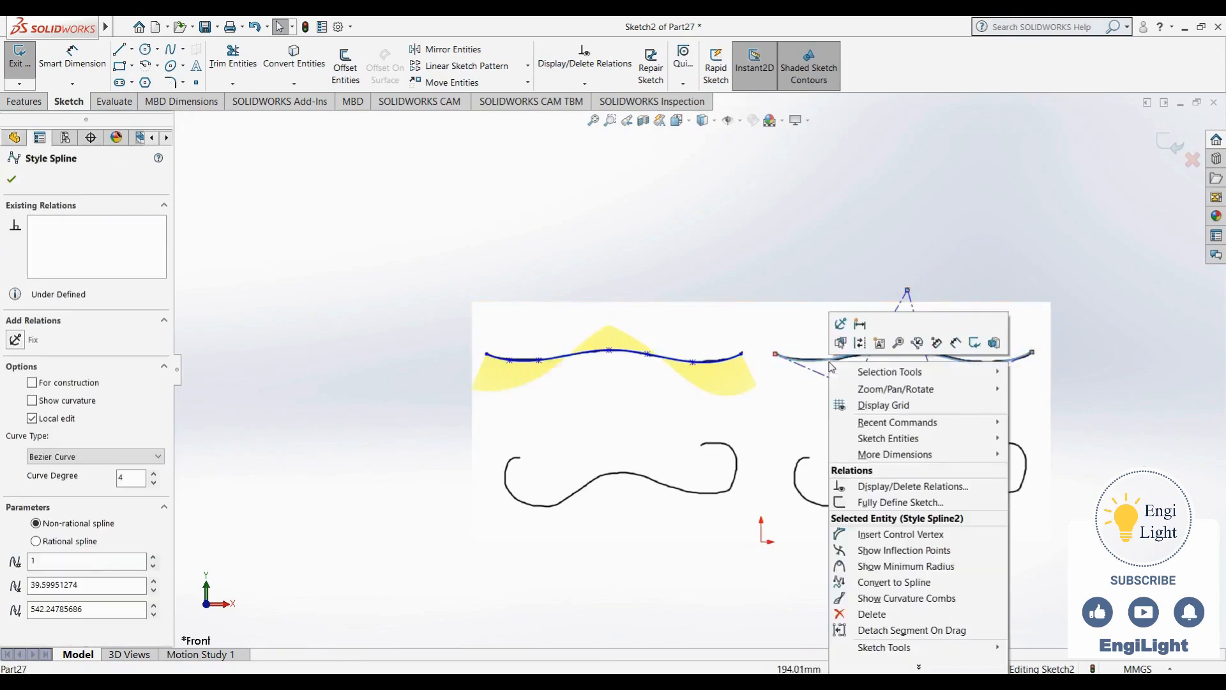
left_click(905, 600)
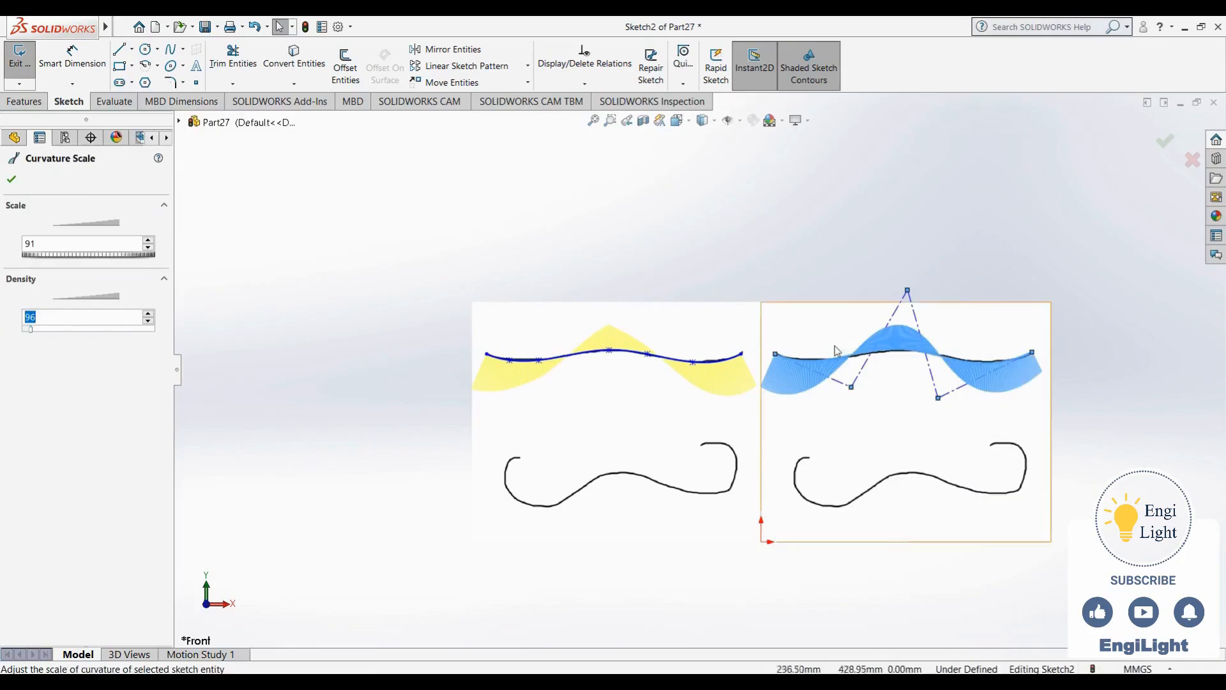
key("Return")
scroll(880, 389, "down", 4)
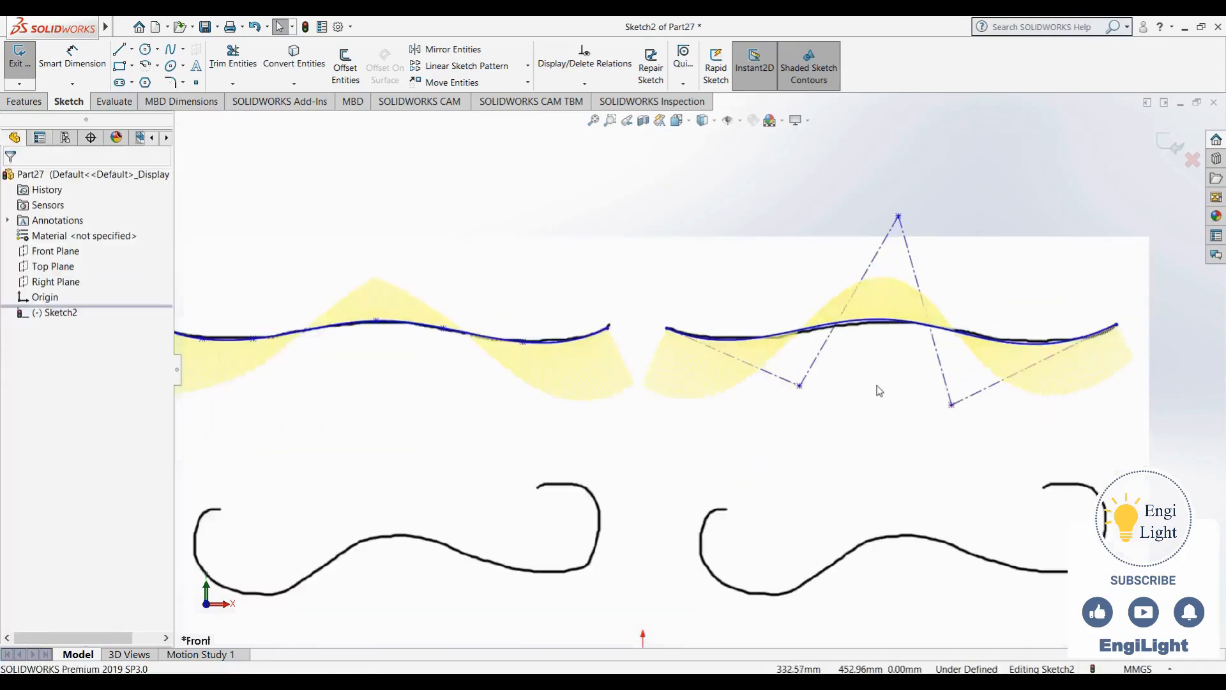
scroll(877, 390, "up", 2)
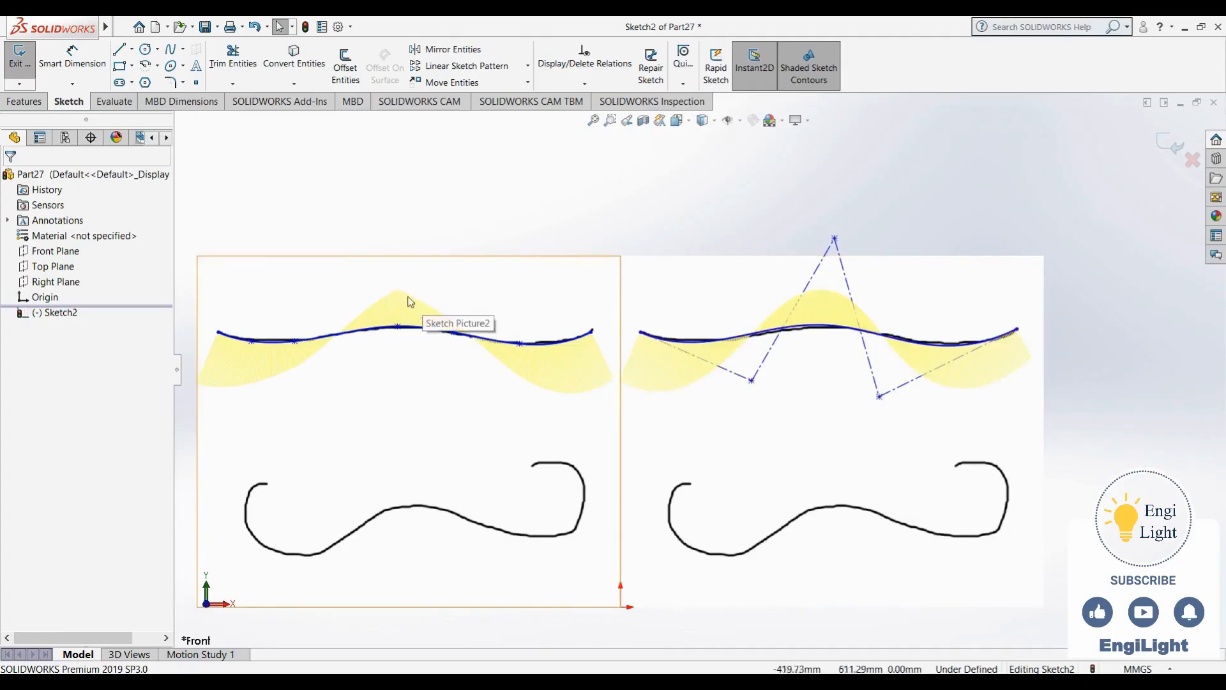
left_click(346, 342)
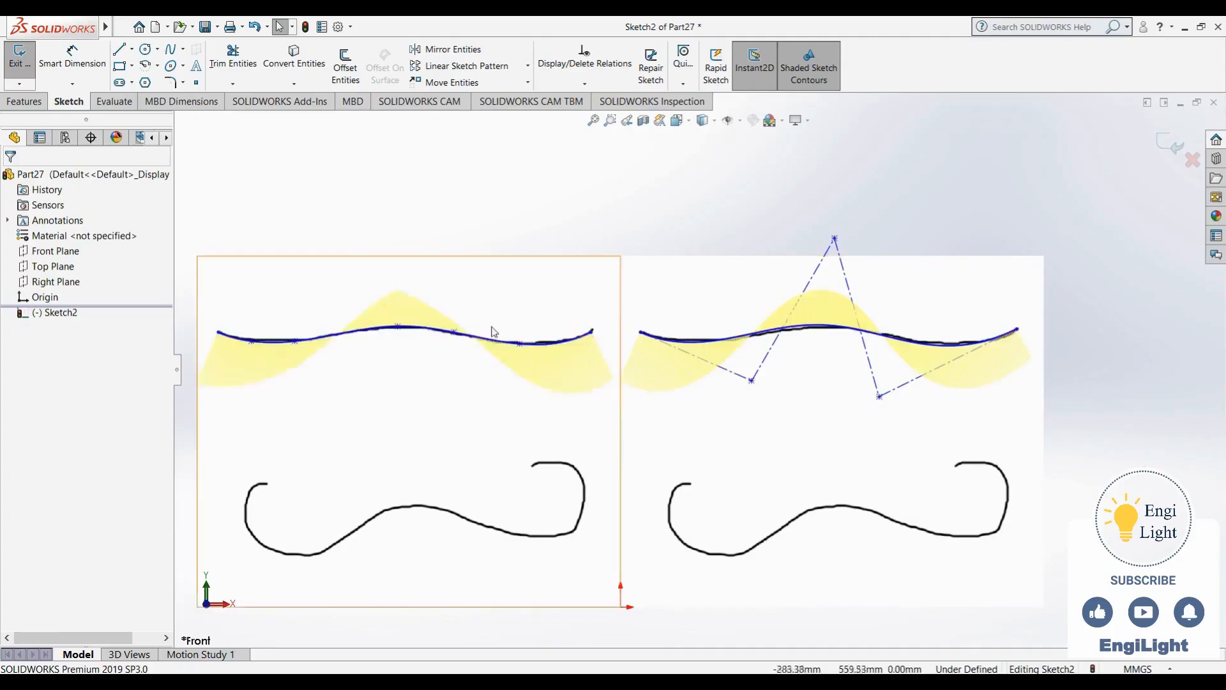
left_click(674, 348)
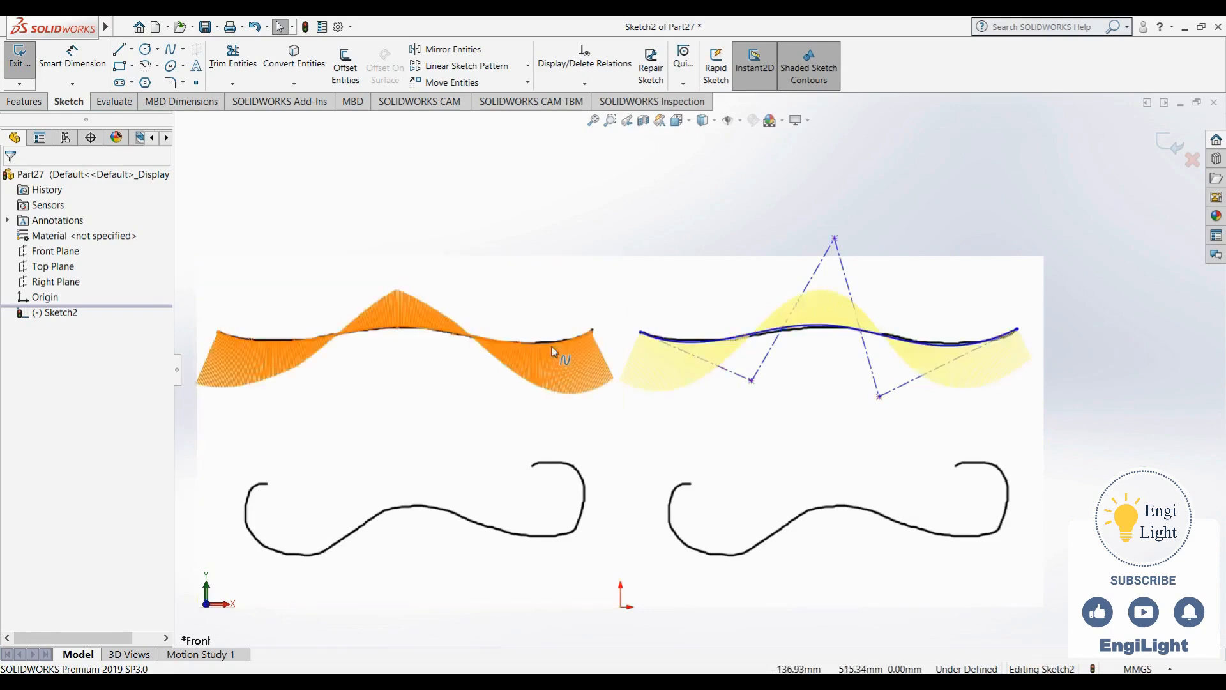
left_click(551, 346, "ctrl")
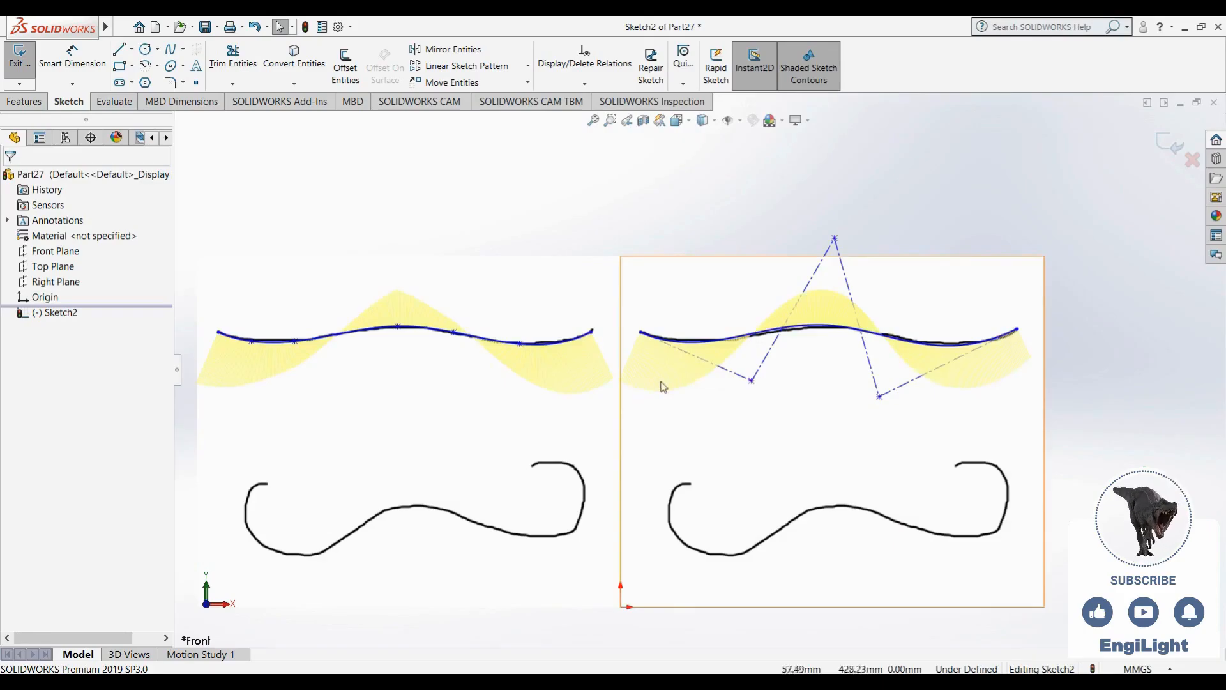
Raise the curve degree of the right picture's upper style spline to 14
left_click(891, 336)
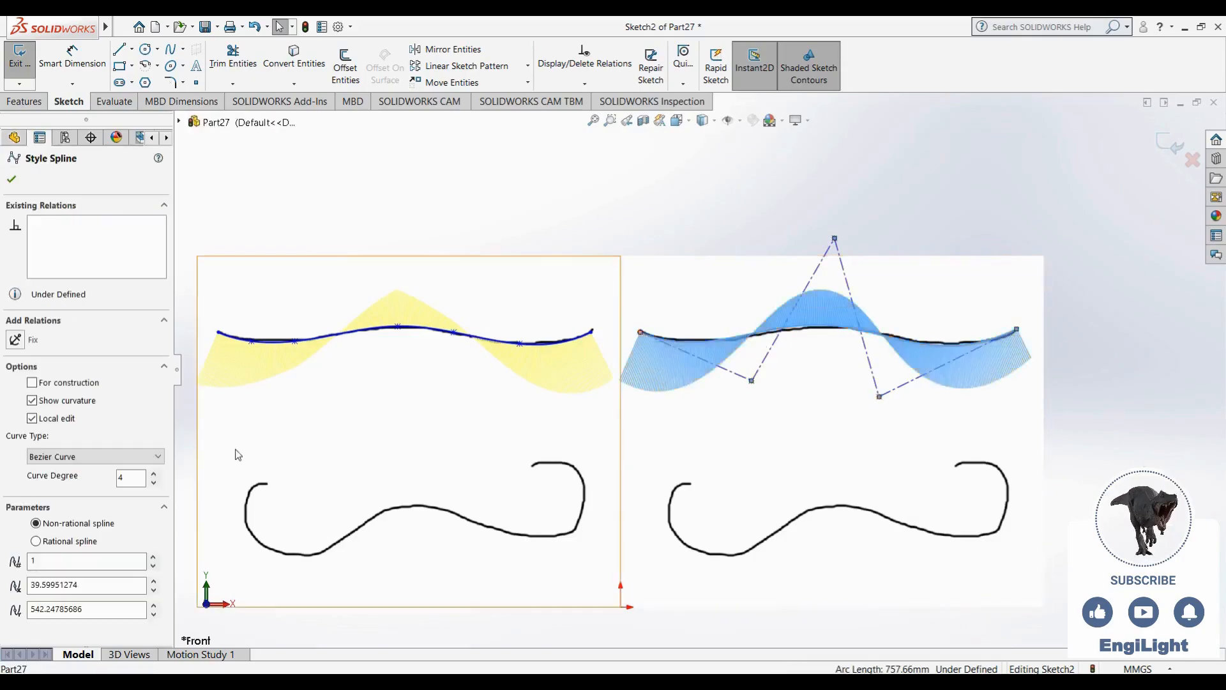
left_click(153, 474)
left_click(154, 473)
left_click(153, 473)
left_click(153, 474)
left_click(153, 474)
left_click(154, 474)
left_click(153, 474)
left_click(153, 474)
left_click(153, 473)
left_click(153, 474)
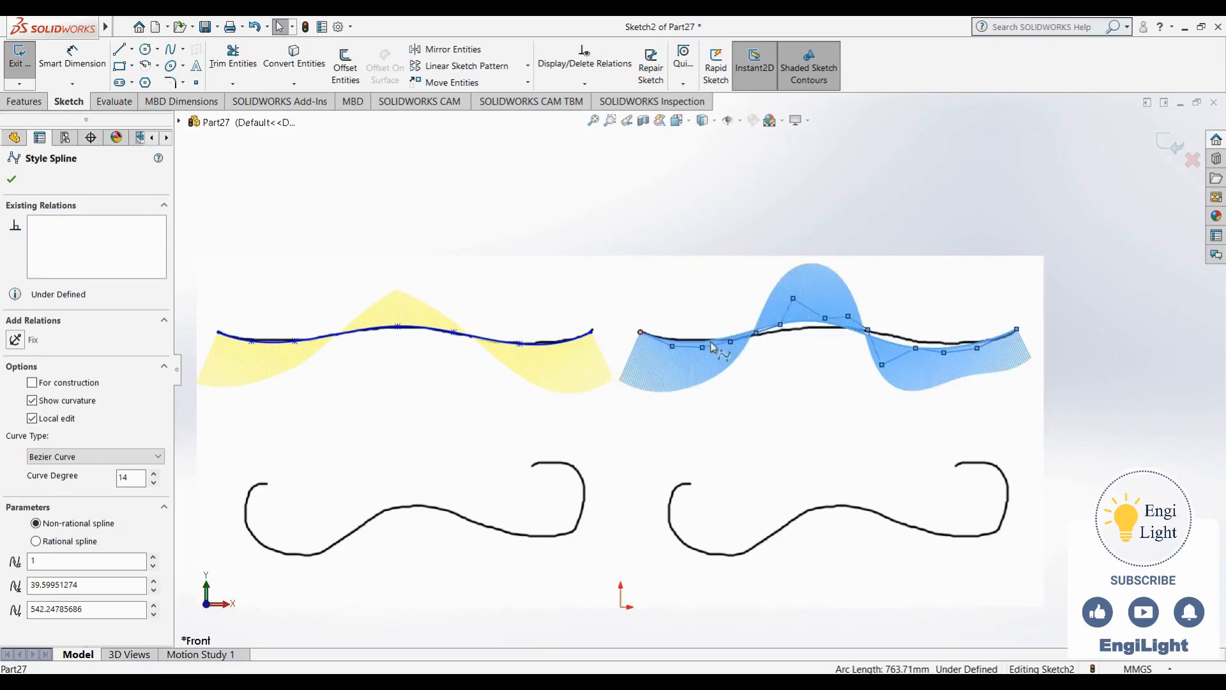
Turn off the curvature combs on the right style spline and lower its curve degree to 4
right_click(731, 359)
left_click(758, 578)
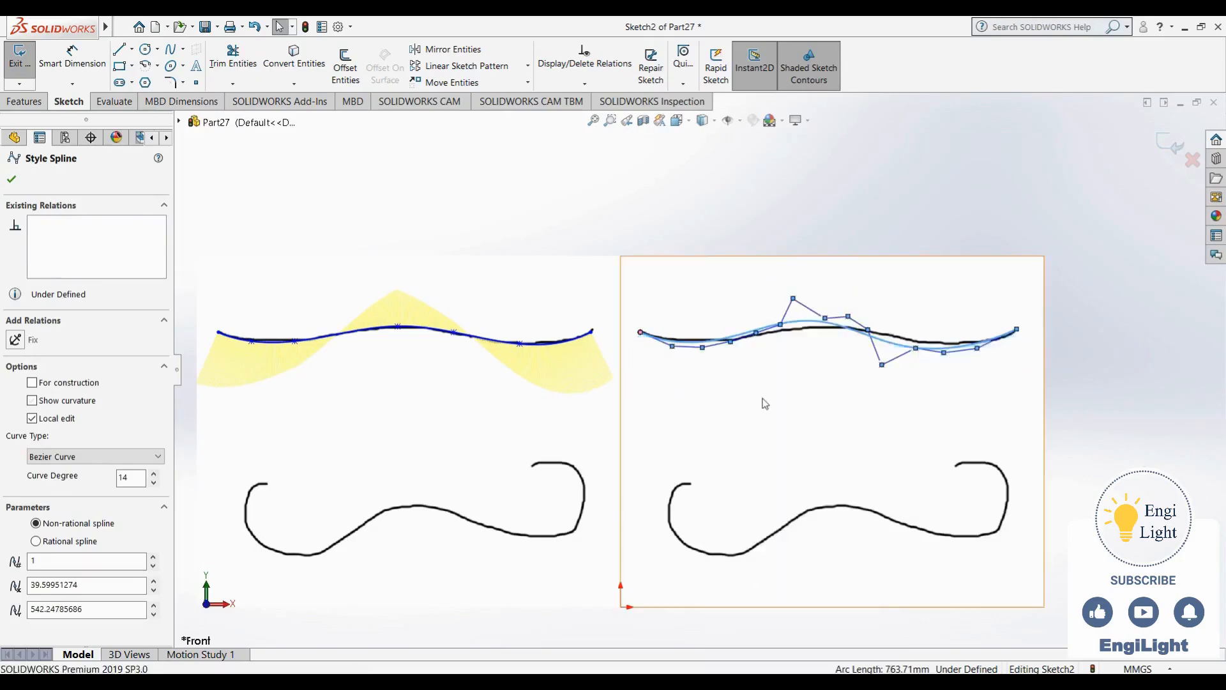
left_click(154, 483)
left_click(153, 483)
left_click(154, 483)
left_click(154, 483)
left_click(154, 484)
left_click(154, 483)
left_click(154, 483)
left_click(154, 484)
left_click(154, 484)
left_click(153, 484)
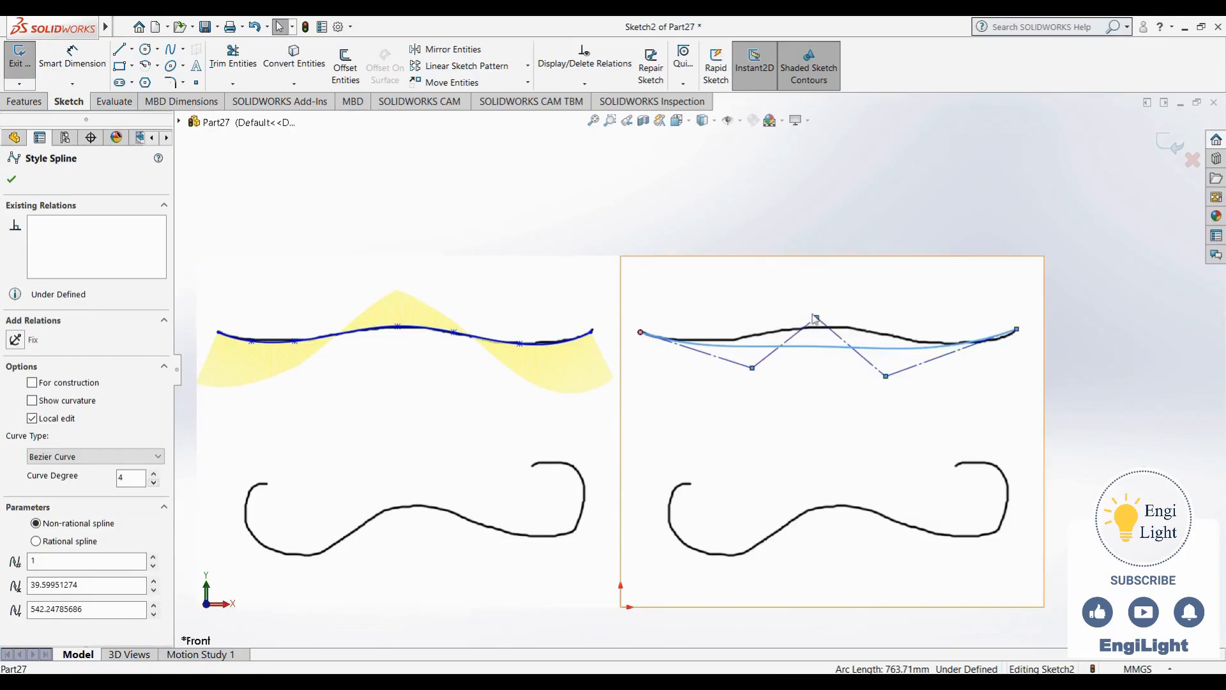
Reposition the degree 4 style spline's middle and left inner control vertices to fit the right picture's upper curve
left_click_drag(816, 317, 817, 269)
left_click(751, 373)
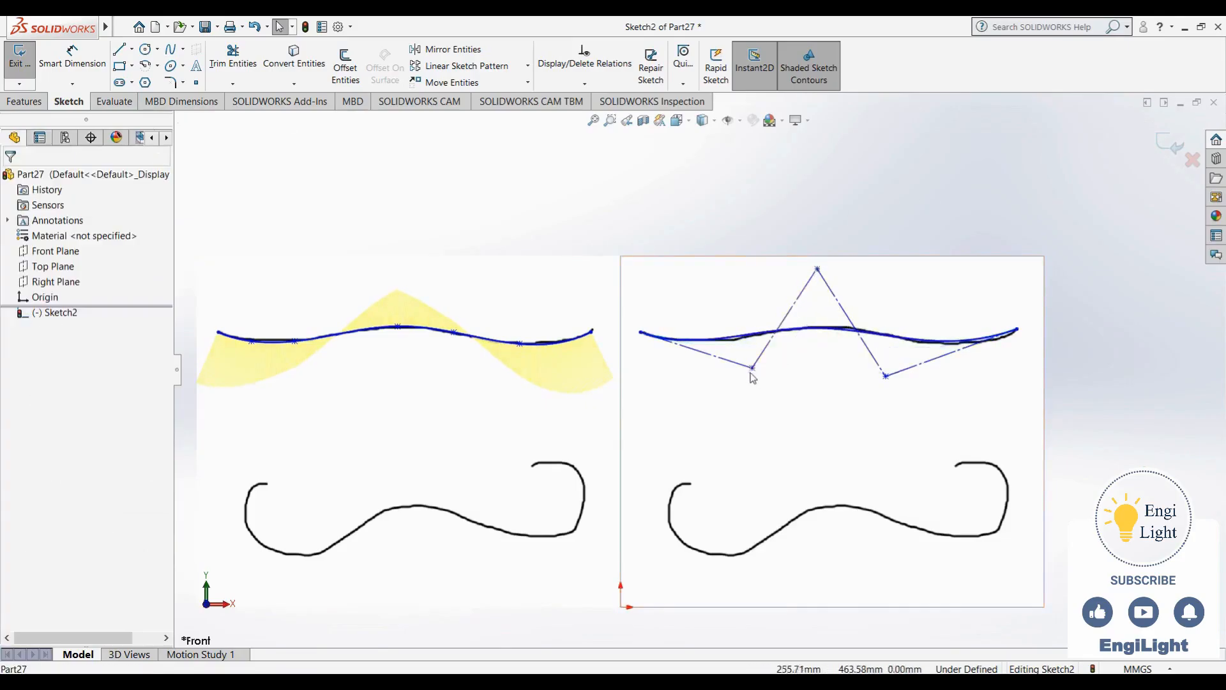
left_click(752, 369)
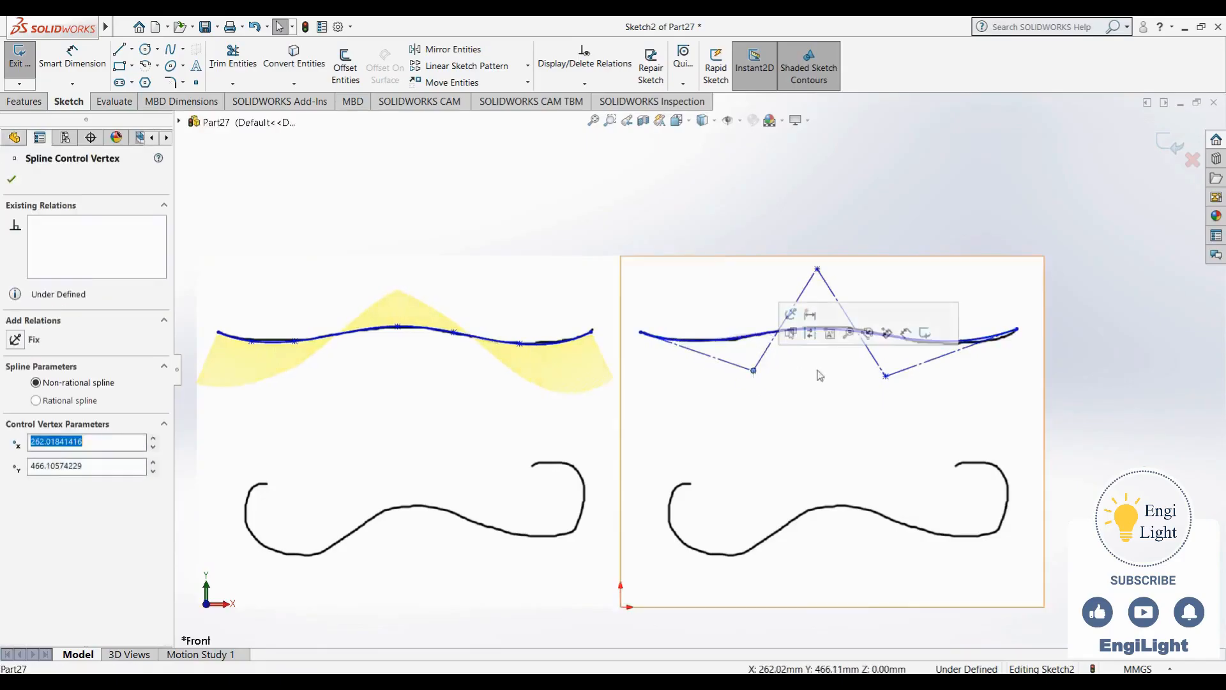
left_click(802, 462)
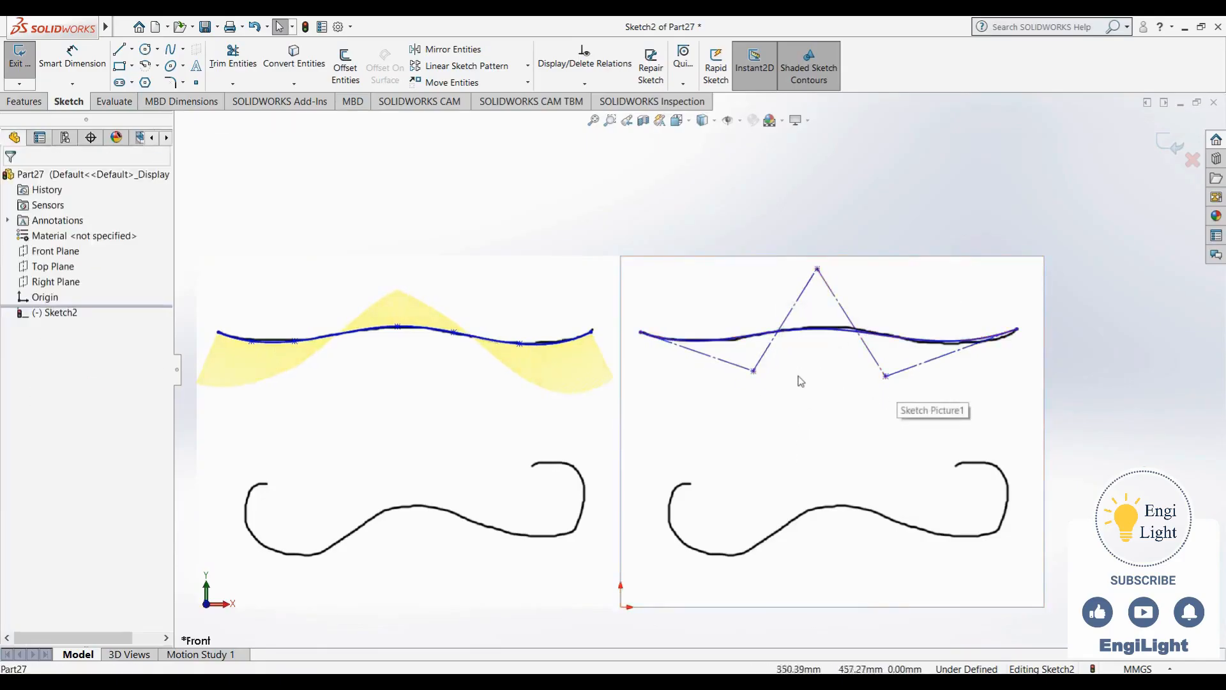
Lower the style spline's curve degree to 3 and move its right inner control vertex up above the traced curve
left_click(775, 332)
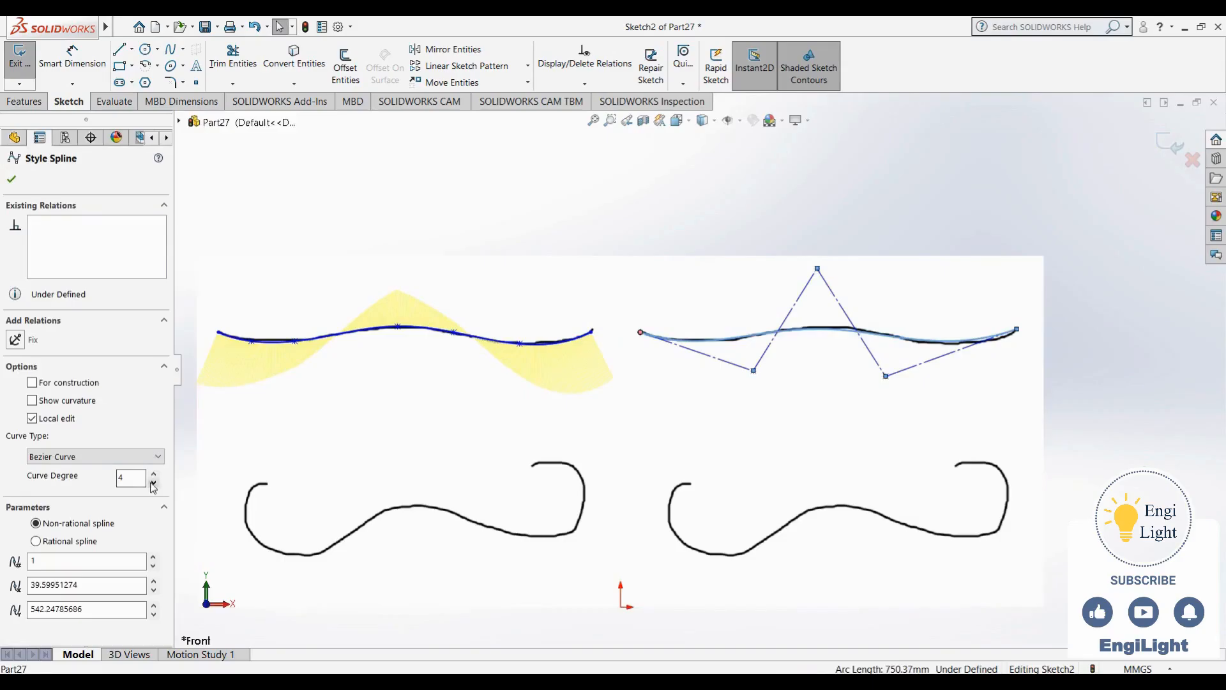
left_click(153, 484)
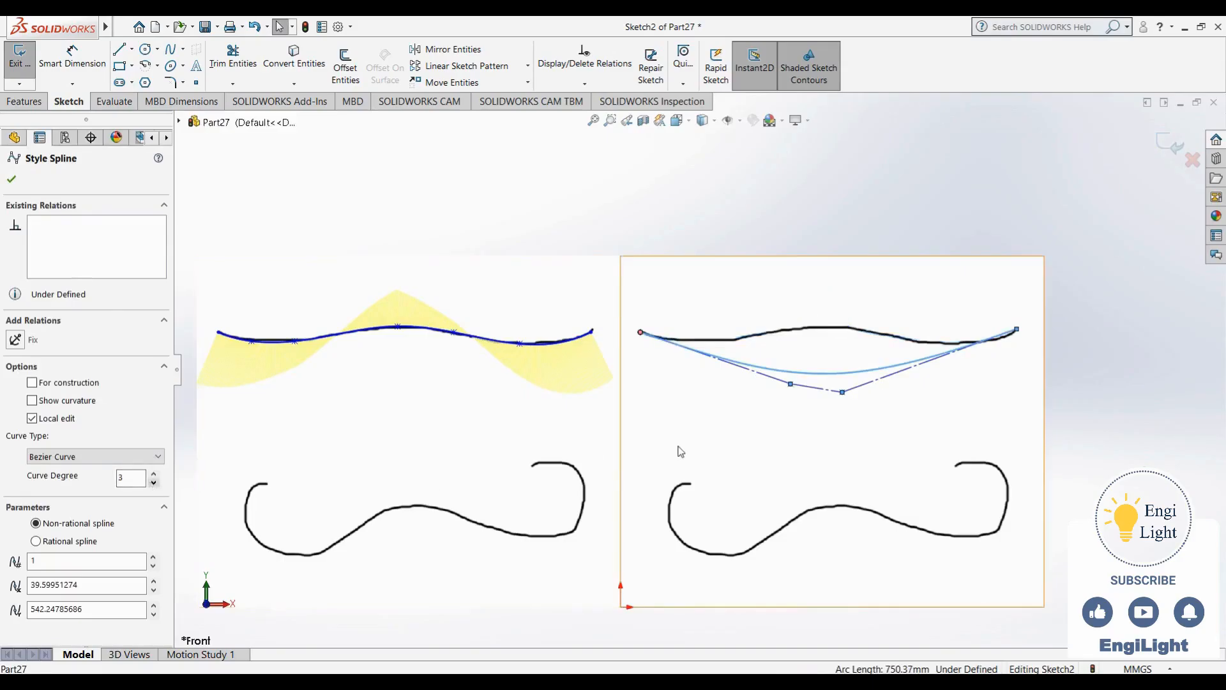
left_click_drag(842, 391, 872, 273)
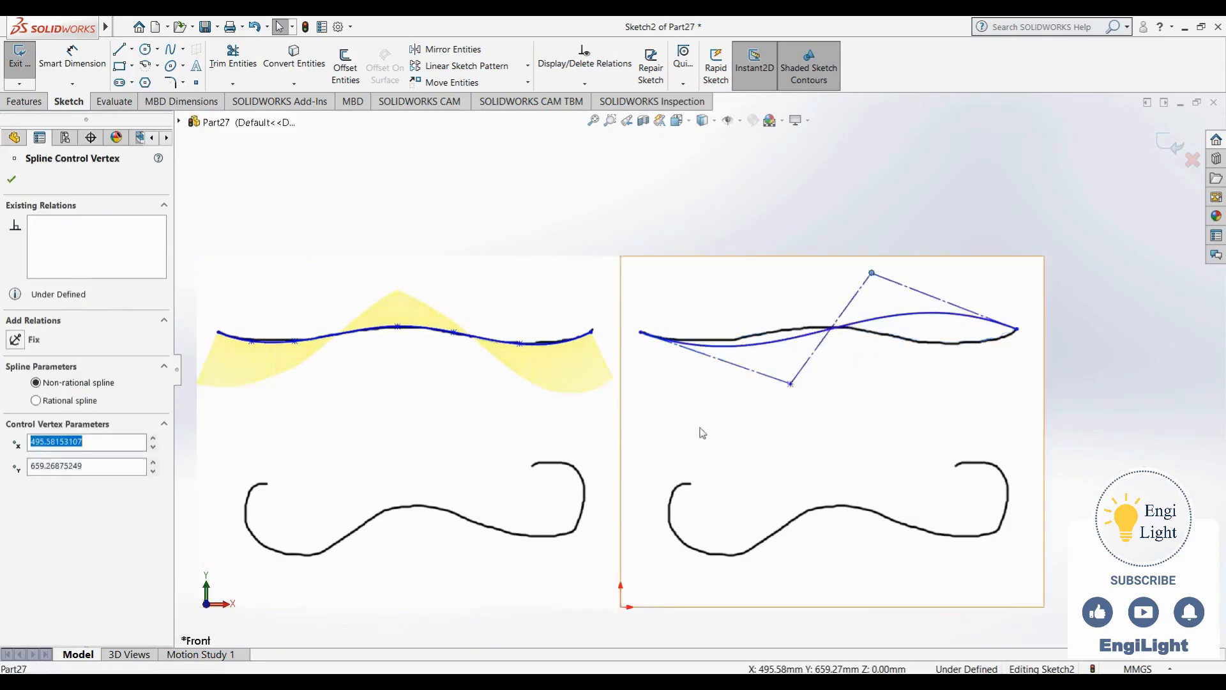
left_click(903, 415)
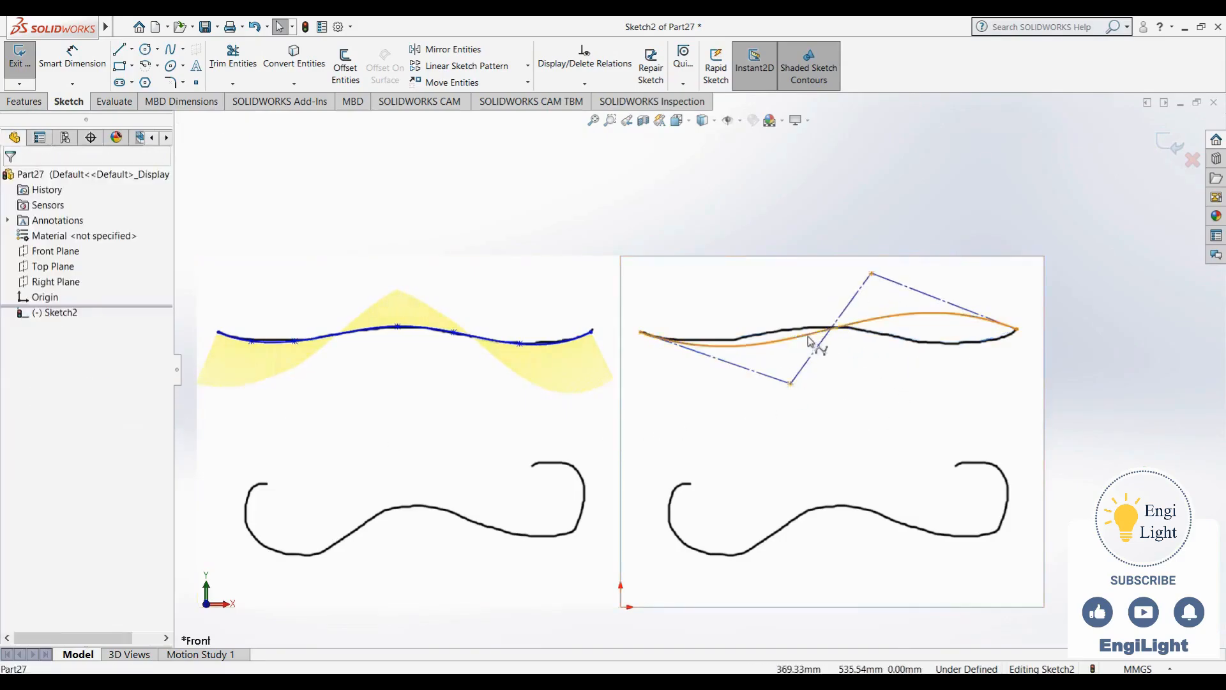
Lower the style spline's curve degree to 2 and raise its single inner control vertex well above the picture's upper curve
left_click(815, 341)
left_click(154, 484)
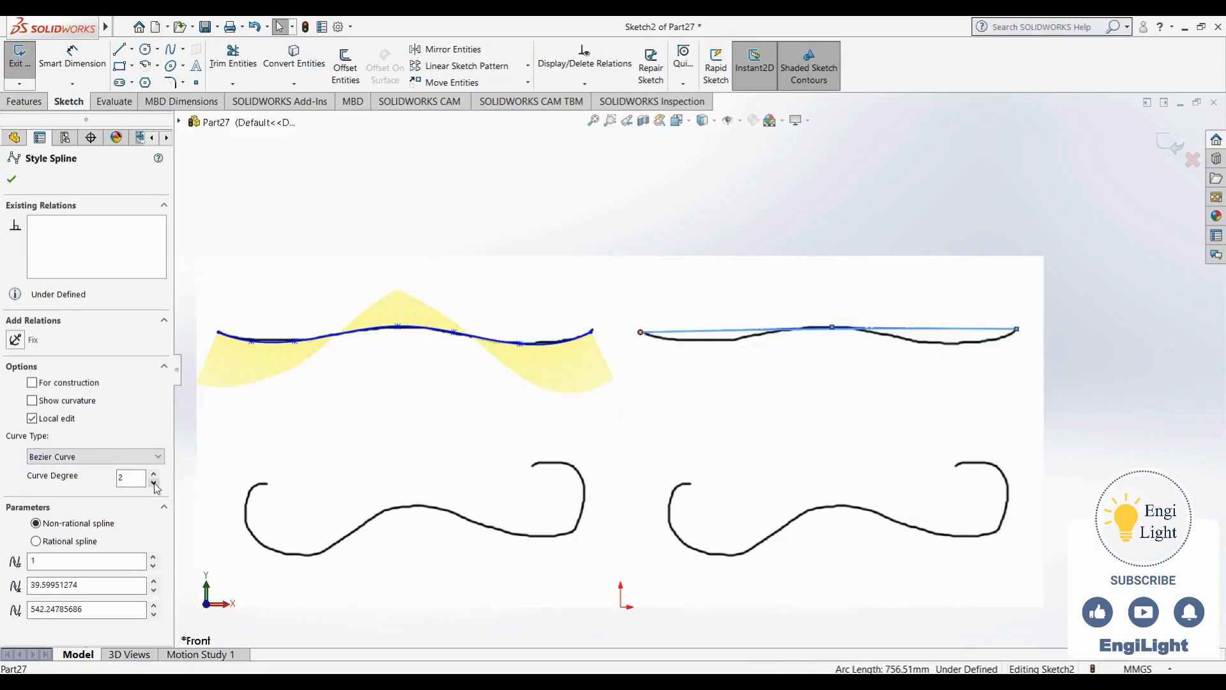
left_click_drag(832, 327, 821, 246)
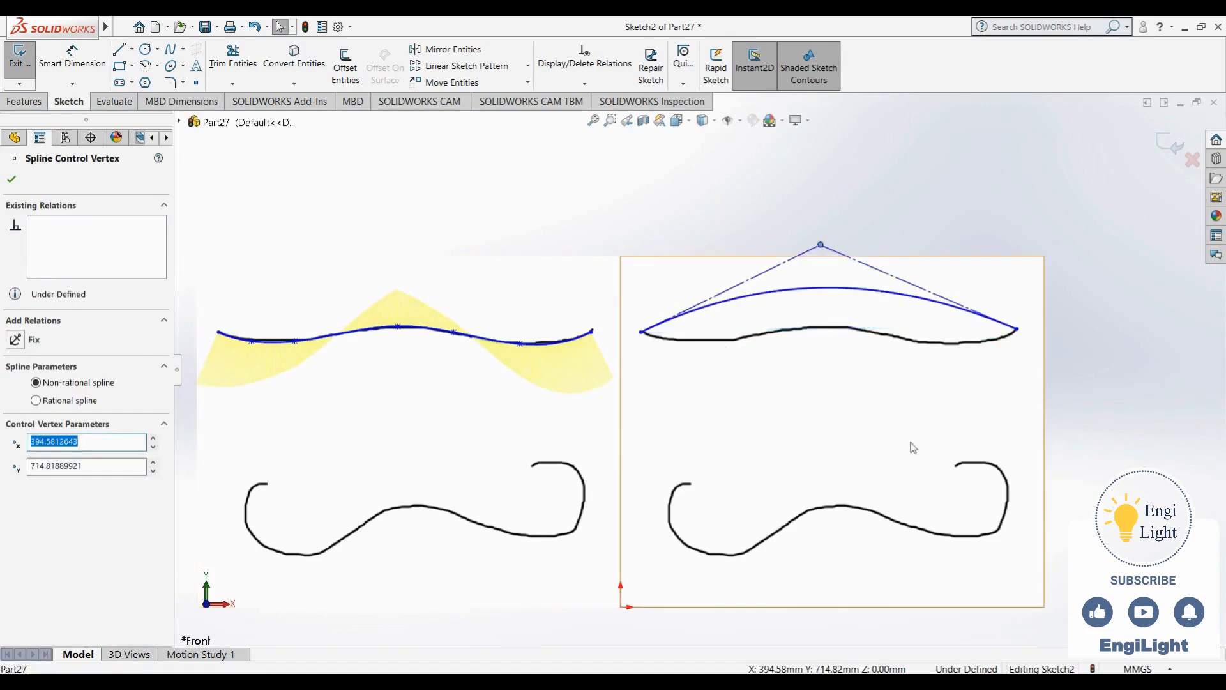
key("Escape")
scroll(495, 412, "up", 4)
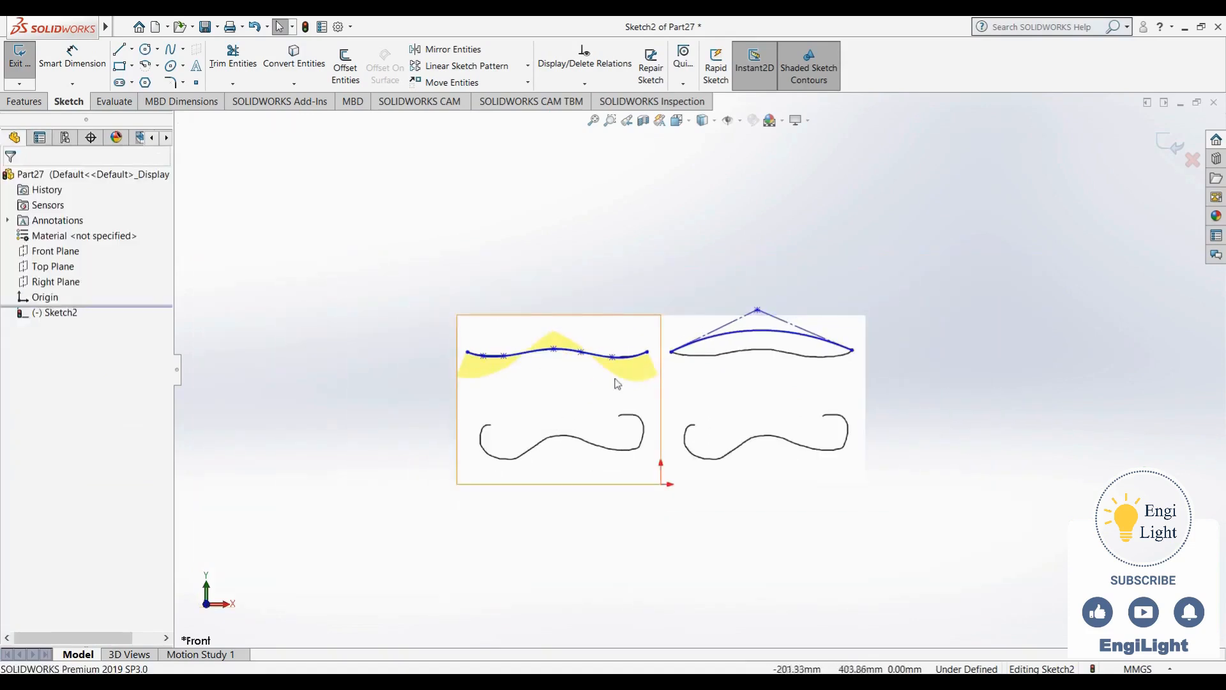
key("Escape")
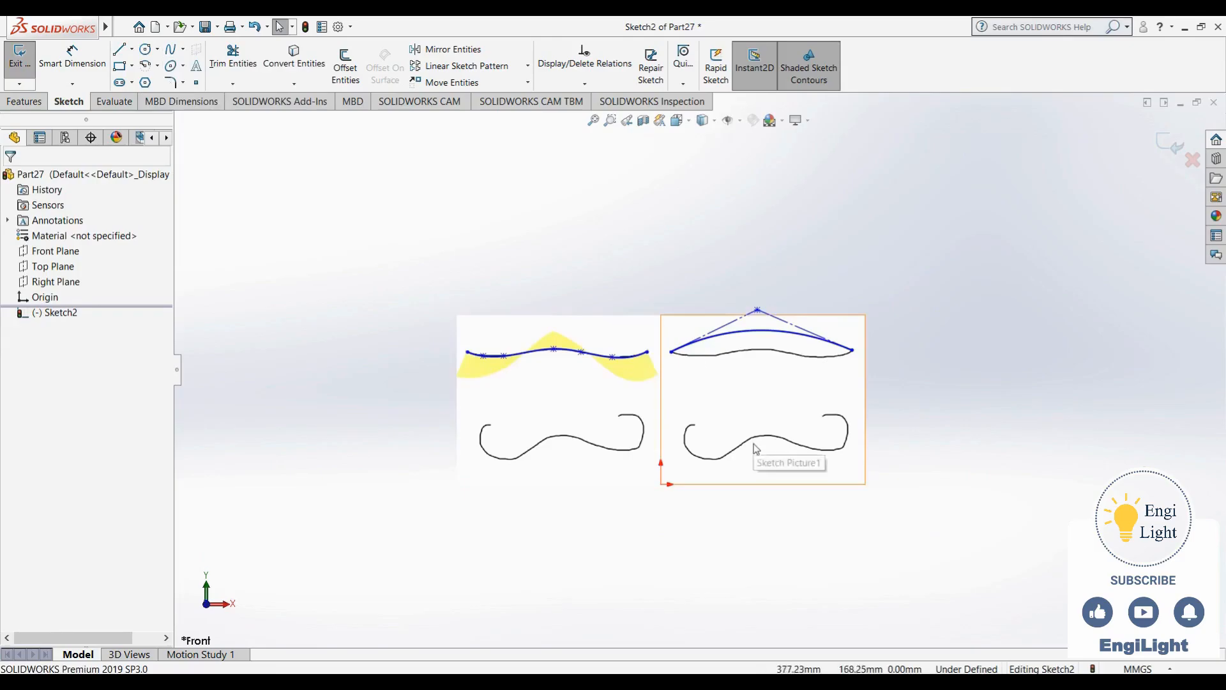
Trace the left picture's lower curve with a regular spline, placing points along it from the left hook to the right hook's end
scroll(702, 415, "down", 5)
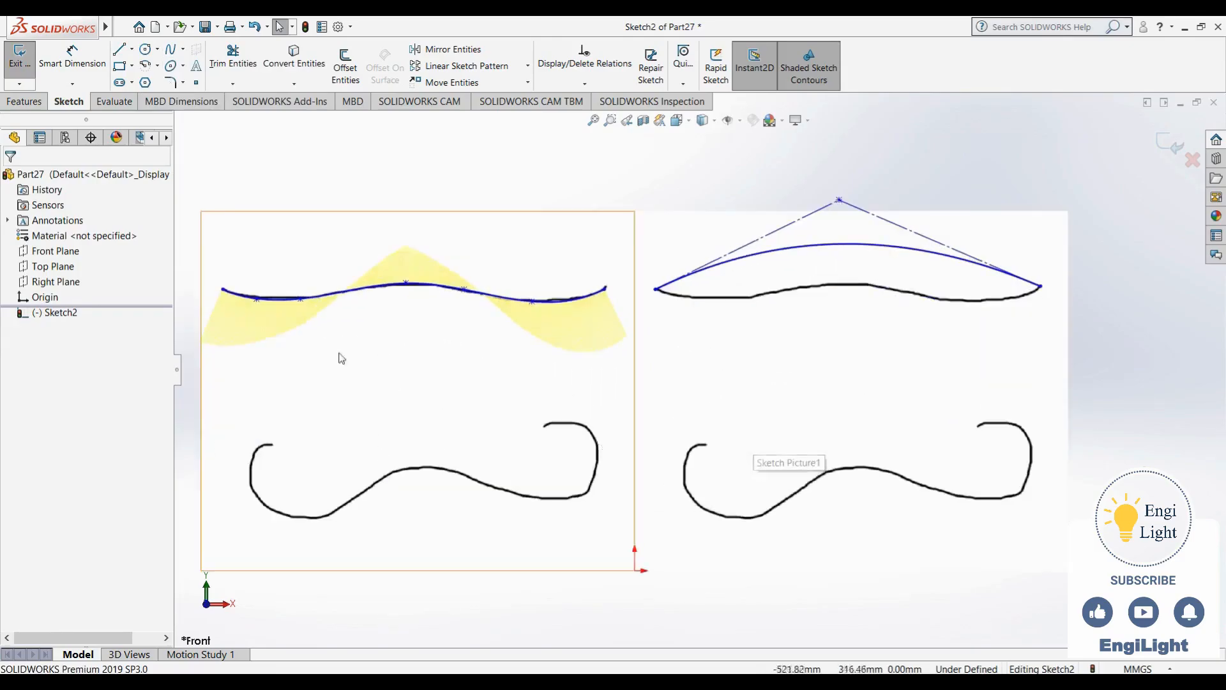
left_click(170, 56)
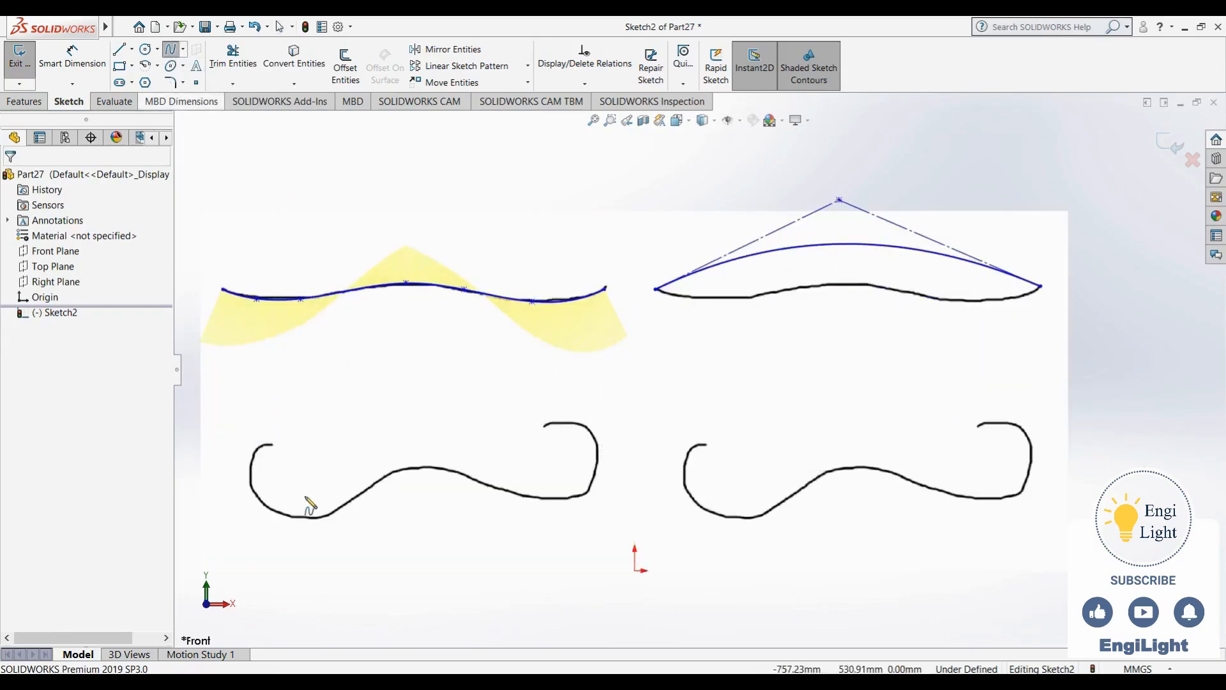
left_click(258, 447)
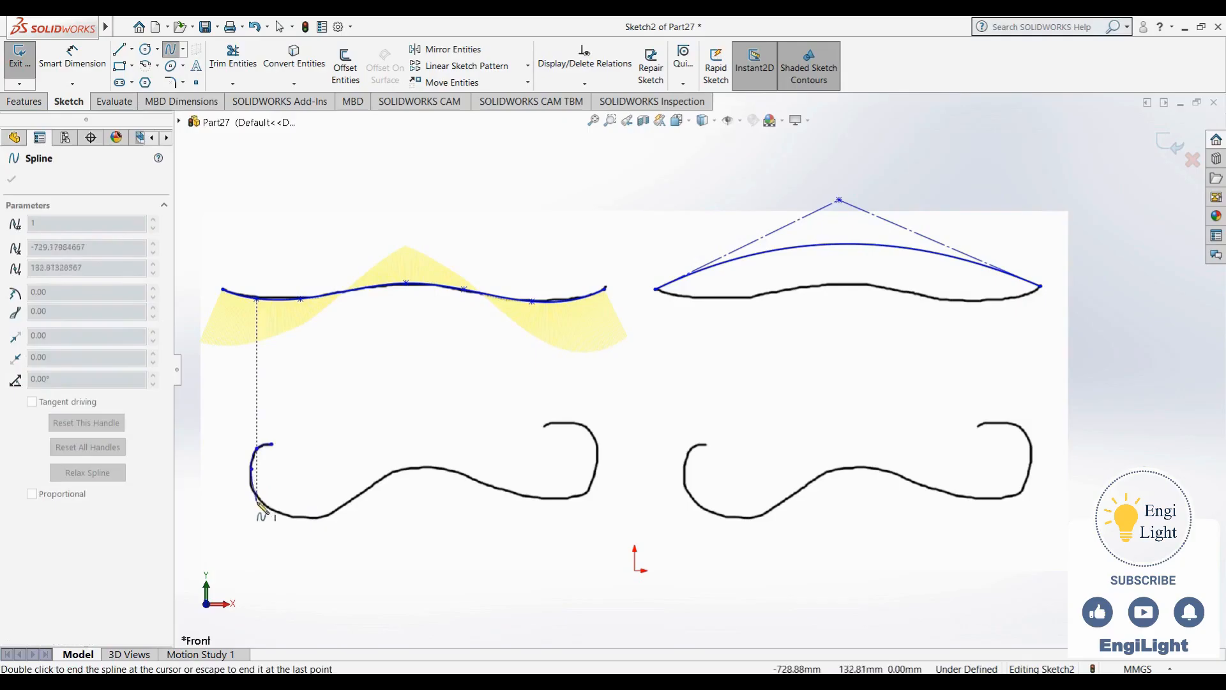
left_click(282, 516)
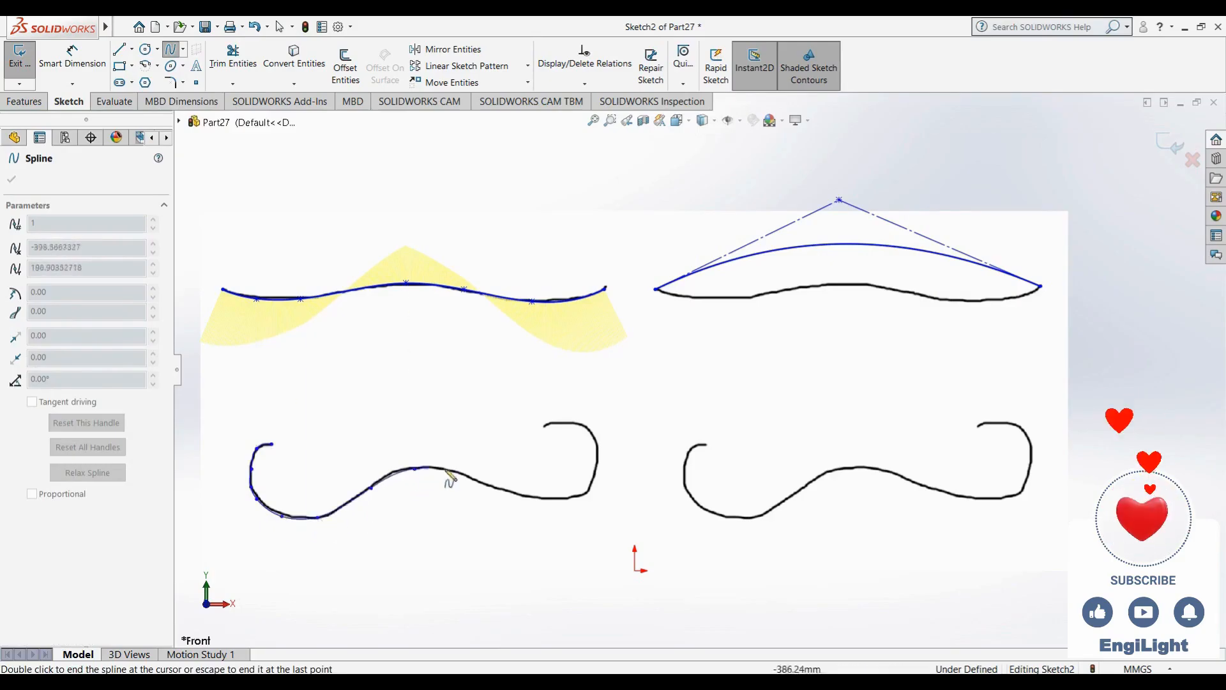
left_click(465, 474)
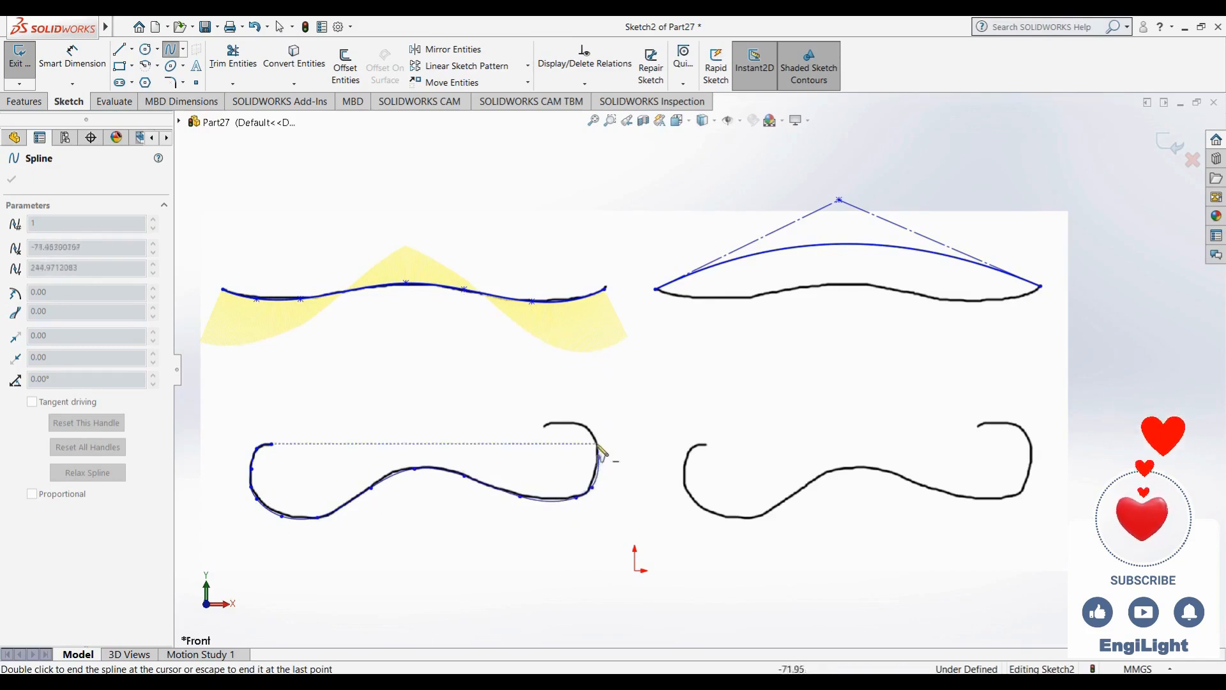
left_click(557, 420)
key("Escape")
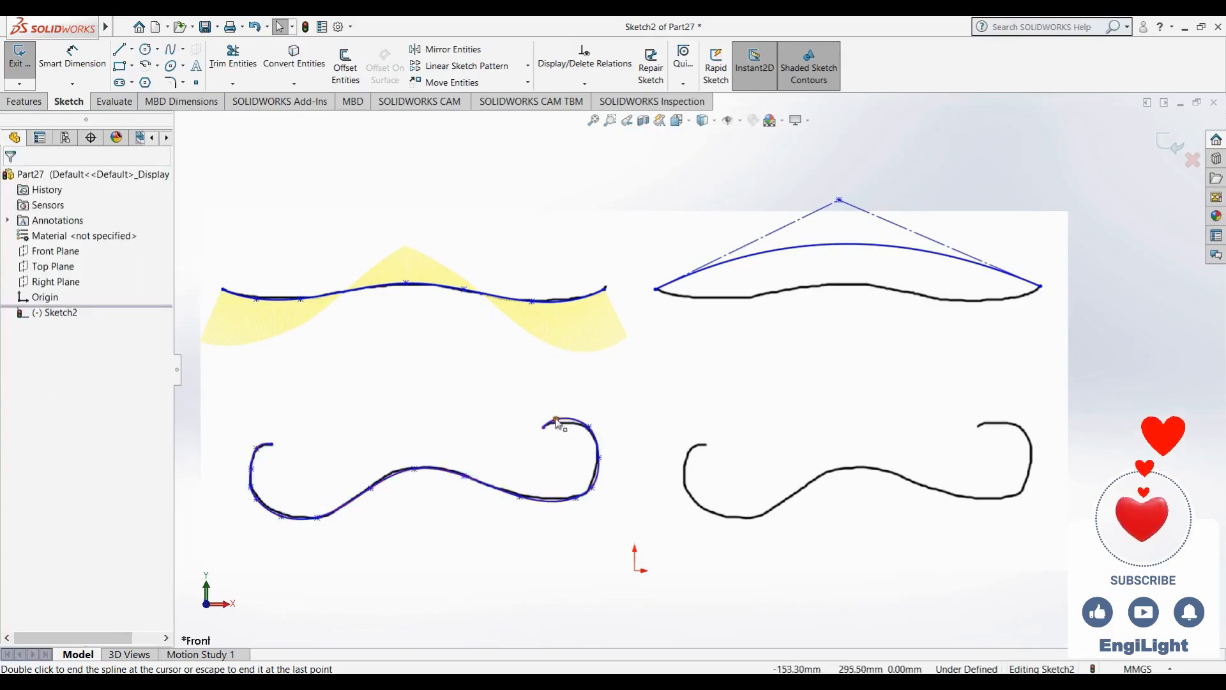
Adjust the lower left spline's points on the right hook so it follows the picture more closely
left_click(571, 425)
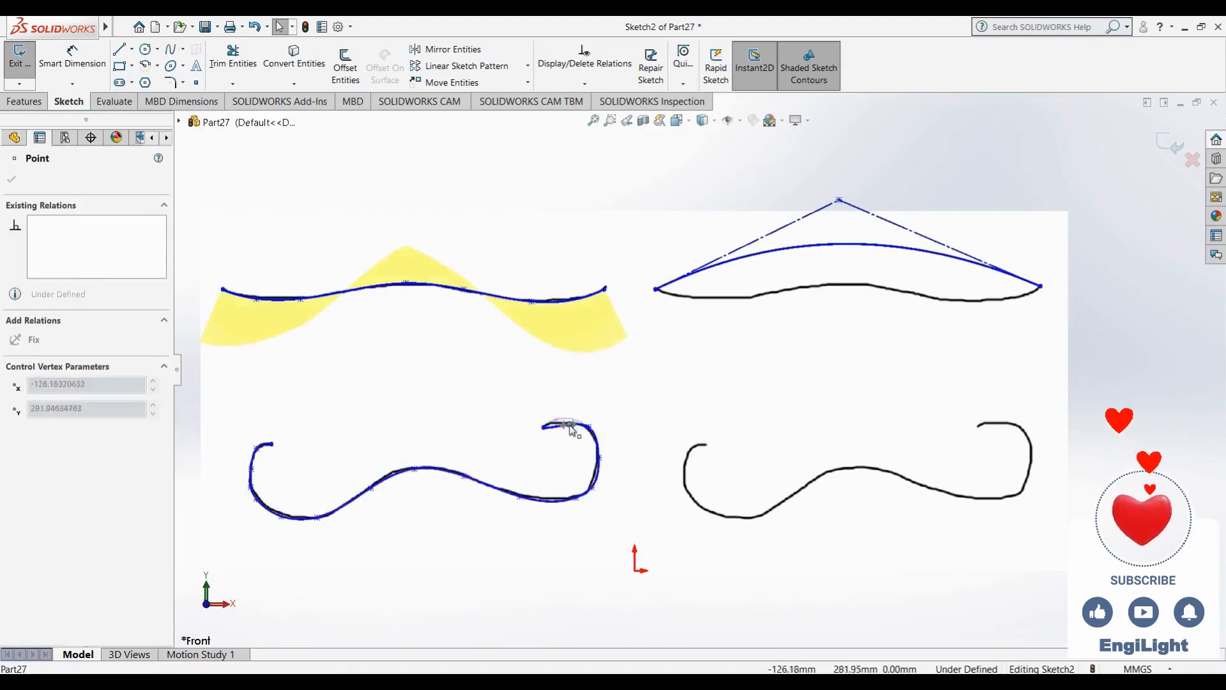
left_click(599, 458)
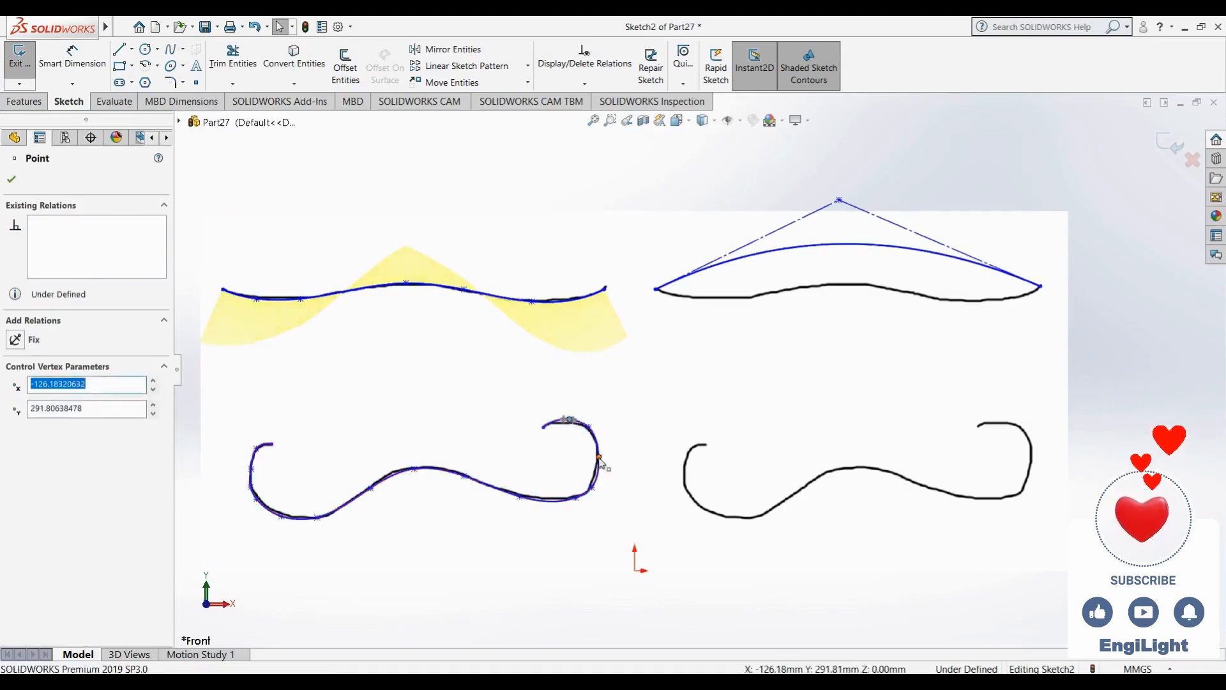
left_click_drag(599, 470, 597, 468)
left_click(400, 390)
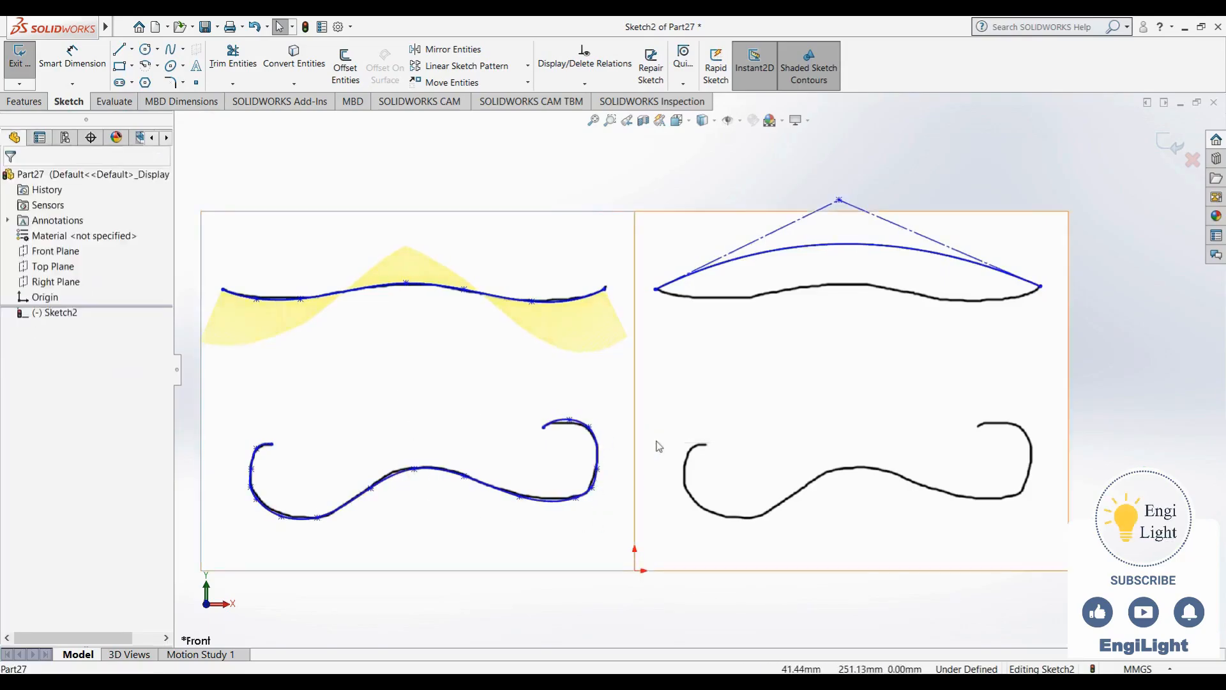
Draw a Bezier style spline around the right picture's lower curve, from the left hook's end to the right hook's end
left_click(183, 49)
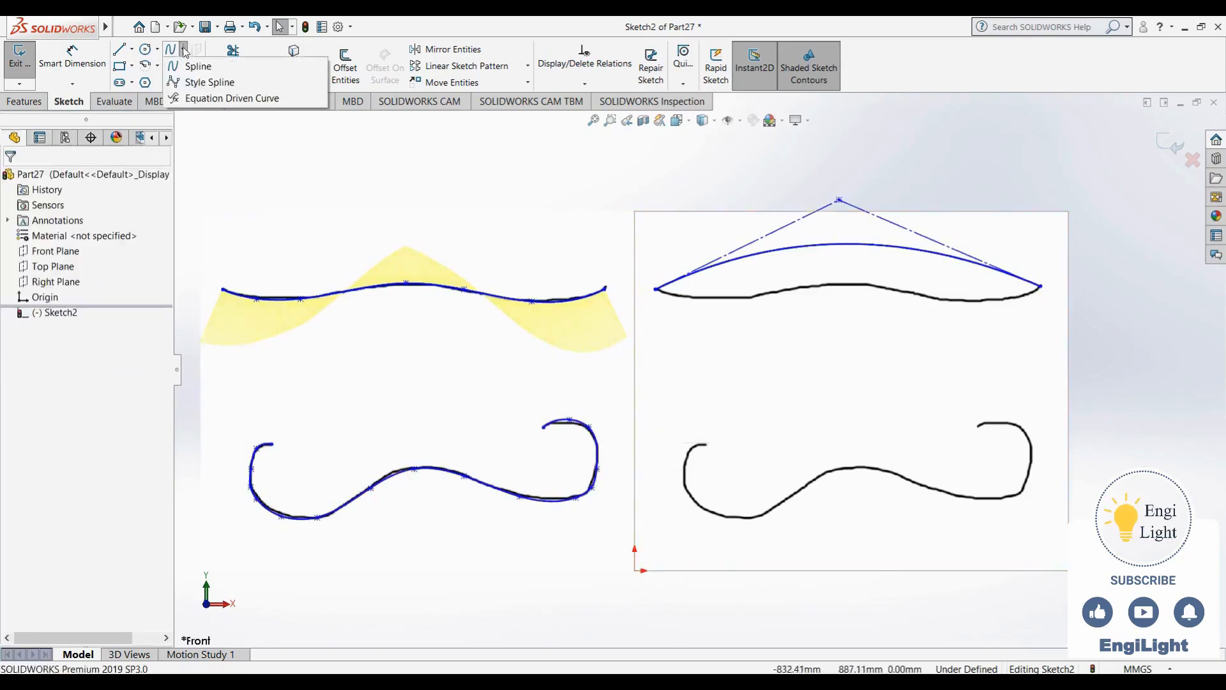
left_click(190, 83)
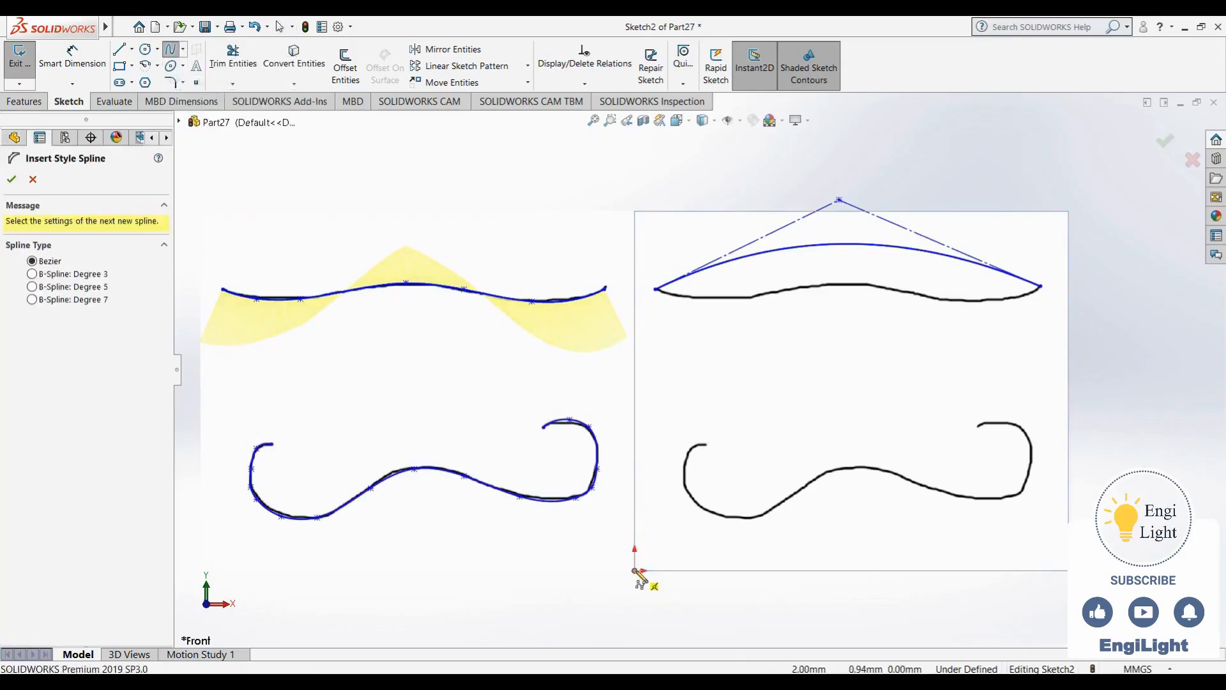
left_click(706, 444)
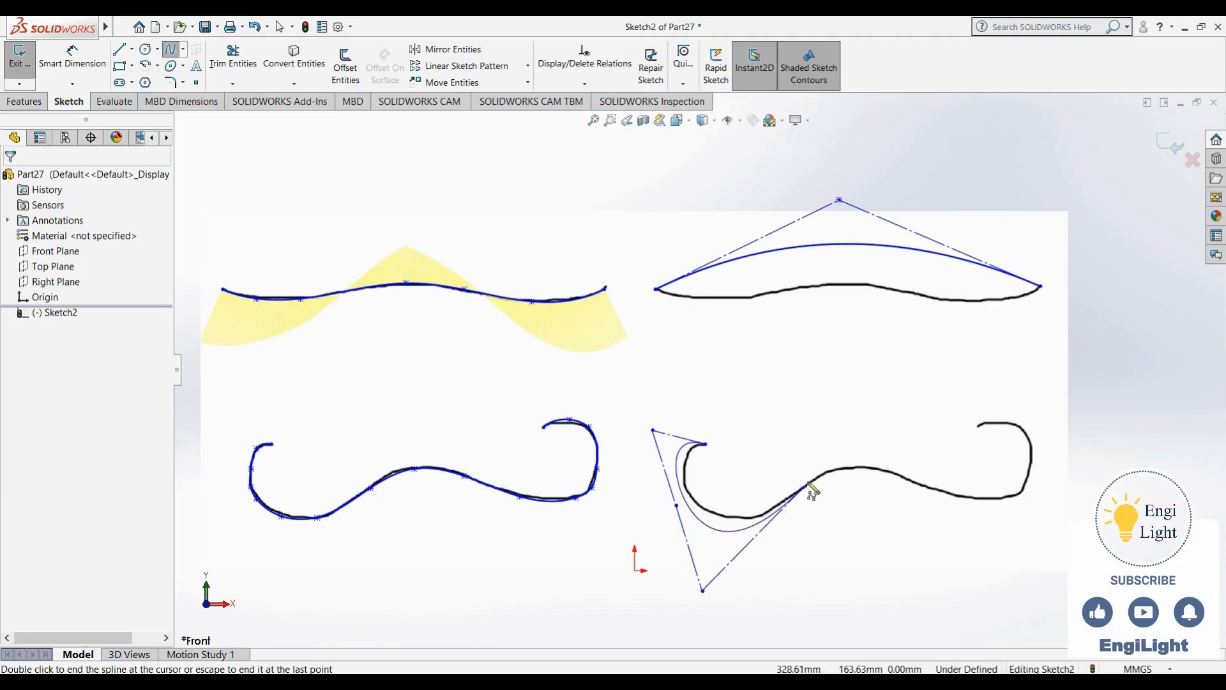
left_click(853, 385)
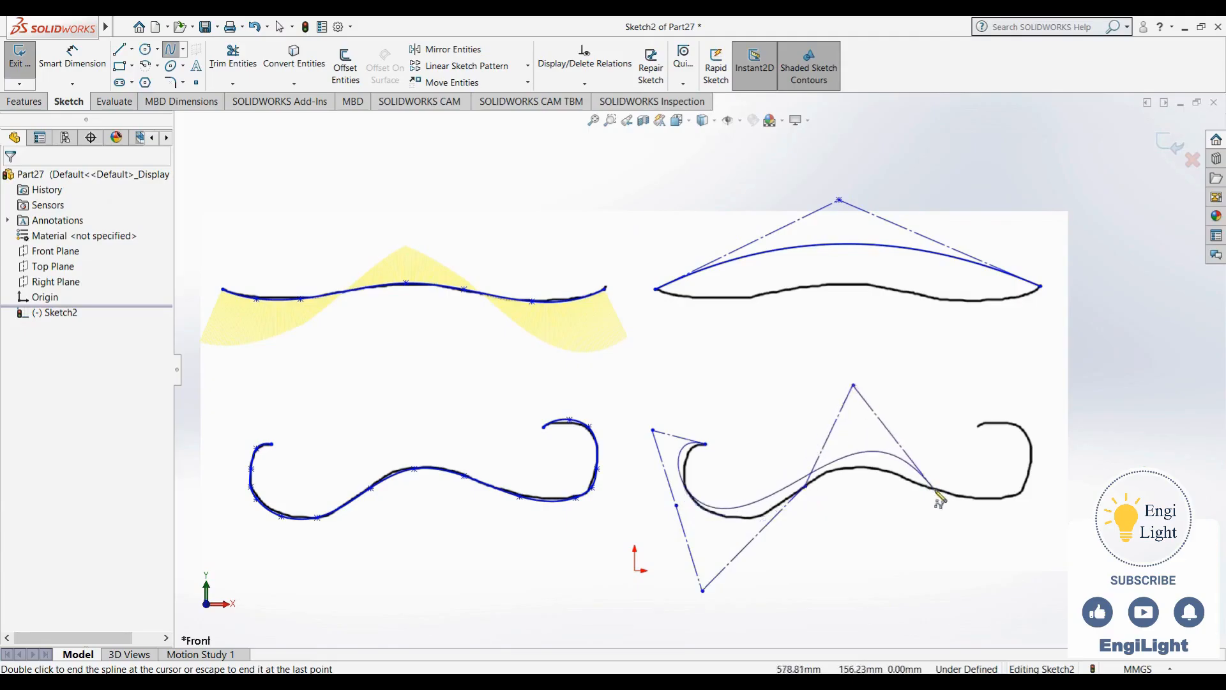
left_click(1000, 570)
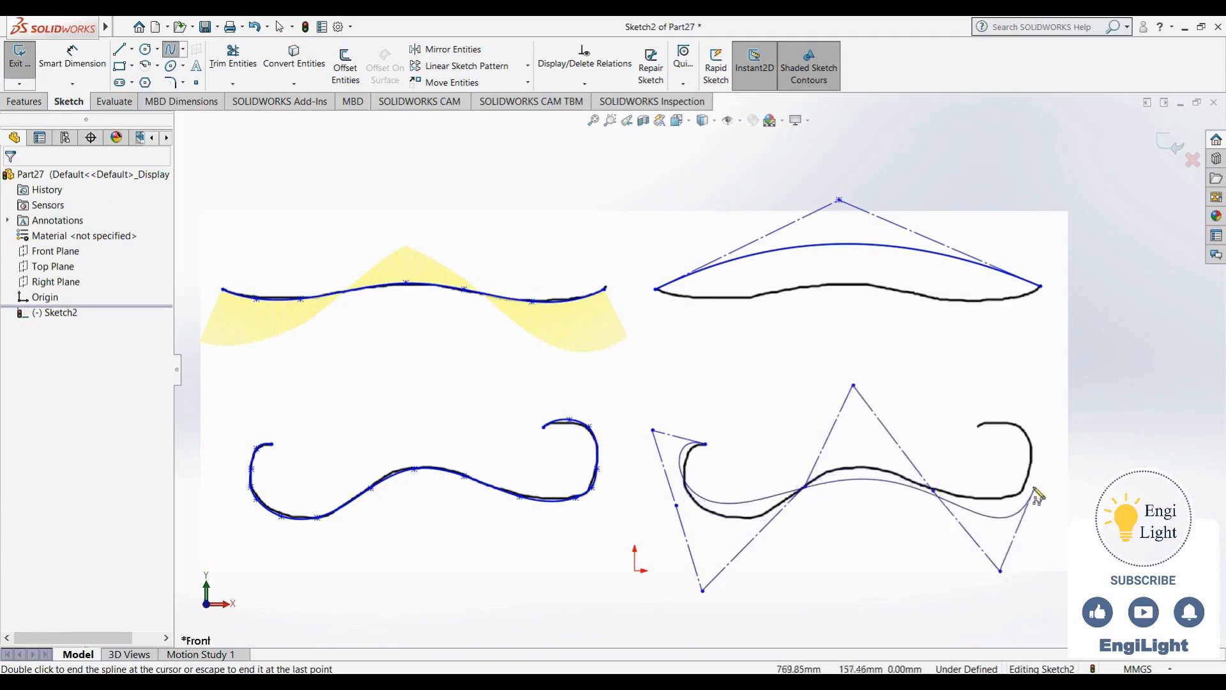
left_click(1078, 438)
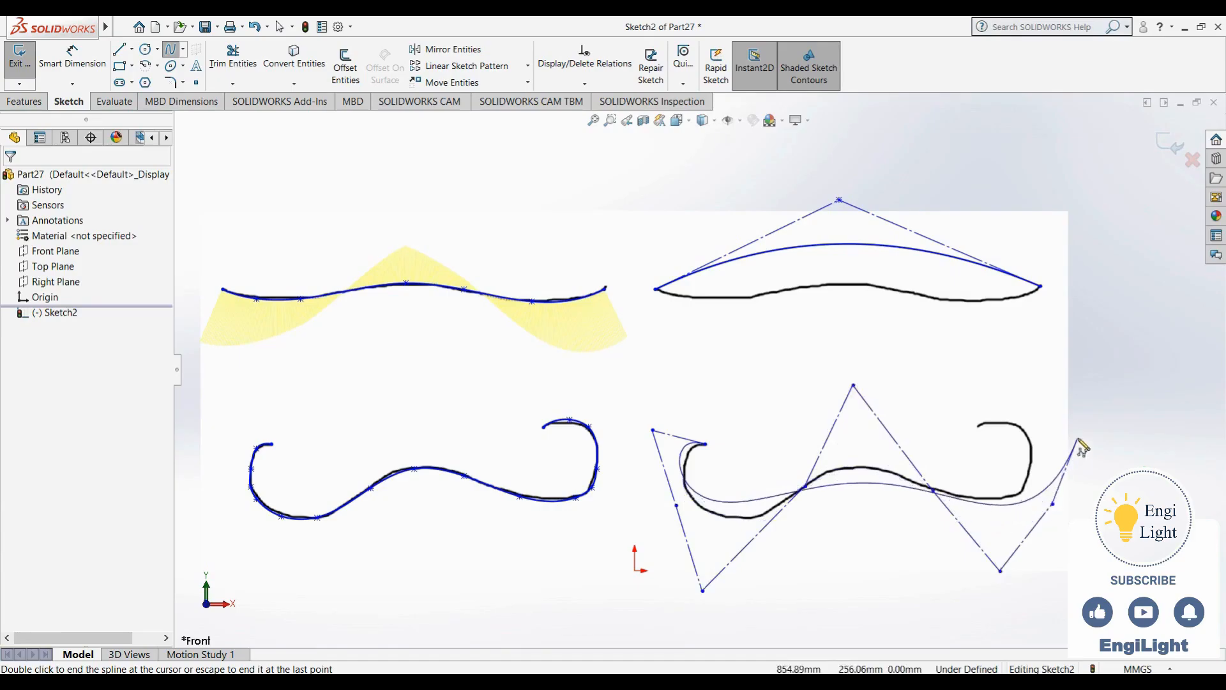
left_click(1035, 373)
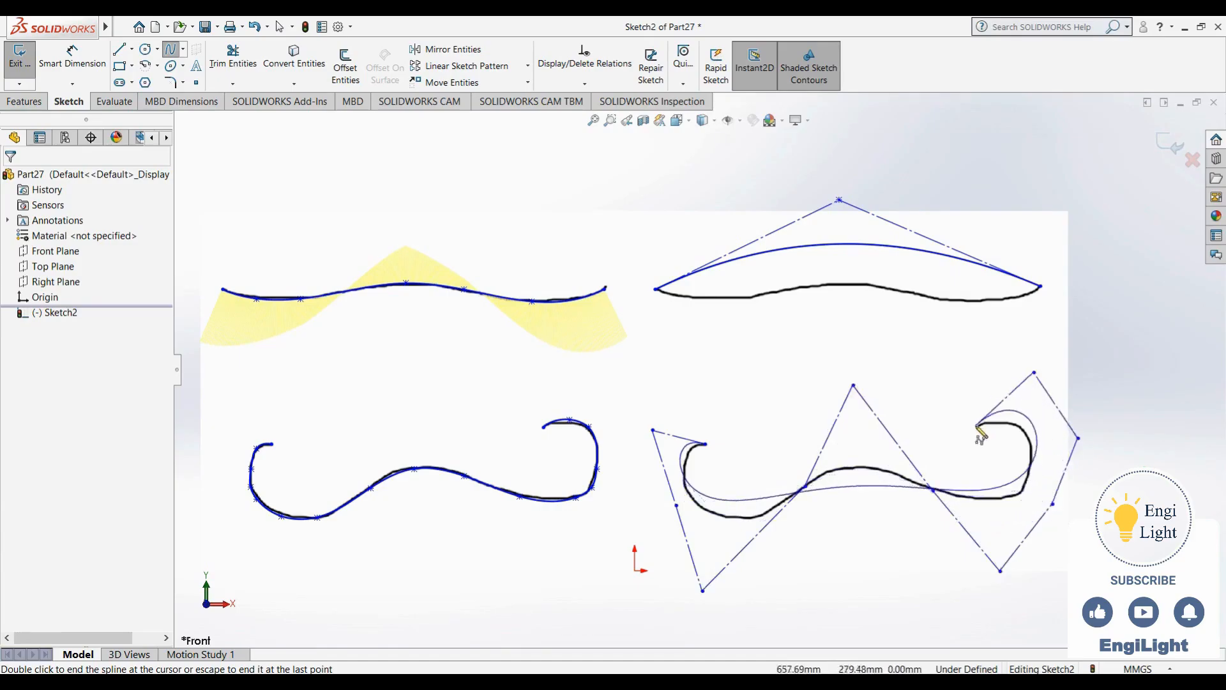
double_click(977, 428)
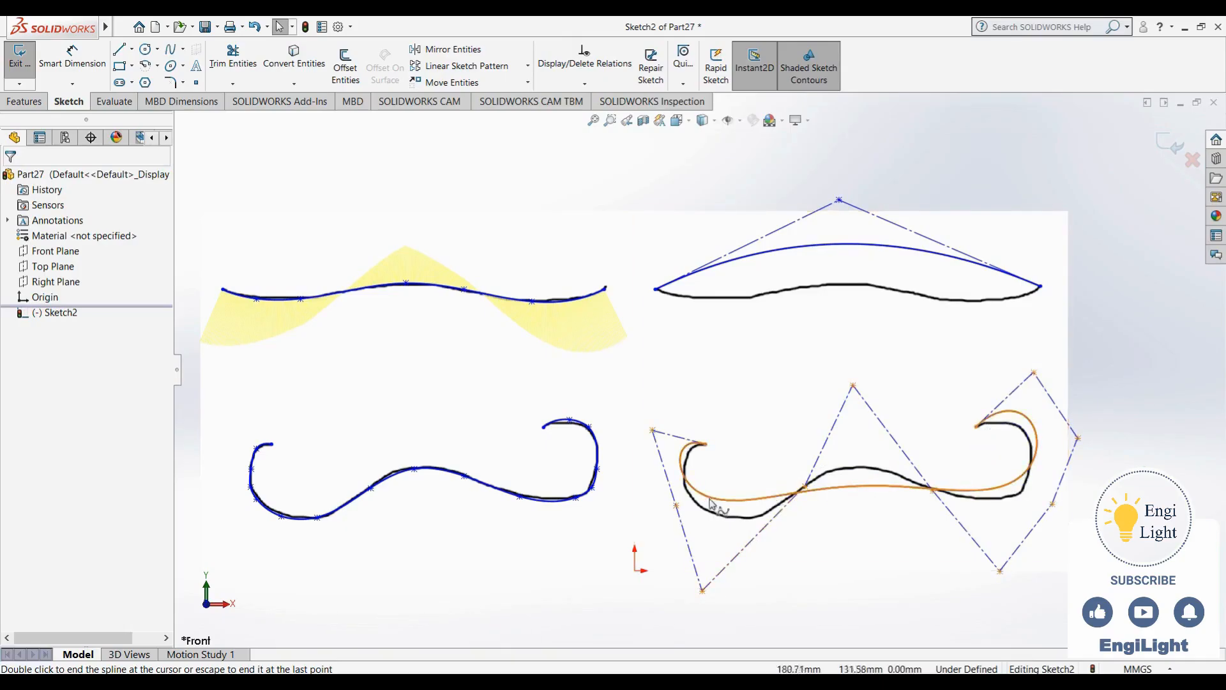
Move the control vertices of the lower right style spline outward around its dips, hump and right hook to approach the picture's curve
left_click(683, 537)
left_click_drag(684, 538, 683, 544)
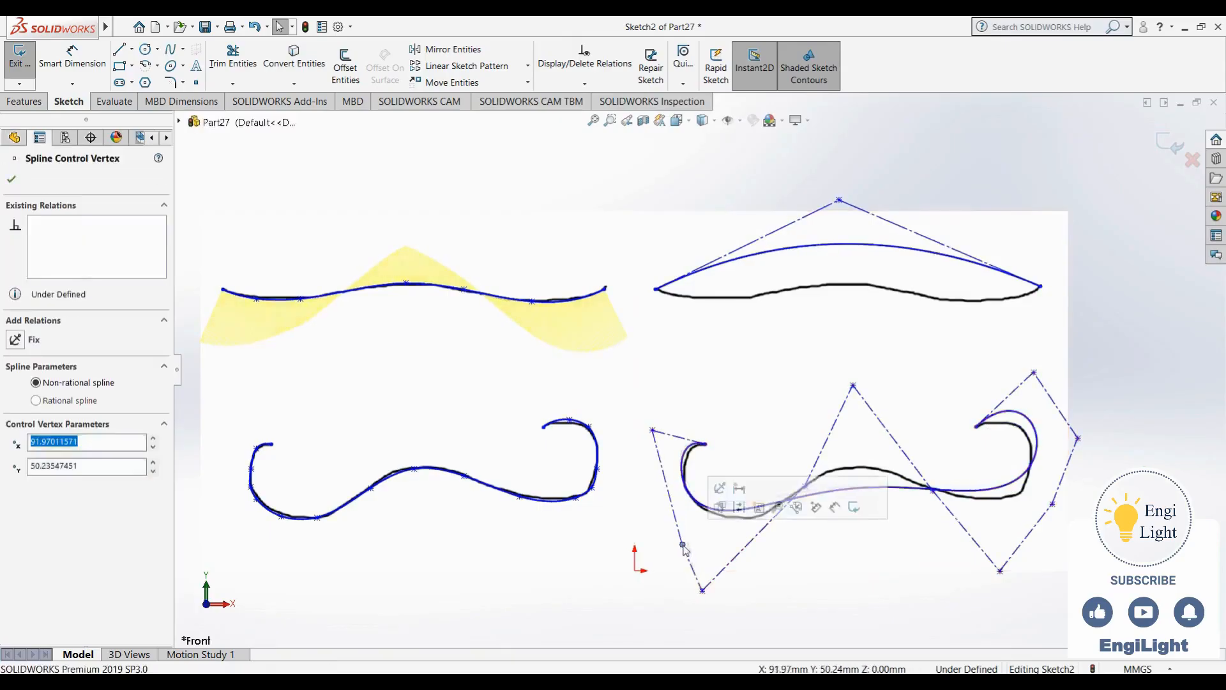
left_click_drag(703, 590, 731, 616)
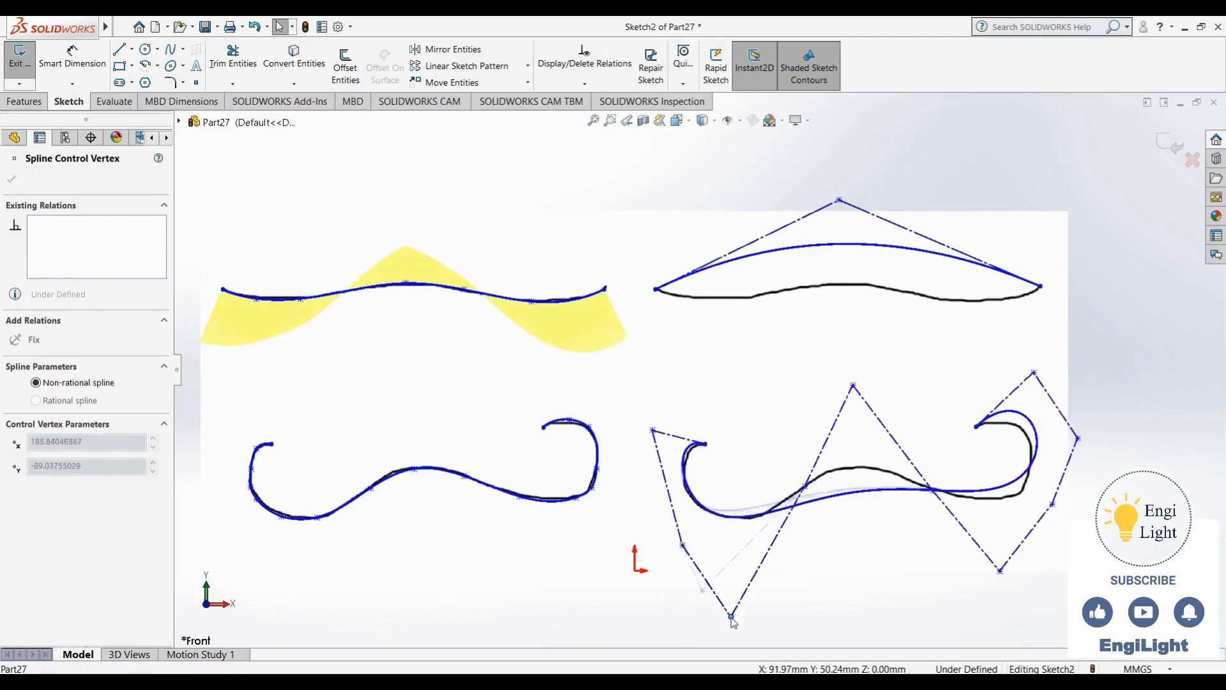
left_click_drag(806, 487, 869, 358)
left_click_drag(932, 490, 931, 523)
left_click_drag(1000, 573, 1011, 599)
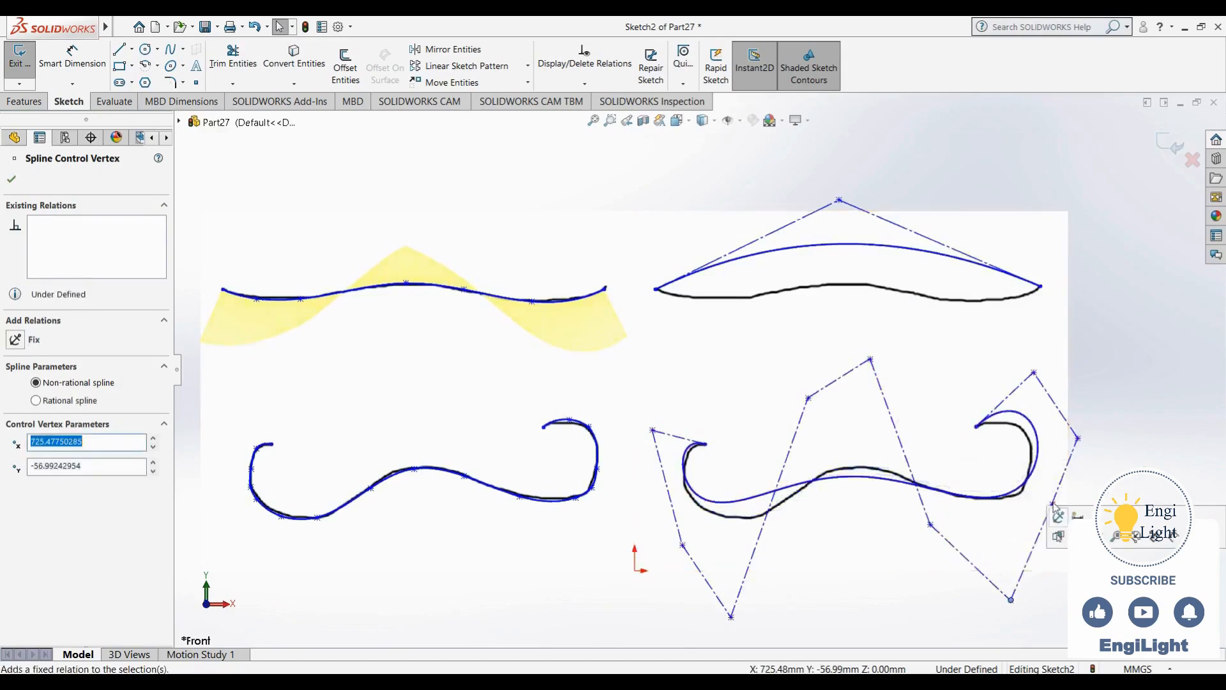
left_click_drag(1053, 505, 1050, 531)
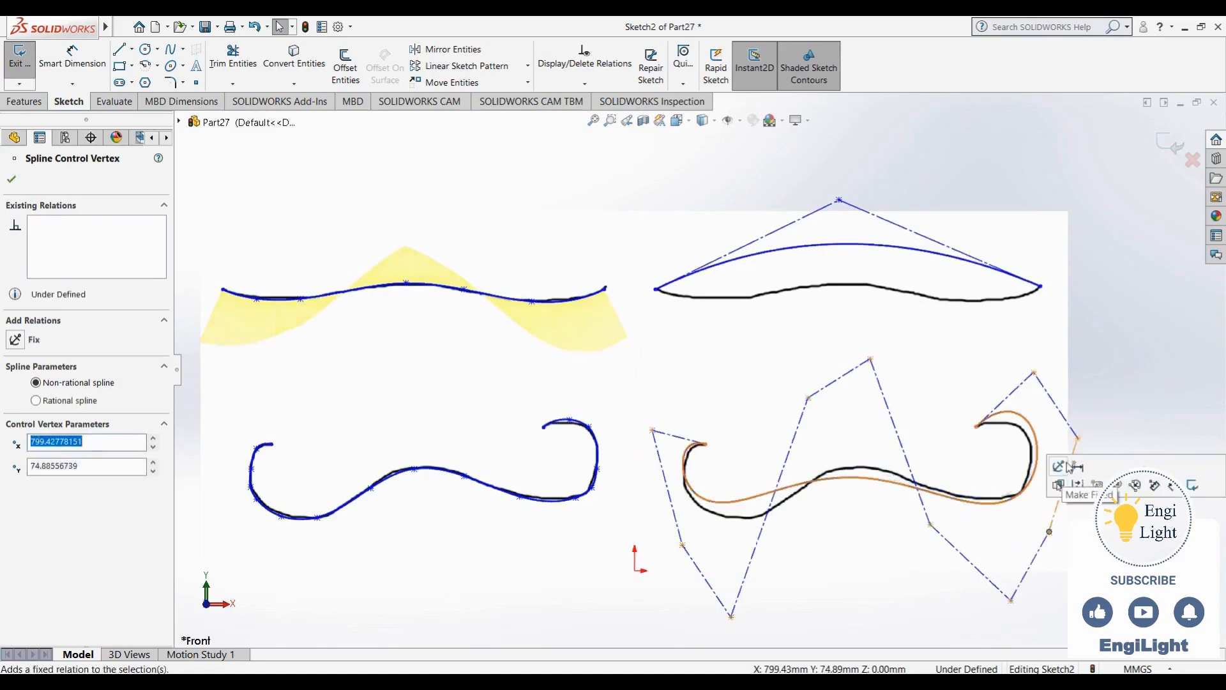
left_click_drag(1078, 439, 1059, 456)
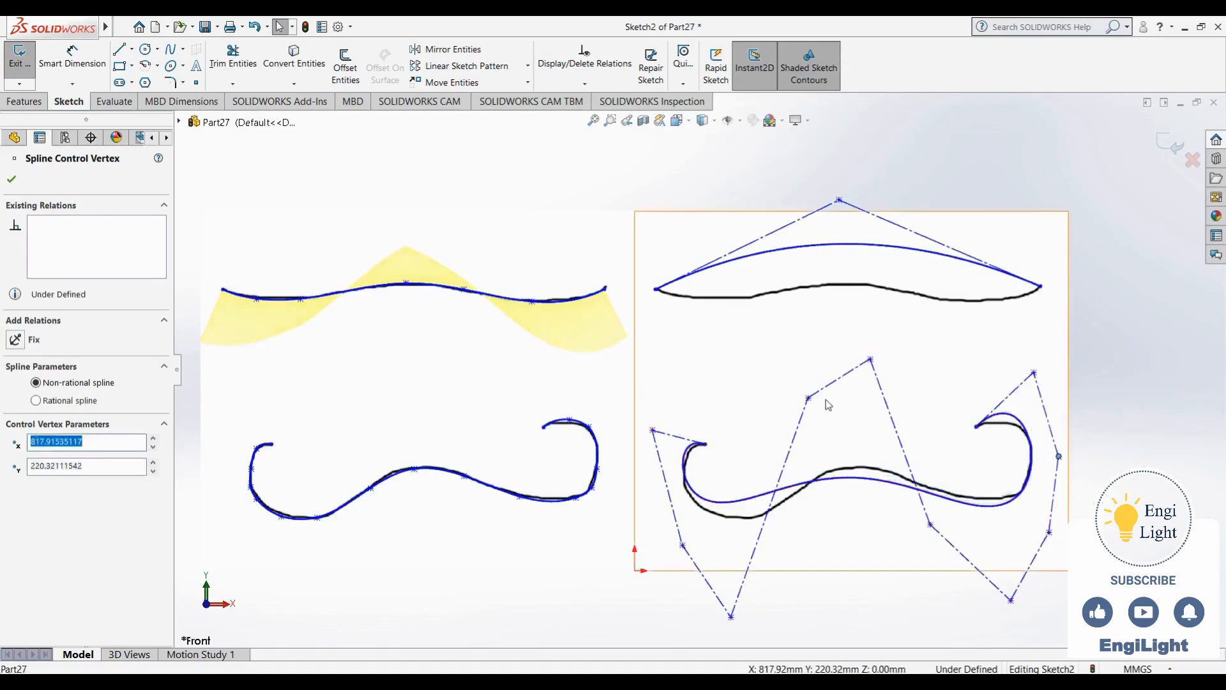
Draw a short, nearly vertical two-point regular spline in the empty area above and left of the pictures
scroll(825, 400, "up", 1)
scroll(827, 405, "up", 1)
left_click(169, 50)
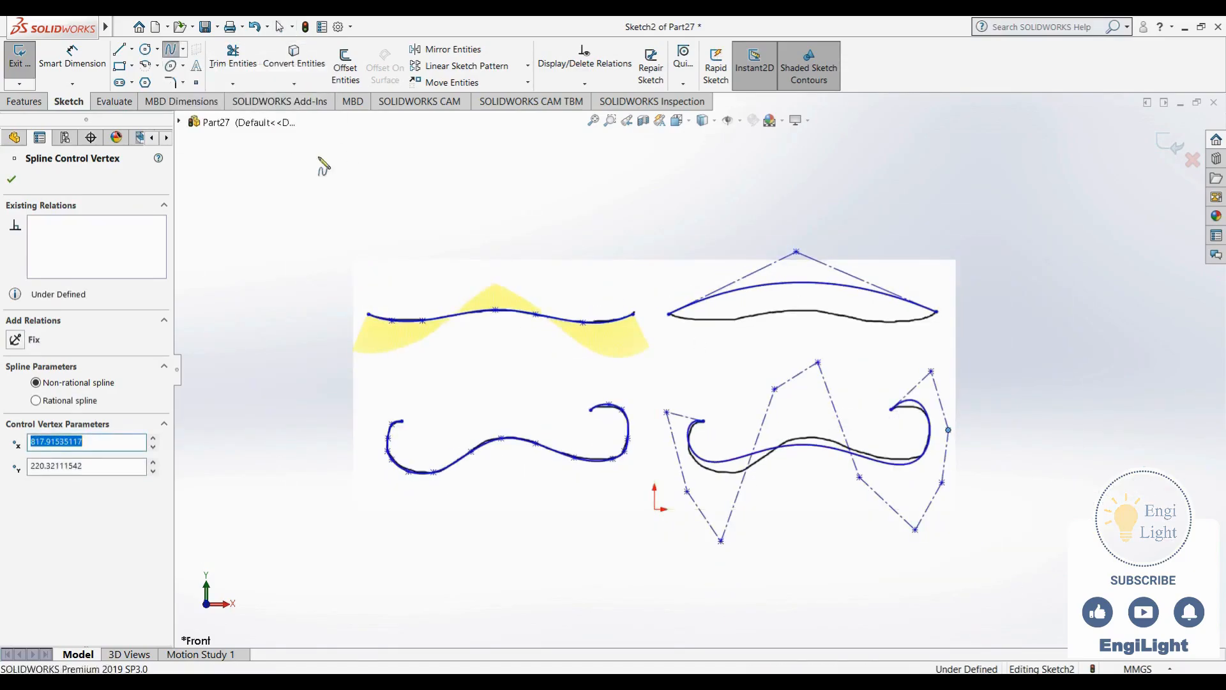
scroll(325, 252, "up", 2)
left_click(325, 203)
left_click(332, 300)
key("Escape")
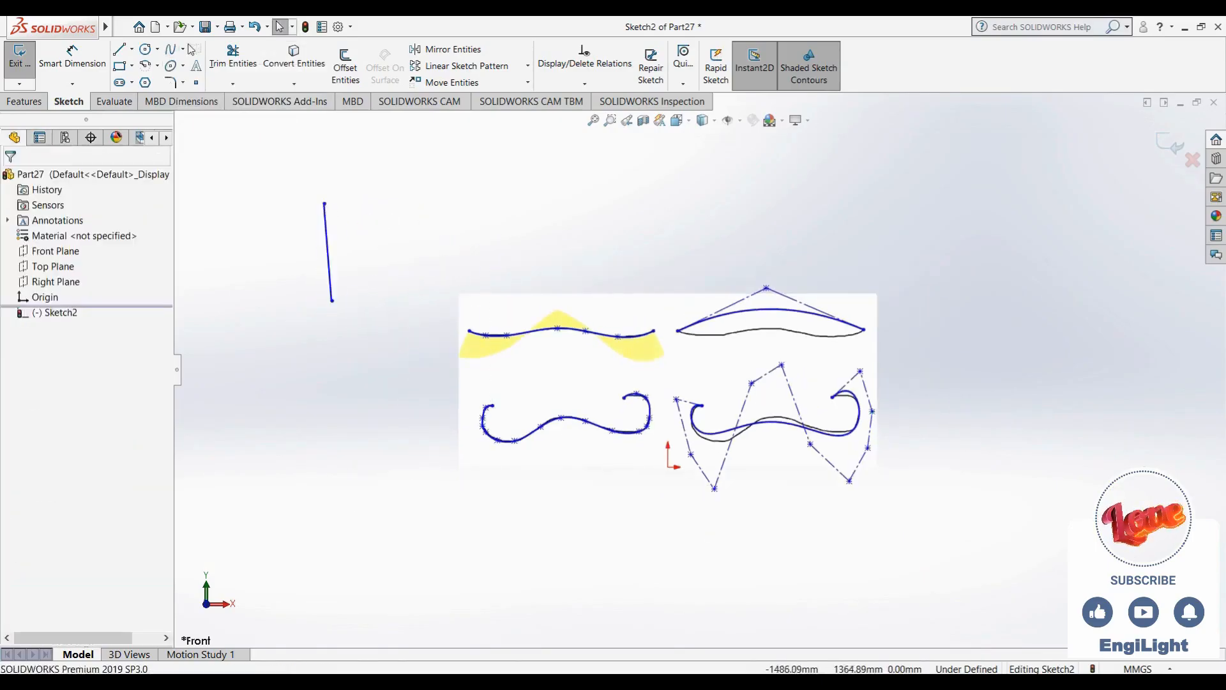
Draw a Bezier style spline with four control vertices beside the short test spline, and delete both test splines
left_click(183, 49)
left_click(203, 78)
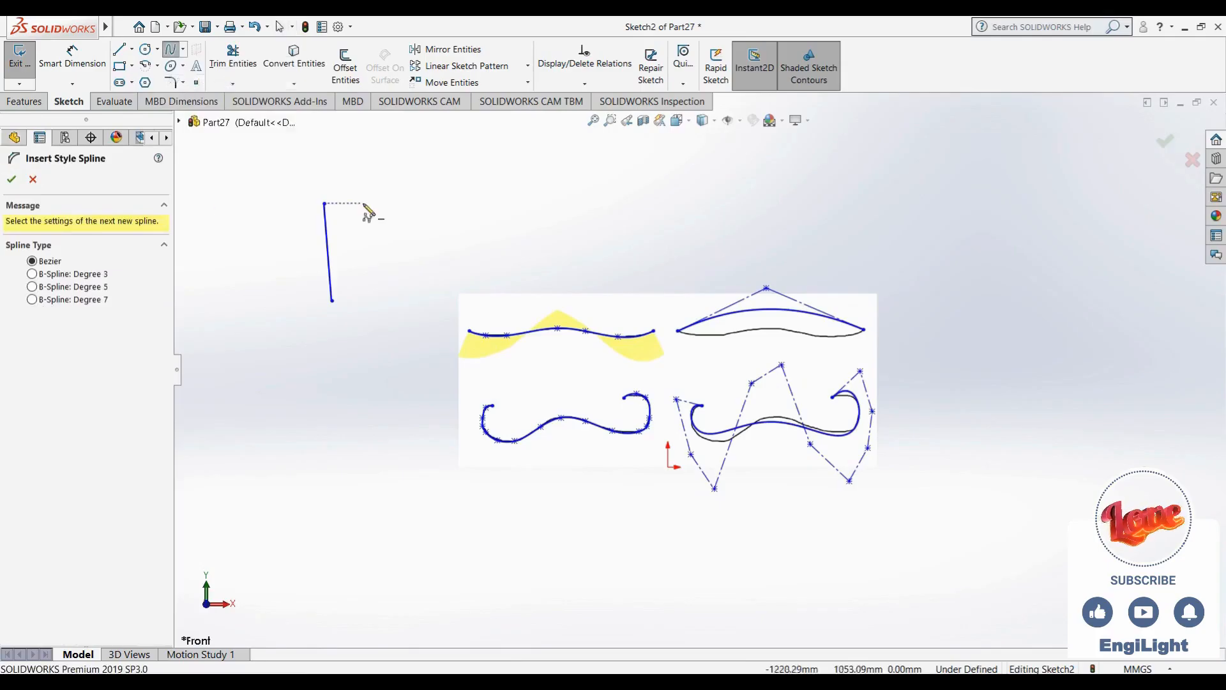
left_click(395, 168)
left_click(411, 235)
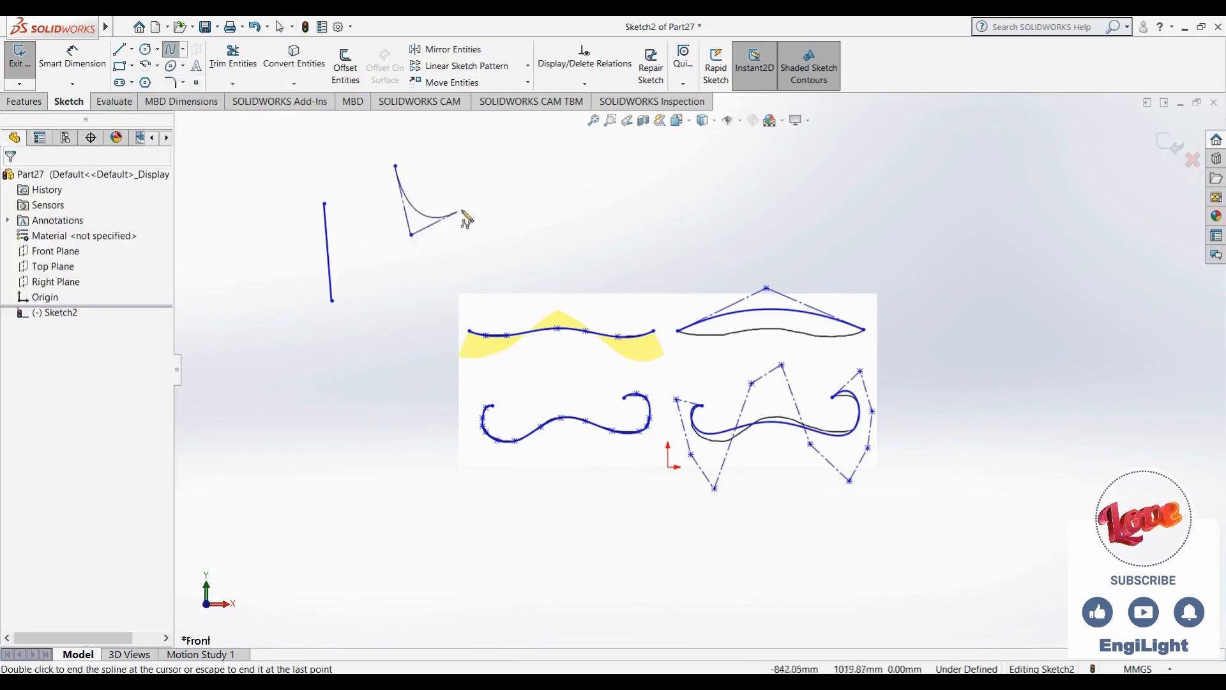
left_click(546, 176)
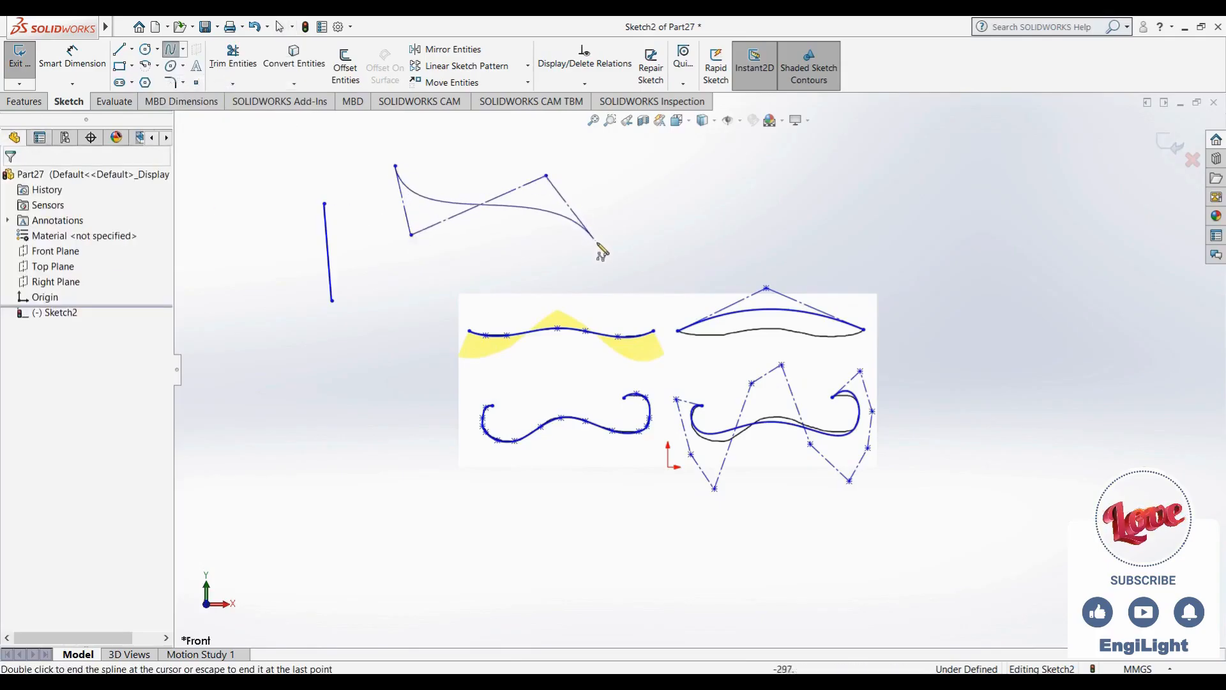
double_click(603, 250)
left_click_drag(497, 217, 320, 305)
key("Delete")
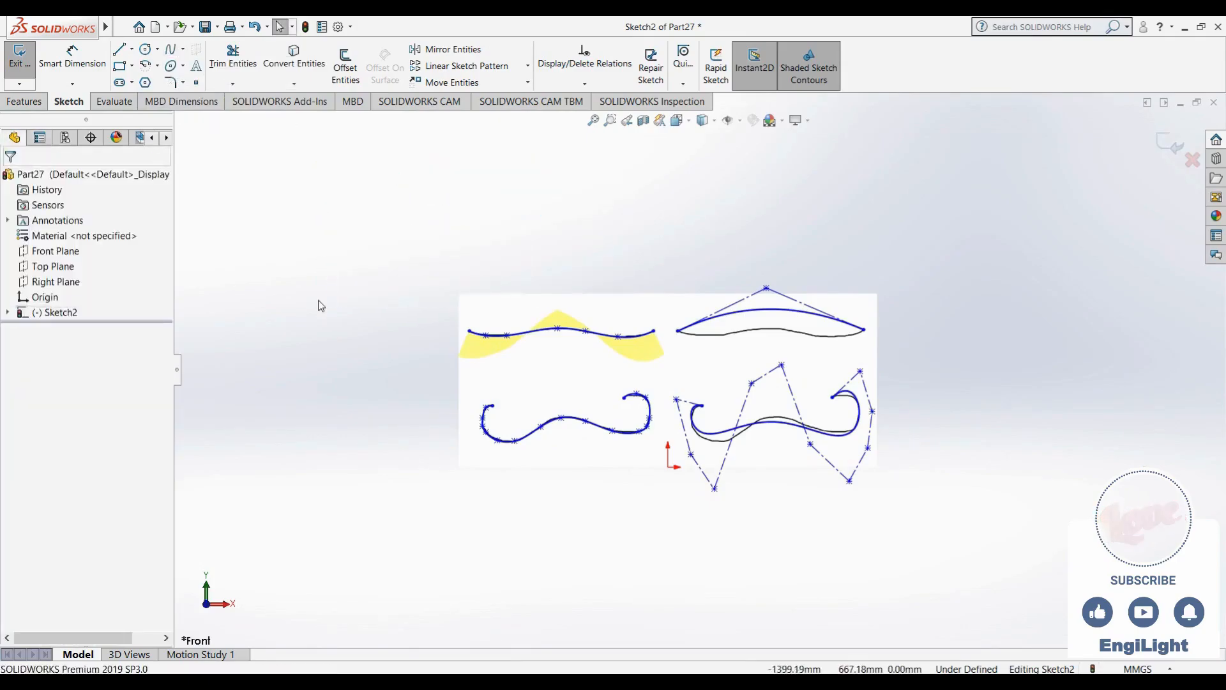
Raise the lower right style spline's left hump vertex and move its lowest left vertex slightly down and outward from the hook
scroll(822, 362, "down", 3)
scroll(809, 446, "up", 2)
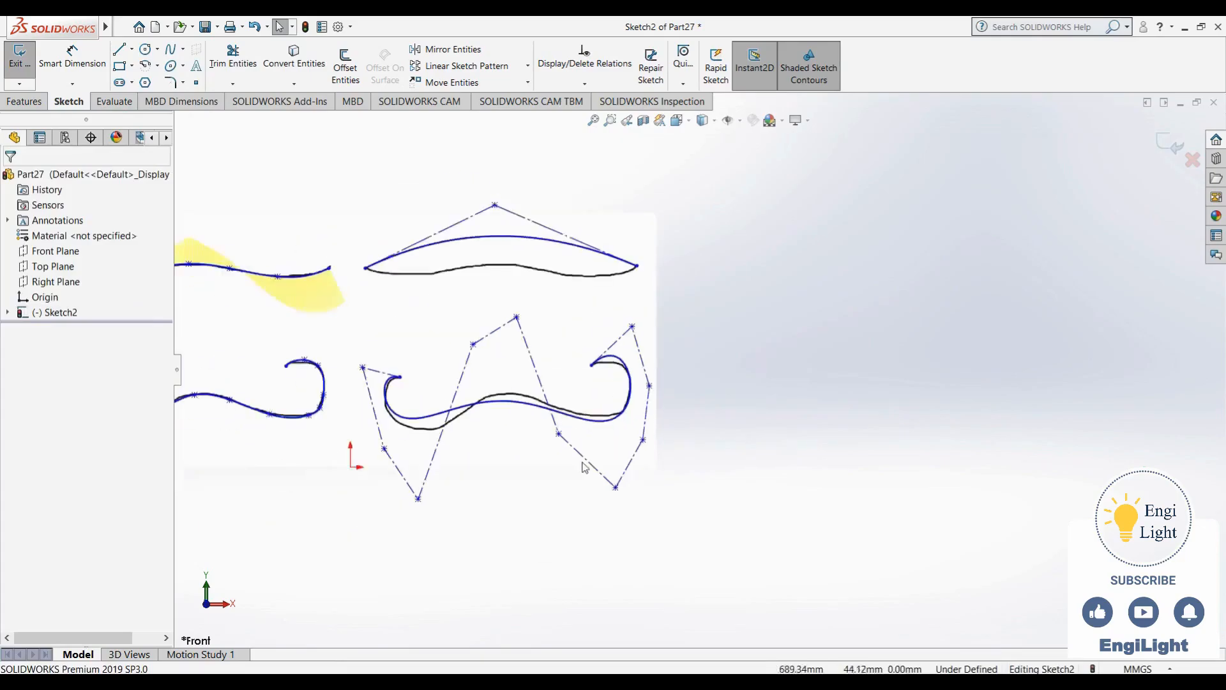
scroll(585, 468, "down", 4)
scroll(498, 396, "up", 2)
left_click_drag(506, 298, 508, 266)
left_click_drag(424, 534, 449, 547)
Raise the curve degree of the lower right style spline to 15
left_click(461, 399)
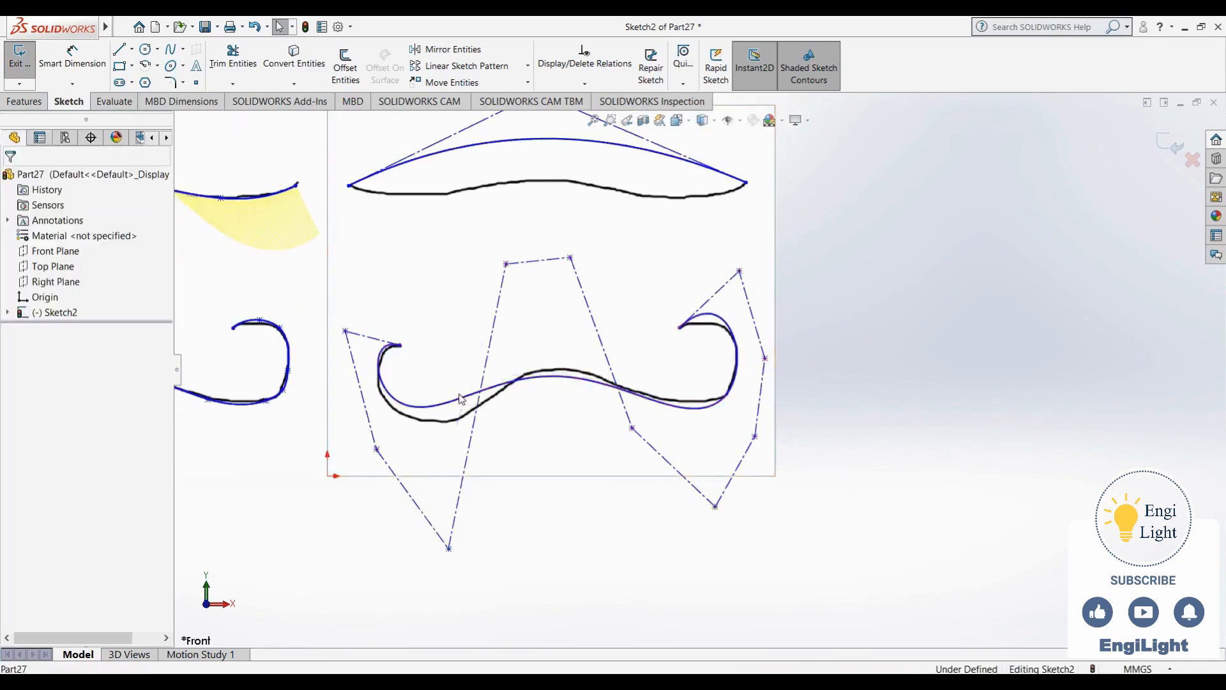
left_click(156, 474)
left_click(156, 474)
left_click(155, 475)
left_click(156, 475)
left_click(513, 496)
Reposition the lower right style spline's vertices around the left dip and central hump so the curve follows the picture there
left_click_drag(398, 472, 391, 505)
key("Escape")
left_click_drag(440, 448, 467, 480)
left_click_drag(488, 371, 497, 296)
left_click_drag(468, 483, 502, 527)
left_click_drag(533, 316, 541, 285)
left_click(596, 307)
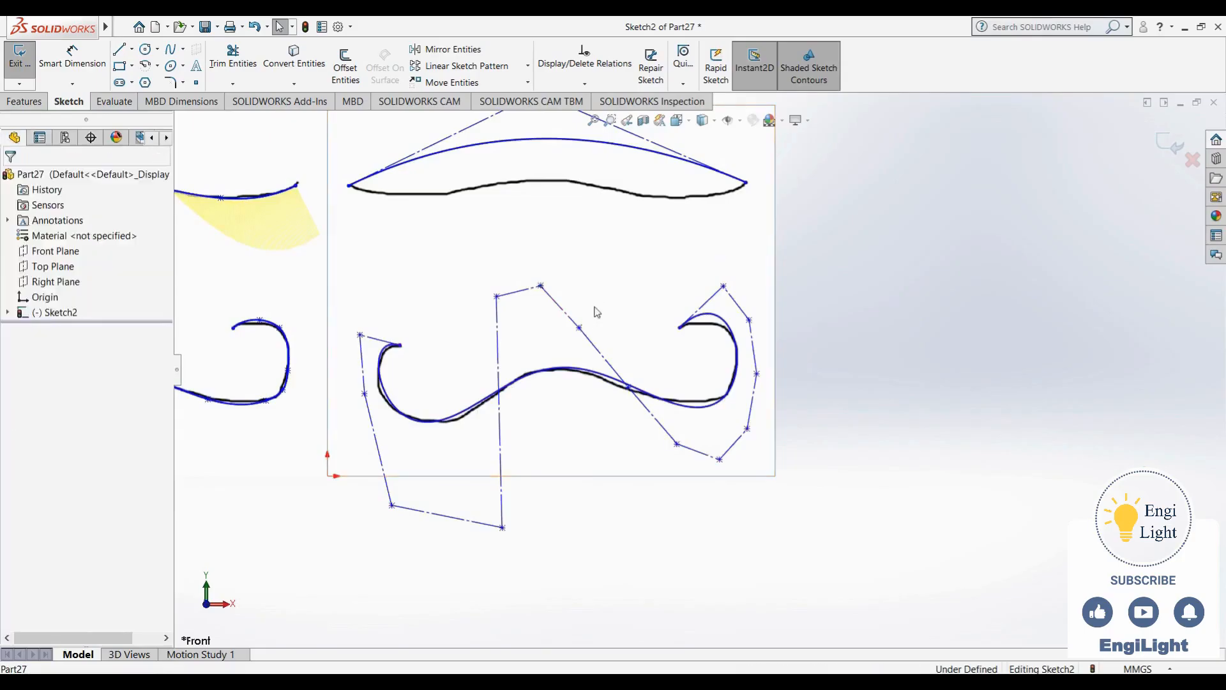
Fine-tune the style spline's vertices around the left hook and left dip so it matches the picture more closely
left_click_drag(504, 528, 516, 535)
left_click(365, 394)
left_click_drag(365, 394, 354, 401)
left_click_drag(360, 334, 360, 346)
left_click_drag(392, 504, 394, 483)
left_click_drag(516, 537, 518, 542)
Adjust the style spline's vertices around the right dip and right hook until the curve follows the picture
left_click(677, 444)
mouse_move(676, 444)
left_mouse_down()
mouse_move(670, 480)
mouse_move(670, 462)
left_mouse_up()
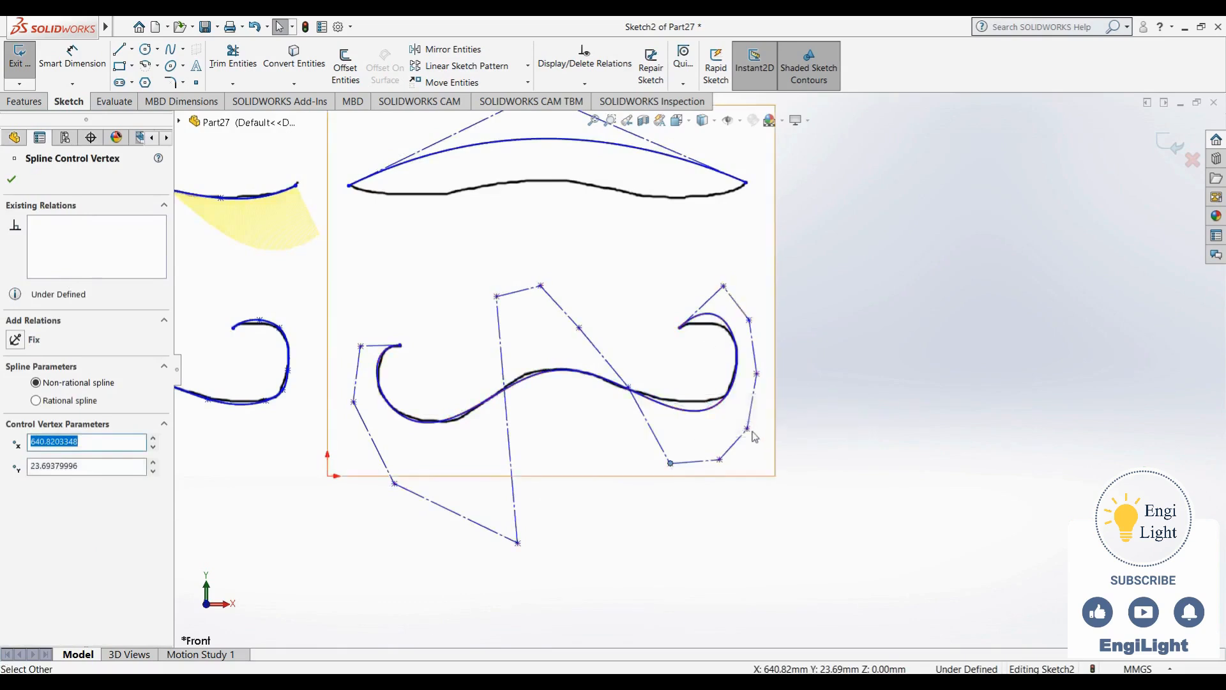
left_click_drag(719, 462, 792, 420)
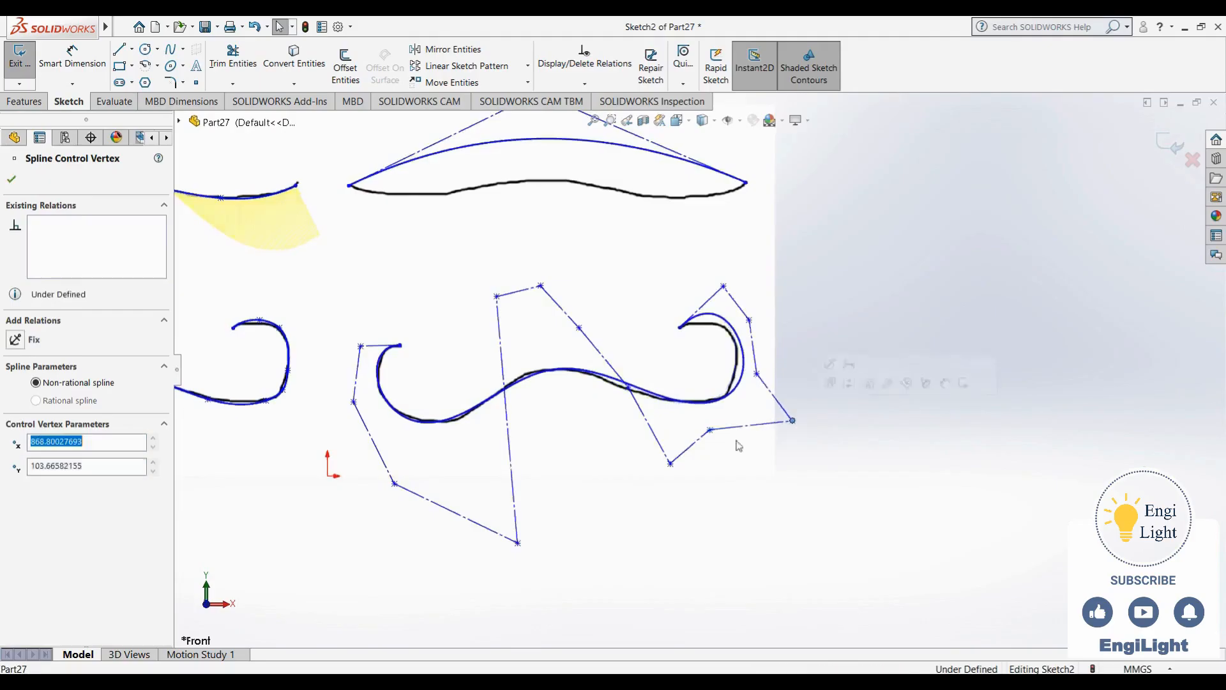
mouse_move(670, 462)
left_mouse_down()
mouse_move(668, 440)
mouse_move(655, 461)
mouse_move(632, 456)
mouse_move(667, 462)
mouse_move(651, 468)
left_mouse_up()
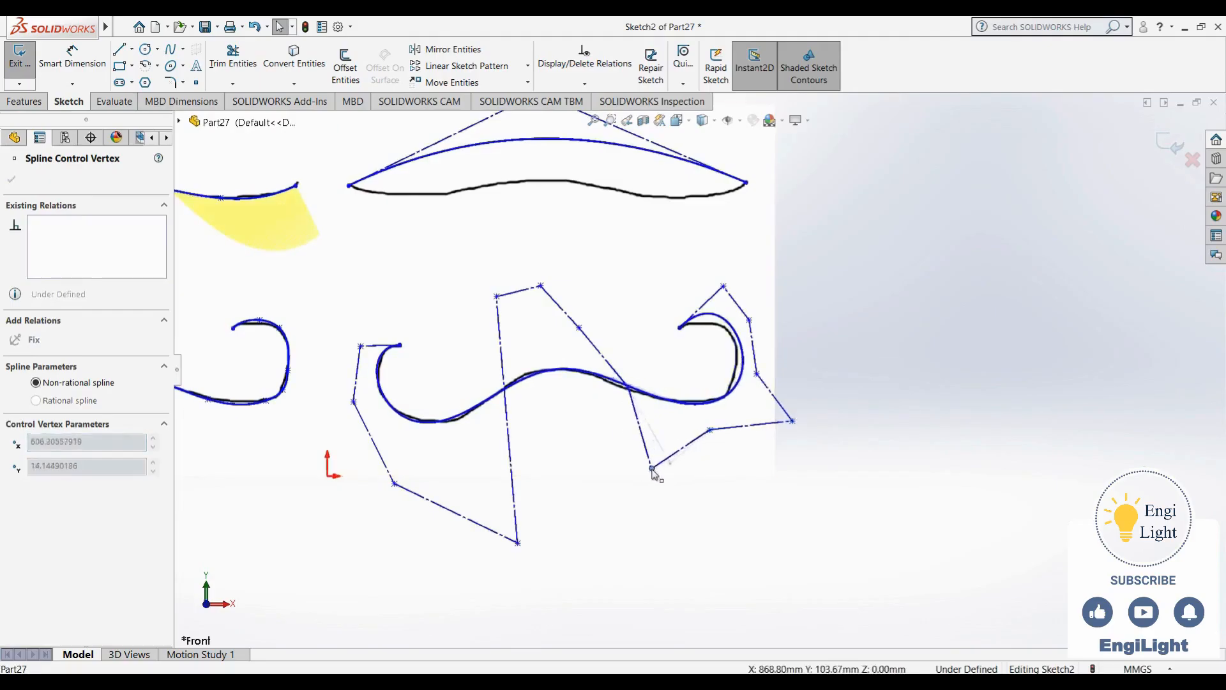
left_click(757, 374)
mouse_move(756, 376)
left_mouse_down()
mouse_move(733, 393)
mouse_move(738, 382)
left_mouse_up()
left_click_drag(722, 286, 759, 310)
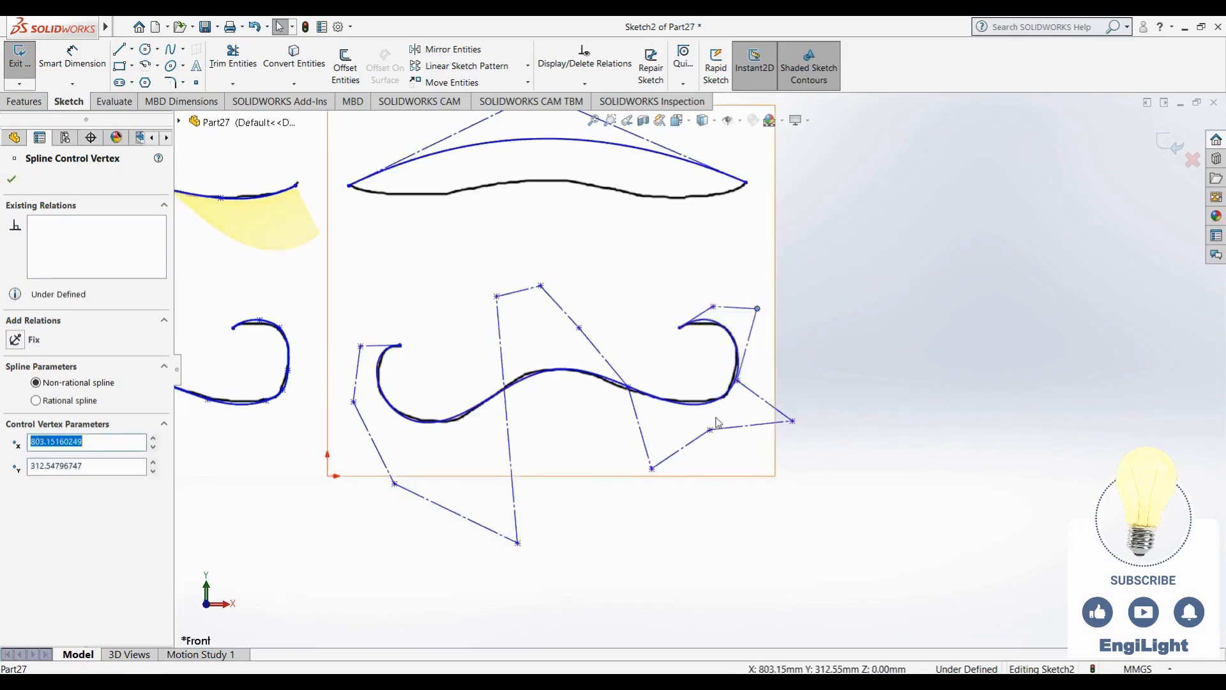
left_click_drag(709, 426, 708, 423)
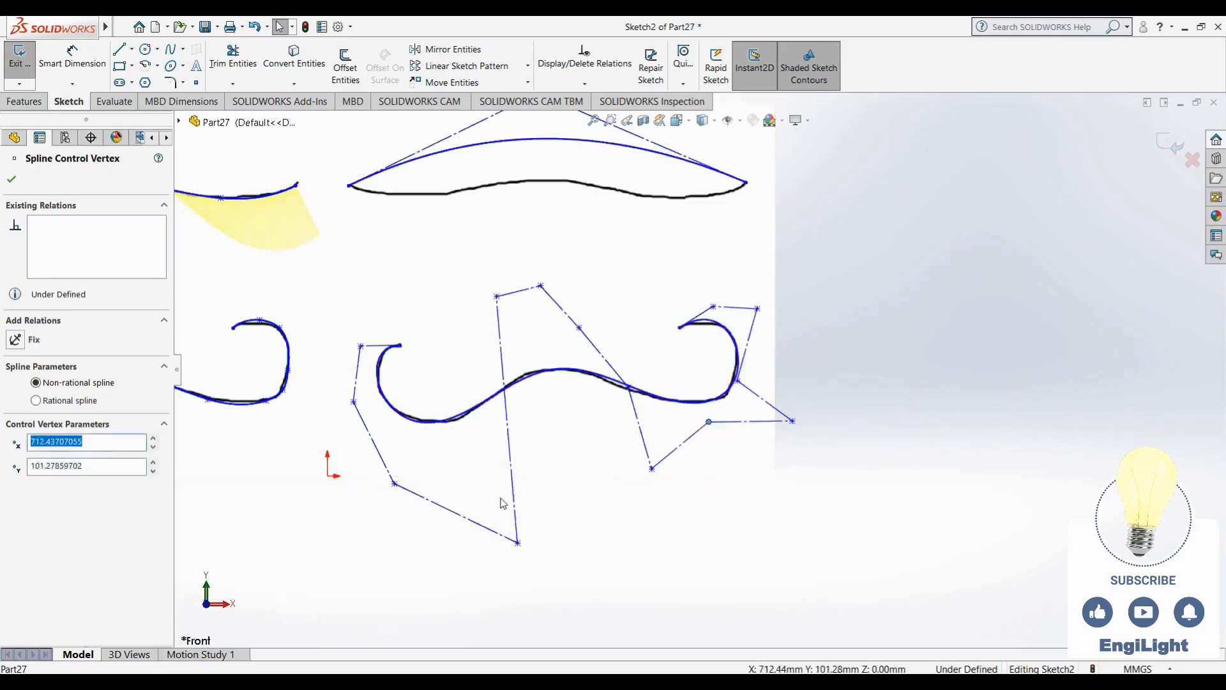
Nudge the style spline's two vertices on either side of the central hump to refine the fit
left_click_drag(625, 393, 616, 393)
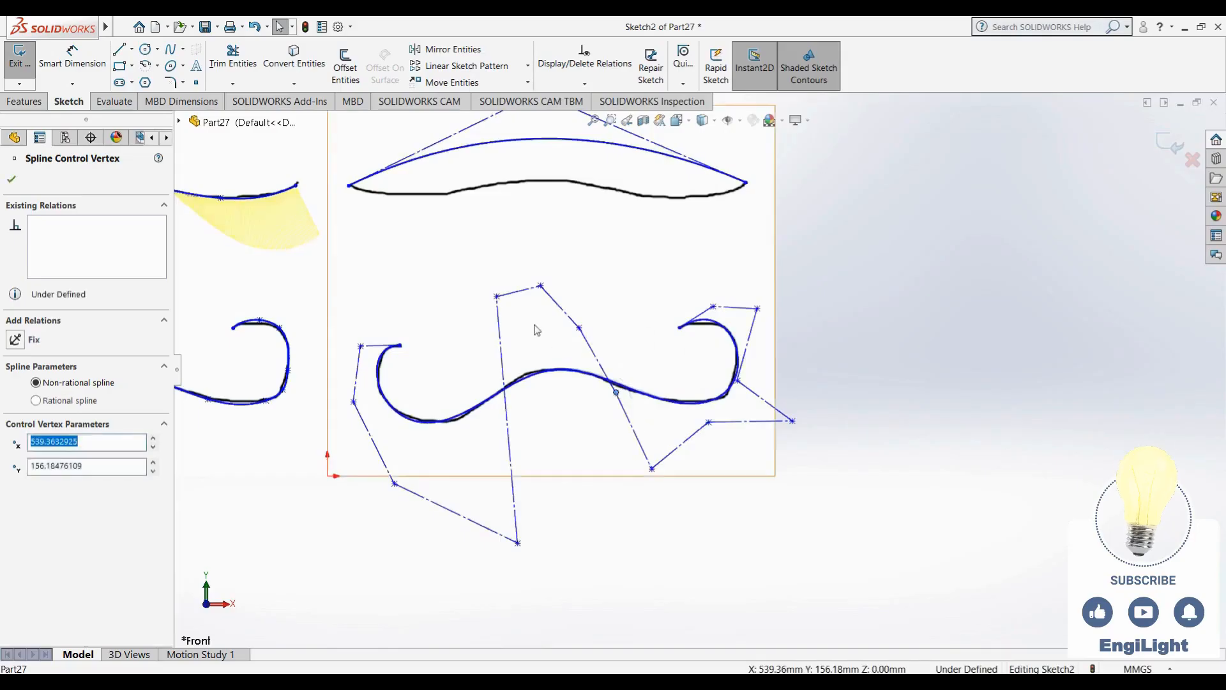
mouse_move(497, 298)
left_mouse_down()
mouse_move(493, 288)
mouse_move(490, 297)
left_mouse_up()
left_click(574, 440)
Show curvature combs on the lower left regular spline and reduce the comb scale to 25
scroll(575, 455, "up", 7)
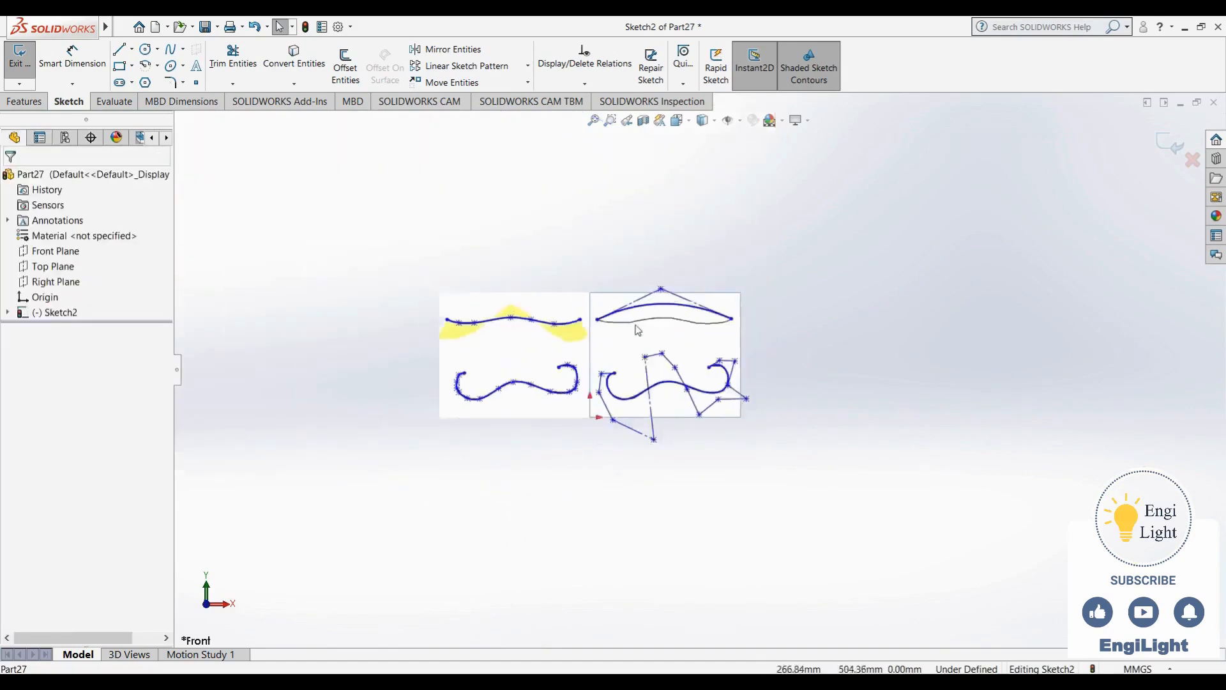
scroll(632, 338, "down", 3)
scroll(556, 443, "up", 1)
scroll(554, 392, "down", 5)
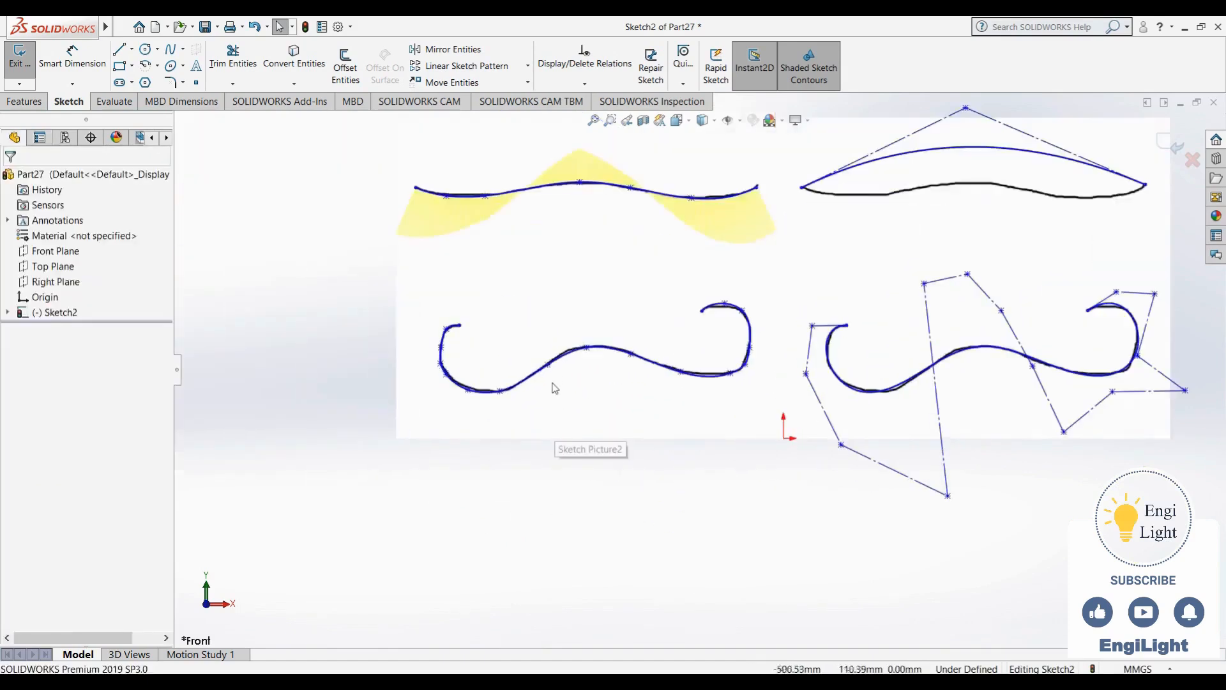
left_click(567, 356)
right_click(567, 355)
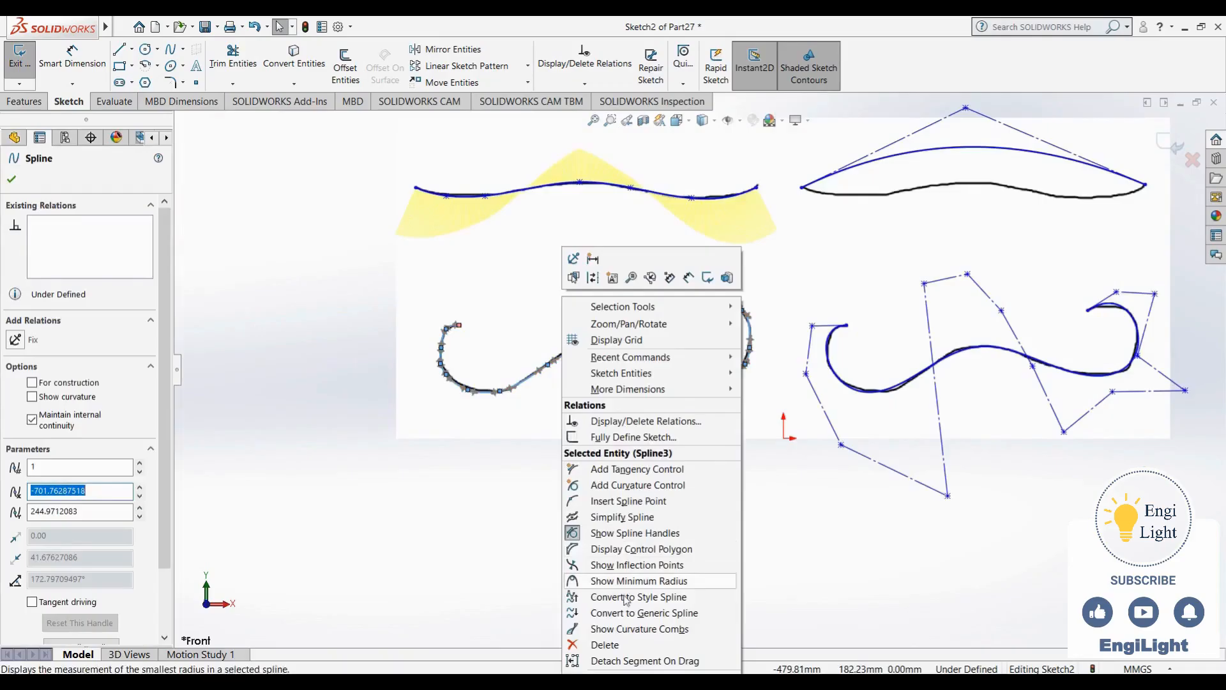
left_click(635, 630)
scroll(652, 524, "up", 1)
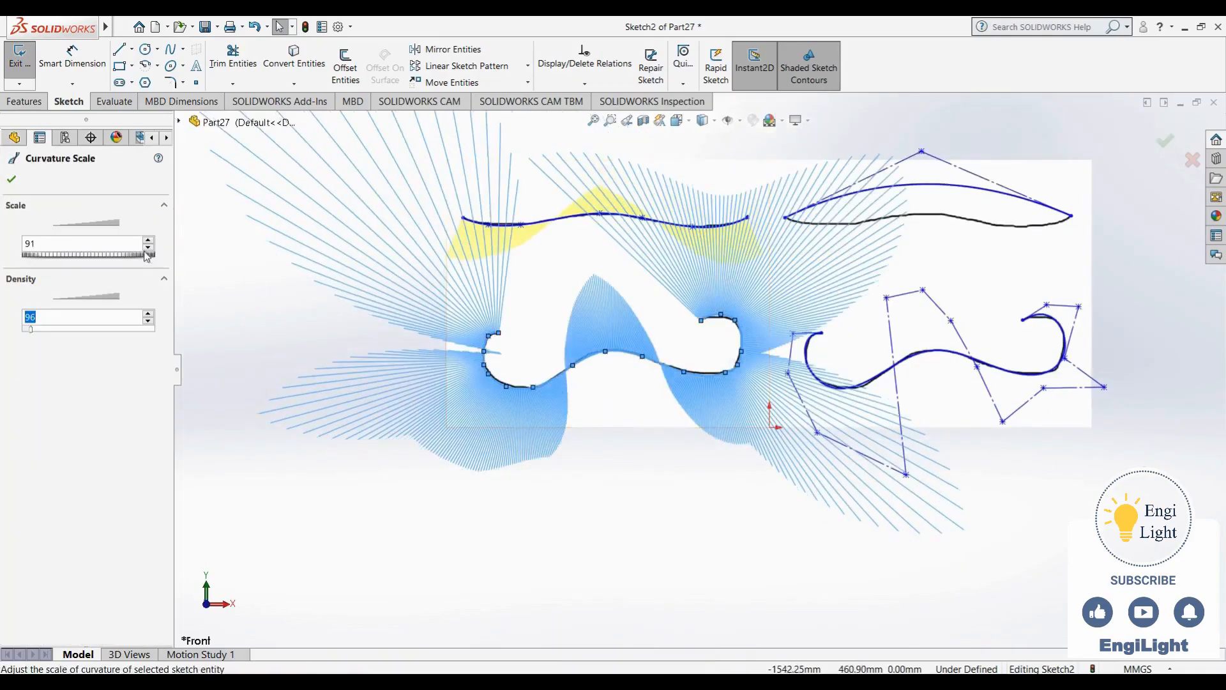
left_click_drag(151, 250, 151, 251)
left_click(598, 467)
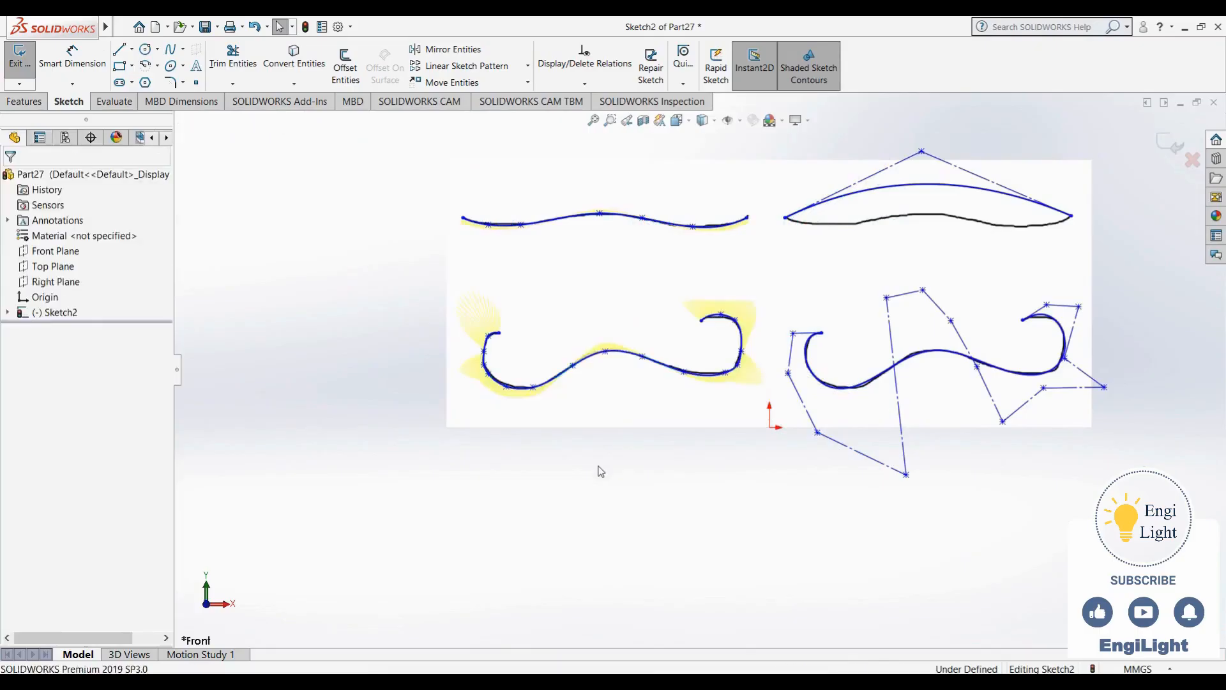
Show curvature combs on the lower right style spline at scale 25 and density 96
right_click(870, 383)
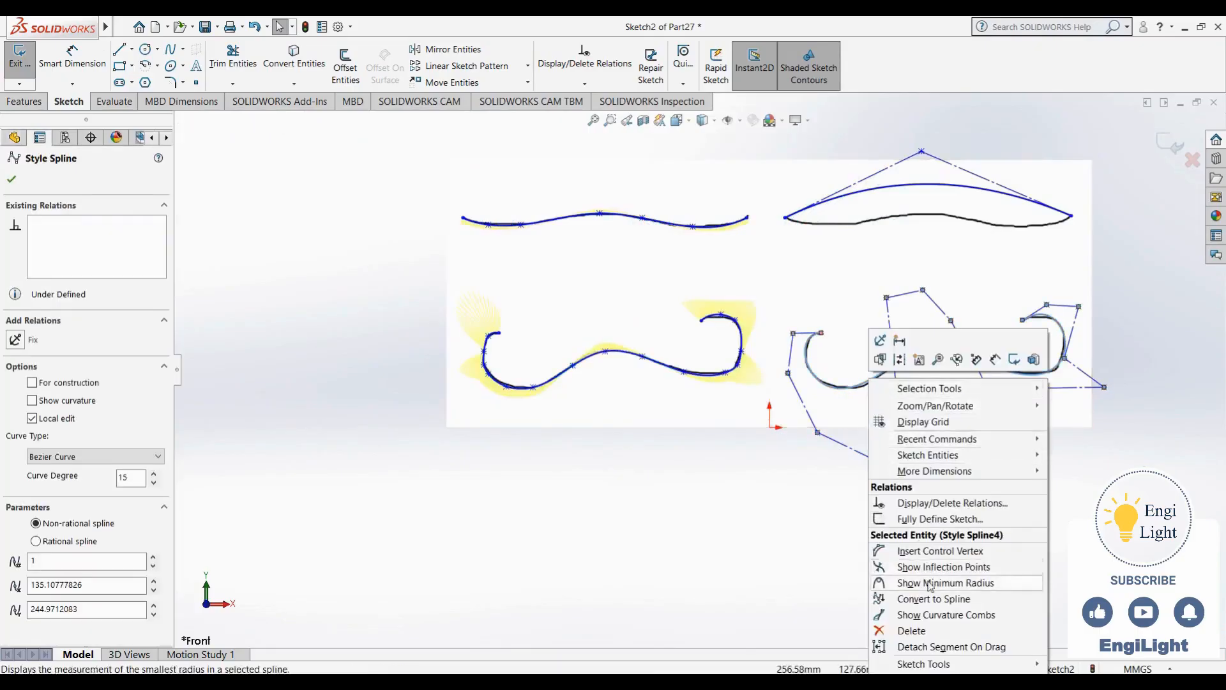
left_click(933, 614)
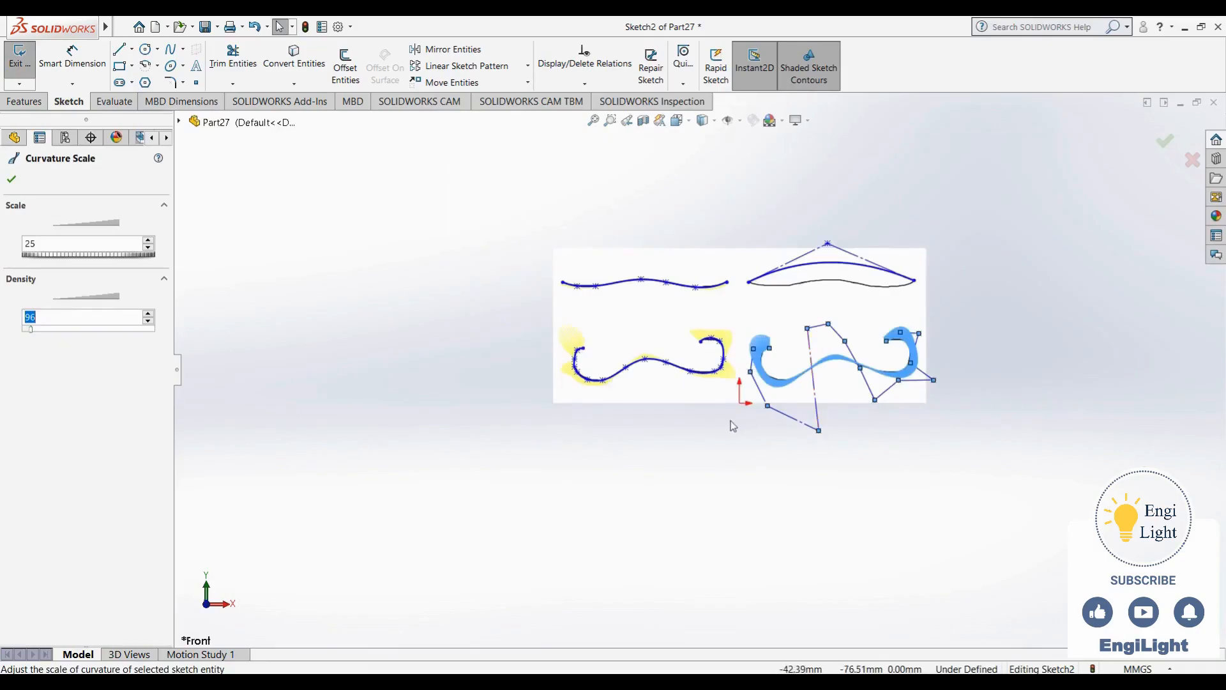
left_click(657, 431)
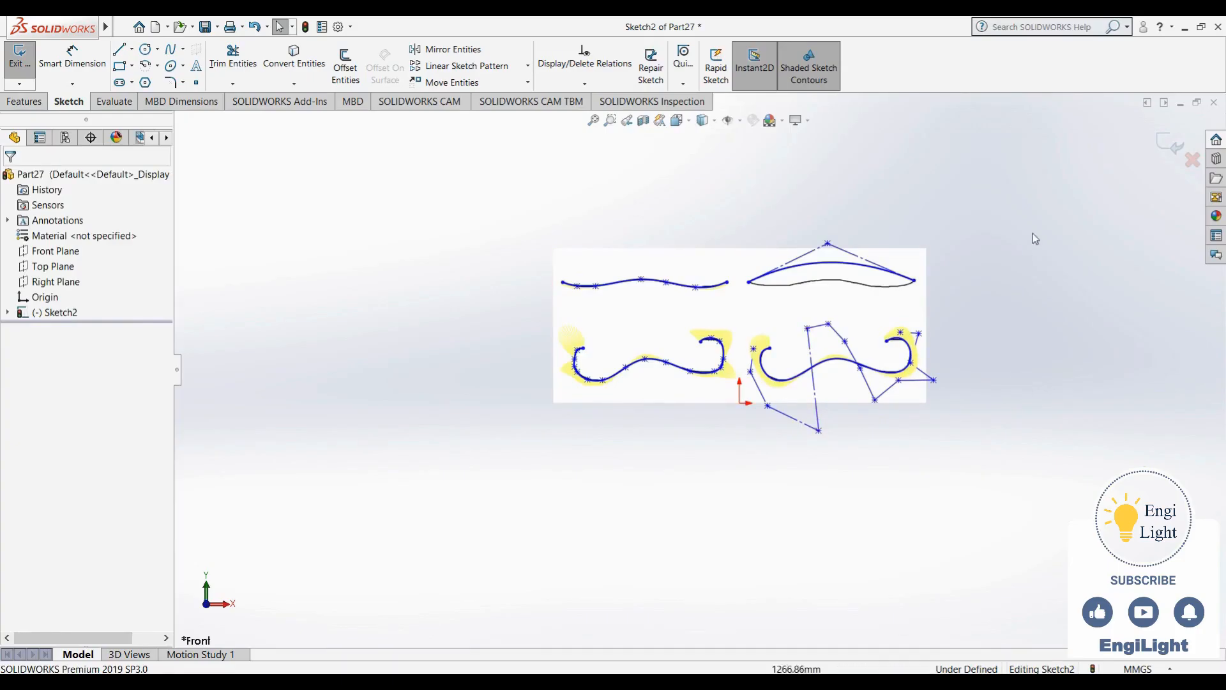
Exit the sketch and close the part without saving it
left_click(1170, 146)
left_click(1126, 219)
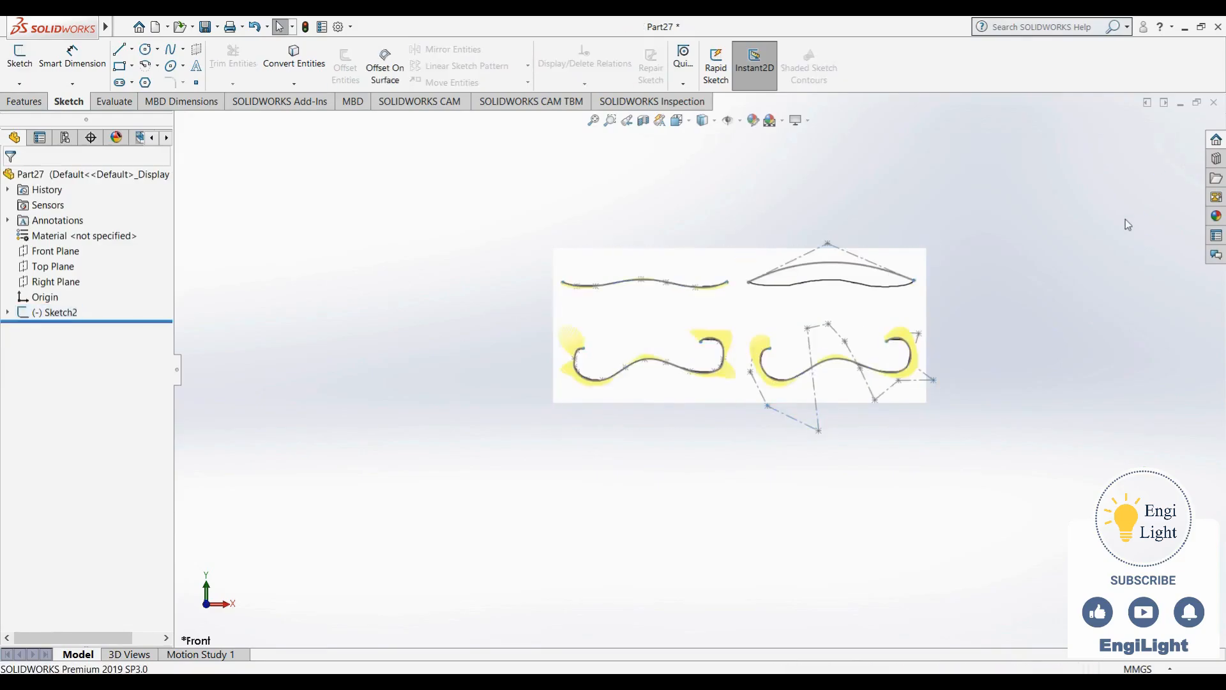
left_click(1213, 103)
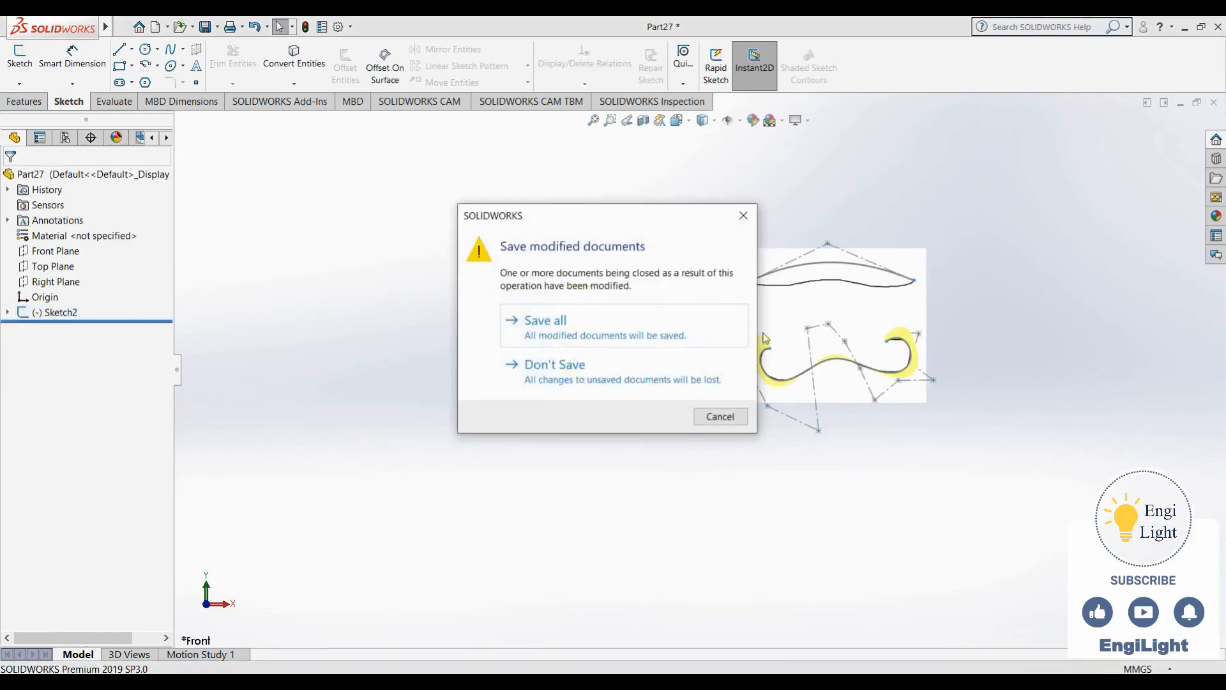
left_click(635, 381)
Switch to File Explorer, open 21.jpg from the exercise folder and browse two pictures forward
left_click(743, 681)
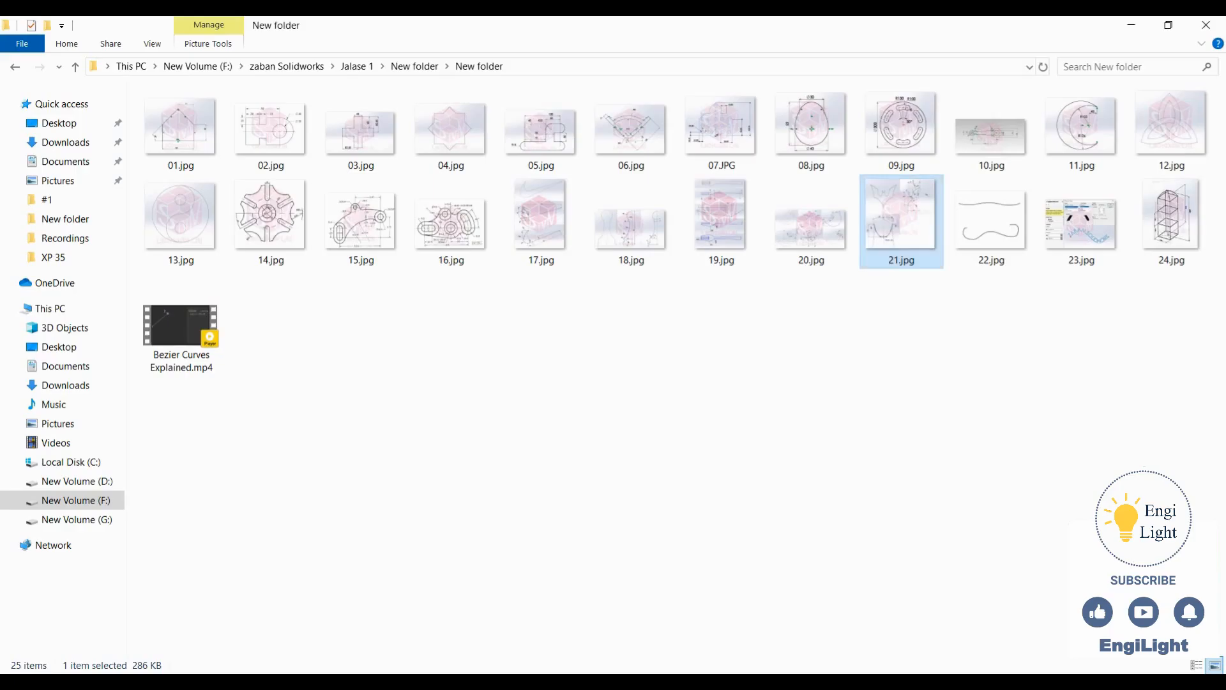
double_click(924, 239)
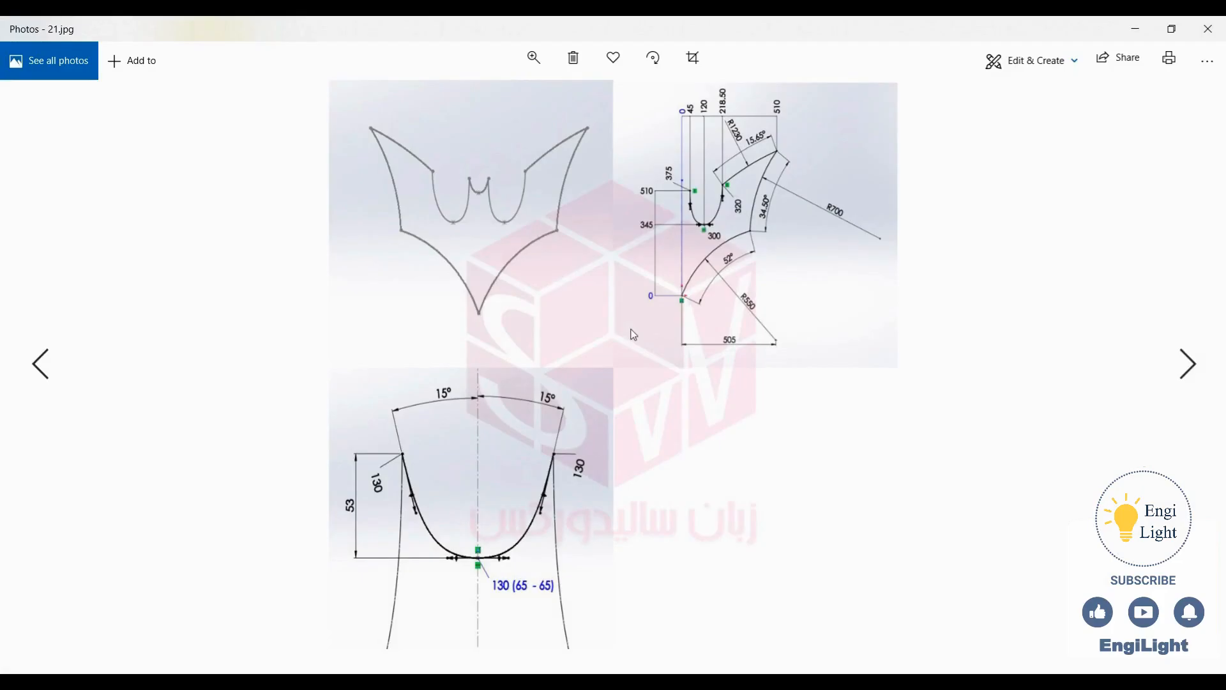
key("Right")
key("Right")
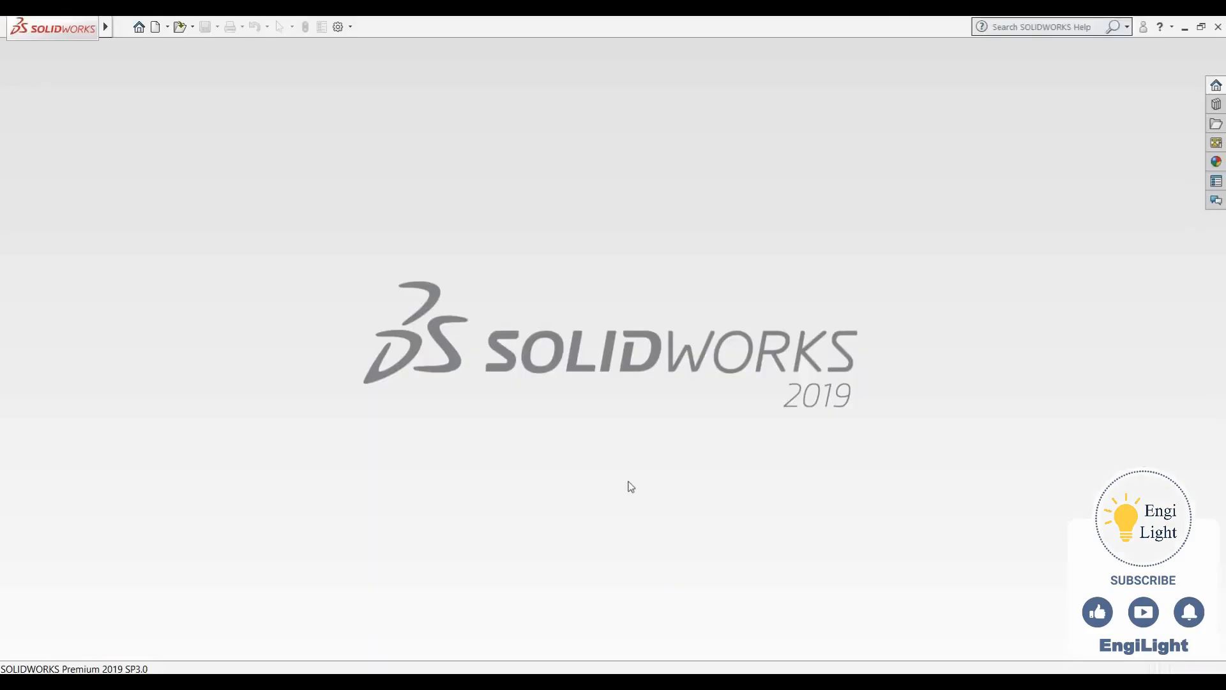
Create a new part and open a sketch on the Front Plane
key("ctrl+n")
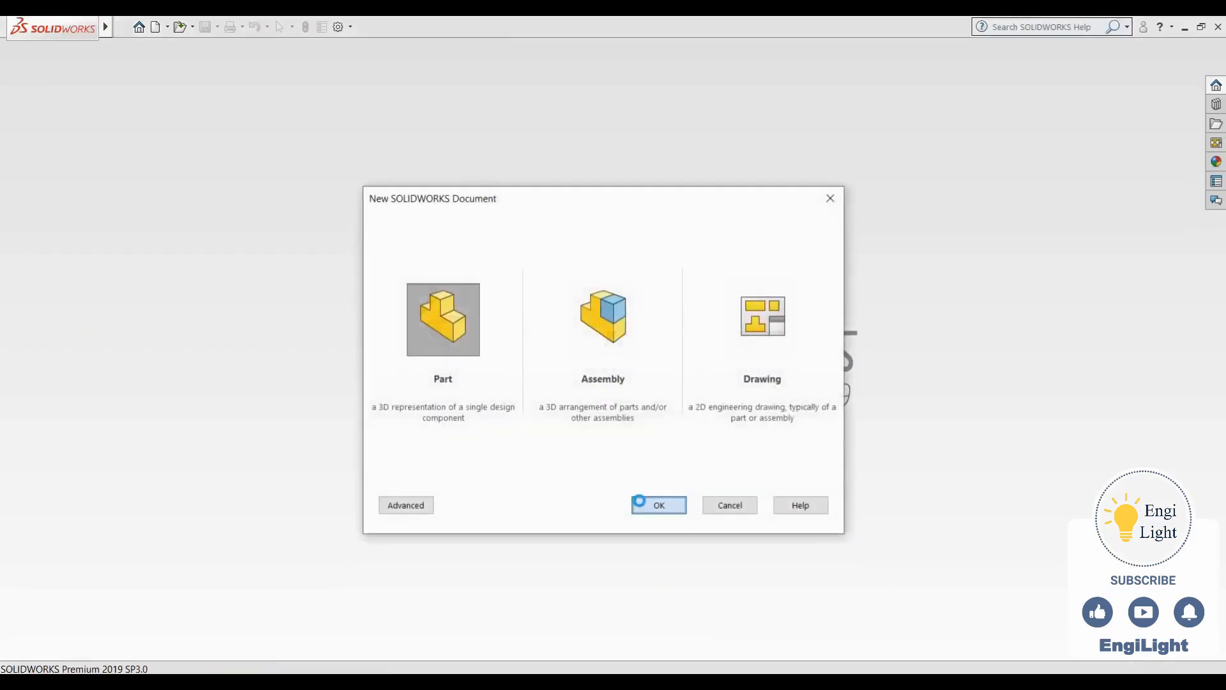
left_click(645, 504)
left_click(55, 251)
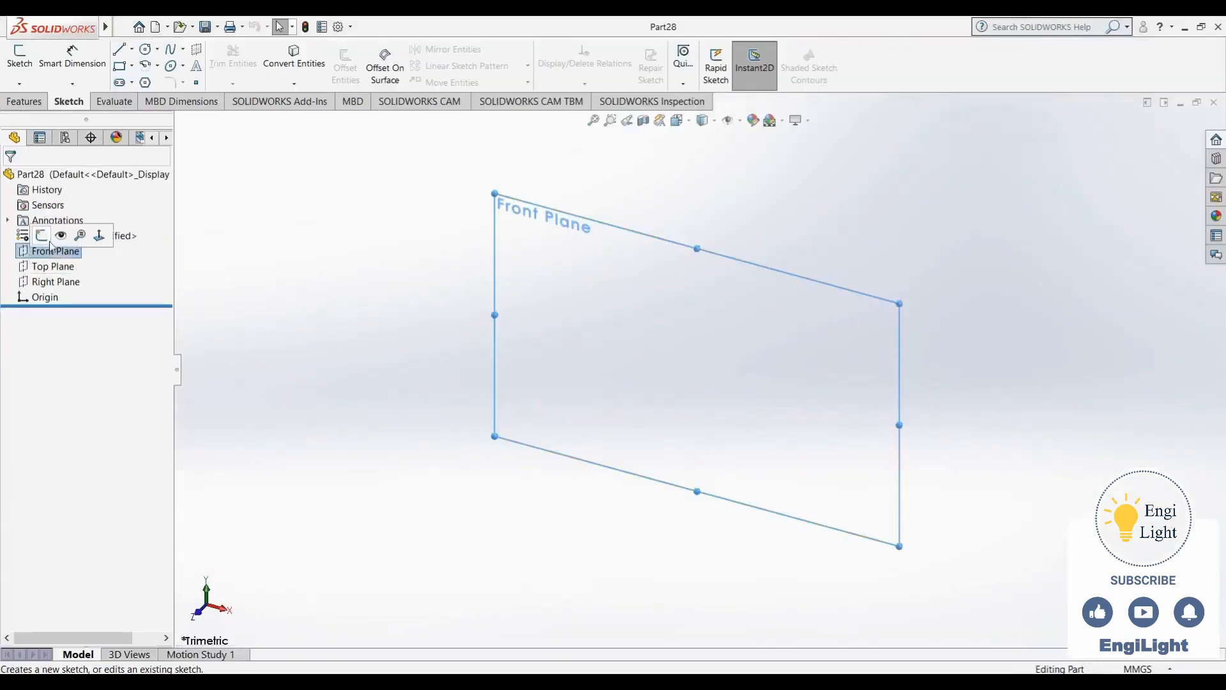
left_click(49, 244)
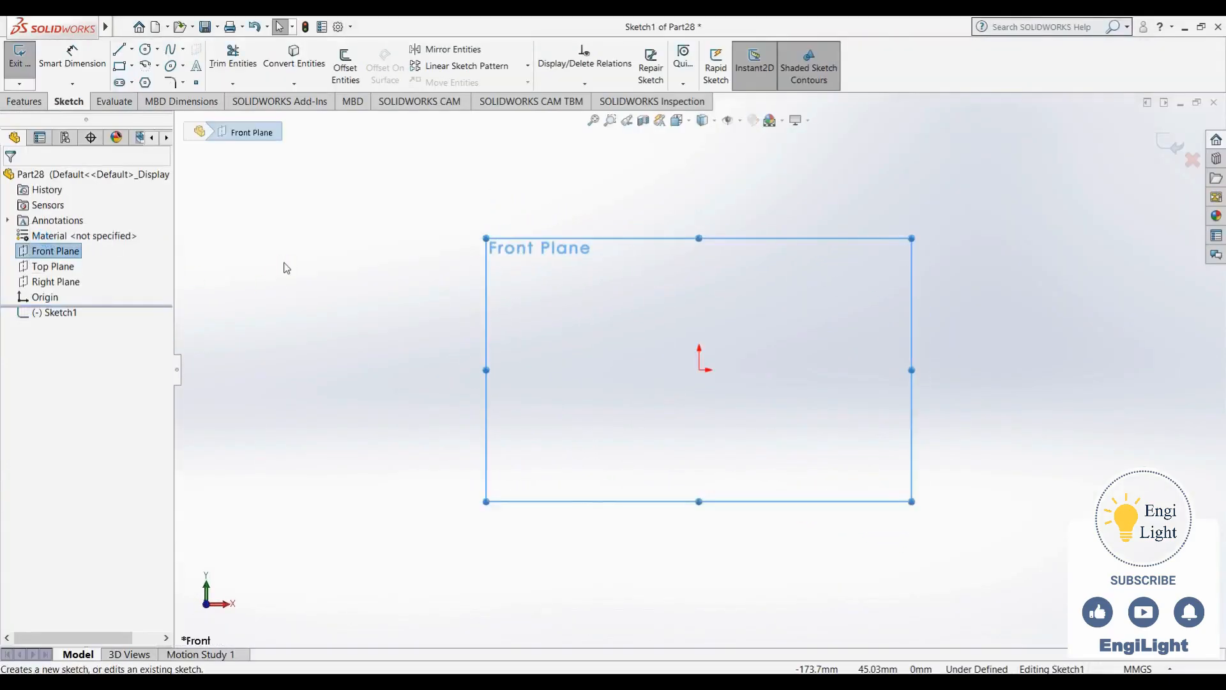
Define an explicit equation driven curve with the equation sin(x) for x from 0 to 2*3.14
left_click(185, 50)
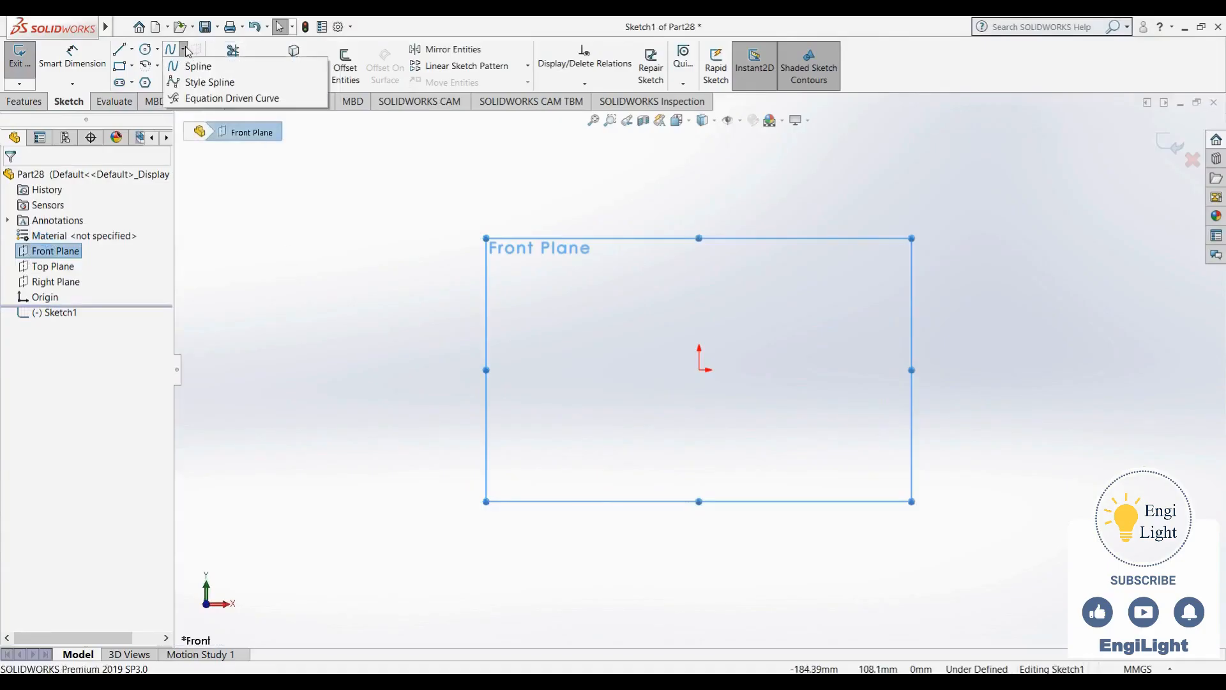
left_click(200, 101)
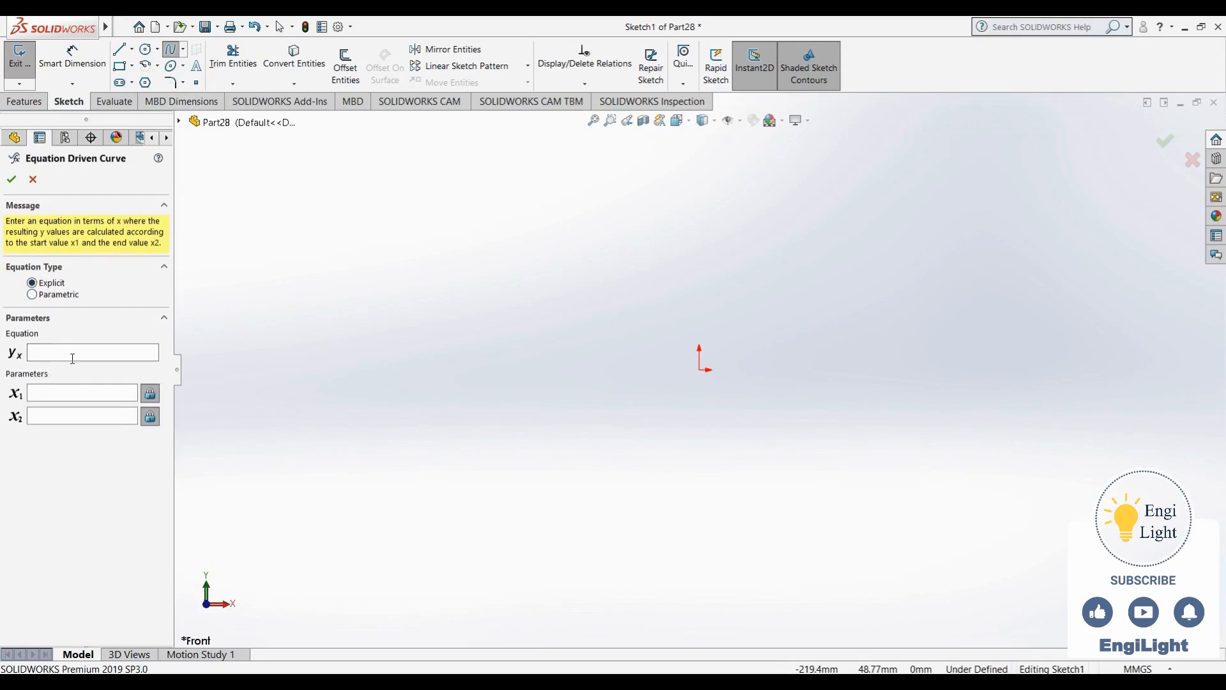
left_click(62, 297)
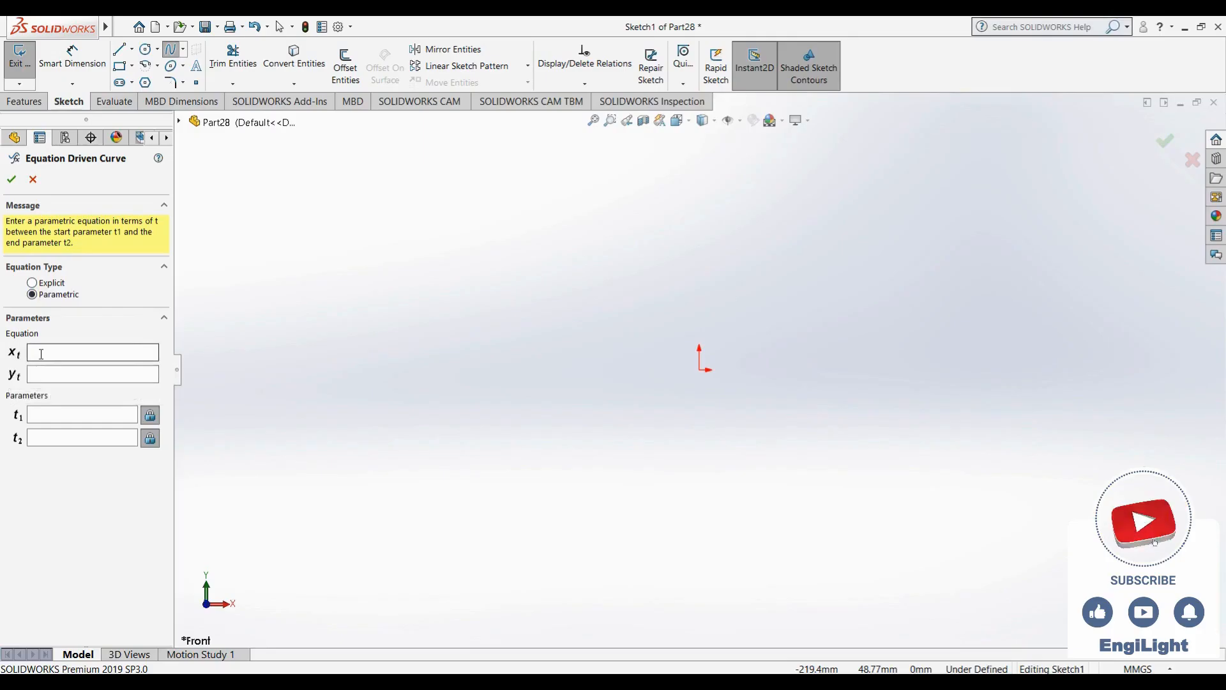
left_click(42, 284)
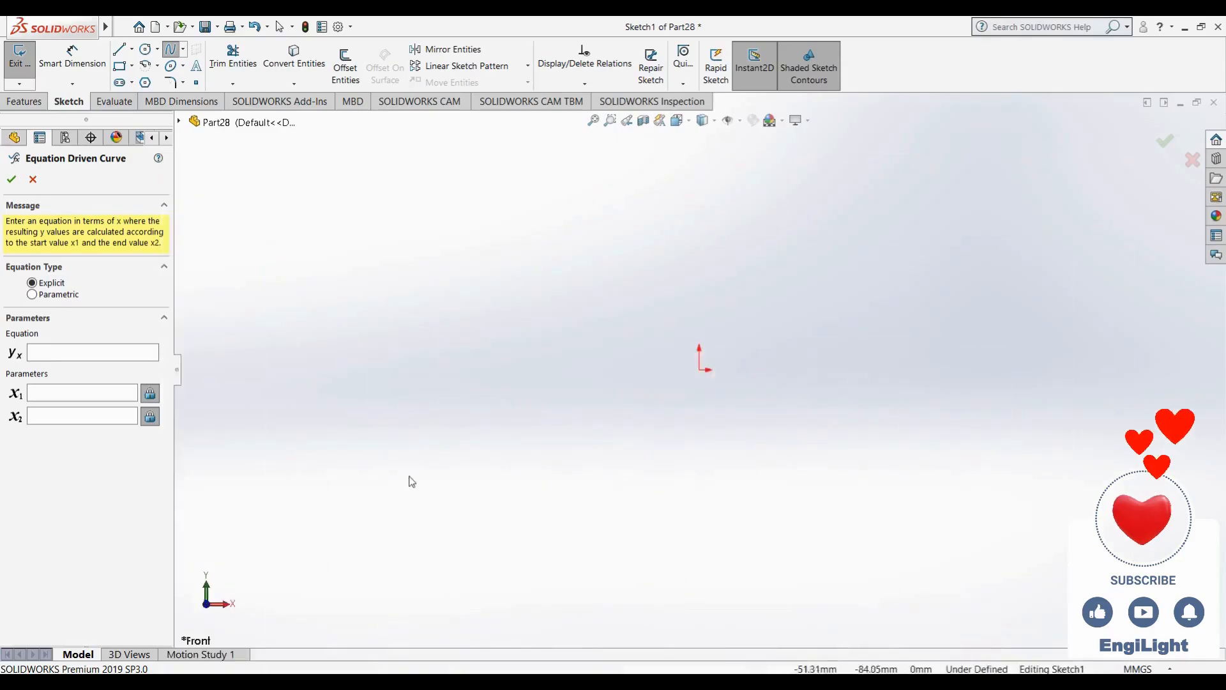
left_click(69, 353)
left_click(51, 355)
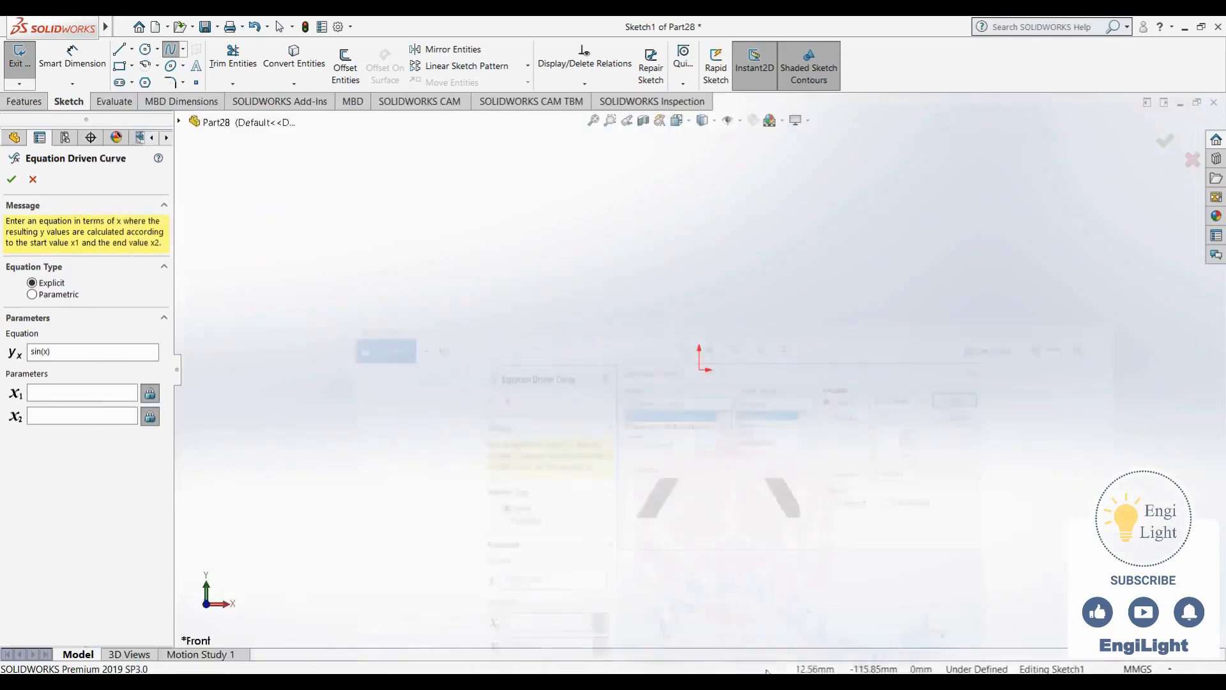
left_click(60, 394)
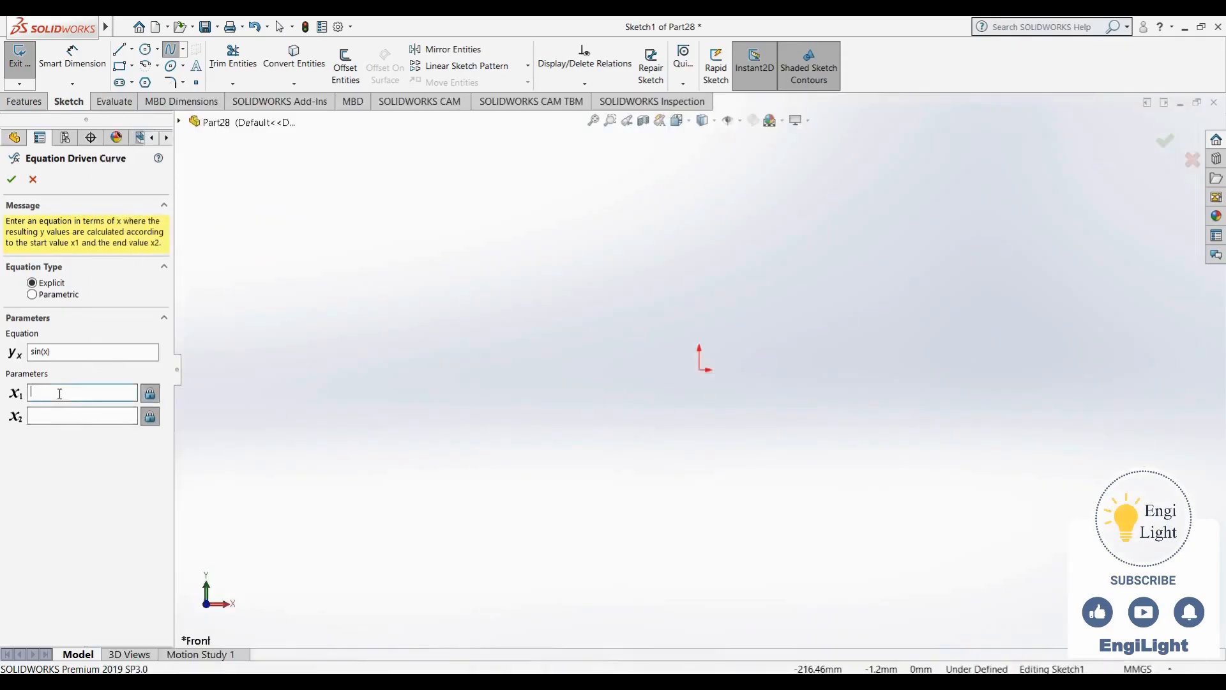
left_click(66, 411)
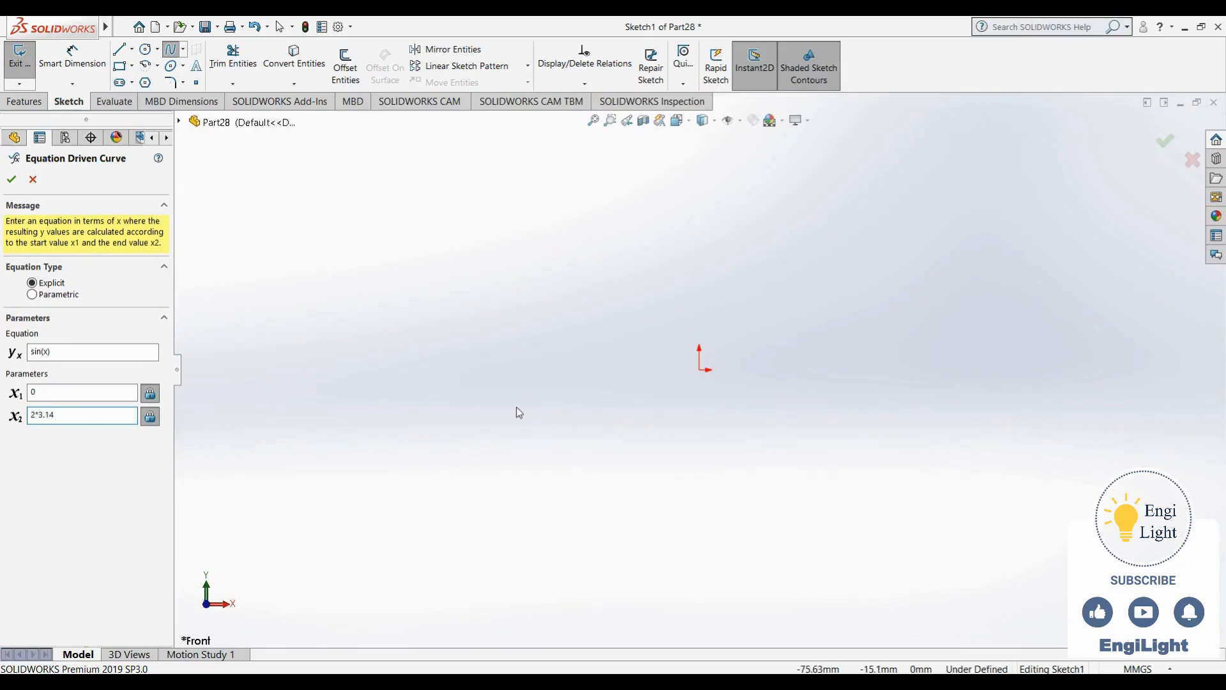
scroll(724, 366, "down", 2)
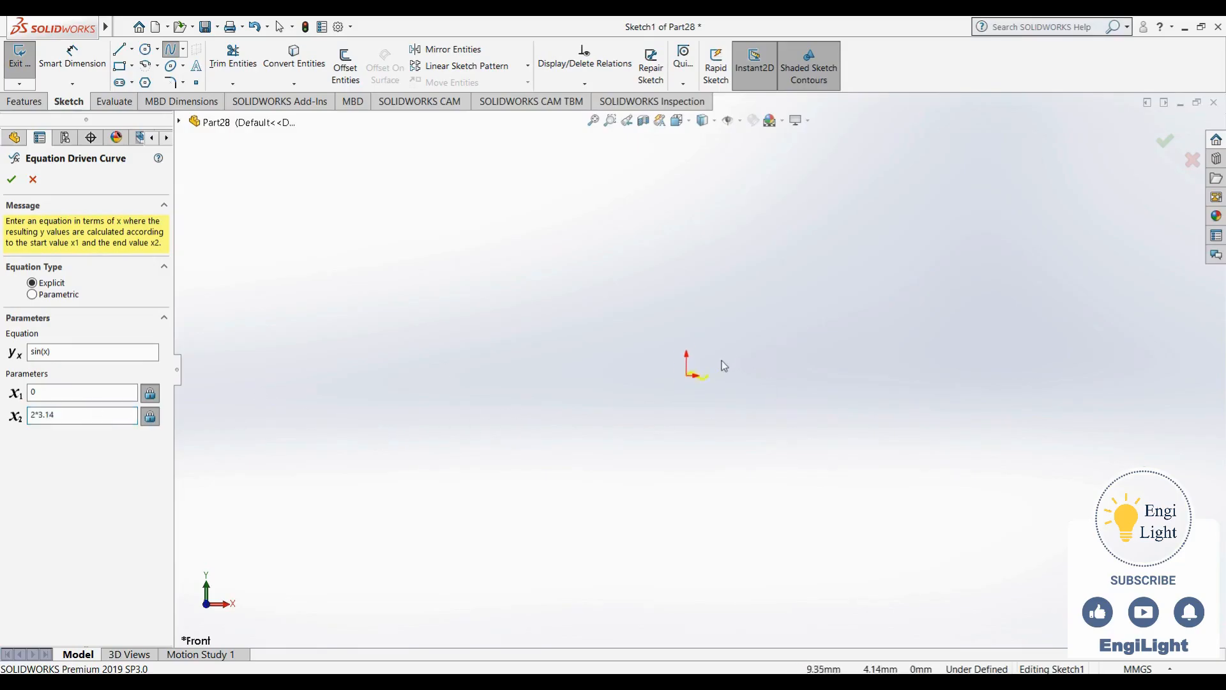
scroll(703, 379, "down", 2)
scroll(687, 381, "down", 2)
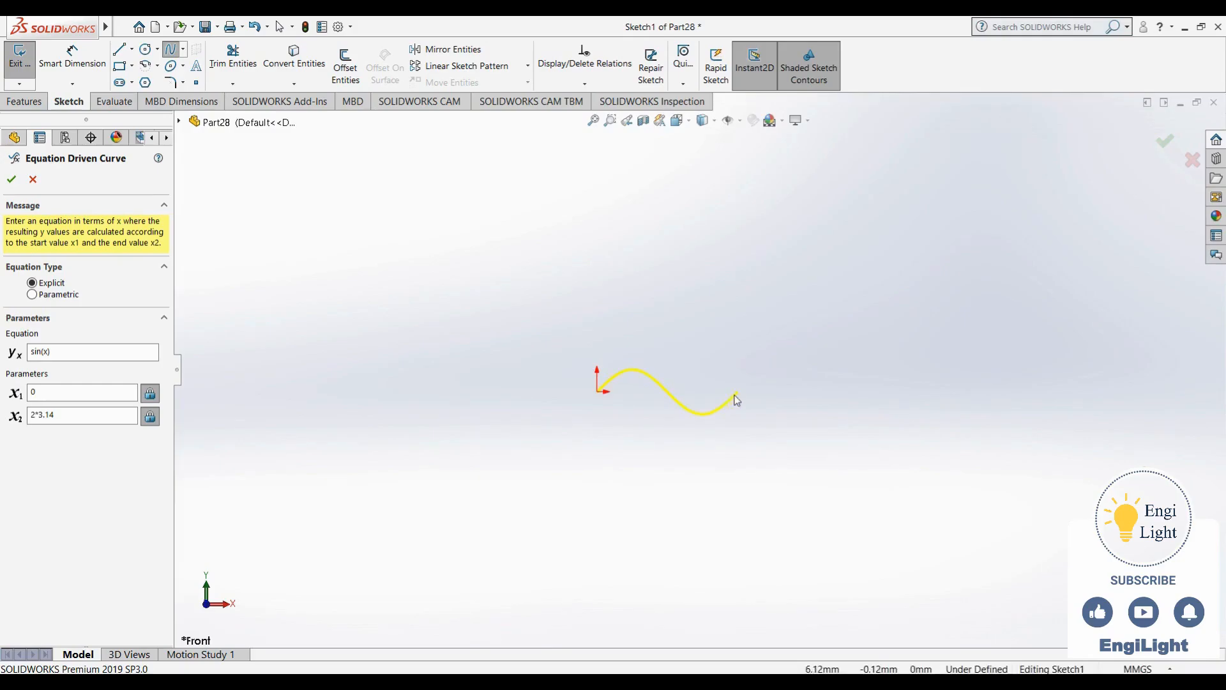
Scale the sine curve's amplitude by changing its equation to 100*sin(x)
scroll(736, 399, "up", 5)
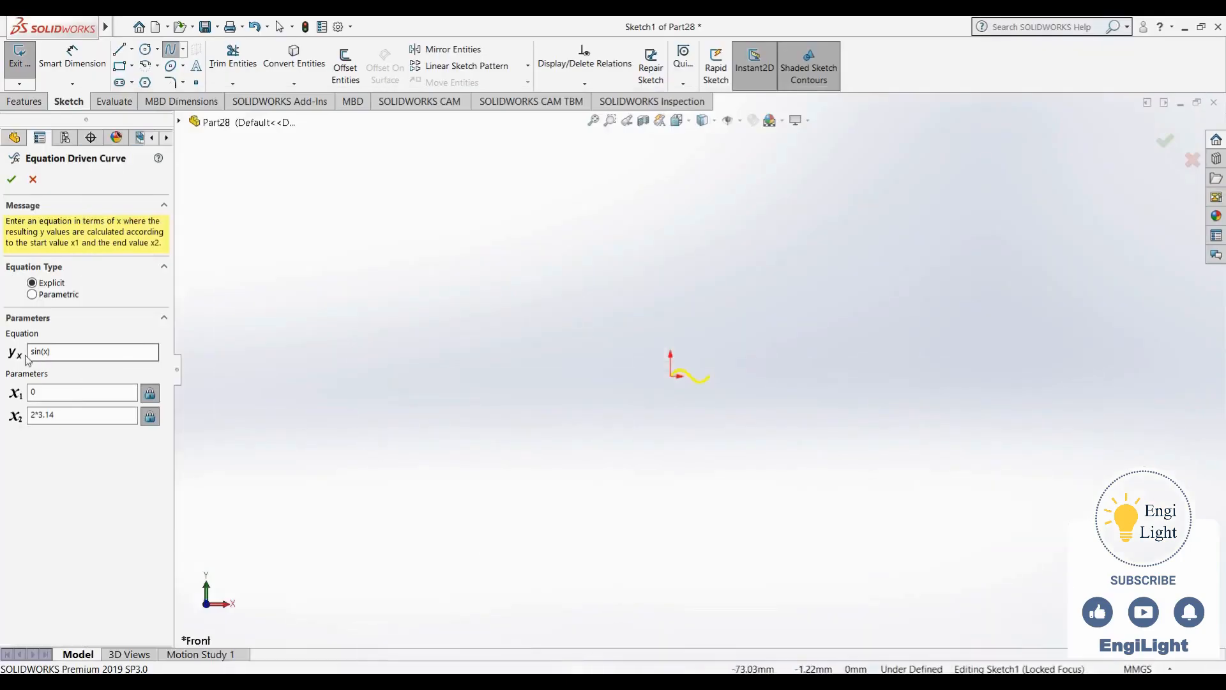
left_click(33, 352)
type("100*")
left_click(54, 454)
scroll(651, 371, "up", 8)
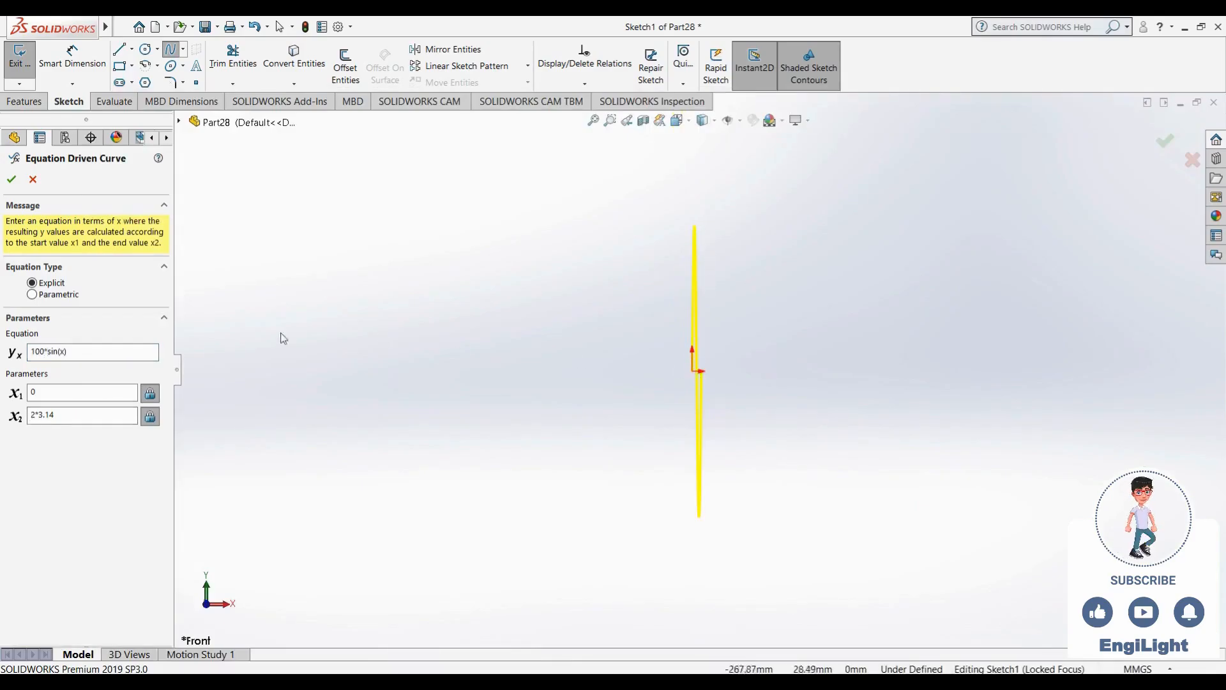
Stretch the sine curve's period by changing the equation to 100*sin(x/100)
left_click(63, 352)
type("/100")
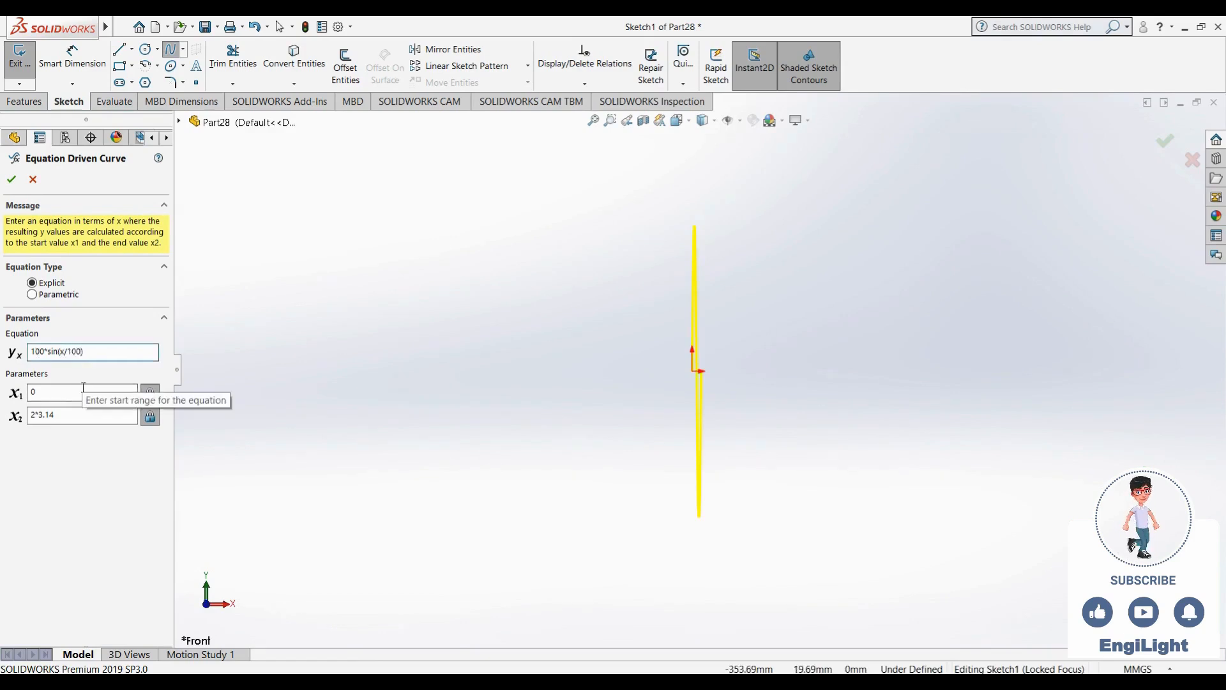
left_click(106, 493)
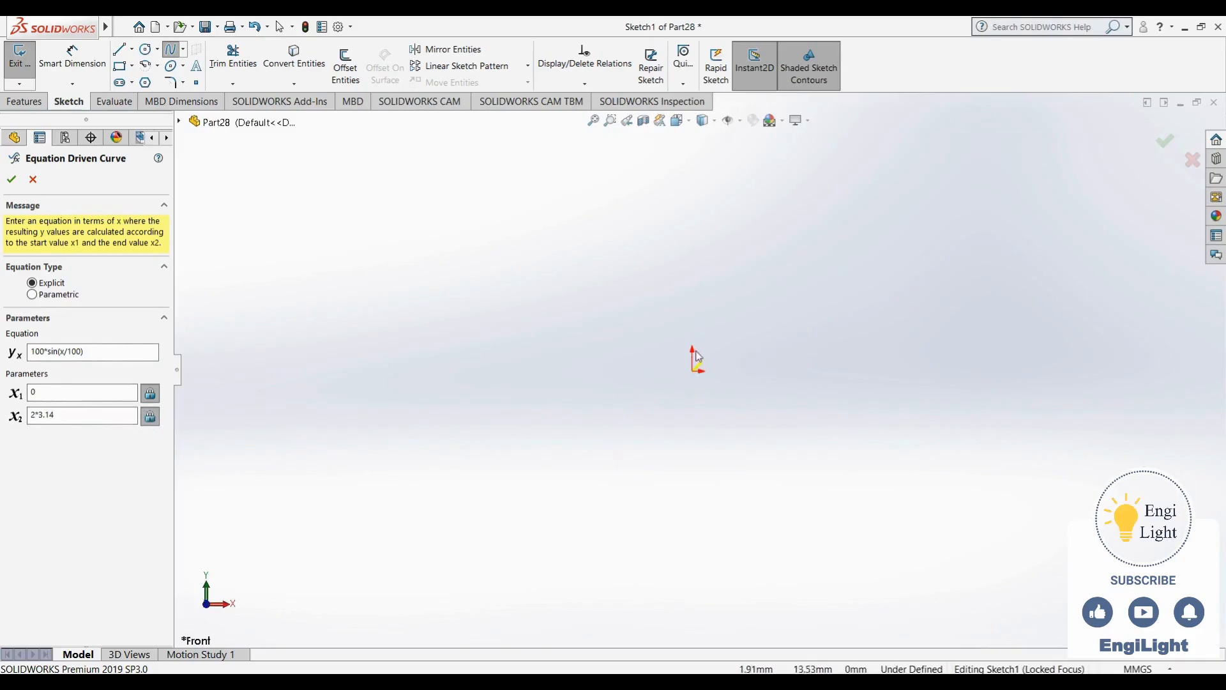
Set the curve's end value x2 to 100*2*3.14 and accept the equation driven curve
left_click(32, 415)
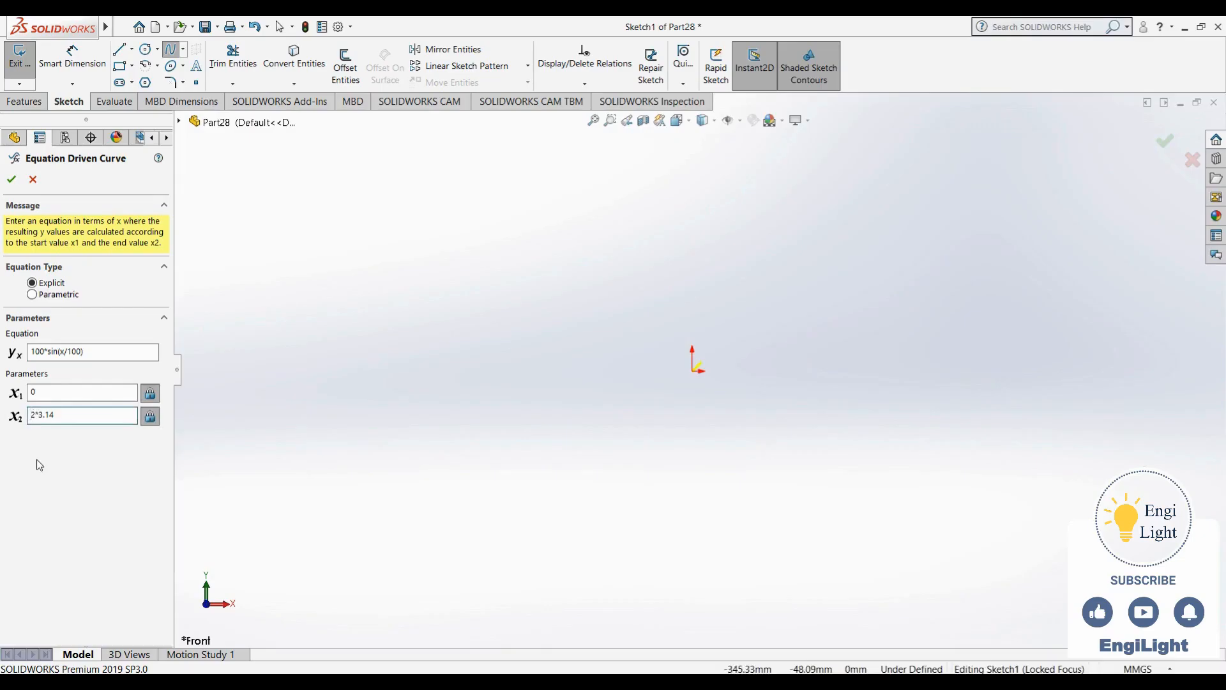
type("100")
type("*")
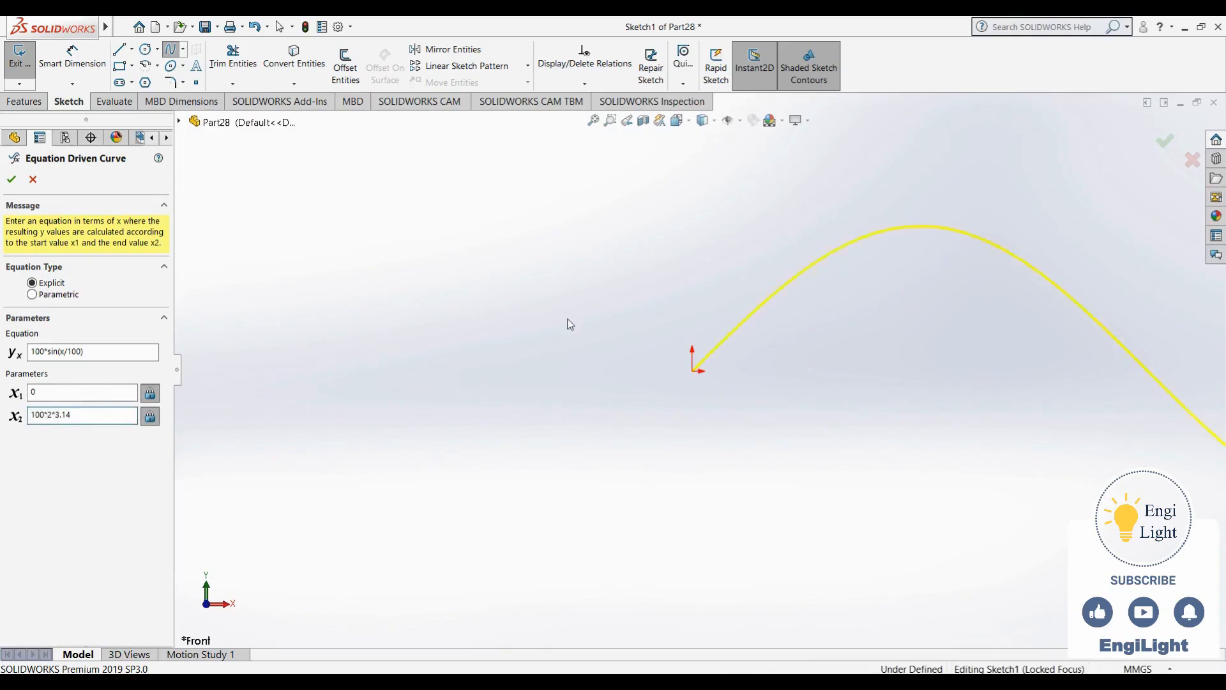
scroll(864, 333, "down", 4)
scroll(864, 334, "up", 3)
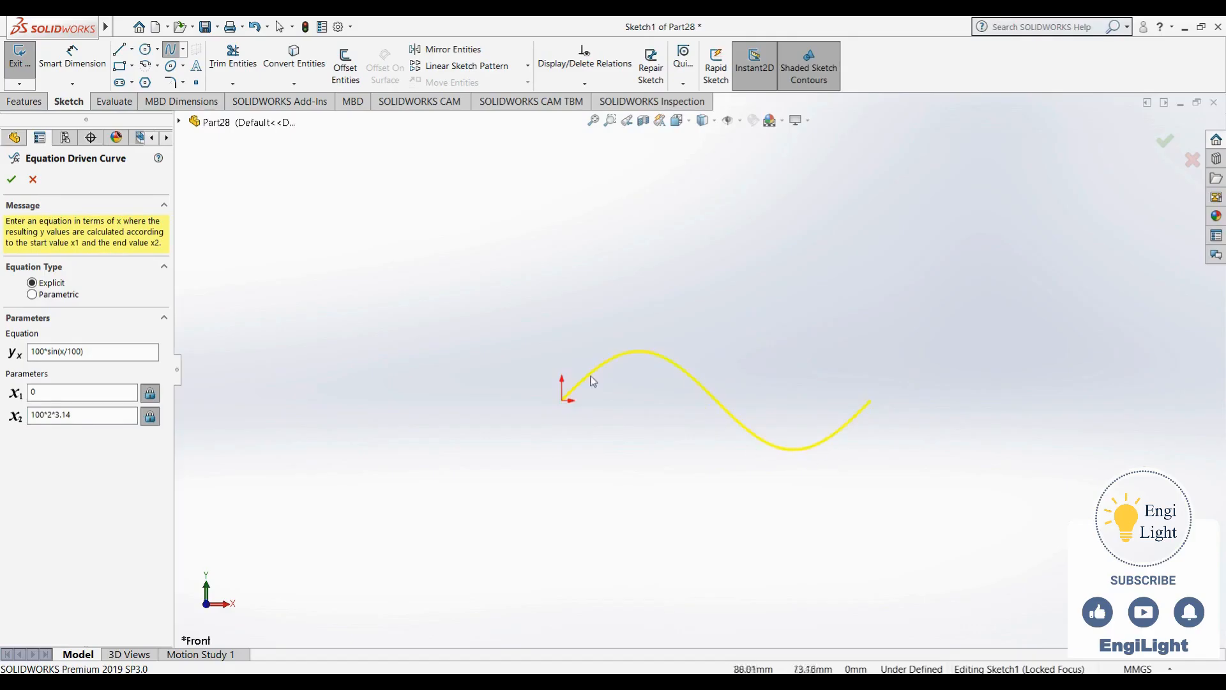
left_click(12, 179)
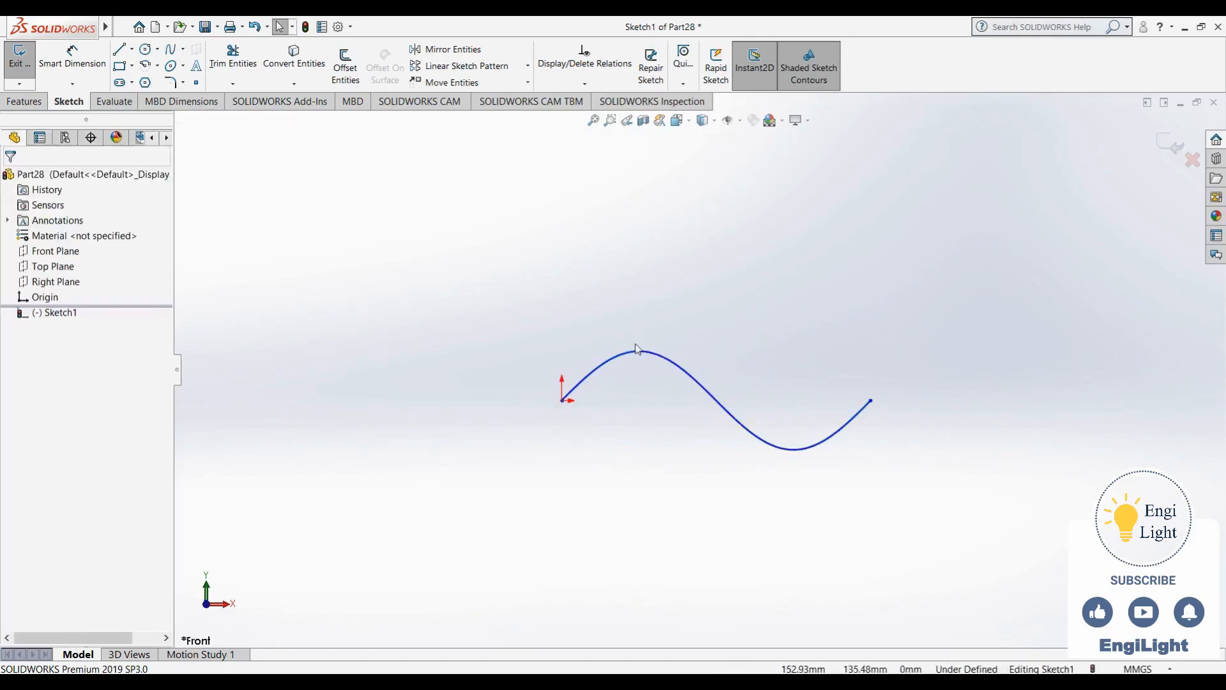
Convert the sine curve to construction geometry
left_click(636, 353)
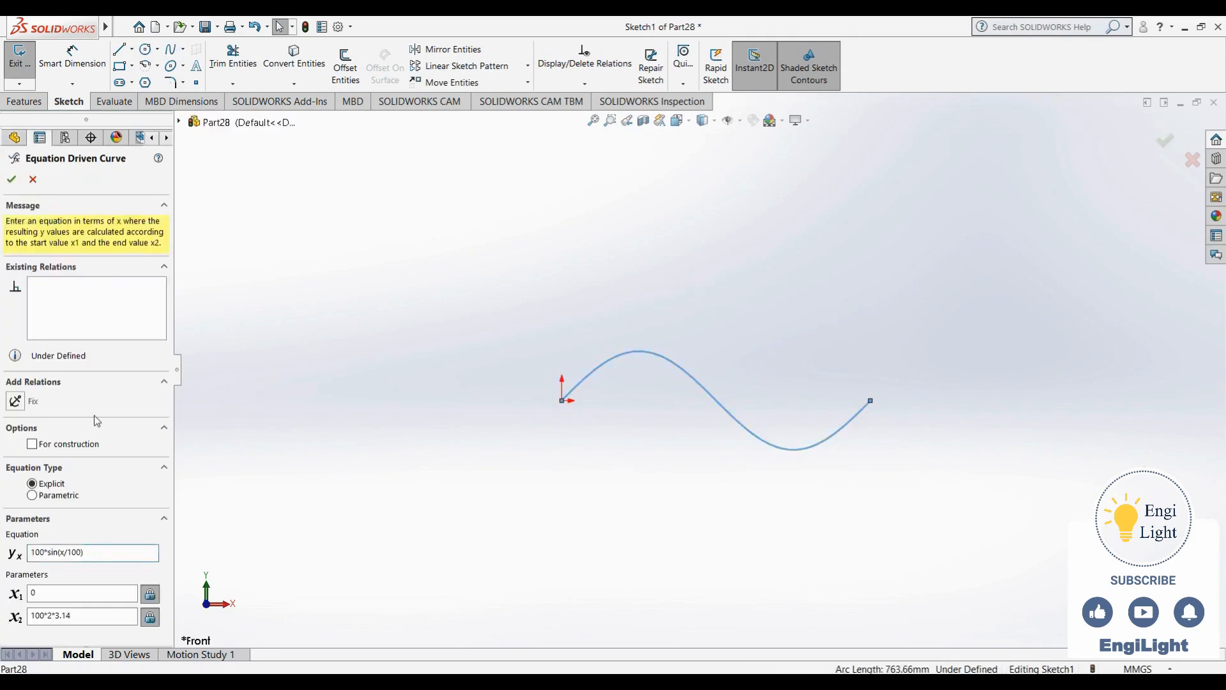
left_click(56, 445)
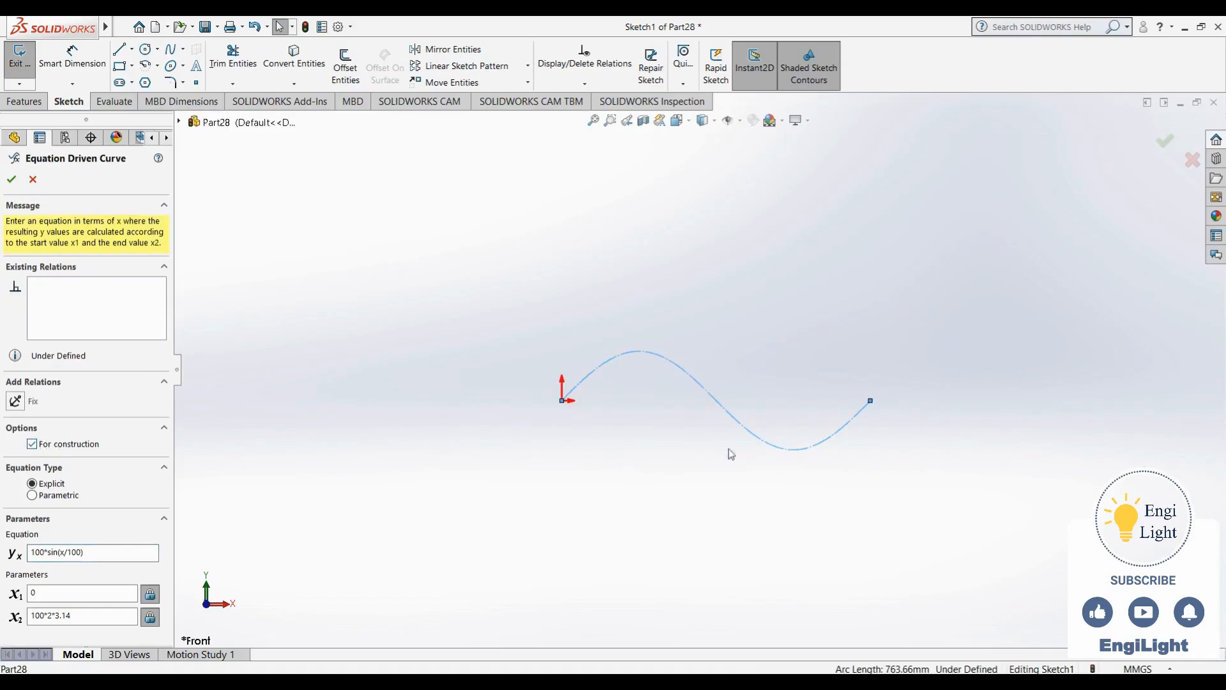
key("Escape")
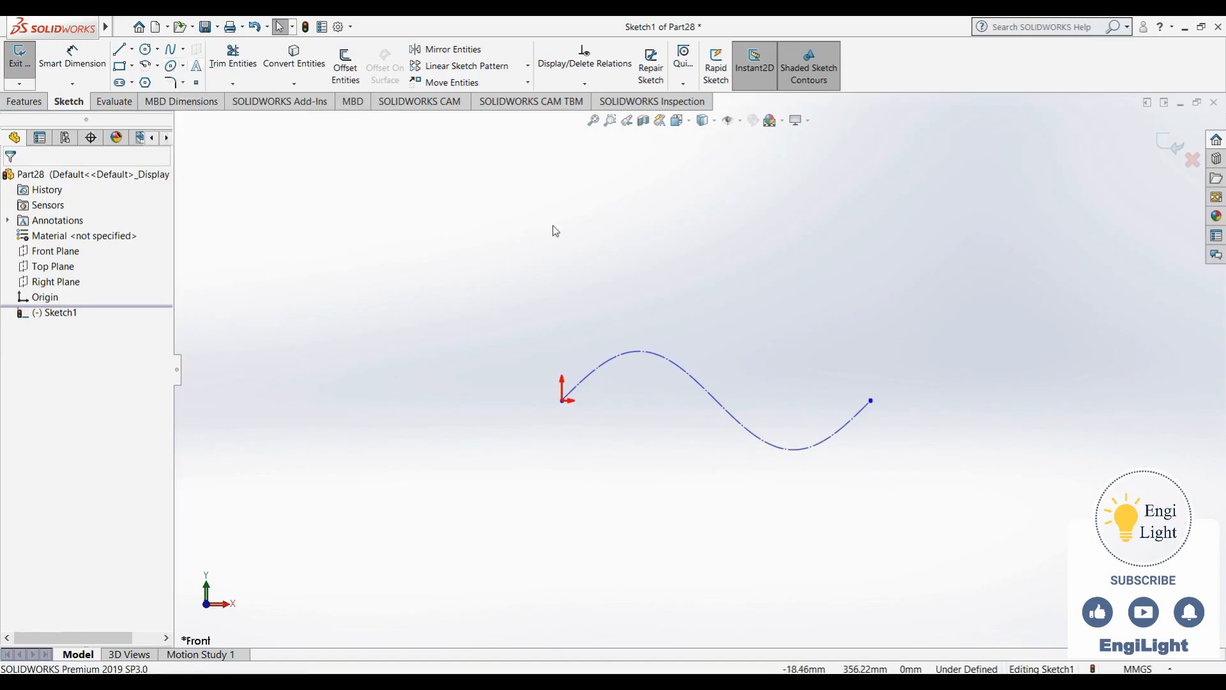
Sketch a horizontal construction line about 469 mm long above and to the left of the sine curve
left_click(131, 49)
left_click(153, 80)
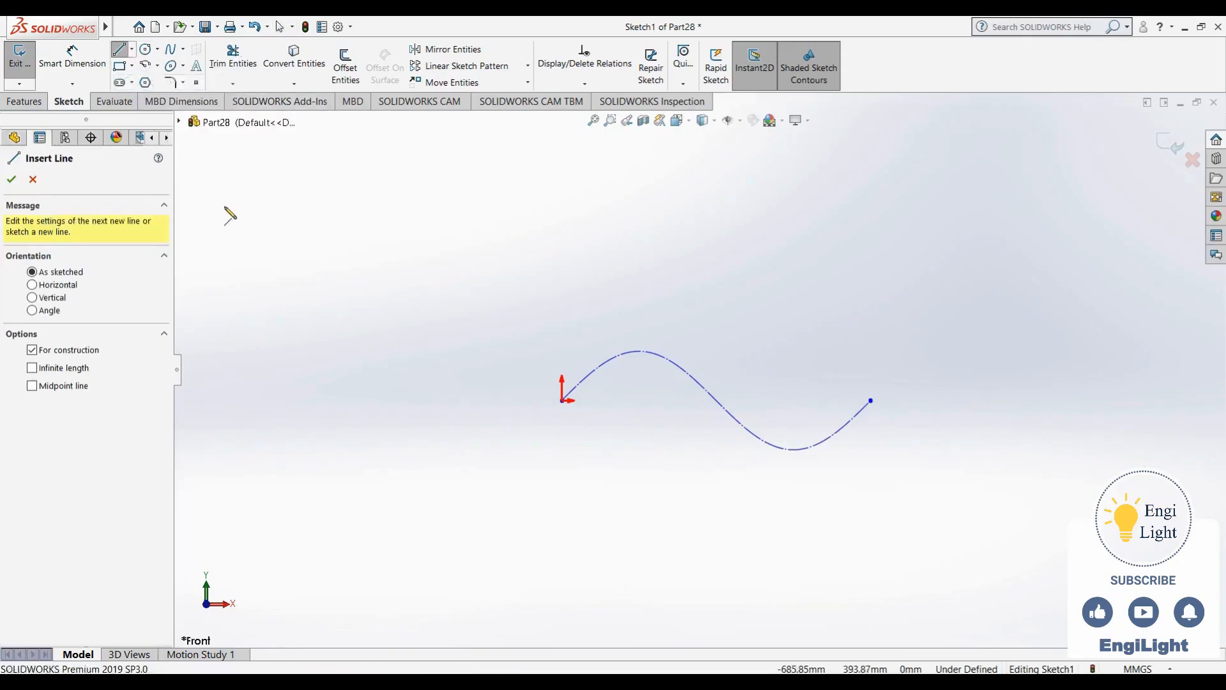
left_click(224, 206)
left_click(457, 206)
key("Escape")
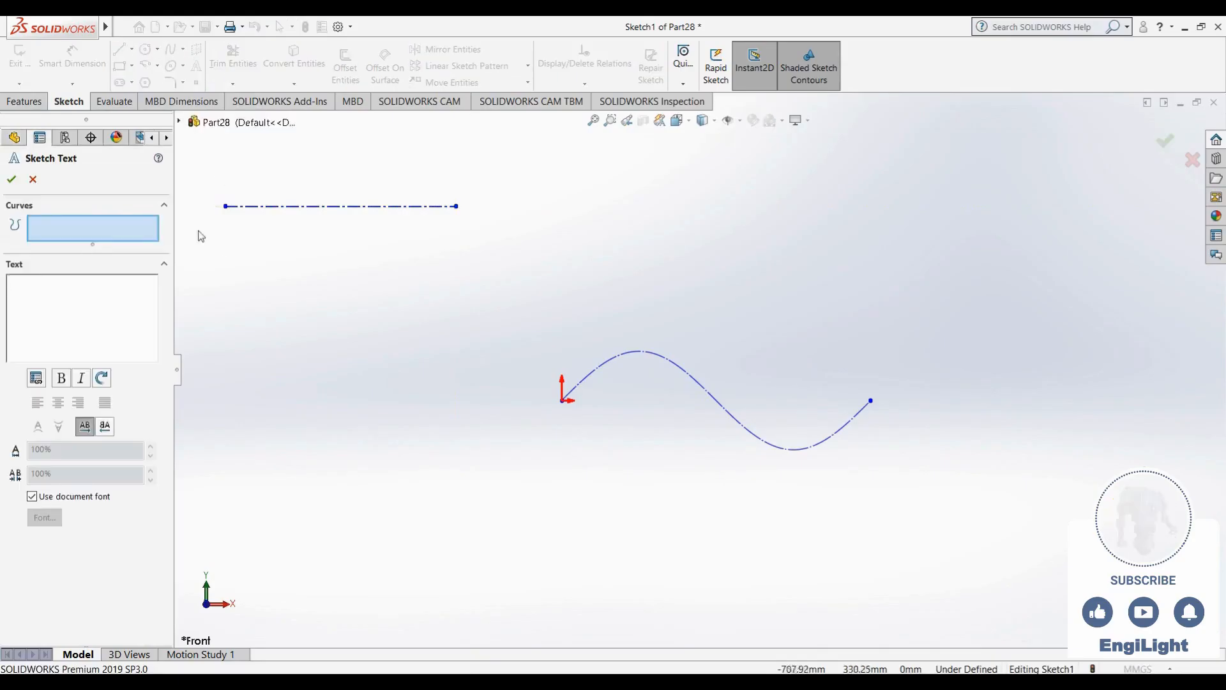
Try to place sketch text along the horizontal construction line, cancel it and delete the line
left_click(261, 206)
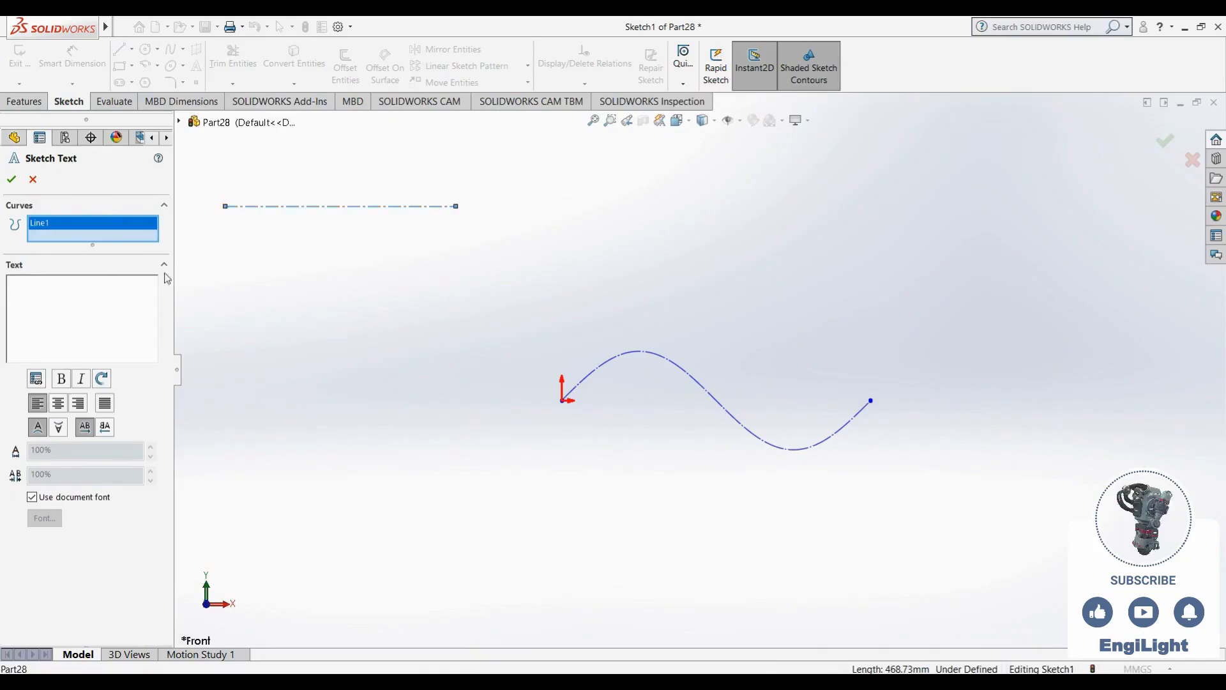
left_click(123, 297)
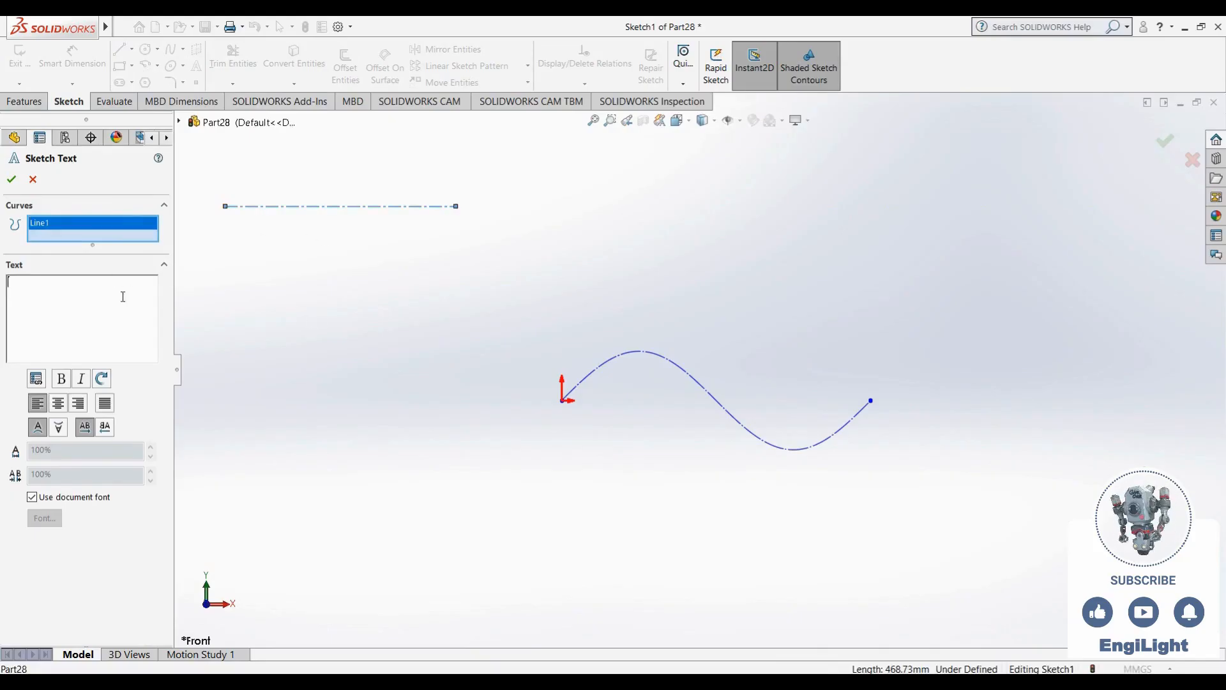
left_click(37, 181)
mouse_move(492, 161)
left_mouse_down()
mouse_move(323, 253)
mouse_move(221, 291)
left_mouse_up()
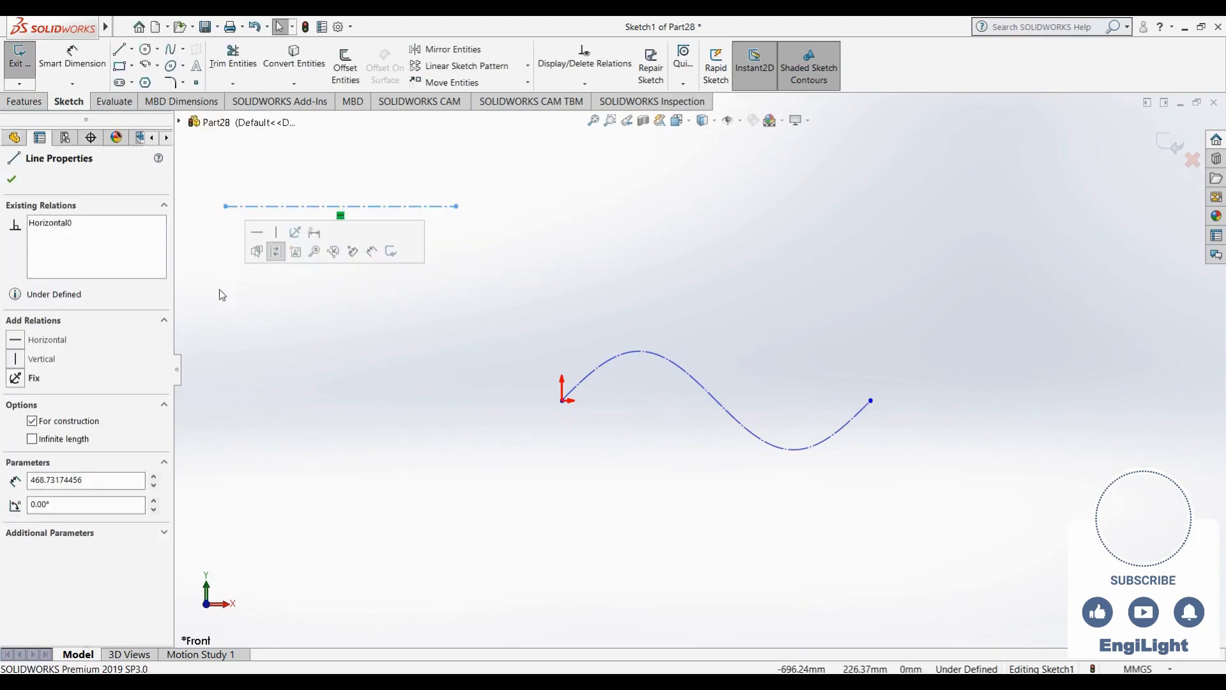
key("Delete")
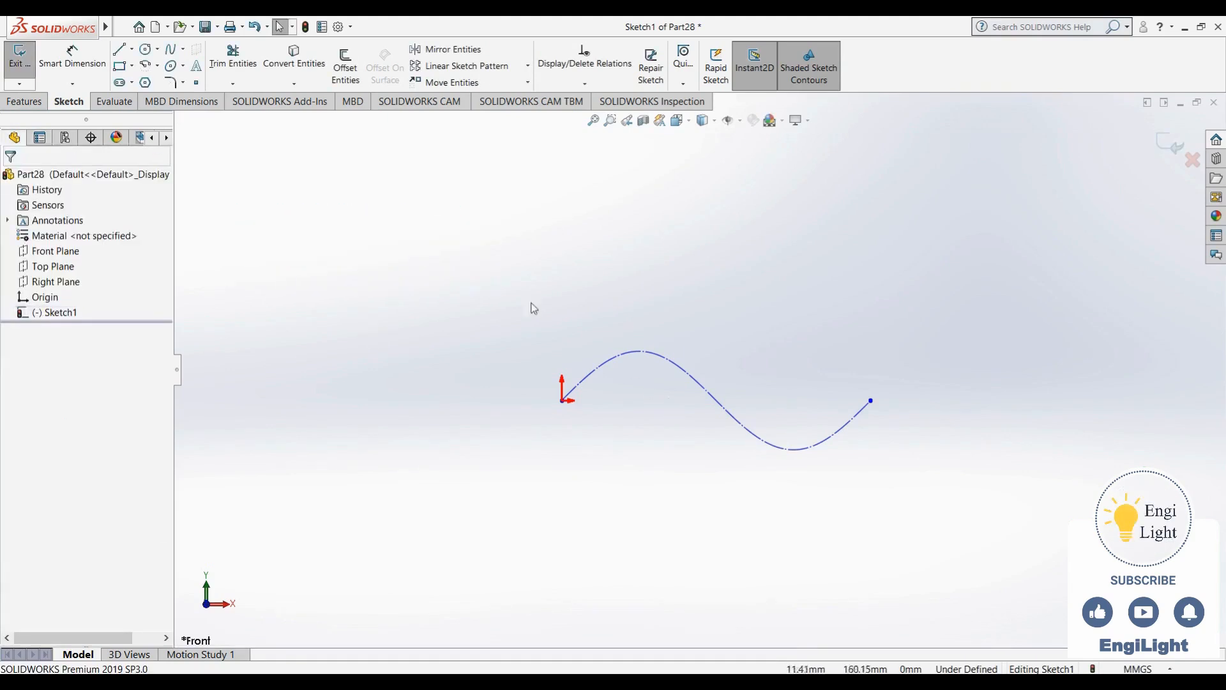
Start a sketch text along the sine curve reading "Zaban Solidworks"
left_click(197, 67)
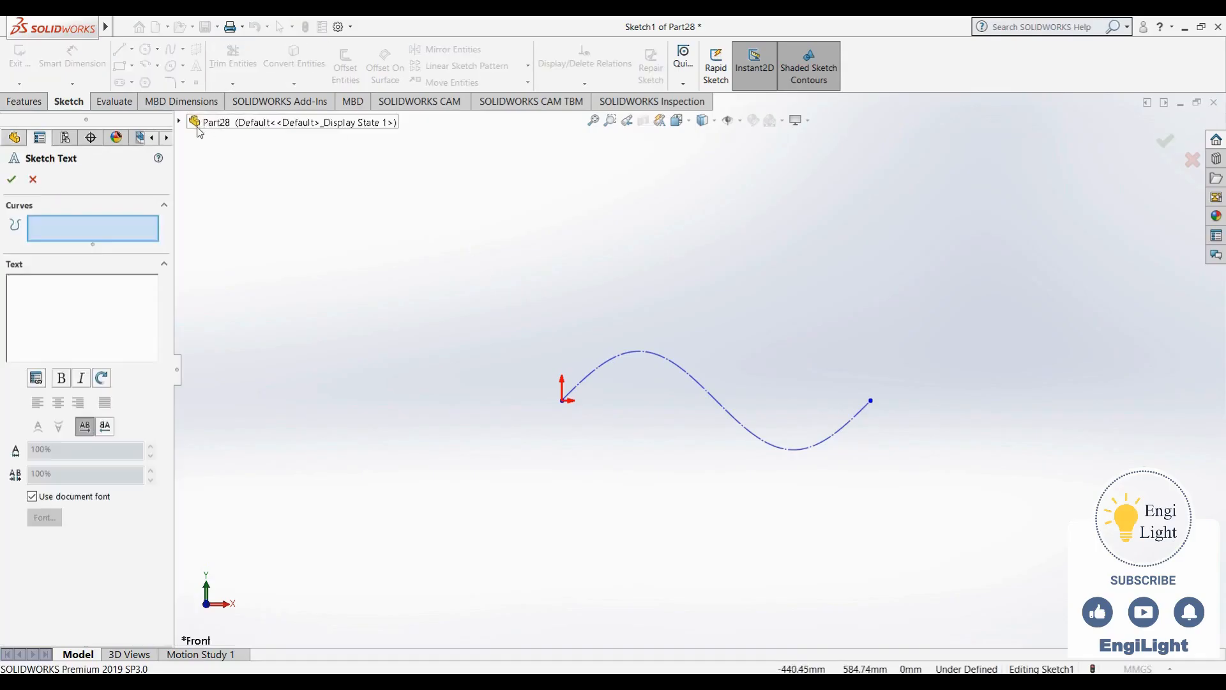
left_click(622, 360)
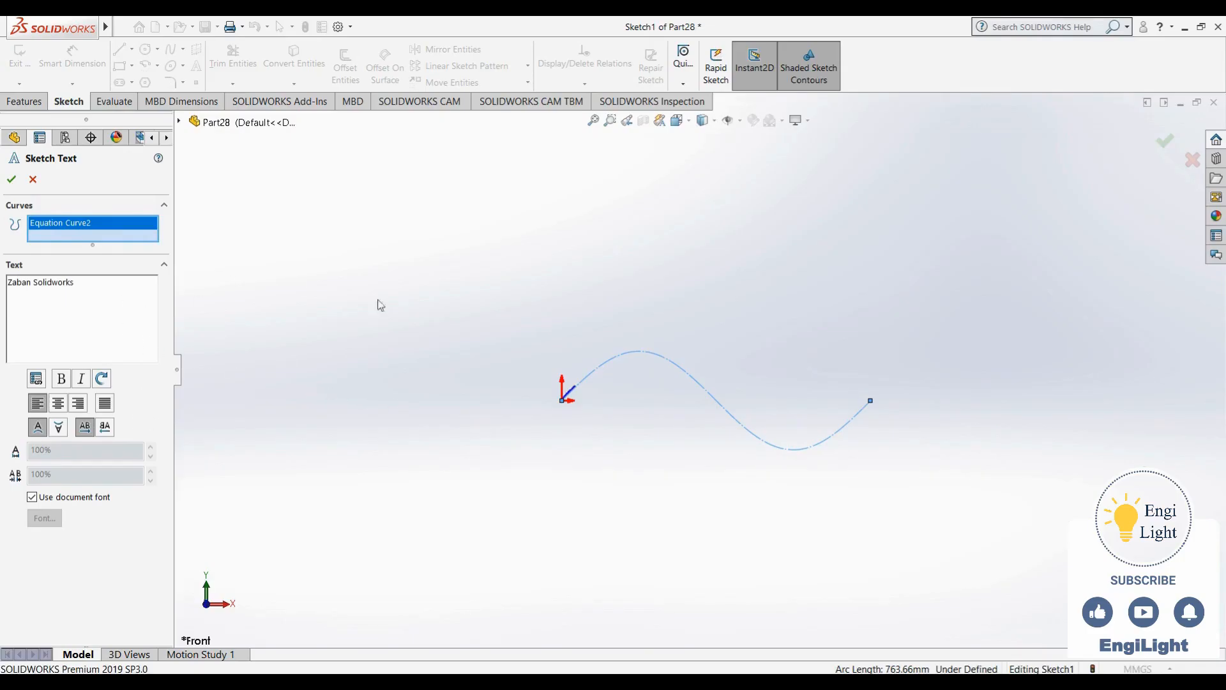
scroll(523, 408, "down", 5)
scroll(589, 387, "down", 3)
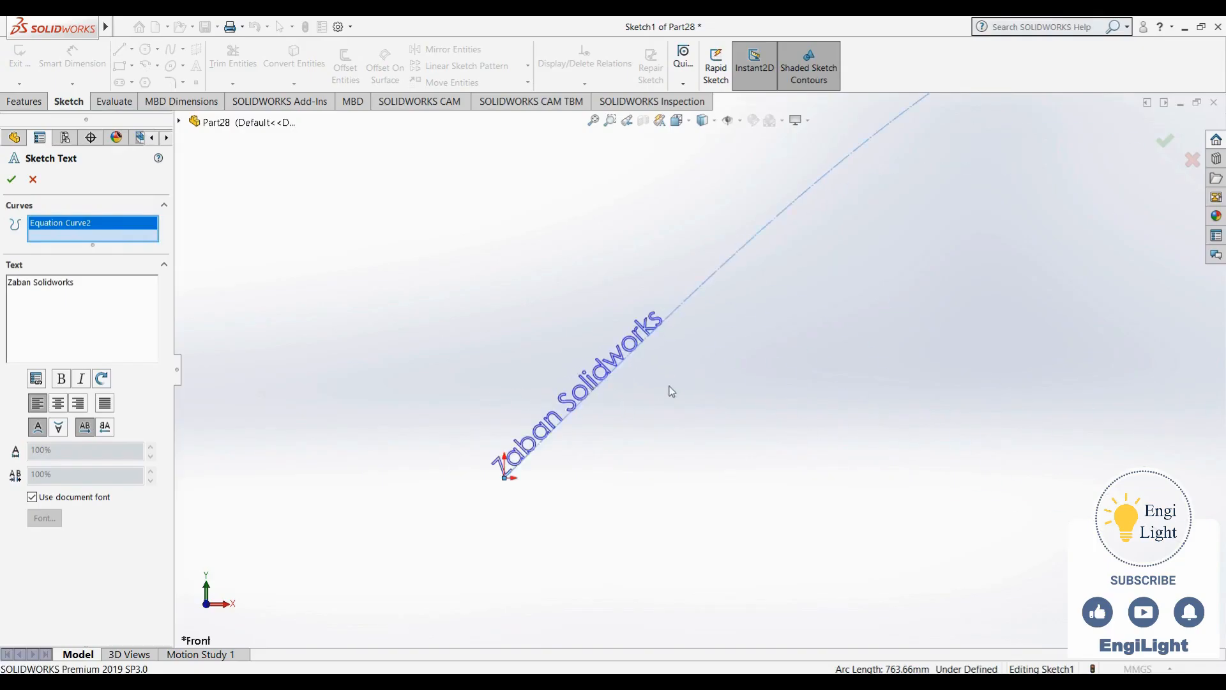
scroll(671, 391, "up", 6)
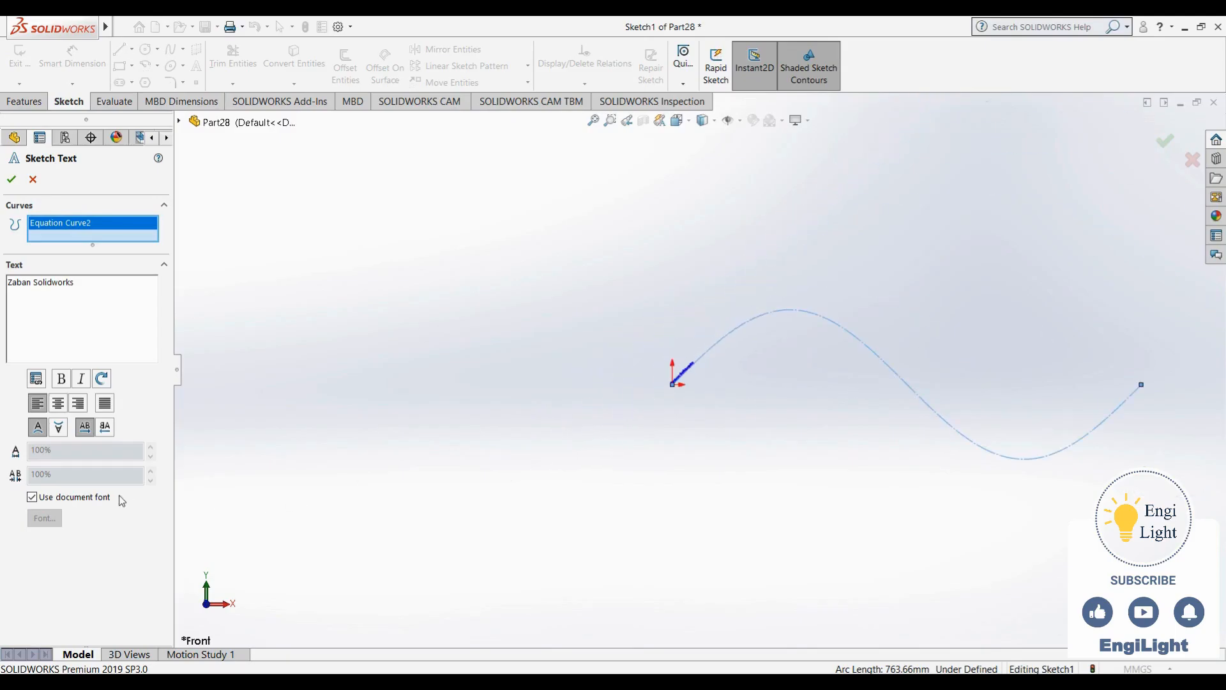
Turn off the document font for the sketch text and set its font height to 60 mm
left_click(58, 501)
left_click(56, 520)
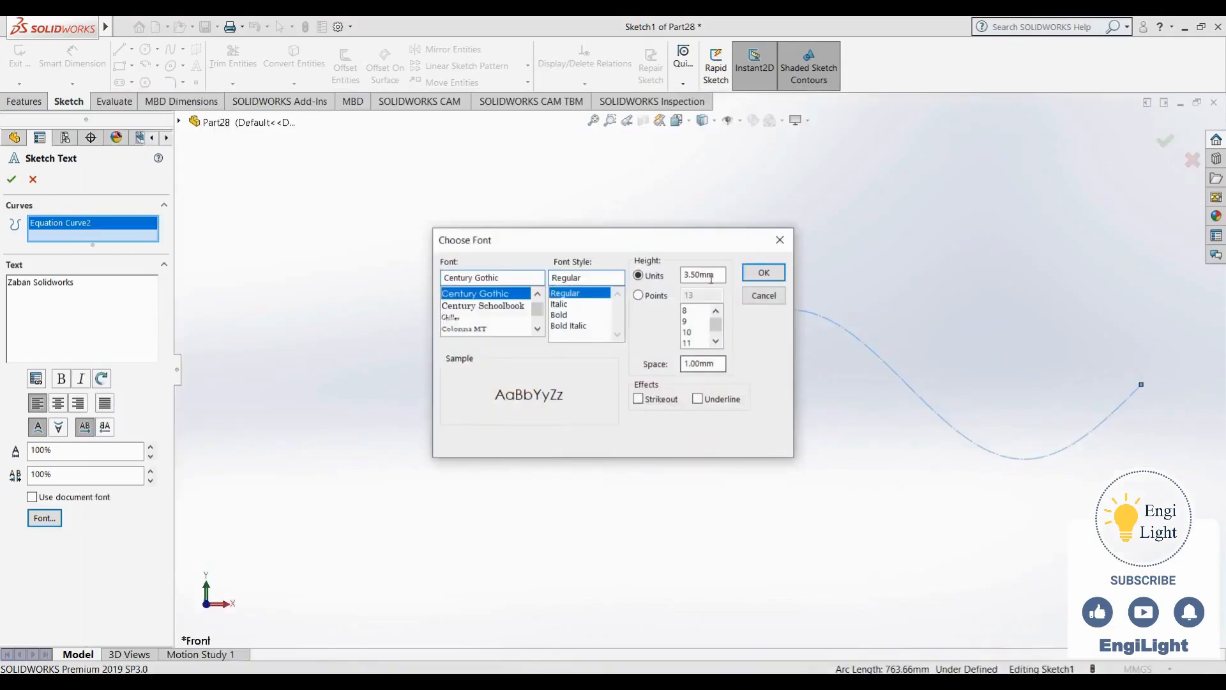
double_click(711, 275)
type("60")
left_click_drag(651, 240, 444, 230)
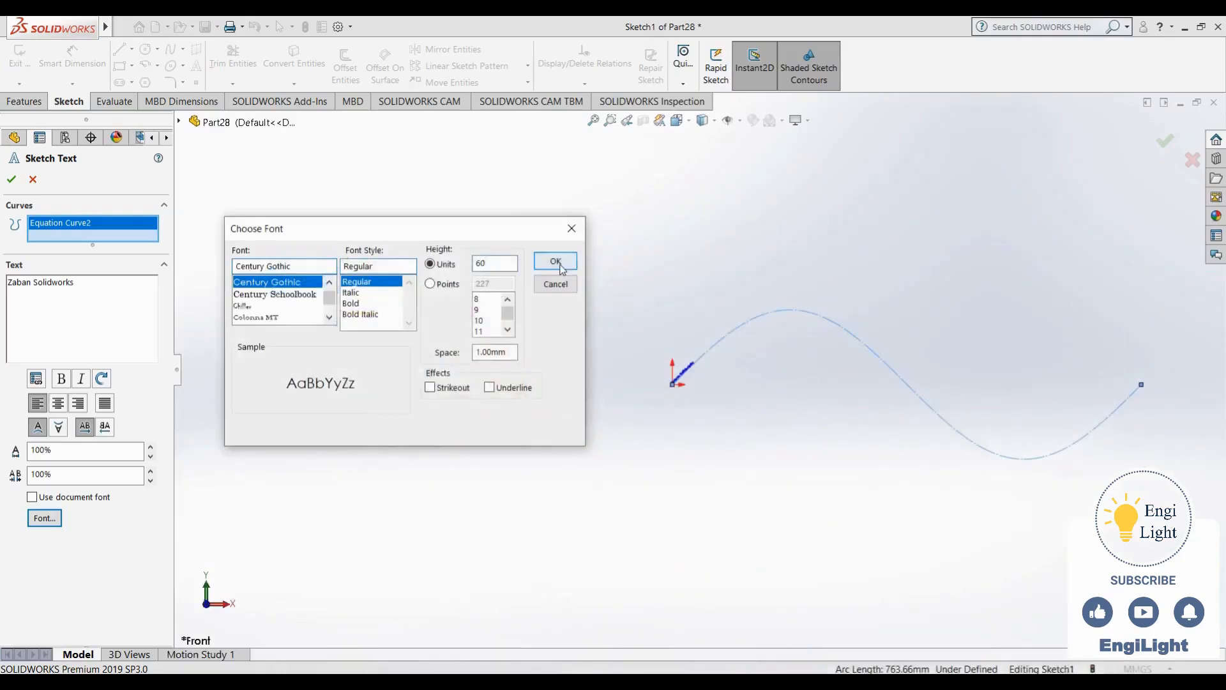
left_click(555, 262)
scroll(870, 449, "up", 3)
scroll(939, 328, "down", 3)
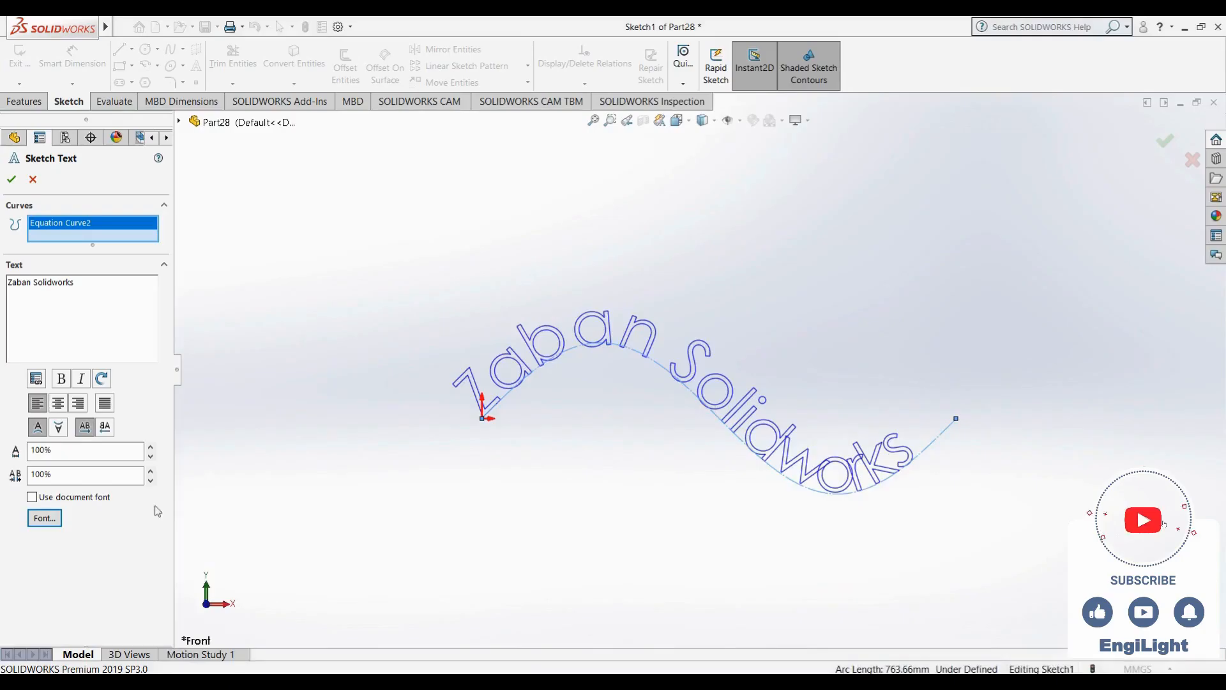
Set the sketch text's font height to 70 mm and accept the text along the sine curve
left_click(44, 518)
double_click(709, 274)
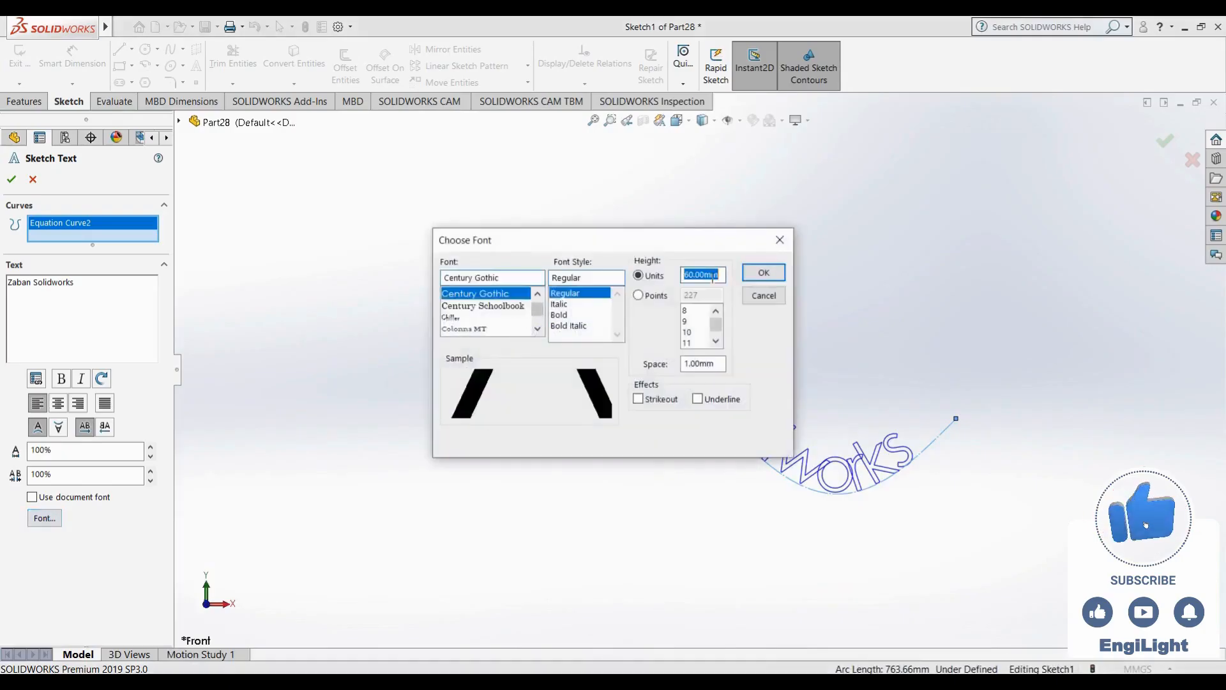
type("70")
key("Return")
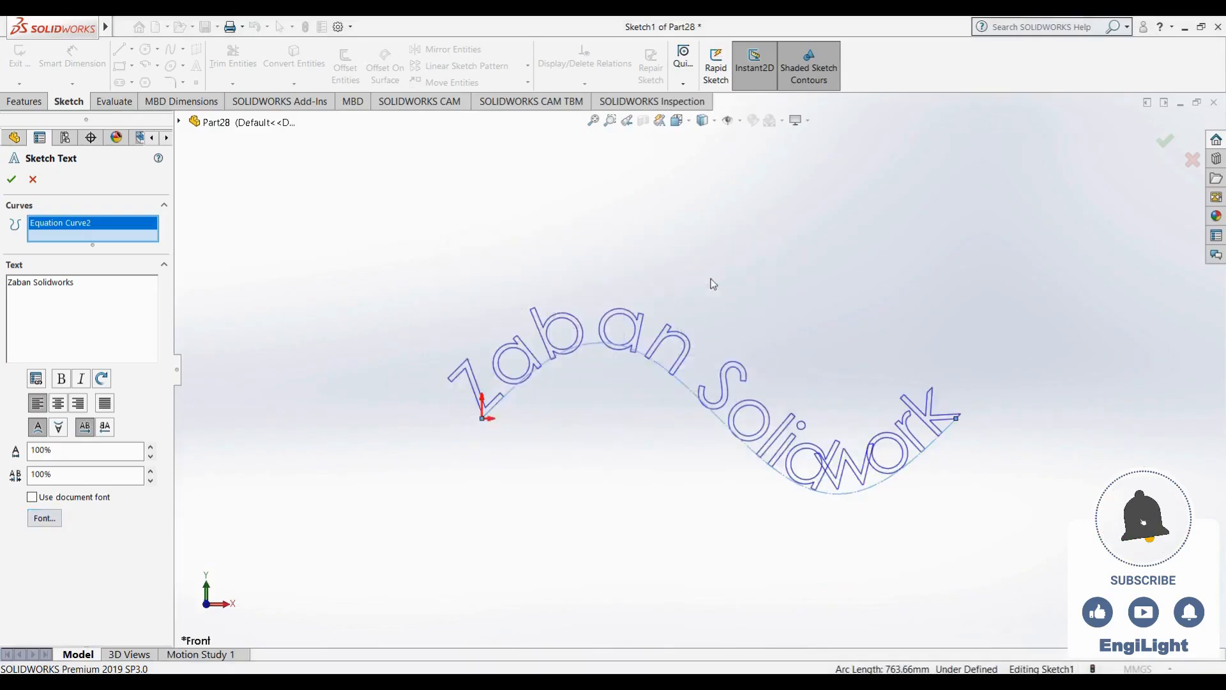
left_click(11, 184)
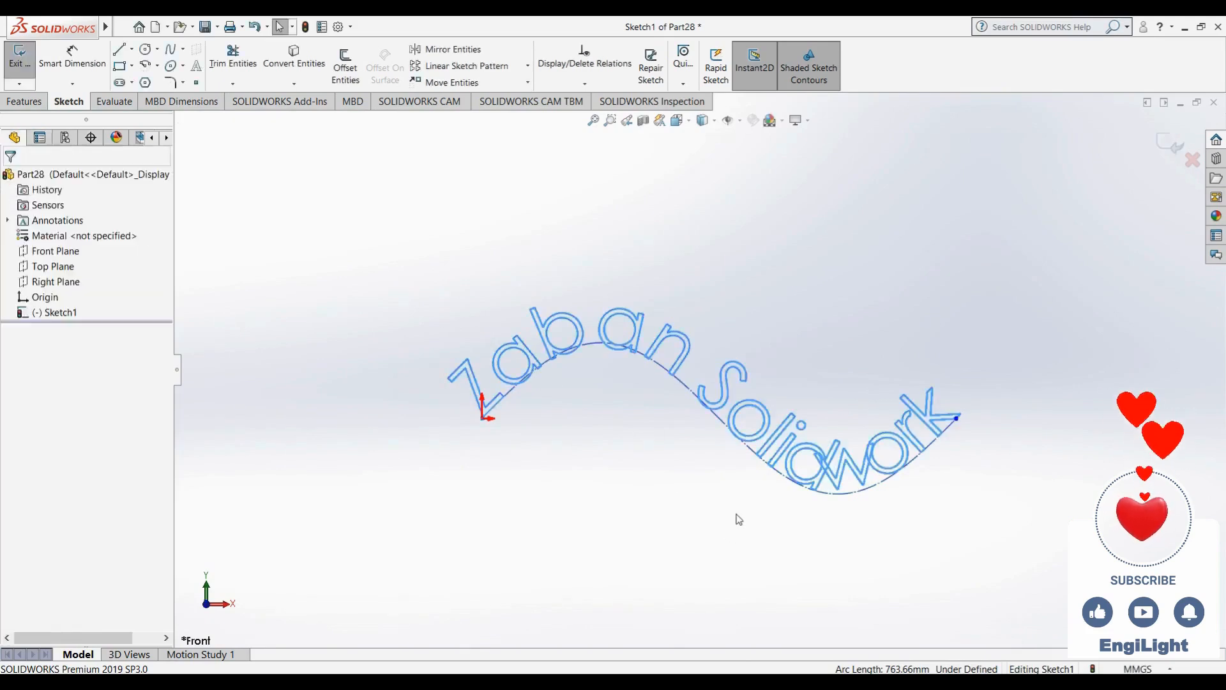
left_click(833, 296)
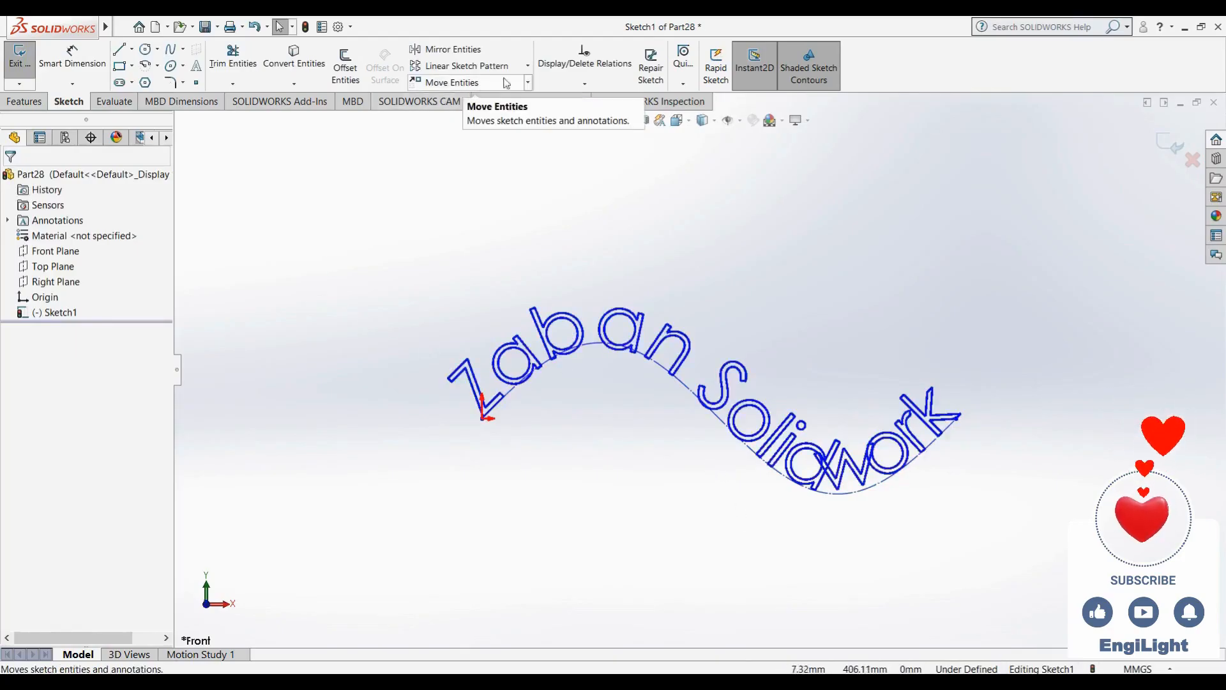
Move the text and sine curve together, keeping relations, from the curve's right end to a point above and left of the origin
left_click(528, 83)
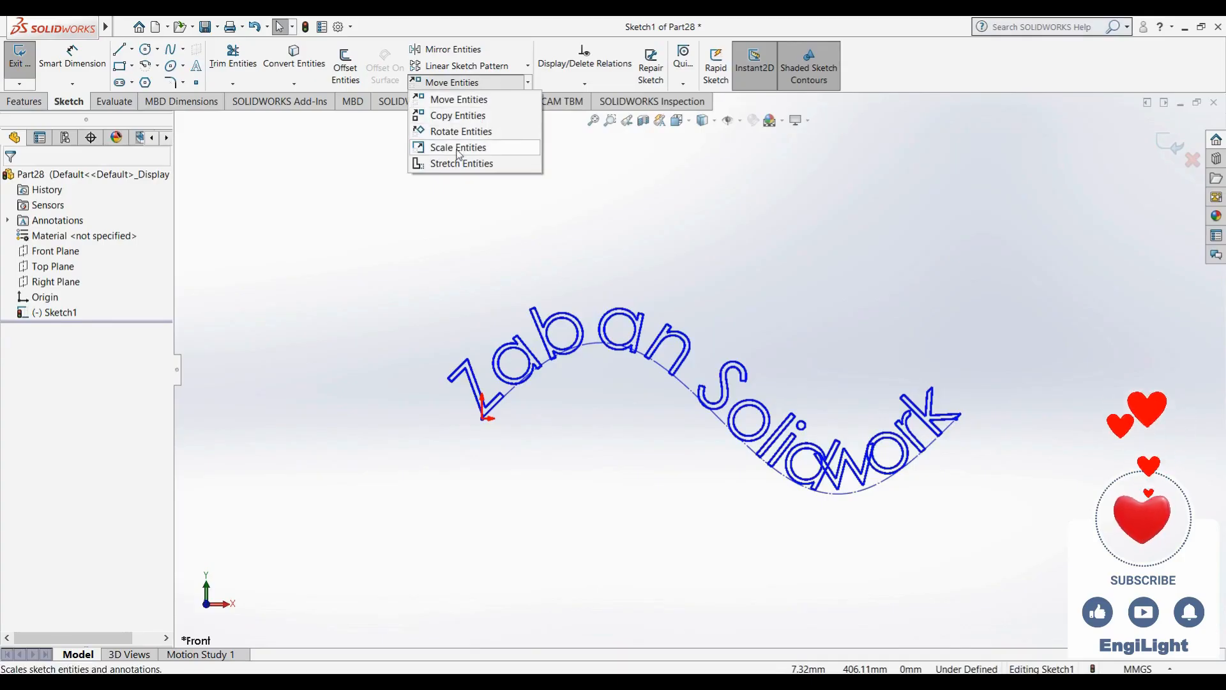
left_click(458, 100)
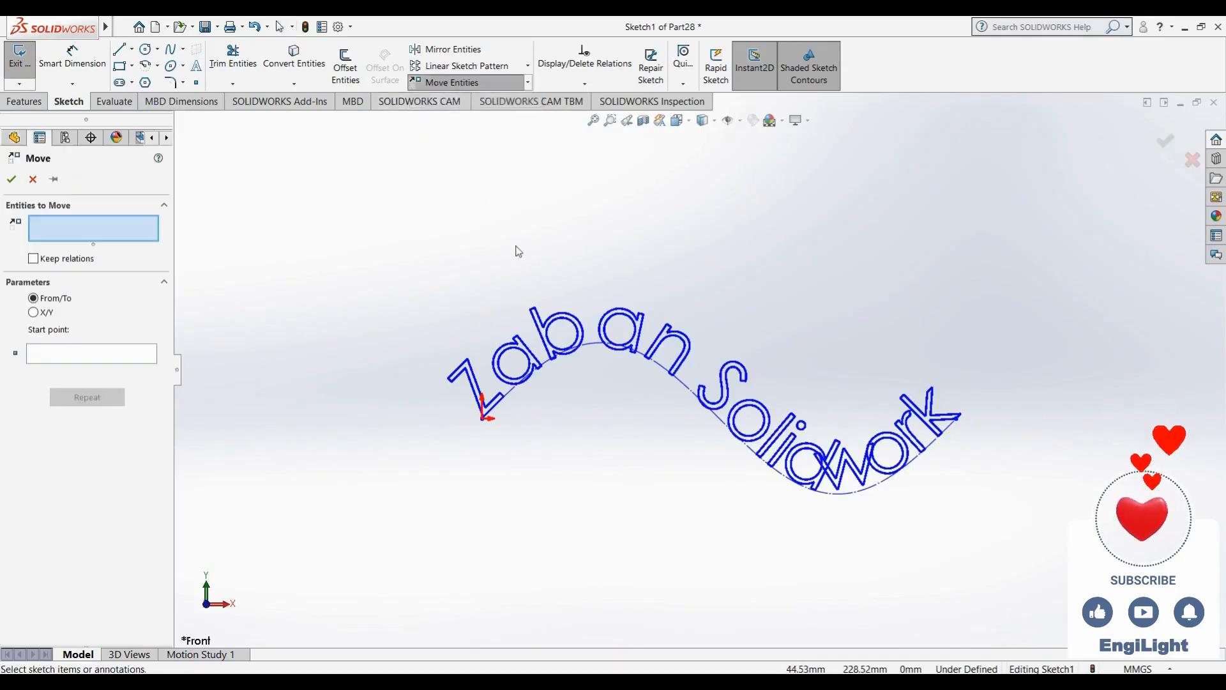
scroll(712, 306, "up", 4)
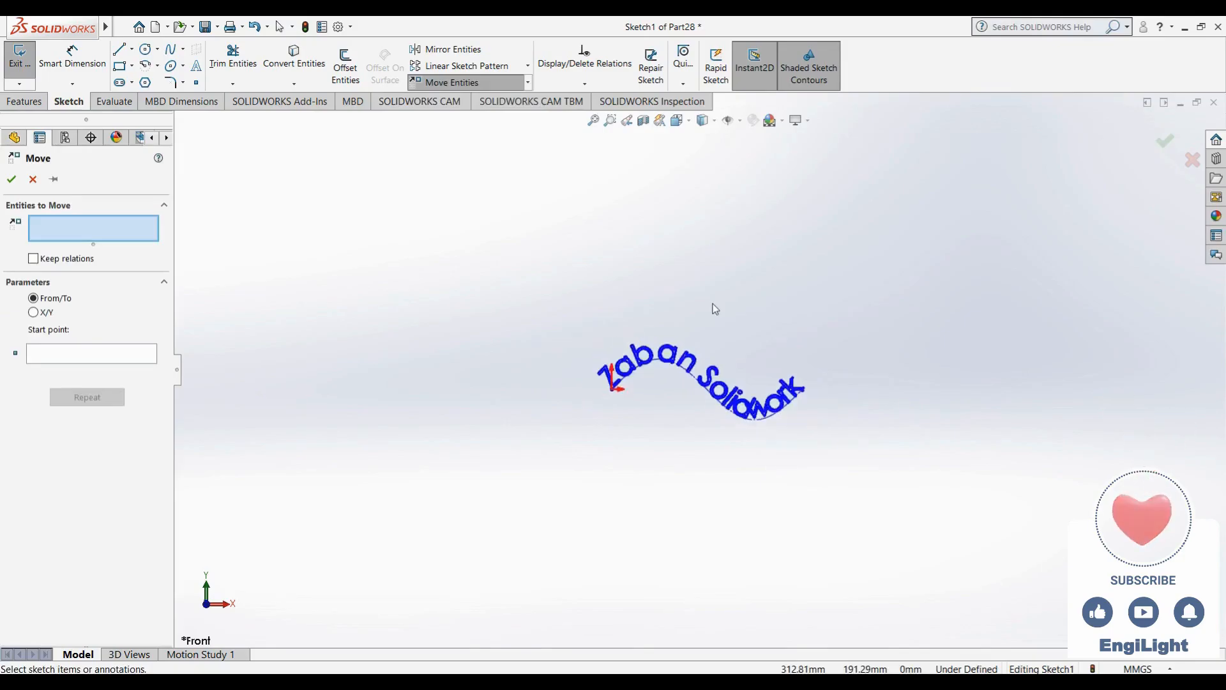
scroll(716, 309, "down", 2)
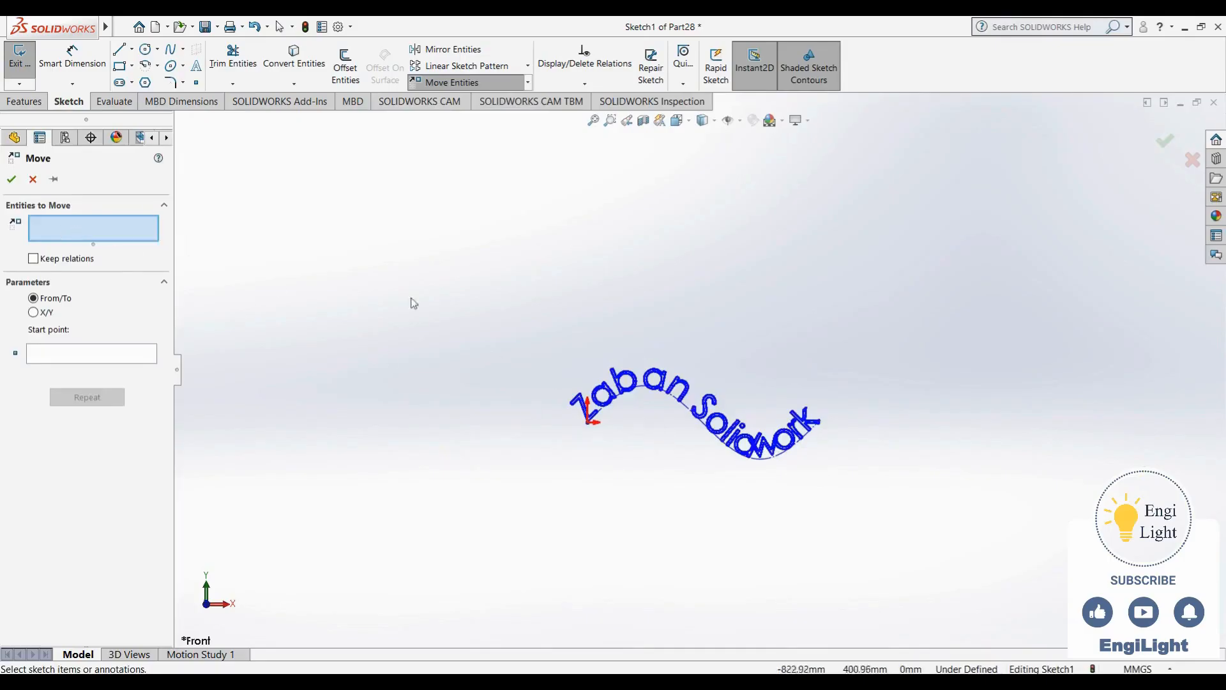
mouse_move(527, 277)
left_mouse_down()
mouse_move(540, 338)
mouse_move(619, 424)
mouse_move(927, 586)
left_mouse_up()
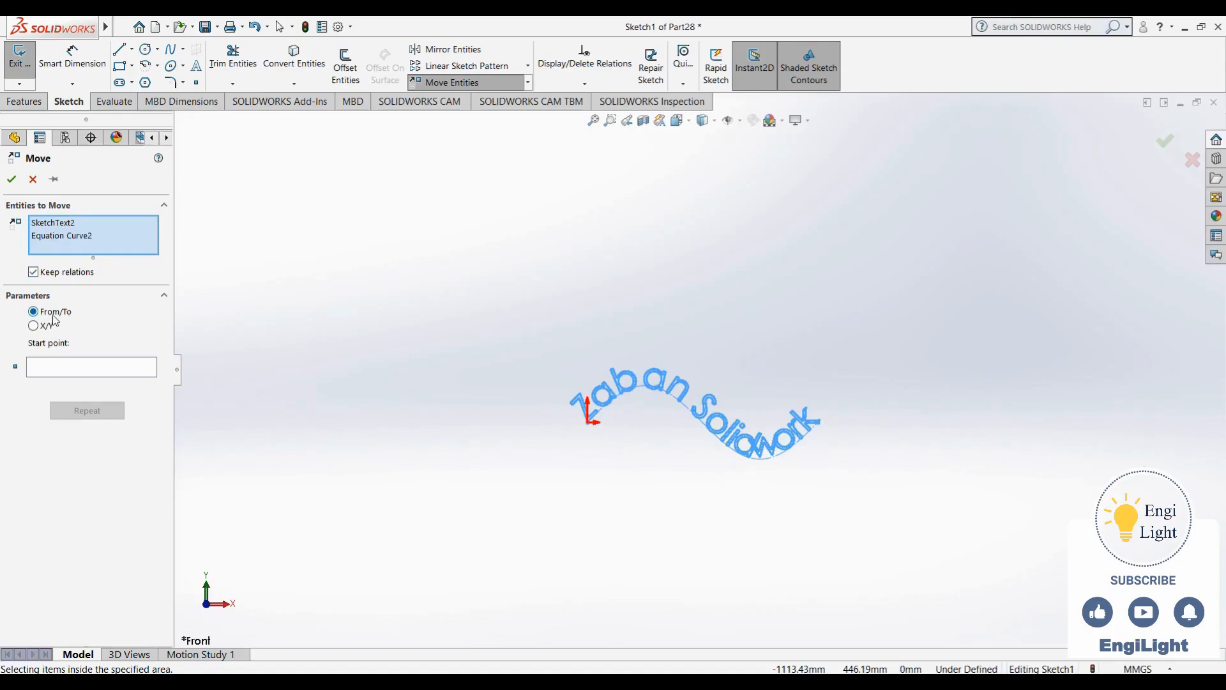
left_click(49, 367)
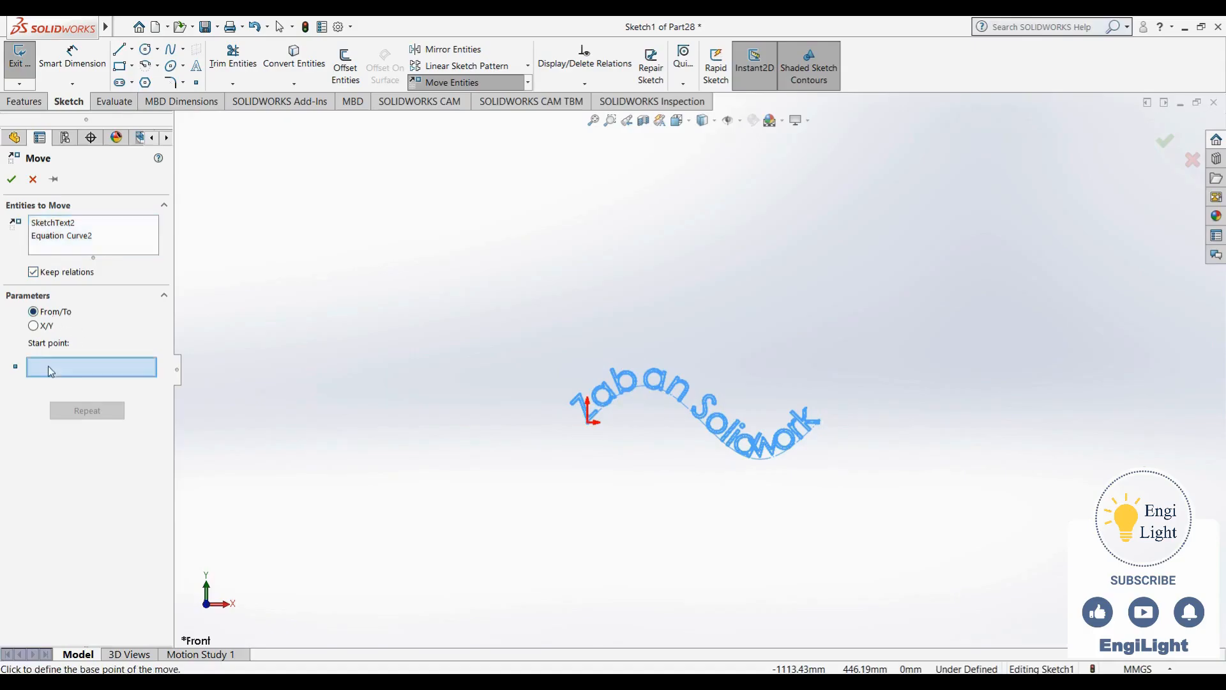
left_click(819, 423)
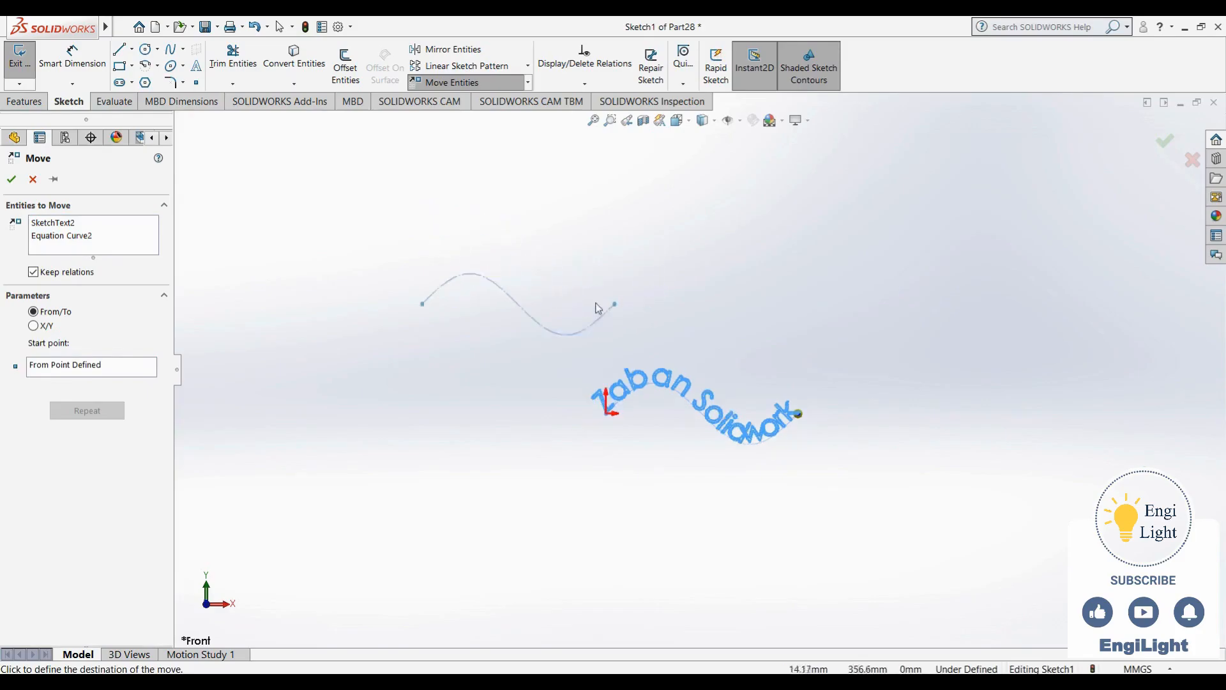
left_click(528, 277)
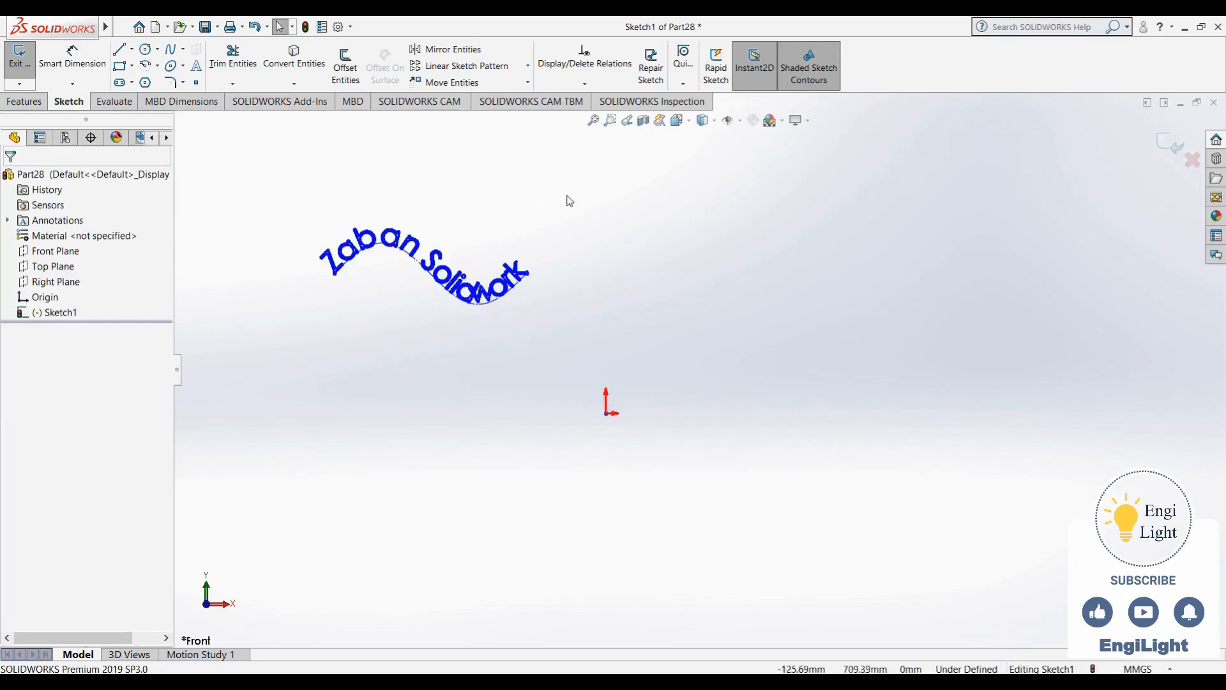
Move the text and sine curve by X/Y offset, with ΔX 160 mm and ΔY -120 mm
left_click(527, 82)
left_click(458, 99)
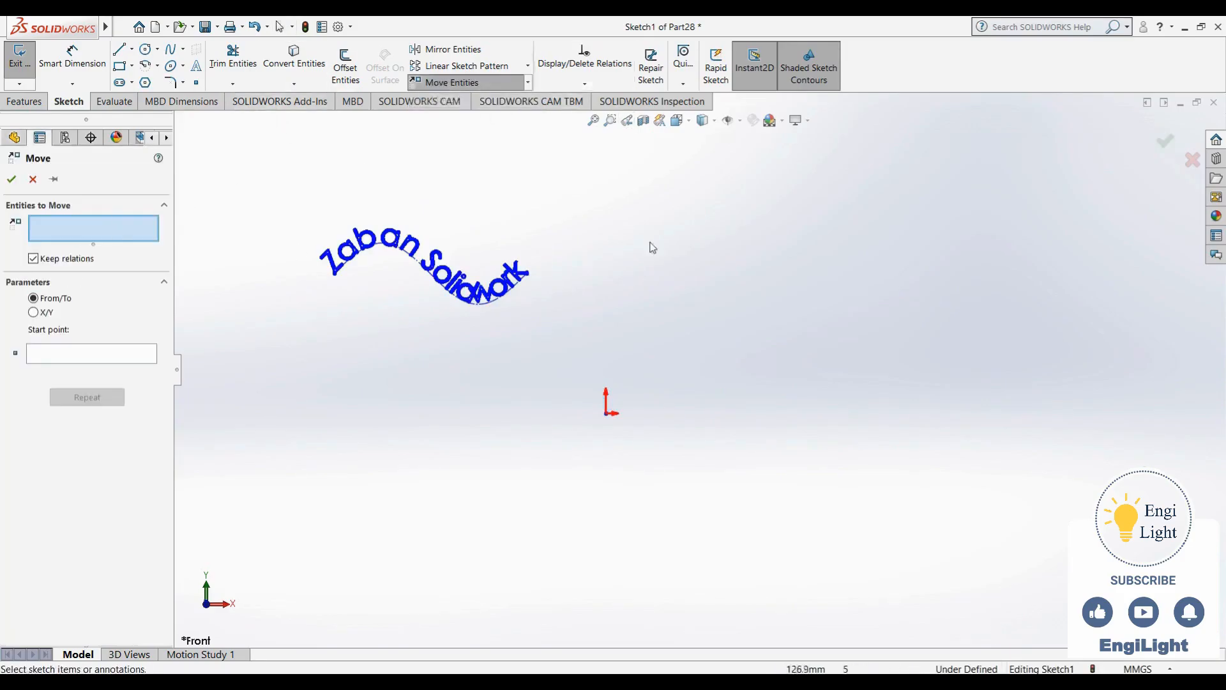
mouse_move(437, 317)
left_mouse_down()
mouse_move(301, 378)
mouse_move(292, 340)
left_mouse_up()
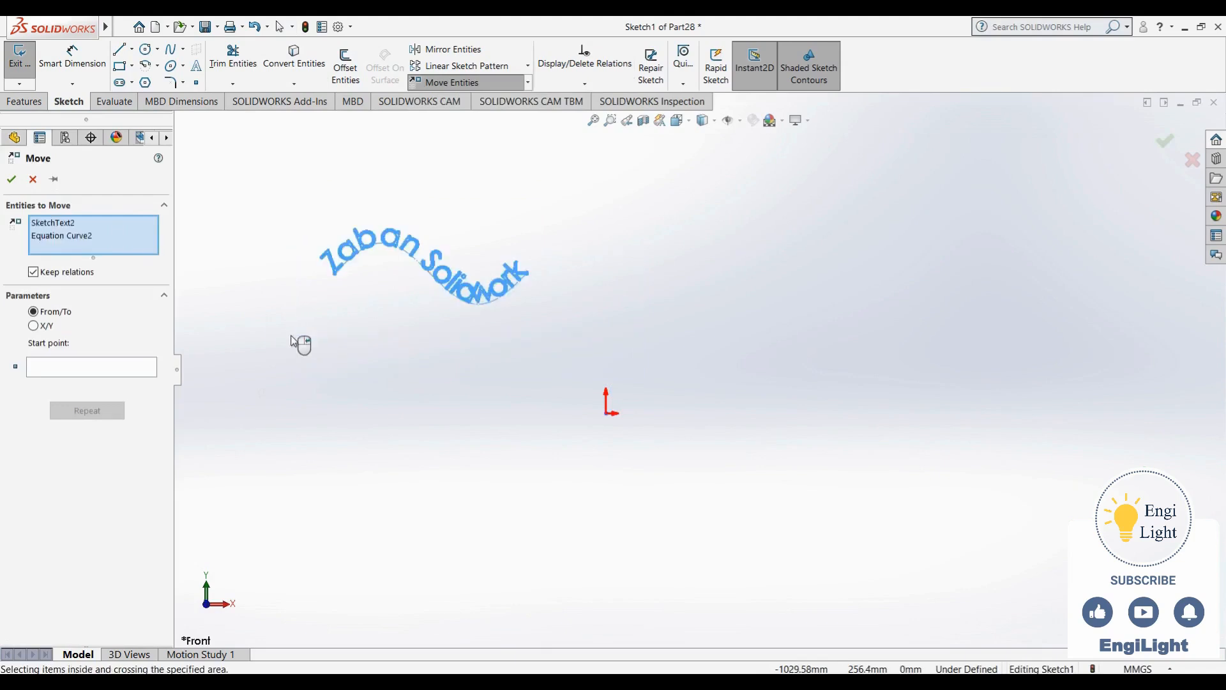
left_click(37, 328)
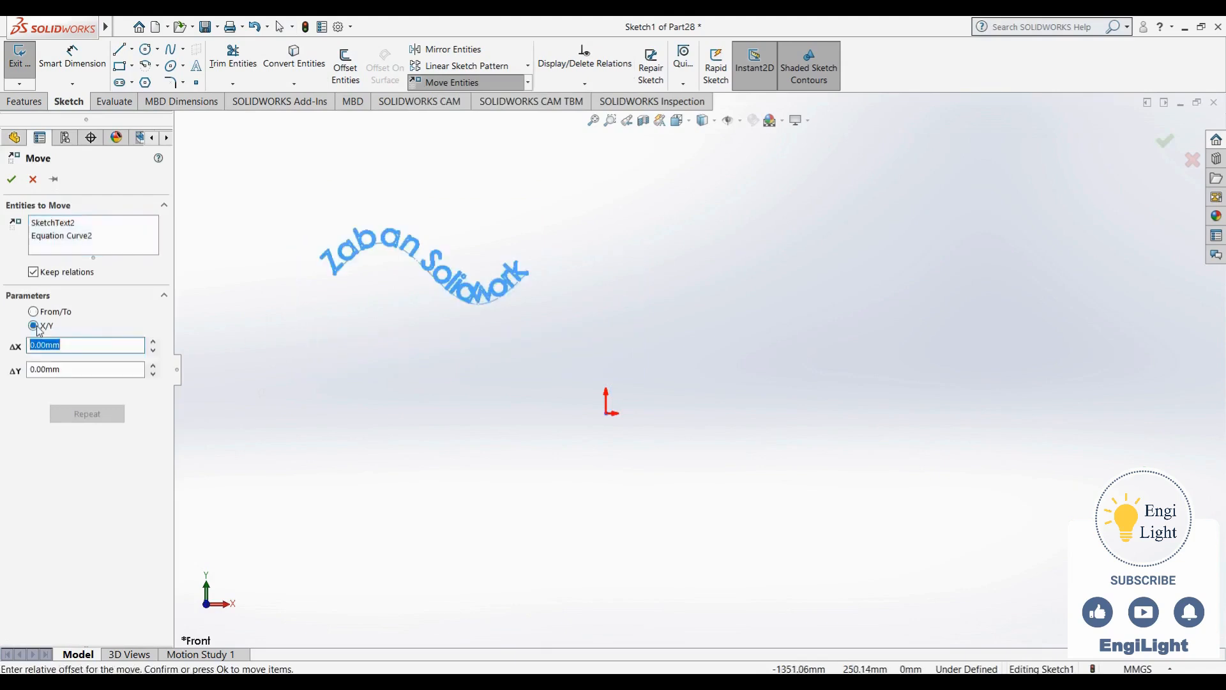
left_click(154, 343)
left_click(153, 343)
left_click(154, 374)
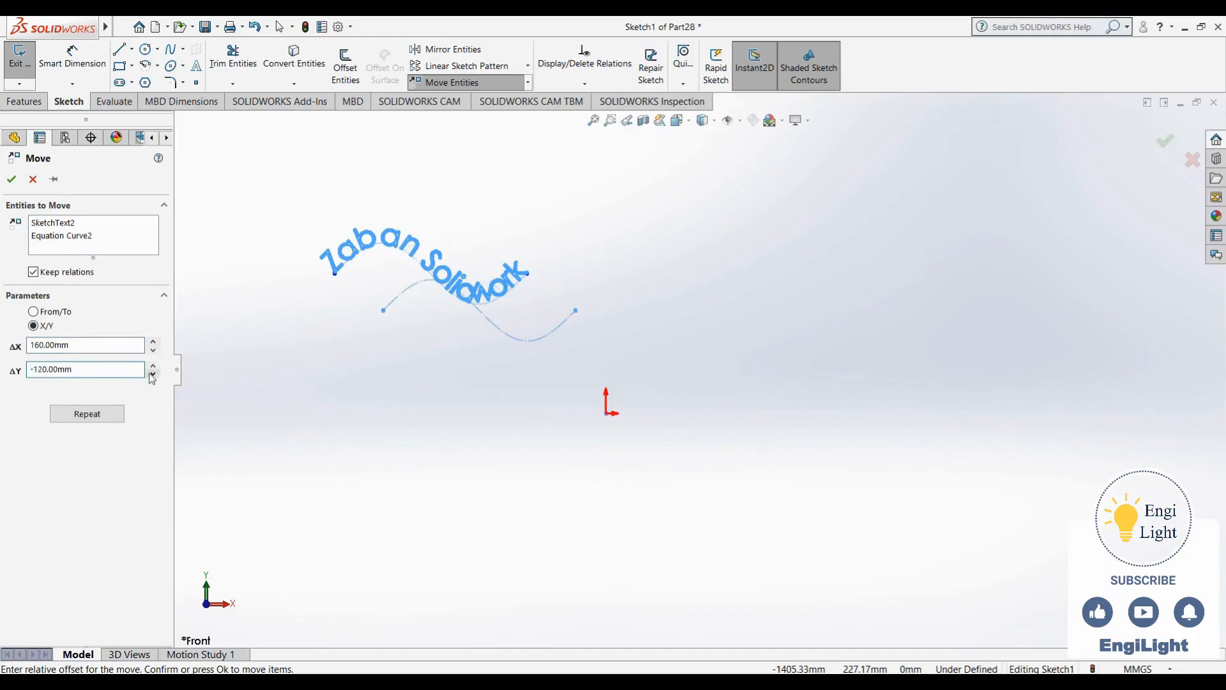
left_click(11, 179)
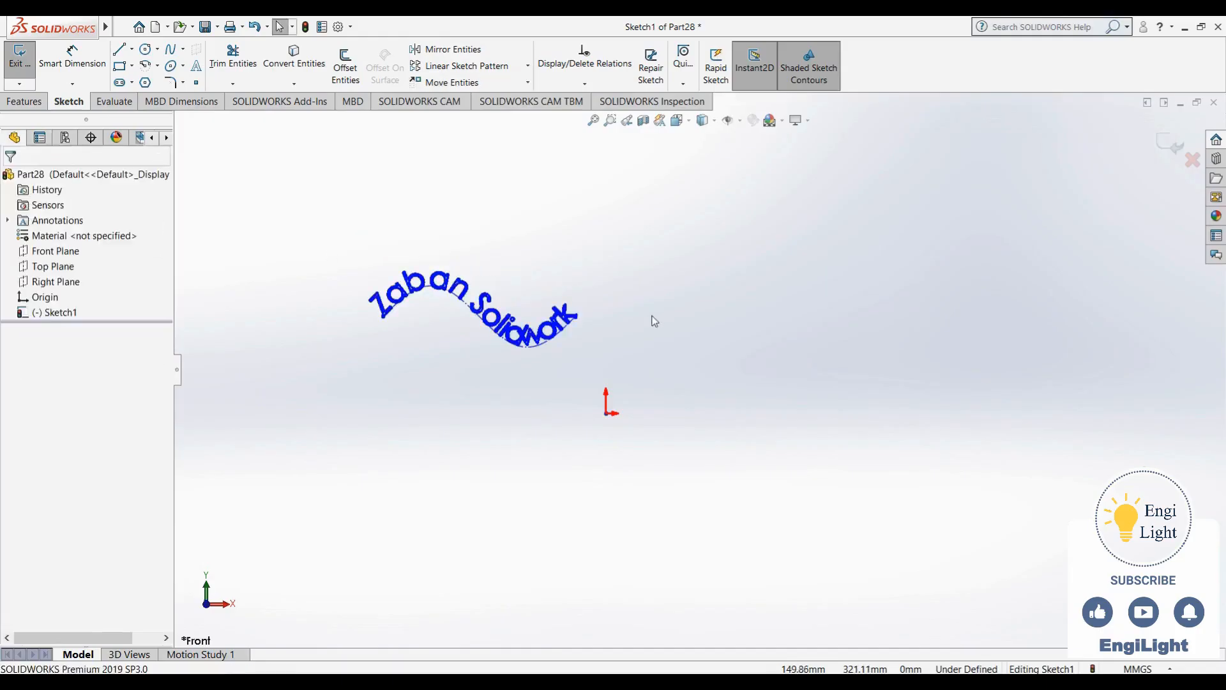
Exit and close the part without saving, and show the next reference image in Photos
left_click(527, 83)
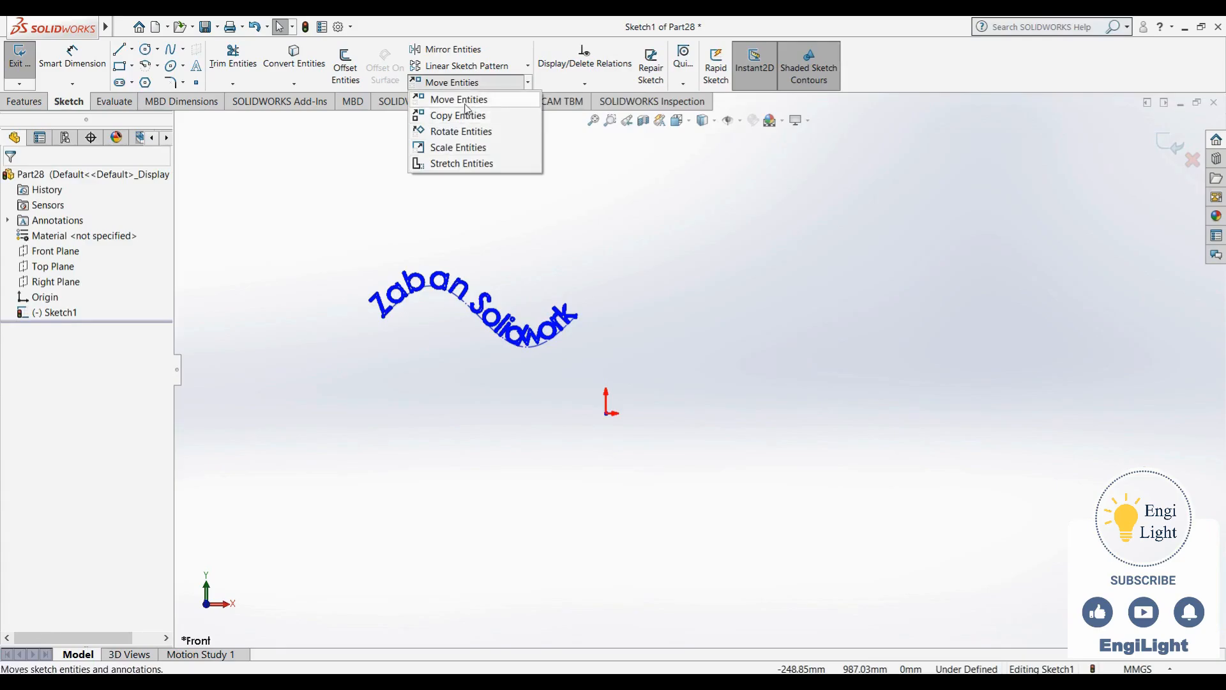
left_click(1177, 147)
left_click(810, 244)
left_click(1214, 103)
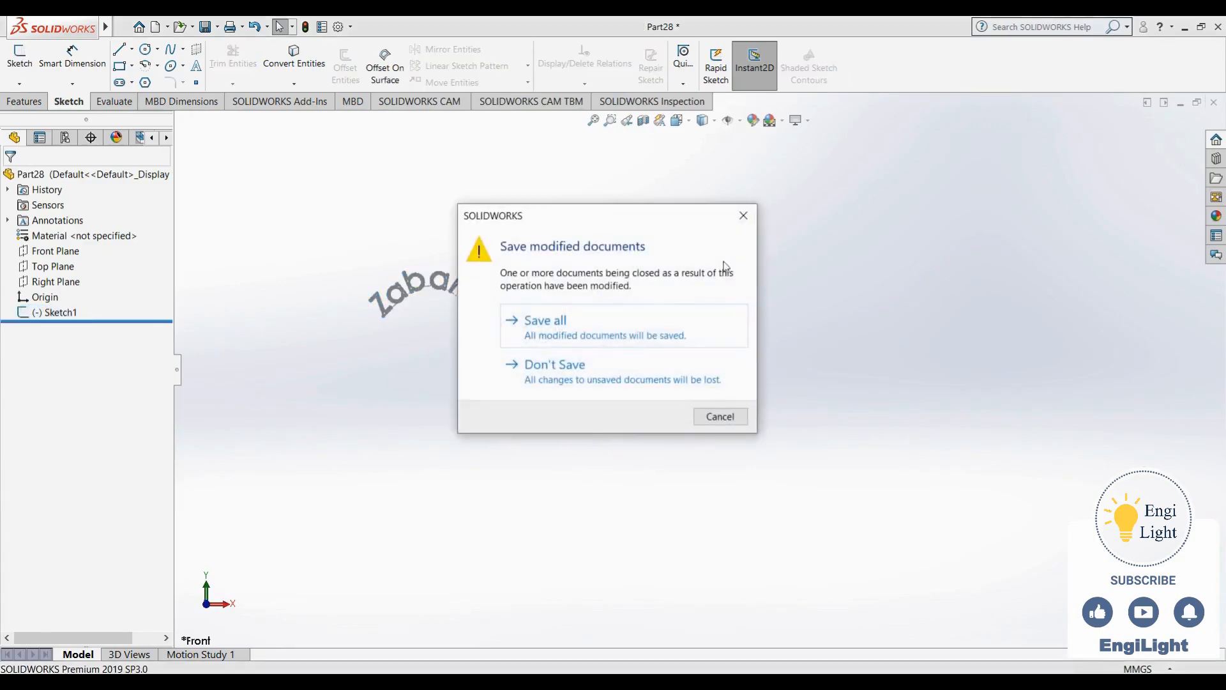
left_click(626, 365)
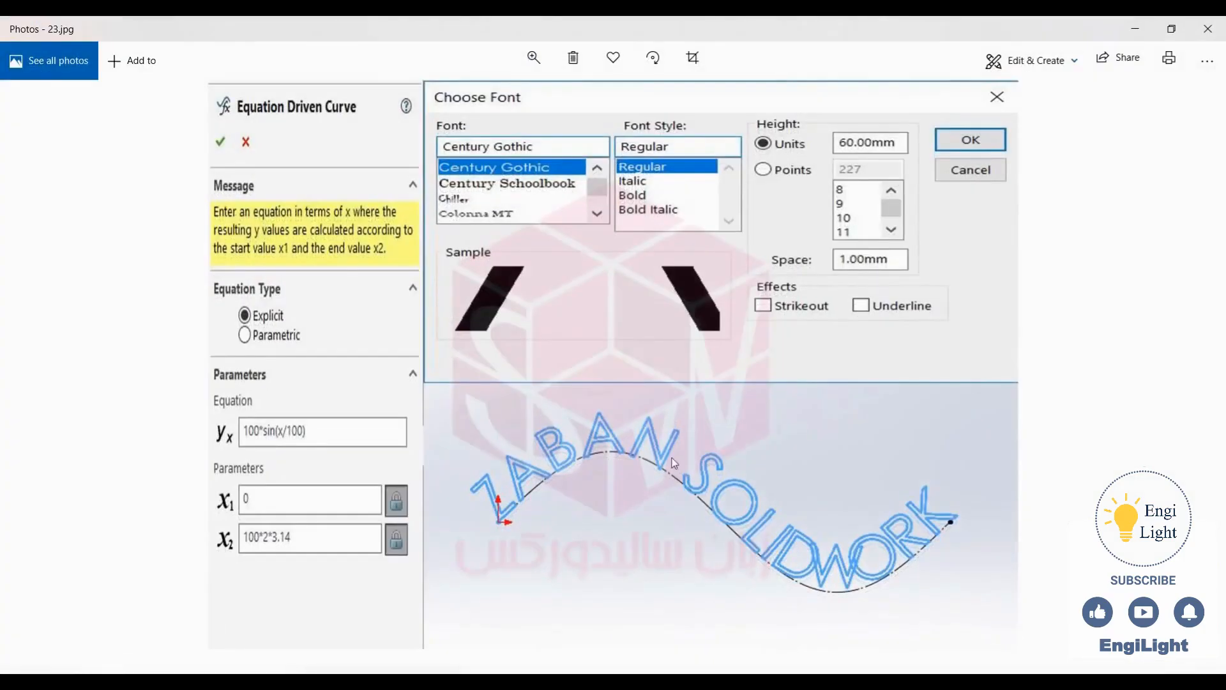
key("Right")
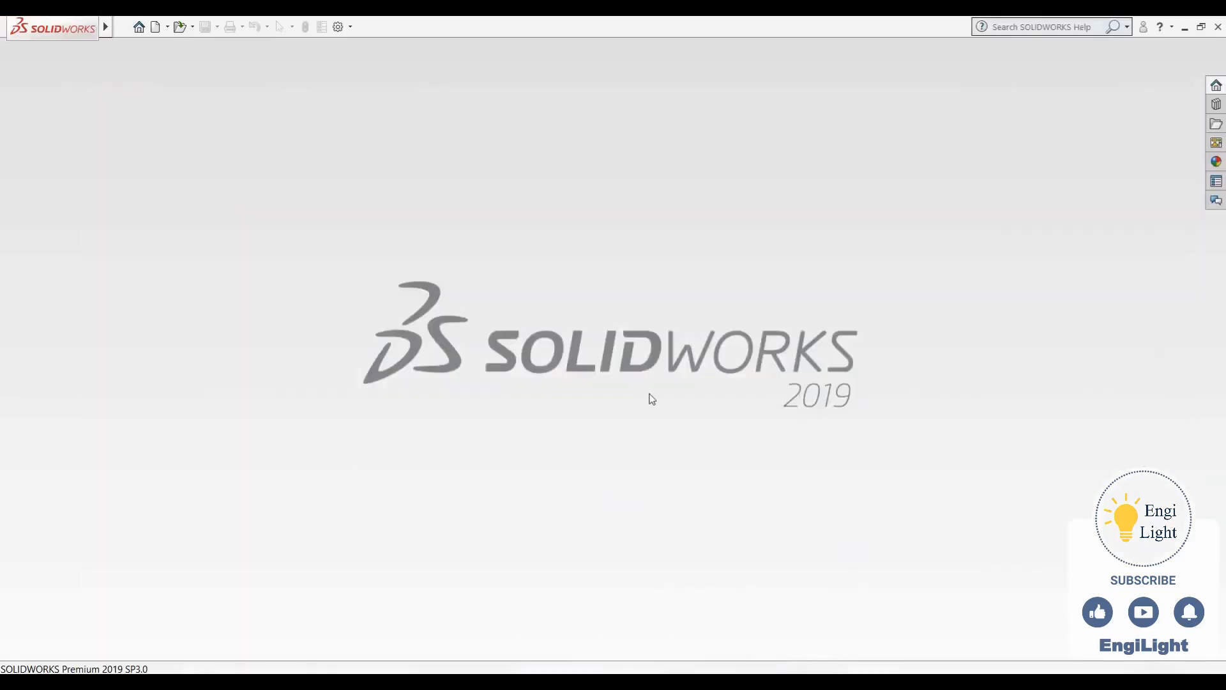
Create a new part in SOLIDWORKS and start a 3D sketch in it
key("ctrl+n")
left_click(655, 503)
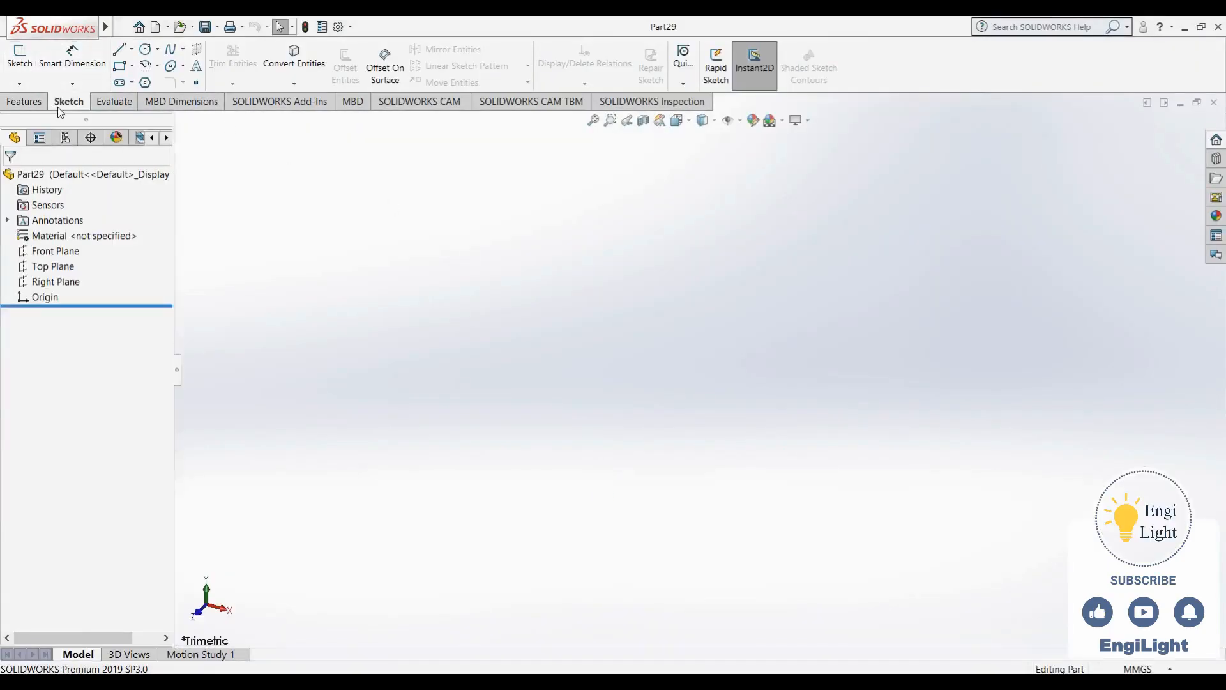
left_click(19, 84)
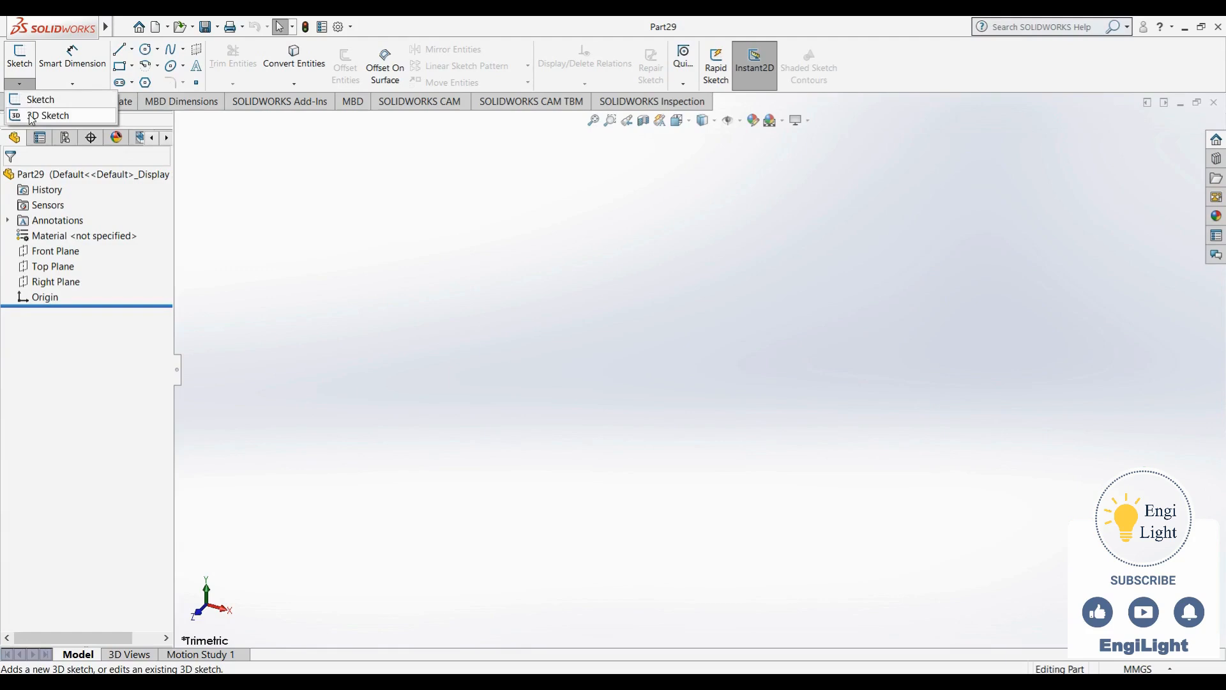
left_click(32, 115)
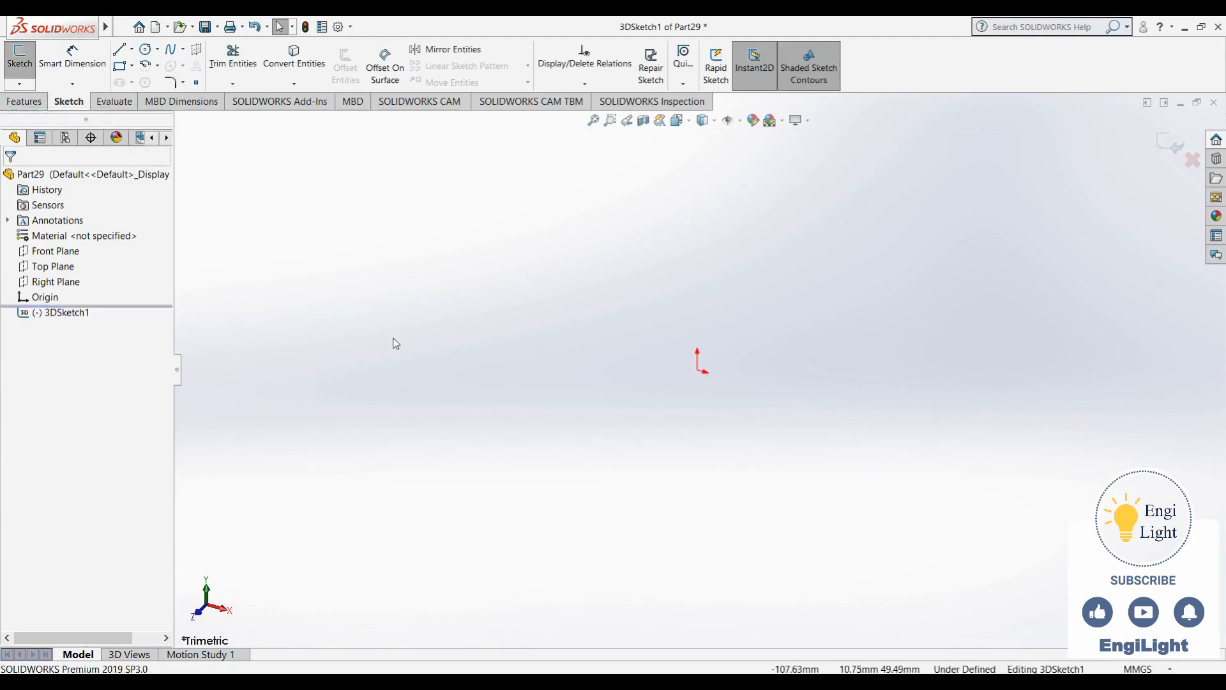
Sketch three connected lines: the first in the XY plane, the second in the YZ plane, the third along X in the ZX plane
key("l")
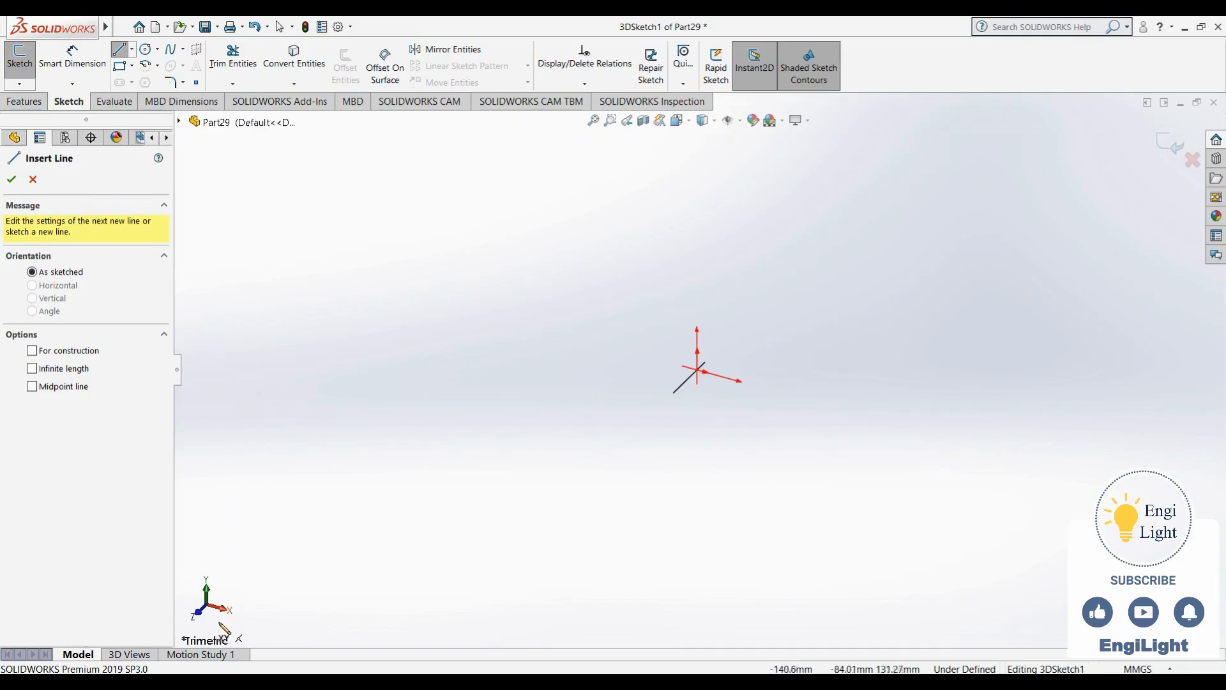
left_click(489, 328)
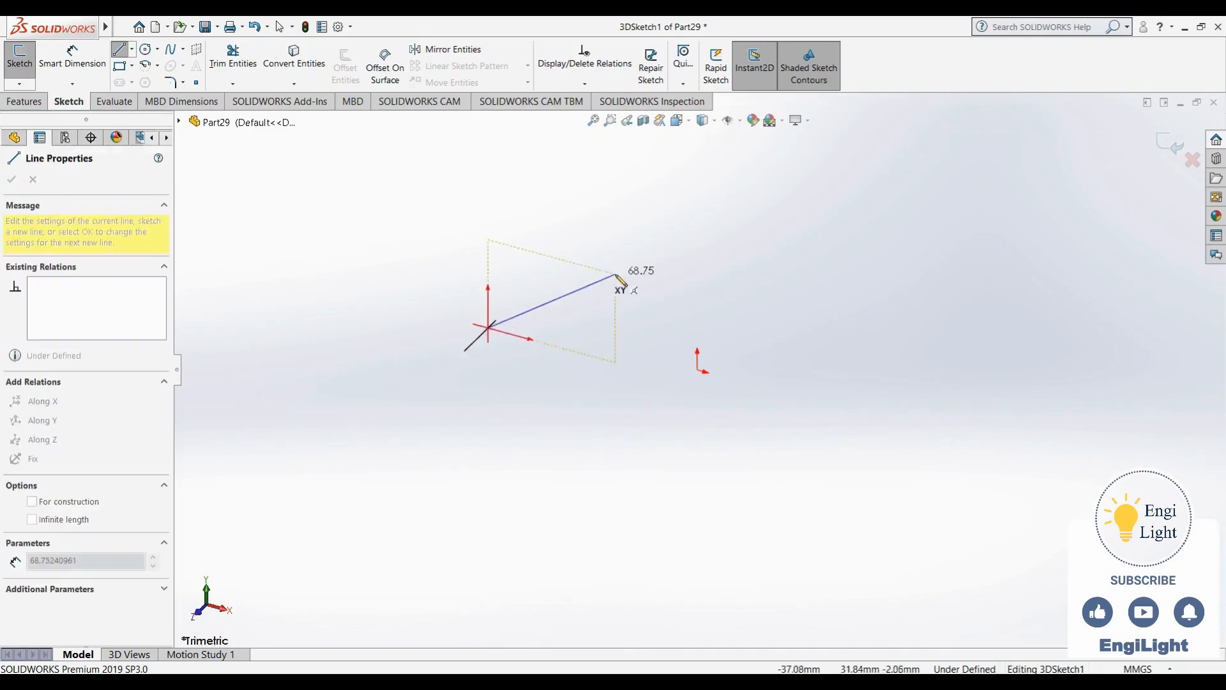
left_click(675, 278)
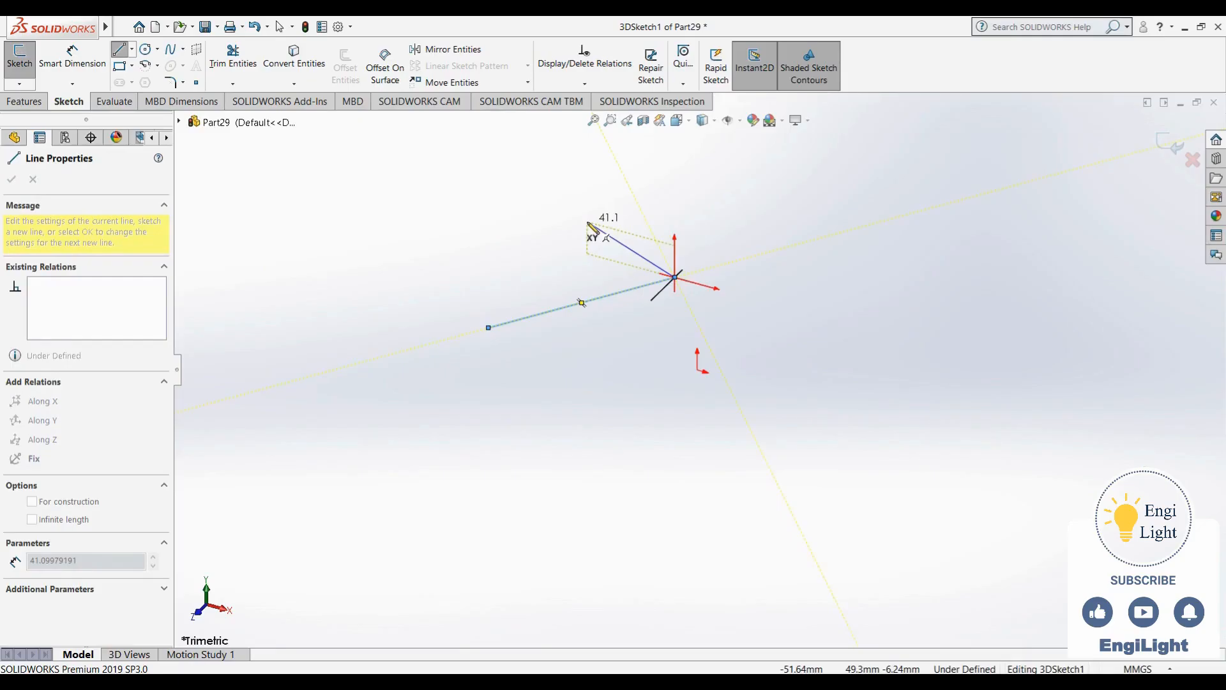
key("Tab")
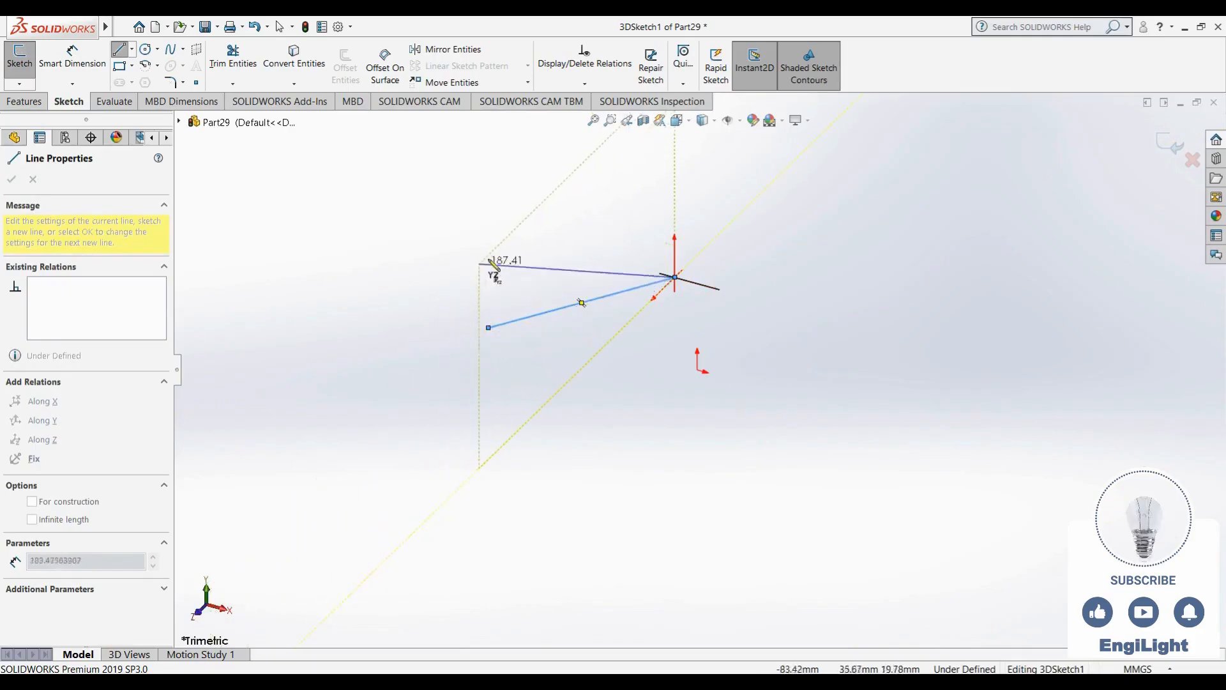
double_click(501, 292)
left_click(502, 291)
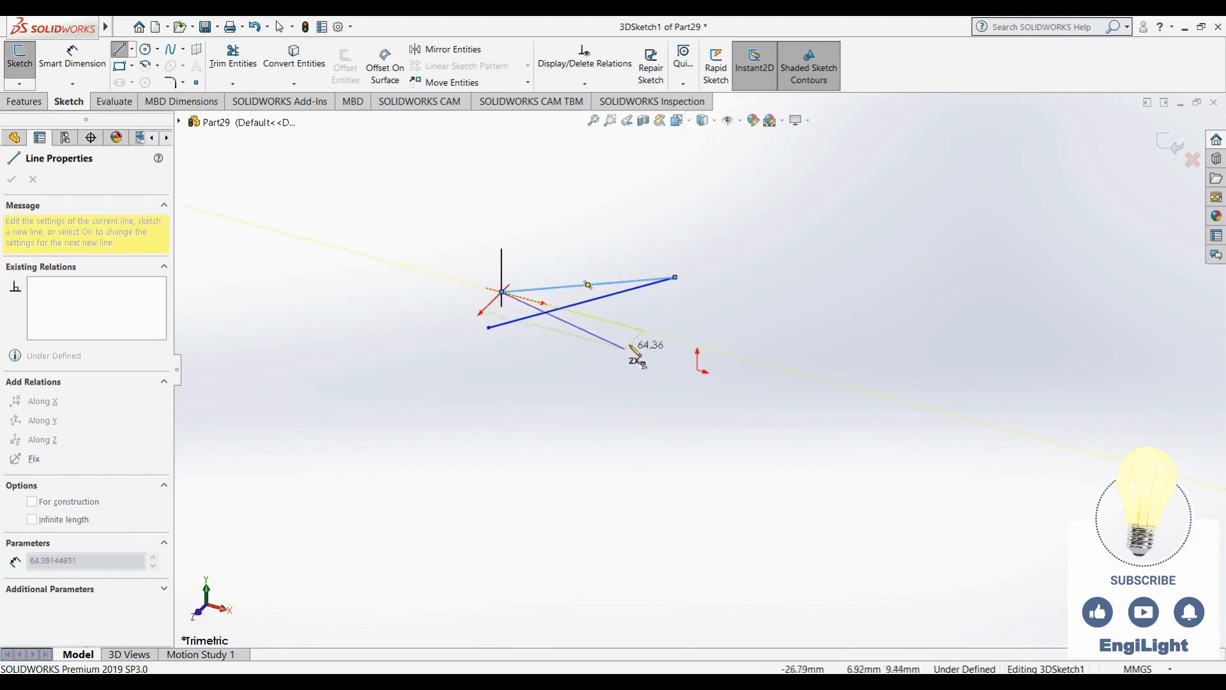
double_click(640, 330)
left_click(640, 330)
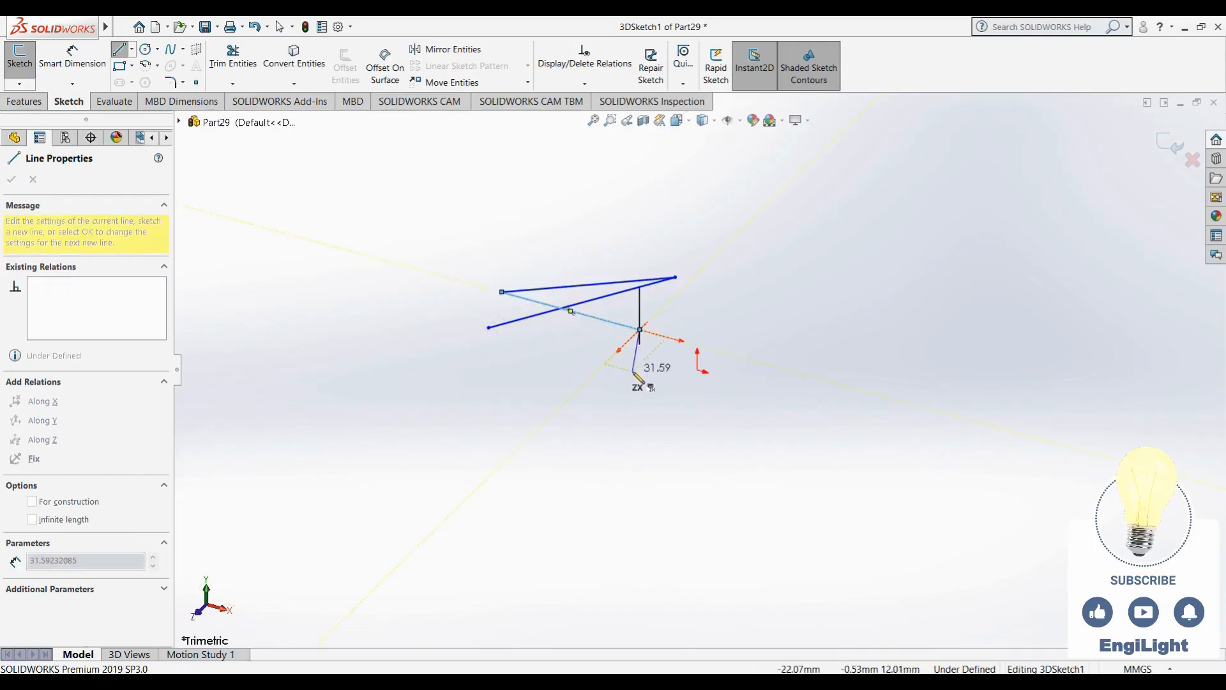
key("Escape")
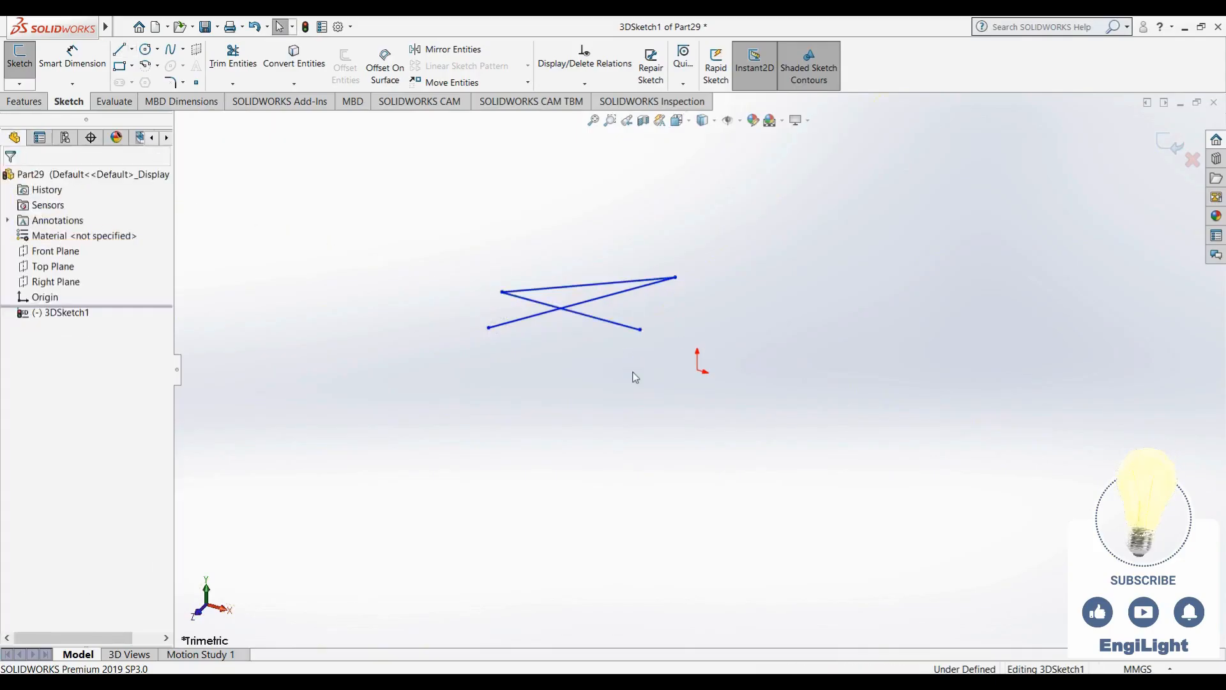
Delete the three practice lines, then exit the 3D sketch and close the part without saving
mouse_move(558, 371)
middle_mouse_down()
mouse_move(577, 381)
mouse_move(578, 424)
mouse_move(553, 416)
mouse_move(550, 352)
mouse_move(607, 309)
mouse_move(662, 334)
mouse_move(662, 392)
mouse_move(610, 412)
mouse_move(602, 430)
mouse_move(649, 370)
mouse_move(709, 354)
mouse_move(750, 388)
mouse_move(783, 364)
mouse_move(769, 328)
mouse_move(654, 380)
mouse_move(592, 377)
mouse_move(600, 399)
mouse_move(815, 332)
middle_mouse_up()
left_click_drag(824, 274, 514, 501)
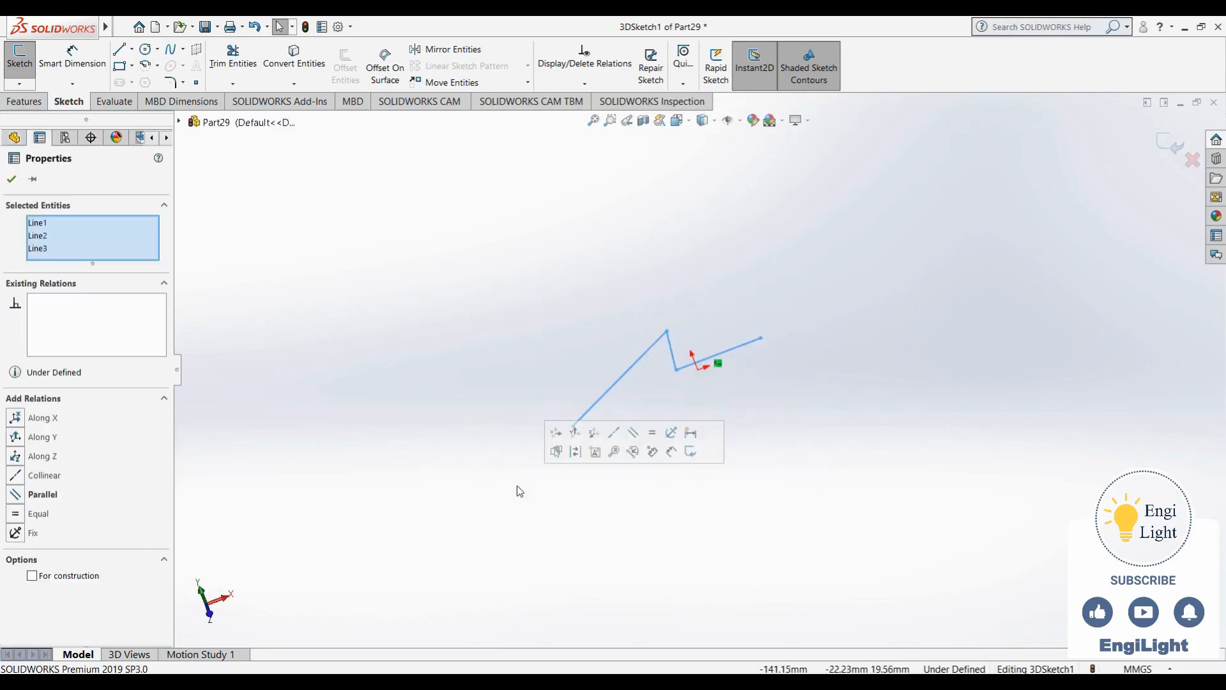
key("Delete")
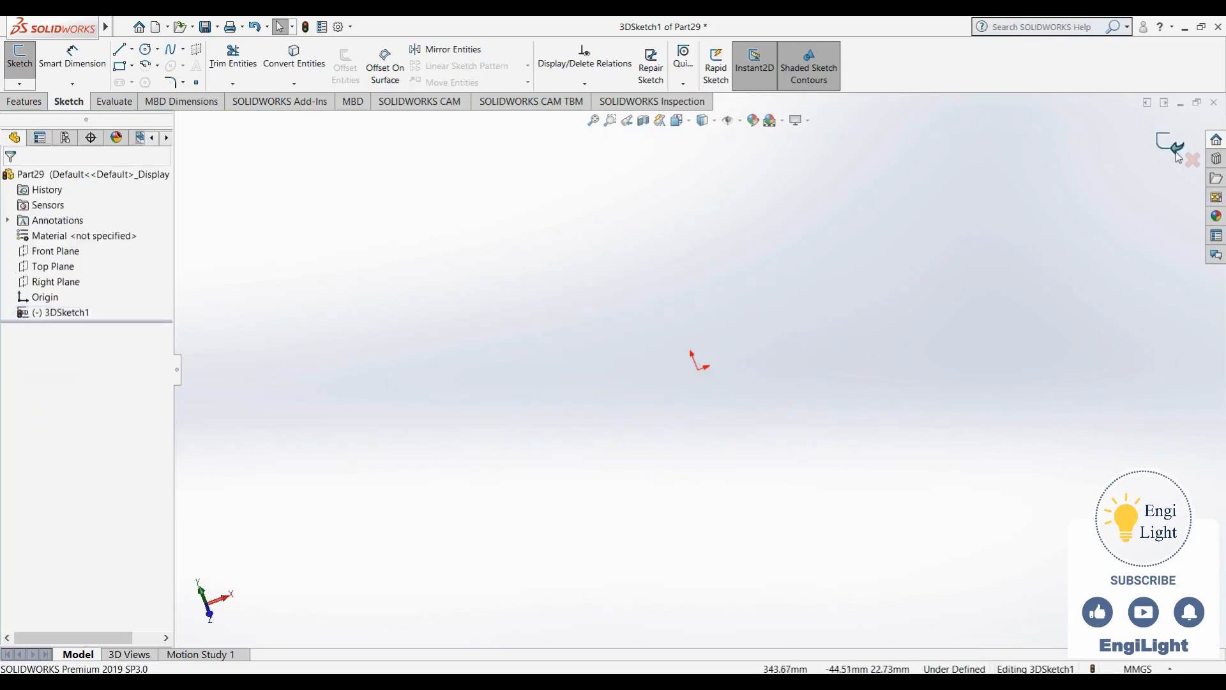
left_click(1172, 146)
left_click(1213, 102)
left_click(667, 360)
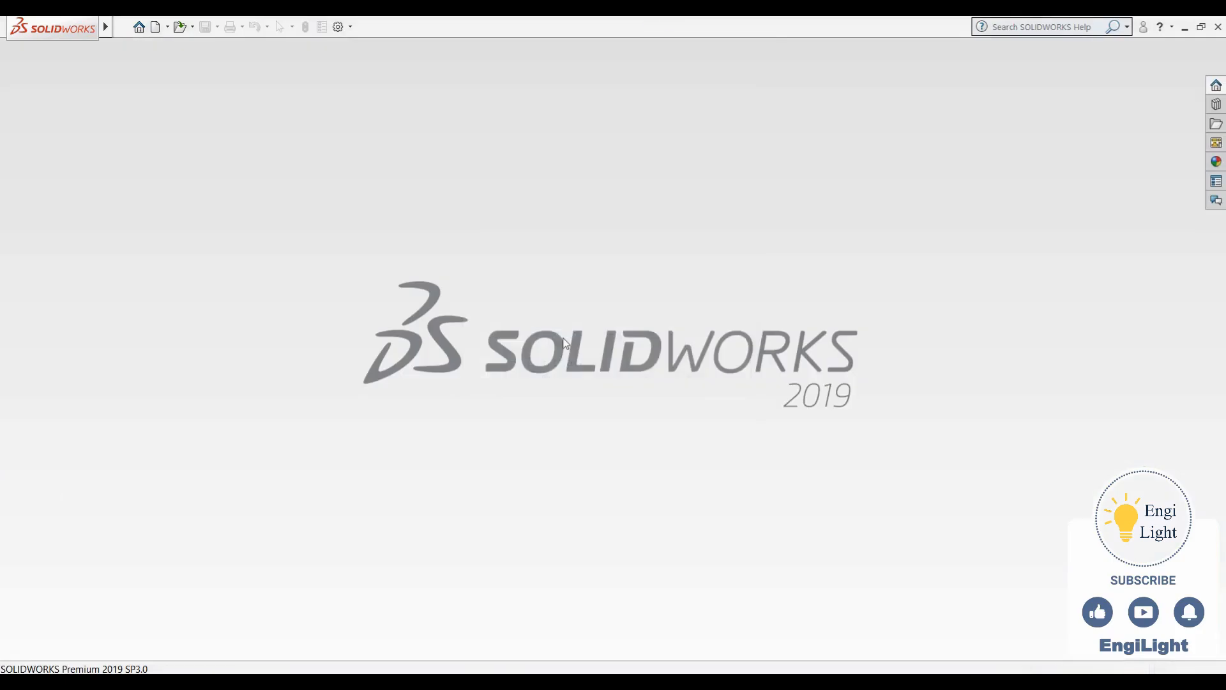
Create a new part and start a 3D sketch in it
key("ctrl+n")
left_click(636, 502)
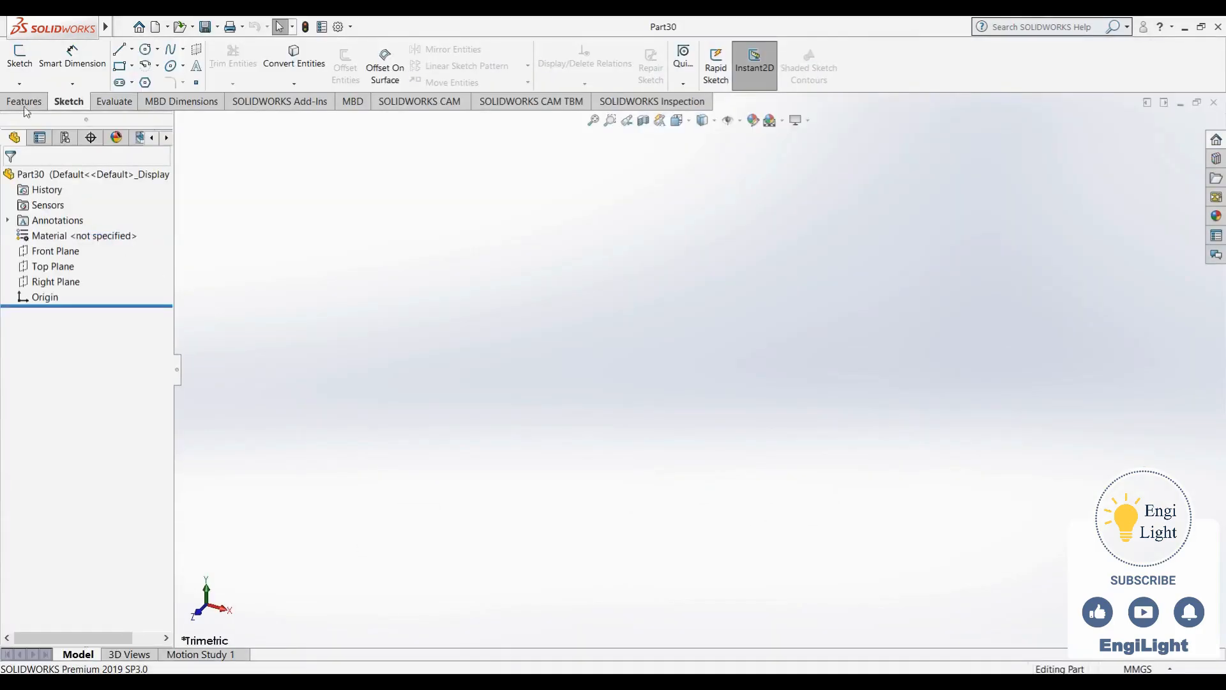
left_click(19, 83)
left_click(39, 116)
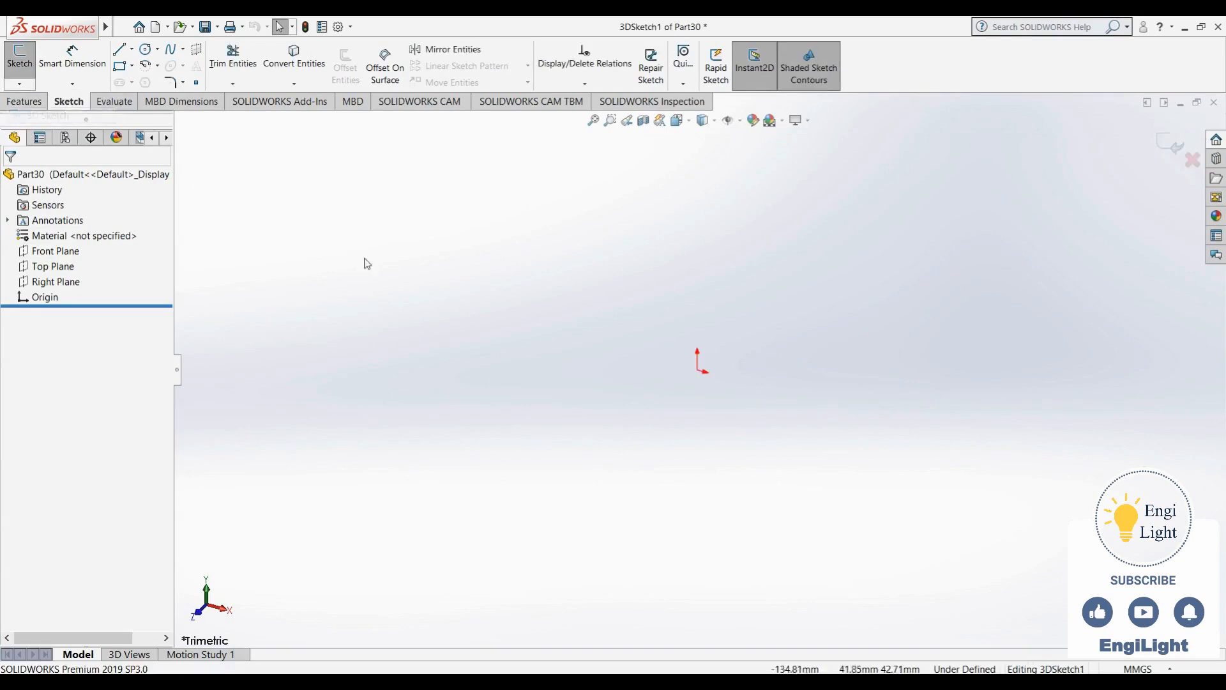
Check reference image 24.jpg and sketch a center rectangle from the origin in the ZX plane, about 109 mm along X by 153 mm along Z
key("alt+Tab")
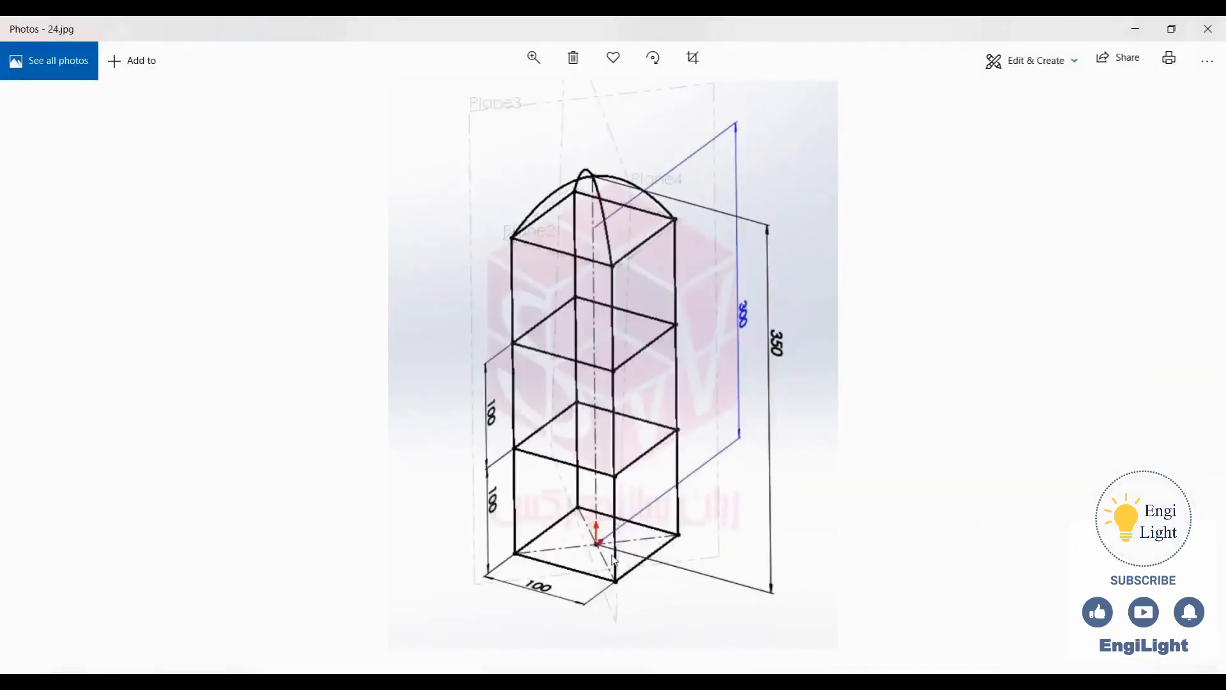
key("alt+Tab")
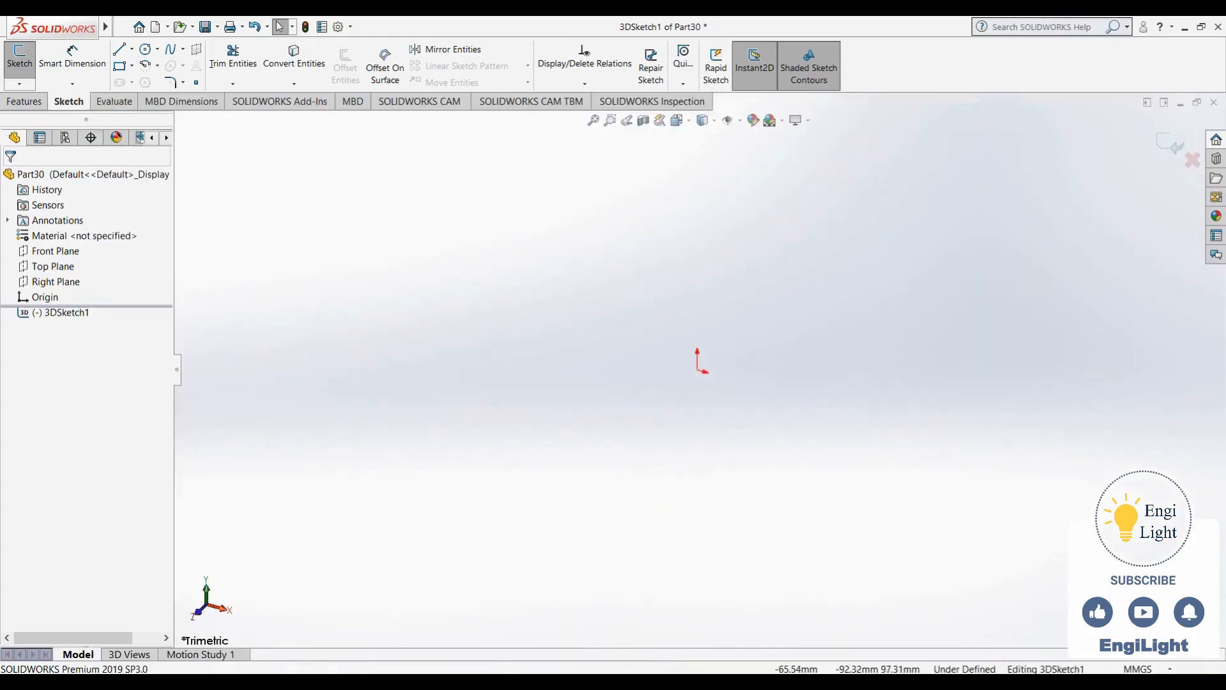
key("alt+Tab")
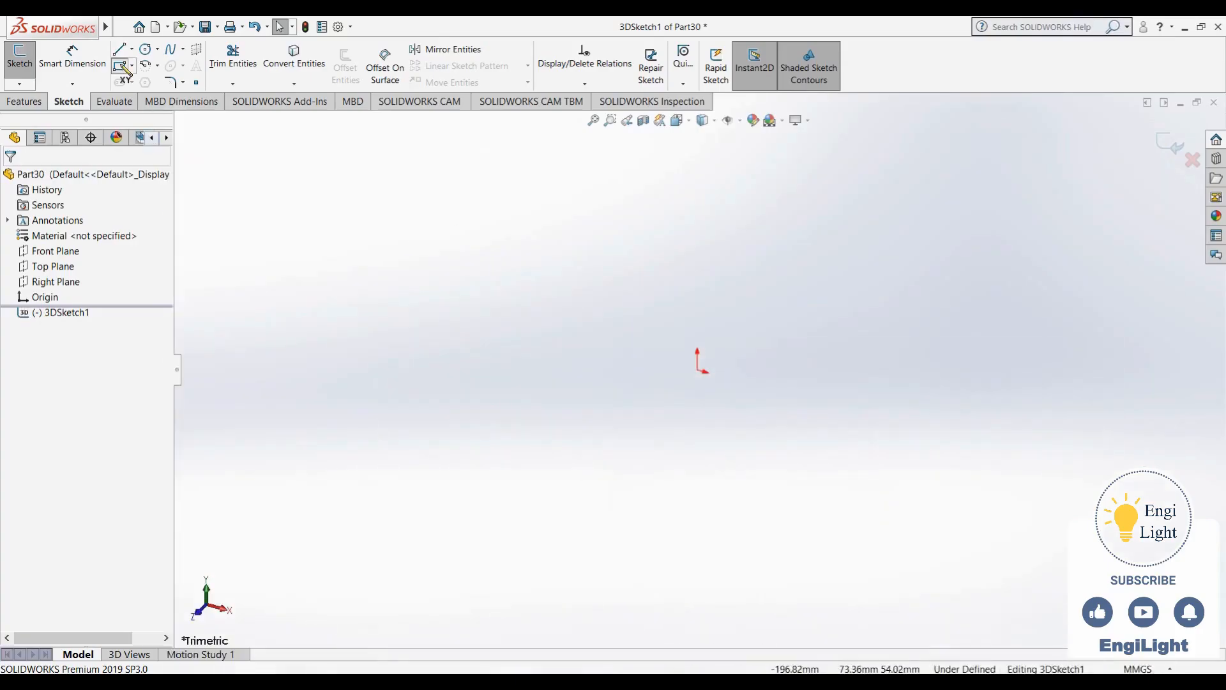
left_click(120, 66)
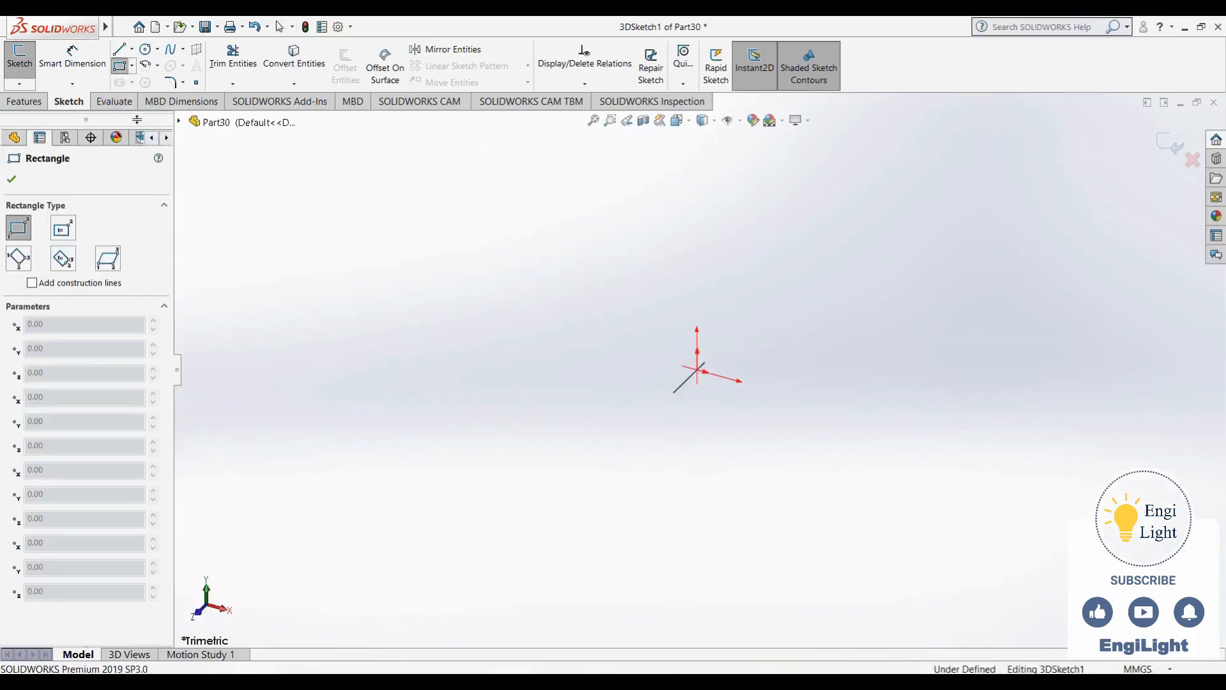
left_click(67, 227)
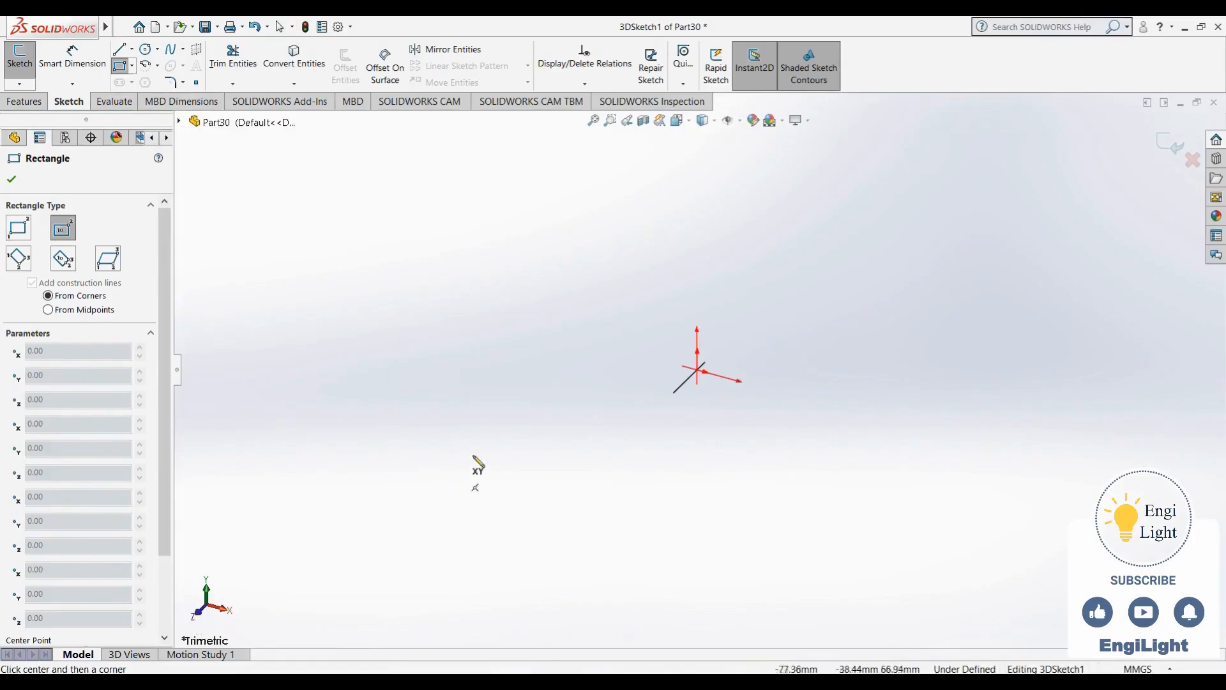
key("Tab")
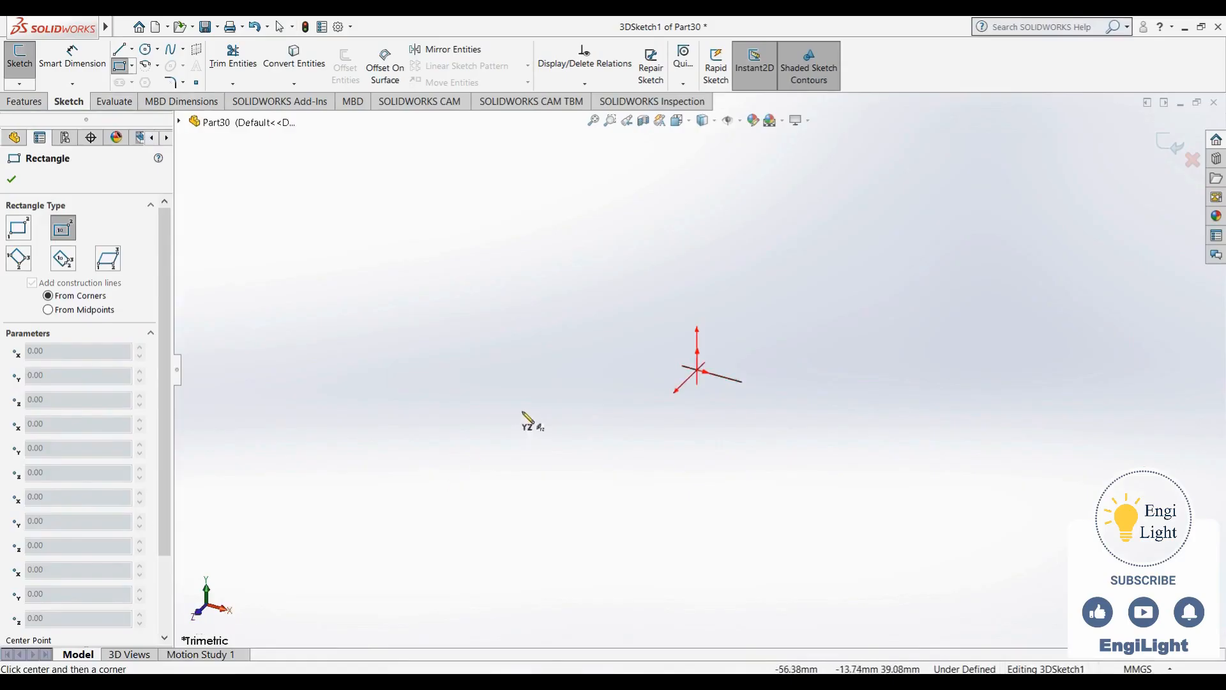
key("Tab")
left_click(703, 371)
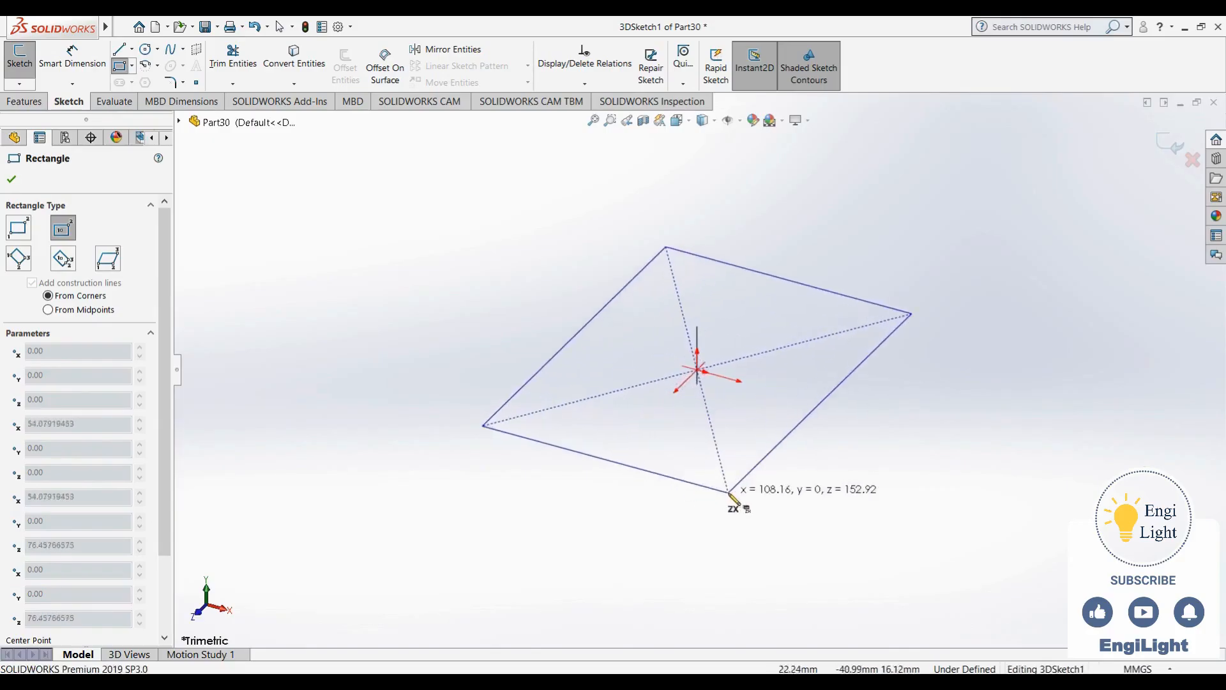
left_click(732, 493)
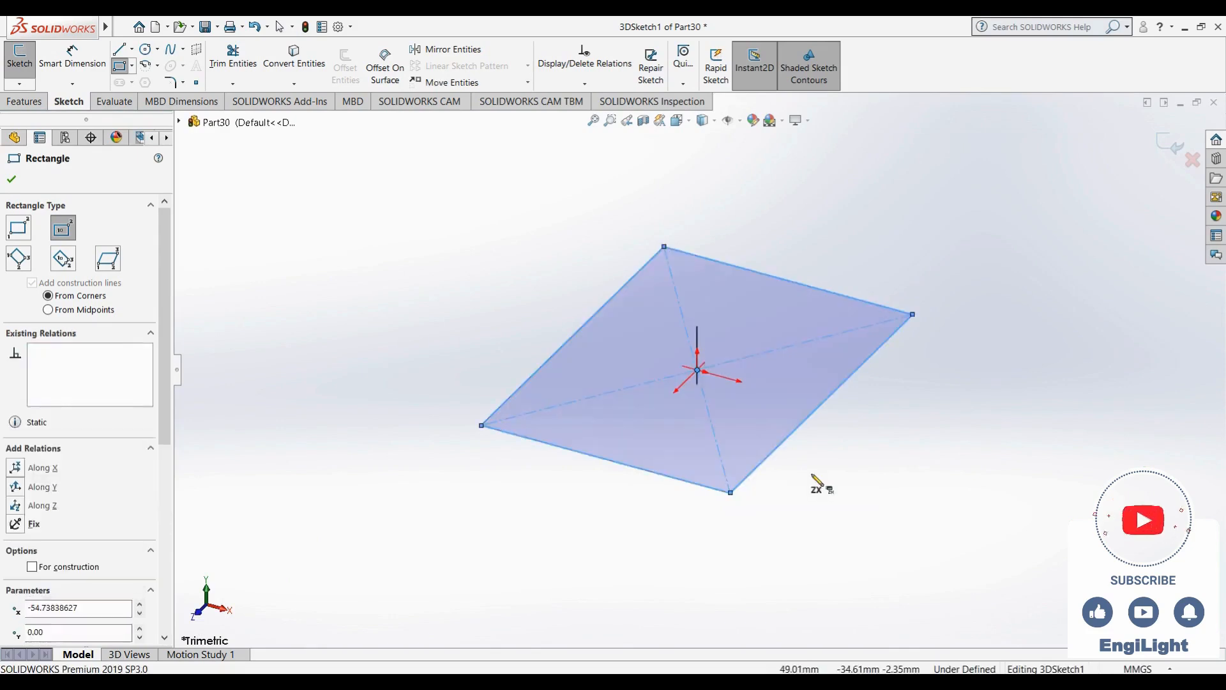
key("Escape")
scroll(696, 377, "up", 5)
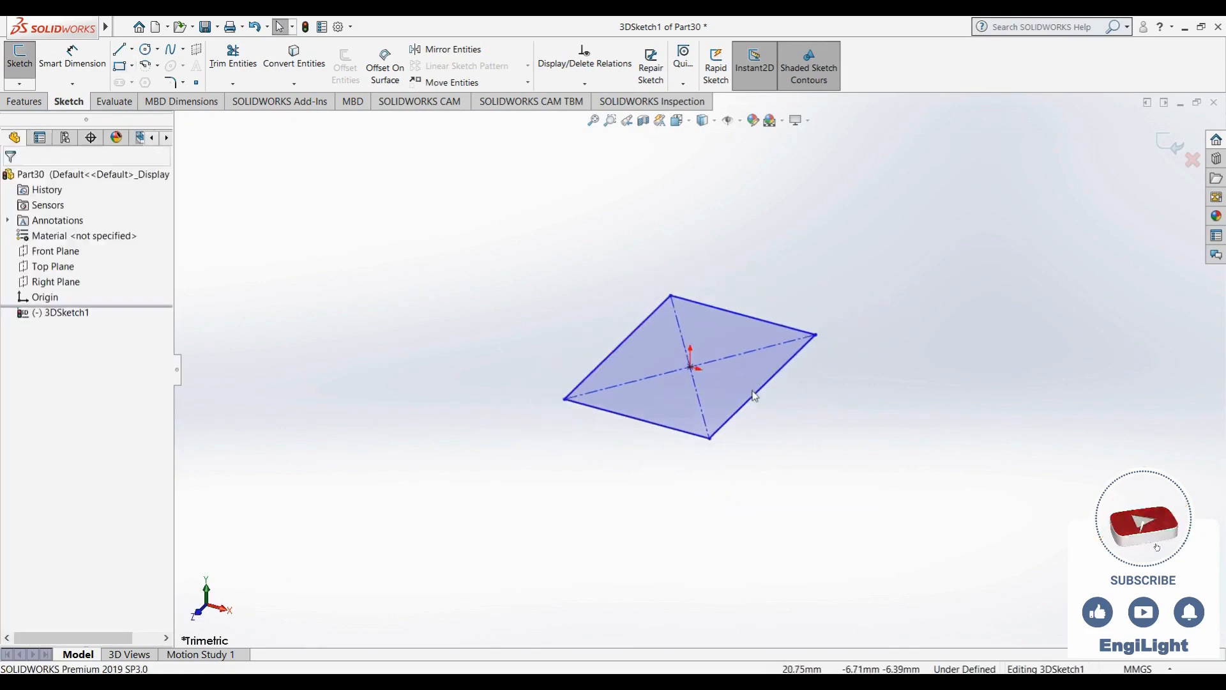
Make two adjacent sides of the center rectangle equal in length
left_click(690, 415)
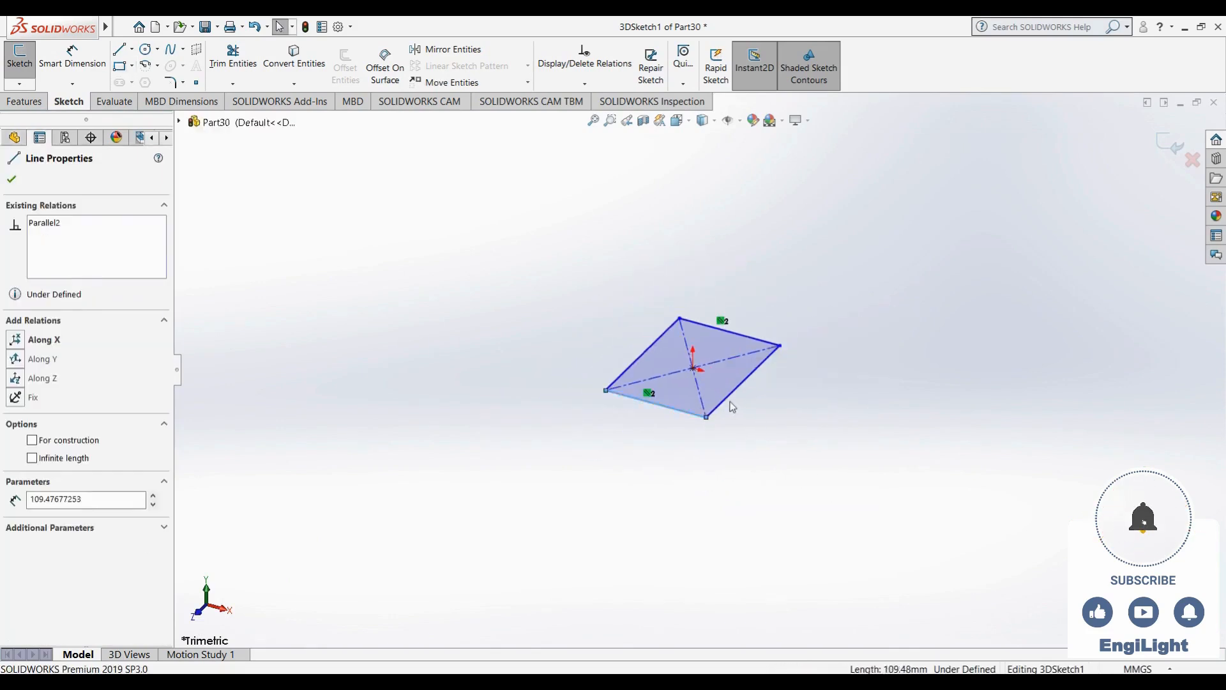
left_click(733, 398, "ctrl")
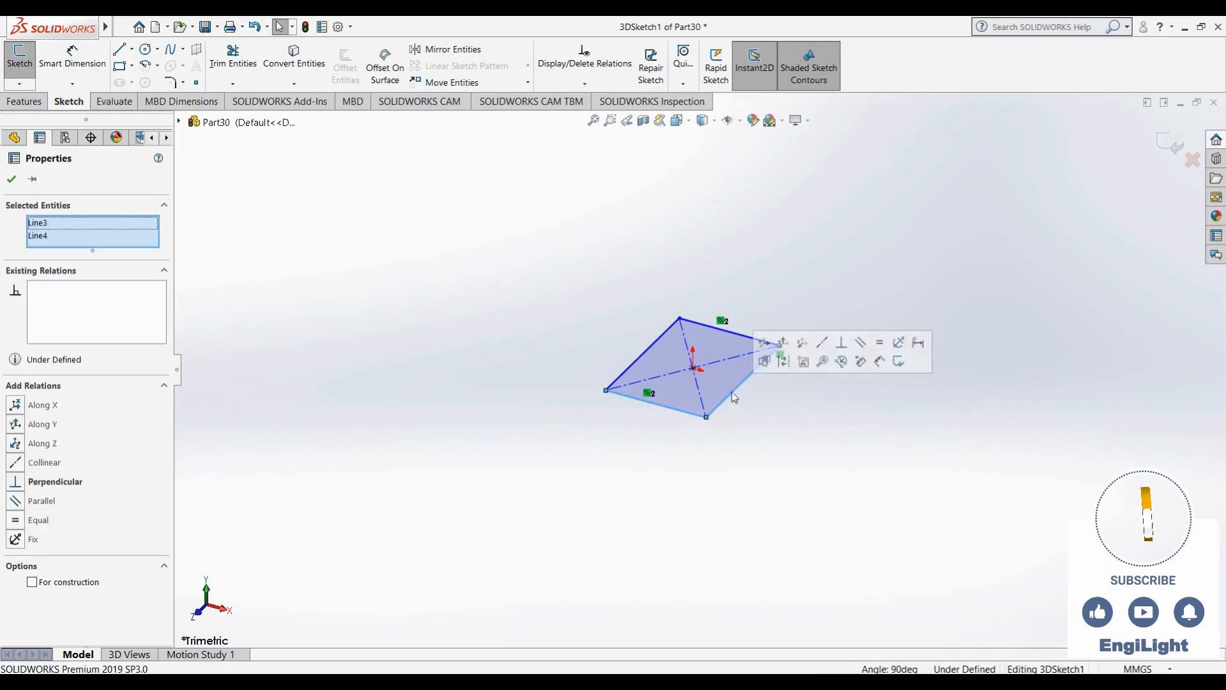
left_click(880, 343)
left_click(782, 466)
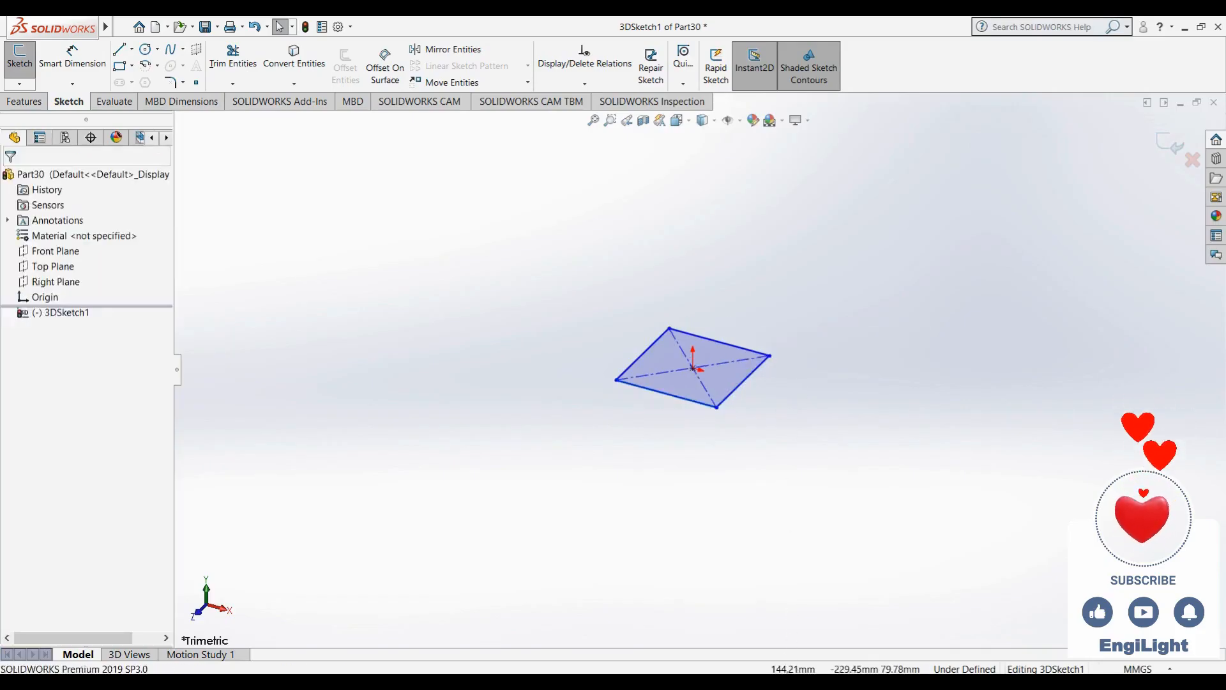
Recheck the reference image and sketch lines upward along Y from the square's rear corners, about 147 mm at the rear right and 100 mm at the rear left
key("alt+Tab")
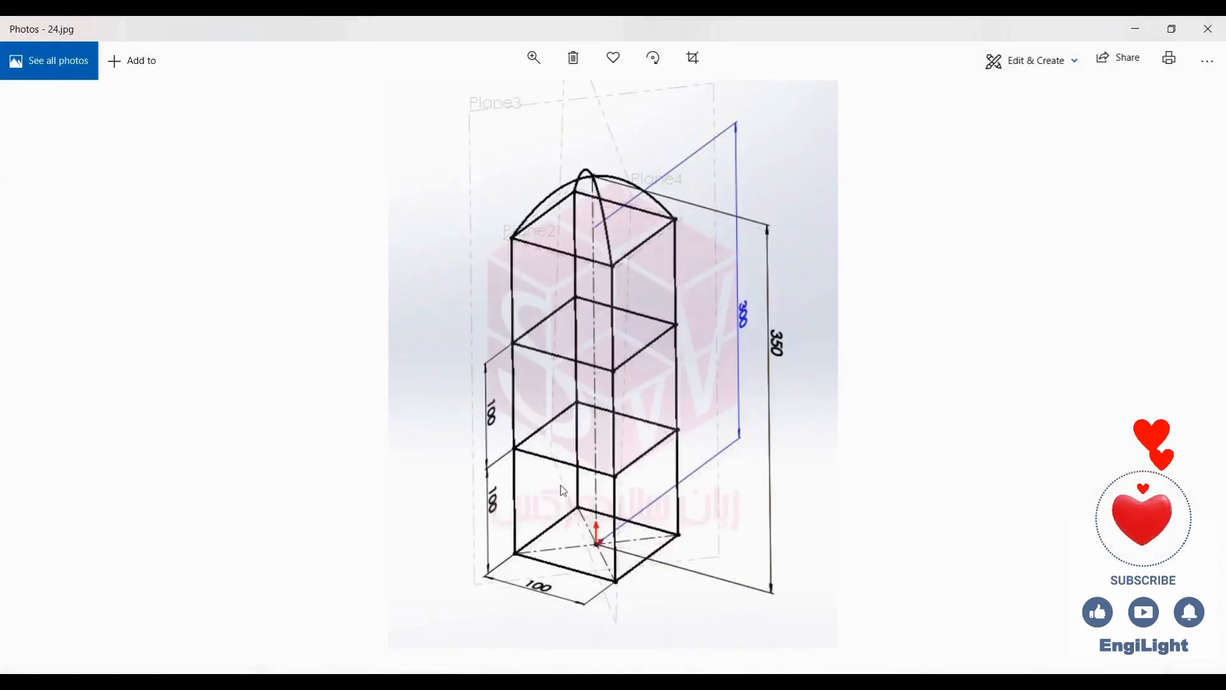
key("alt+Tab")
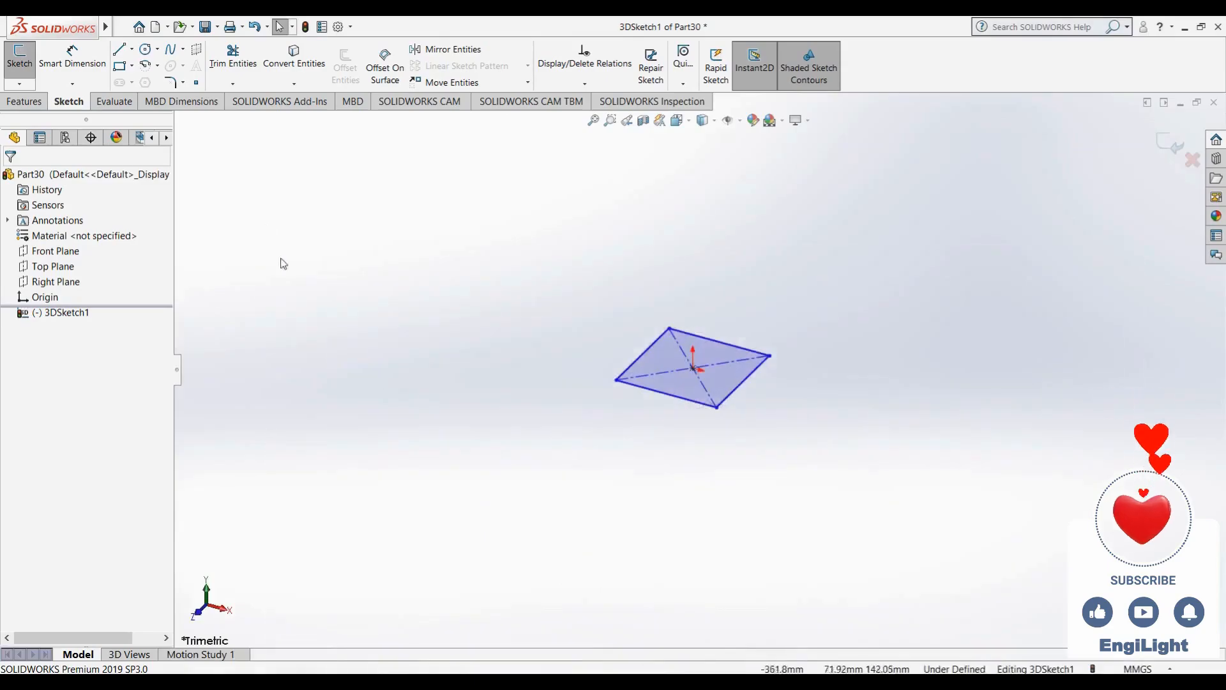
left_click(120, 49)
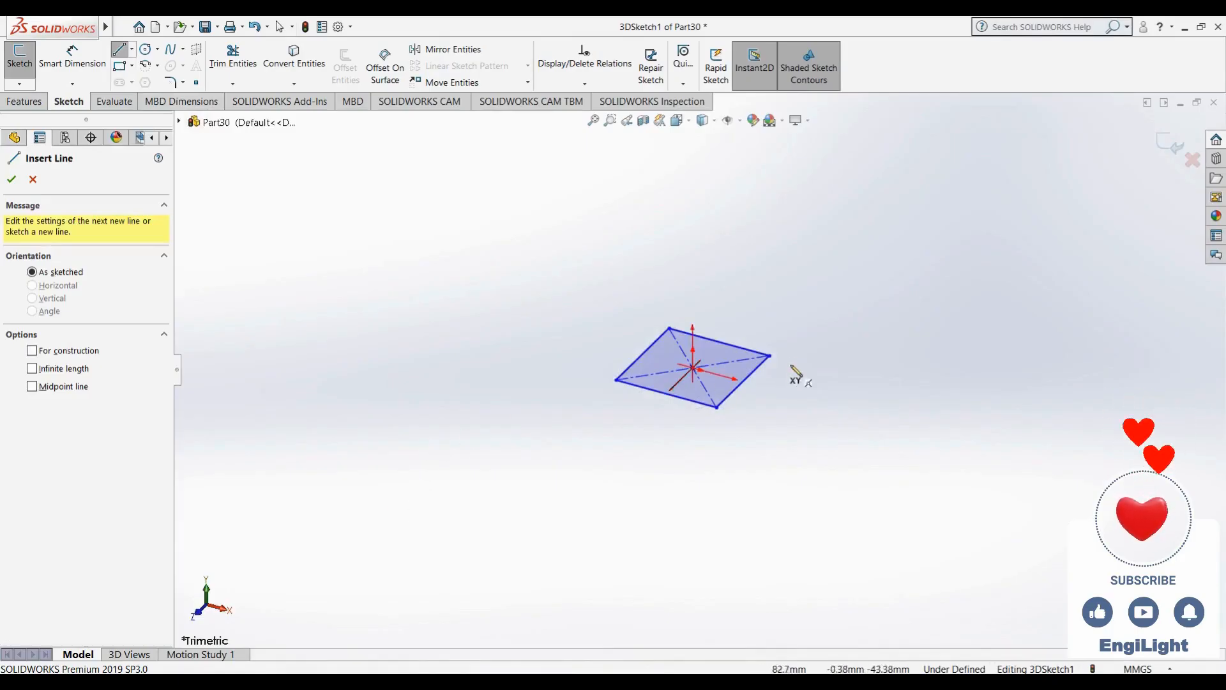
left_click(769, 355)
left_click(769, 224)
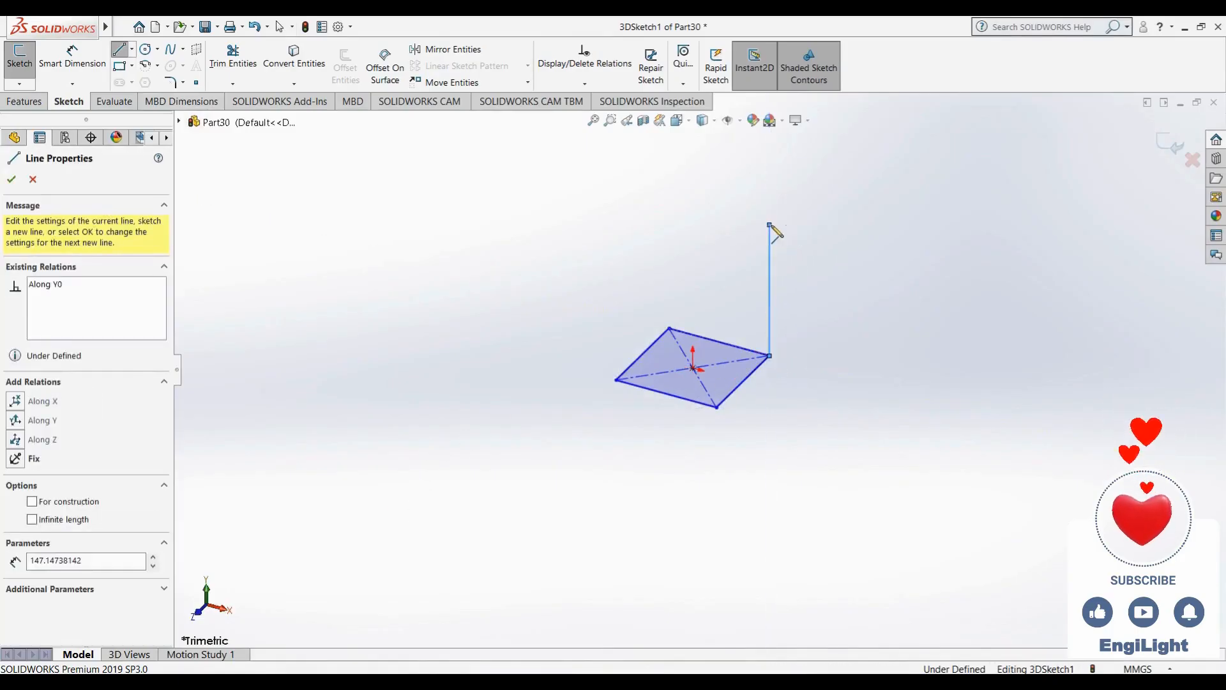
key("Escape")
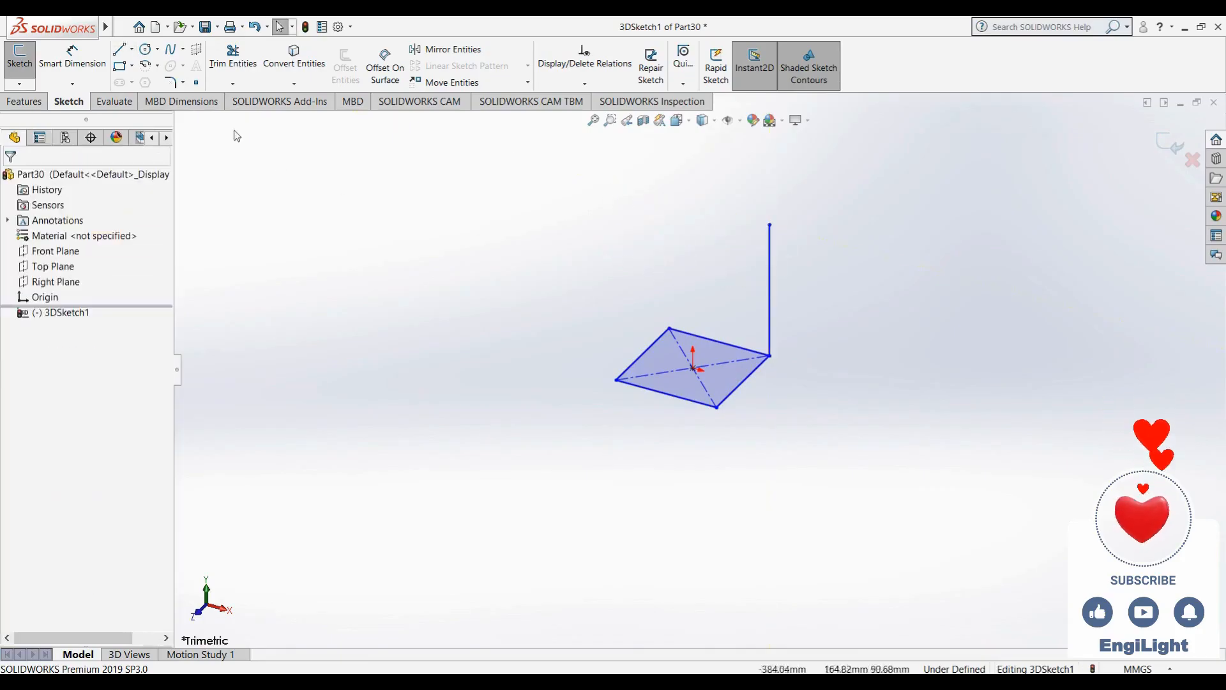
left_click(125, 54)
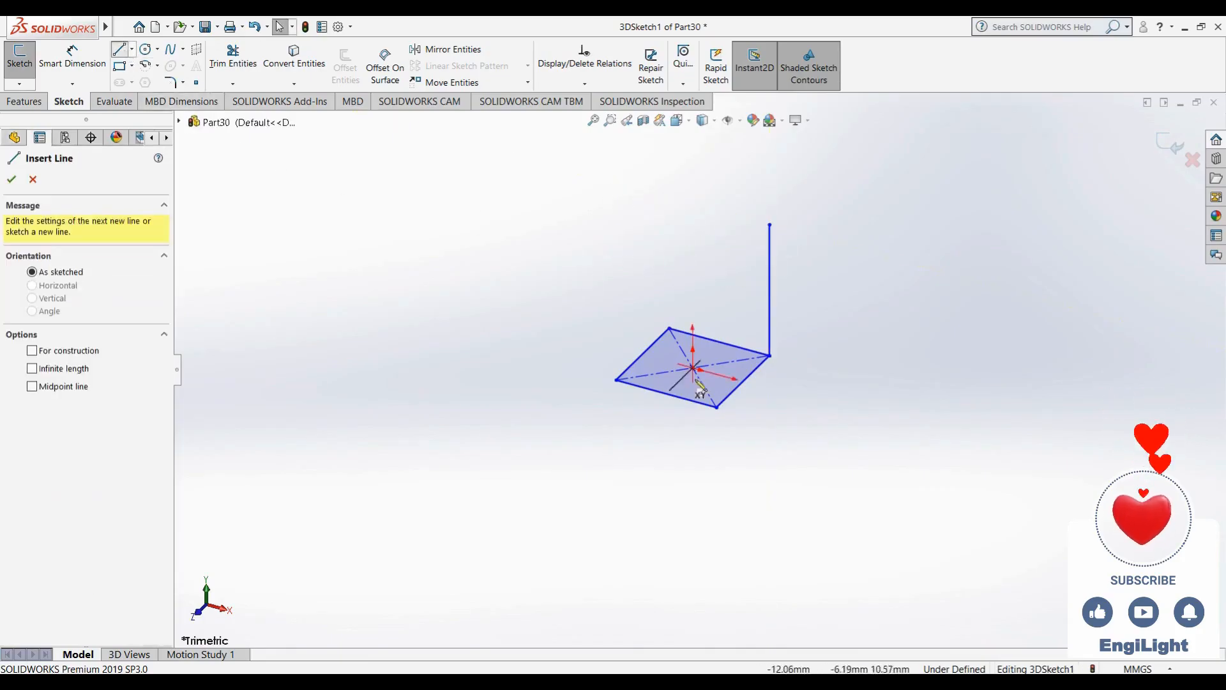
left_click(669, 328)
left_click(669, 240)
key("Escape")
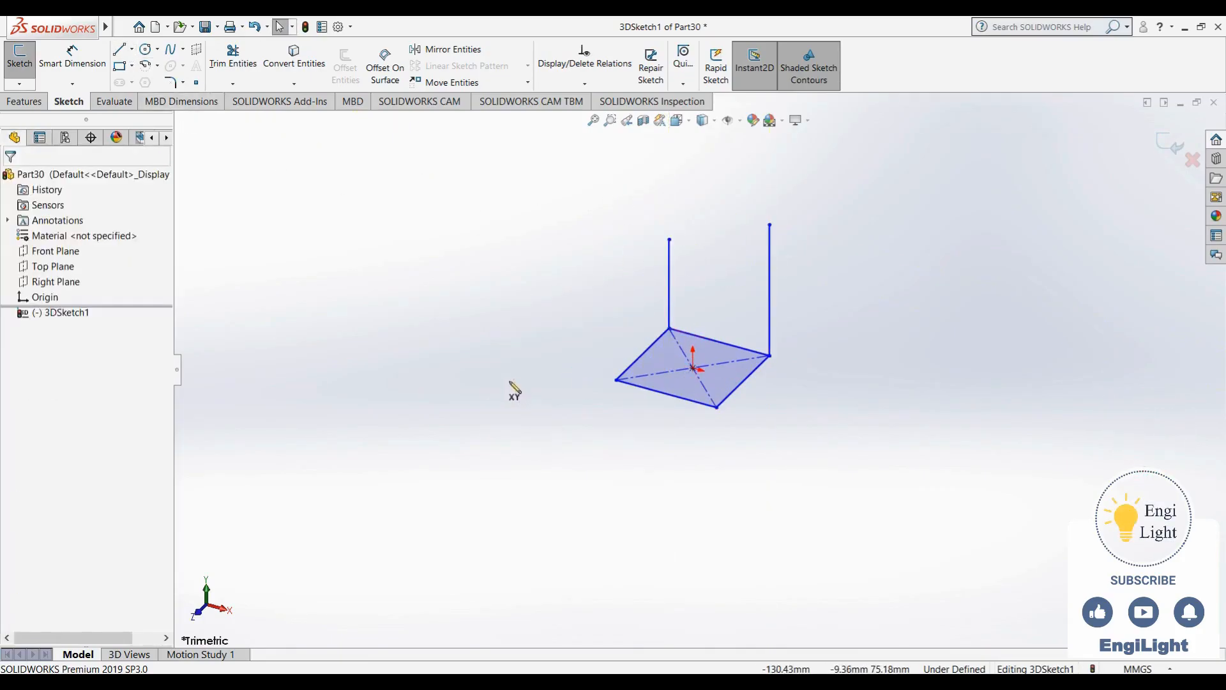
Sketch a separate line upward along Y from each of the square's two front corners
key("Return")
left_click(617, 380)
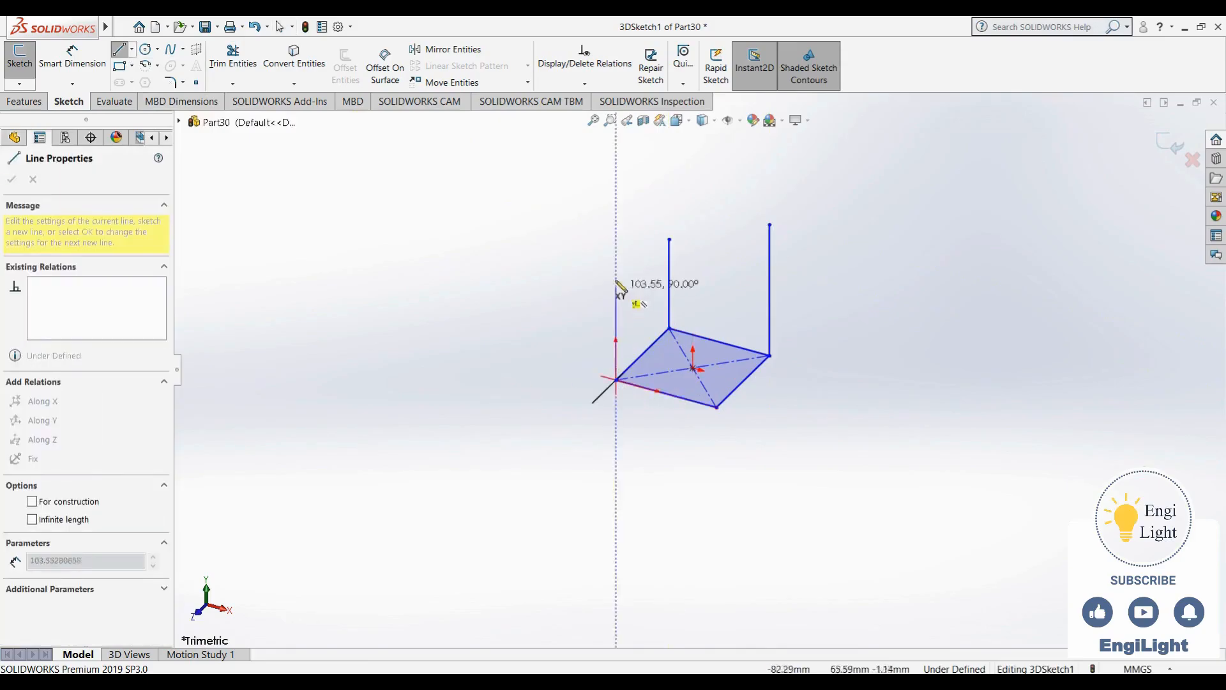
left_click(616, 270)
key("Escape")
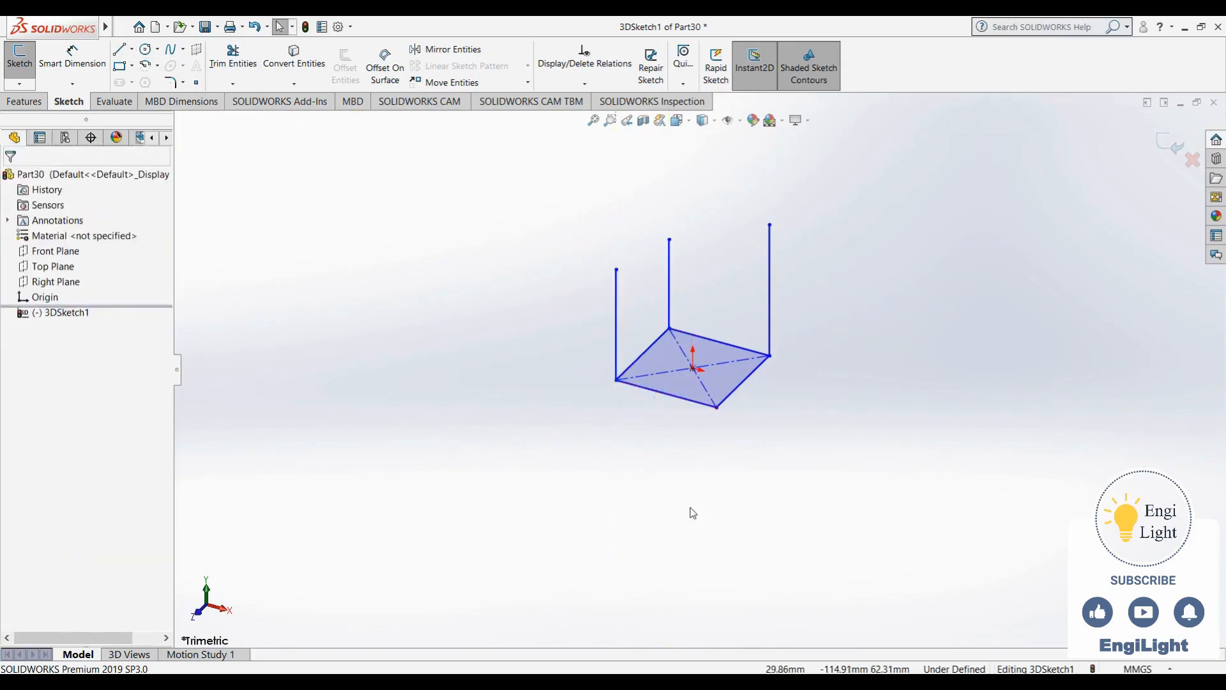
key("Return")
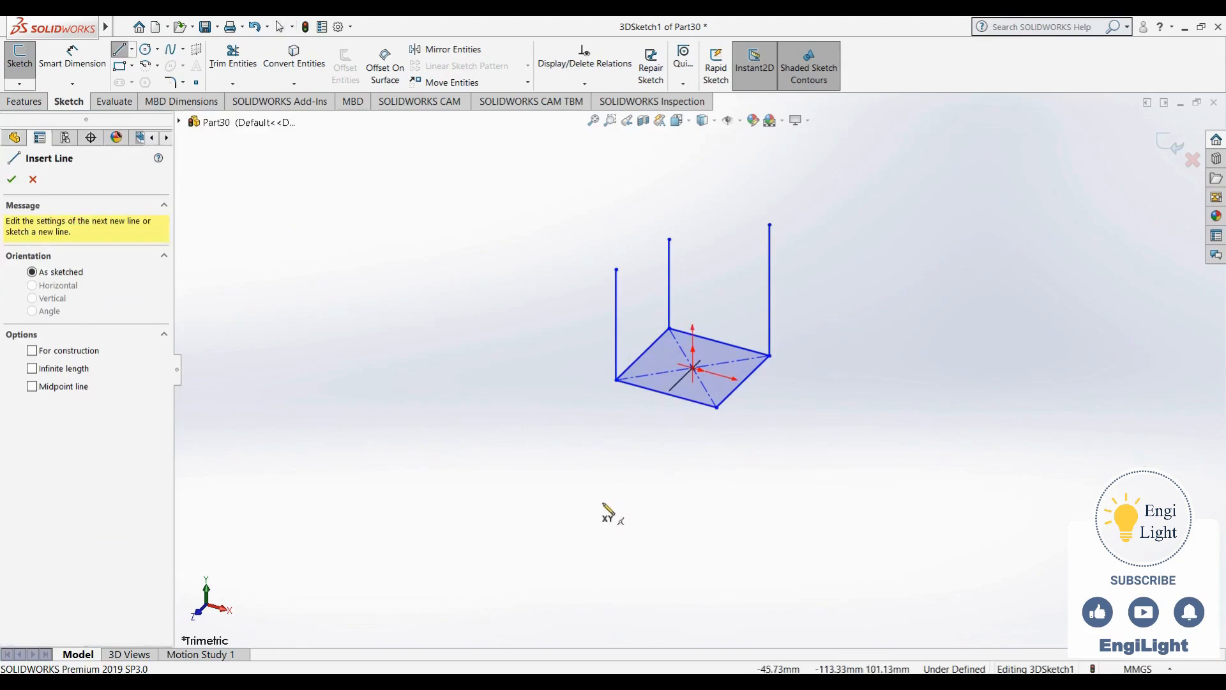
left_click(716, 407)
left_click(717, 289)
key("Escape")
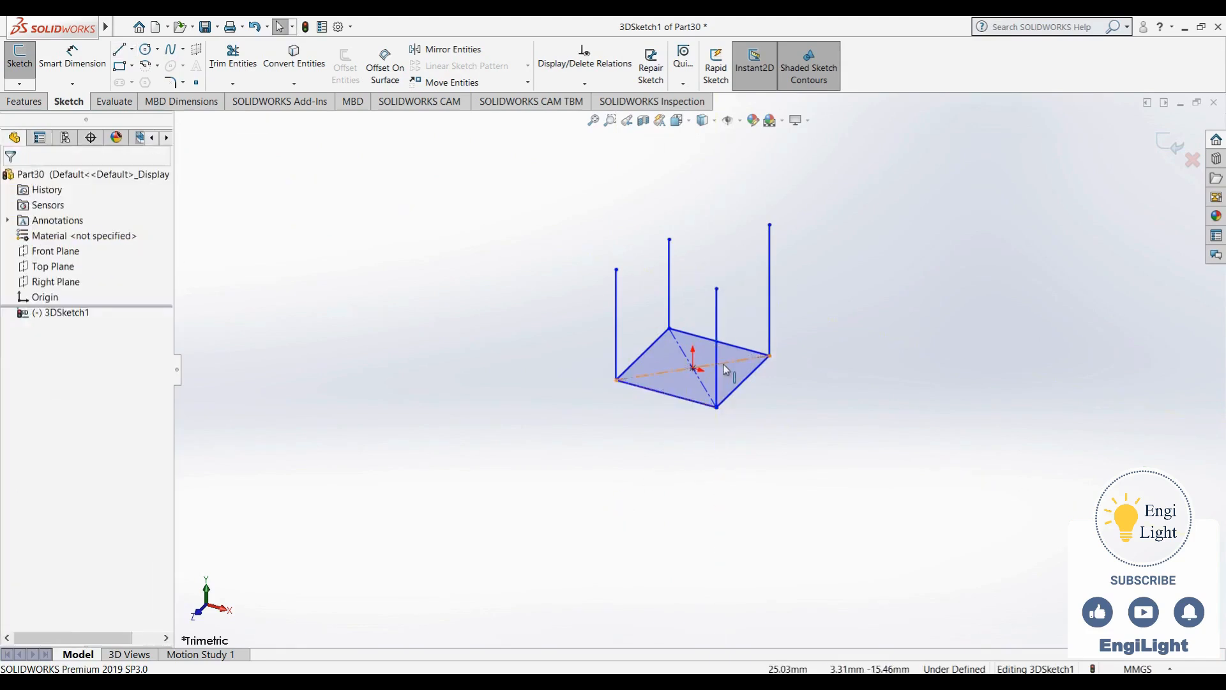
Add an equal relation to the four vertical lines
left_click(717, 319)
left_click(771, 298, "ctrl")
left_click(672, 271, "ctrl")
left_click(616, 324, "ctrl")
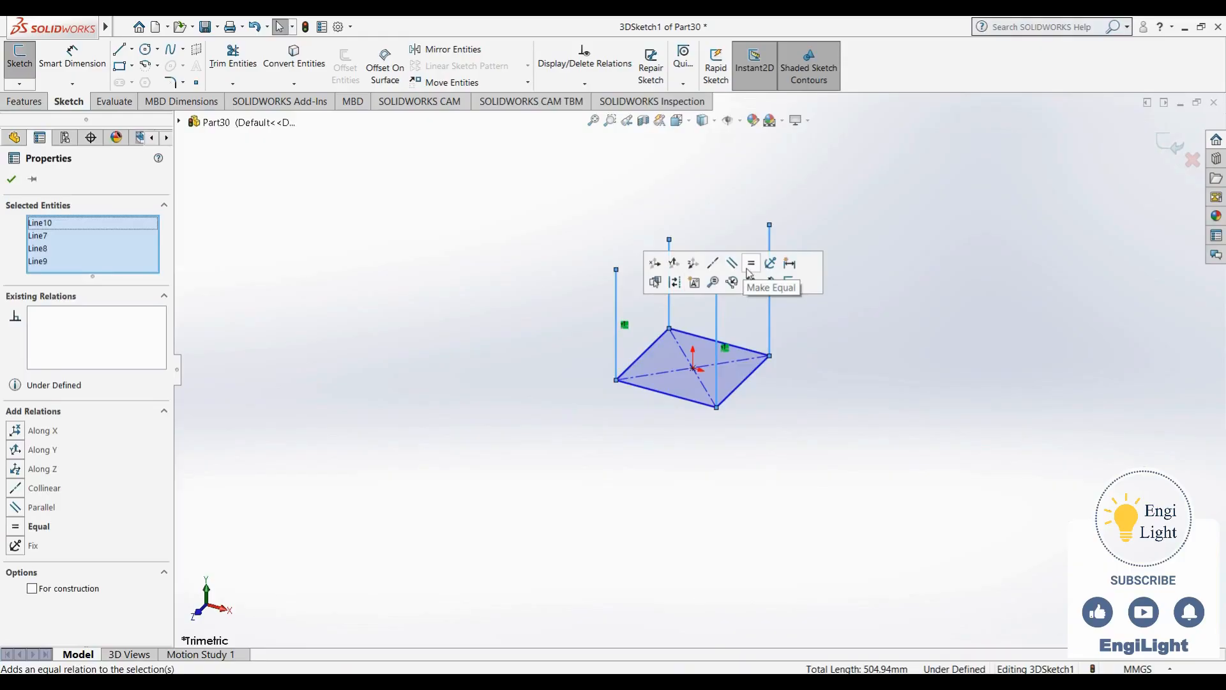
left_click(749, 267)
Turn on the display of sketch relations and inspect the relations of the rear-left vertical line
left_click(728, 120)
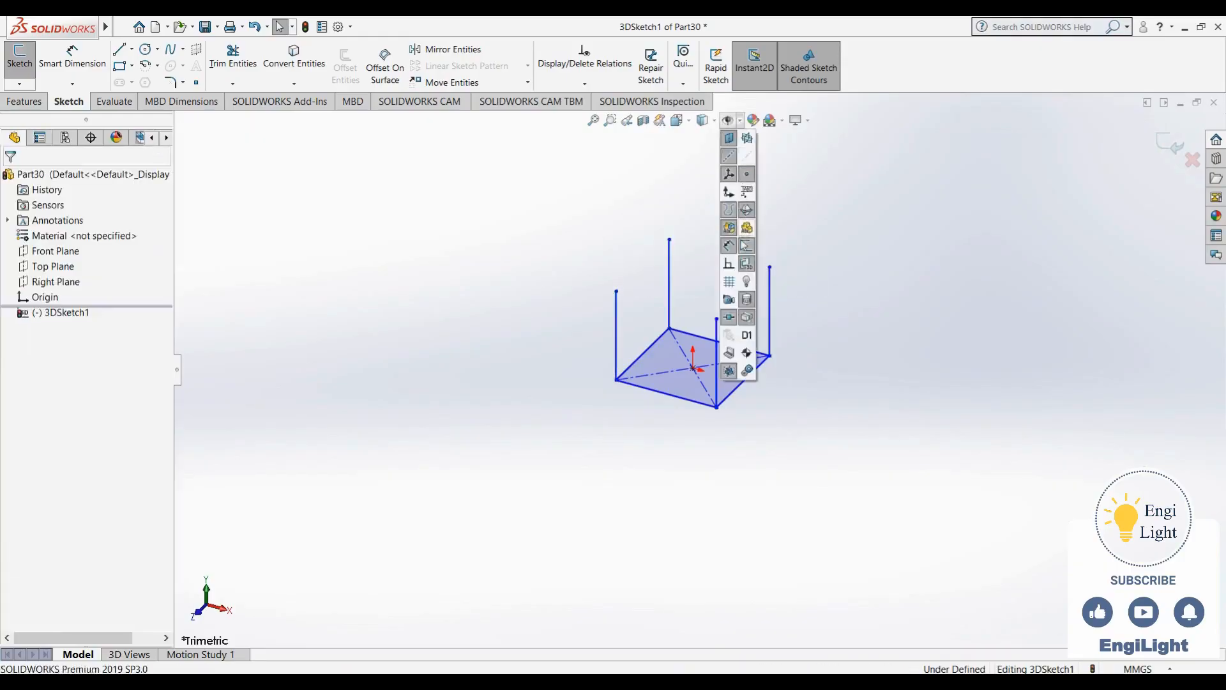
left_click(746, 244)
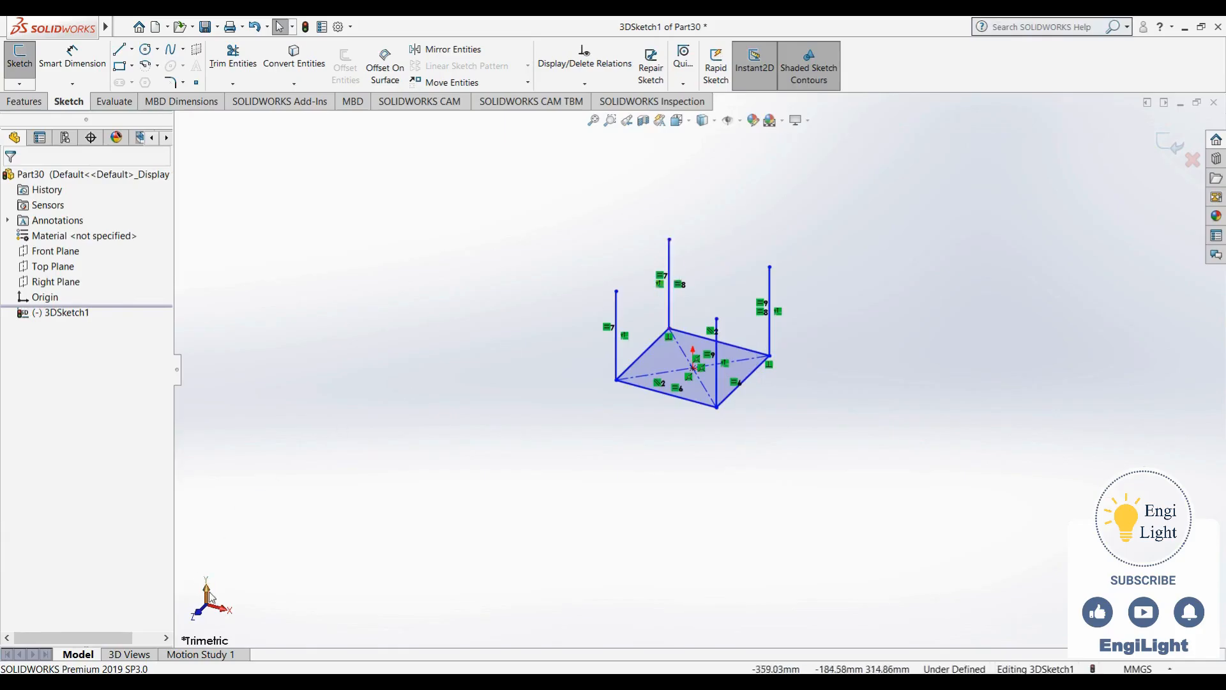
left_click(670, 268)
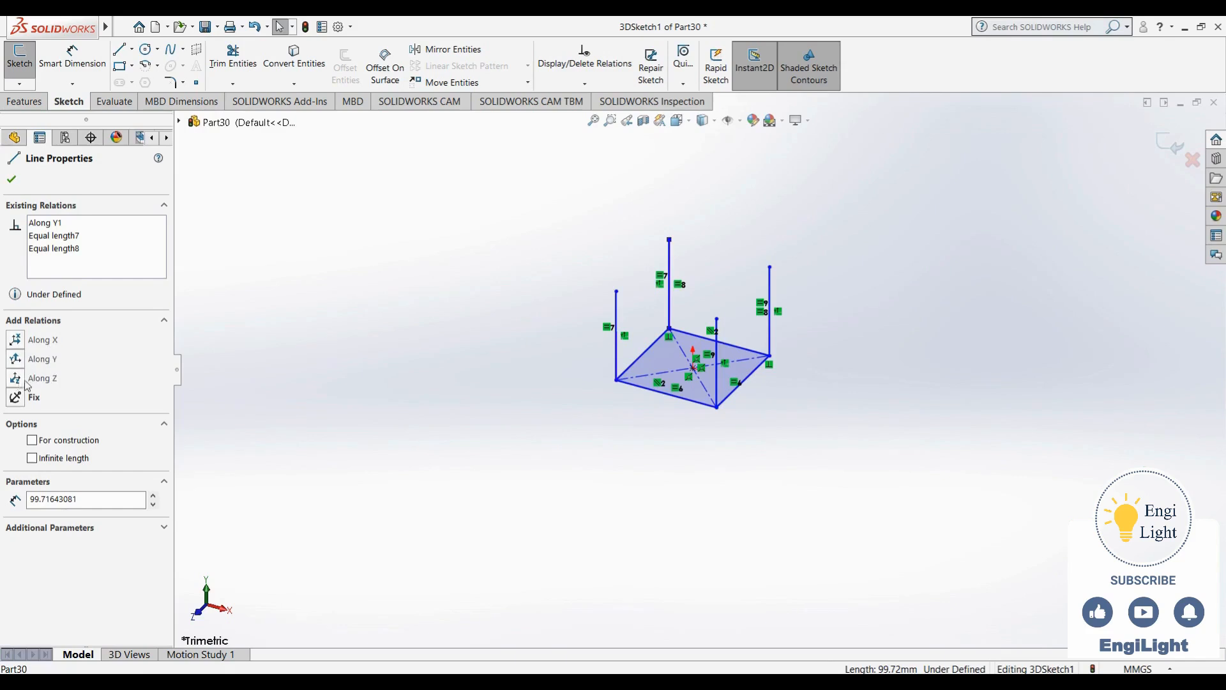
left_click(387, 244)
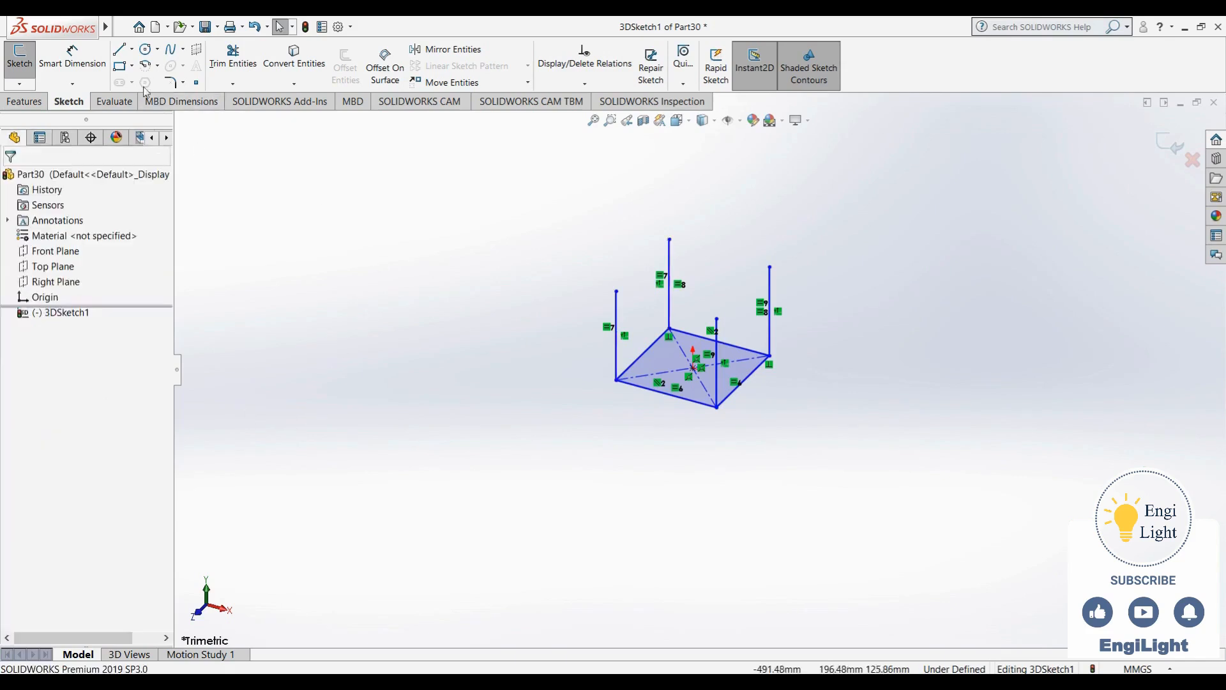
Sketch a corner rectangle in the ZX plane through the upper ends of the four vertical lines
left_click(125, 66)
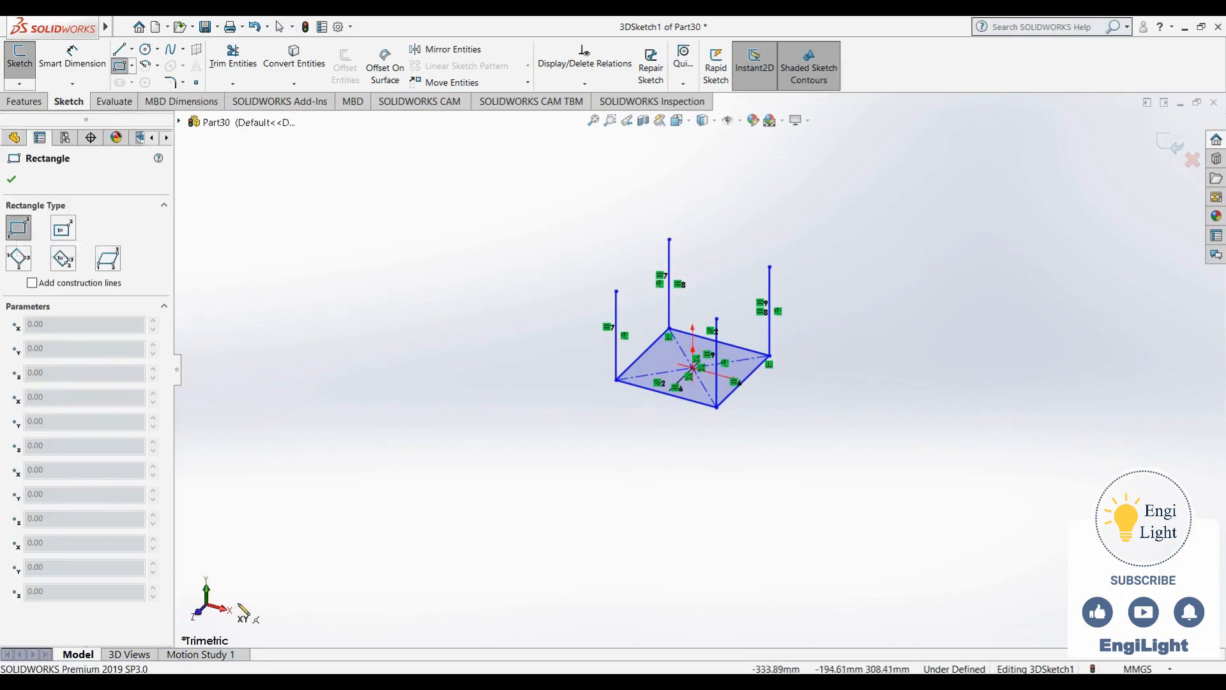
key("Tab")
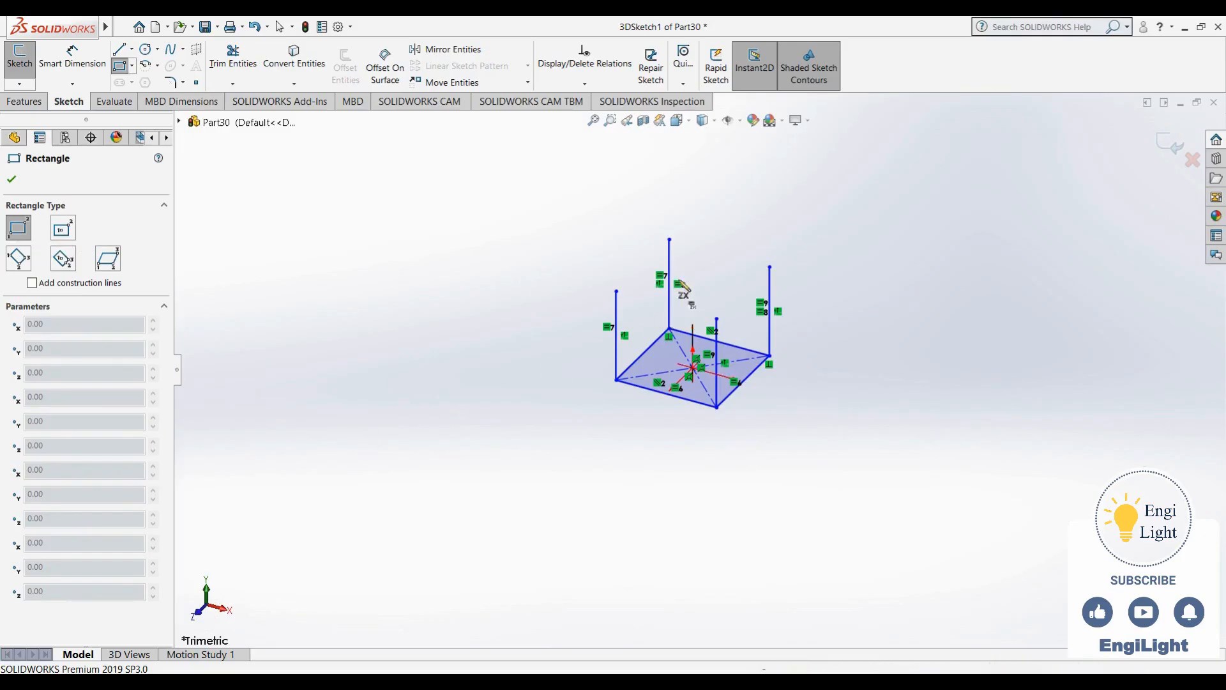
left_click(670, 240)
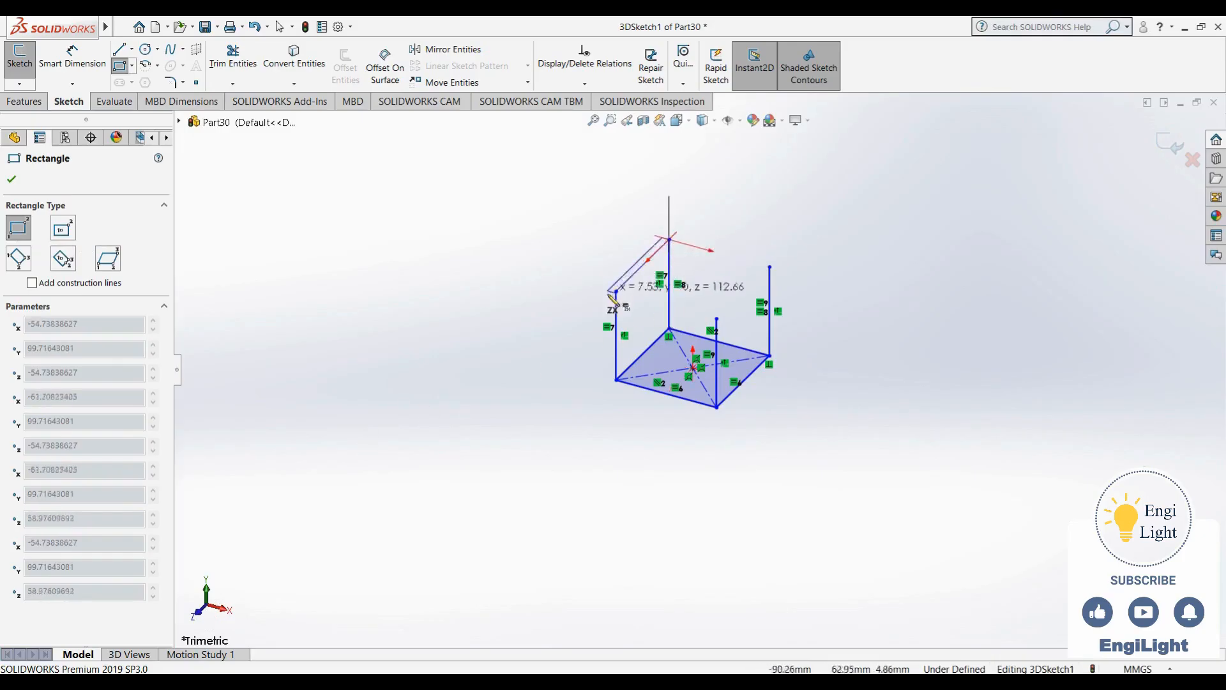
left_click(717, 319)
key("Escape")
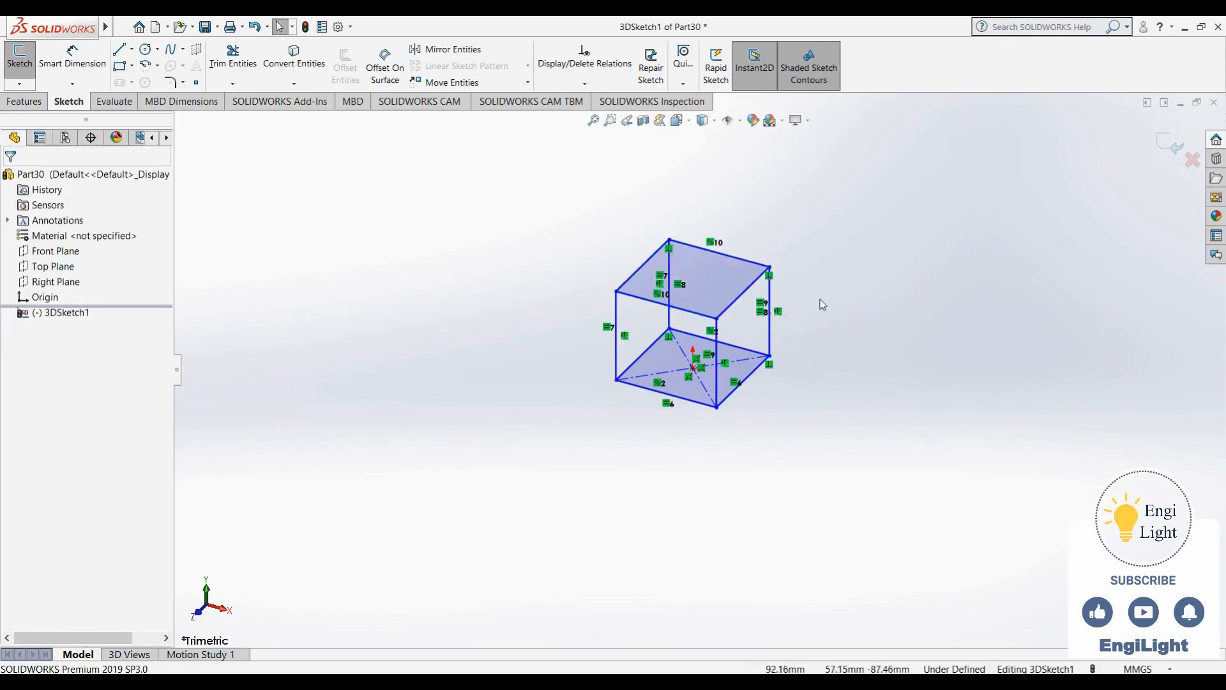
Sketch a separate line upward along Y from each of the upper rectangle's two rear corners
key("z")
left_click(119, 49)
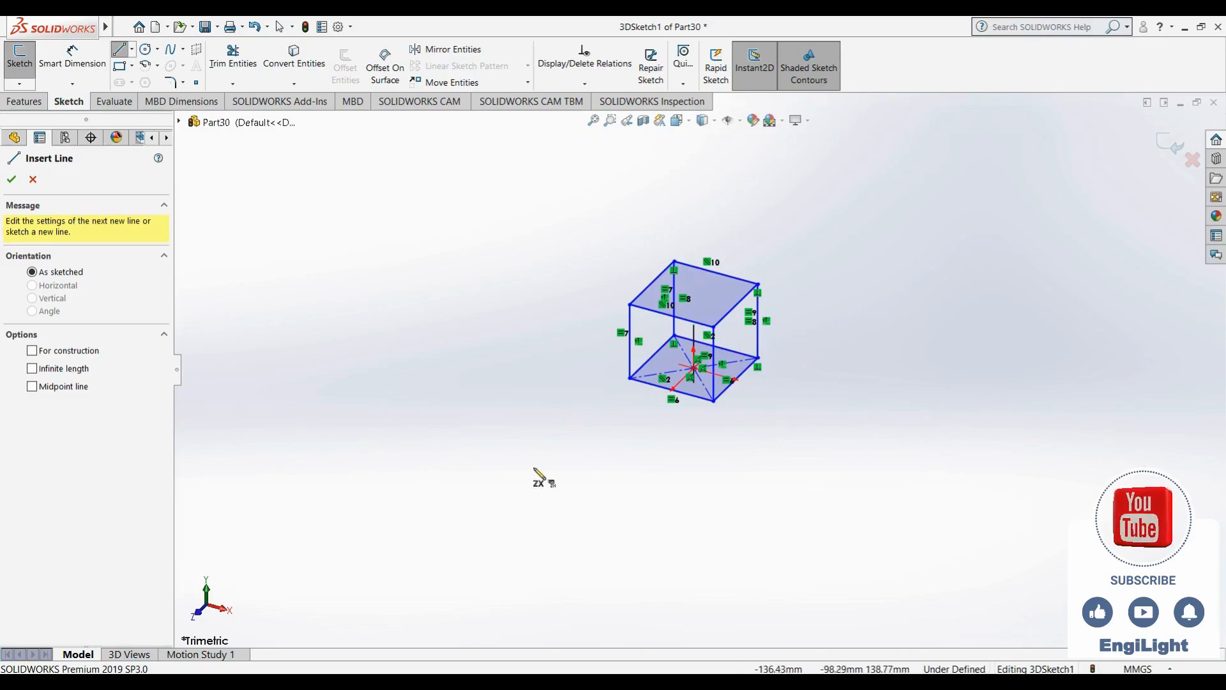
left_click(758, 284)
left_click(758, 204)
key("Escape")
right_click_drag(698, 228, 575, 234)
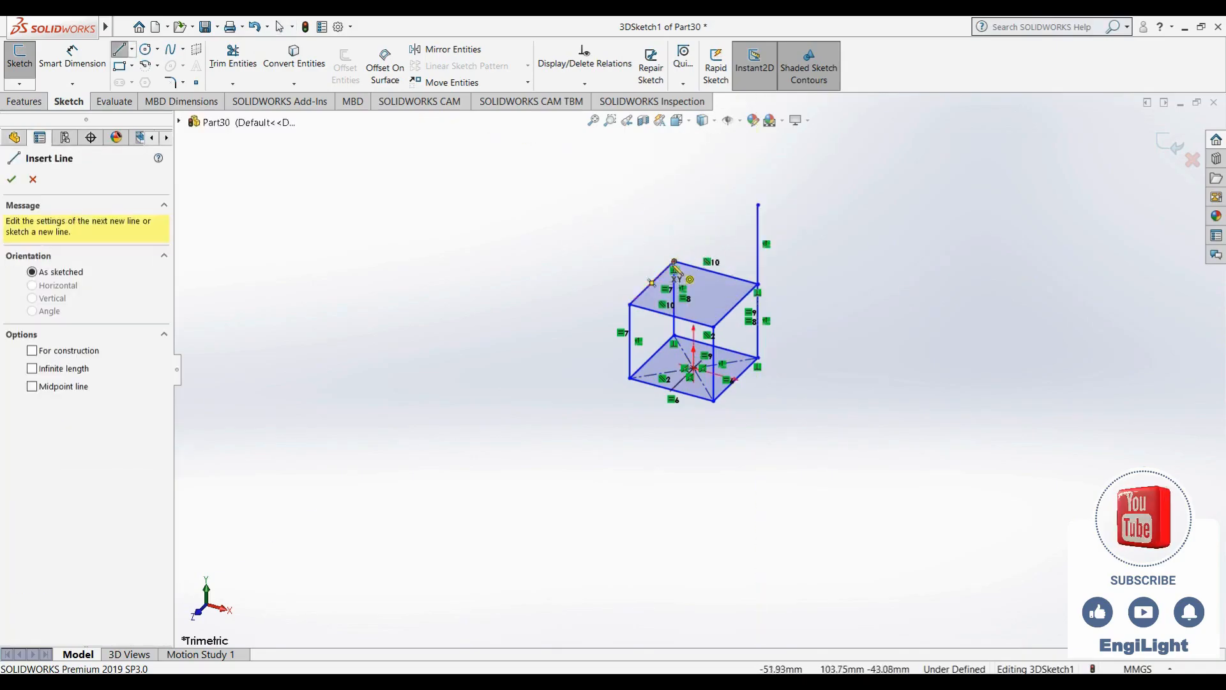
left_click(674, 262)
left_click(673, 189)
key("Escape")
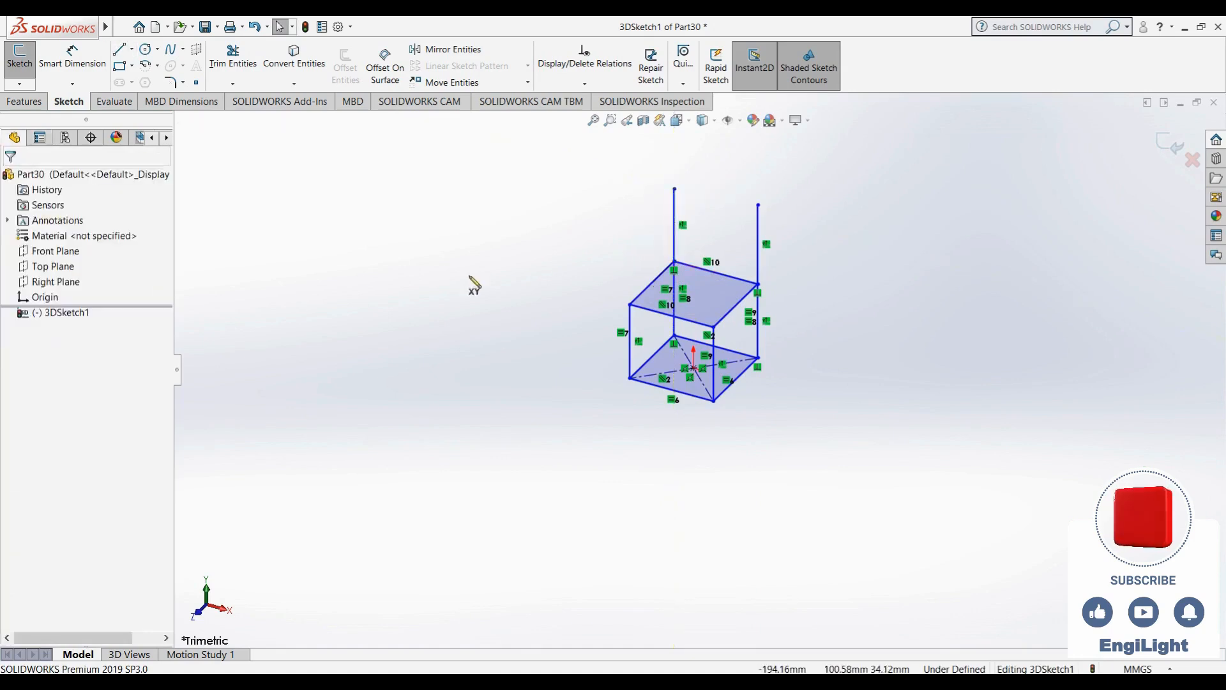
Sketch lines upward along Y from the upper rectangle's two front corners, about 132 mm long at the front right
left_click(629, 305)
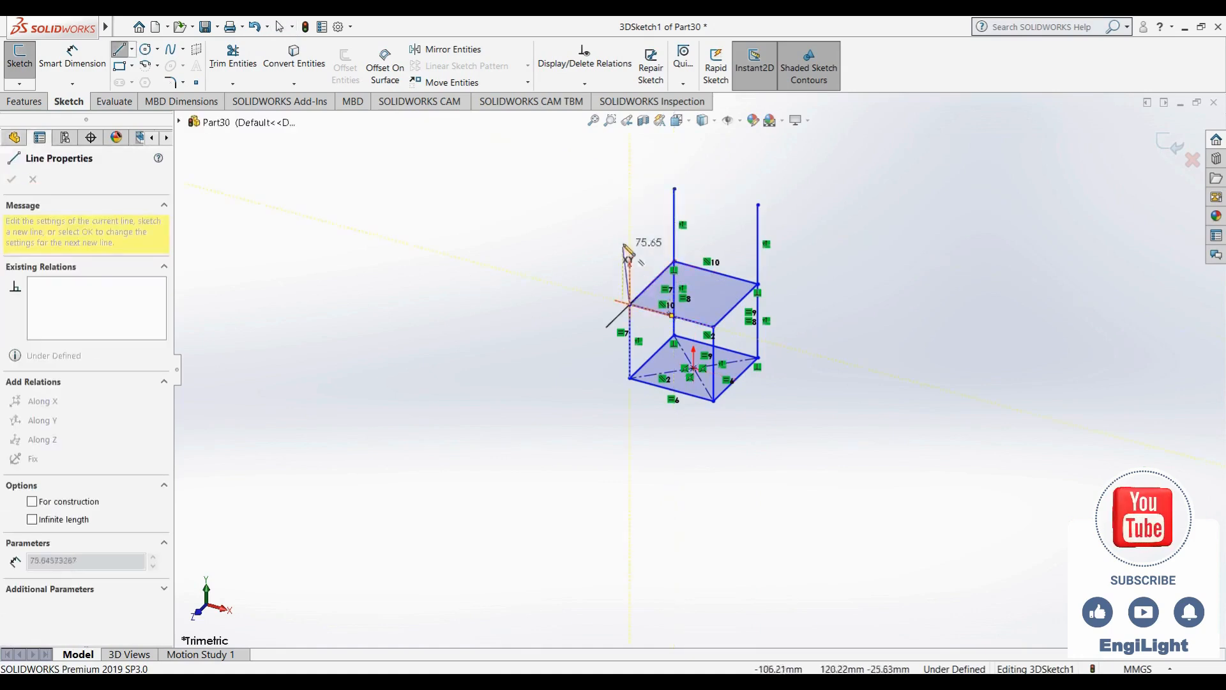
left_click(630, 220)
key("Escape")
right_click_drag(603, 299, 473, 314)
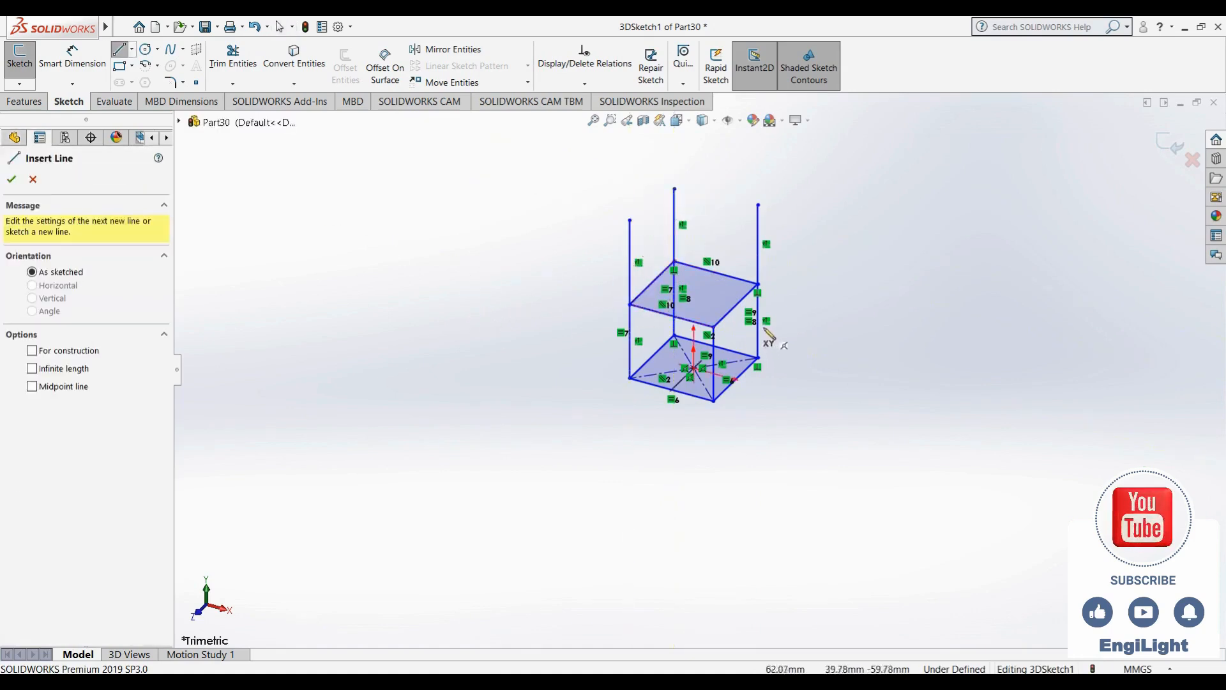
left_click(713, 326)
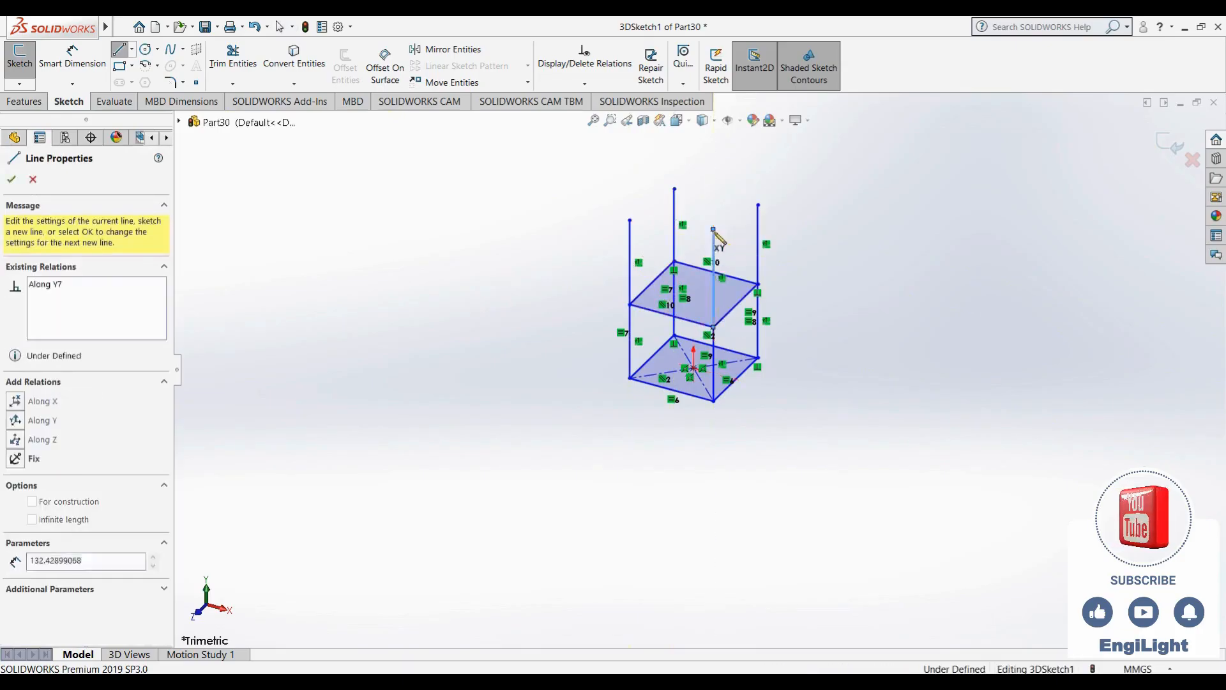
left_click(713, 228)
key("Escape")
Add an equal relation between the four new vertical lines and the front-left vertical line of the lower level
left_click(714, 249)
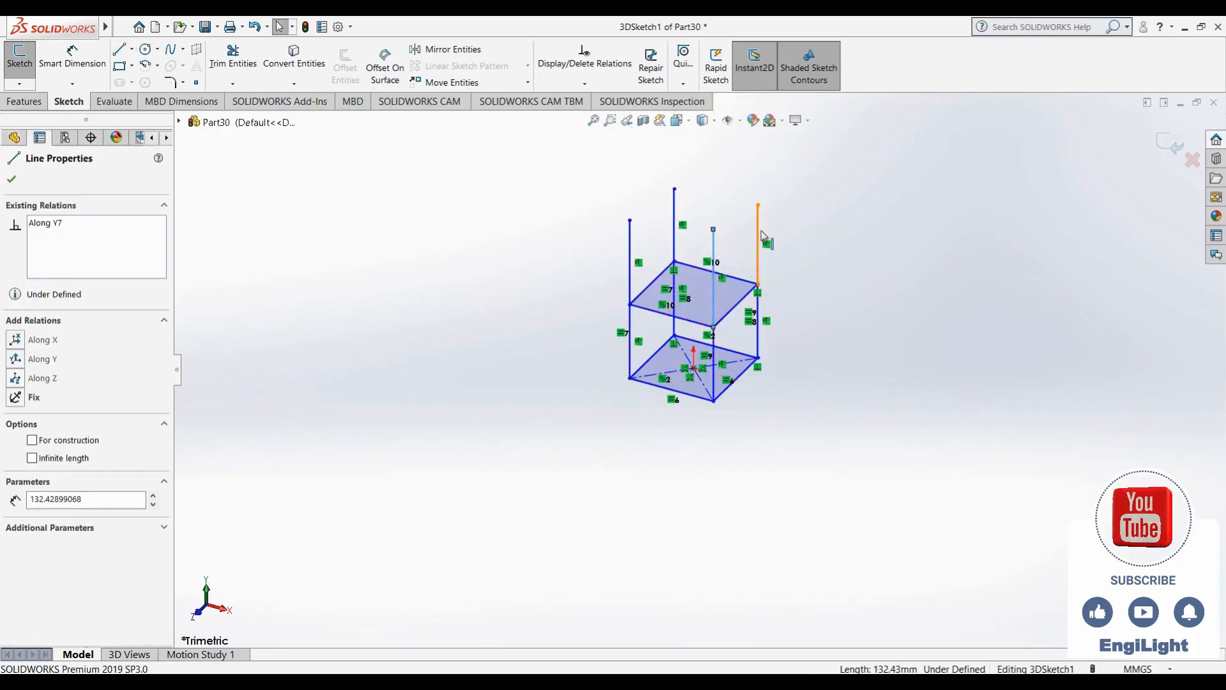
left_click(758, 242, "ctrl")
left_click(675, 210, "ctrl")
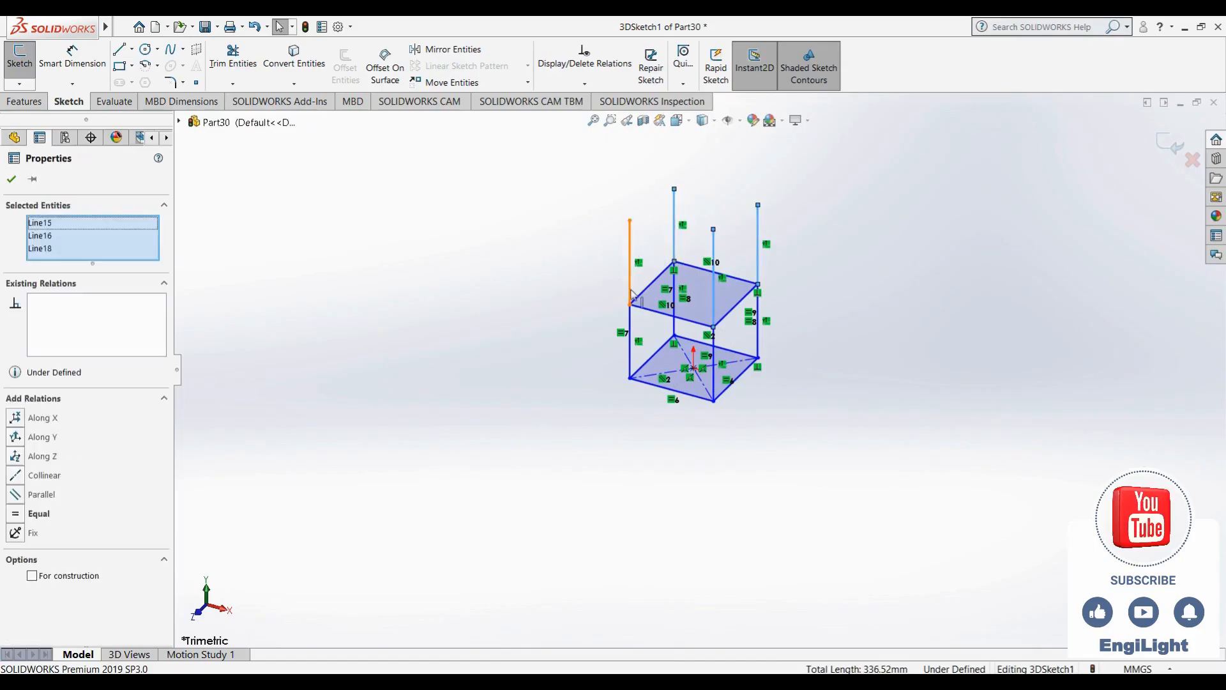
left_click(631, 255, "ctrl")
left_click(642, 317, "ctrl")
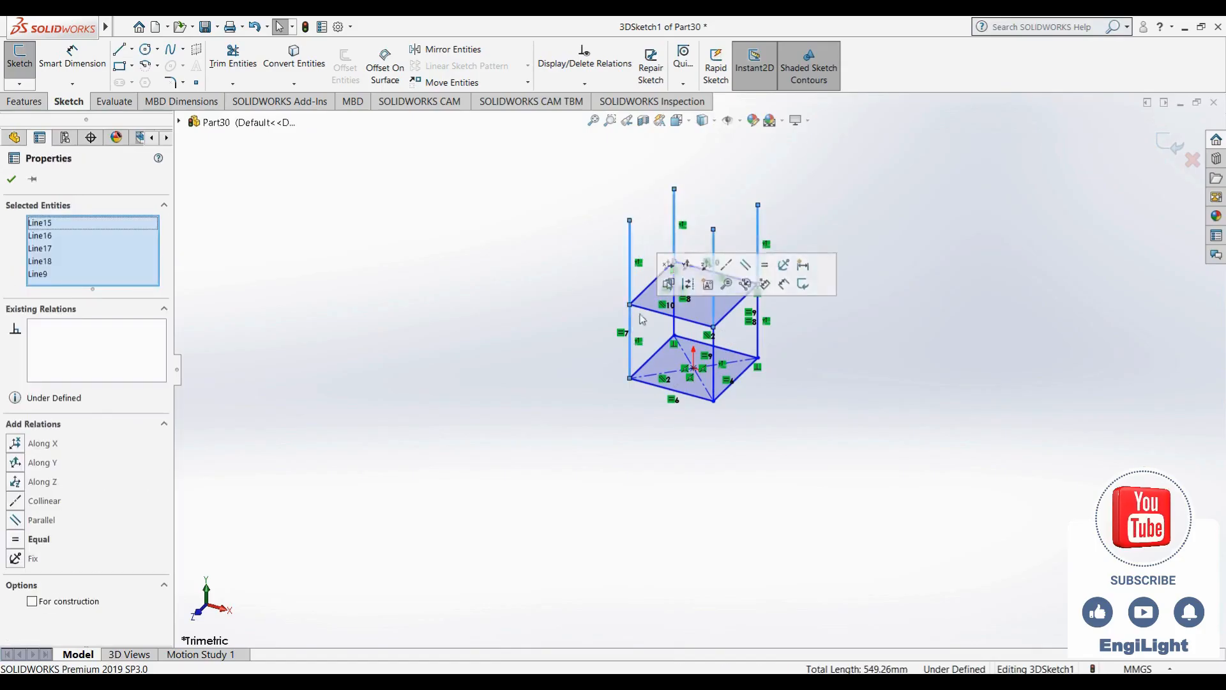
left_click(761, 267)
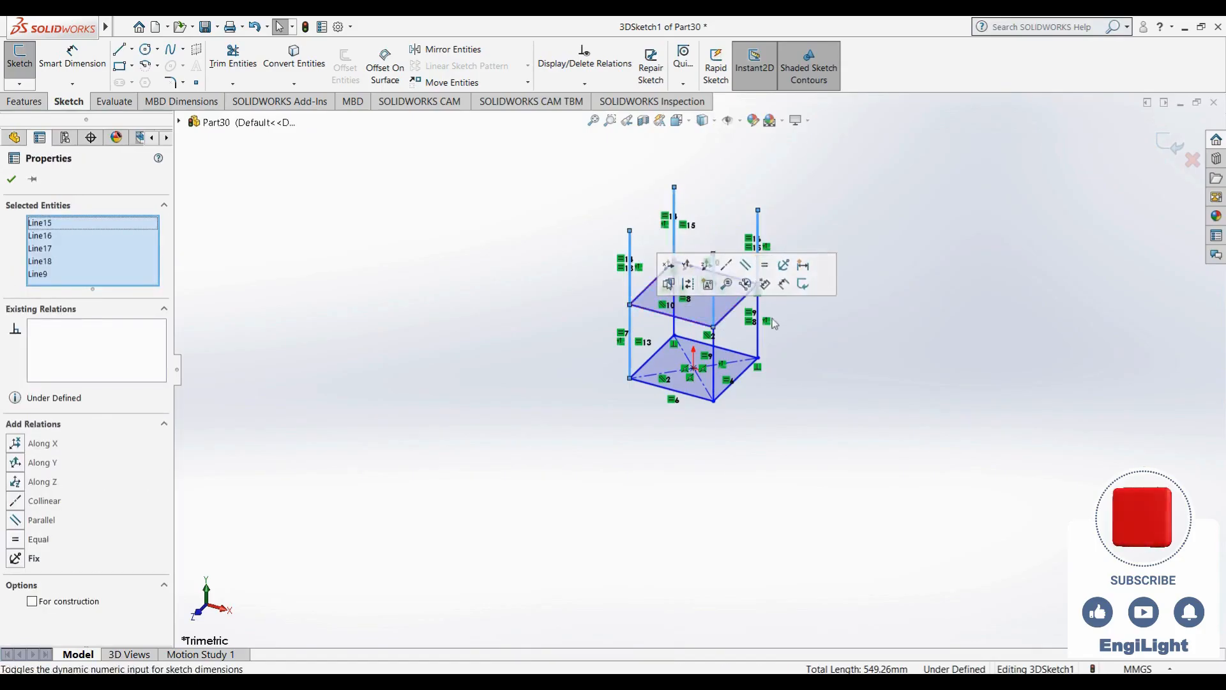
left_click(416, 205)
Join the tops of the front pair and of the rear pair of upper vertical lines with lines along X
left_click(120, 50)
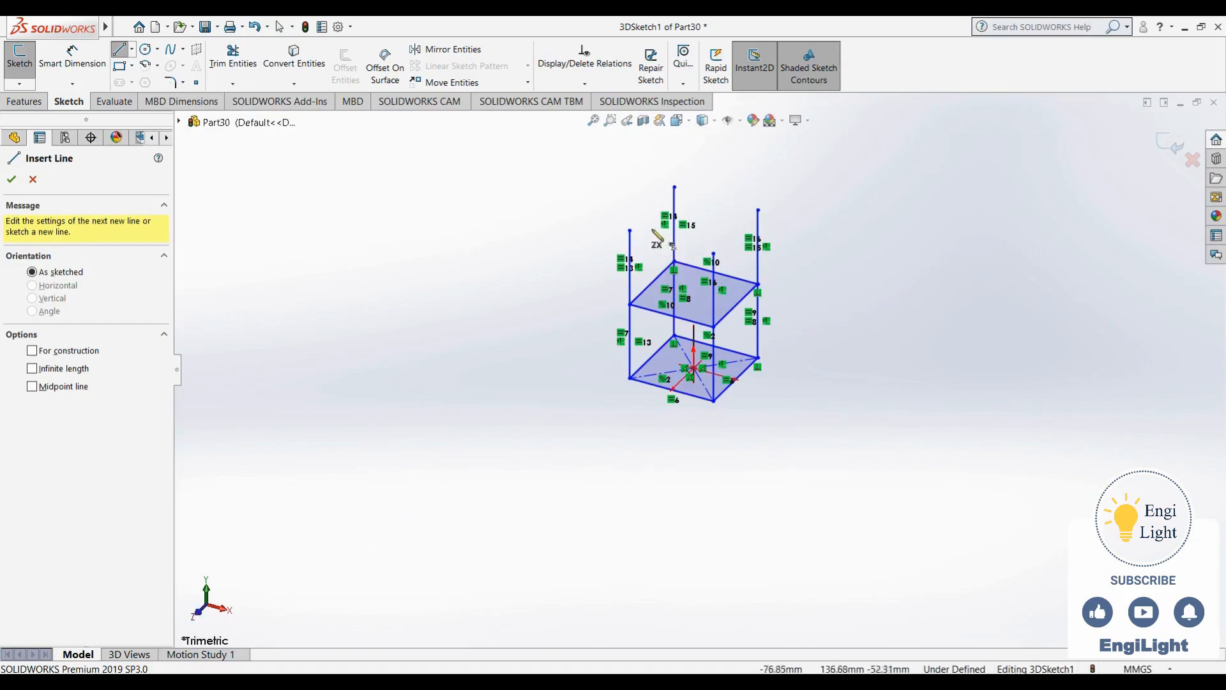
left_click(630, 229)
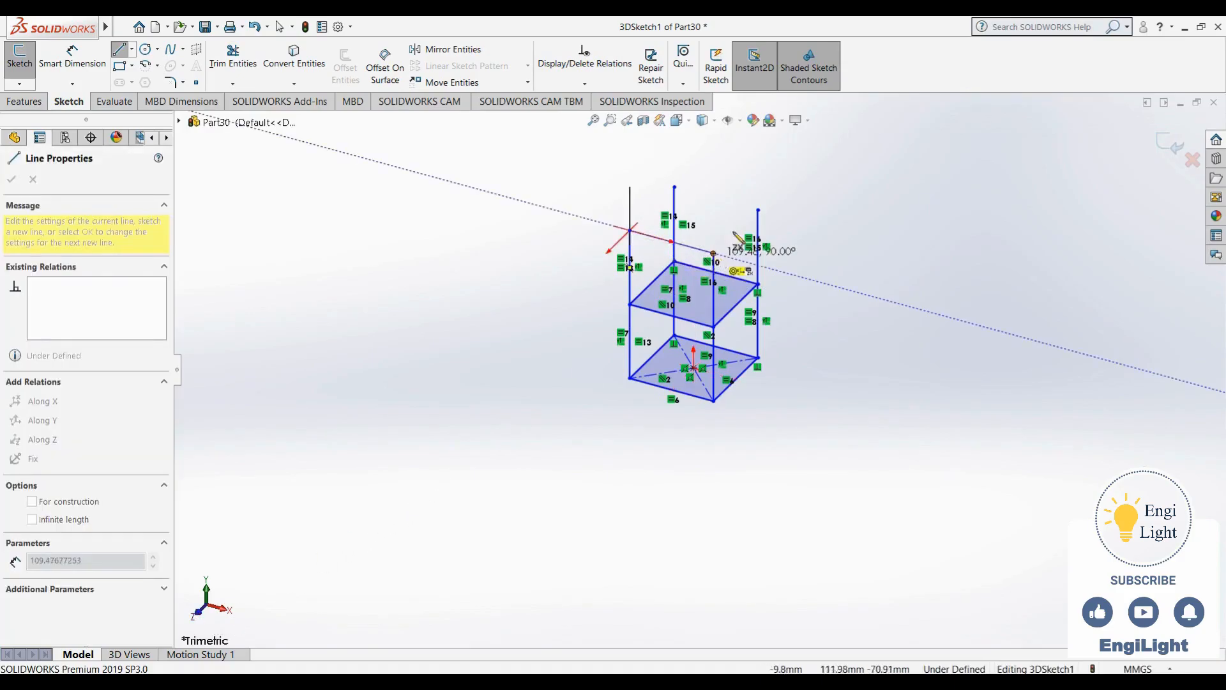
double_click(713, 254)
scroll(803, 285, "up", 2)
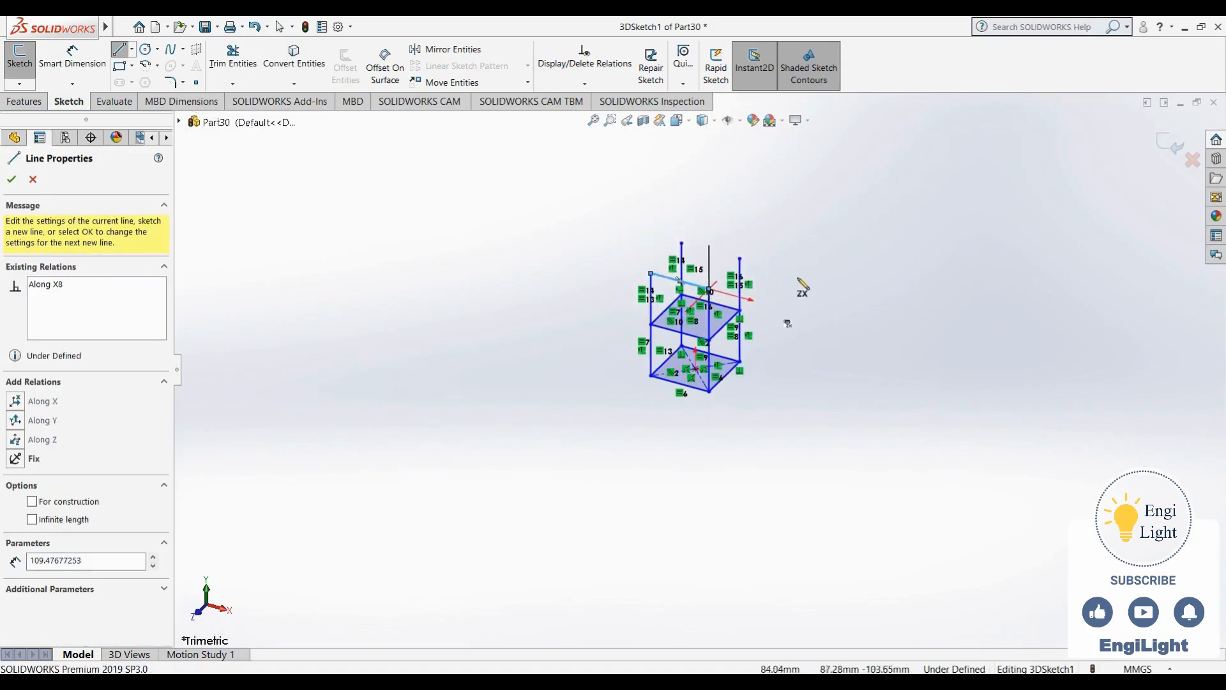
left_click(740, 259)
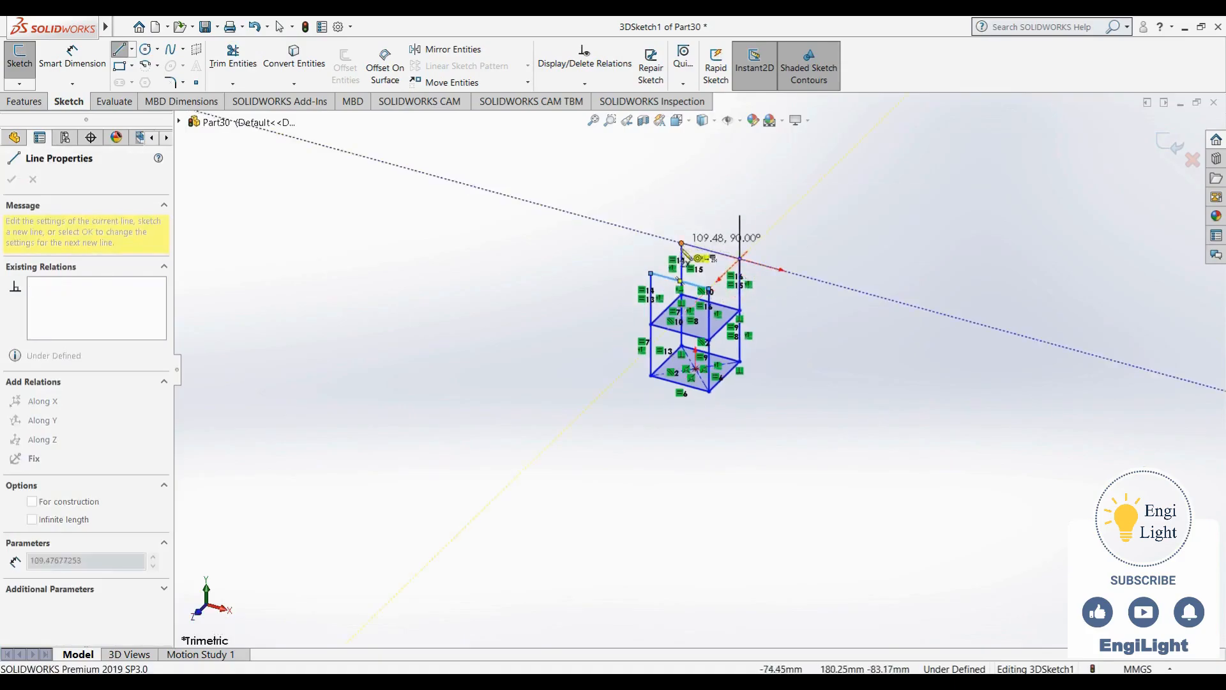
double_click(681, 242)
Close the top square with two lines along Z between its front and rear corners
left_click(651, 273)
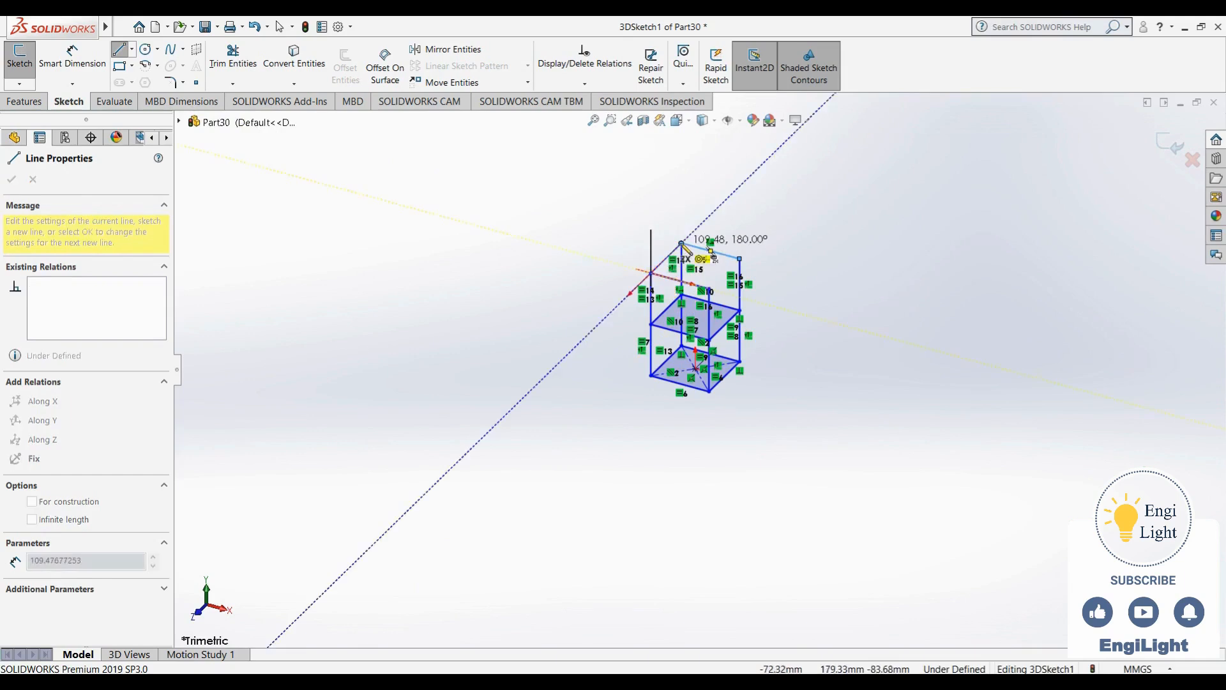
left_click(708, 289)
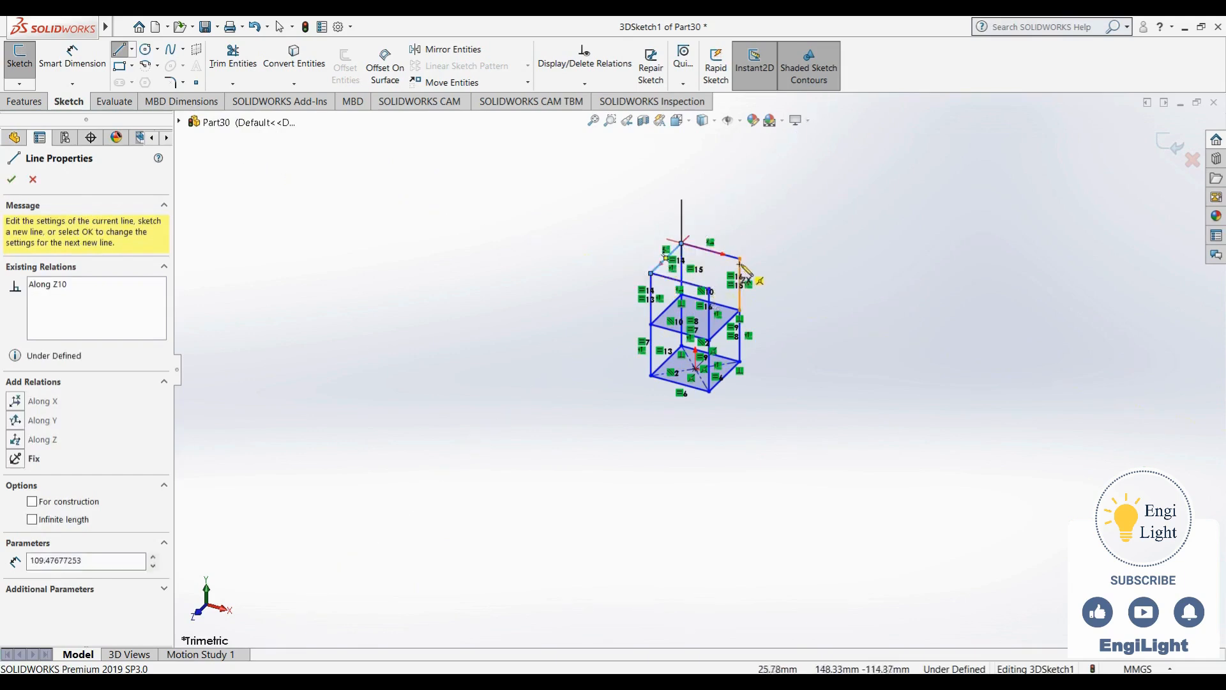
left_click(740, 259)
key("Escape")
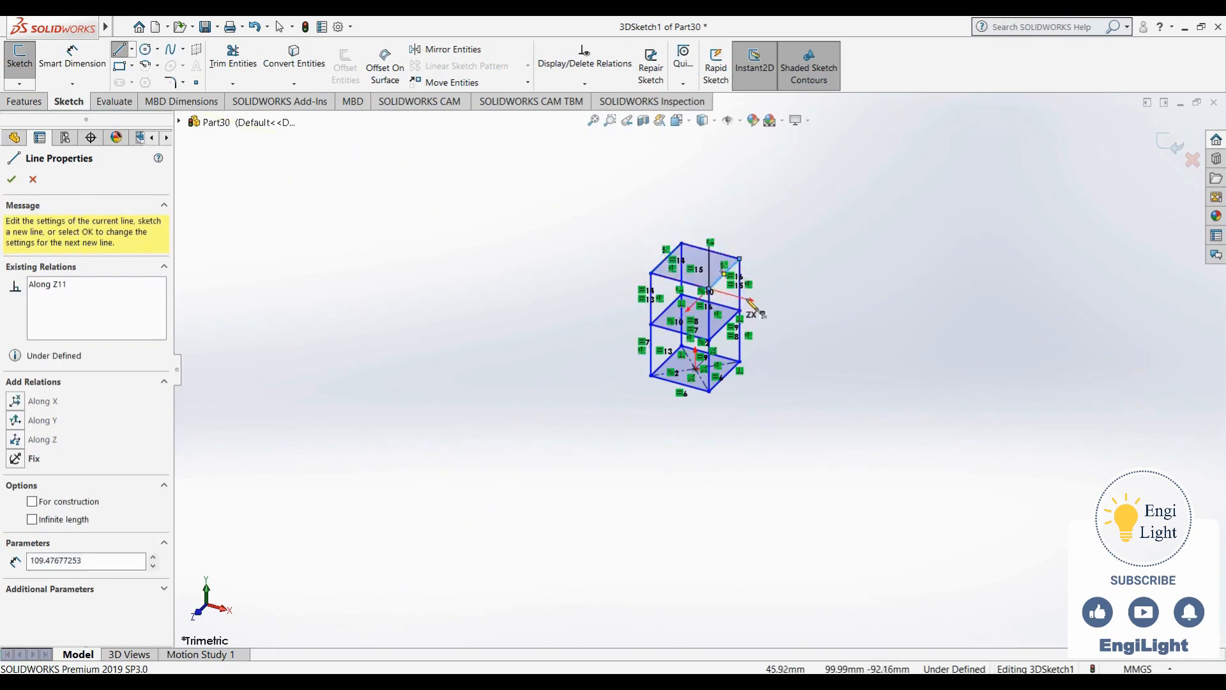
key("Escape")
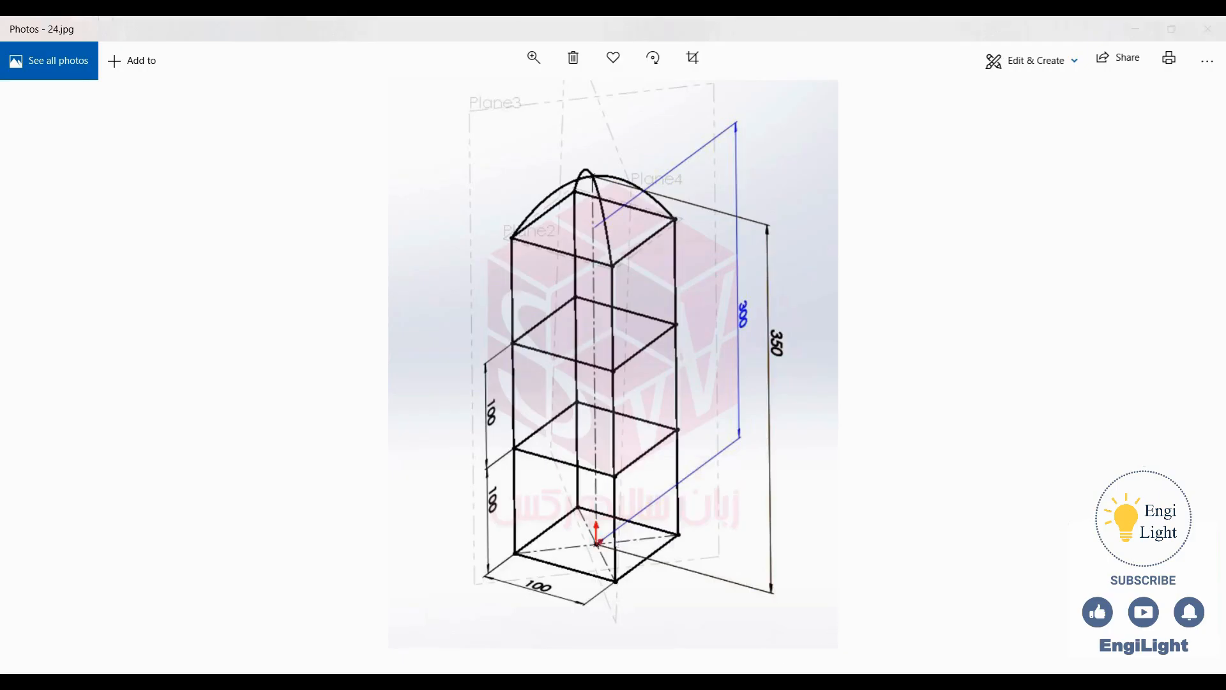
Return from the reference image to SOLIDWORKS and create a 3D sketch plane offset 300 mm above the Top Plane
key("alt+Tab")
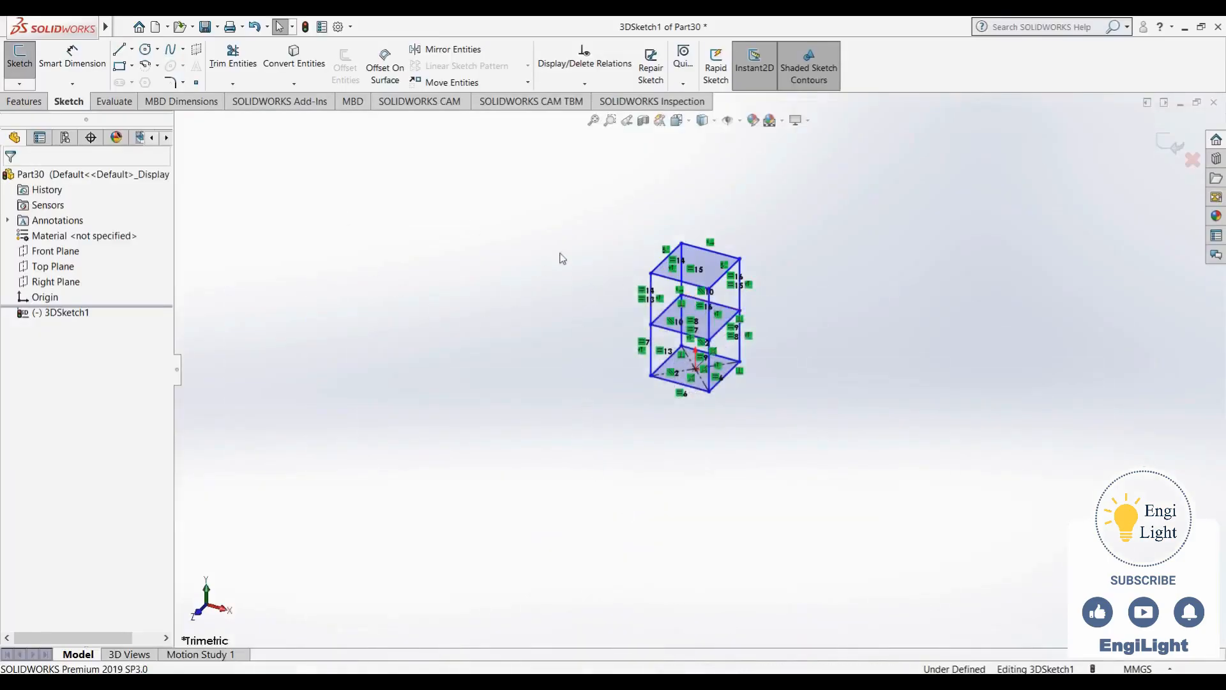
left_click(197, 52)
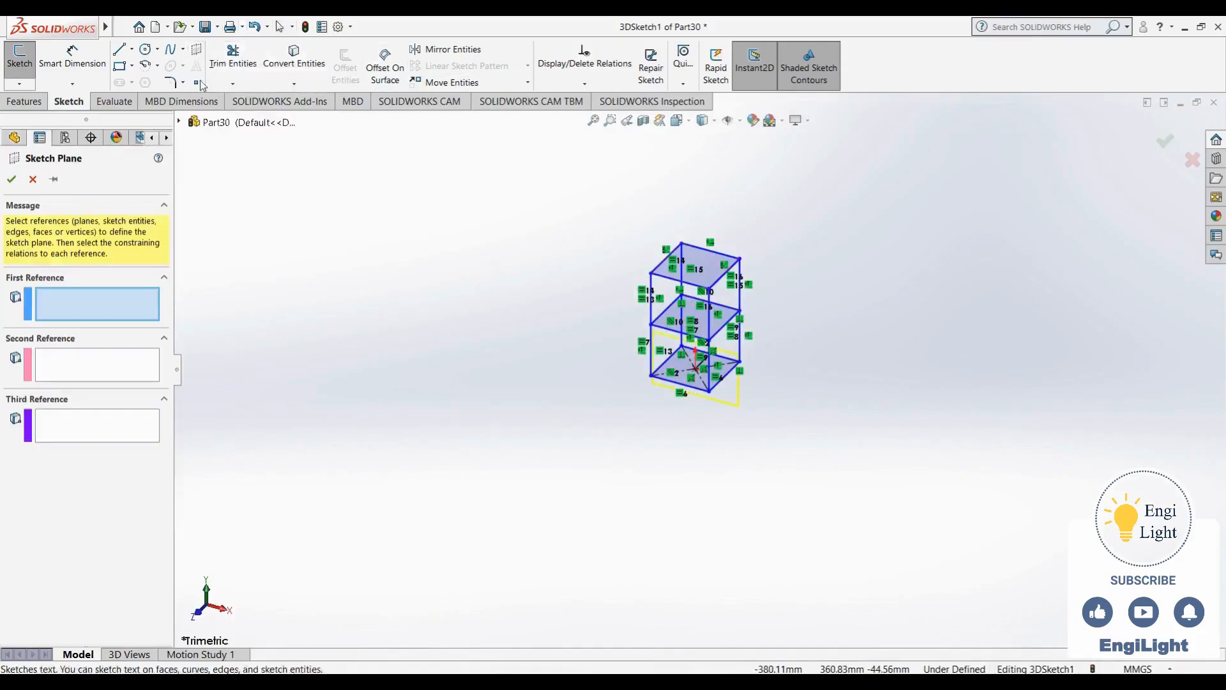
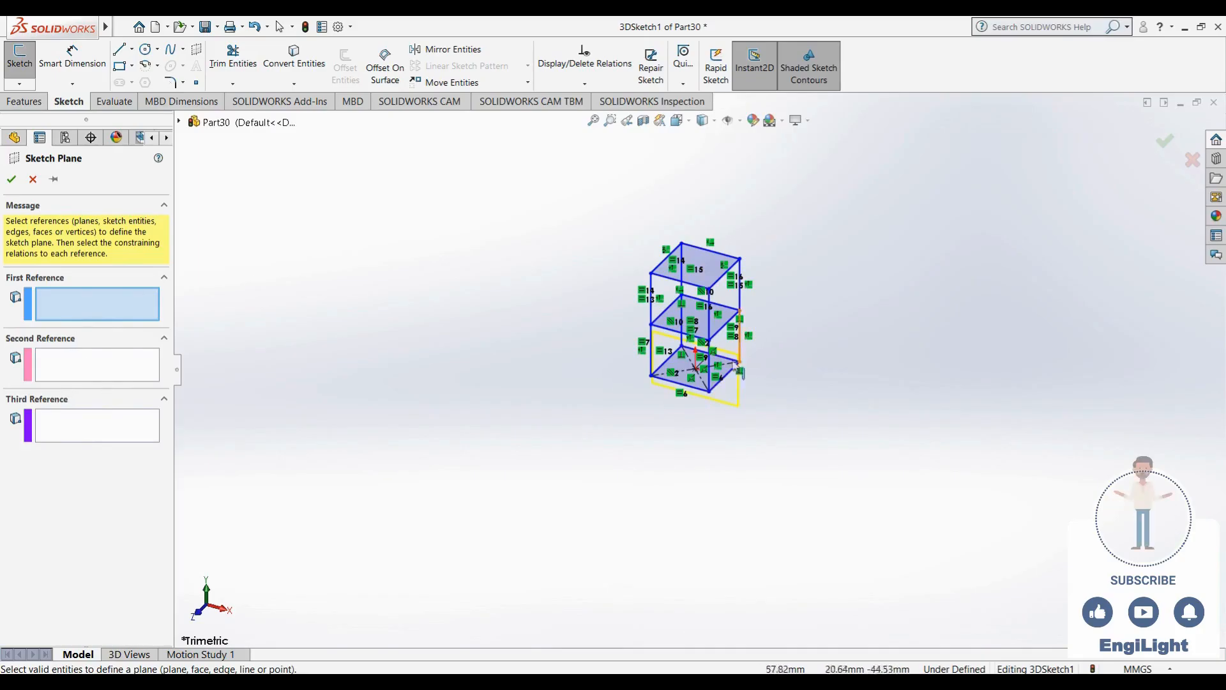
left_click(180, 122)
left_click(239, 217)
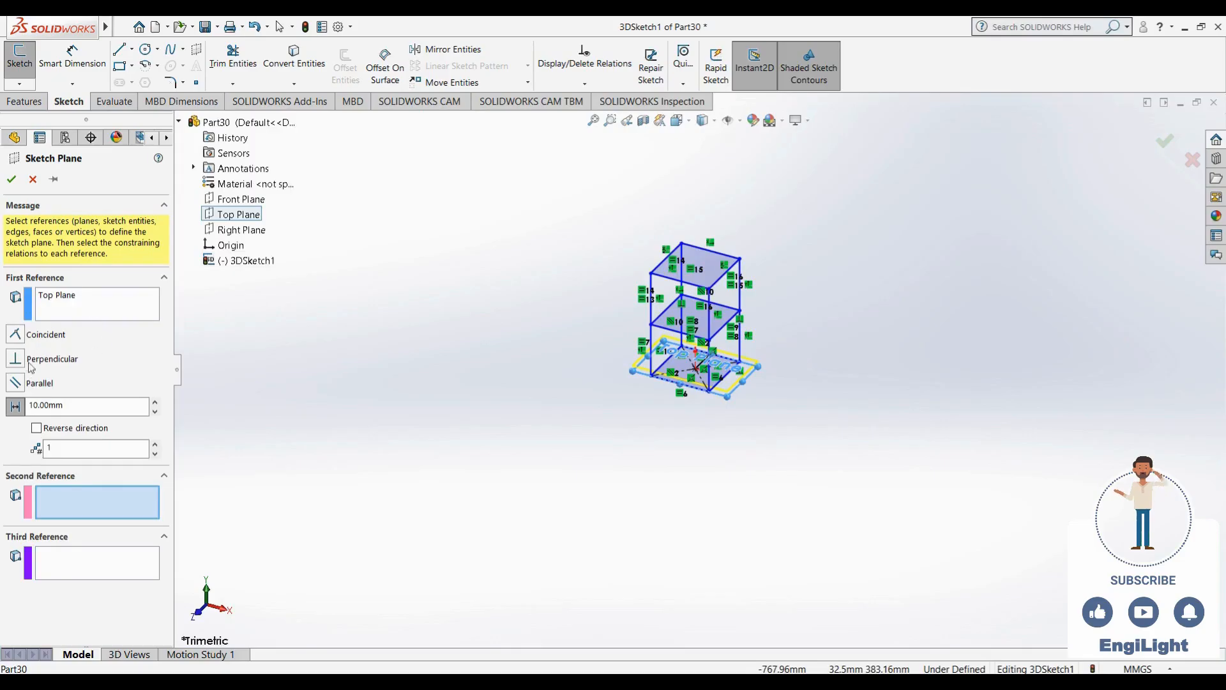
left_click(100, 406)
double_click(100, 406)
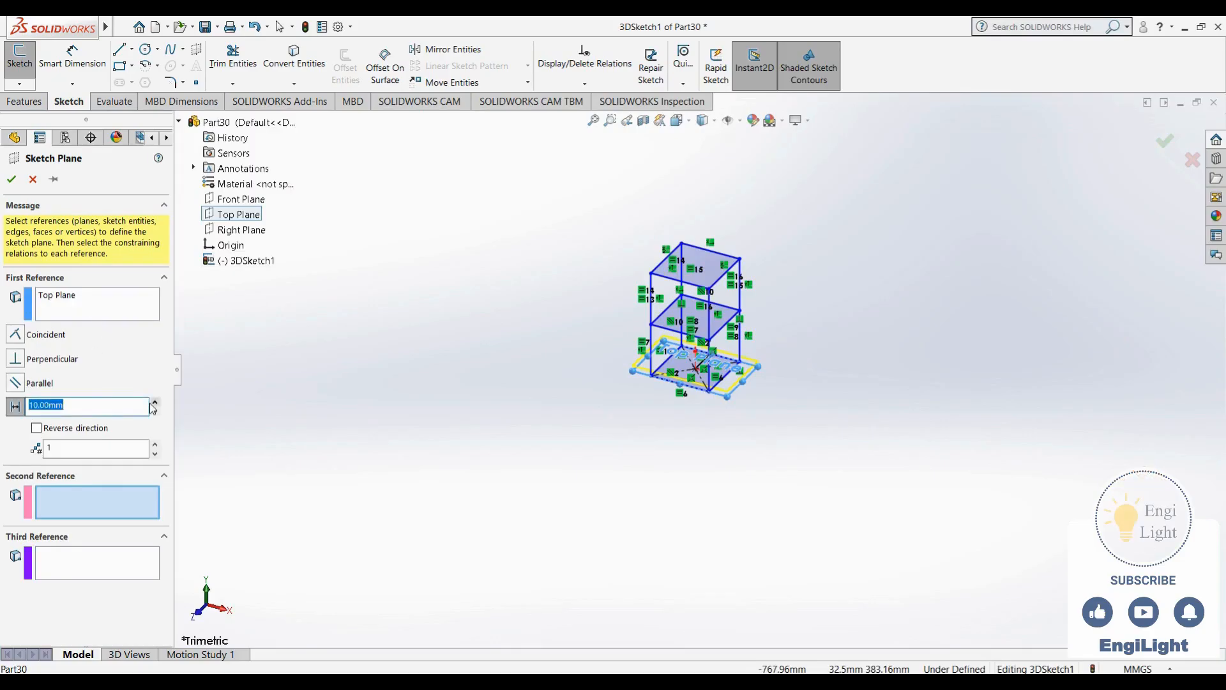
left_click(160, 401)
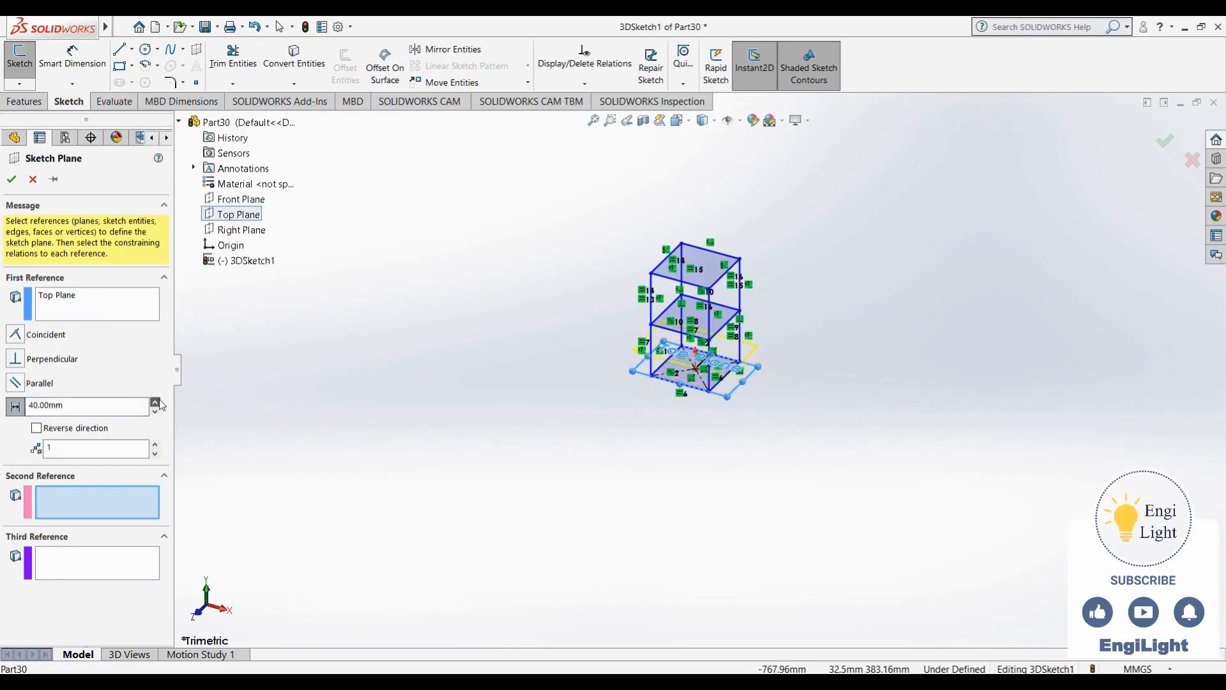
left_click(155, 401)
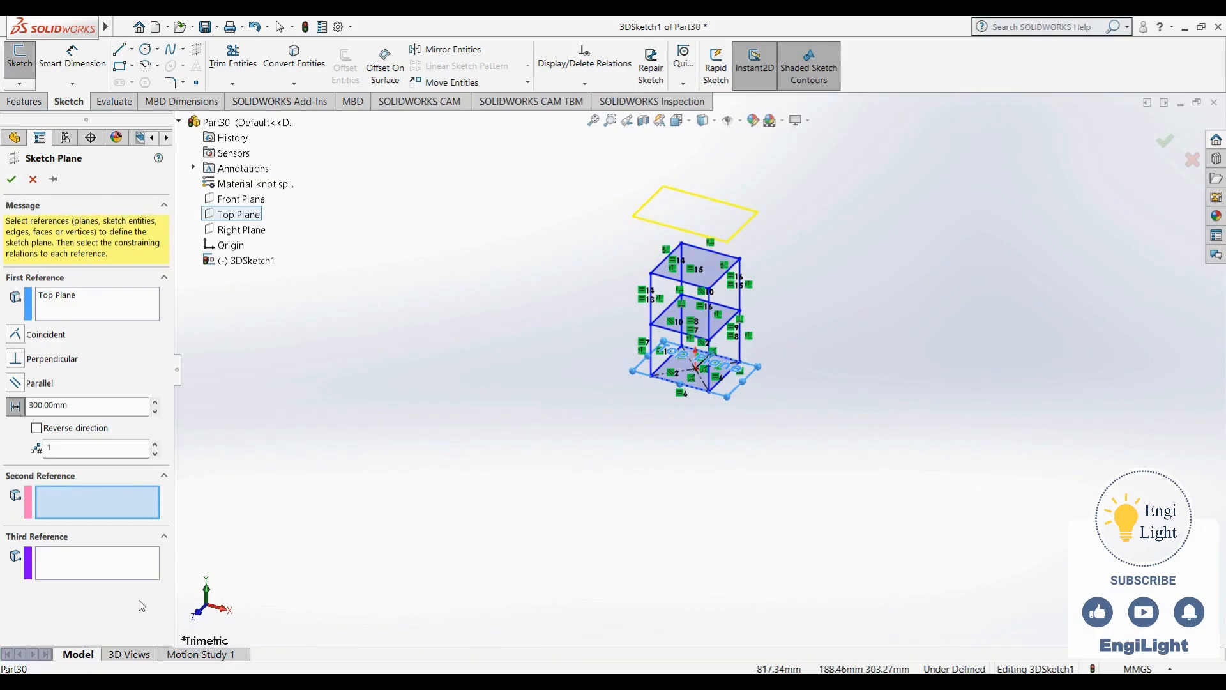
left_click(11, 181)
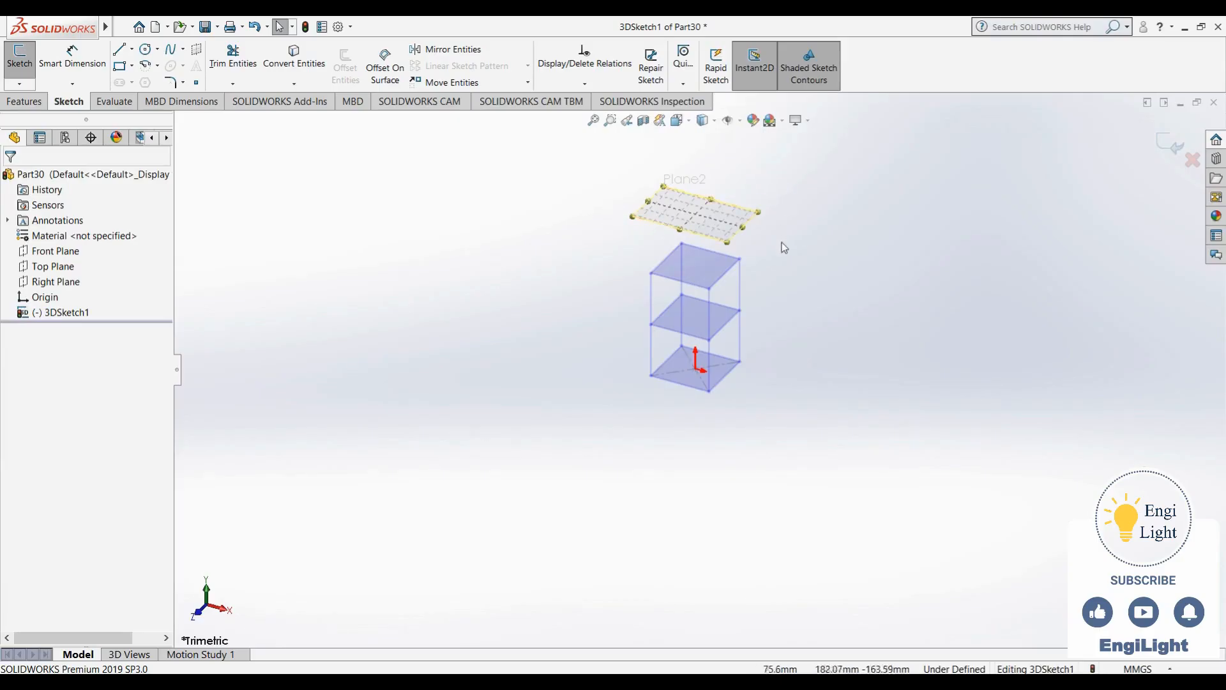
Sketch a corner rectangle on the new plane above the tower, with its front edge about 111 mm long
scroll(711, 260, "down", 3)
scroll(711, 260, "up", 2)
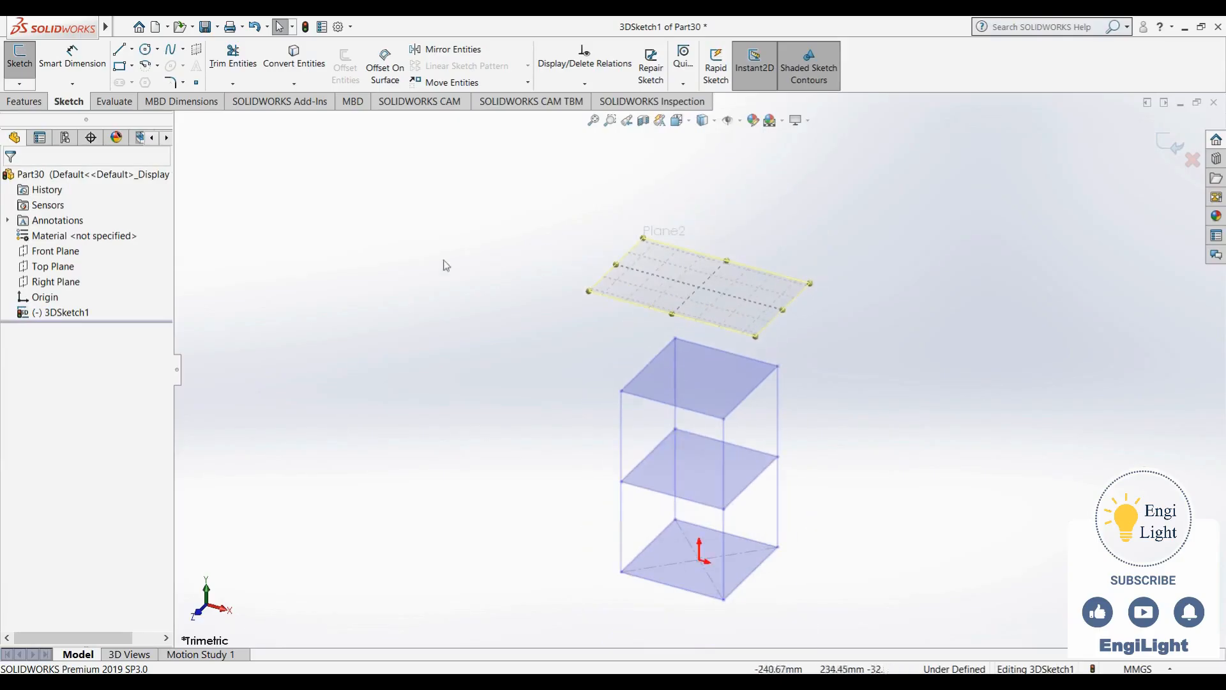
left_click(119, 67)
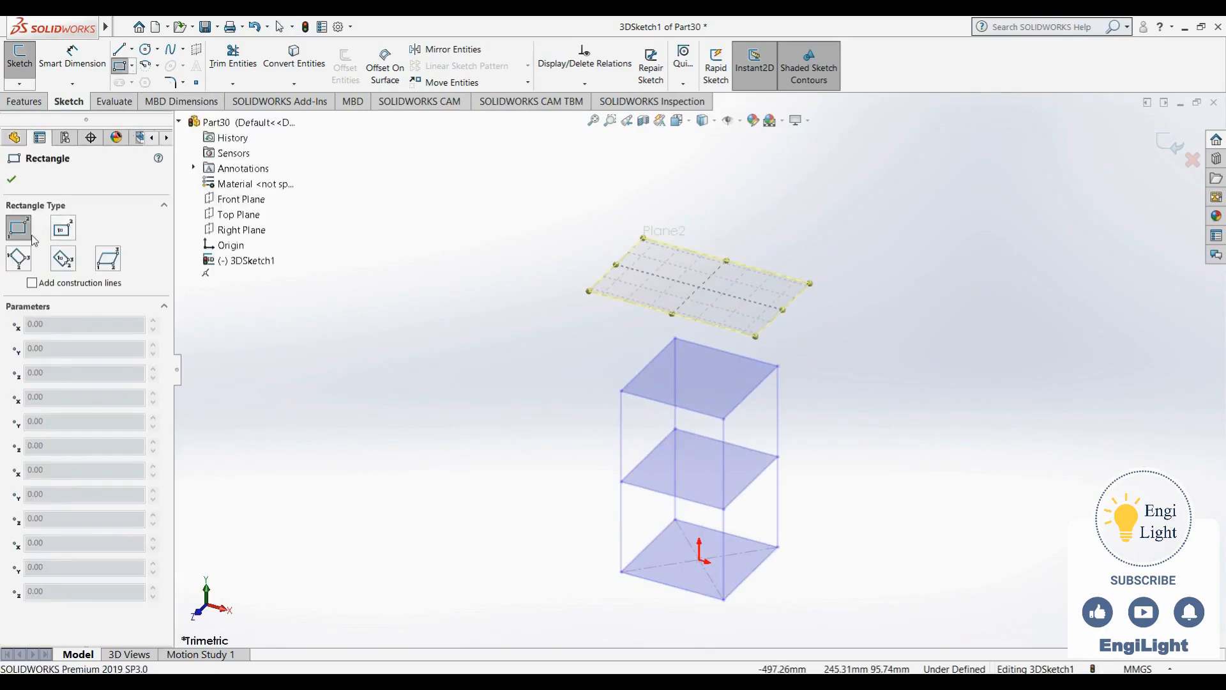
left_click(671, 263)
left_click(745, 322)
key("Escape")
Make the front and right edges of the rectangle on the offset plane equal
left_click(740, 327)
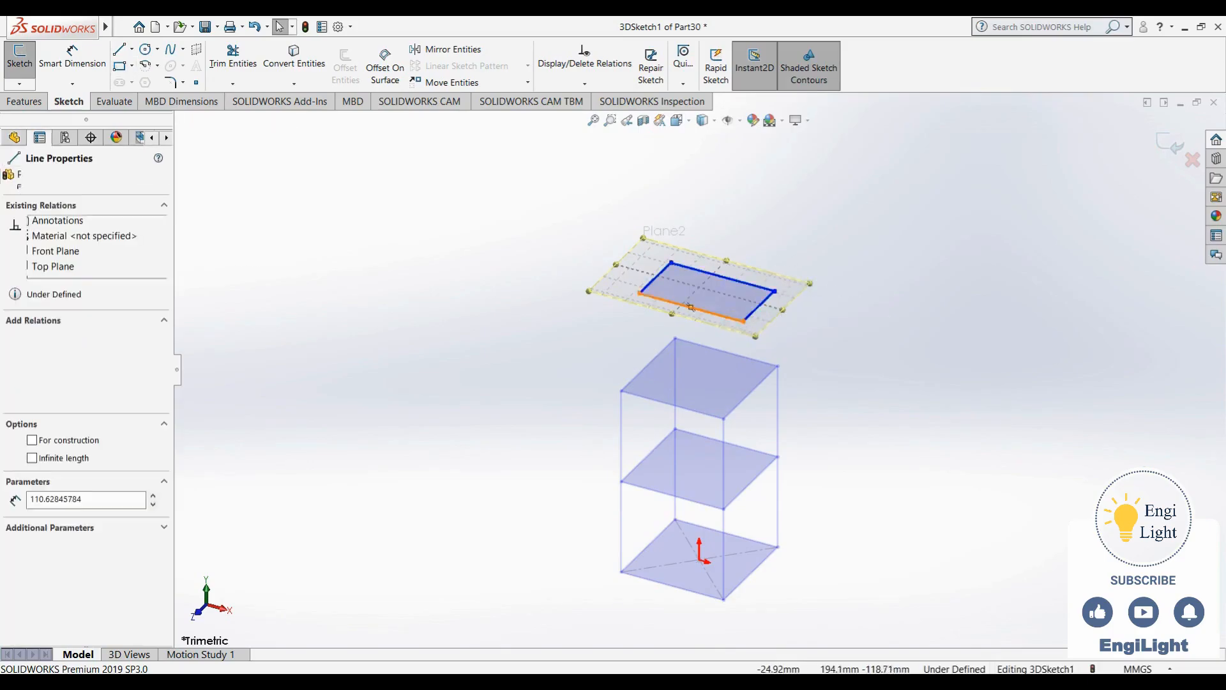
left_click(760, 305, "ctrl")
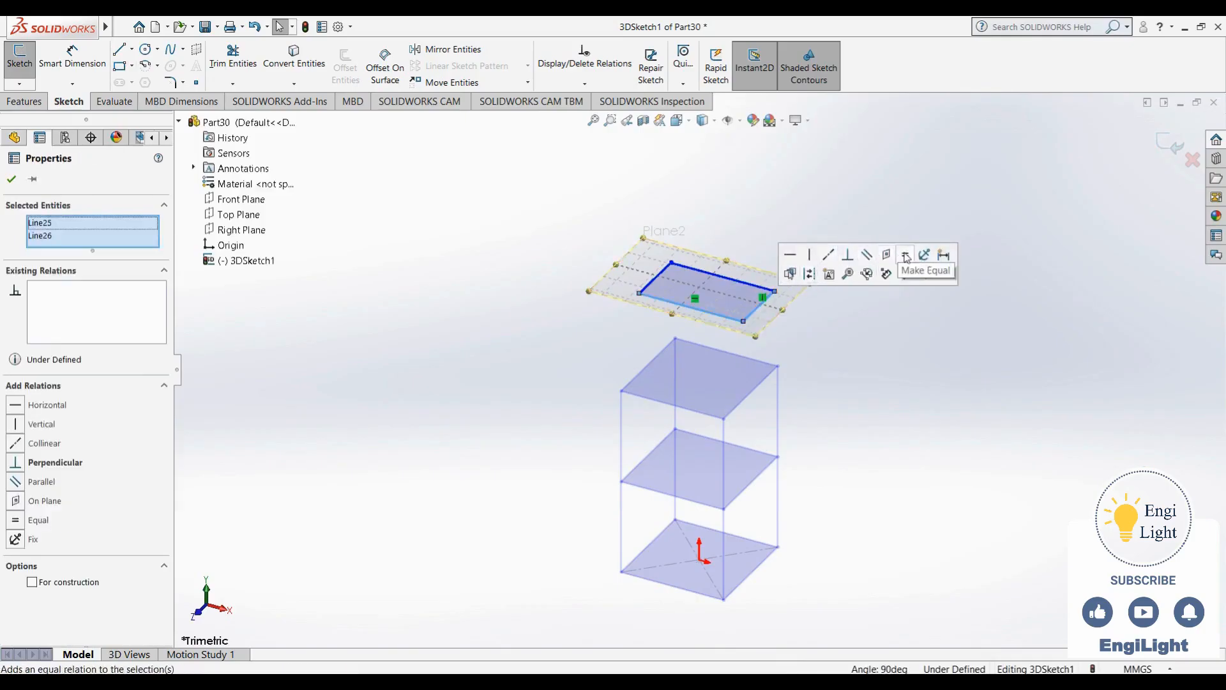
left_click(885, 254)
left_click(803, 193)
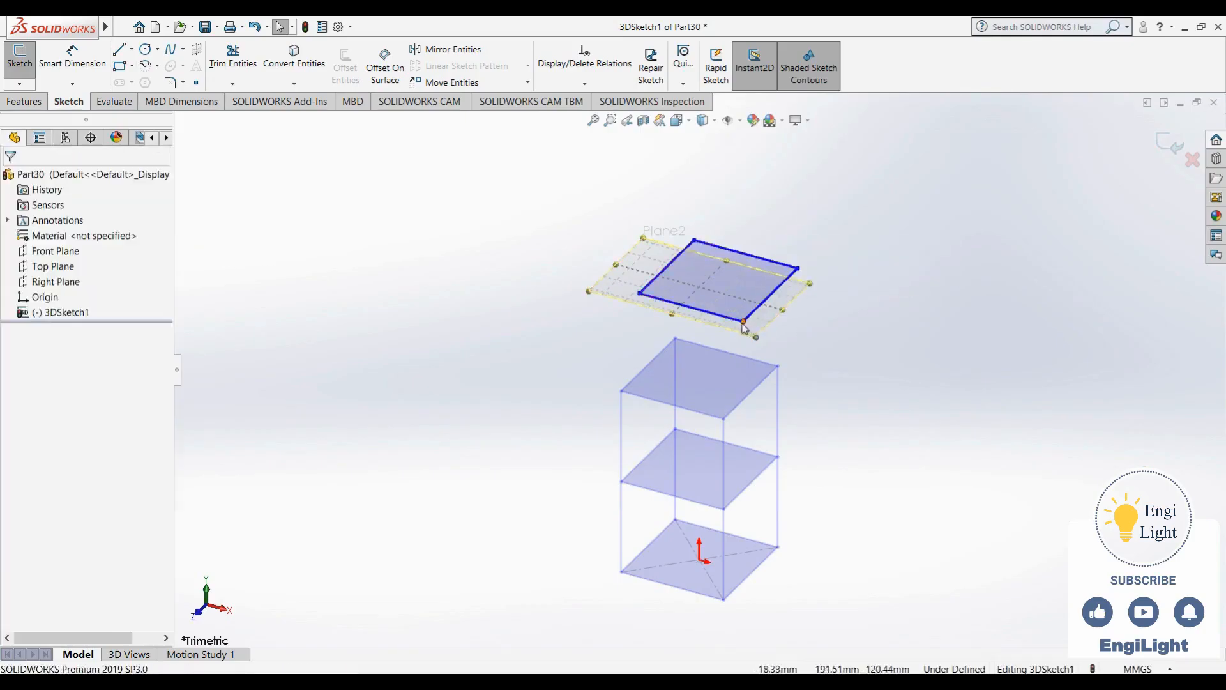
left_click(748, 317)
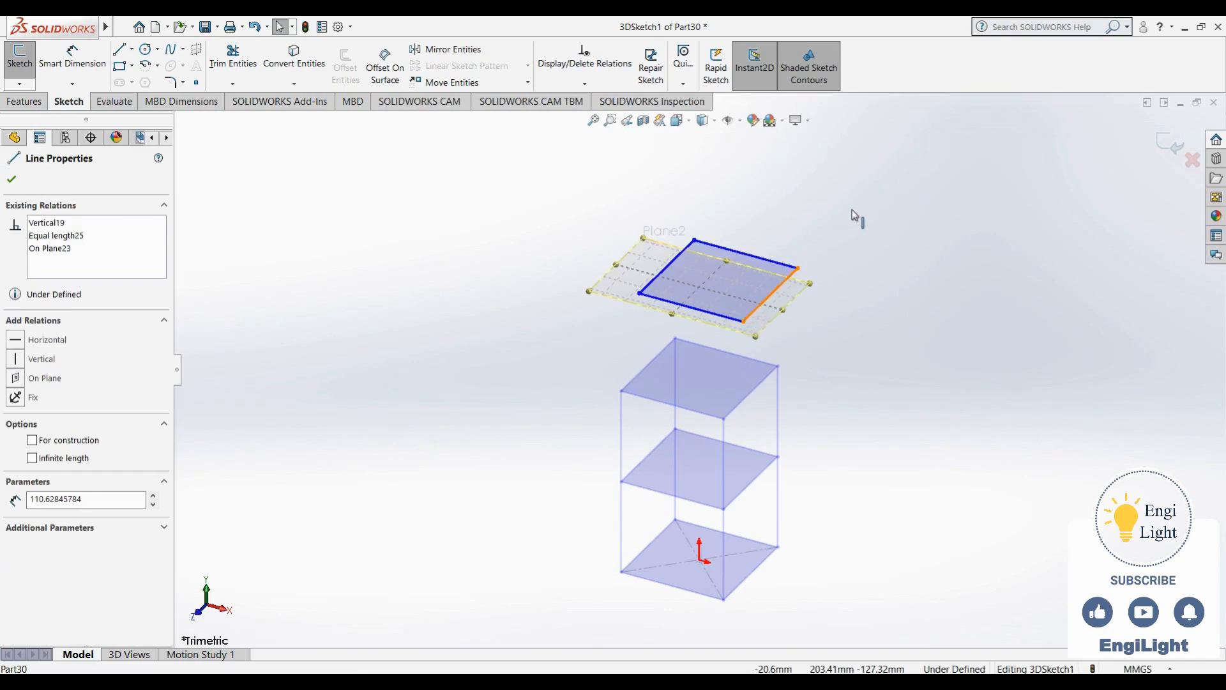
left_click_drag(848, 197, 626, 345)
key("Delete")
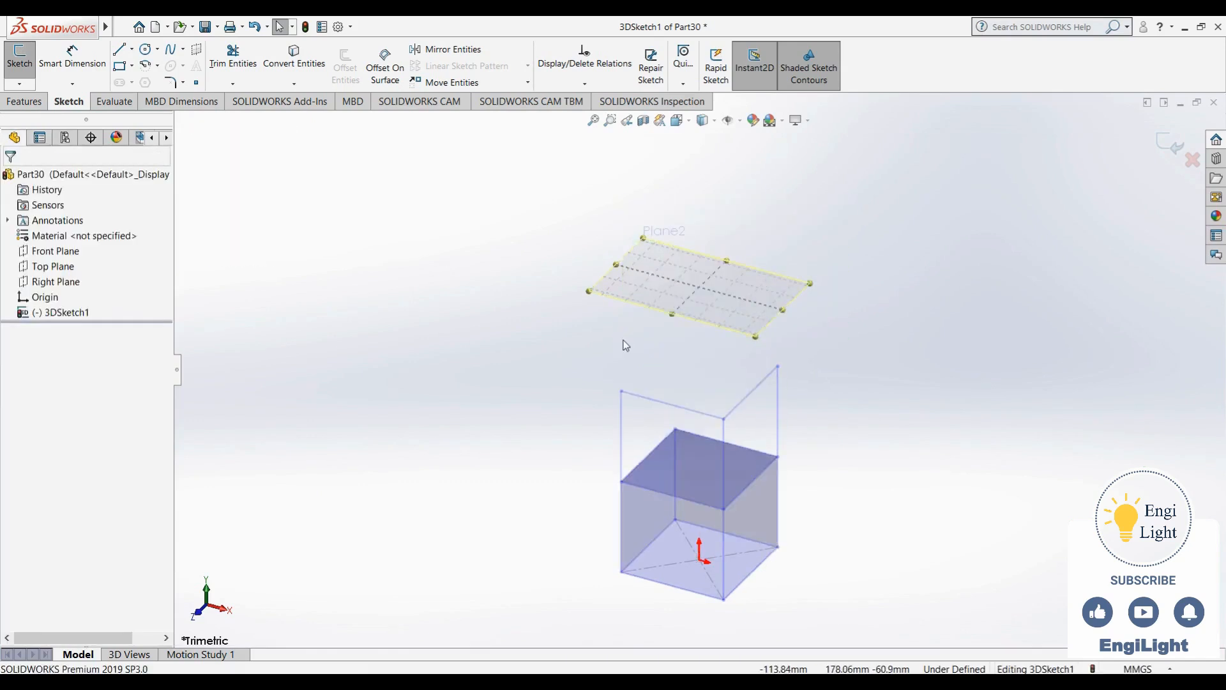
key("ctrl+z")
left_click(561, 247)
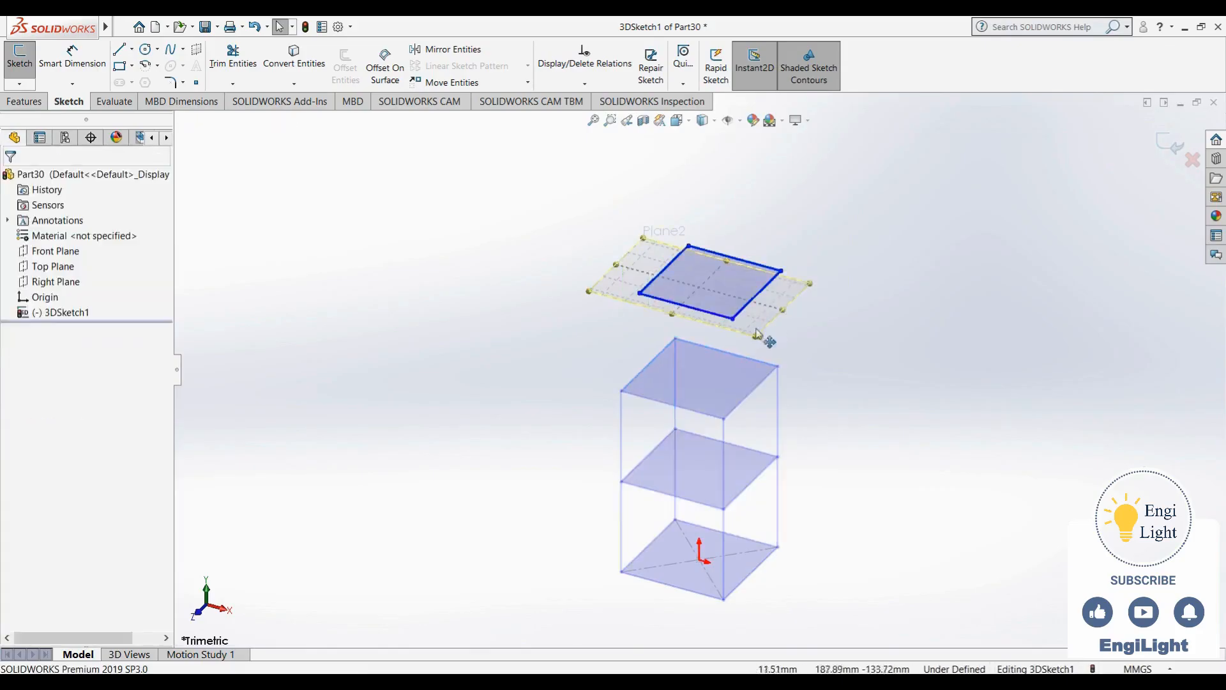
Delete all four edges of the rectangle on the offset plane above the tower
left_click(709, 315)
key("Delete")
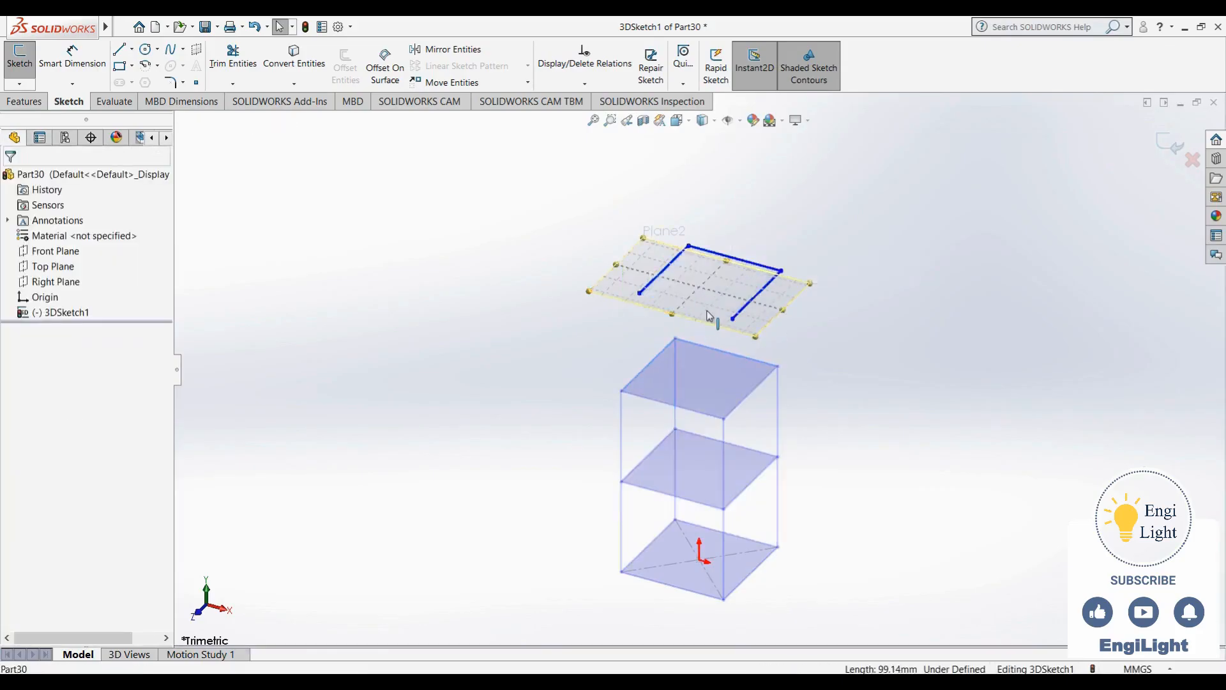
left_click(749, 301)
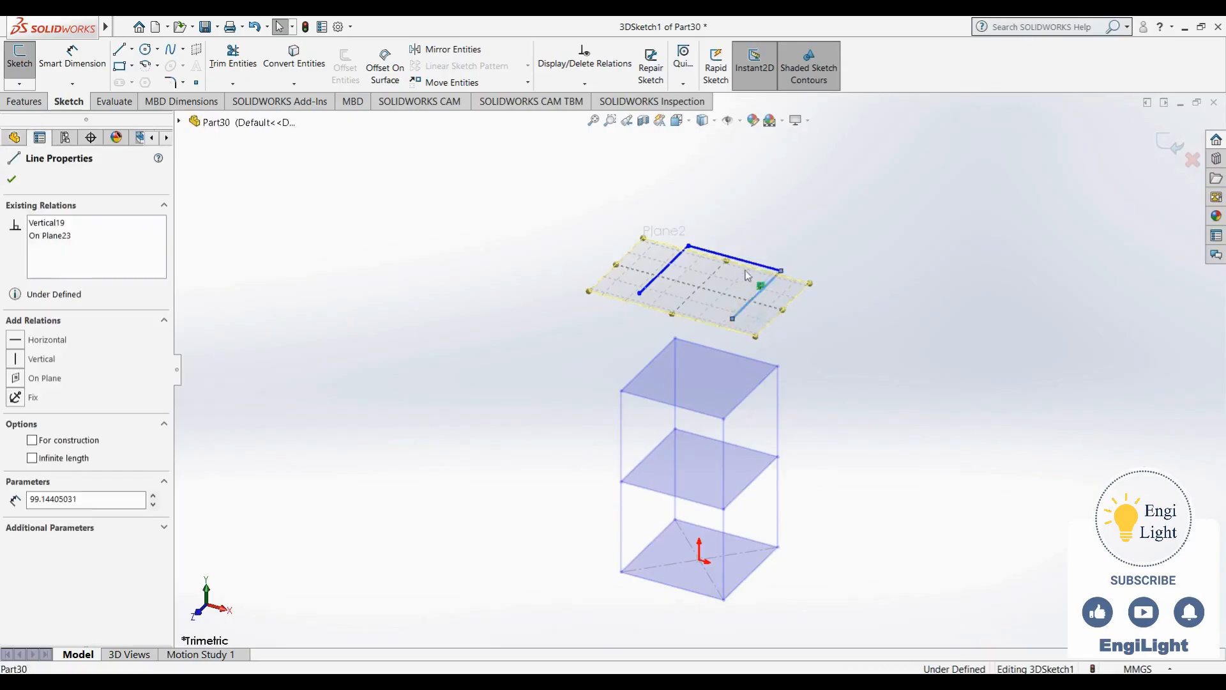
left_click(749, 265, "ctrl")
left_click(661, 275, "ctrl")
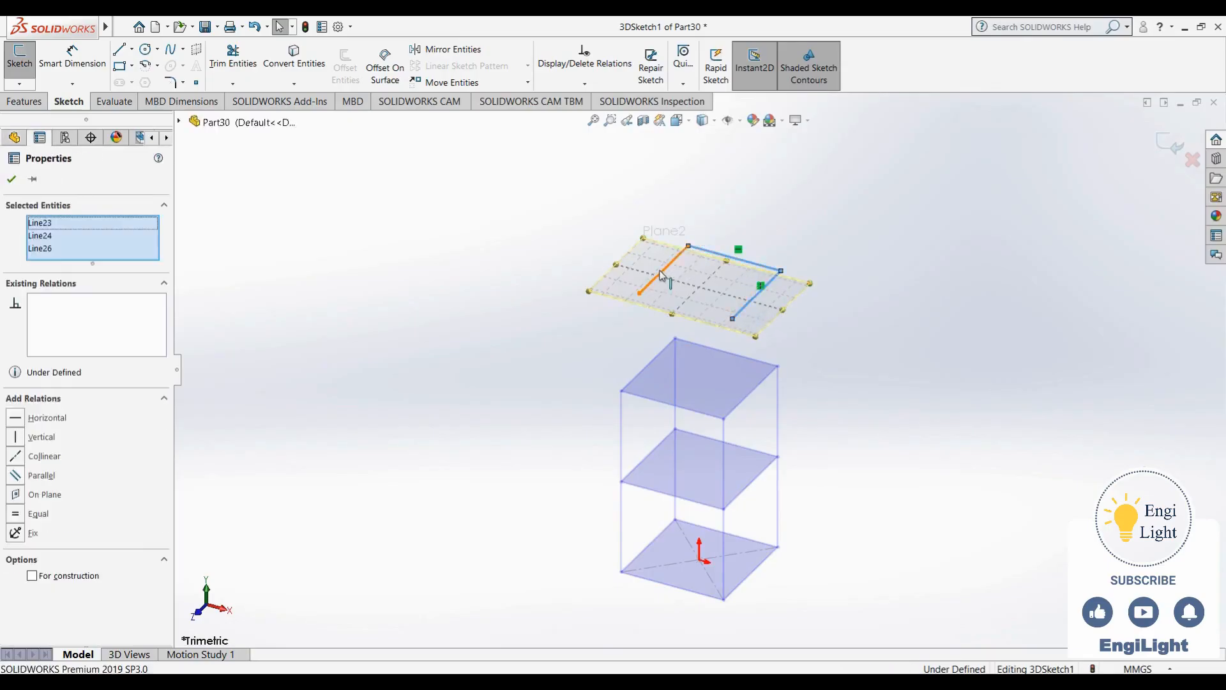
key("Delete")
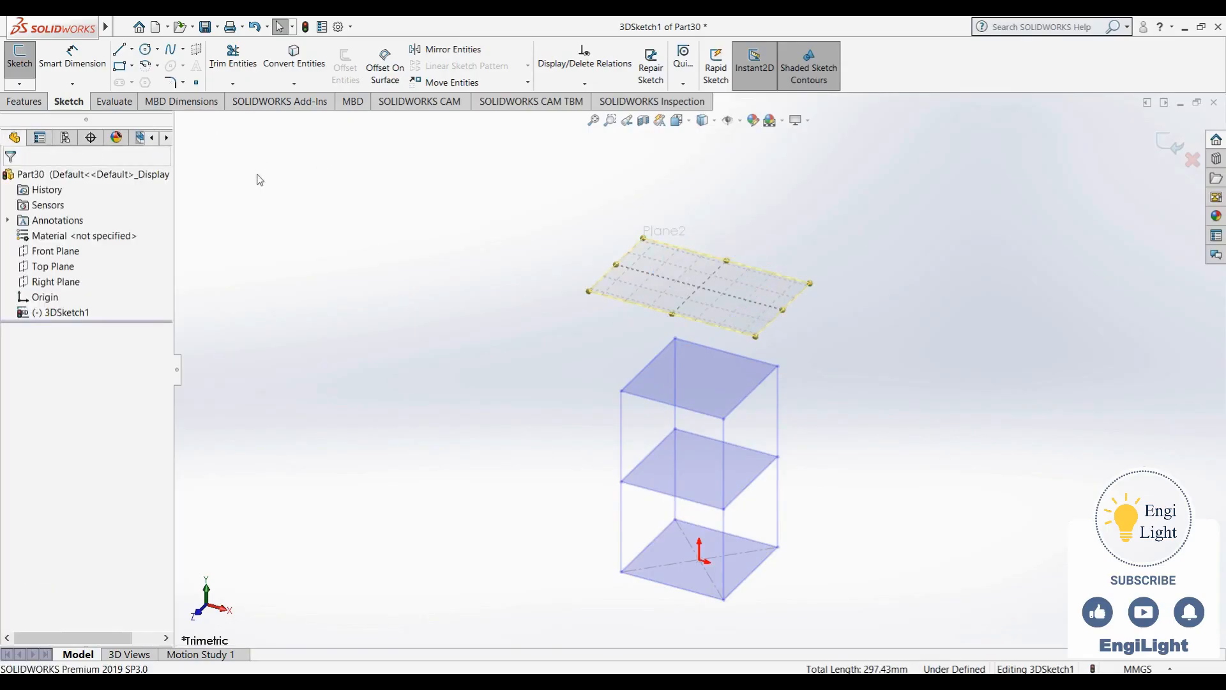
Sketch a center rectangle near the middle of the offset plane above the tower
left_click(120, 66)
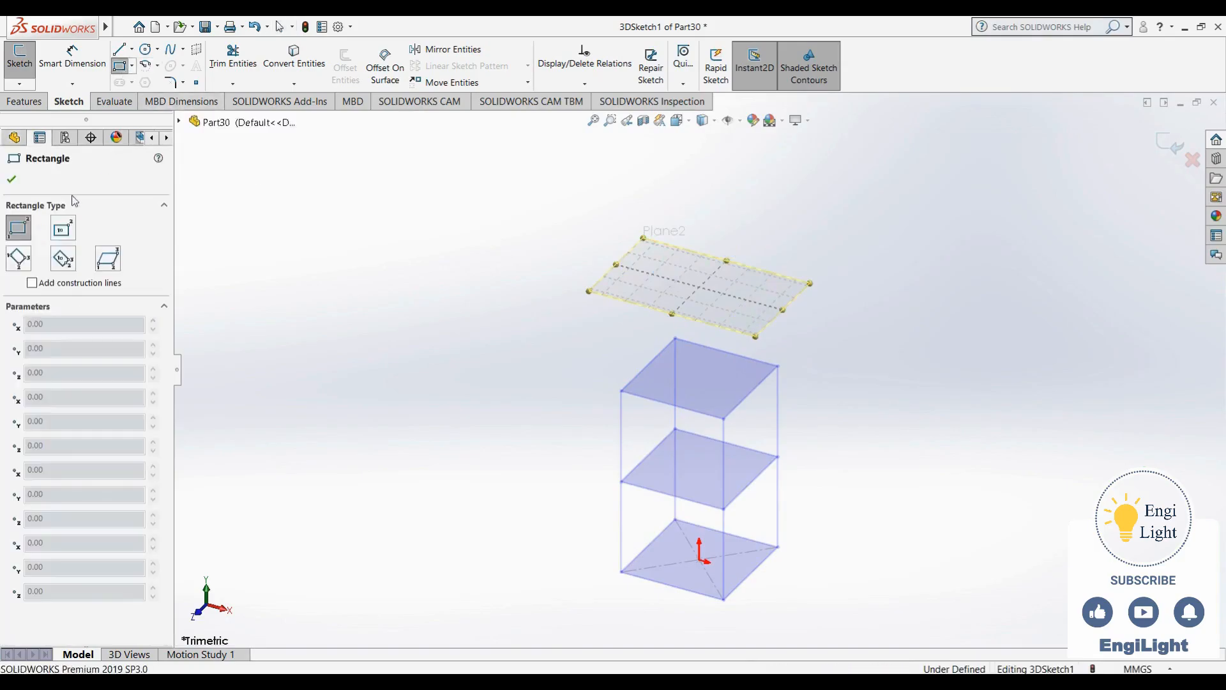
left_click(63, 229)
left_click(712, 290)
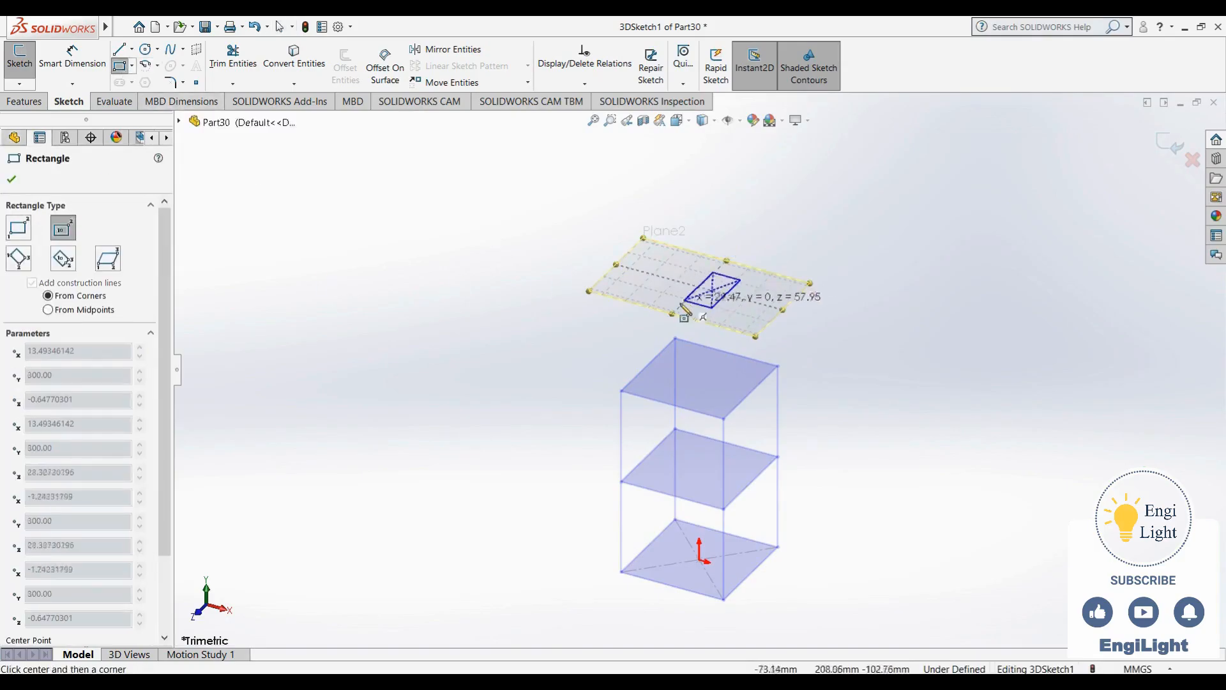
left_click(673, 297)
key("Escape")
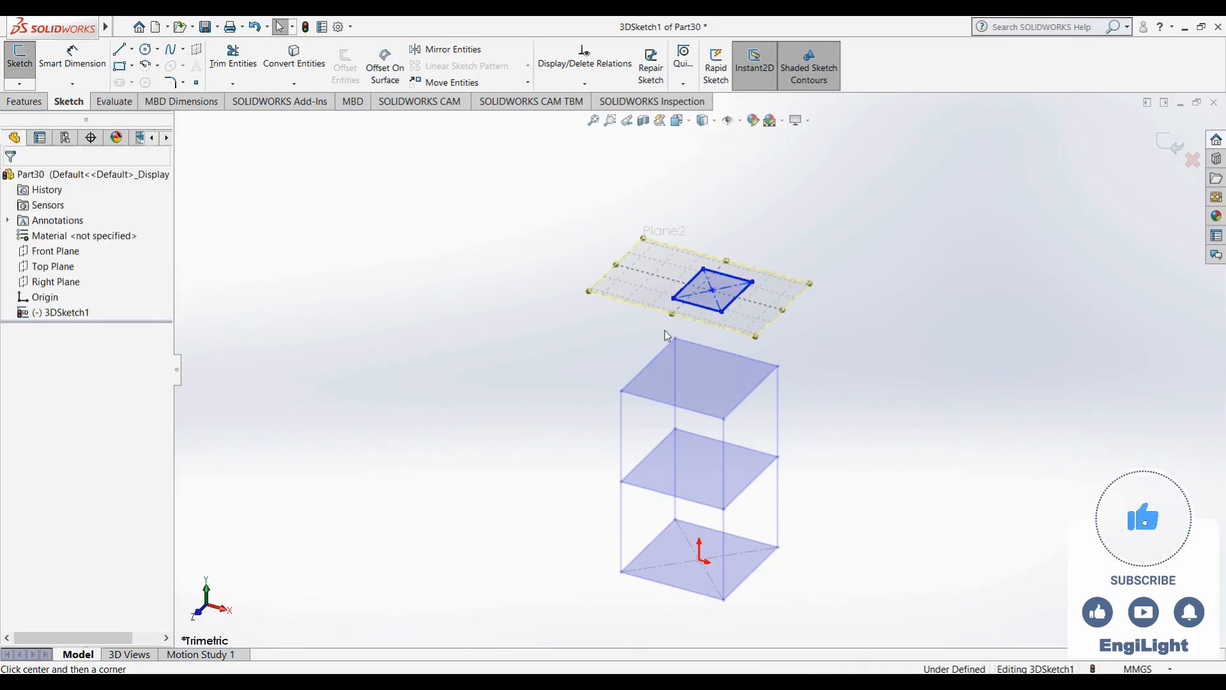
Make two adjacent edges of the new center rectangle equal
left_click(697, 305)
left_click(688, 283, "ctrl")
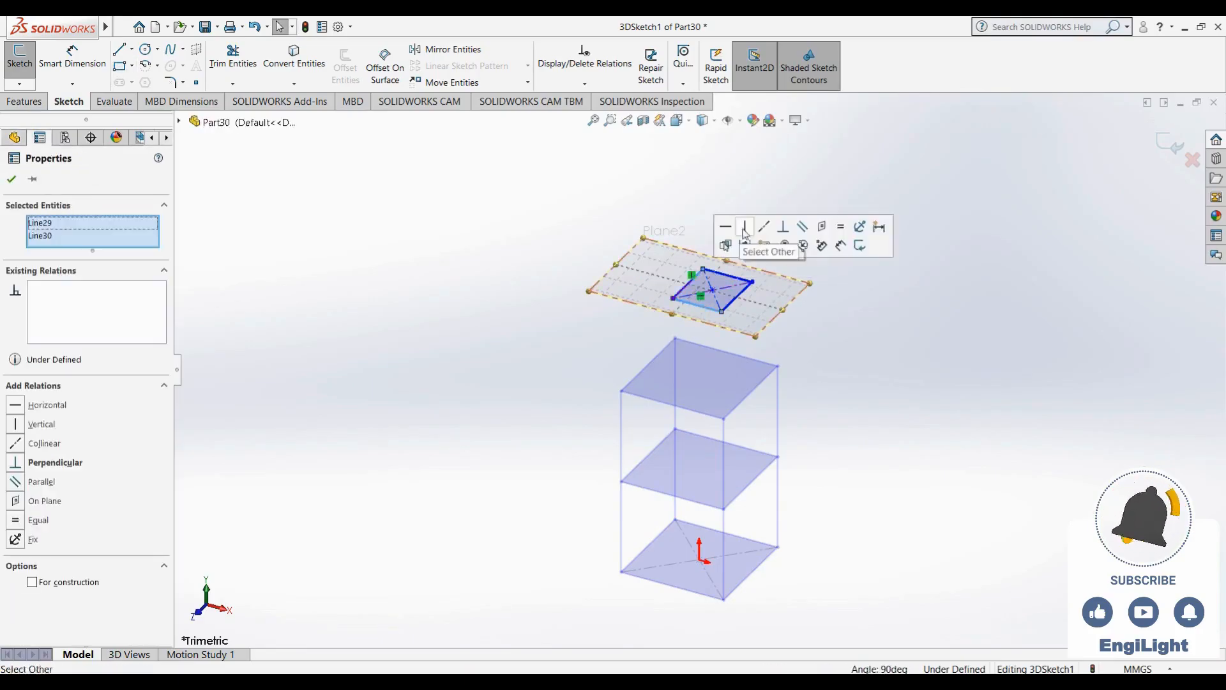
left_click(841, 227)
key("Escape")
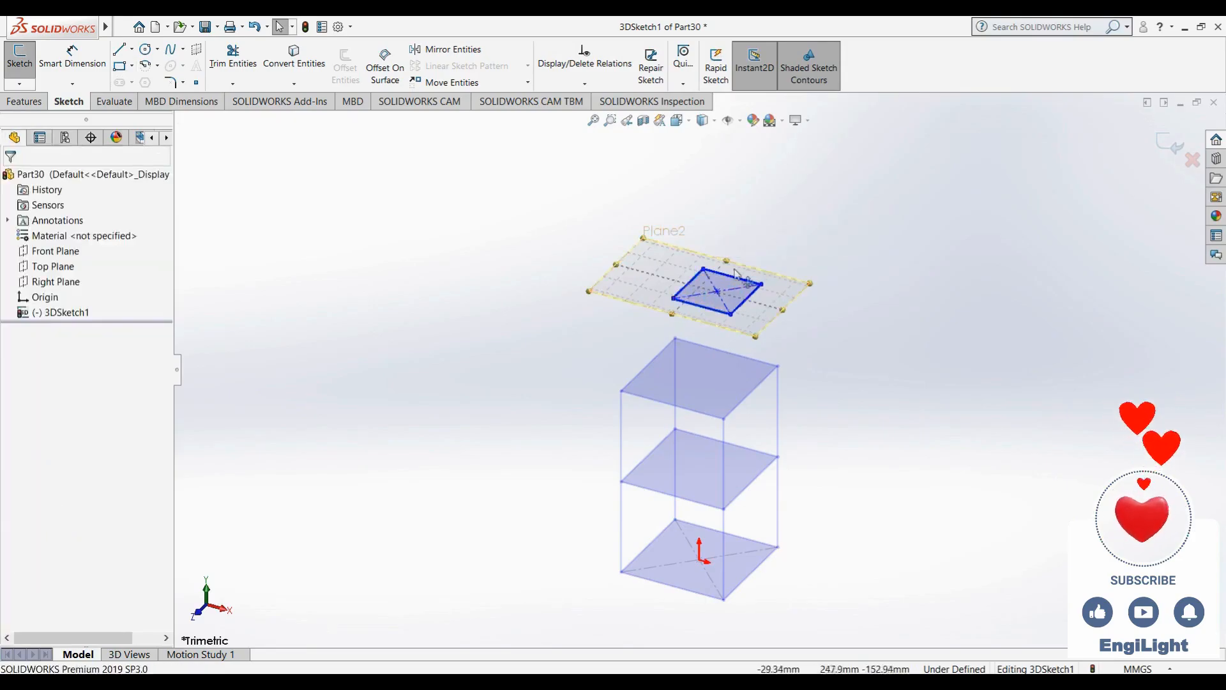
Align the center point of the new square with the origin using a Normal relation
left_click(717, 291)
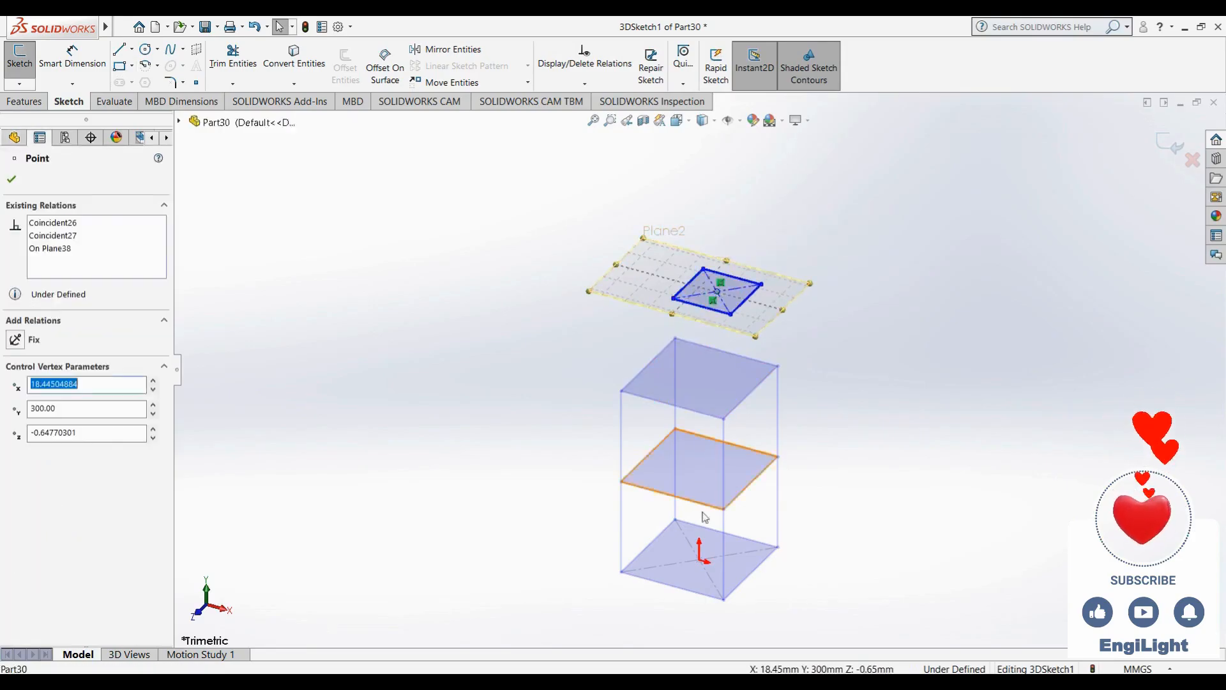
left_click(700, 560, "ctrl")
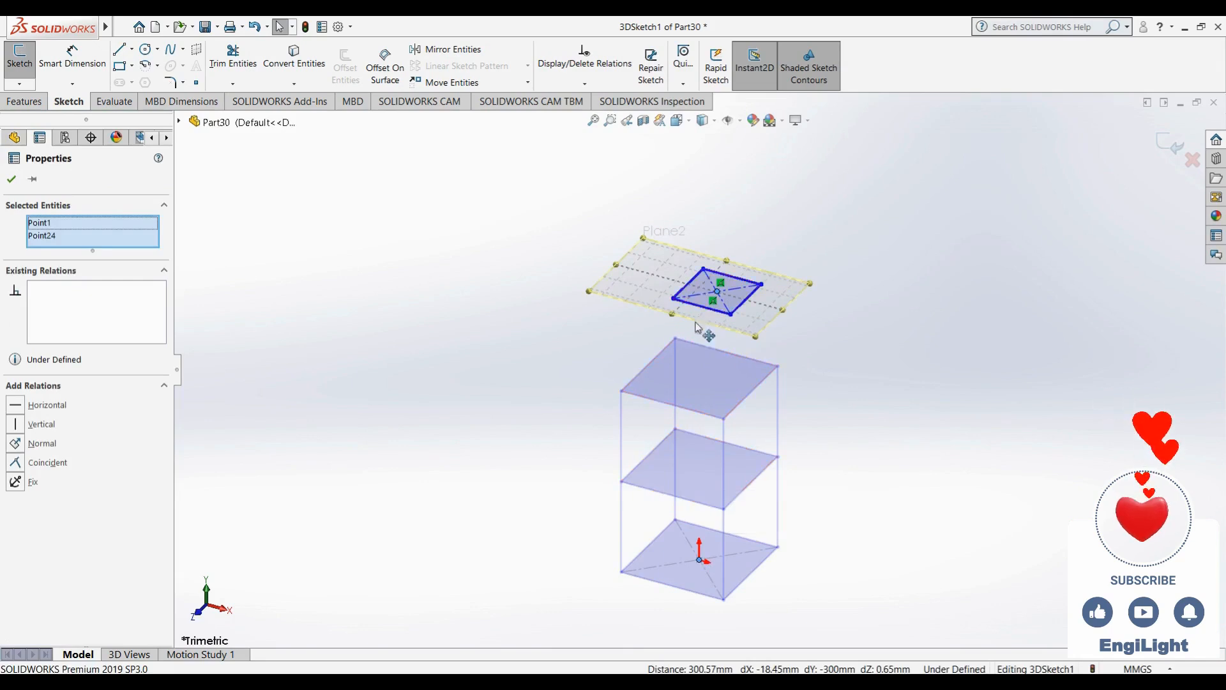
left_click(46, 445)
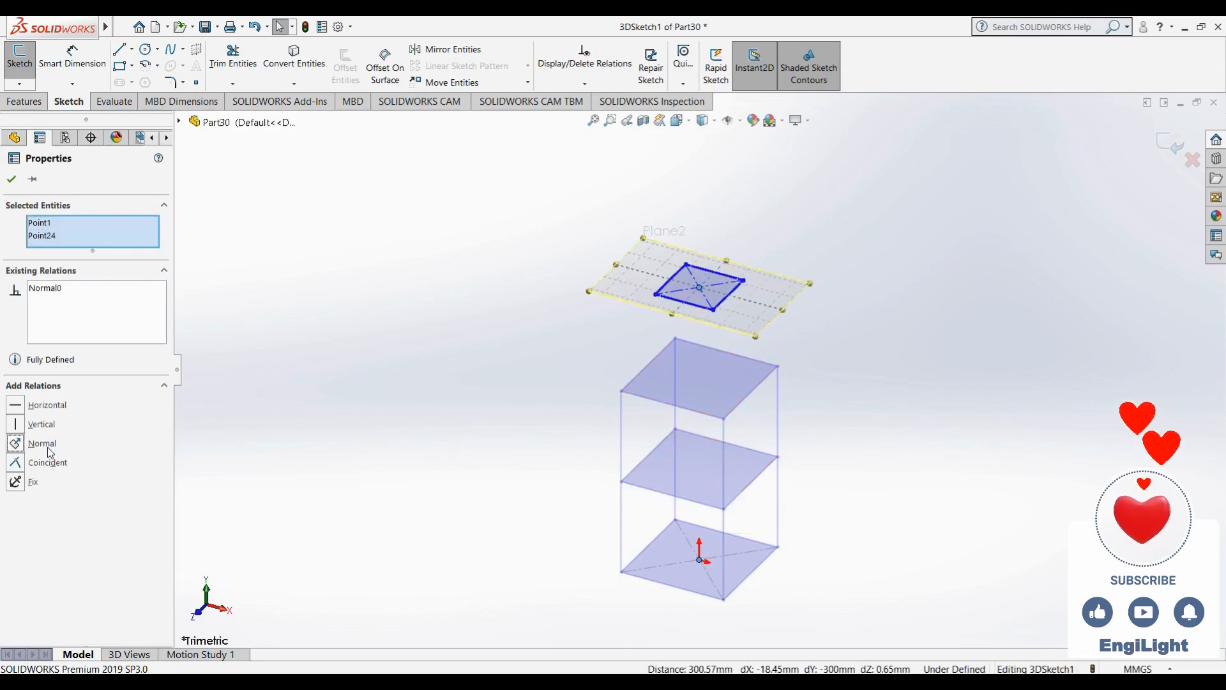
left_click(527, 342)
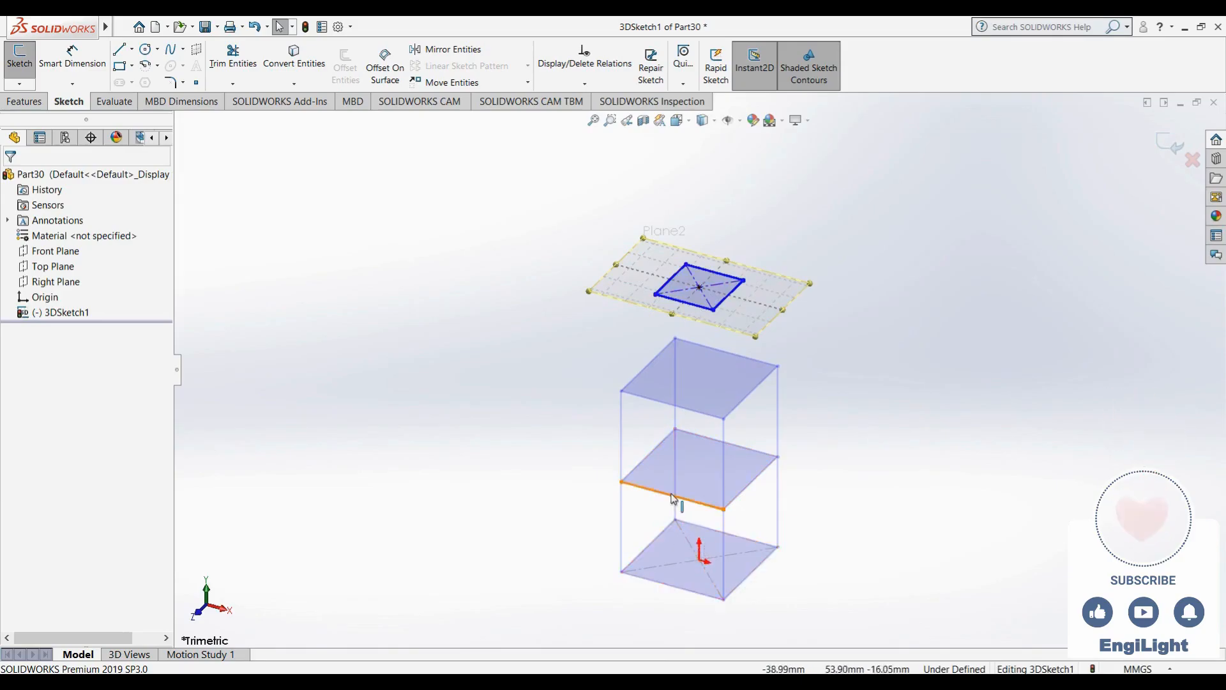
Make the front edge of the new square equal to the front edge of the square below and deactivate the sketch plane
left_click(674, 300)
left_click(656, 401, "ctrl")
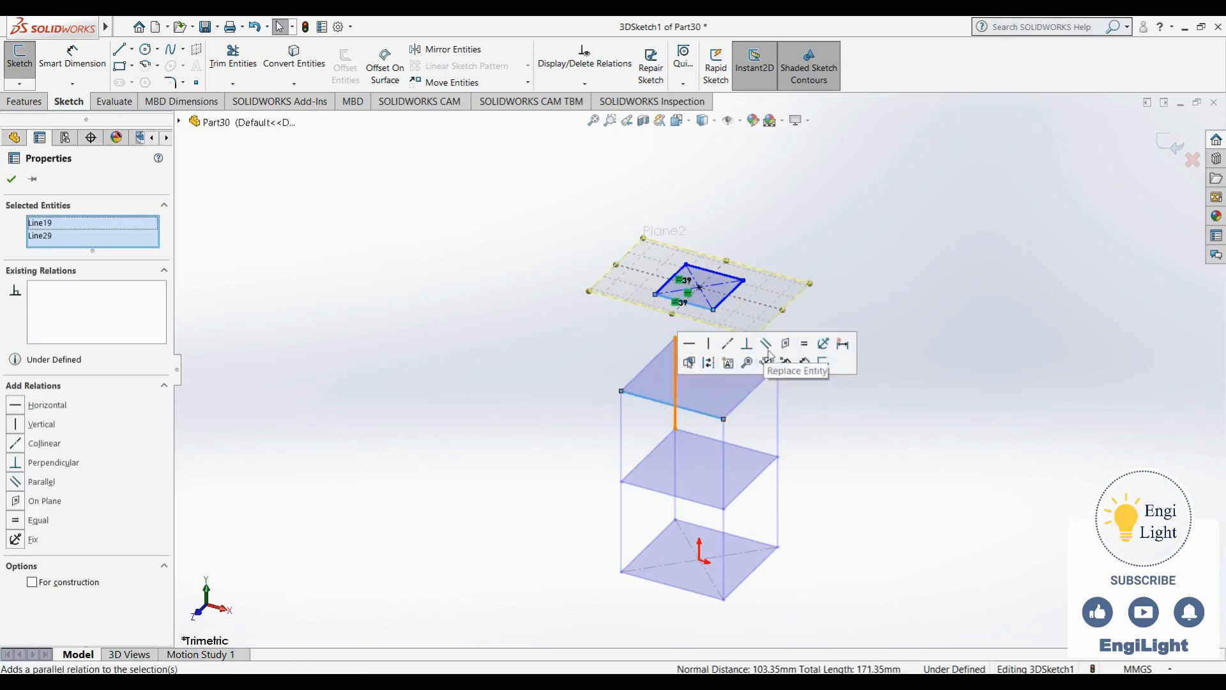
left_click(803, 345)
left_click(757, 215)
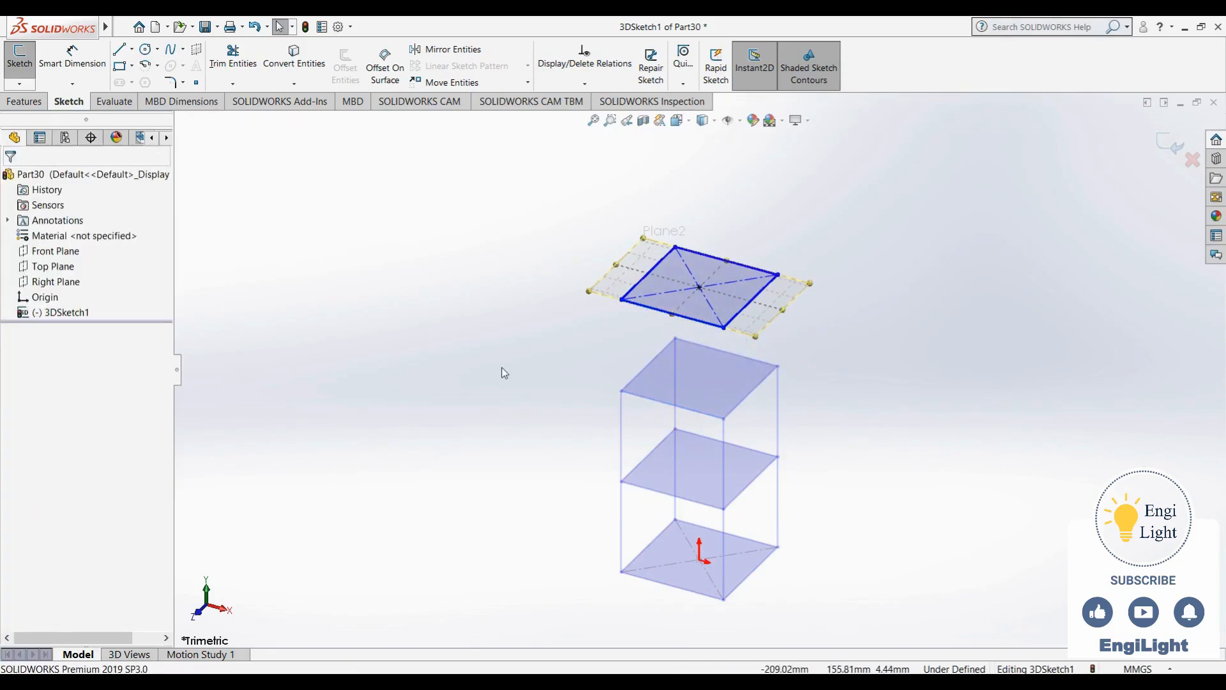
double_click(422, 374)
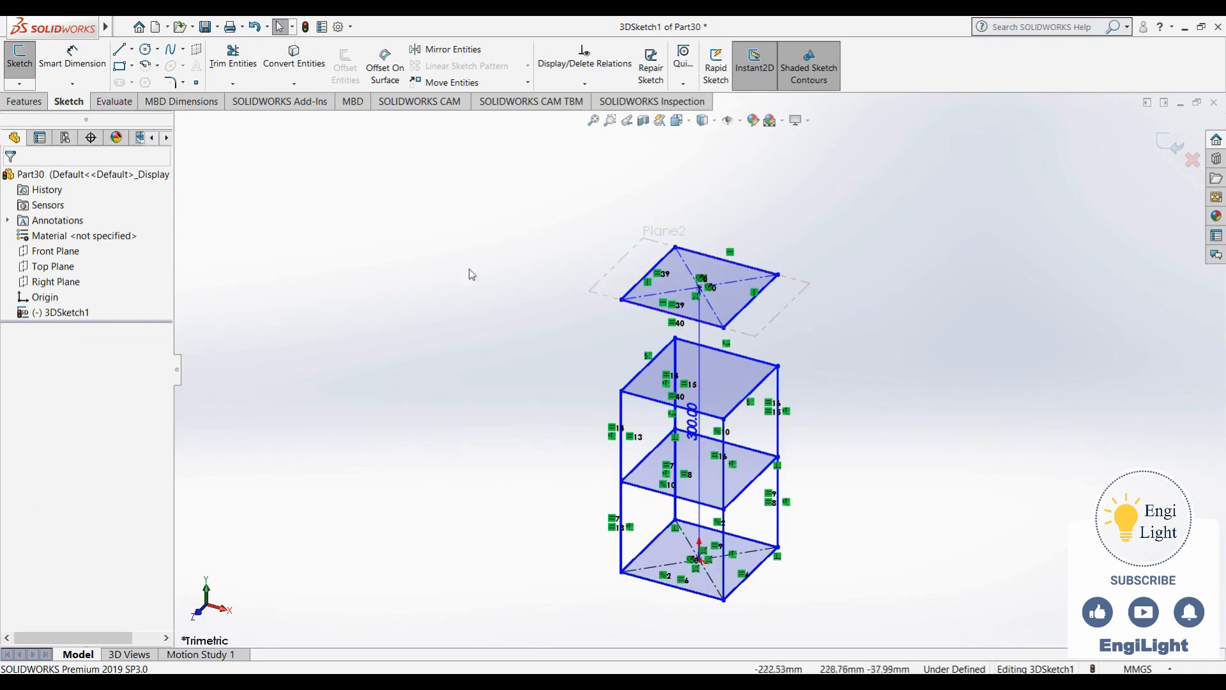
Draw four lines along Y joining the corners of the new top square to the corners of the square below
left_click(120, 50)
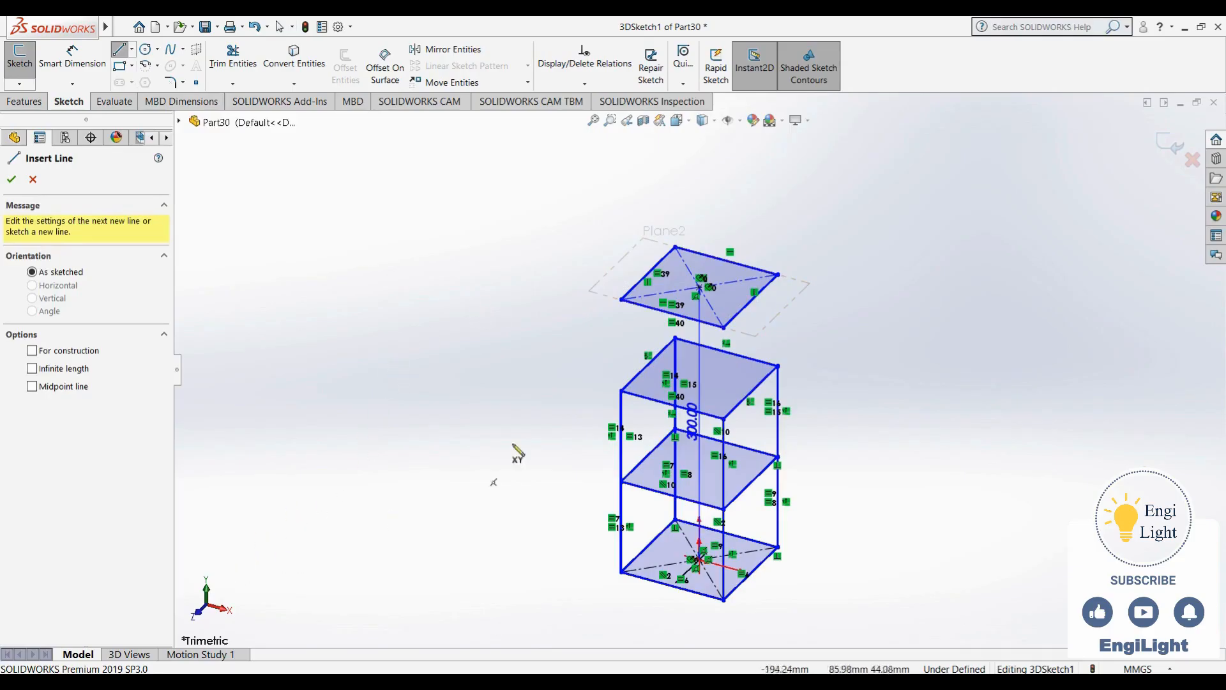
left_click(621, 391)
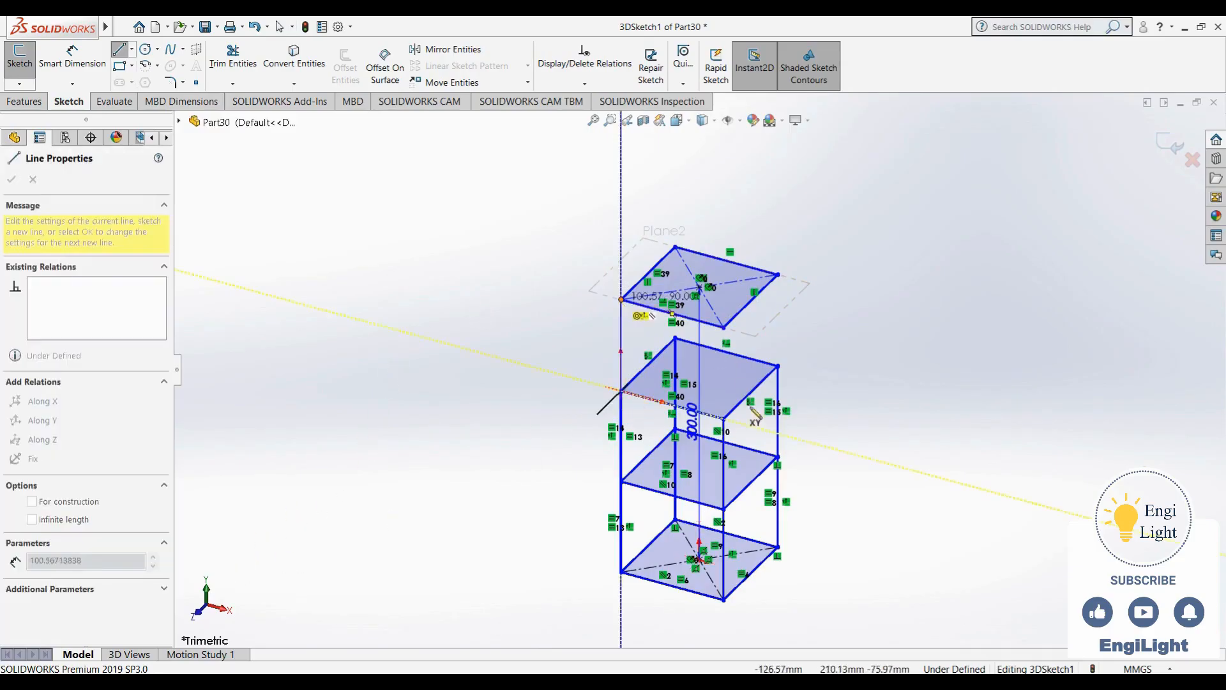
left_click(621, 299)
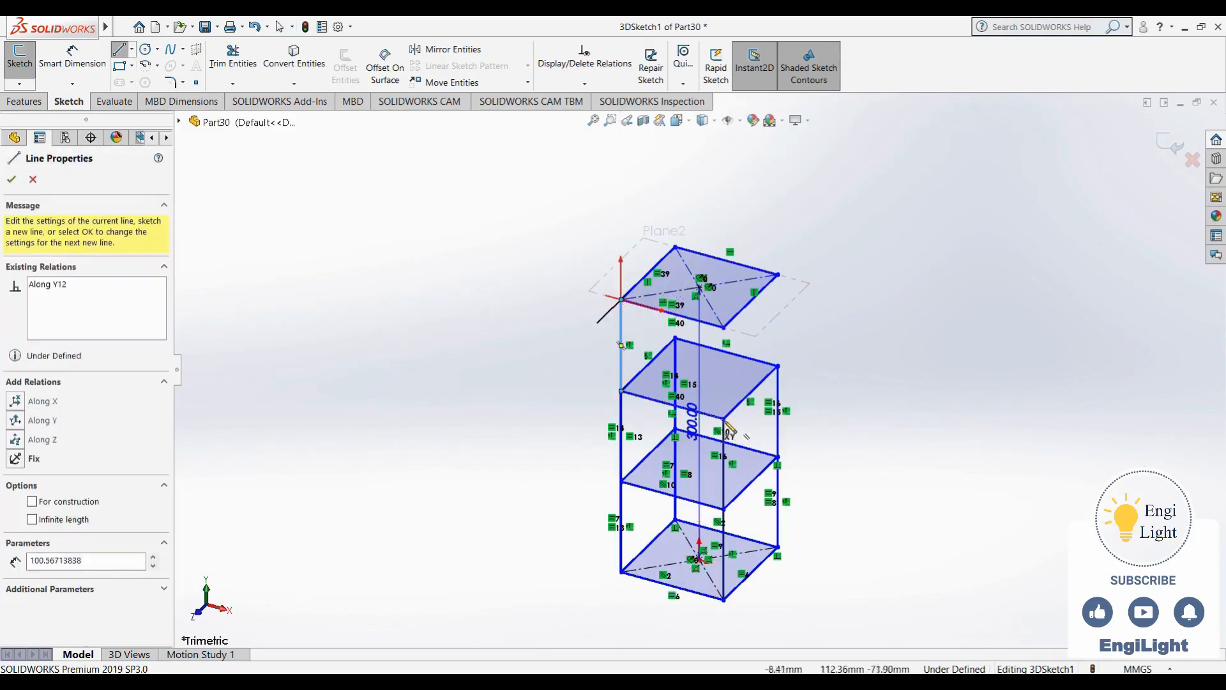
double_click(723, 327)
left_click(778, 366)
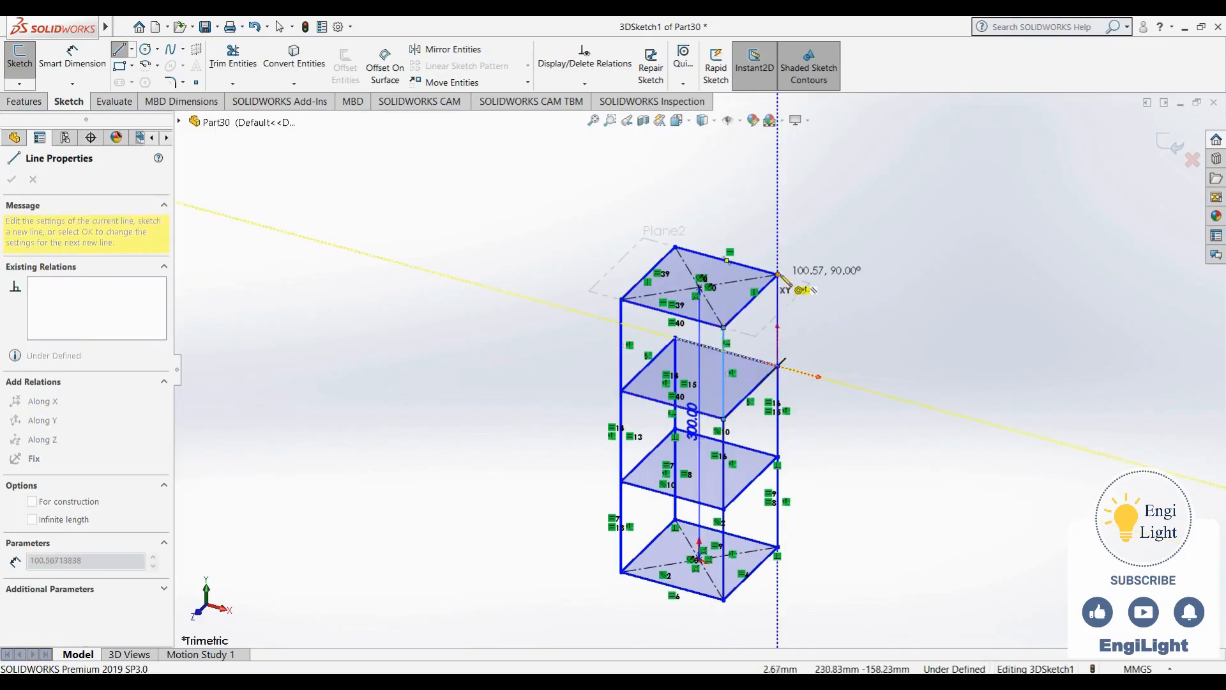
left_click(777, 275)
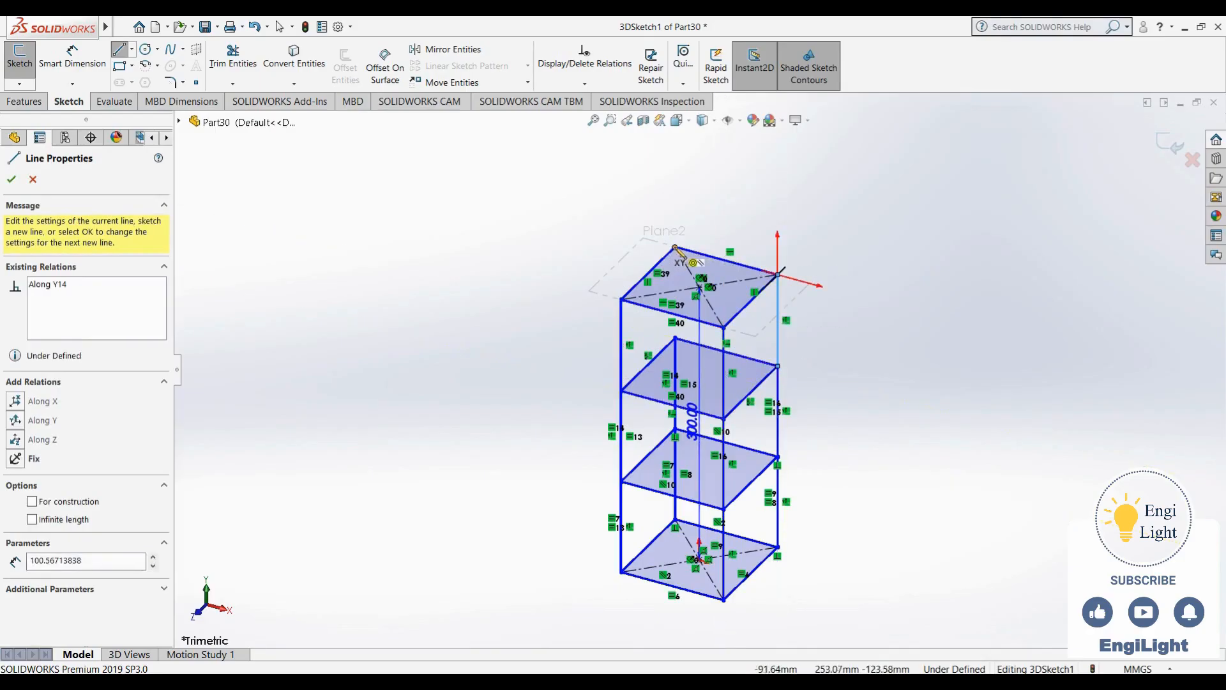
left_click(676, 249)
left_click(675, 338)
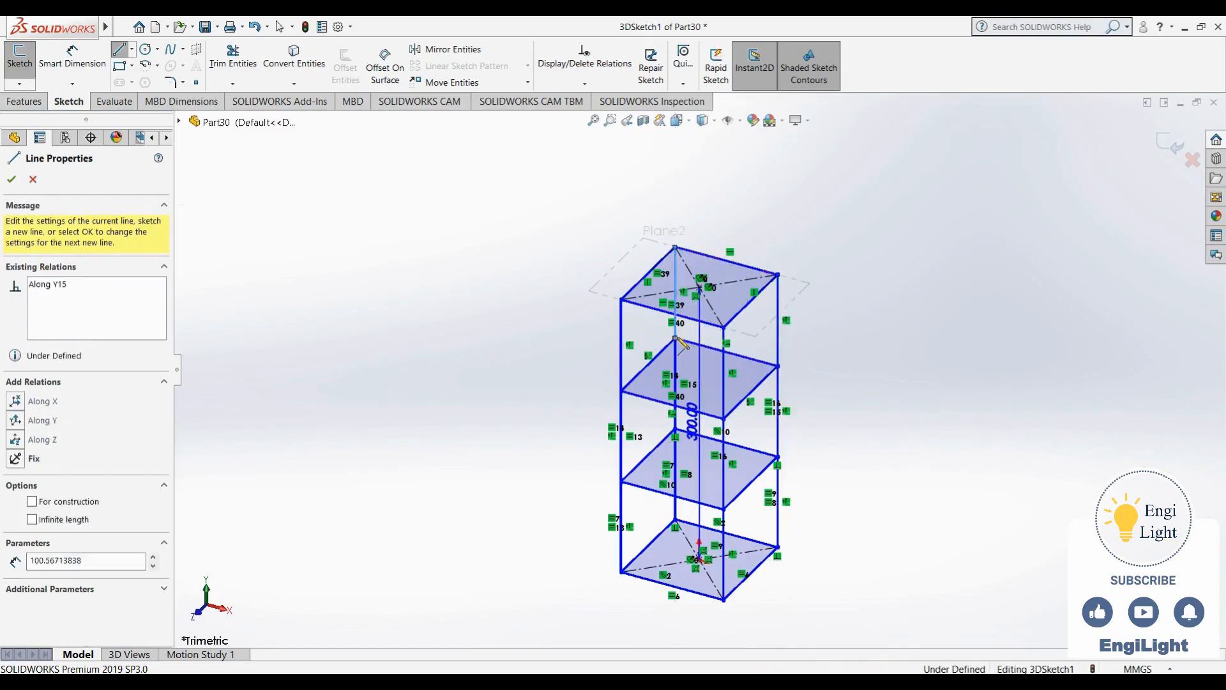
key("Escape")
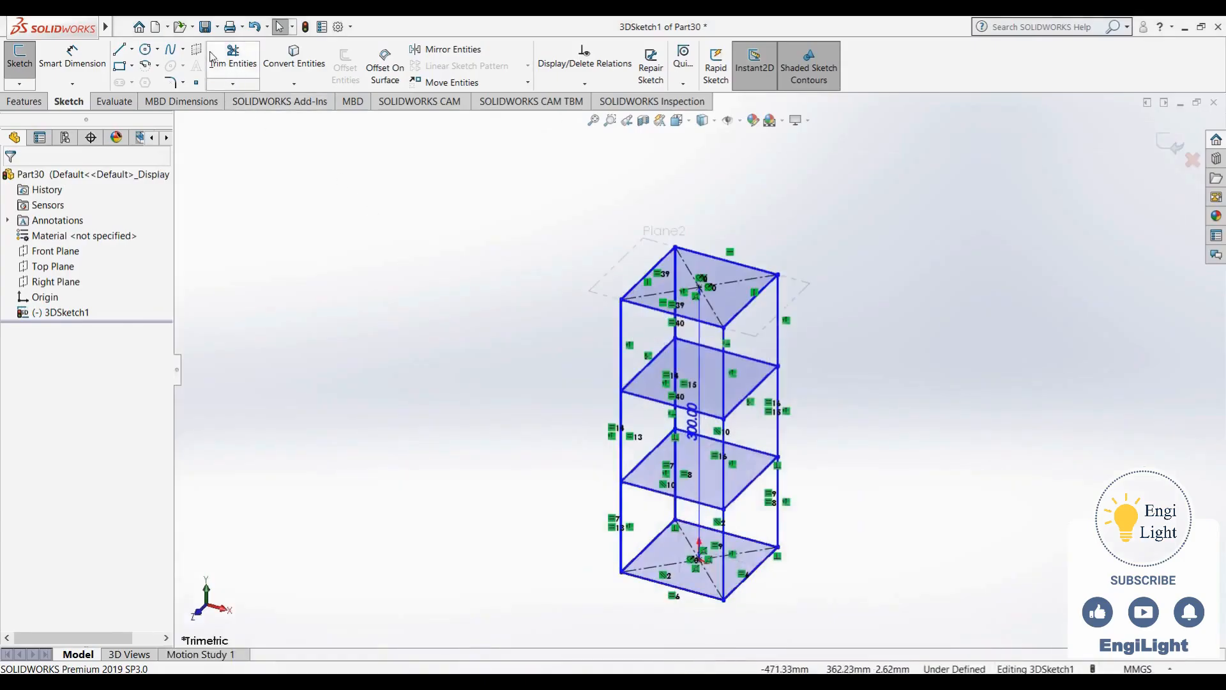
Create a sketch plane coincident with the two diagonally opposite vertical lines of the top tier at its front and rear corners
left_click(198, 51)
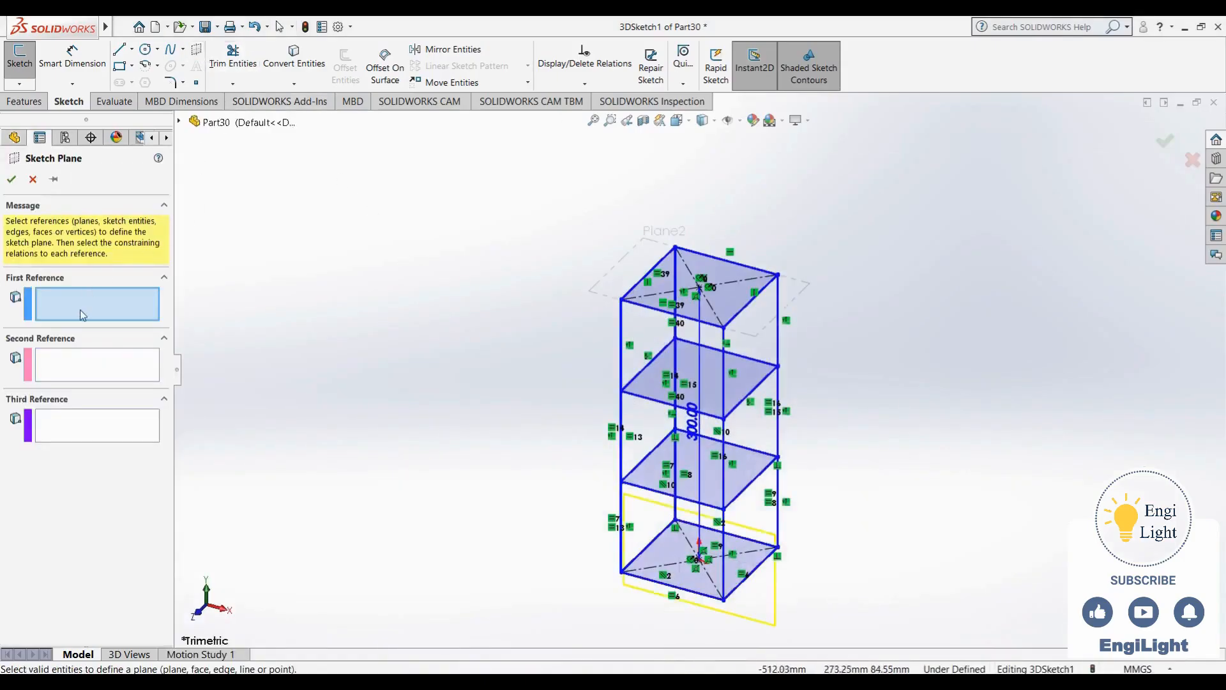
left_click(718, 406)
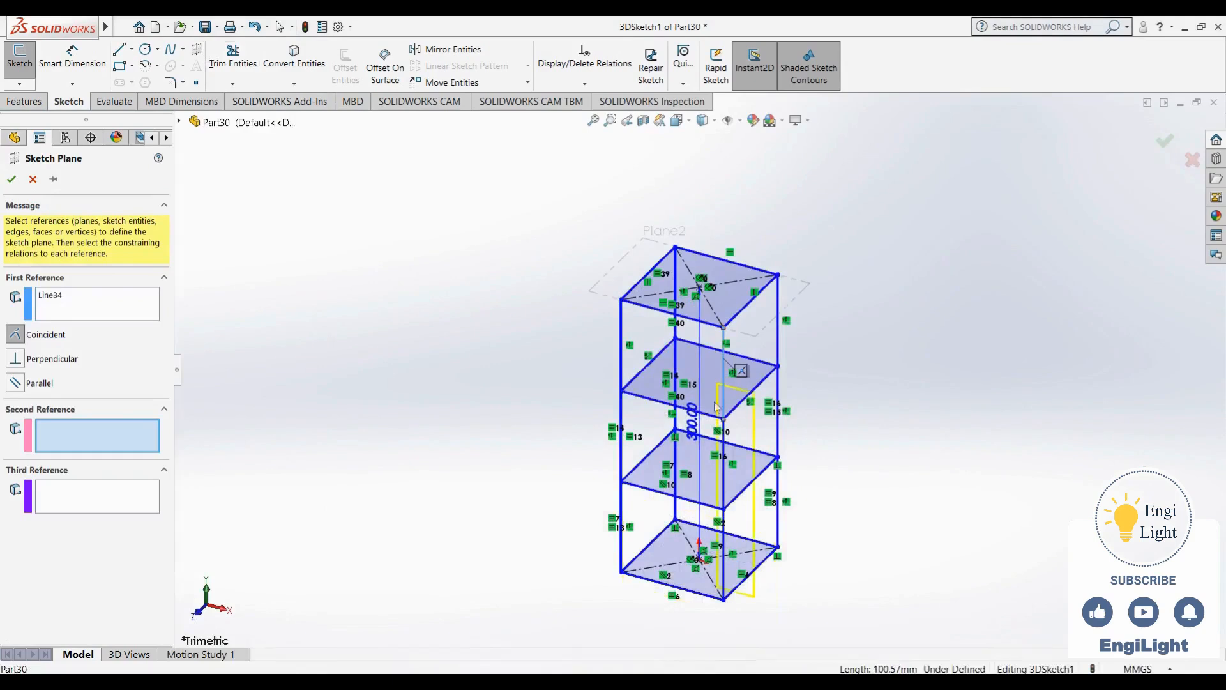
left_click(675, 274)
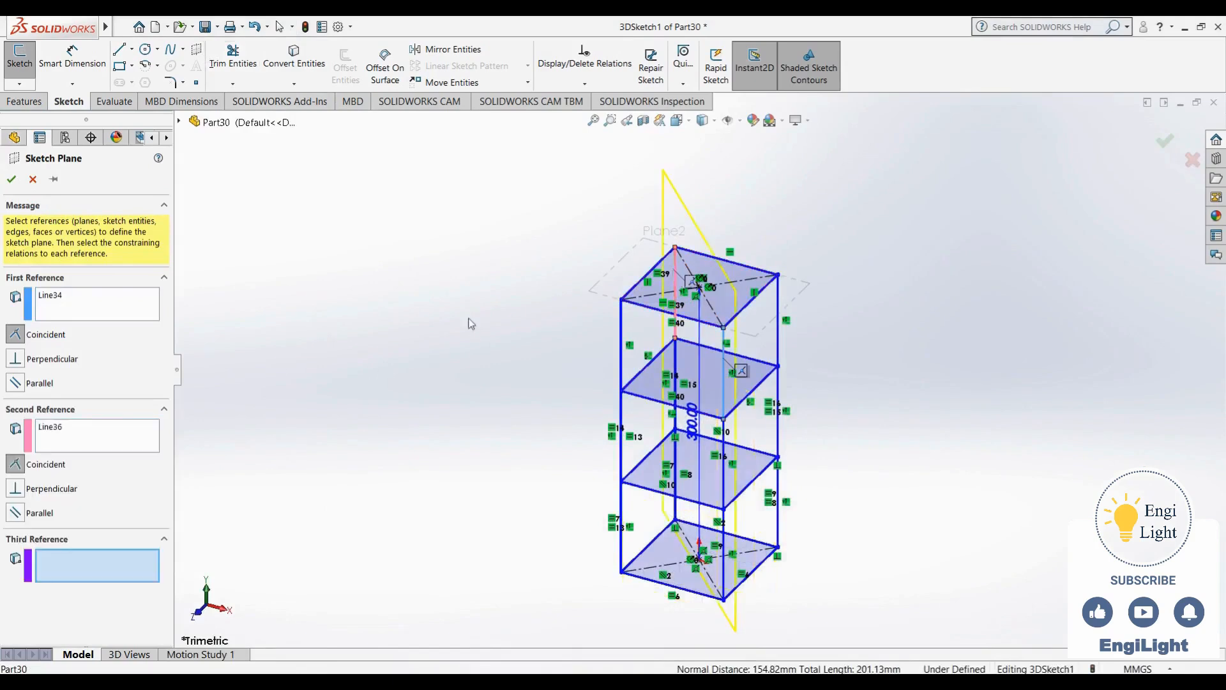
left_click(12, 180)
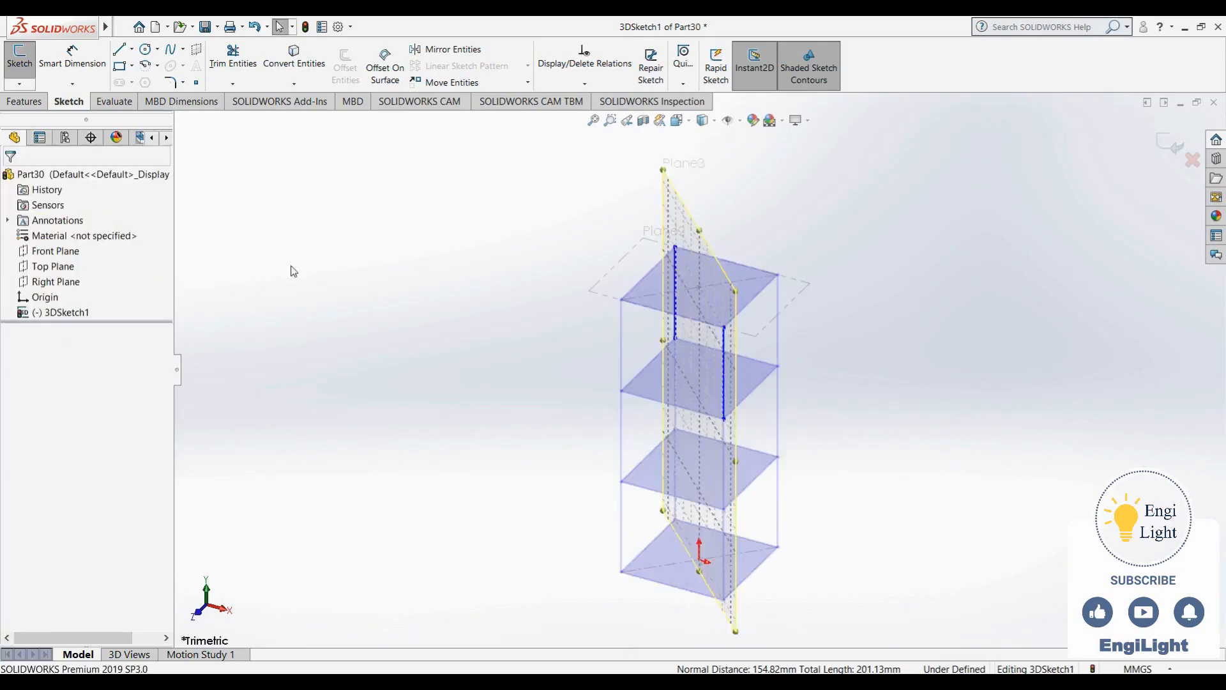
mouse_move(425, 350)
middle_mouse_down()
mouse_move(438, 296)
mouse_move(467, 256)
mouse_move(556, 265)
mouse_move(539, 303)
mouse_move(526, 286)
middle_mouse_up()
key("Escape")
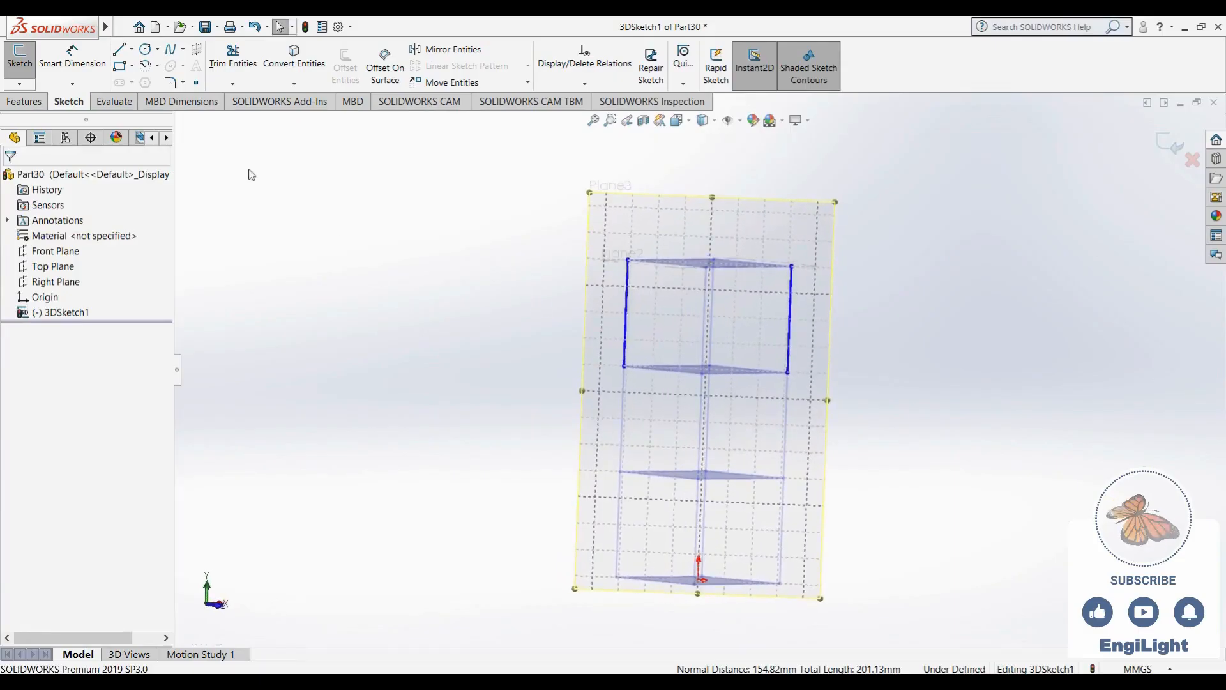
left_click(146, 66)
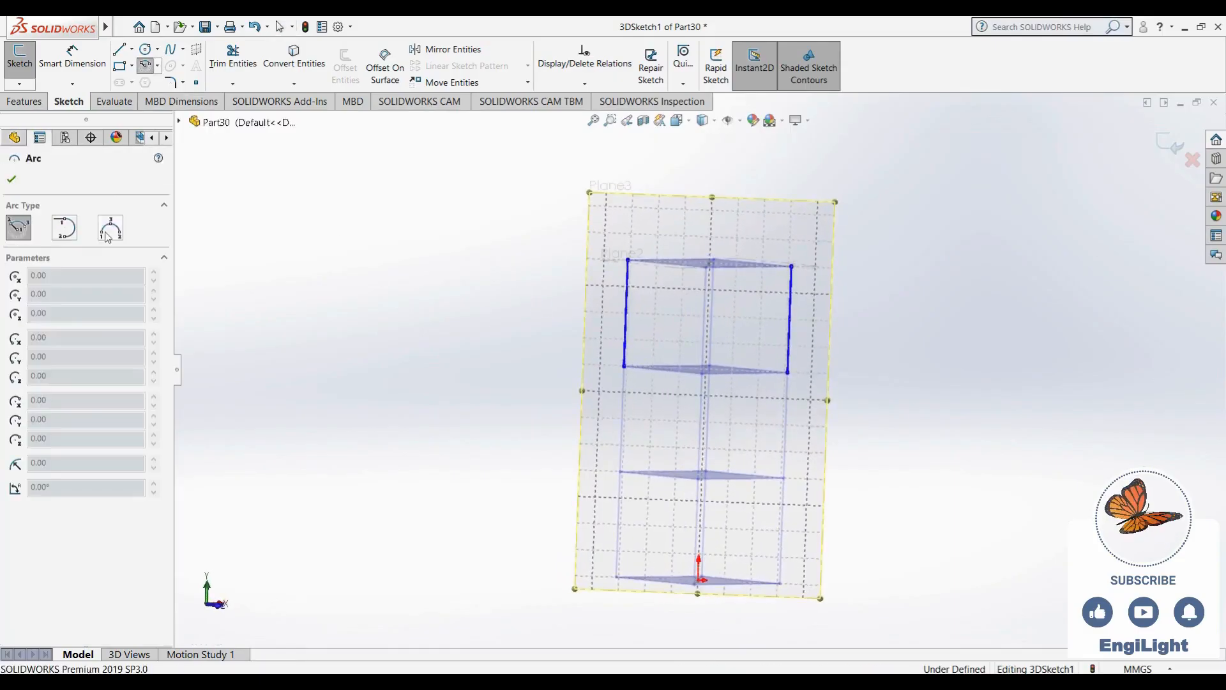
left_click(628, 260)
key("Escape")
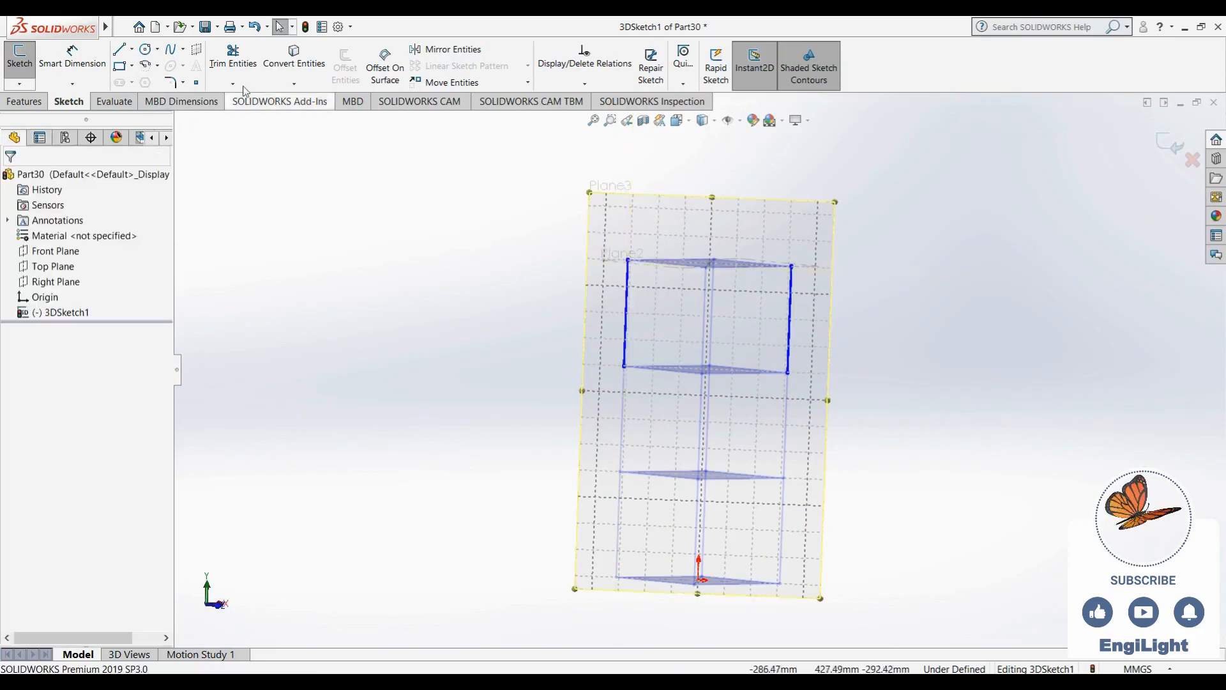
Draw a semicircular three-point arc on the active sketch plane, joining the top square's front and rear corners tangent to the vertical lines
left_click(143, 68)
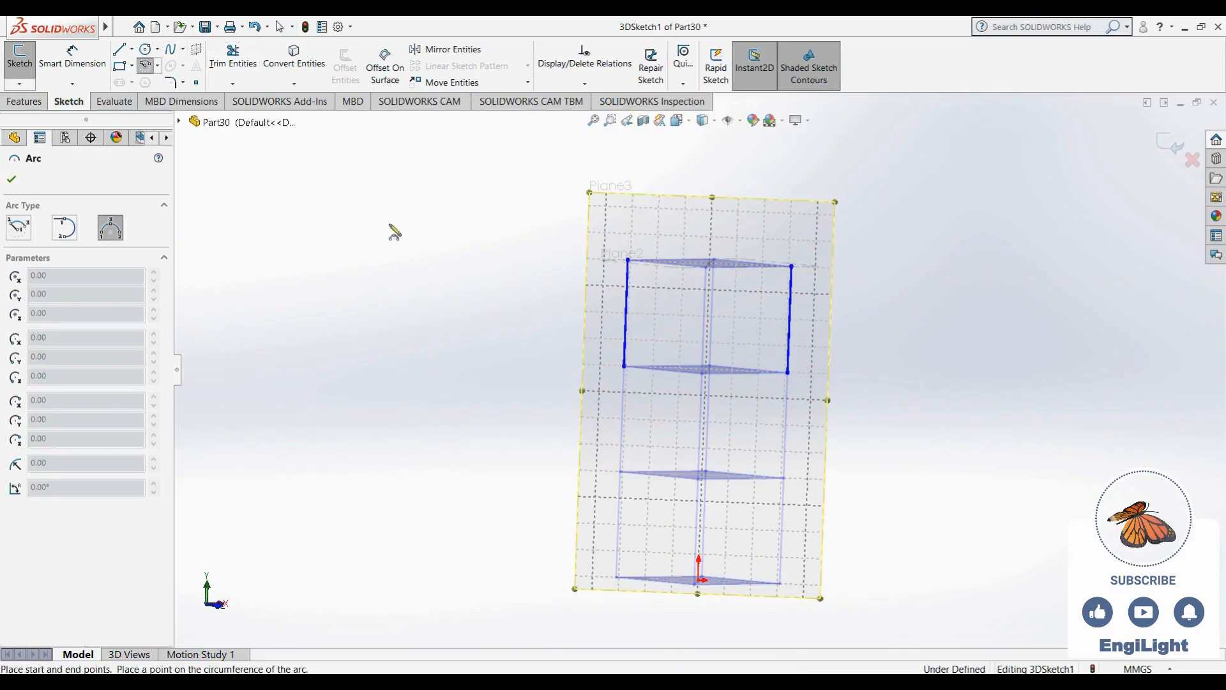
left_click(629, 261)
left_click(792, 266)
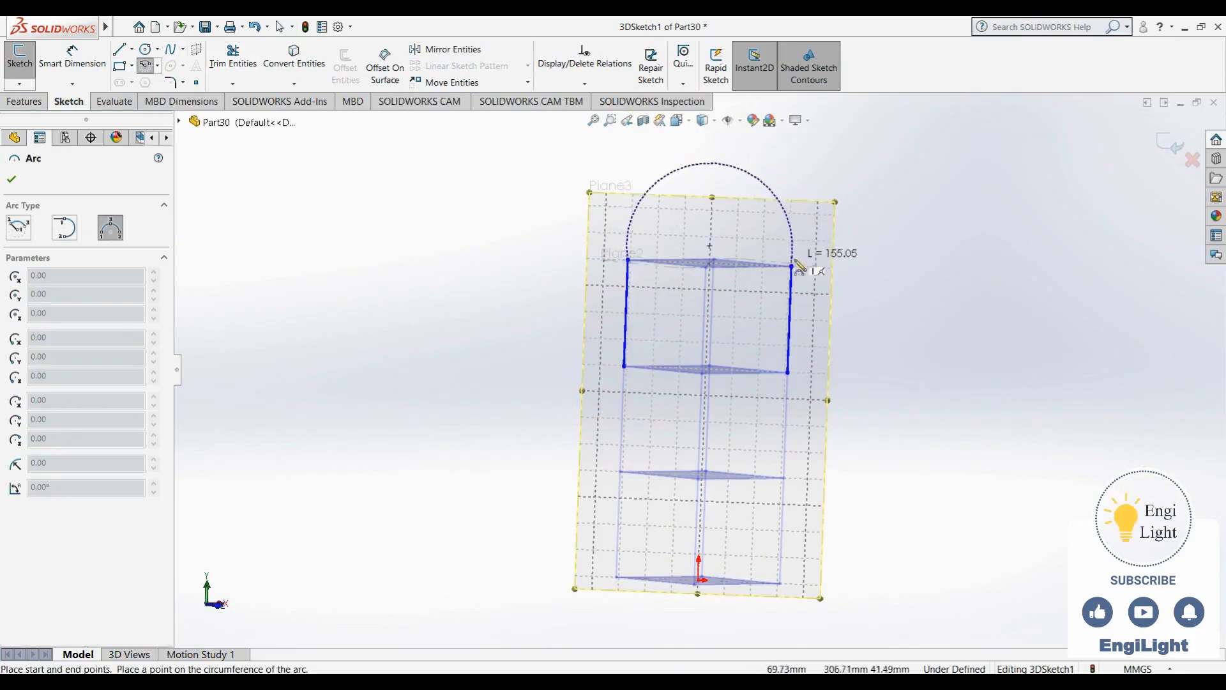
left_click(748, 195)
middle_click_drag(963, 246, 880, 313)
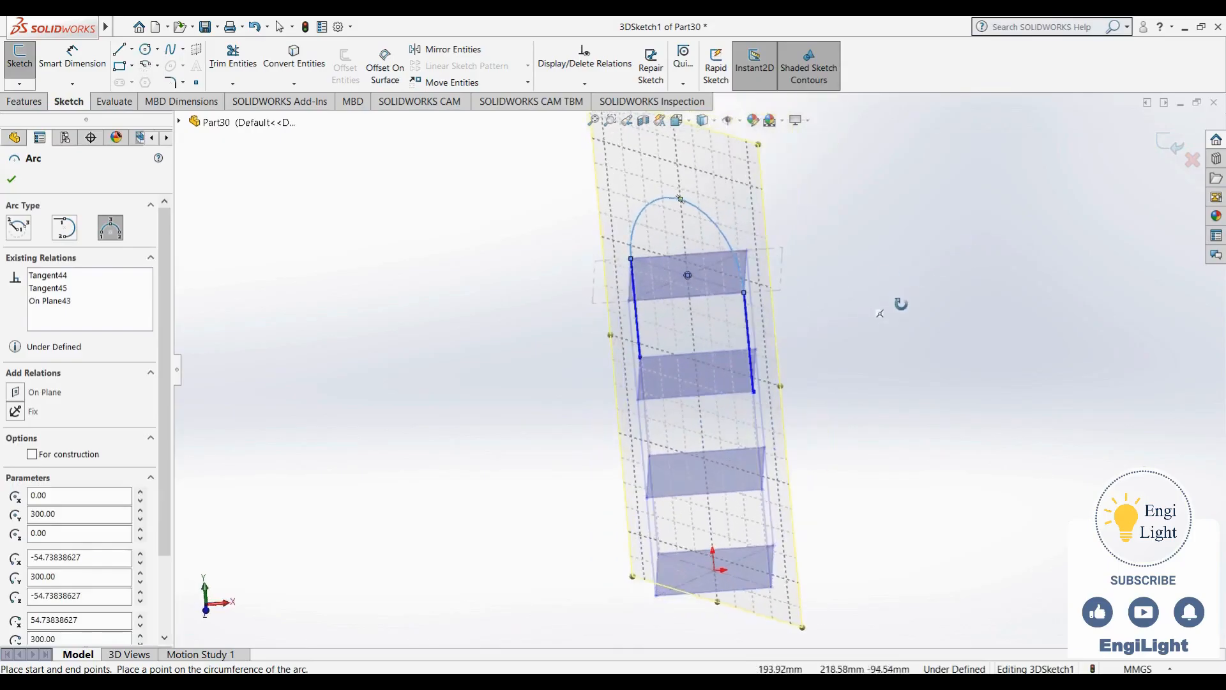
scroll(843, 314, "up", 1)
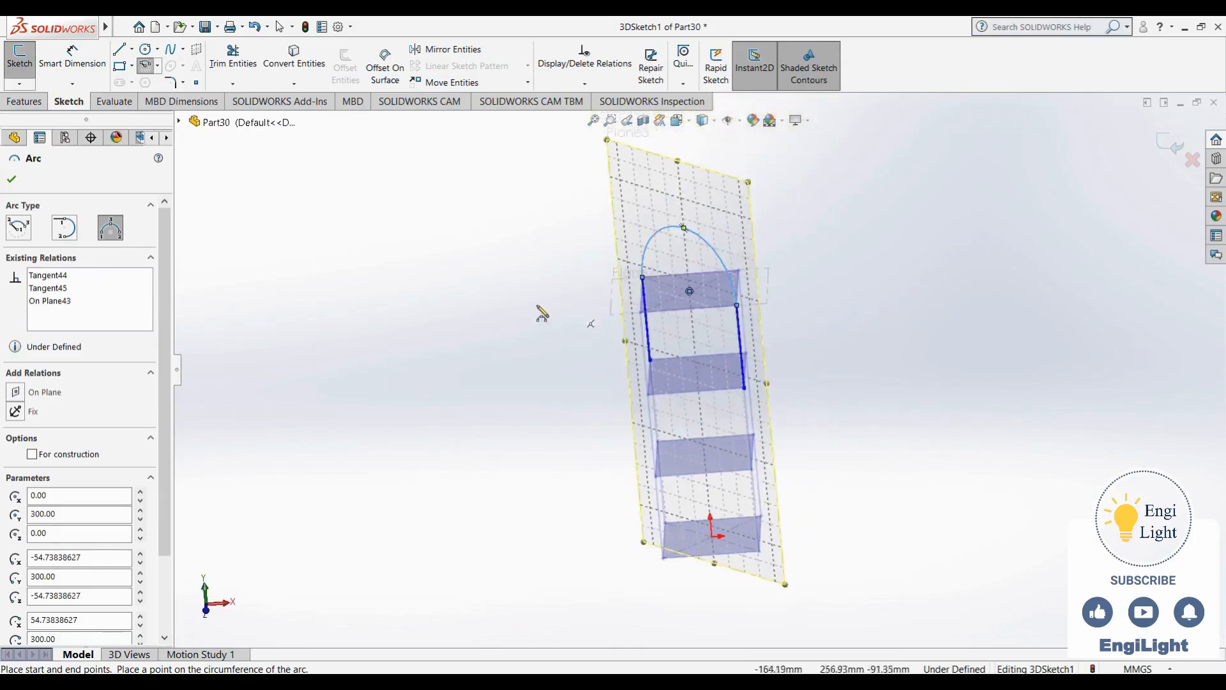
key("Escape")
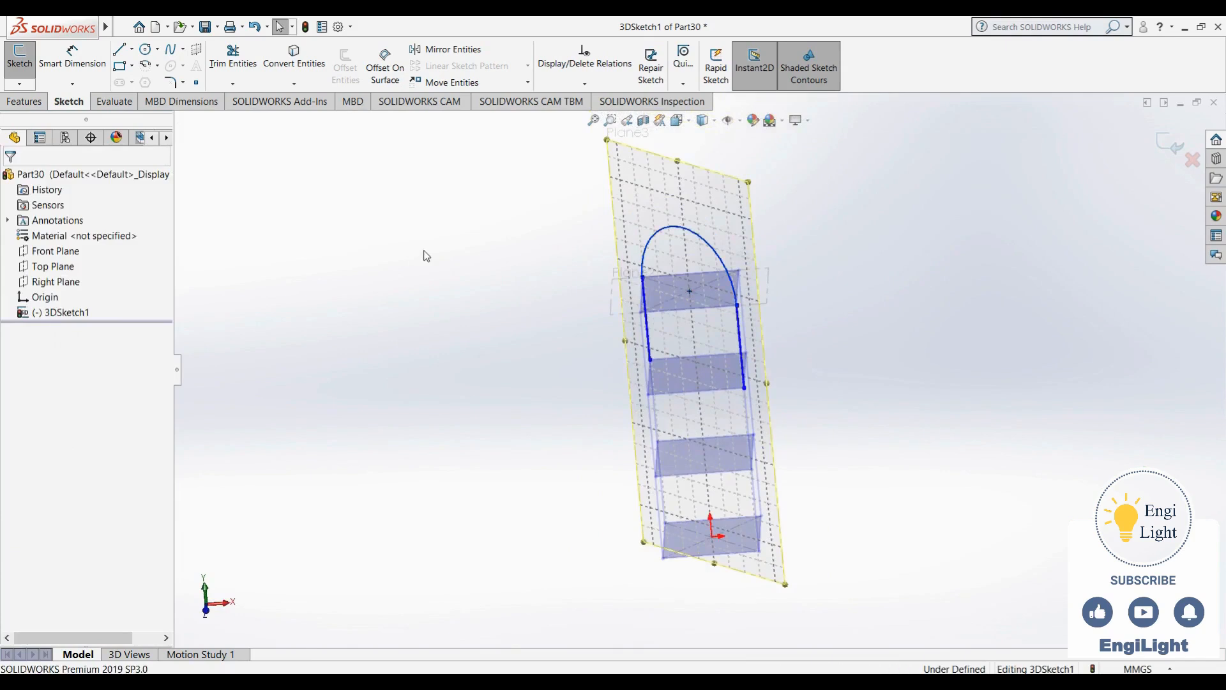
Create a sketch plane coincident with the other two diagonally opposite vertical lines of the top tier
left_click(196, 52)
mouse_move(671, 379)
middle_mouse_down()
mouse_move(624, 393)
mouse_move(619, 374)
middle_mouse_up()
left_click(612, 348)
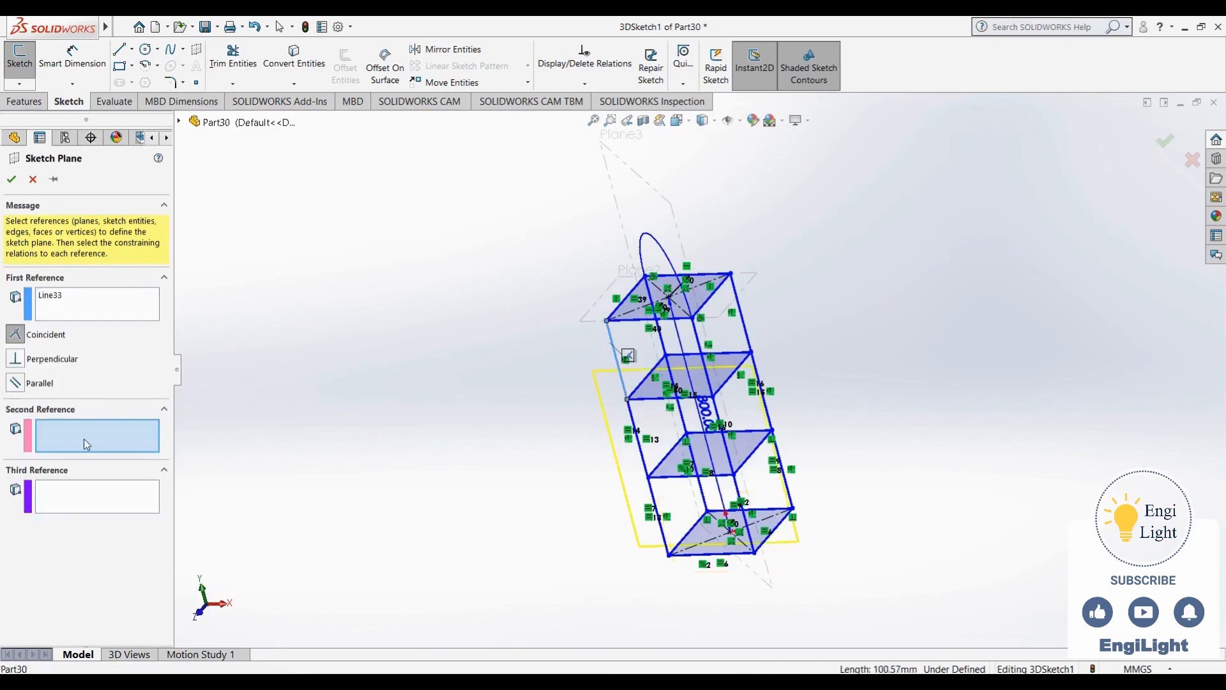
left_click(739, 308)
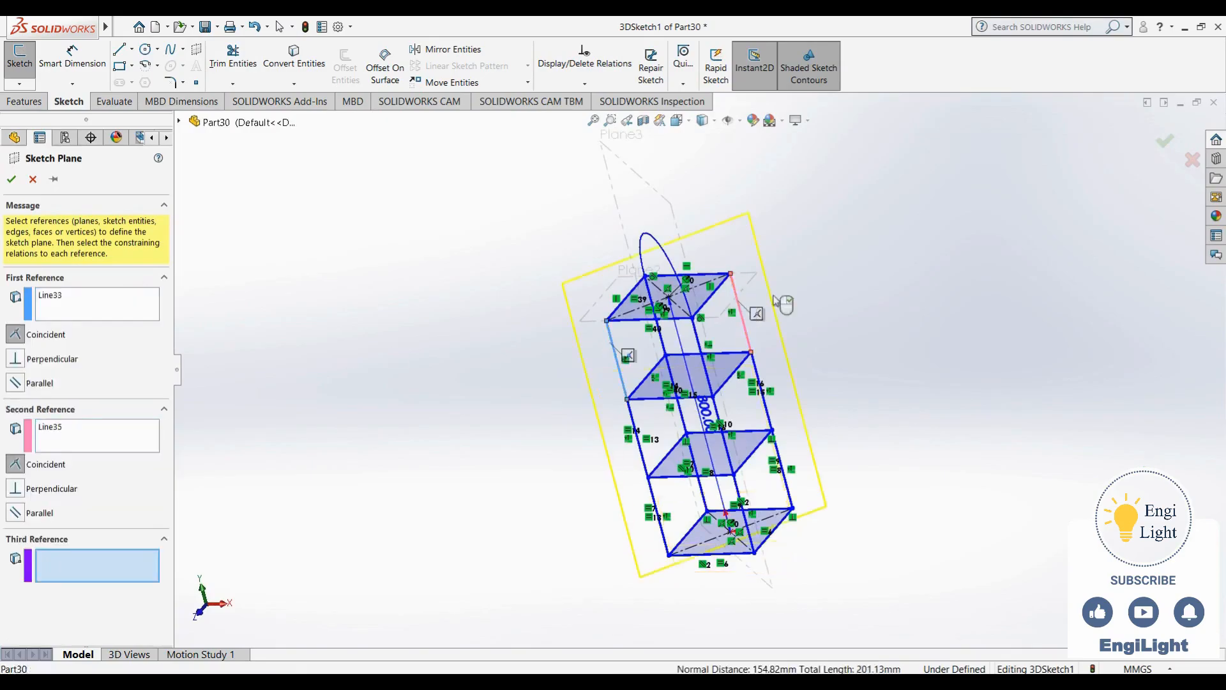
left_click(1164, 147)
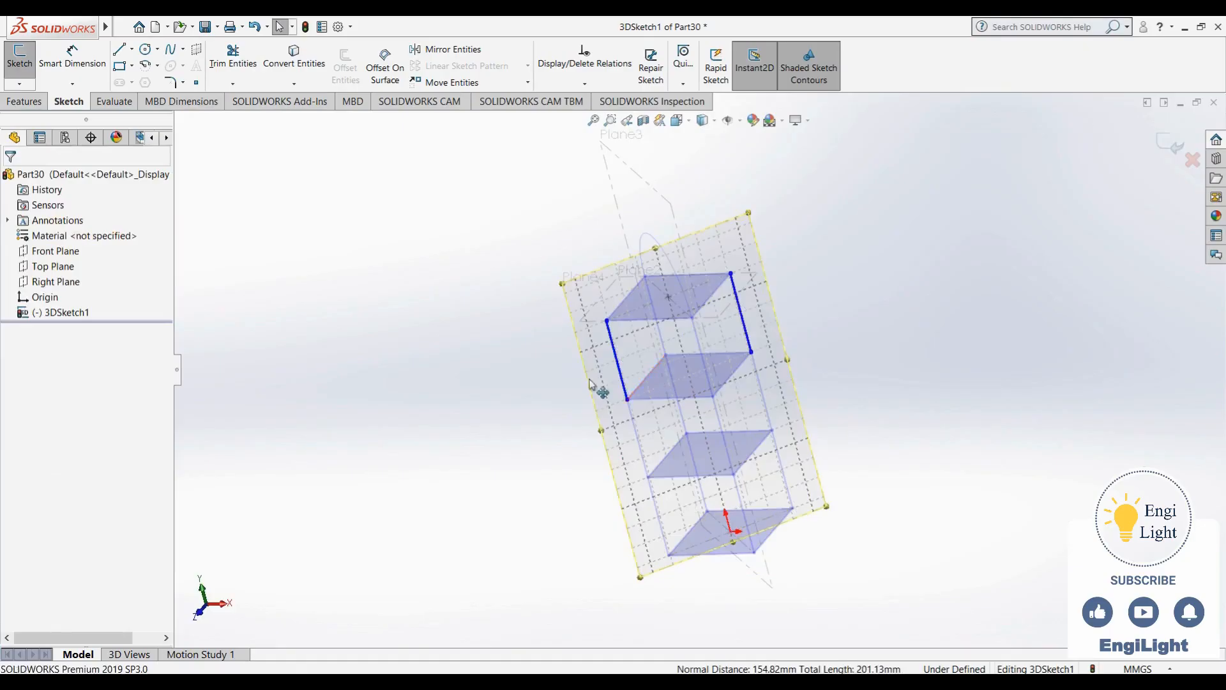
Draw a second semicircular three-point arc on the new plane, spanning the other diagonal of the top square and crossing the first arc
mouse_move(527, 343)
middle_mouse_down()
mouse_move(511, 241)
mouse_move(468, 301)
mouse_move(479, 311)
middle_mouse_up()
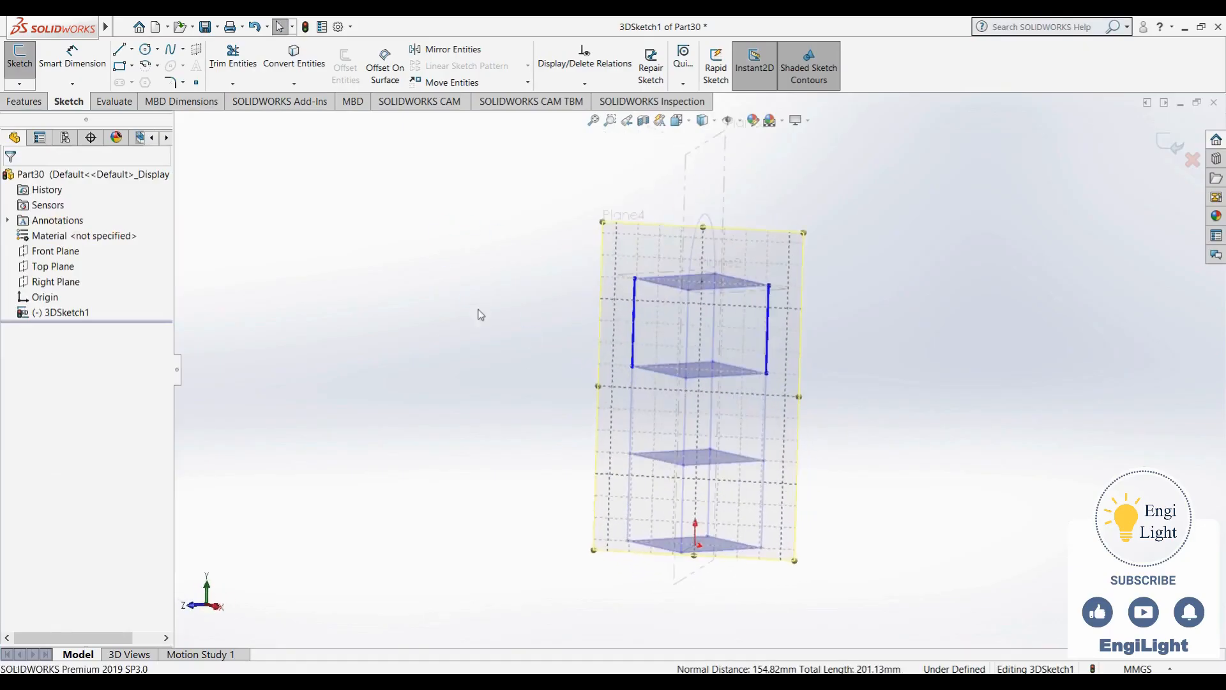
left_click(151, 66)
left_click(122, 237)
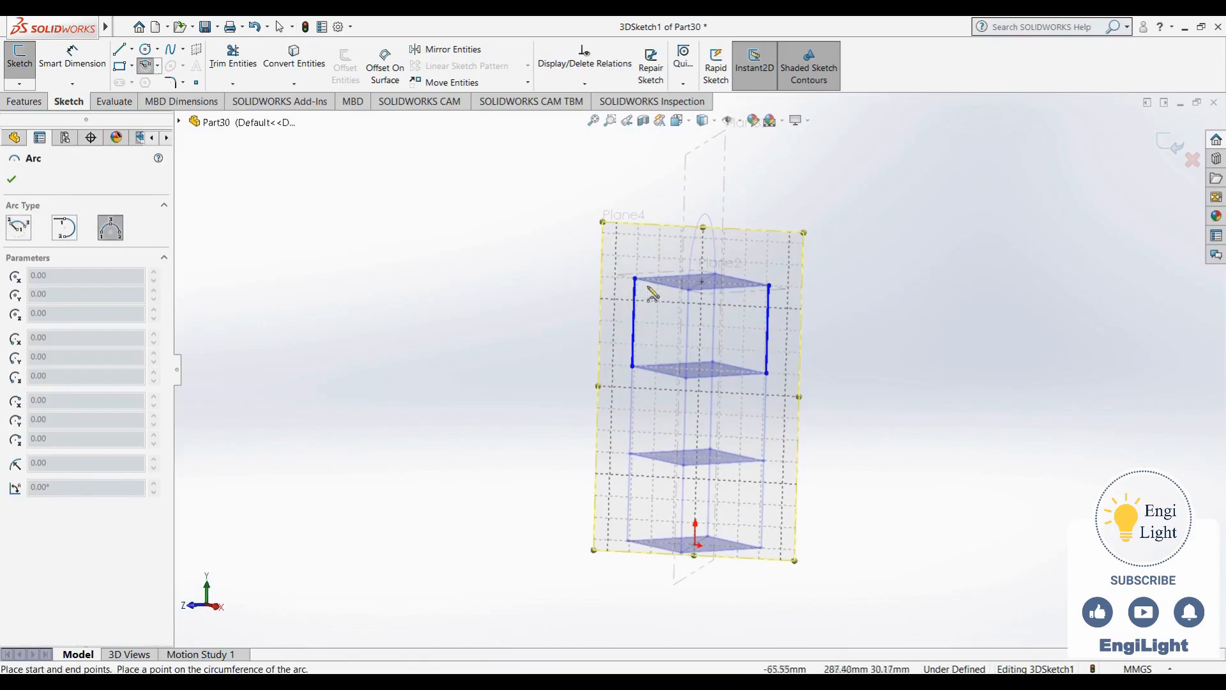
left_click(635, 279)
left_click(769, 285)
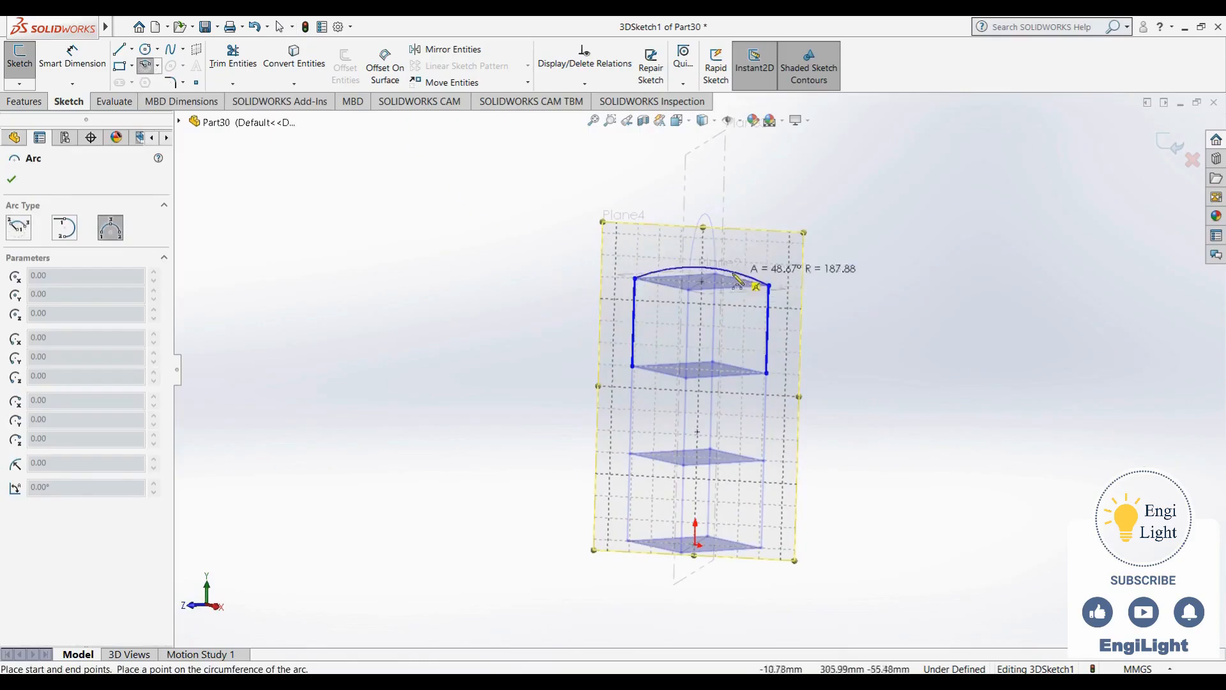
left_click(735, 229)
key("Escape")
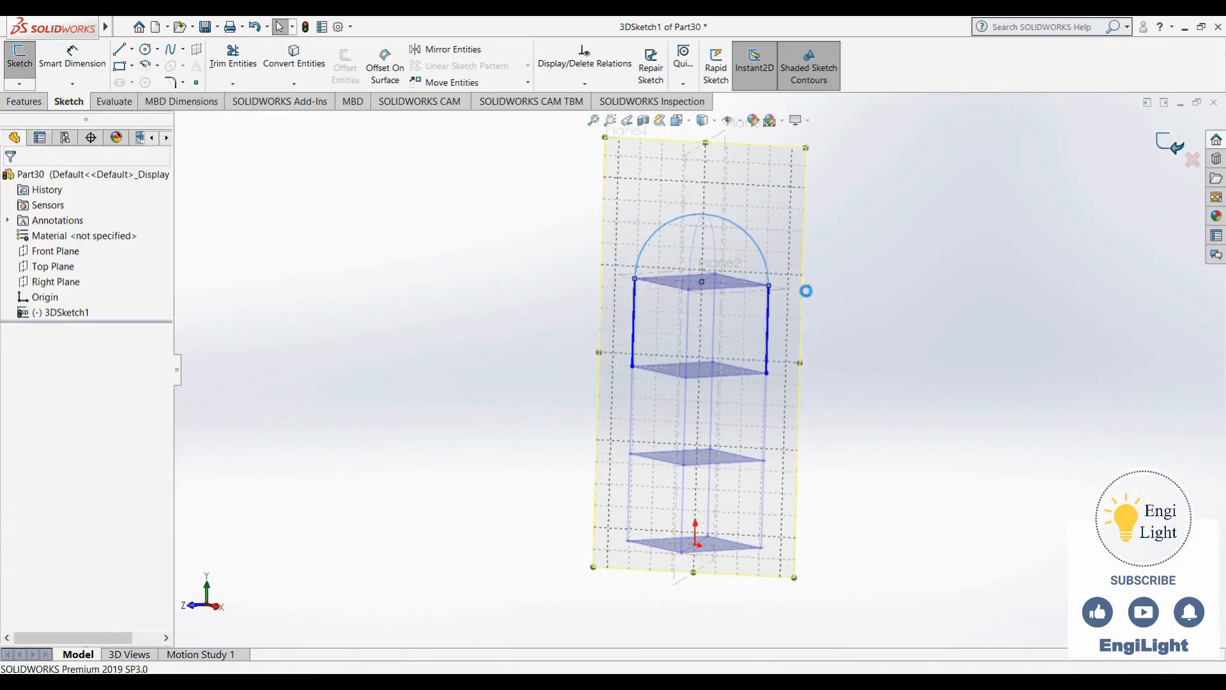
Reopen 3DSketch1 for editing
left_click(257, 306)
left_click(67, 312)
left_click(88, 277)
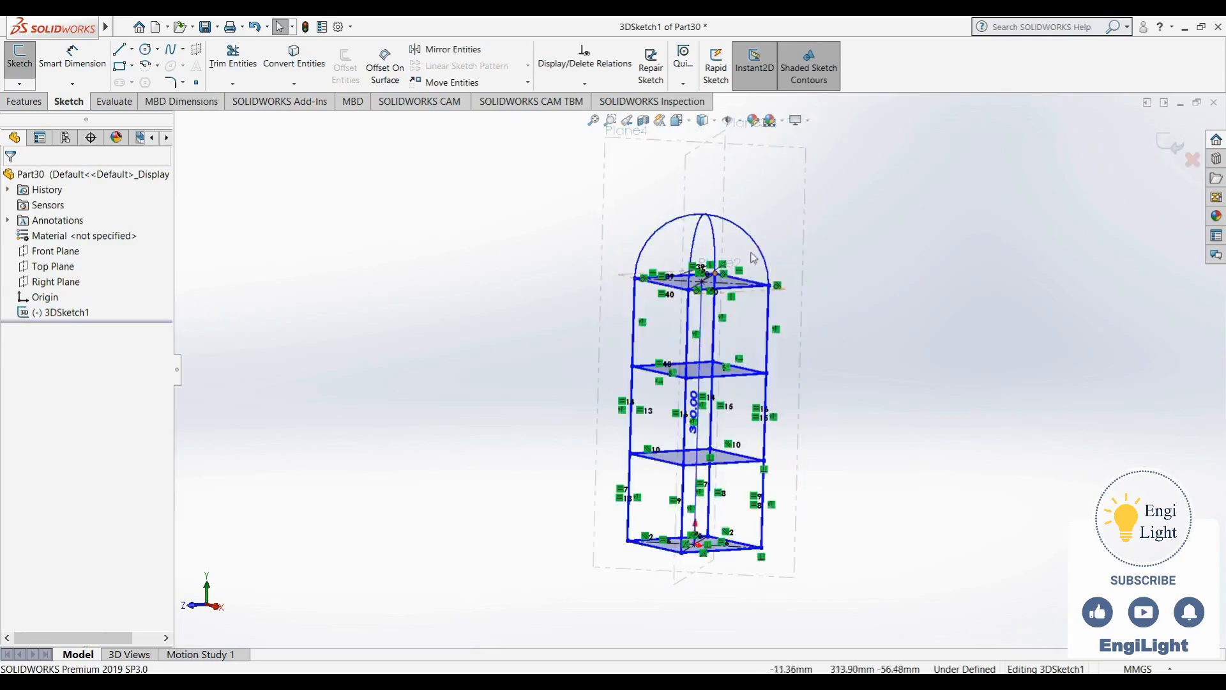
Check the tower wireframe and the plane carrying the second arc, deactivate that plane and exit the 3D sketch
scroll(774, 285, "up", 5)
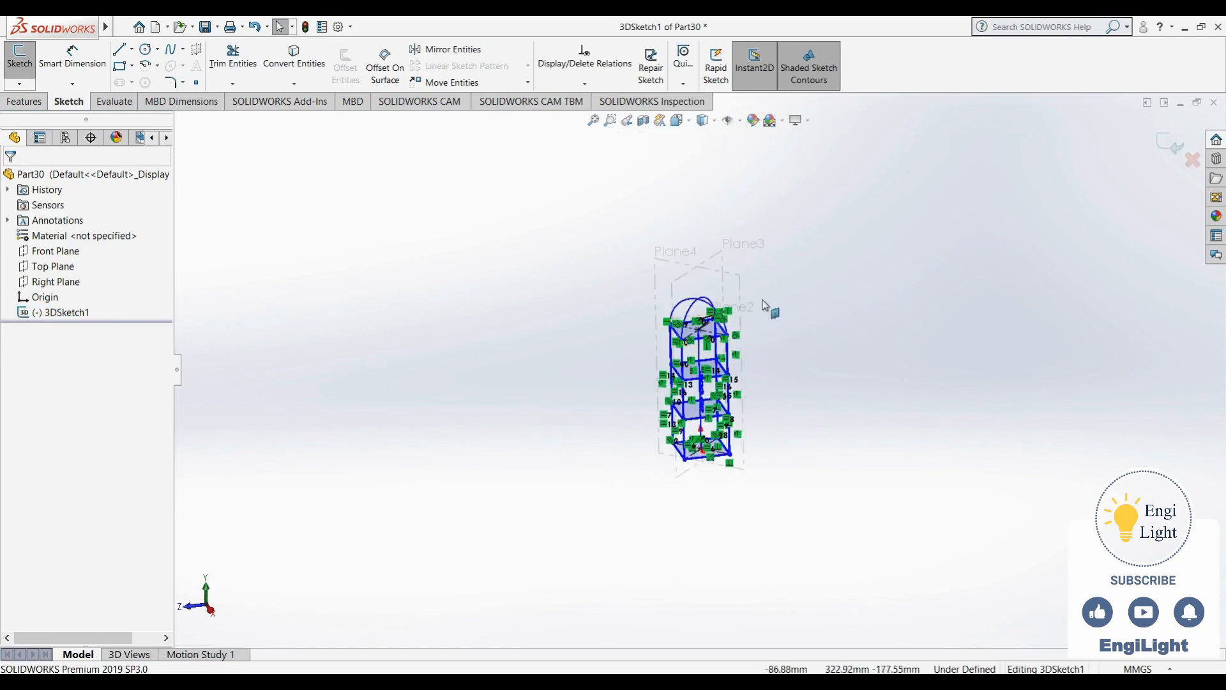
scroll(766, 305, "down", 4)
left_click(695, 276)
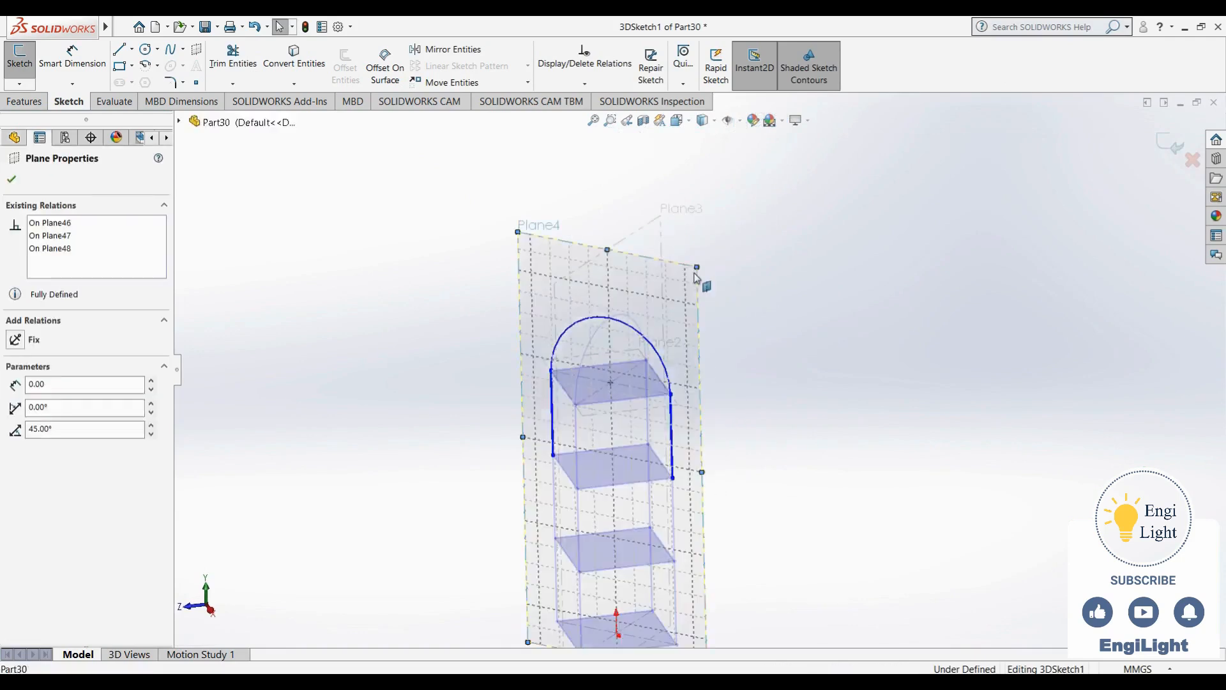
mouse_move(715, 381)
middle_mouse_down()
mouse_move(768, 262)
mouse_move(733, 315)
mouse_move(749, 387)
middle_mouse_up()
scroll(749, 385, "up", 4)
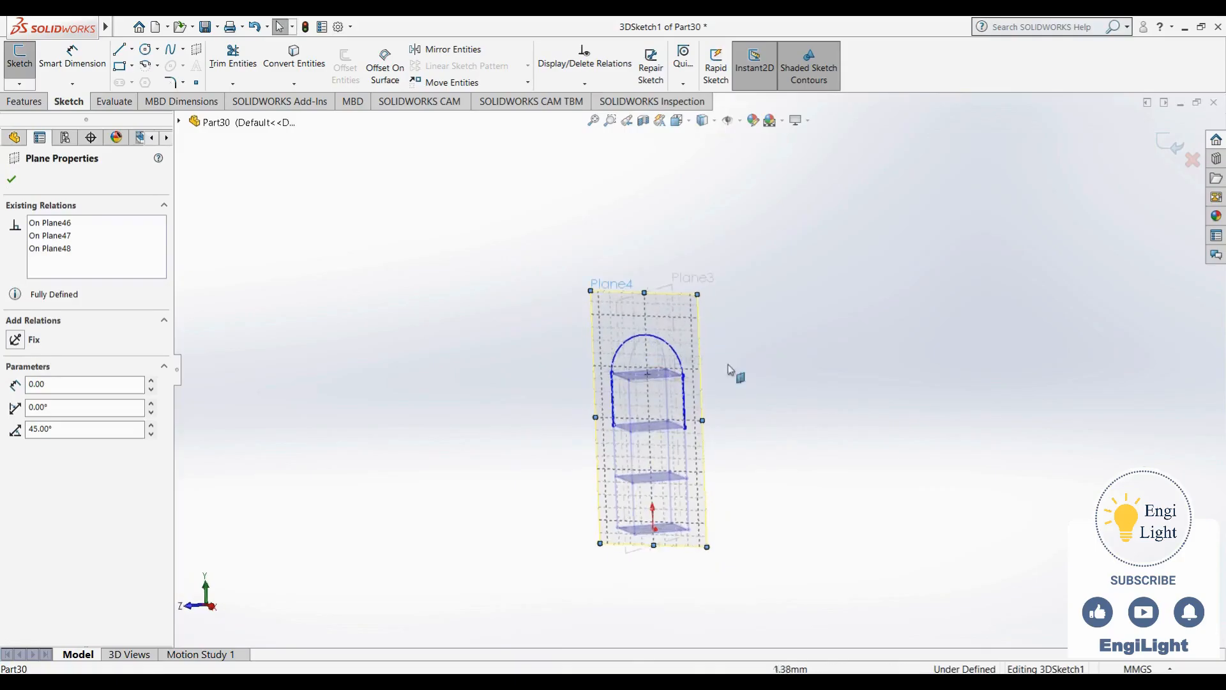
left_click(495, 356)
mouse_move(758, 343)
middle_mouse_down()
mouse_move(741, 305)
mouse_move(730, 337)
mouse_move(805, 362)
mouse_move(771, 360)
middle_mouse_up()
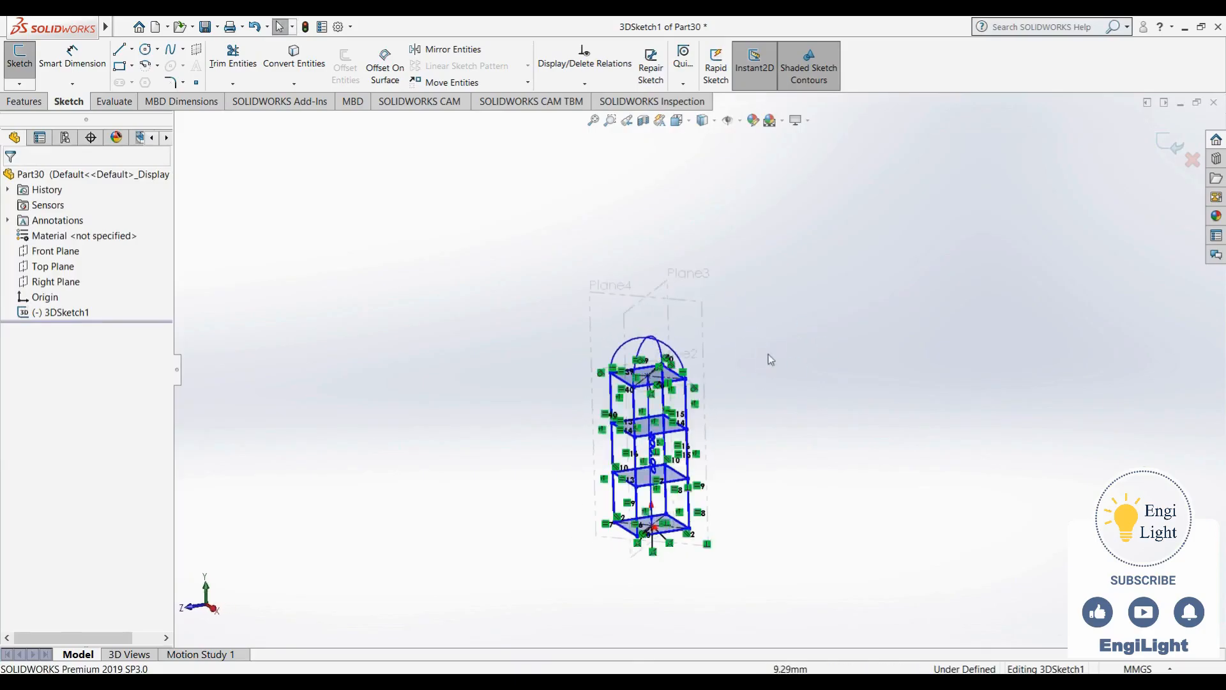
left_click(1179, 147)
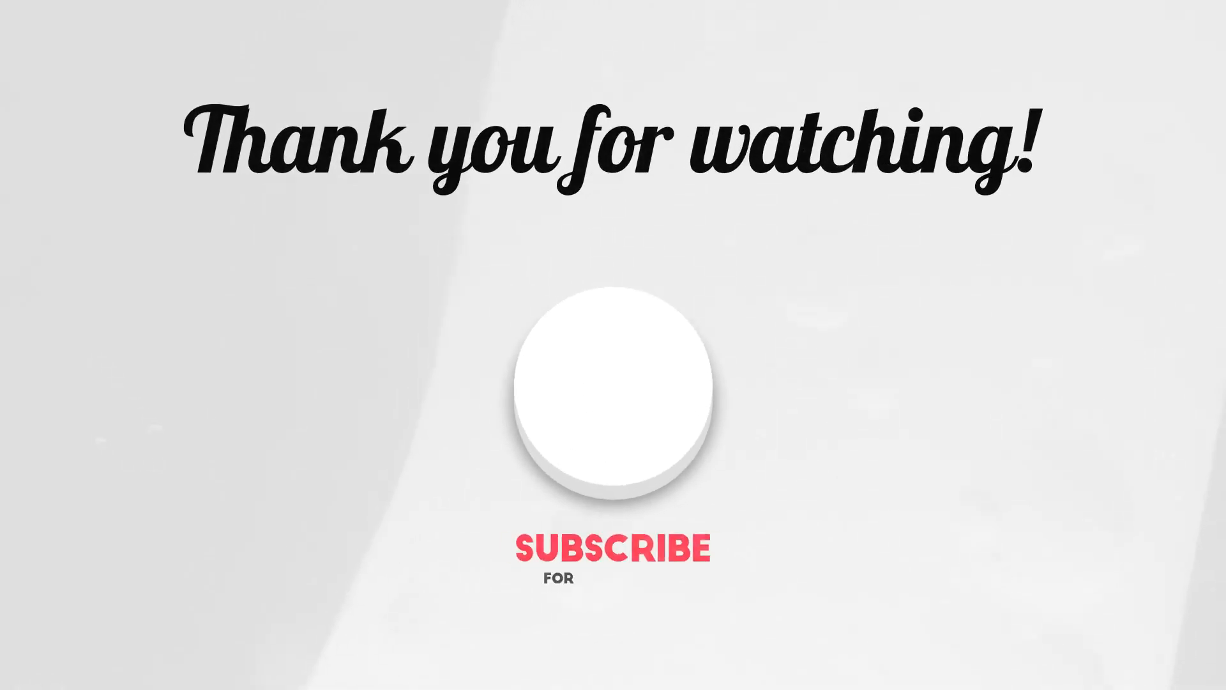